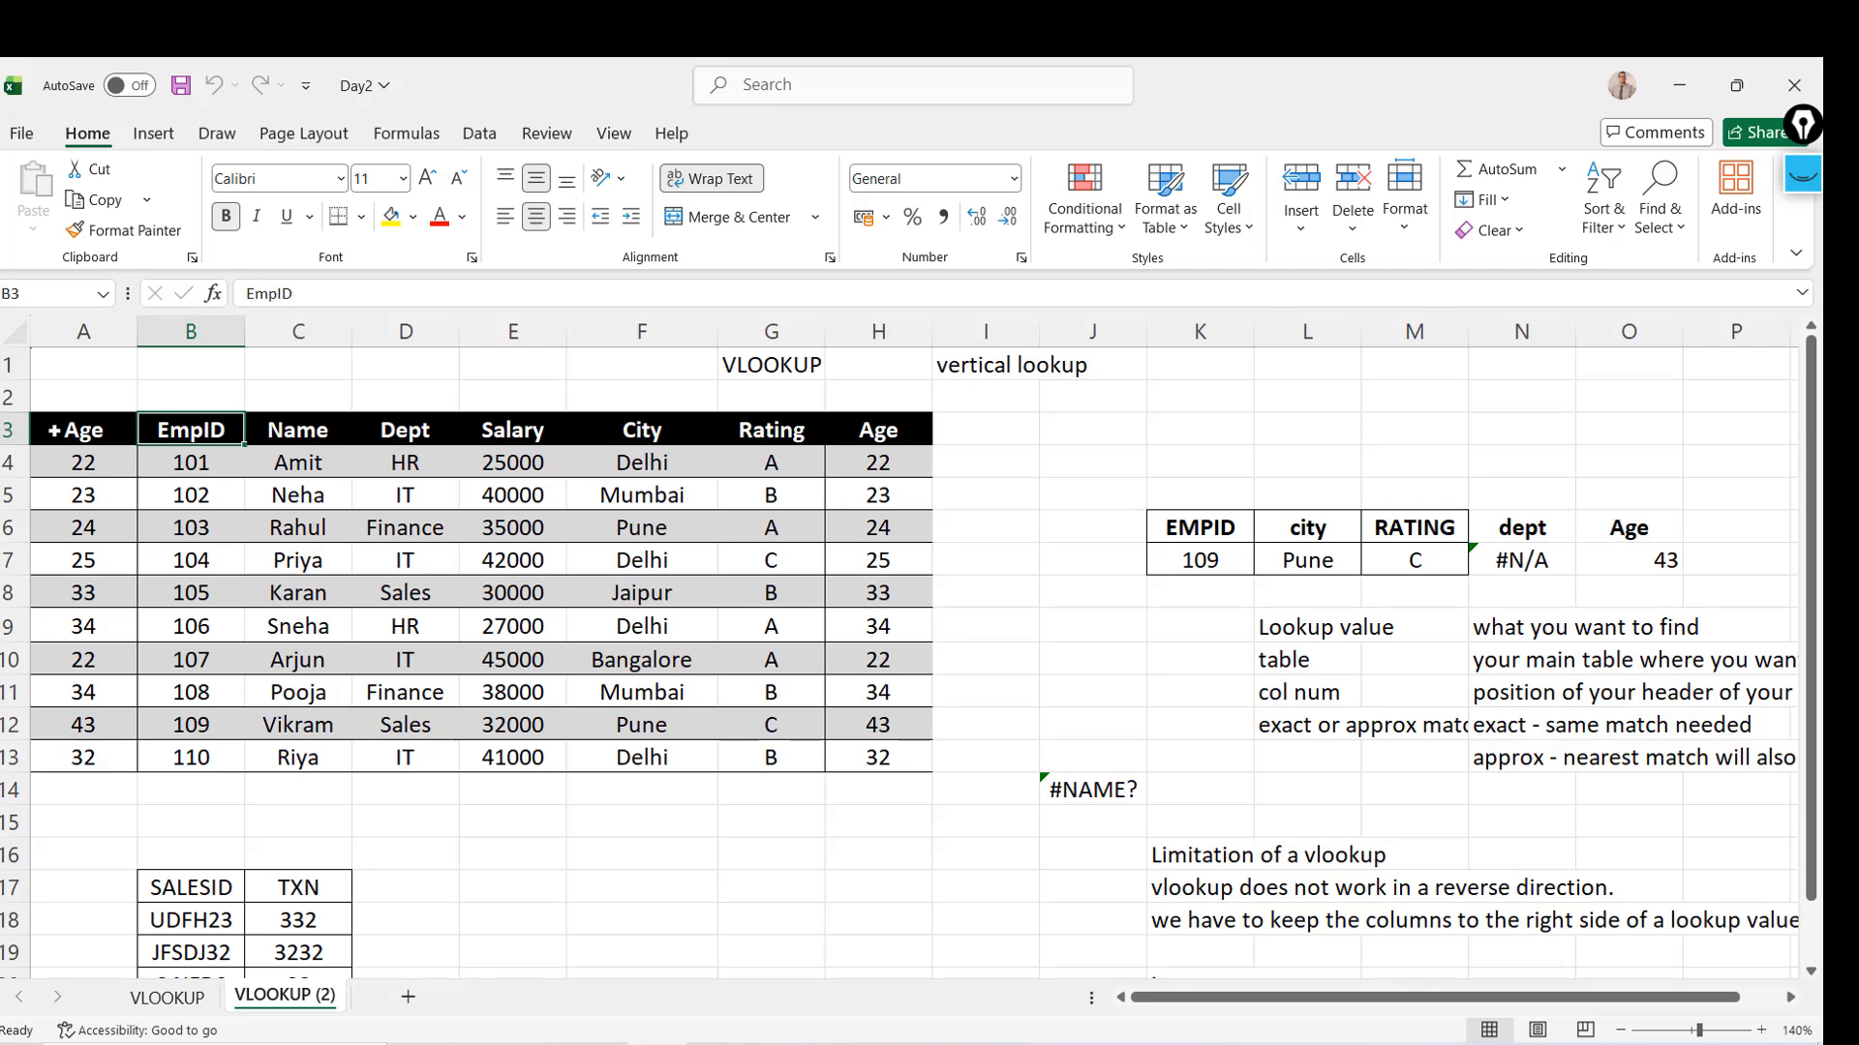
key(ctrl+shift+Right)
key(shift+Down)
key(shift+Down)
key(shift+Down)
key(shift+Down)
key(shift+Down)
key(shift+Down)
key(shift+Down)
key(shift+Down)
key(shift+Down)
key(shift+Down)
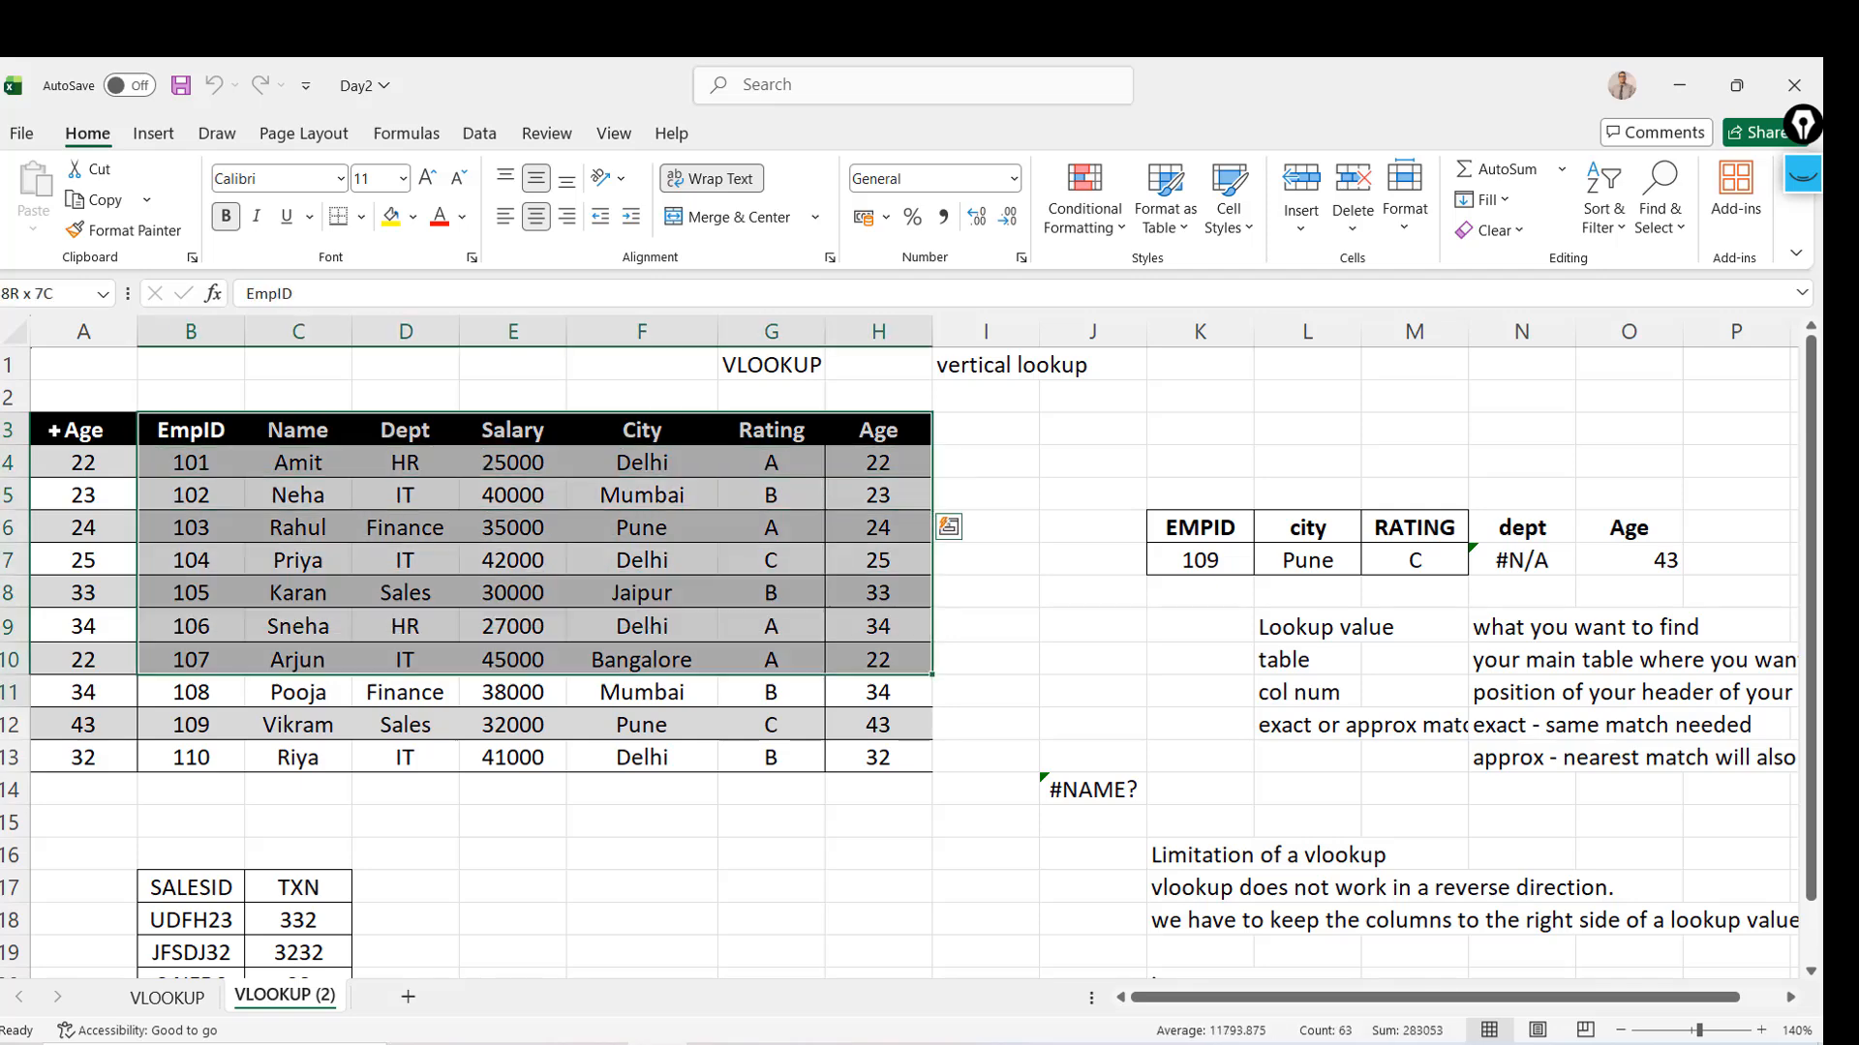
key(shift+Down)
key(shift+Up)
key(Left)
key(shift+Right)
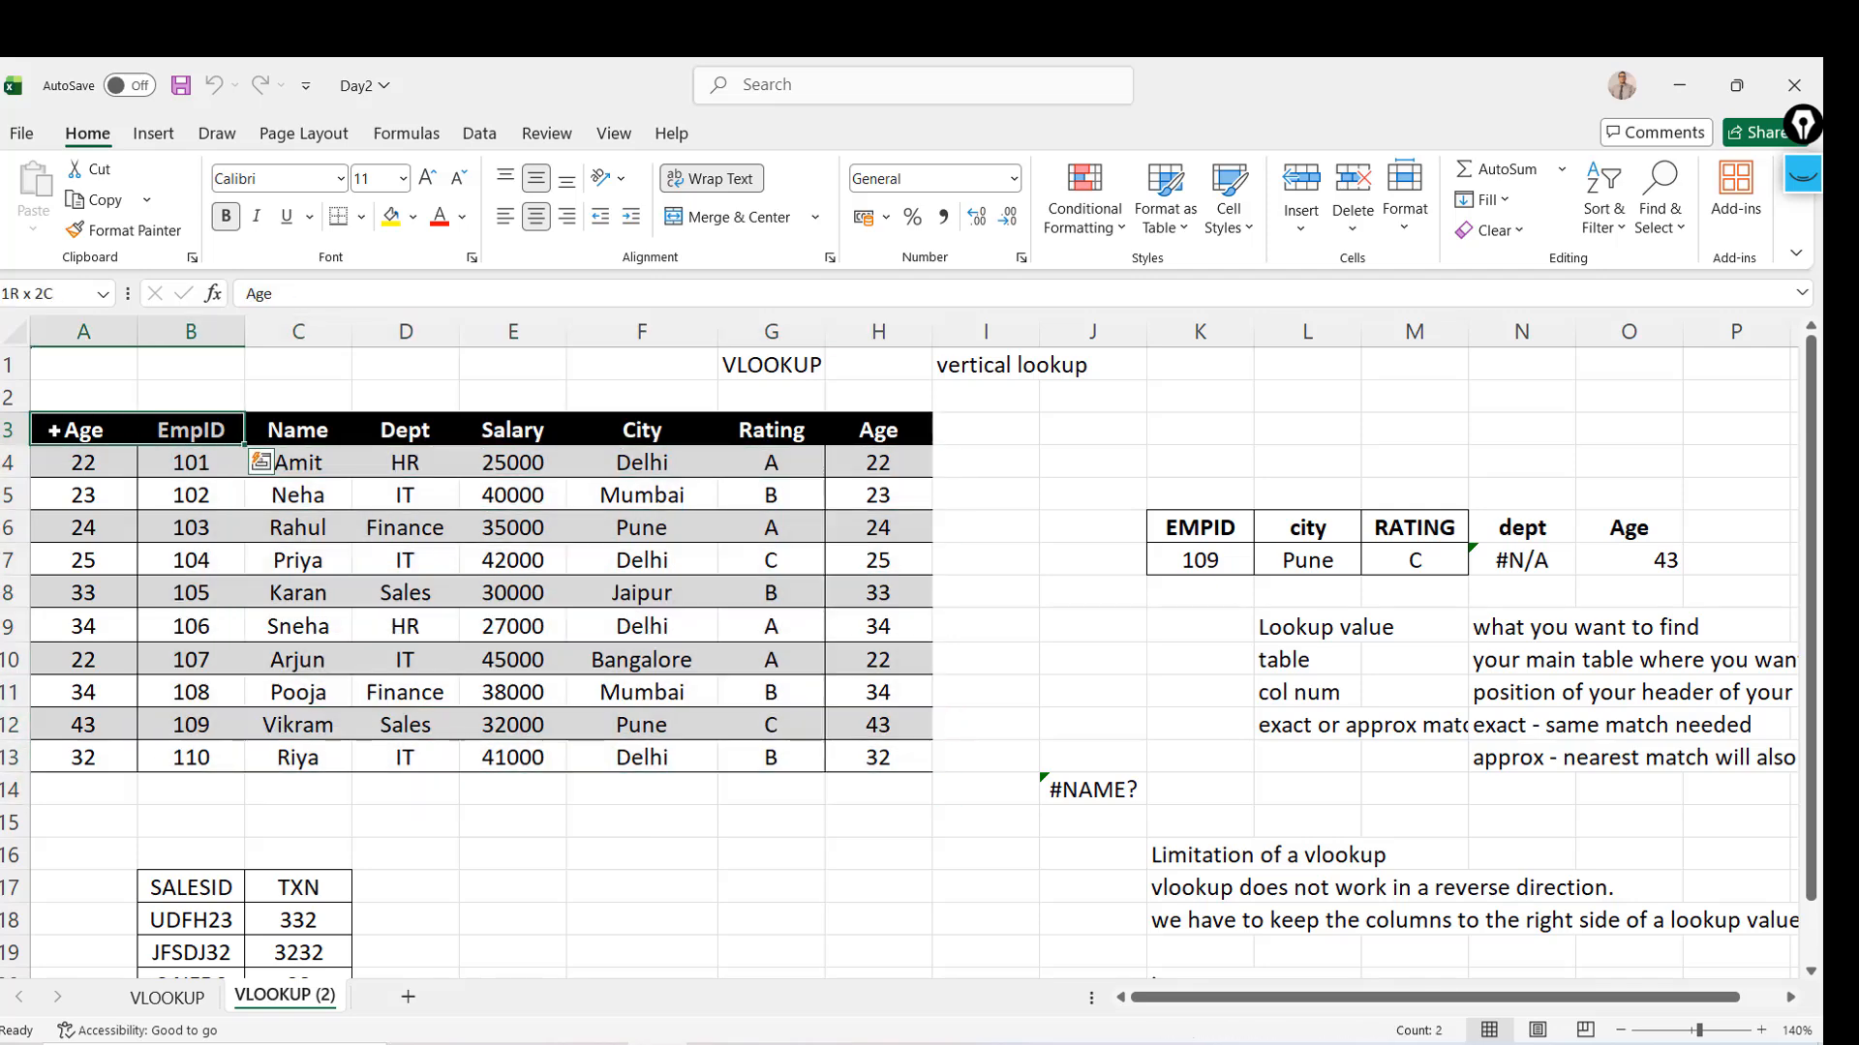
key(Down)
key(Up)
click(171, 558)
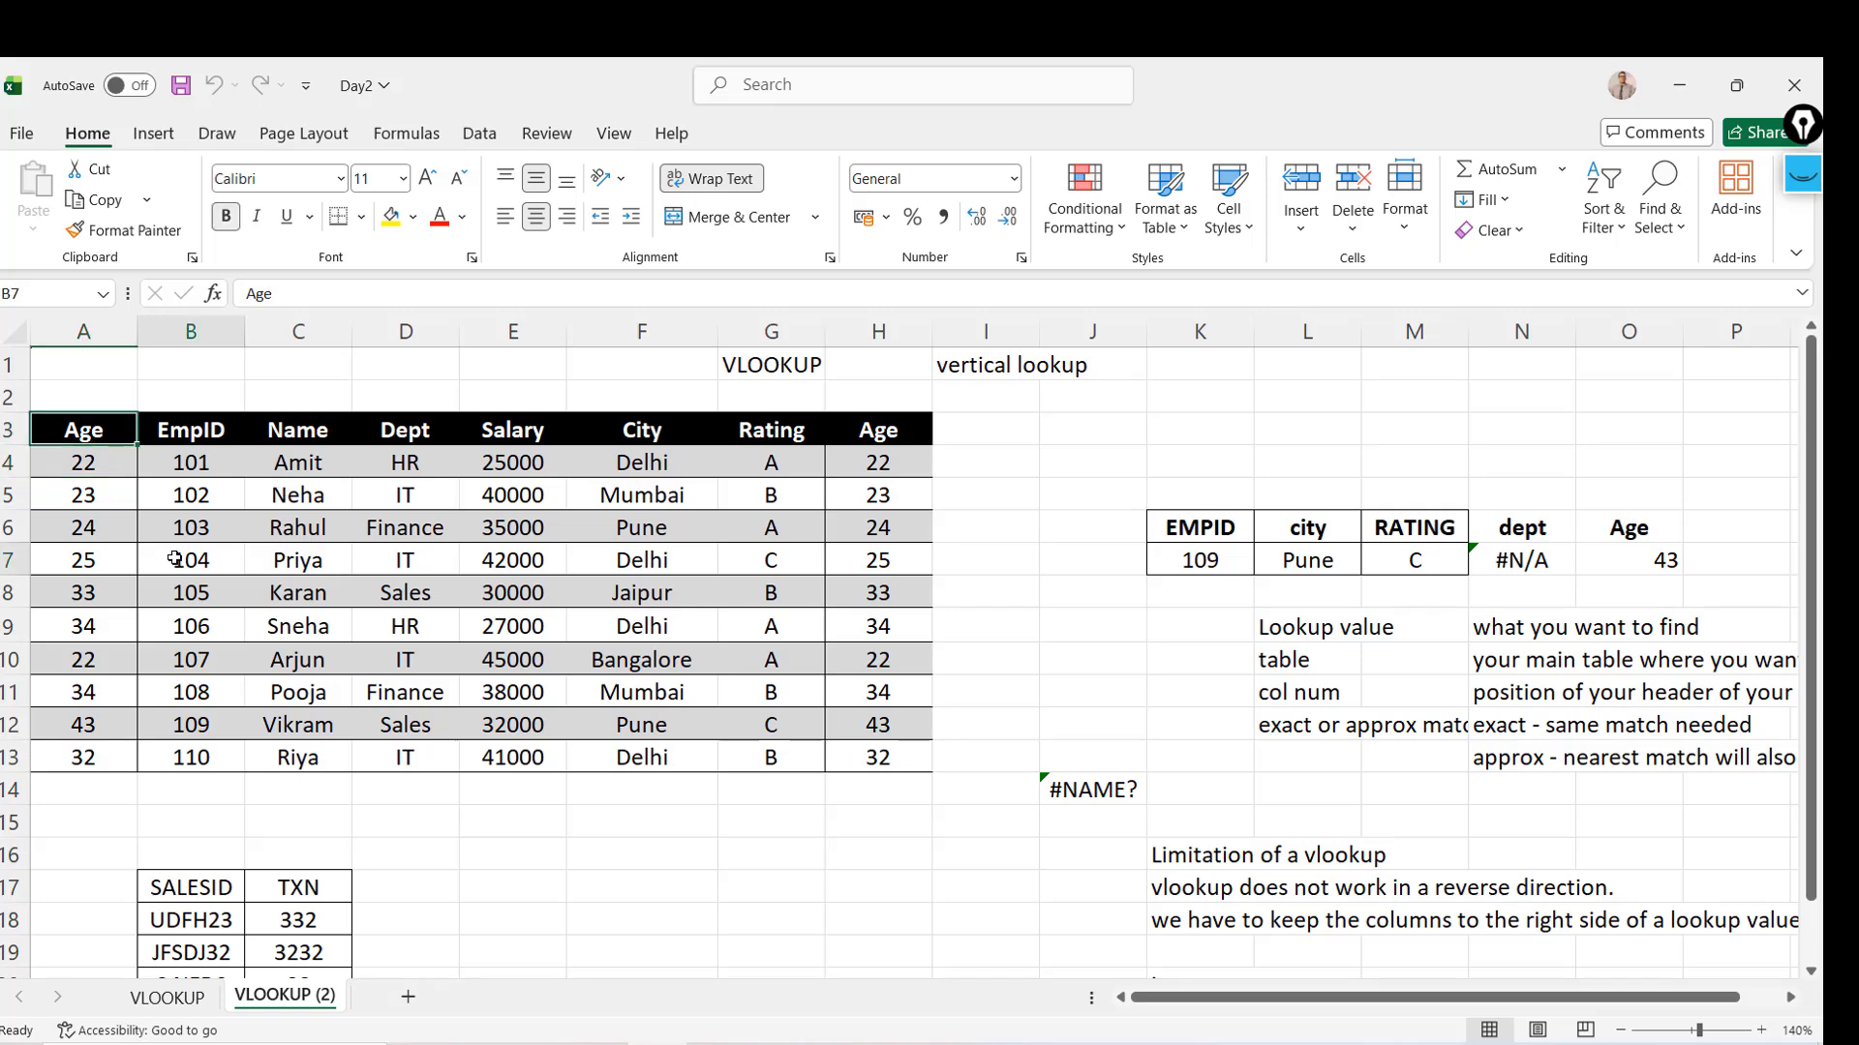
Copy the full employee table A3:H13, headers included, from the VLOOKUP (2) sheet
click(85, 430)
key(ctrl+shift+Right)
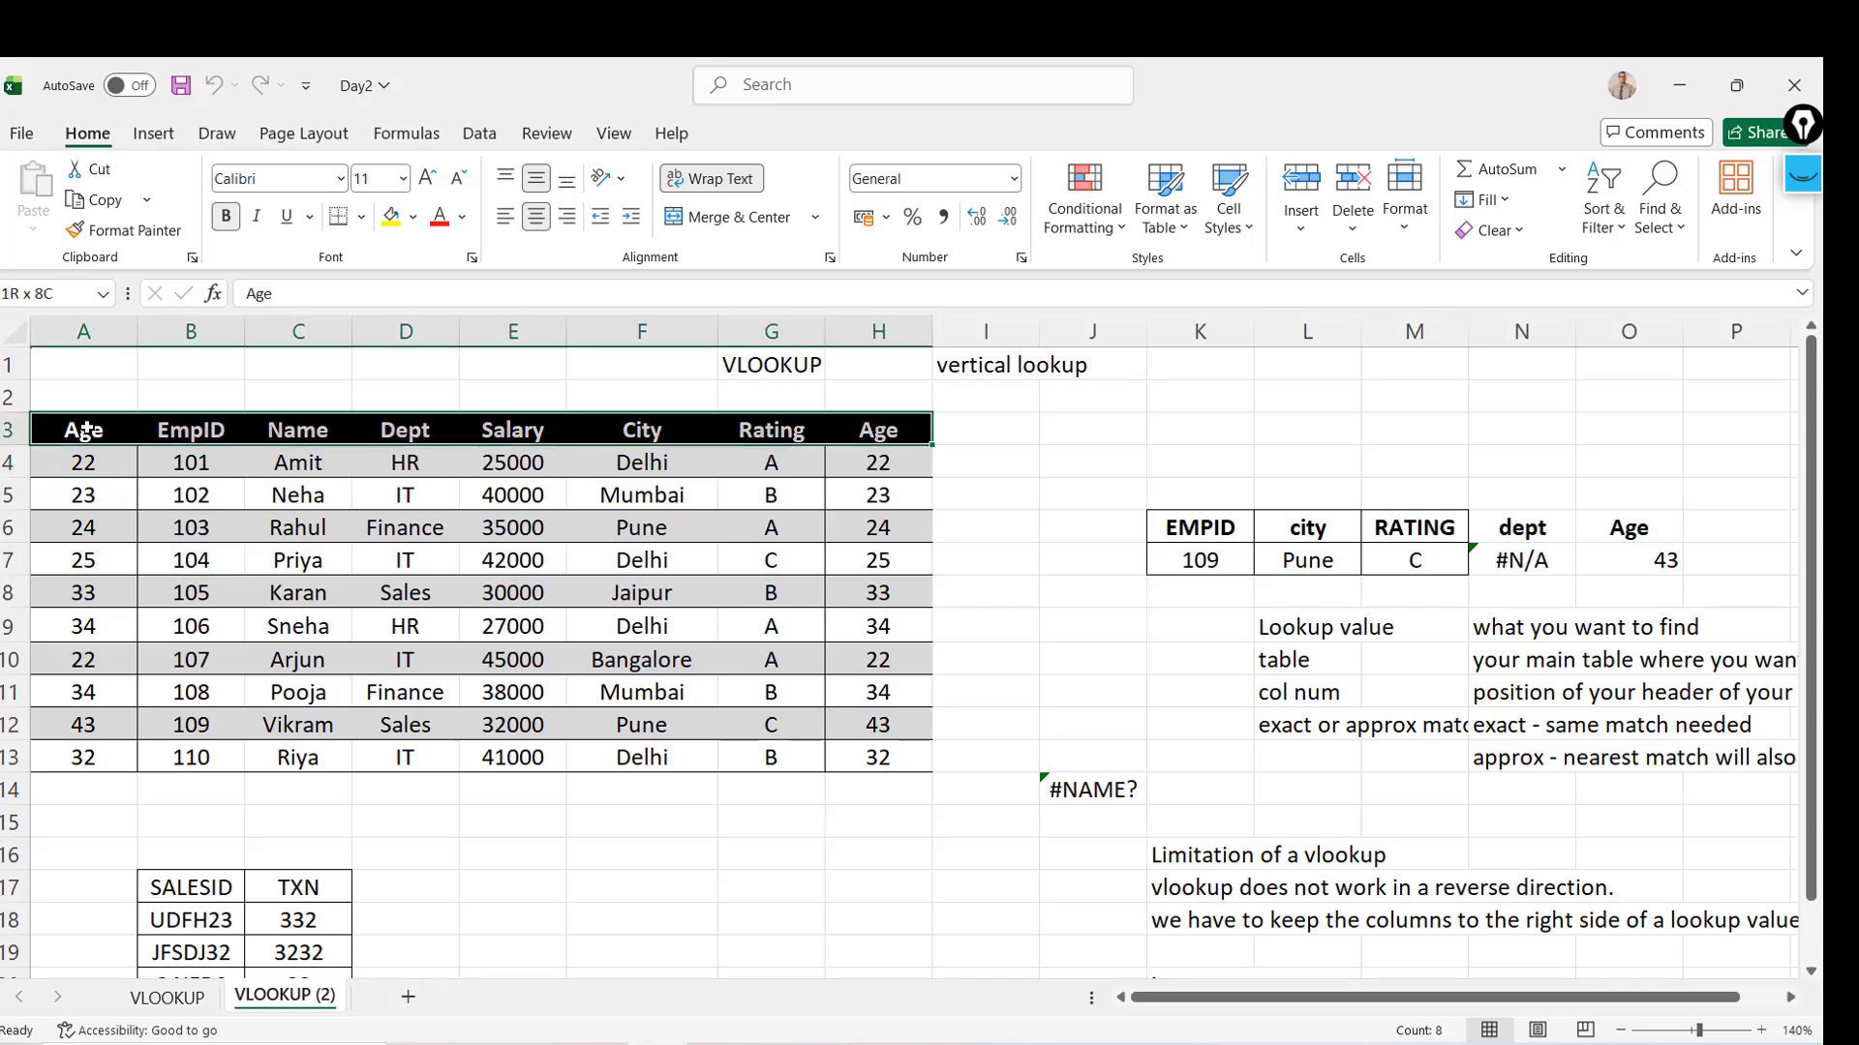
key(ctrl+shift+Down)
key(ctrl+c)
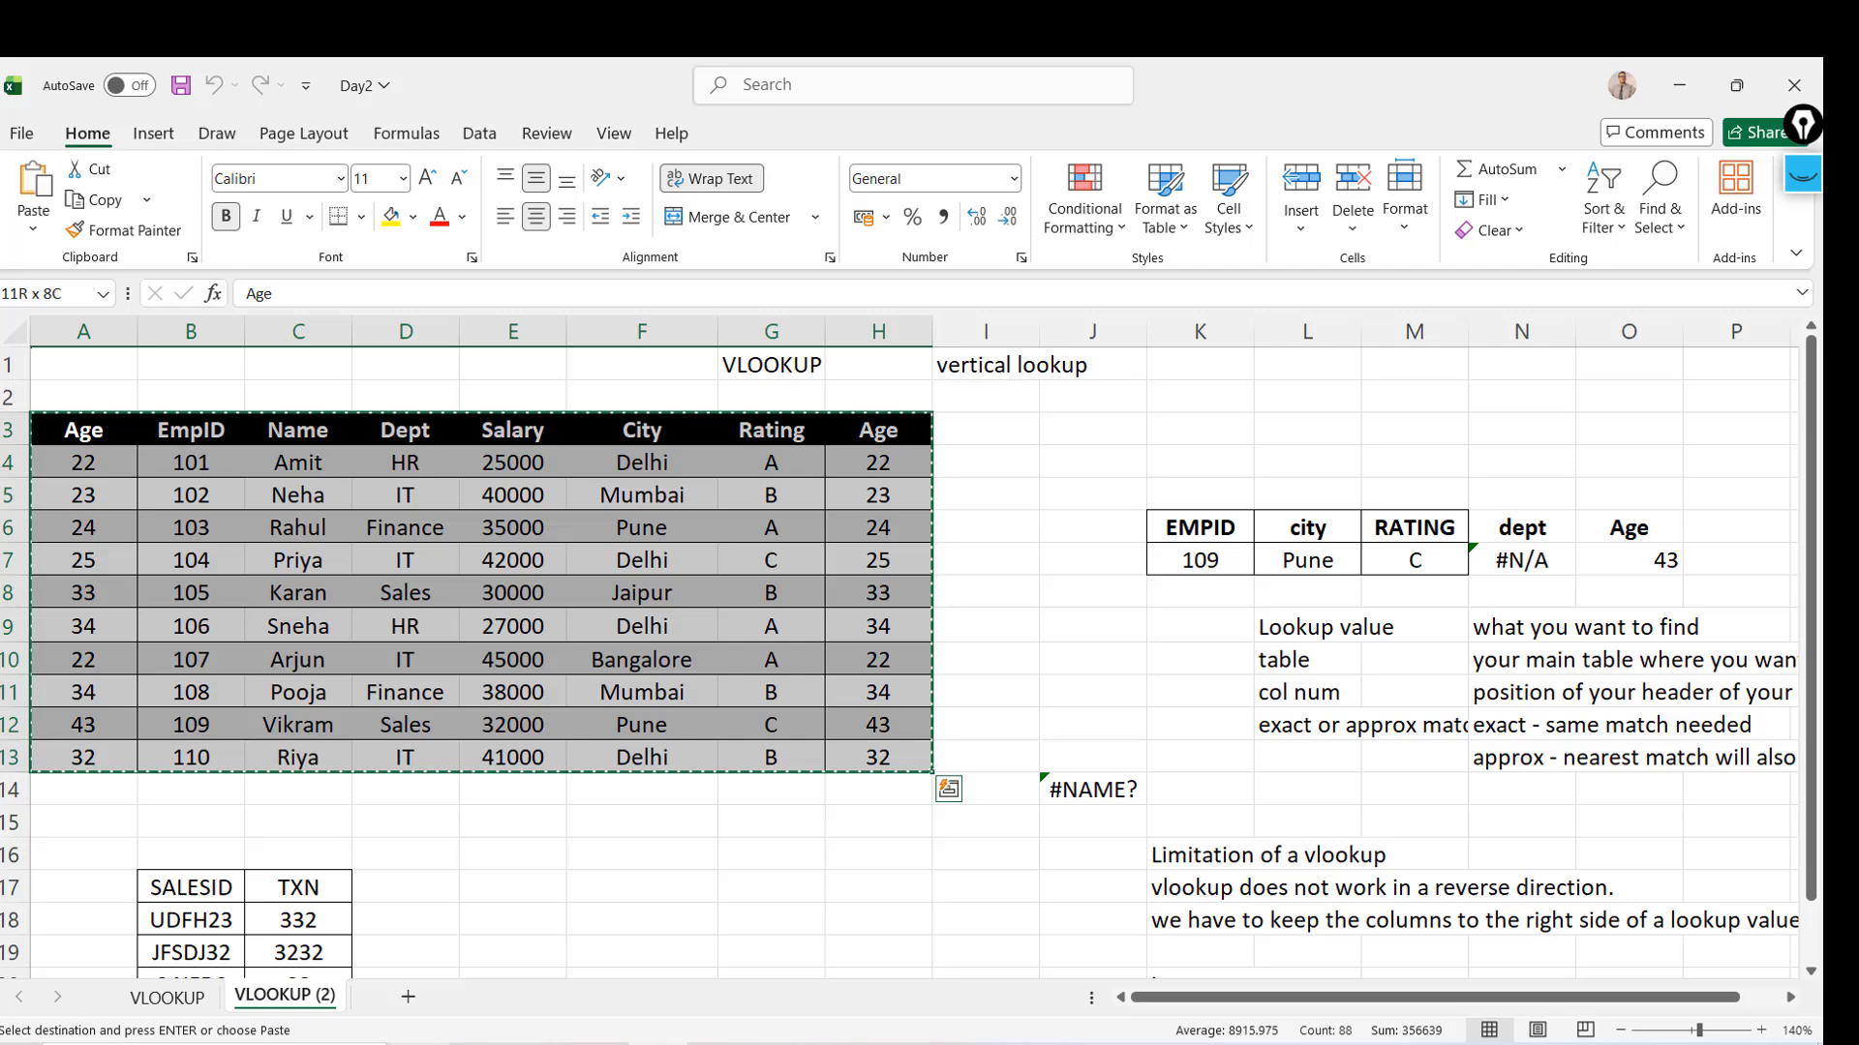
Add a new worksheet zoomed to 130% and paste the employee table starting at cell C1
click(407, 997)
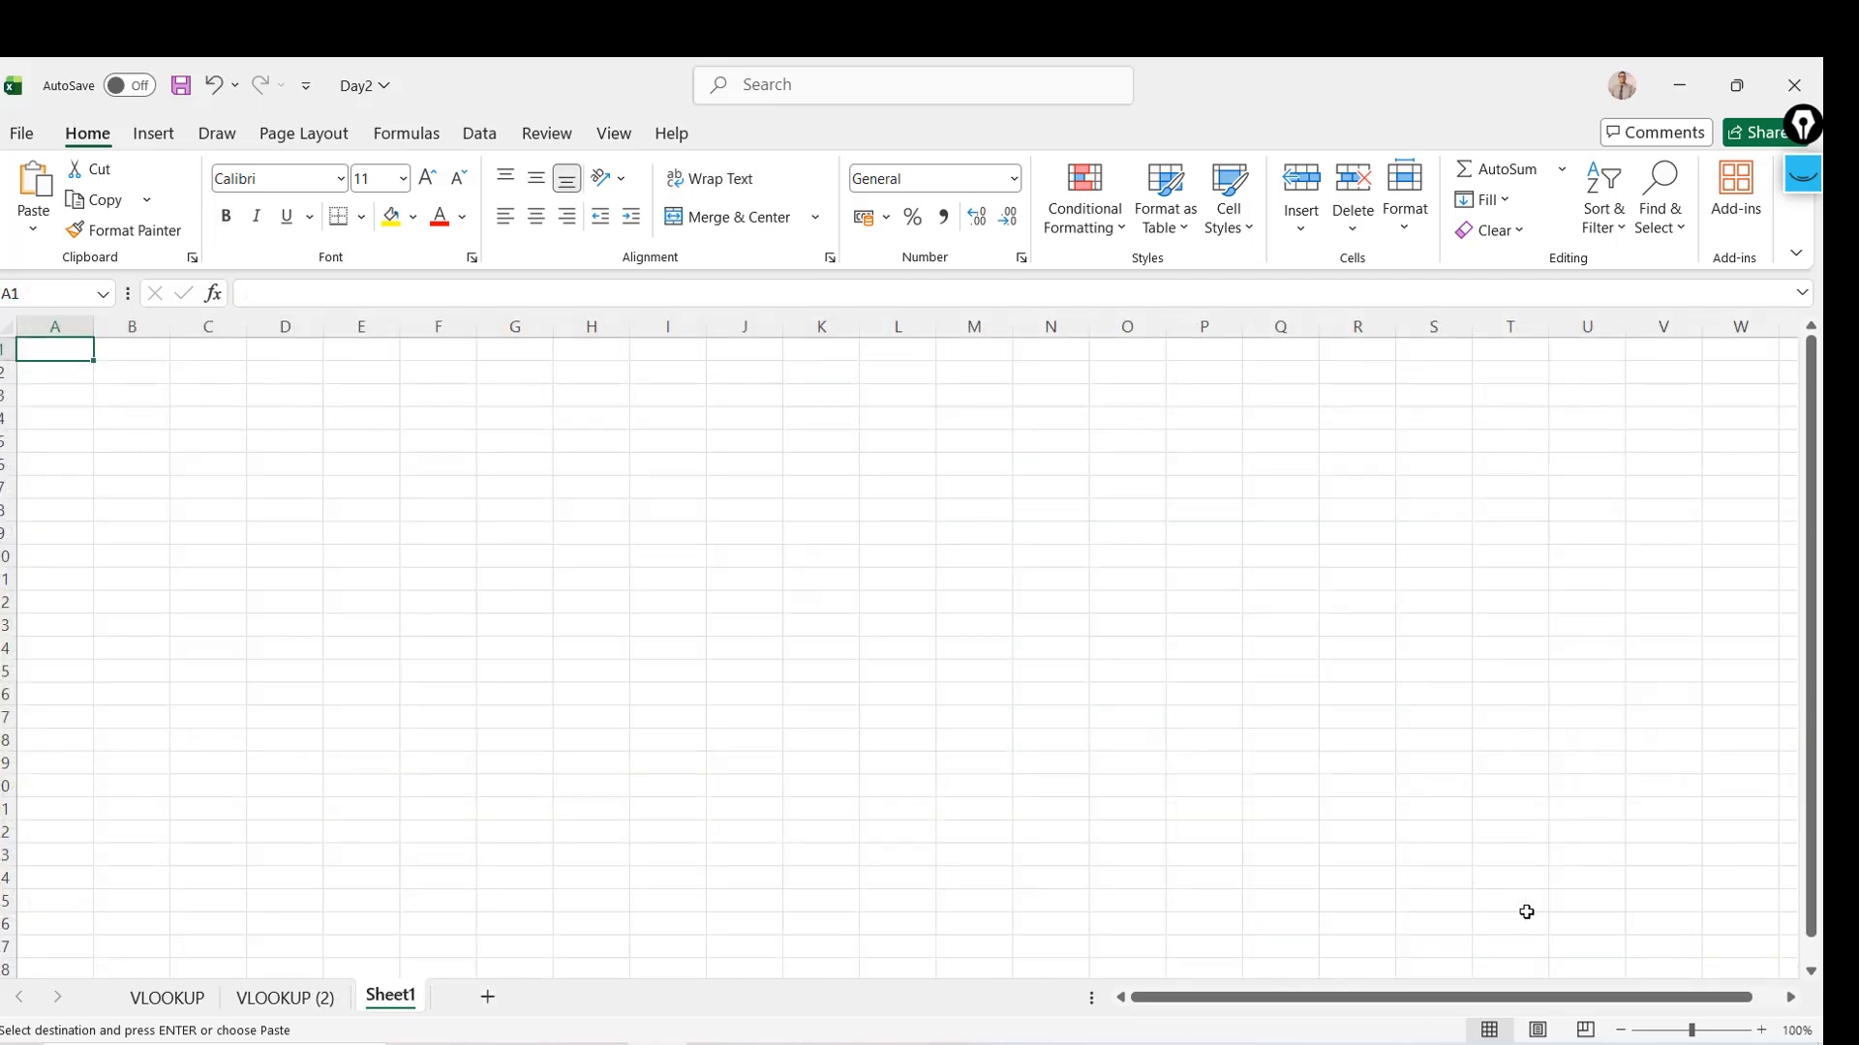
click(1762, 1031)
click(1763, 1031)
click(1763, 1031)
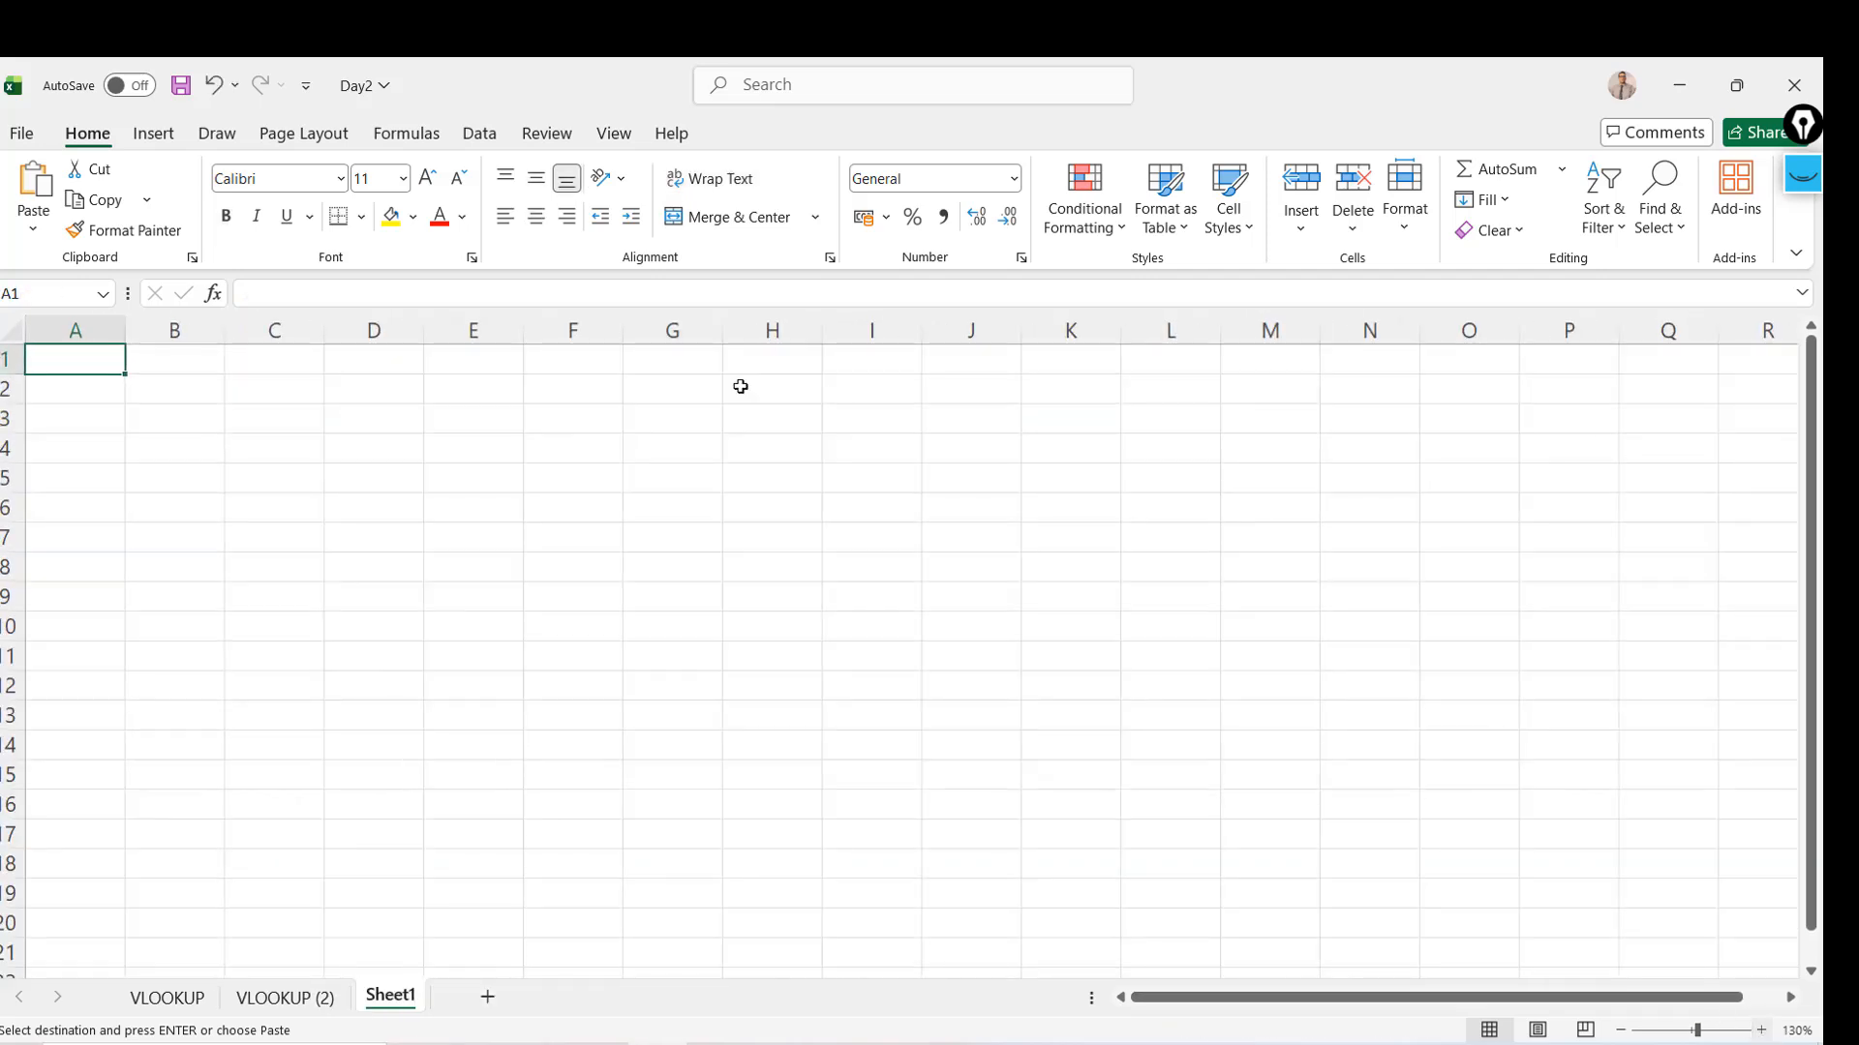
click(268, 369)
key(ctrl+v)
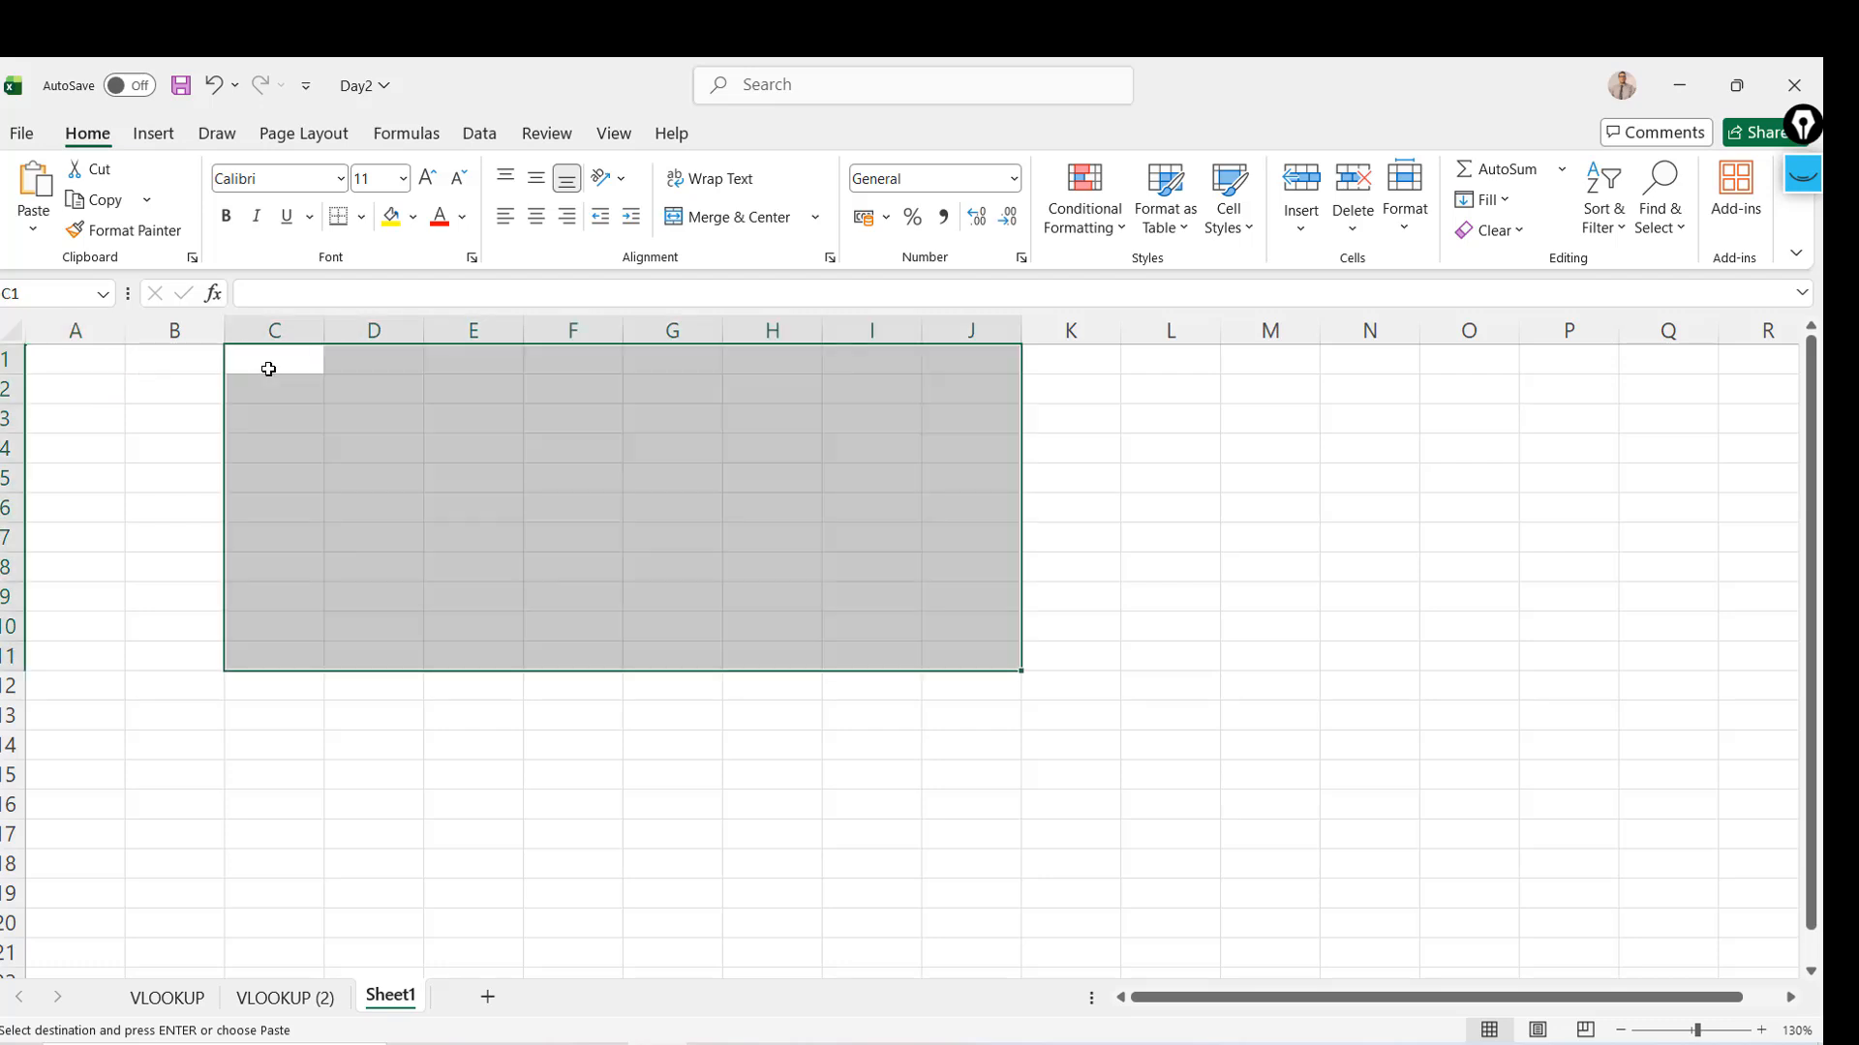
Delete column C containing the duplicate Age data before EmpID
click(598, 514)
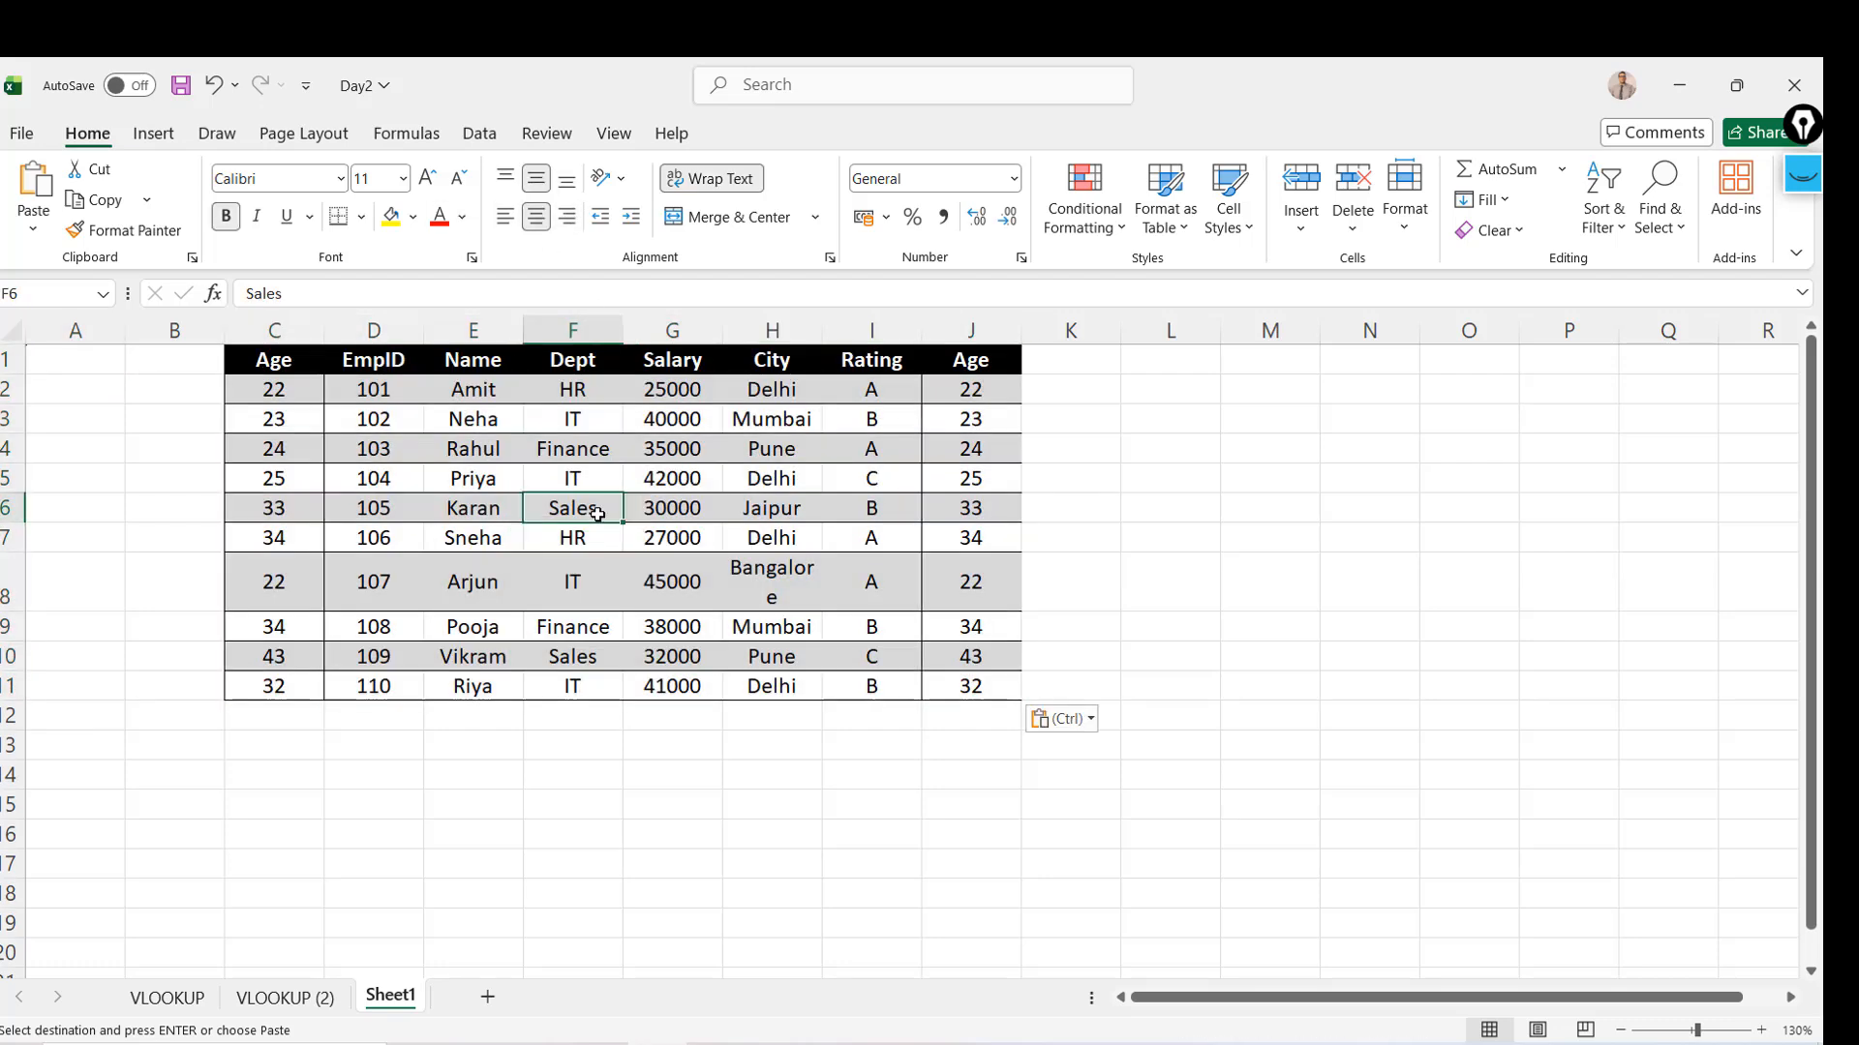
click(298, 331)
key(ctrl+minus)
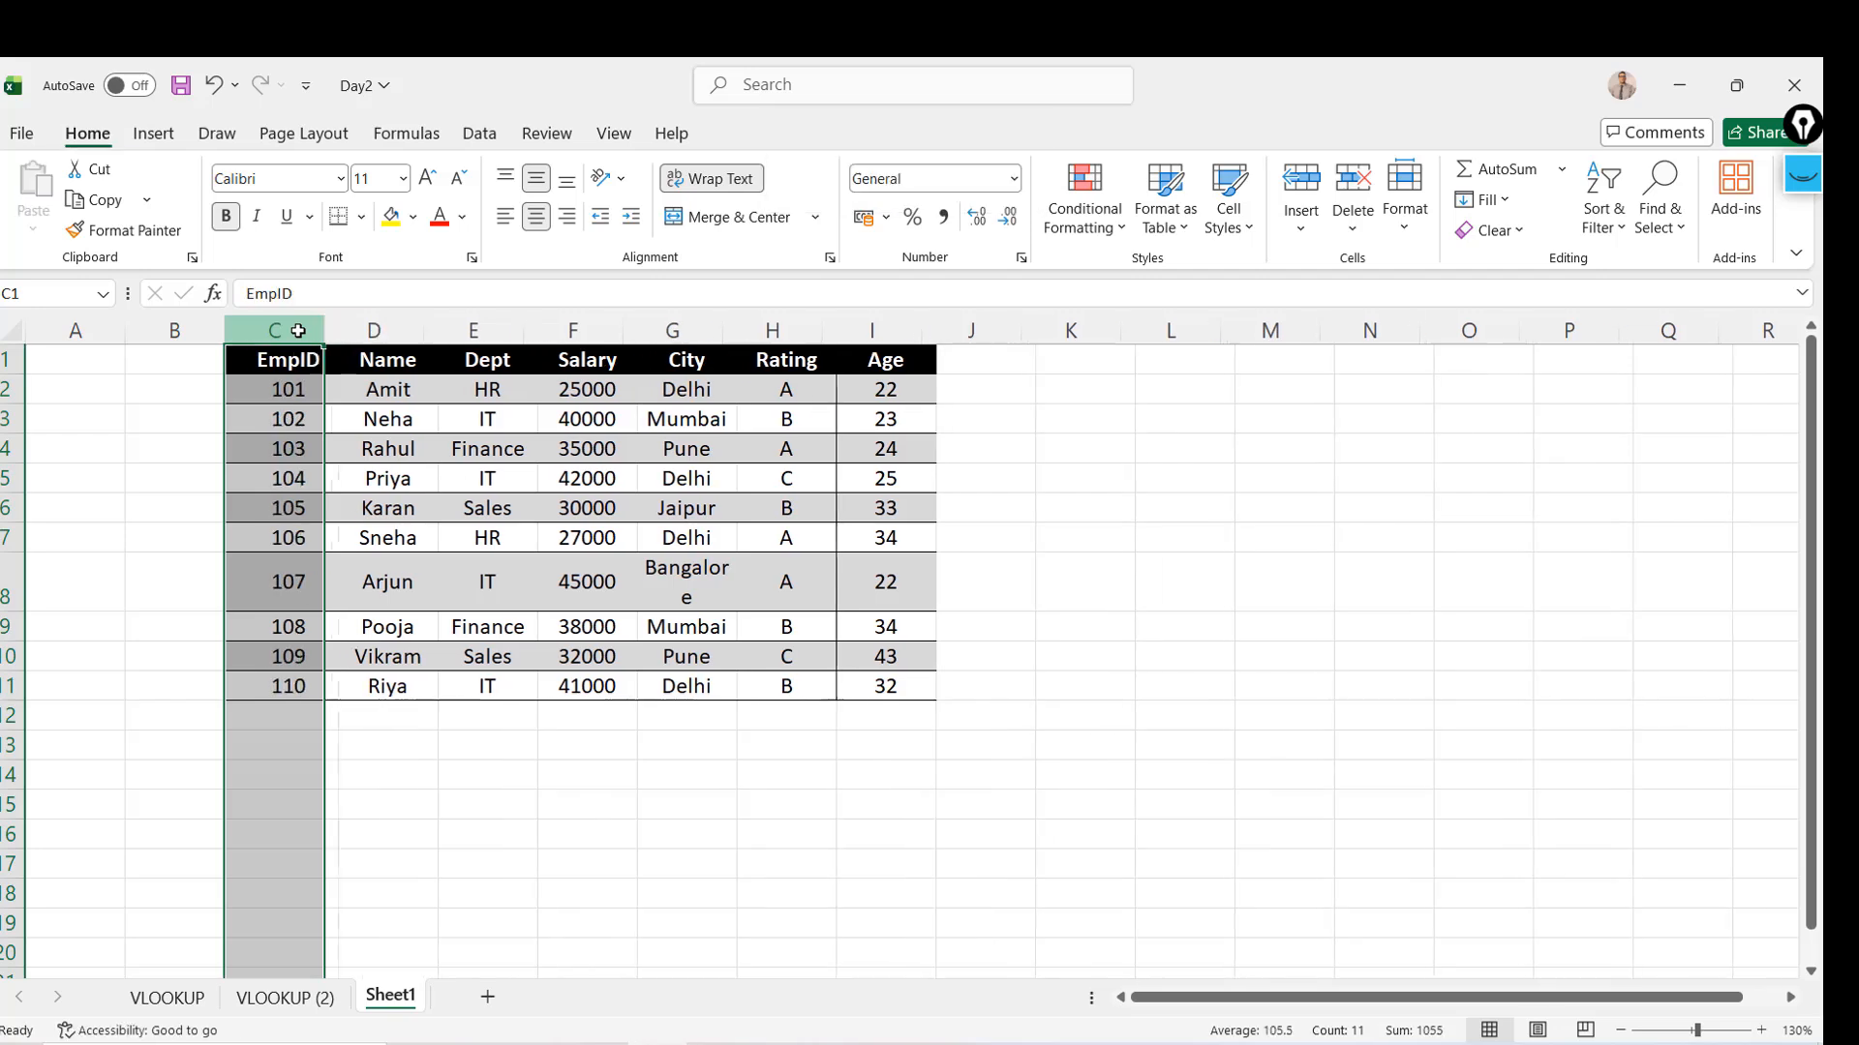
Widen the City column so Bangalore fits on one line, and reduce the height of row 8 and the width of column B
click(710, 602)
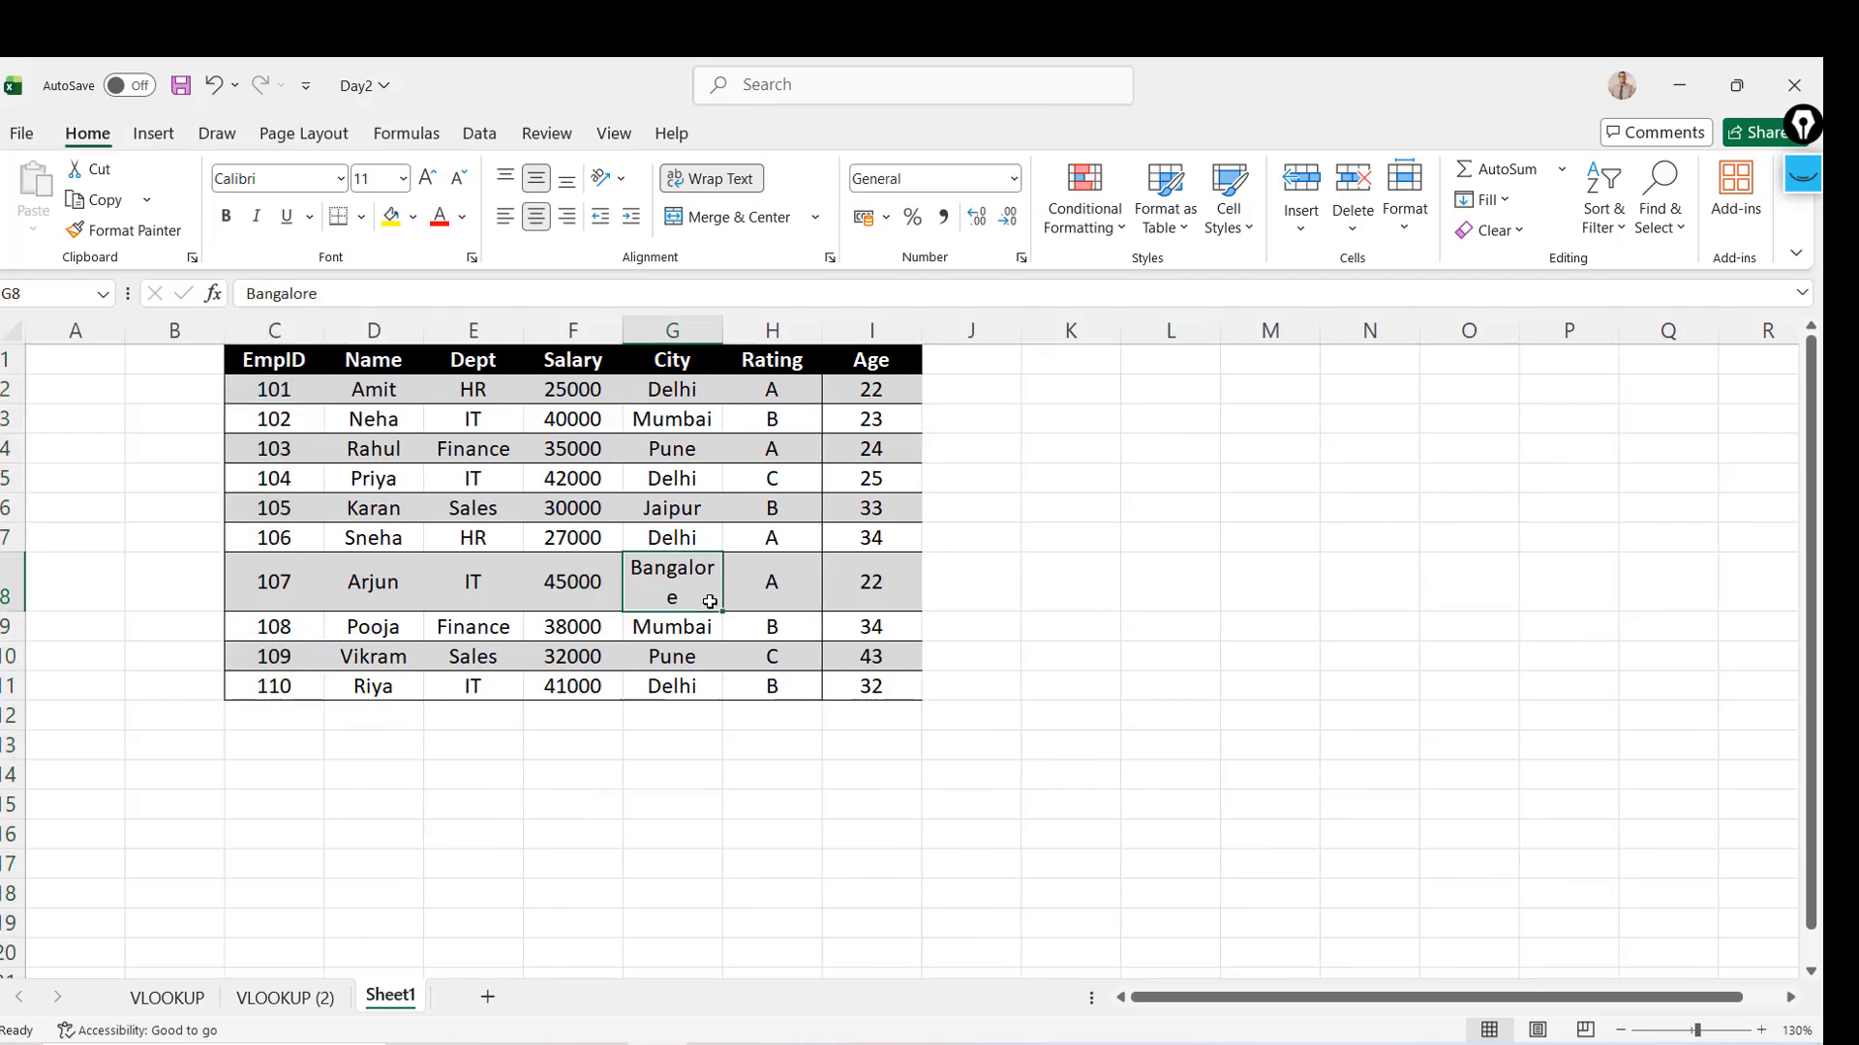
drag(12, 610, 13, 607)
drag(722, 329, 796, 332)
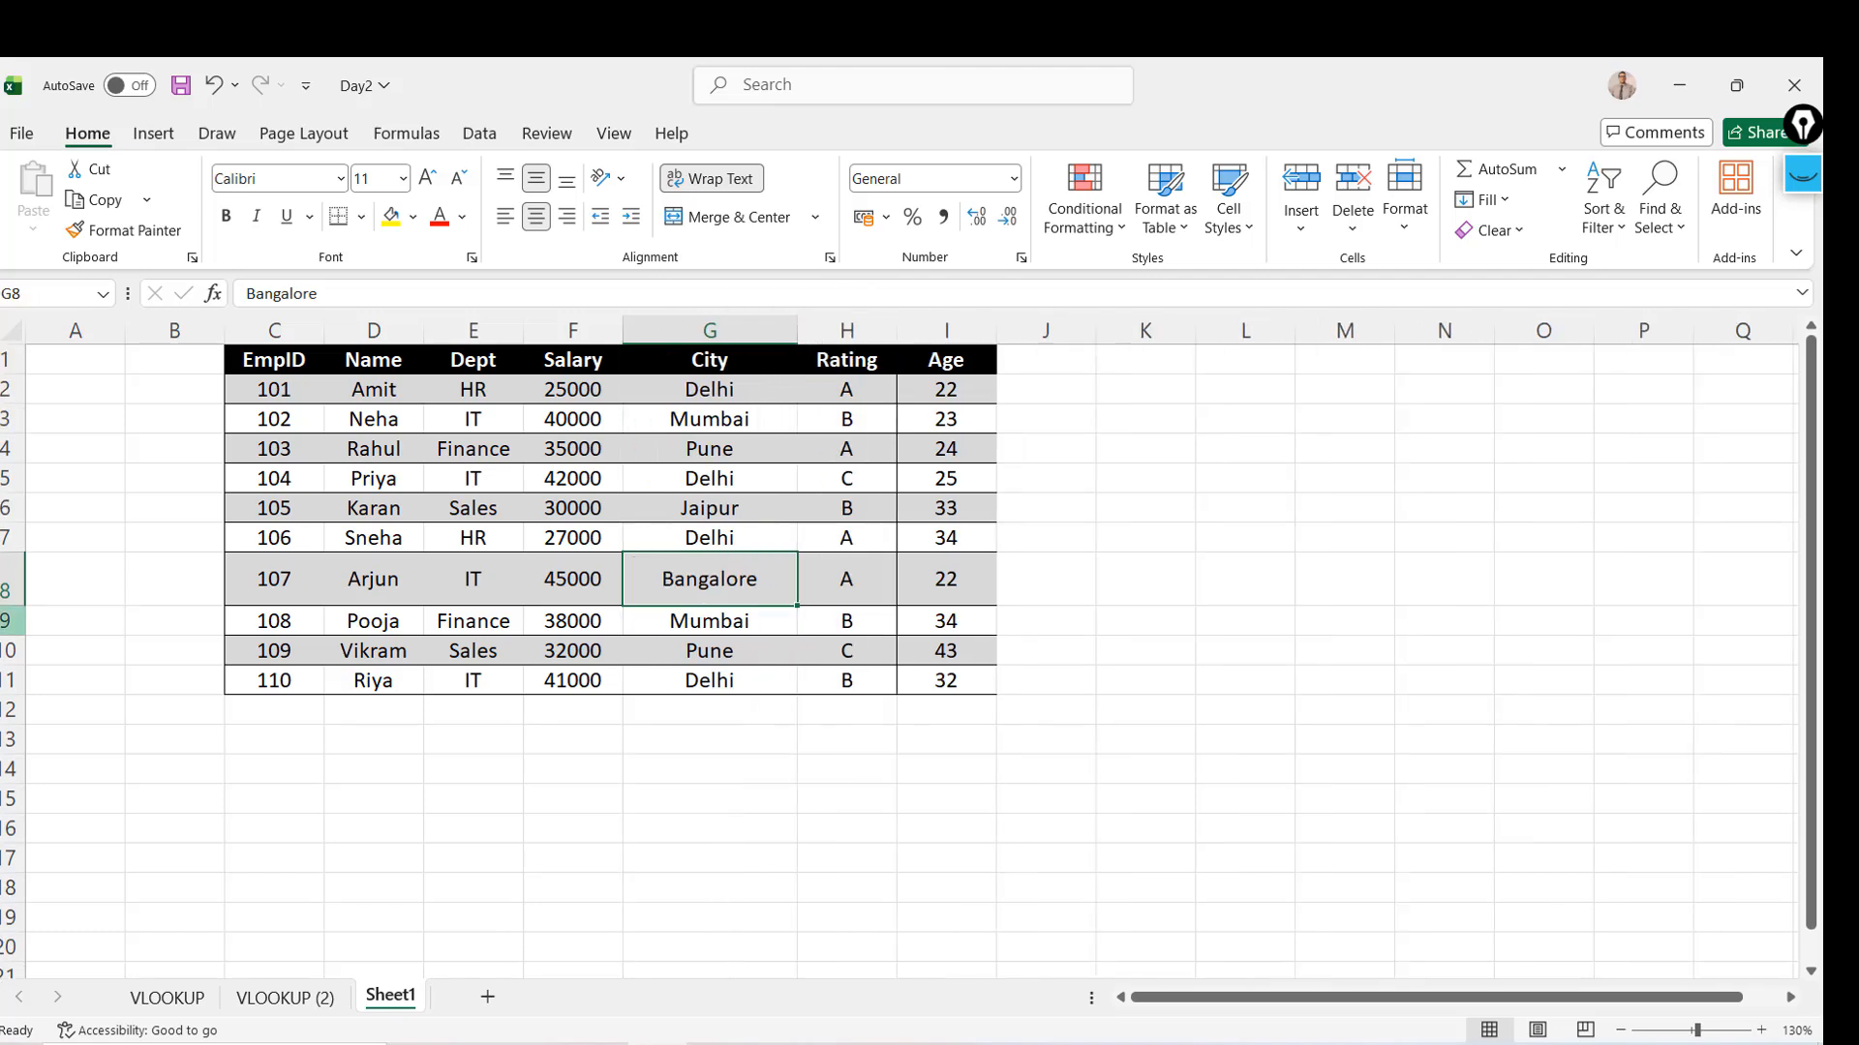
drag(13, 606, 13, 597)
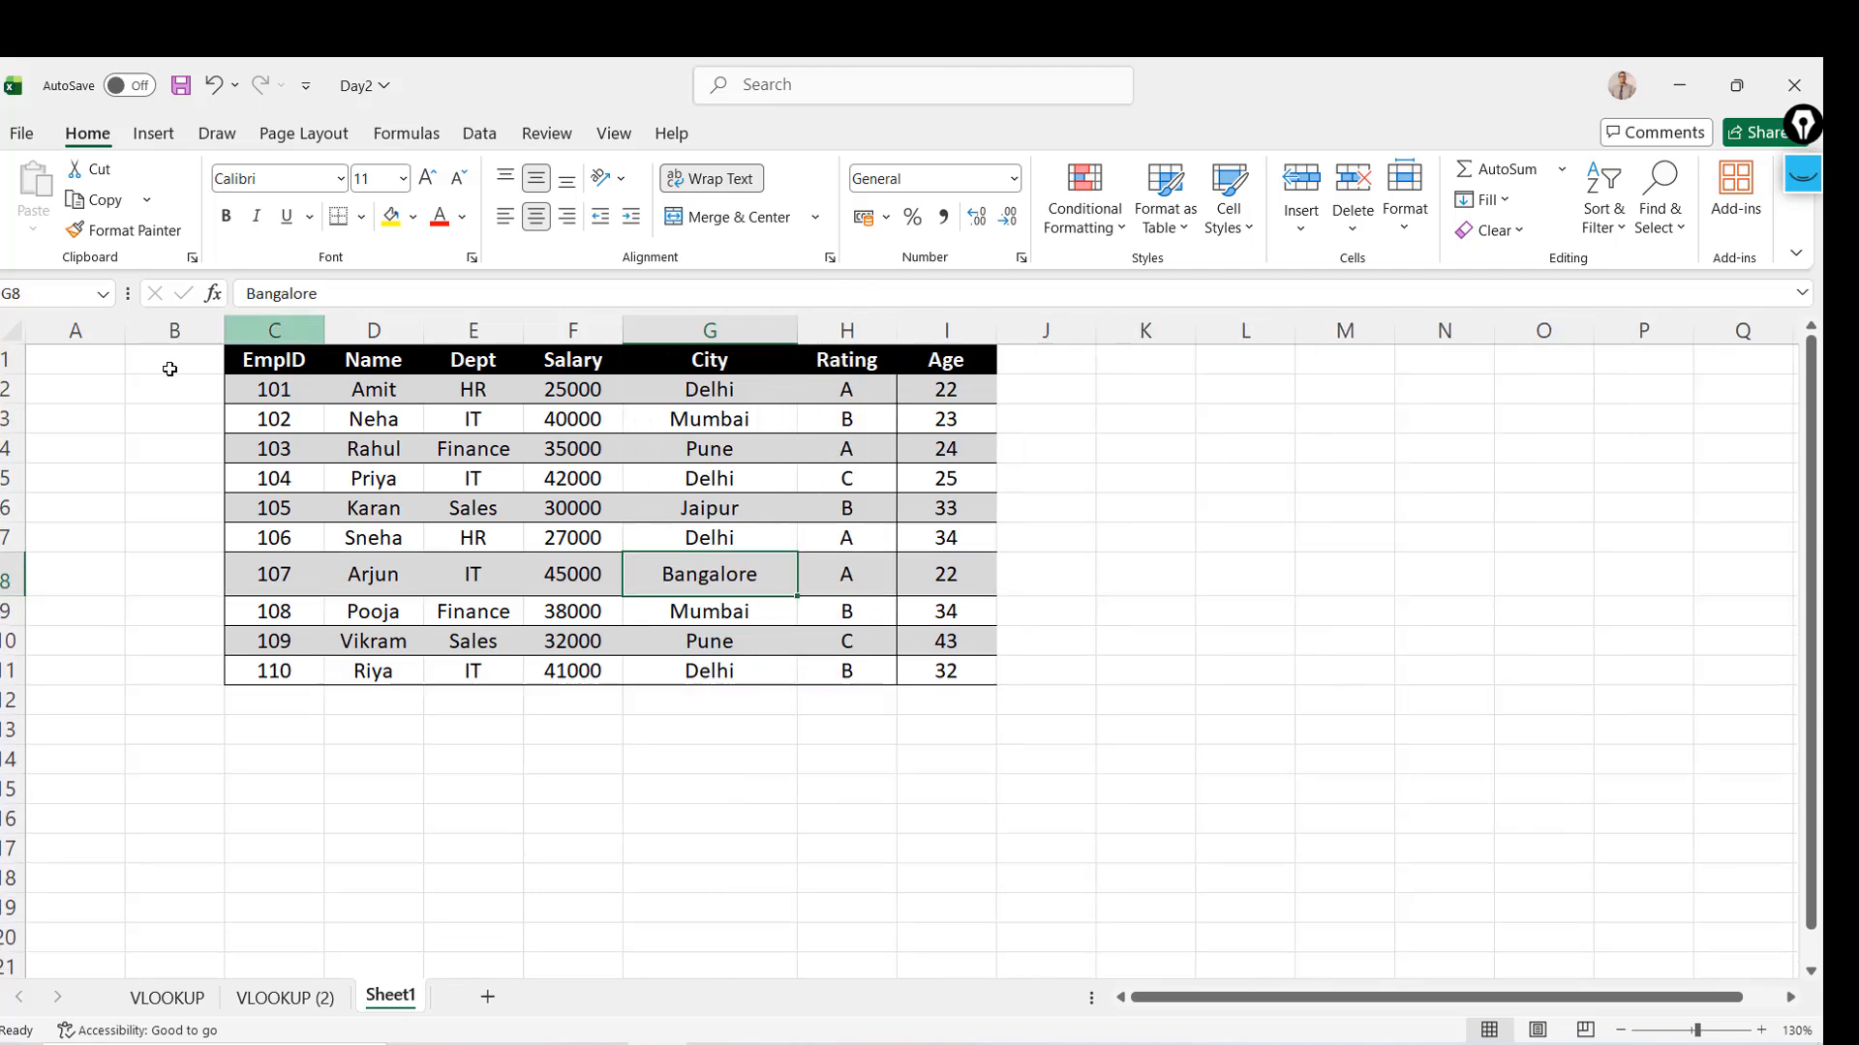
drag(223, 331, 196, 331)
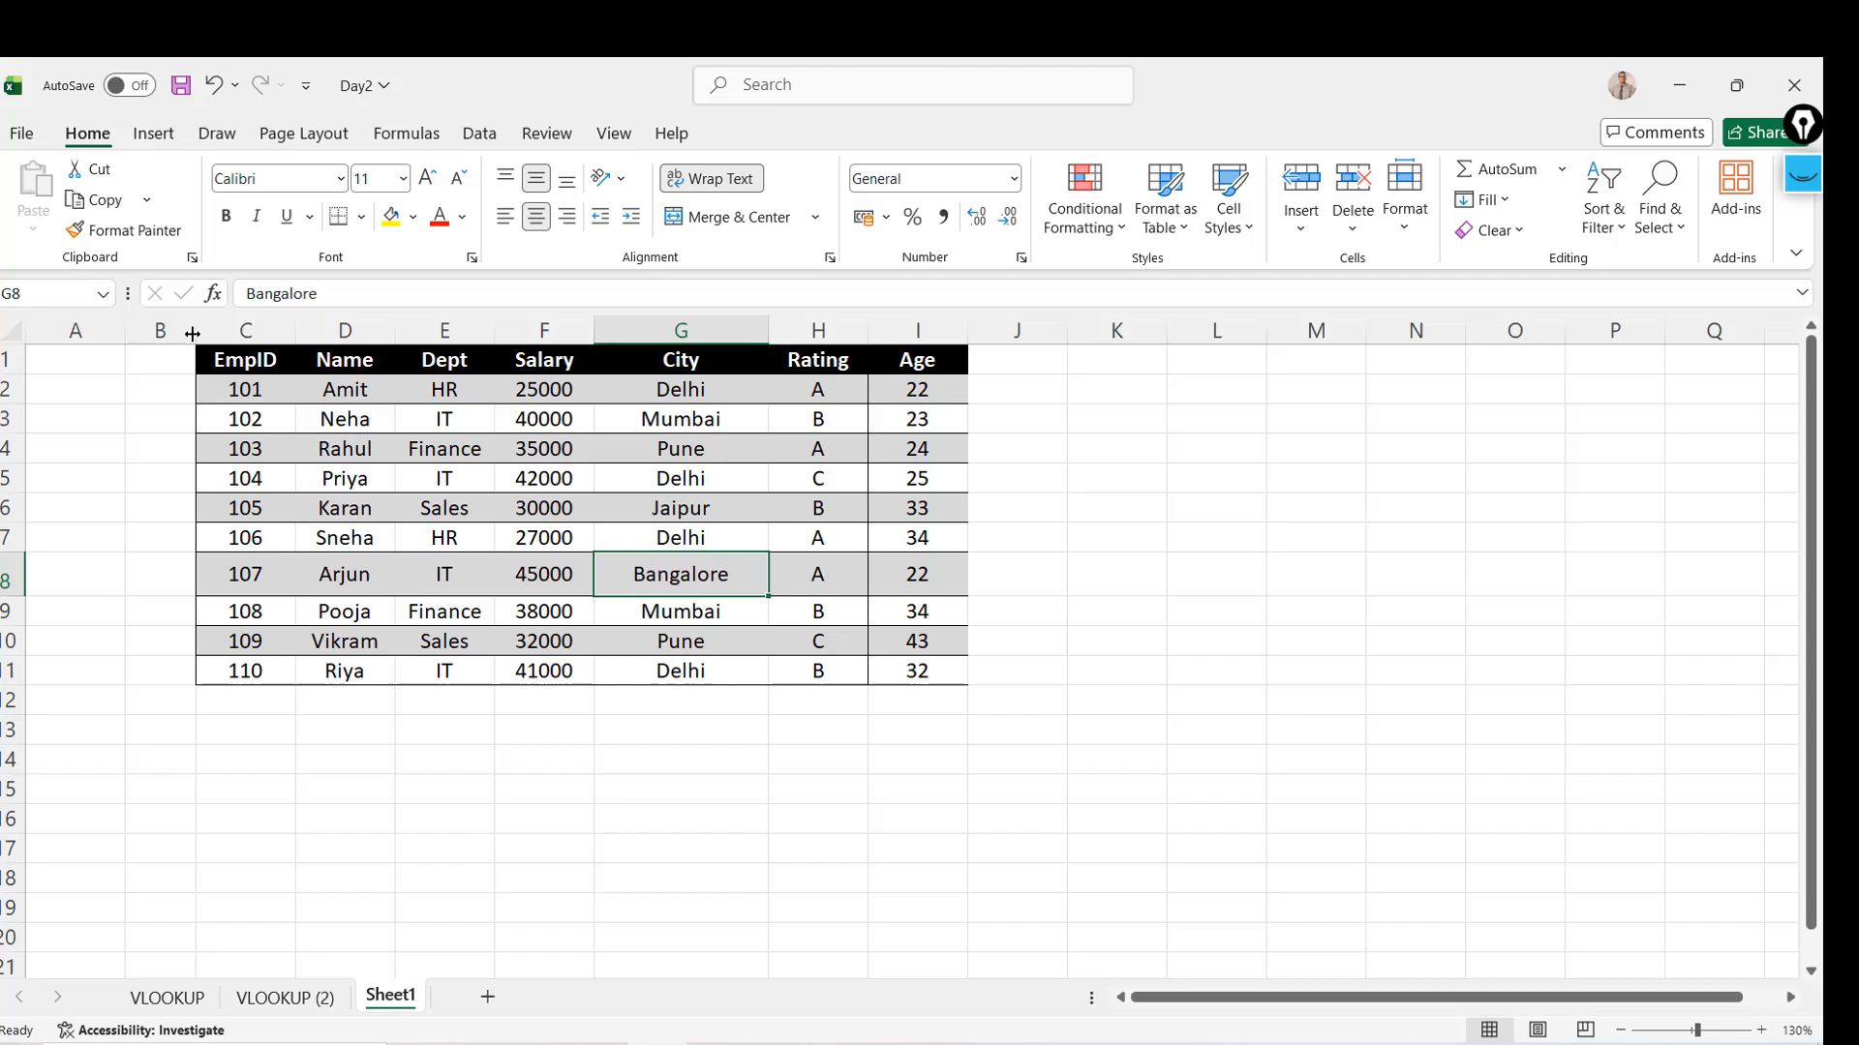
Enter the lookup table headers EMPID, NAME, DEPT and AGE in cells L6:O6
click(1276, 442)
key(Left)
key(Down)
key(Down)
text(E)
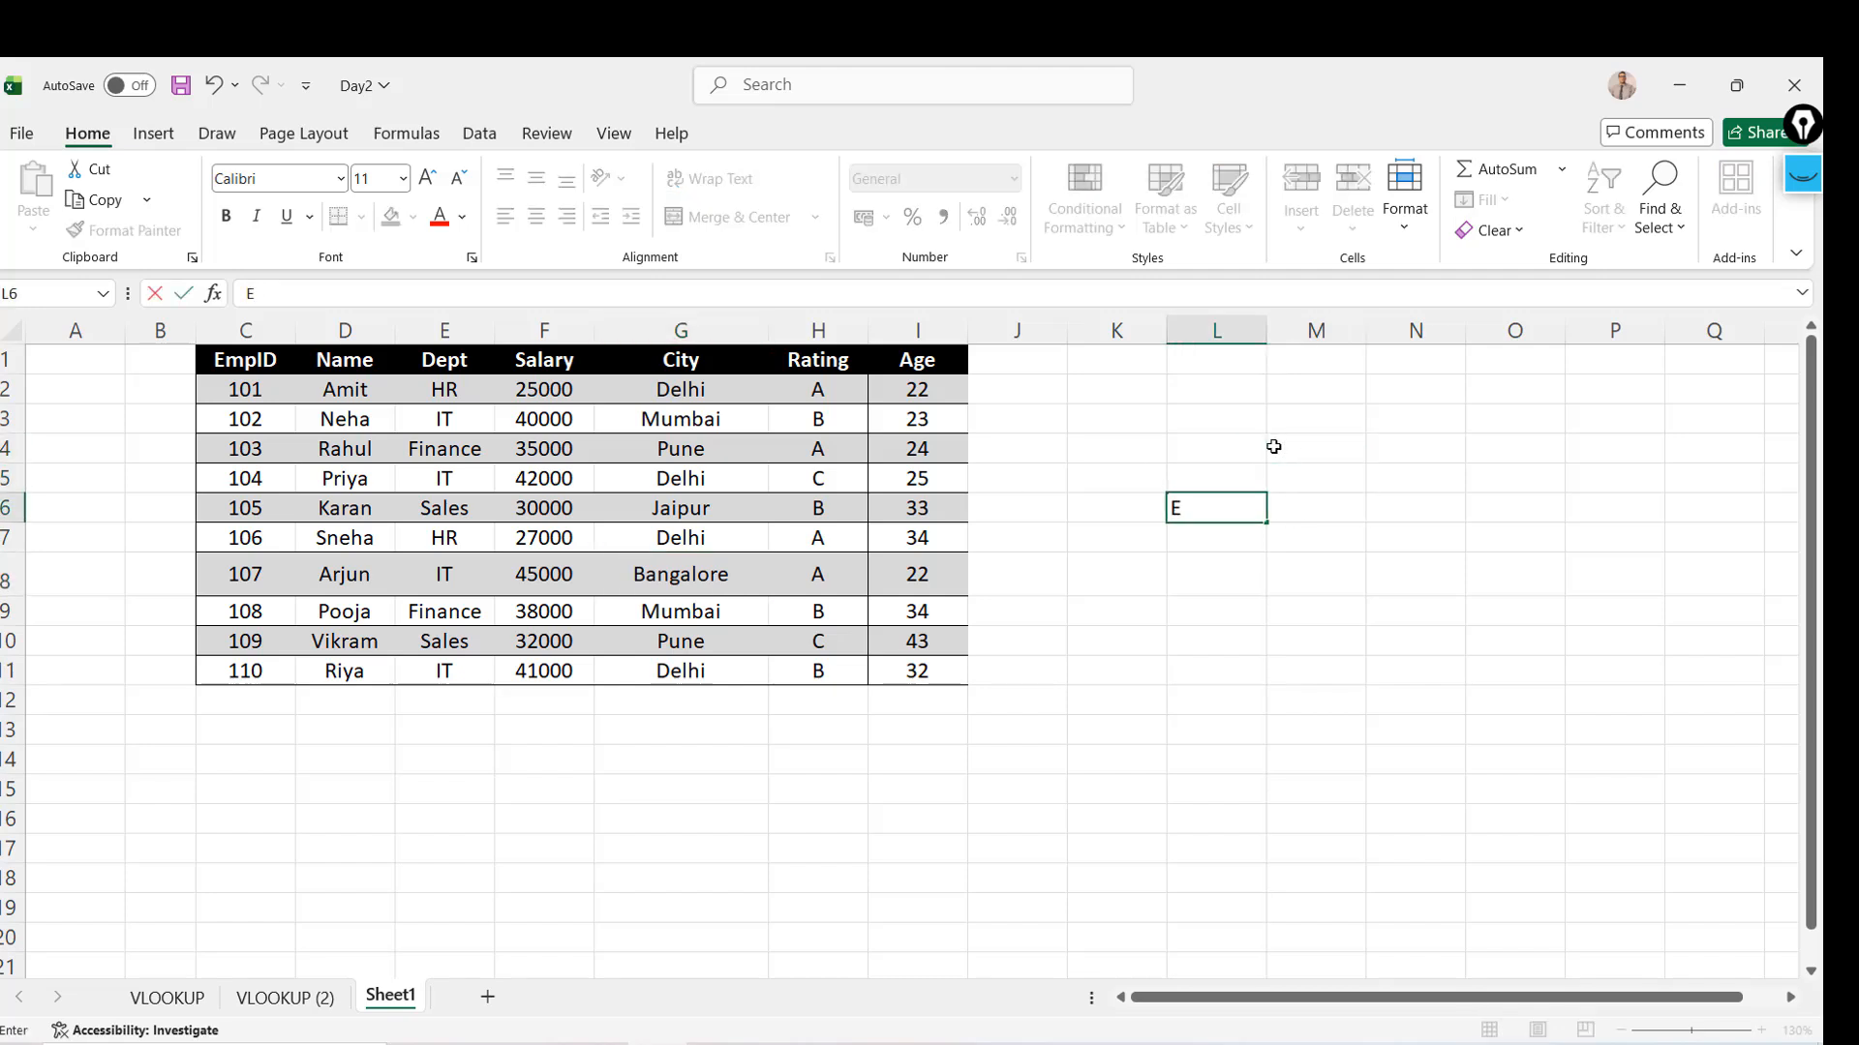
text(MPID)
key(Return)
key(Up)
key(Right)
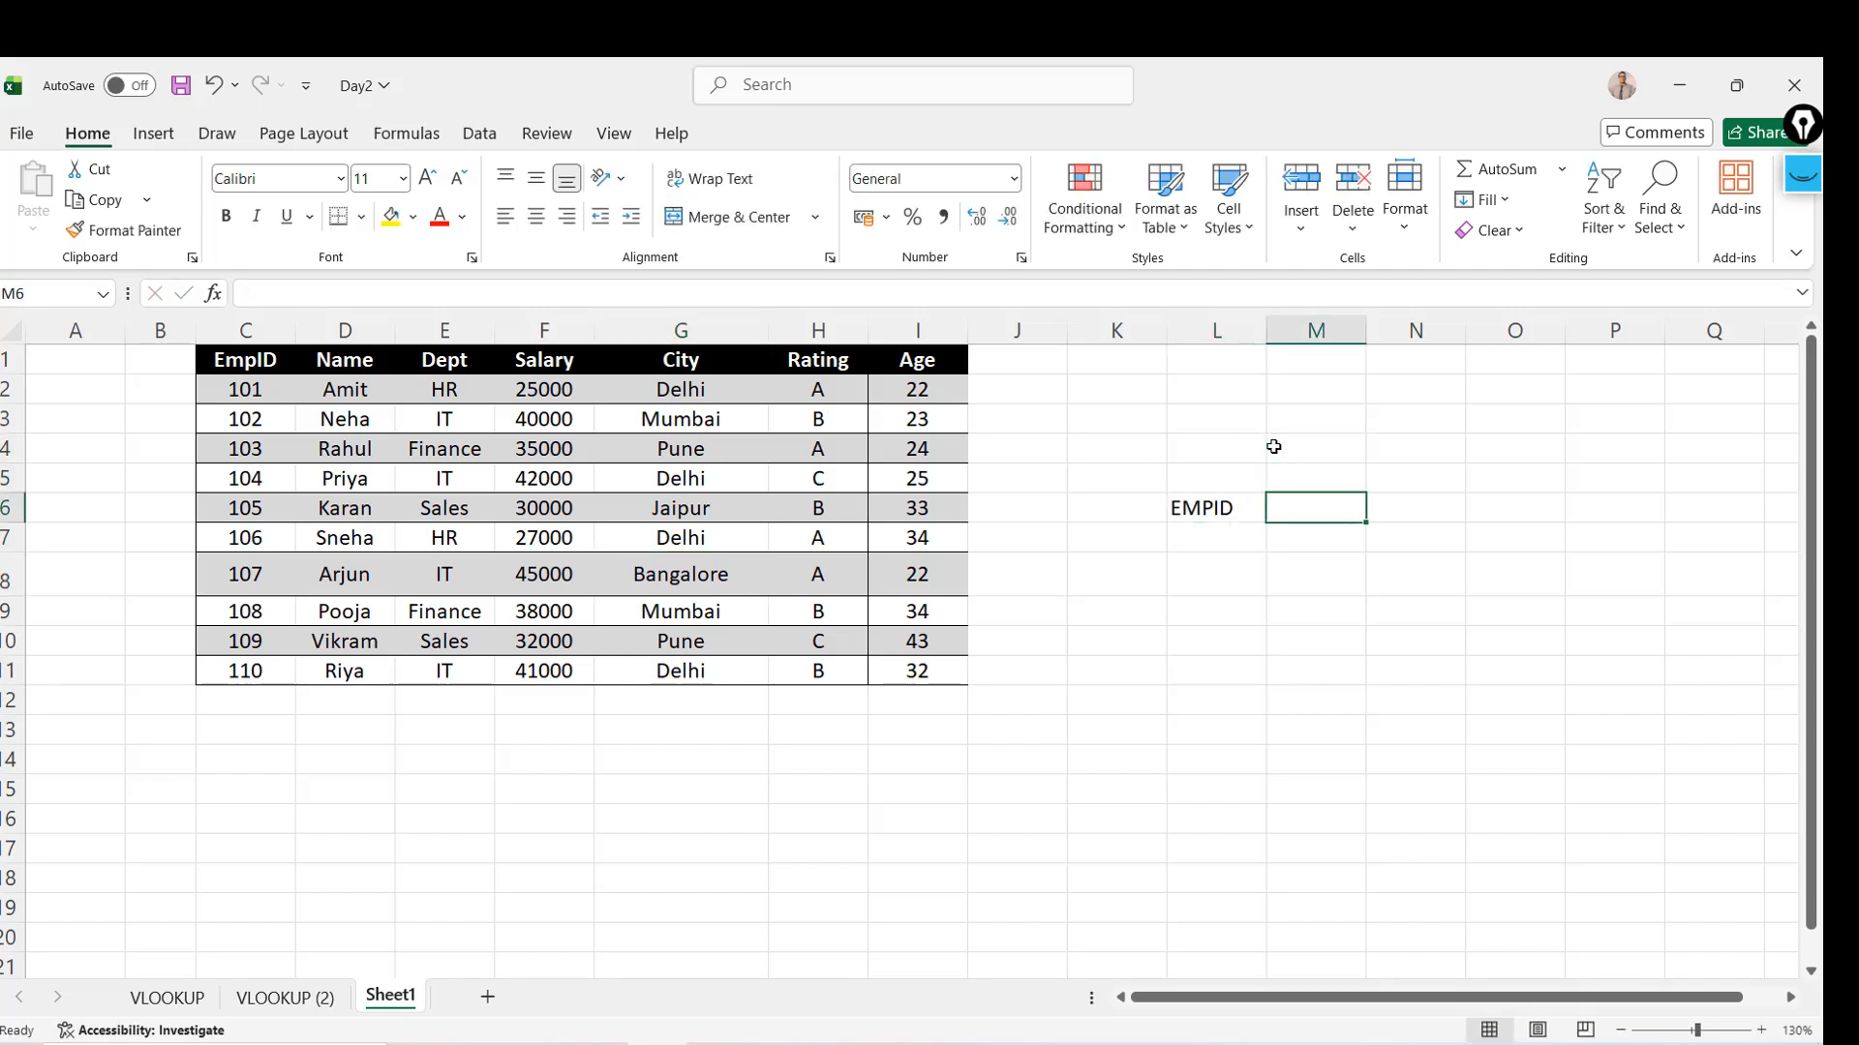
text(NAME)
key(Right)
text(DEPT)
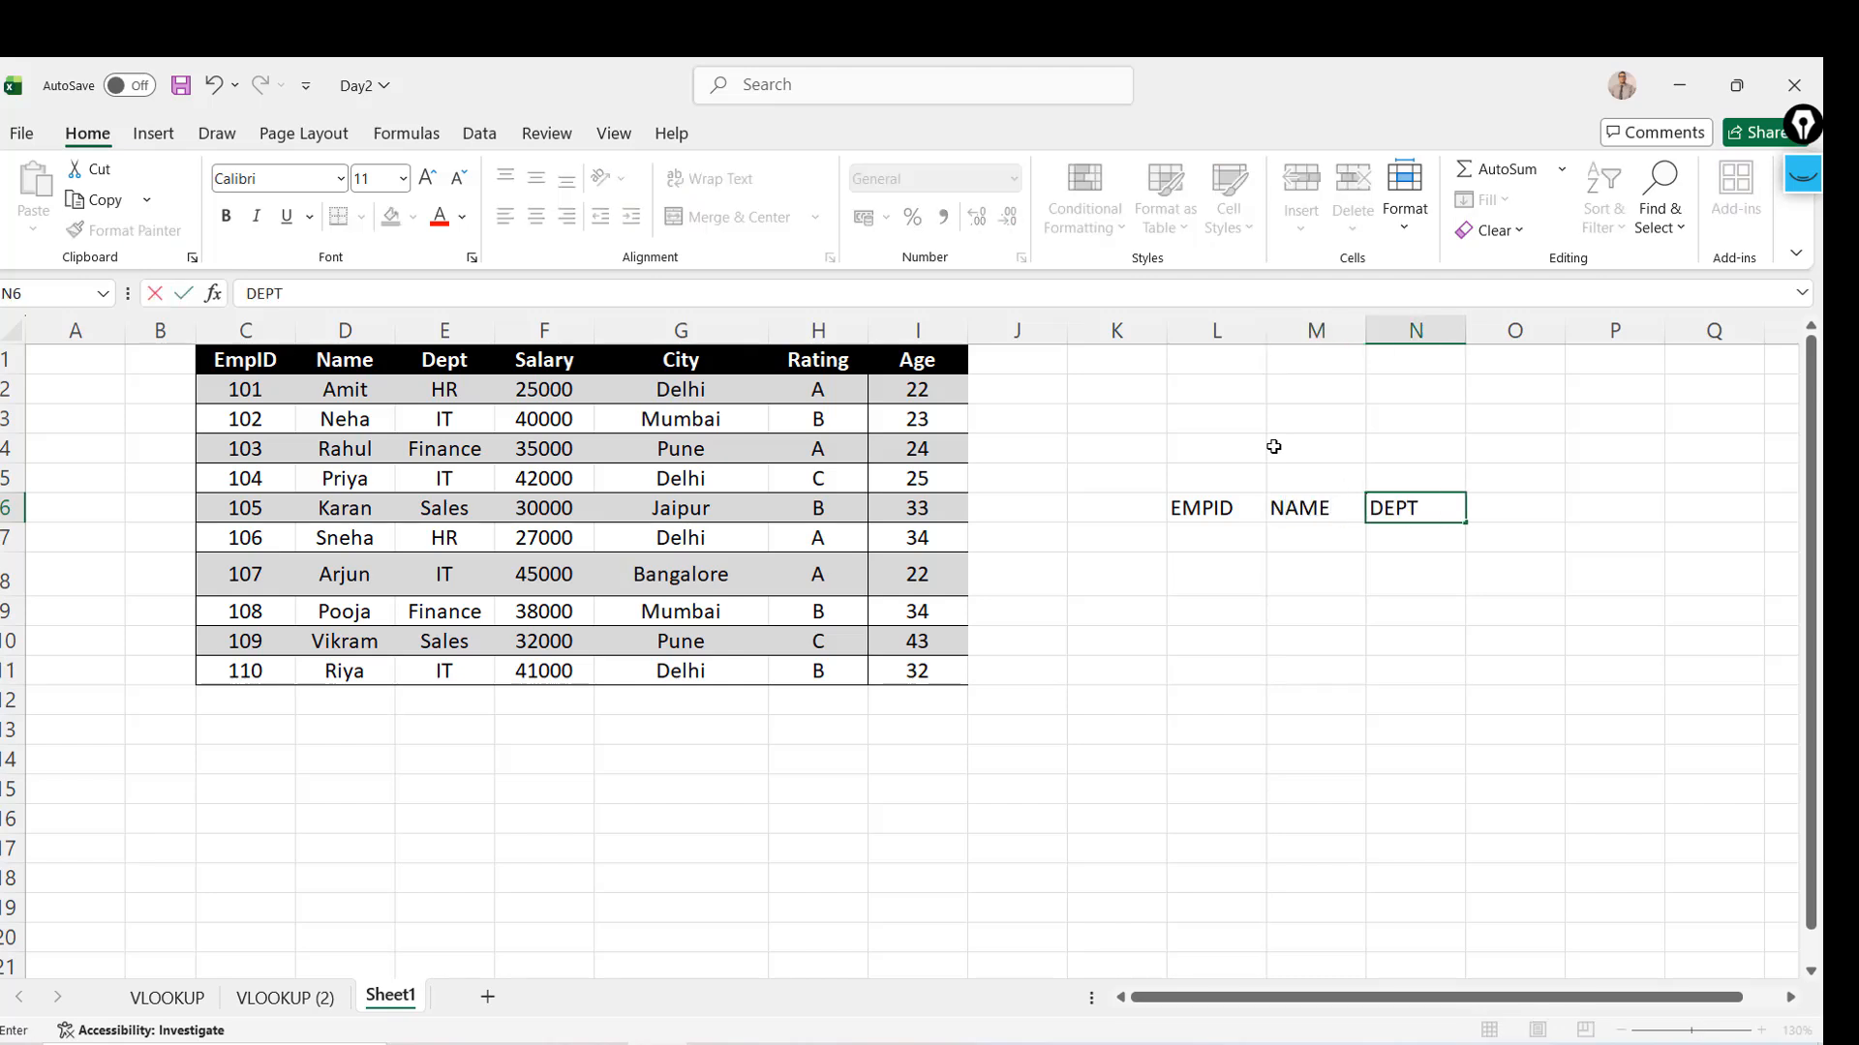
key(Return)
key(Right)
key(Up)
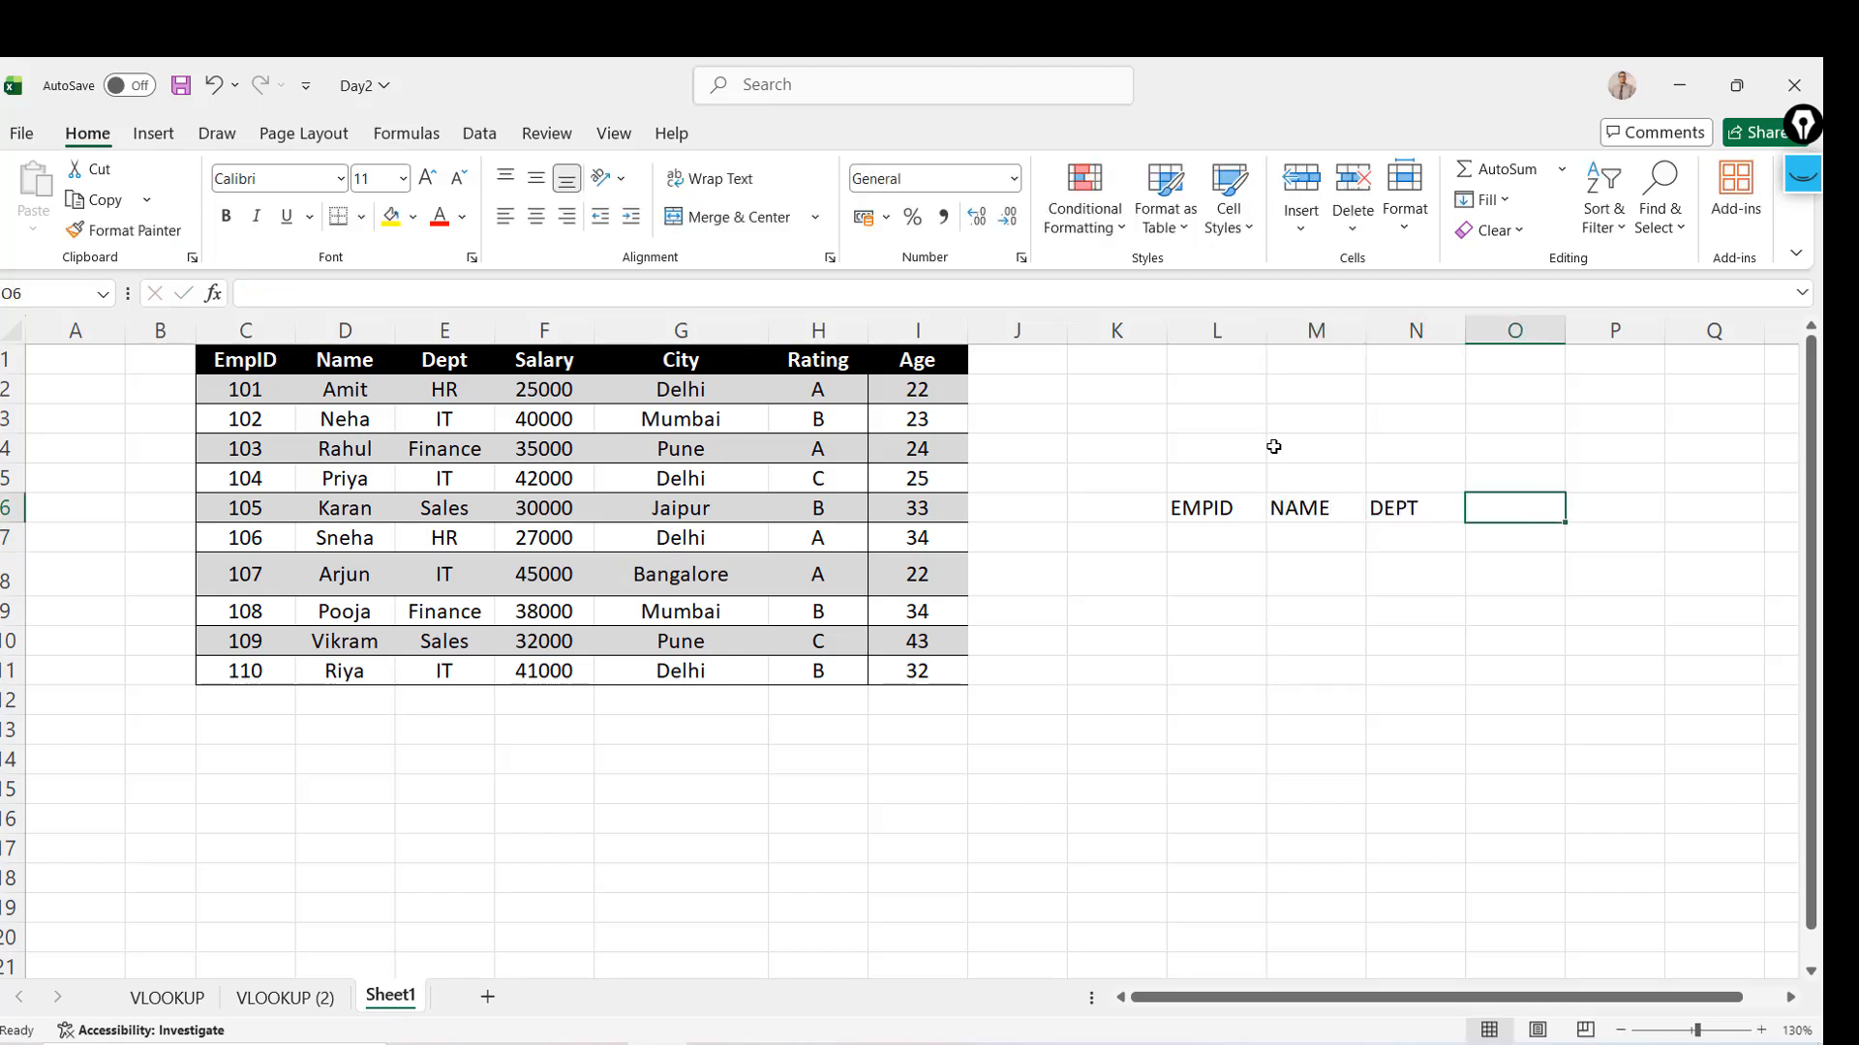
text(AGE)
key(Return)
Enter the employee IDs 104, 555, 108 and 101 in cells L7:L10 under EMPID
key(Left)
key(Left)
key(Left)
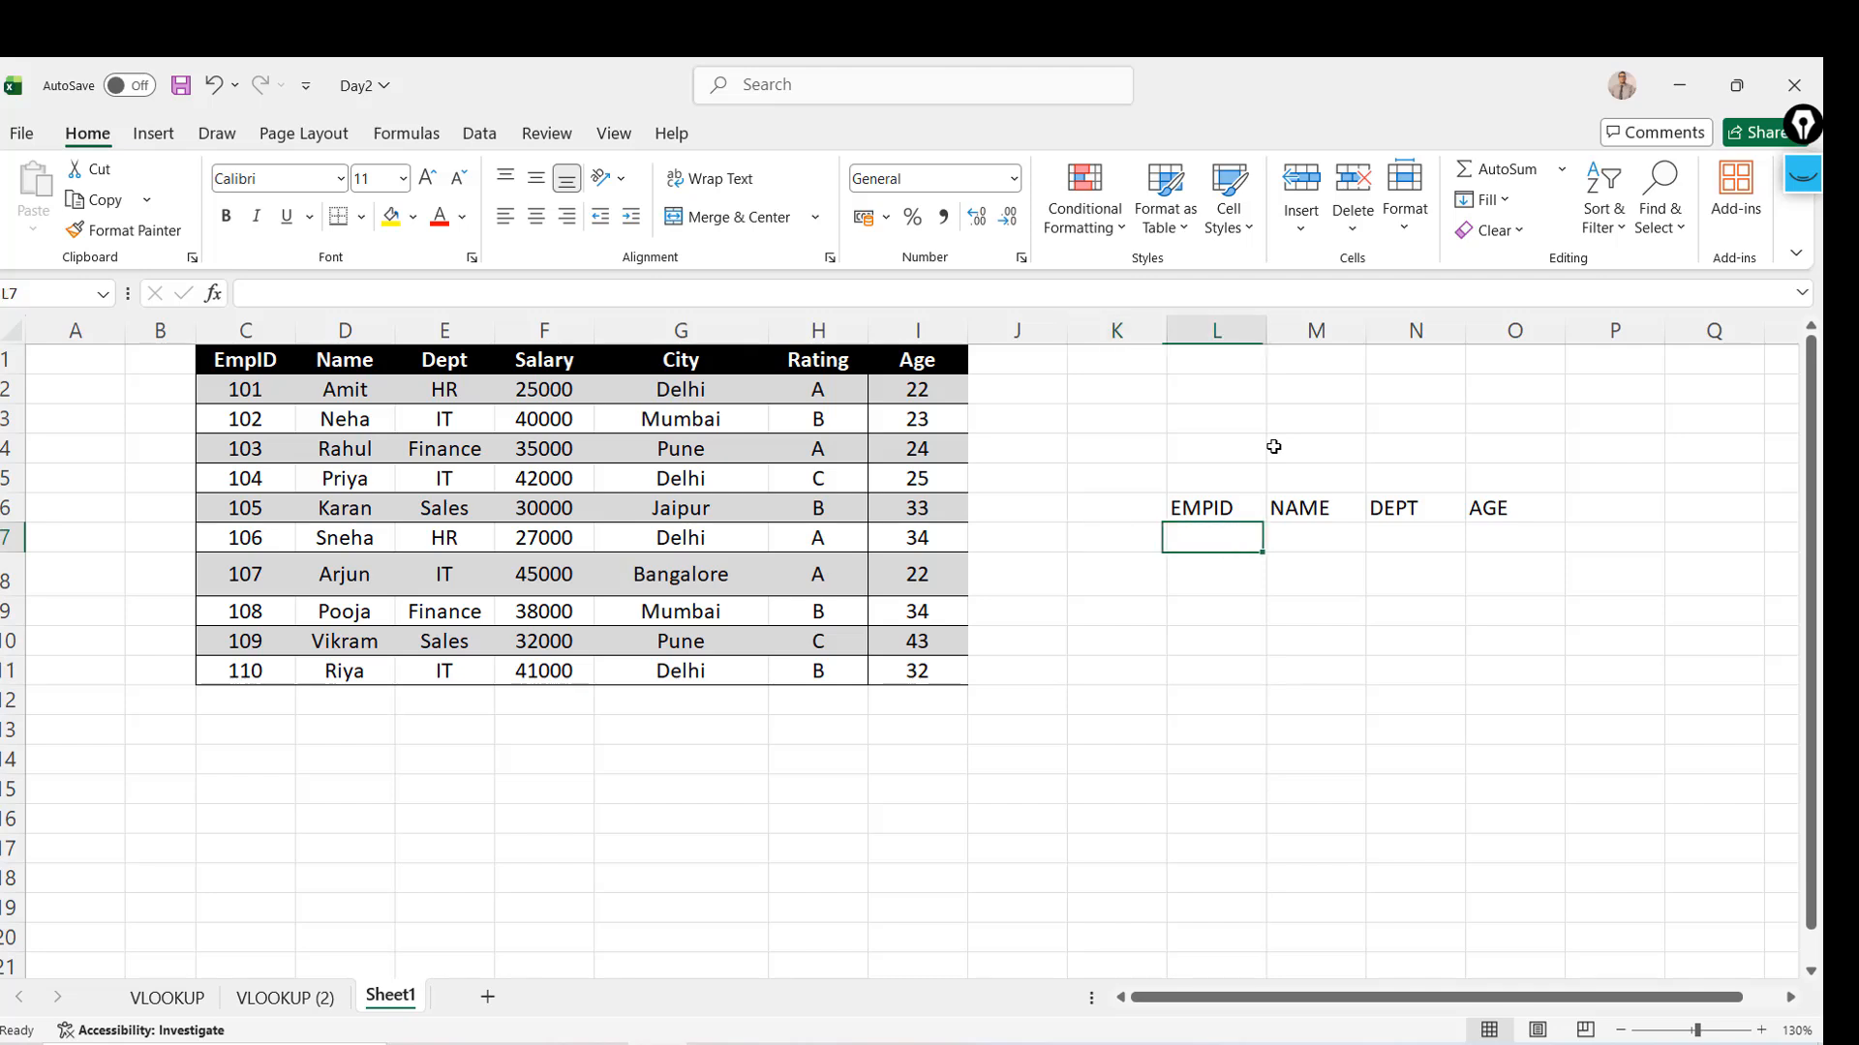
text(104)
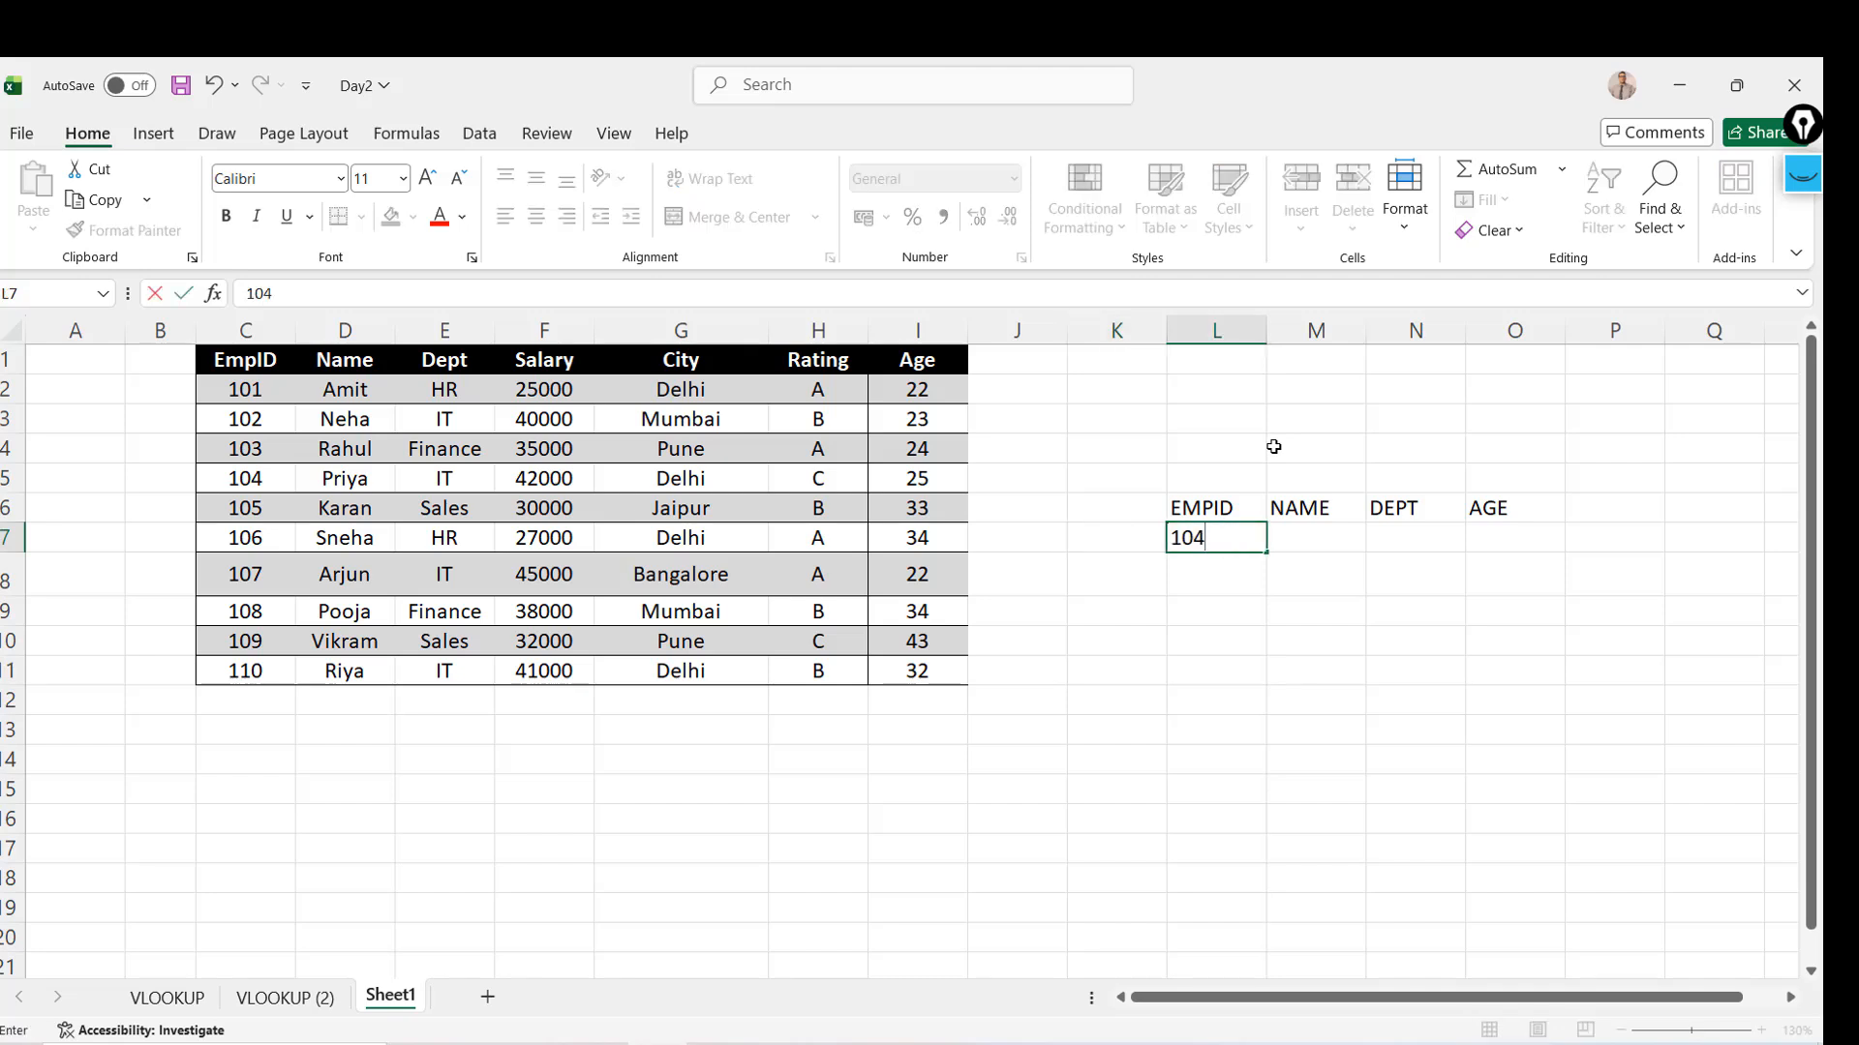
key(Return)
text(555)
key(Return)
text(108)
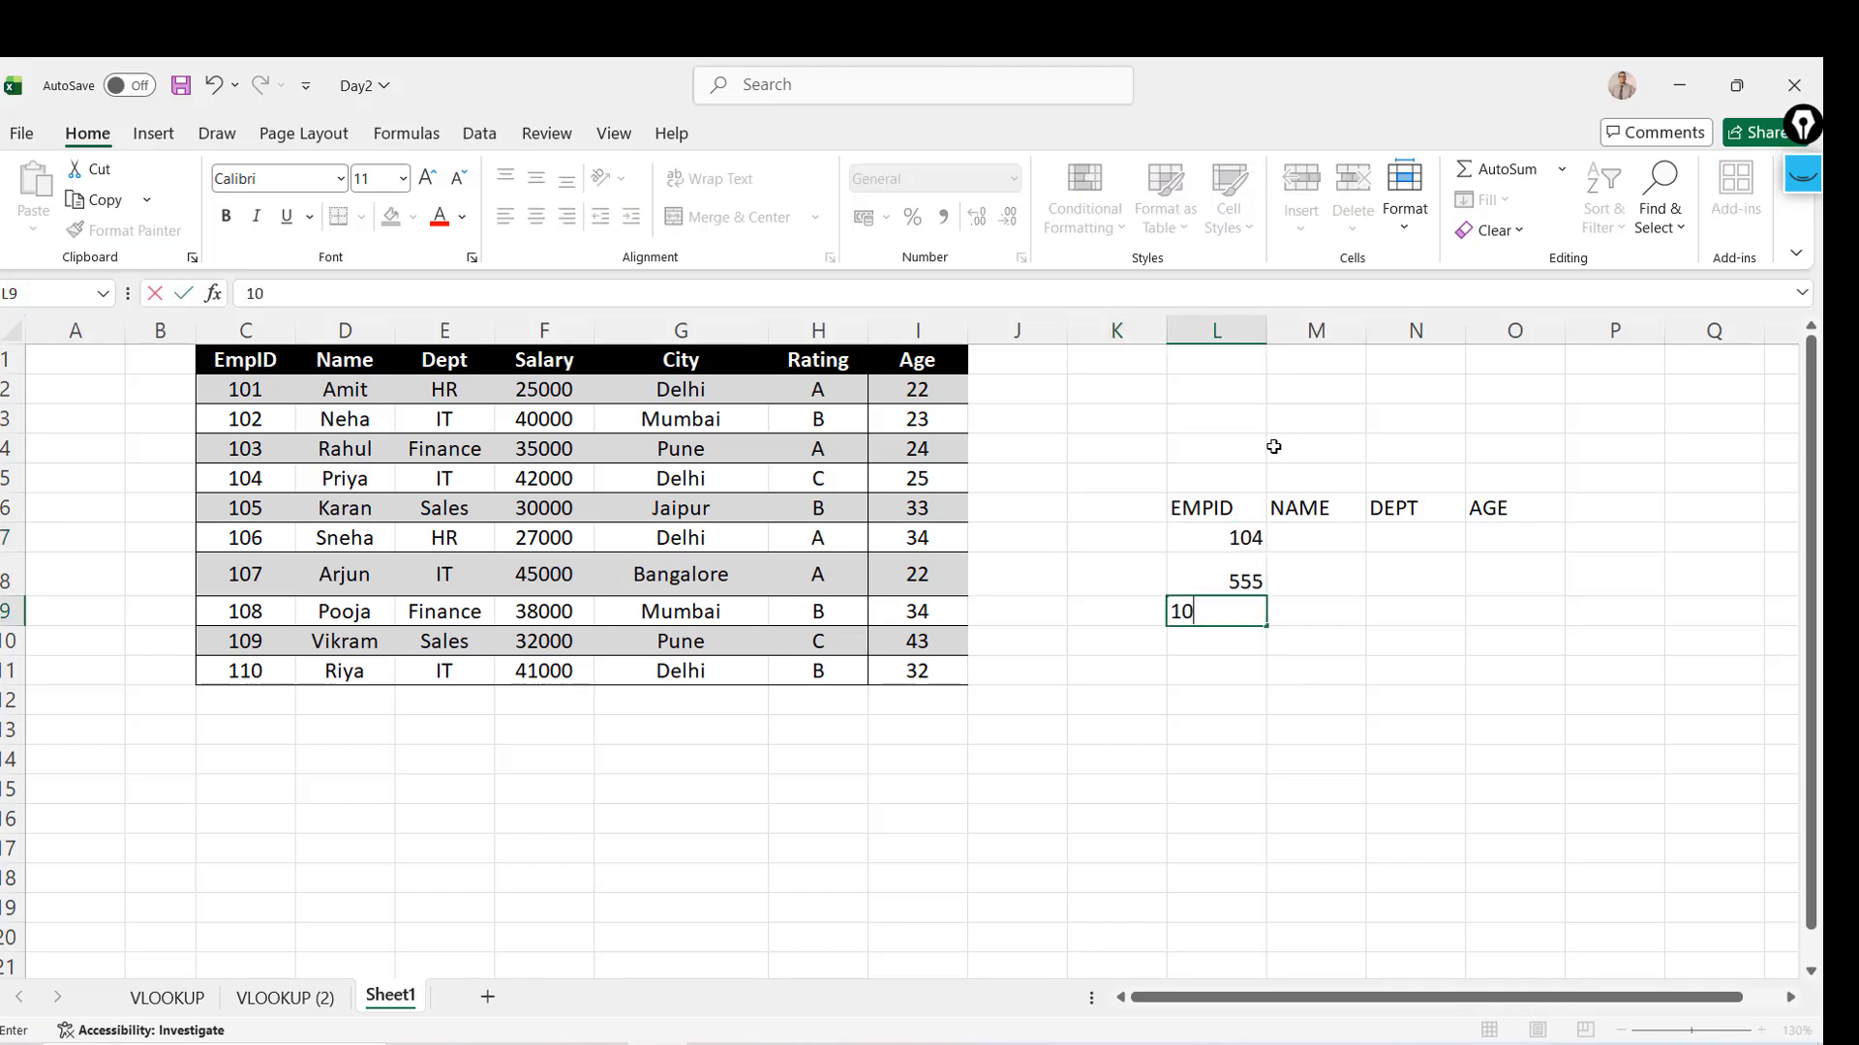
key(Return)
text(101)
key(Return)
Start a VLOOKUP formula in M7 under NAME with L7 as the lookup value
key(Up)
key(Up)
key(Up)
key(Up)
key(Up)
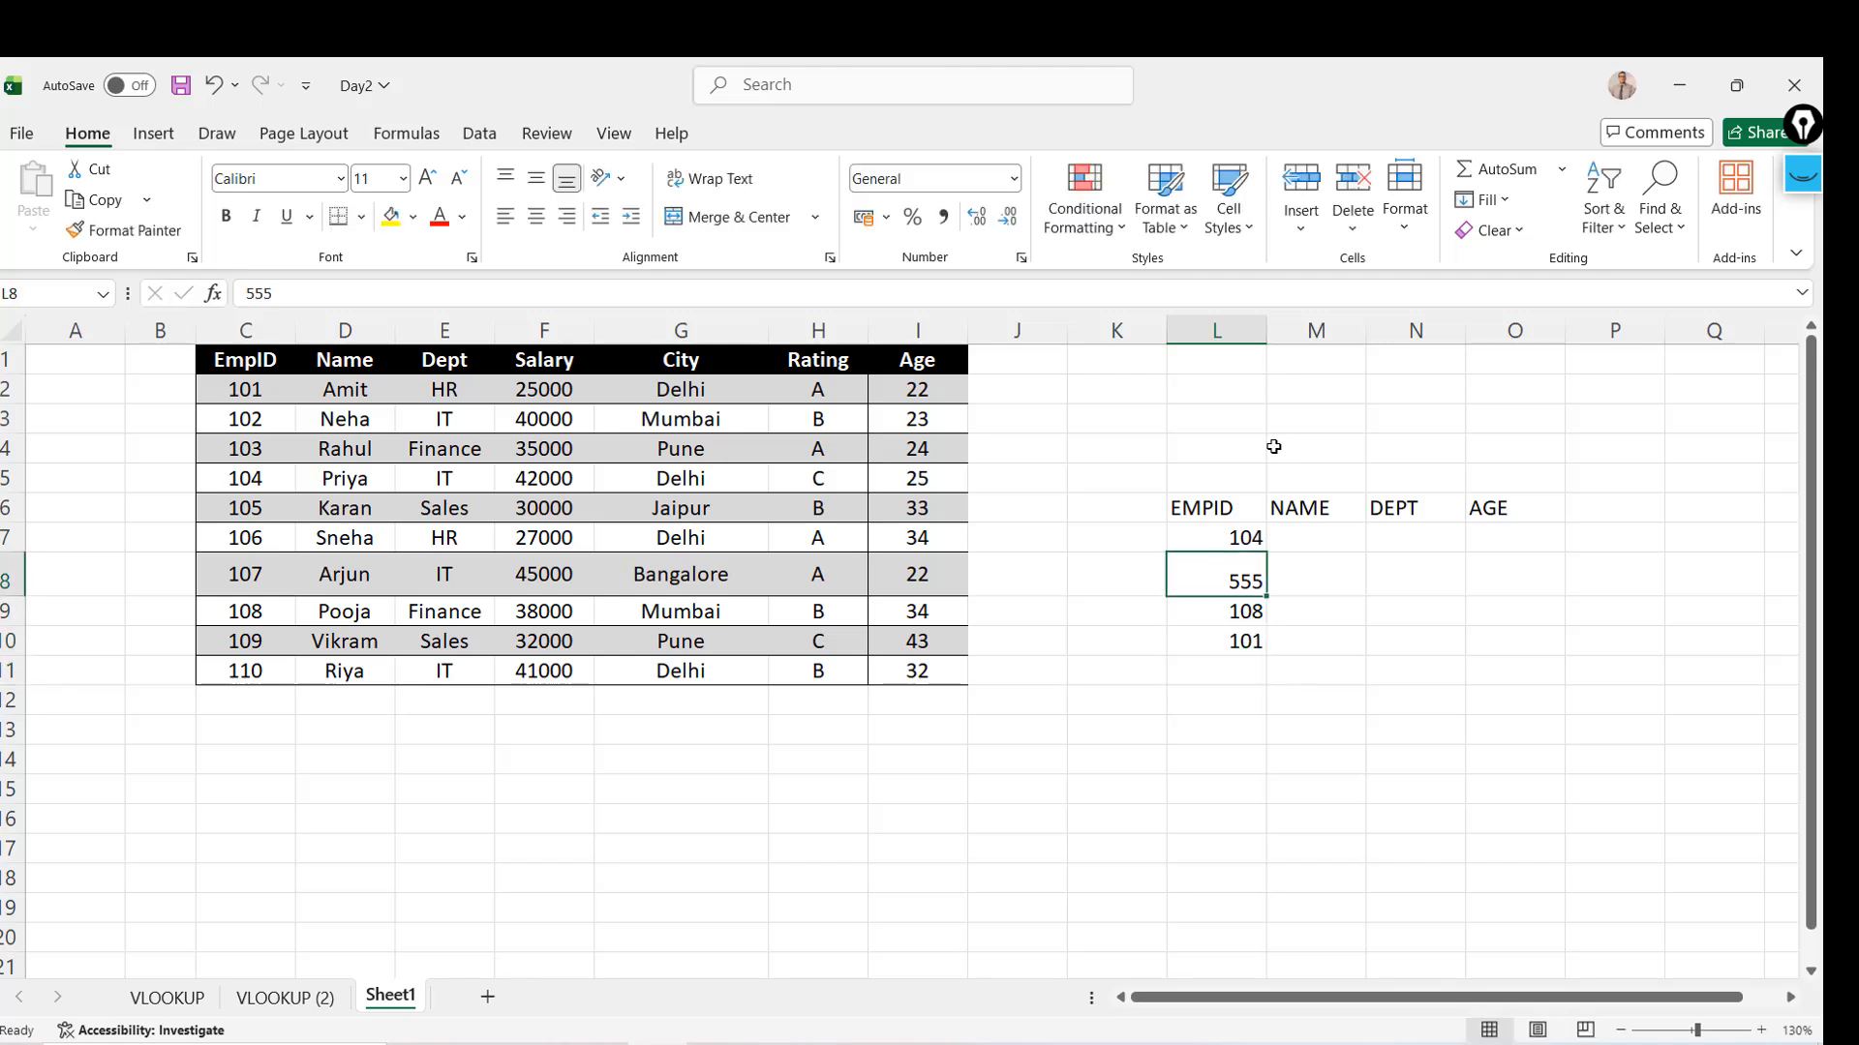
key(Right)
key(Down)
text(=VL)
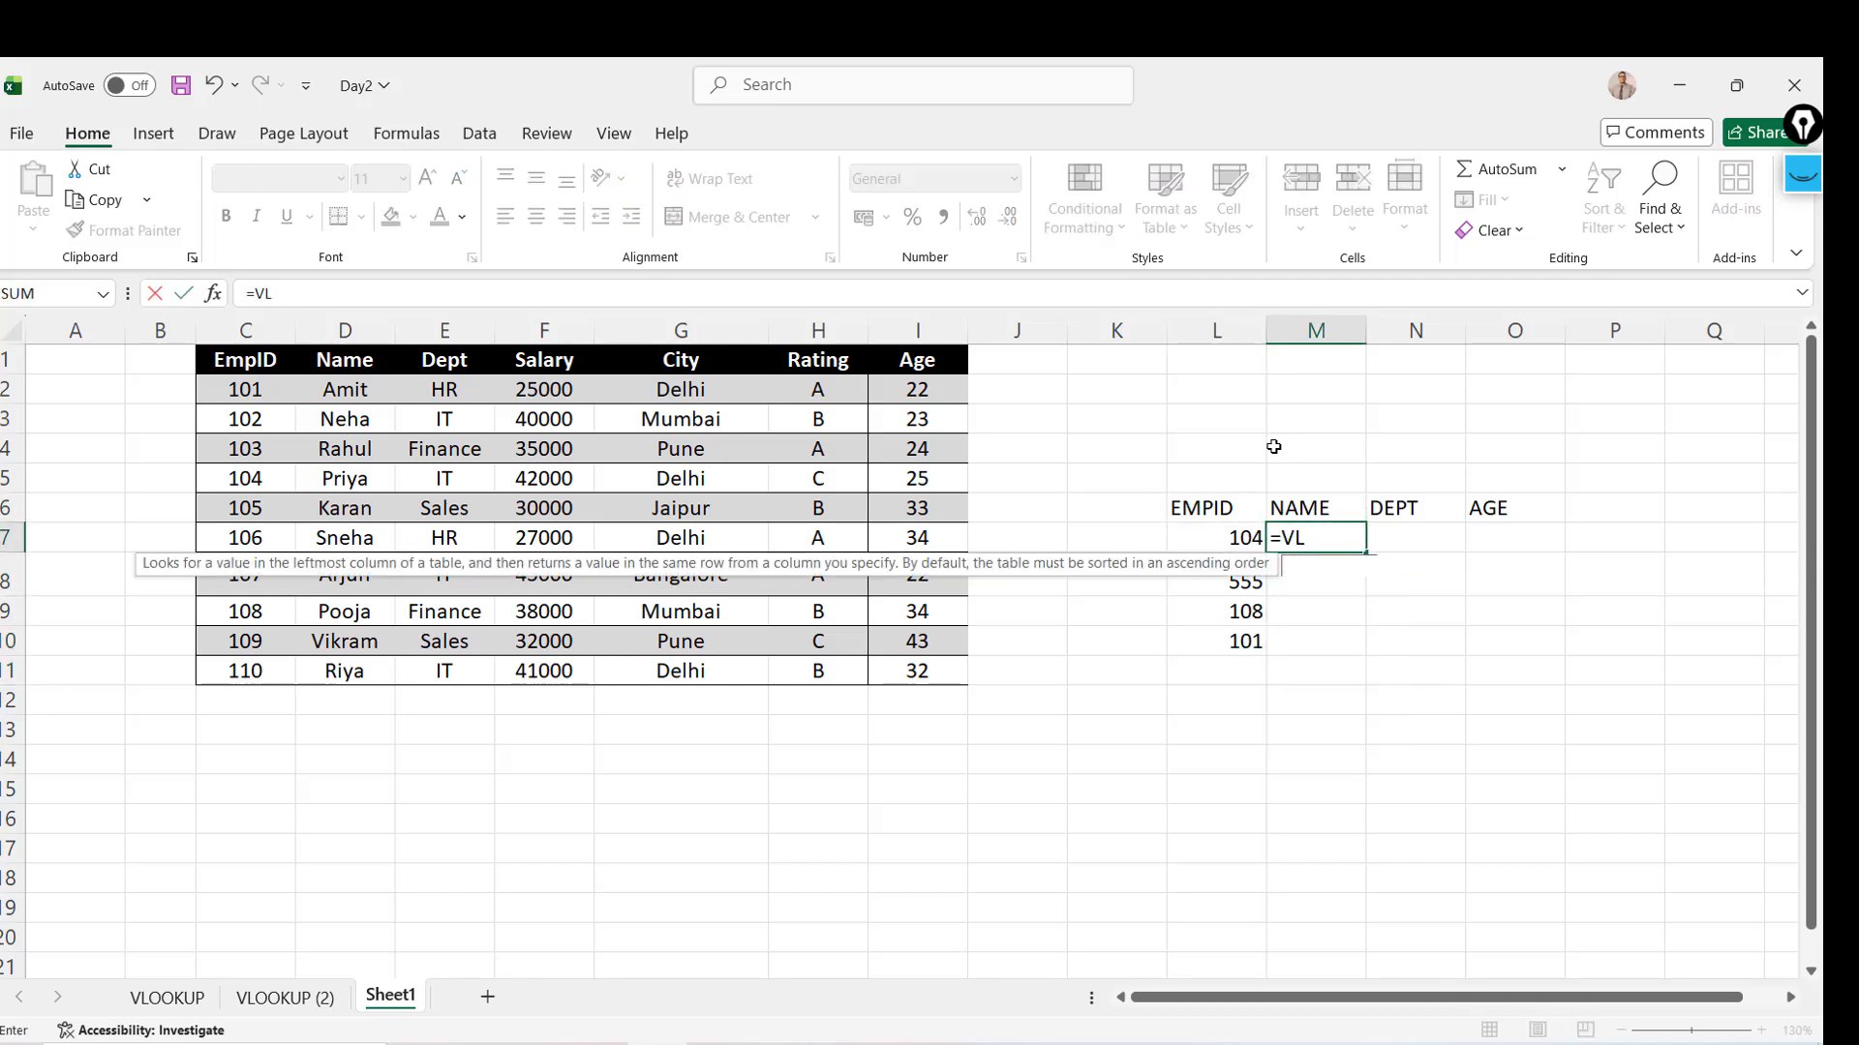
key(Tab)
key(Left)
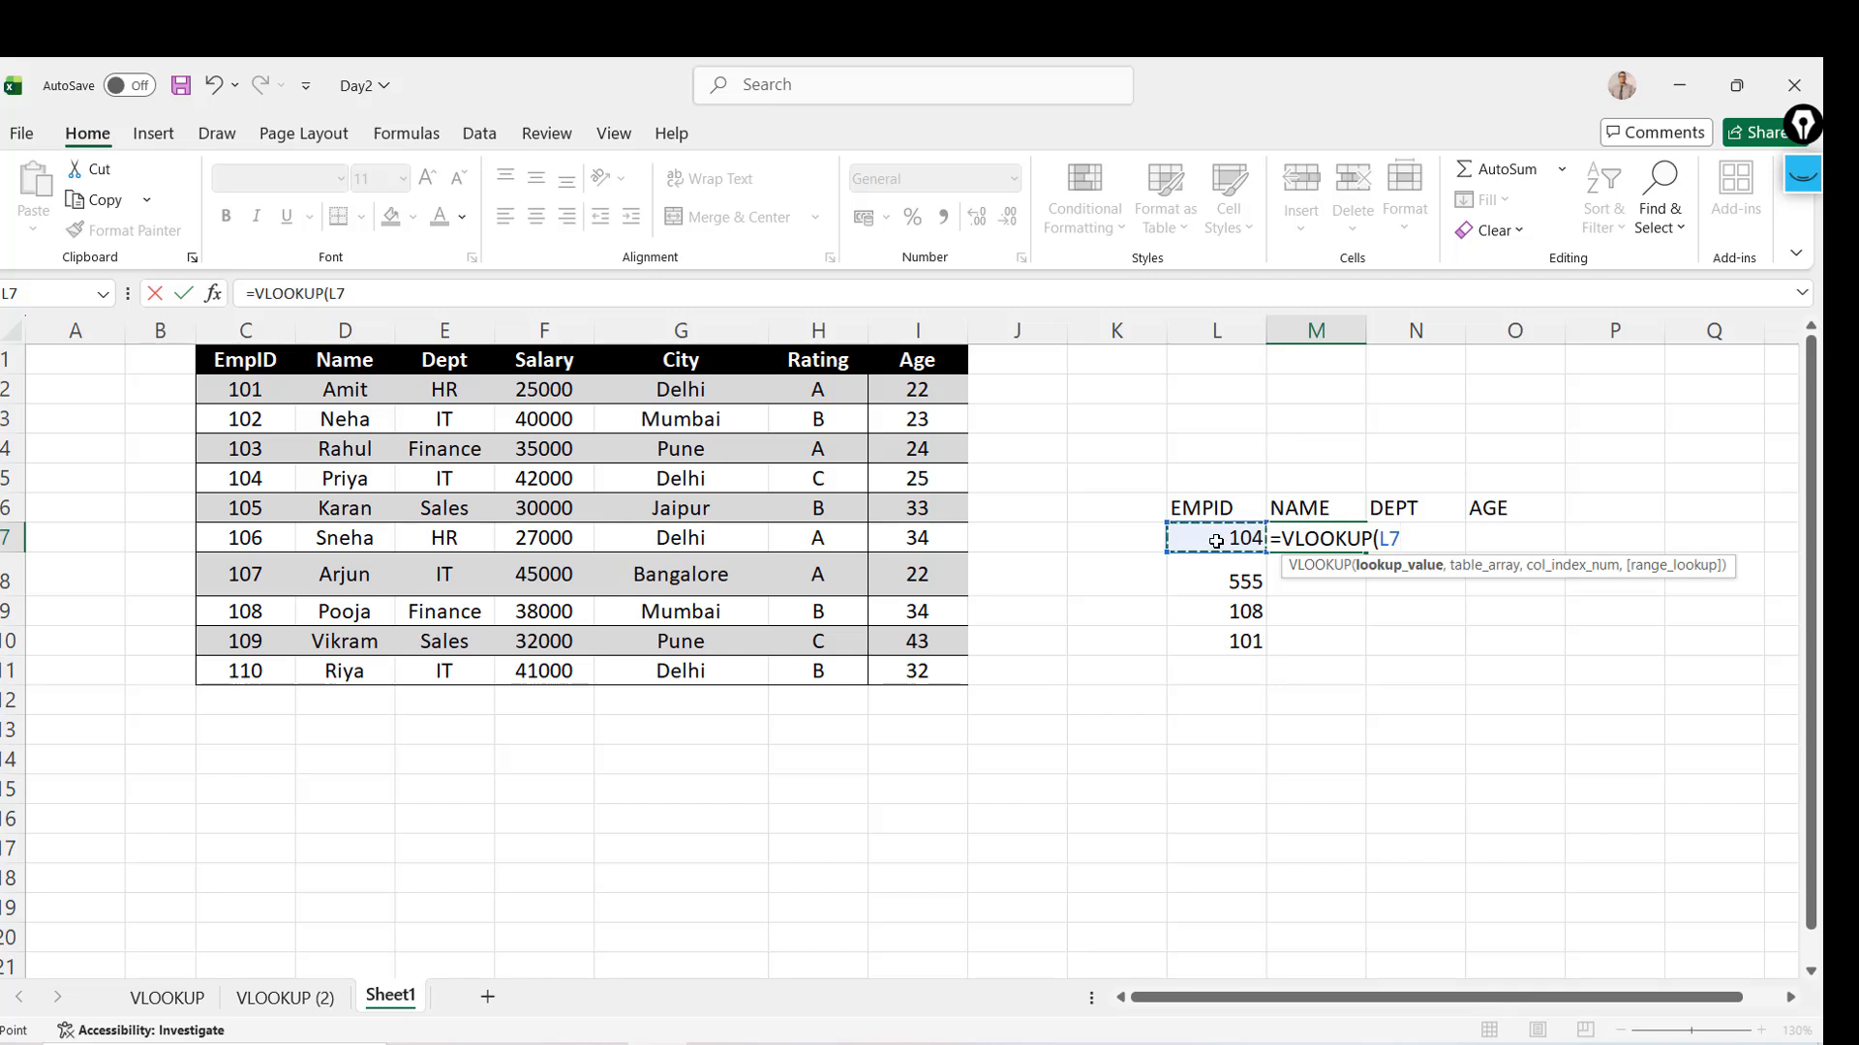
text(,)
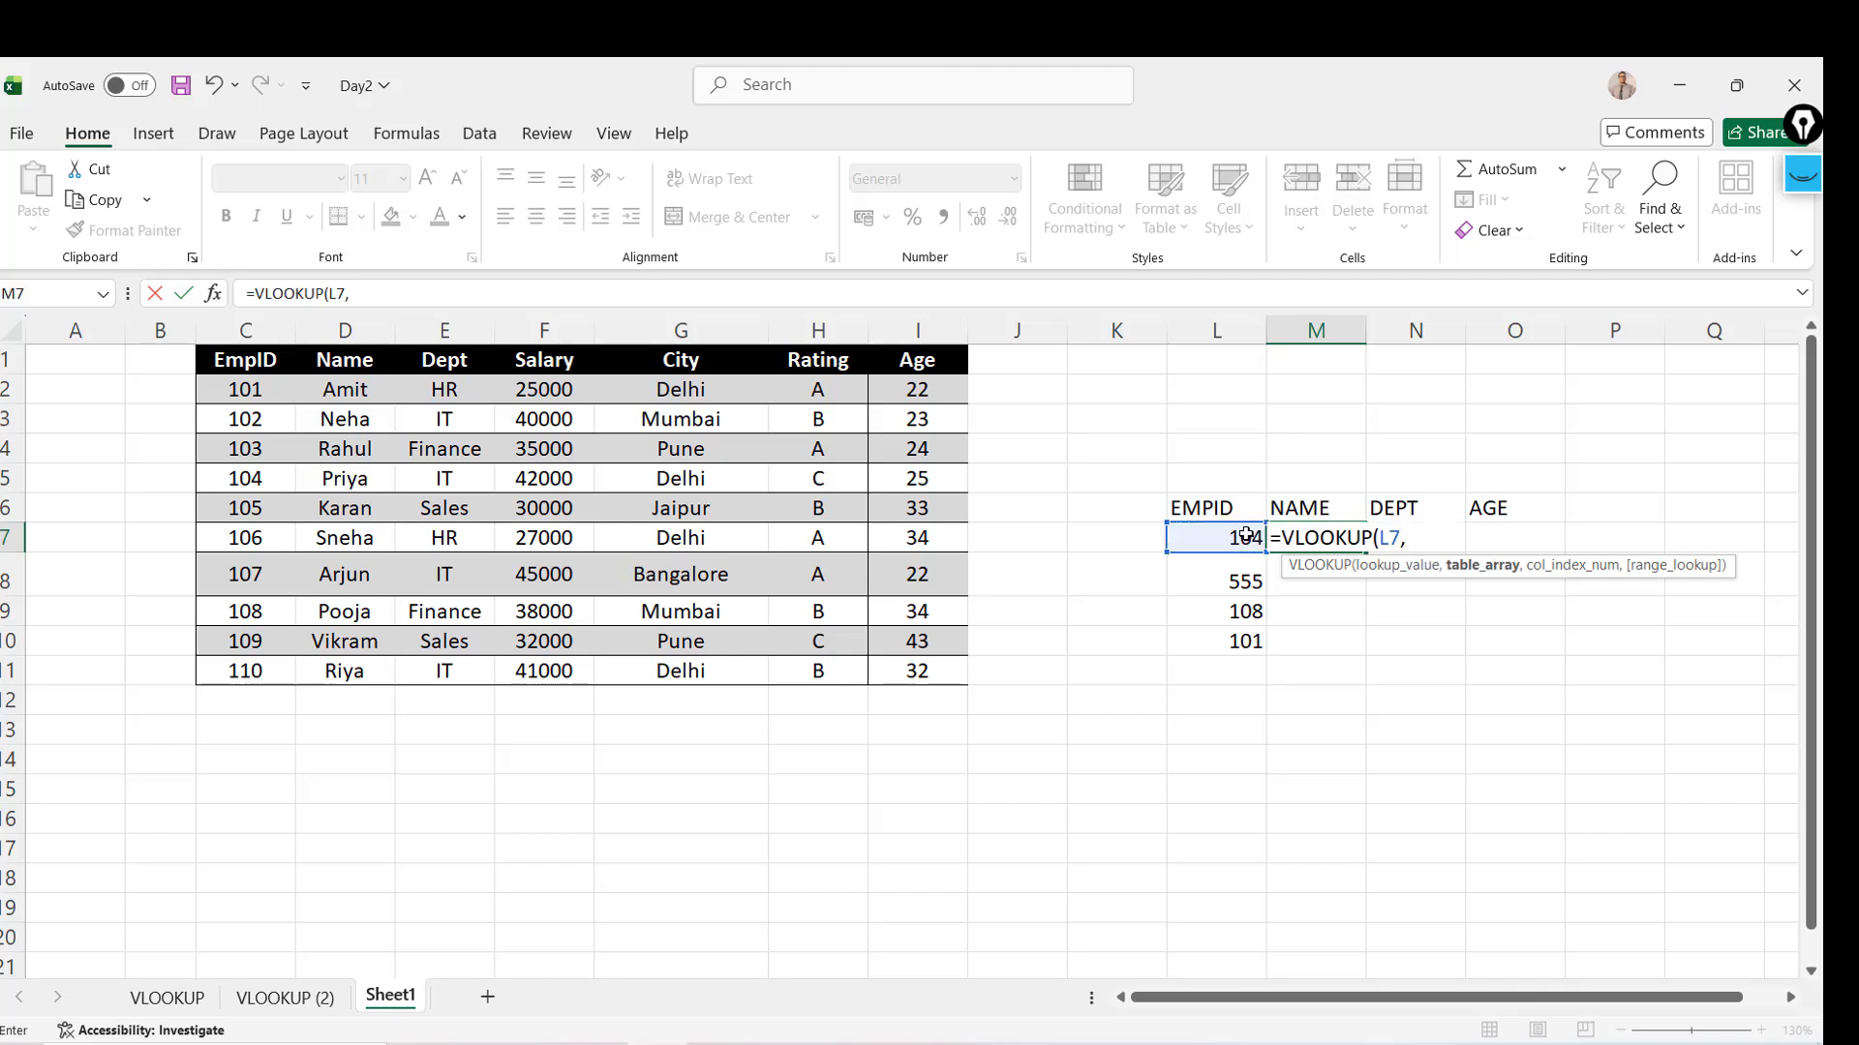
Try B1:I11, starting at the empty column before EmpID, as the formula's table array
click(257, 358)
key(ctrl+shift+Down)
key(ctrl+shift+Right)
key(Left)
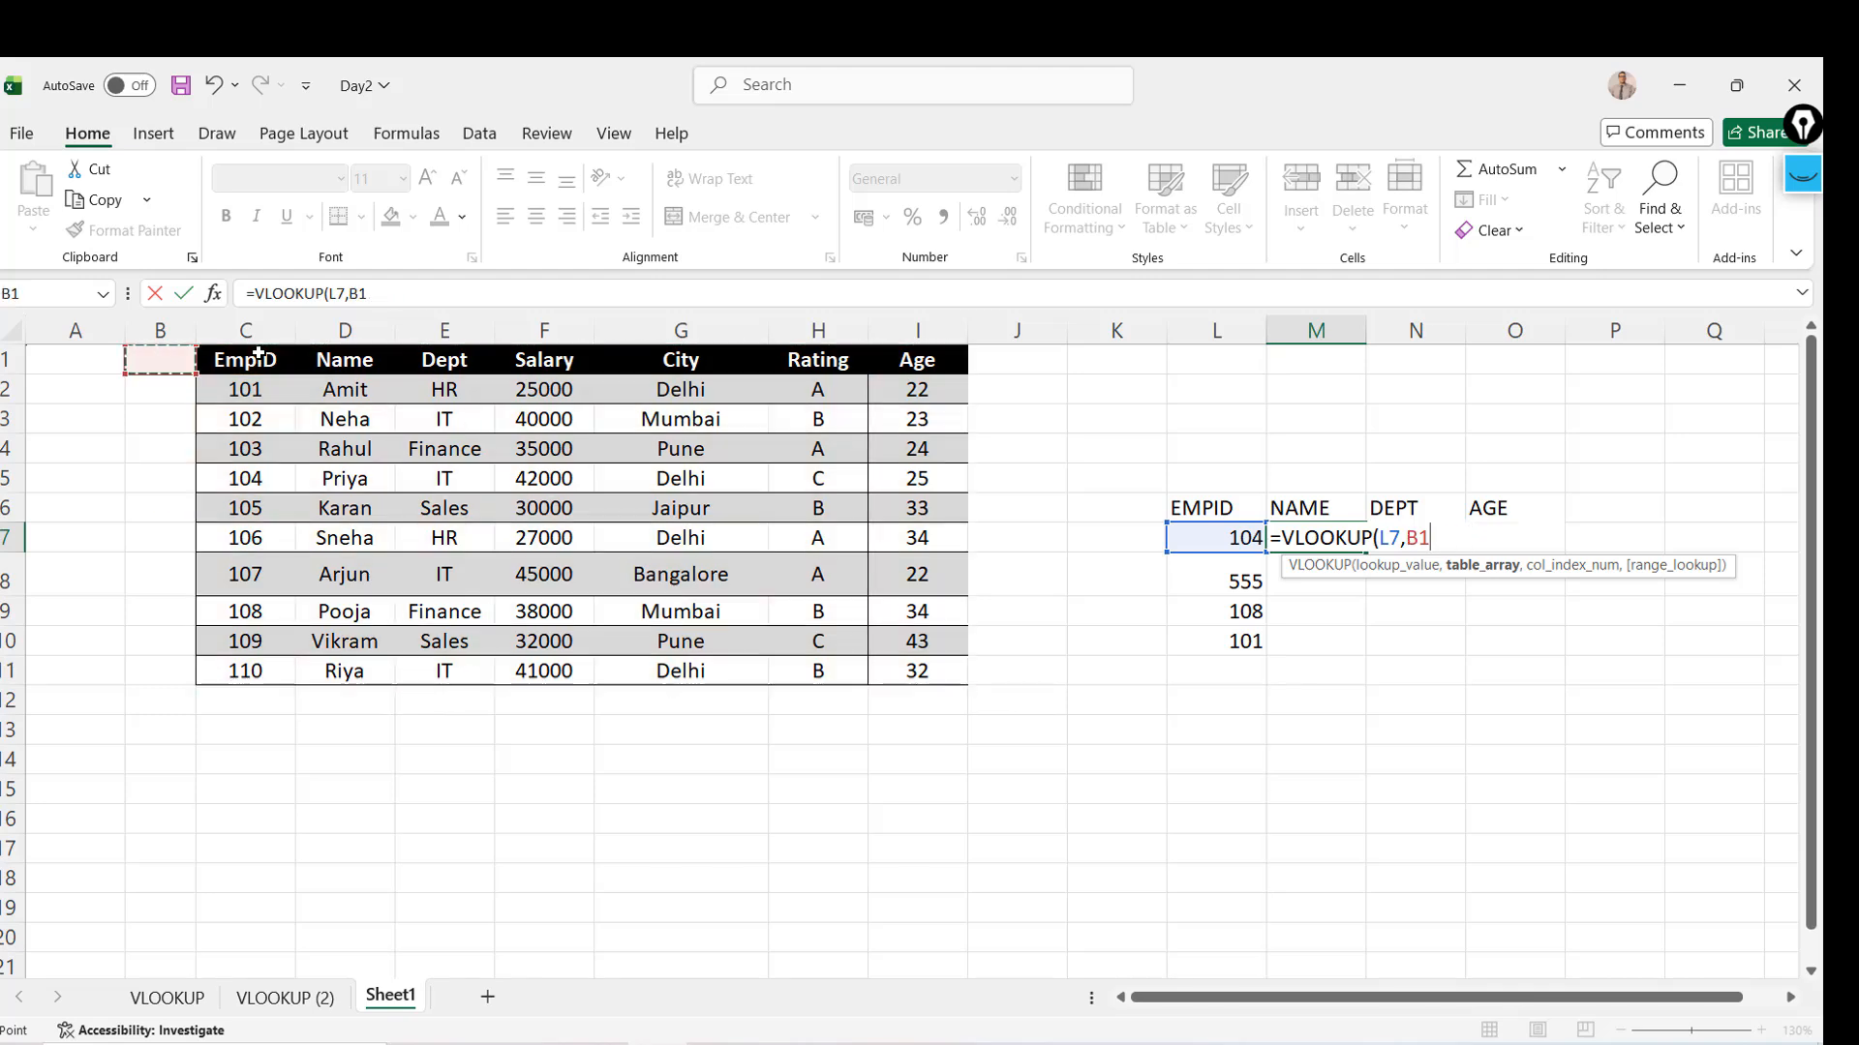
key(shift+Right)
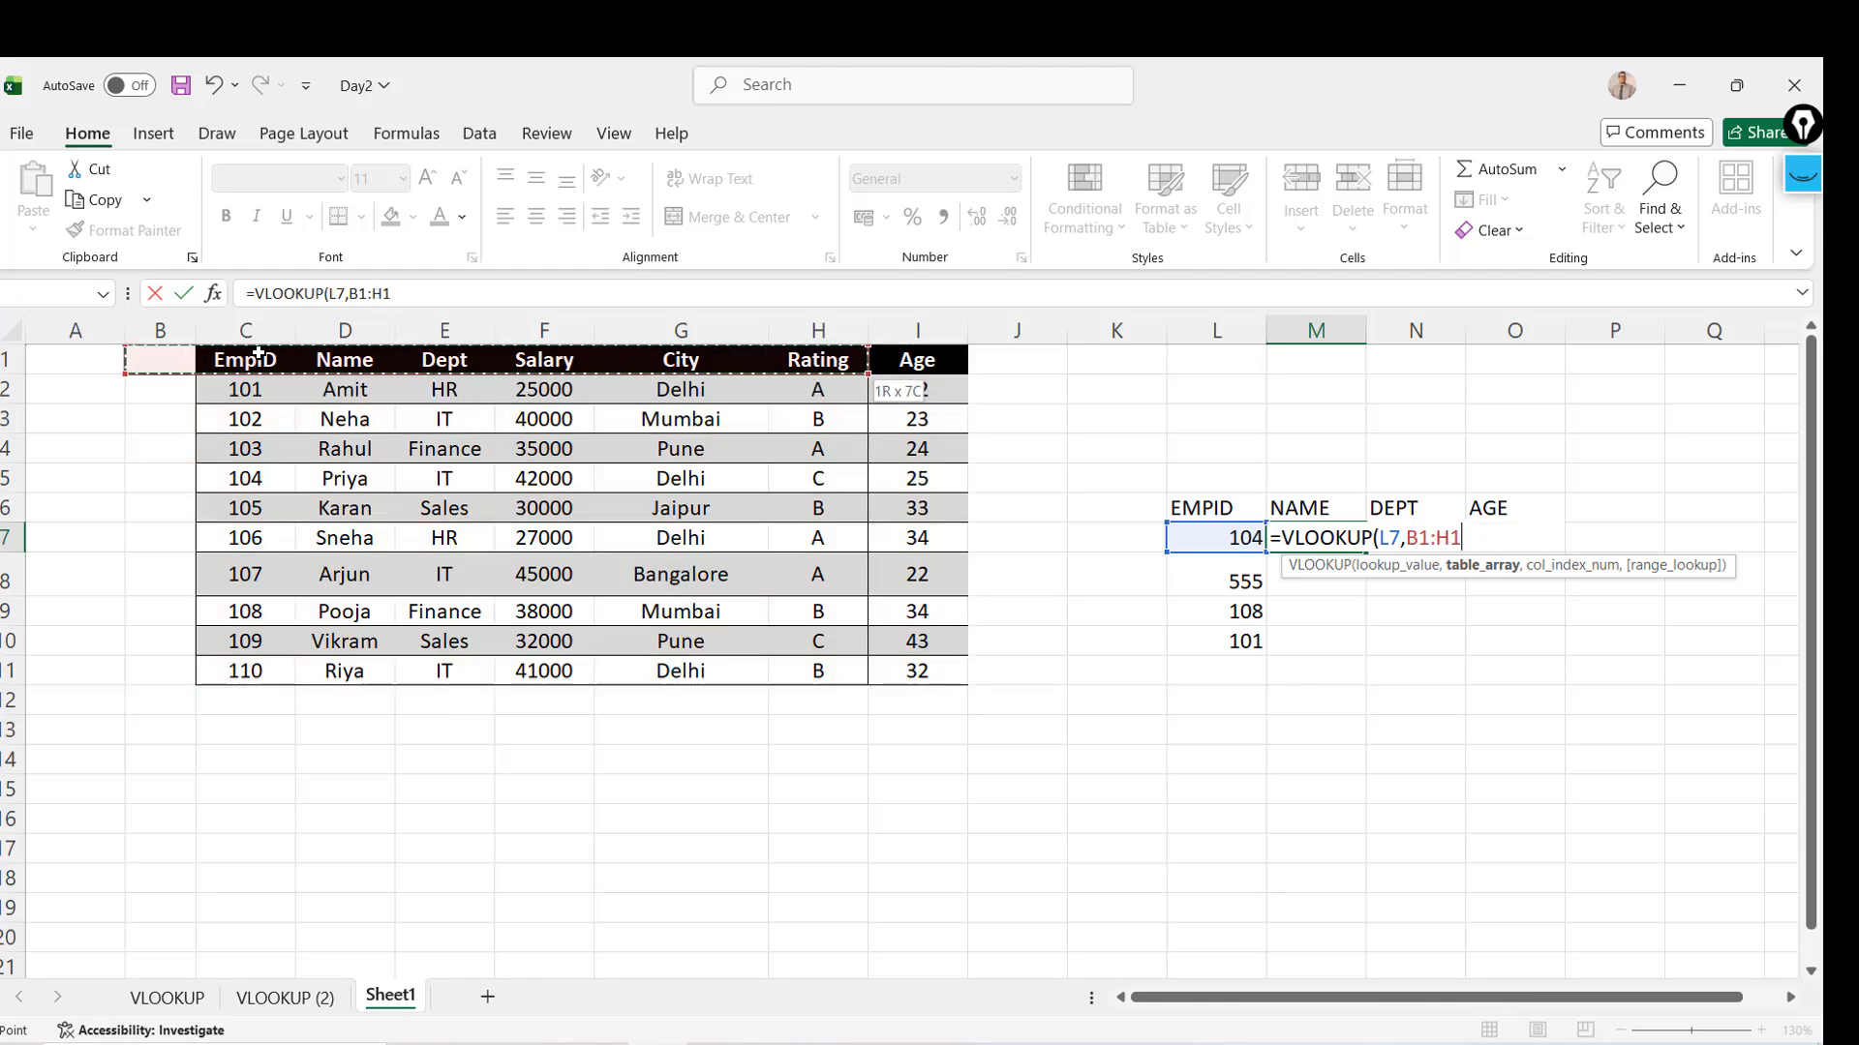
key(shift+Down)
key(shift+Down)
key(shift+Down)
key(shift+Down)
key(shift+Down)
key(shift+Down)
key(shift+Down)
key(shift+Down)
key(shift+Down)
key(shift+Down)
key(shift+Down)
key(shift+Down)
key(shift+Up)
key(shift+Up)
key(shift+Up)
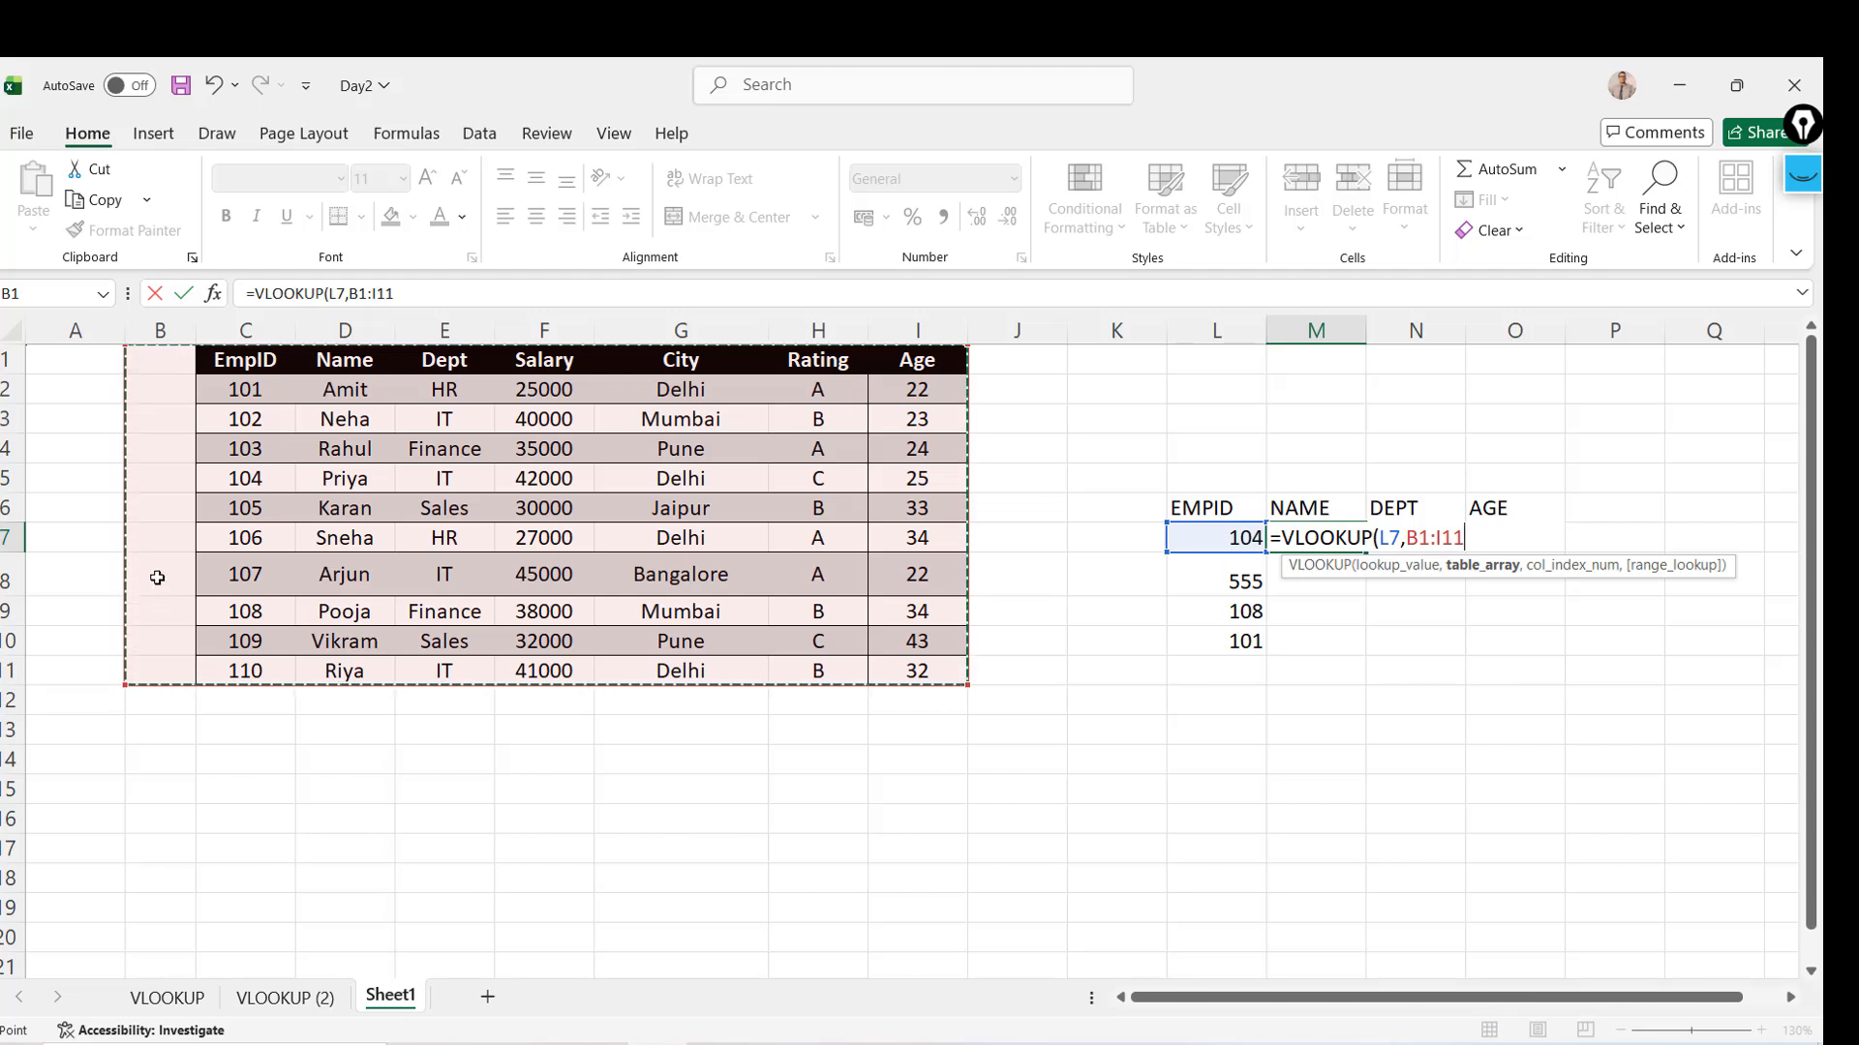
Try D1:I11, starting at the Name column, as the VLOOKUP table array
click(81, 371)
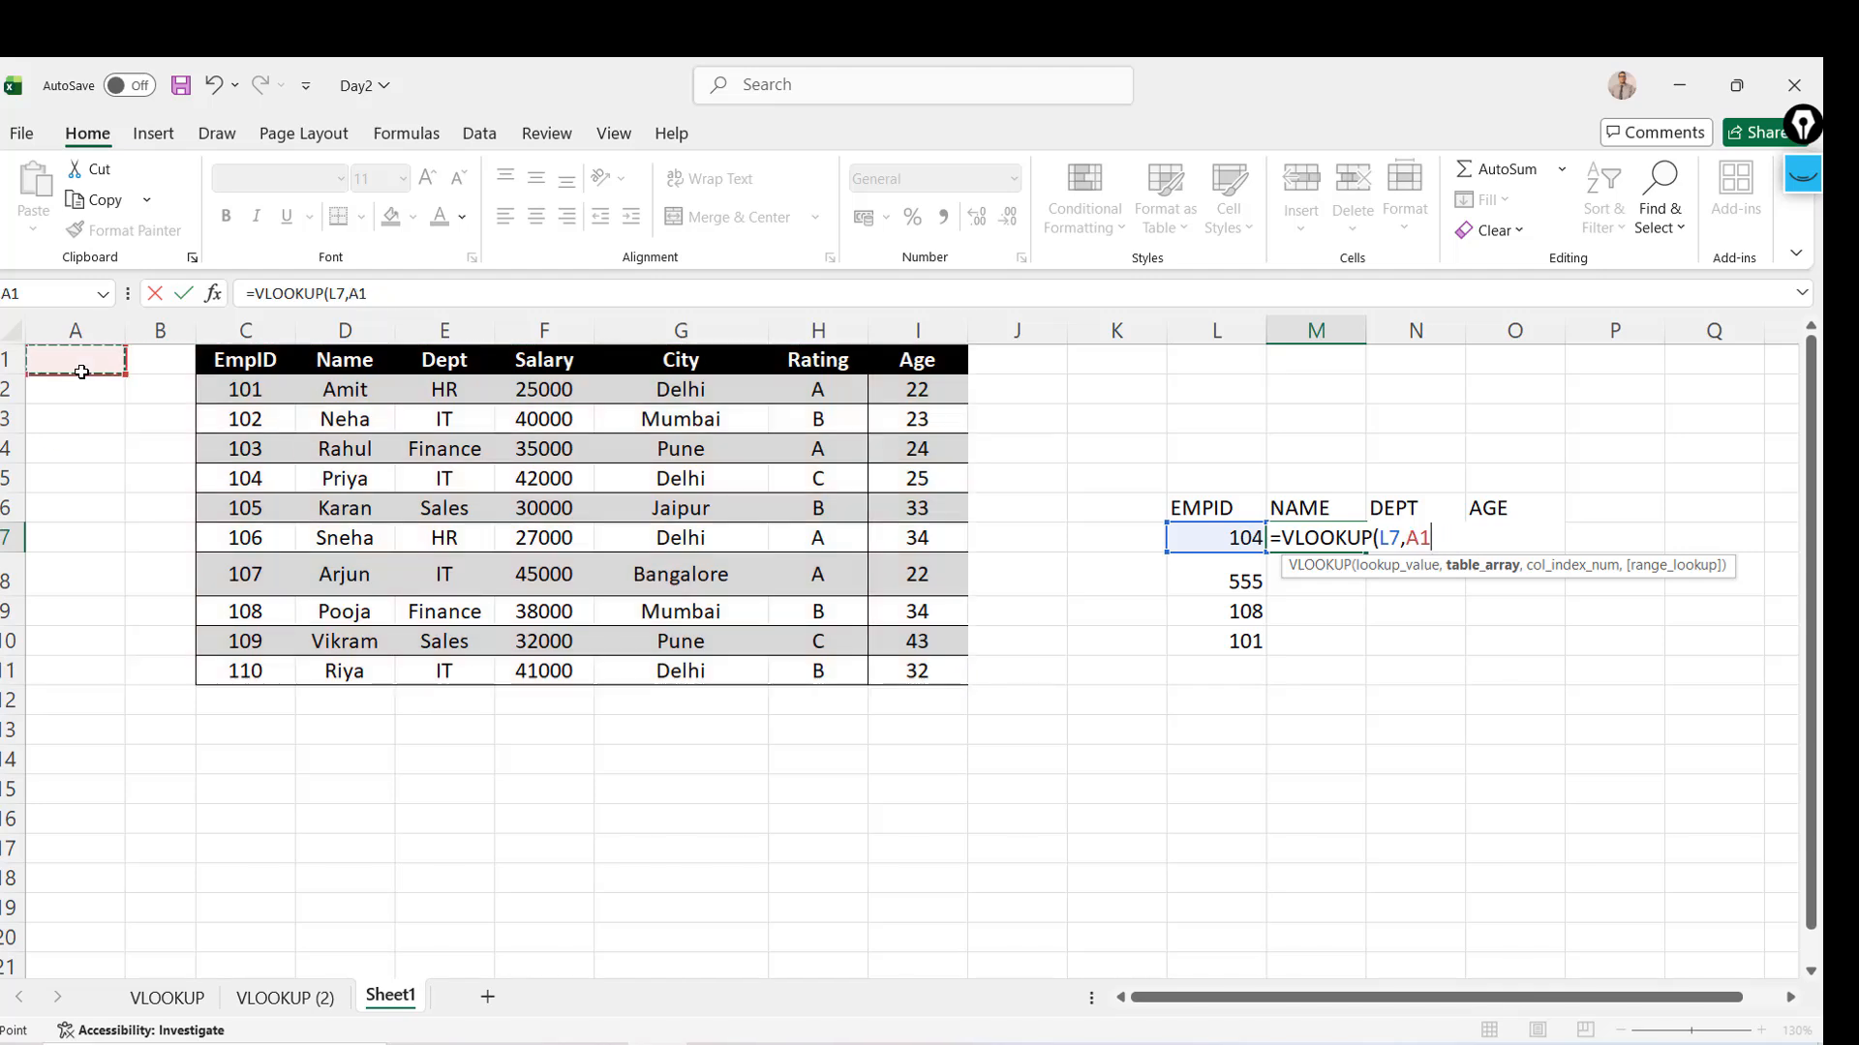
key(Right)
key(Right)
key(Right)
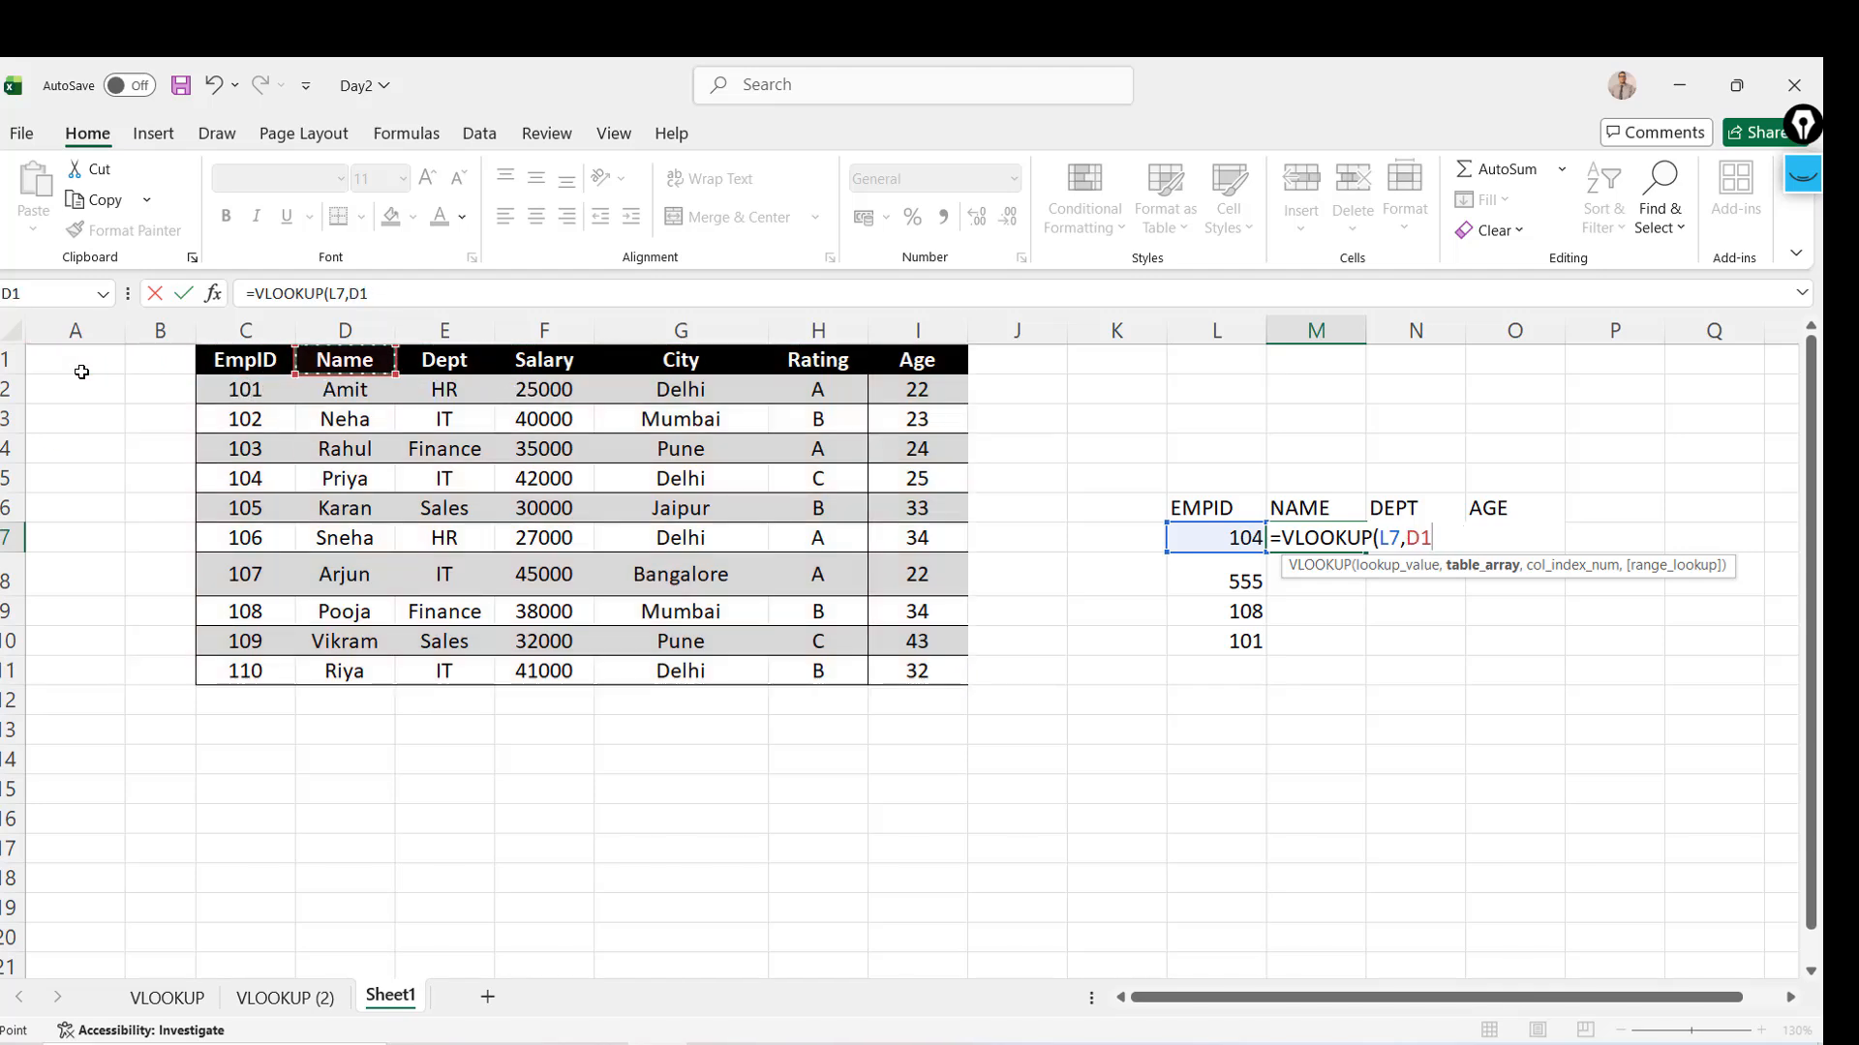
key(ctrl+shift+Right)
key(ctrl+shift+Down)
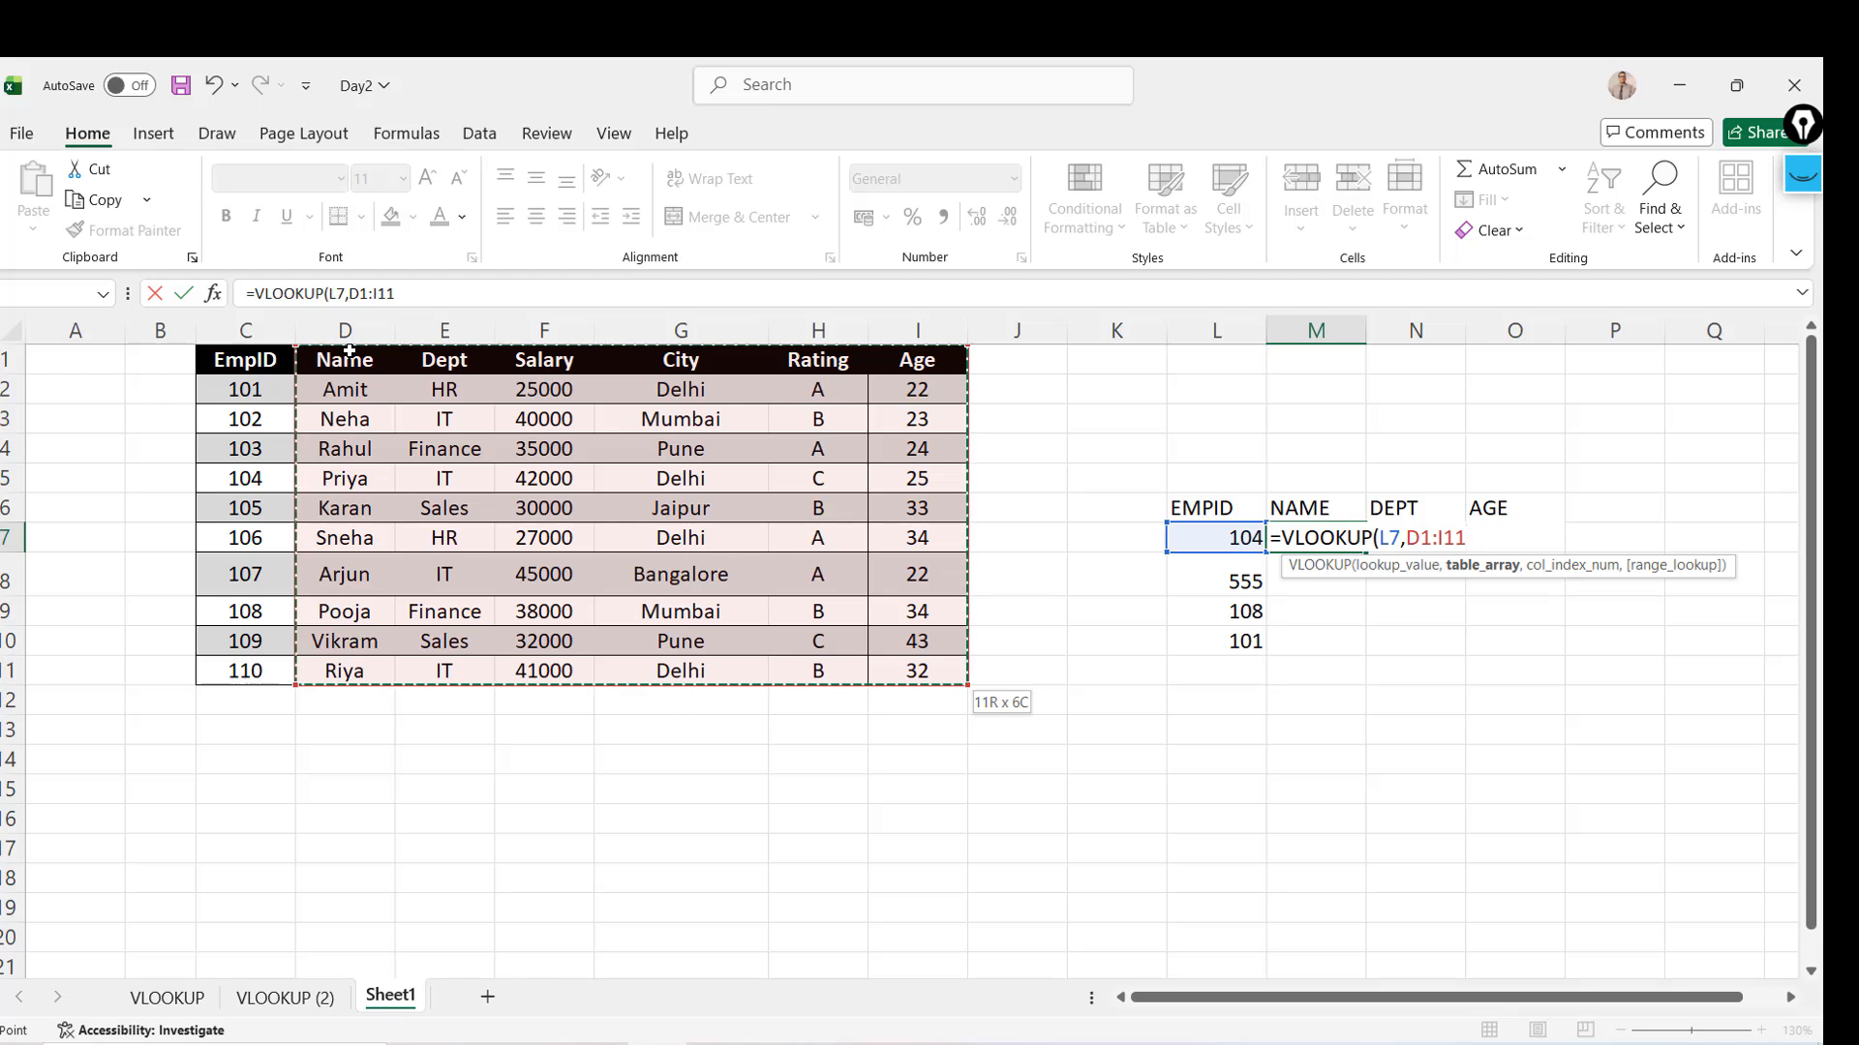
Try the EmpID column C1:C11 alone and the range D1:K11 as alternative table arrays
click(264, 362)
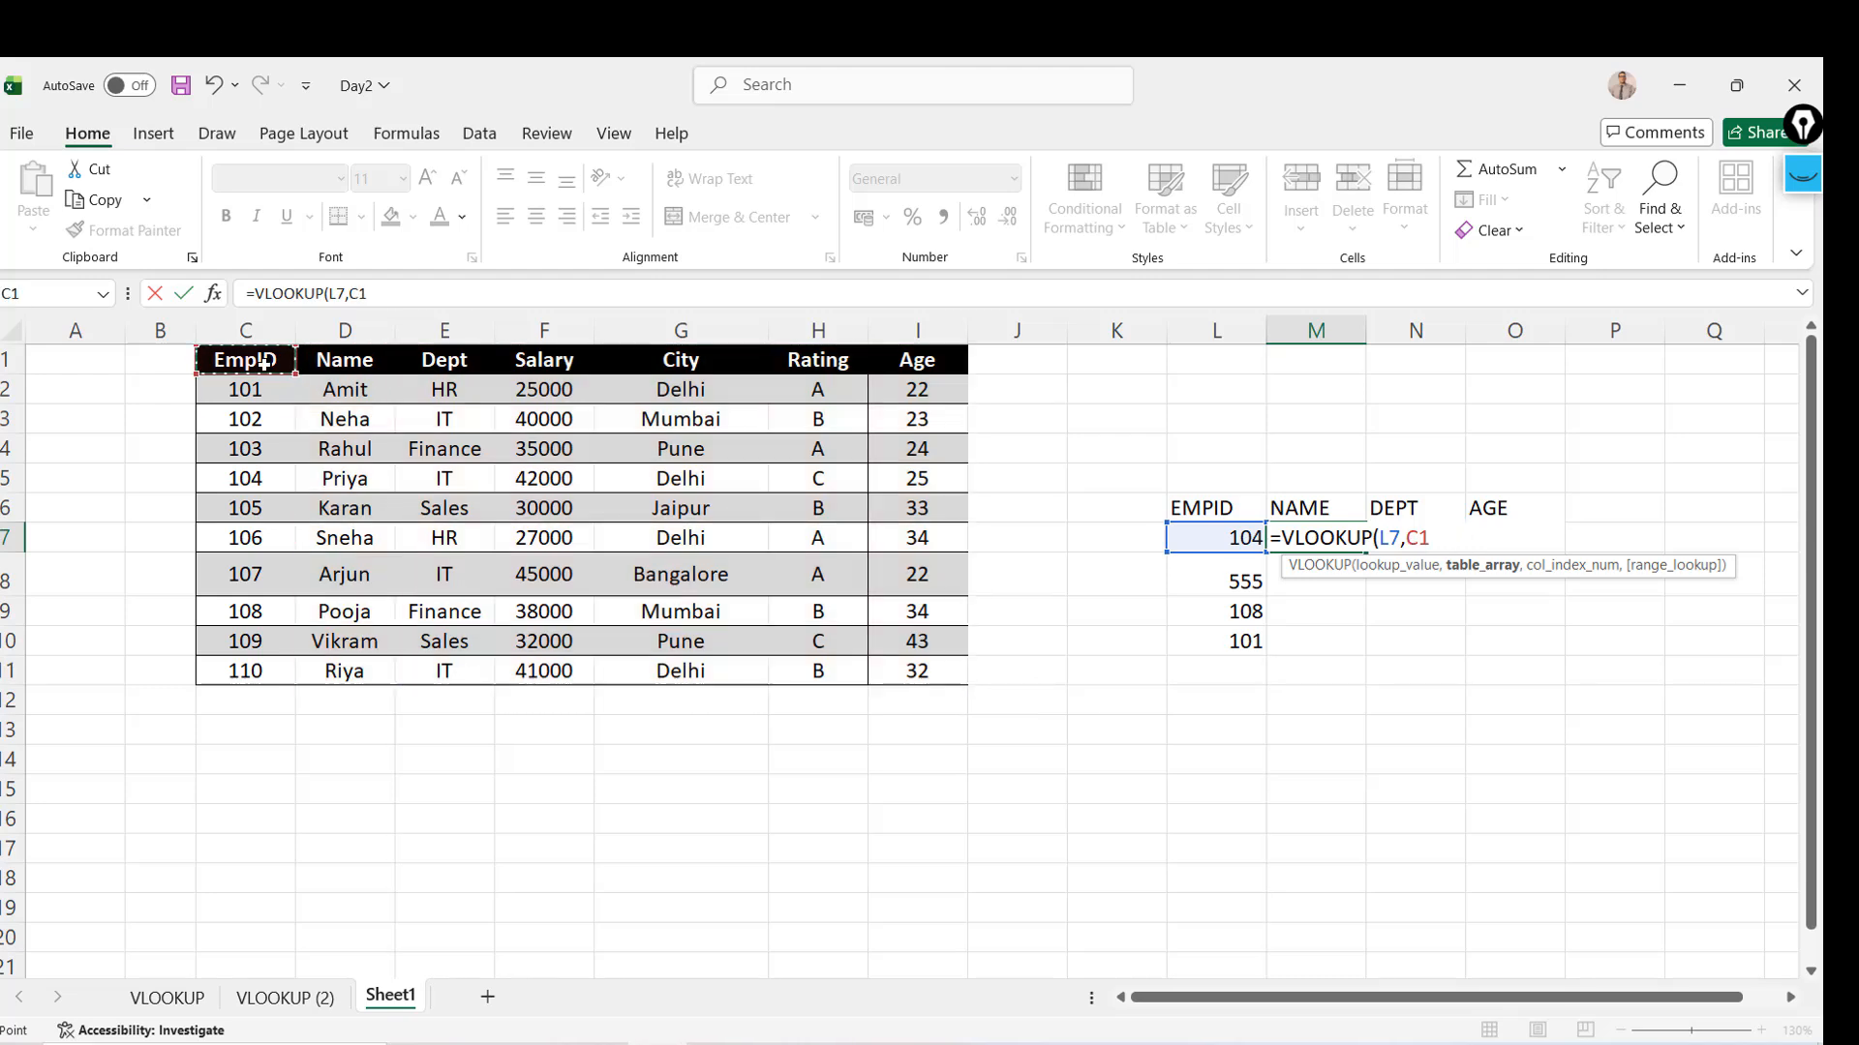
key(ctrl+shift+Down)
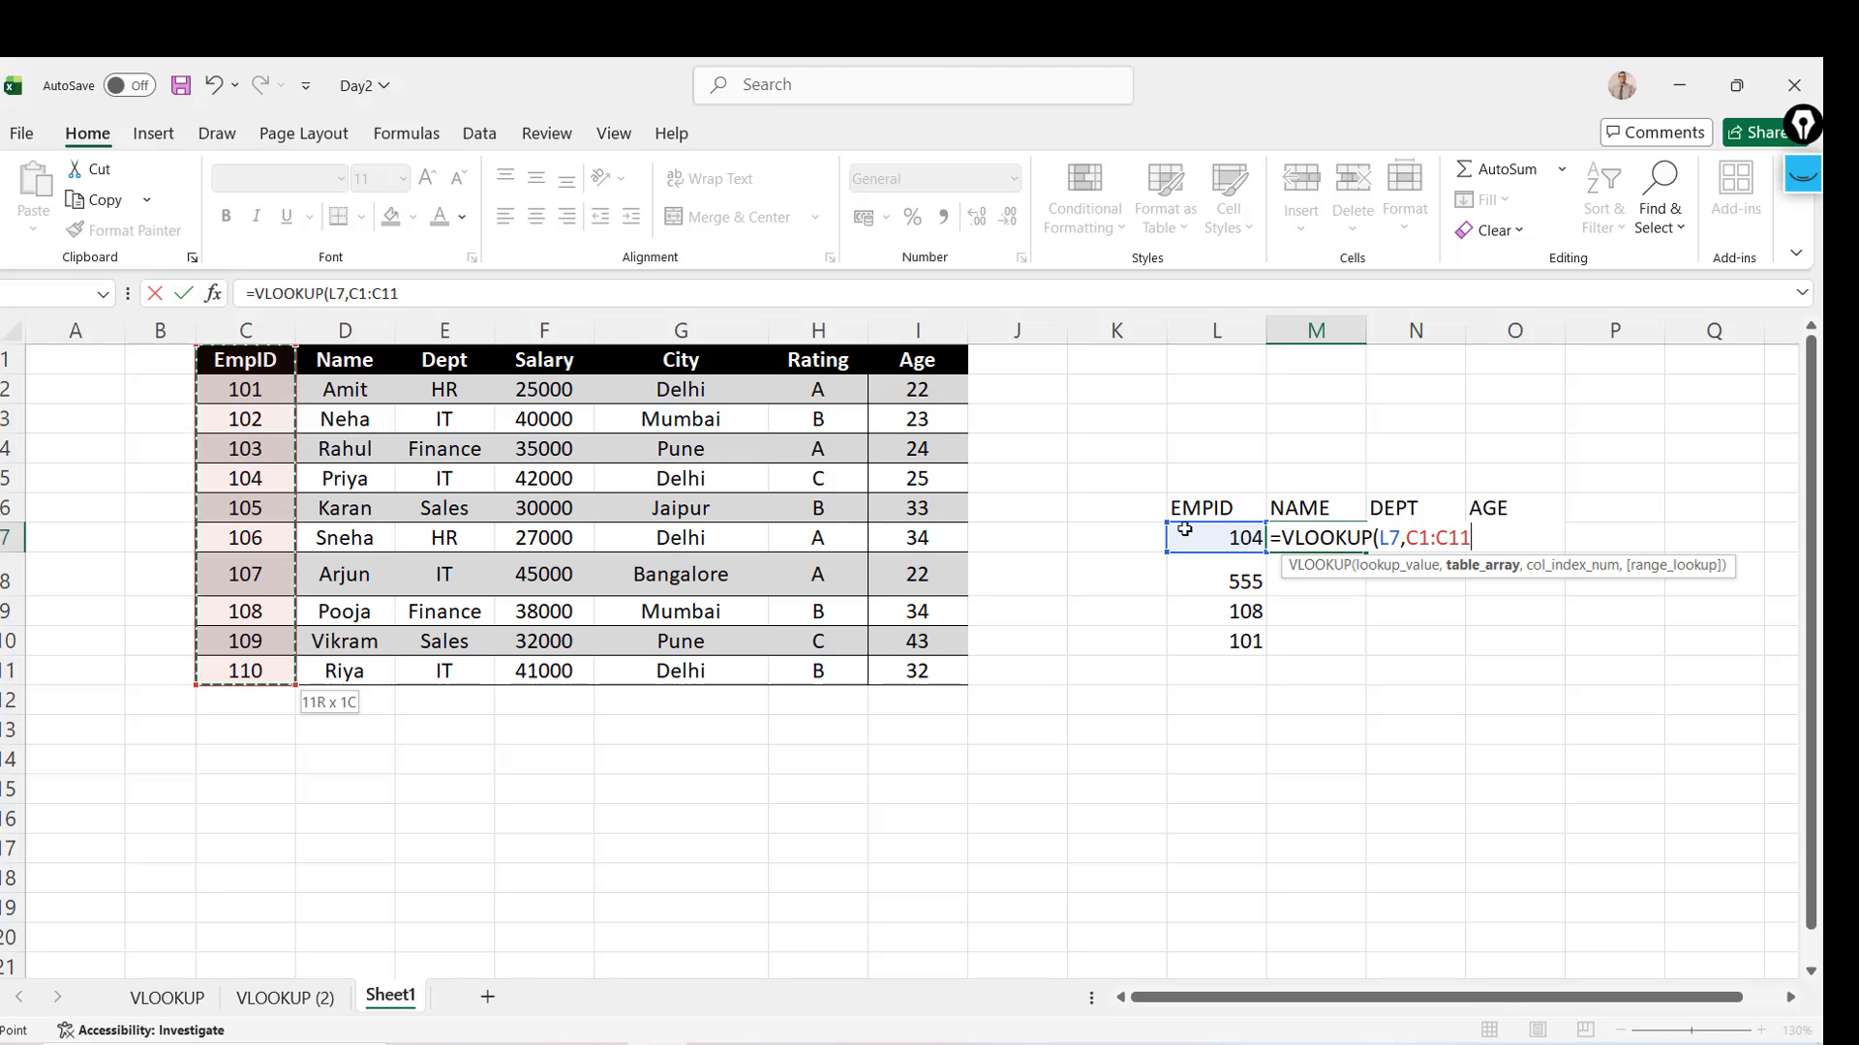
click(360, 354)
key(ctrl+shift+Down)
key(shift+Right)
key(shift+Right)
key(shift+Right)
key(shift+Right)
key(shift+Right)
key(shift+Right)
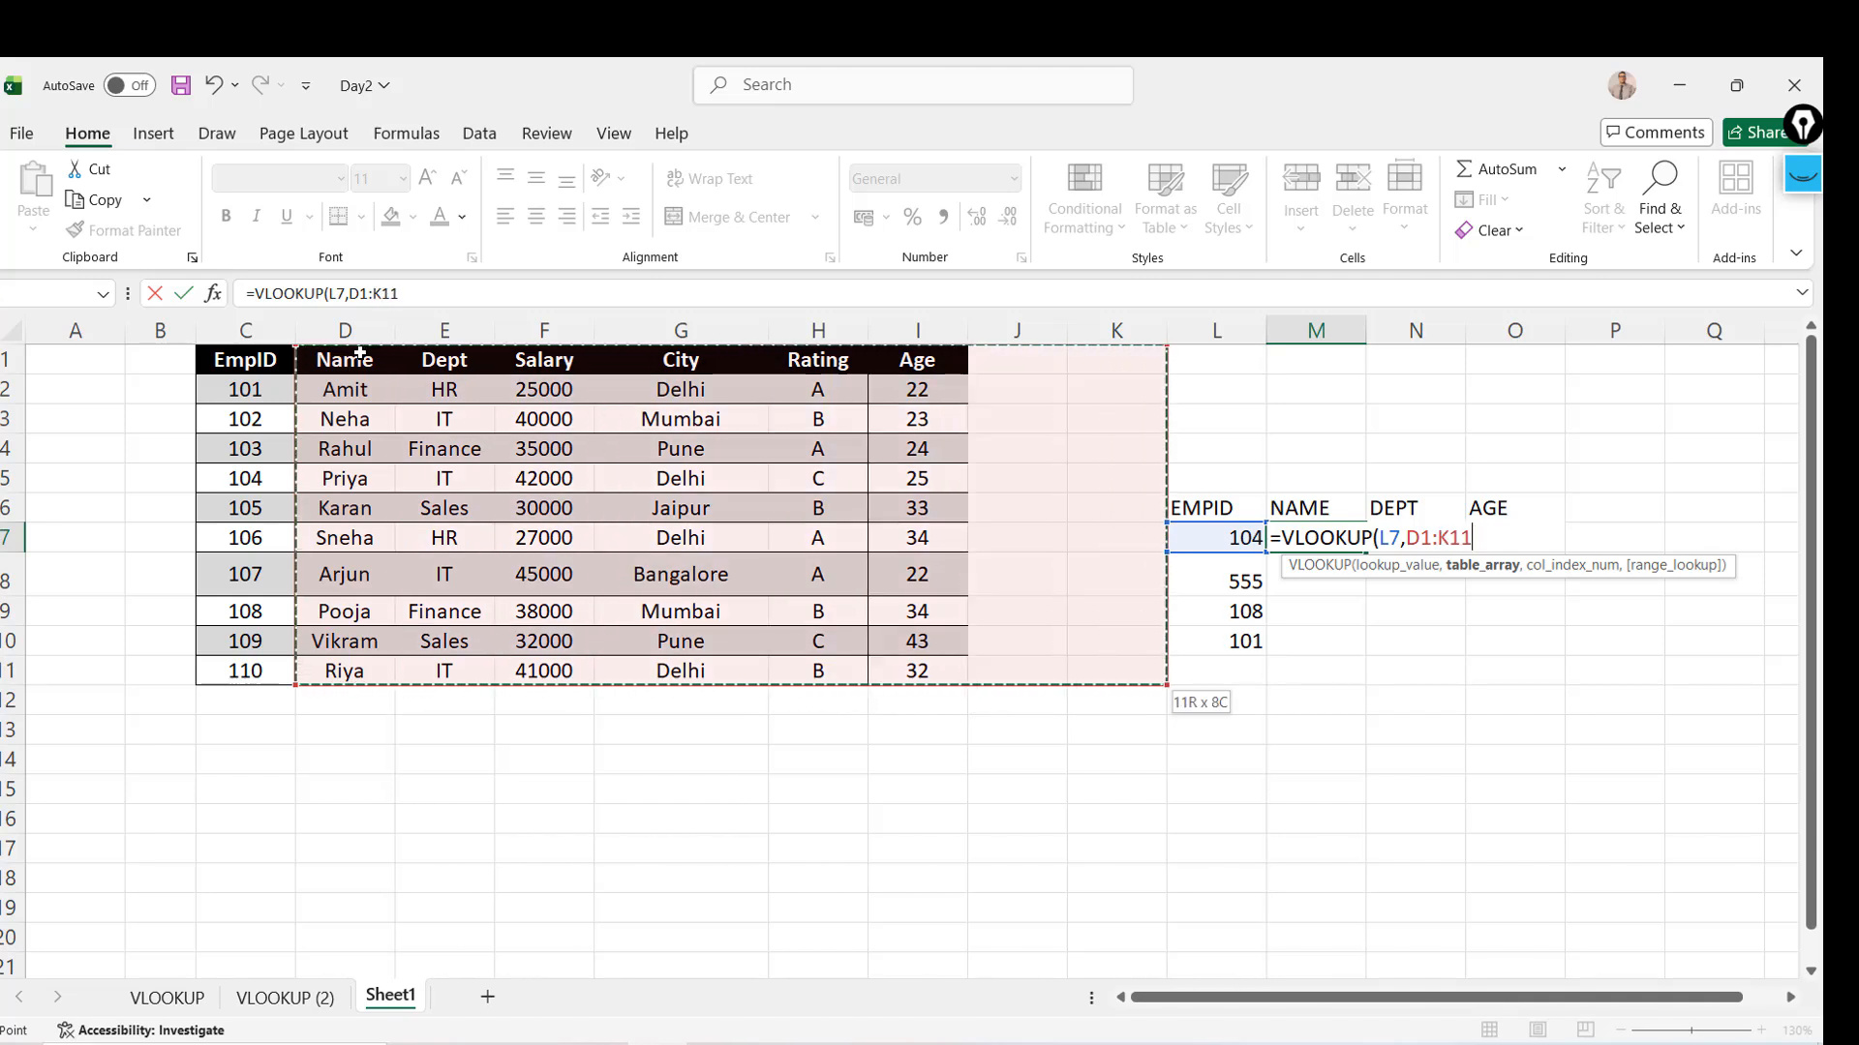
Complete the NAME formula in M7 with table array C1:I11, column index 2 and exact match 0
key(Left)
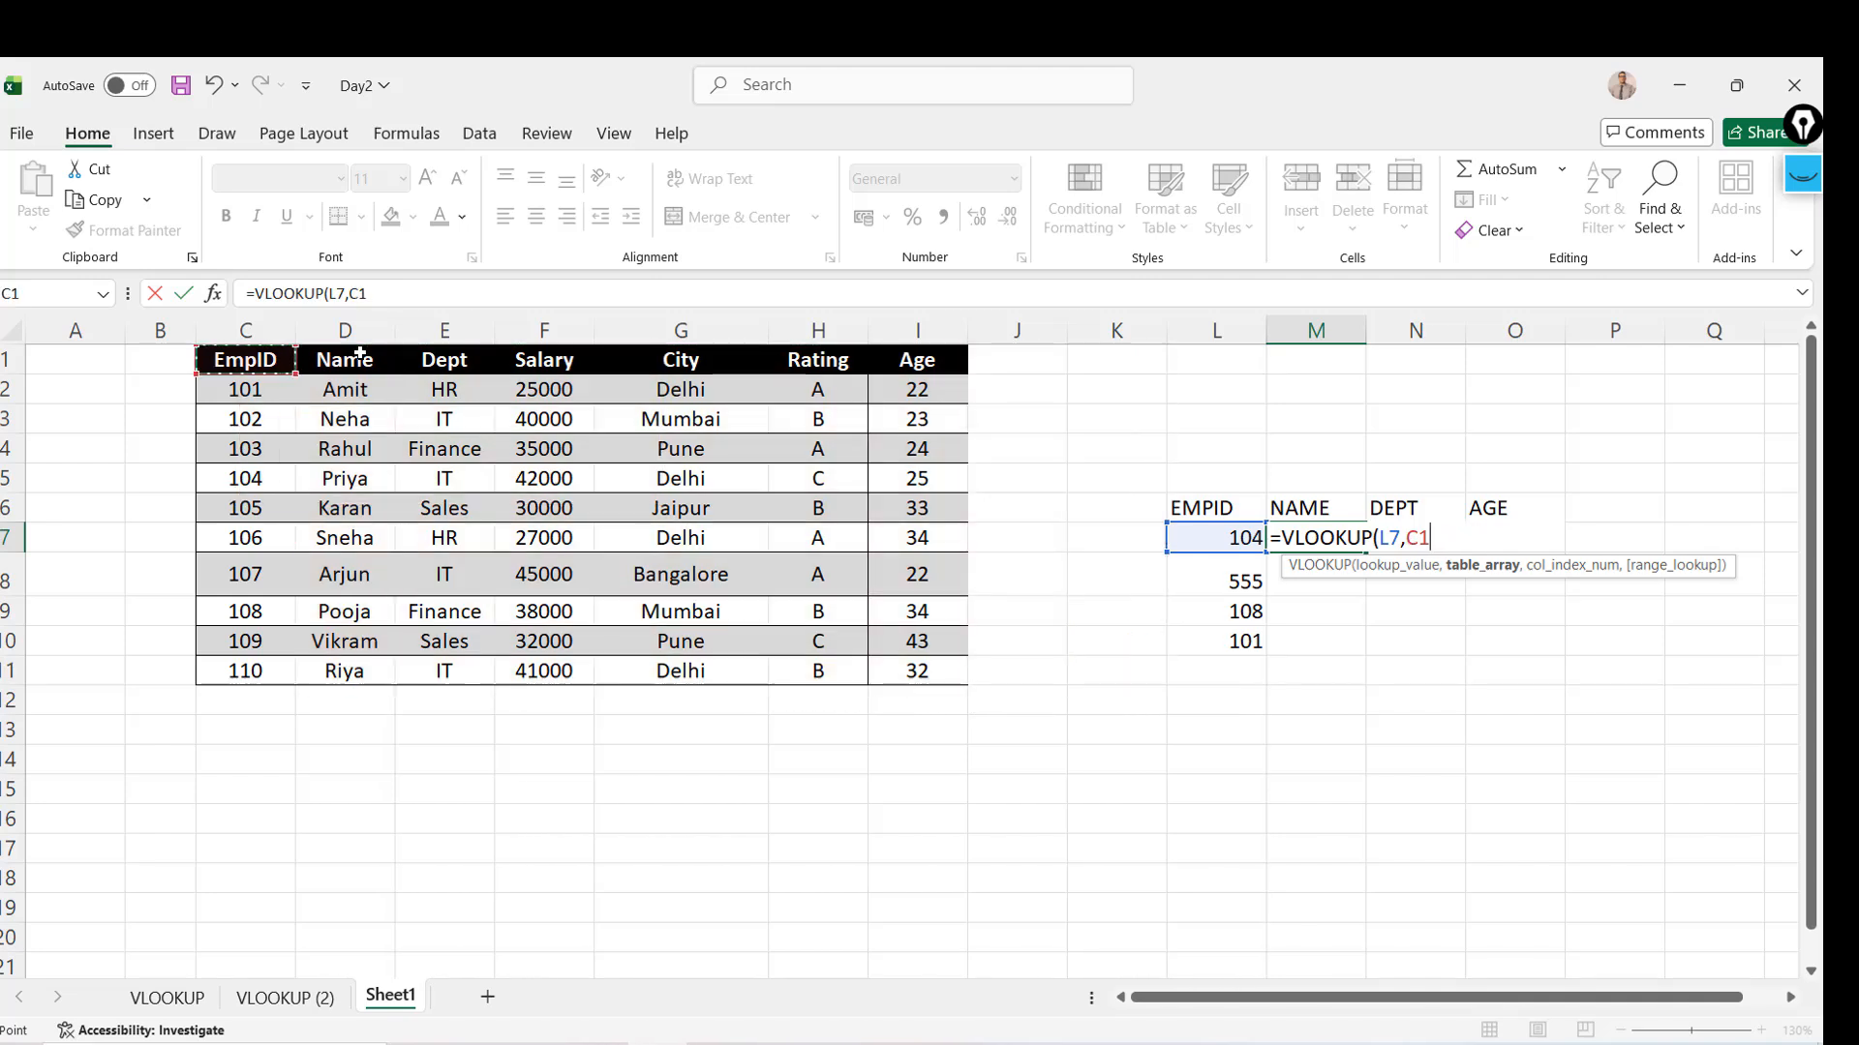
key(ctrl+shift+Right)
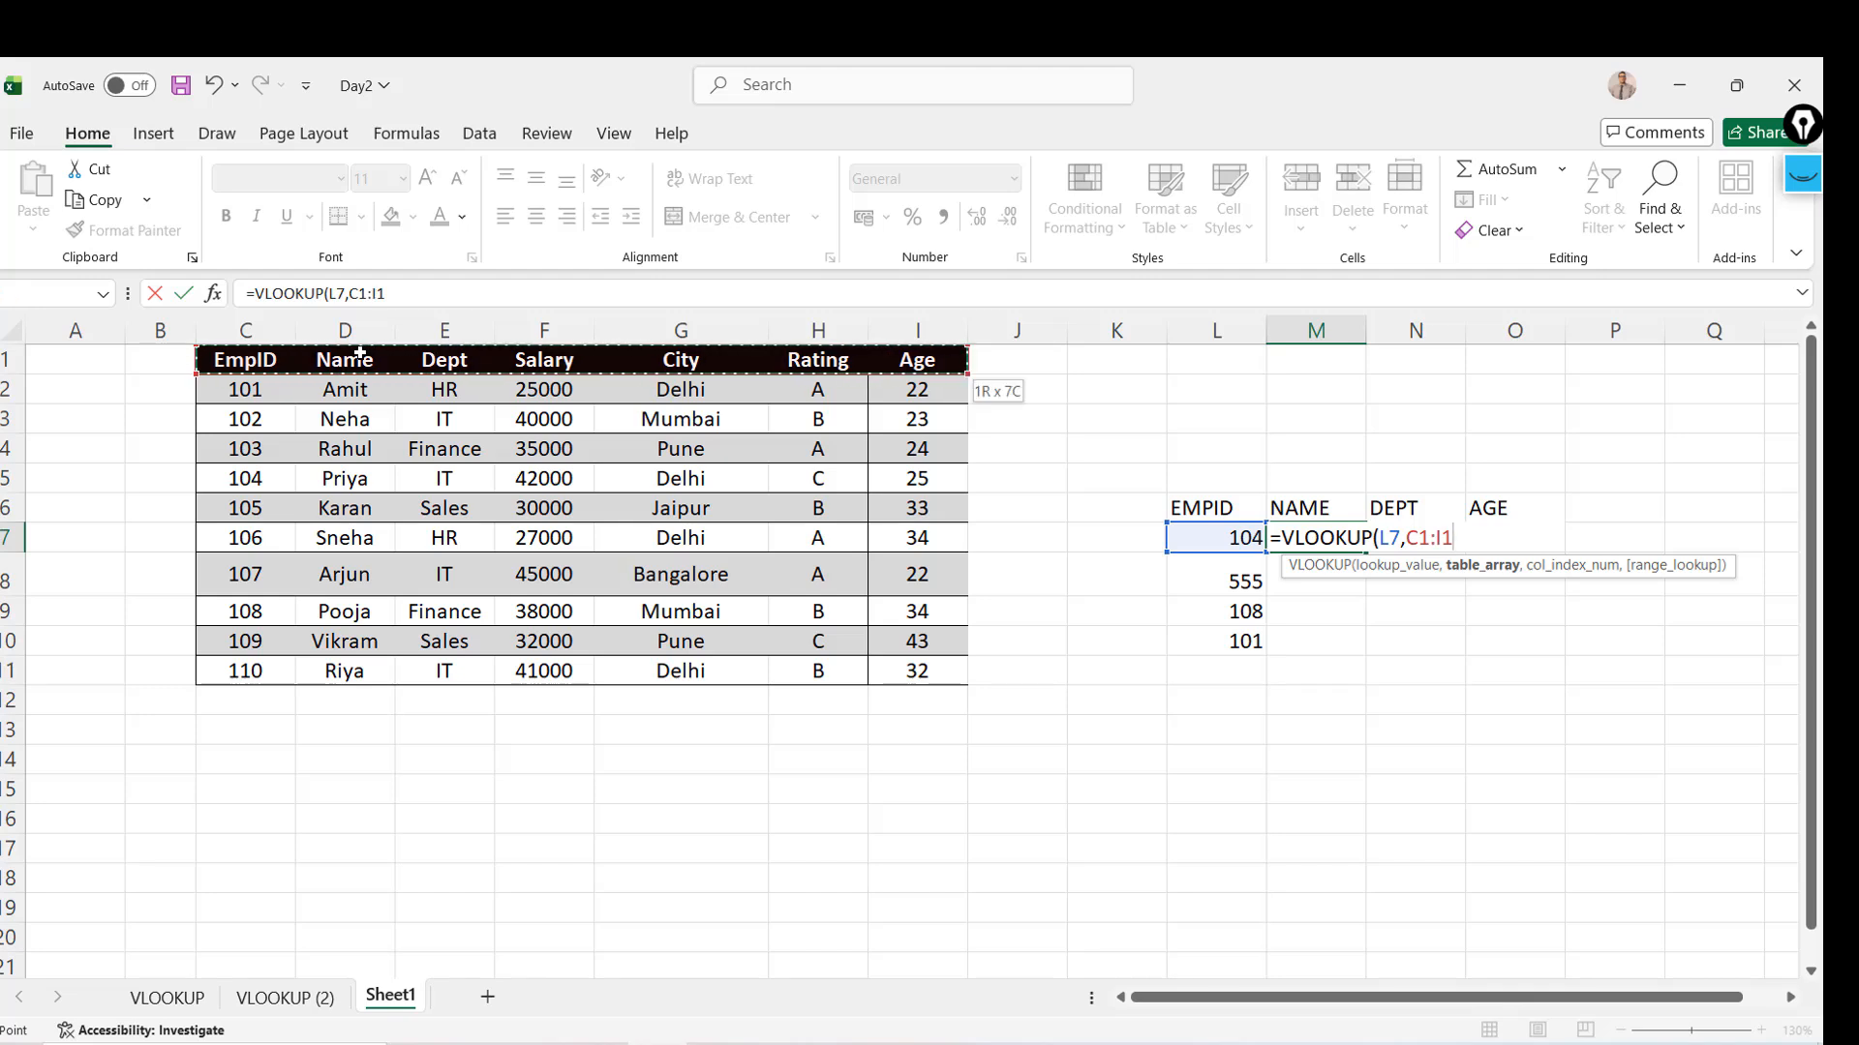
key(ctrl+shift+Down)
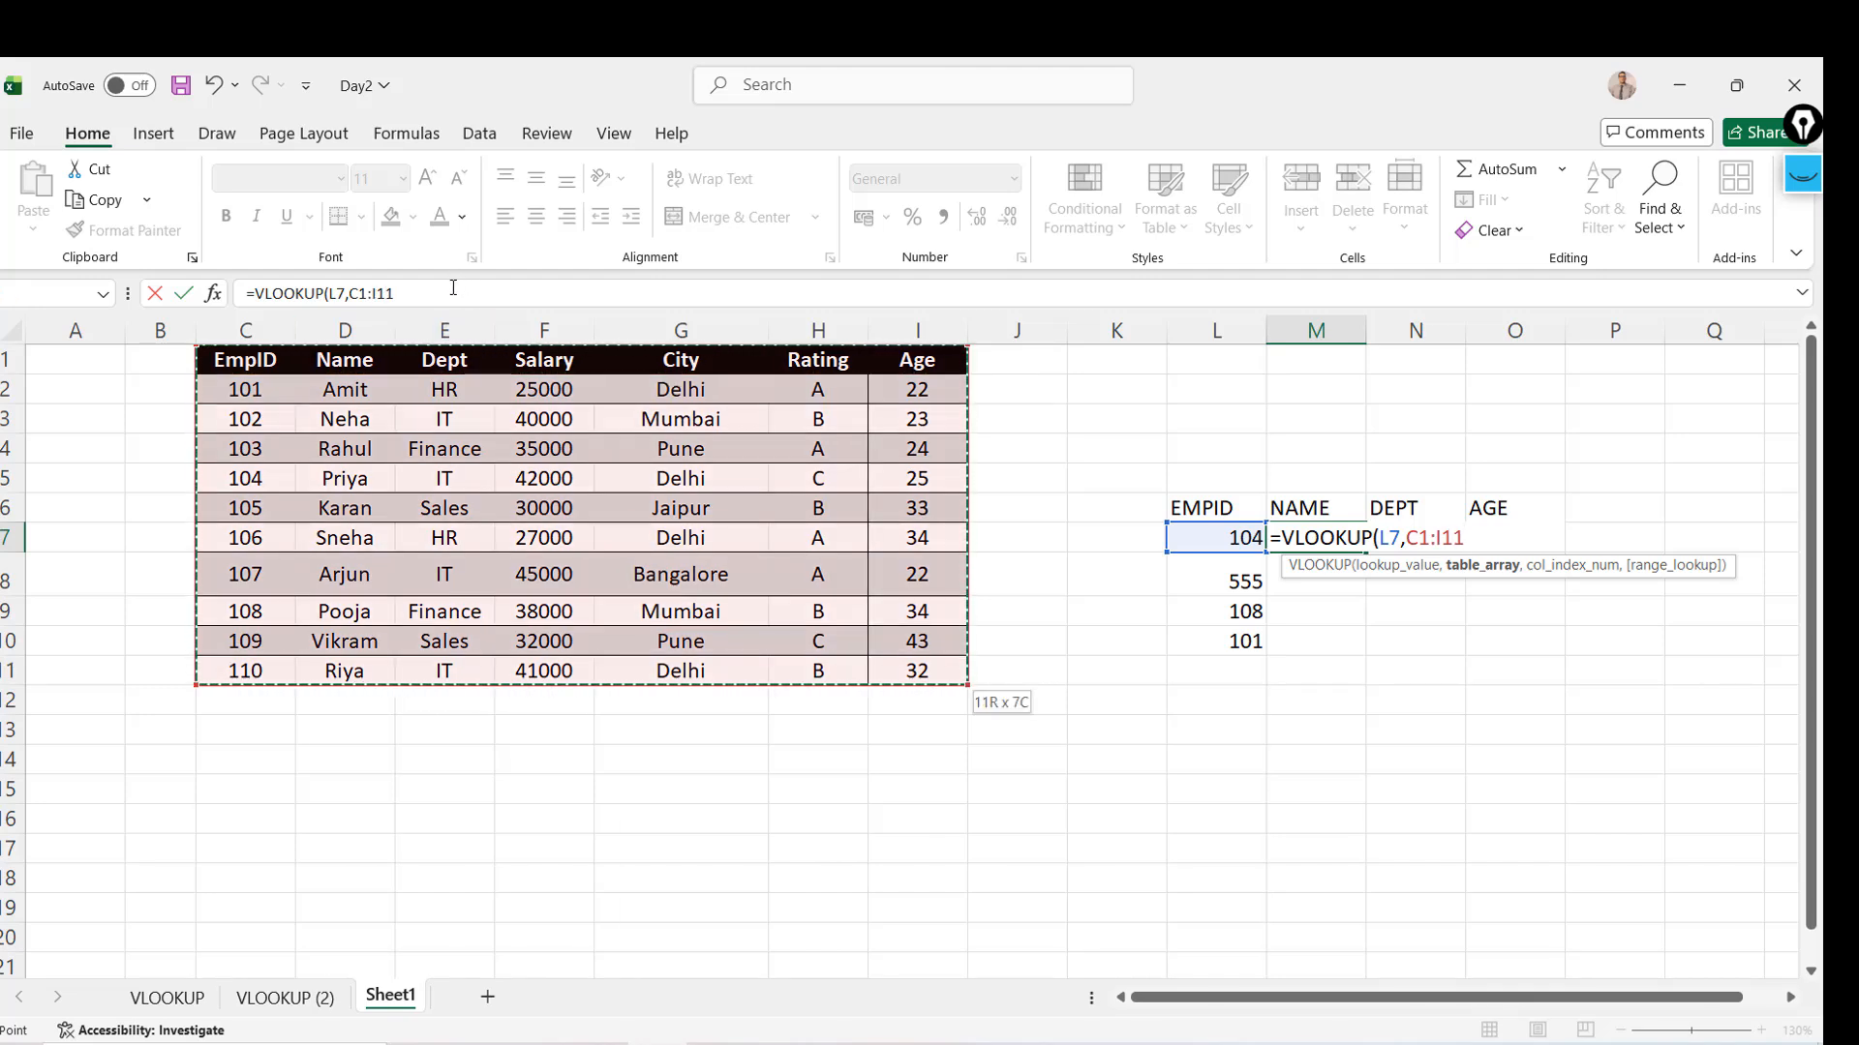
text(,)
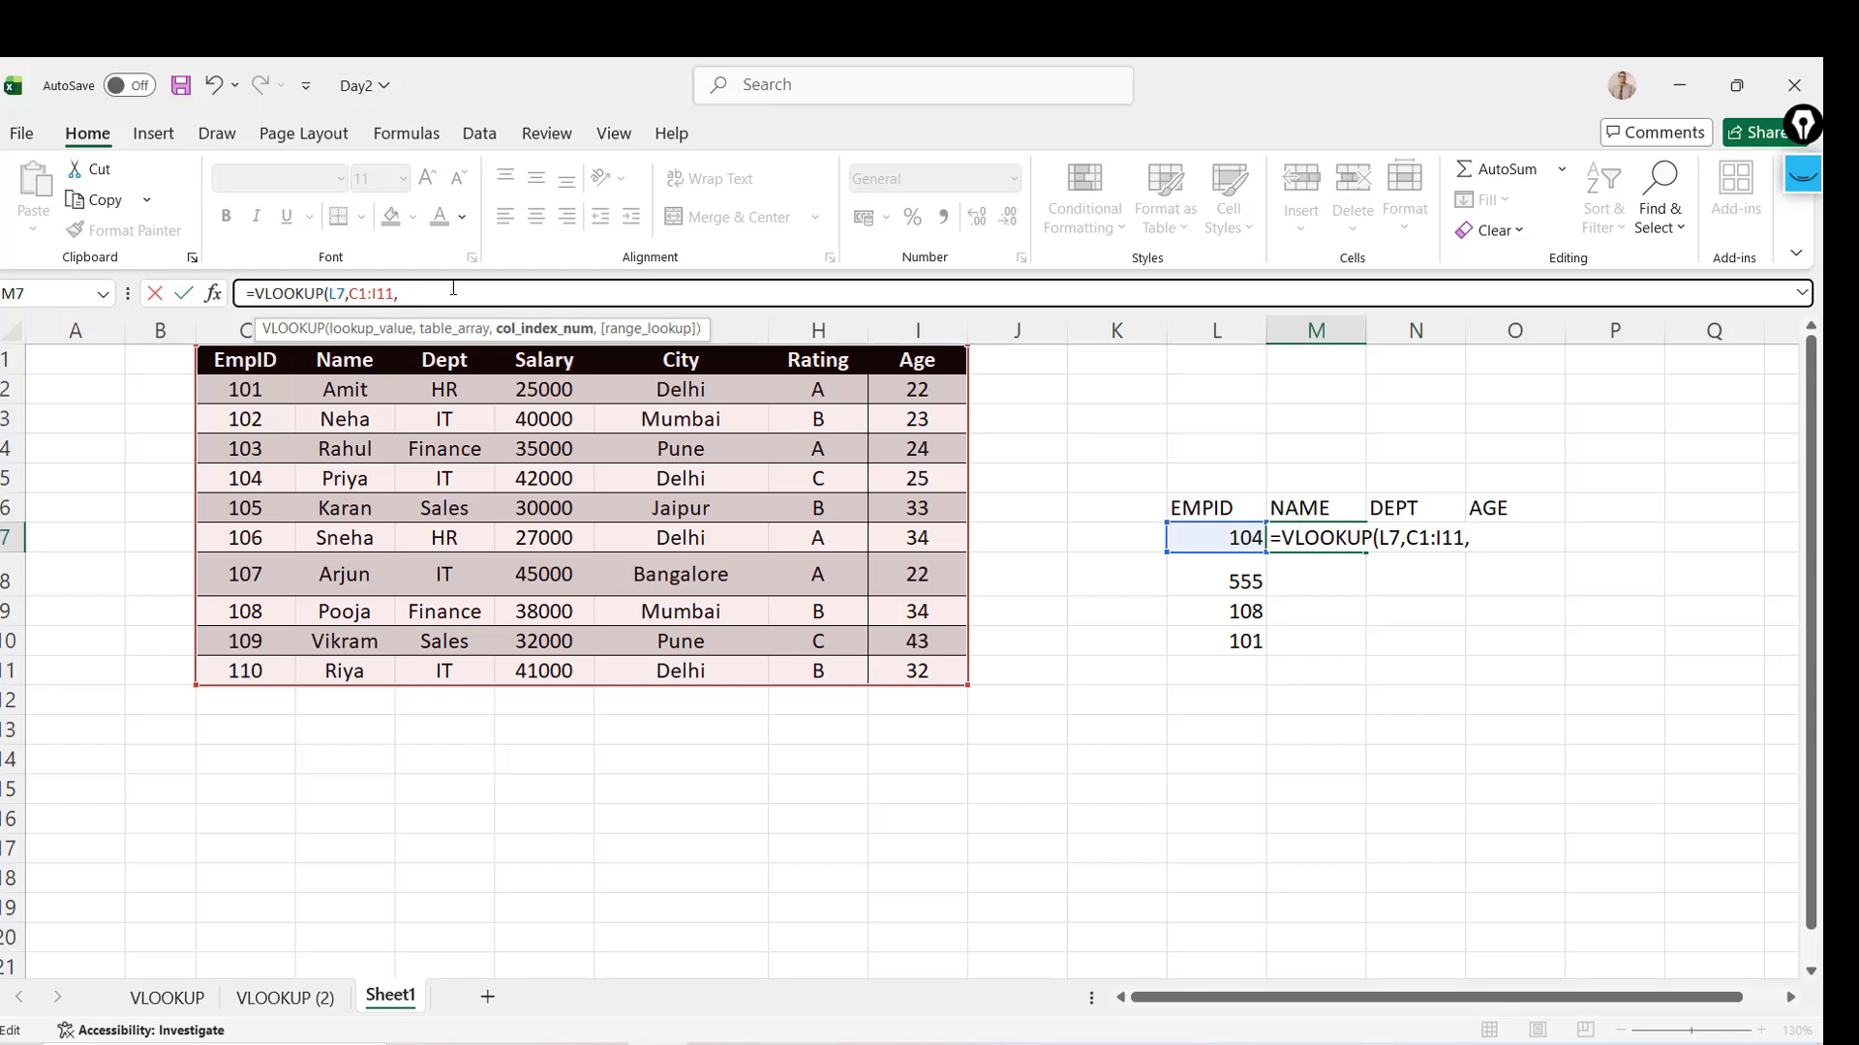
text(2,)
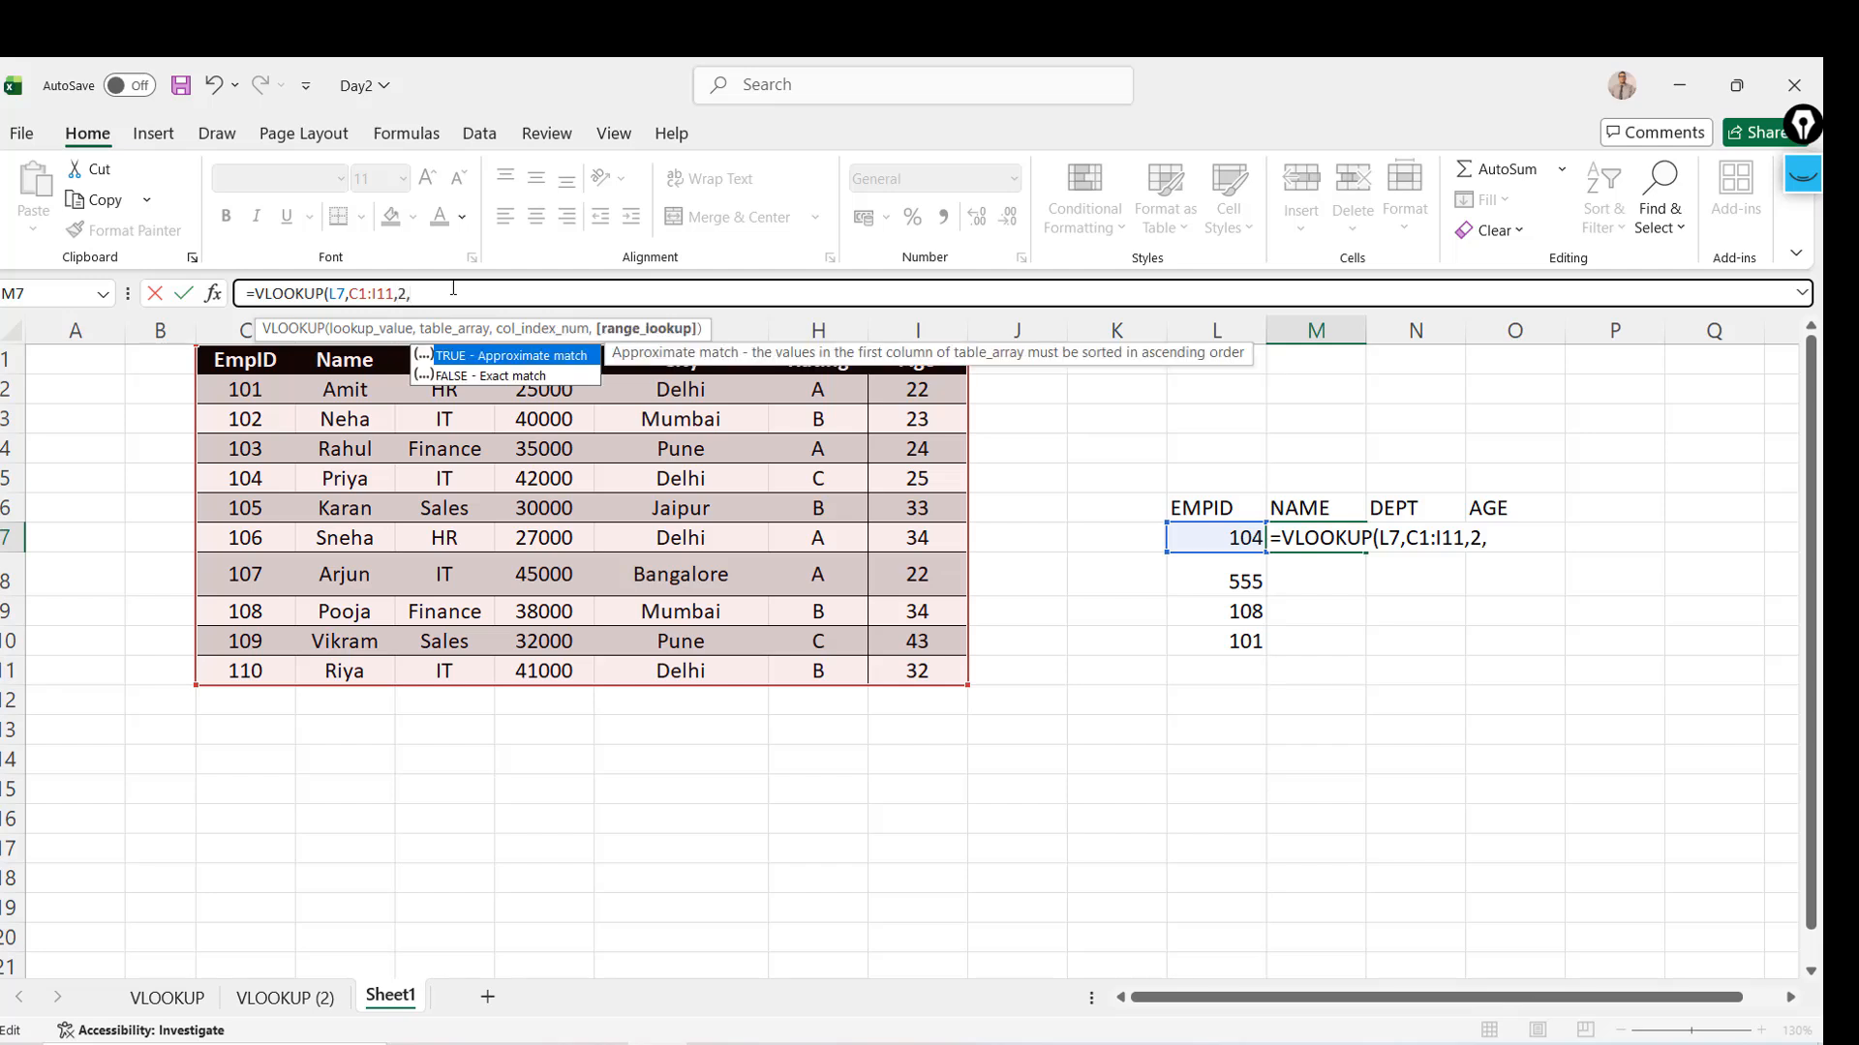
text(0))
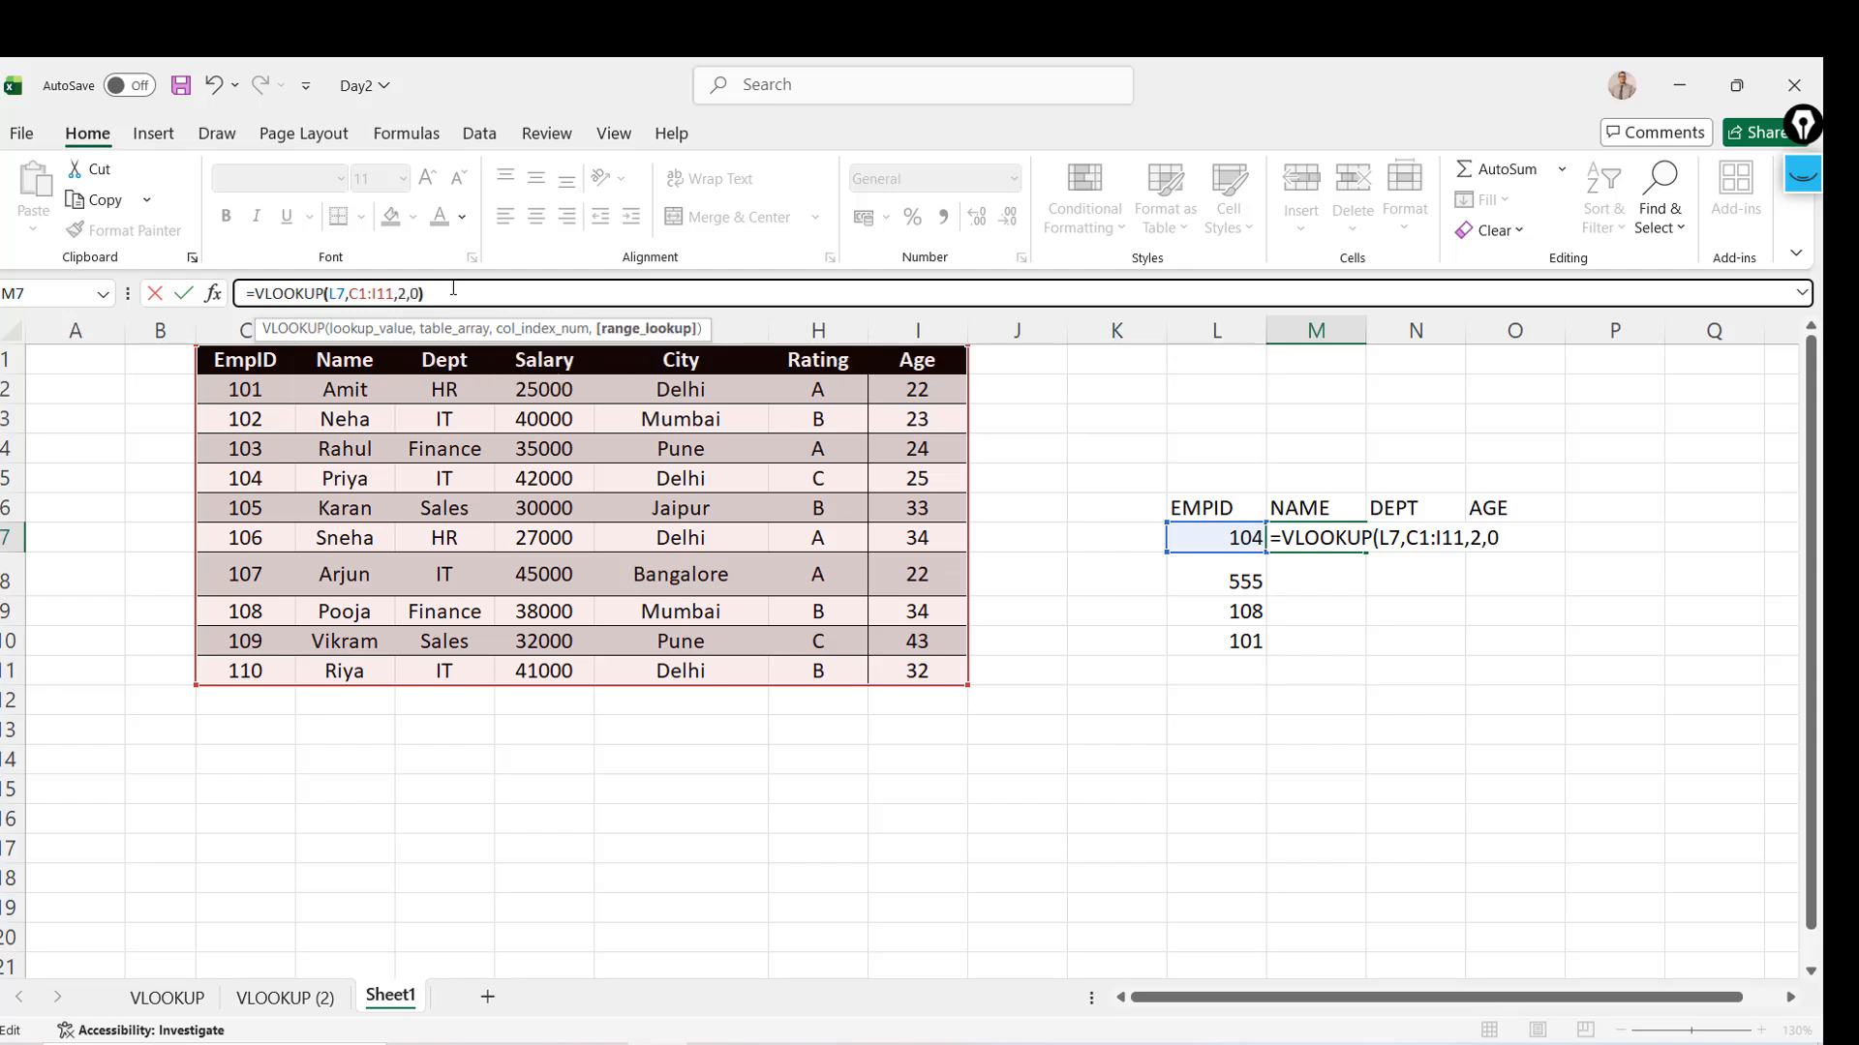
key(Return)
key(Up)
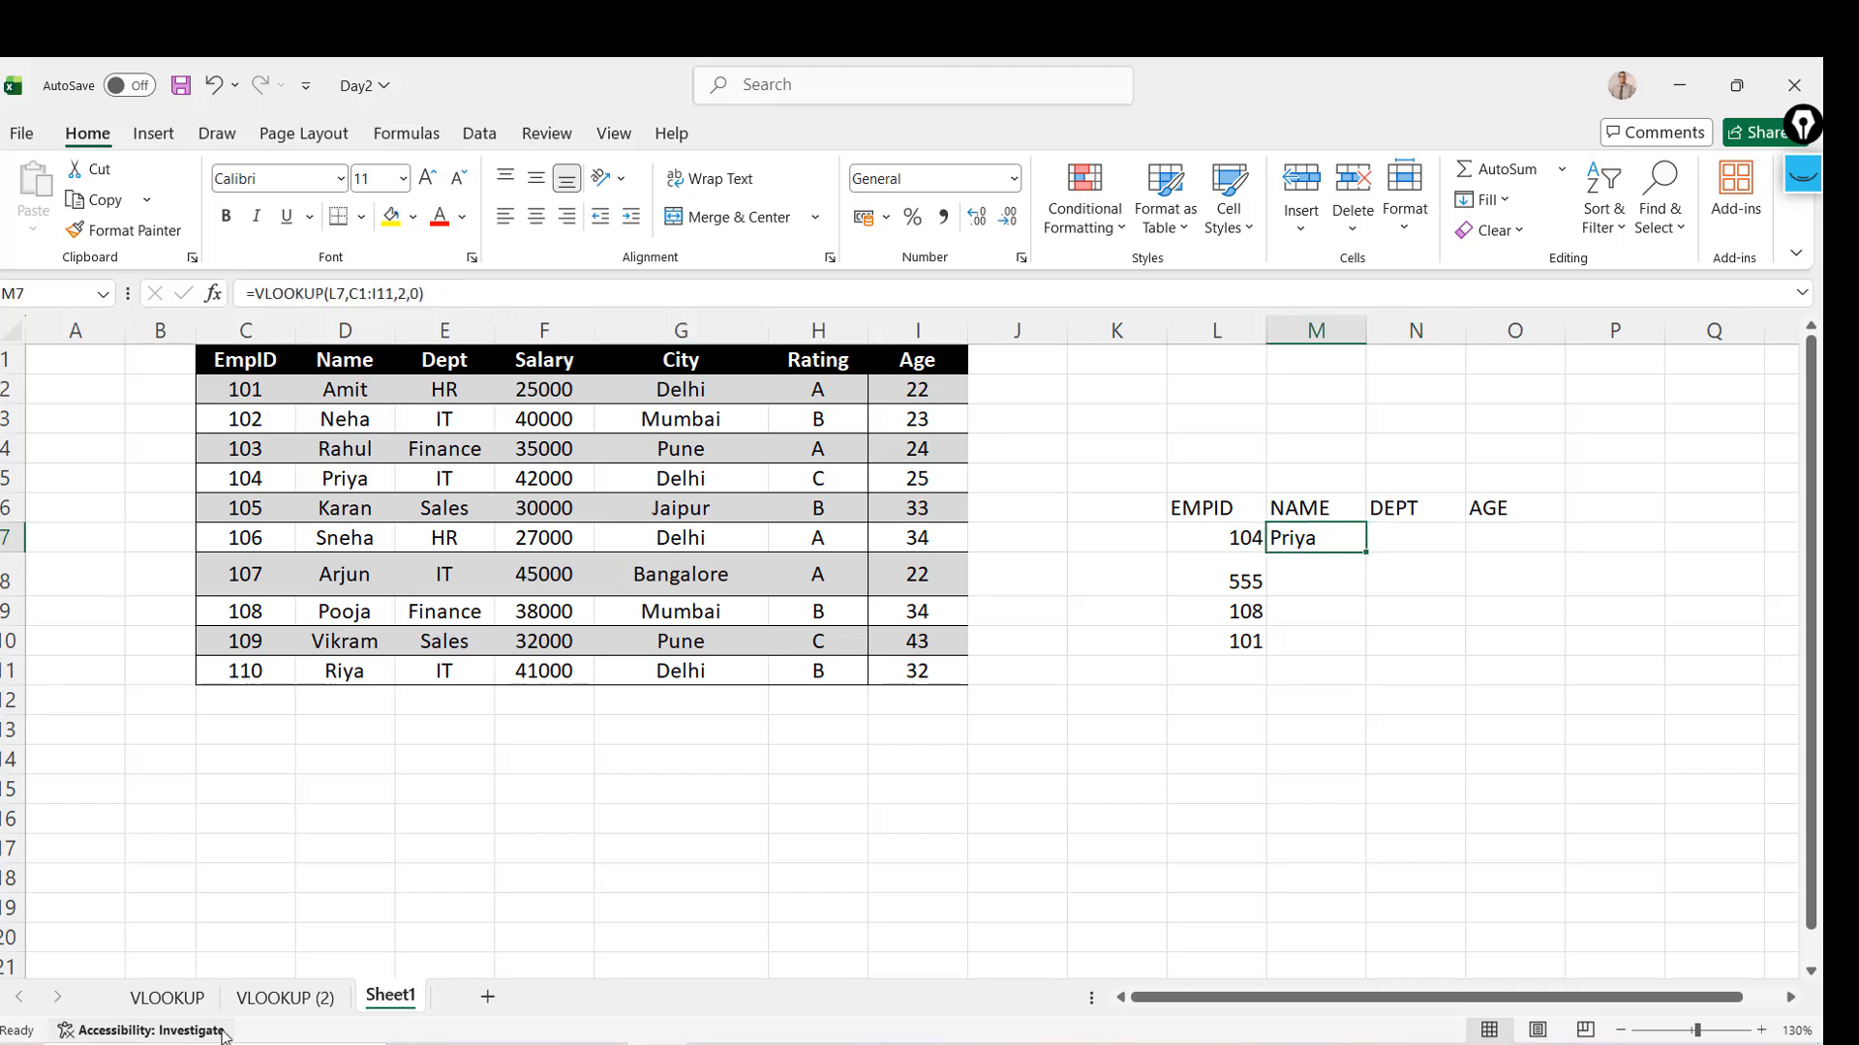
Add a note below the data with $ in D18 and LOCKING in E18
click(338, 866)
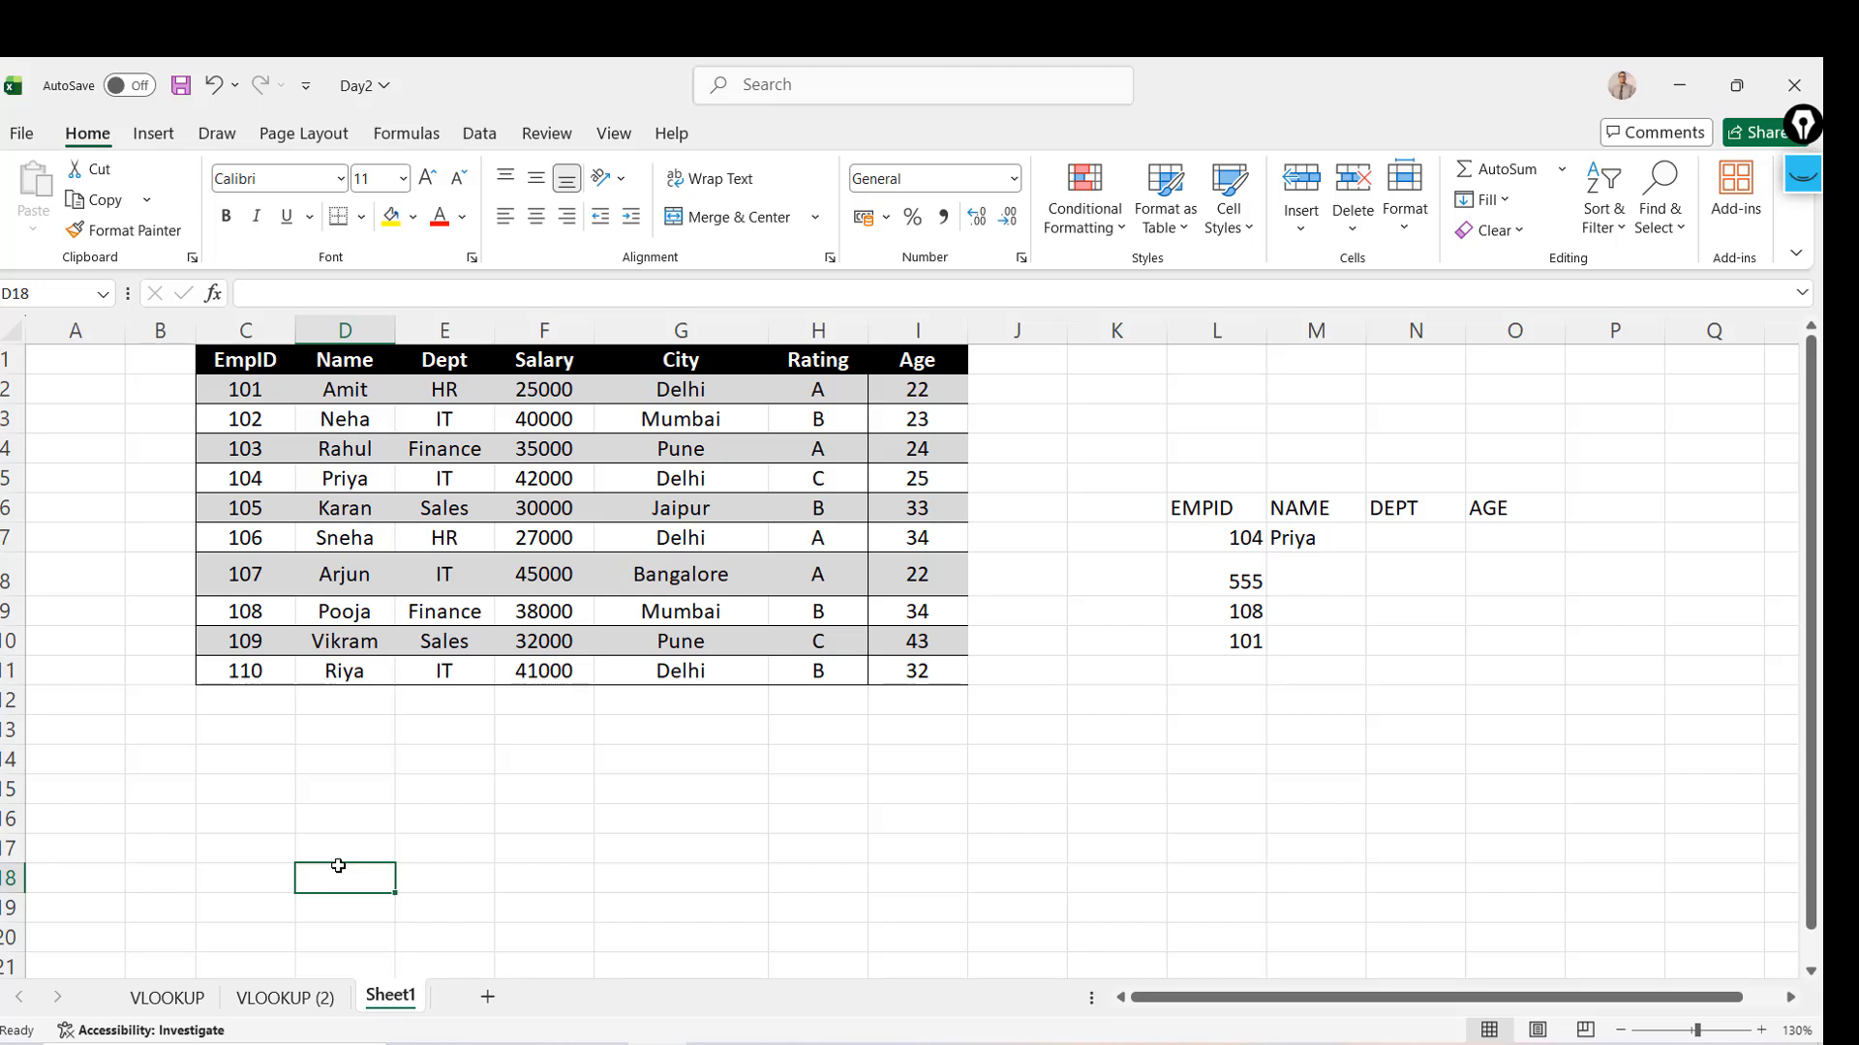
text($)
key(Tab)
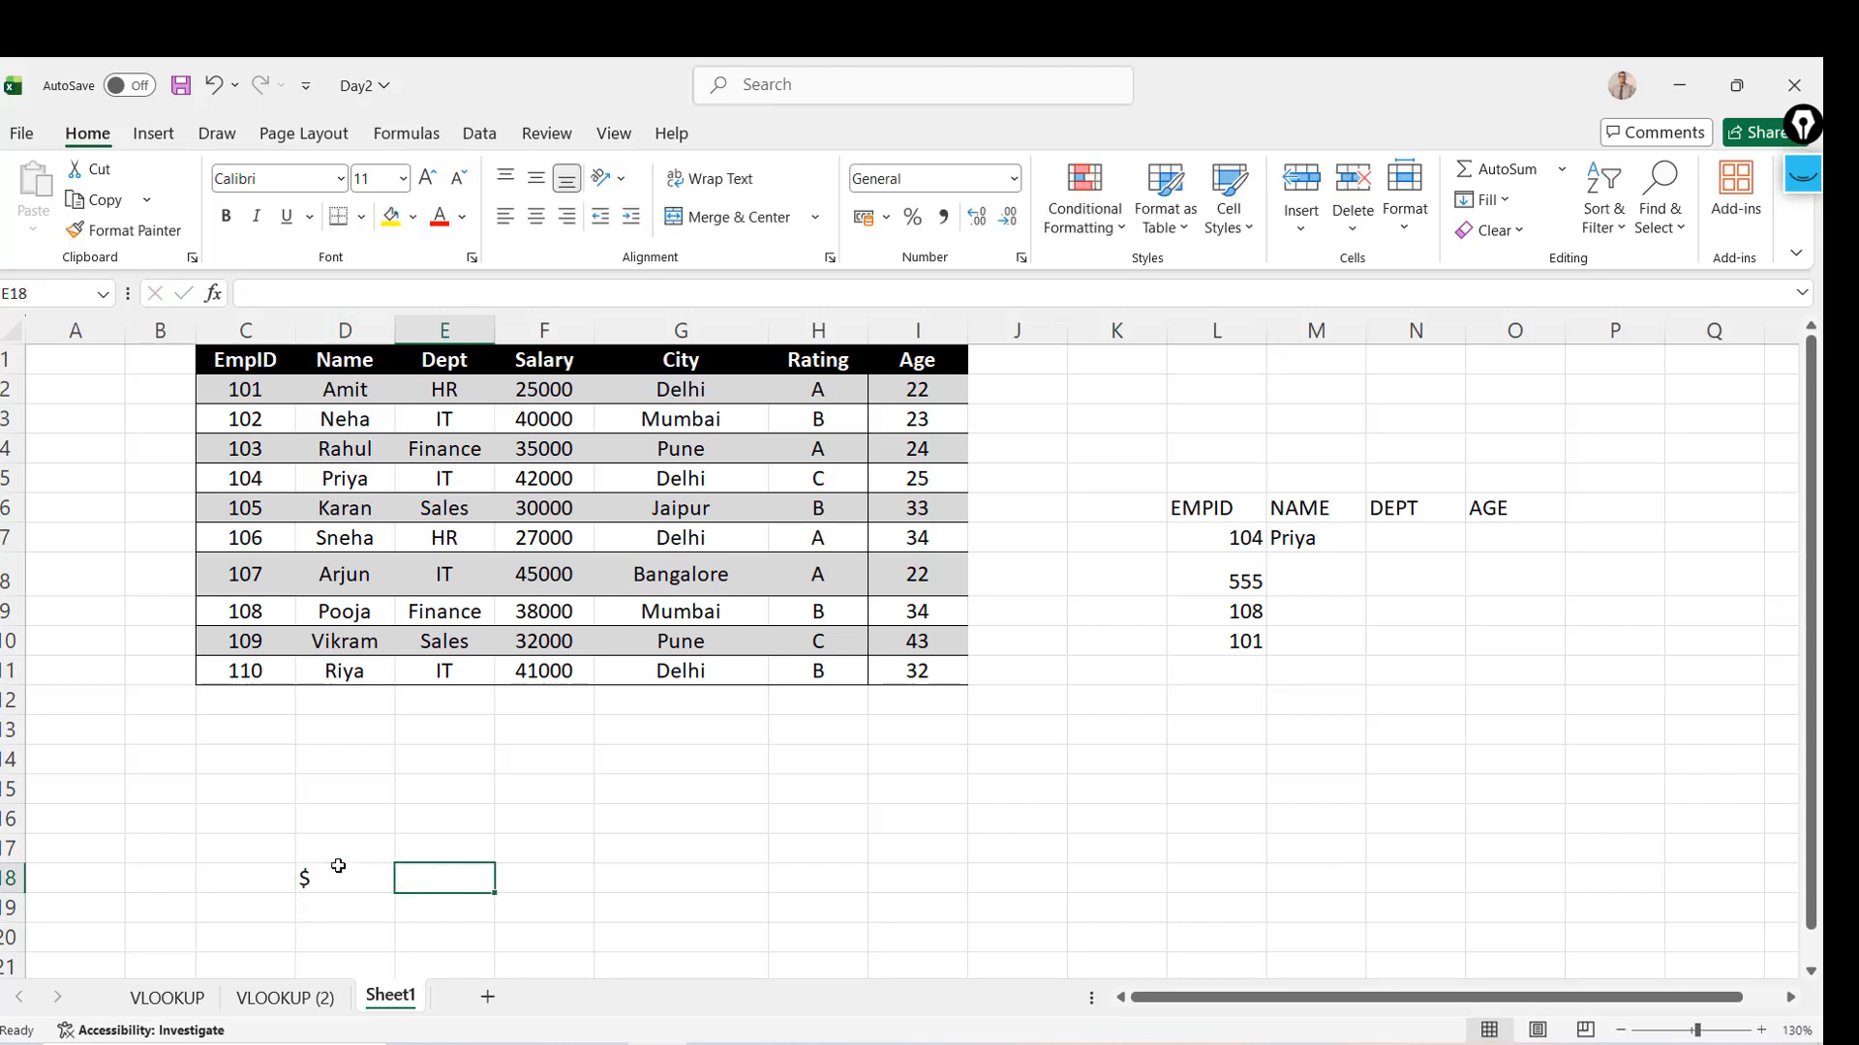
text(LCOK)
key(BackSpace)
key(BackSpace)
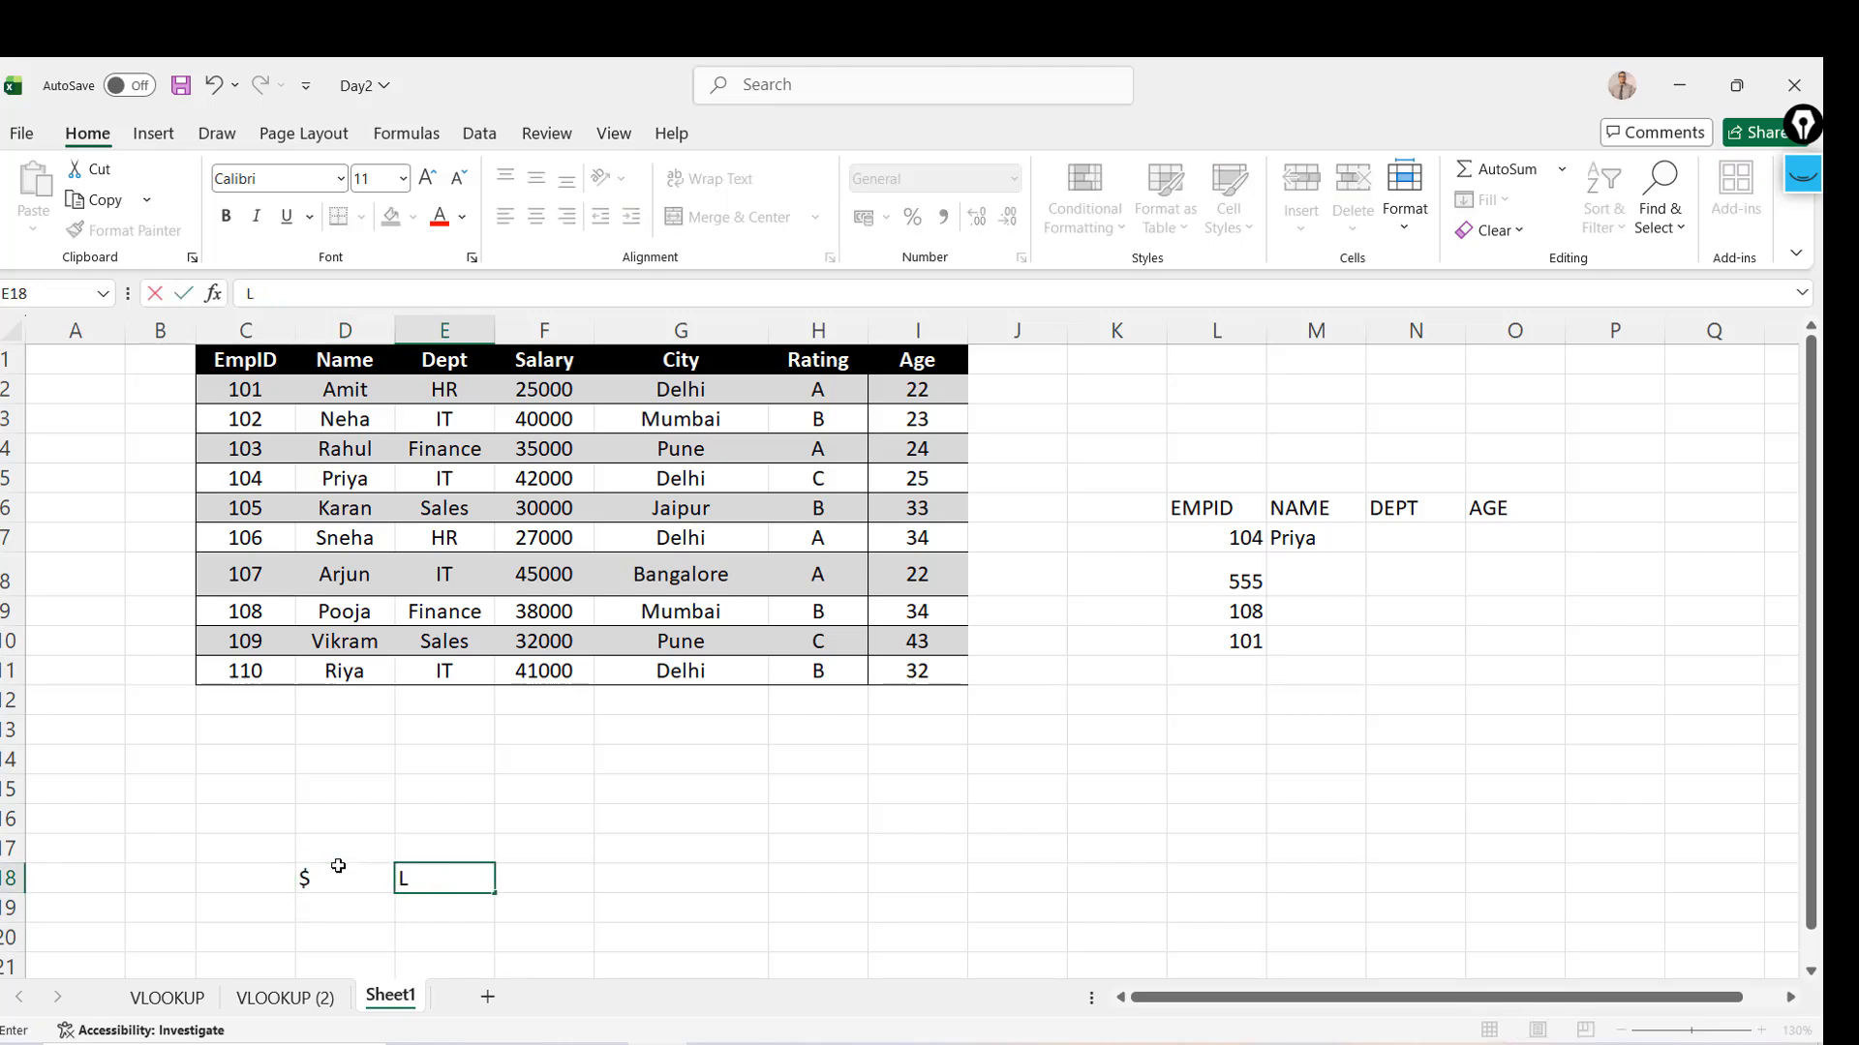
text(OCKING)
key(Return)
key(Up)
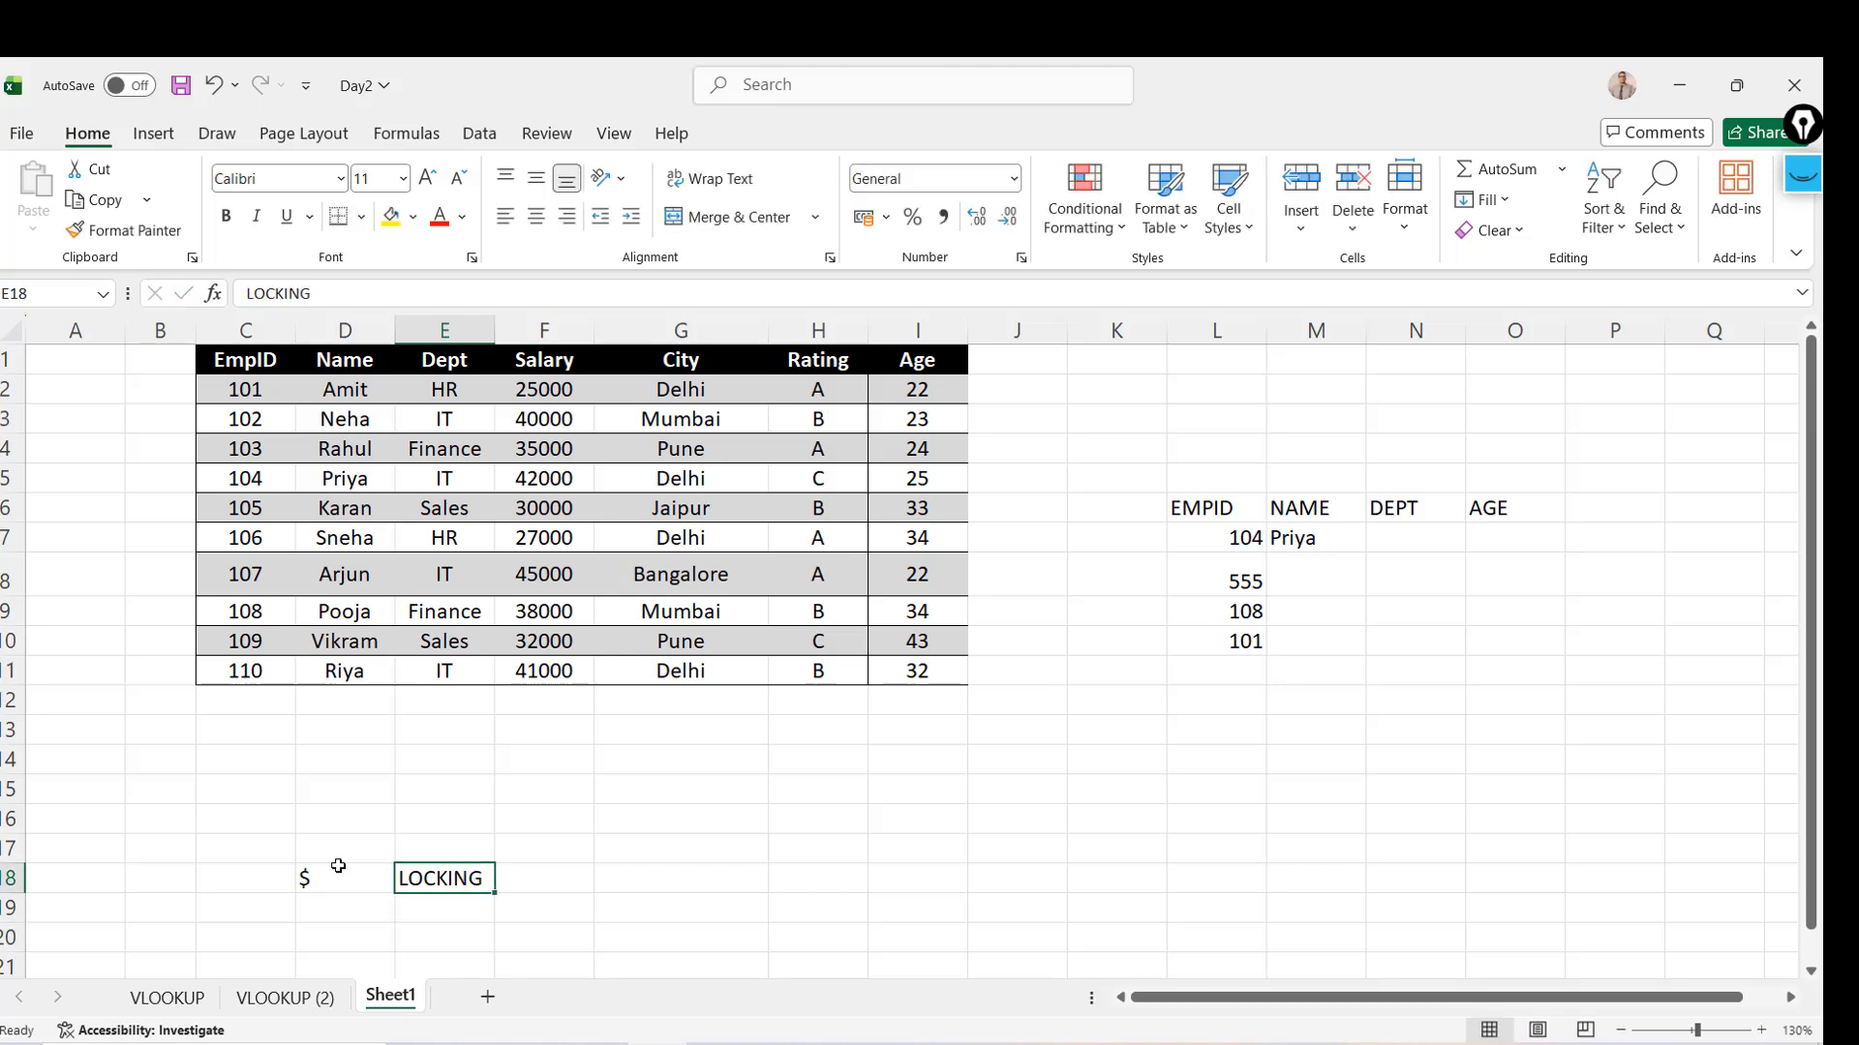
Try clearing the $ and LOCKING note in D18:E18, and undo the deletion
click(338, 866)
key(shift+Right)
key(Delete)
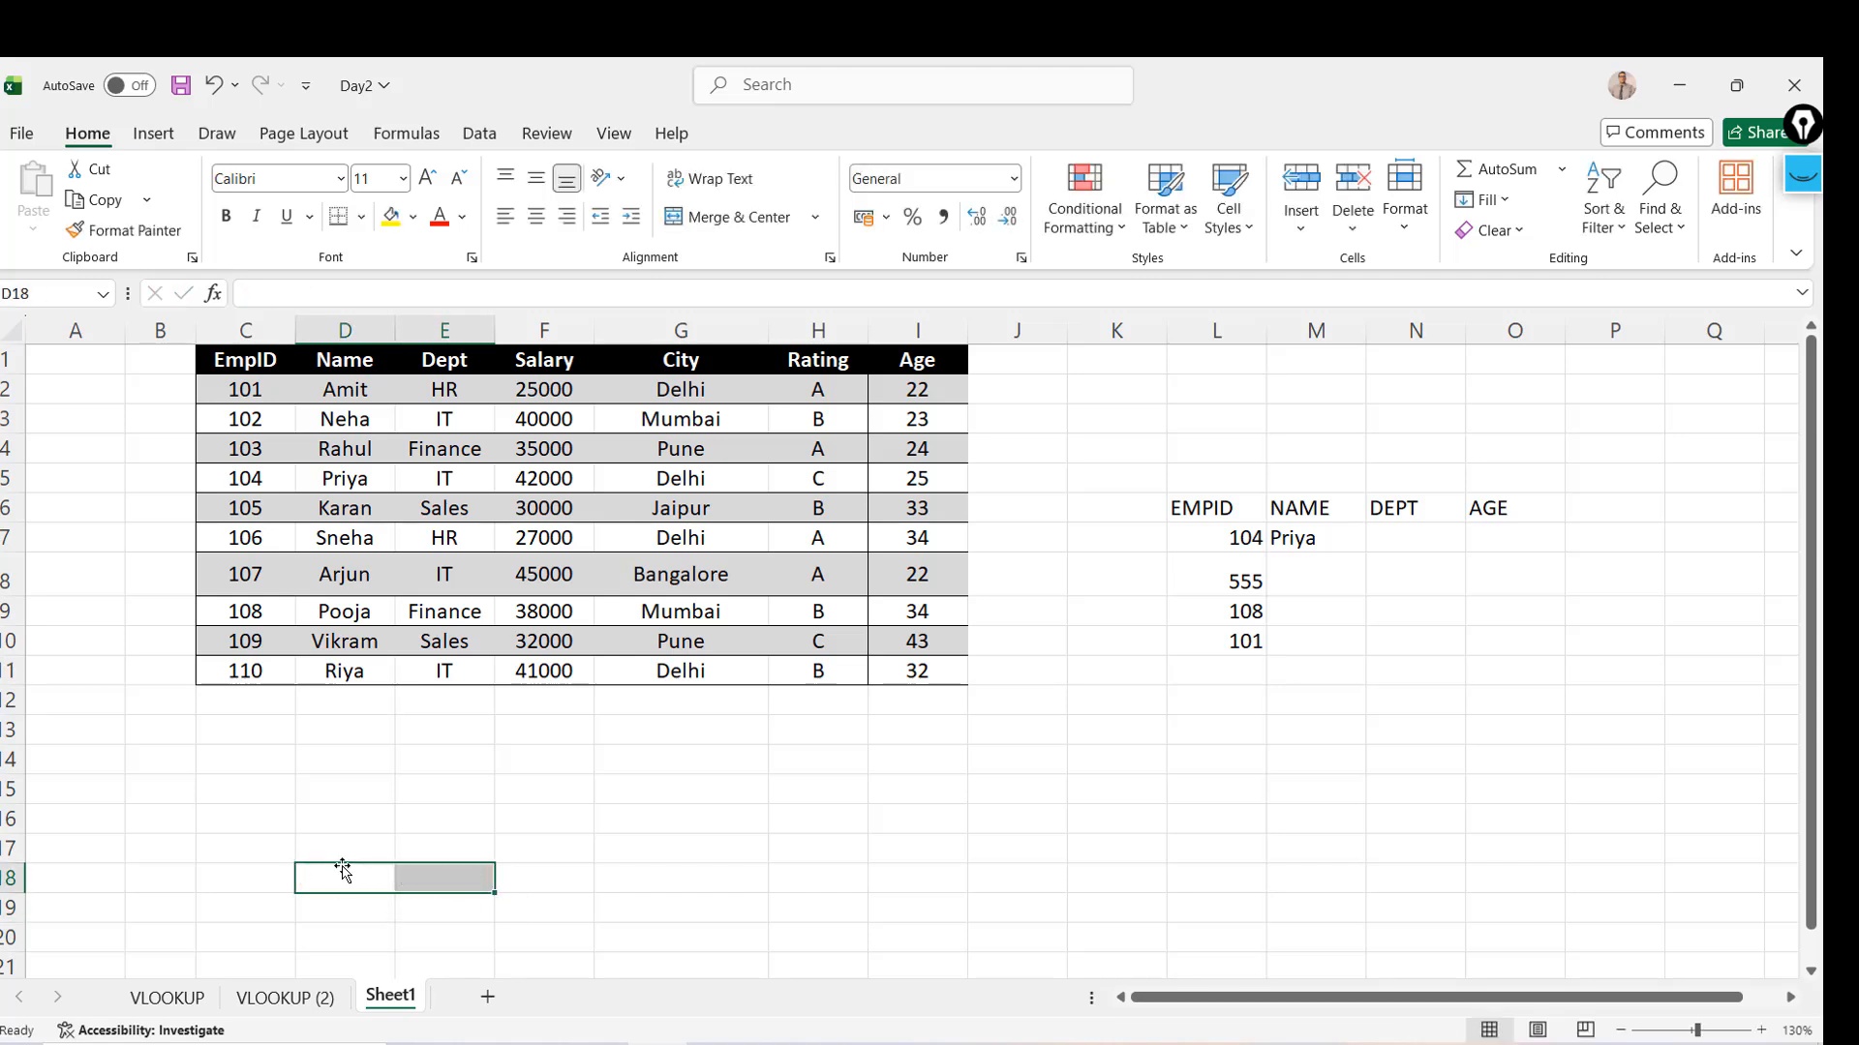
key(ctrl+z)
click(292, 880)
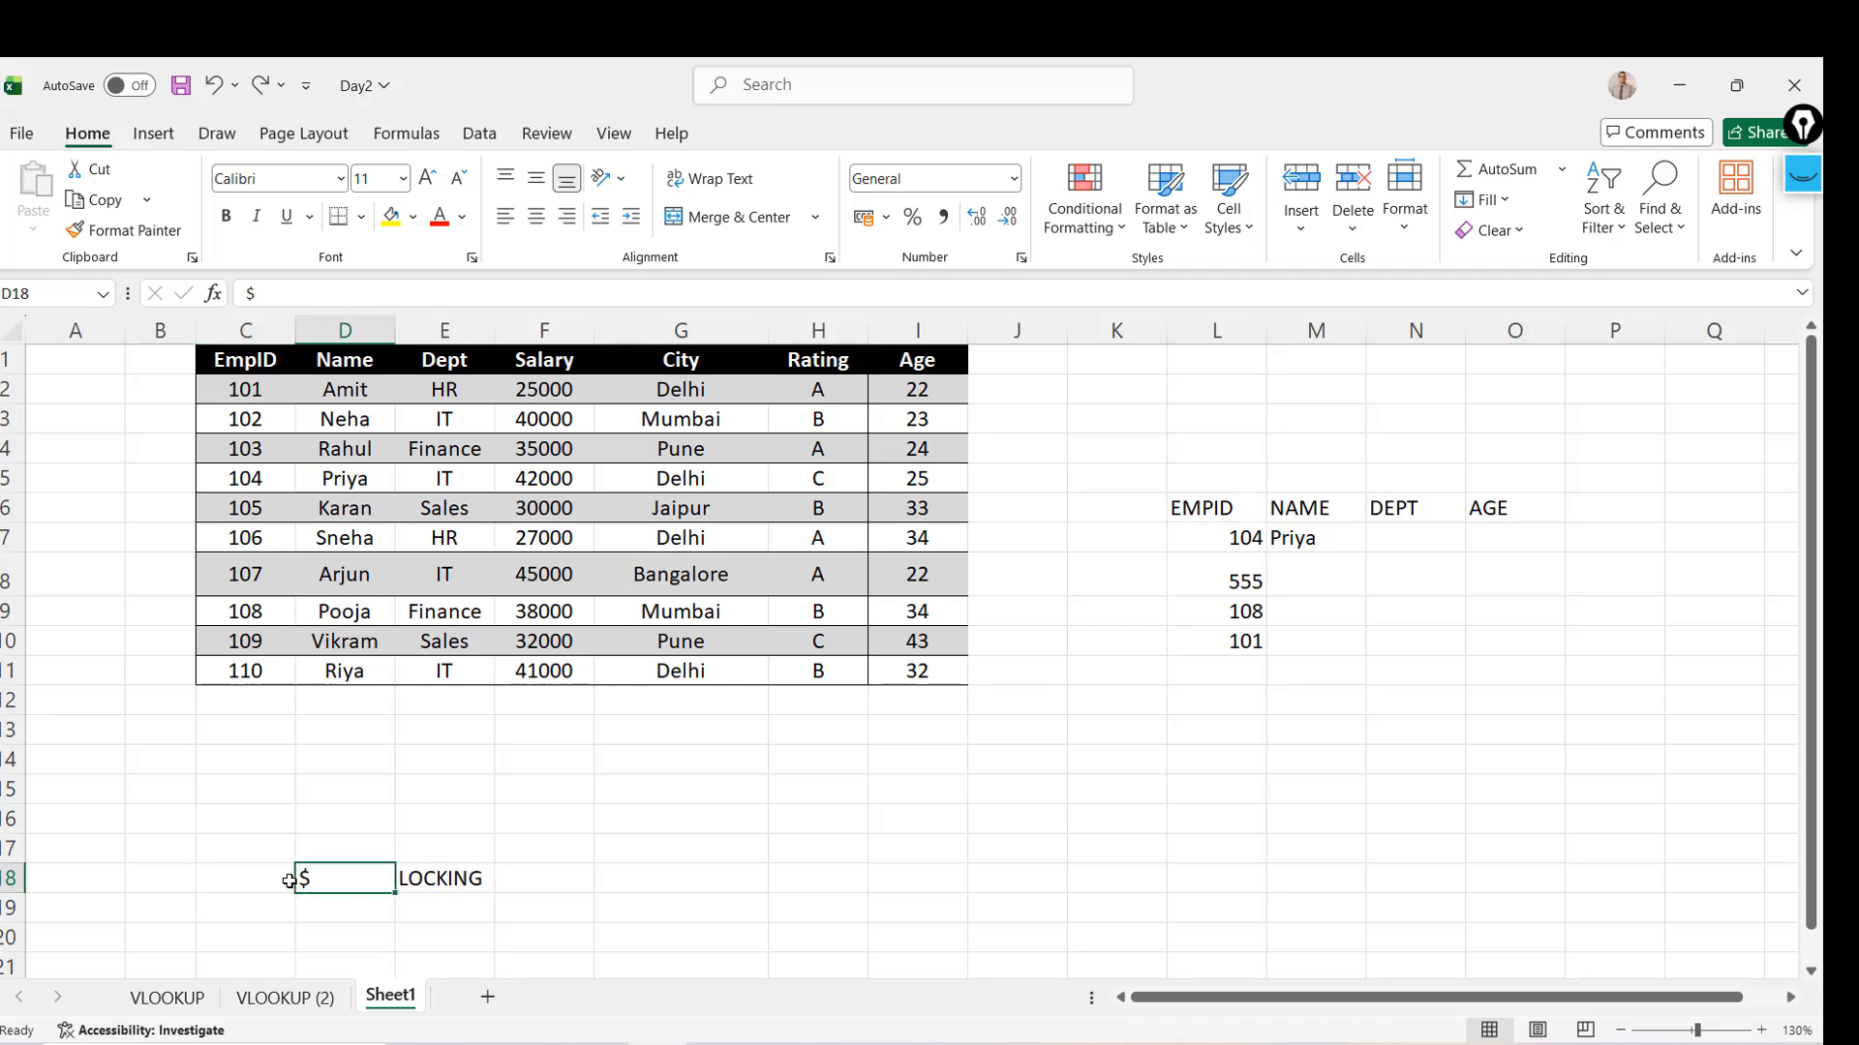
key(shift+Right)
key(shift+Right)
Center the contents of the lookup table L6:O10 horizontally
click(1196, 548)
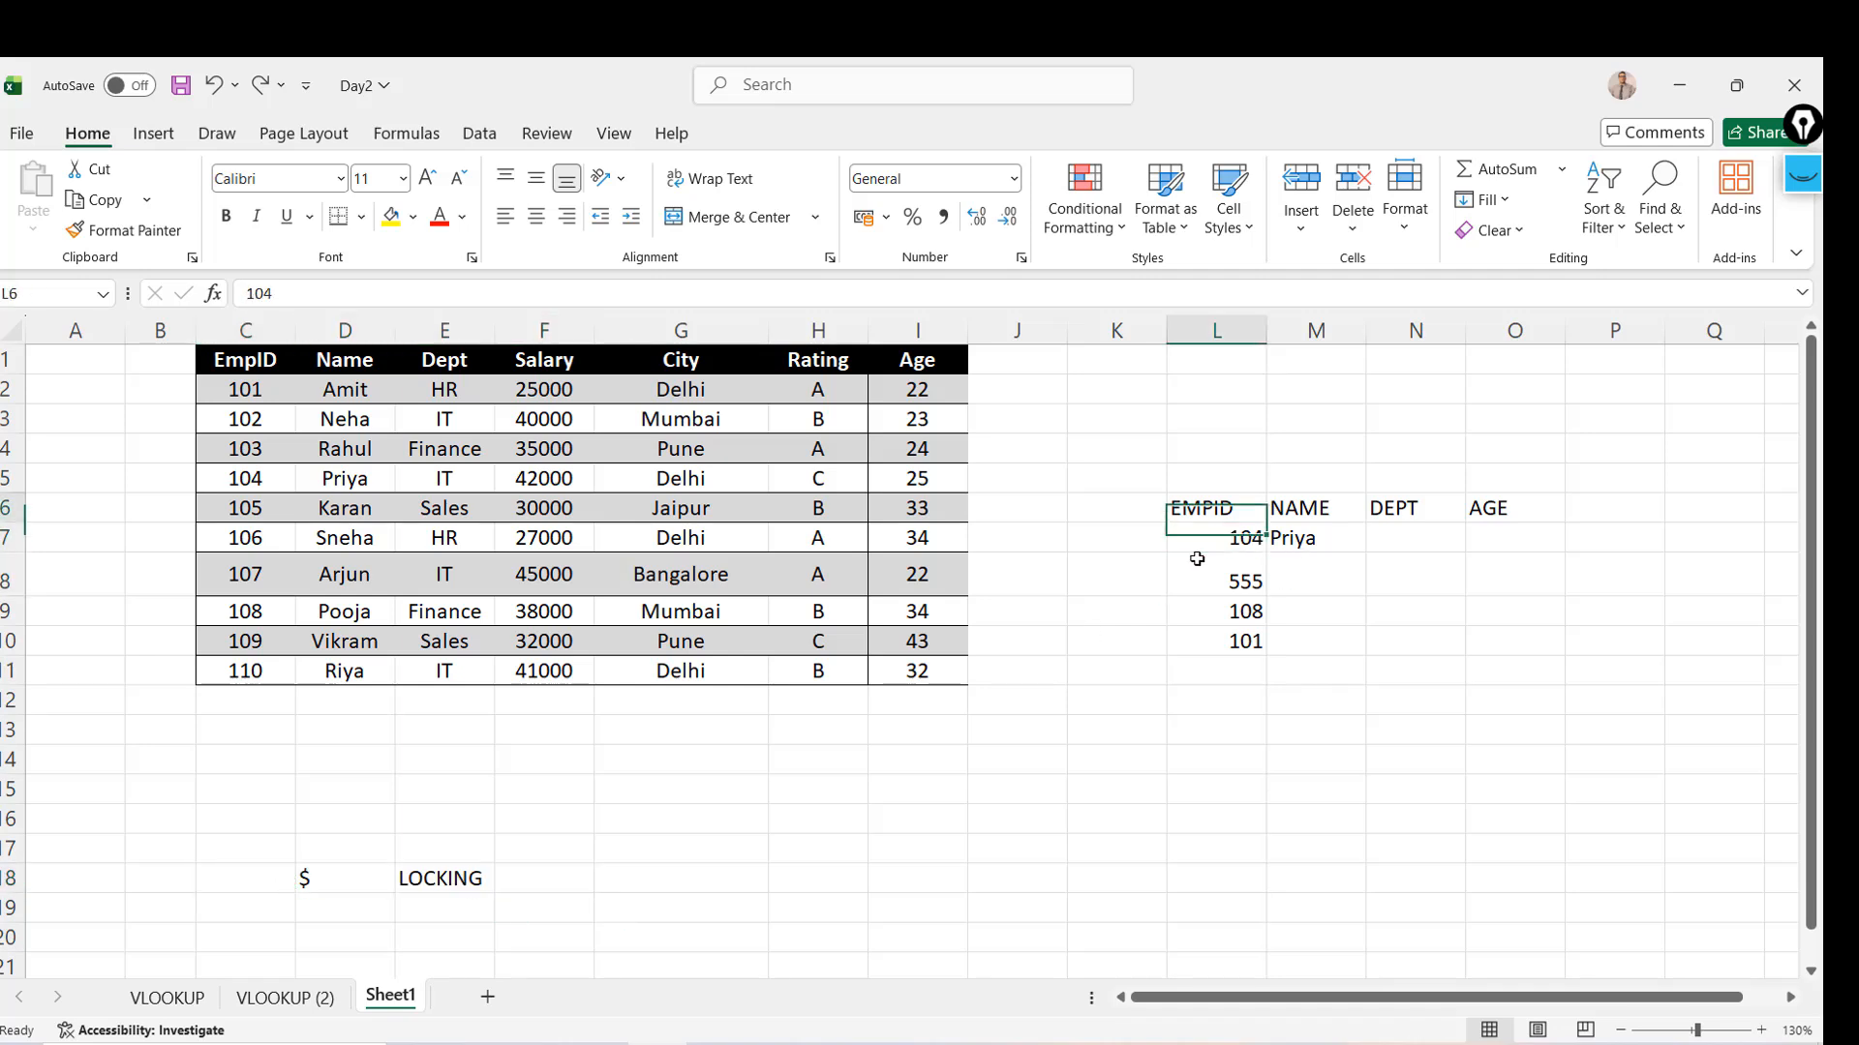
key(Right)
key(Left)
key(Up)
key(shift+Right)
key(shift+Right)
key(shift+Down)
key(shift+Down)
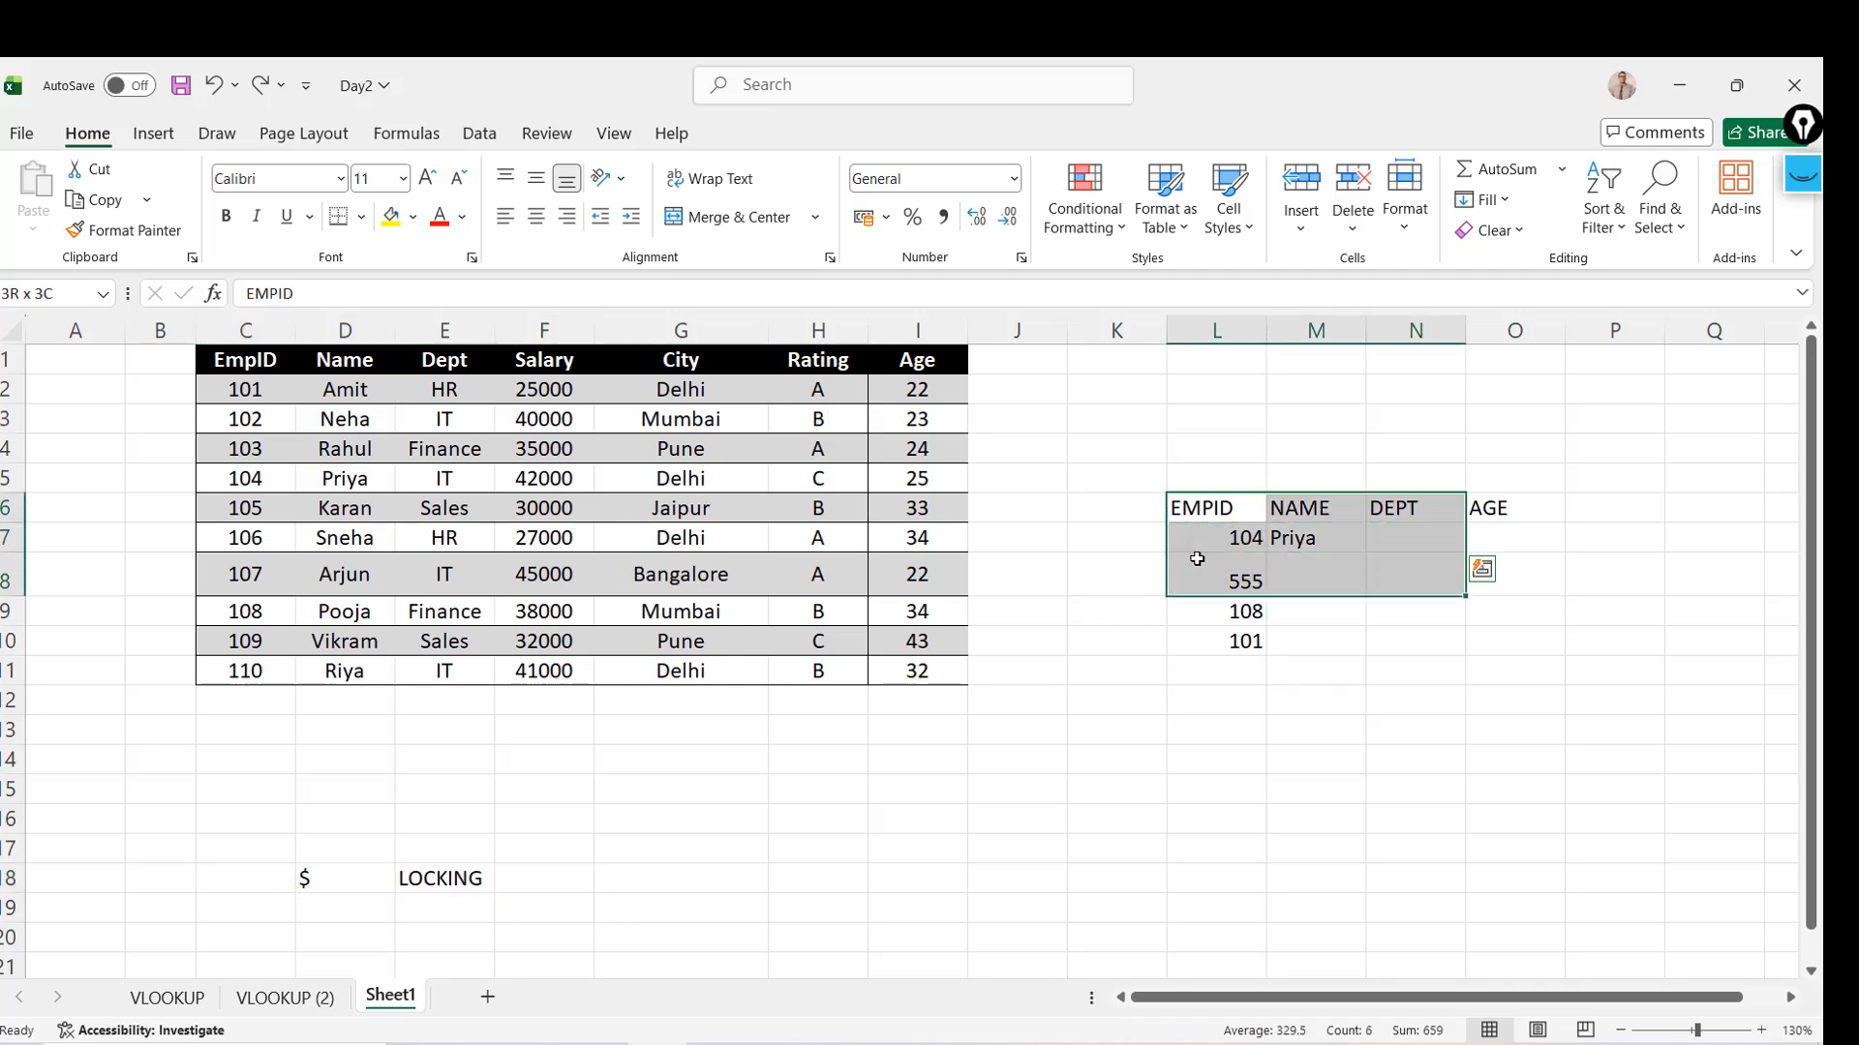
key(shift+Down)
key(shift+Down)
key(shift+Right)
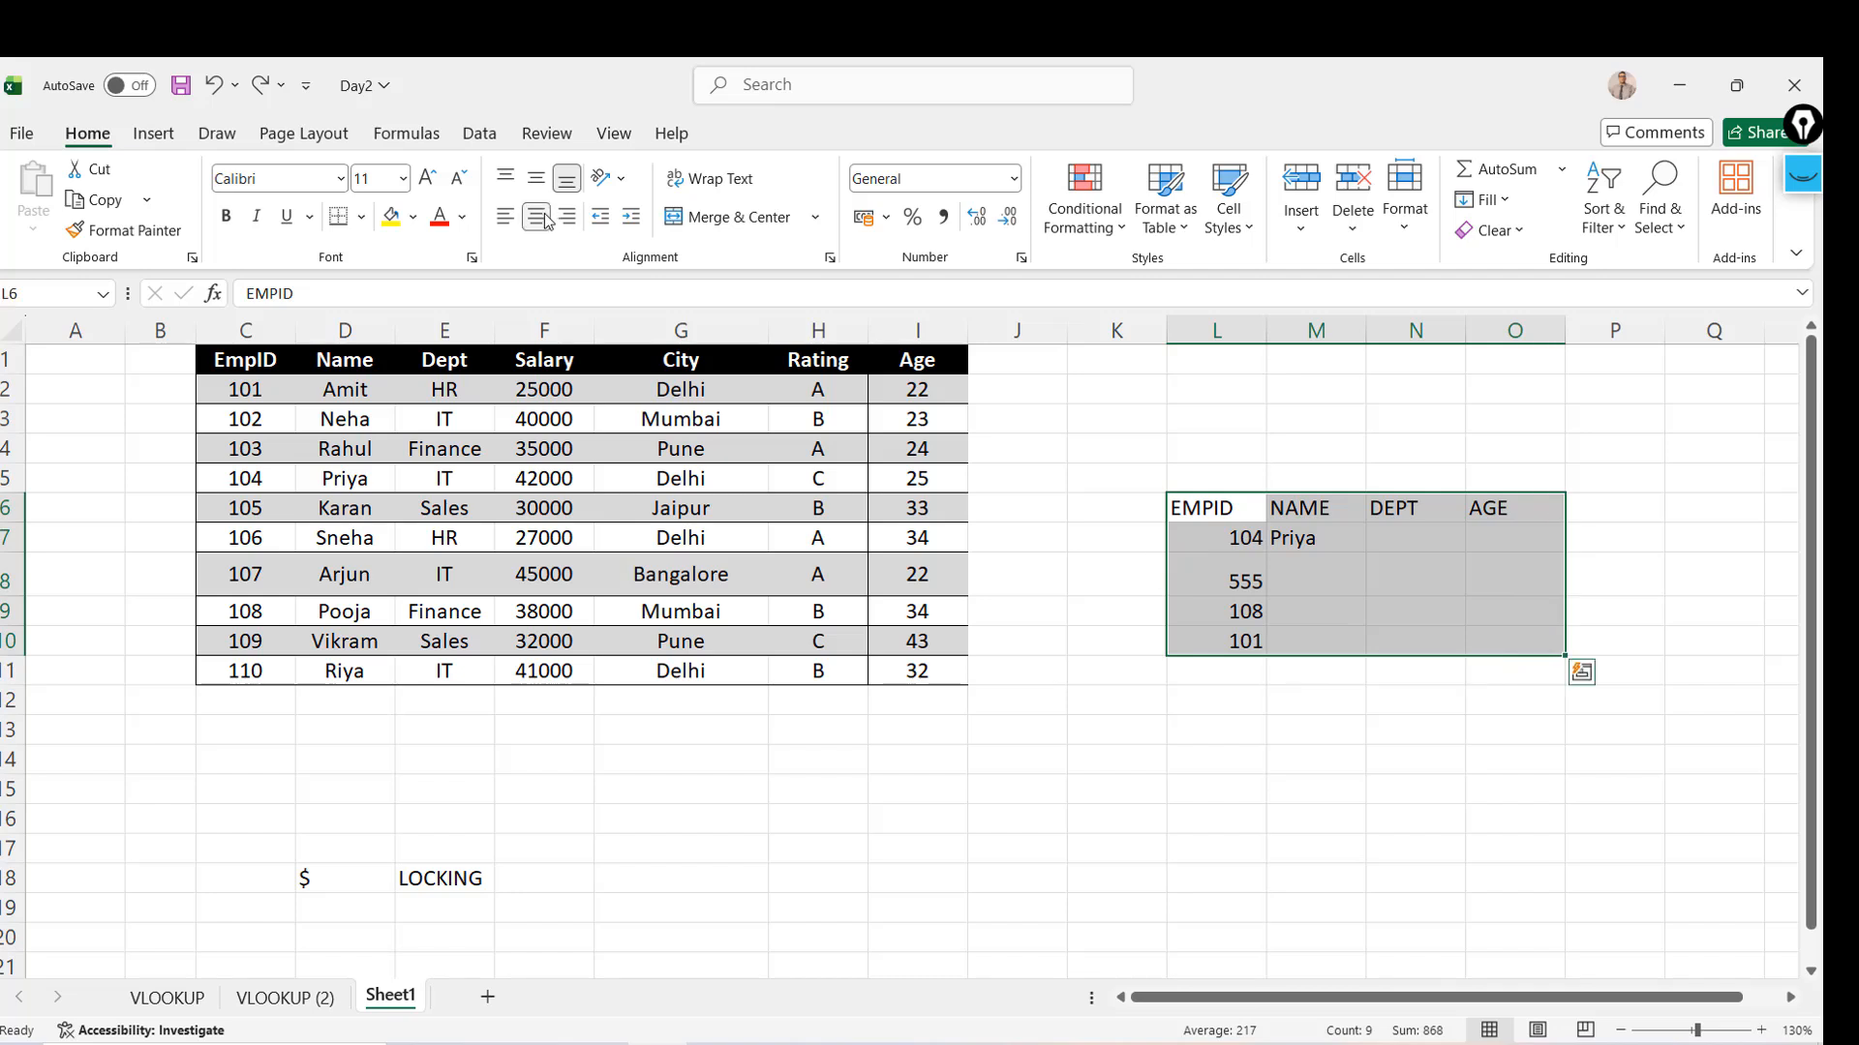
click(537, 216)
click(1329, 538)
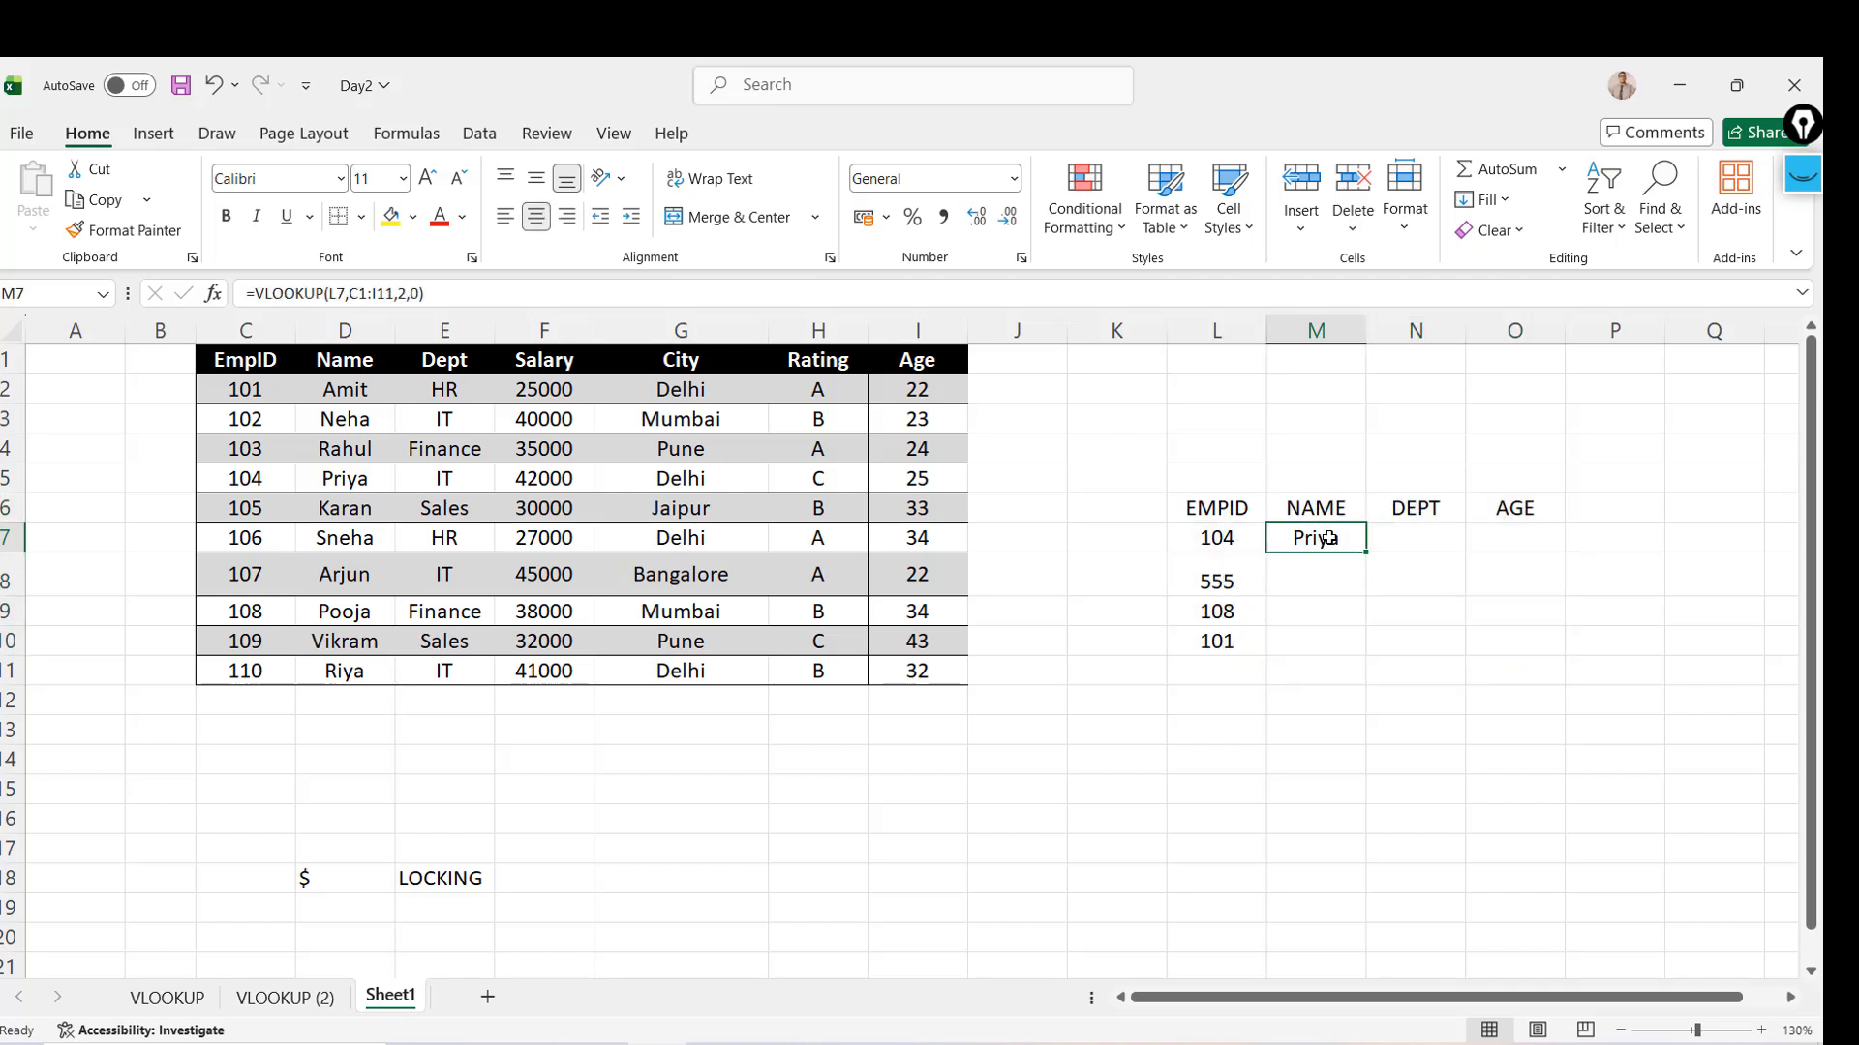
Enter a VLOOKUP in N7 under DEPT with lookup value L7, table array C1:I11, column index 3 and exact match 0
click(1434, 539)
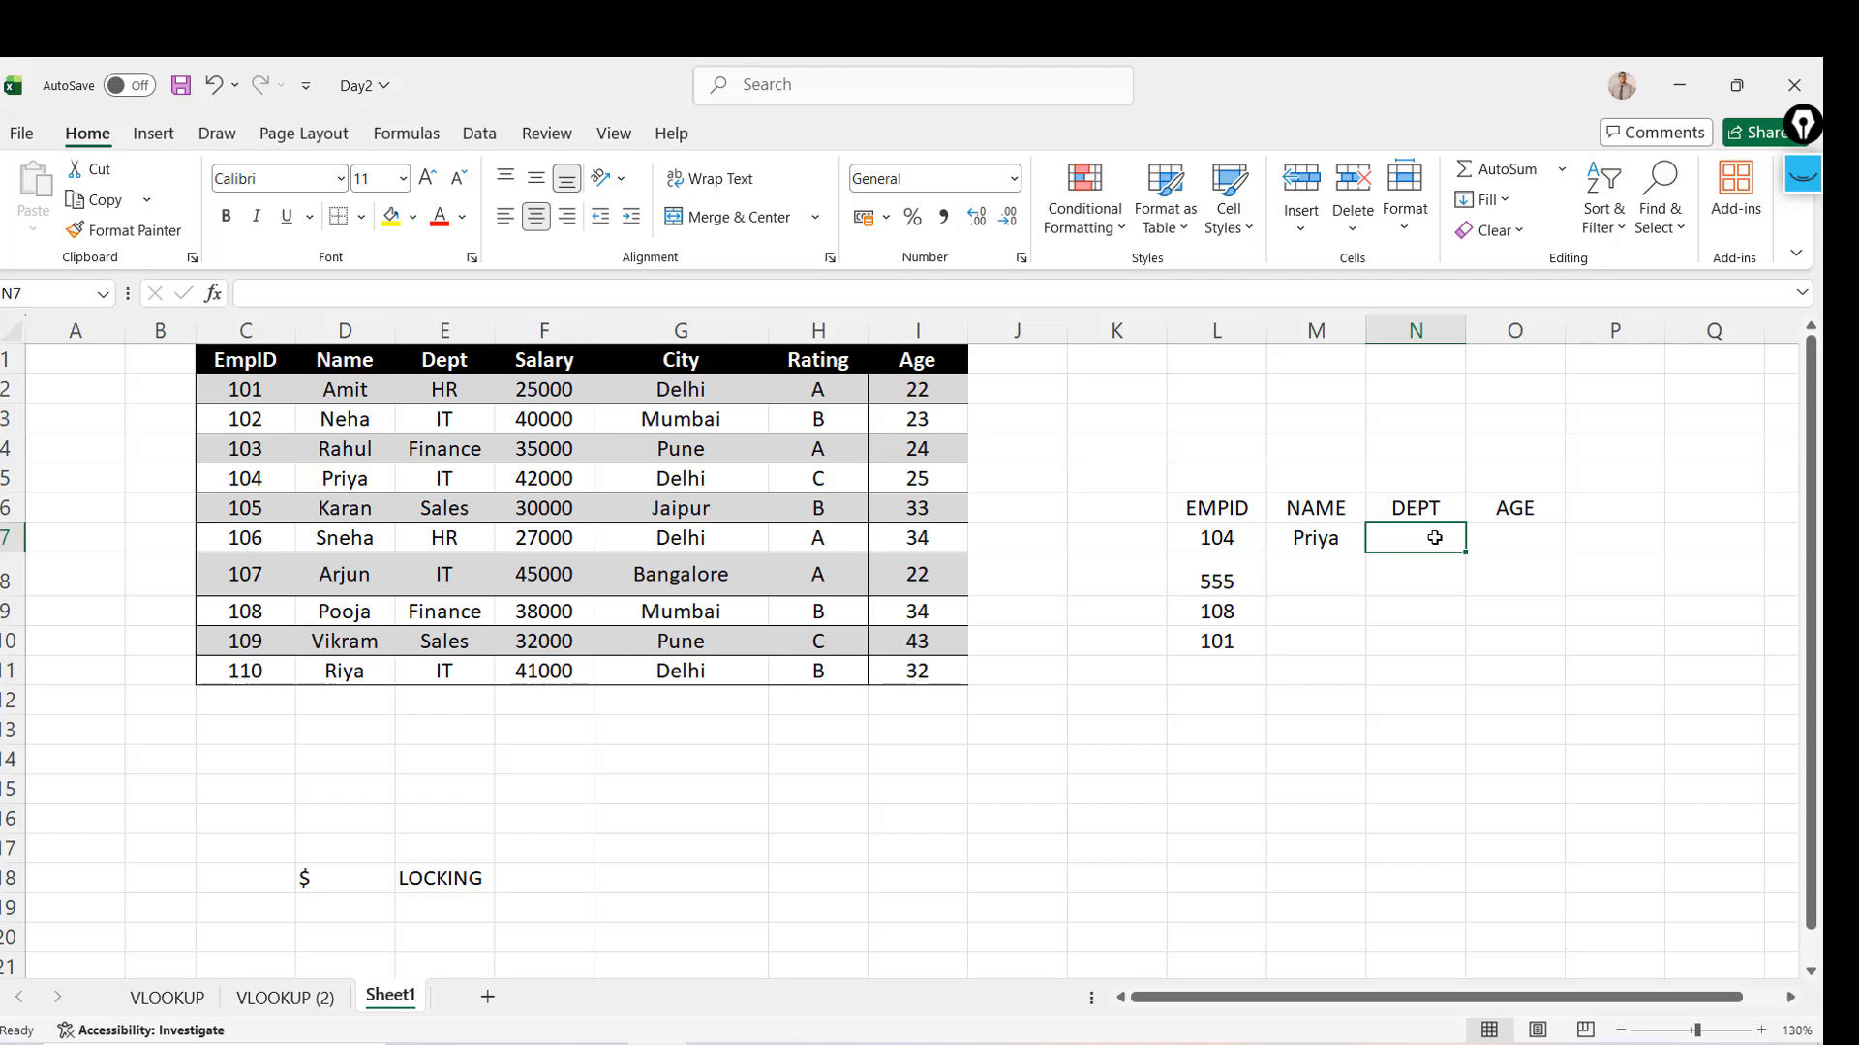
text(=VLOOKUP()
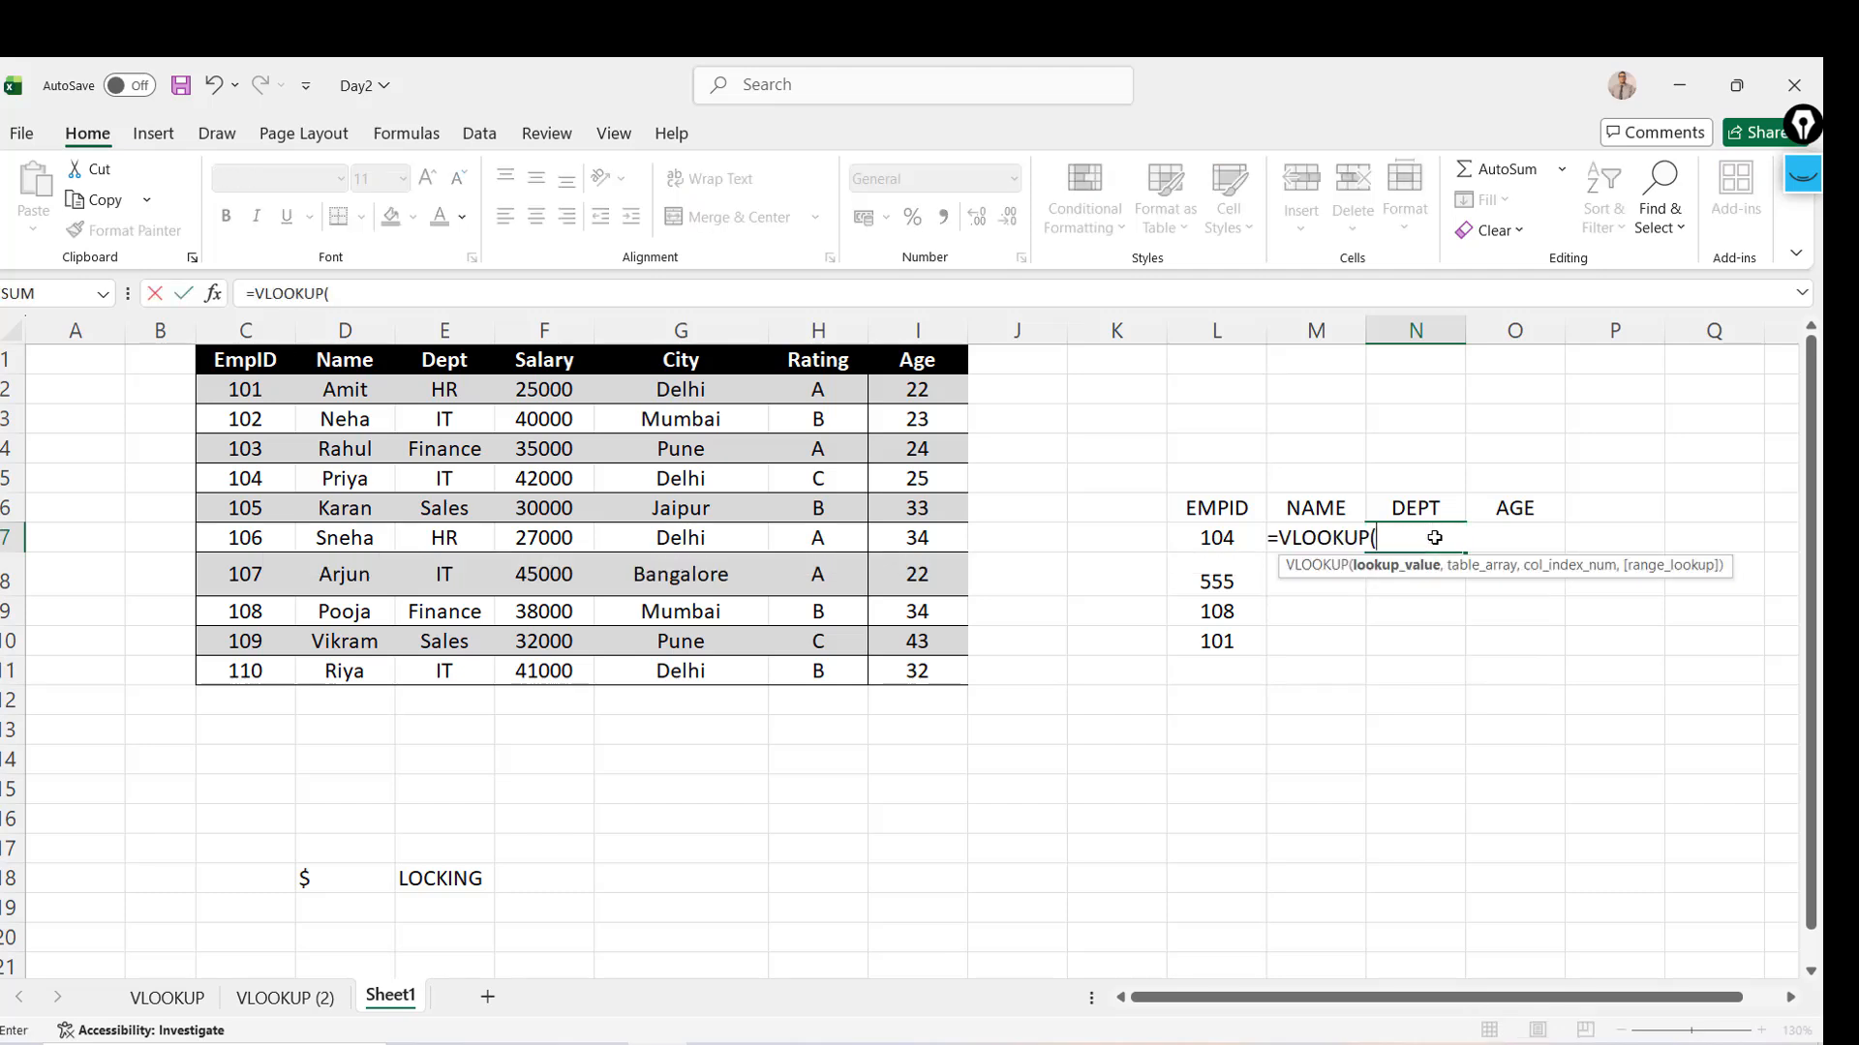
text(L7,)
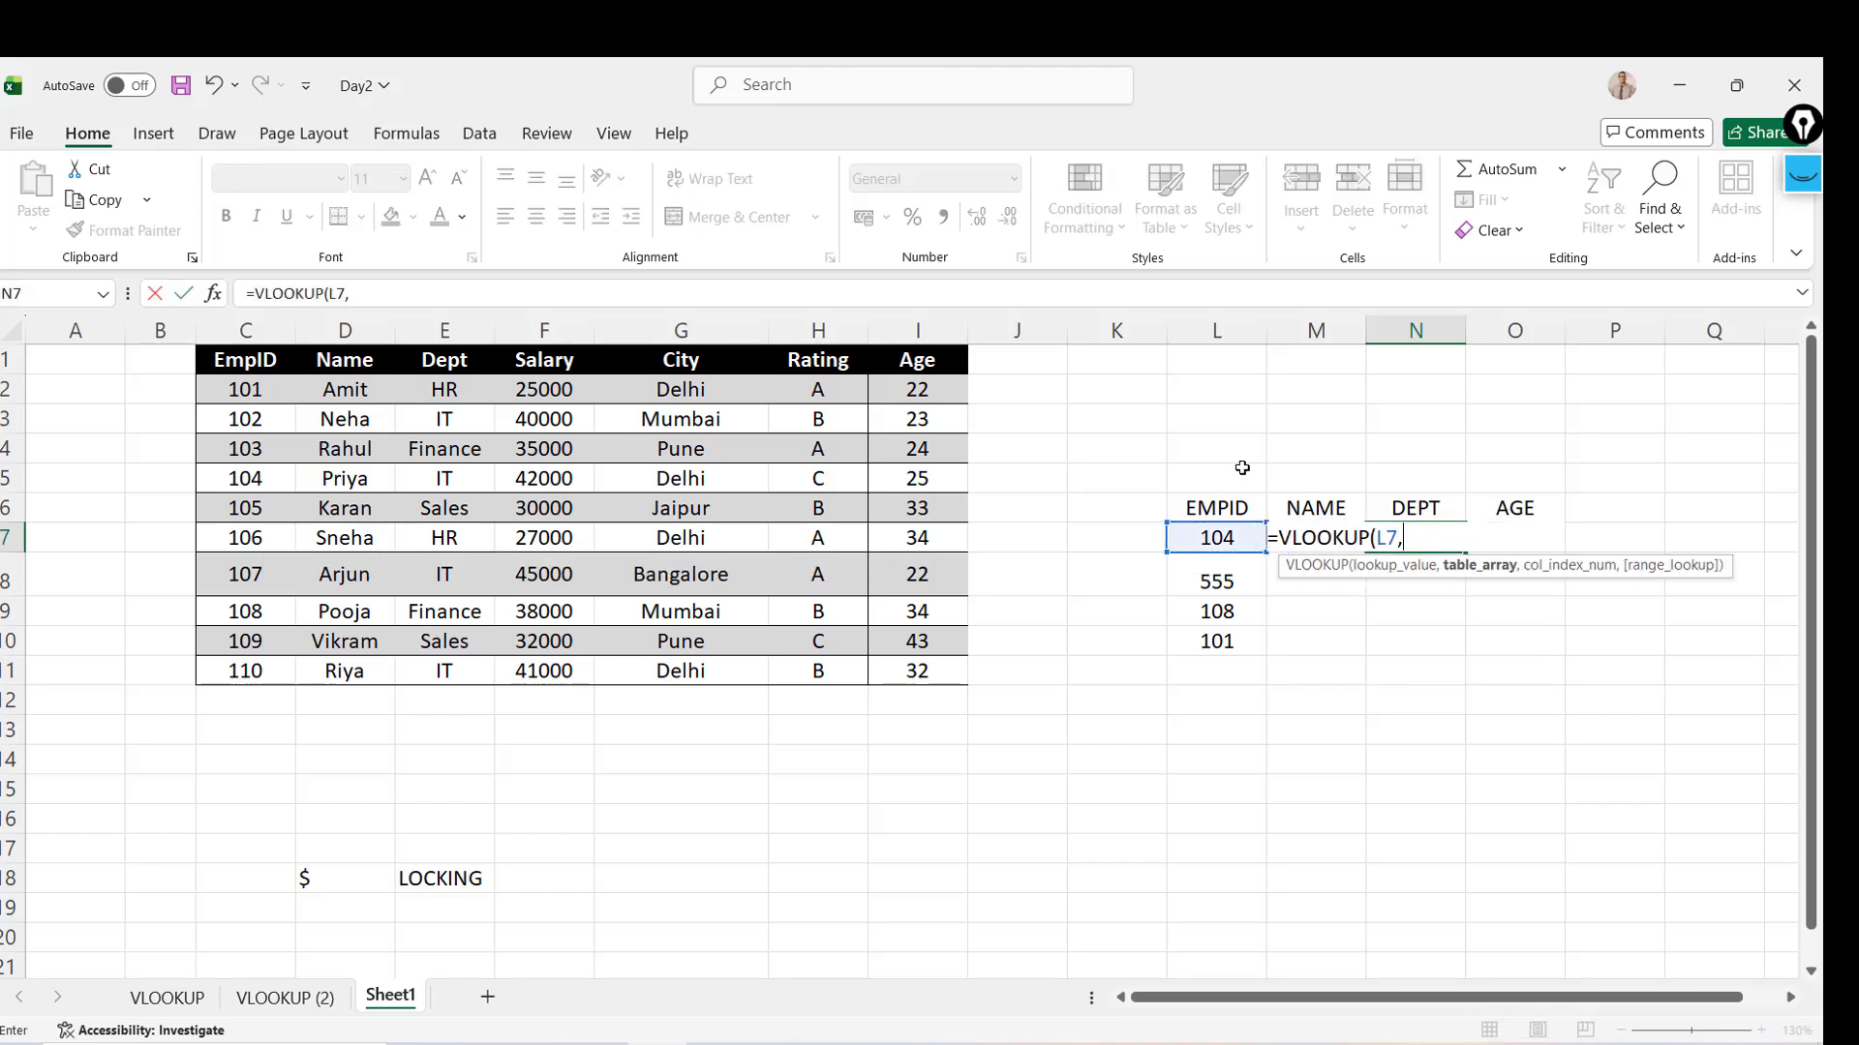
click(278, 360)
key(ctrl+shift+Right)
key(ctrl+shift+Down)
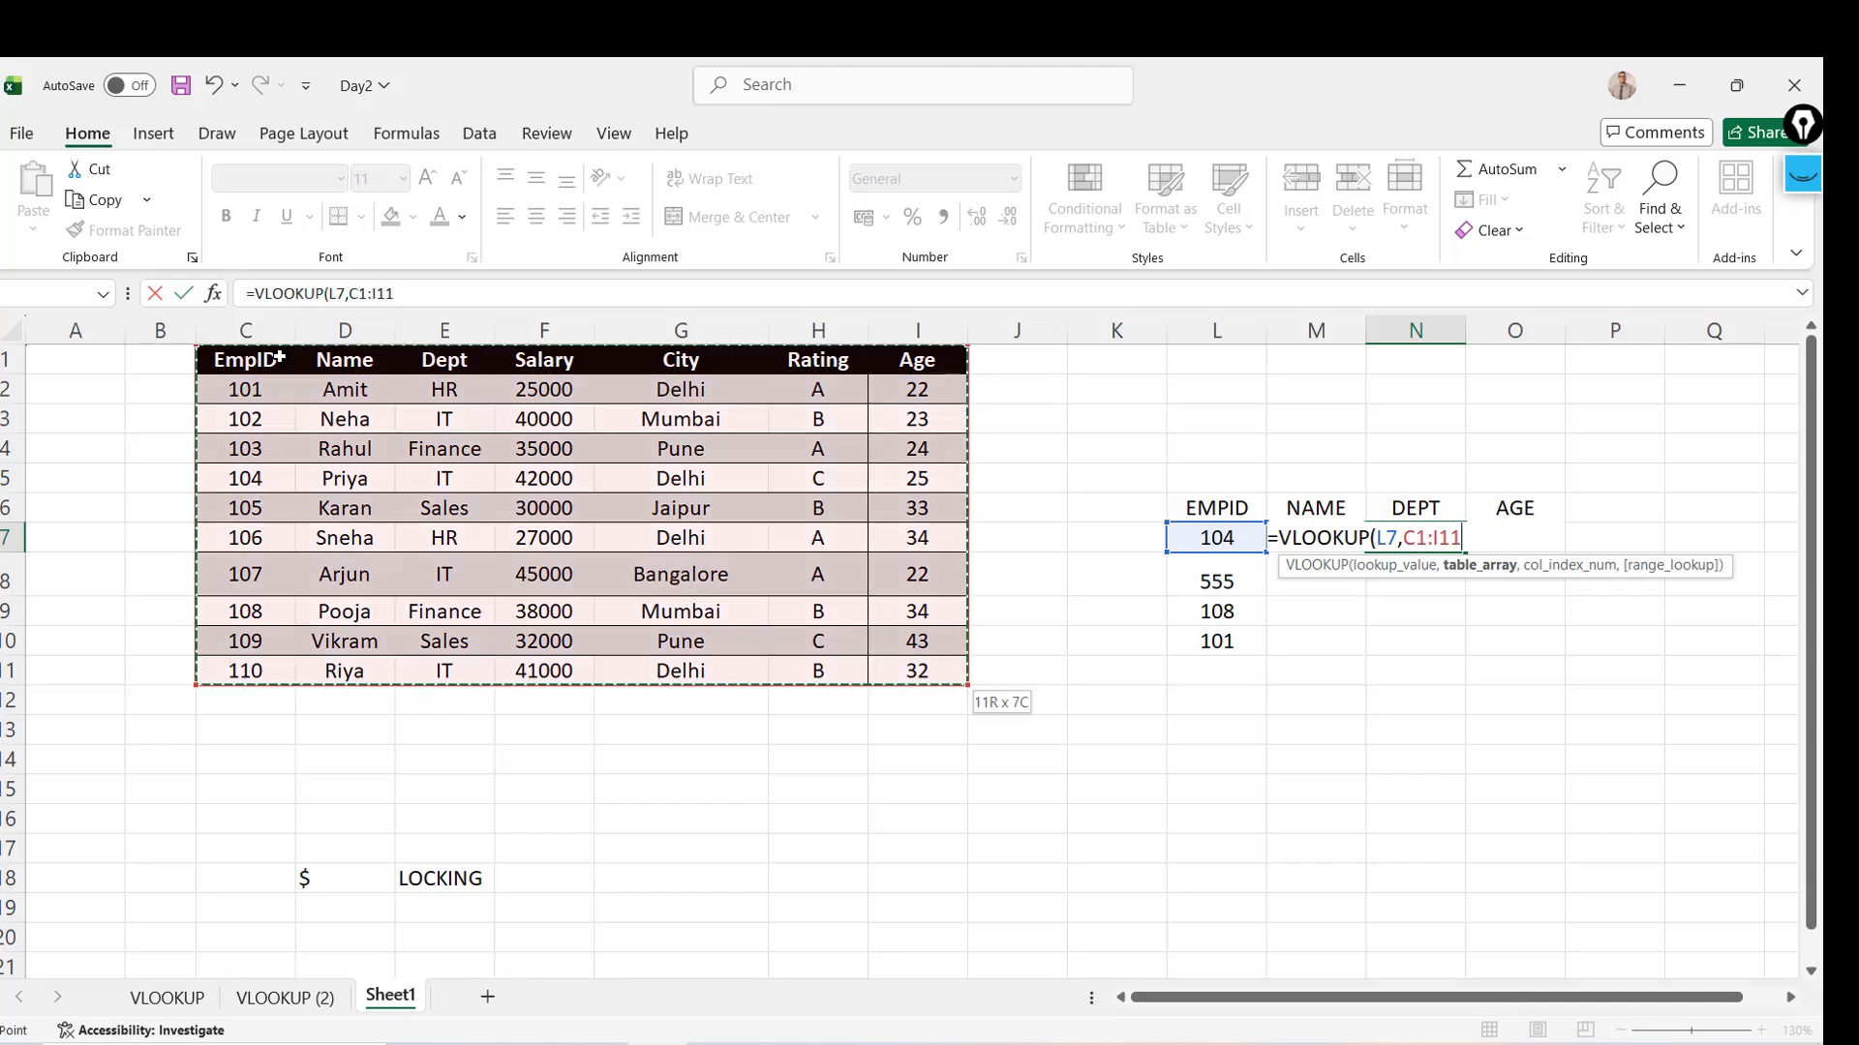
text(,3,)
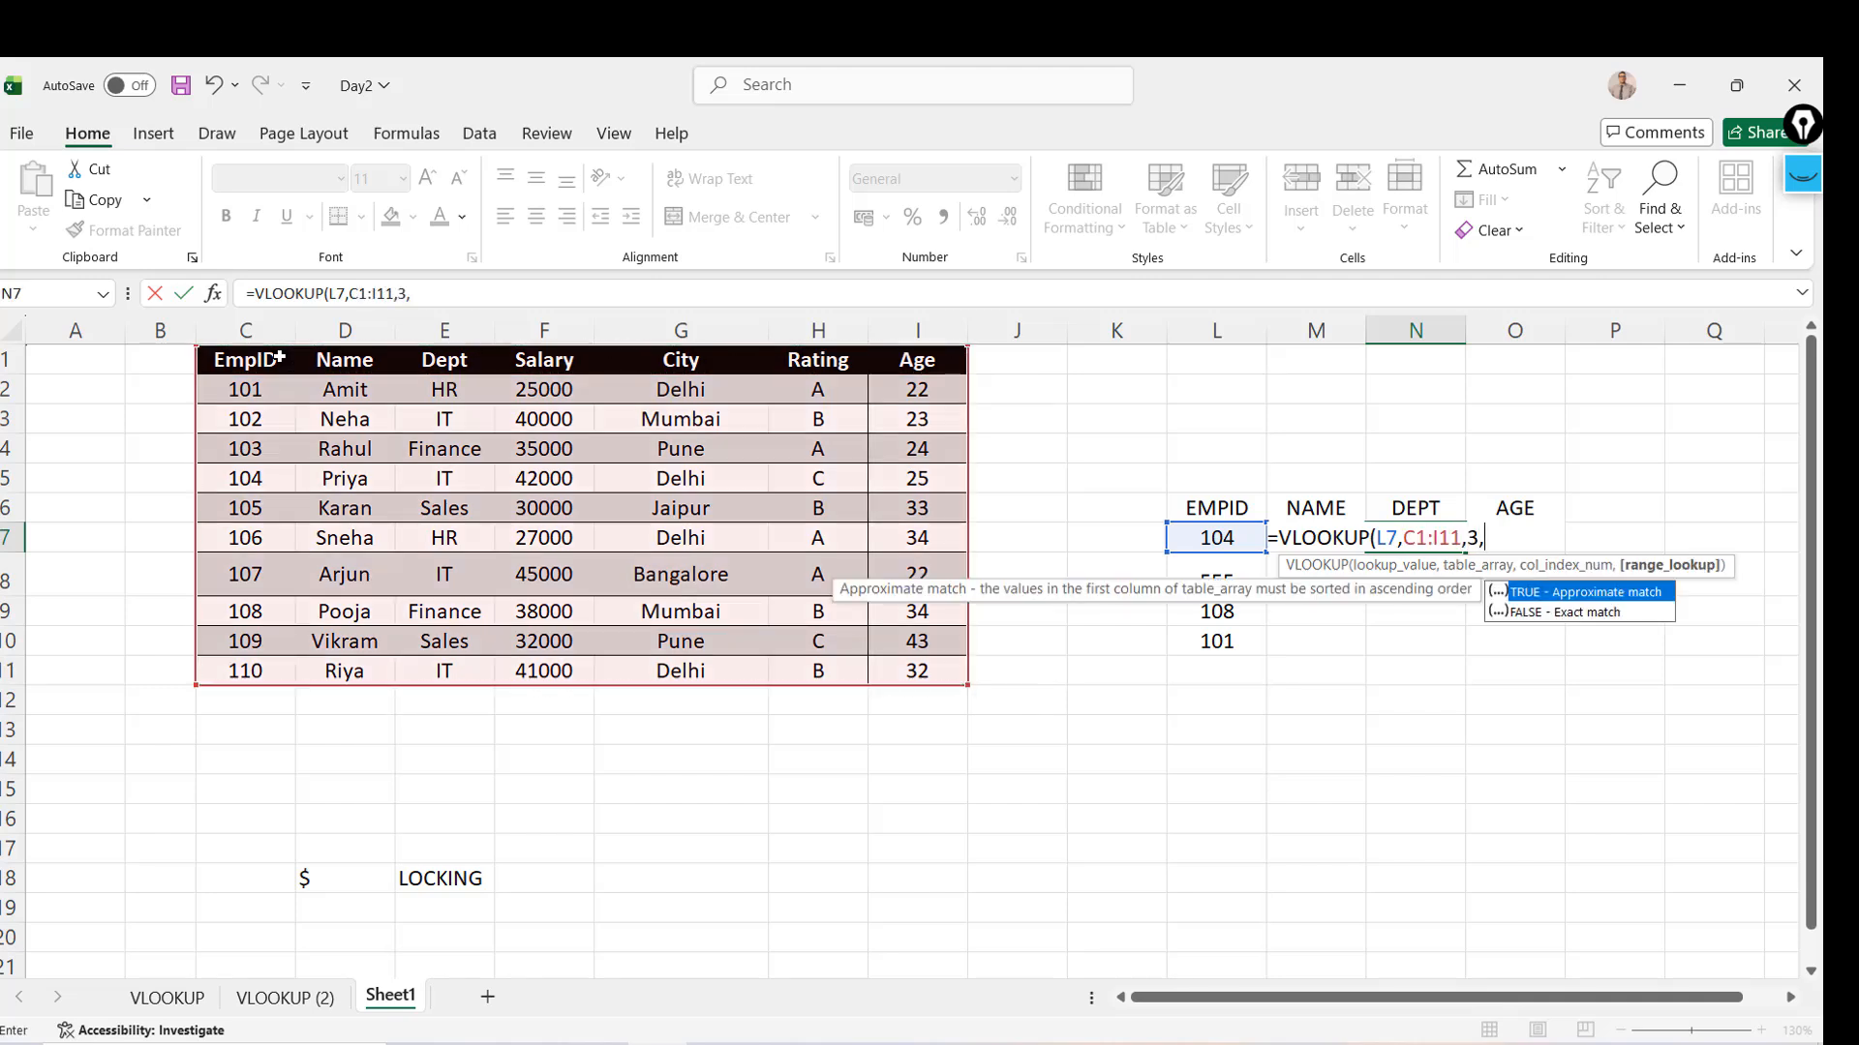
text(0)
key(Tab)
Enter a VLOOKUP in O7 under AGE with lookup value L7, table array C1:I11, column index 7 and exact match 0
text(=VL)
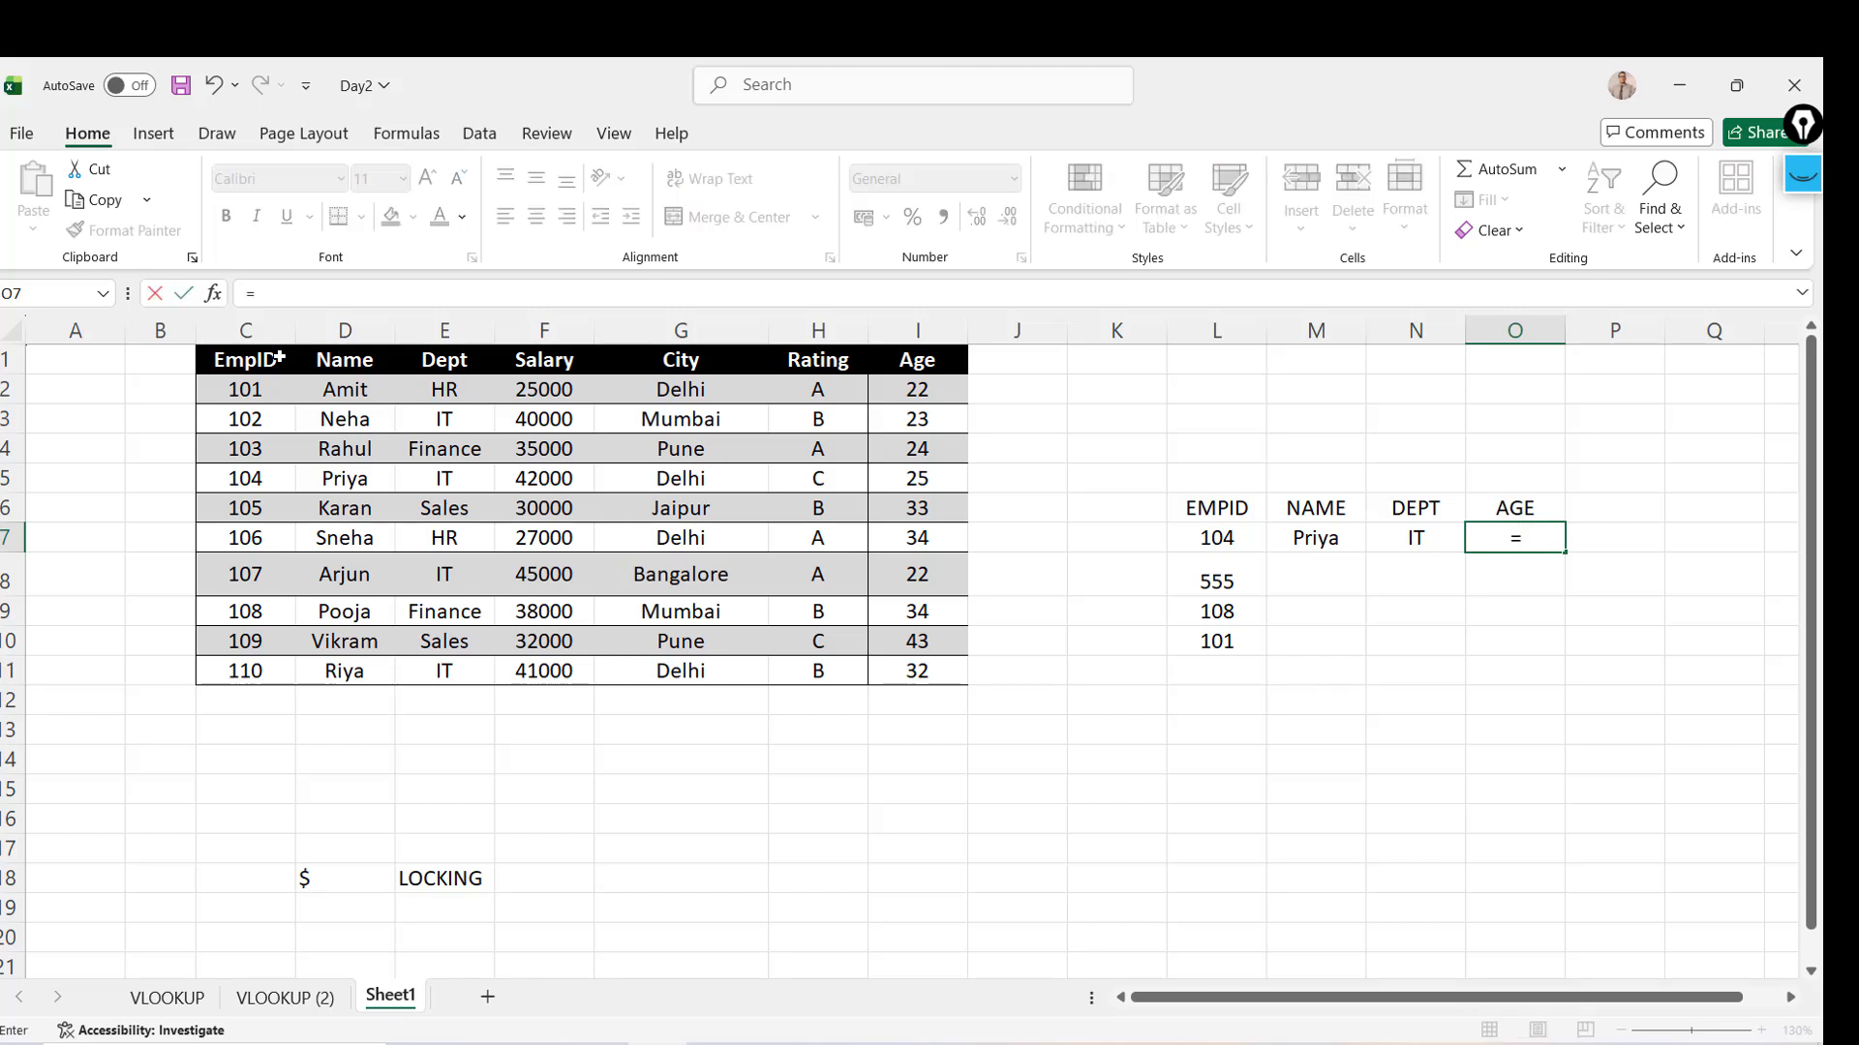
key(Tab)
key(Left)
key(Left)
key(Left)
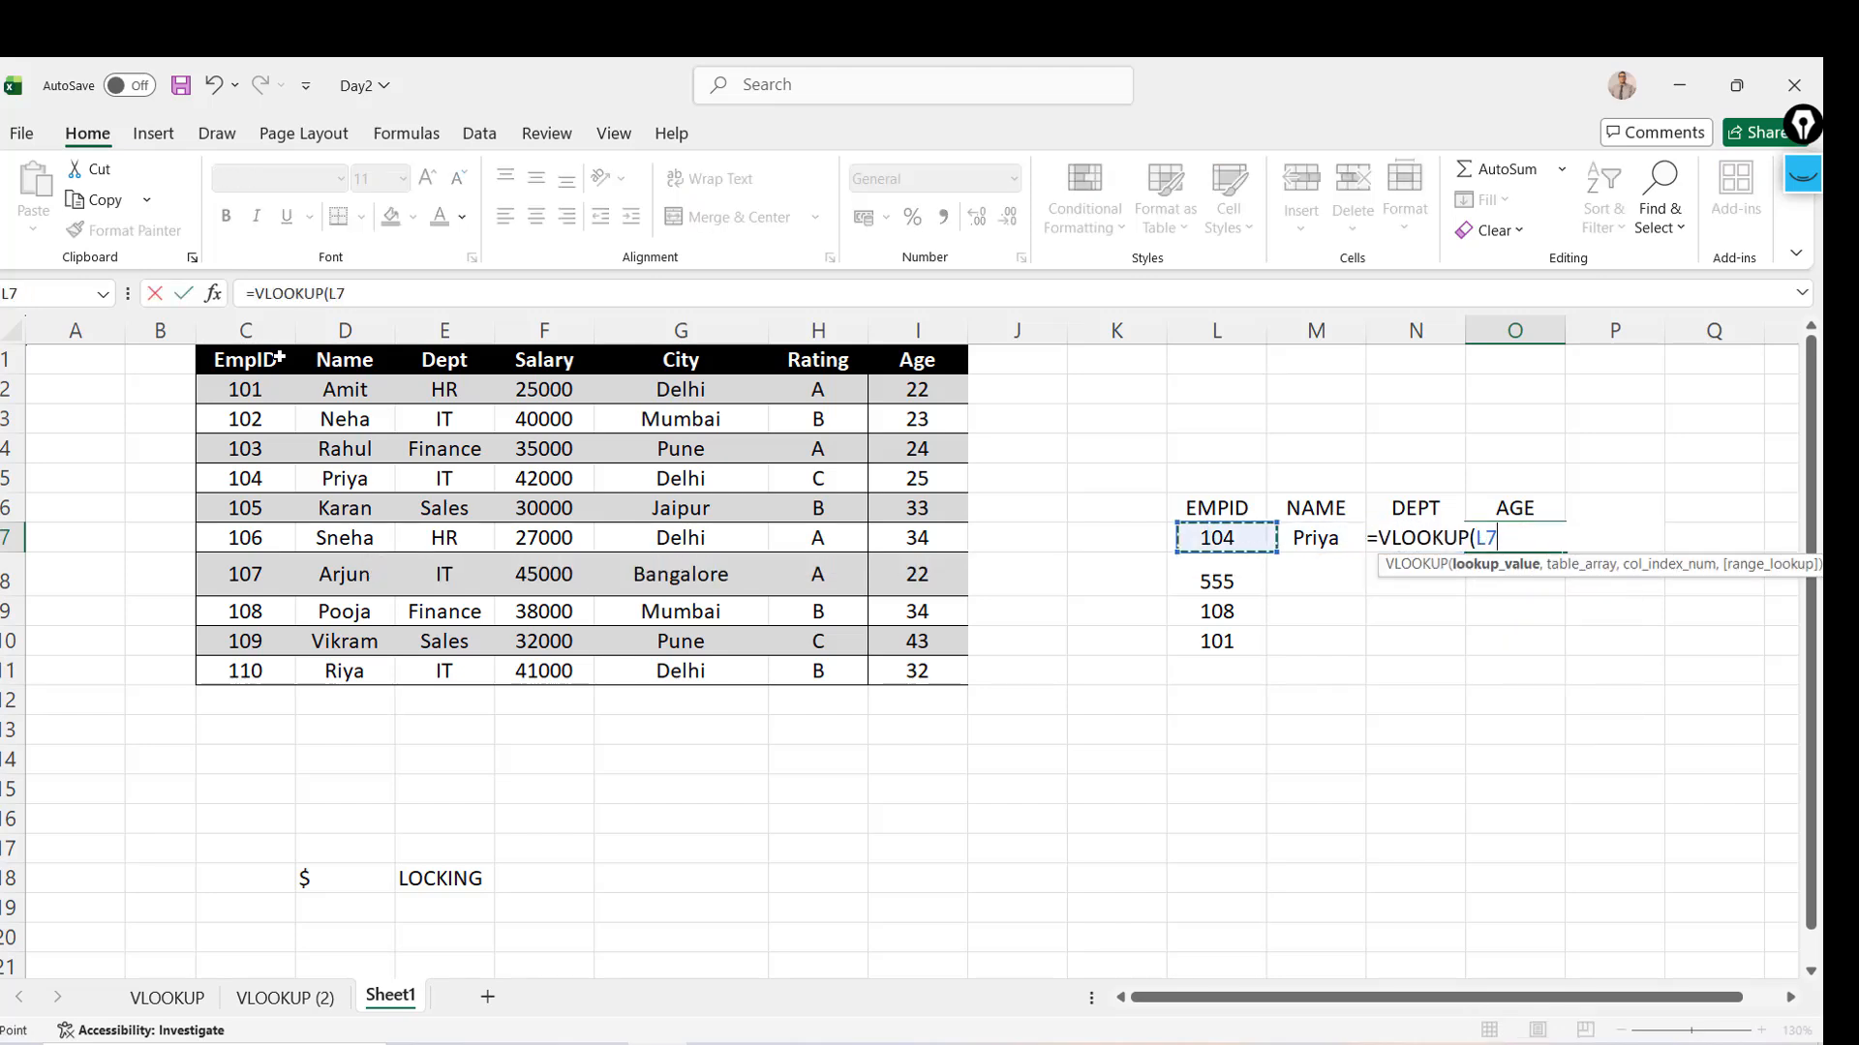
text(,)
click(245, 355)
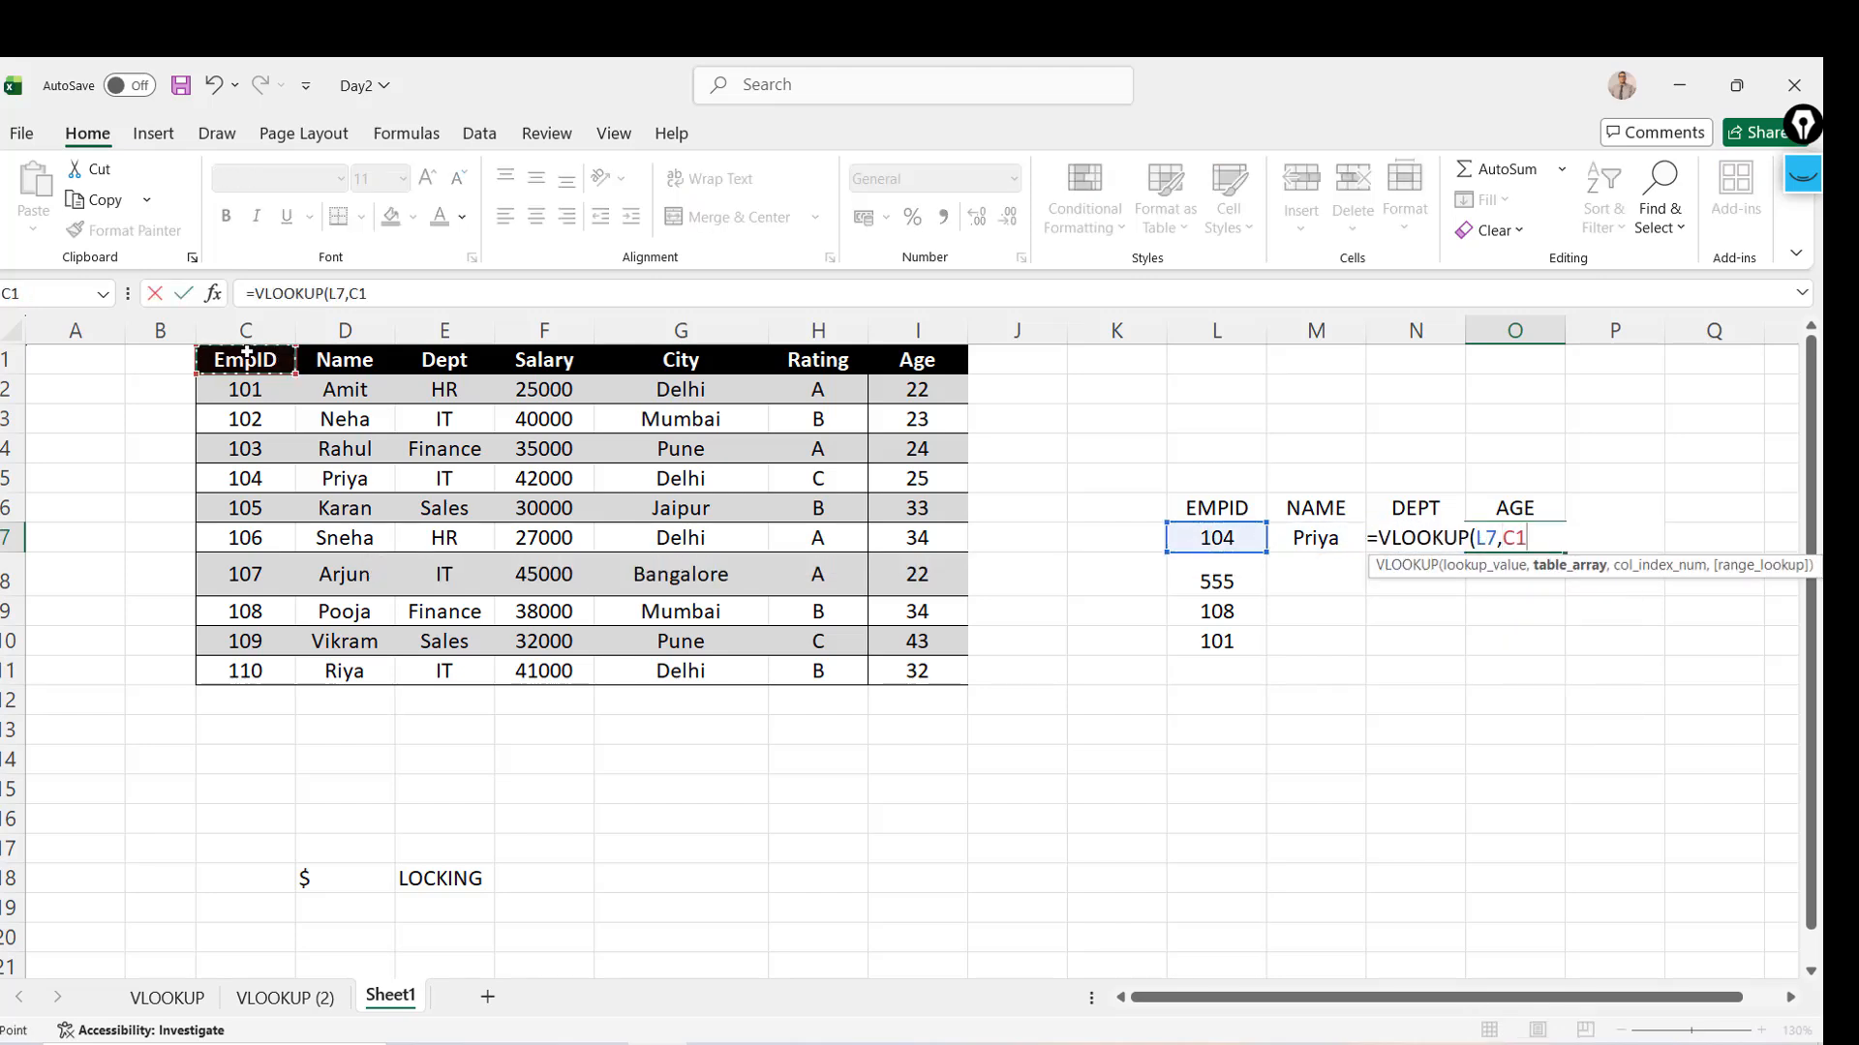
key(ctrl+shift+Right)
key(ctrl+shift+Down)
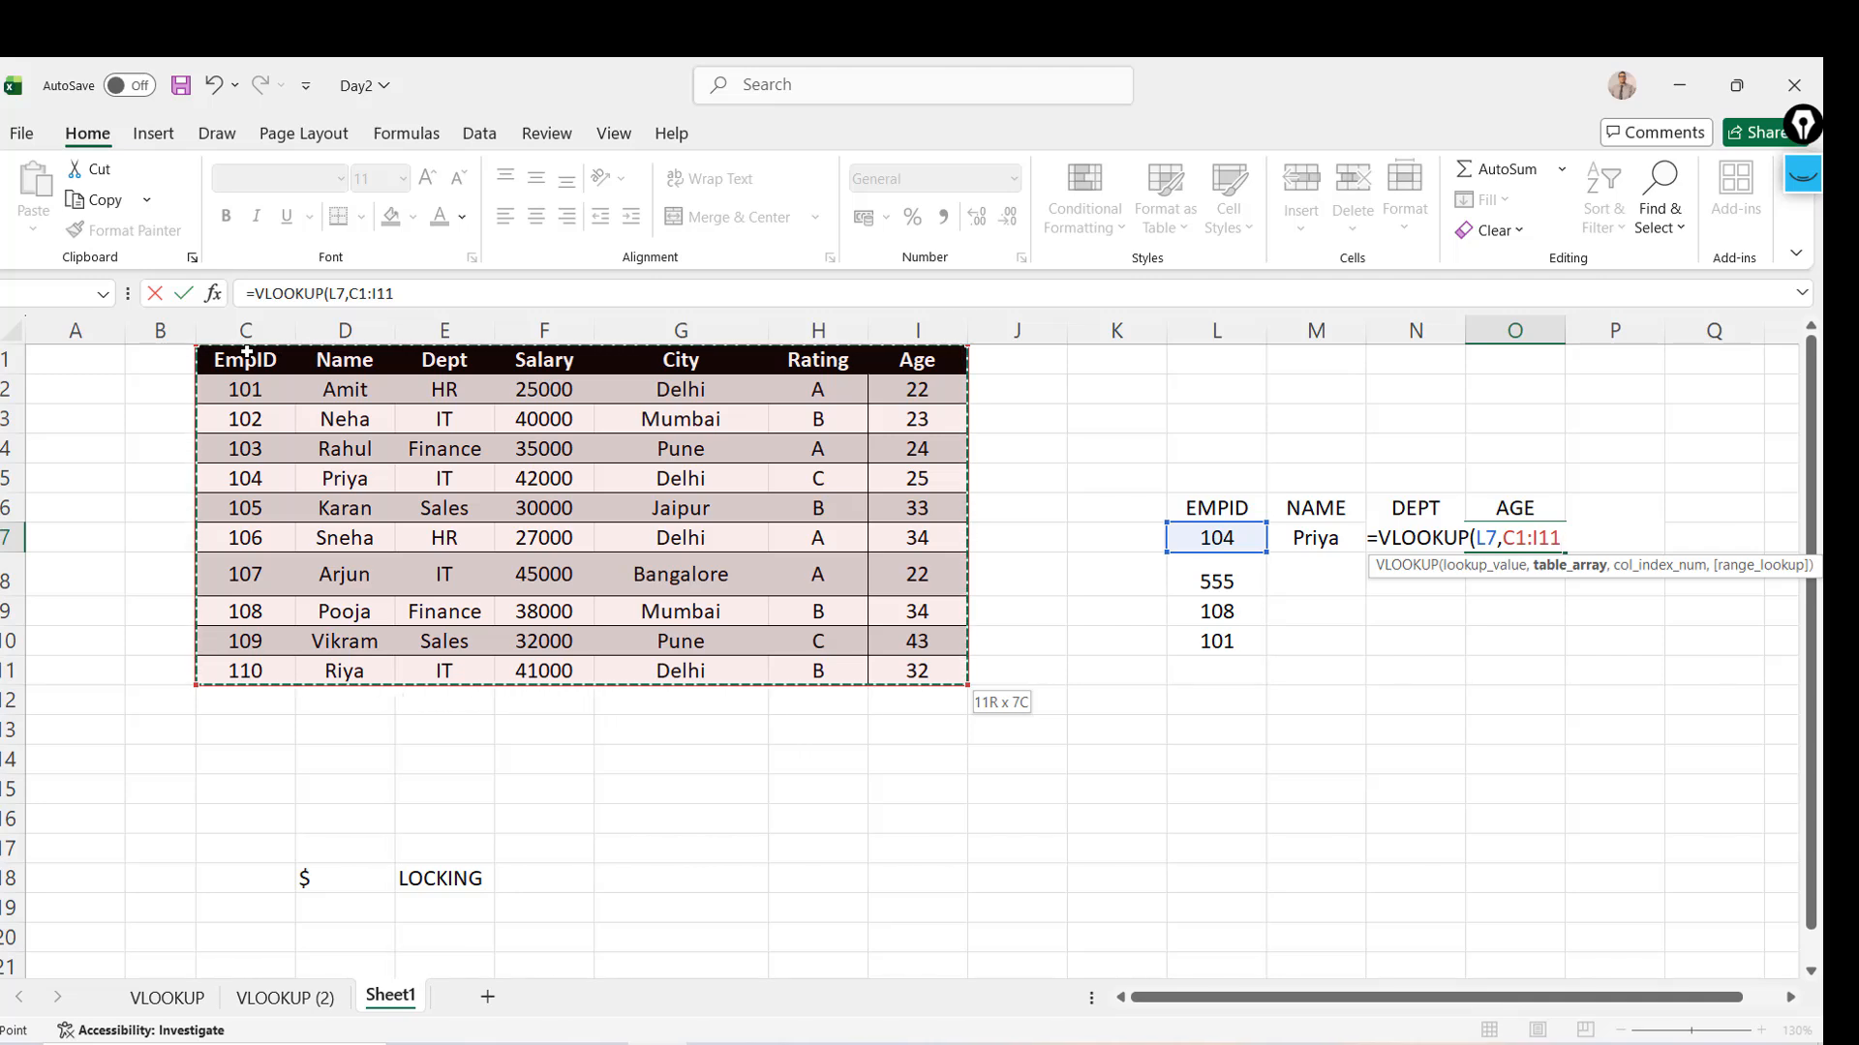
text(,)
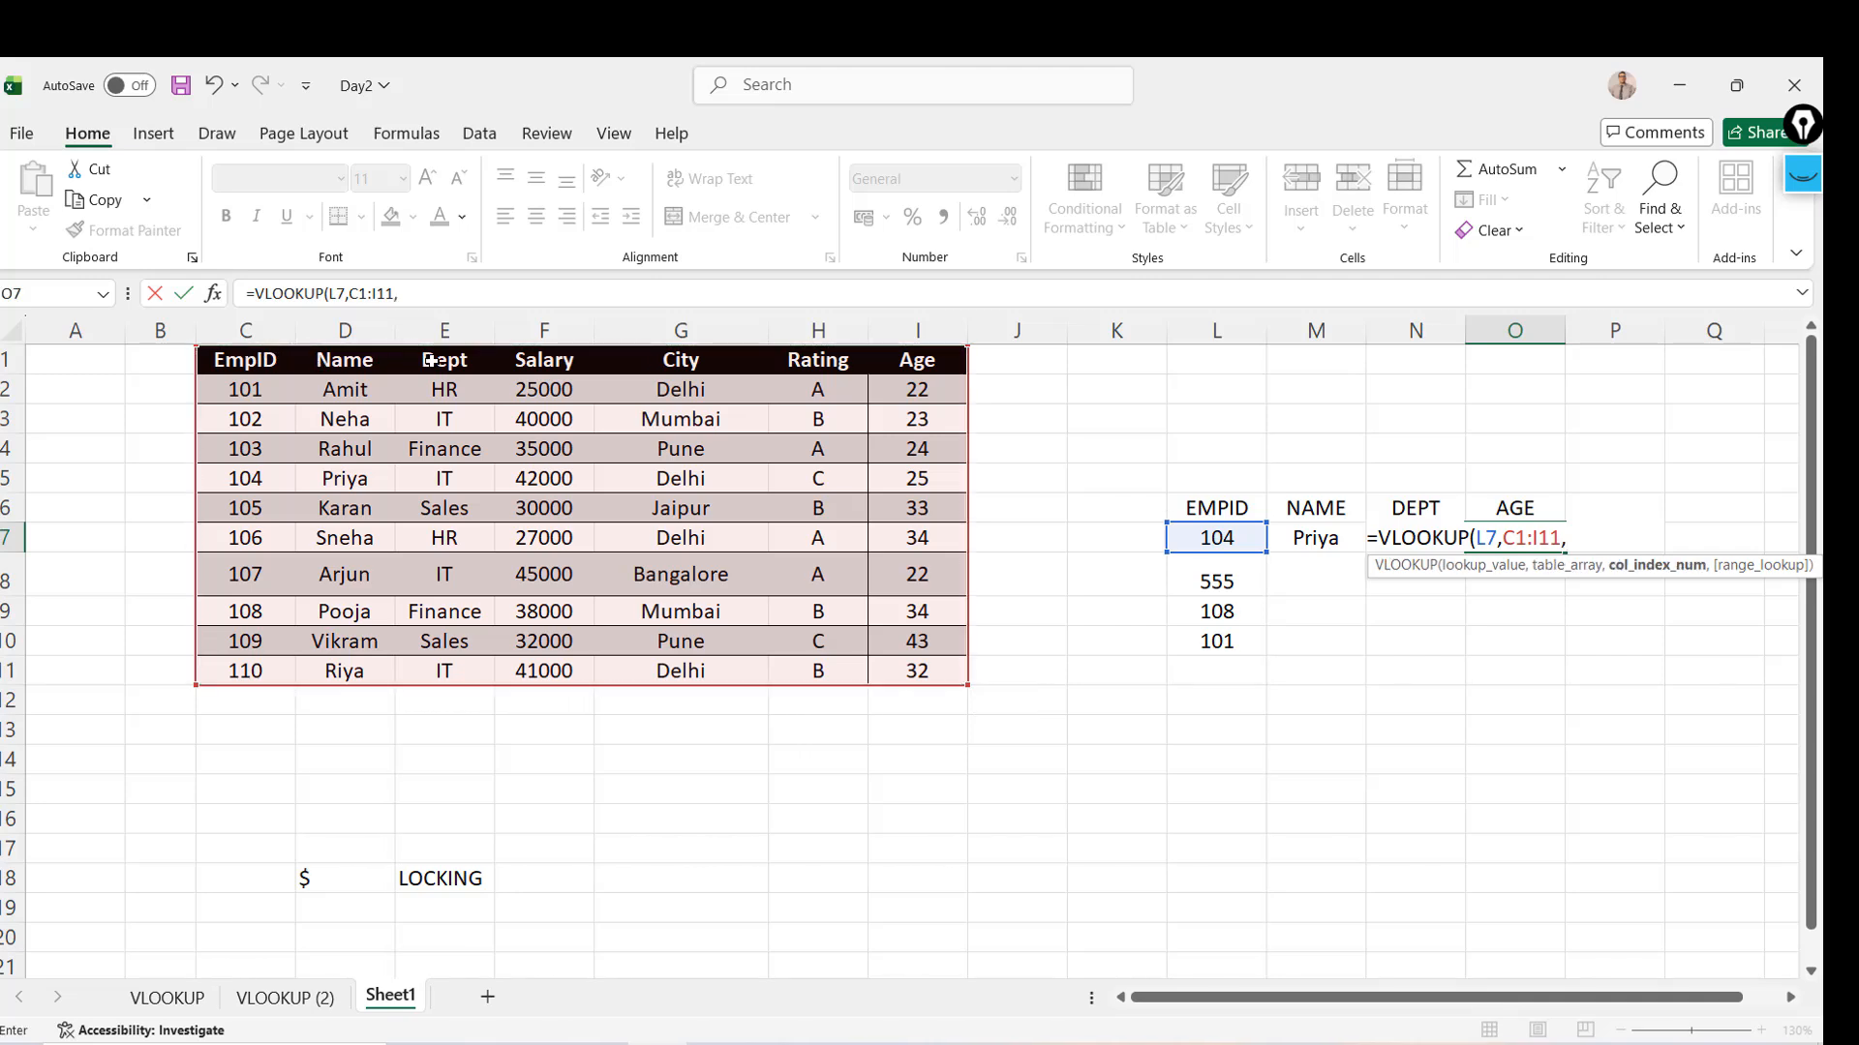
text(7,0)
key(ctrl+Return)
key(Right)
key(Right)
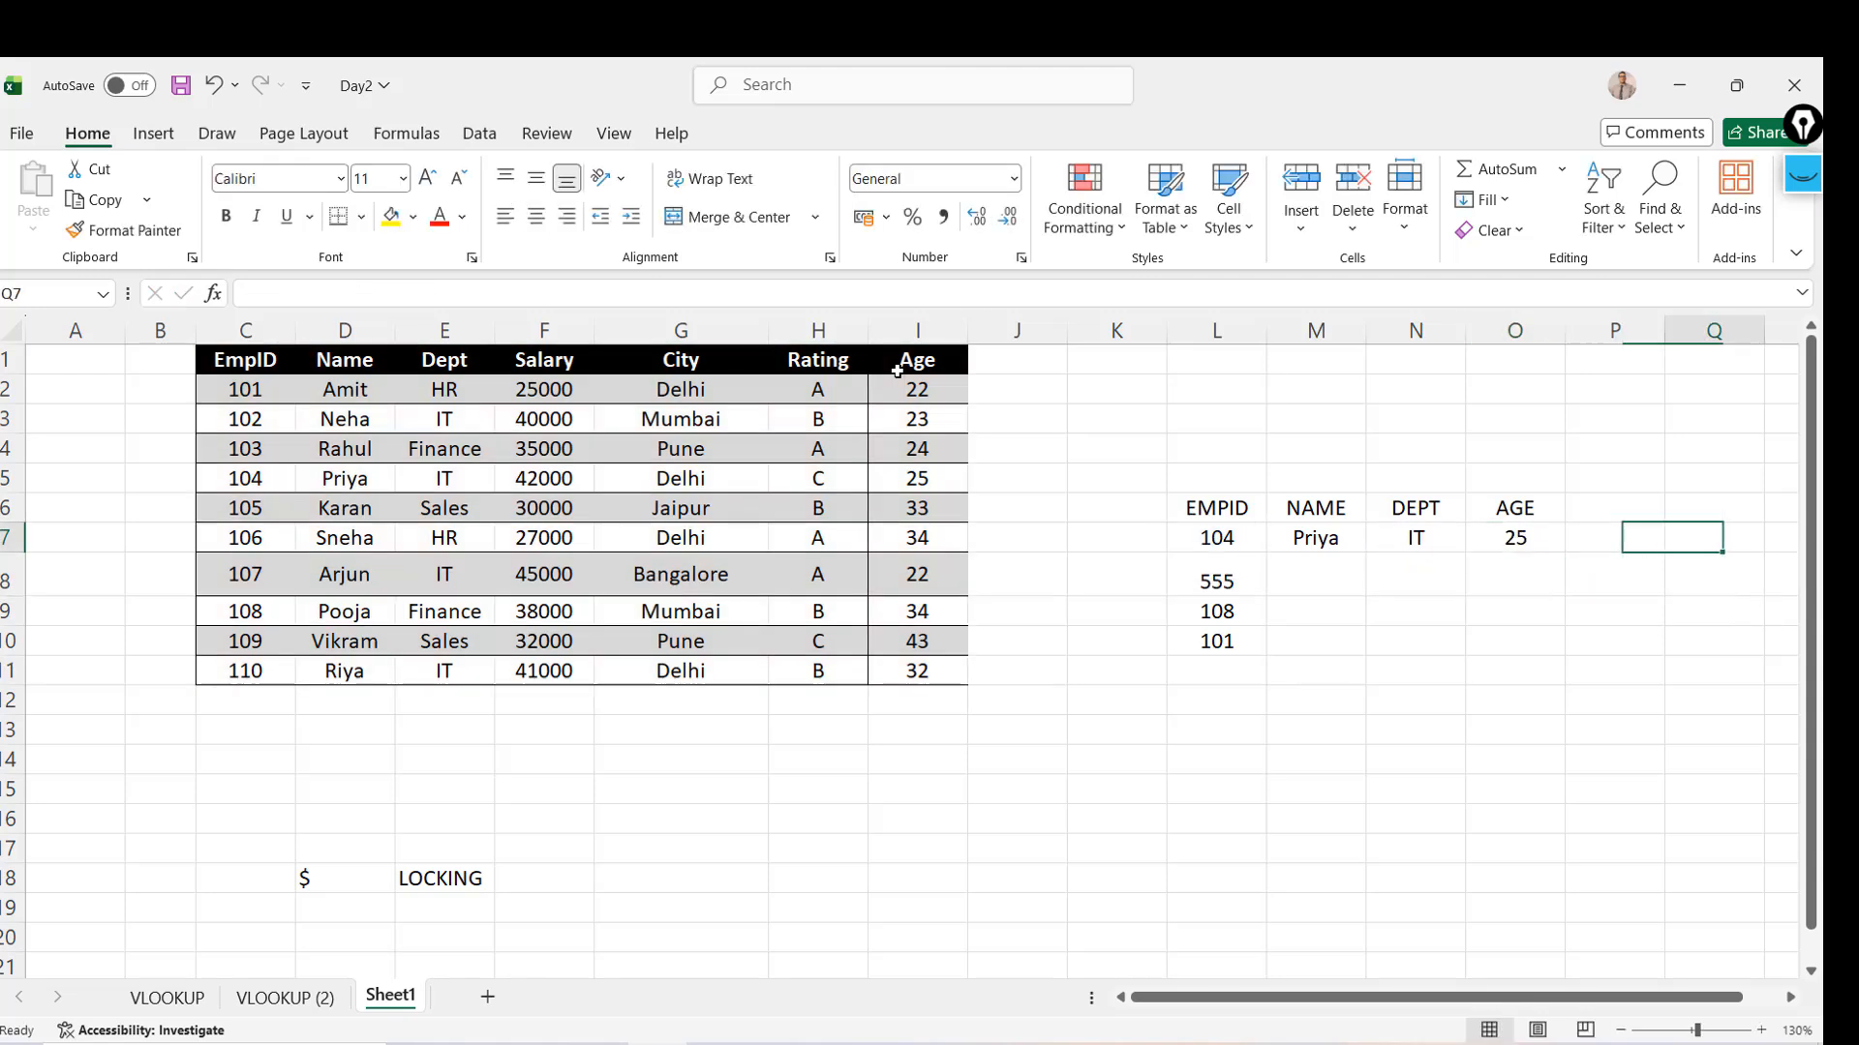
key(Left)
key(Left)
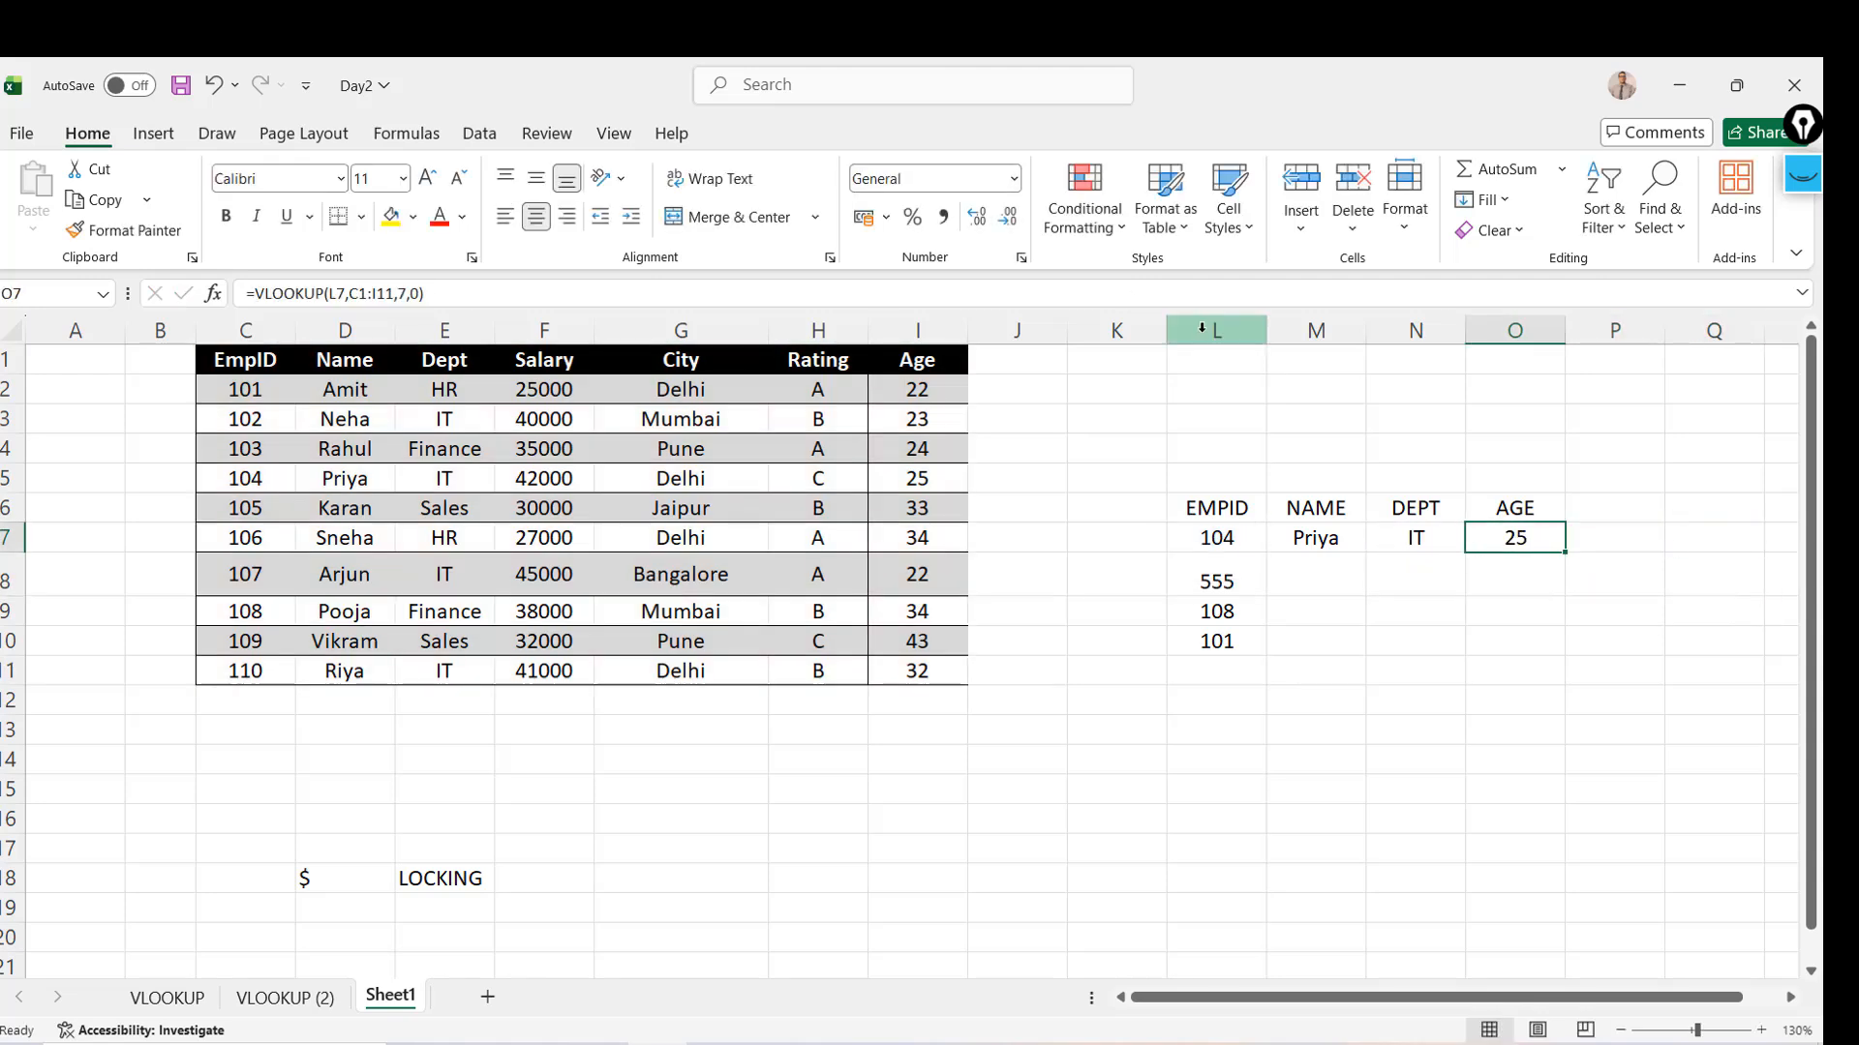
Narrow the empty column K between the employee data and the lookup table
drag(1167, 331, 1130, 338)
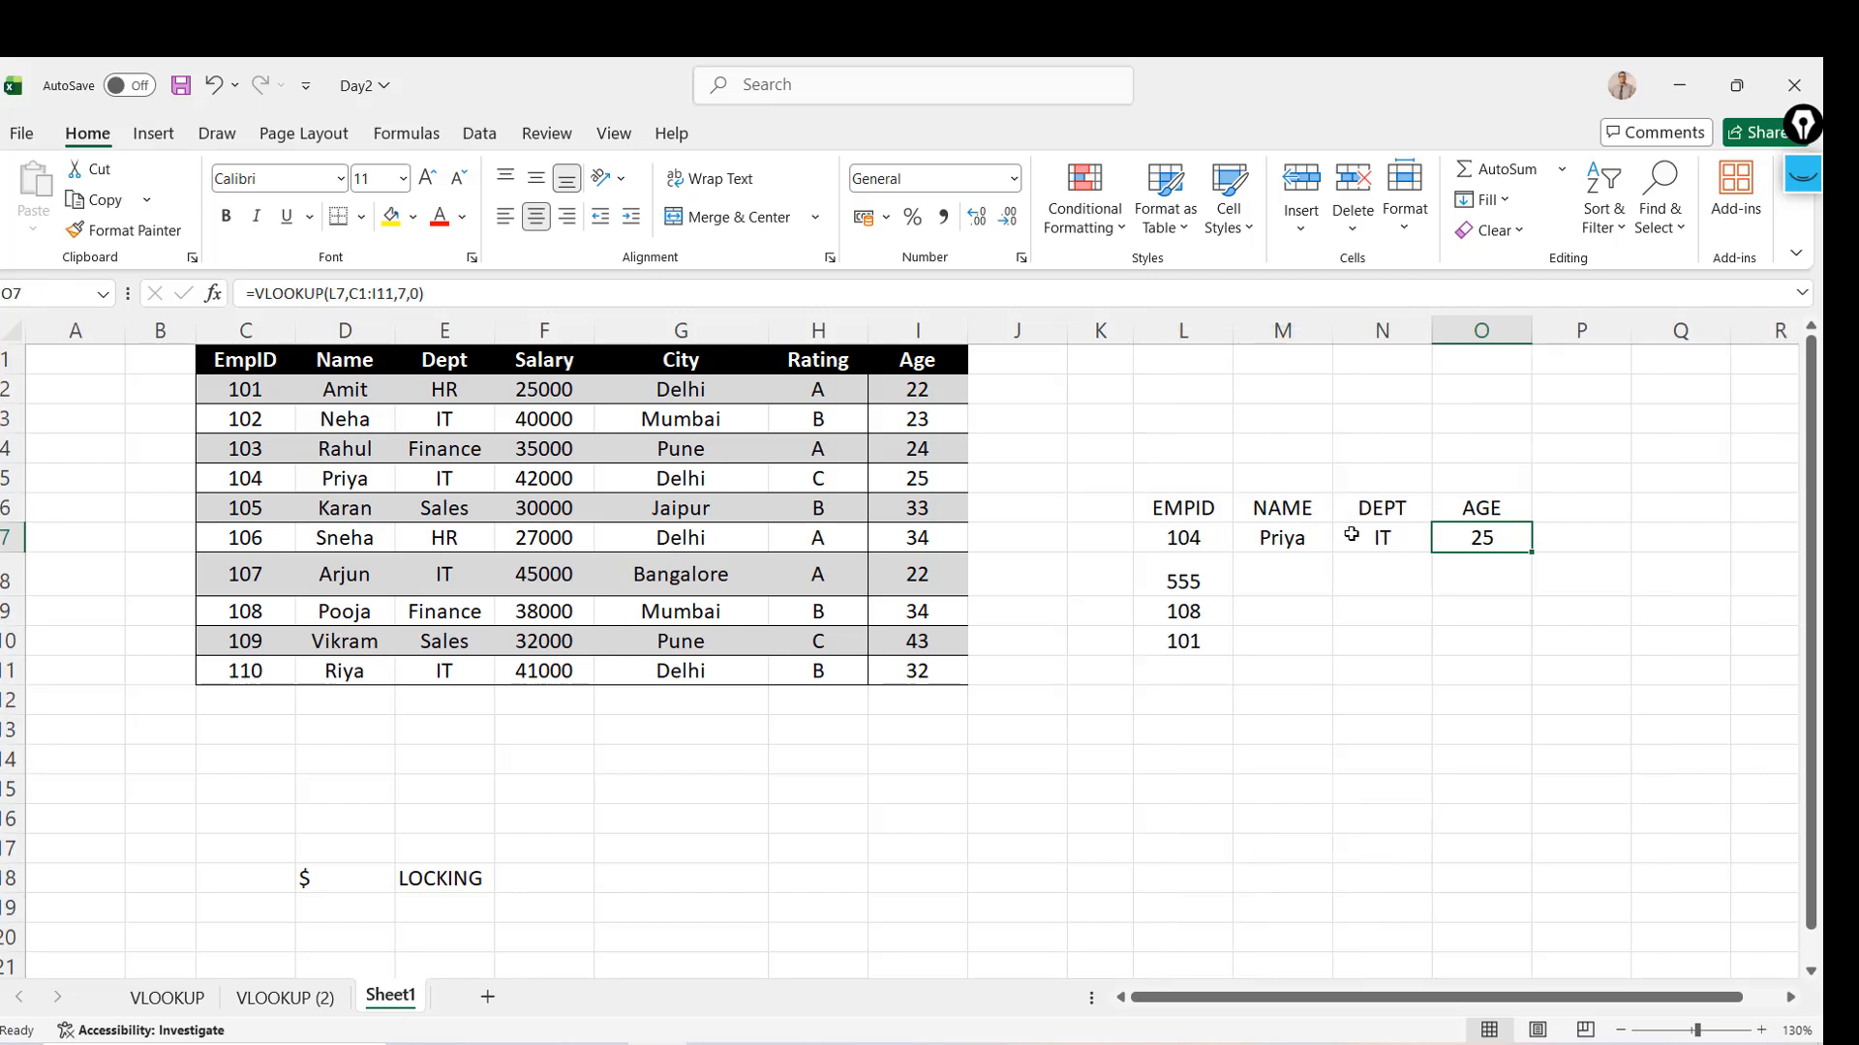
click(1304, 542)
key(Right)
key(Left)
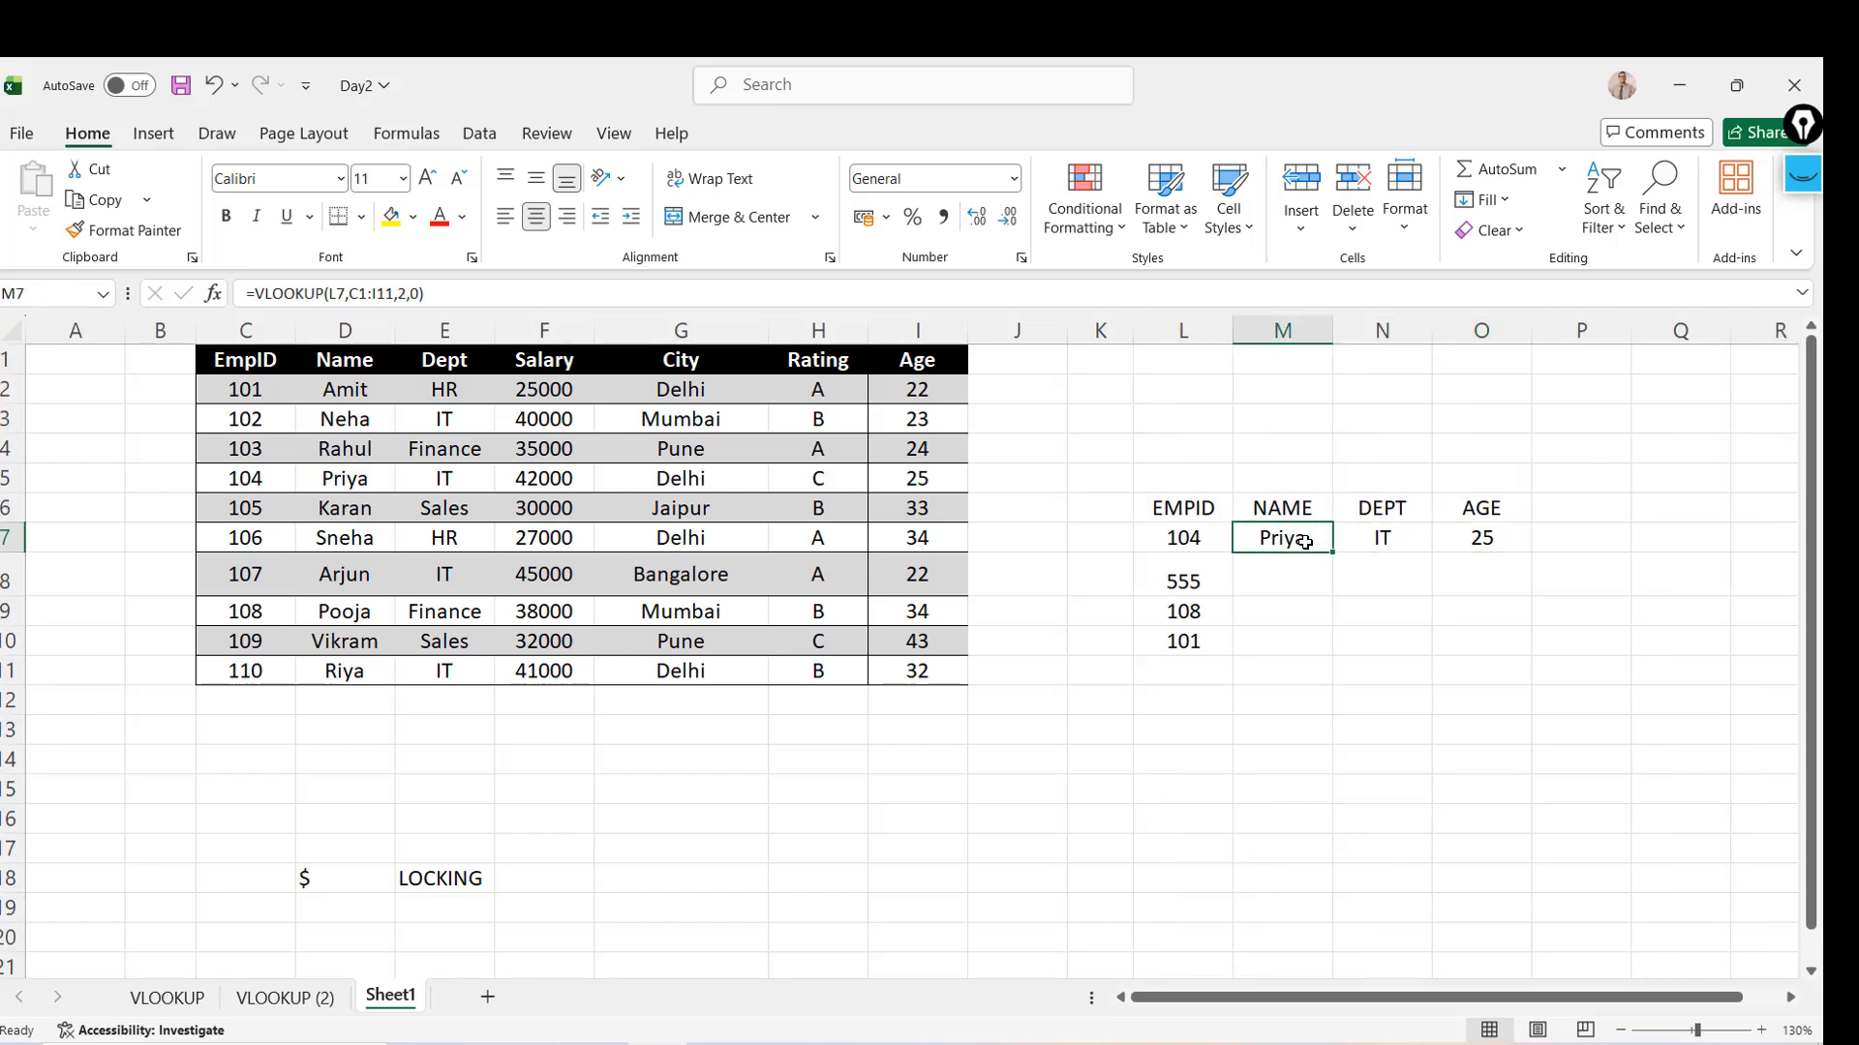
mouse_move(1332, 552)
mouse_down()
mouse_move(1527, 542)
mouse_move(1297, 542)
mouse_up()
Clear the DEPT and AGE formulas from N7:O7, keeping the NAME formula
click(1394, 542)
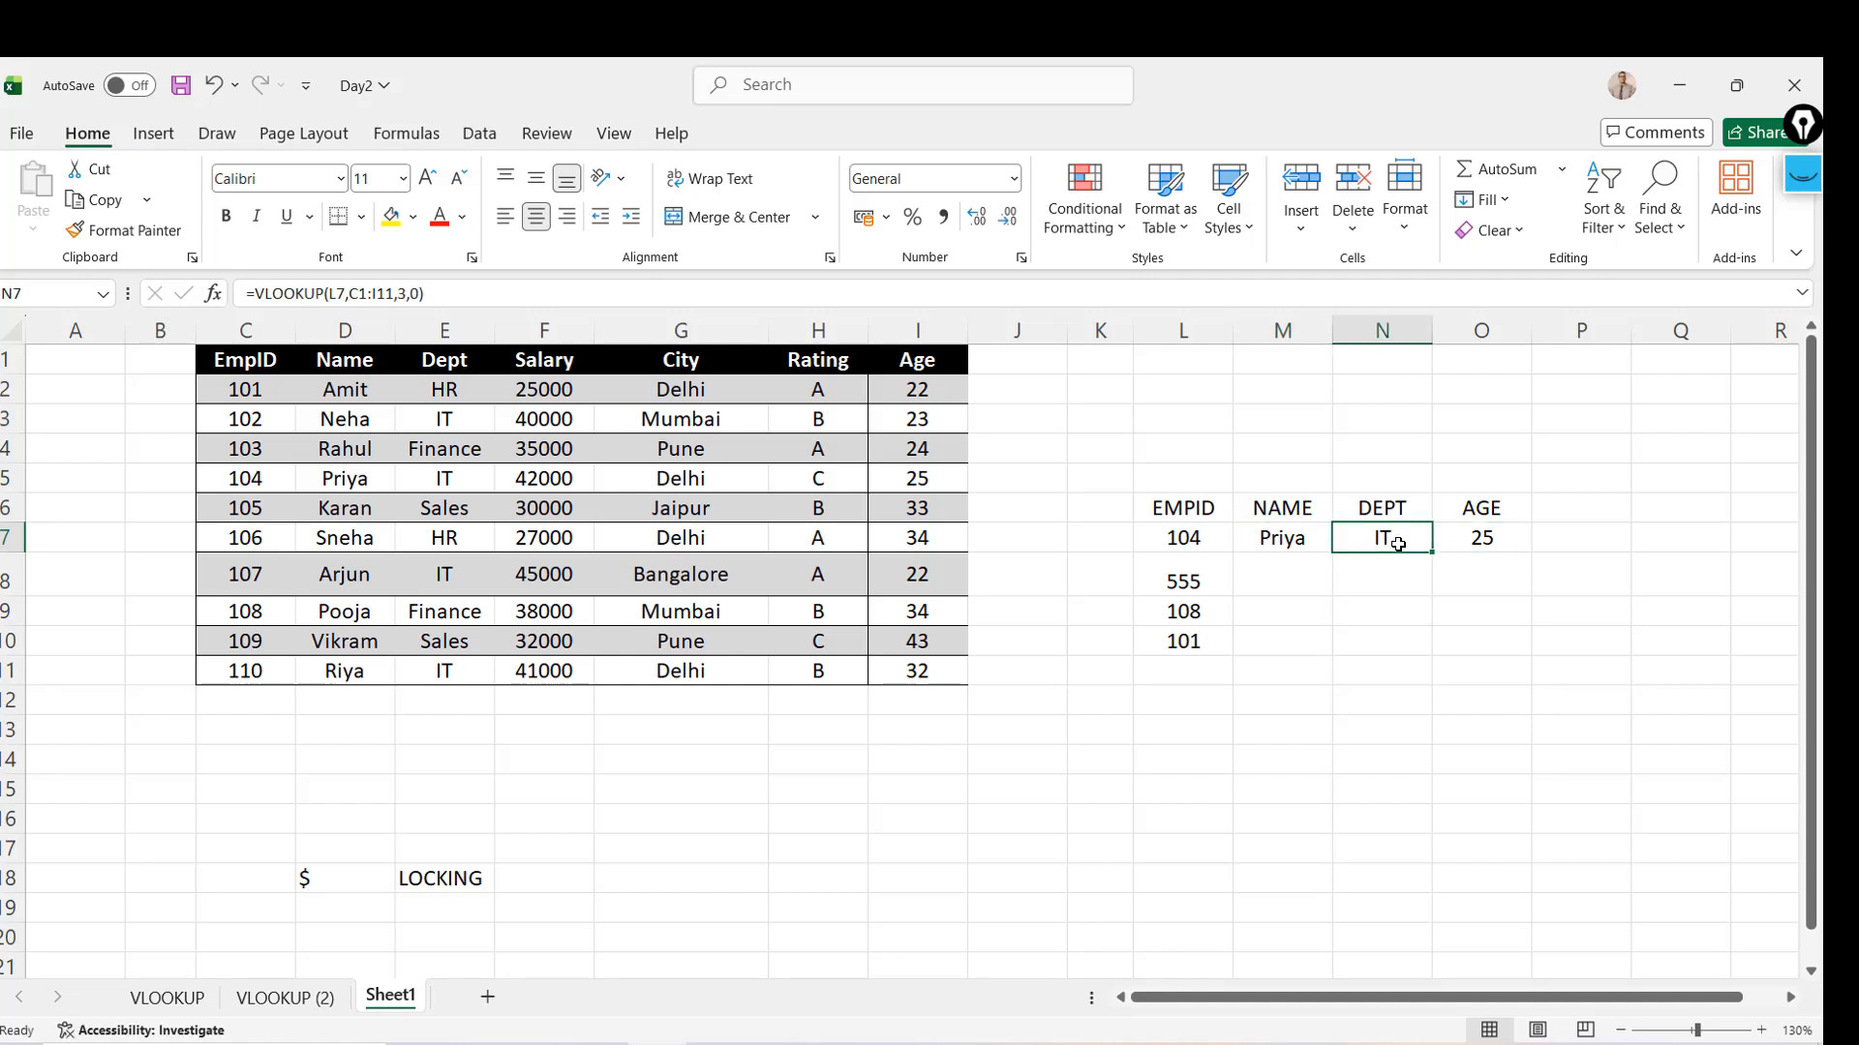
key(shift+Right)
key(Delete)
key(Left)
key(Up)
key(Right)
key(Right)
key(Right)
key(shift+Right)
key(shift+Right)
key(shift+Right)
key(shift+Right)
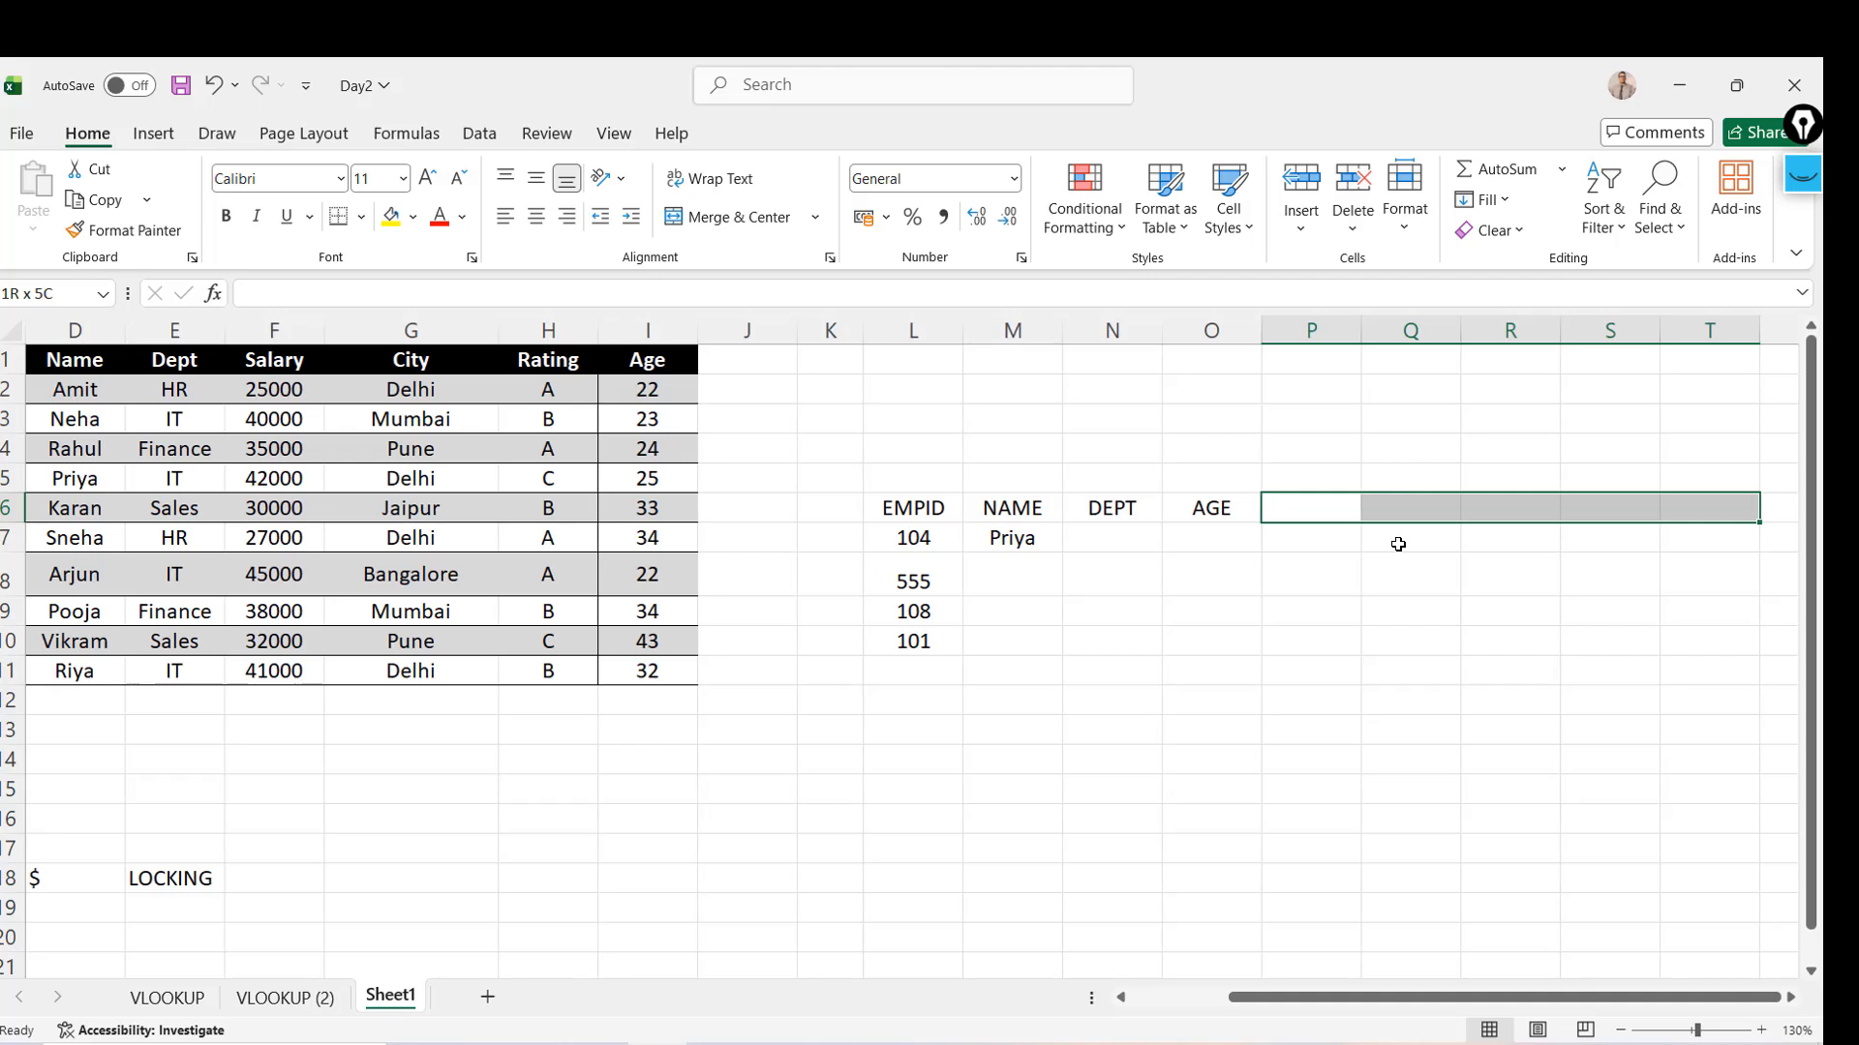
key(Down)
key(shift+Right)
key(shift+Right)
key(shift+Right)
key(shift+Right)
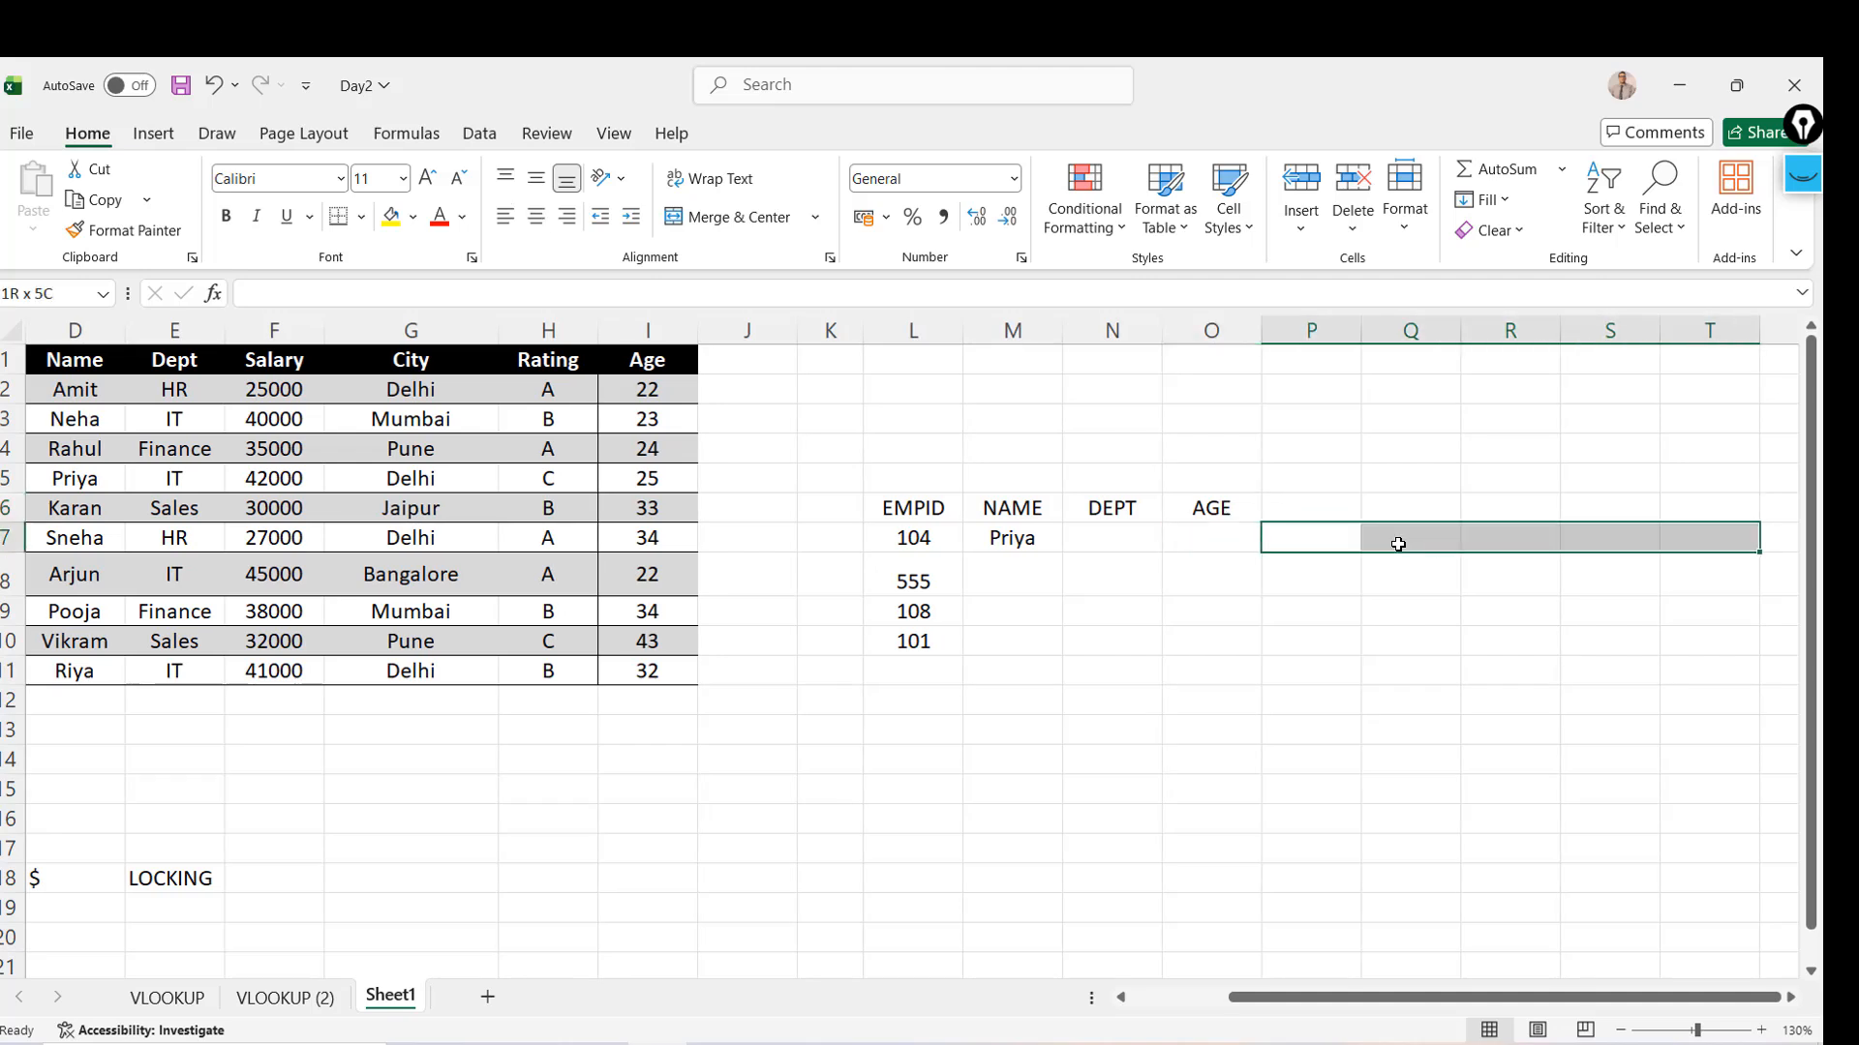
key(Left)
key(Left)
key(Left)
key(Left)
key(Left)
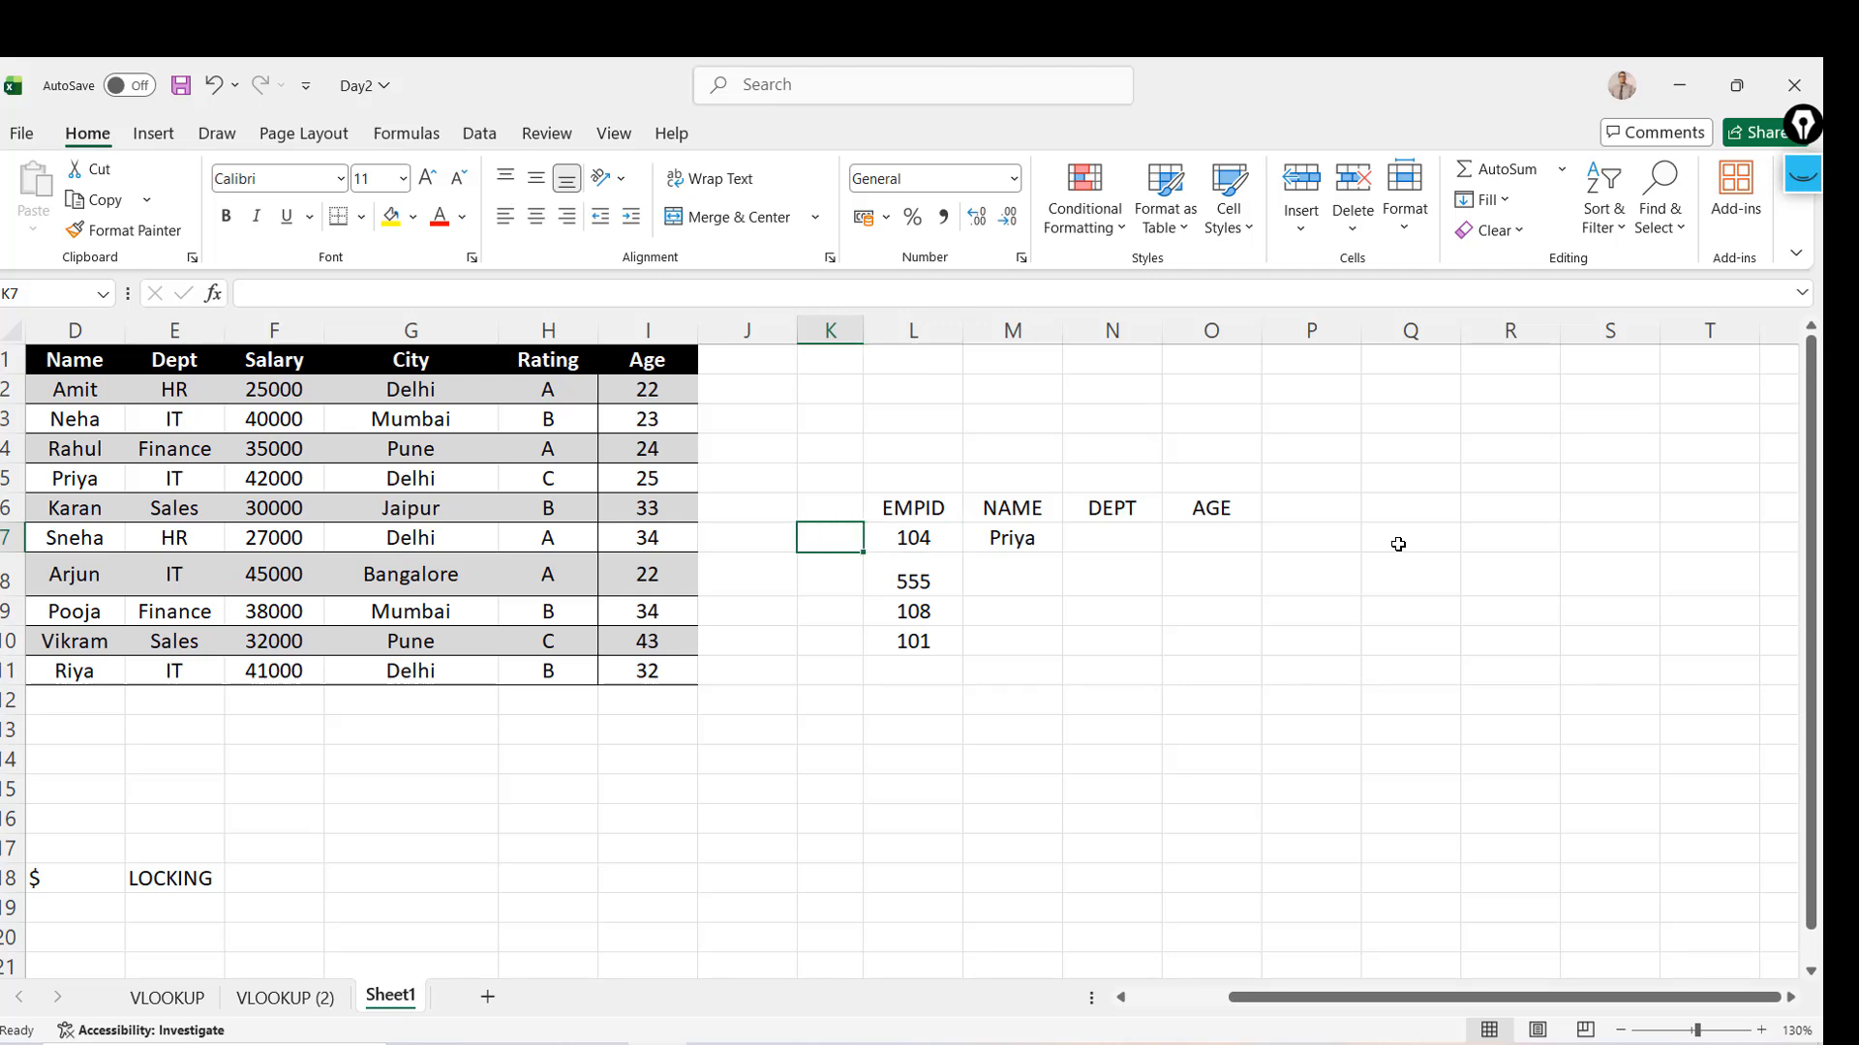
Narrow the City column G slightly so the employee data takes up less width
key(Home)
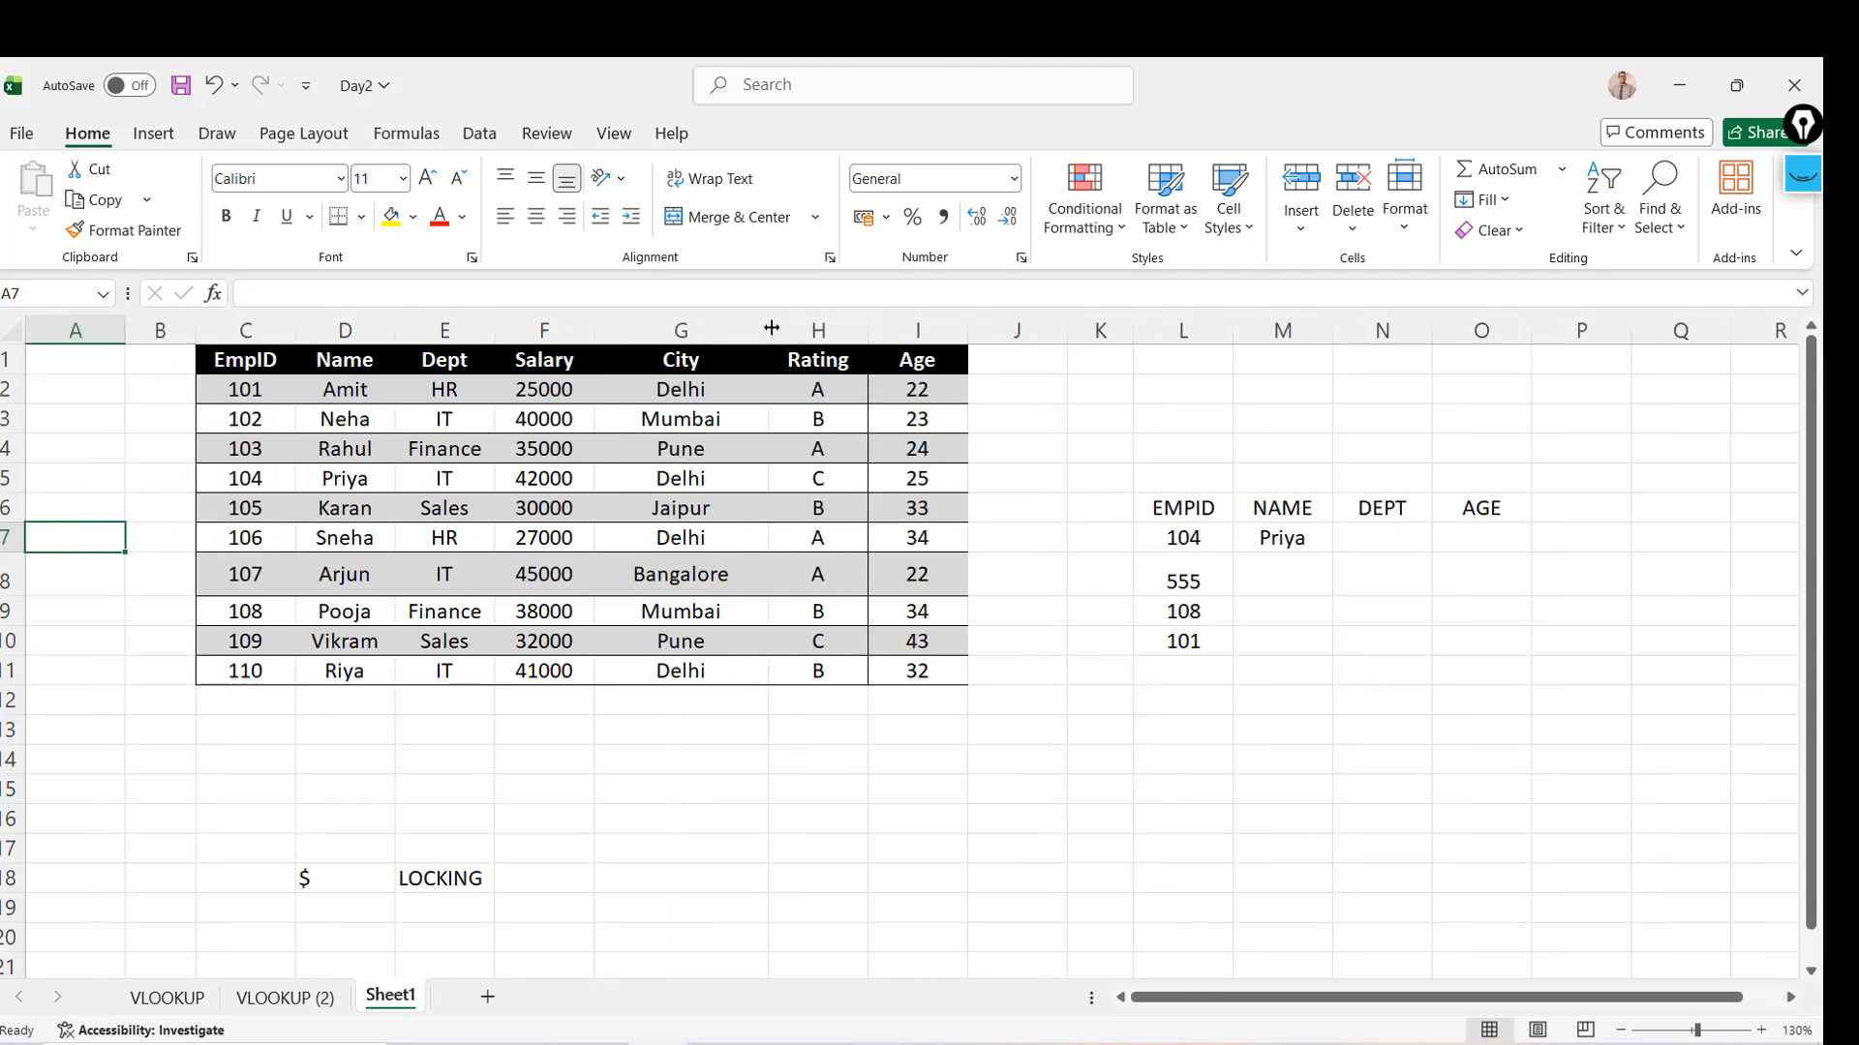
drag(770, 330, 749, 330)
click(1324, 539)
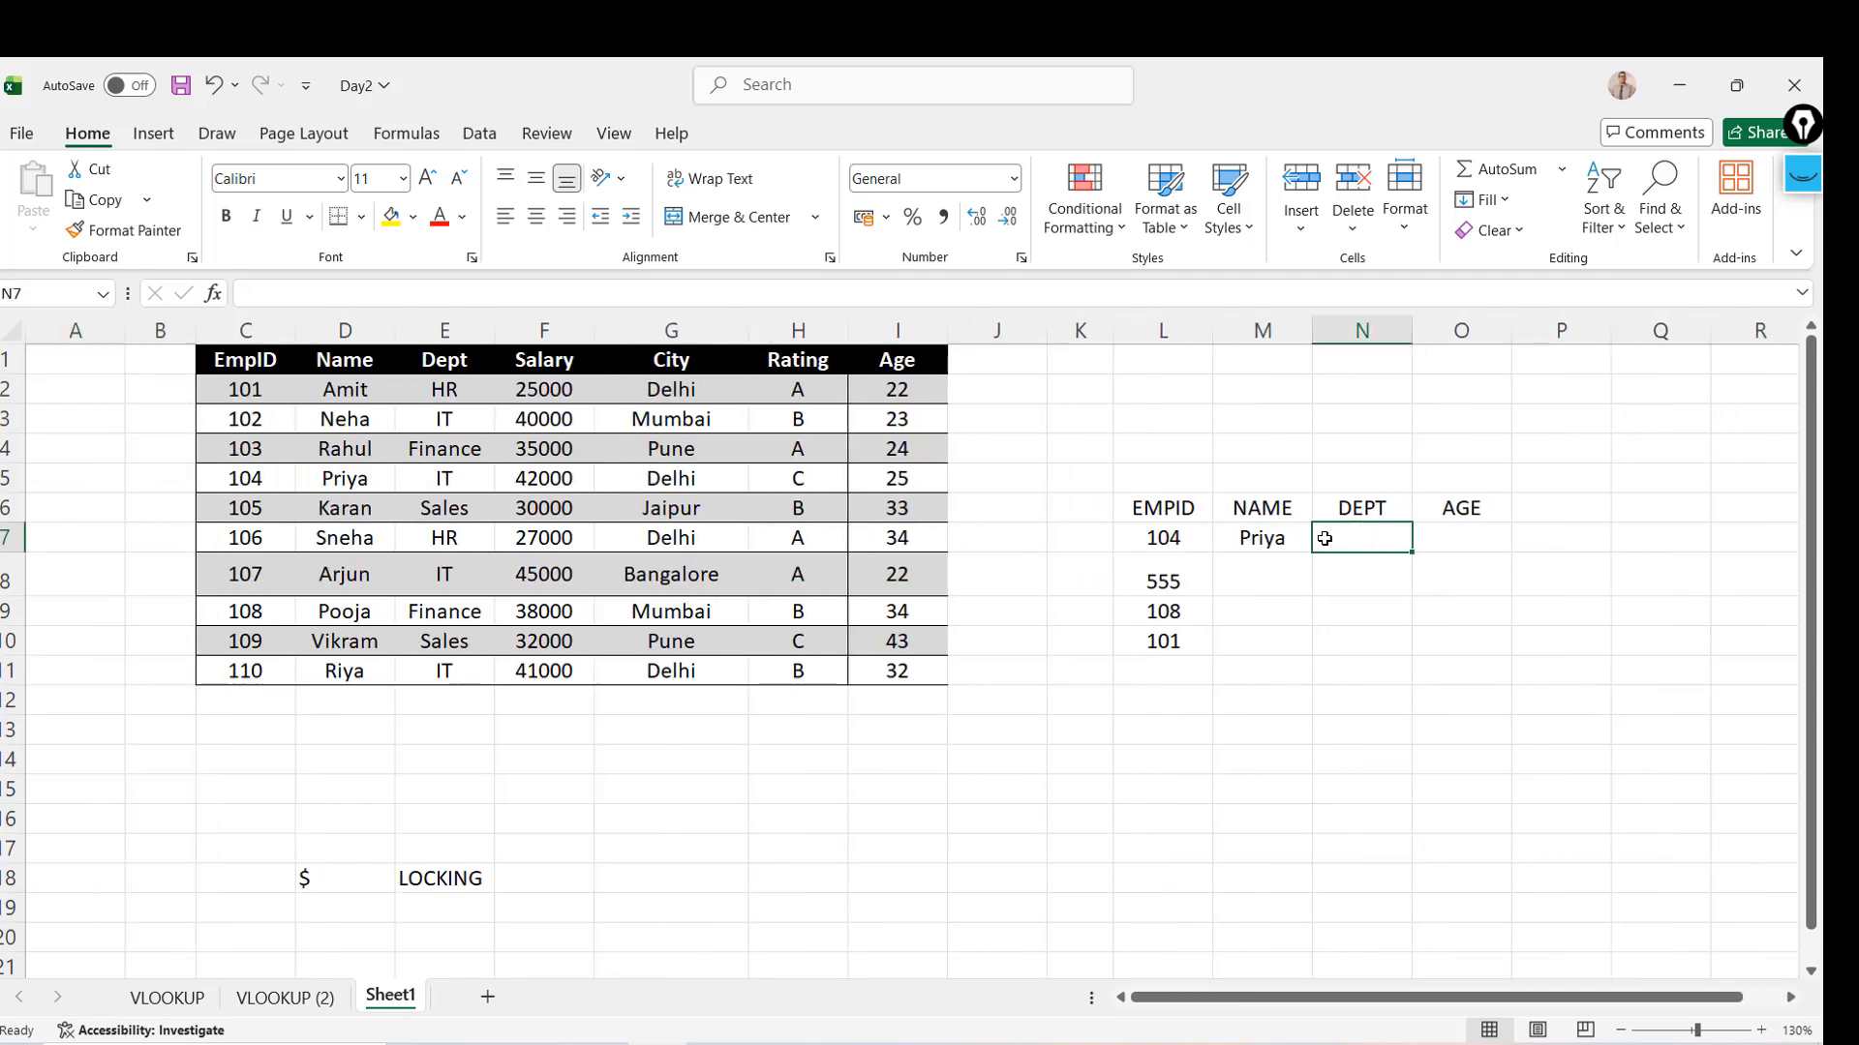
key(Left)
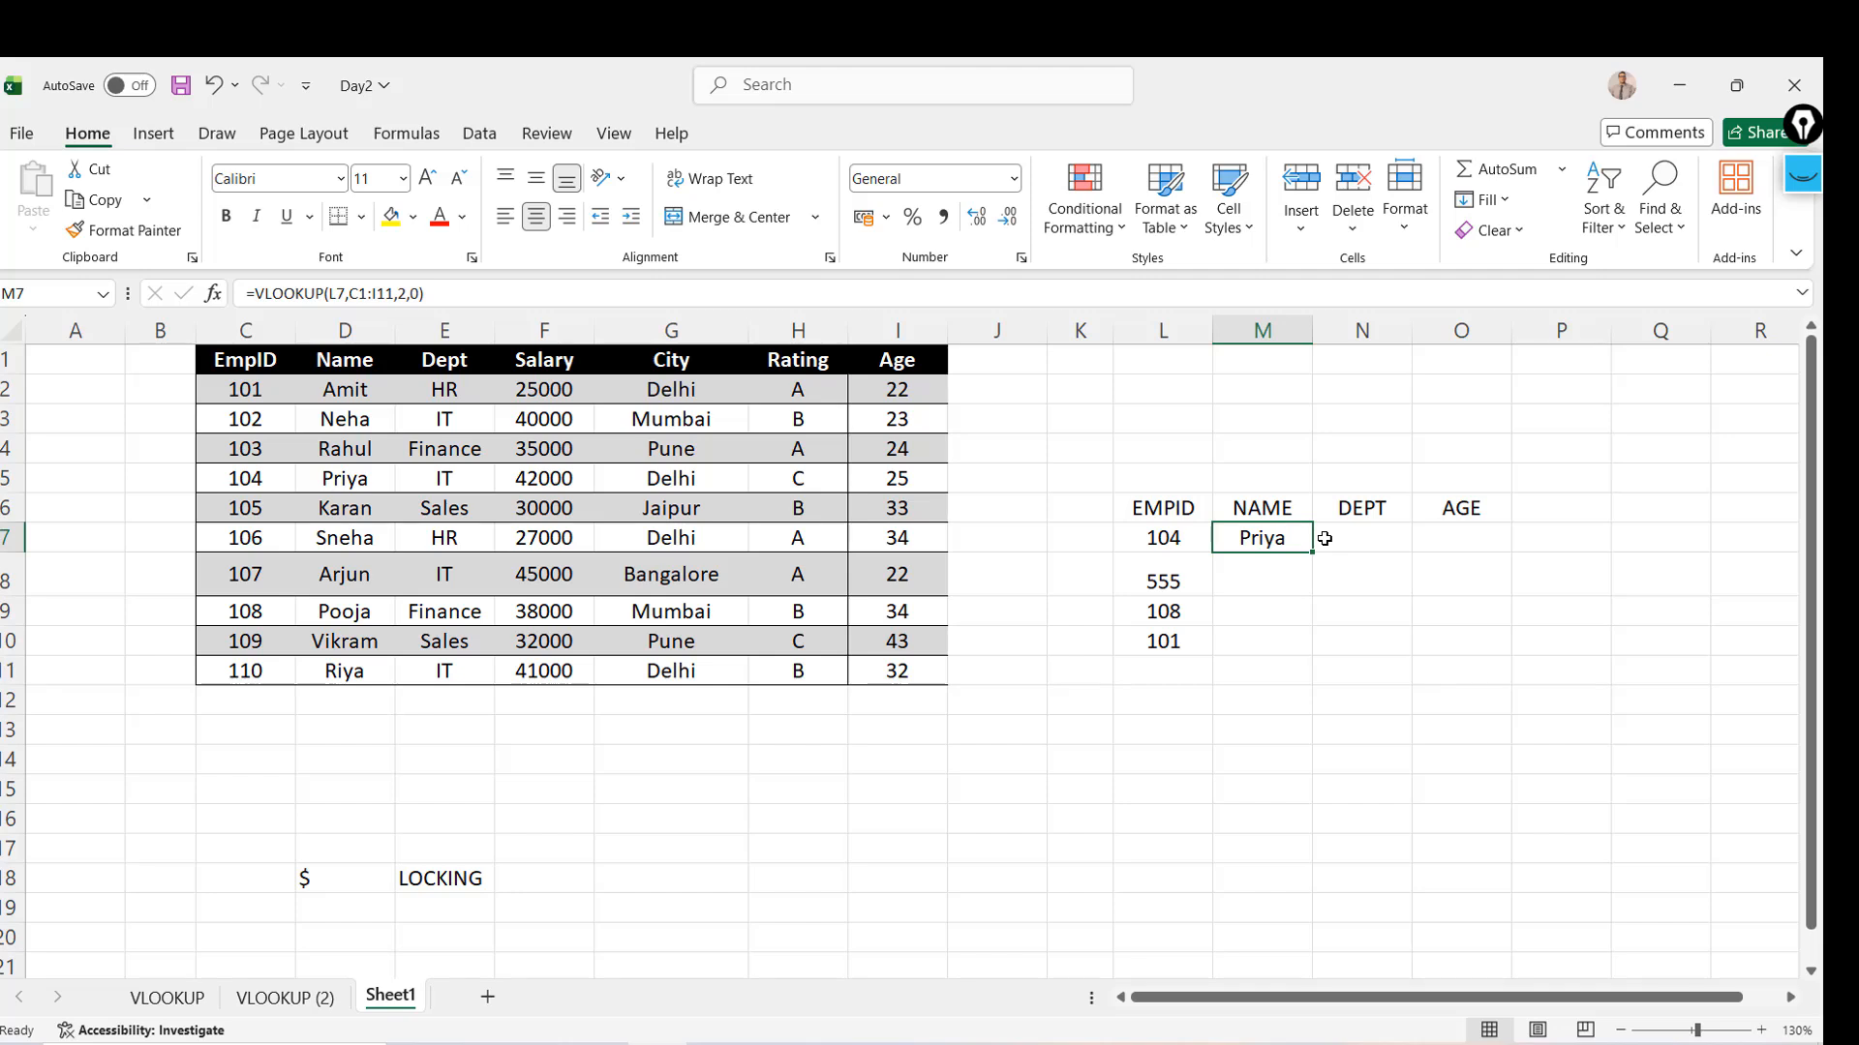
click(1324, 538)
key(Left)
click(1324, 538)
text(=V)
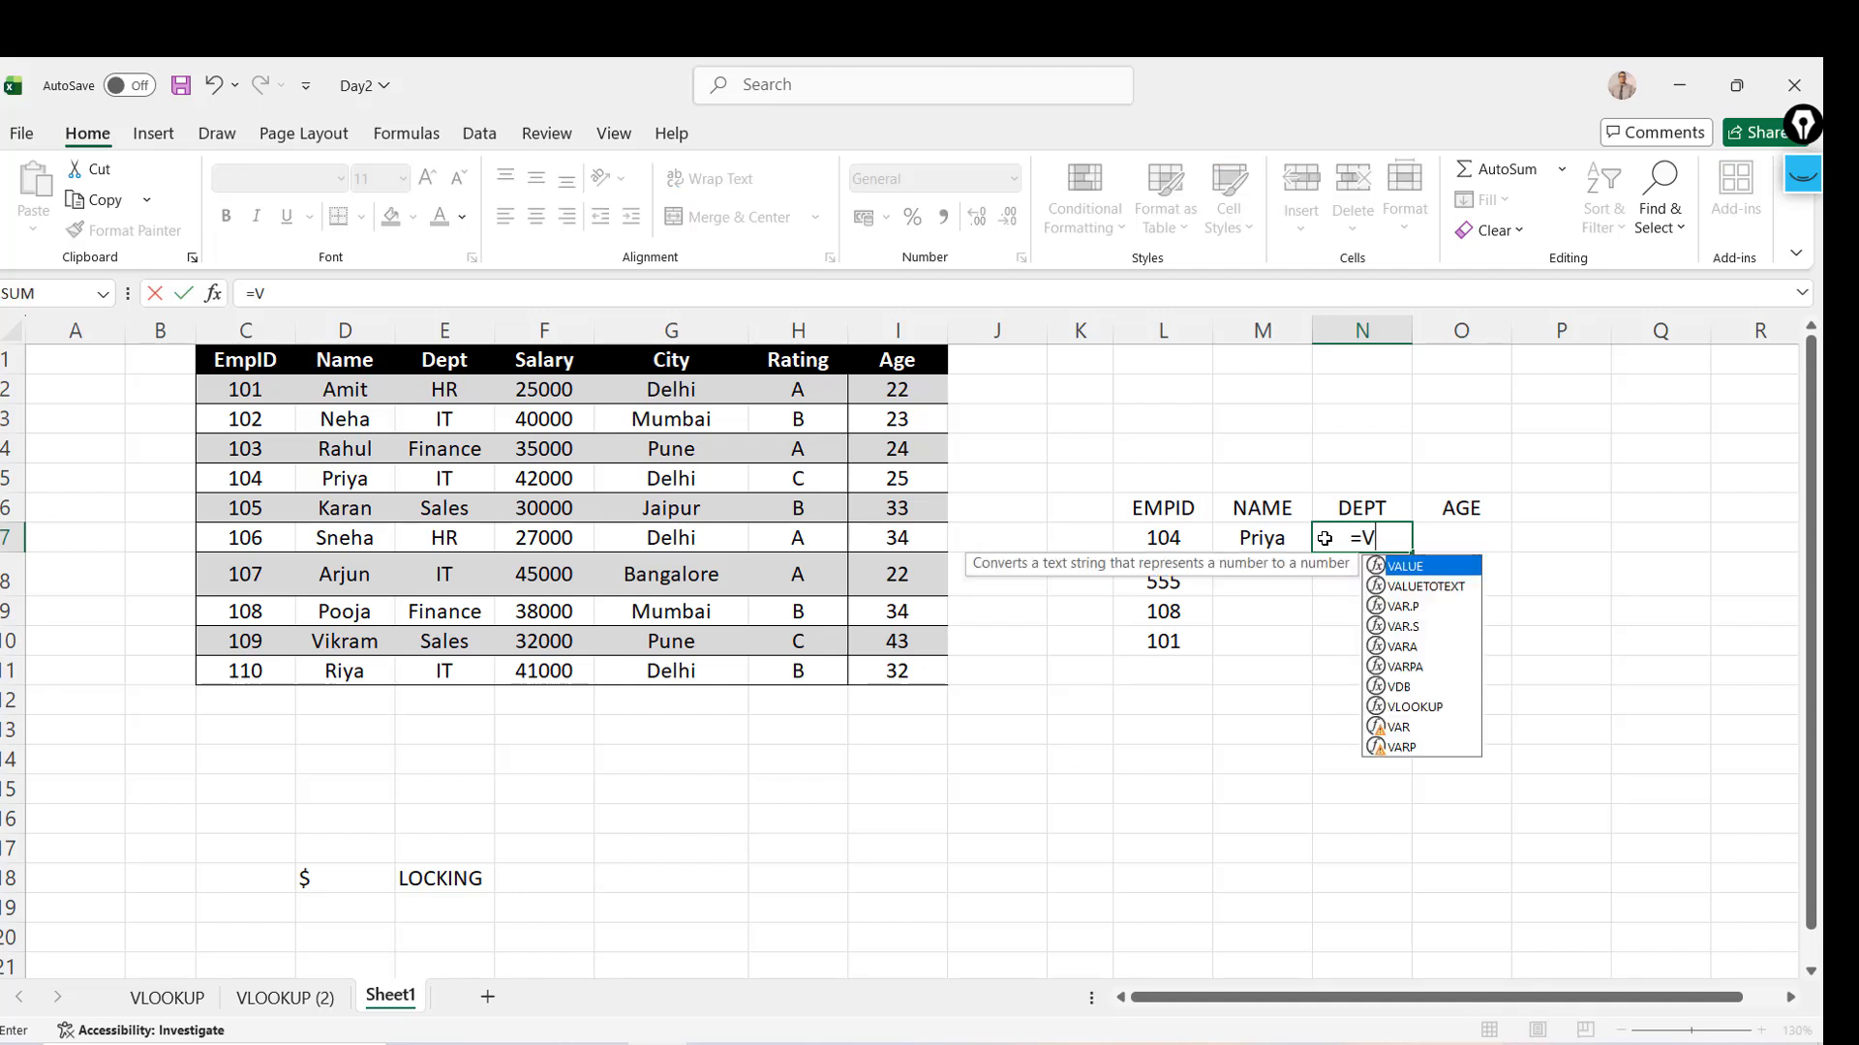
key(Escape)
key(Escape)
key(Left)
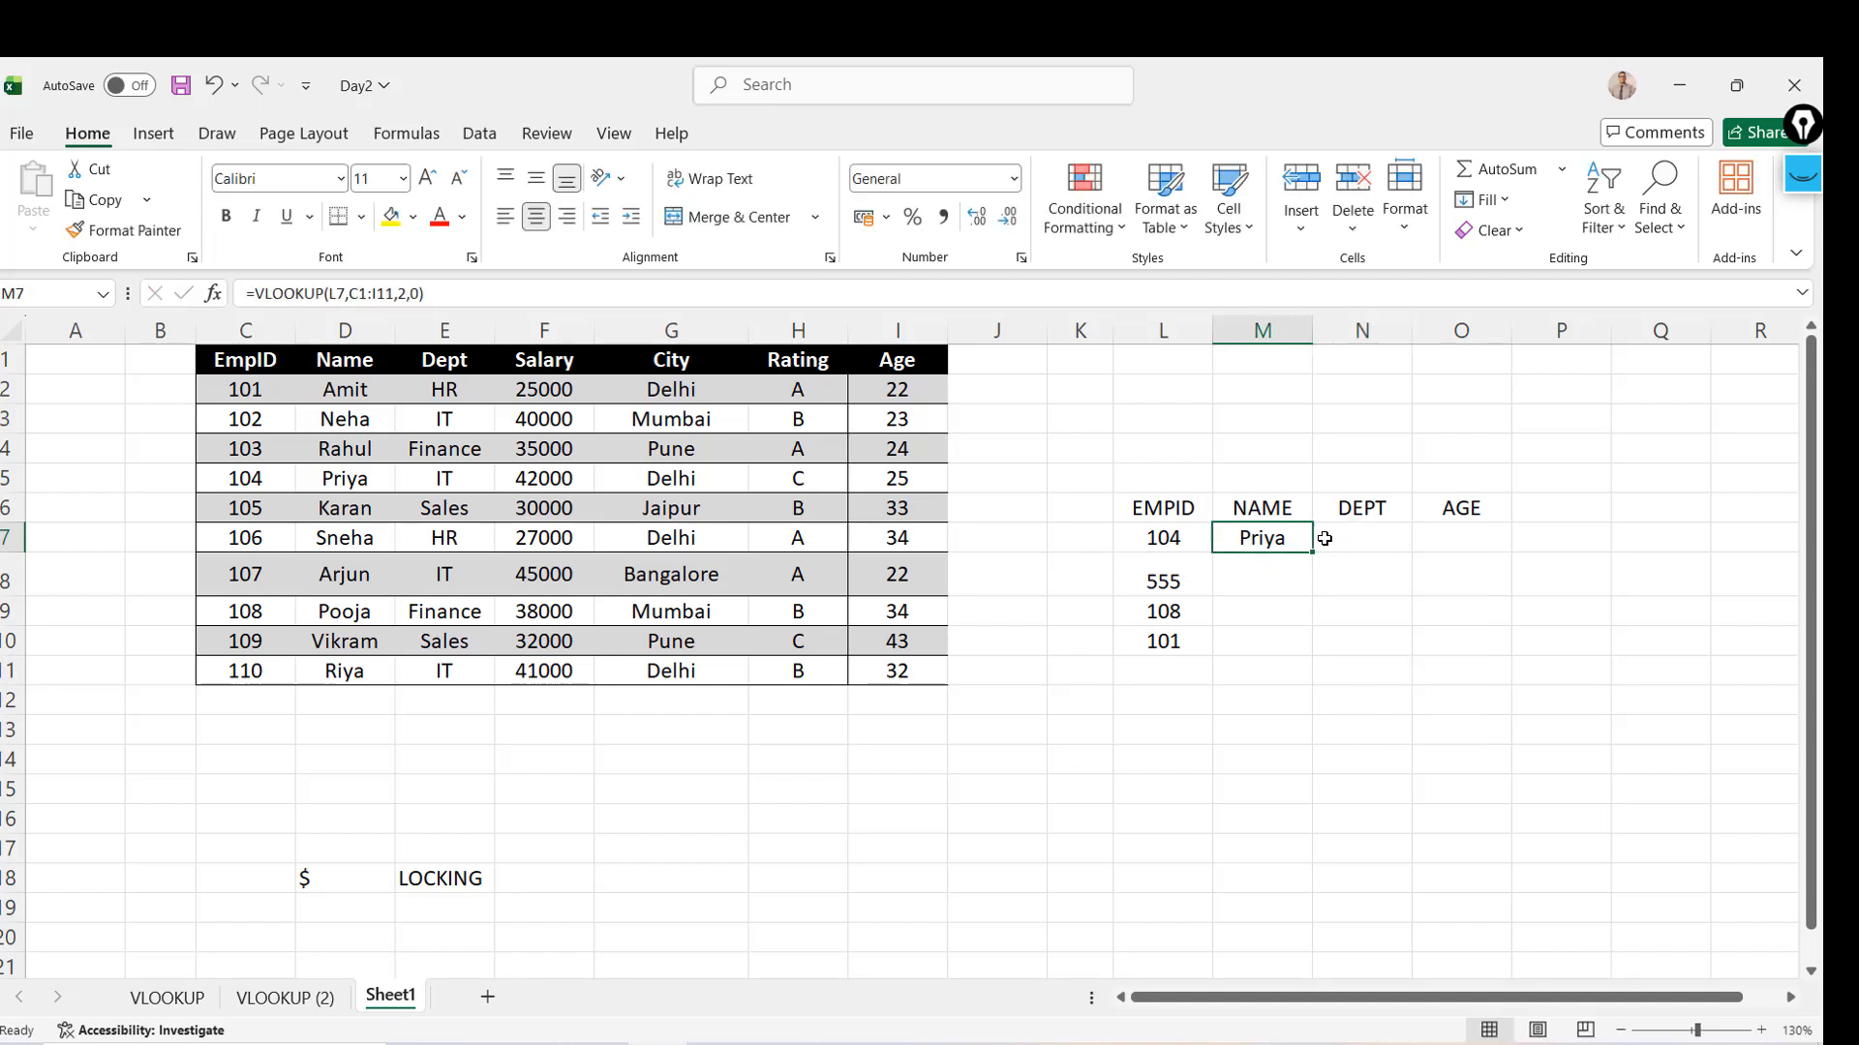
Copy the VLOOKUP formula text from M7 and enter it unchanged as =VLOOKUP(L7,C1:I11,2,0) in N7 under DEPT
click(259, 292)
key(shift+End)
key(ctrl+c)
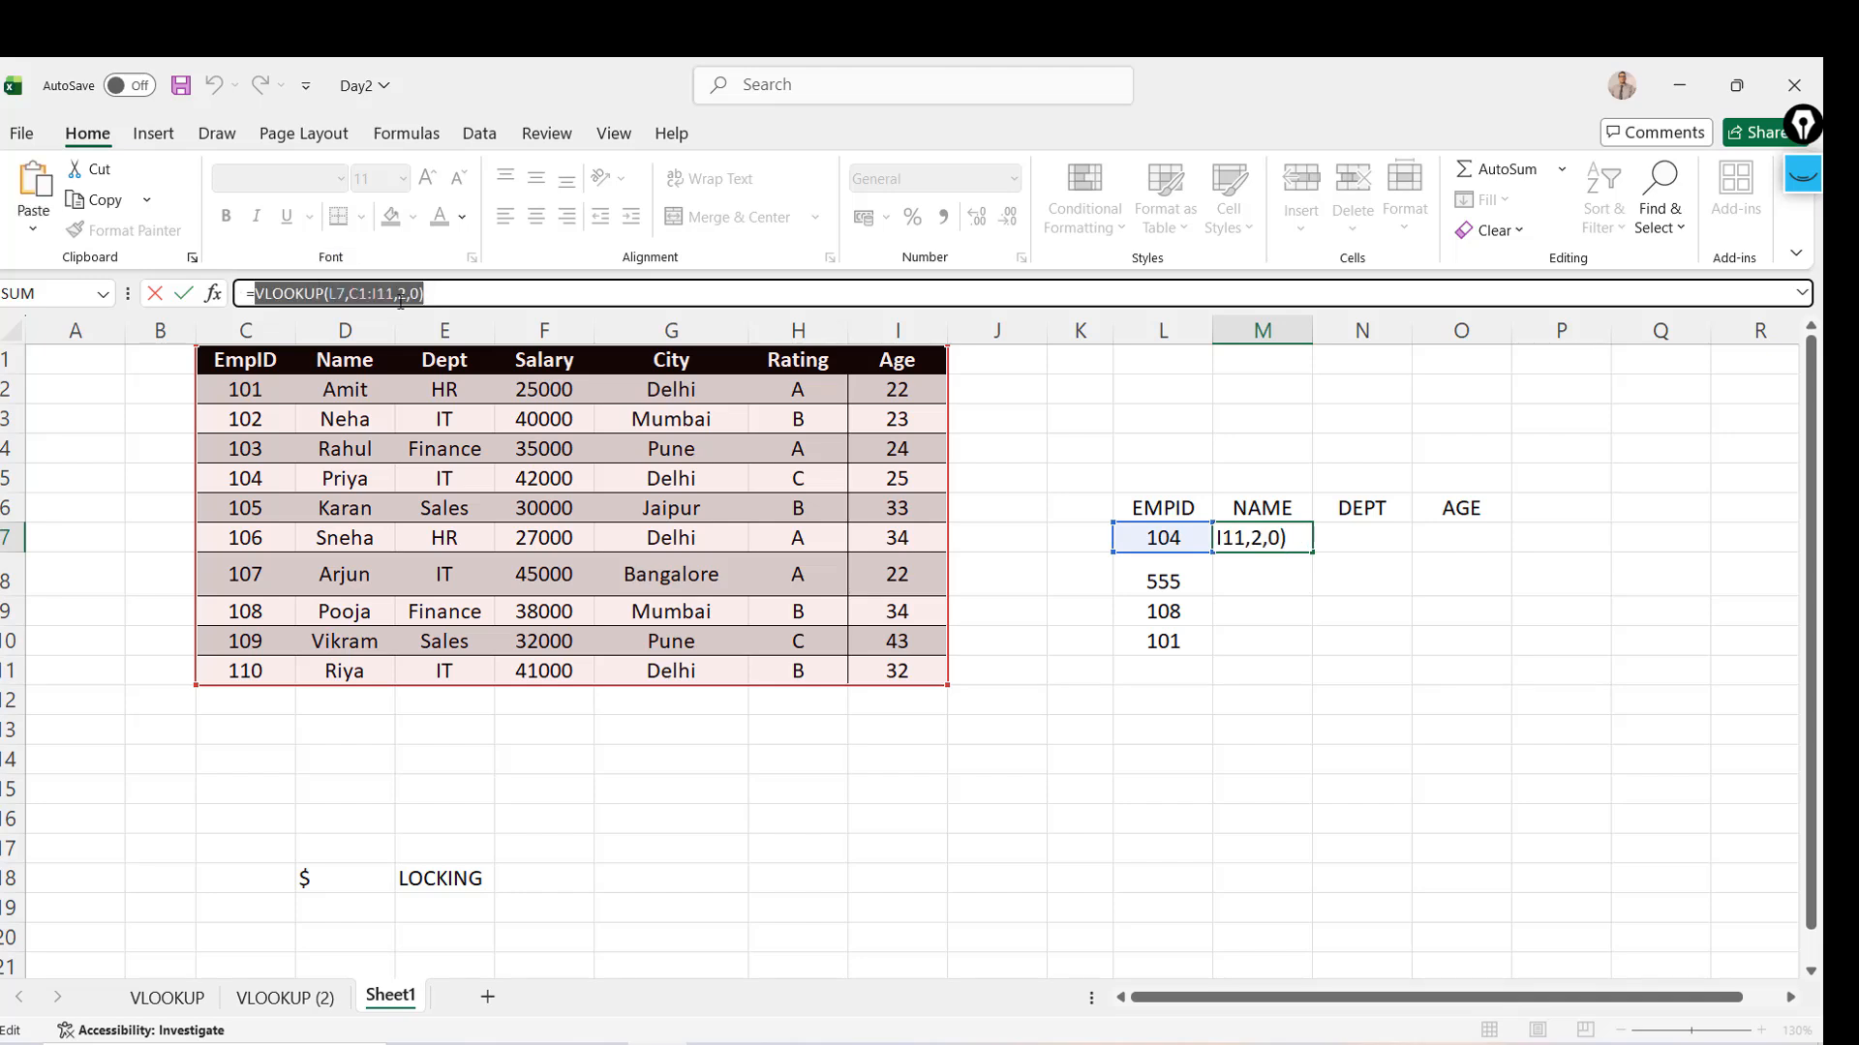
key(Escape)
key(Right)
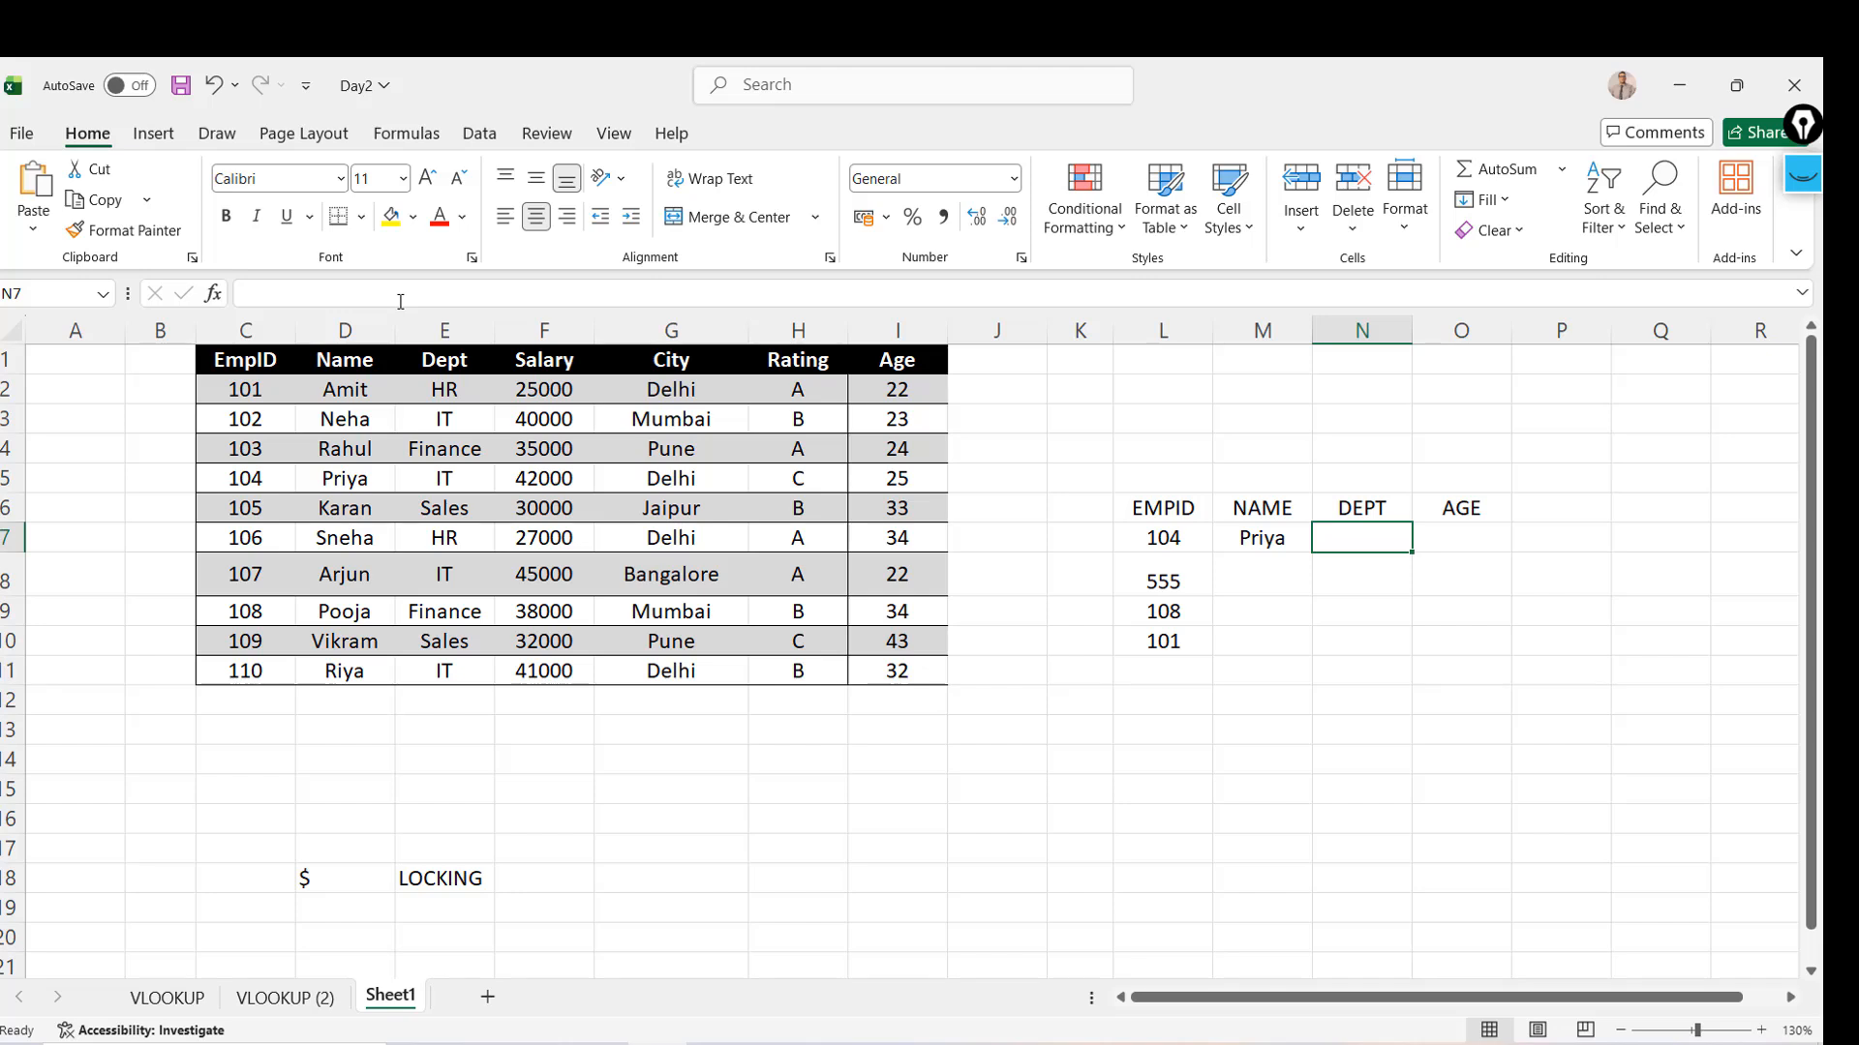
text(=)
key(ctrl+v)
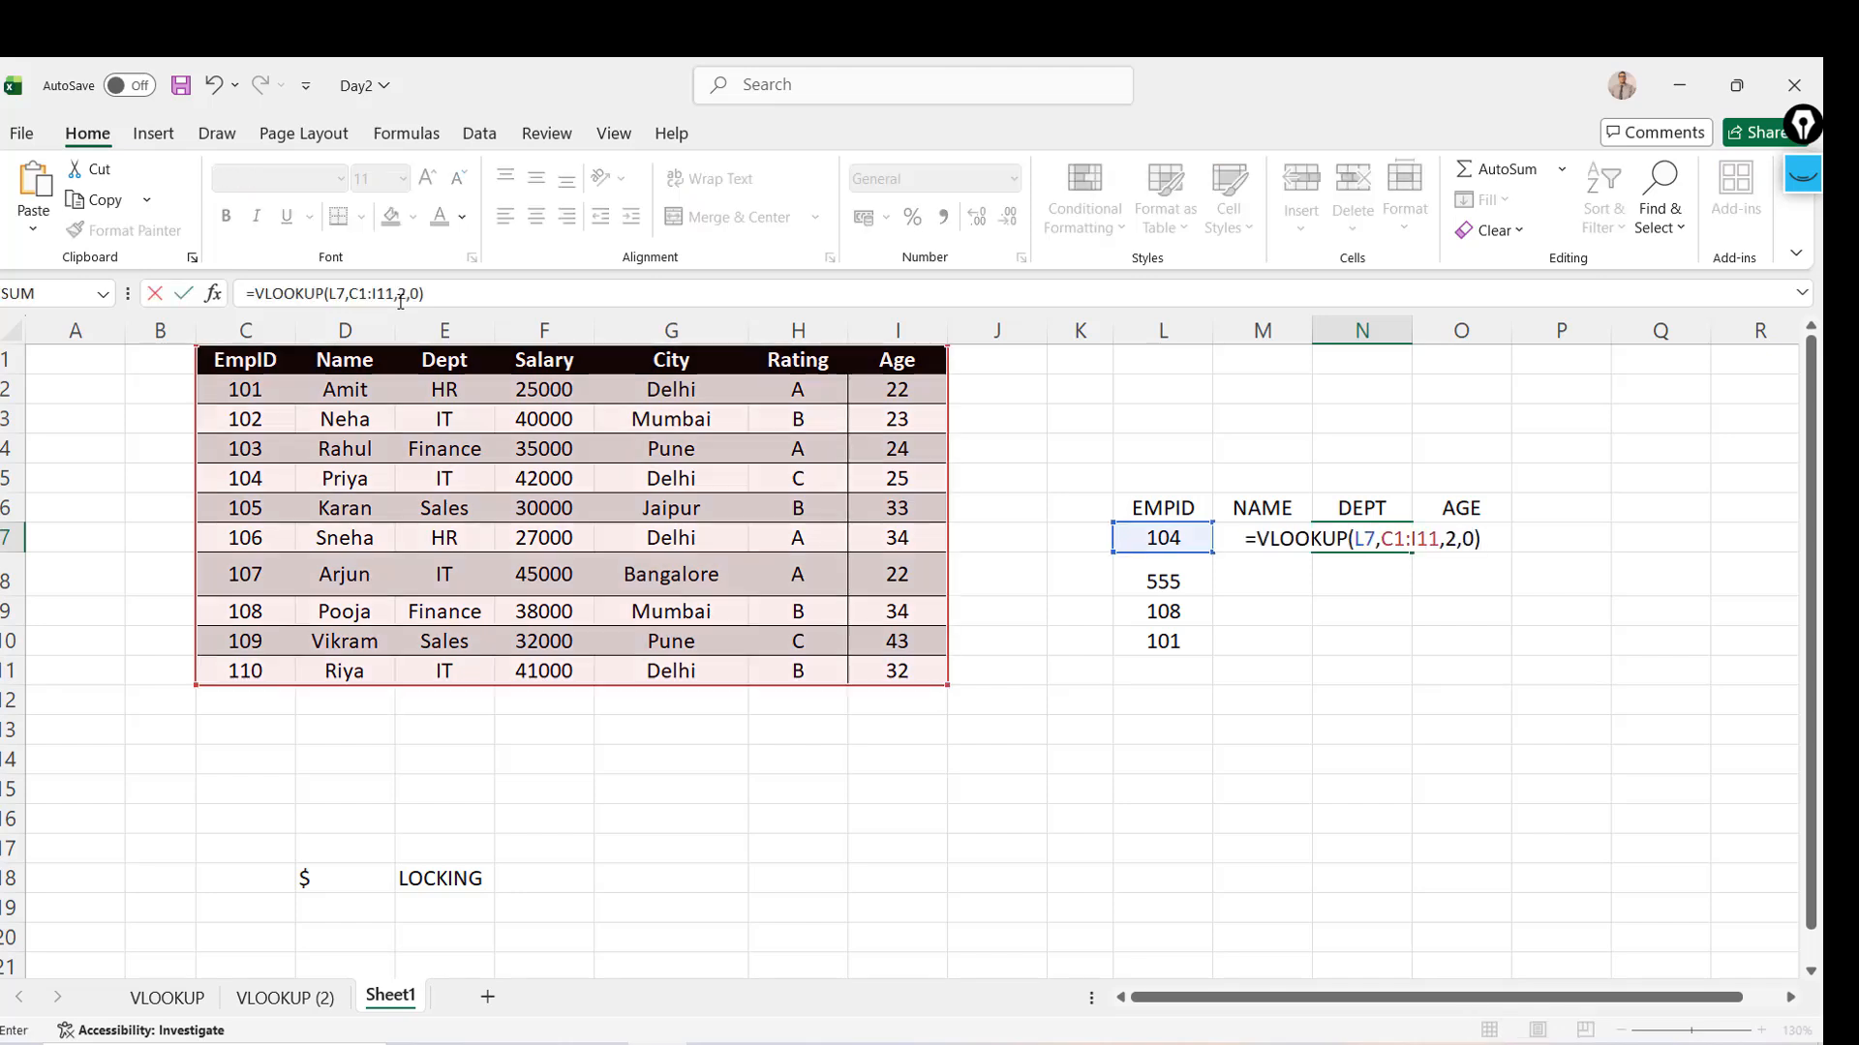
key(Tab)
text(=VLOOKUP(L7,C1:I11,2,0))
key(Right)
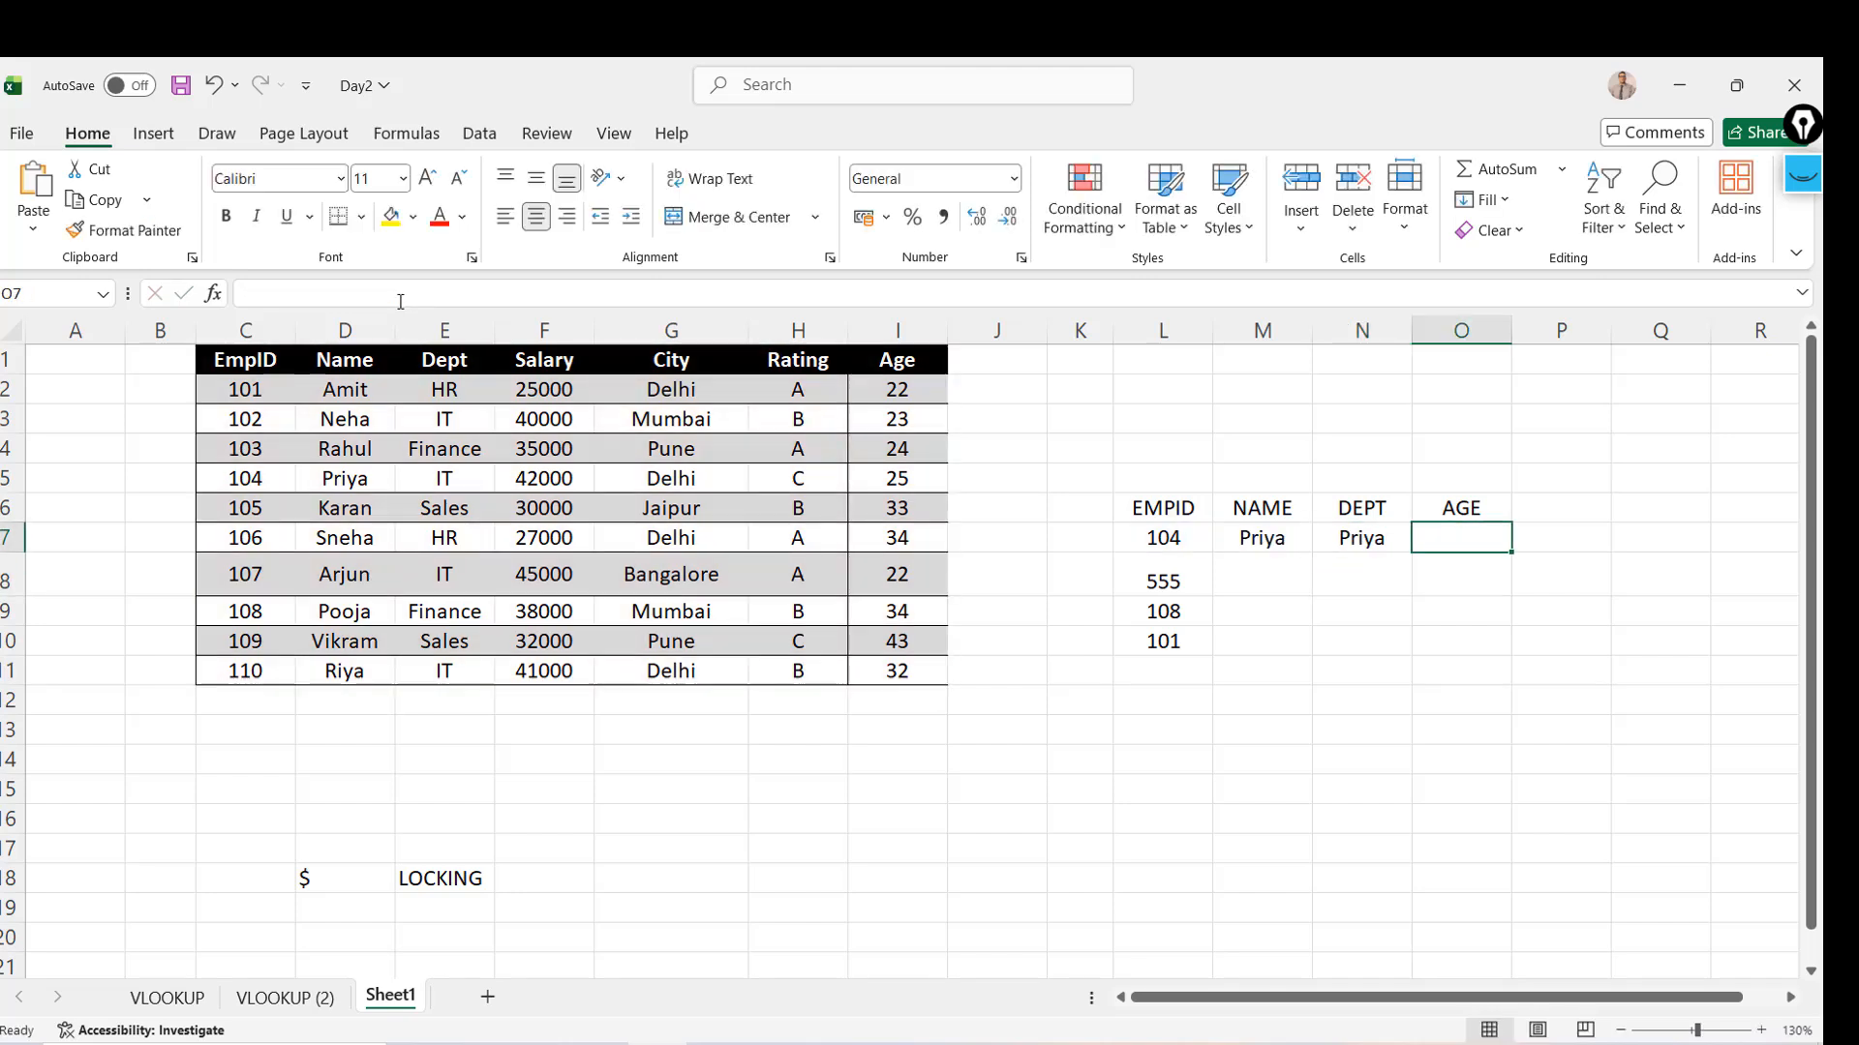
Enter the copied formula =VLOOKUP(L7,C1:I11,2,0) in O7 under AGE
text(=)
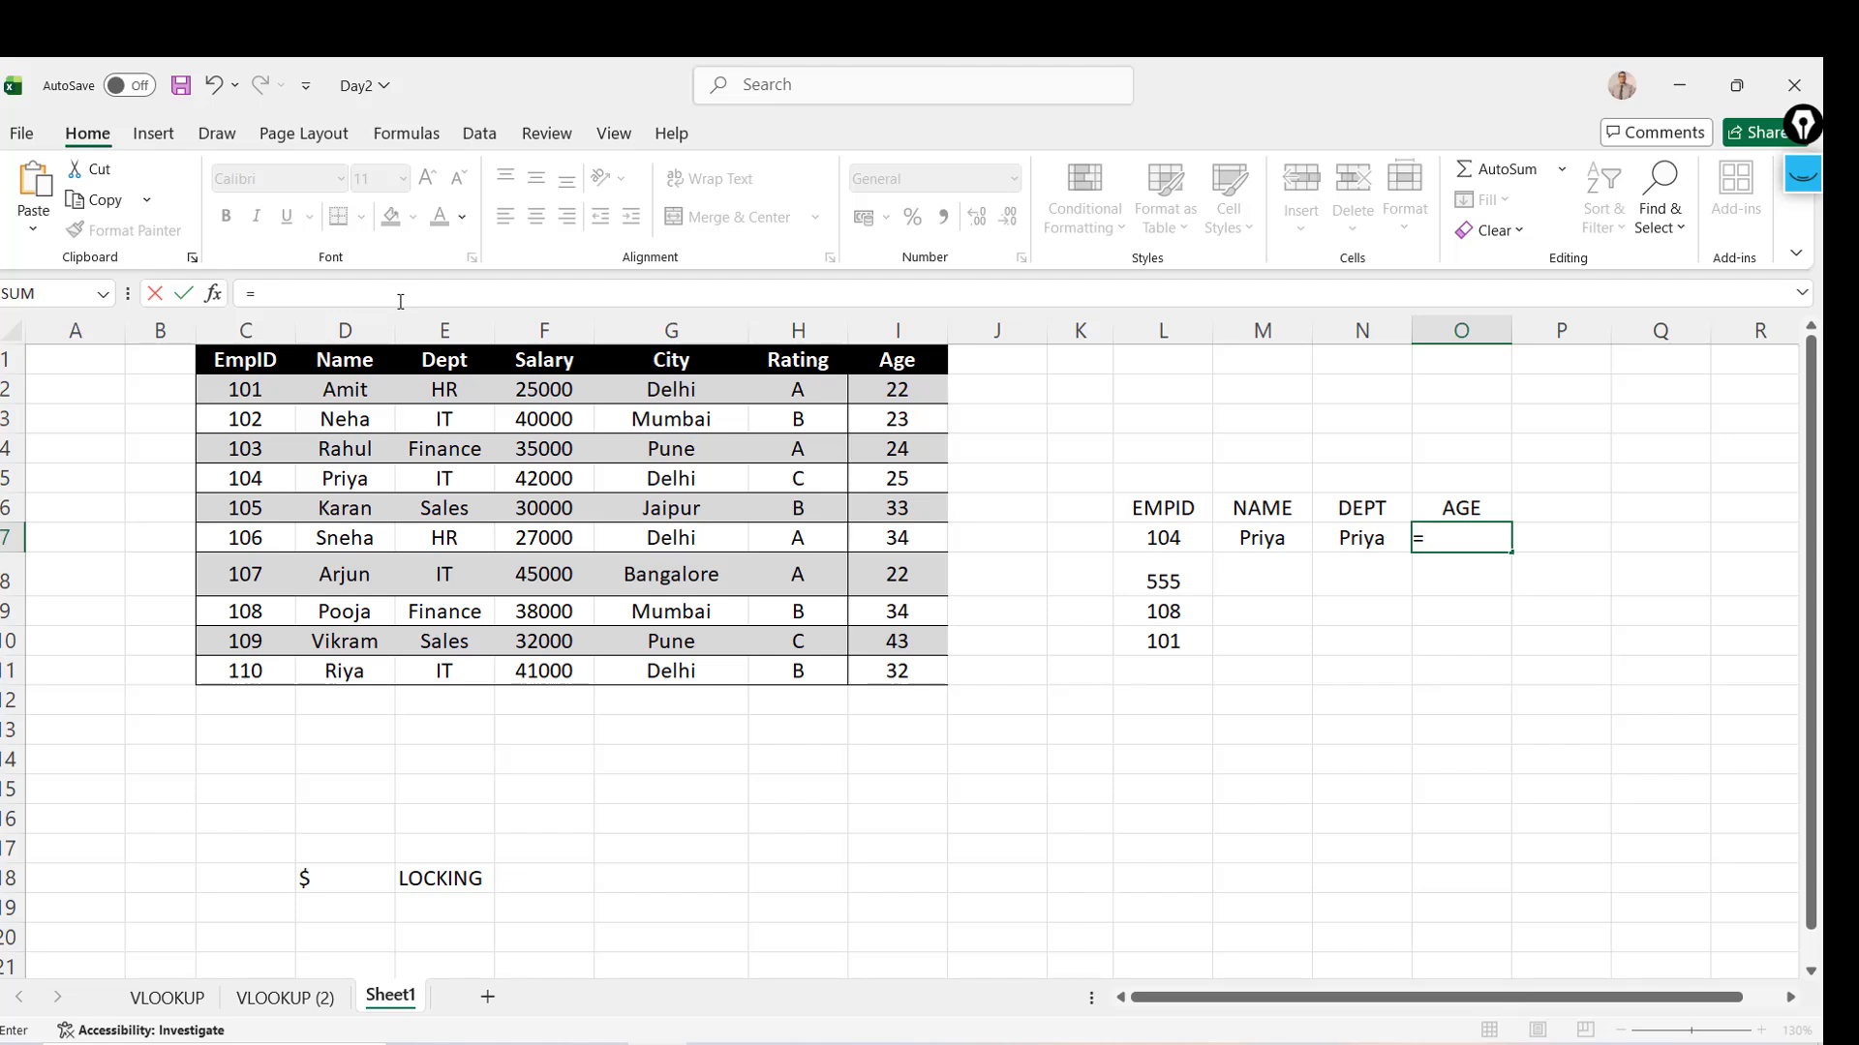
key(ctrl+v)
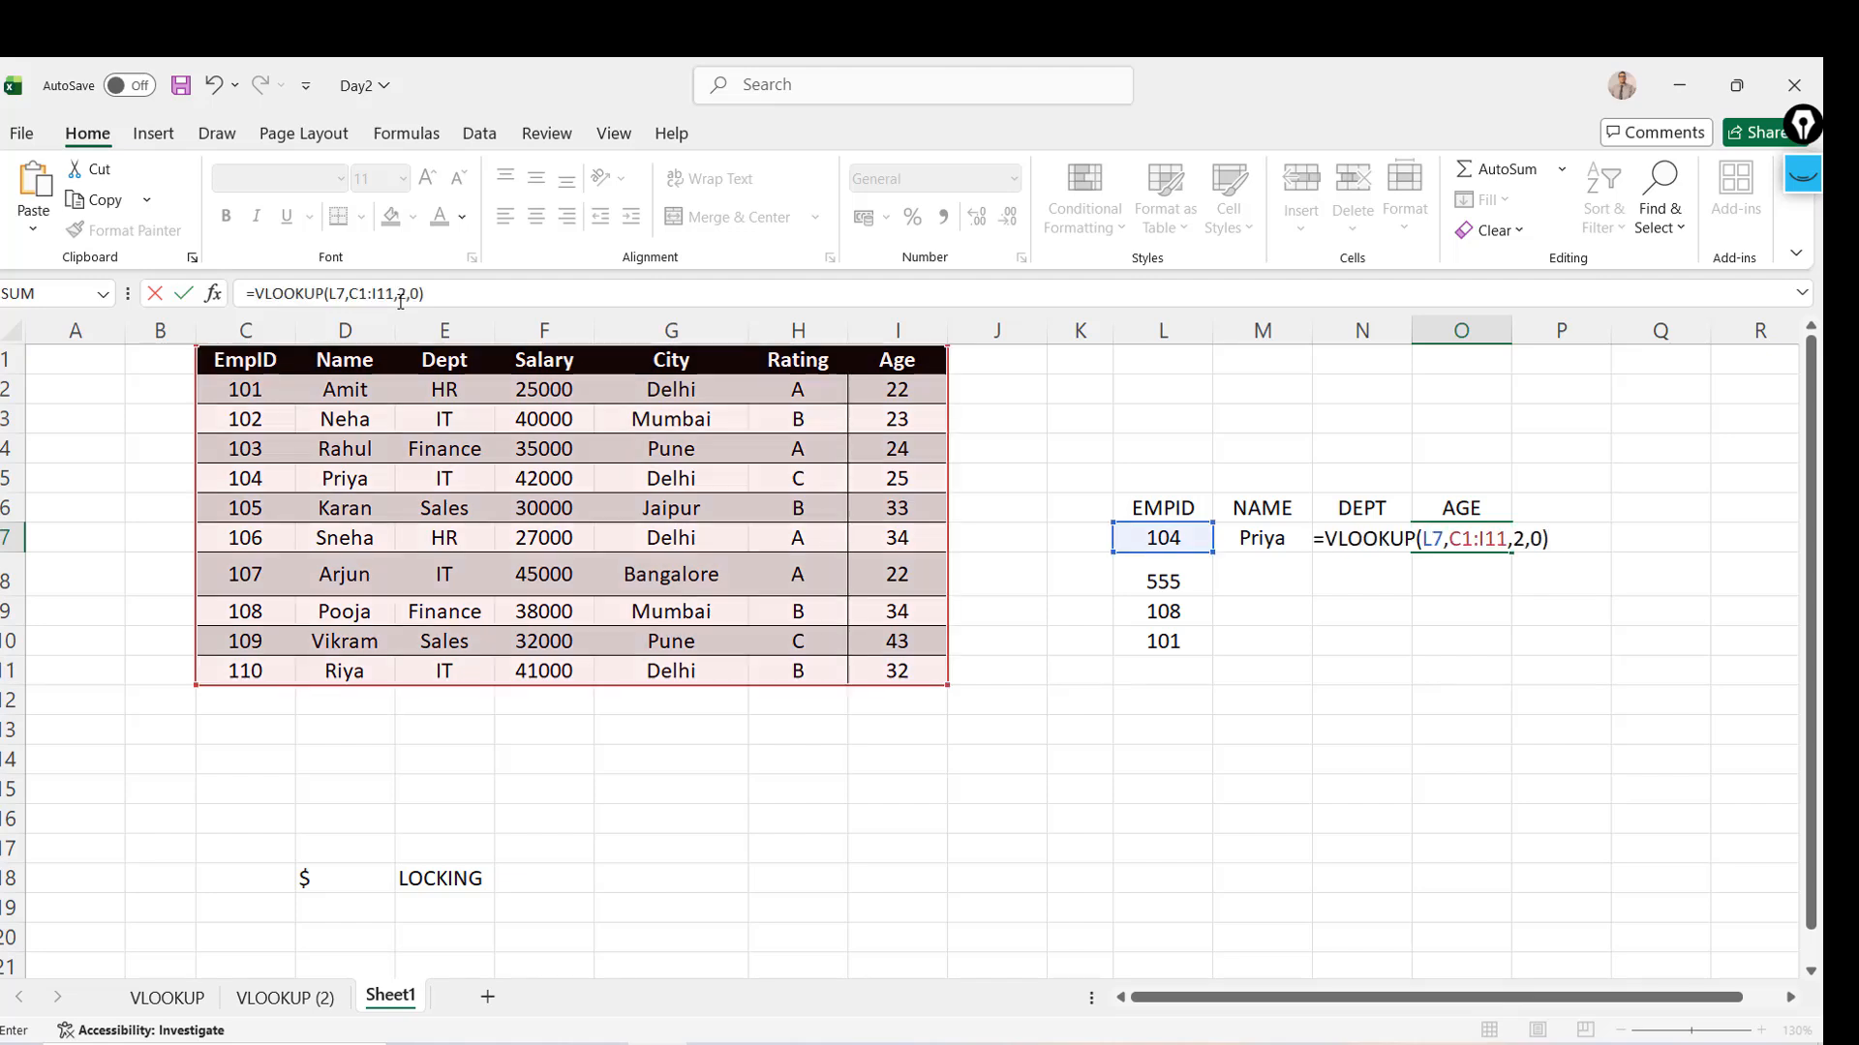
key(Return)
key(Up)
Set the column index of the DEPT formula in N7 to 3
key(Left)
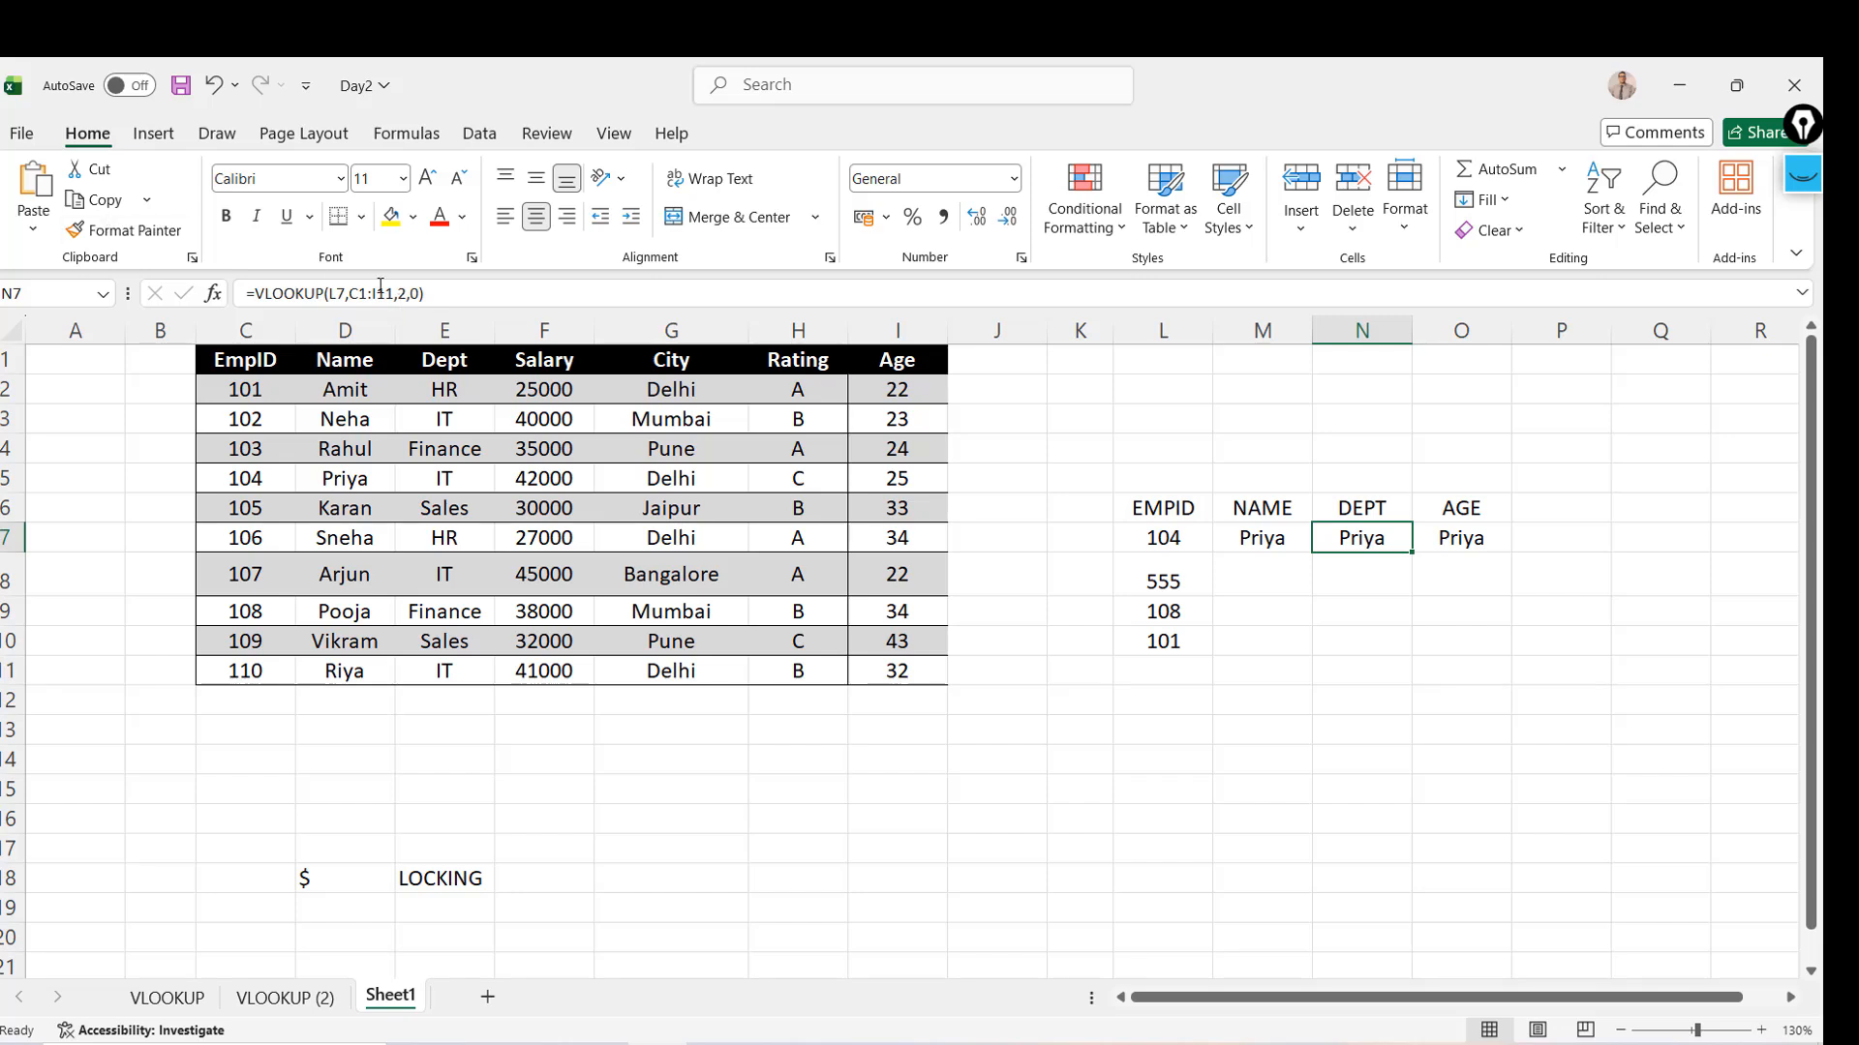
click(411, 296)
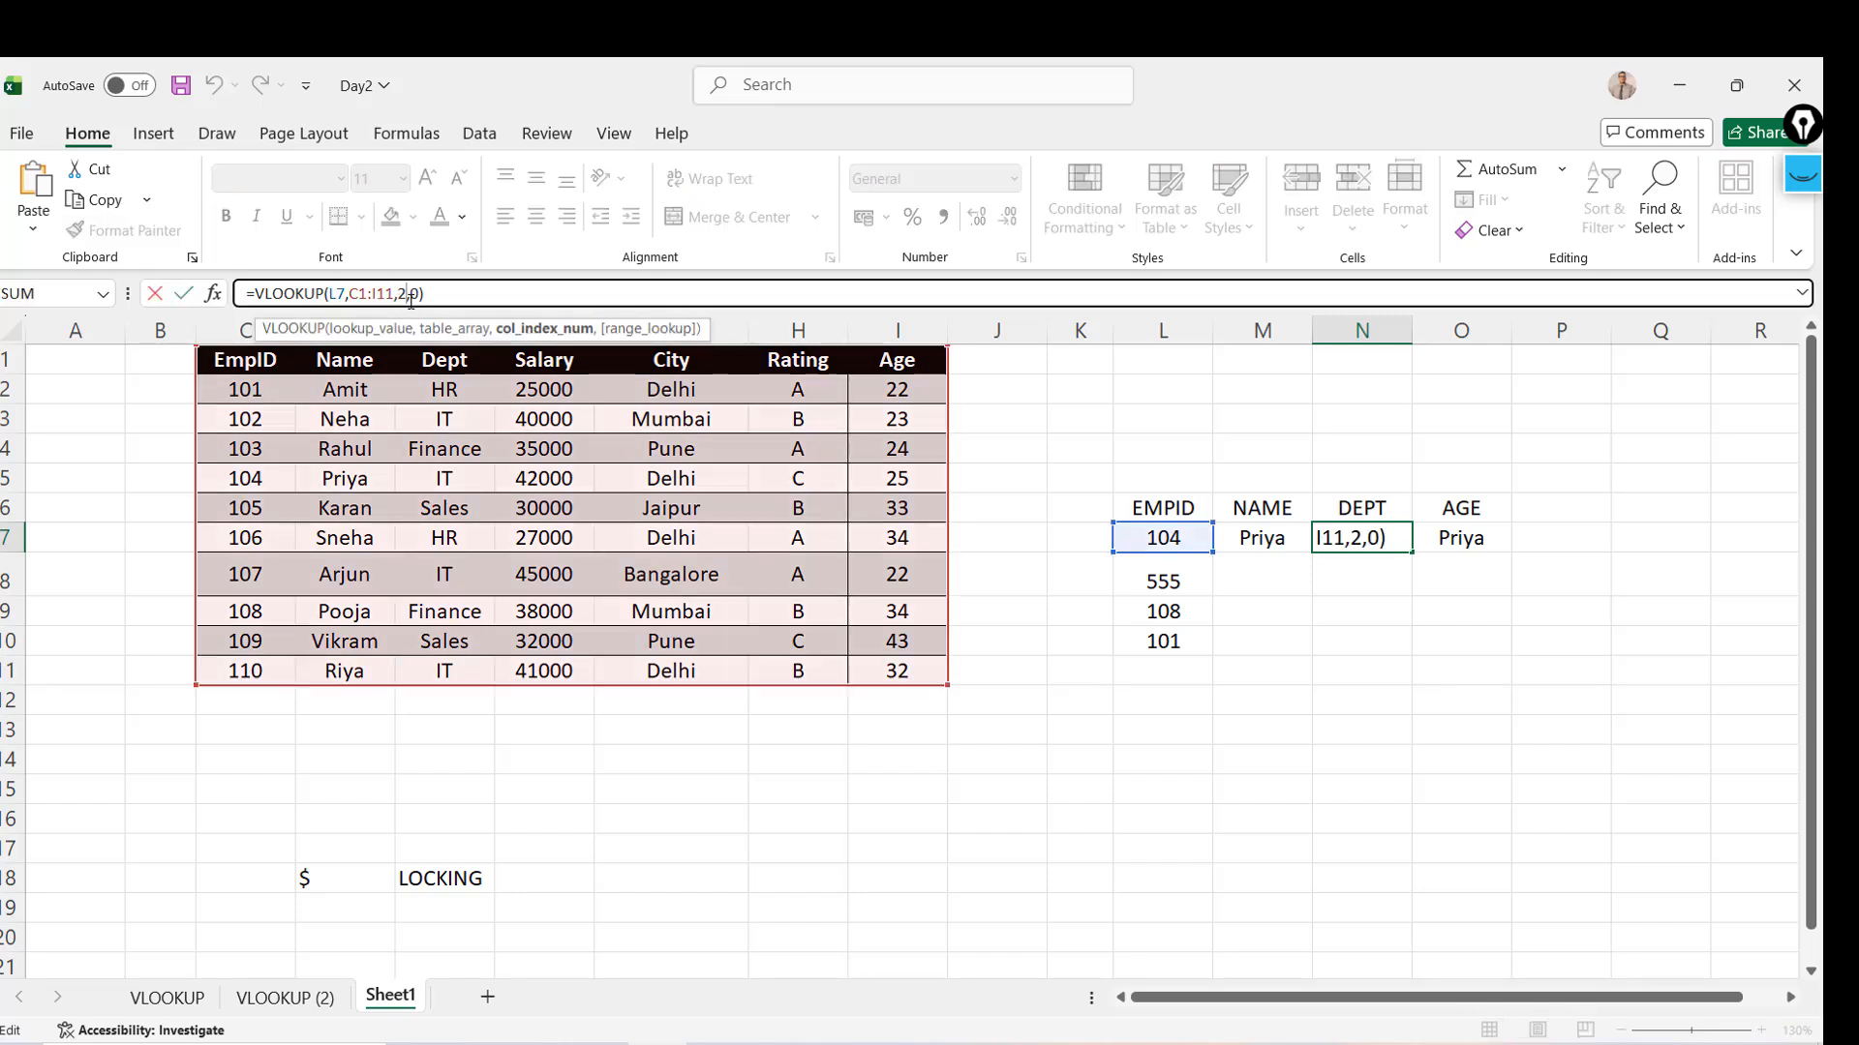
key(BackSpace)
text(3)
key(Return)
key(Up)
Set the column index of the AGE formula in O7 to 7
key(Right)
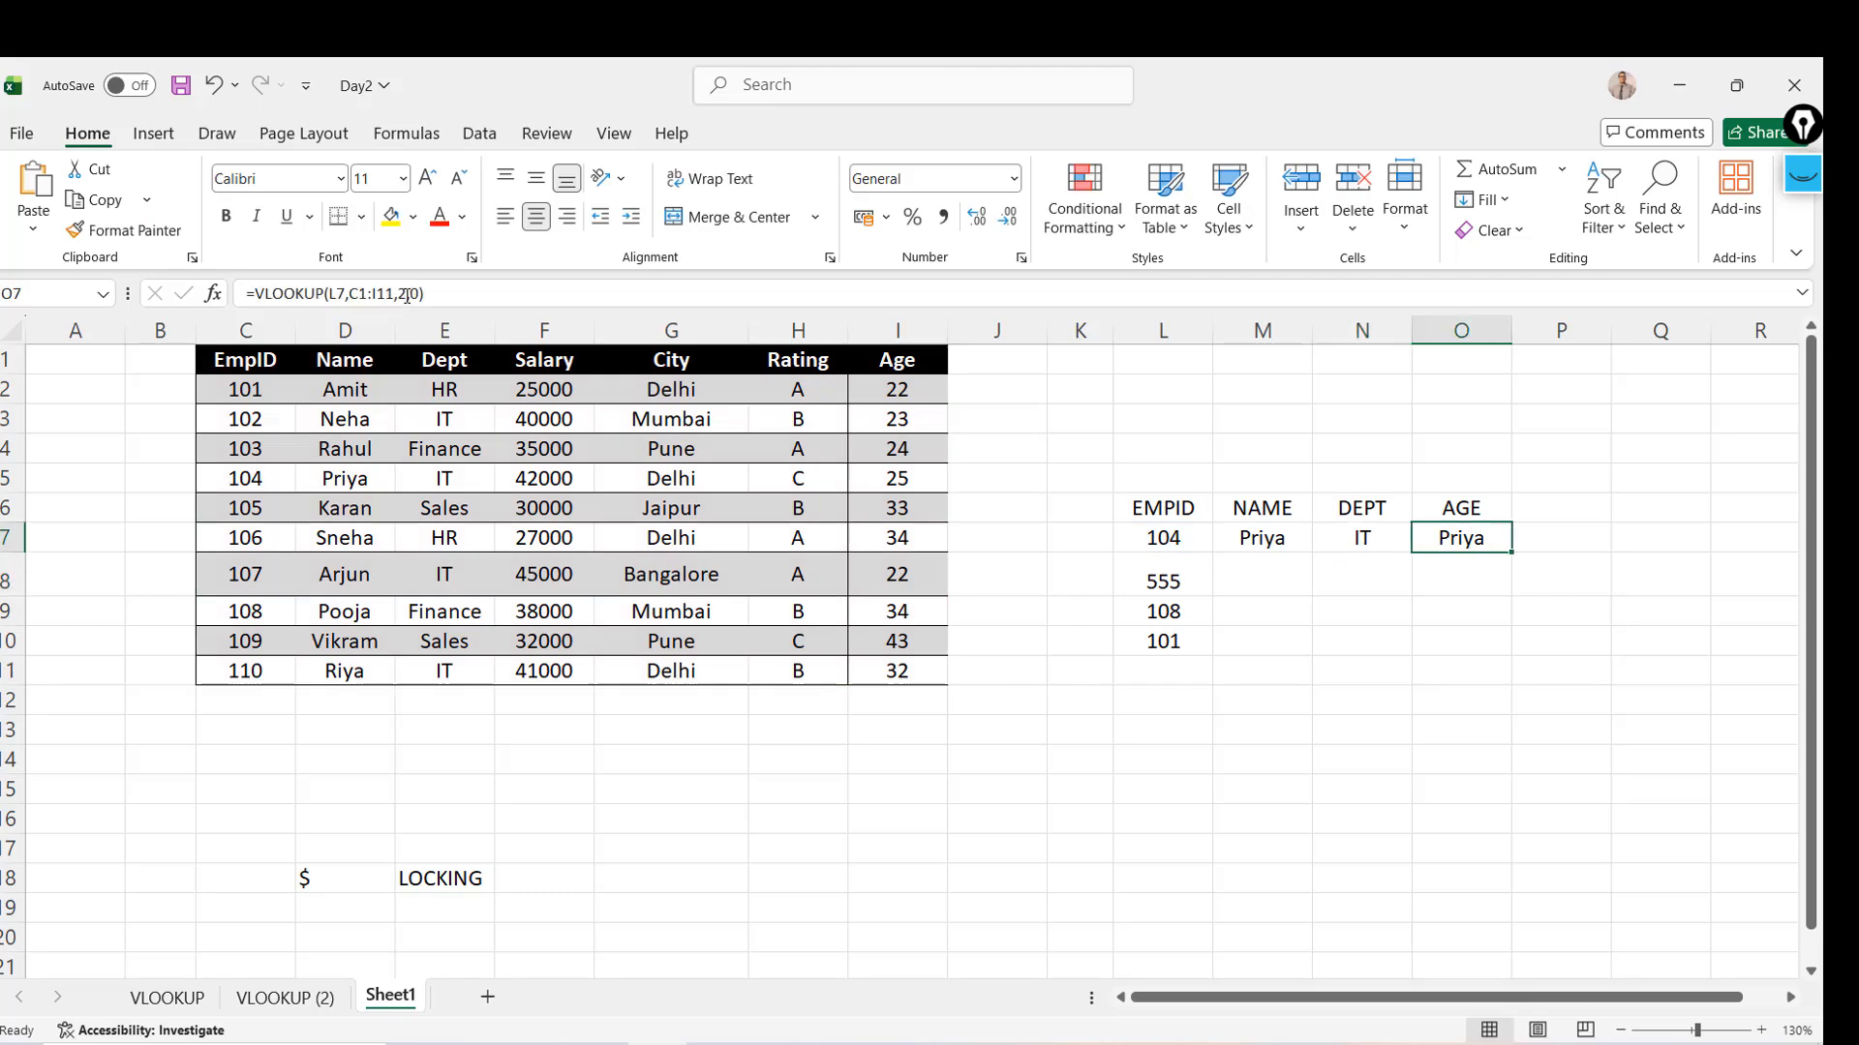
click(407, 296)
key(BackSpace)
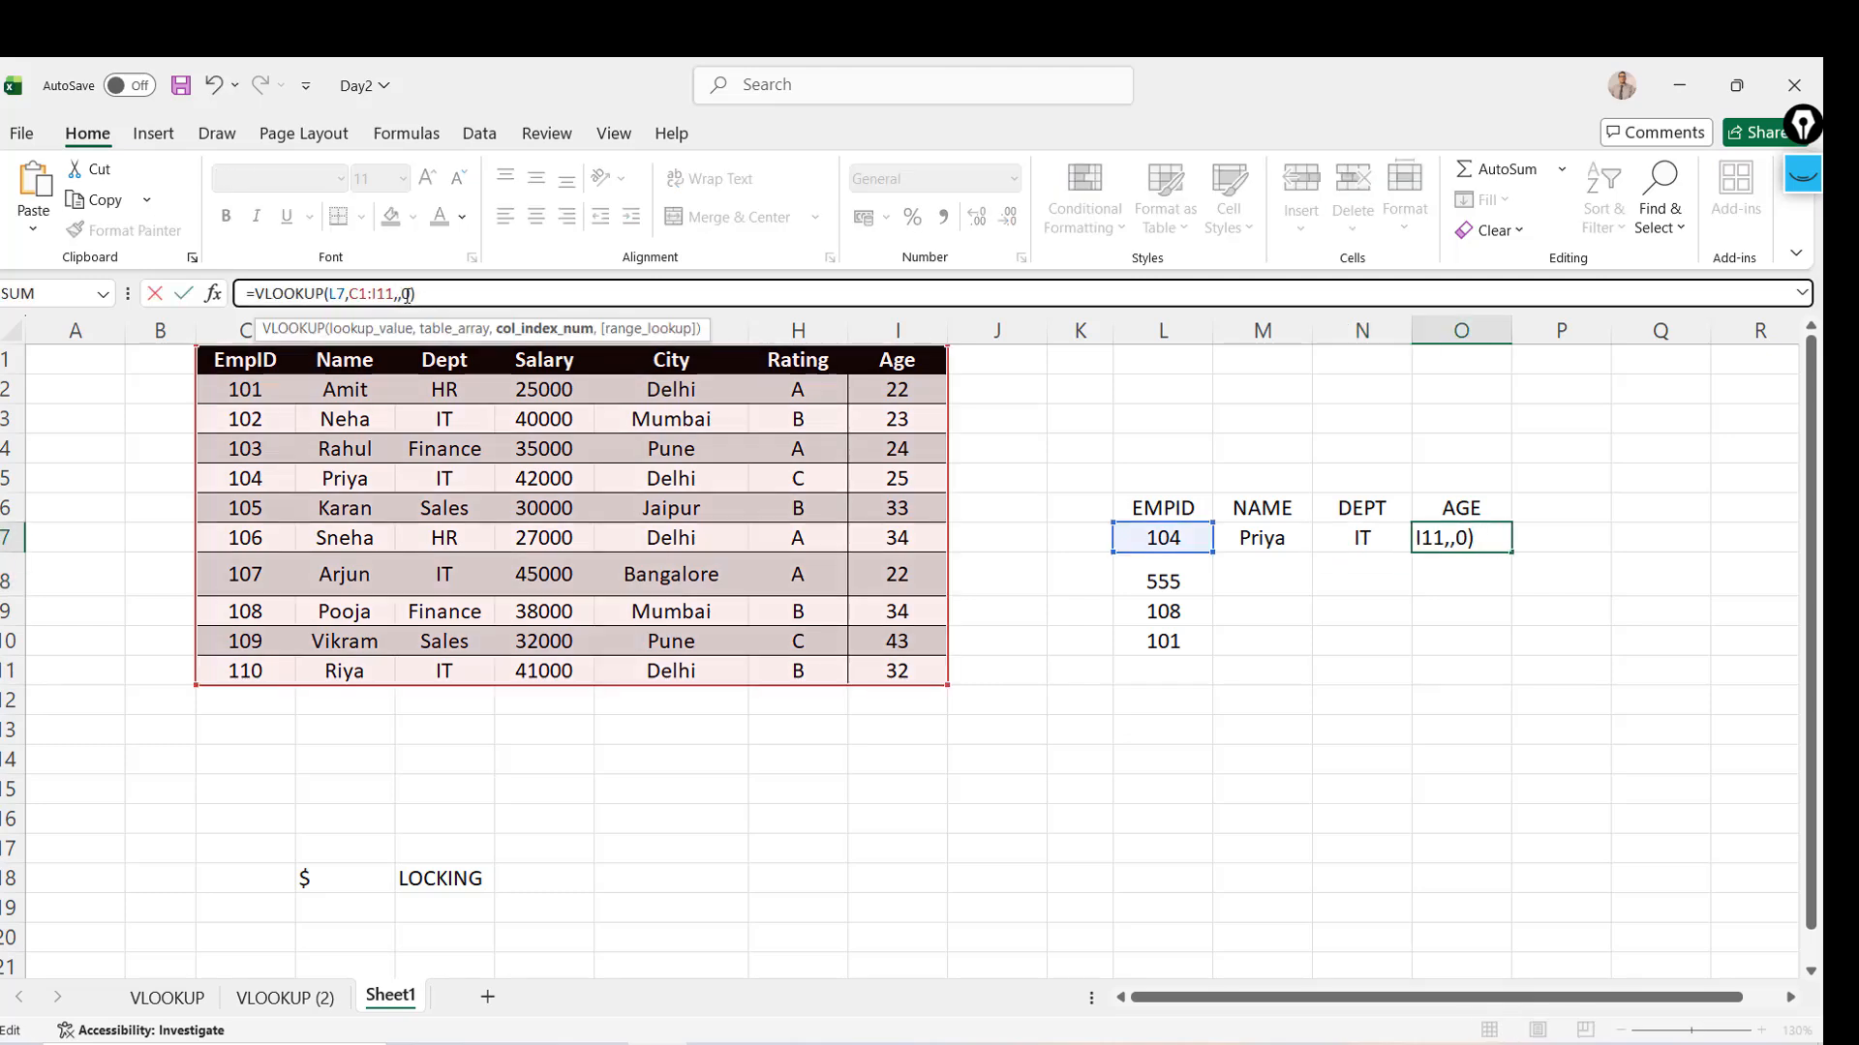
text(7)
key(Return)
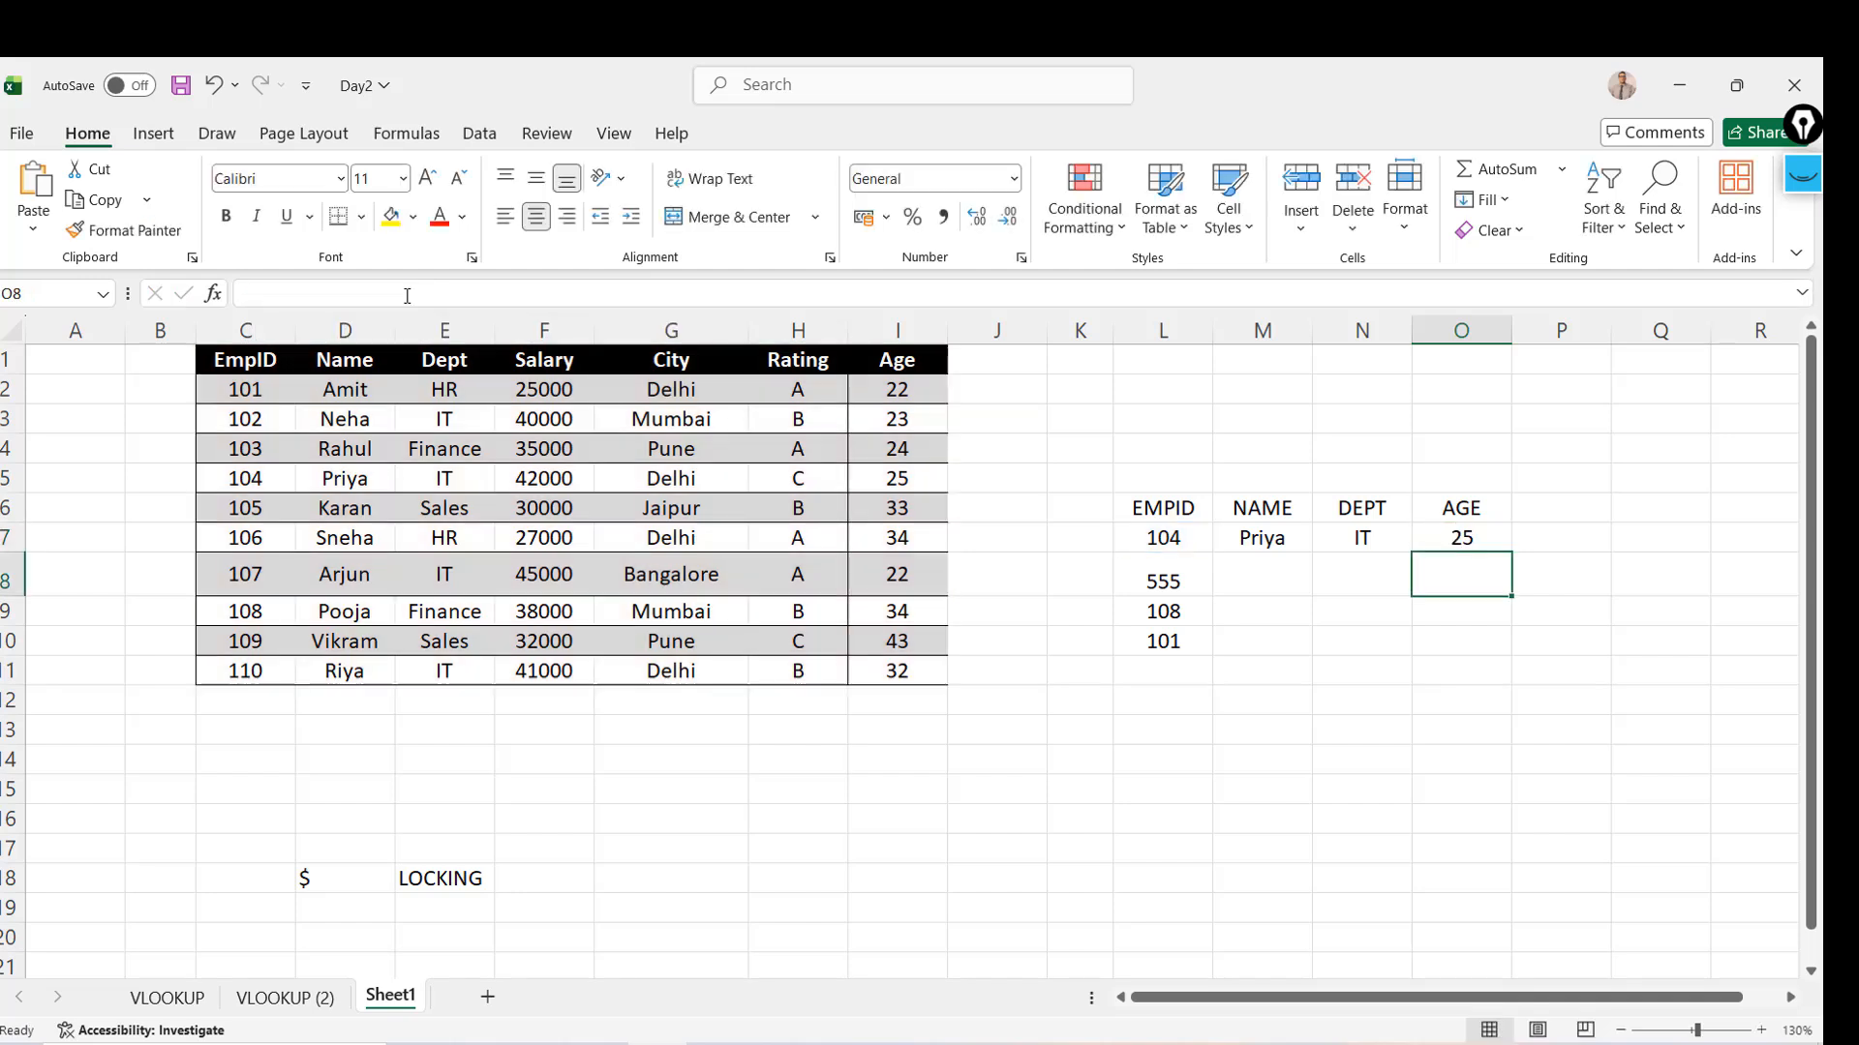
Review the three VLOOKUP formulas in M7, N7 and O7 and compare their column indexes
key(Up)
key(Left)
key(Left)
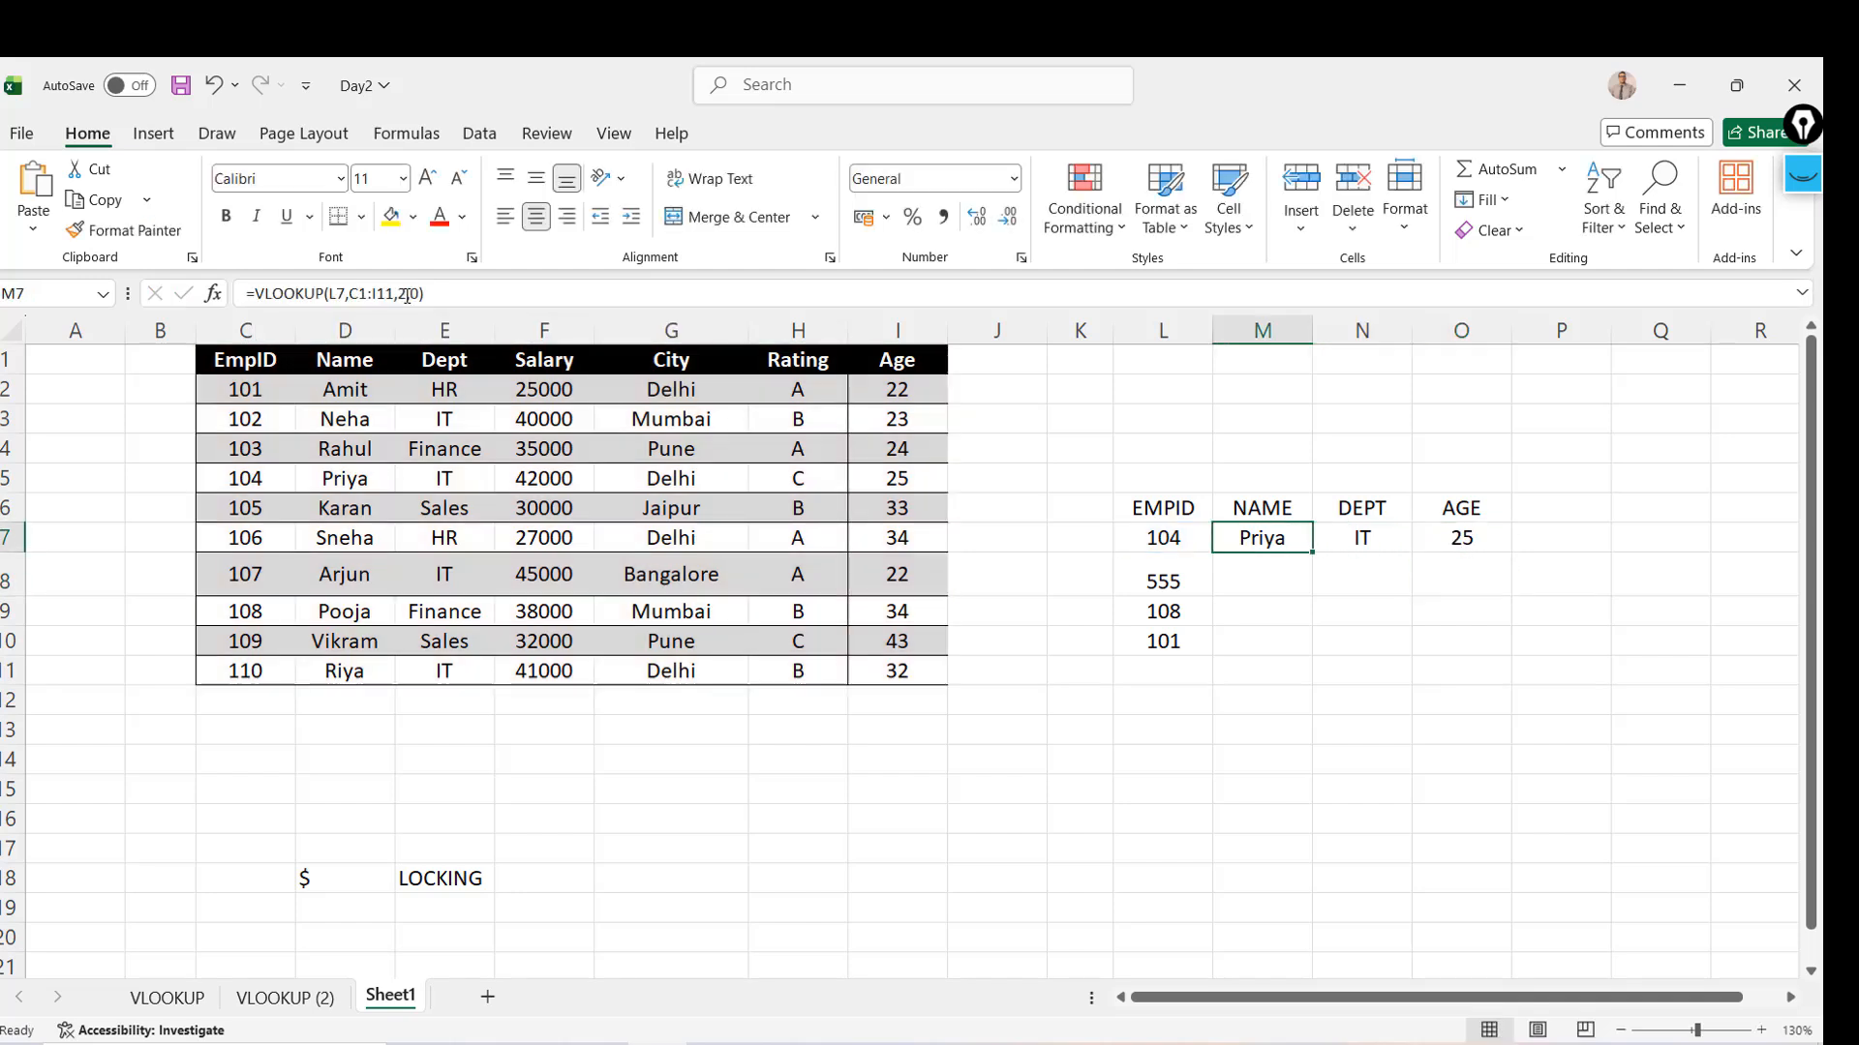
key(Right)
key(shift+Right)
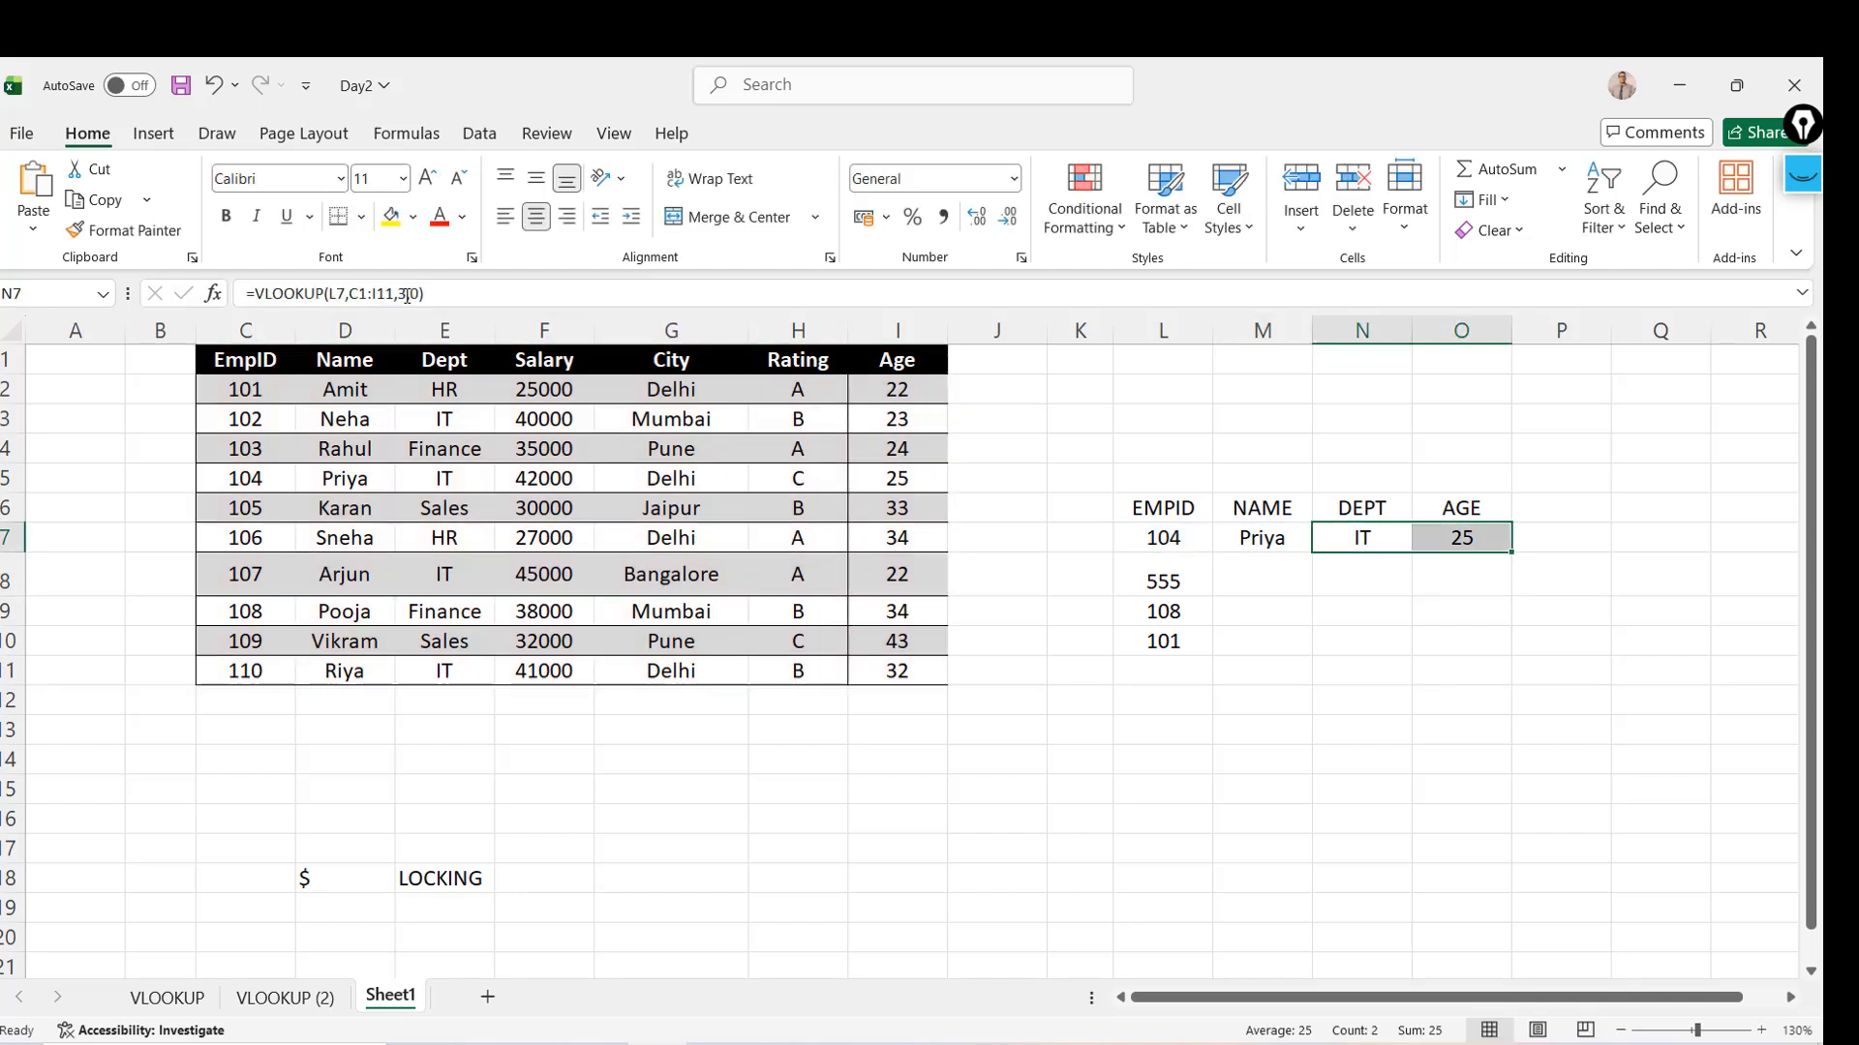
key(Right)
key(Right)
key(Left)
key(Left)
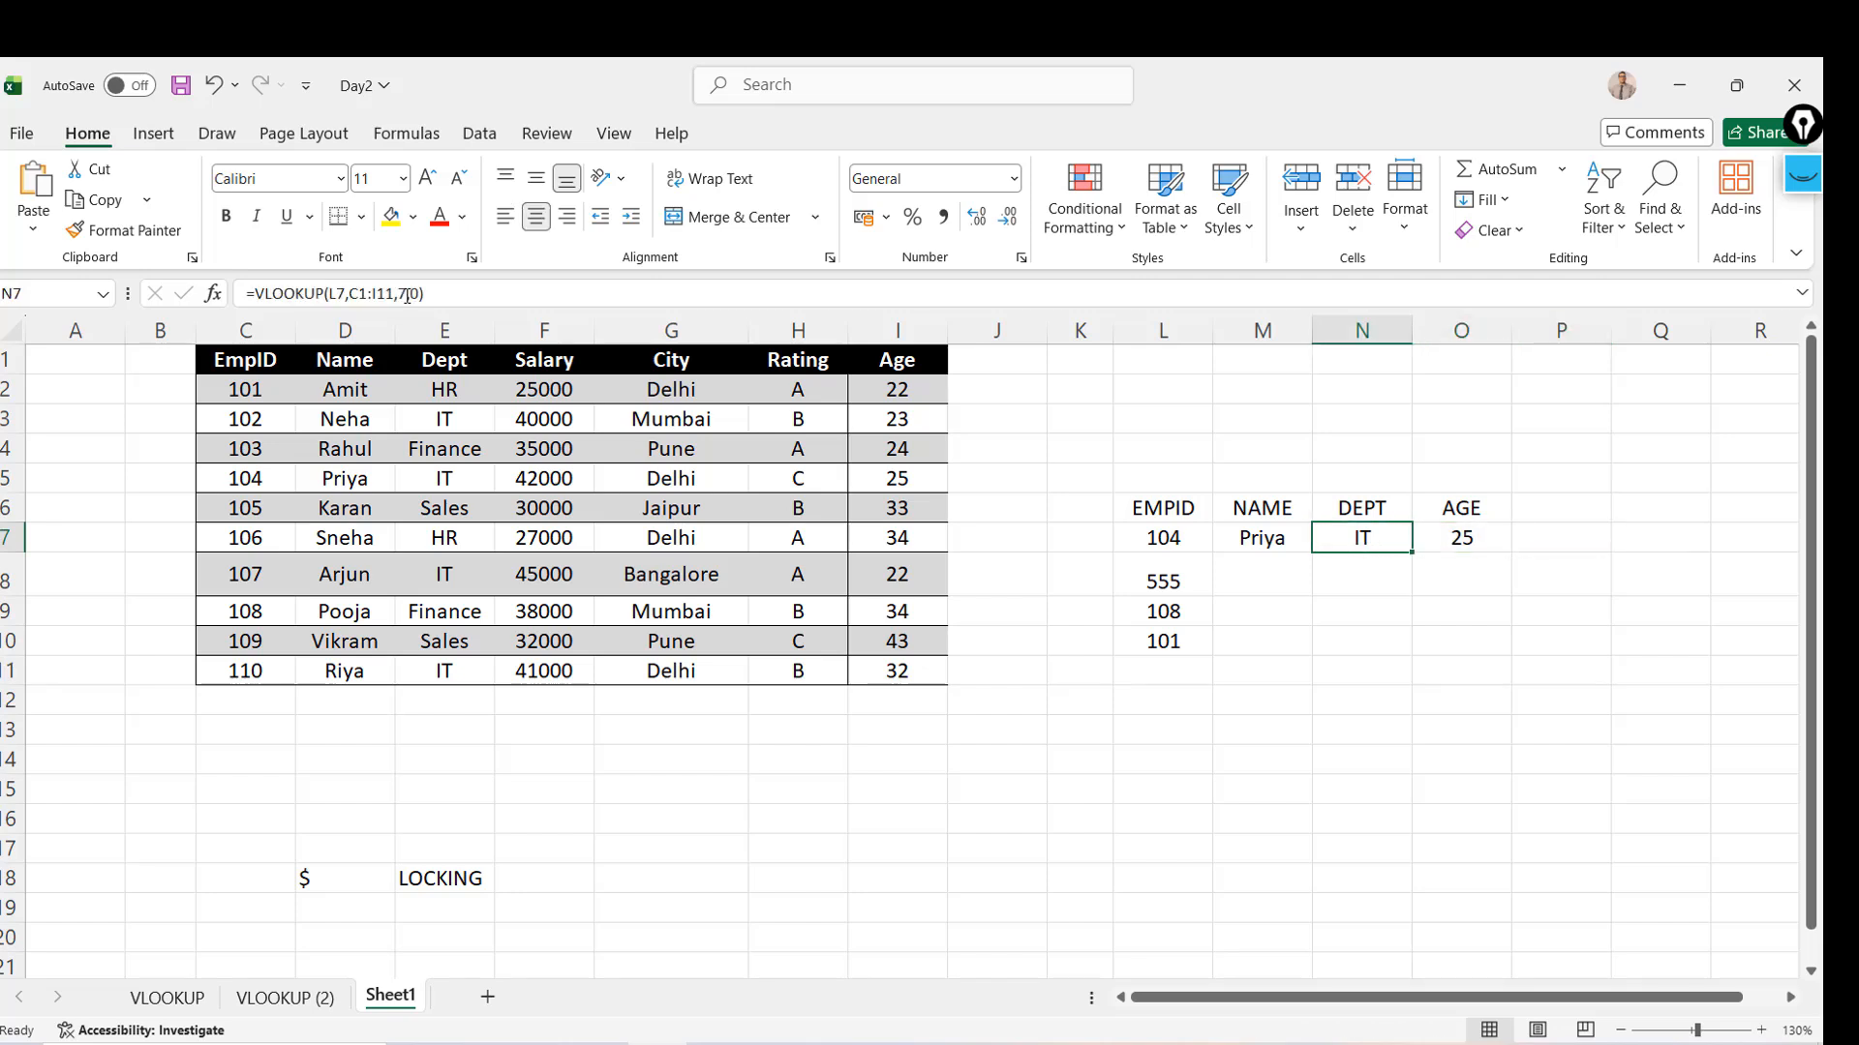
key(Left)
key(Right)
Add the placeholder headings WER, WR, W, RW, ER, WR, WER, EWR and EWR in P6:X6, beside AGE
key(Up)
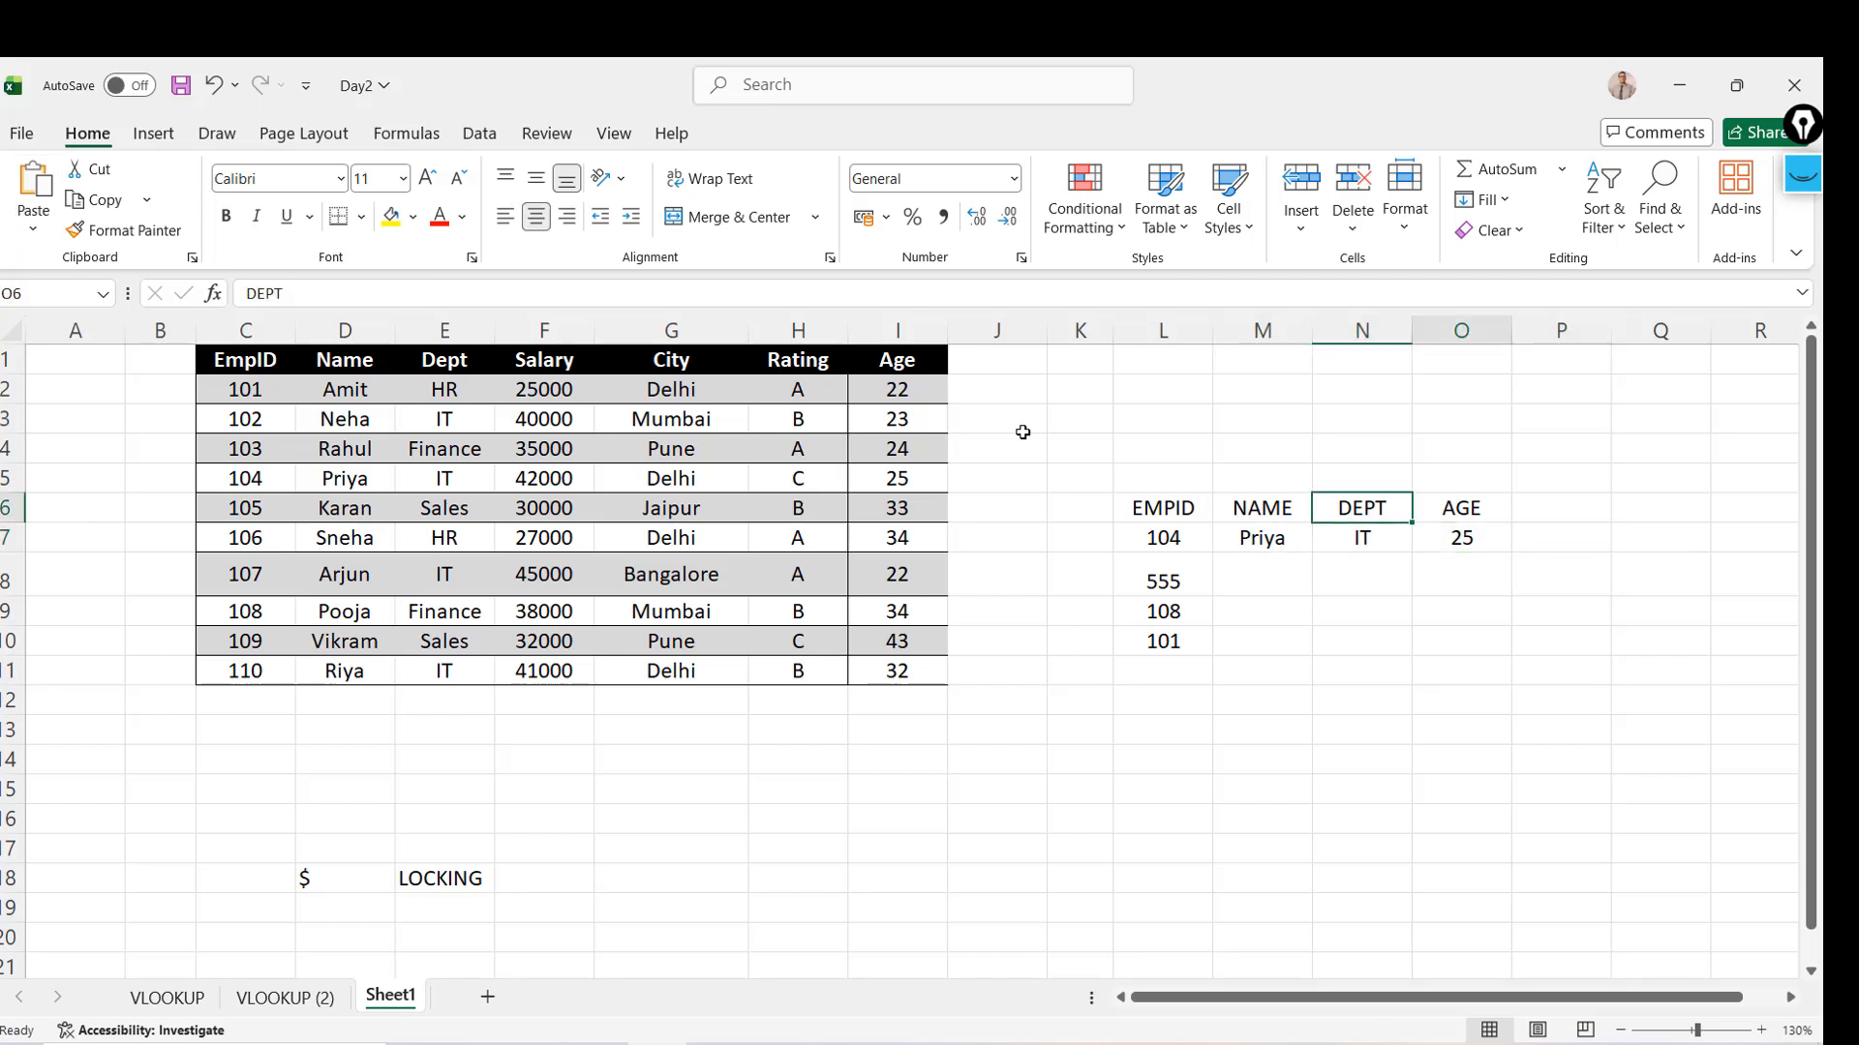
key(Right)
key(Right)
text(WER	WR	W	RW	ER)
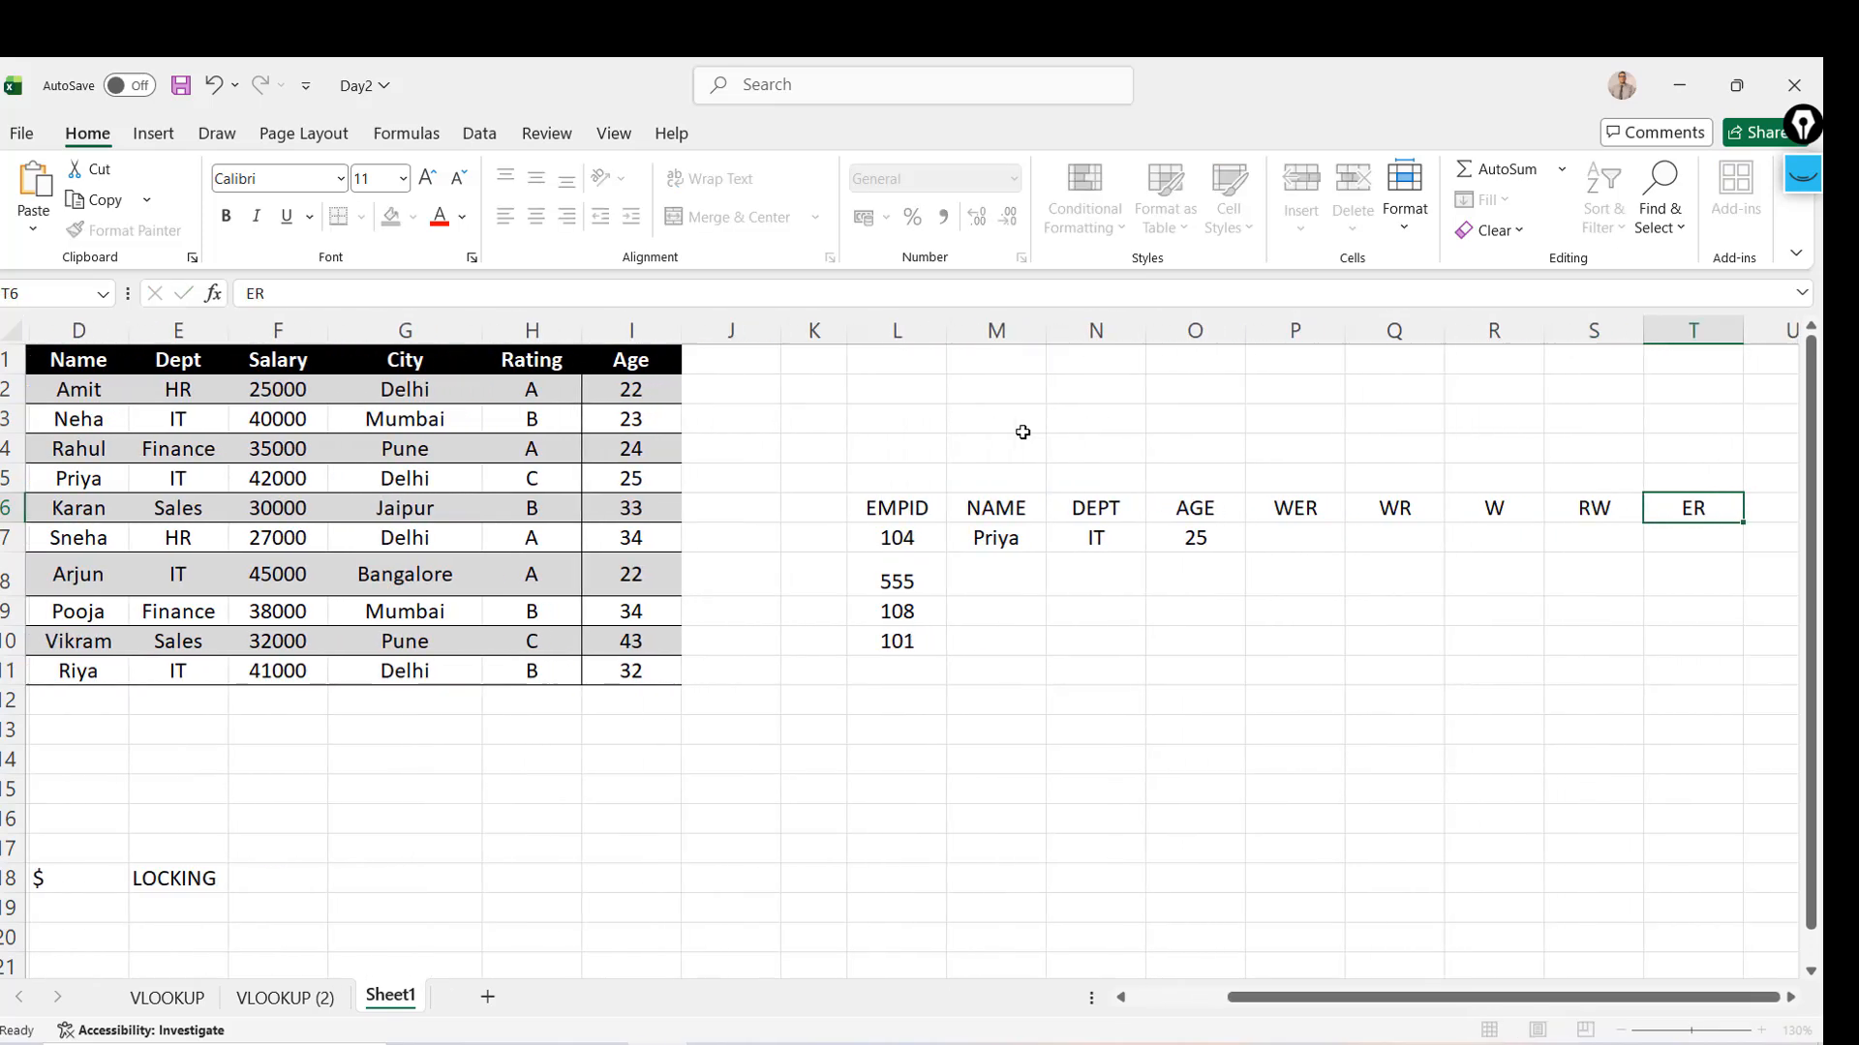
text(	WR	WER	EWR	EWR)
Examine the NAME formula in M7 and the empty row 7 cells under the placeholder headings
key(Left)
key(Left)
key(Left)
key(Left)
key(Left)
key(Left)
key(Left)
key(Left)
key(Left)
key(Left)
key(Left)
key(Down)
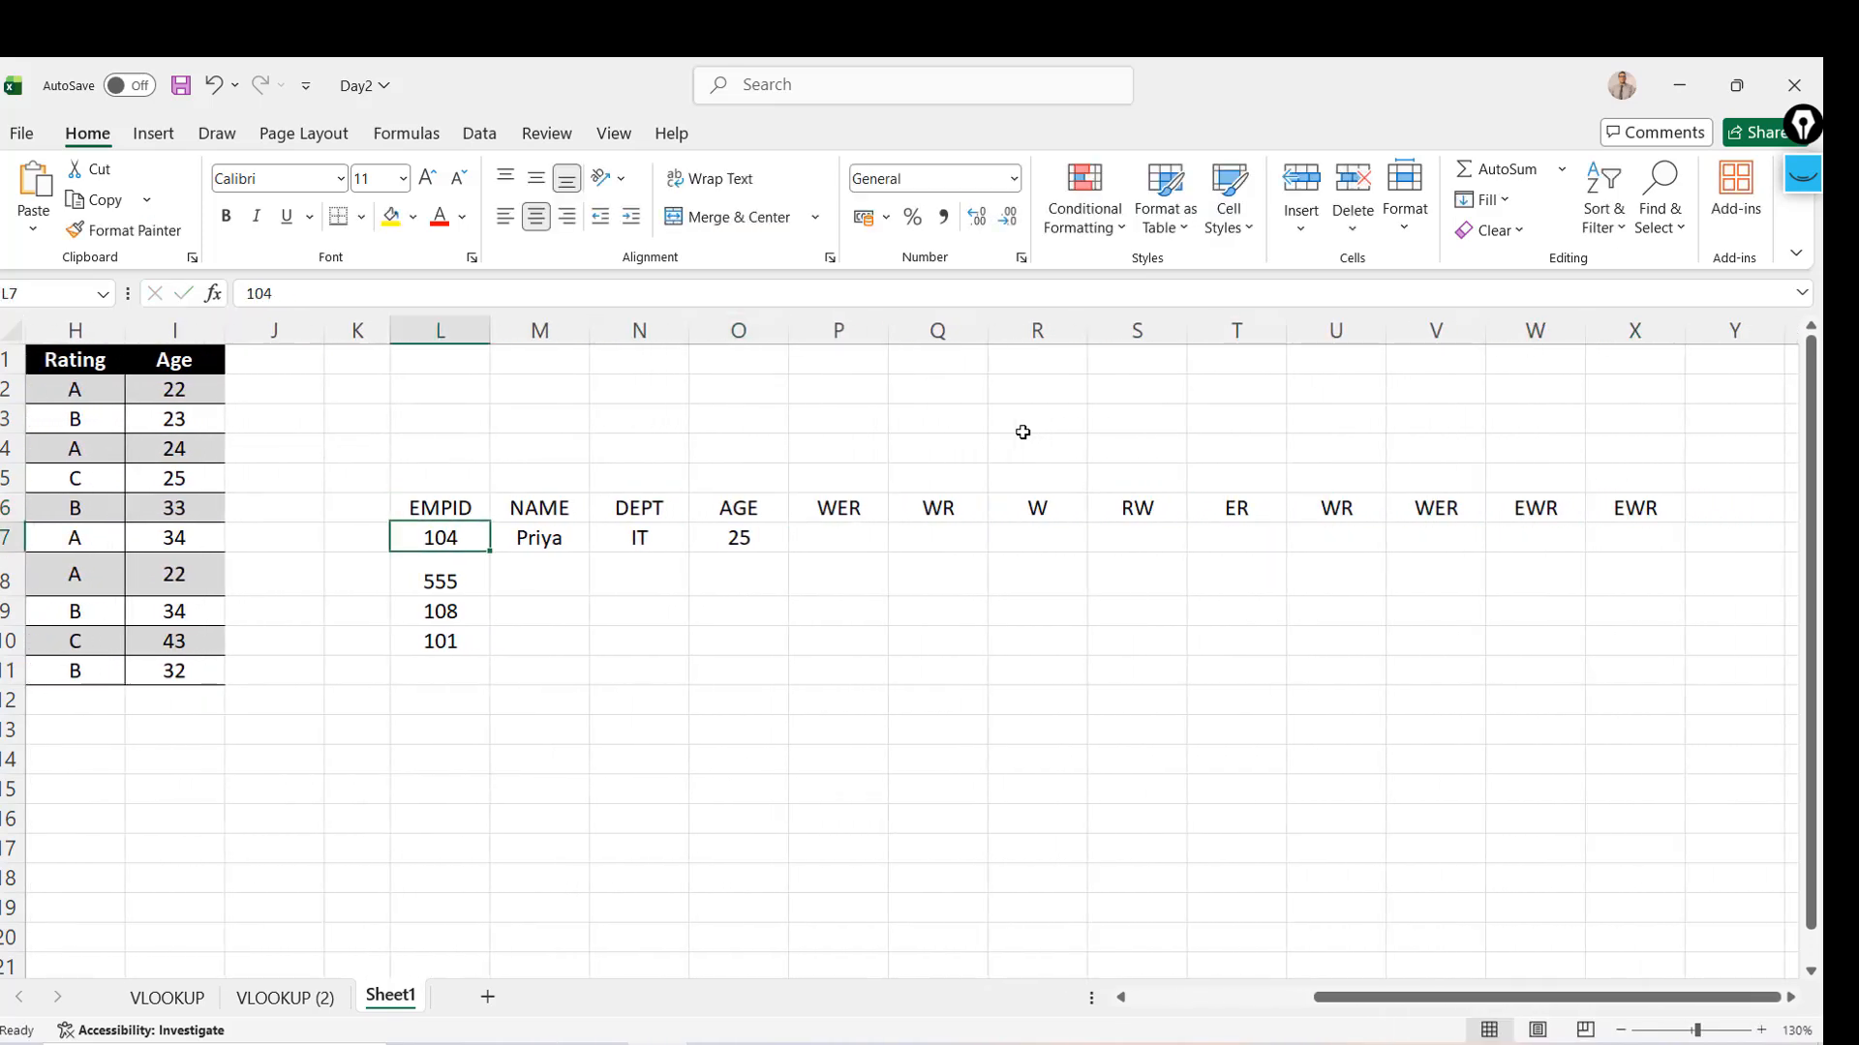
key(Right)
key(Right)
key(shift+Right)
key(Left)
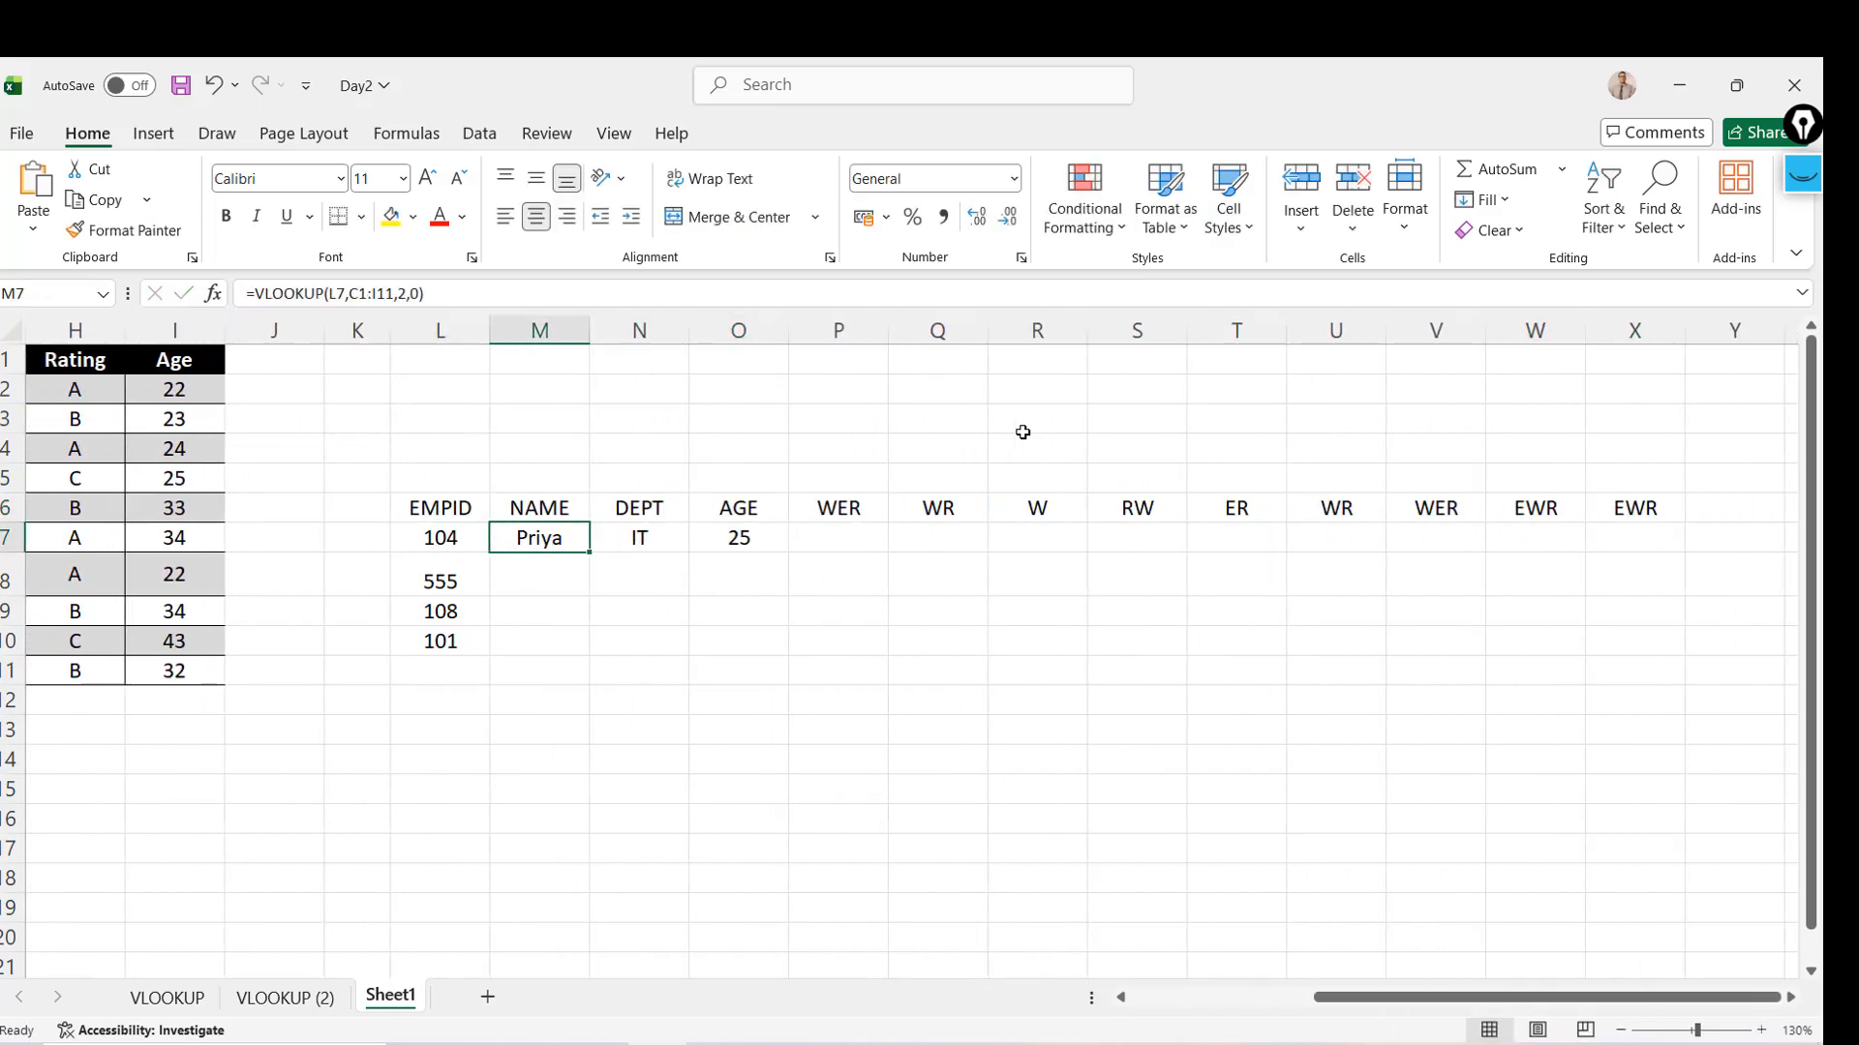
click(257, 303)
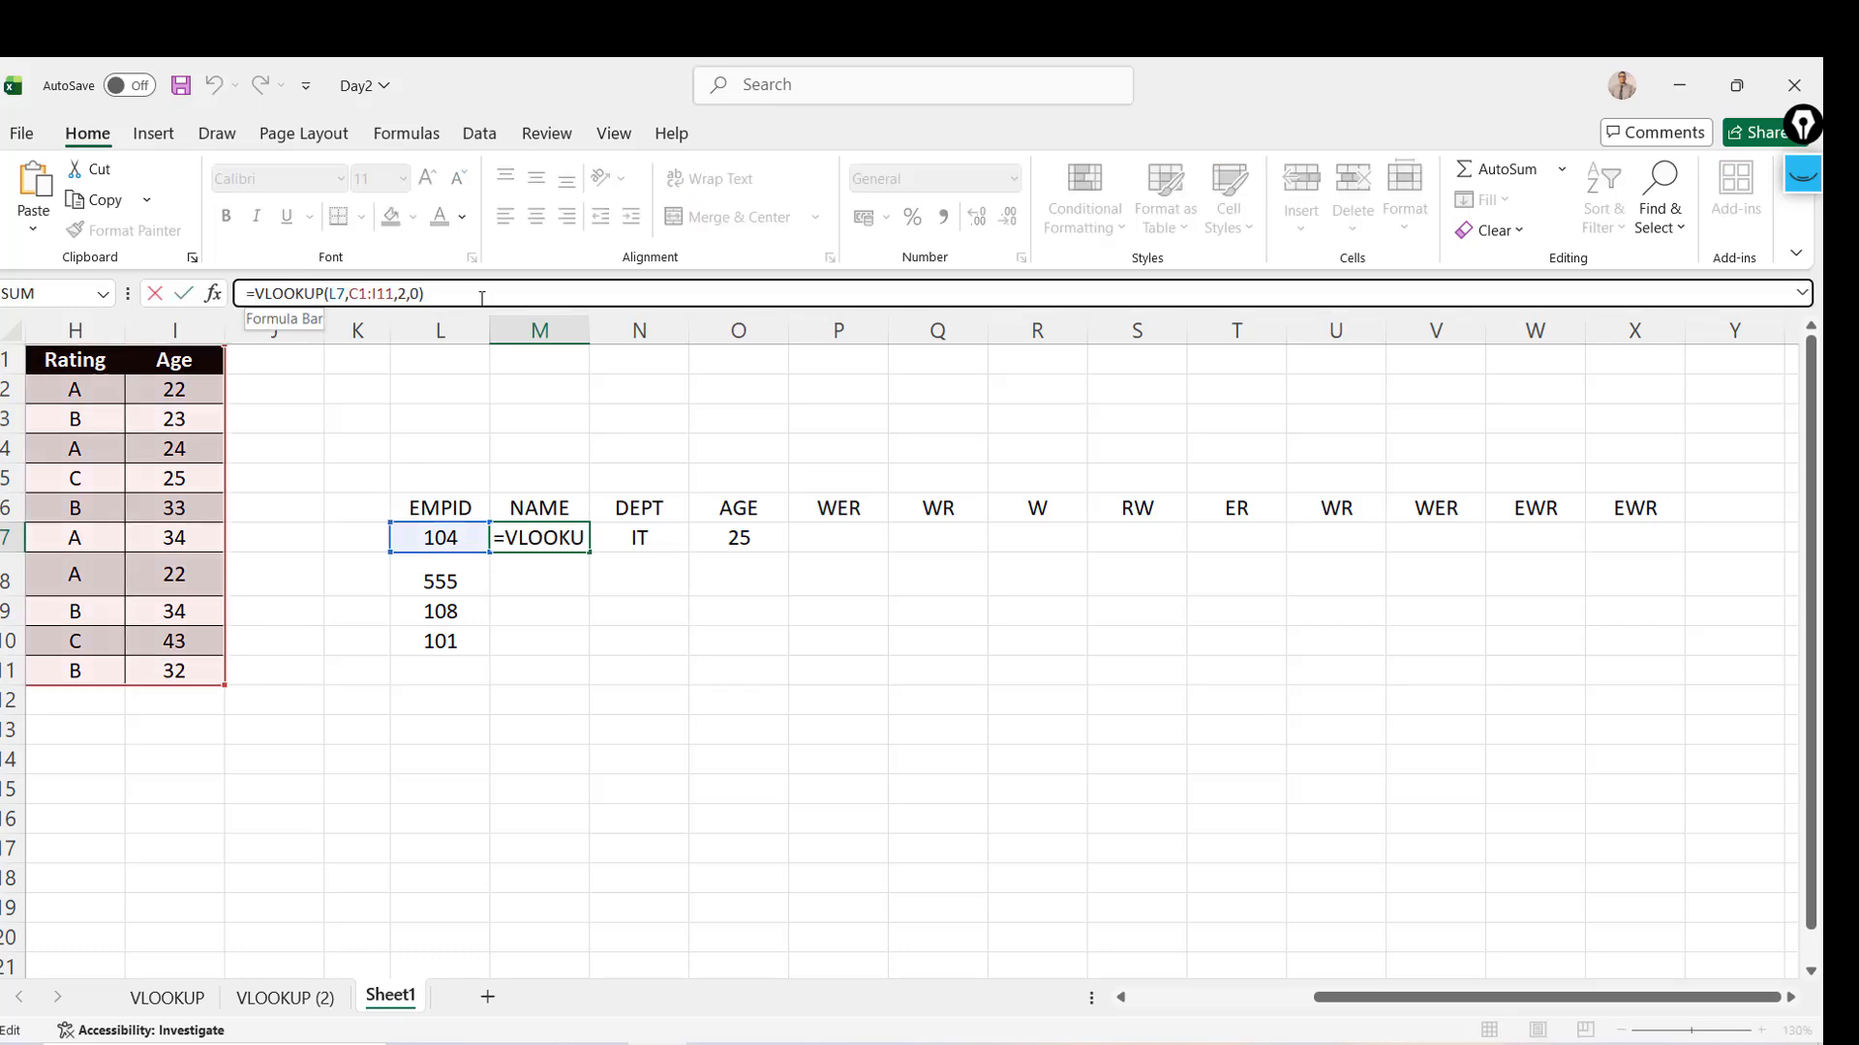
drag(257, 293, 548, 355)
key(Escape)
key(Right)
key(Right)
key(Right)
key(Right)
key(Right)
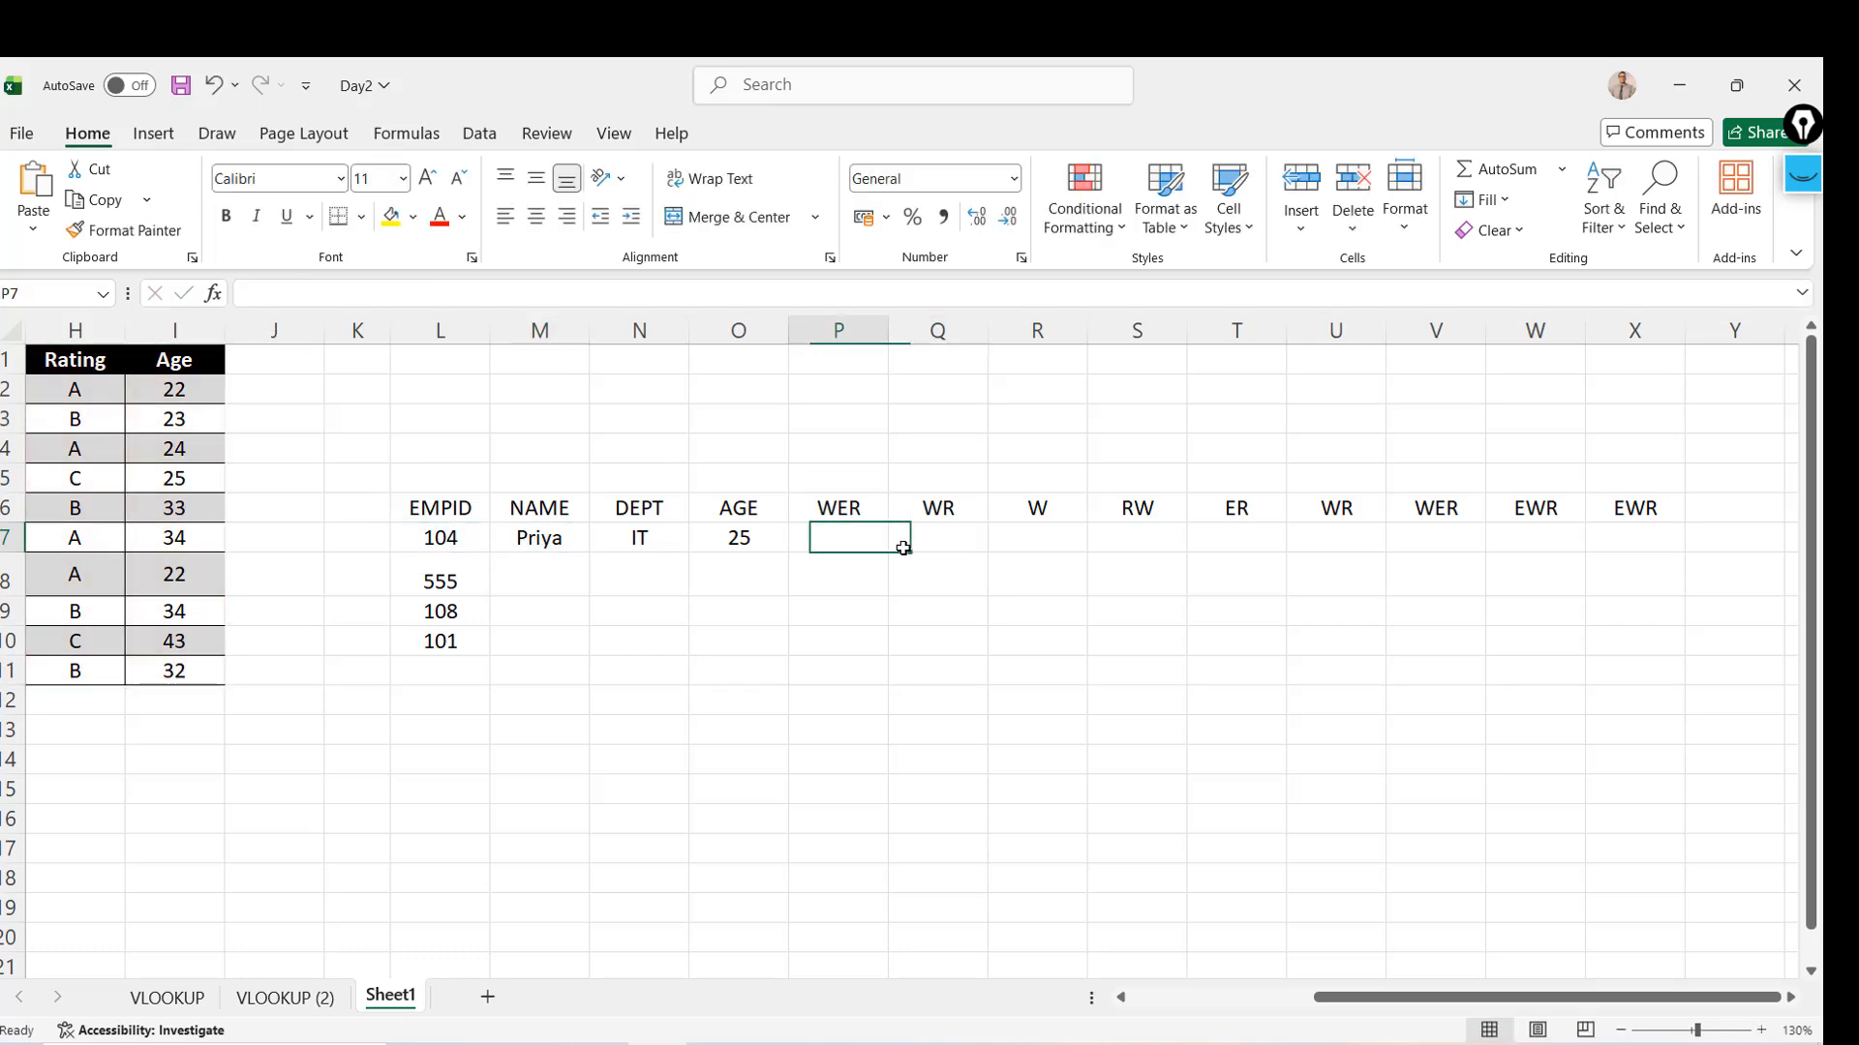
key(Left)
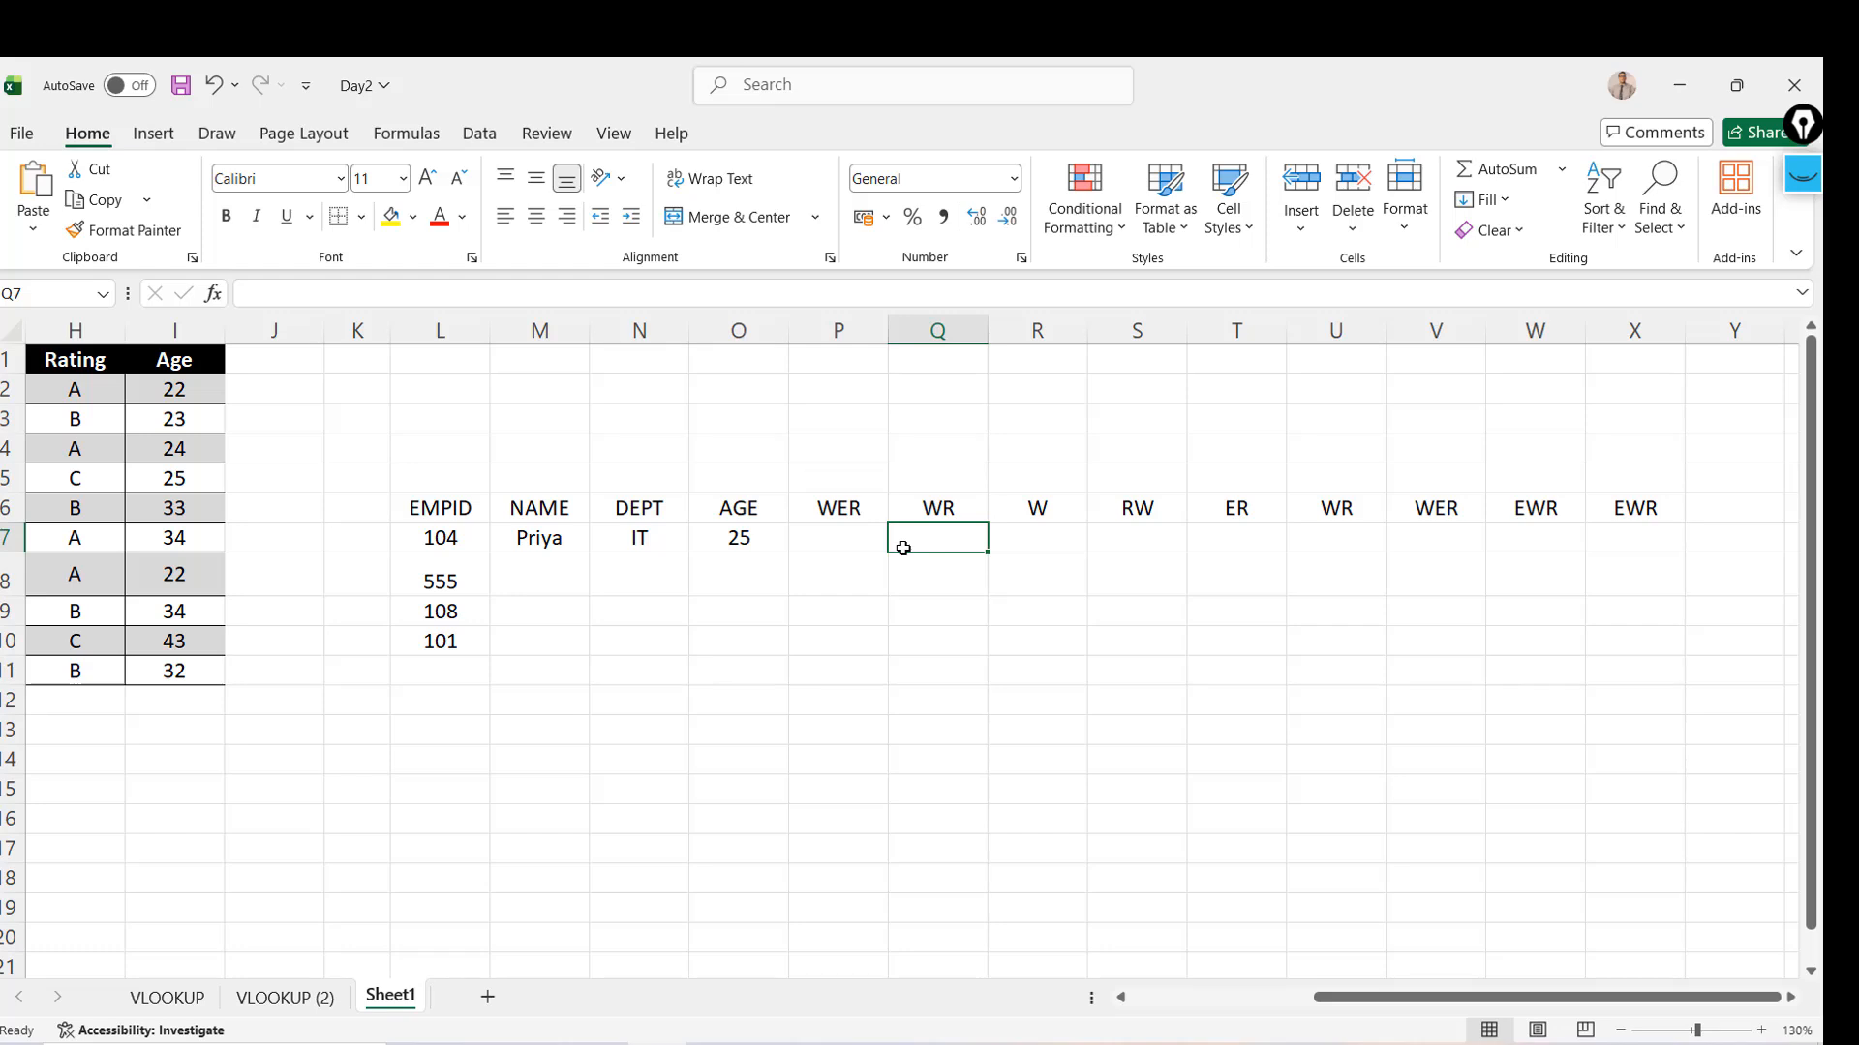
Clear the placeholder headings from P6:X6
click(824, 510)
key(ctrl+shift+Right)
key(Delete)
key(Down)
key(Left)
key(Left)
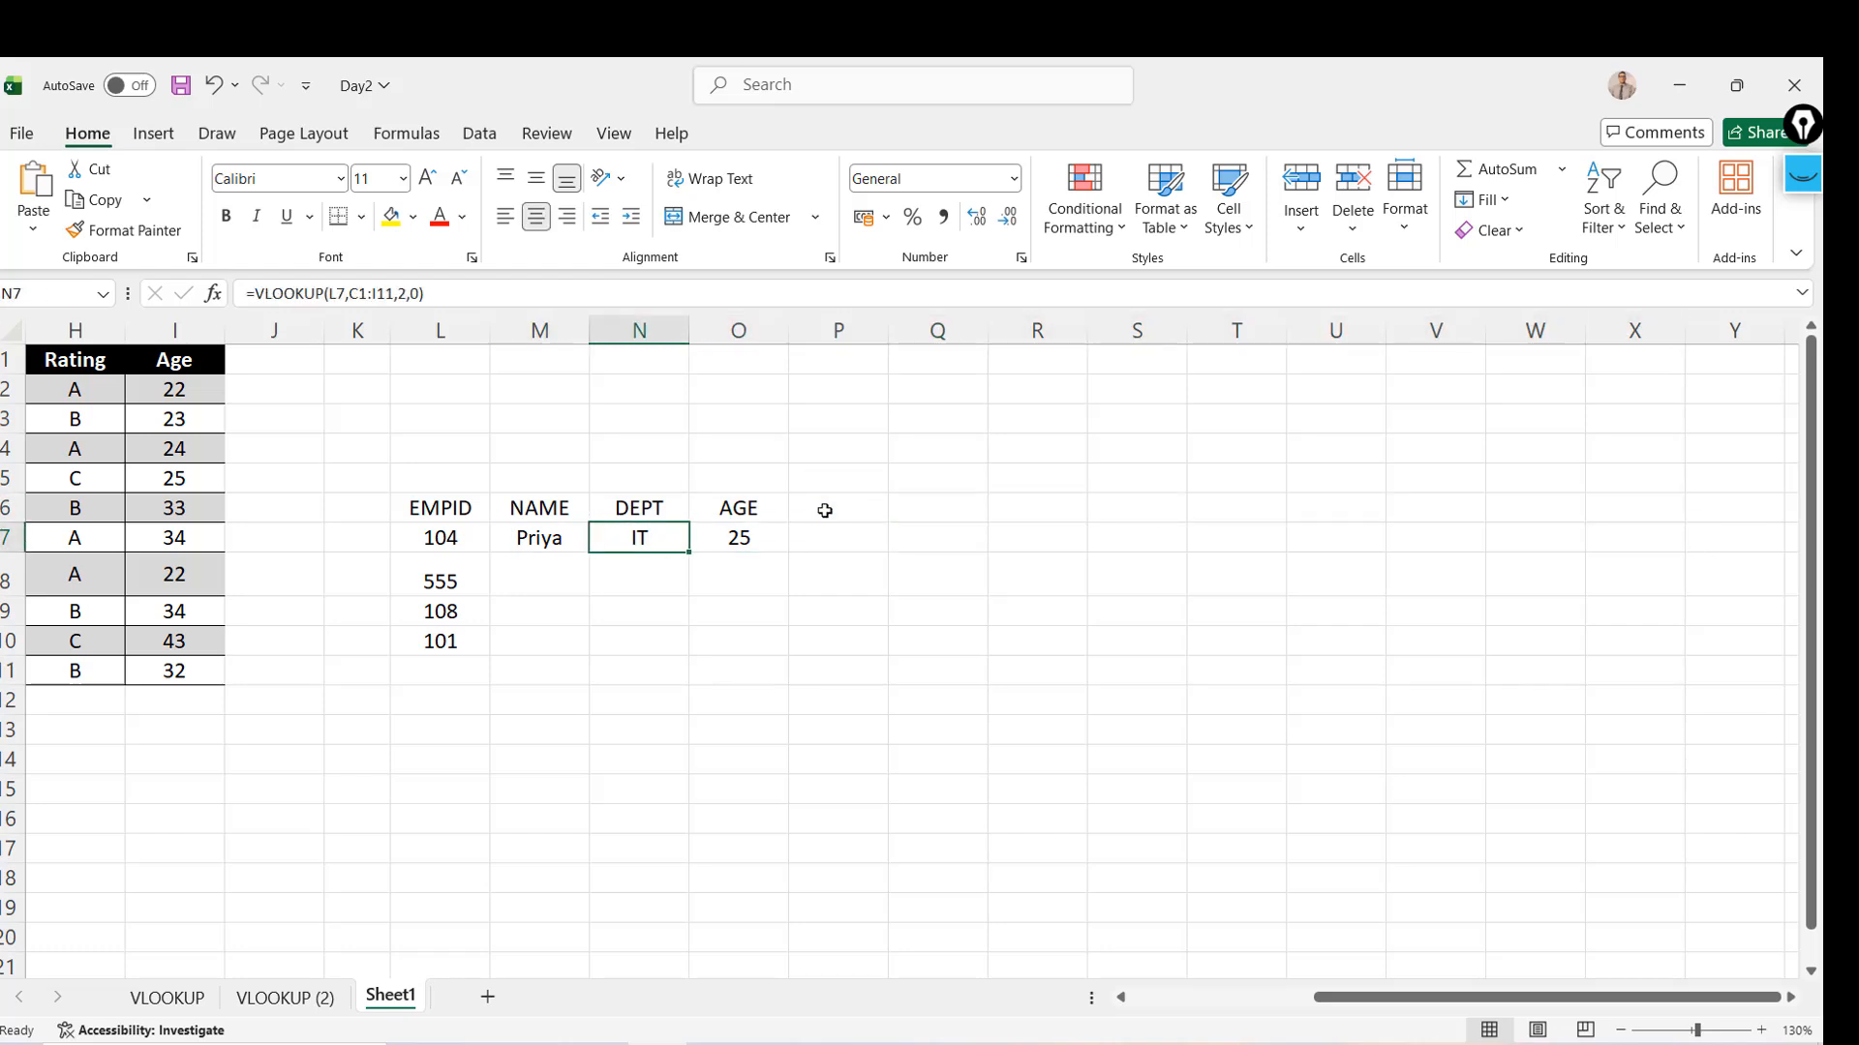
text(=VL)
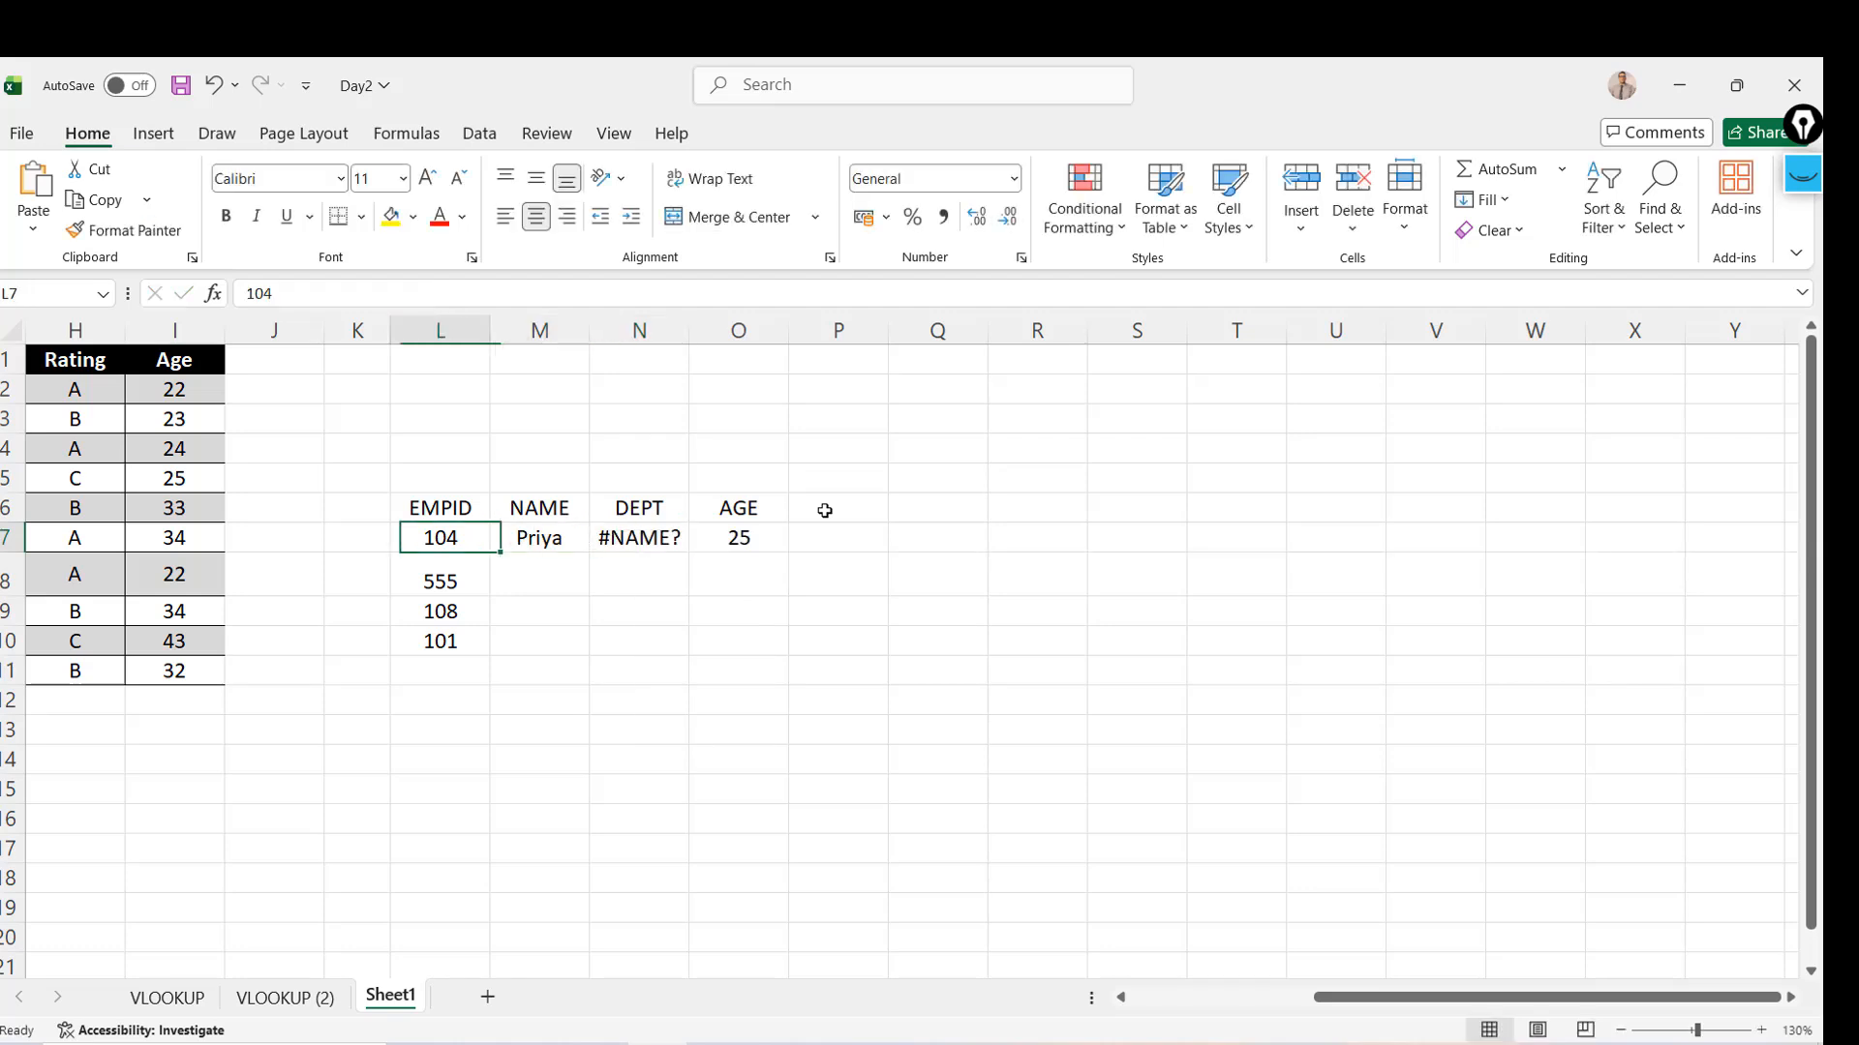
key(Right)
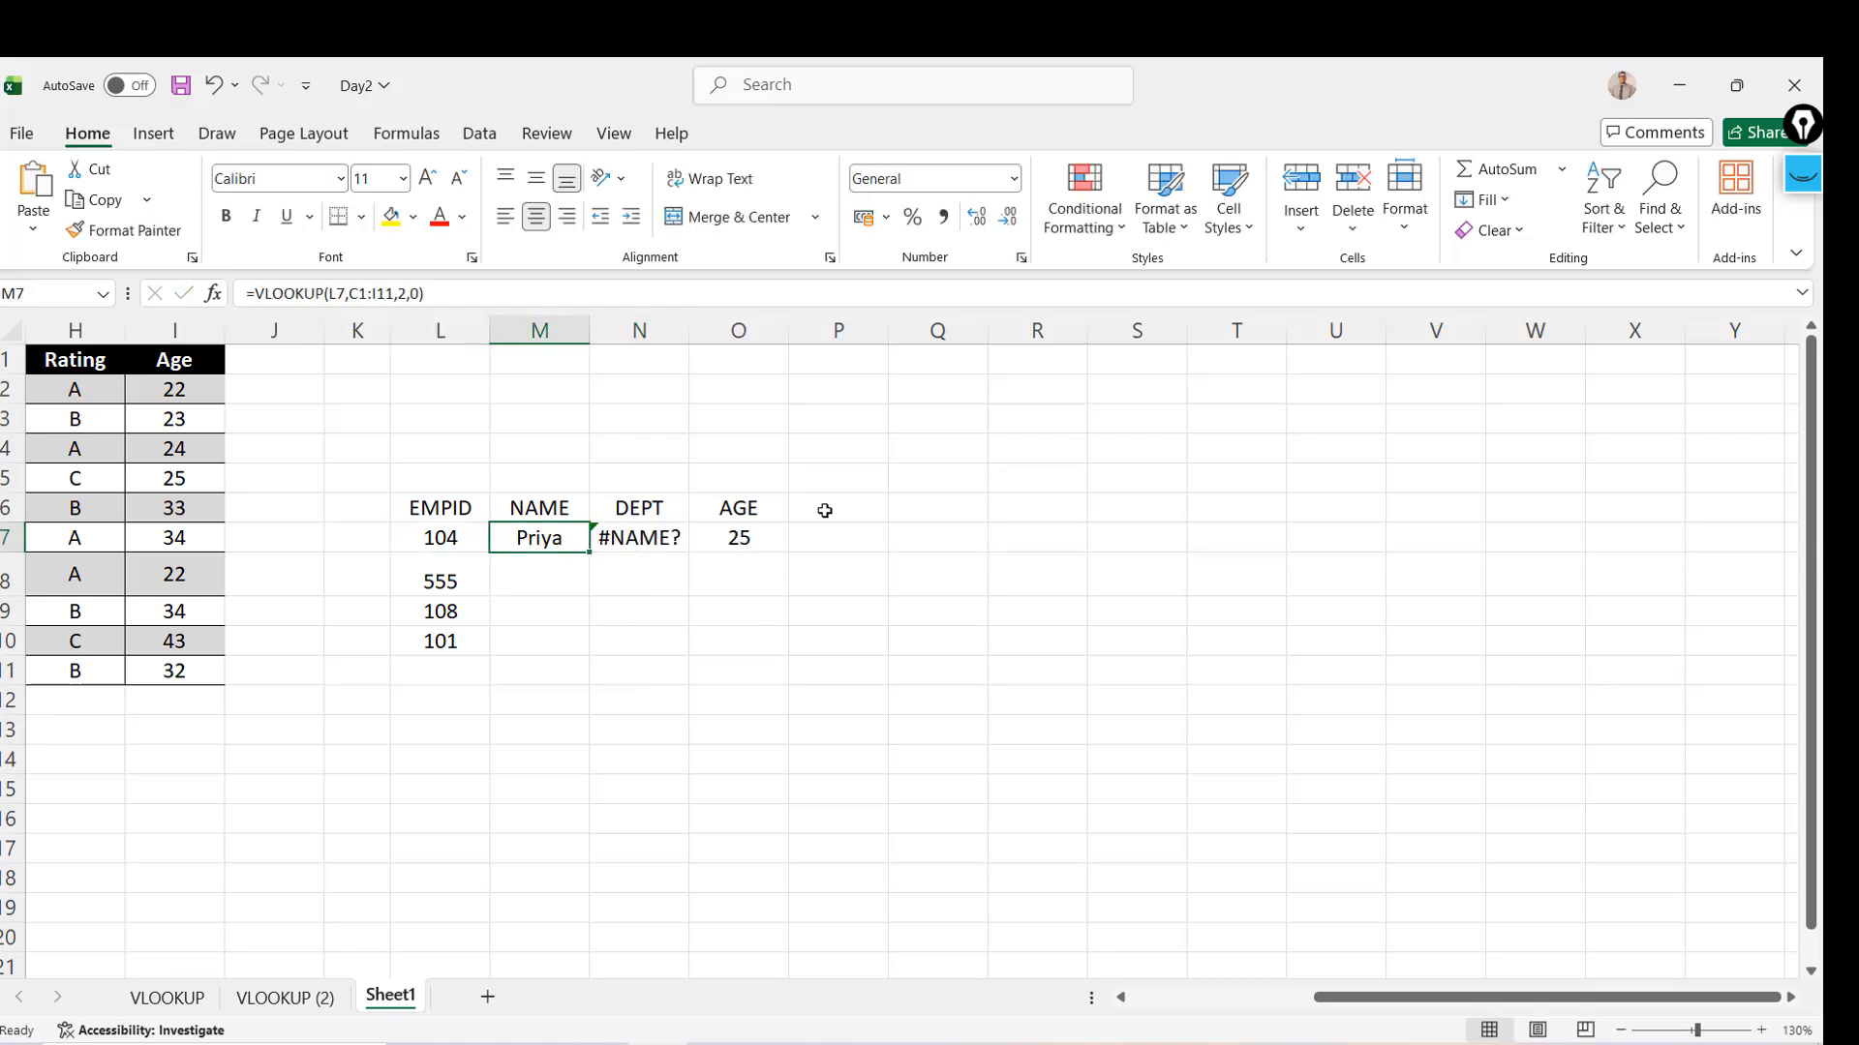
Clear the contents of N7 and O7, keeping the NAME formula in M7
key(Right)
key(shift+Right)
key(BackSpace)
key(Left)
key(Right)
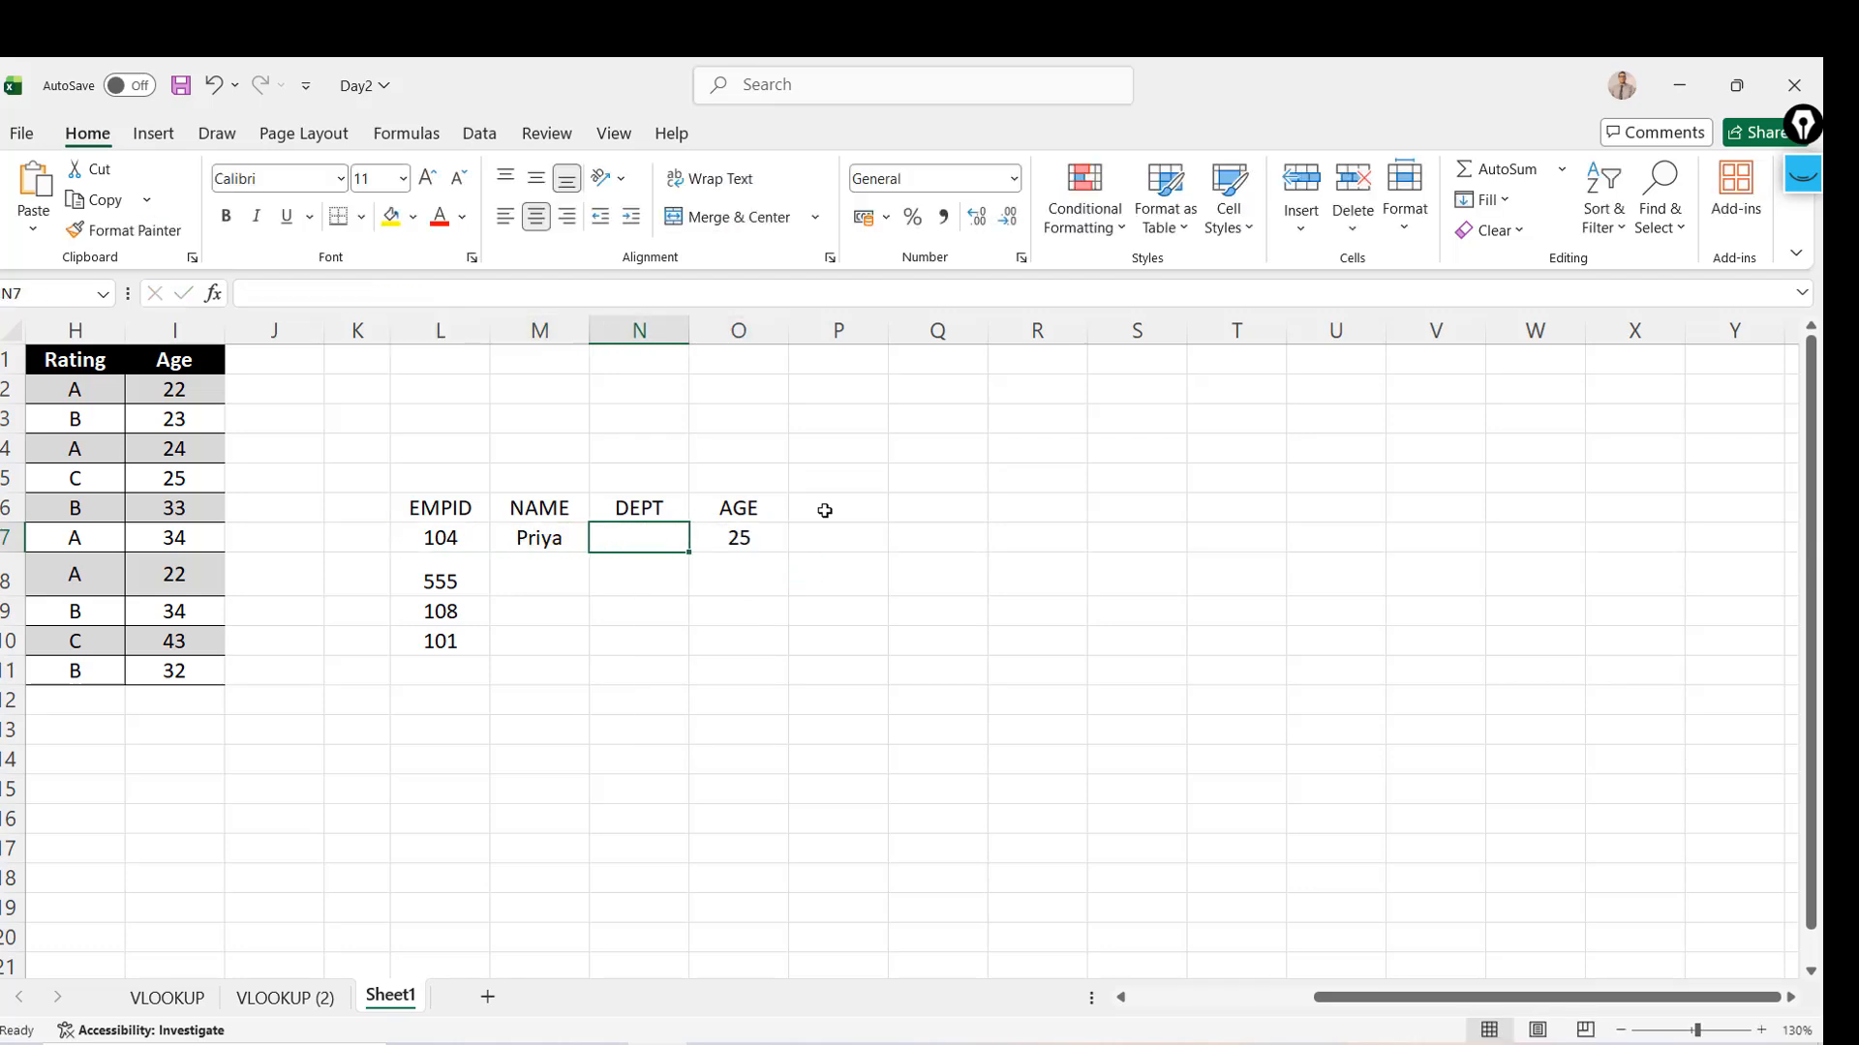
key(Right)
key(Delete)
key(Left)
key(Home)
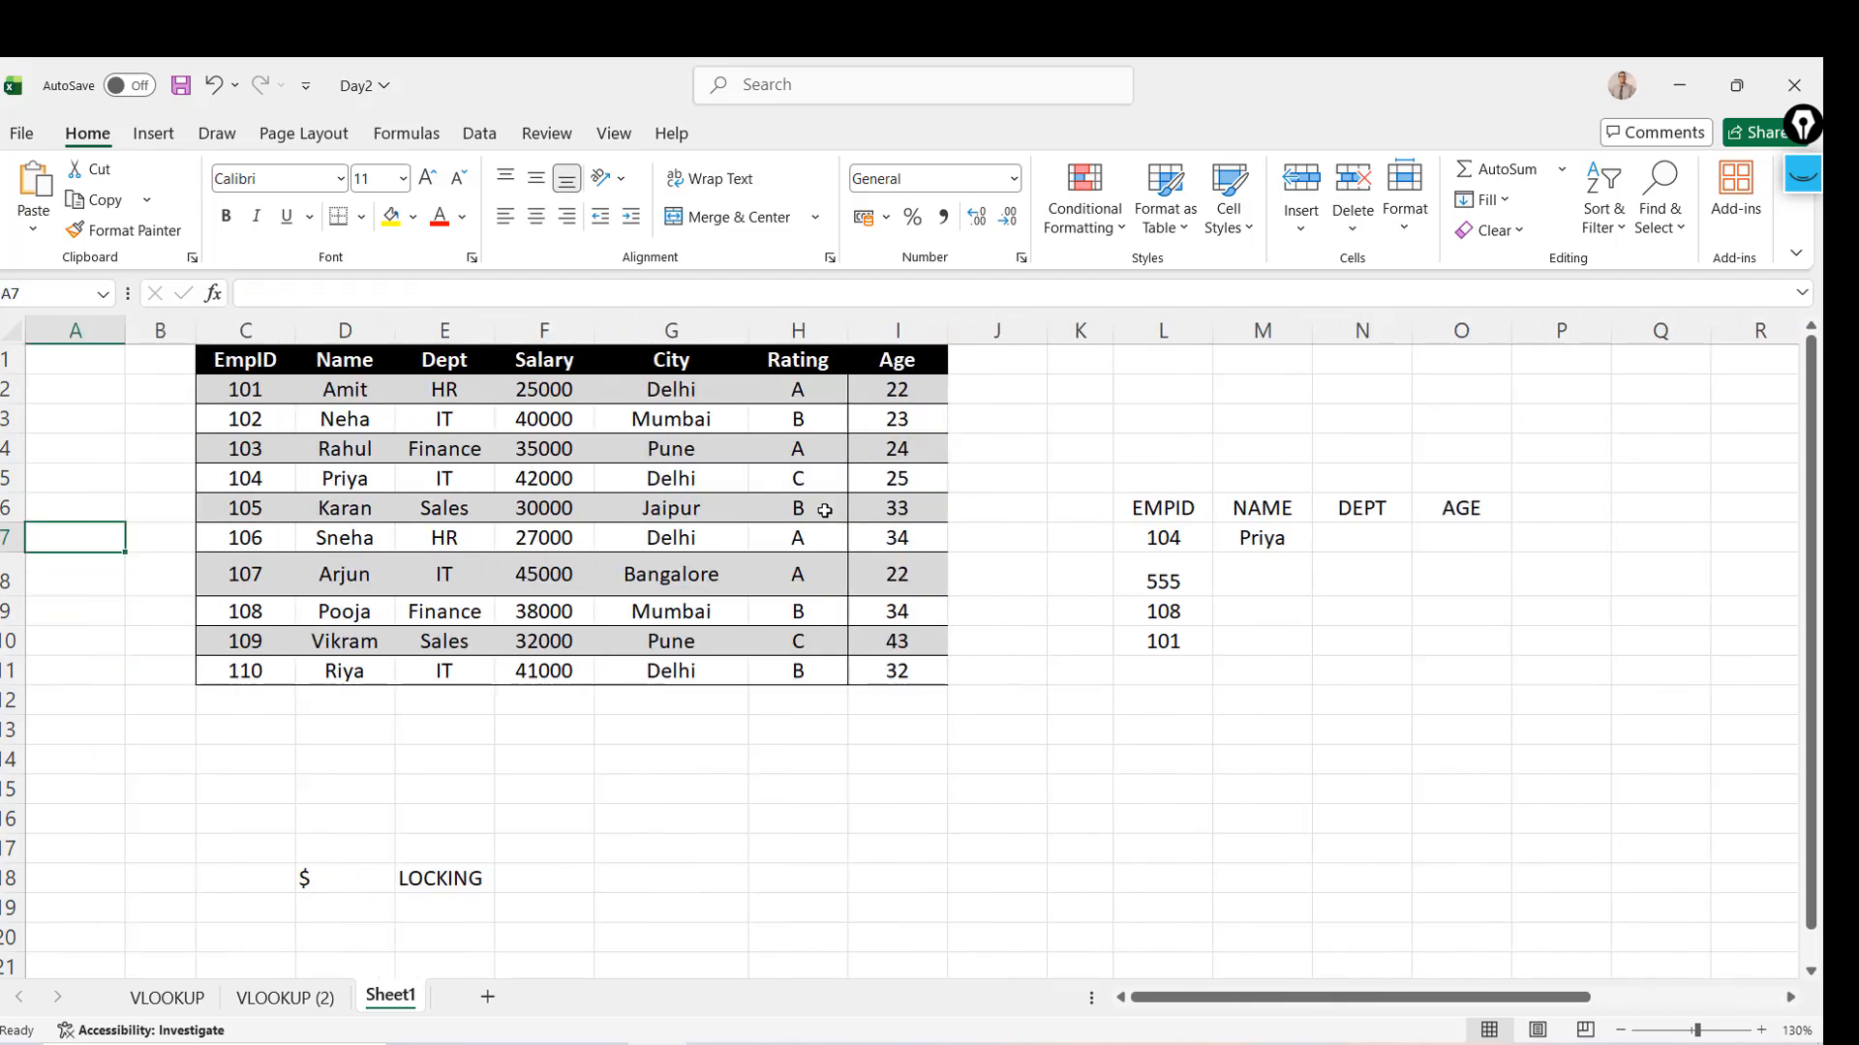
click(1268, 552)
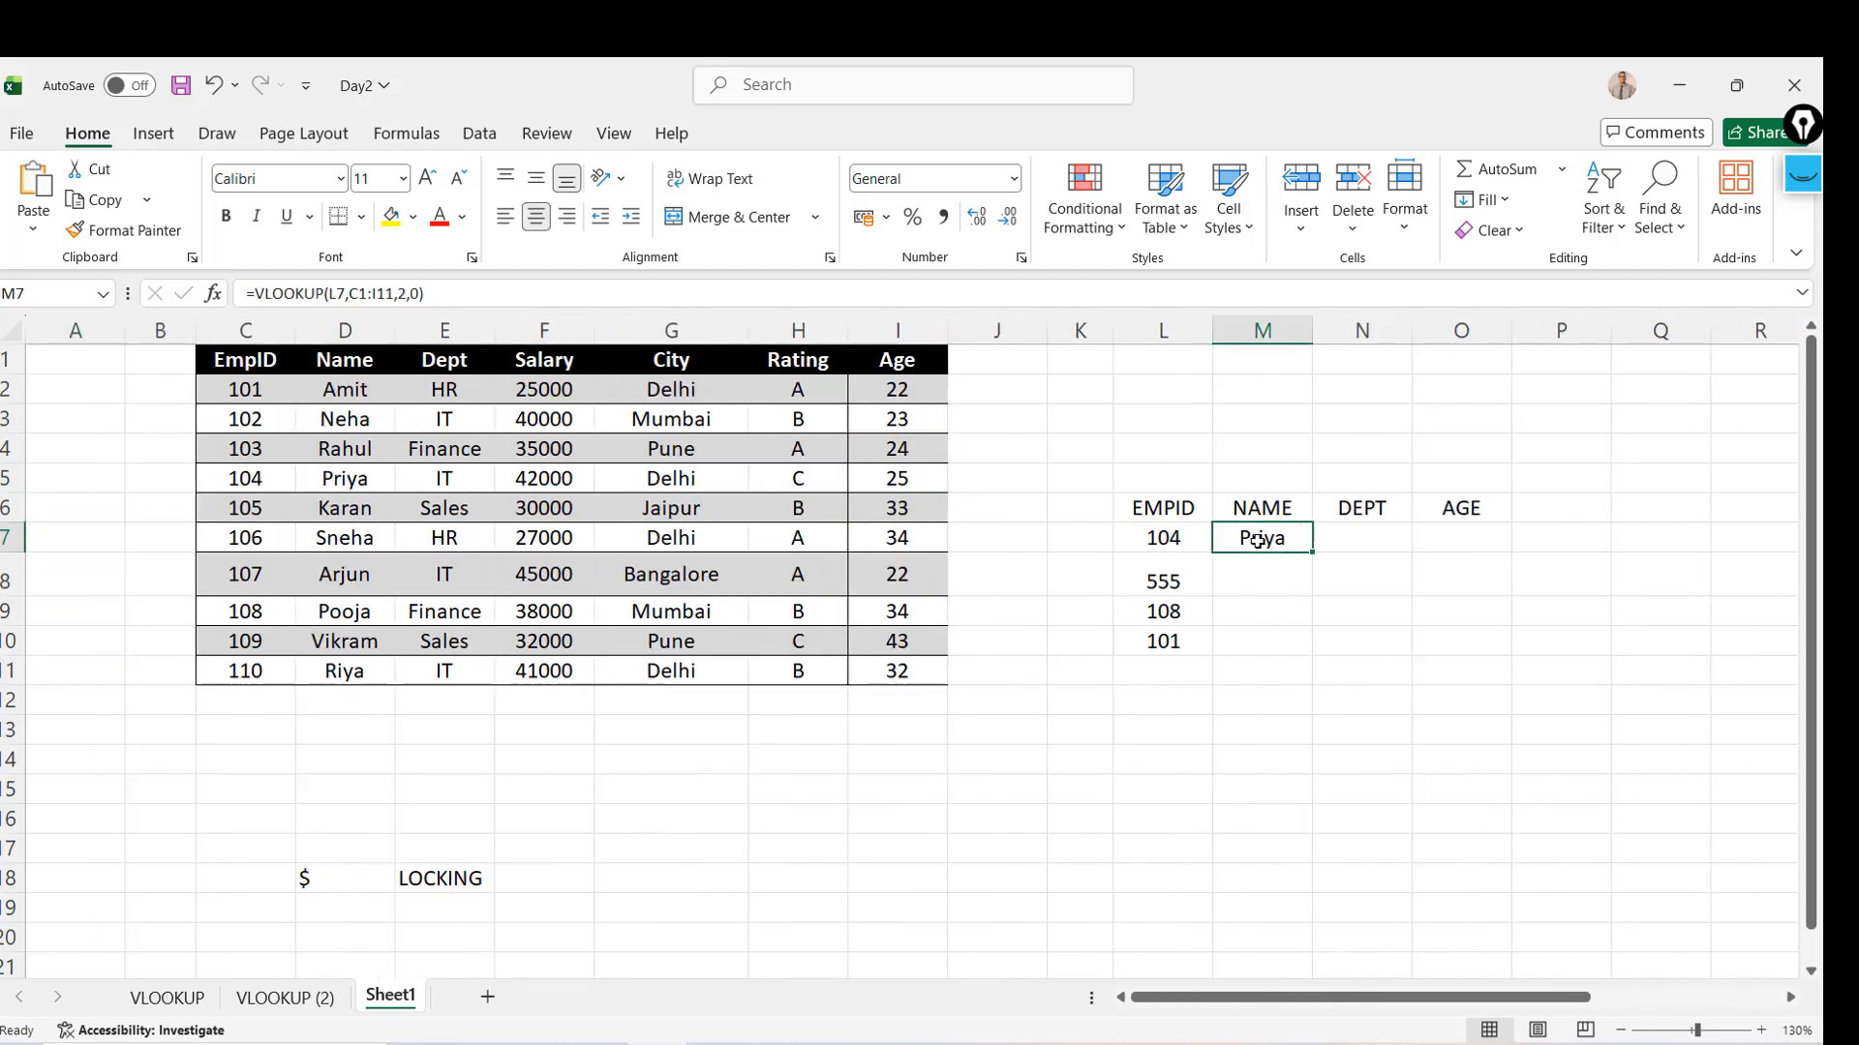
drag(1326, 560, 1360, 539)
key(Left)
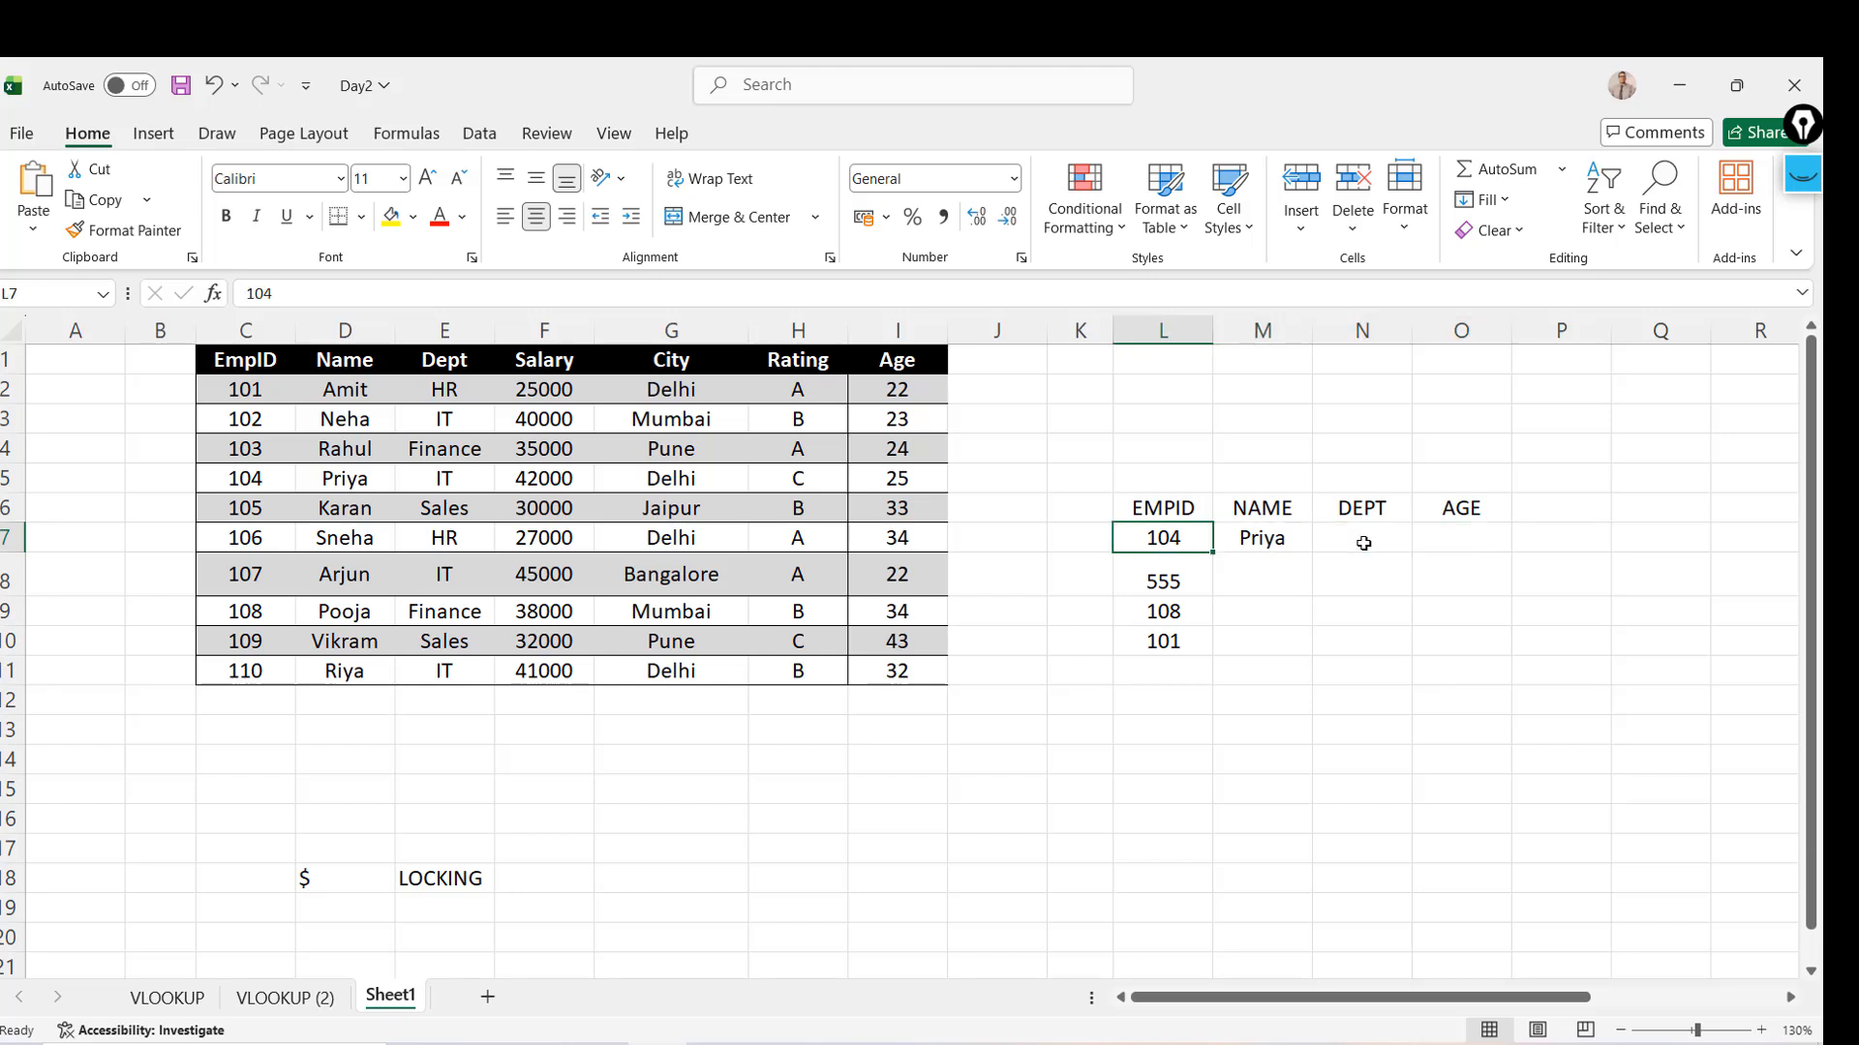
key(Right)
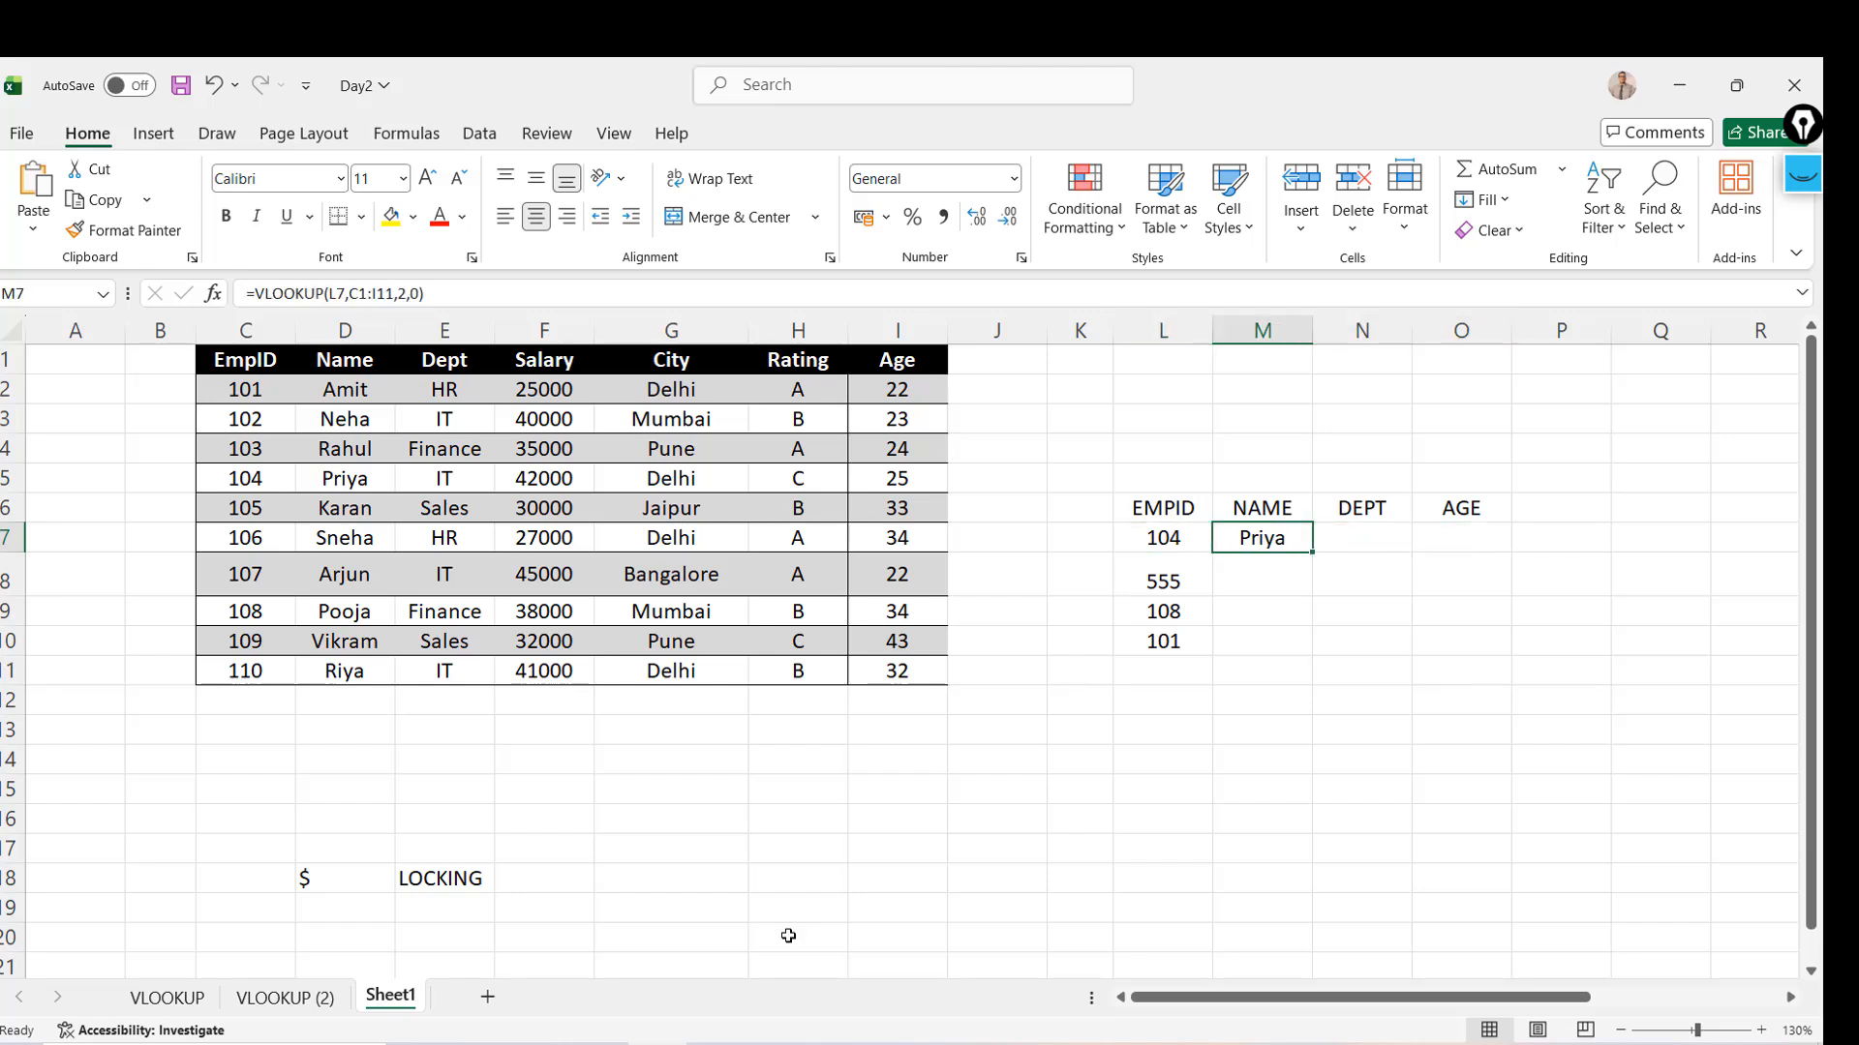
Rename the Sheet1 worksheet as VLOOKUP3
double_click(397, 997)
text(VLOOKU)
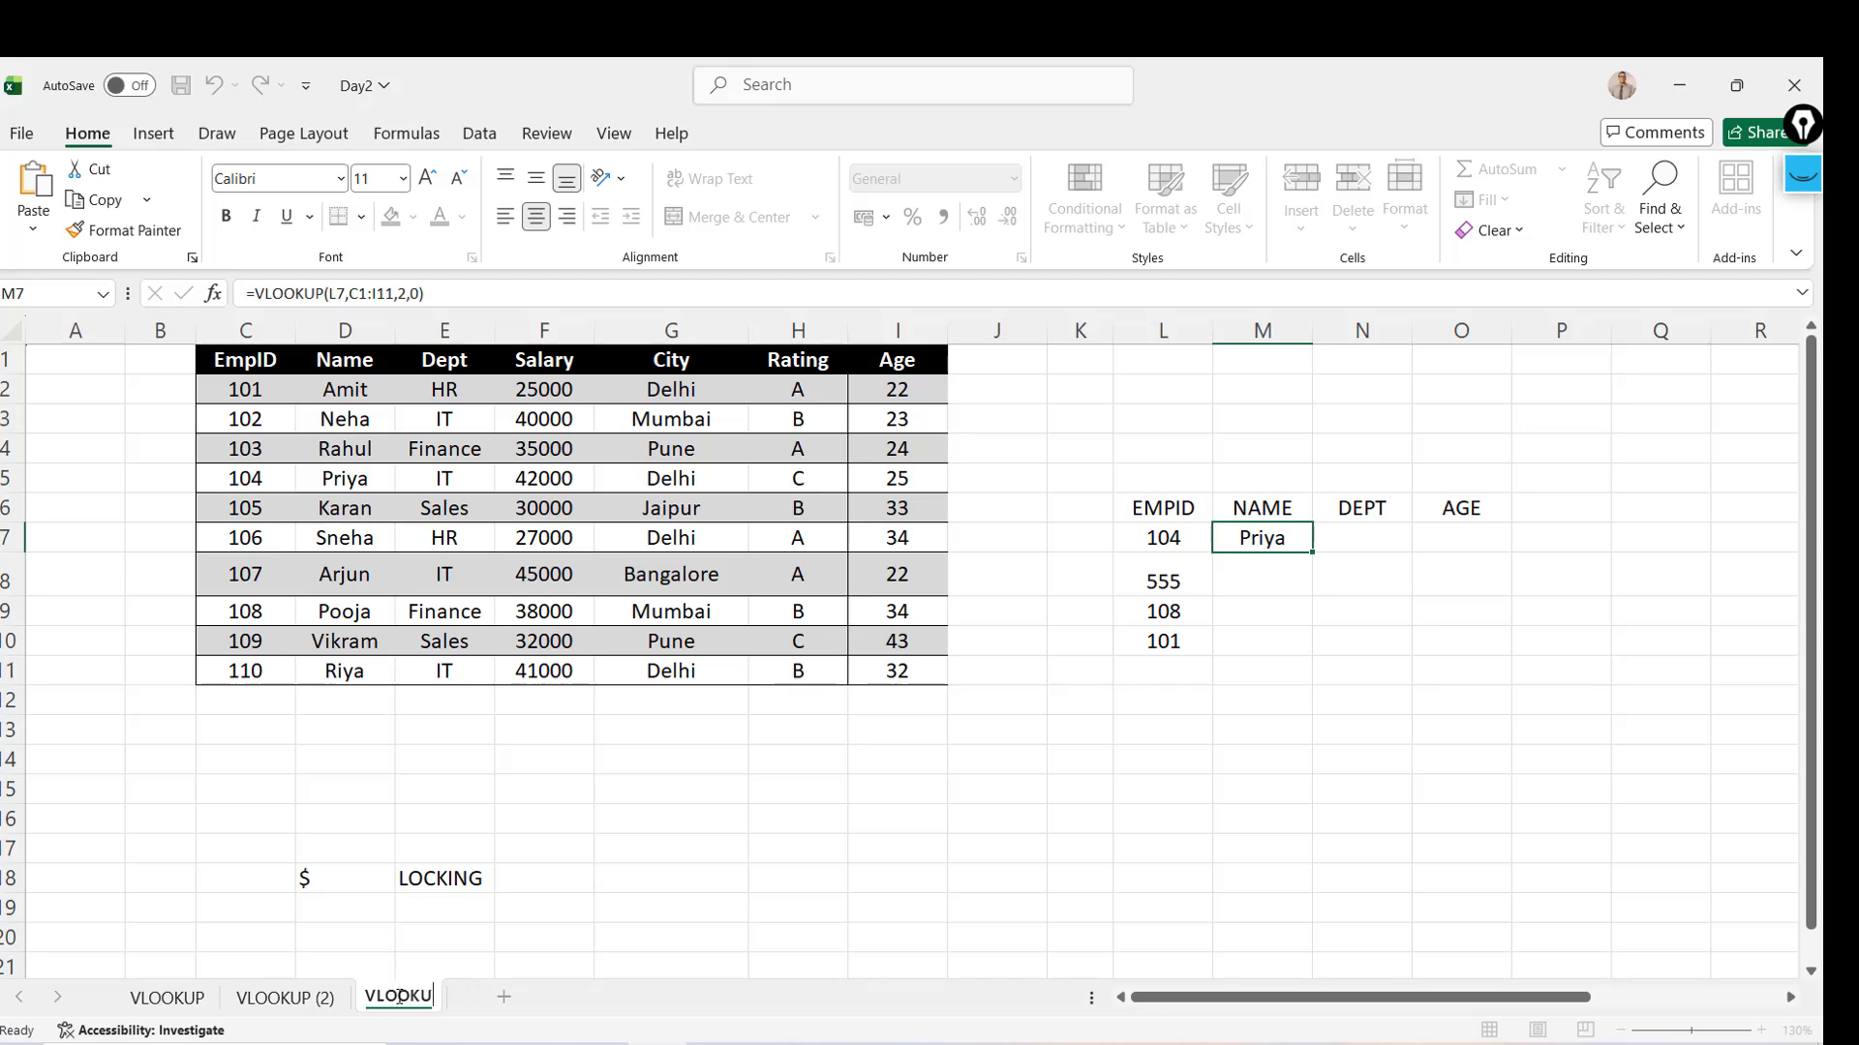
text(P3)
click(621, 931)
Add a new worksheet and enter $ in F1 with the label DOLLAR SIGN in G1
click(523, 997)
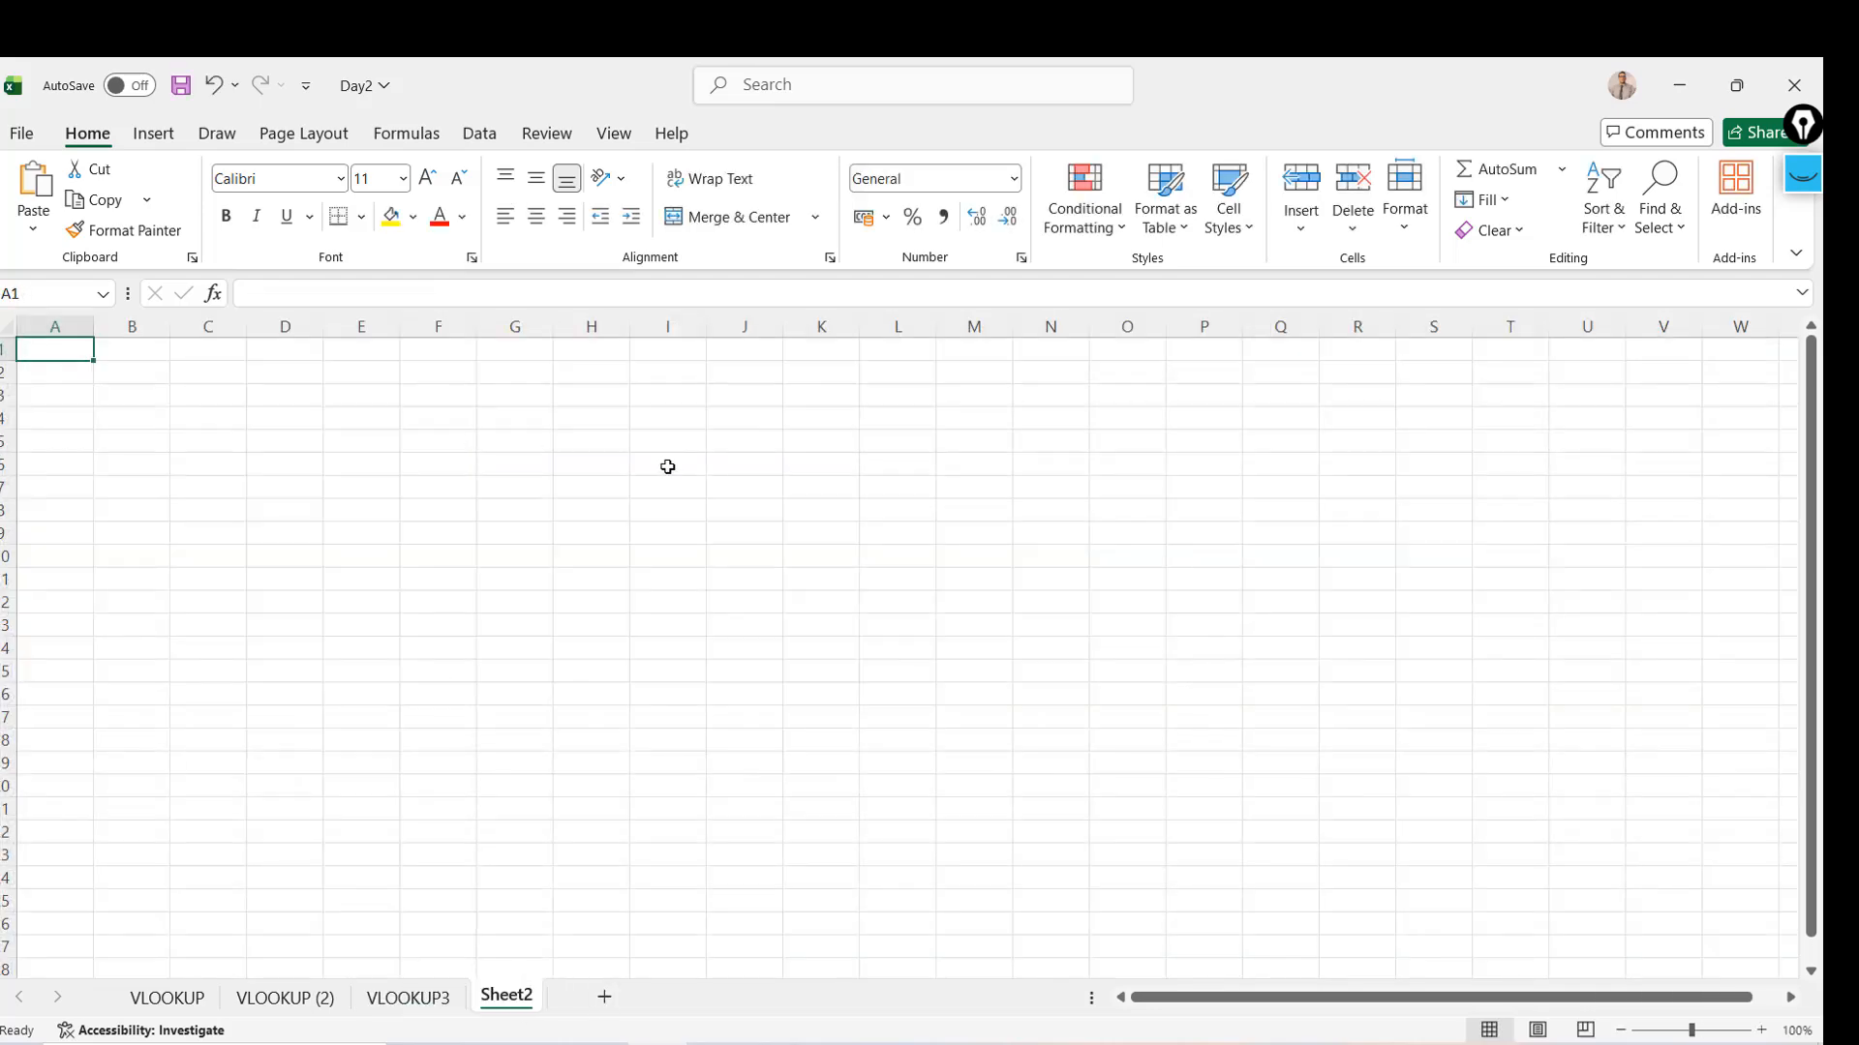
click(1762, 1029)
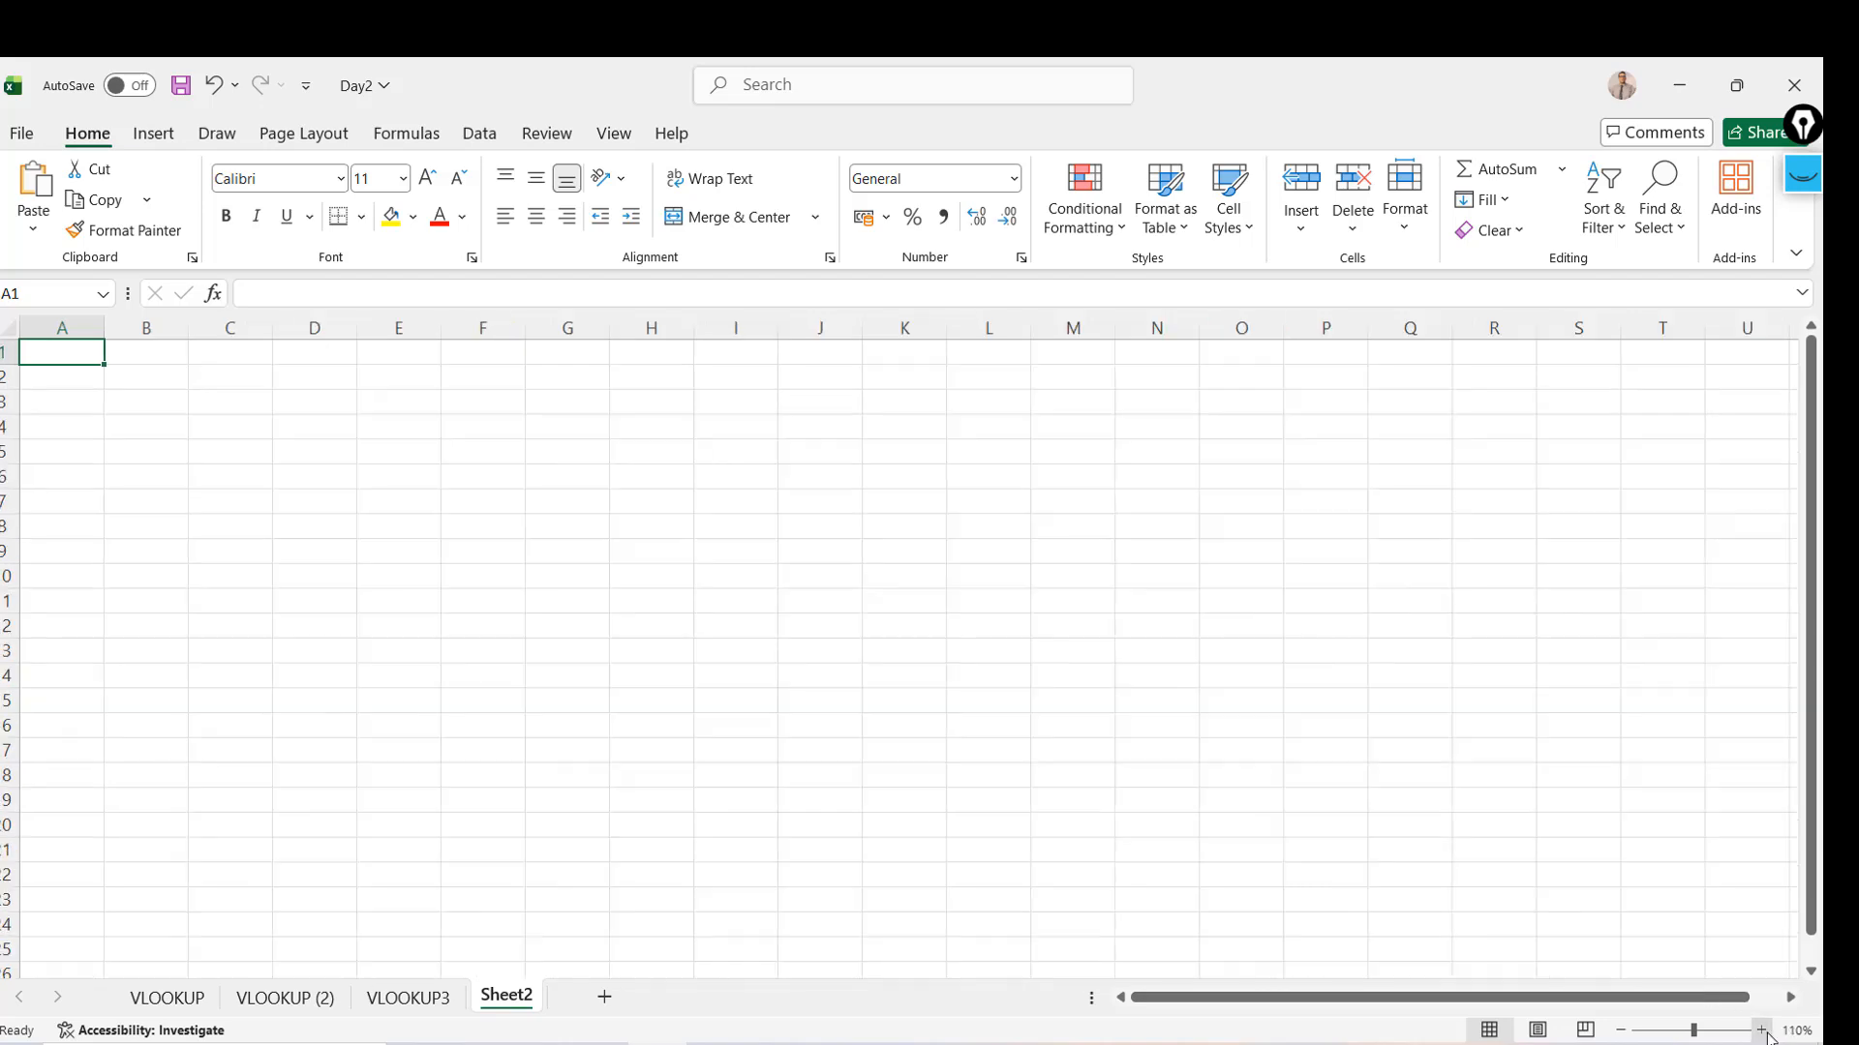
click(1762, 1029)
click(1762, 1029)
click(473, 359)
key(Right)
text($)
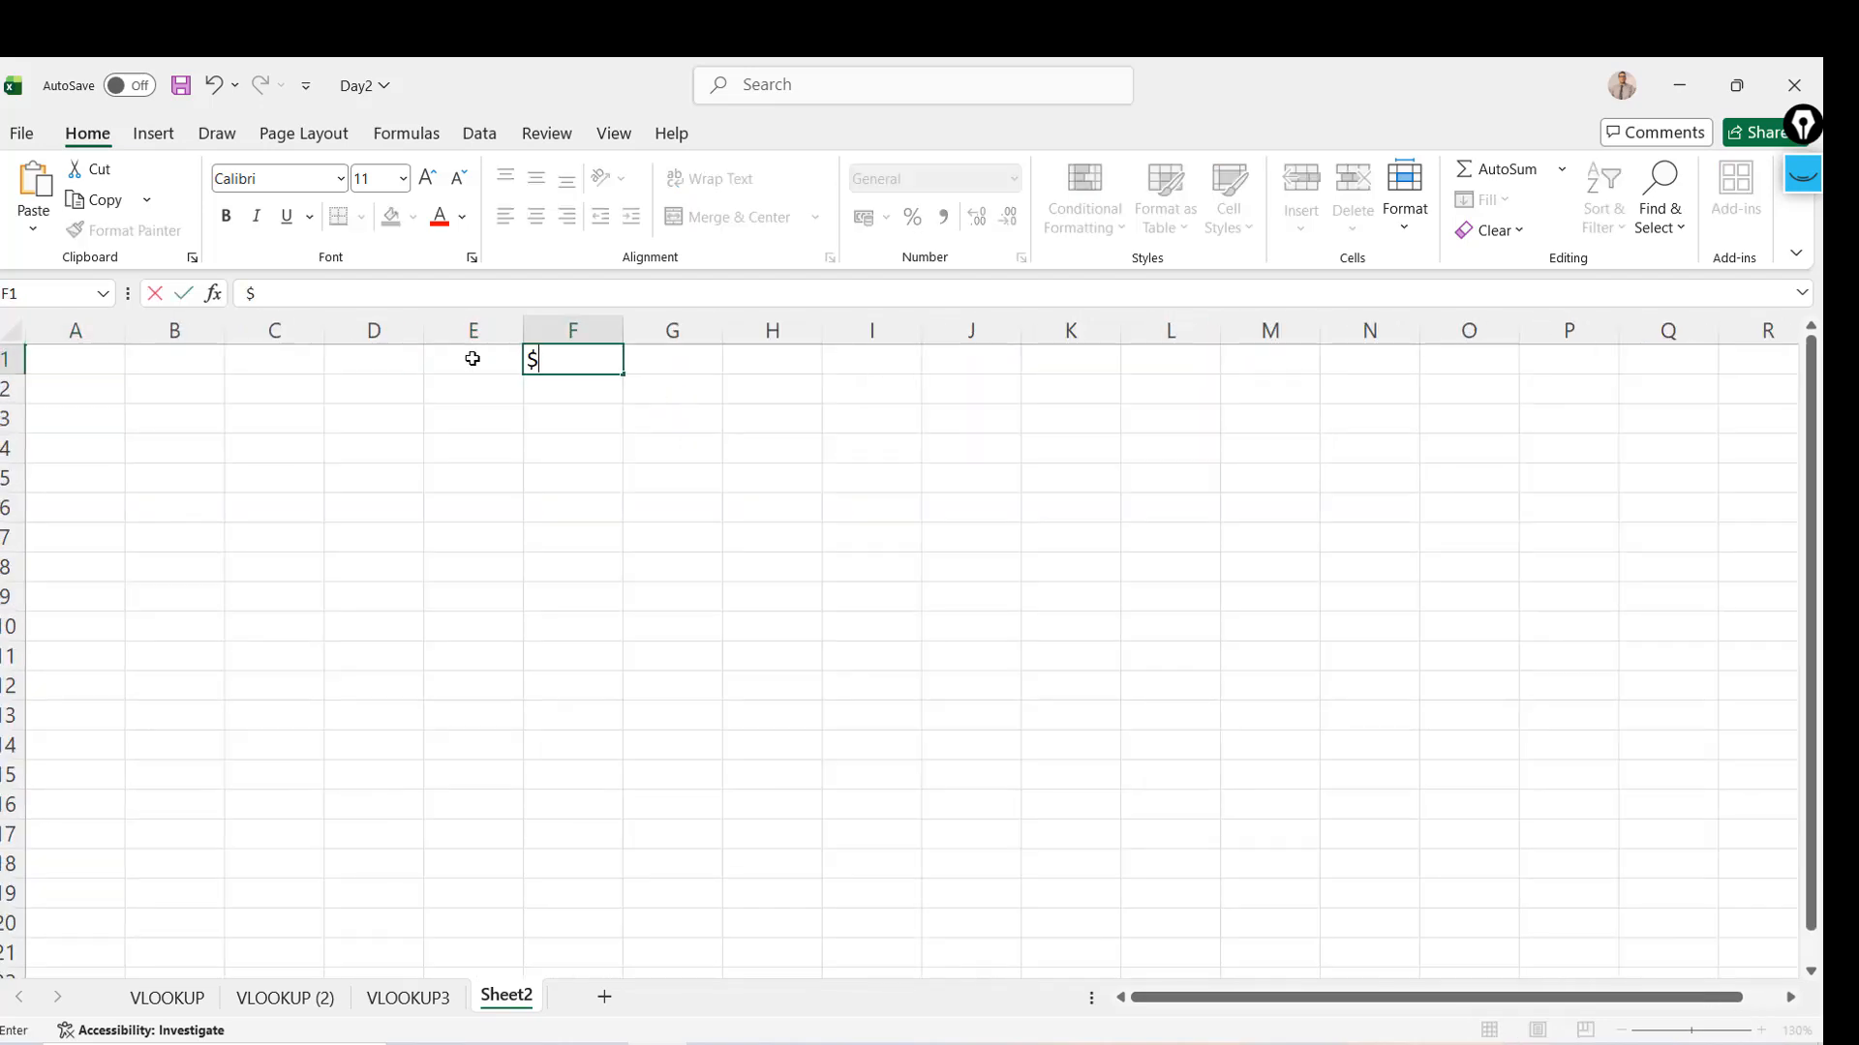
key(Right)
text(DOLL)
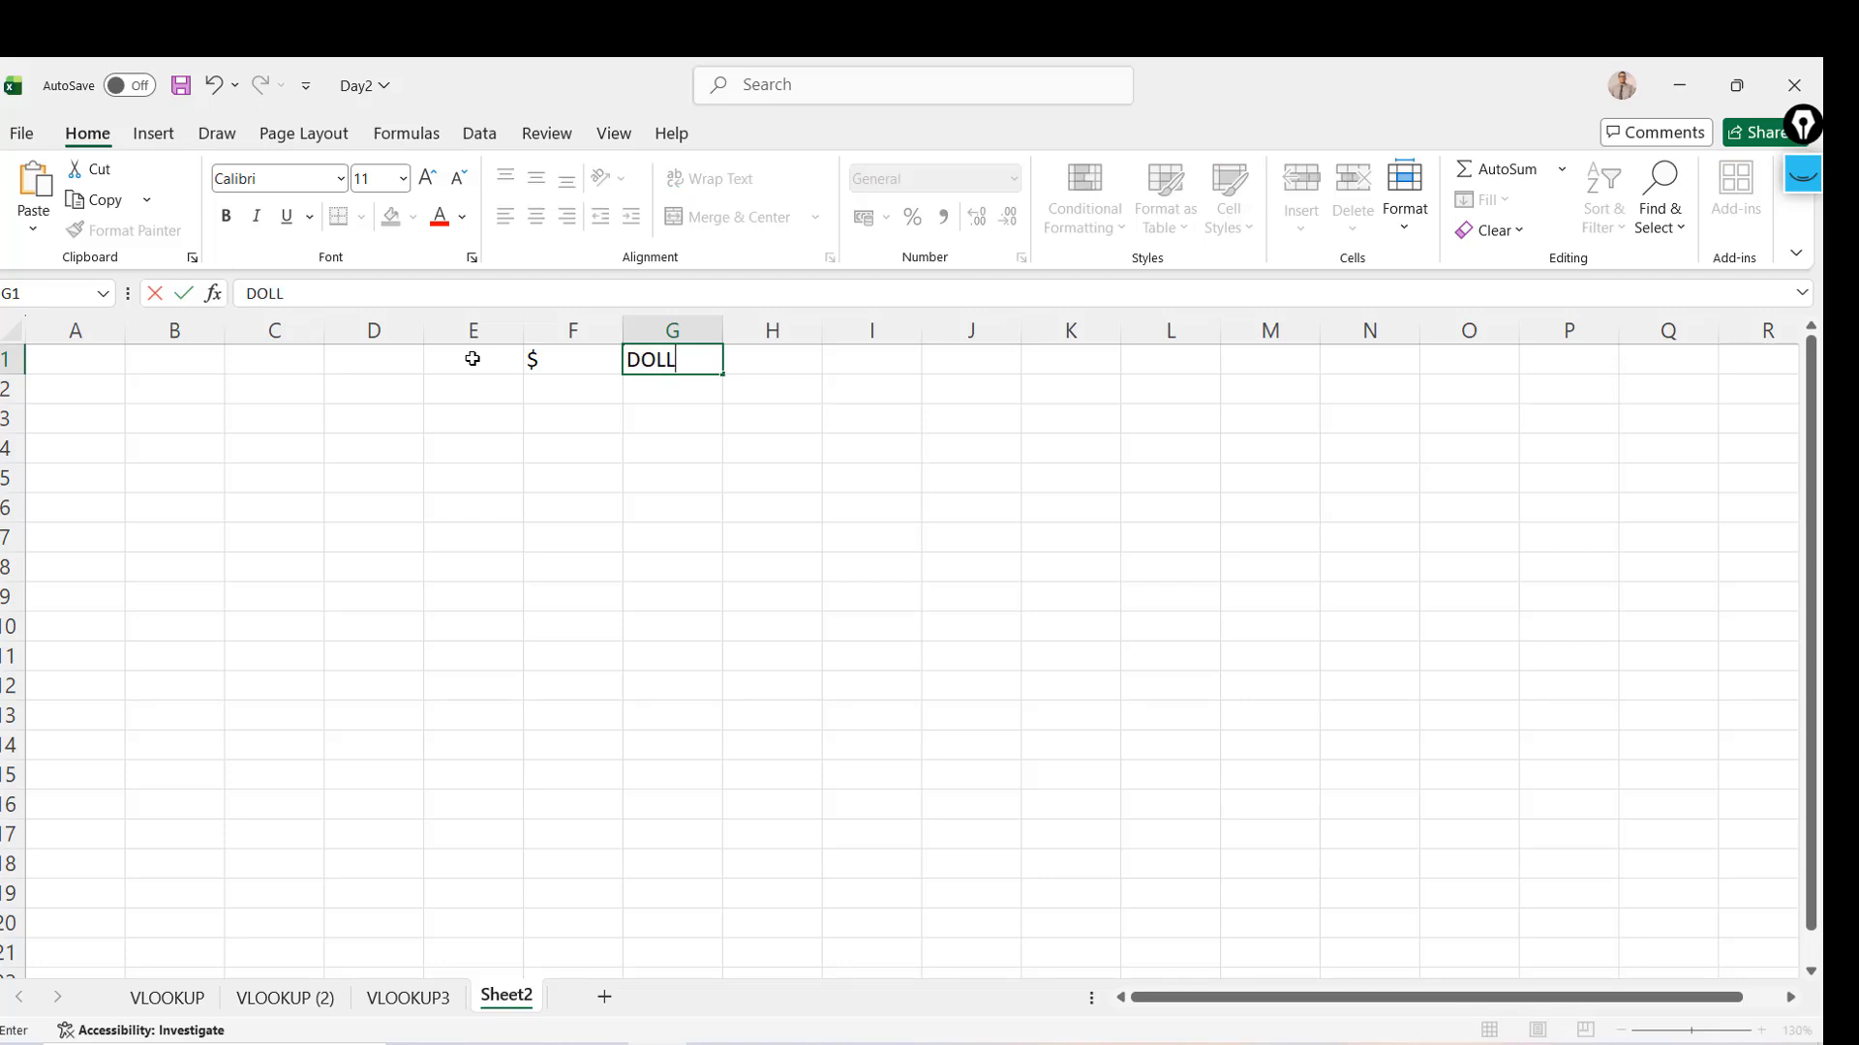
text(AR SIGN)
key(Return)
List the reference styles A1, A$1 and $A1 as text in cells A1:A3
key(Up)
key(Left)
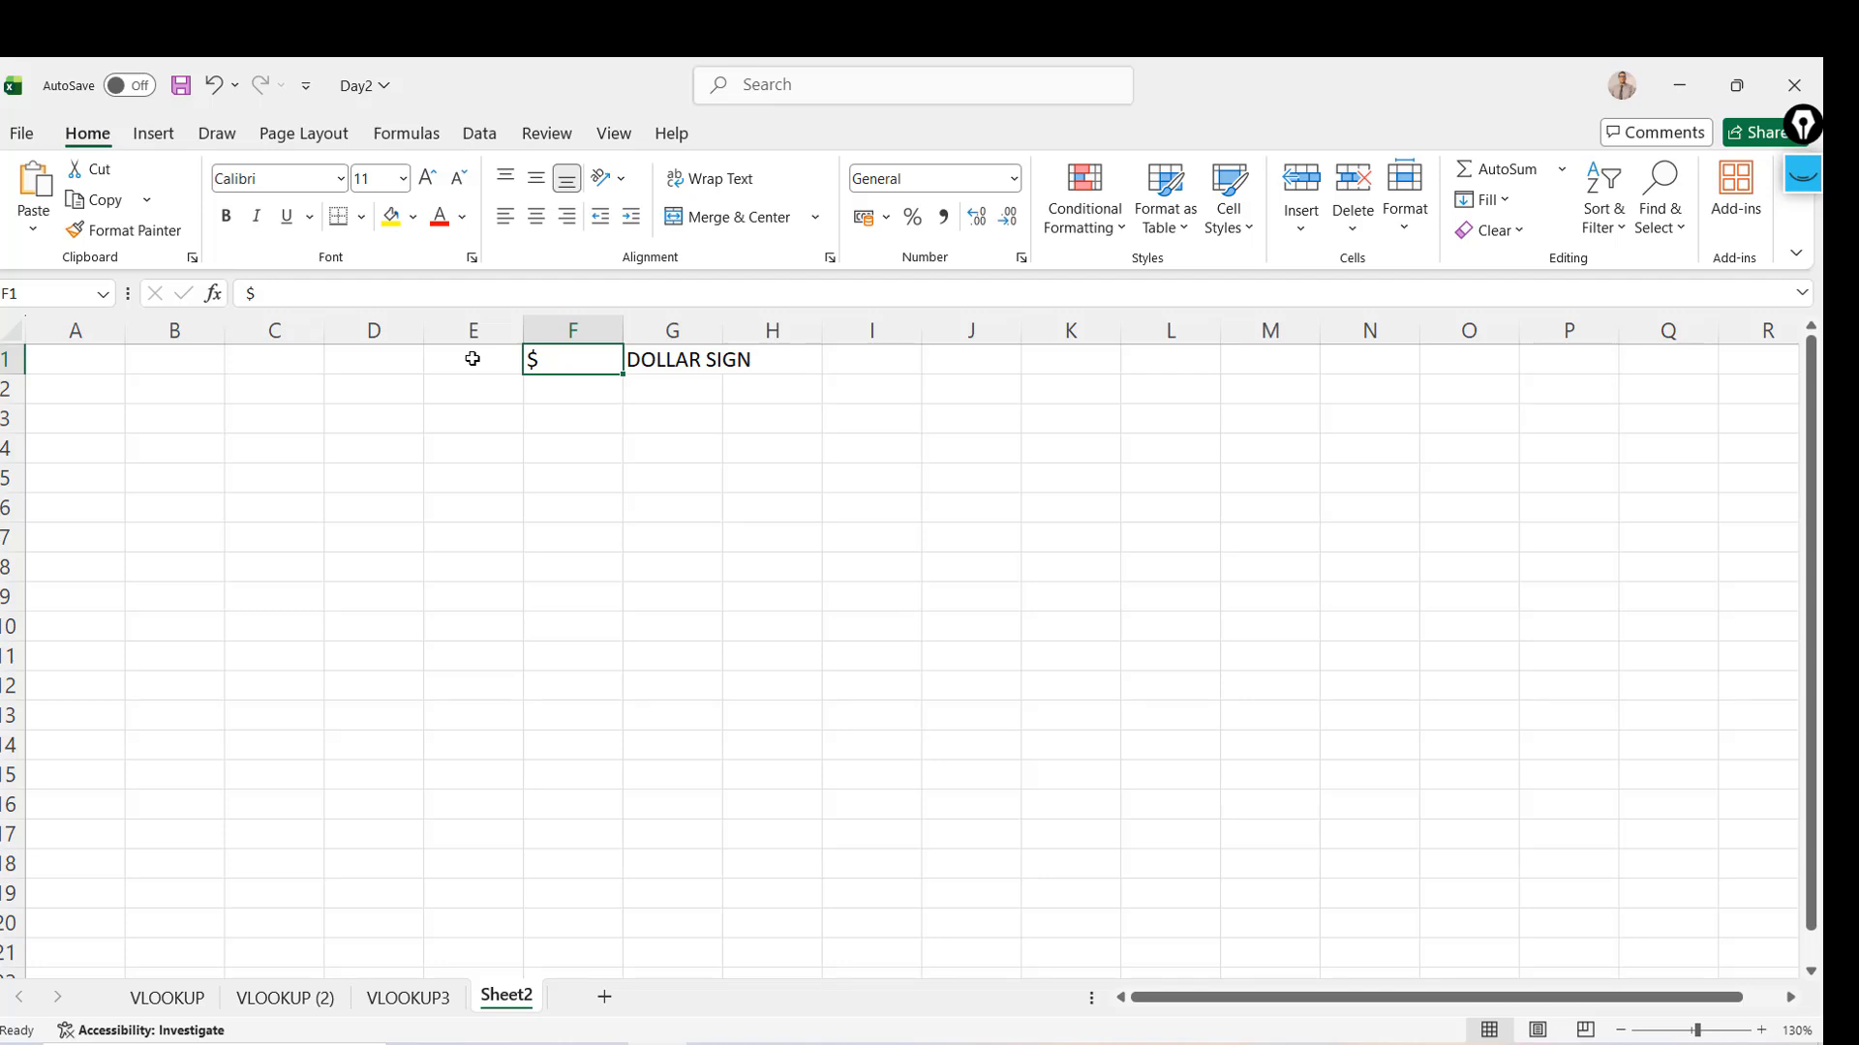
key(Left)
key(Left)
key(Left)
key(Left)
key(Left)
text(A1)
key(Return)
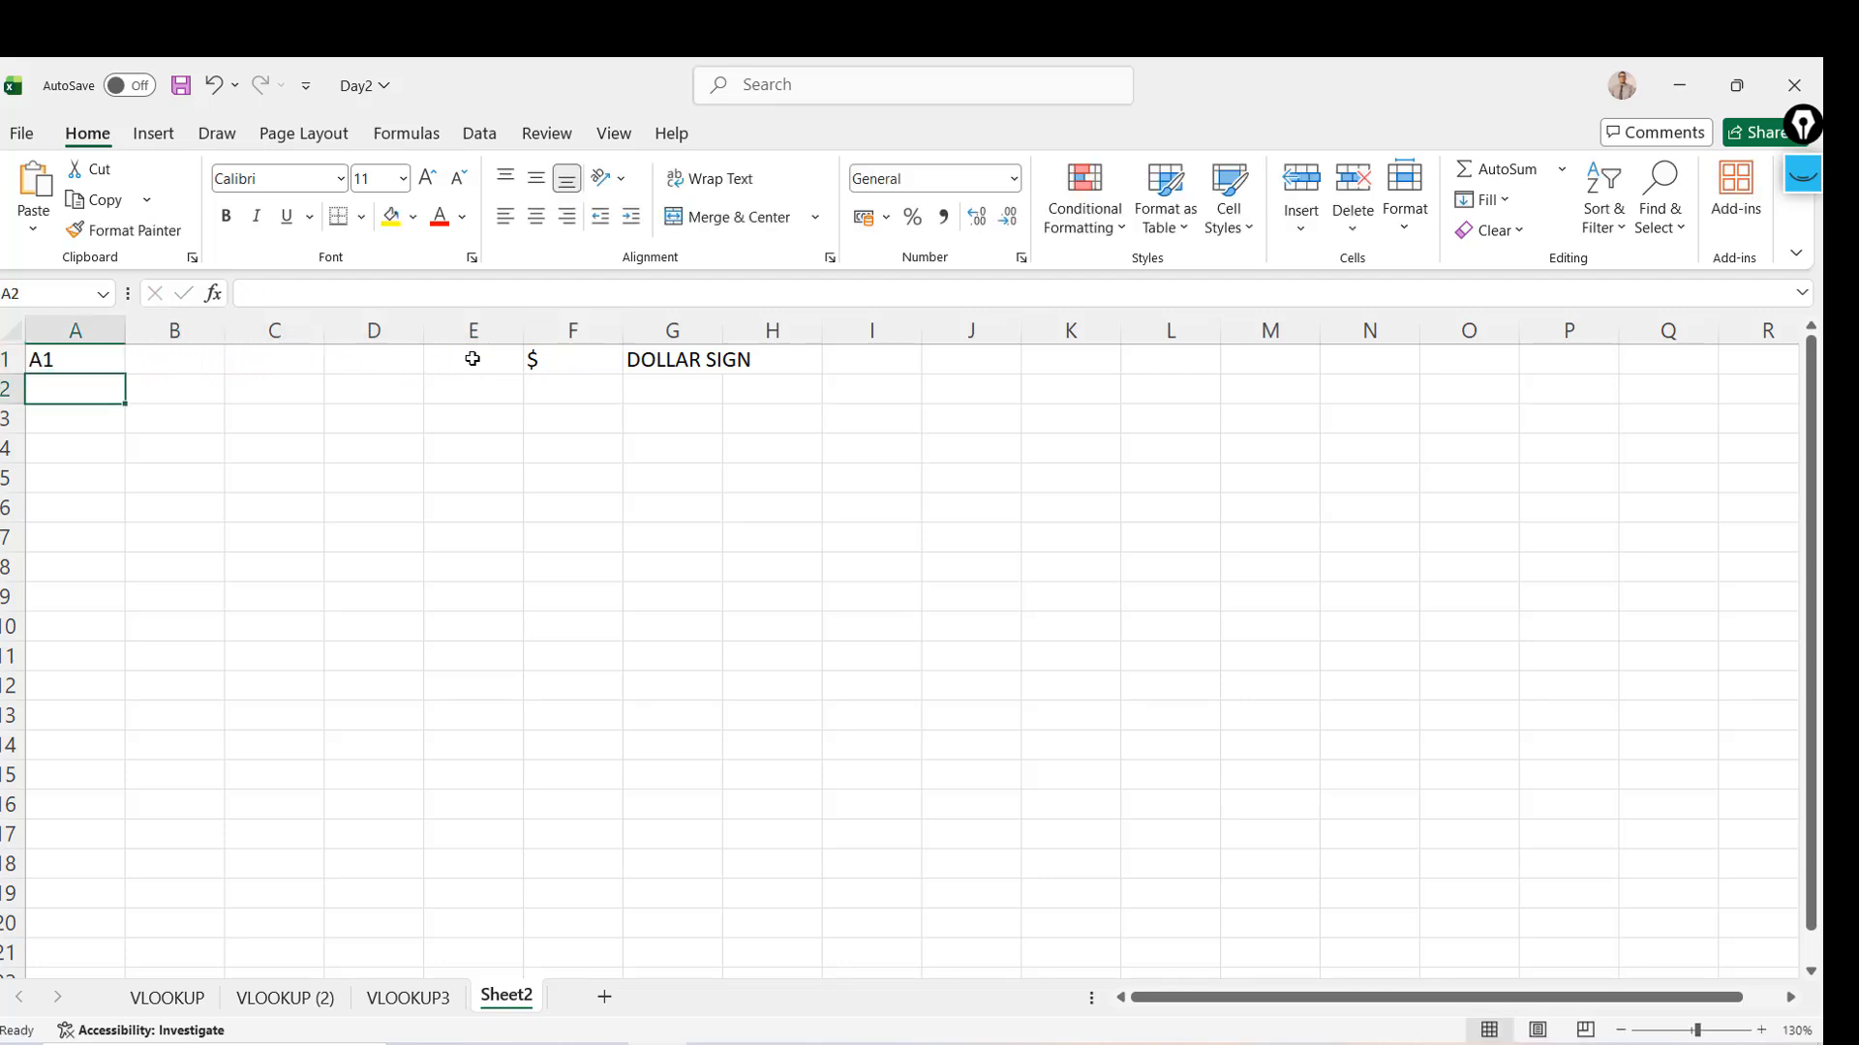
text(A1)
text($)
key(Return)
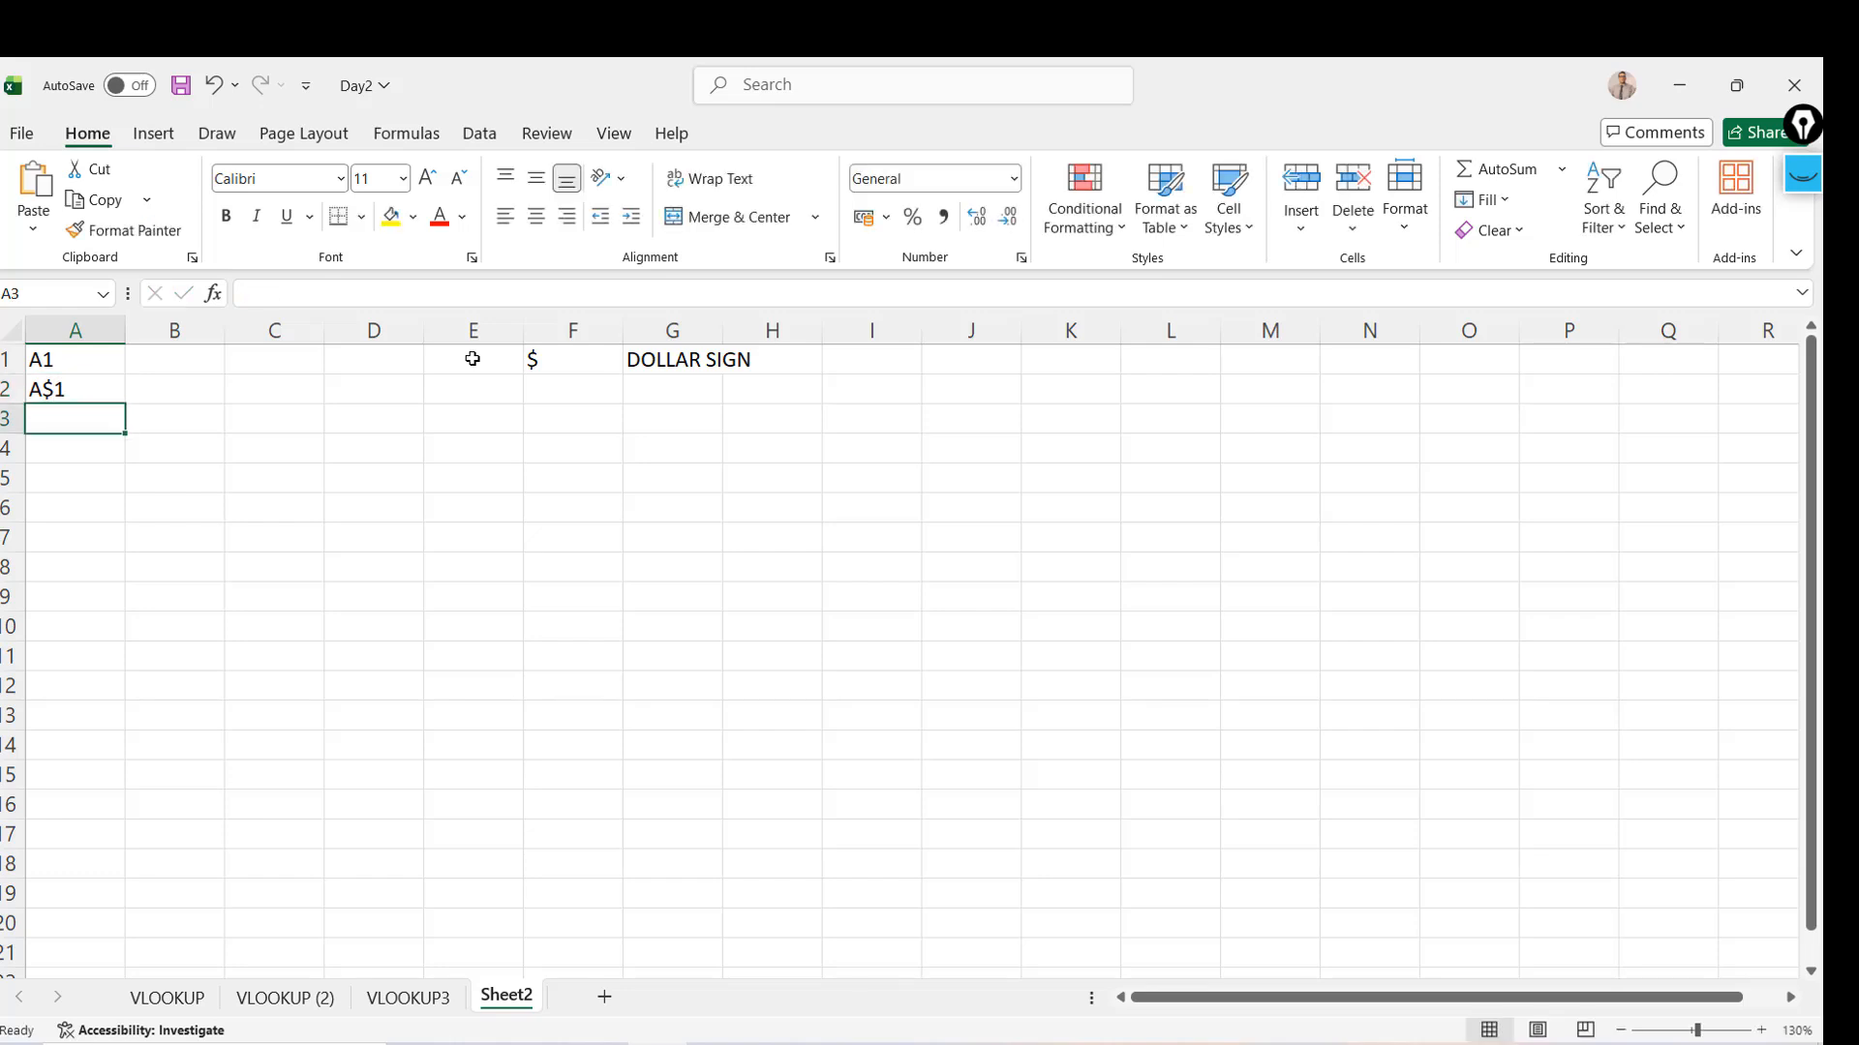
text($A)
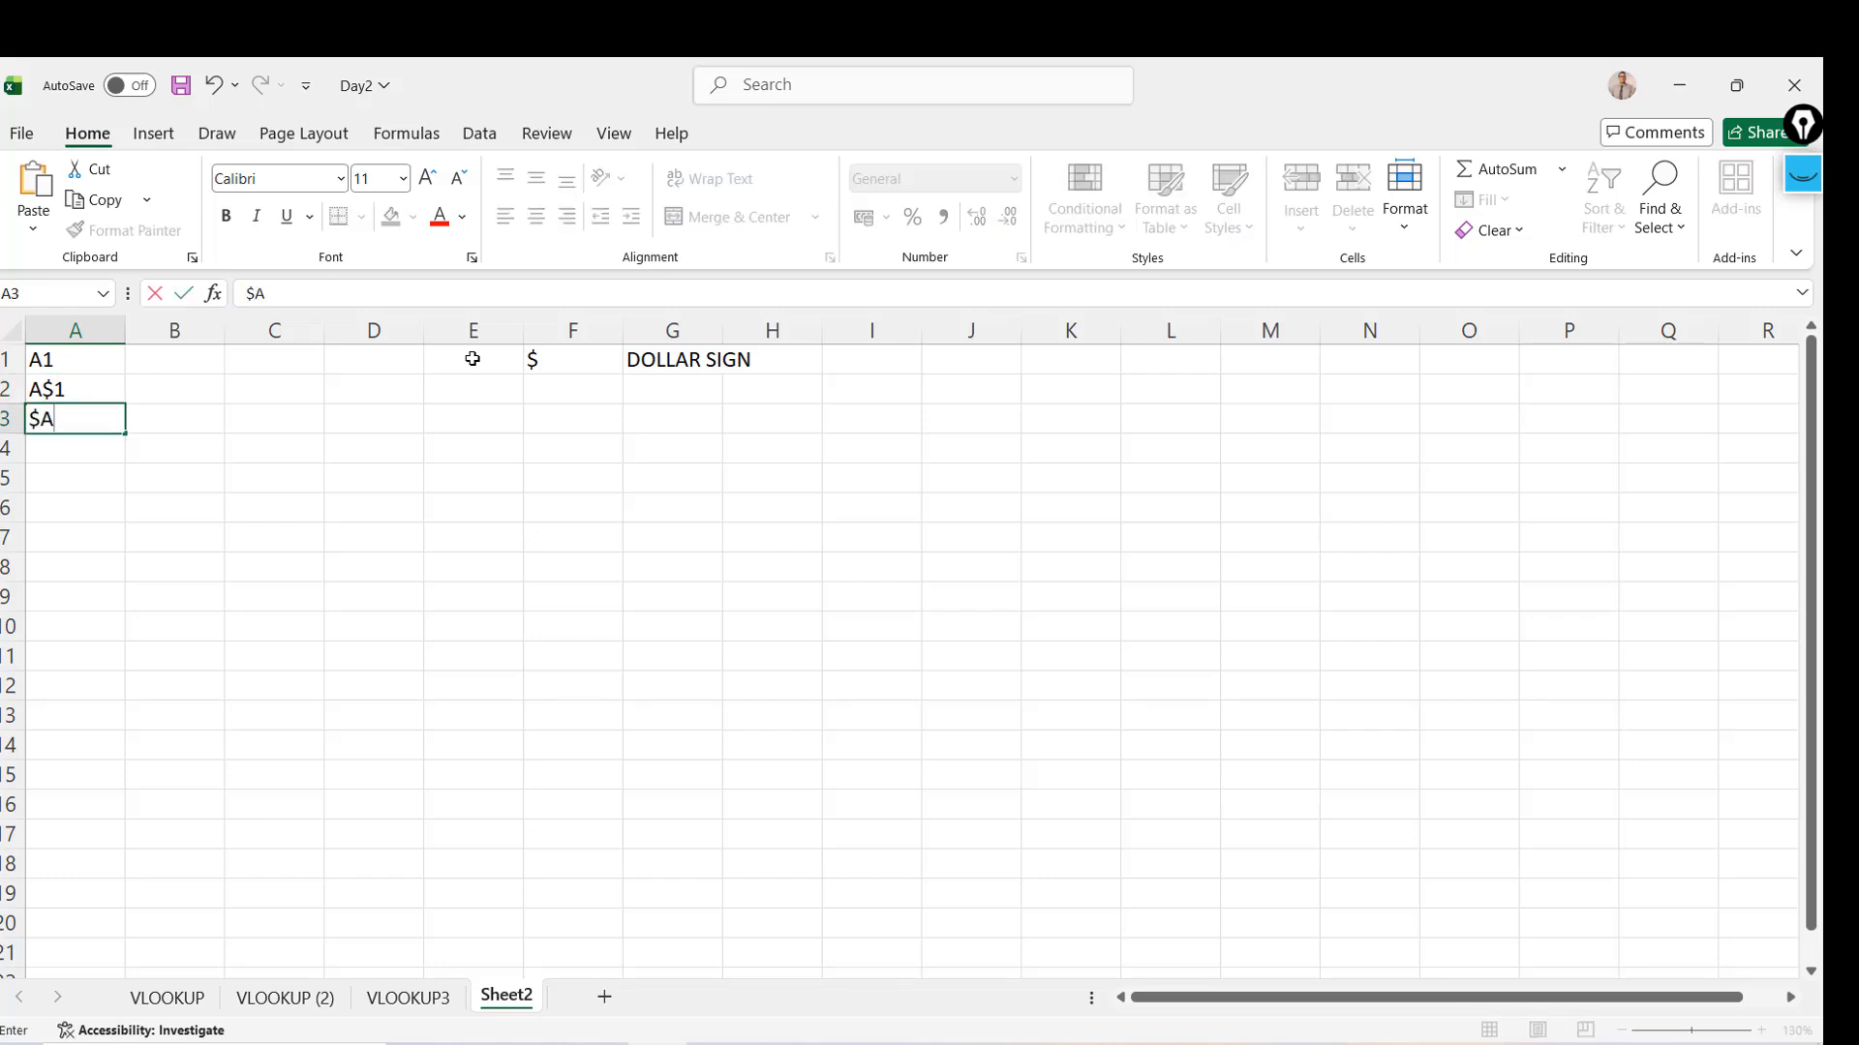
text(1)
key(Return)
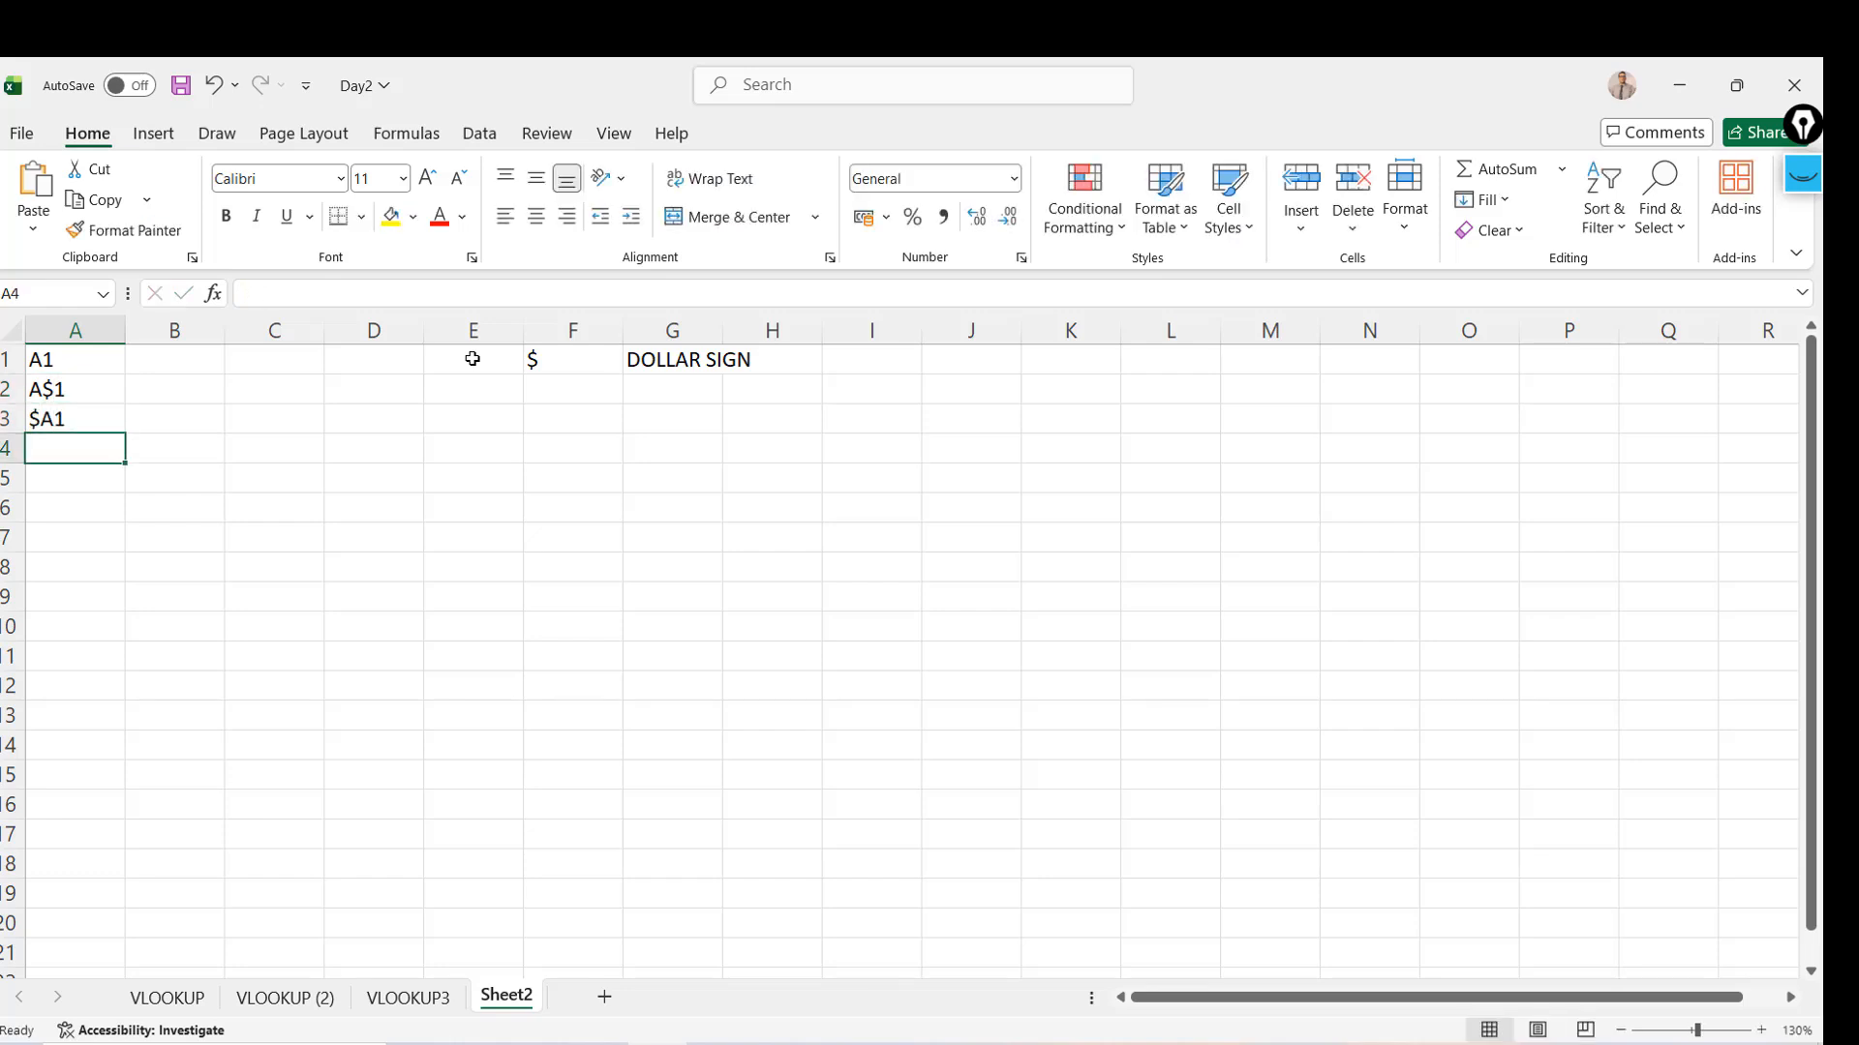
Add the fully locked reference style $A$1 as text in cell A4
text($A)
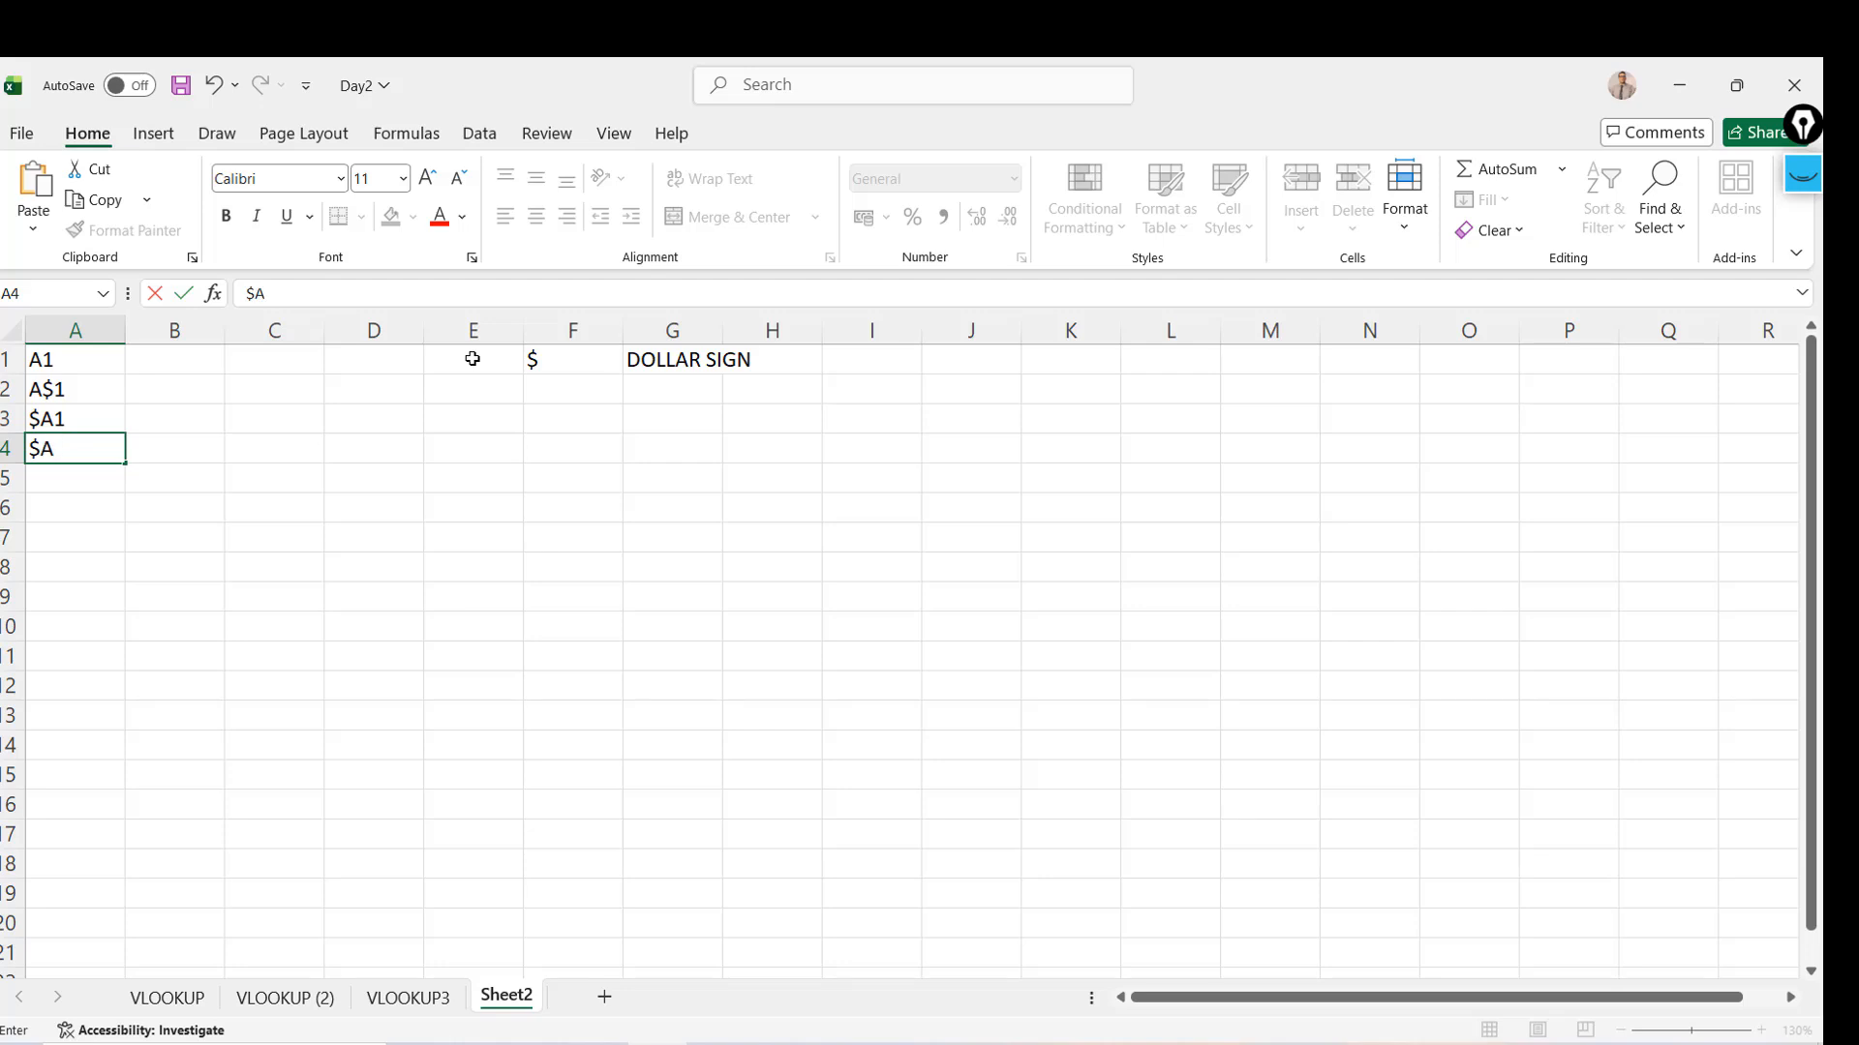
text(1$!)
key(Return)
key(Up)
key(Up)
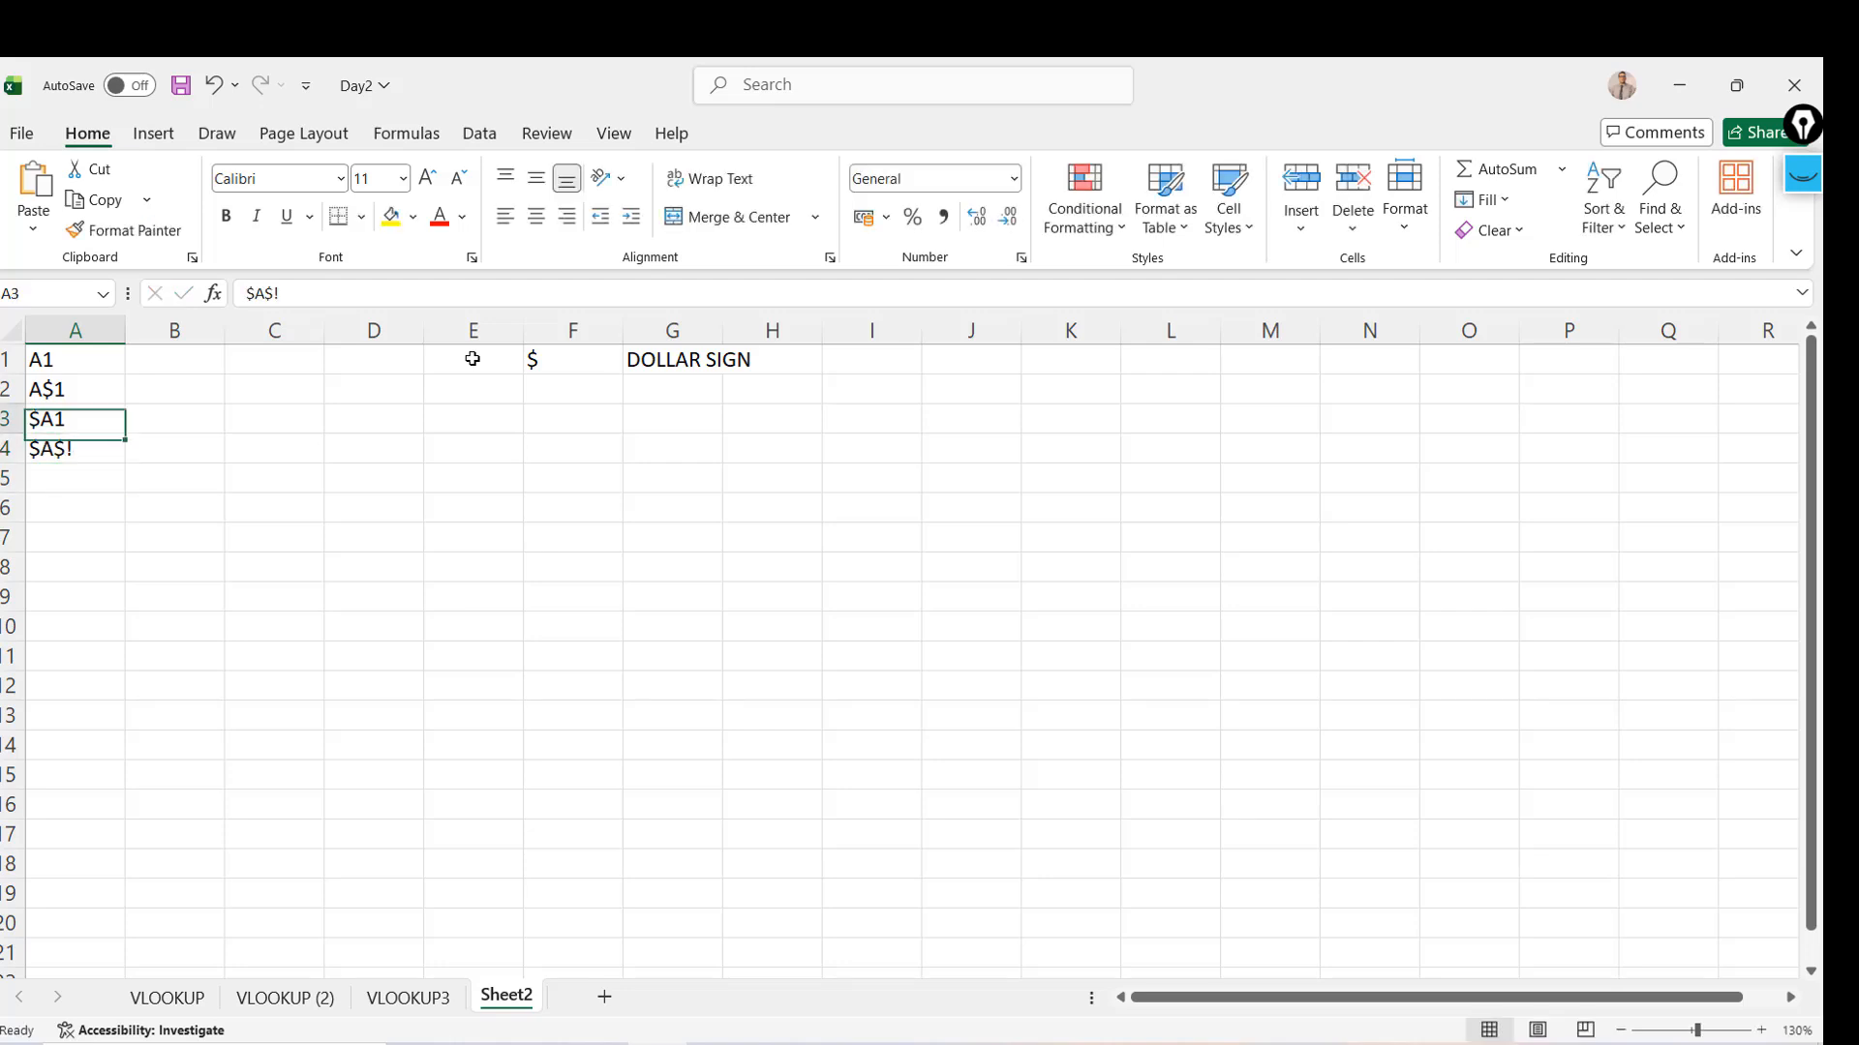
key(Down)
click(314, 285)
key(BackSpace)
text(1)
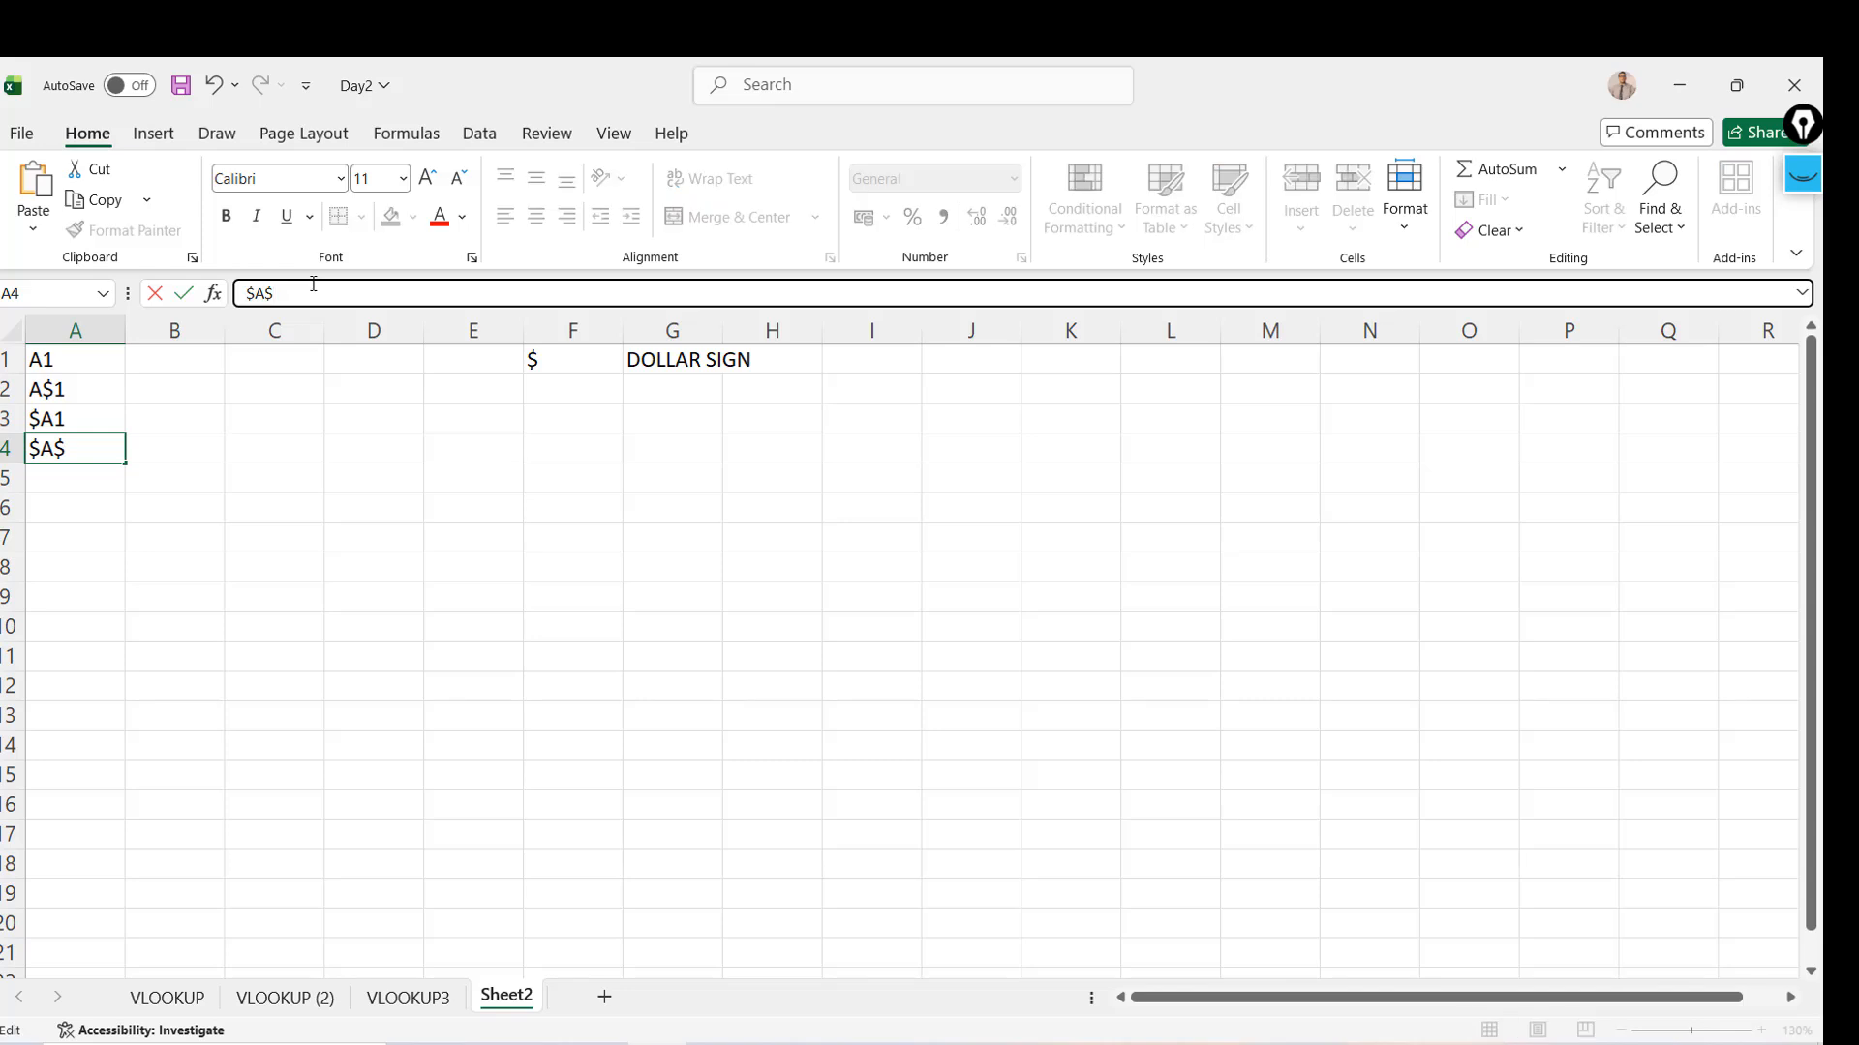
key(Return)
Enter the heading TYPES OF CELL REFERENCING in B1, beside the list of reference styles
key(Up)
key(Up)
key(Up)
key(Up)
key(Right)
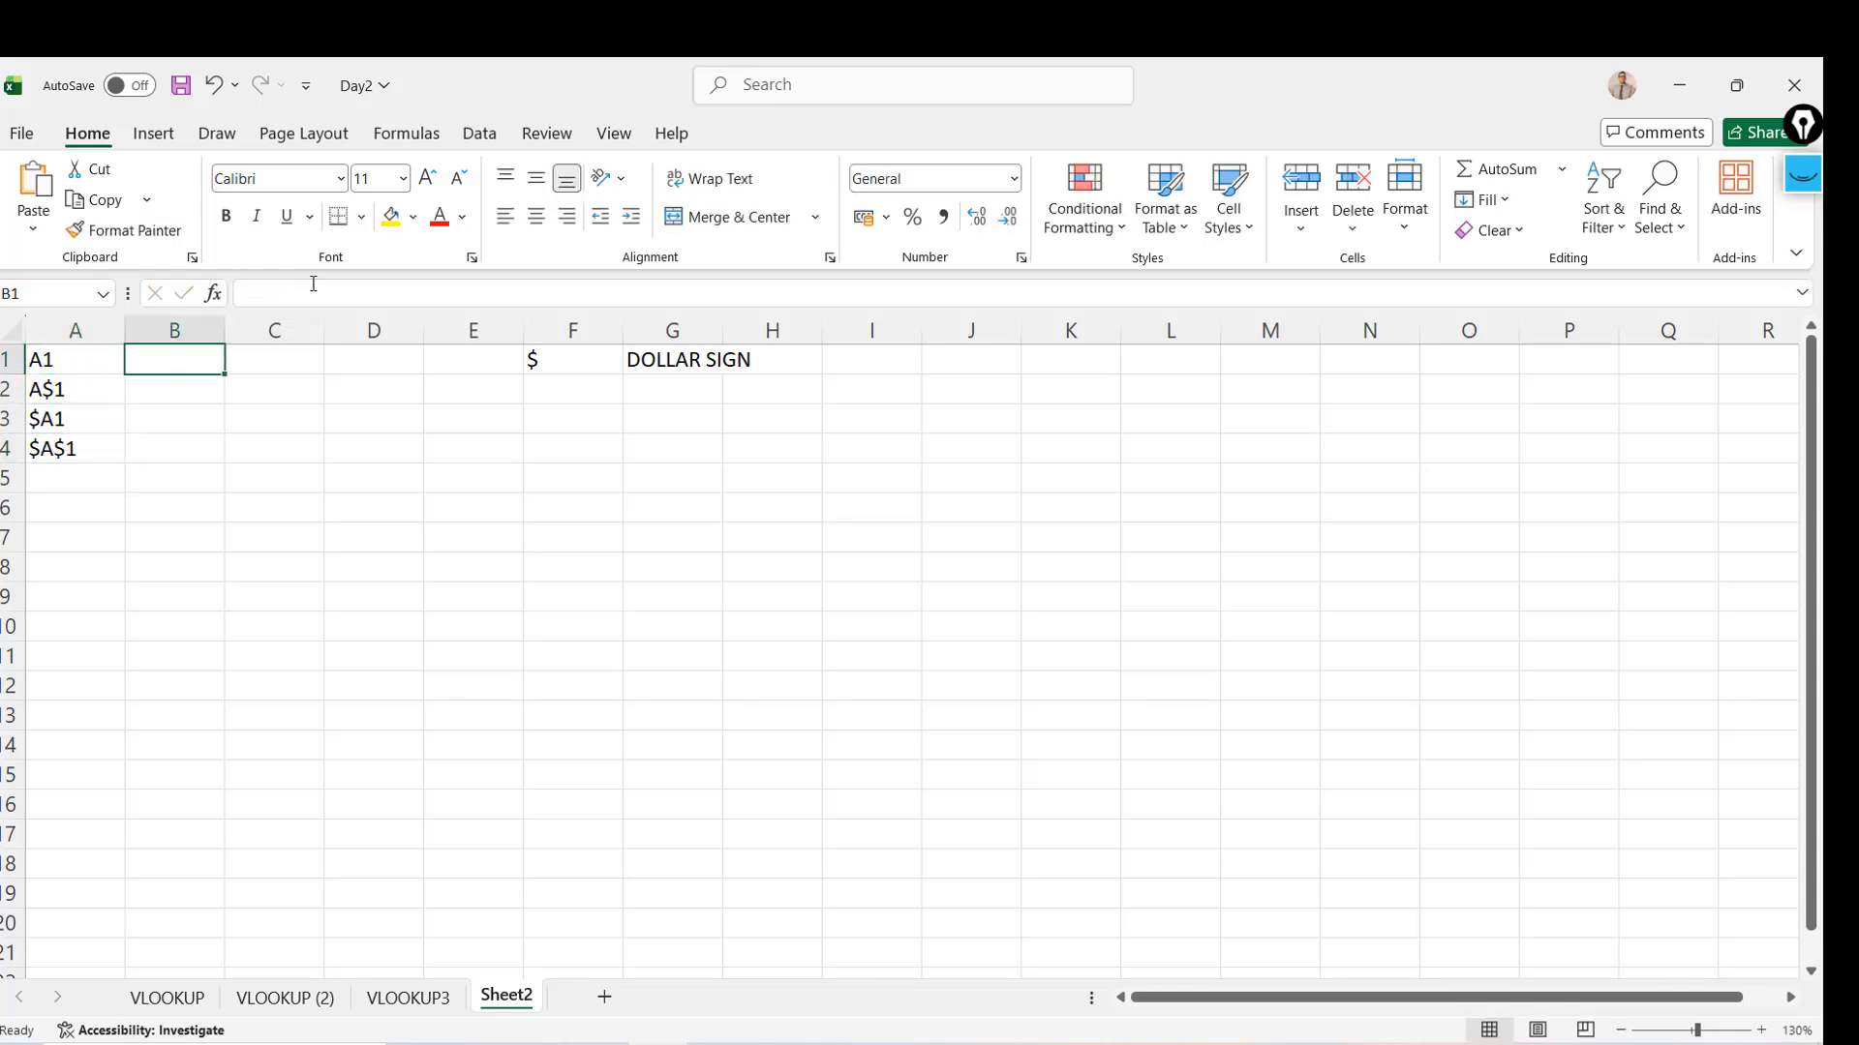
text(T)
key(BackSpace)
text(TY)
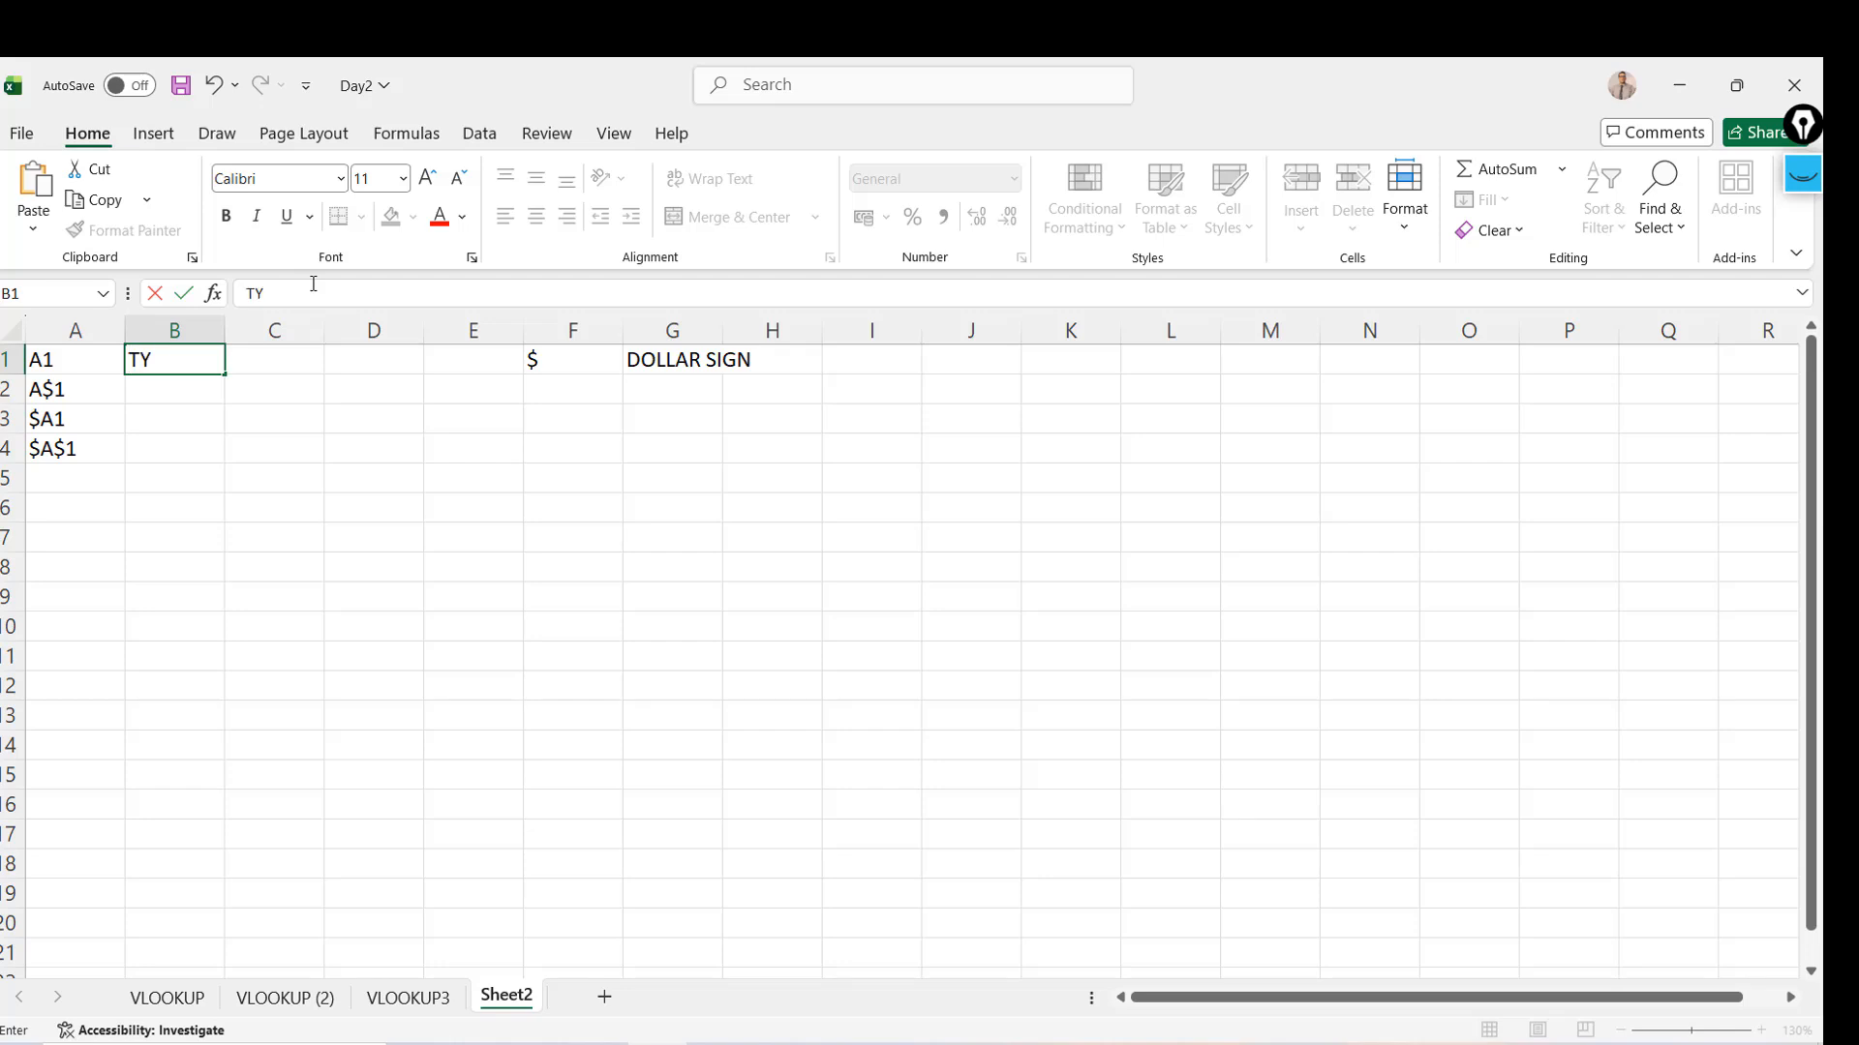
text(PES OF CELL R)
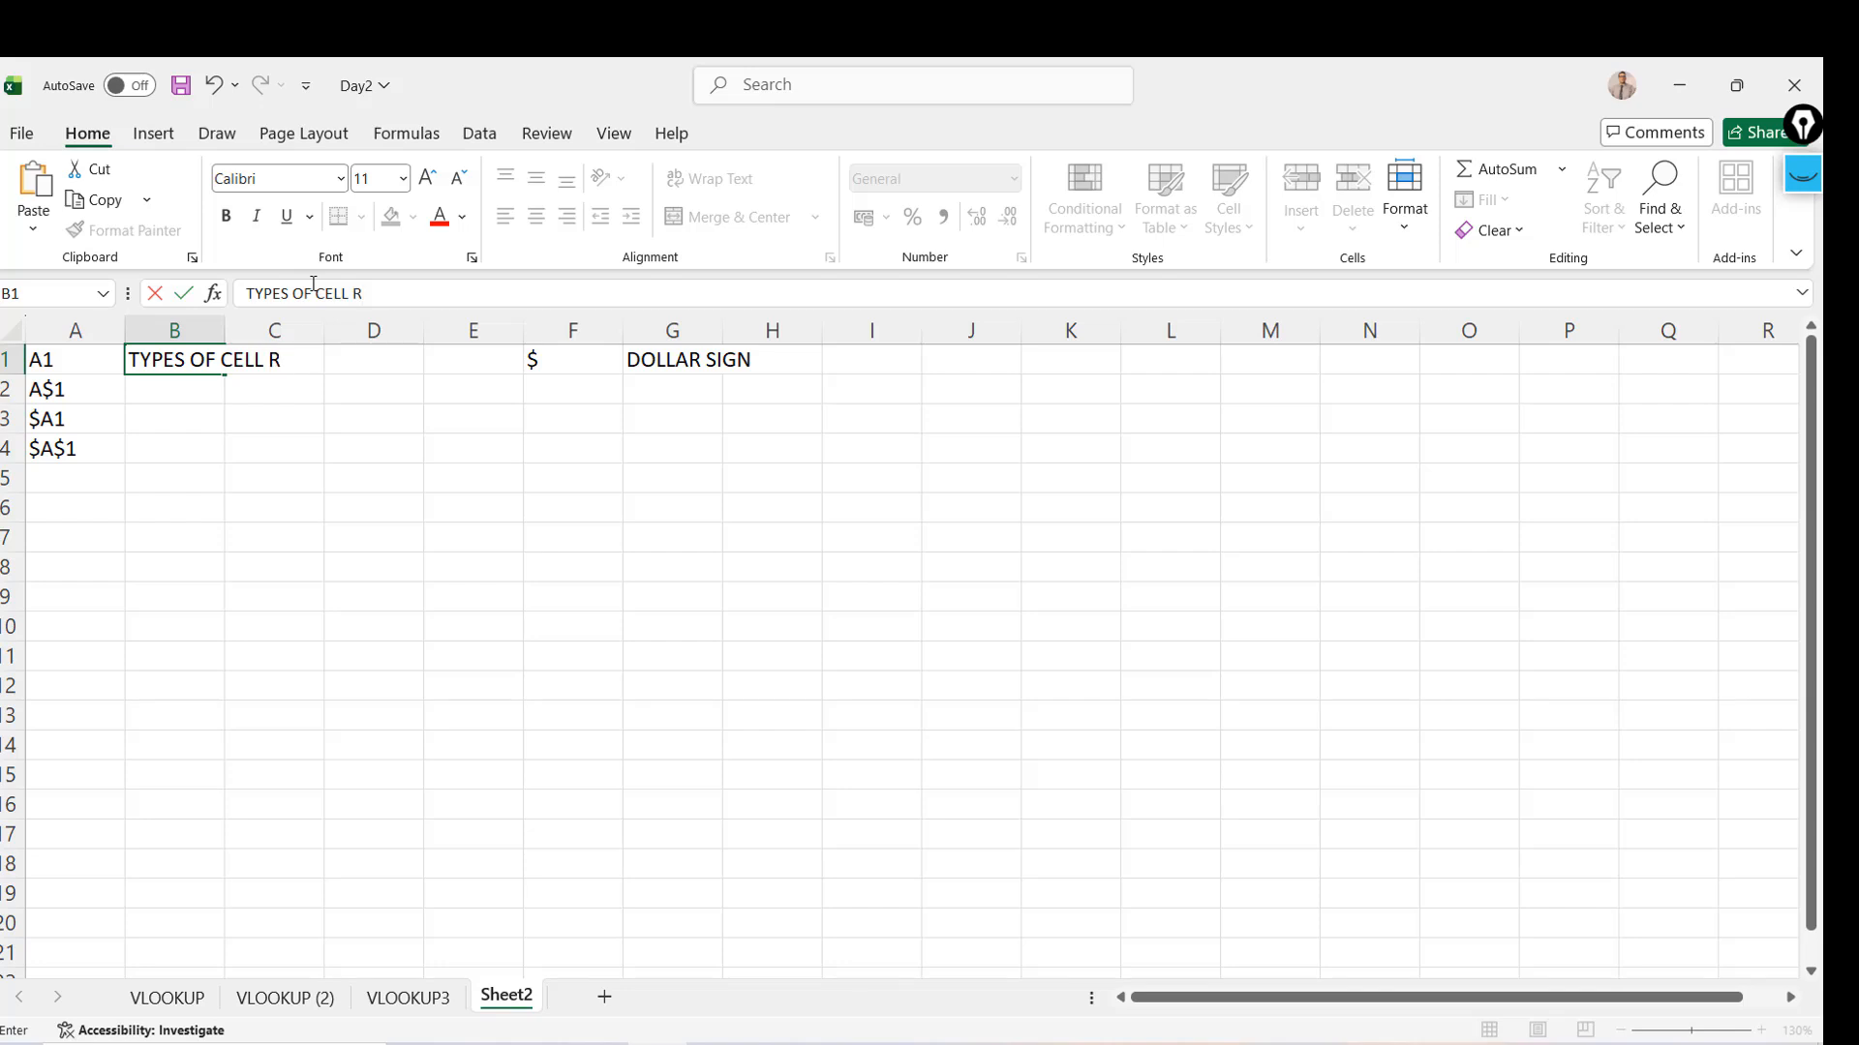
text(EFERENCING)
key(Return)
Make the A1 entry in cell A1 bold
key(Left)
key(Up)
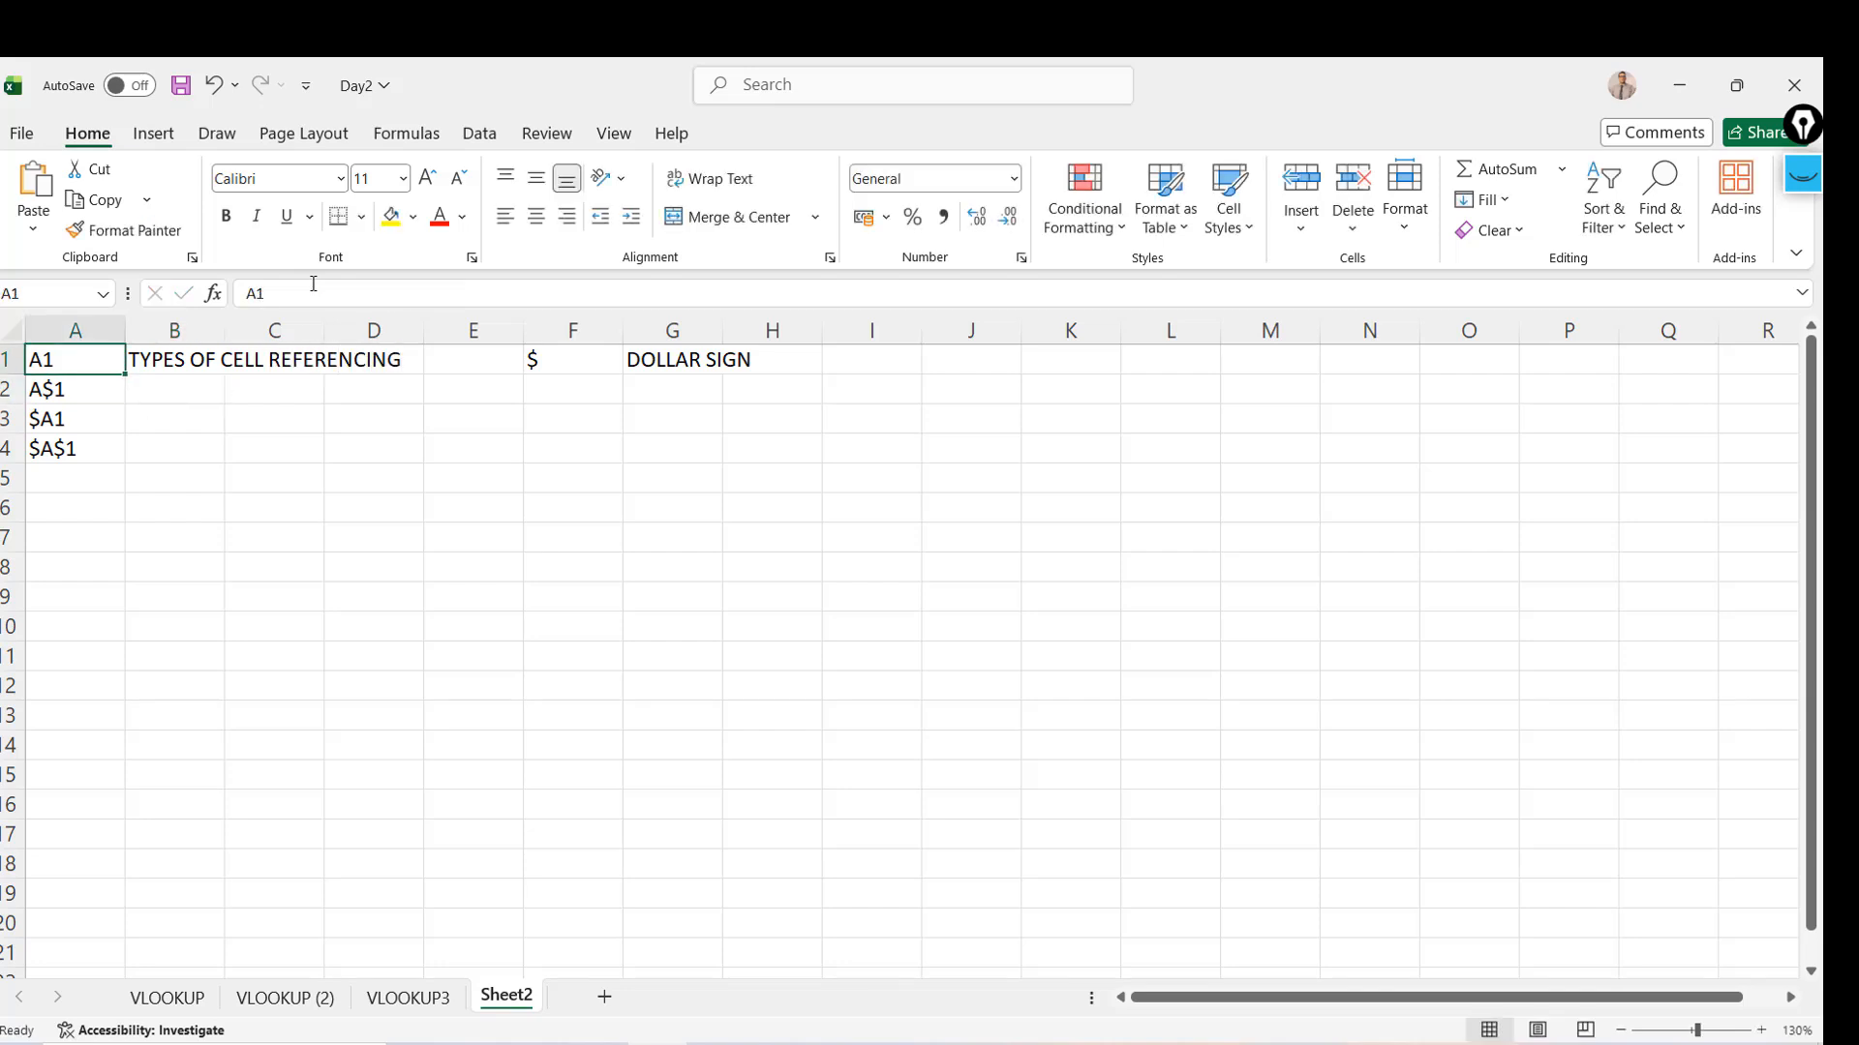
key(ctrl+b)
key(Right)
key(Left)
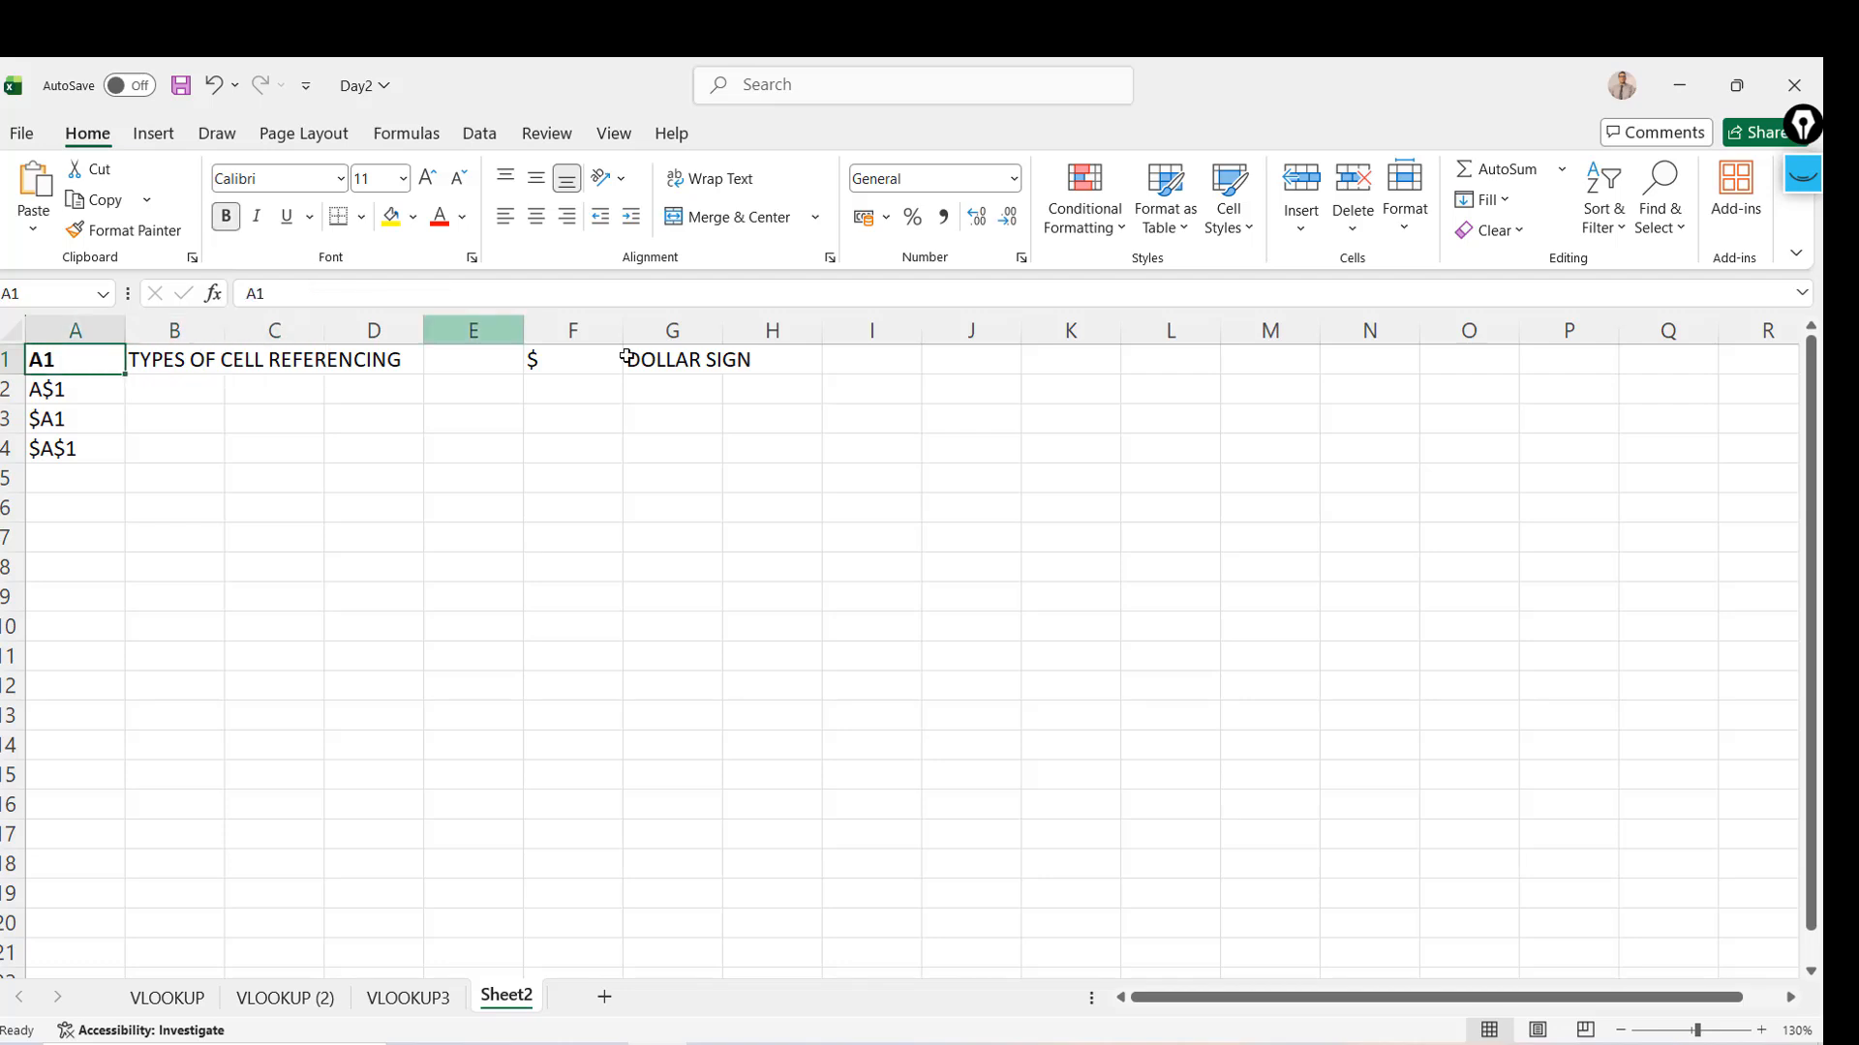
Enter the sample numbers 44, 55, 77 and 344 in D4:D7
click(387, 455)
text(44)
key(Return)
text(5)
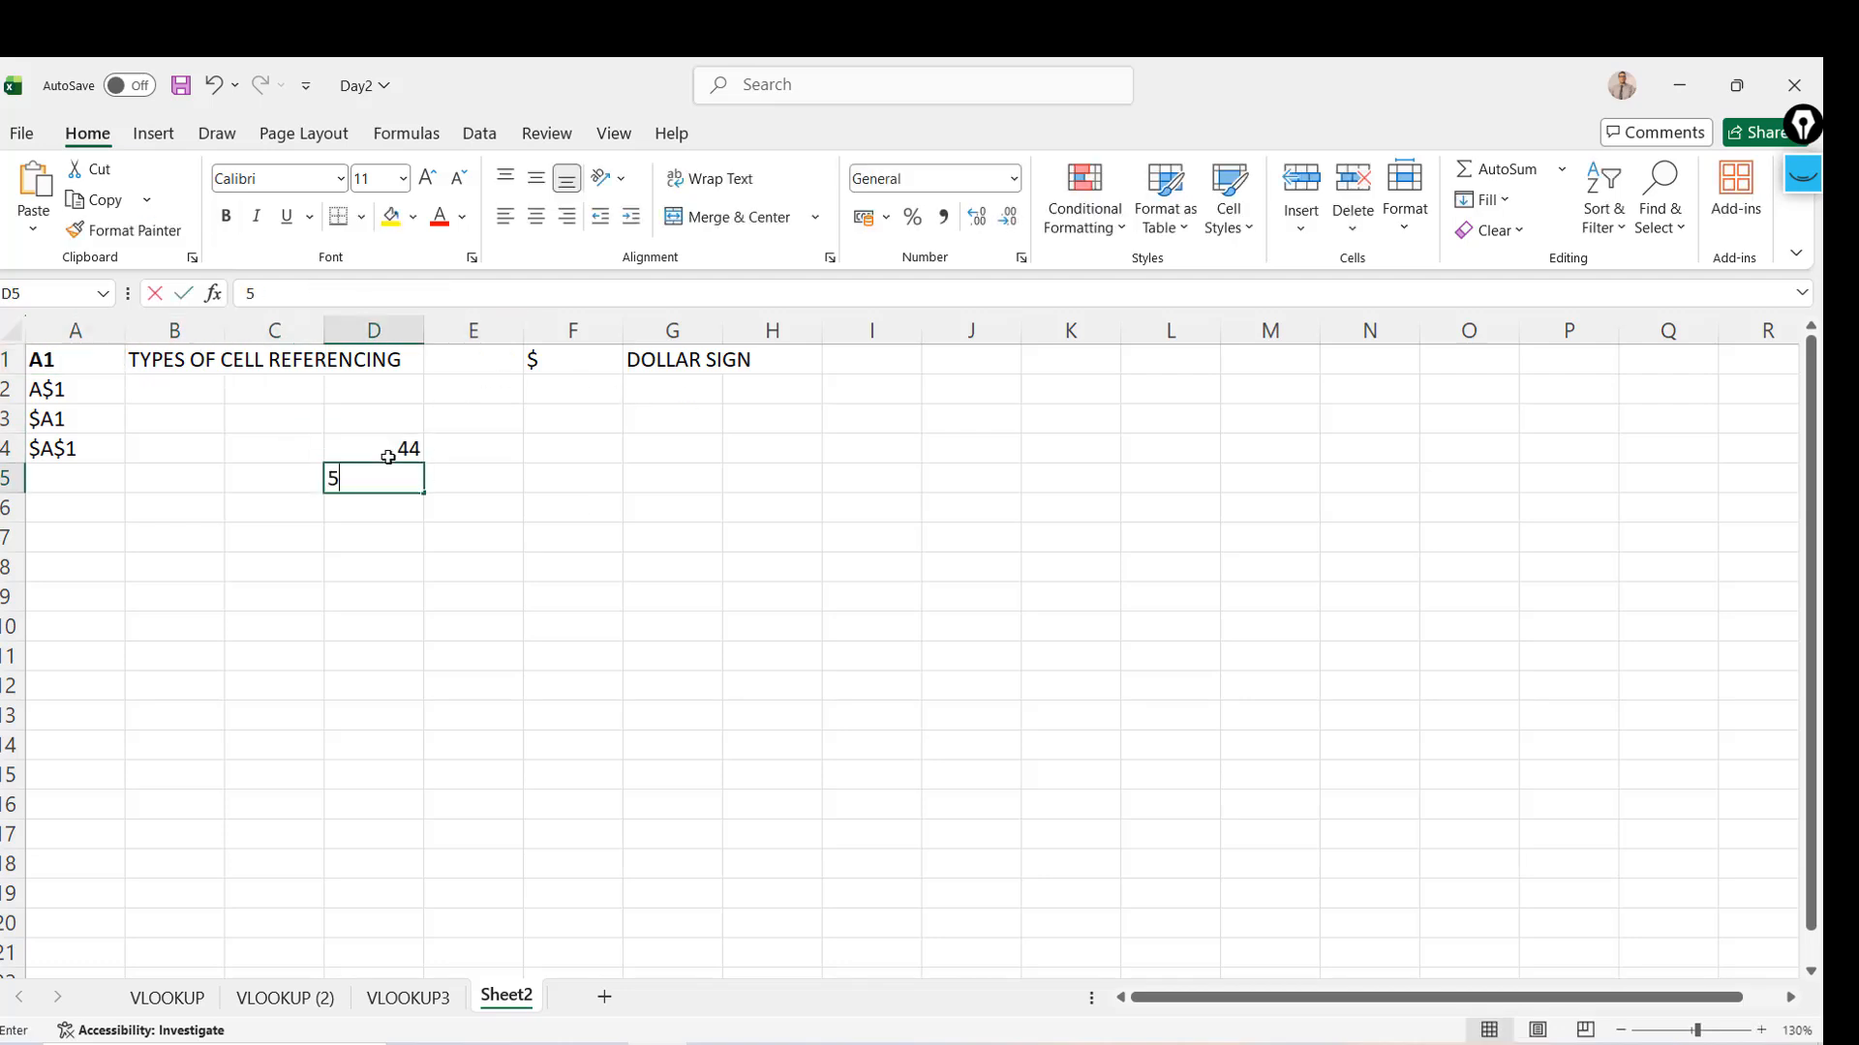
text(5)
key(Return)
text(77)
key(Return)
text(344)
key(Up)
Enter the sample letters R, YU, I and W in E4:H4, beside the first sample number
key(Up)
key(Up)
key(Right)
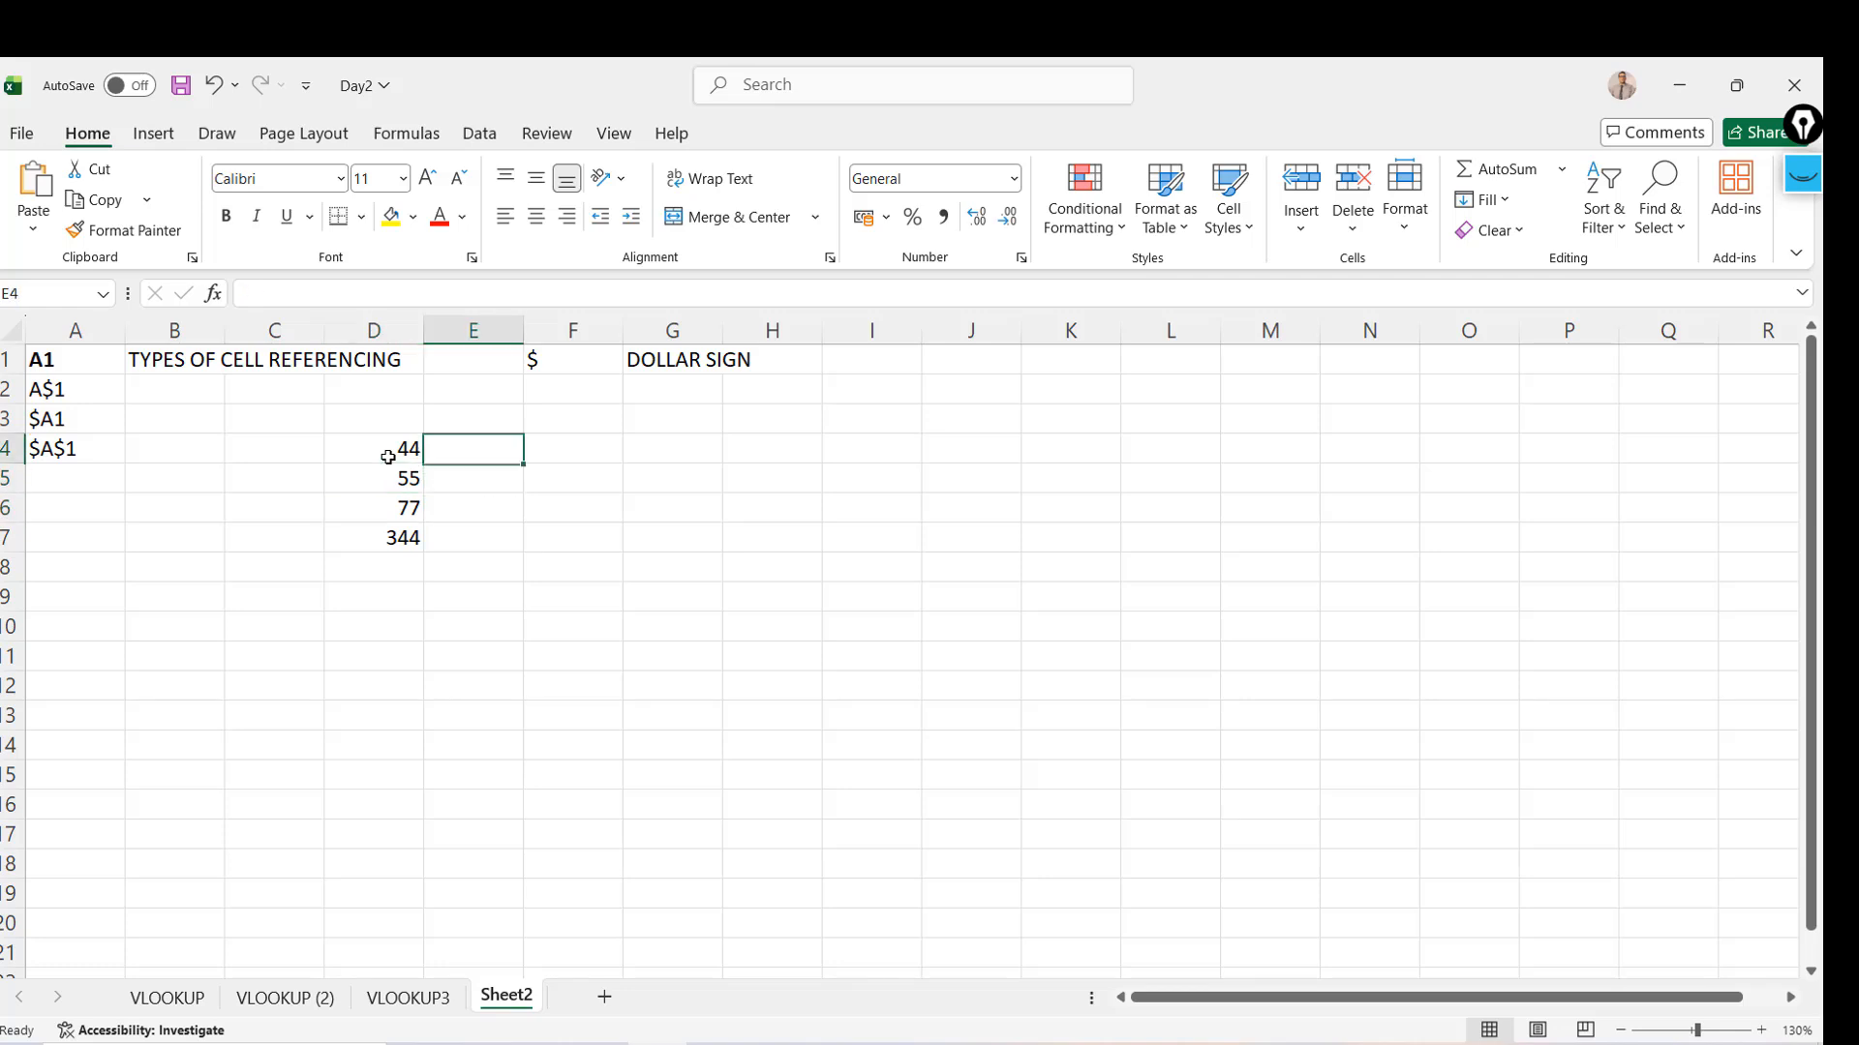
text(R)
key(Tab)
text(YU)
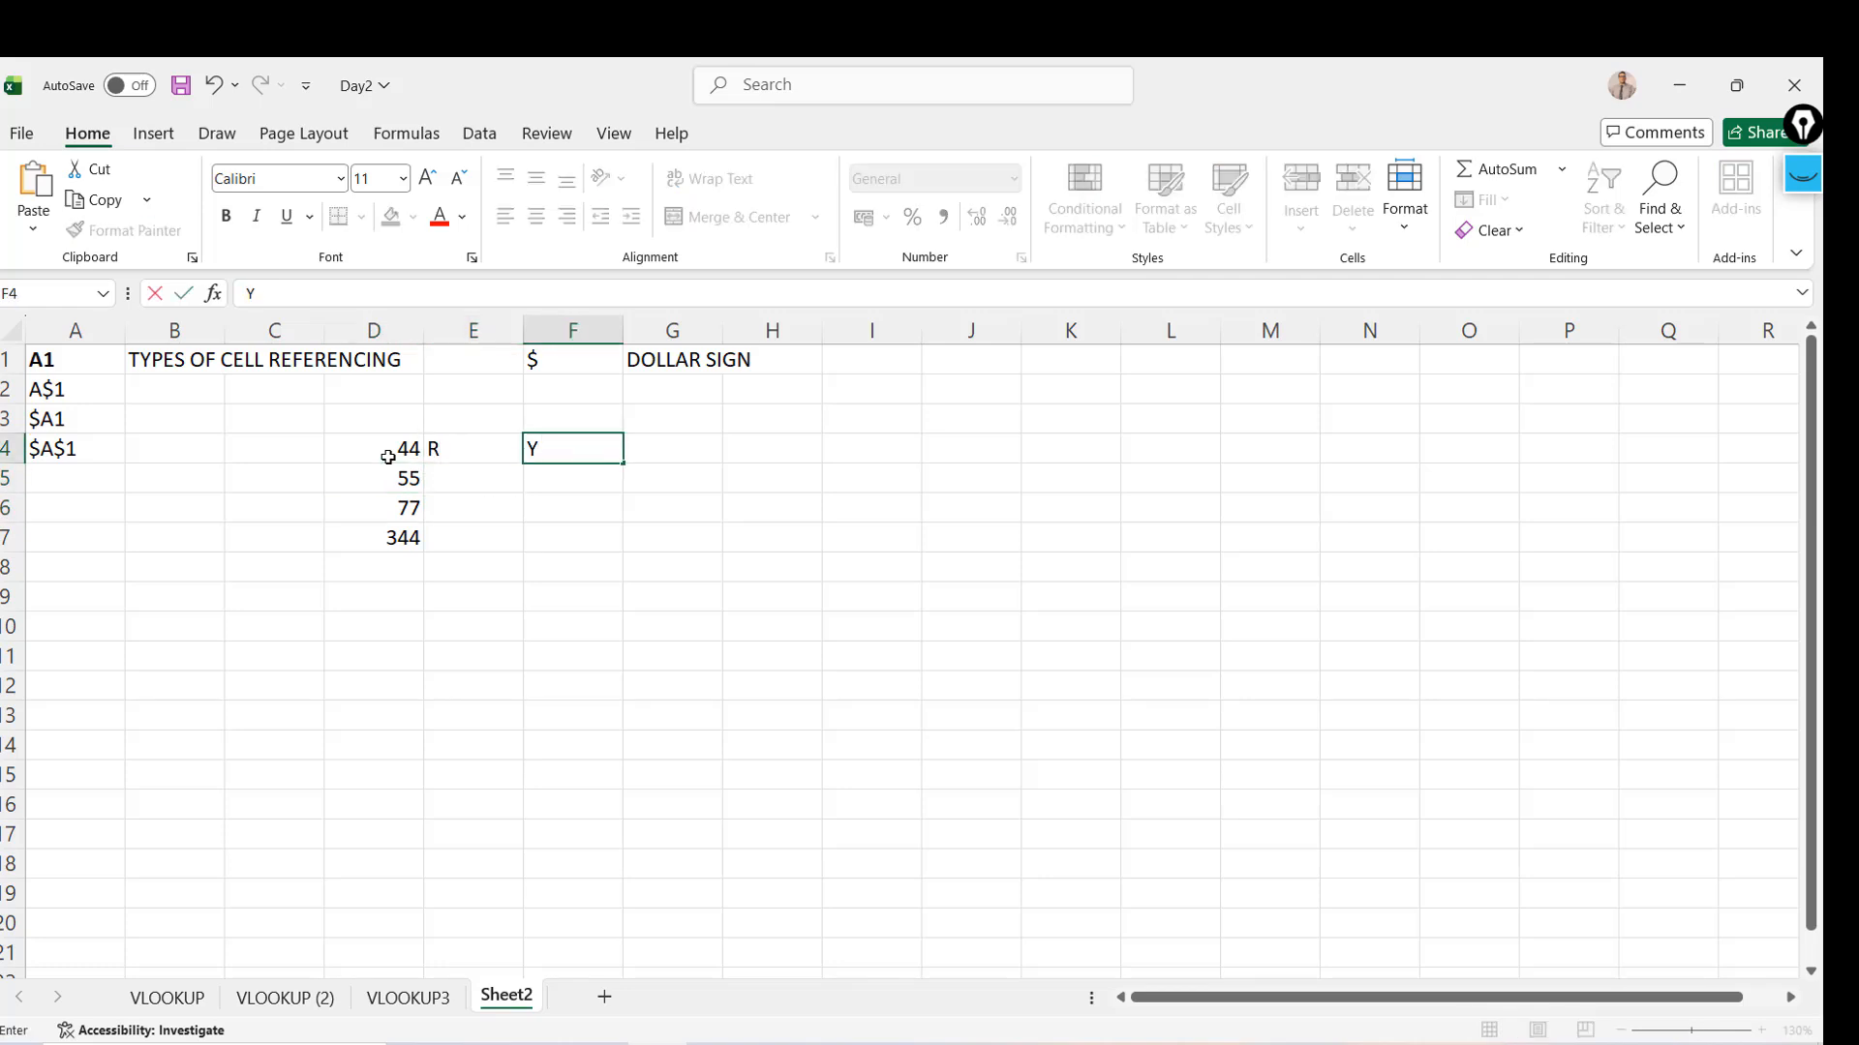
key(Tab)
text(I)
key(Tab)
text(W)
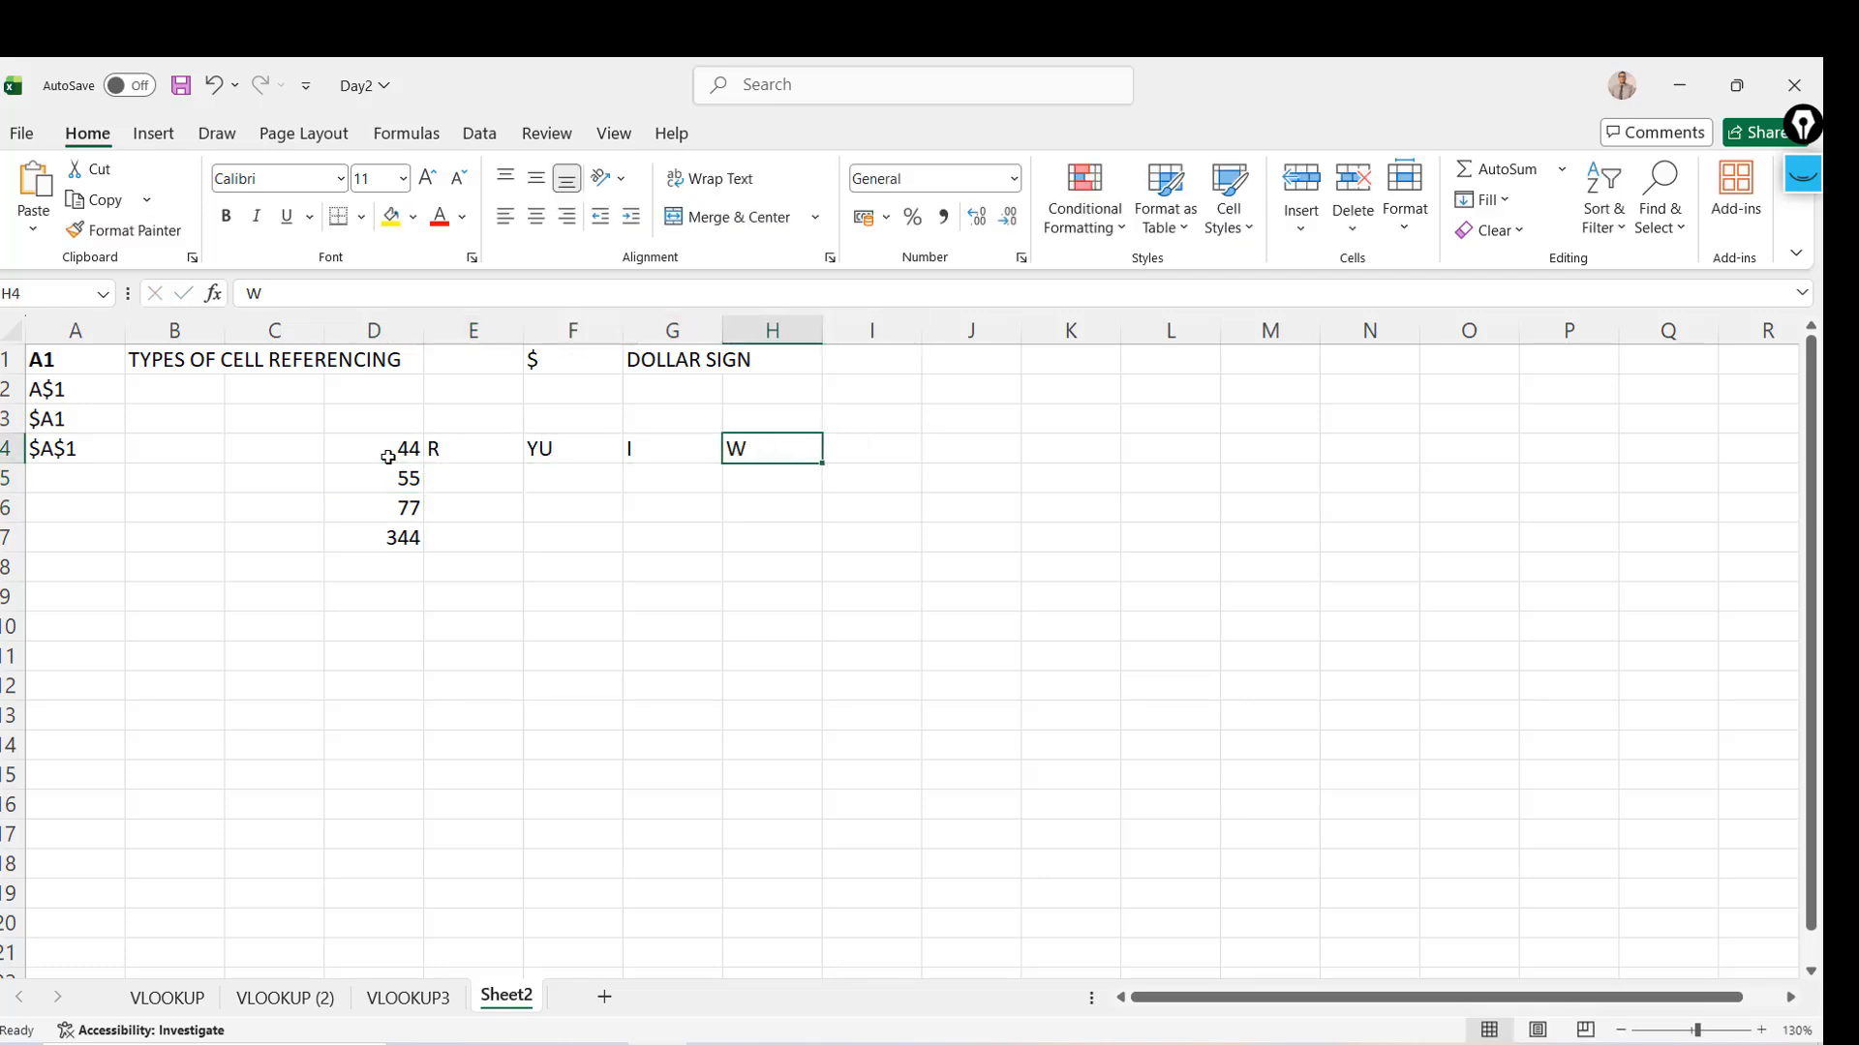
Add 12 in D8 at the end of the sample number column
click(390, 571)
text(12)
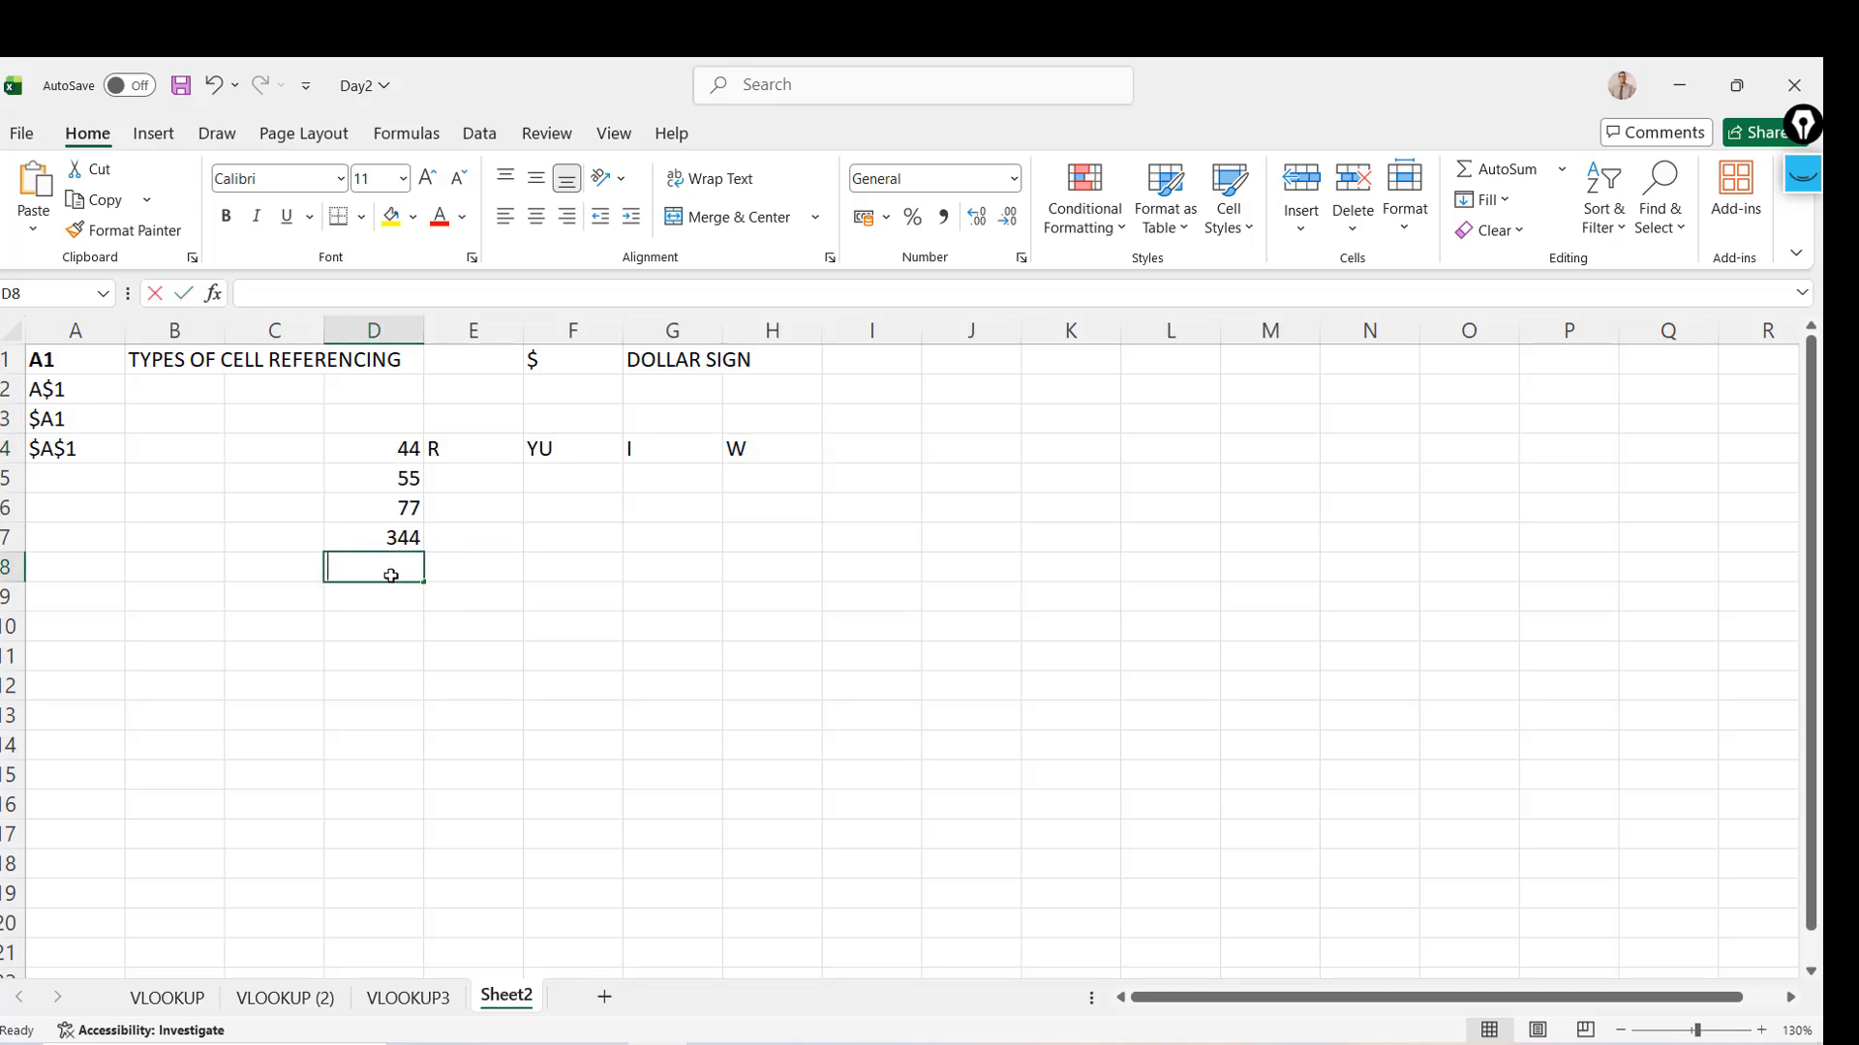
key(Tab)
Enter the formula =D4 in K7 and highlight that cell with yellow fill
click(1108, 535)
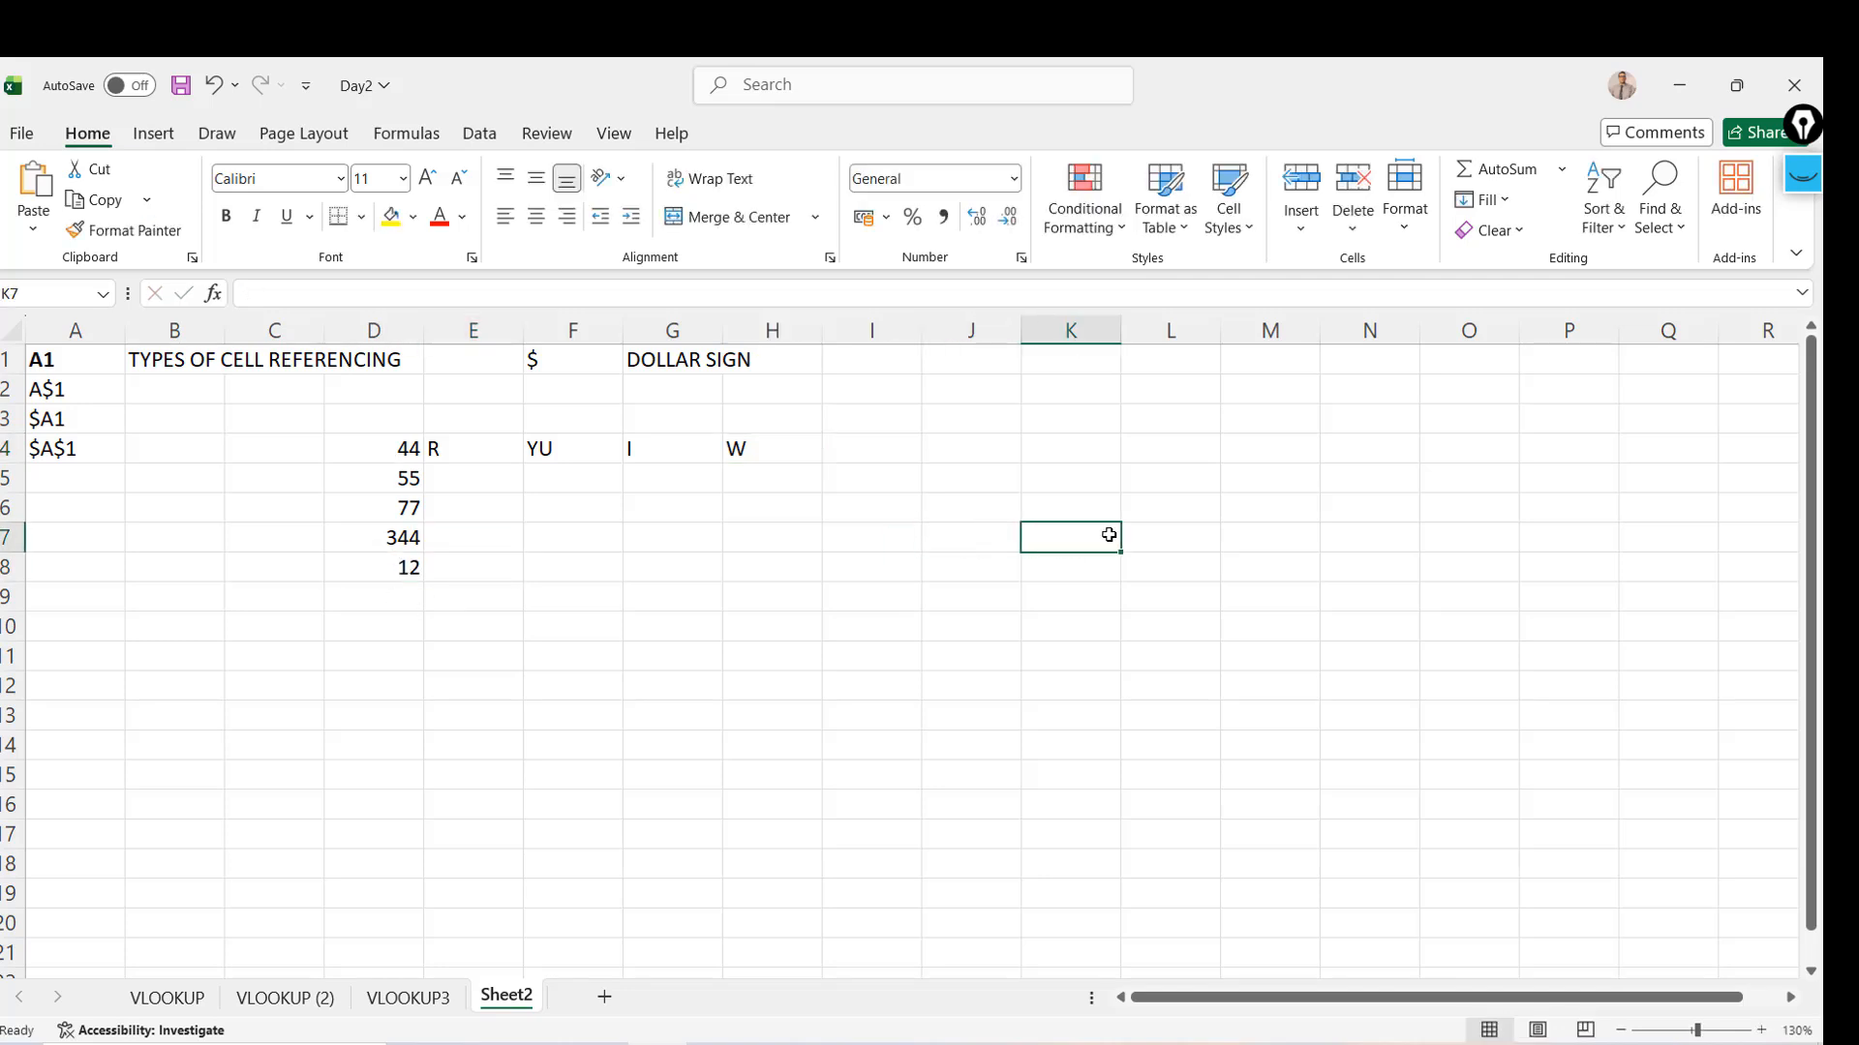
text(=)
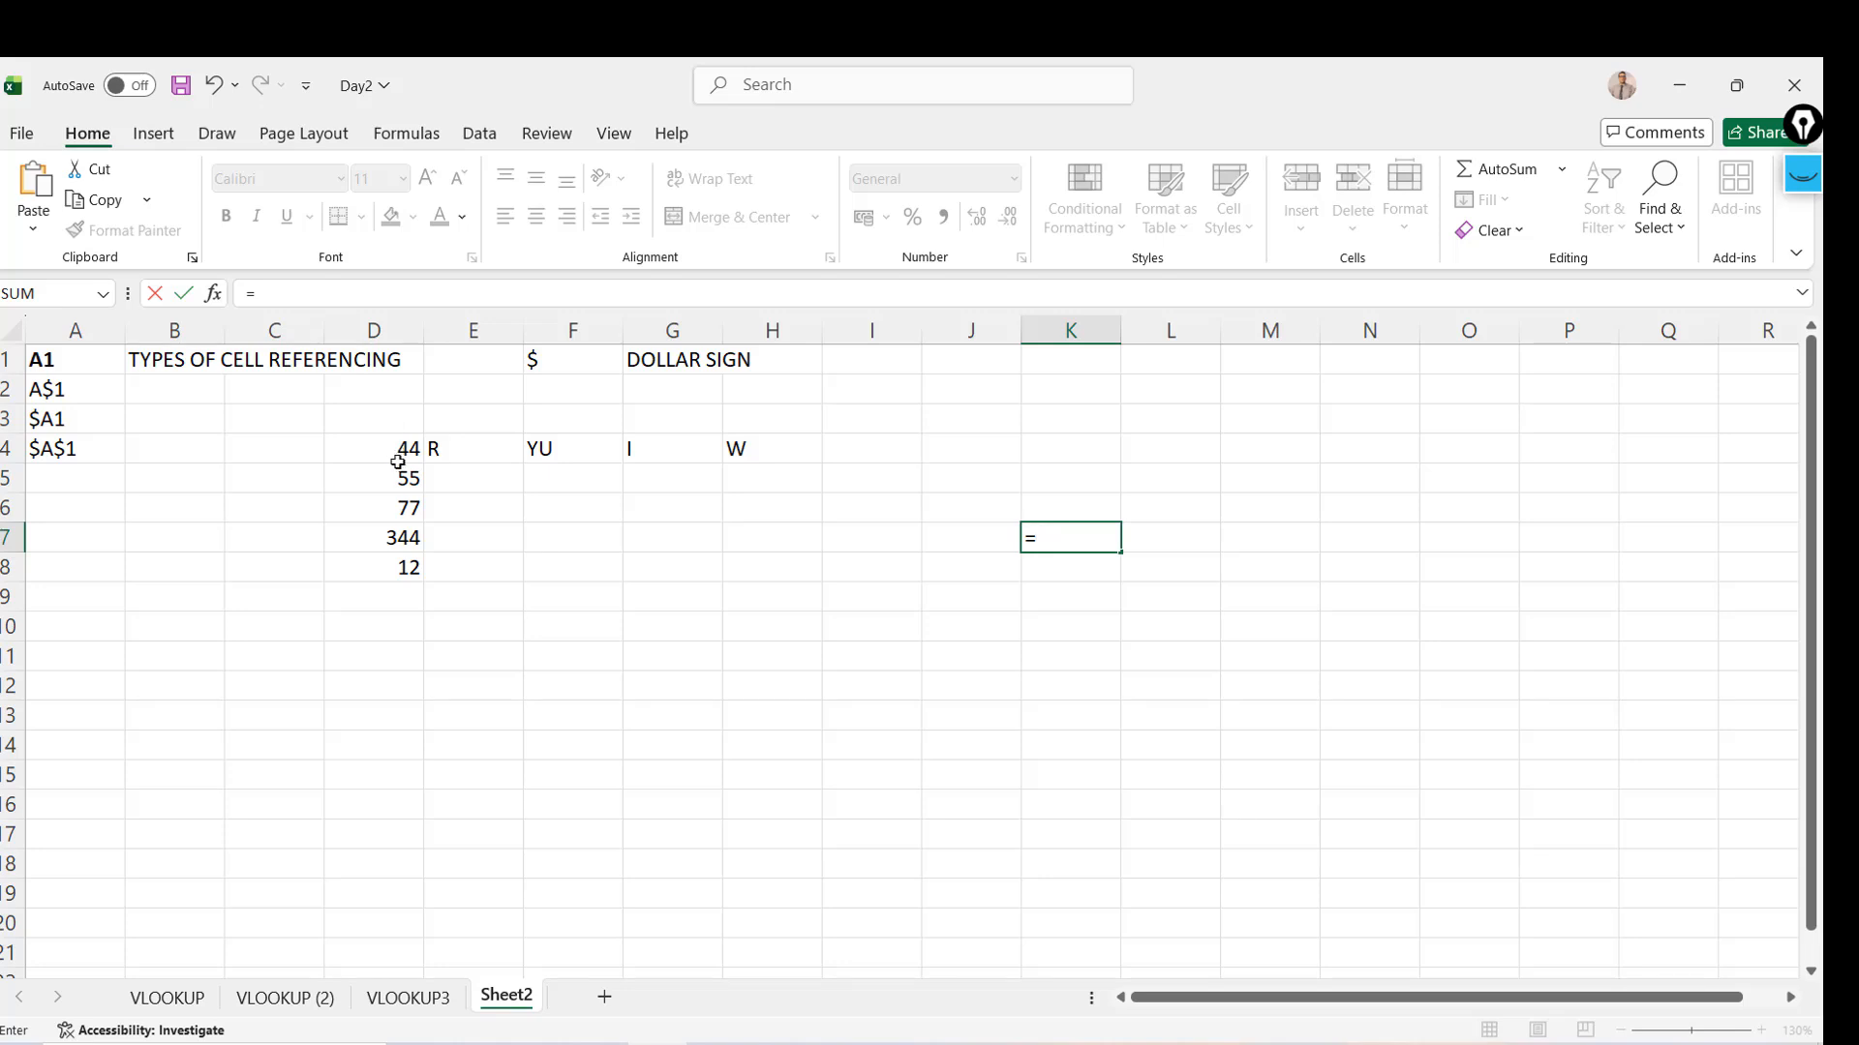
click(391, 459)
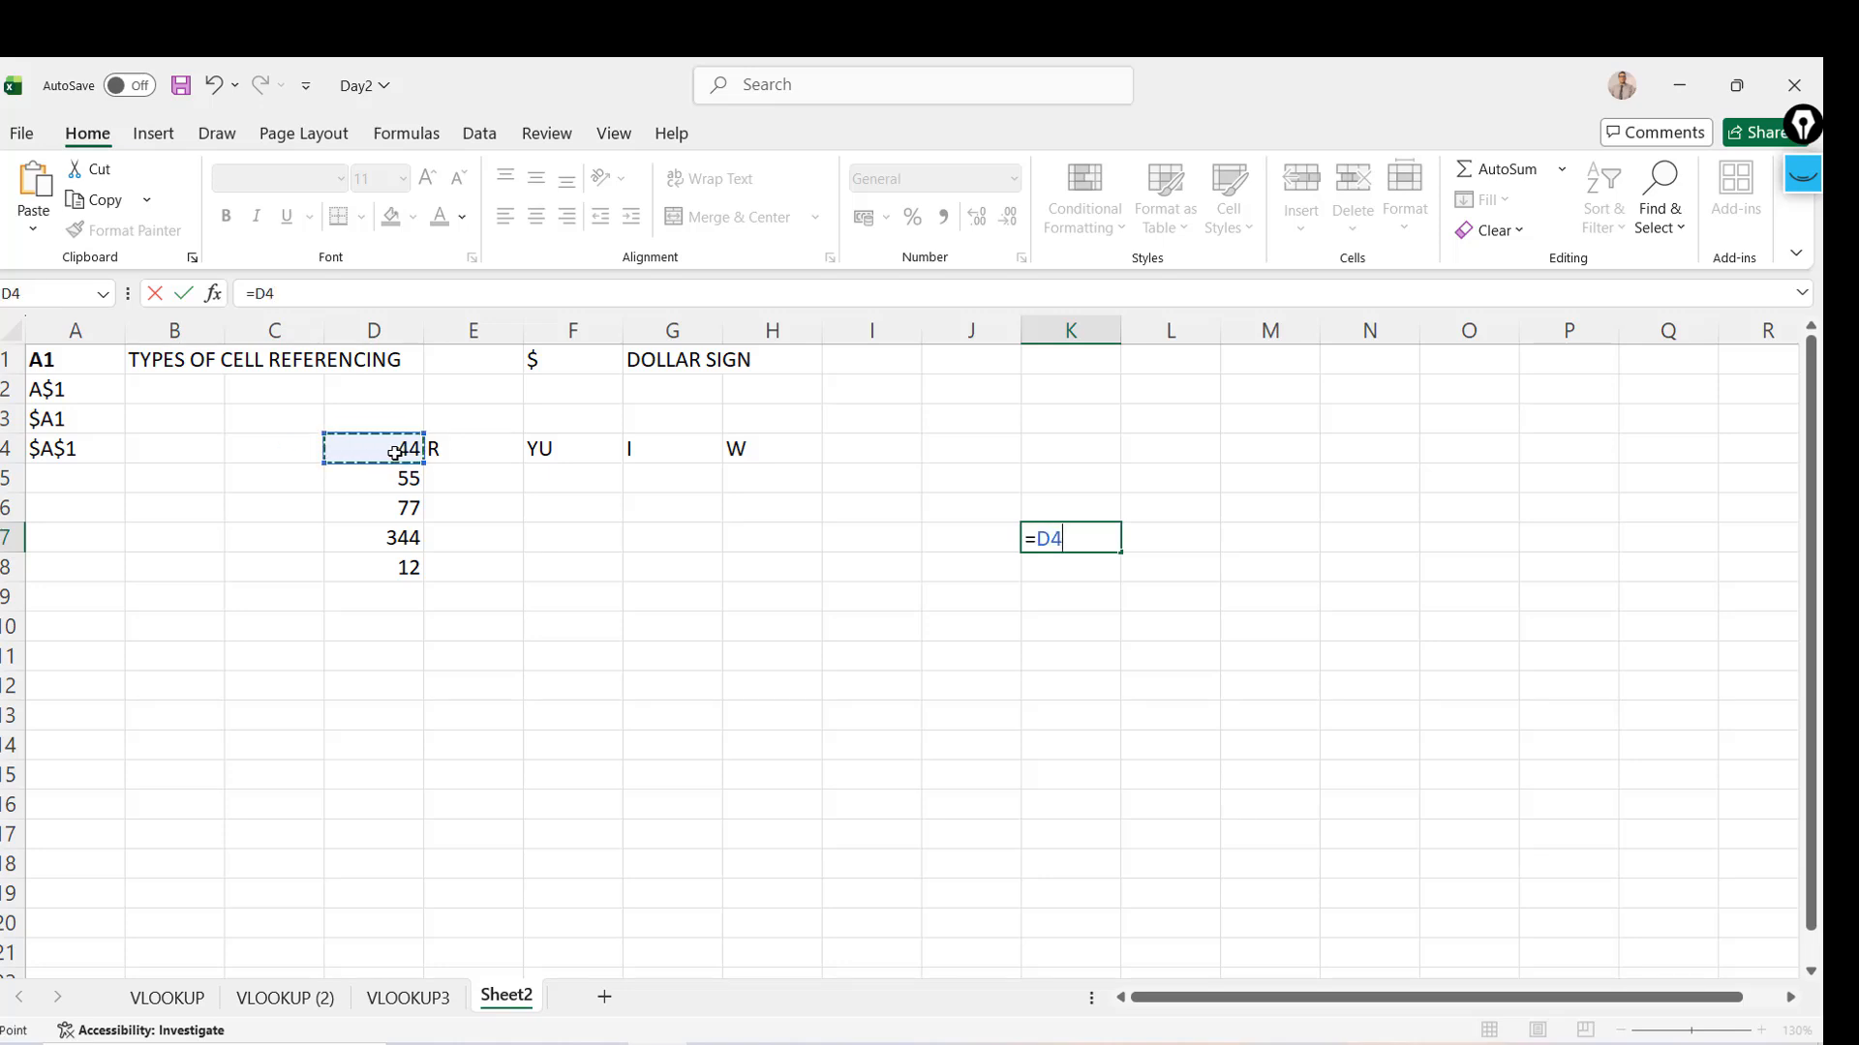
key(Return)
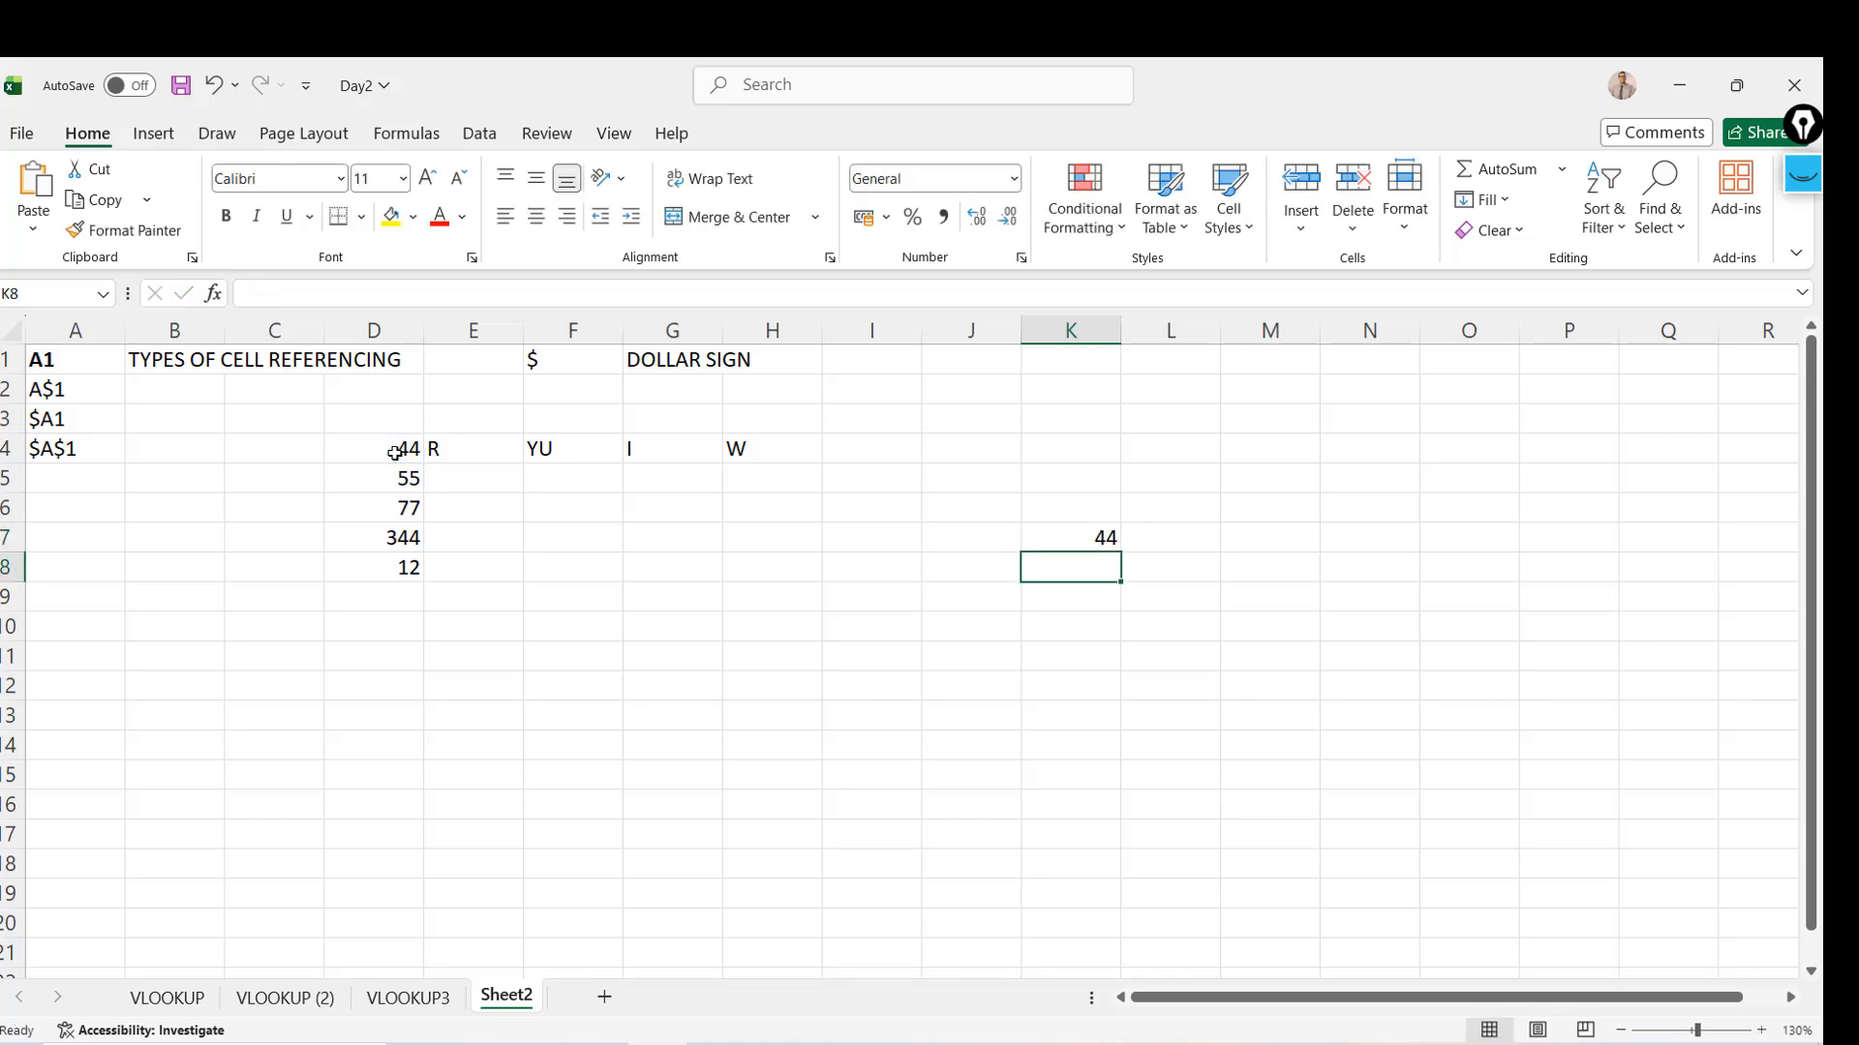
key(Up)
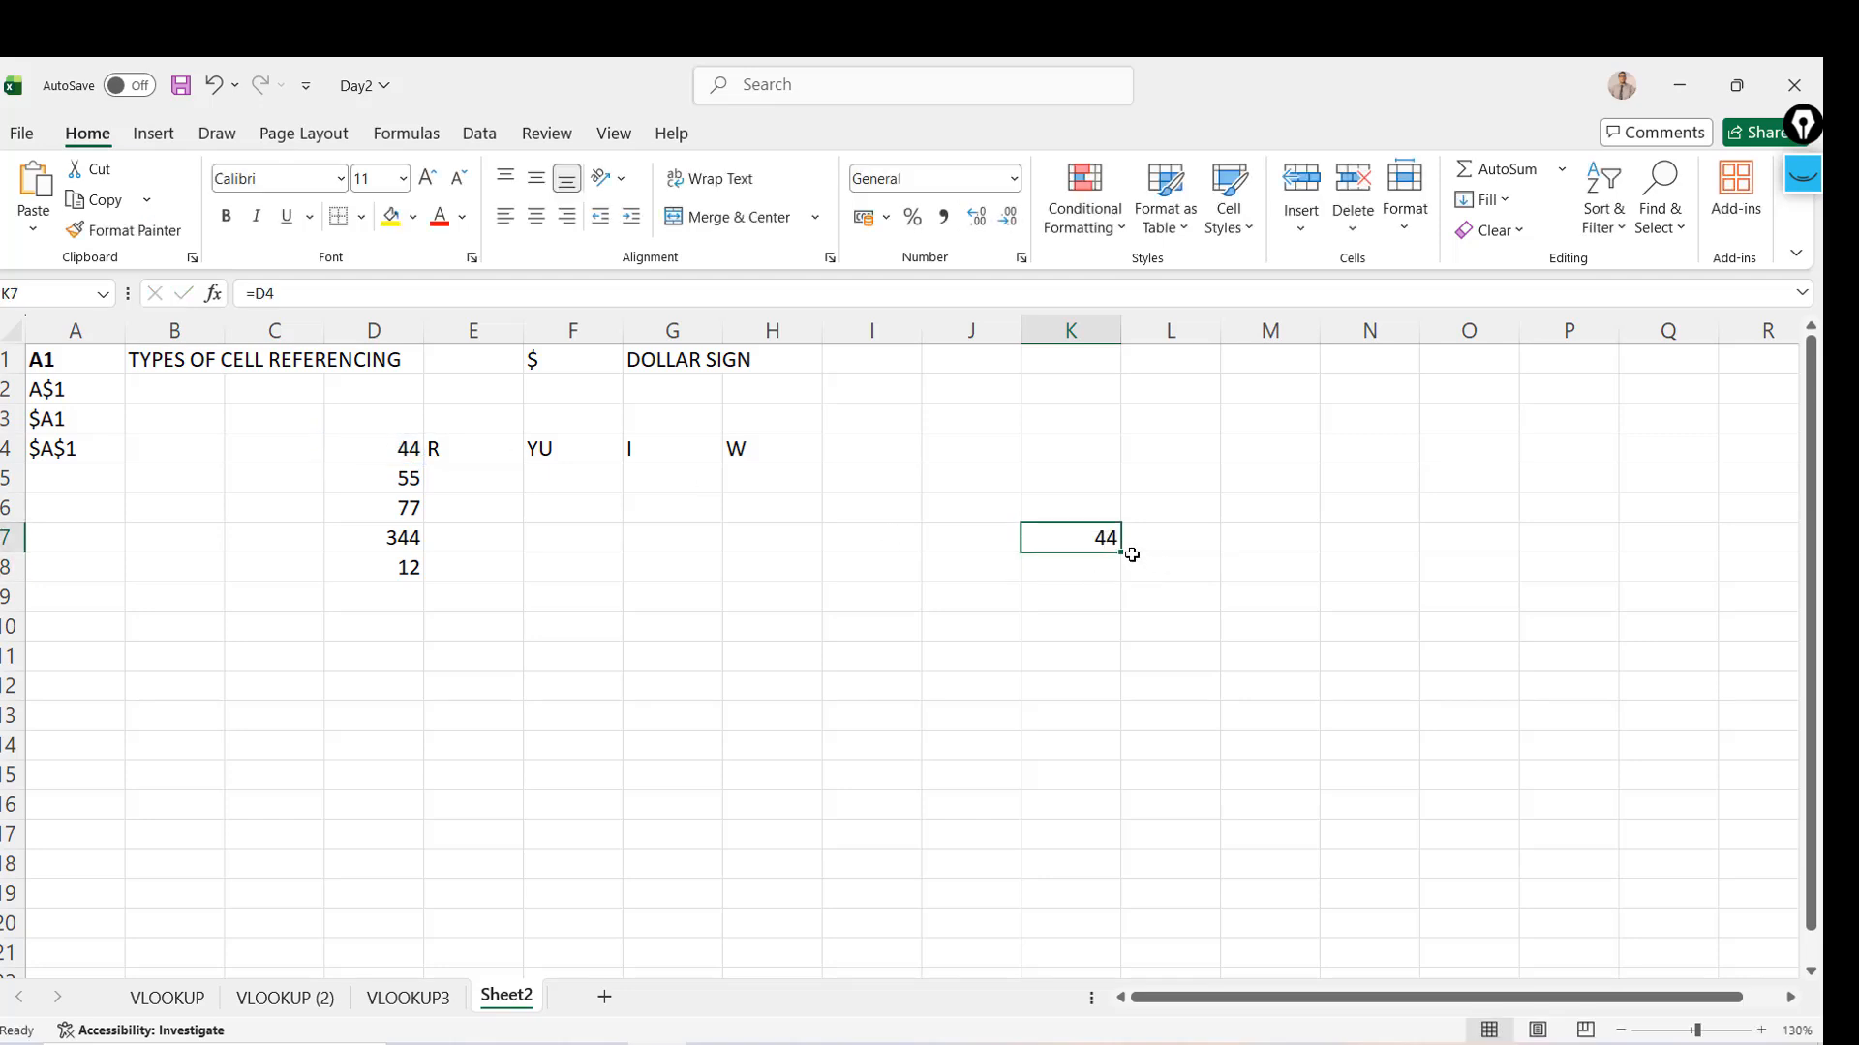
click(390, 215)
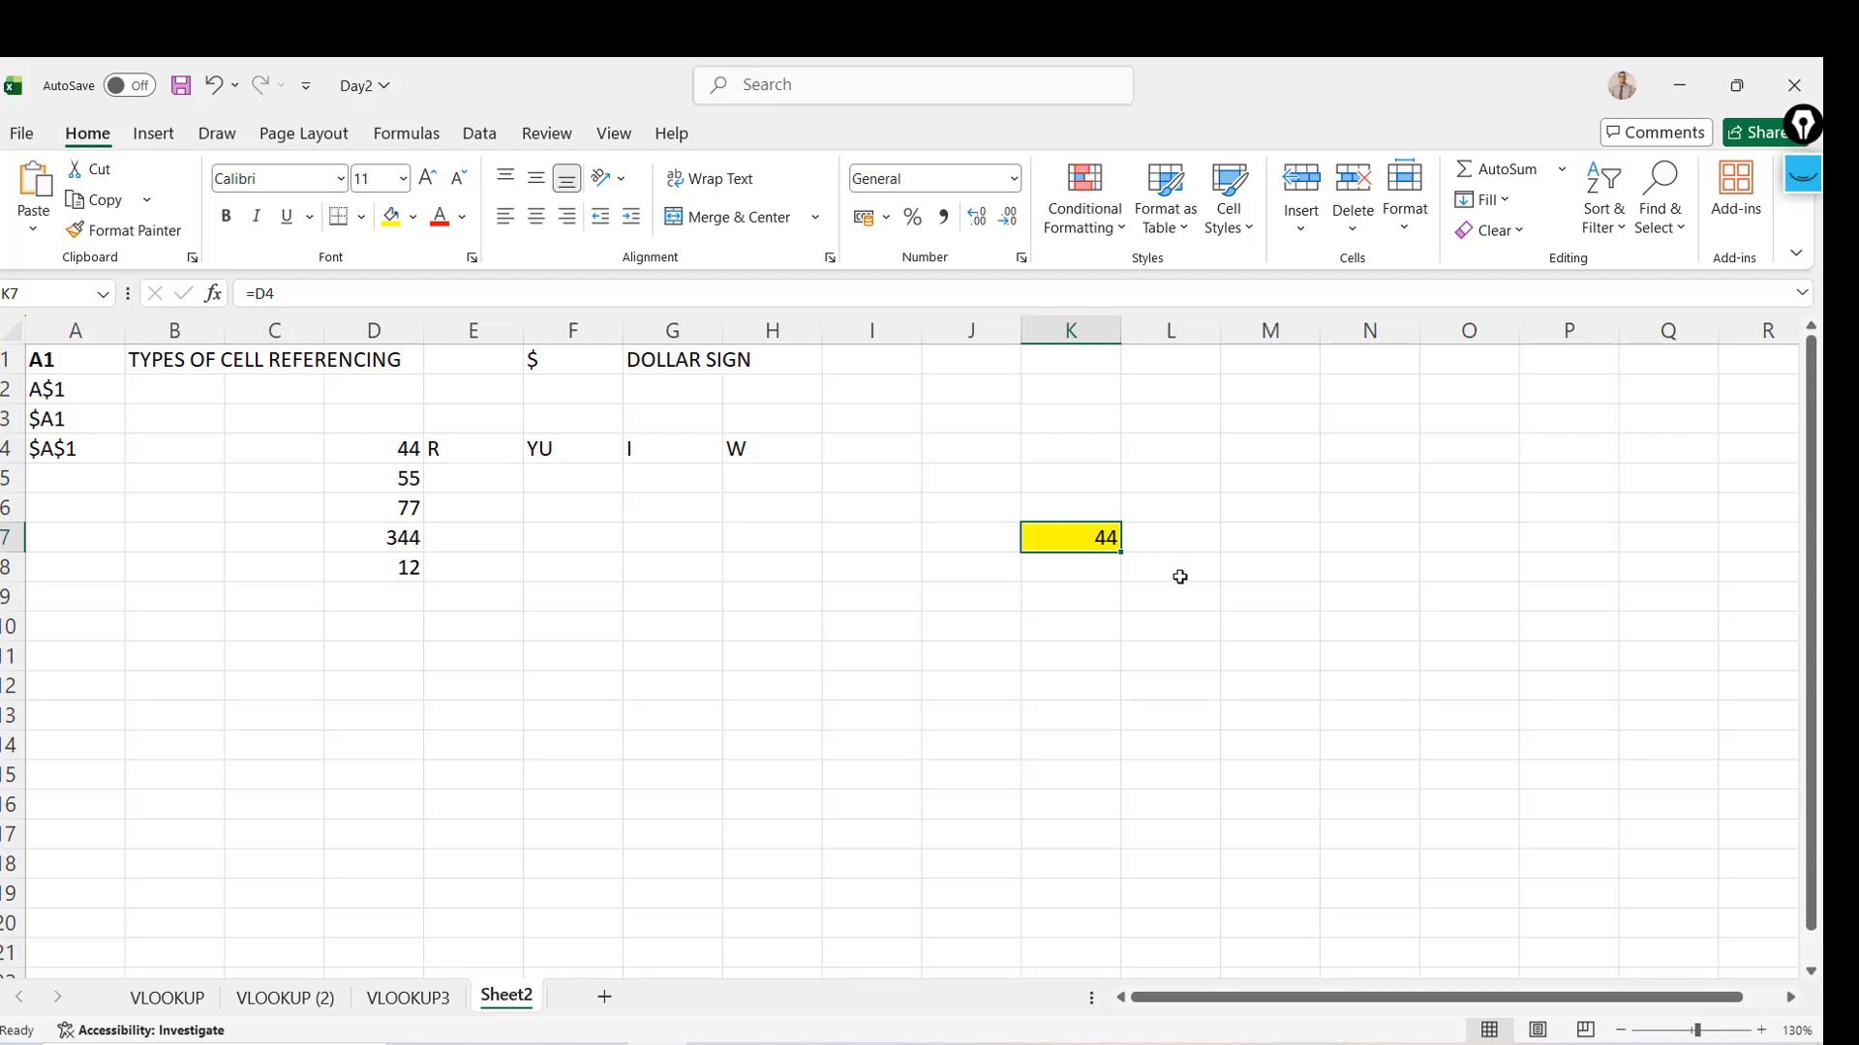
Fill the K7 formula down to K11 and check the copied formula in K8
drag(1120, 551, 1117, 680)
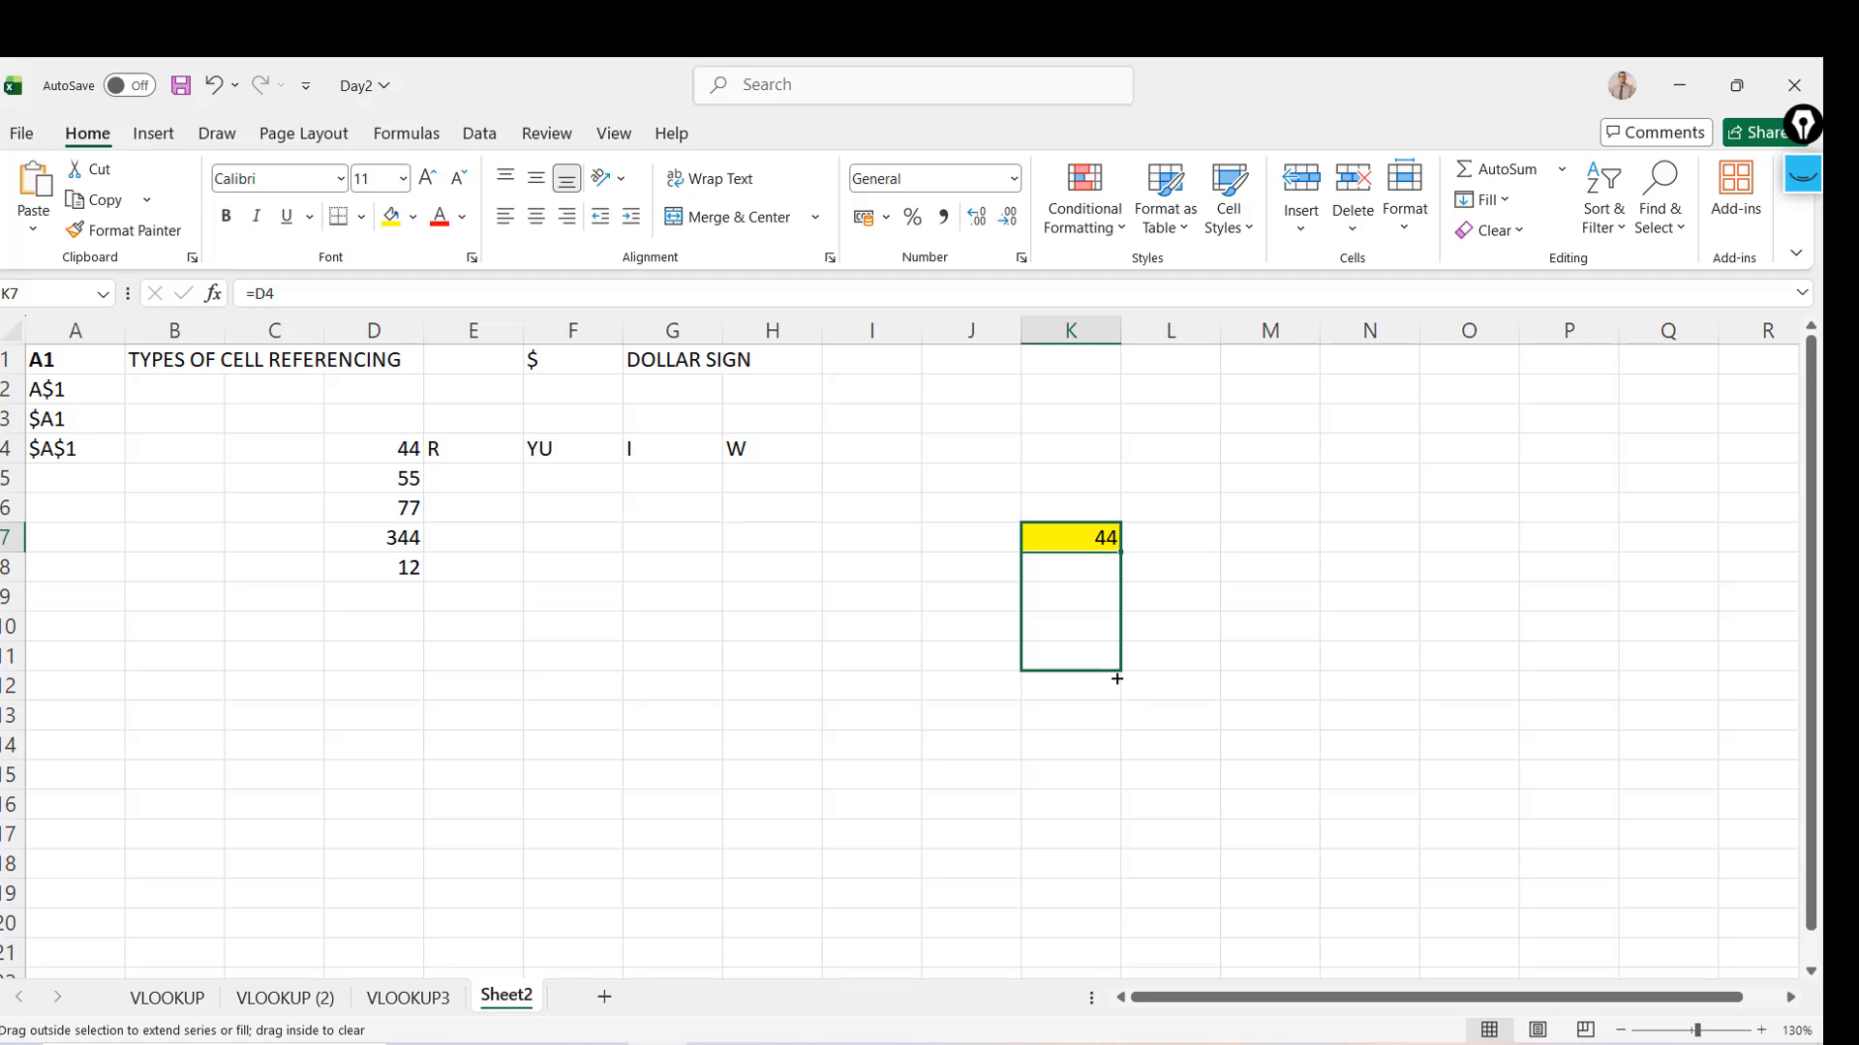
drag(1117, 679, 1118, 677)
drag(1116, 675, 1118, 671)
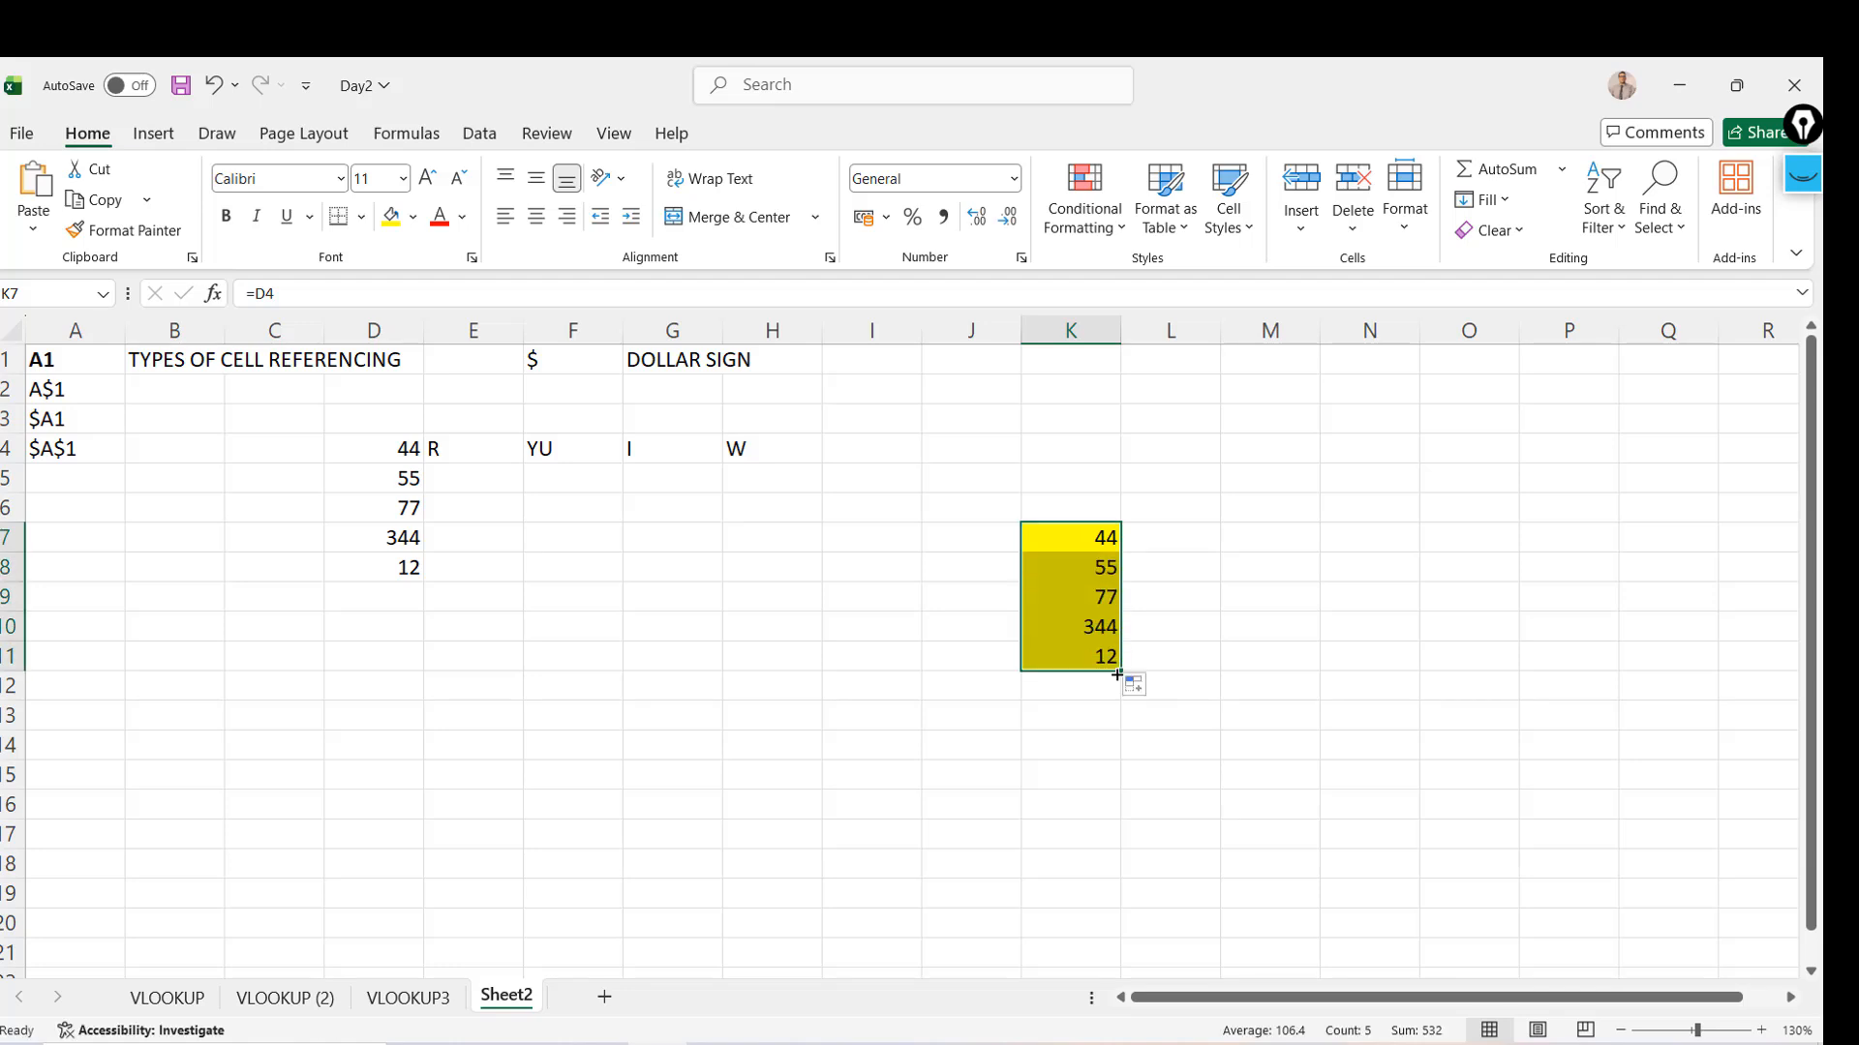
click(1051, 575)
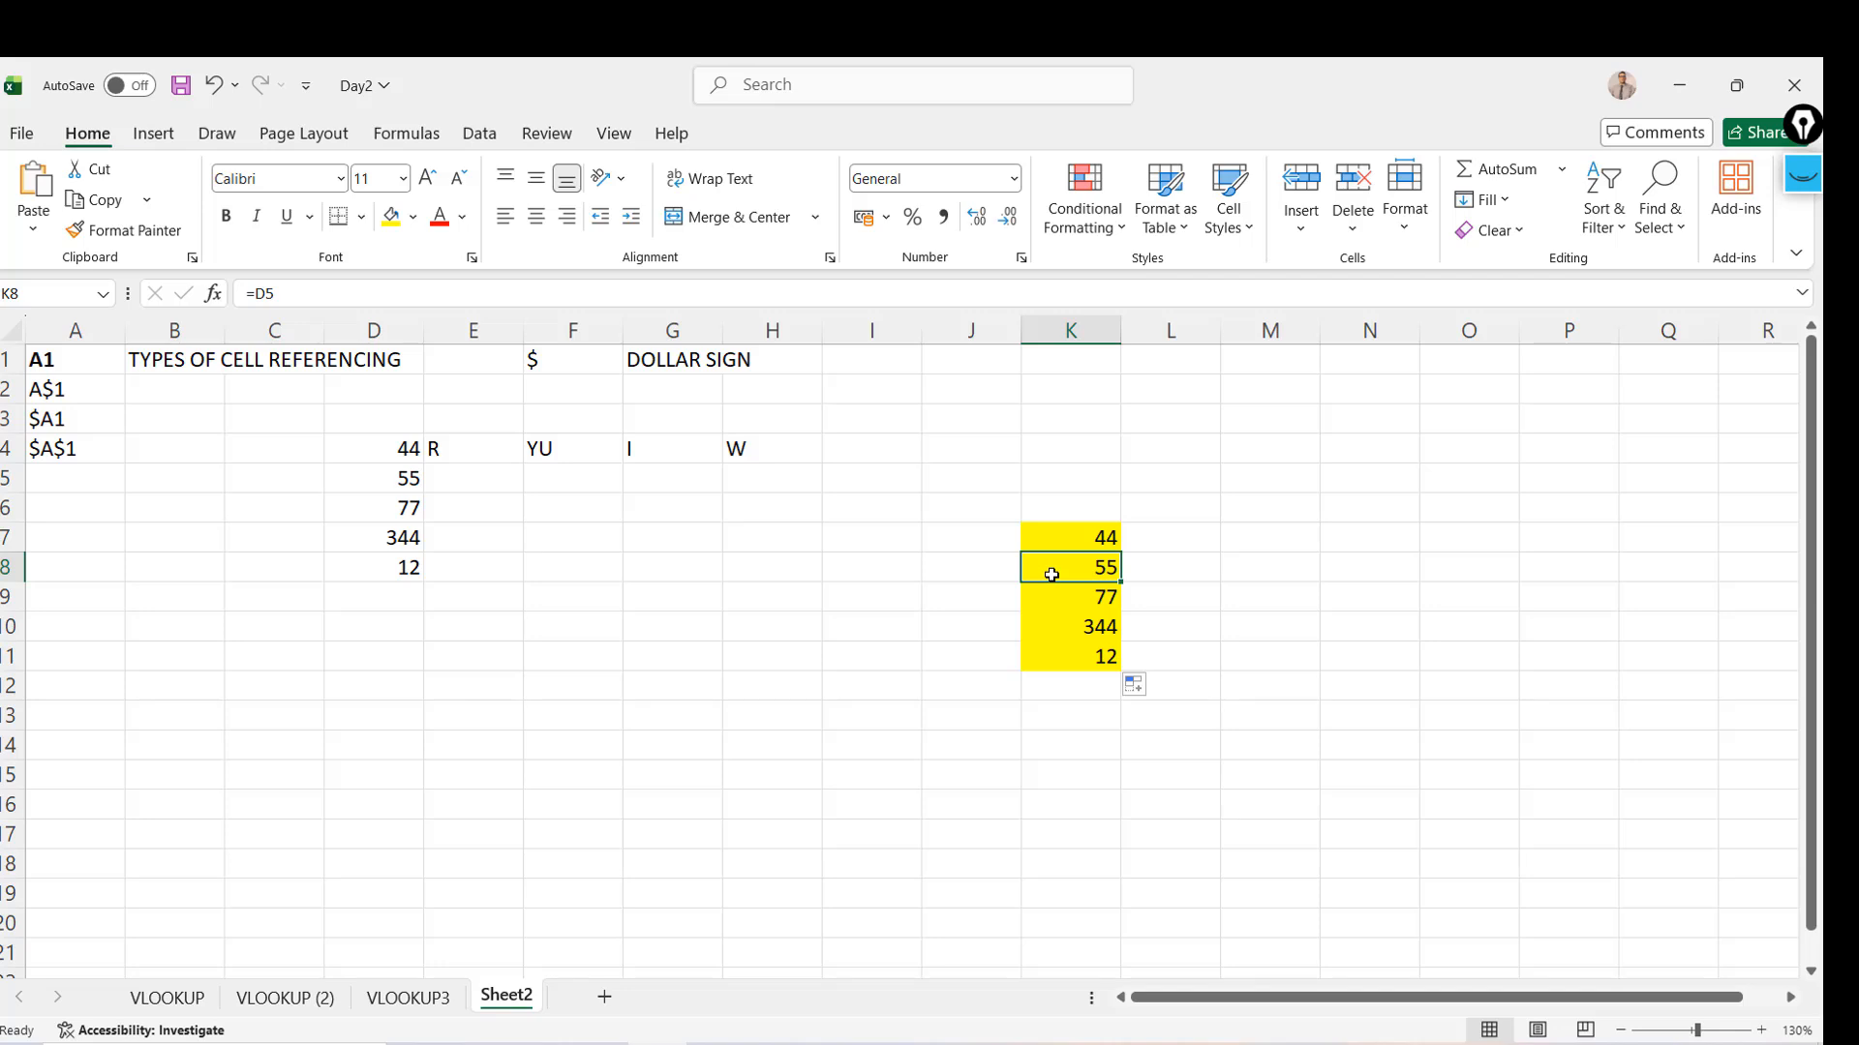
Enter the sample number 44 in A11
click(274, 654)
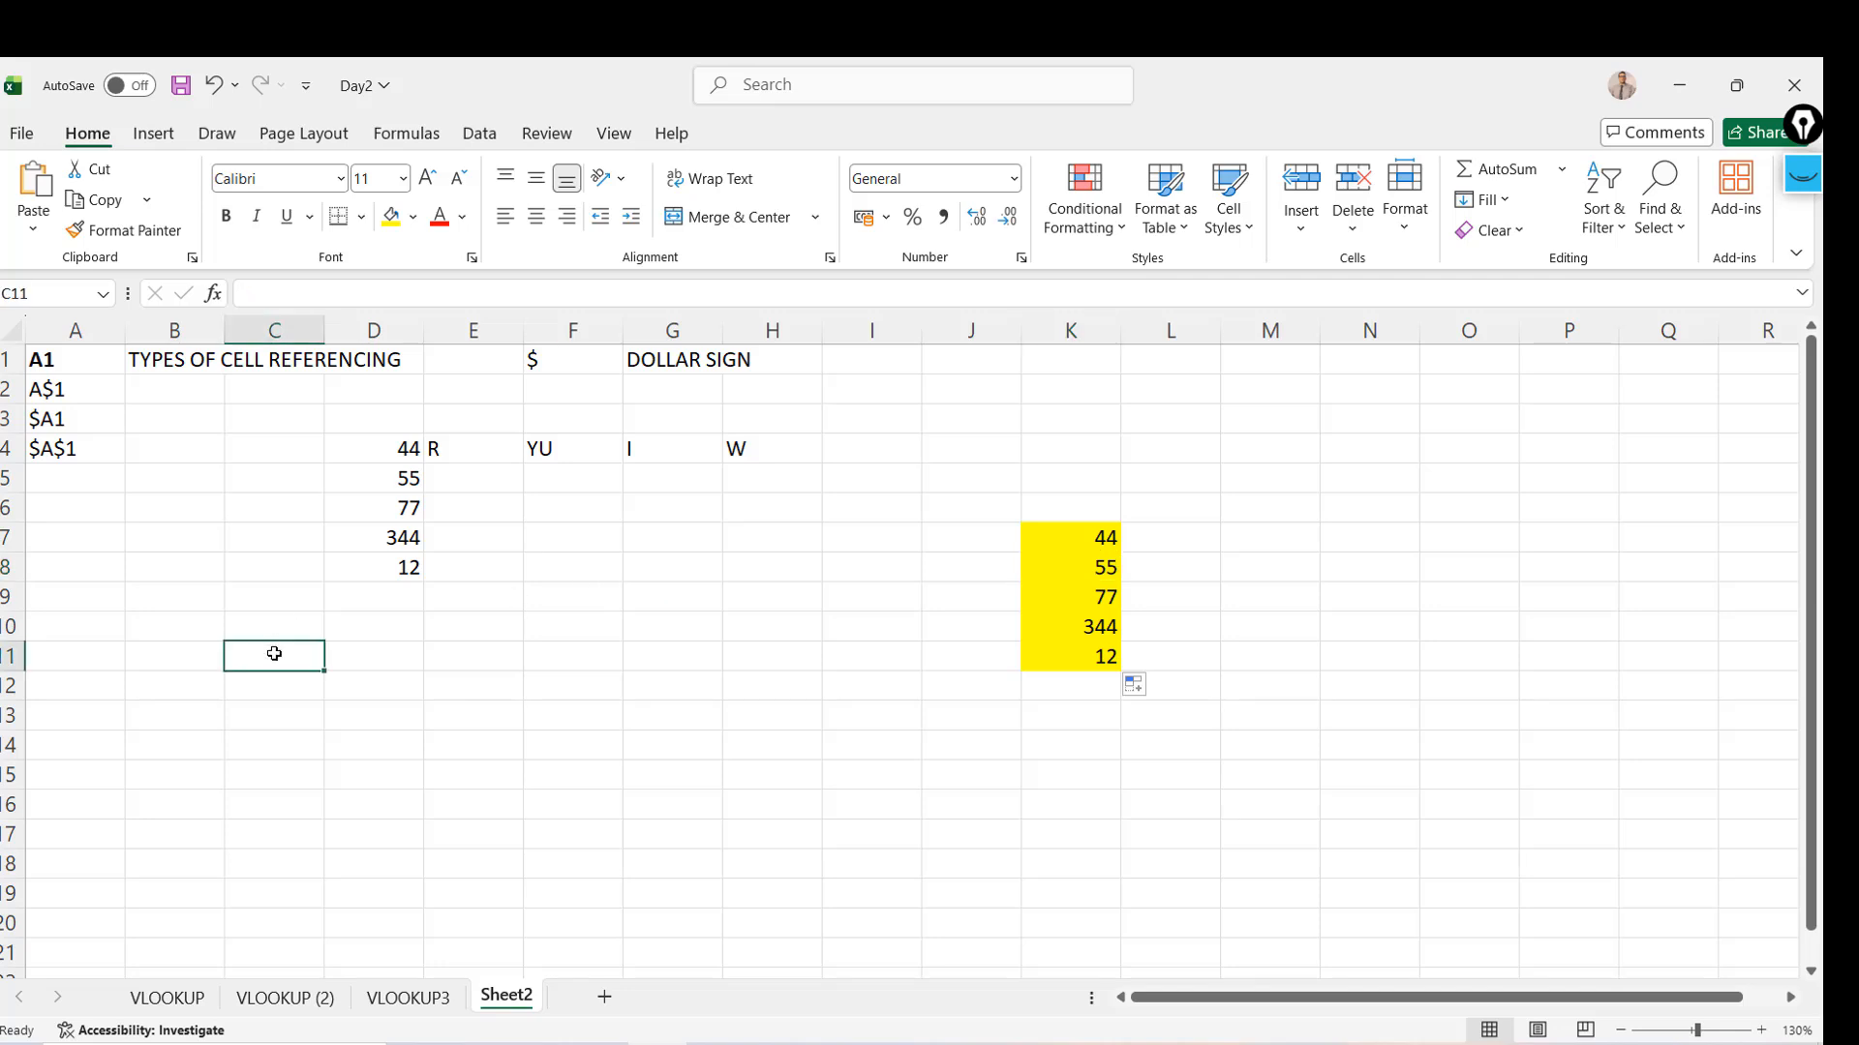
key(Left)
key(Left)
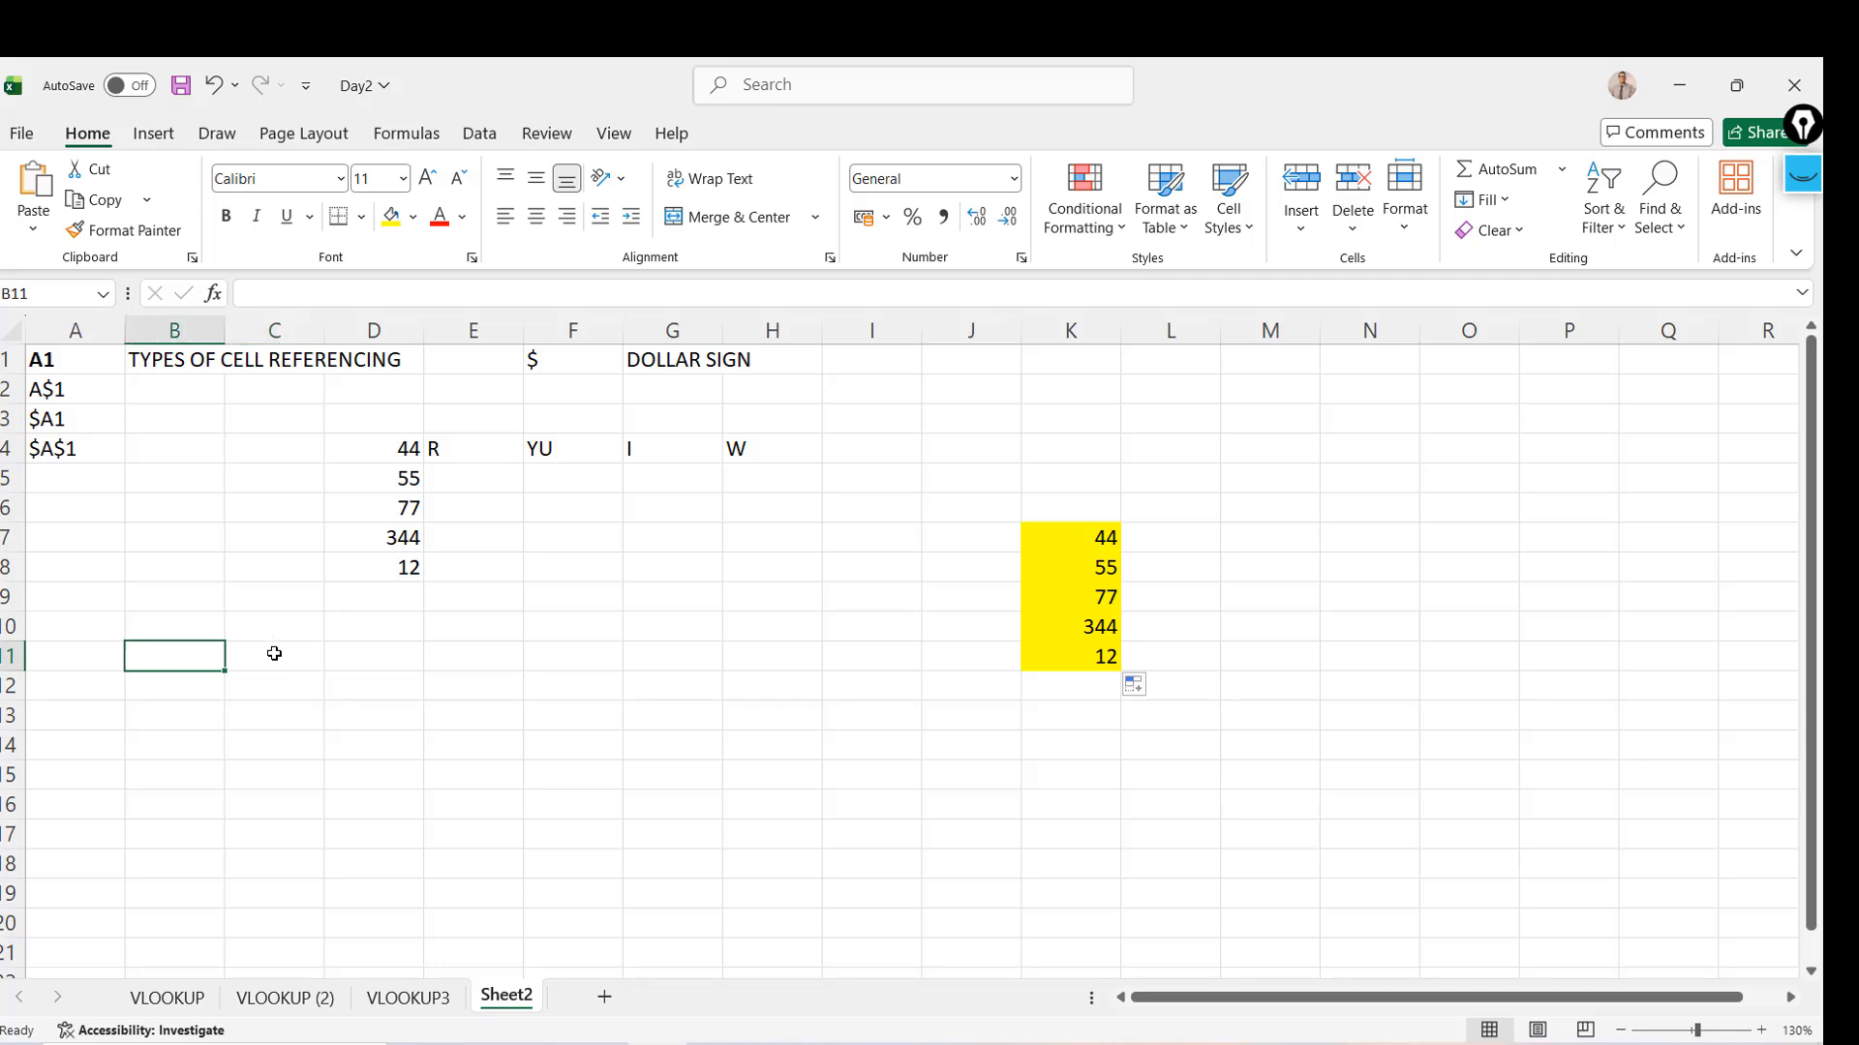
text(44)
key(Return)
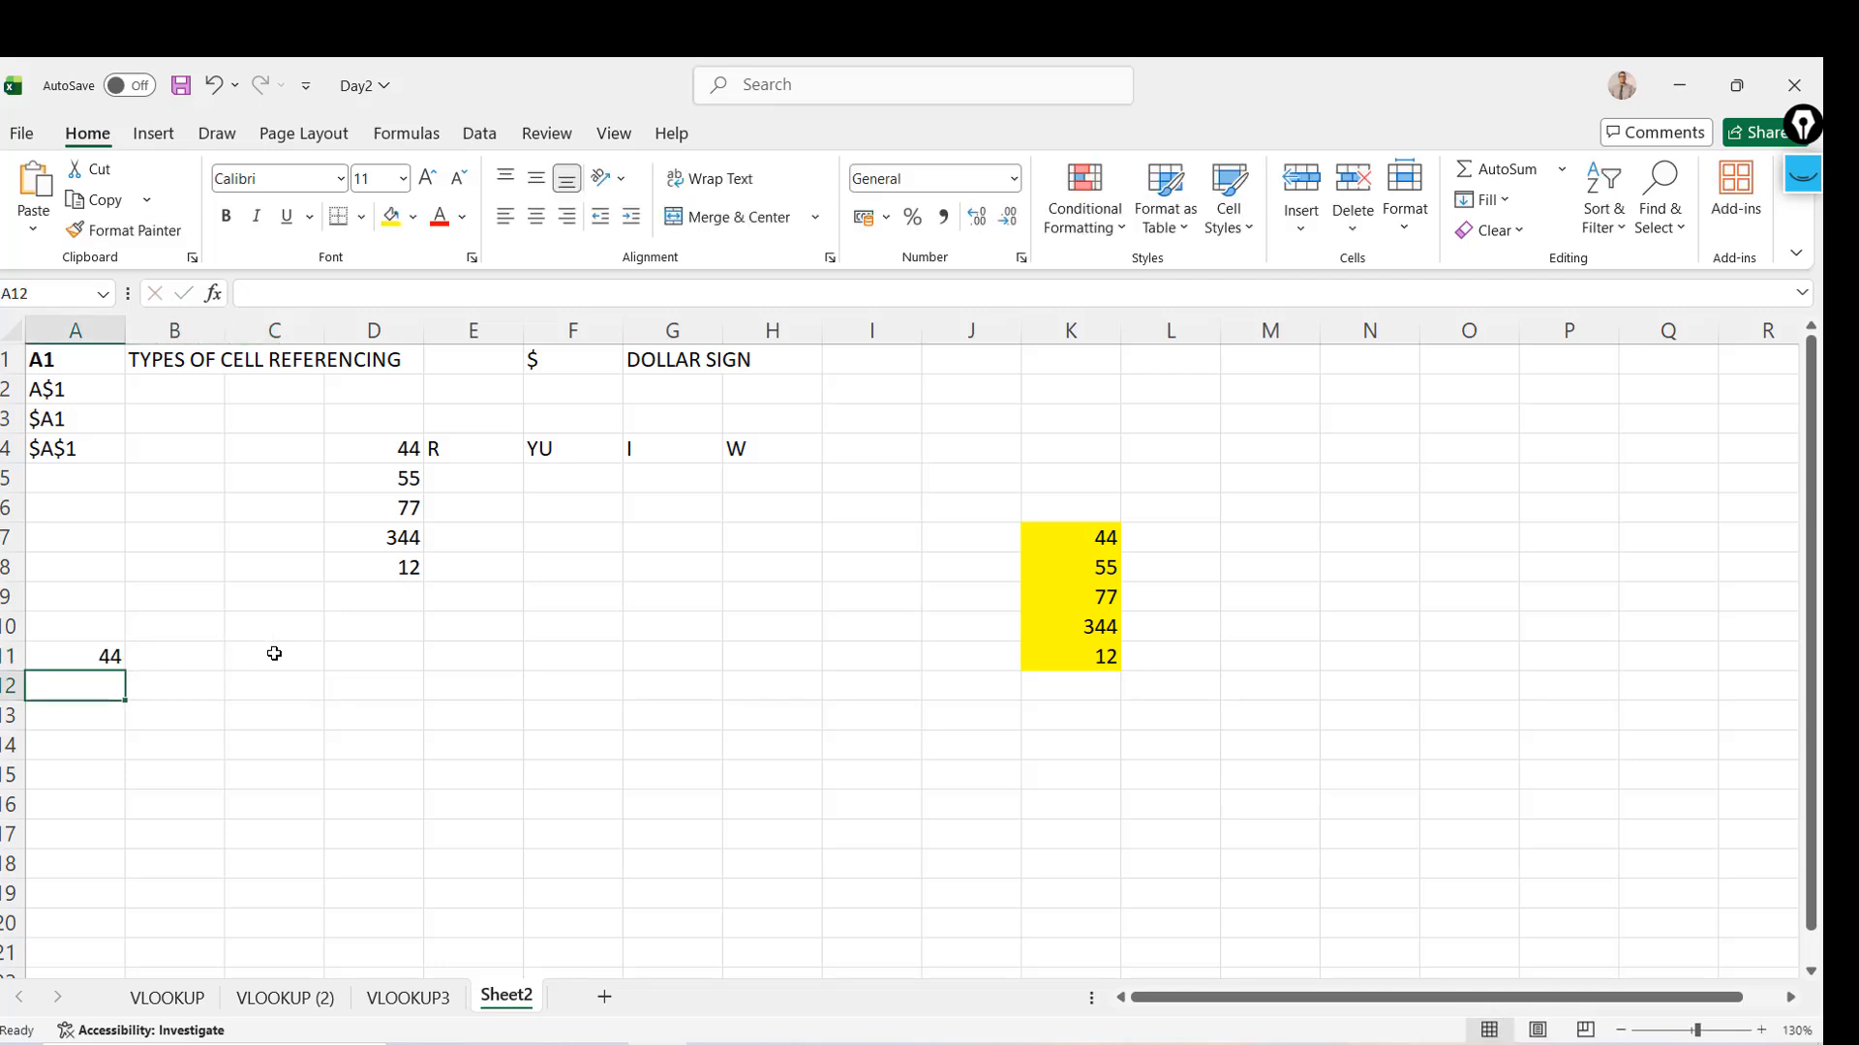
Fill the number 44 from A11 down to A16
key(Up)
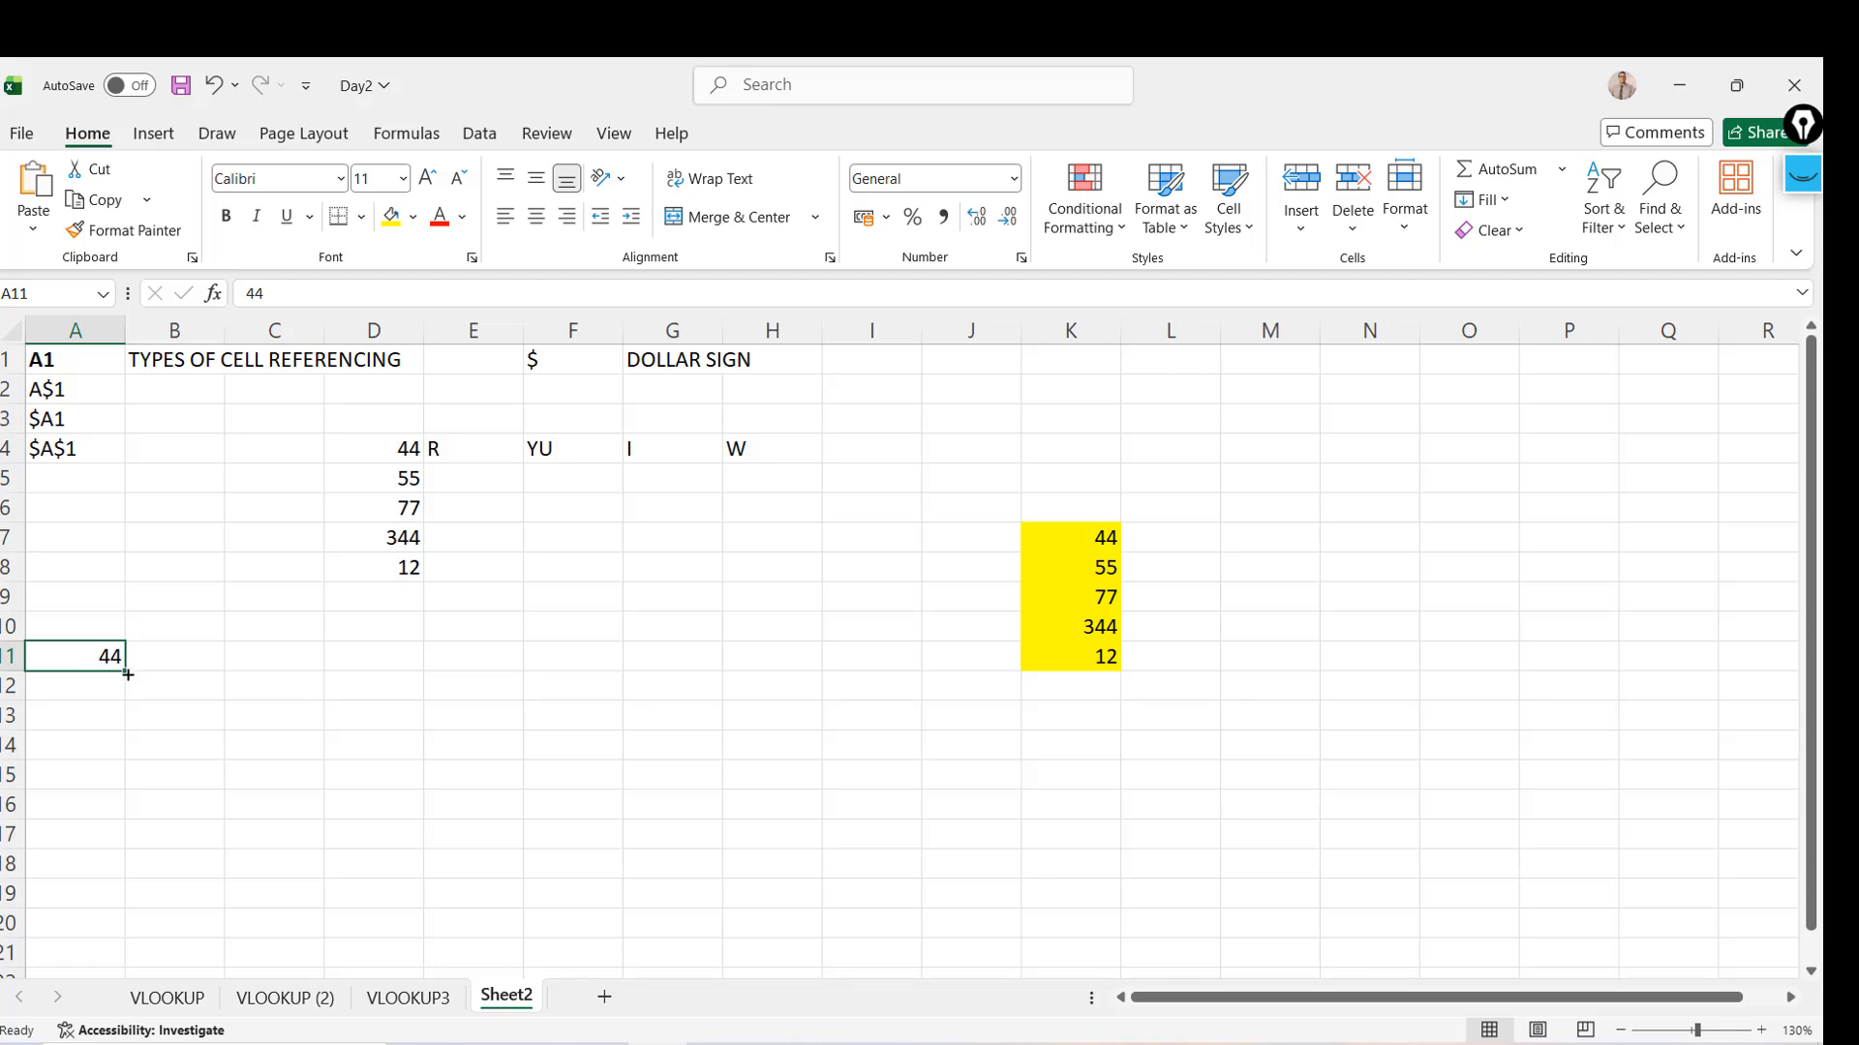
drag(128, 675, 108, 834)
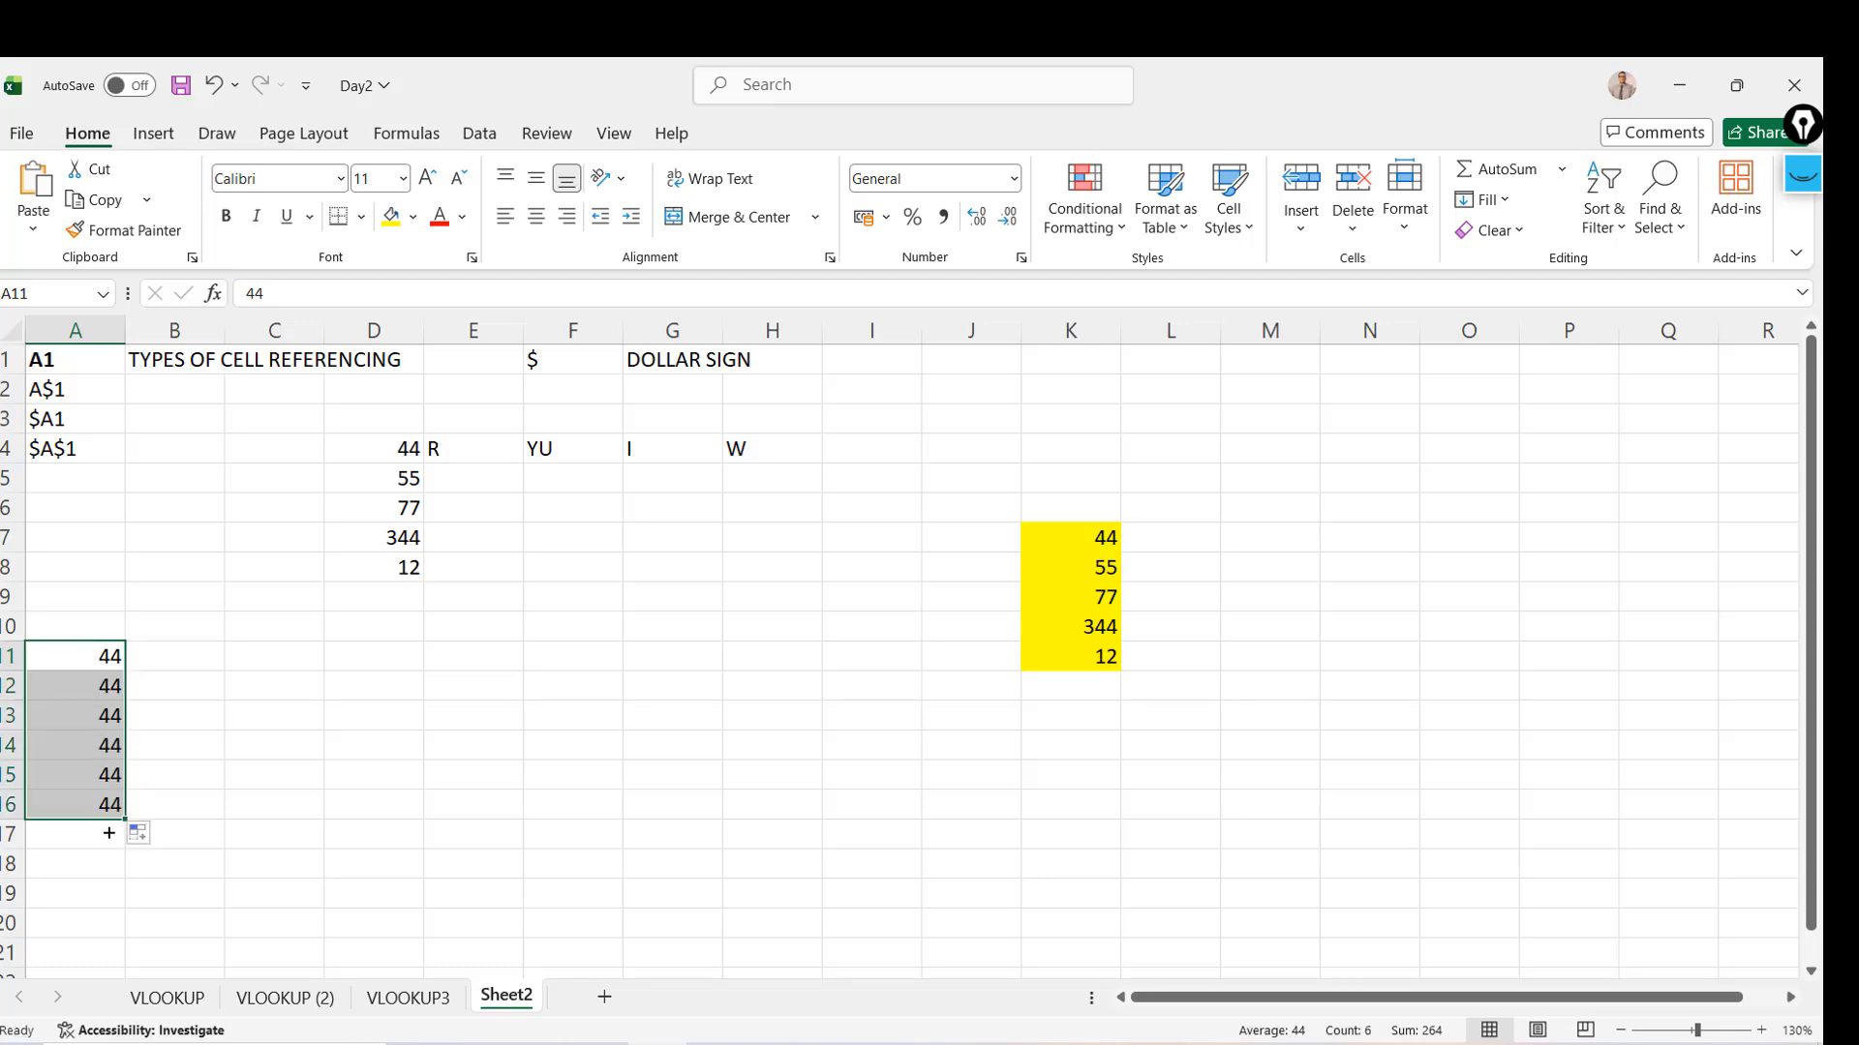
click(81, 684)
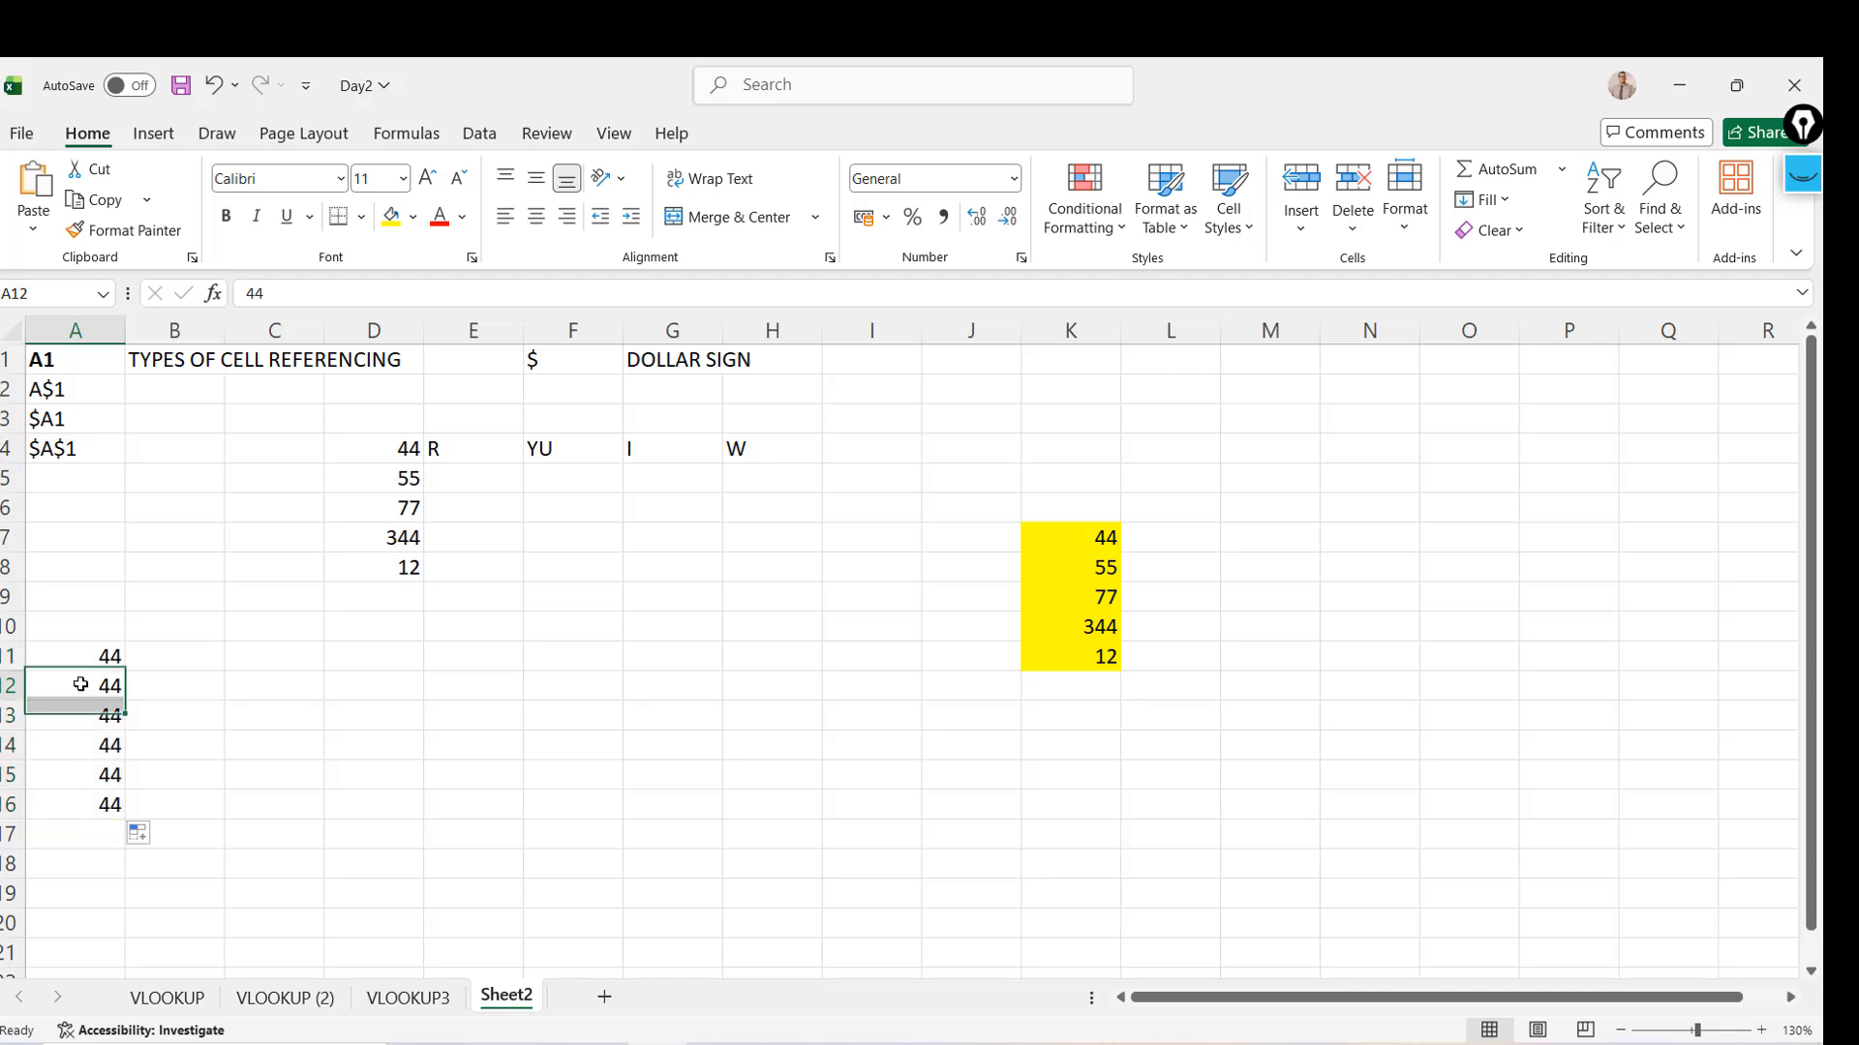
Clear the copied formulas from K8:K11, keeping the yellow fill
drag(81, 684, 1018, 580)
key(Right)
key(Down)
key(Up)
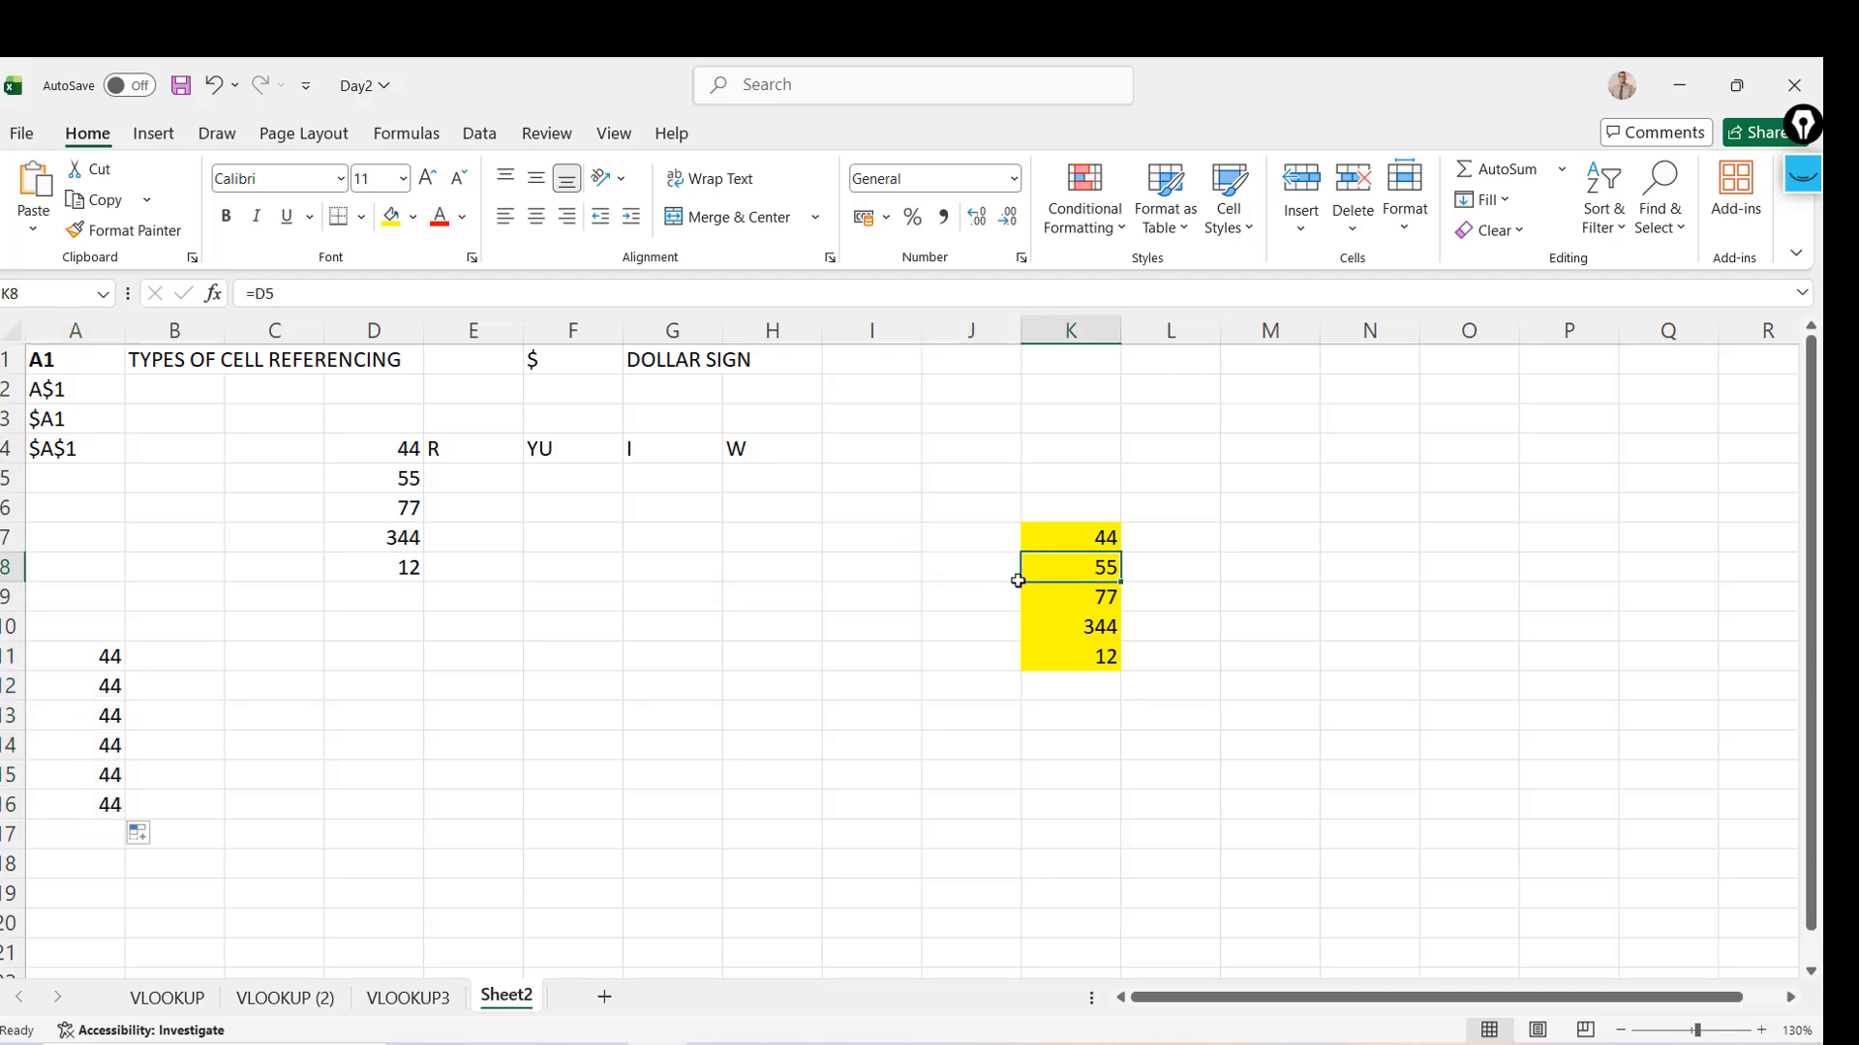
key(ctrl+shift+Down)
key(Delete)
Fill the =D4 formula in K7 down to K11 again
key(Up)
drag(1120, 553, 1122, 677)
key(shift+BackSpace)
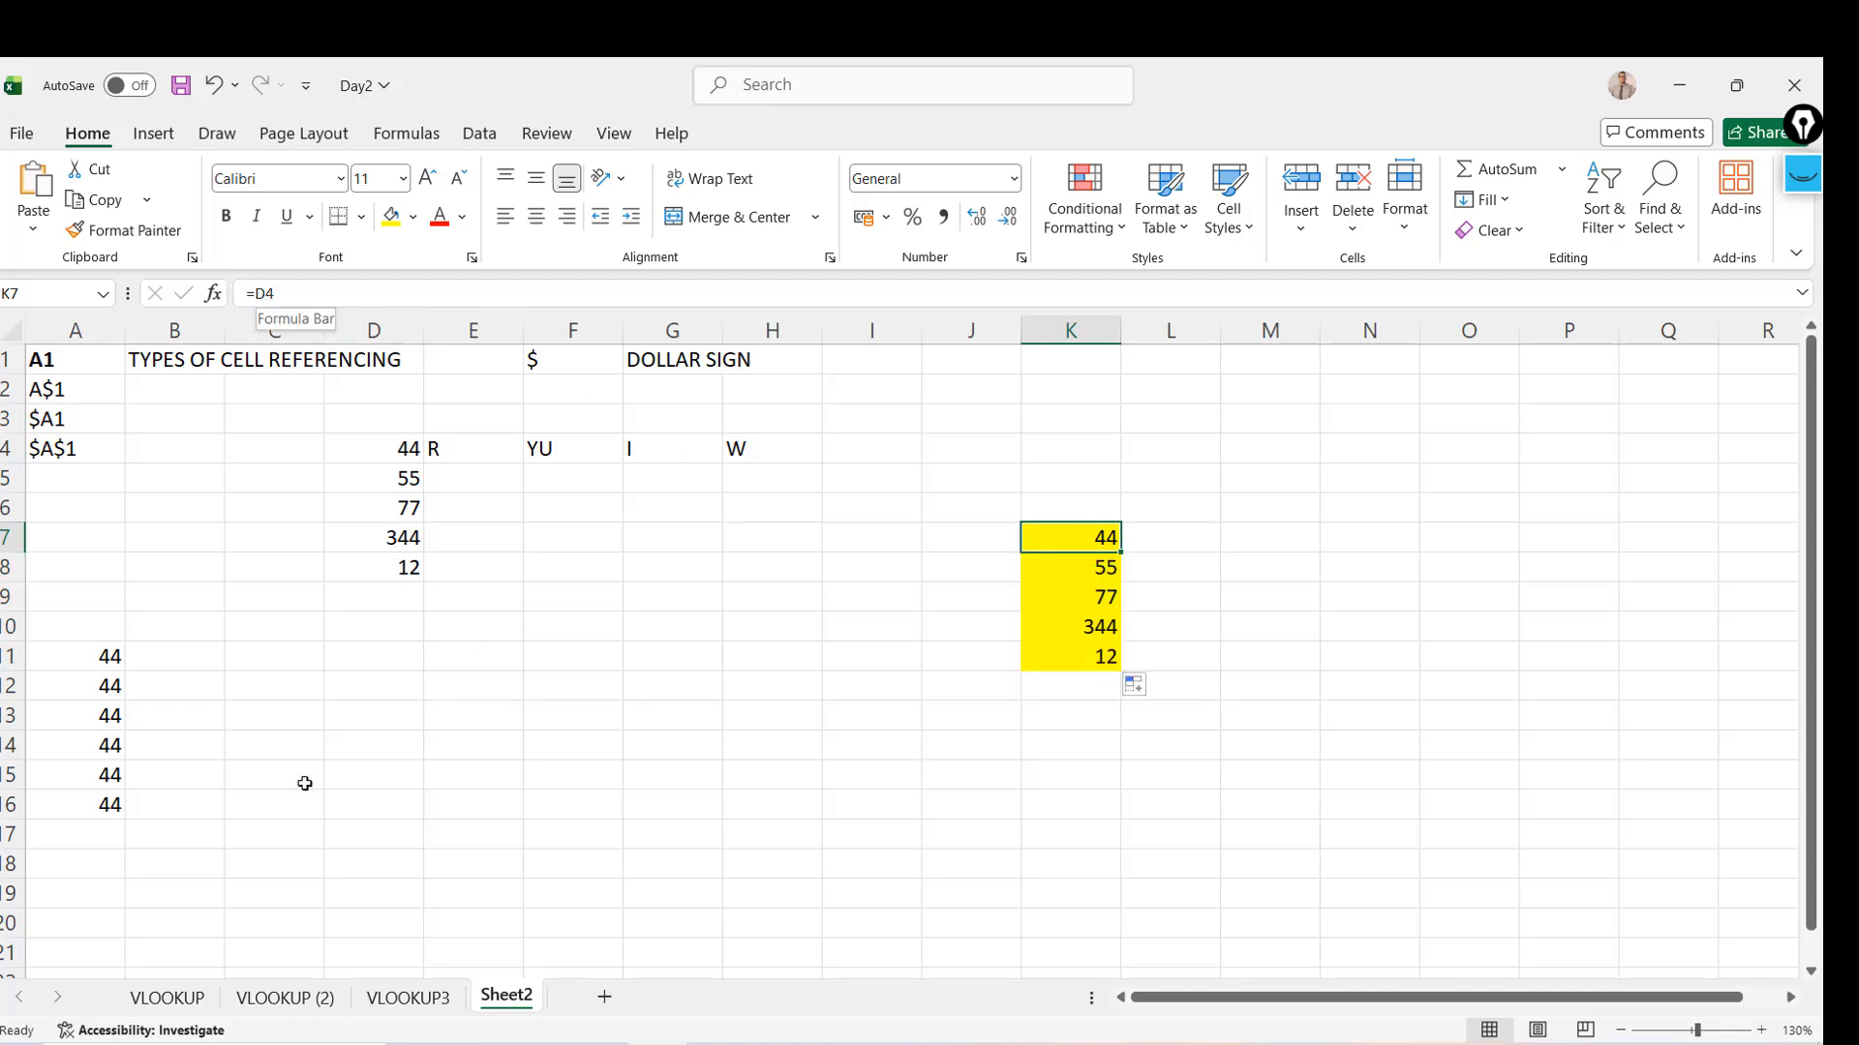
Compare the constants filled in A11:A16 with the relative formula copied to K8 and the cell it references
click(1499, 449)
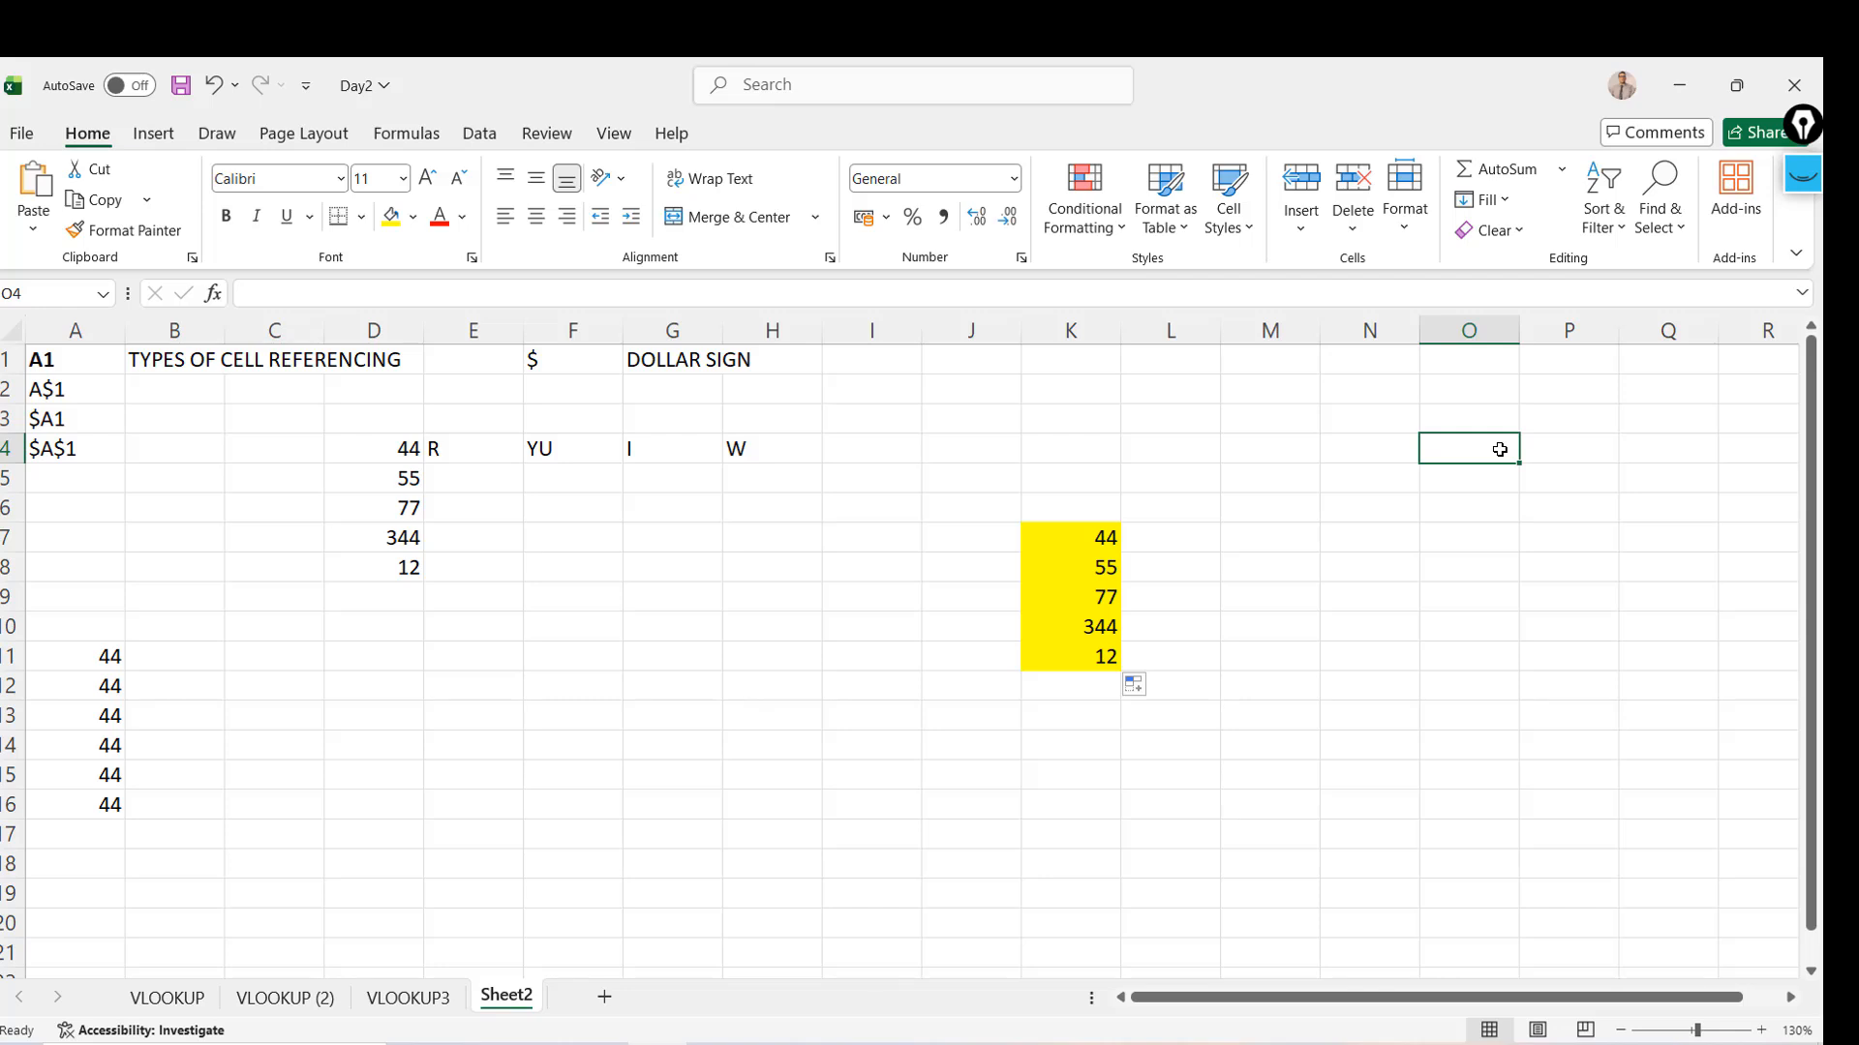
click(98, 664)
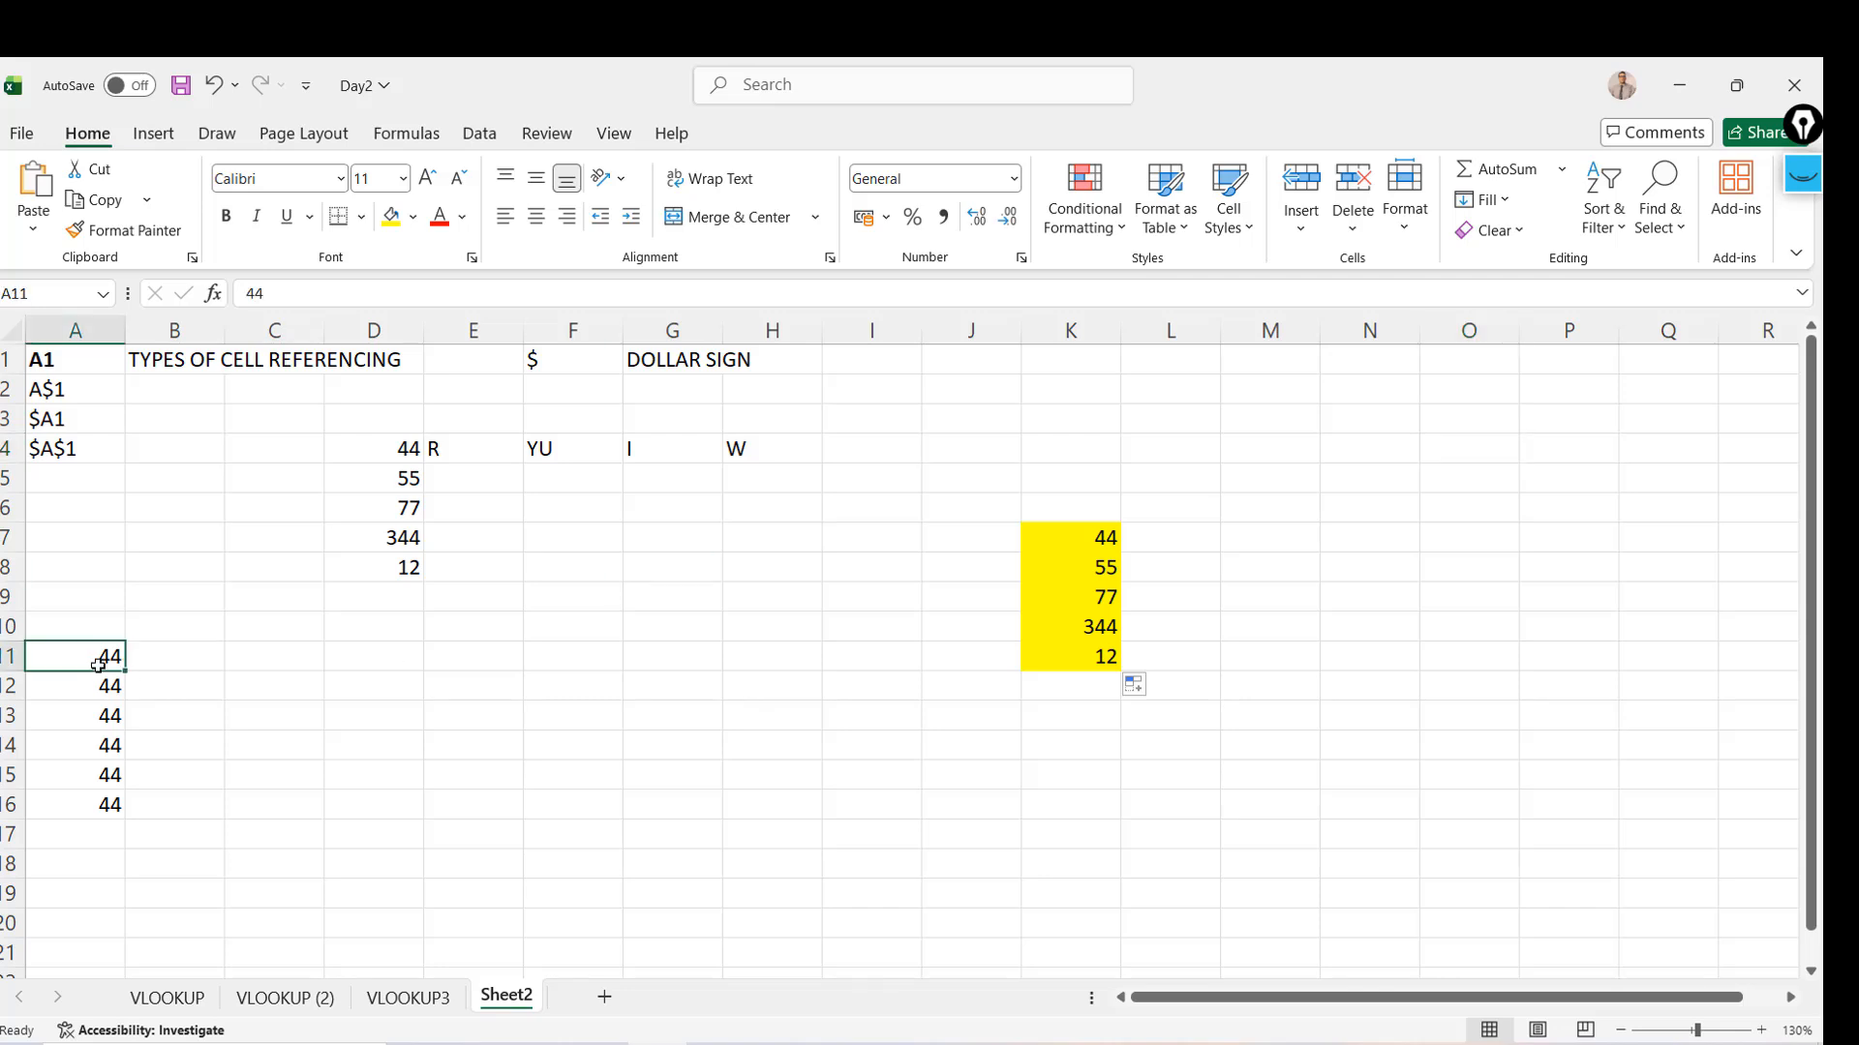
key(Down)
key(Down)
key(Down)
key(Down)
key(Down)
key(Down)
key(Up)
key(Up)
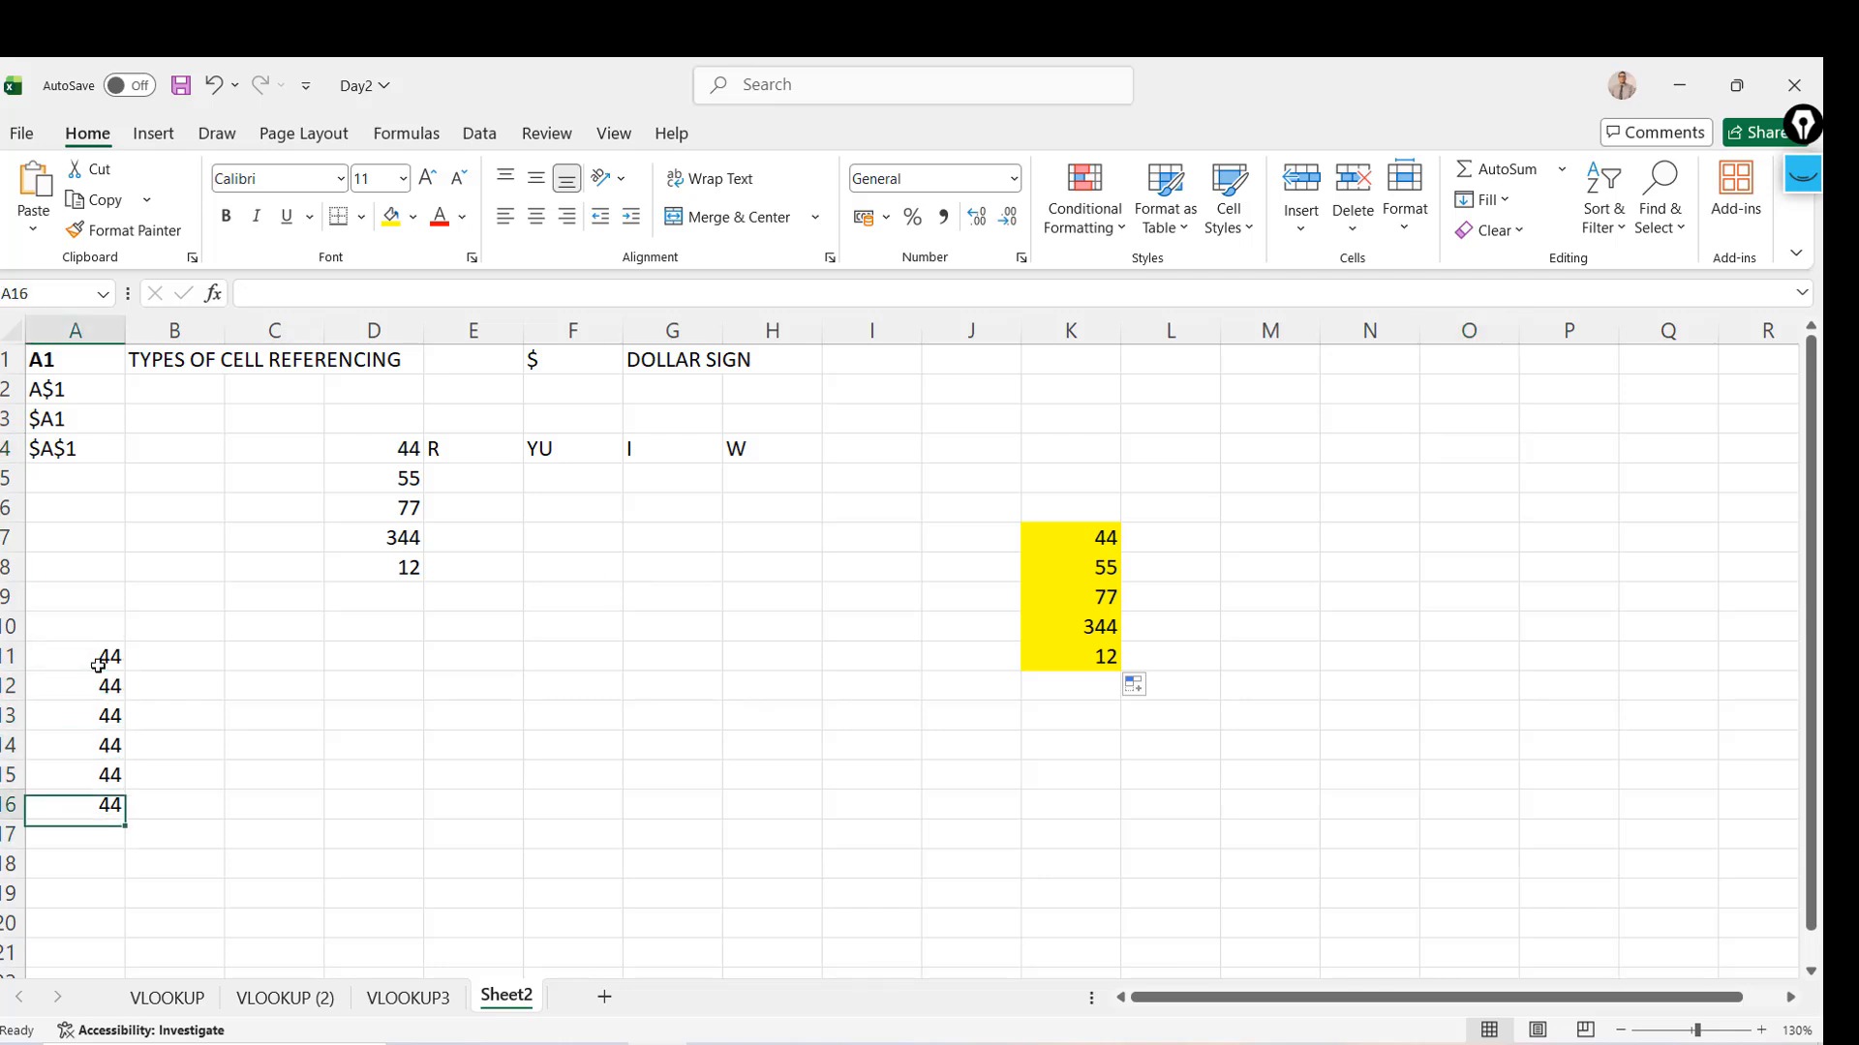
click(1108, 563)
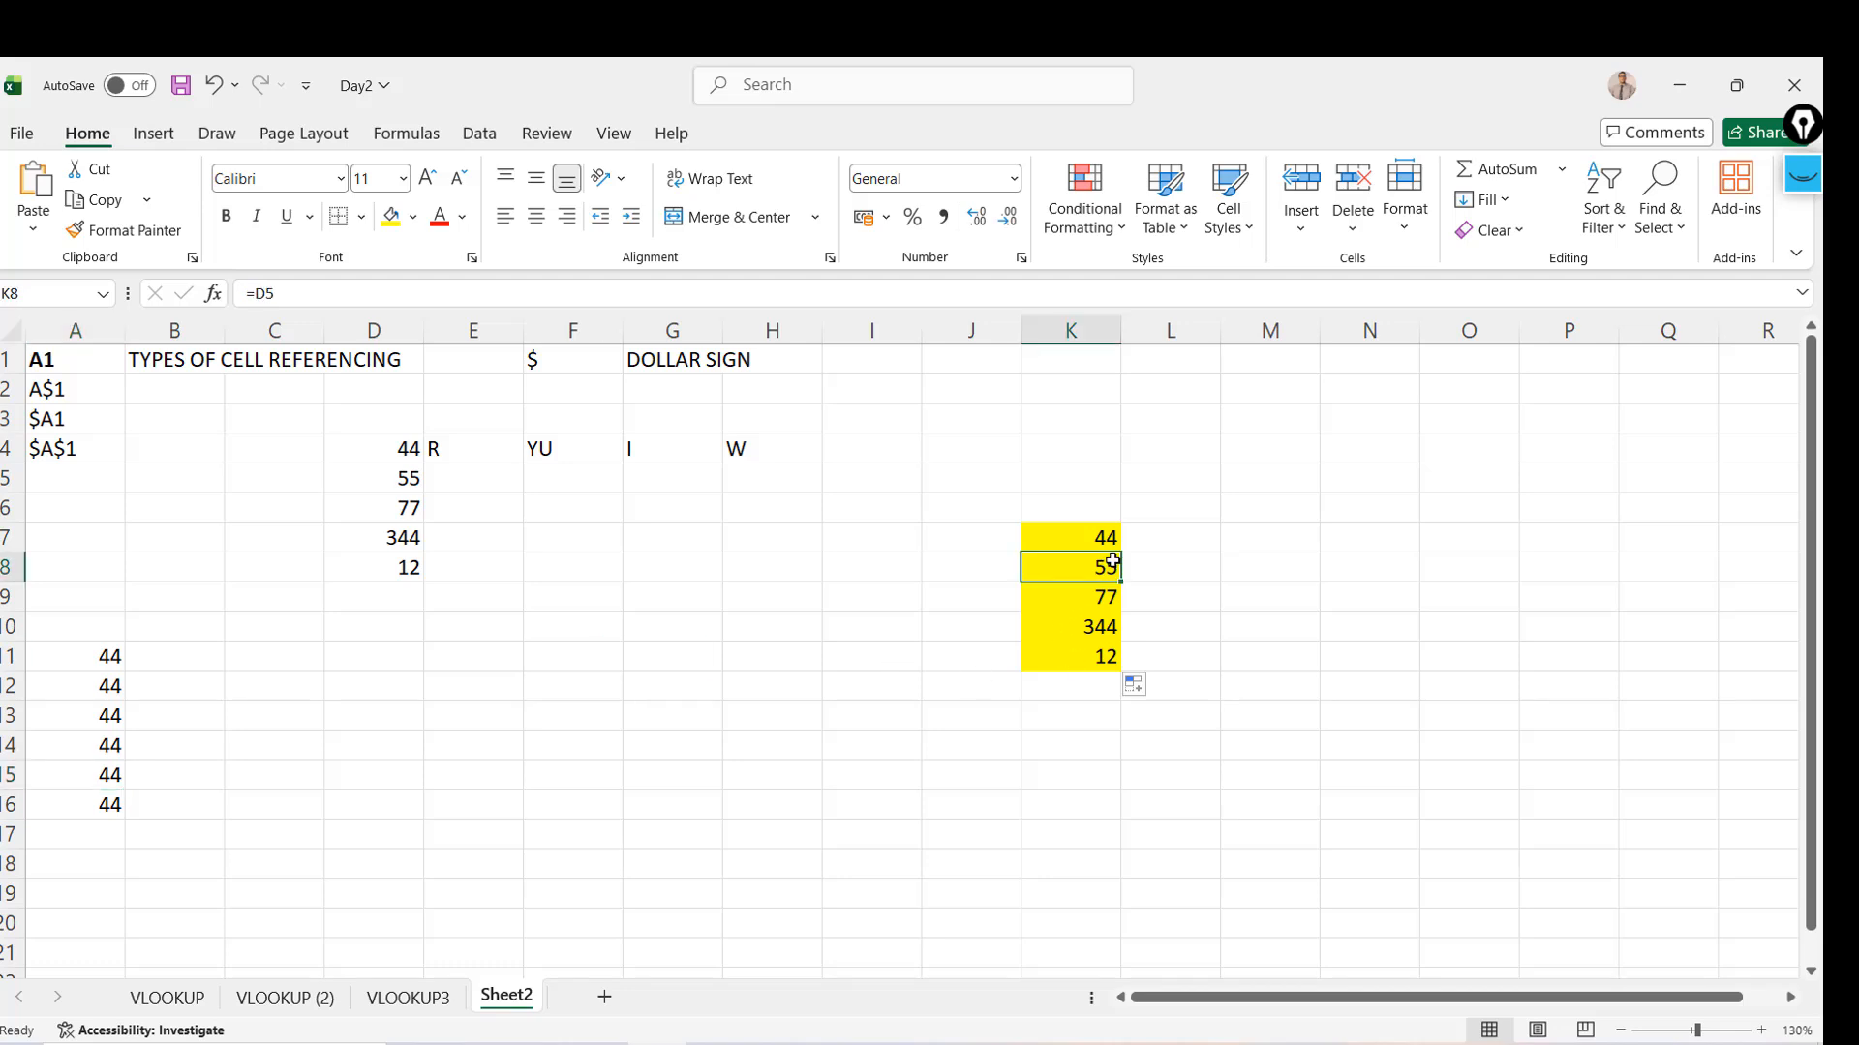
click(302, 292)
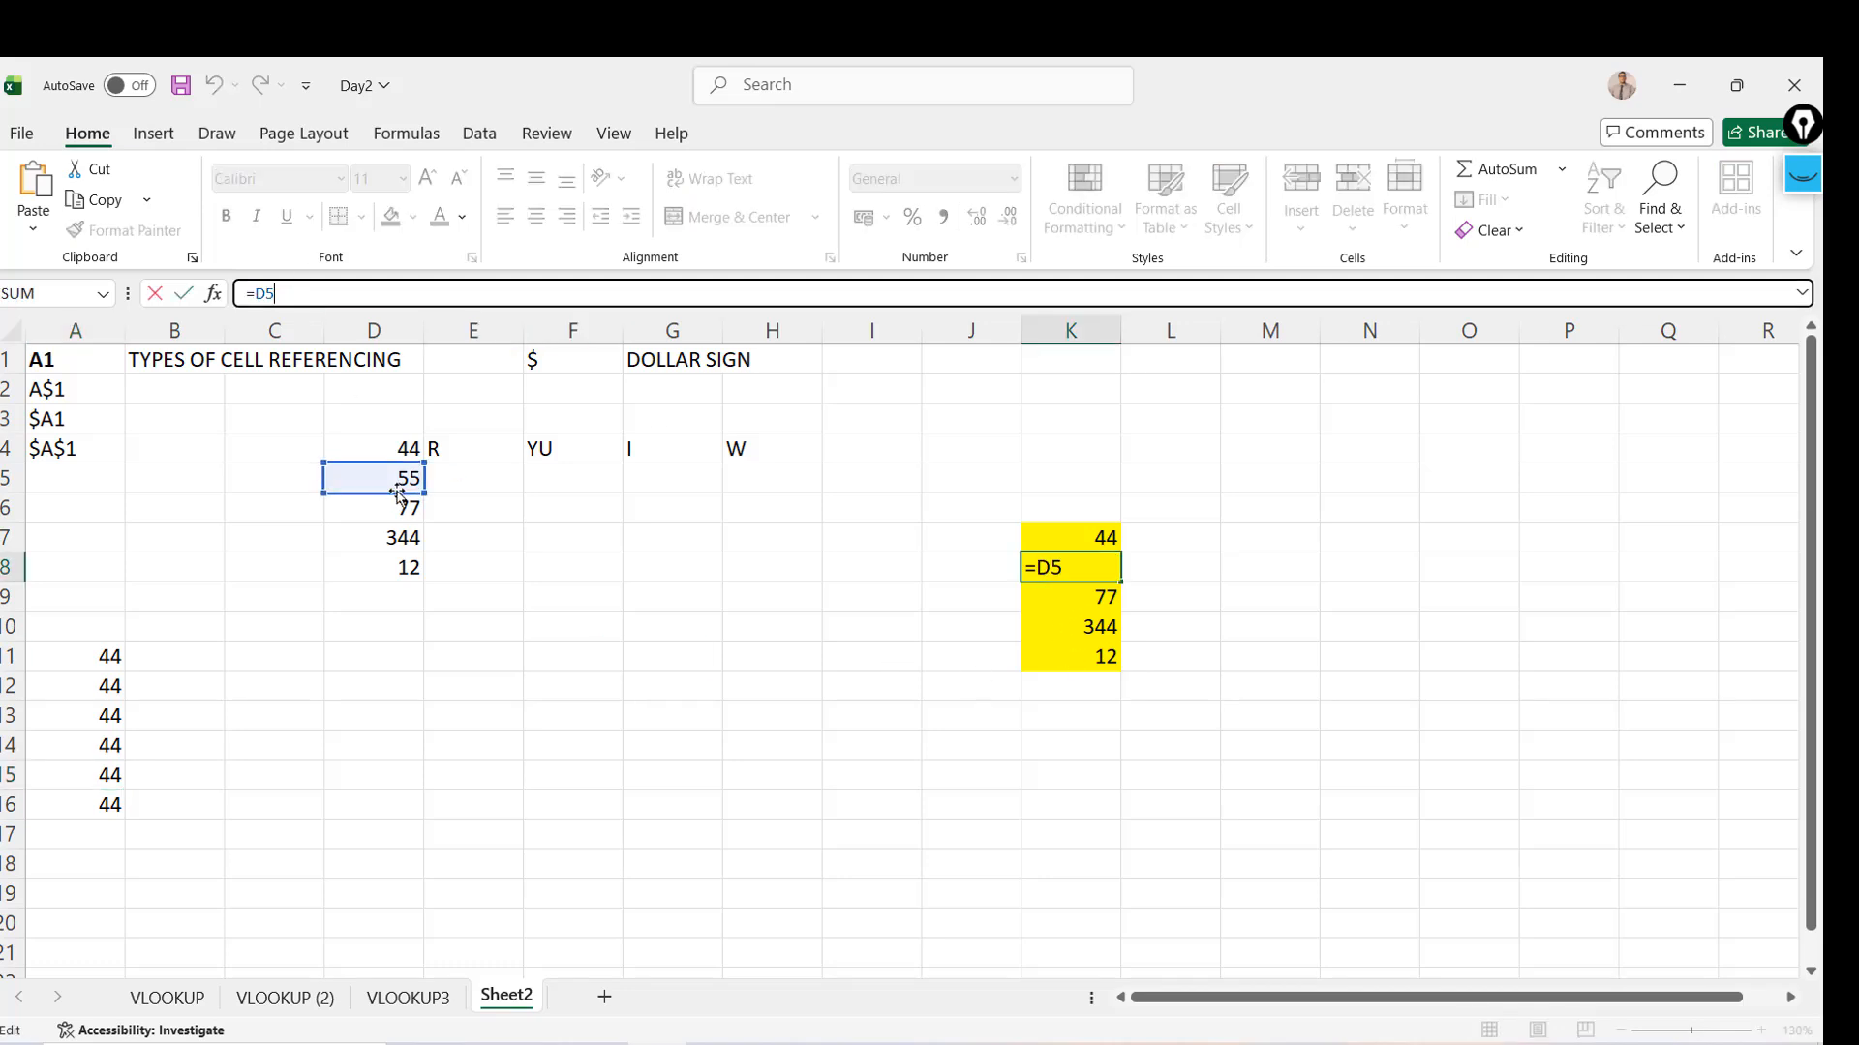
key(Return)
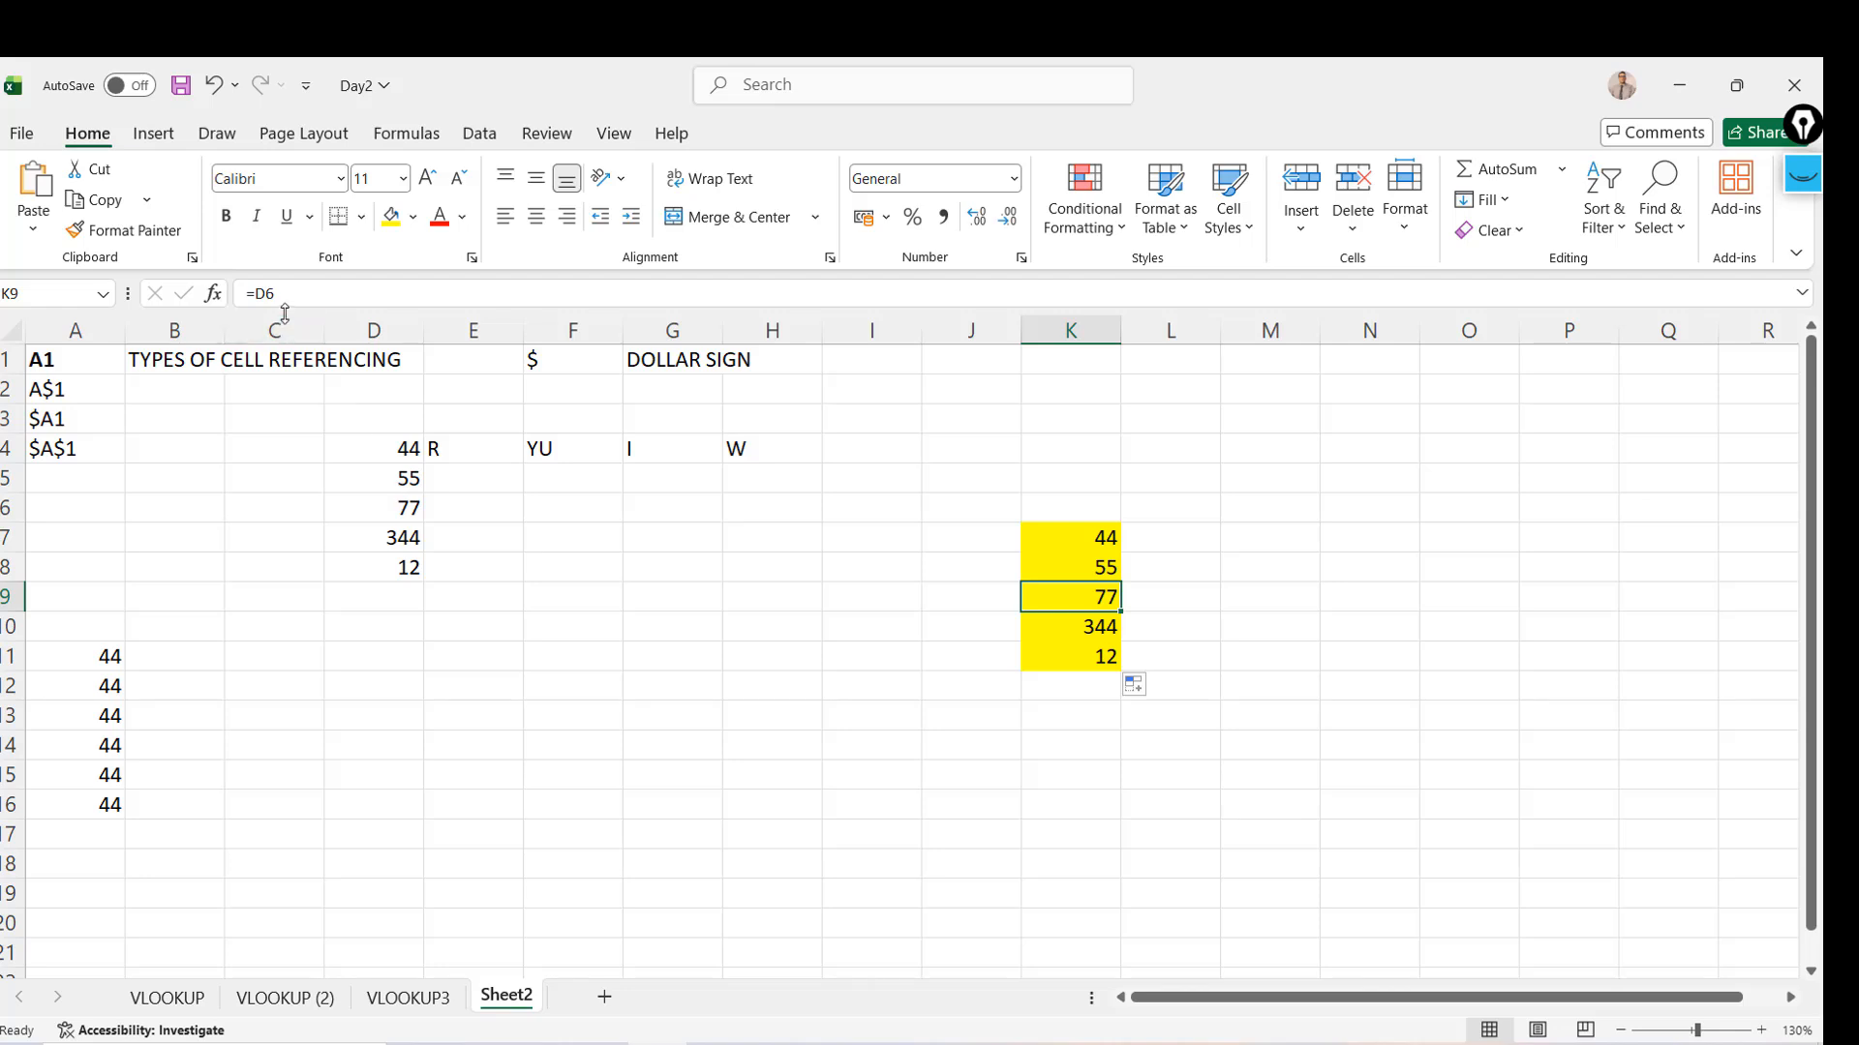
Undo the last formula fill in K8:K11
click(271, 293)
key(Escape)
key(ctrl+z)
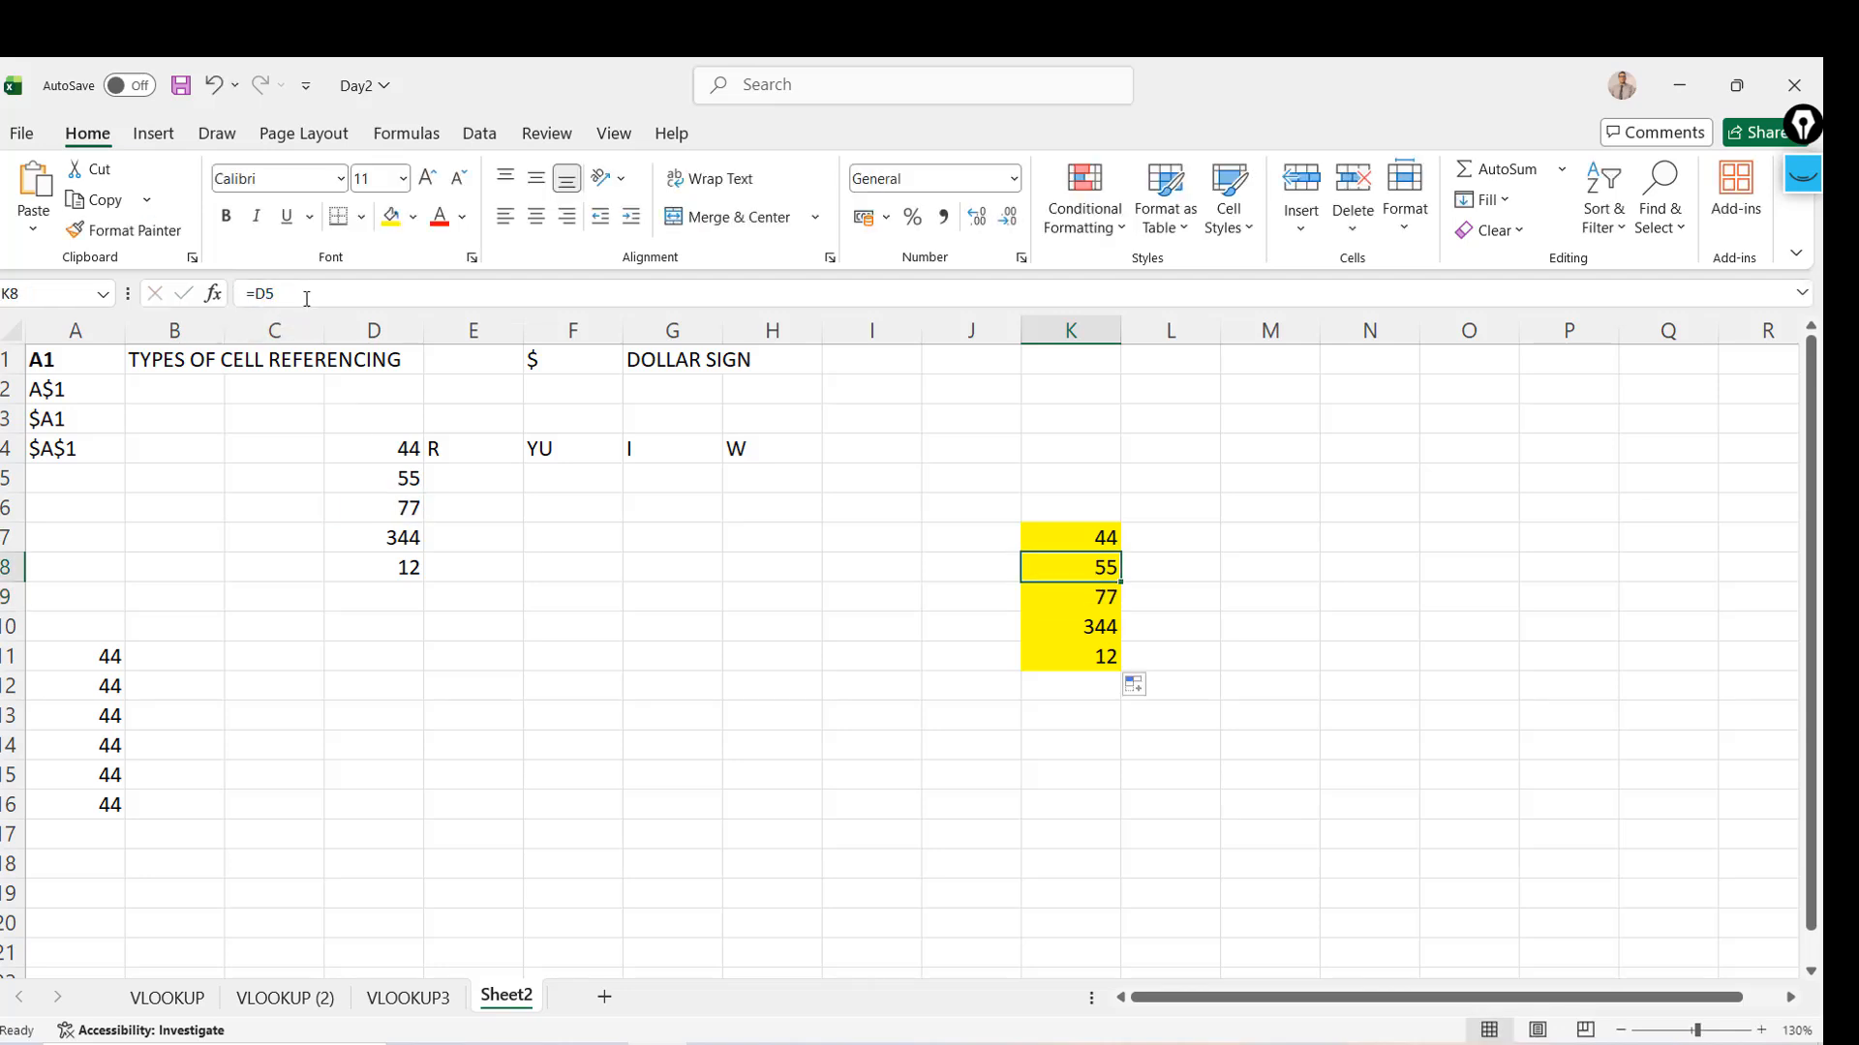
key(ctrl+z)
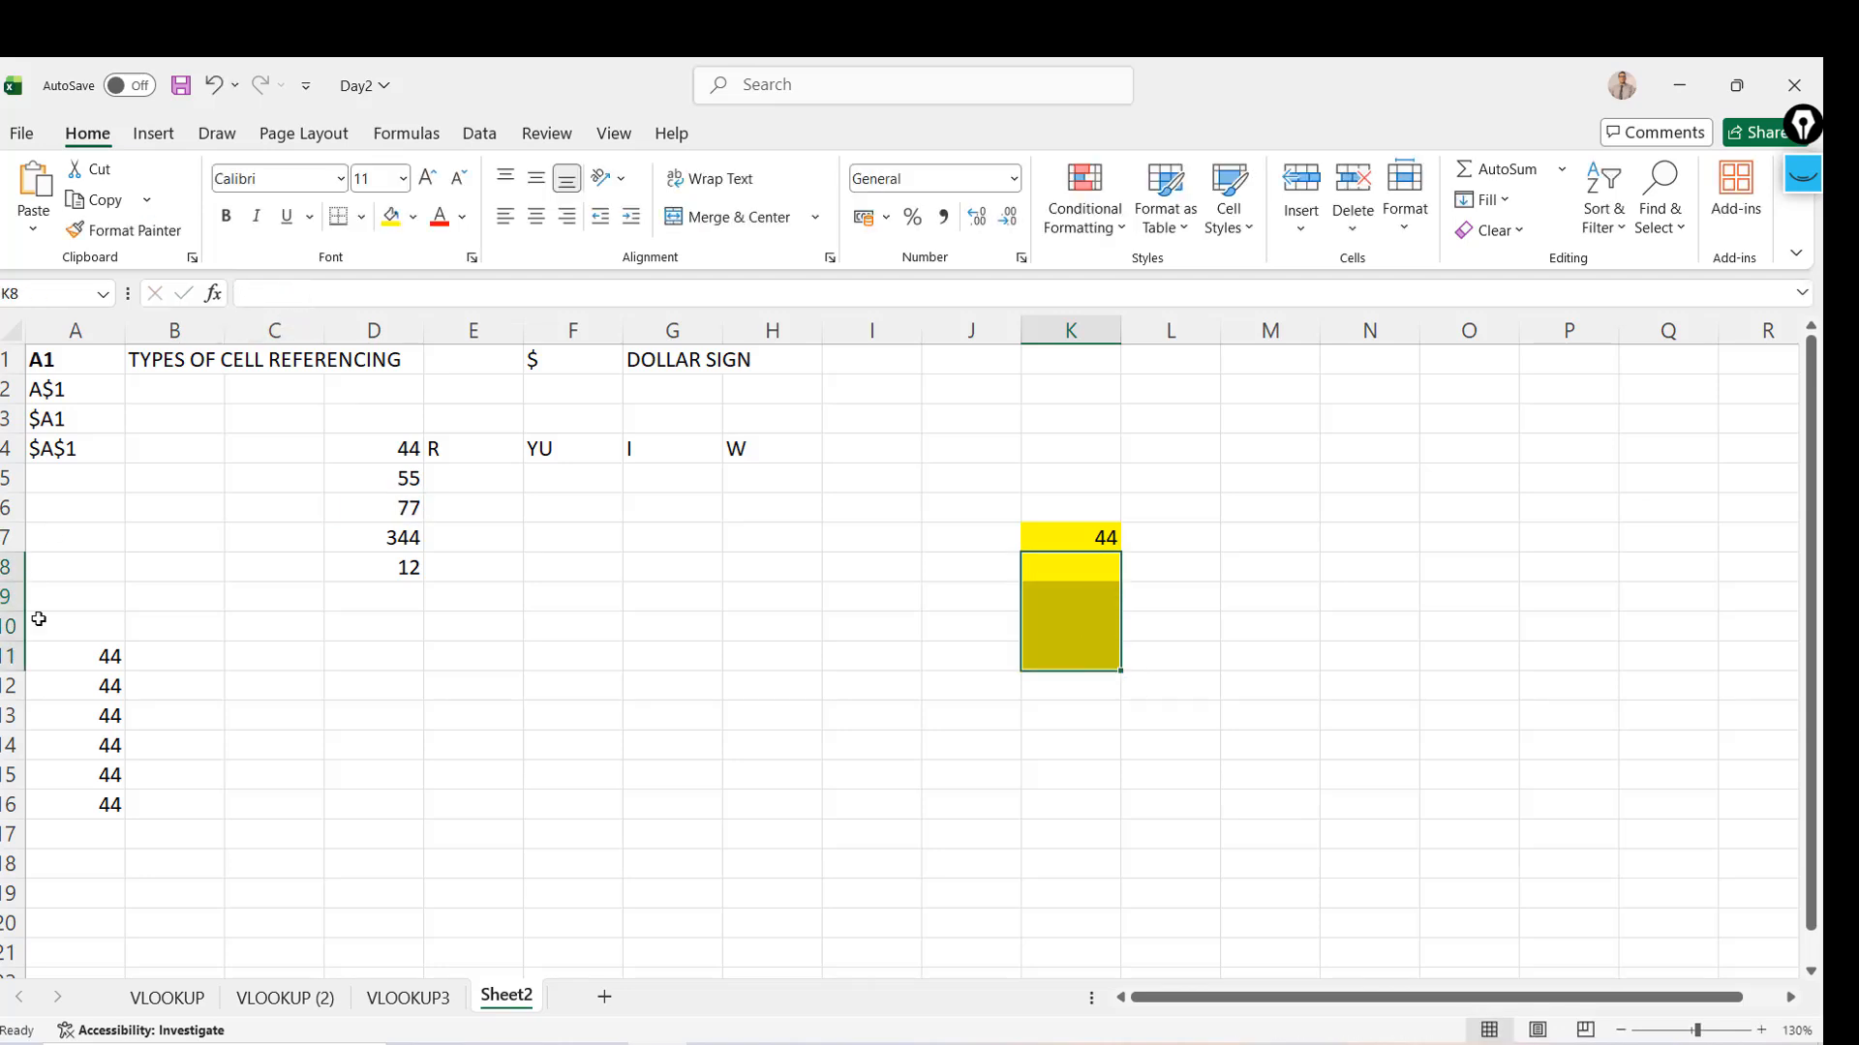
Enter the heading TWO GOLDEN RULES in A18
click(89, 853)
text(TWO C)
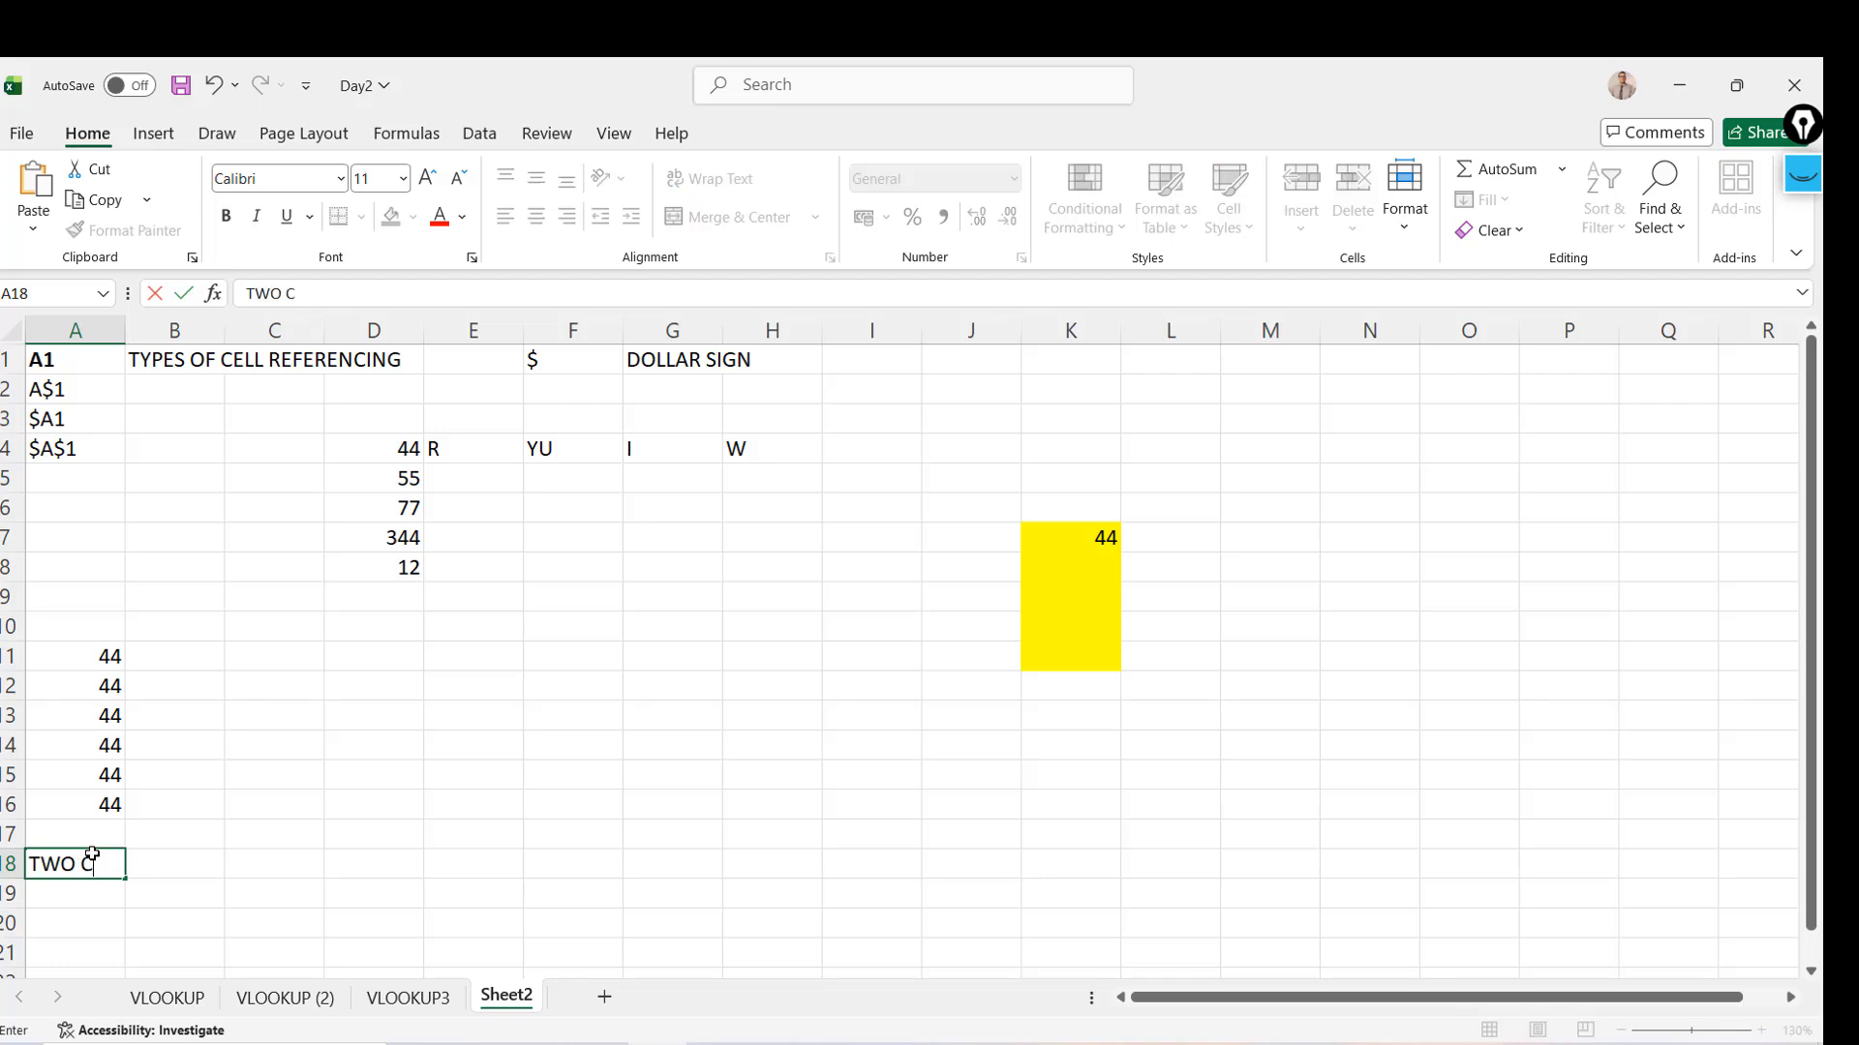
key(BackSpace)
text(GOLDEN RULES)
key(Return)
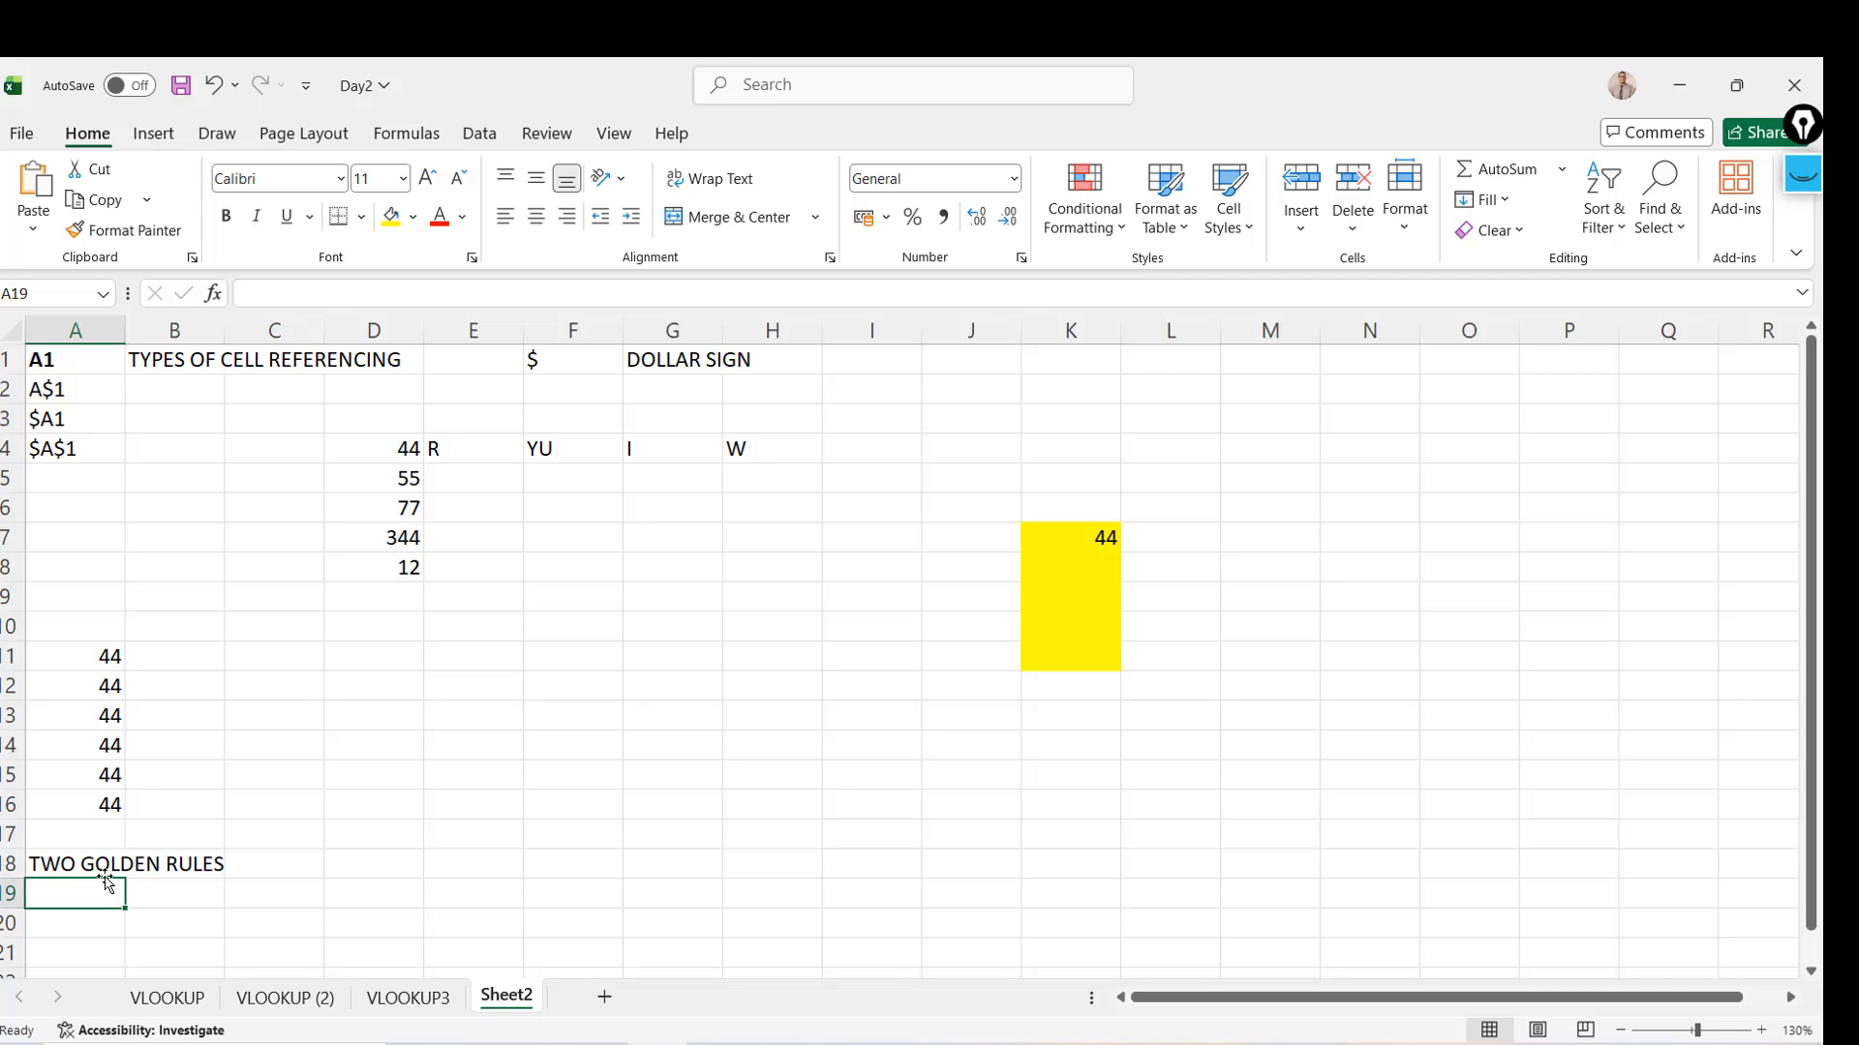
Enter "IF YOU DRAG THE FORMULA IN THE DOWNWARD DIRECTION, EXCEL WILL INCRMENT THE ROW NO BY 1 BUT COLUMN WILL NOT CHANGE" in A19
click(201, 881)
click(94, 886)
scroll(731, 726, down, 2)
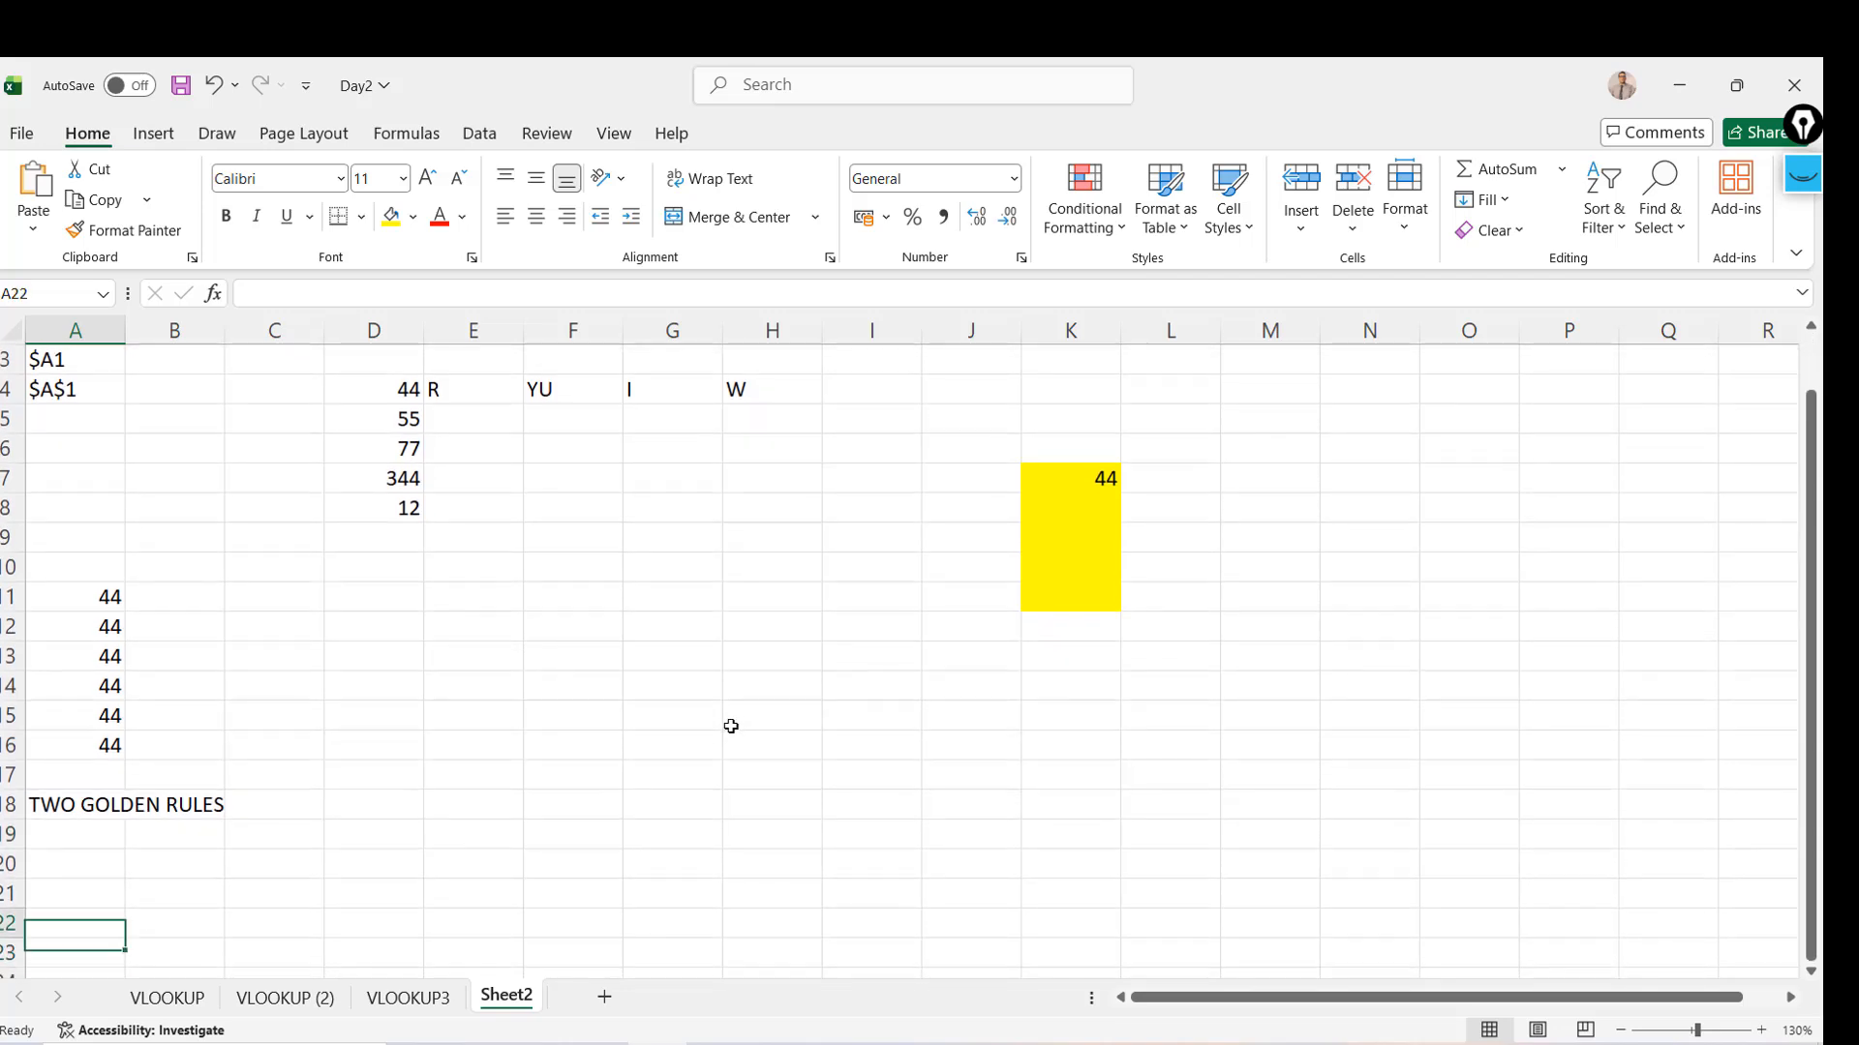
text(IF YOU DRE)
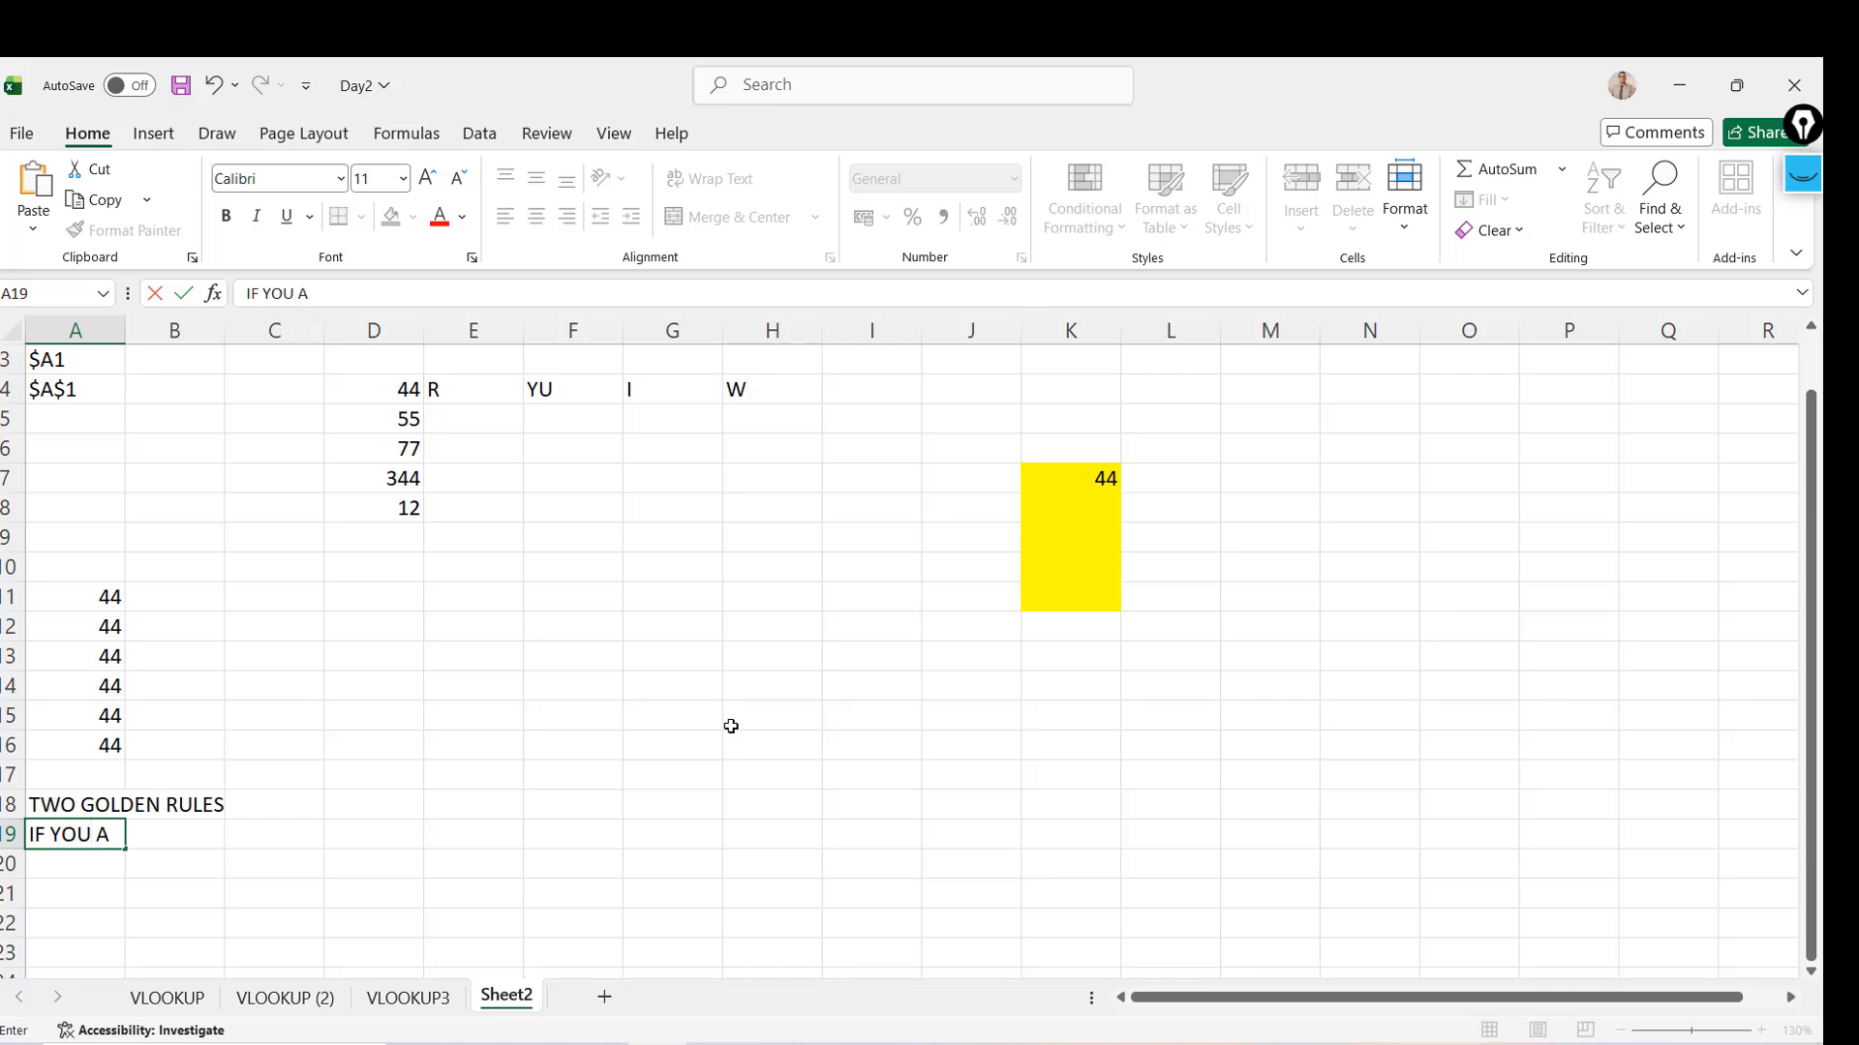
key(BackSpace)
text(AG THE F)
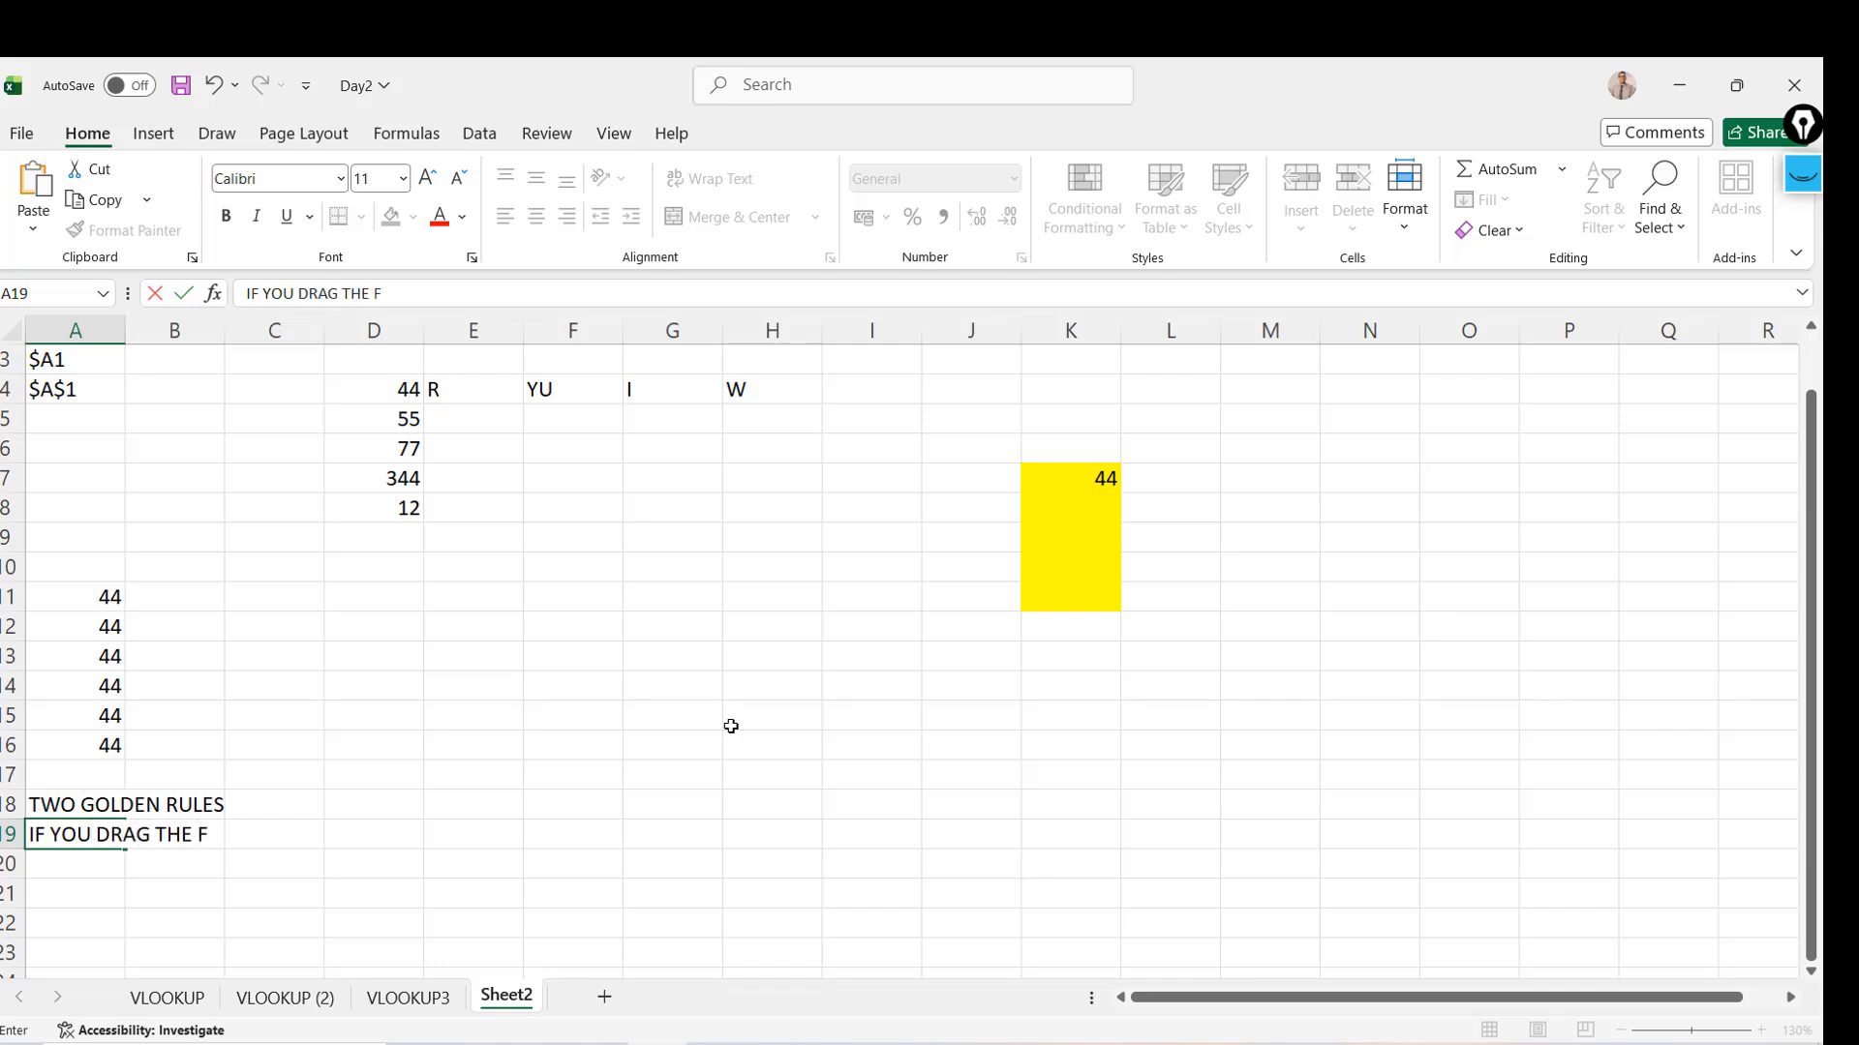
text(R)
key(BackSpace)
text(O)
text(RUMU)
key(BackSpace)
key(BackSpace)
key(BackSpace)
text(MULA IN)
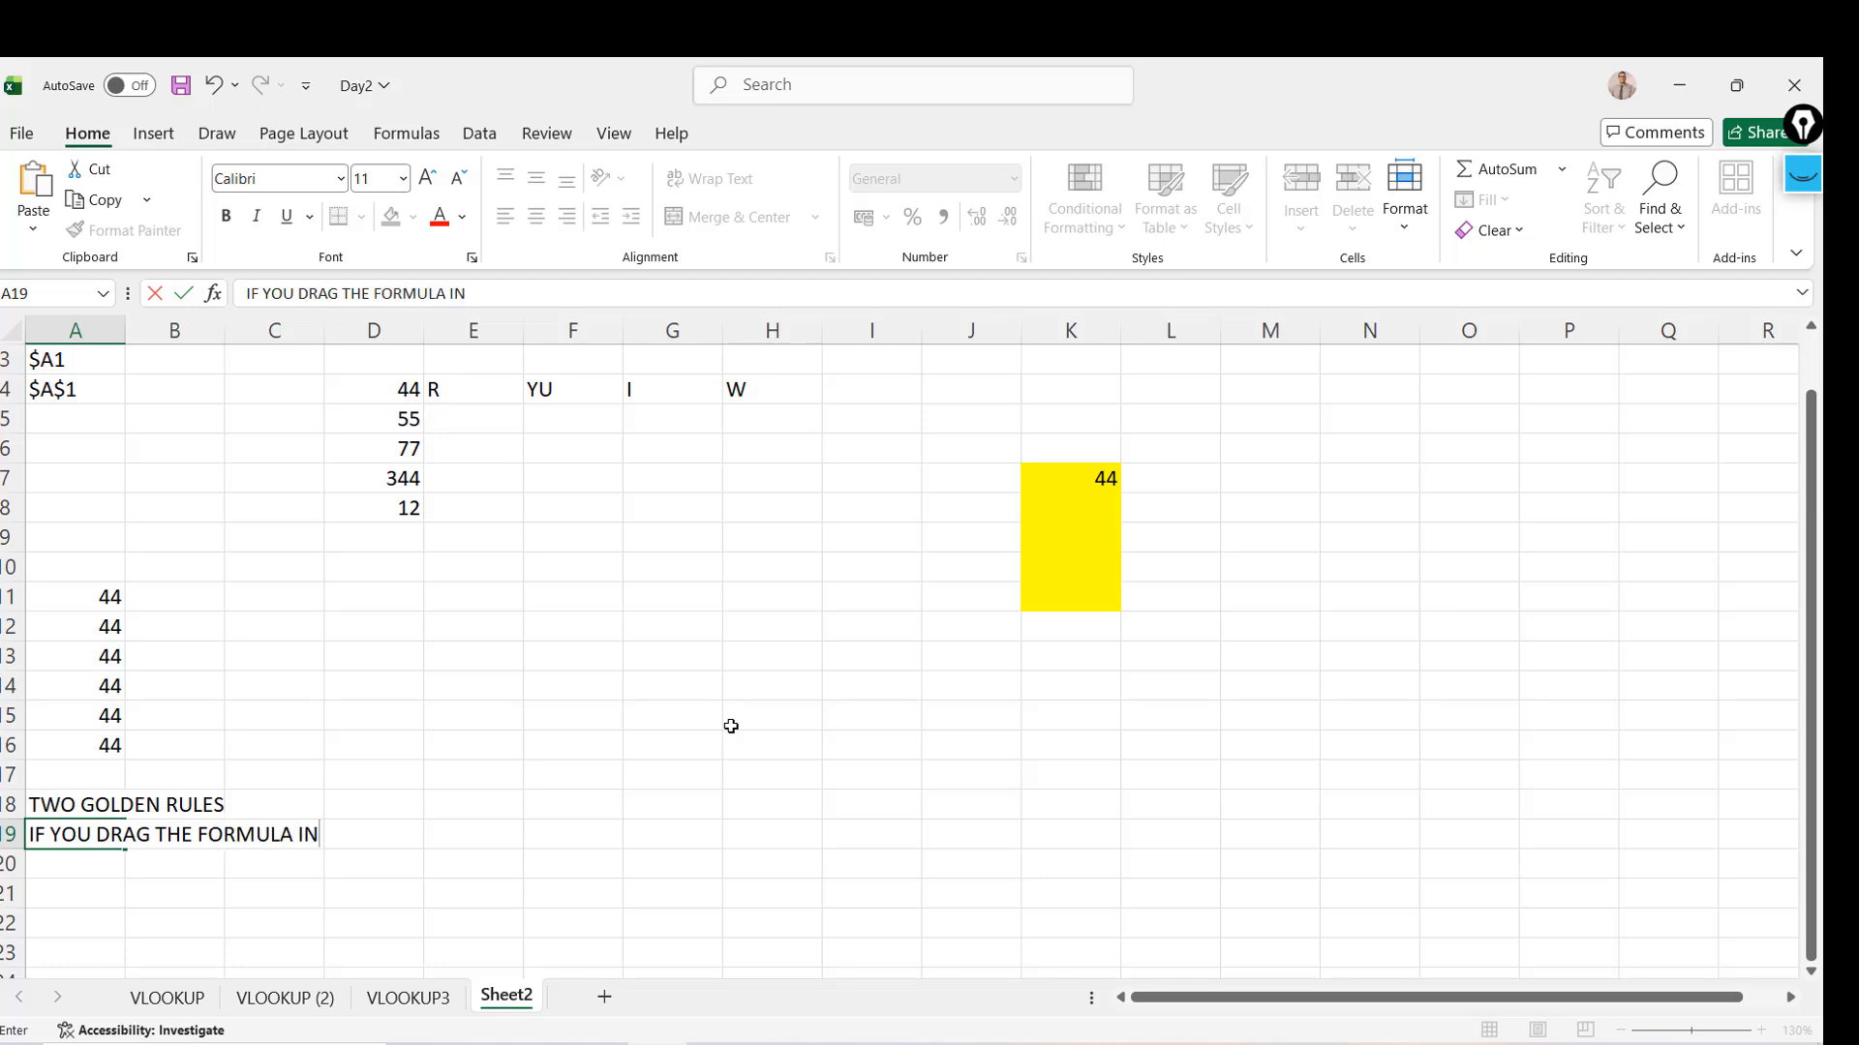
text( THE DOWNWARD DIRECT)
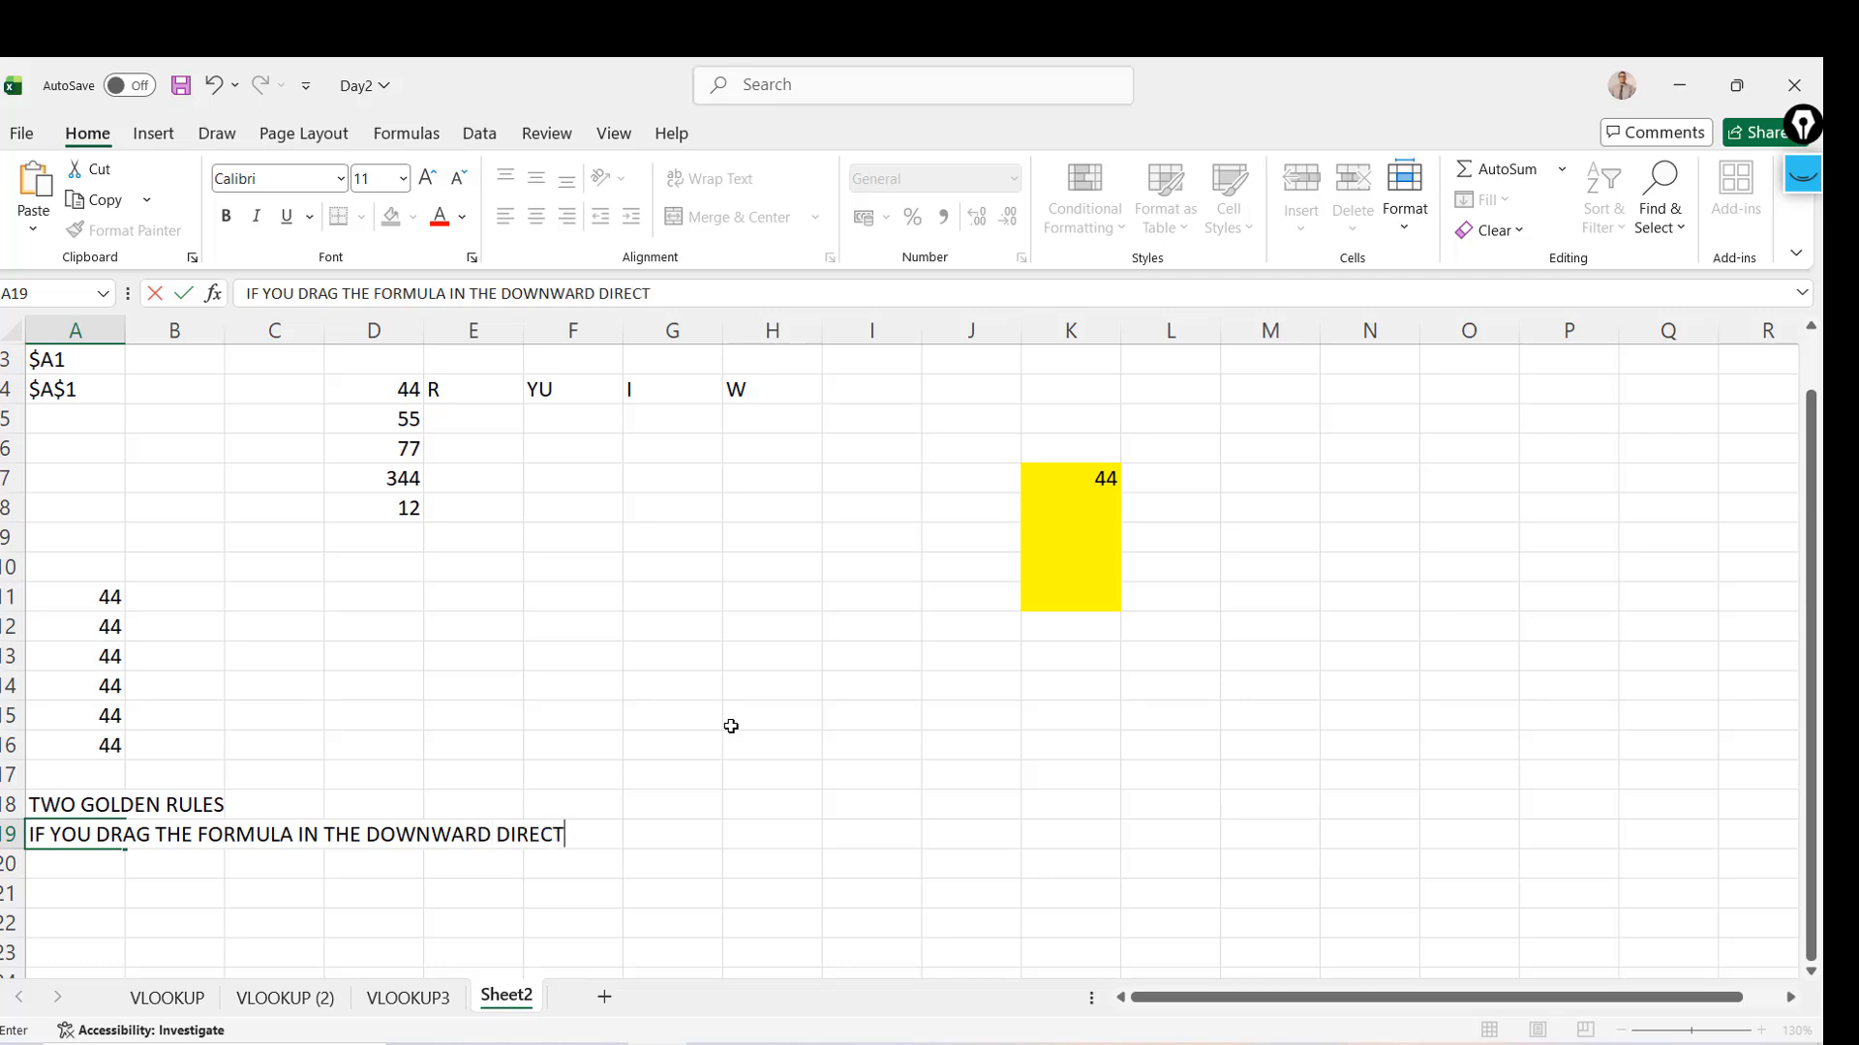
text(IION, EXCEL WILL INC)
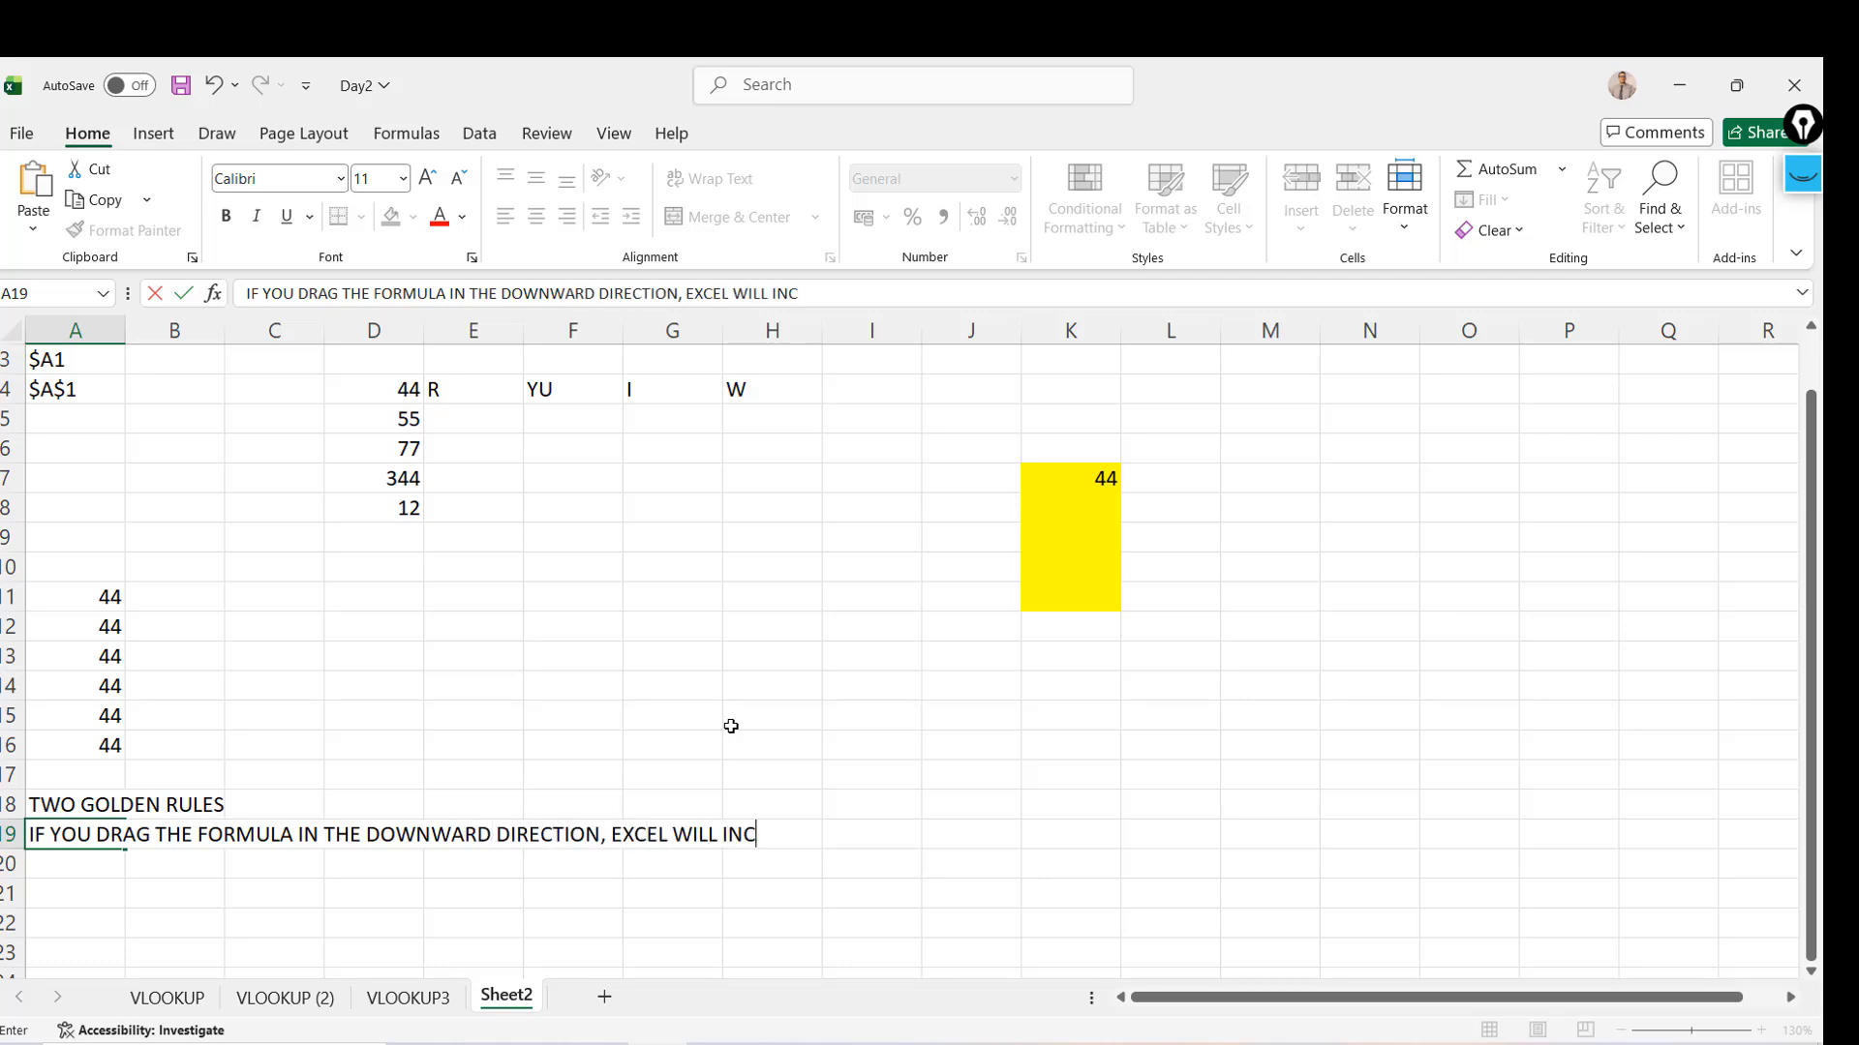
text(RMENT THE ROW N)
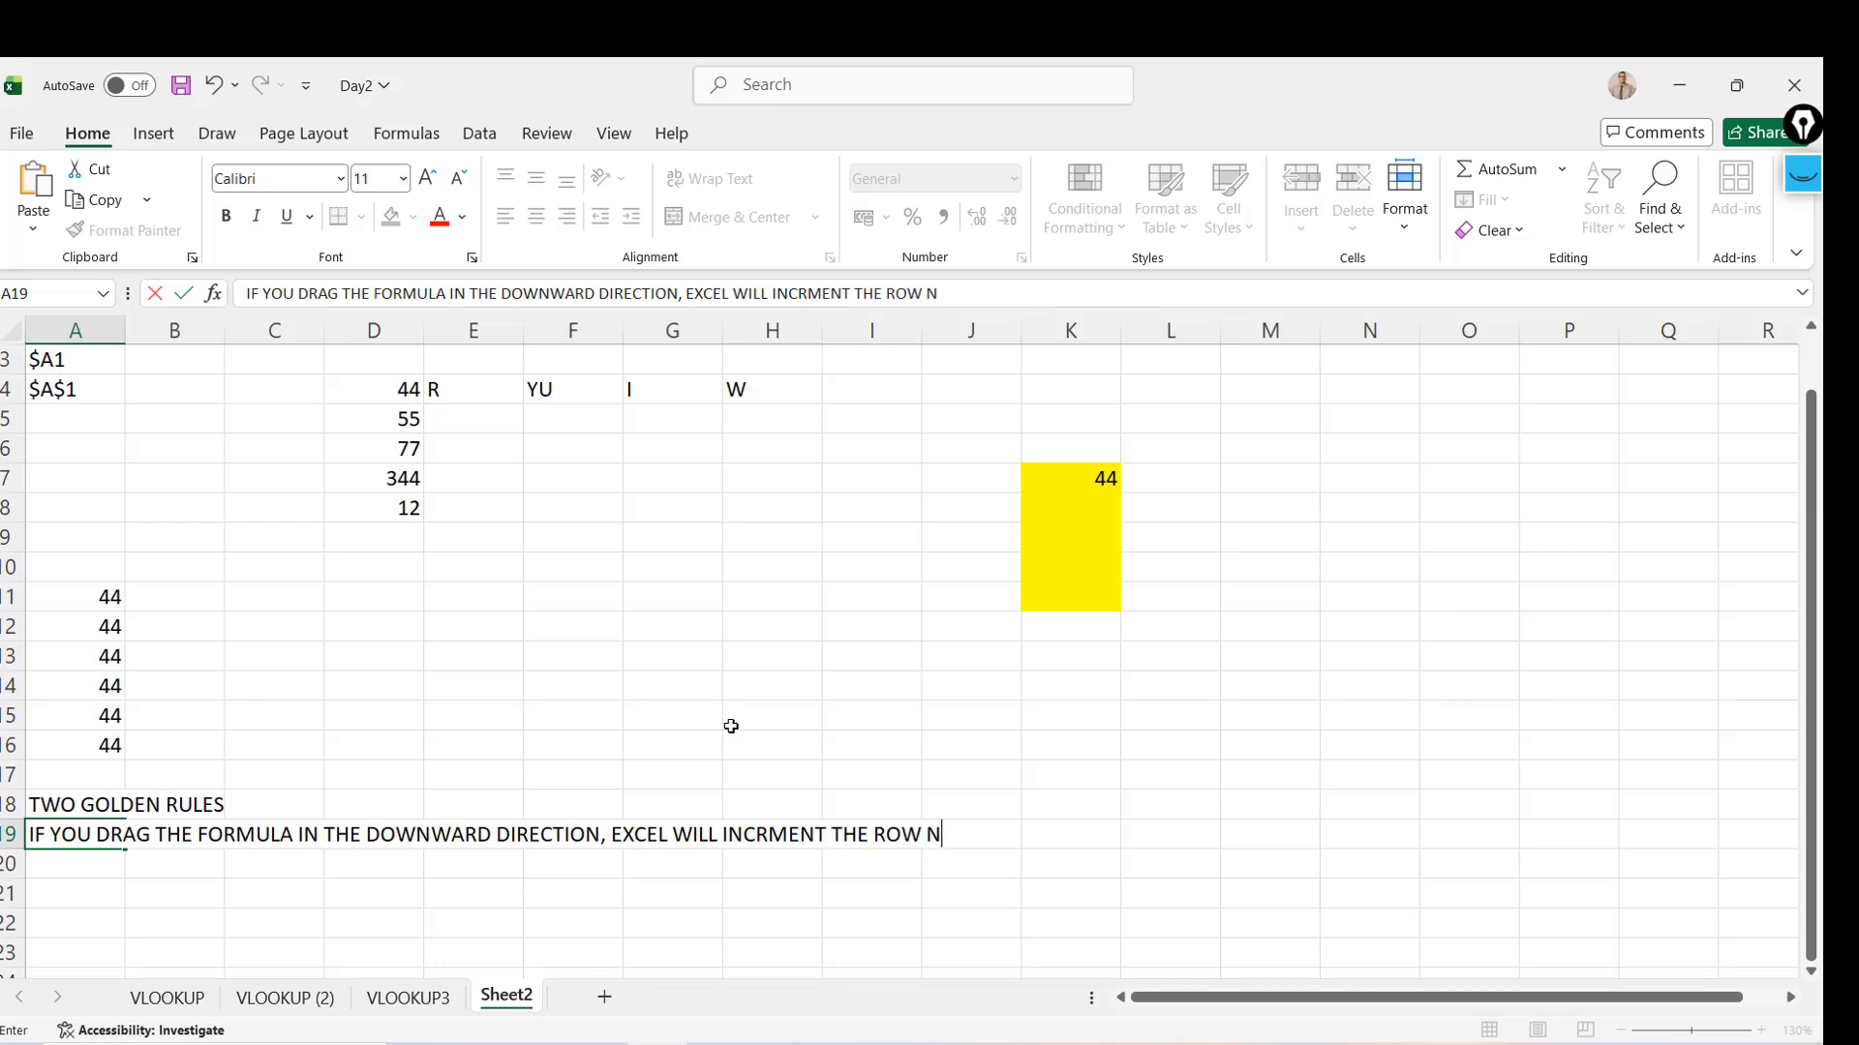
text(OO B)
key(BackSpace)
key(BackSpace)
key(BackSpace)
text(BY 1 BUT COLUMNS)
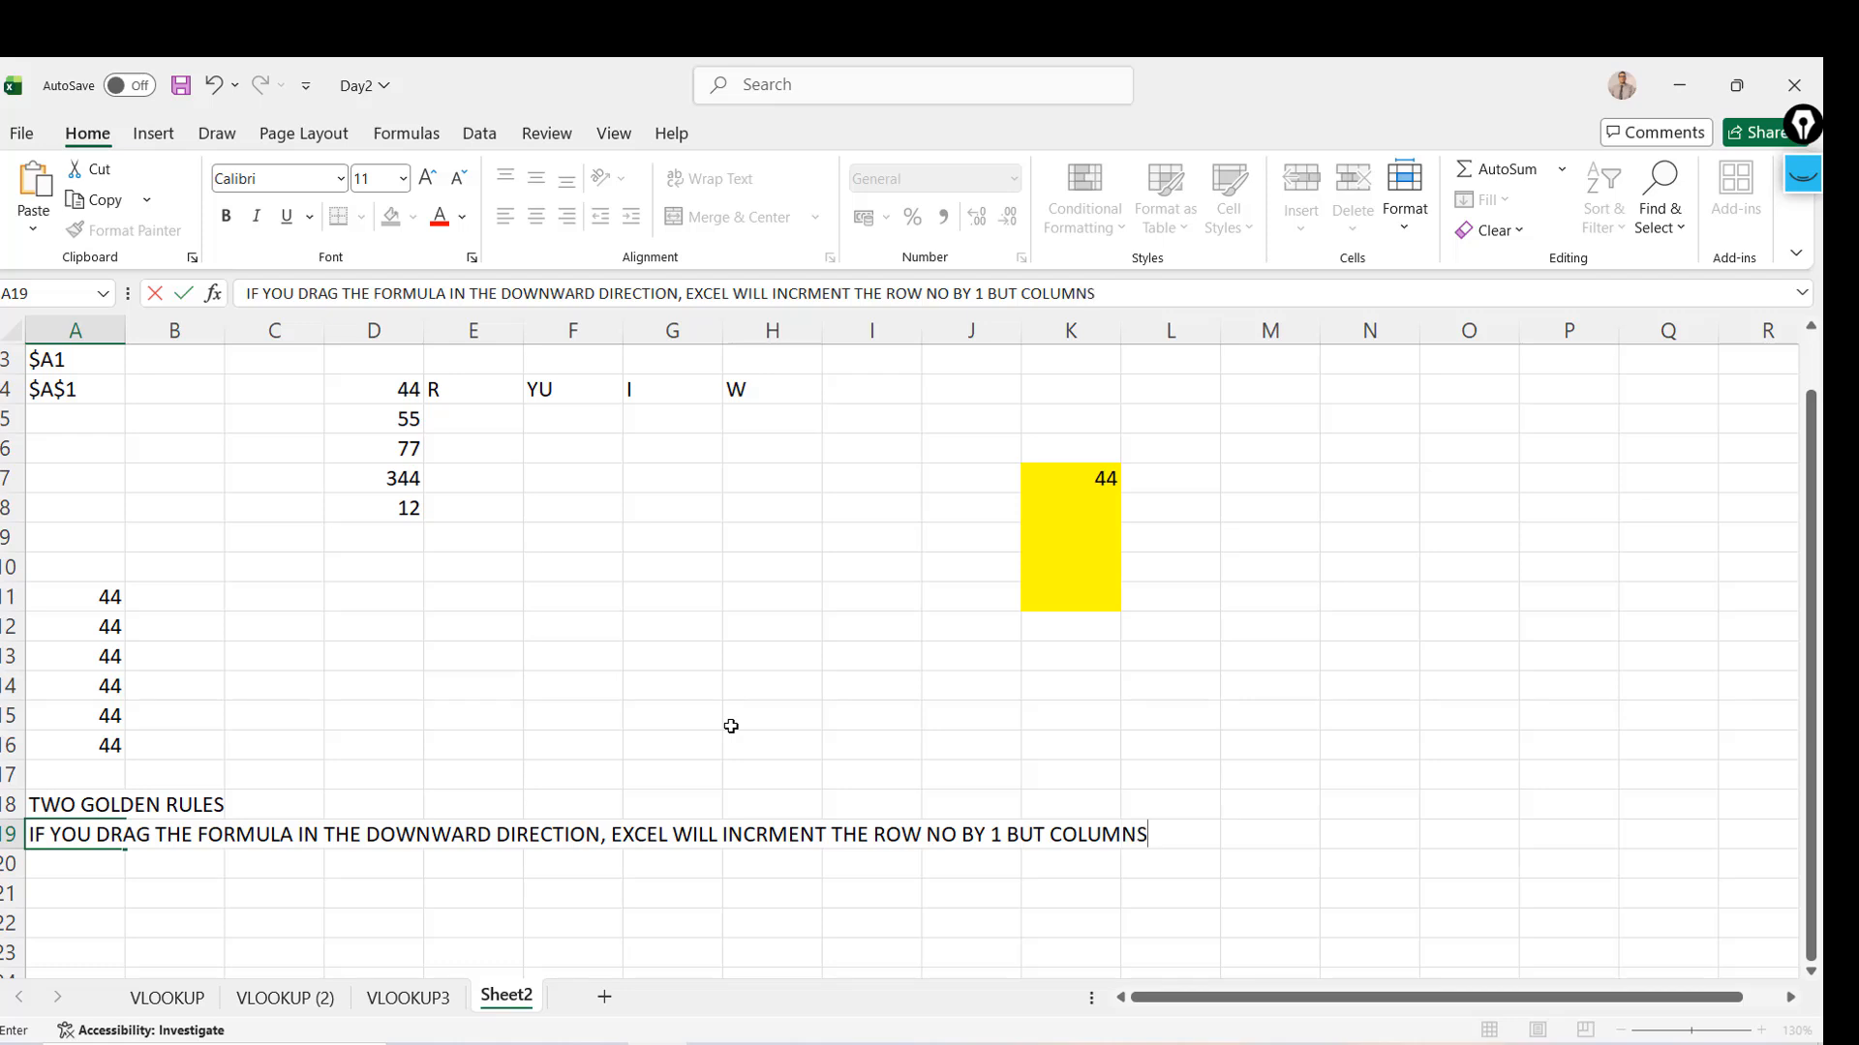
key(BackSpace)
text( WILL NOT CAHNGE)
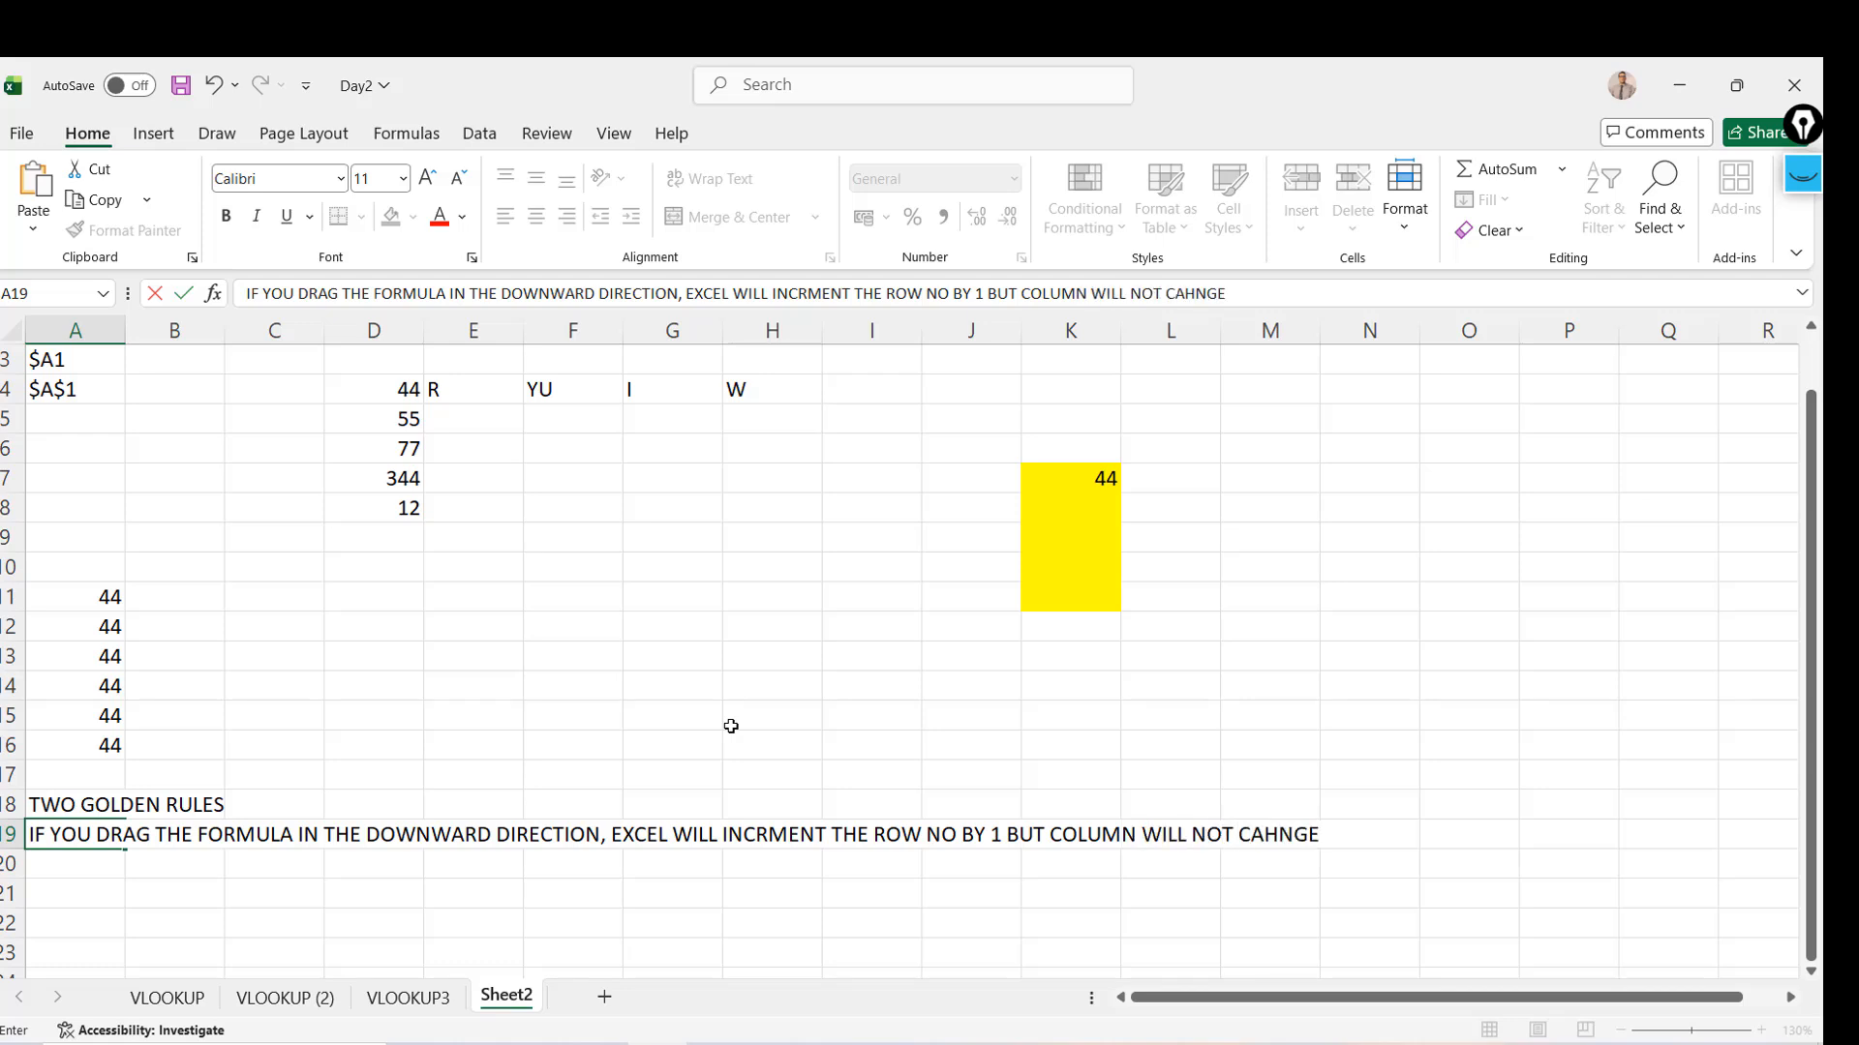
key(BackSpace)
key(BackSpace)
key(BackSpace)
key(BackSpace)
key(BackSpace)
text(HANGE)
key(Return)
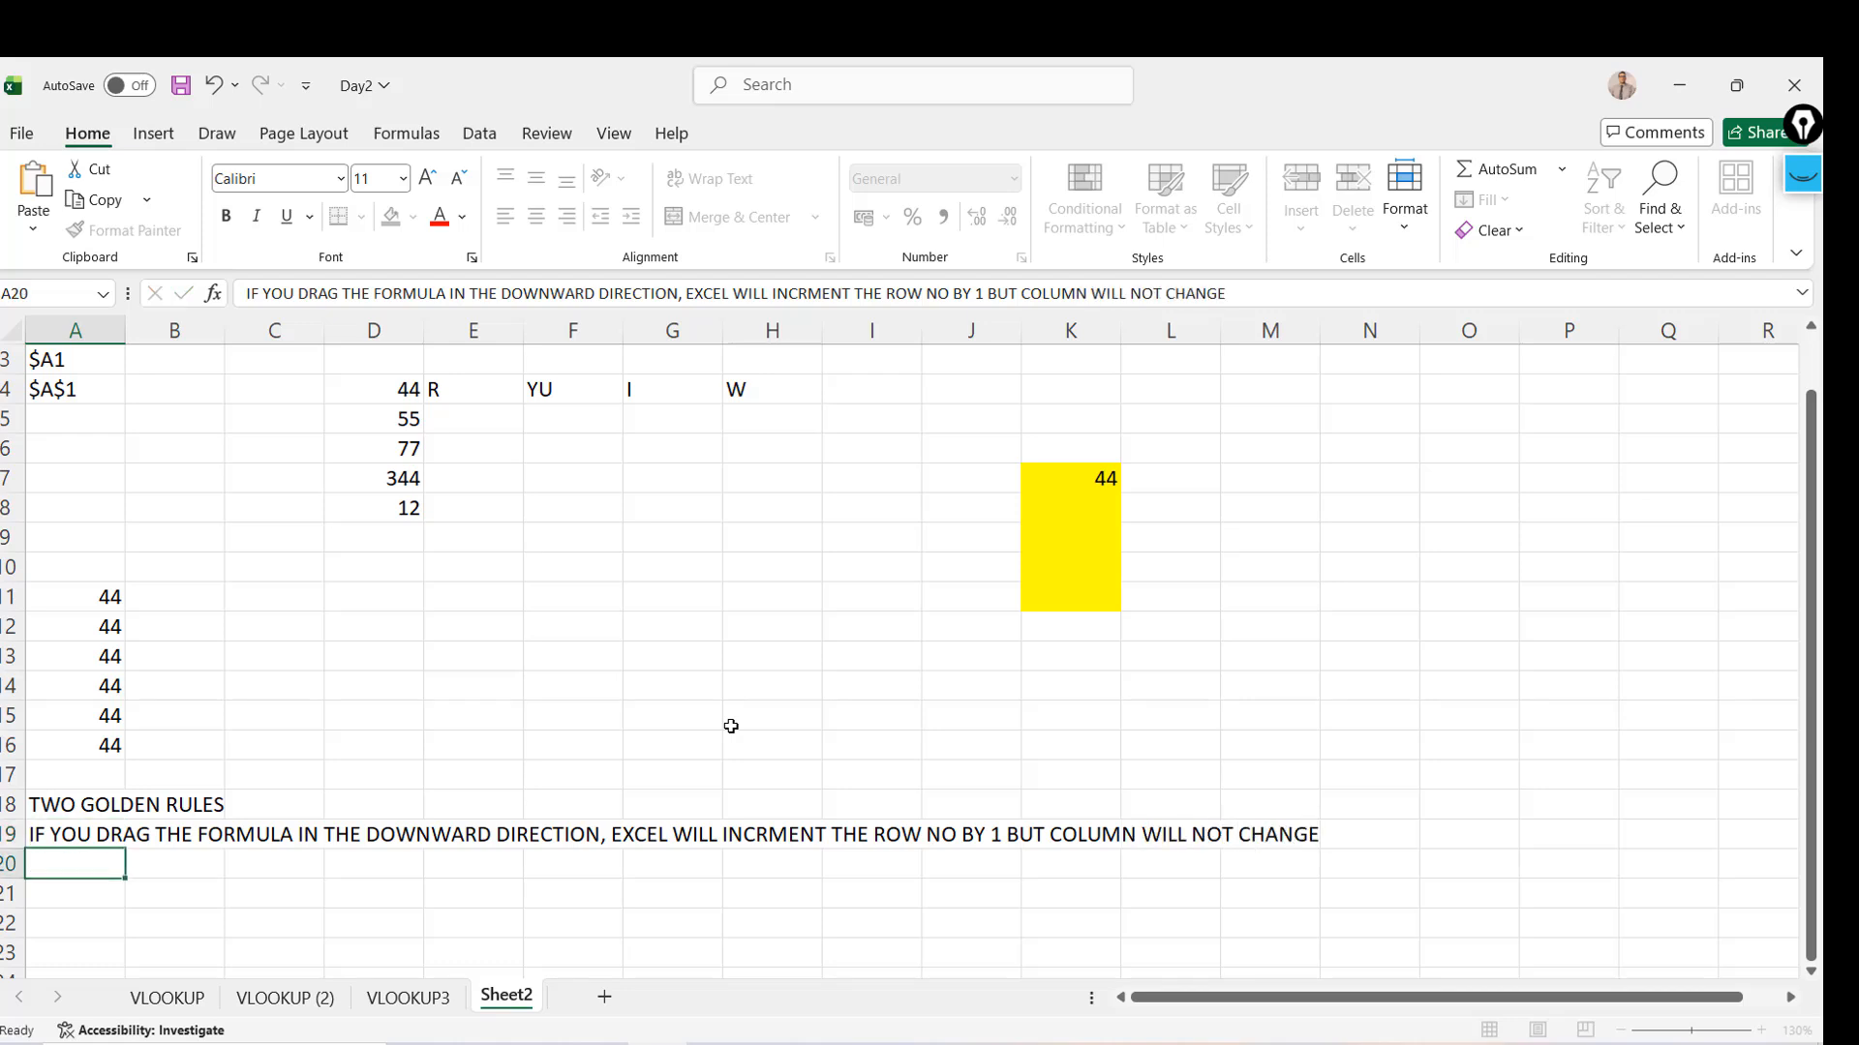
Enter "IF YOU DRAG THE FORMULA FROM LEFT TO RIGHT , EXCEL WILL INCREMENT THE COLUMN BUT ROW WILL NOT CHANGE" in A20
text(IF YOU DRA)
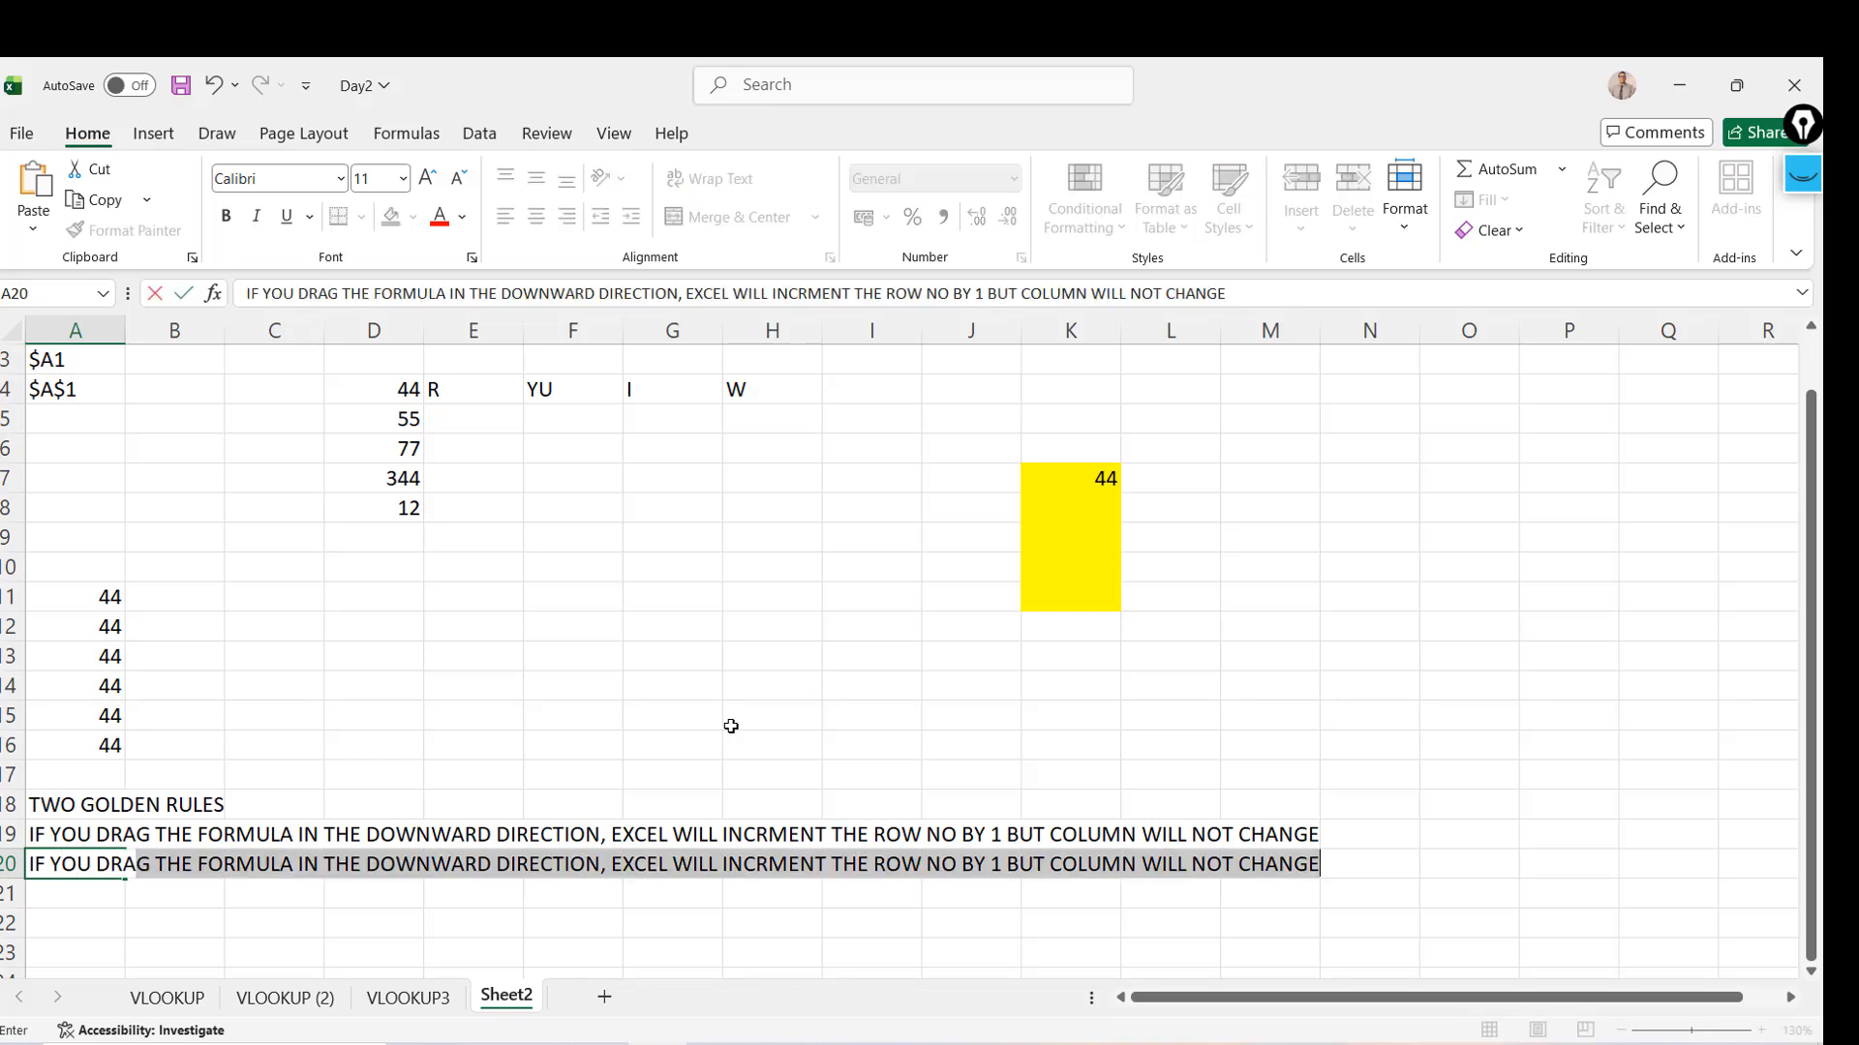
text(G THE FORM)
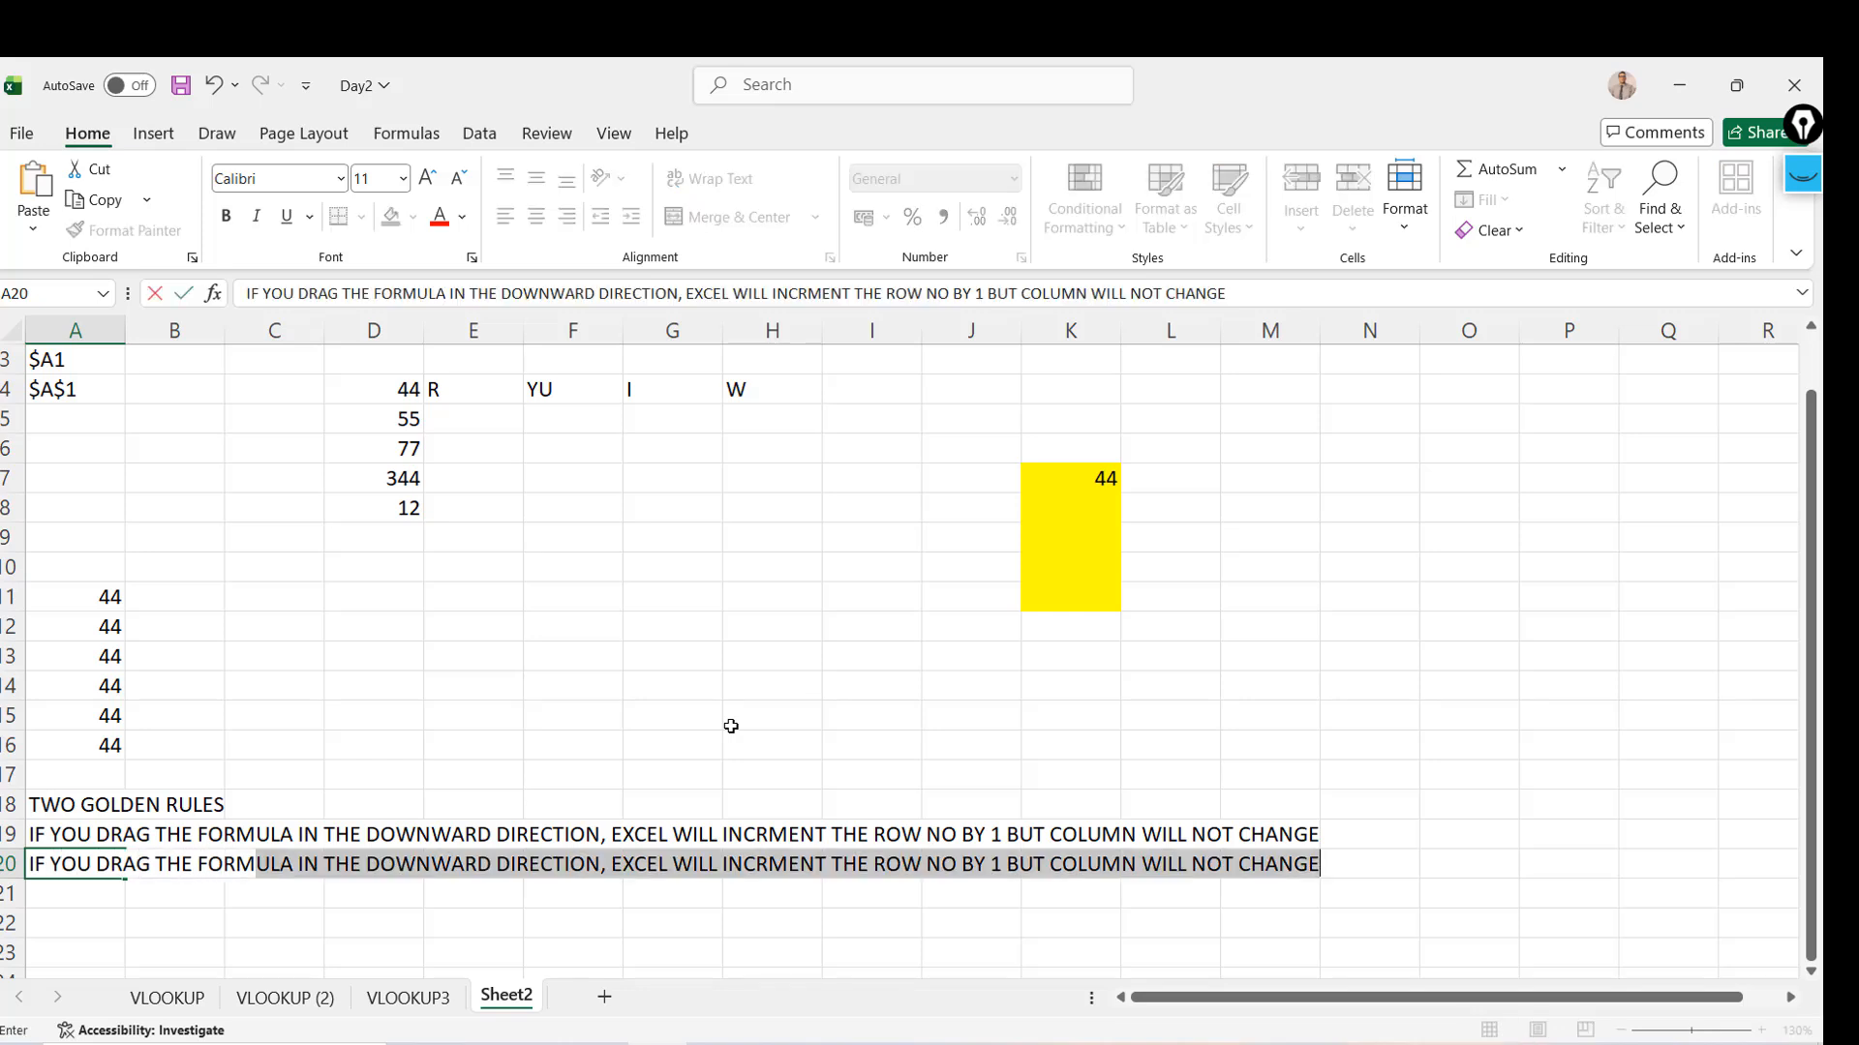
text(ULA FROM LEF)
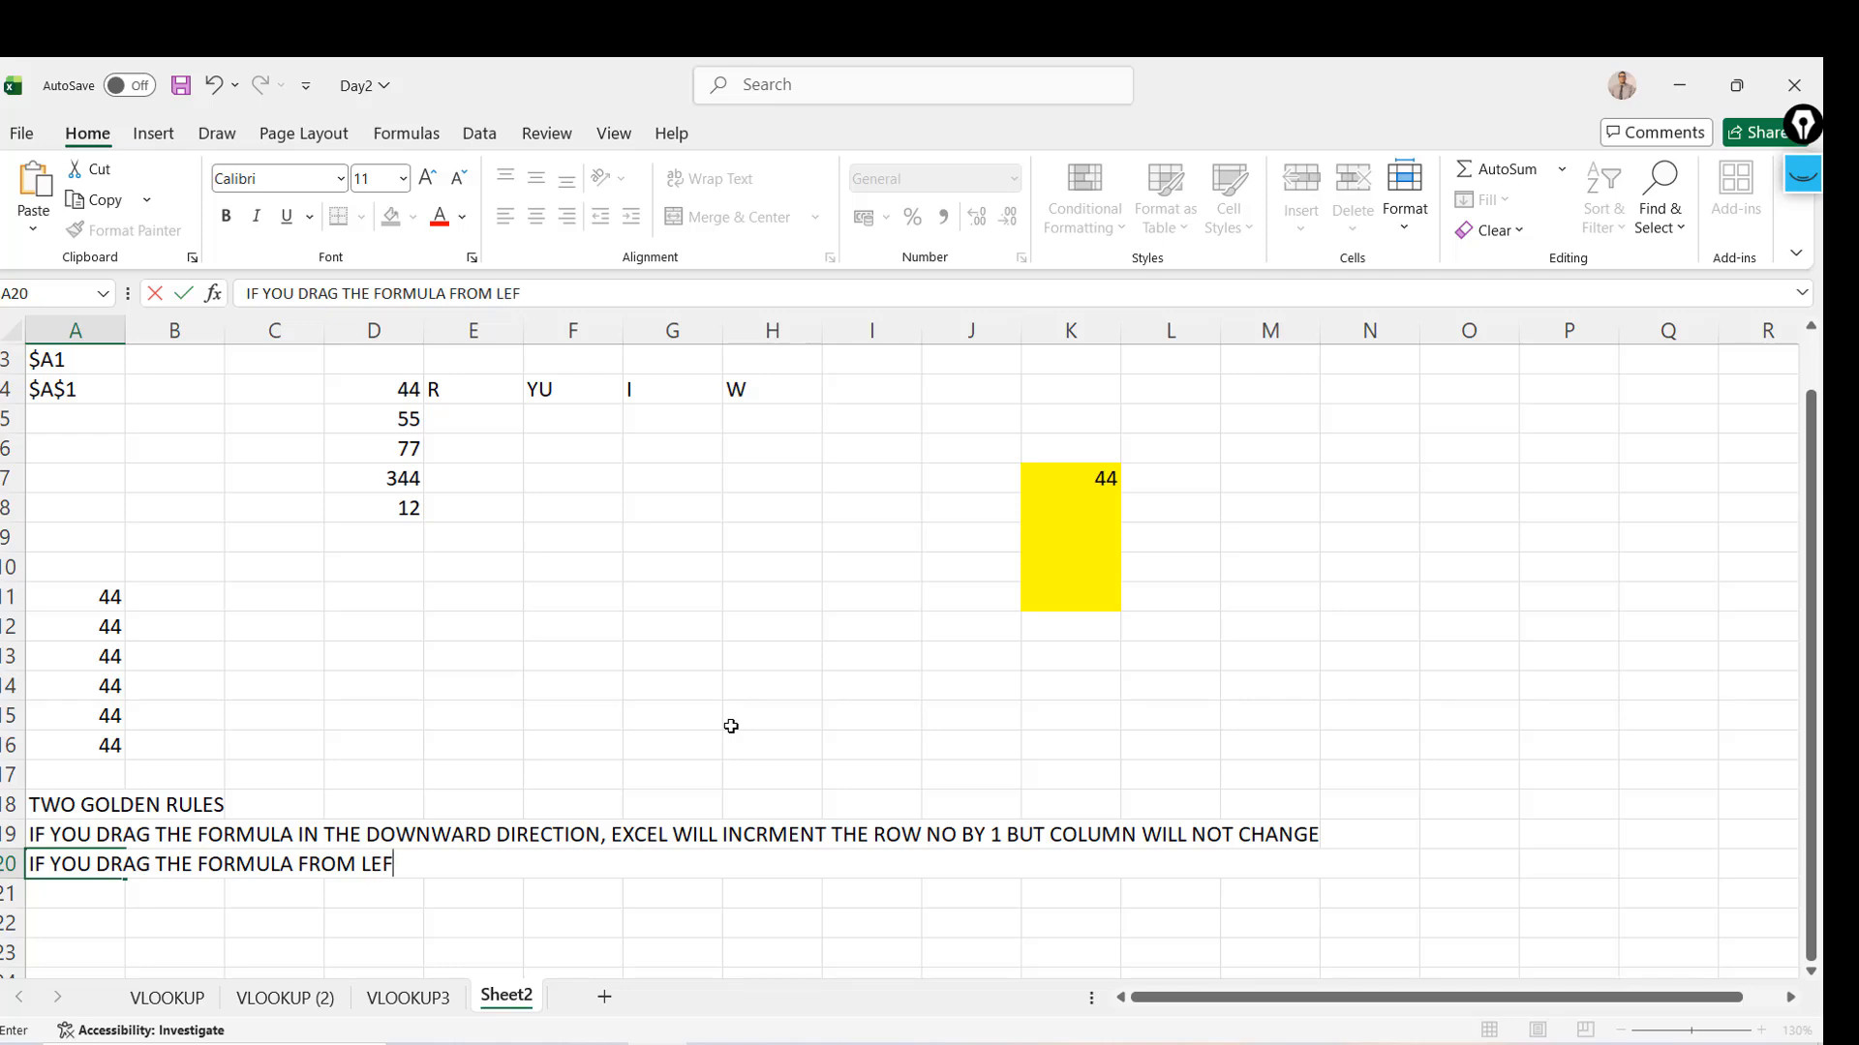
text(T TO RIGHT , E)
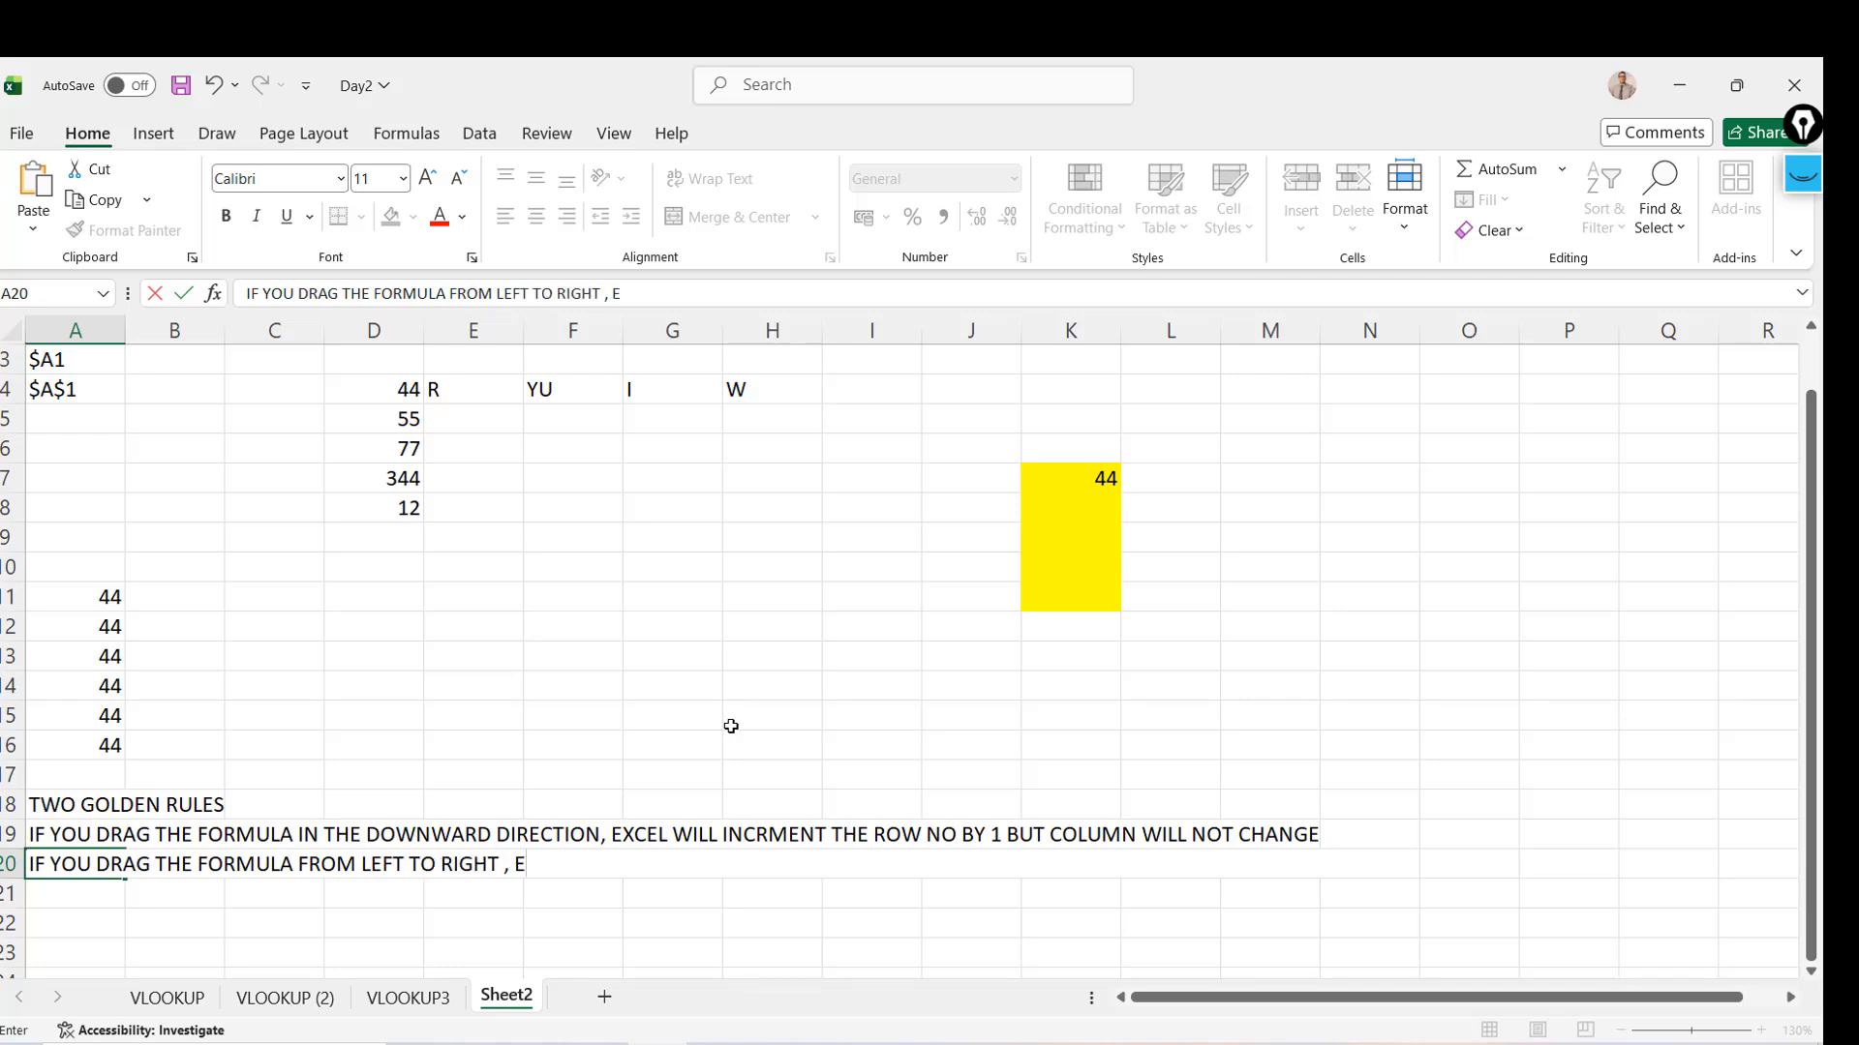
text(XCEL WILL ICNR)
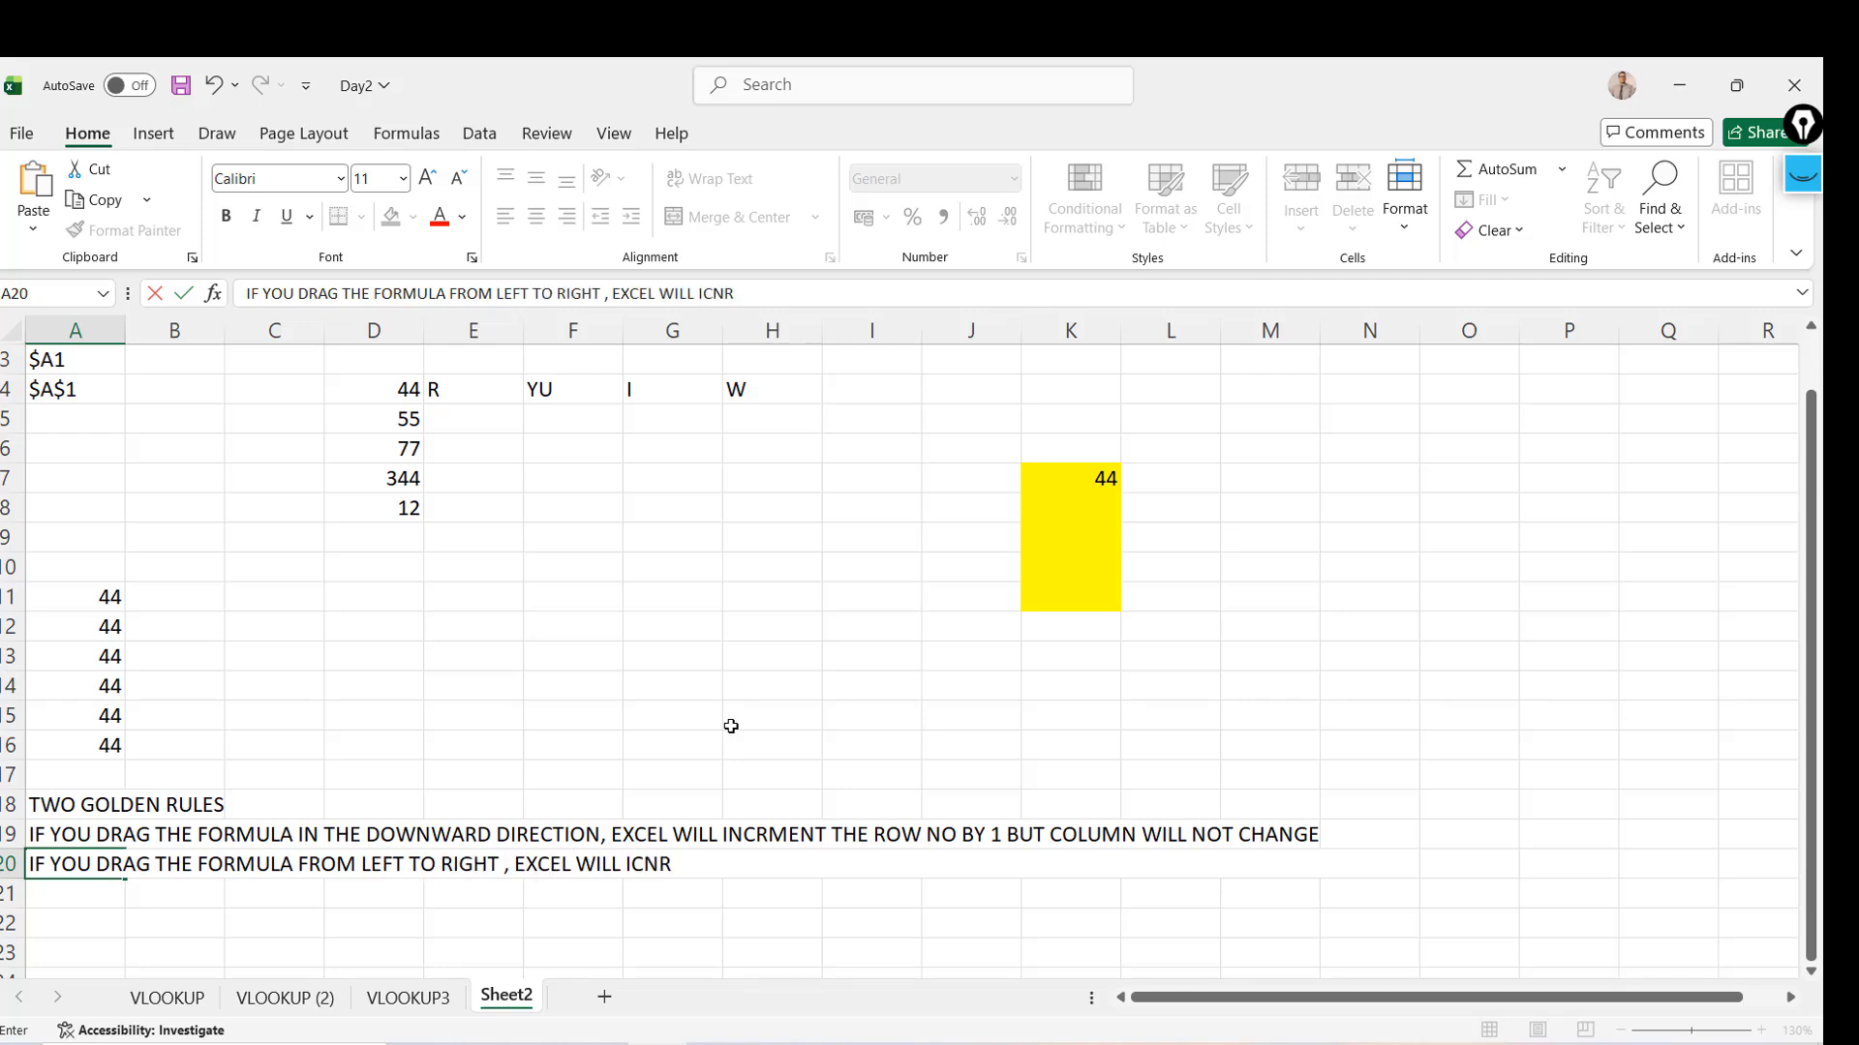
key(BackSpace)
key(BackSpace)
key(BackSpace)
text(NCREMENT THE COLUMN )
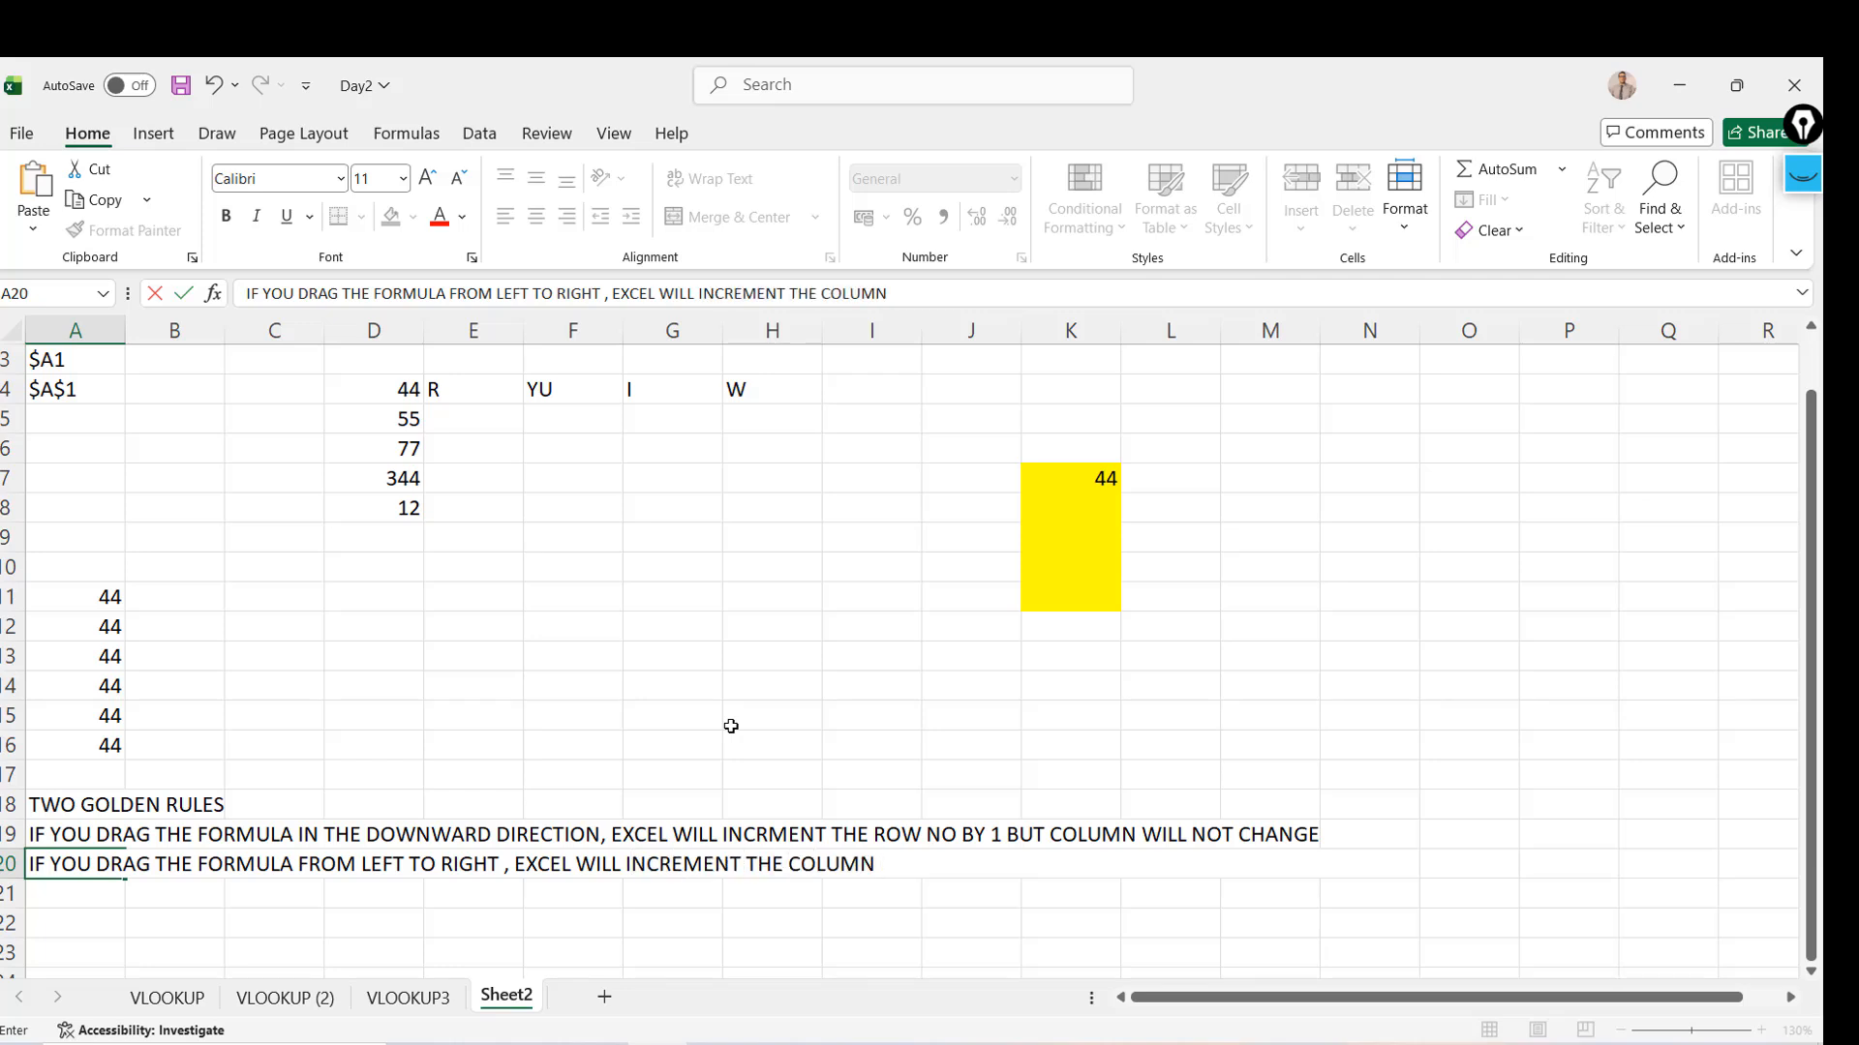
text(BUT ROW WIL)
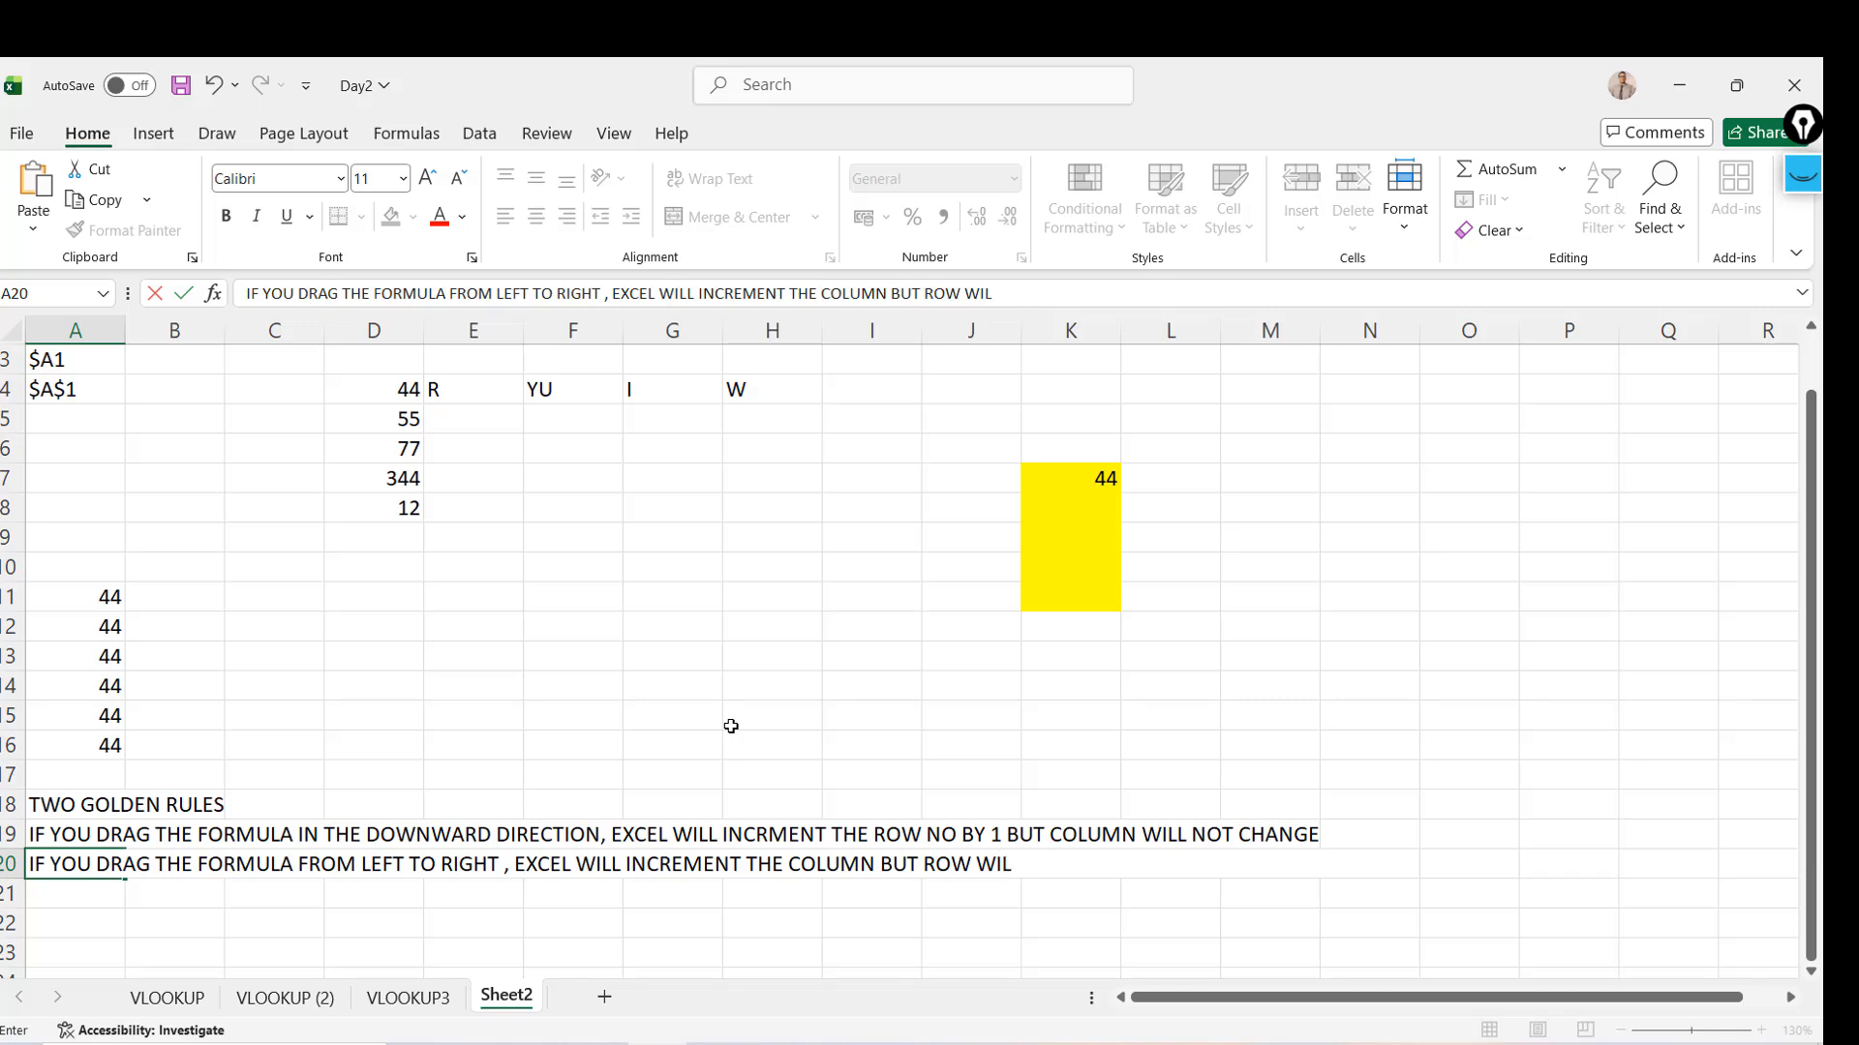
text(L NOT CHANGE)
key(Return)
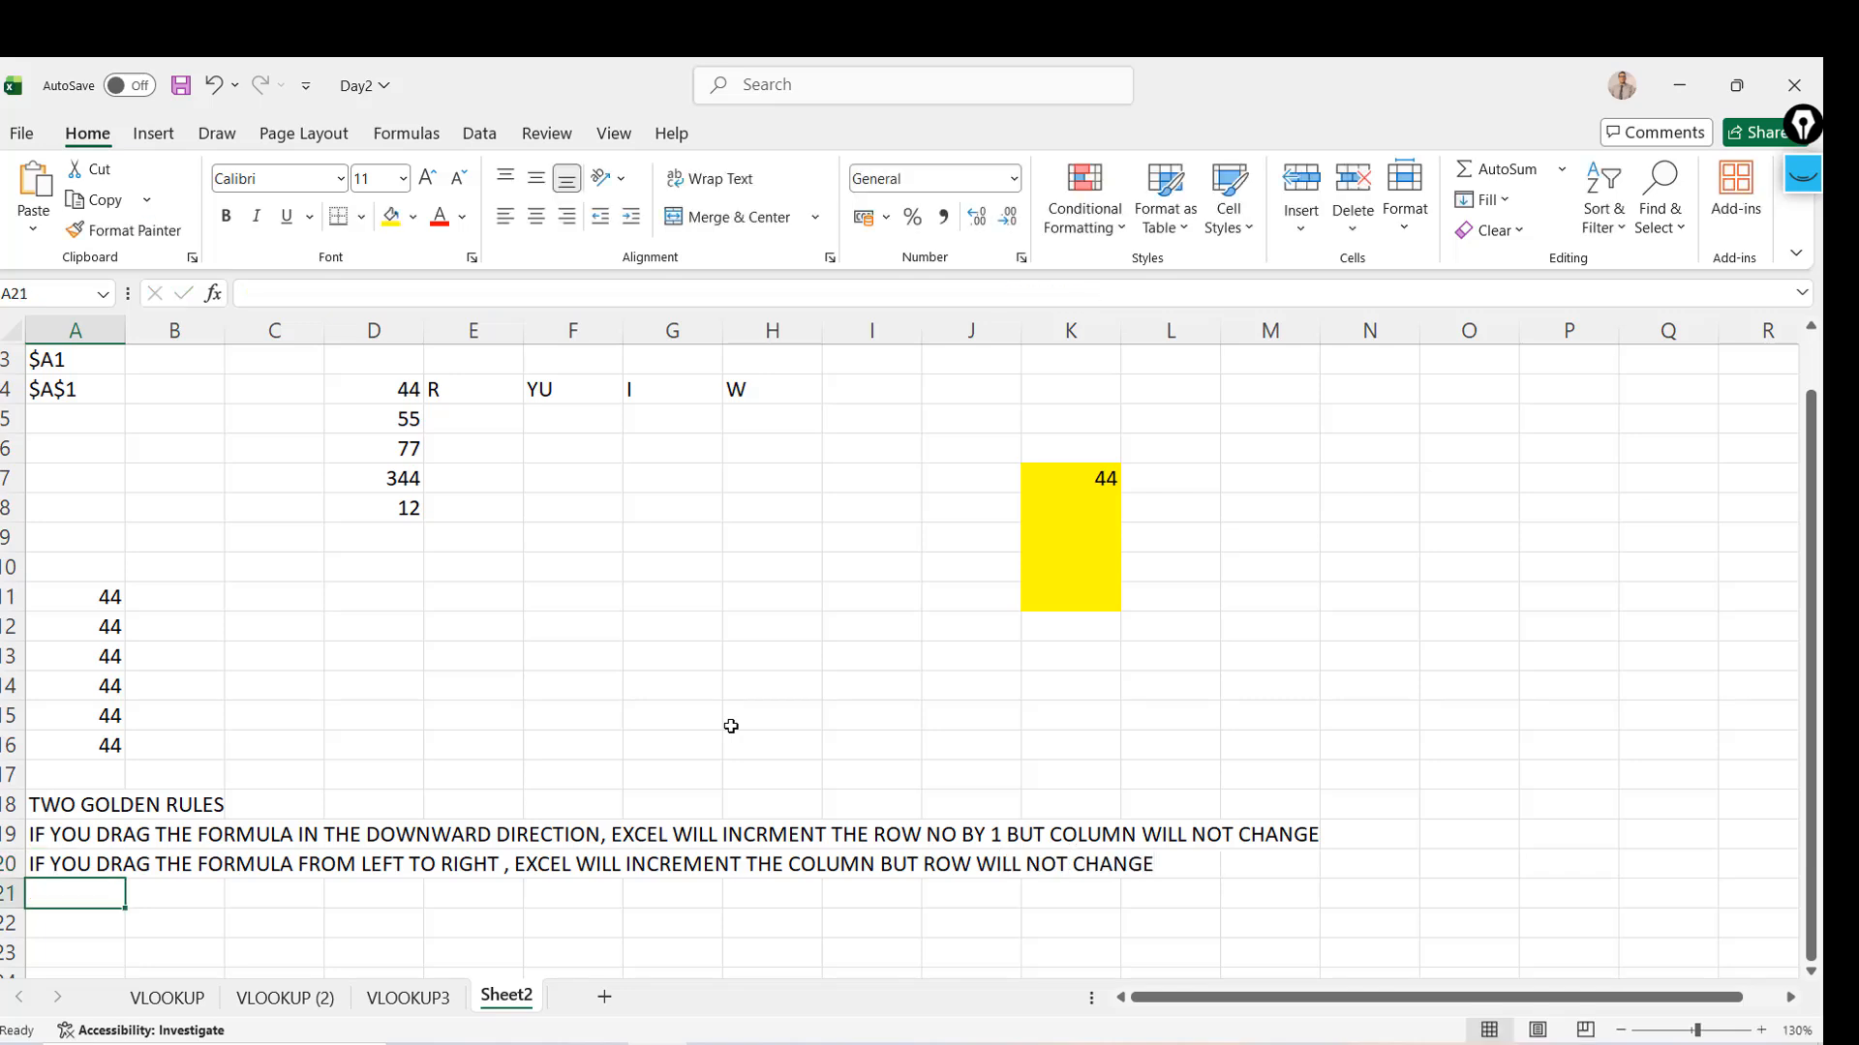
Clear the =D4 formula from K7, keeping its yellow fill
click(1092, 471)
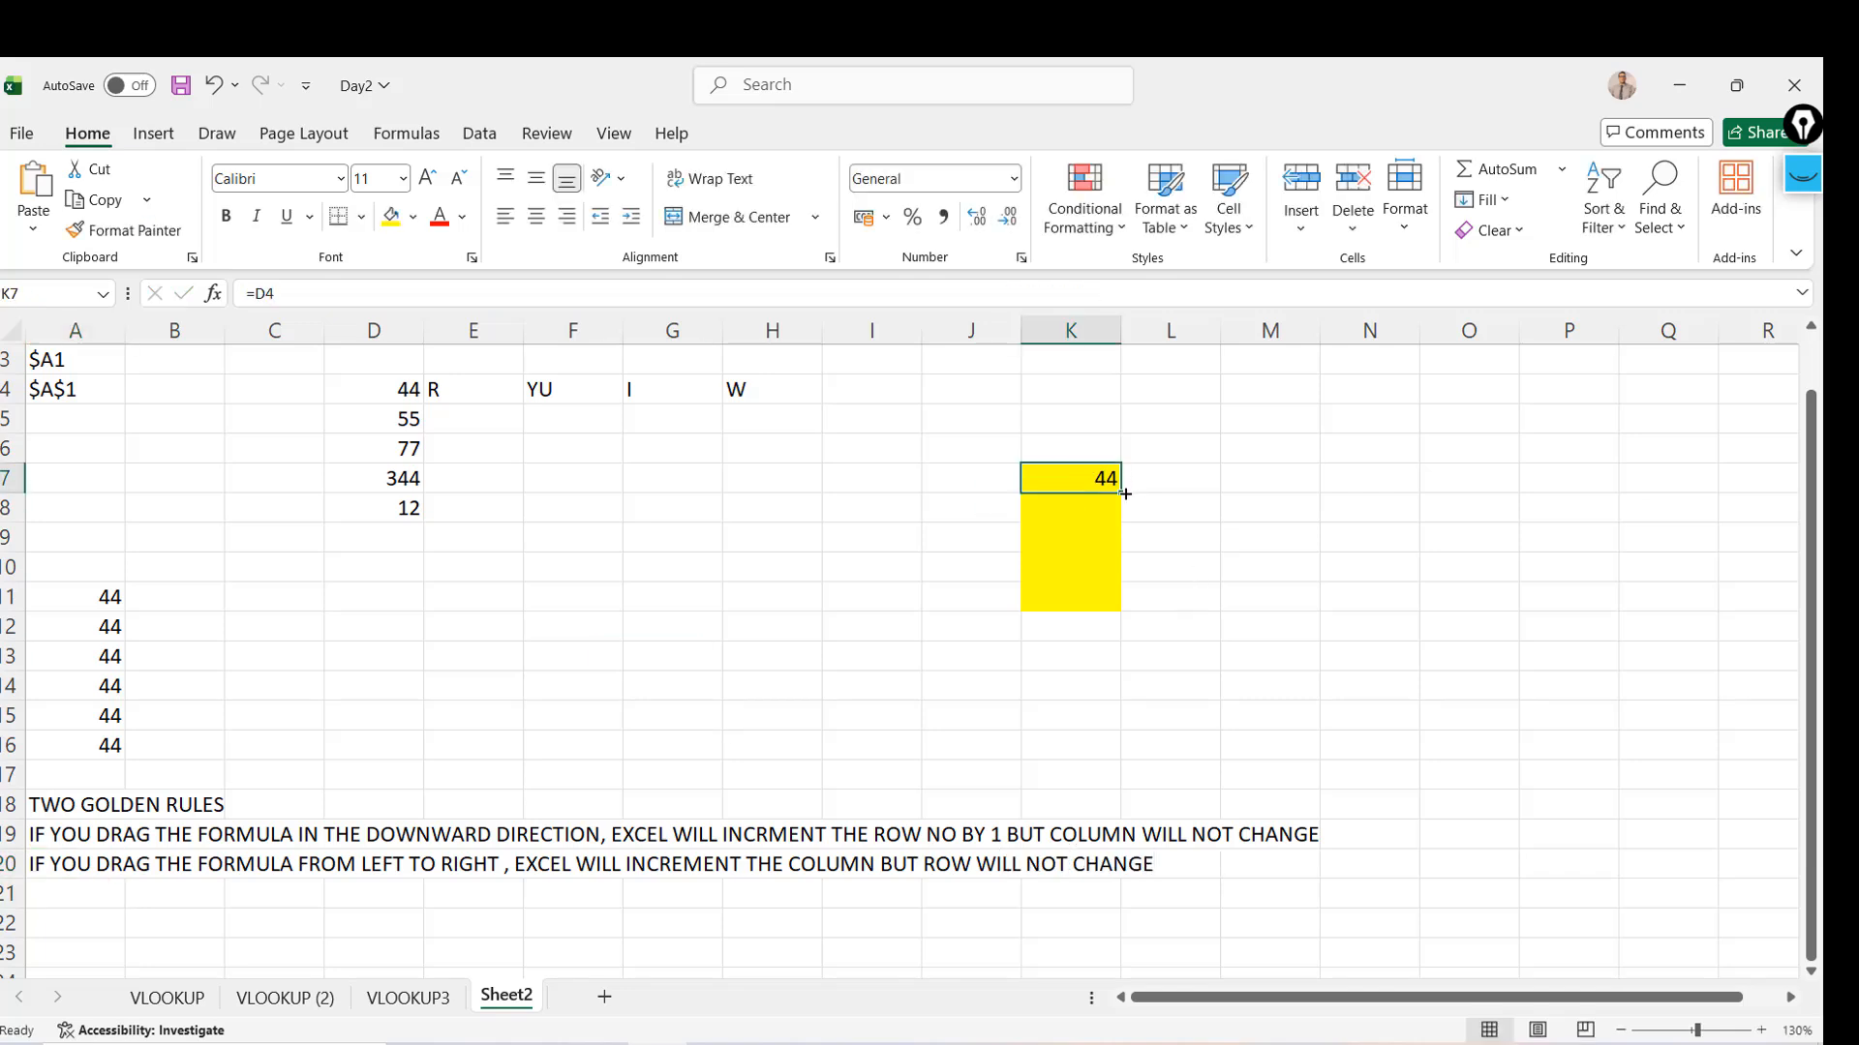
drag(1124, 494, 1101, 457)
click(1227, 445)
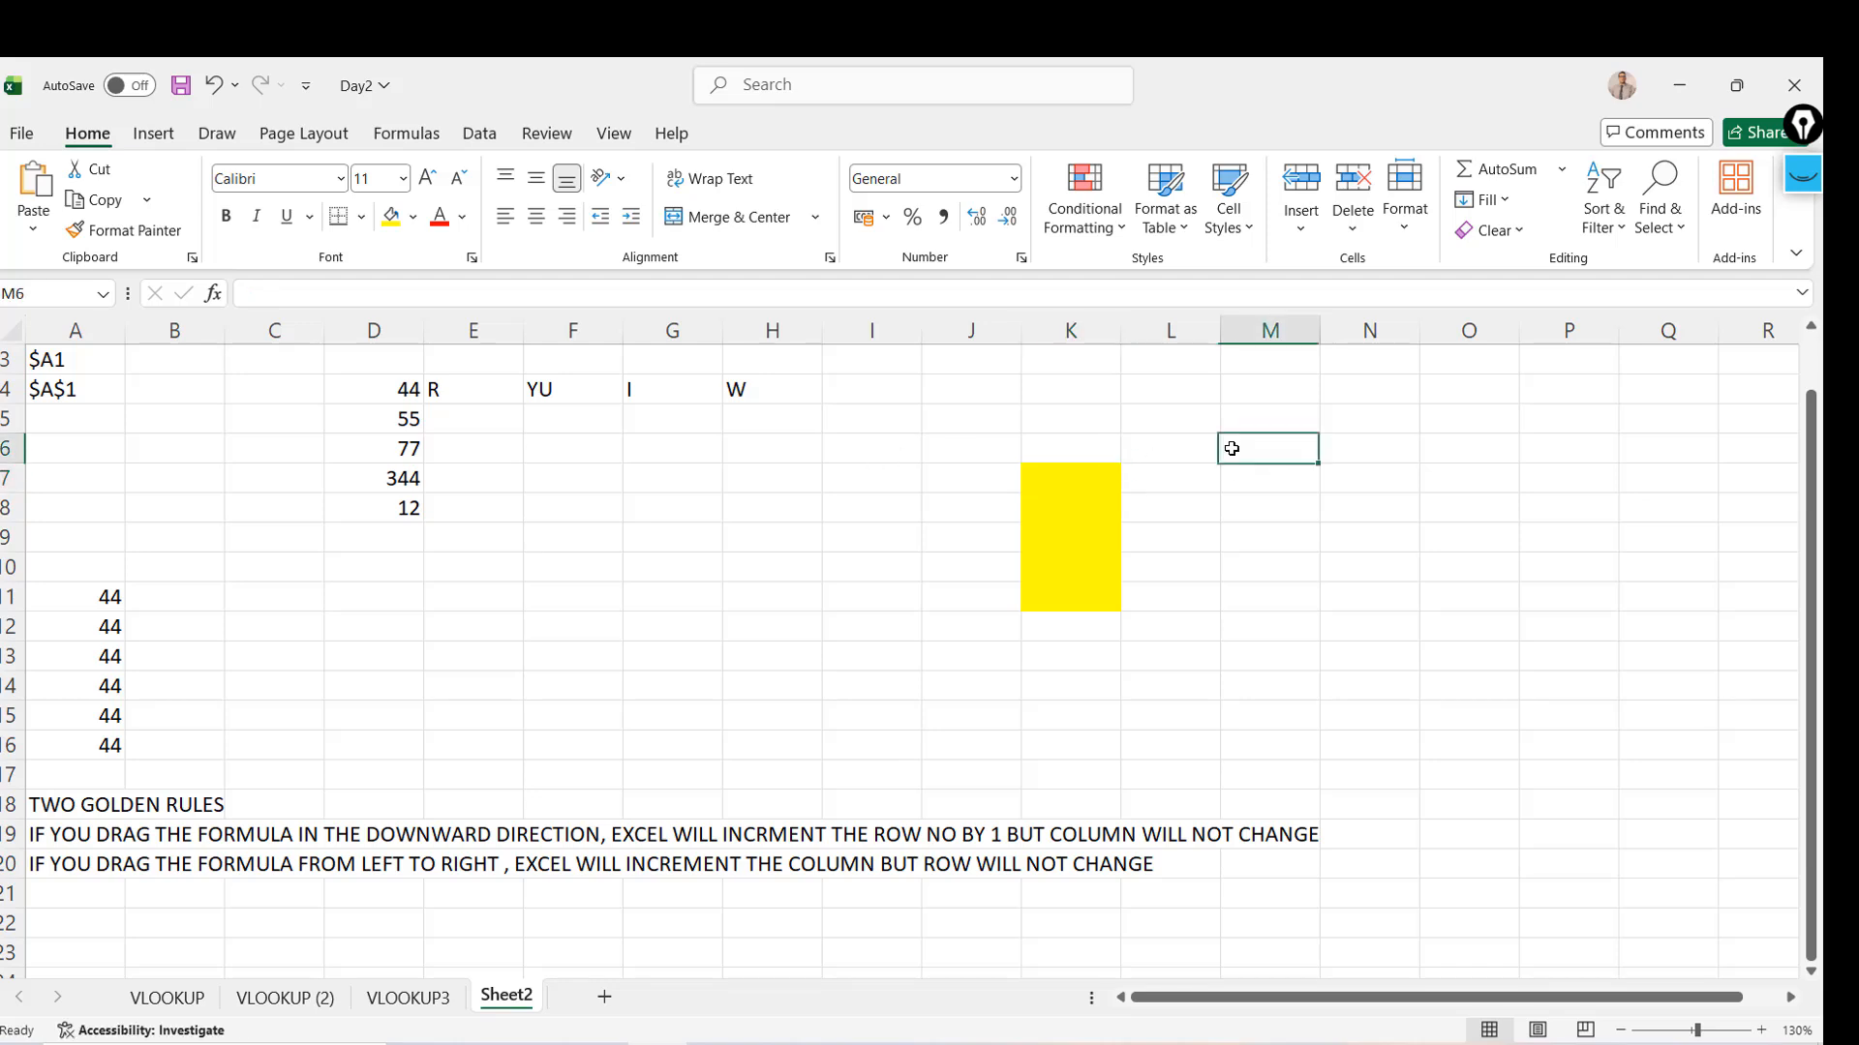
click(1400, 376)
drag(1419, 405, 1399, 567)
click(1549, 573)
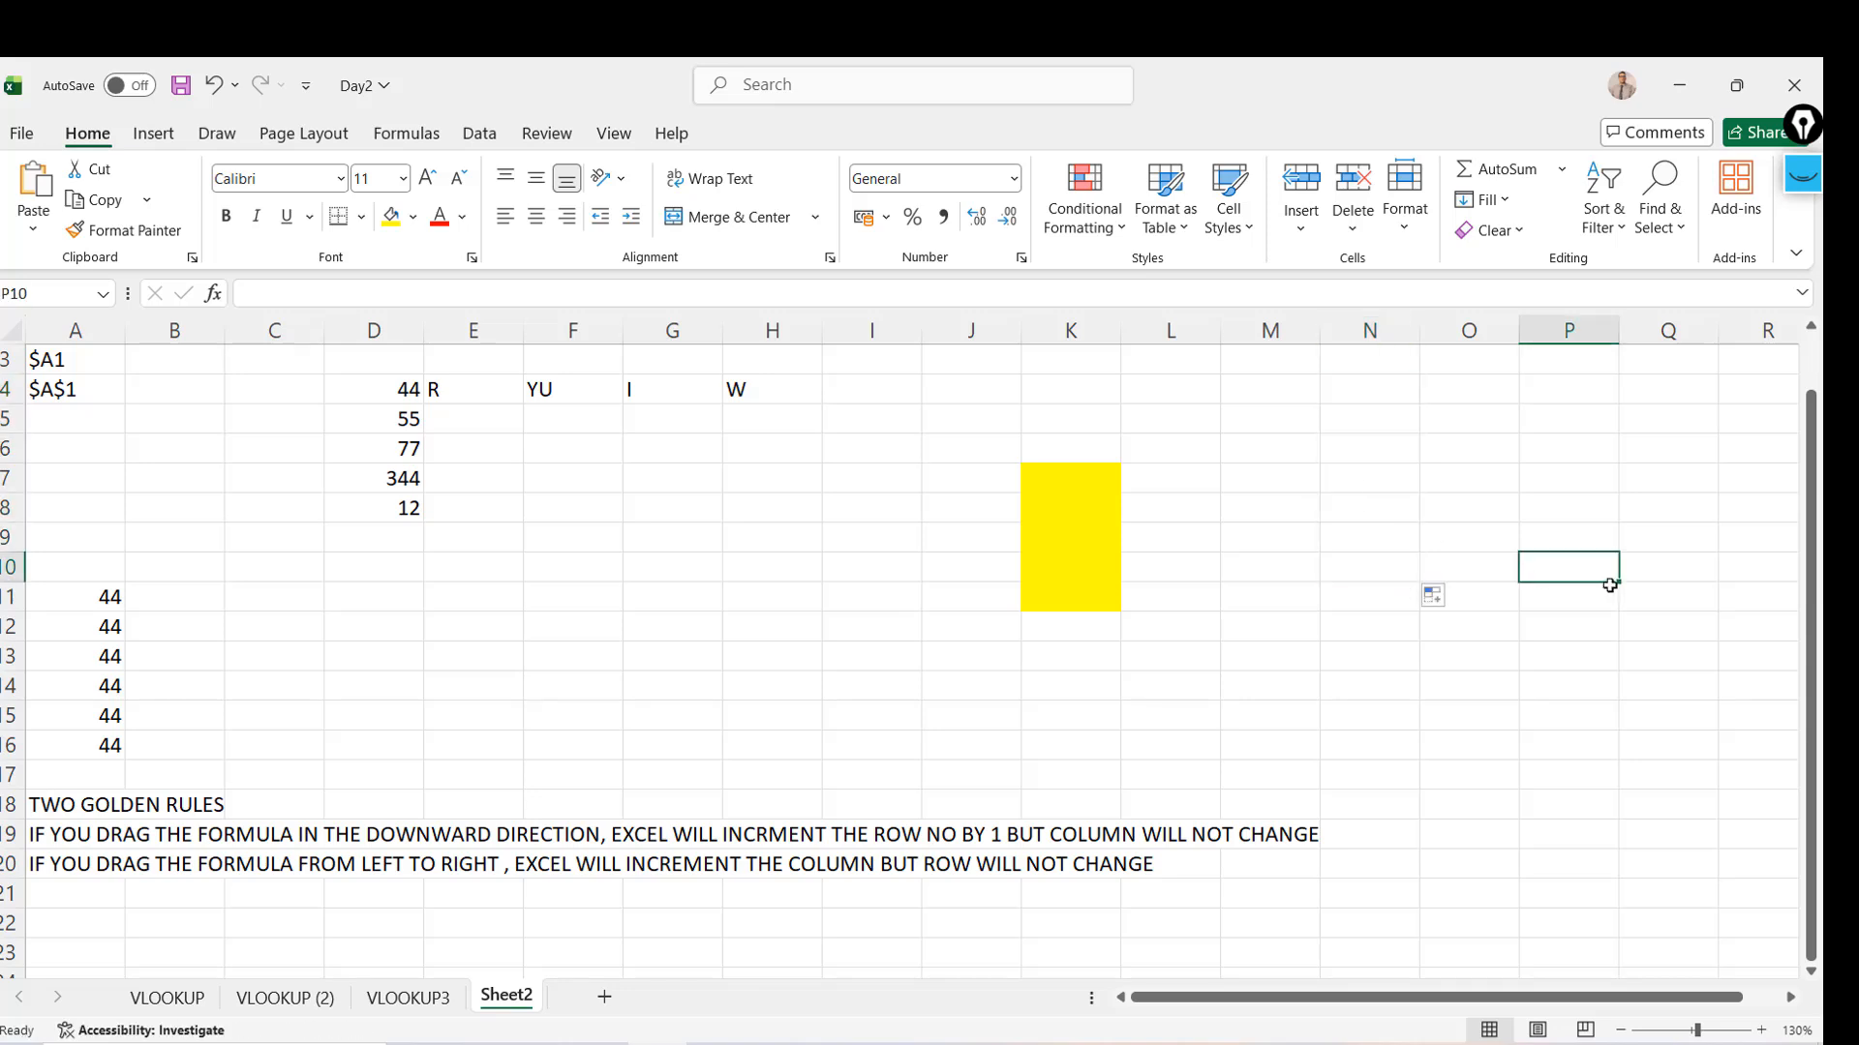
shift+click(1589, 379)
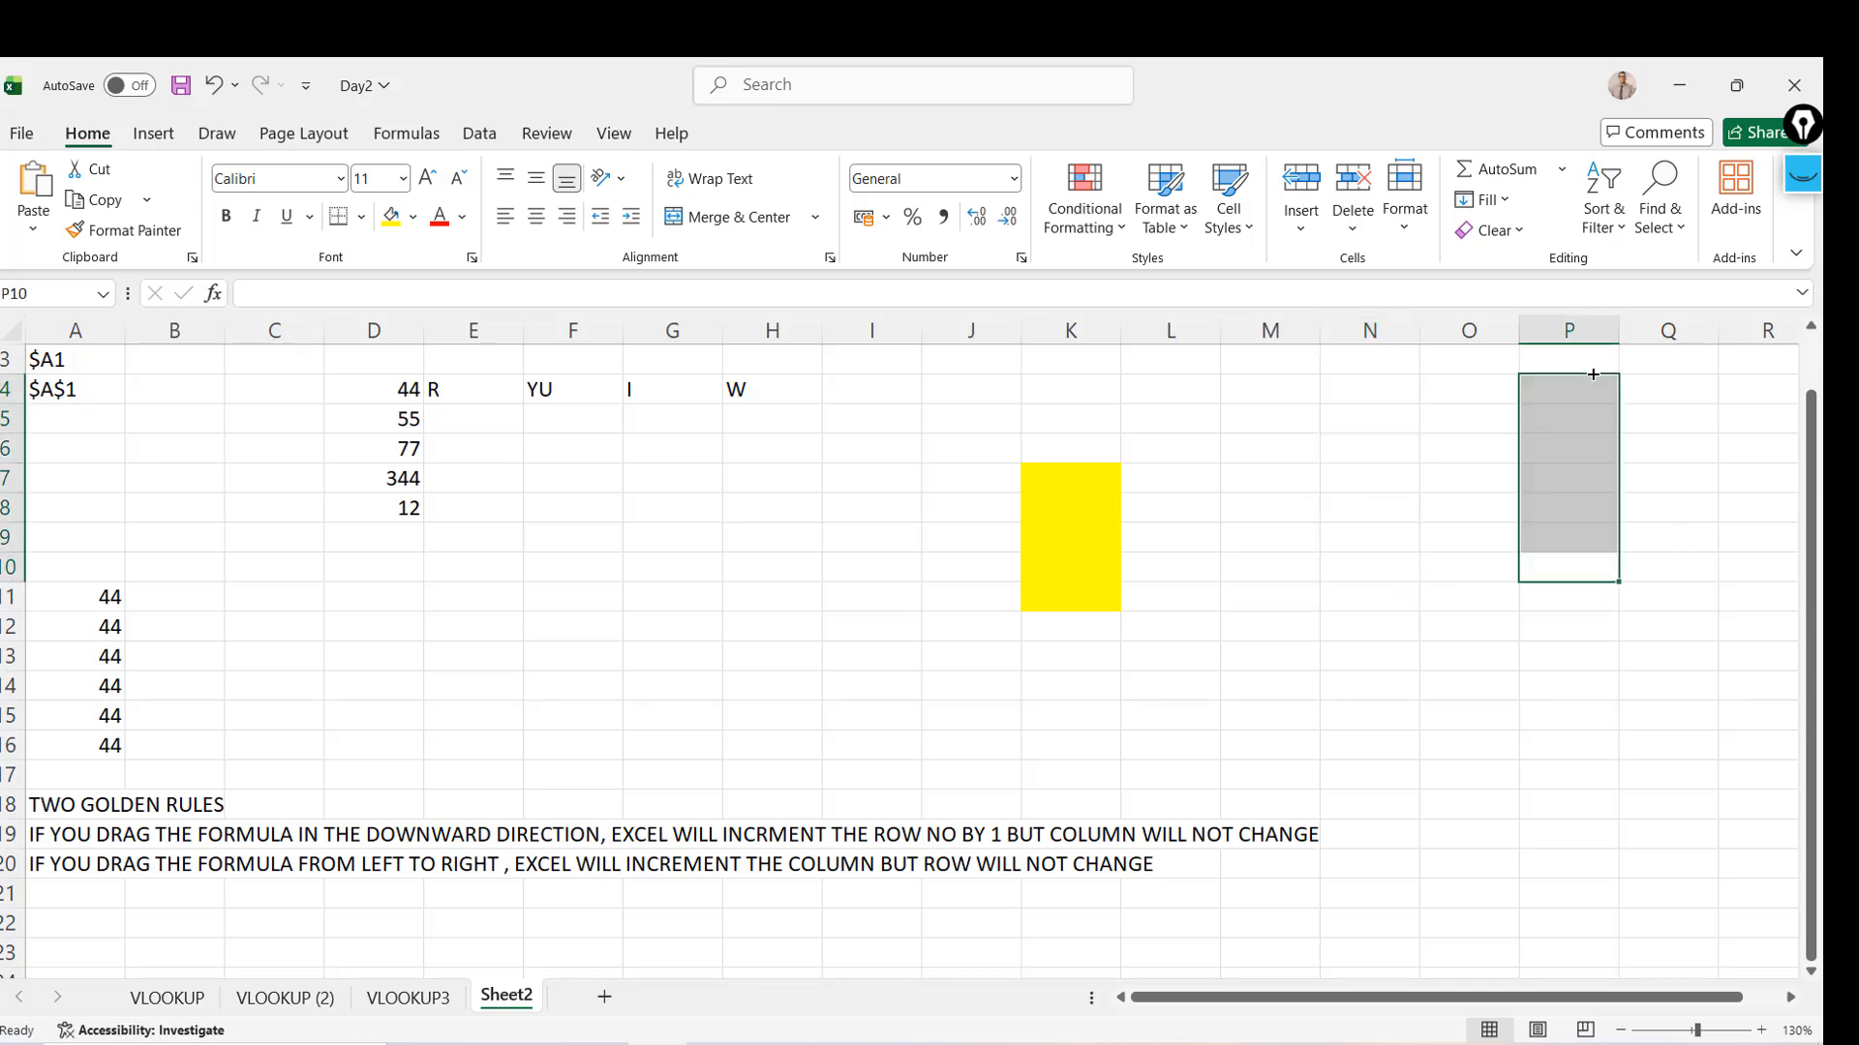
Enter the formula =D4 in the yellow cell K7
click(1081, 480)
mouse_move(1081, 481)
mouse_down()
mouse_move(1098, 498)
mouse_move(1091, 473)
mouse_up()
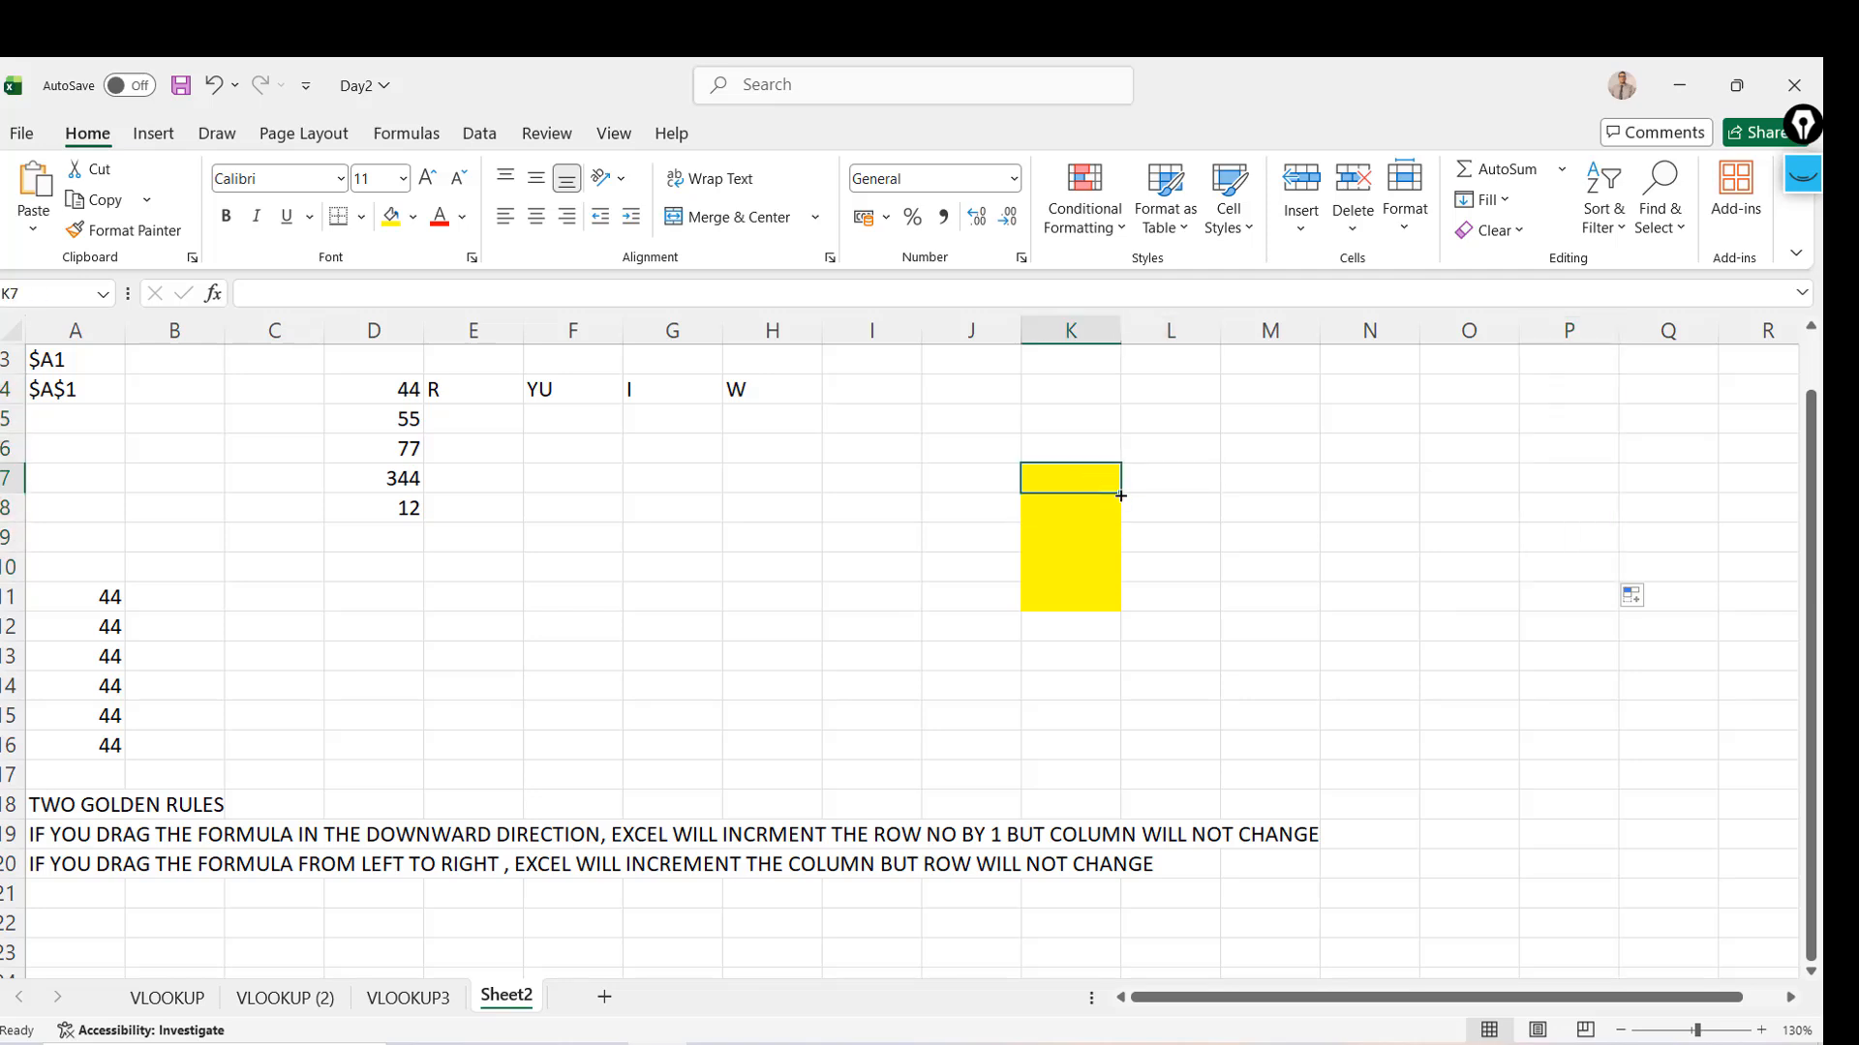
text(=)
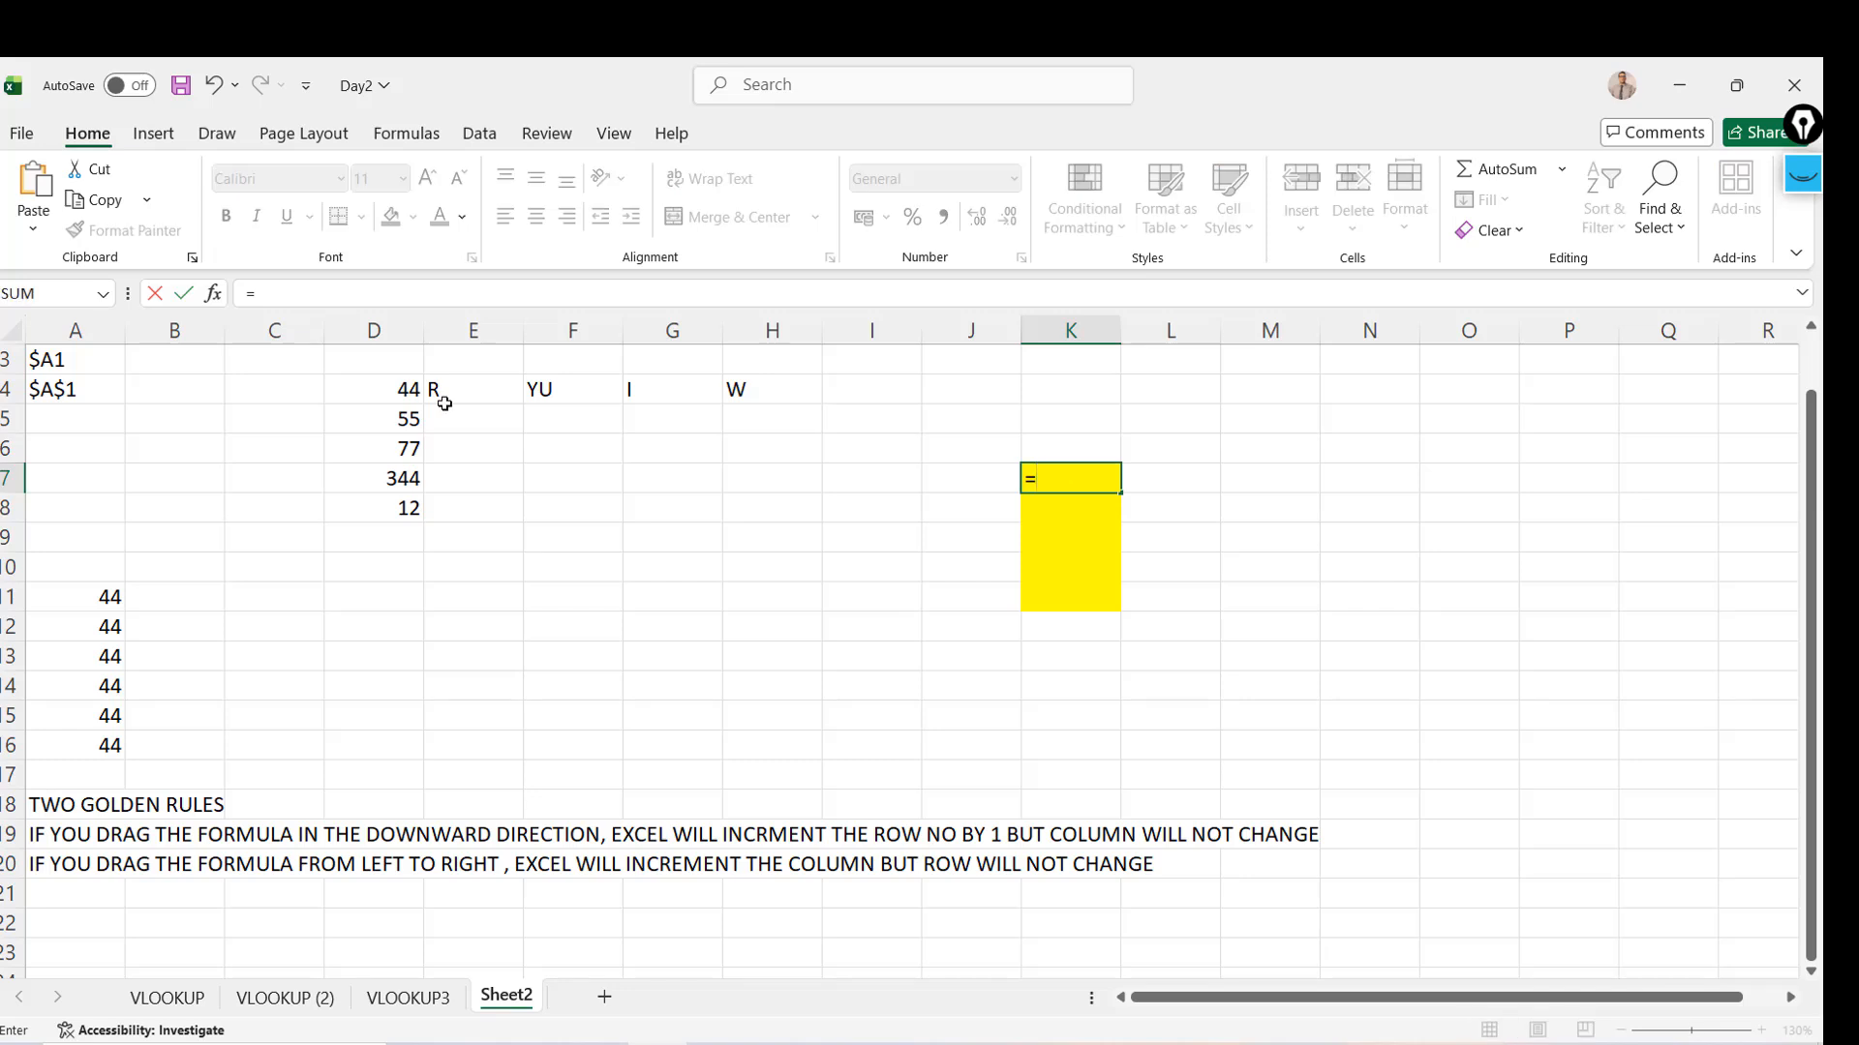
click(390, 397)
key(ctrl+Return)
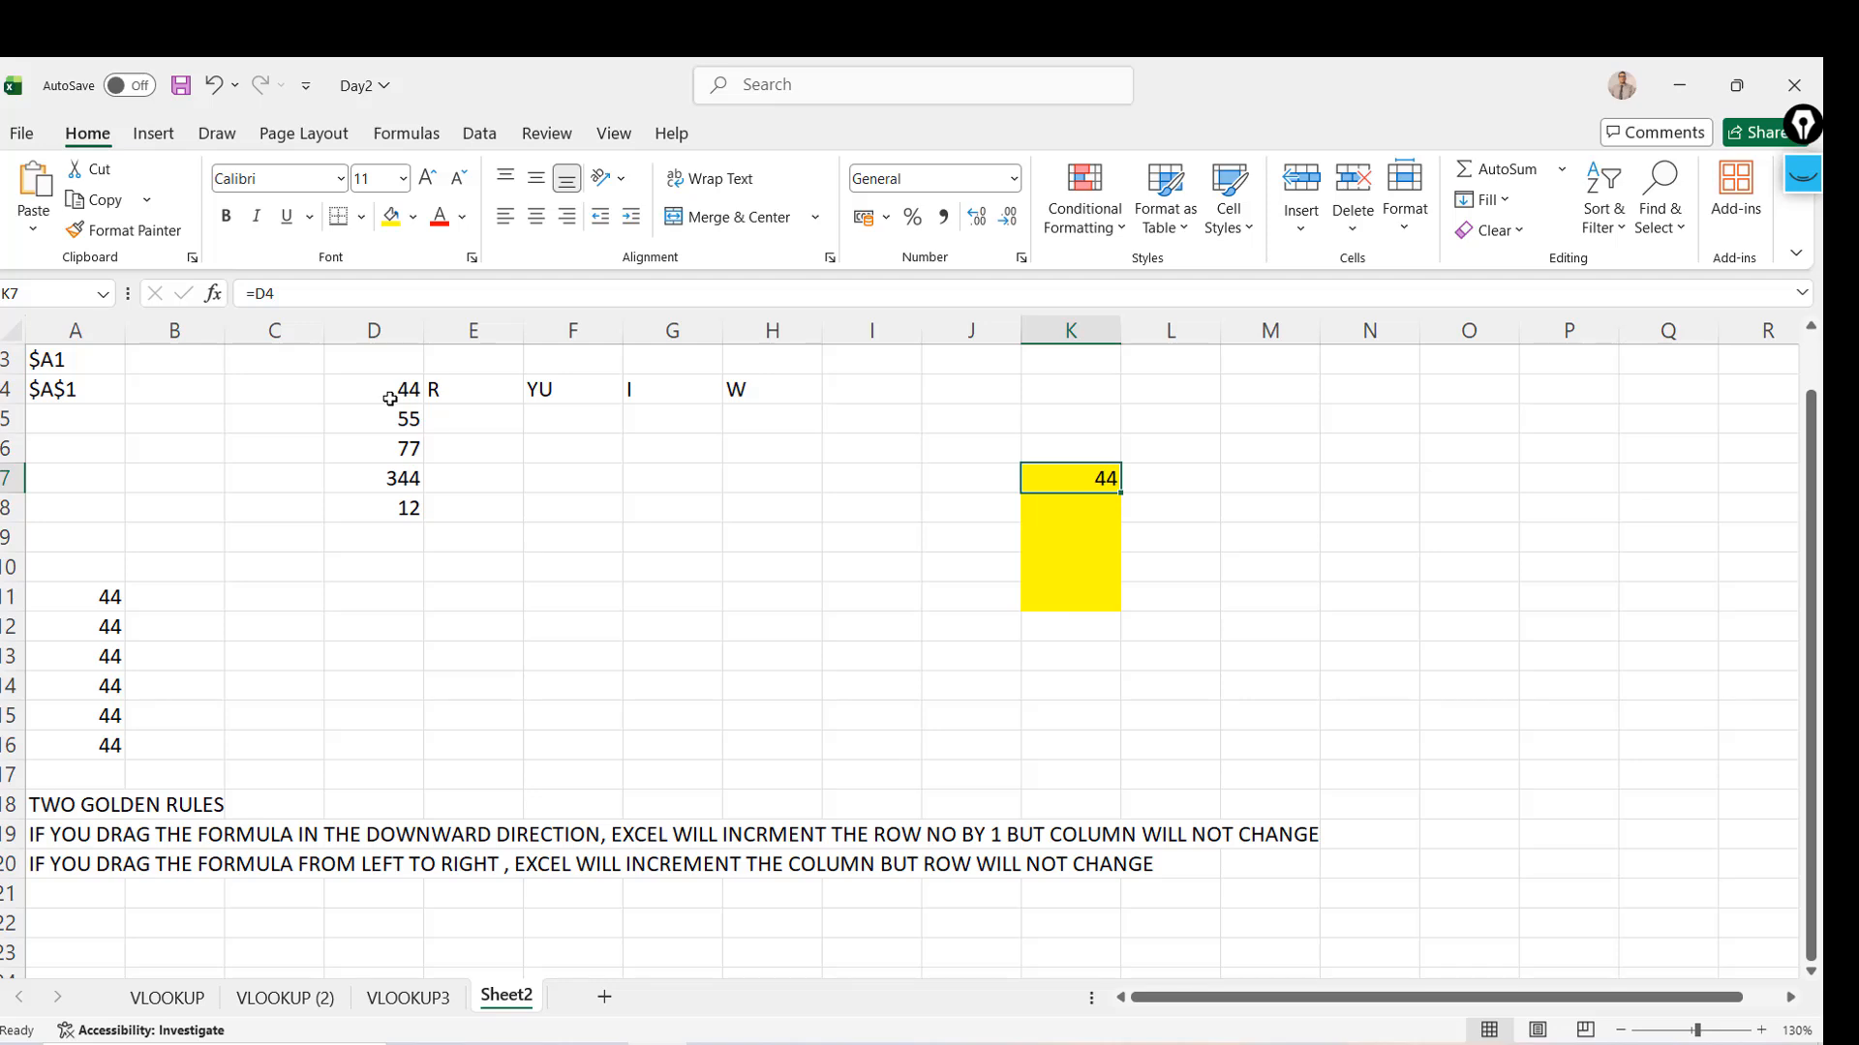
Enter the label D4 in K4, above the yellow cells
key(Up)
key(Up)
key(Up)
text(D)
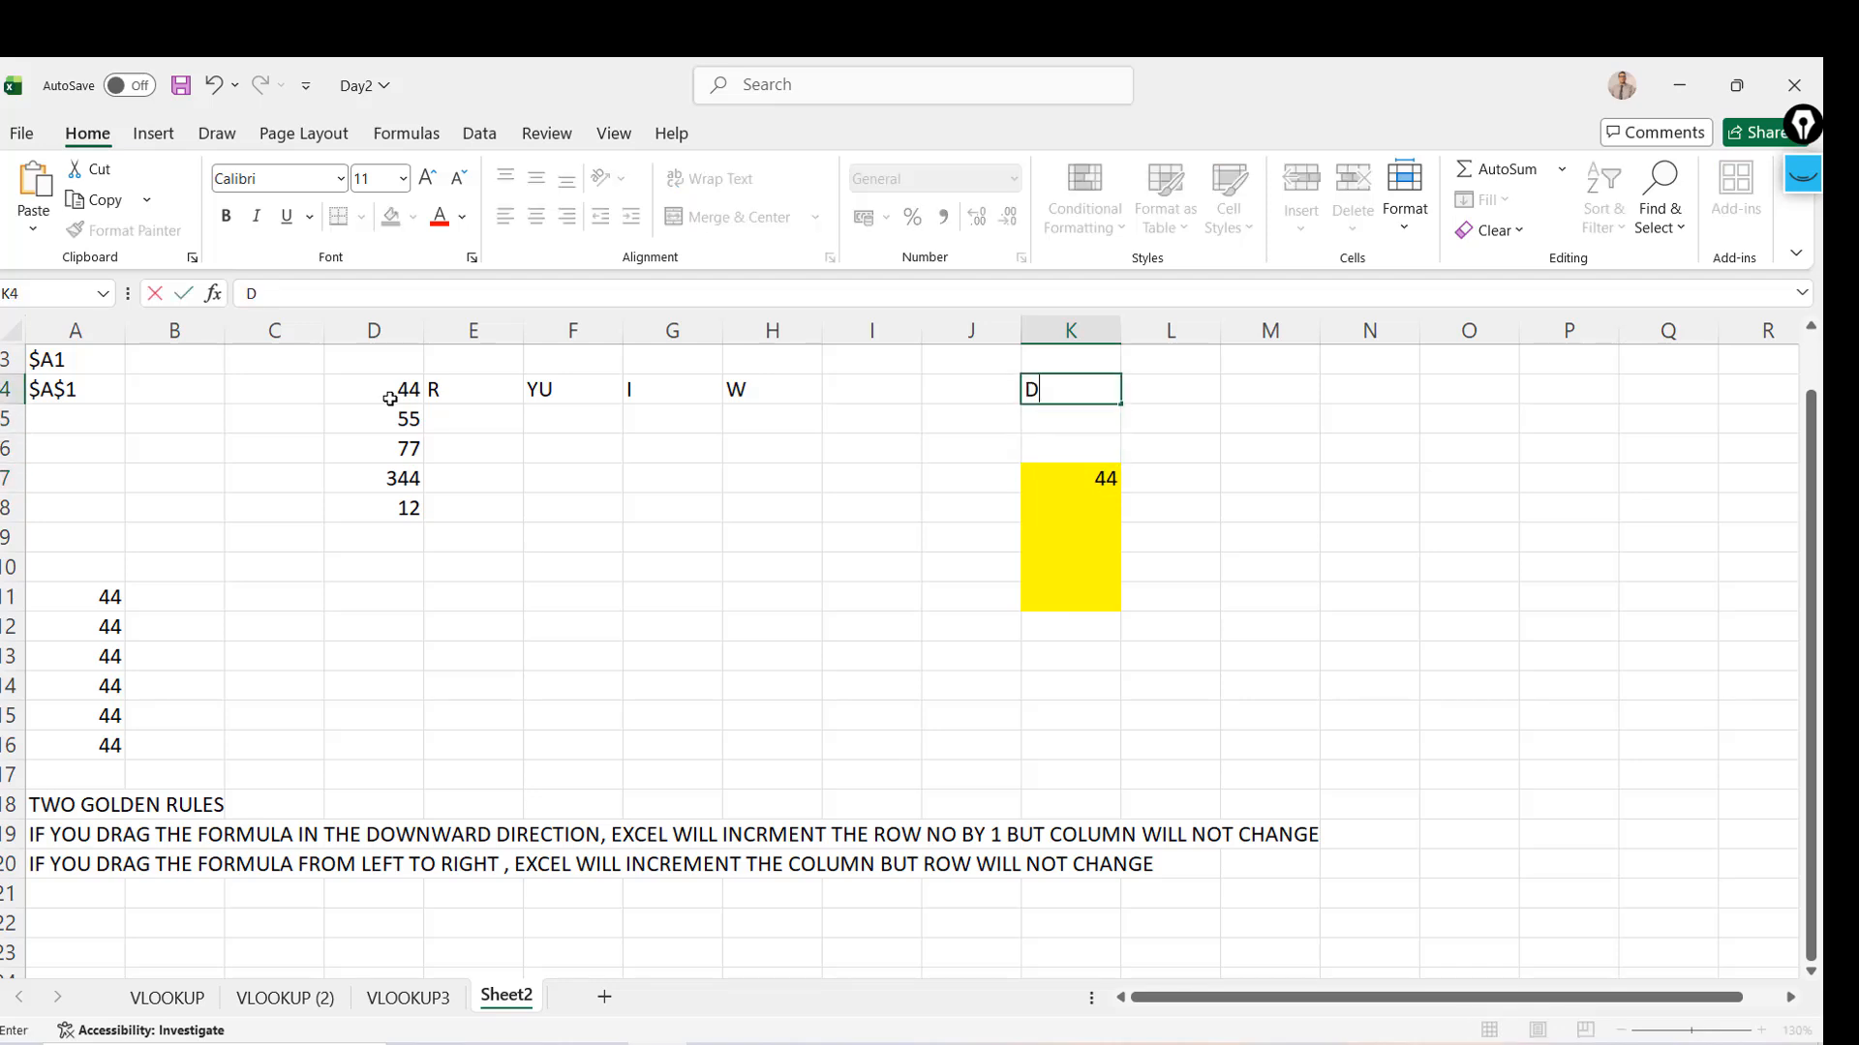
text(4)
key(Return)
Enter the note "D IS A COLUMN | ROW IS 4" in L4
key(Up)
key(Right)
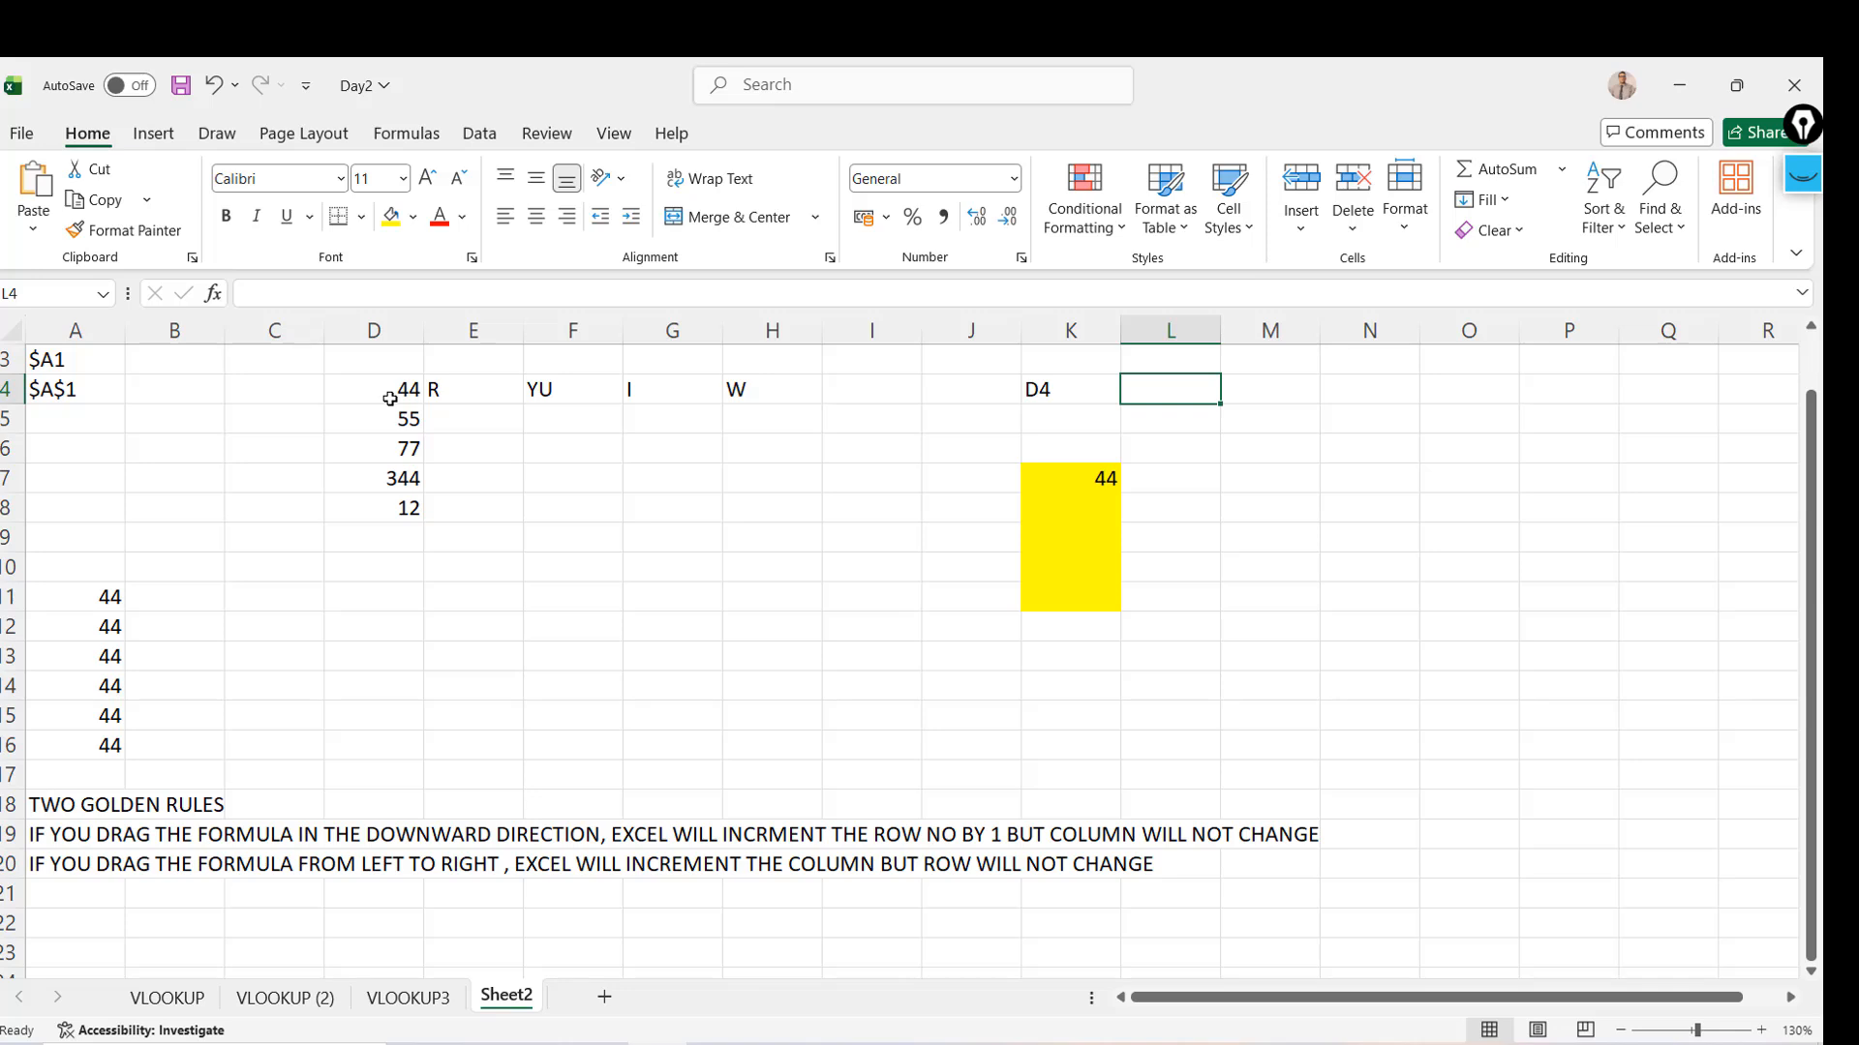
text(D)
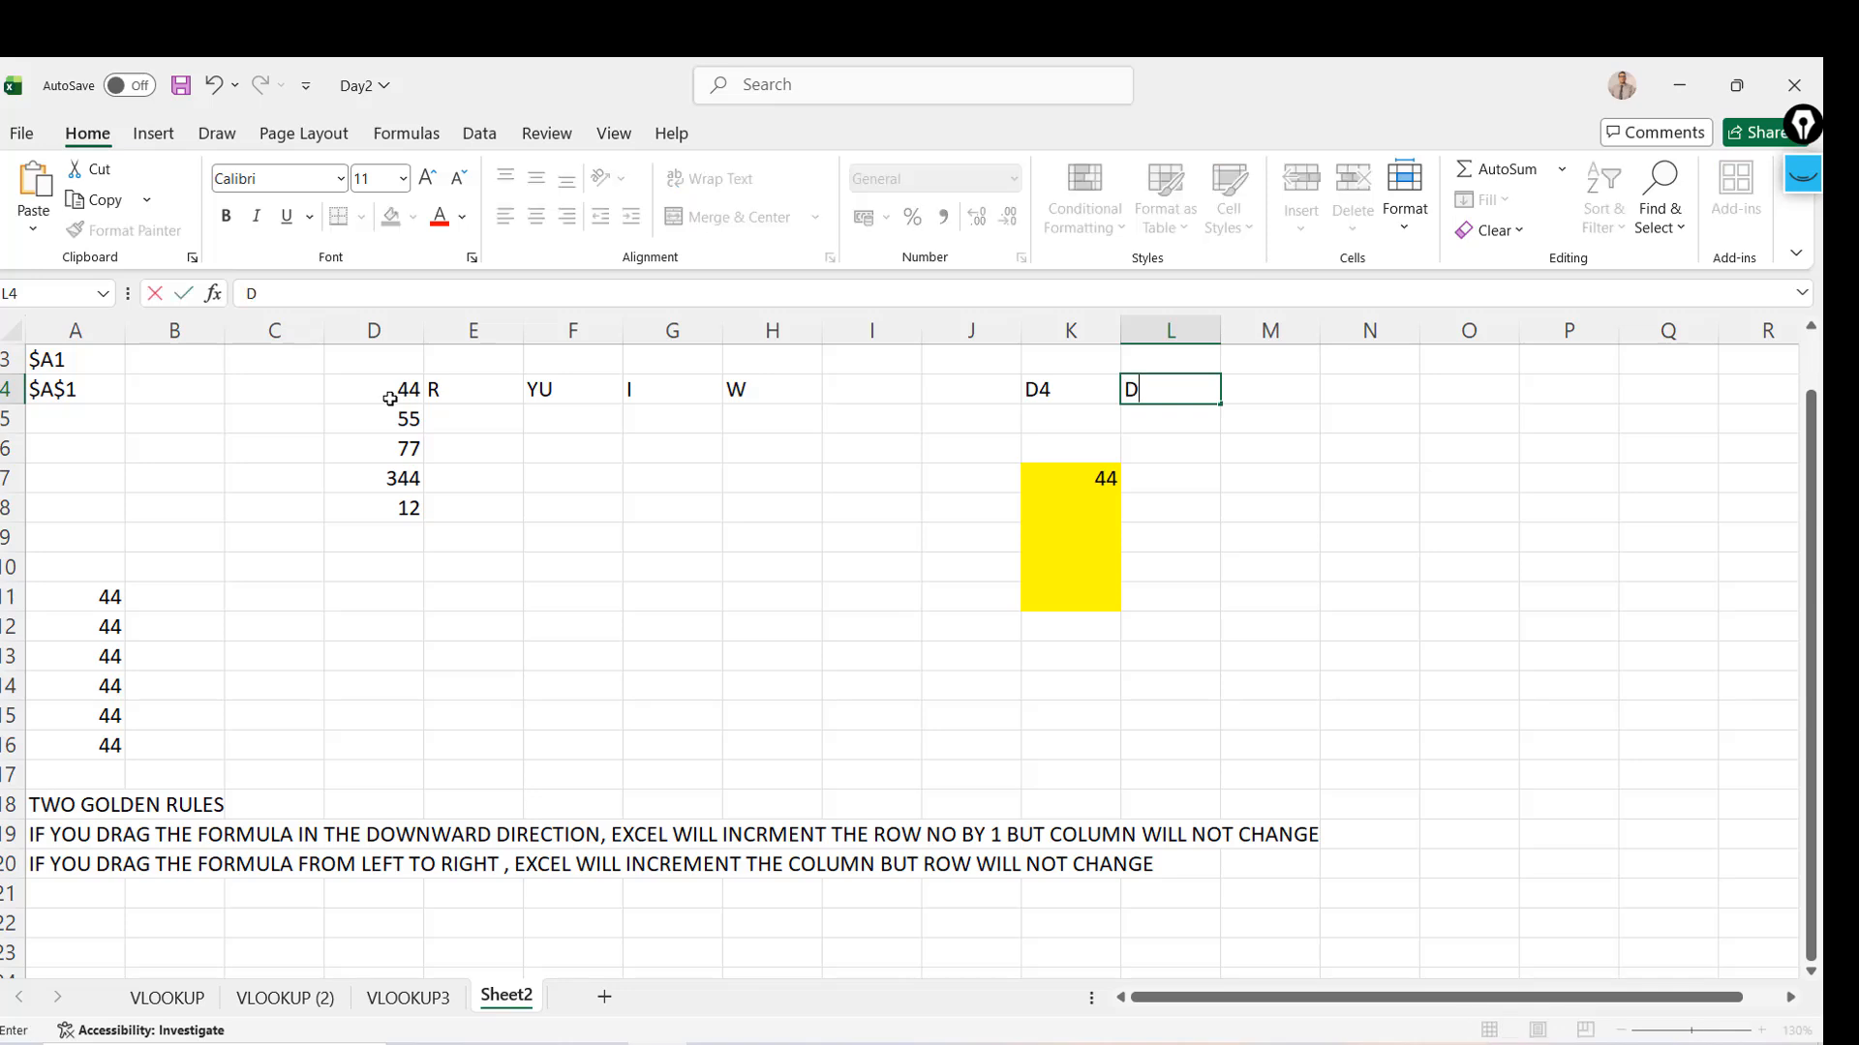
text( IS A COLUMN)
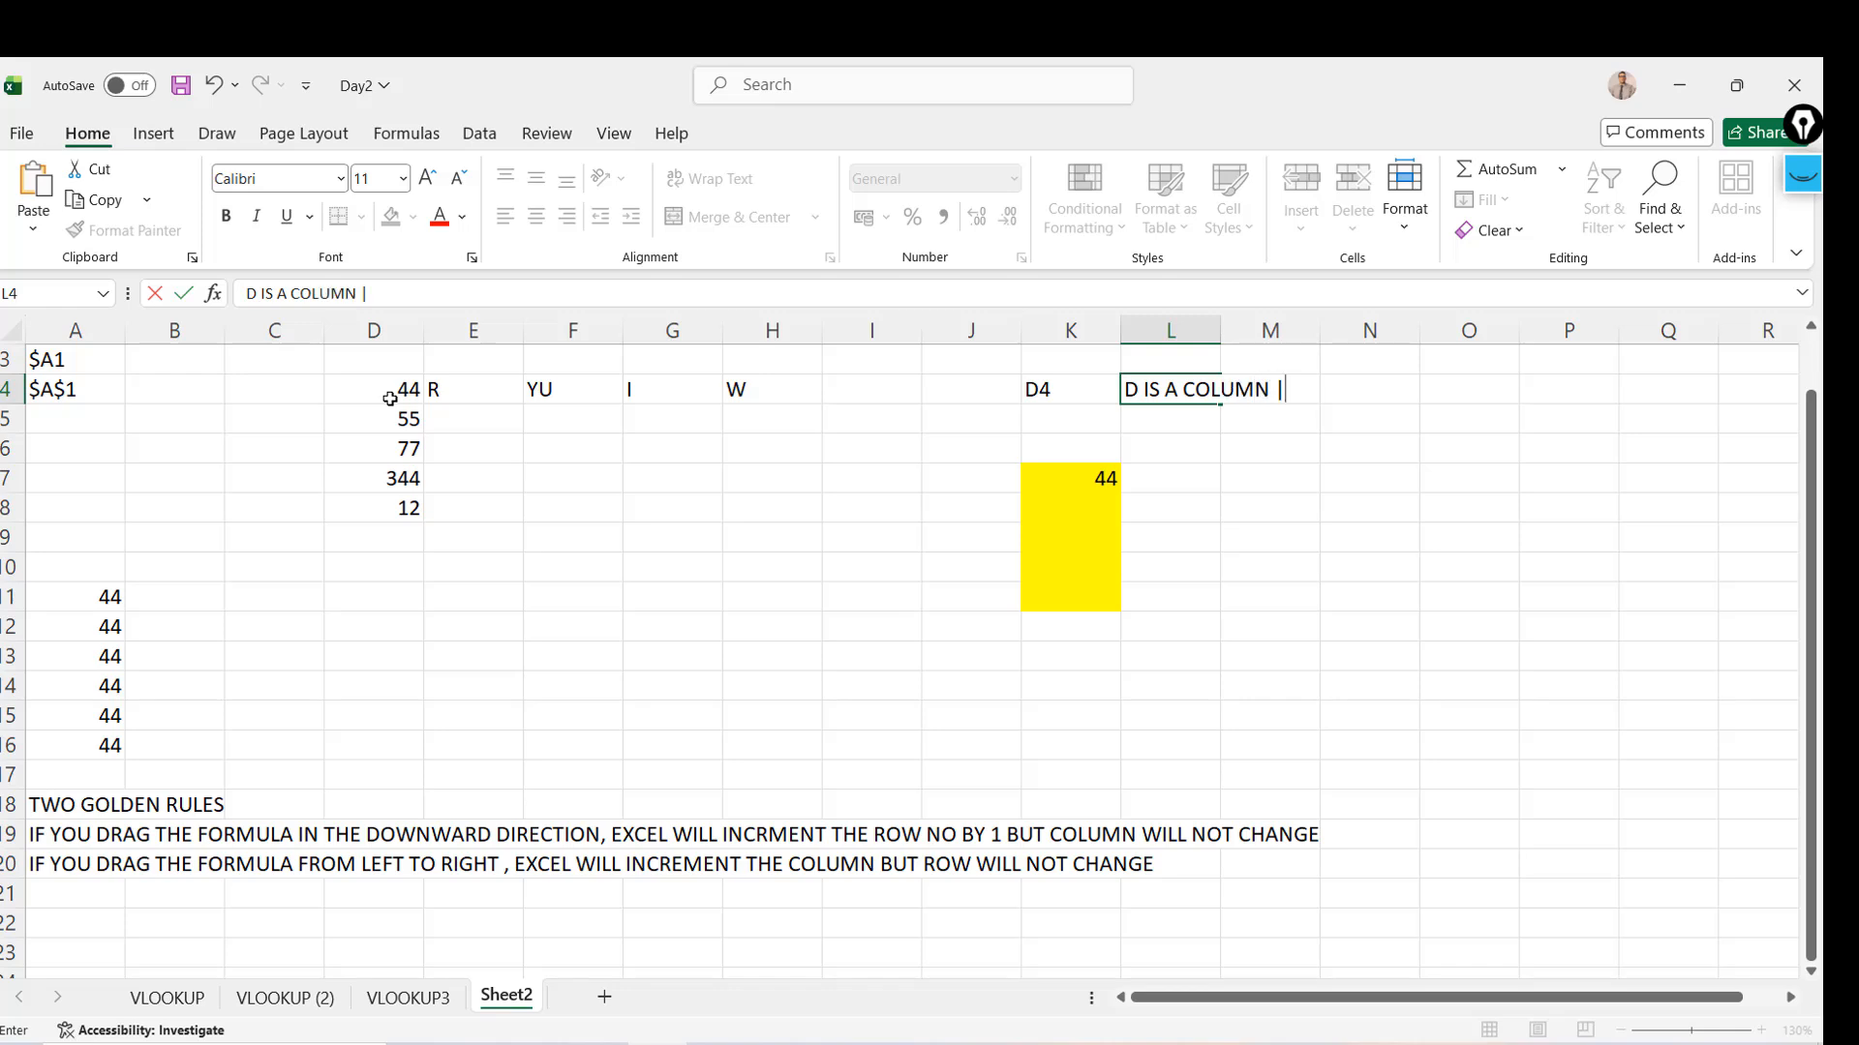
text( | ROW I)
key(Return)
key(Down)
key(Down)
key(Left)
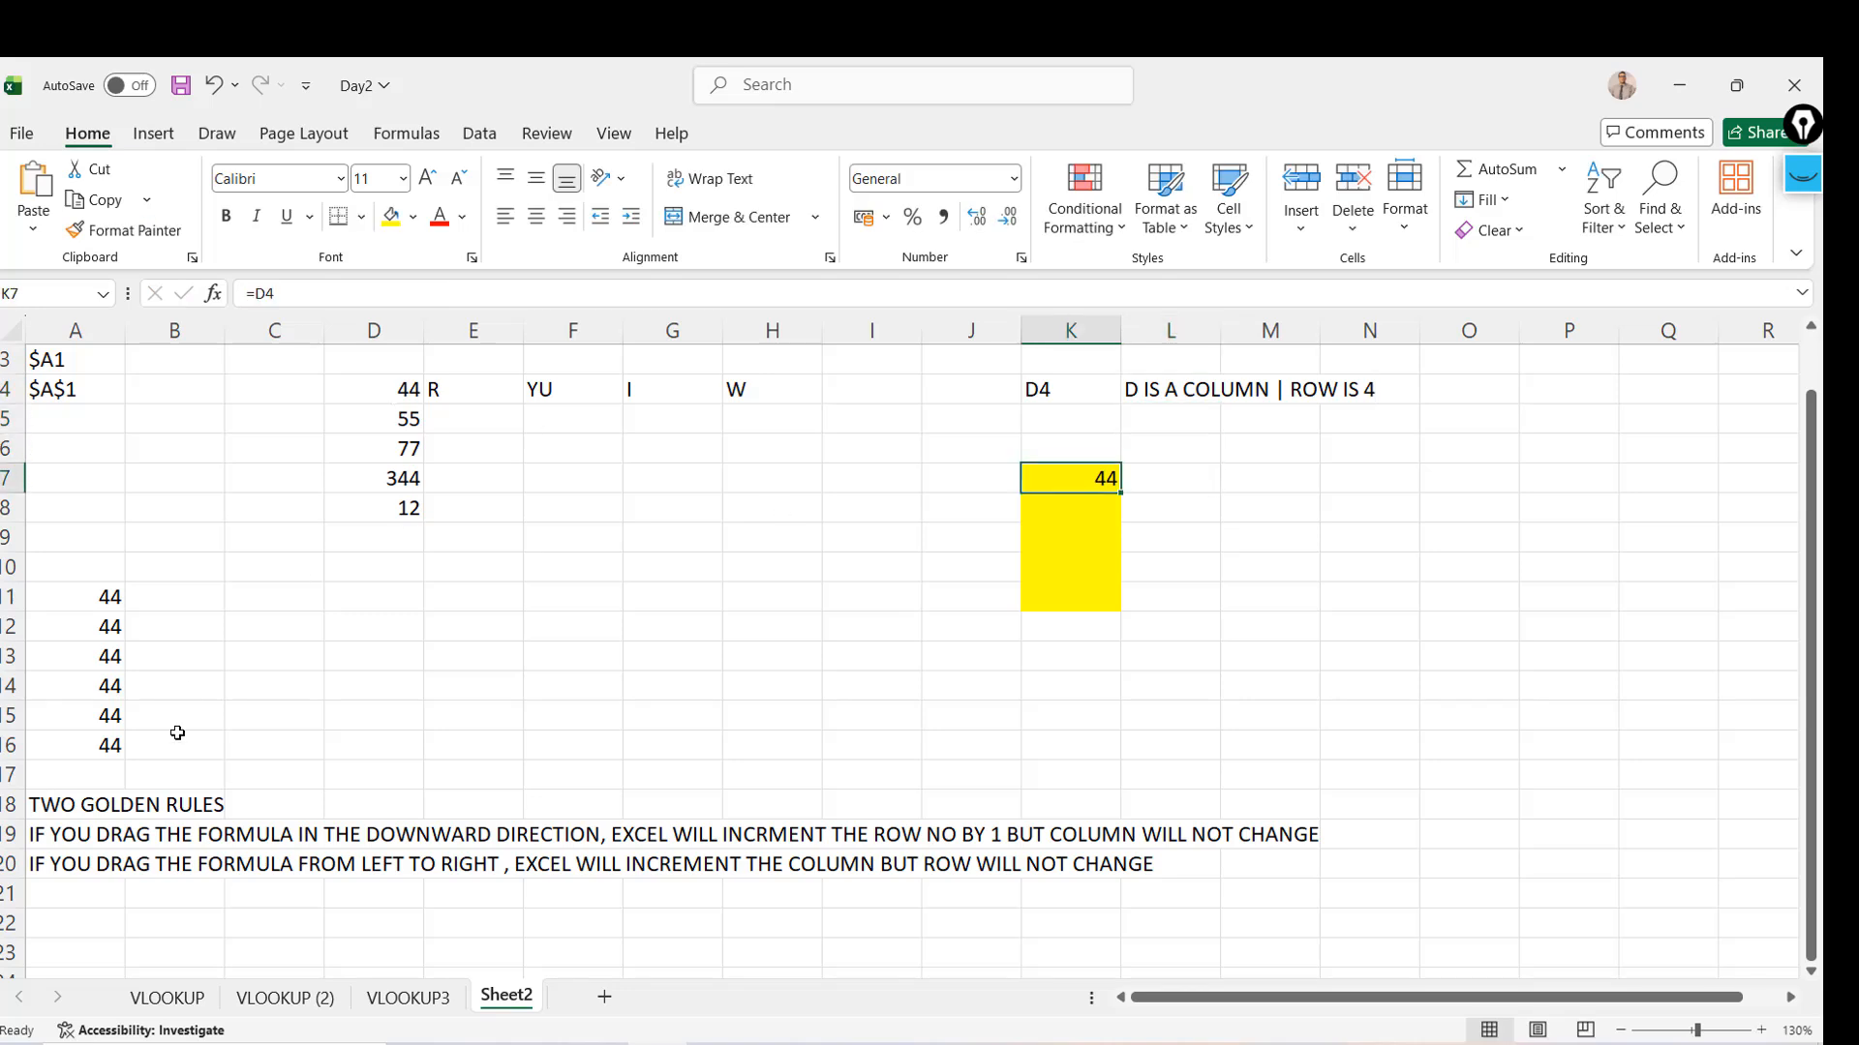
click(51, 826)
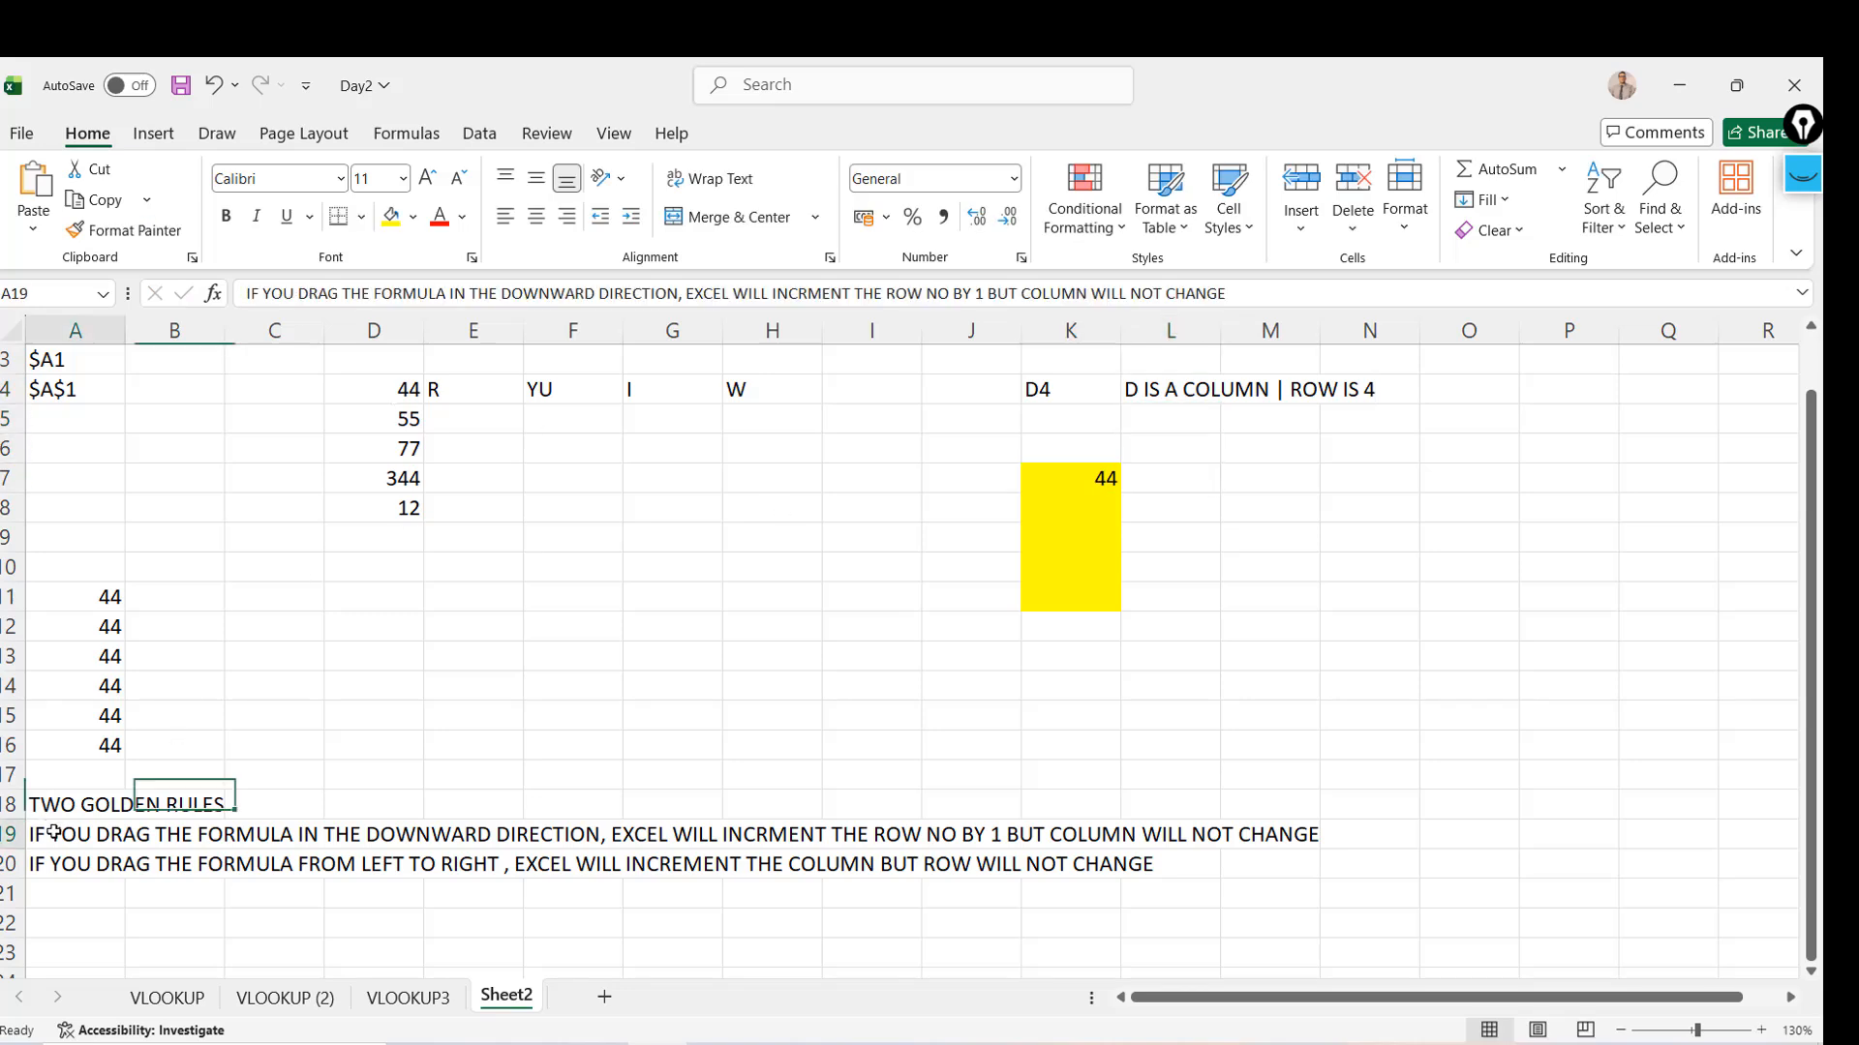
click(1068, 498)
click(1069, 481)
mouse_move(1118, 491)
mouse_down()
mouse_move(1113, 518)
mouse_move(1118, 481)
mouse_up()
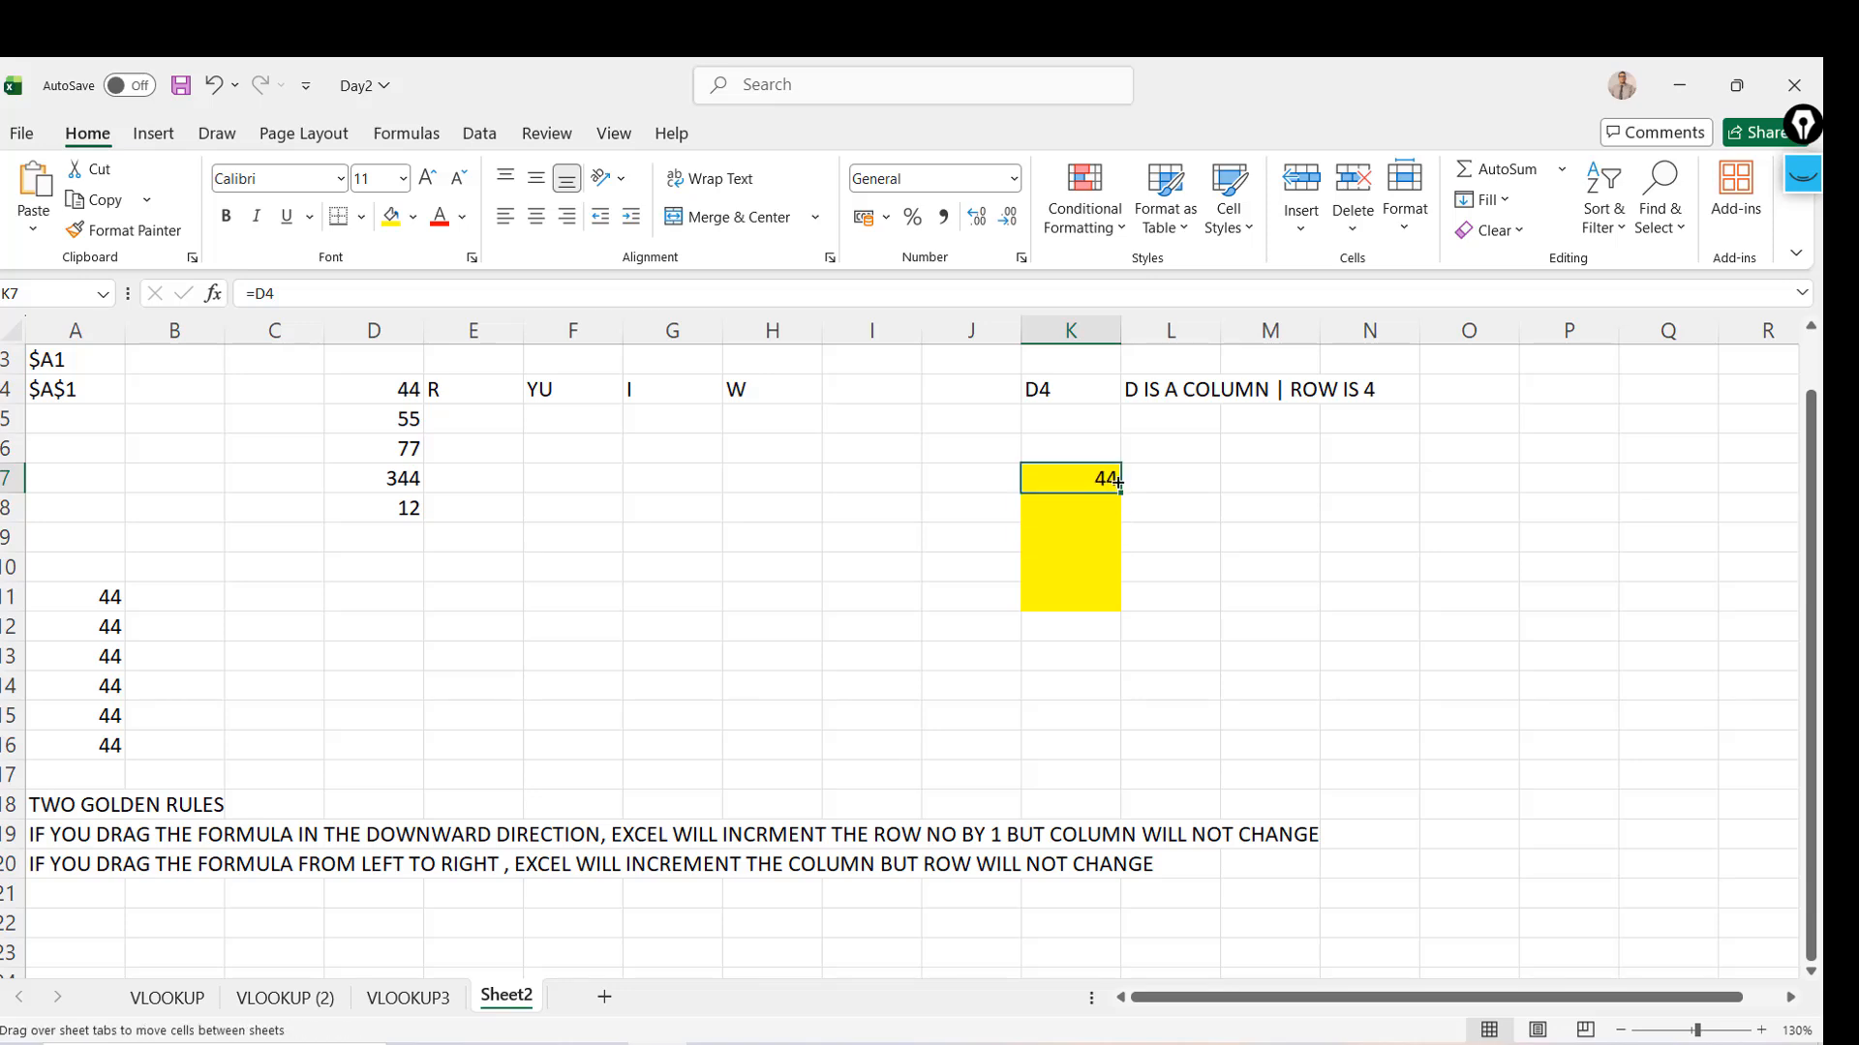
Correct the misspelled INCRMENT to INCREMENT in the first golden rule in A19
click(52, 831)
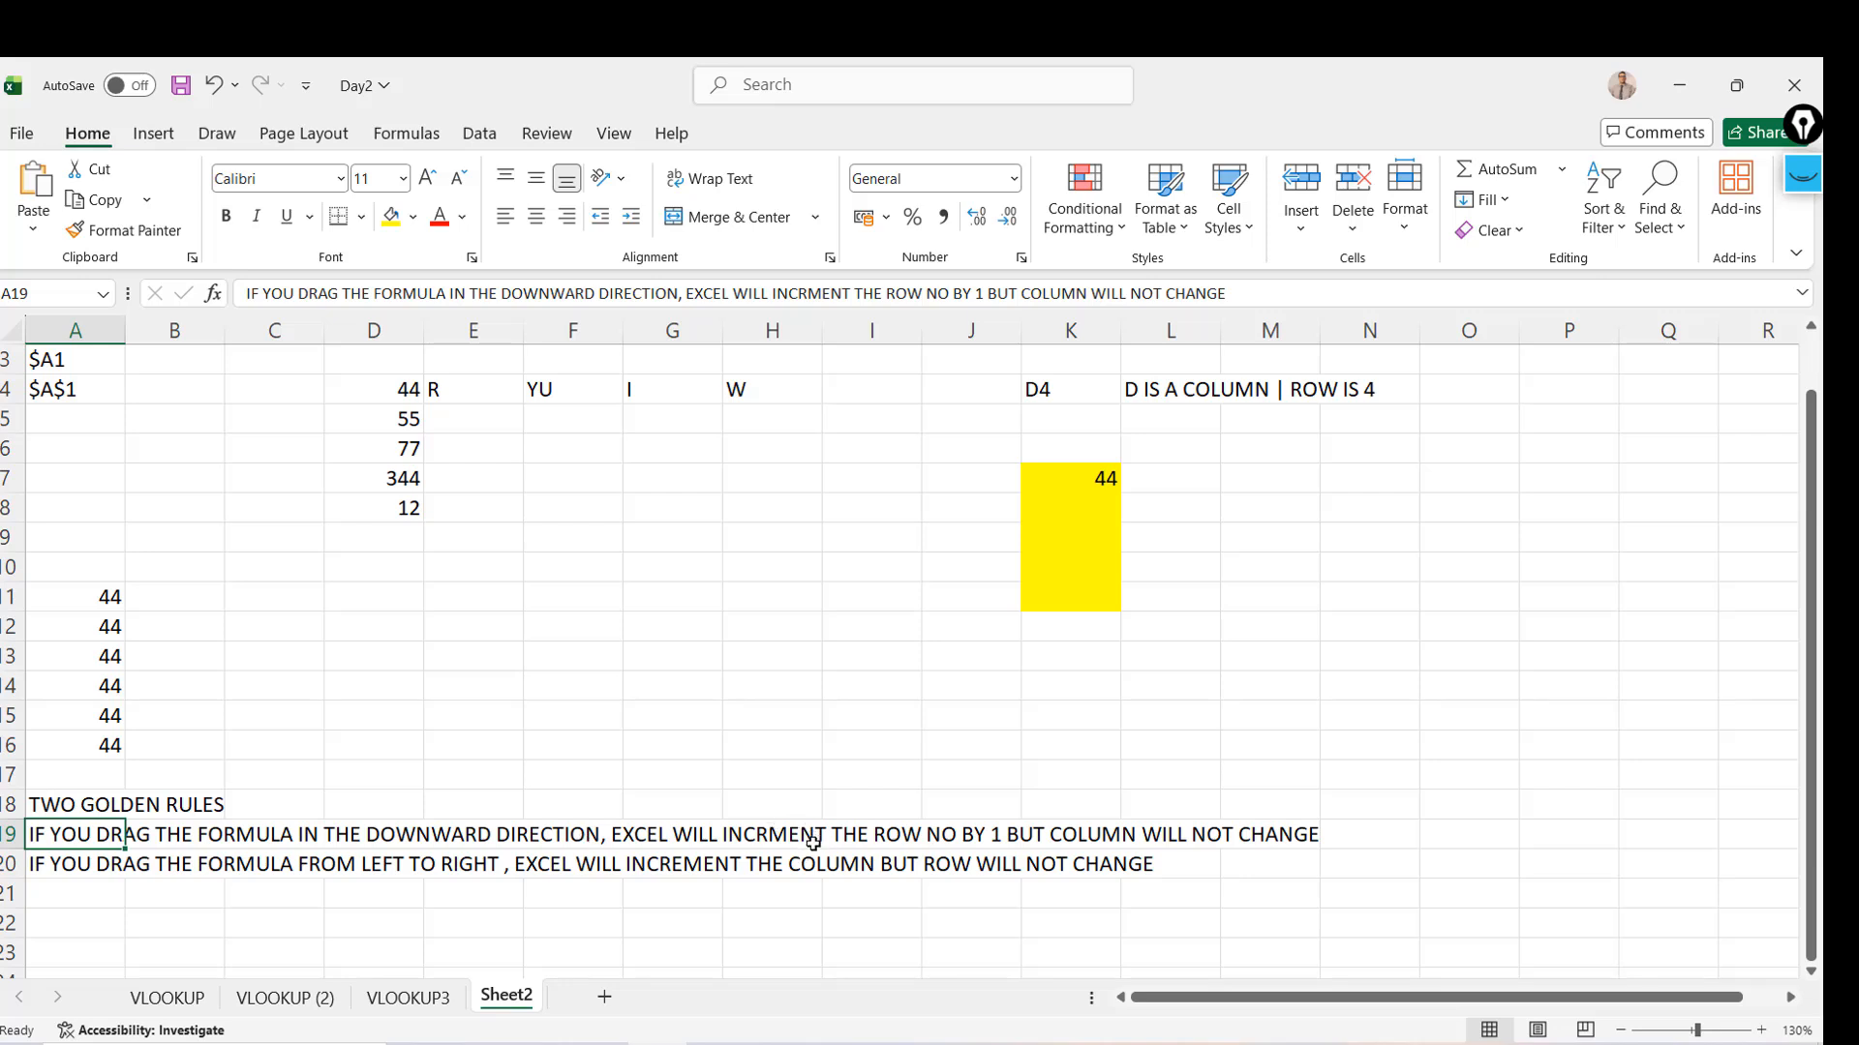
click(809, 293)
text(E)
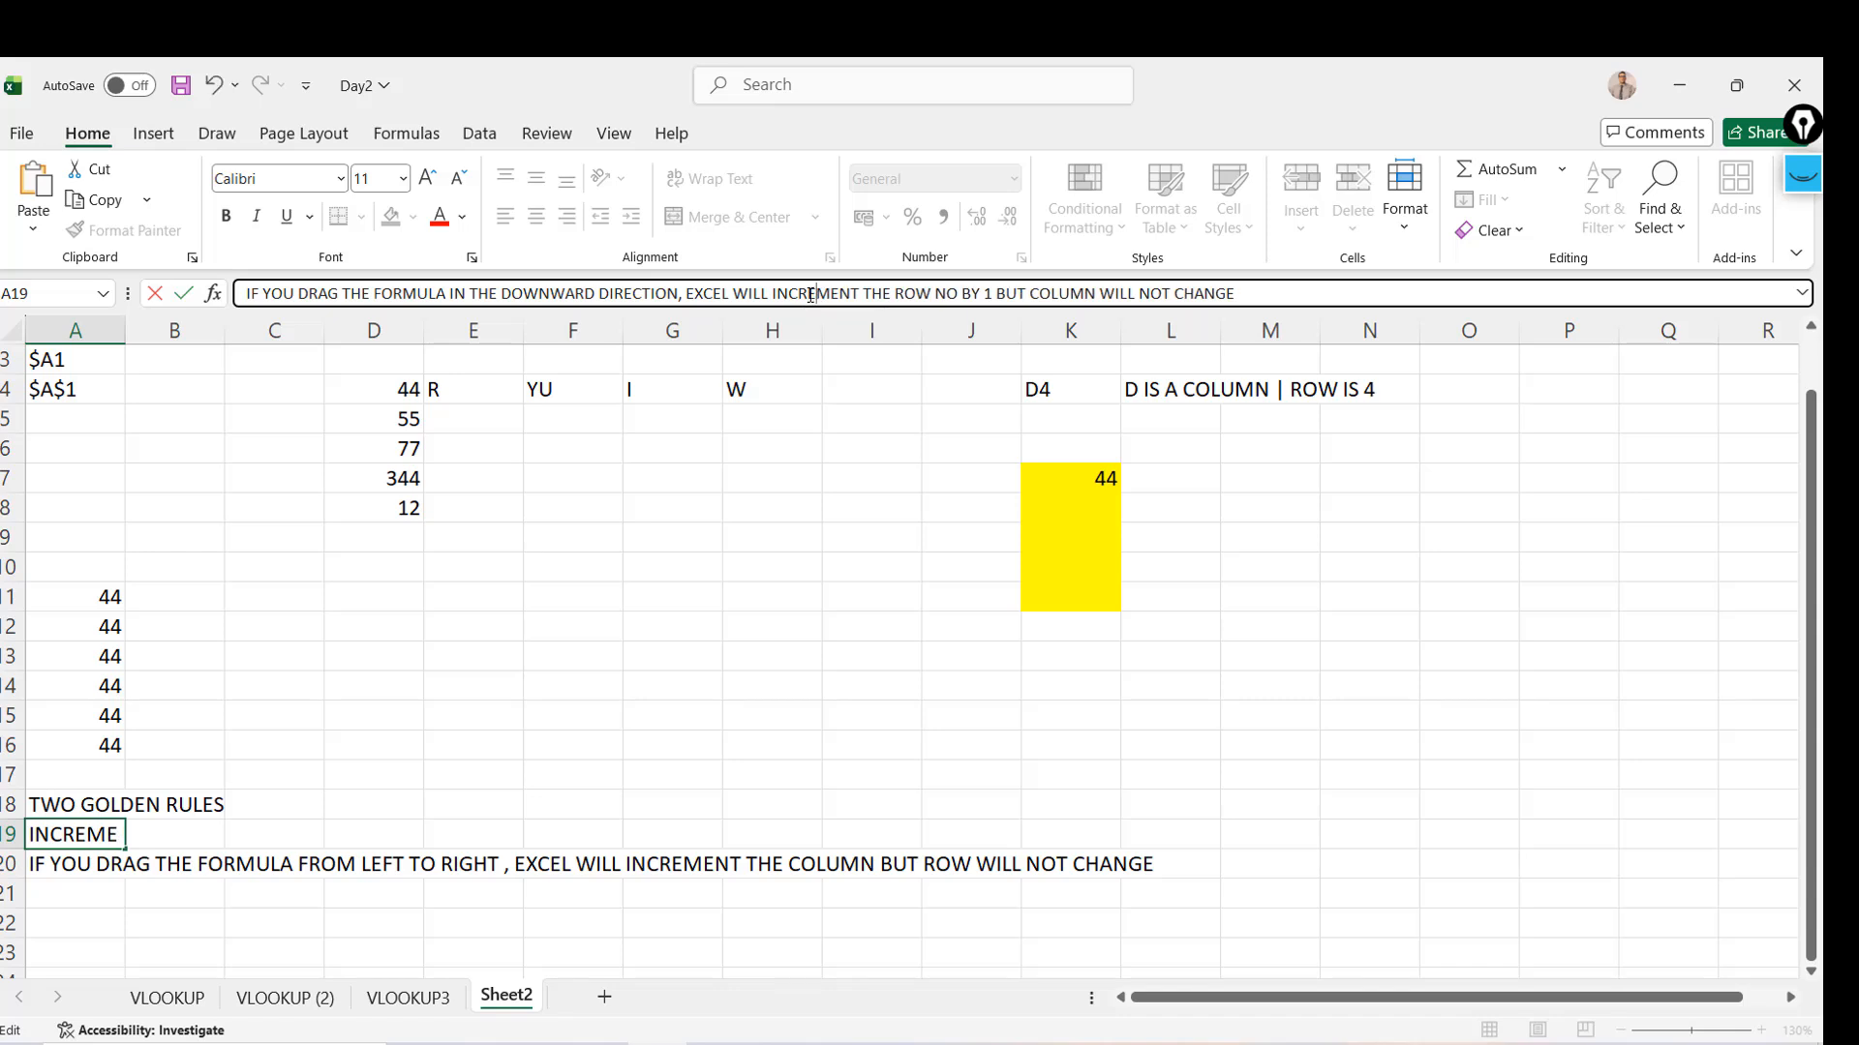
key(Return)
key(Up)
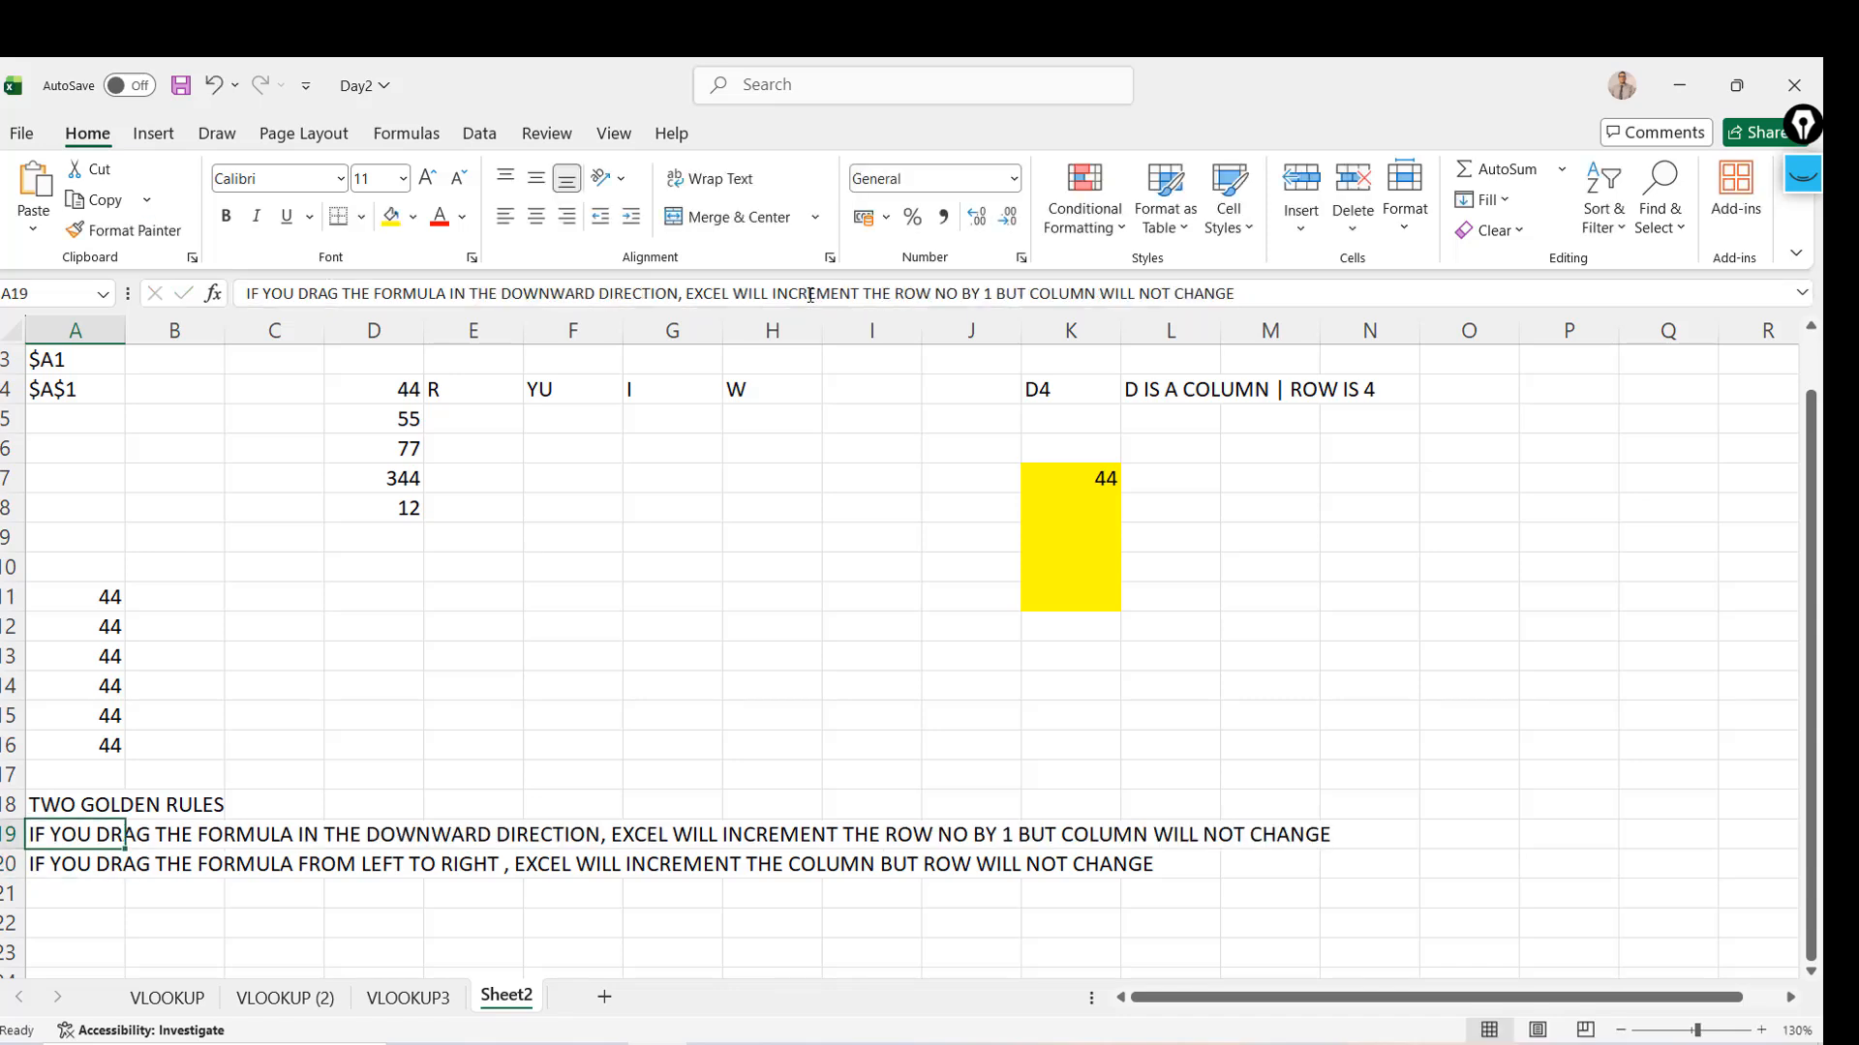
Enter the label D4 in J7, beside the formula cell K7
click(1053, 477)
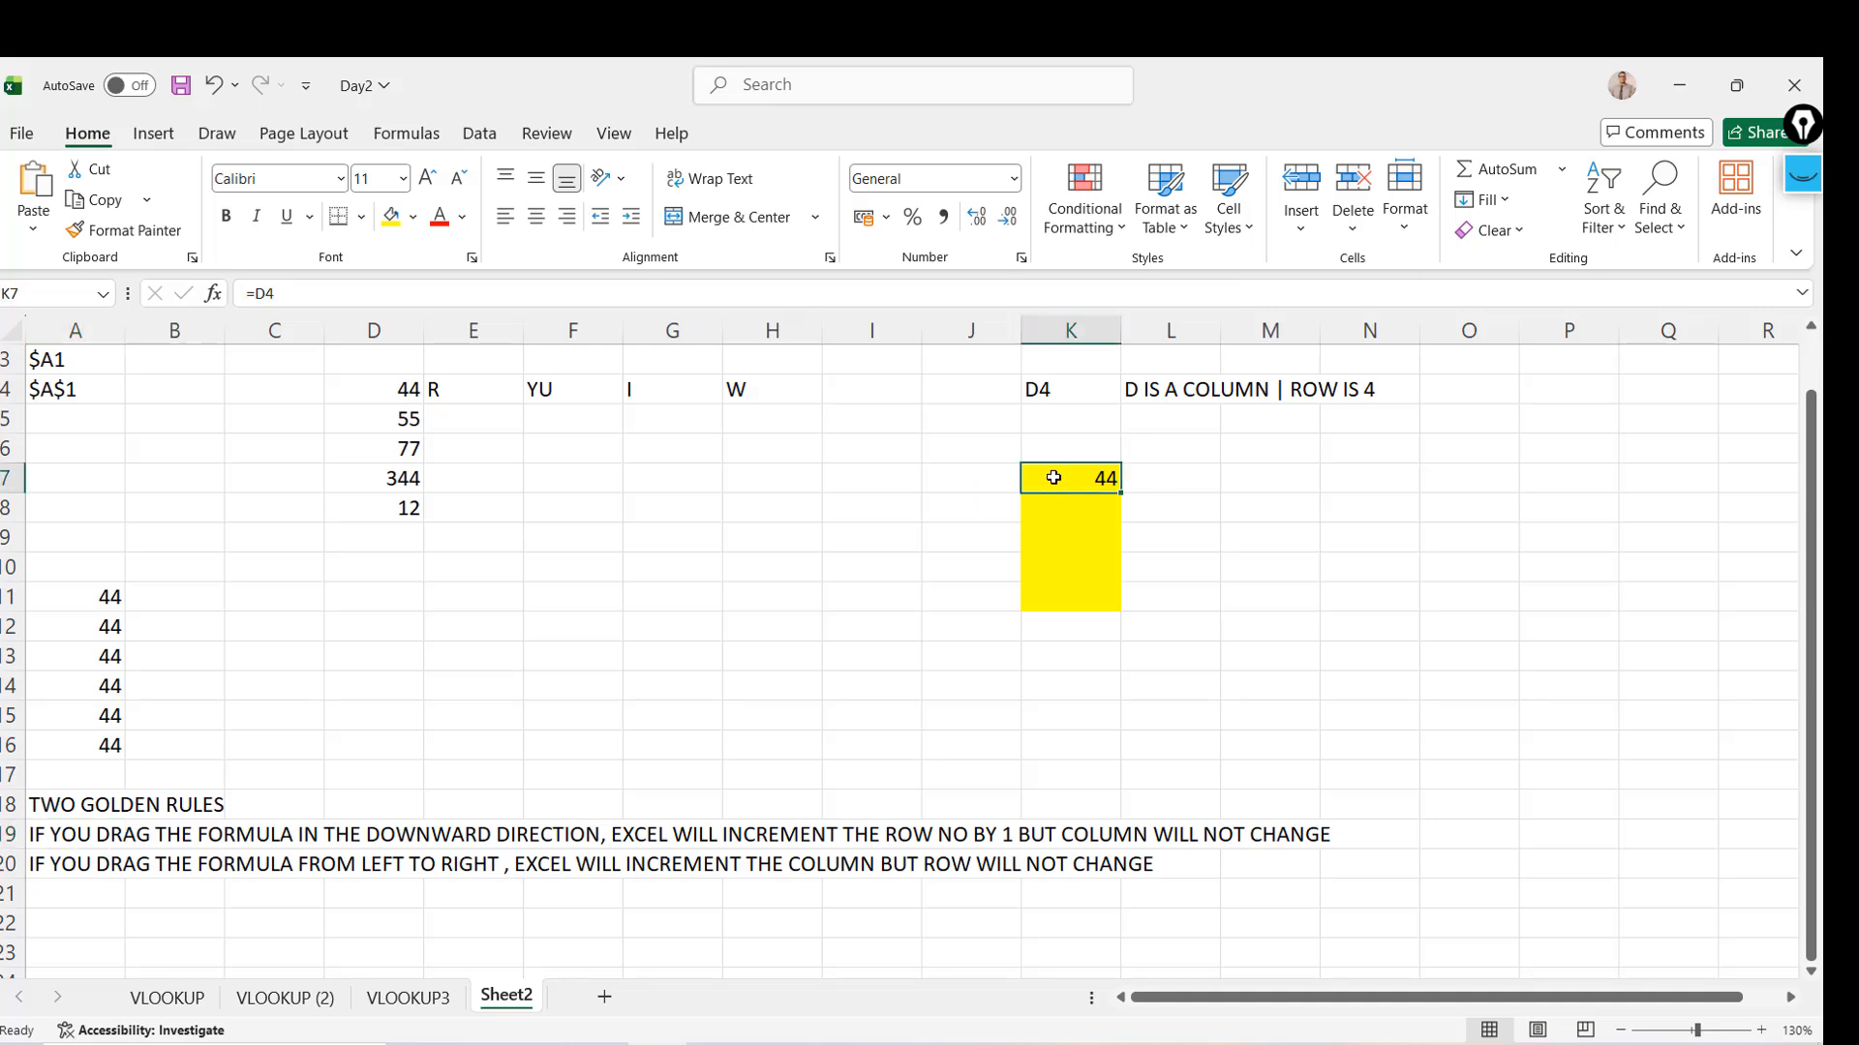
key(Left)
text(D)
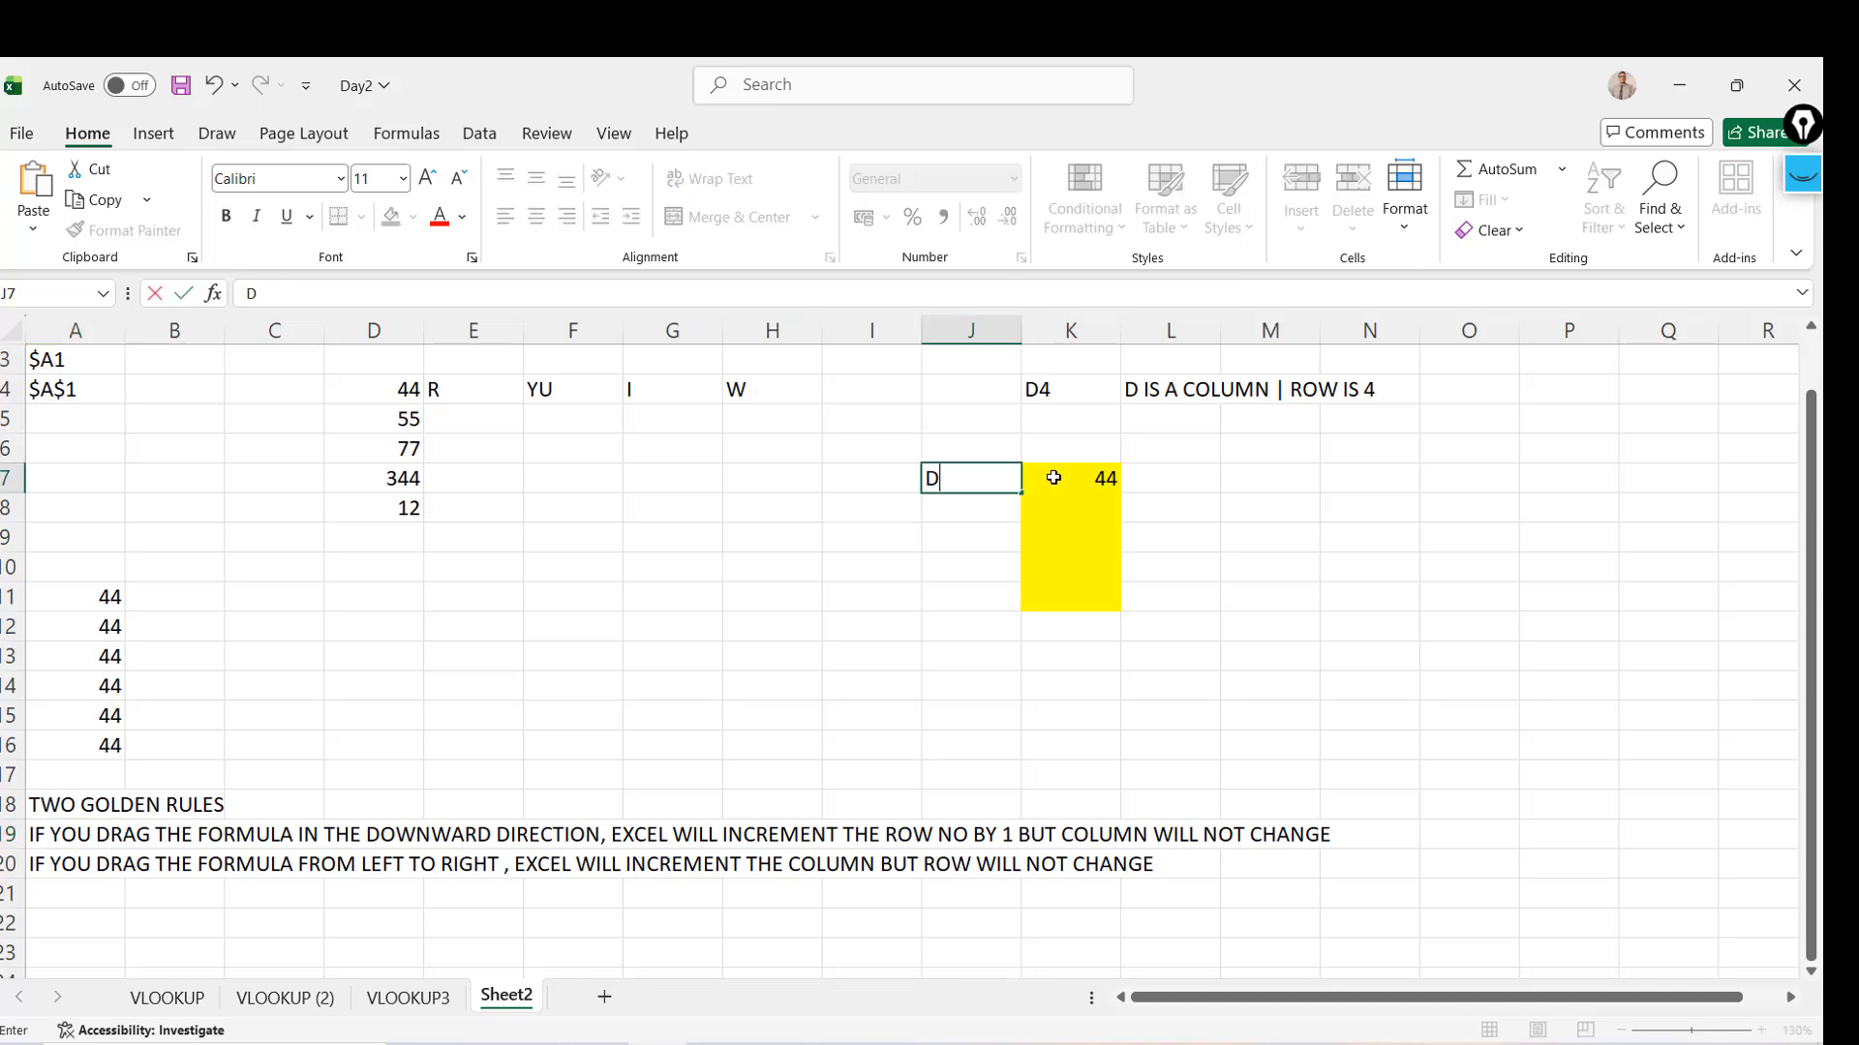
text(4)
click(1054, 477)
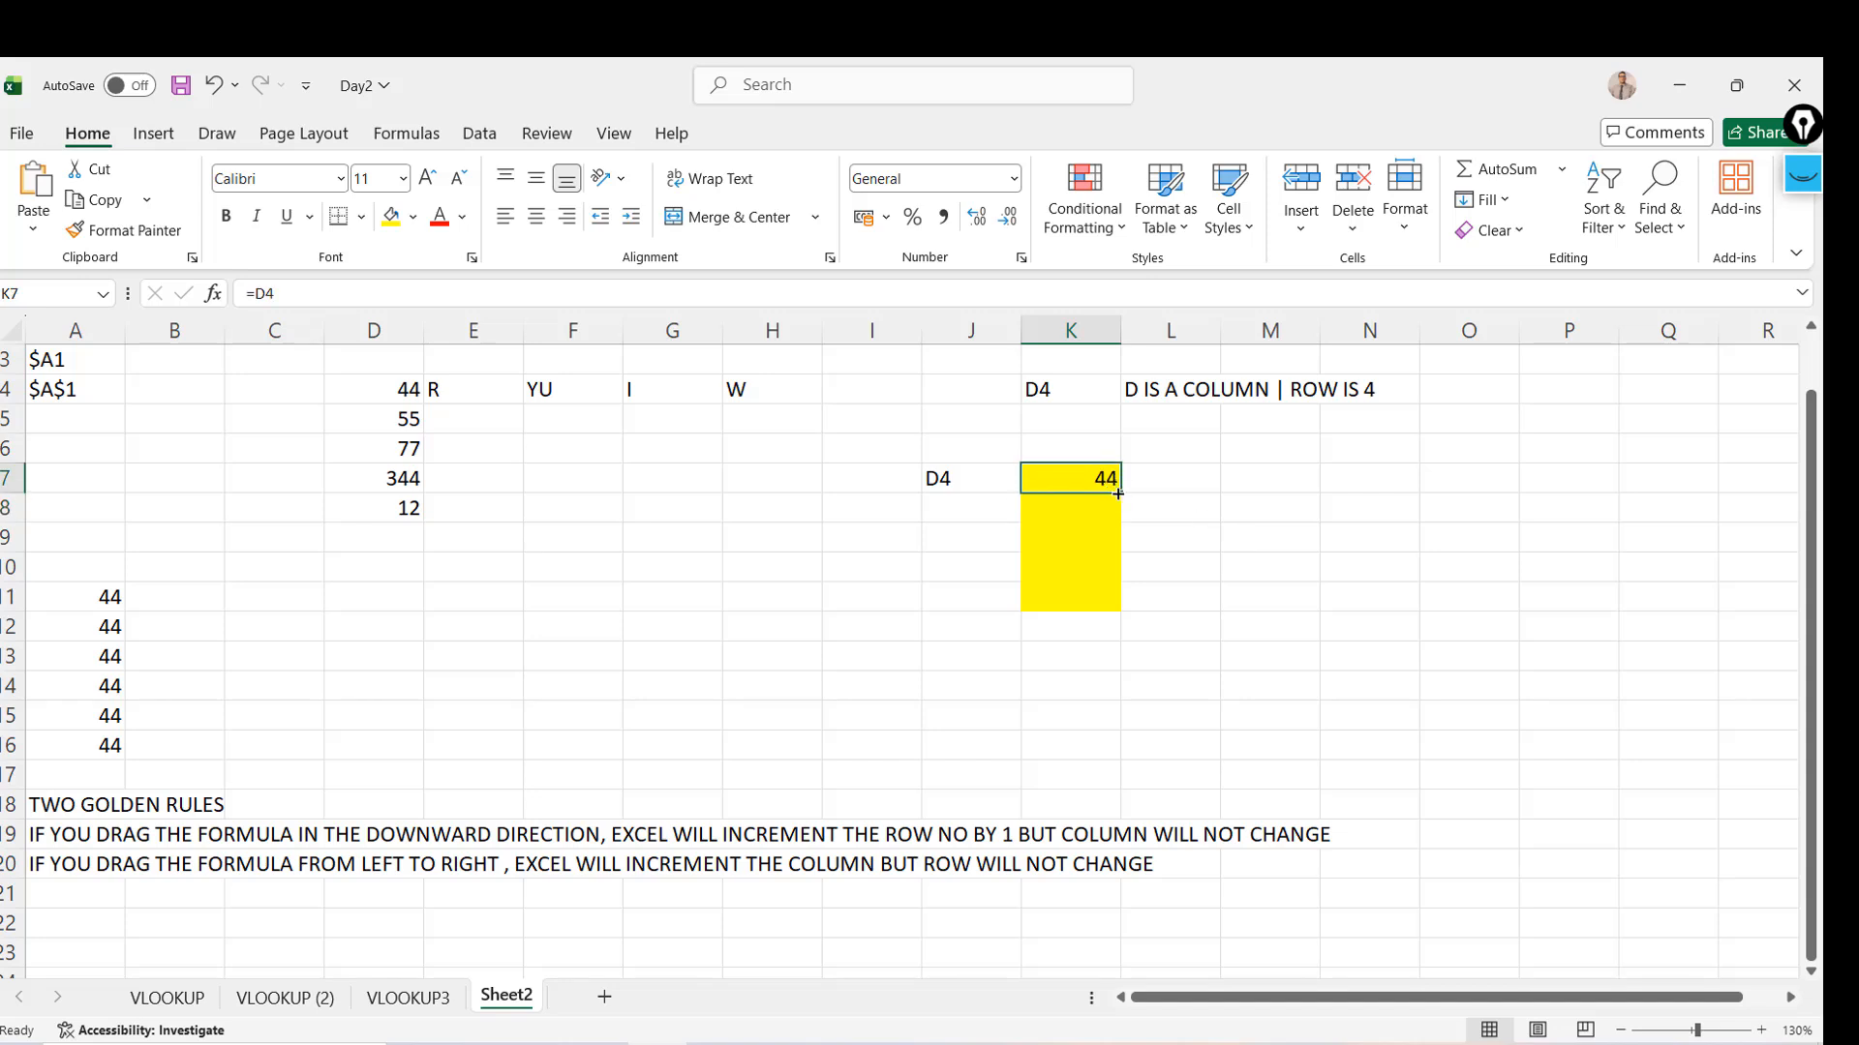
drag(1118, 494, 1118, 517)
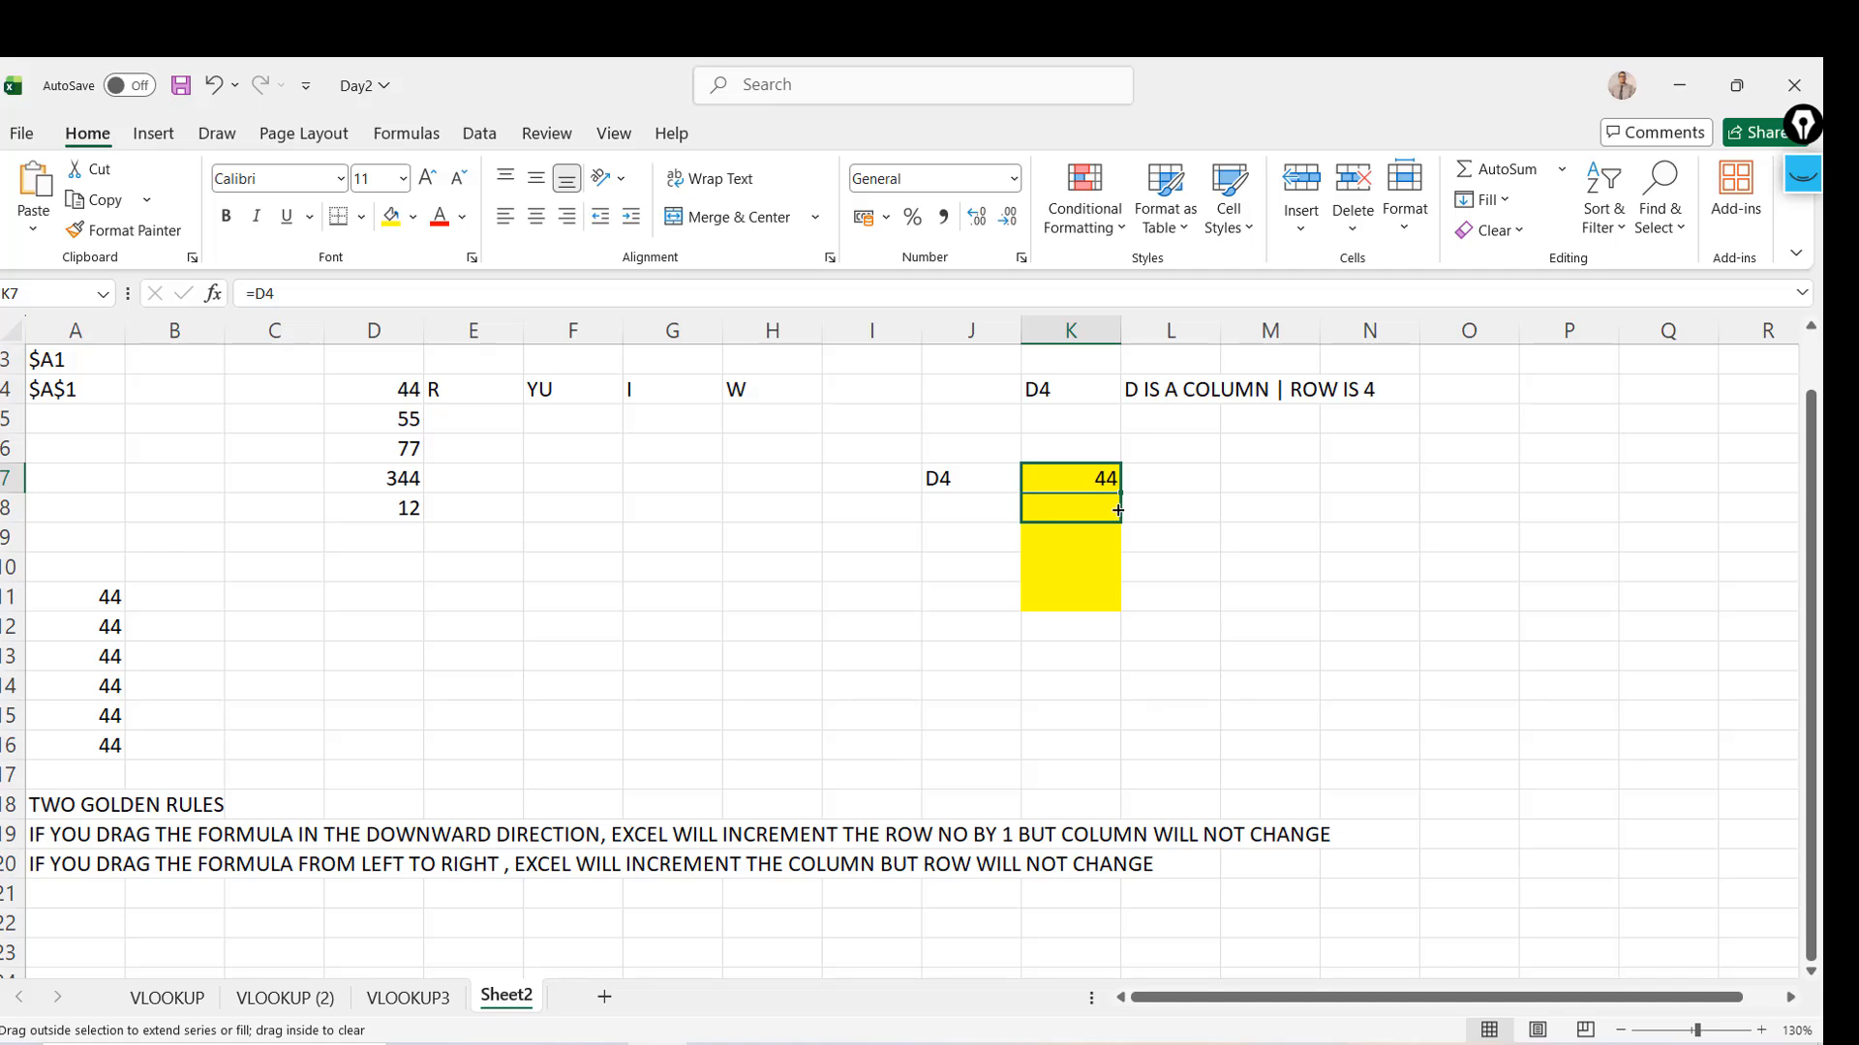
drag(1119, 510, 1115, 494)
Enter the labels D5, D6, D7 and D8 down J8:J11, beside the yellow cells
click(947, 513)
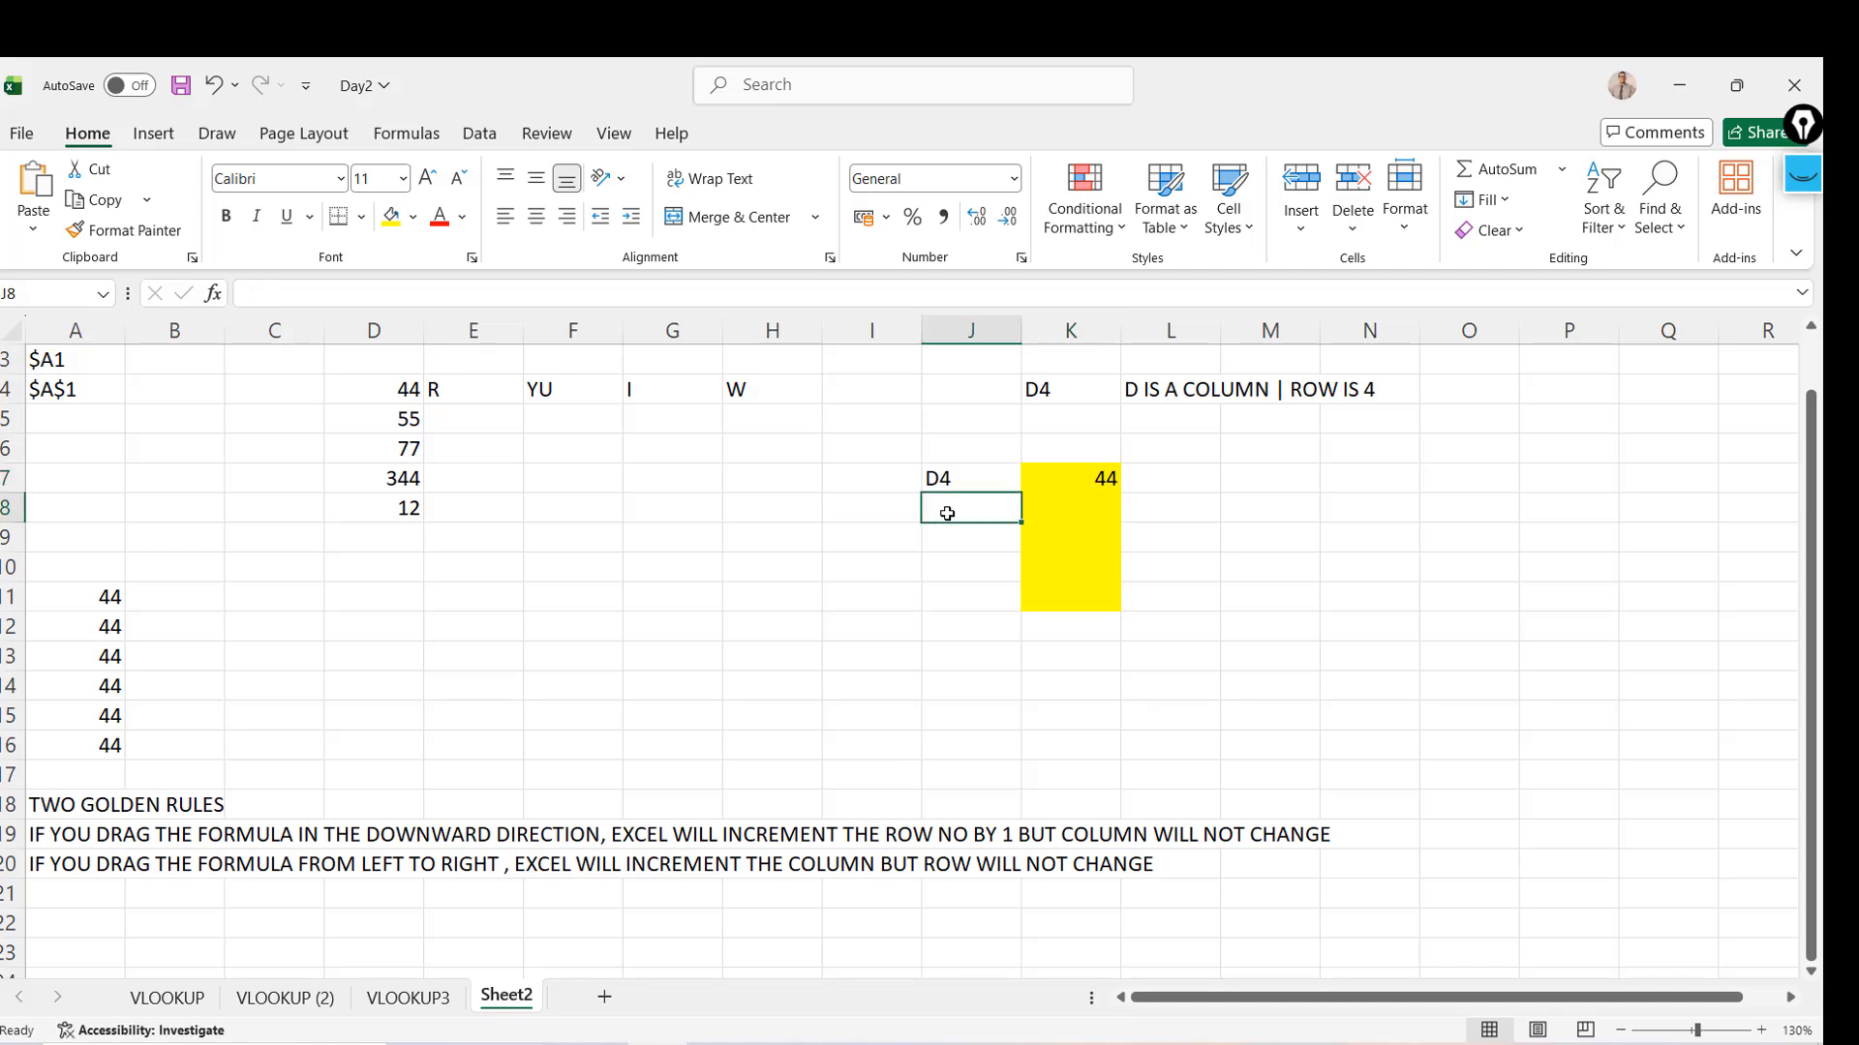
text(D5)
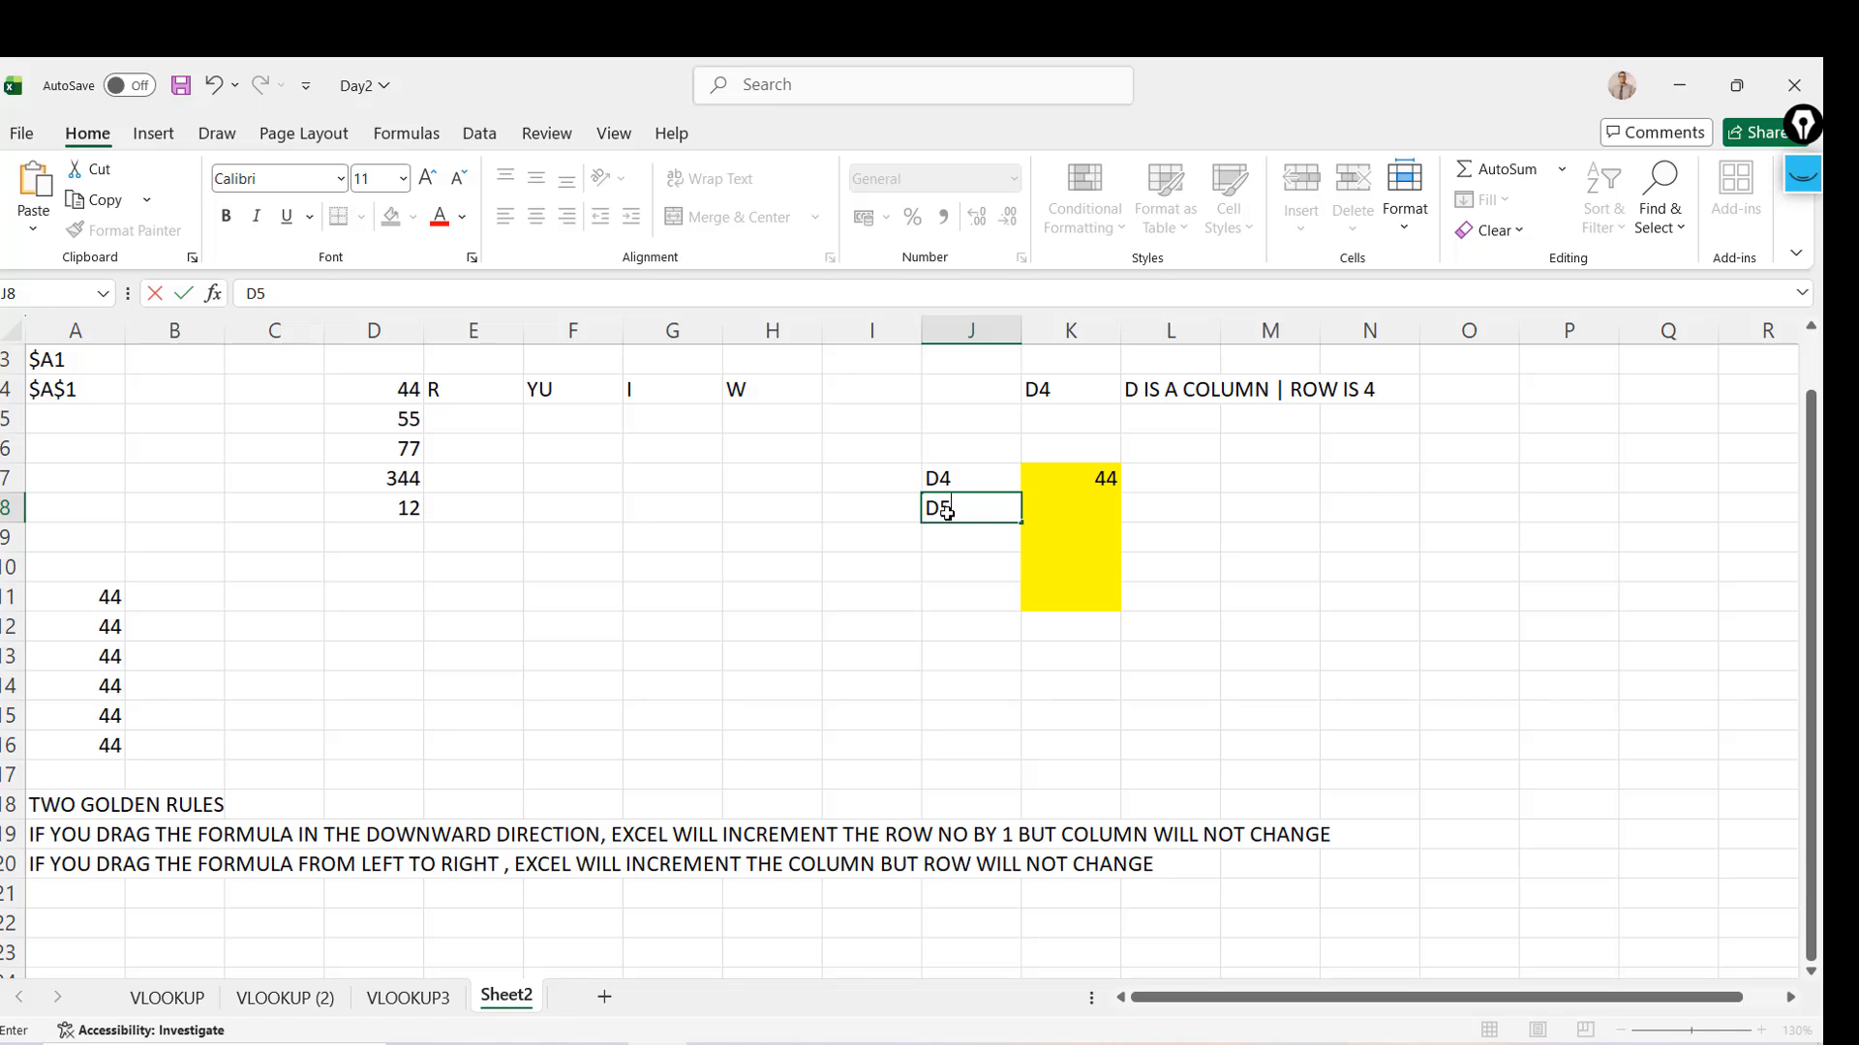
key(Return)
click(947, 513)
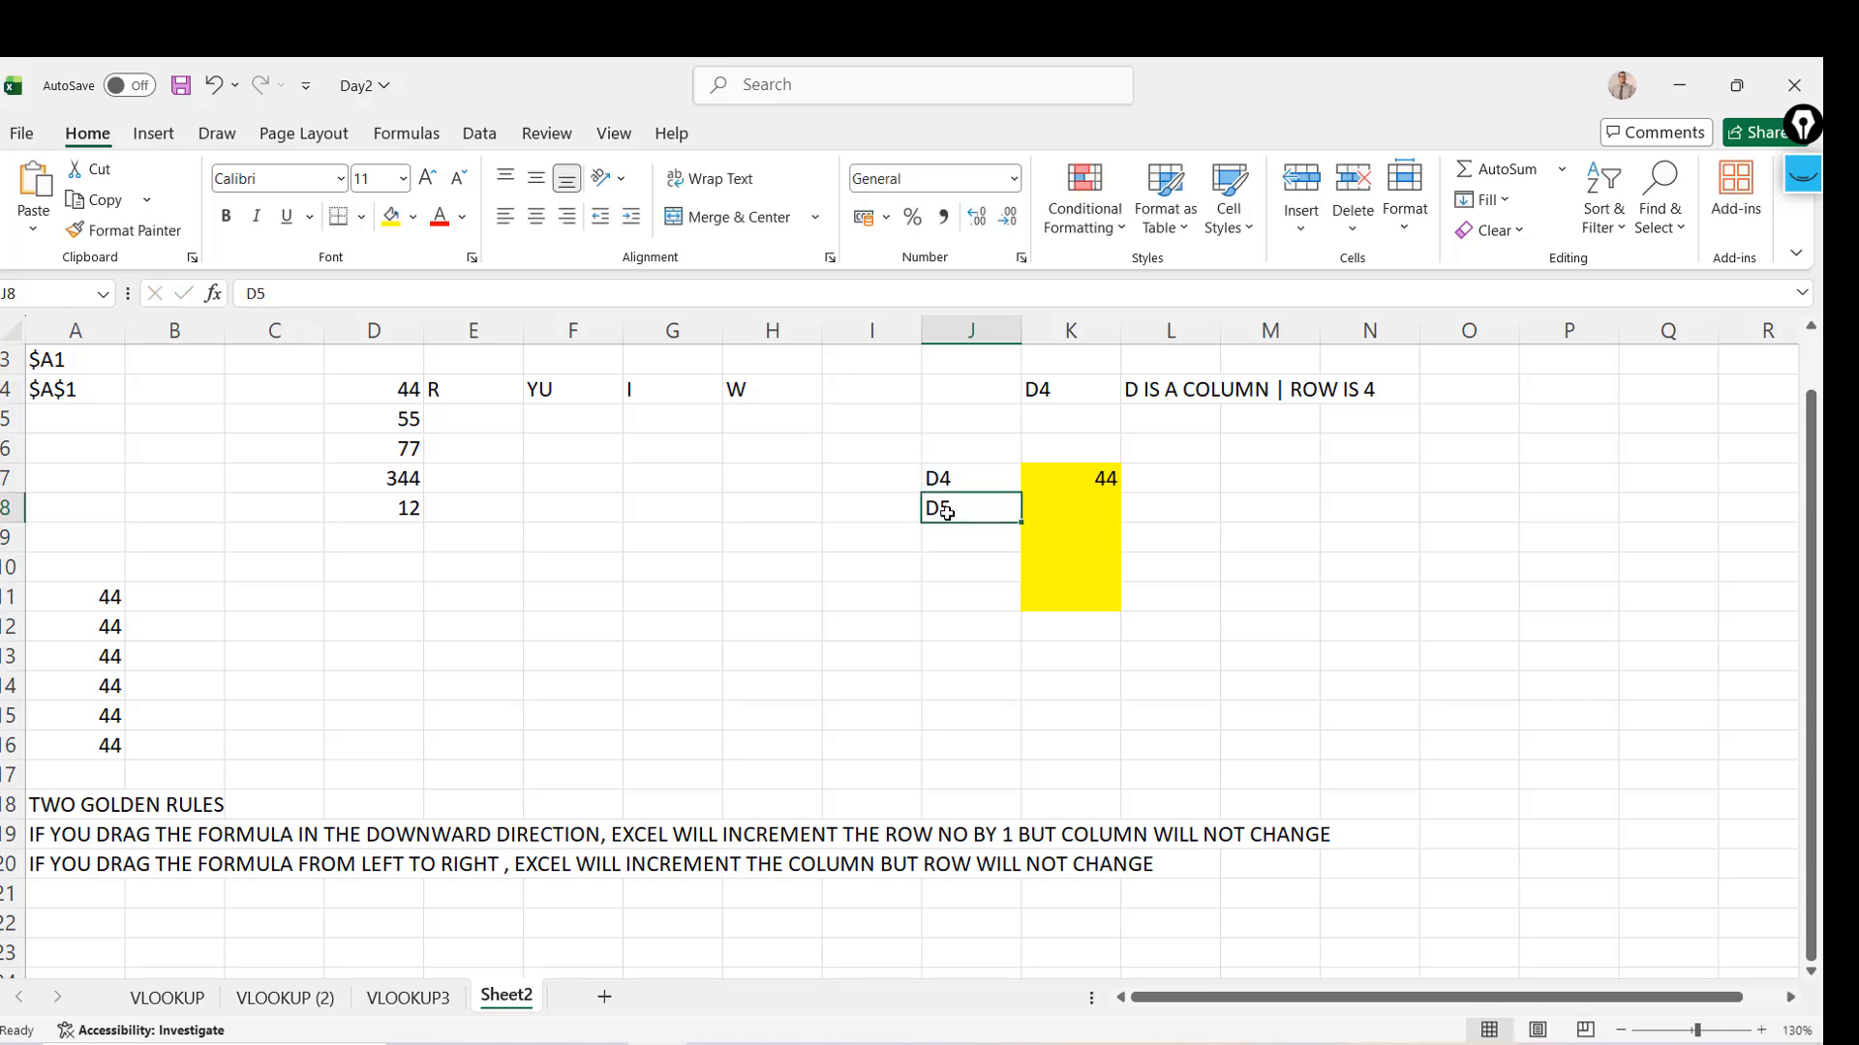
key(Return)
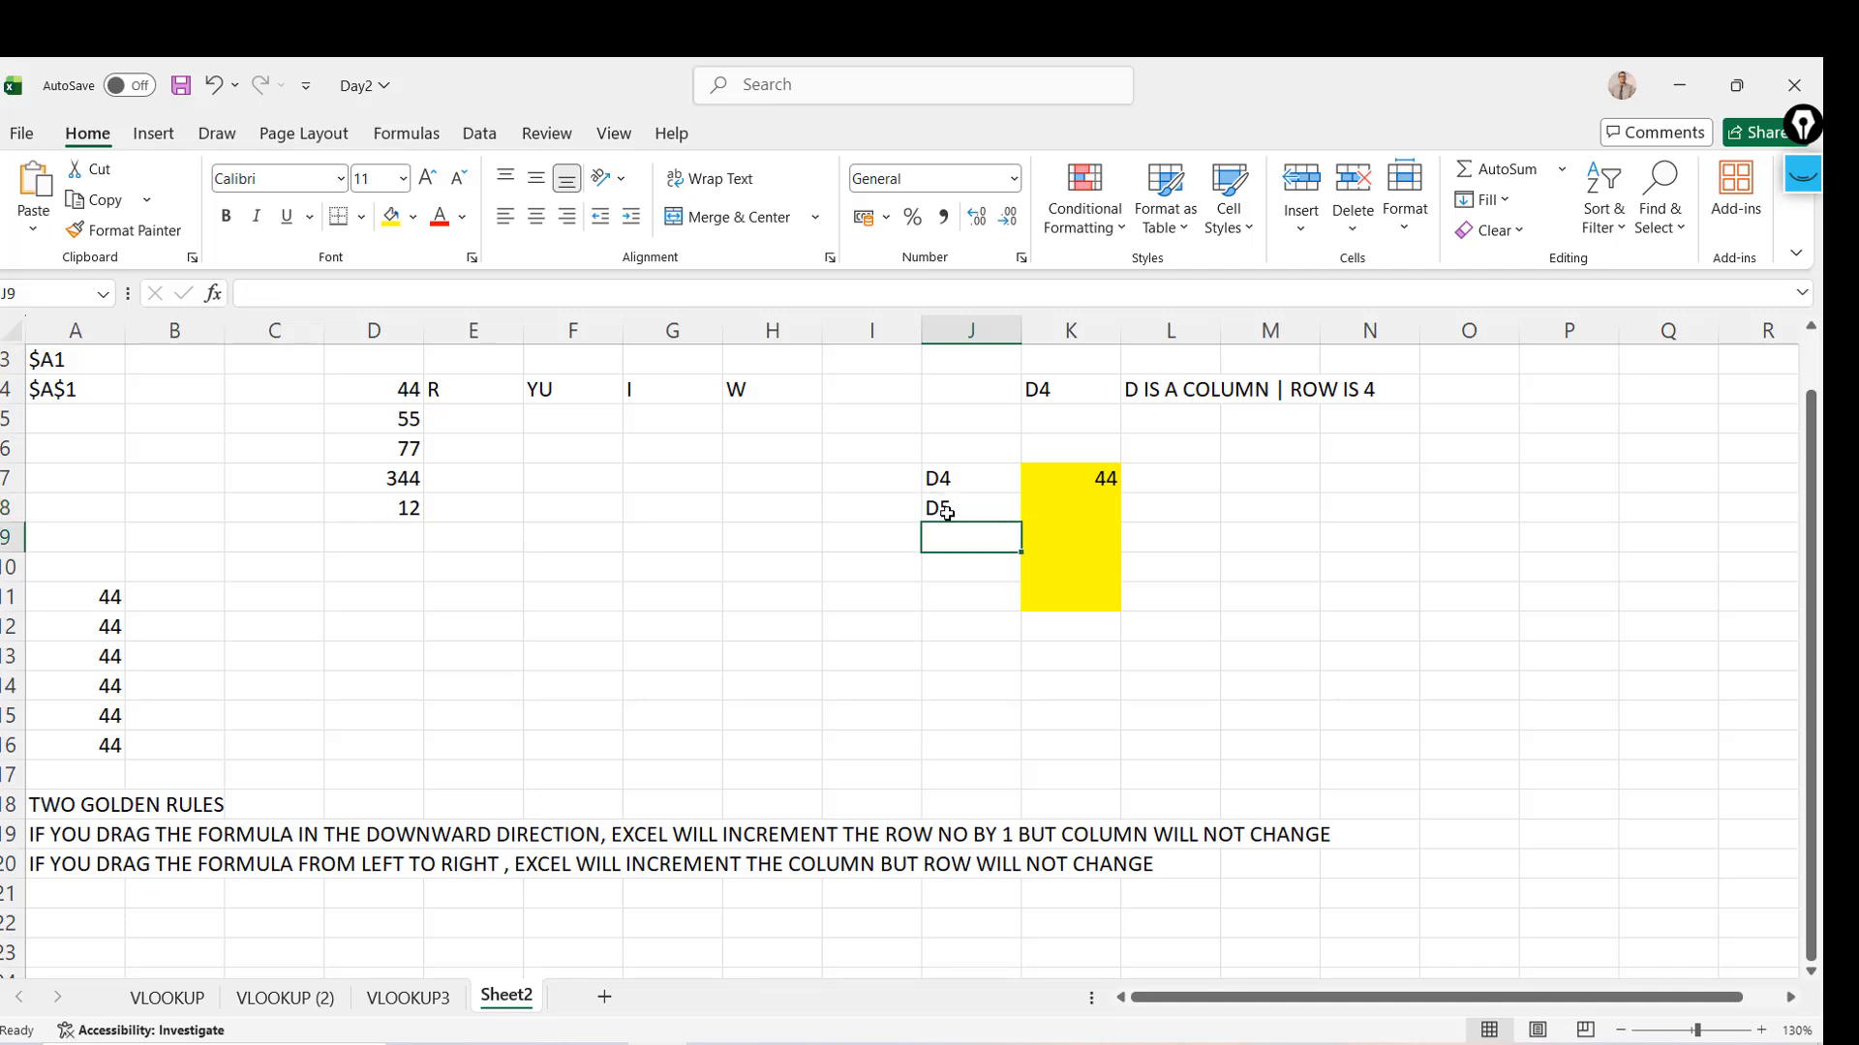
text(D6)
key(Return)
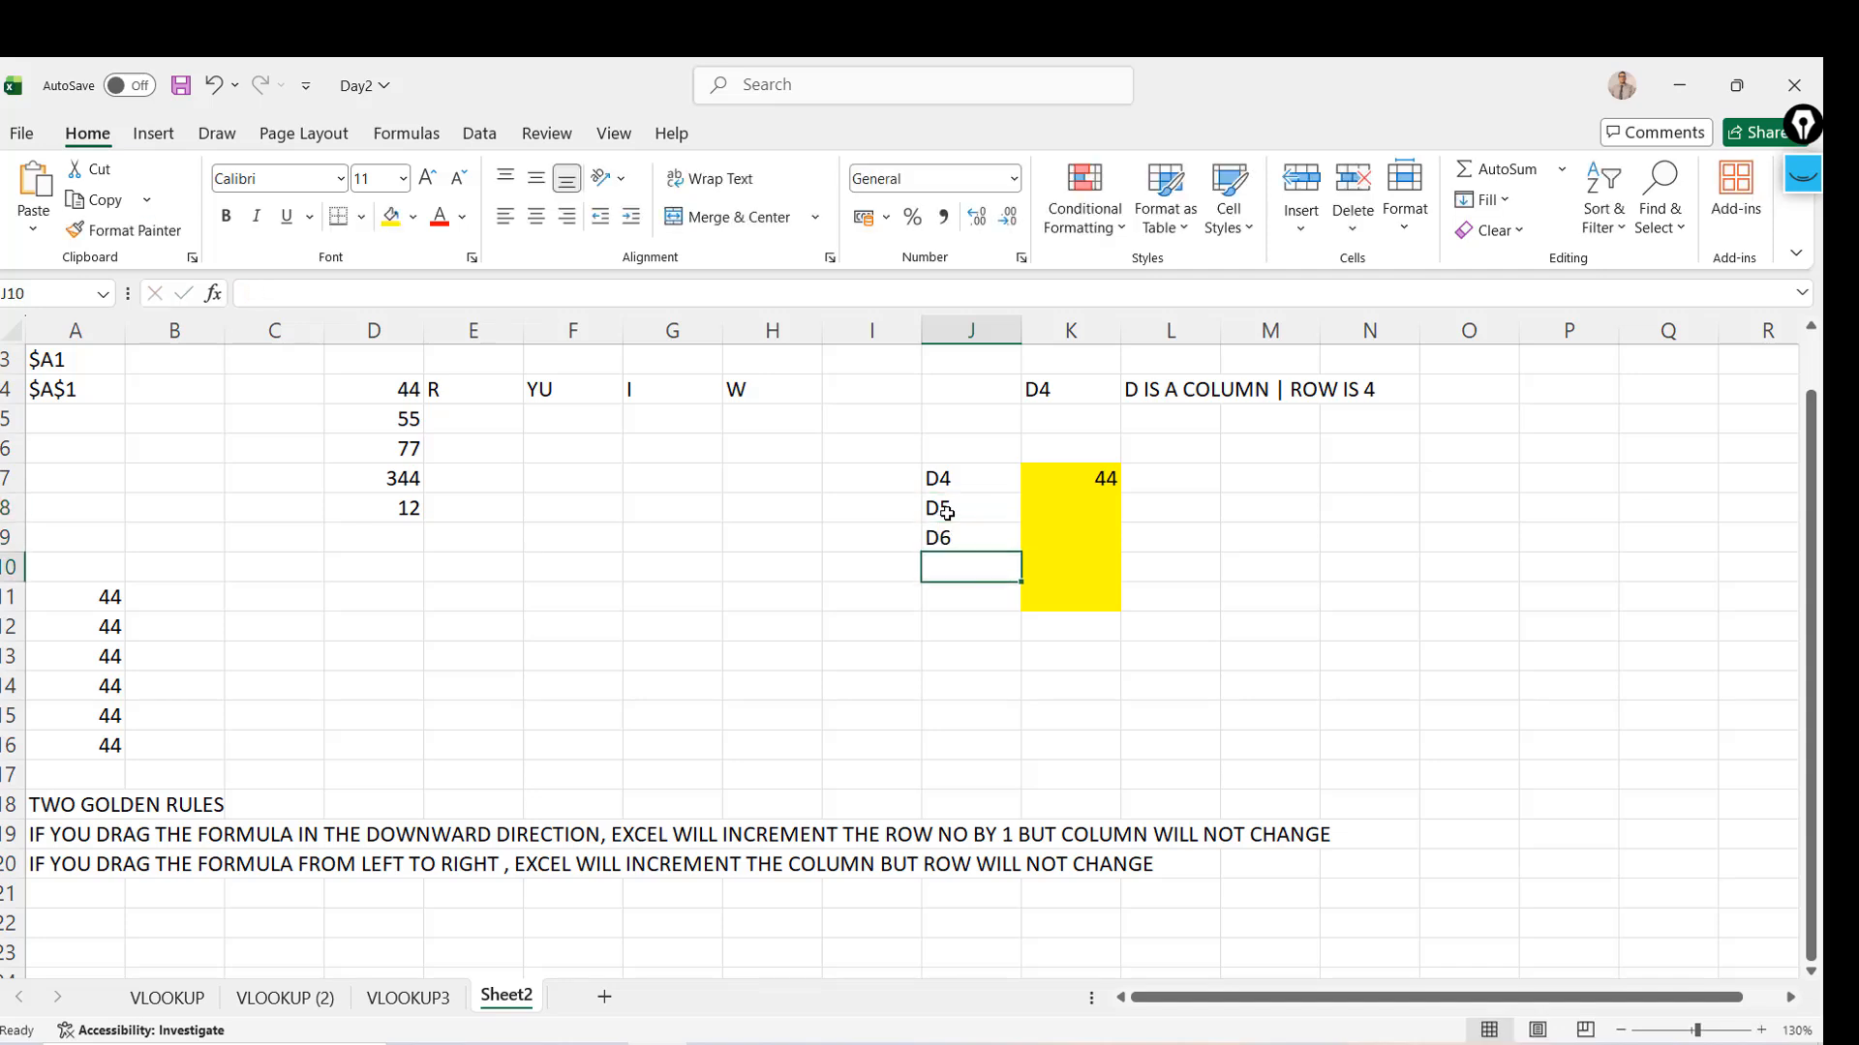
text(D7)
key(Return)
text(D8)
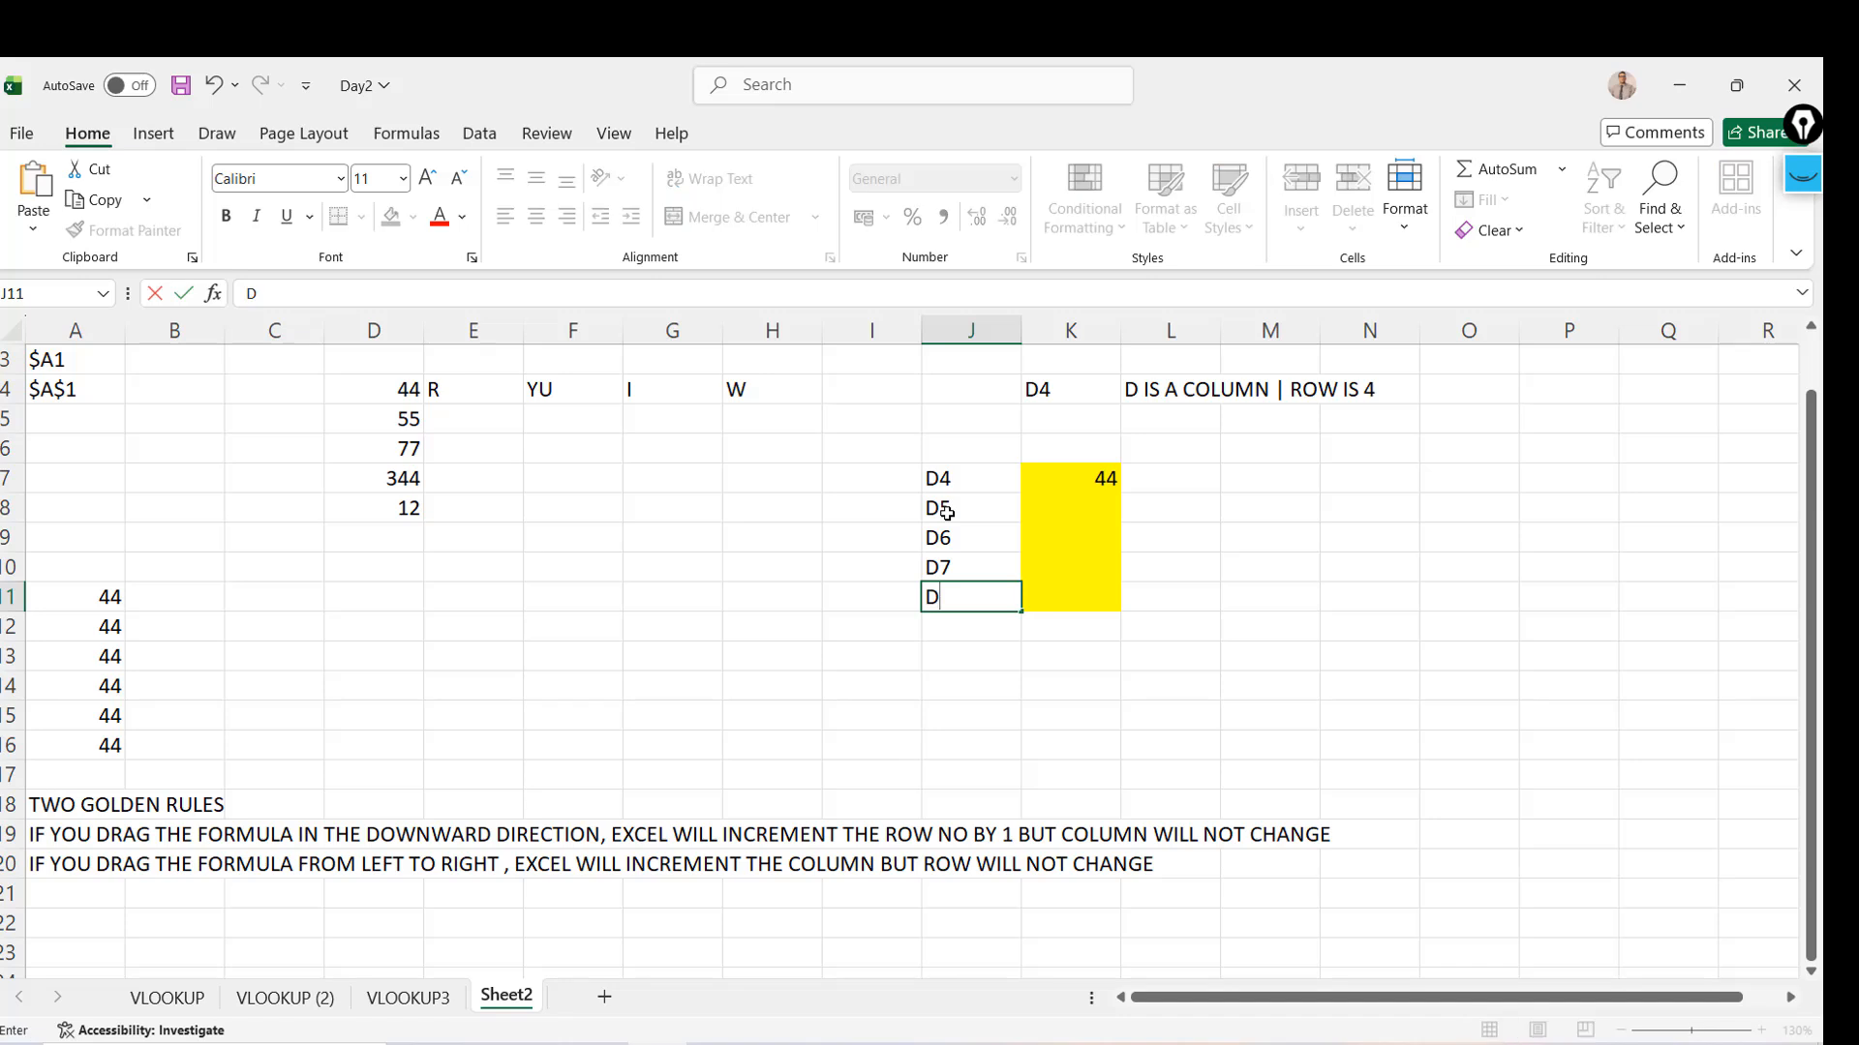
key(Return)
Compare source cells D5 and D6 with their target cells K8 and K9 in the yellow range
key(Up)
key(Up)
key(Up)
key(Up)
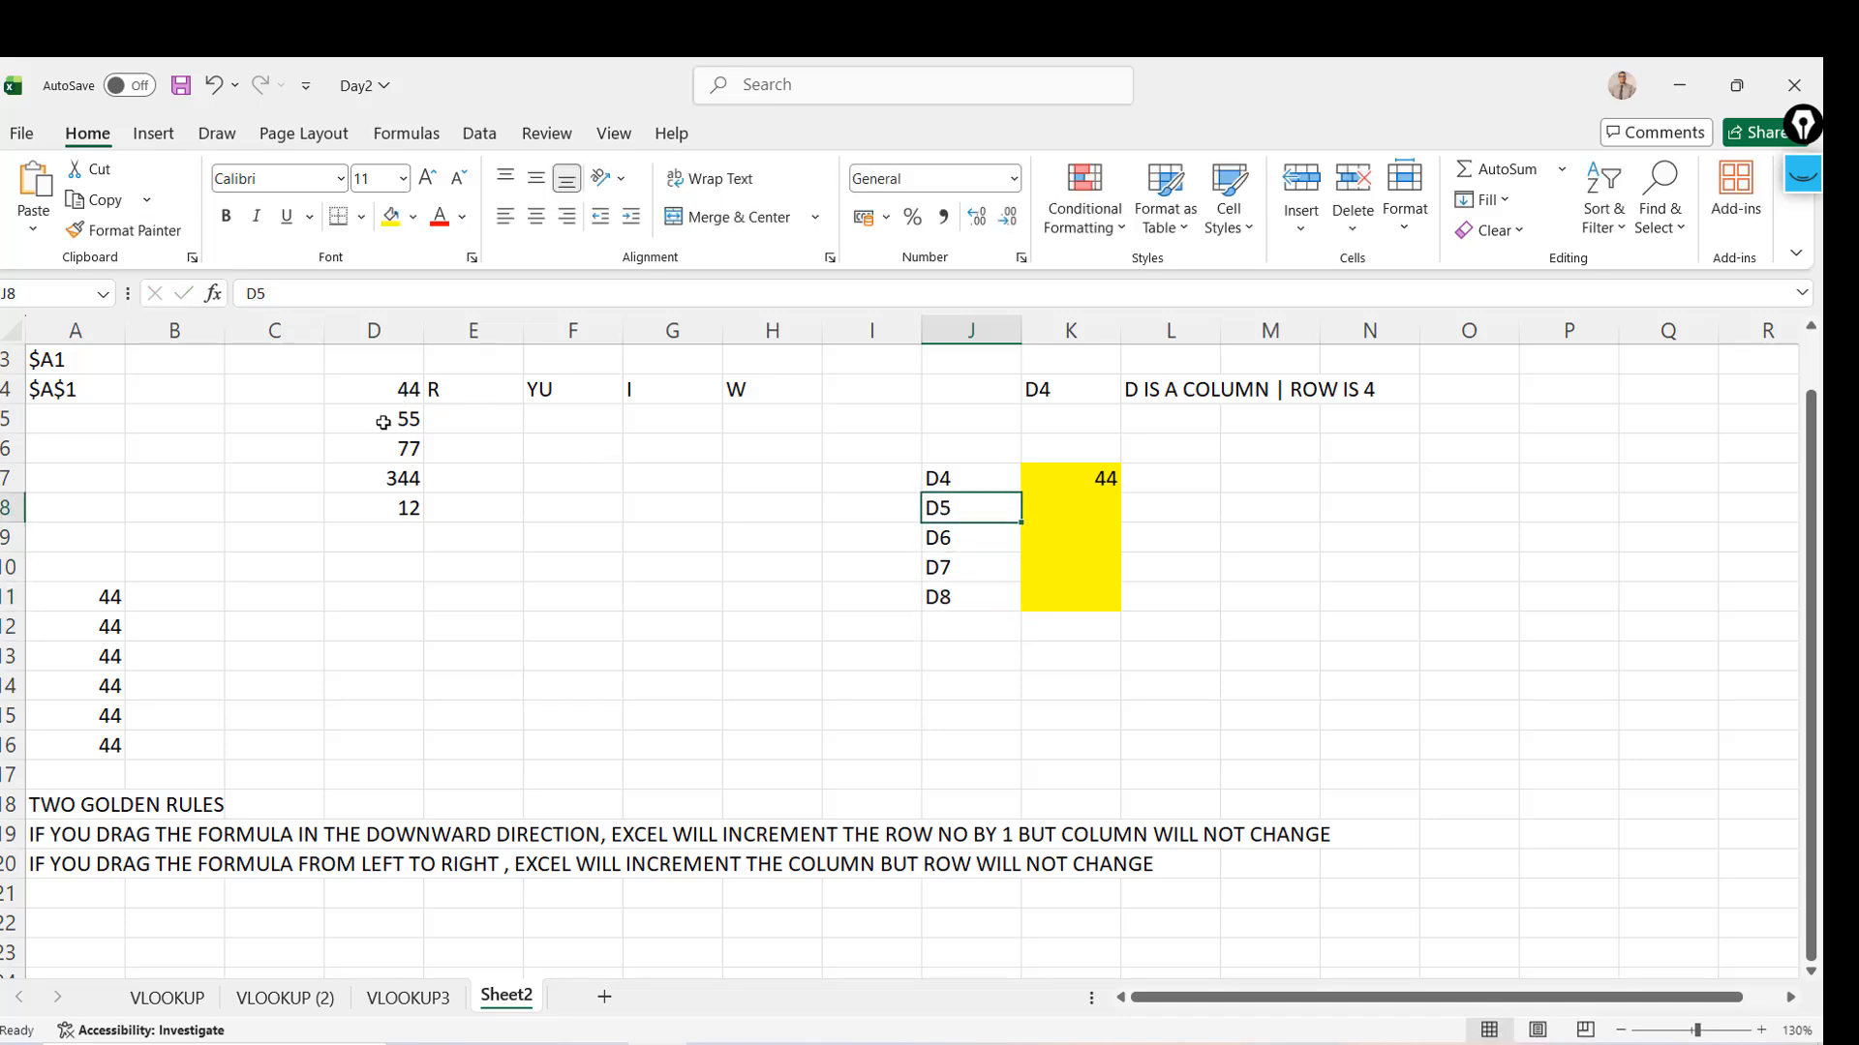
click(380, 426)
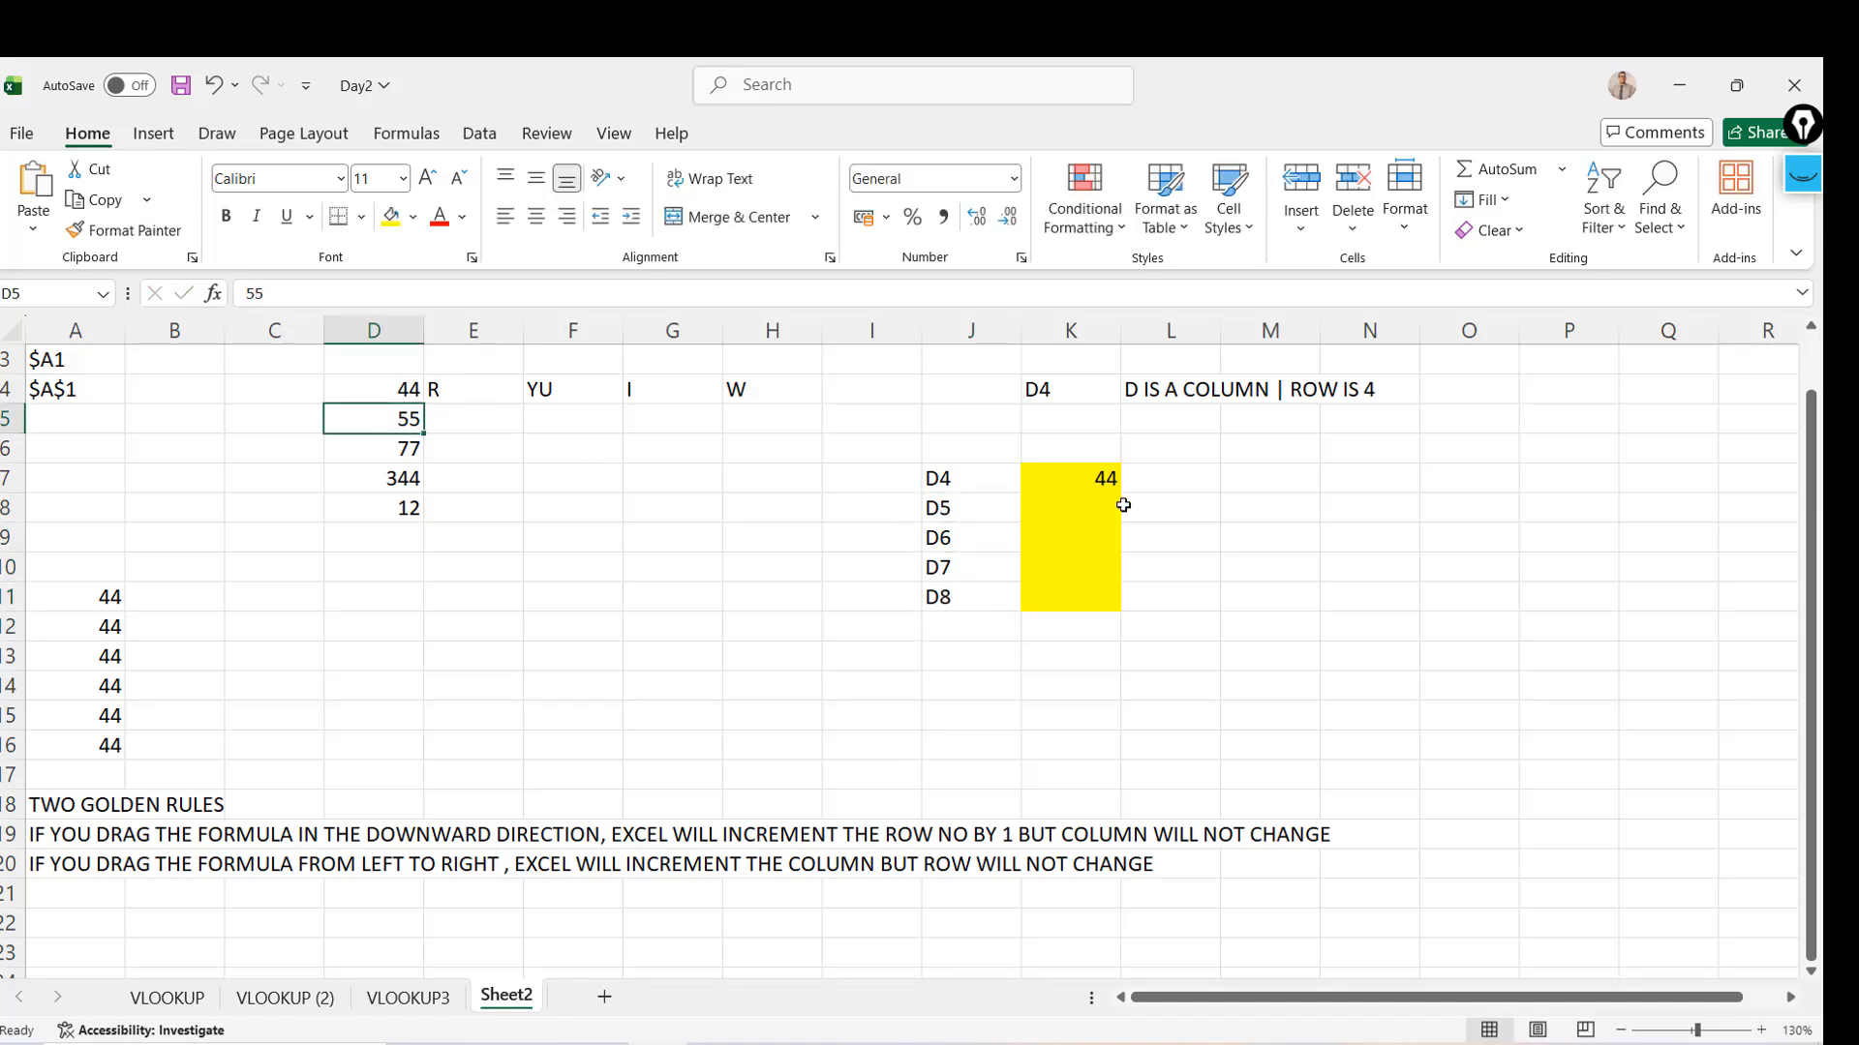
ctrl+click(1082, 506)
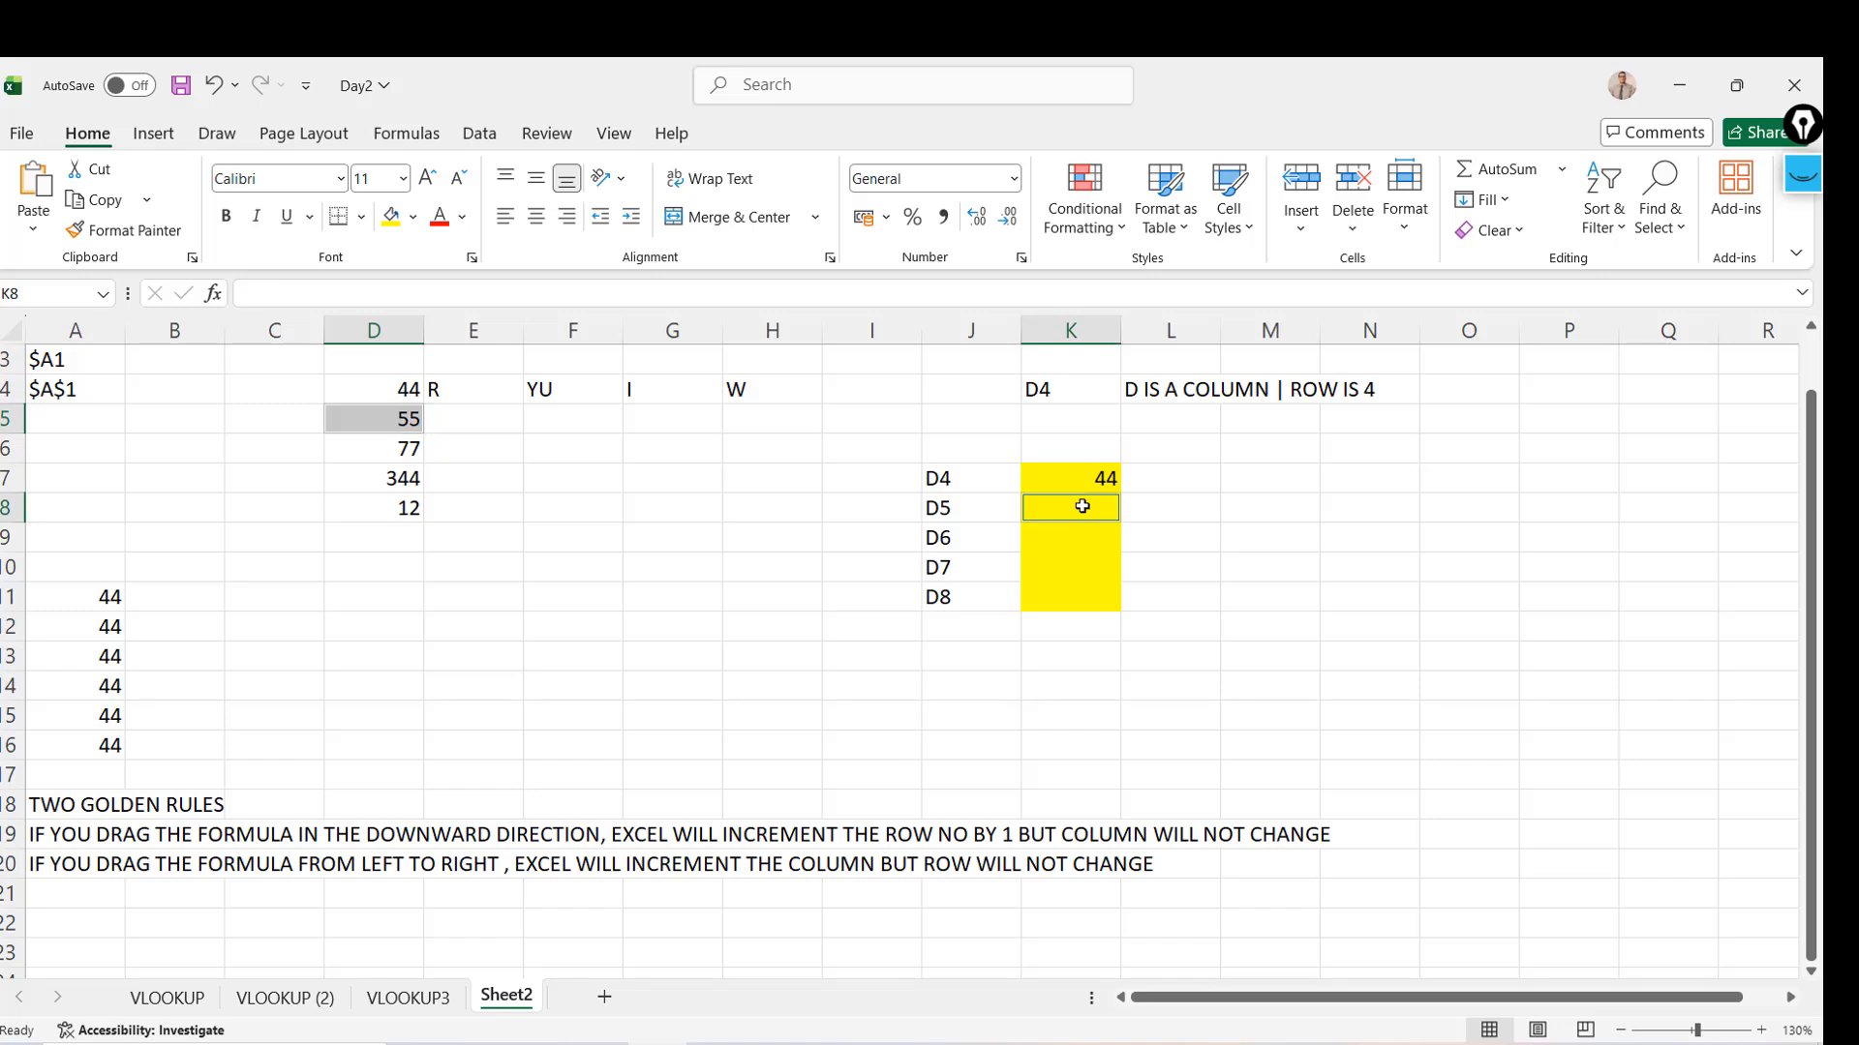
click(397, 447)
click(1077, 548)
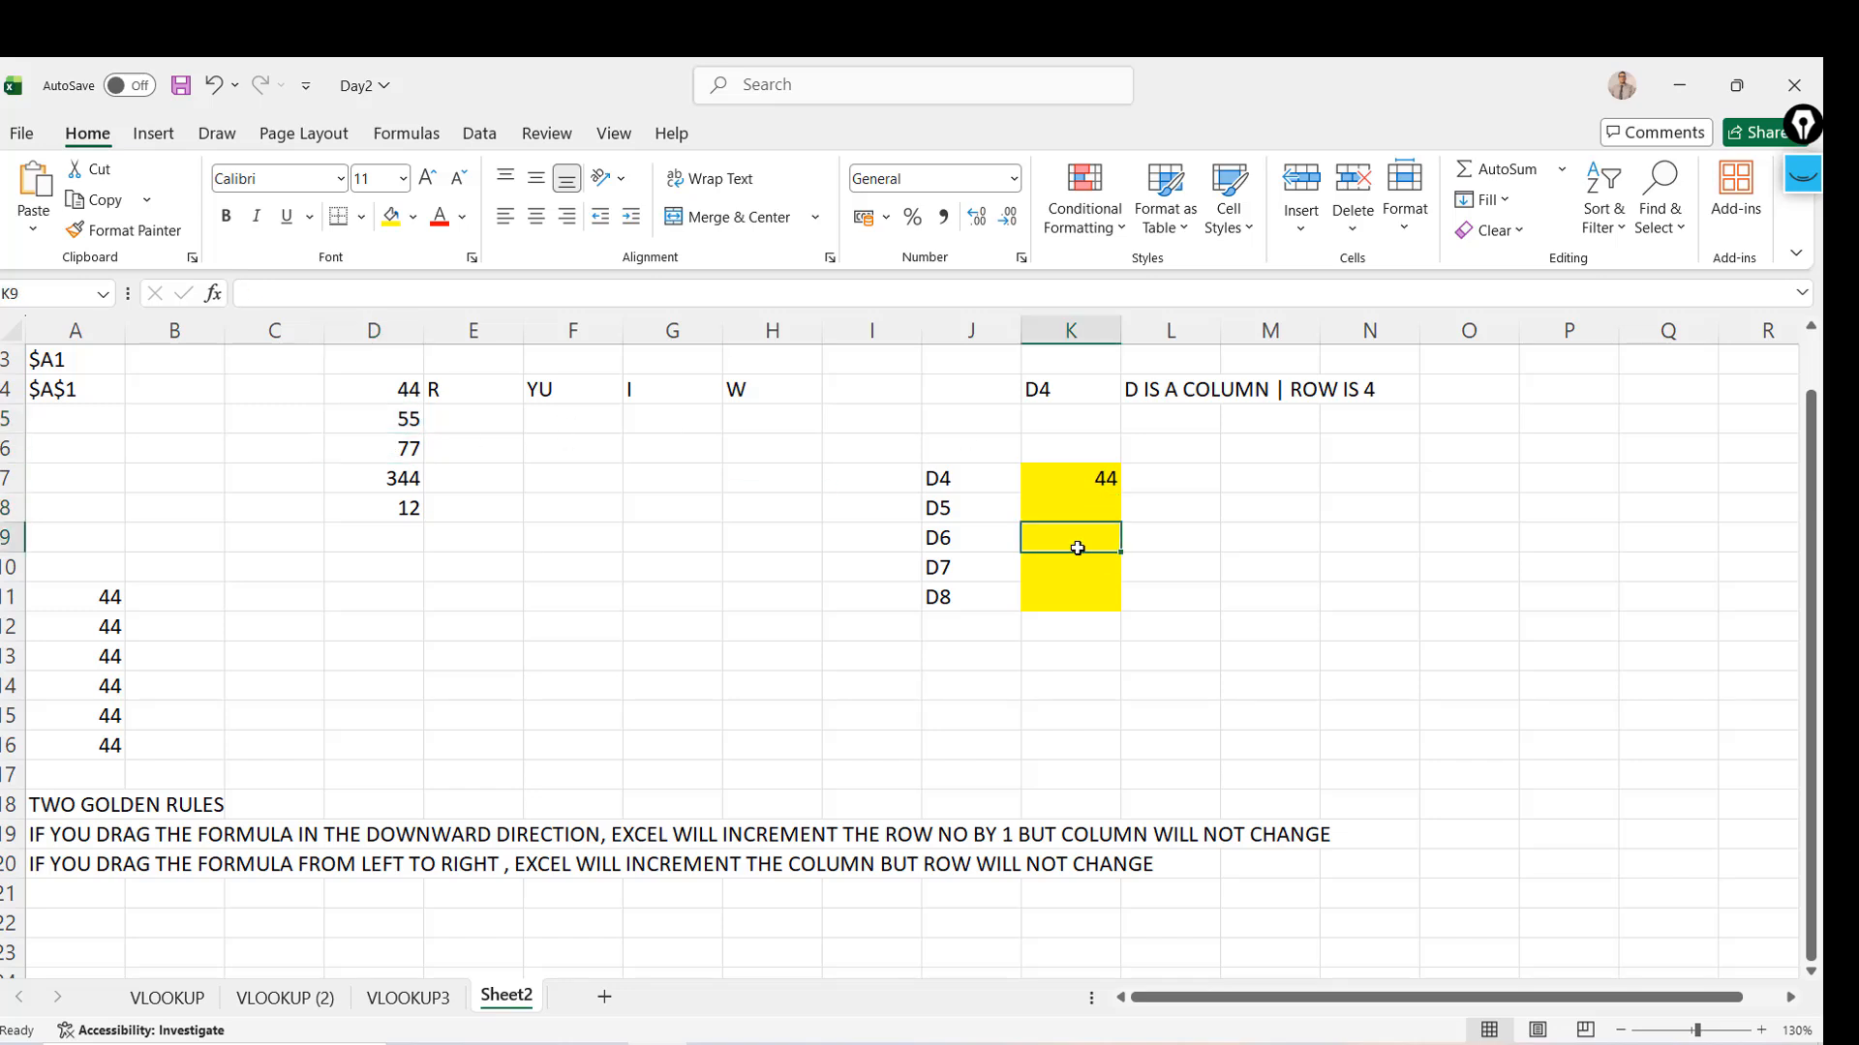
Fill the K7 formula down to K8 and K9 one row at a time, checking the copied references
key(Up)
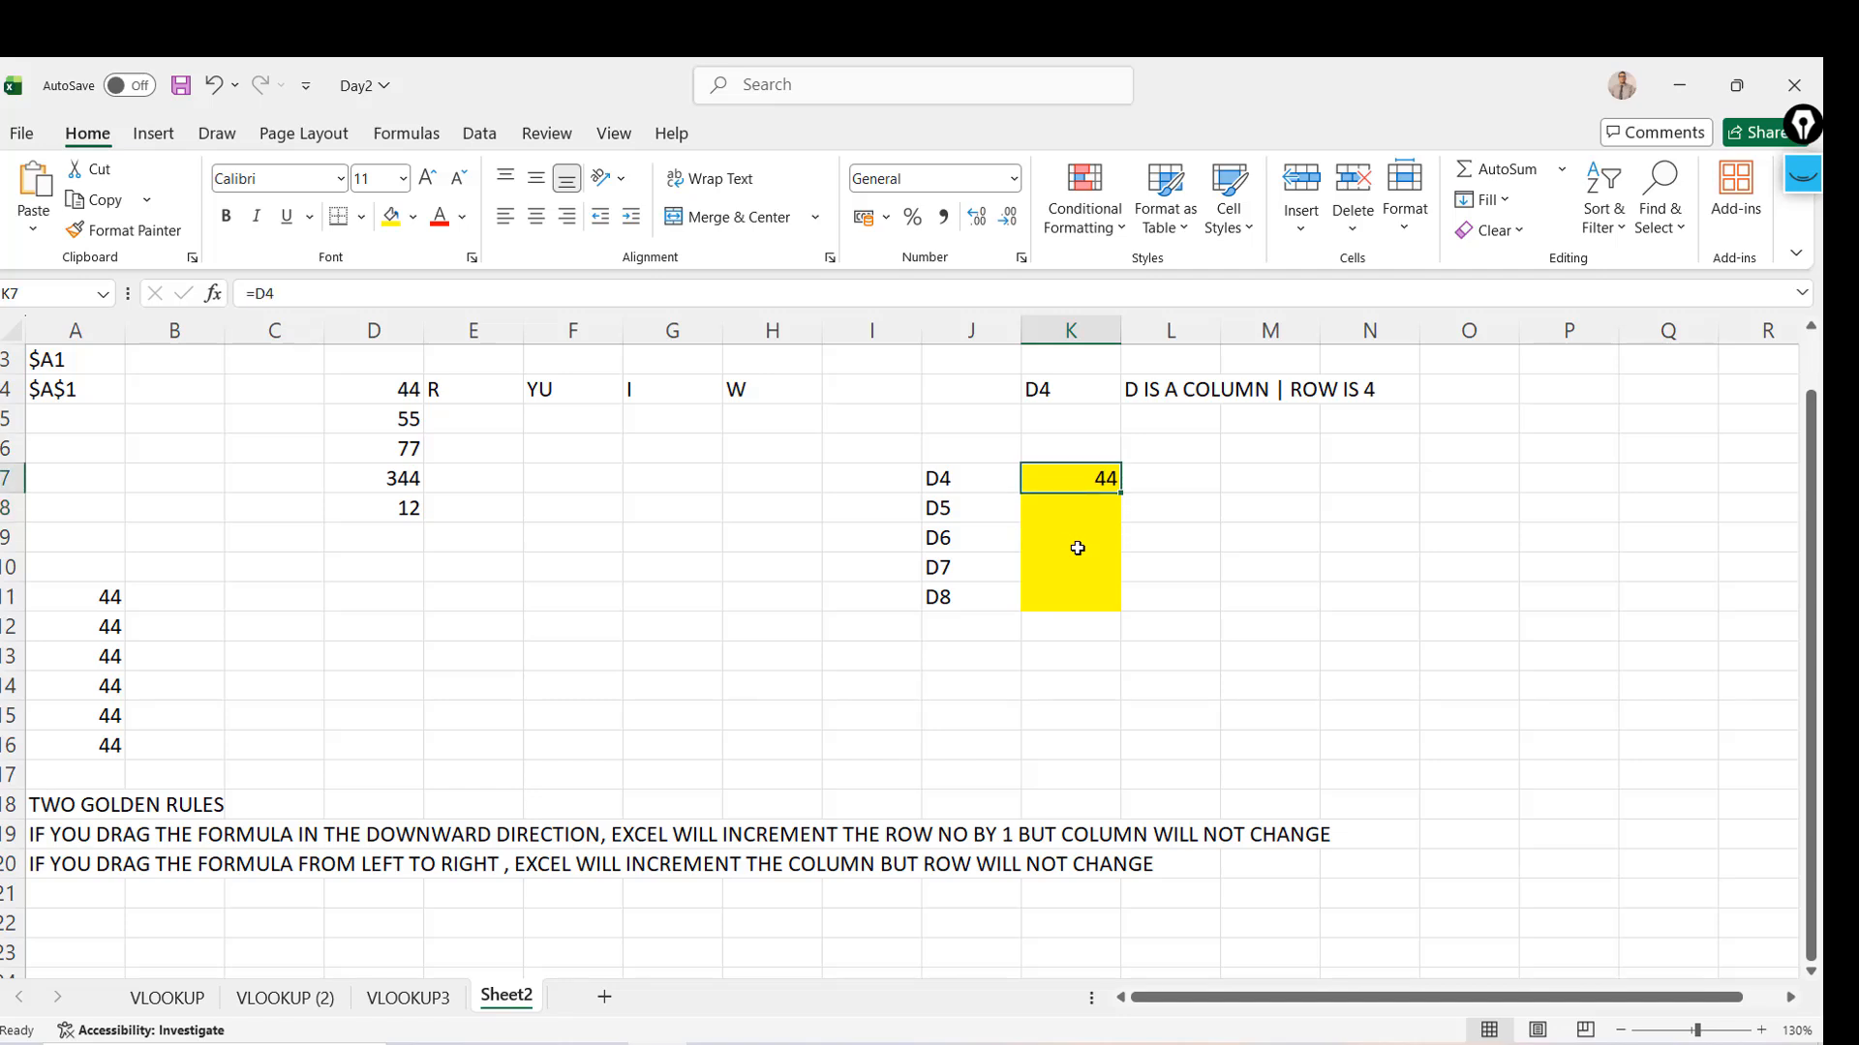
drag(1120, 492, 1105, 524)
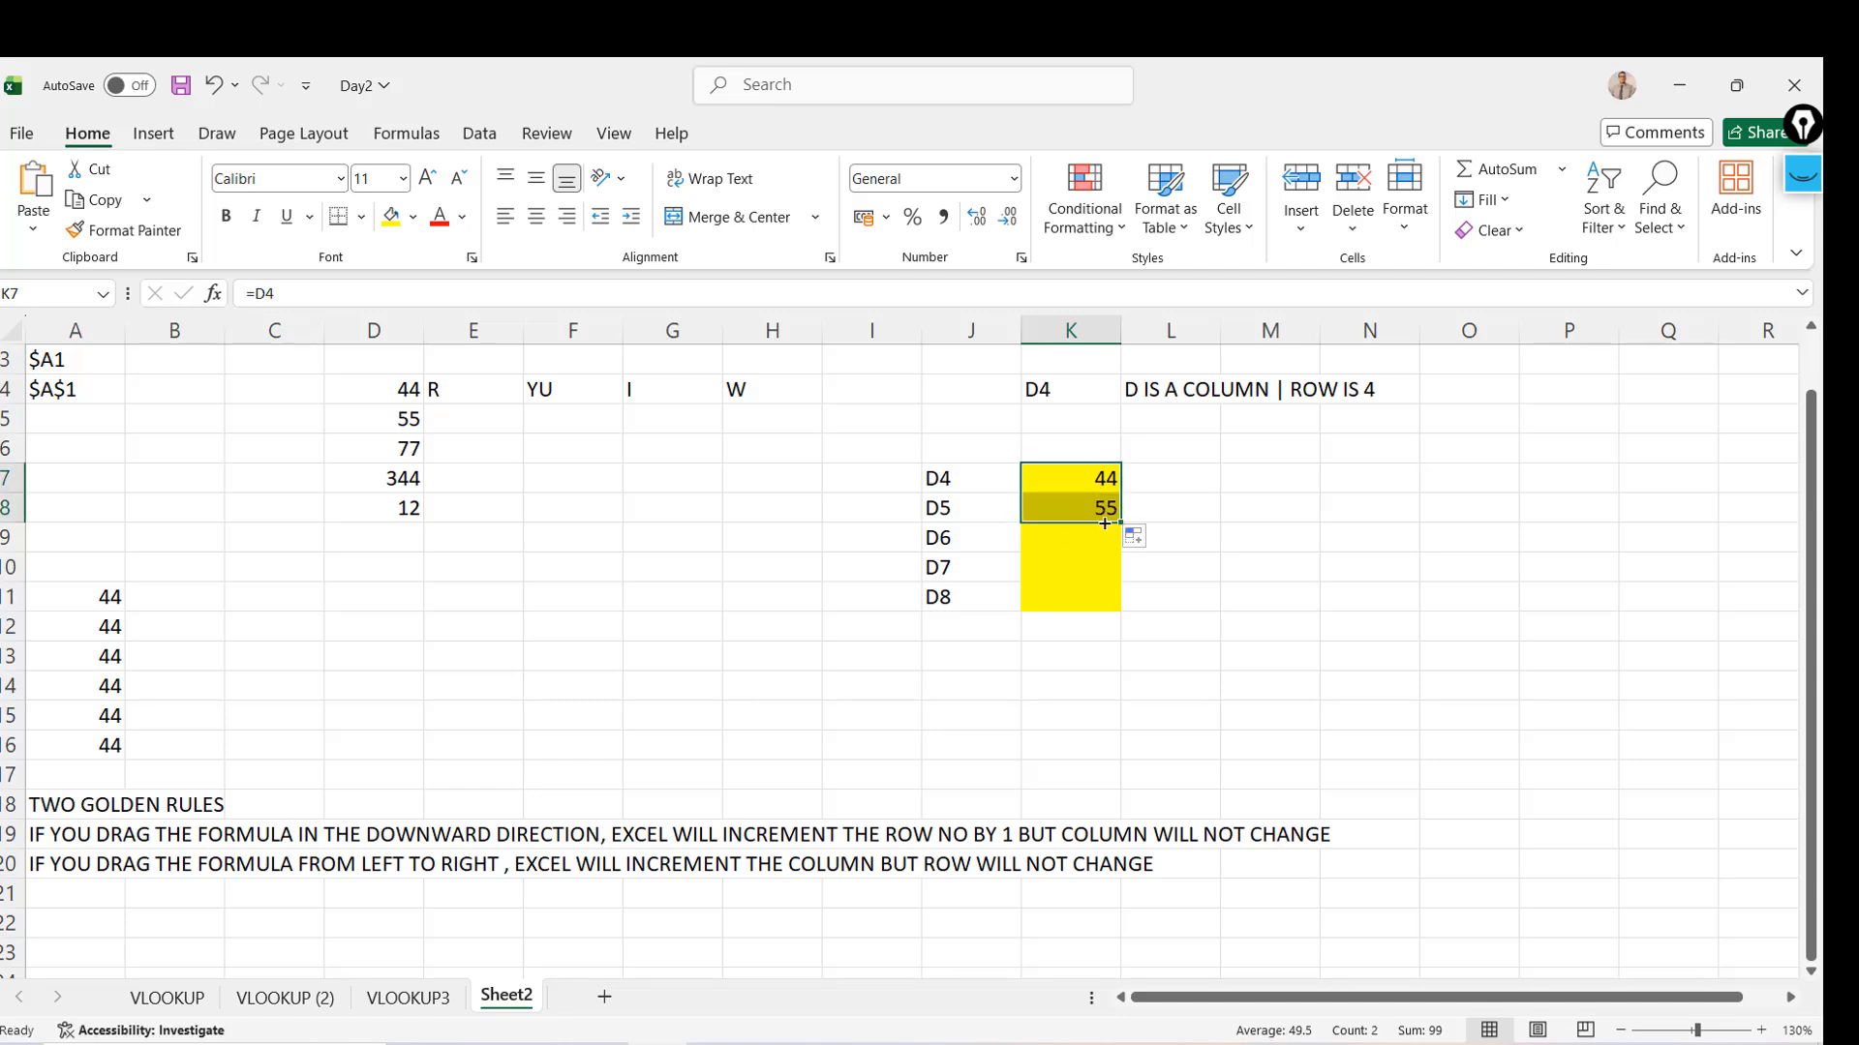
click(1060, 508)
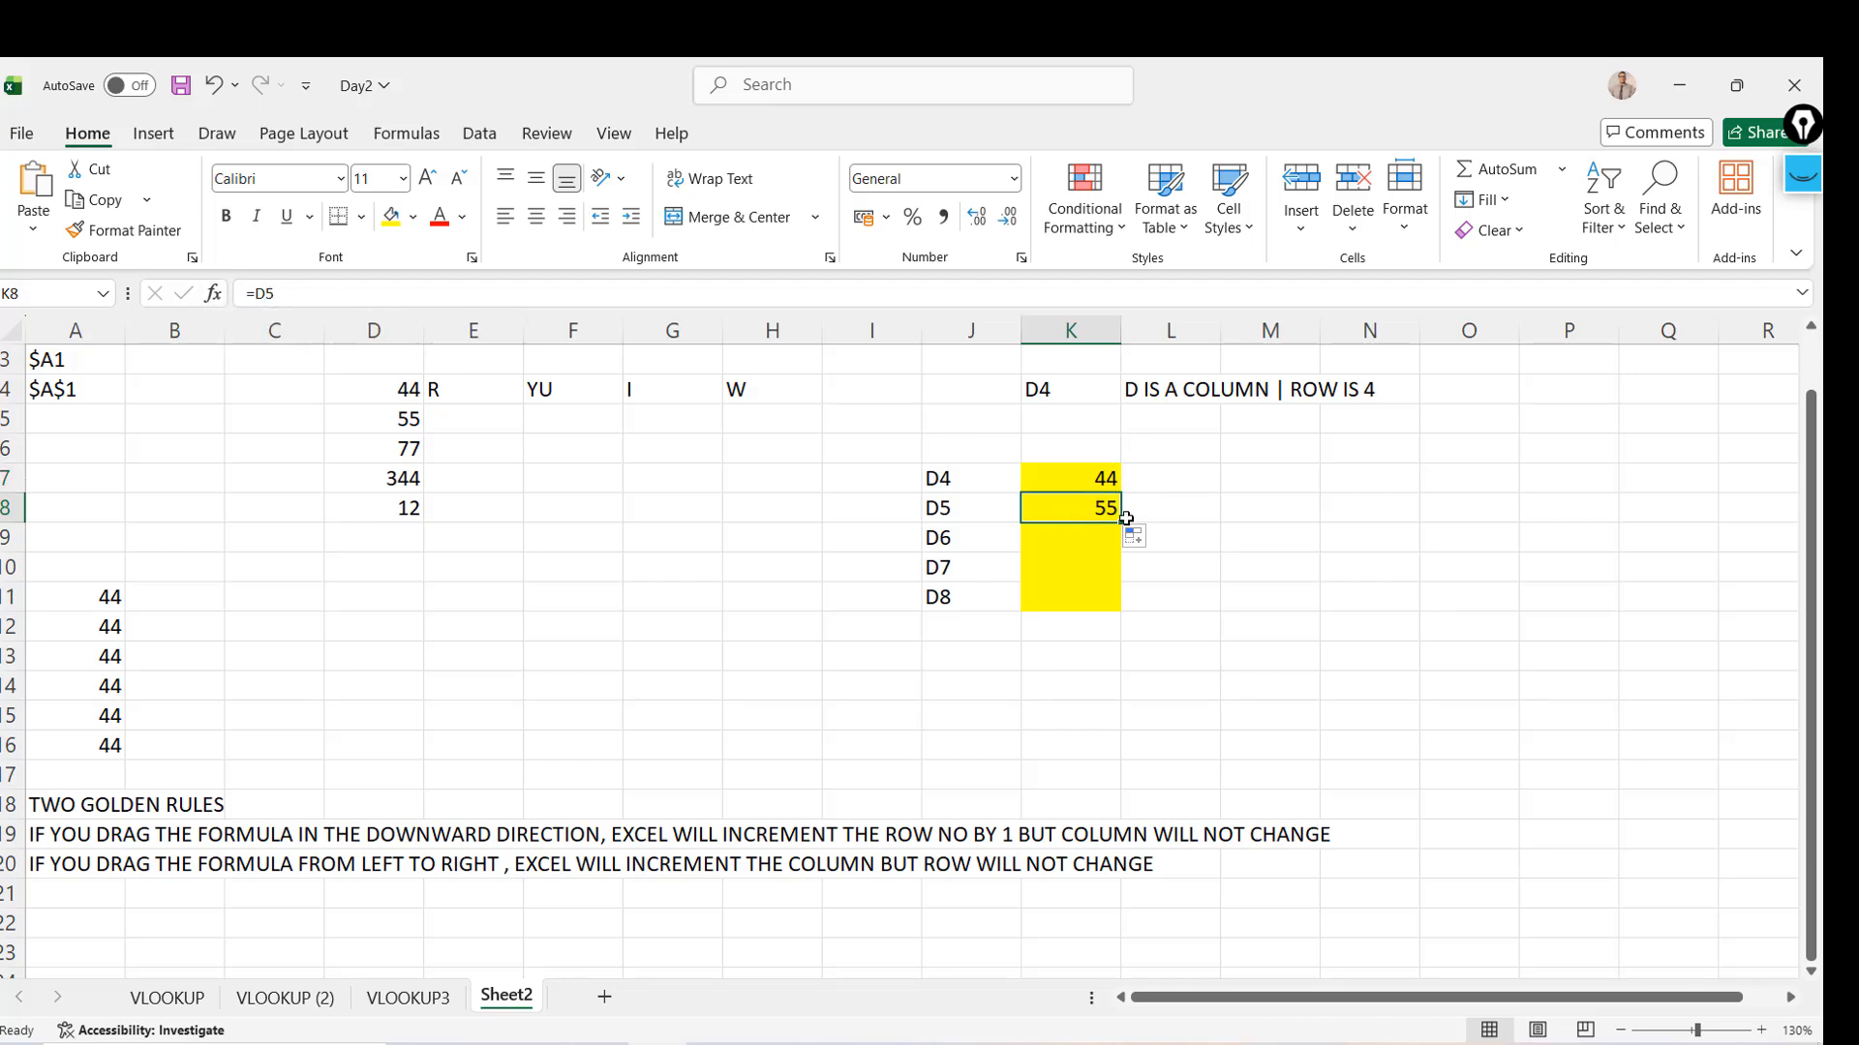
drag(1123, 523, 1120, 545)
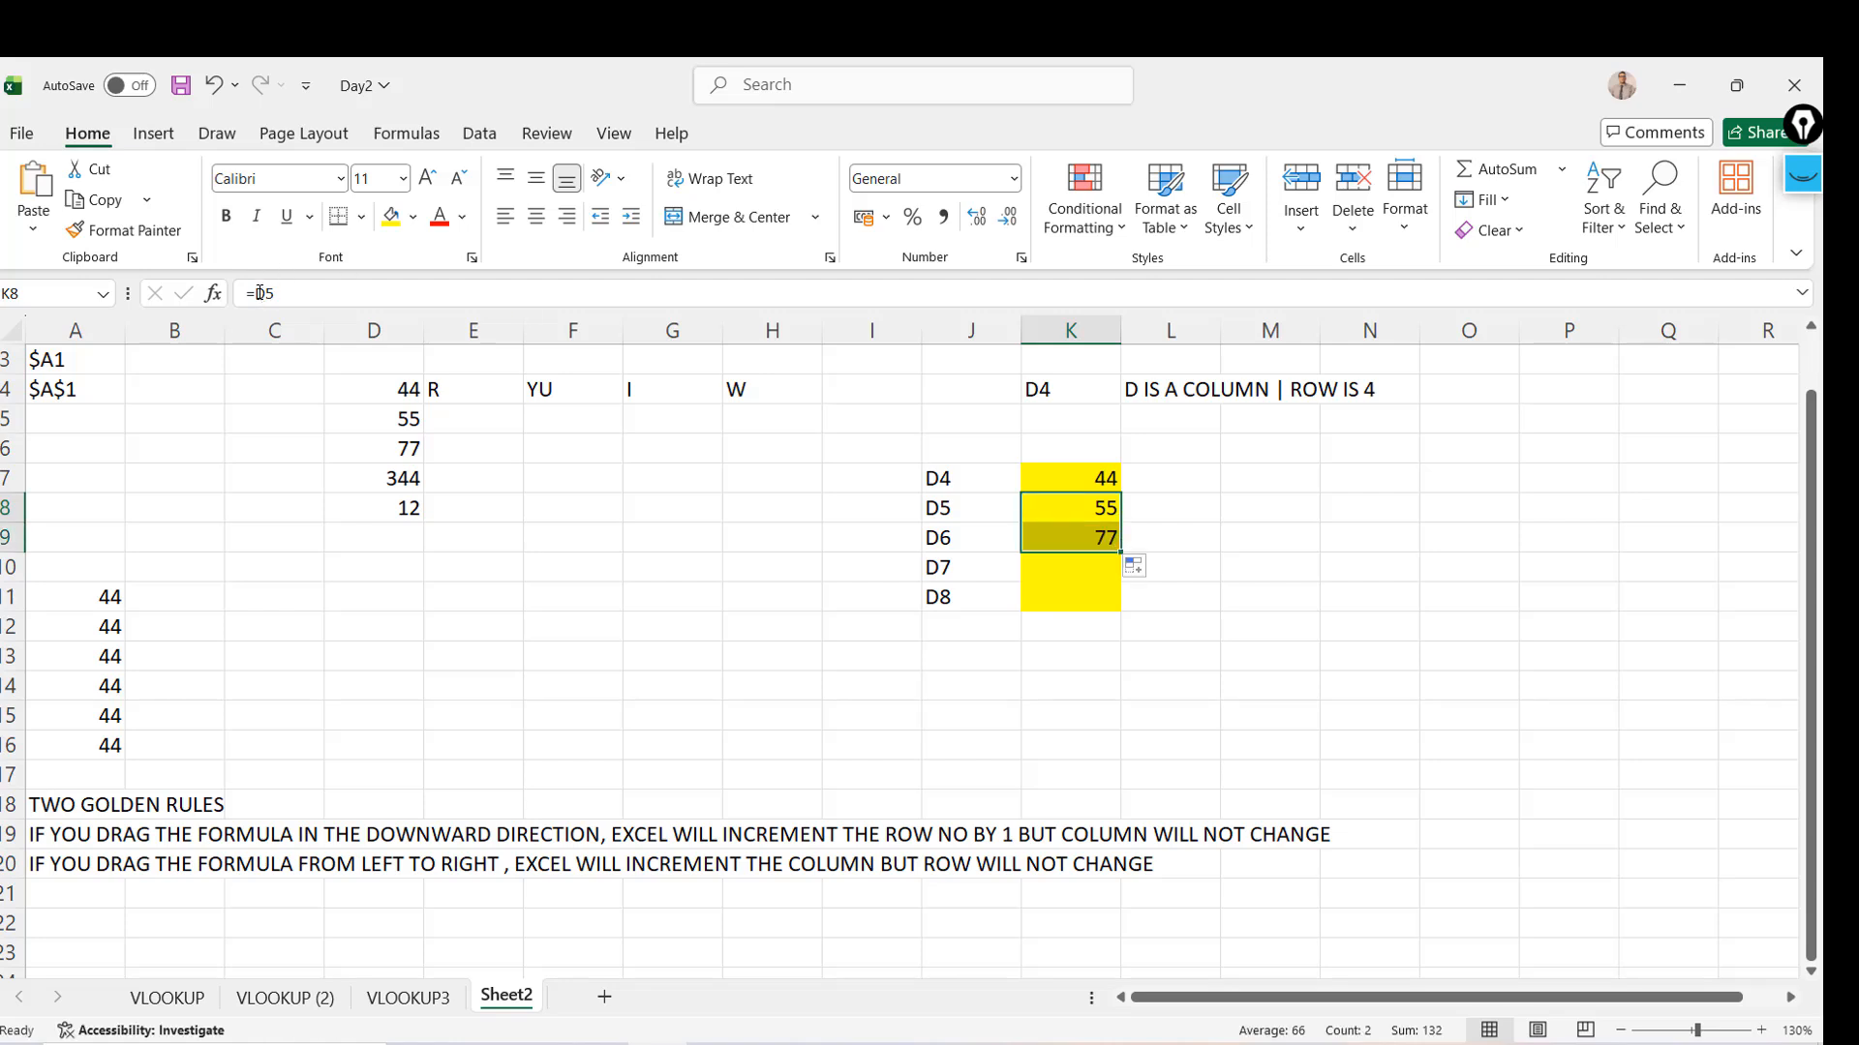
key(Down)
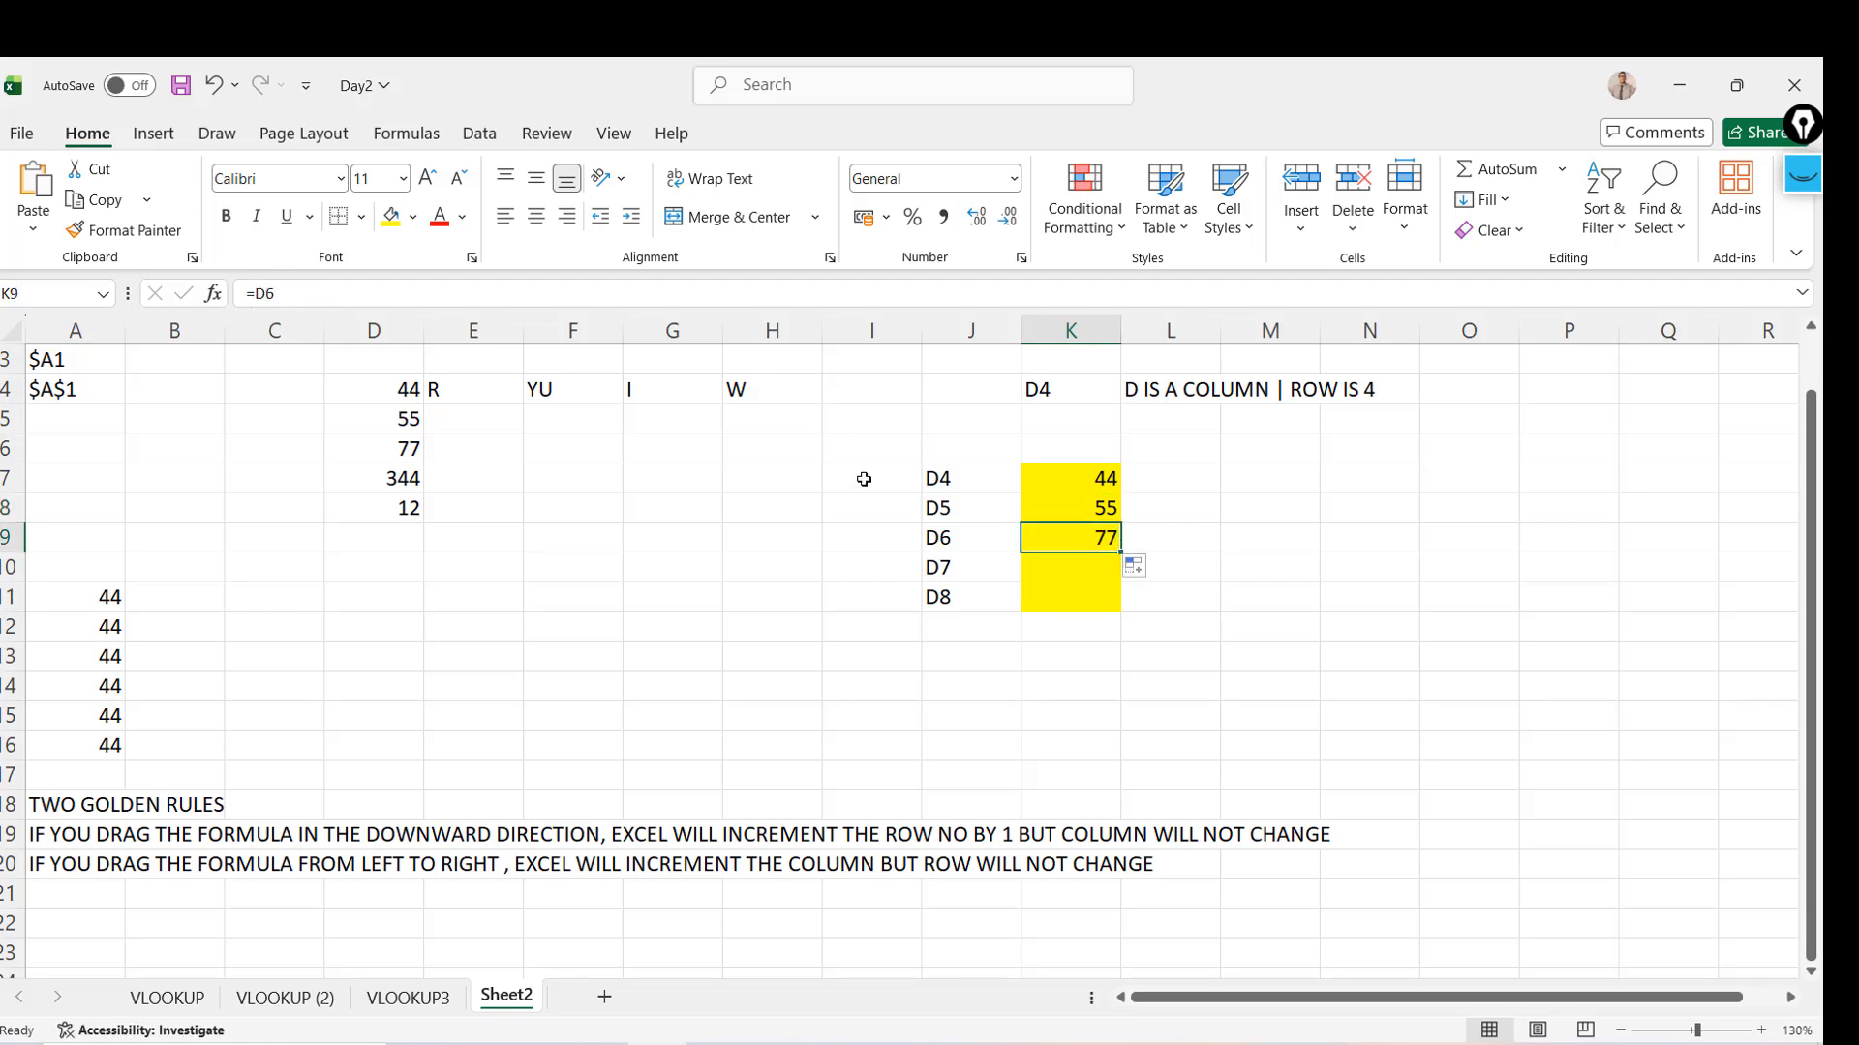
Extend the formula from K9 down through K11 and check the references in the filled cells
drag(1120, 553, 1121, 602)
click(1078, 566)
key(Down)
key(Down)
key(Up)
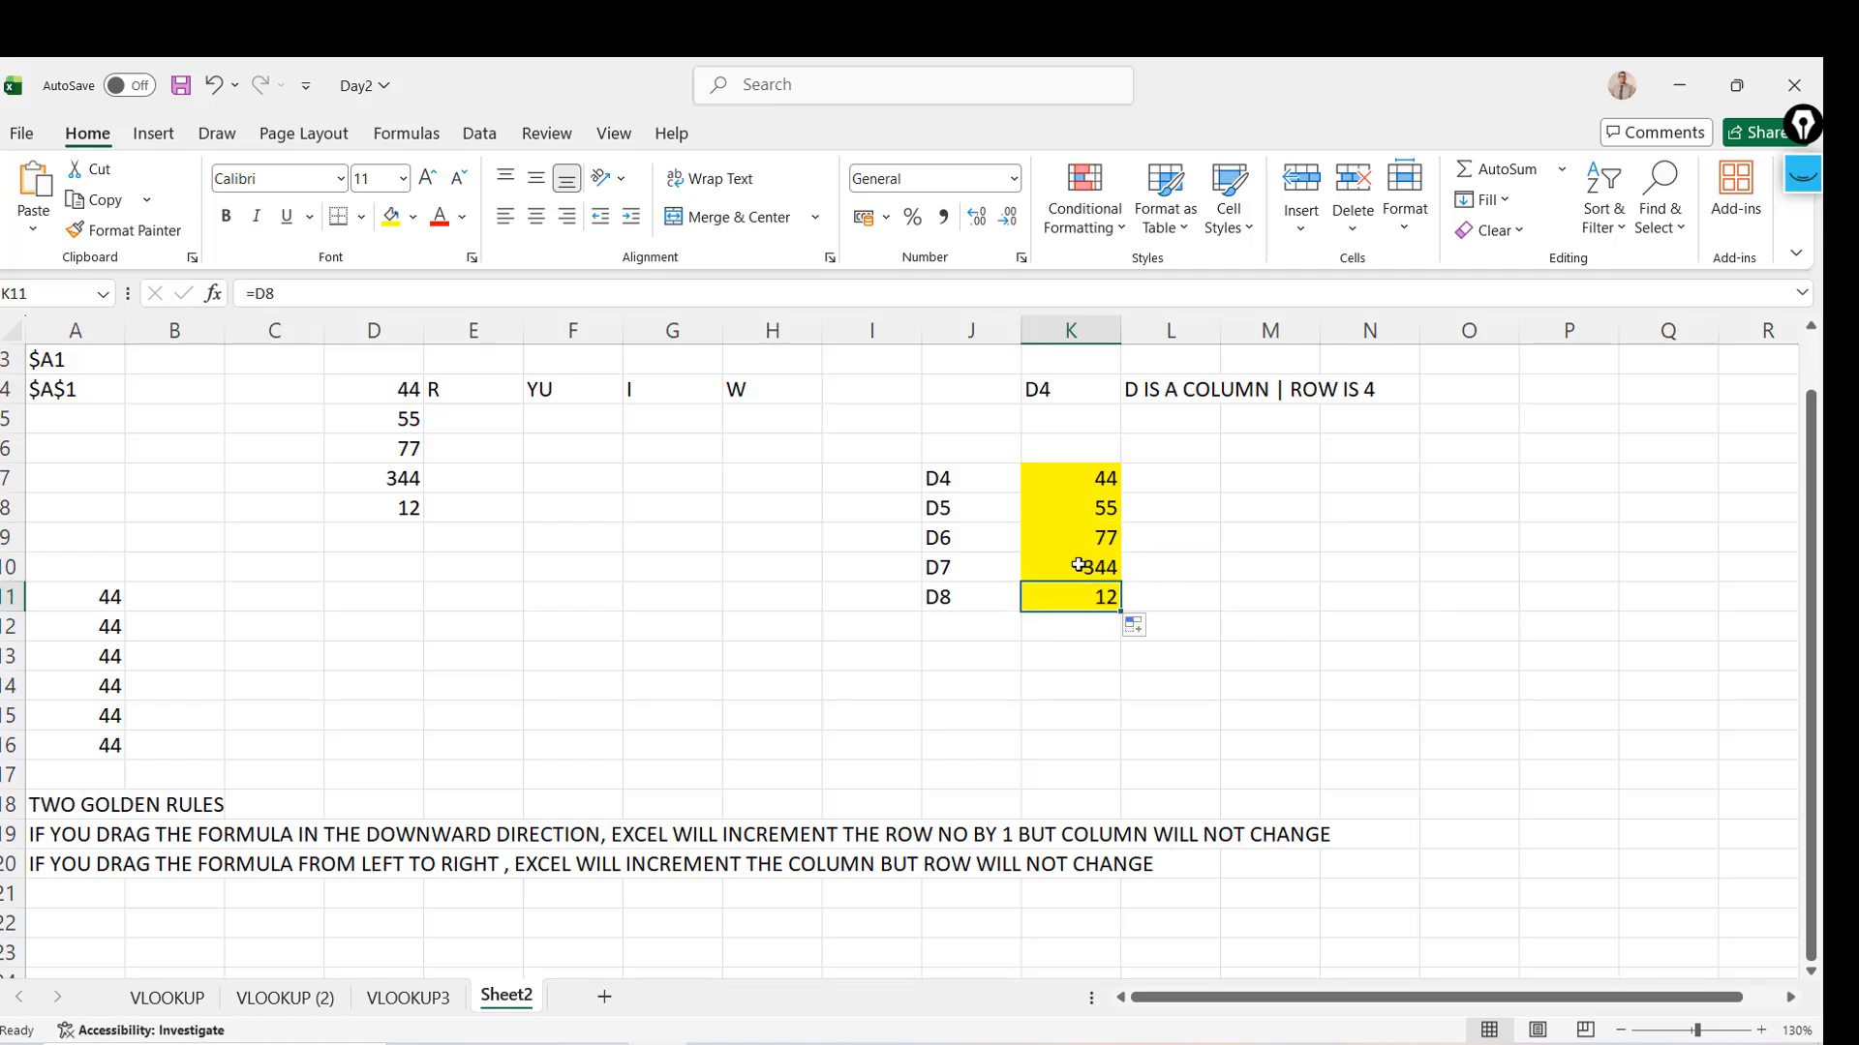
Label cell K6, directly above the first yellow formula cell, as D4
click(1076, 479)
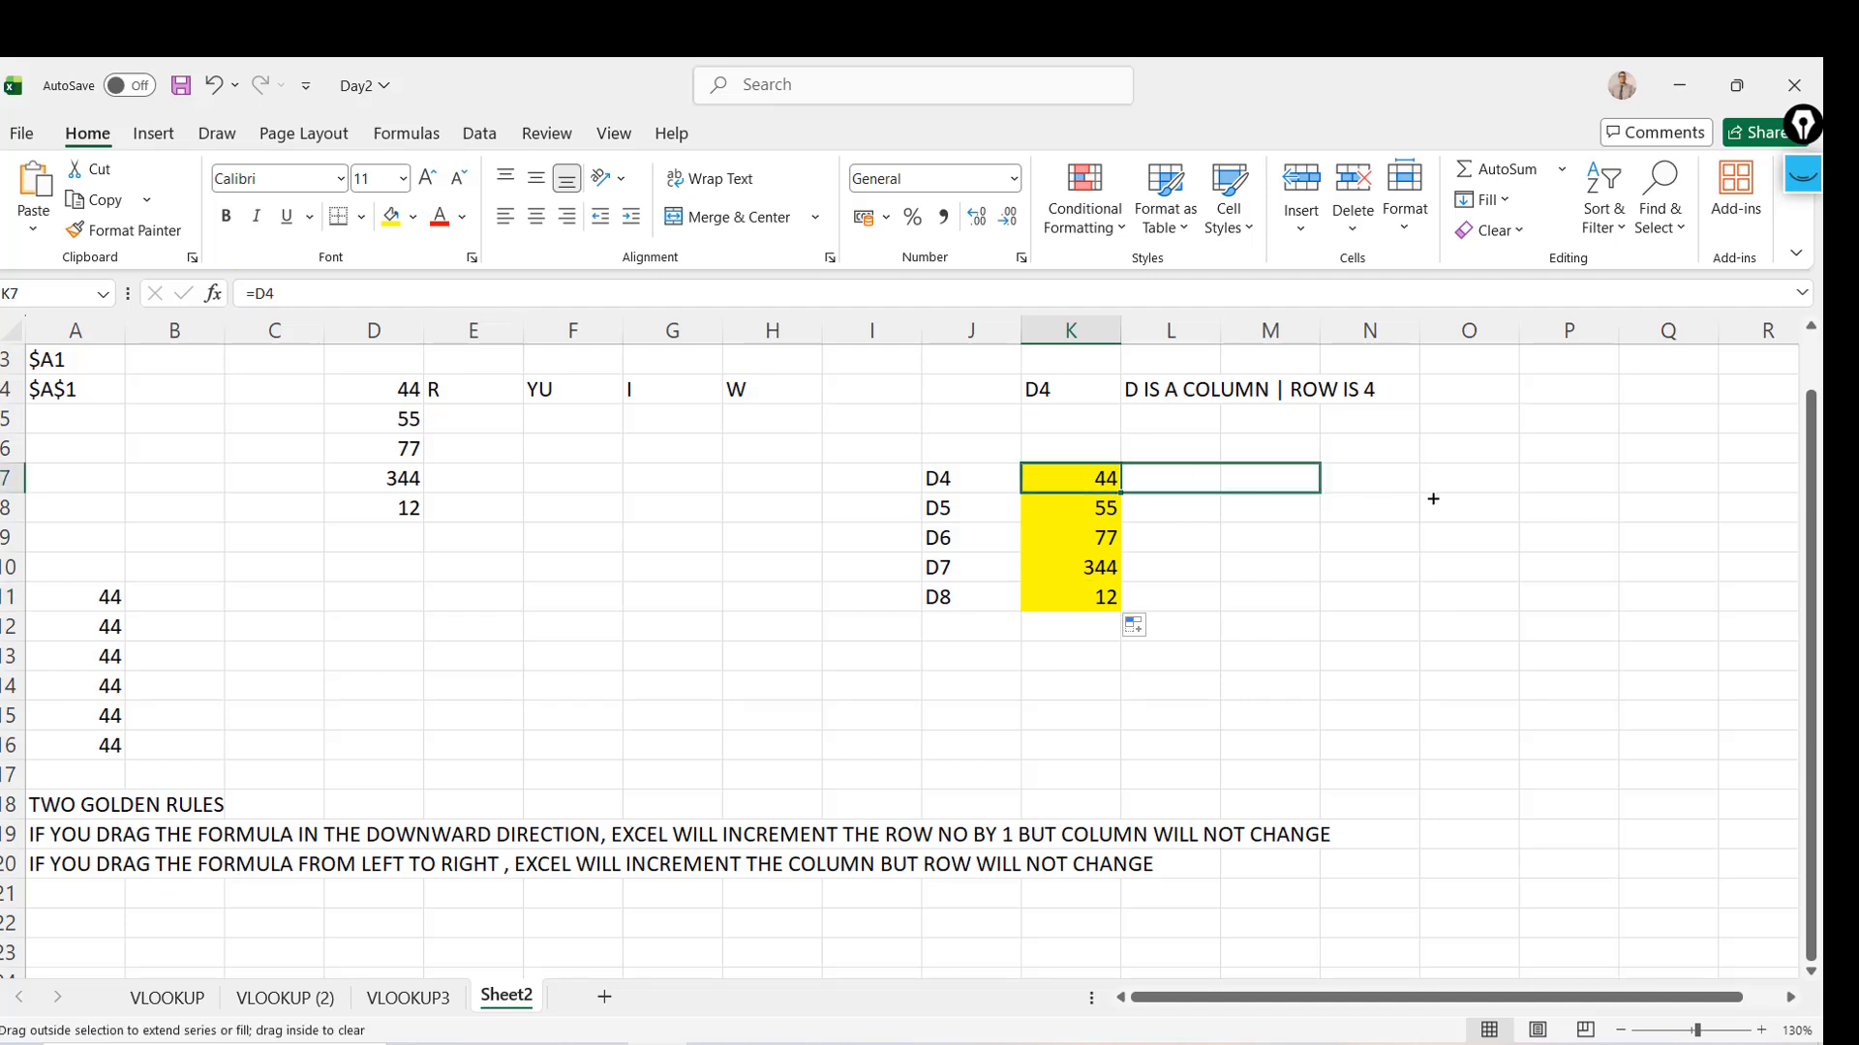
mouse_move(1121, 492)
mouse_down()
mouse_move(1431, 501)
mouse_move(1089, 493)
mouse_up()
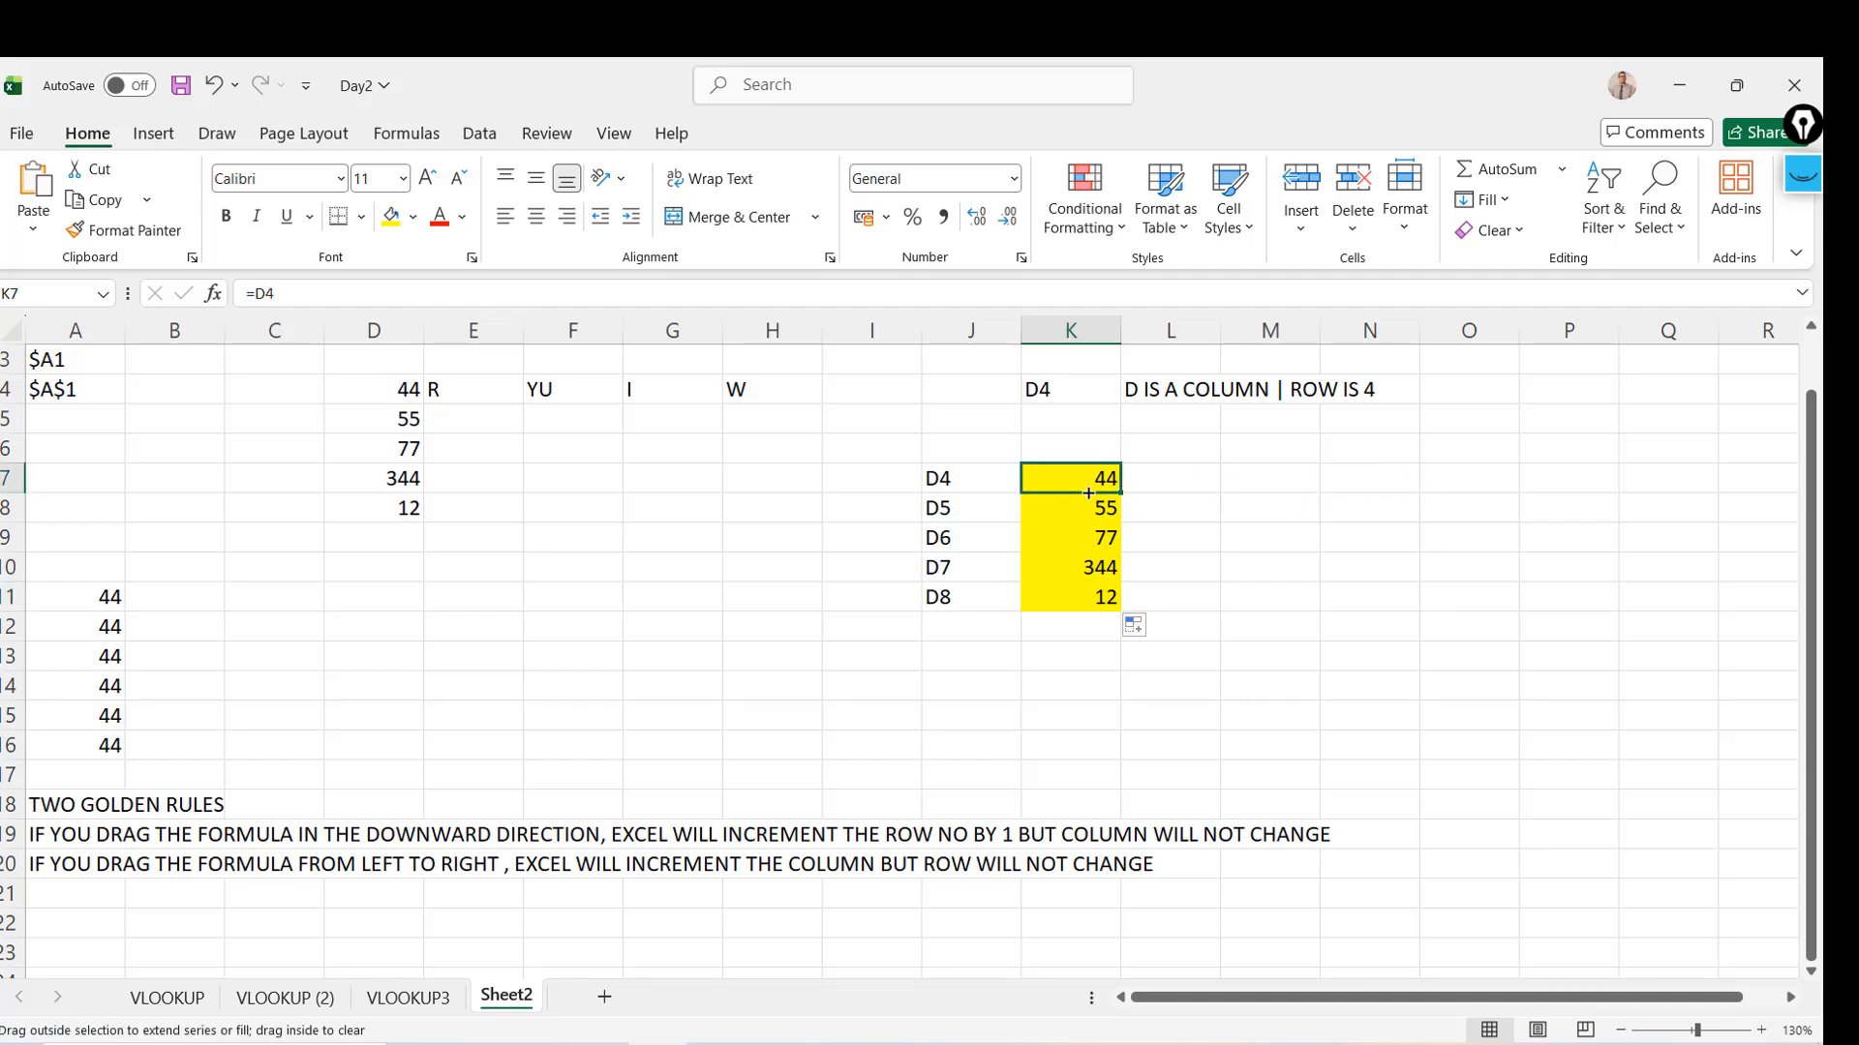
click(1082, 444)
text(D4)
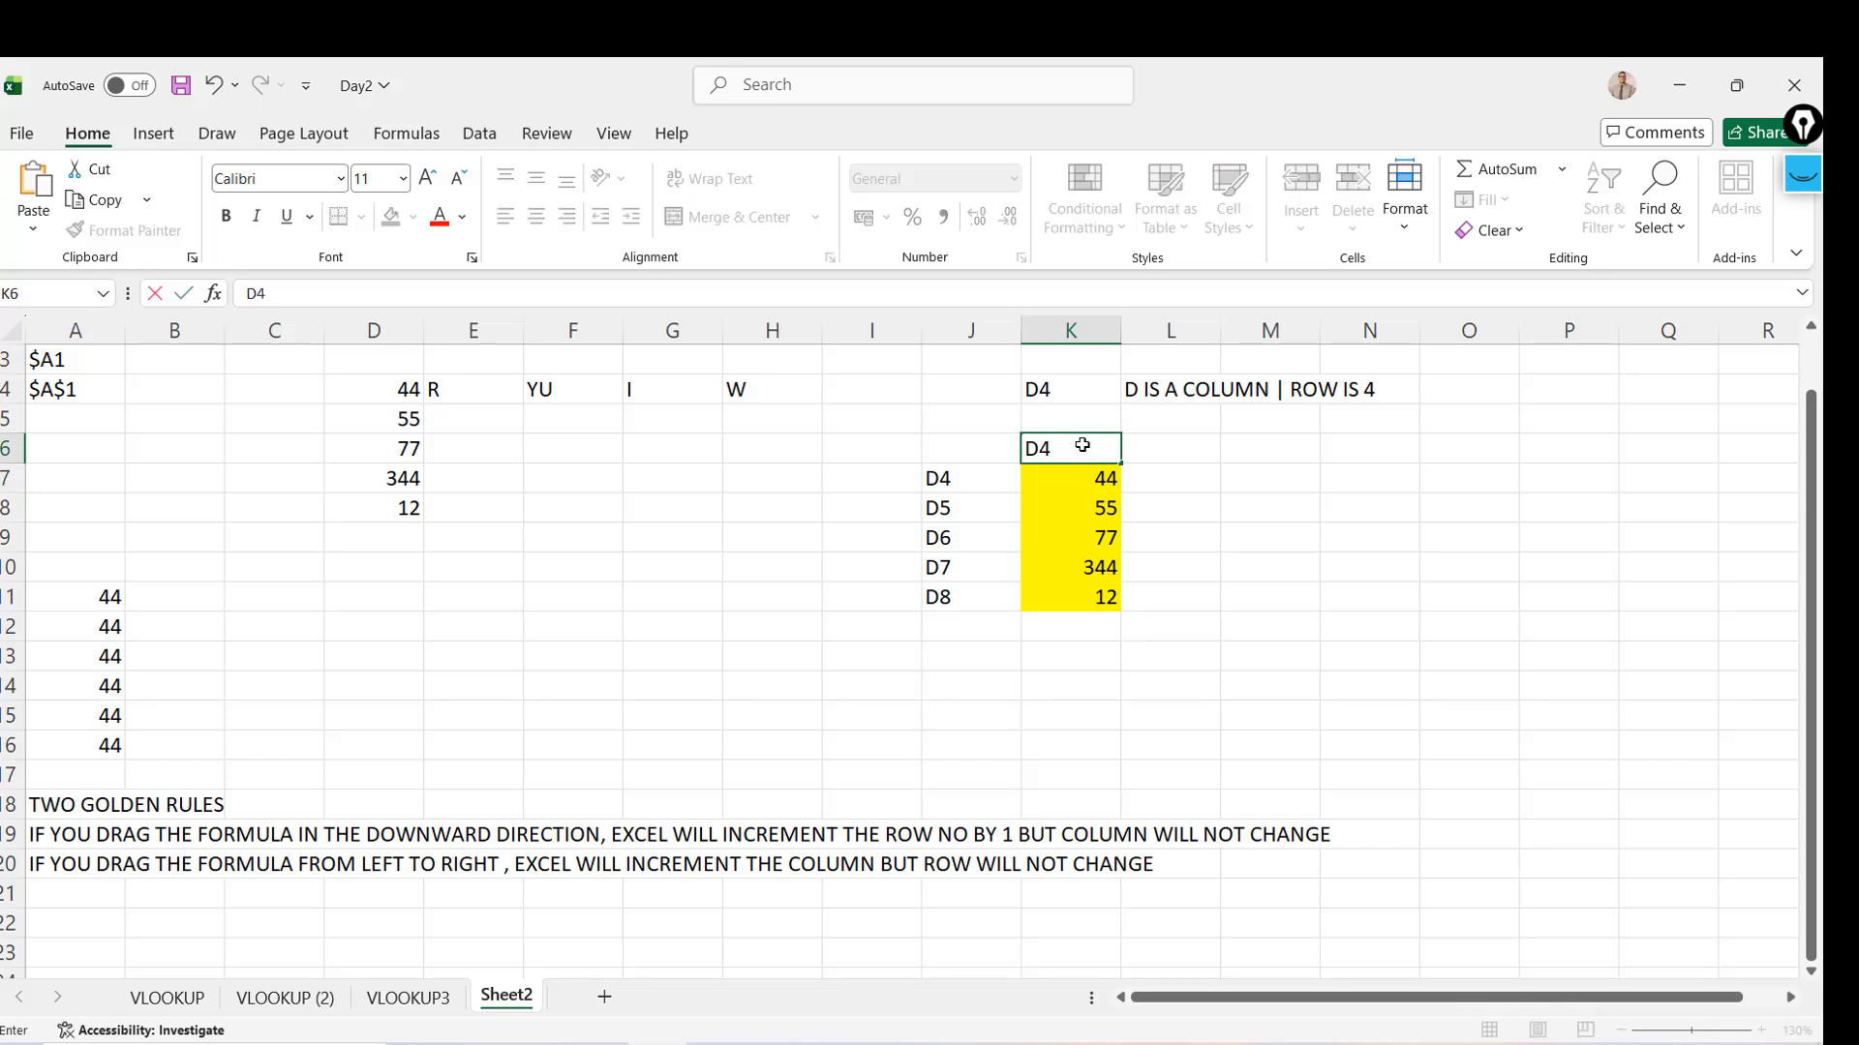
key(Tab)
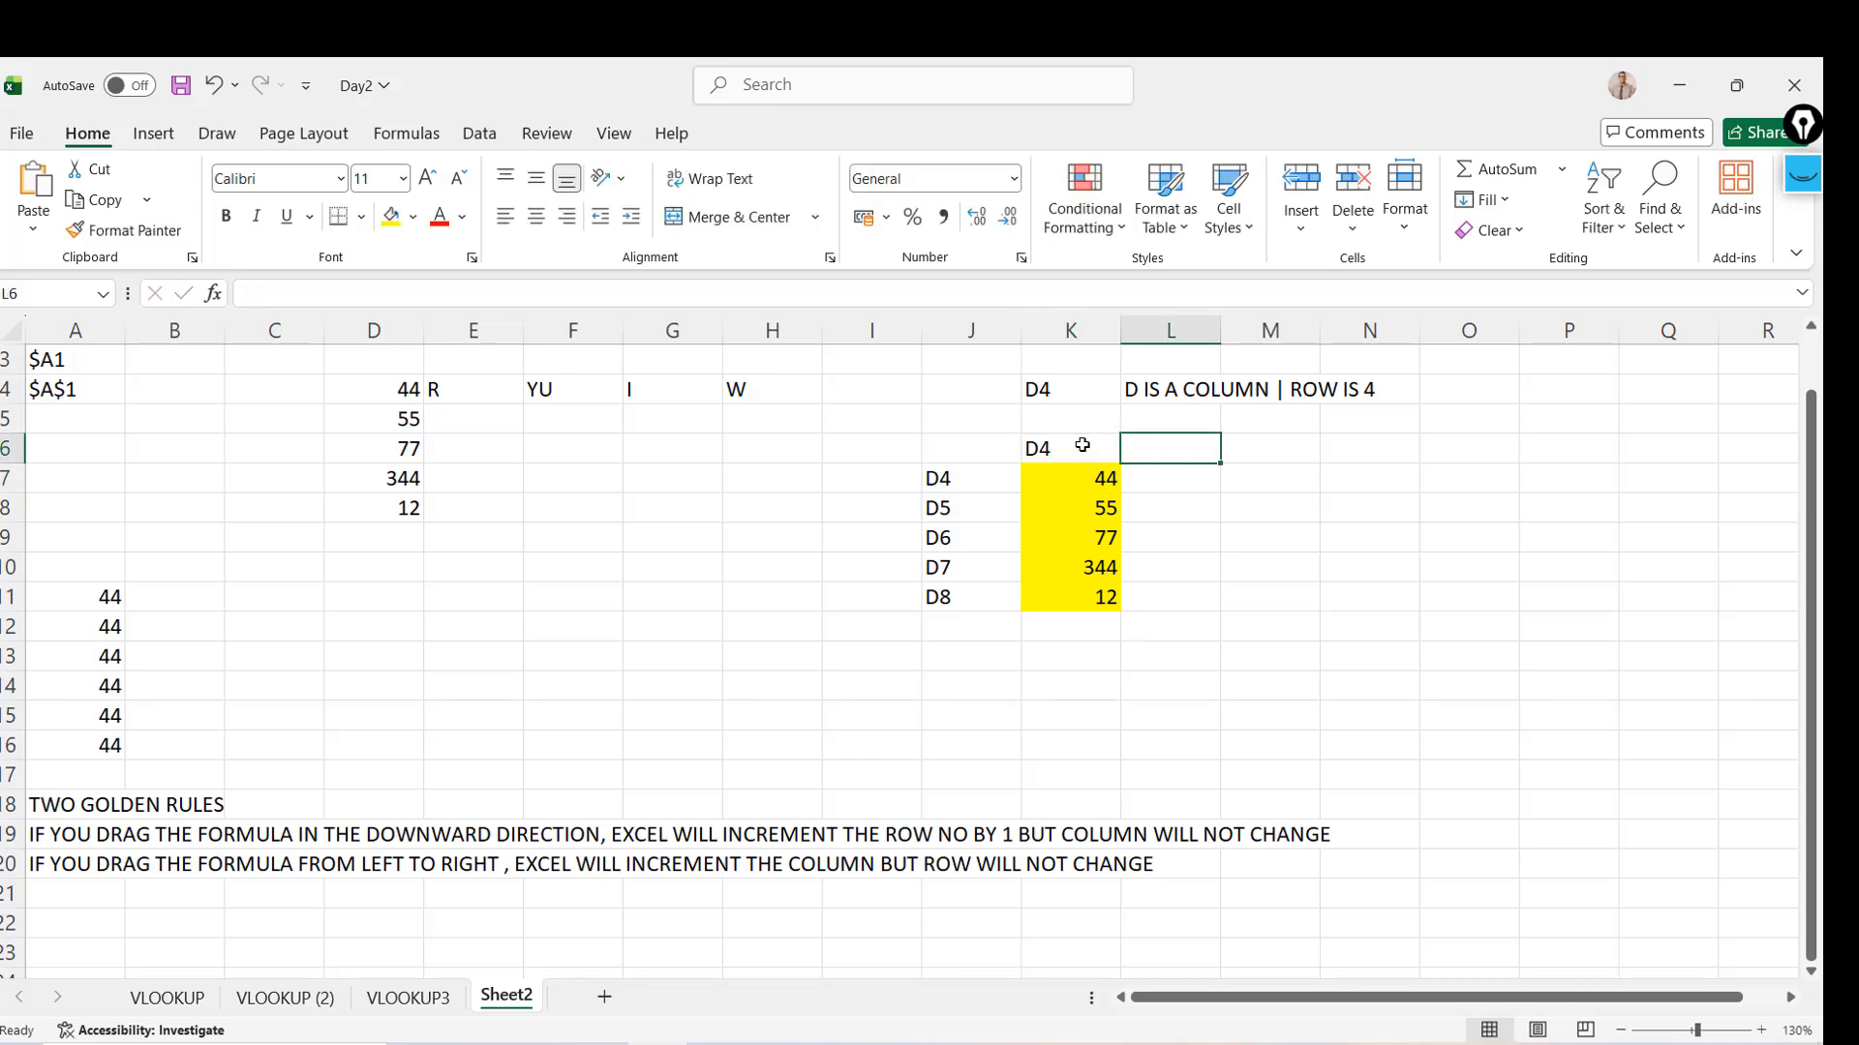
Compare the K6 label and the K7 formula with the neighbouring cells L6 and L7, where a fill to the right would go
key(Down)
key(Left)
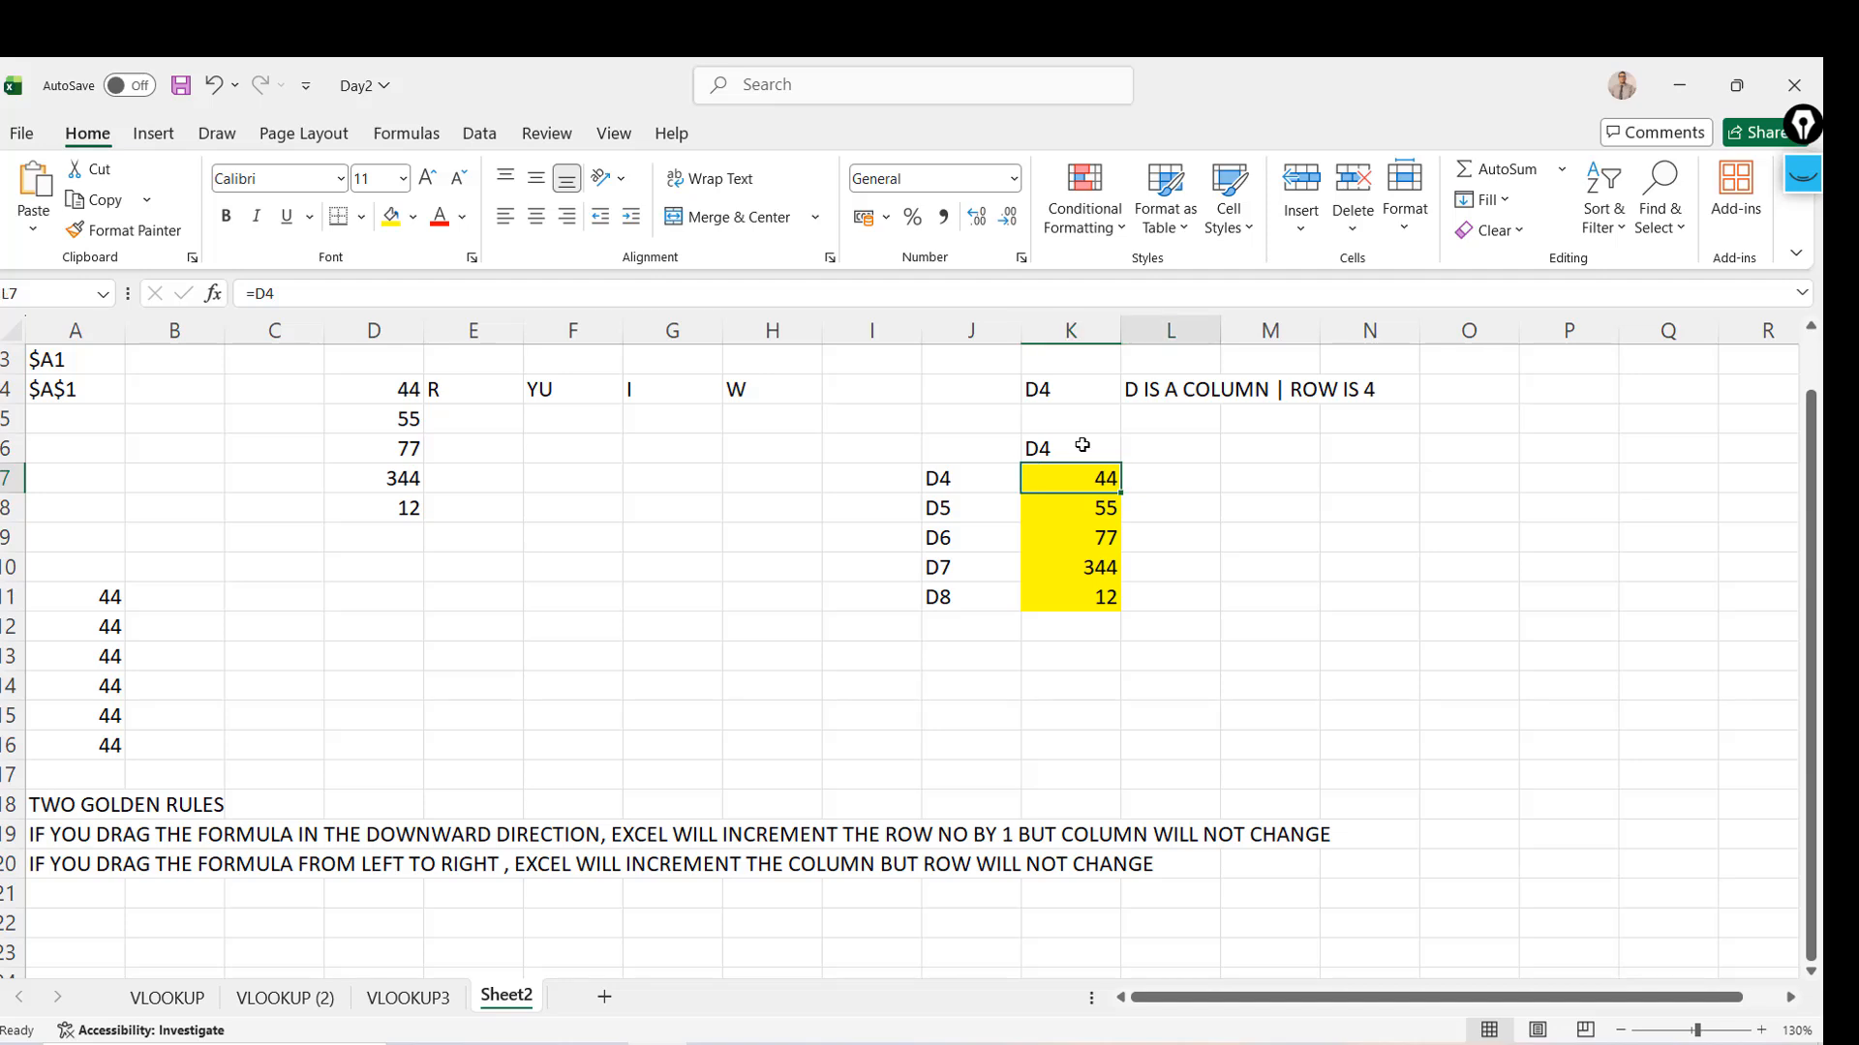
key(Right)
key(Up)
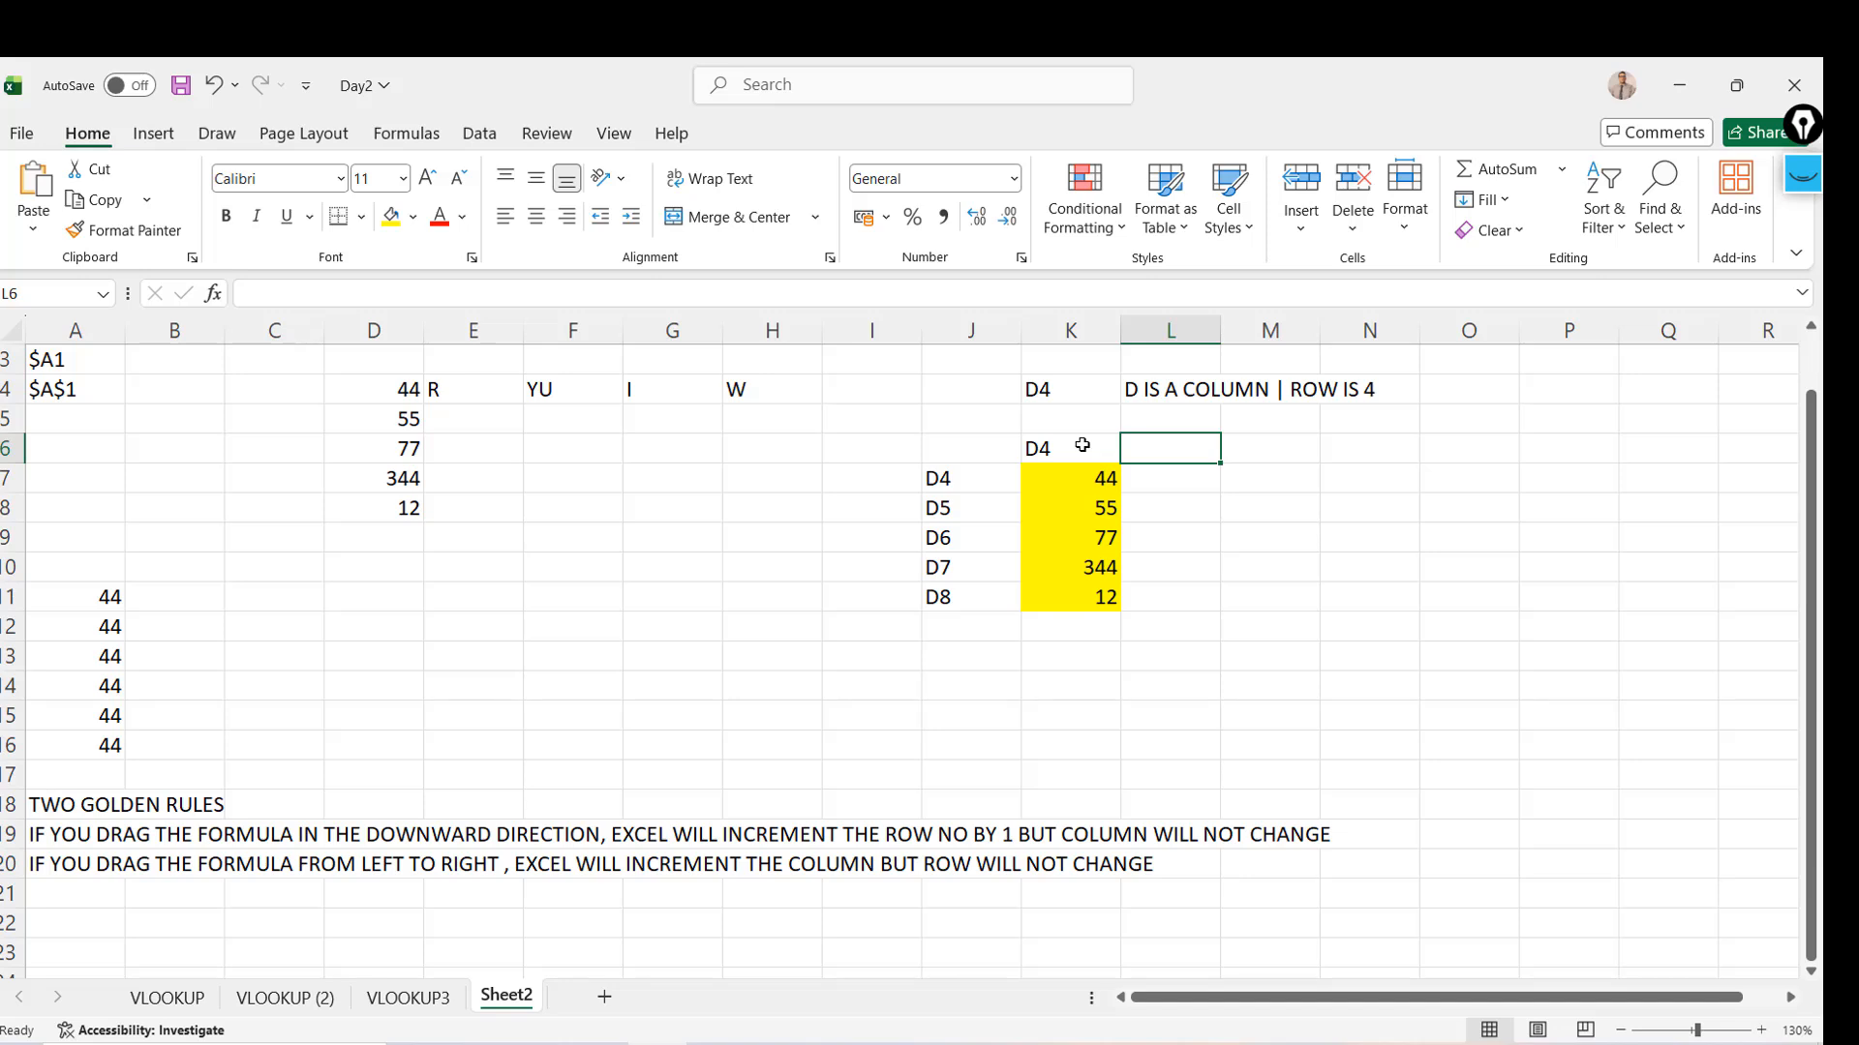
key(Left)
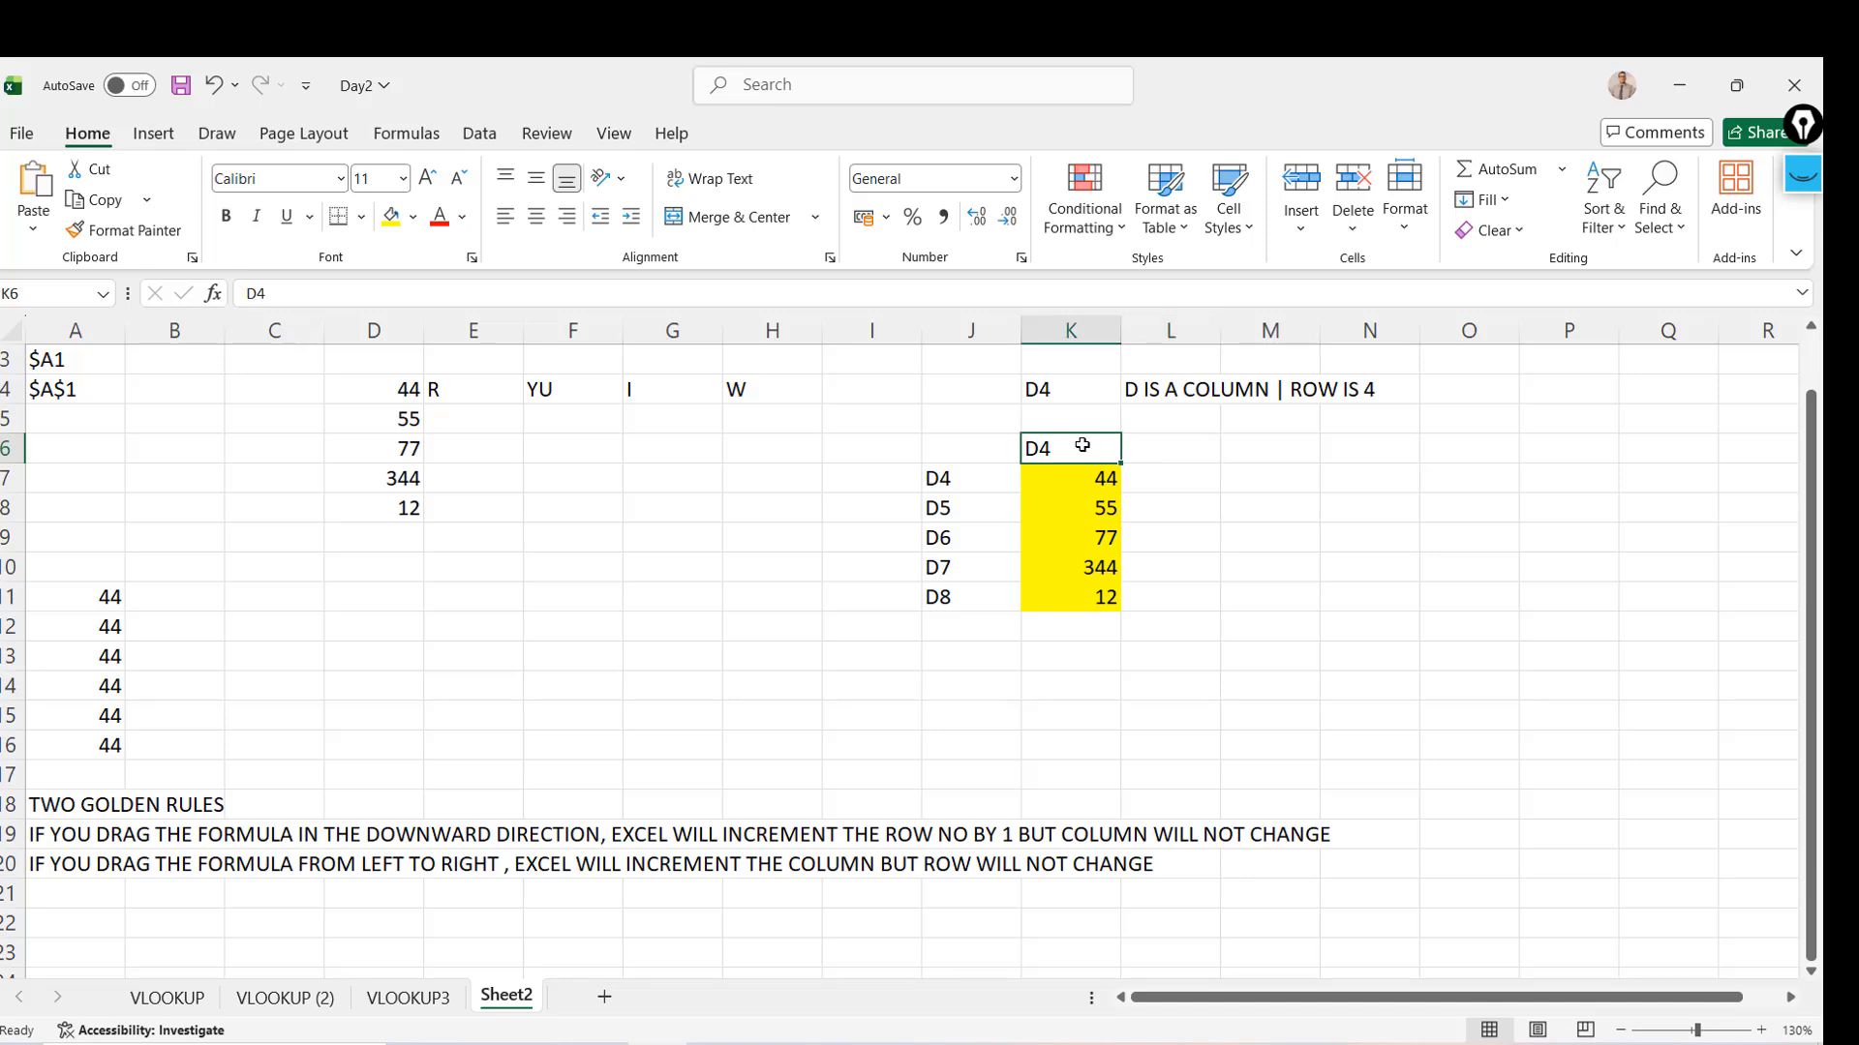
key(Right)
key(Left)
click(1100, 483)
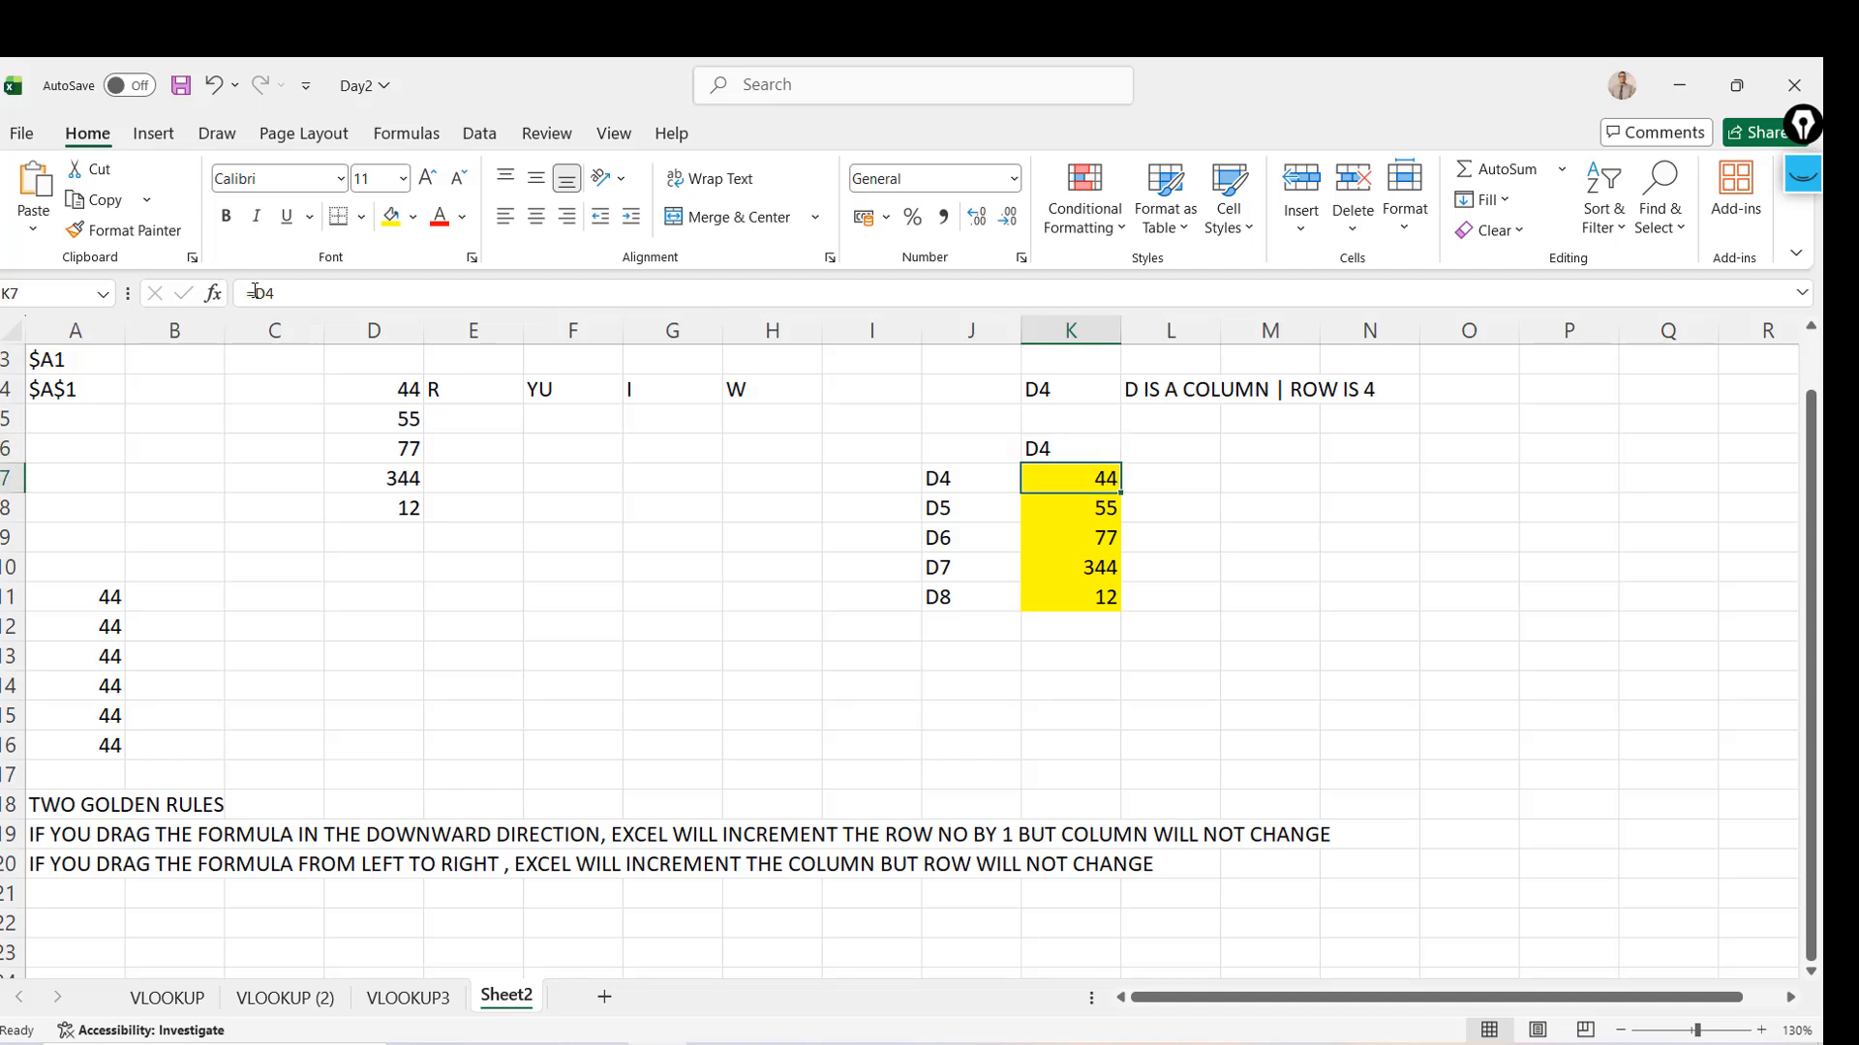
key(Right)
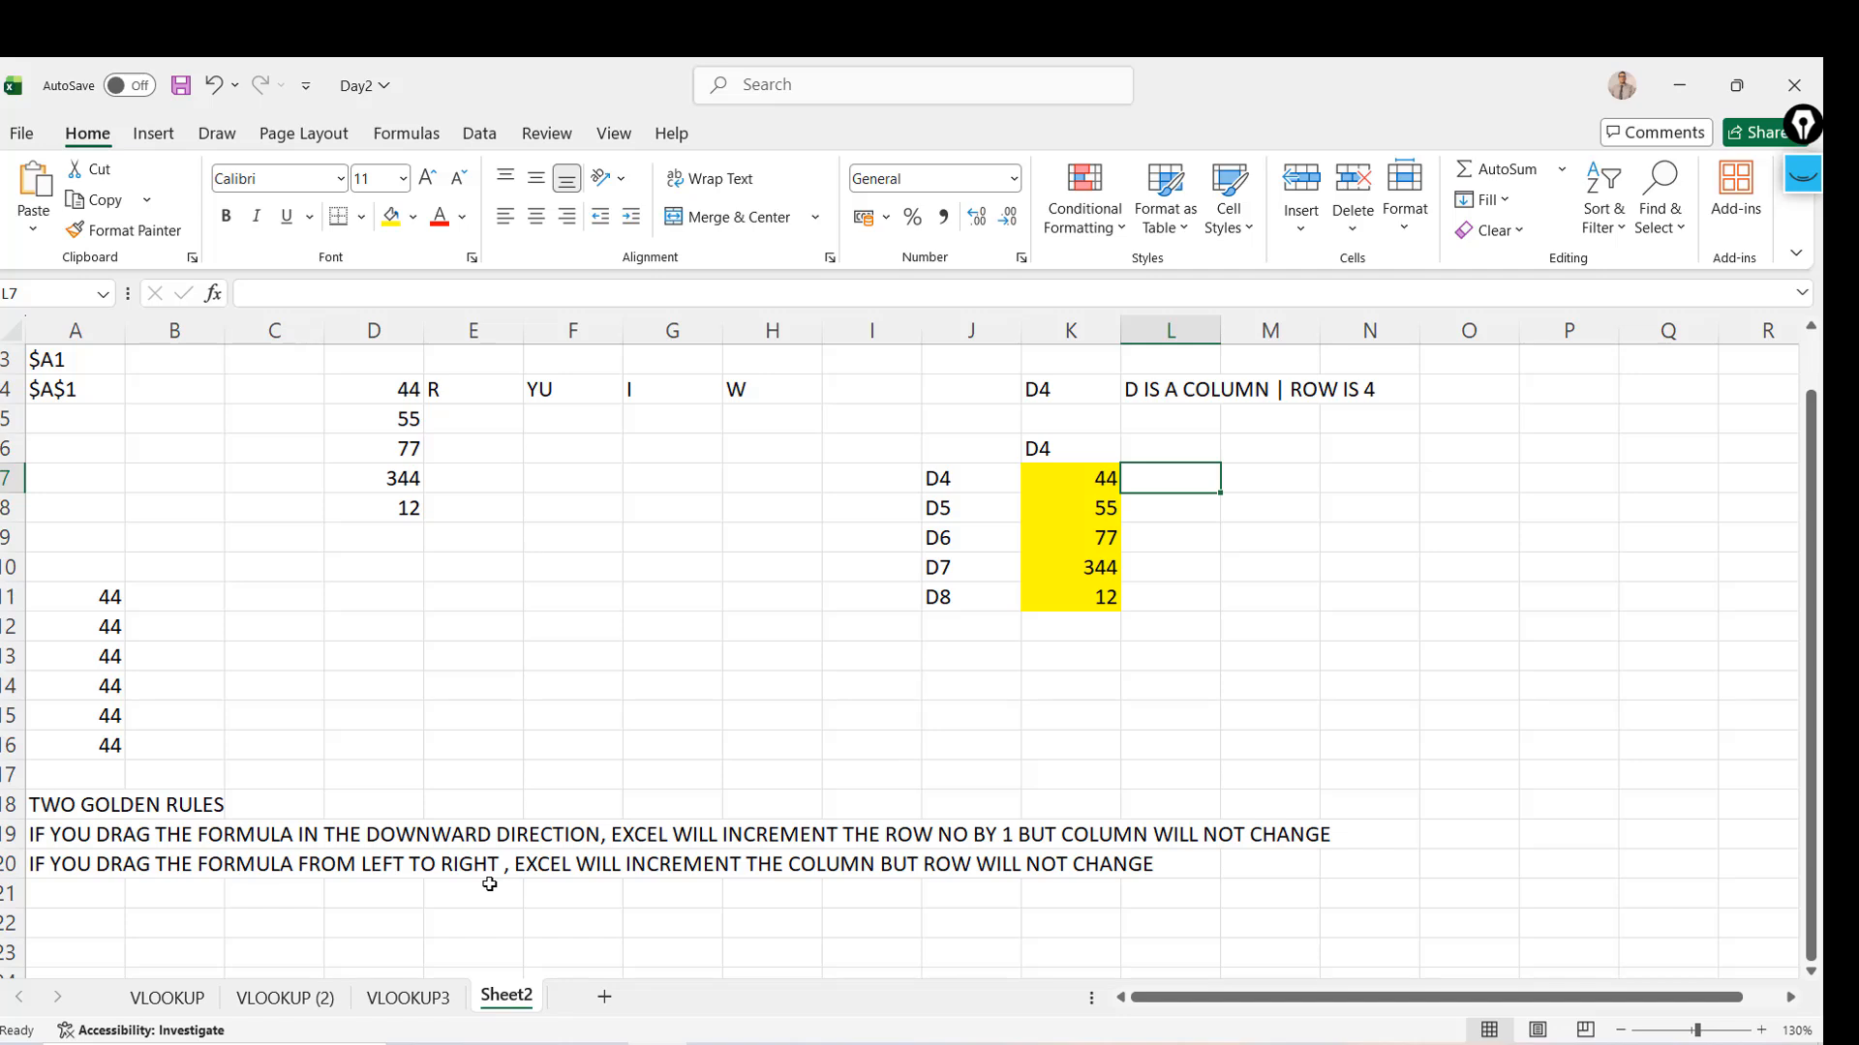
key(Left)
key(Up)
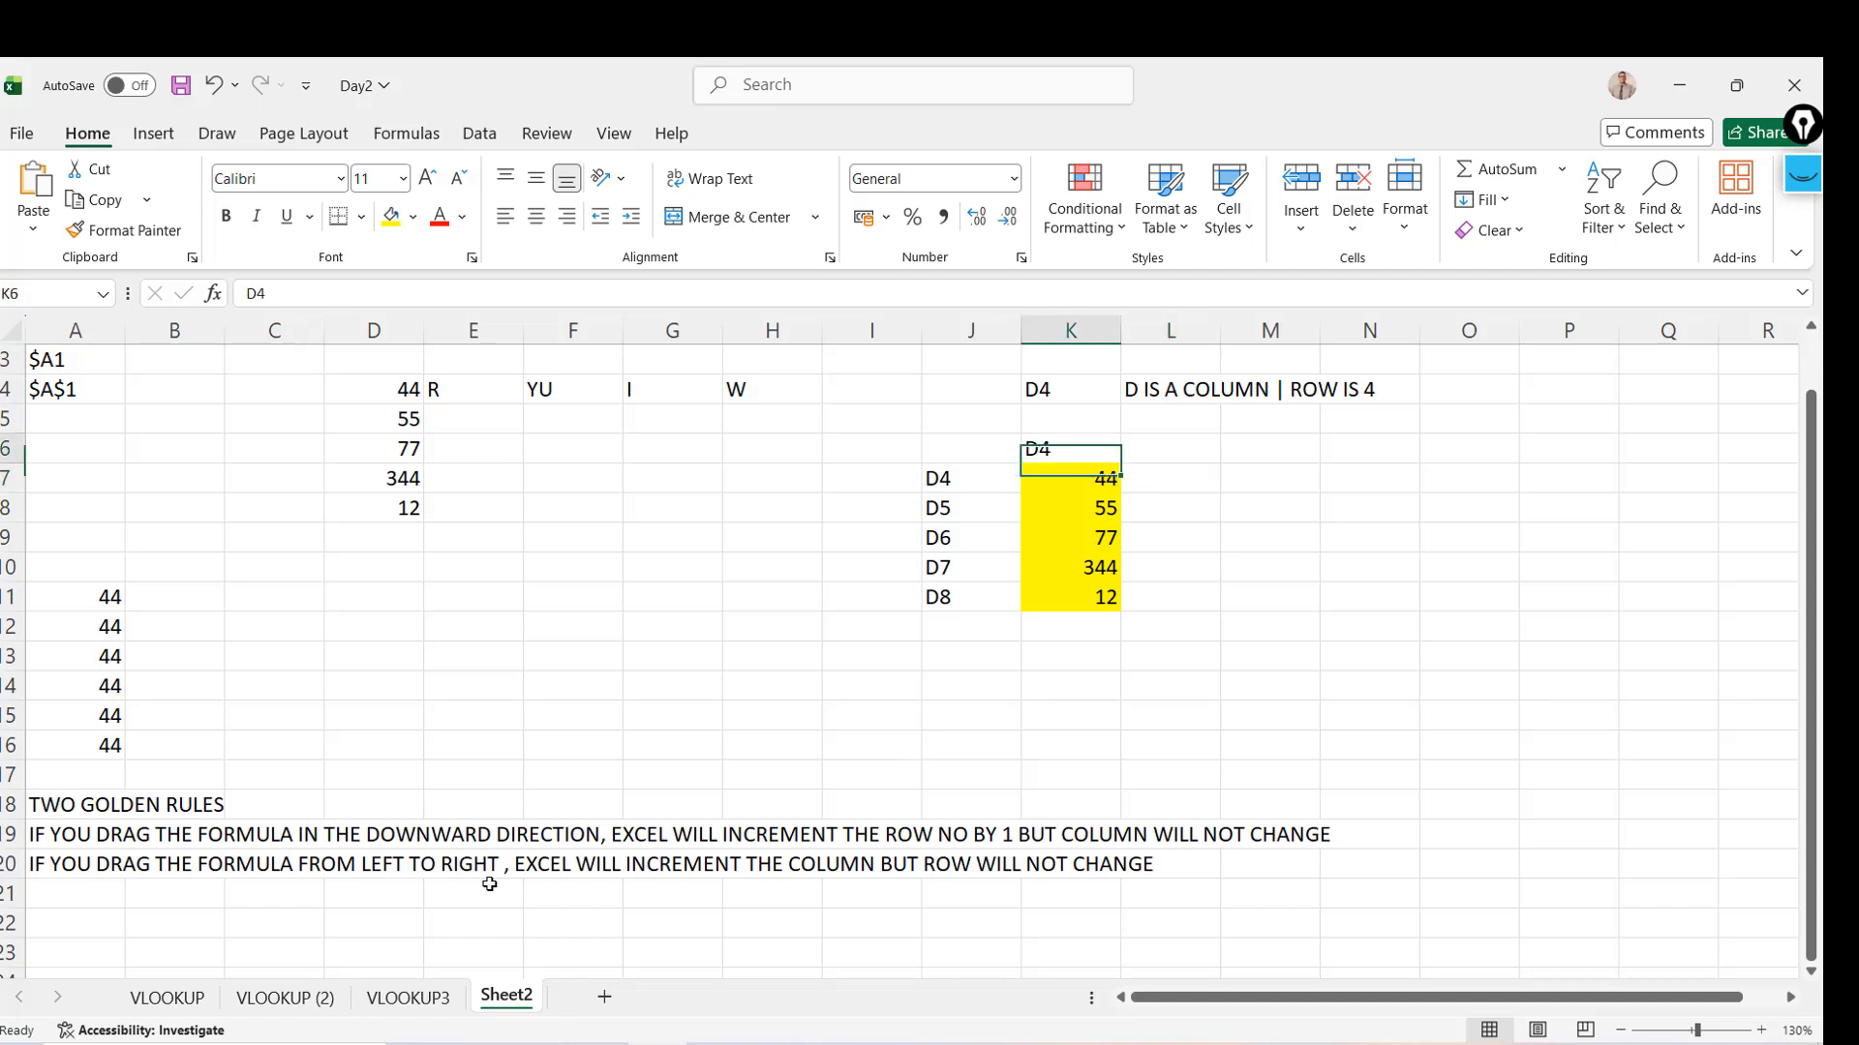
key(Right)
key(Down)
key(Left)
key(Right)
key(Up)
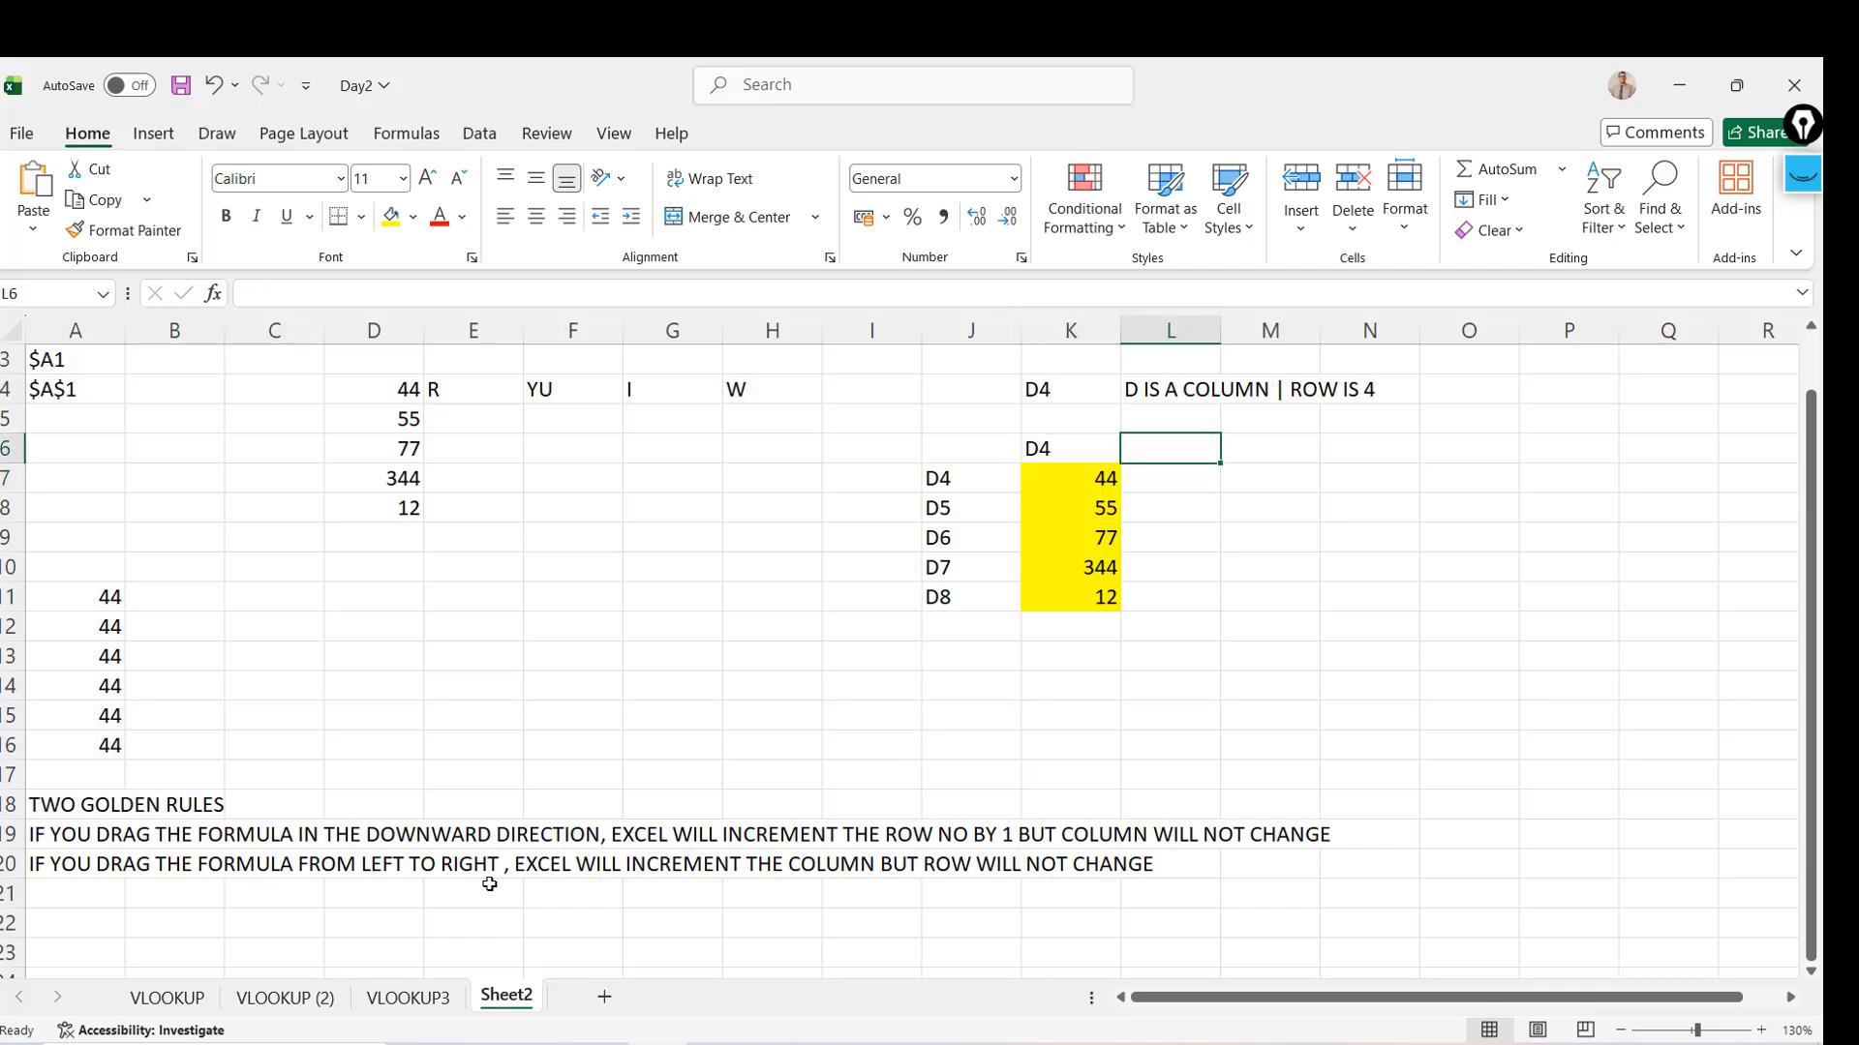
Enter the labels E4, F4, G4 and H4 across L6:O6, beside the D4 label
text(E)
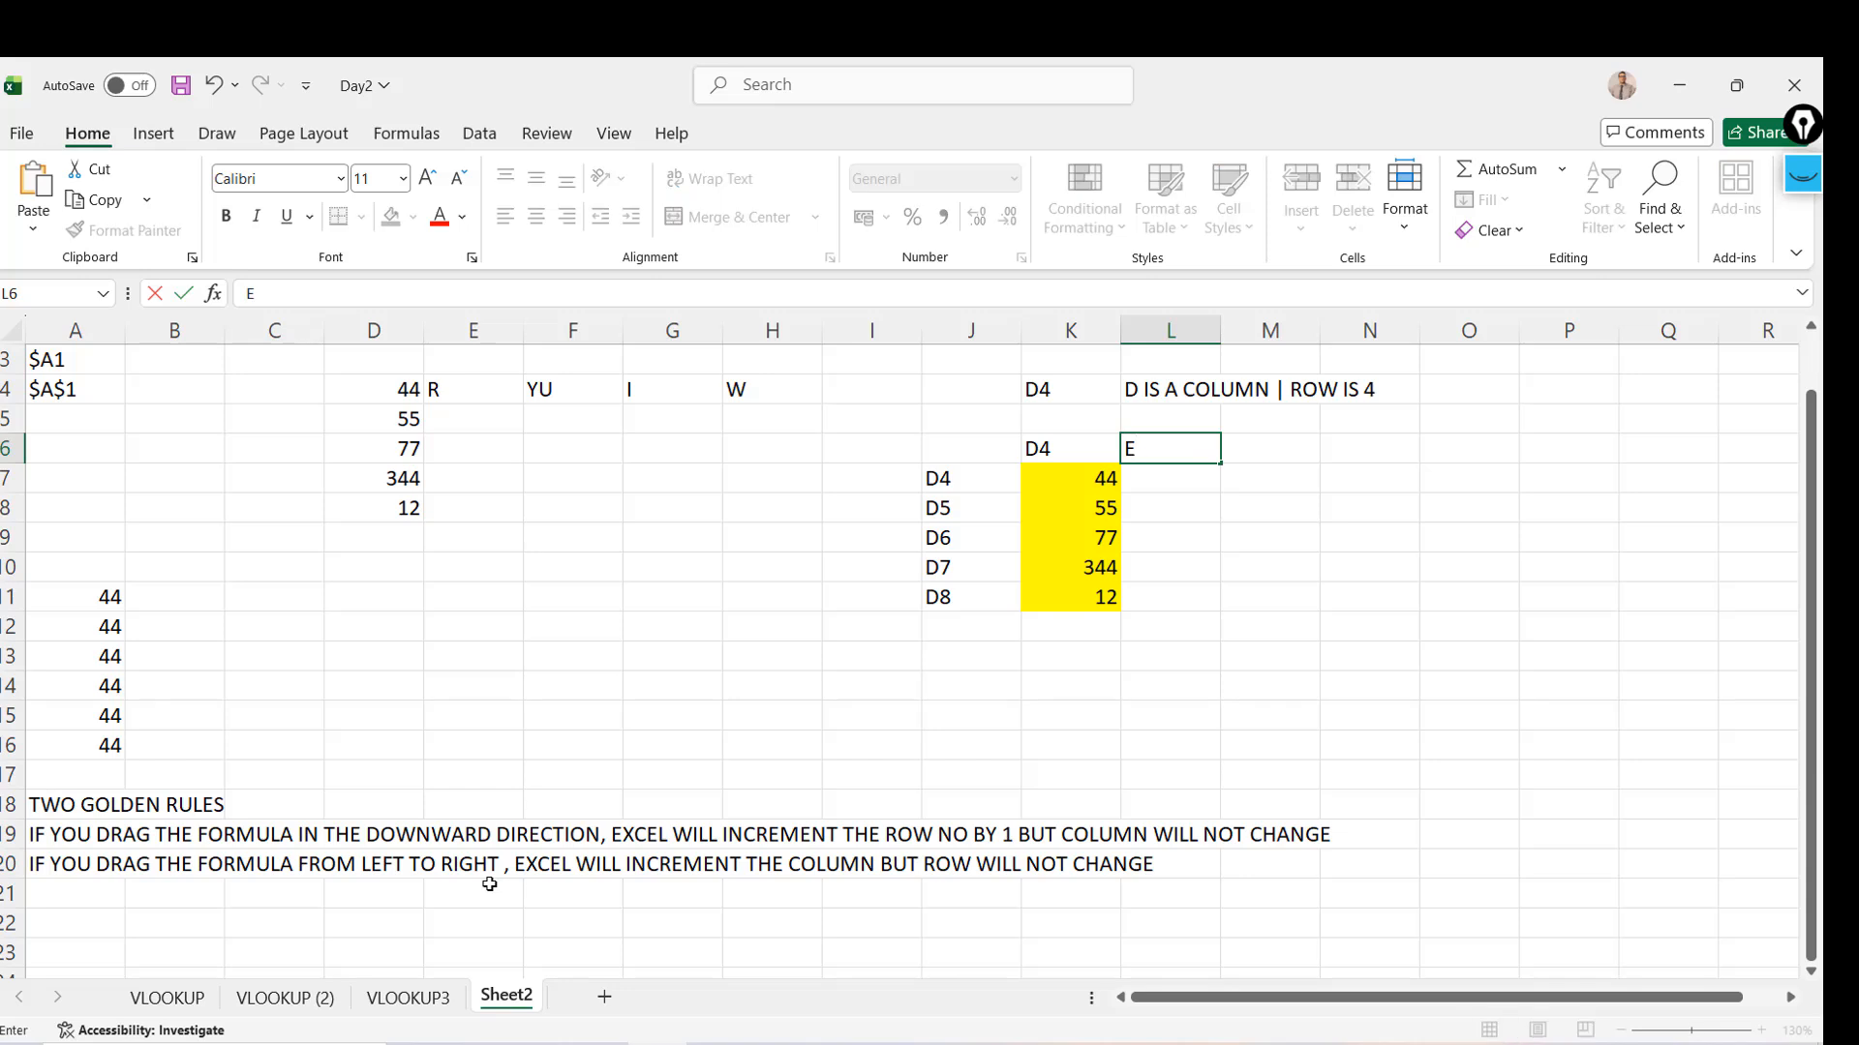
text(4)
key(Tab)
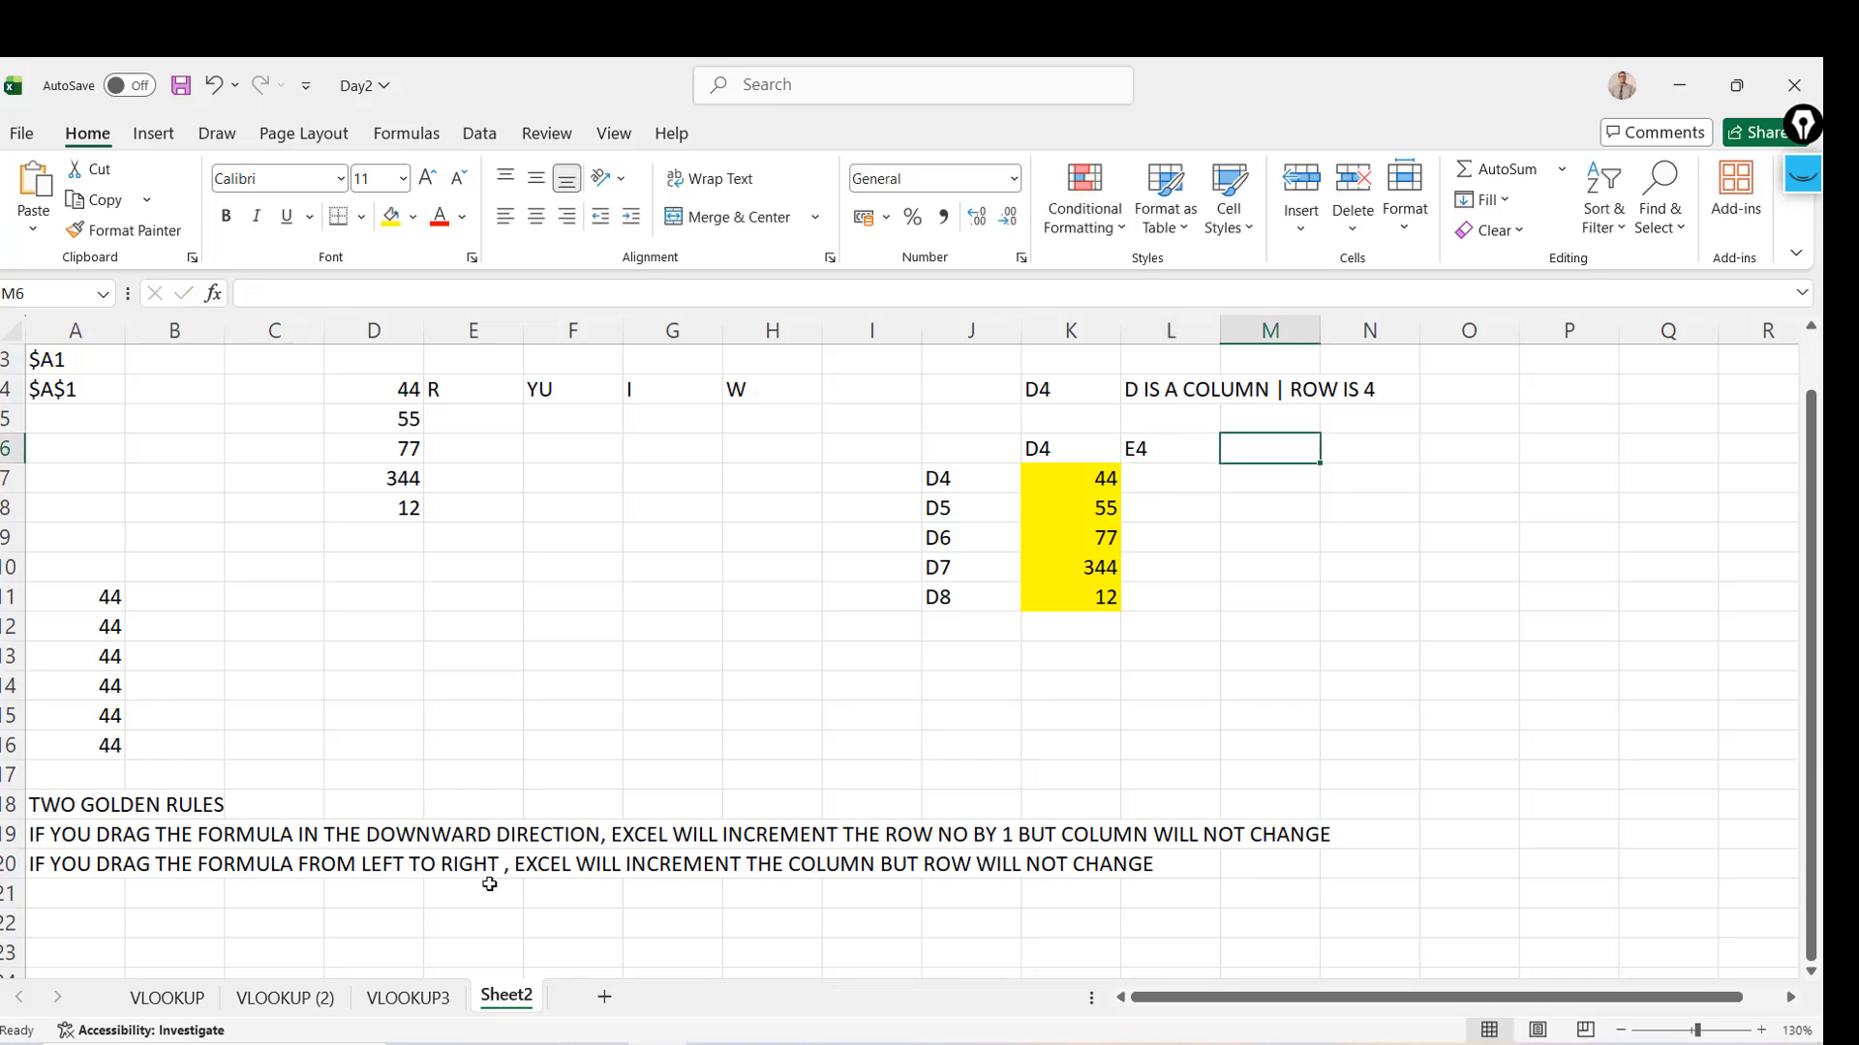
text(F4)
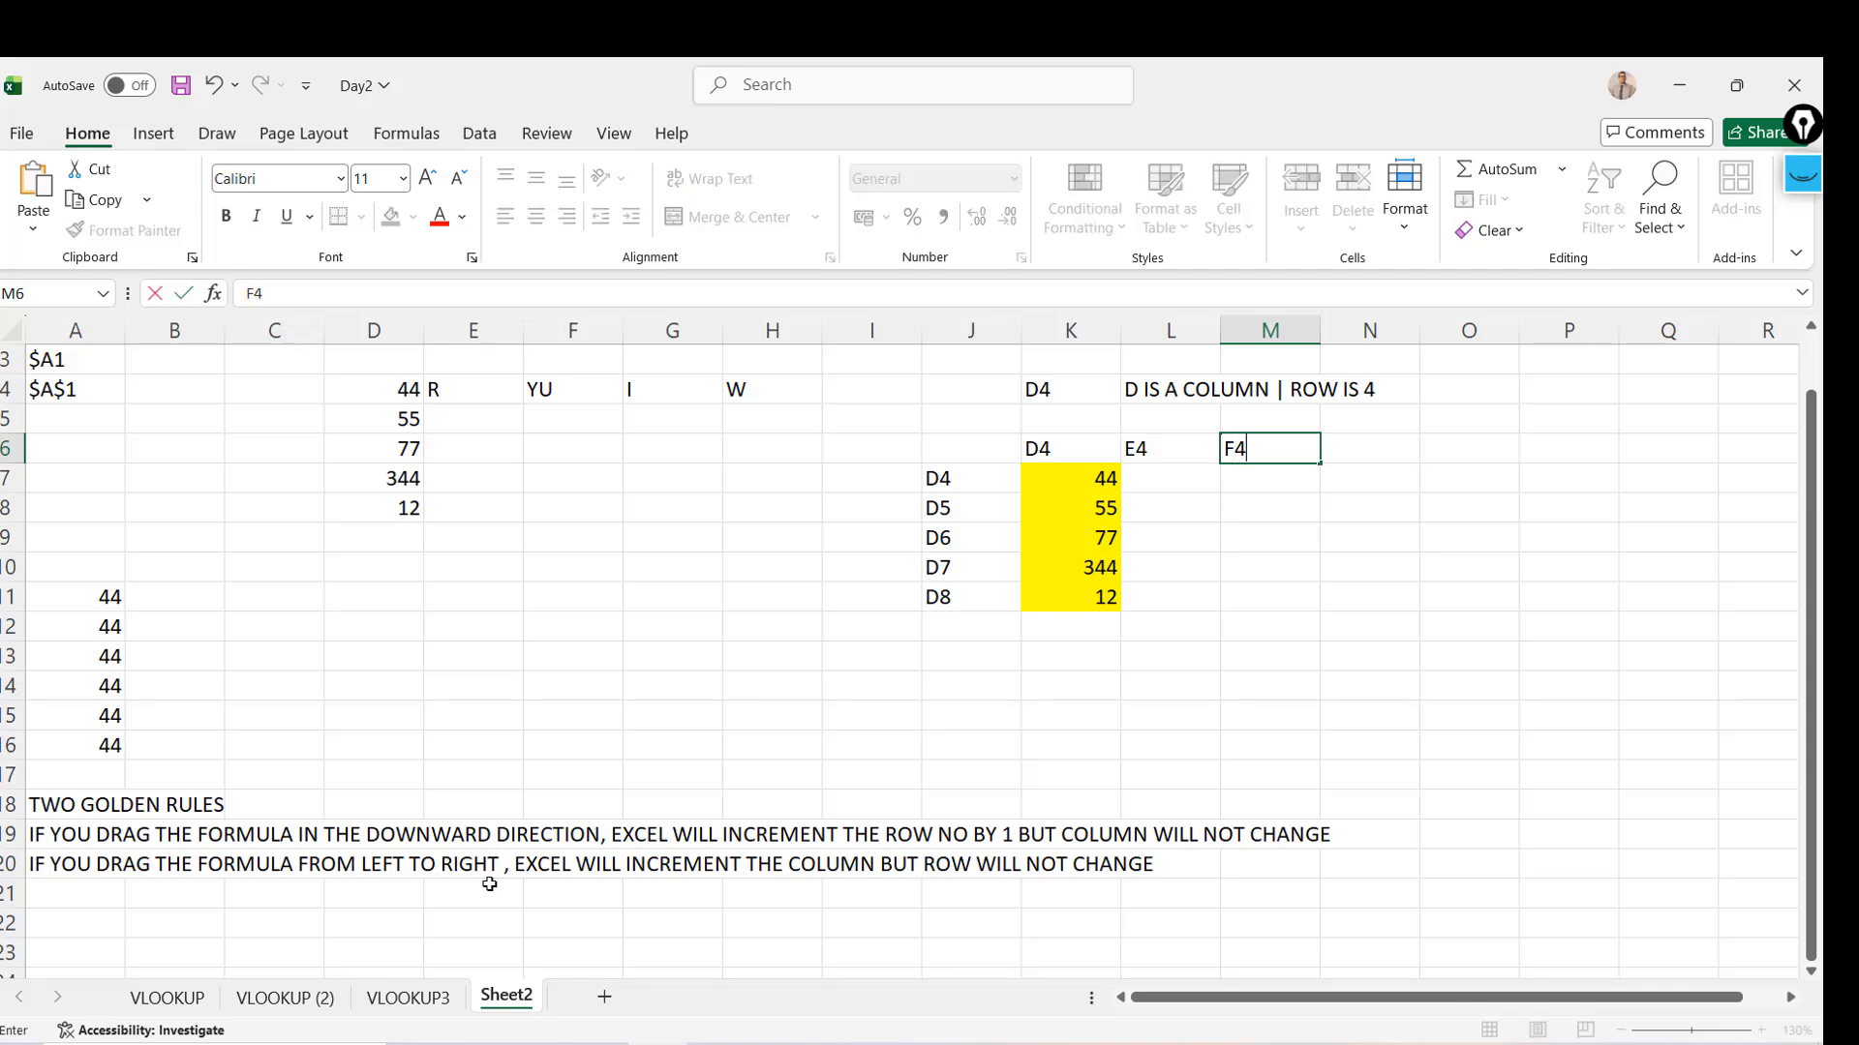
key(Return)
key(Up)
key(Right)
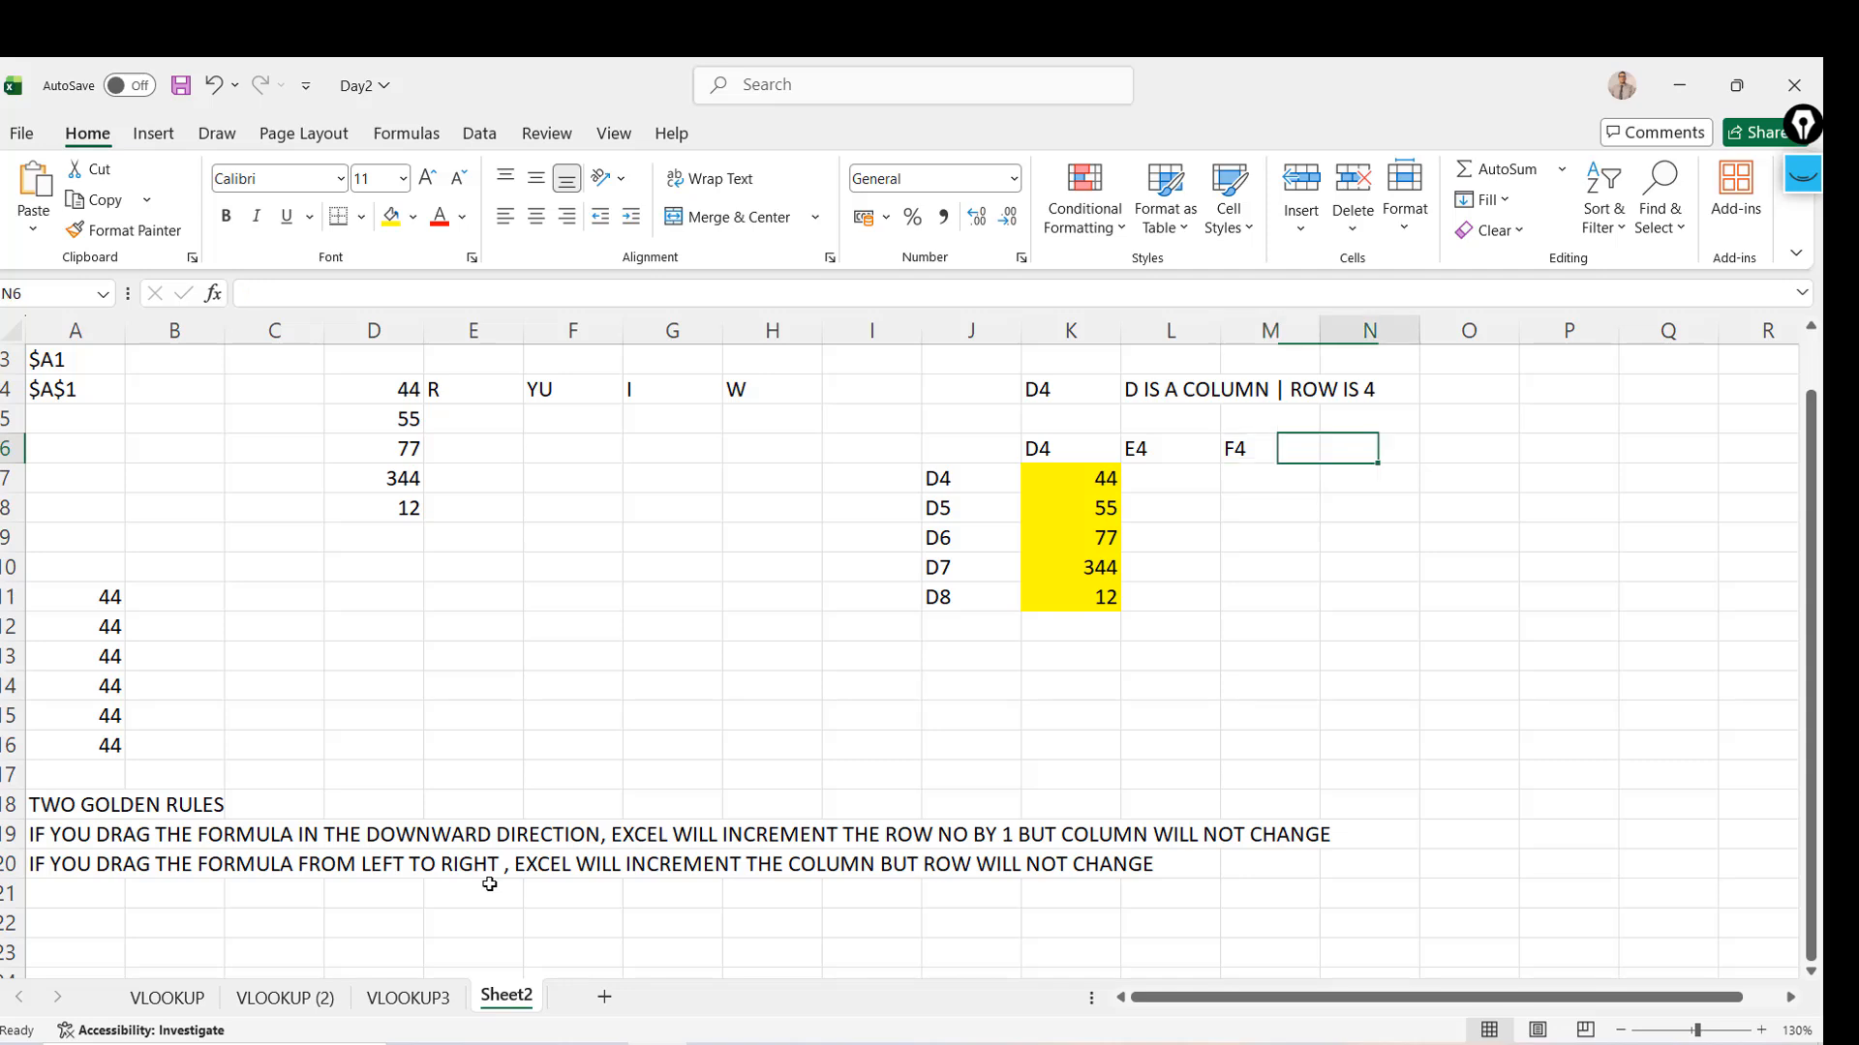
text(G4)
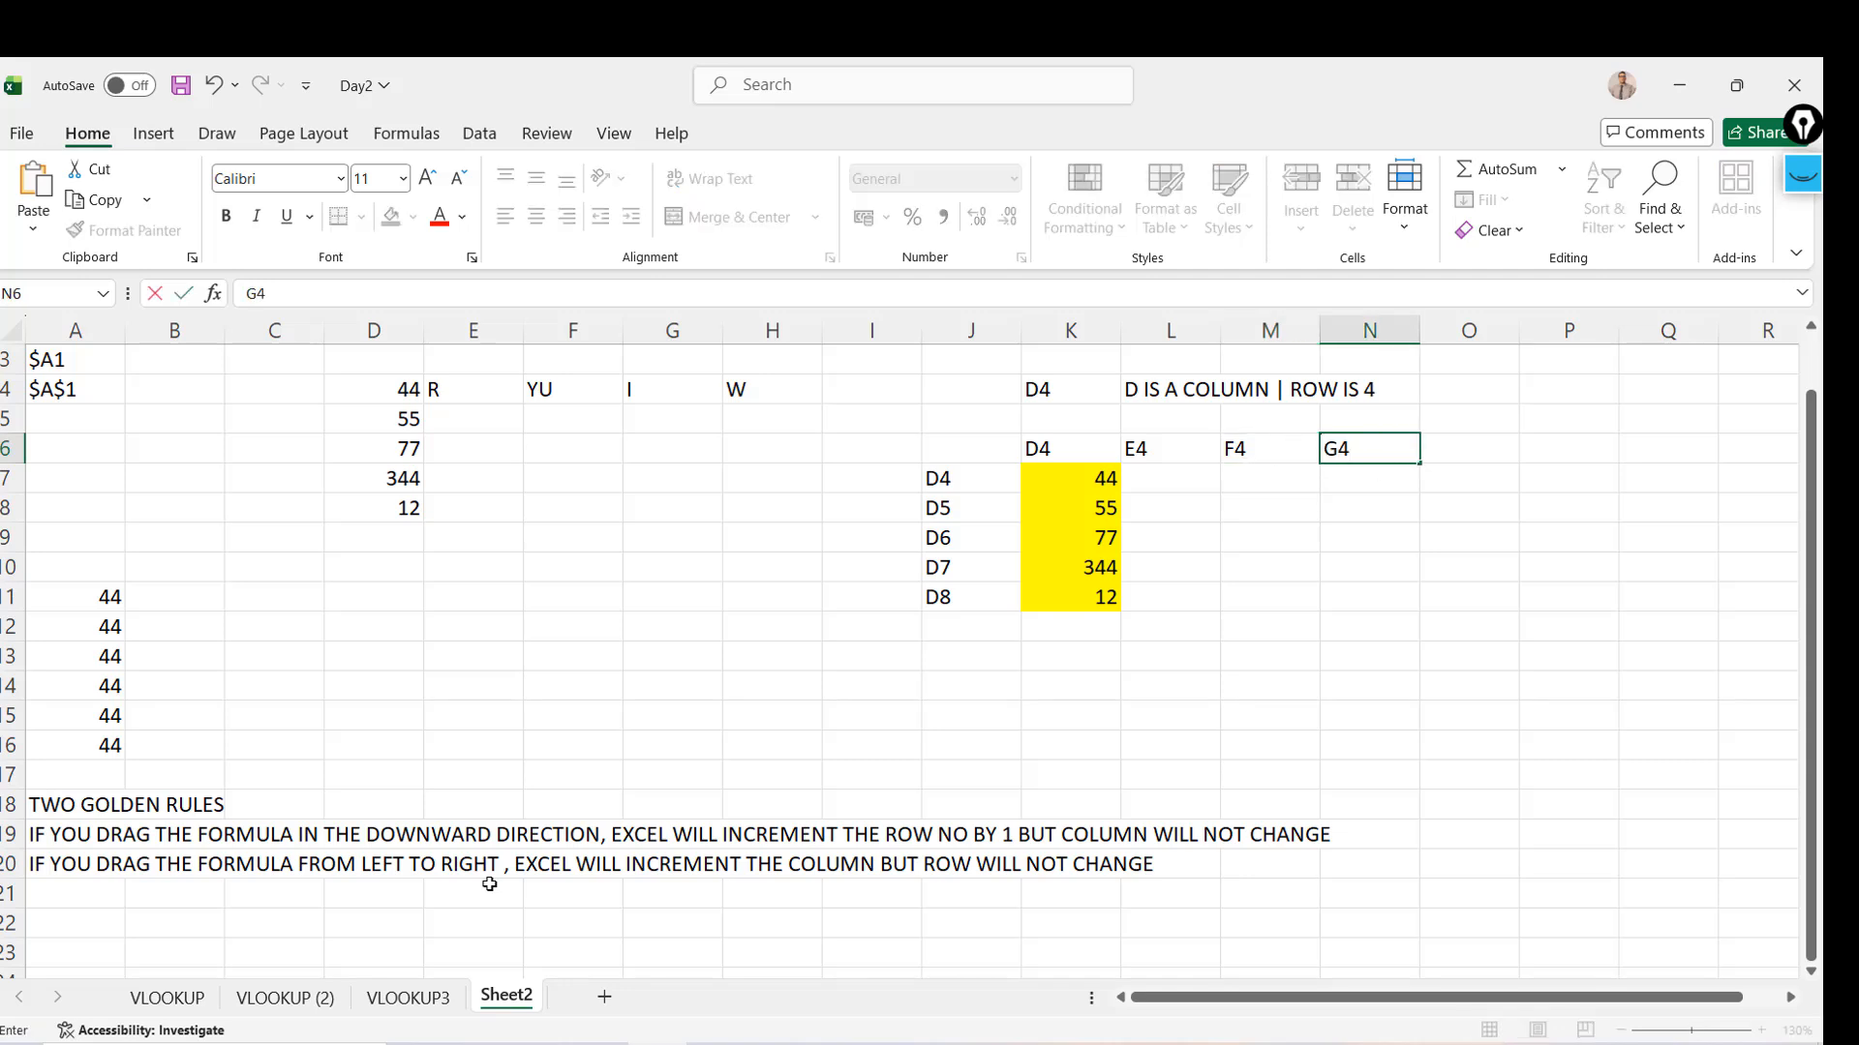
key(Tab)
key(F2)
text(H4)
key(Return)
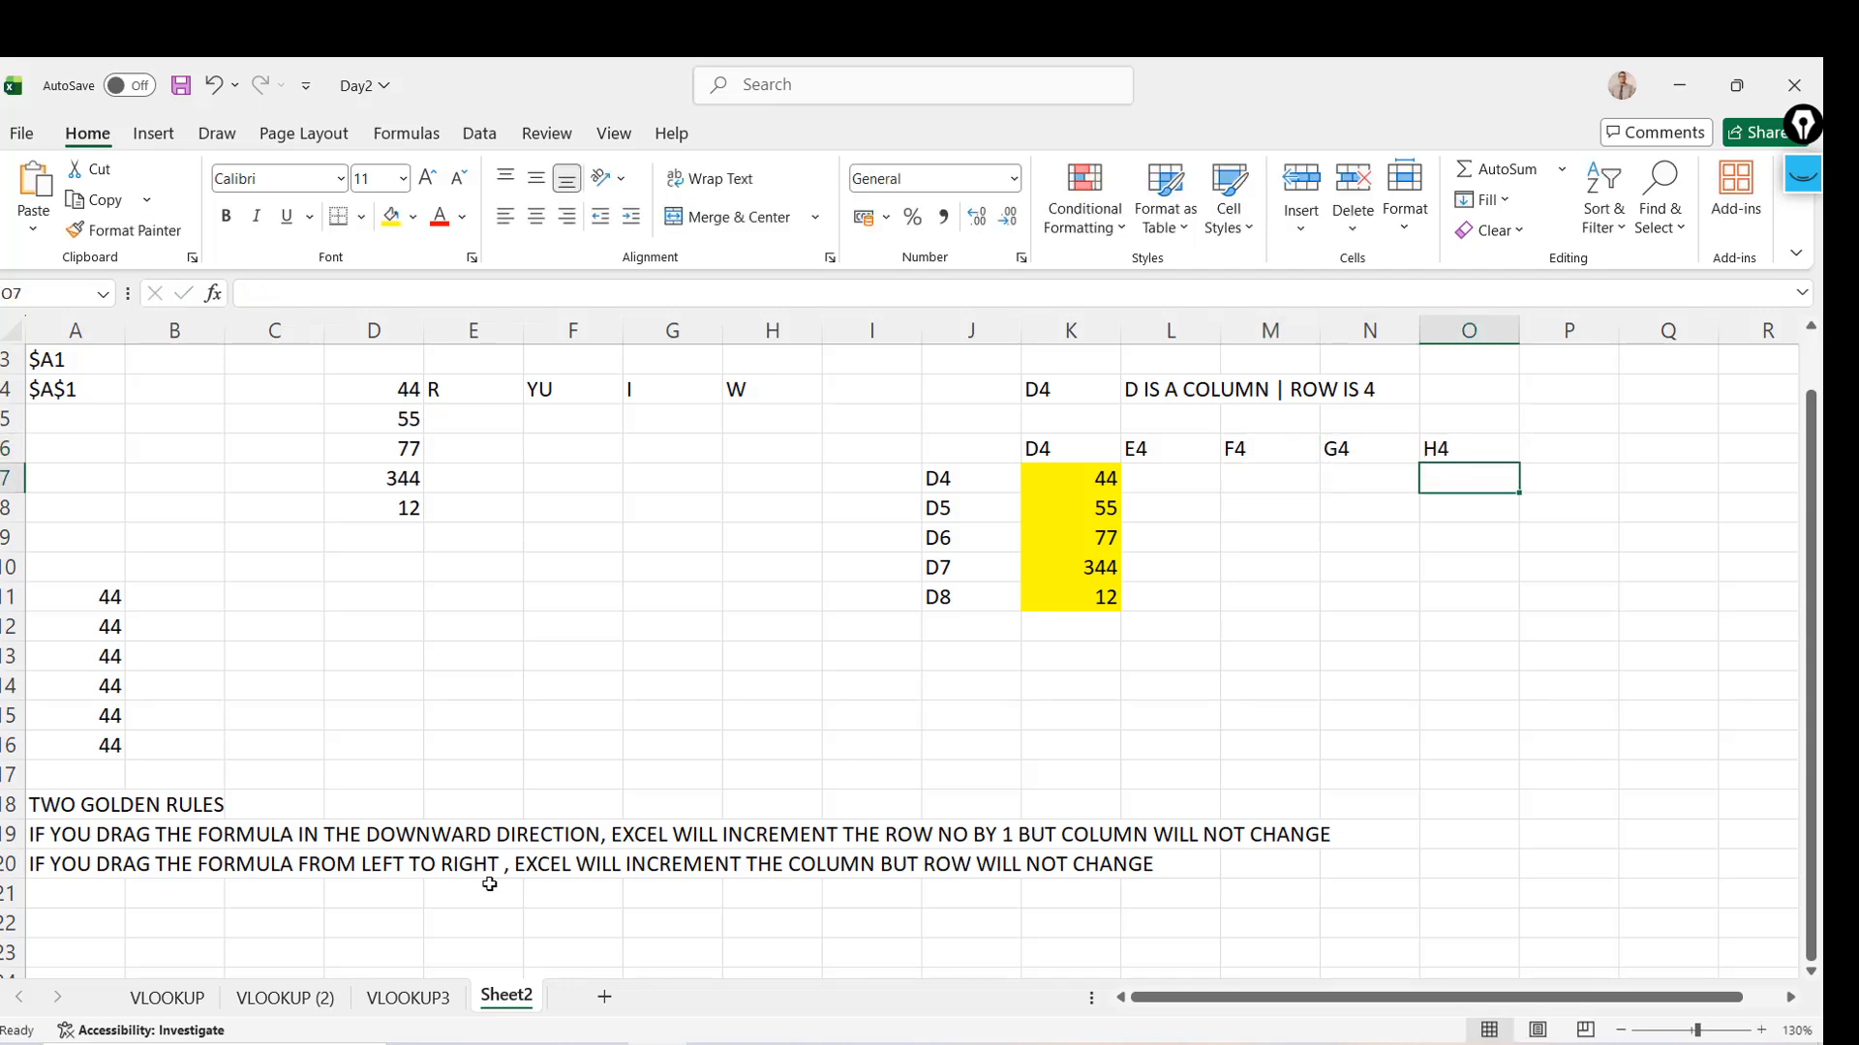
Fill the K7 formula to the right through O7, beneath the row of reference labels
key(Left)
key(Left)
key(Left)
key(Left)
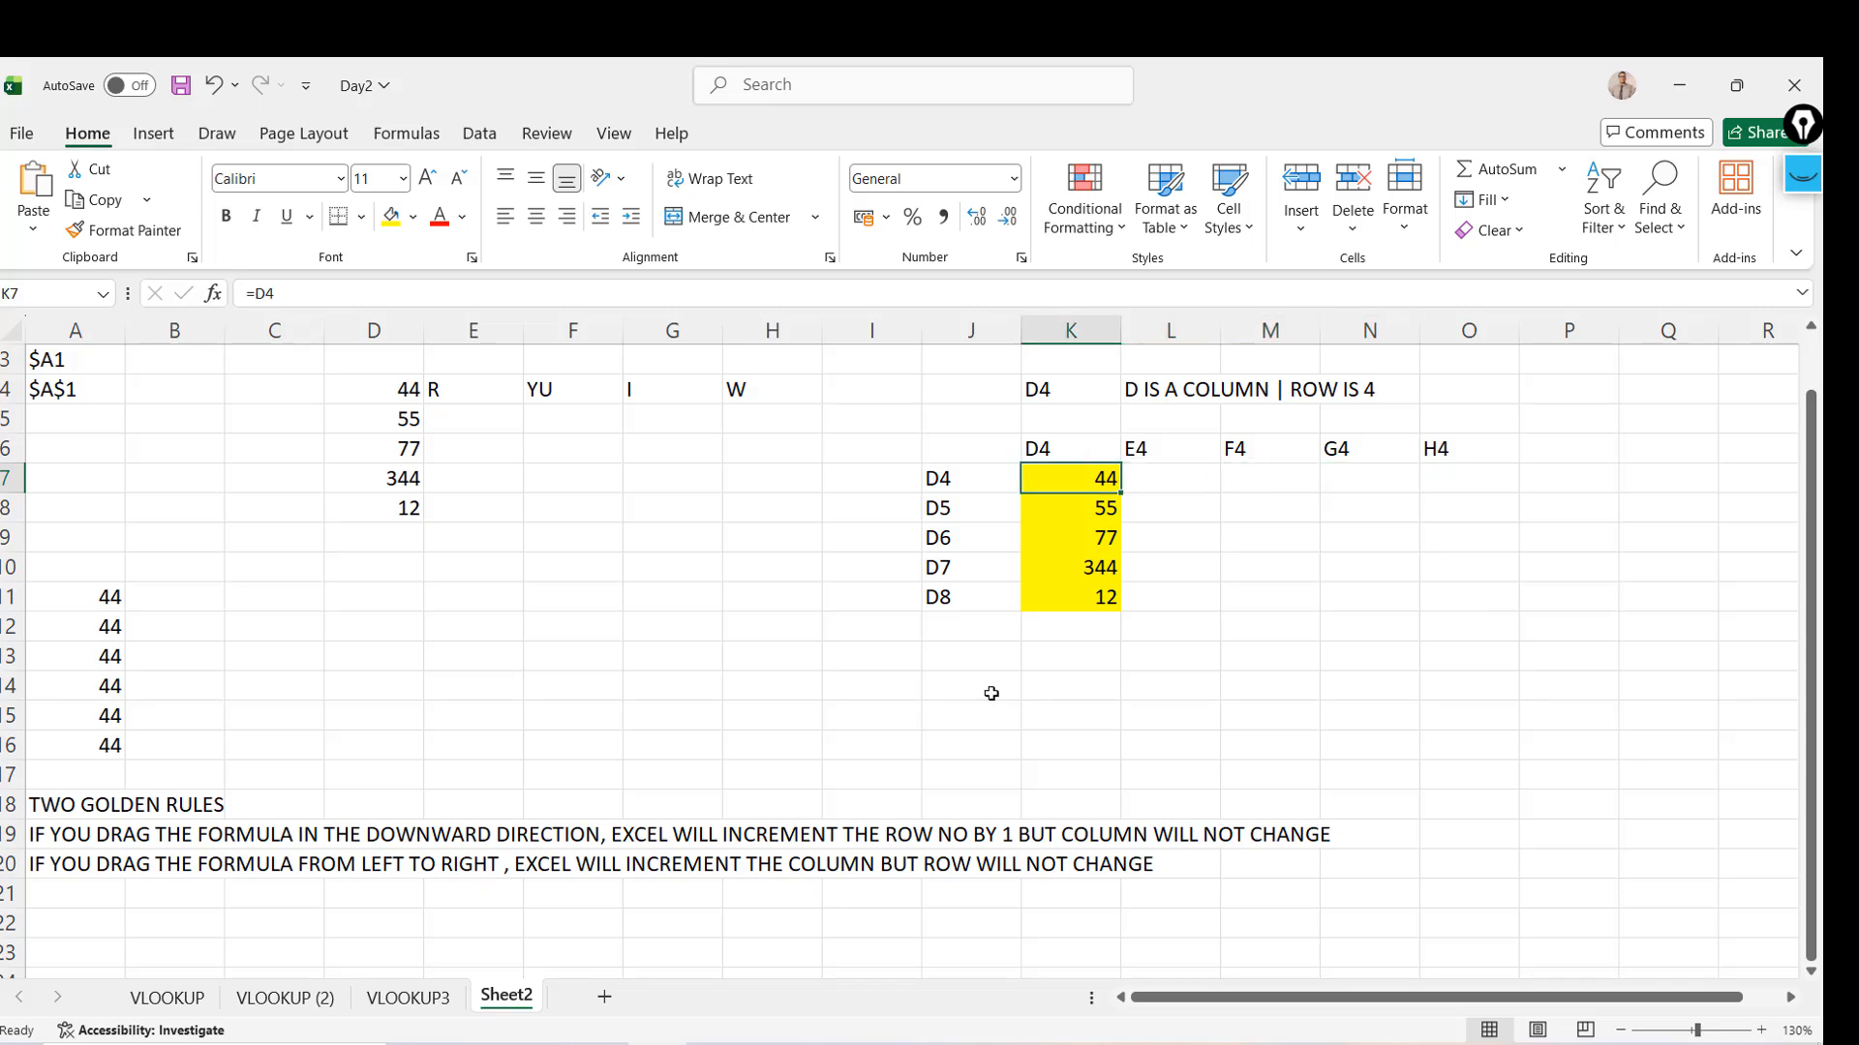
drag(1129, 493, 1506, 500)
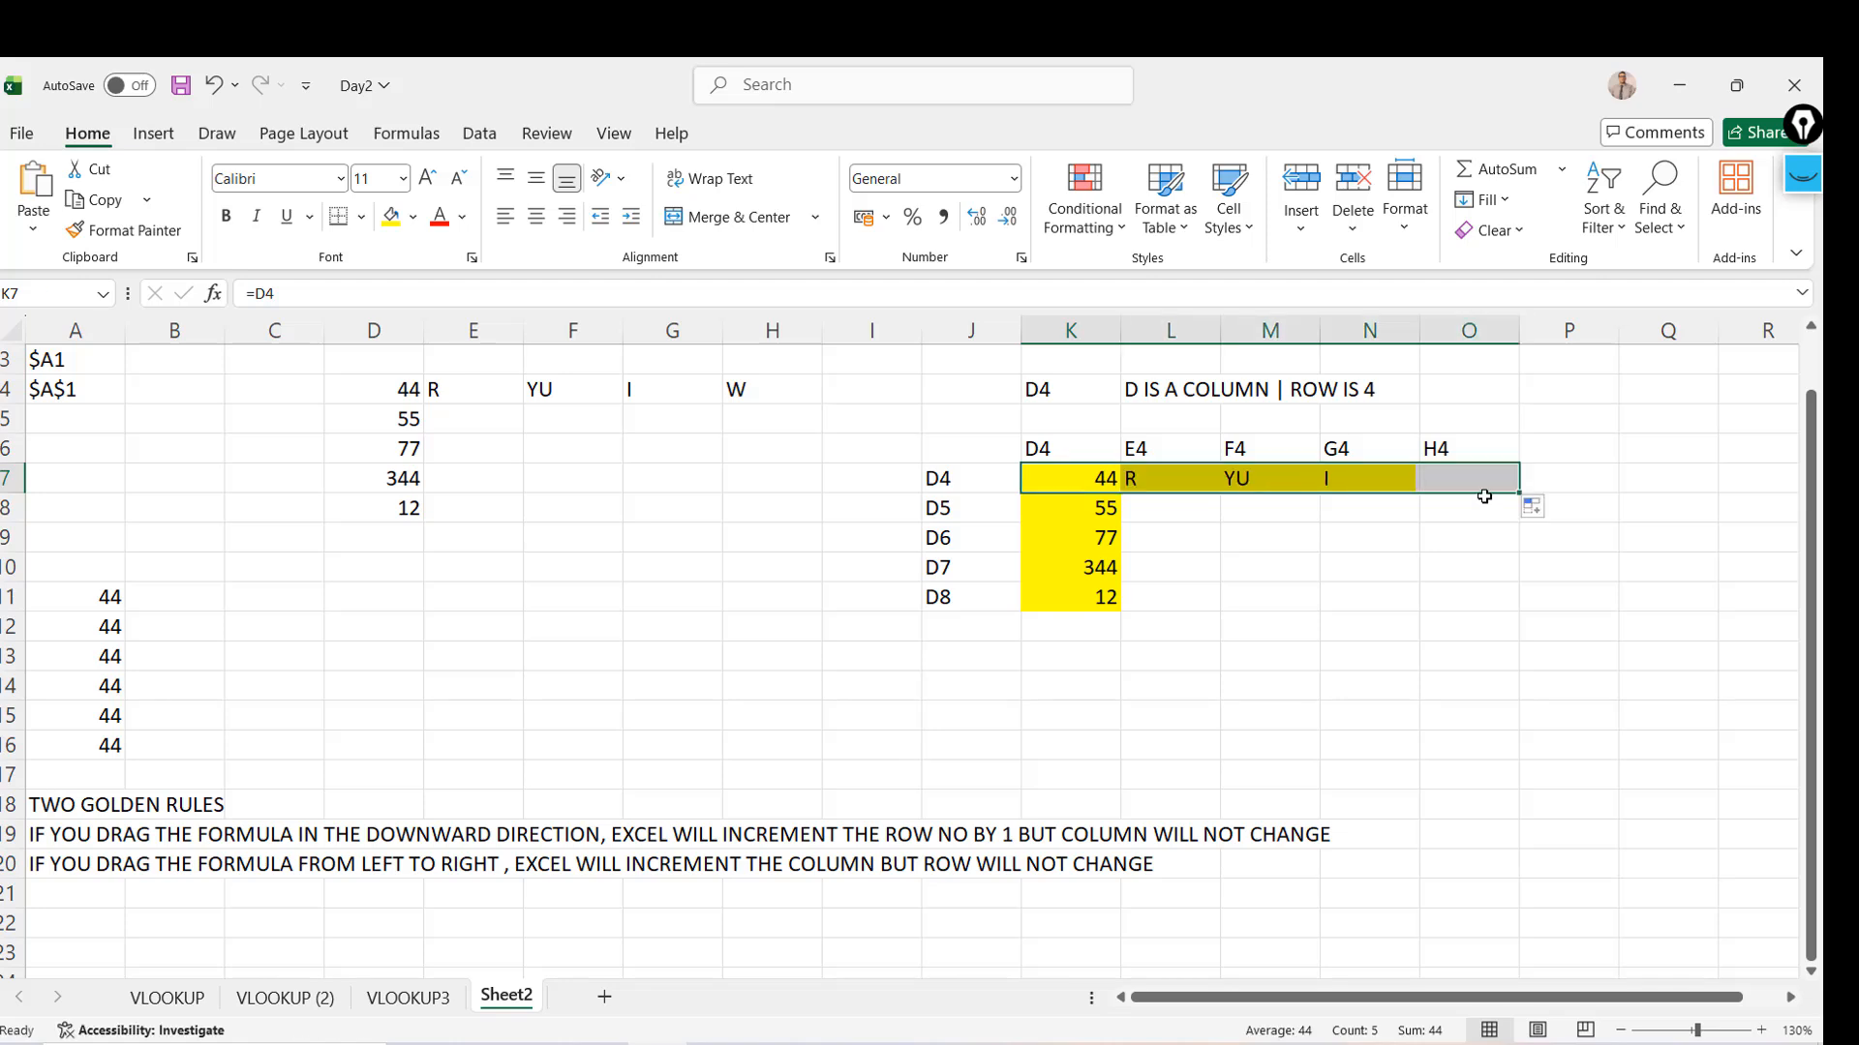
Check the copied formula references in L7 through O7 against the labels above them
click(1157, 481)
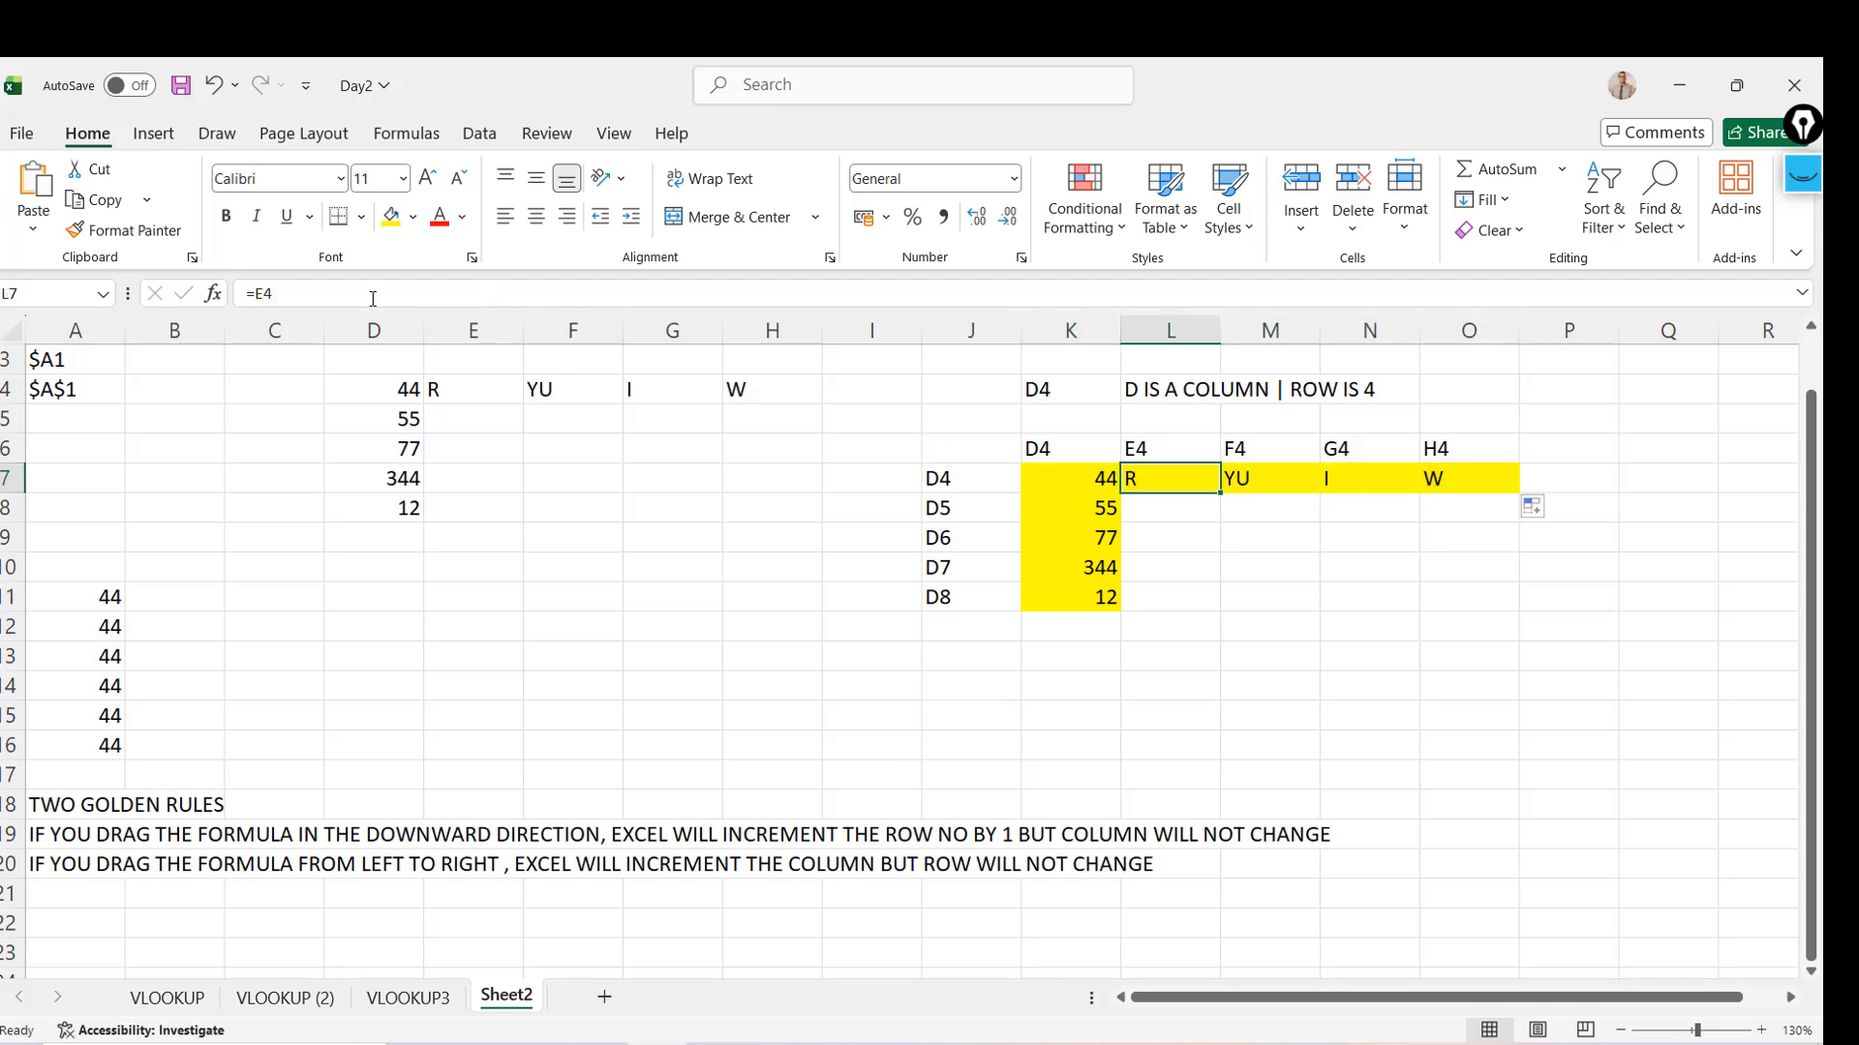
key(F2)
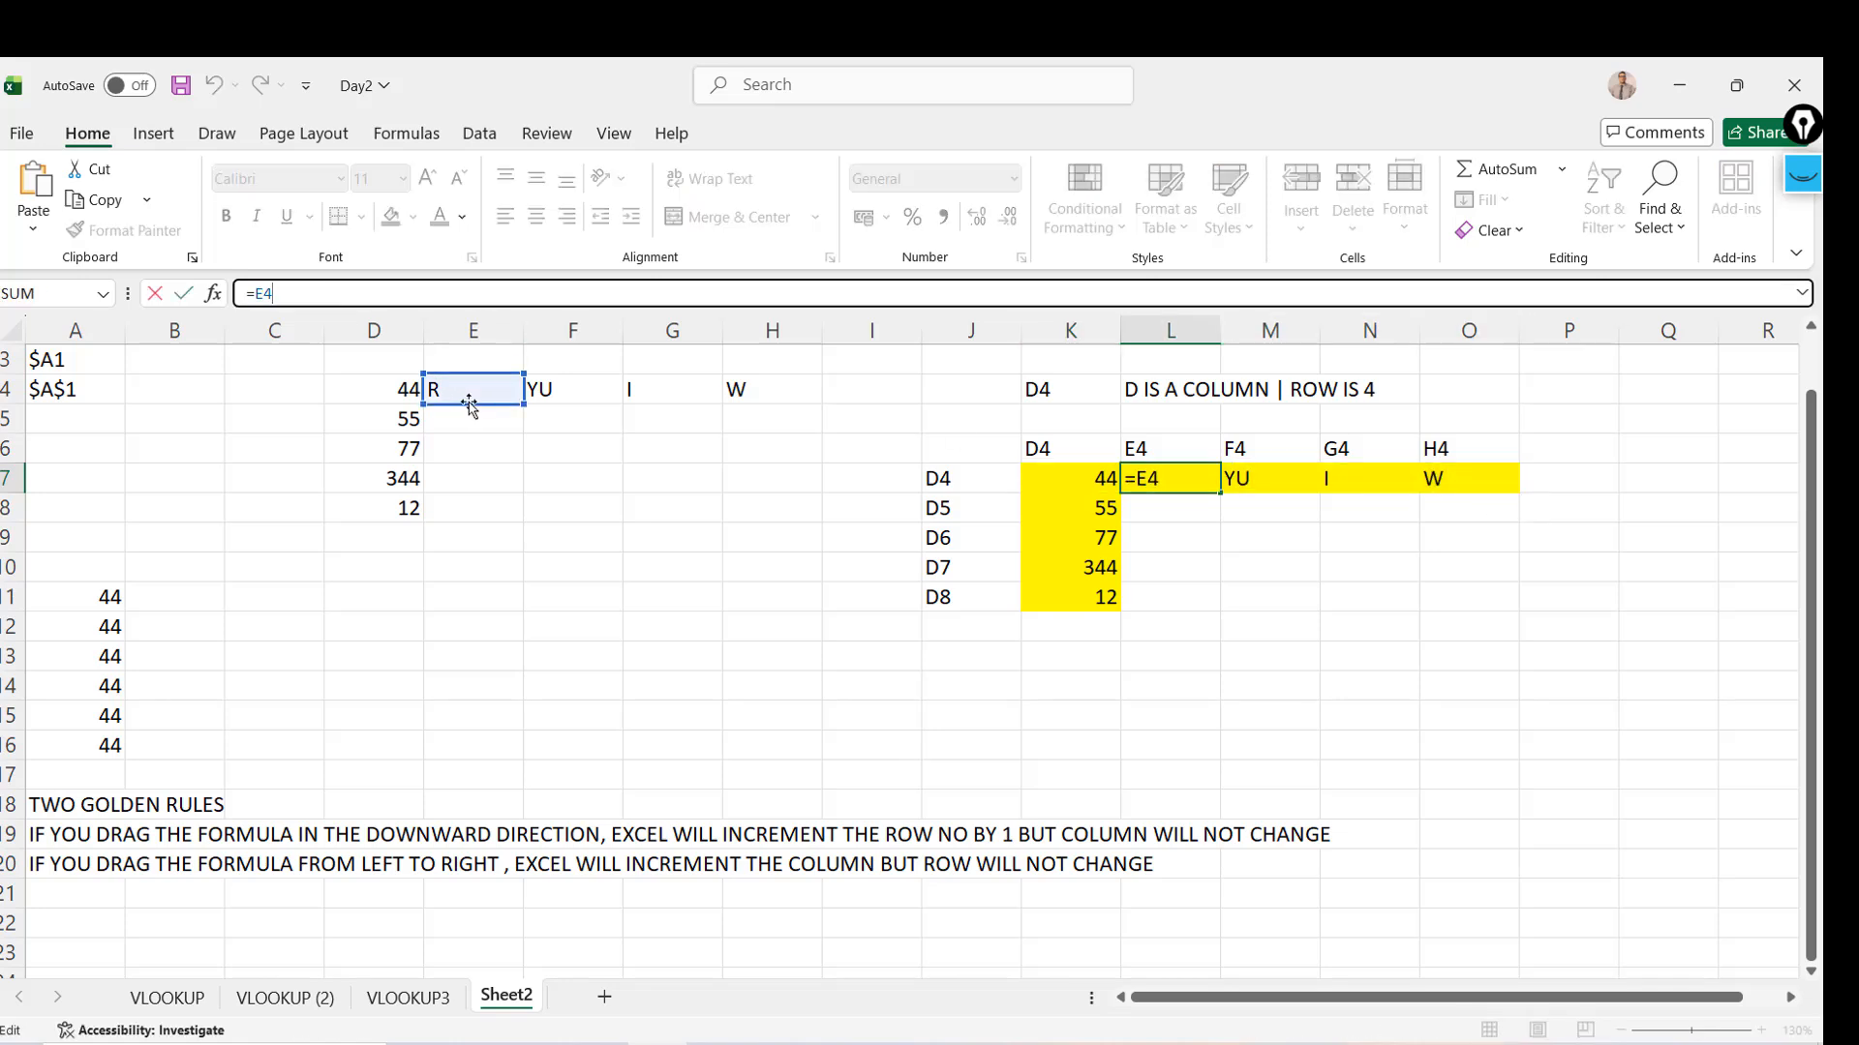
key(Escape)
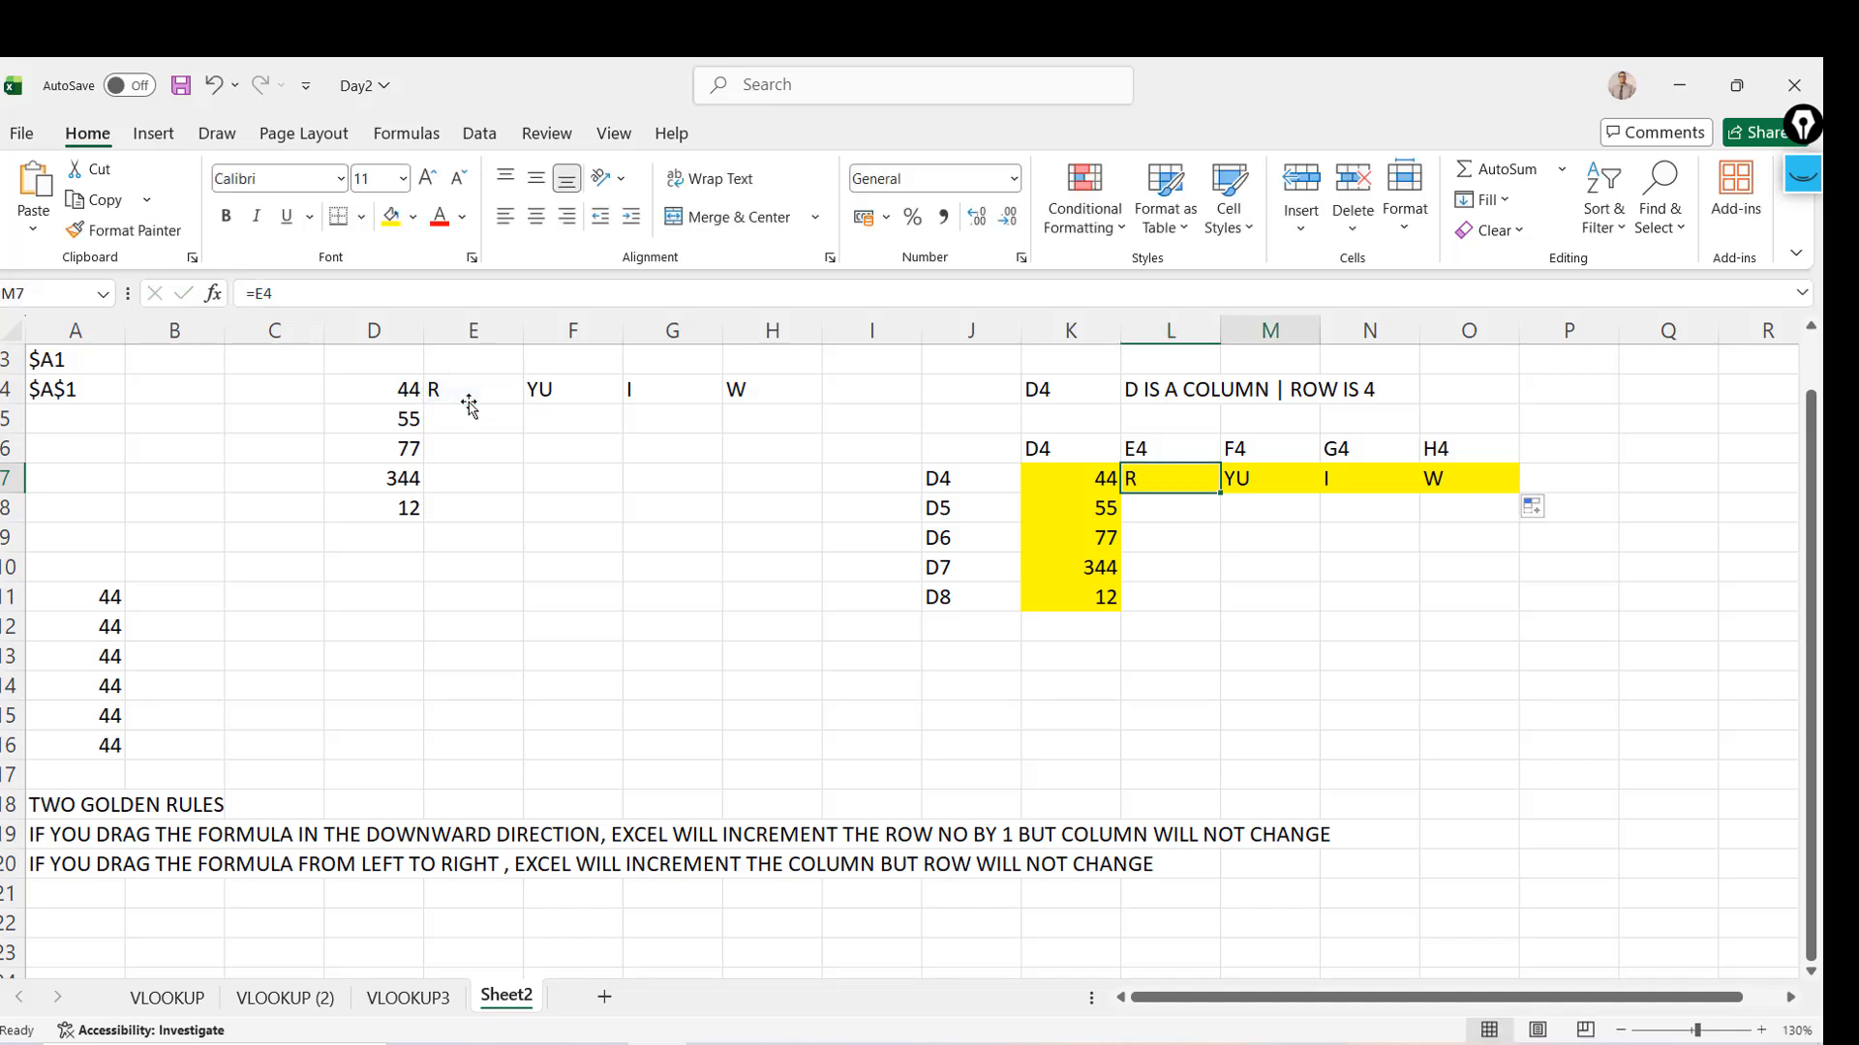
key(Right)
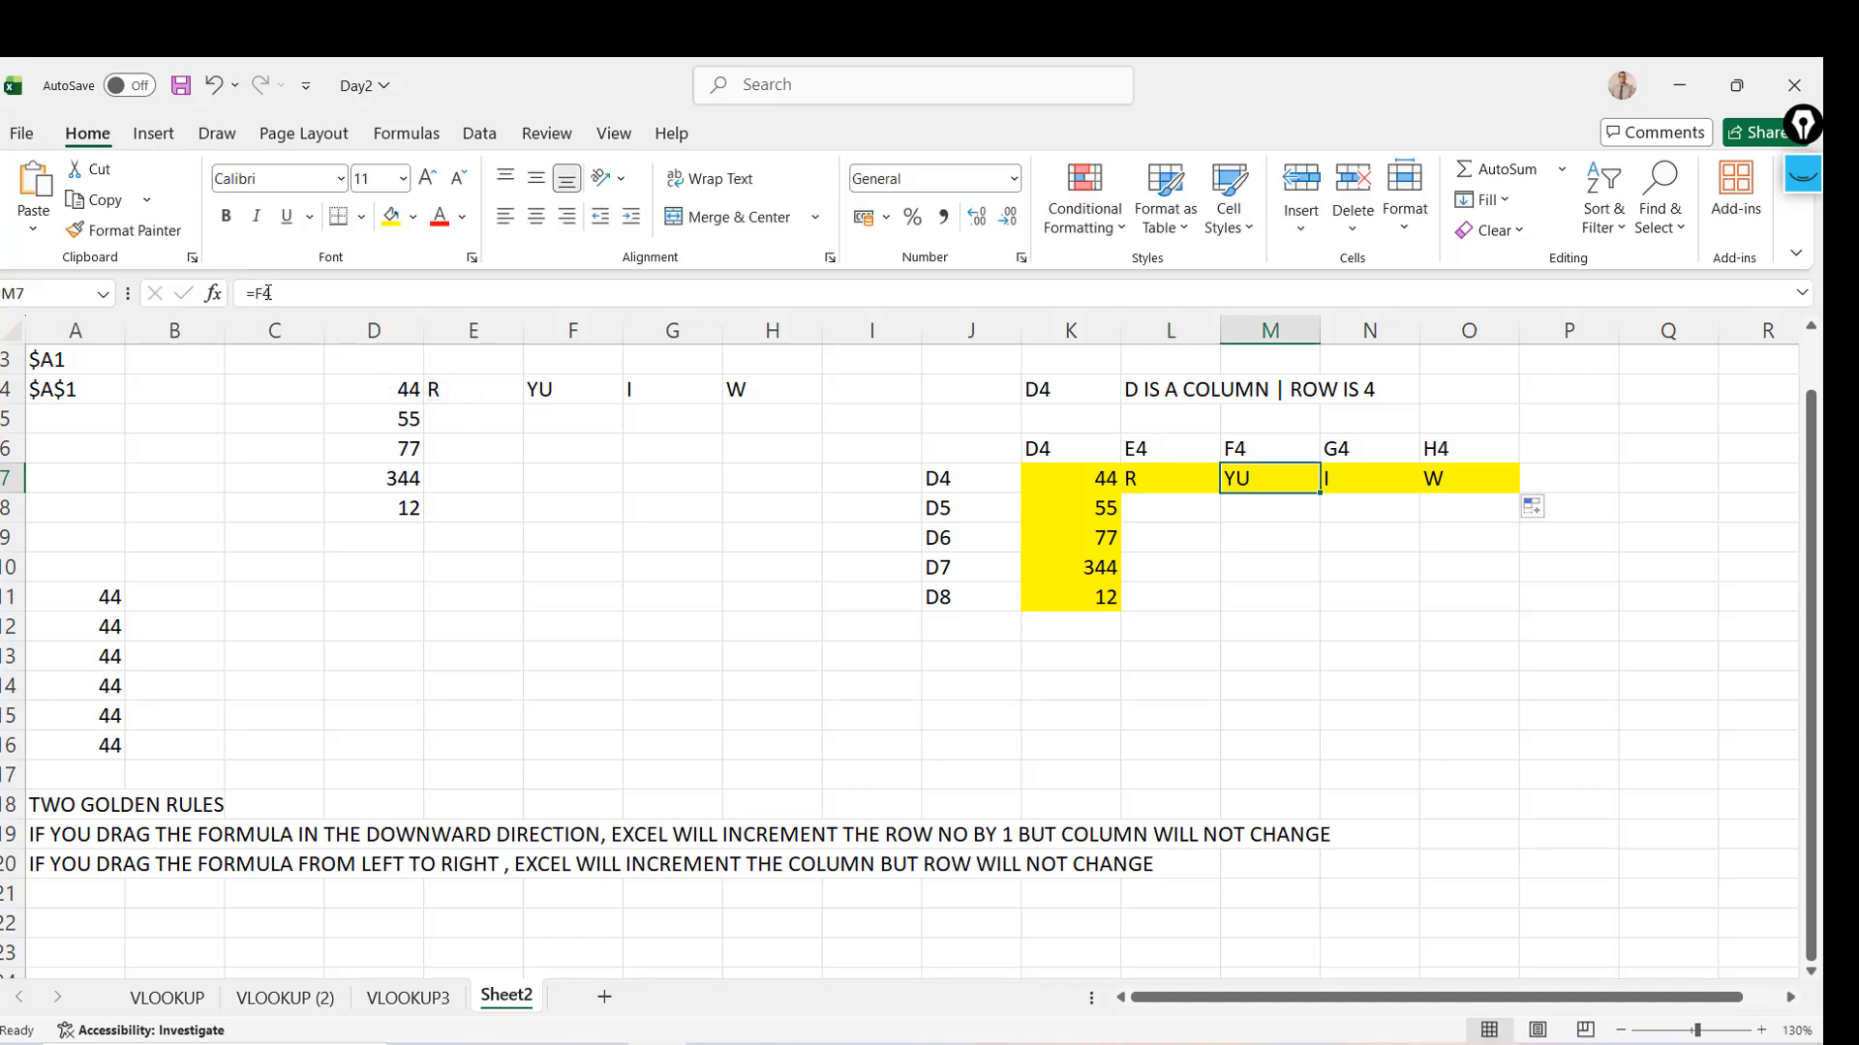
key(Right)
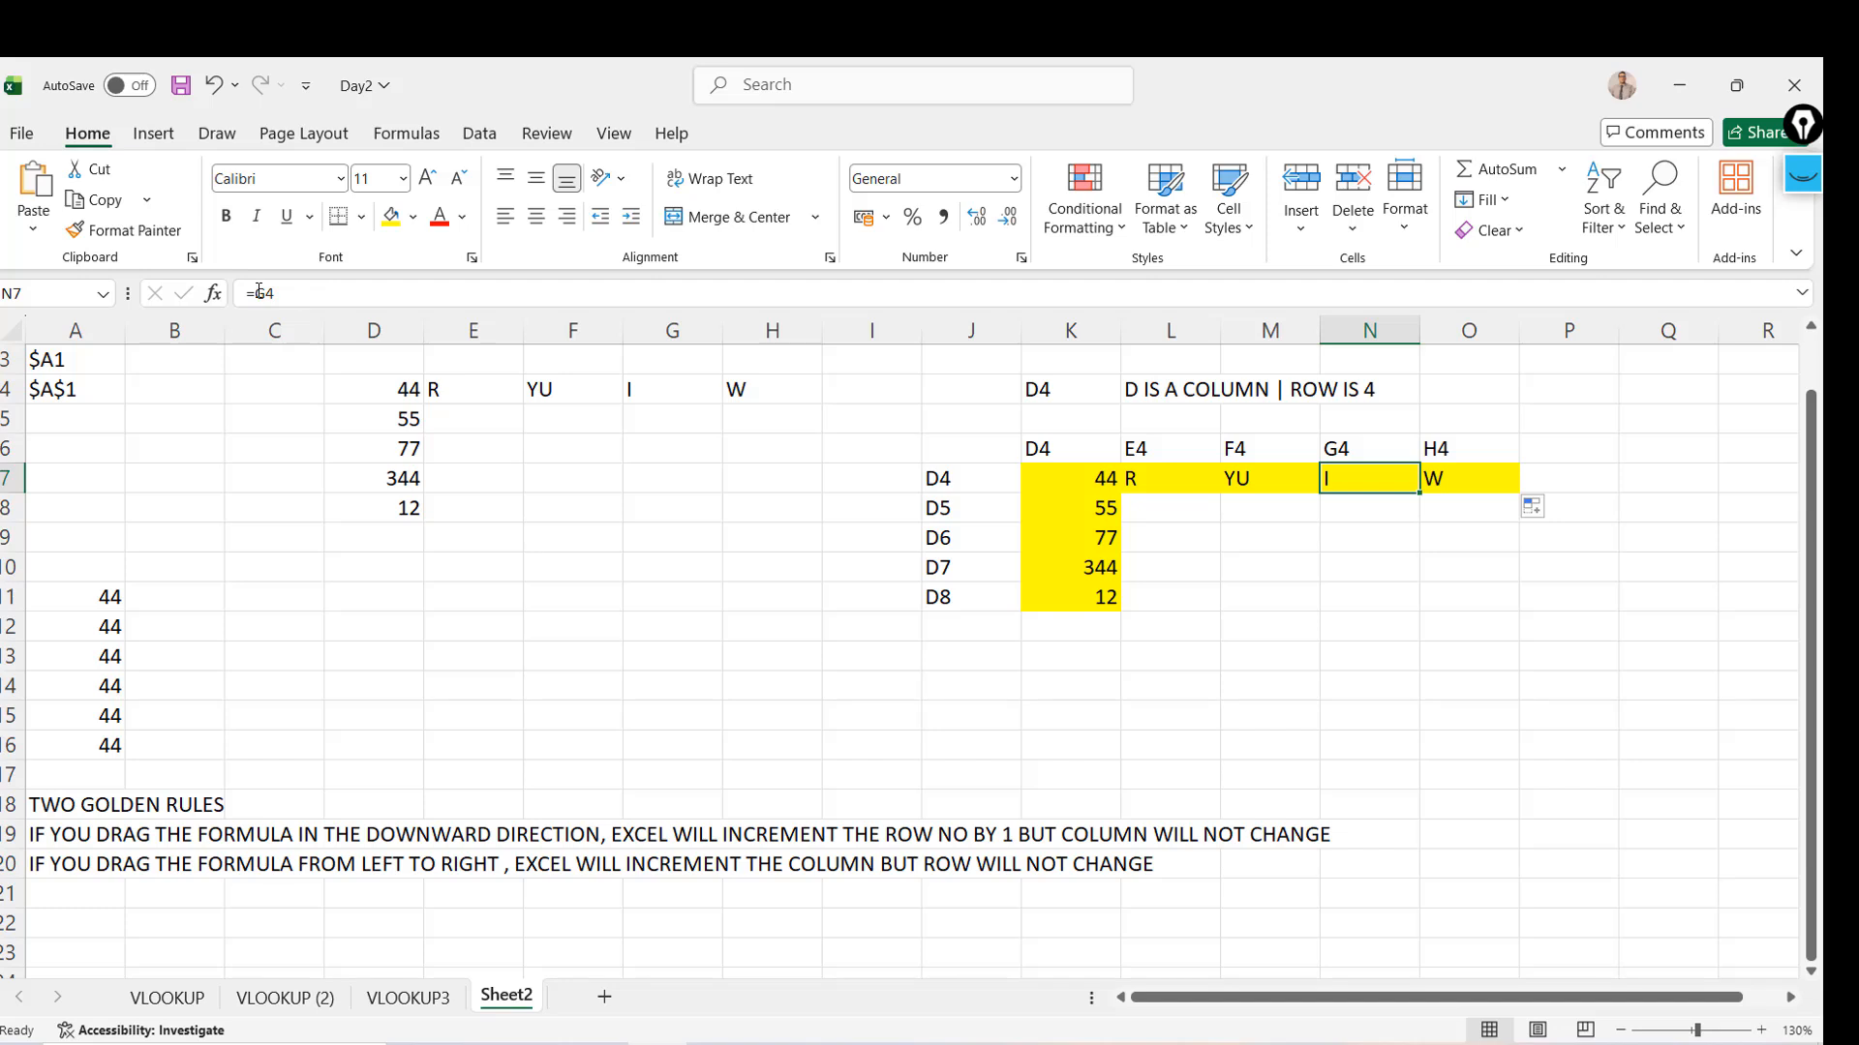
key(Right)
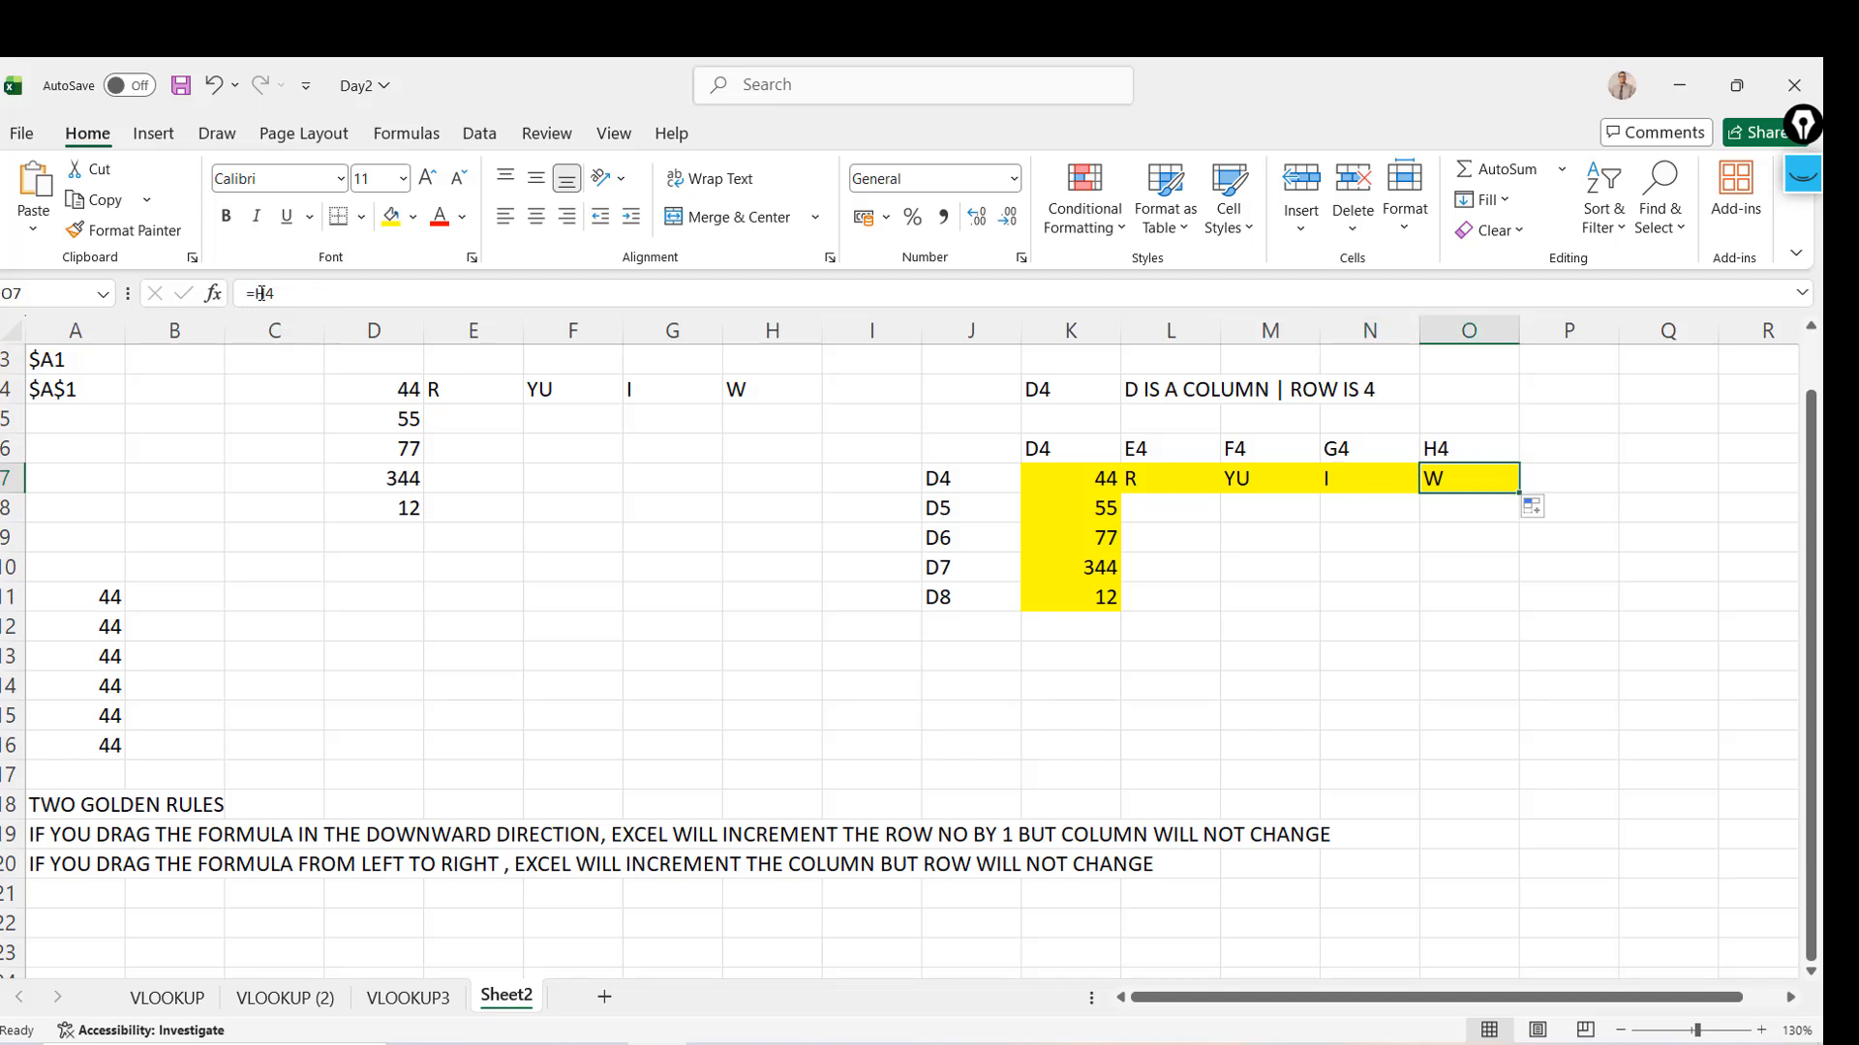
Review the original K7 formula alongside the yellow ranges filled downward and across from it
click(1074, 478)
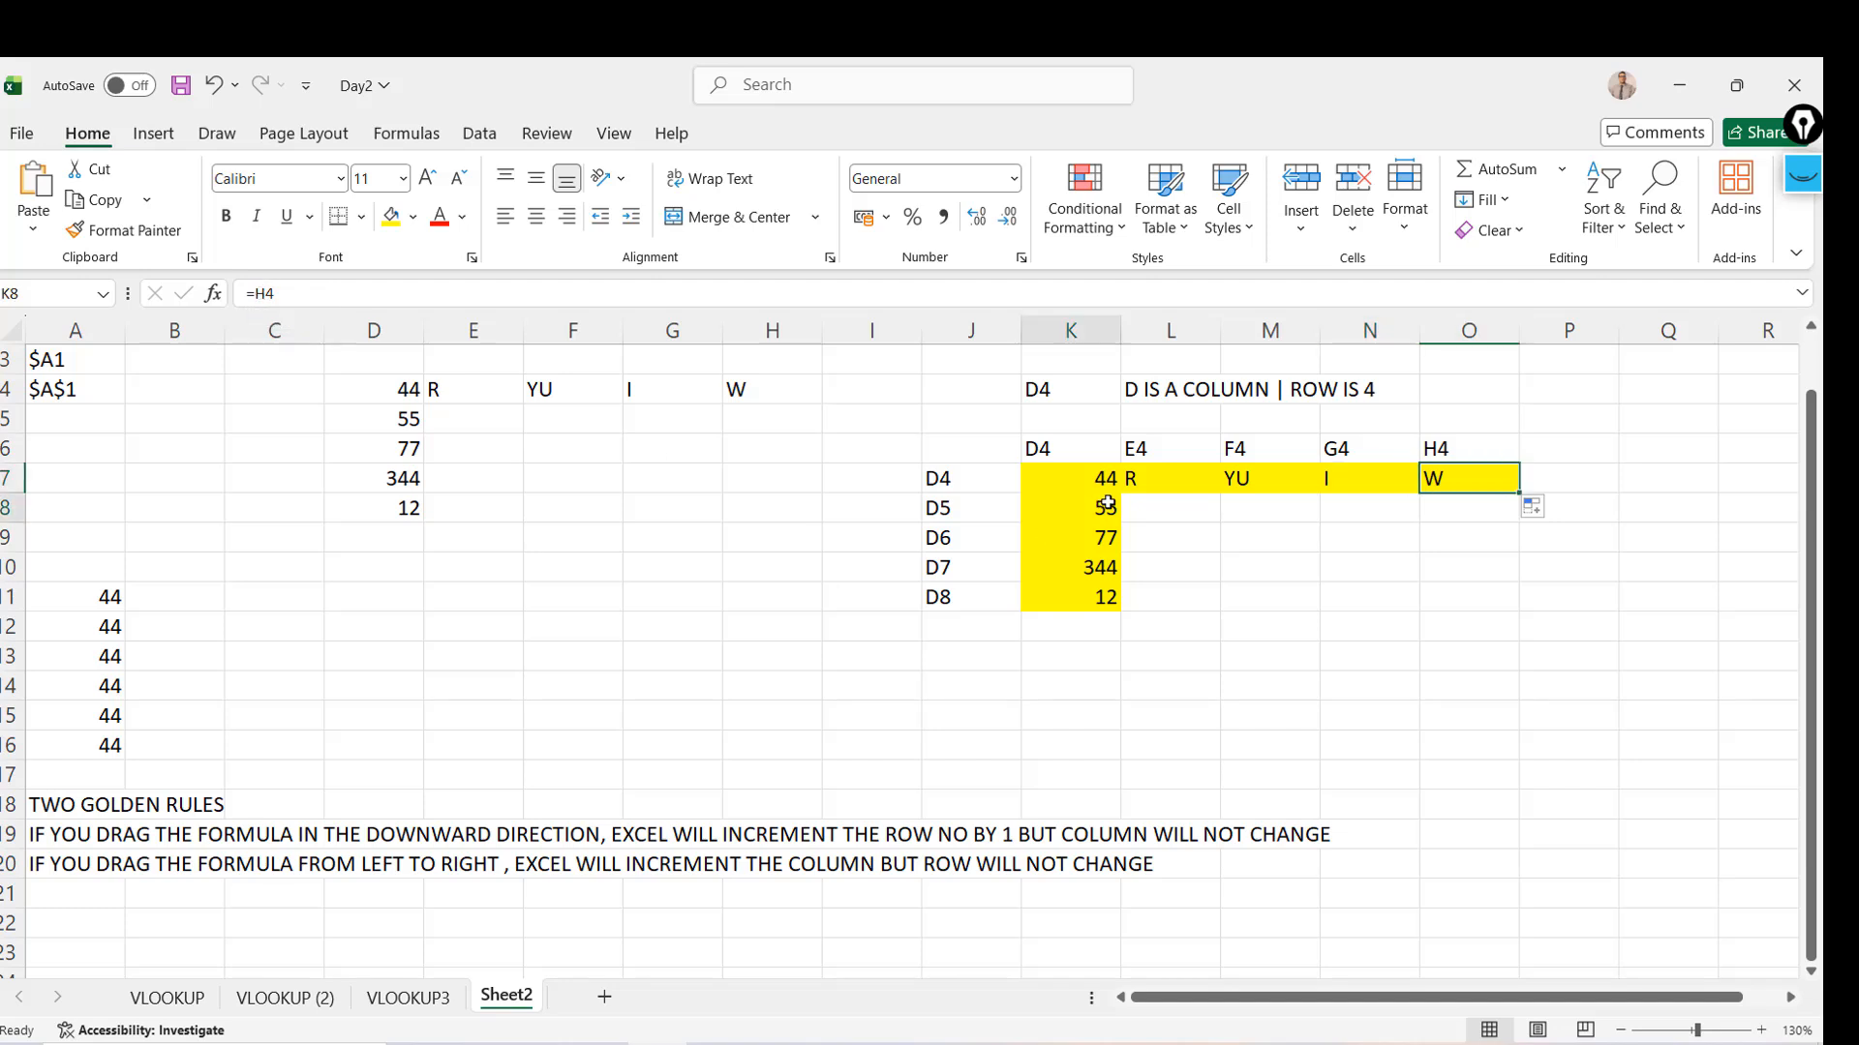
key(ctrl+shift+Down)
key(Right)
key(Left)
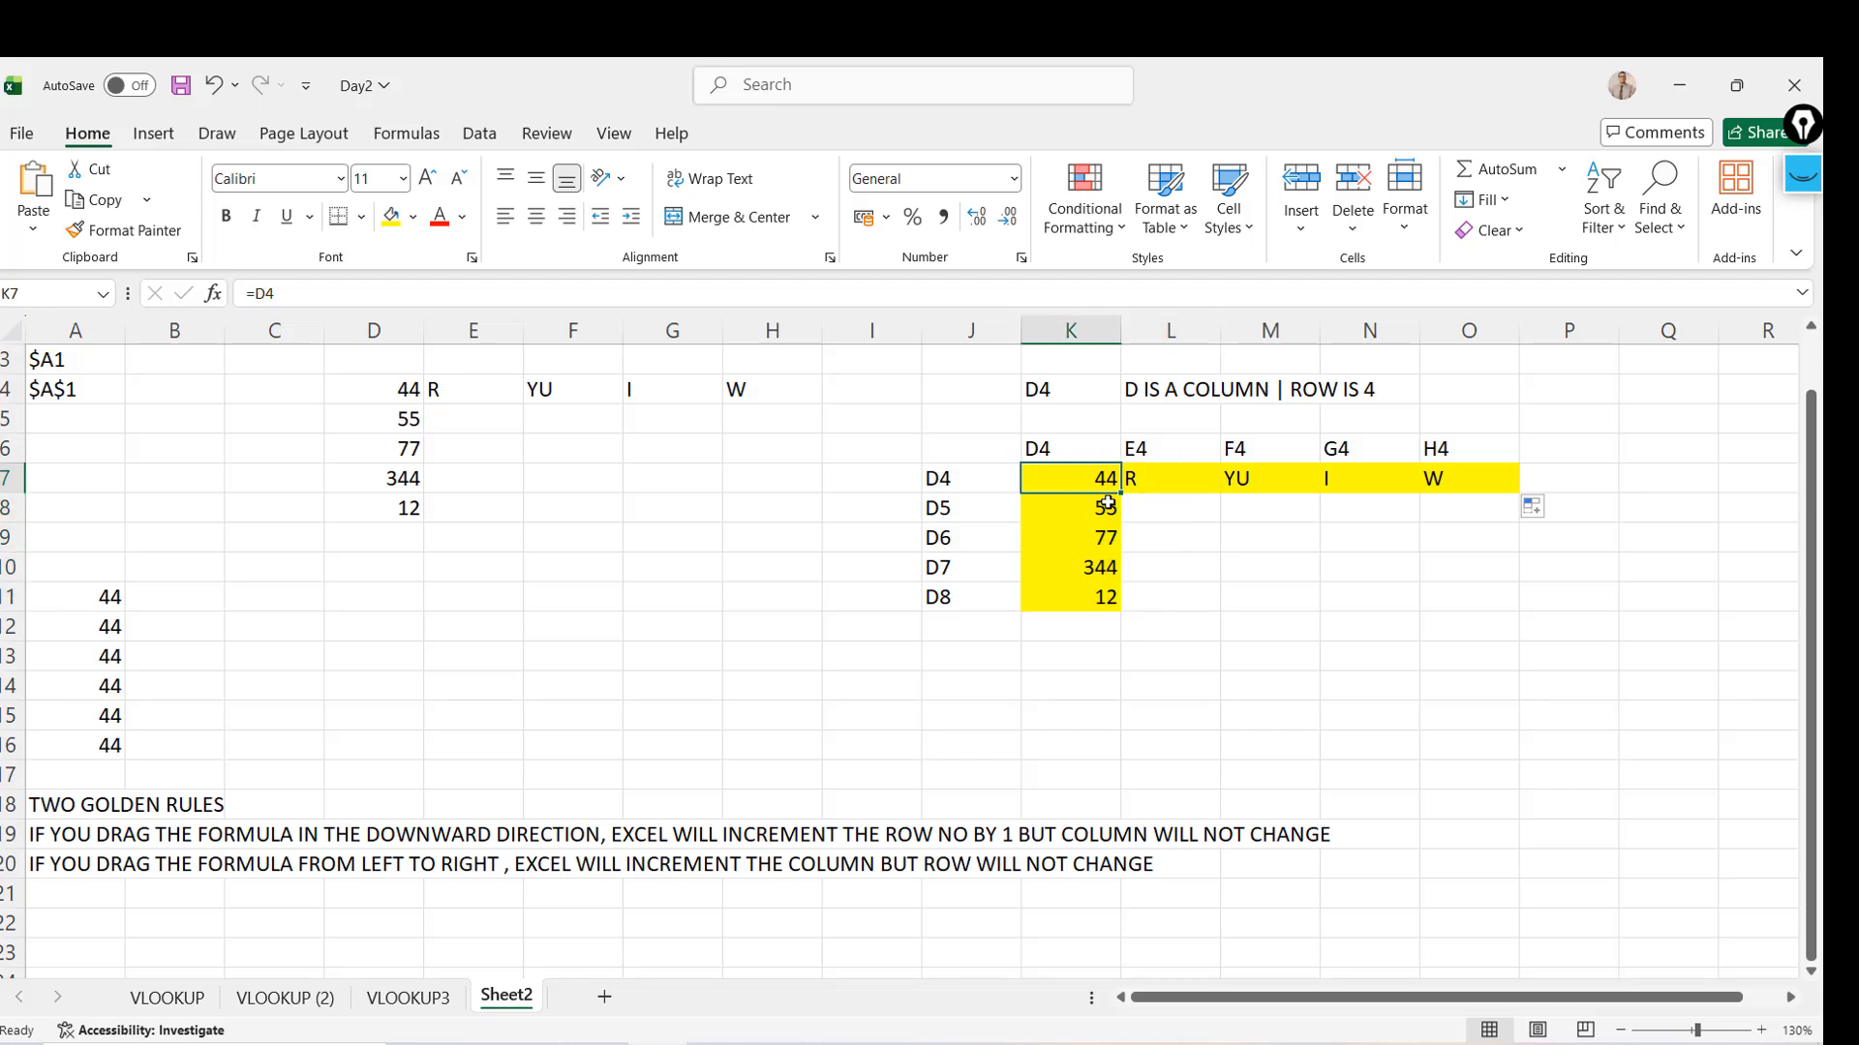
click(588, 510)
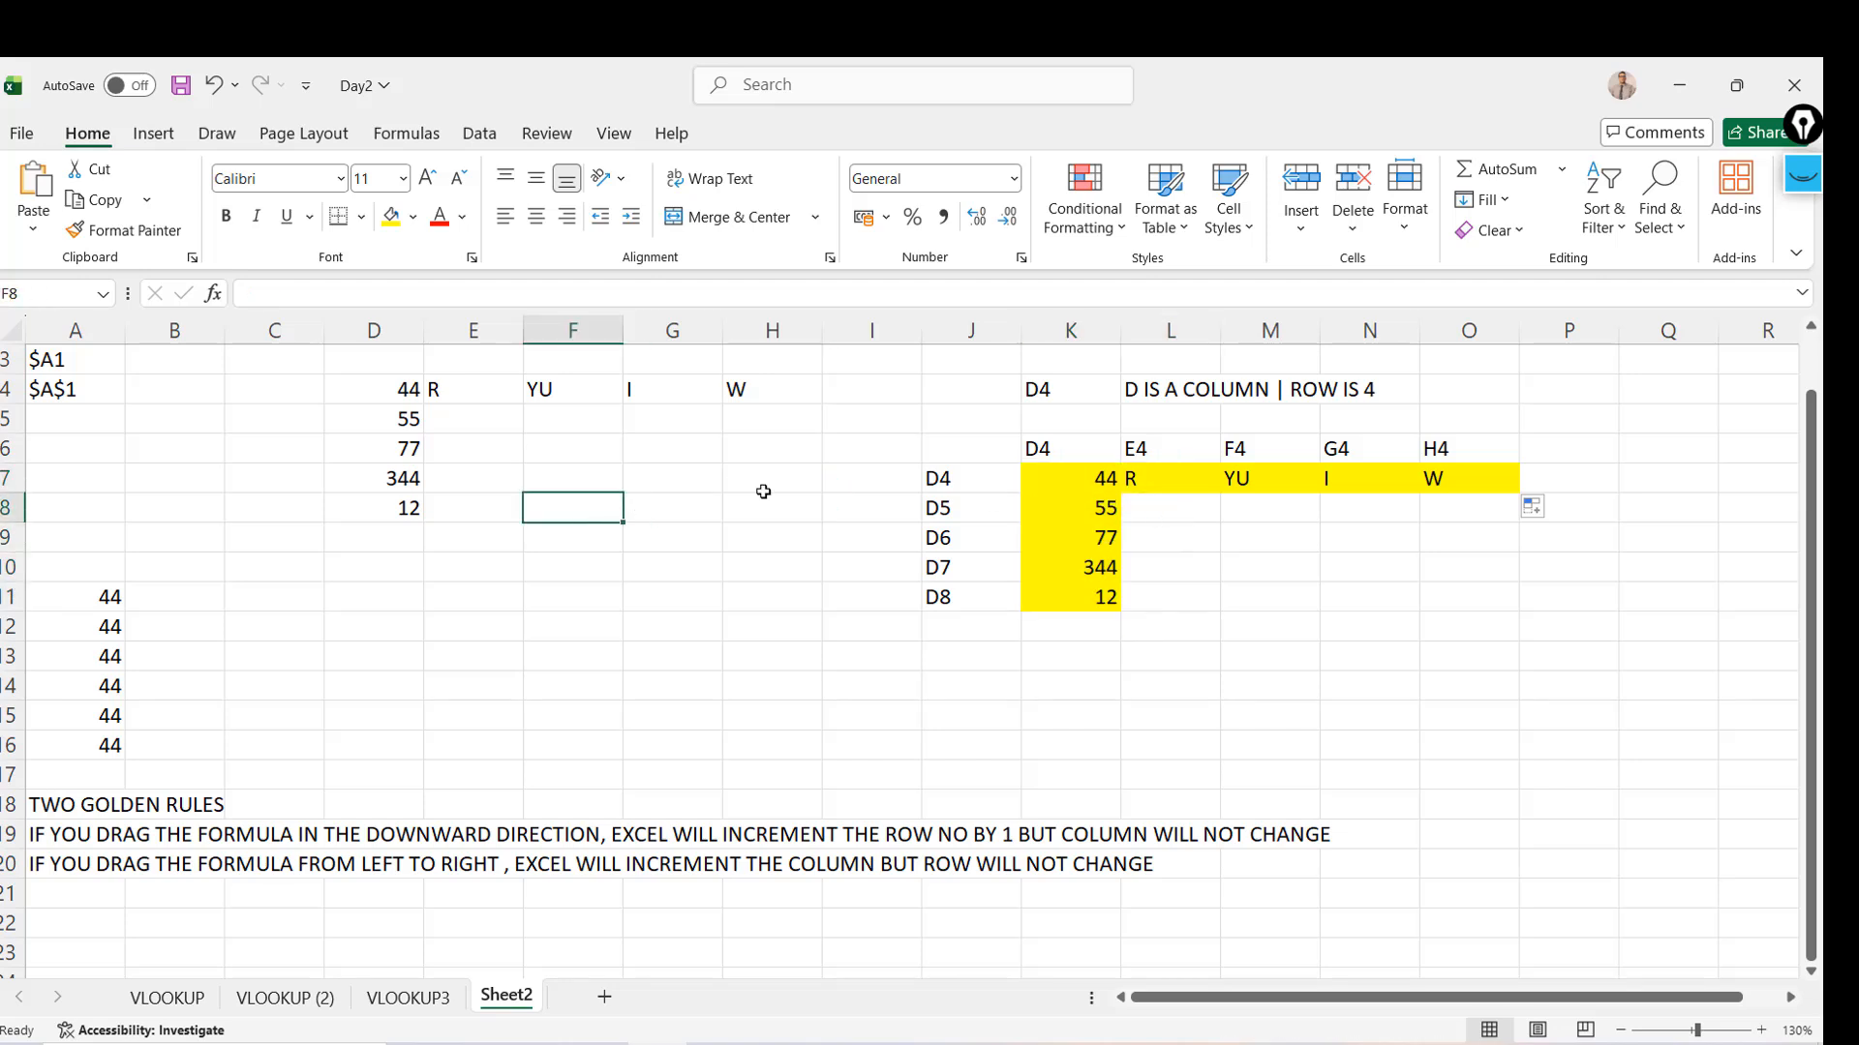
click(1062, 486)
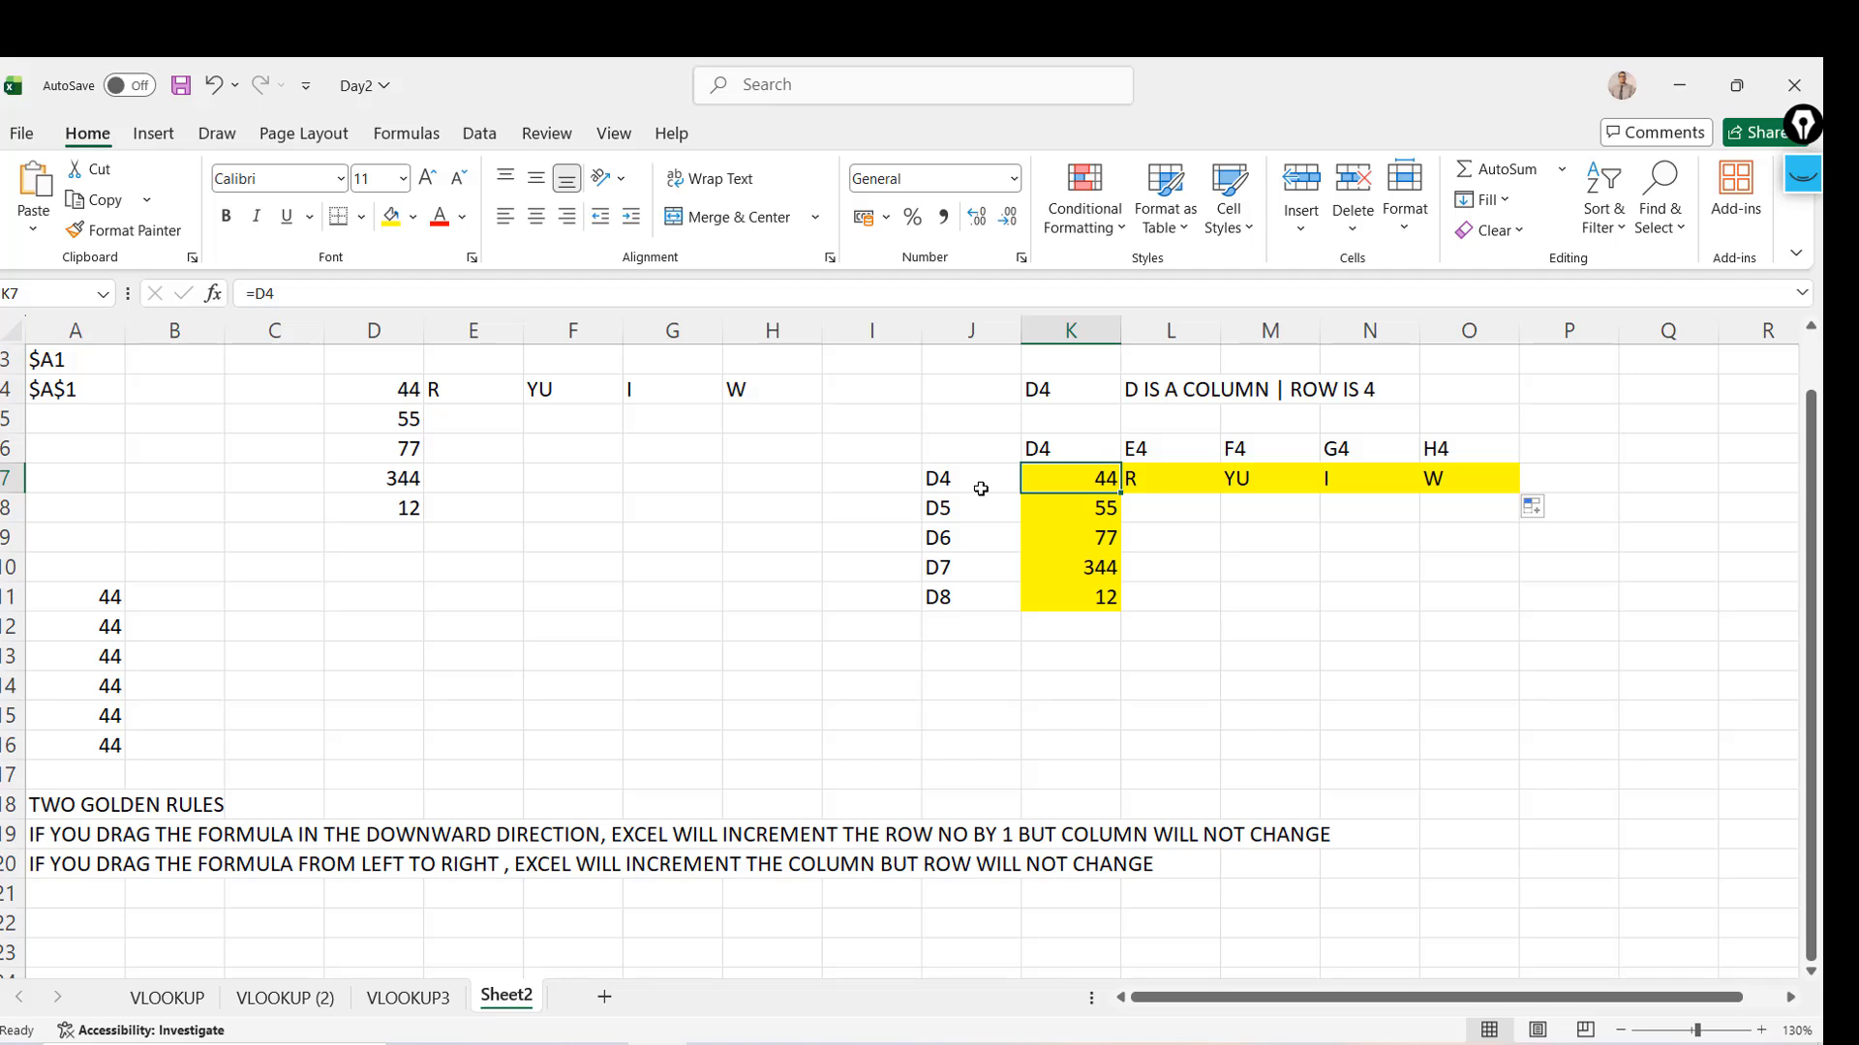
Rename Sheet2 as CELL REFERENCING
double_click(508, 996)
text(CELL REFER)
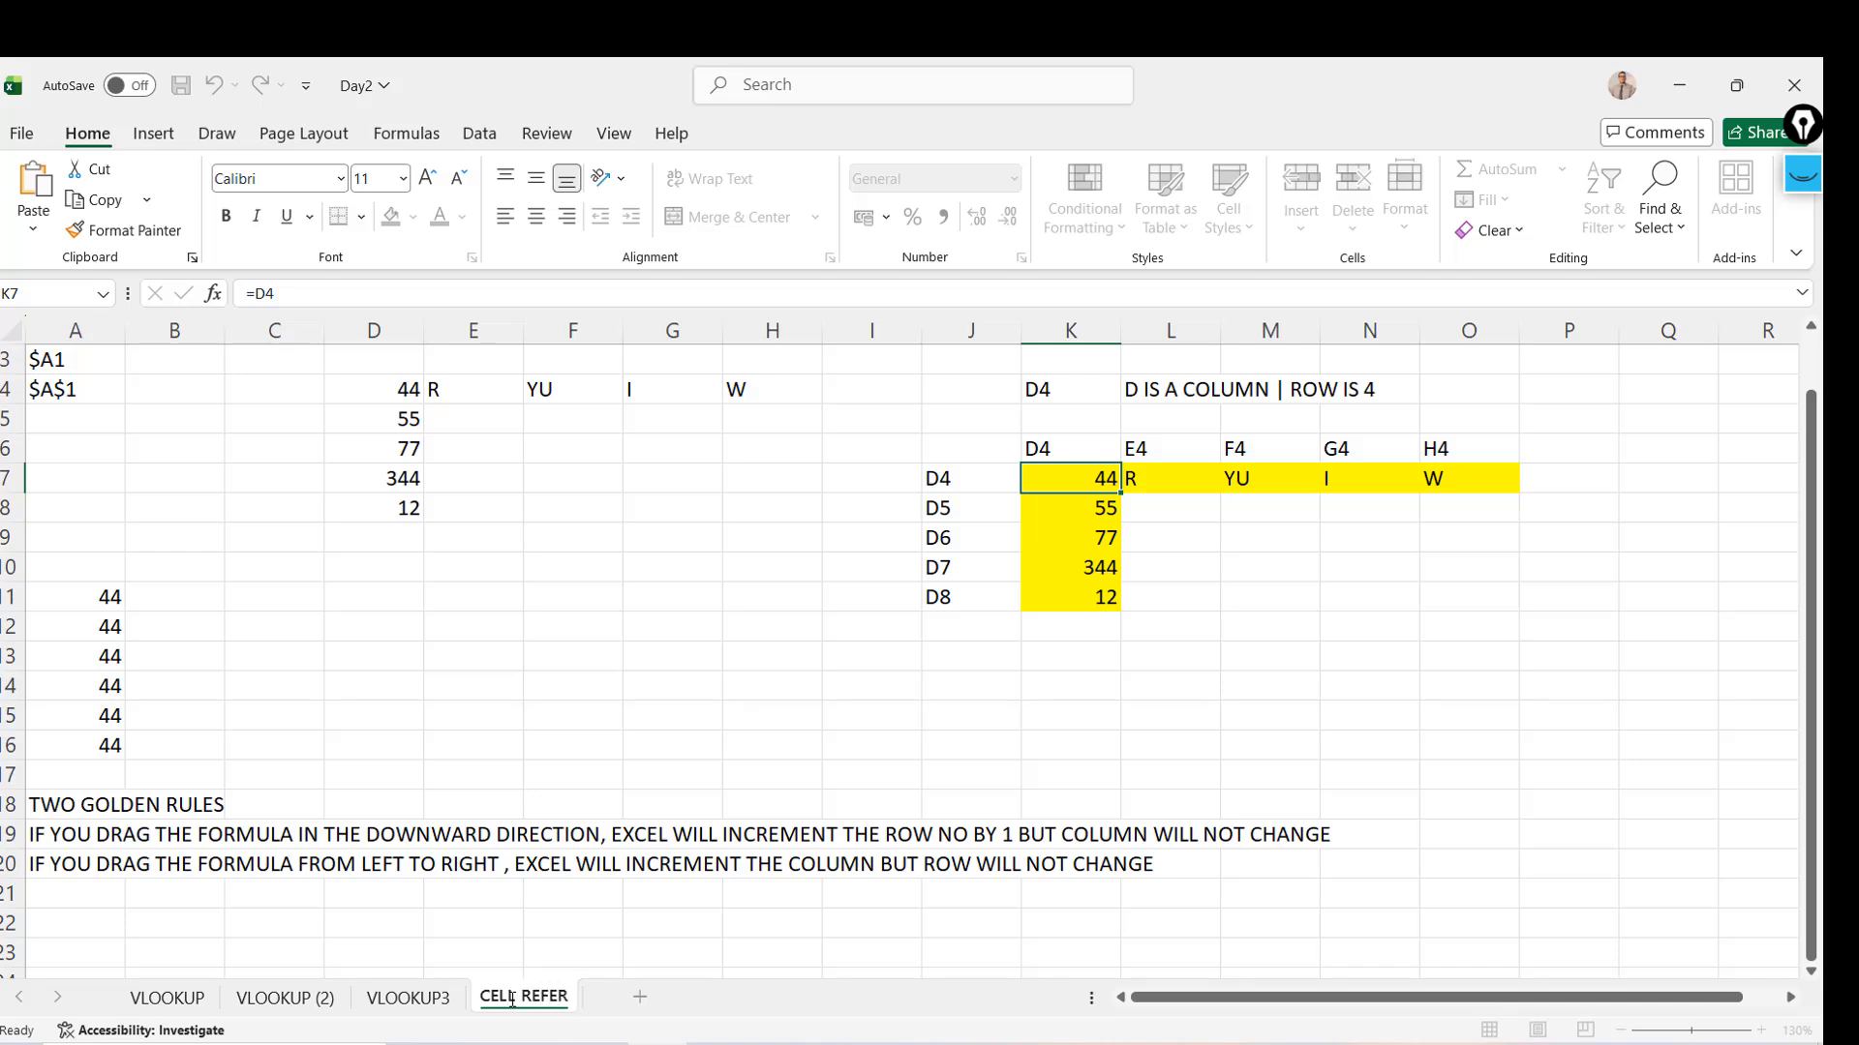
text(ENCING)
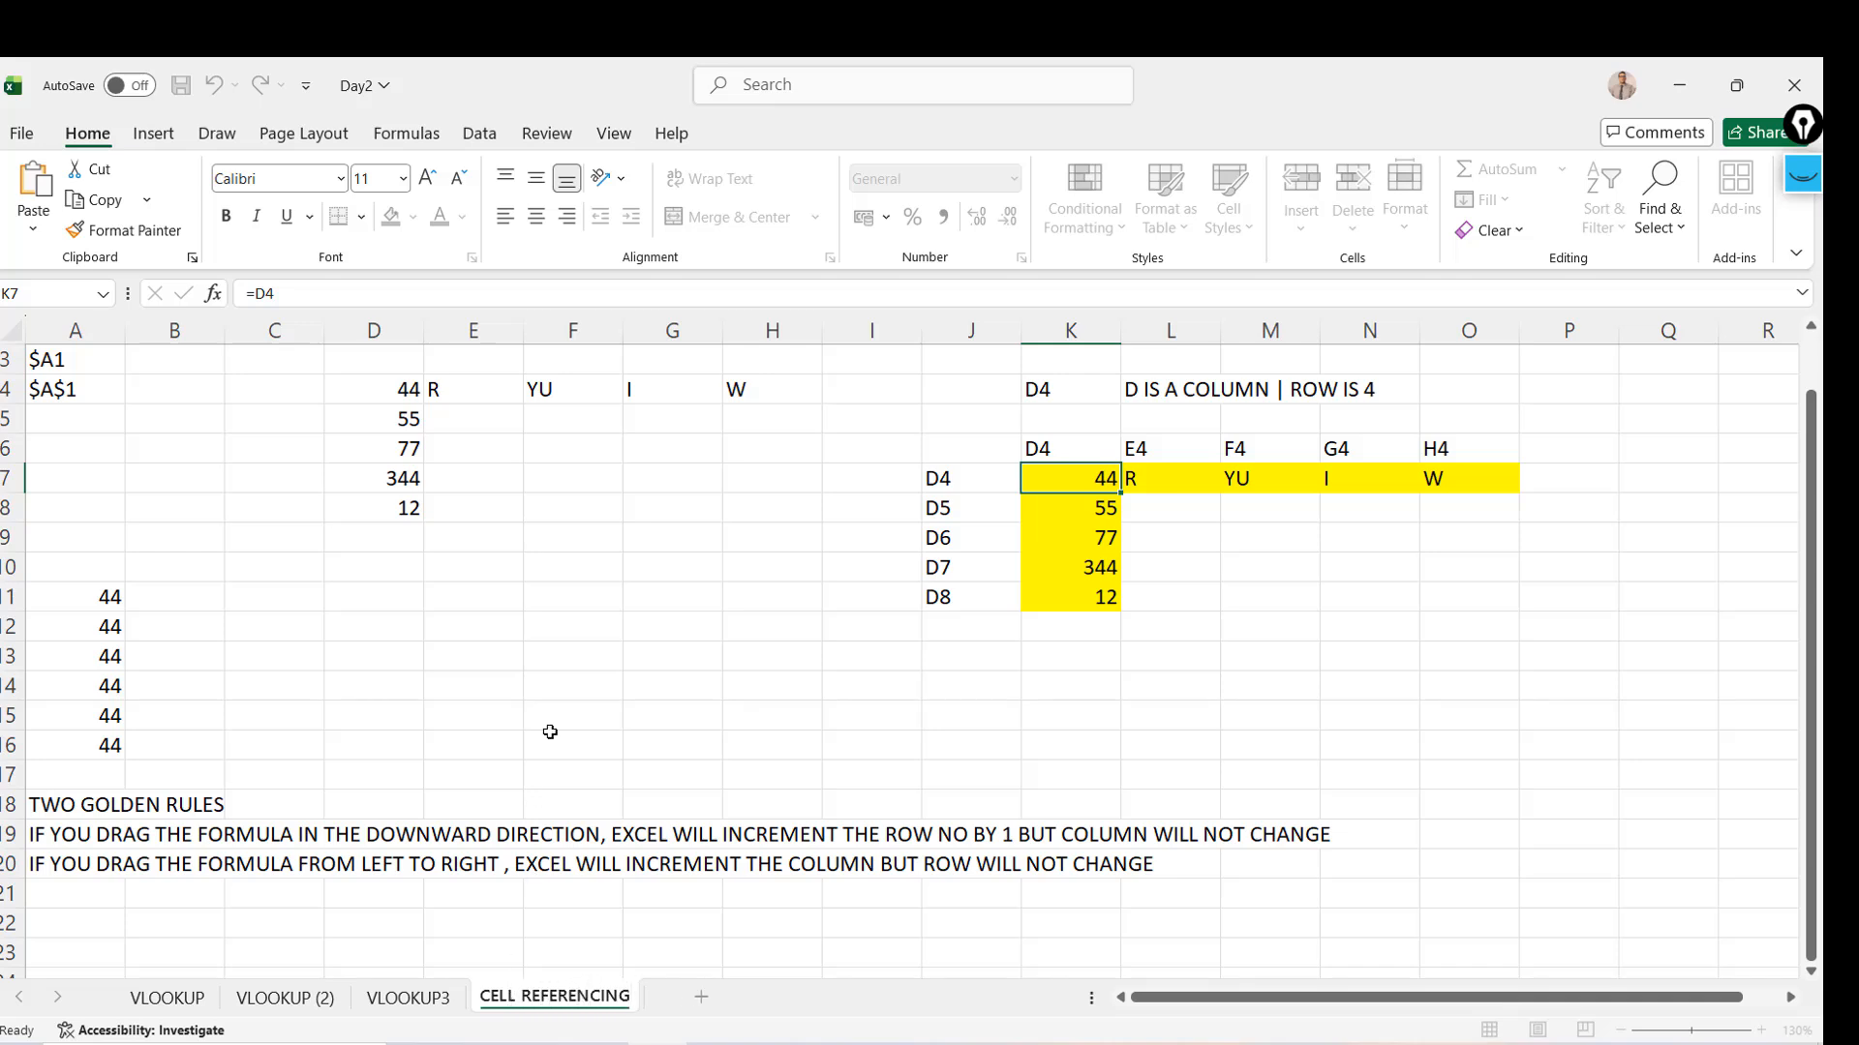
click(550, 732)
Duplicate the CELL REFERENCING sheet within Day2.xlsx, placing the copy after the last sheet
right_click(569, 1000)
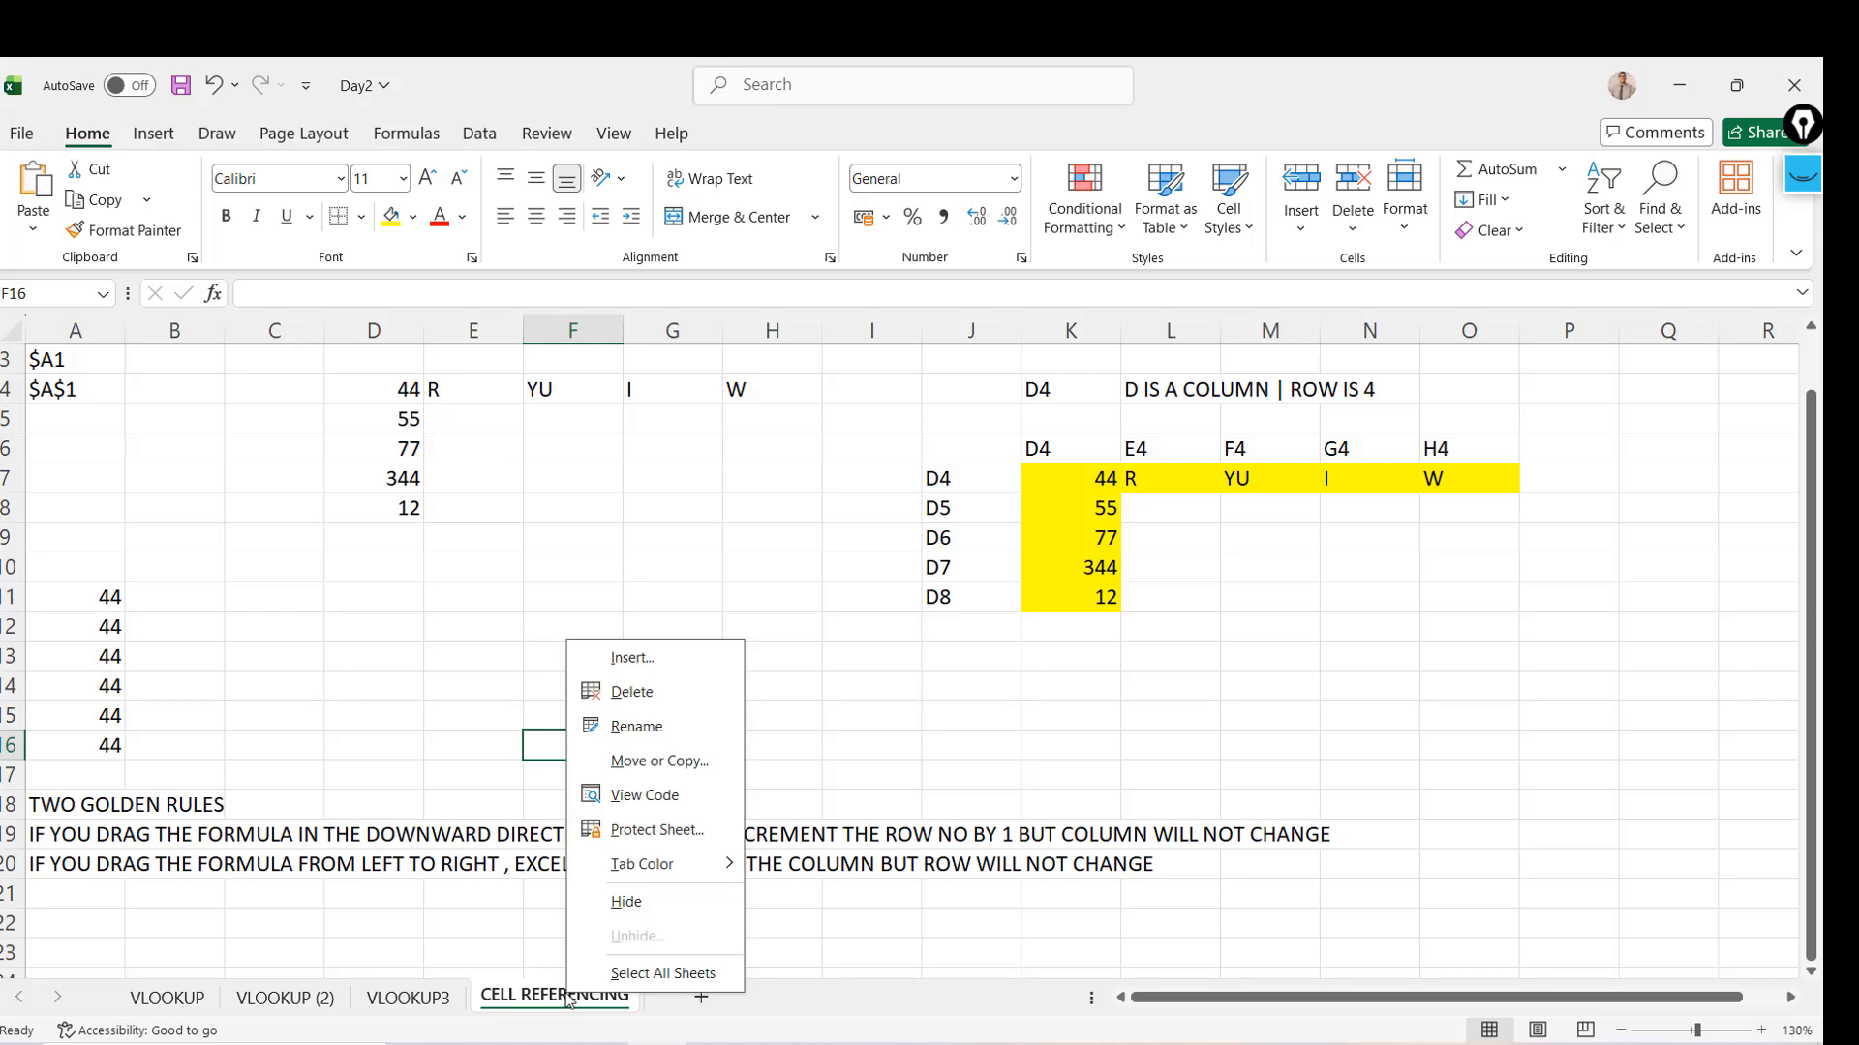
click(674, 767)
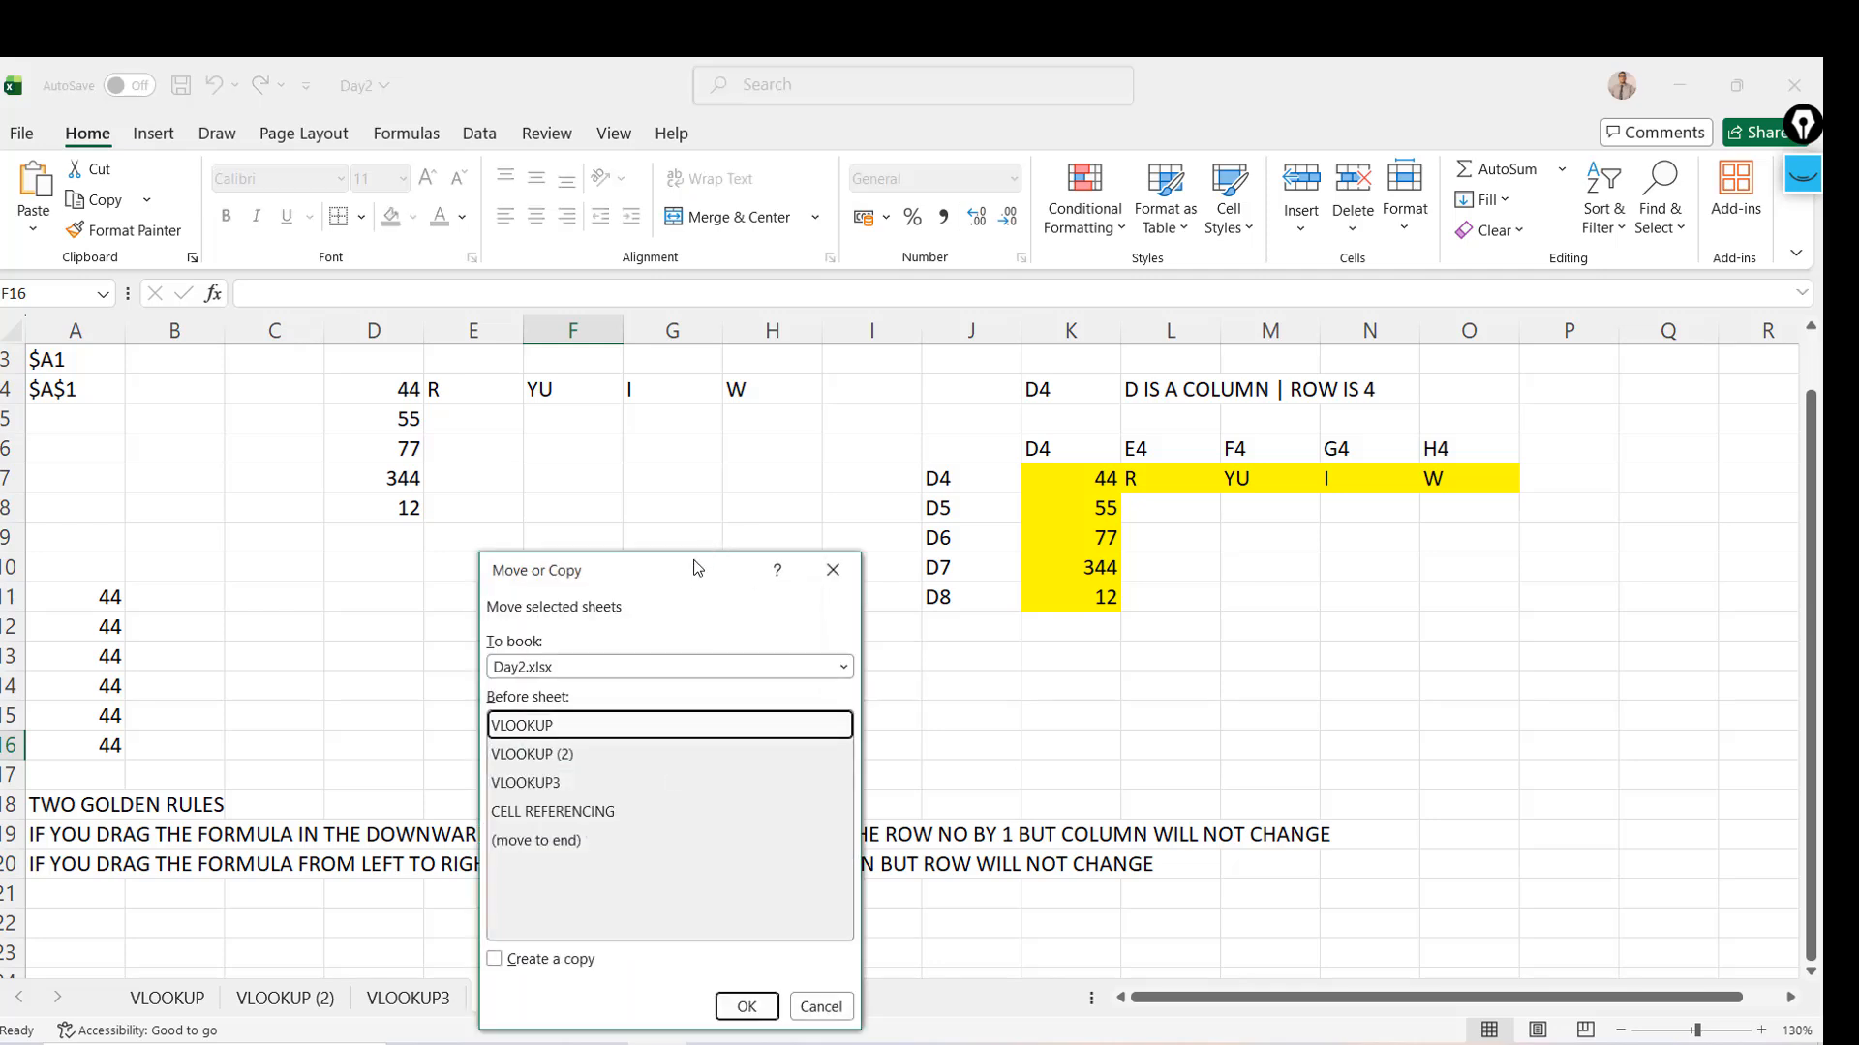
drag(692, 571, 777, 481)
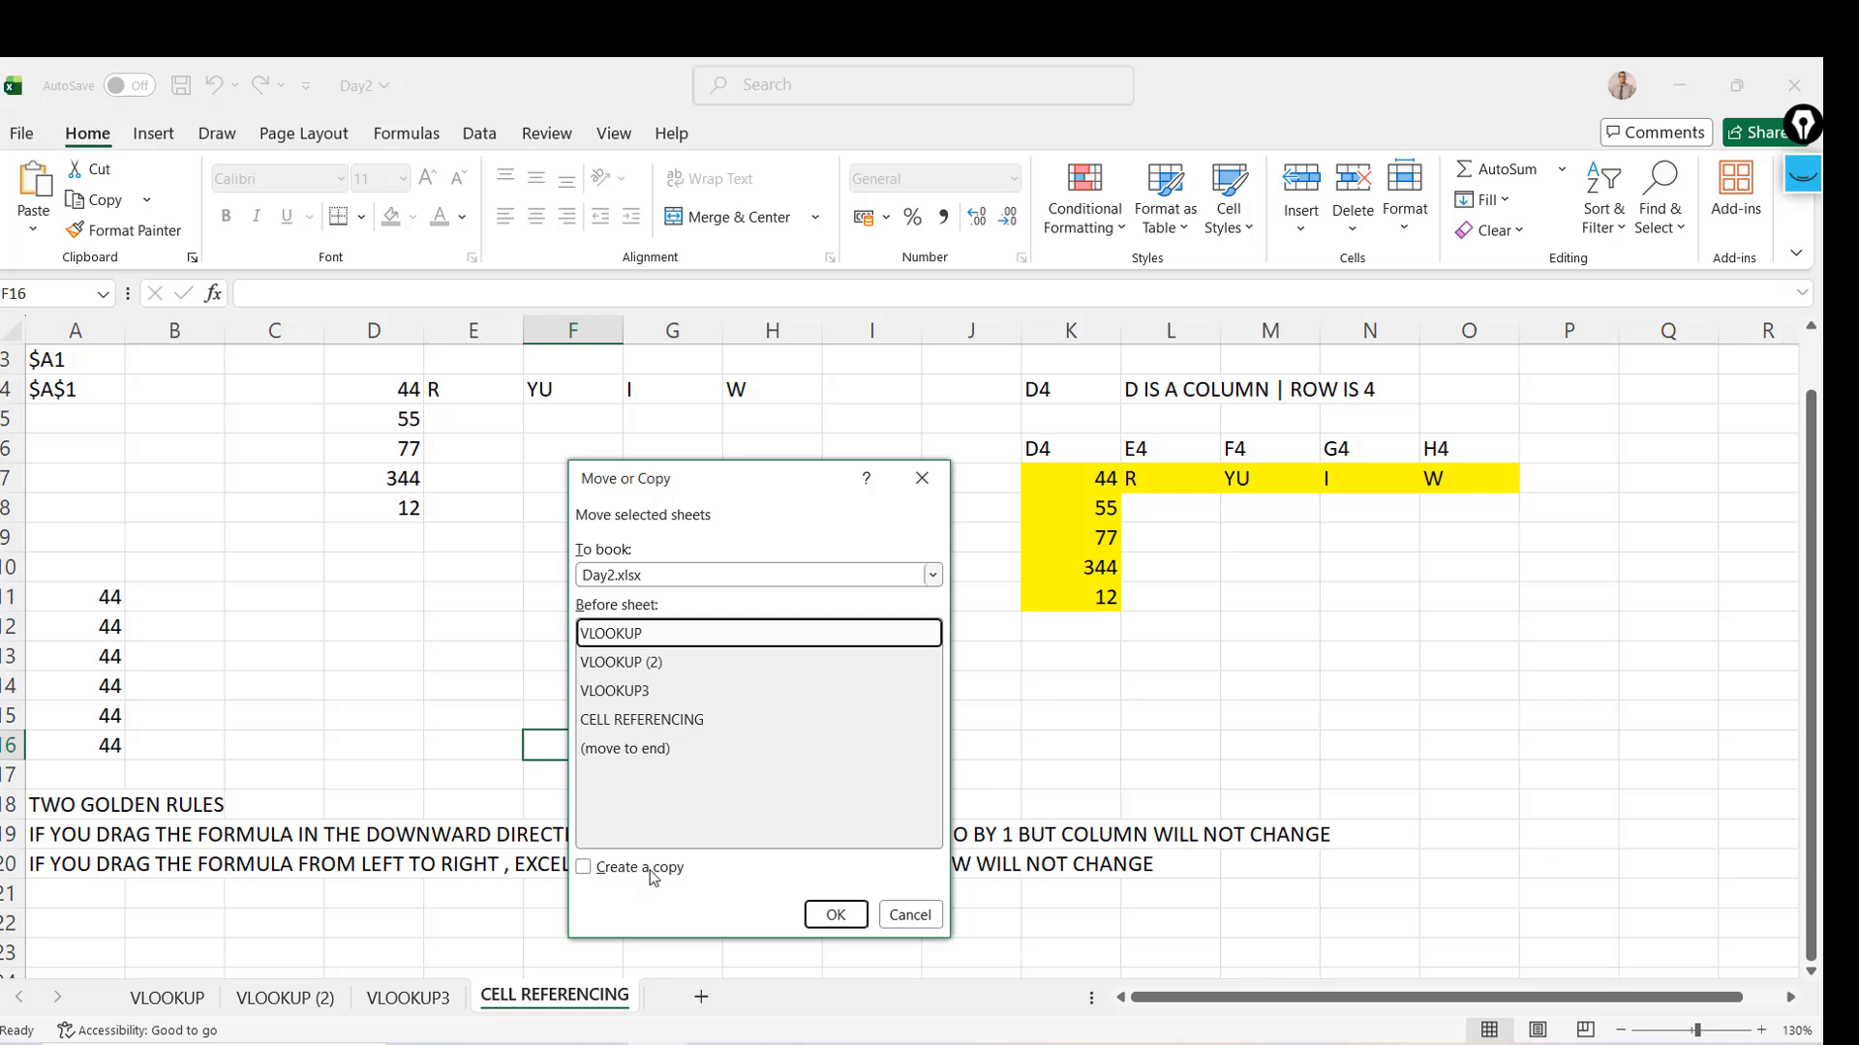
click(585, 868)
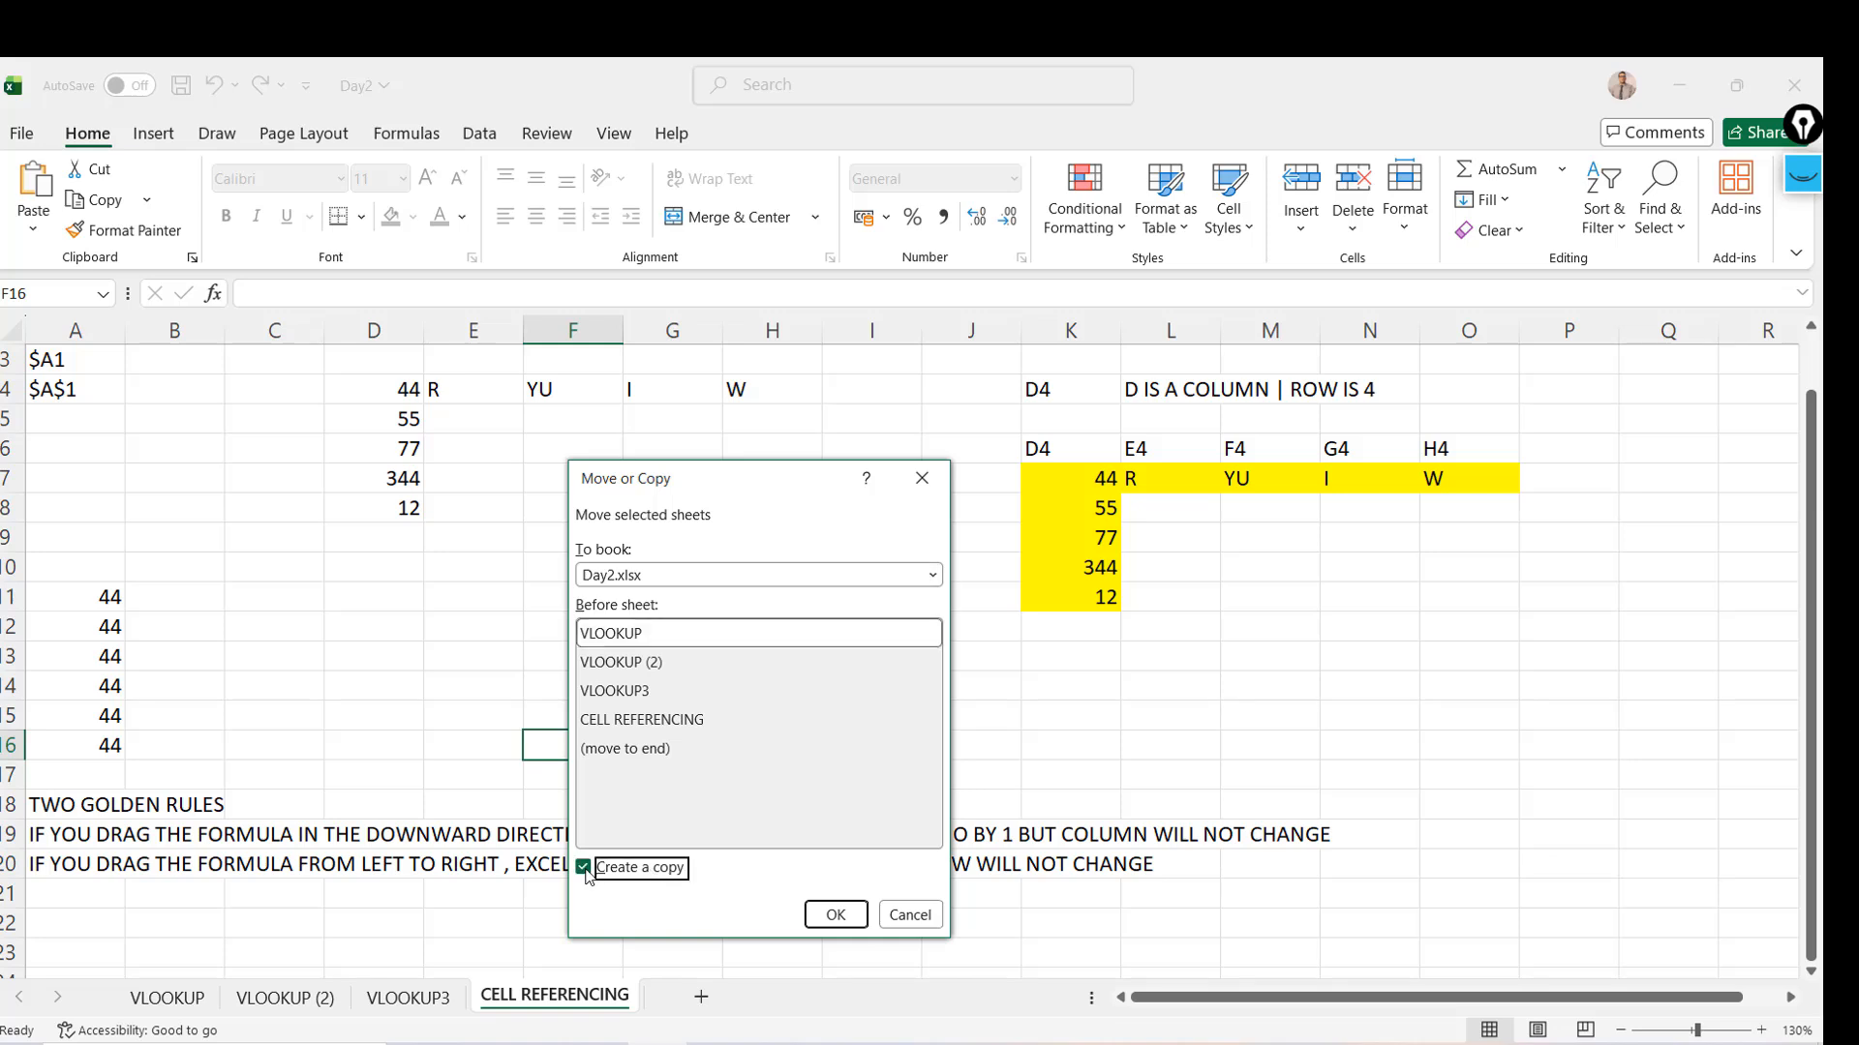
click(620, 757)
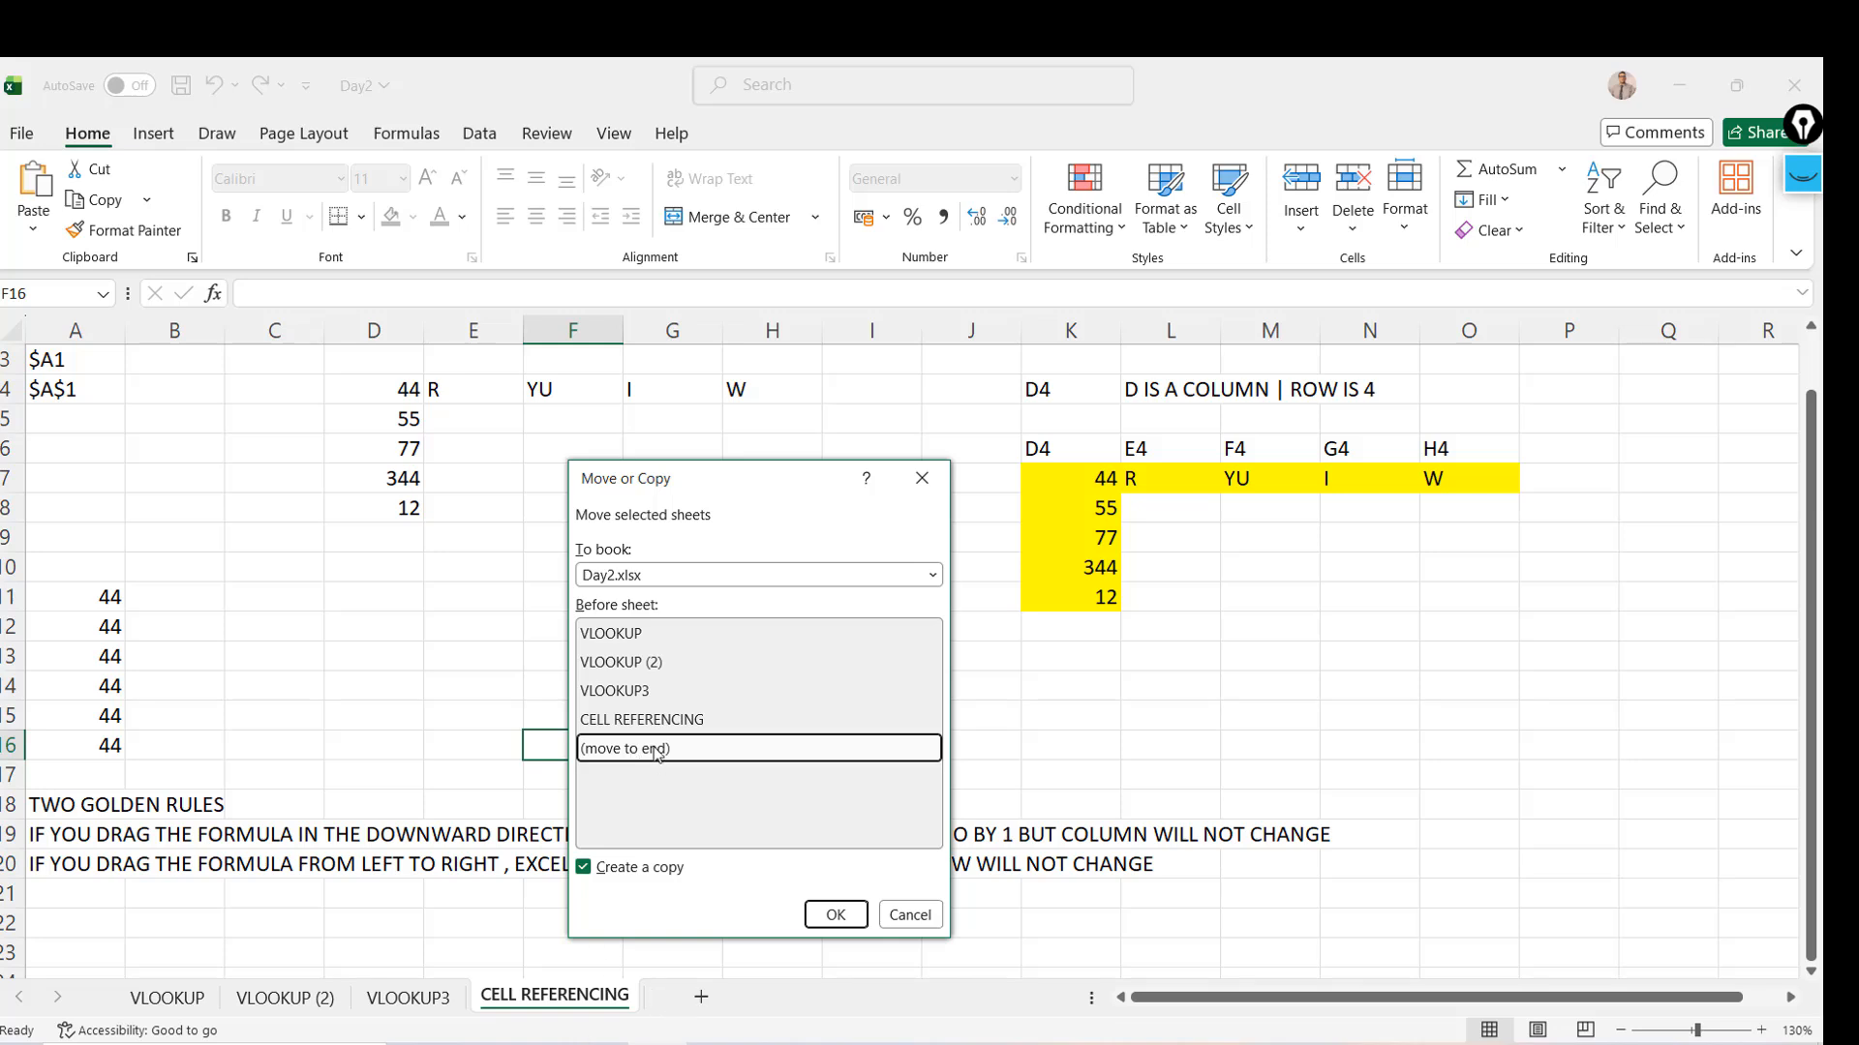
click(625, 690)
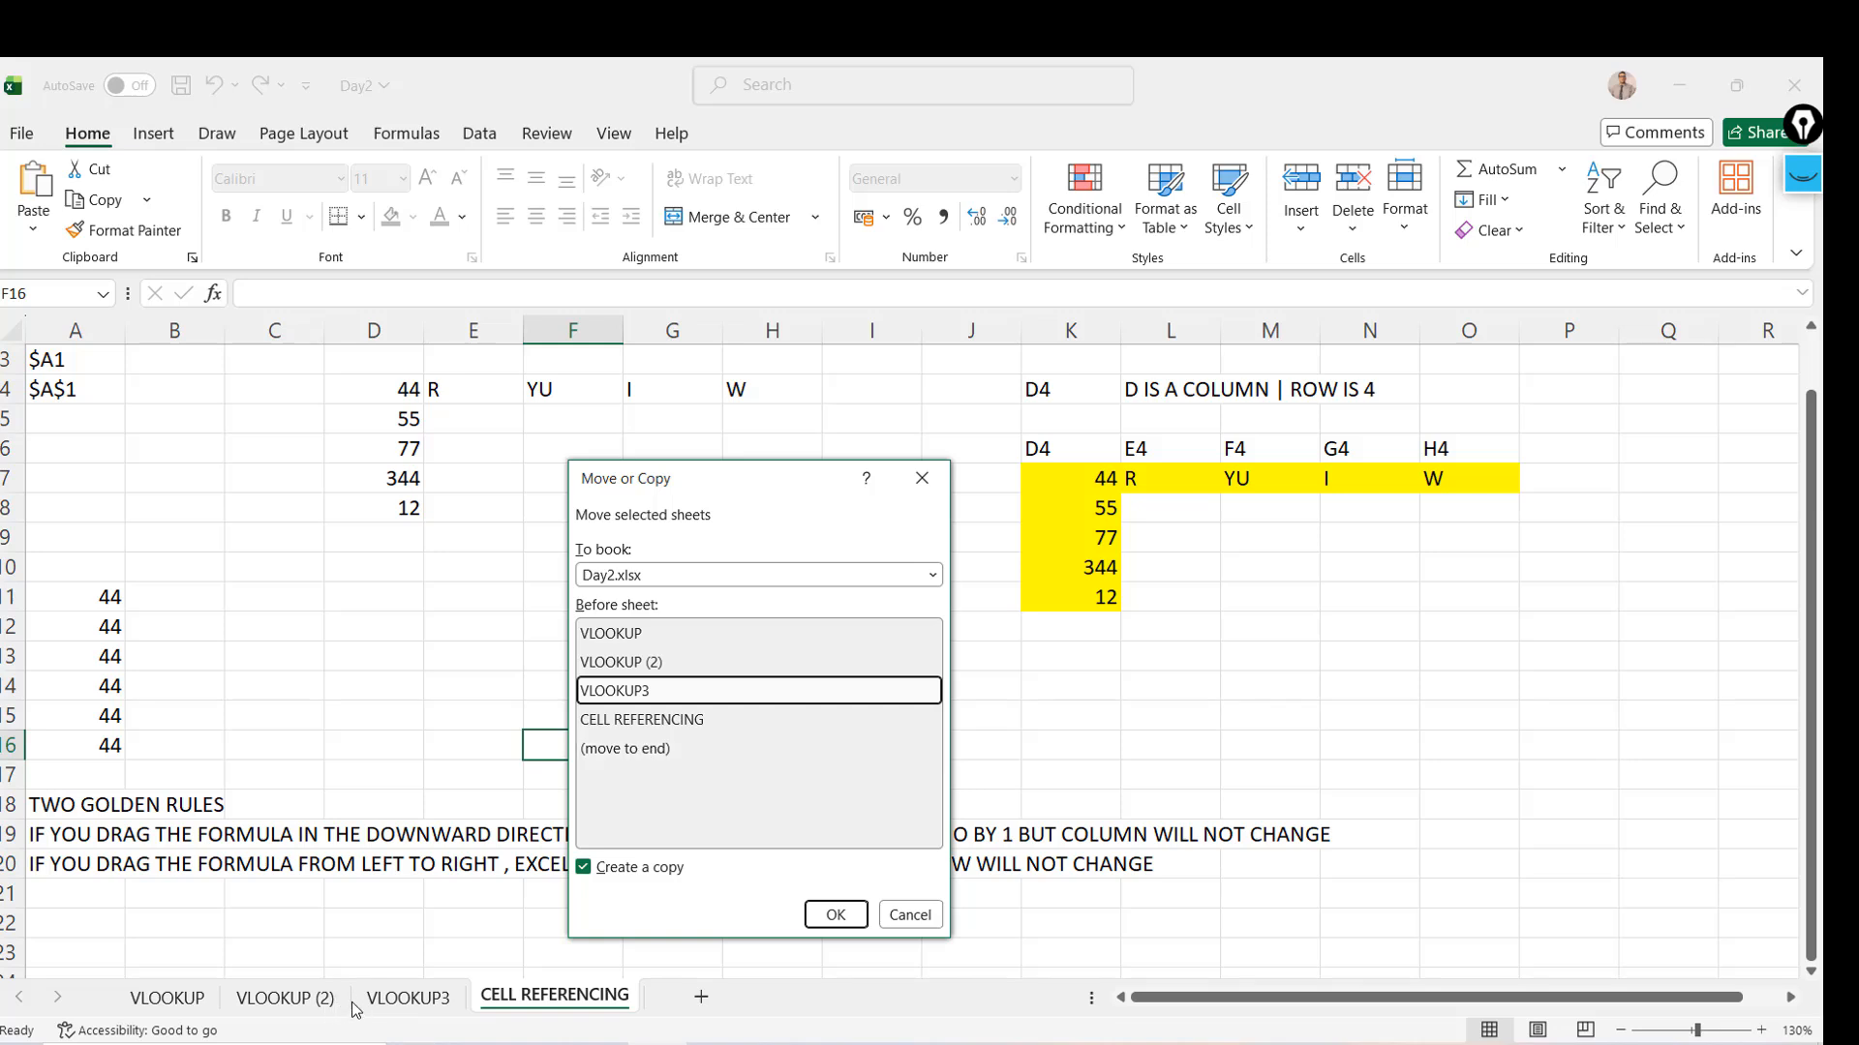
click(621, 755)
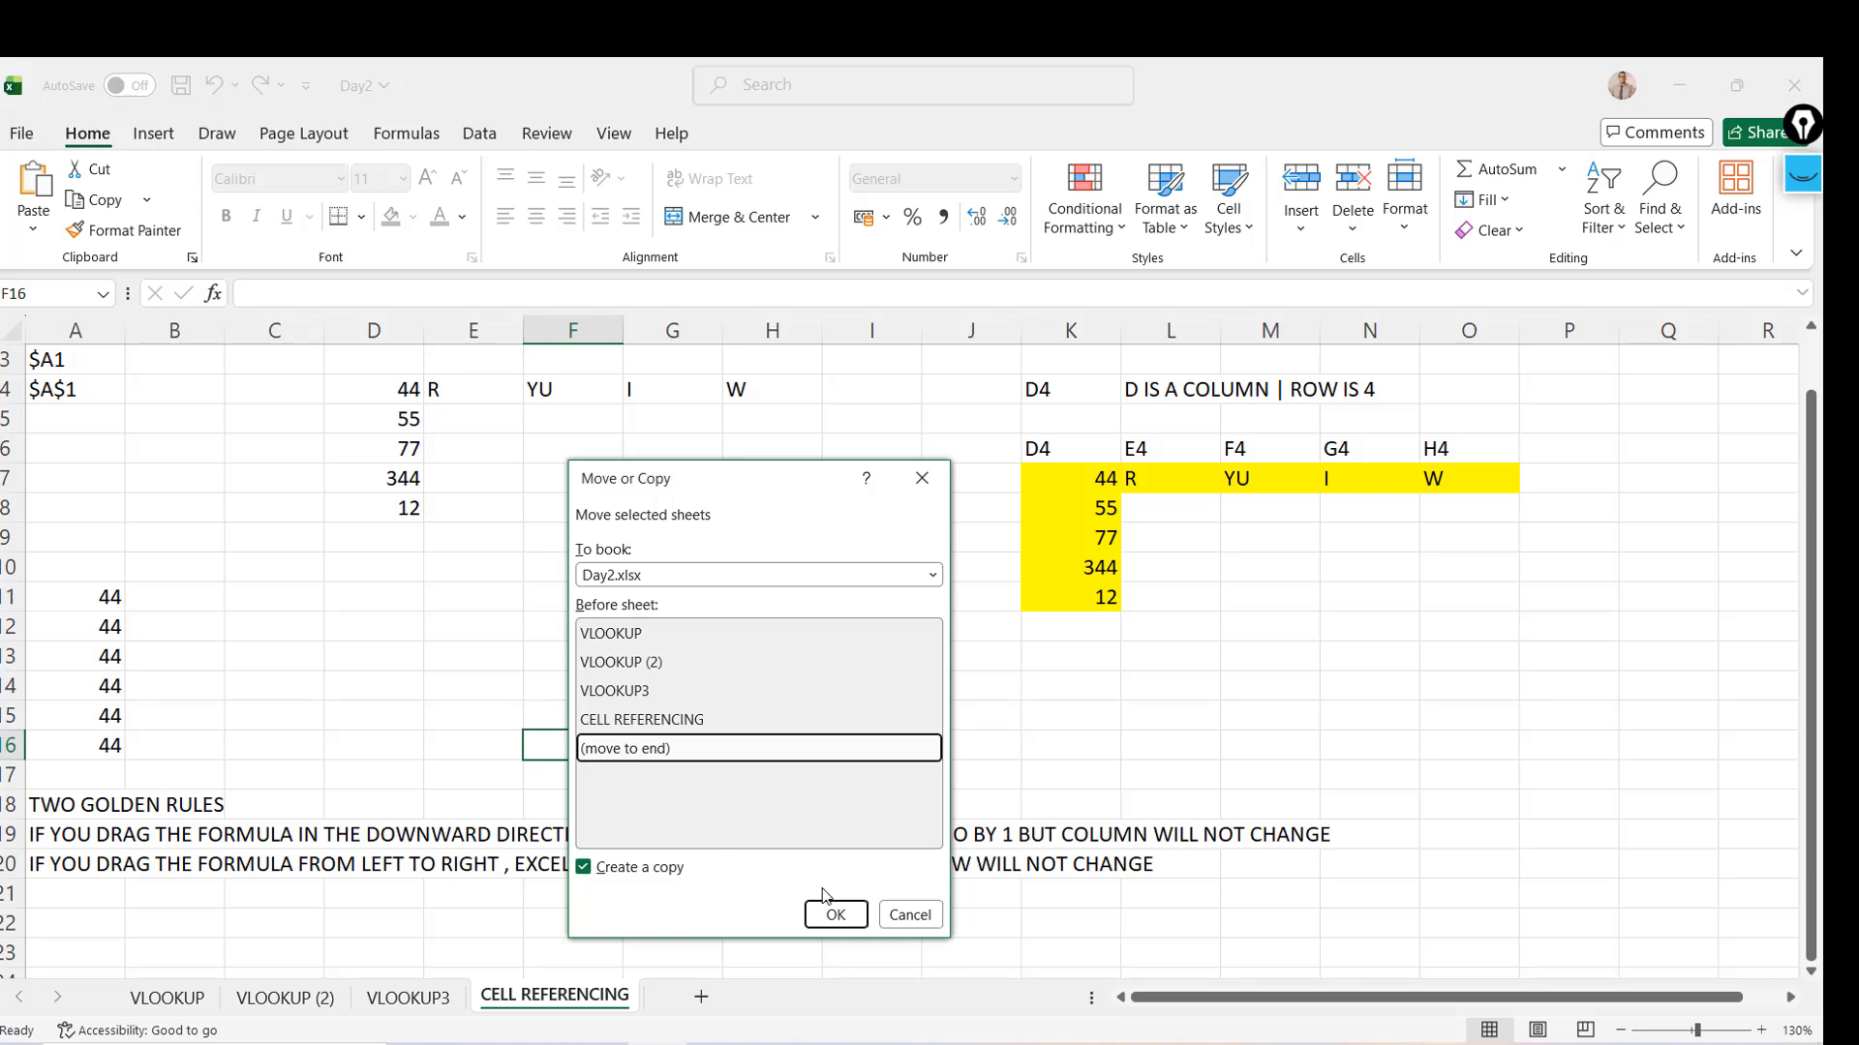
click(856, 917)
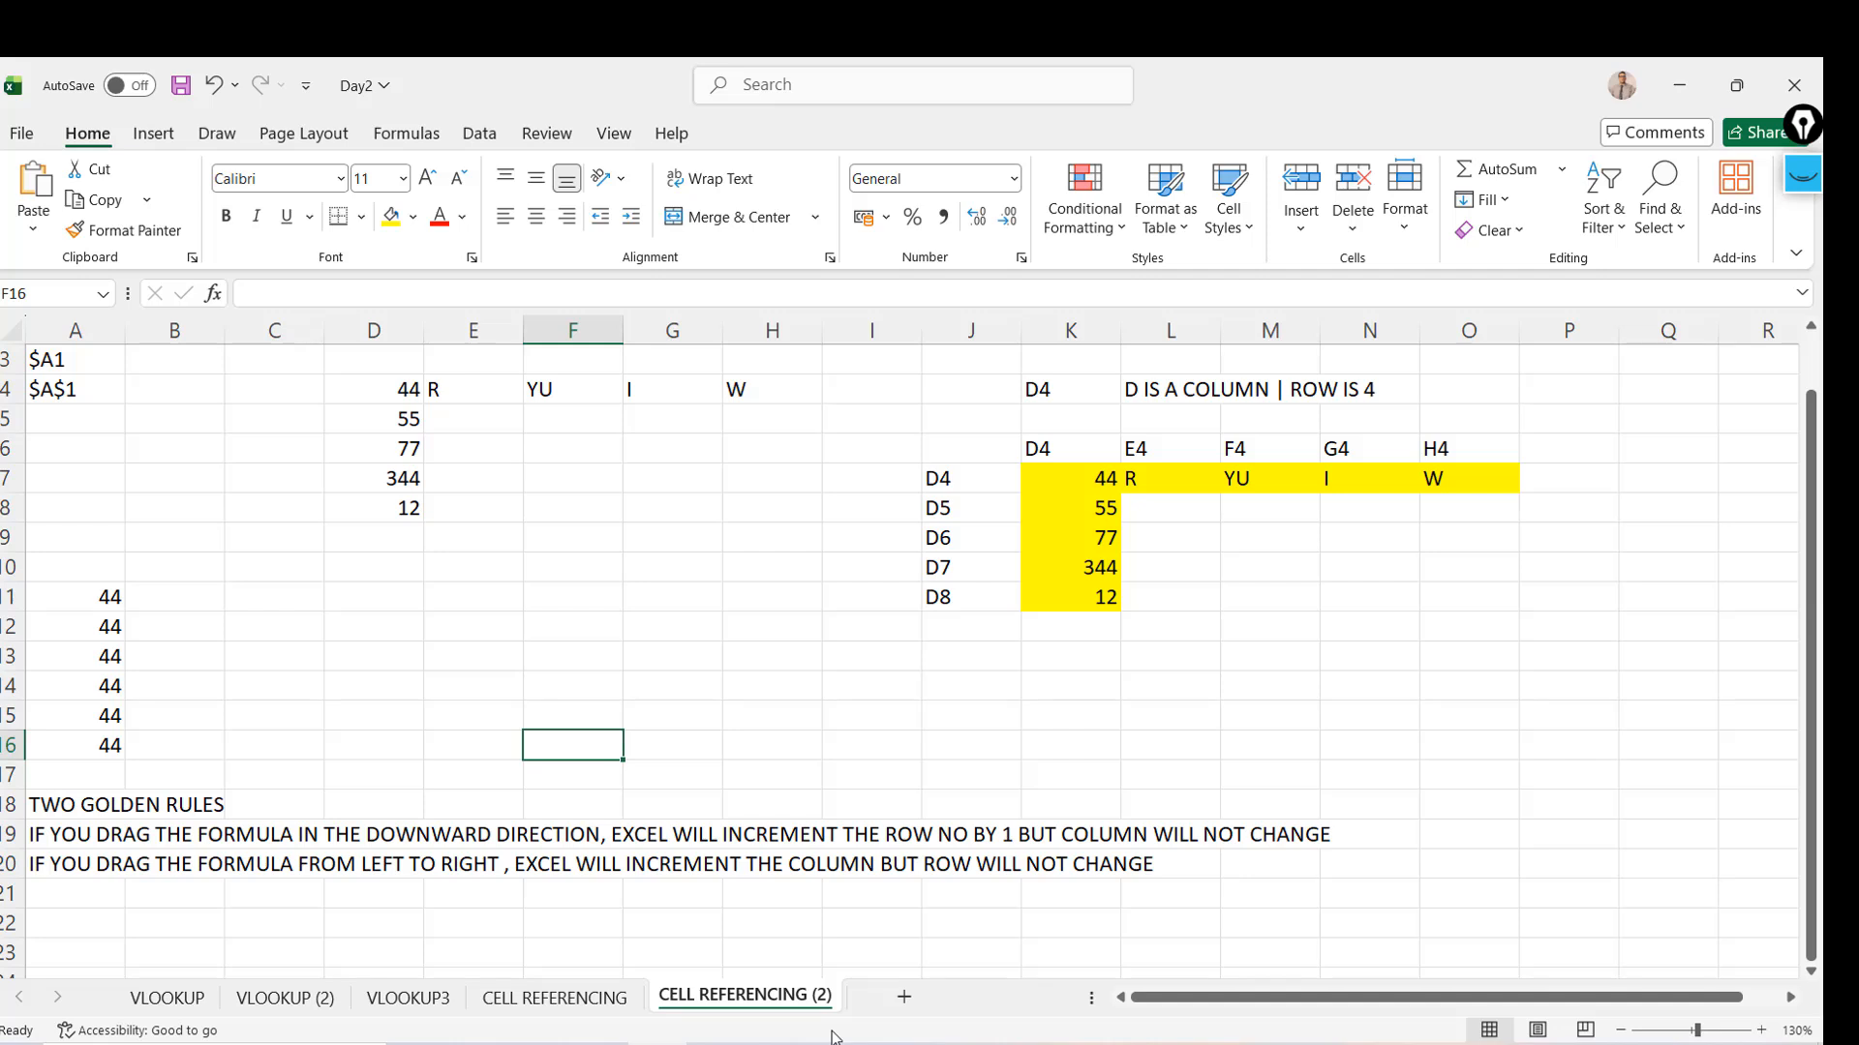
Clear the filled formulas from K8 through K11 and from L7 through O7 on the copied sheet
click(1103, 513)
key(shift+Down)
key(shift+Down)
key(shift+Down)
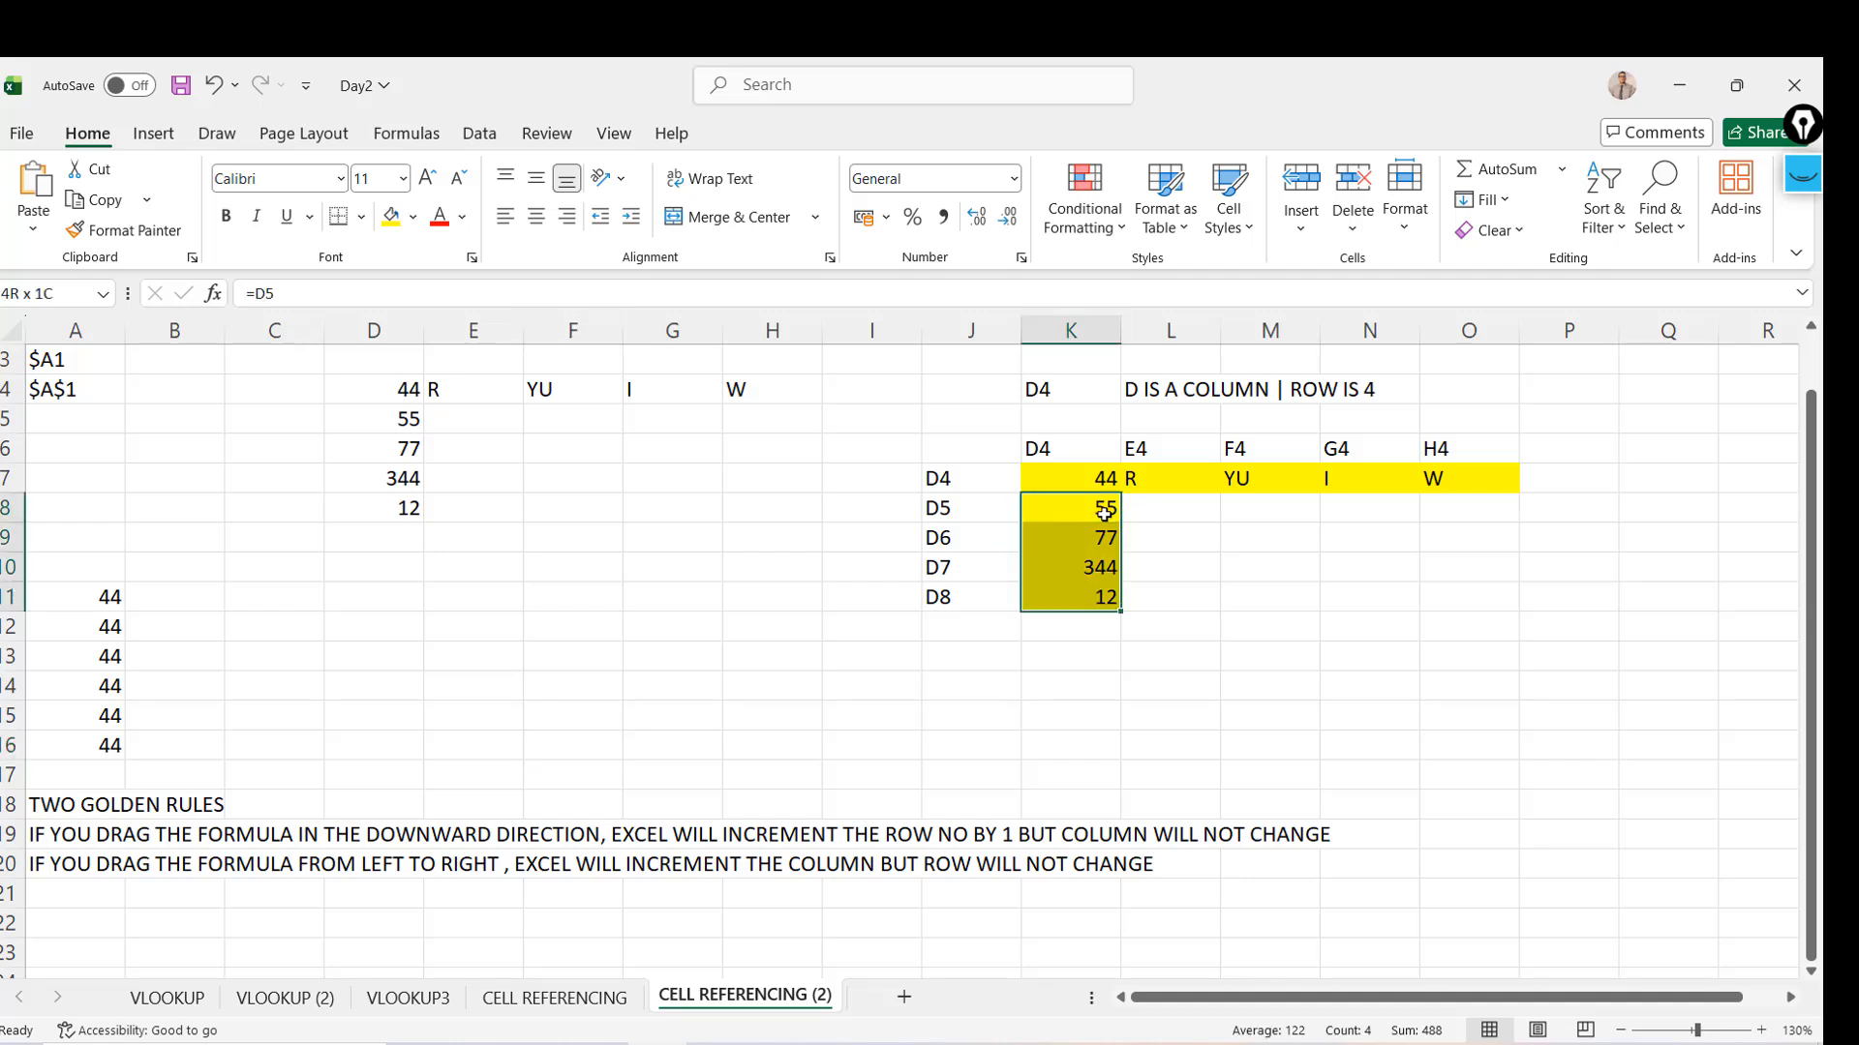
key(Delete)
key(Up)
key(Right)
key(shift+Right)
key(shift+Right)
key(shift+Right)
key(Delete)
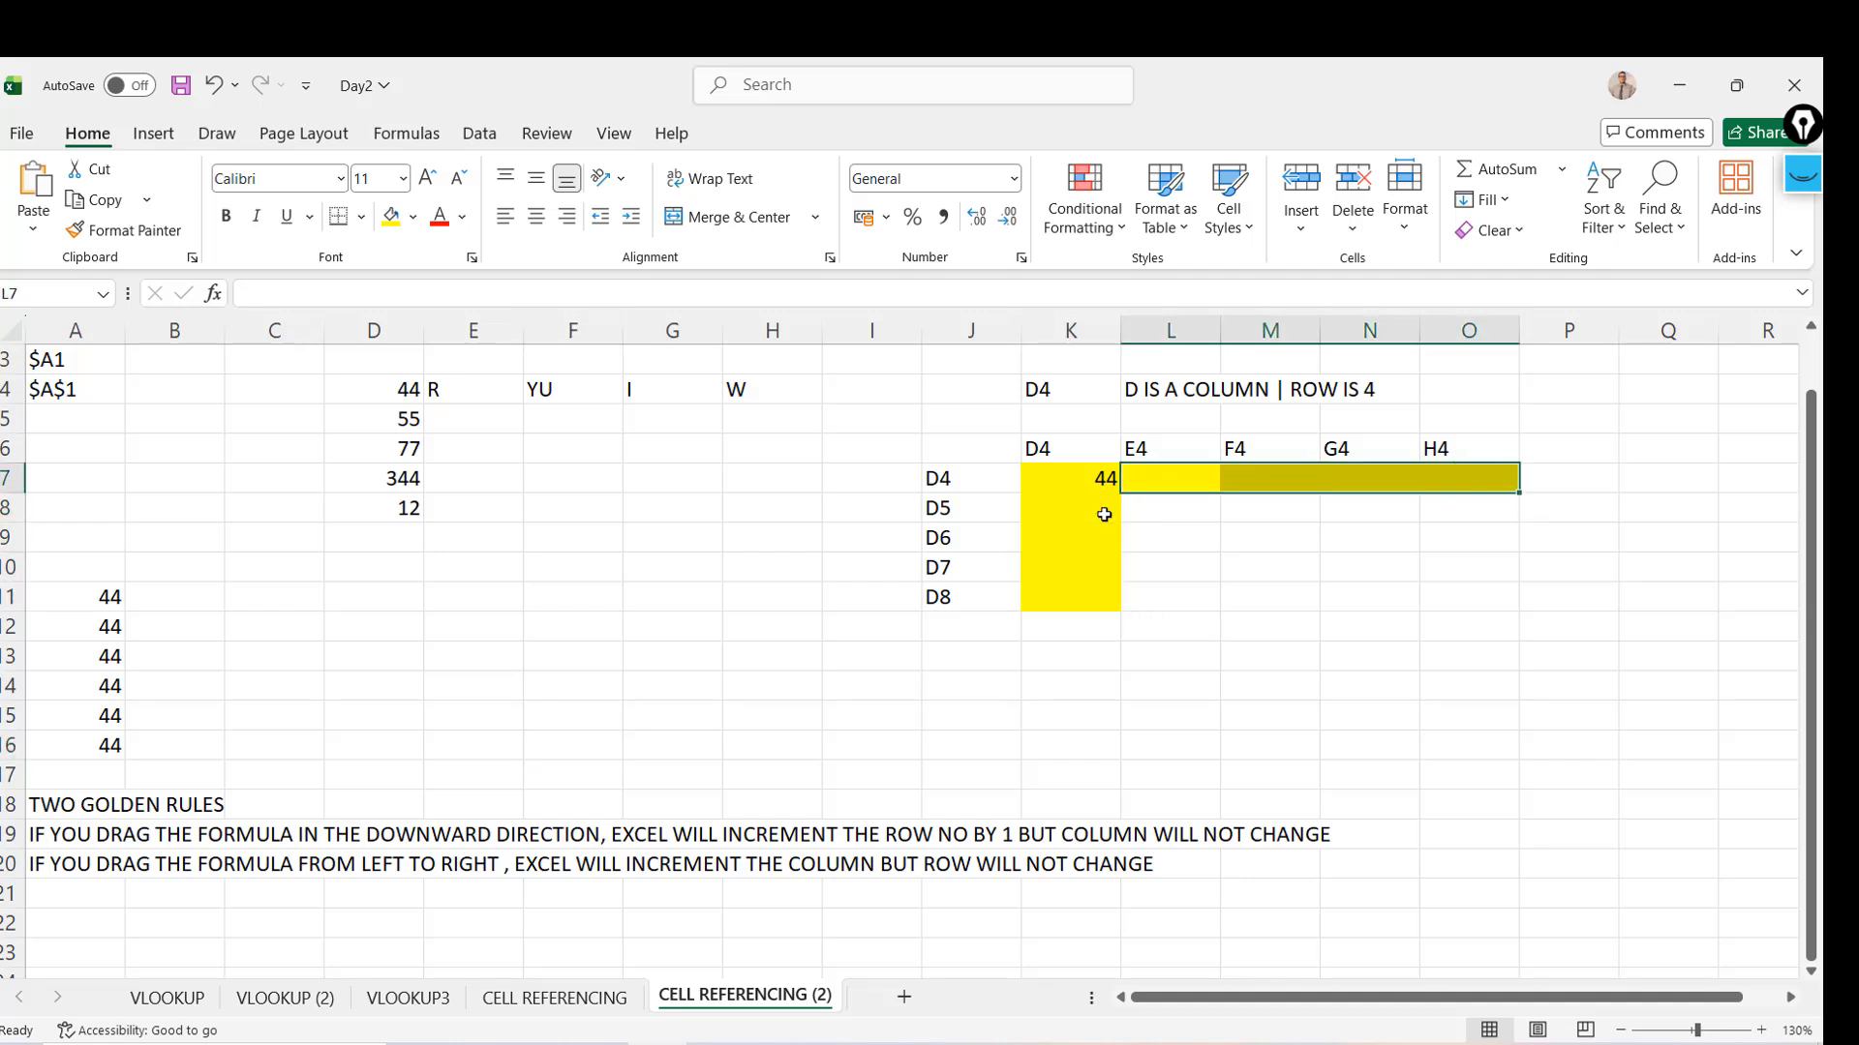
Clear the row of reference labels in K6 through O6
key(Up)
key(Left)
key(Right)
key(shift+Right)
key(shift+Right)
key(shift+Right)
key(Delete)
key(Left)
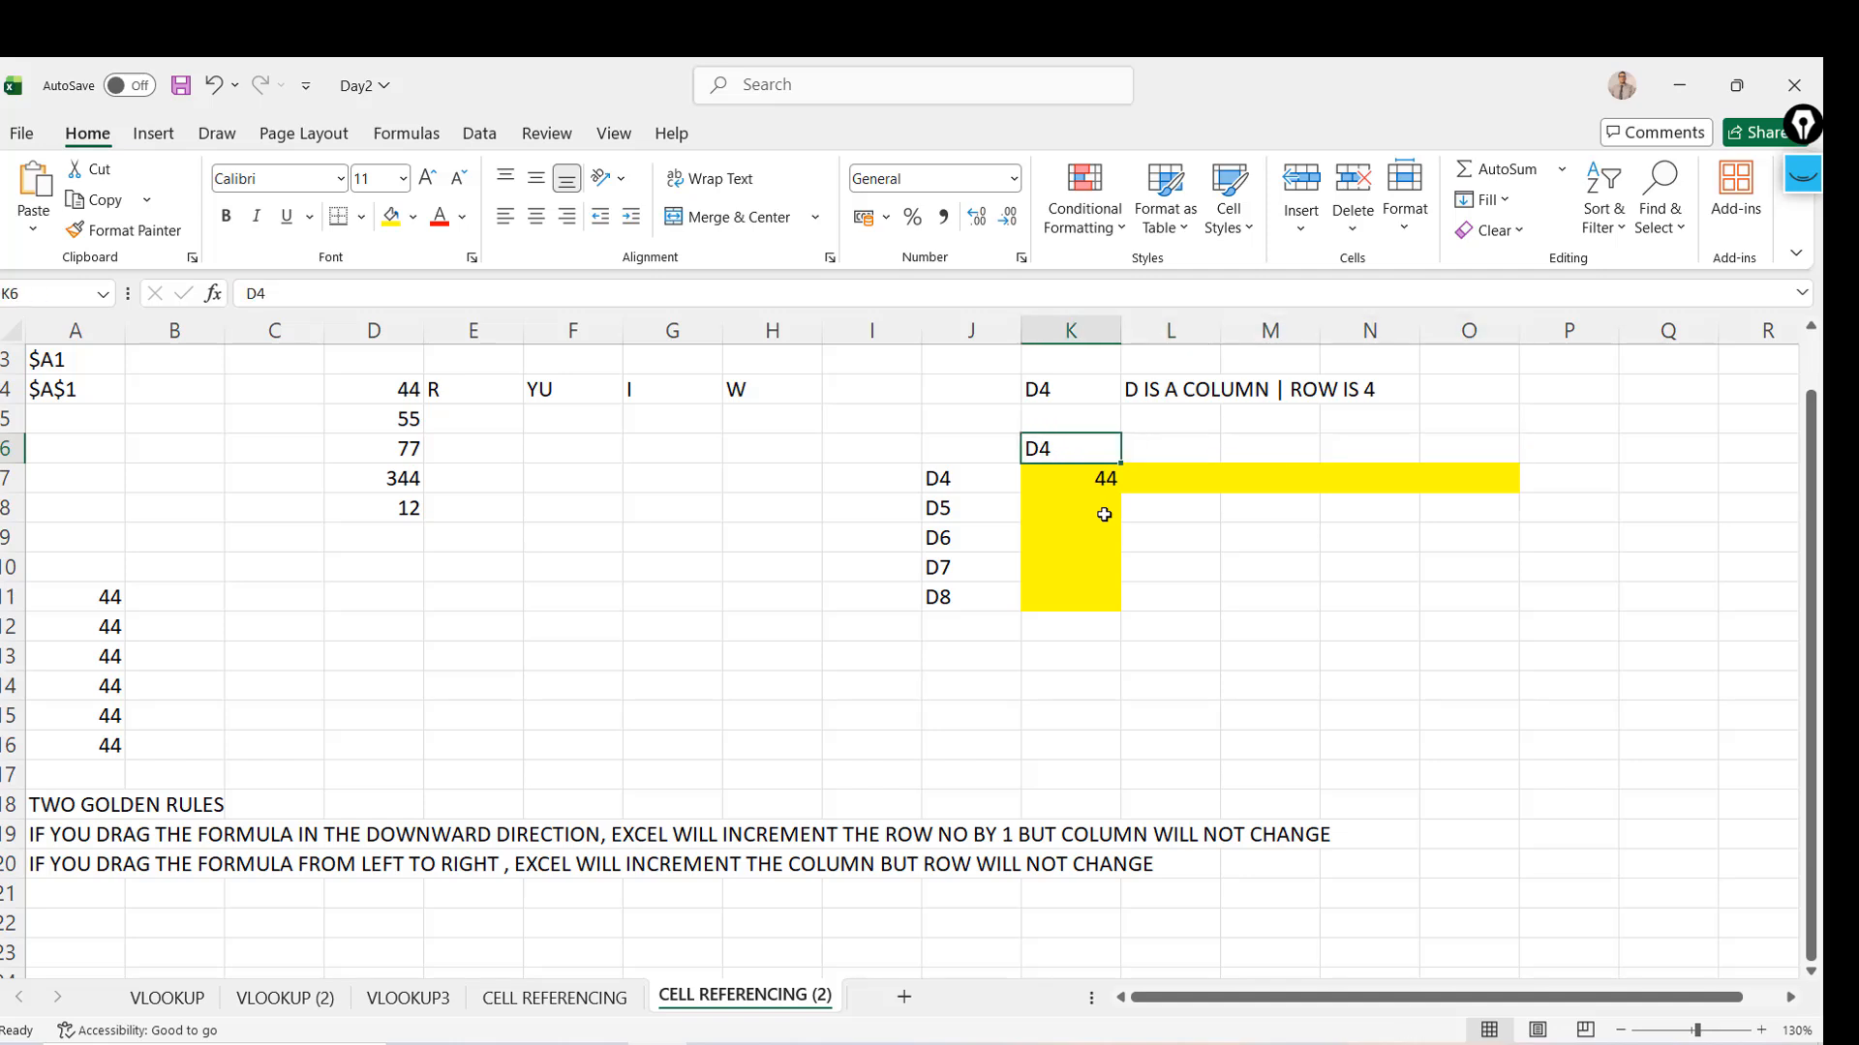
key(Delete)
Clear the column of reference labels in J7 through J11, keeping the K7 formula
key(Down)
key(Left)
key(shift+Down)
key(shift+Down)
key(shift+Down)
key(shift+Down)
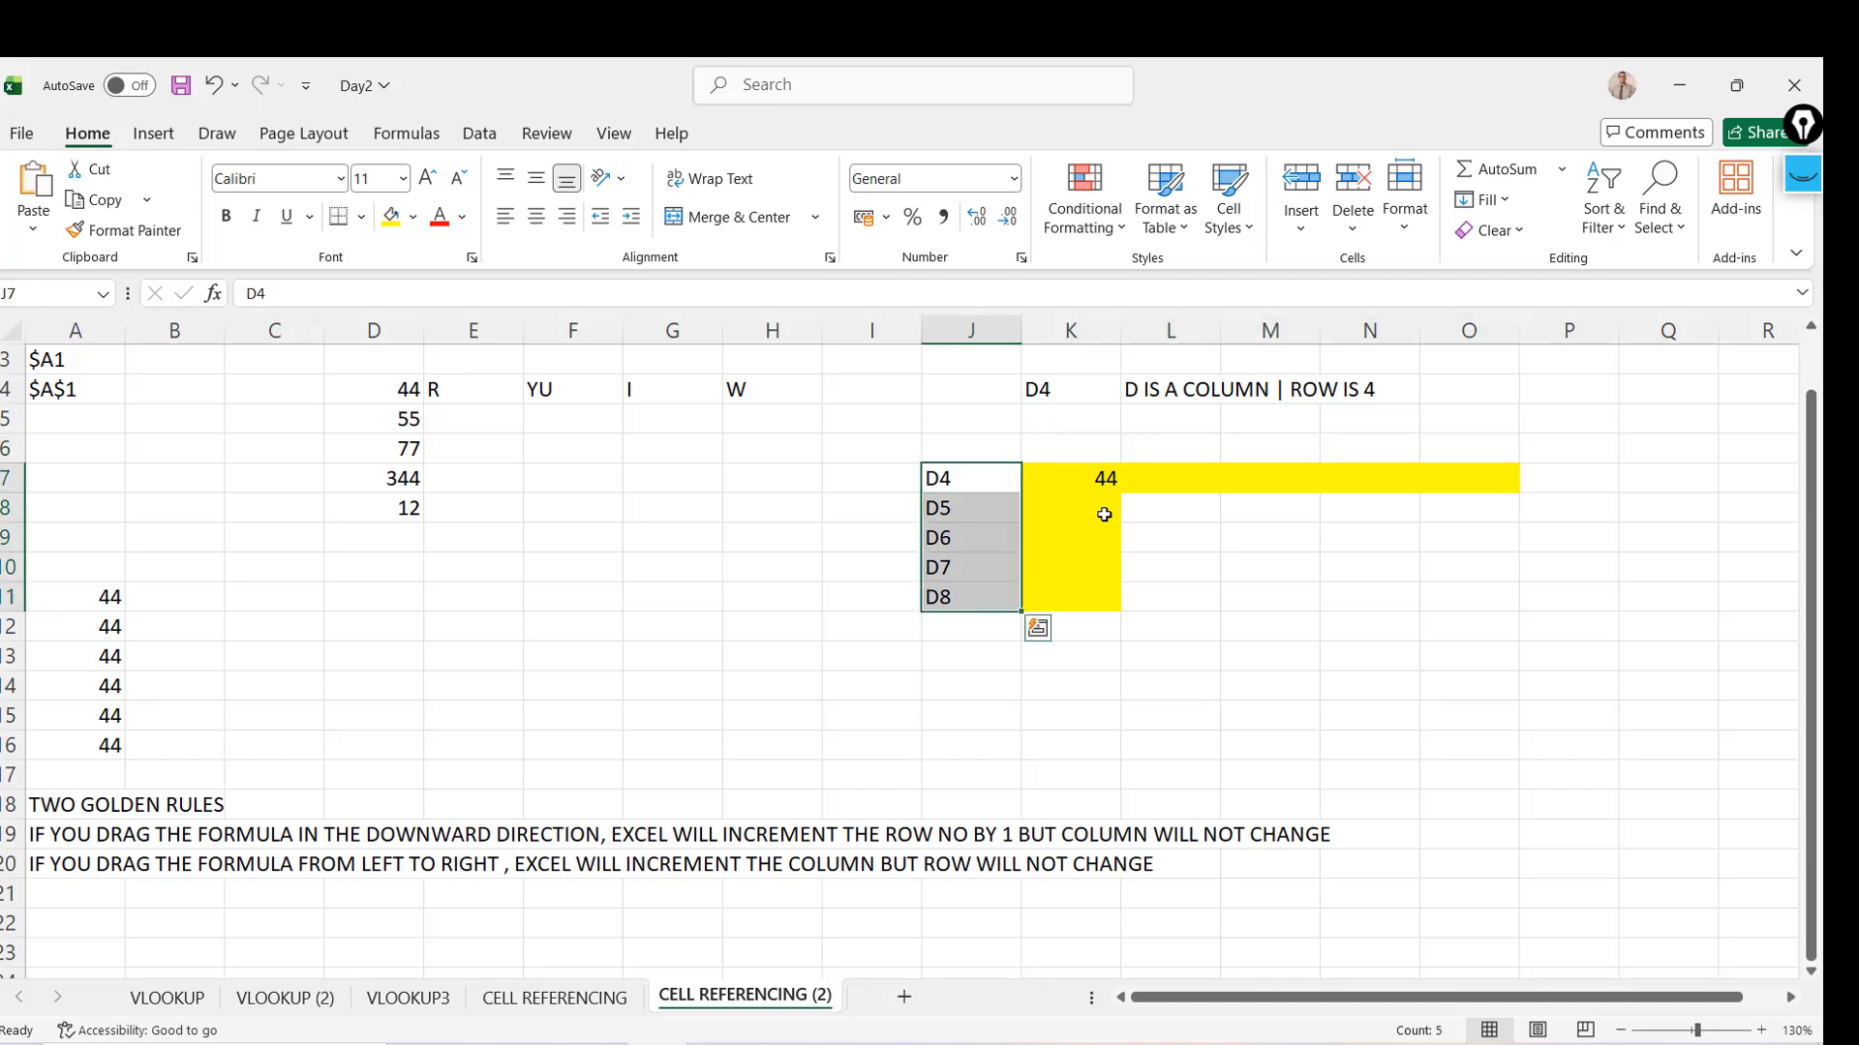
key(Delete)
key(Right)
key(Right)
key(Left)
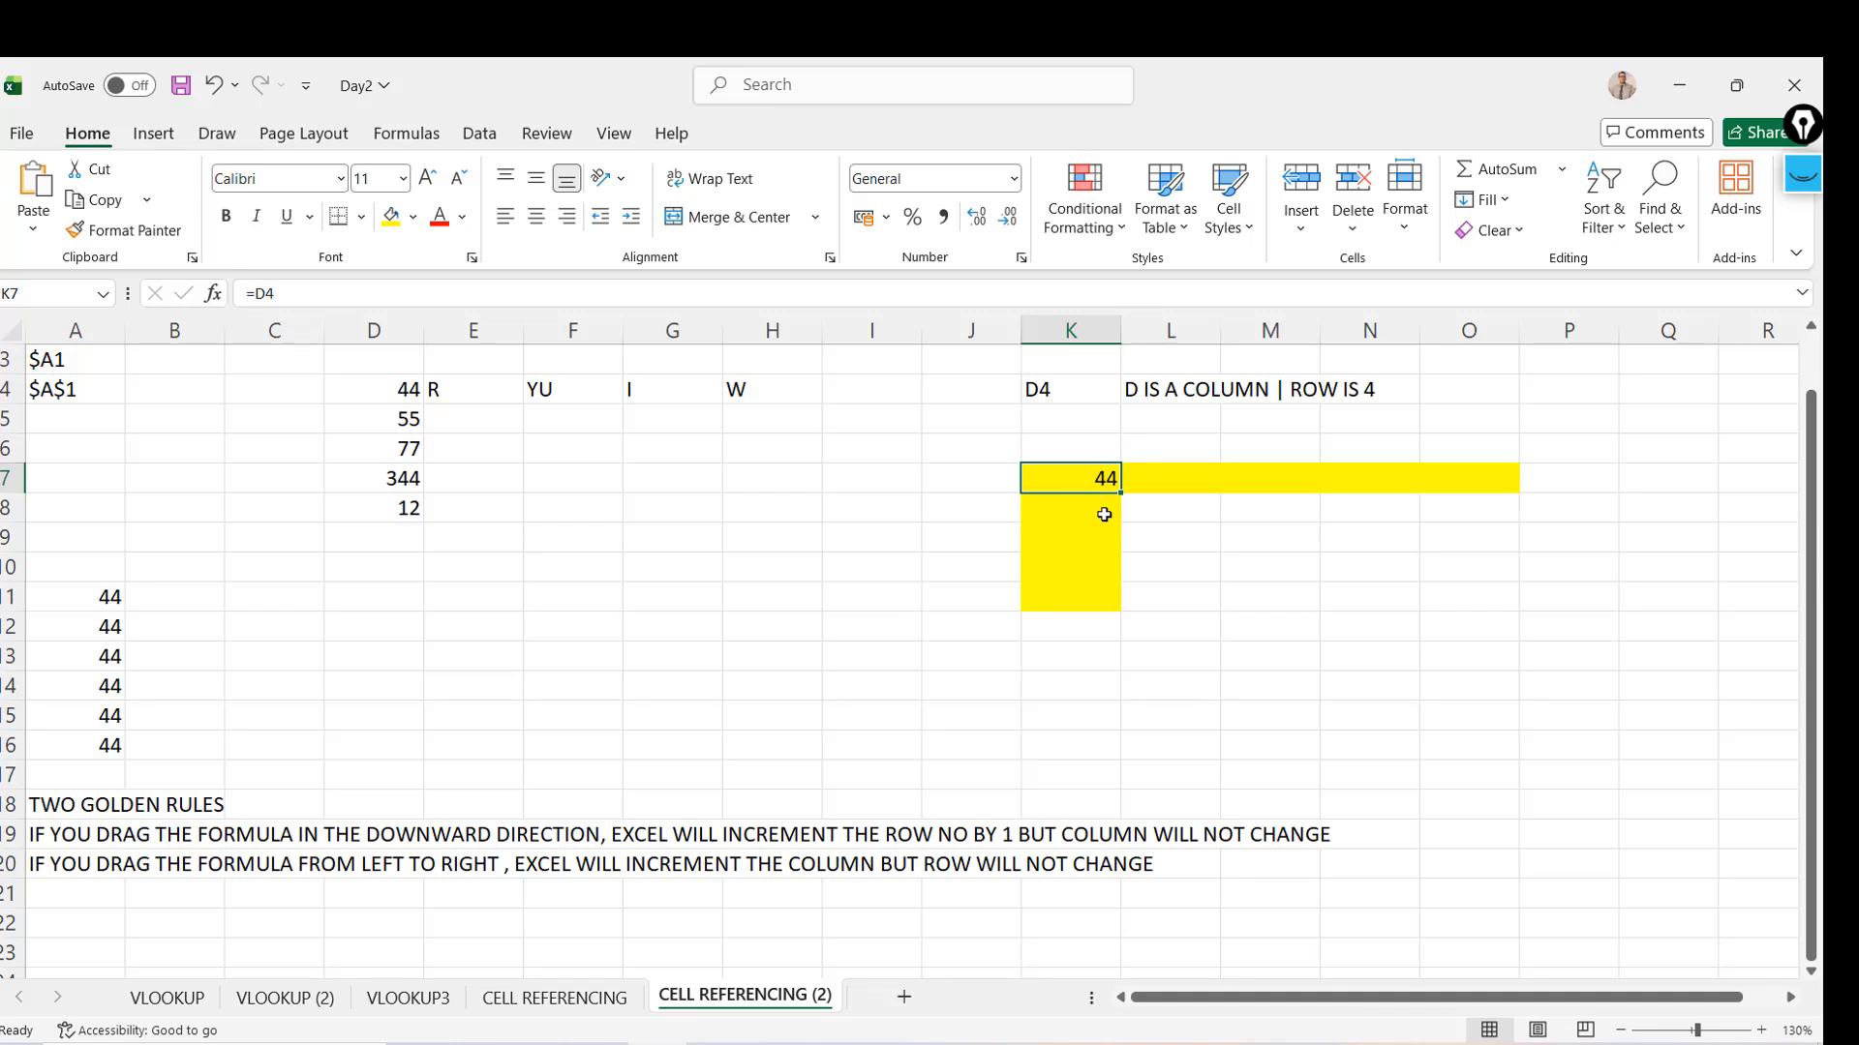
key(Down)
key(Left)
key(Right)
key(Up)
key(Down)
key(Down)
key(Down)
key(Down)
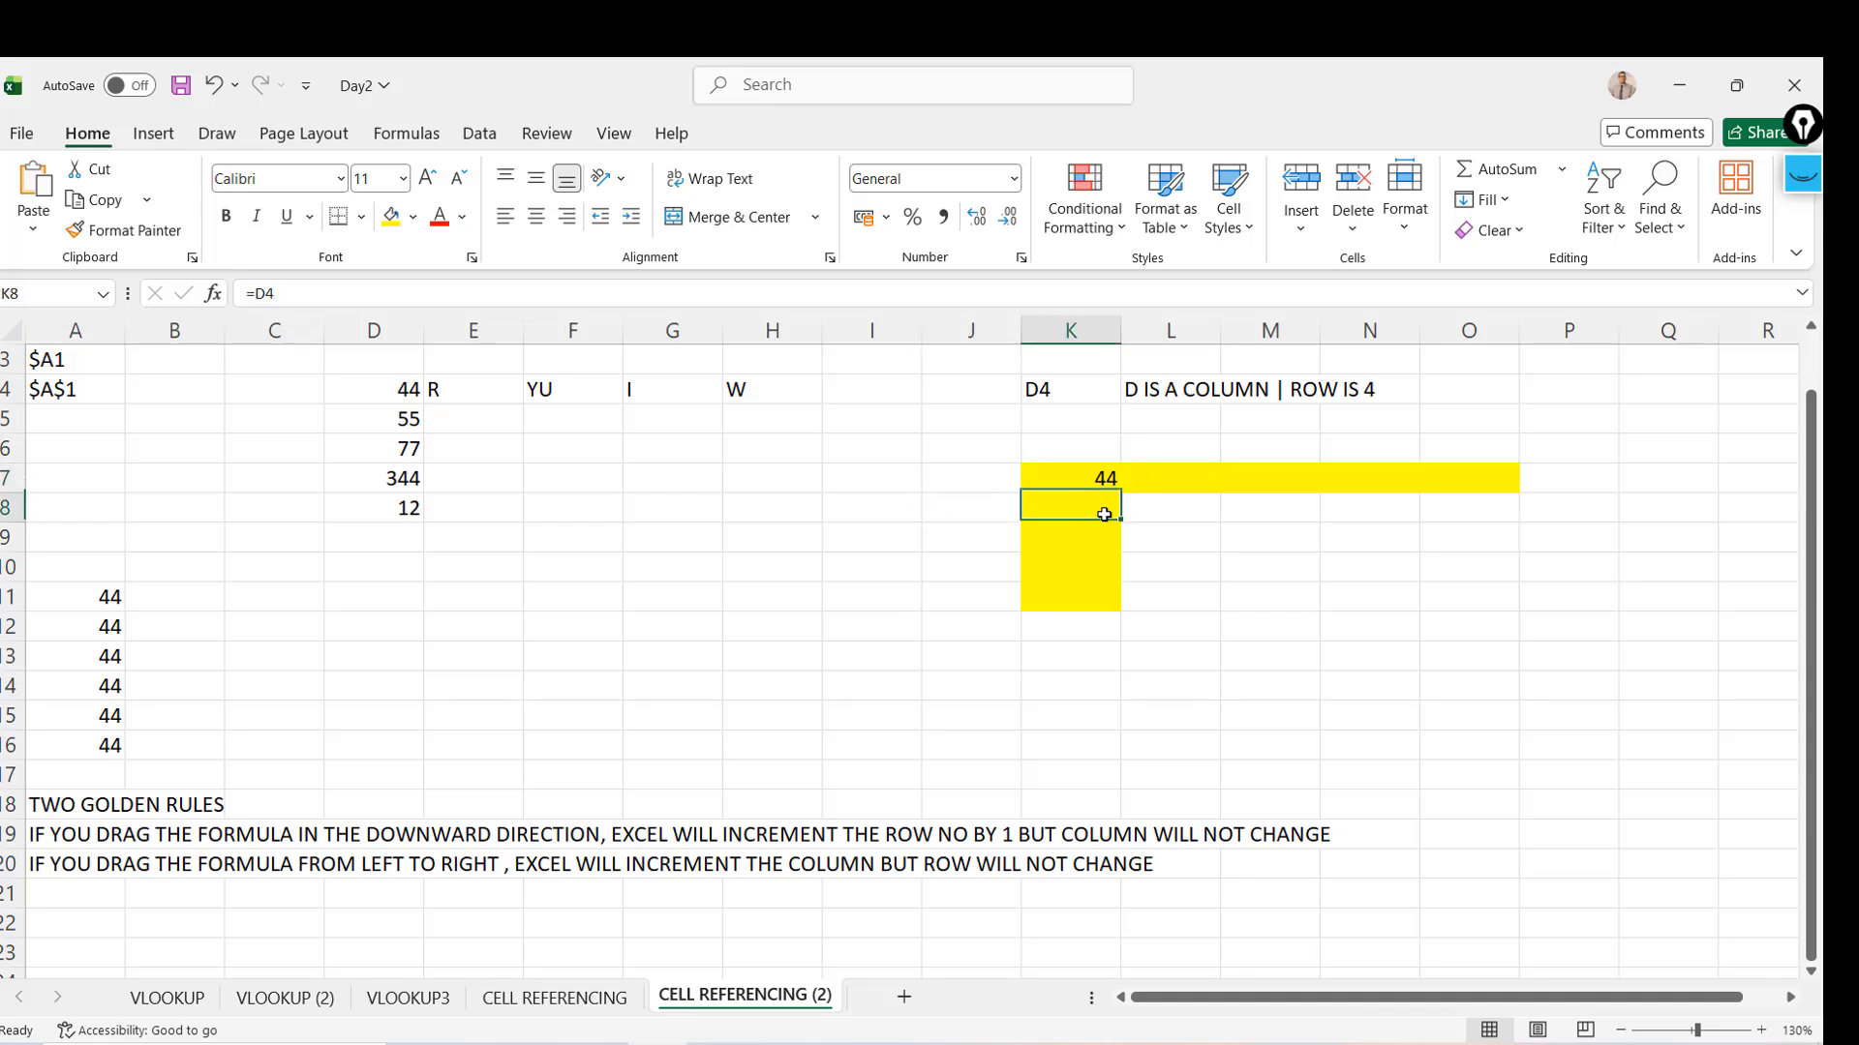
Enter 44 in each cell from J8 through J11, beside the yellow column
key(Up)
key(Up)
key(Left)
key(Up)
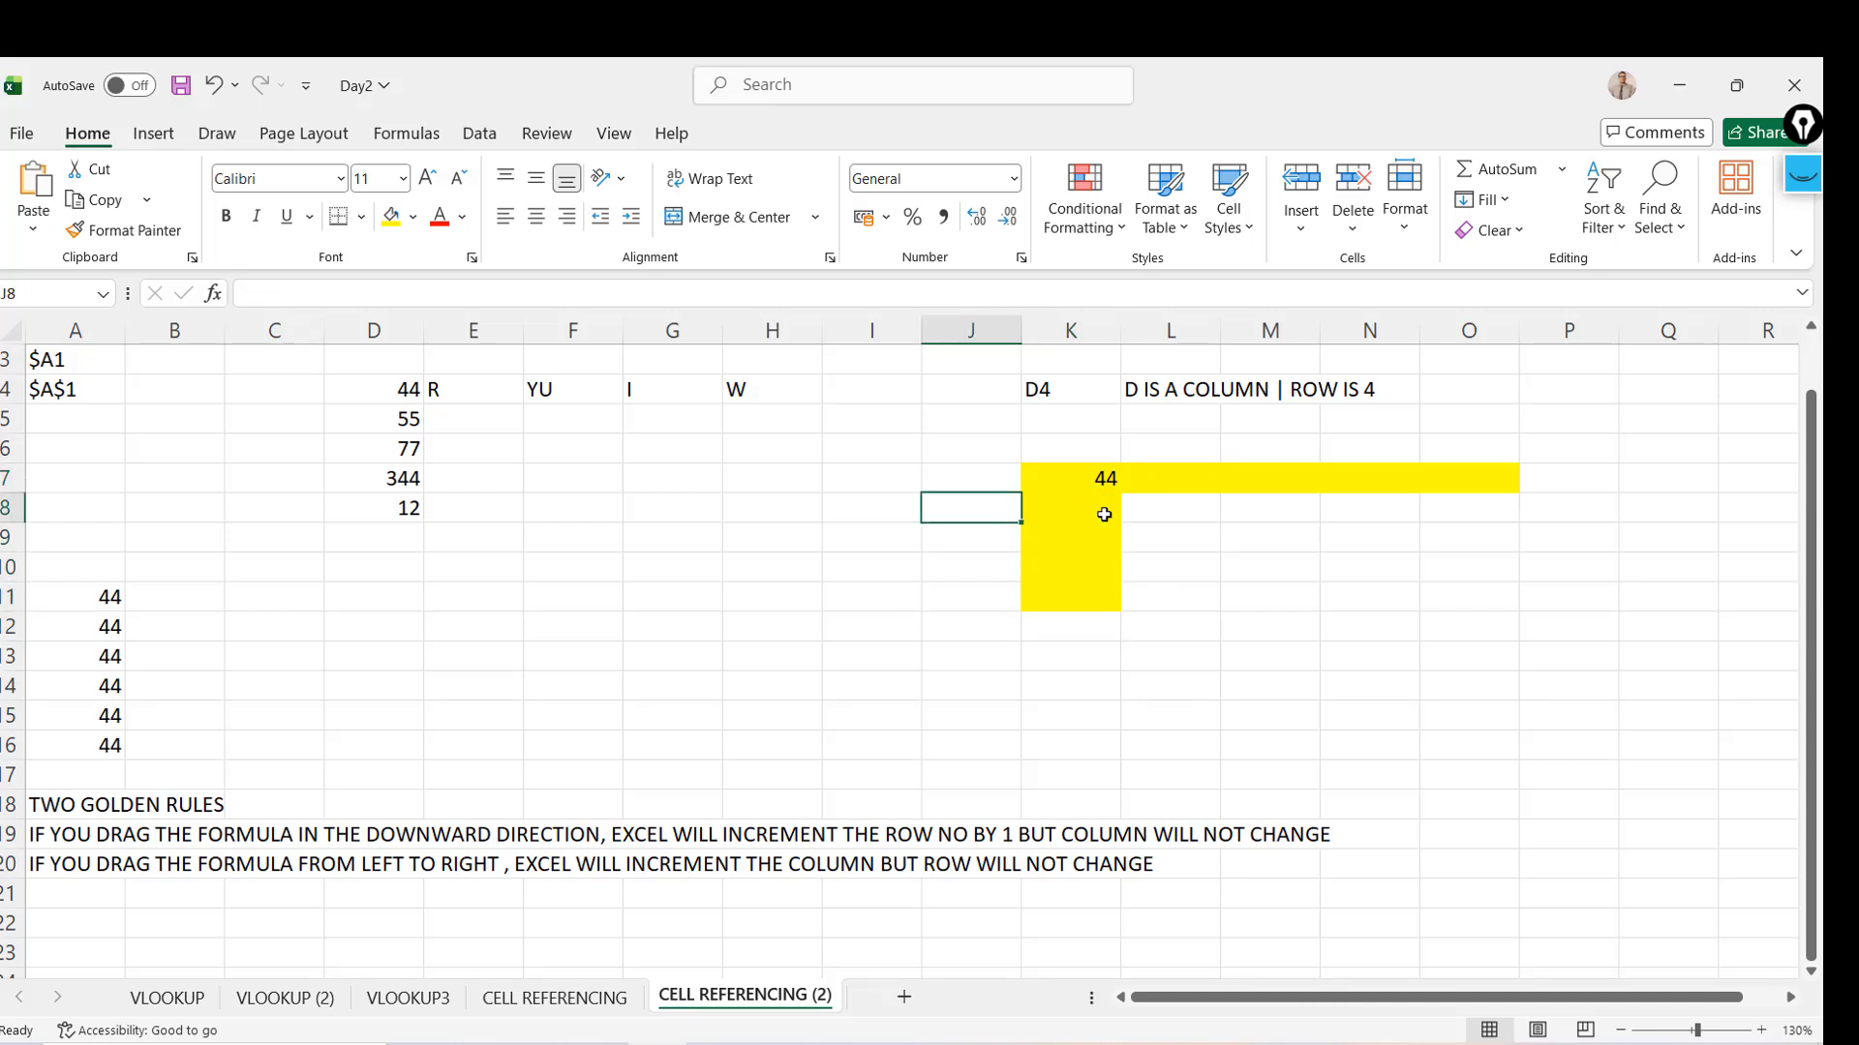
text(=D4)
key(Return)
text(44)
key(Return)
text(44)
key(Return)
text(44)
key(Return)
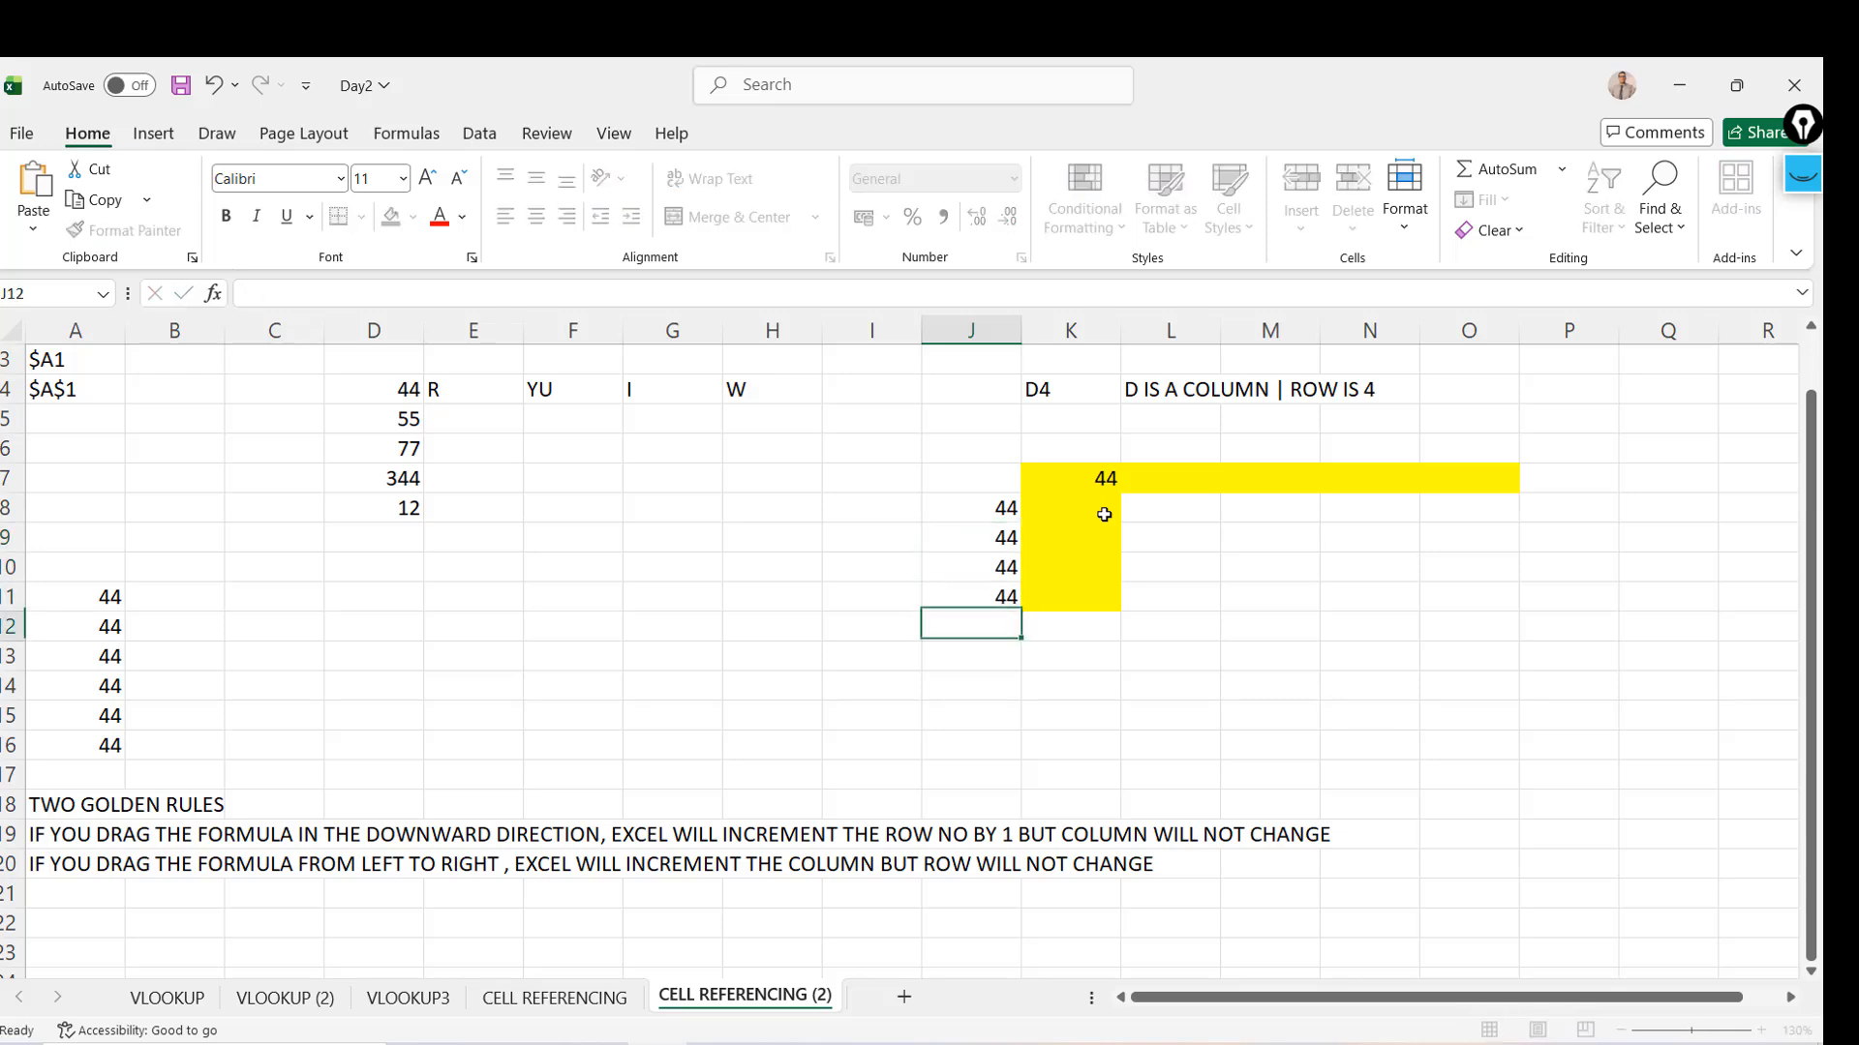
Enter R, YU, I and W in L6 through O6, above the yellow row
key(Up)
key(Up)
key(Up)
key(Up)
key(Up)
key(Up)
key(Right)
key(Right)
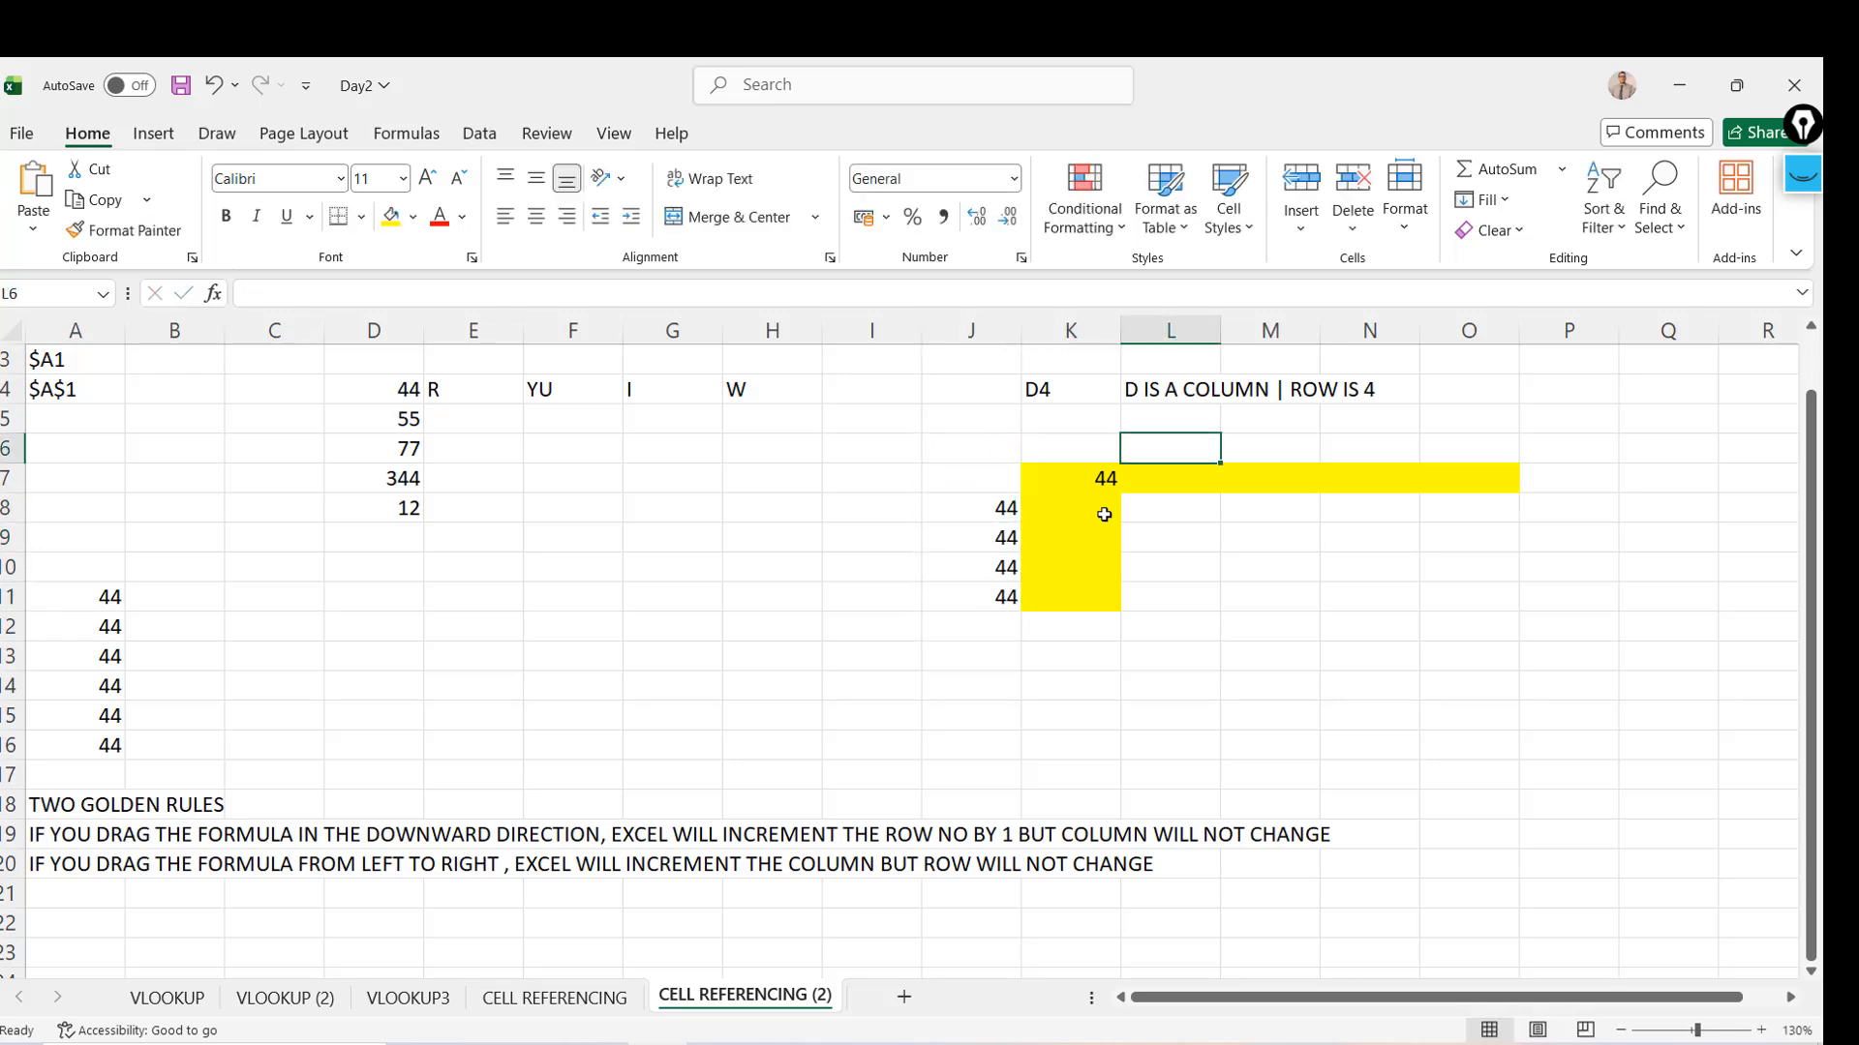
text(R)
key(Tab)
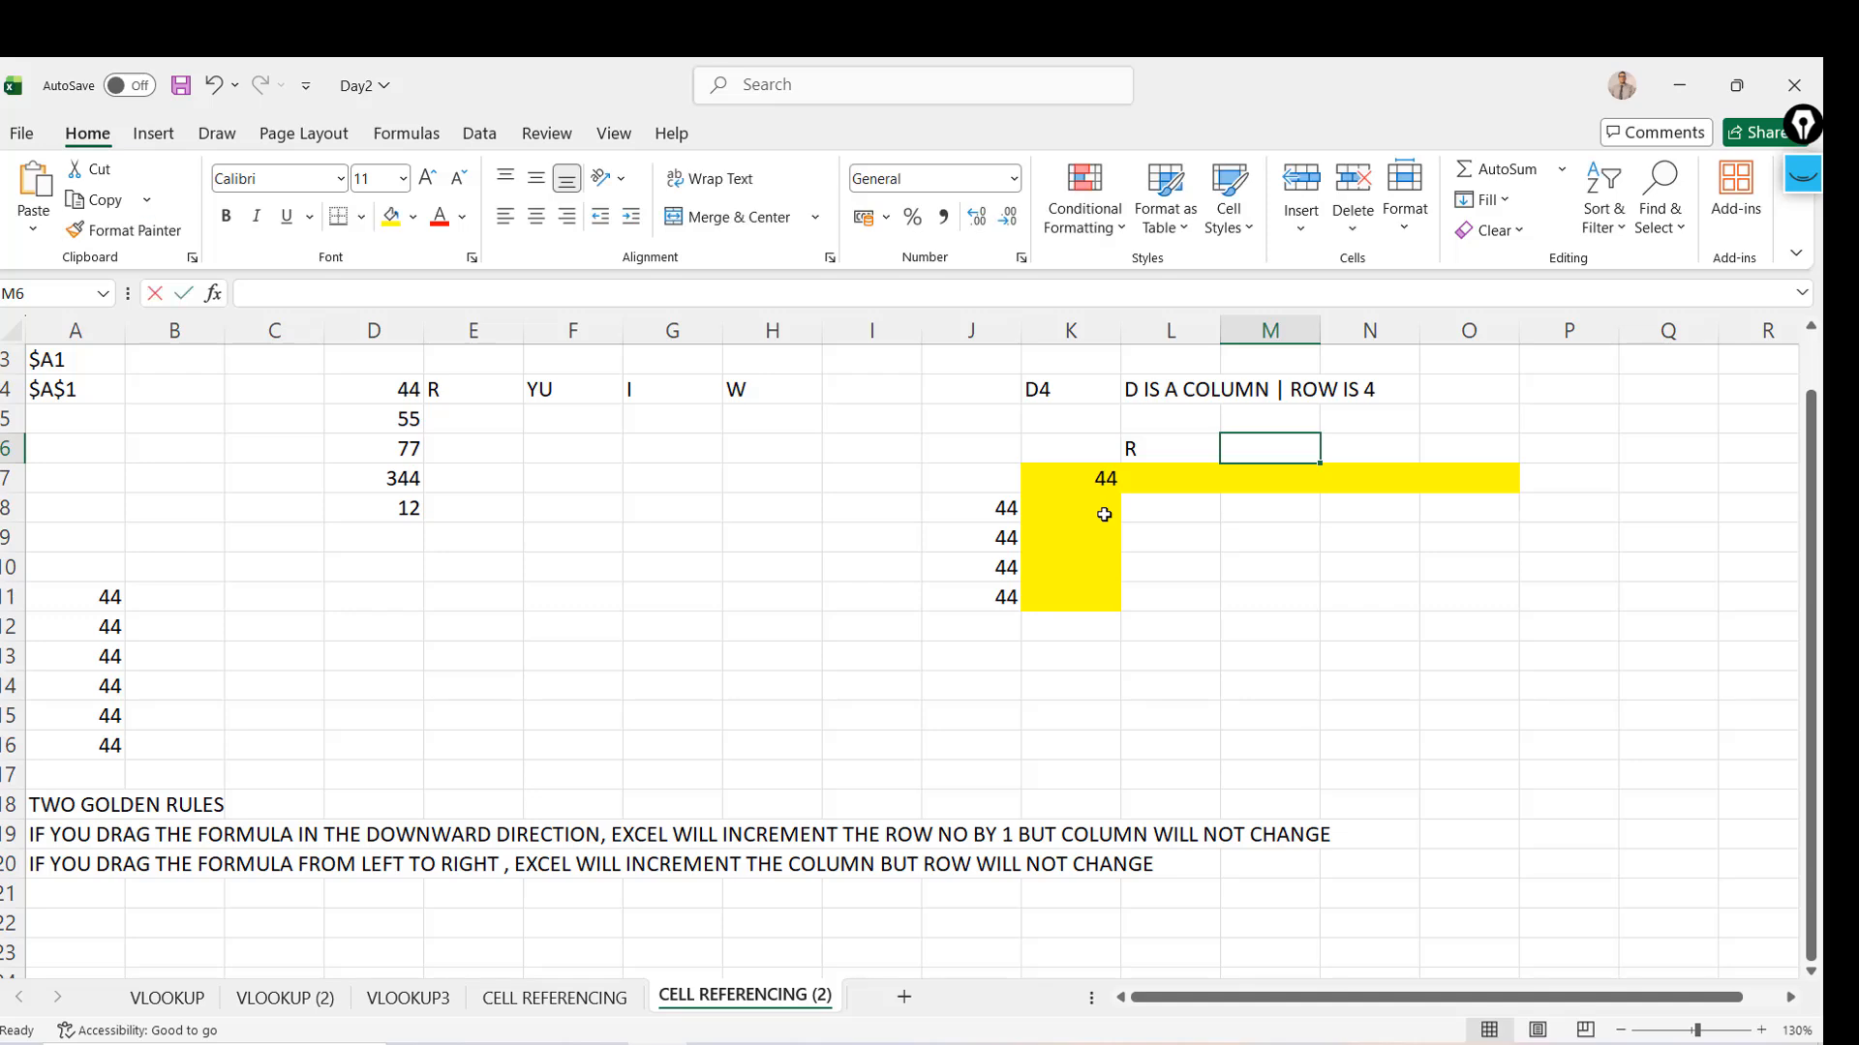
text(YU)
key(Tab)
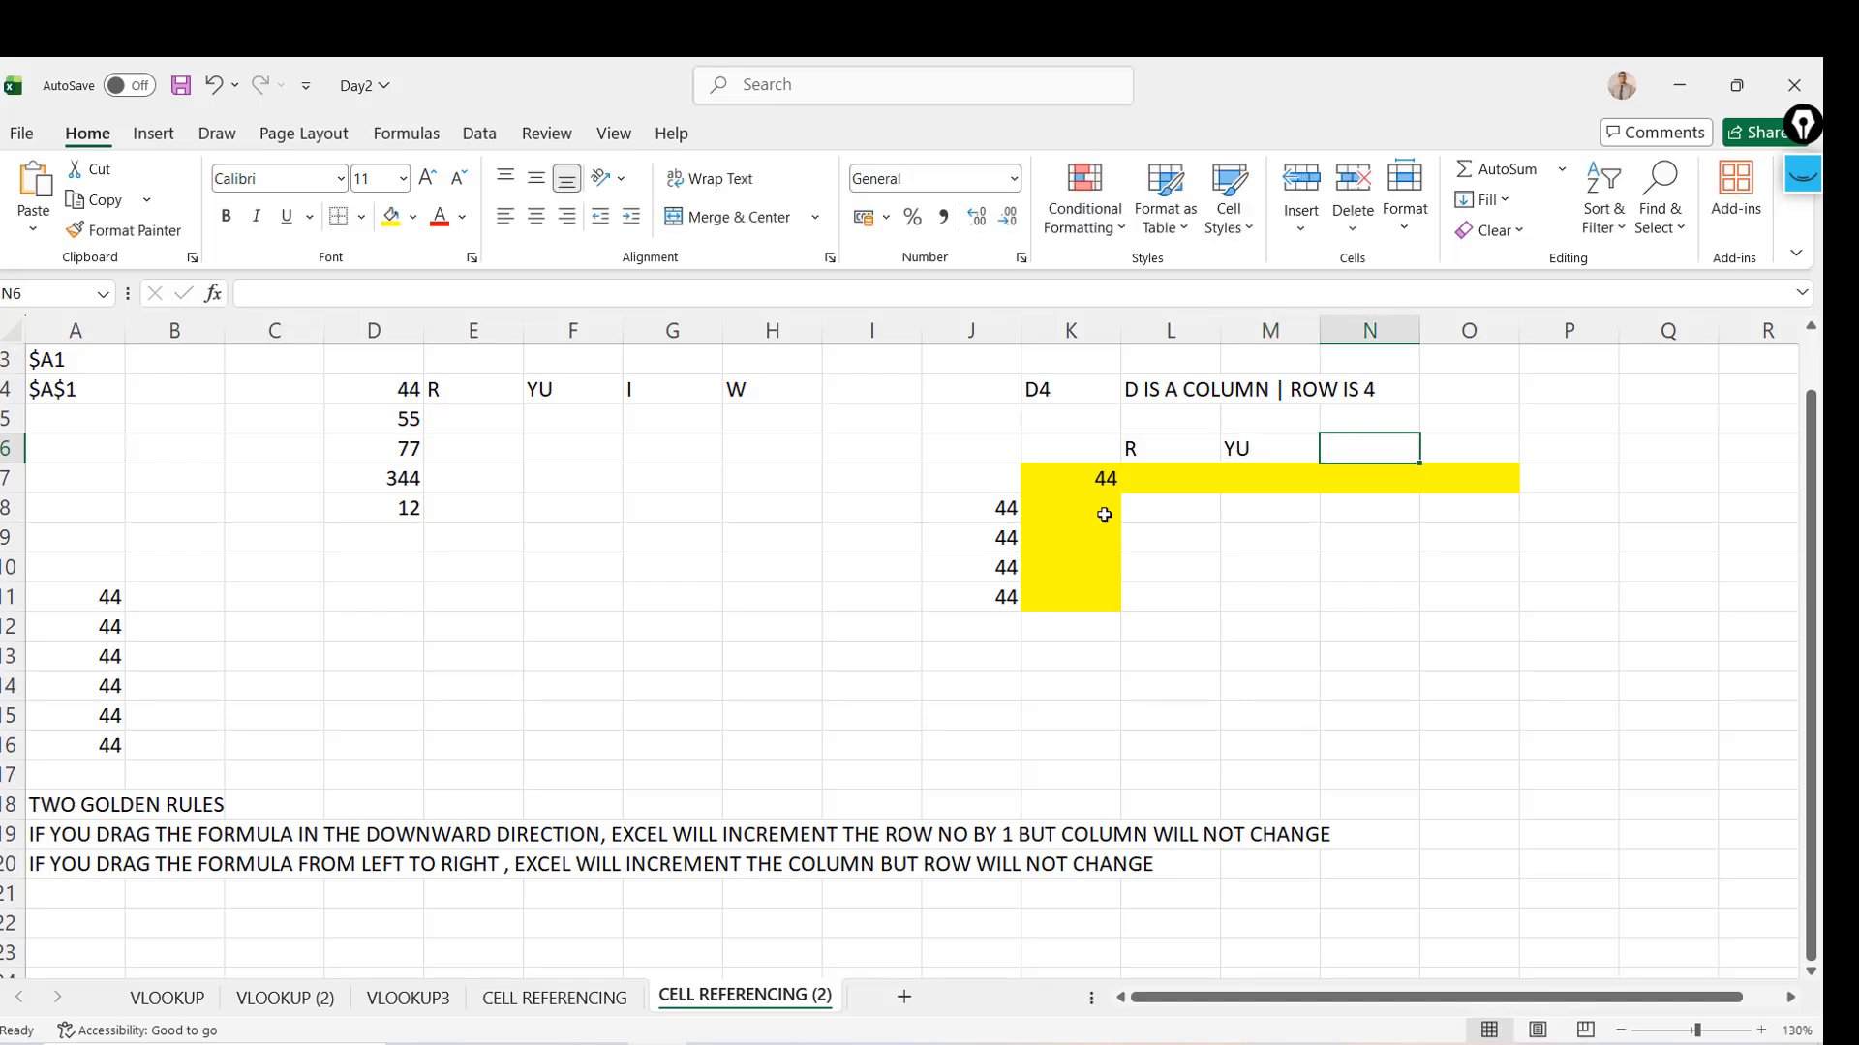
text(I)
key(Tab)
text(W)
key(Left)
Fill the K7 formula down to K8 and compare the copied reference with cell D5
key(Left)
key(Left)
key(Left)
key(Down)
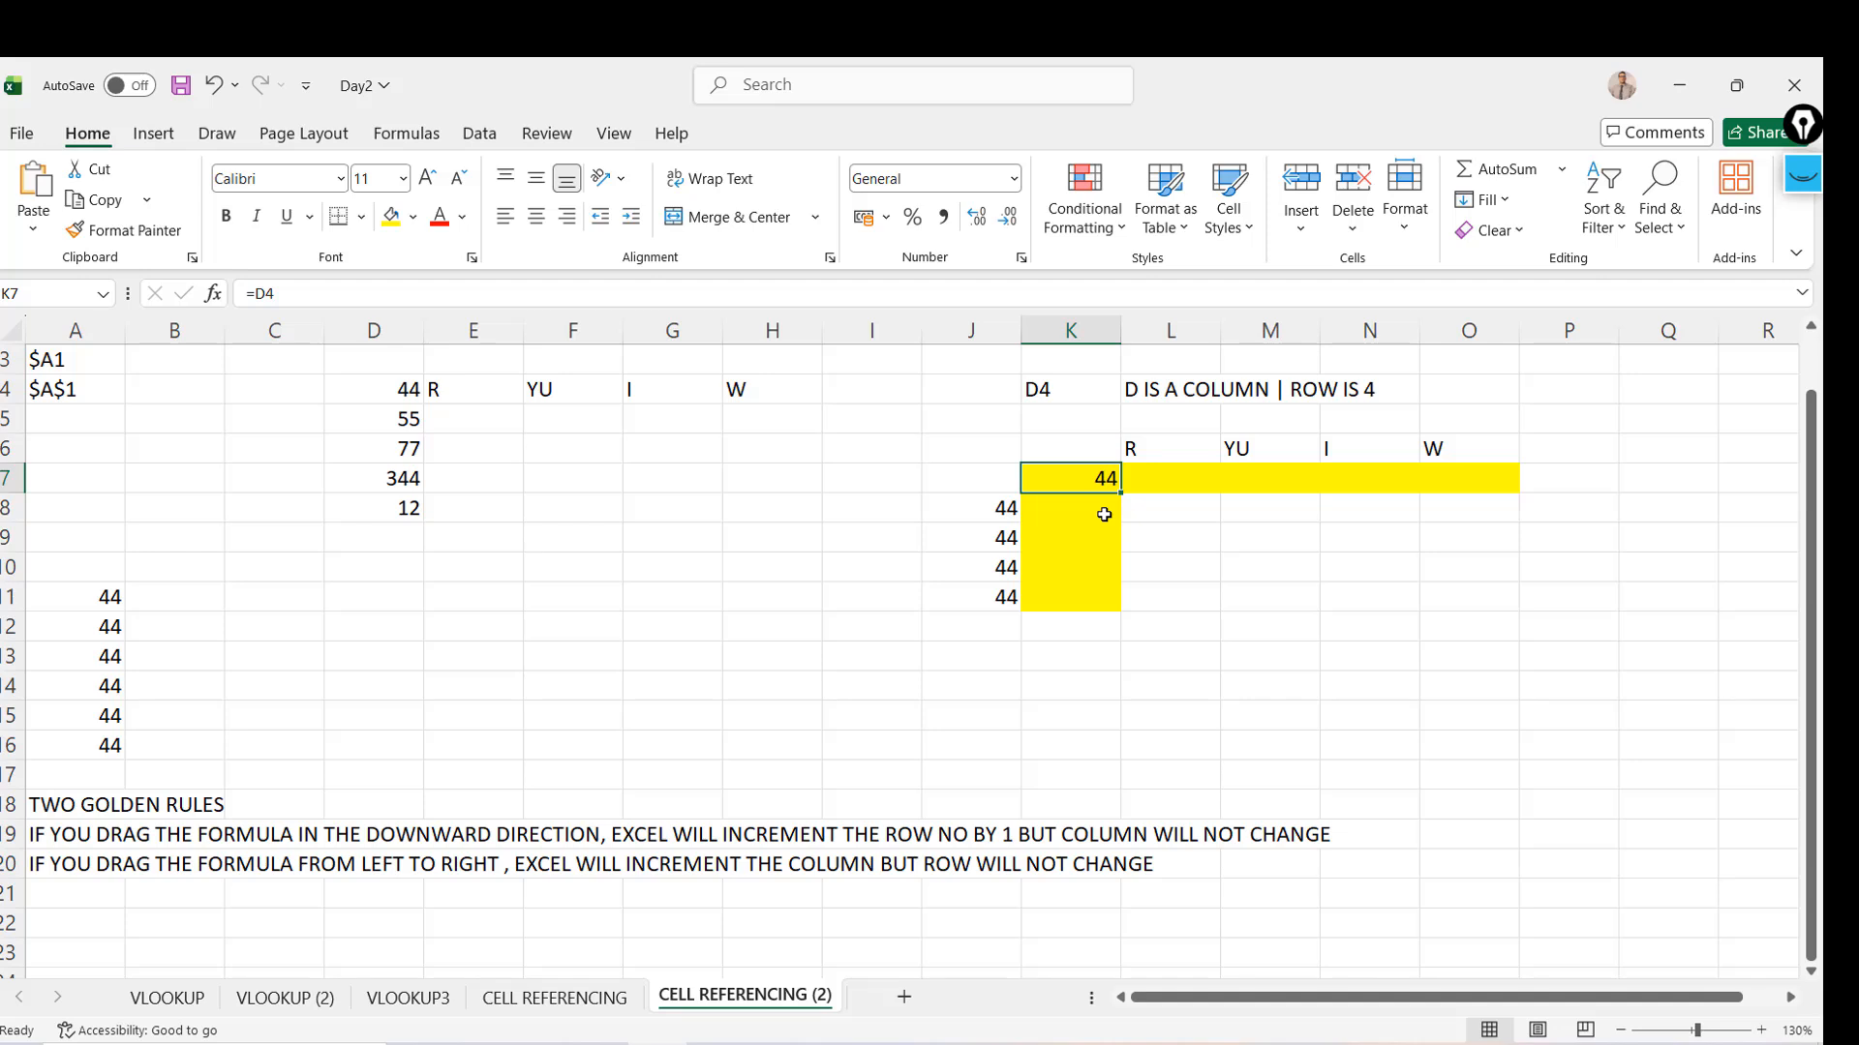
drag(1120, 494, 1120, 515)
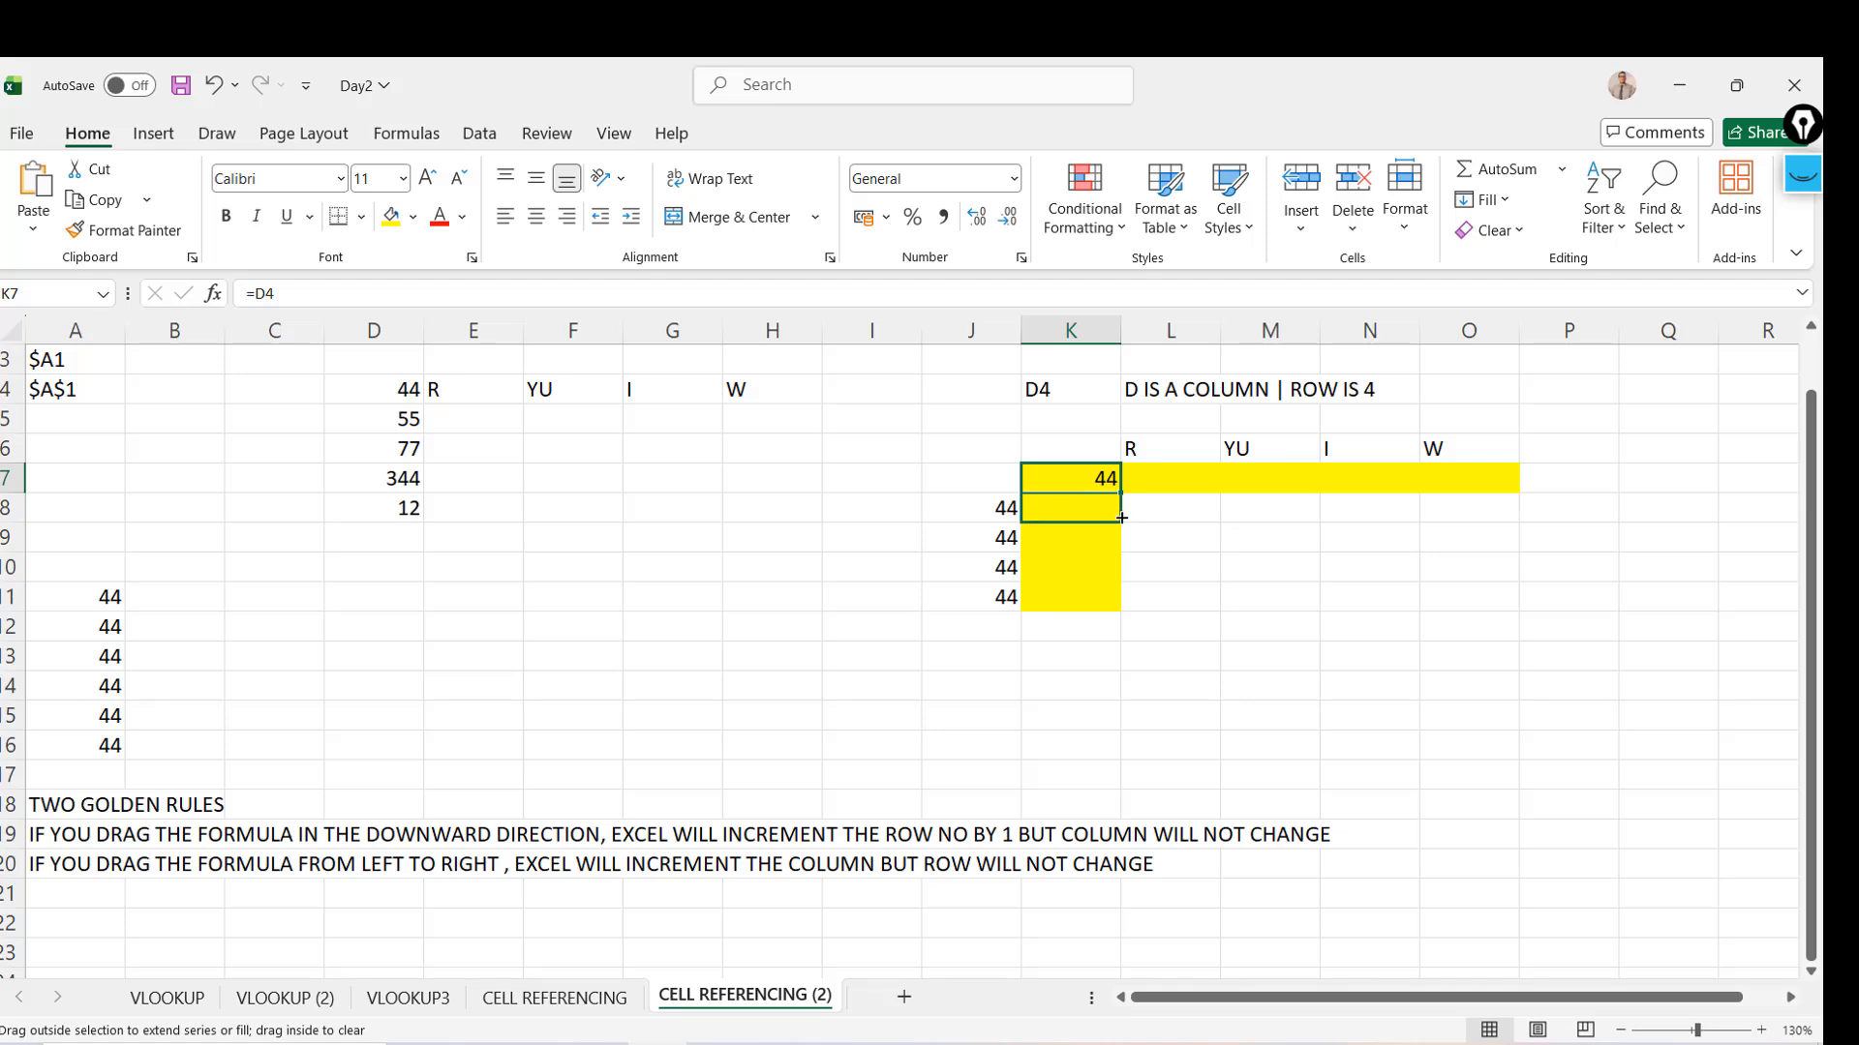
drag(1121, 517, 1121, 516)
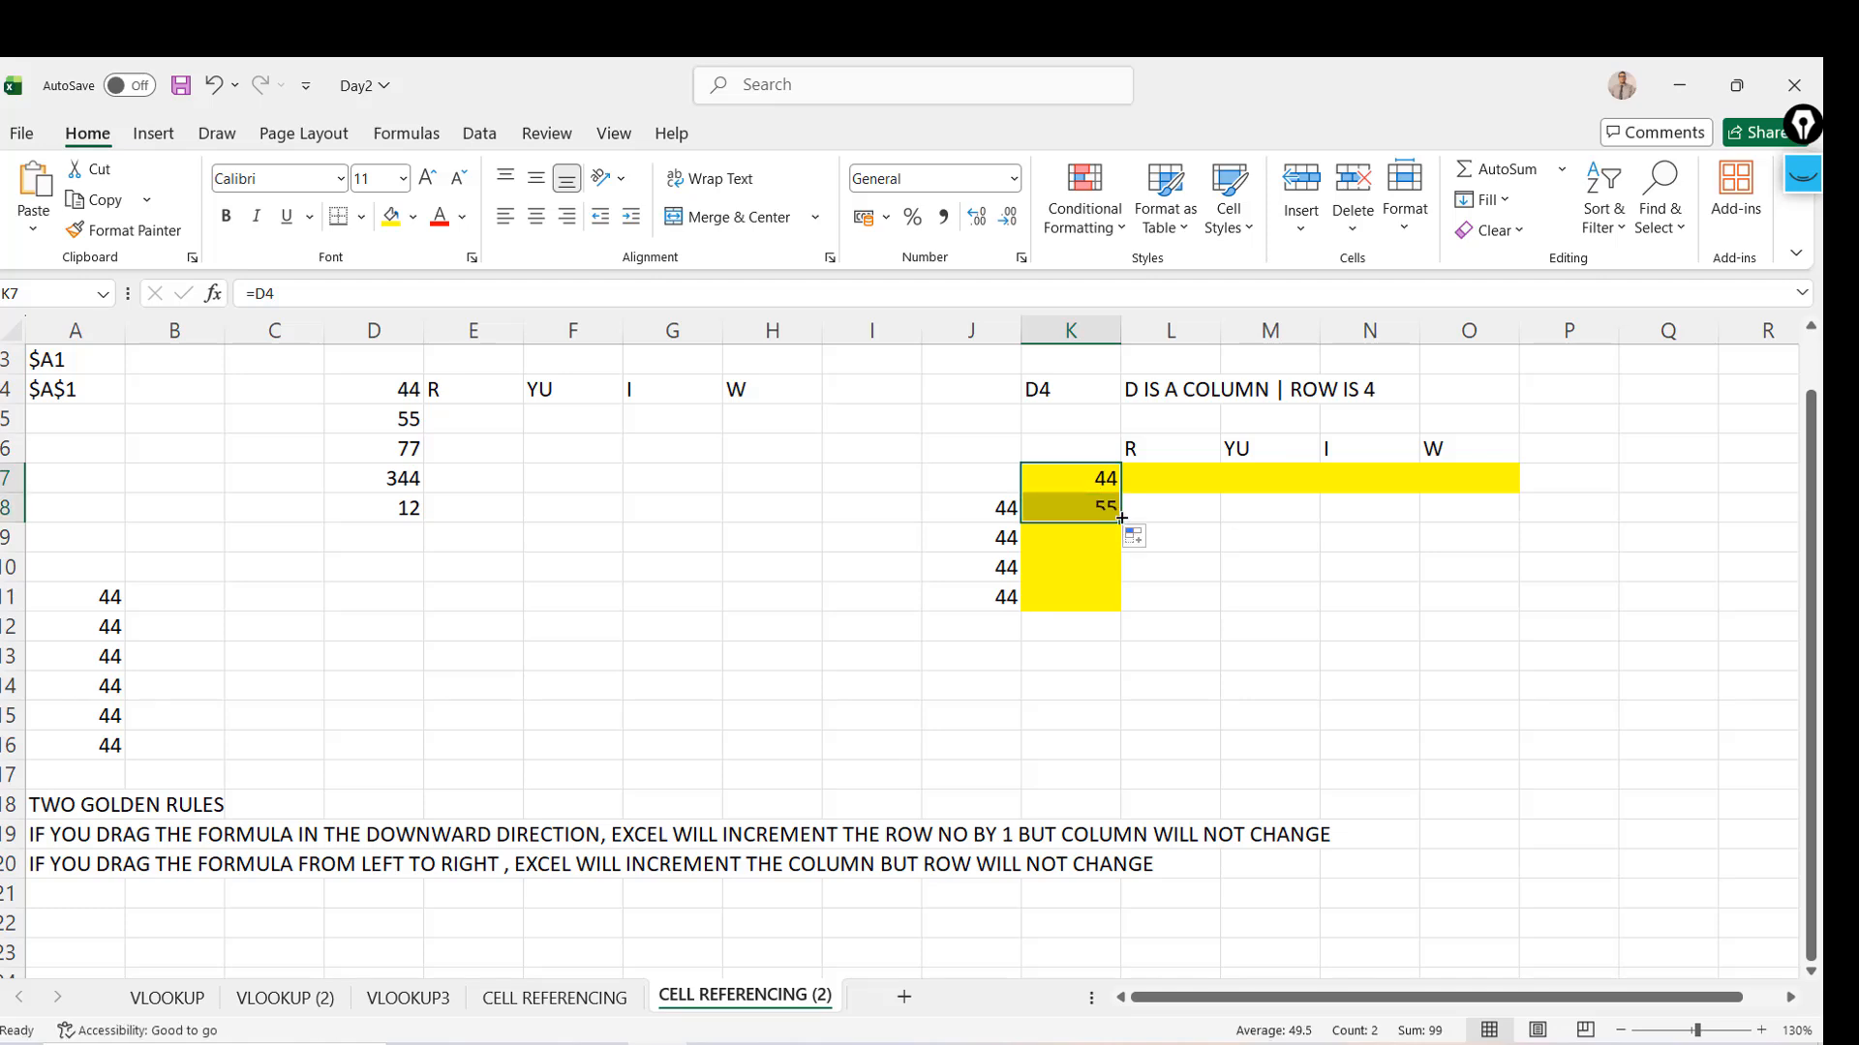
click(386, 423)
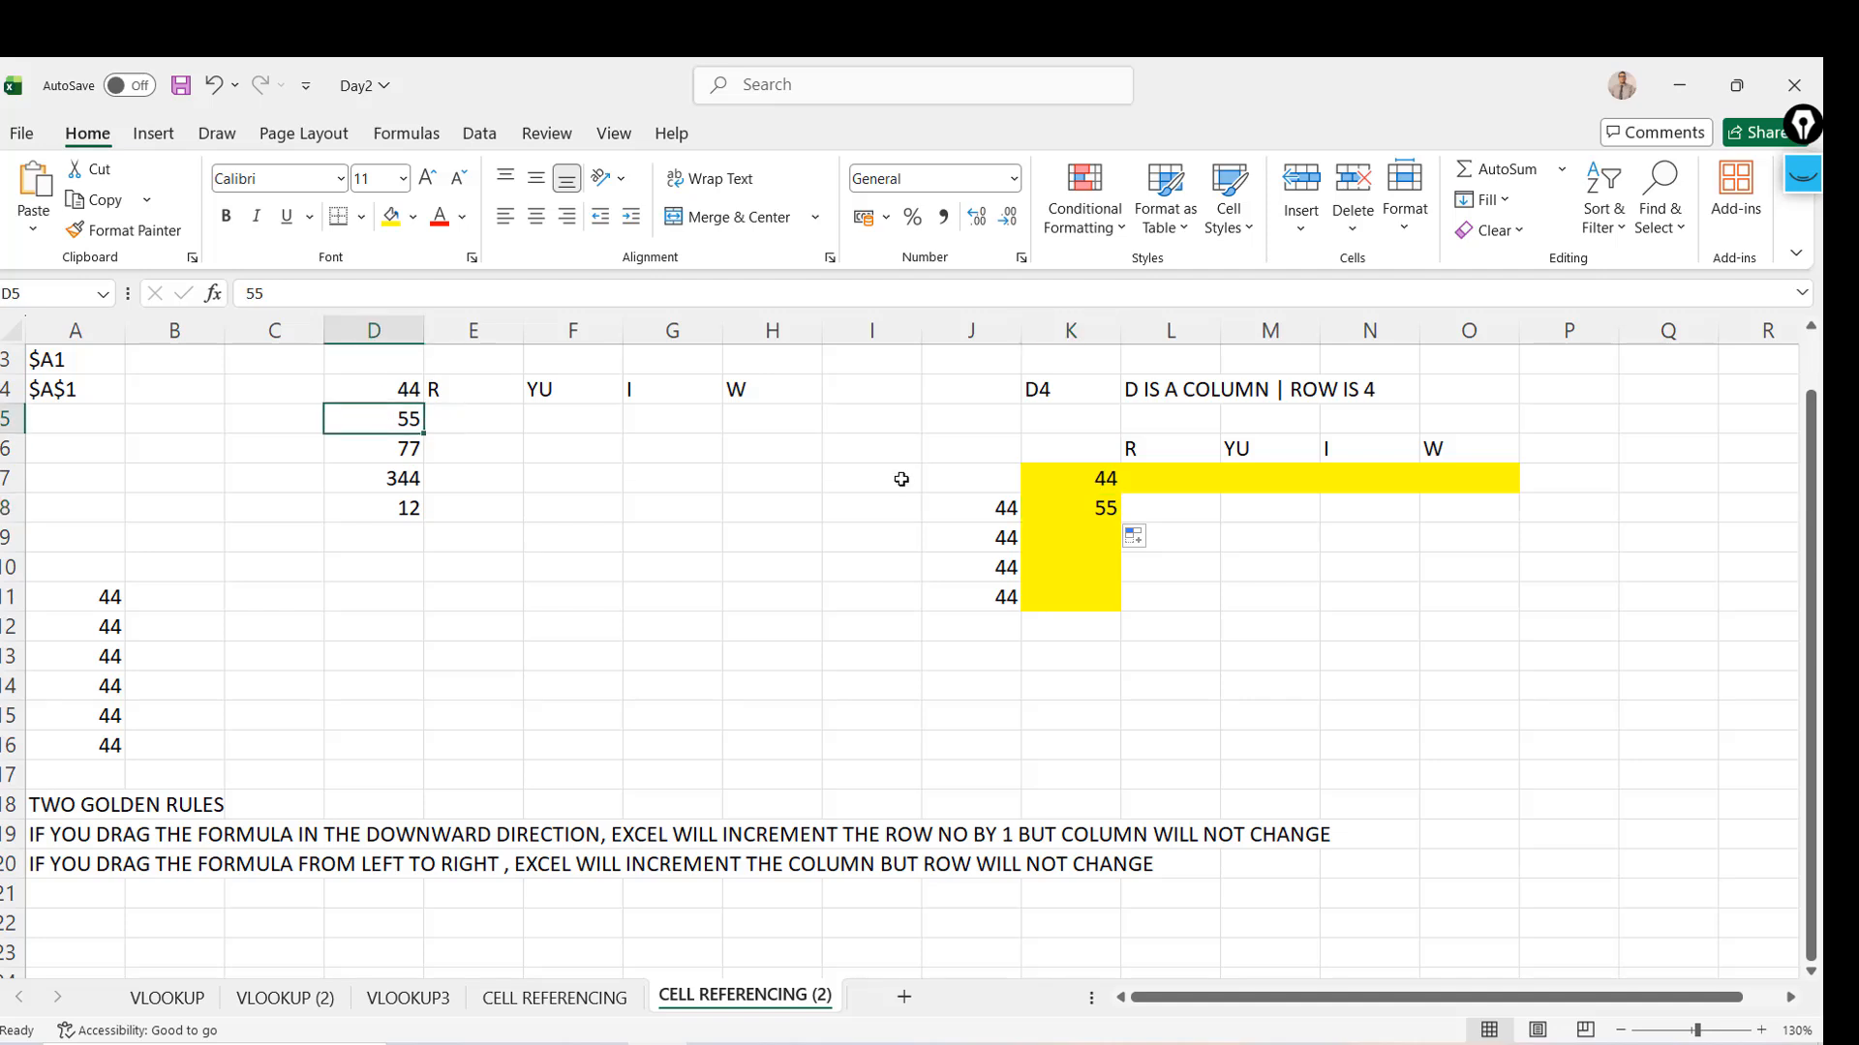
click(1101, 519)
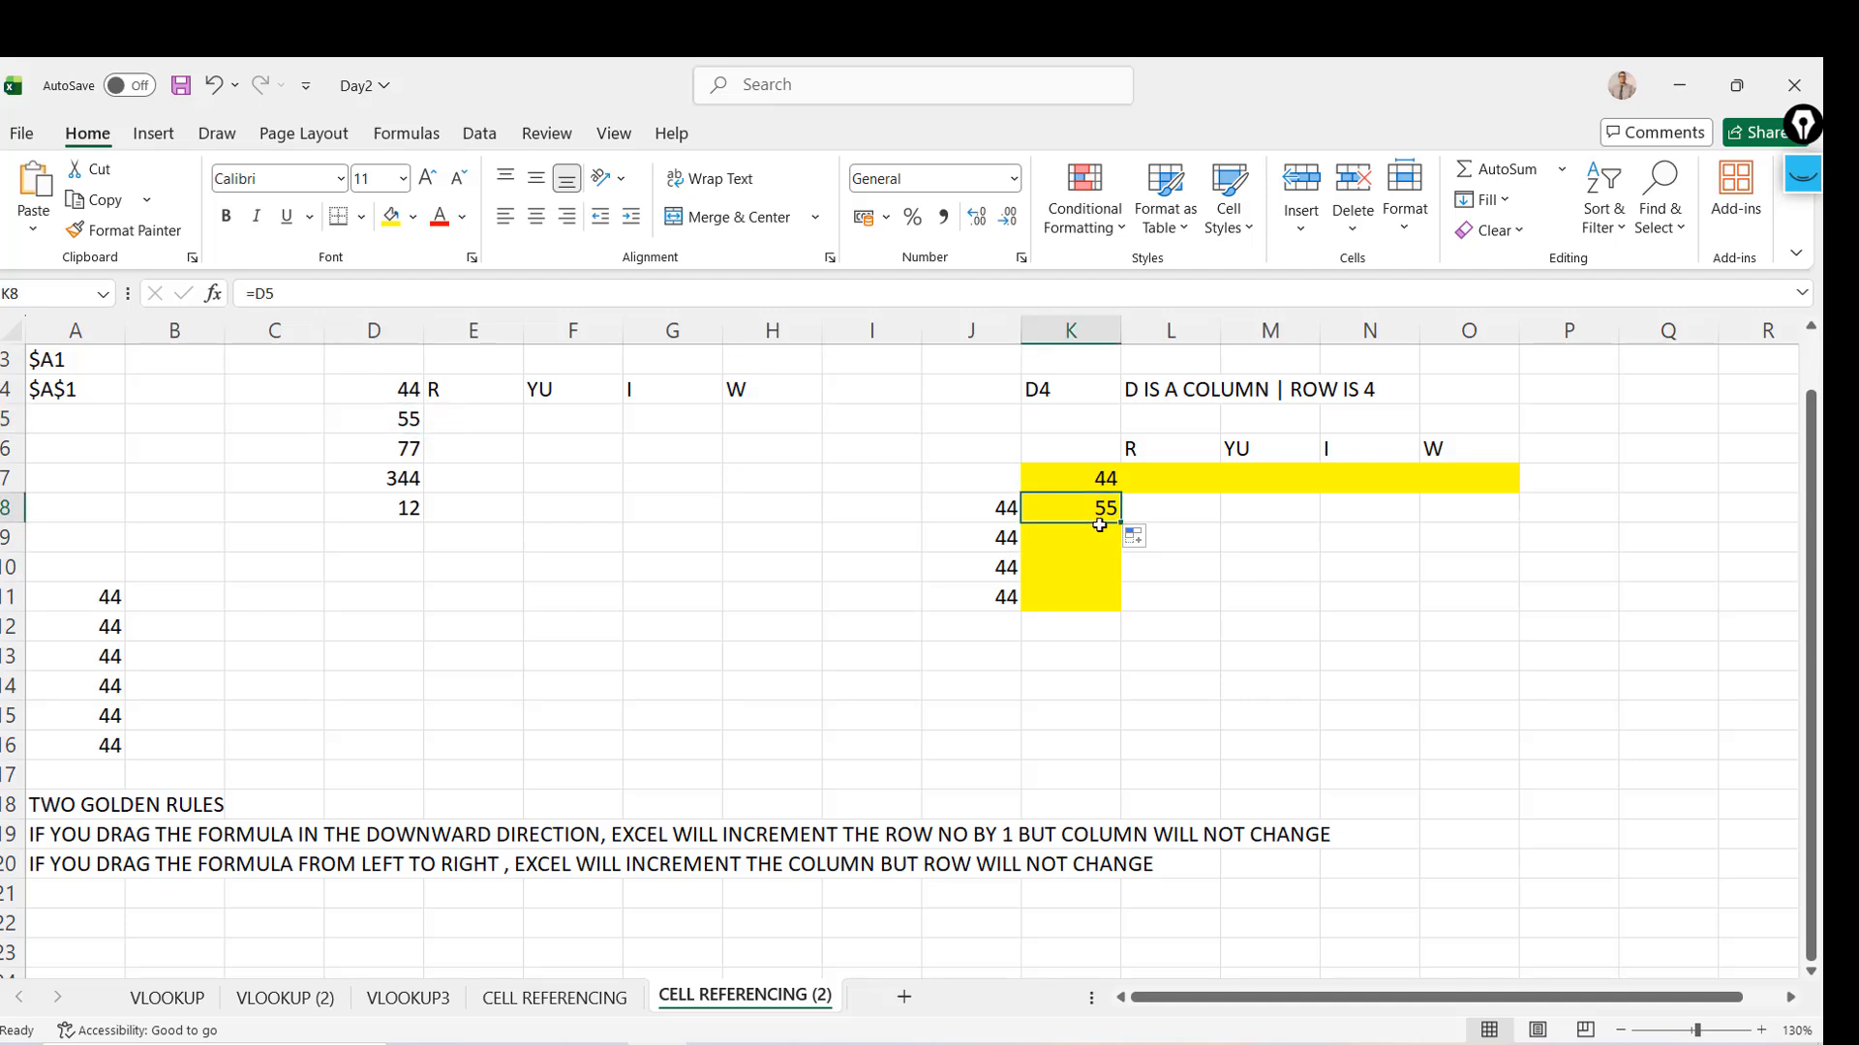
Replace the K8 formula with =D4 and enter the same formula separately in K9 and K10
key(Delete)
text(=)
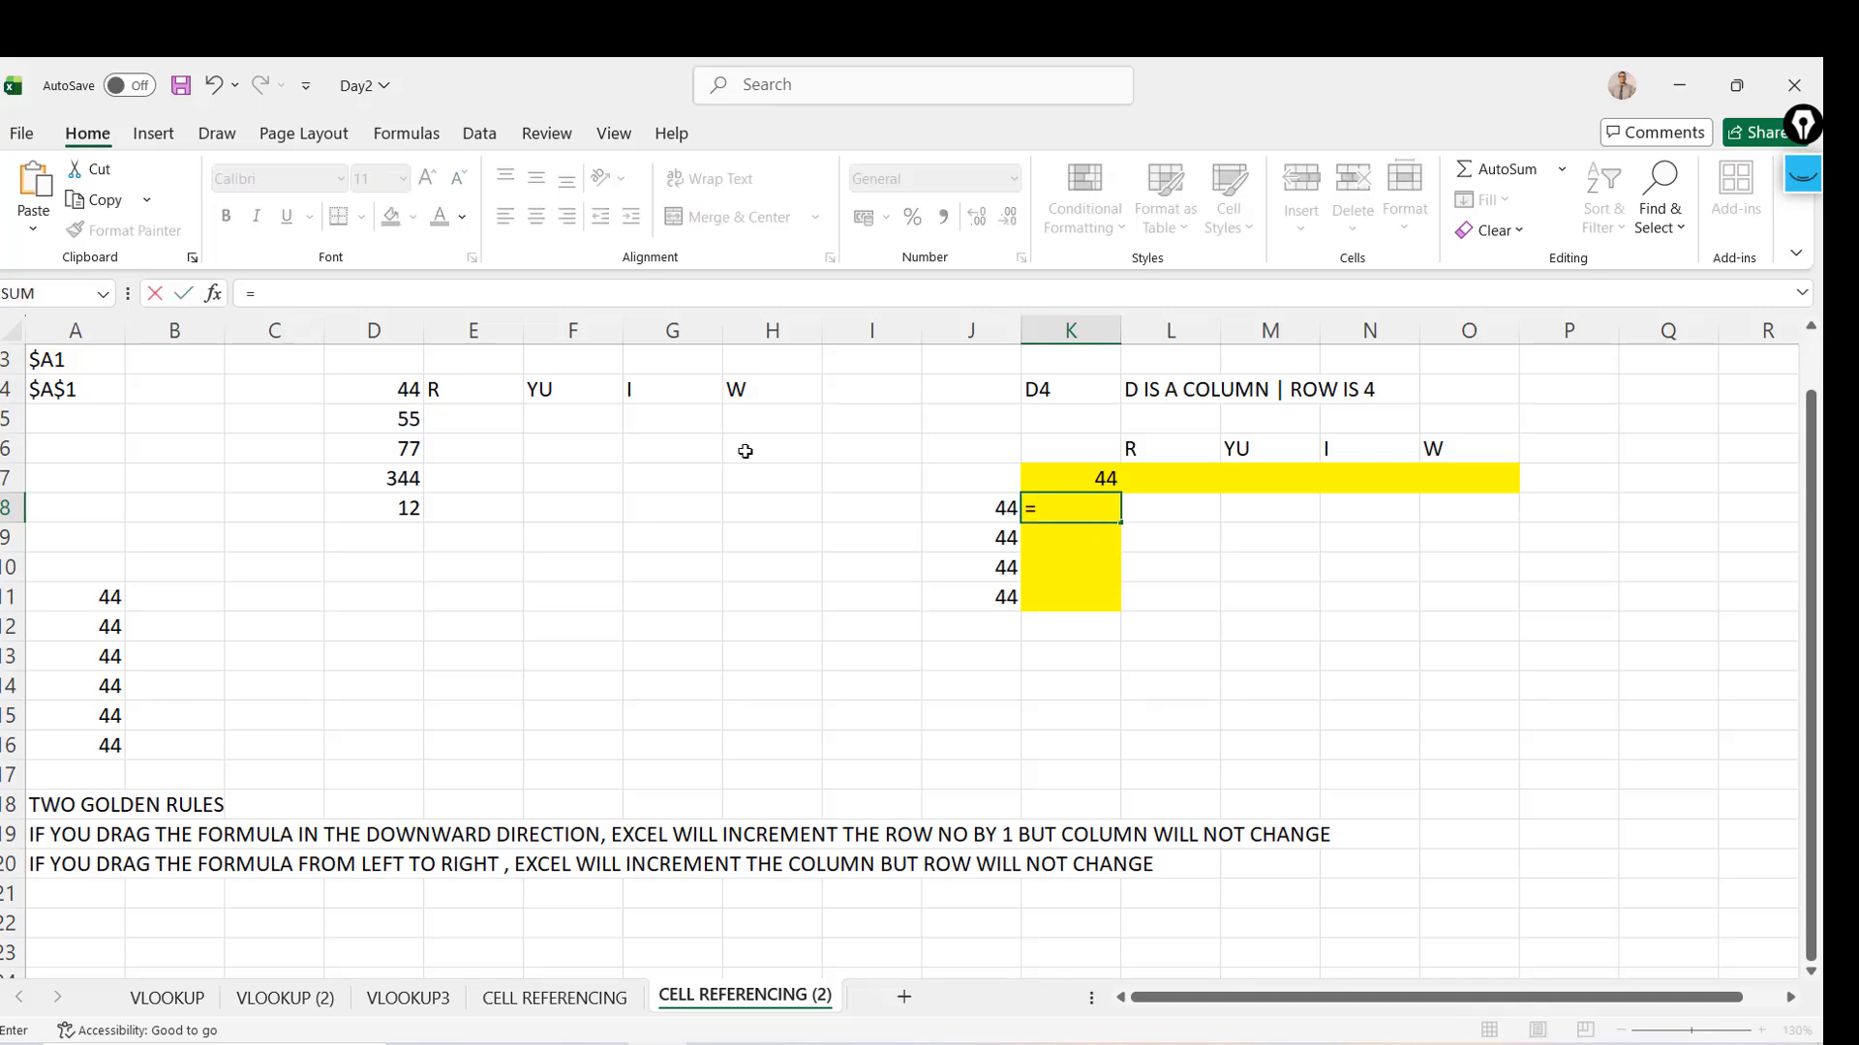
click(384, 390)
key(Return)
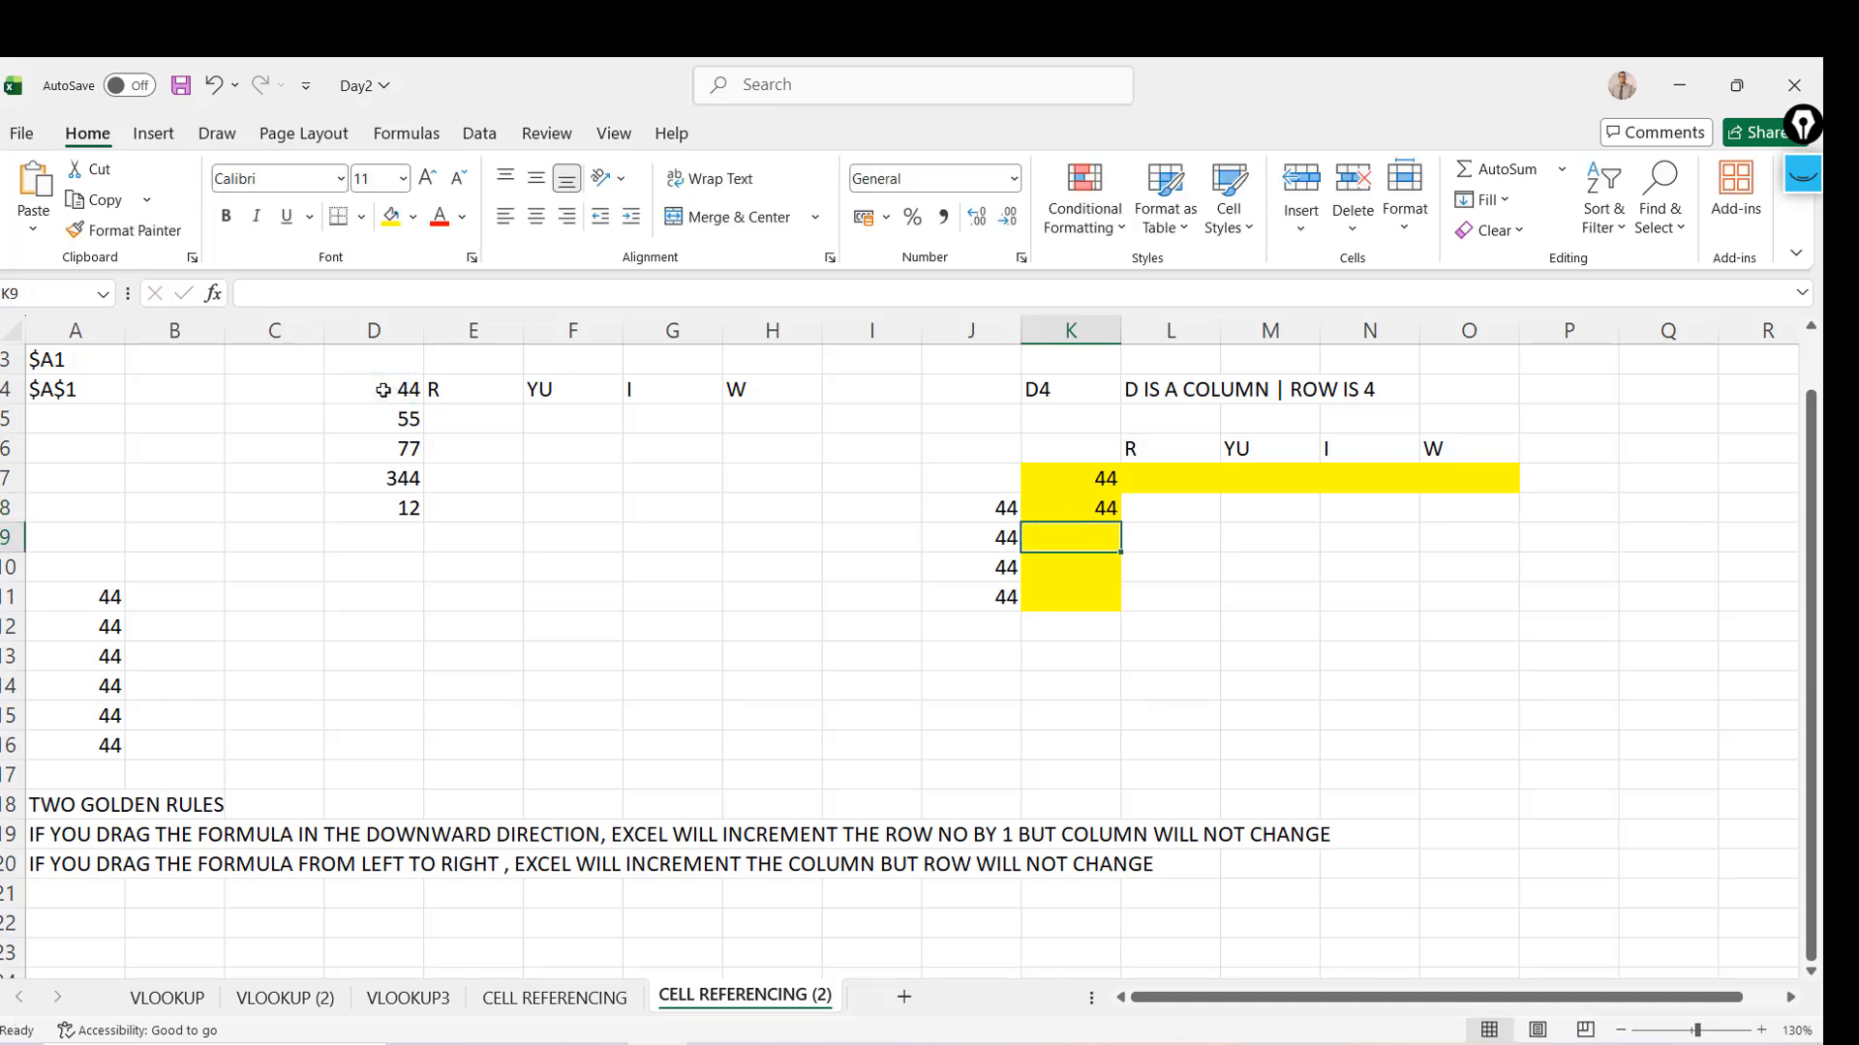
text(=)
click(395, 393)
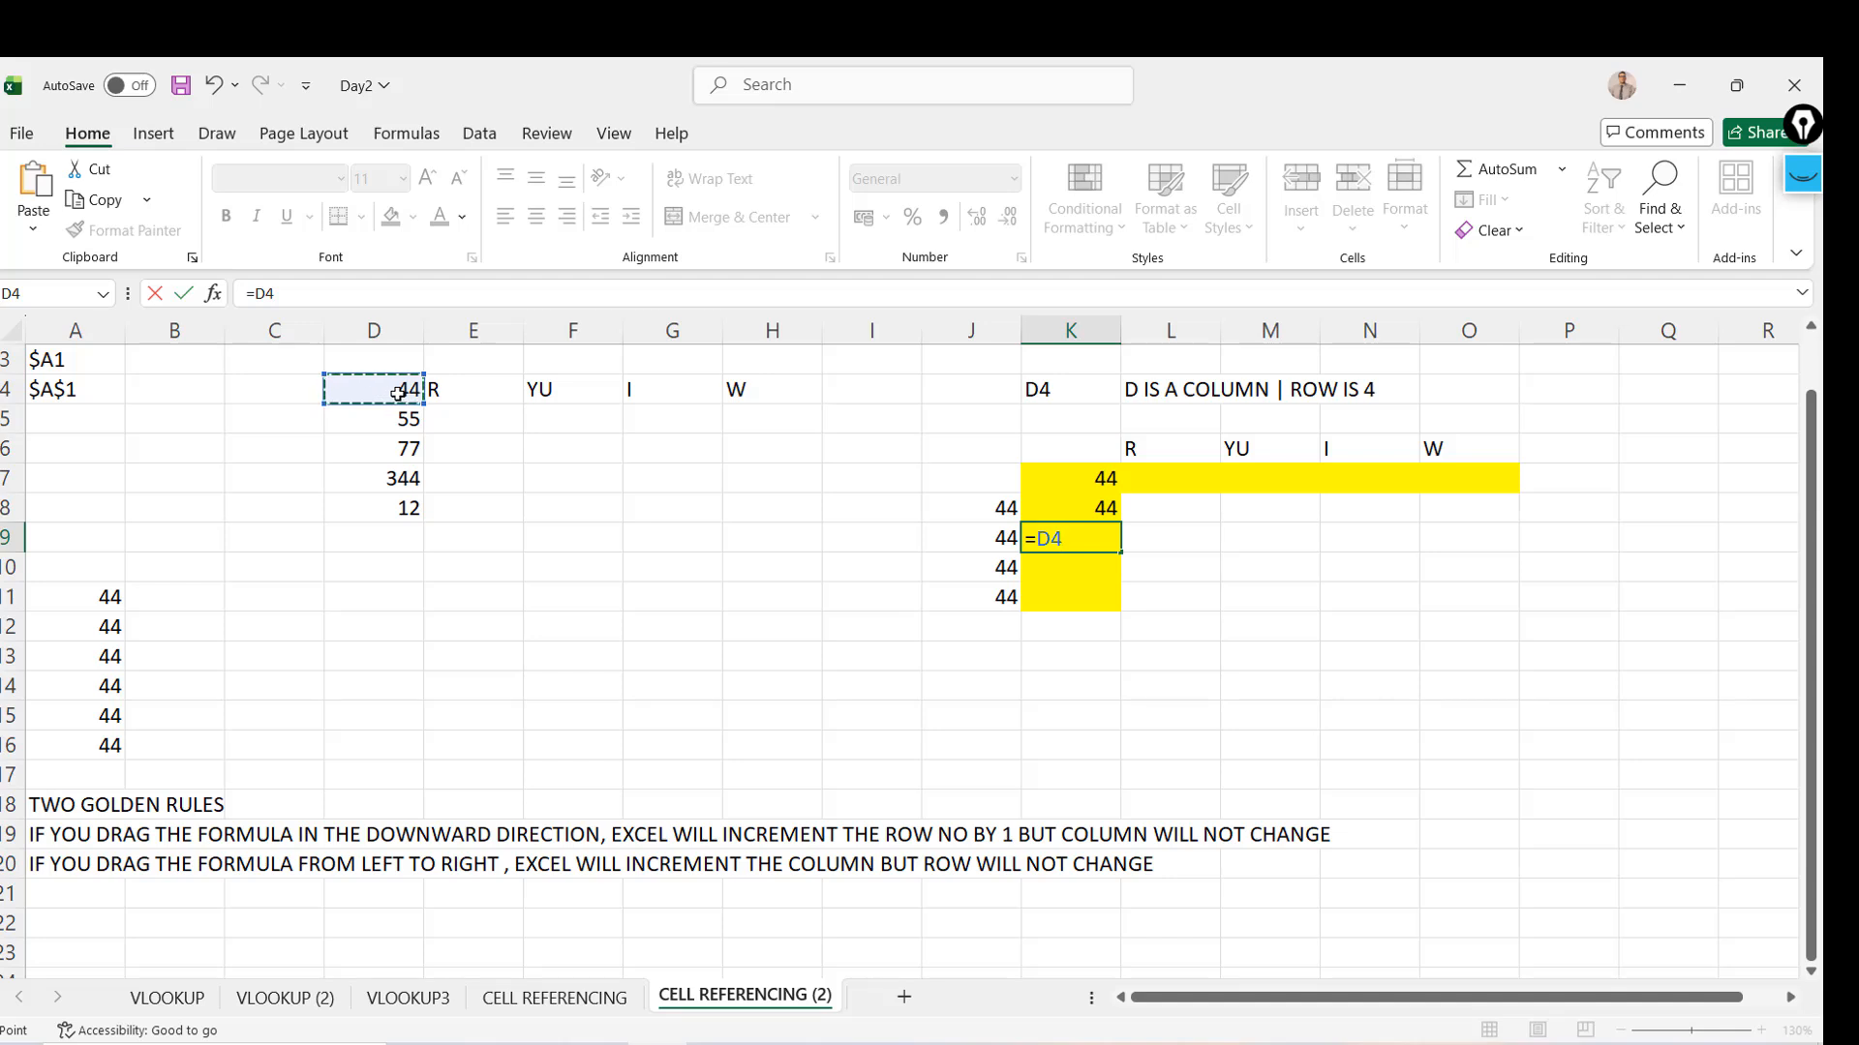
key(Return)
text(=)
click(387, 393)
key(Return)
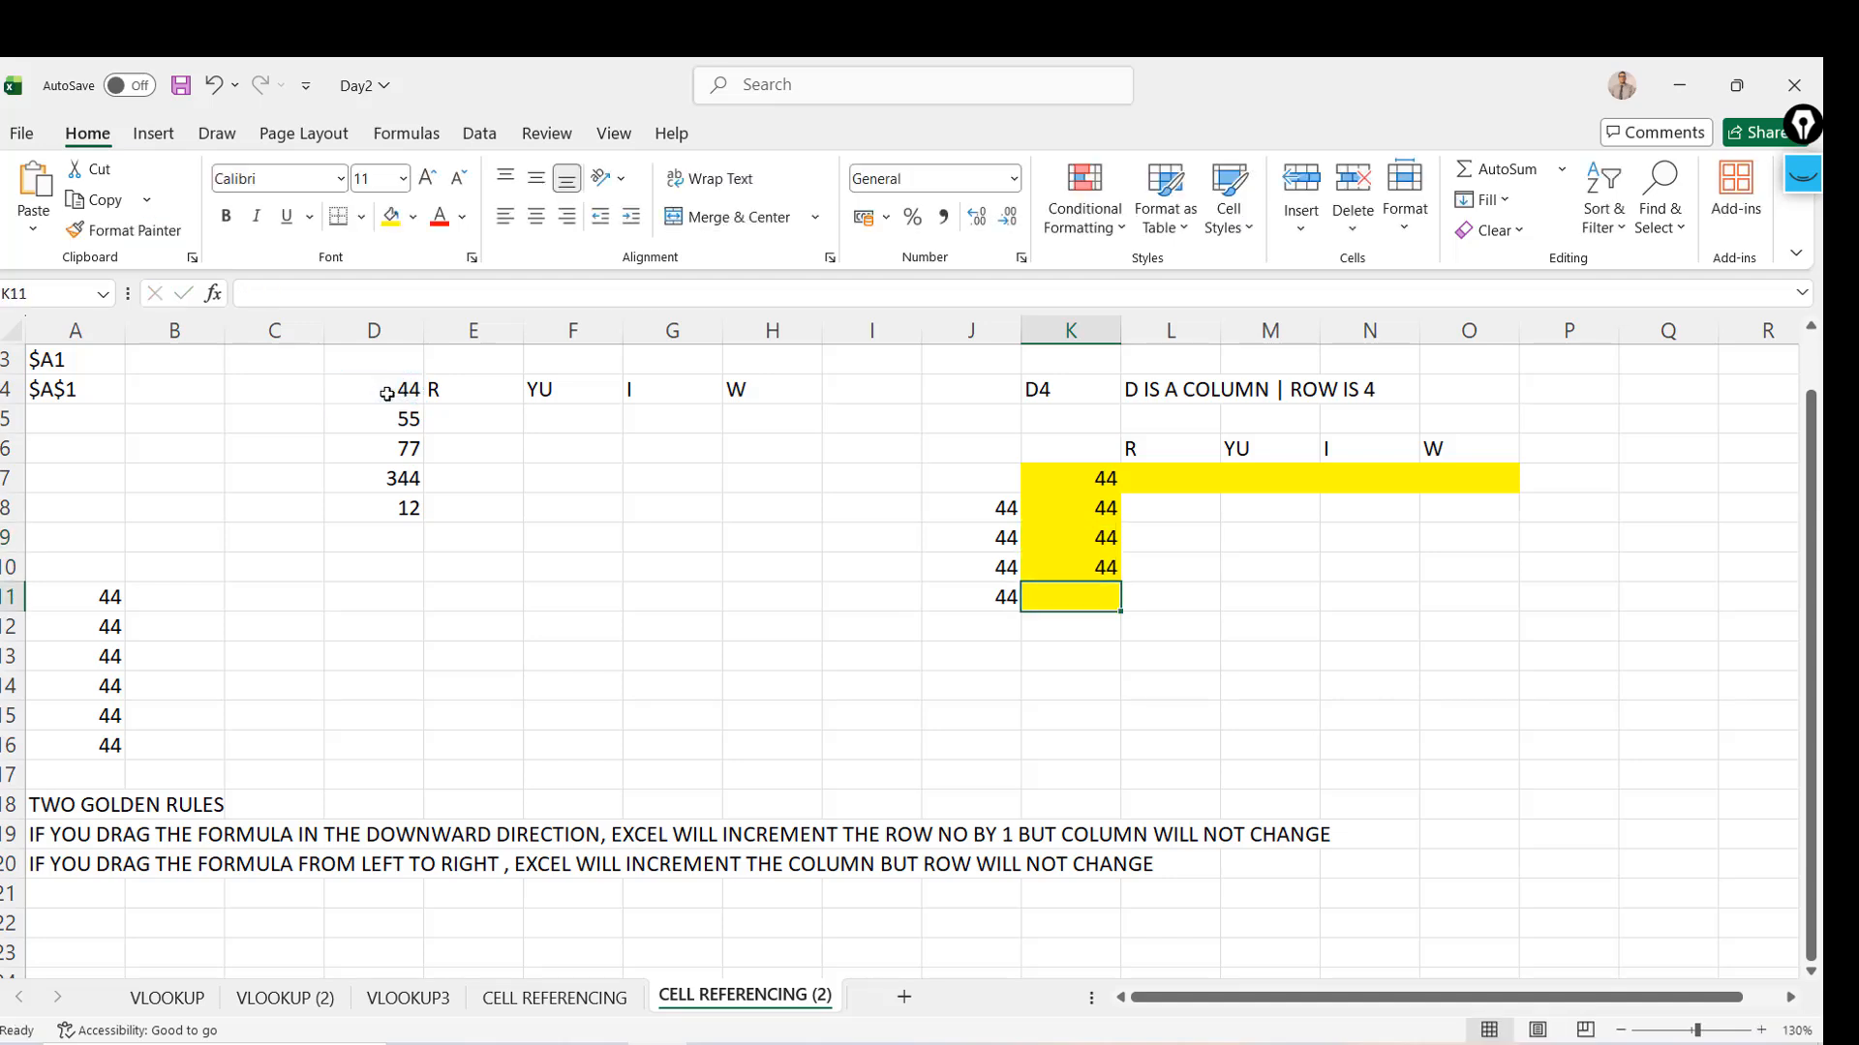
key(Down)
key(Up)
key(Up)
key(Down)
key(Down)
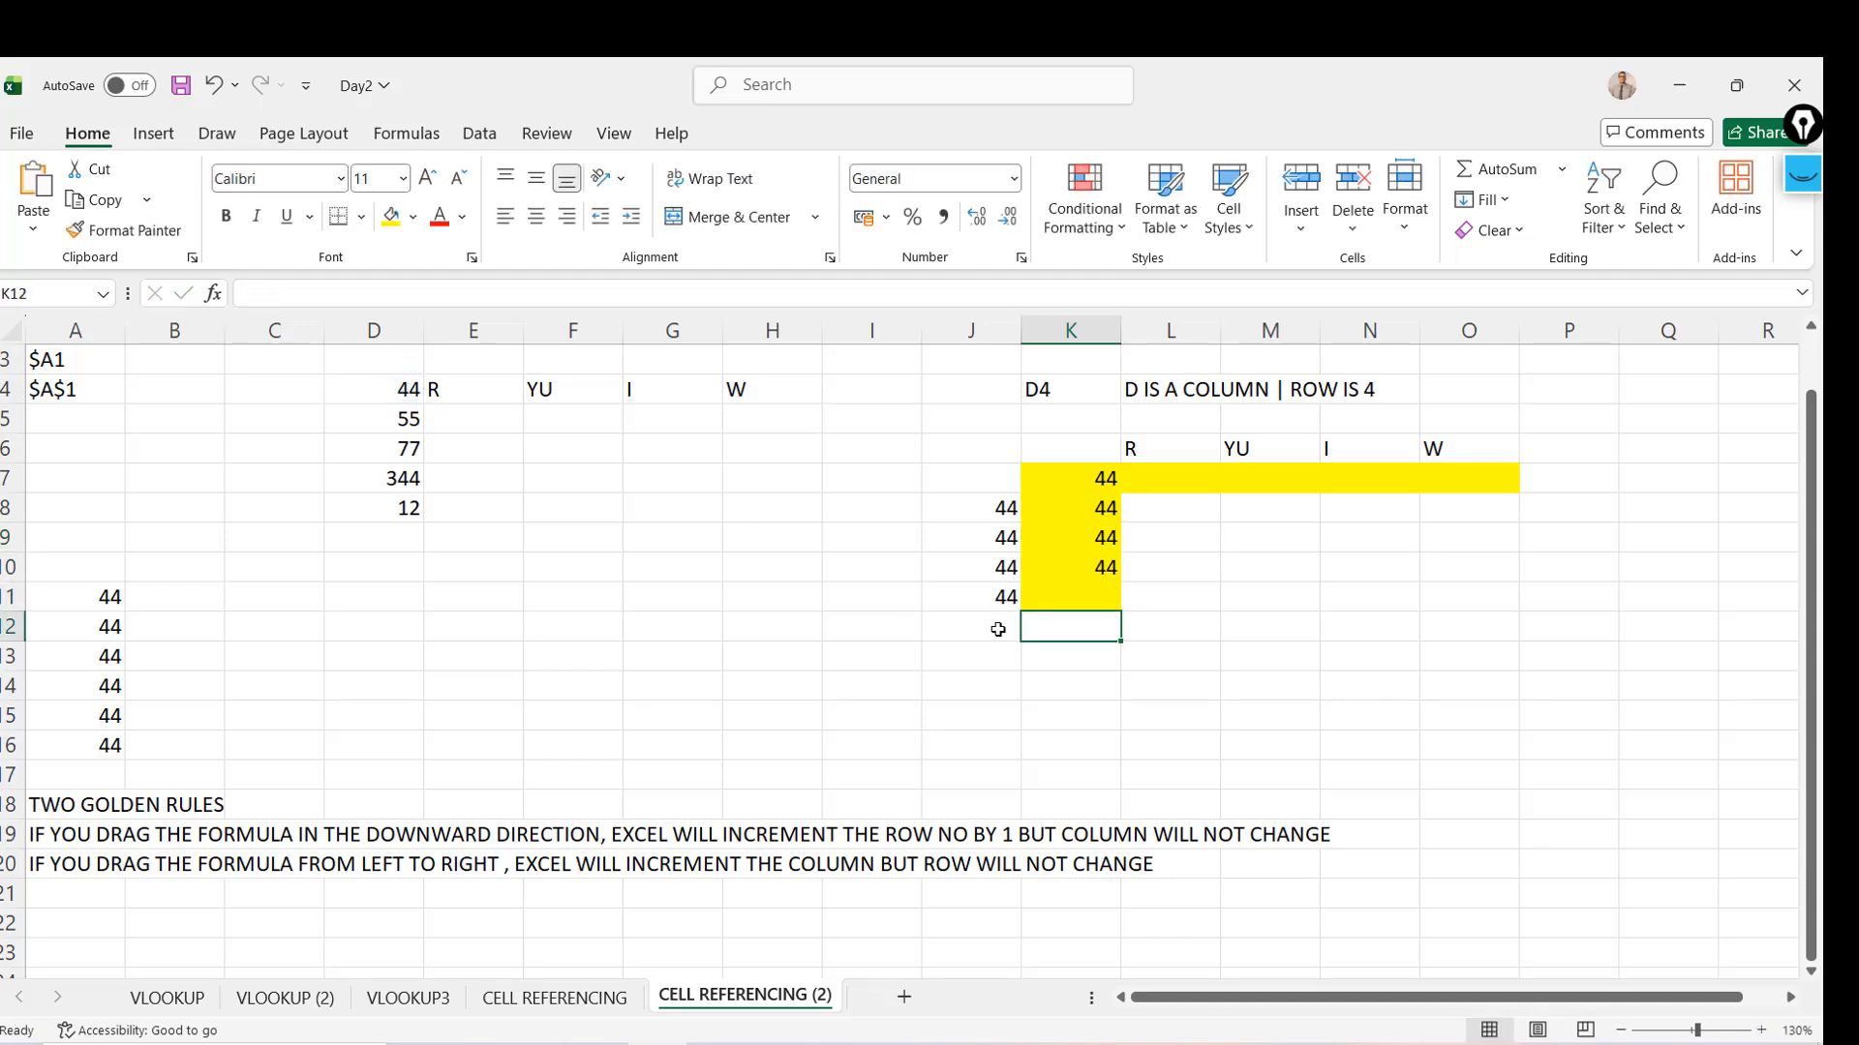
click(1087, 647)
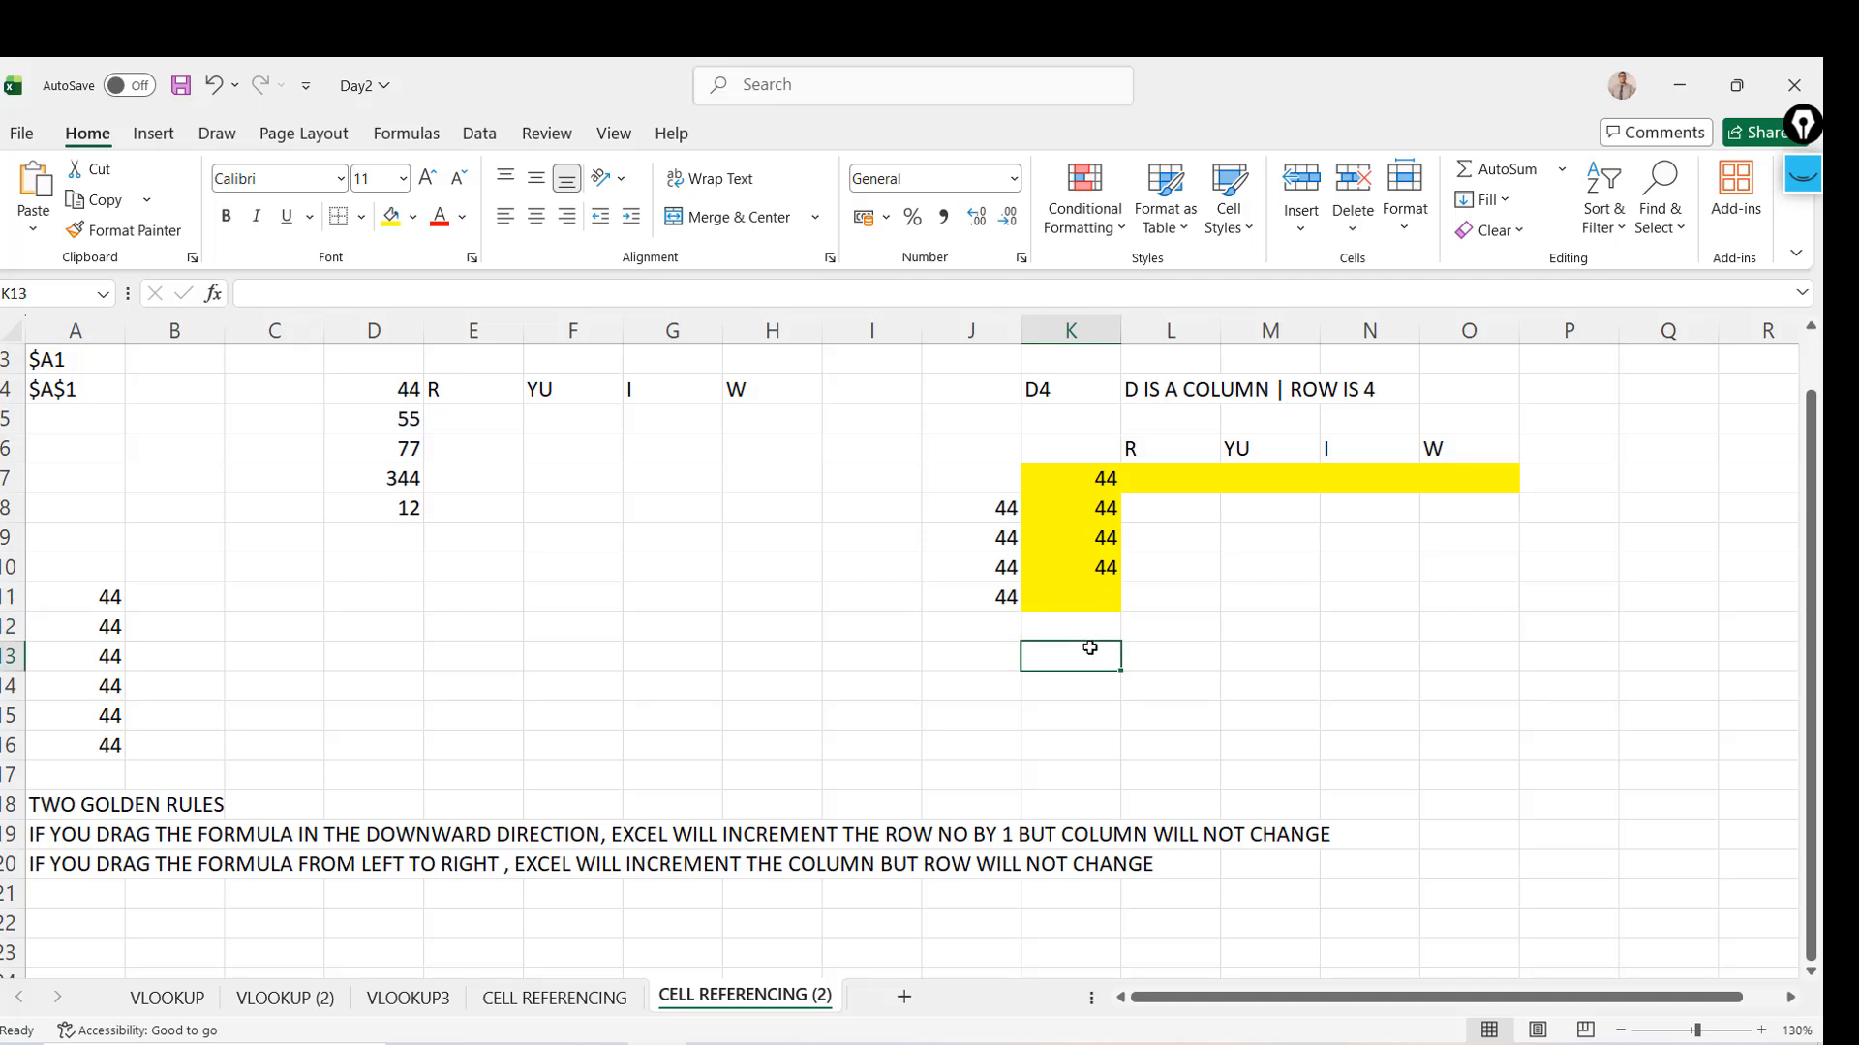
click(1072, 575)
drag(1121, 581, 1085, 560)
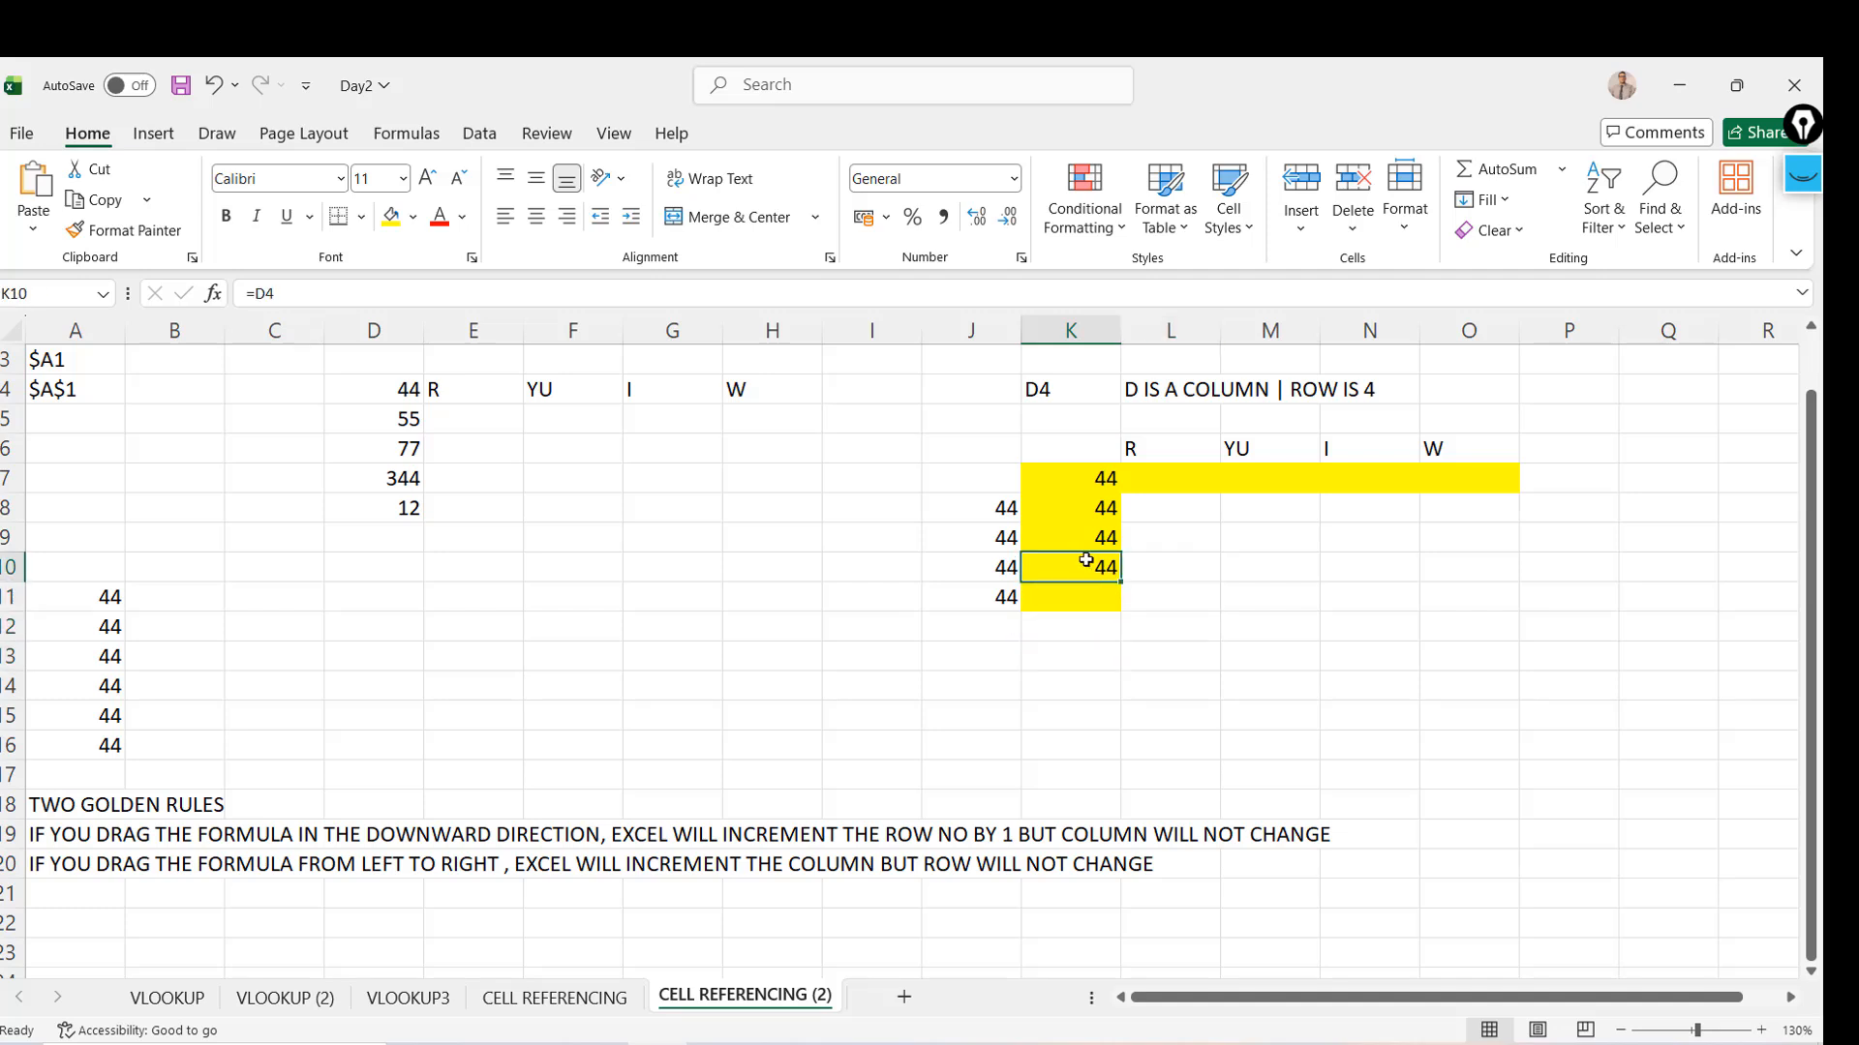
Enter the formula =D4 in K11, the last cell of the yellow column
key(Down)
key(Down)
key(Up)
text(=)
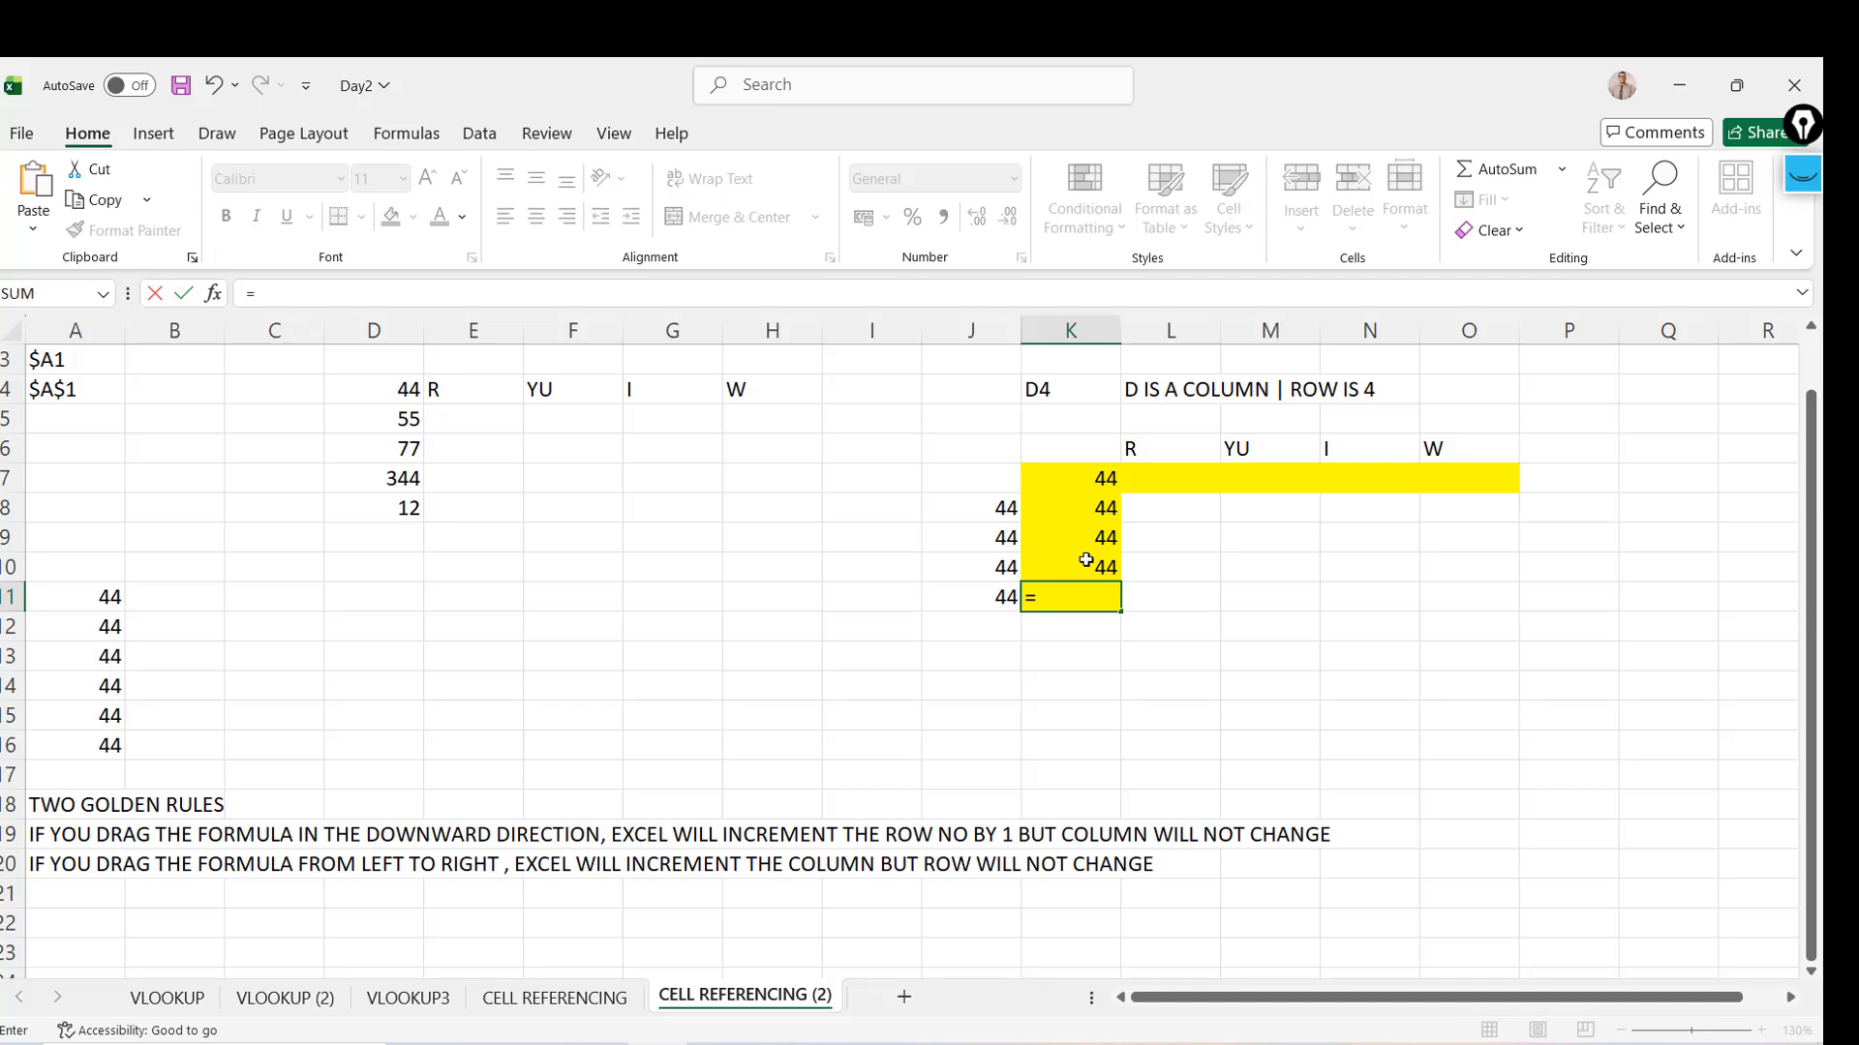
click(409, 390)
key(Return)
Clear the individually entered formulas from K8 through K11 and select the original formula in K7
key(Up)
key(Up)
key(Up)
key(Up)
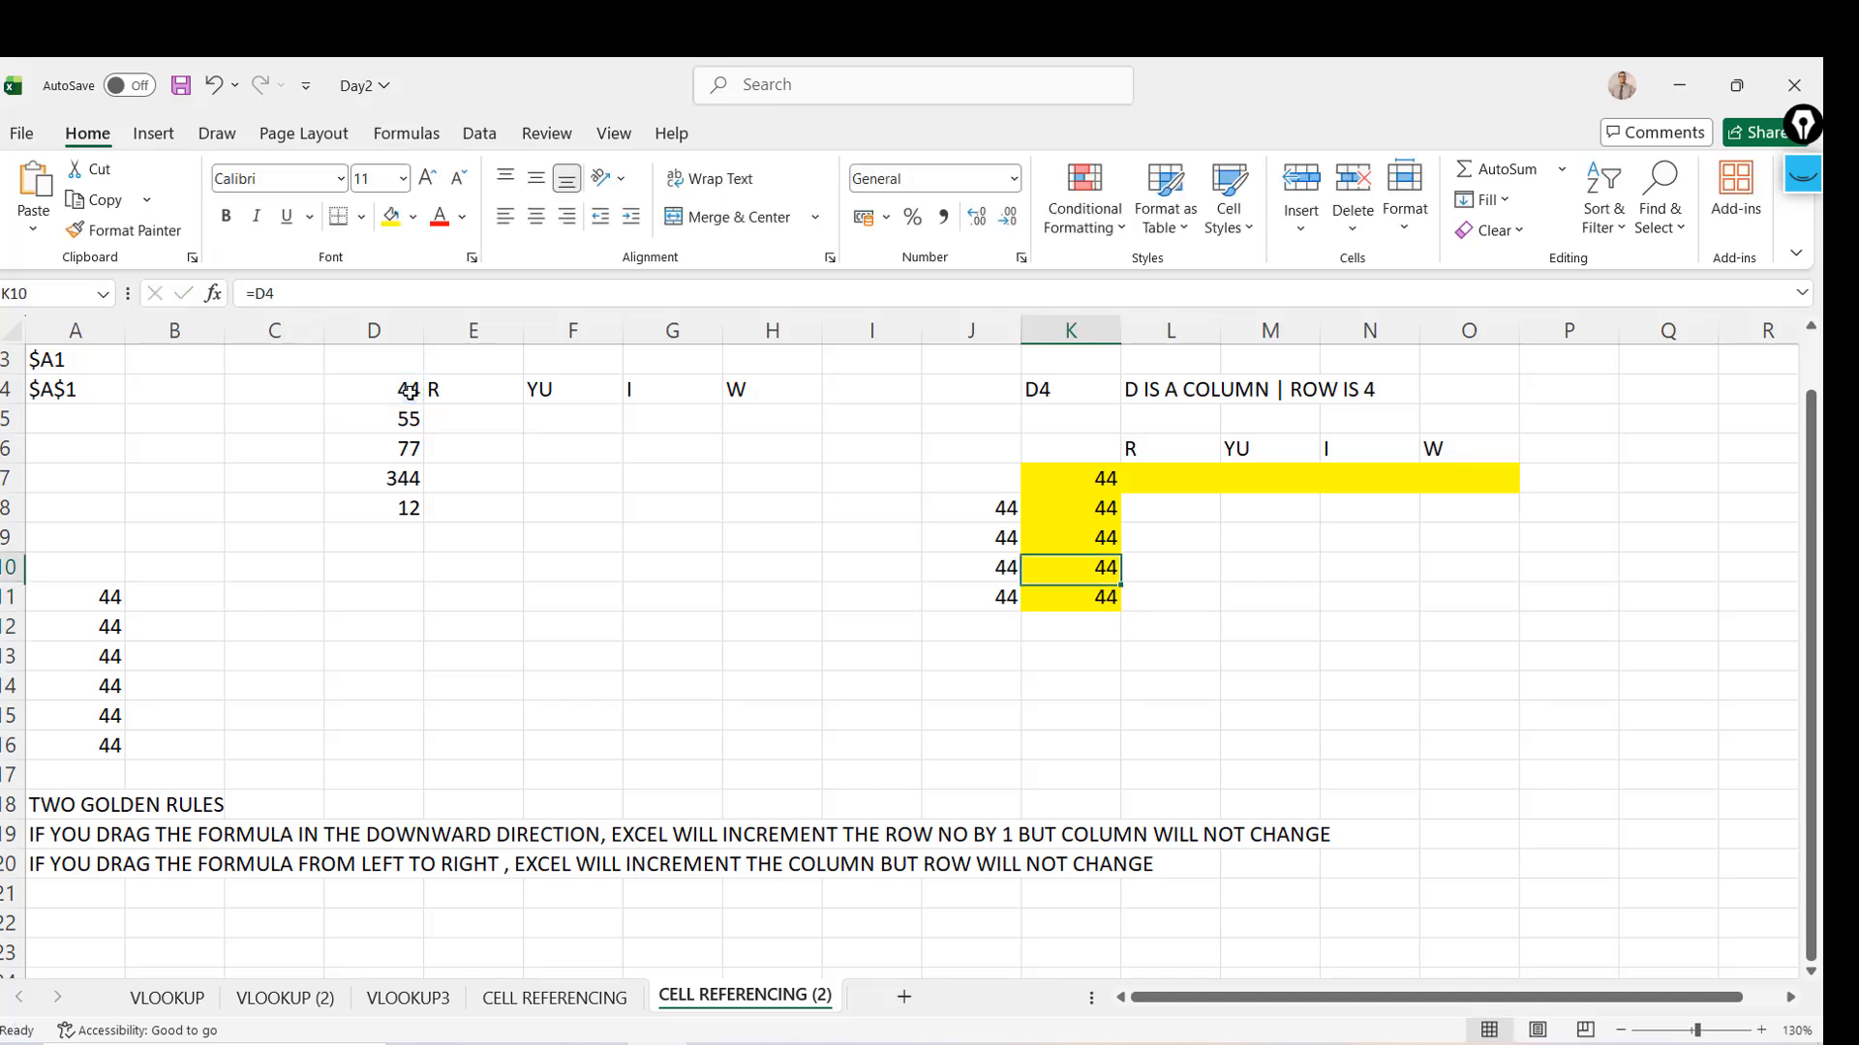
key(ctrl+shift+Down)
key(Delete)
key(Right)
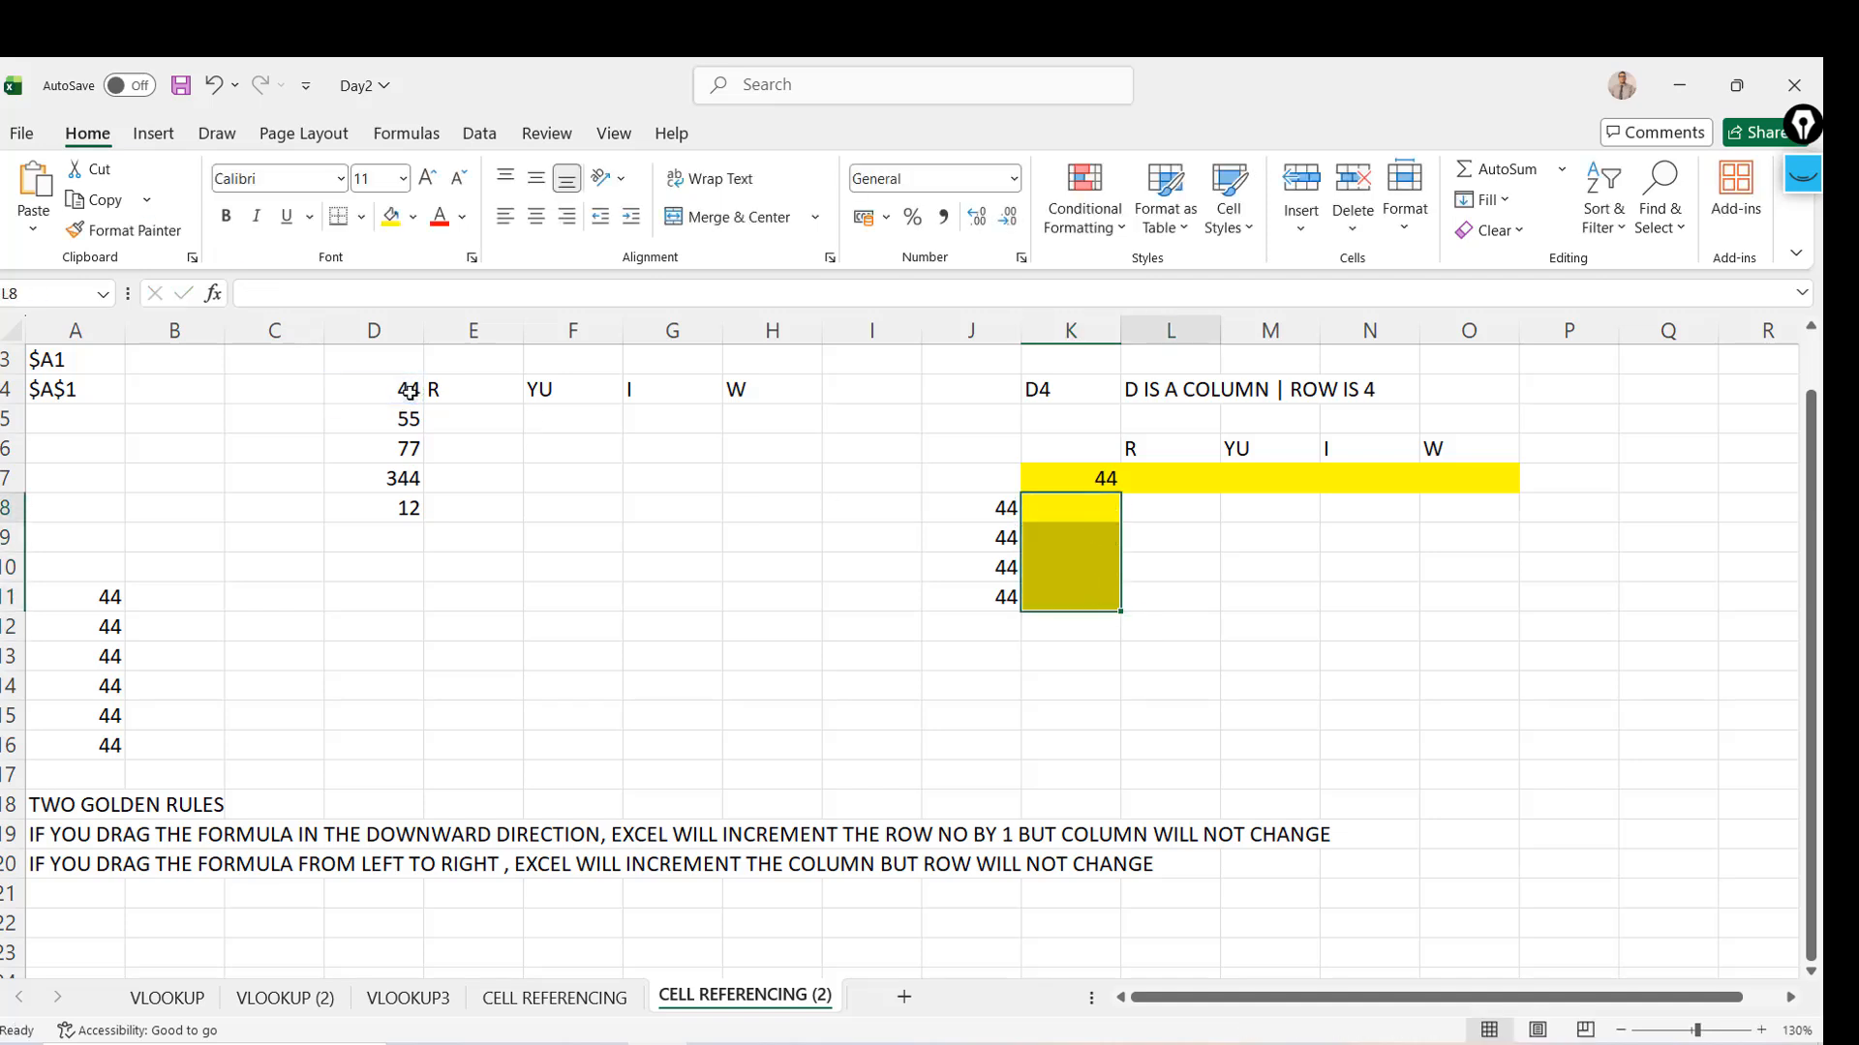
key(Up)
key(Left)
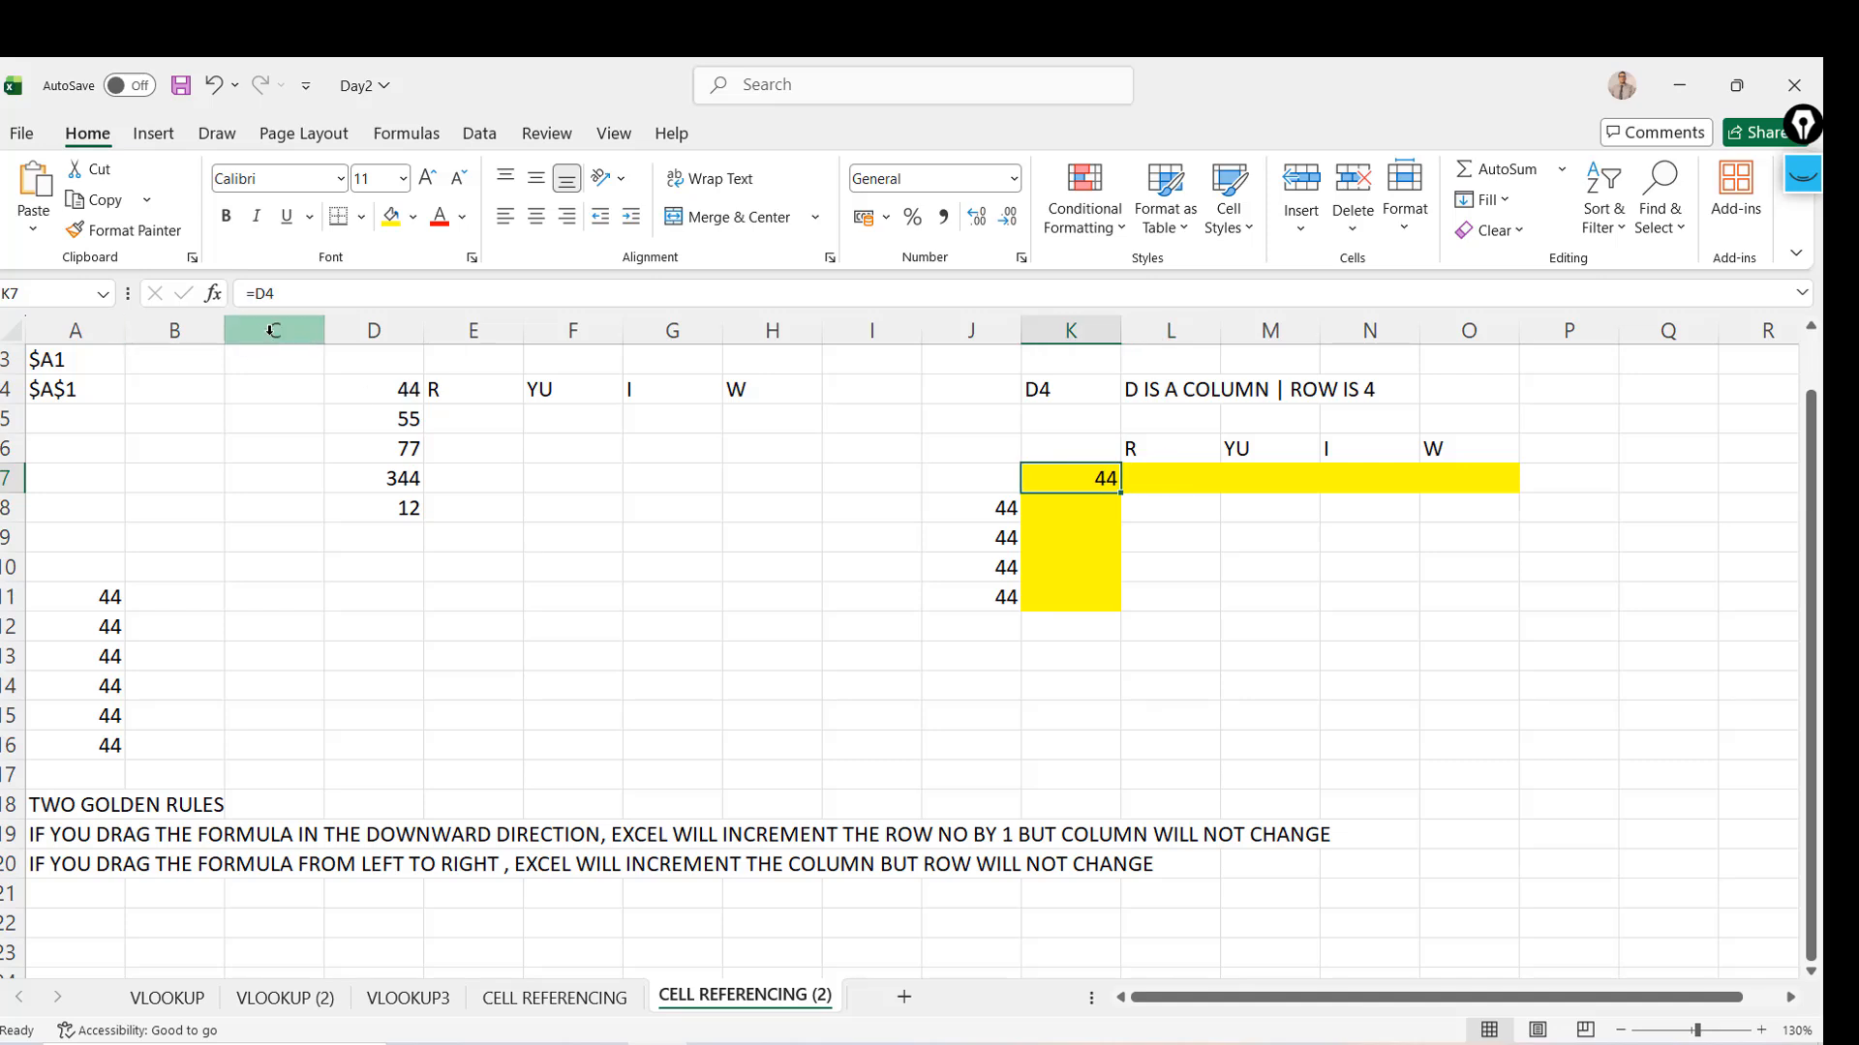
Lock the row in the K7 formula by changing it to =D$4
click(268, 293)
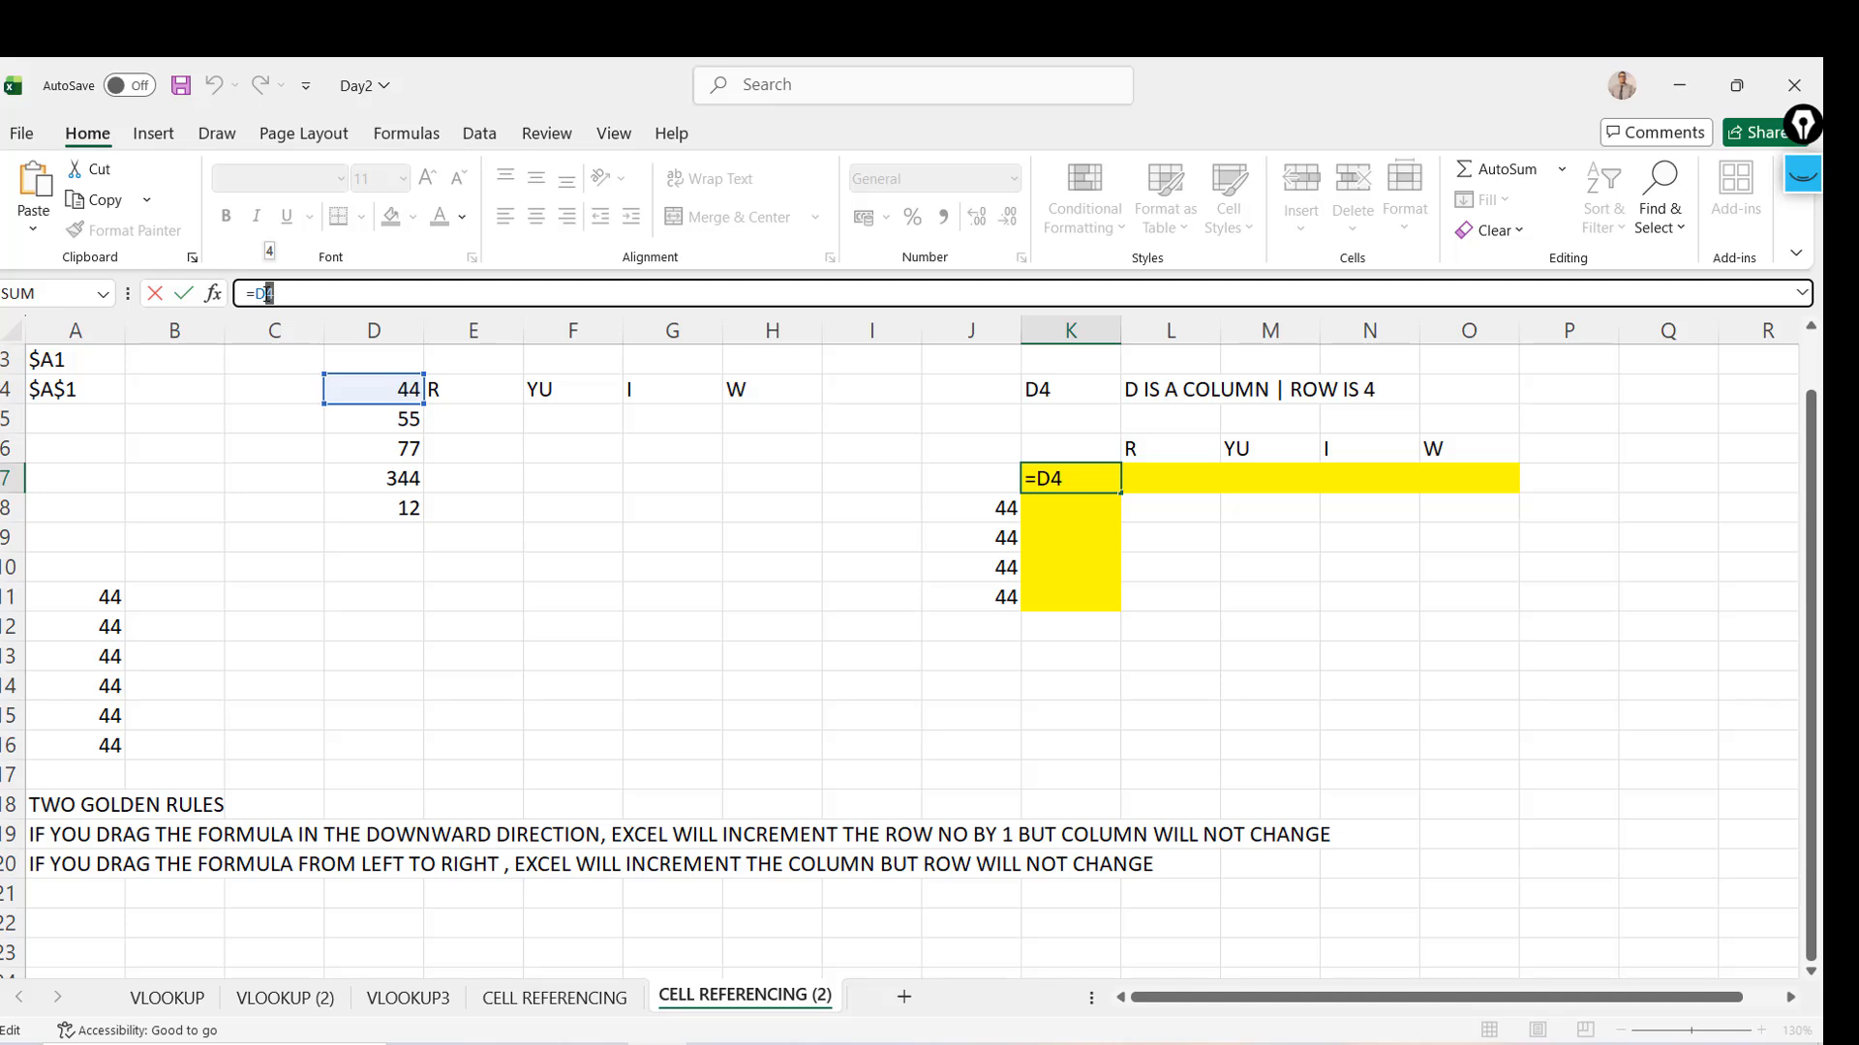
click(267, 293)
text($)
key(Return)
key(Up)
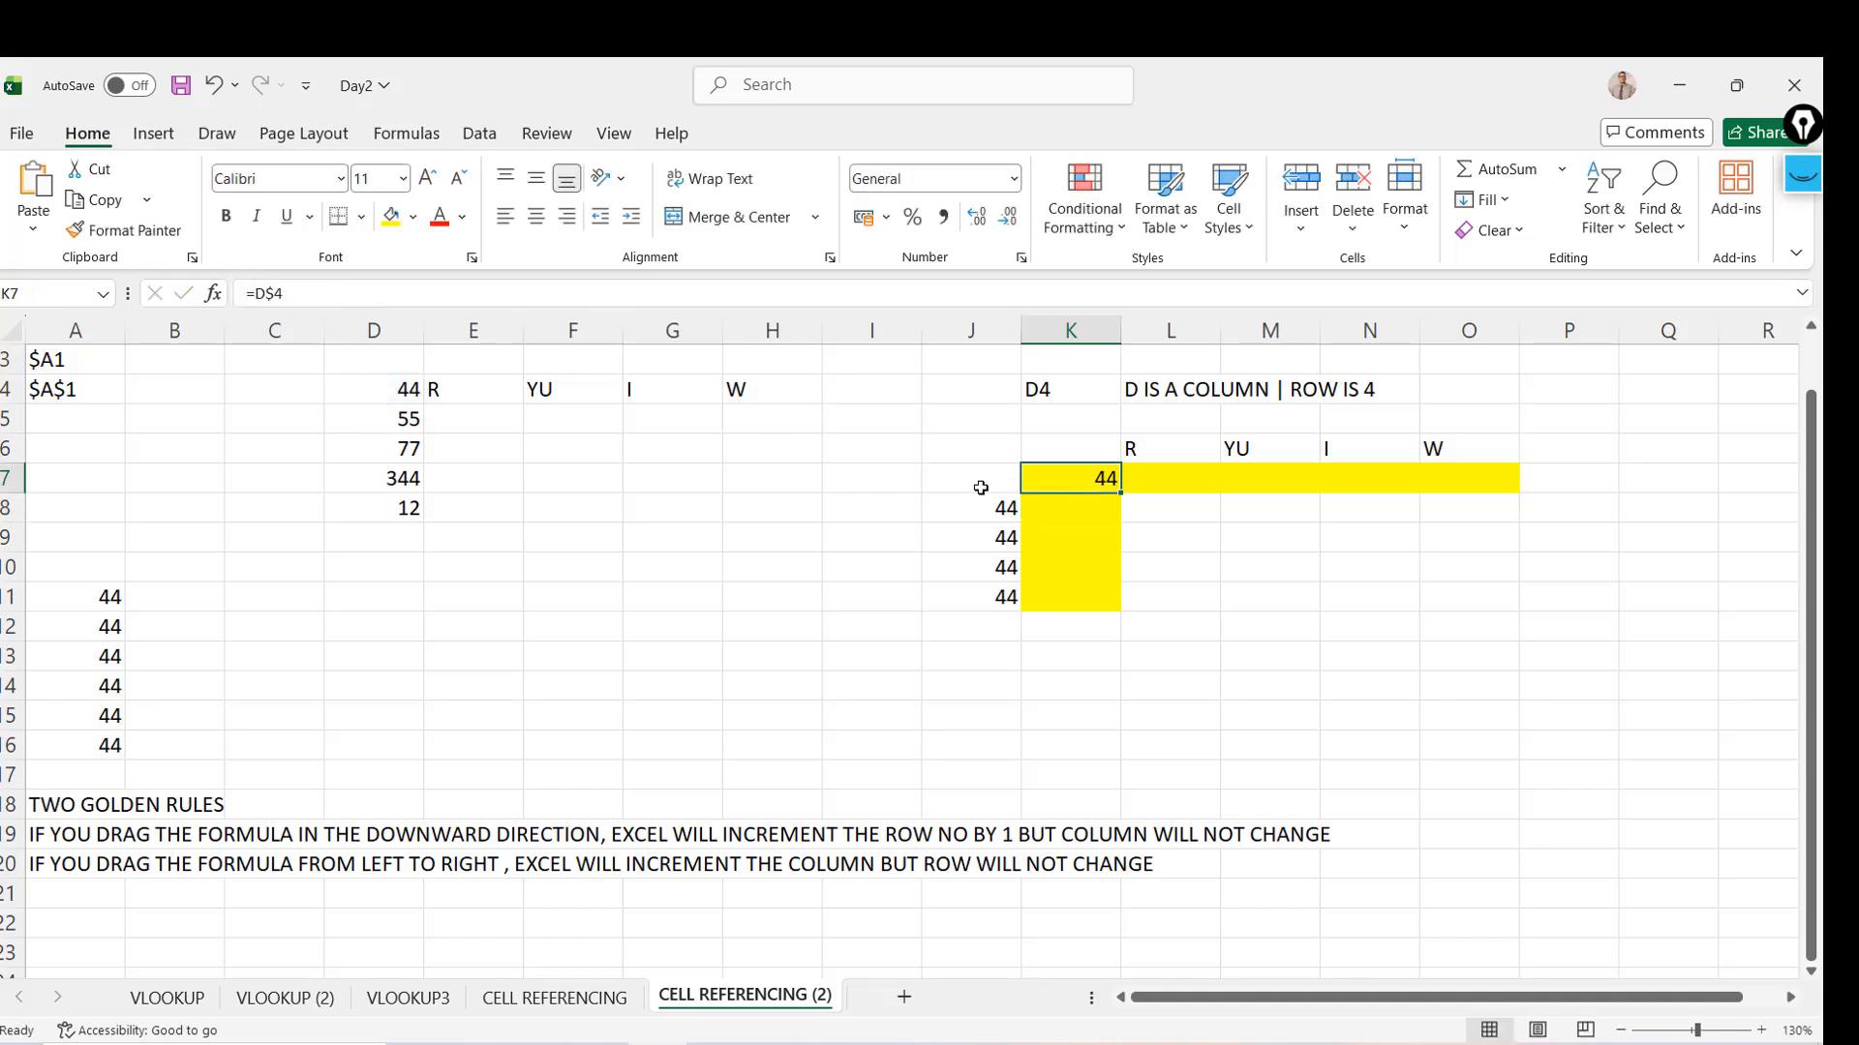
Fill the K7 formula down to K11 in stages, checking the reference in the copied cells
drag(1119, 492, 1122, 521)
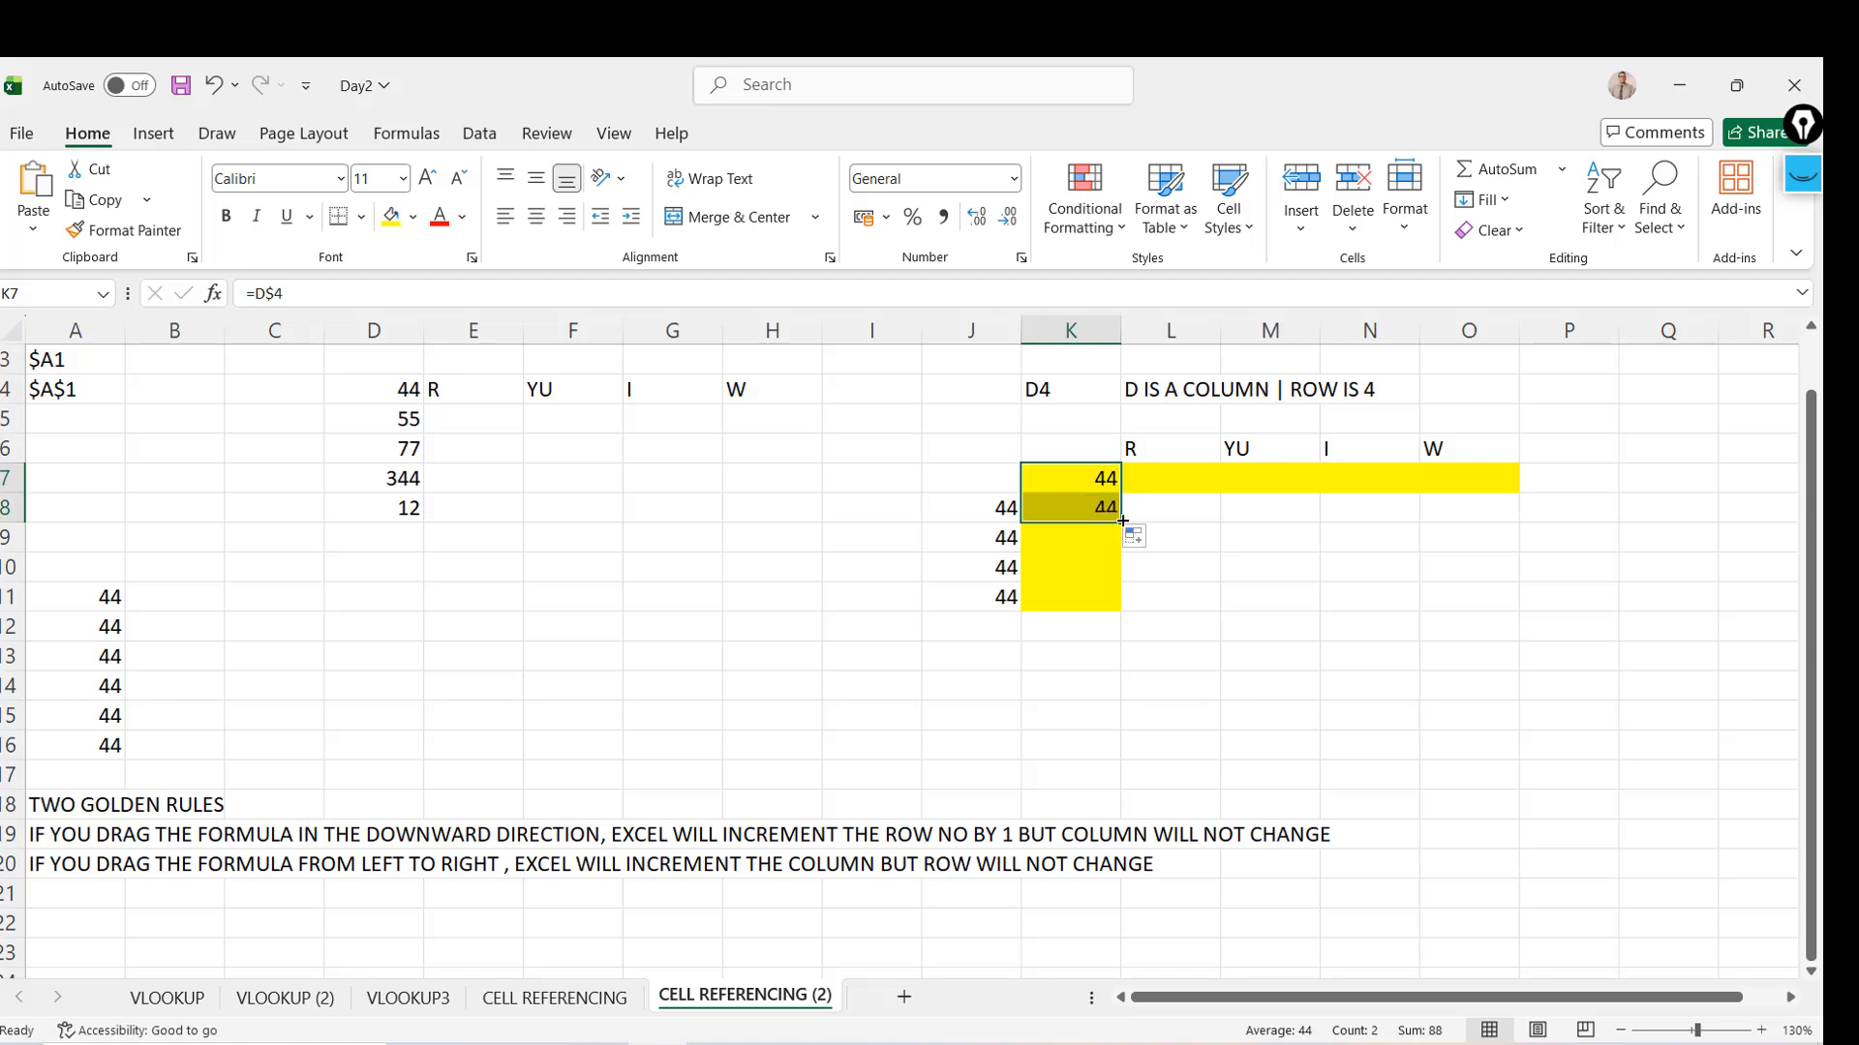
click(1094, 514)
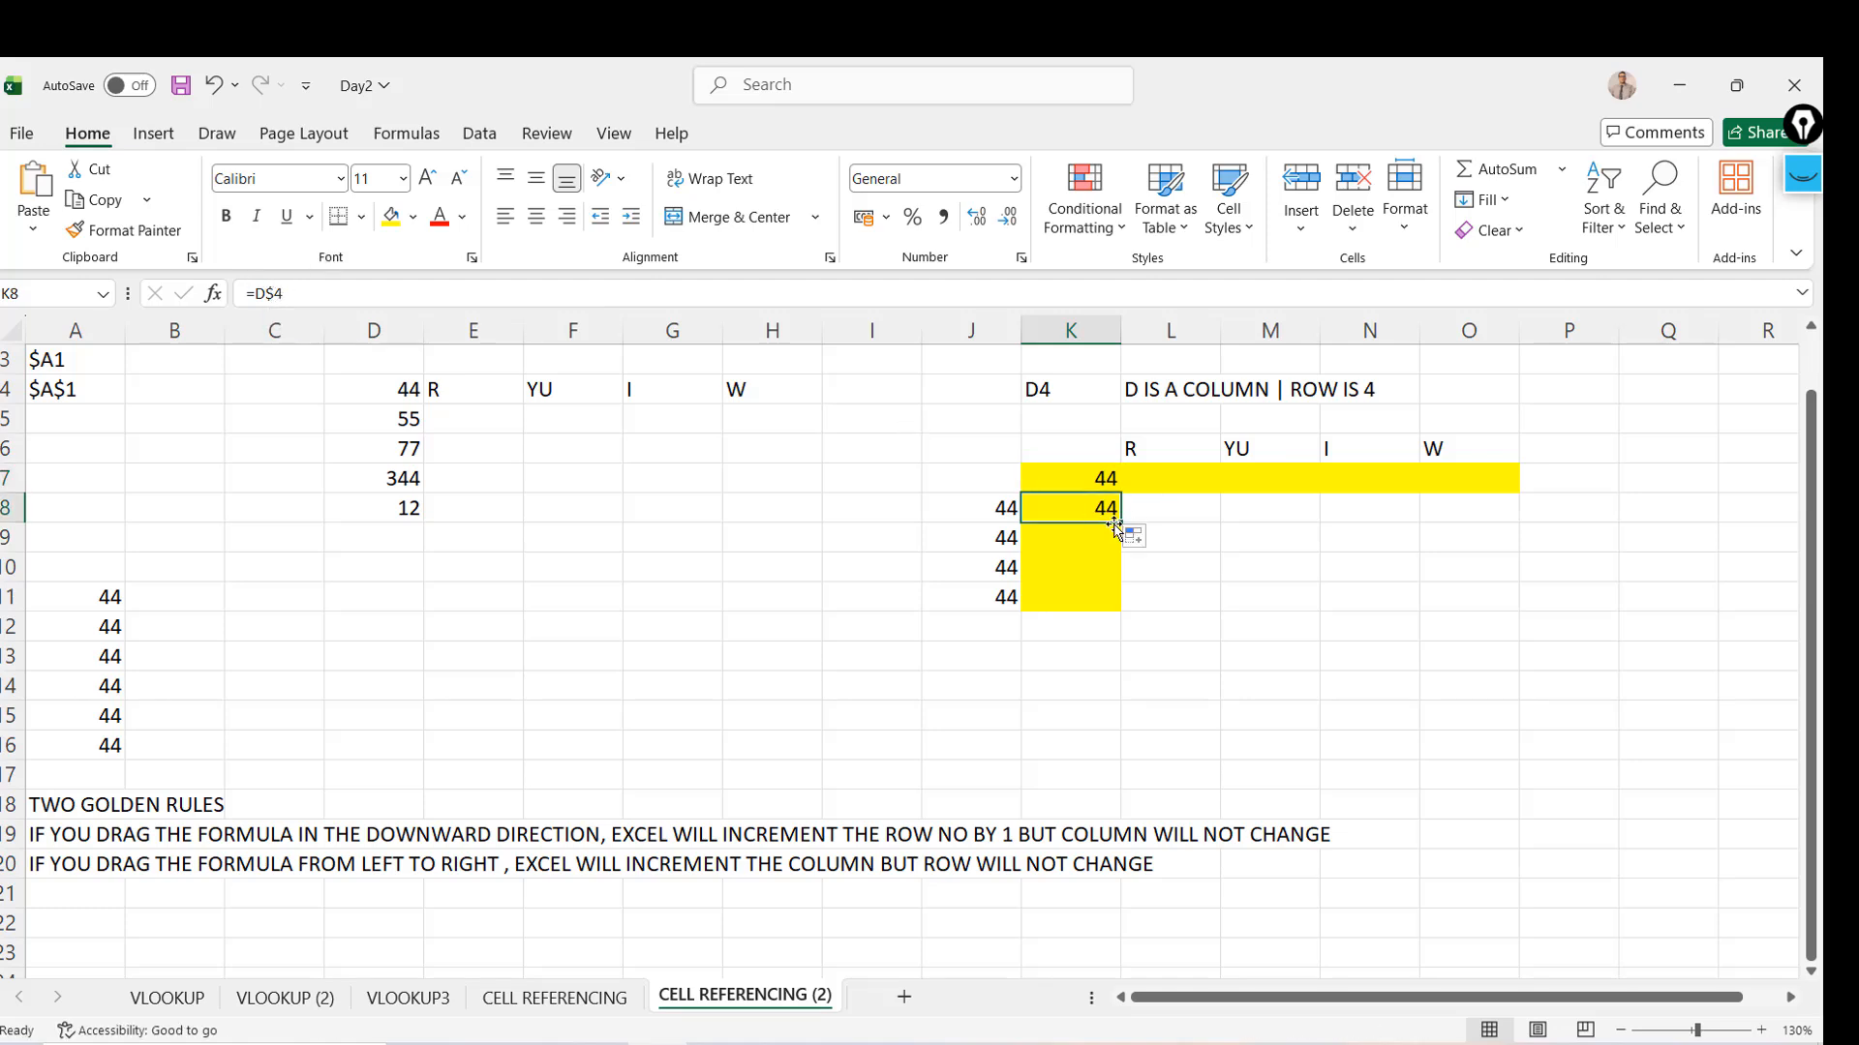
drag(1118, 524, 1113, 542)
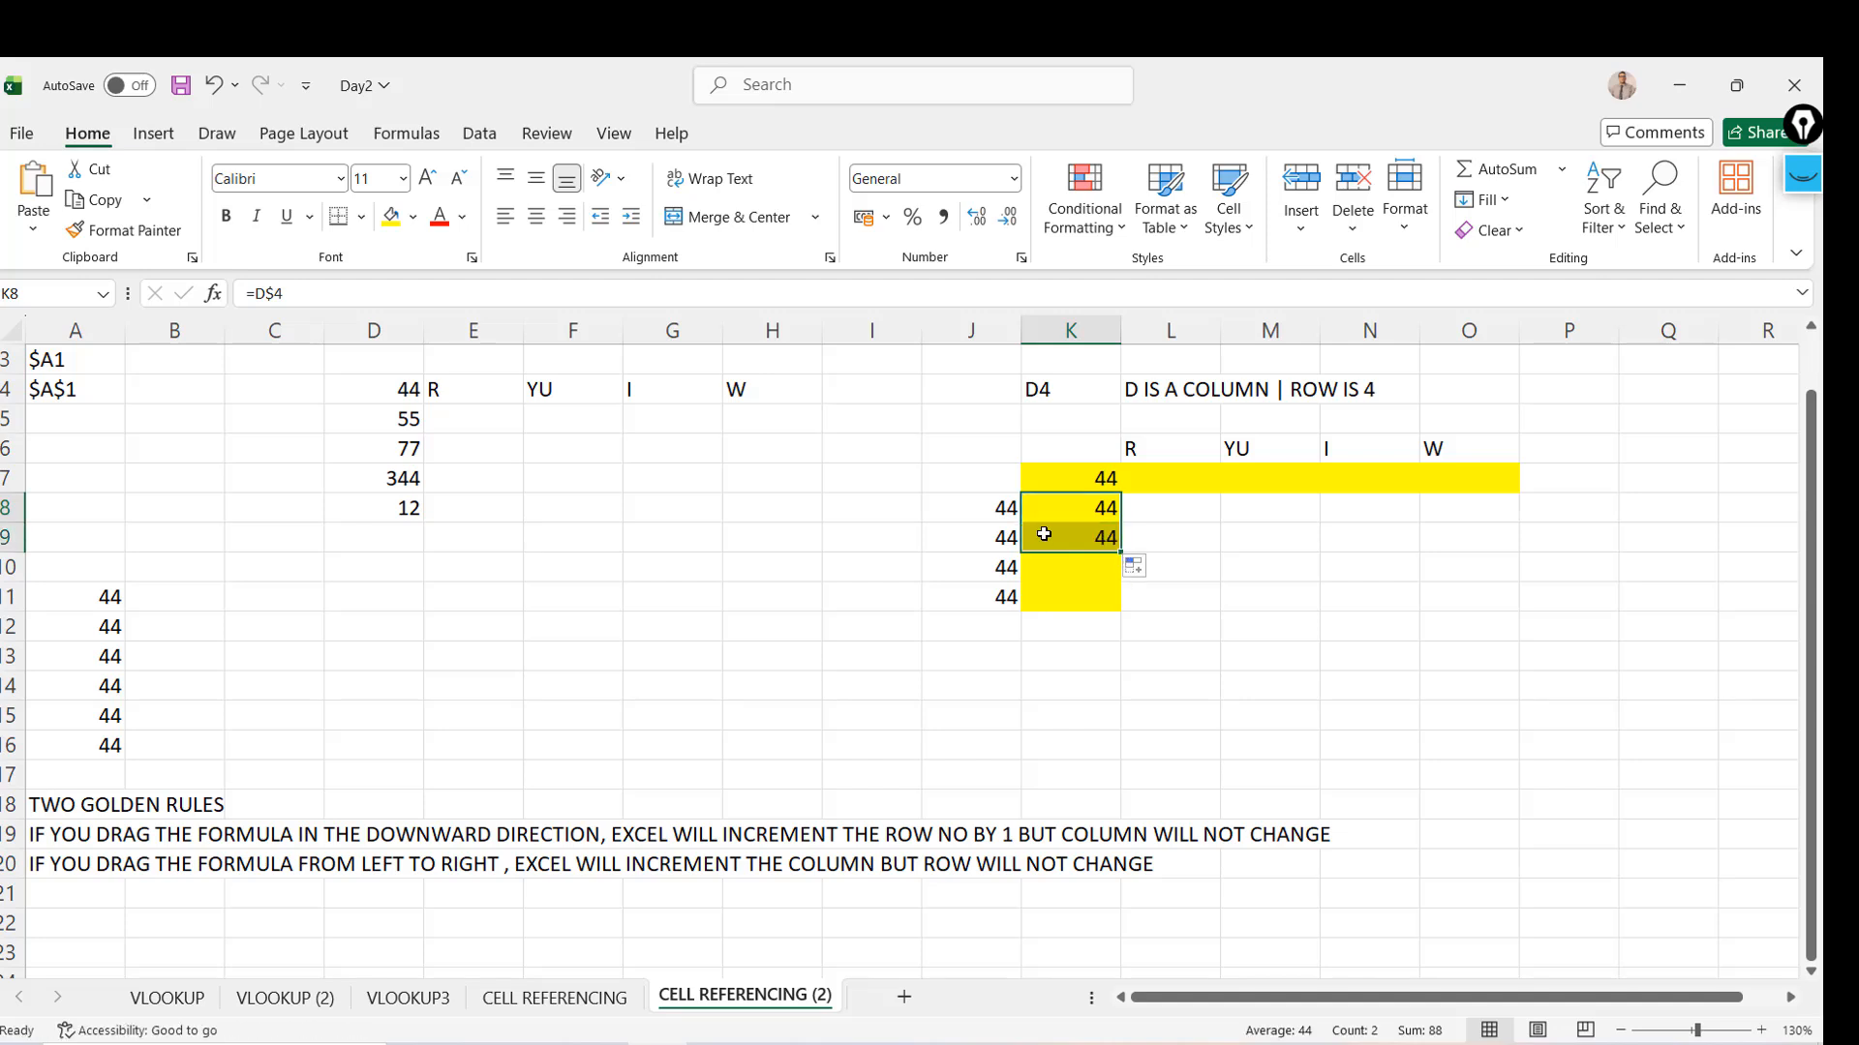
click(1044, 535)
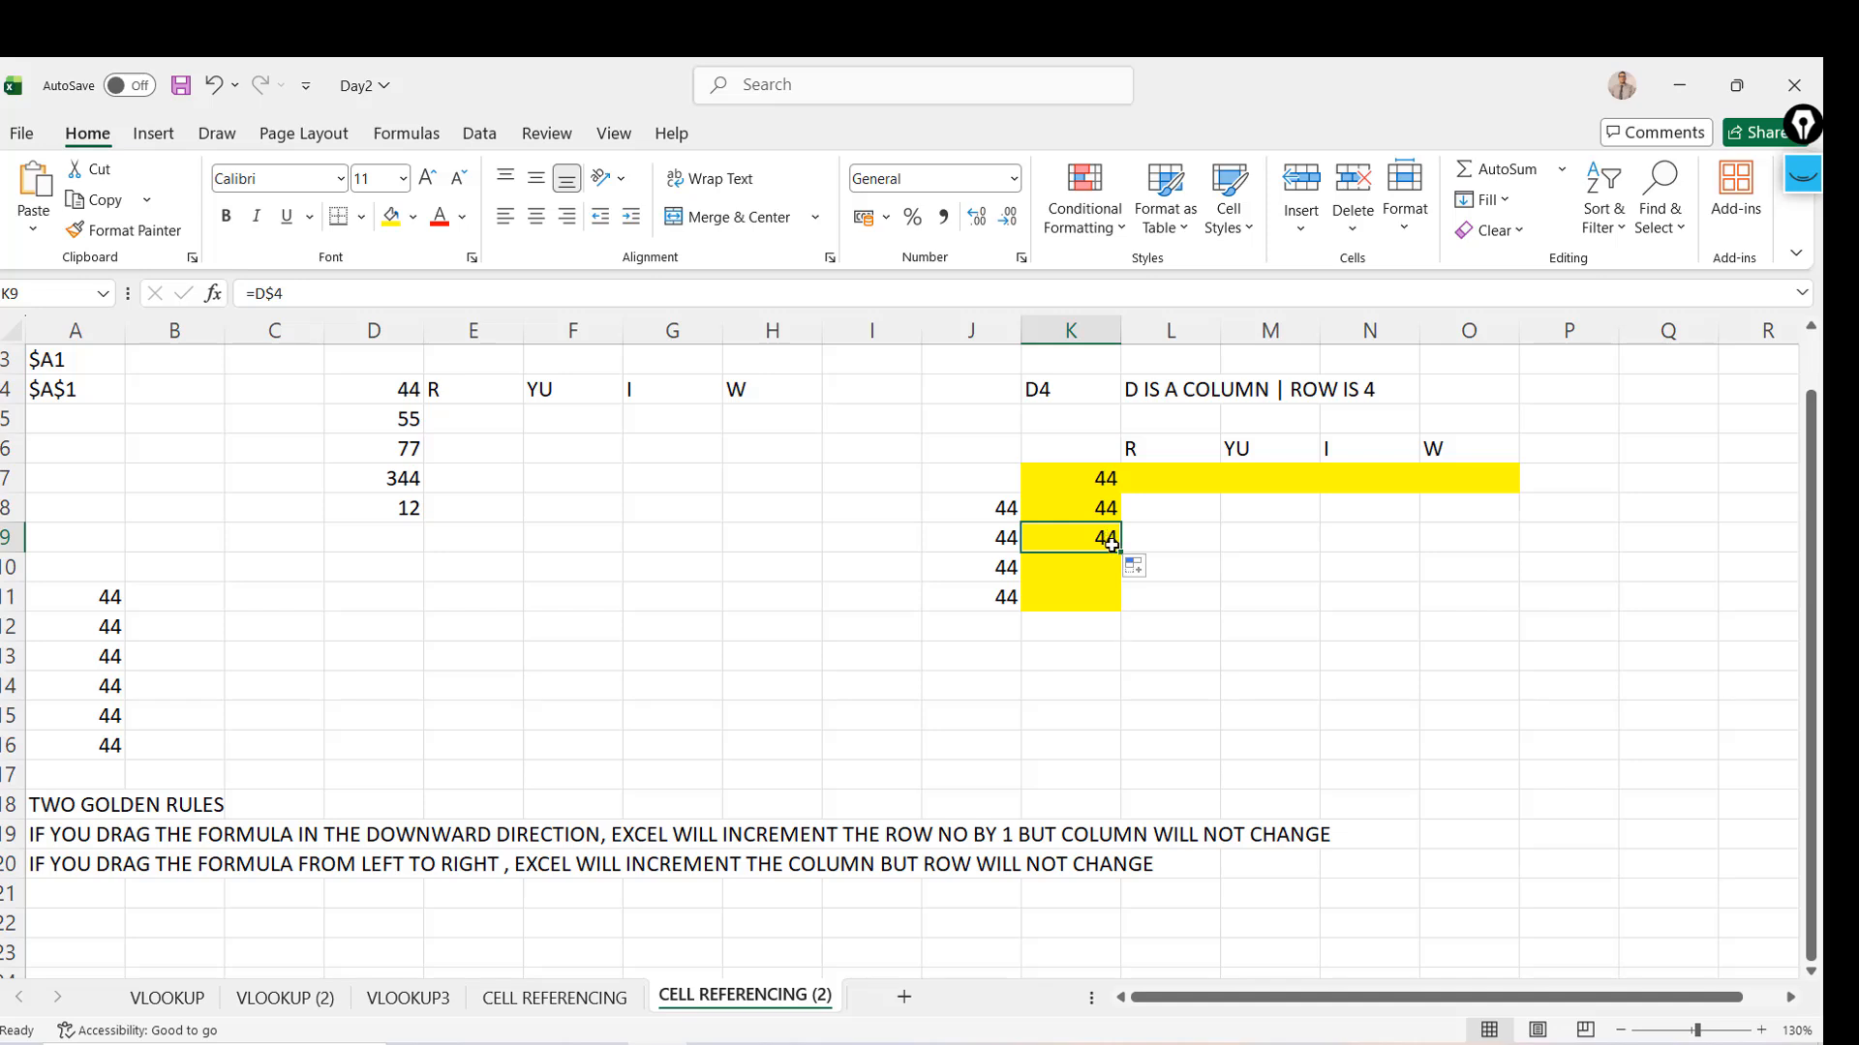
drag(1119, 578, 1119, 608)
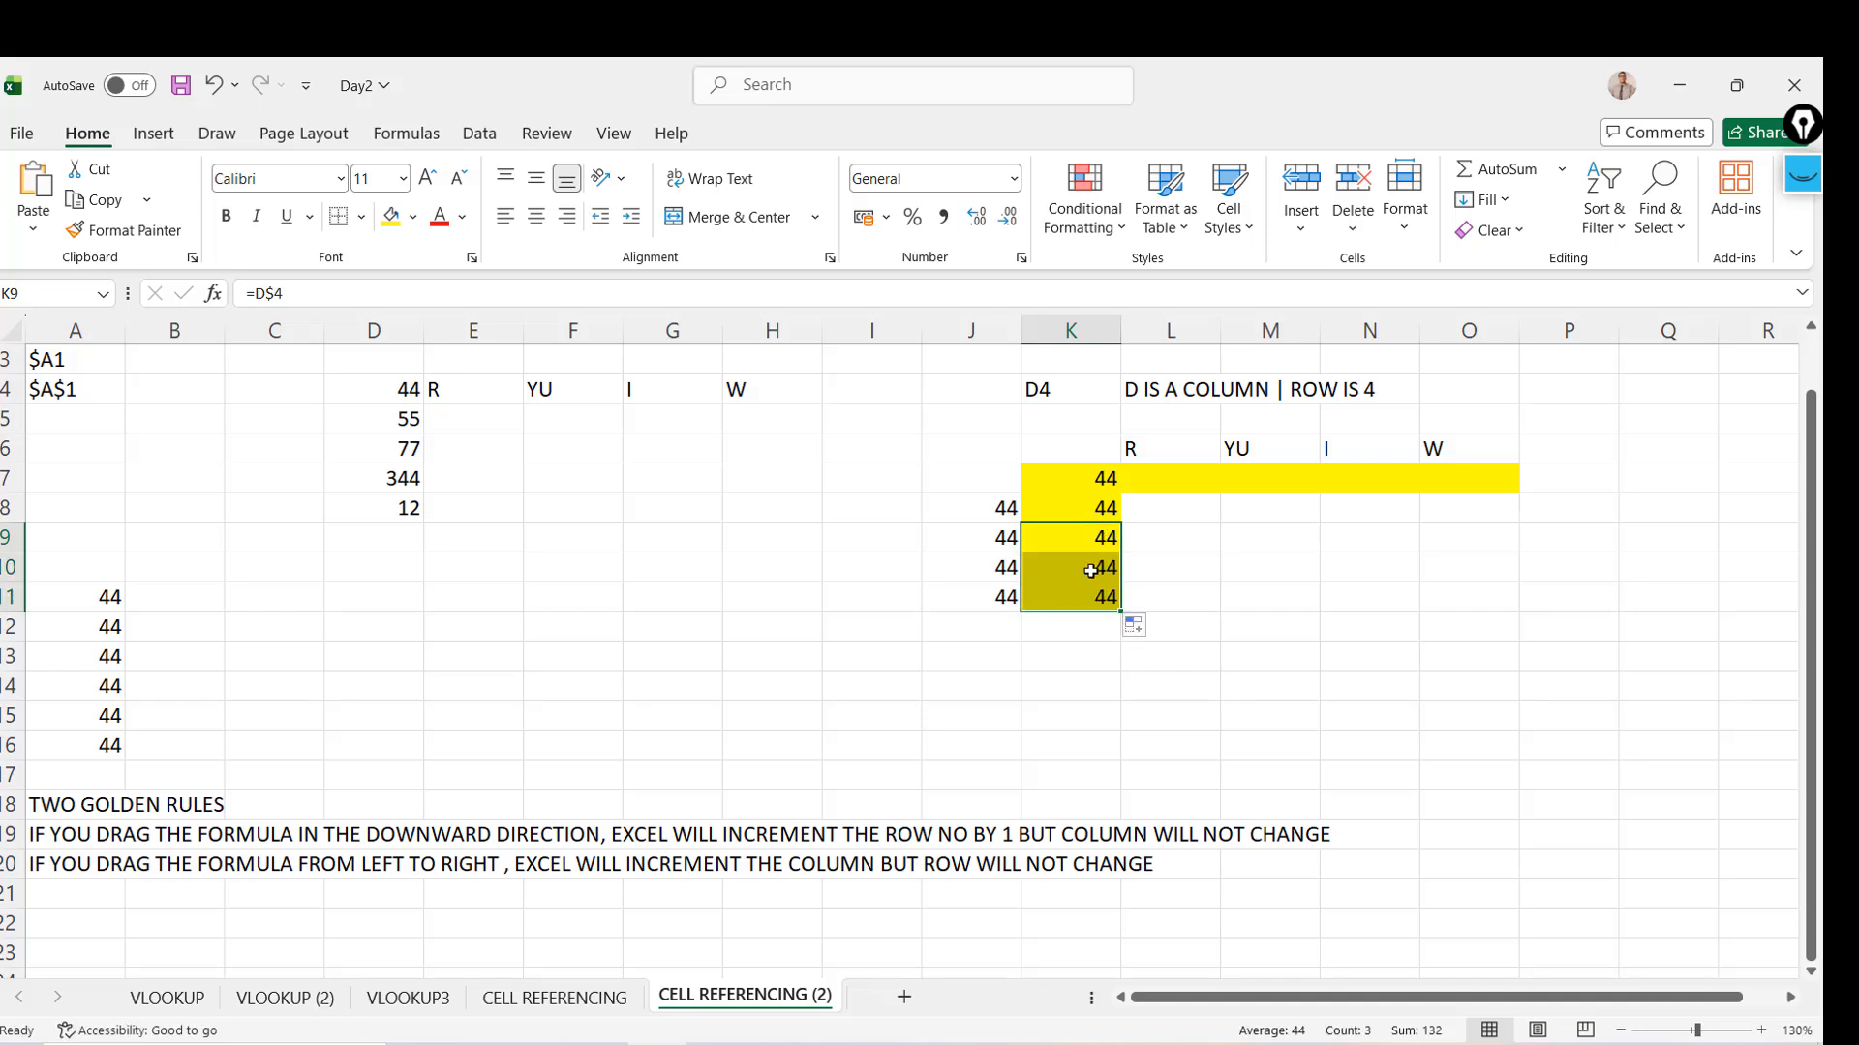
click(1070, 567)
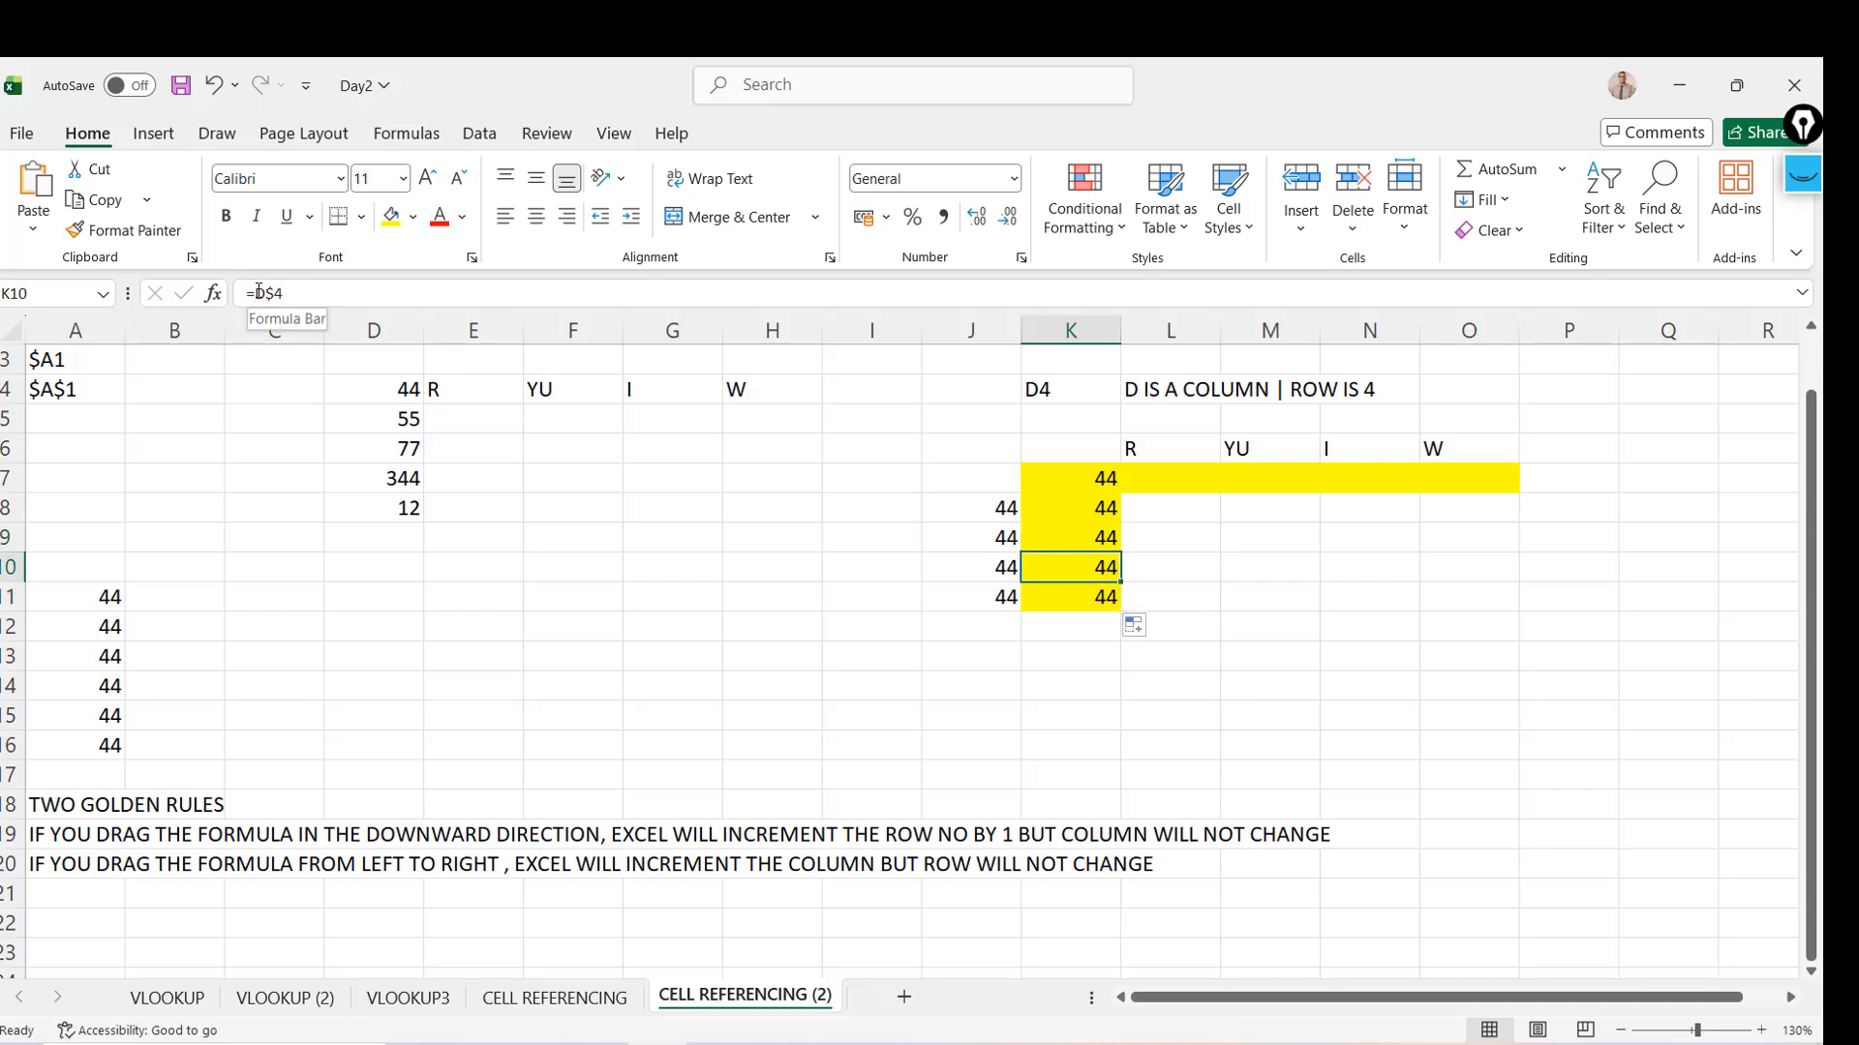
key(Up)
key(Up)
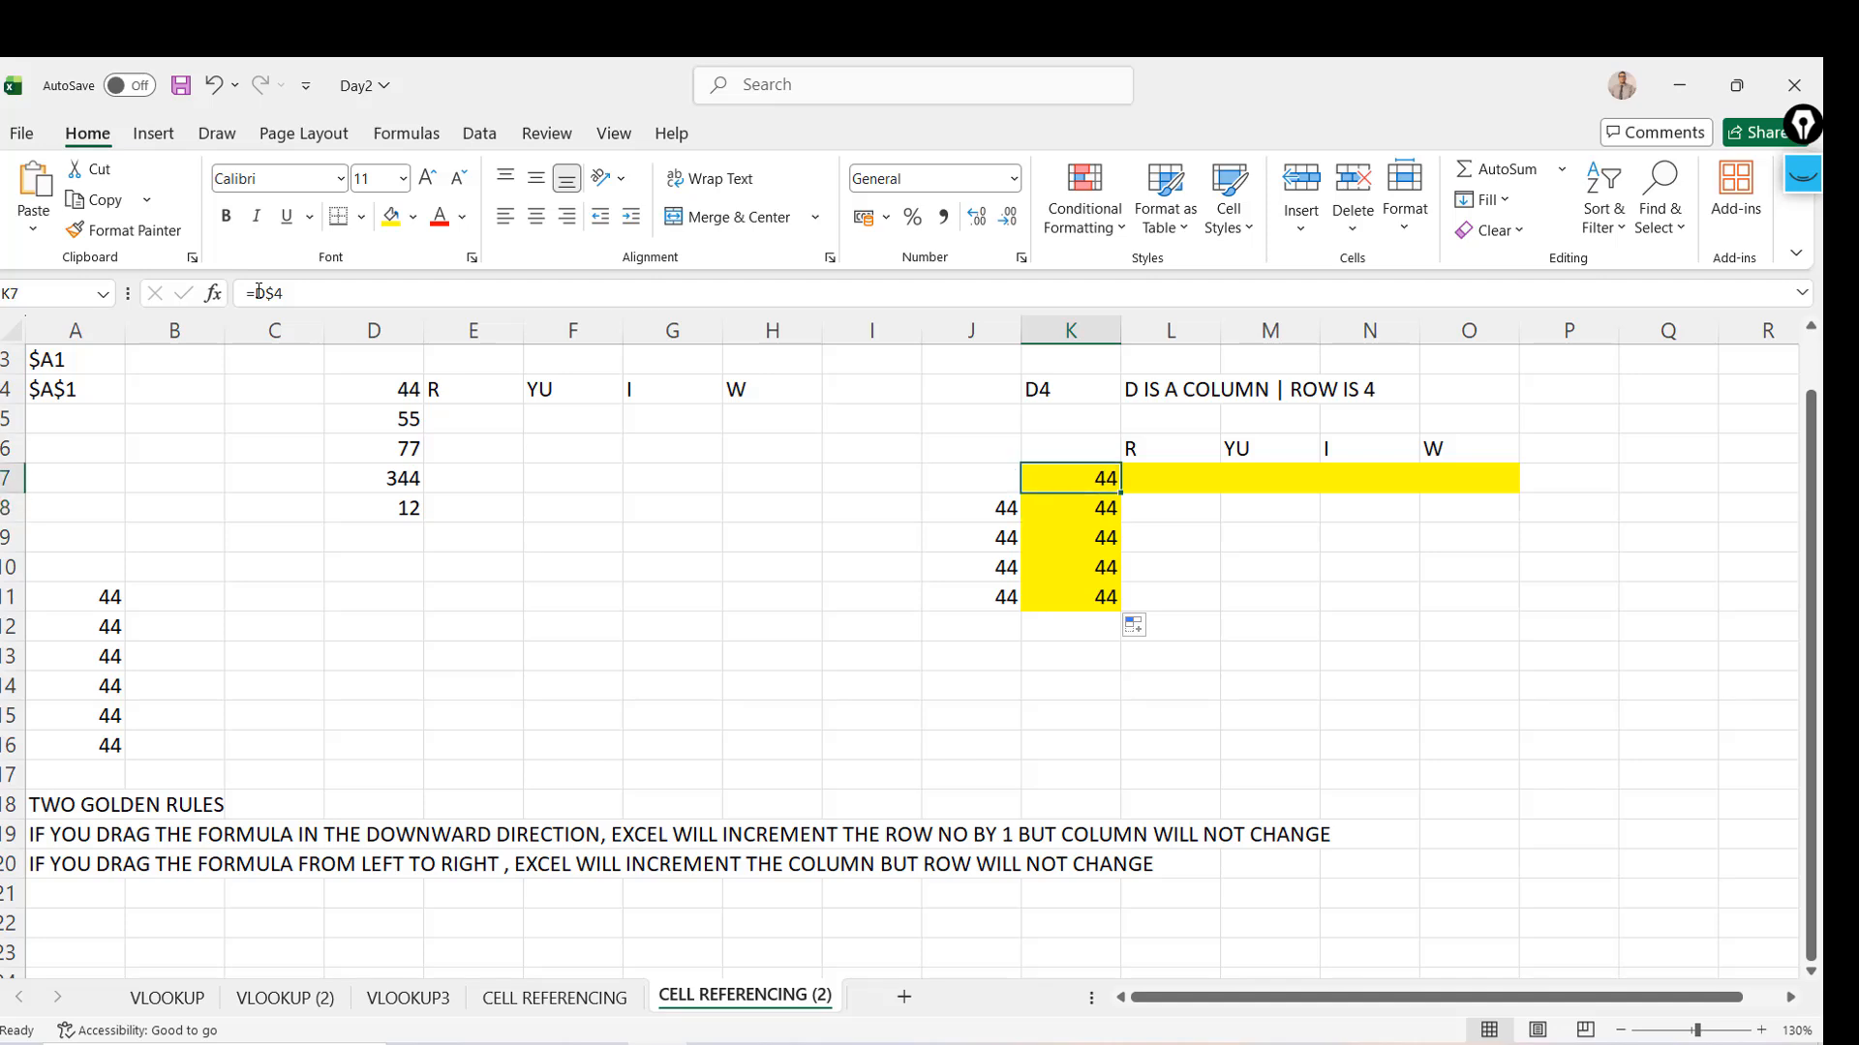
Clear K8 through K11 and refill them in one pass with the formula from K7
drag(1055, 506, 1046, 469)
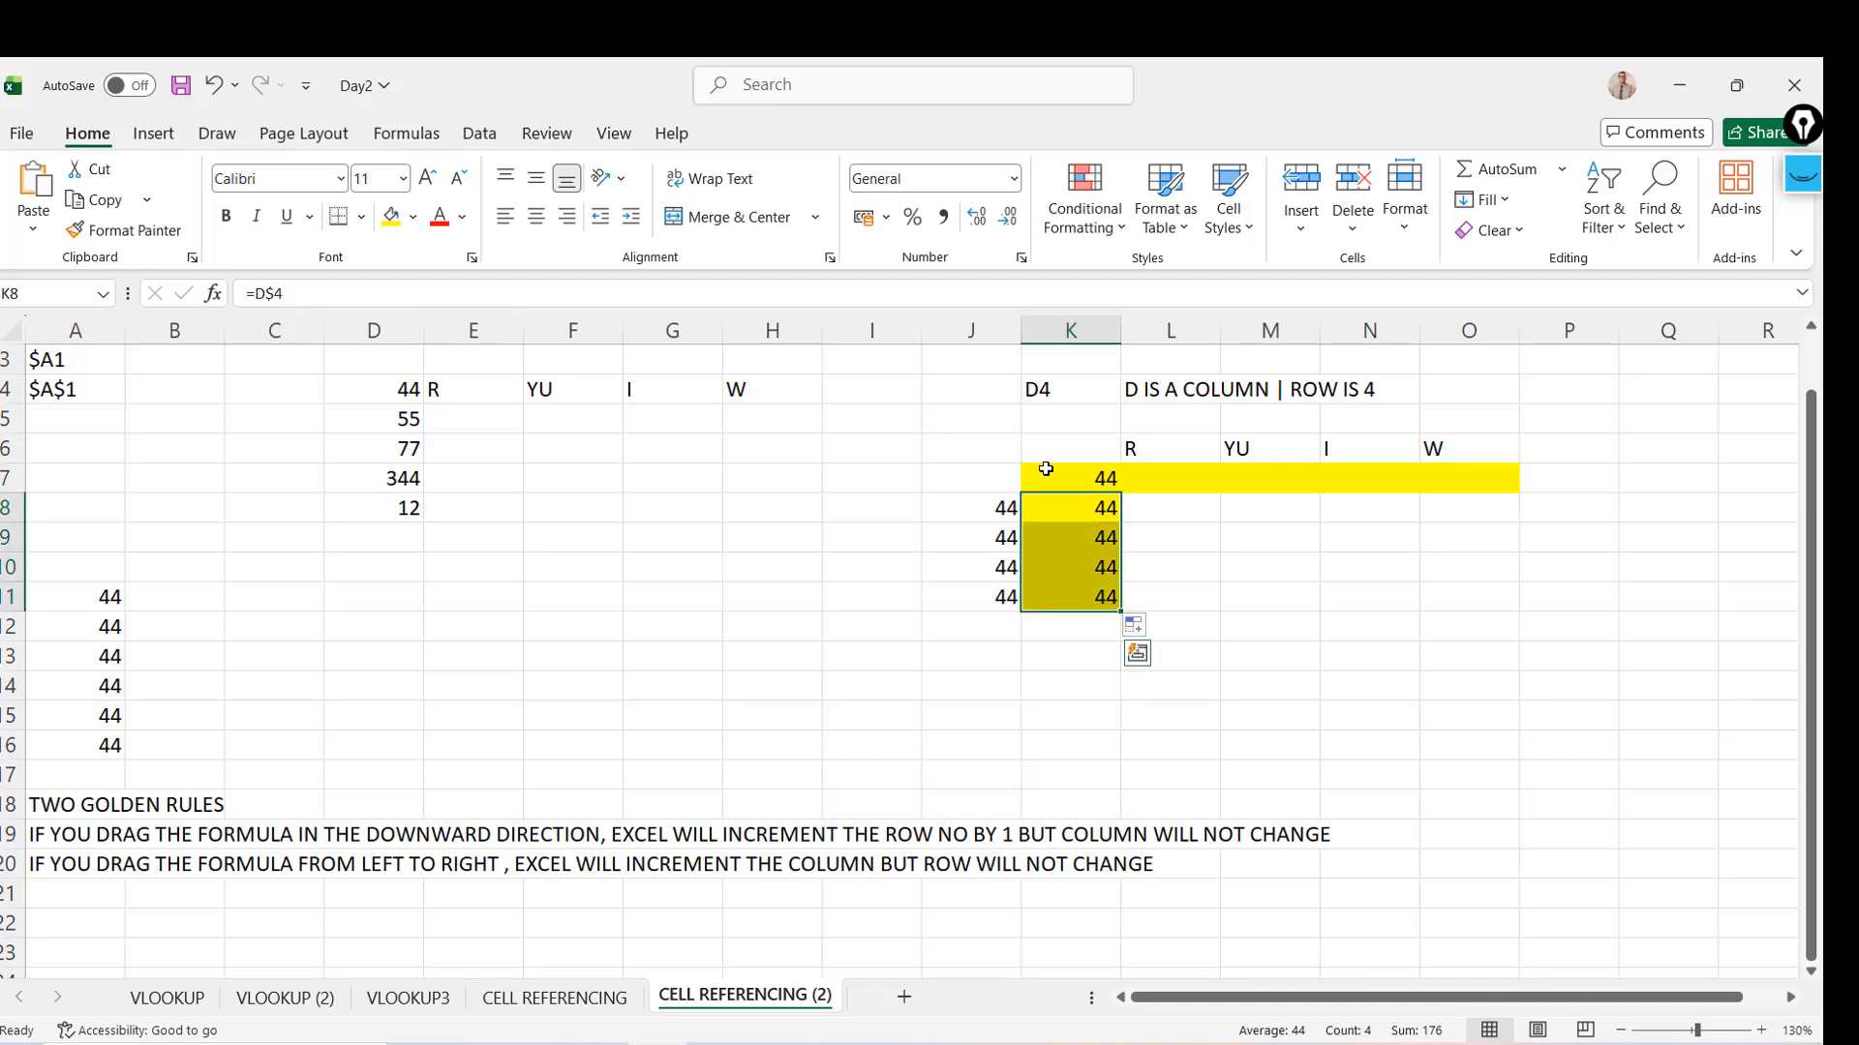
click(1045, 469)
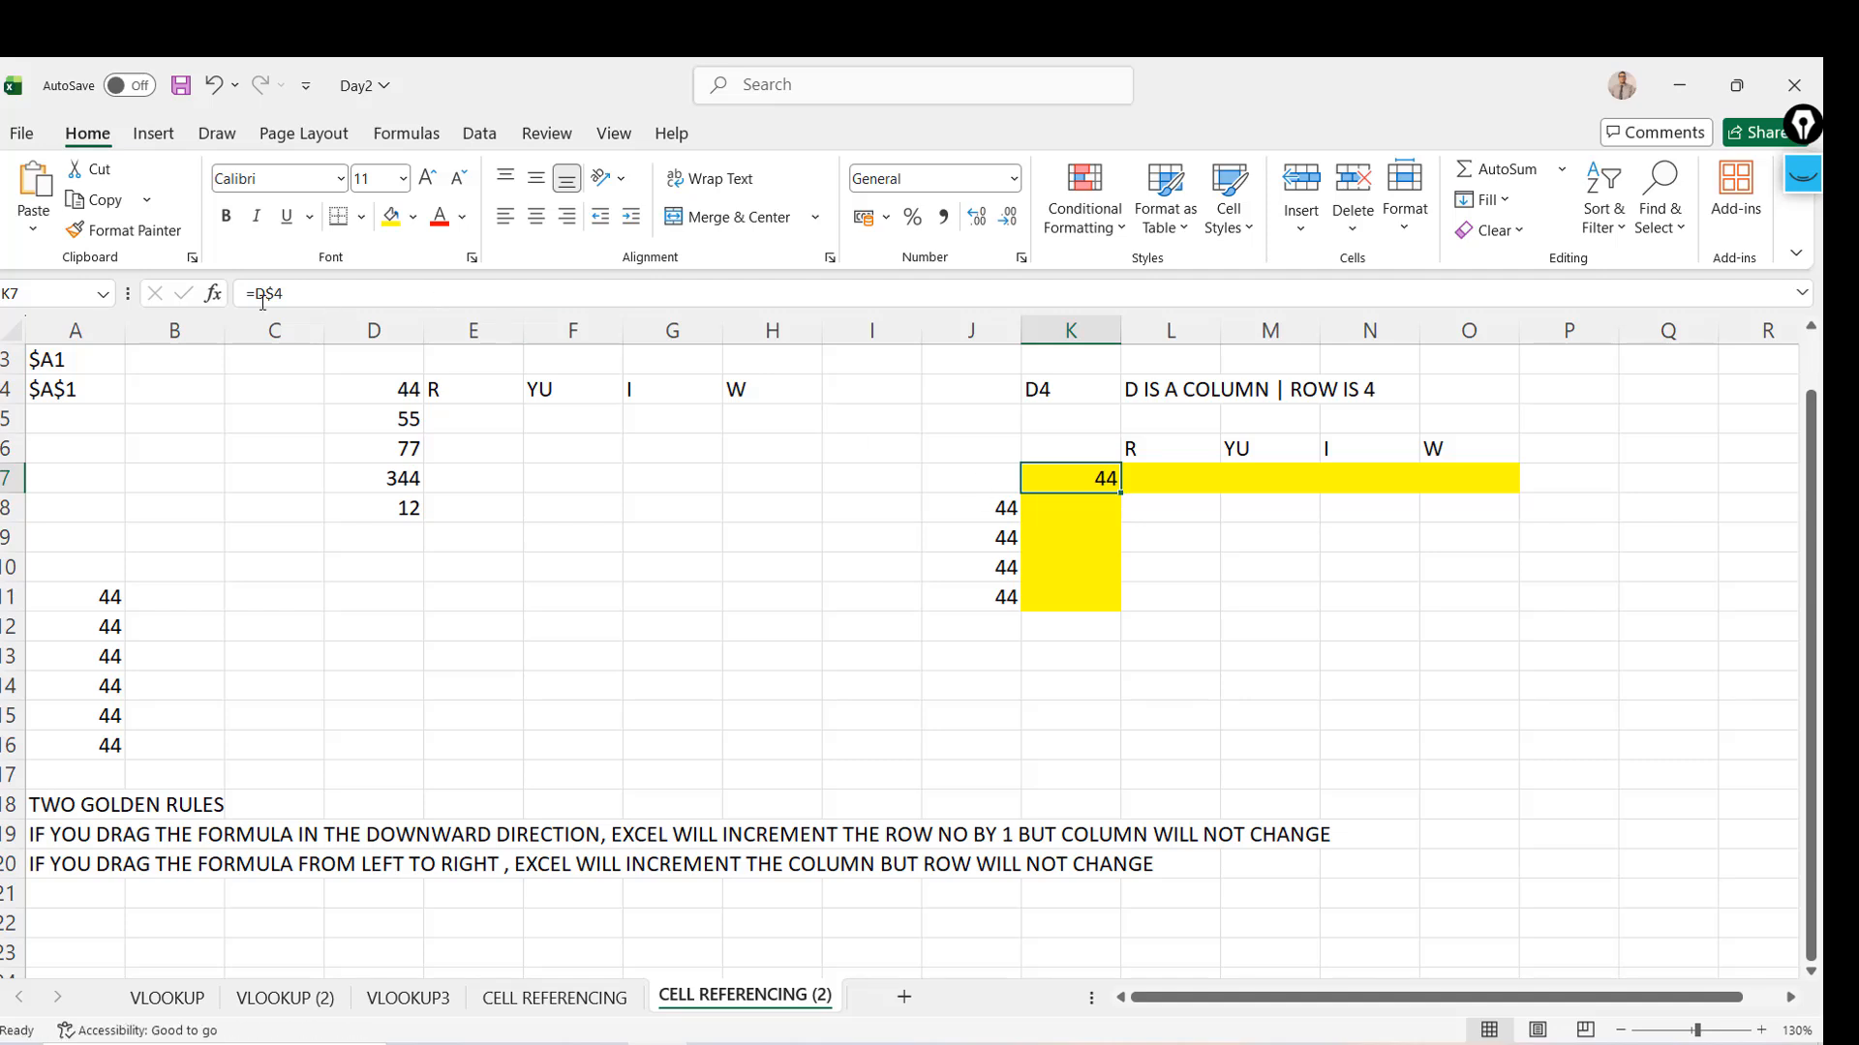
drag(1124, 500, 1123, 610)
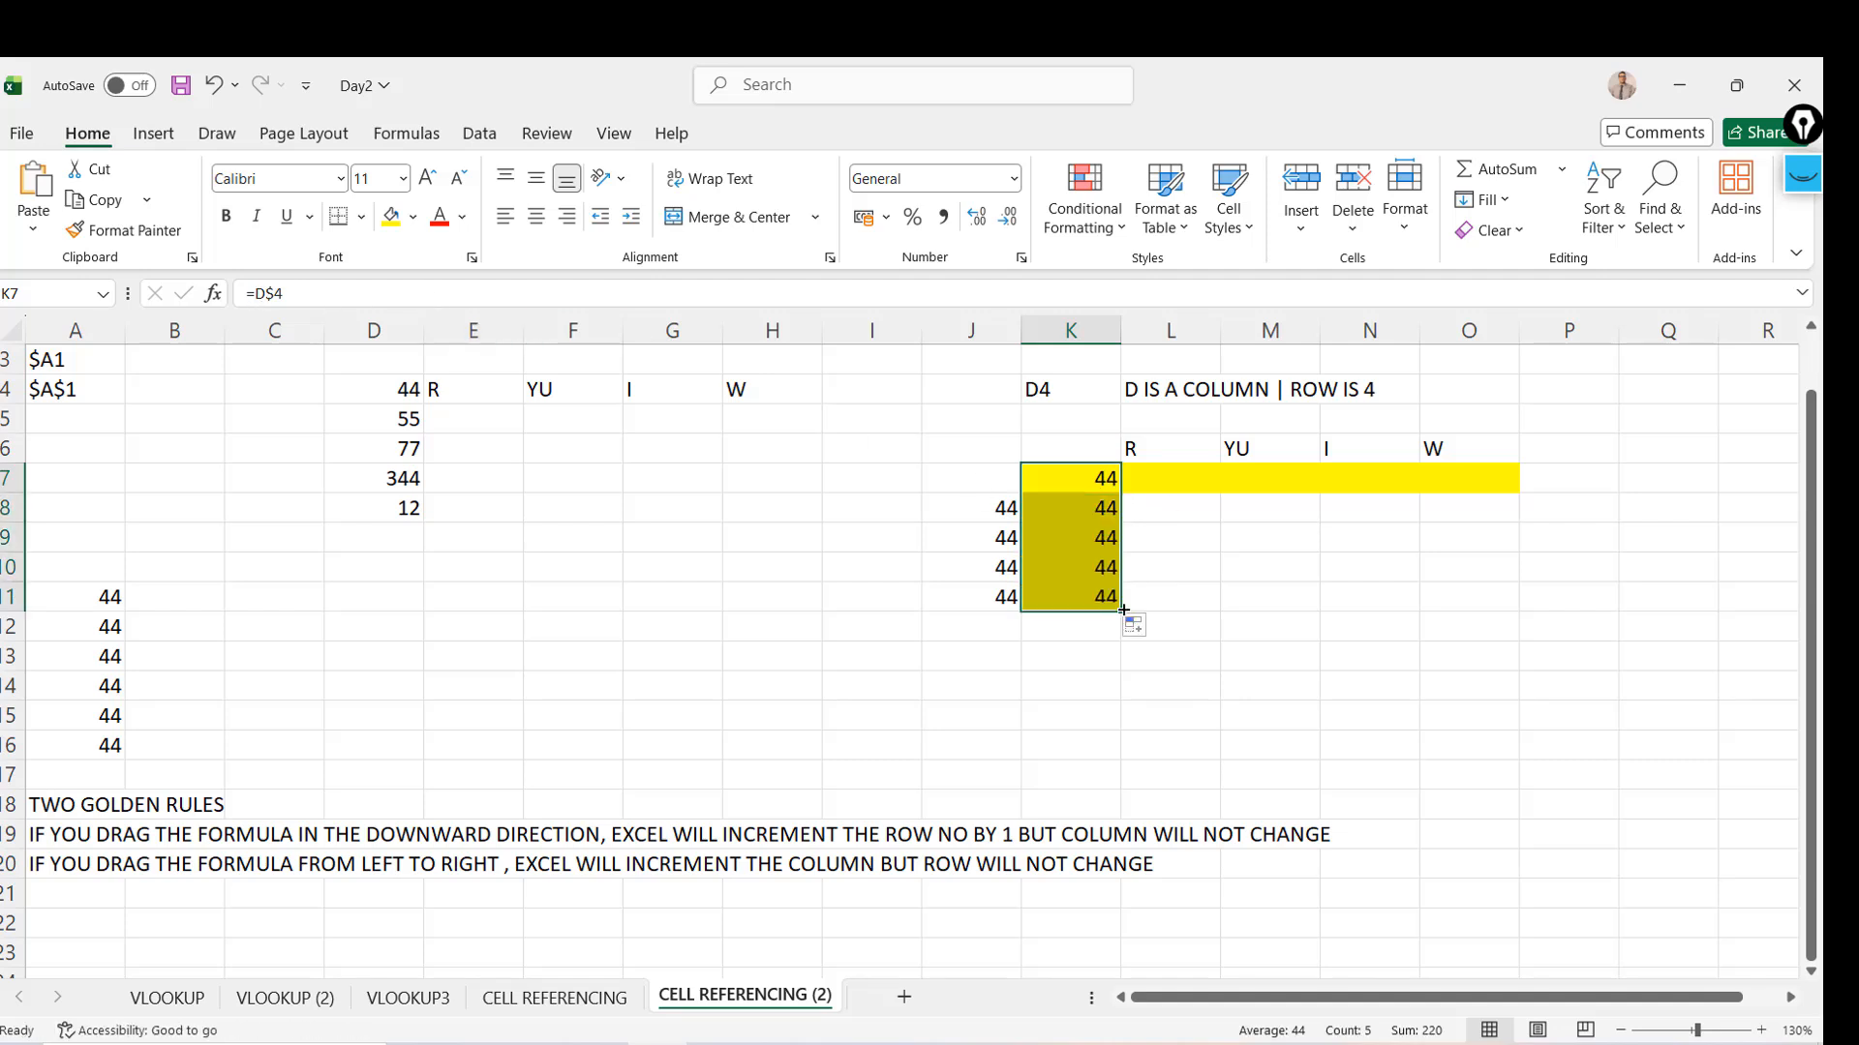
Examine the locked row reference in the K7 formula without changing it
click(1071, 480)
click(274, 292)
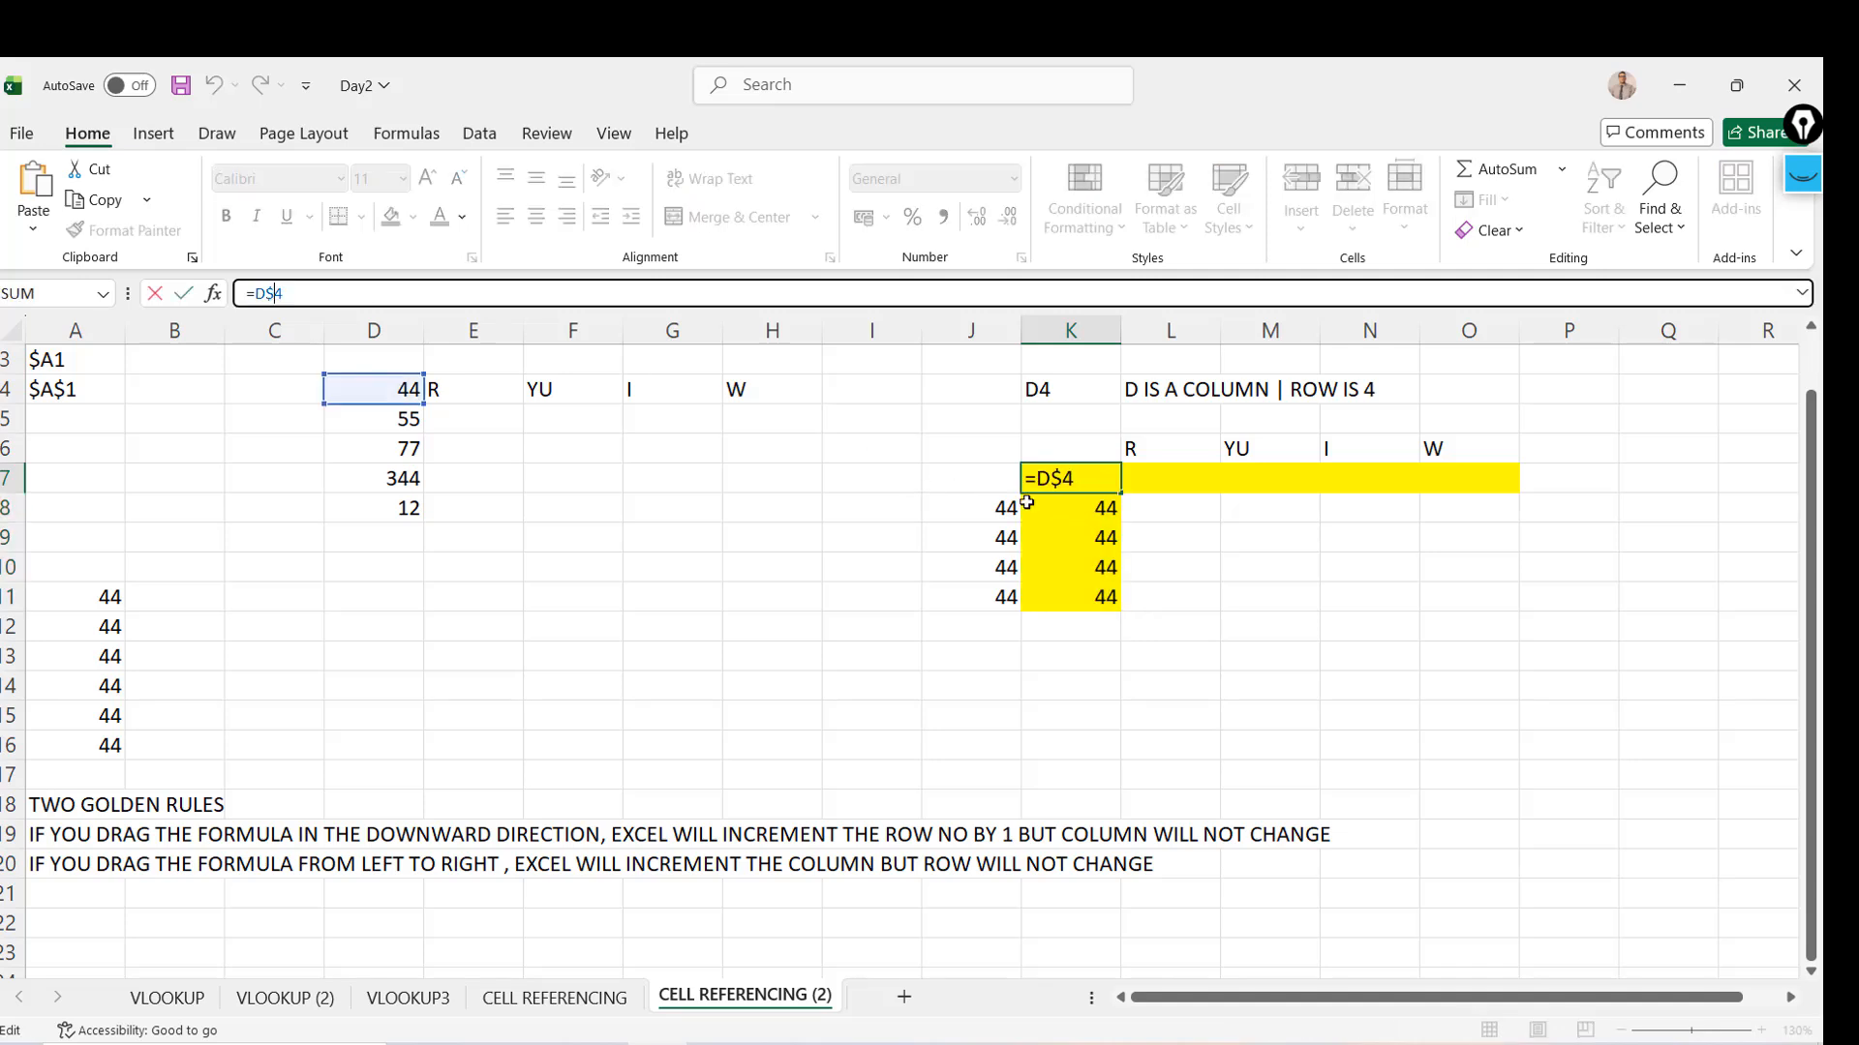
click(1108, 484)
mouse_move(1121, 492)
mouse_down()
mouse_move(1414, 512)
mouse_move(1125, 500)
mouse_up()
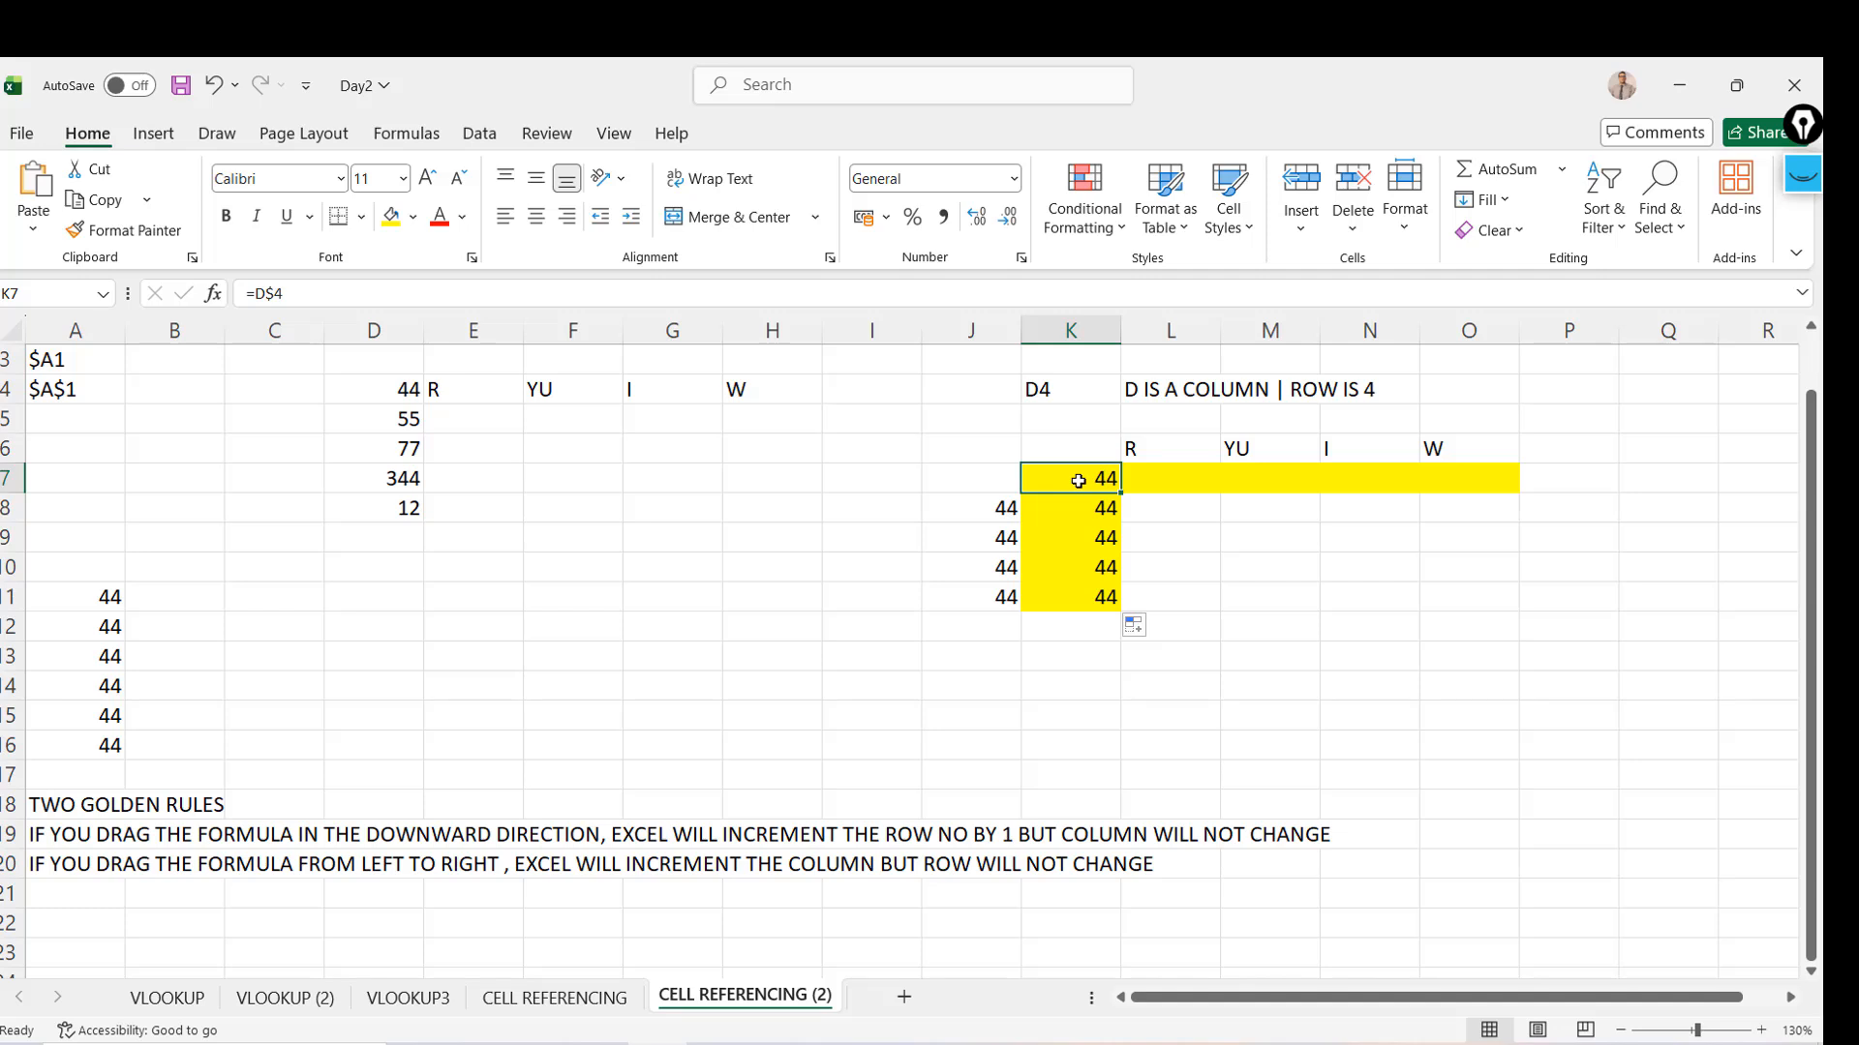
mouse_move(1123, 494)
mouse_down()
mouse_move(1120, 611)
mouse_move(1122, 494)
mouse_move(1510, 498)
mouse_move(1197, 468)
mouse_move(1123, 482)
mouse_up()
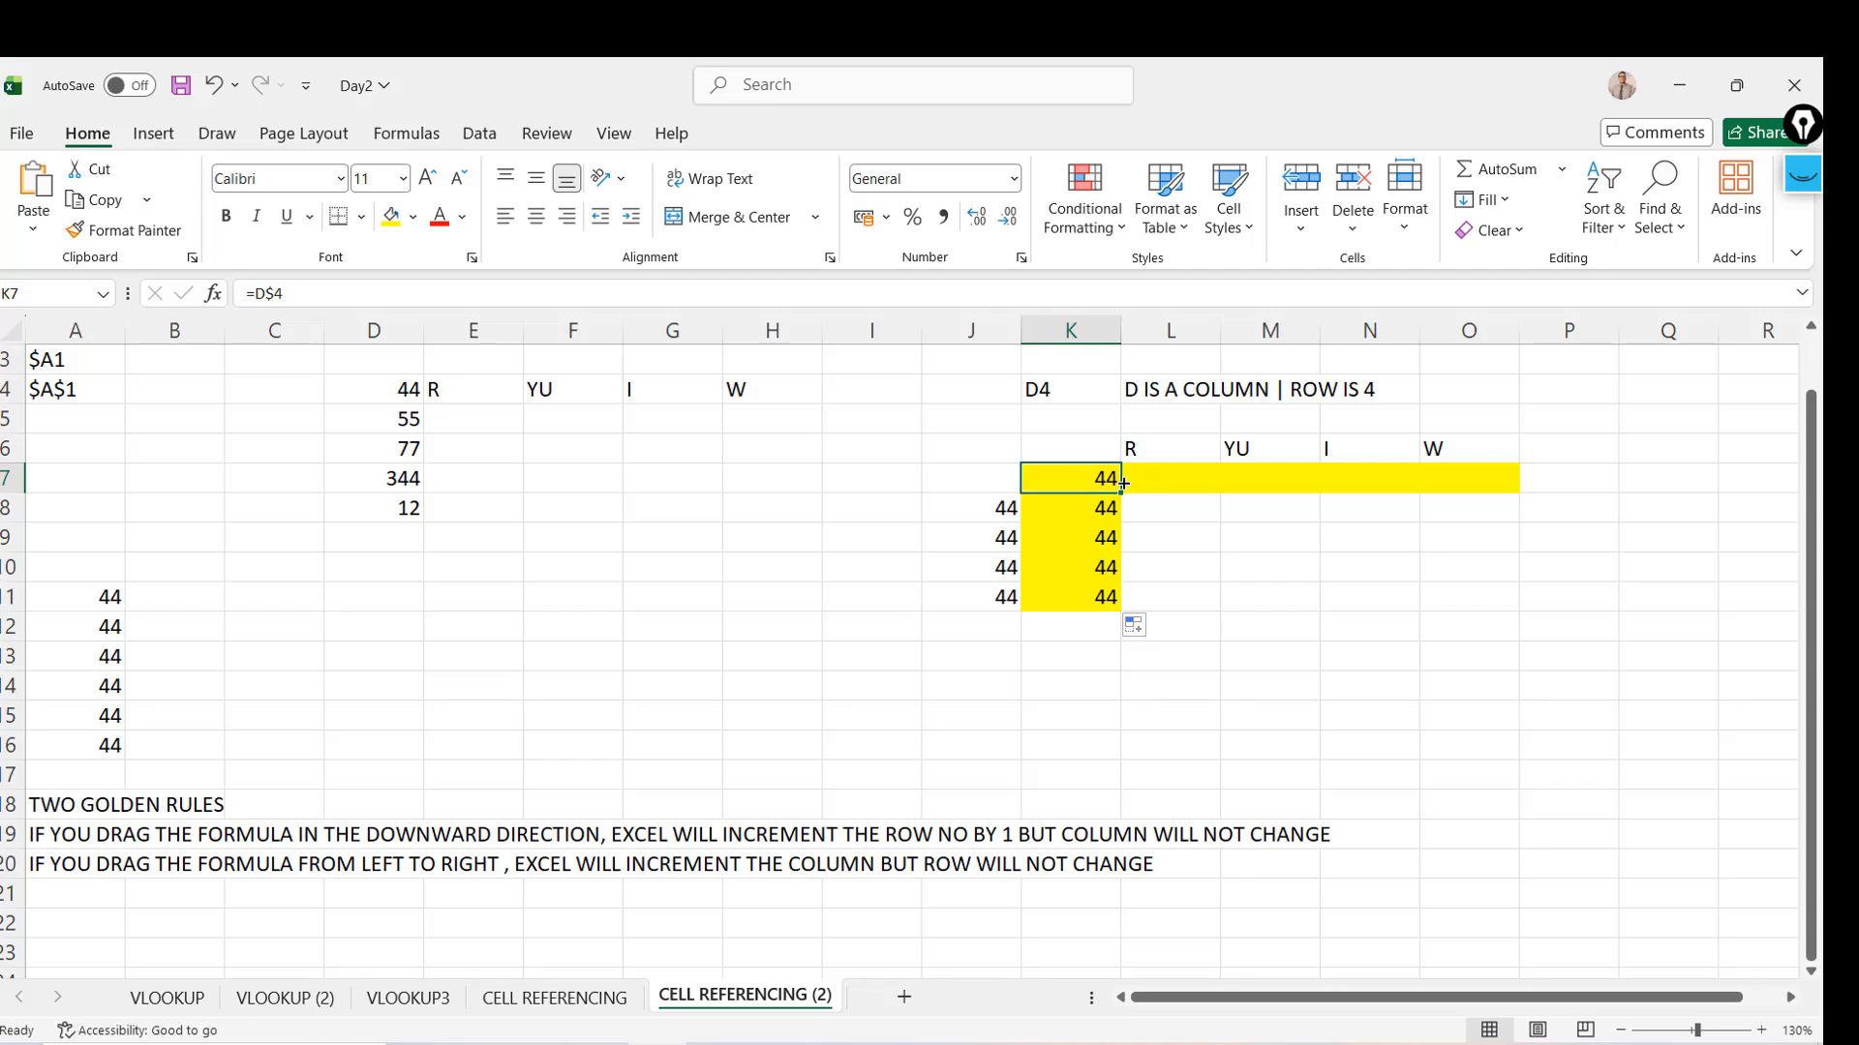
Change the reference label in K4 to D$4
click(1031, 389)
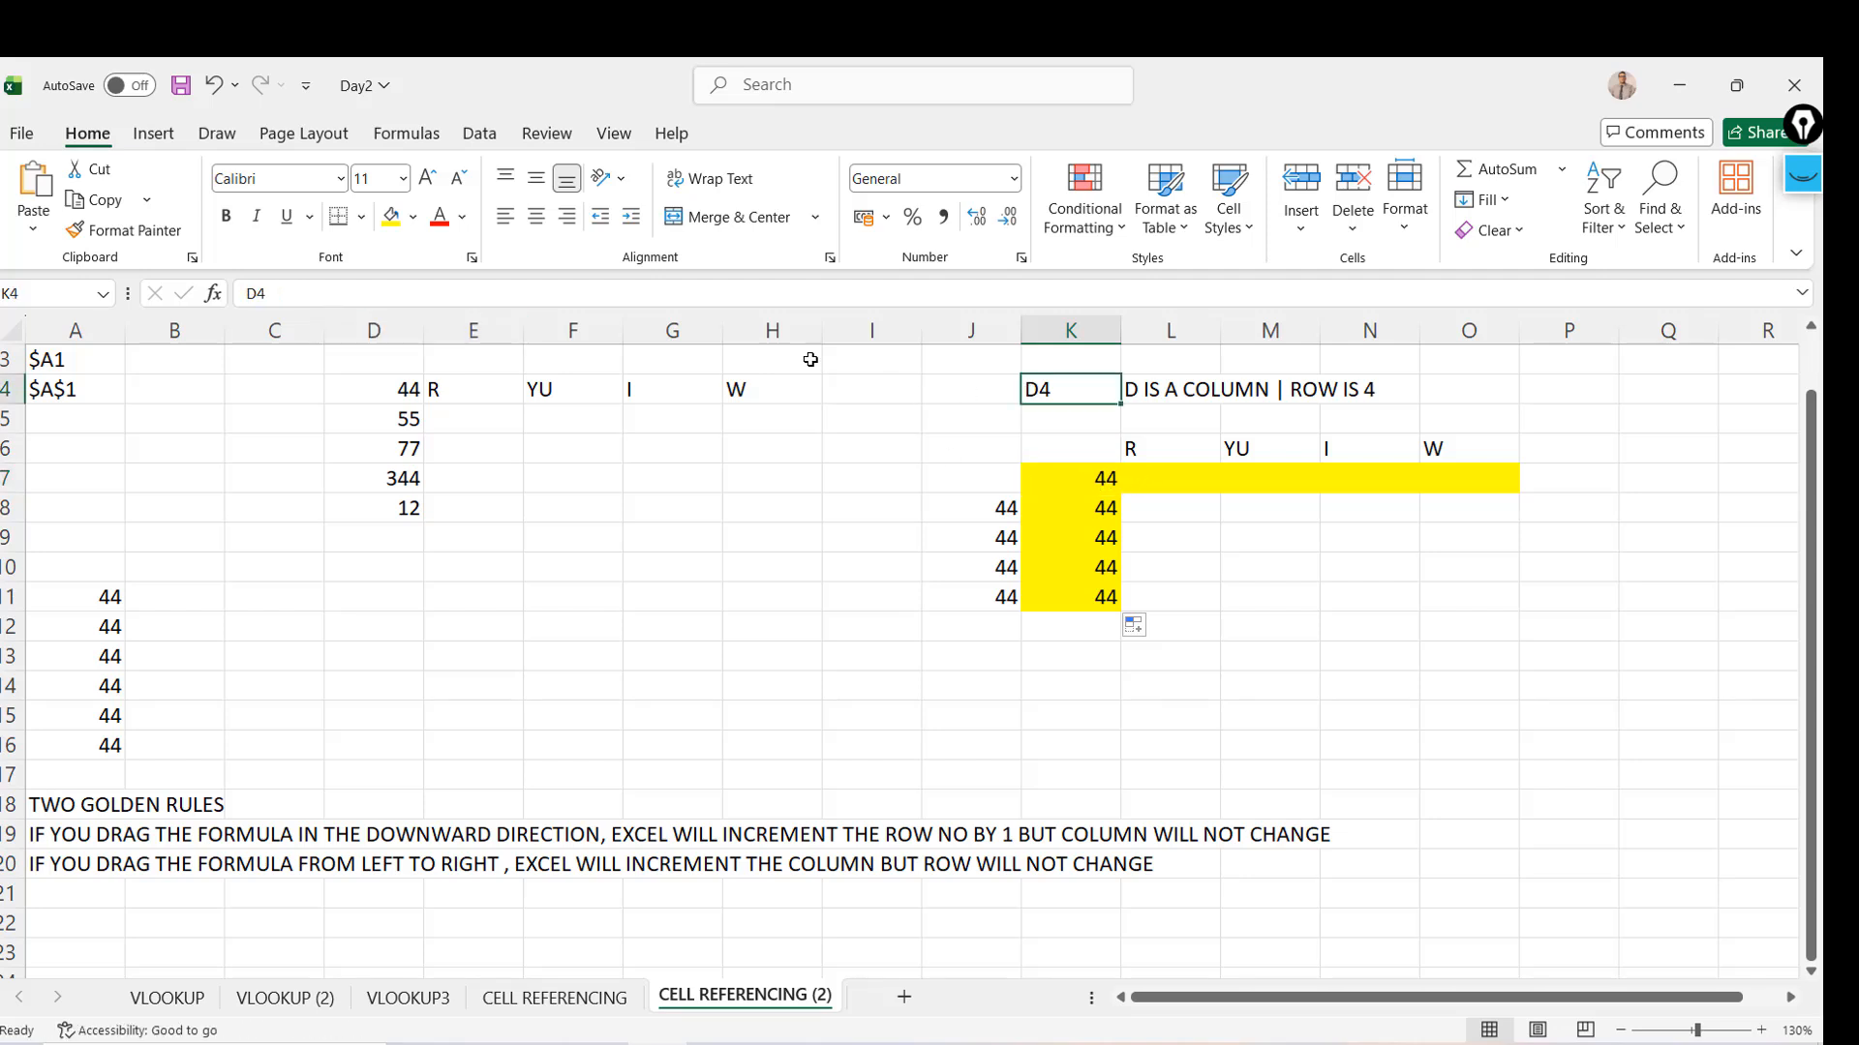
click(260, 298)
text($)
key(Return)
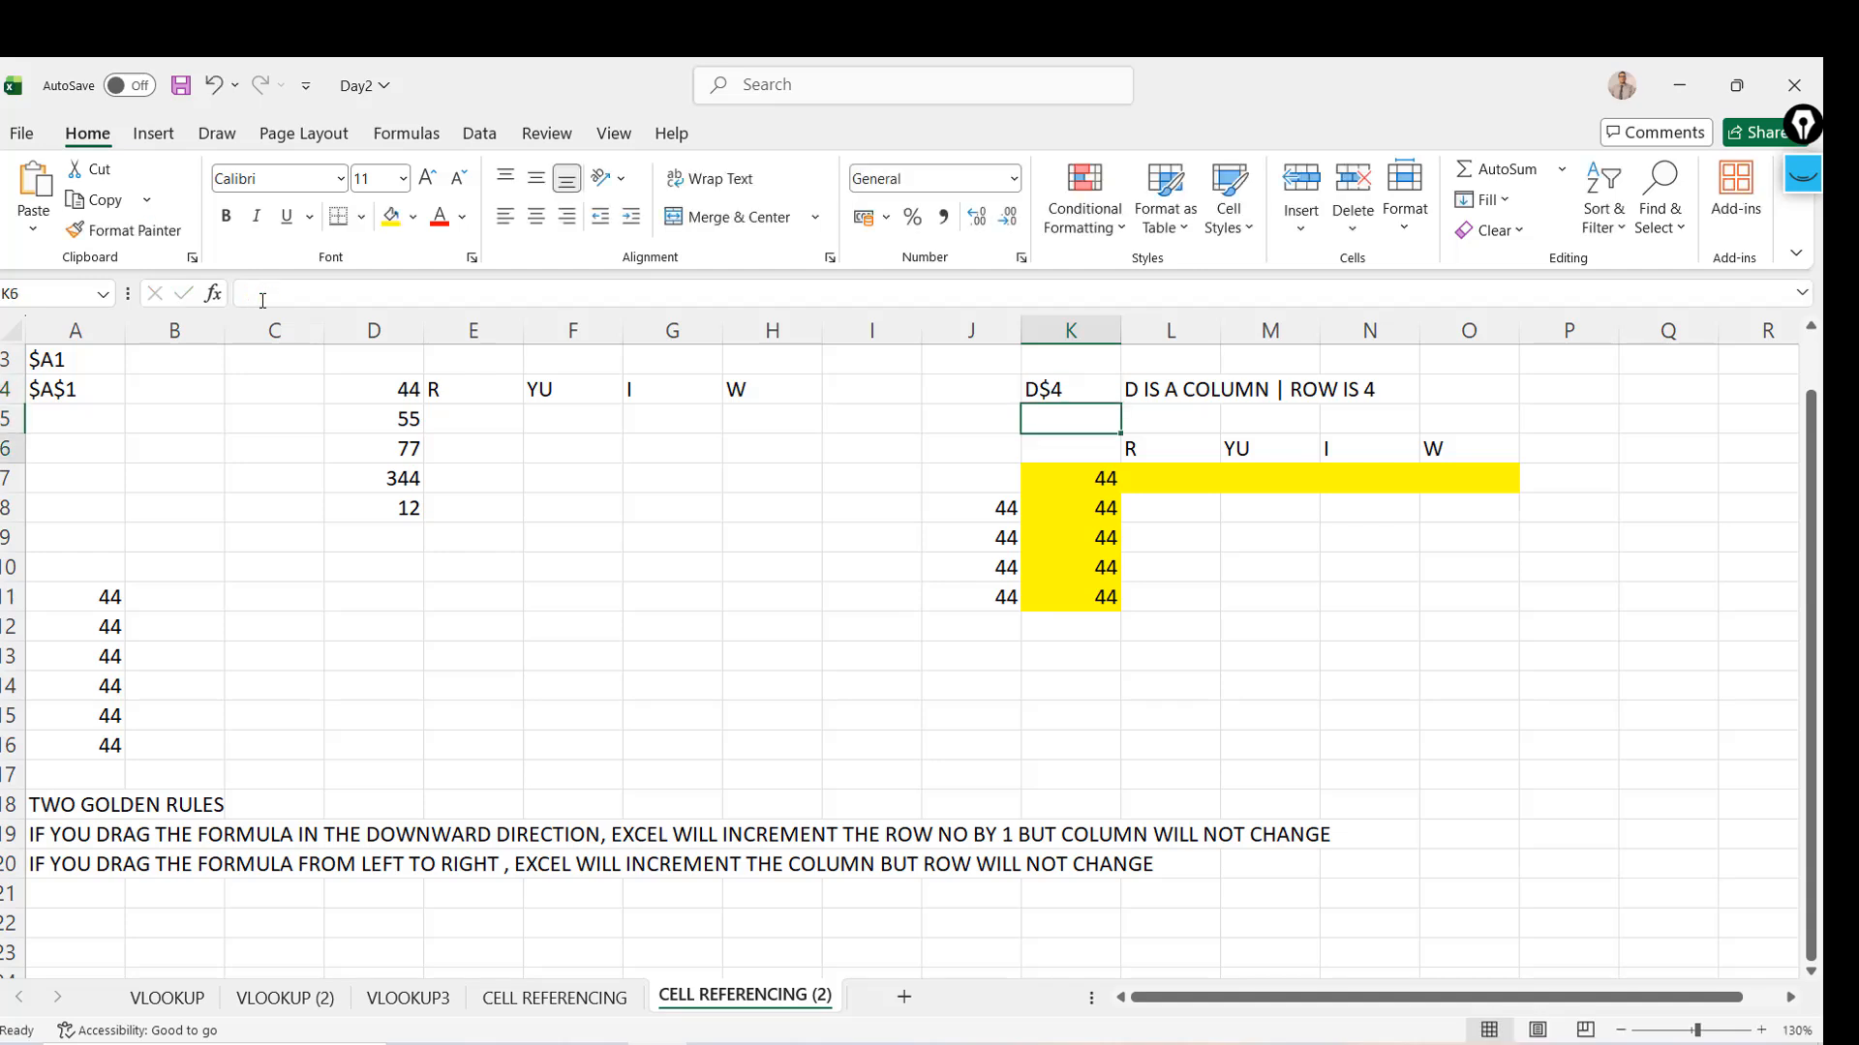
Clear the expected values in J8 through J11 beside the yellow column
key(Down)
key(Down)
key(Down)
key(Left)
key(shift+Down)
key(shift+Down)
key(shift+Down)
key(Delete)
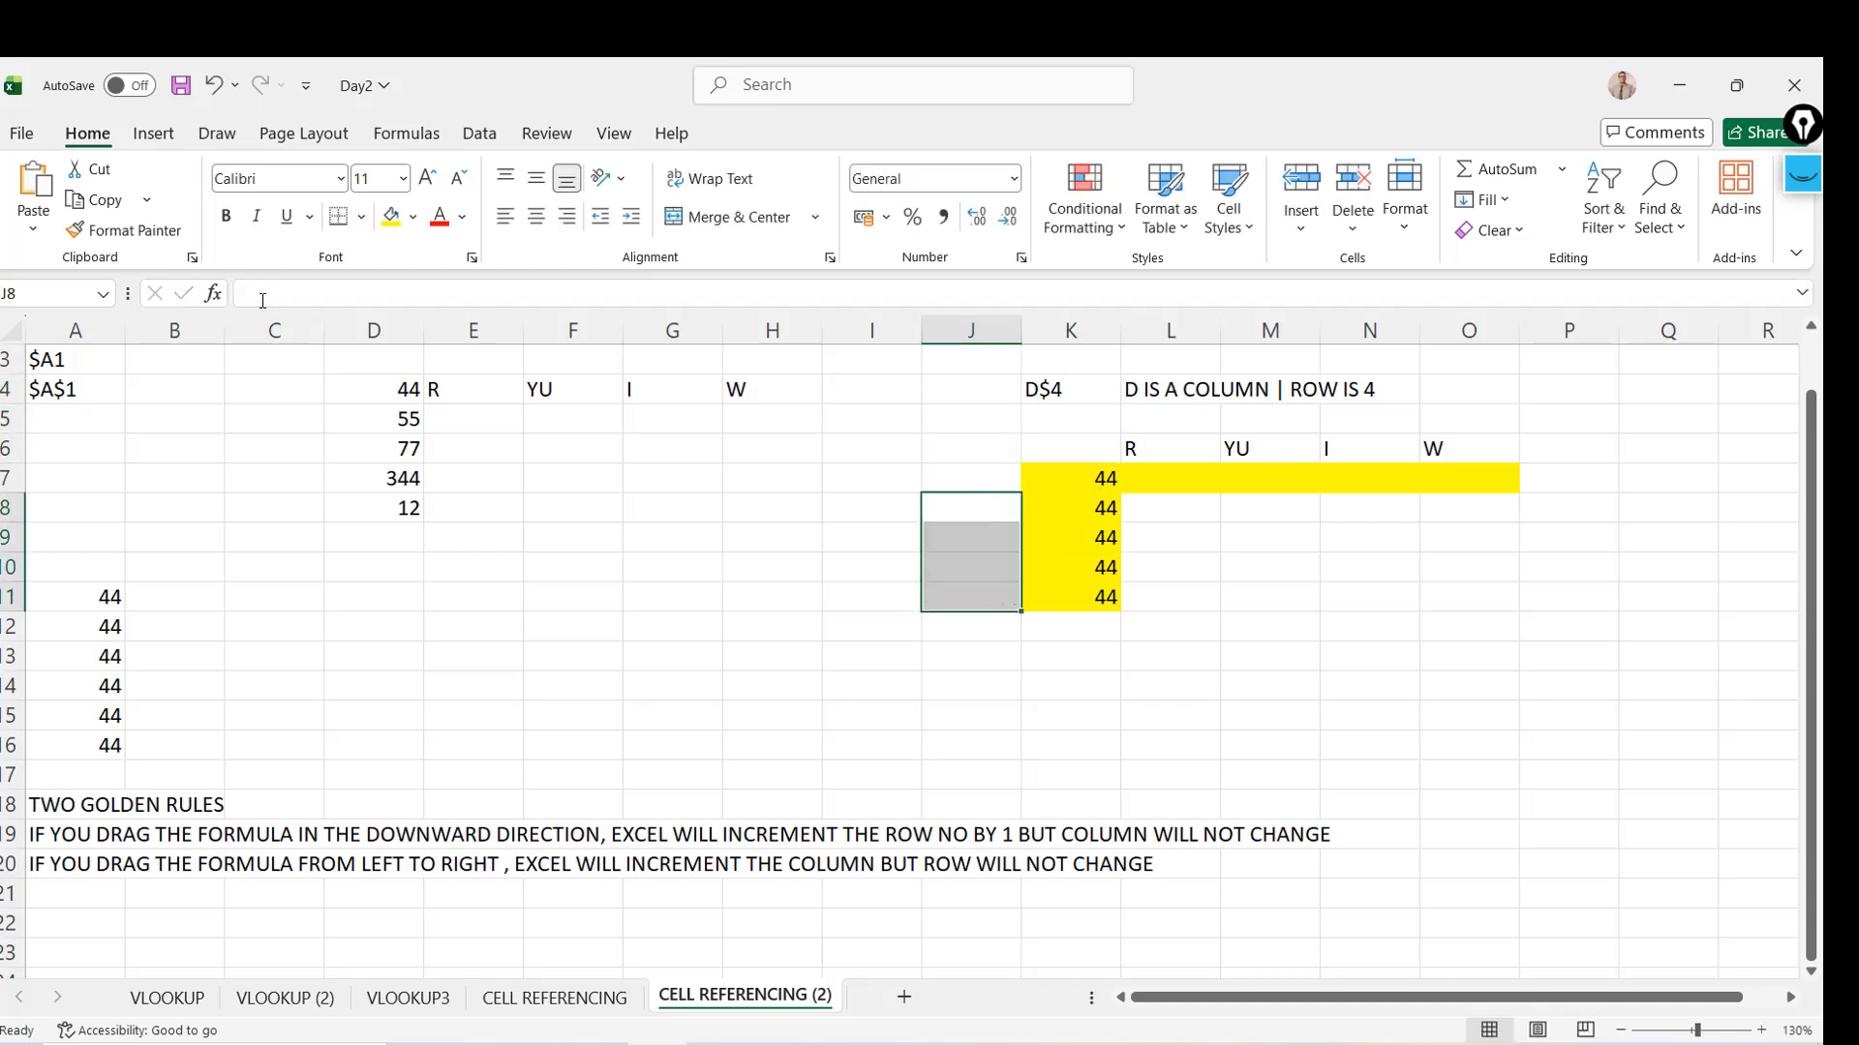
Review the expected row values in L6 through O6 and compare the K7 formula with the K4 label
key(Up)
key(Right)
key(Up)
key(Right)
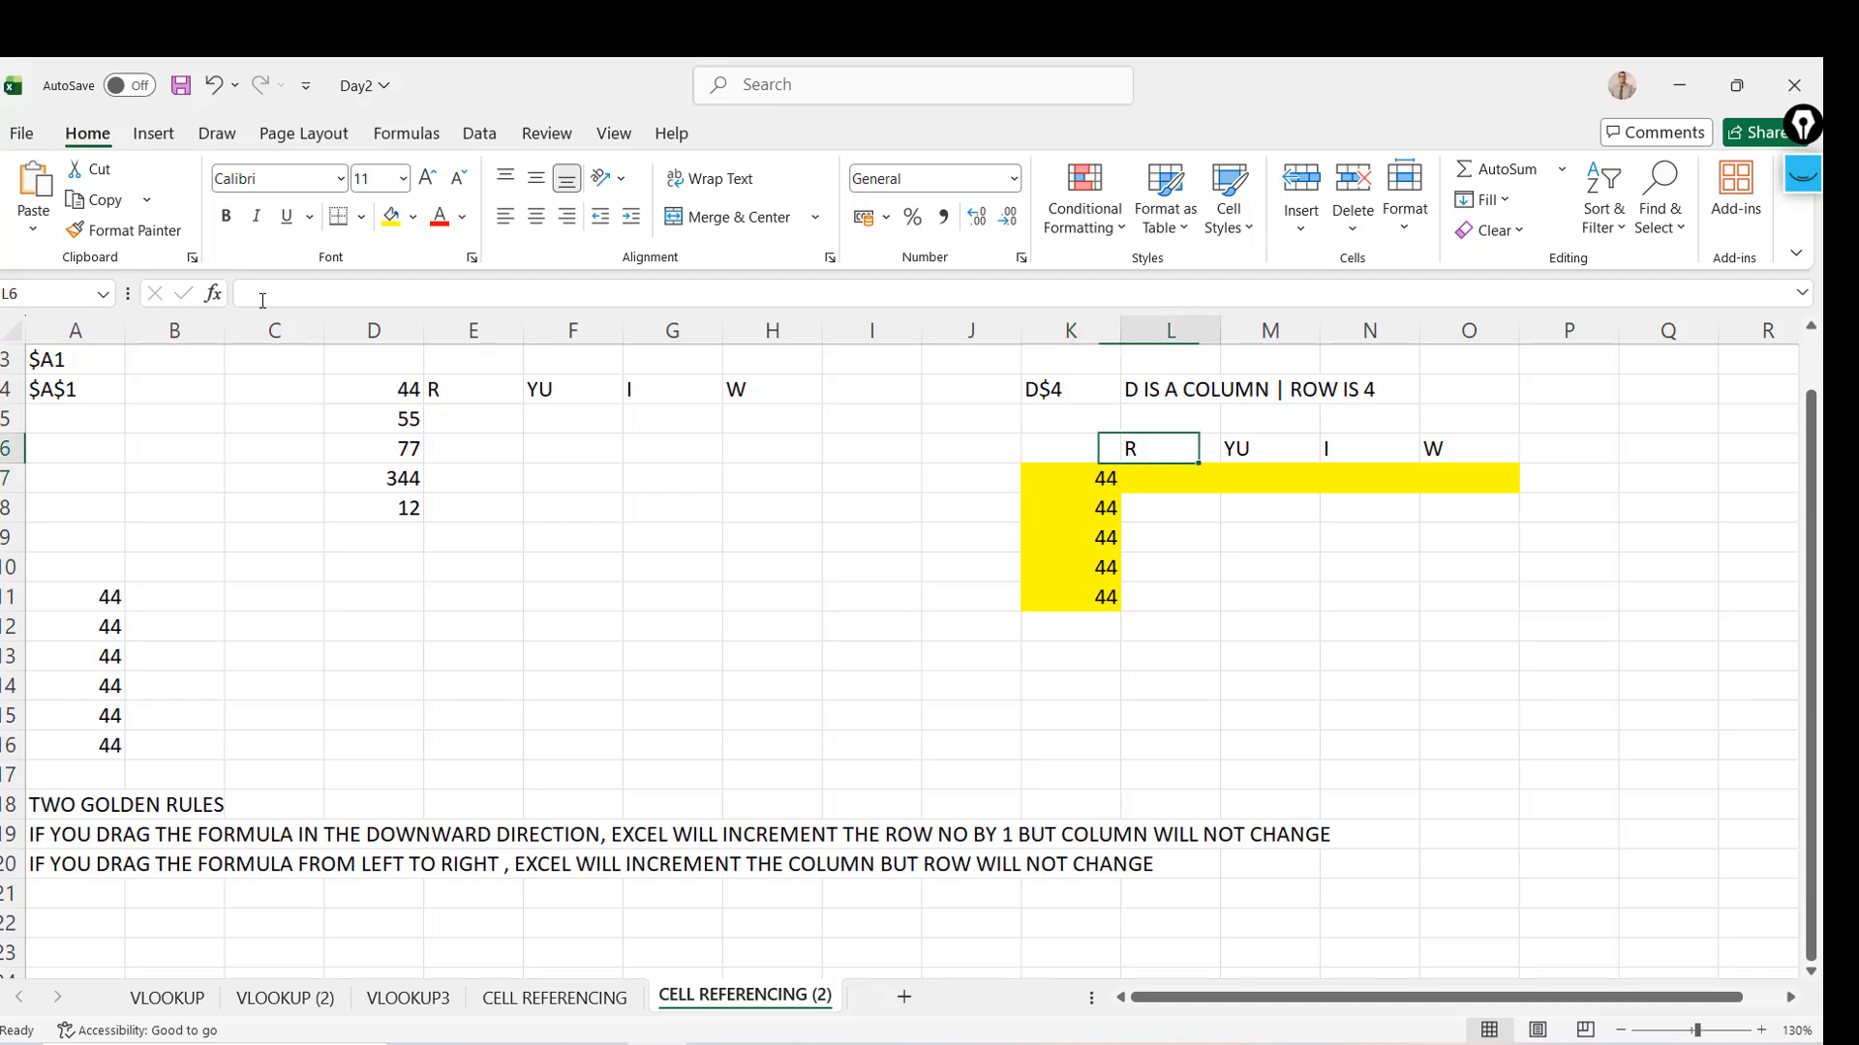
key(shift+Right)
key(shift+Right)
key(shift+Right)
key(Down)
key(Left)
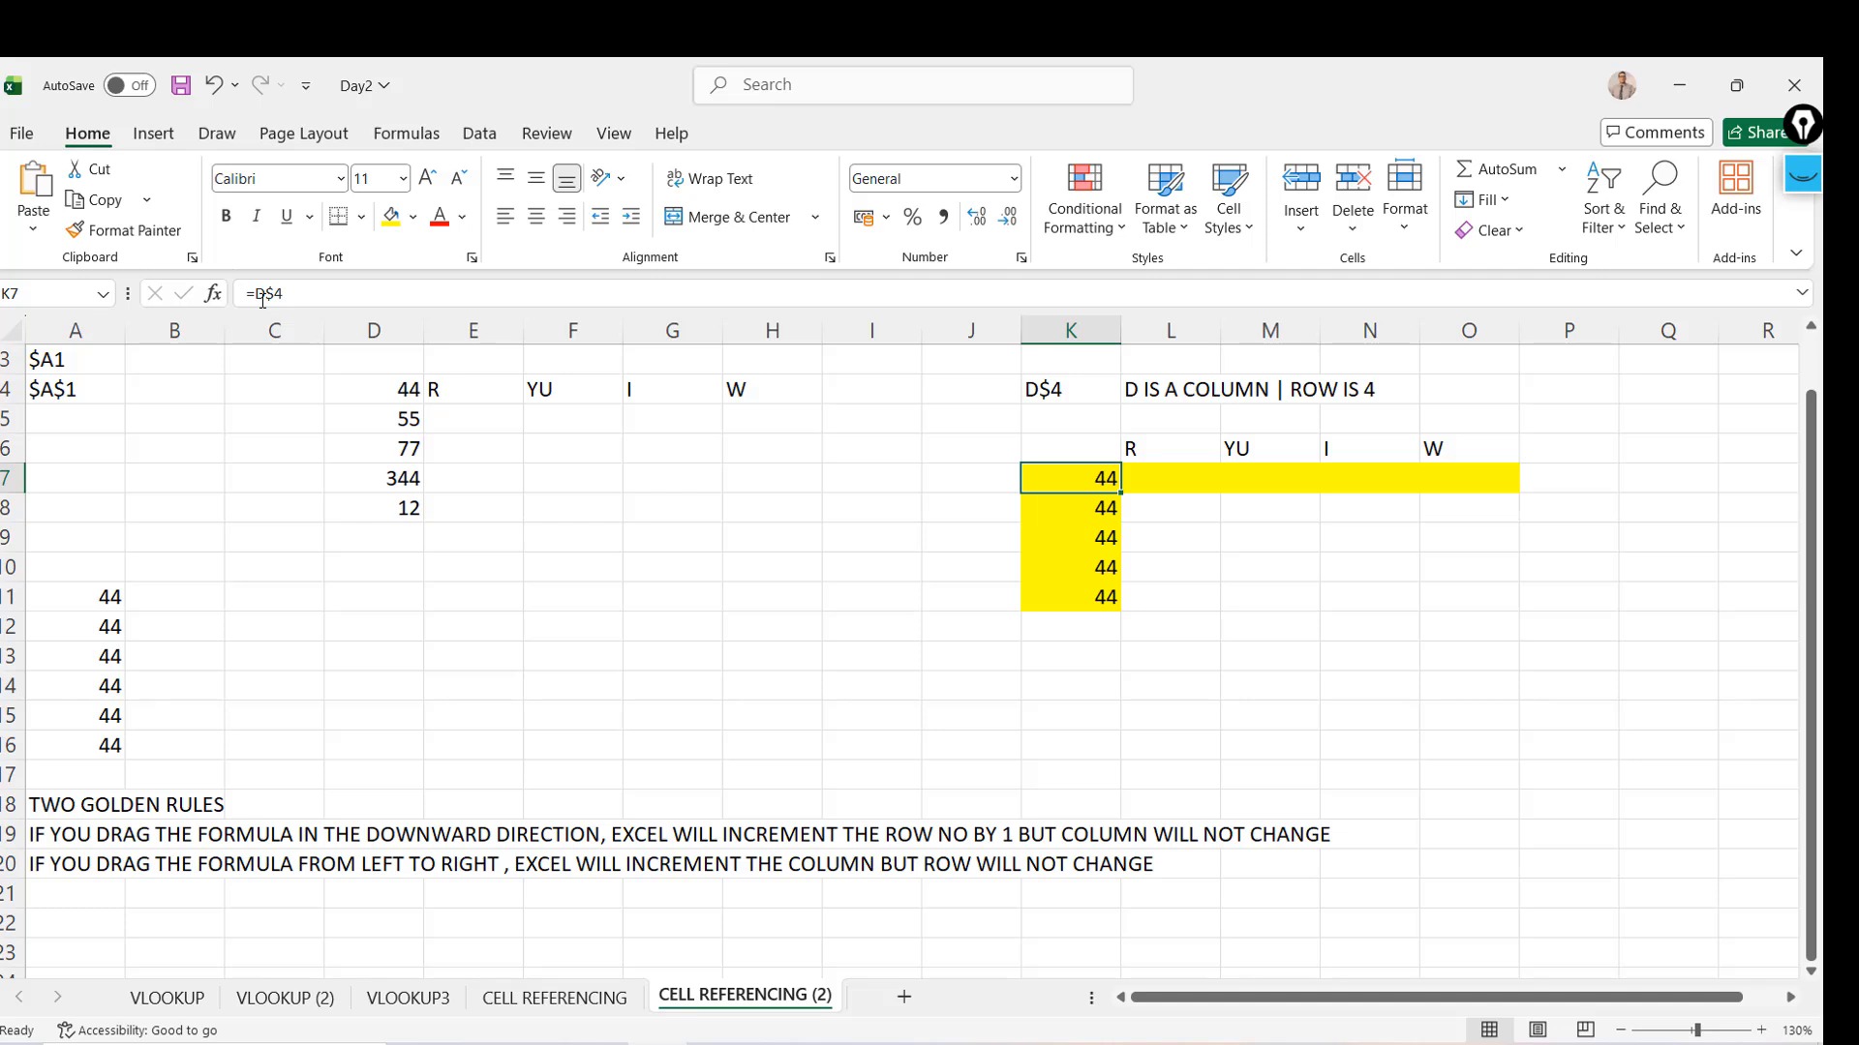
key(Up)
key(Up)
key(Up)
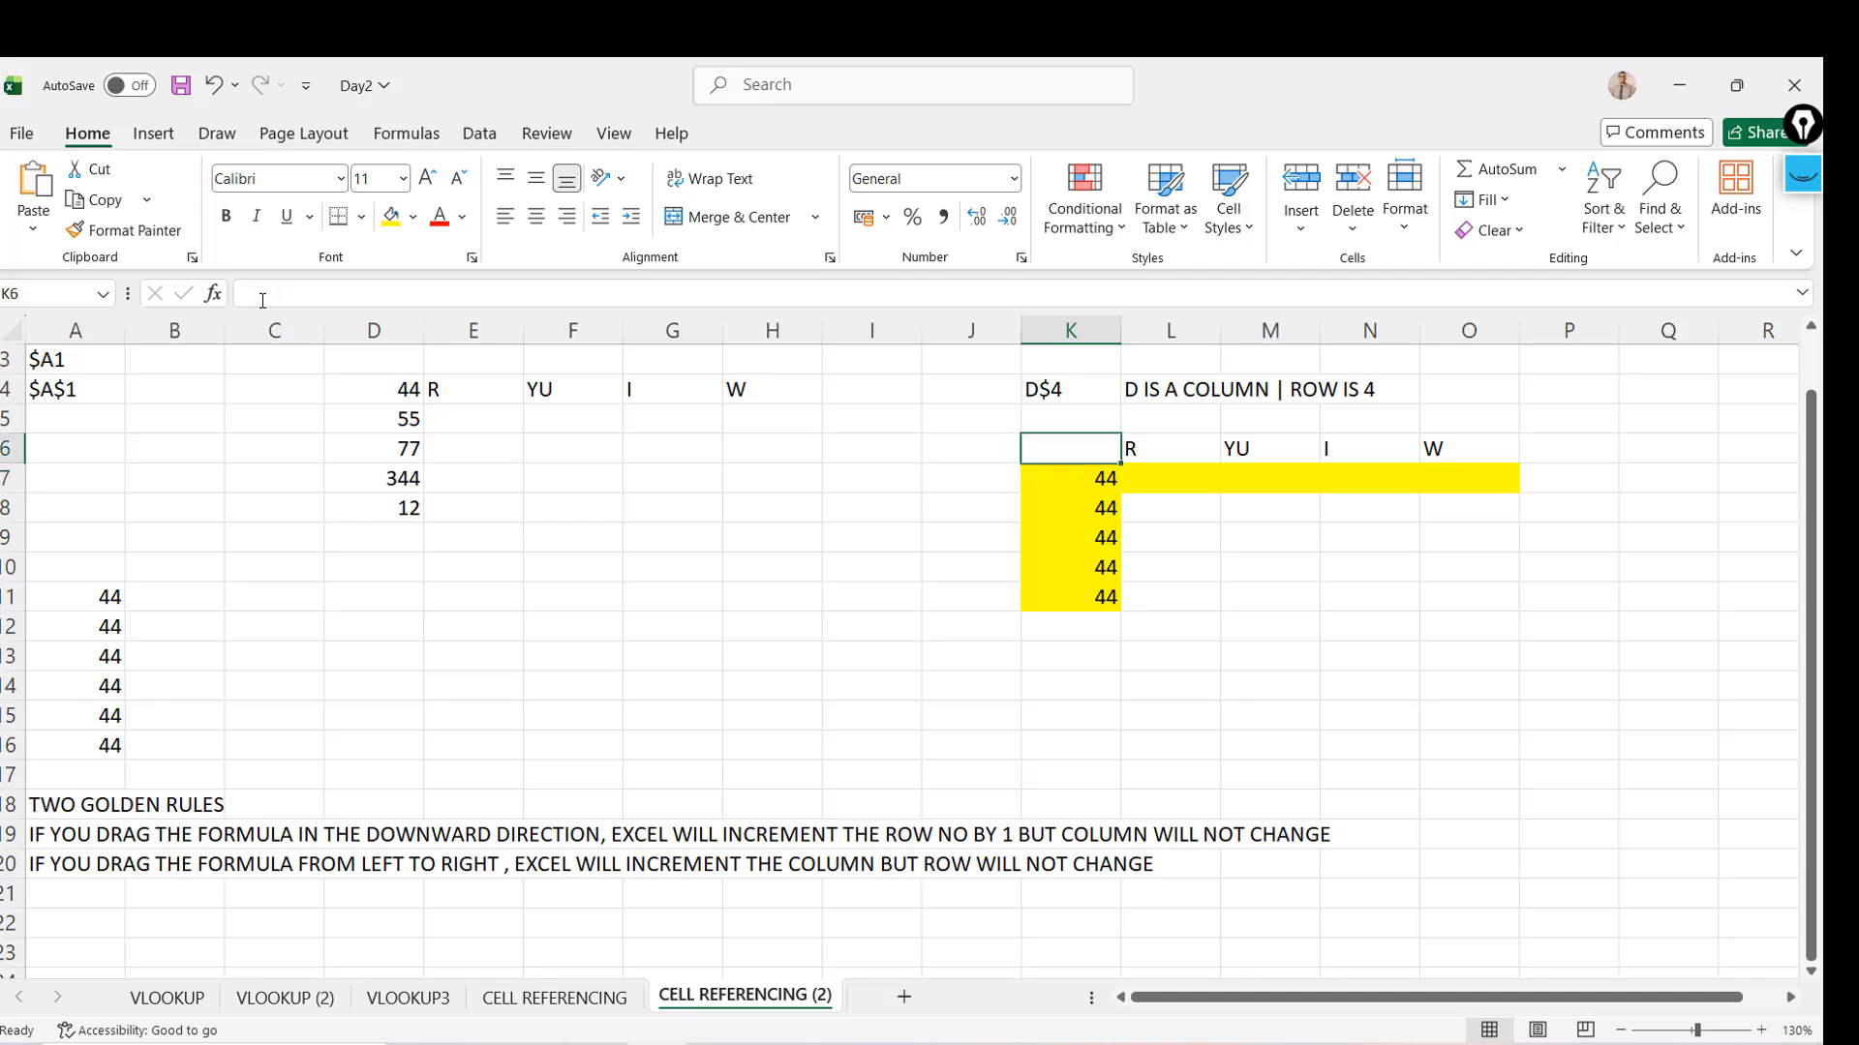
key(Down)
key(Down)
key(Down)
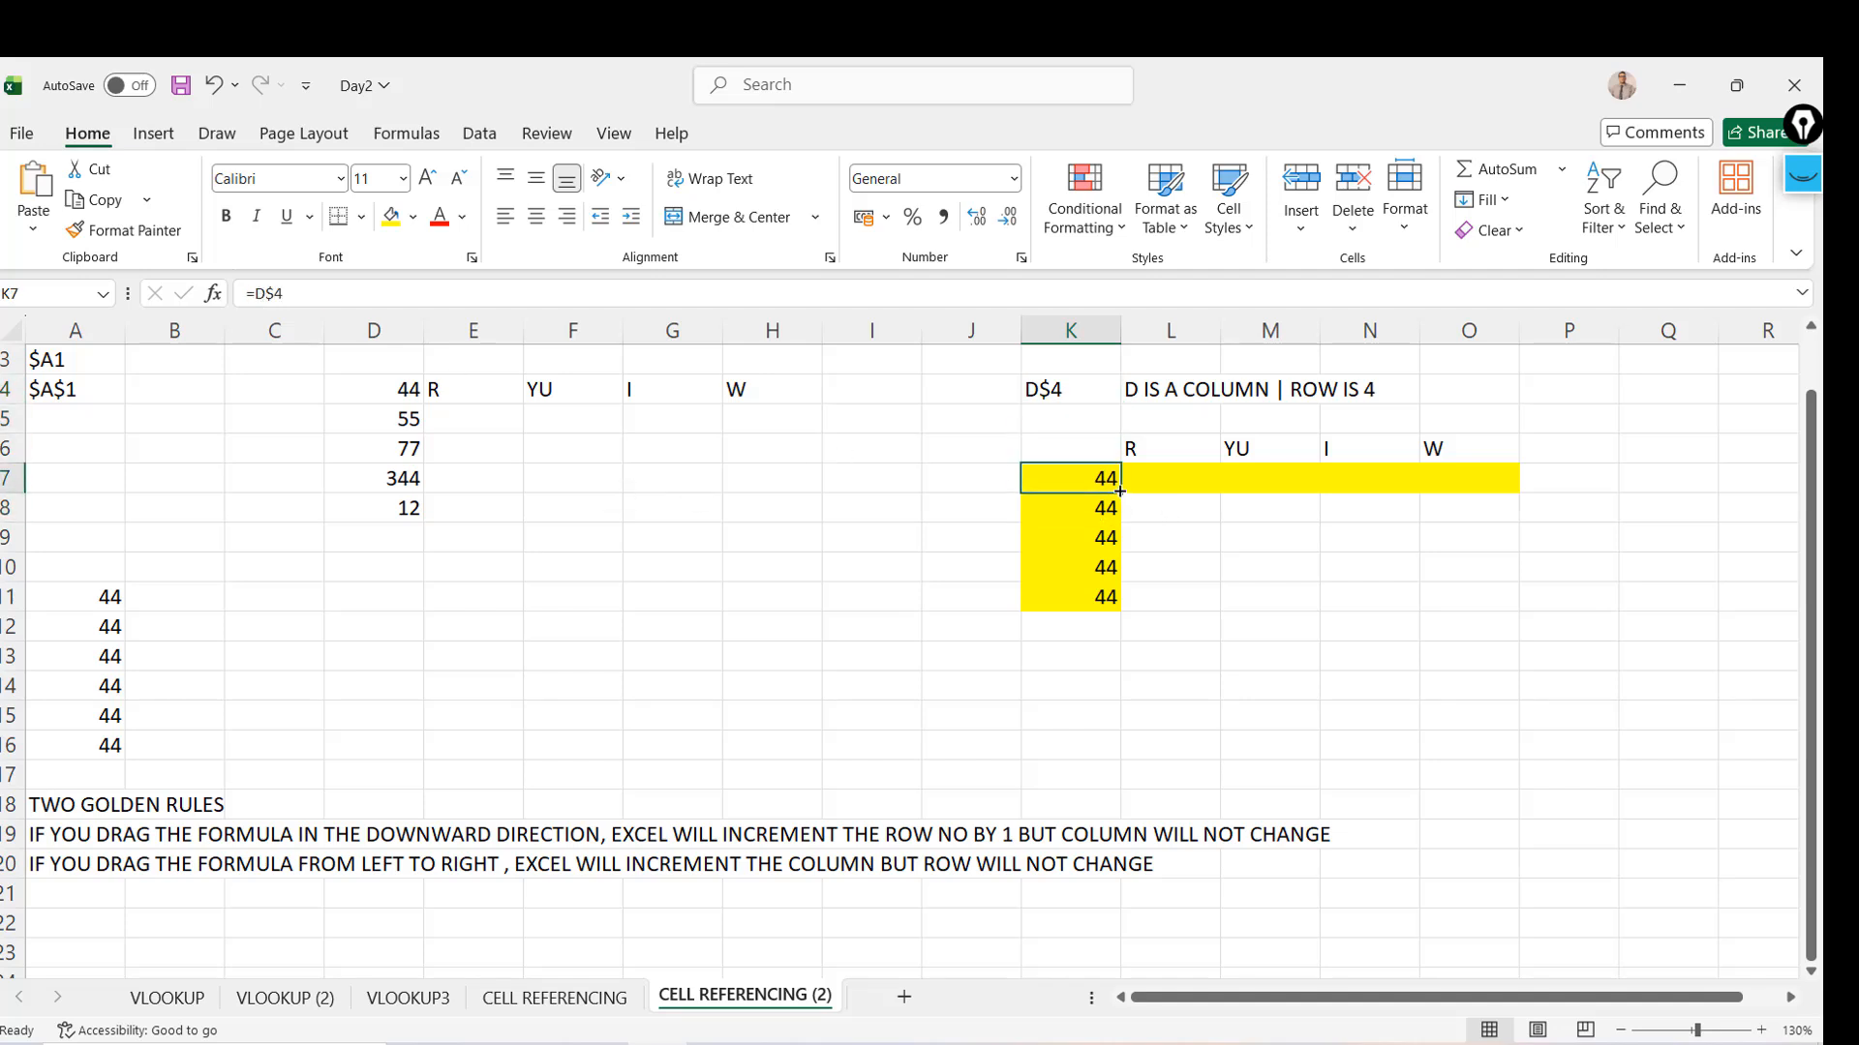
Fill the K7 formula right into L7 and check the copied reference
drag(1121, 492, 1196, 483)
click(1197, 482)
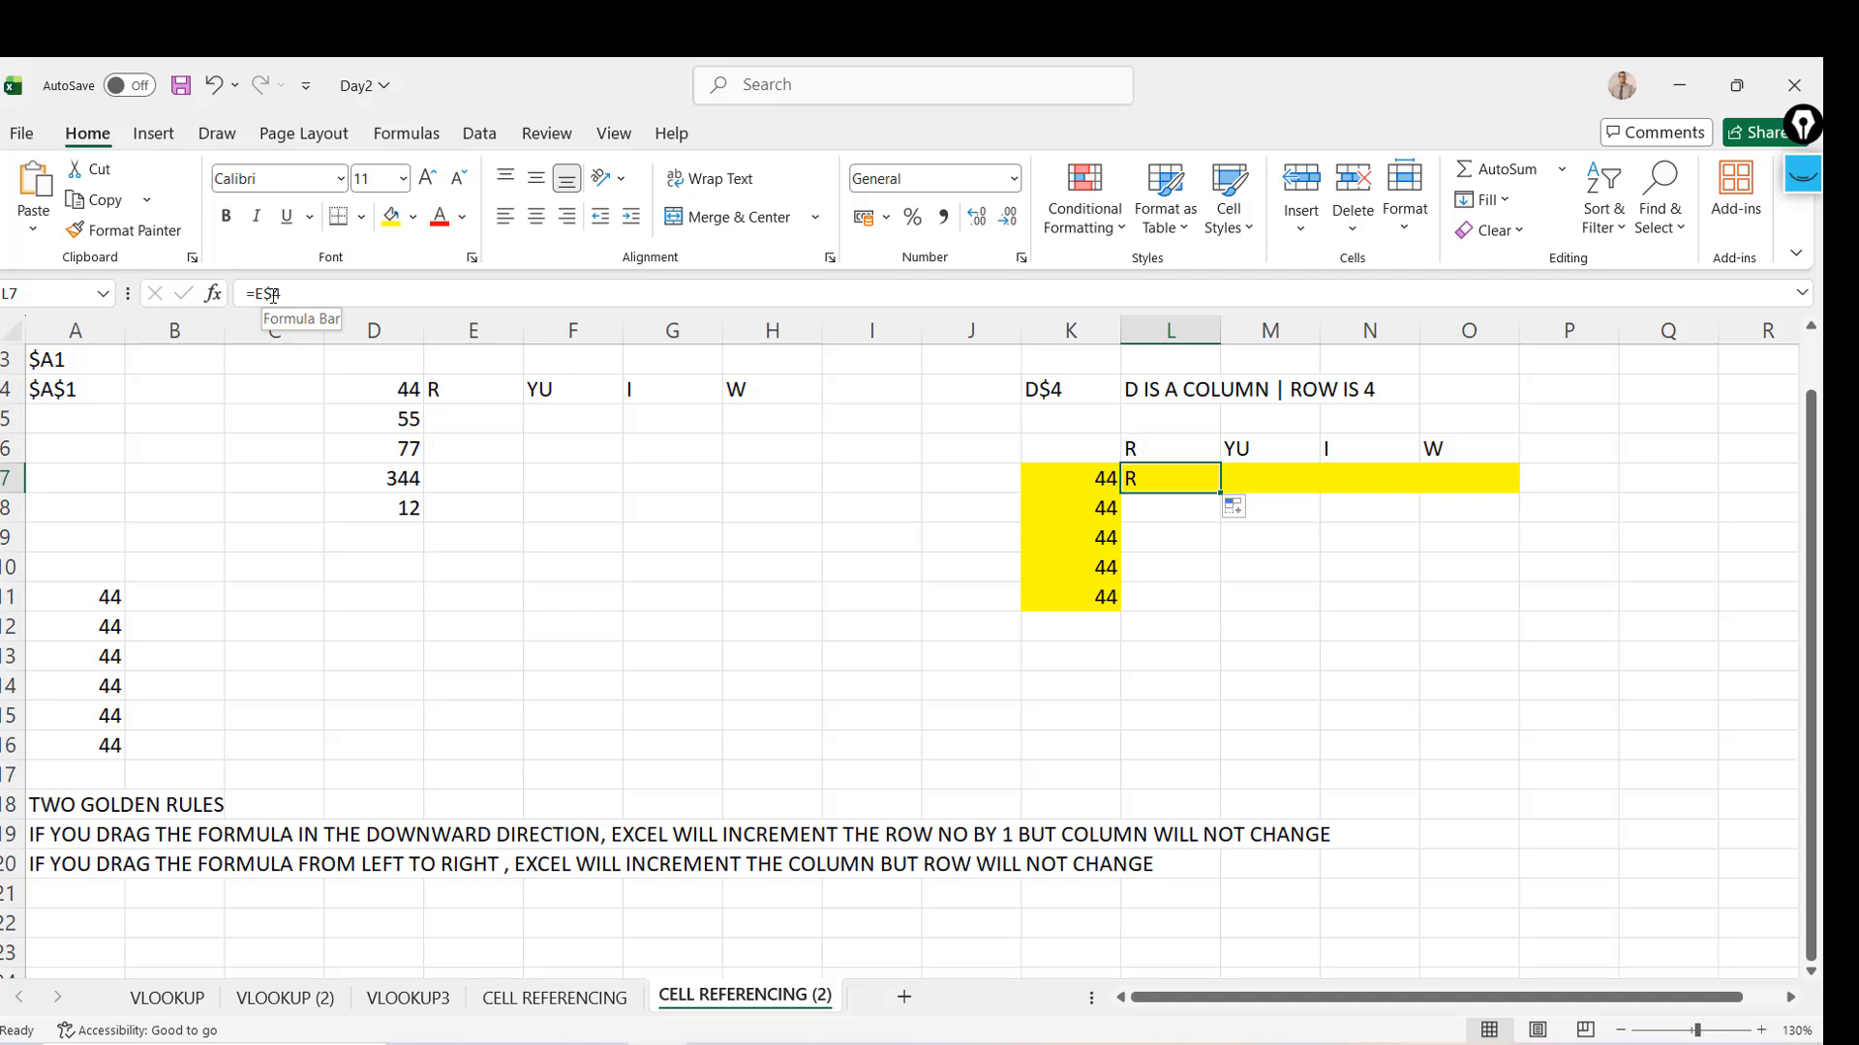
key(Right)
key(Left)
key(Right)
key(Left)
key(Right)
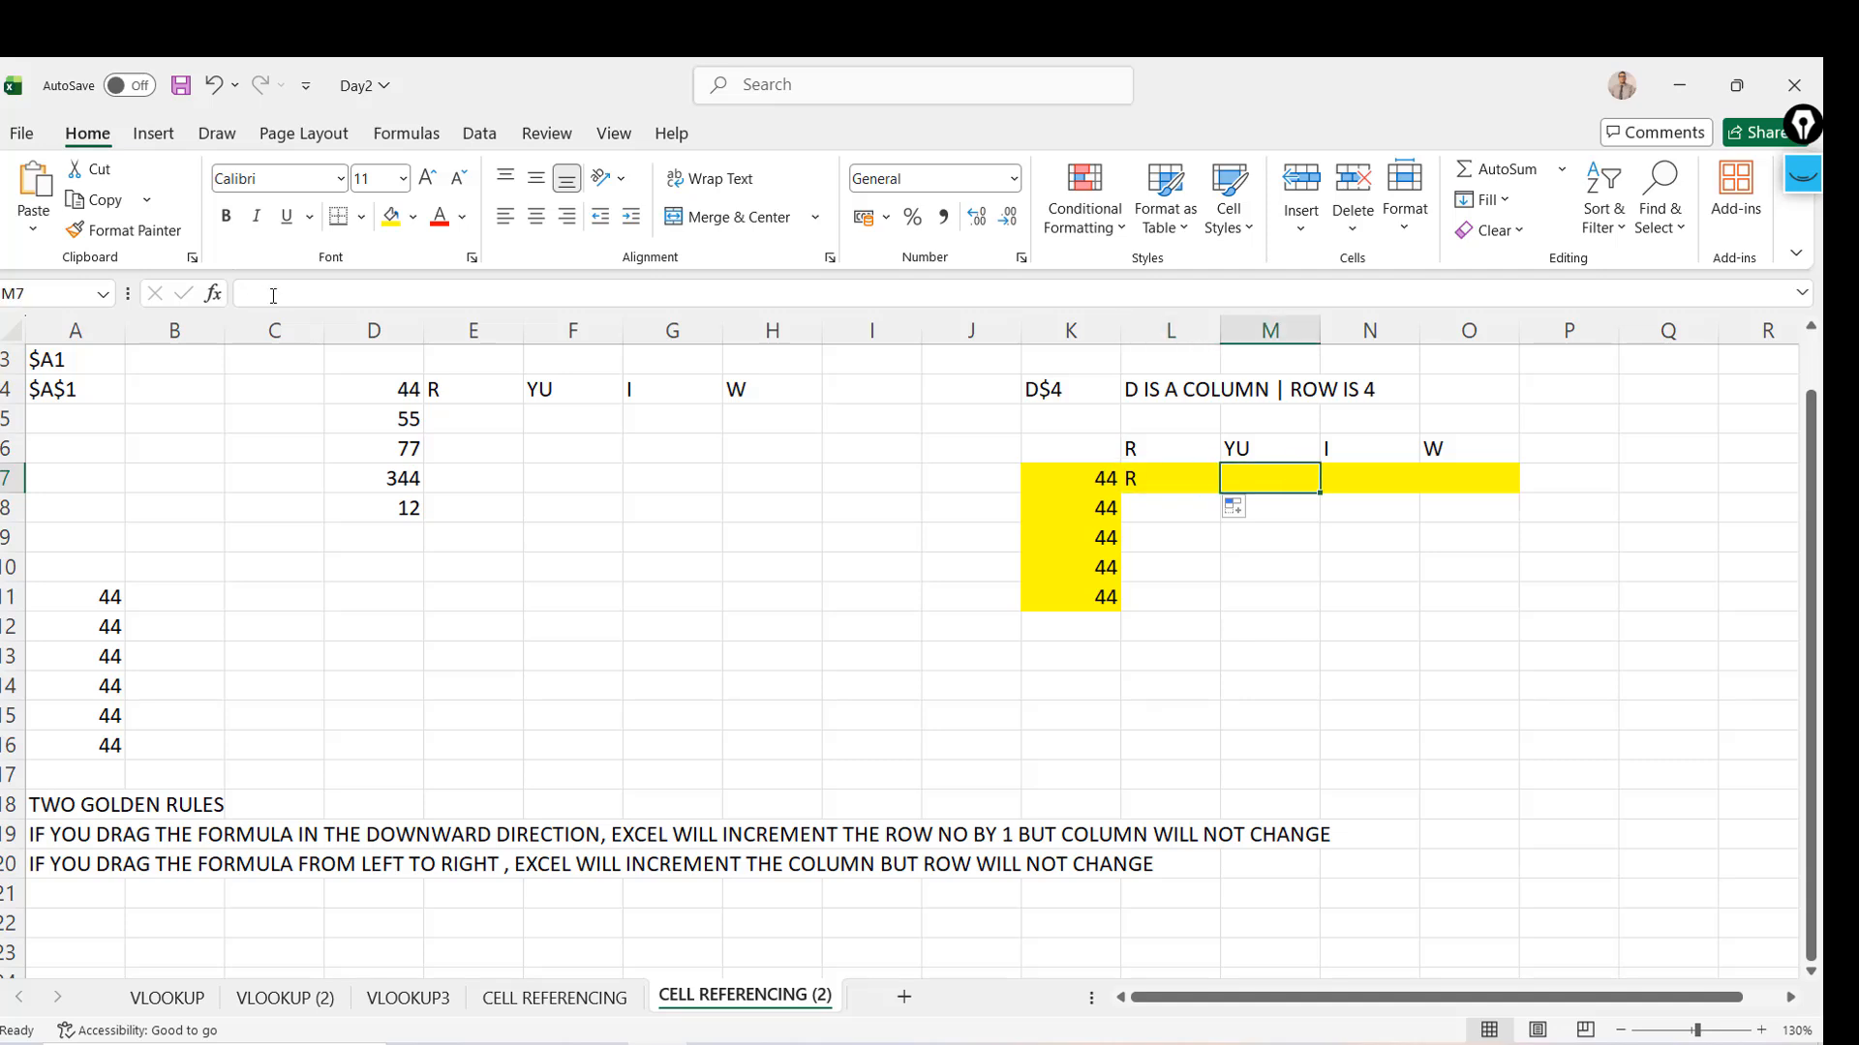
Compare the source values in E4 through H4 with the column and row referenced by the L7 formula
click(456, 399)
key(shift+Right)
key(shift+Right)
key(shift+Right)
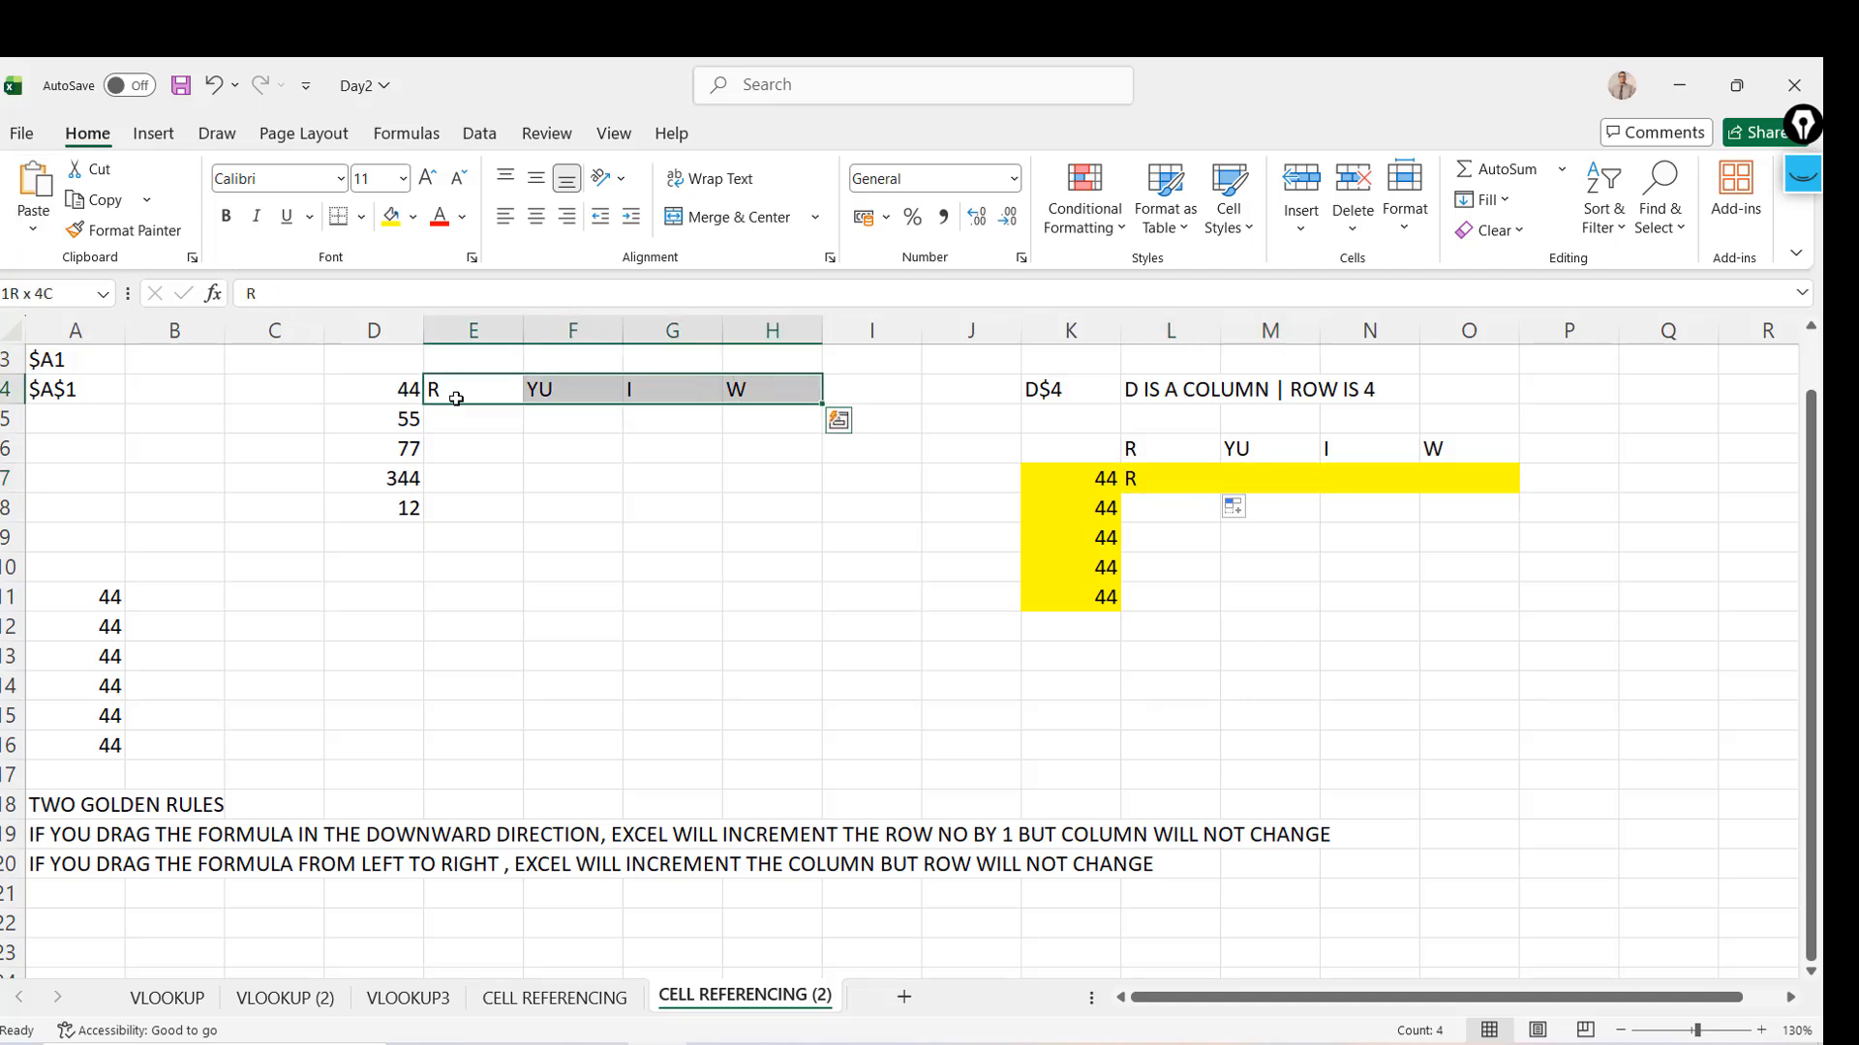
click(1154, 481)
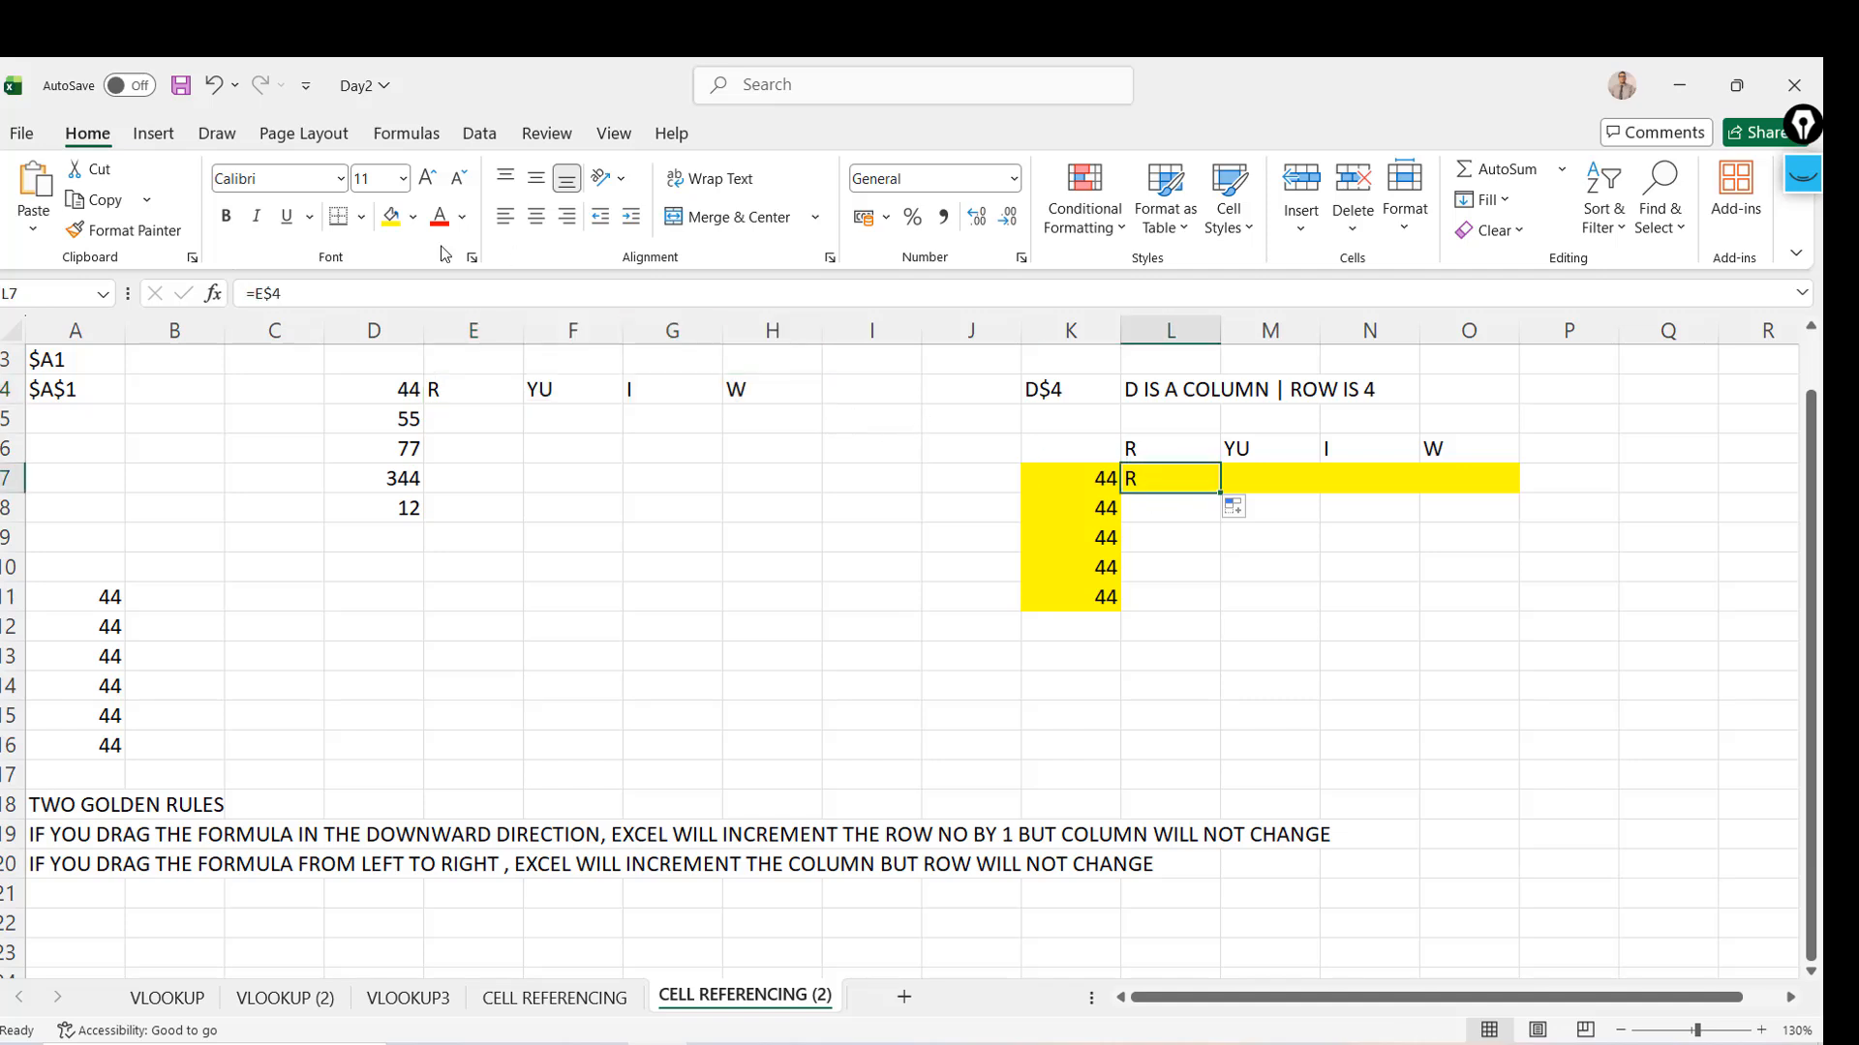
click(276, 291)
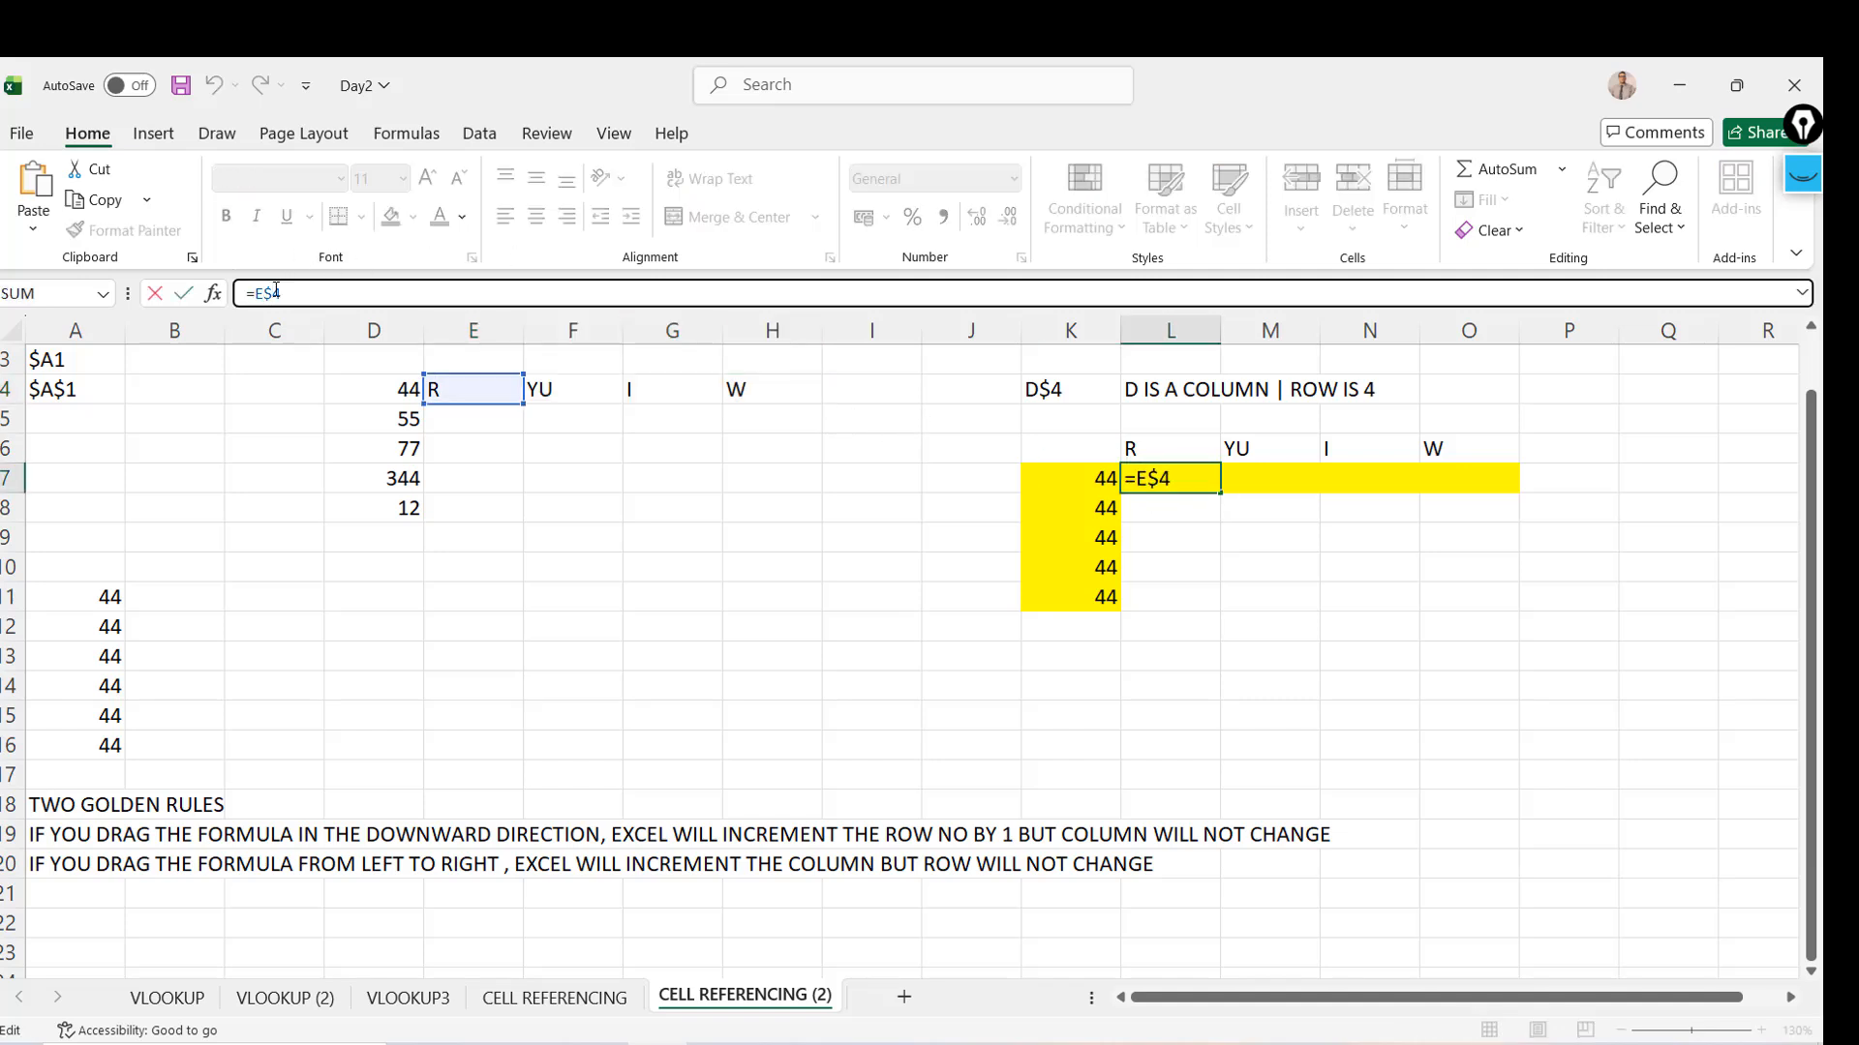
double_click(276, 291)
key(ctrl+Return)
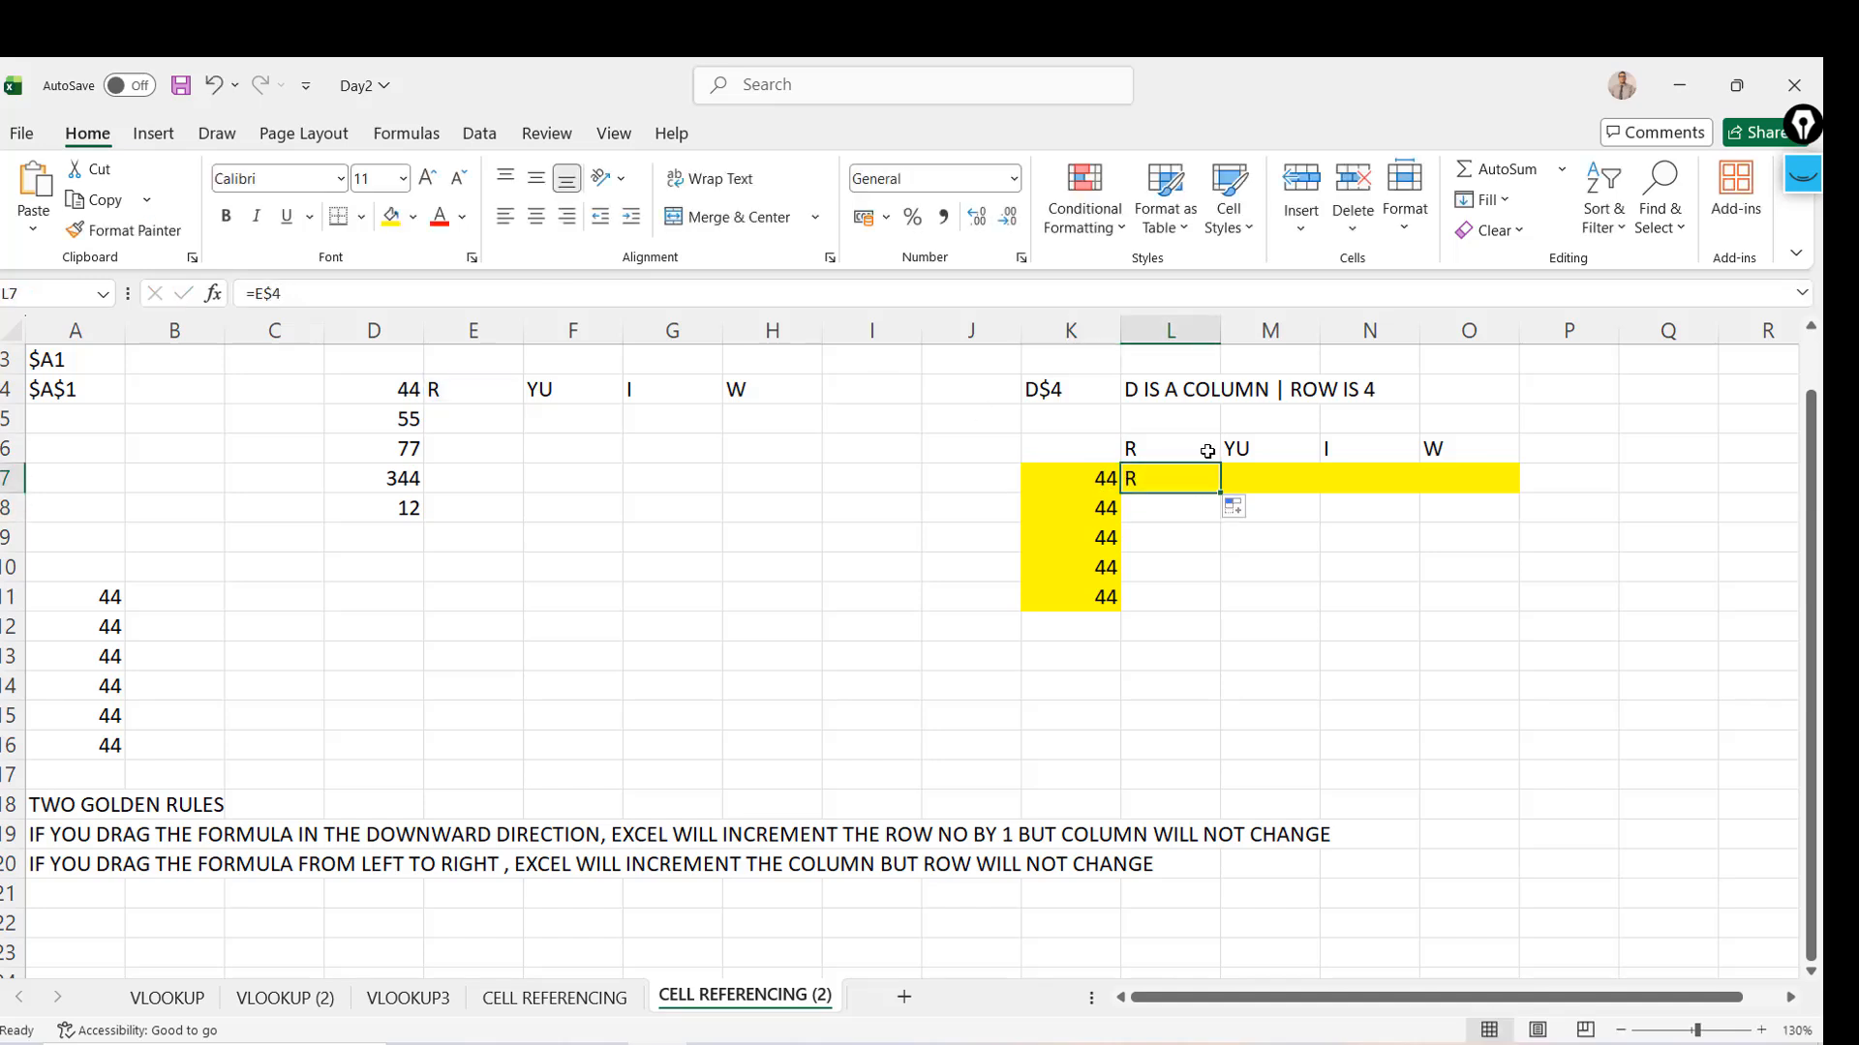
Fill the L7 formula right through O7 and check the filled yellow column and row
drag(1220, 493, 1510, 493)
click(1052, 502)
key(ctrl+shift+Down)
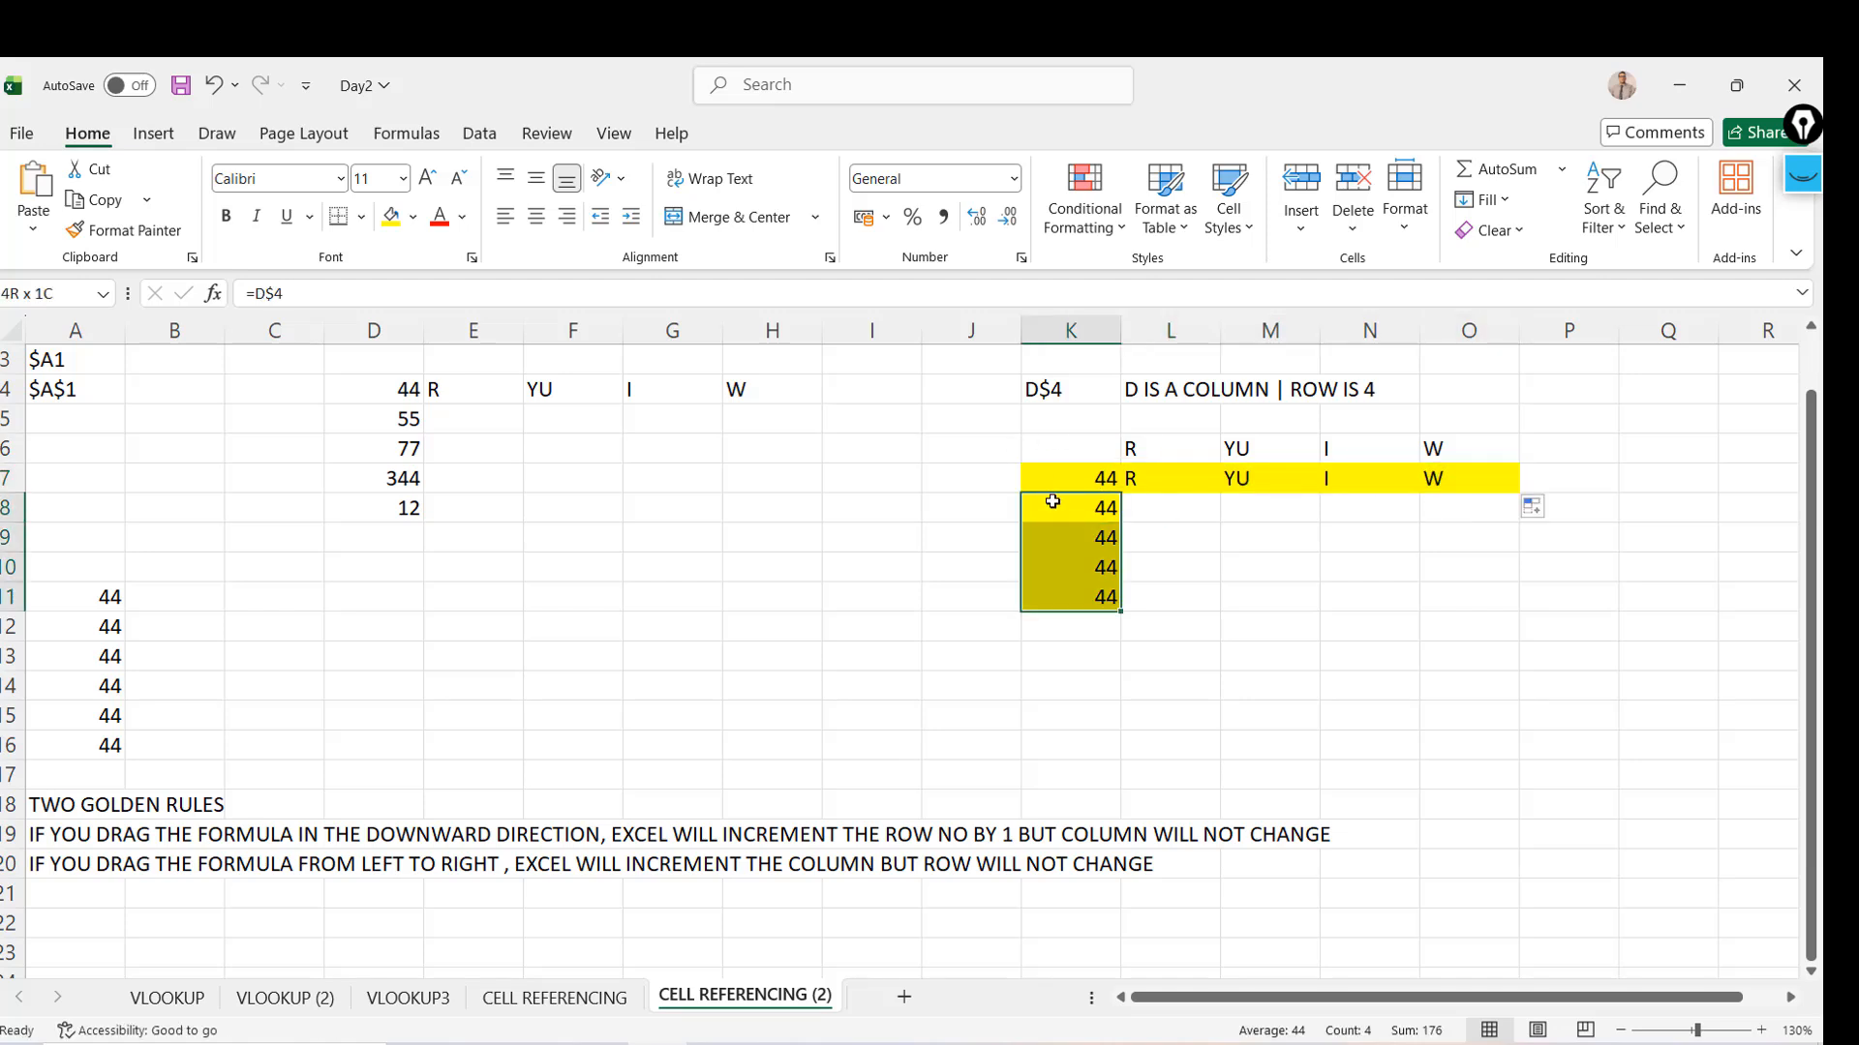
key(Up)
key(Right)
key(ctrl+shift+Right)
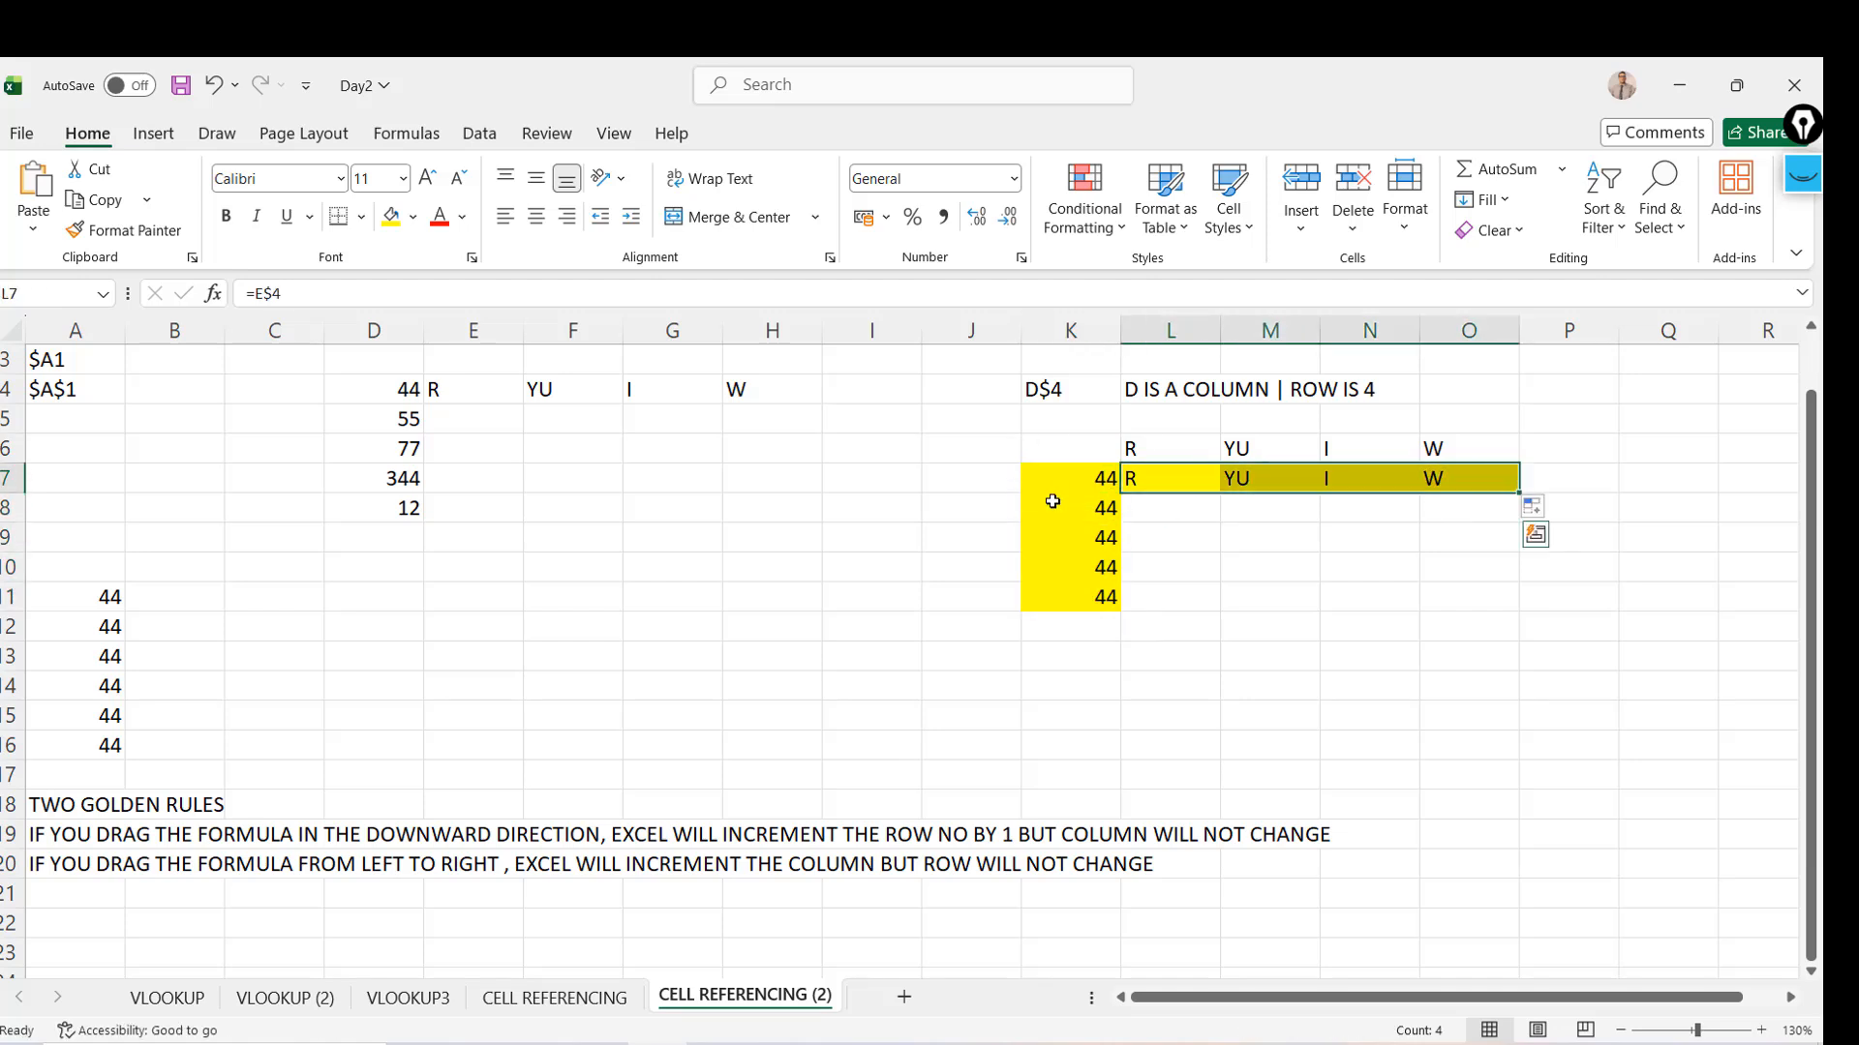
key(shift+Up)
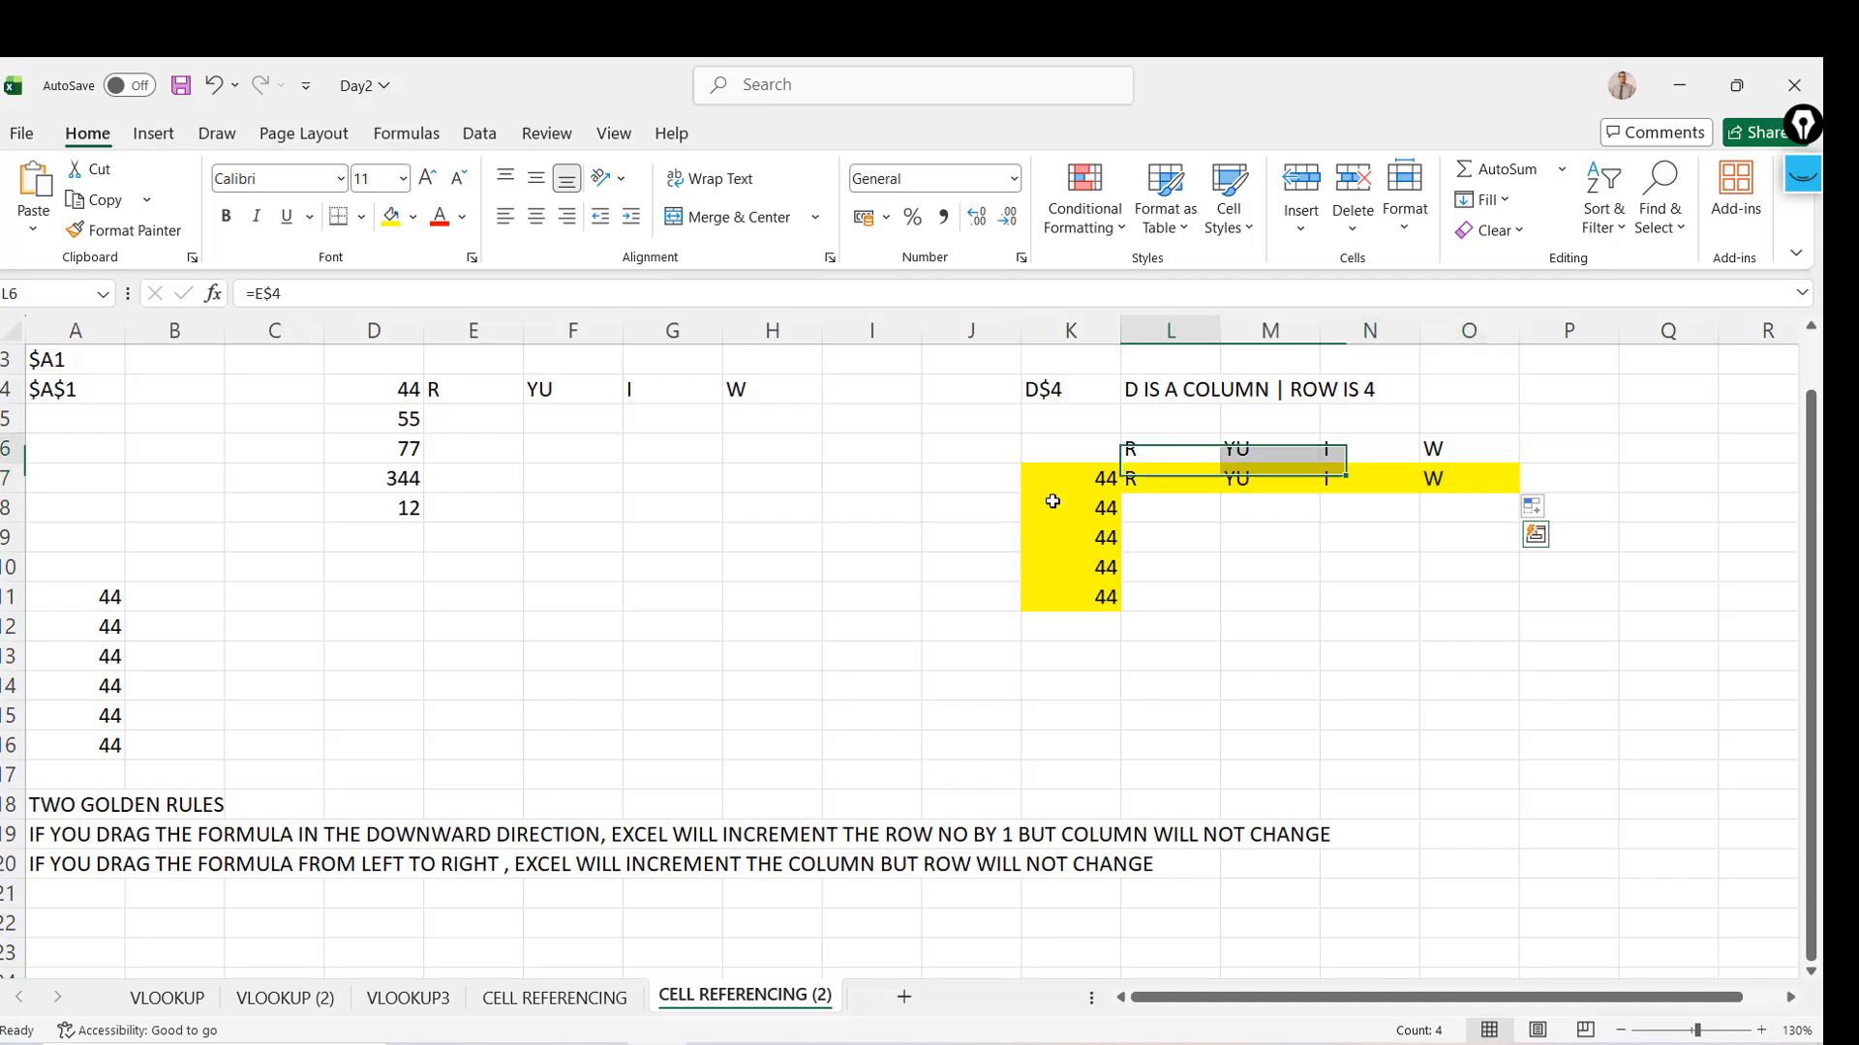
Clear the expected values from L6 through O6 and reselect the formula in K7
key(Up)
key(ctrl+shift+Right)
key(Delete)
key(Down)
key(Left)
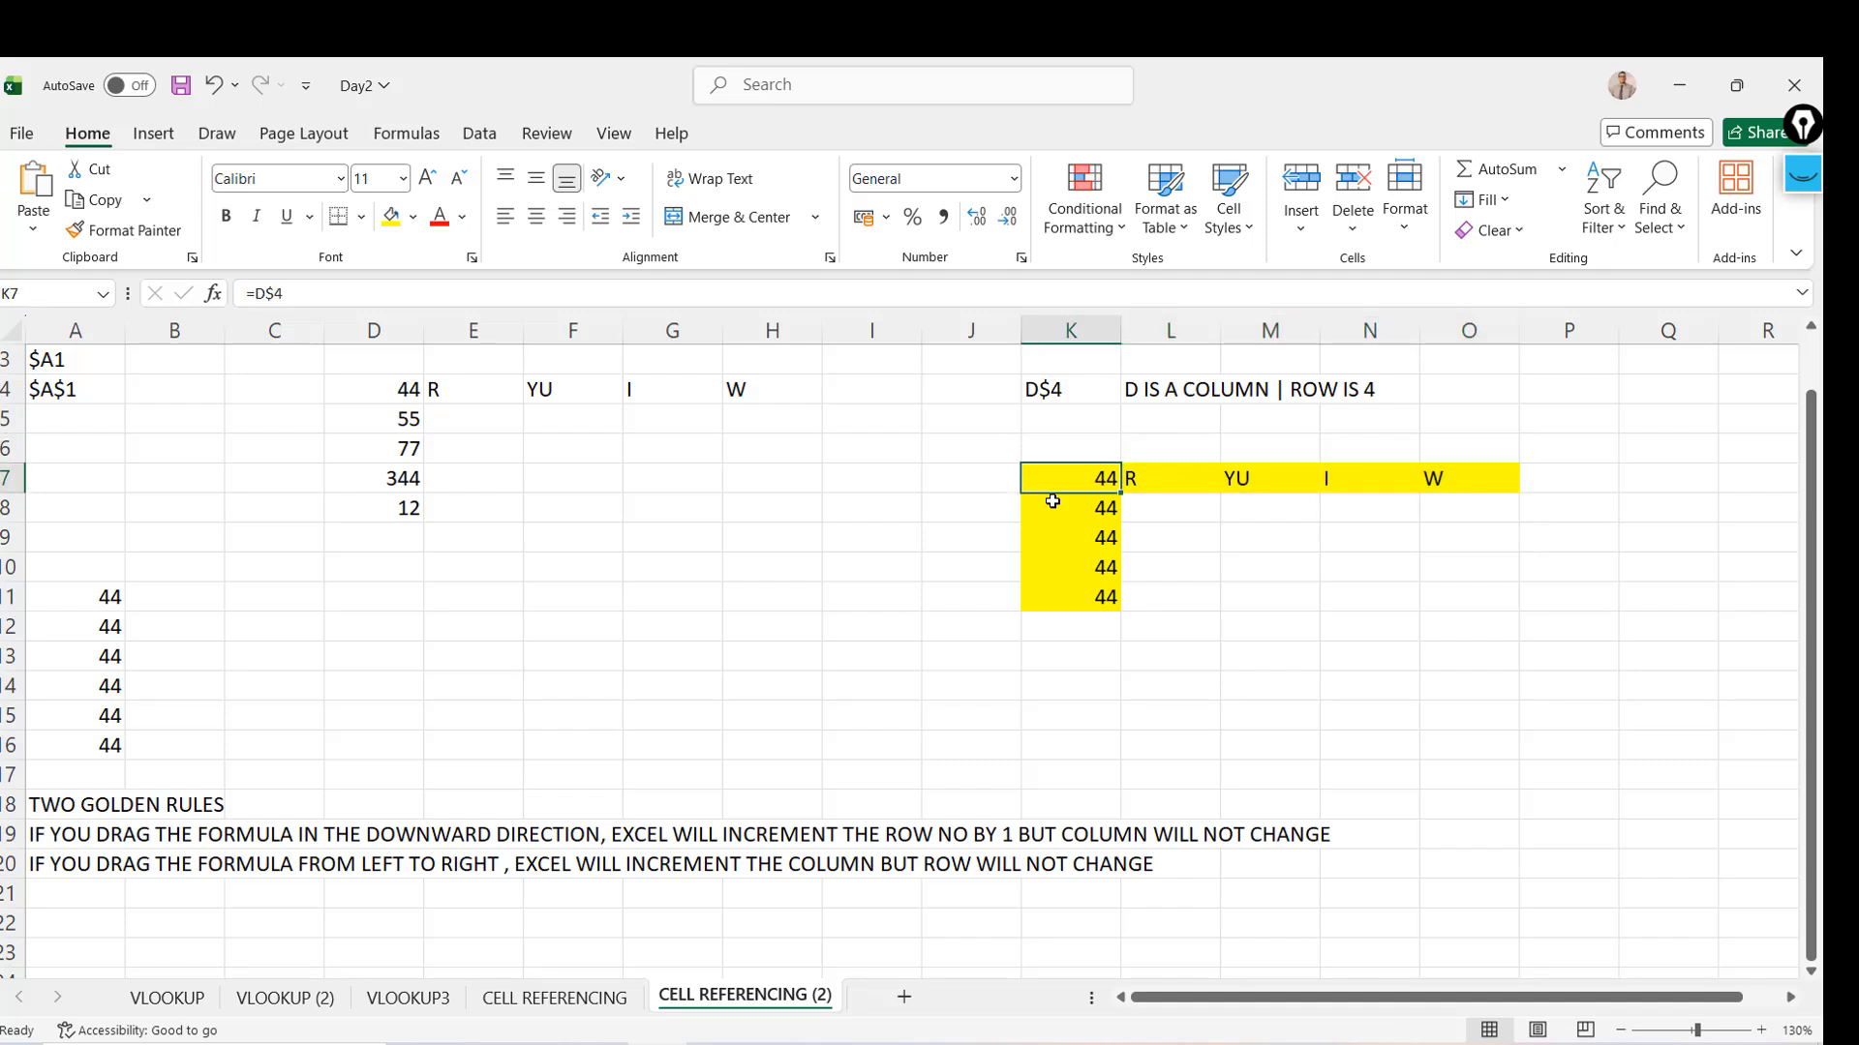
key(Up)
key(Right)
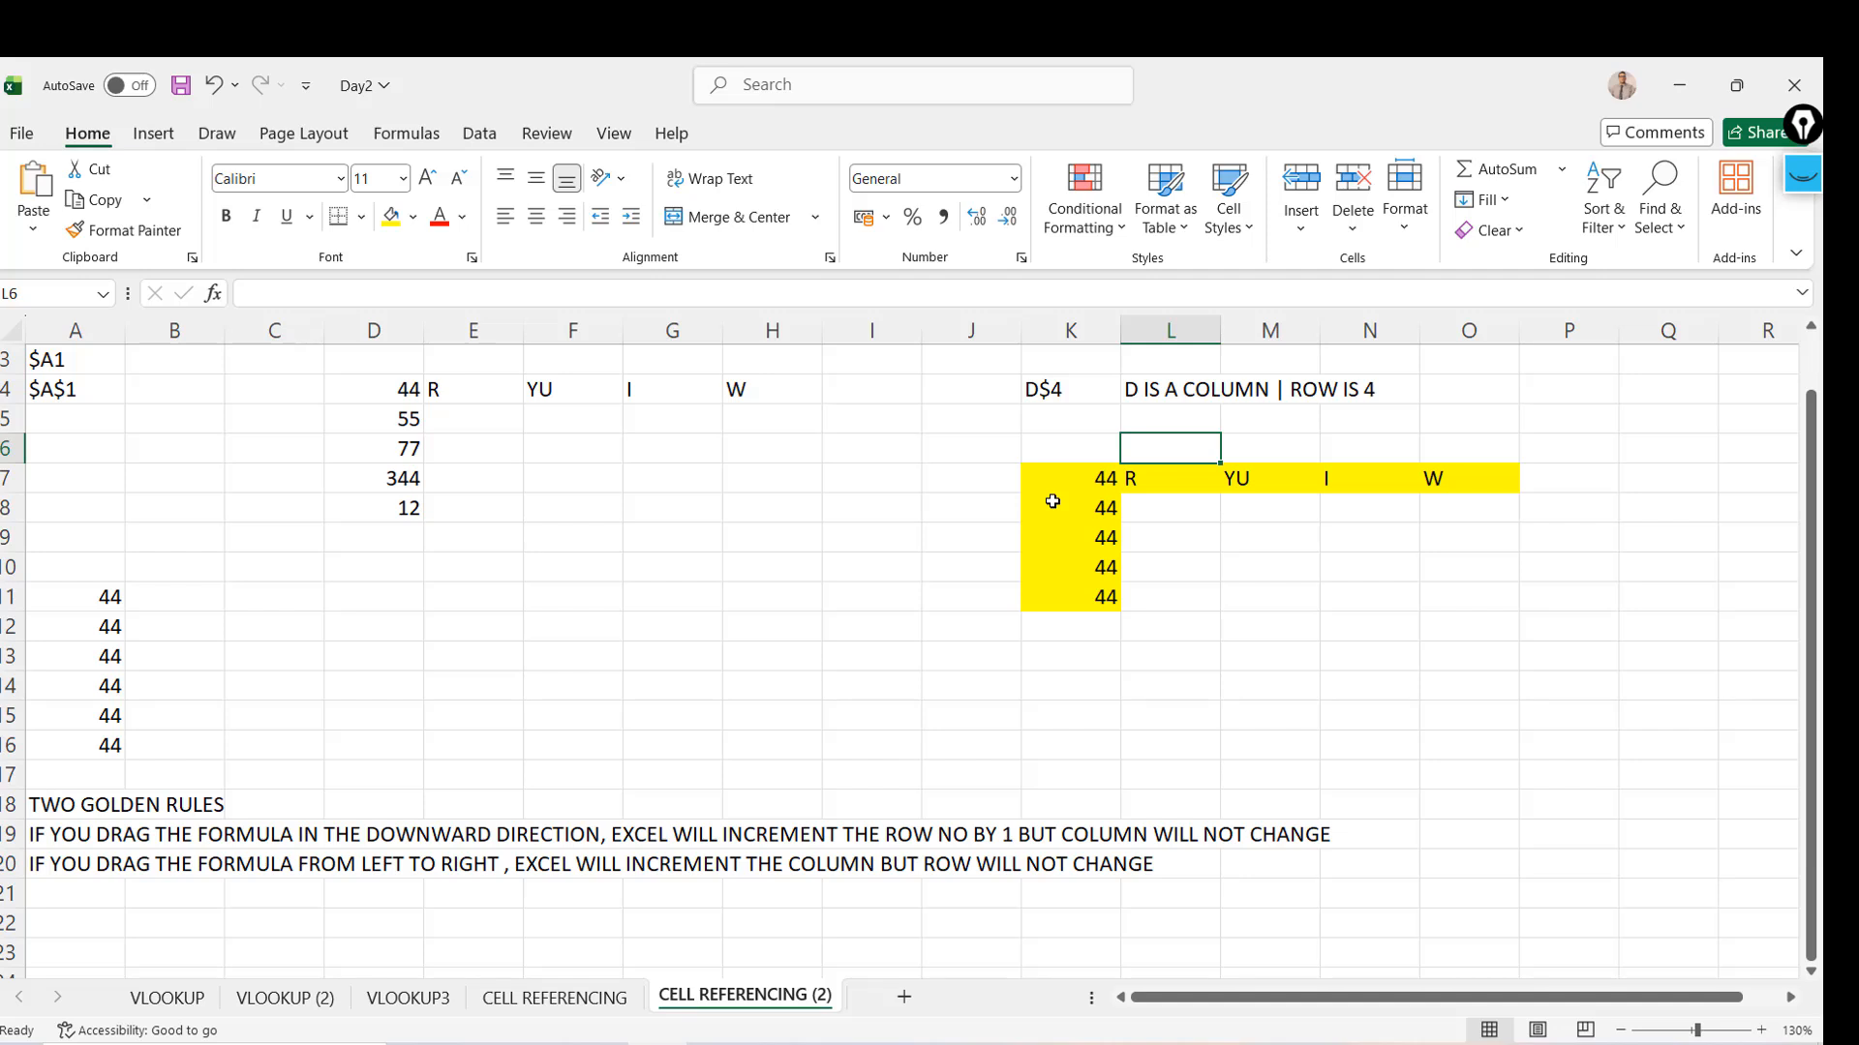
key(Down)
key(Left)
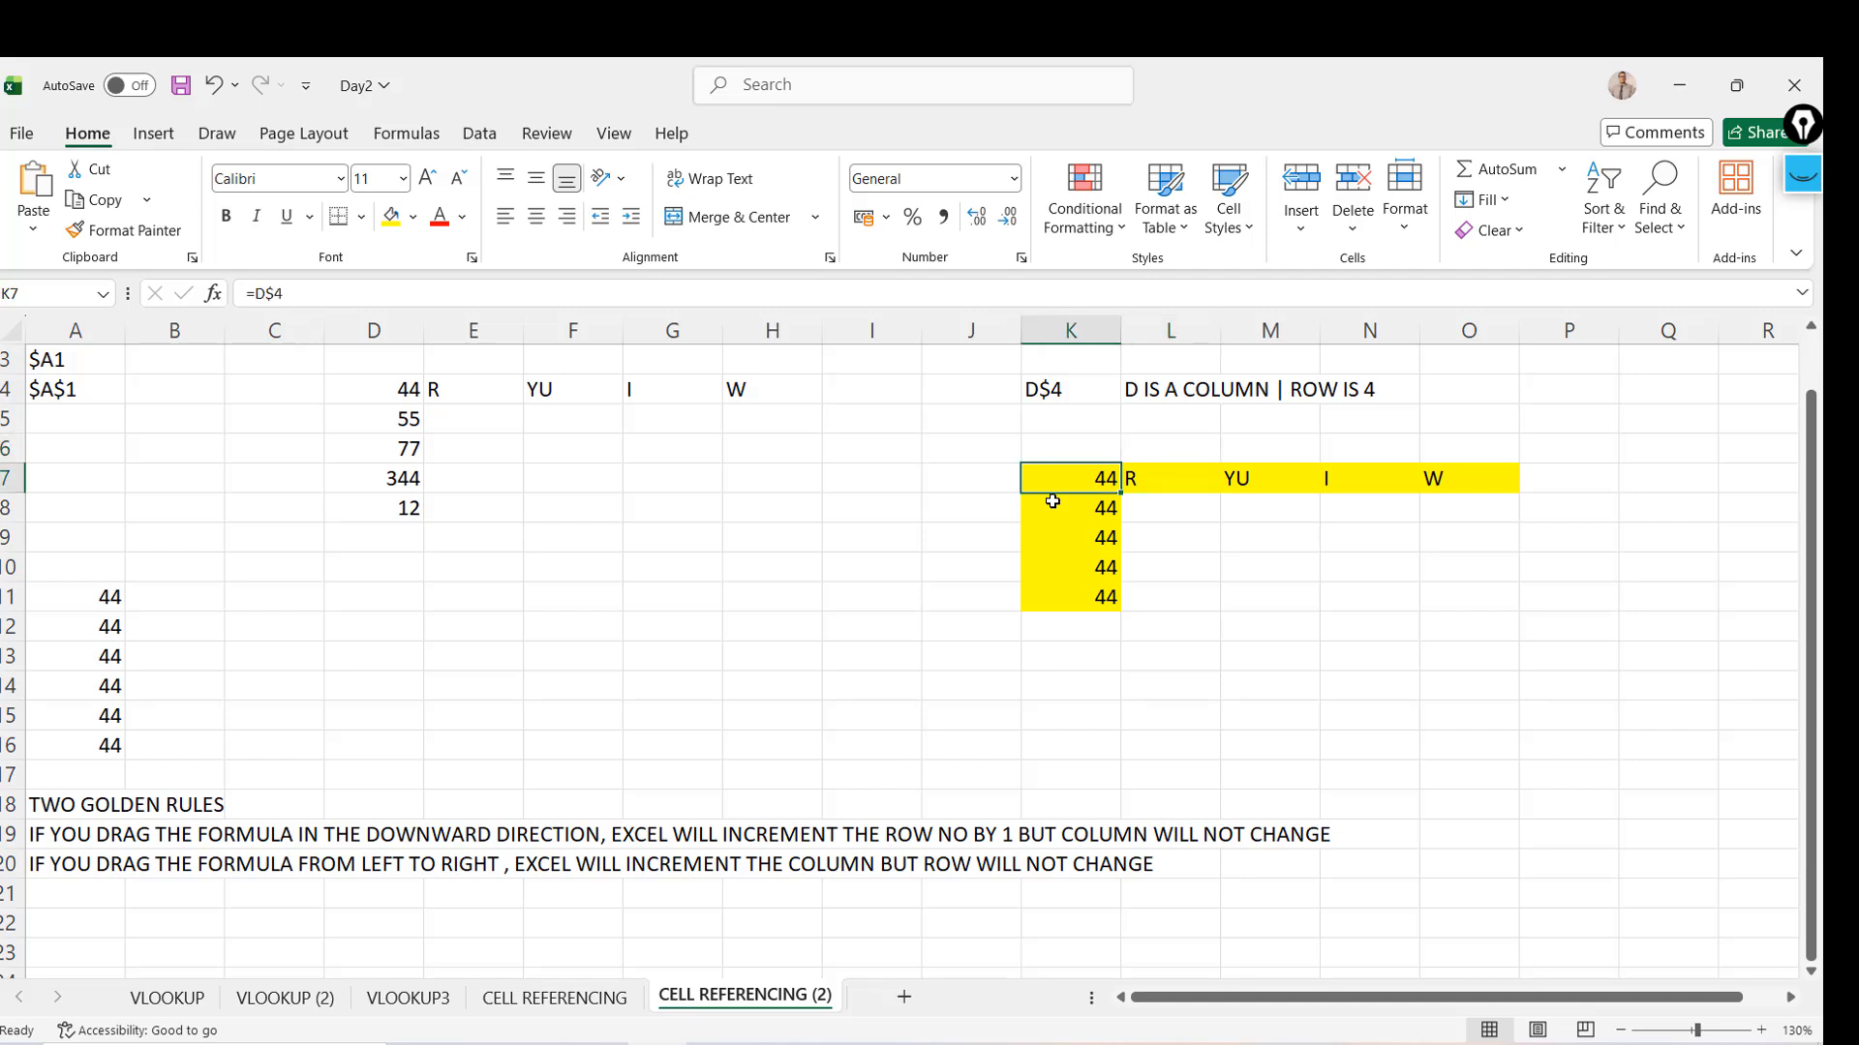
Duplicate the CELL REFERENCING (2) sheet, placing the copy at the end of the Day2.xlsx workbook
right_click(717, 947)
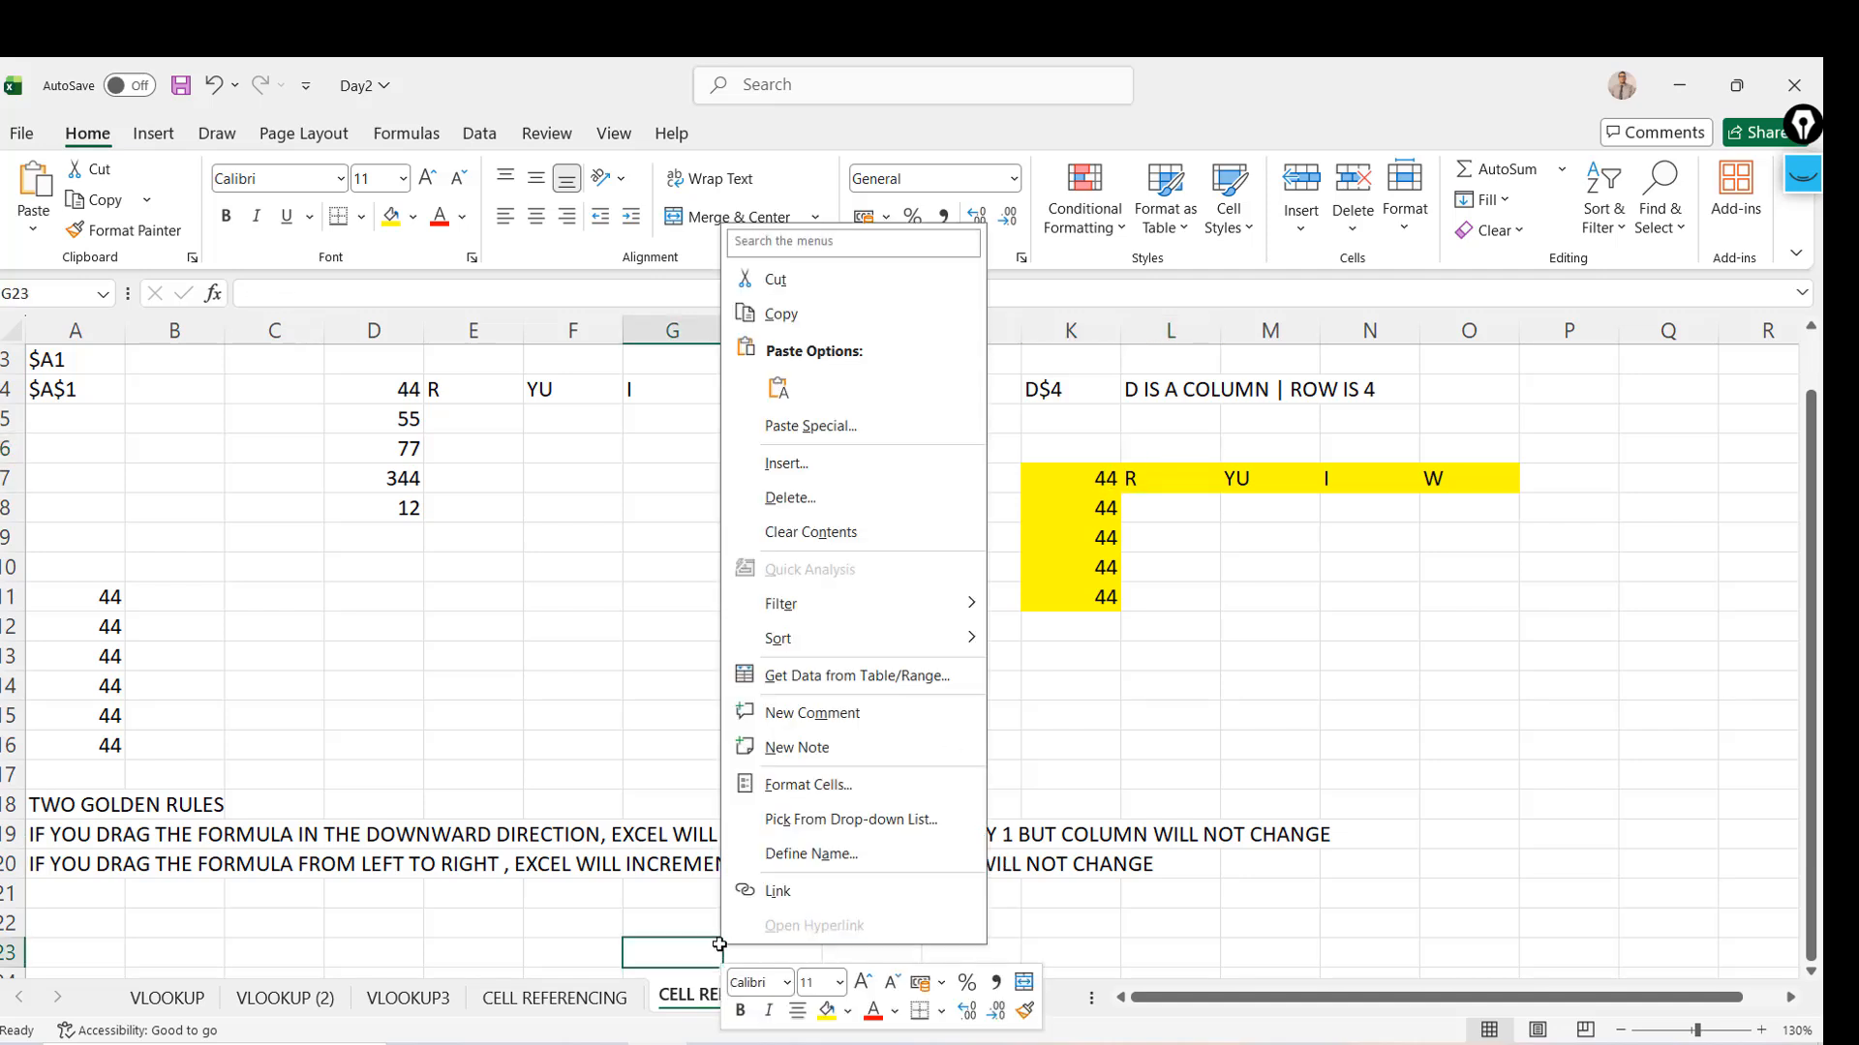
click(689, 997)
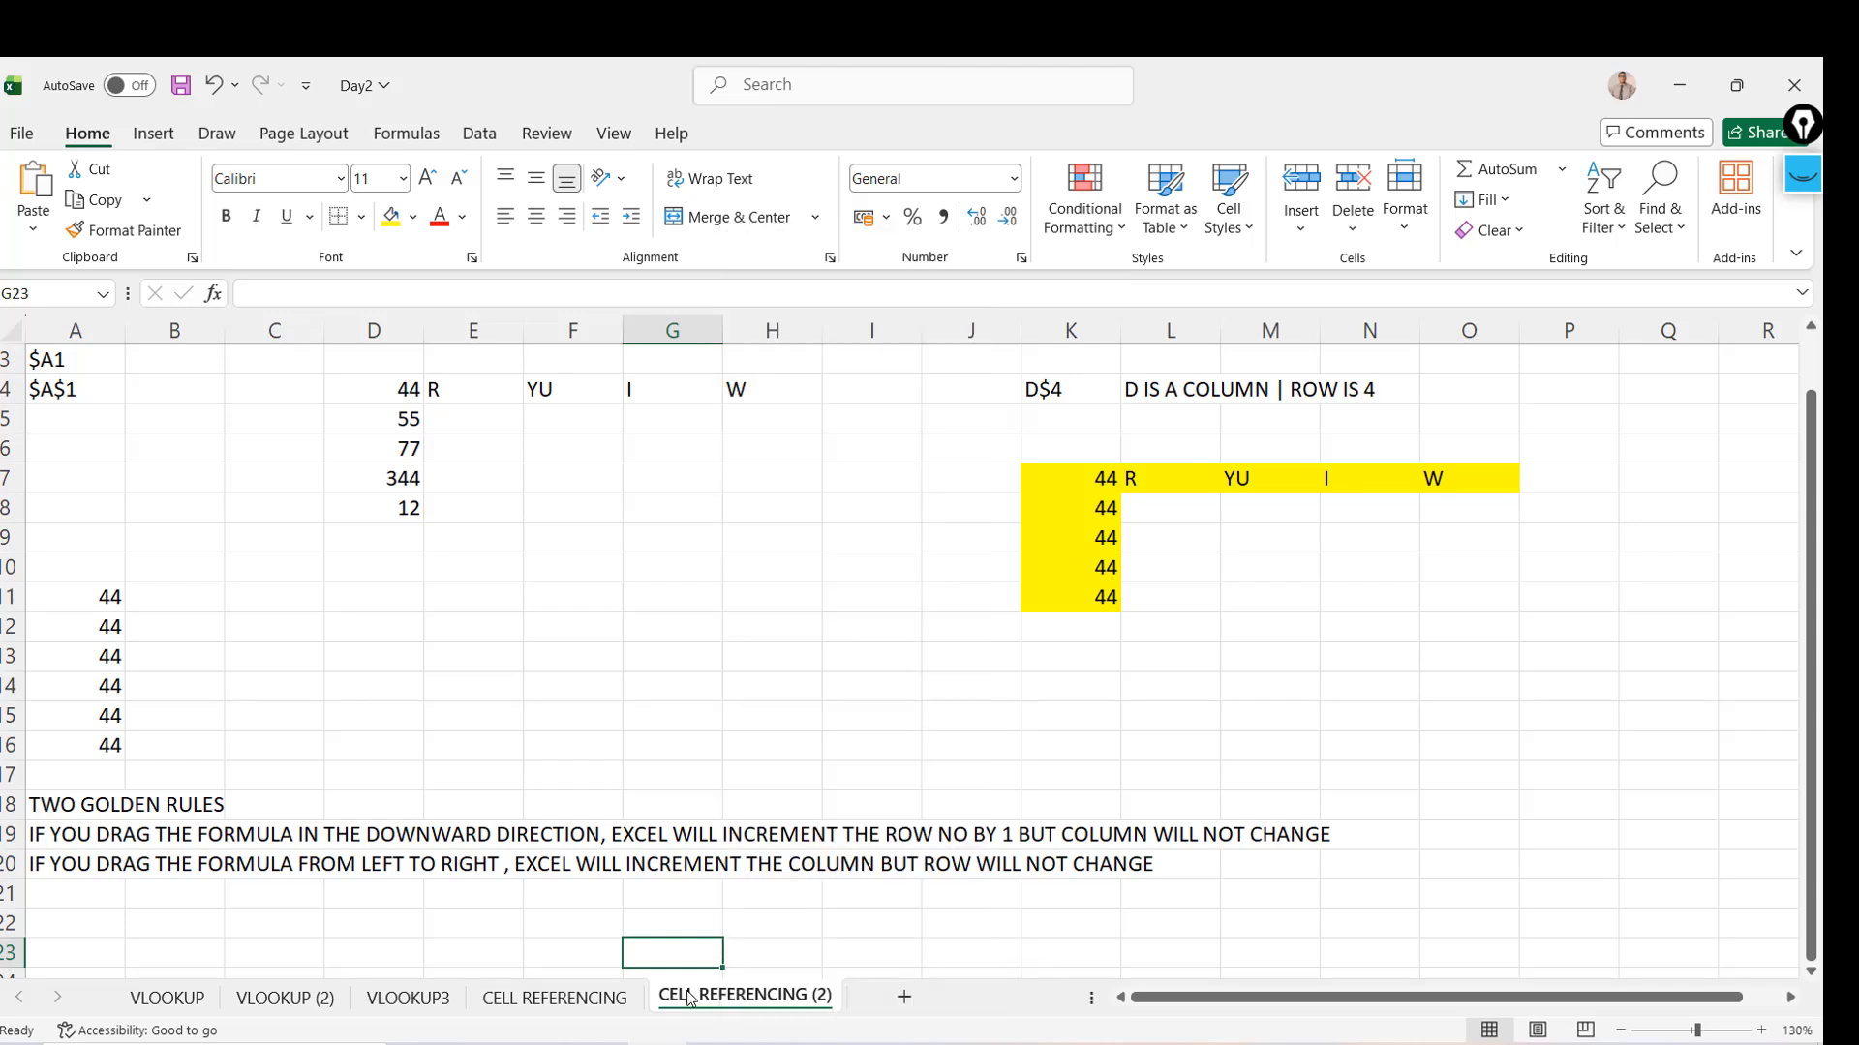
right_click(689, 997)
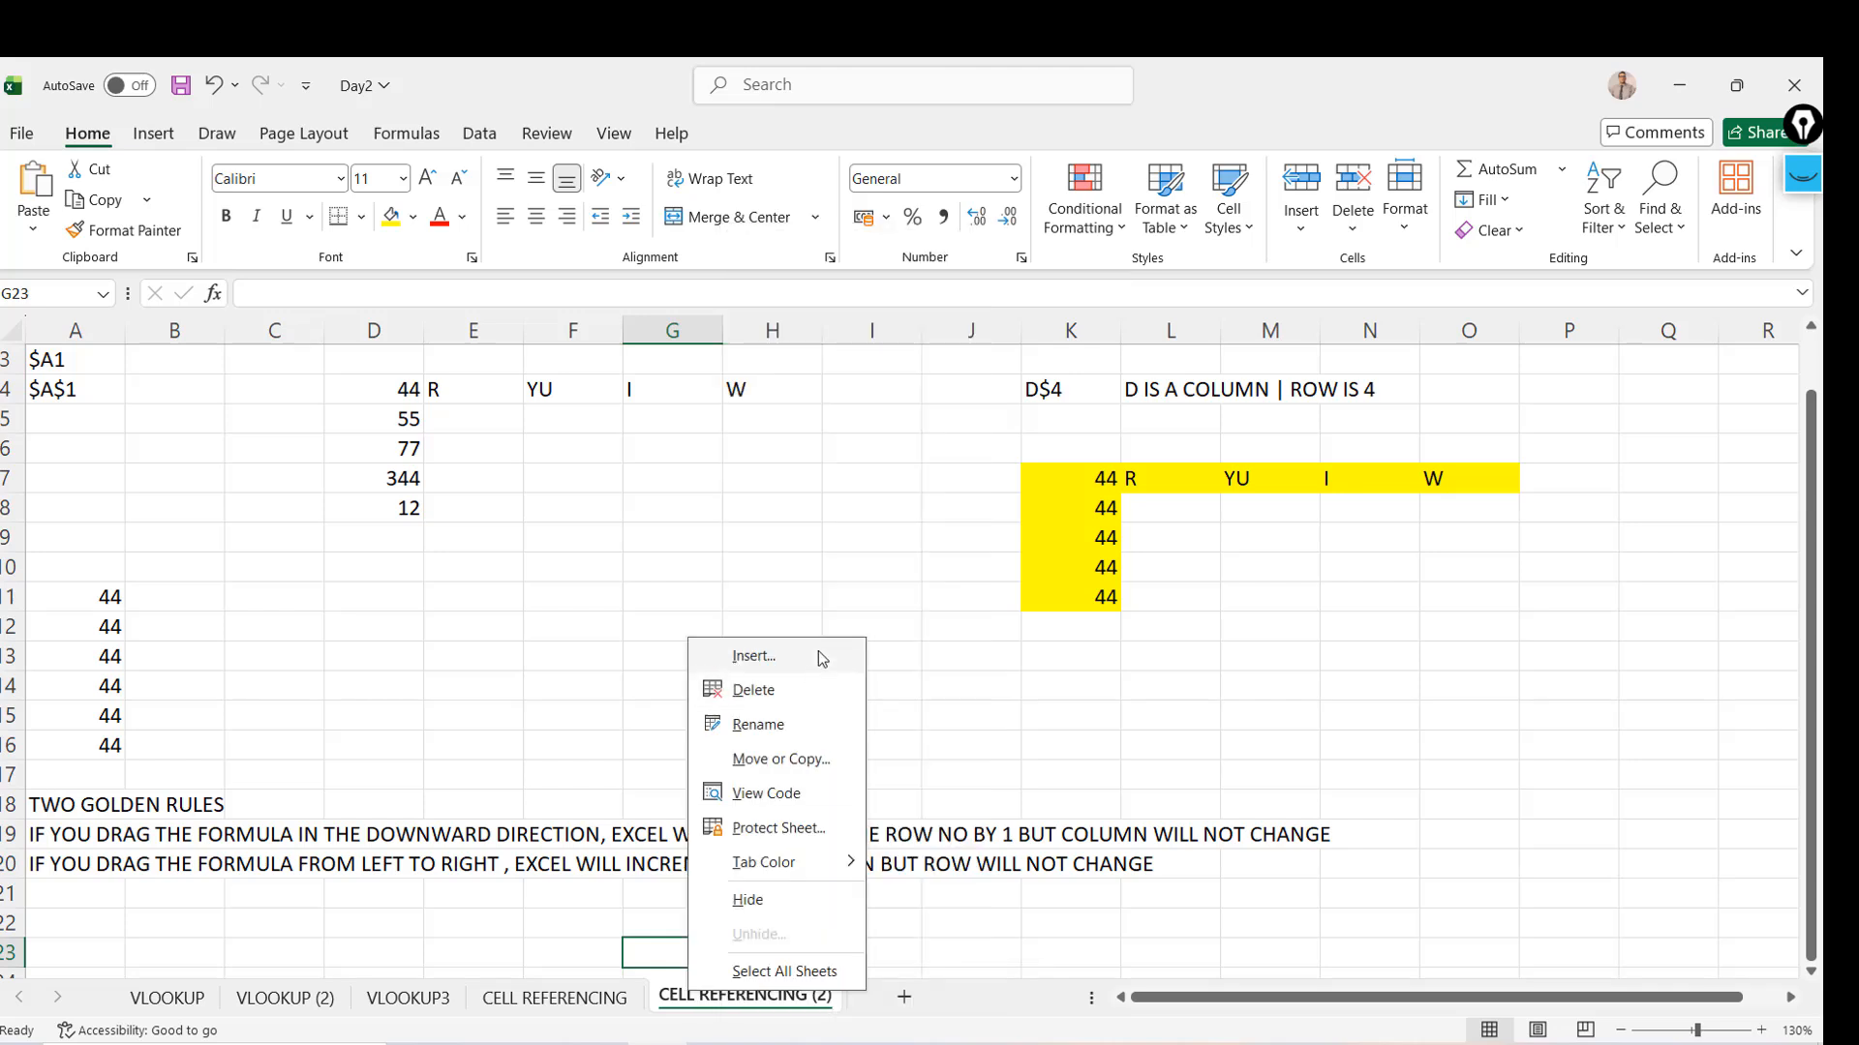
click(781, 760)
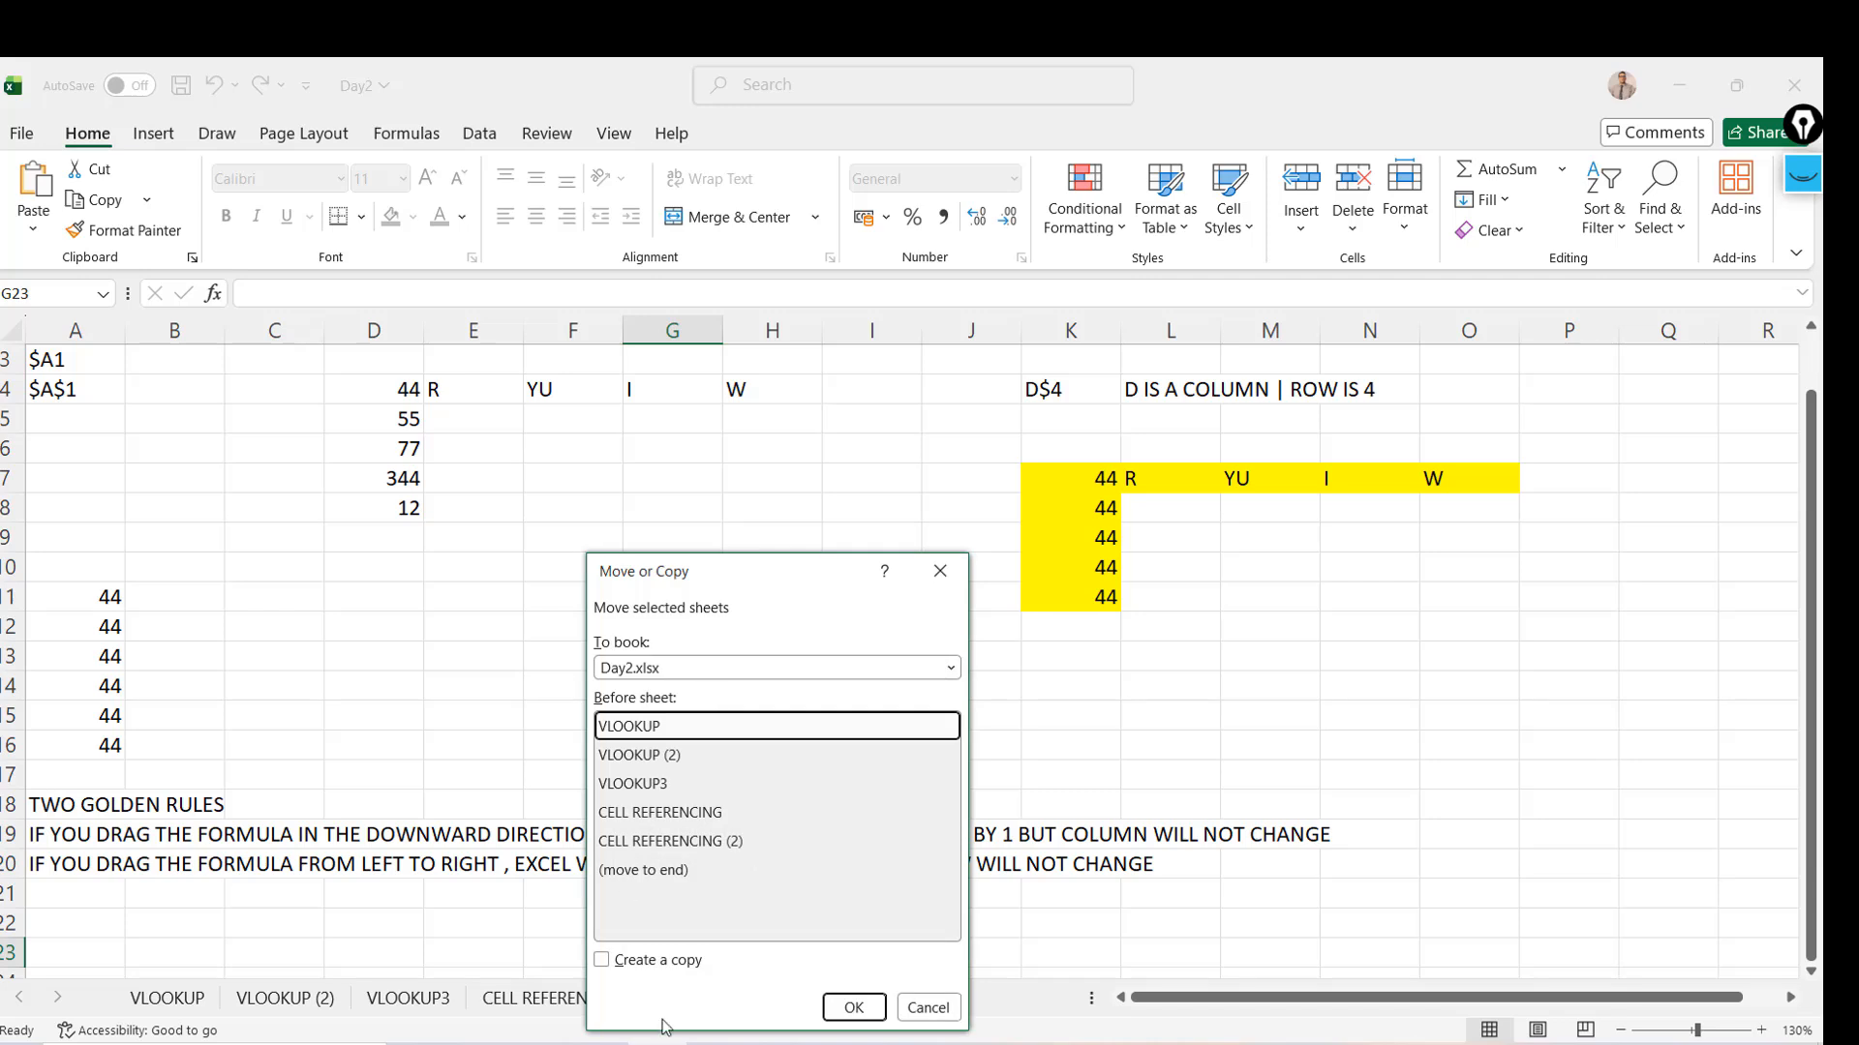
click(631, 960)
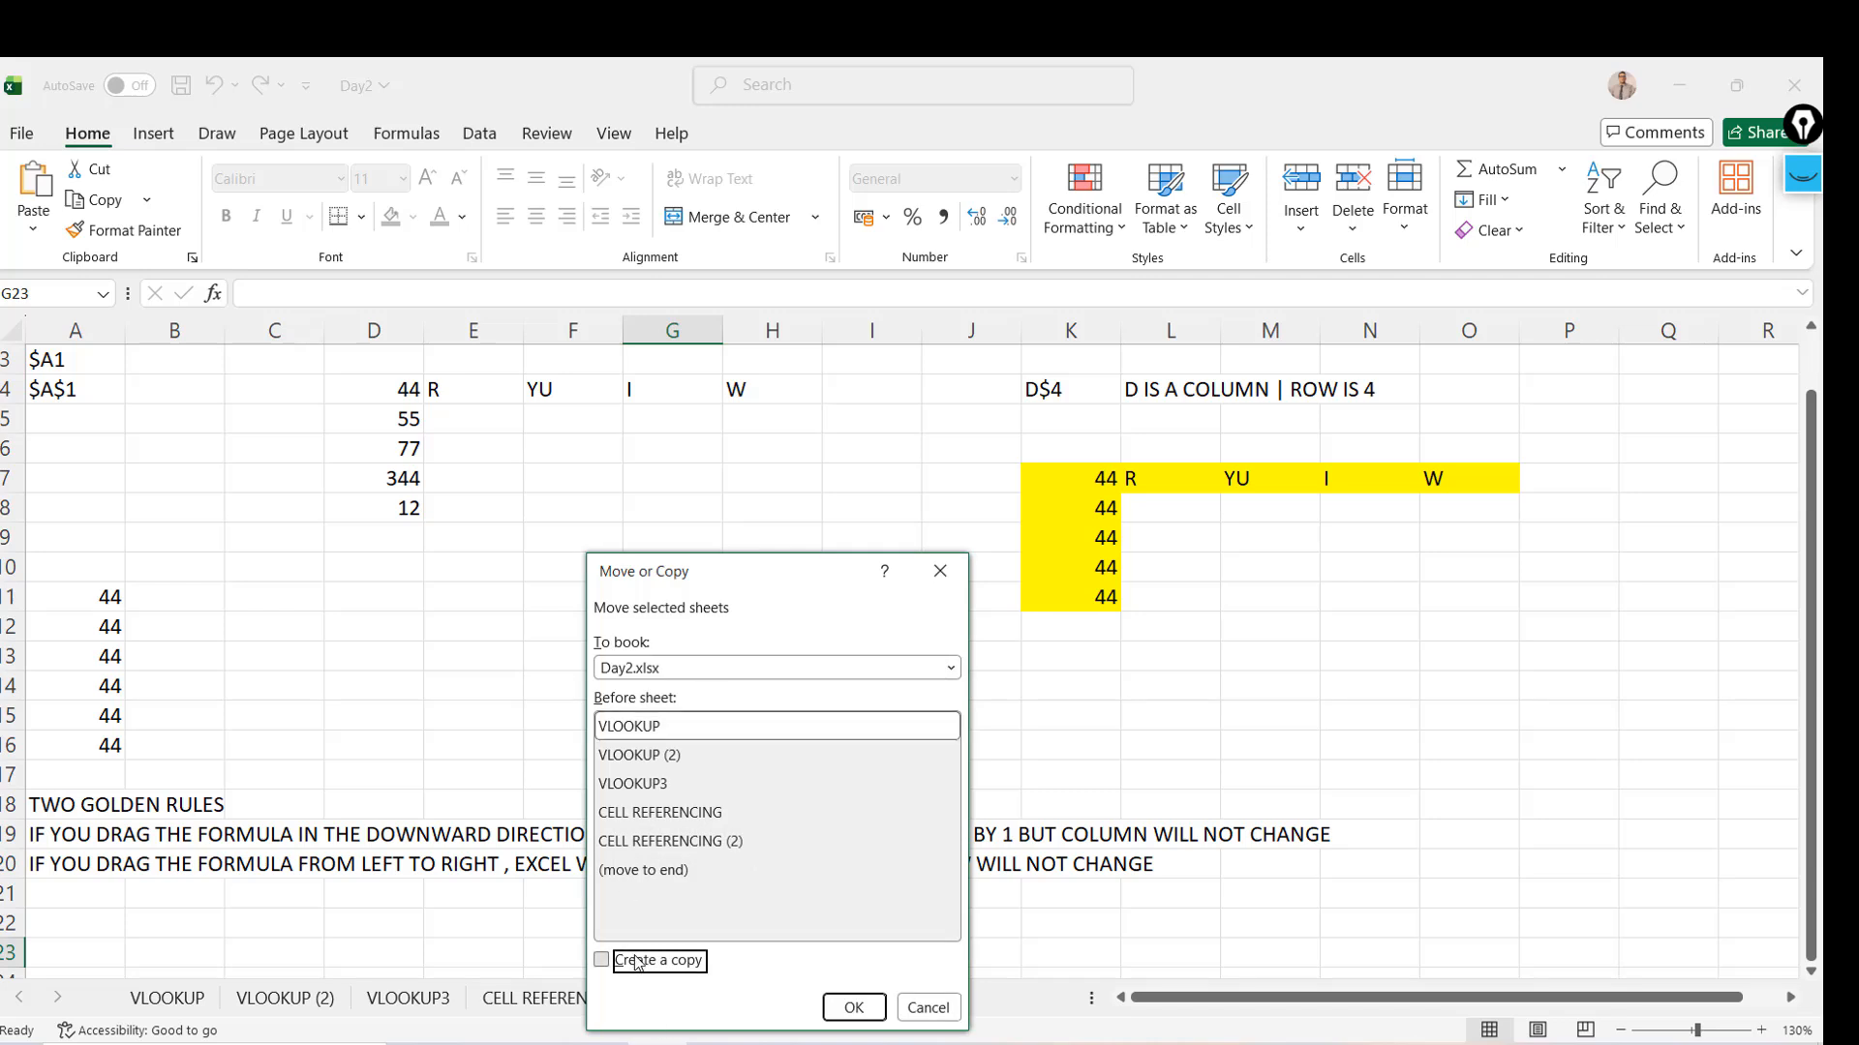
click(654, 872)
click(853, 1006)
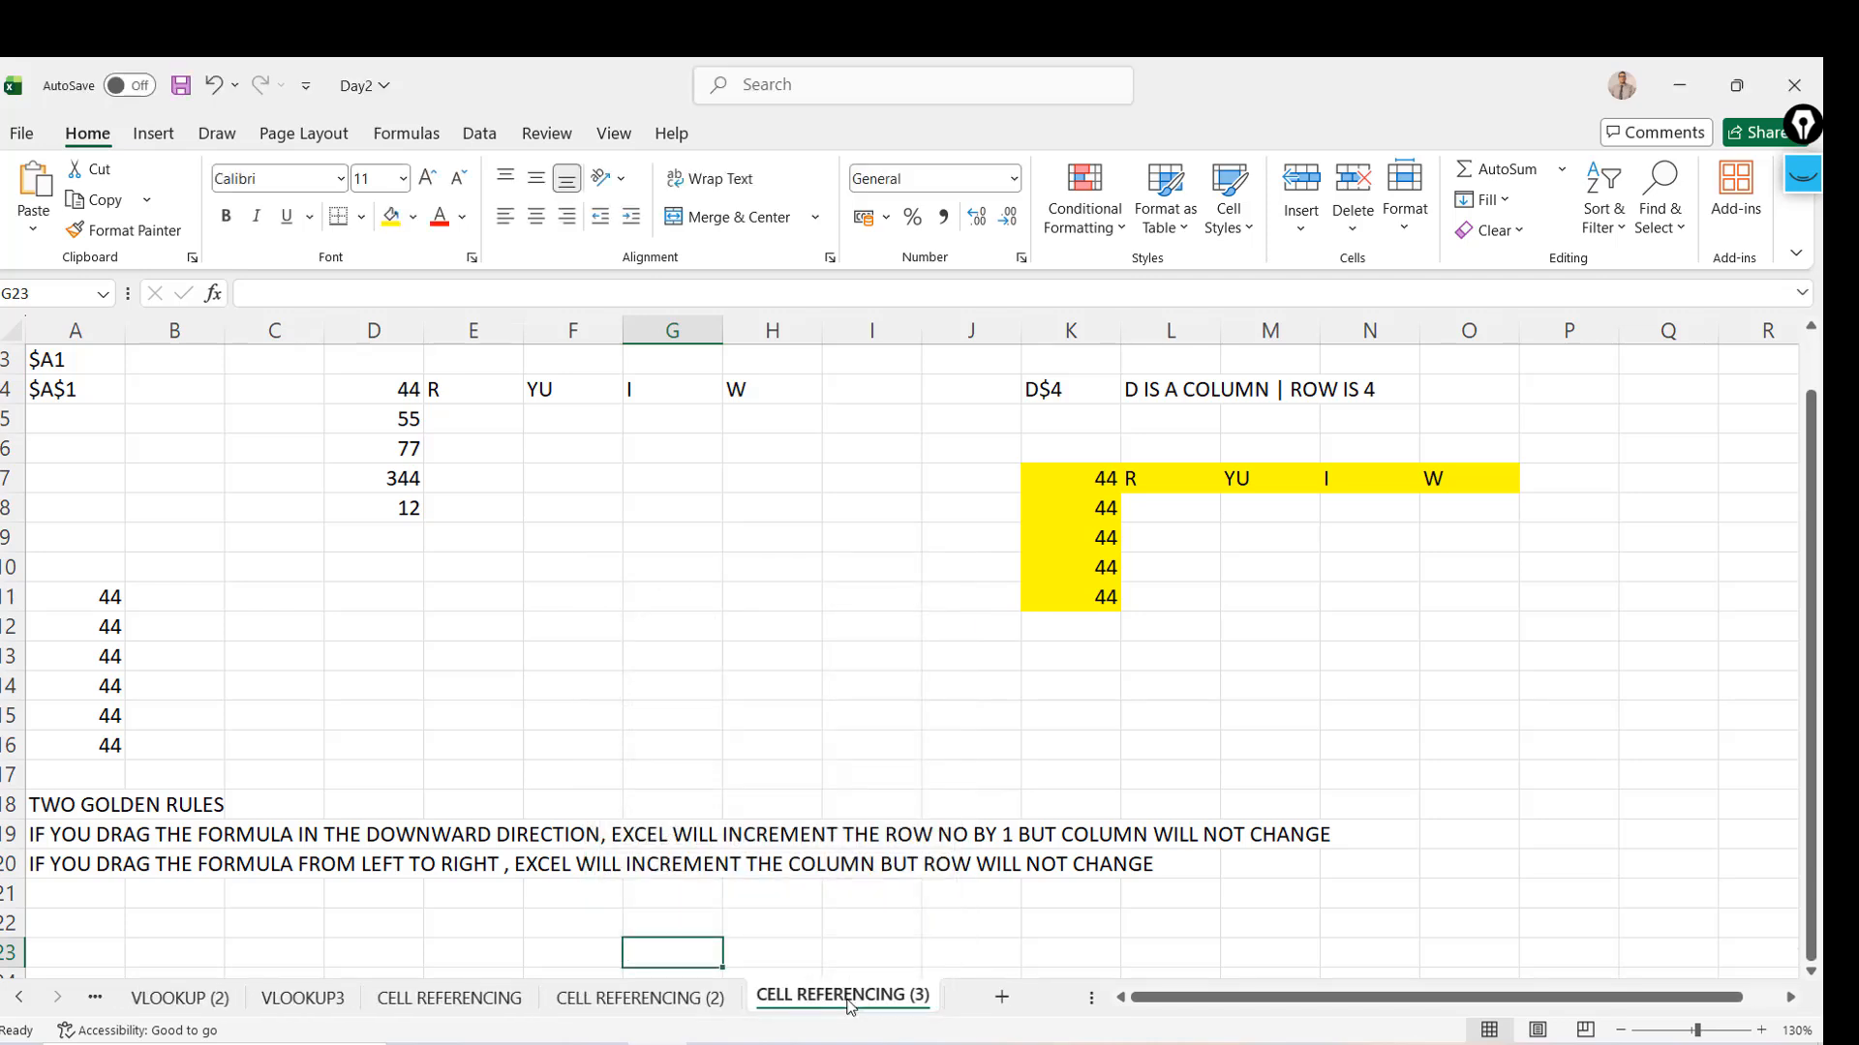
On the copied sheet, clear the filled results from K8 through K11
click(1113, 436)
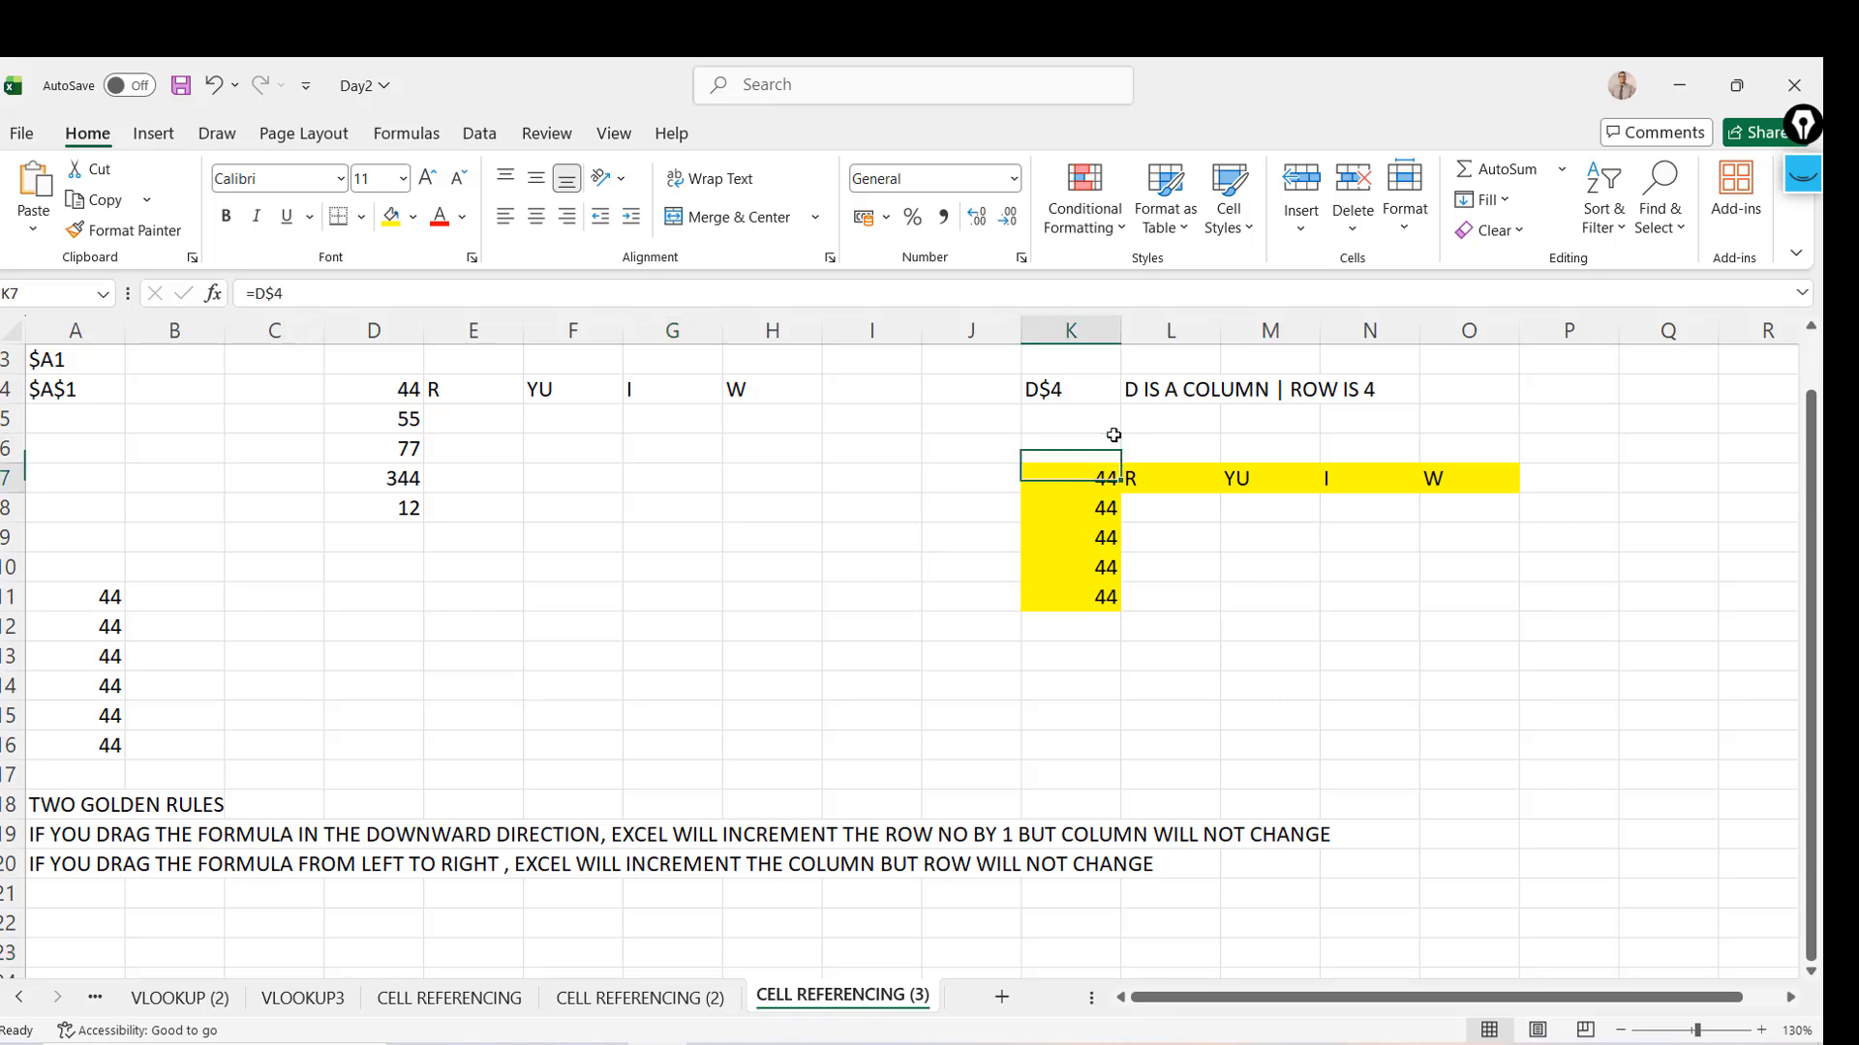
key(Down)
key(Down)
key(shift+Down)
key(shift+Down)
key(shift+Down)
key(Delete)
Clear the filled results from L7 through O7, keeping the formula in K7
key(Up)
key(Right)
key(shift+Right)
key(shift+Right)
key(shift+Right)
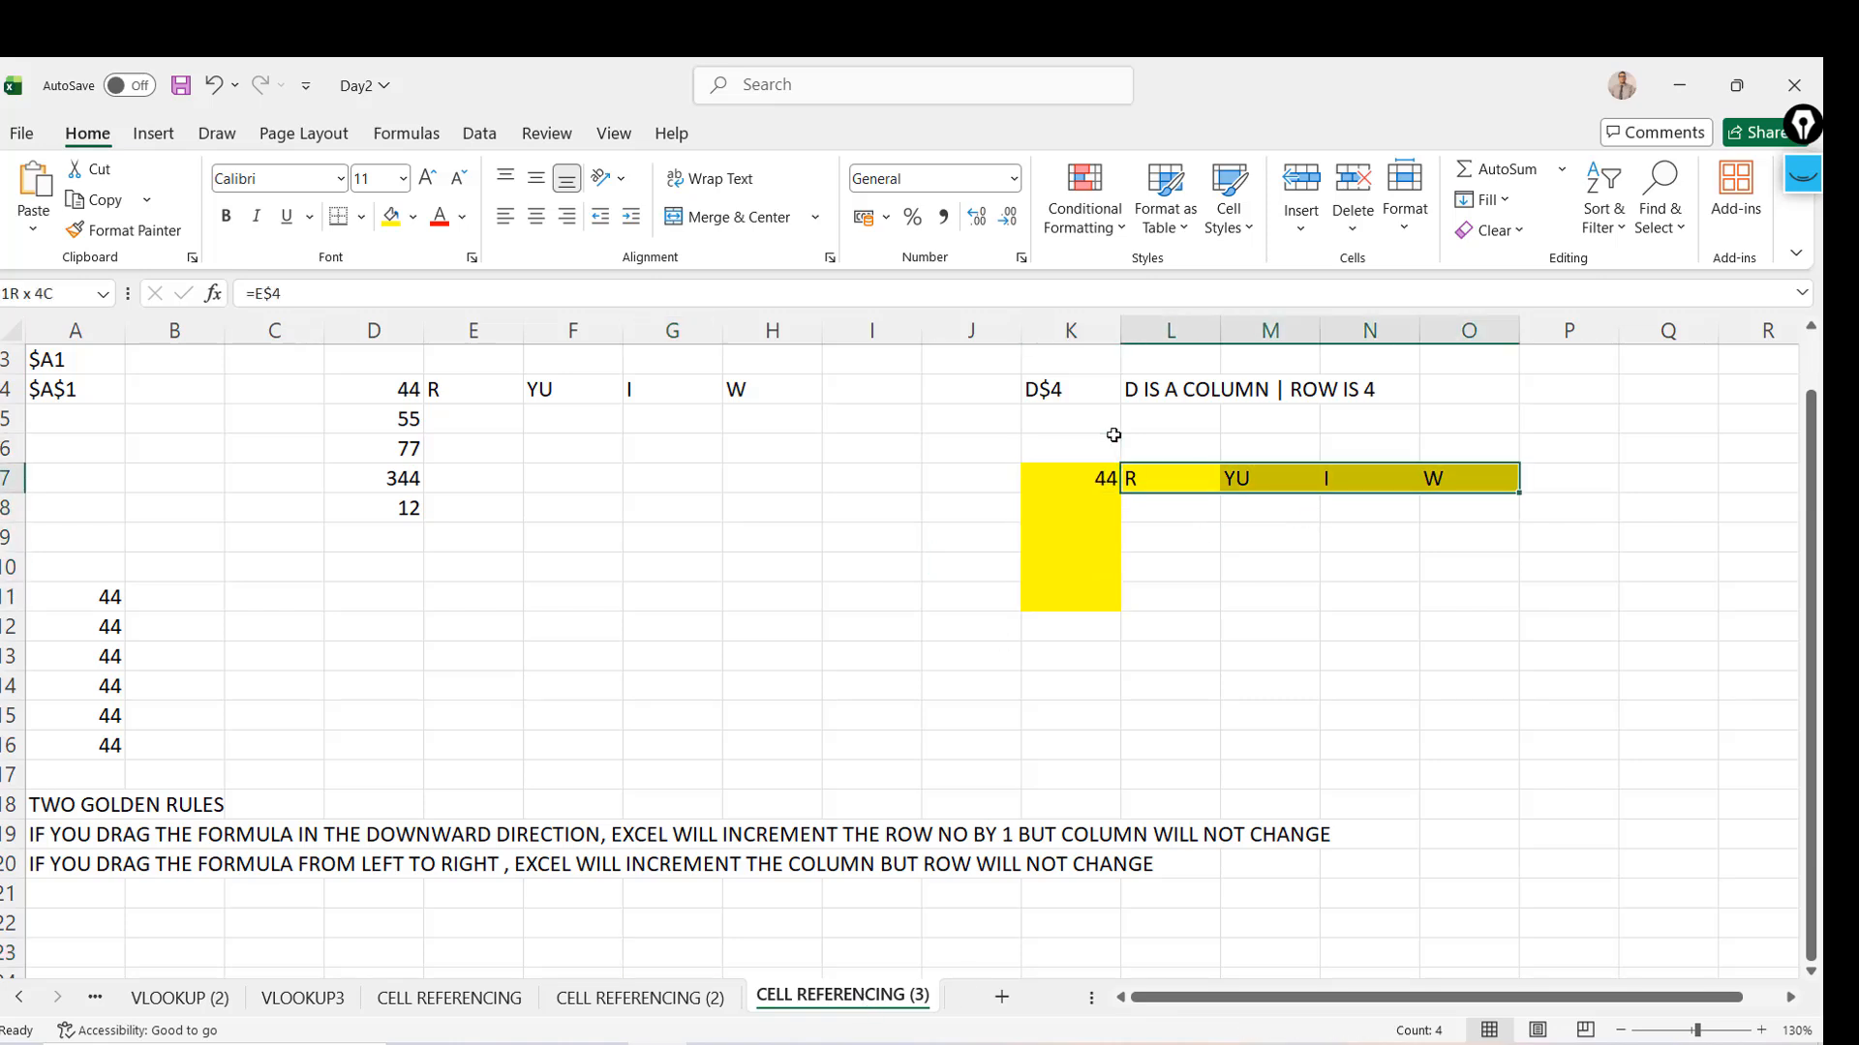
key(Delete)
Enter the expected values 55, 77, 344 and 12 in J8 through J11 beside the yellow column
key(Left)
key(Left)
key(Down)
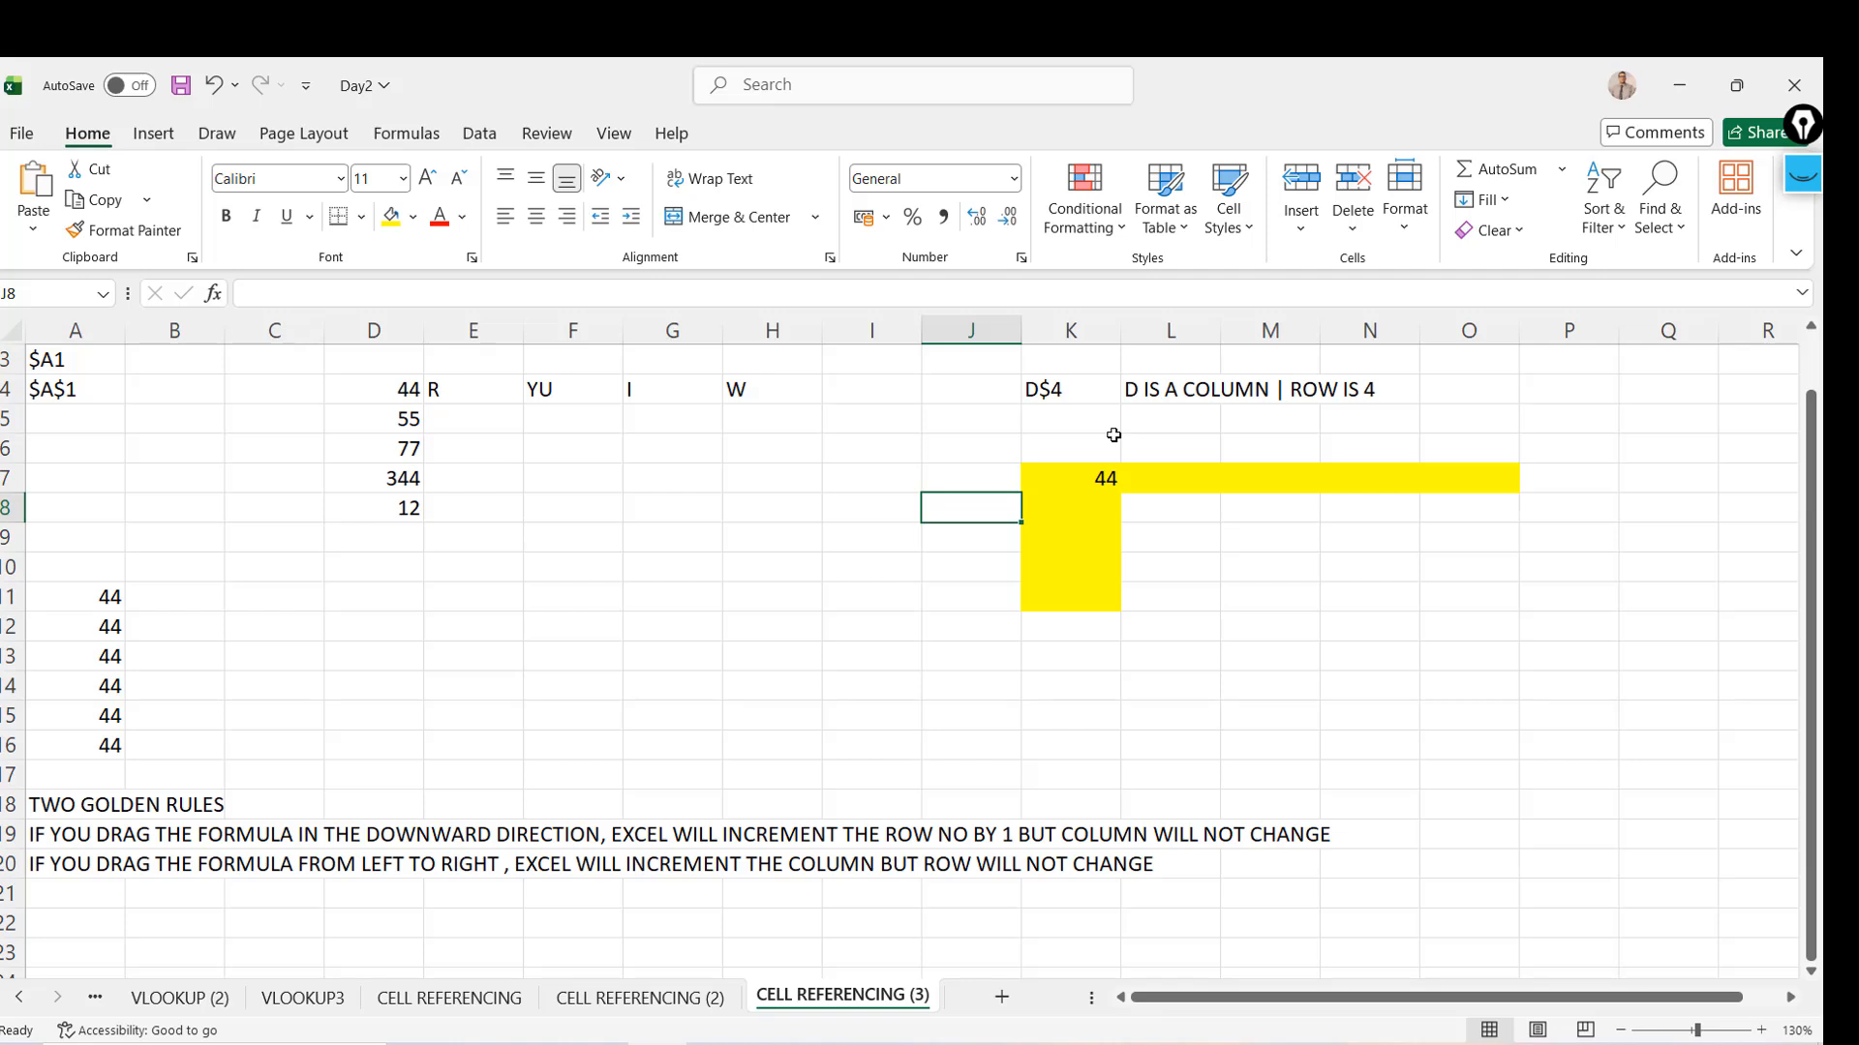
text(55)
key(Return)
text(77)
key(Return)
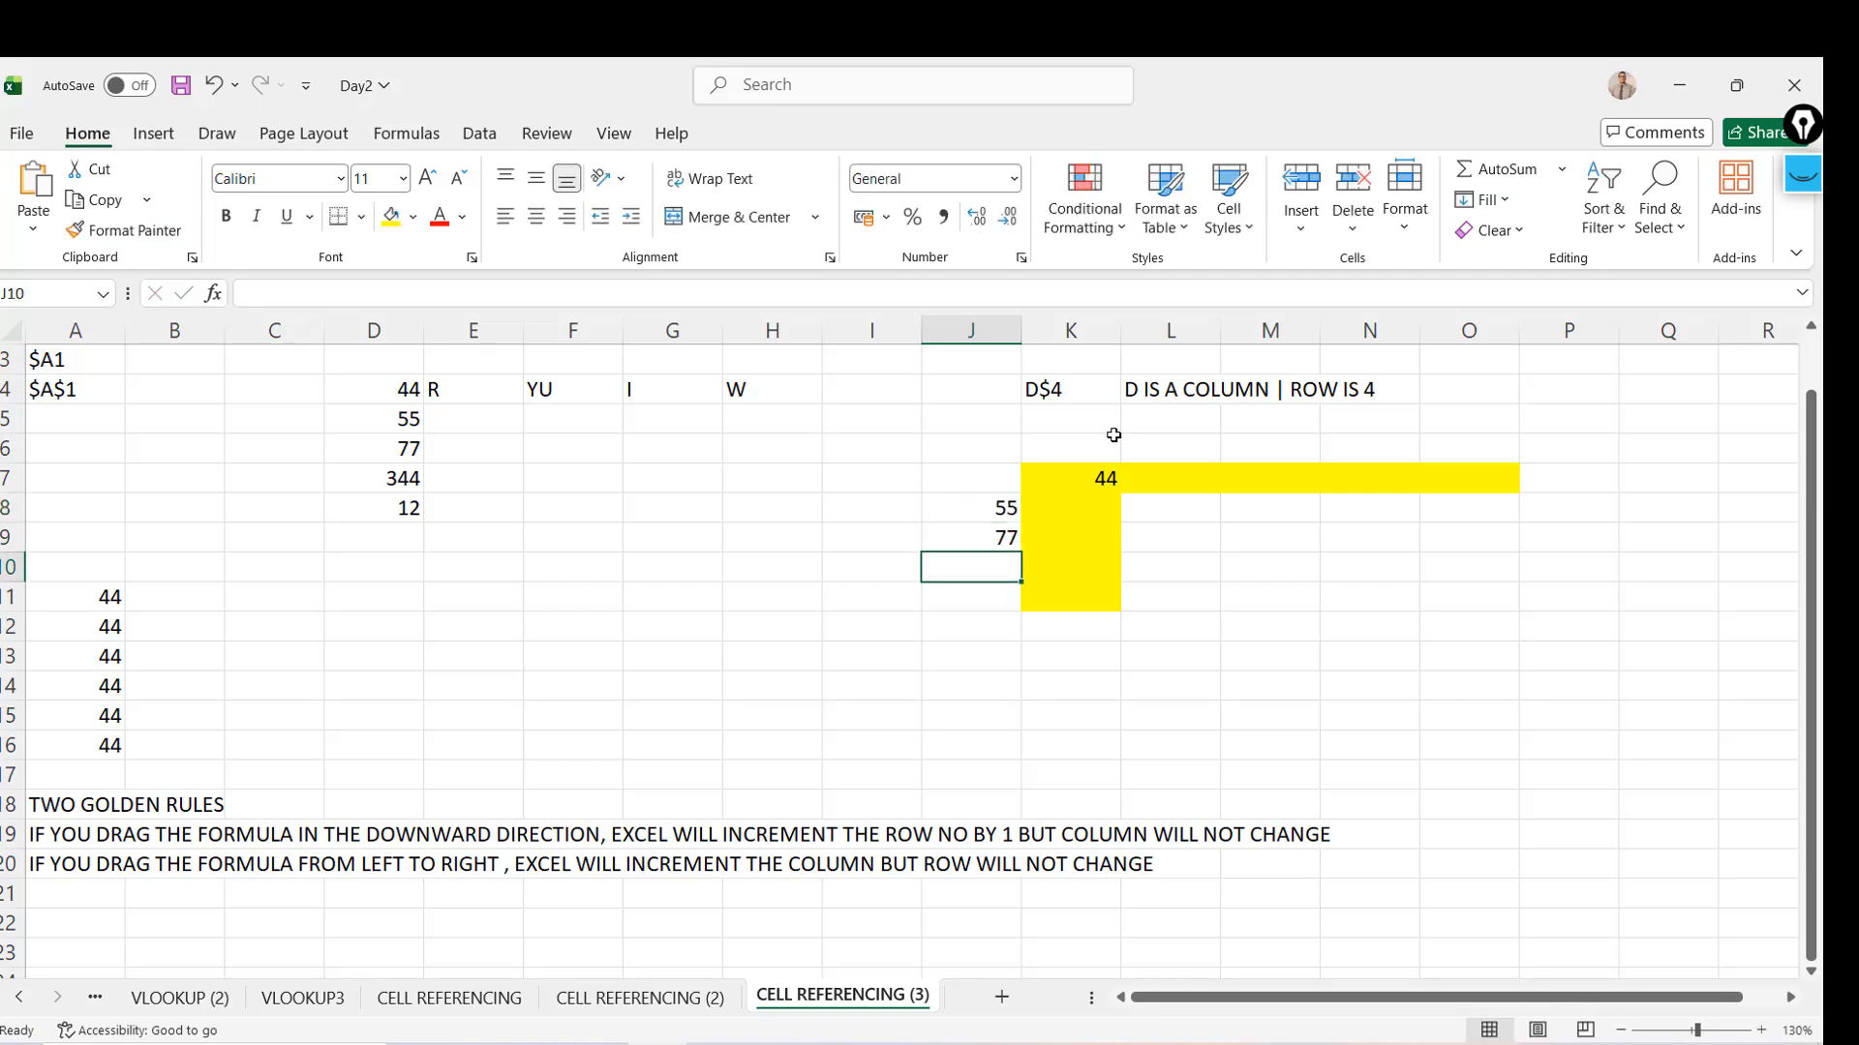
text(344)
key(Return)
text(12)
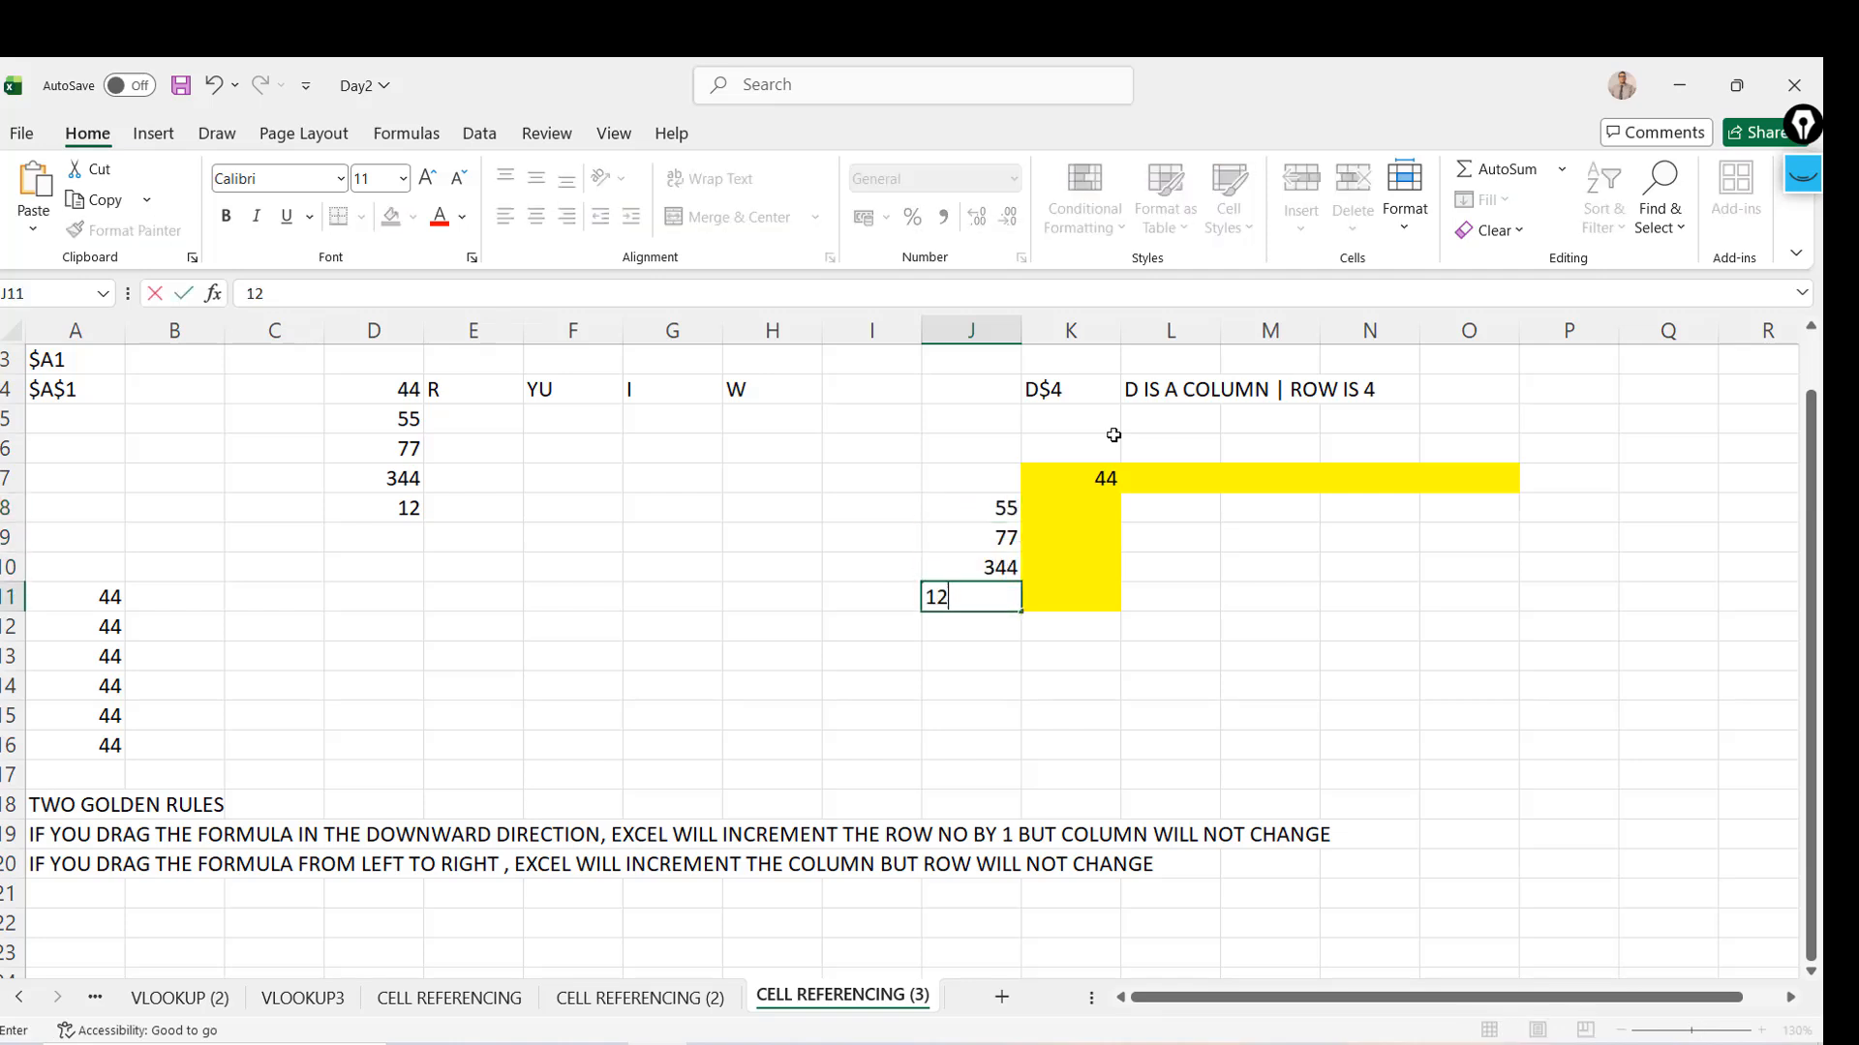
Enter the expected value 44 in each cell from L6 through O6 above the yellow row
key(Up)
key(Up)
key(Up)
key(Right)
key(Right)
key(Up)
key(Up)
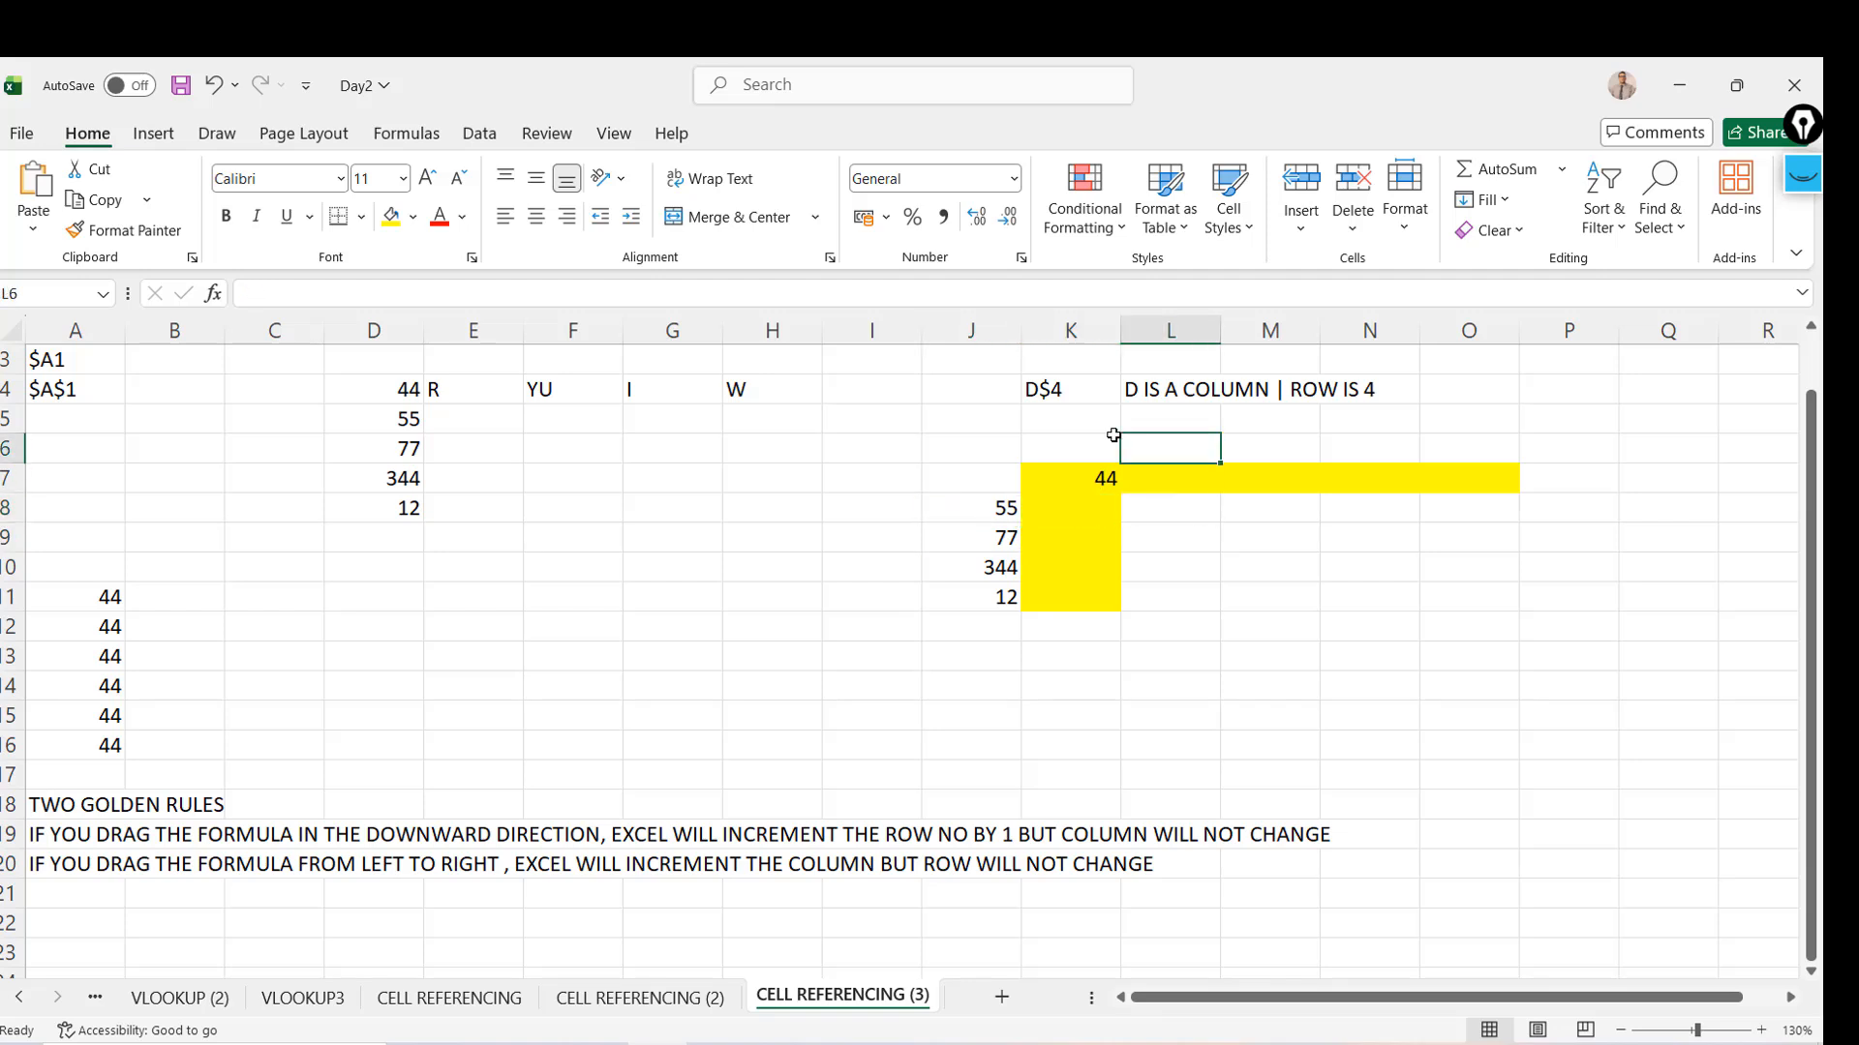
text(44)
key(Right)
text(44)
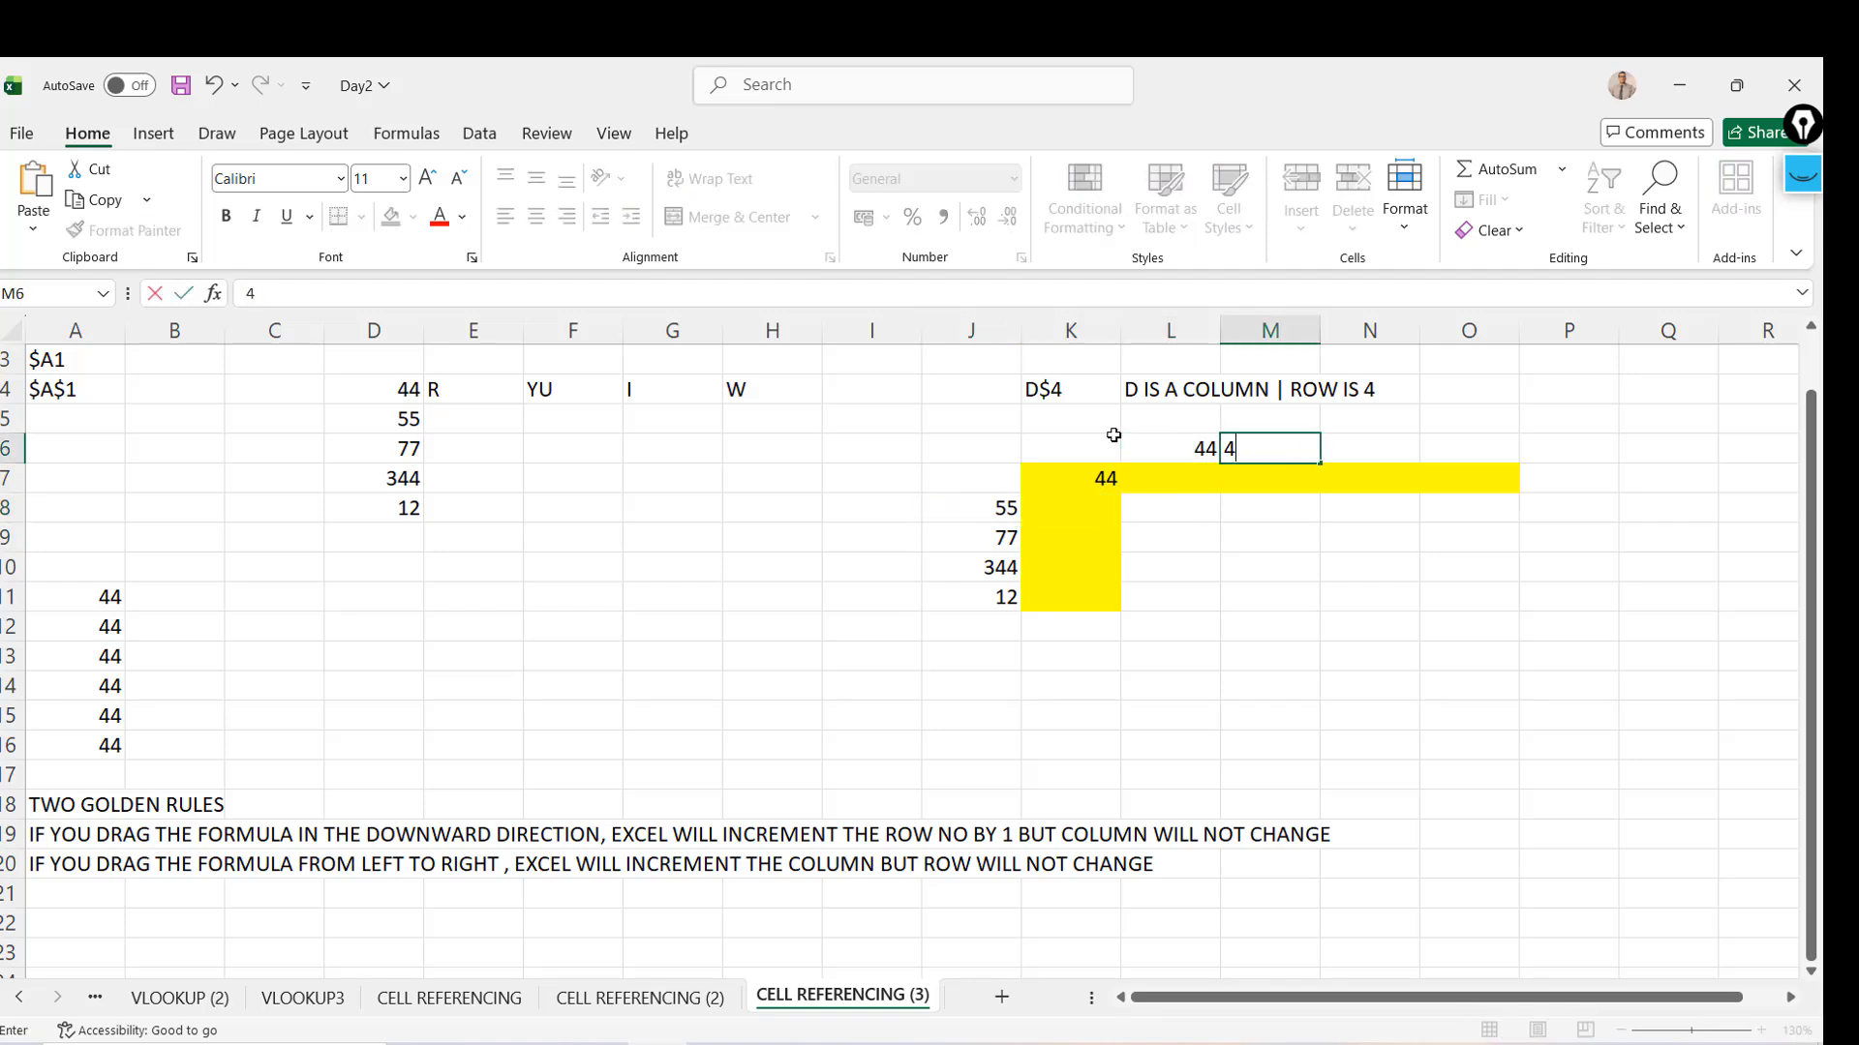
key(Right)
text(44)
key(Return)
key(Up)
key(Right)
text(44)
key(Left)
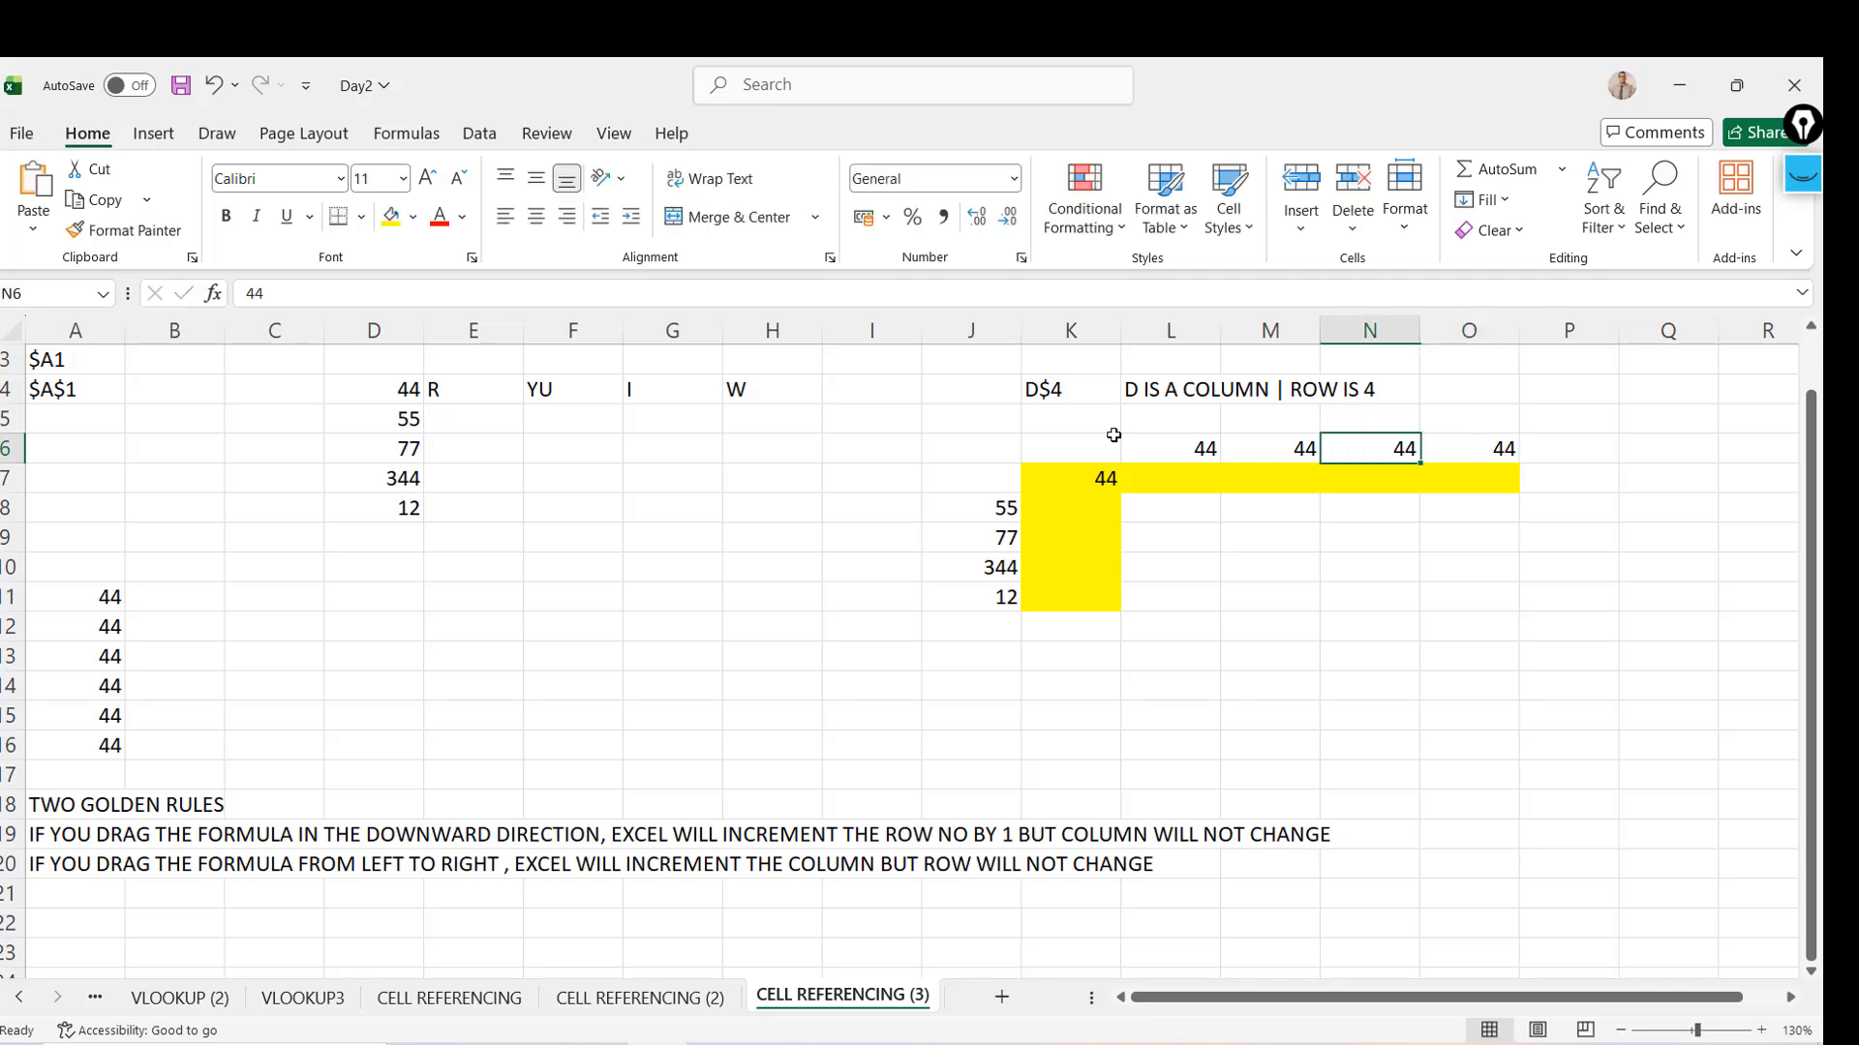
Compare the empty yellow row and column with the expected values beside them, and return to the formula in K7
key(Left)
key(Left)
key(Down)
key(Left)
key(shift+Right)
key(shift+Right)
key(shift+Right)
key(shift+Right)
key(shift+Right)
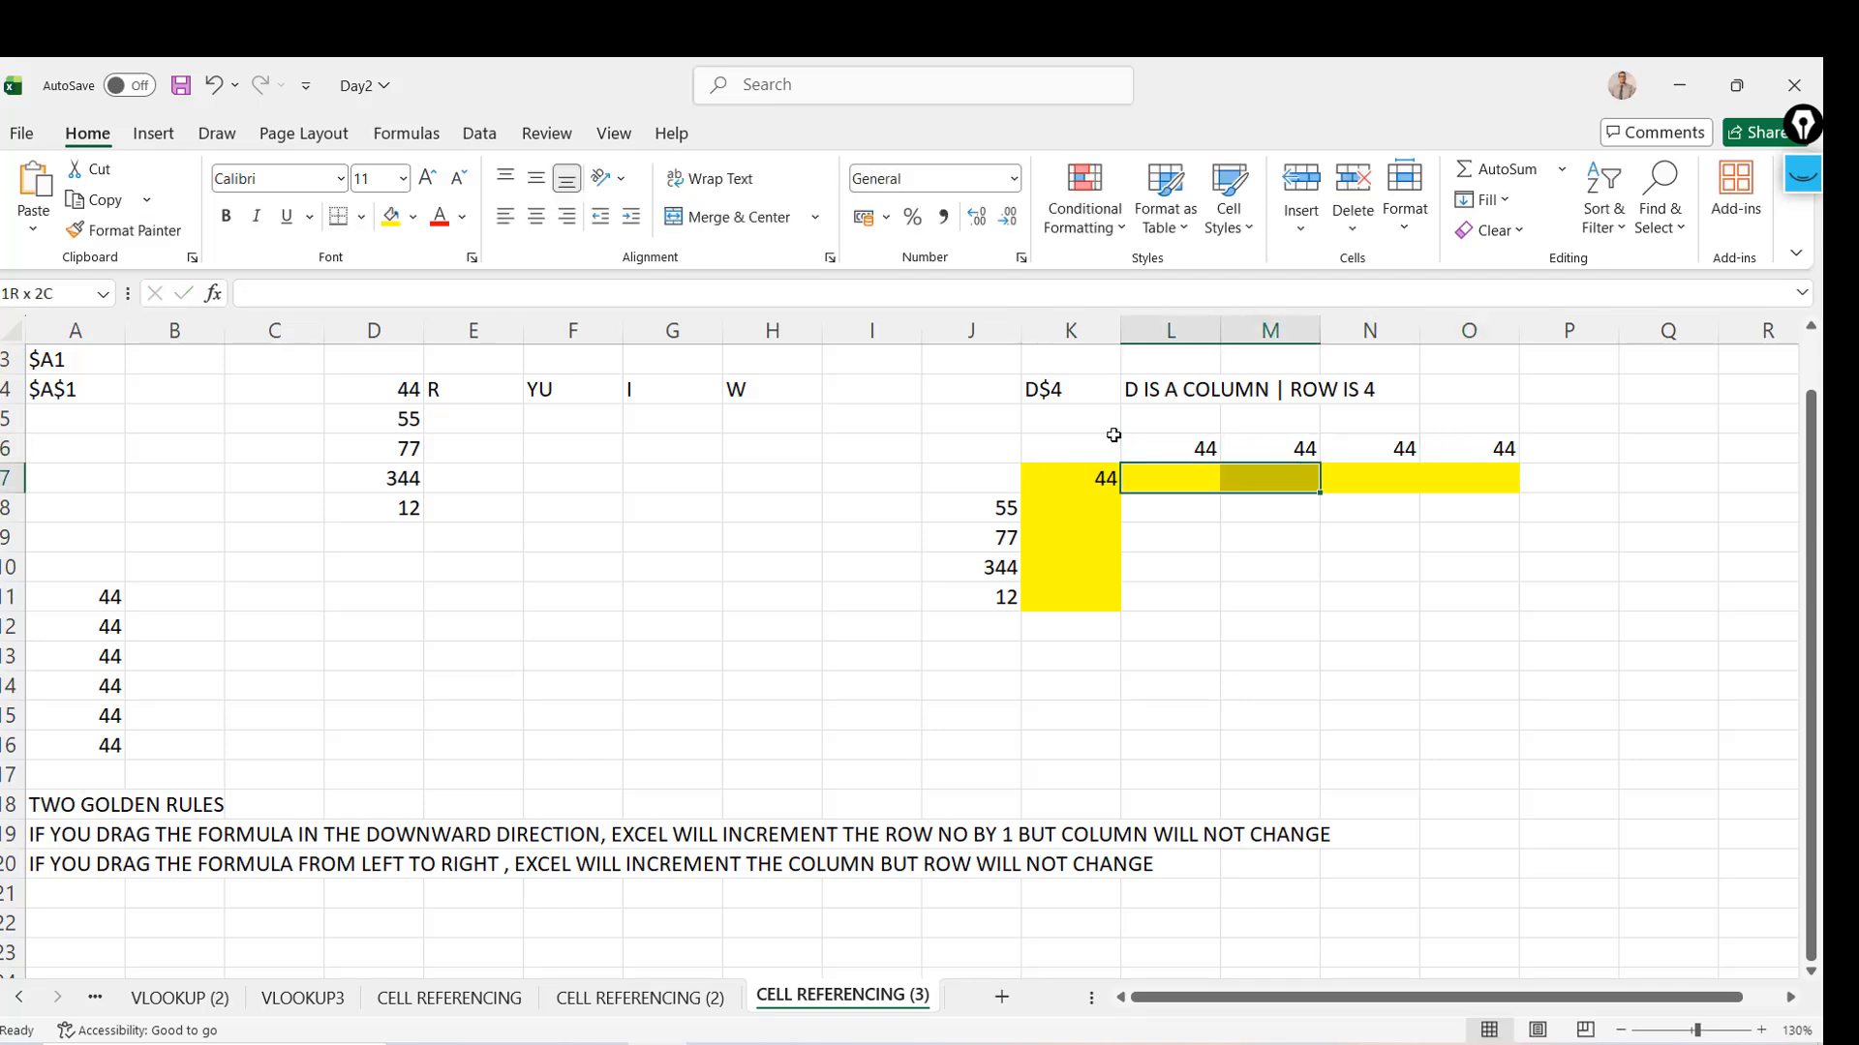
key(shift+Left)
key(shift+Left)
key(shift+Left)
key(shift+Left)
key(shift+Left)
key(Down)
key(shift+Down)
key(shift+Down)
key(shift+Down)
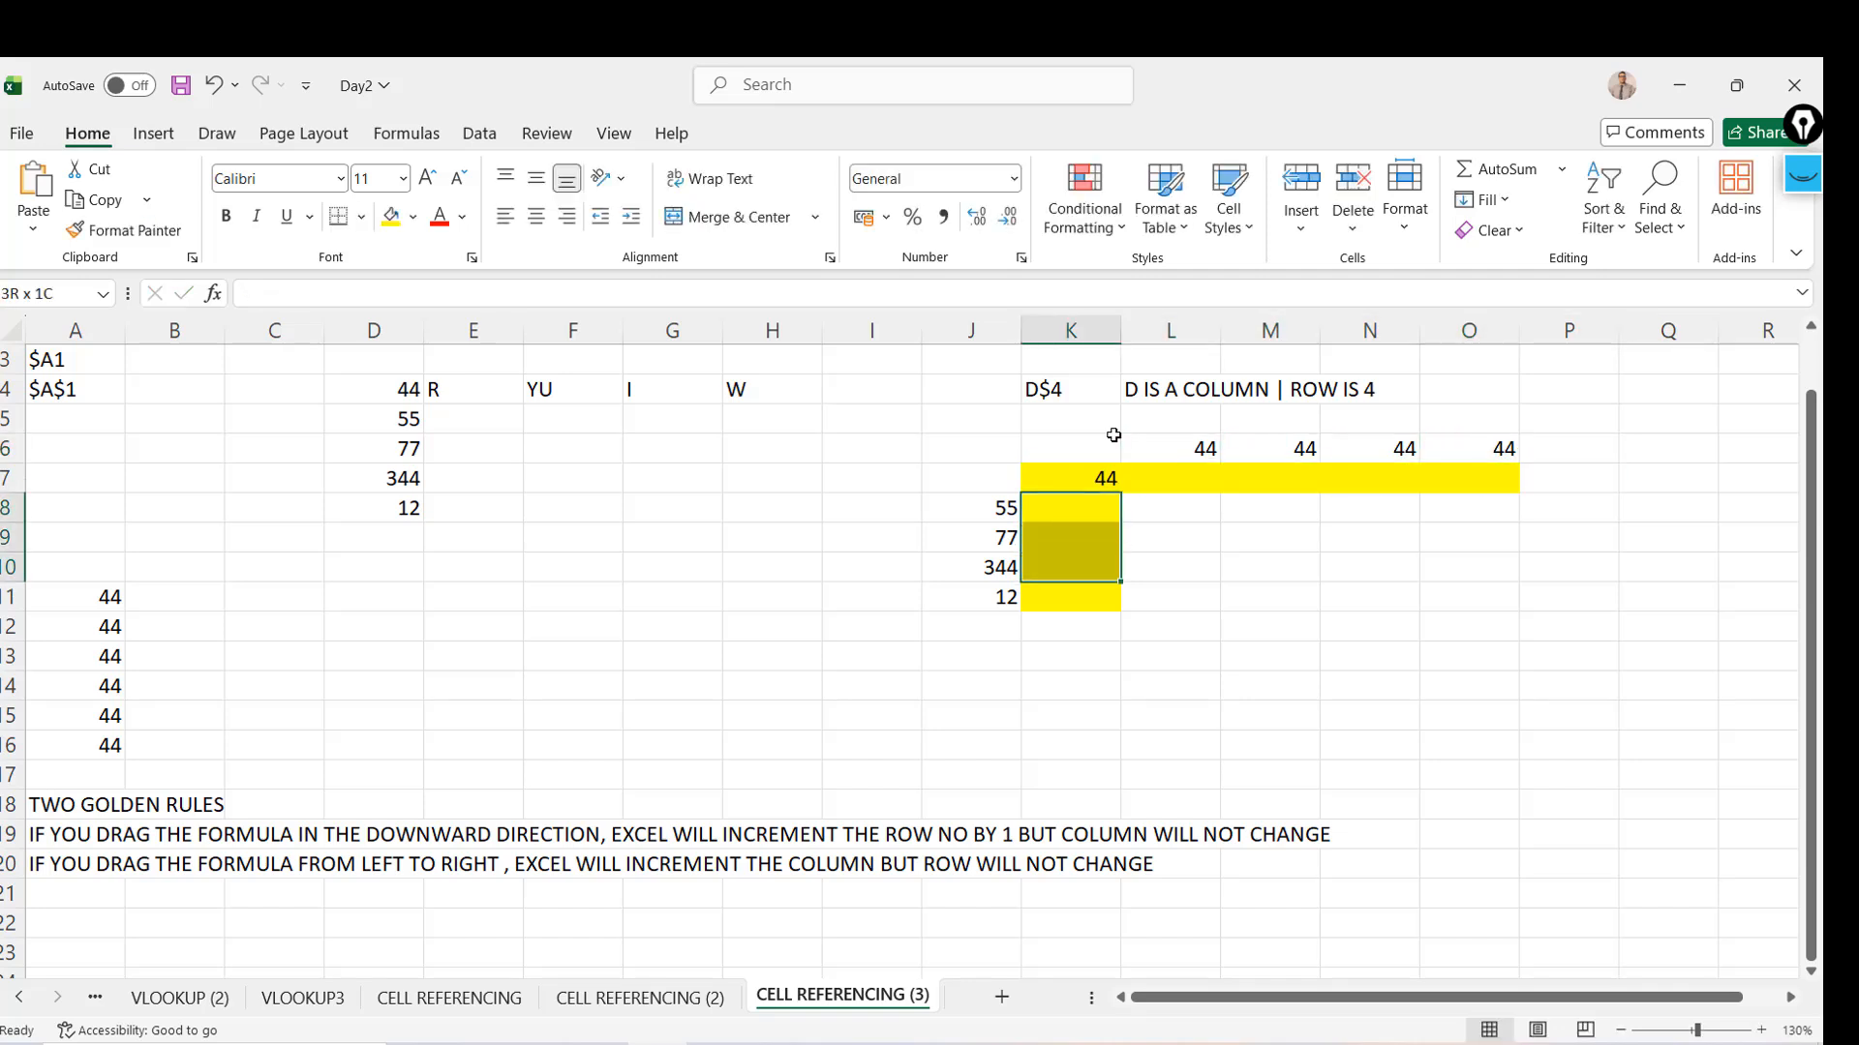
key(Up)
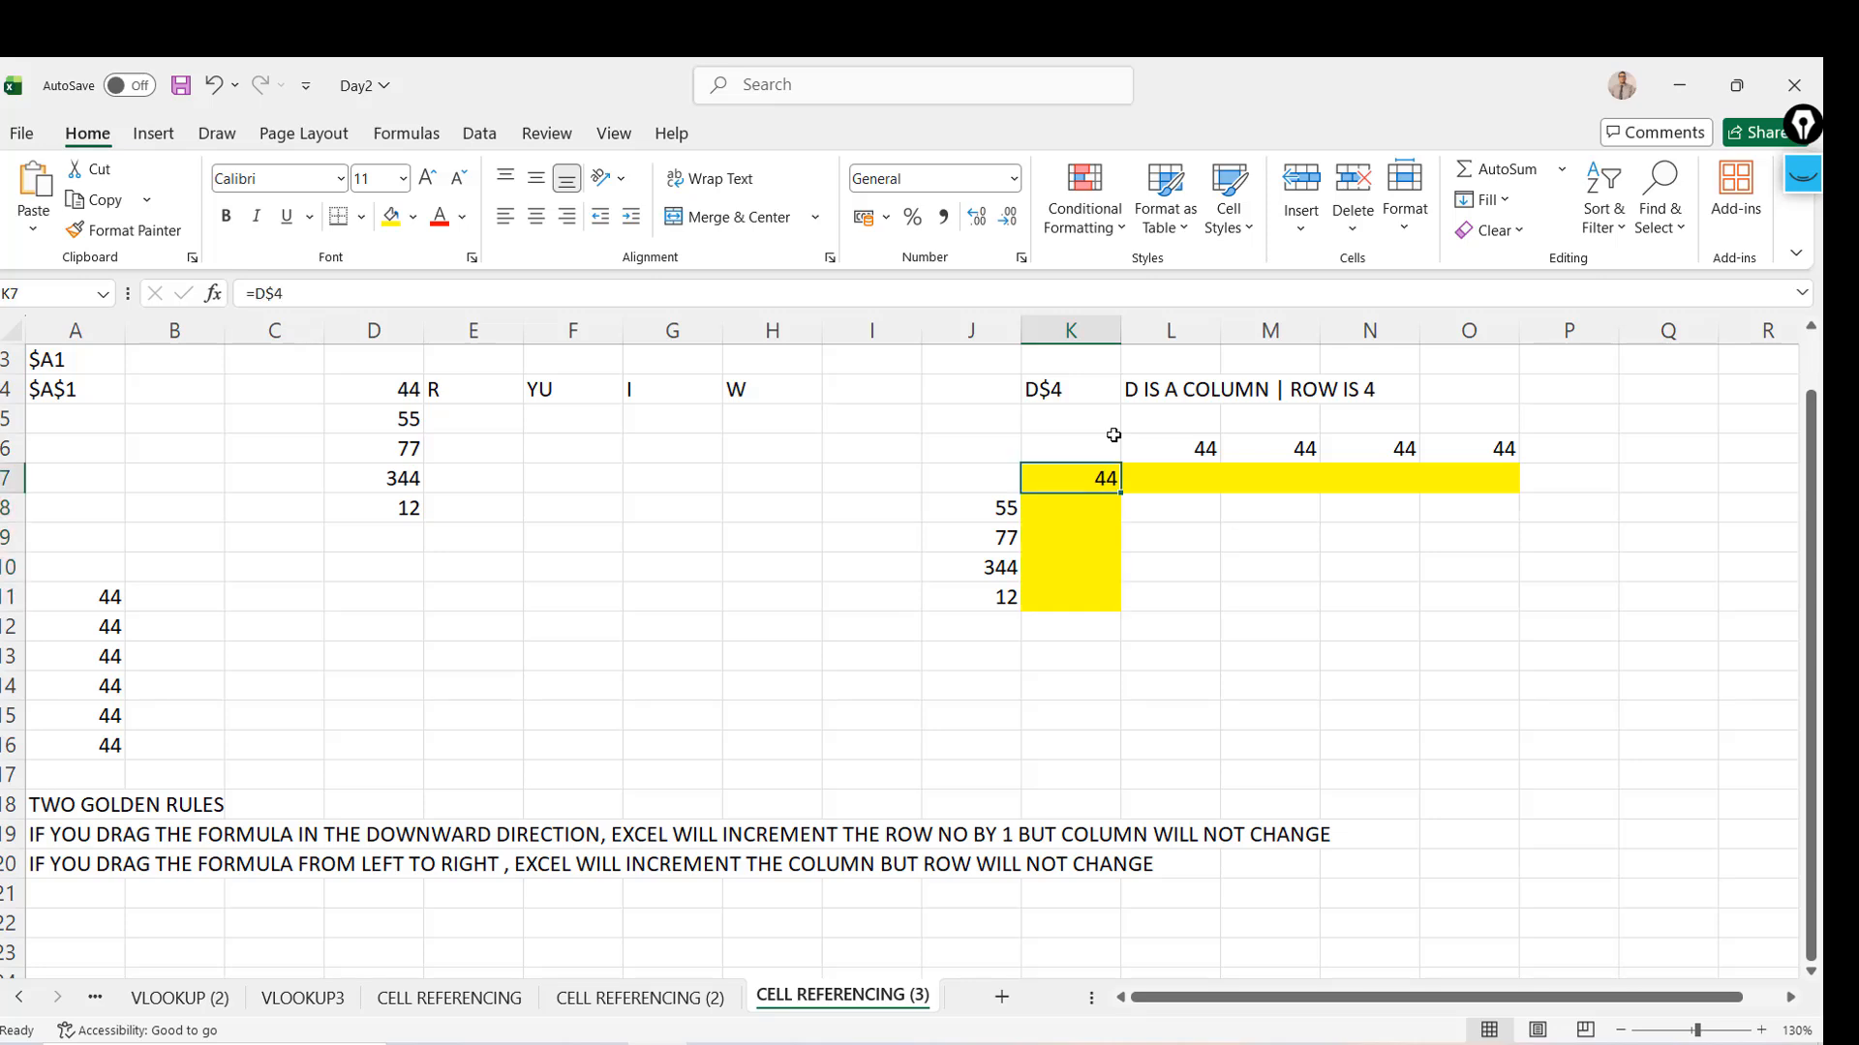
Remove the dollar sign from the K4 label and the K7 formula, making them D4 and =D4
click(275, 297)
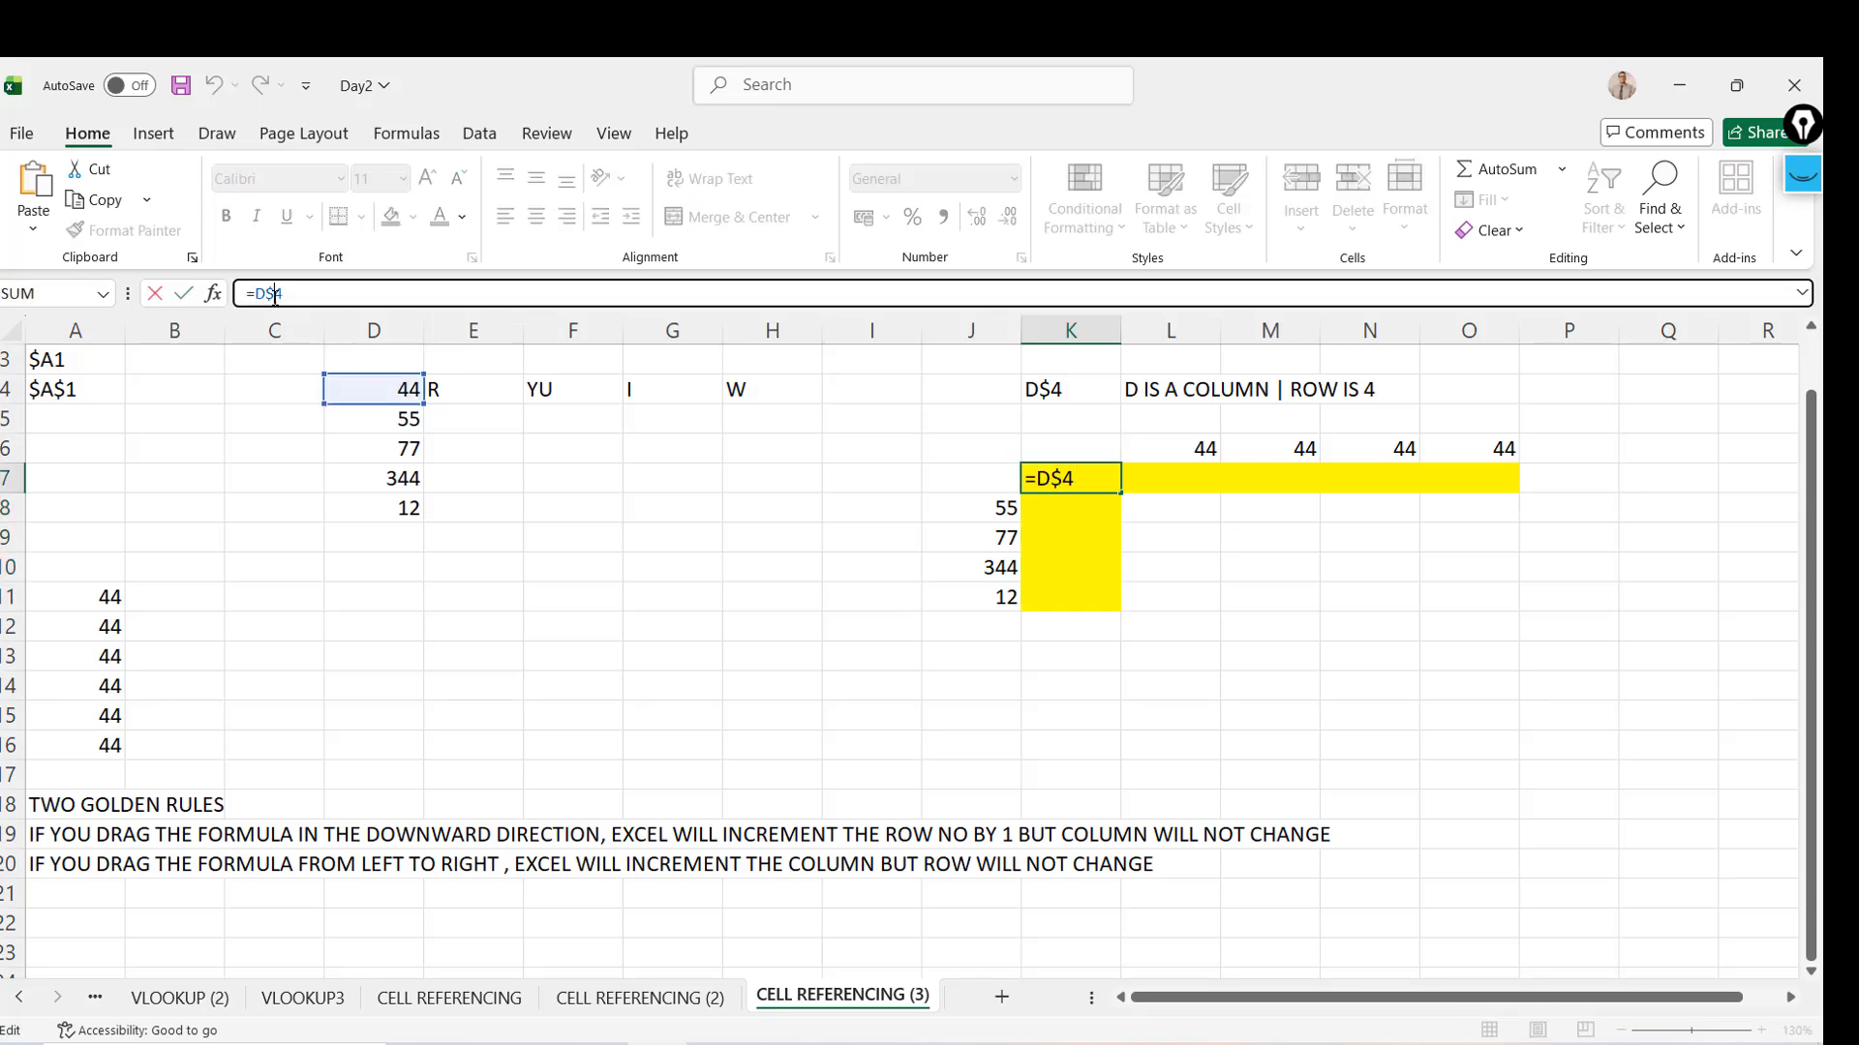
key(Escape)
key(Up)
key(Up)
key(Up)
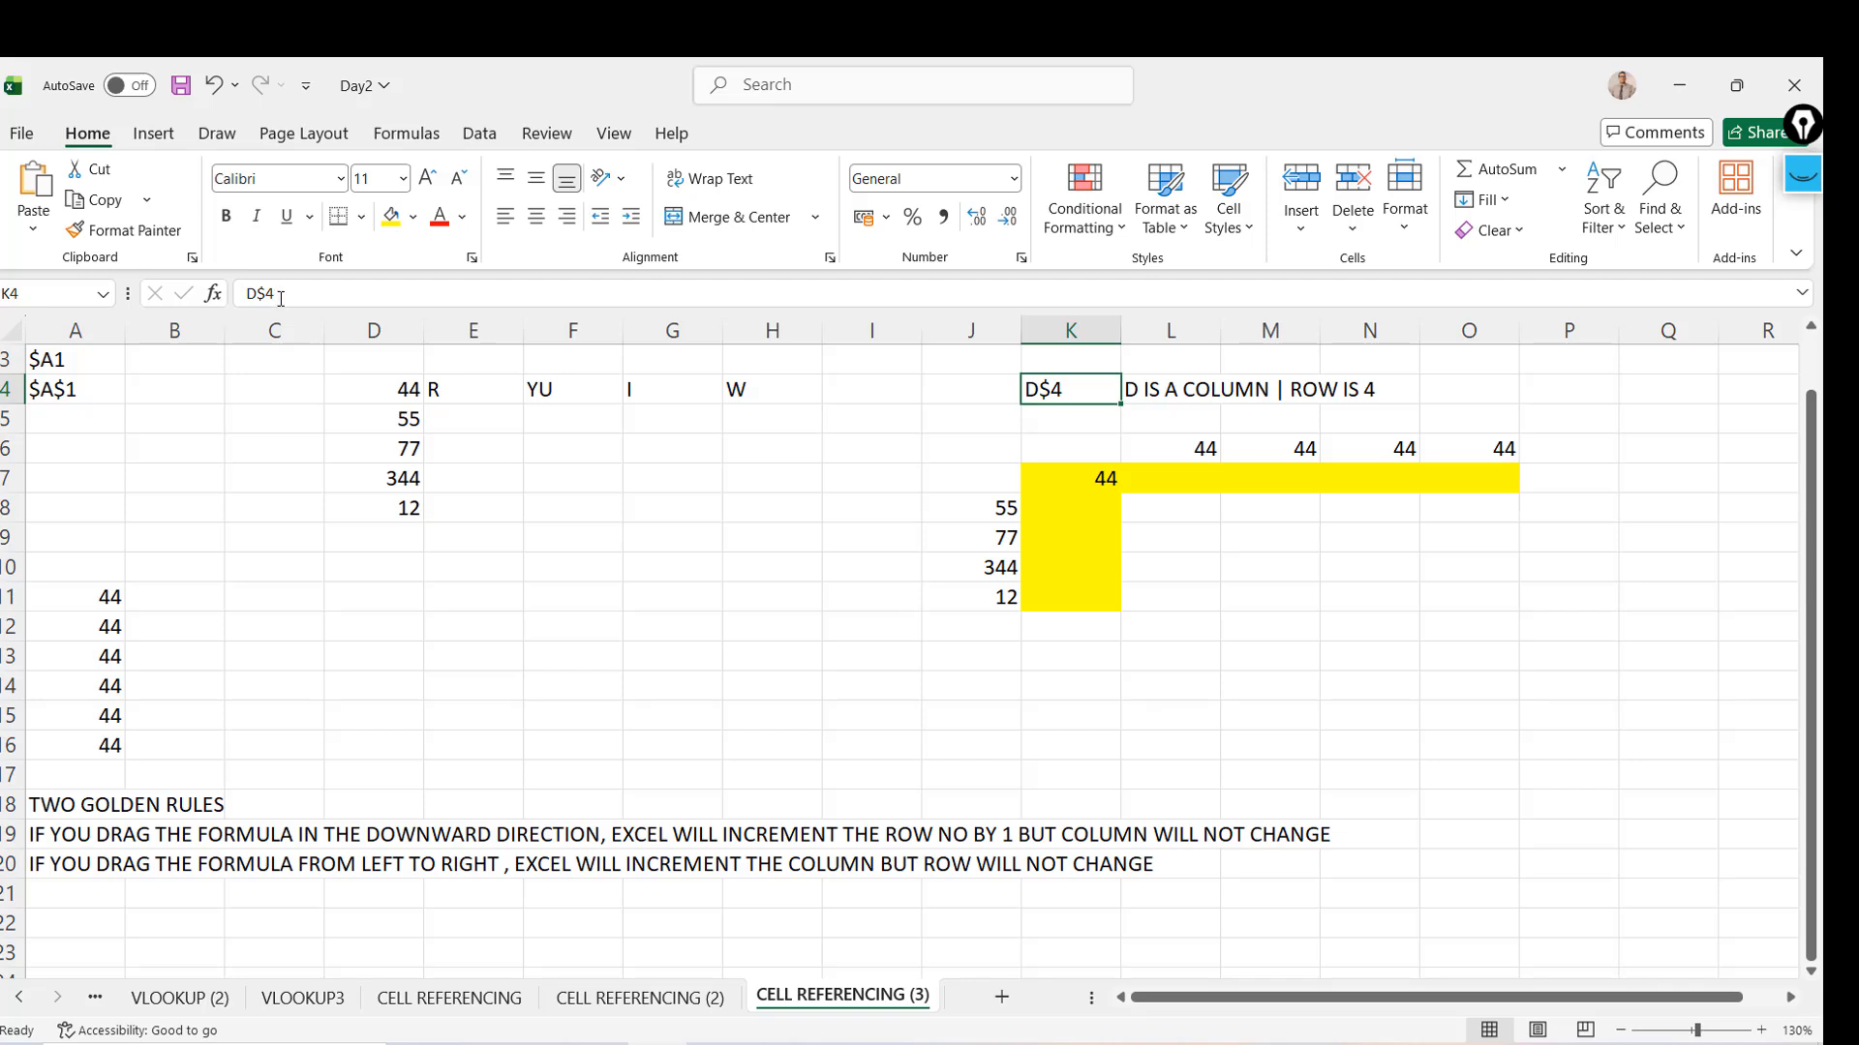
click(267, 293)
key(BackSpace)
key(Return)
key(Down)
key(Down)
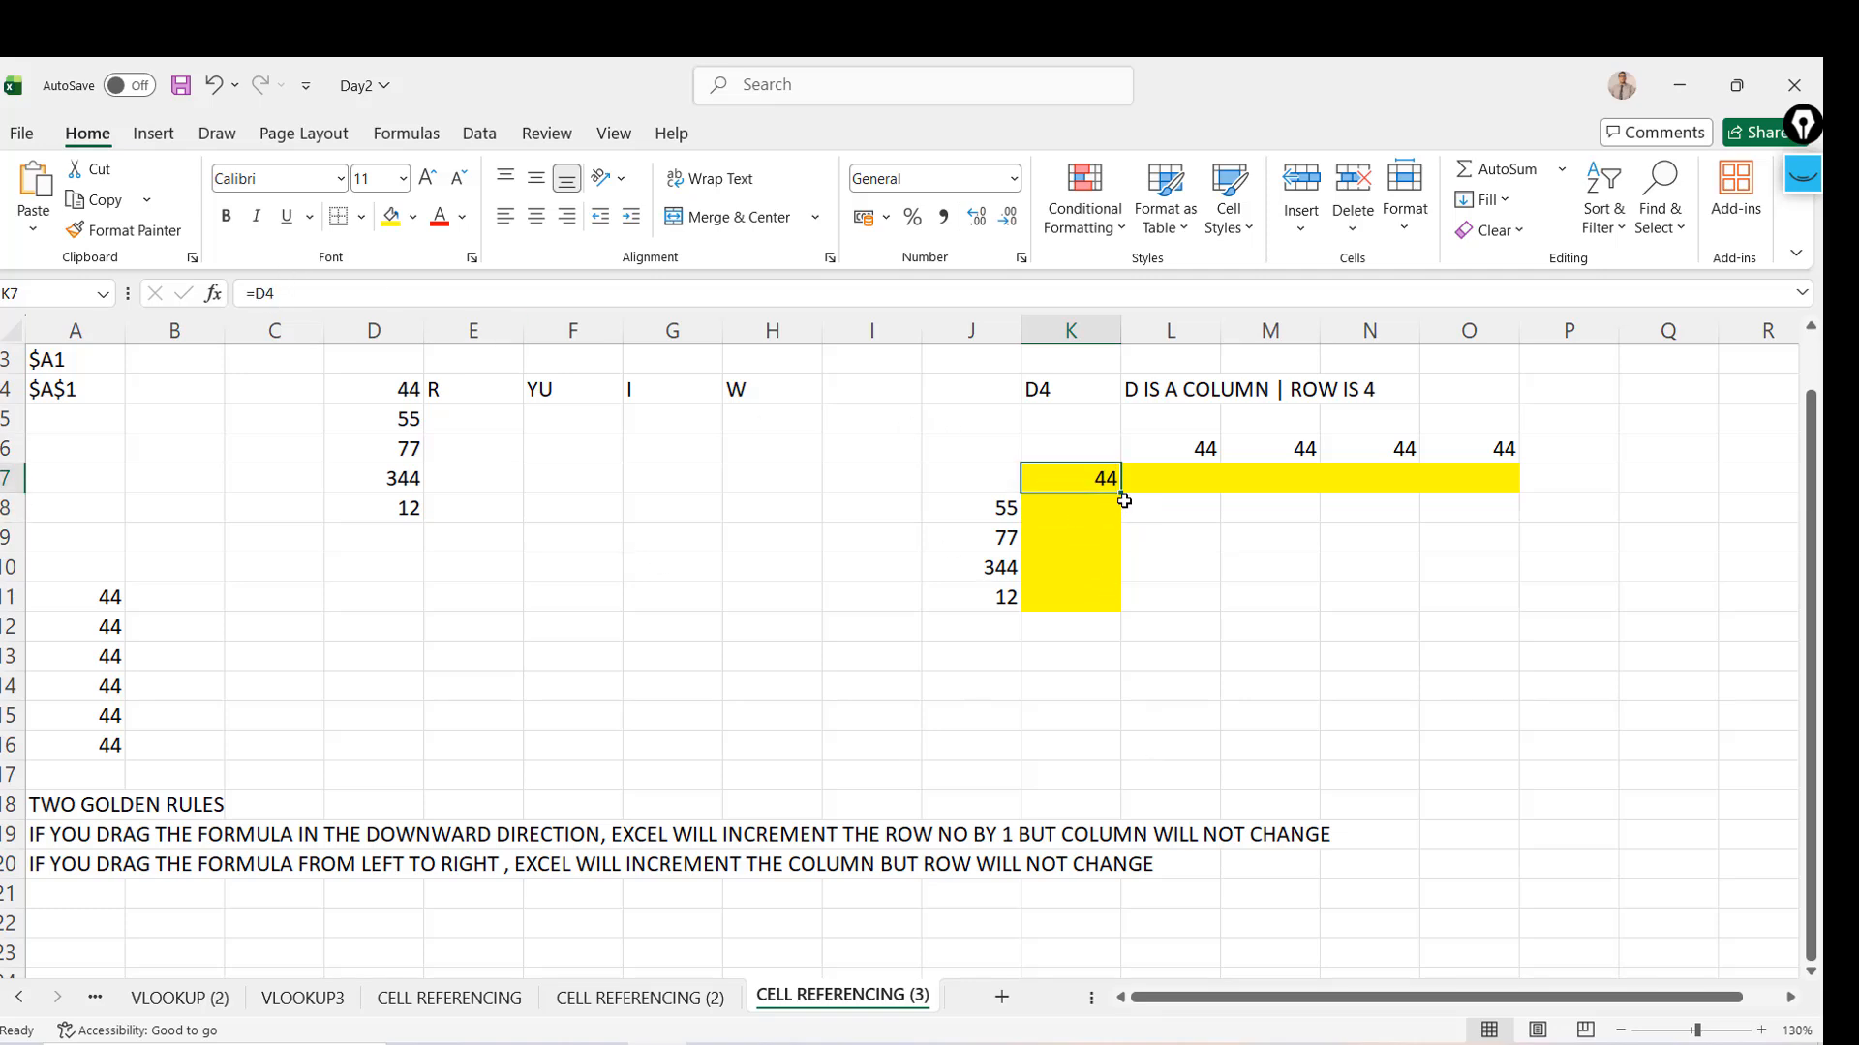
Try to fill the unlocked K7 formula down into K8 and compare that cell with the source value in D5
drag(1121, 494, 1130, 530)
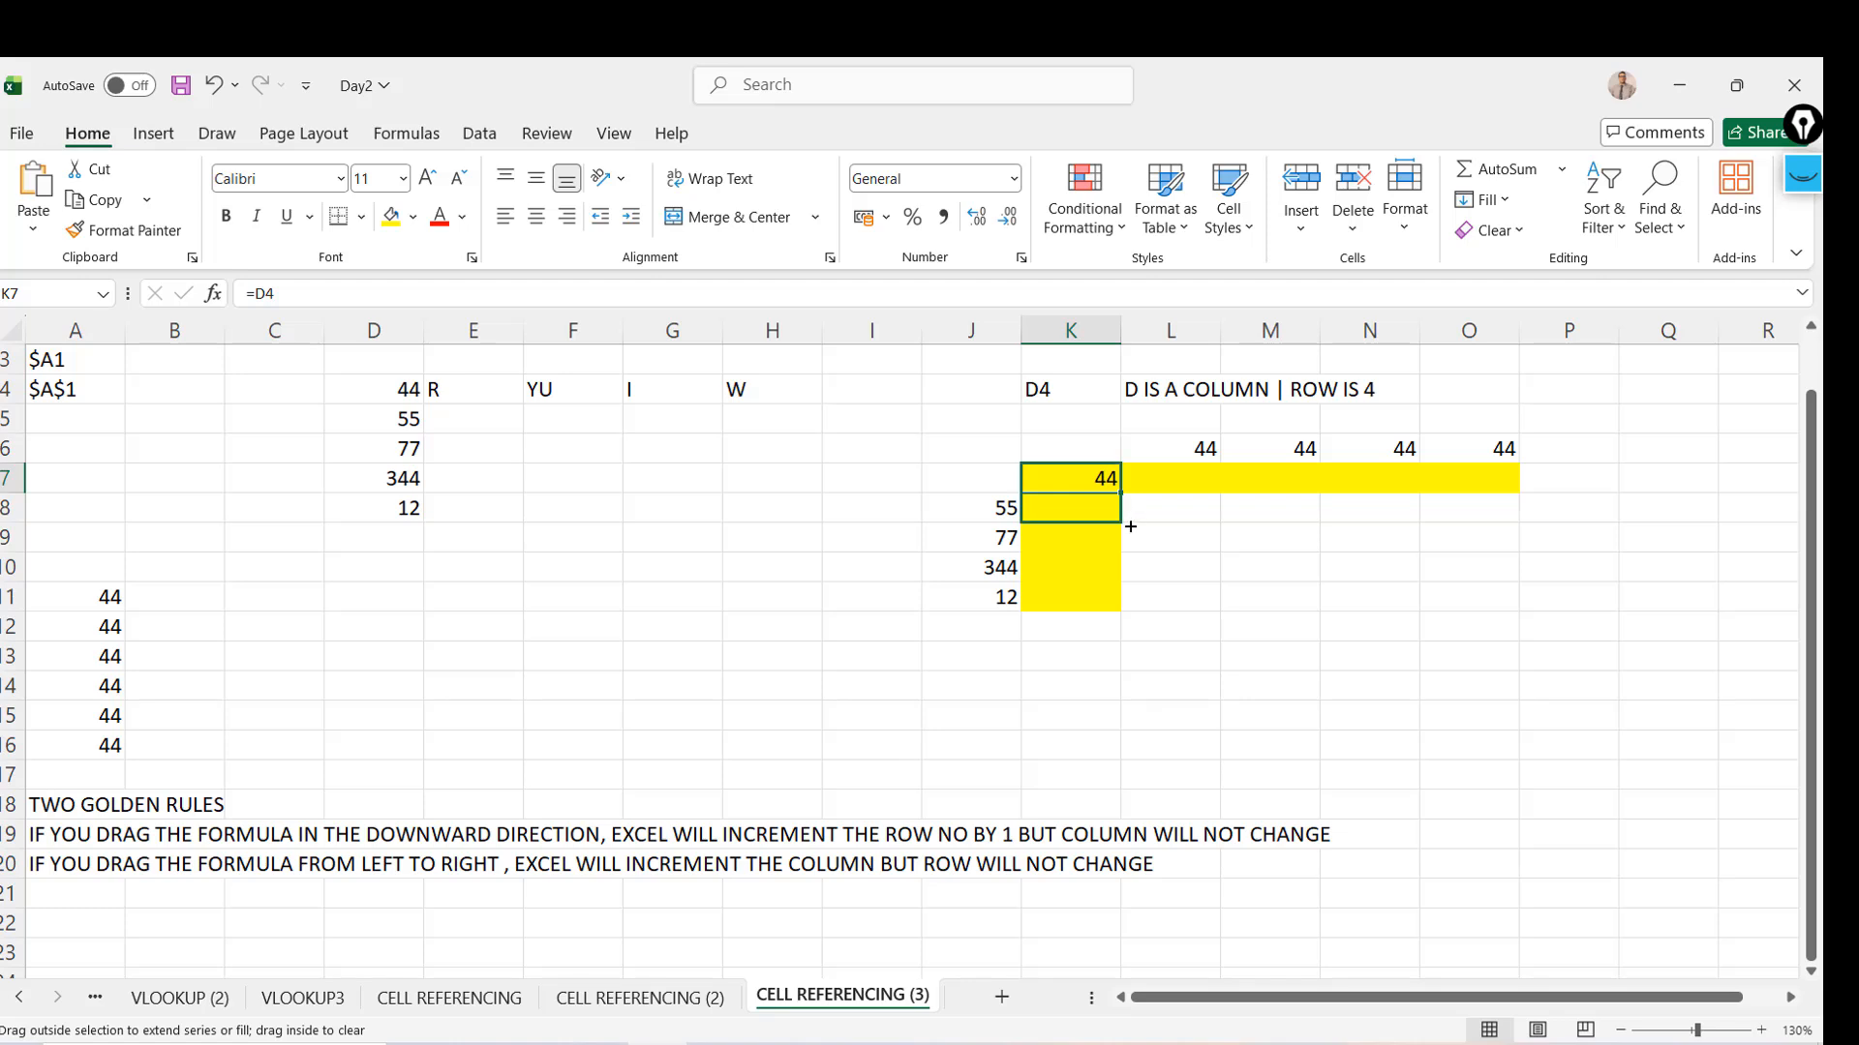
drag(1125, 513, 1084, 503)
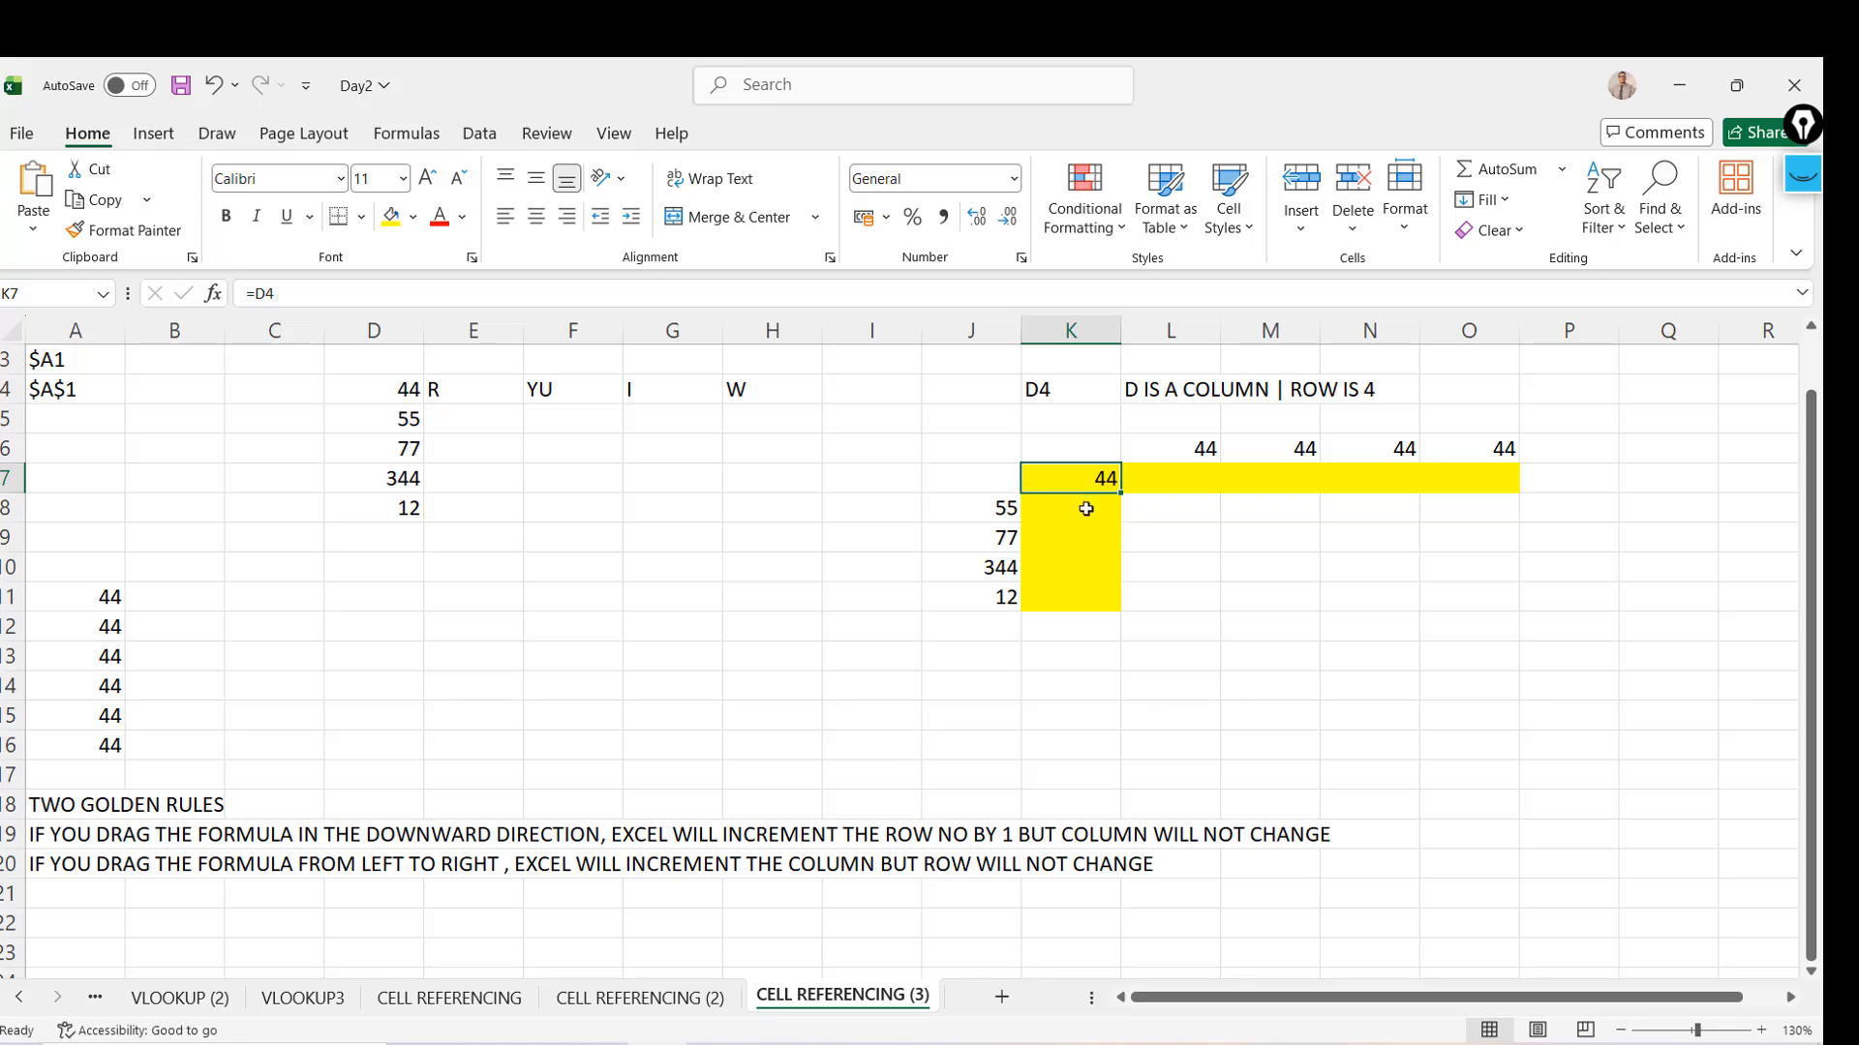
click(366, 425)
click(1070, 507)
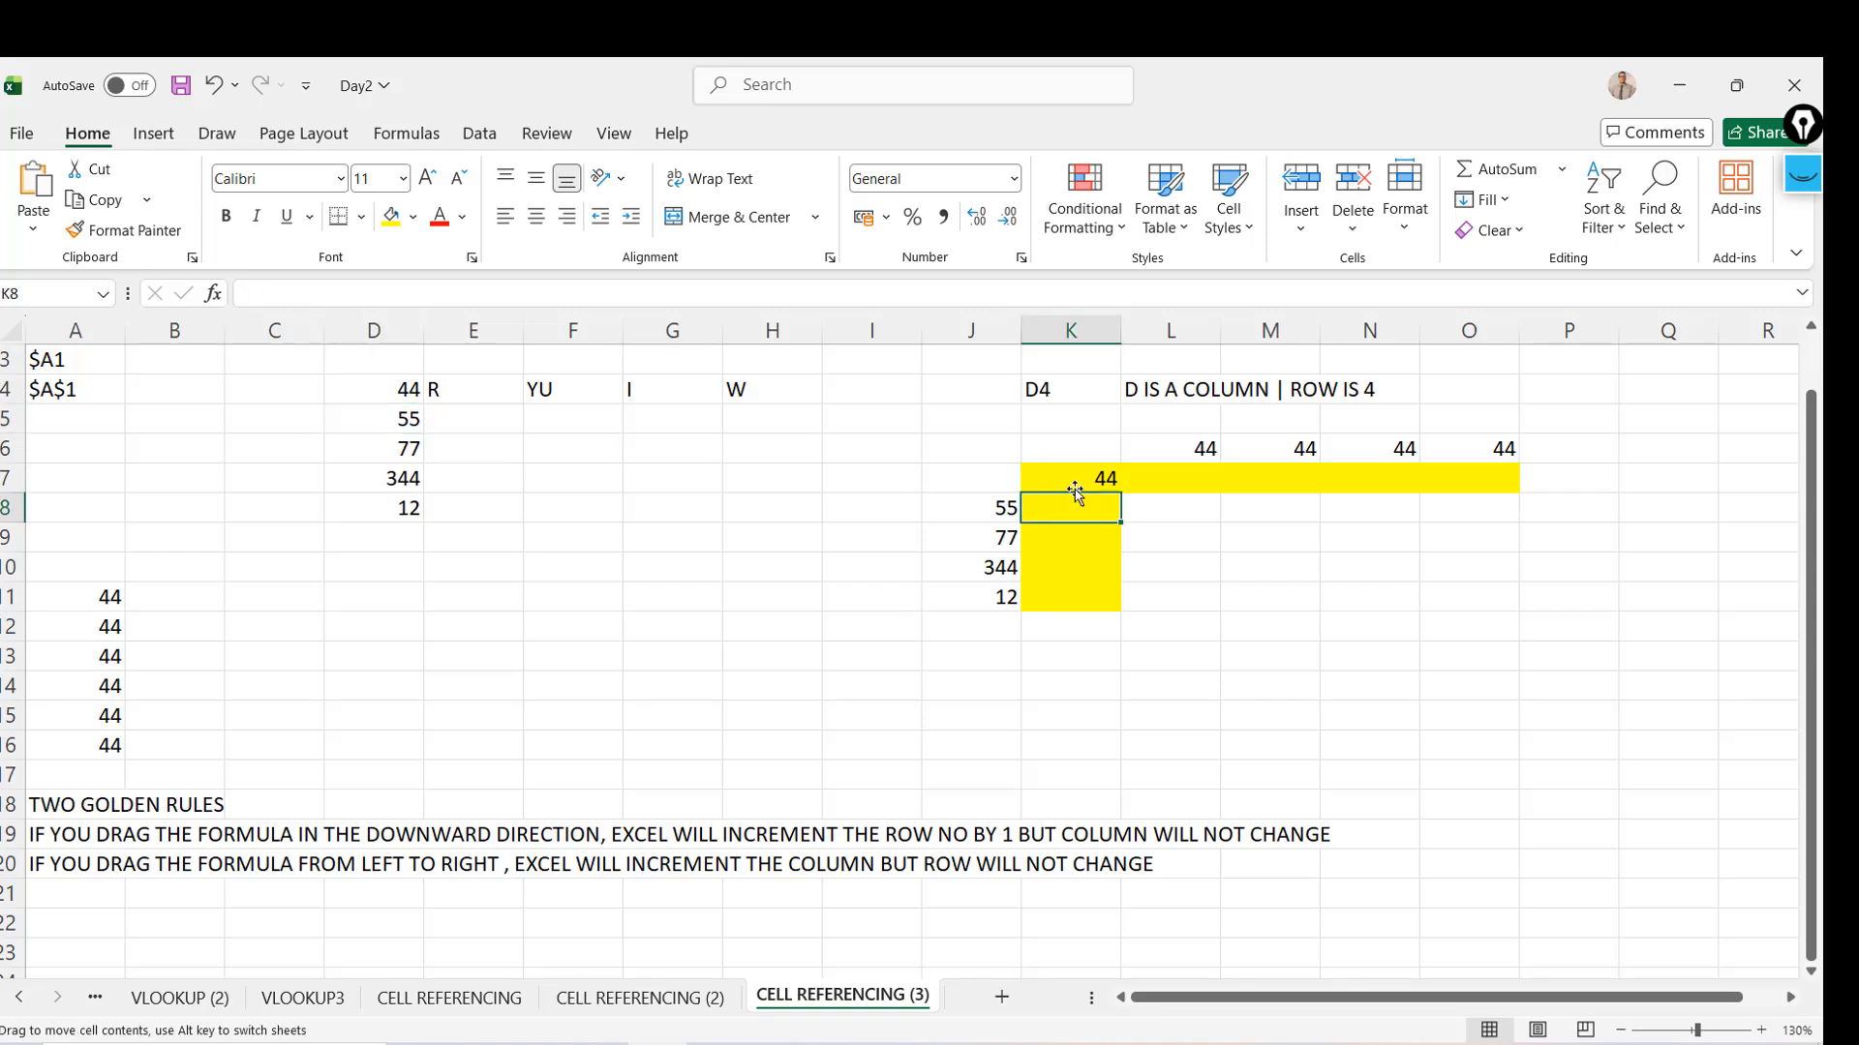
Fill the K7 formula right into L7 to check the copied reference, and undo the fill
drag(1068, 480, 1235, 489)
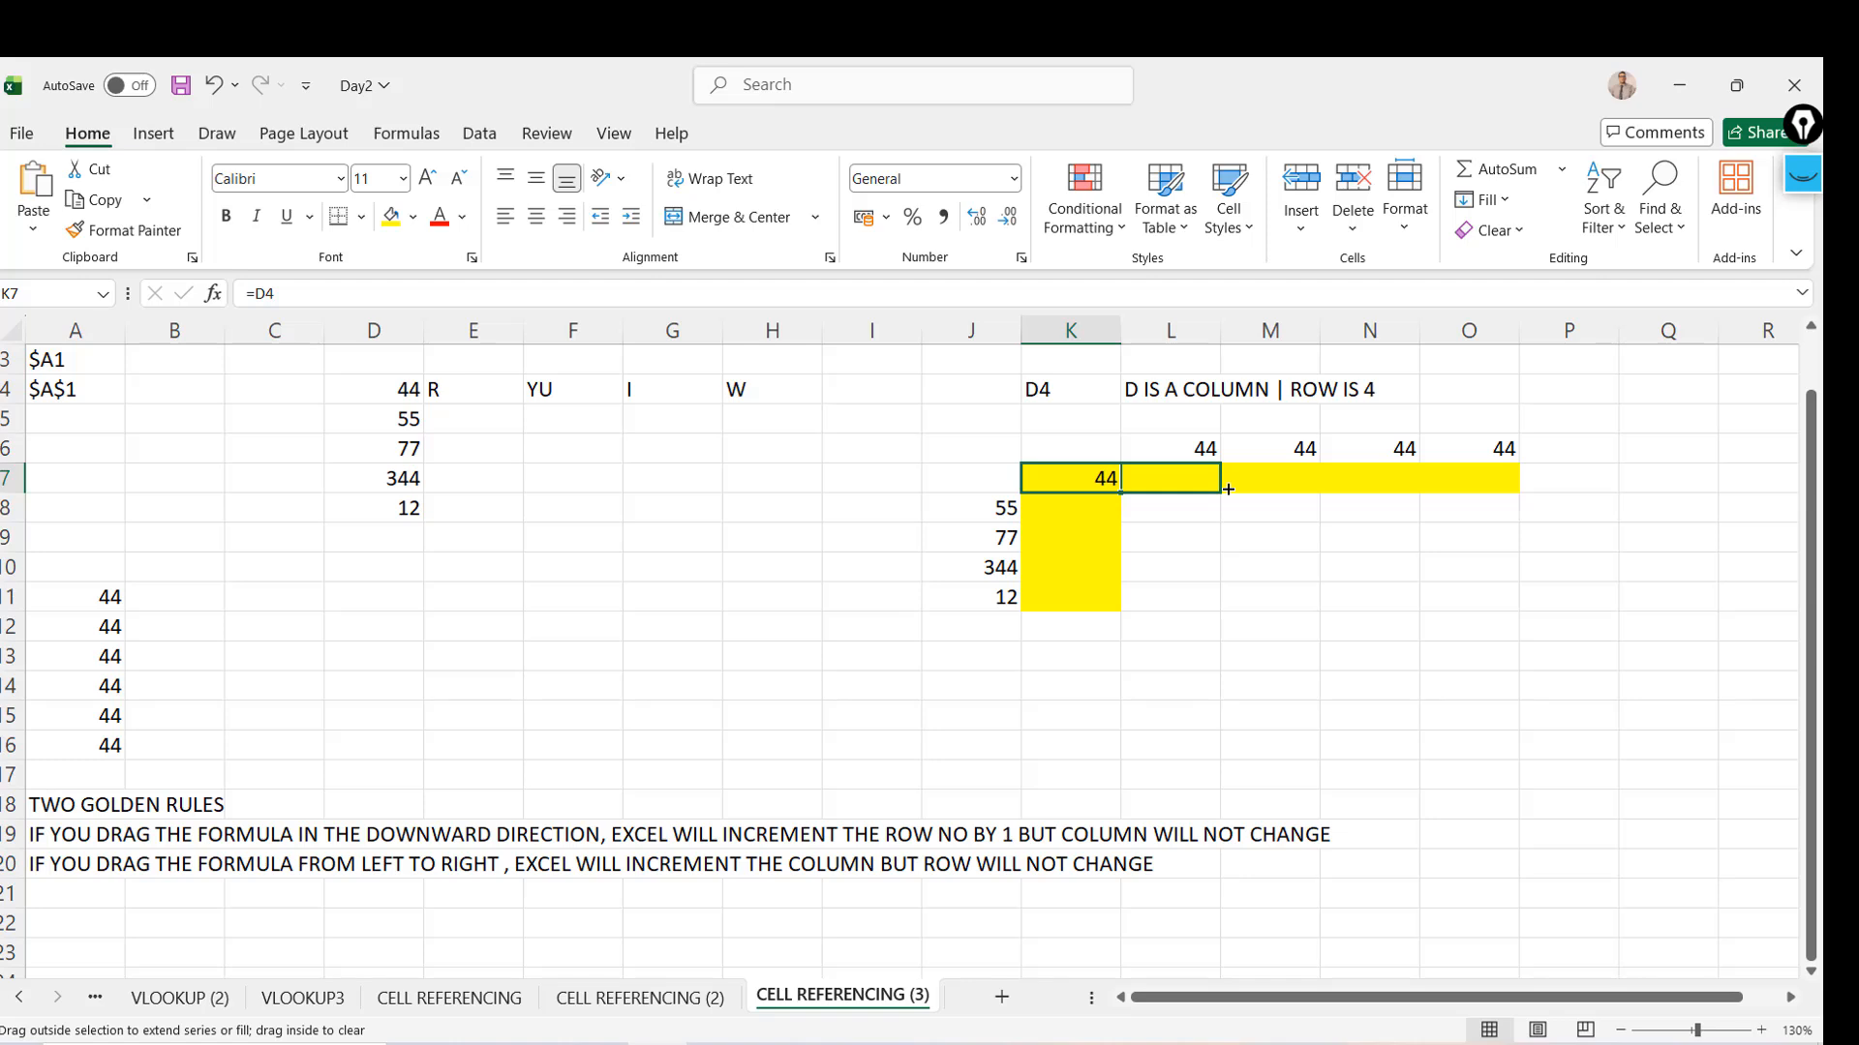
mouse_move(1227, 489)
mouse_down()
mouse_move(1170, 481)
mouse_move(1203, 485)
mouse_up()
click(1178, 481)
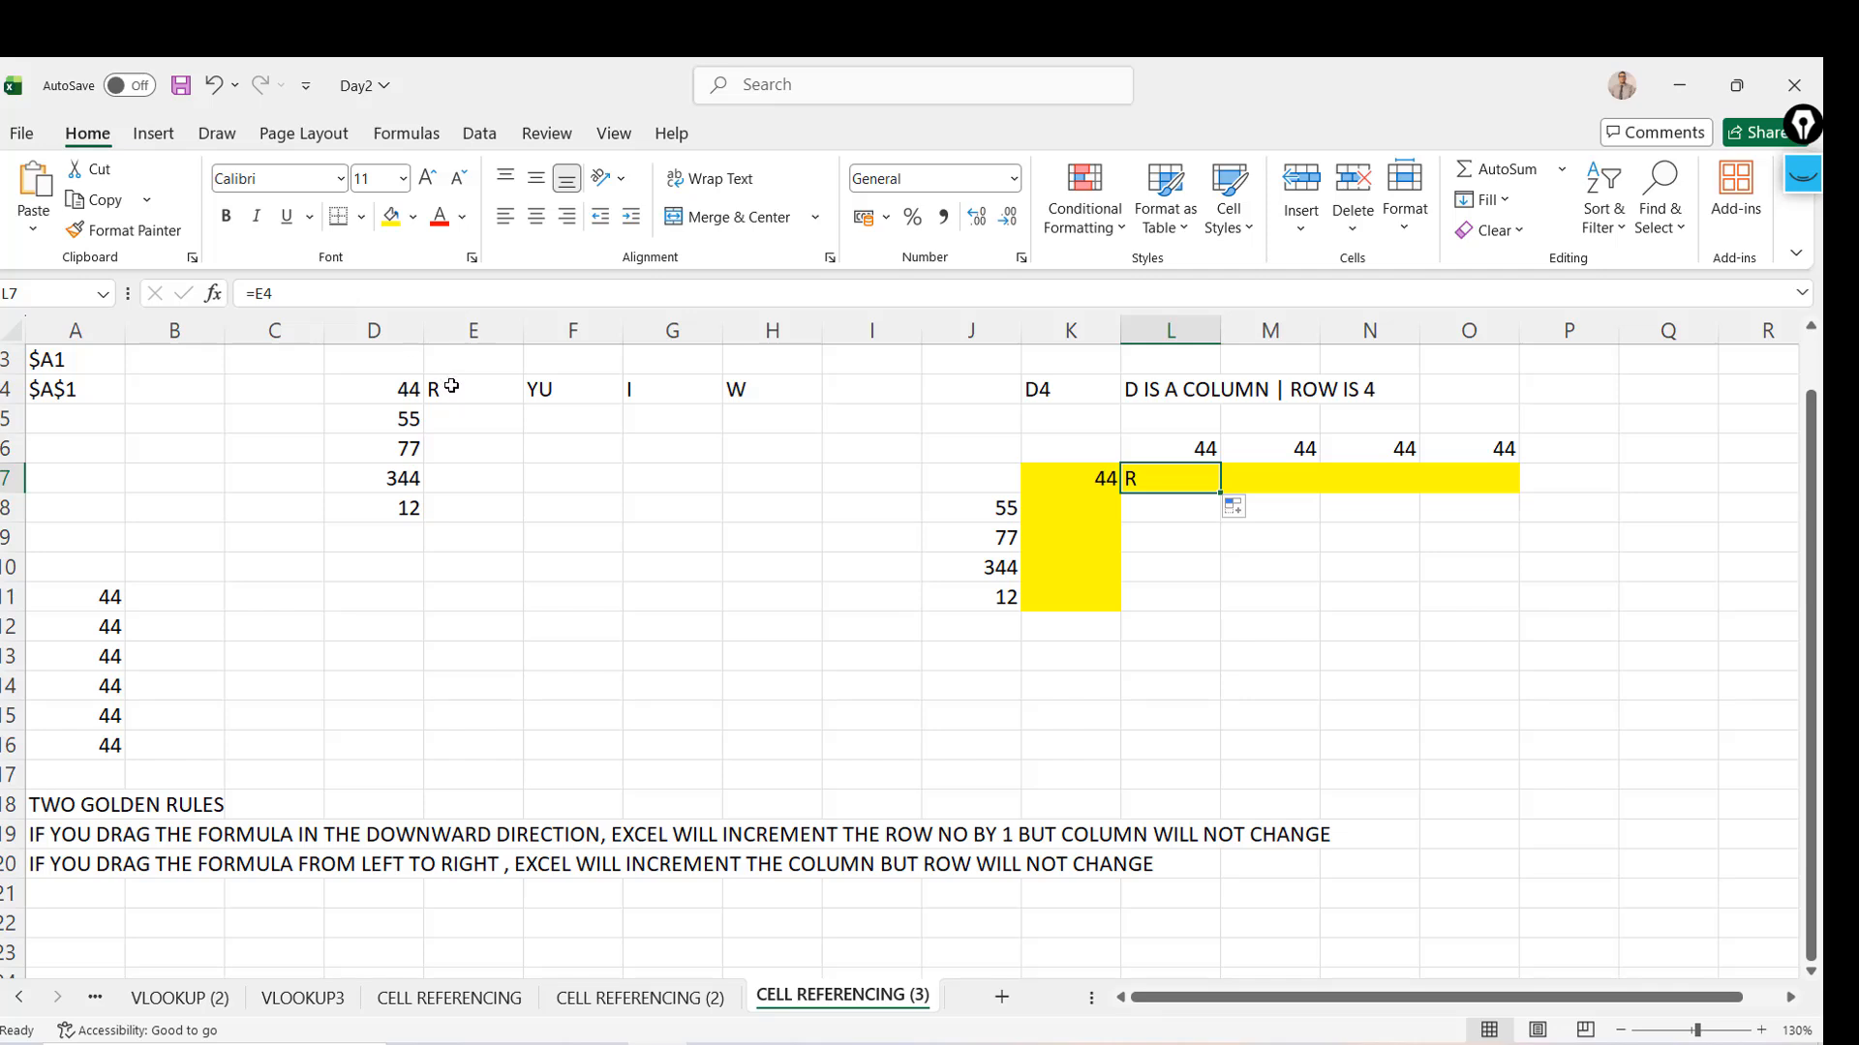
key(ctrl+z)
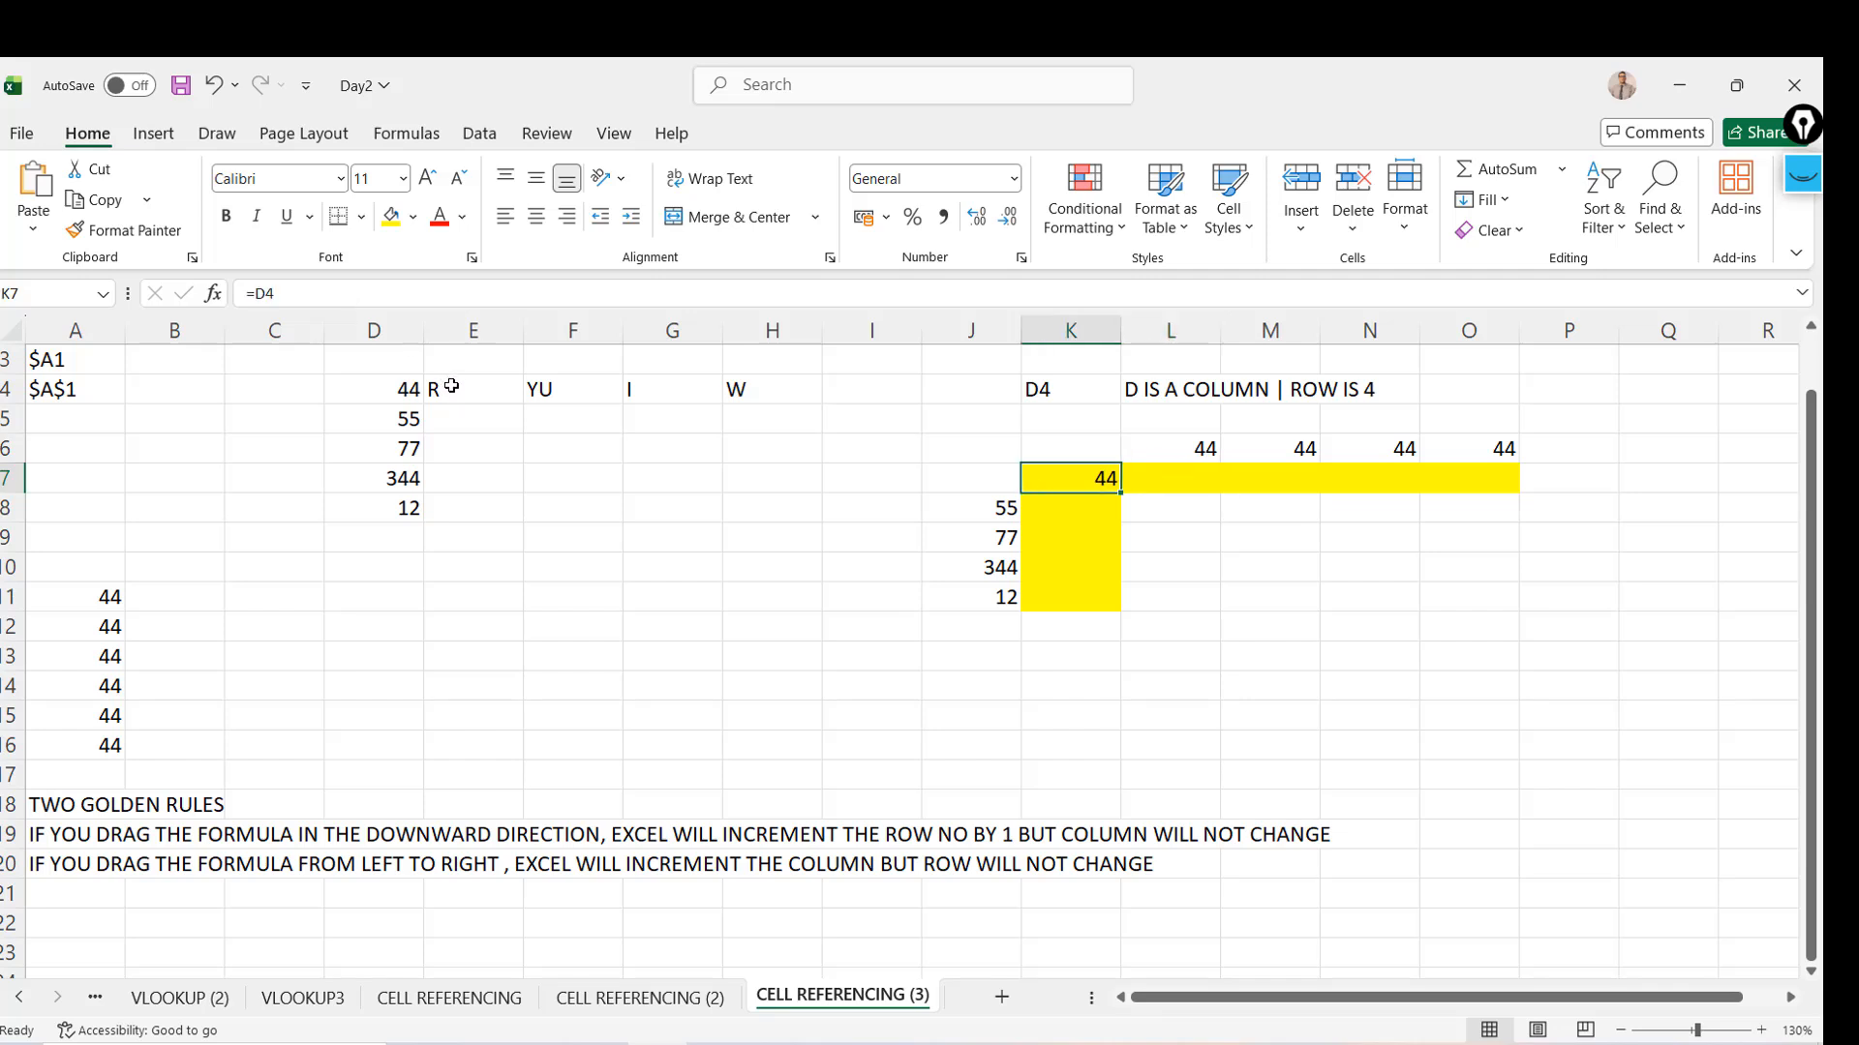
Lock the column in the K7 formula as =$D4 and fill it right through O7, checking the reference in L7
click(256, 292)
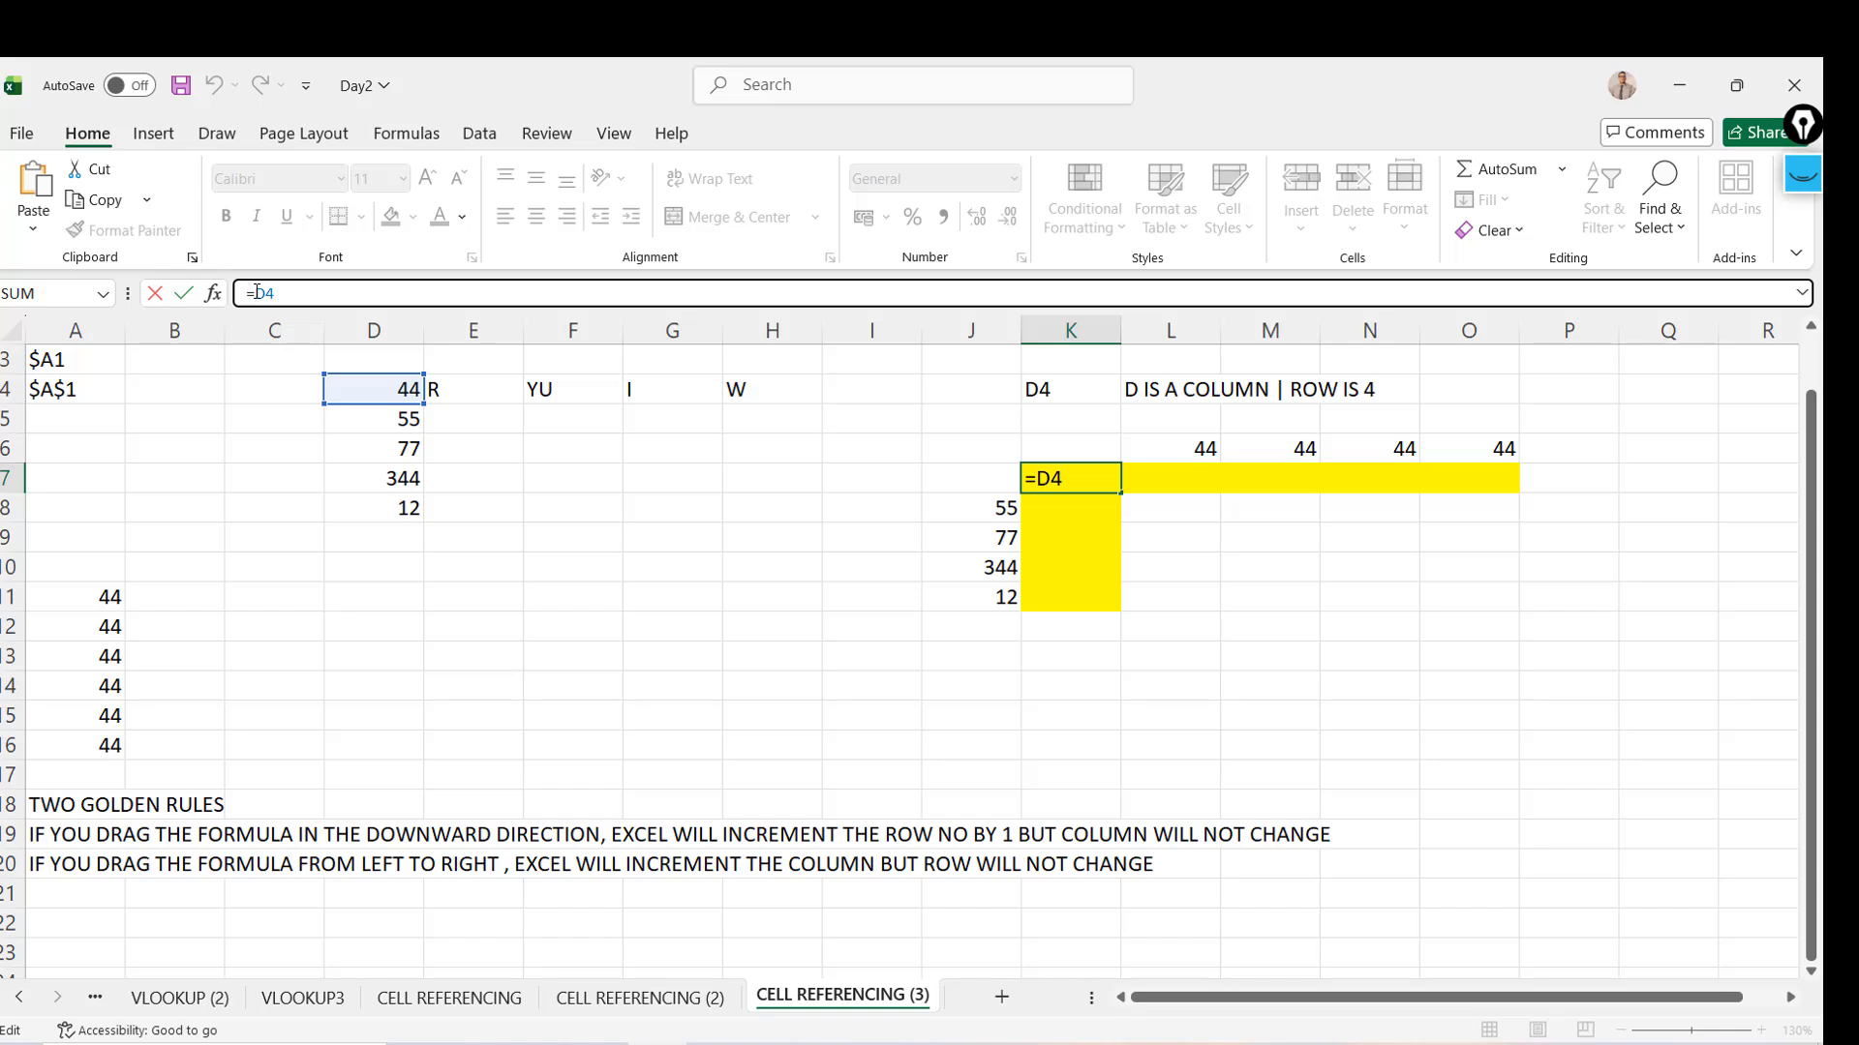
text($)
key(ctrl+Return)
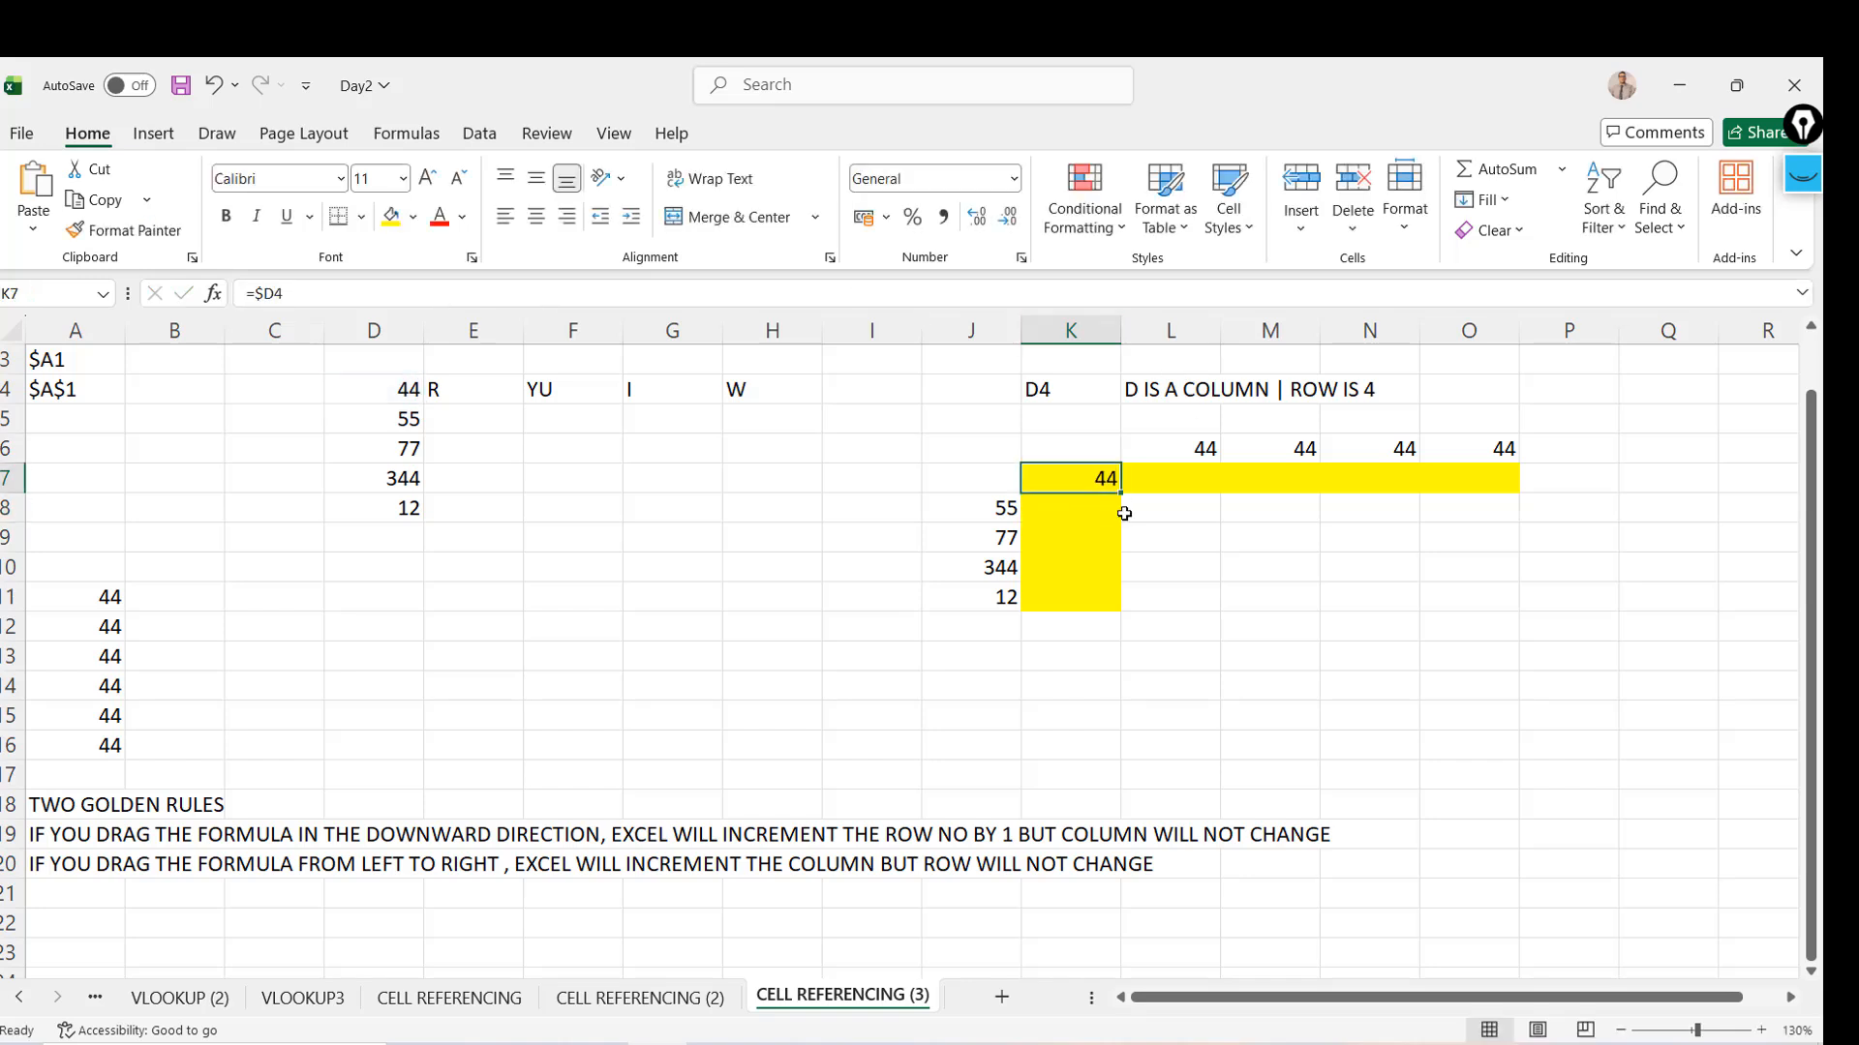
drag(1120, 494, 1510, 477)
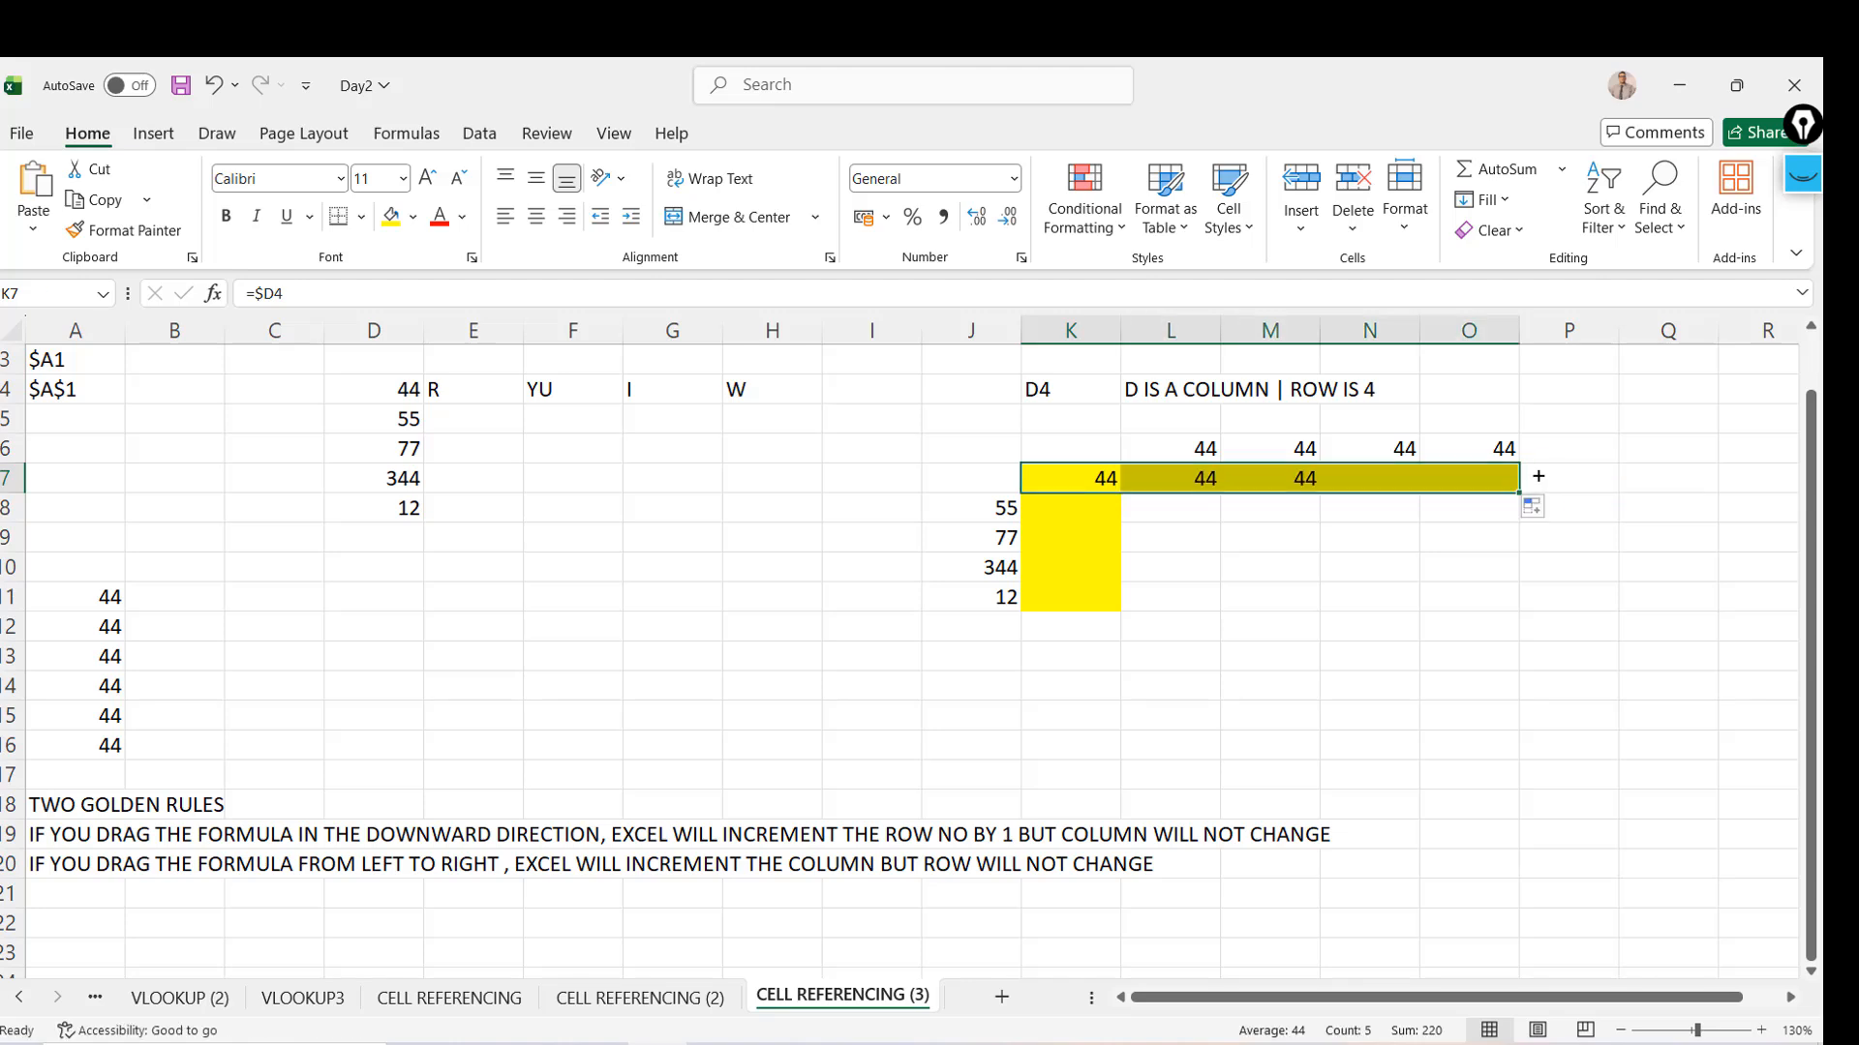
click(1200, 475)
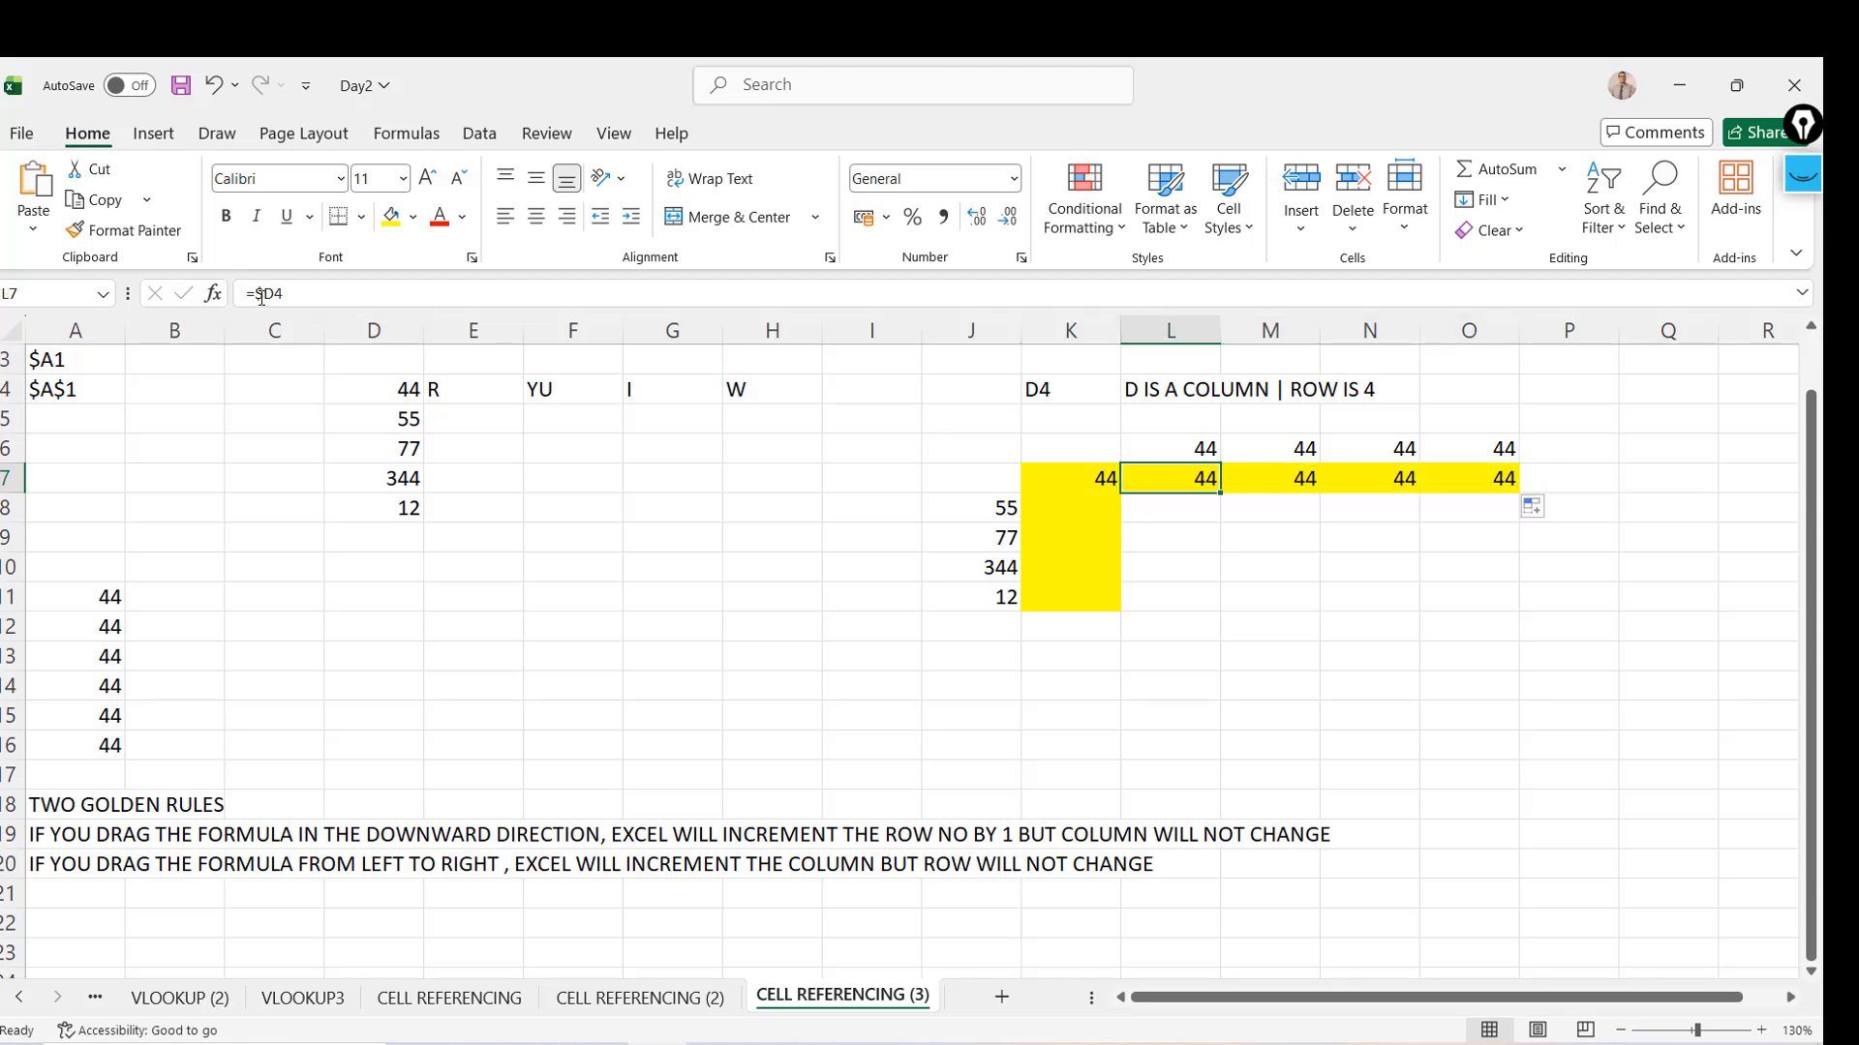
Fill the =$D4 formula from K7 down through K11 and check the copied reference in K8
click(1109, 481)
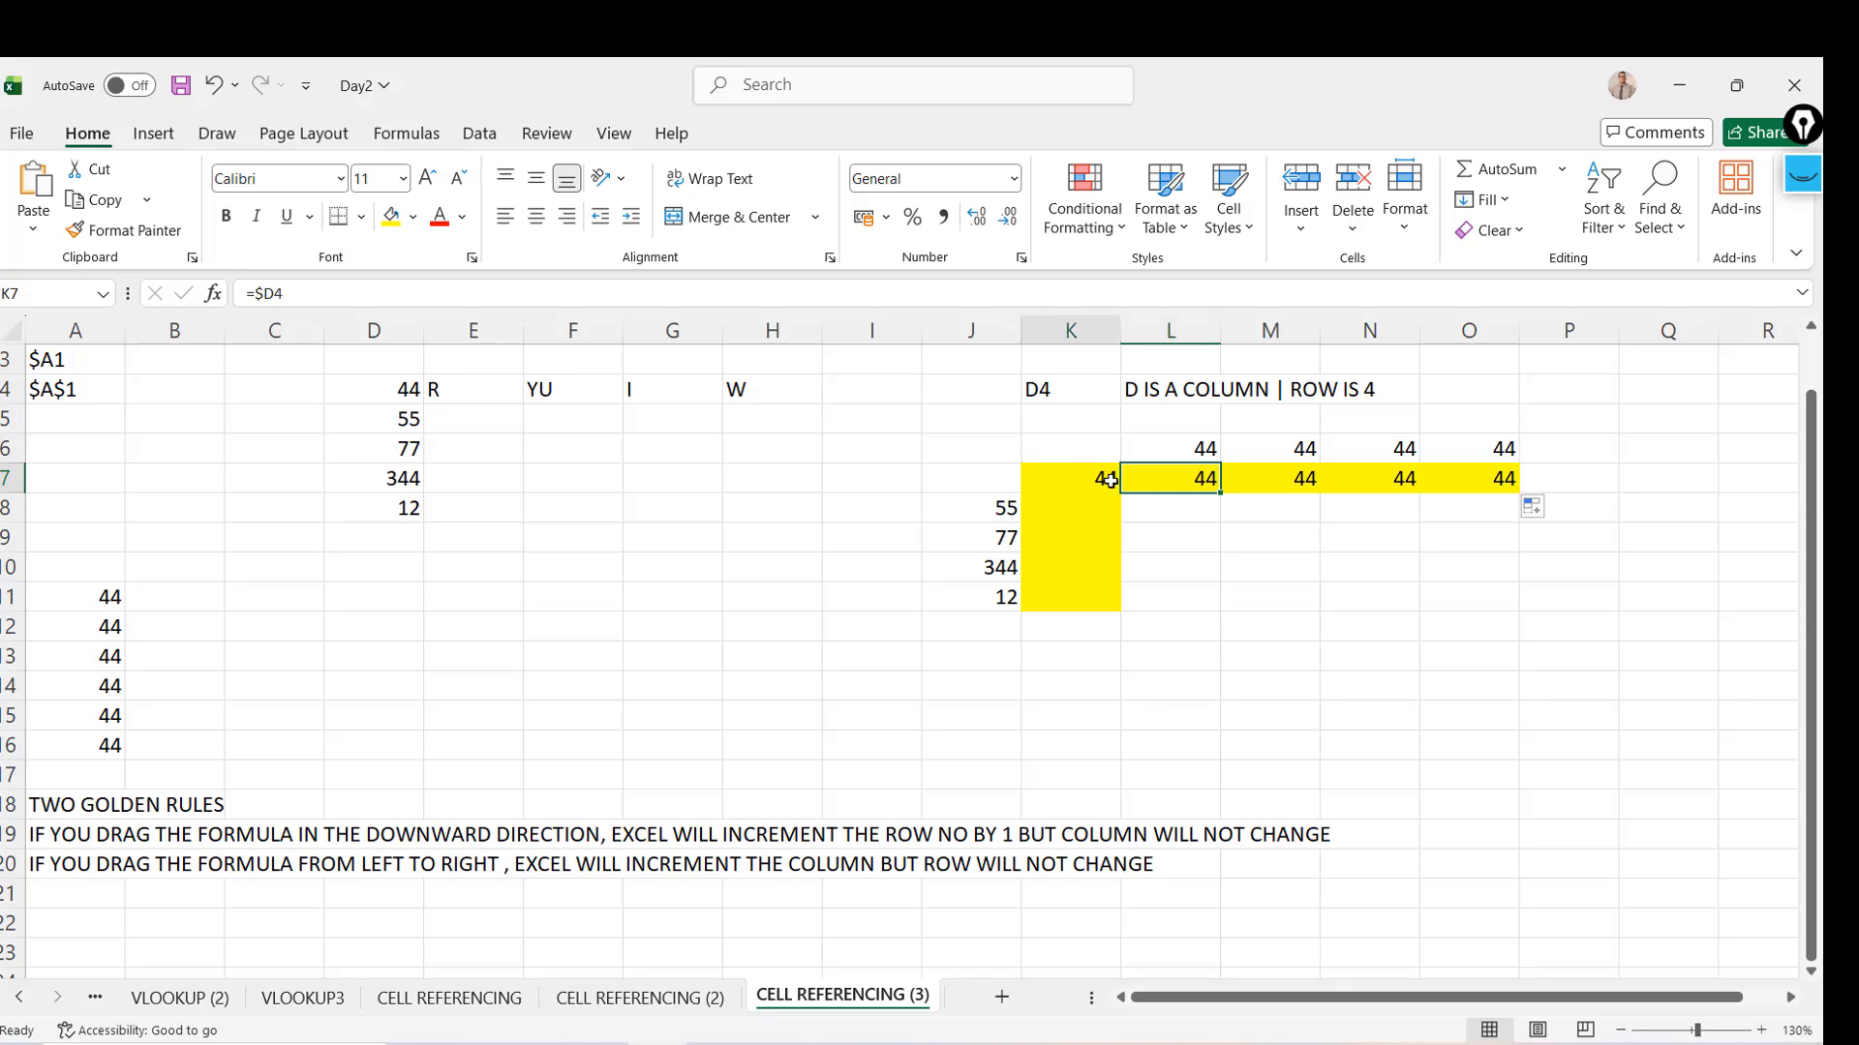
drag(1120, 494, 1120, 493)
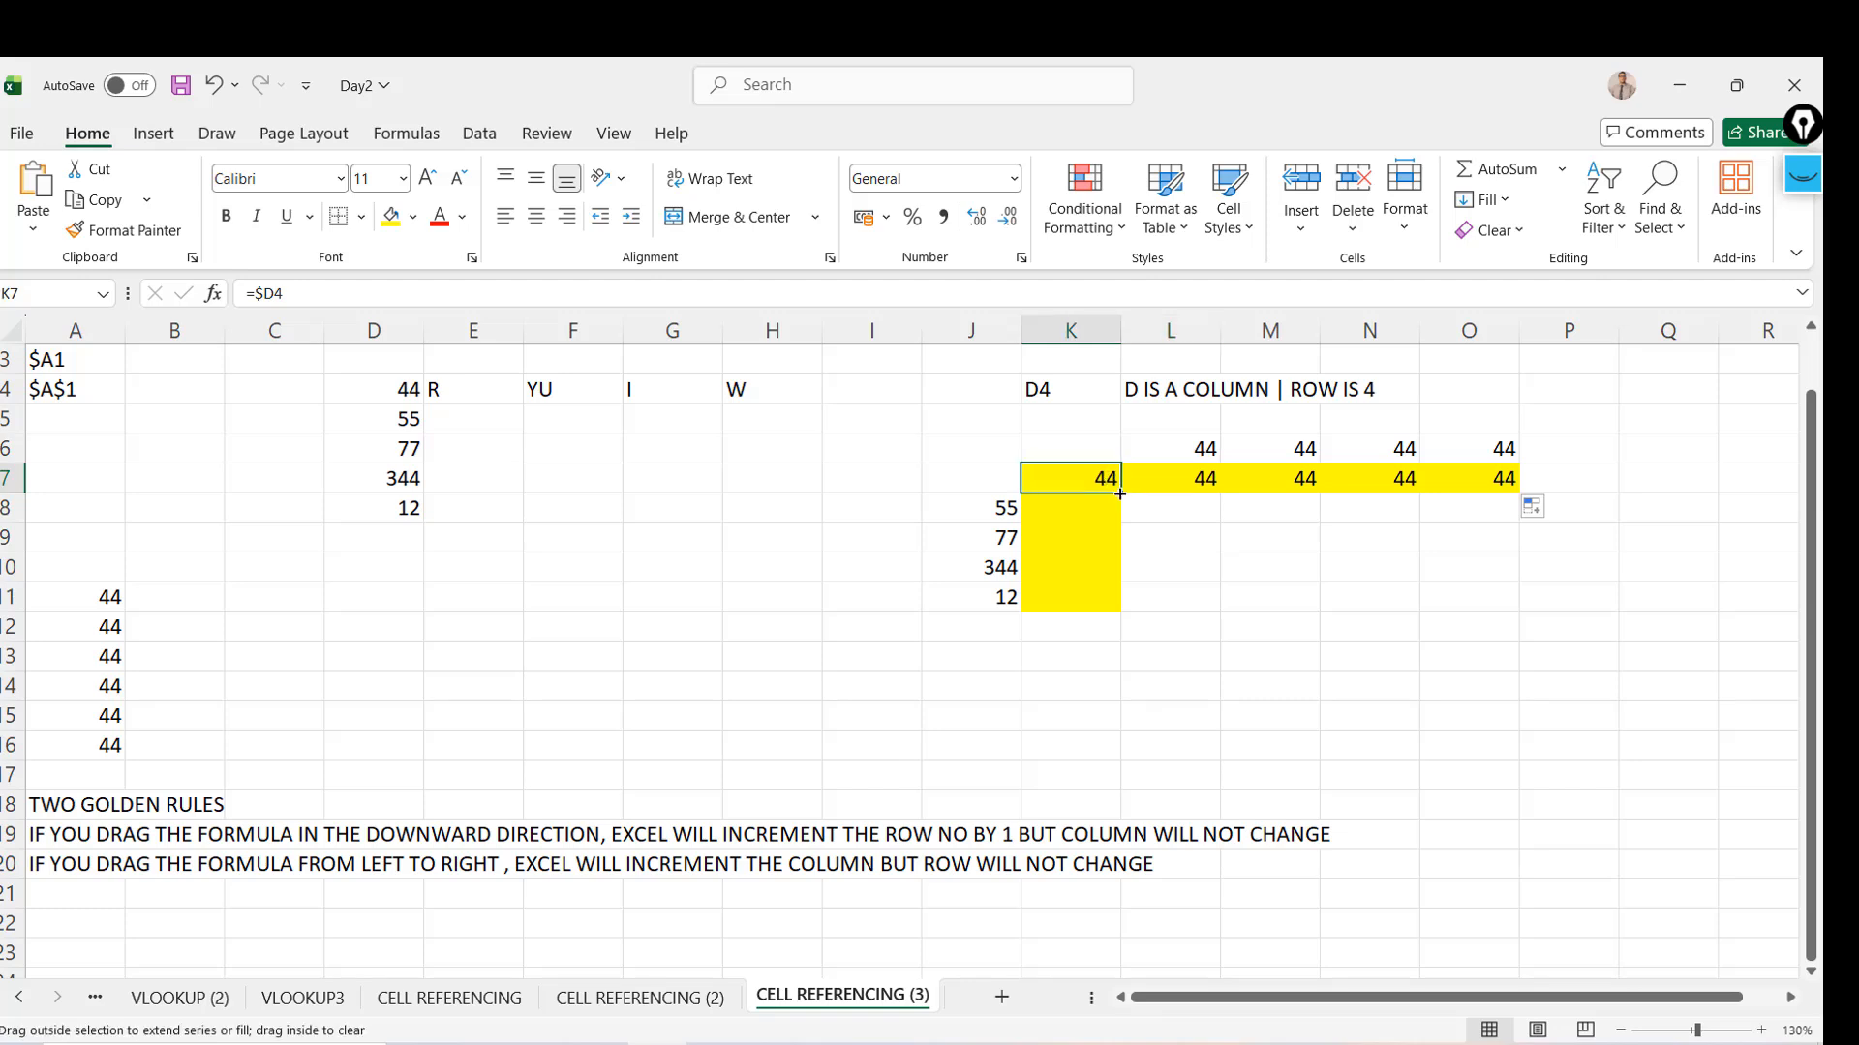
drag(1120, 498, 1120, 610)
click(1092, 514)
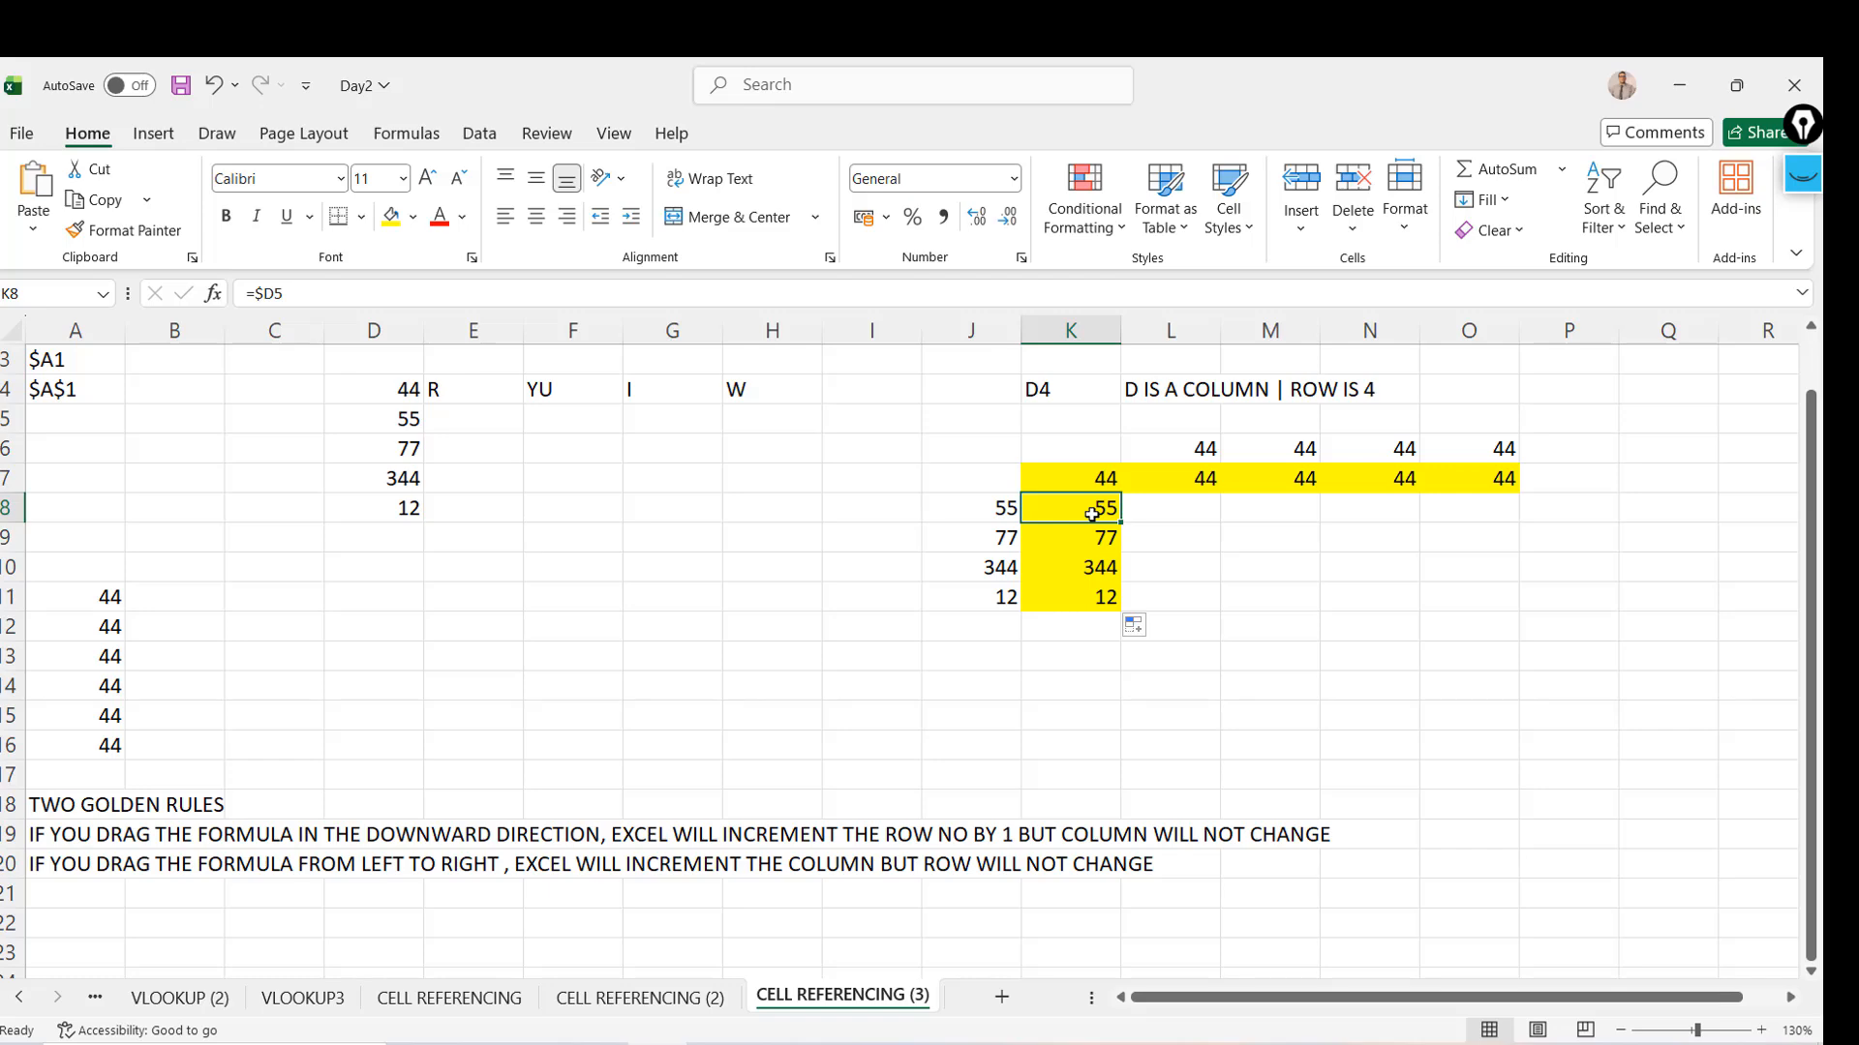
Go back to the VLOOKUP3 sheet and select the NAME lookup formula in M7
click(449, 998)
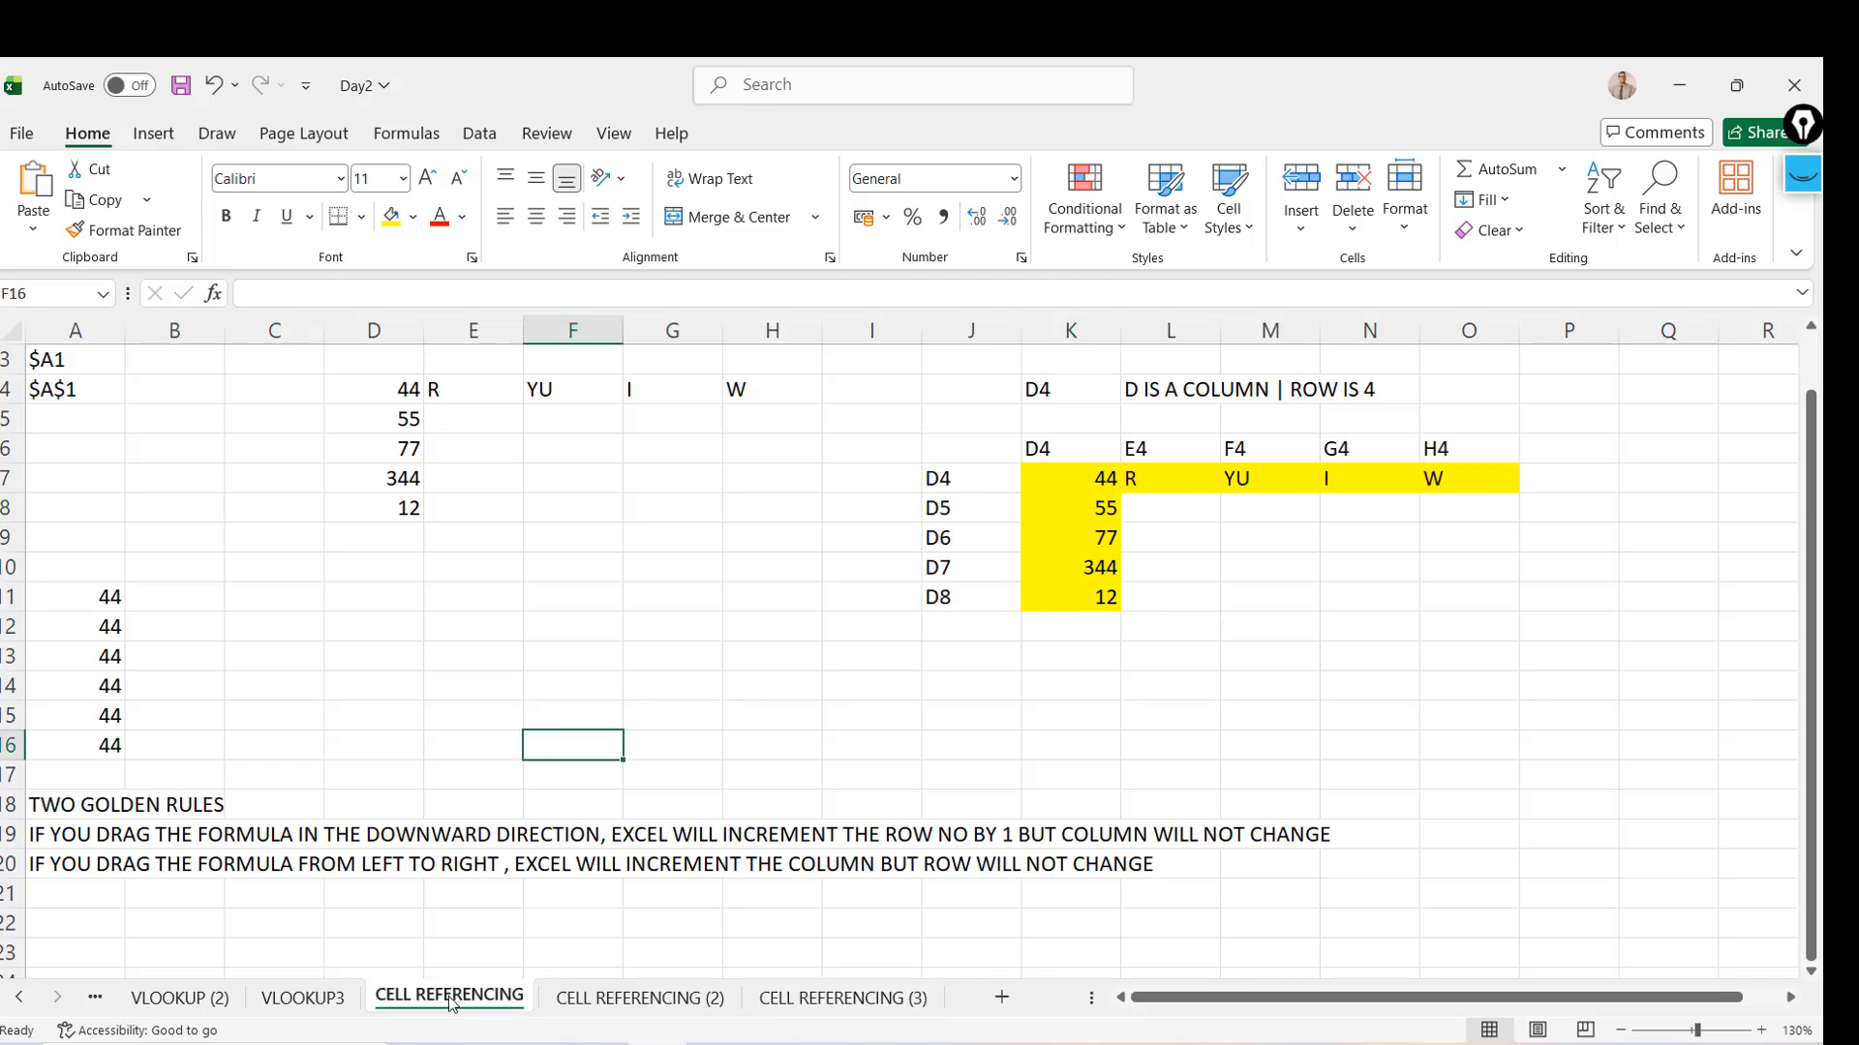
click(303, 998)
click(1264, 538)
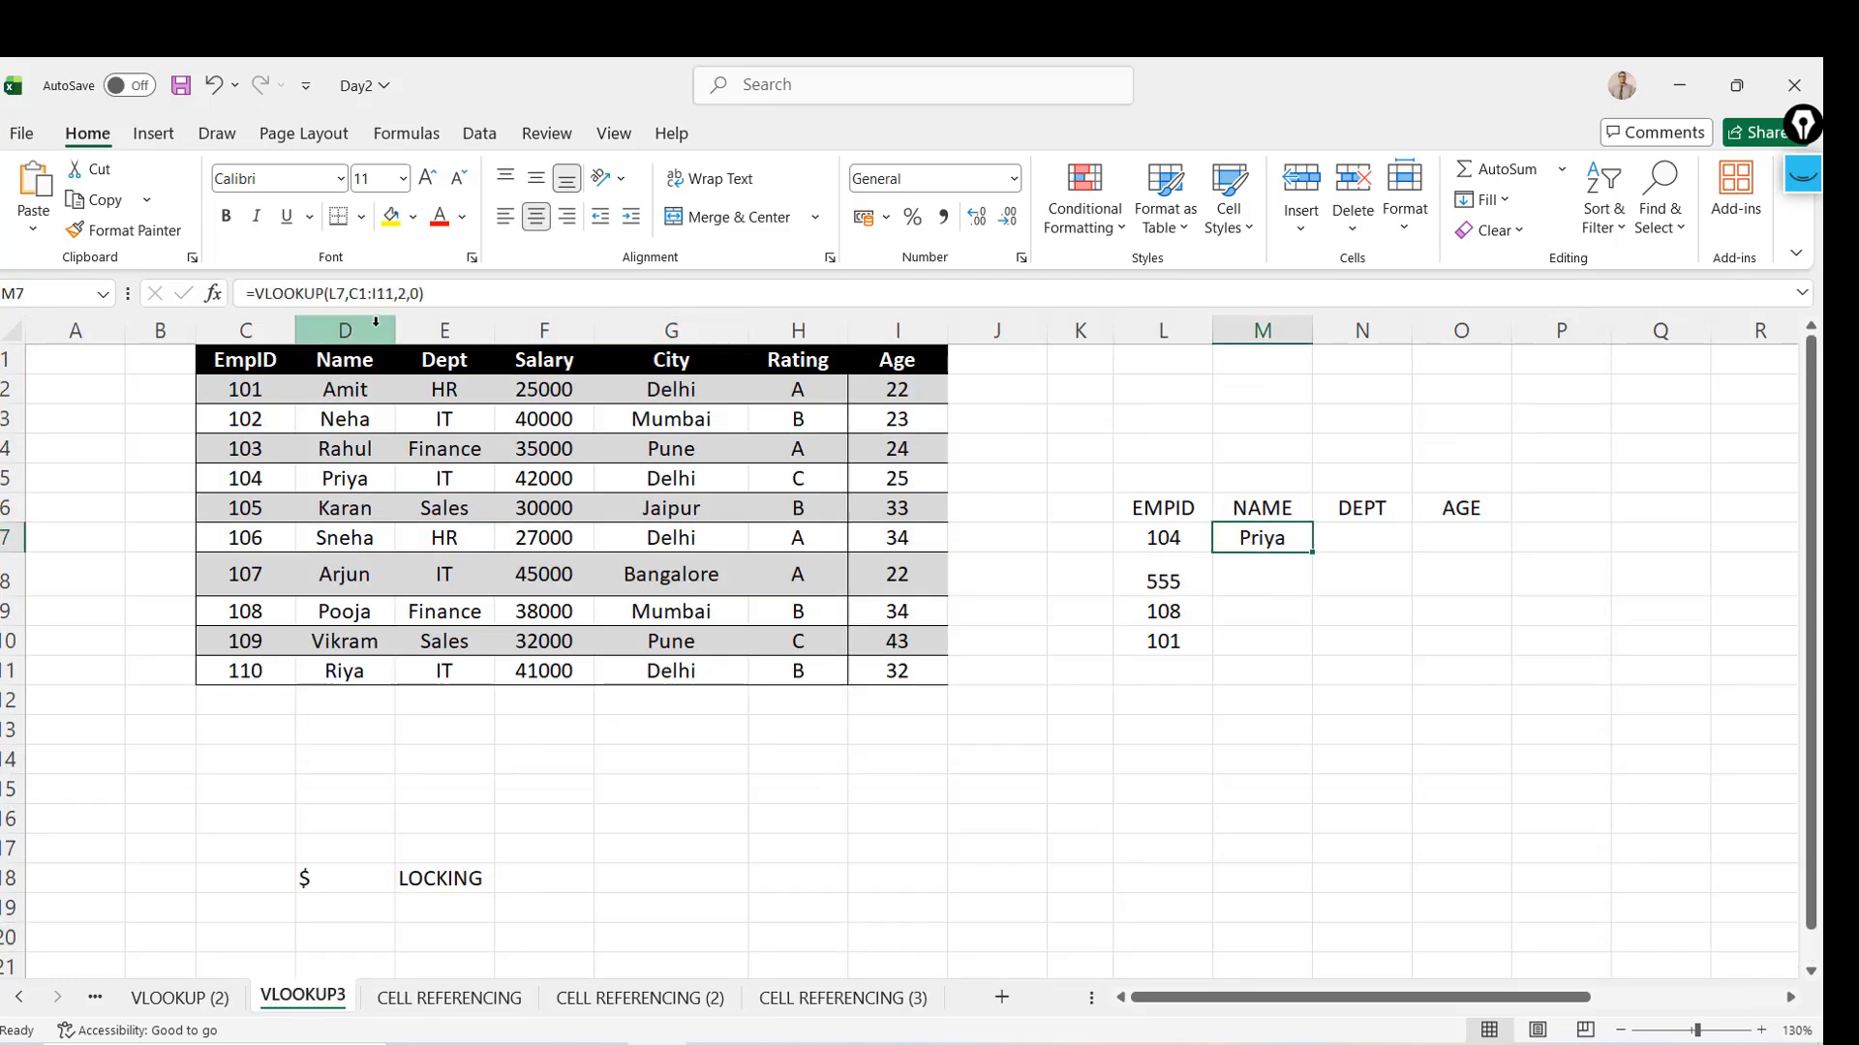
Try filling the NAME lookup formula from M7 across and down through Q14, and undo the fill
click(1364, 540)
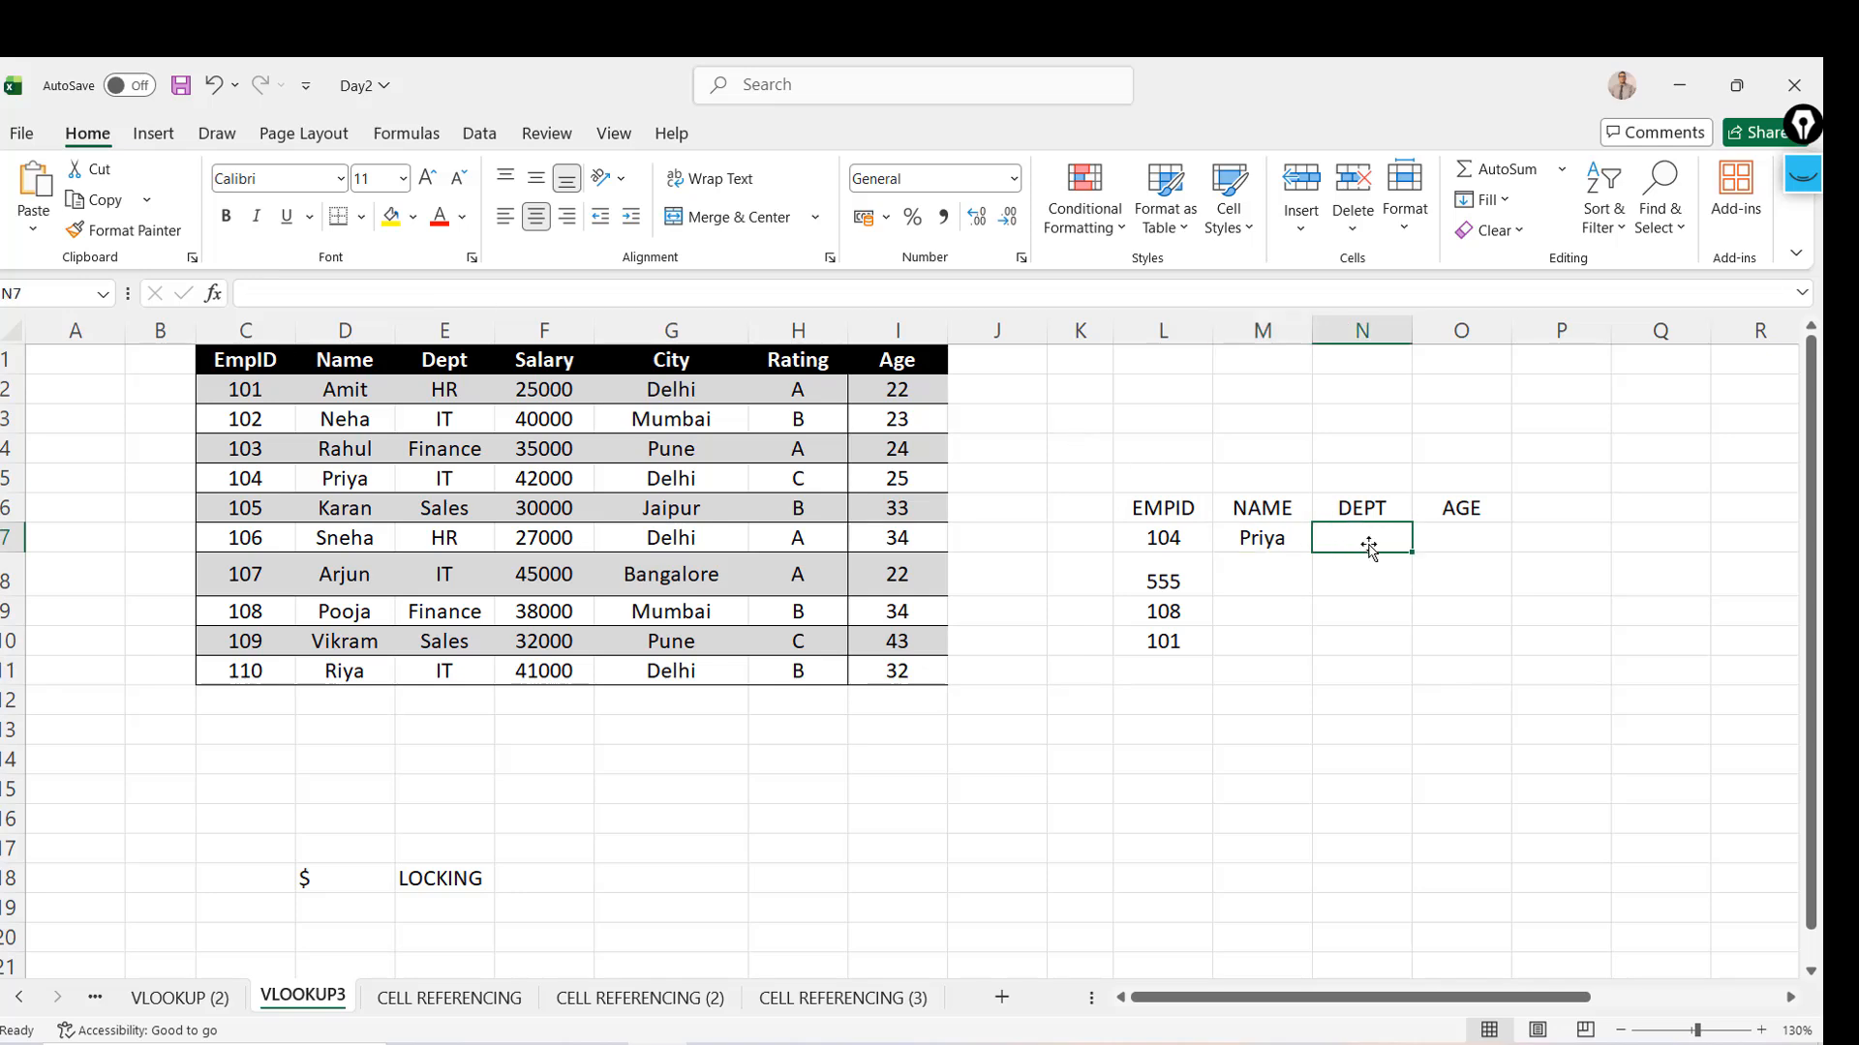
click(1464, 534)
click(1236, 540)
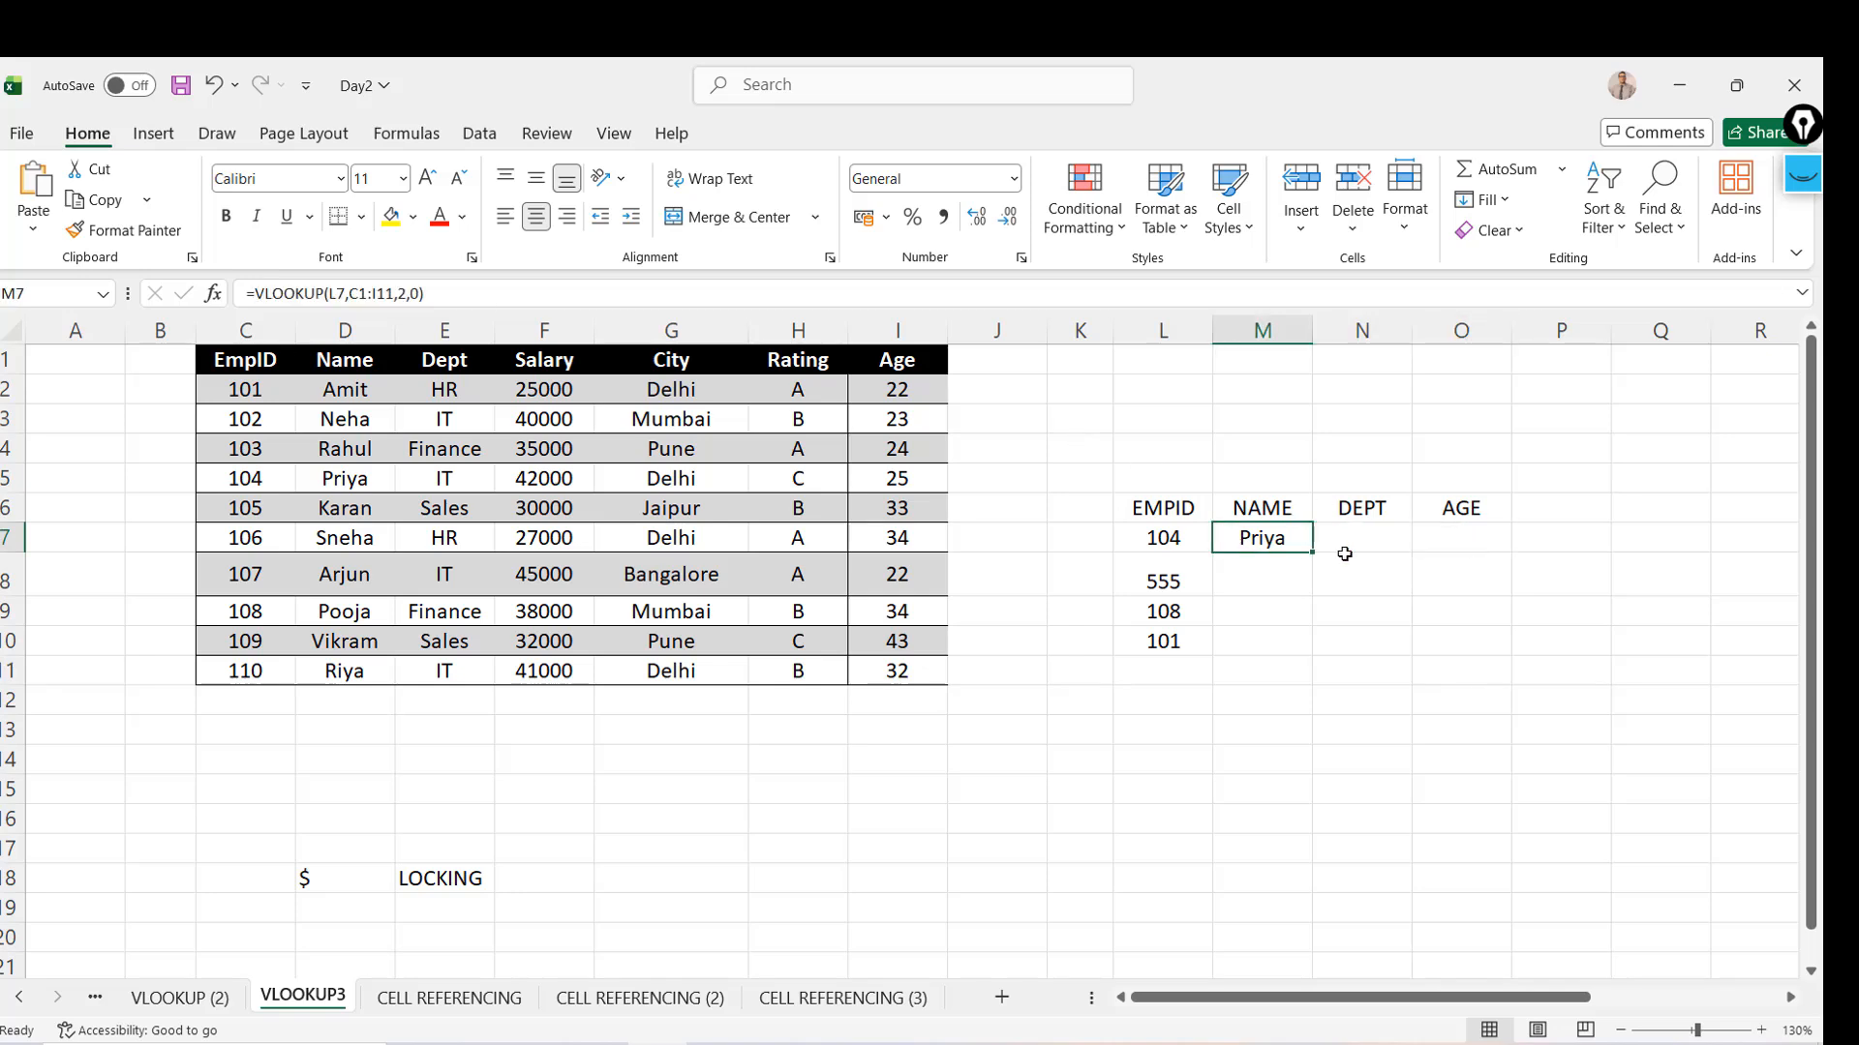
drag(1313, 553, 1718, 788)
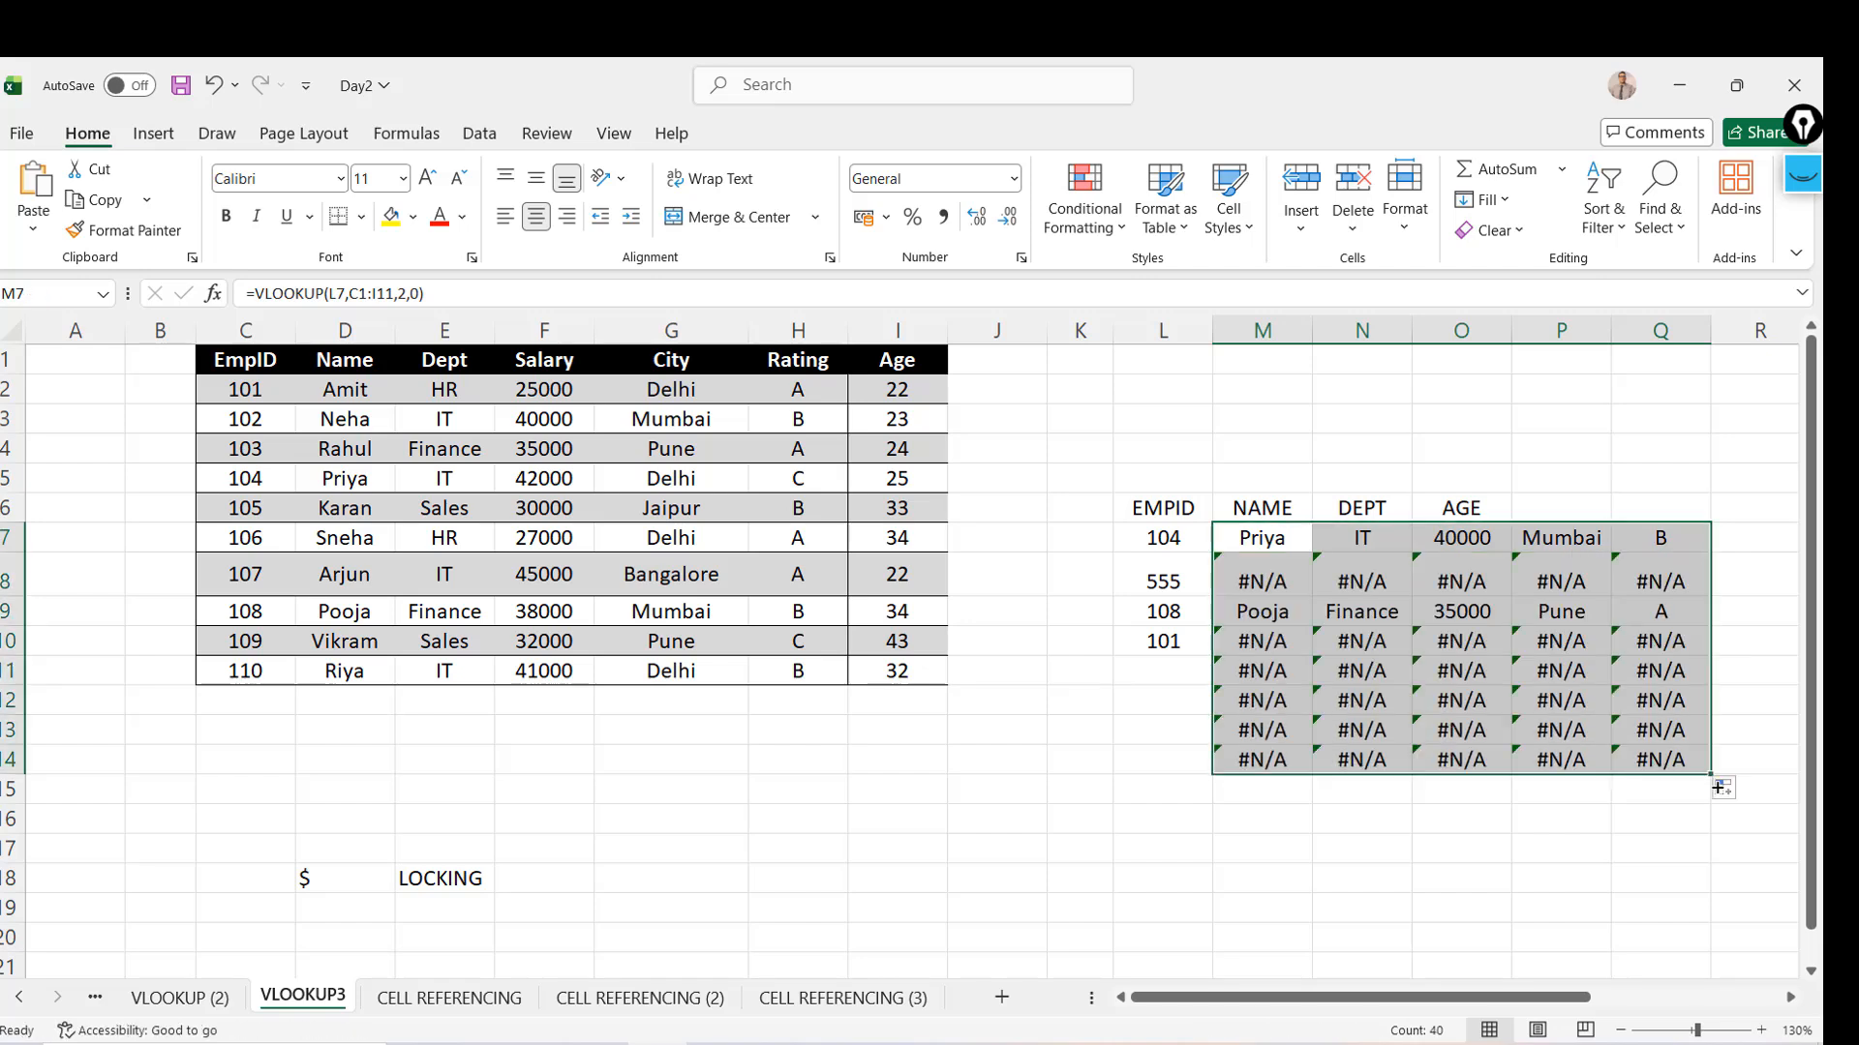
key(ctrl+z)
key(ctrl+z)
key(ctrl+z)
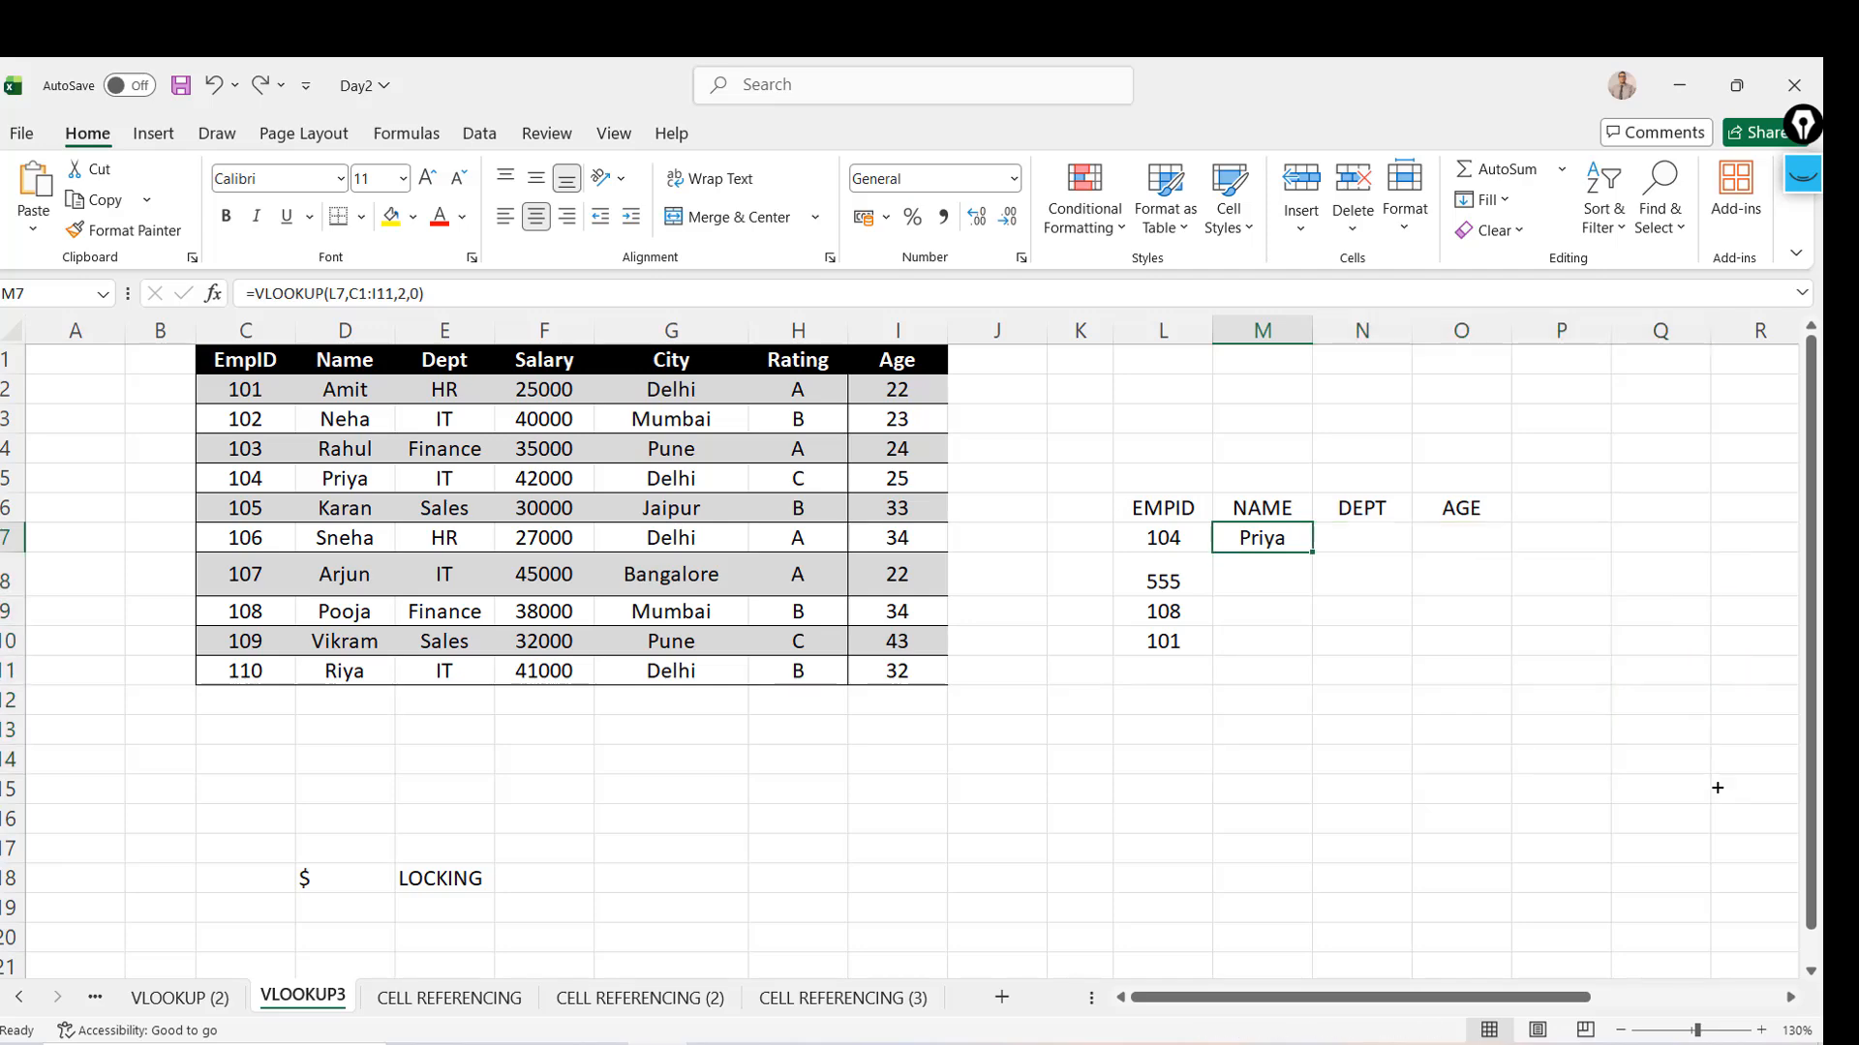
Create a copy of the CELL REFERENCING (3) sheet at the end of the workbook
click(834, 998)
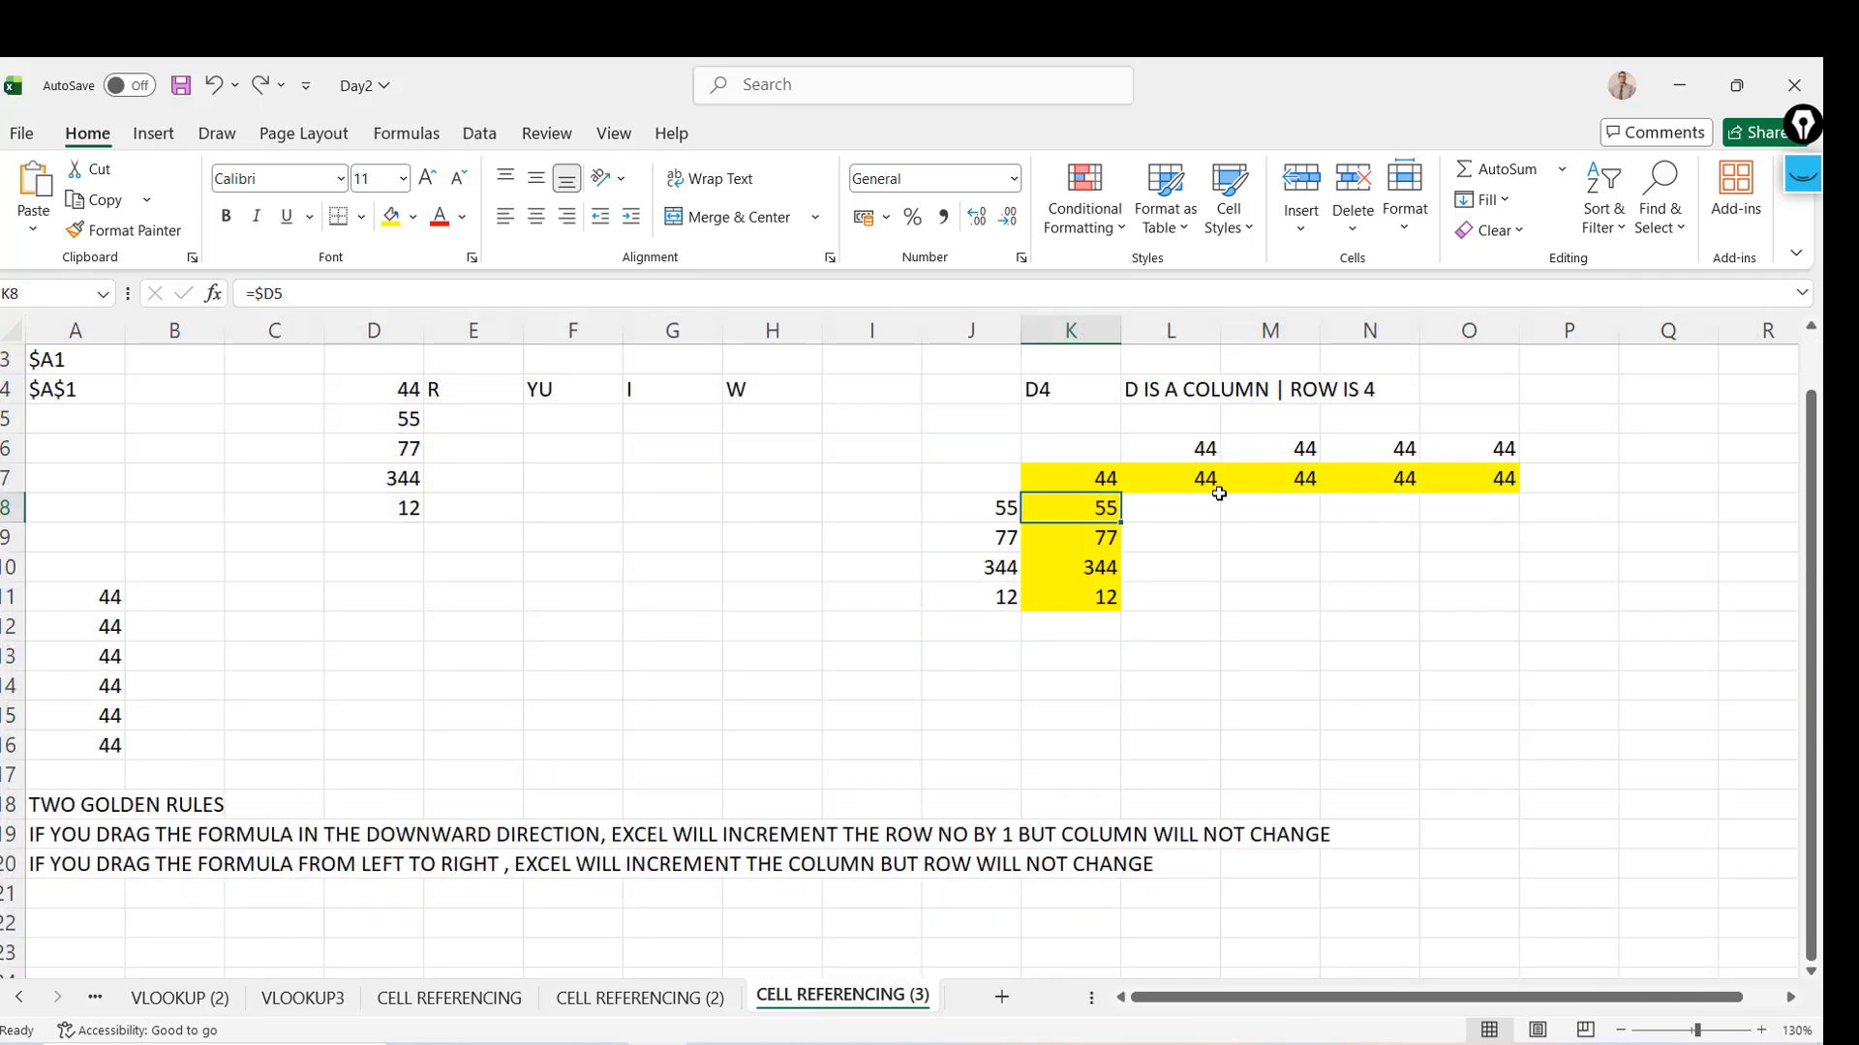
click(1133, 511)
right_click(838, 1002)
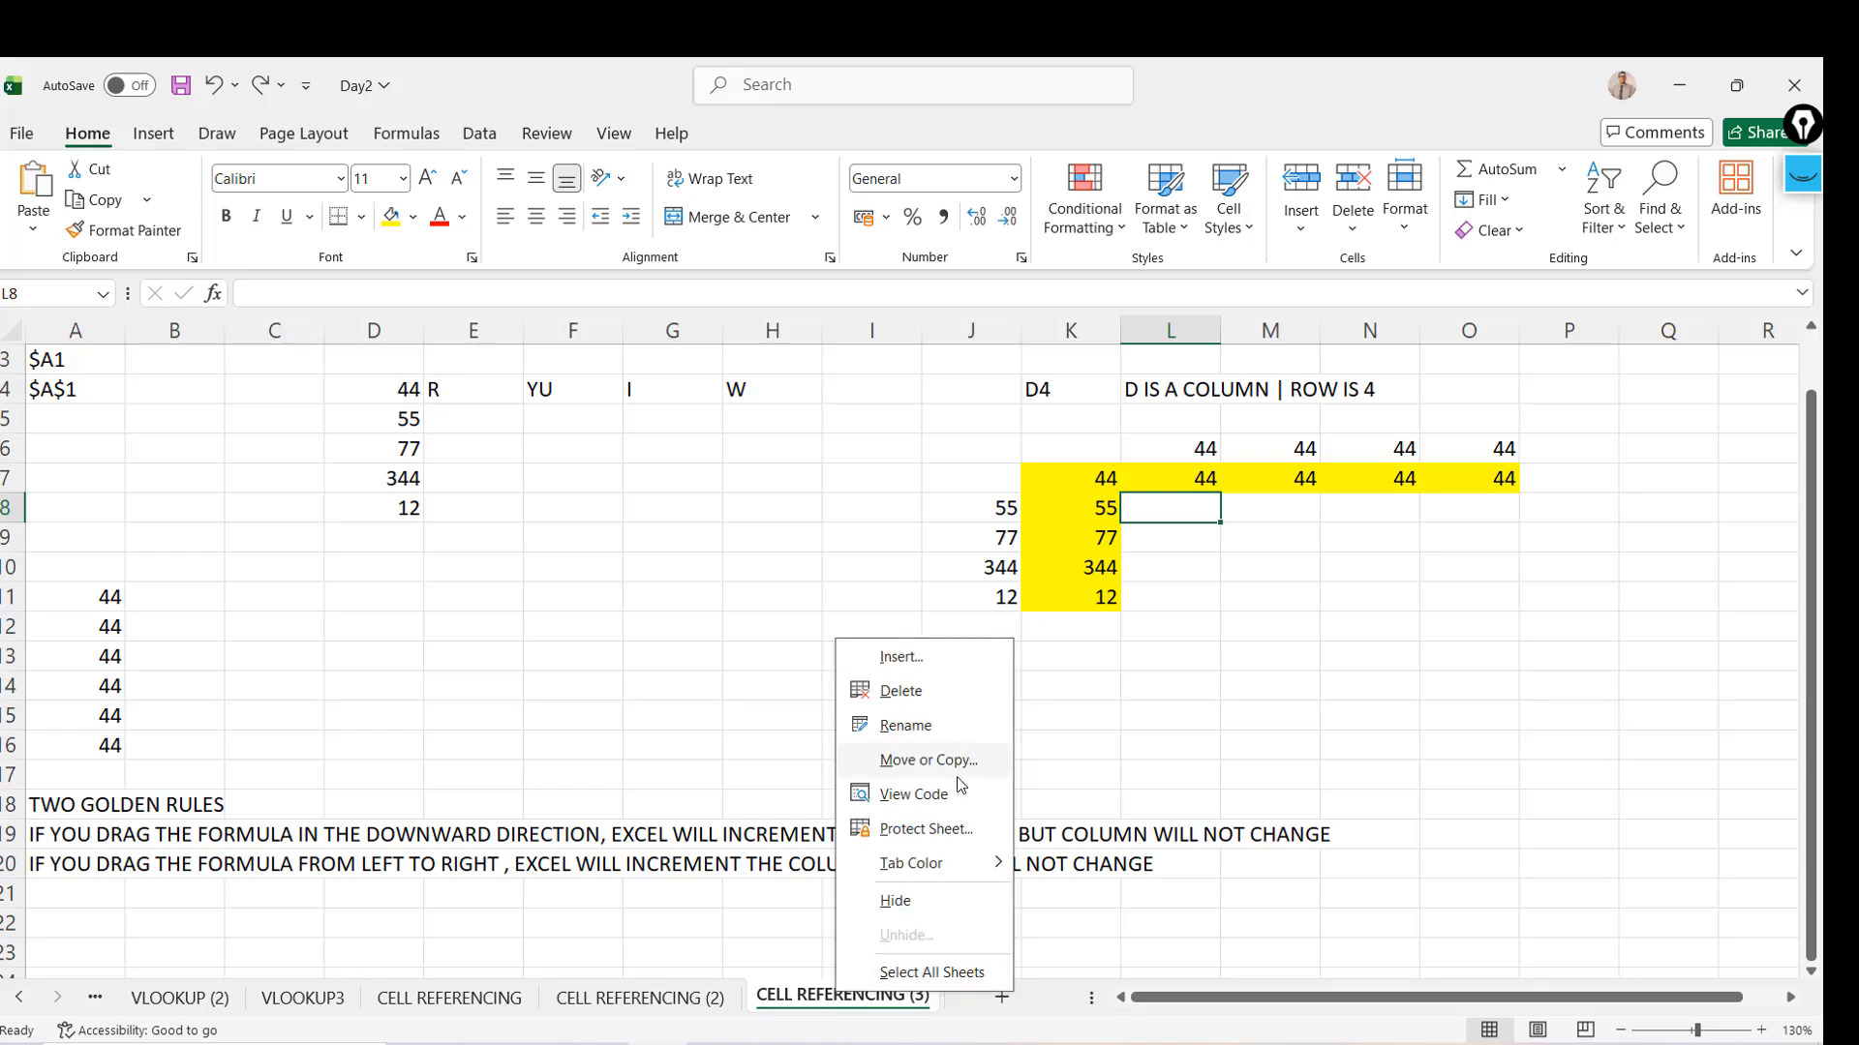
click(928, 760)
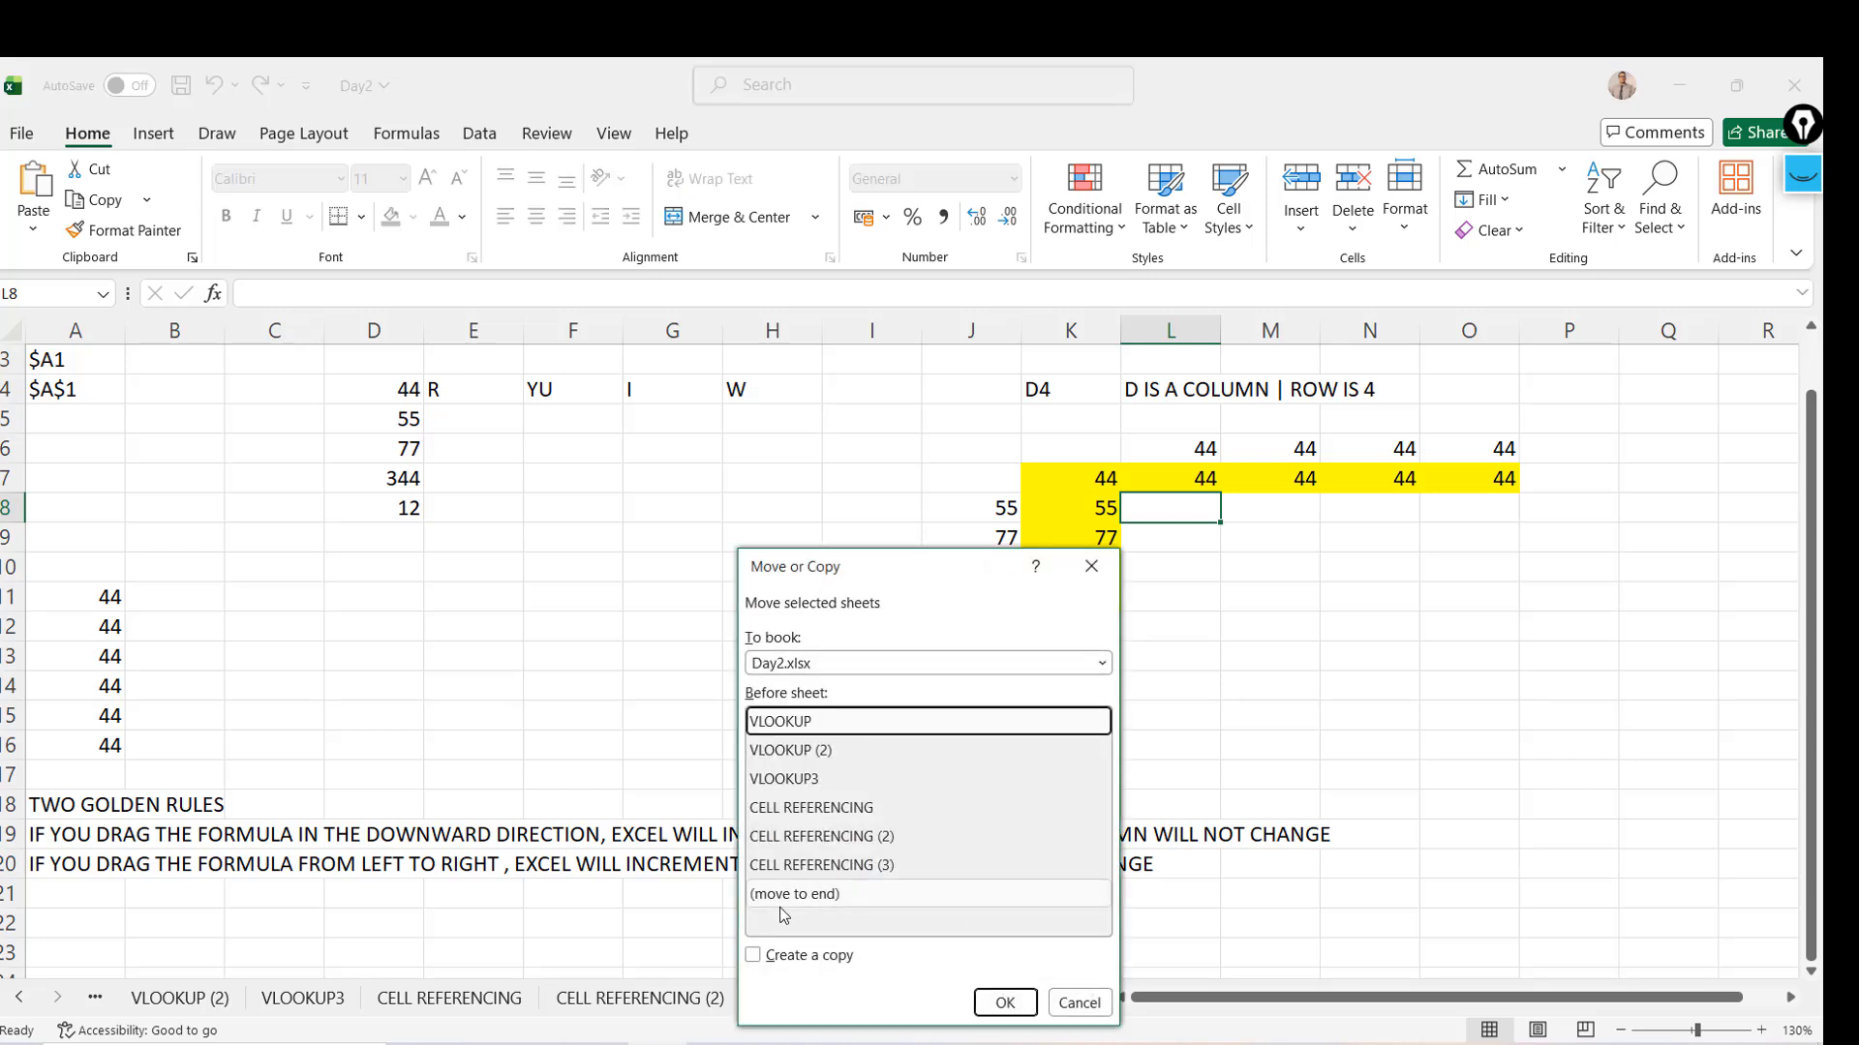
click(807, 956)
click(813, 893)
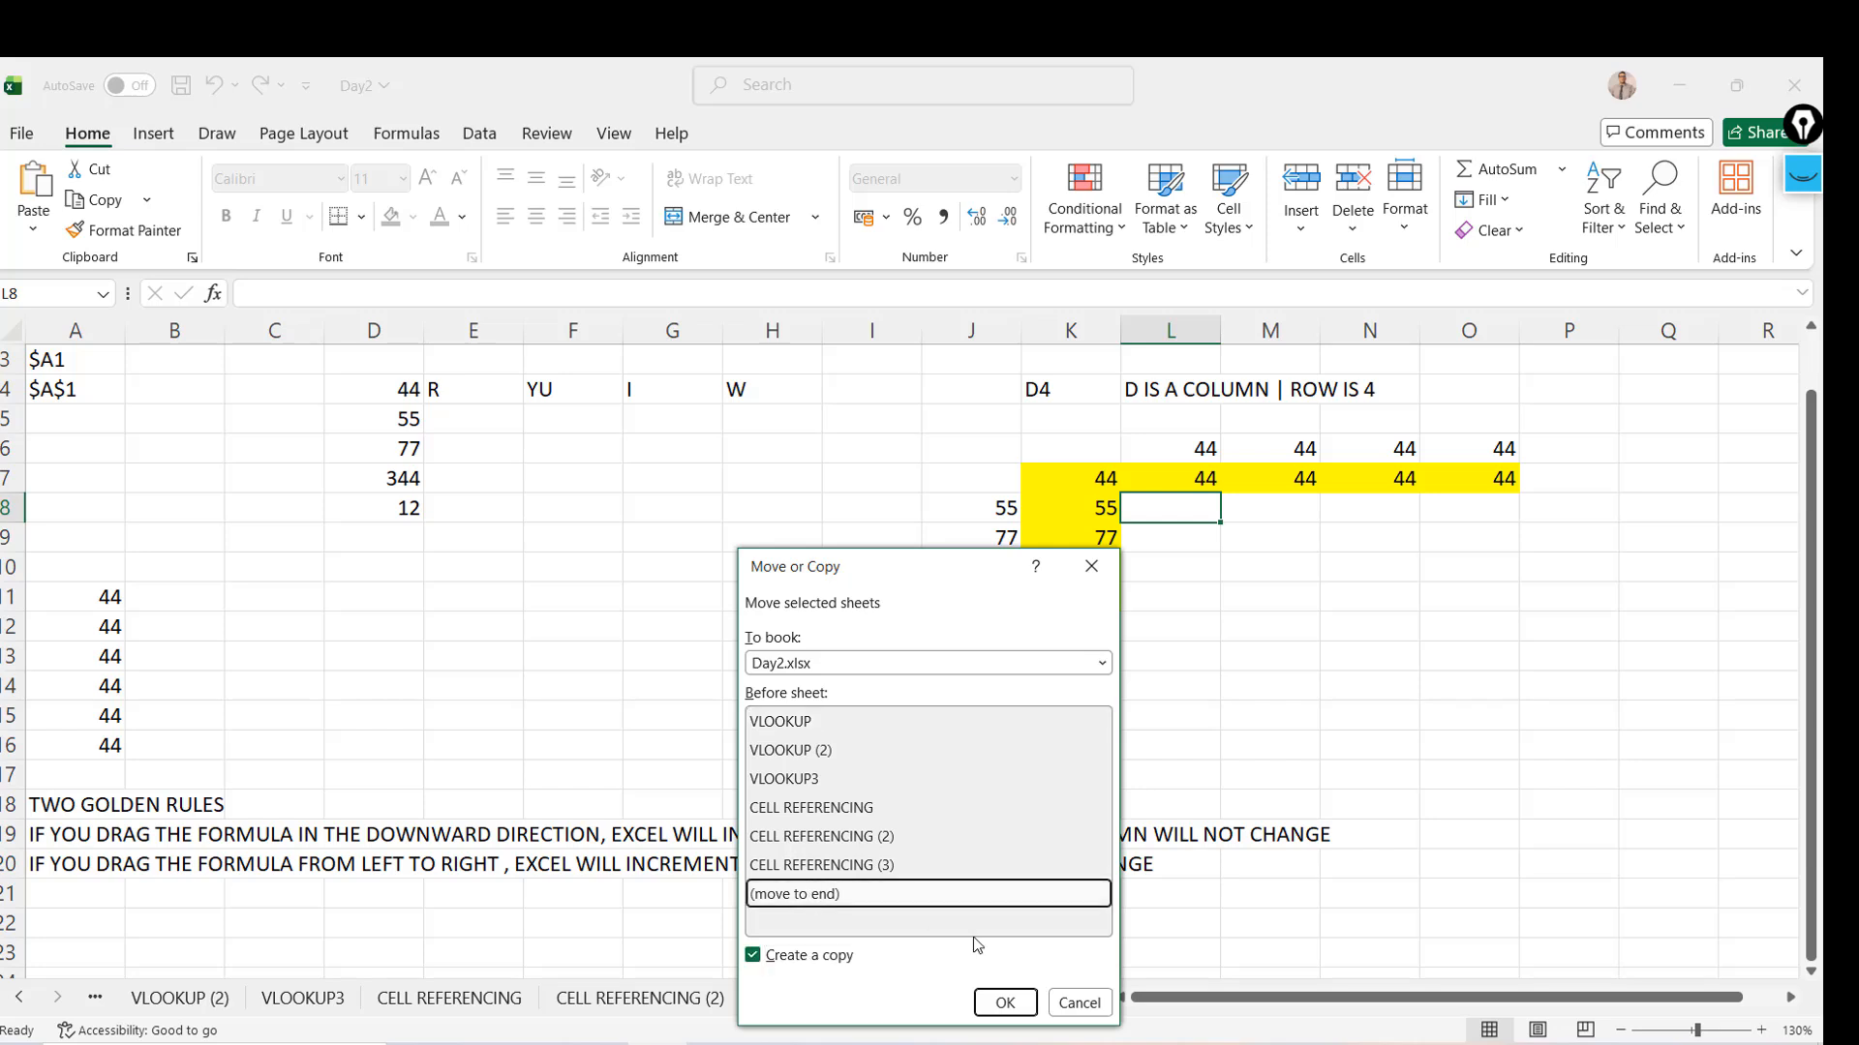
click(1007, 1004)
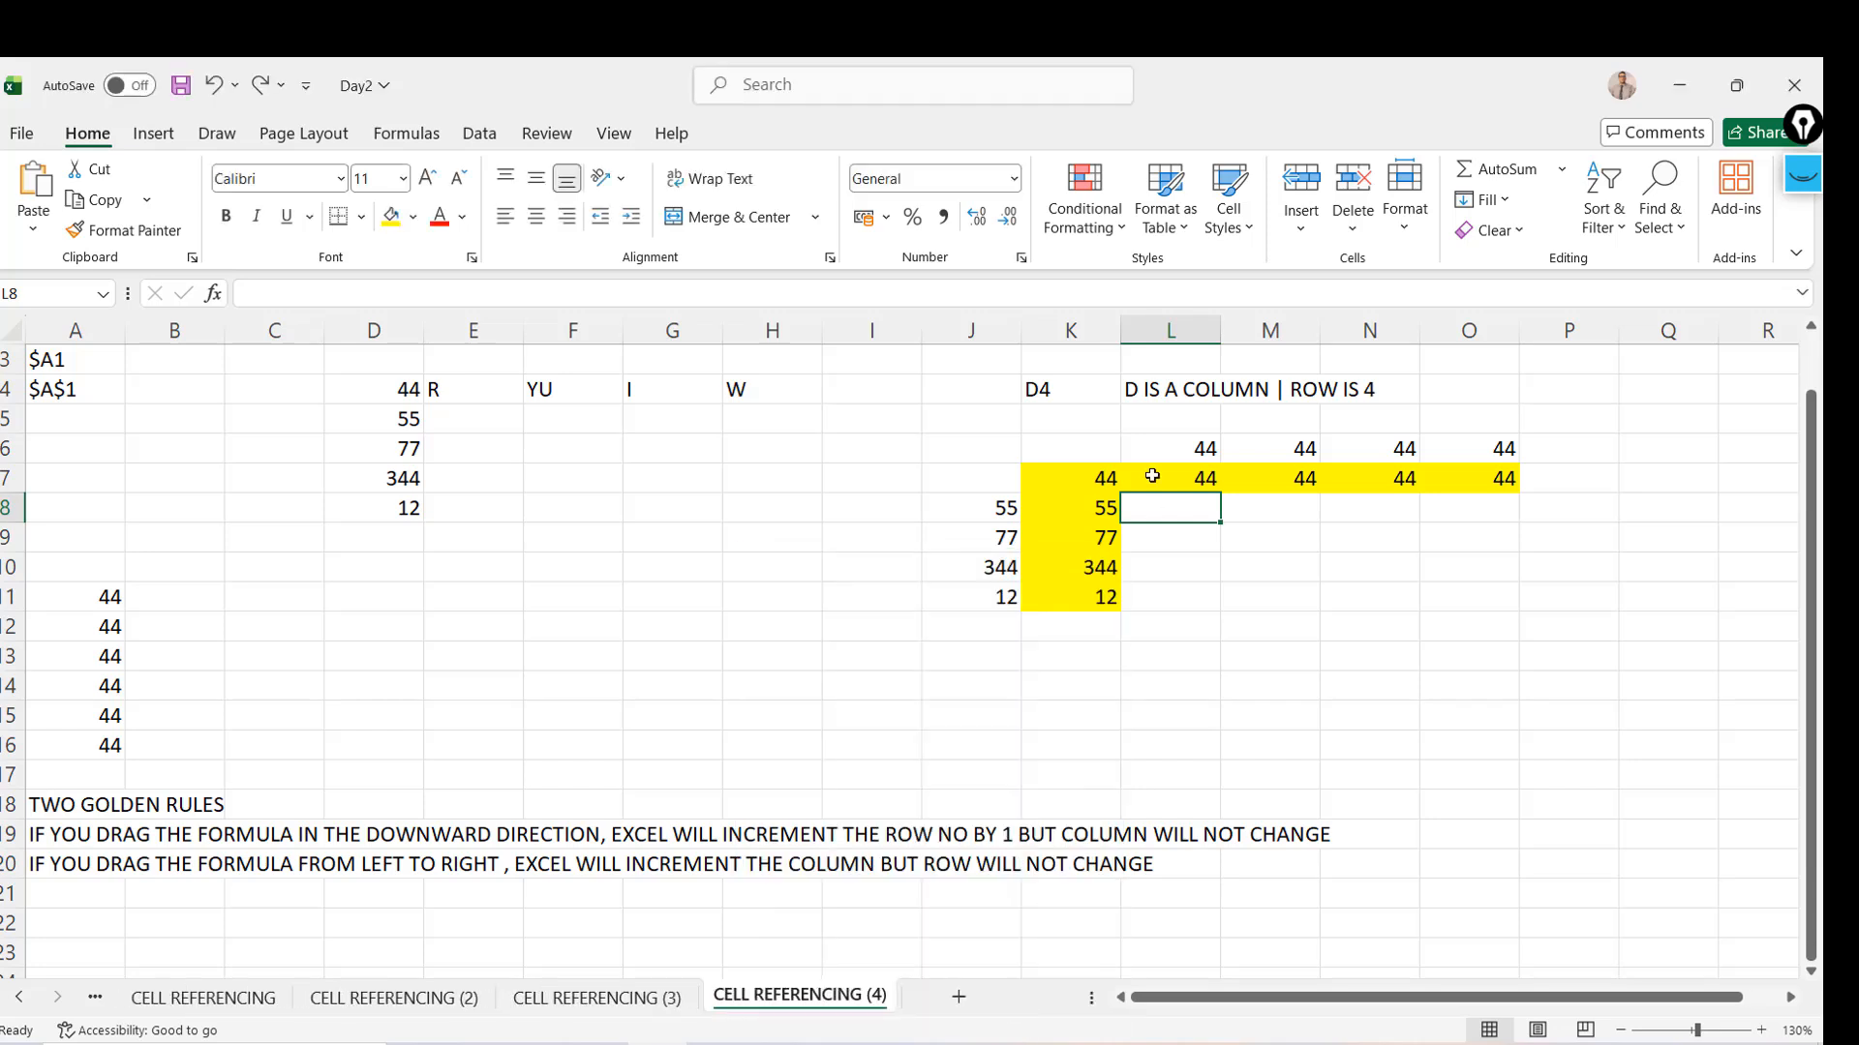
Enter 44 as the expected value in each cell from J8 through J11
key(Left)
key(Left)
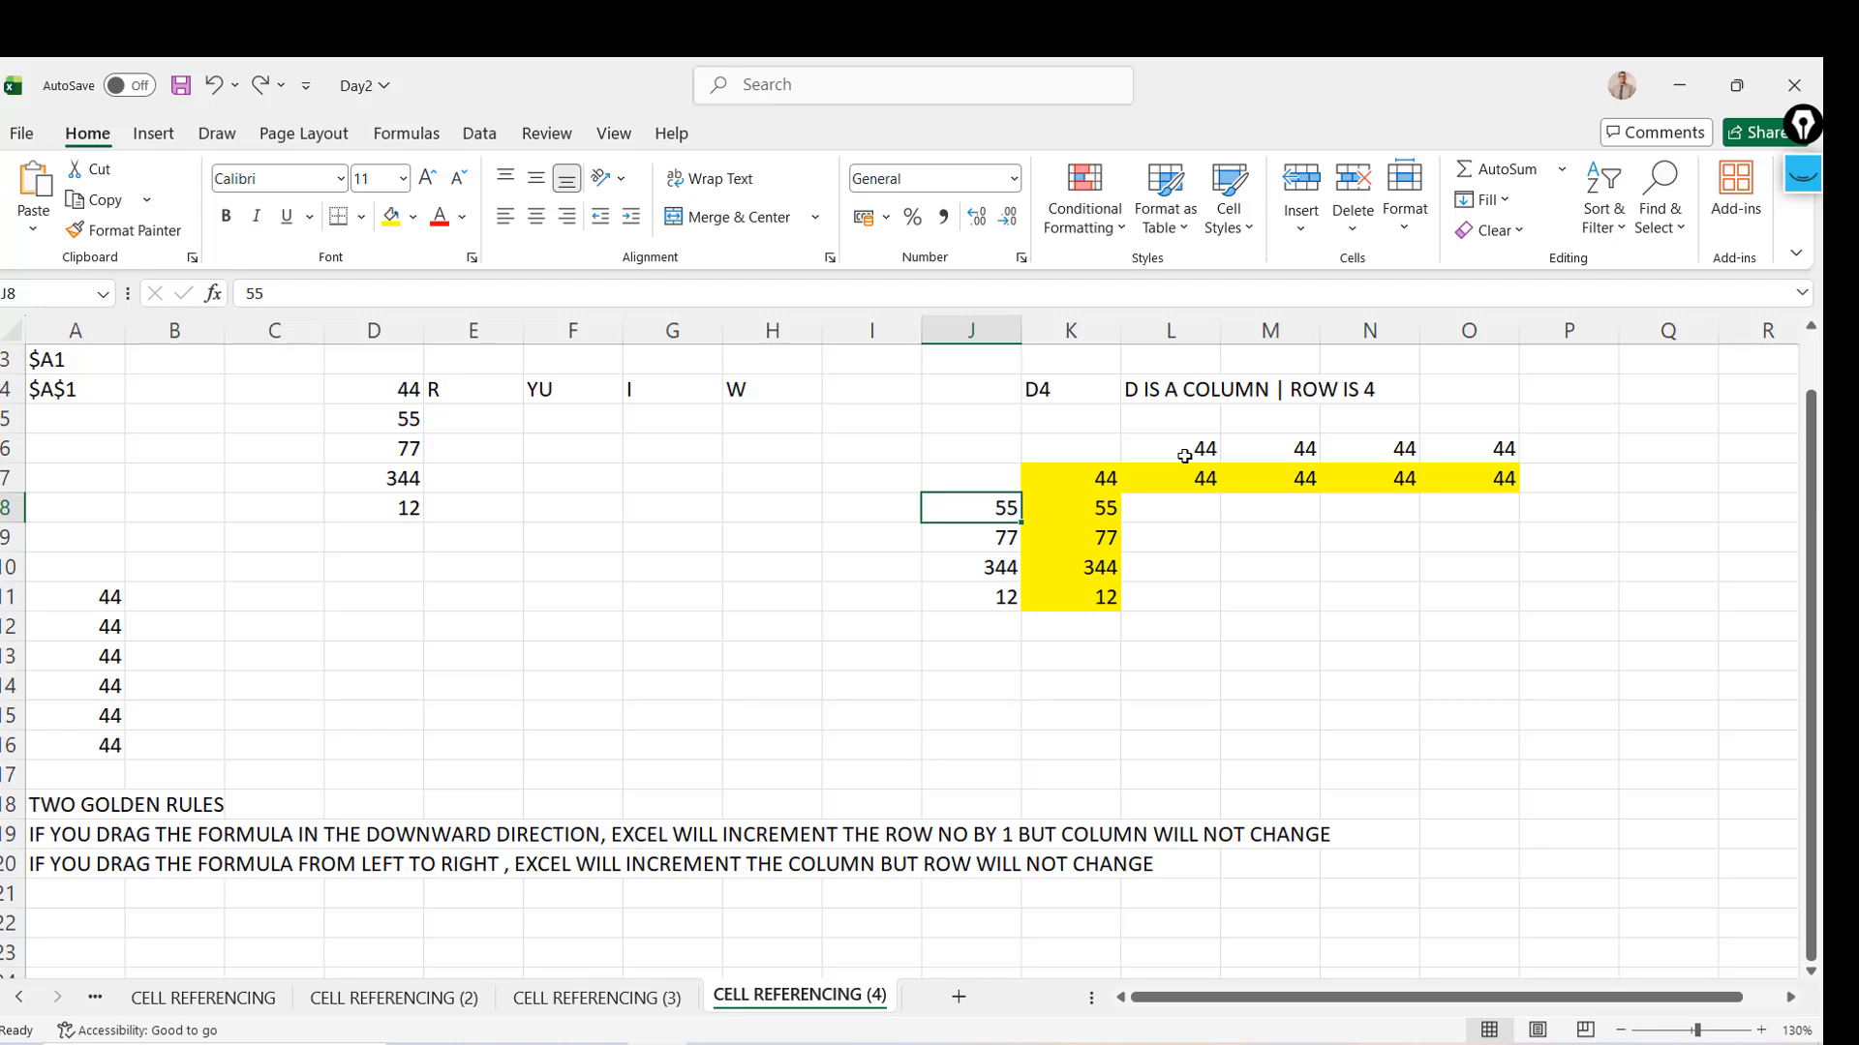
text(44)
key(Return)
text(44)
key(Return)
text(44)
key(Return)
text(44)
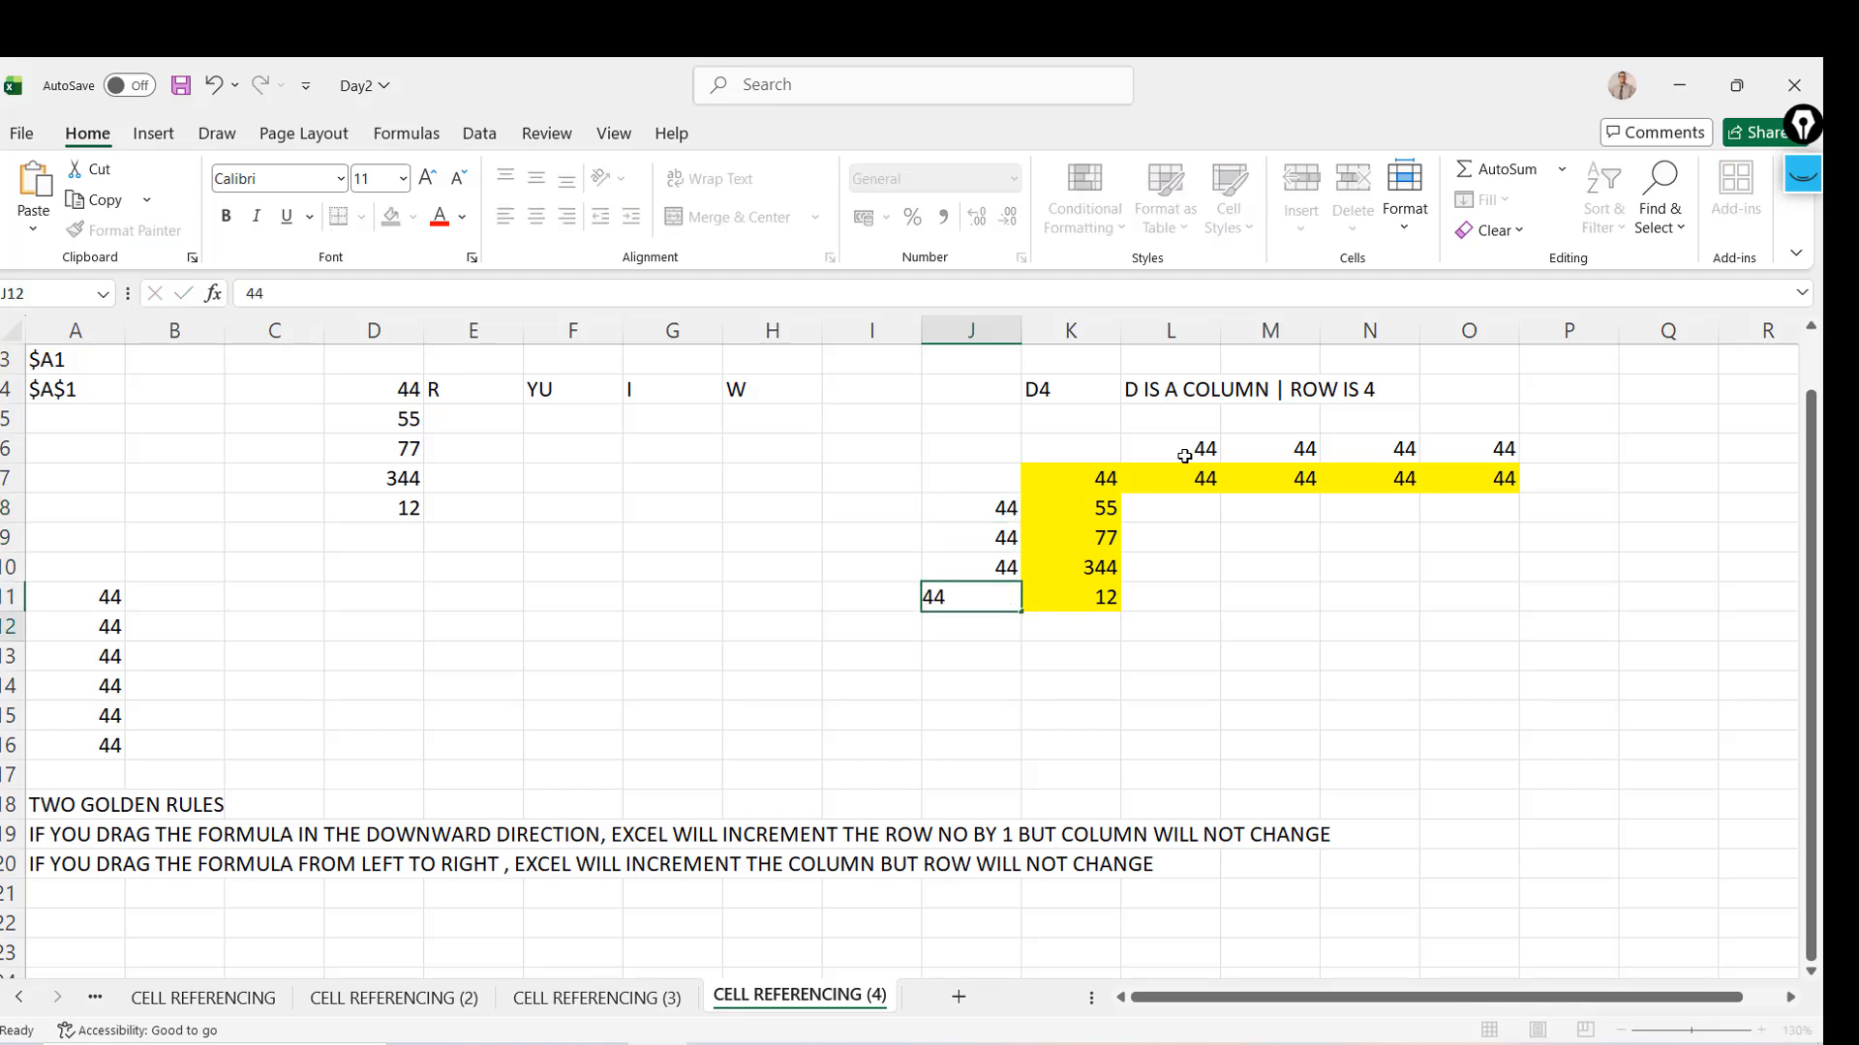
key(Return)
Clear the filled formulas from K8 through K11
key(Up)
key(Up)
key(Up)
key(Up)
key(Right)
key(shift+Down)
key(shift+Down)
key(shift+Down)
key(Delete)
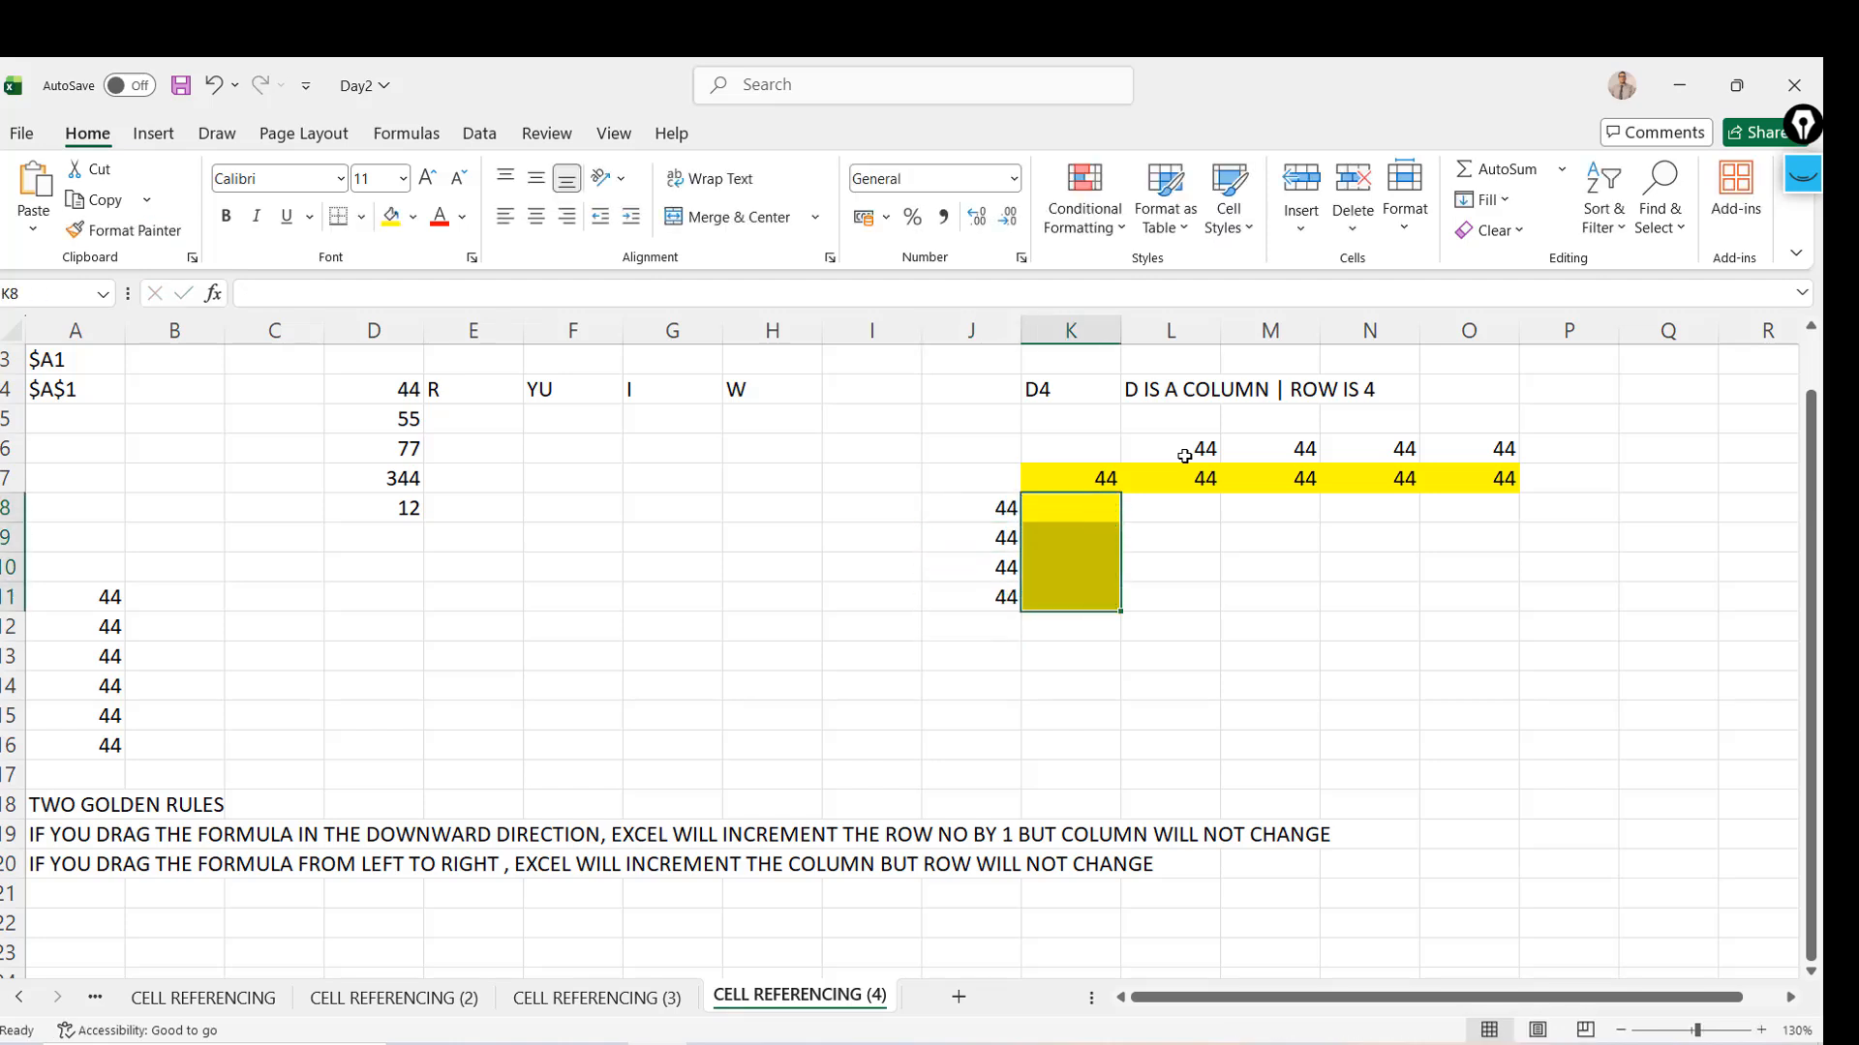
Clear the filled formulas from L7 through O7
key(Up)
key(Right)
key(shift+Right)
key(shift+Right)
key(shift+Right)
key(Delete)
Change the K7 formula to =D$4 so that the row is locked instead of the column
key(Left)
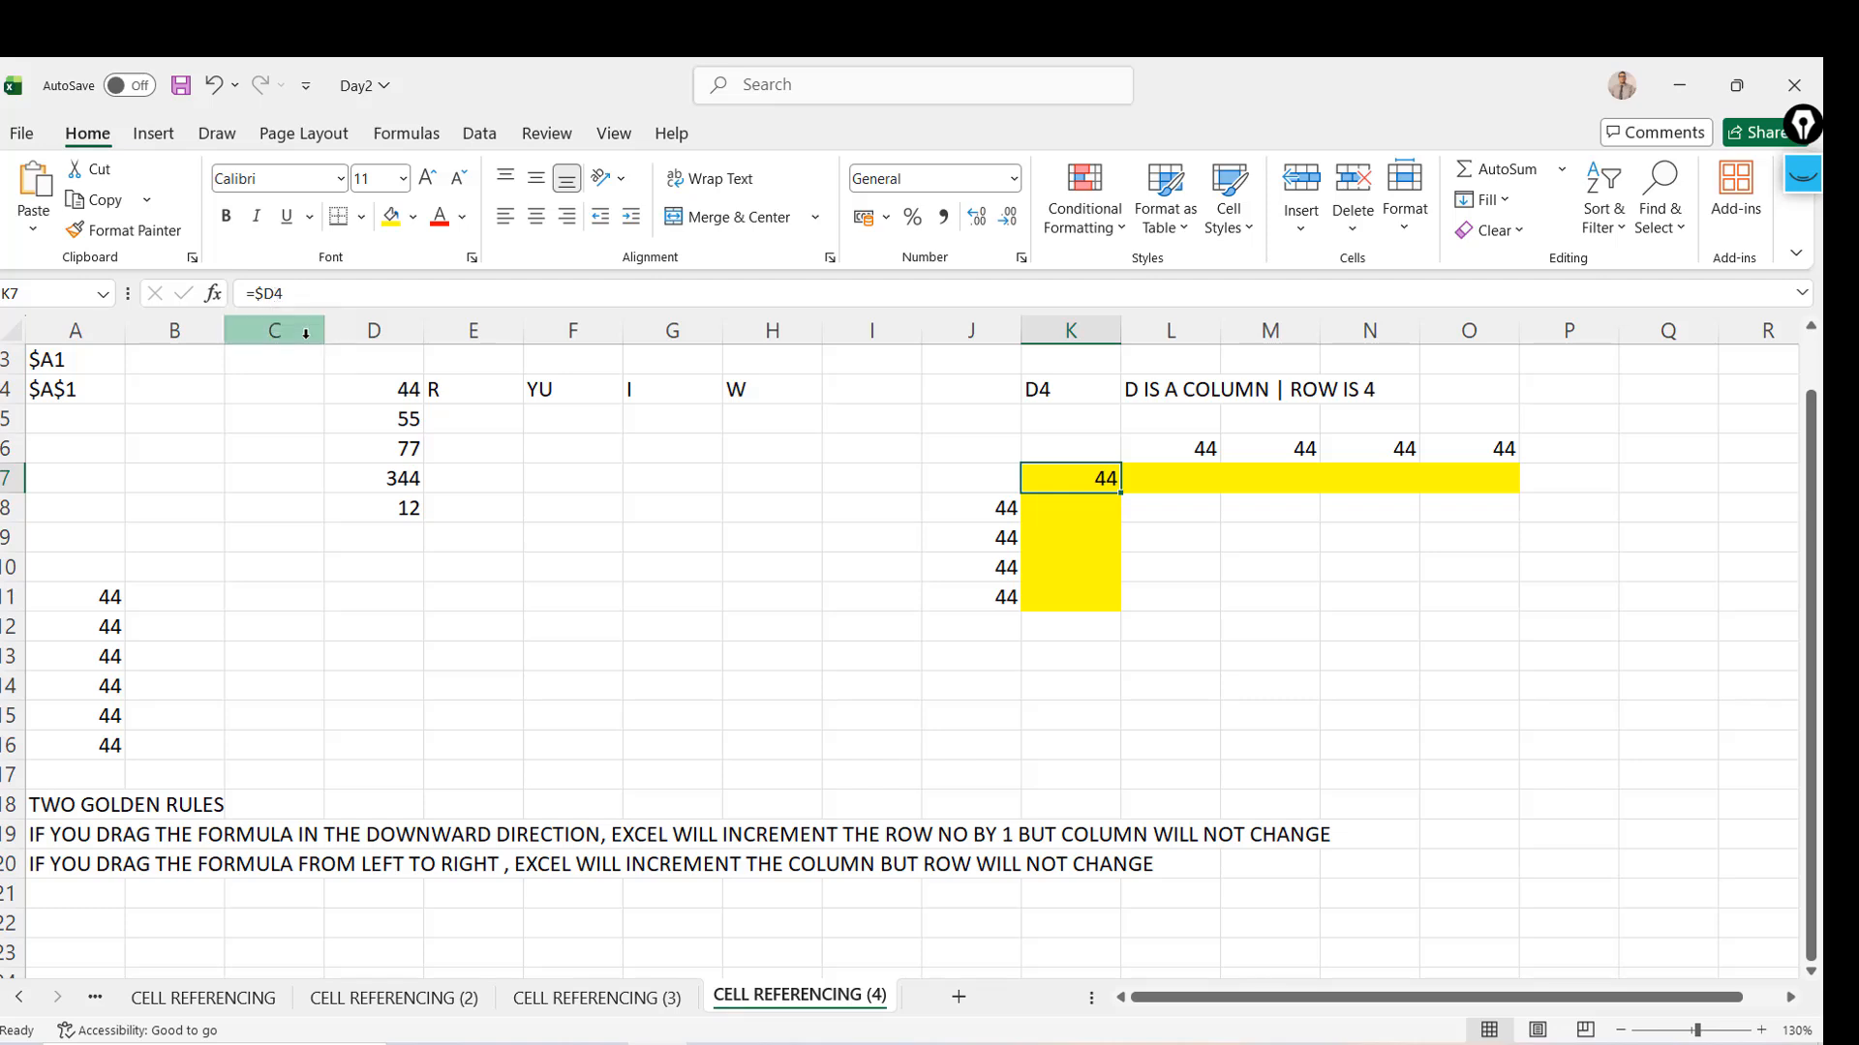
click(267, 296)
key(BackSpace)
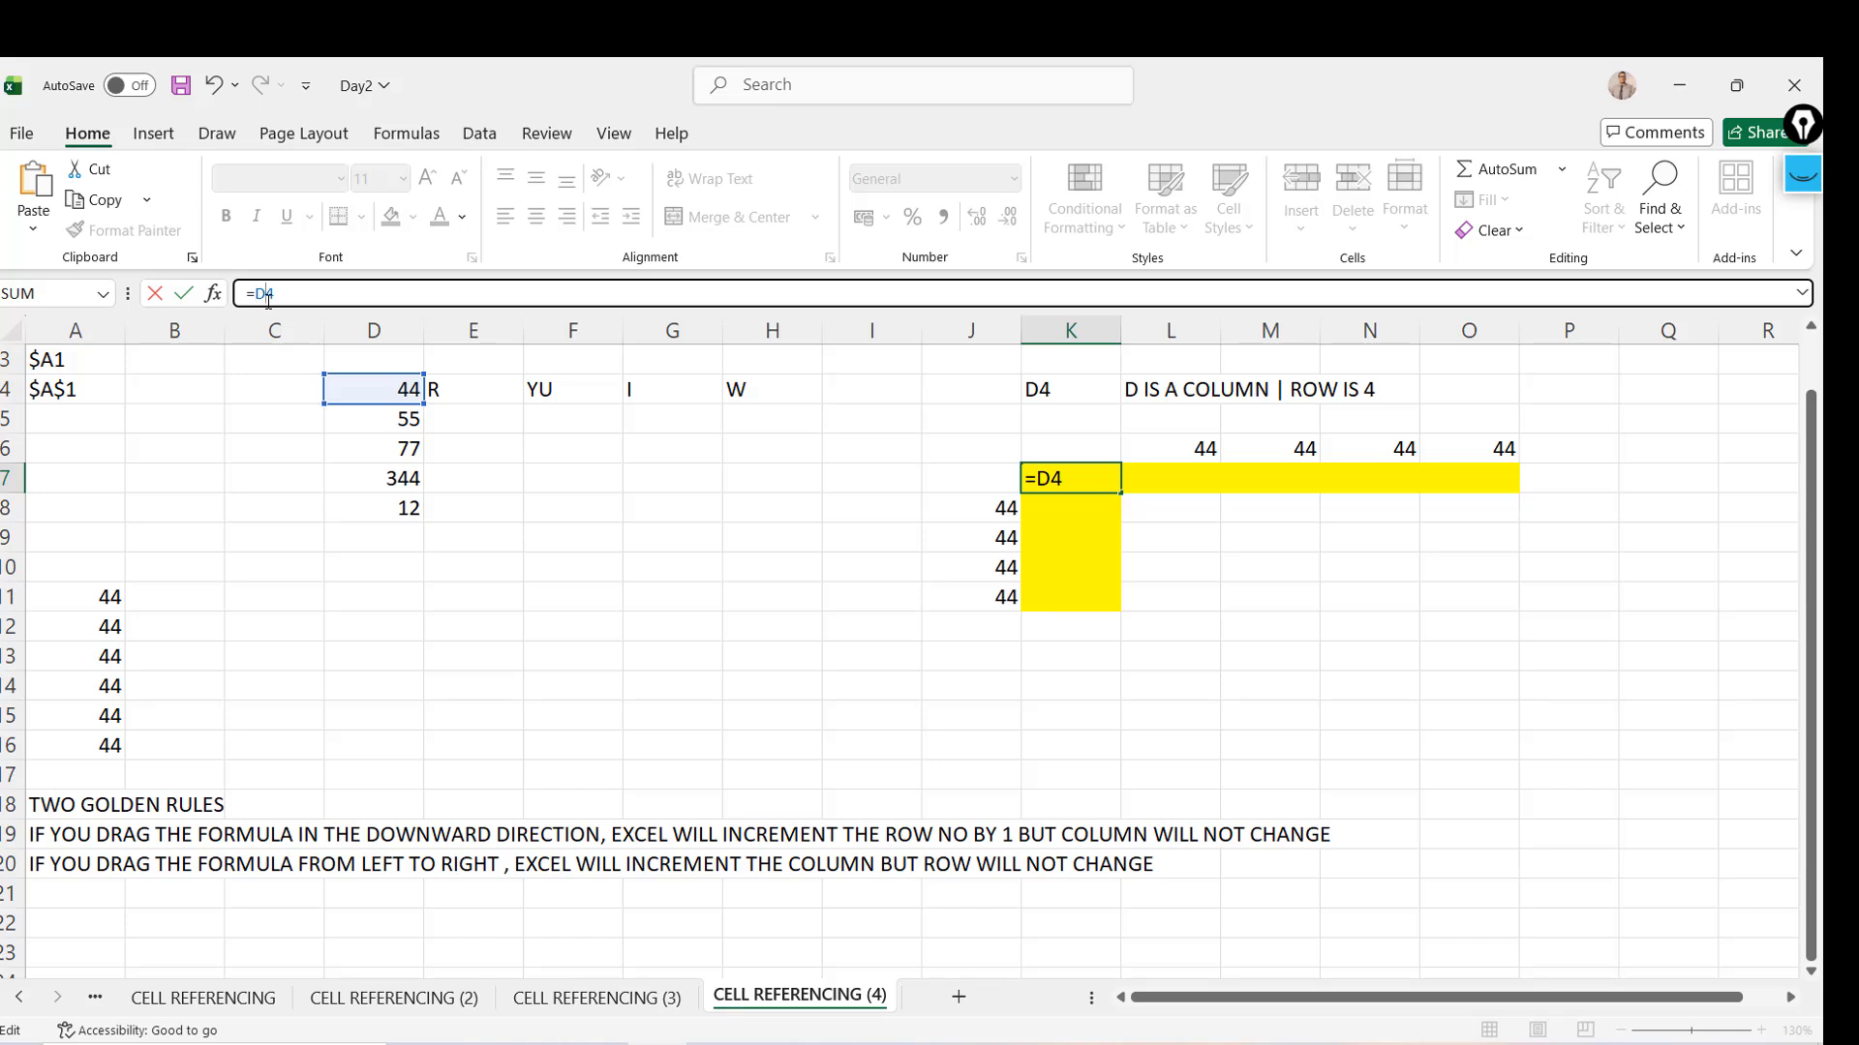
text($)
key(ctrl+Return)
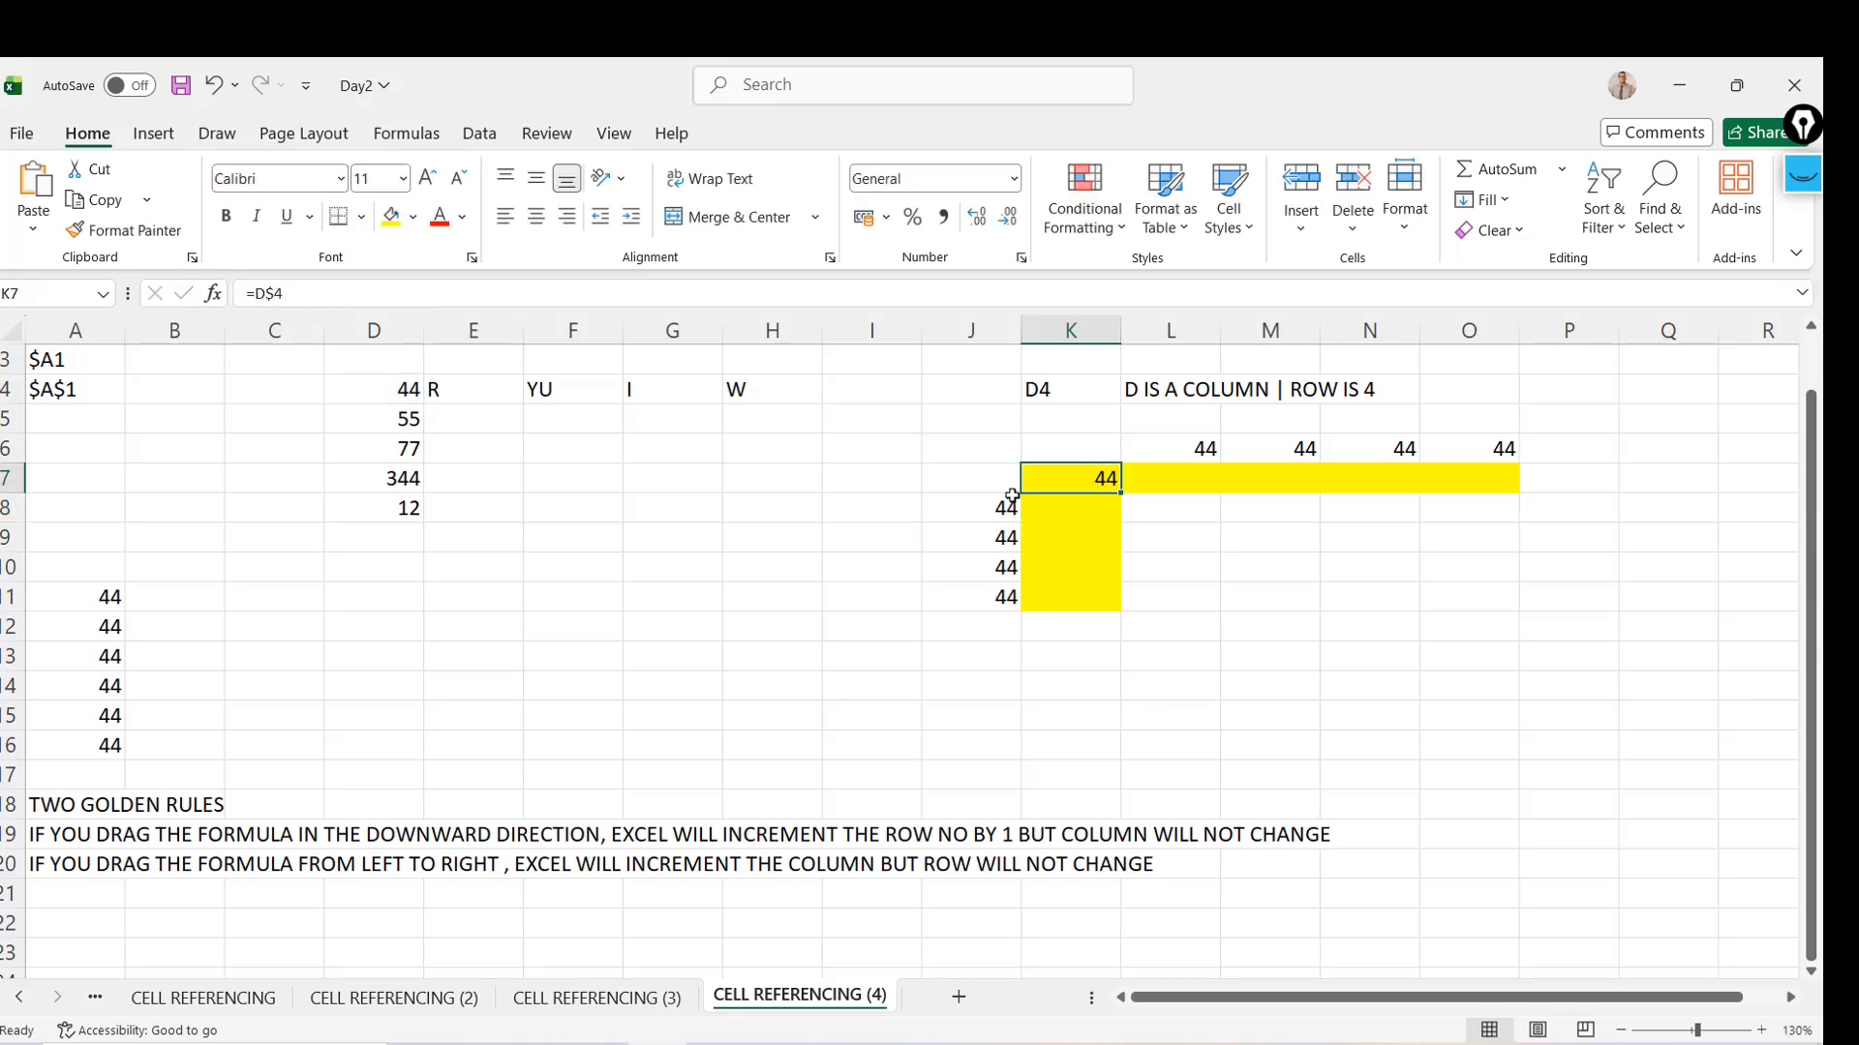
Fill the =D$4 formula from K7 right into L7 and compare the references in both cells
drag(1120, 493, 1200, 491)
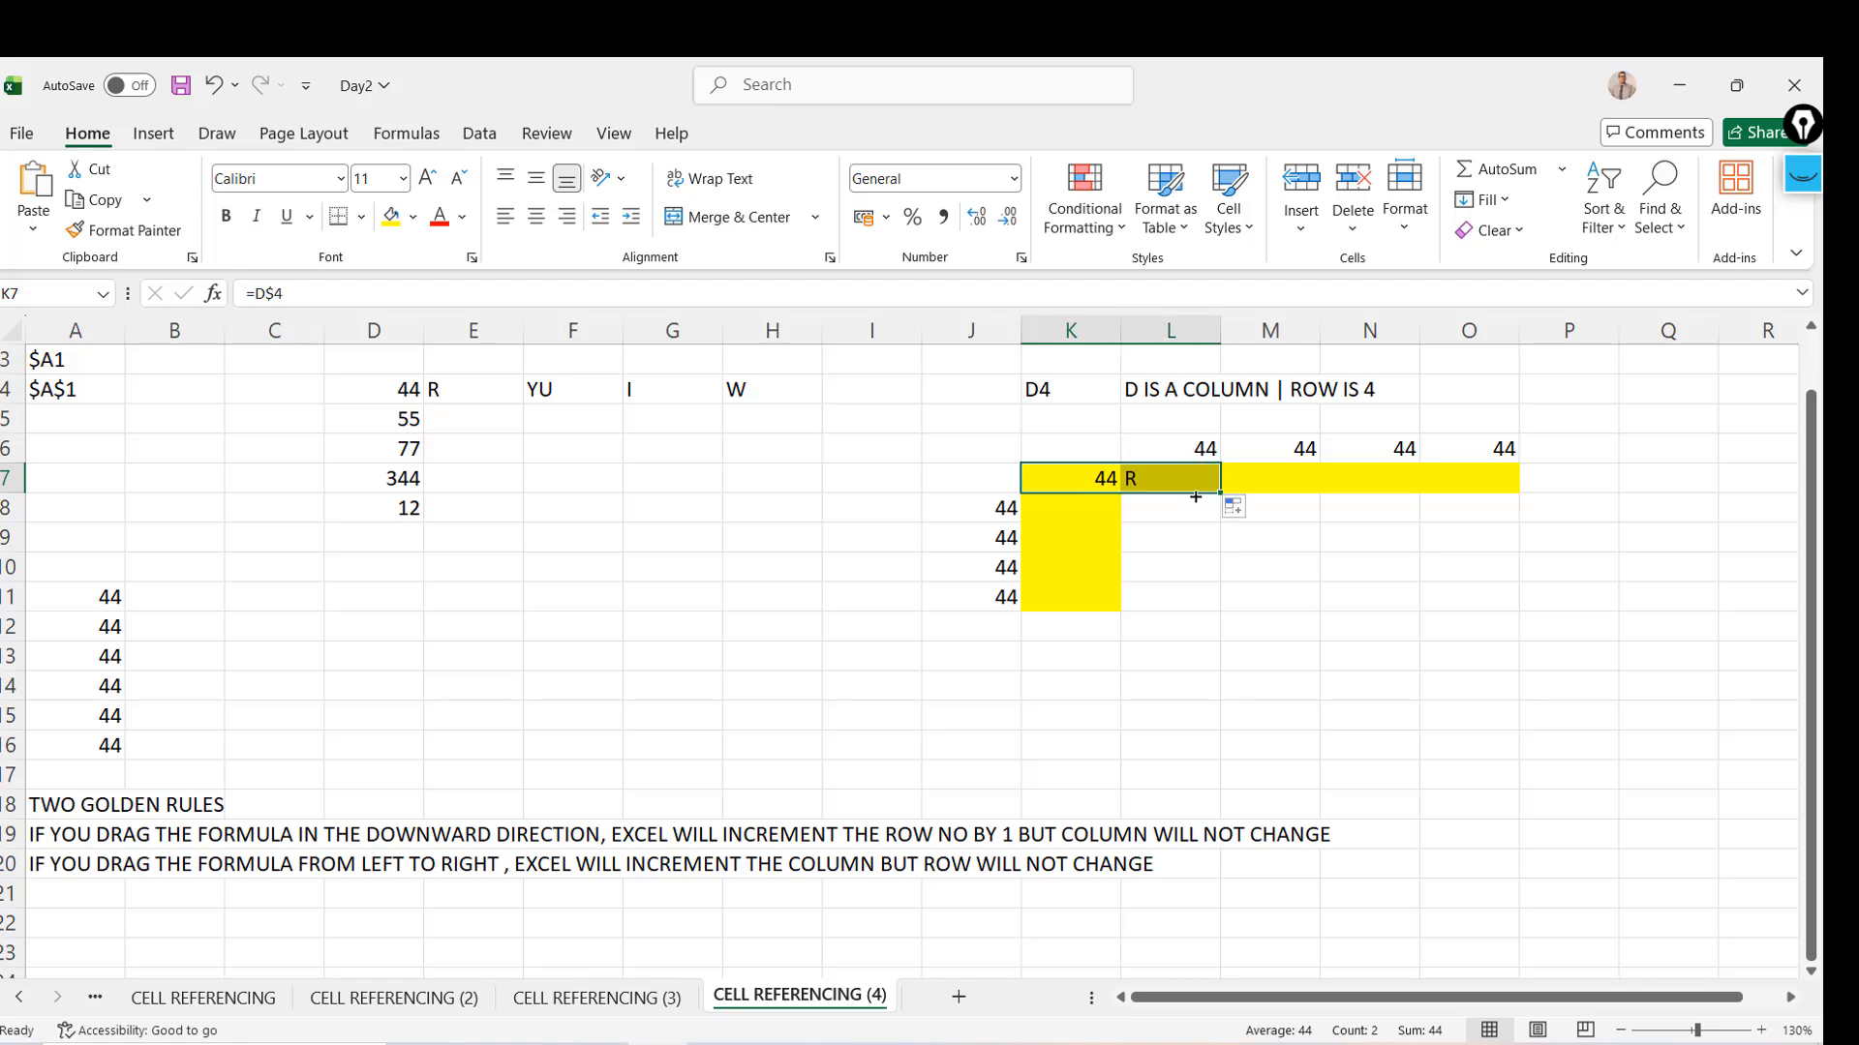
click(1176, 484)
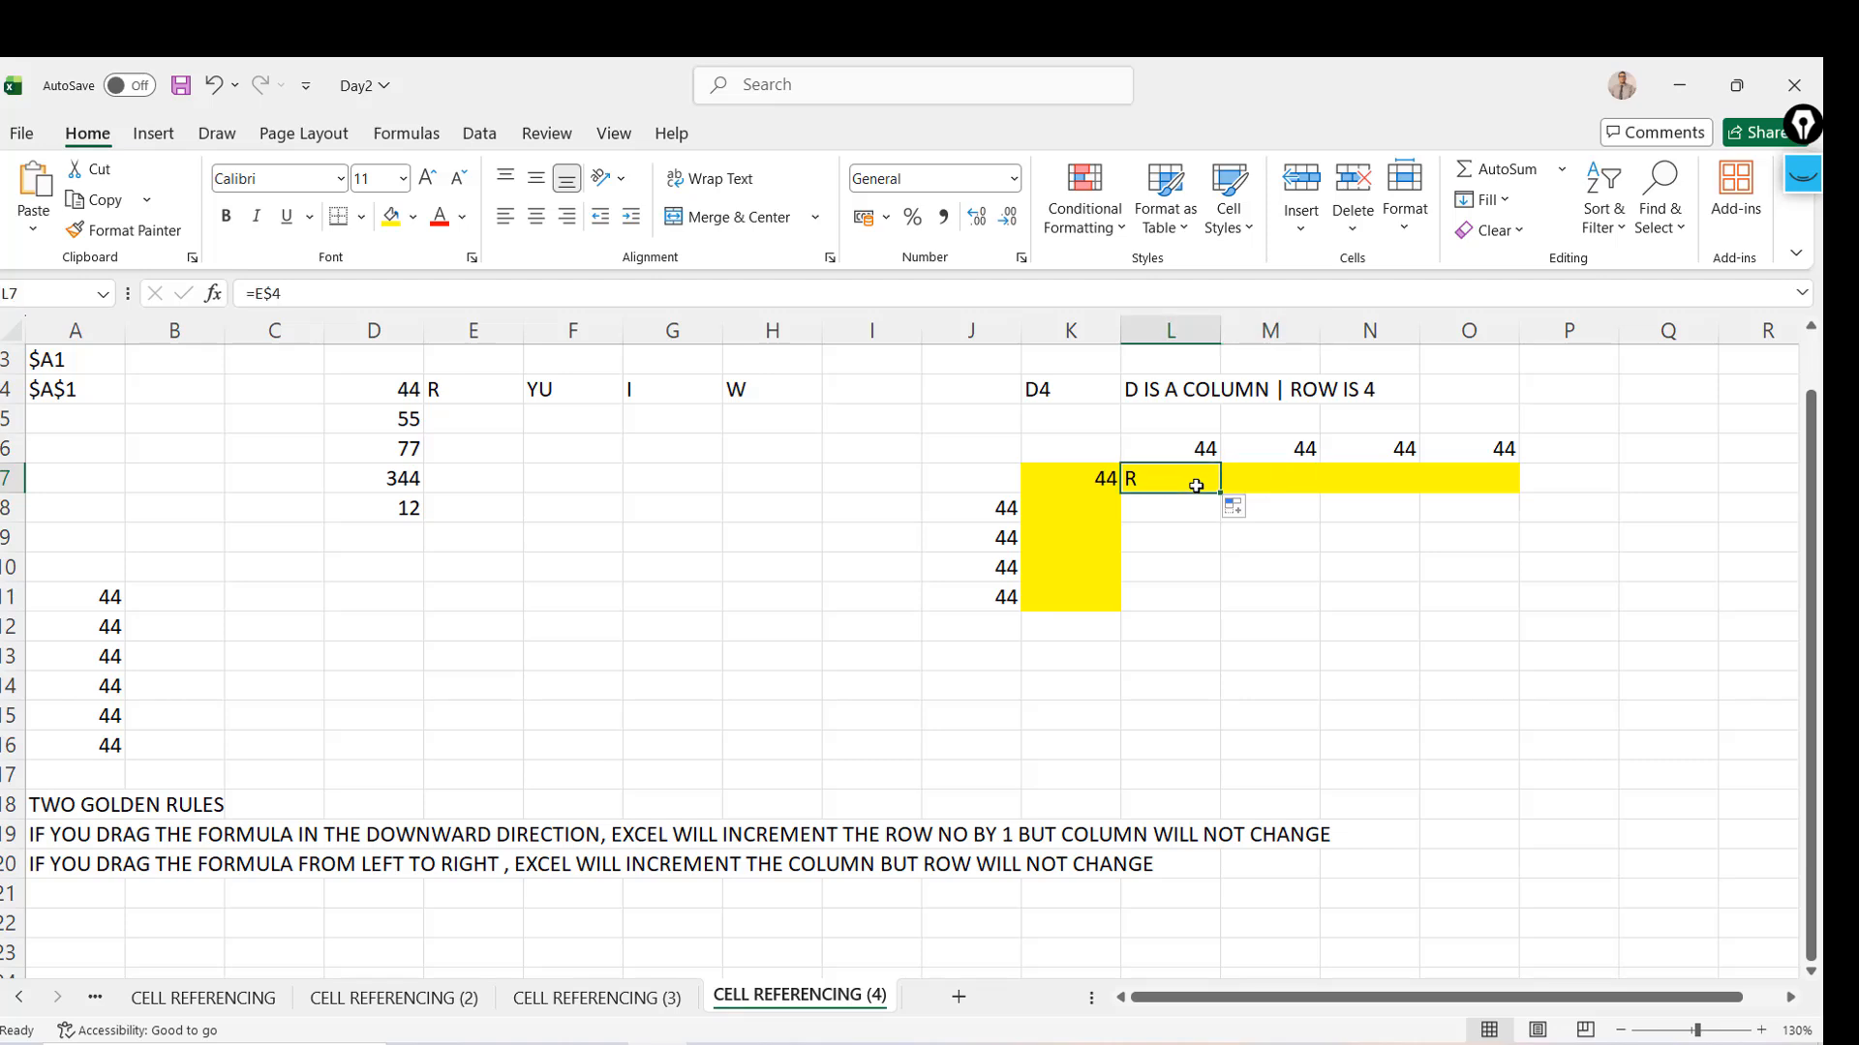
key(Left)
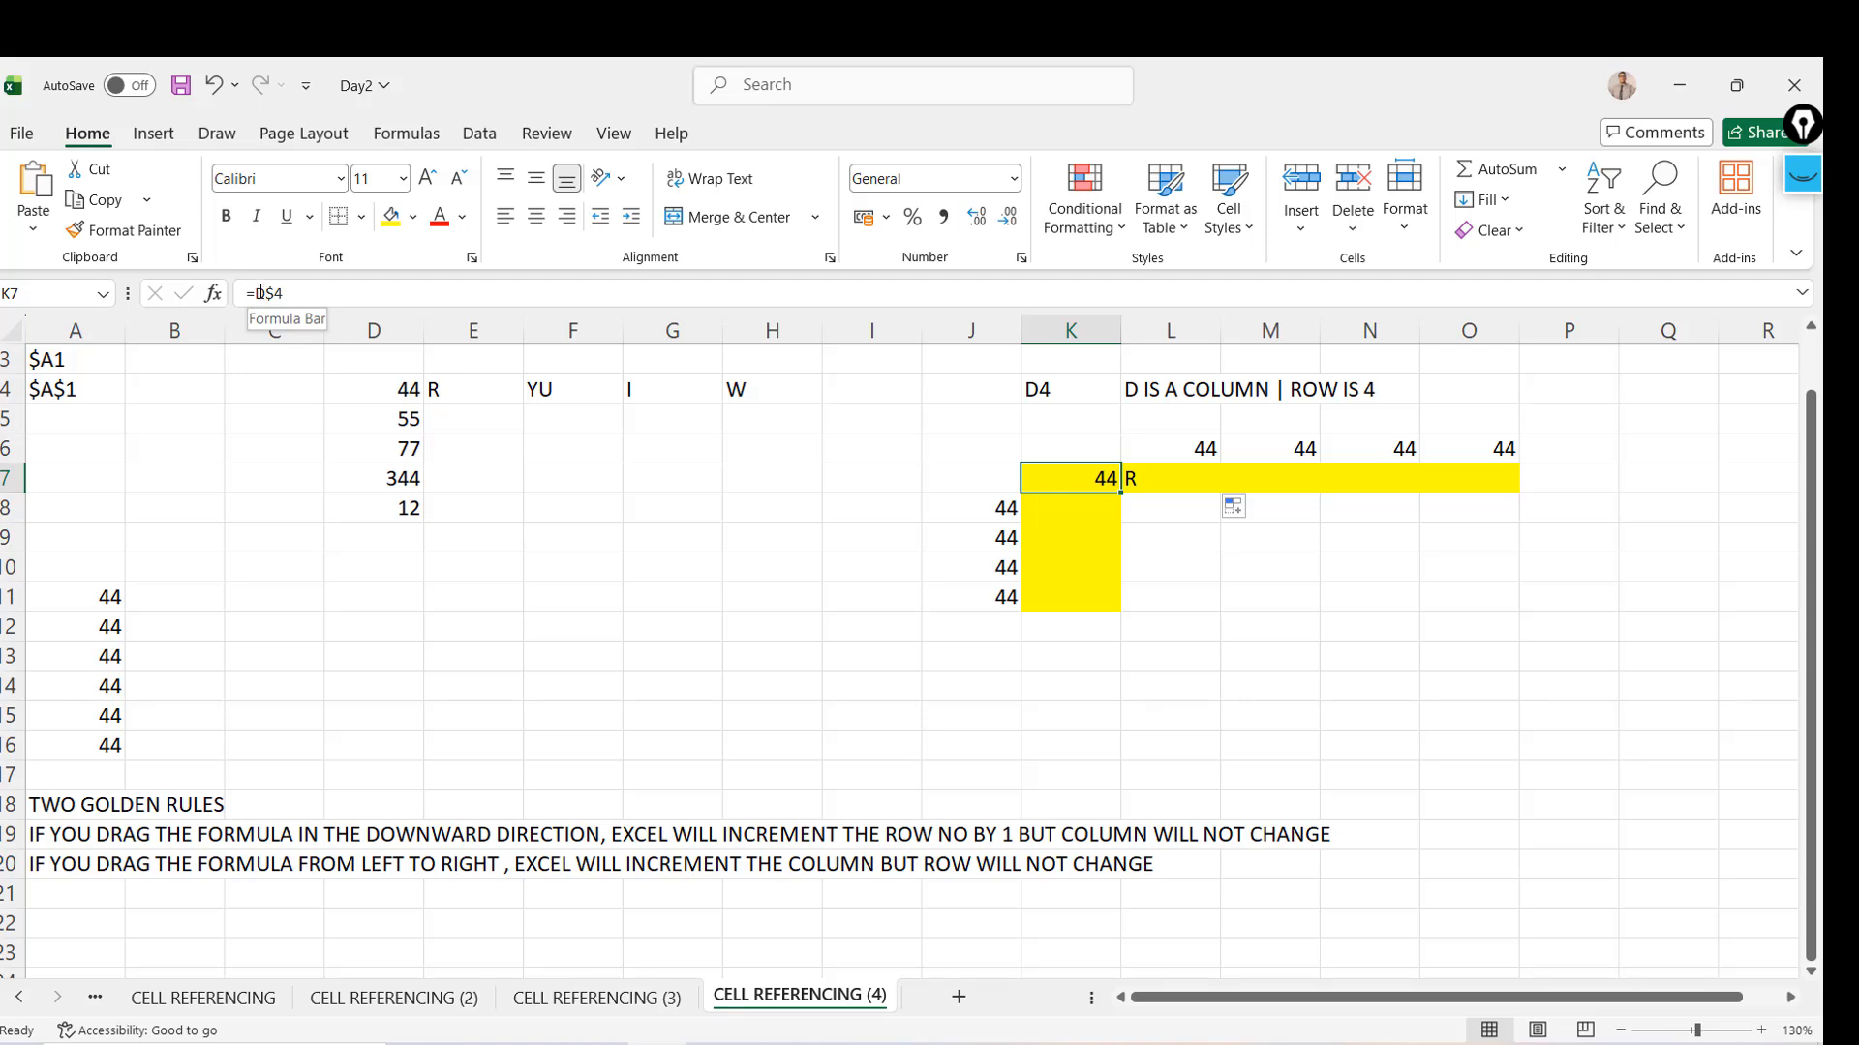
key(Right)
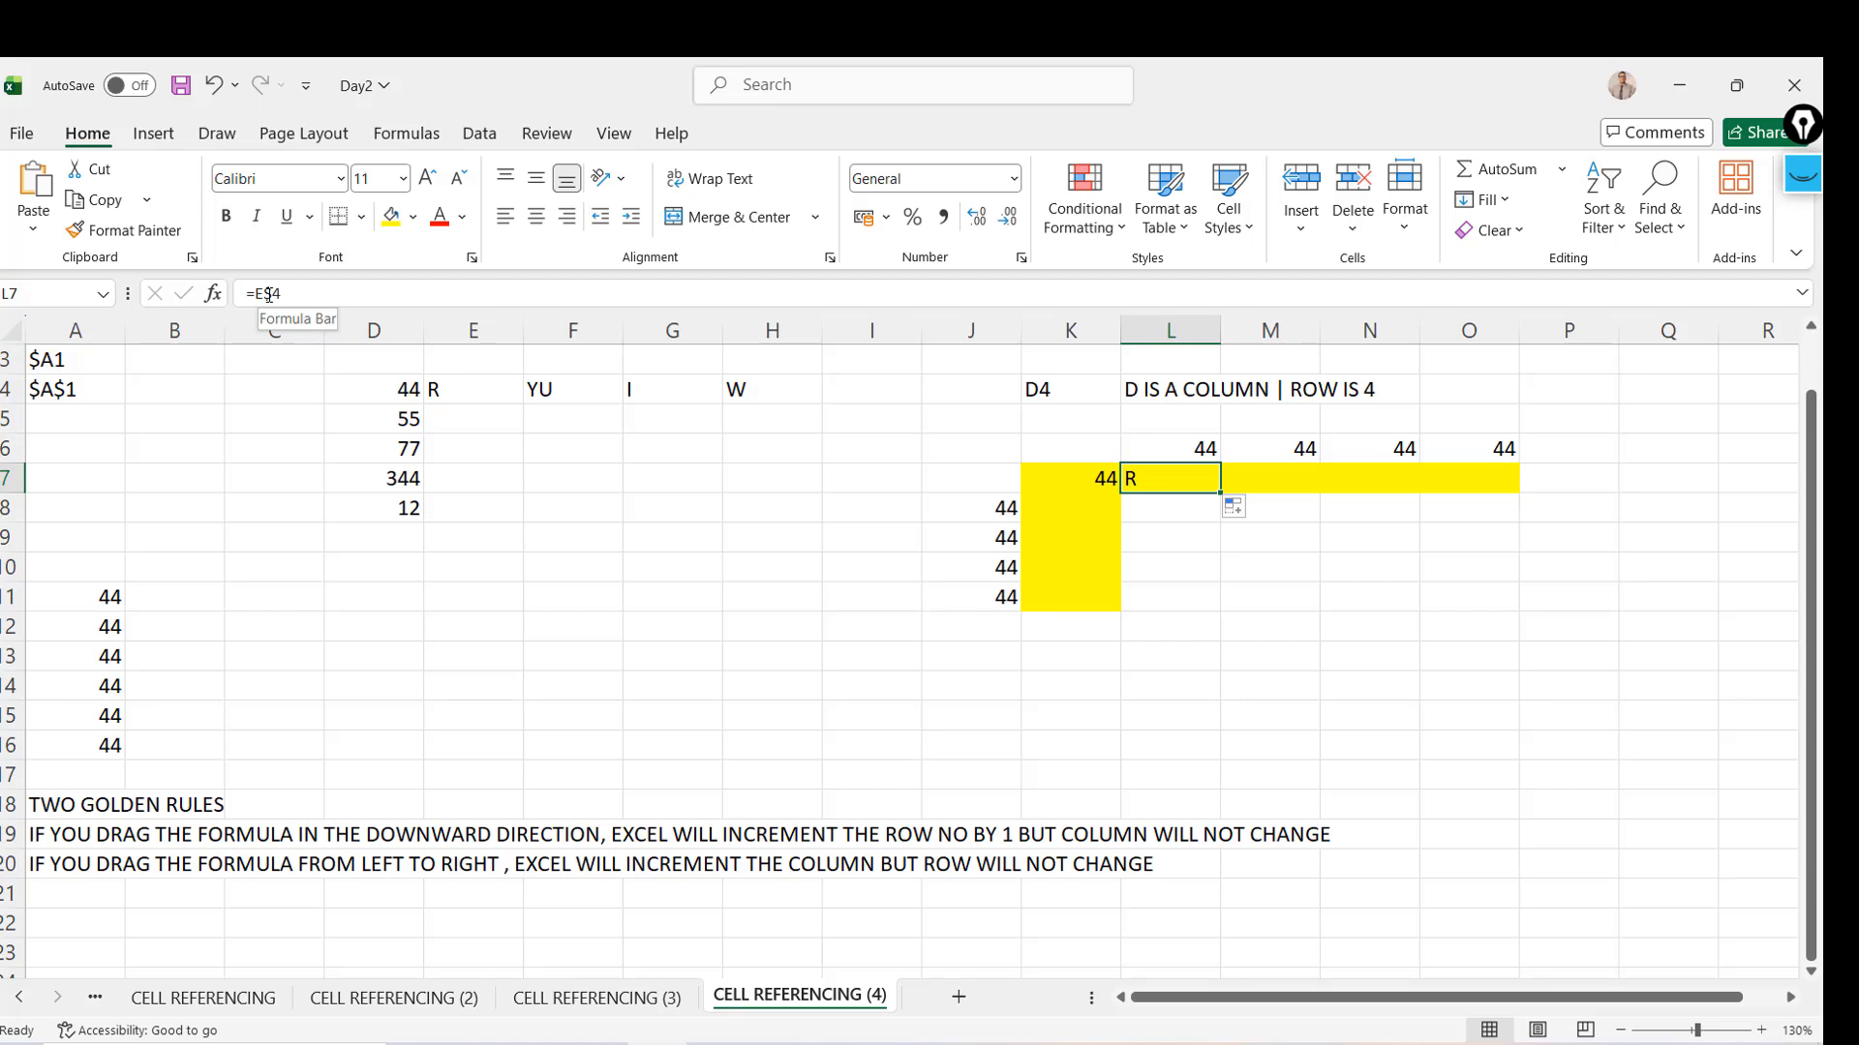
click(382, 294)
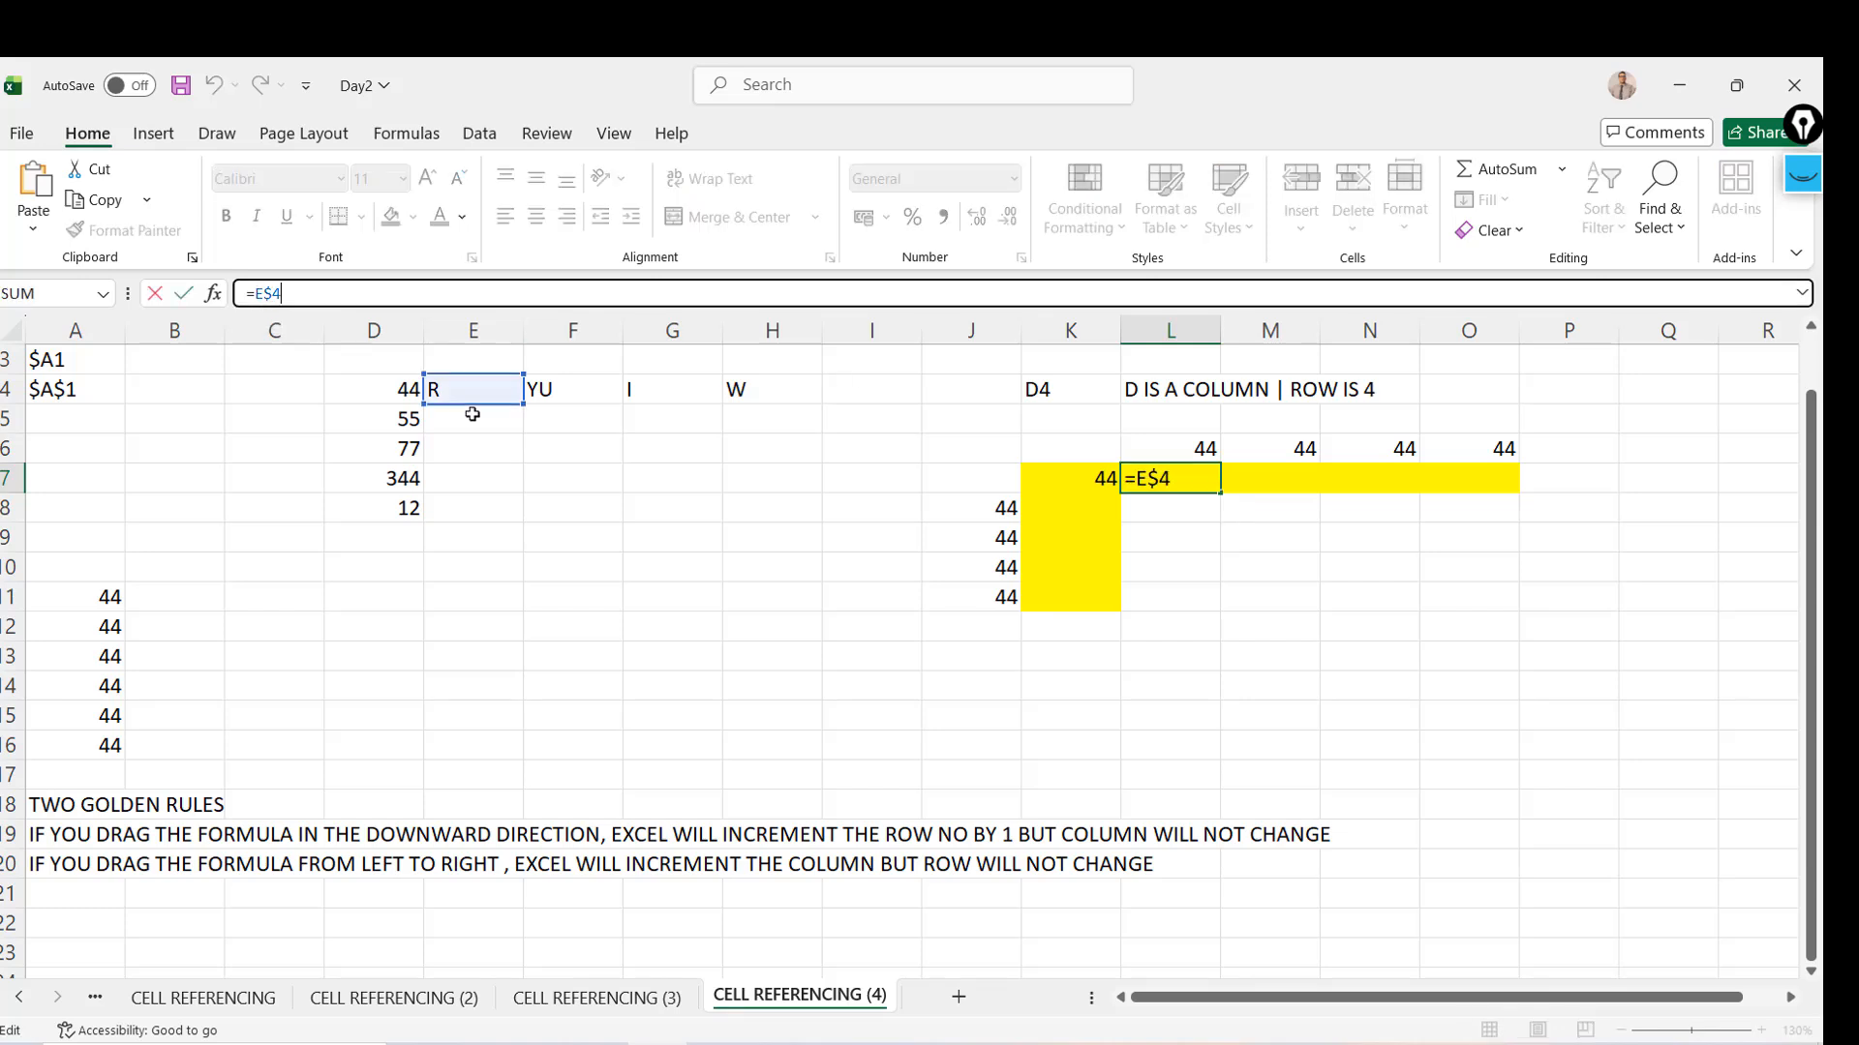
key(Escape)
Review the expected values in L6 through O6 and in J8 through J11
key(Up)
key(Right)
key(Left)
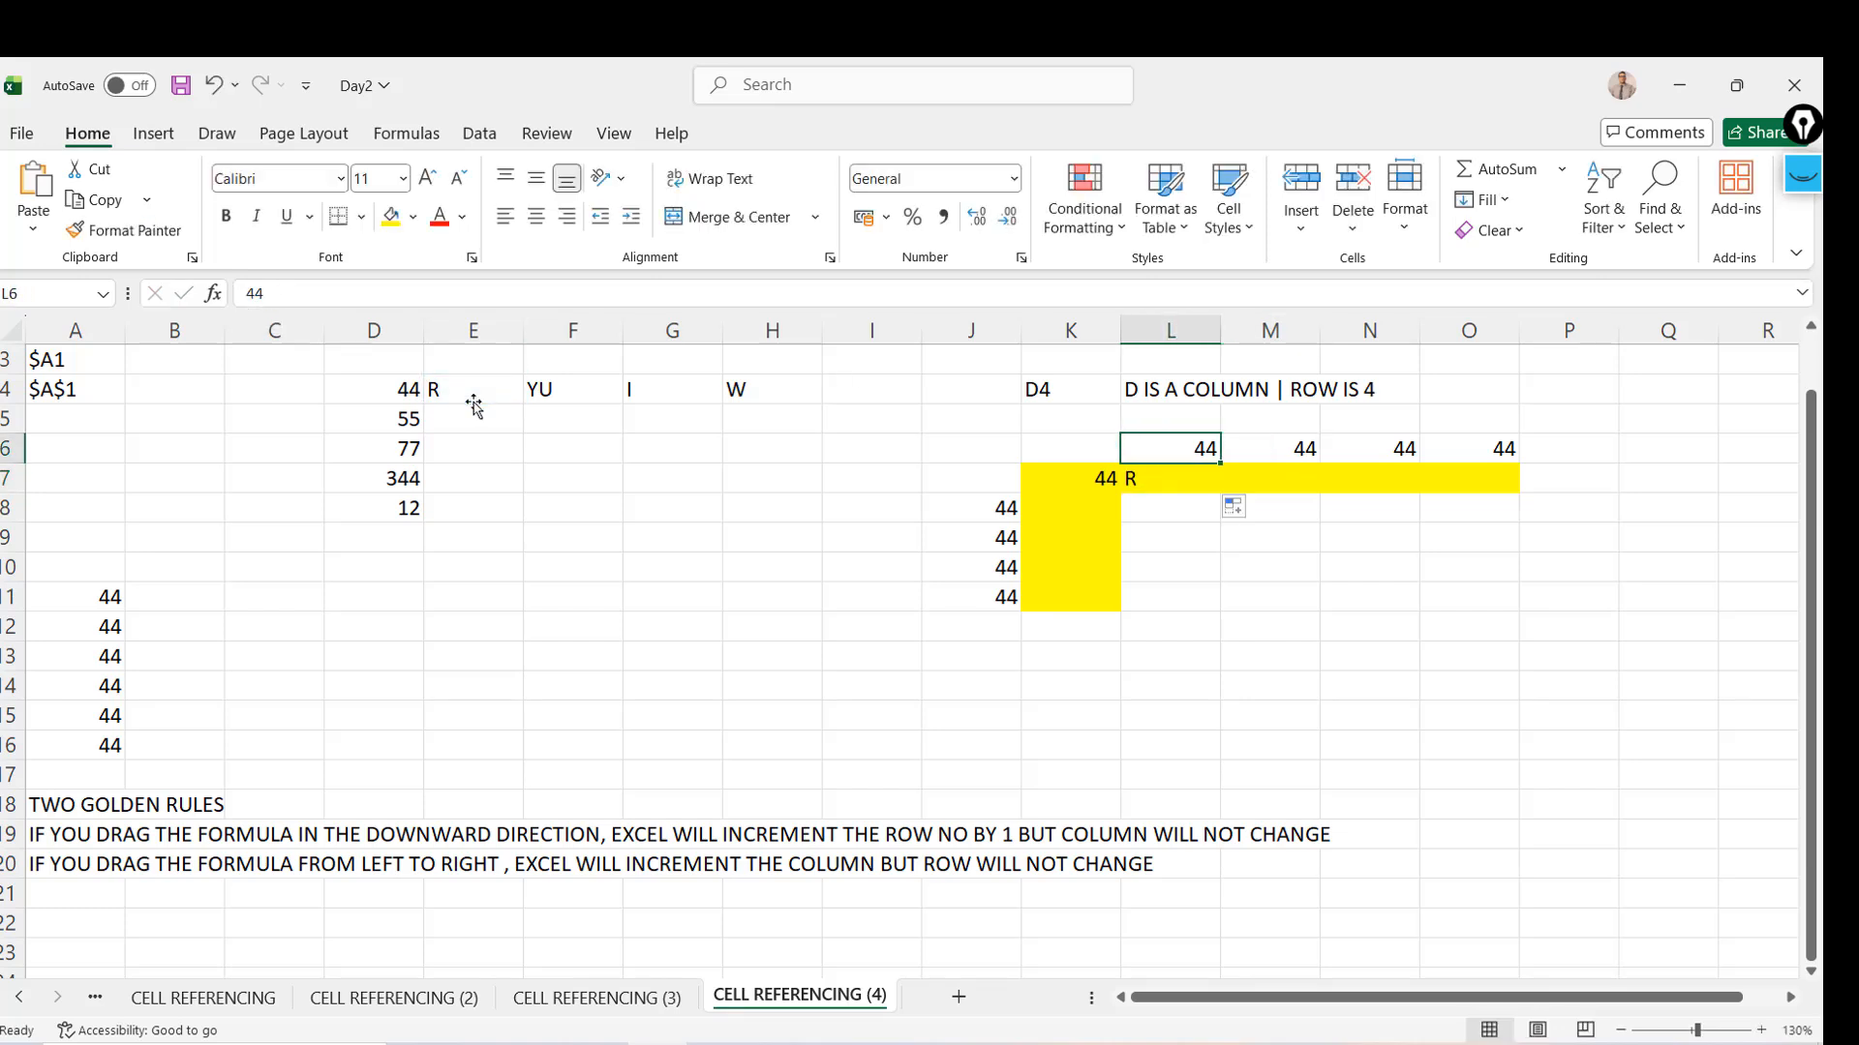
key(shift+Right)
key(shift+Right)
key(shift+Right)
key(Left)
key(Down)
key(Down)
key(Left)
key(shift+Down)
key(shift+Down)
key(shift+Down)
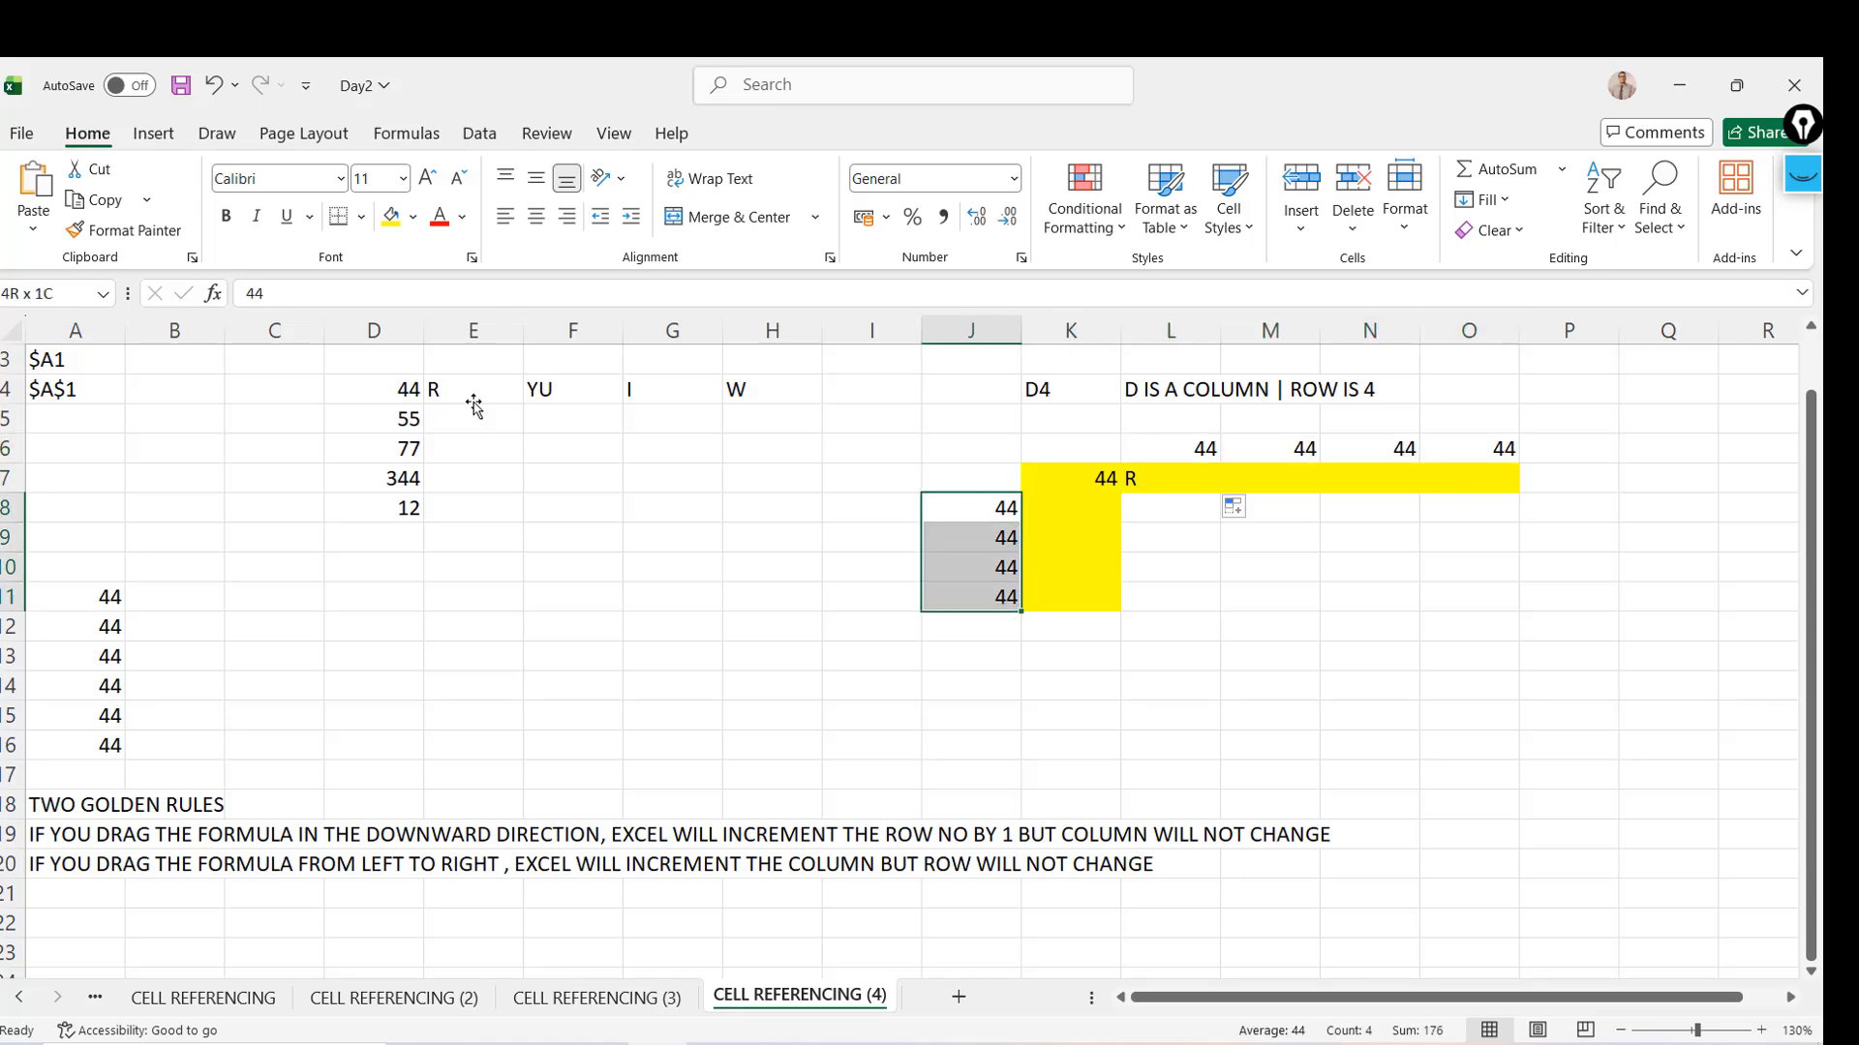
Clear the copied formula from L7
key(Up)
key(Right)
key(Right)
key(Delete)
Lock both the column and the row in the K7 formula as =$D$4
key(Left)
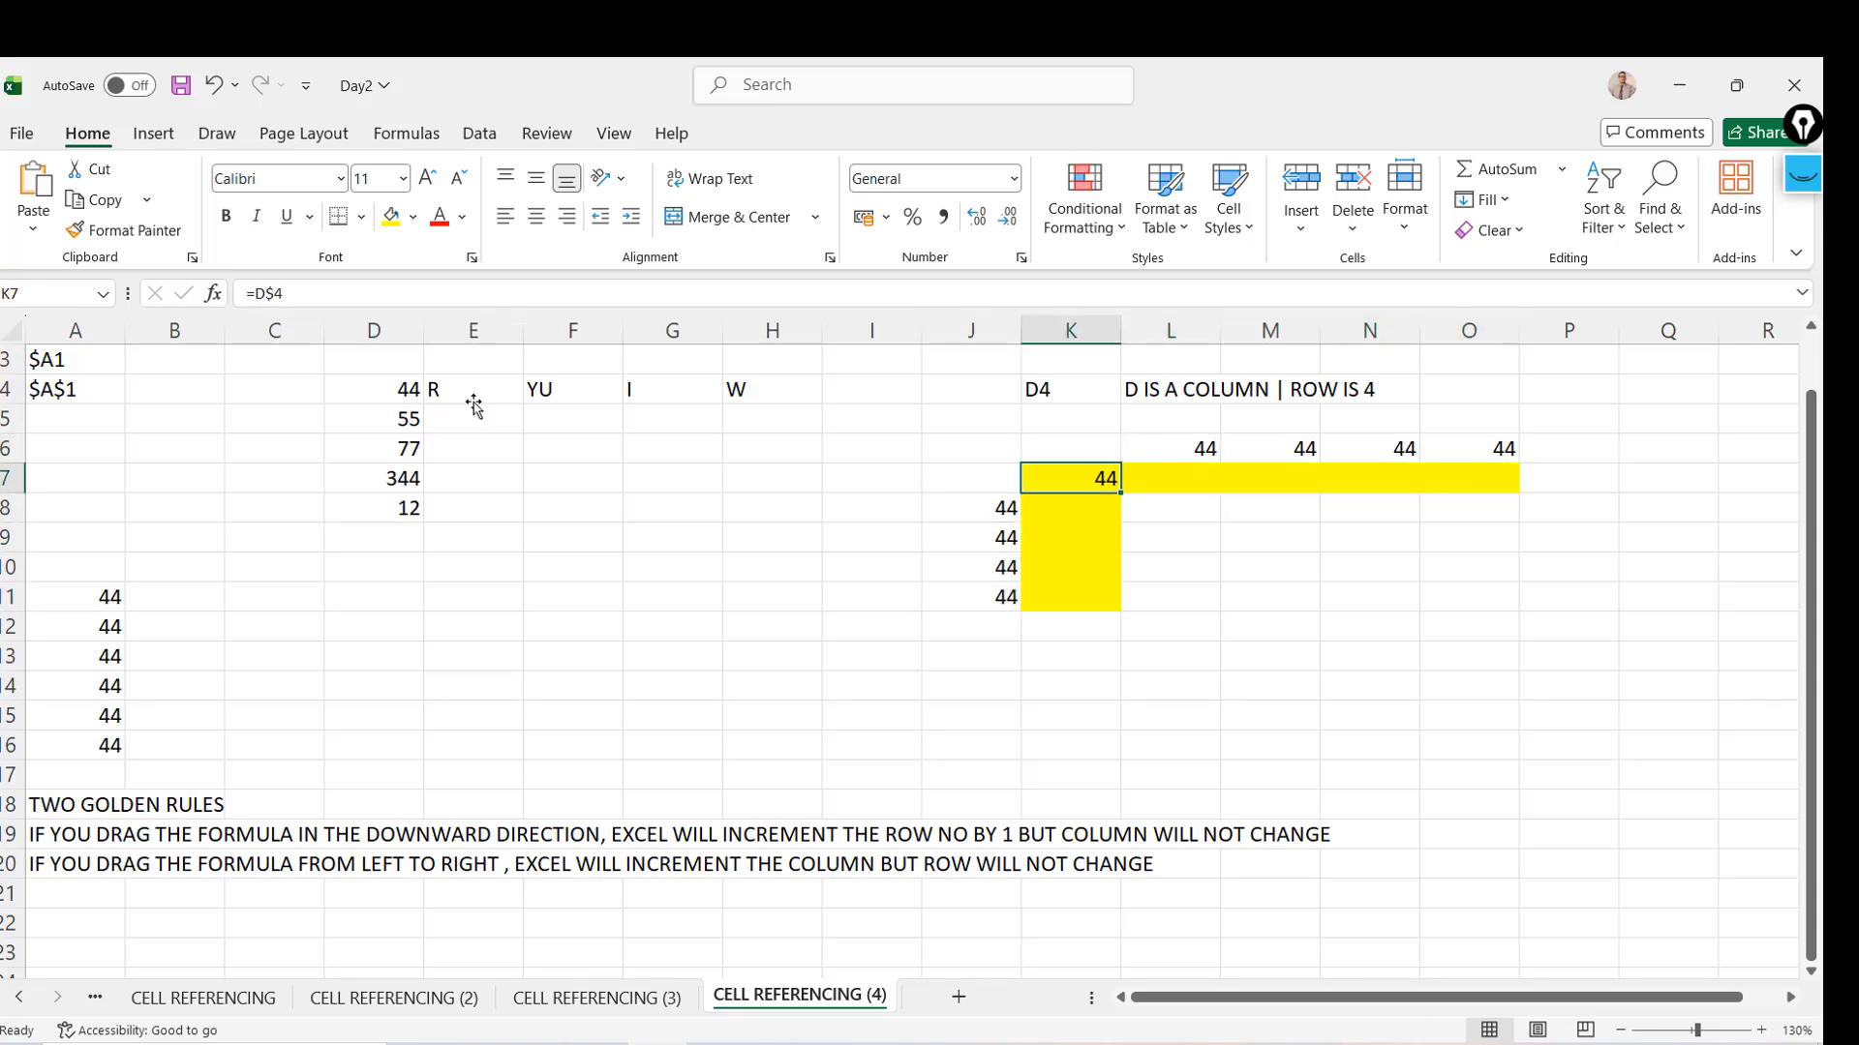
click(271, 293)
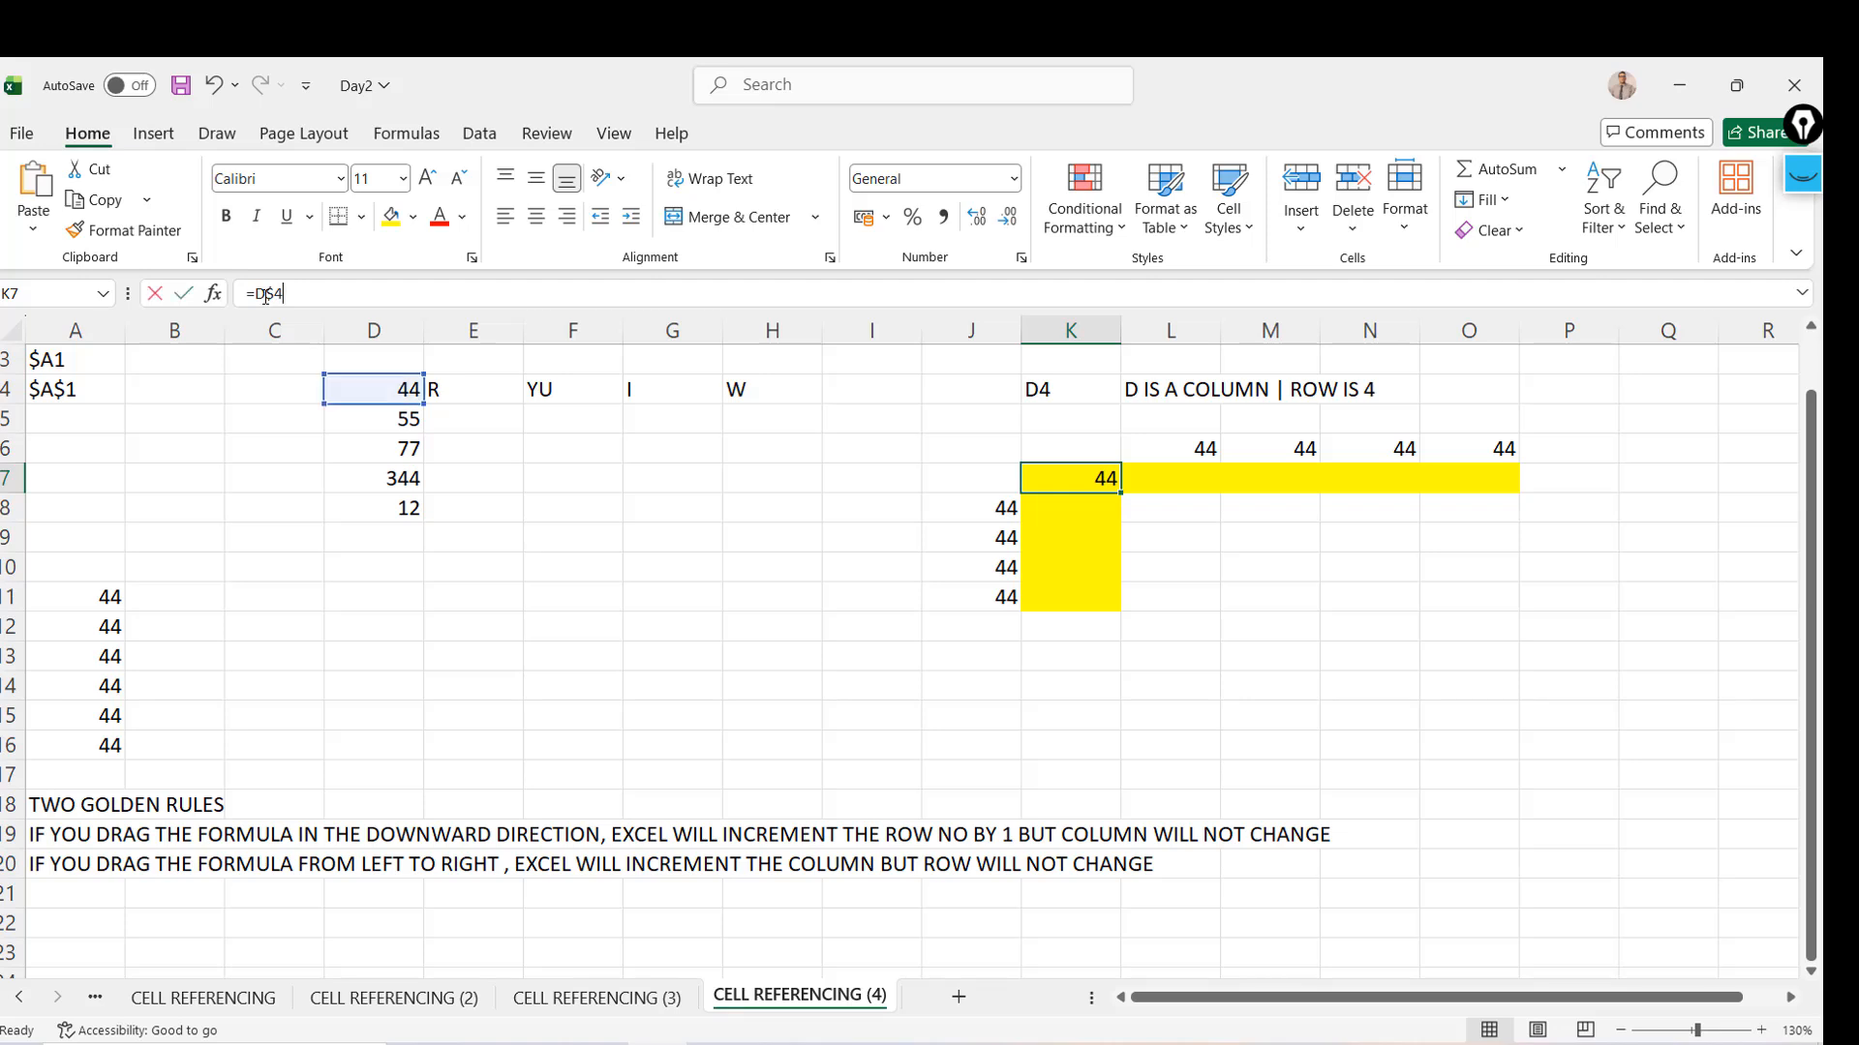
text($)
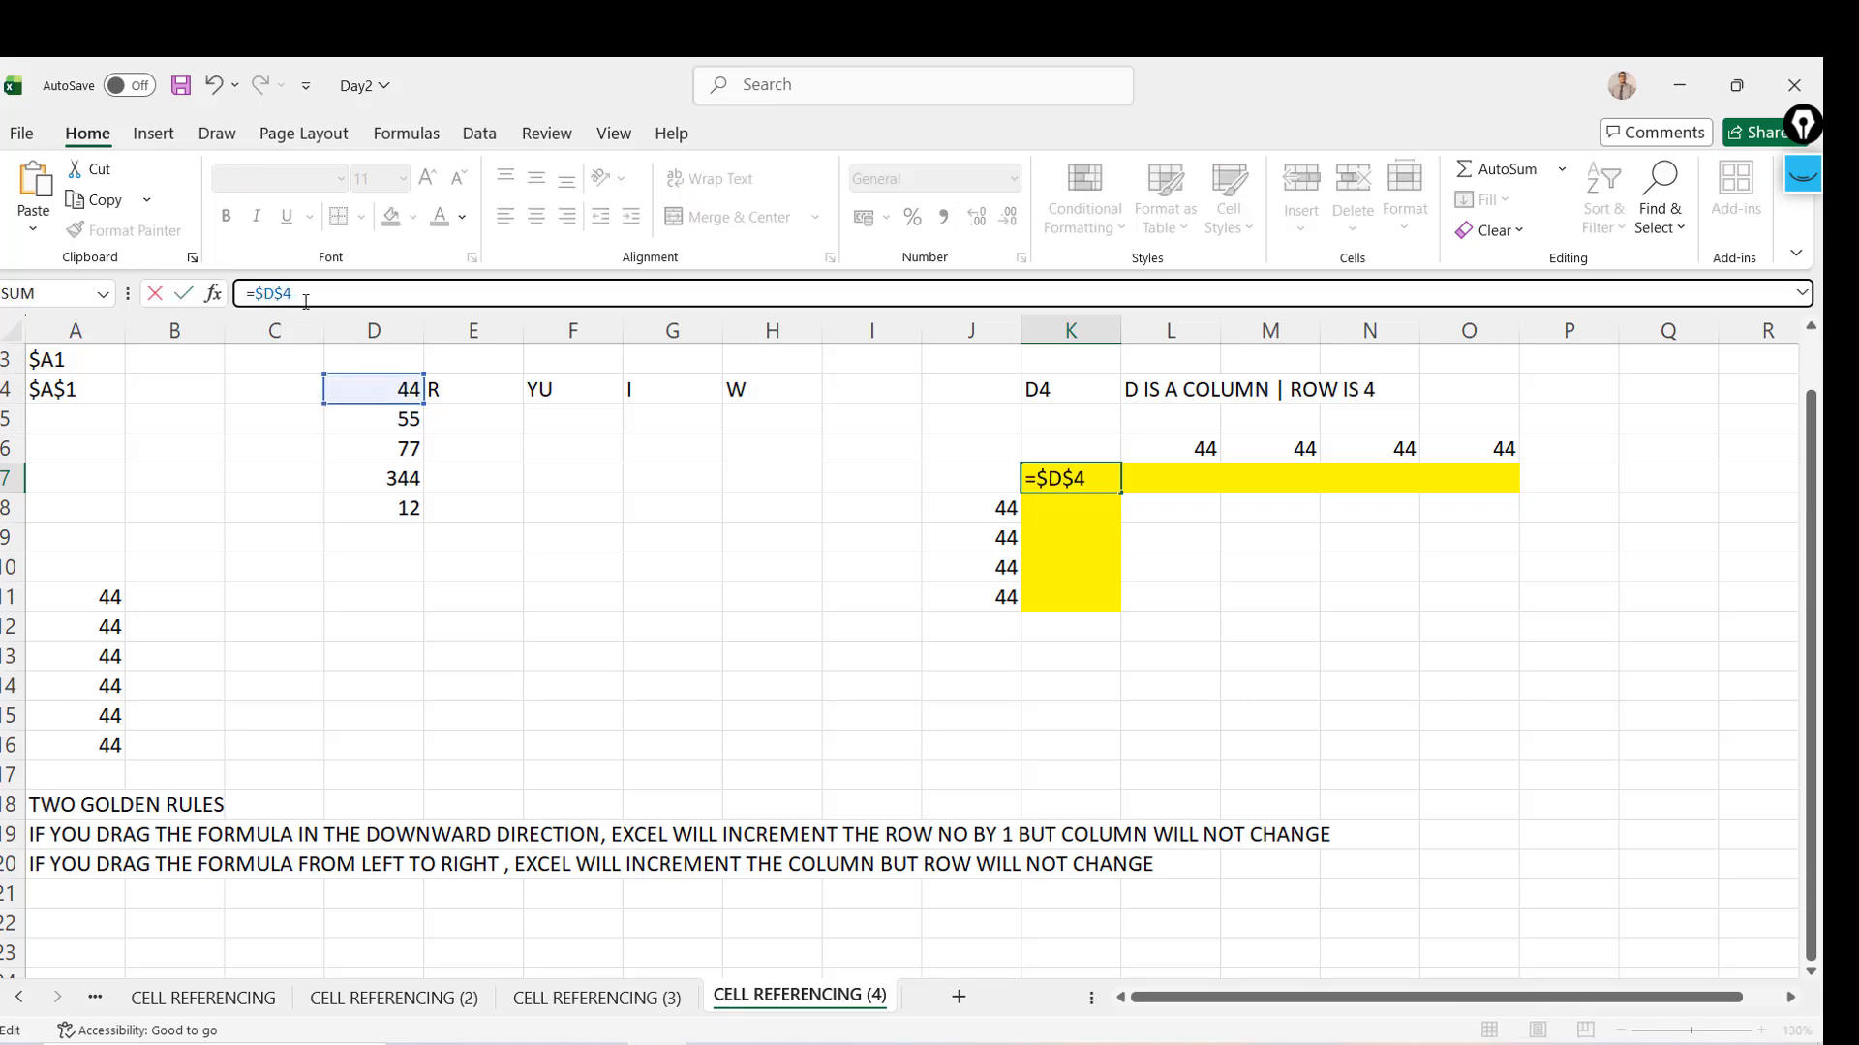
key(Return)
Fill the =$D$4 formula from K7 right through O7
click(1070, 479)
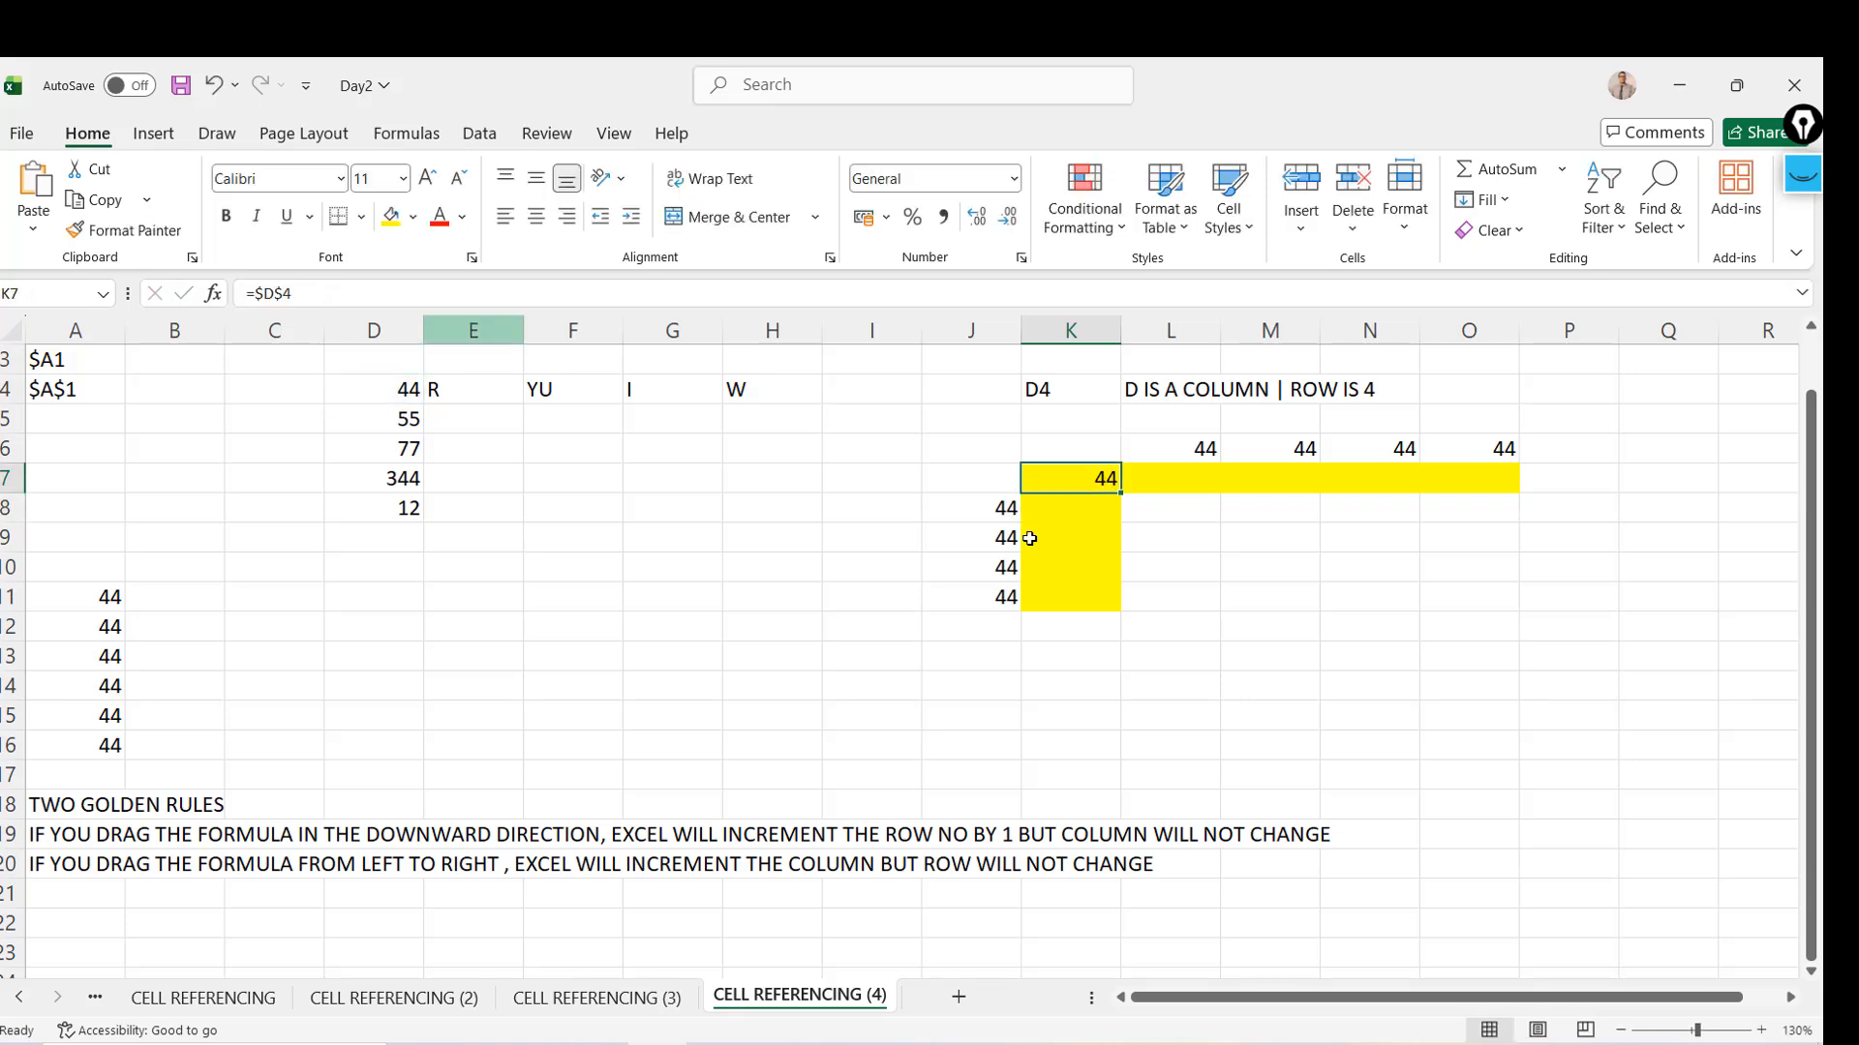
click(1129, 495)
click(1106, 481)
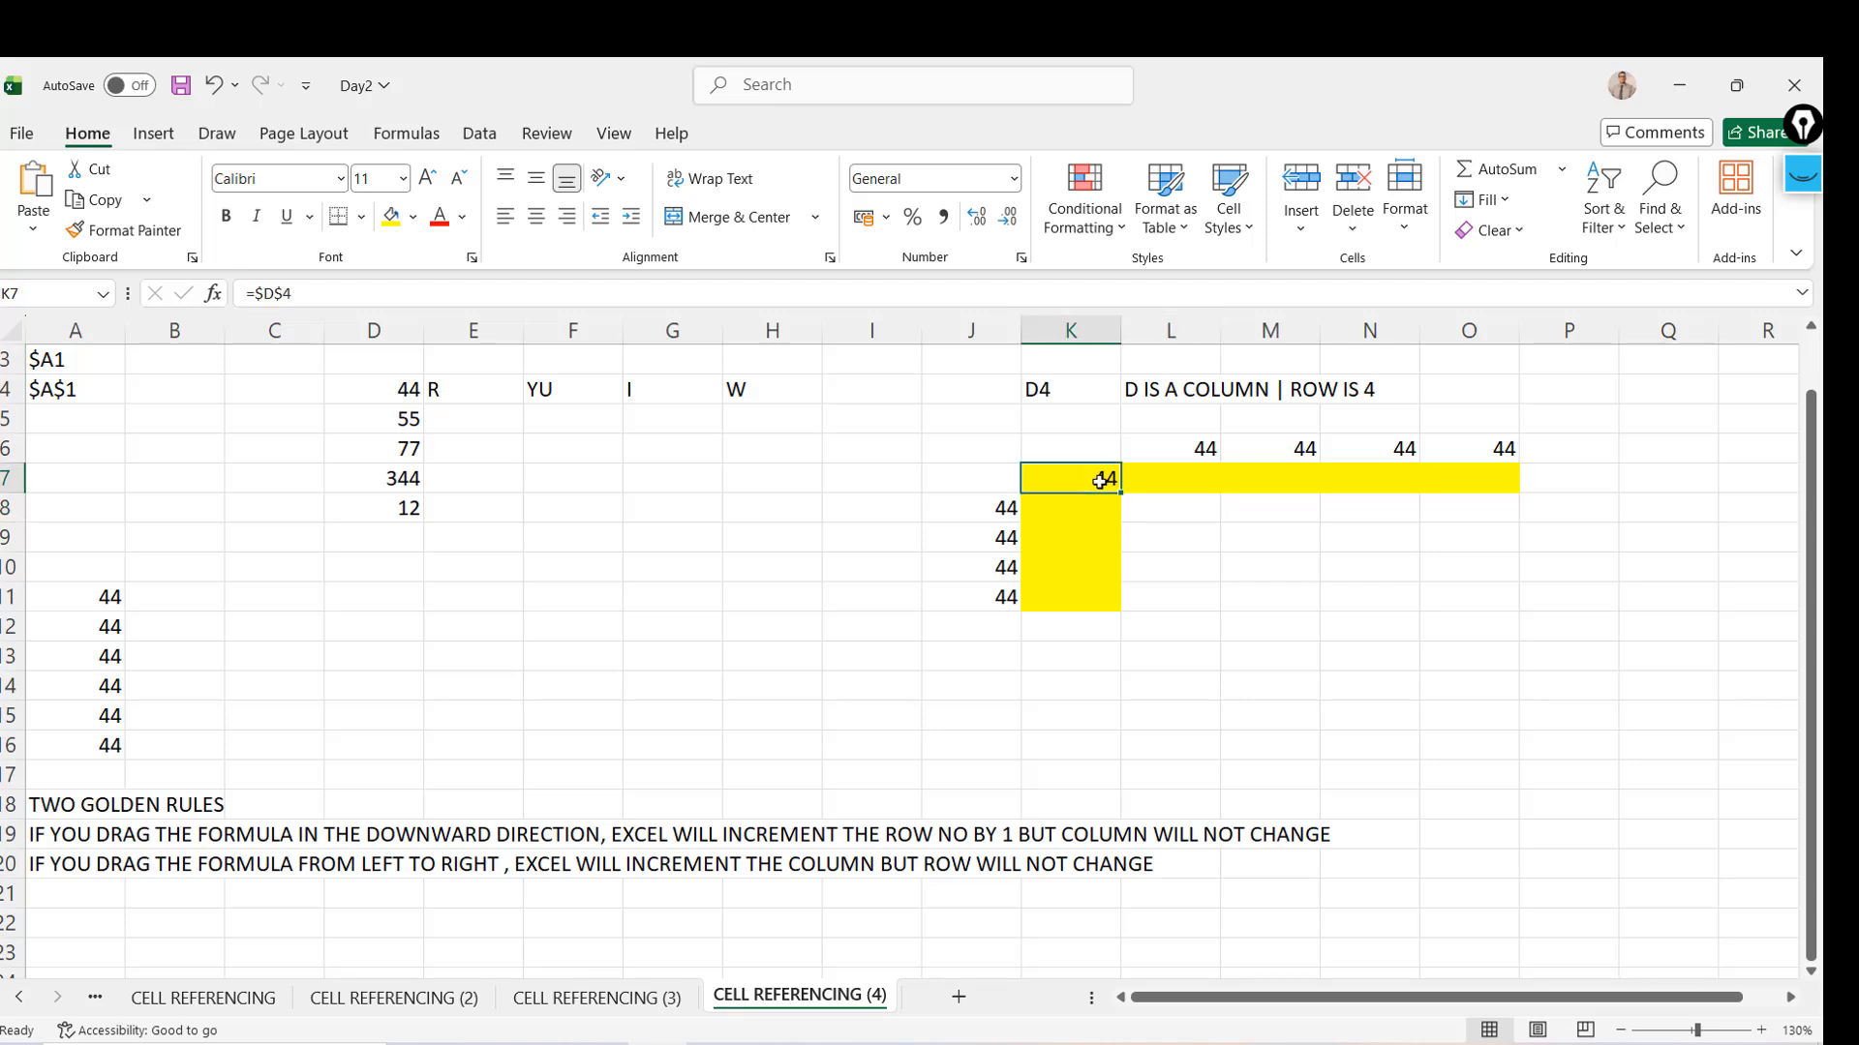
drag(1120, 493, 1515, 481)
Fill the =$D$4 formula from K7 down through K11 and check the copied reference in K10
click(1072, 478)
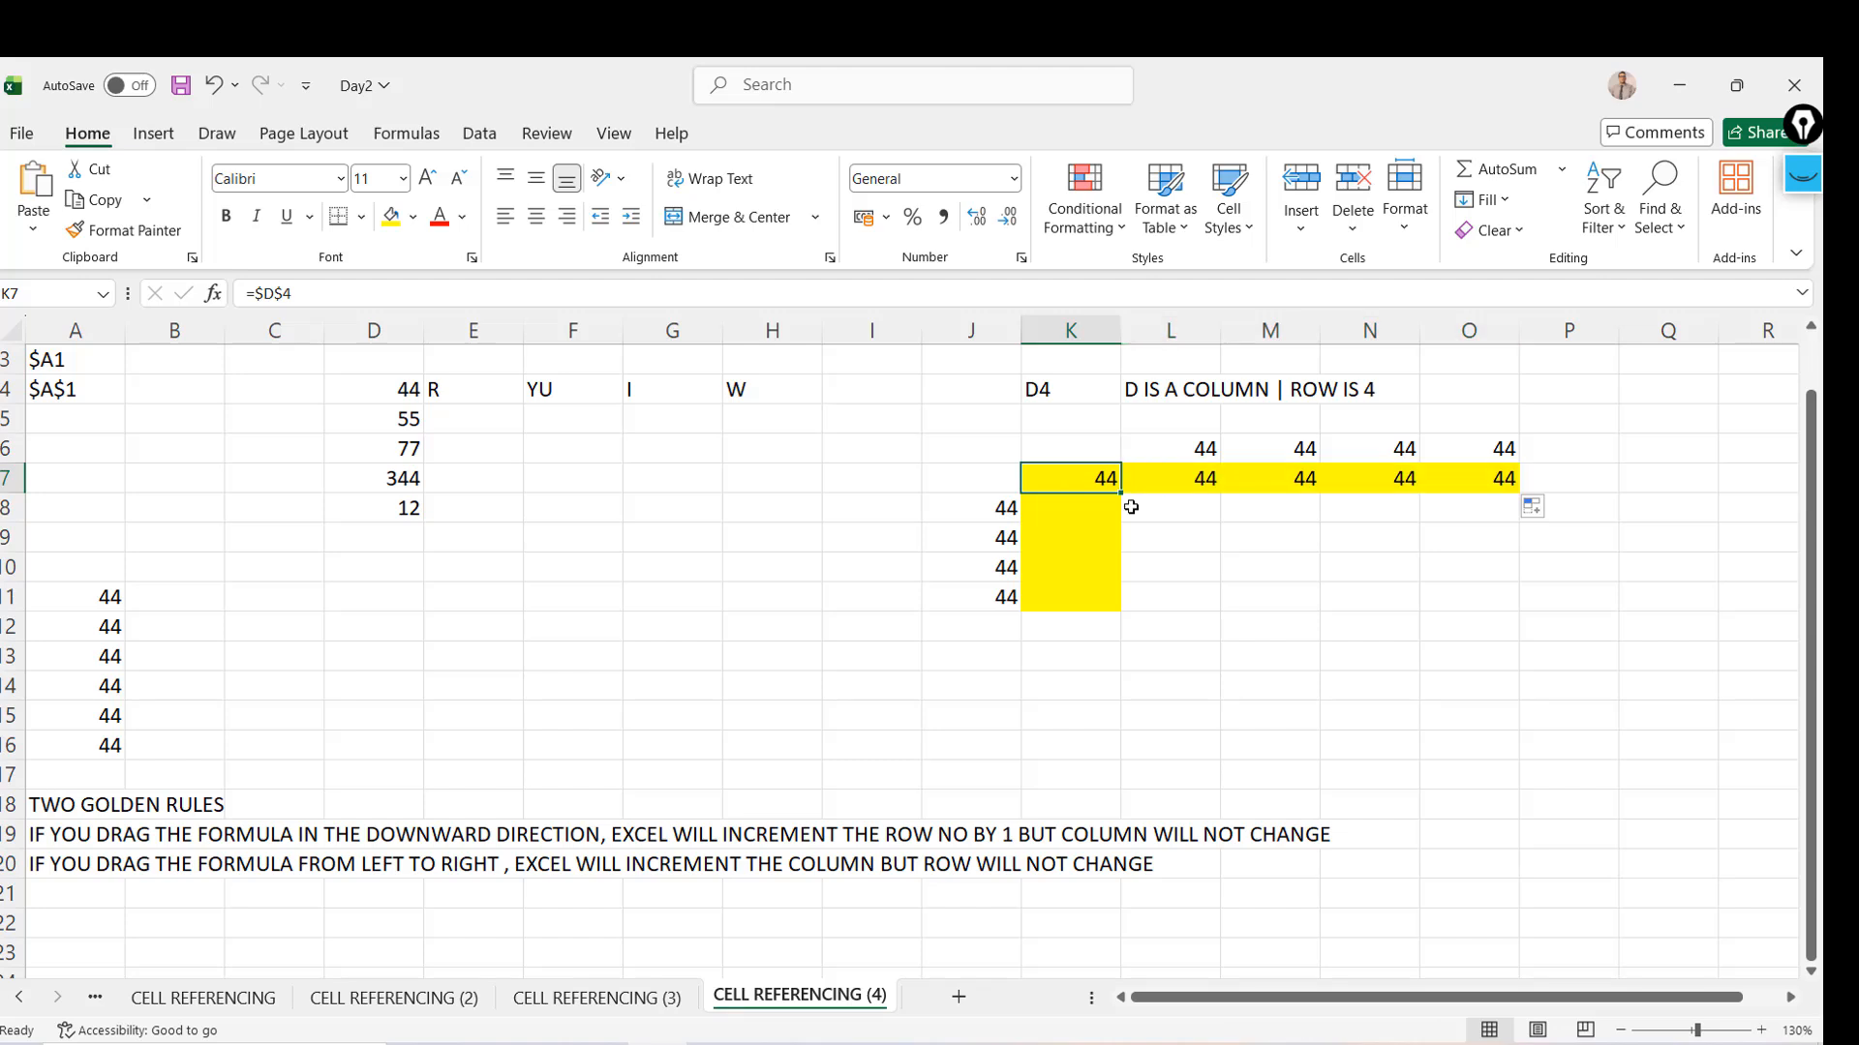
drag(1122, 496, 1120, 605)
click(1094, 567)
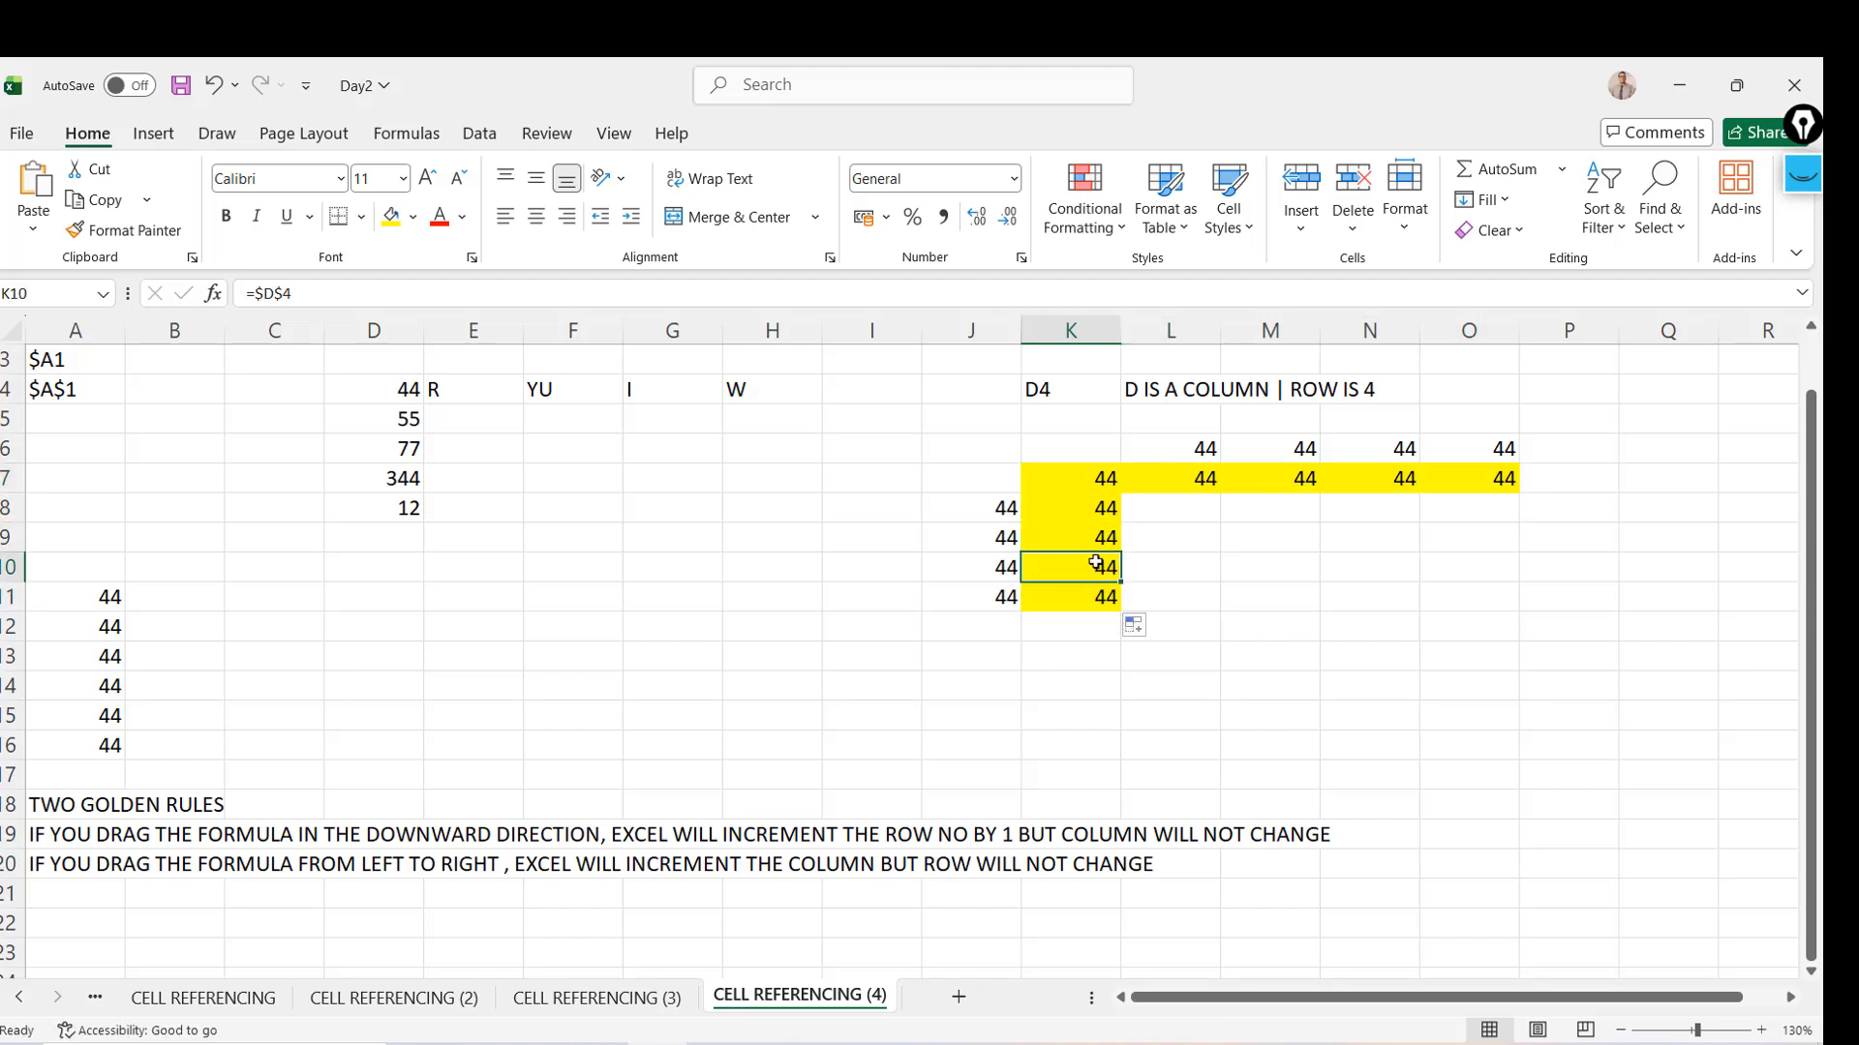
Examine the four cell reference types listed in A1 through A4, one by one and as a group
click(92, 387)
key(Up)
key(Up)
key(Up)
key(shift+Down)
key(shift+Down)
key(shift+Down)
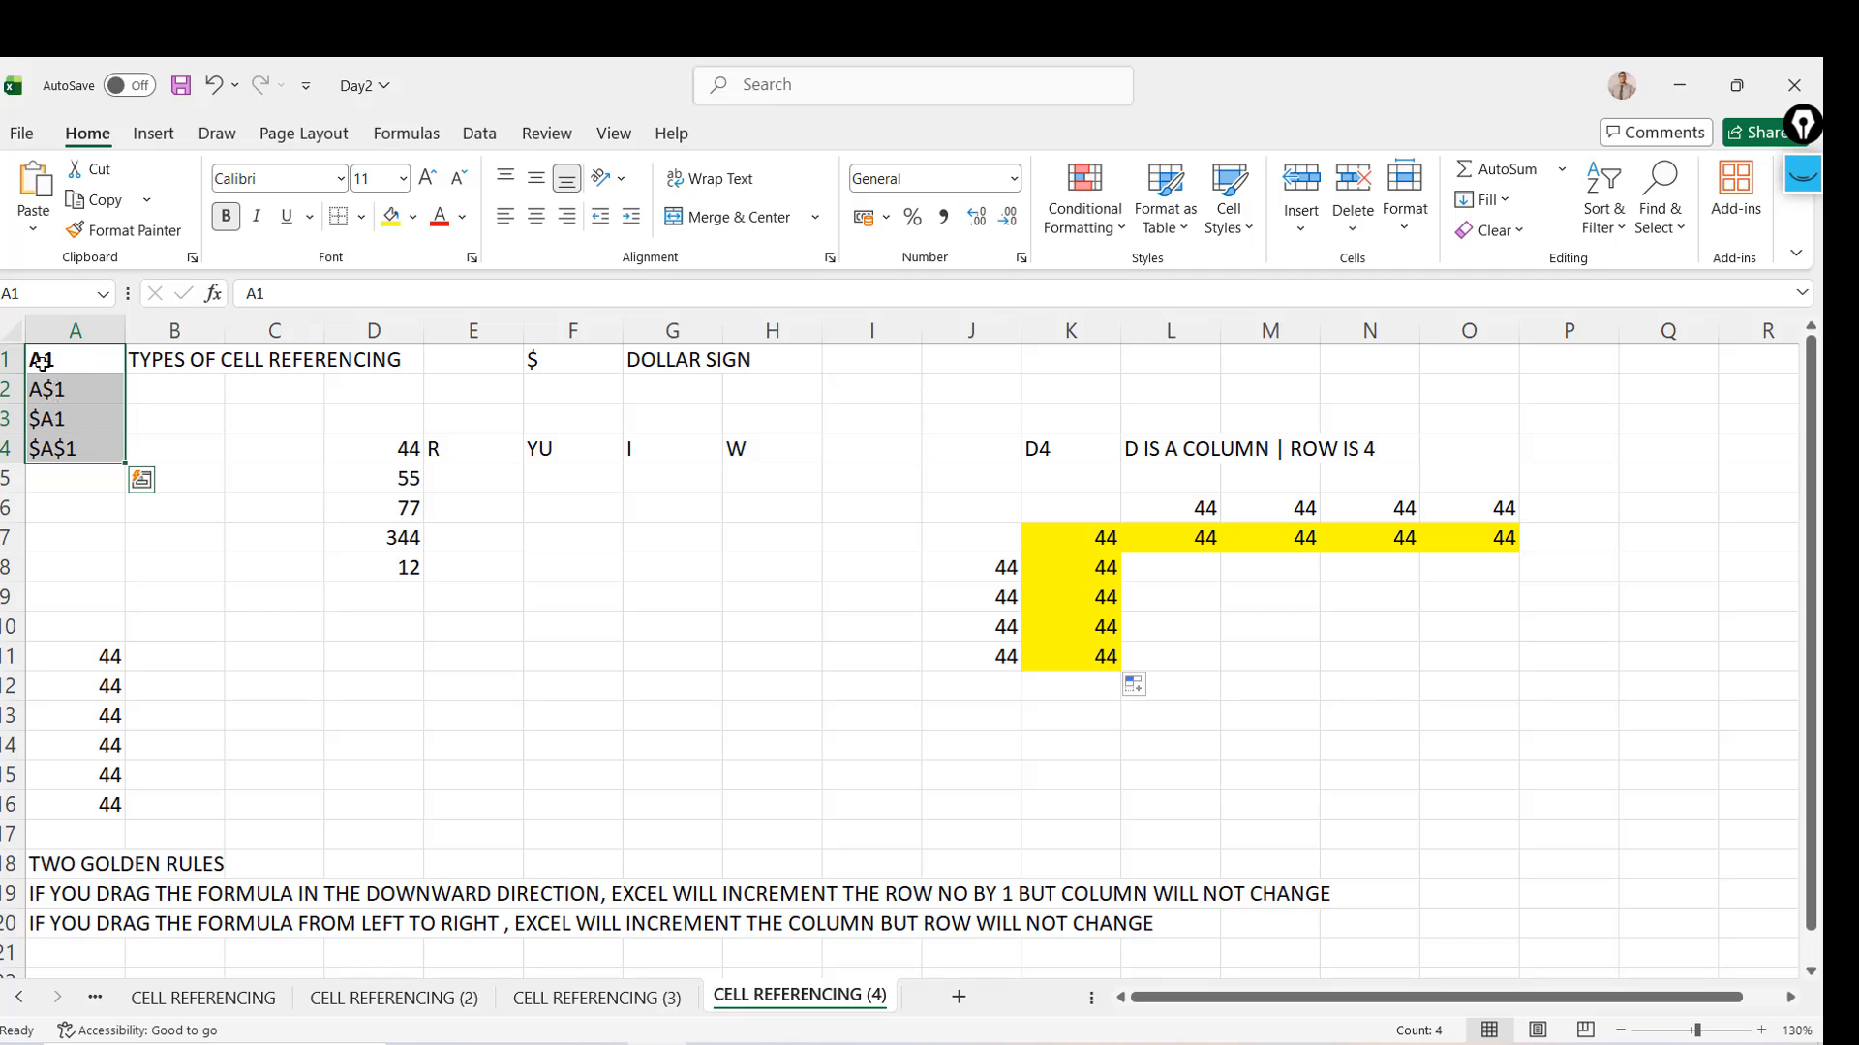
click(70, 361)
key(Down)
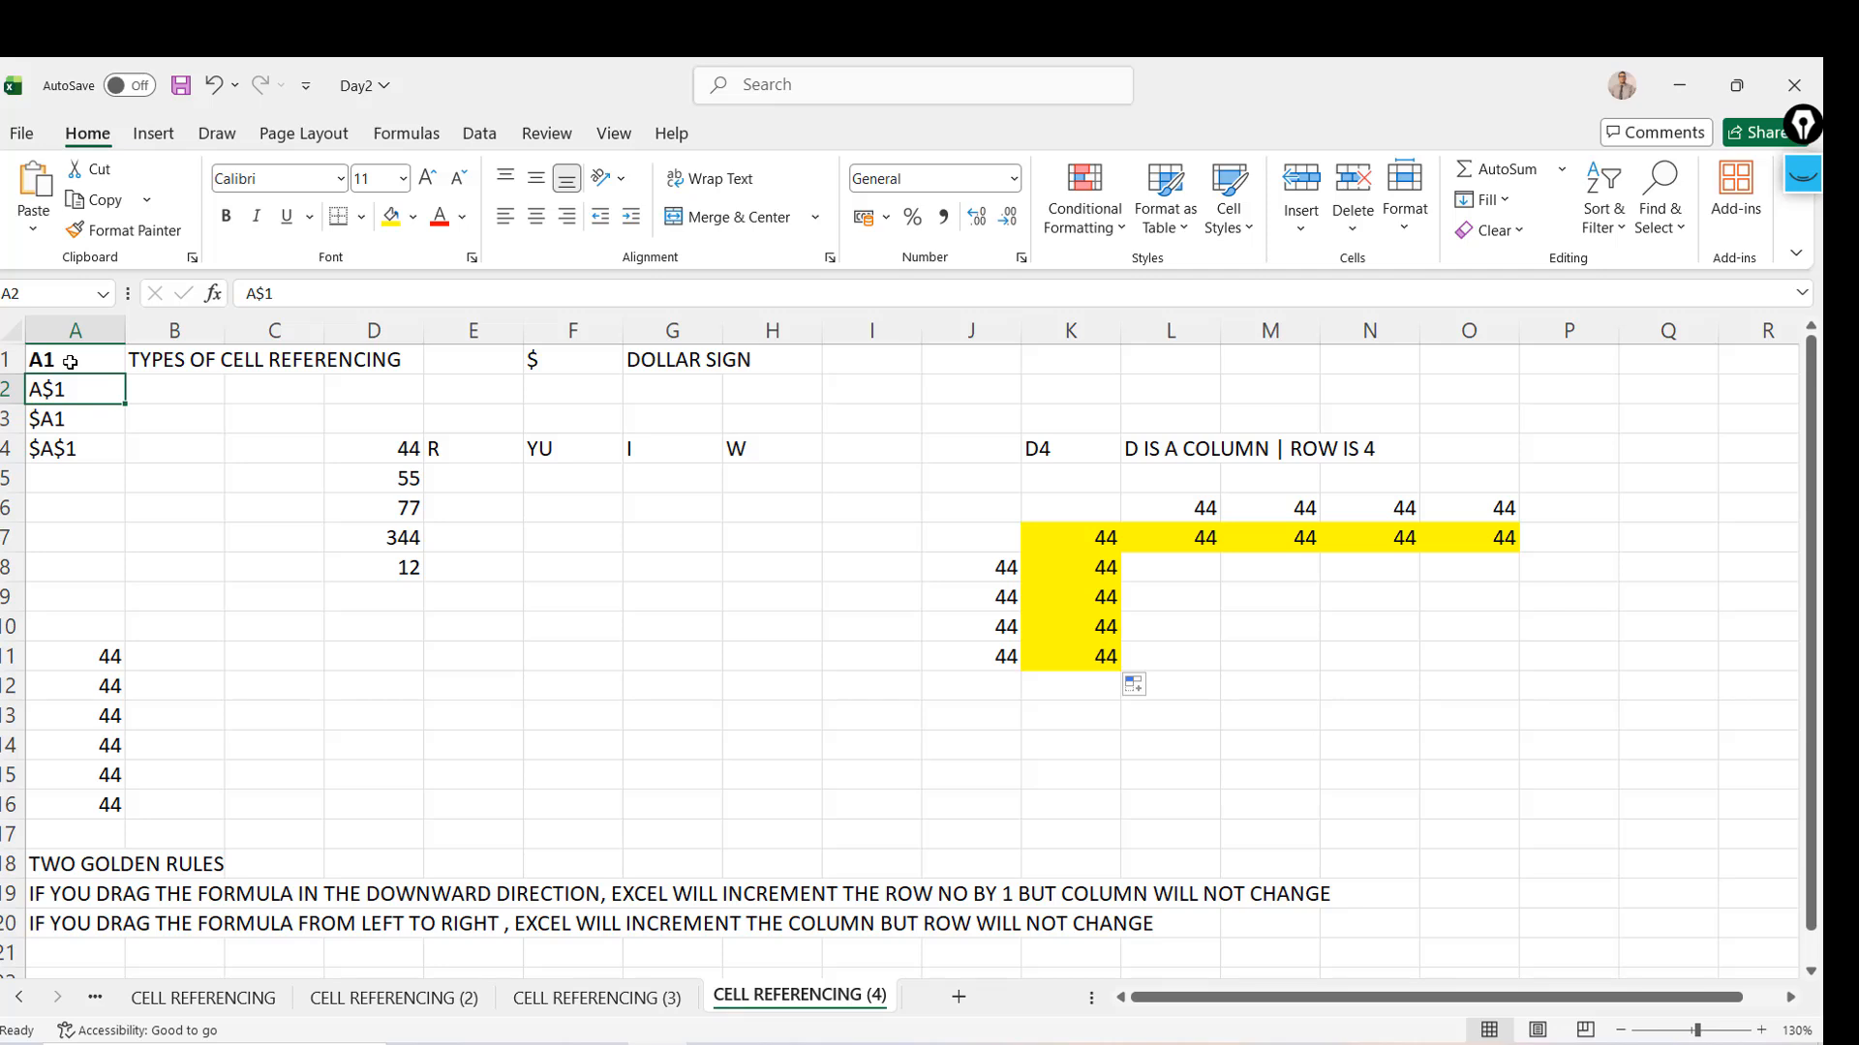
key(Down)
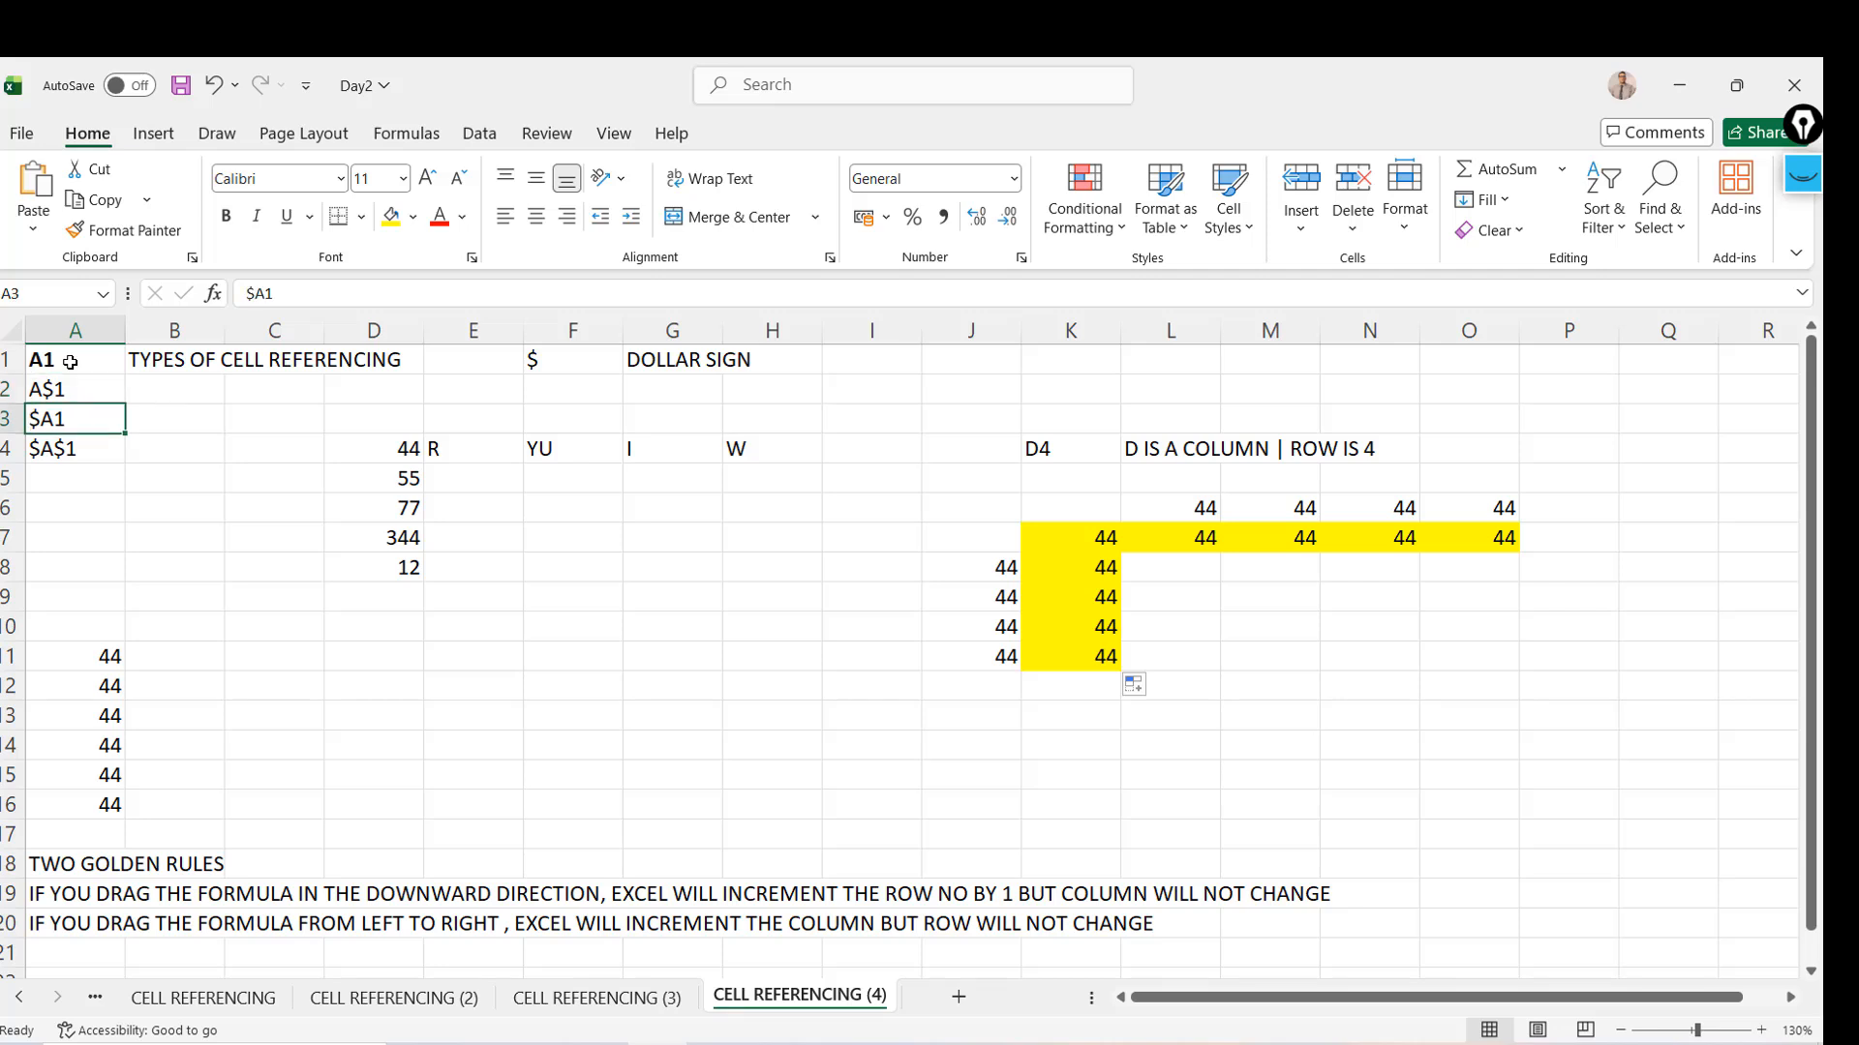
key(Down)
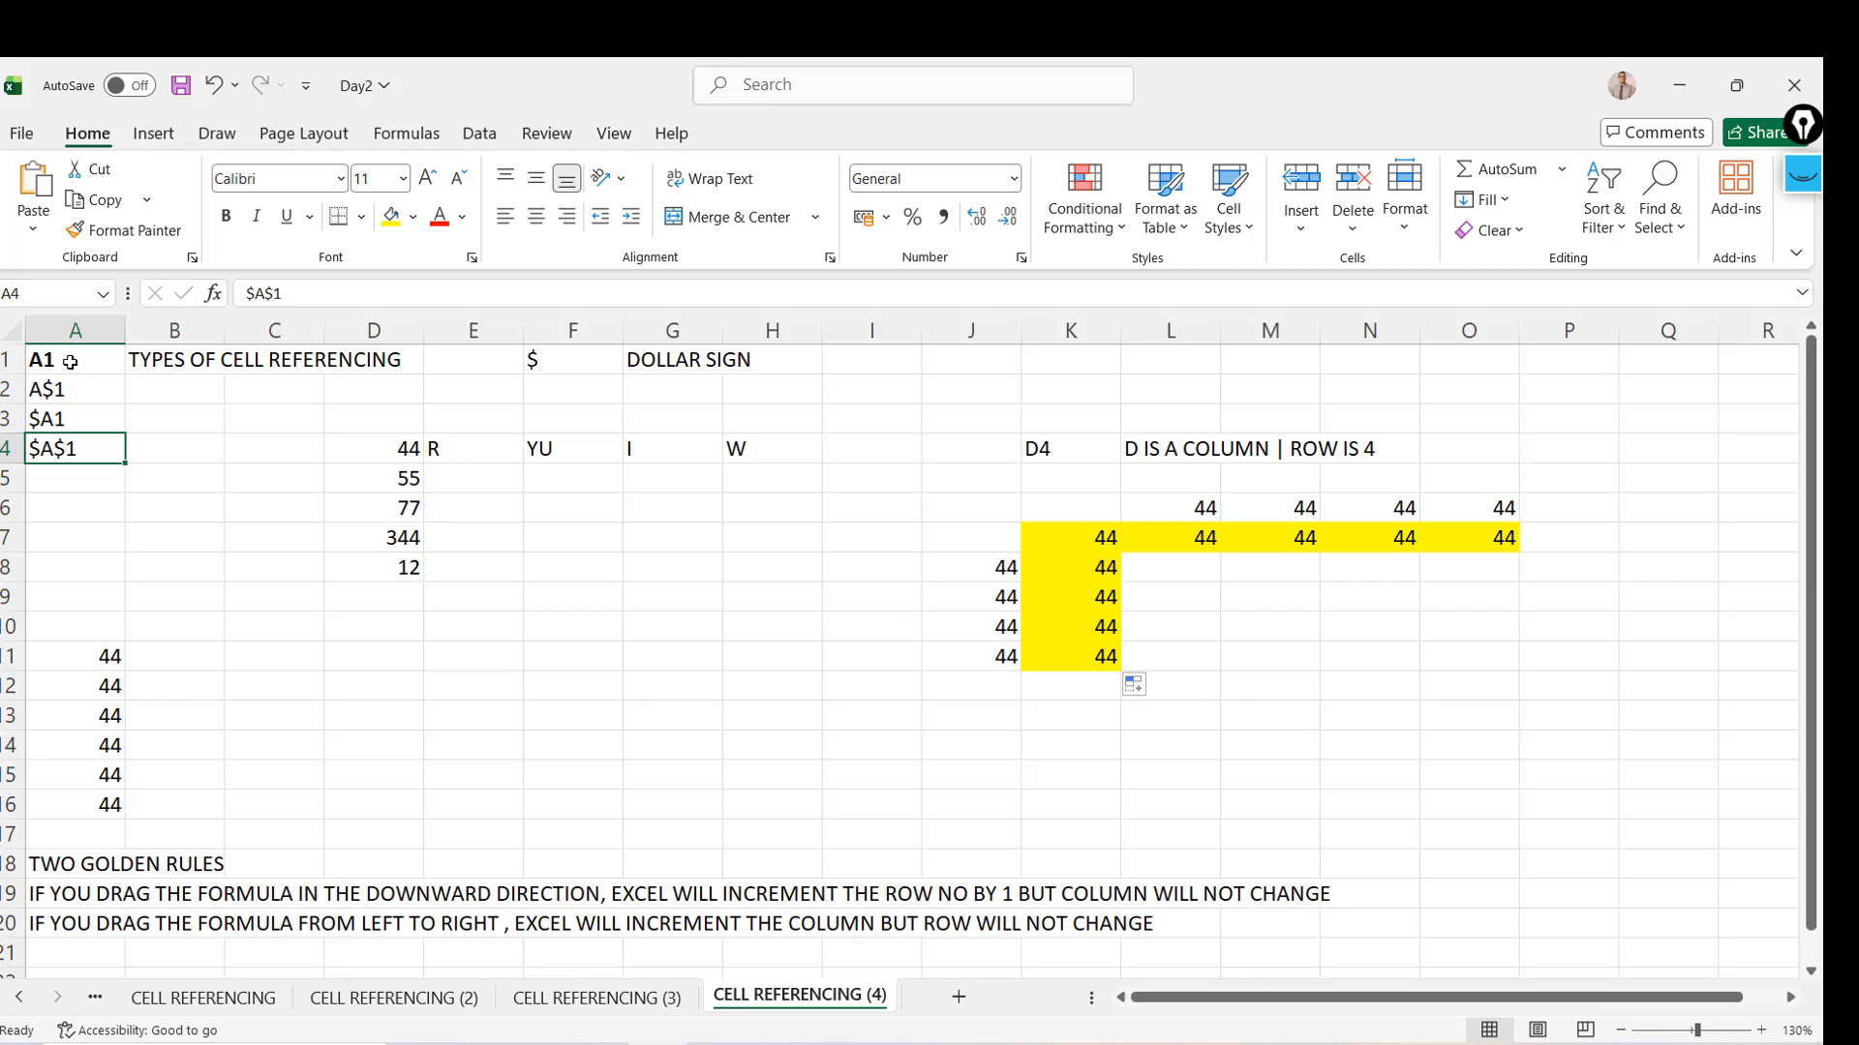
click(69, 361)
key(ctrl+shift+Down)
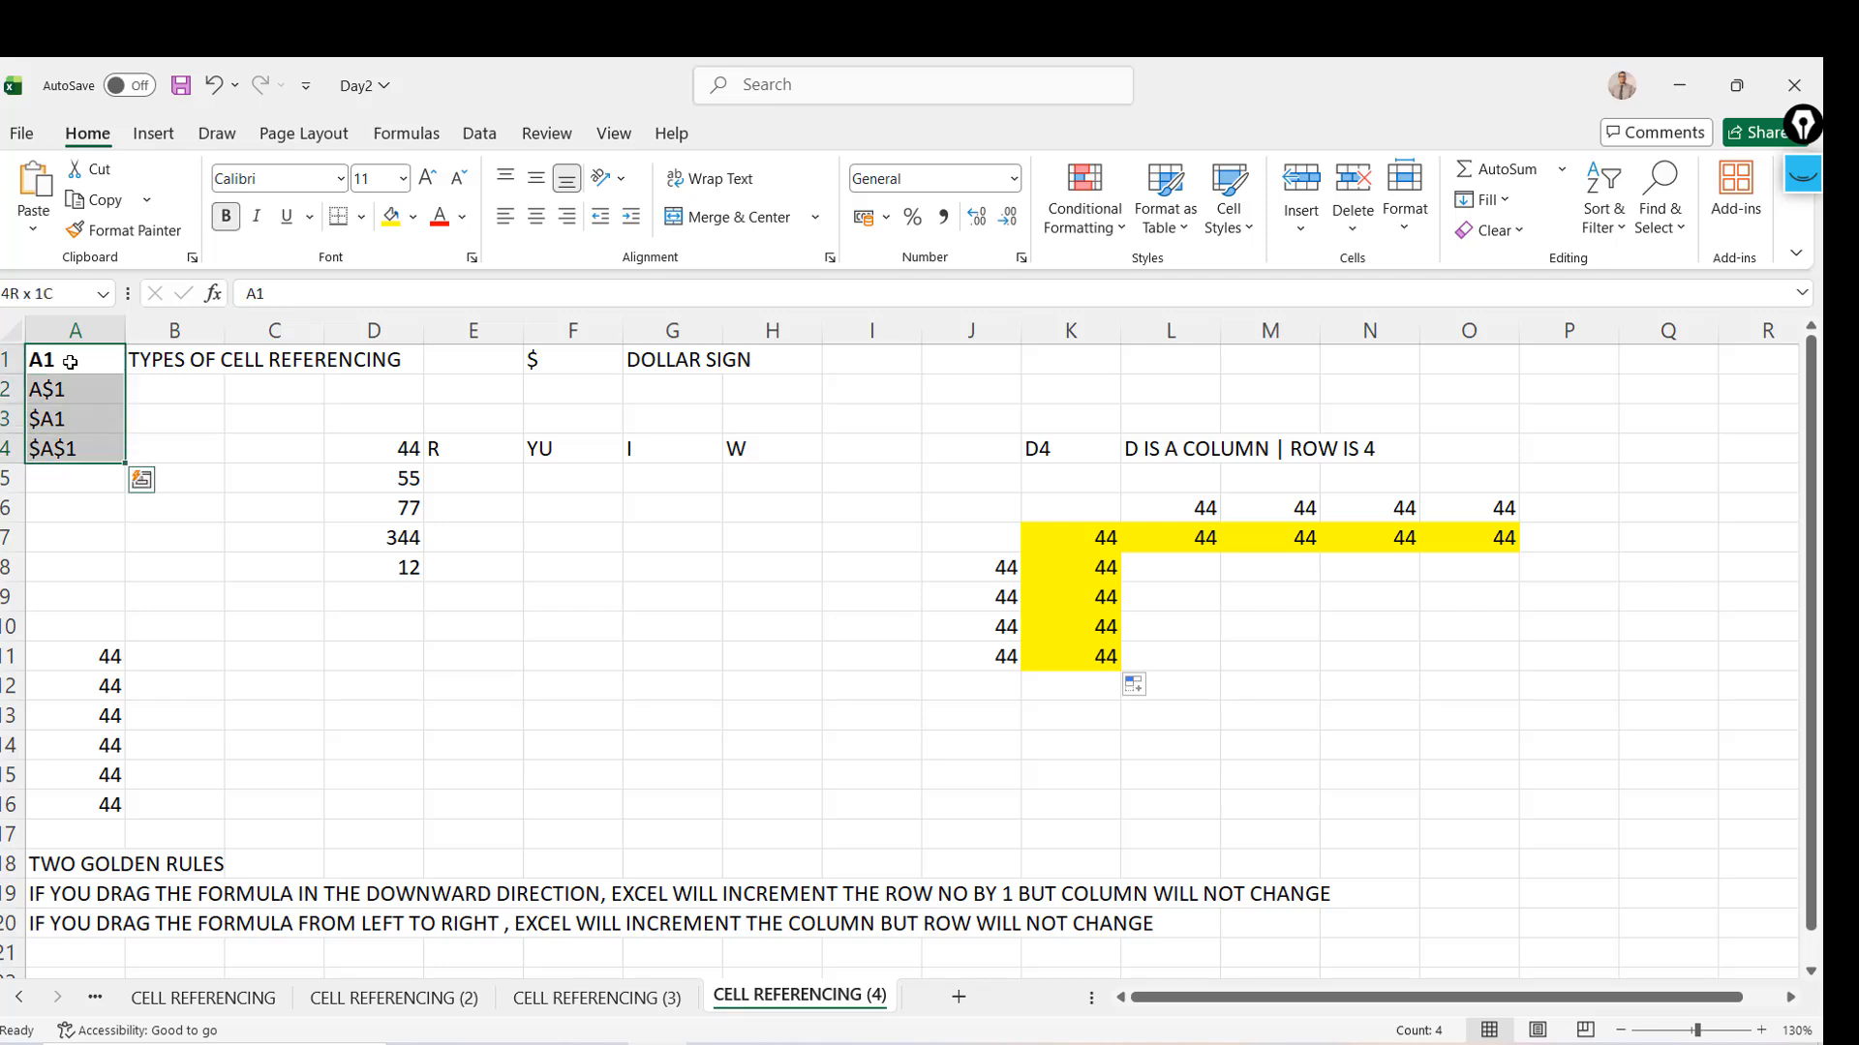
click(70, 361)
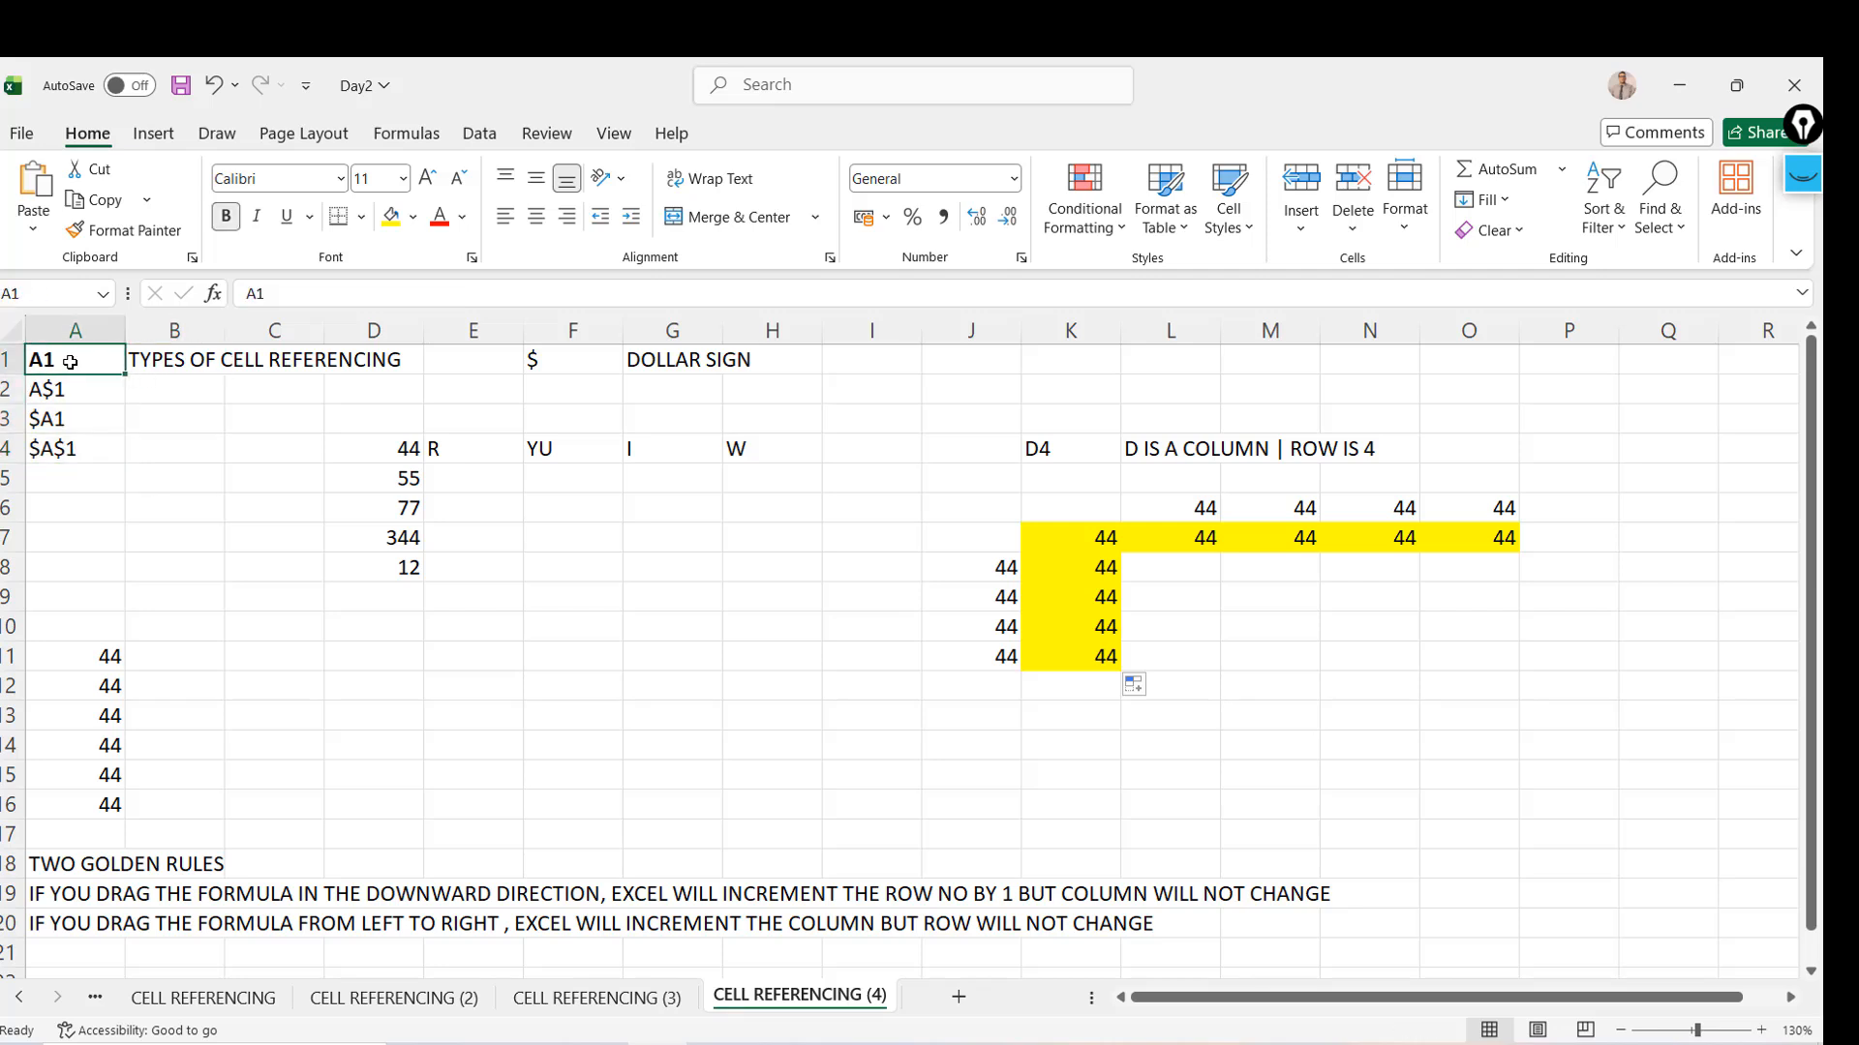
Add a new blank worksheet after the CELL REFERENCING (4) sheet
click(1116, 569)
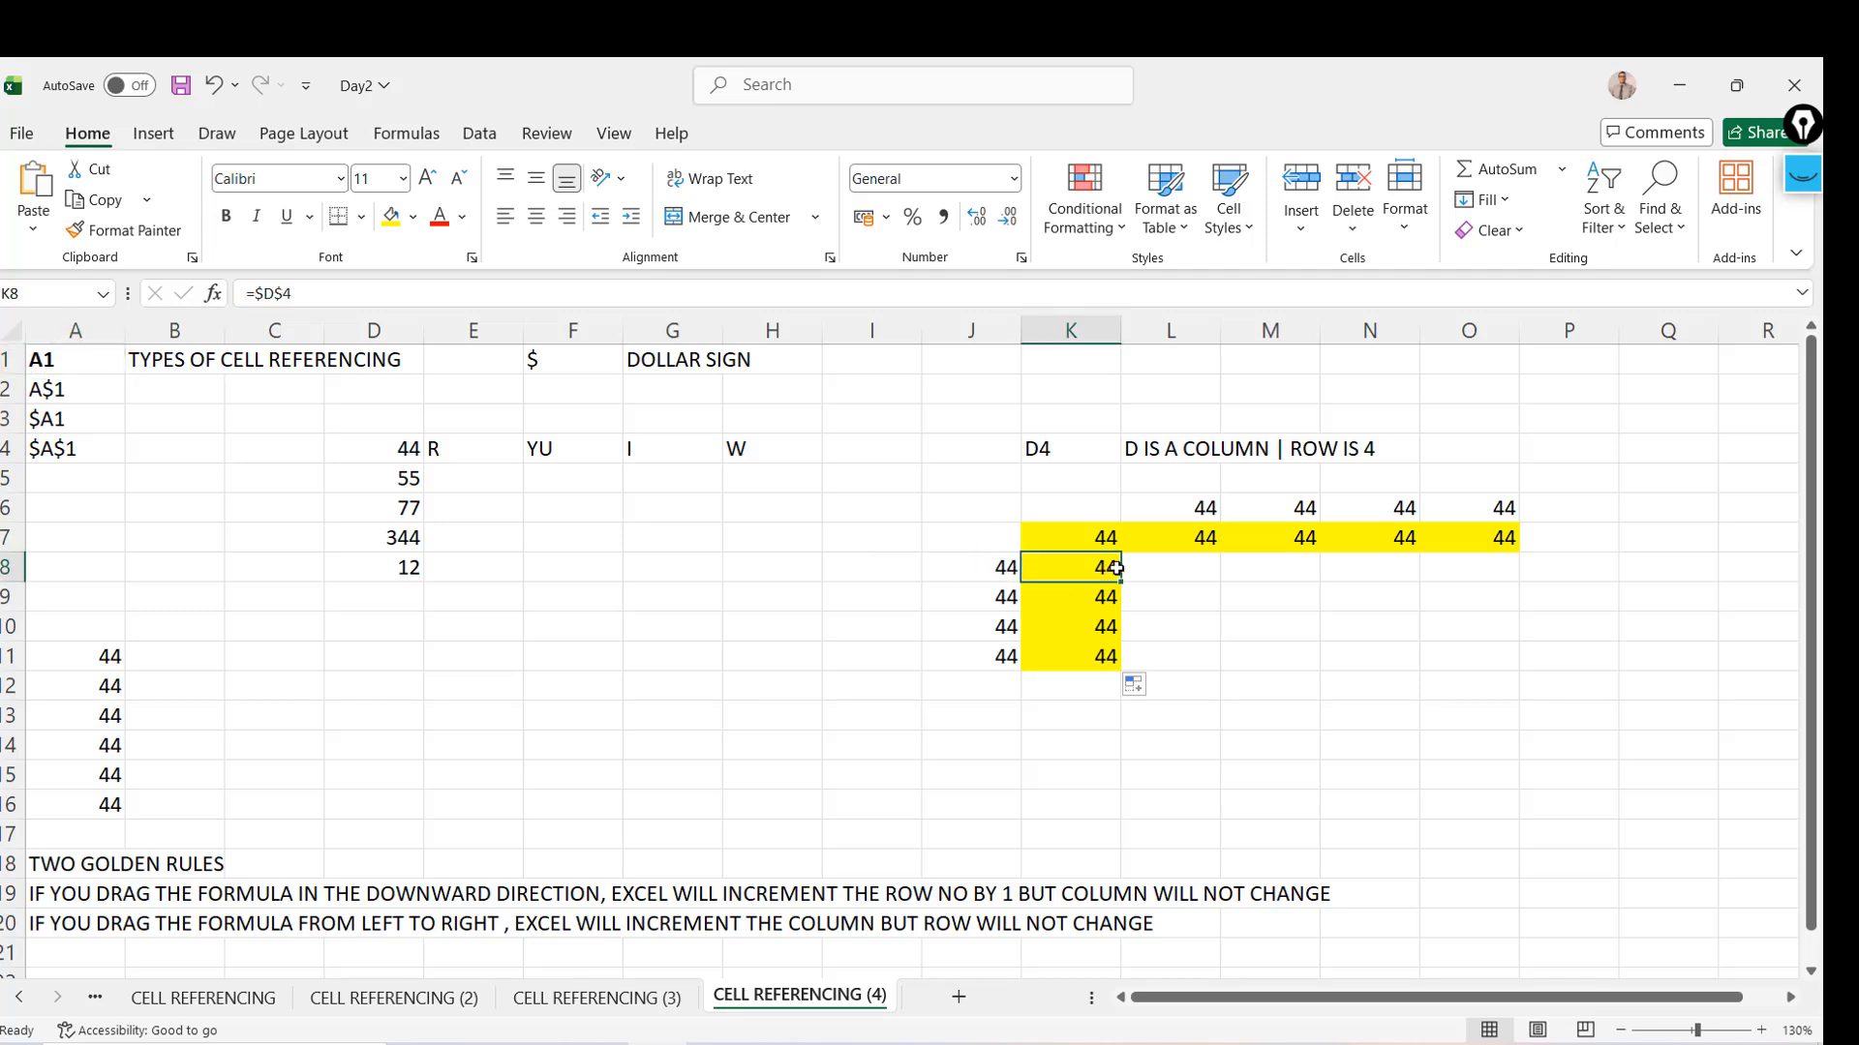
click(958, 997)
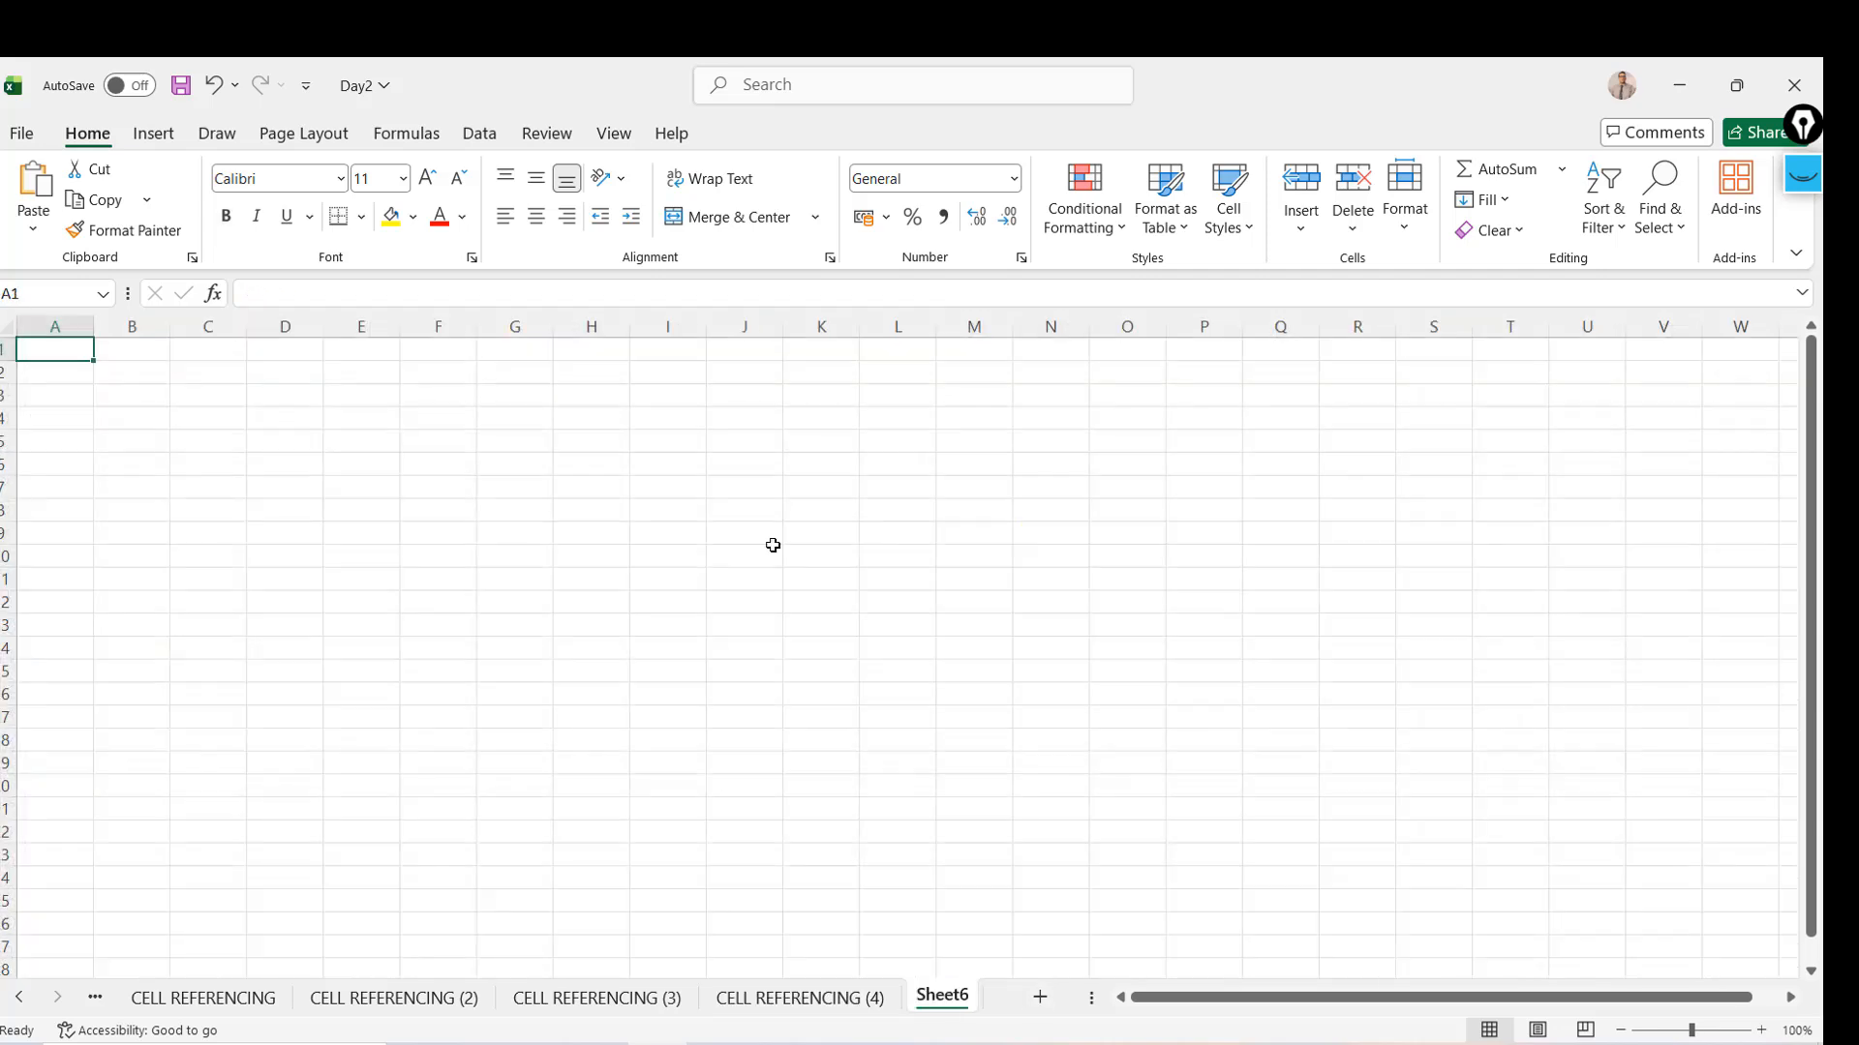
click(1762, 1030)
click(1762, 1030)
click(1762, 1030)
click(1762, 1030)
click(563, 399)
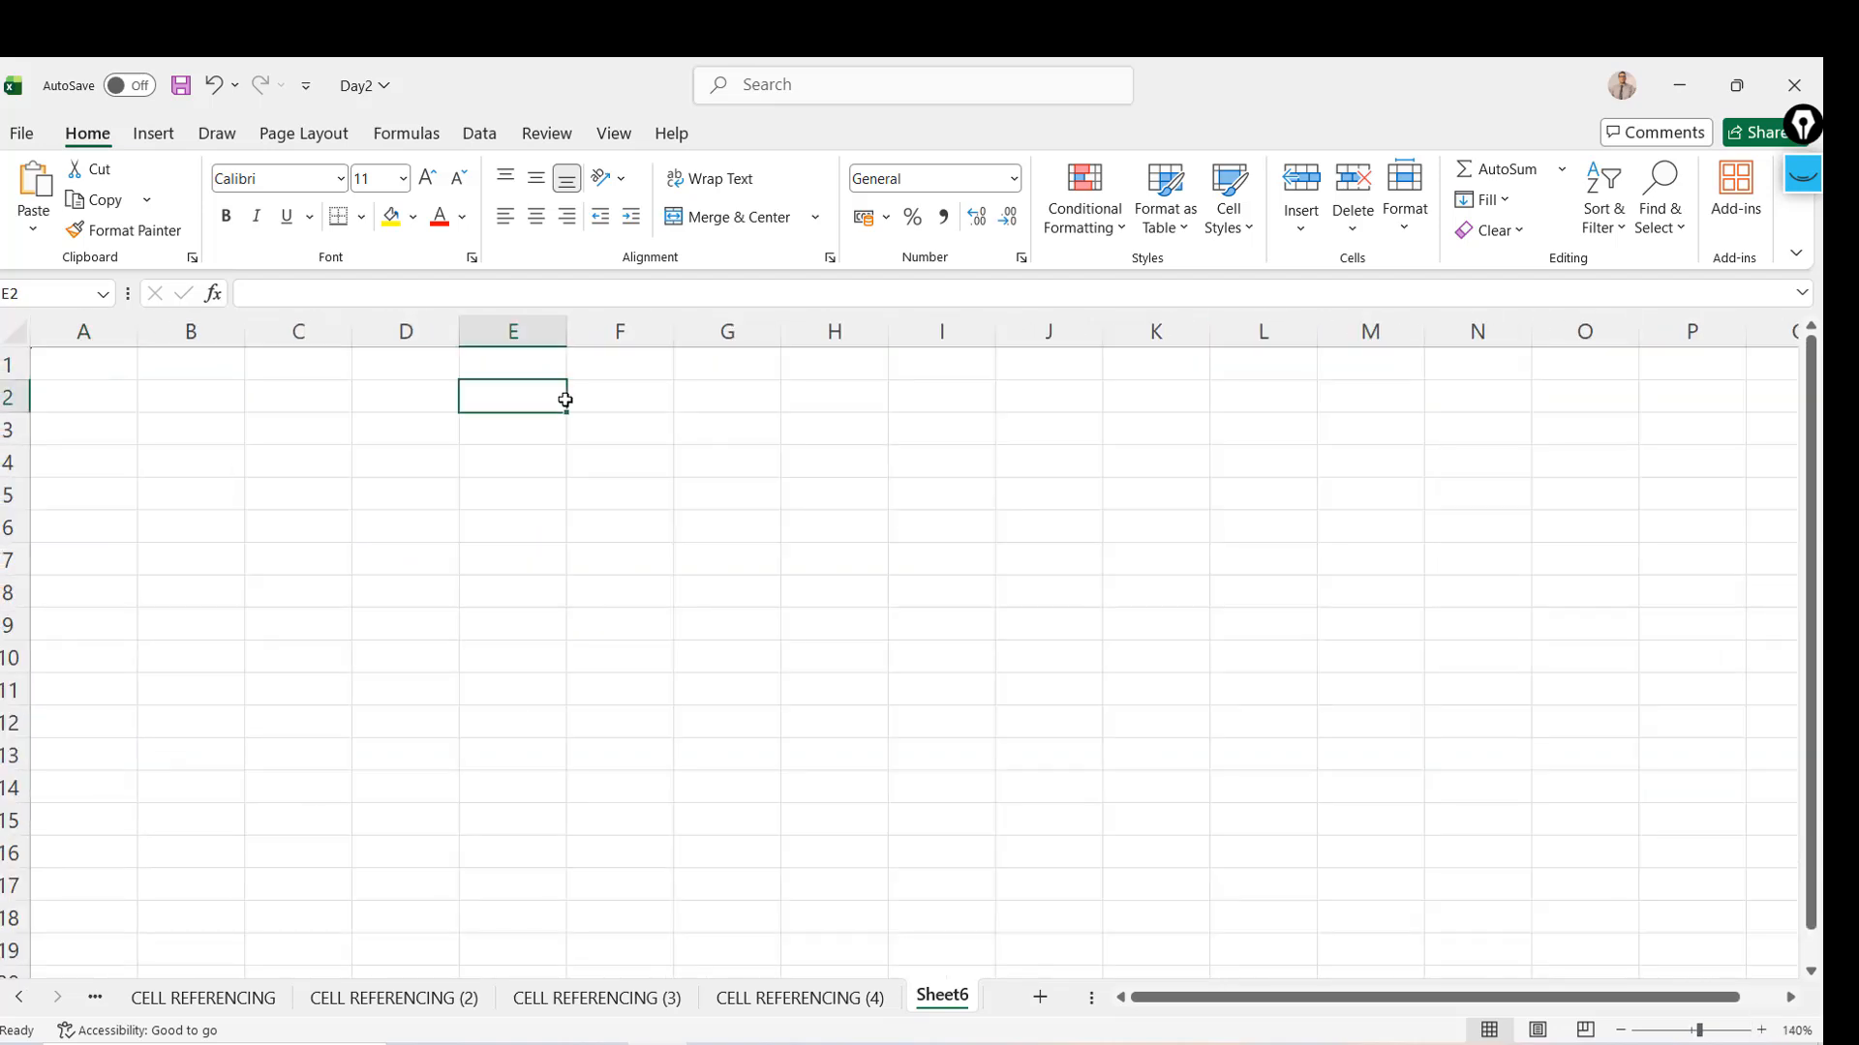
Enter the value 34 in cell C2 of the new sheet
key(Right)
key(Right)
key(Left)
key(Left)
key(Right)
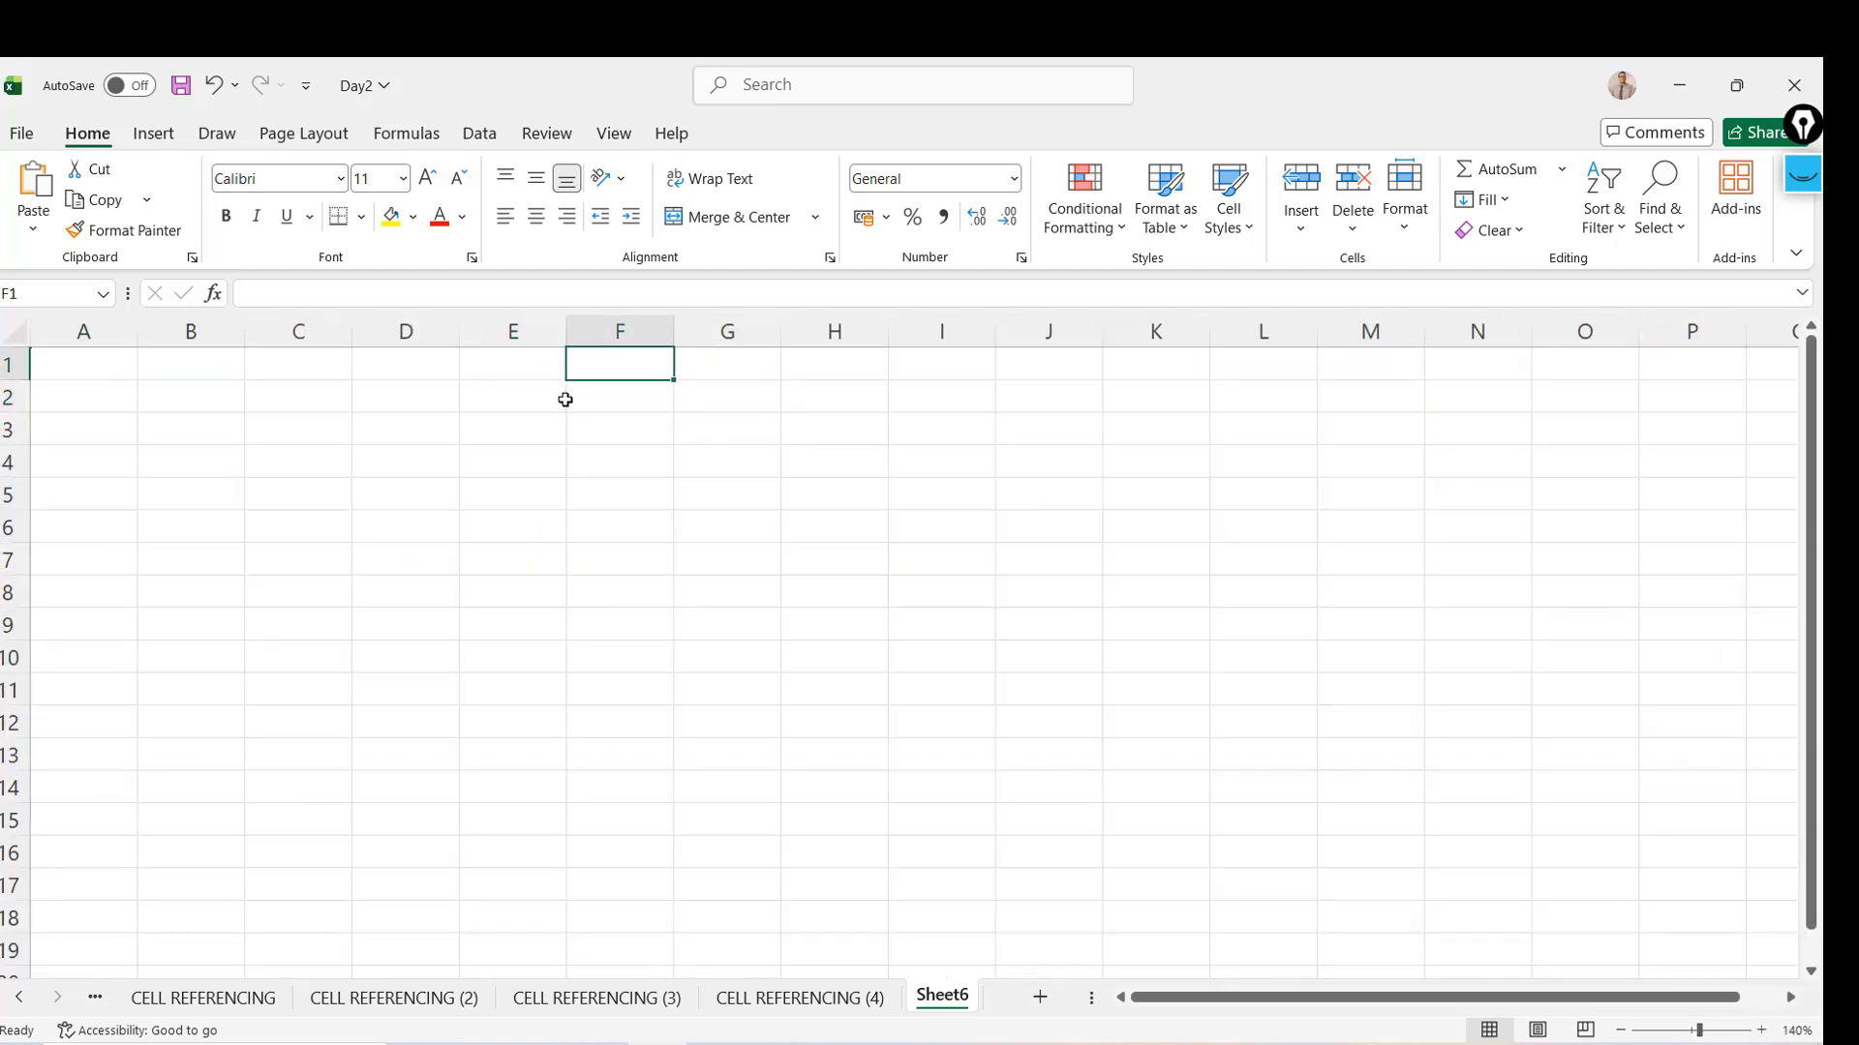
key(Left)
key(Left)
key(Left)
key(Left)
key(Right)
key(Down)
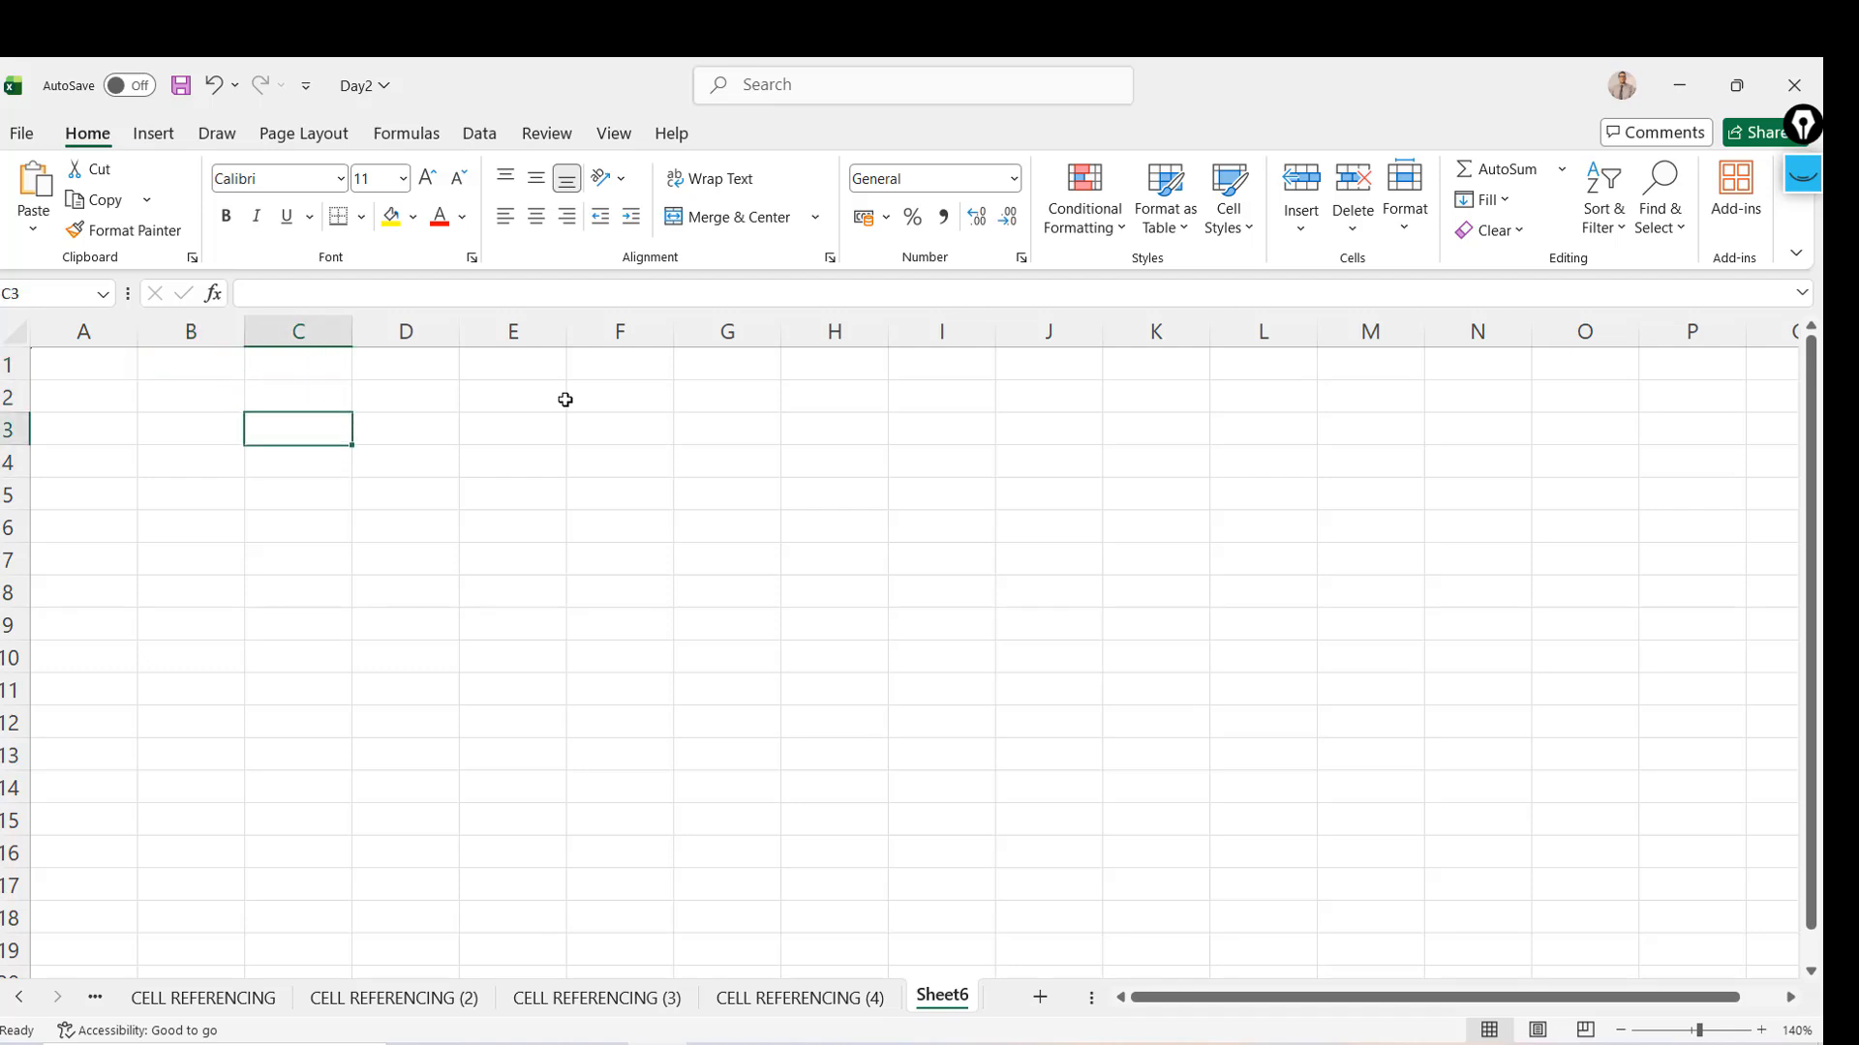
key(Up)
text(34)
key(Return)
Enter the formula =C2 in cell F5 and fill that cell with yellow
click(715, 496)
click(610, 491)
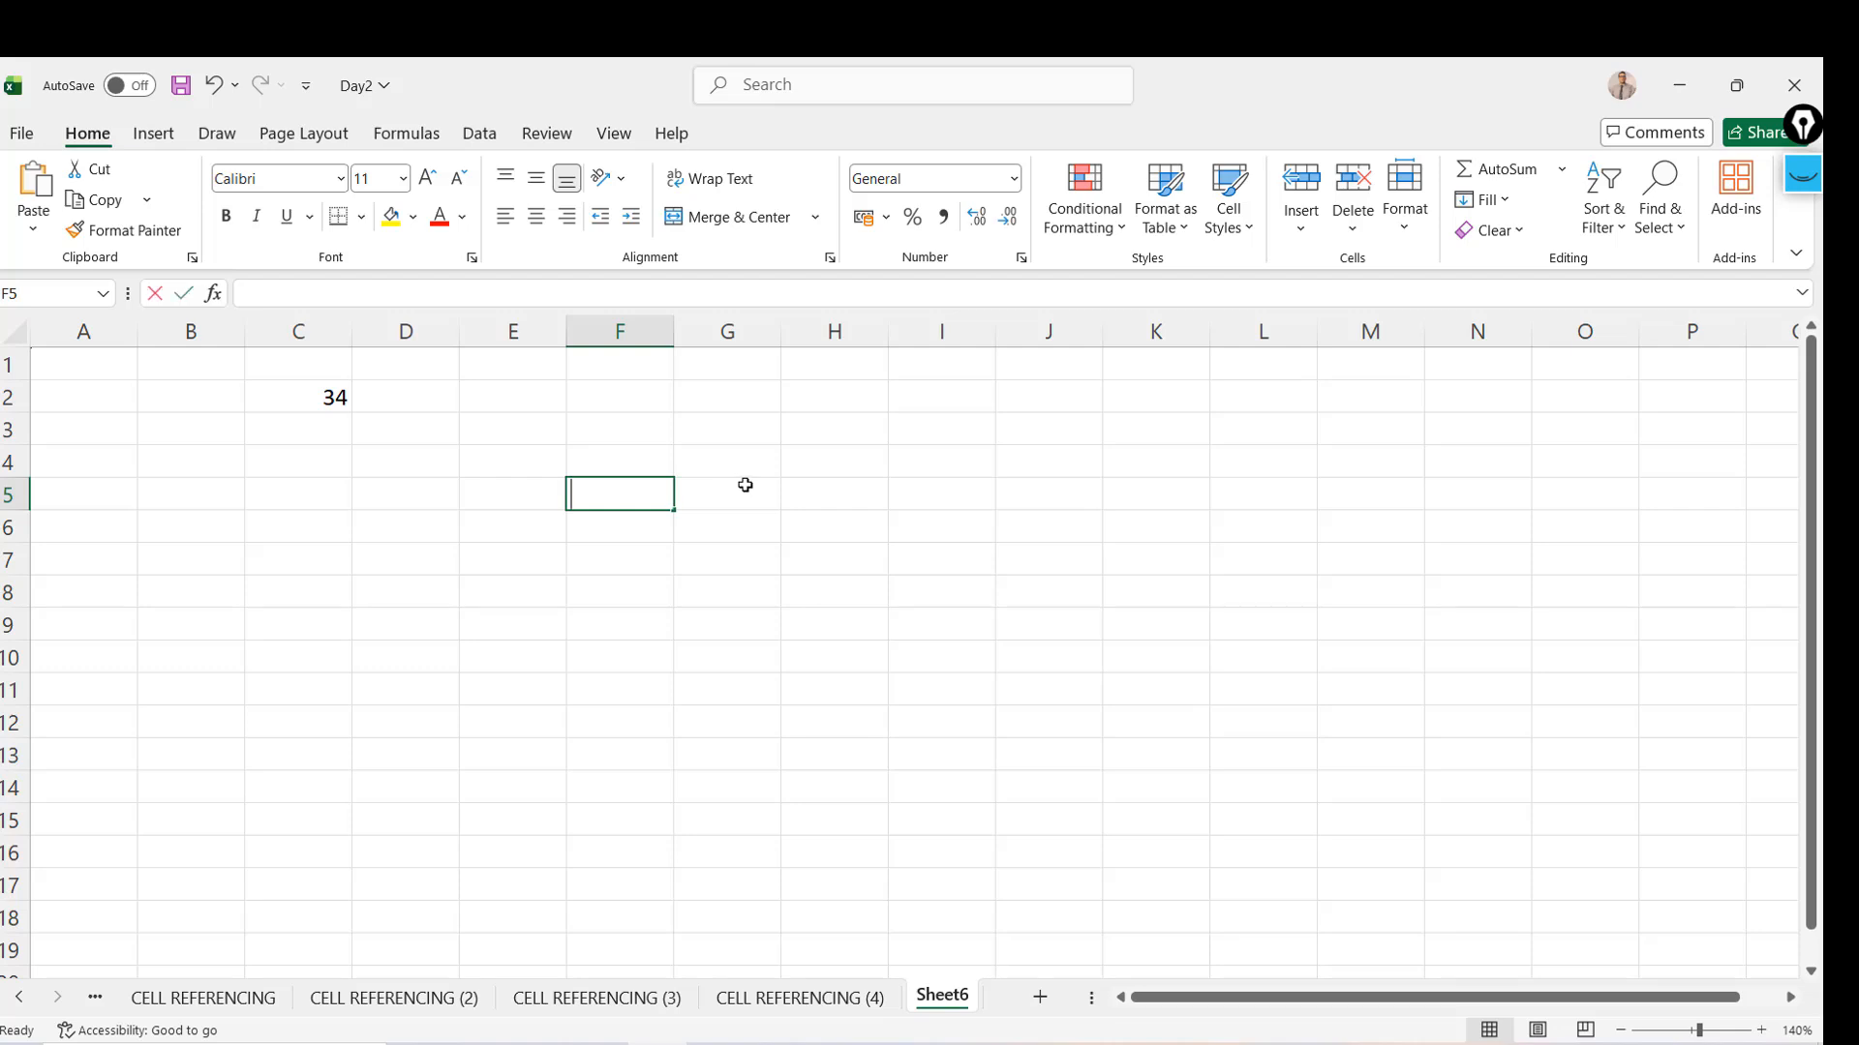
text(=)
click(307, 400)
key(Return)
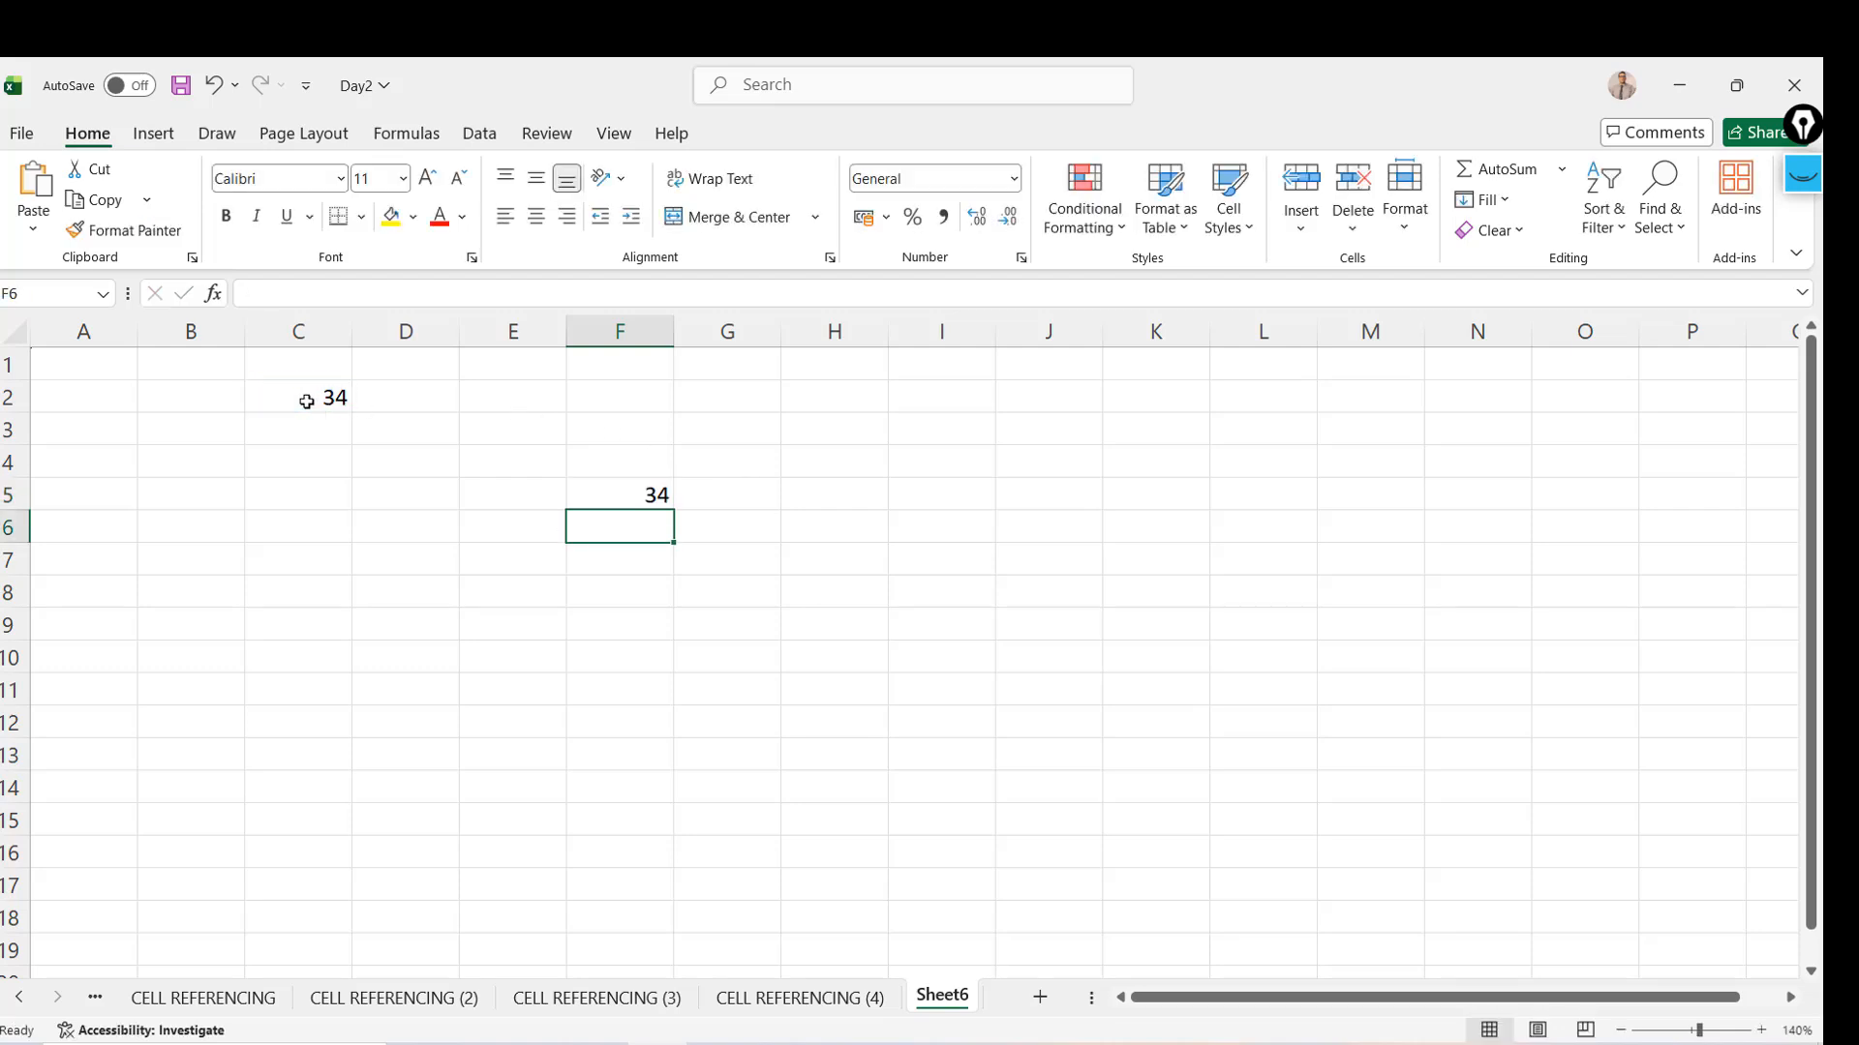
key(Up)
click(391, 218)
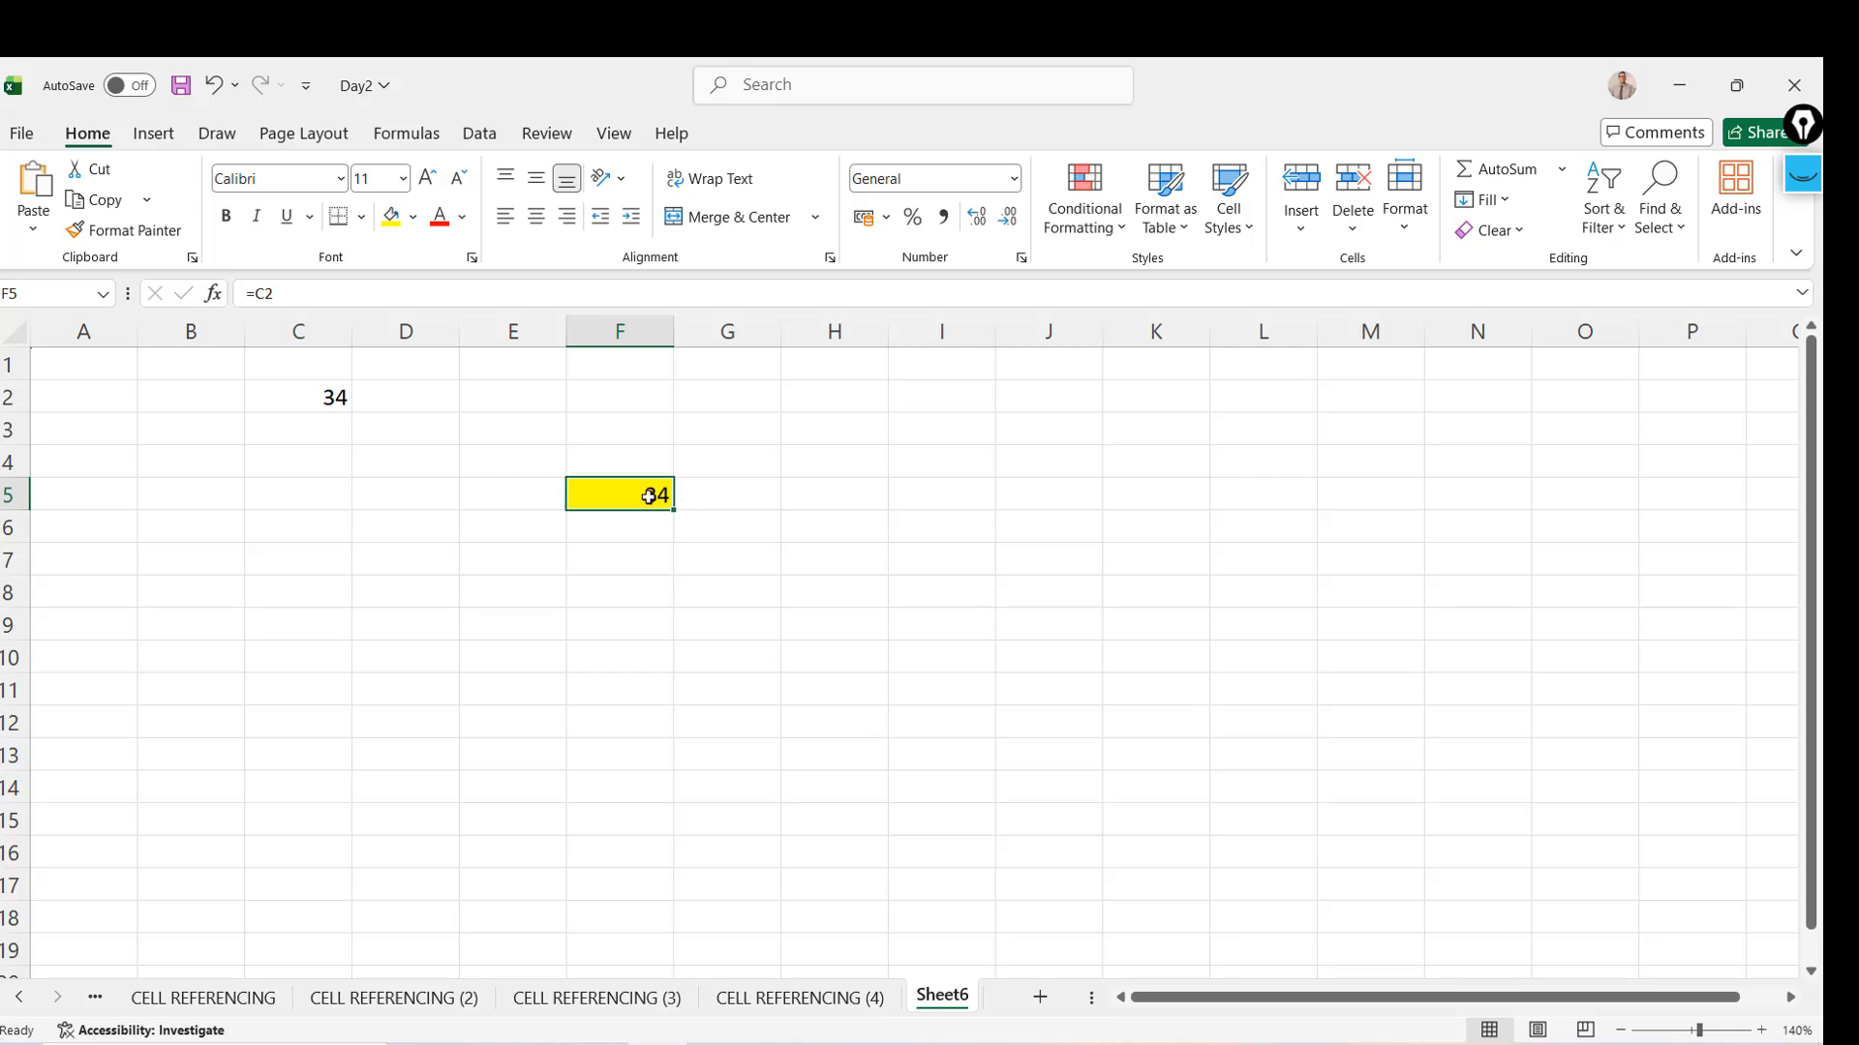
Fill the empty cell F9 with yellow as the copy destination and compare it with the formula cell F5
key(ctrl+c)
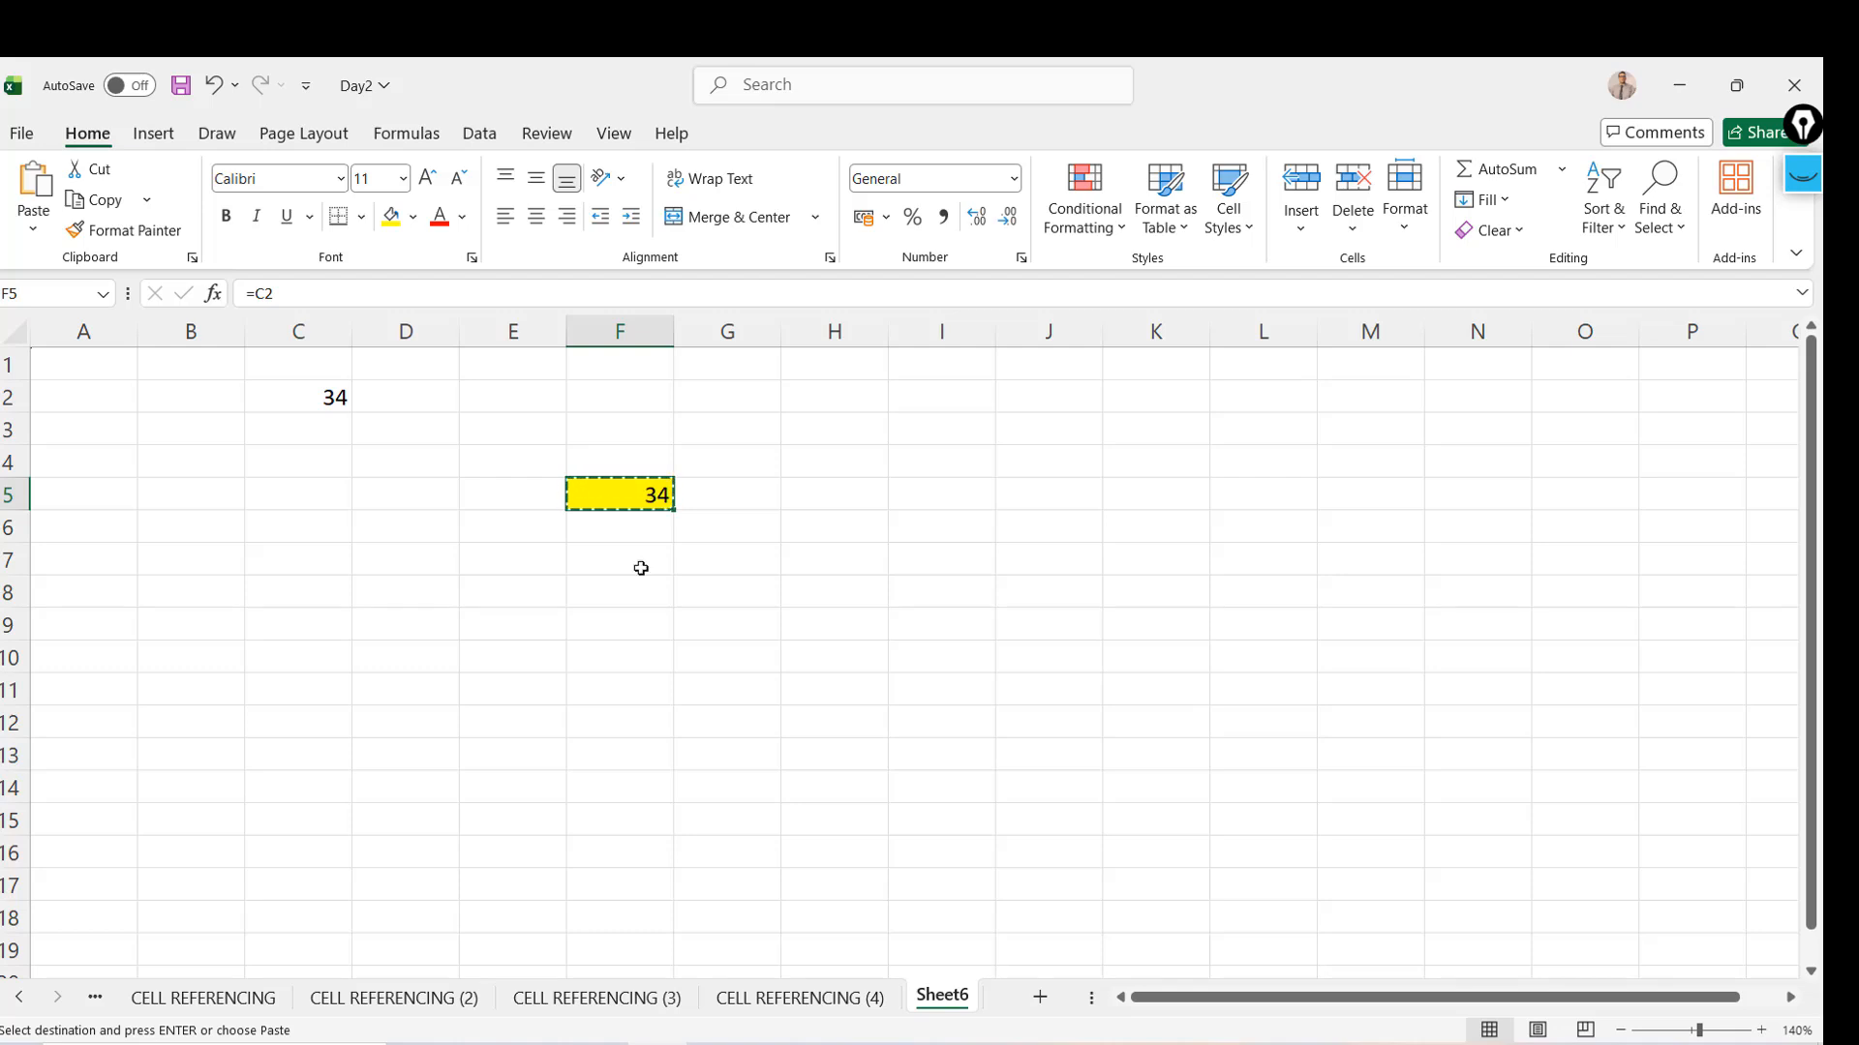
click(626, 624)
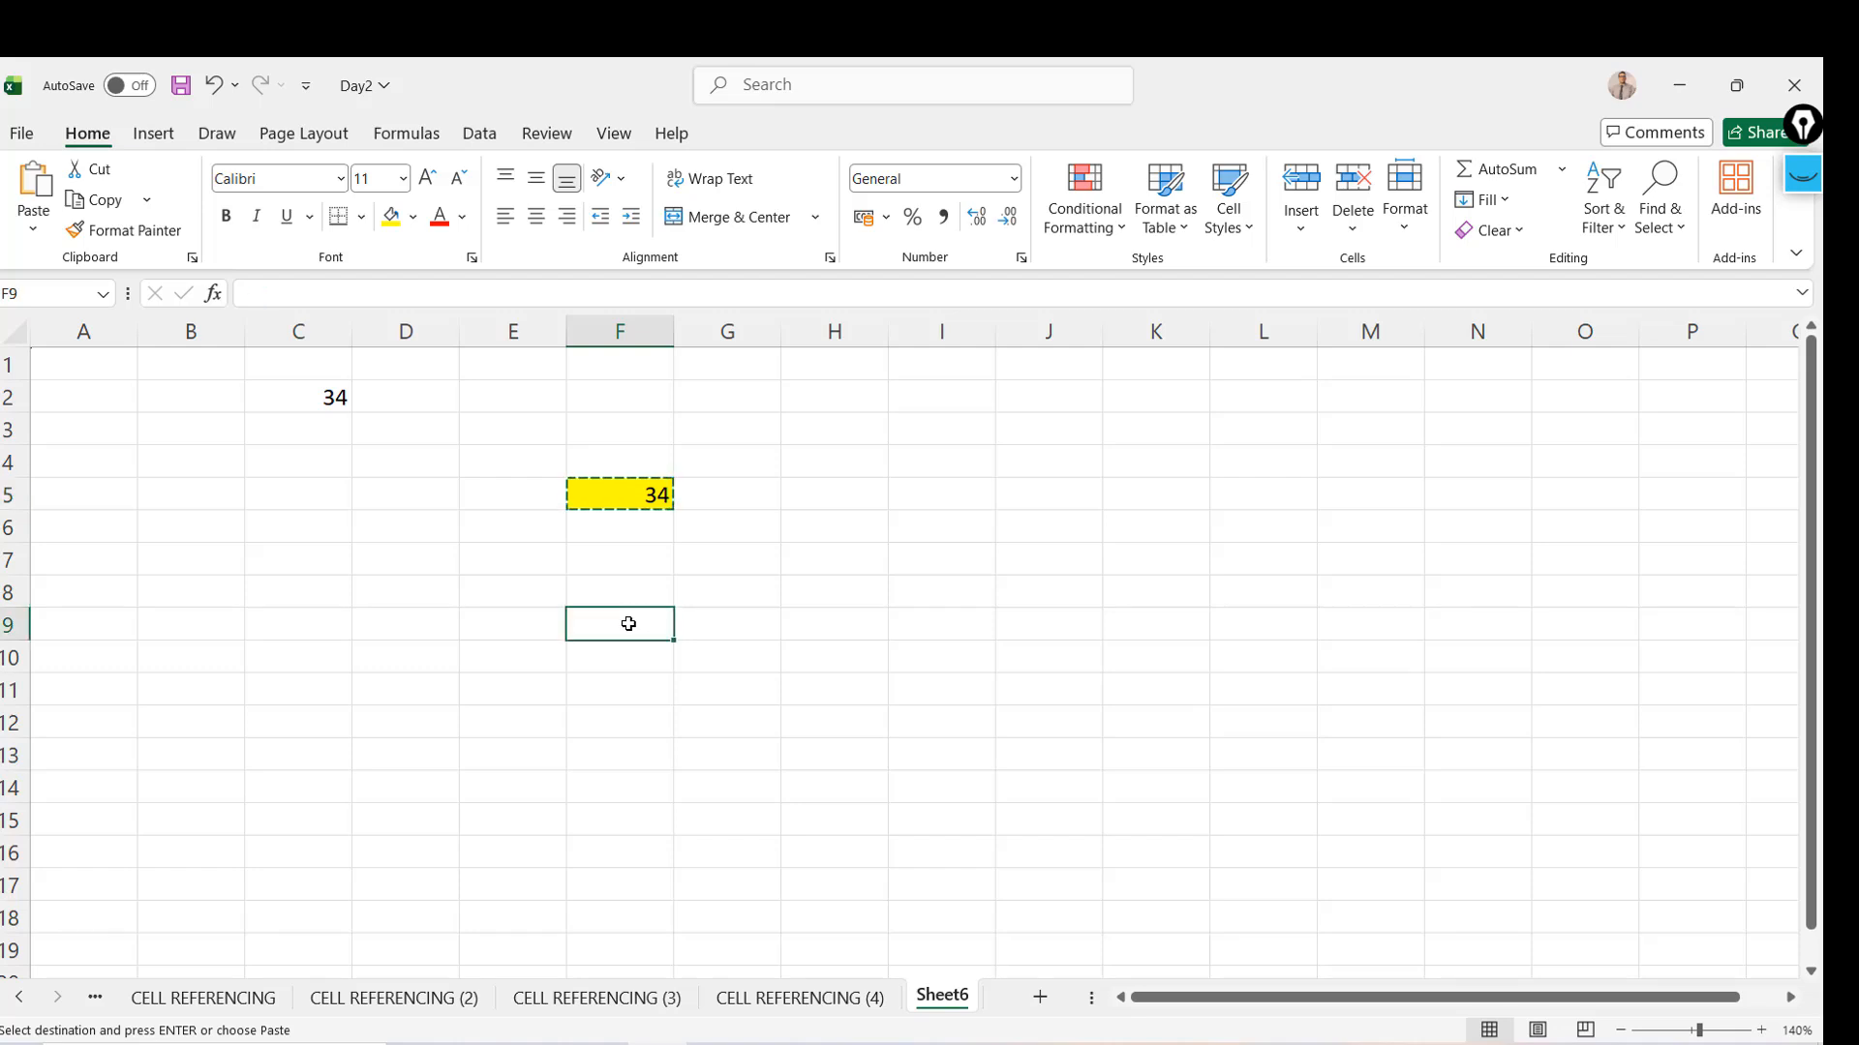
click(387, 217)
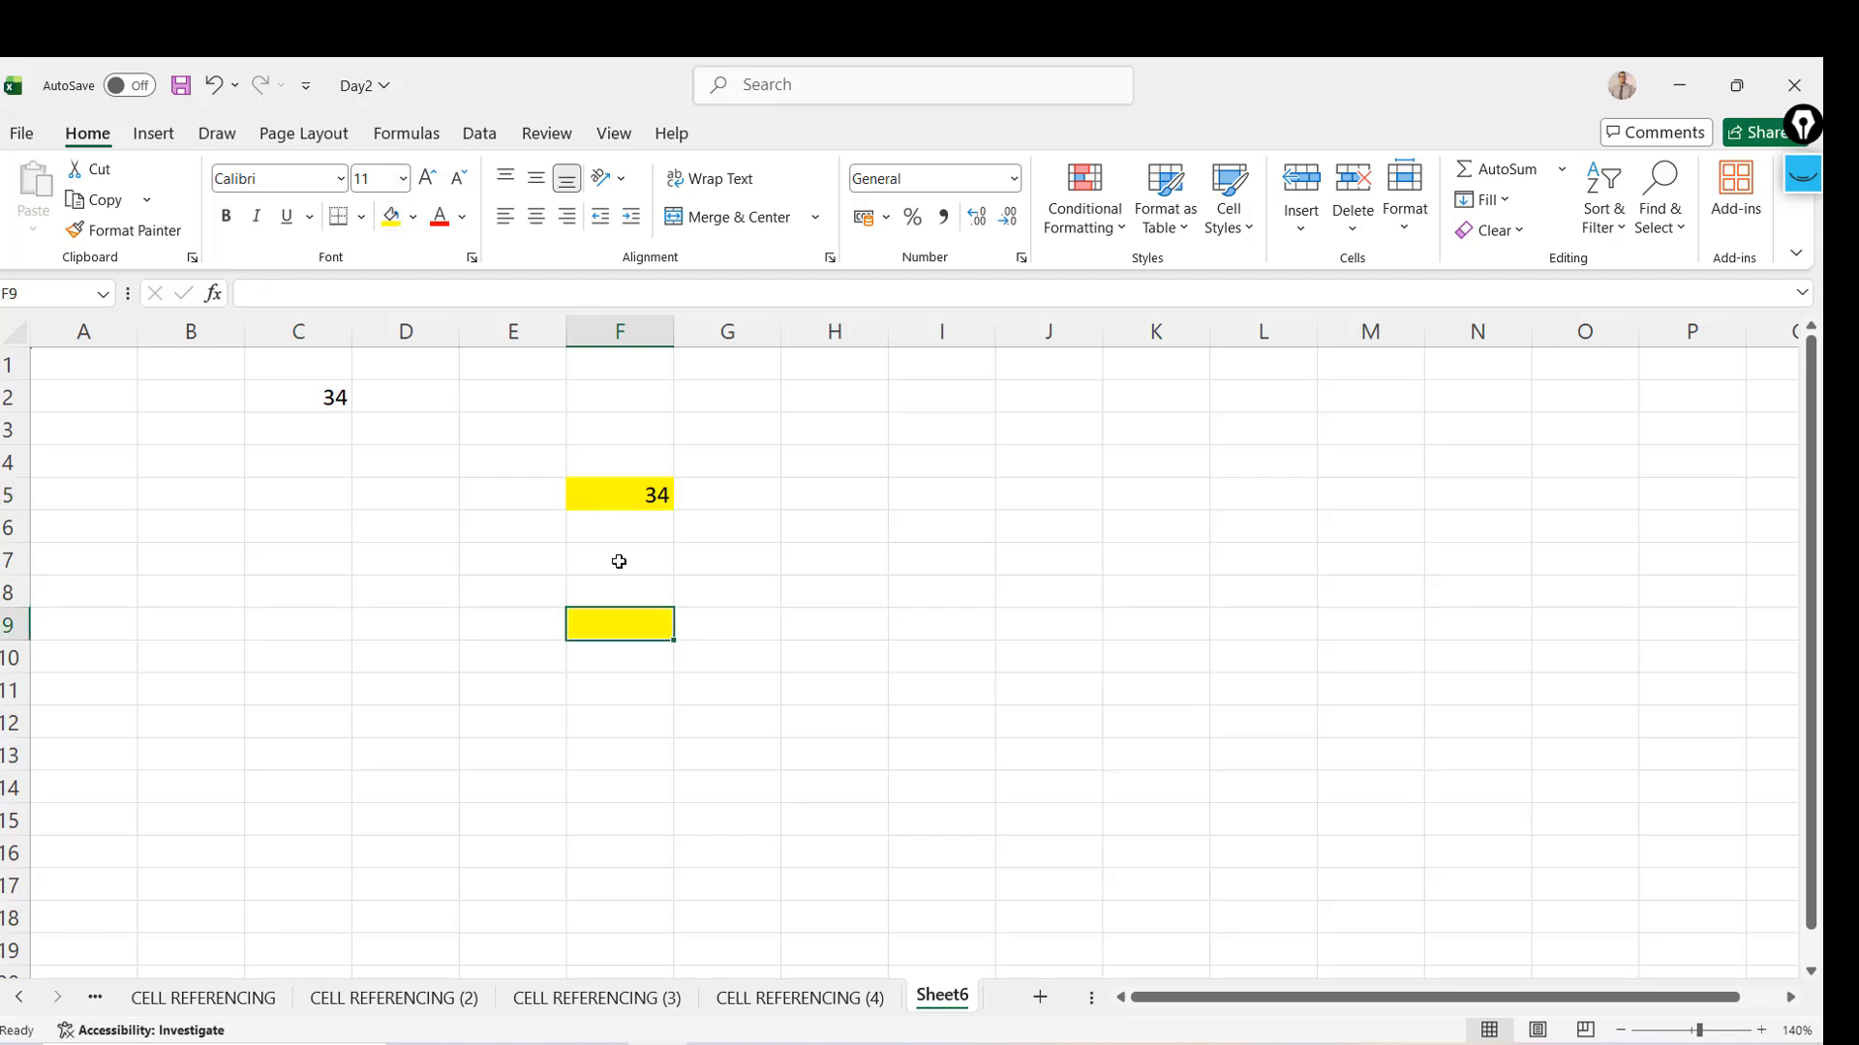
click(628, 492)
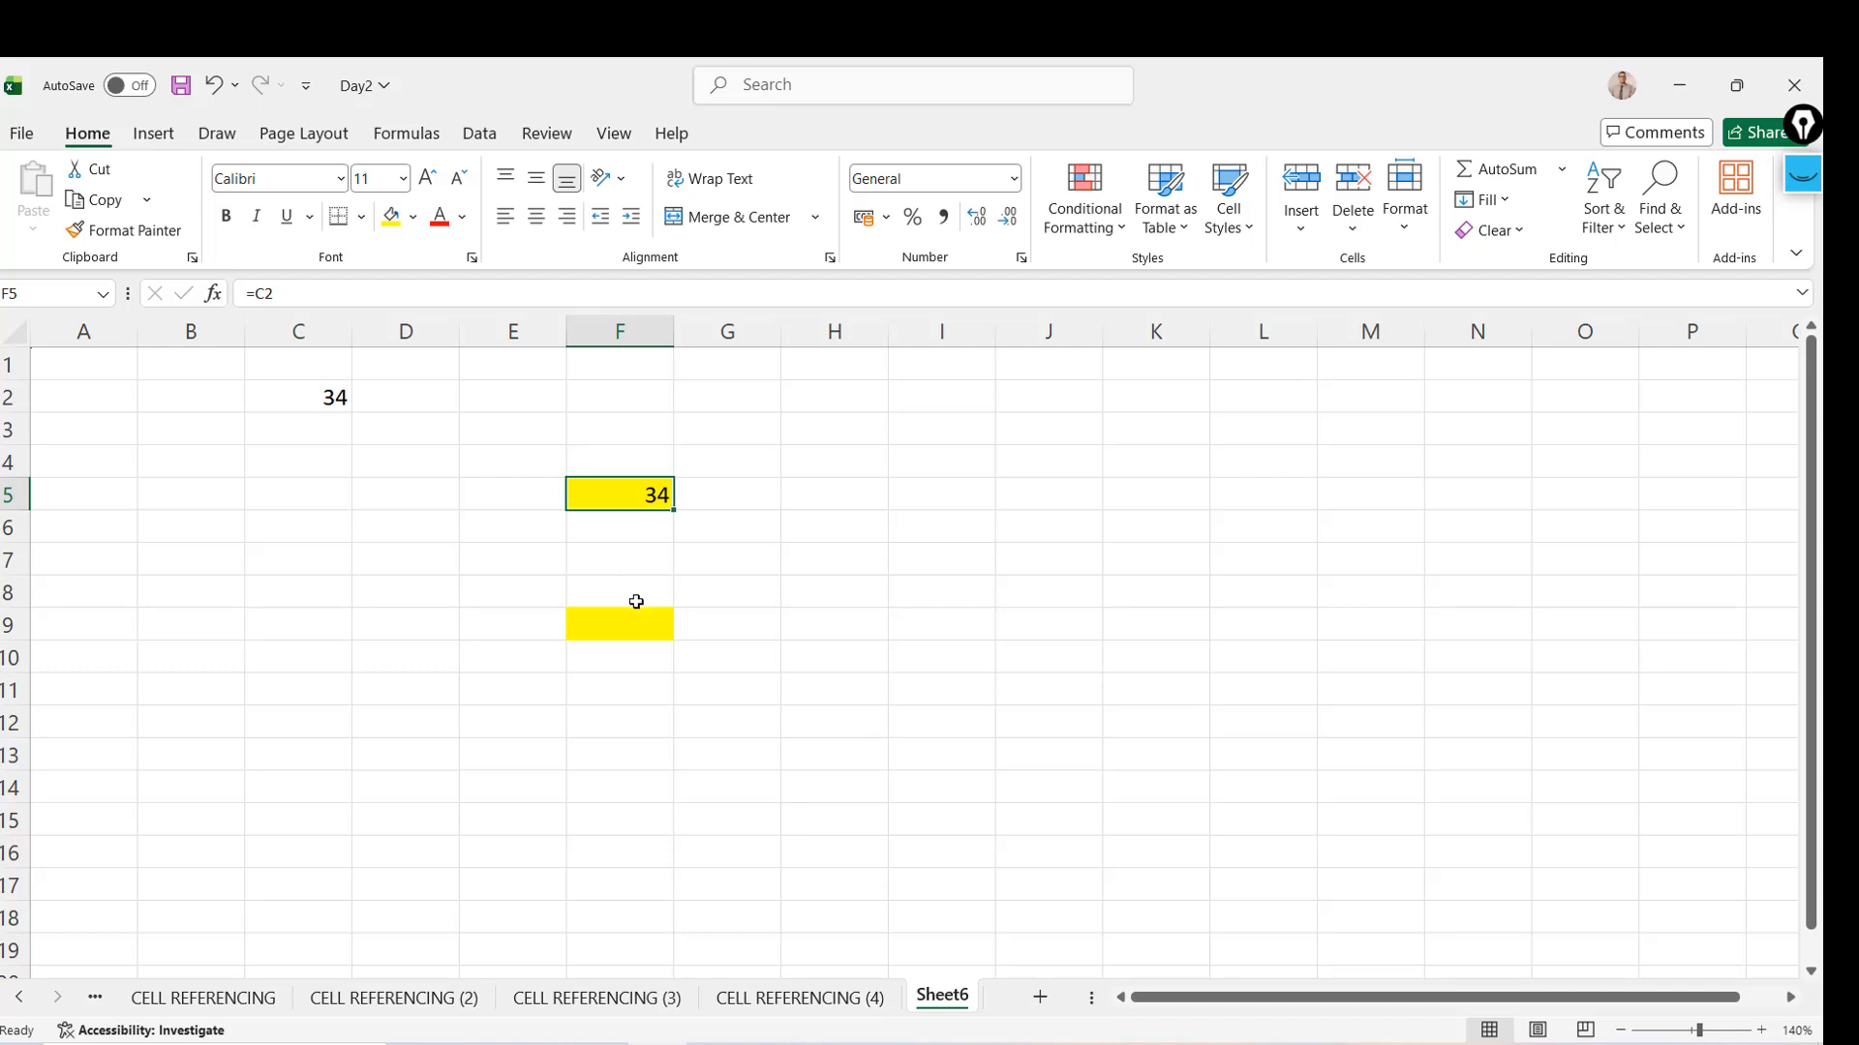
click(621, 627)
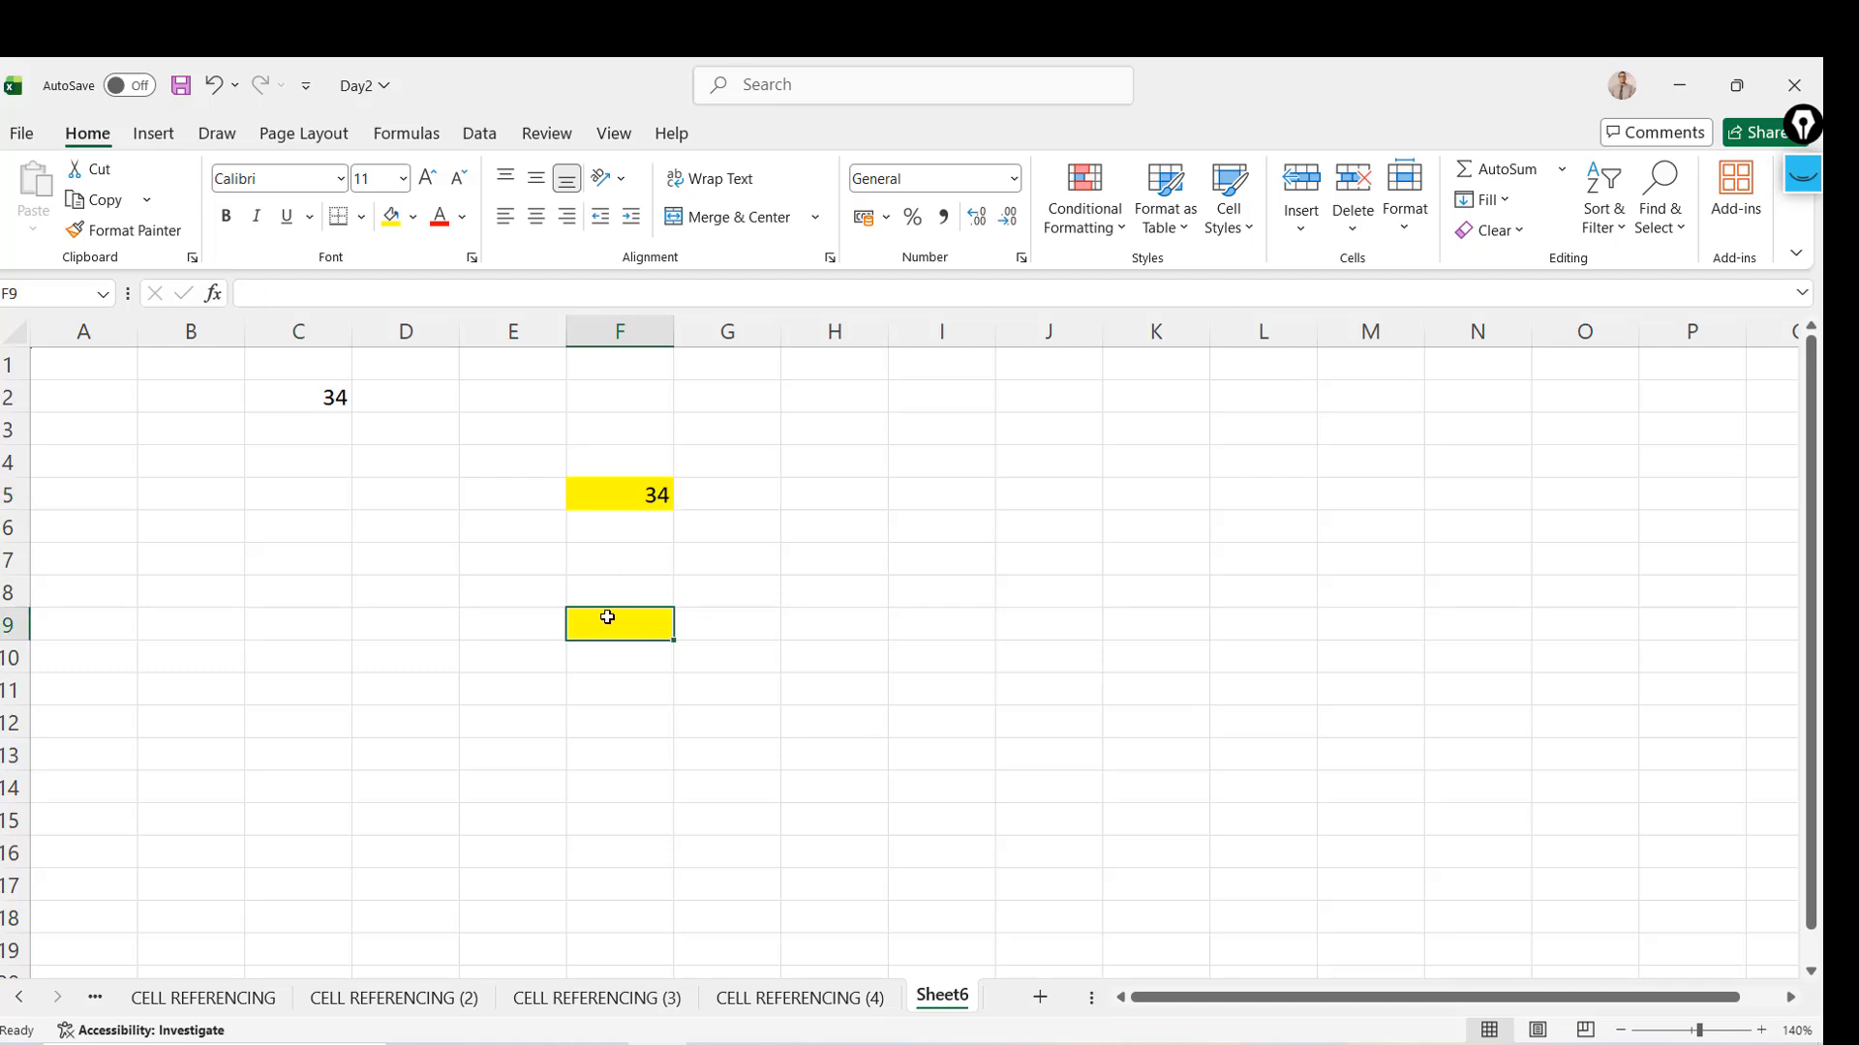
click(614, 496)
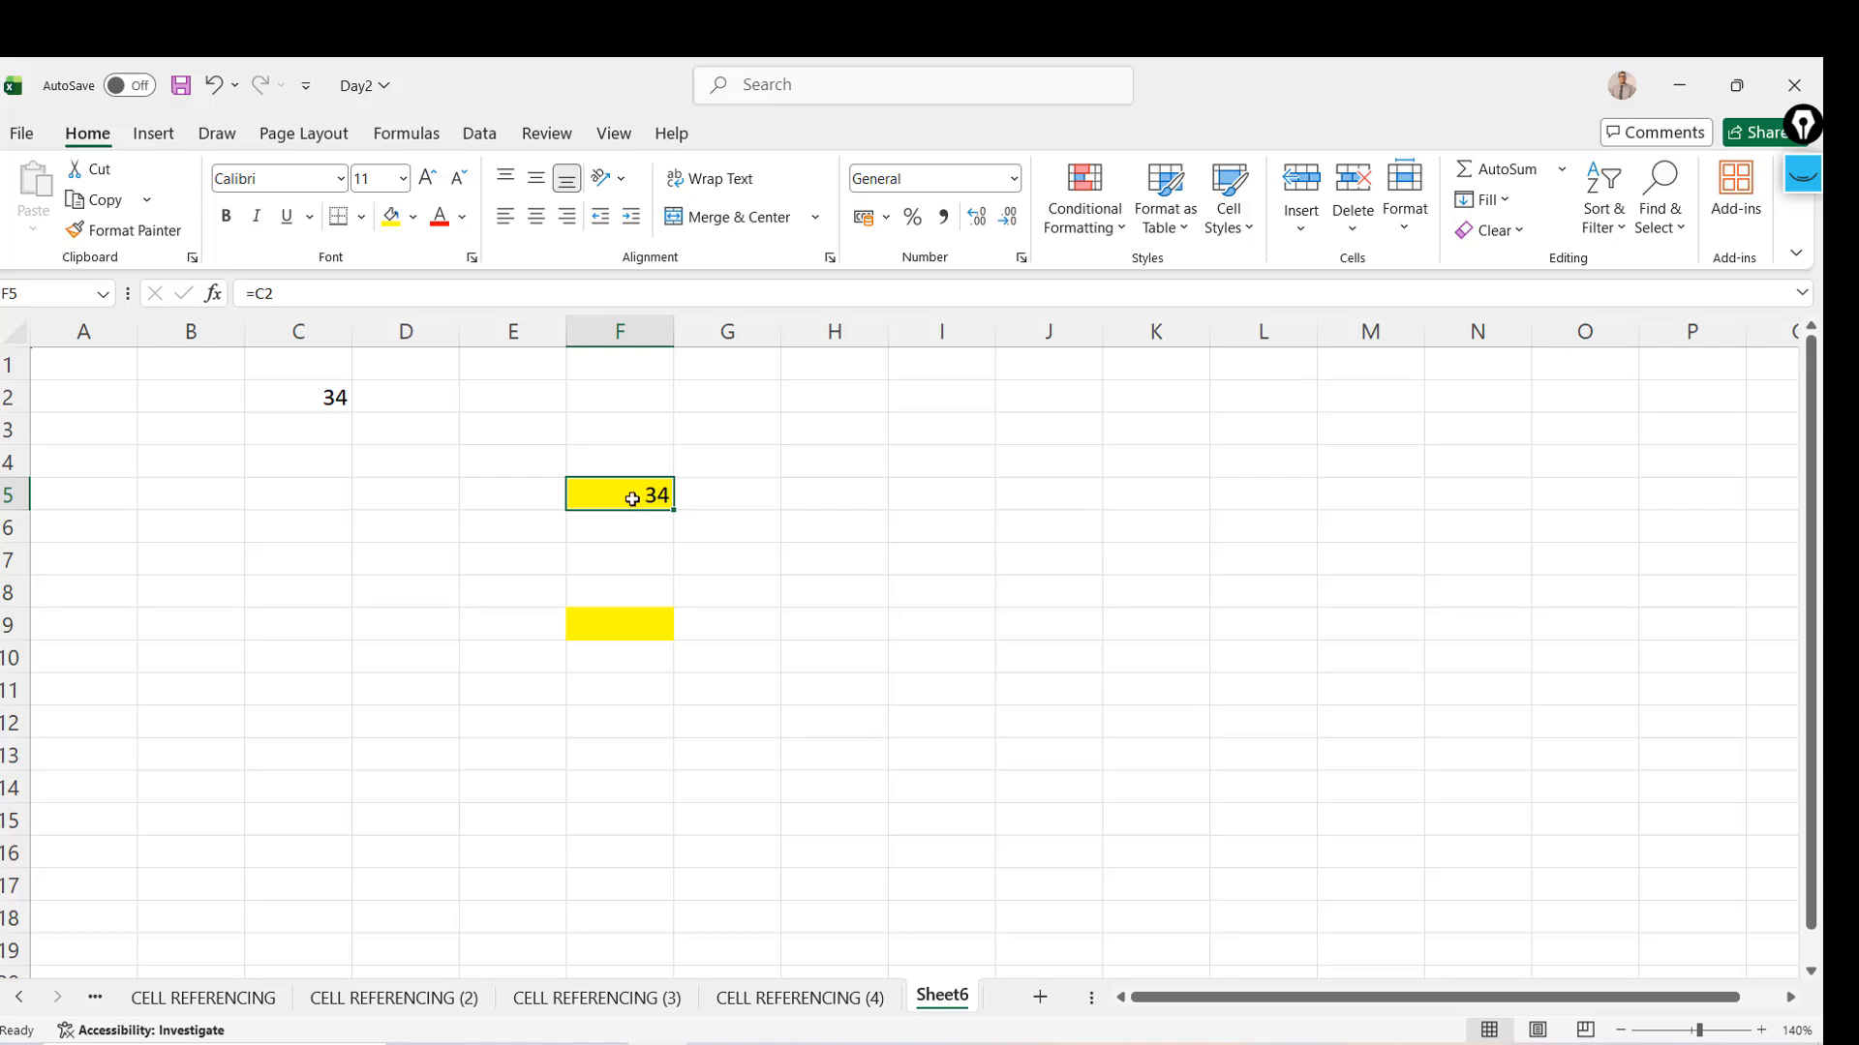
Start a note in cell F3 above the yellow formula cell with the text "C2 IS"
click(644, 428)
text(C2 IS)
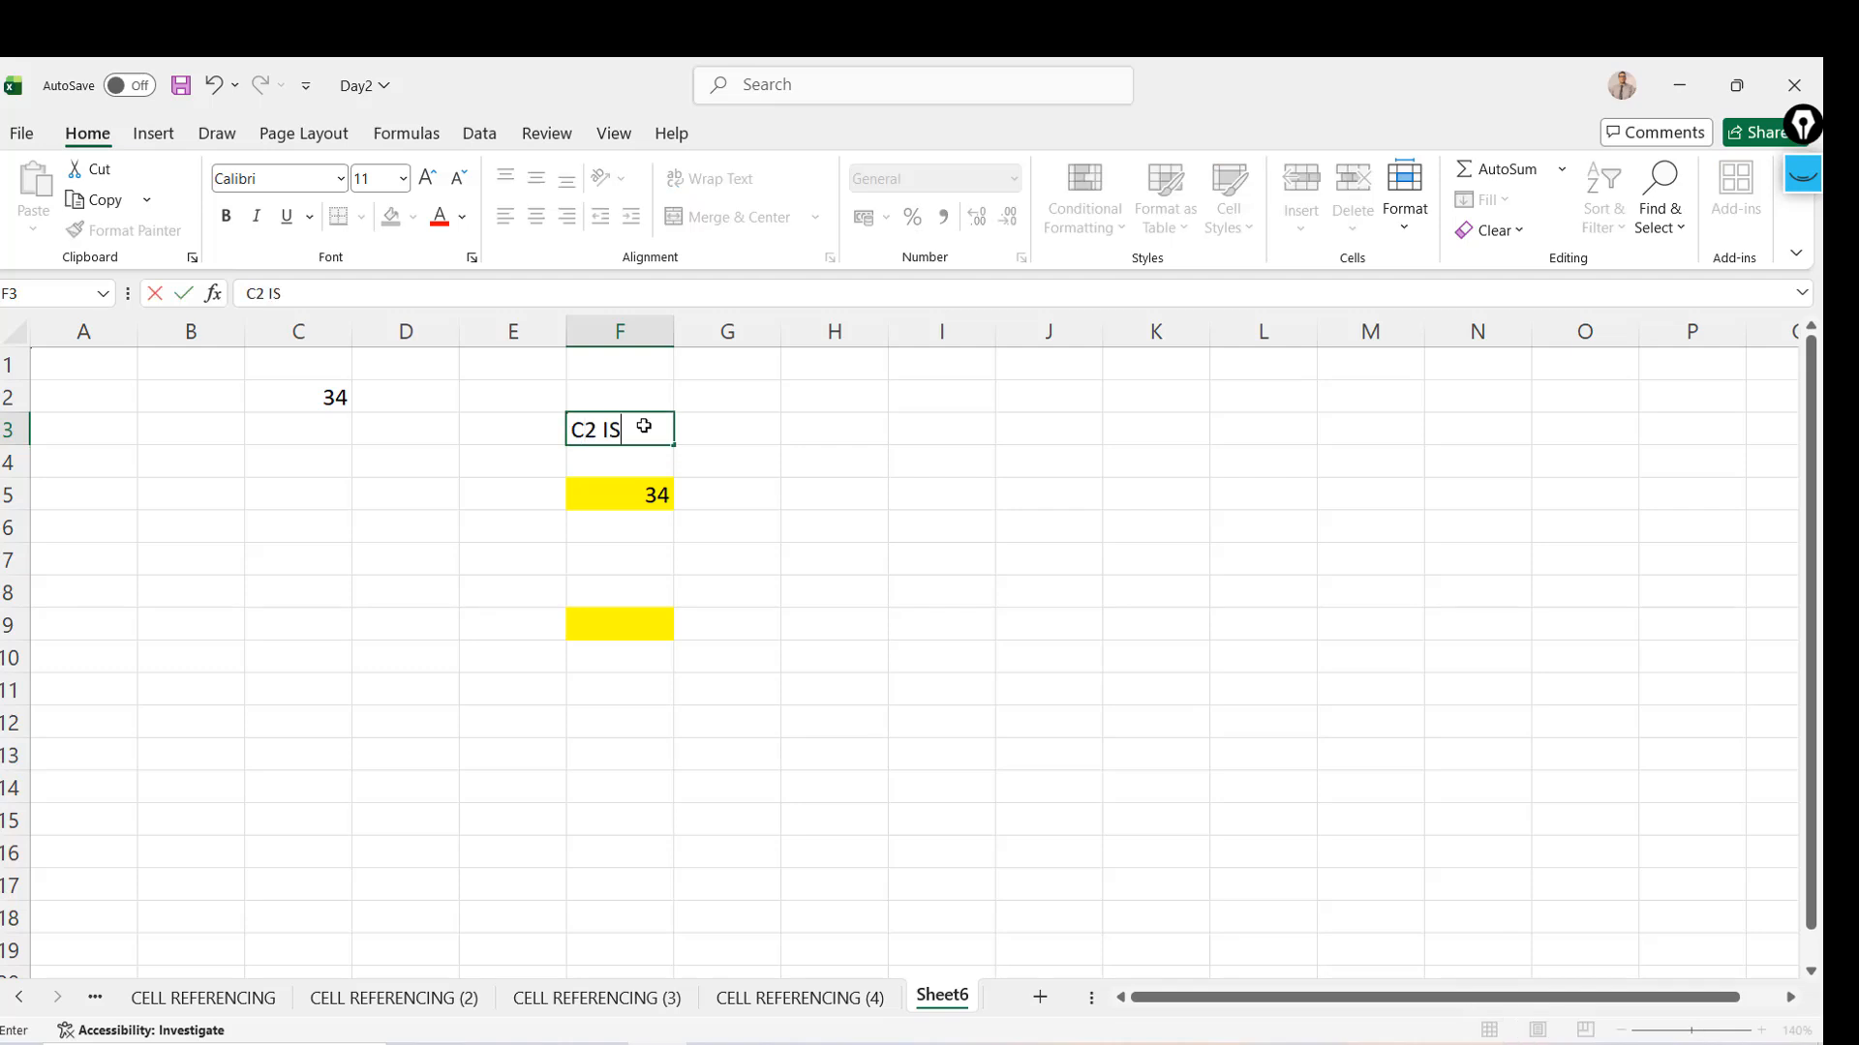
Complete the note in cell F3 so it reads "C2 IS A FORMULA"
text( A FORMULA)
key(Return)
key(Return)
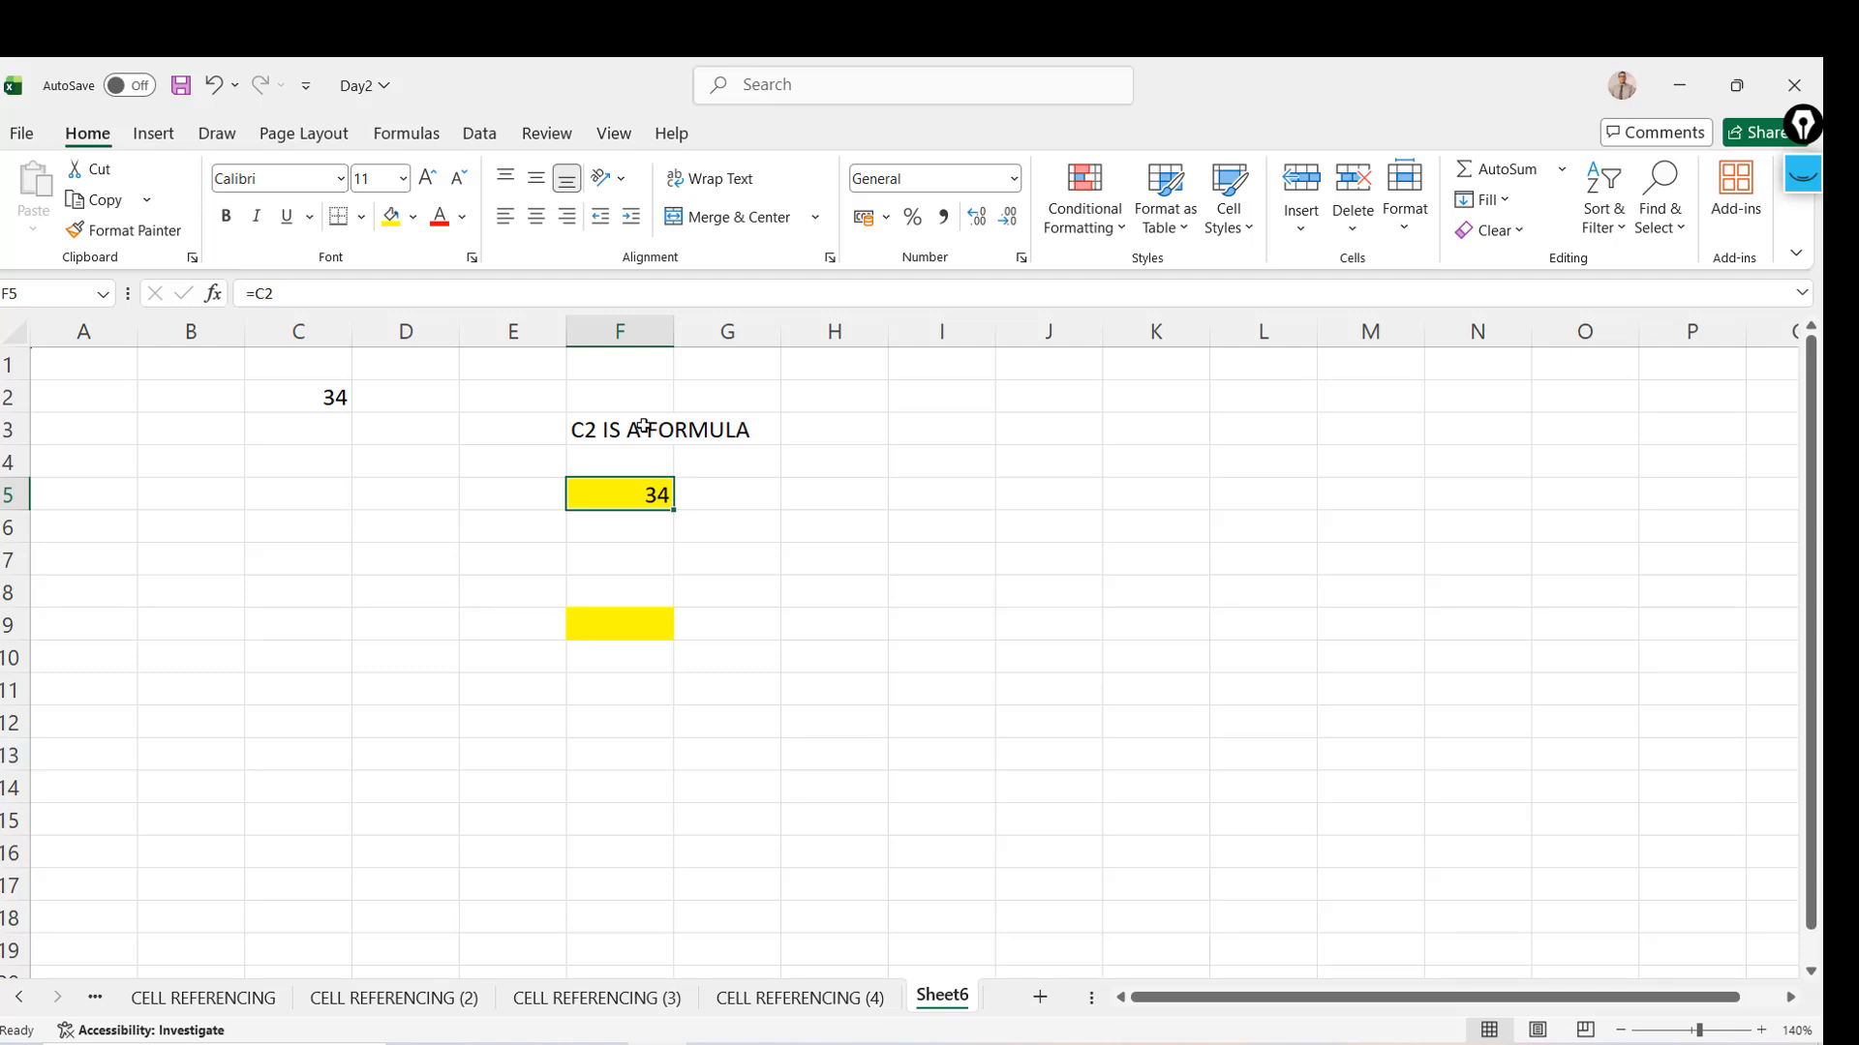
Enter the cell addresses F9 in K1 and F5 in K2
click(1151, 359)
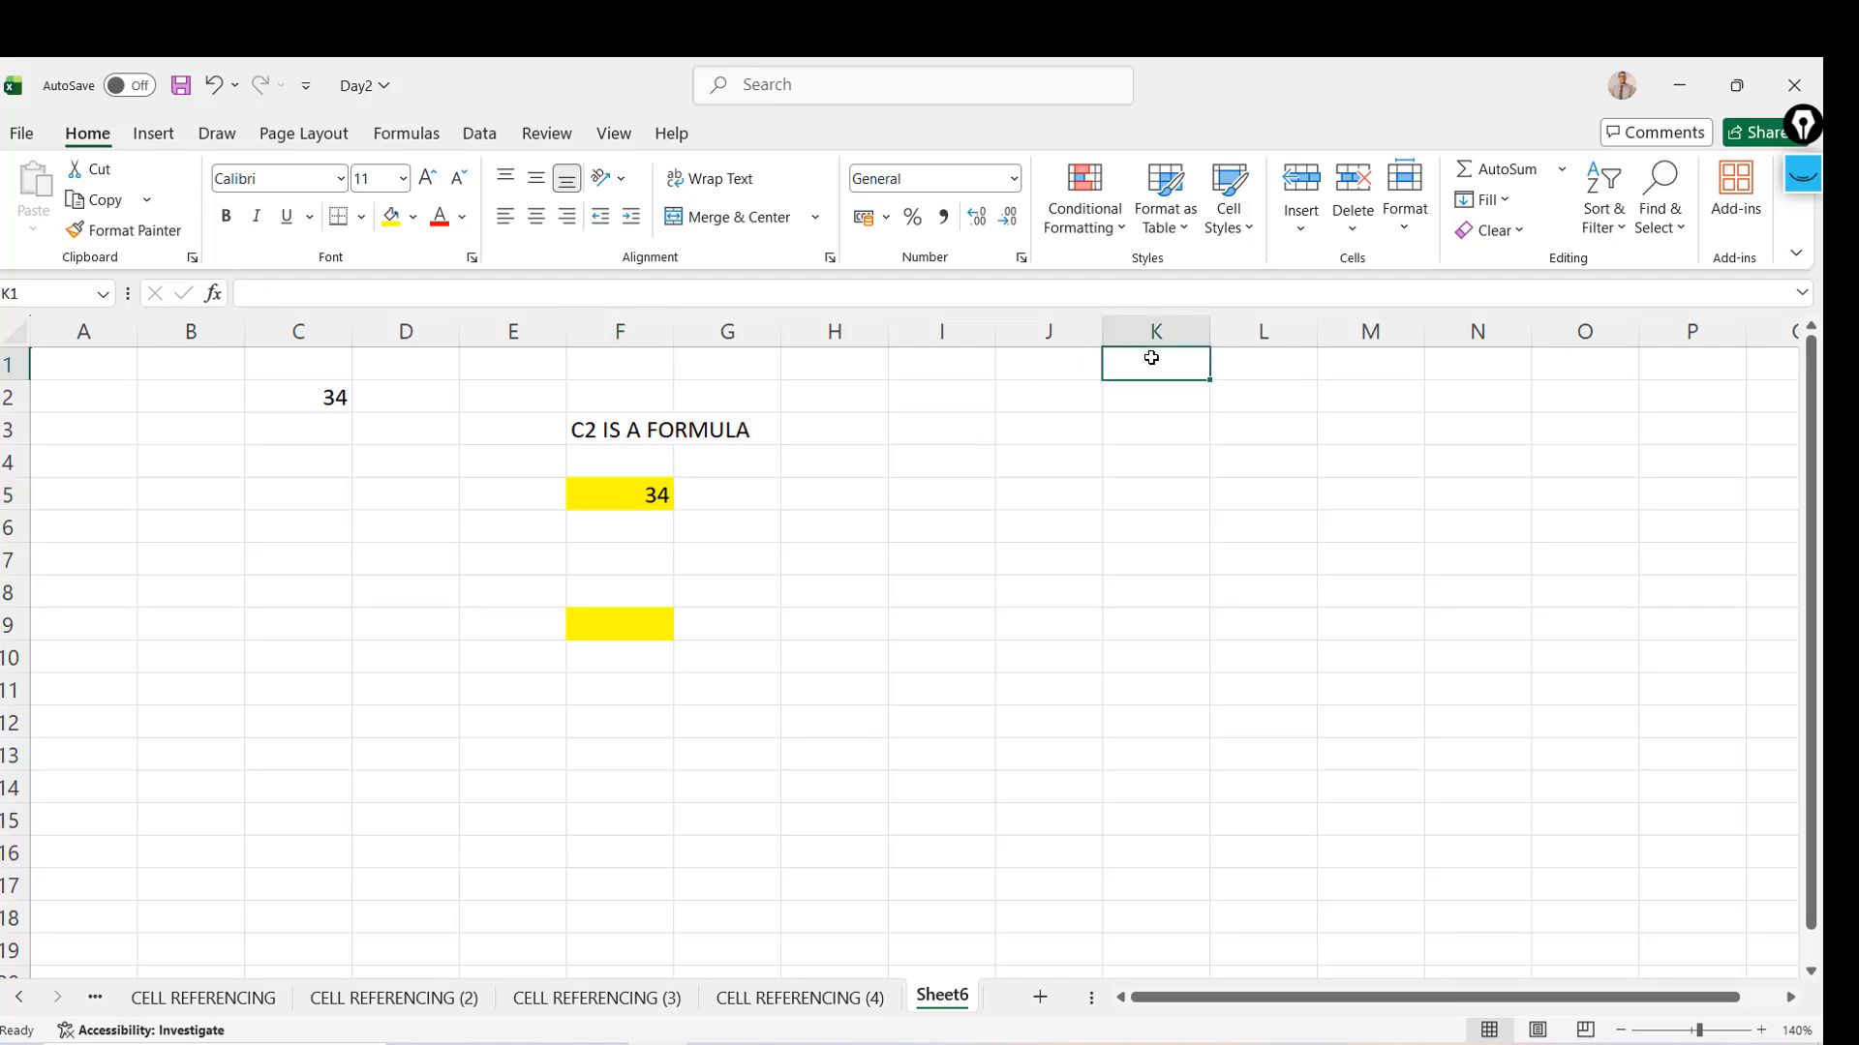
text(F)
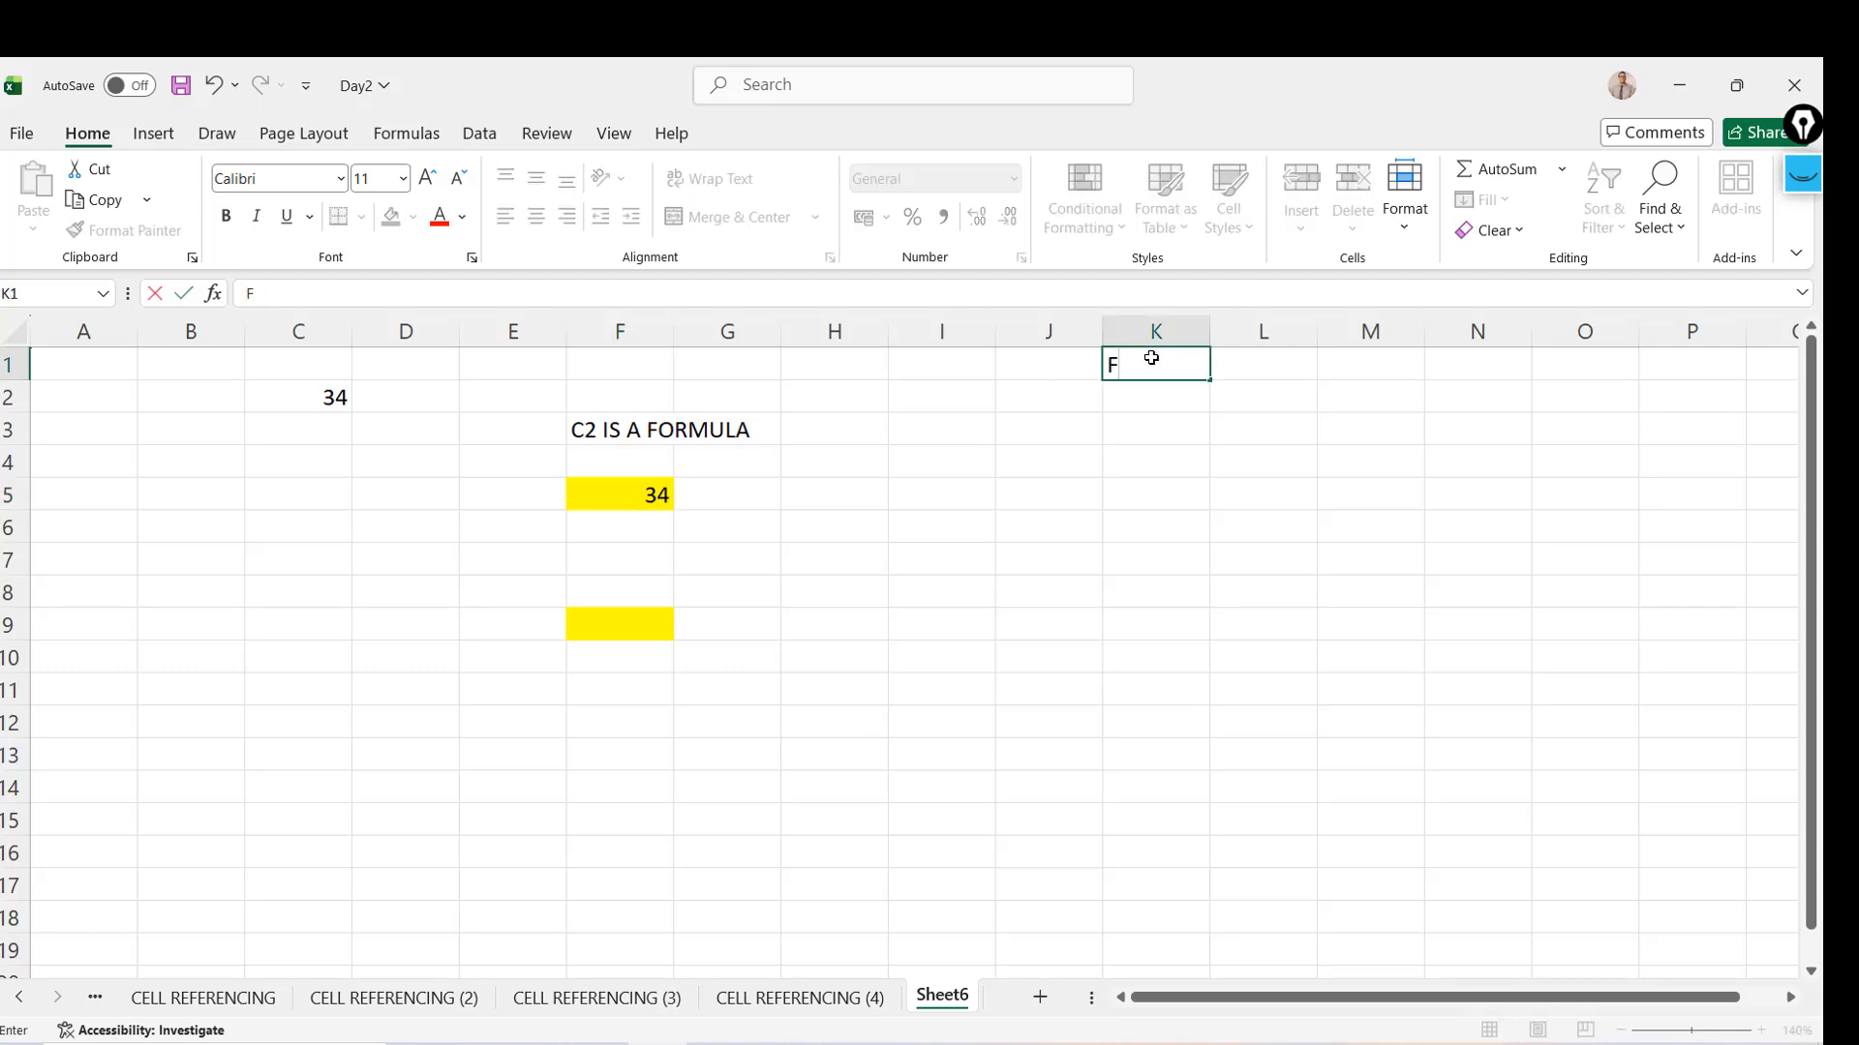
text(9)
key(Return)
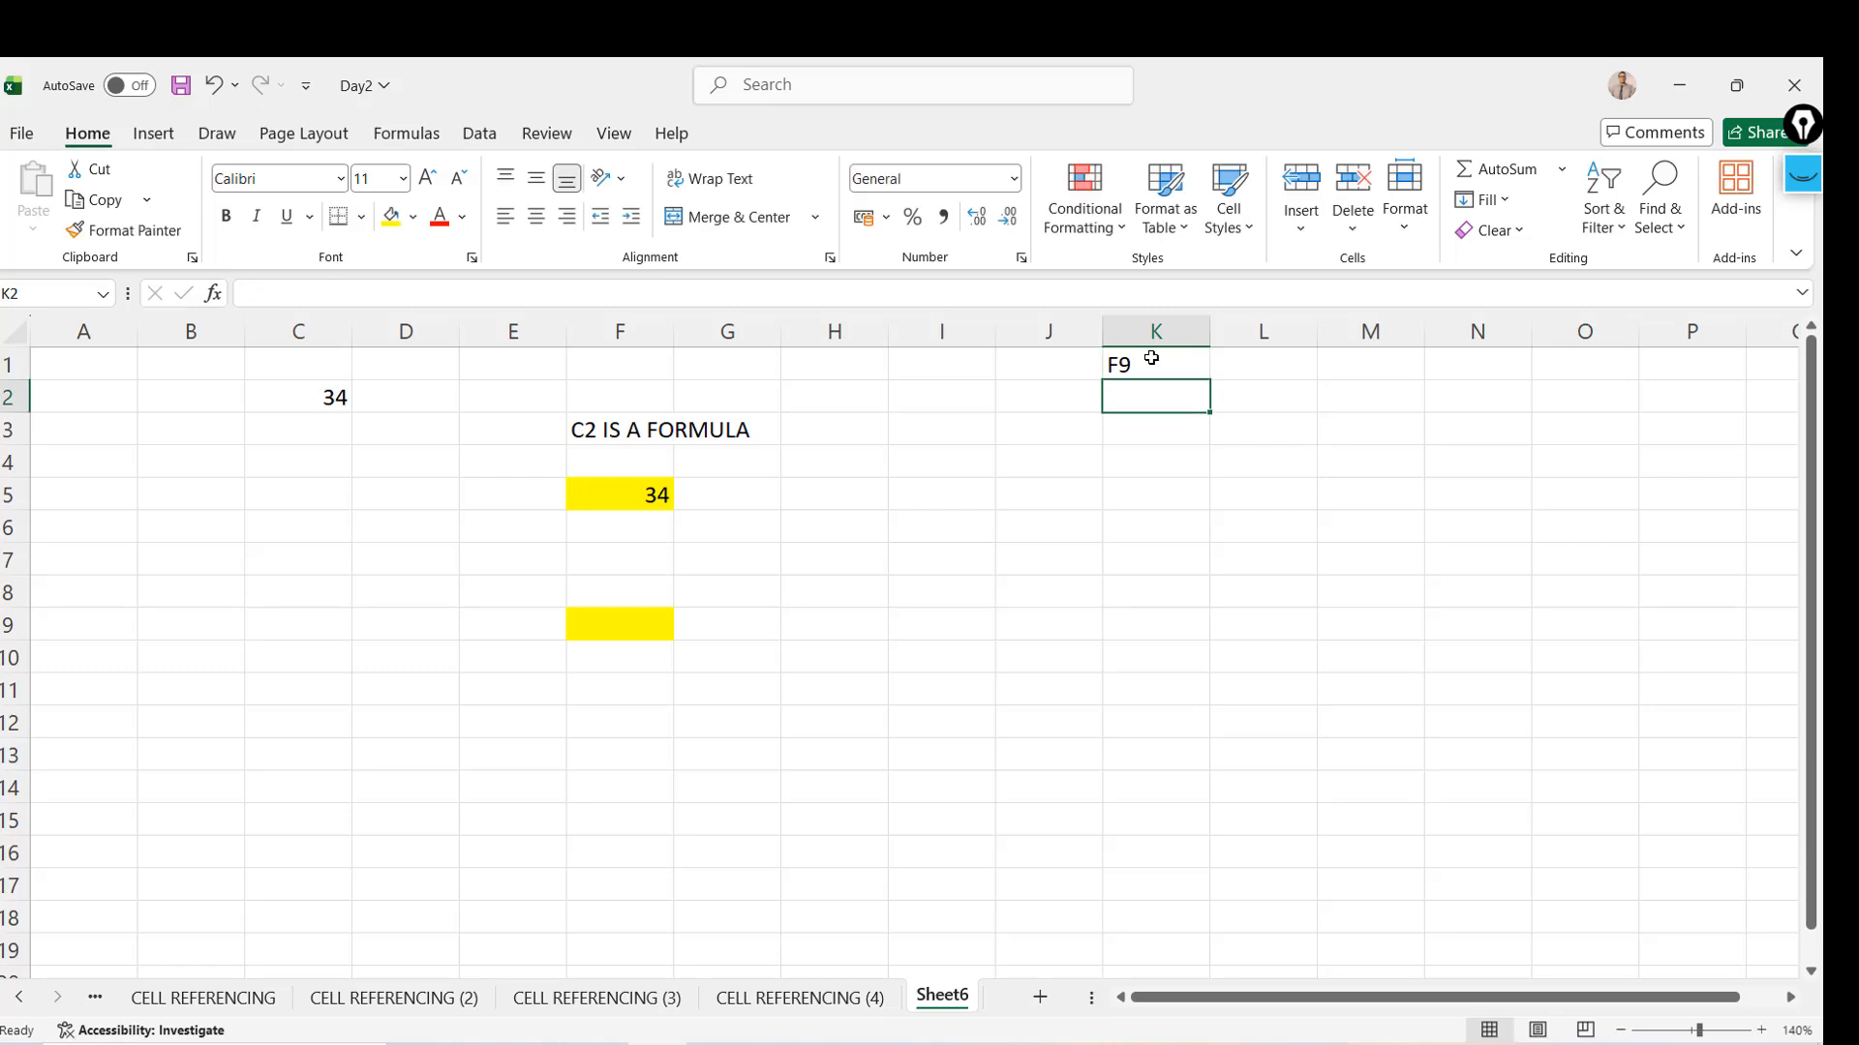
click(659, 492)
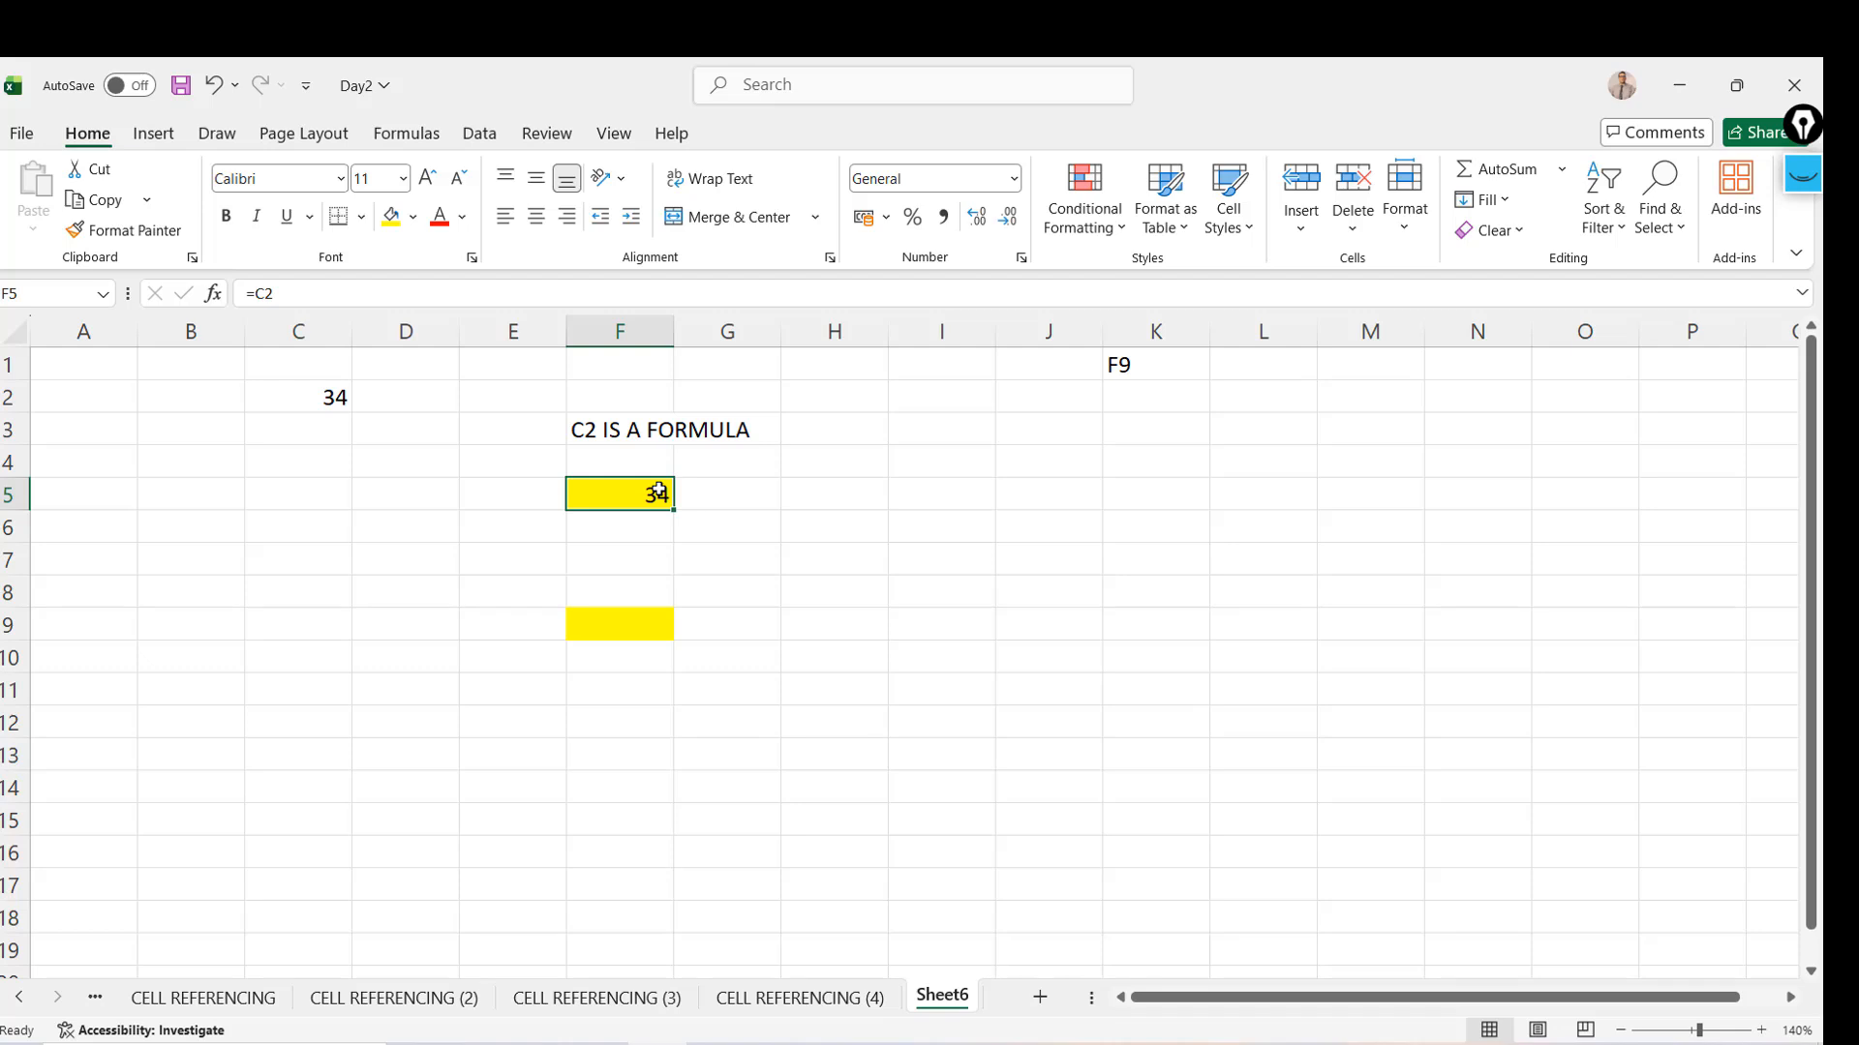
click(1192, 389)
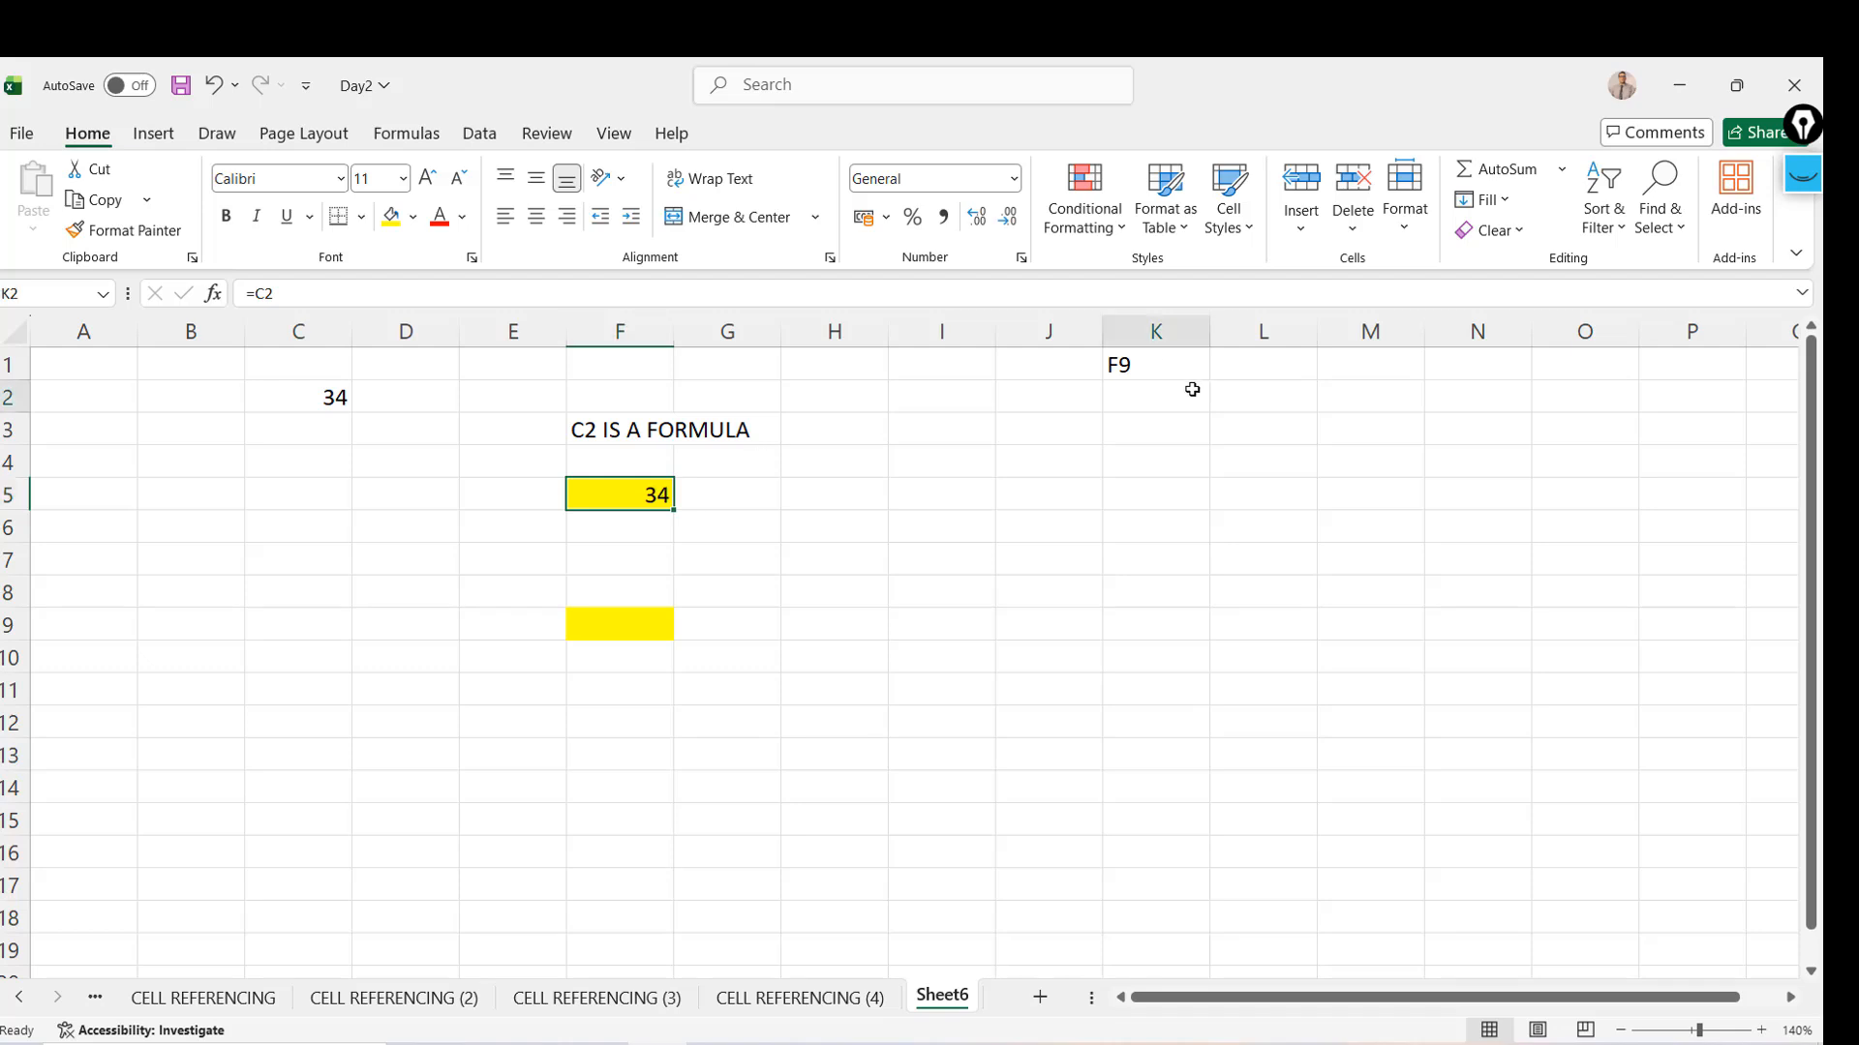
text(F5)
key(Return)
click(1192, 389)
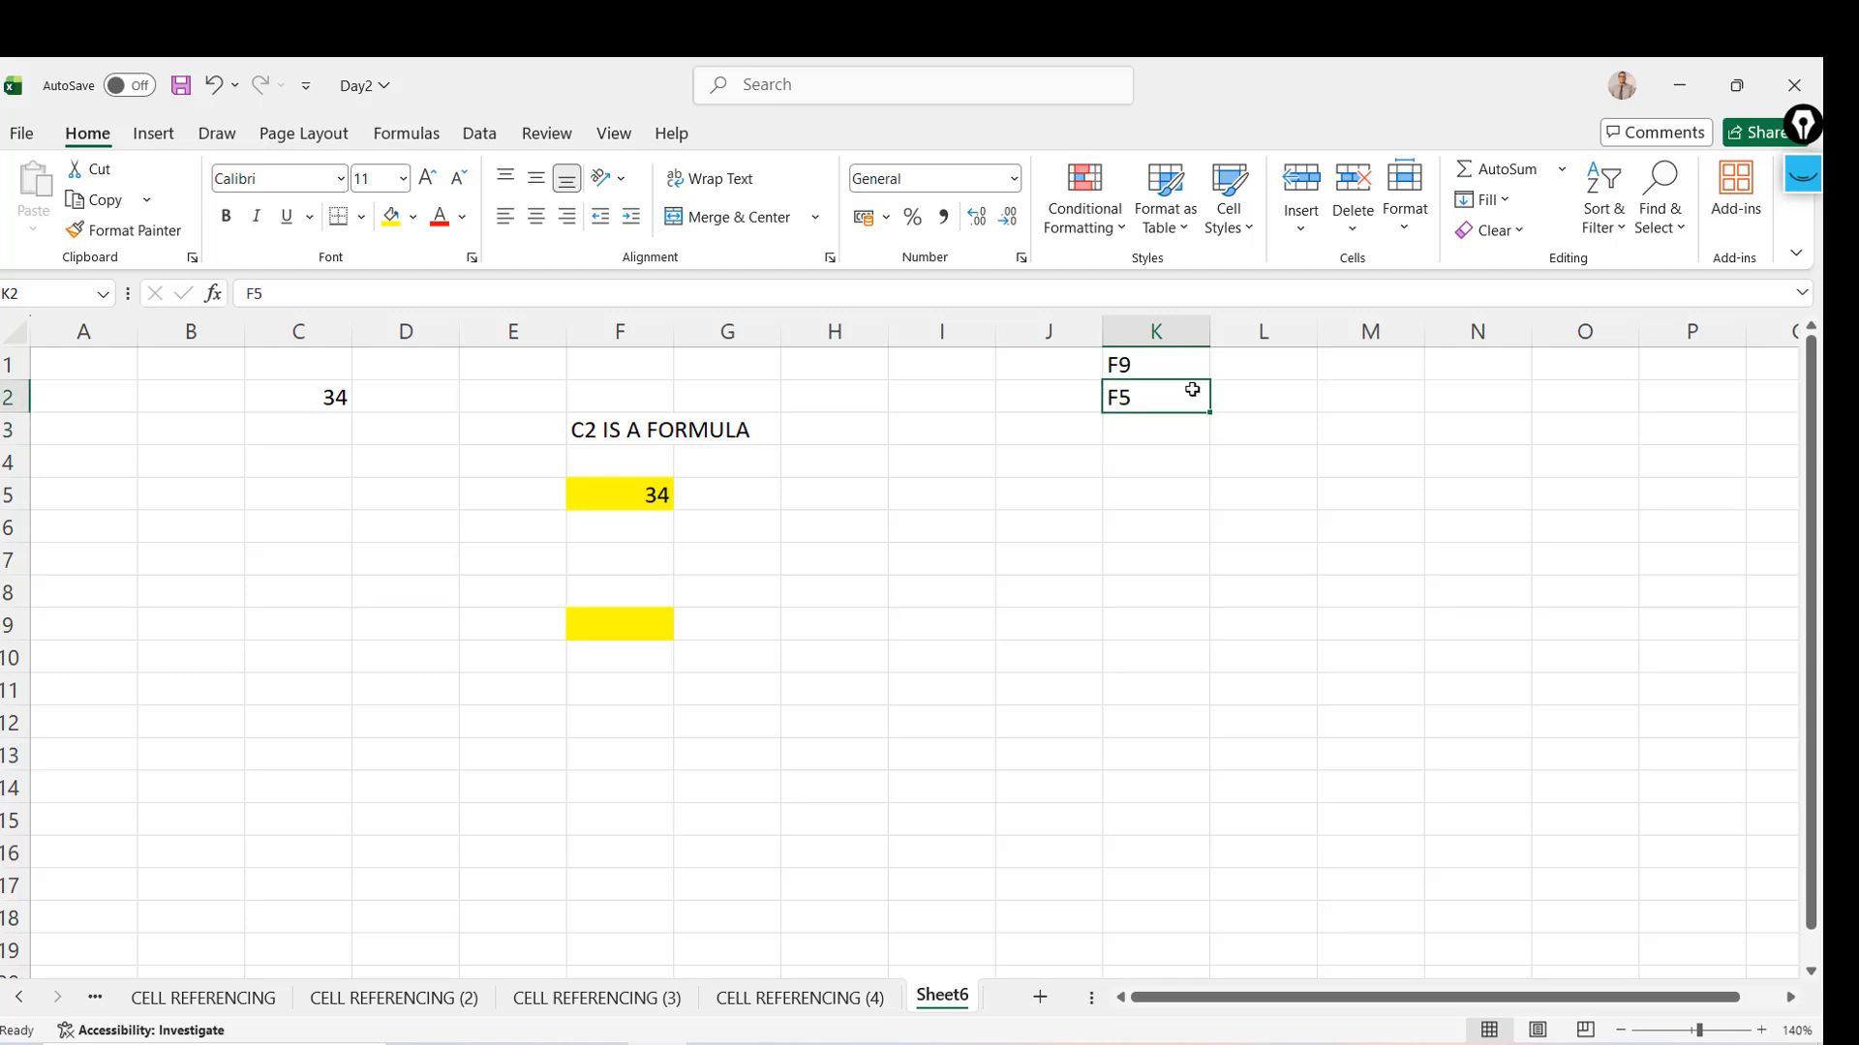
Examine the addresses and contents of the yellow cells F5 and F9 and of the note in F3
click(612, 510)
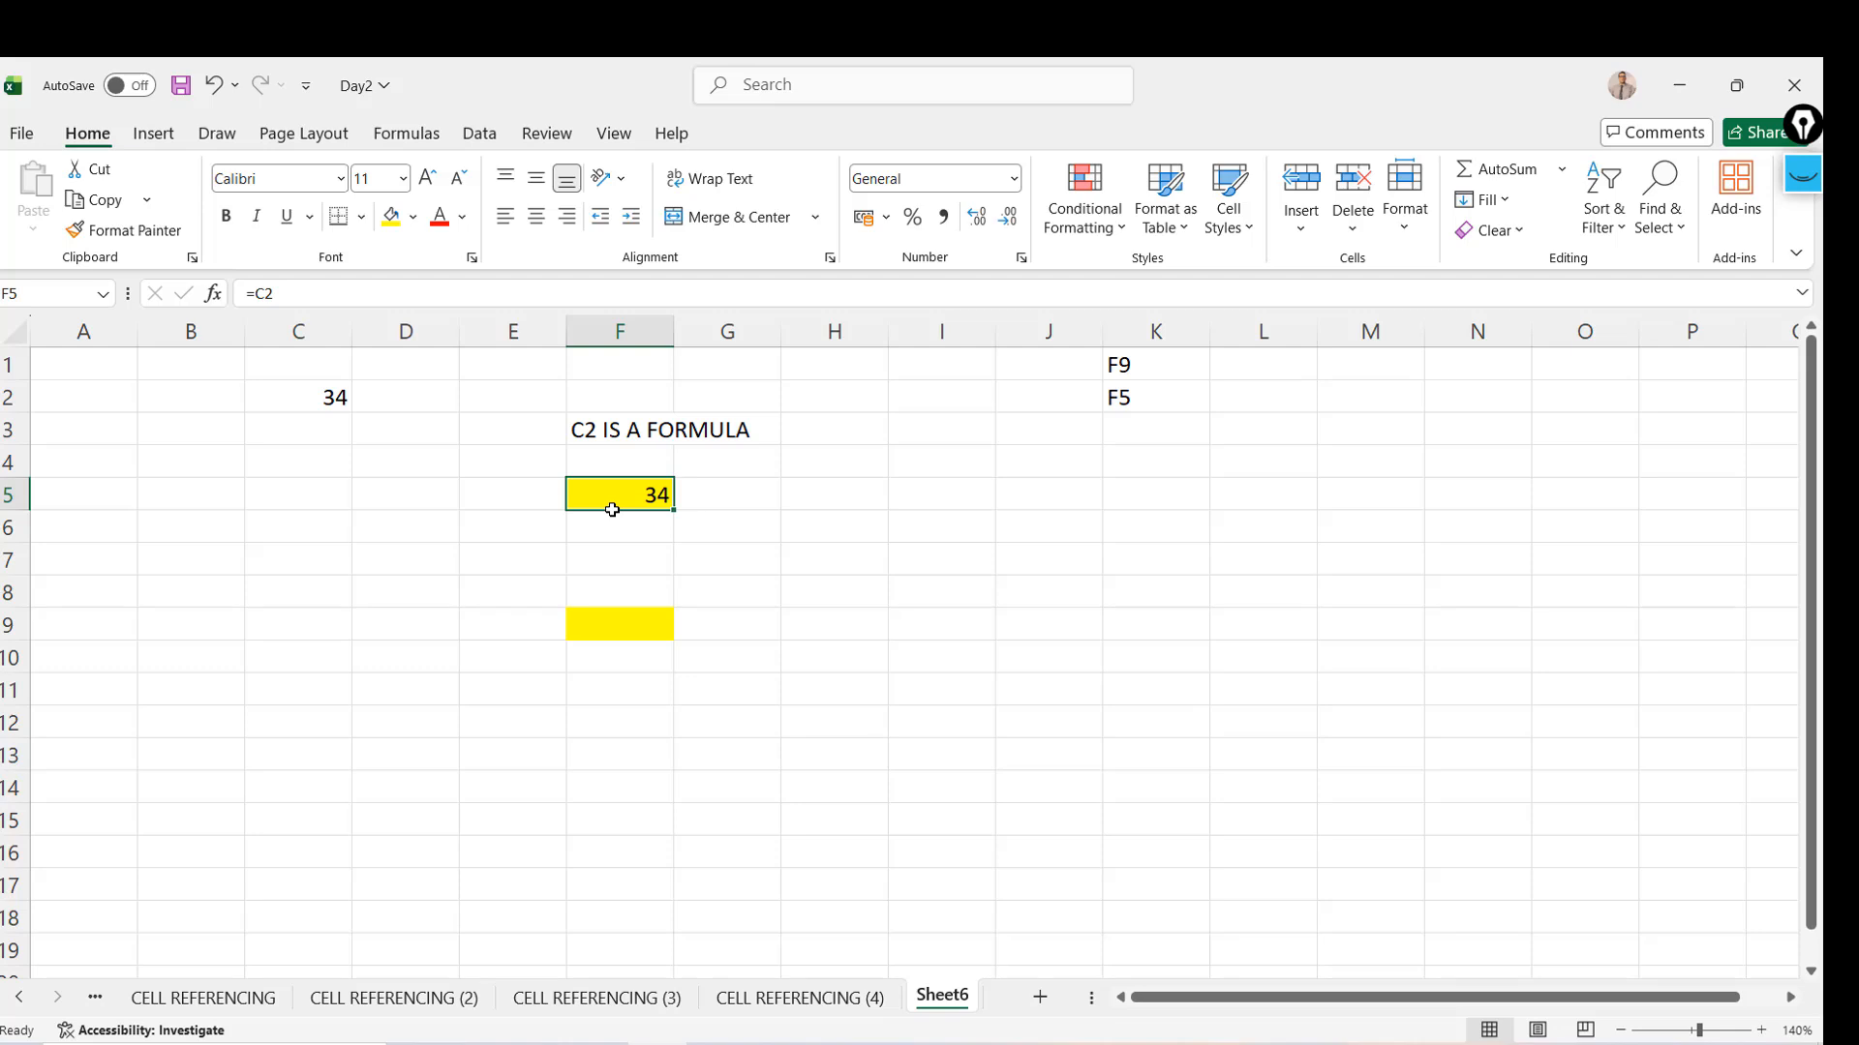
click(610, 620)
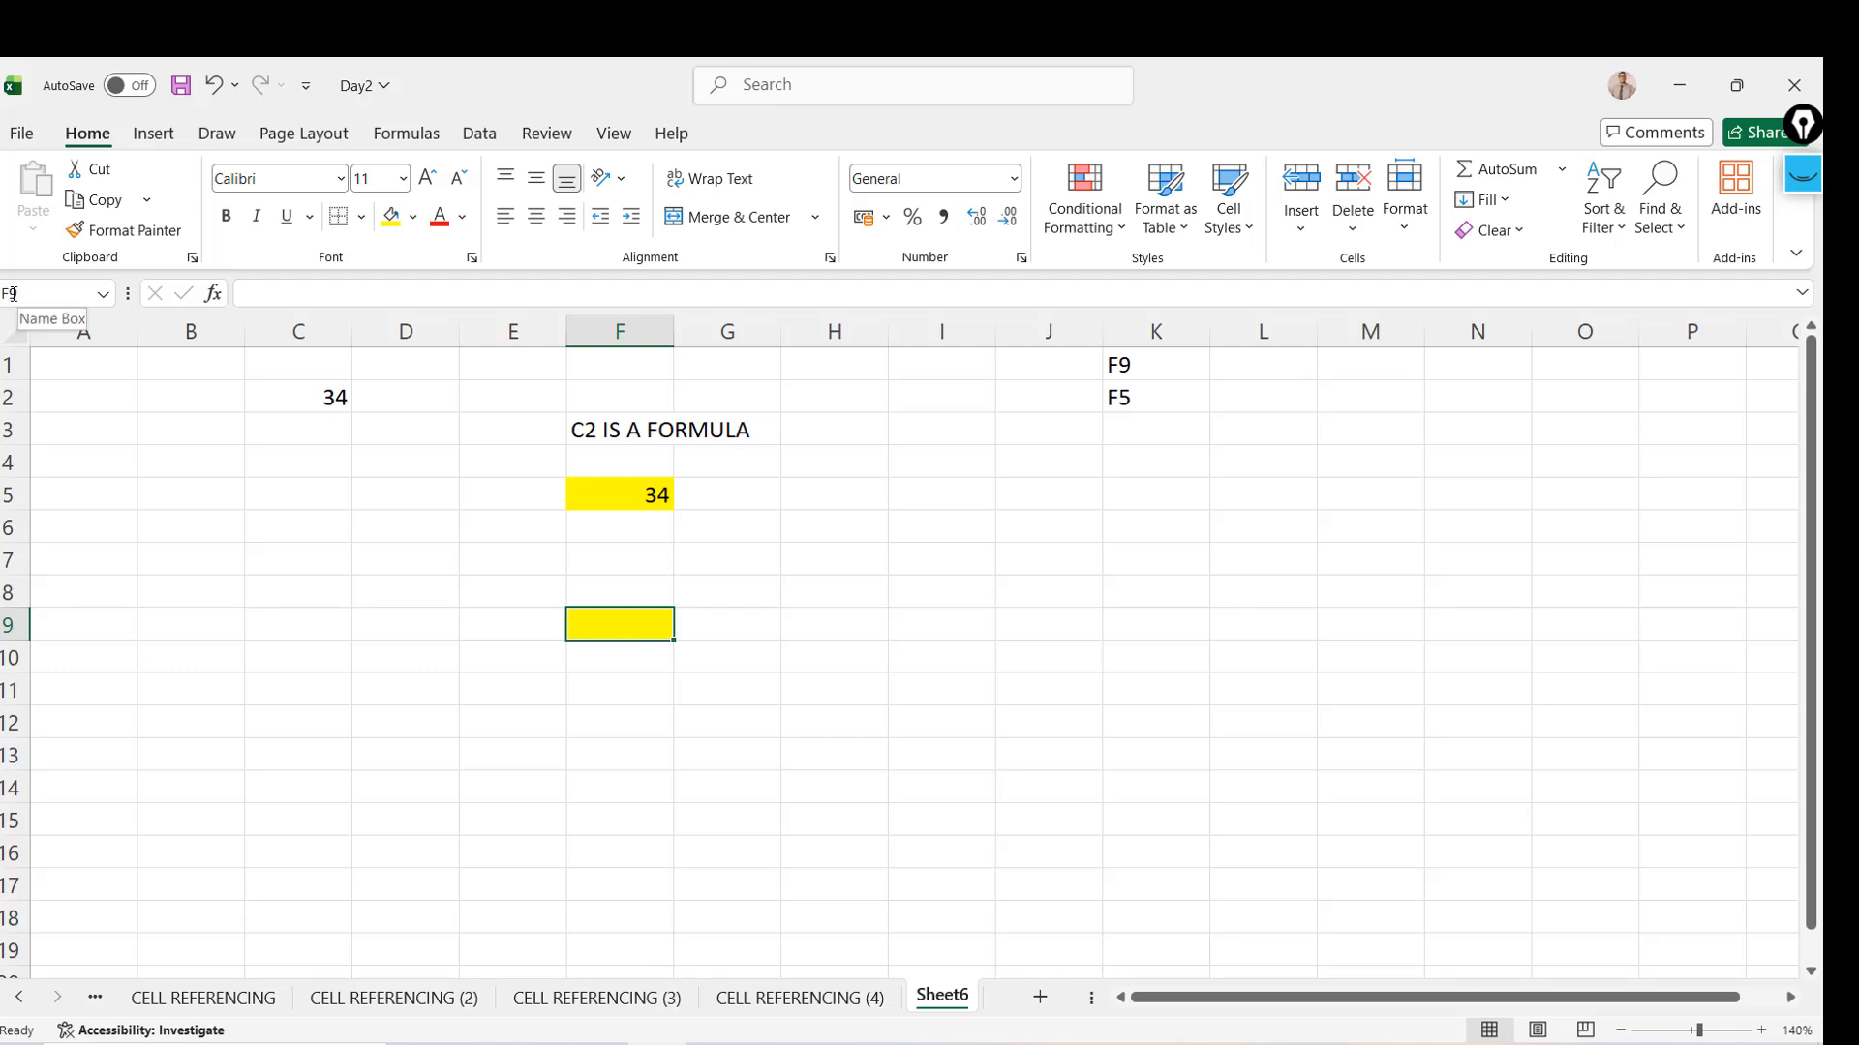
click(585, 417)
click(585, 411)
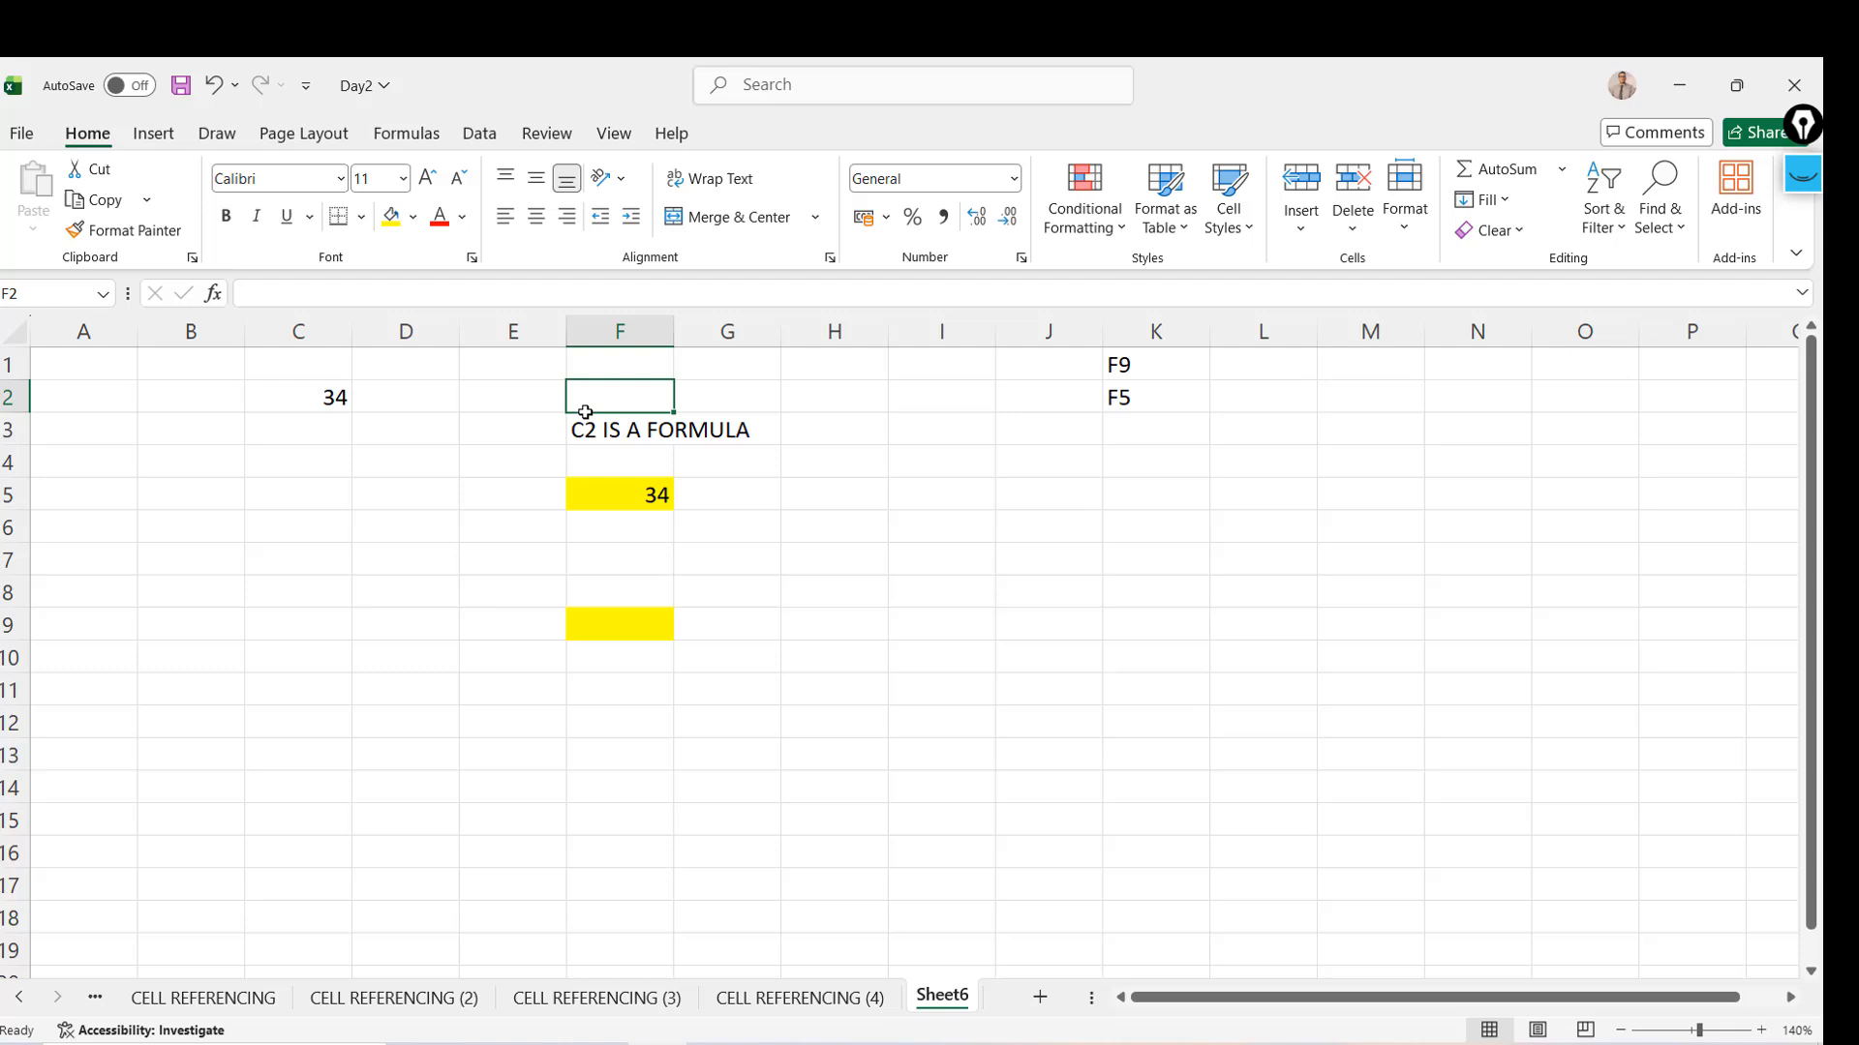
click(614, 491)
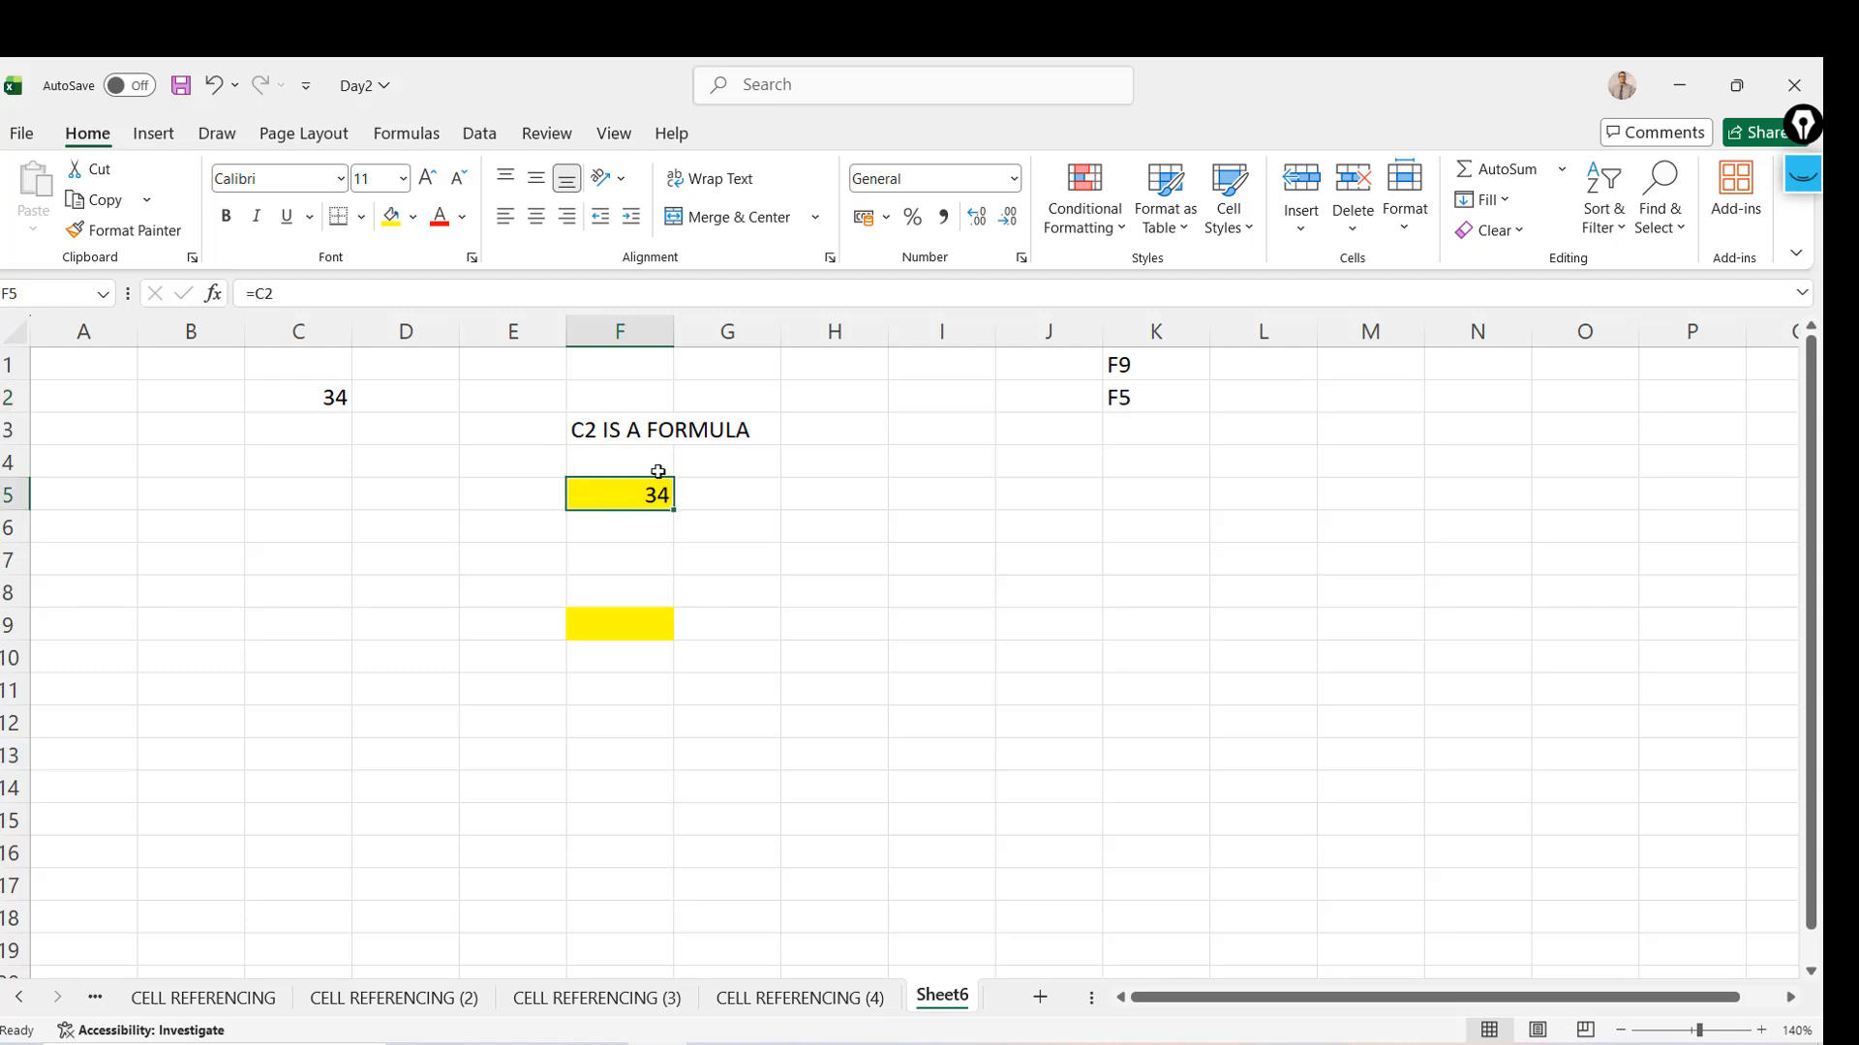
click(612, 620)
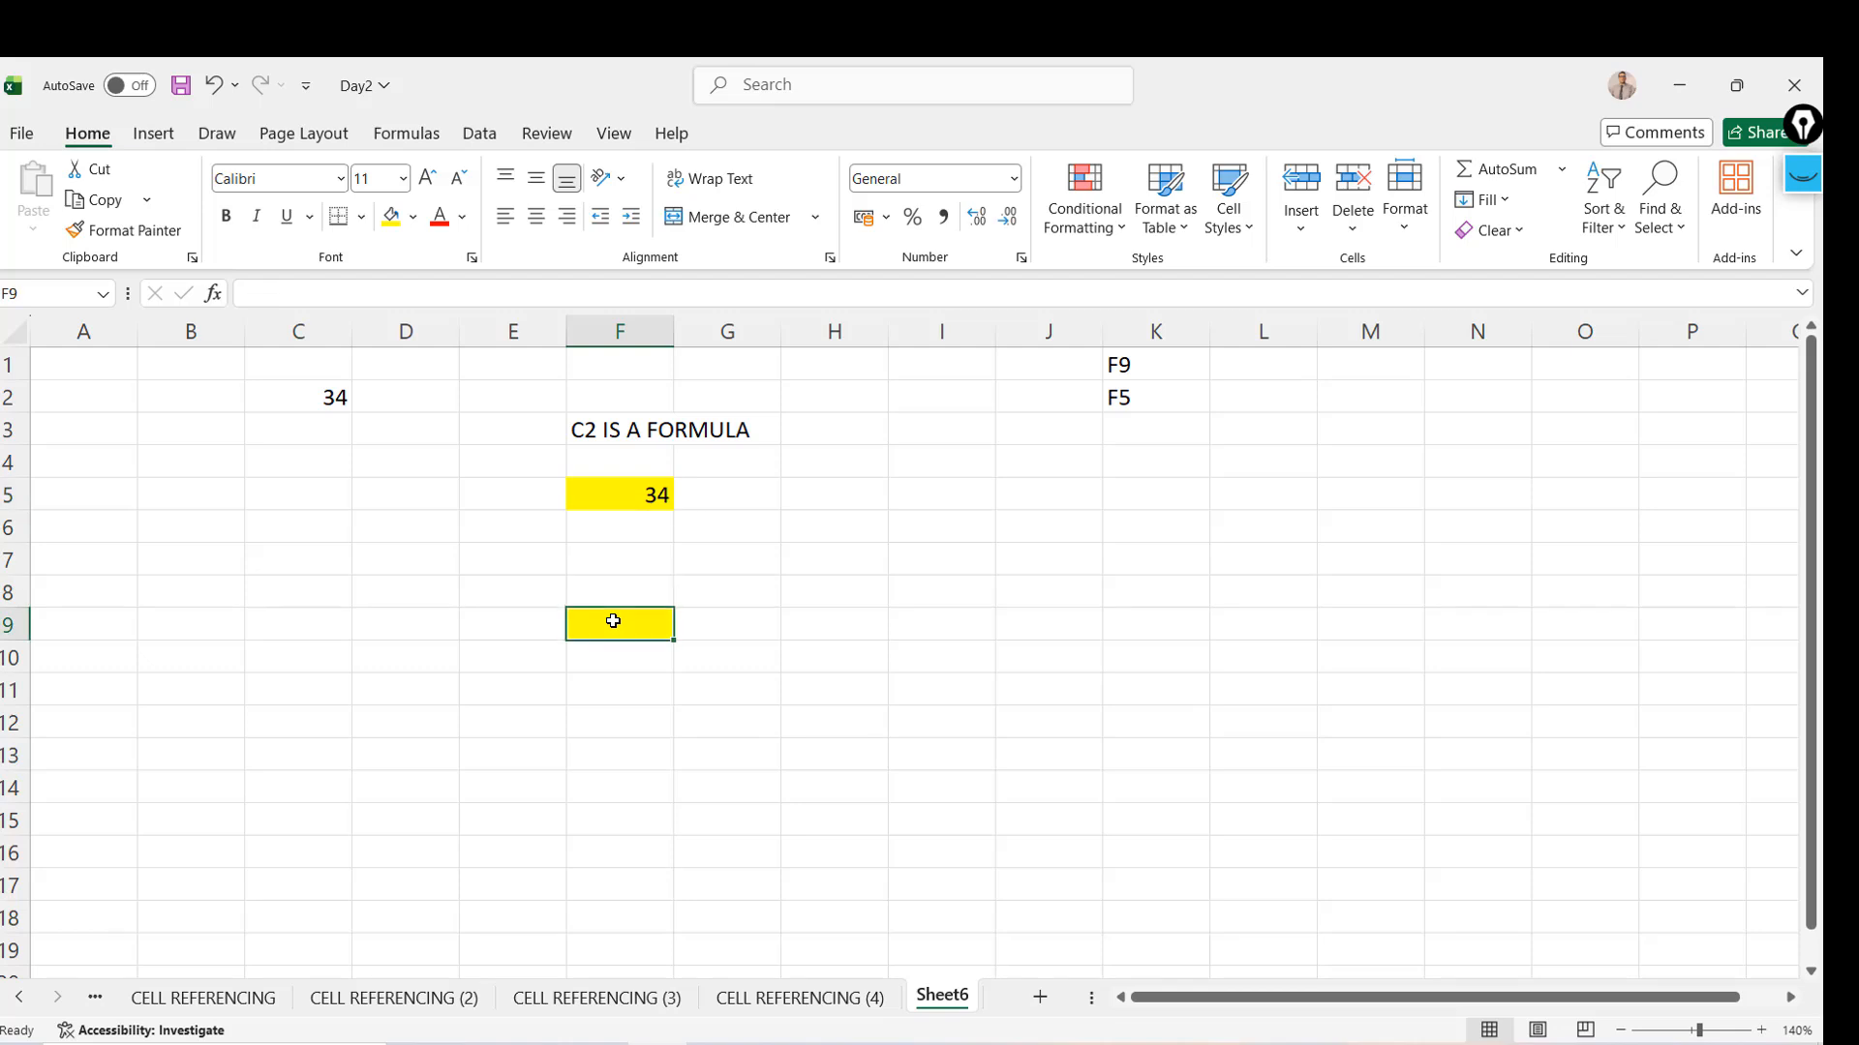
click(800, 484)
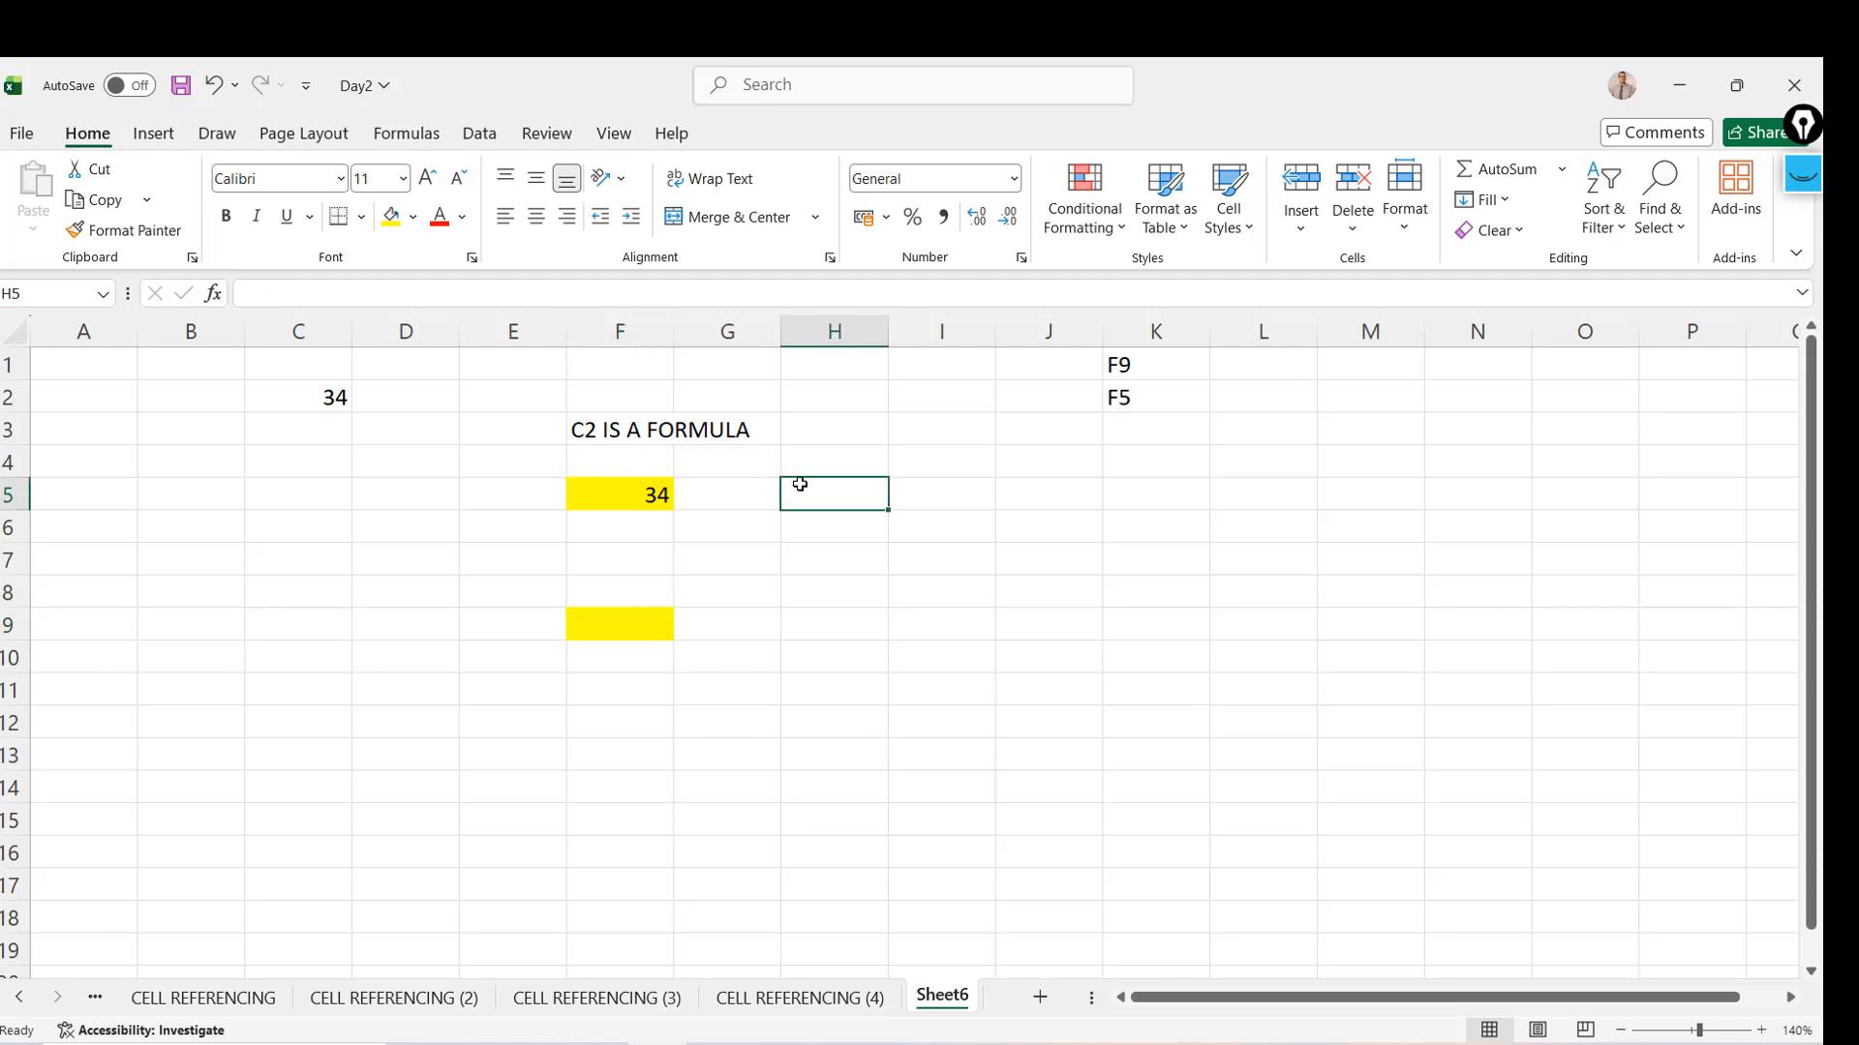
click(615, 502)
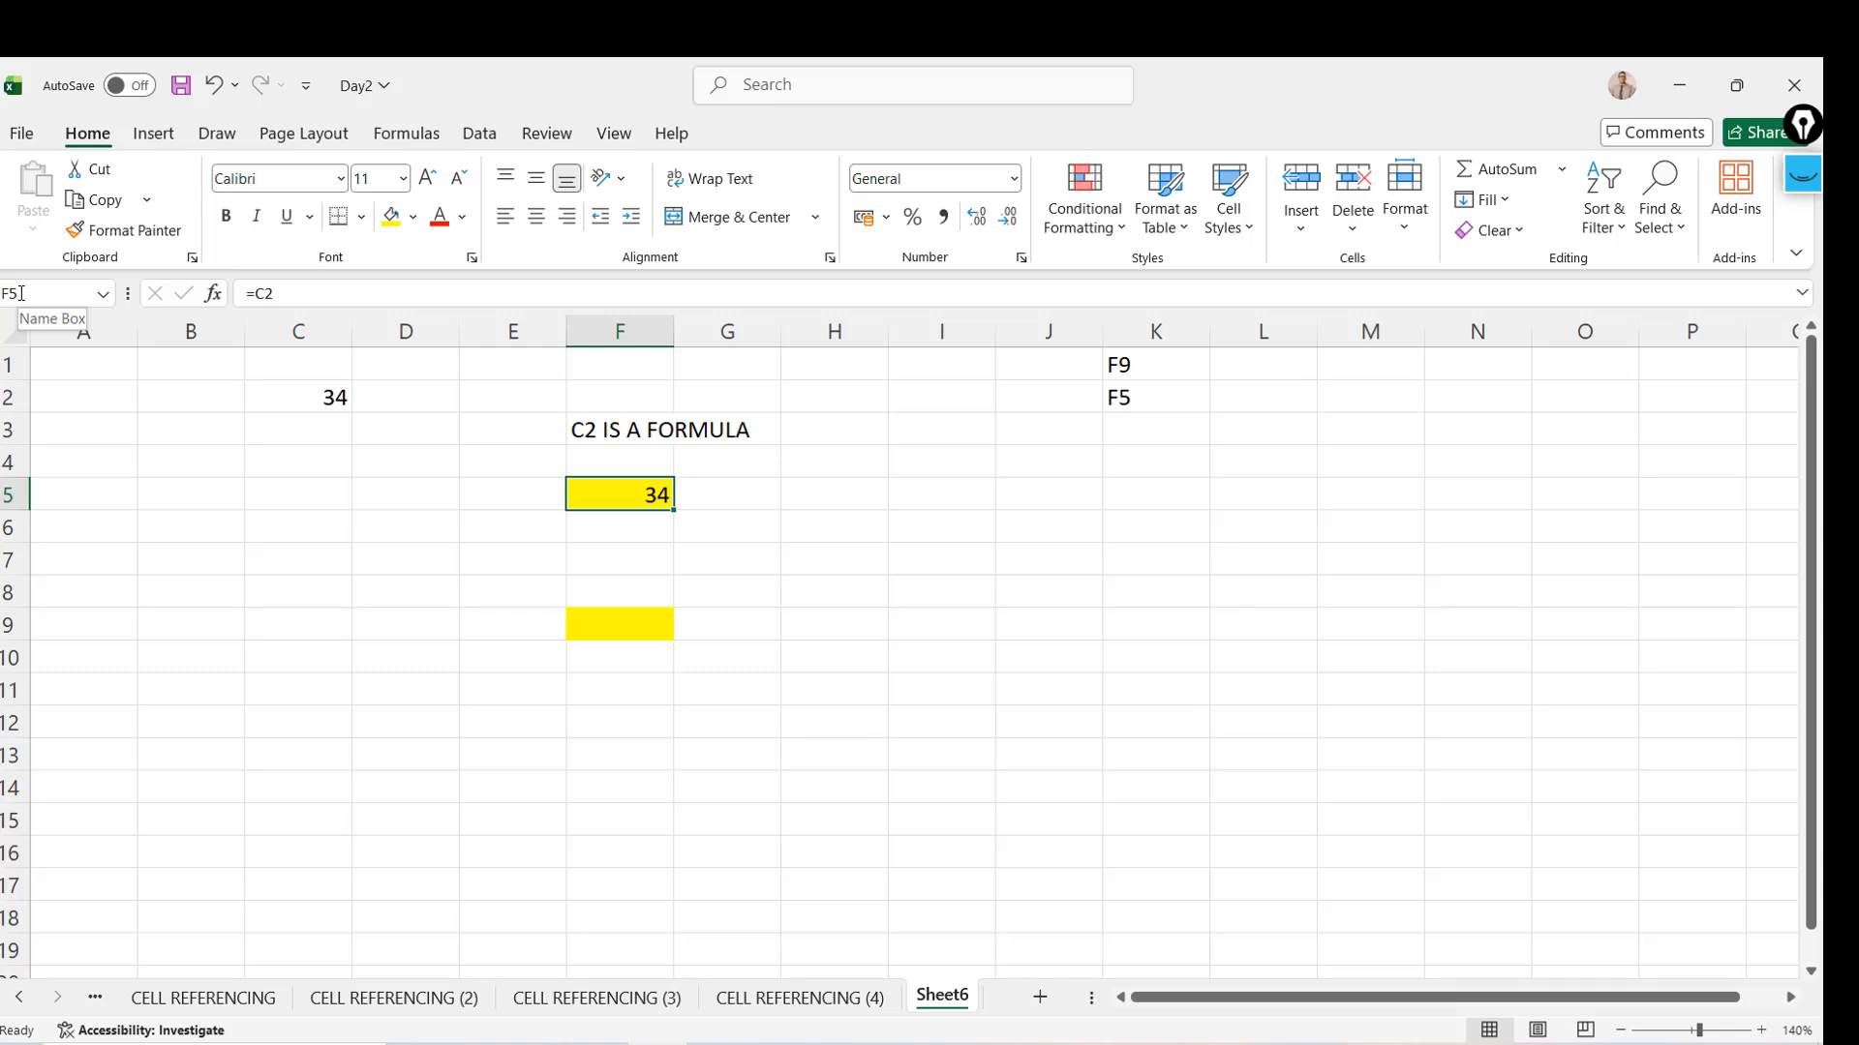
click(738, 562)
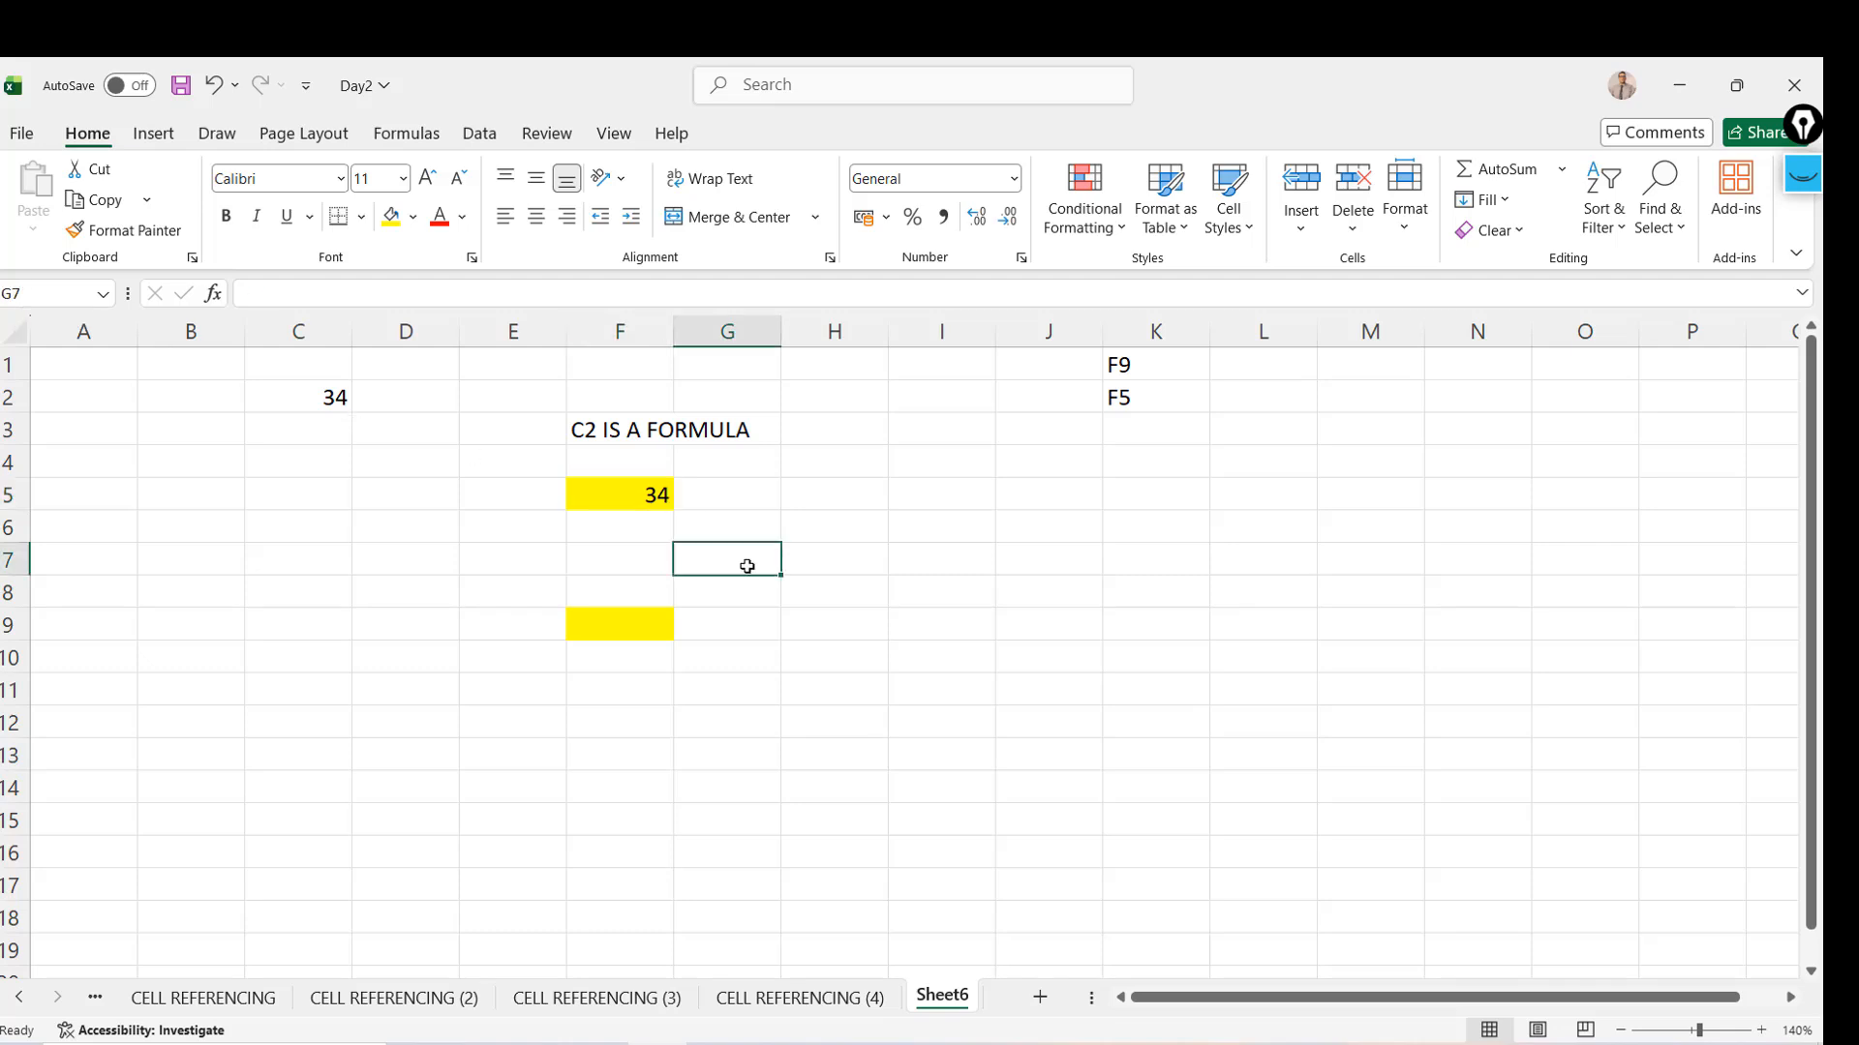
click(650, 501)
mouse_move(673, 509)
mouse_down()
mouse_move(664, 579)
mouse_move(666, 498)
mouse_up()
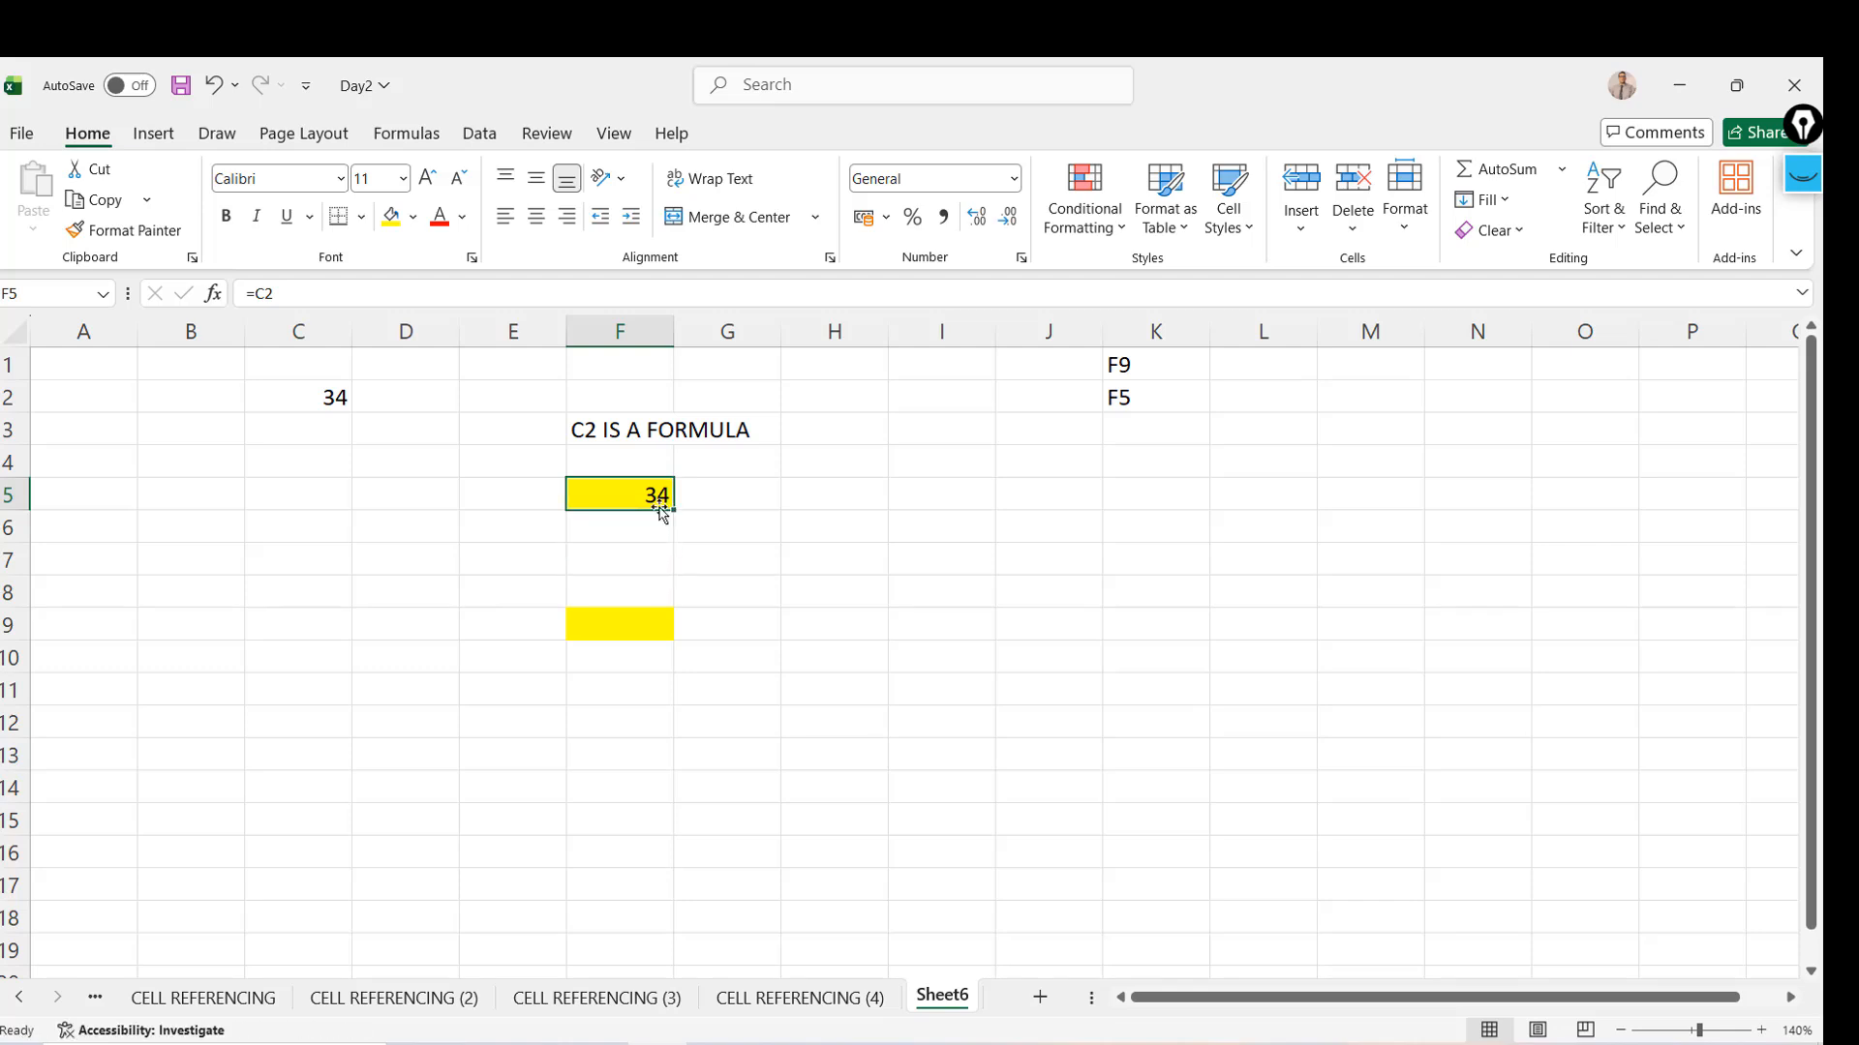
click(606, 623)
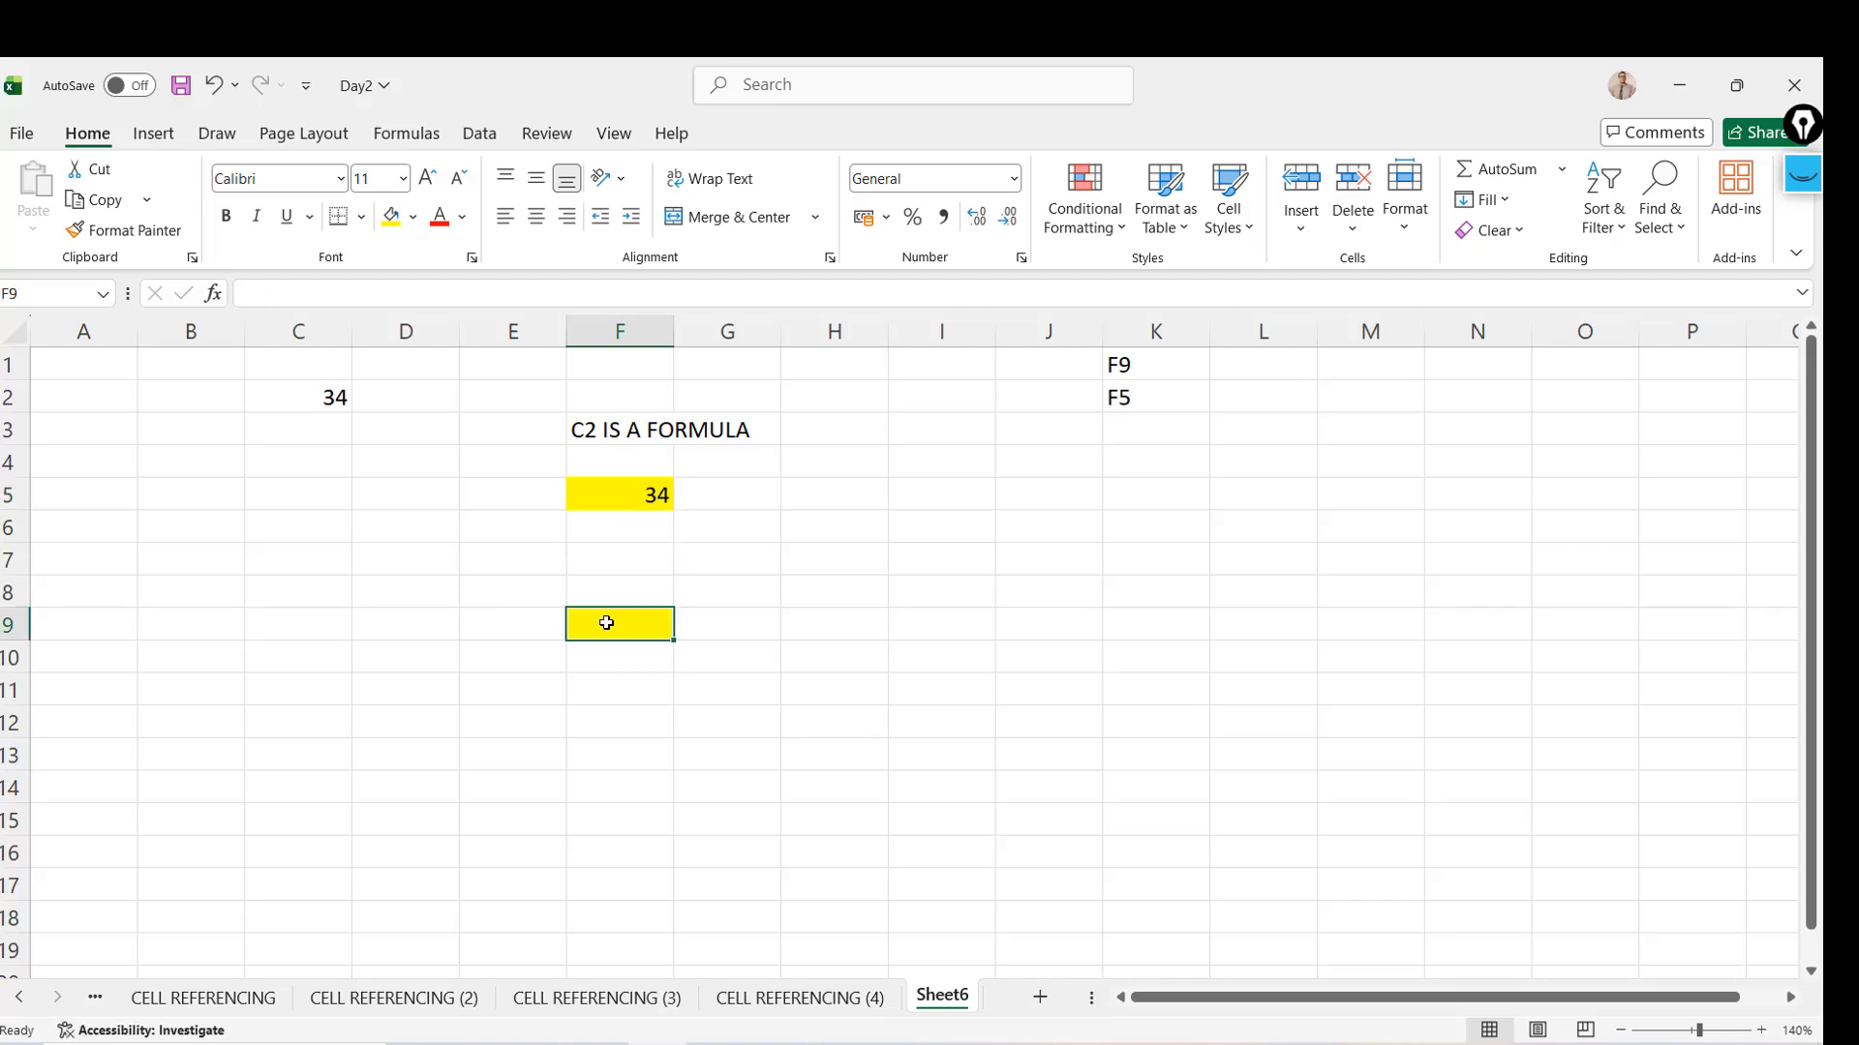
click(615, 527)
click(623, 493)
click(585, 430)
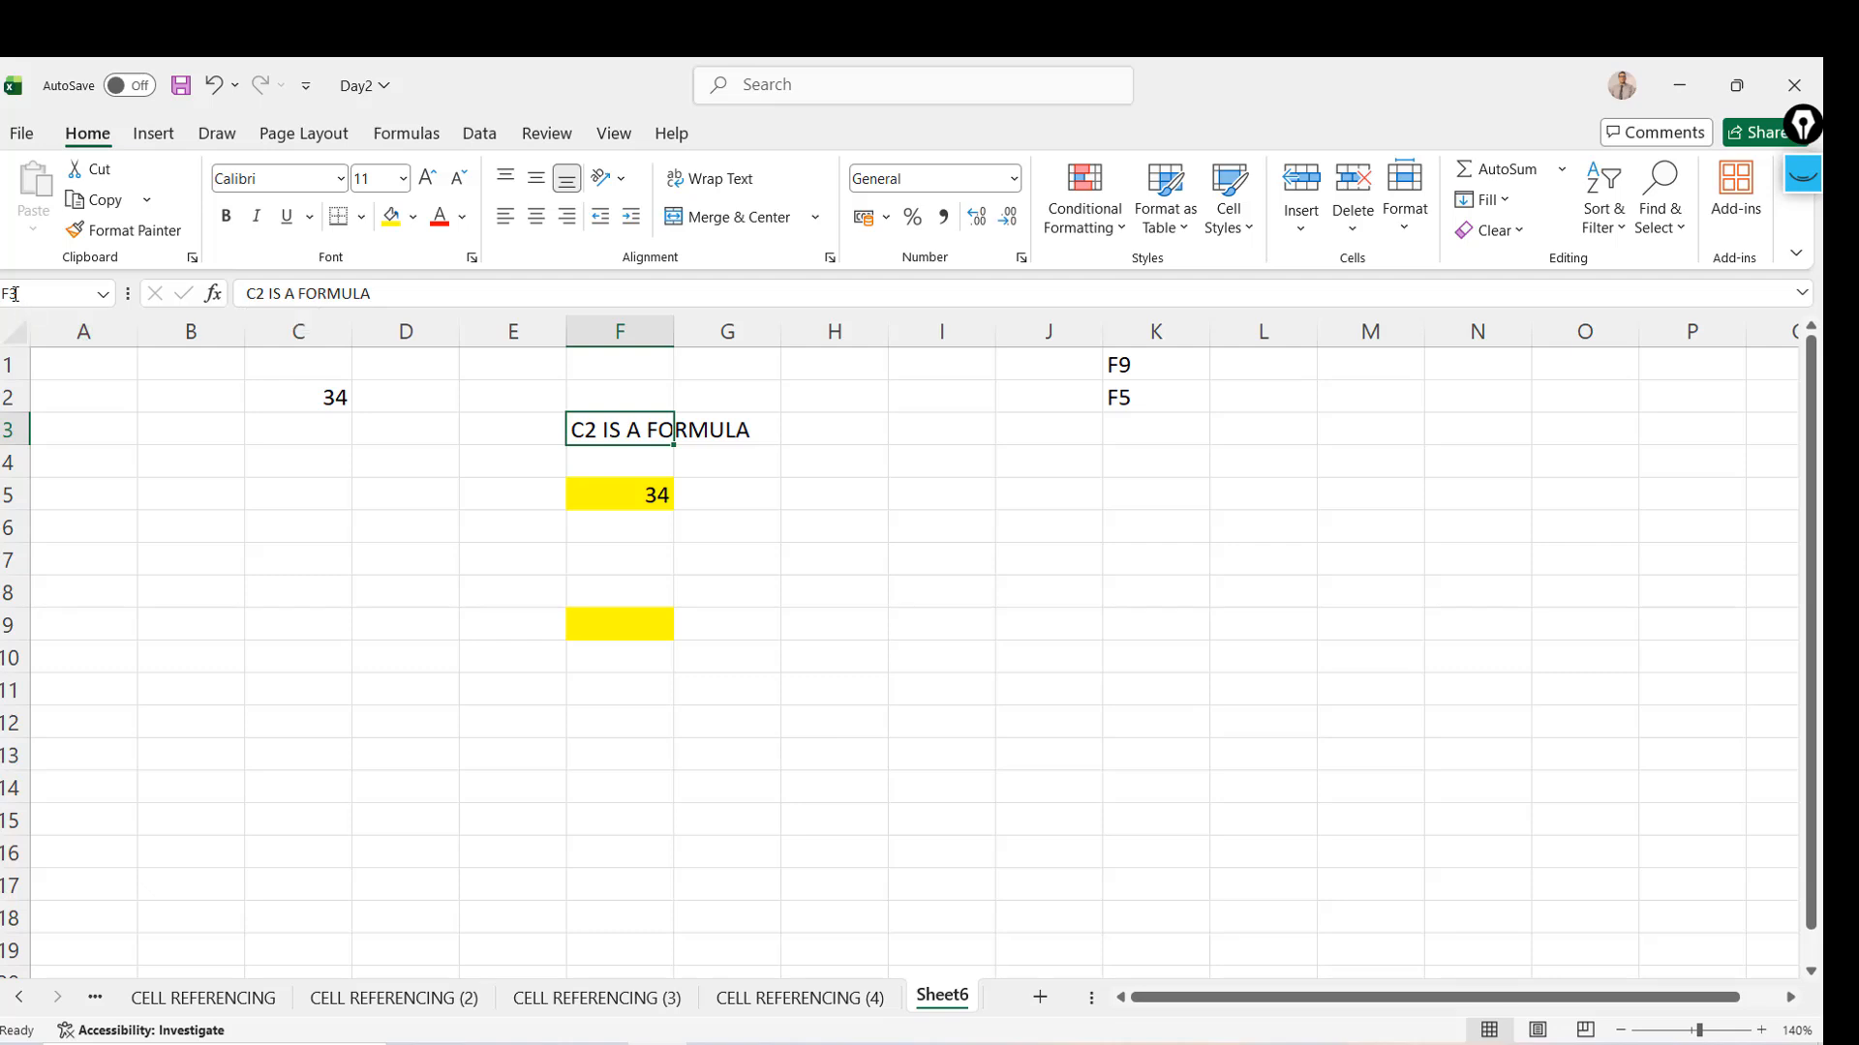
Count the rows downward from formula cell F5 to destination cell F9
click(642, 506)
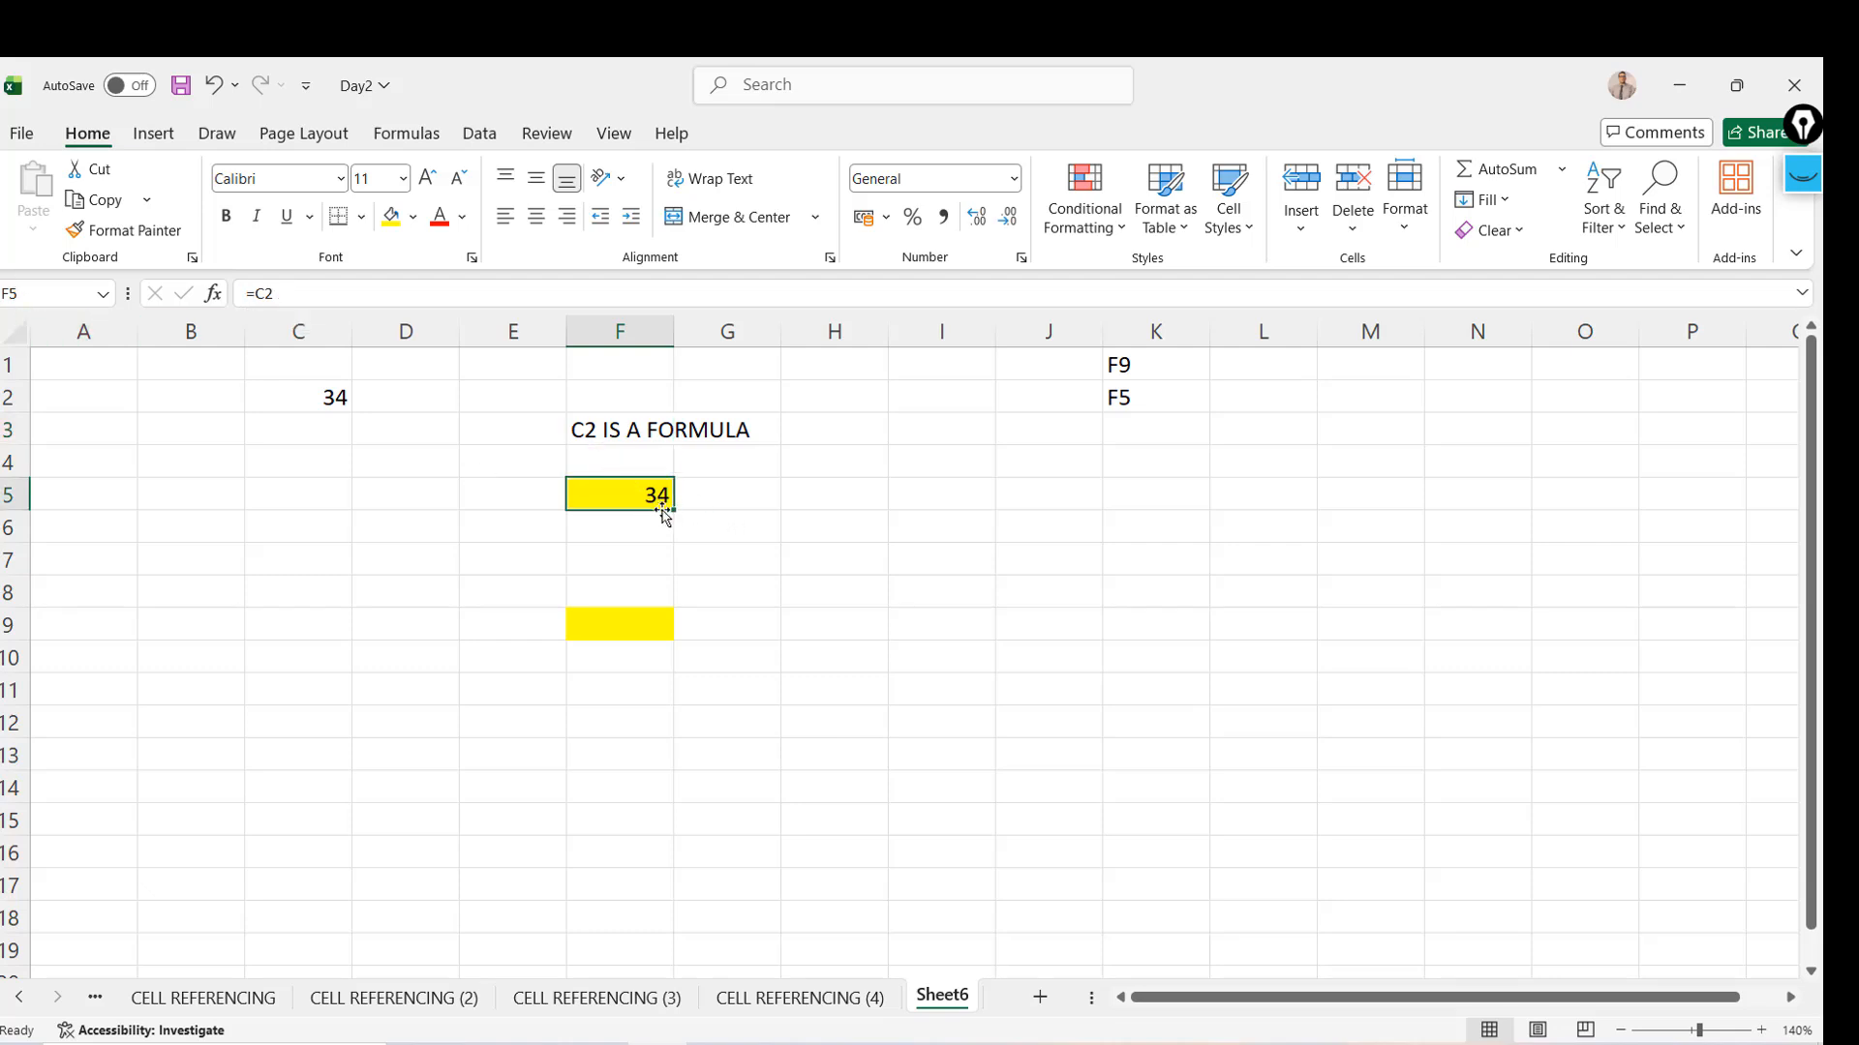
drag(670, 509, 664, 527)
key(Down)
key(Down)
key(Down)
key(Down)
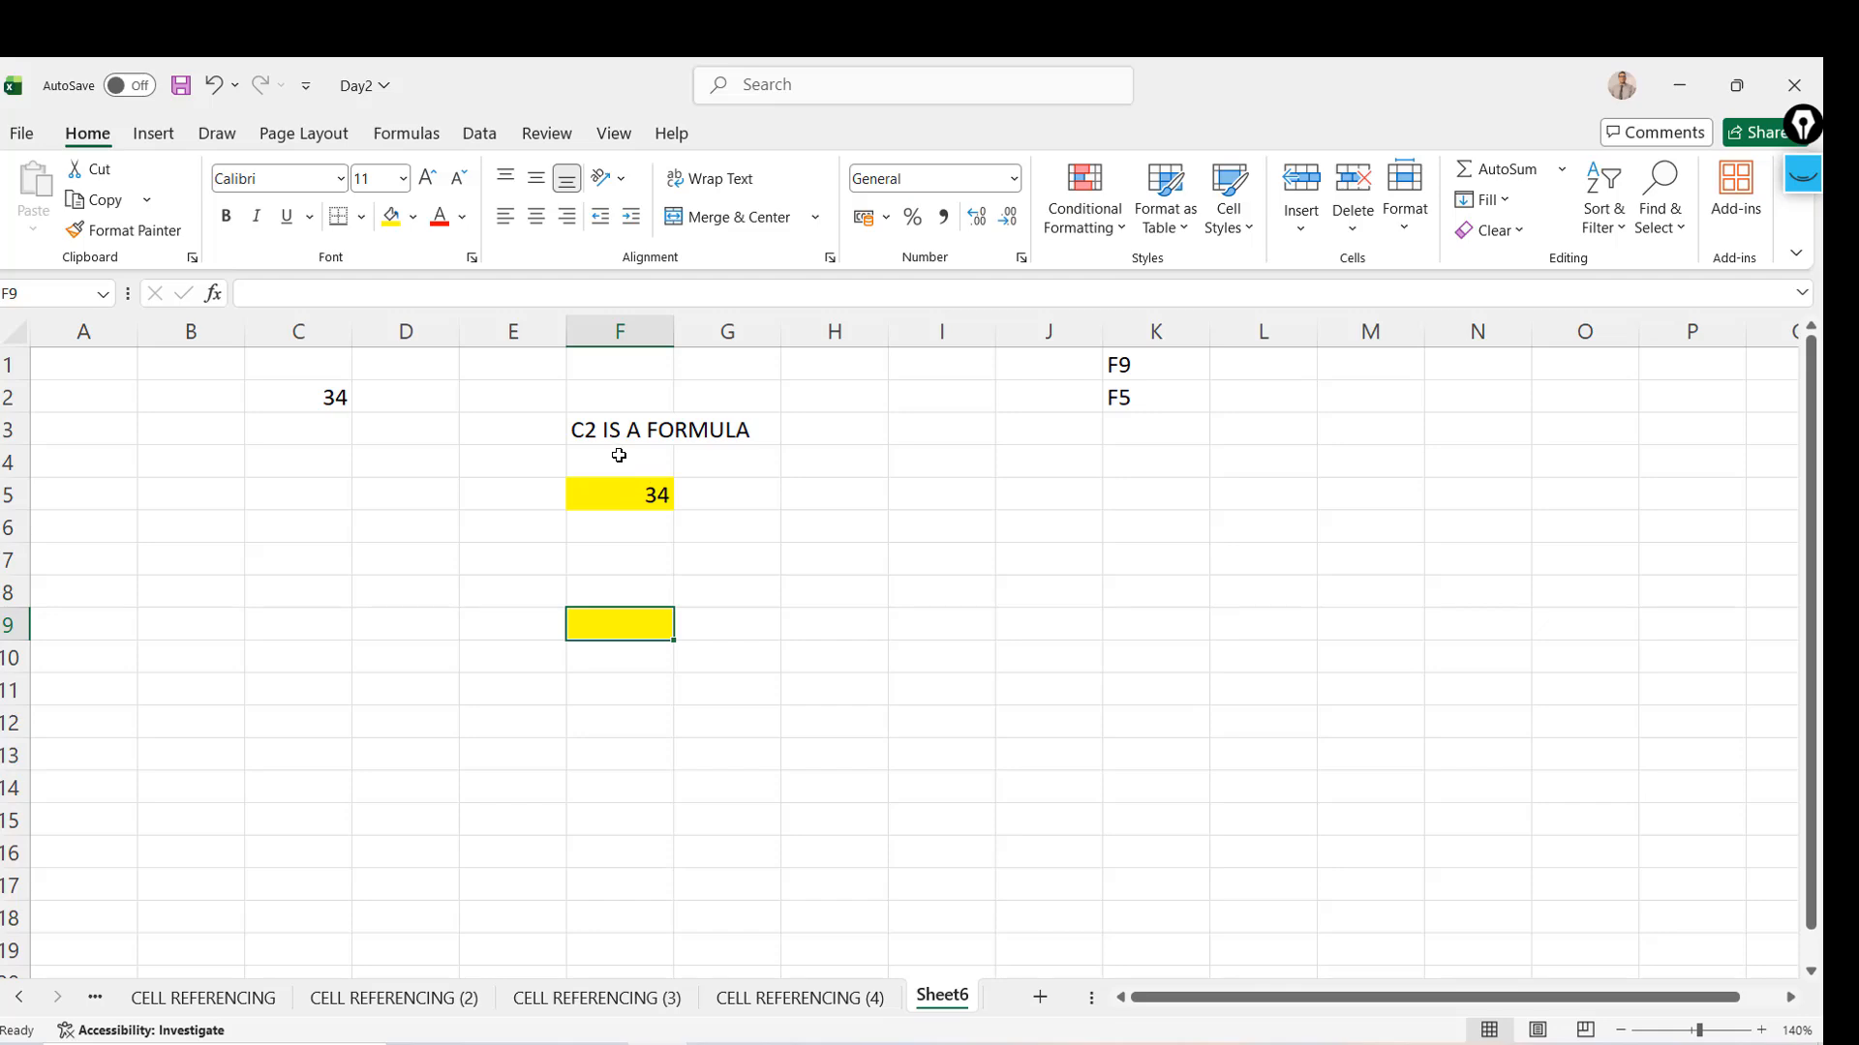
Copy the two golden rules text from A18:A20 of the CELL REFERENCING (4) sheet into Sheet6 starting at A14
click(831, 1007)
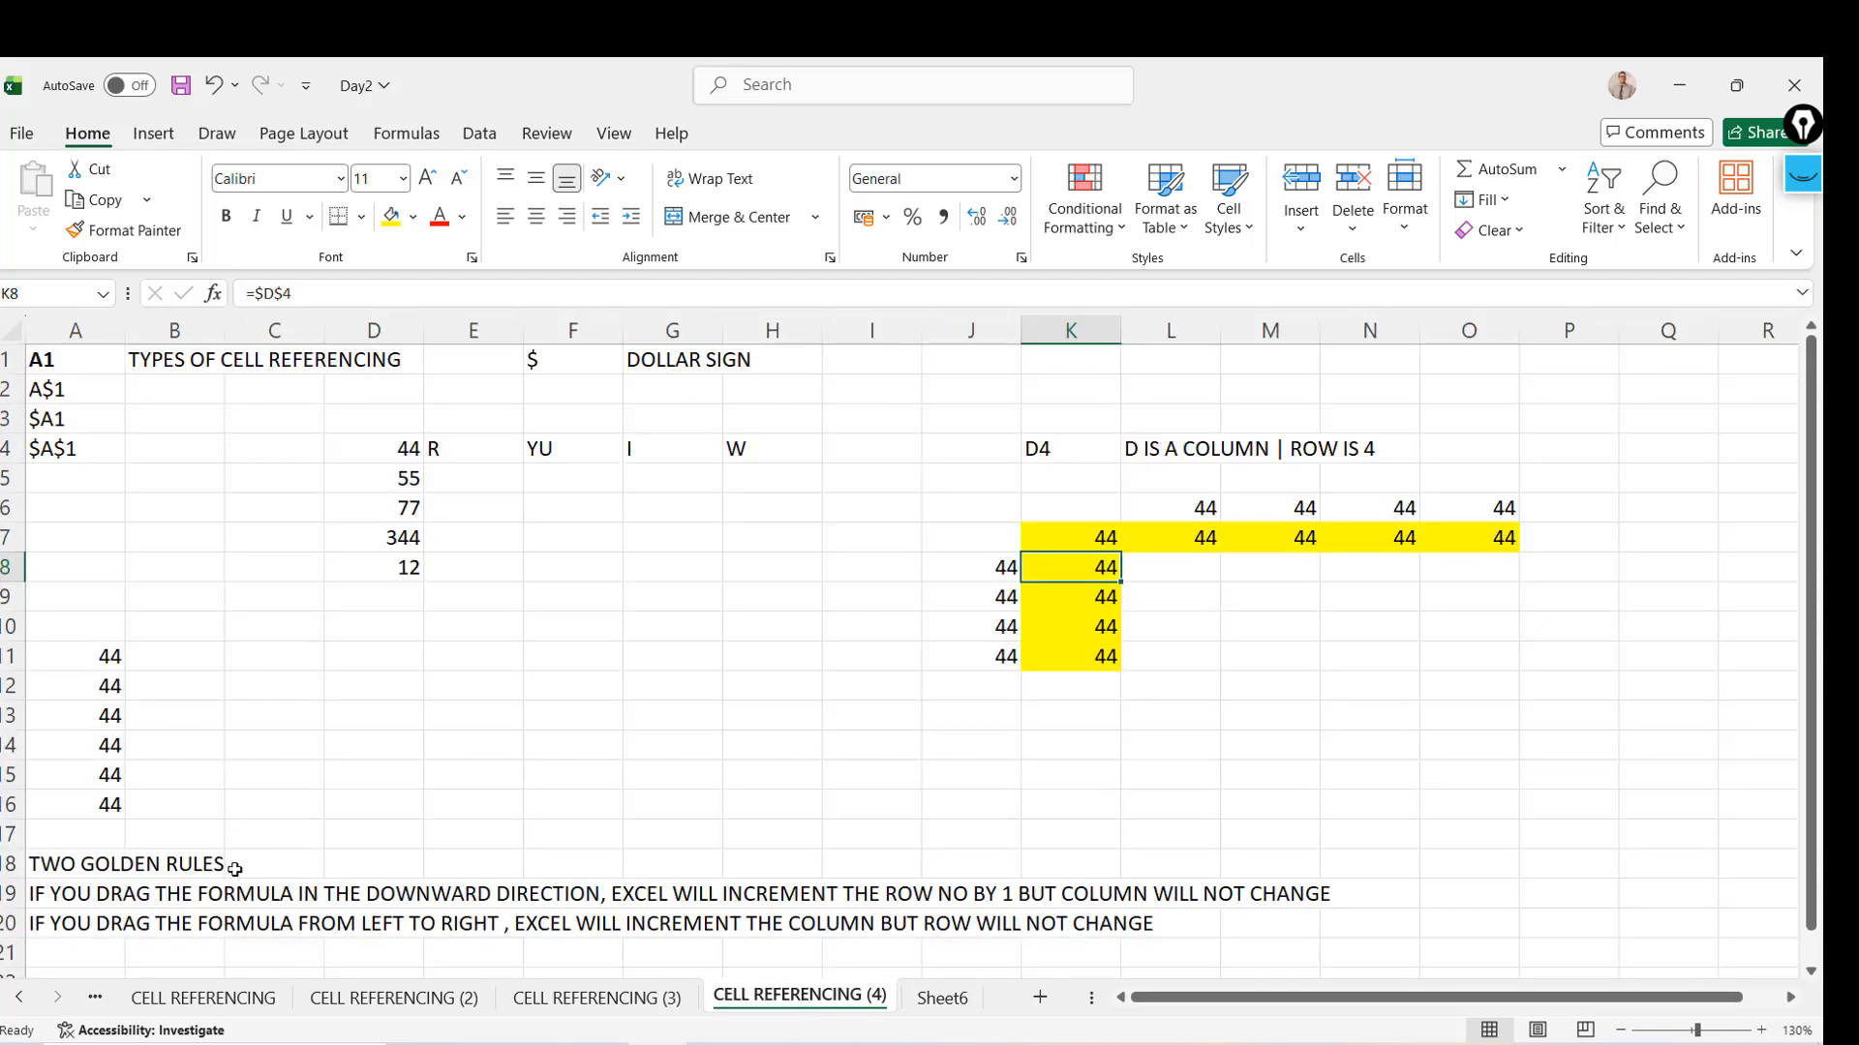
click(23, 887)
click(27, 872)
drag(27, 877, 29, 924)
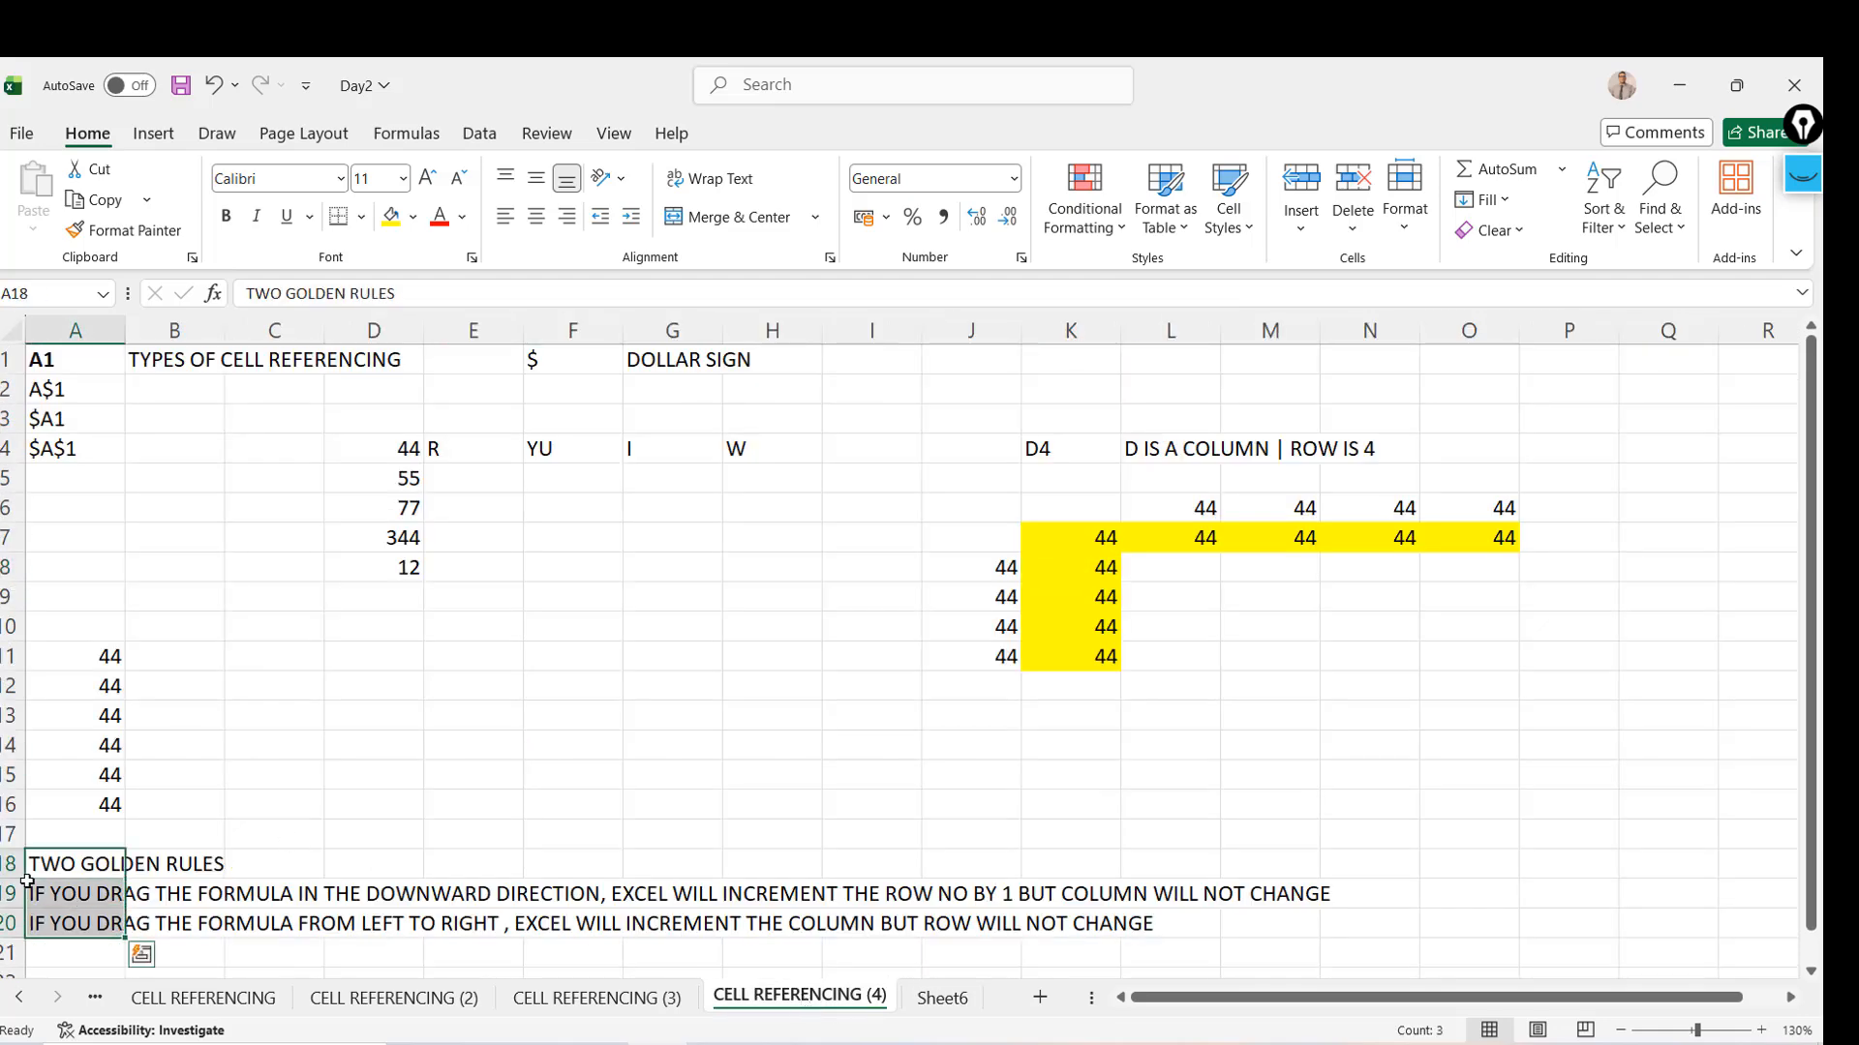
key(ctrl+c)
click(973, 1006)
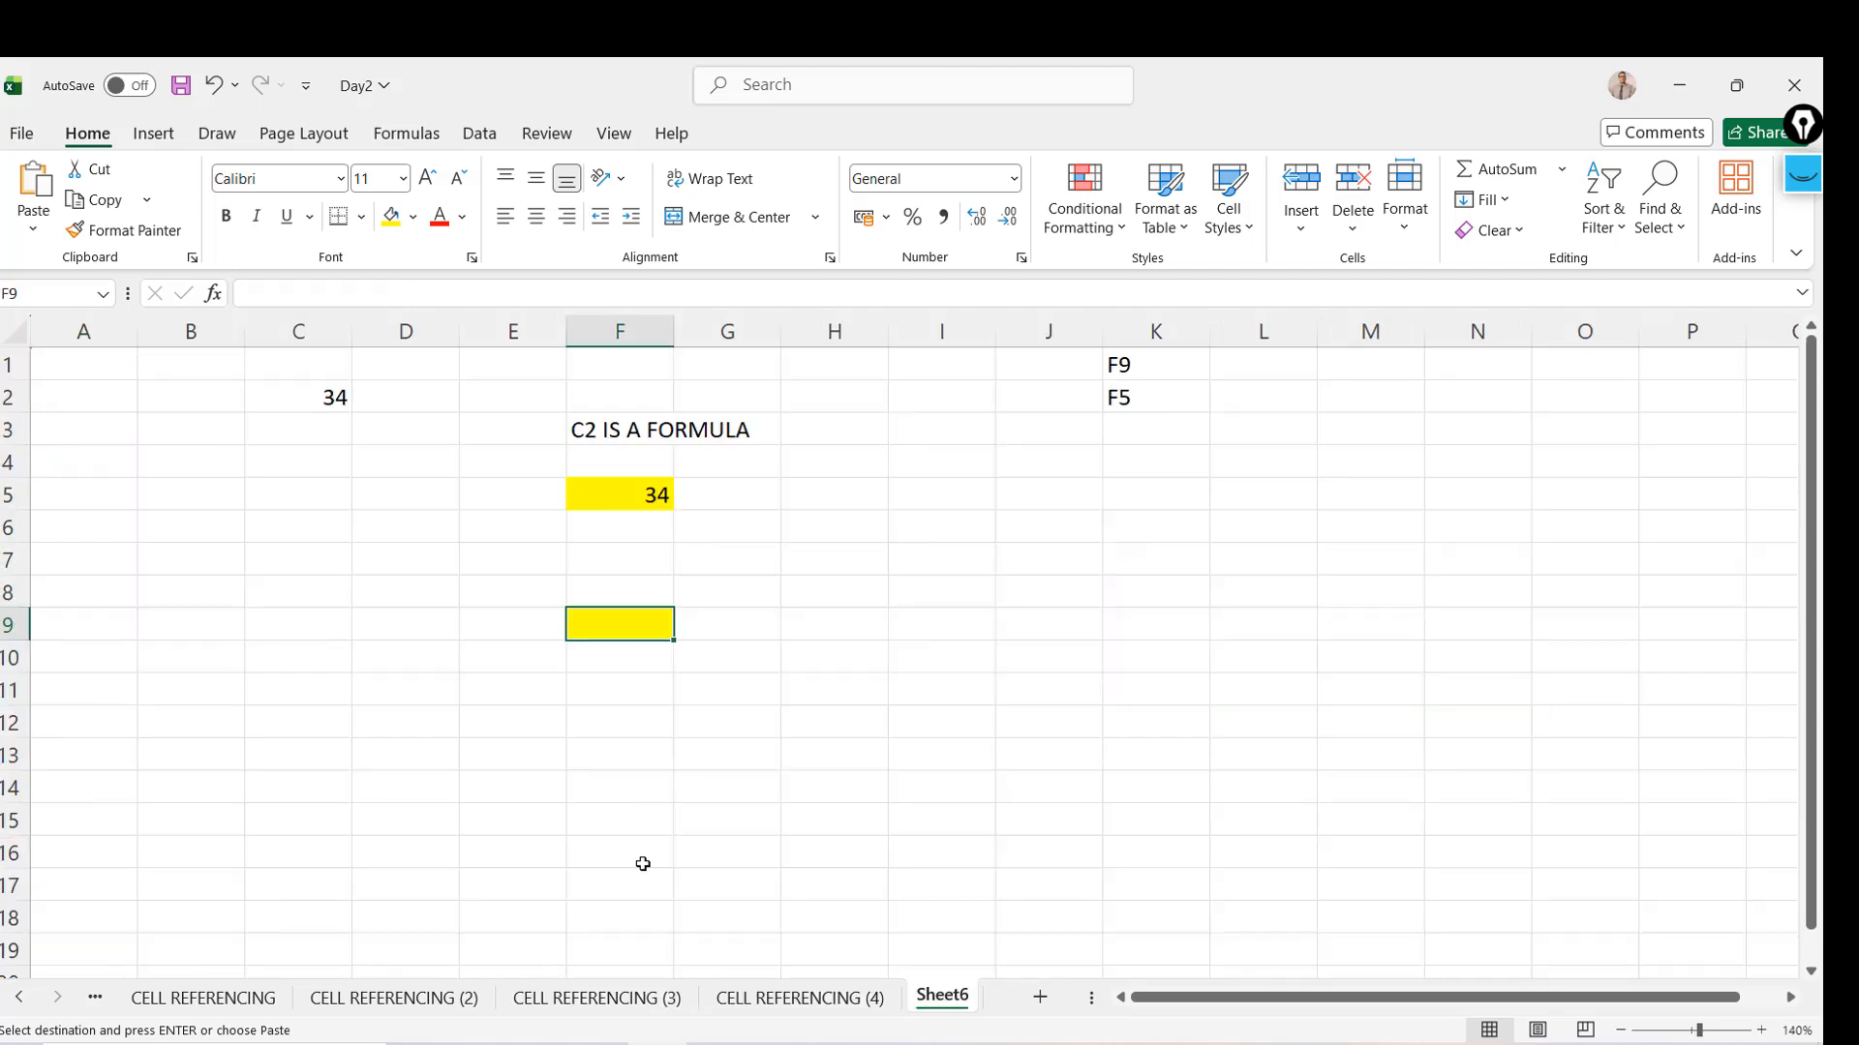
click(92, 784)
key(ctrl+v)
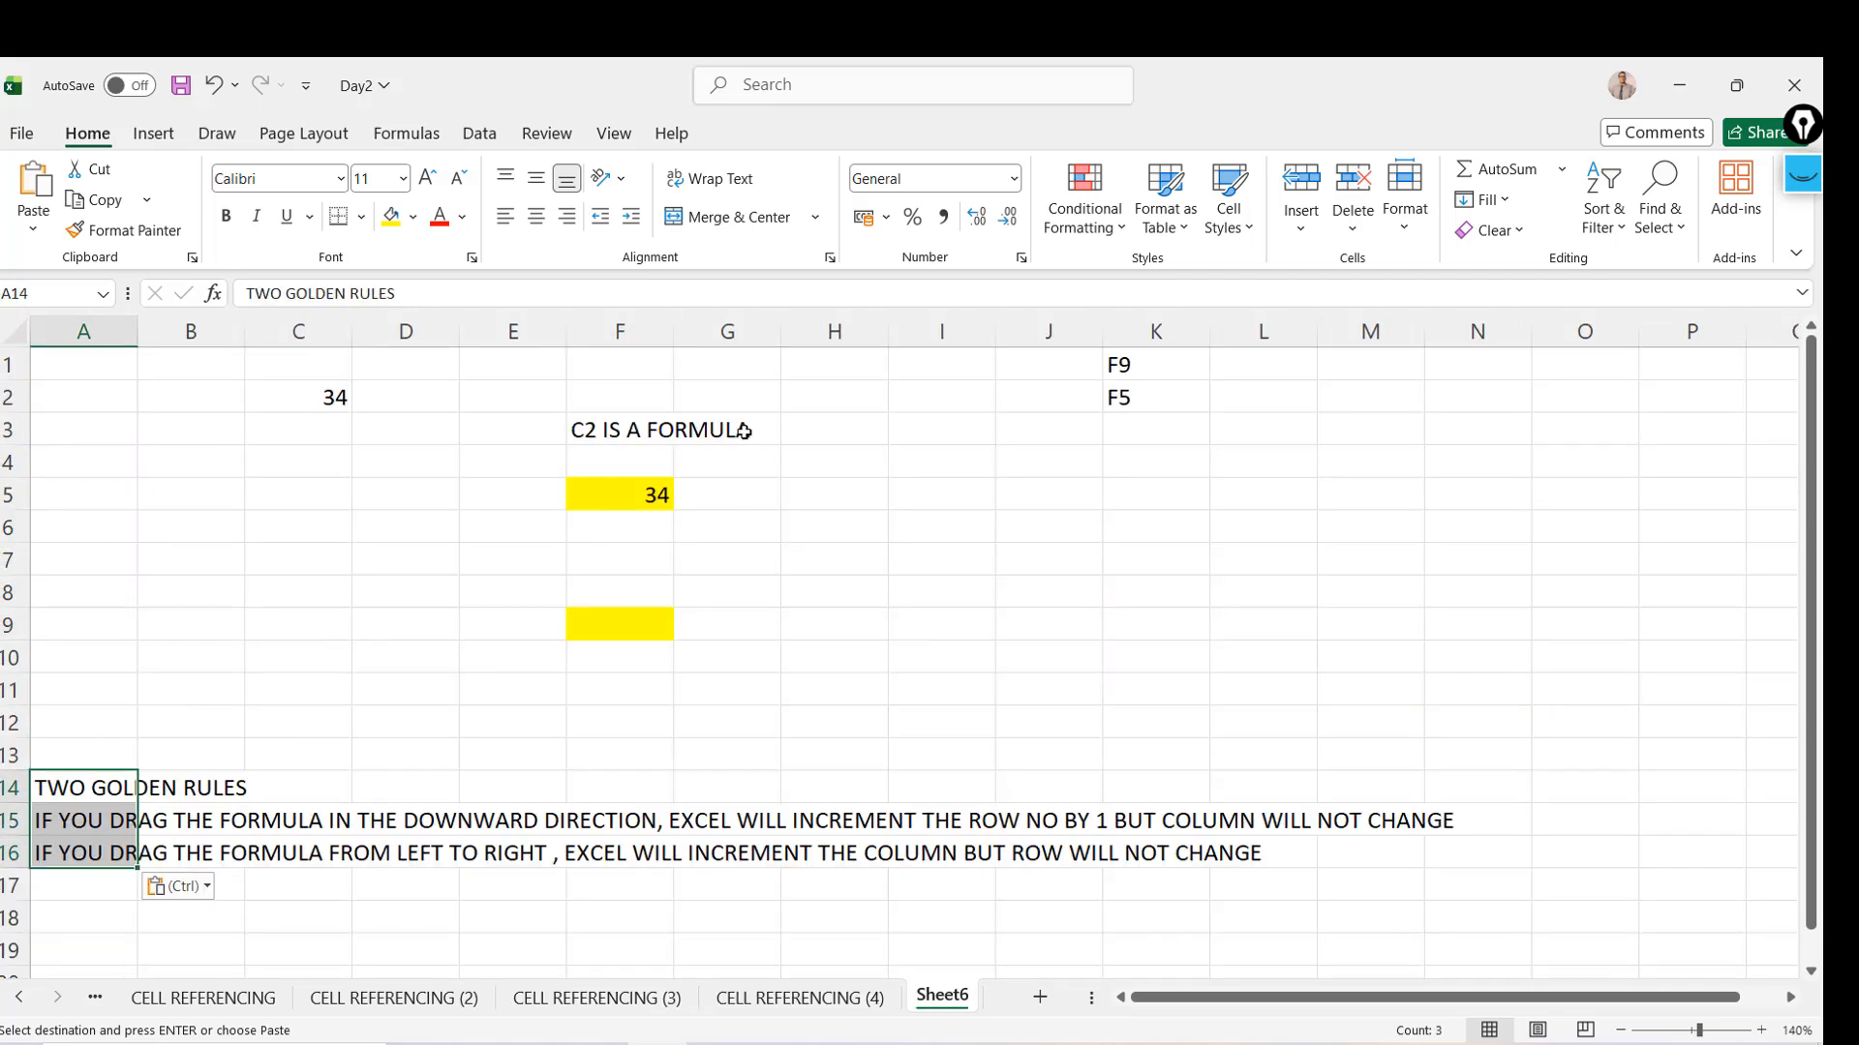
Trace the downward move from F5 to F9 against the golden rules and review the formula in F5
click(640, 418)
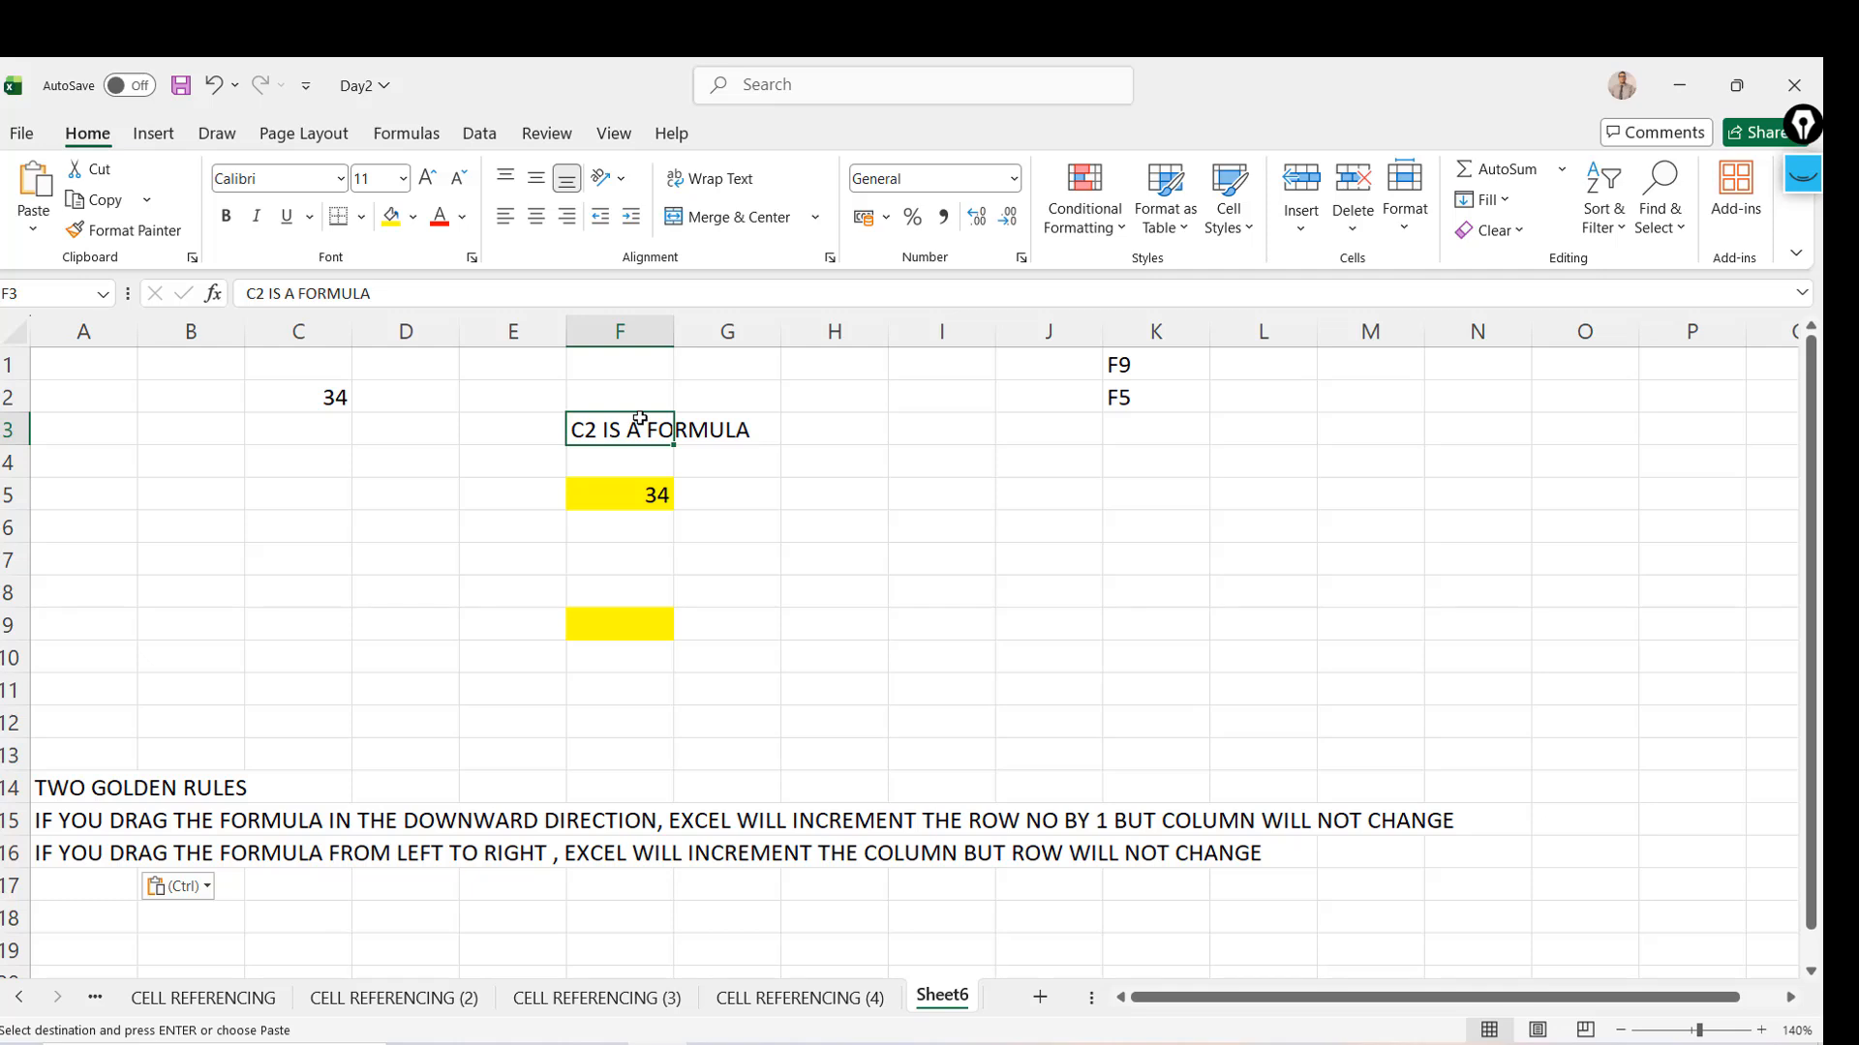
click(630, 498)
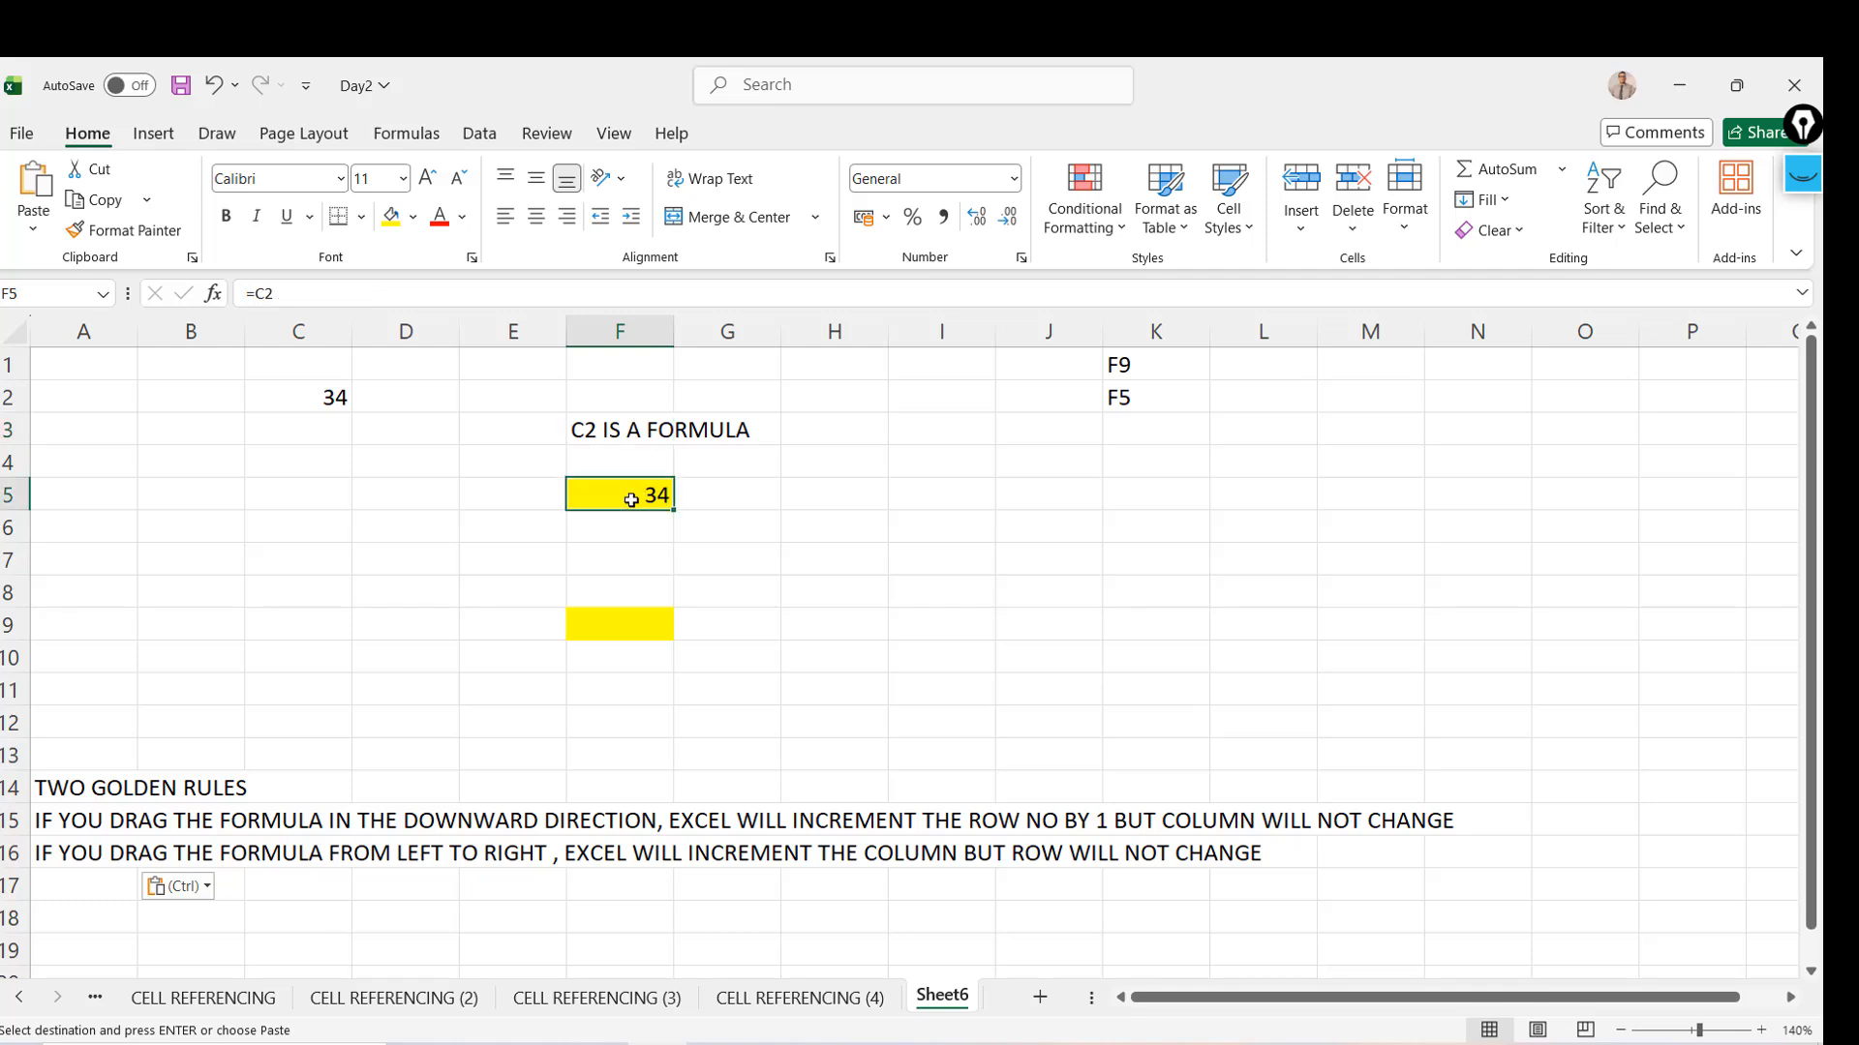
key(Down)
key(Down)
key(Down)
key(Down)
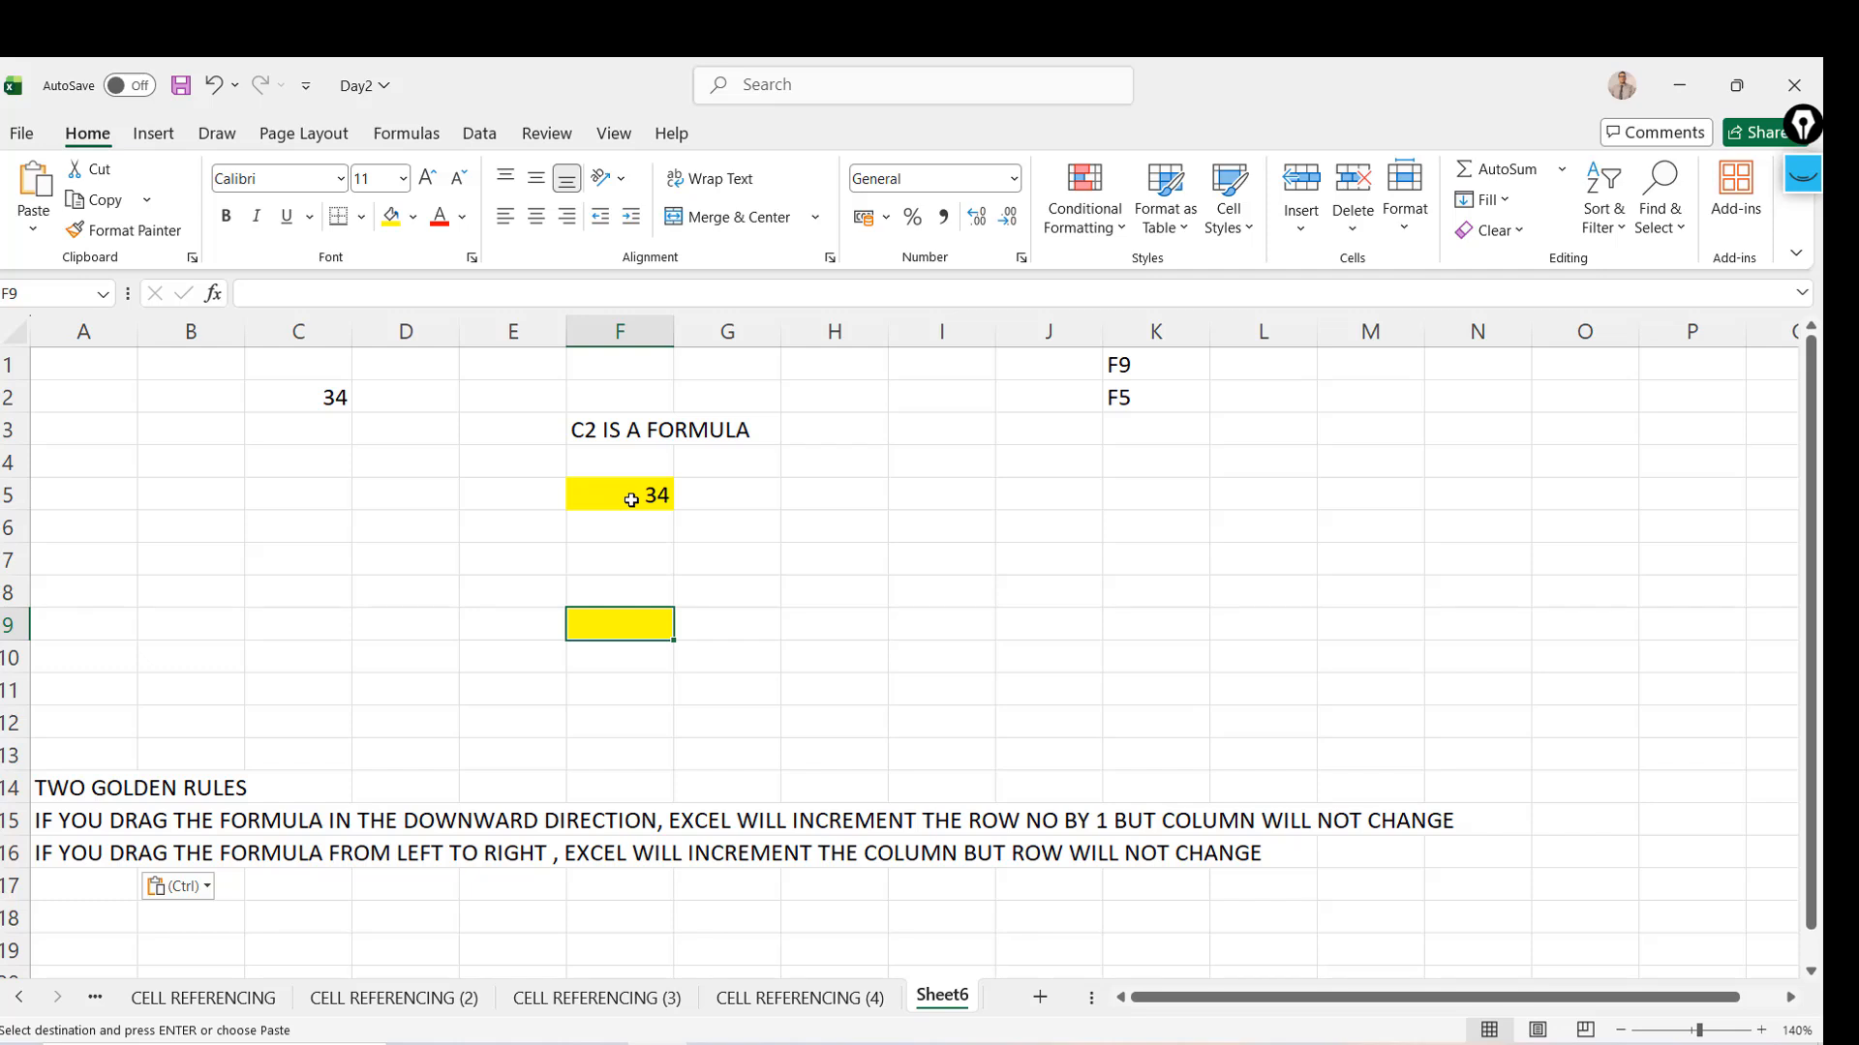
click(612, 435)
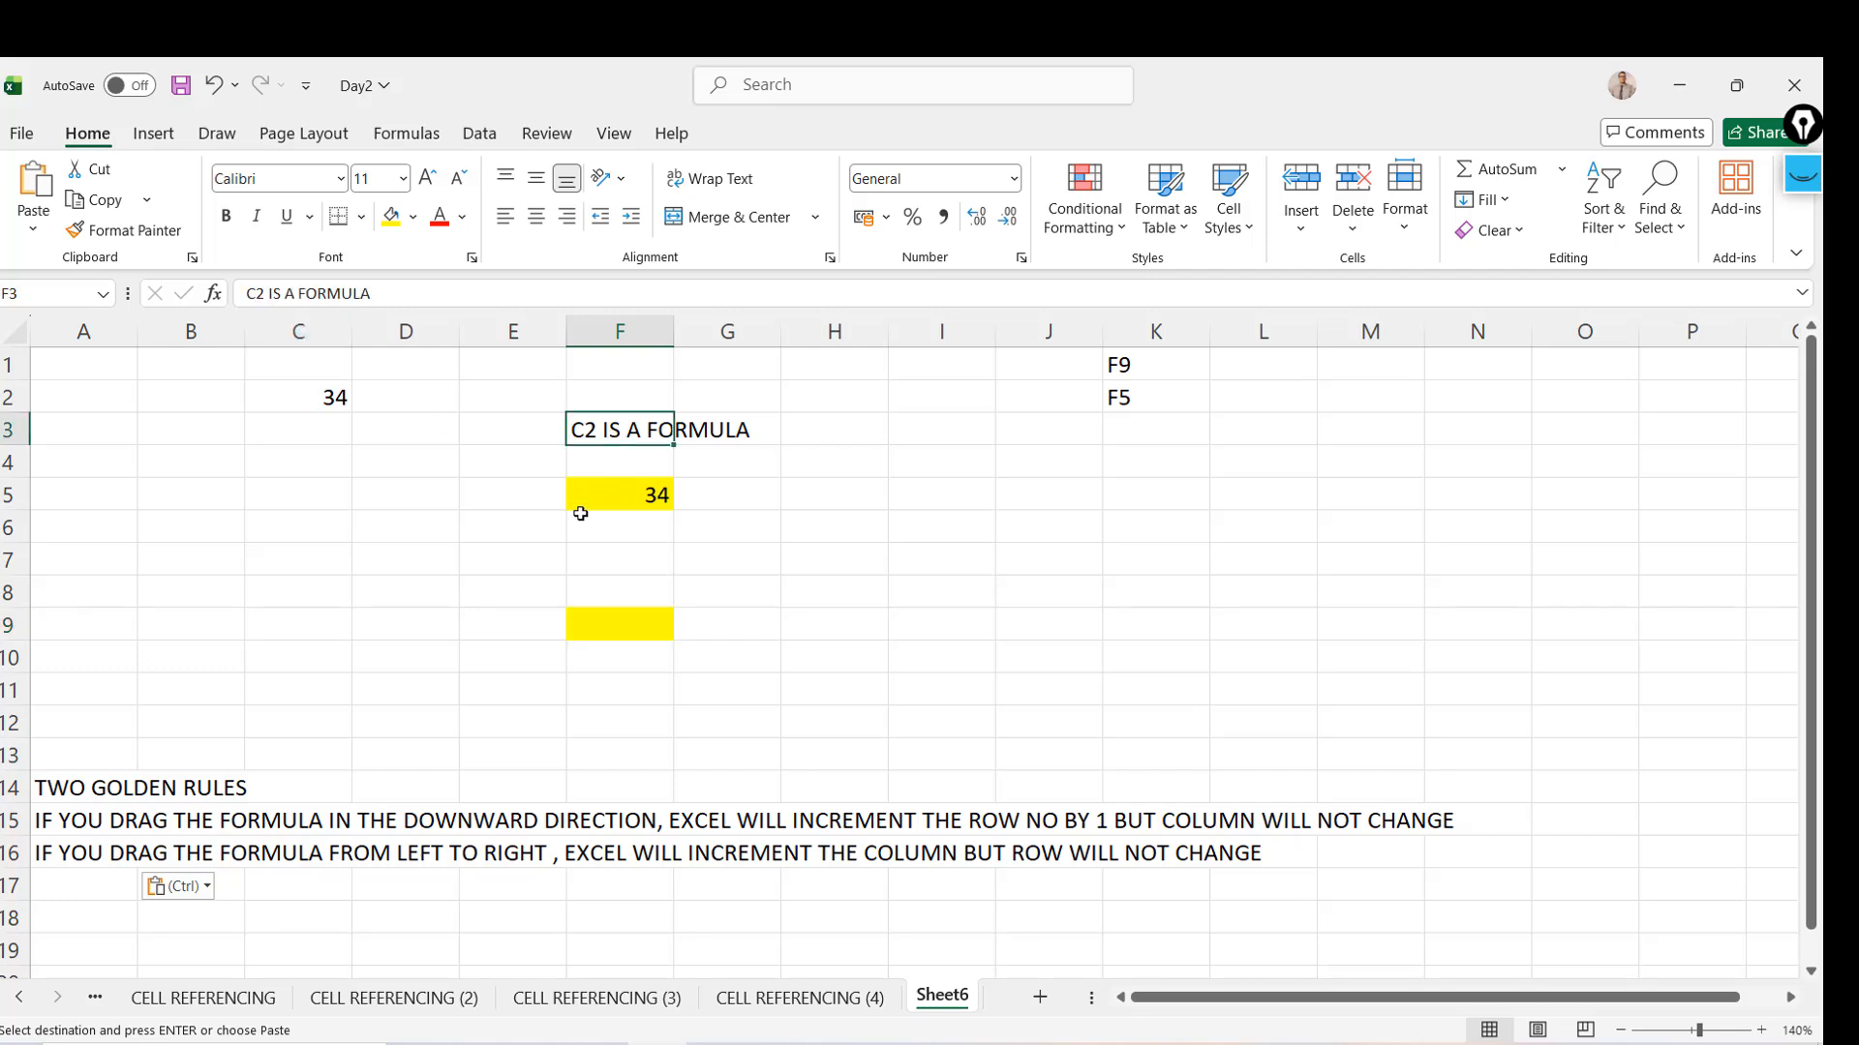
click(624, 498)
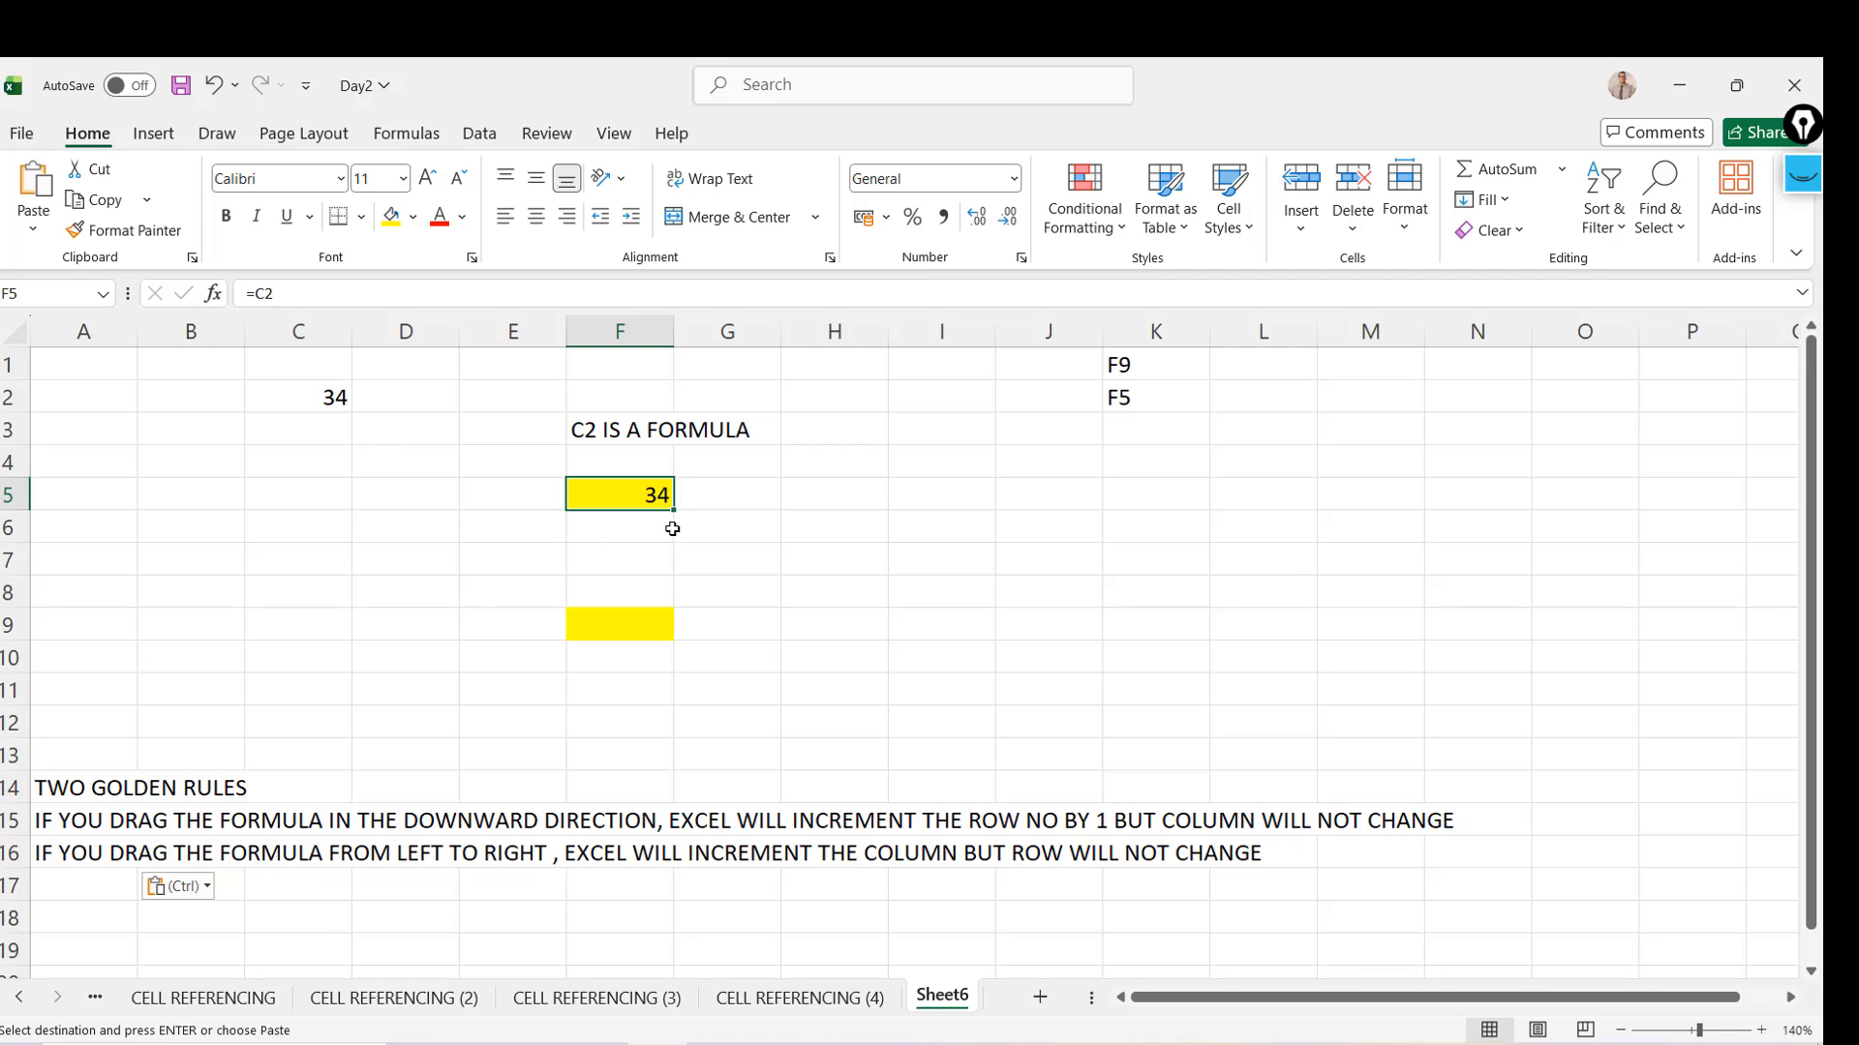
mouse_move(673, 511)
mouse_down()
mouse_move(673, 629)
mouse_move(670, 512)
mouse_up()
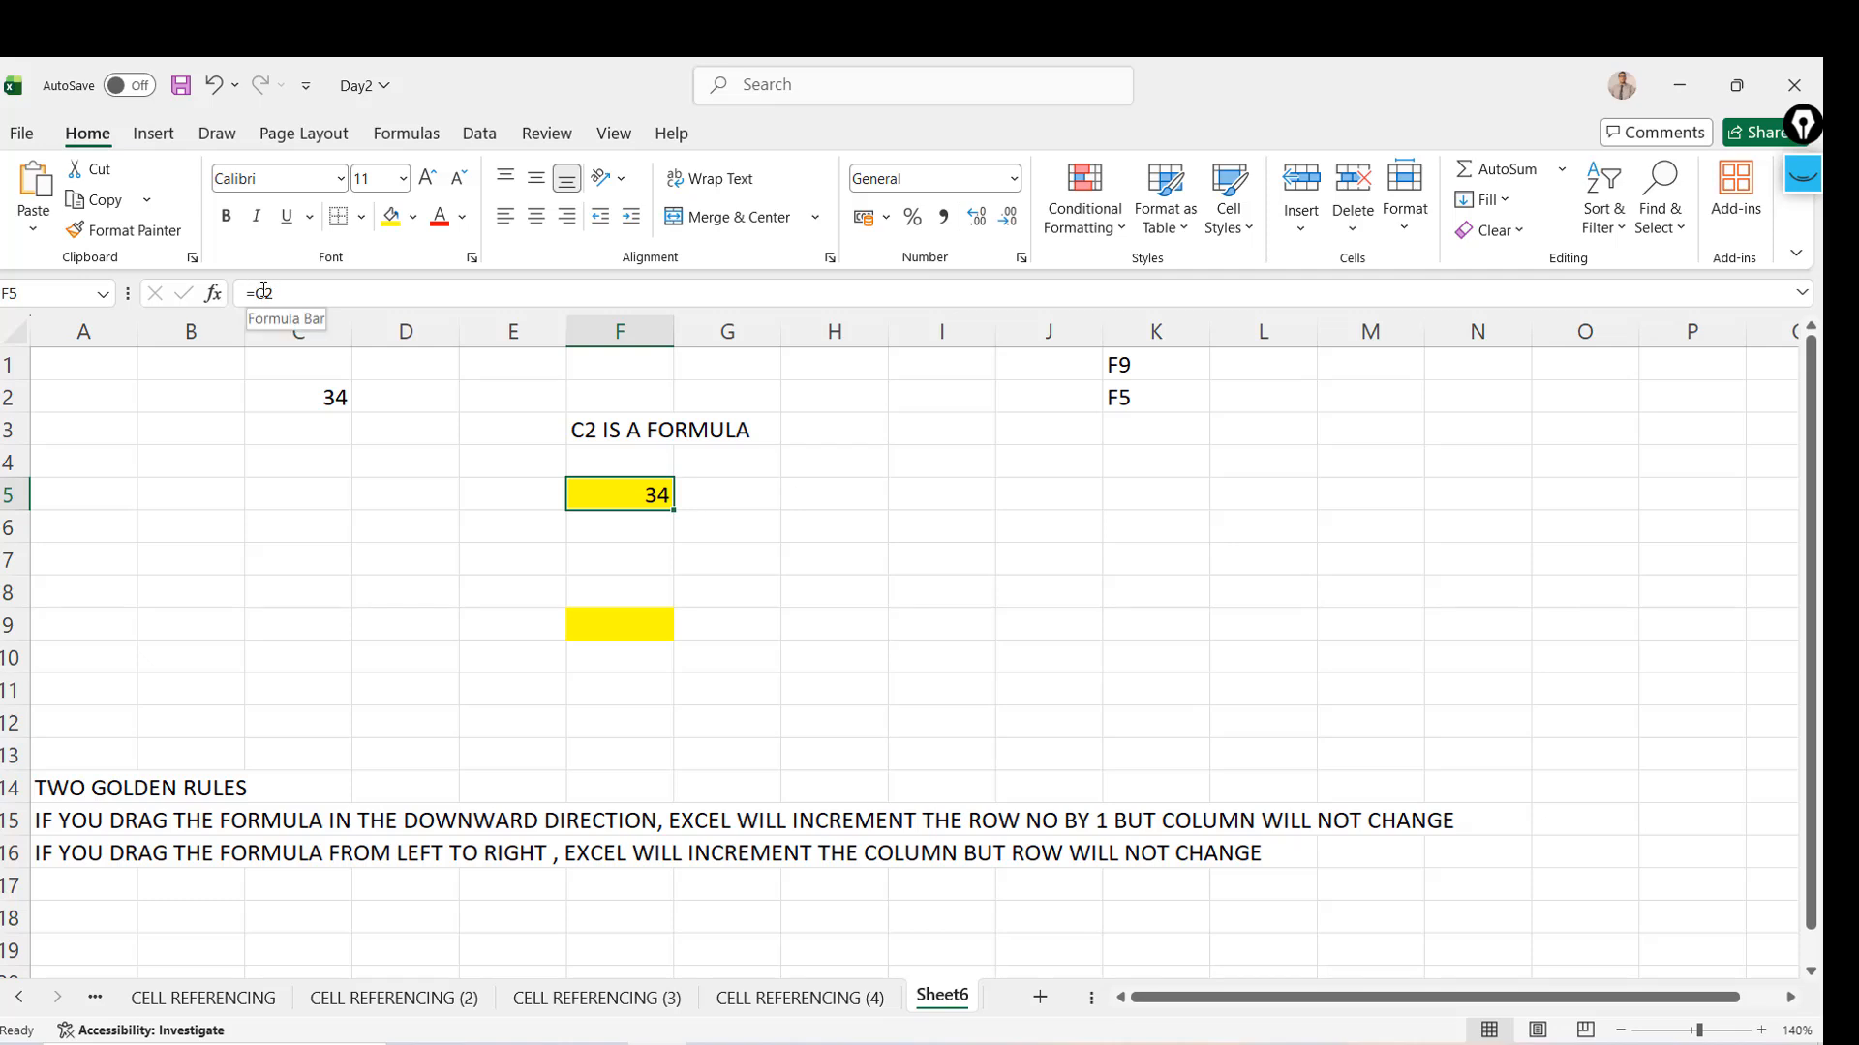
click(635, 612)
click(639, 497)
key(ctrl+c)
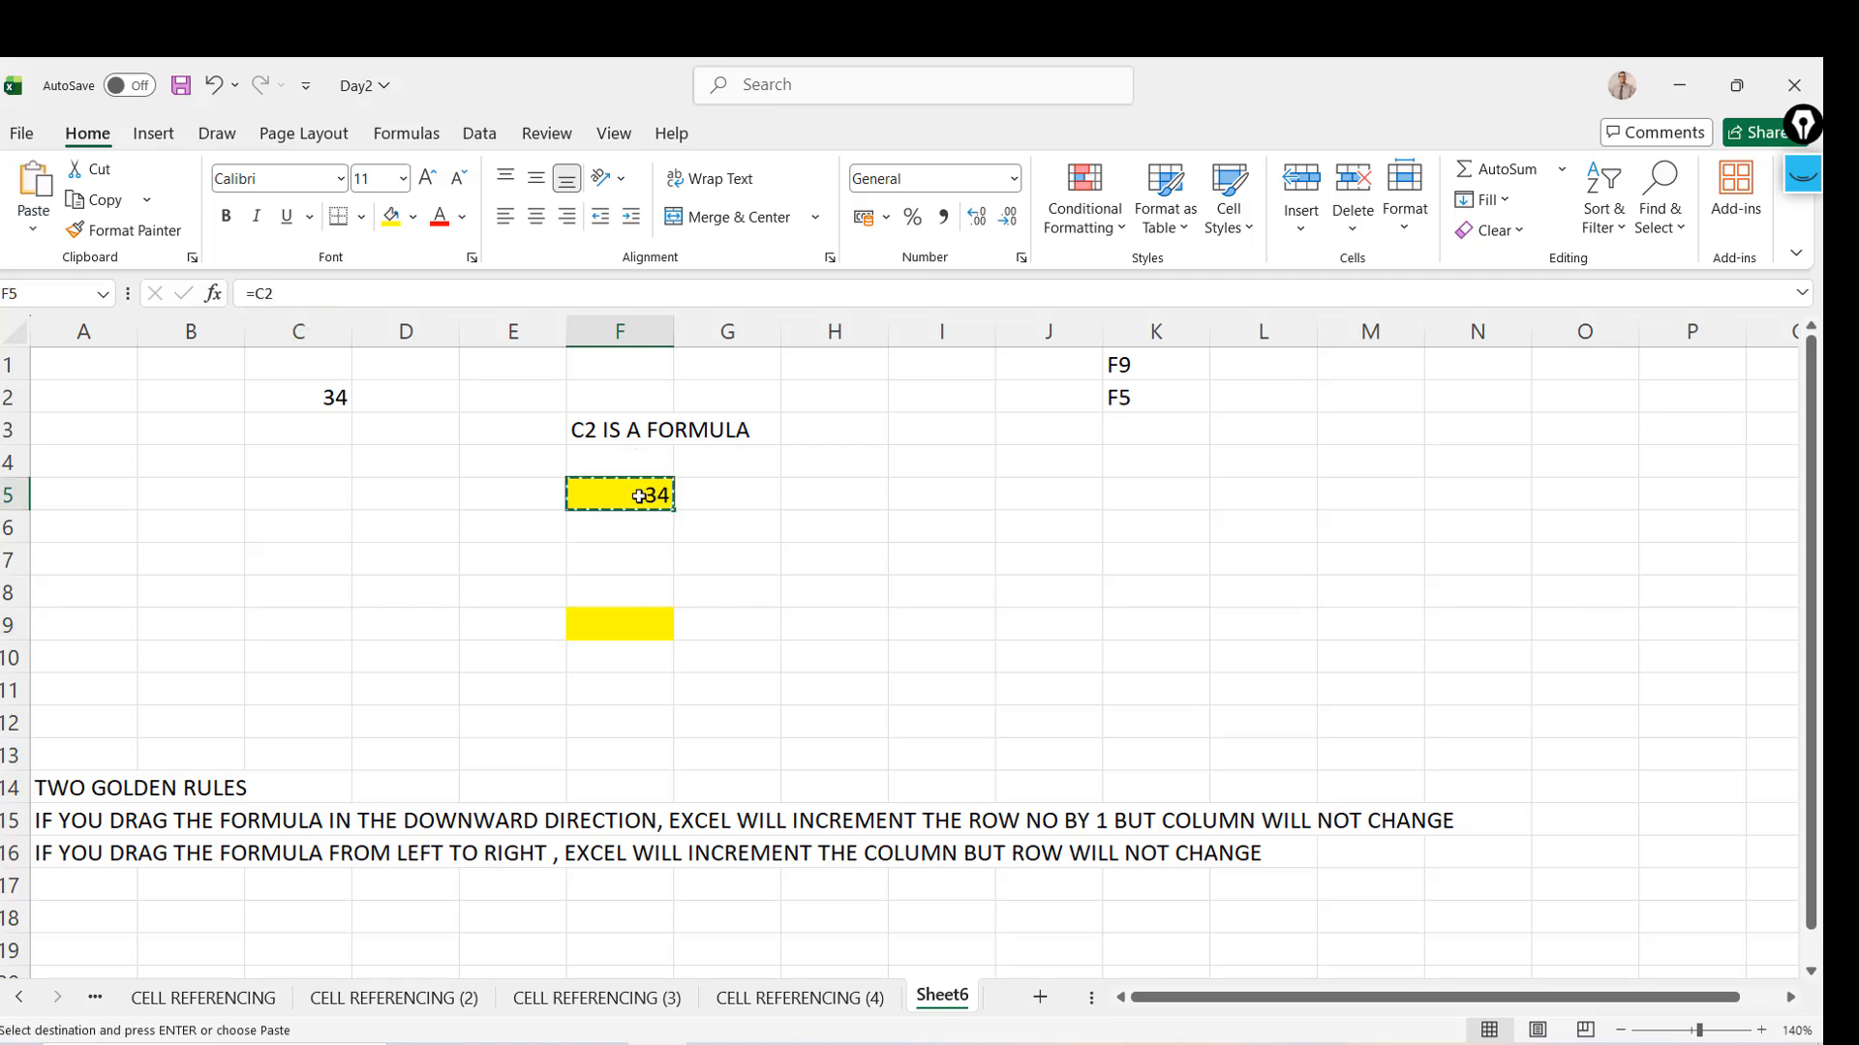
click(612, 630)
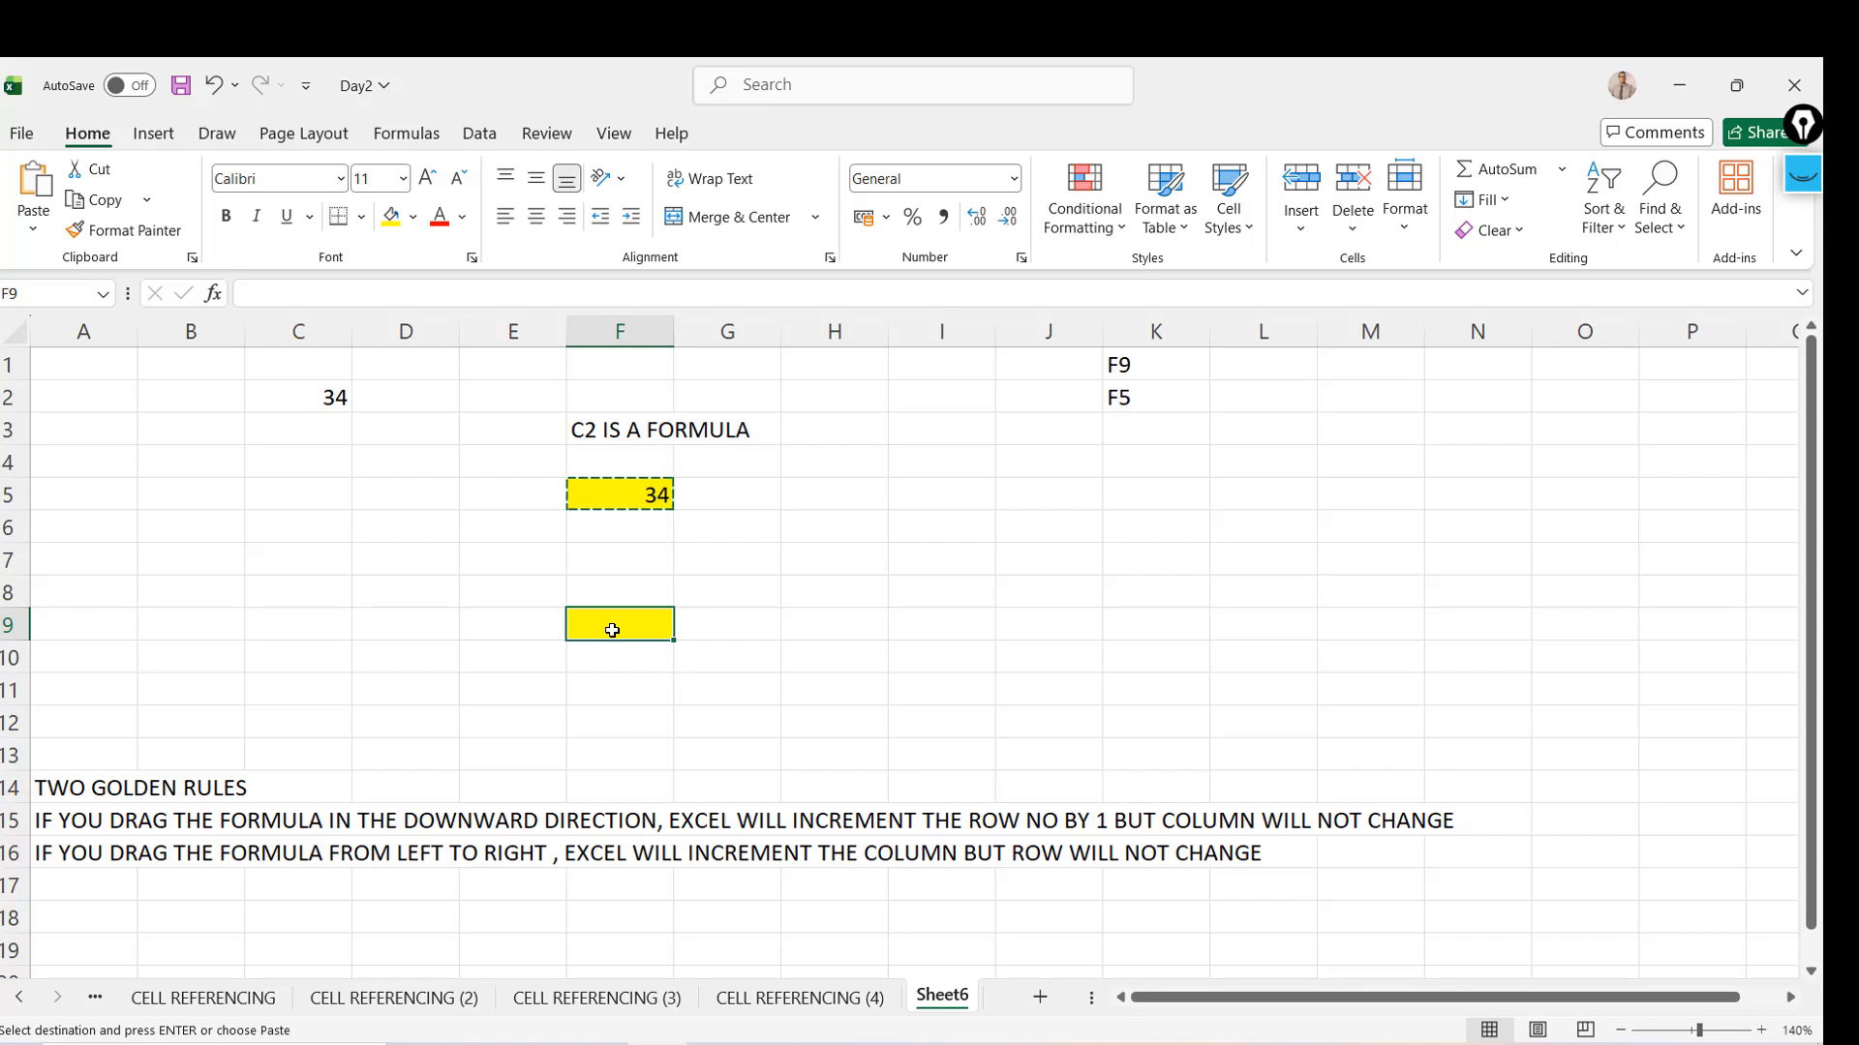
key(Escape)
Try to fill the formula from F5 down through F9
key(Up)
key(Up)
key(Up)
key(Up)
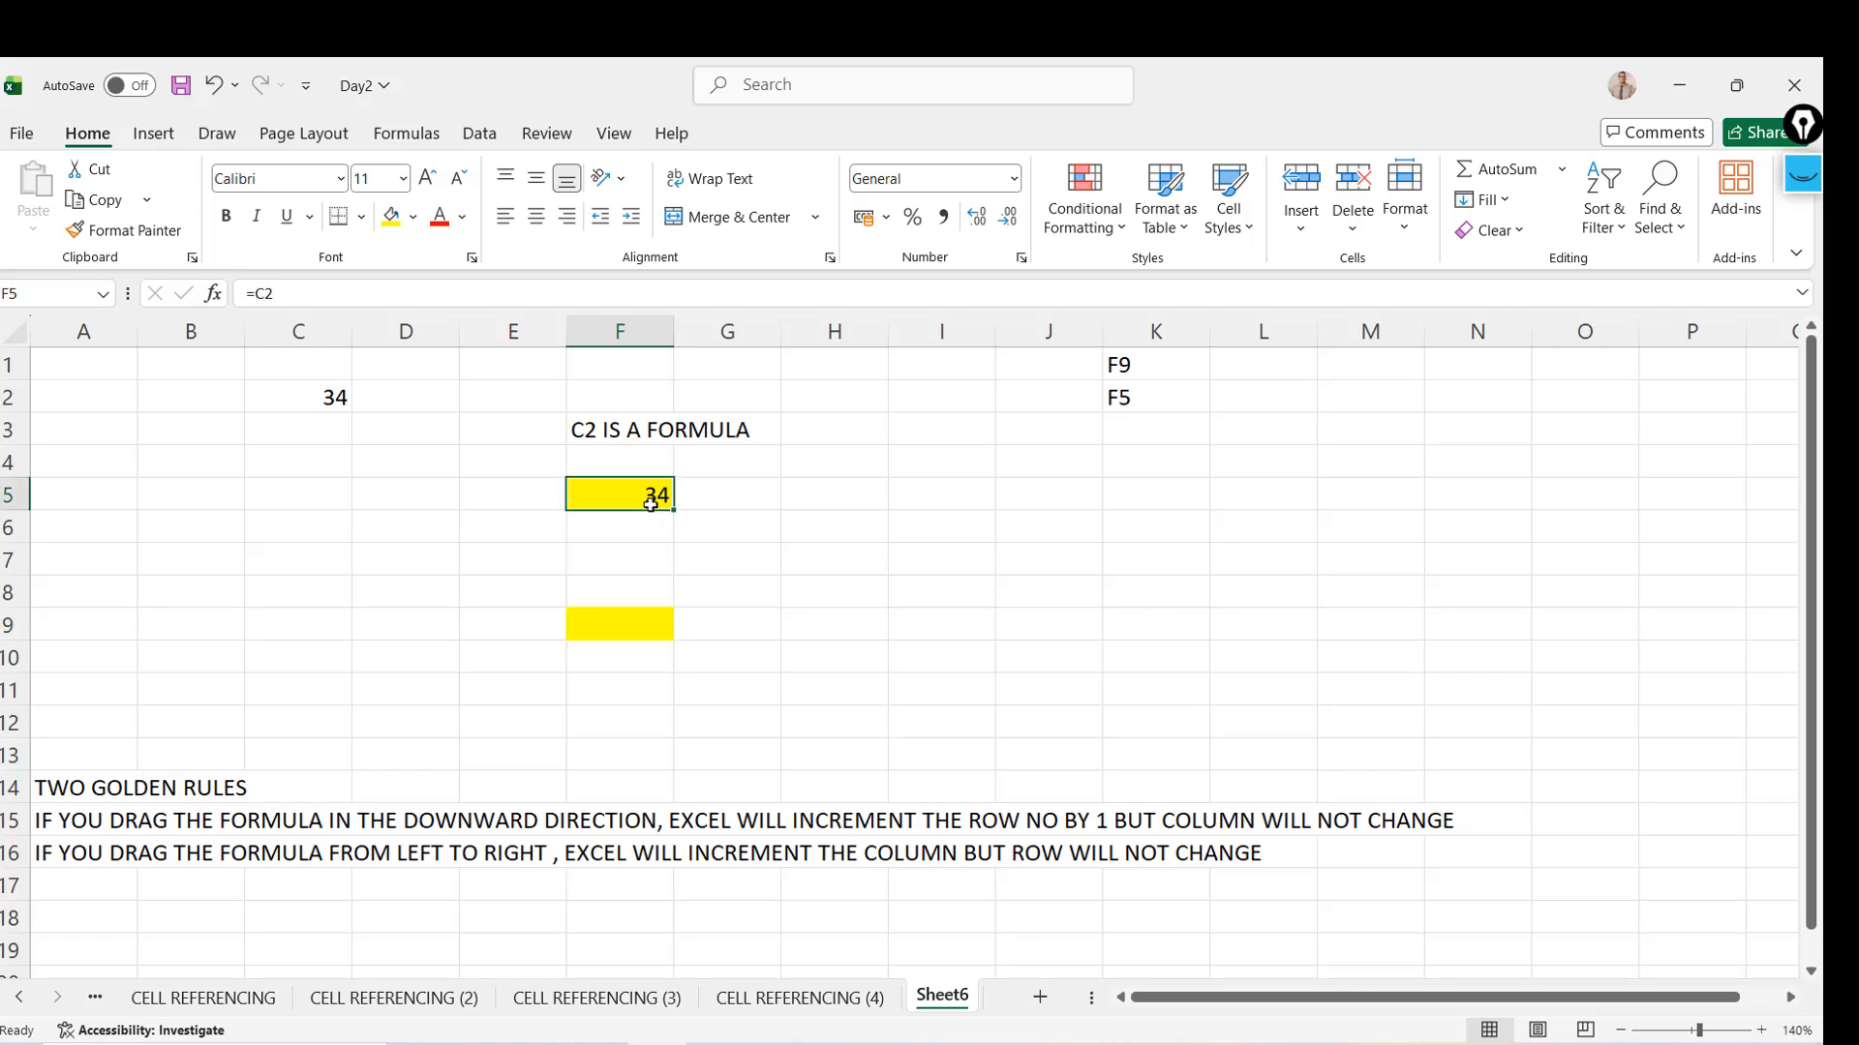
drag(673, 510, 678, 637)
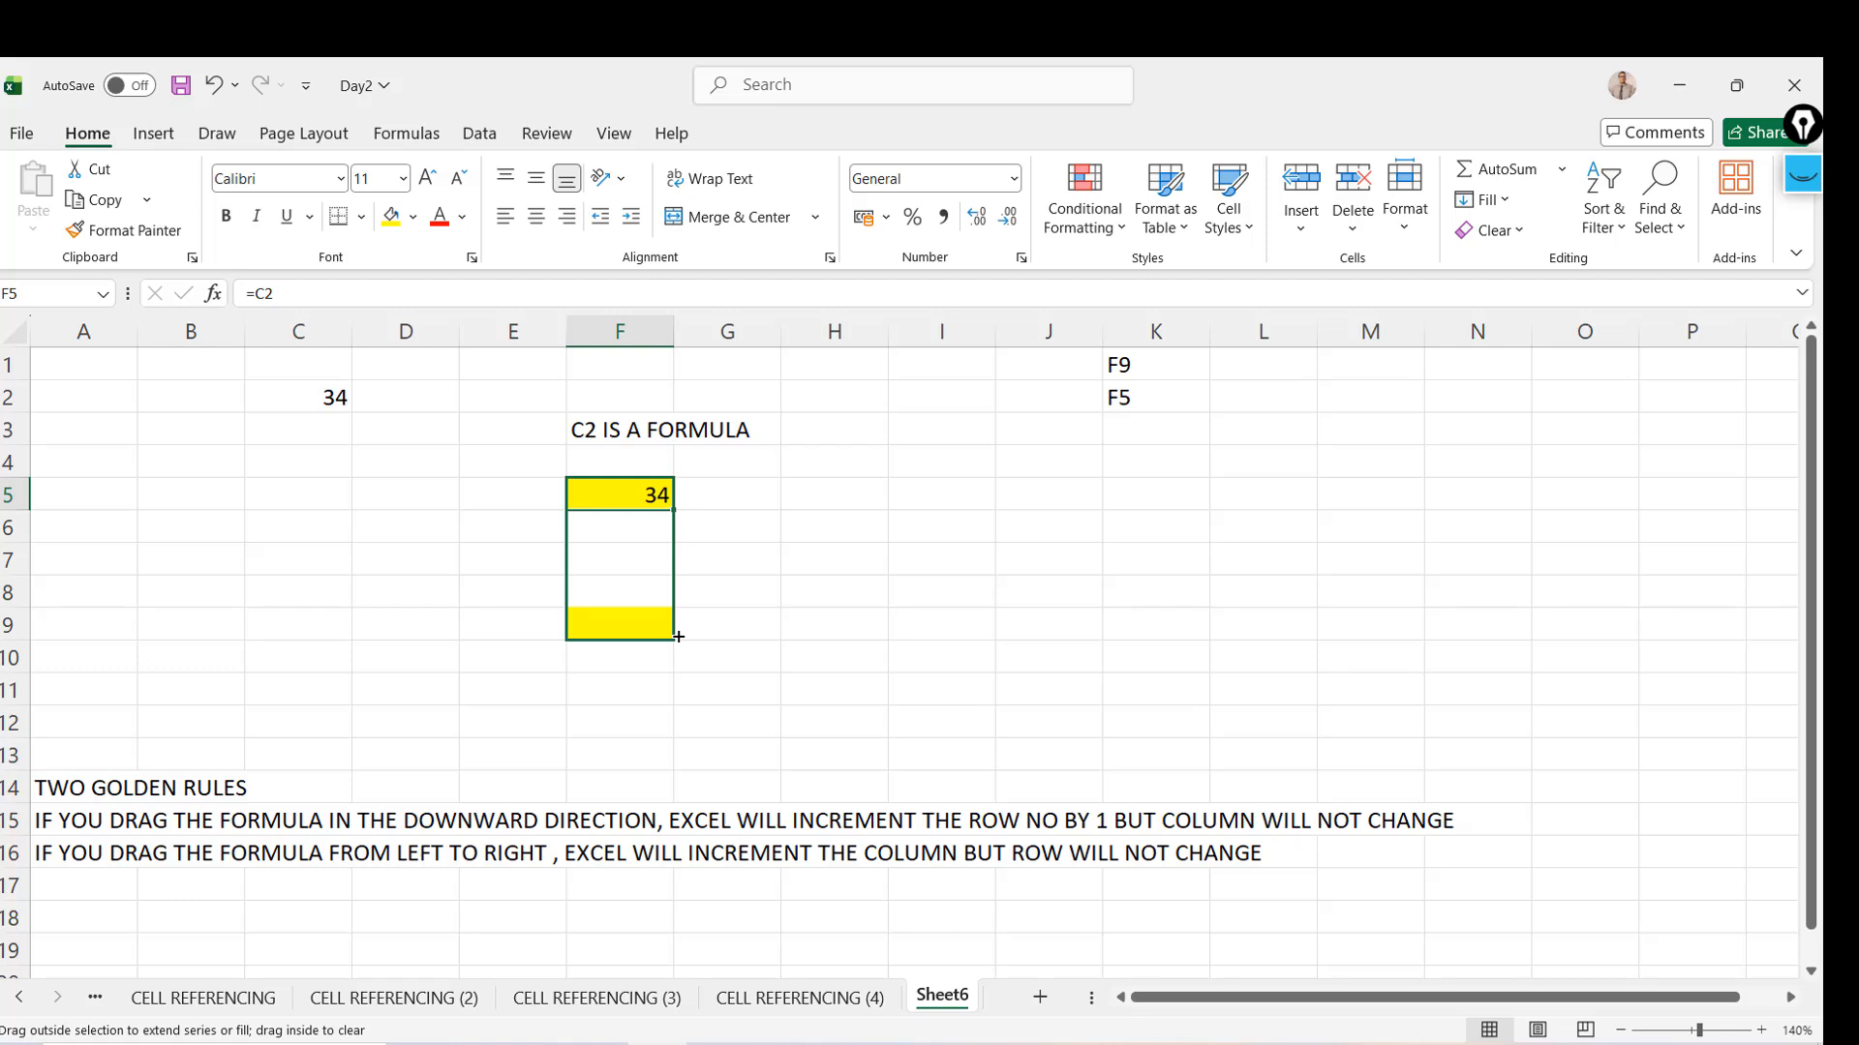
drag(677, 636, 675, 510)
click(624, 636)
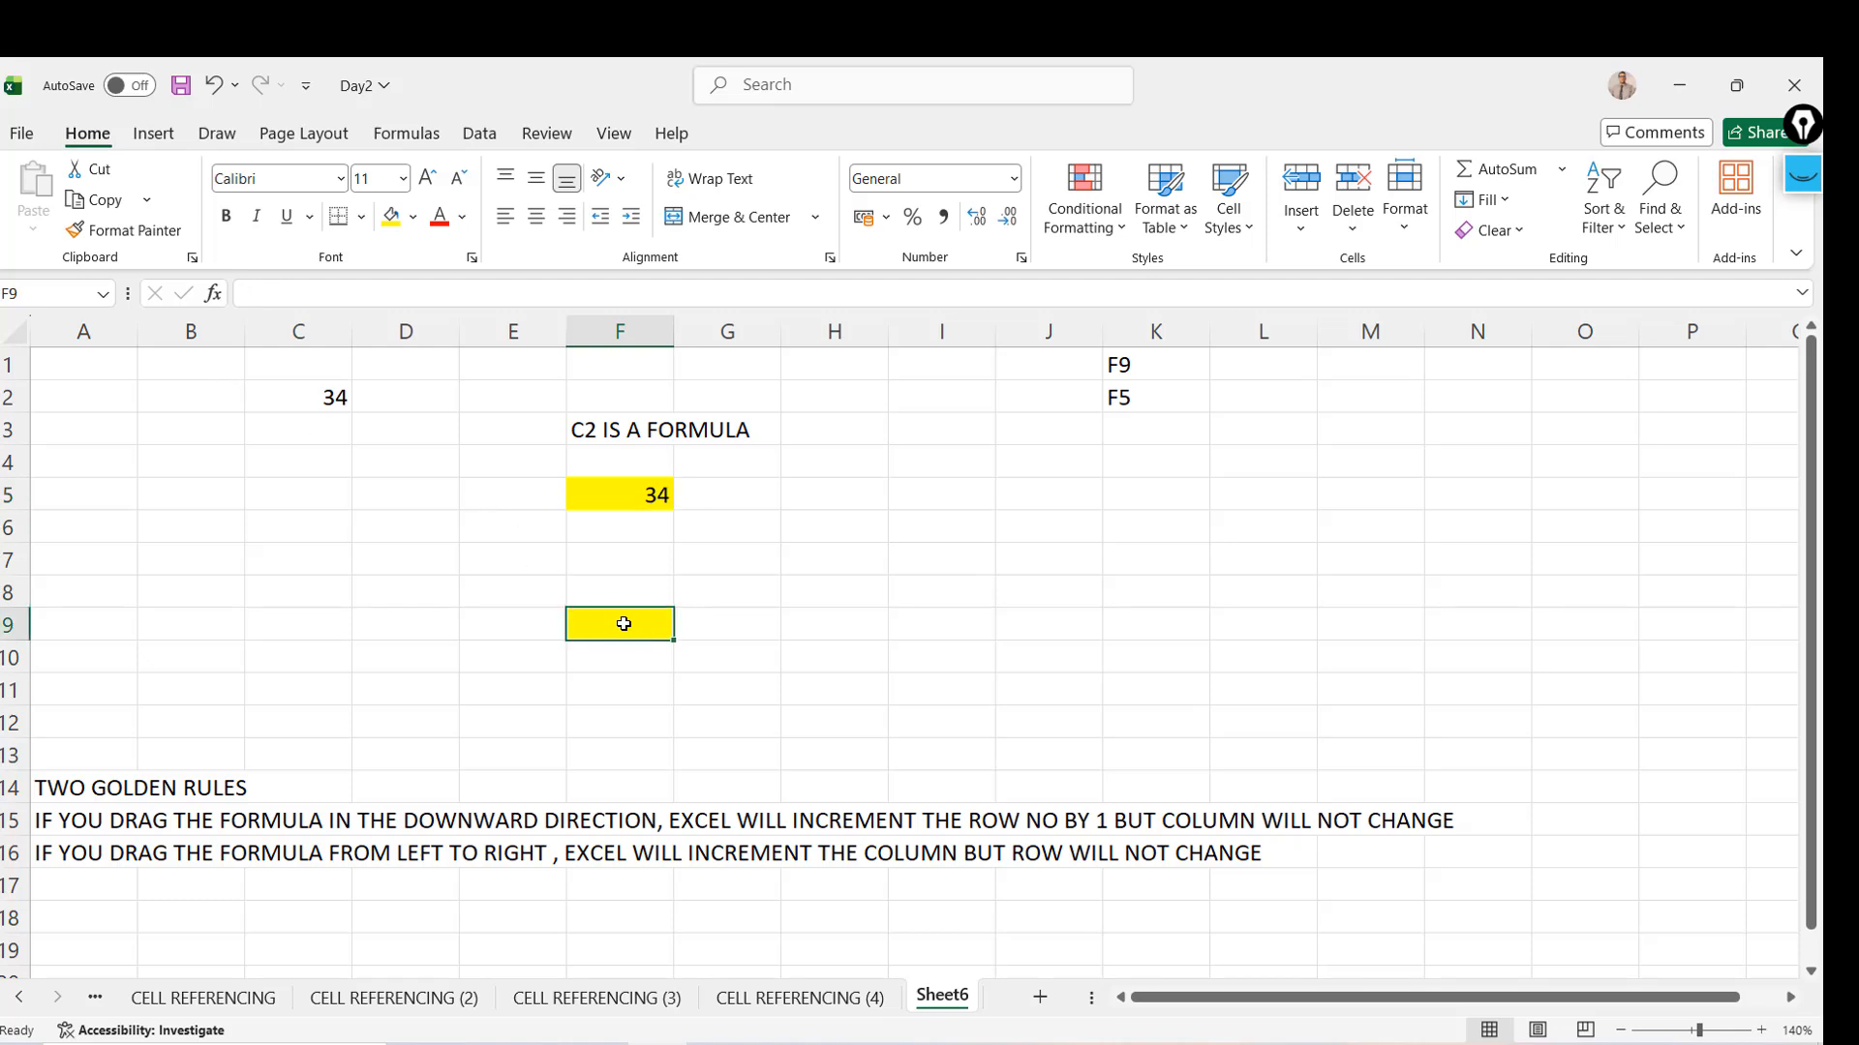
Review the cells above and below formula cell F5 to trace its downward path
click(637, 484)
key(Down)
key(Down)
key(Down)
key(Up)
key(Up)
key(Up)
key(Up)
key(Up)
key(Down)
key(Down)
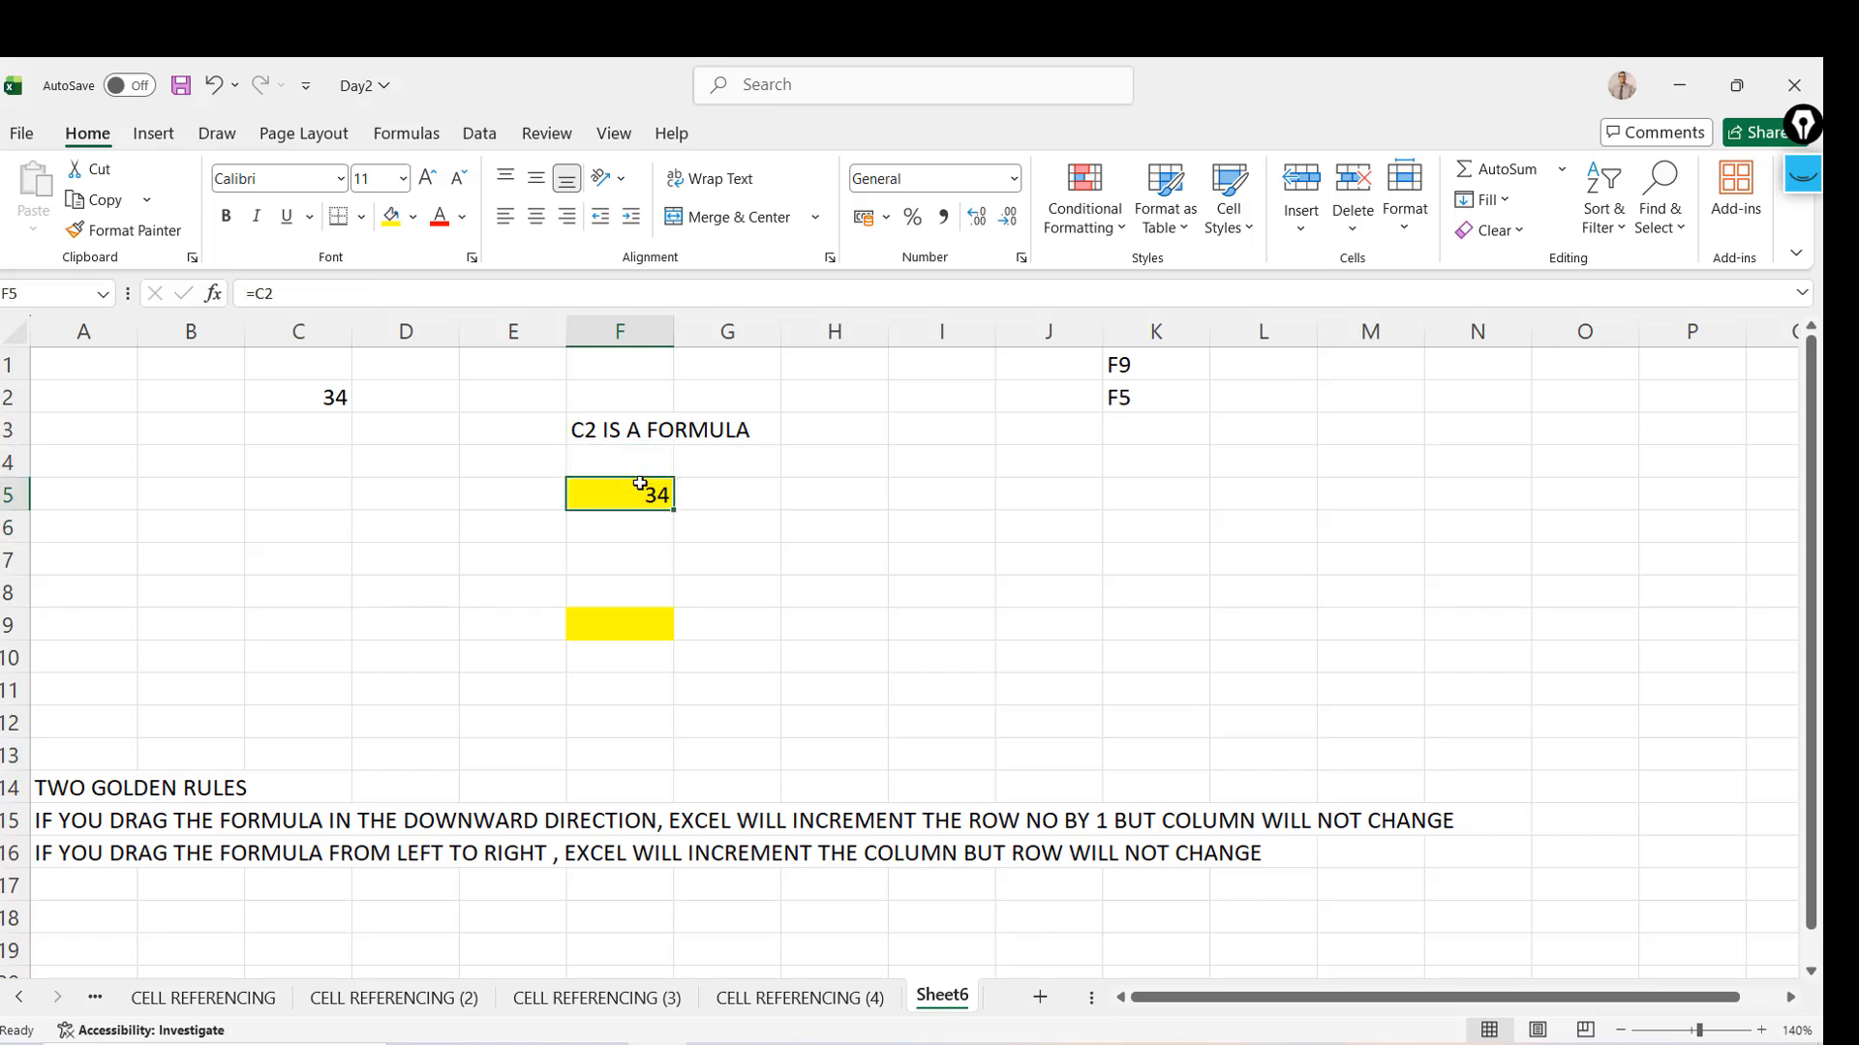
Enter C2 in E5 as the reference label beside the F5 formula
key(Left)
text(C2)
key(Return)
key(Up)
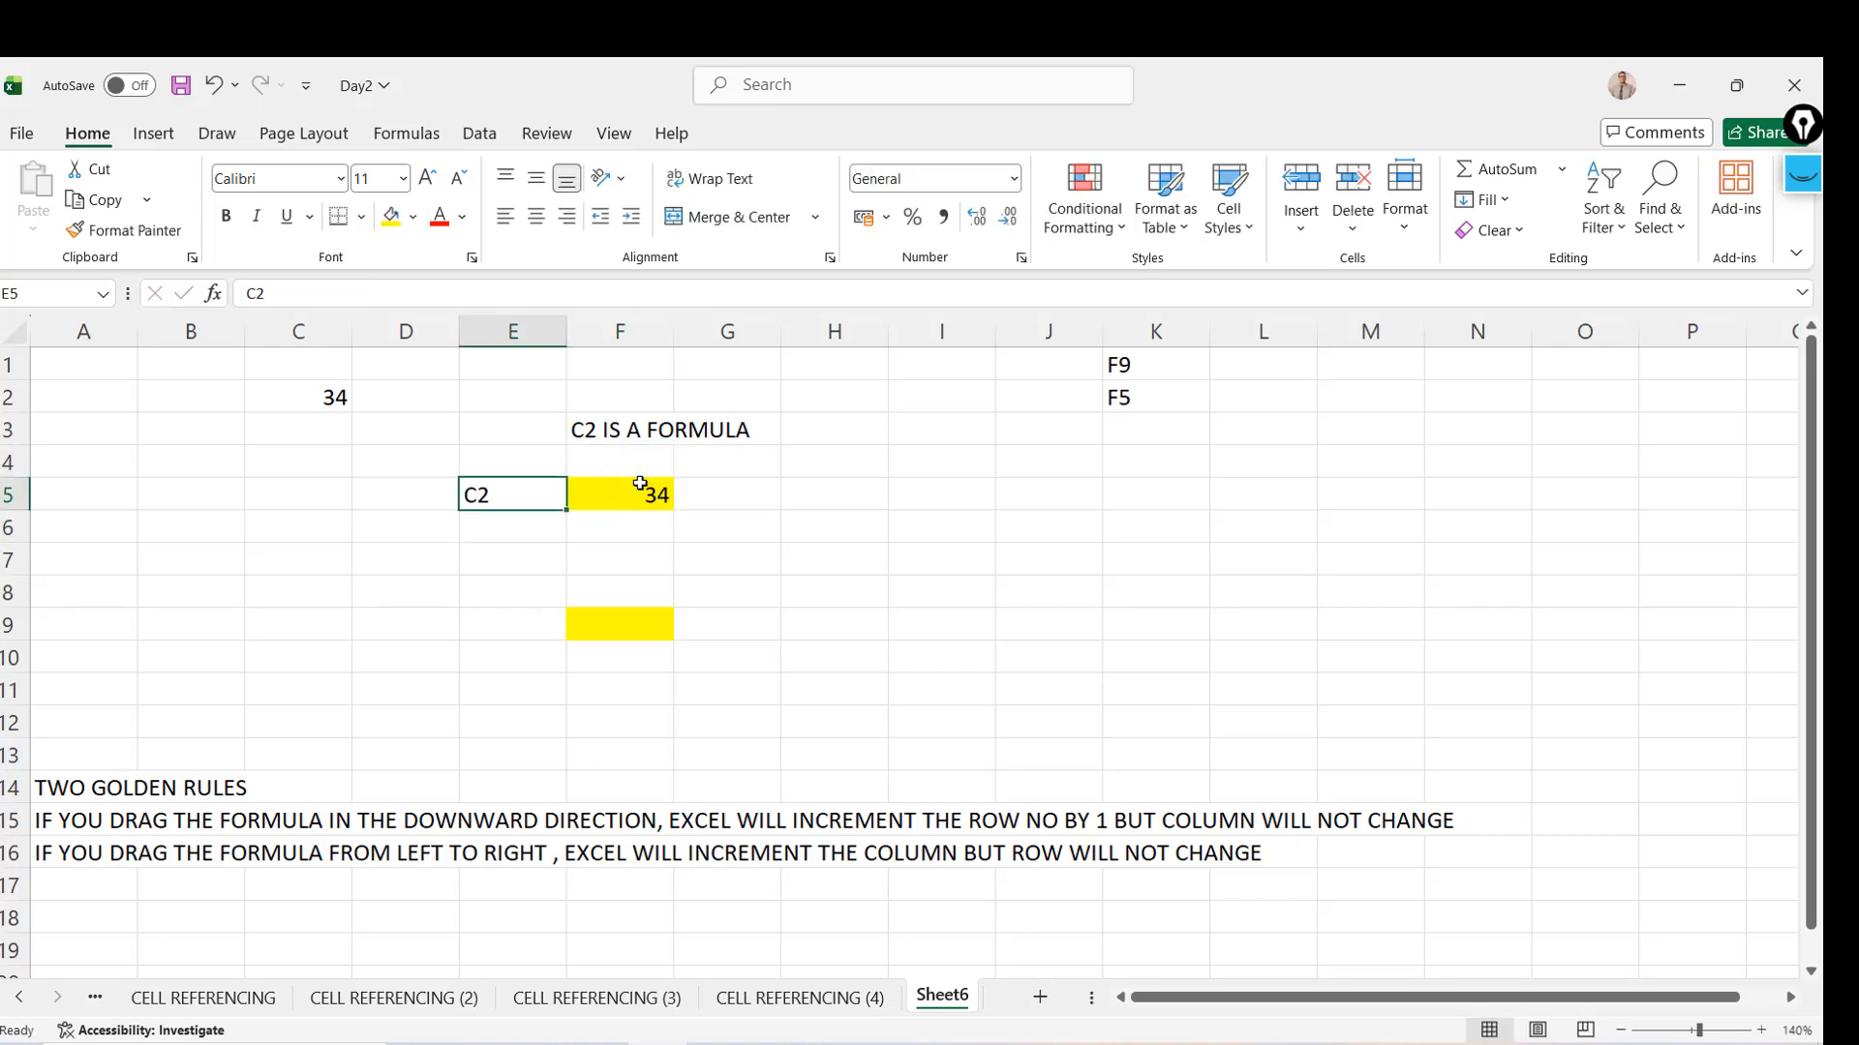
Check the F5 formula and enter C3 in E6 as the label for one row down
key(Right)
key(Up)
key(Up)
key(Down)
key(Down)
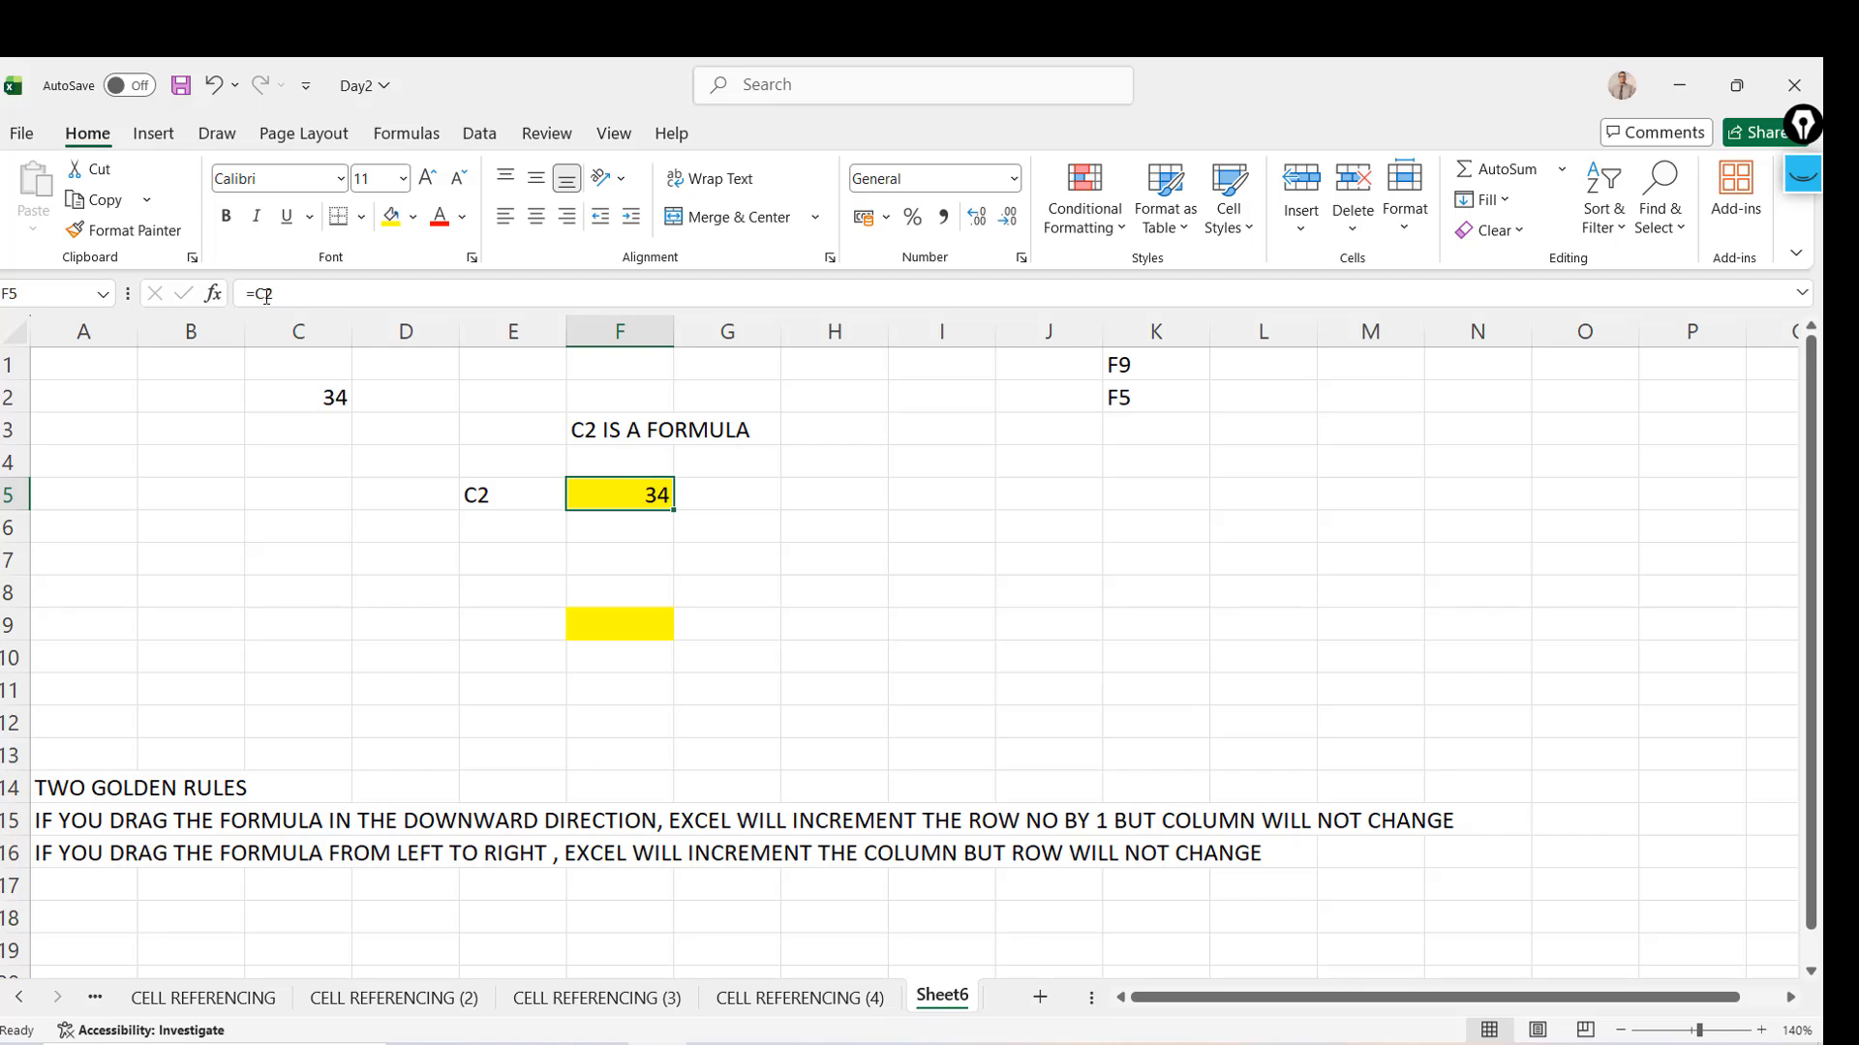
key(Left)
key(Down)
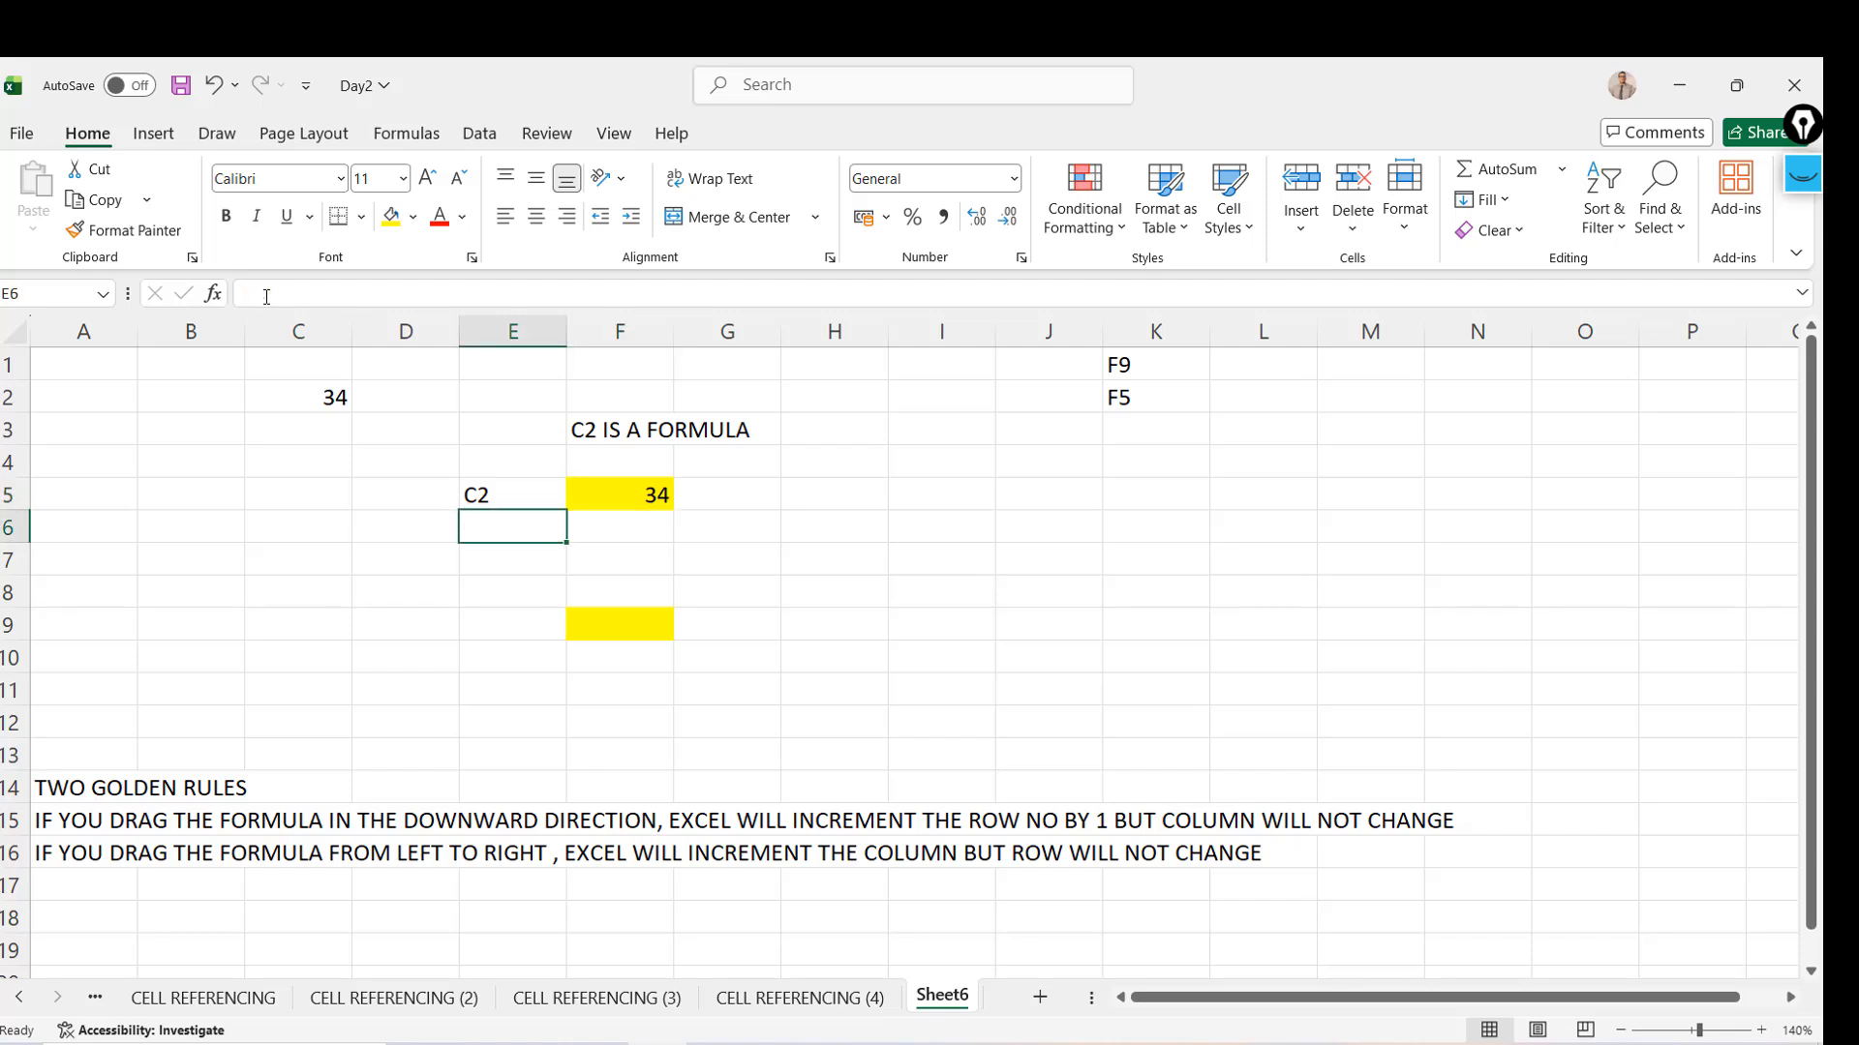
key(Up)
key(Right)
key(Down)
key(Left)
text(C3)
key(Return)
Continue the reference labels downward by entering C4, C5 and C6 in E7:E9
key(Right)
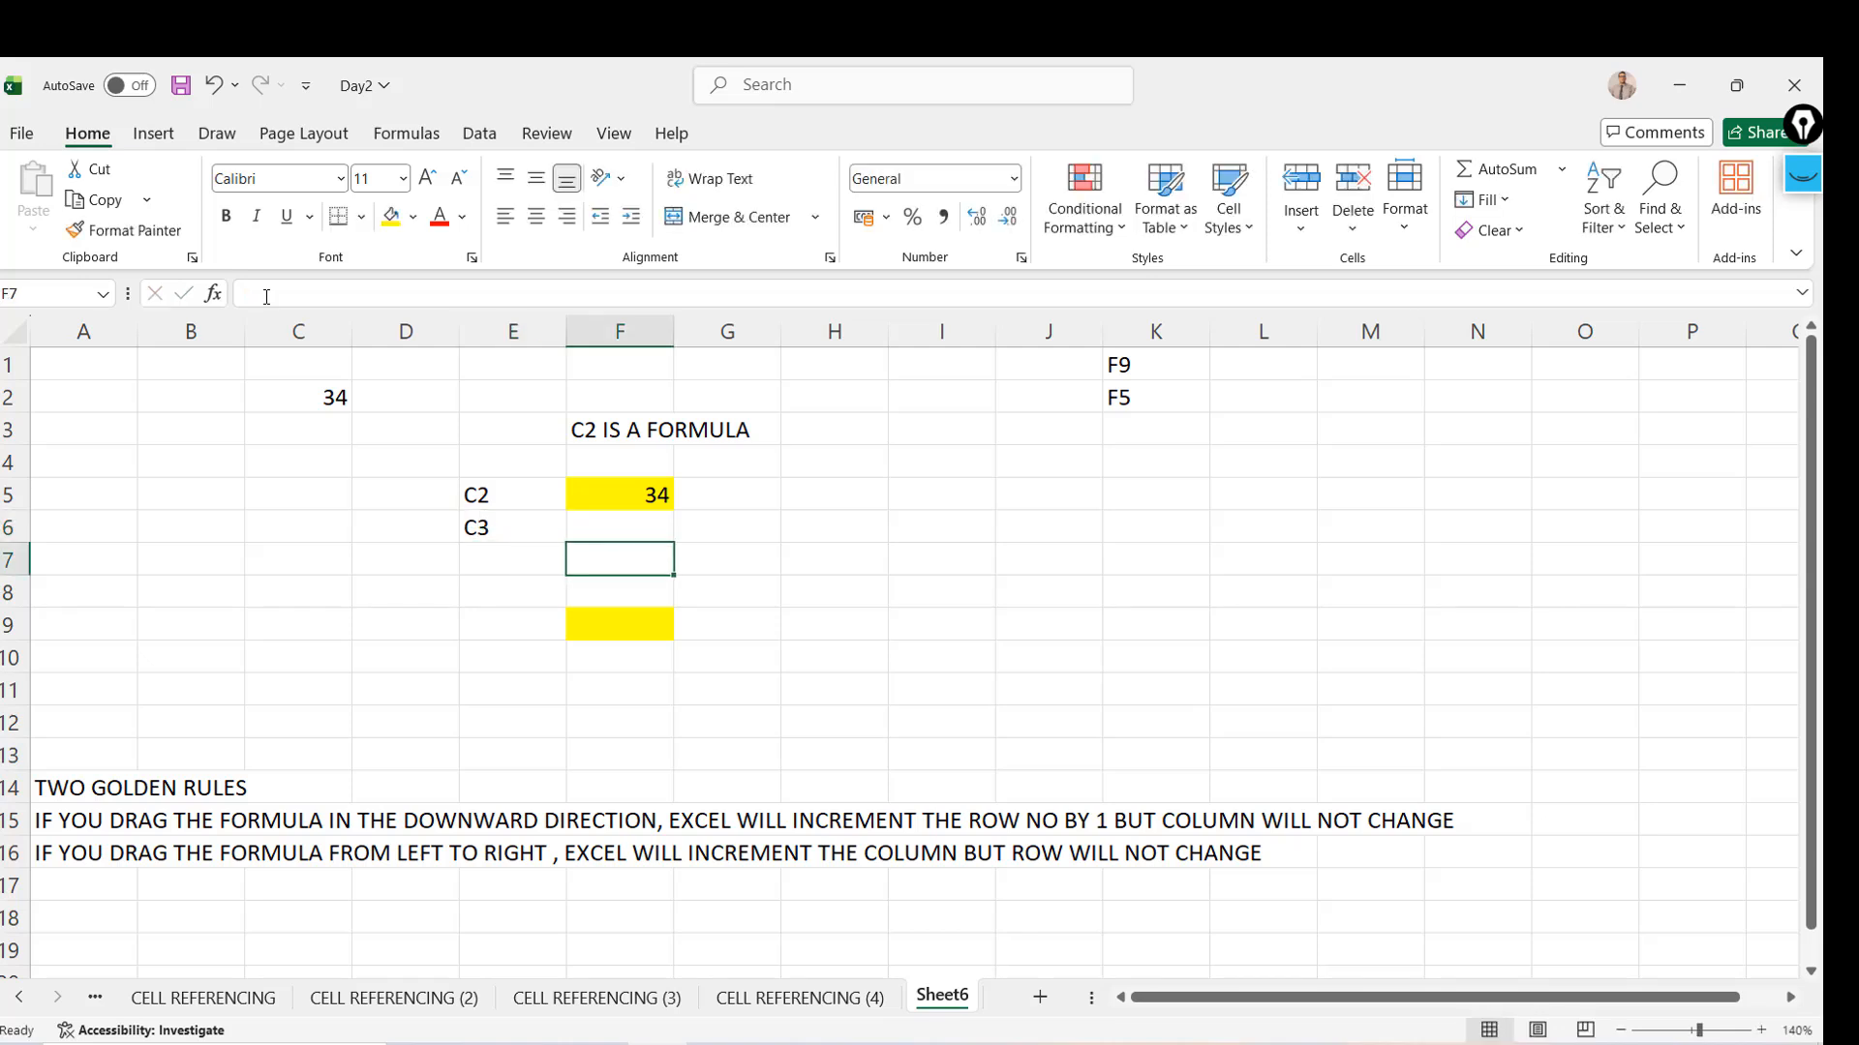
key(Left)
text(C4)
key(Return)
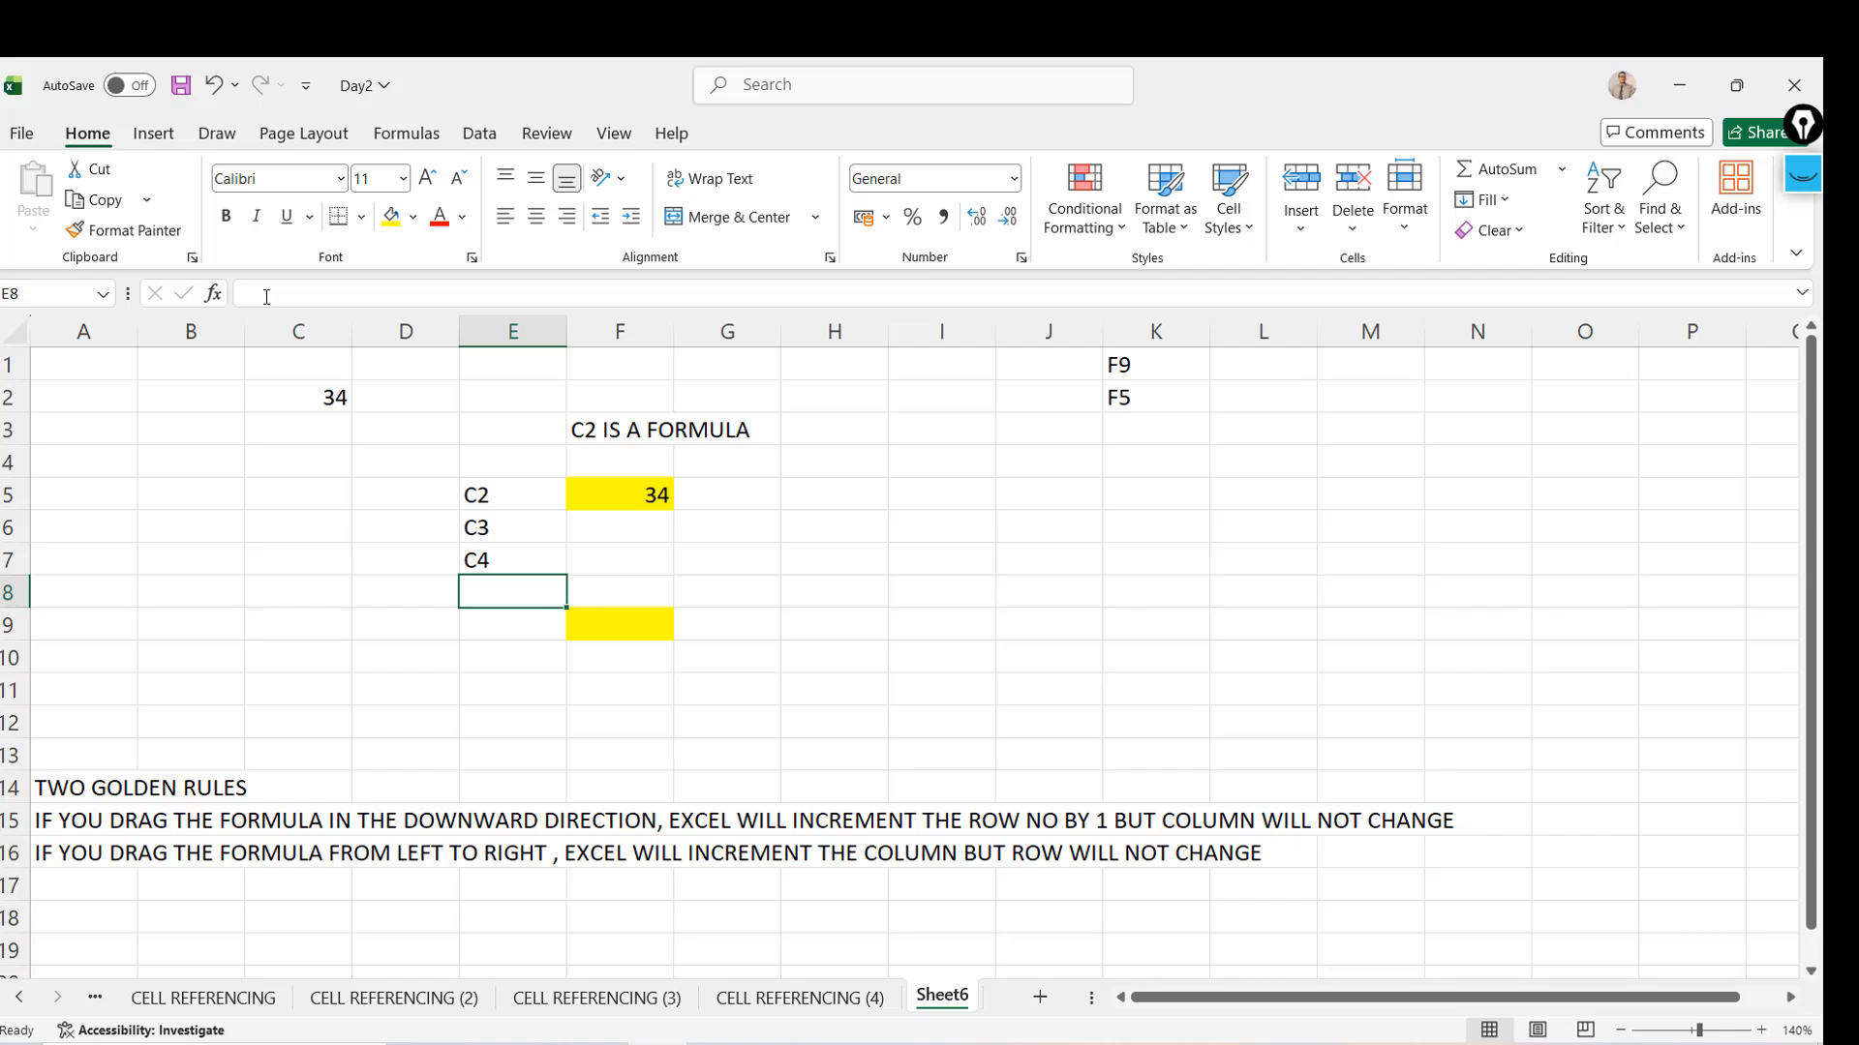
text(C5)
key(Return)
text(C6)
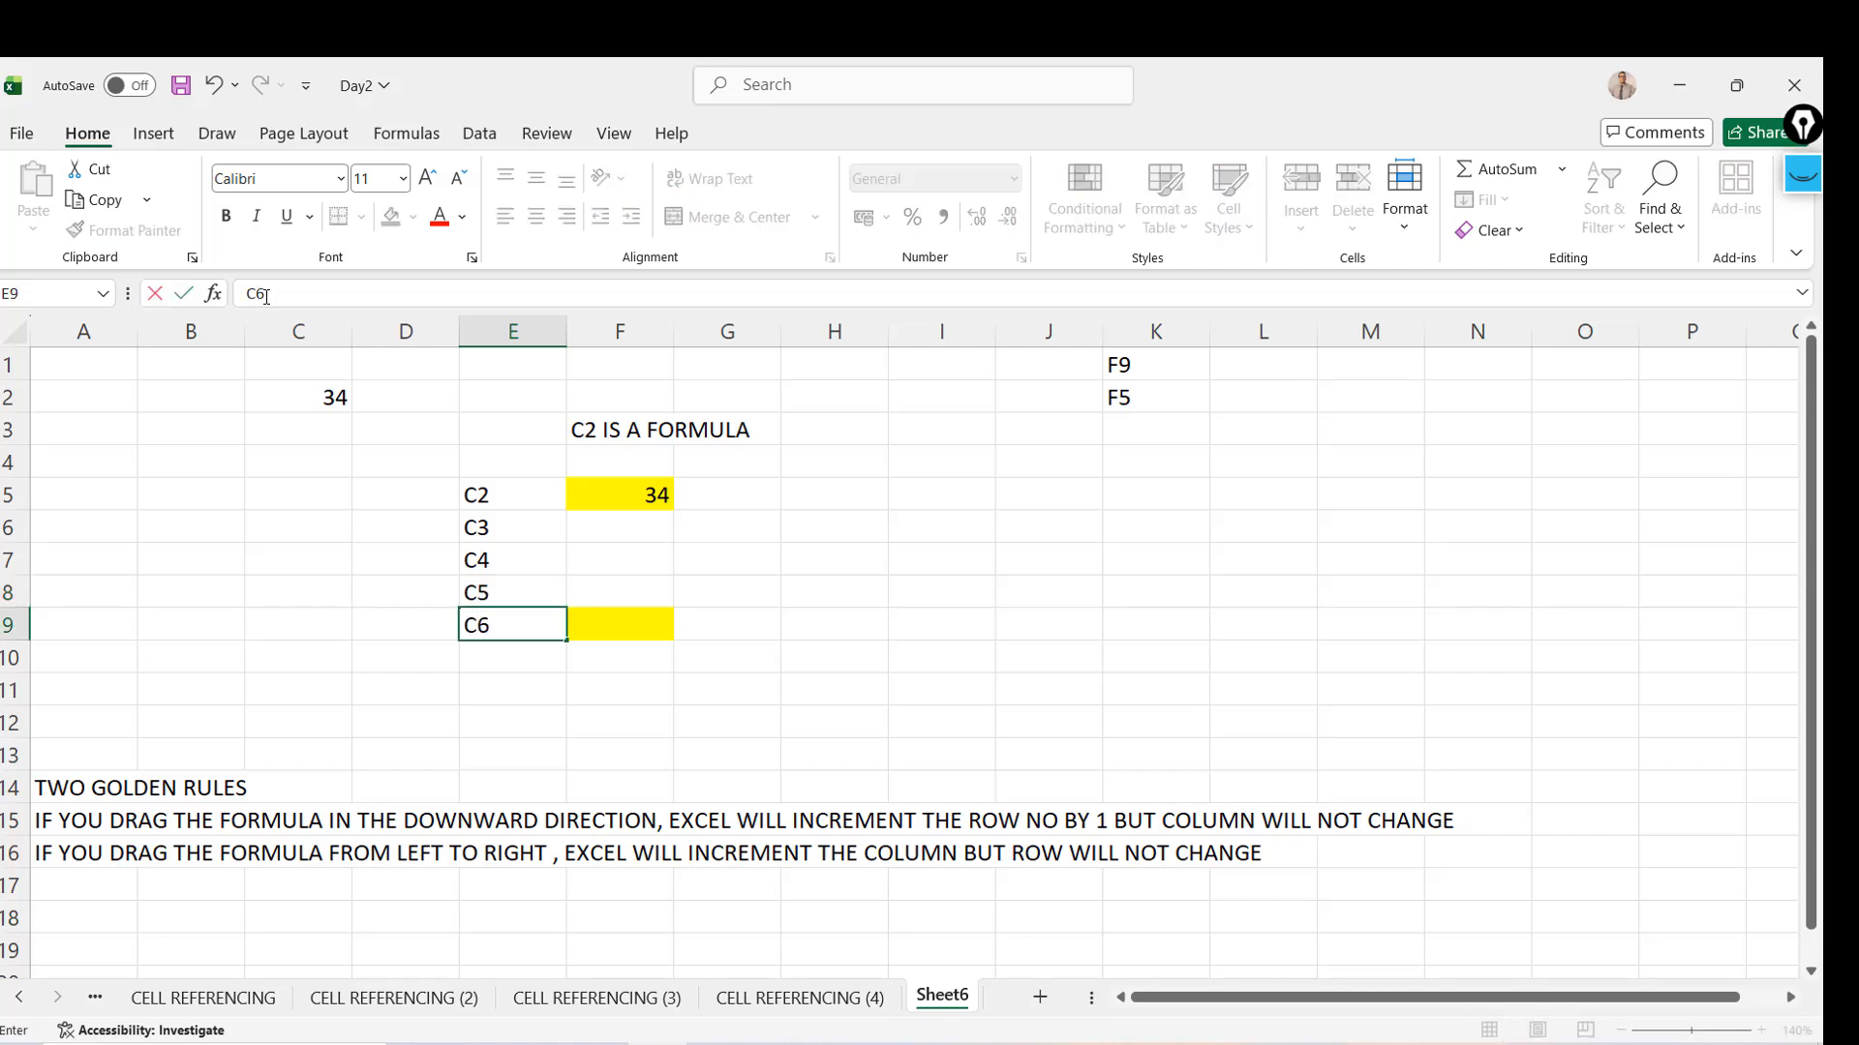
key(Return)
key(Up)
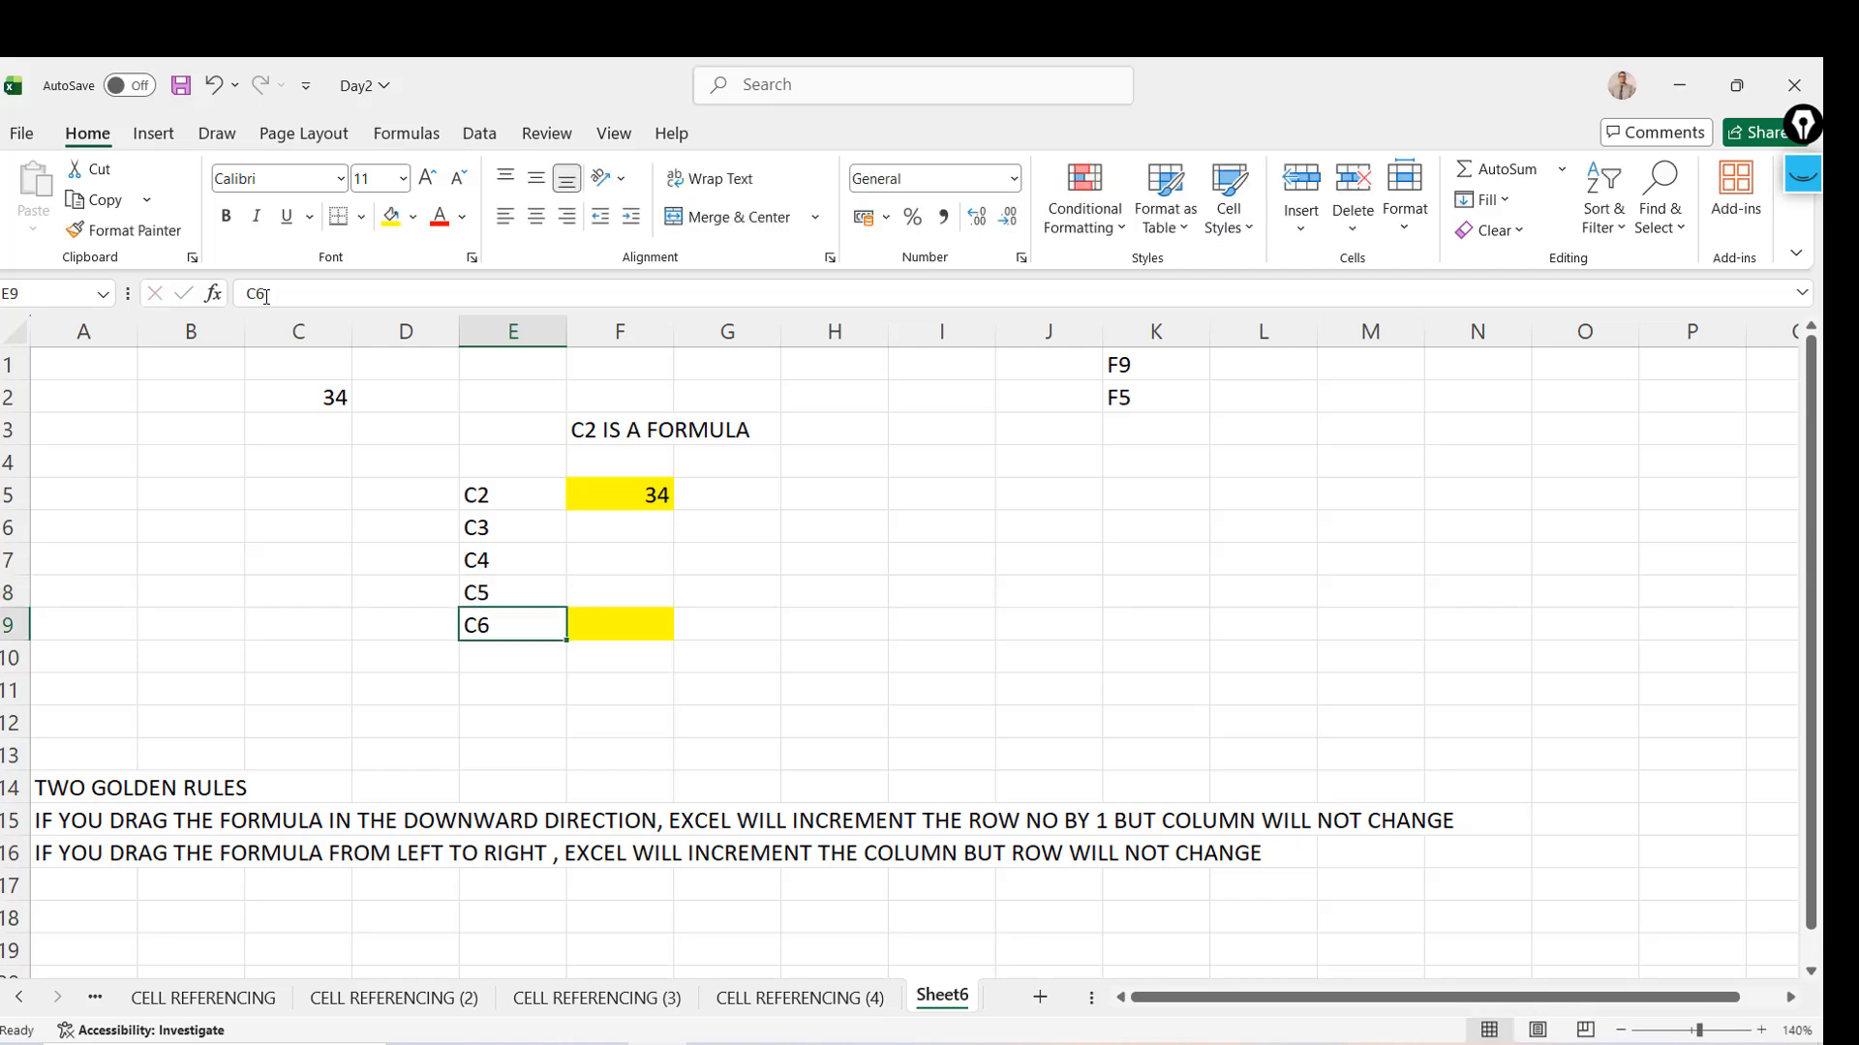
Copy the formula from F5 into F9 and inspect the pasted reference
key(Right)
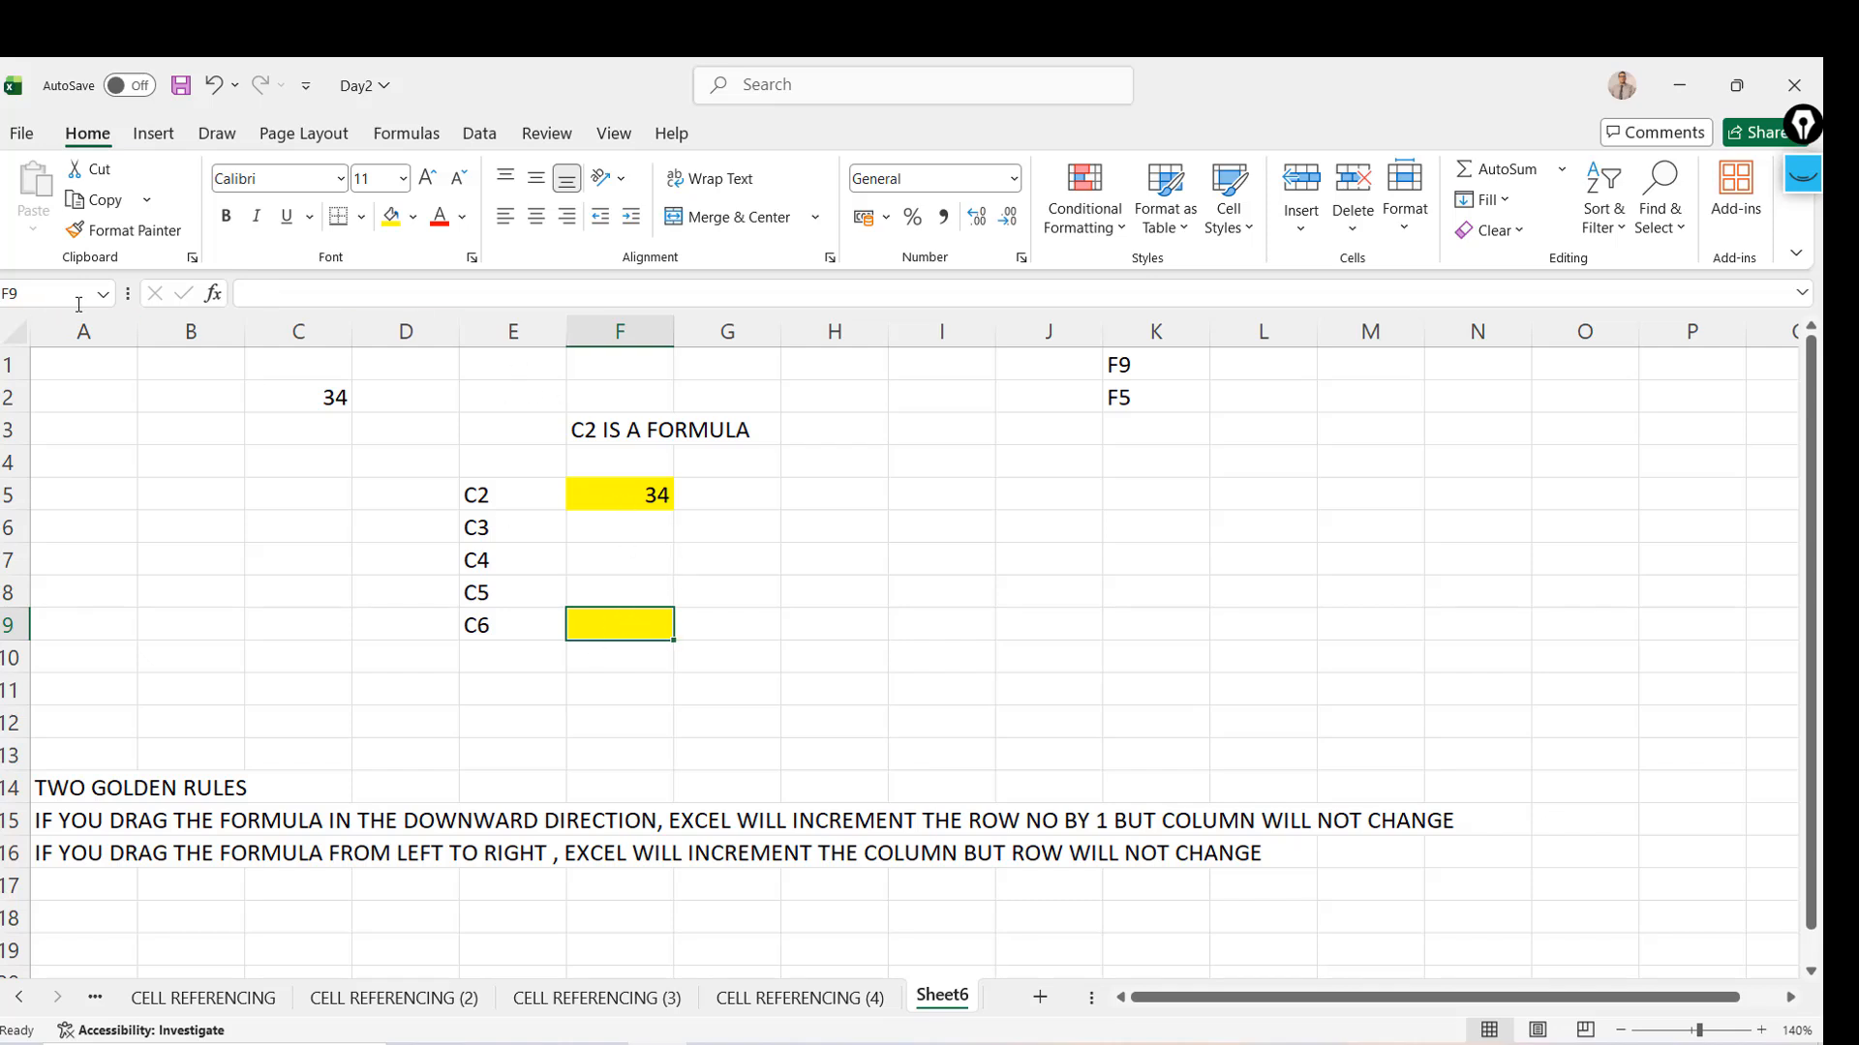
click(654, 496)
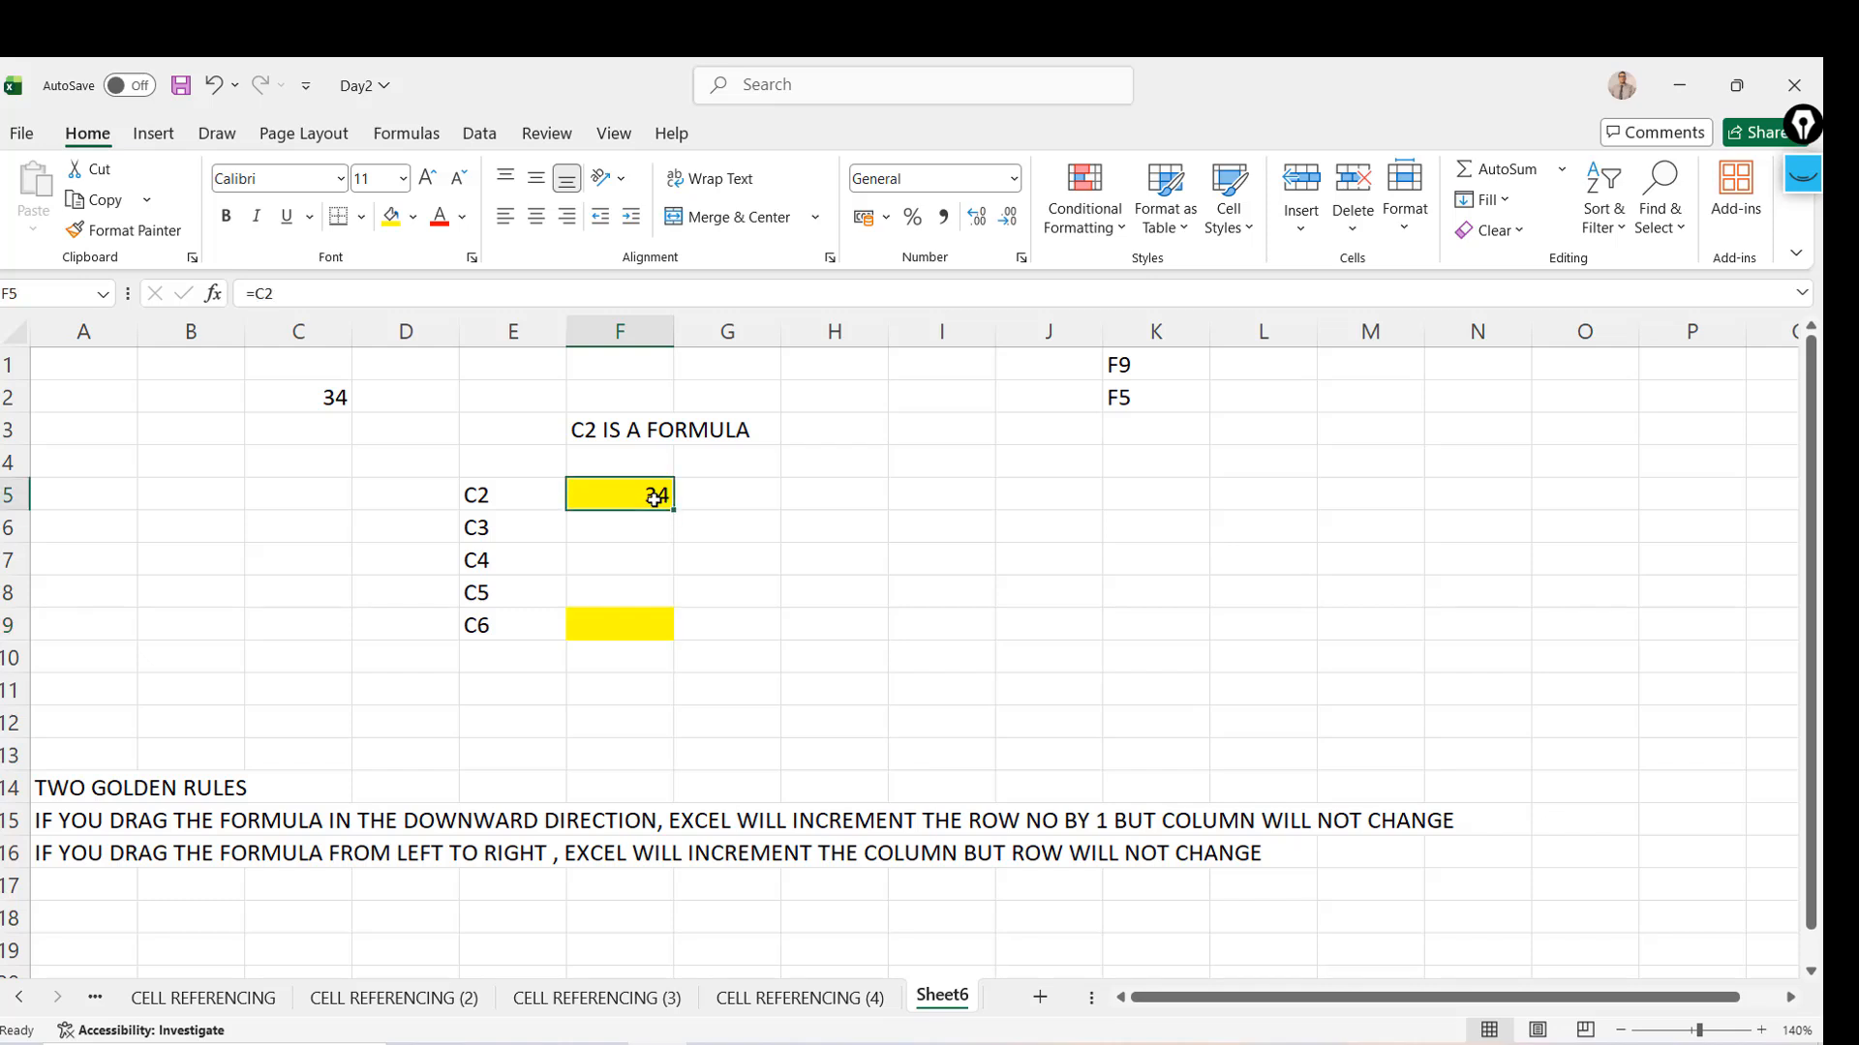
key(ctrl+c)
click(644, 630)
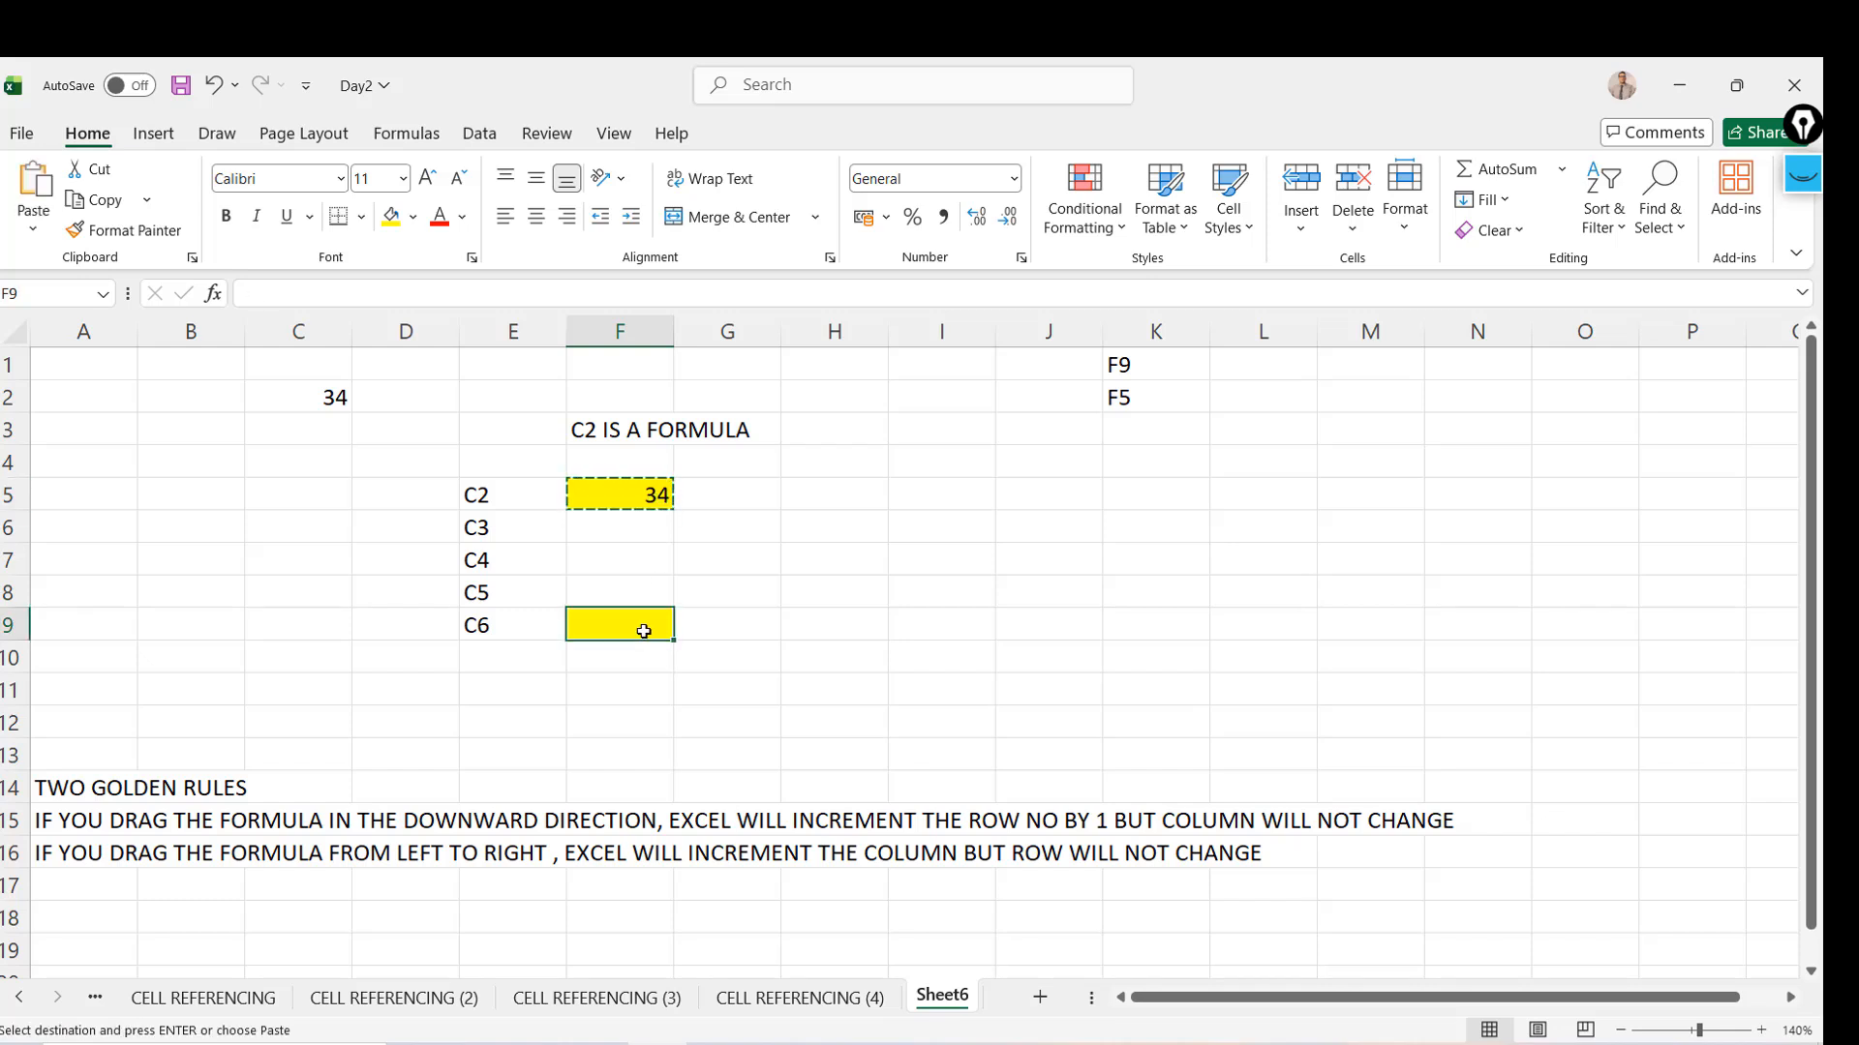
key(ctrl+v)
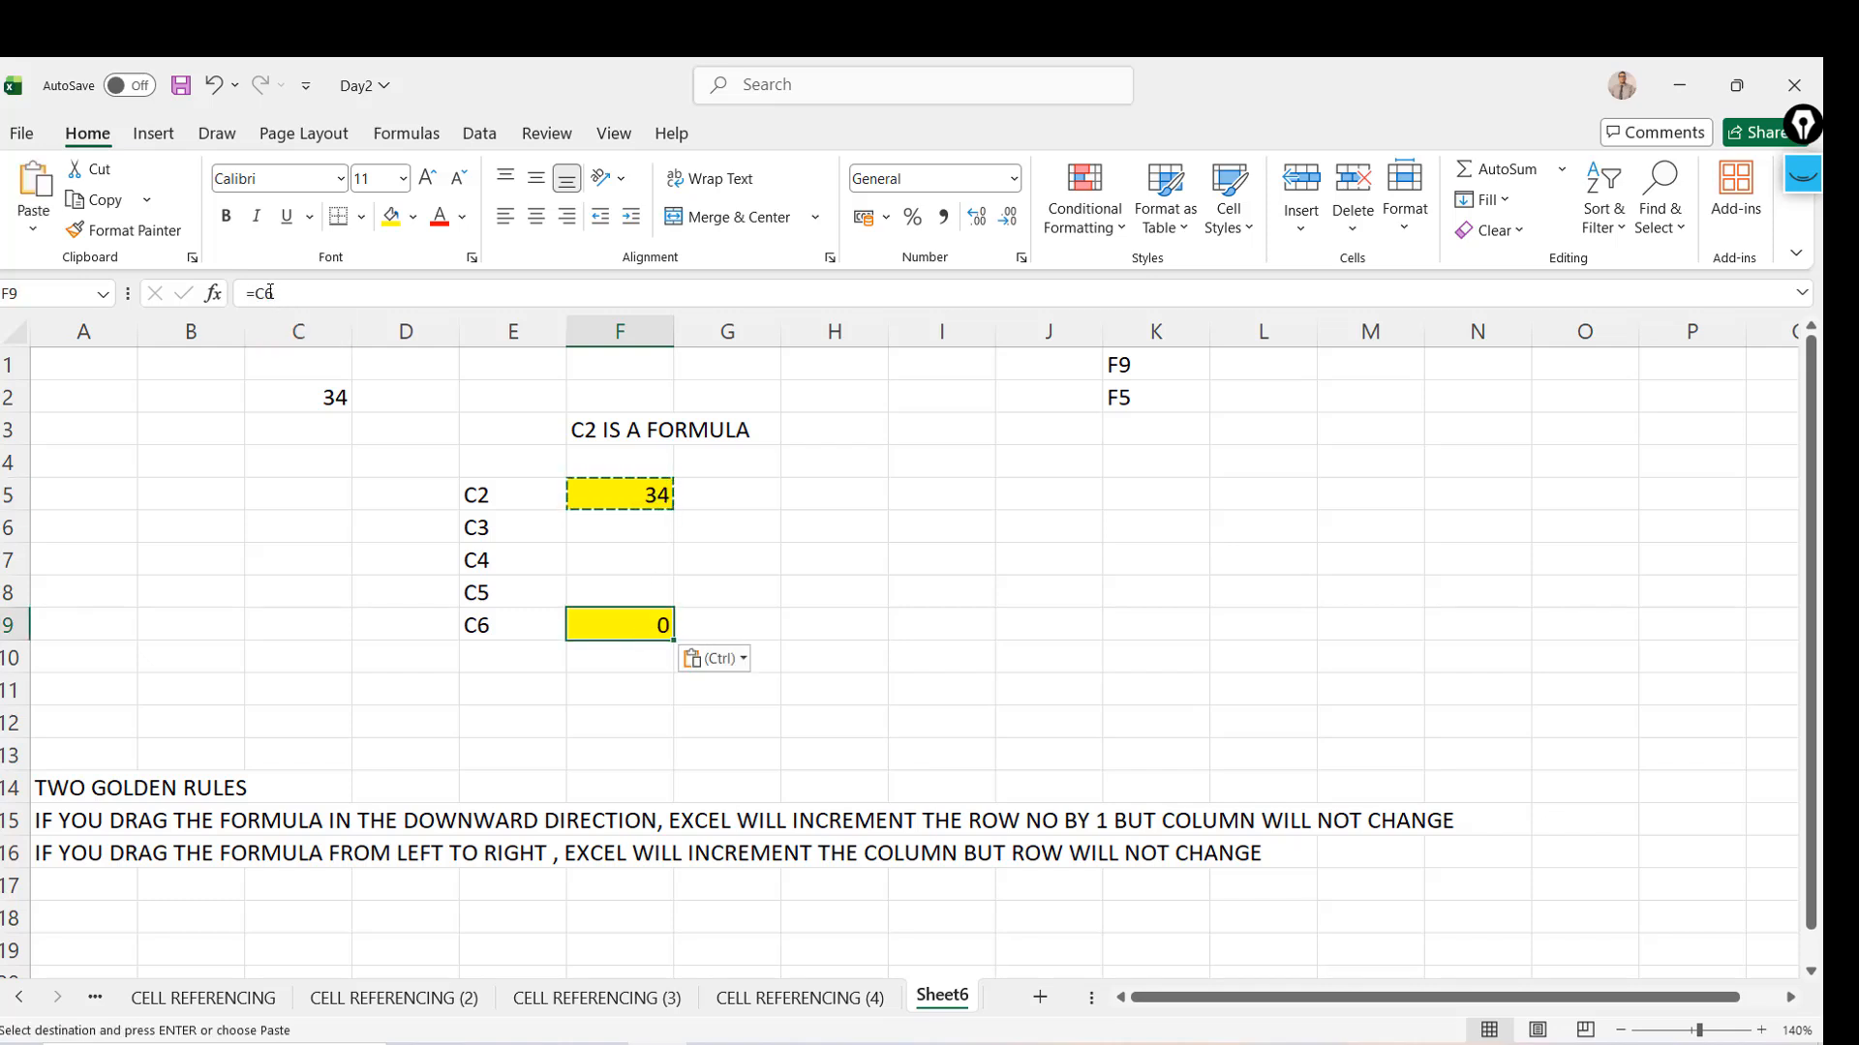
click(279, 292)
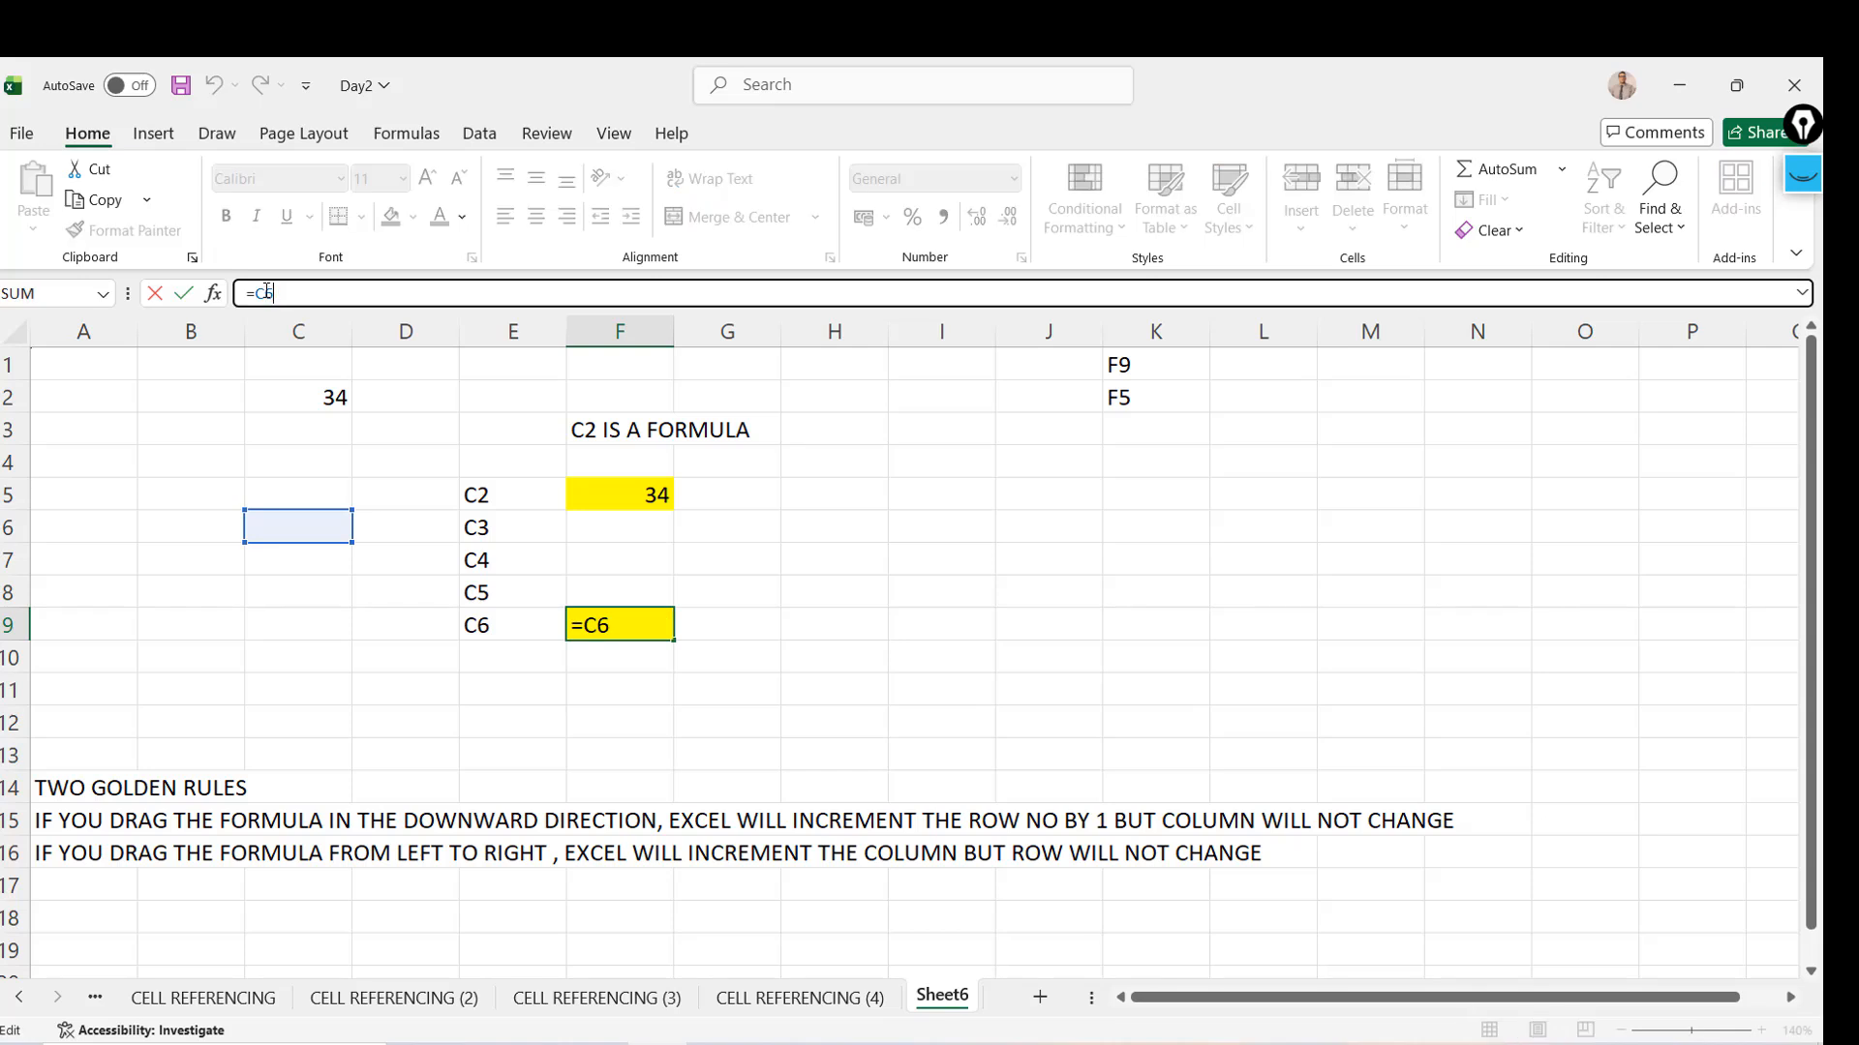
click(613, 627)
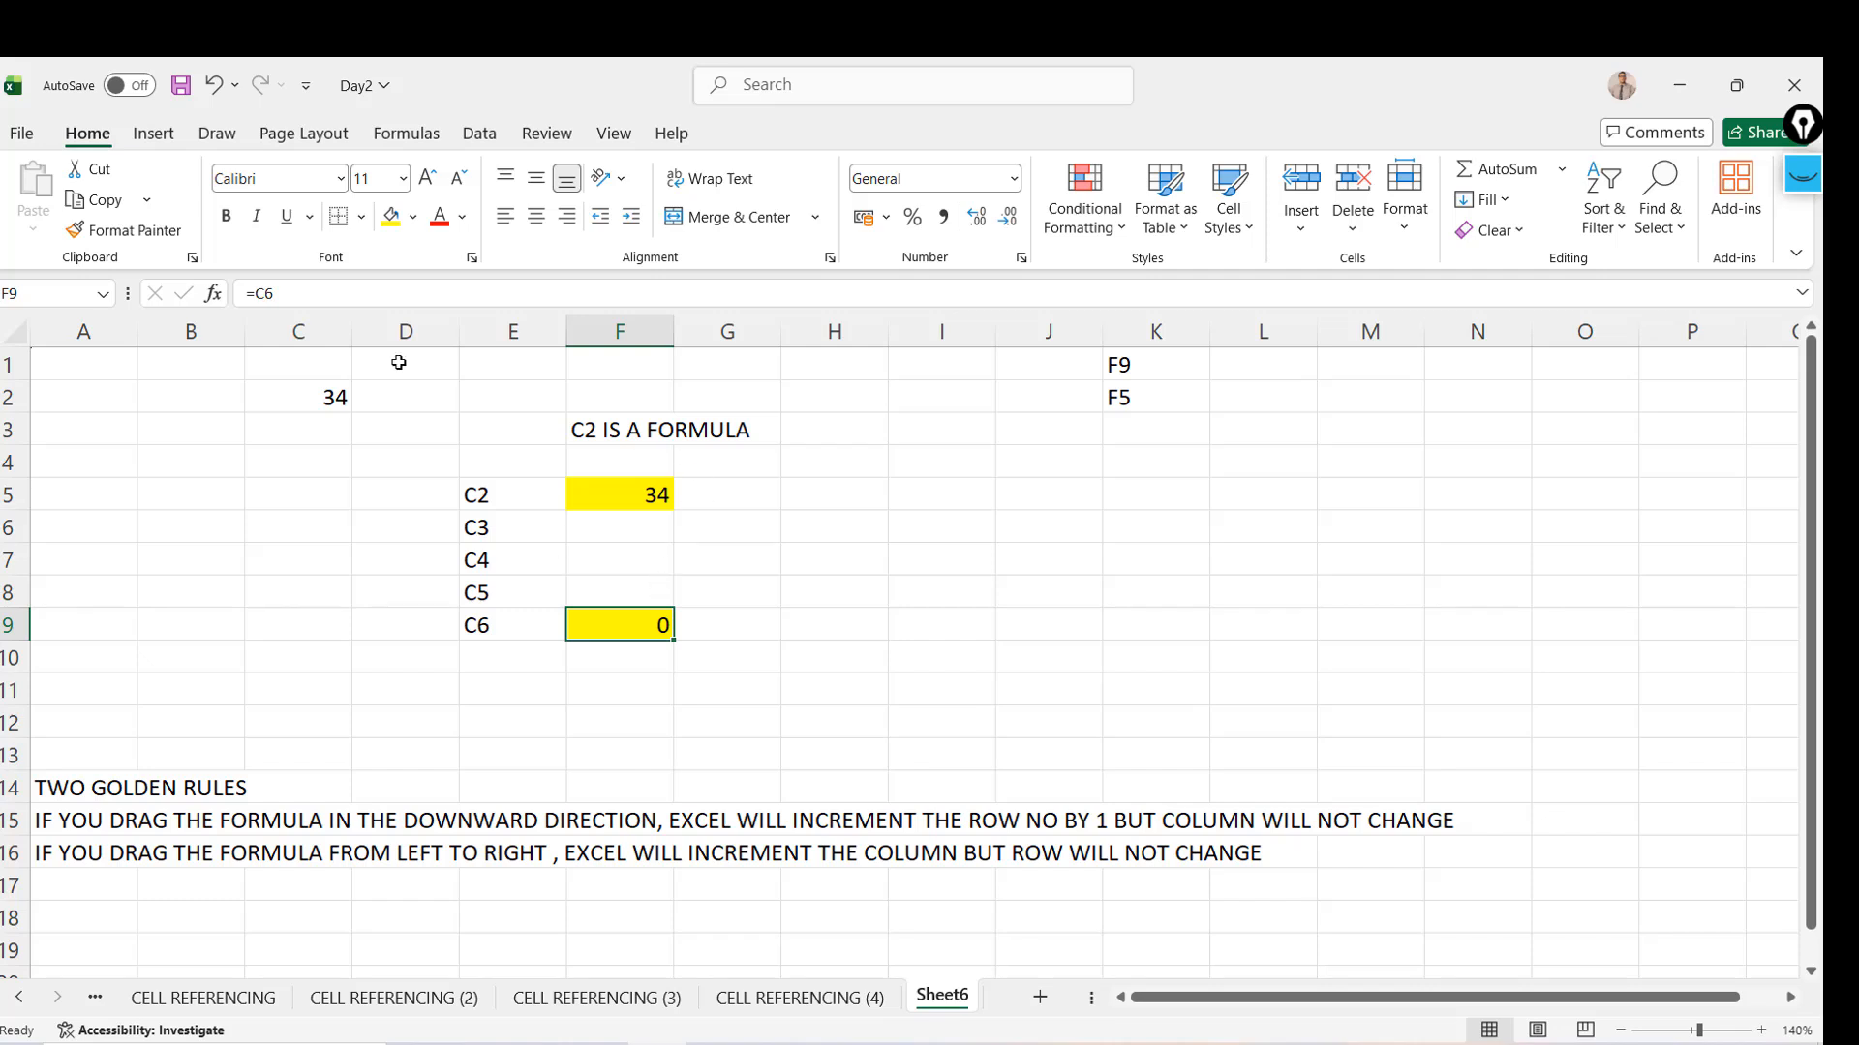
Fill the formula from F5 down through F9 and compare the reference in F9 with F5
click(636, 491)
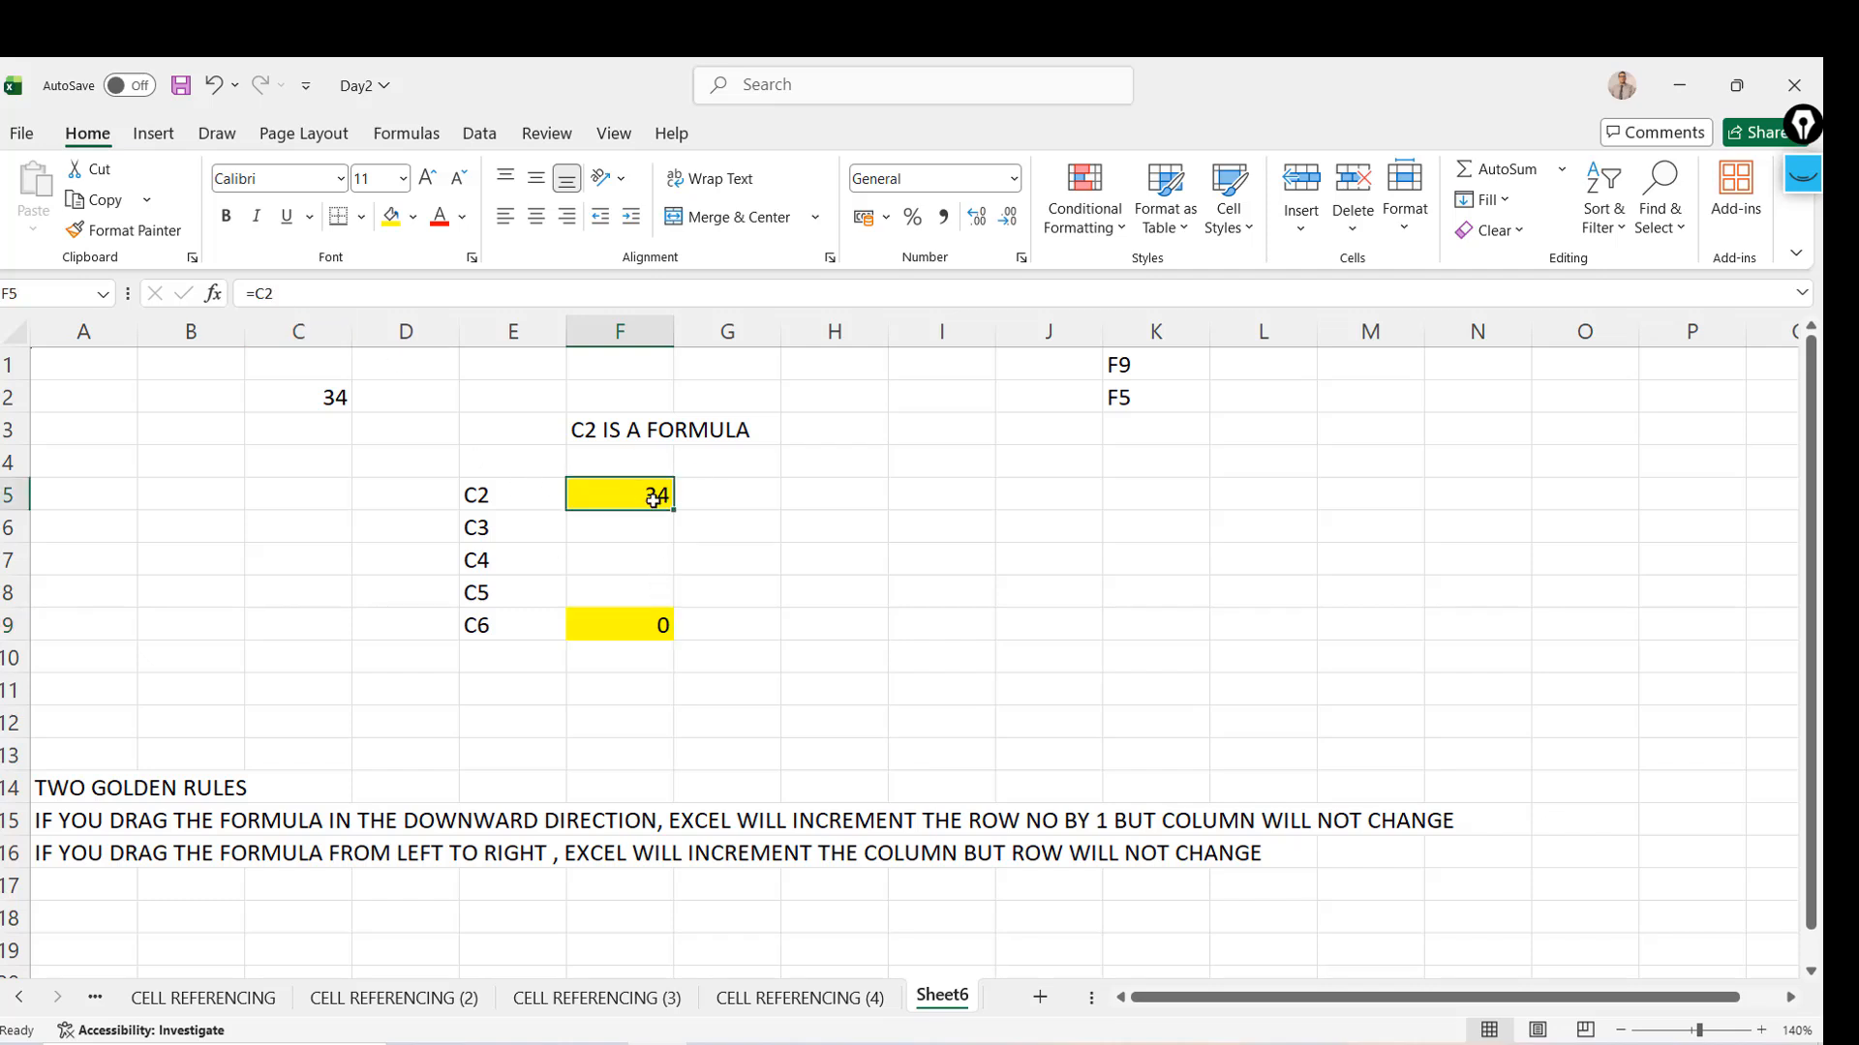
drag(673, 511, 666, 637)
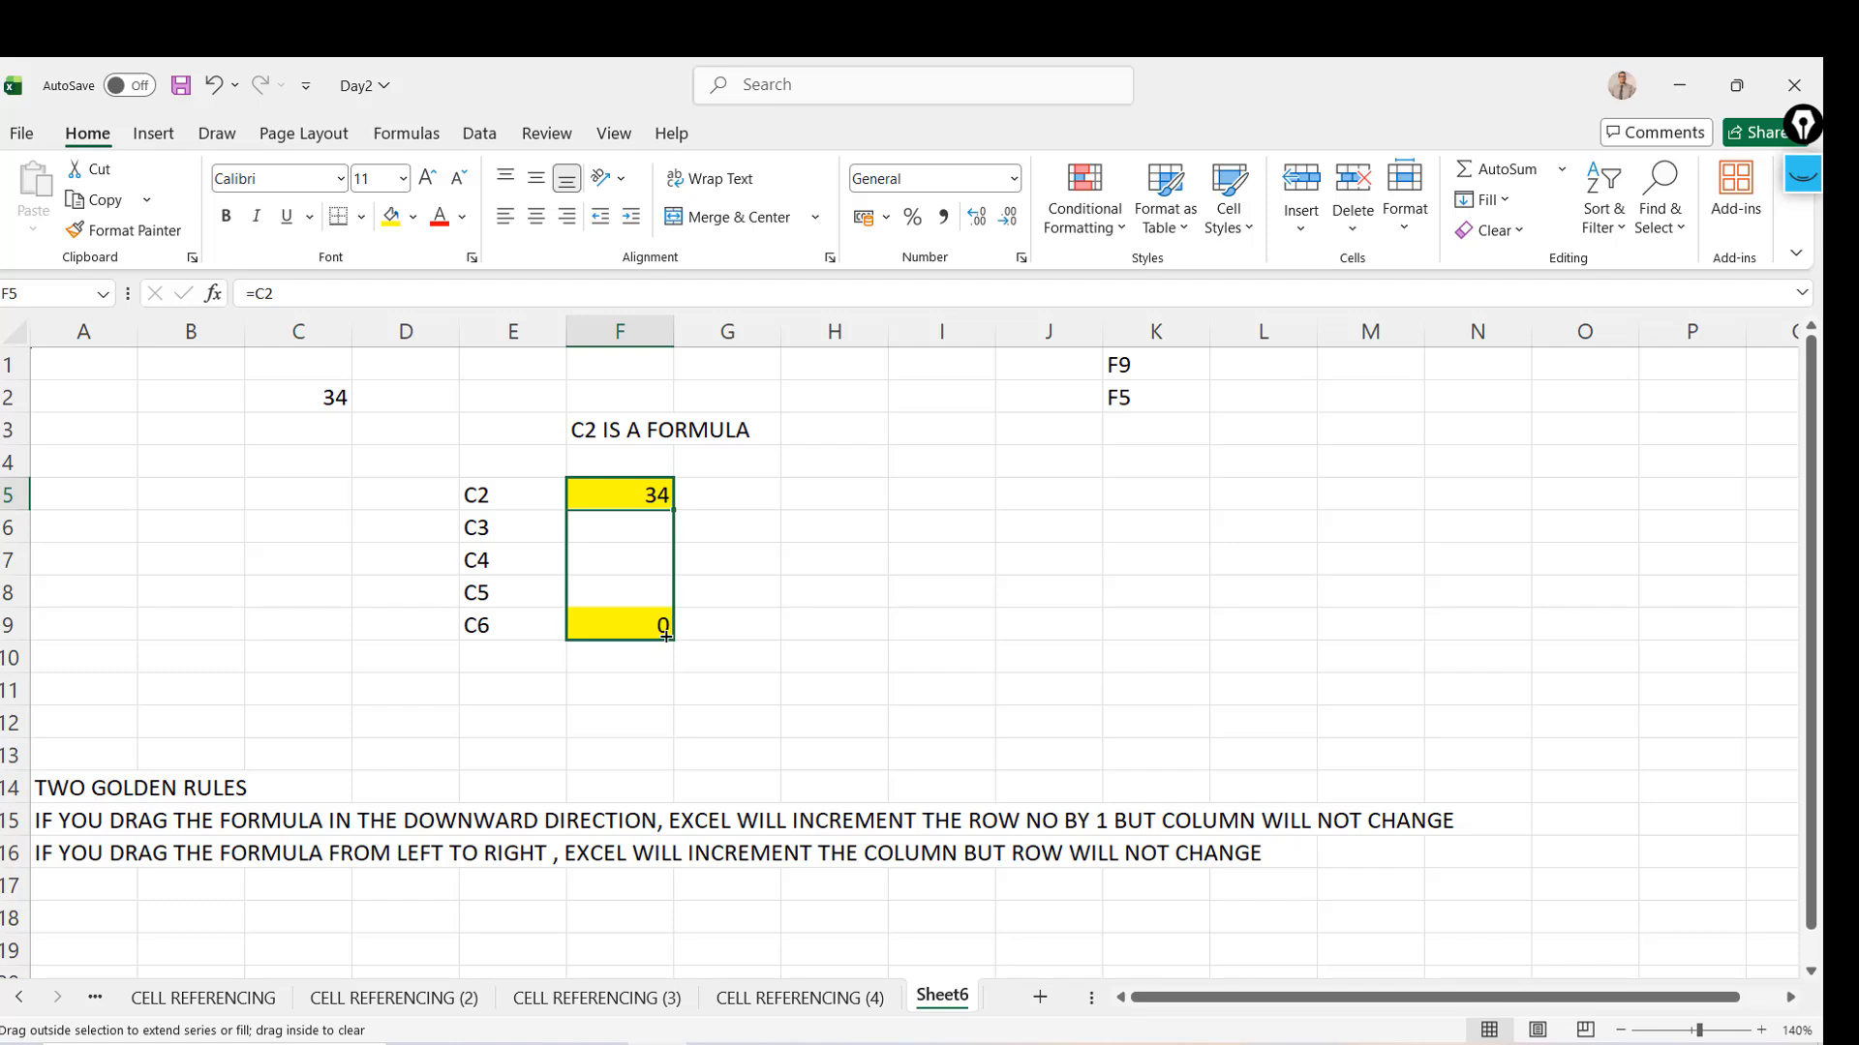
drag(666, 635, 668, 639)
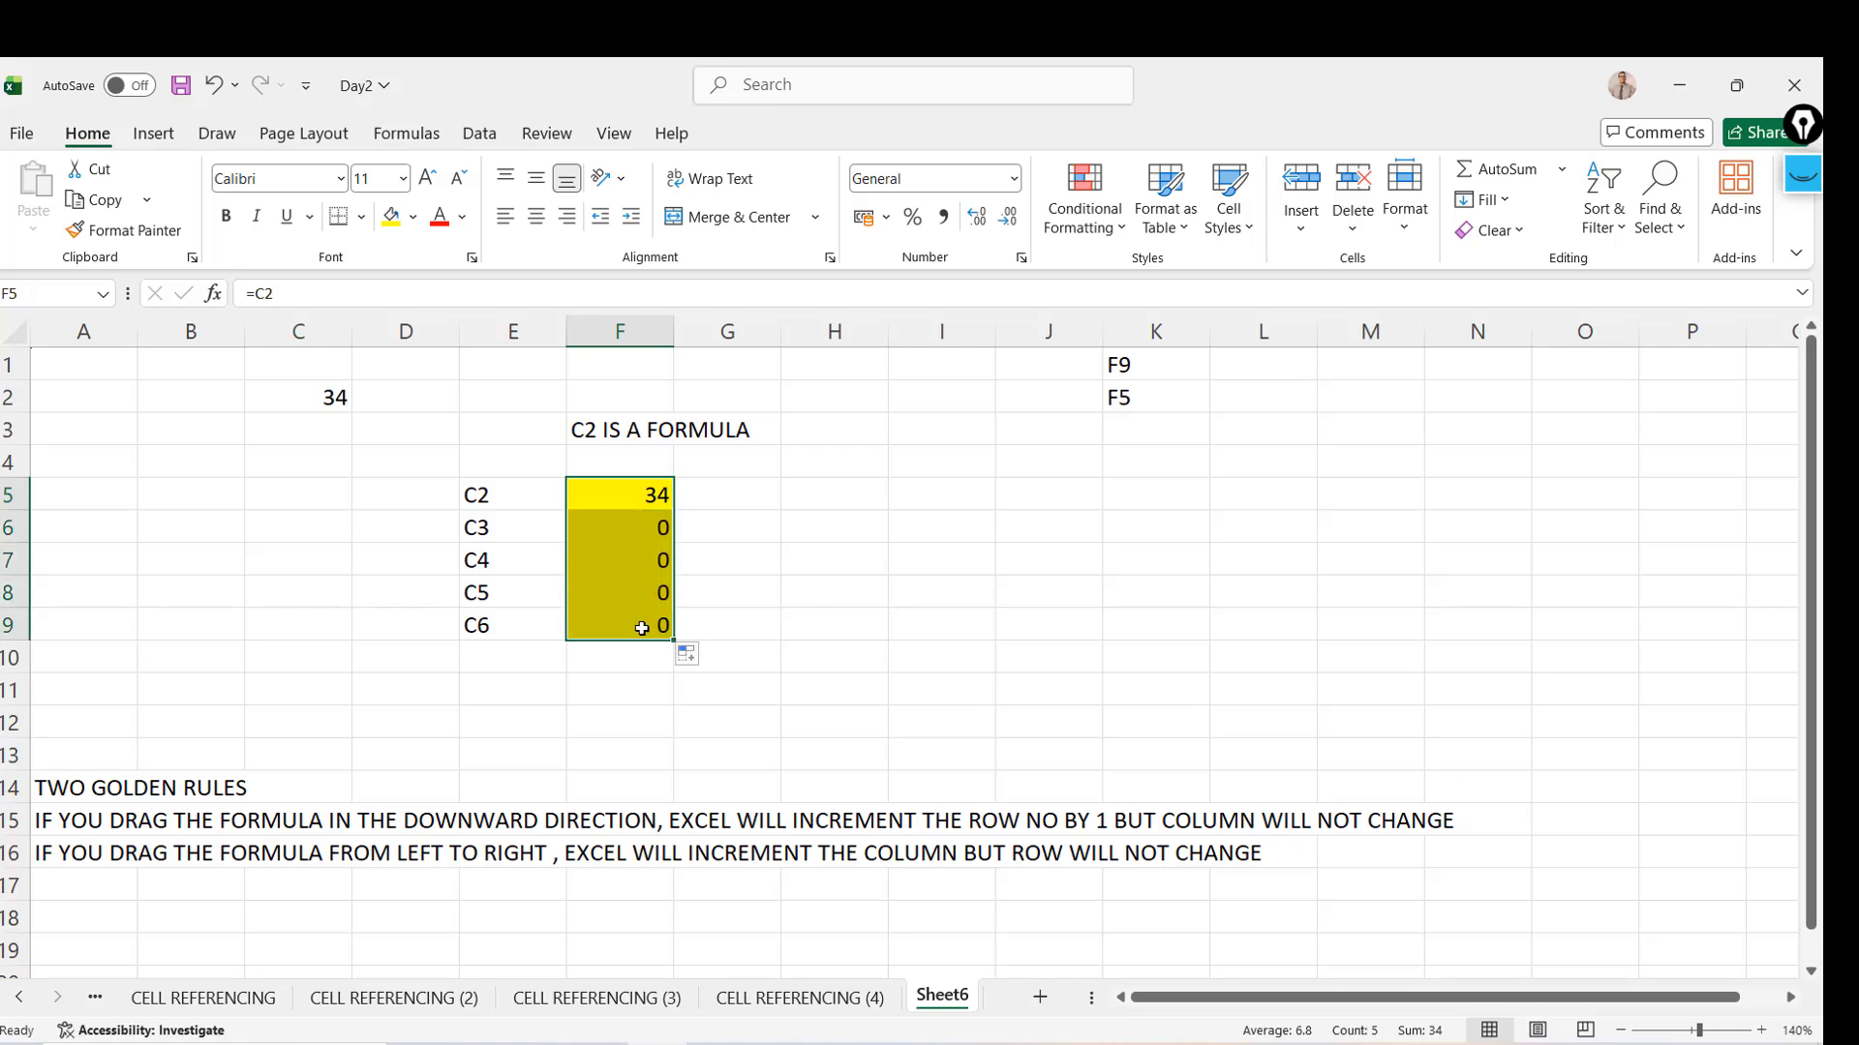
click(642, 628)
click(276, 291)
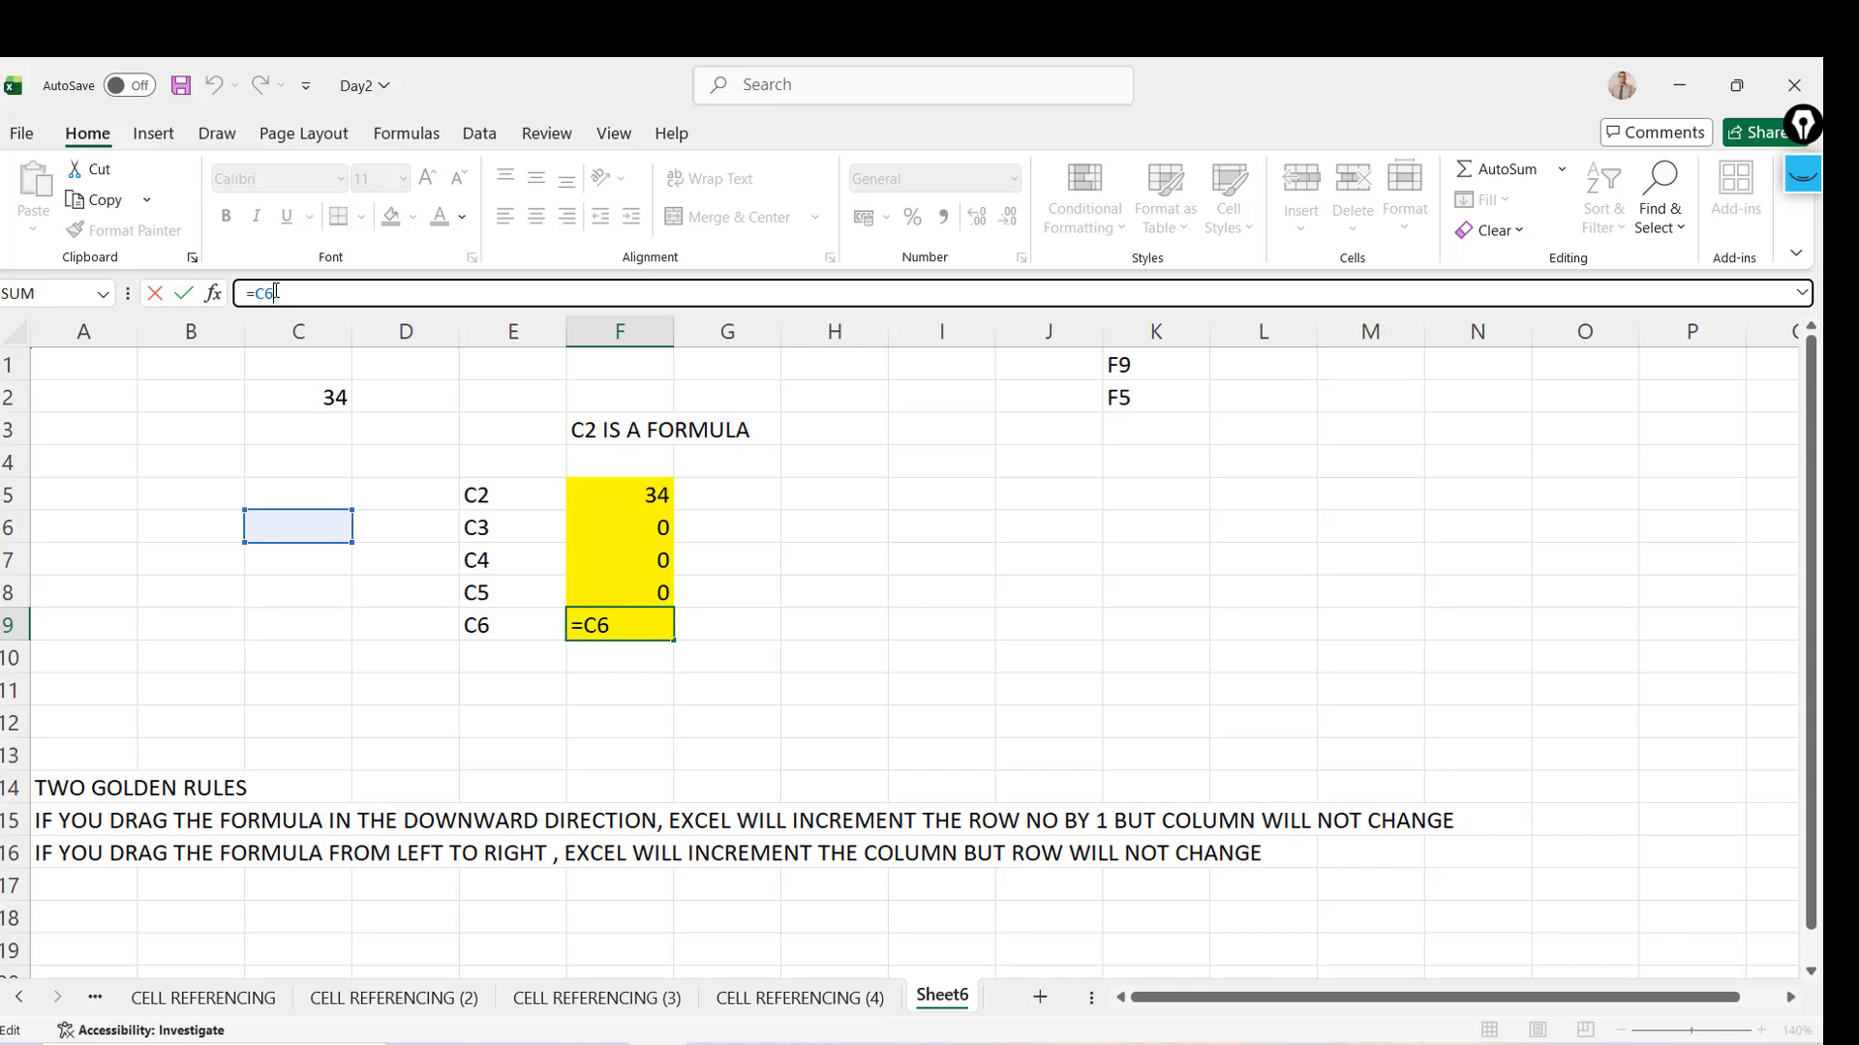
key(Escape)
click(638, 495)
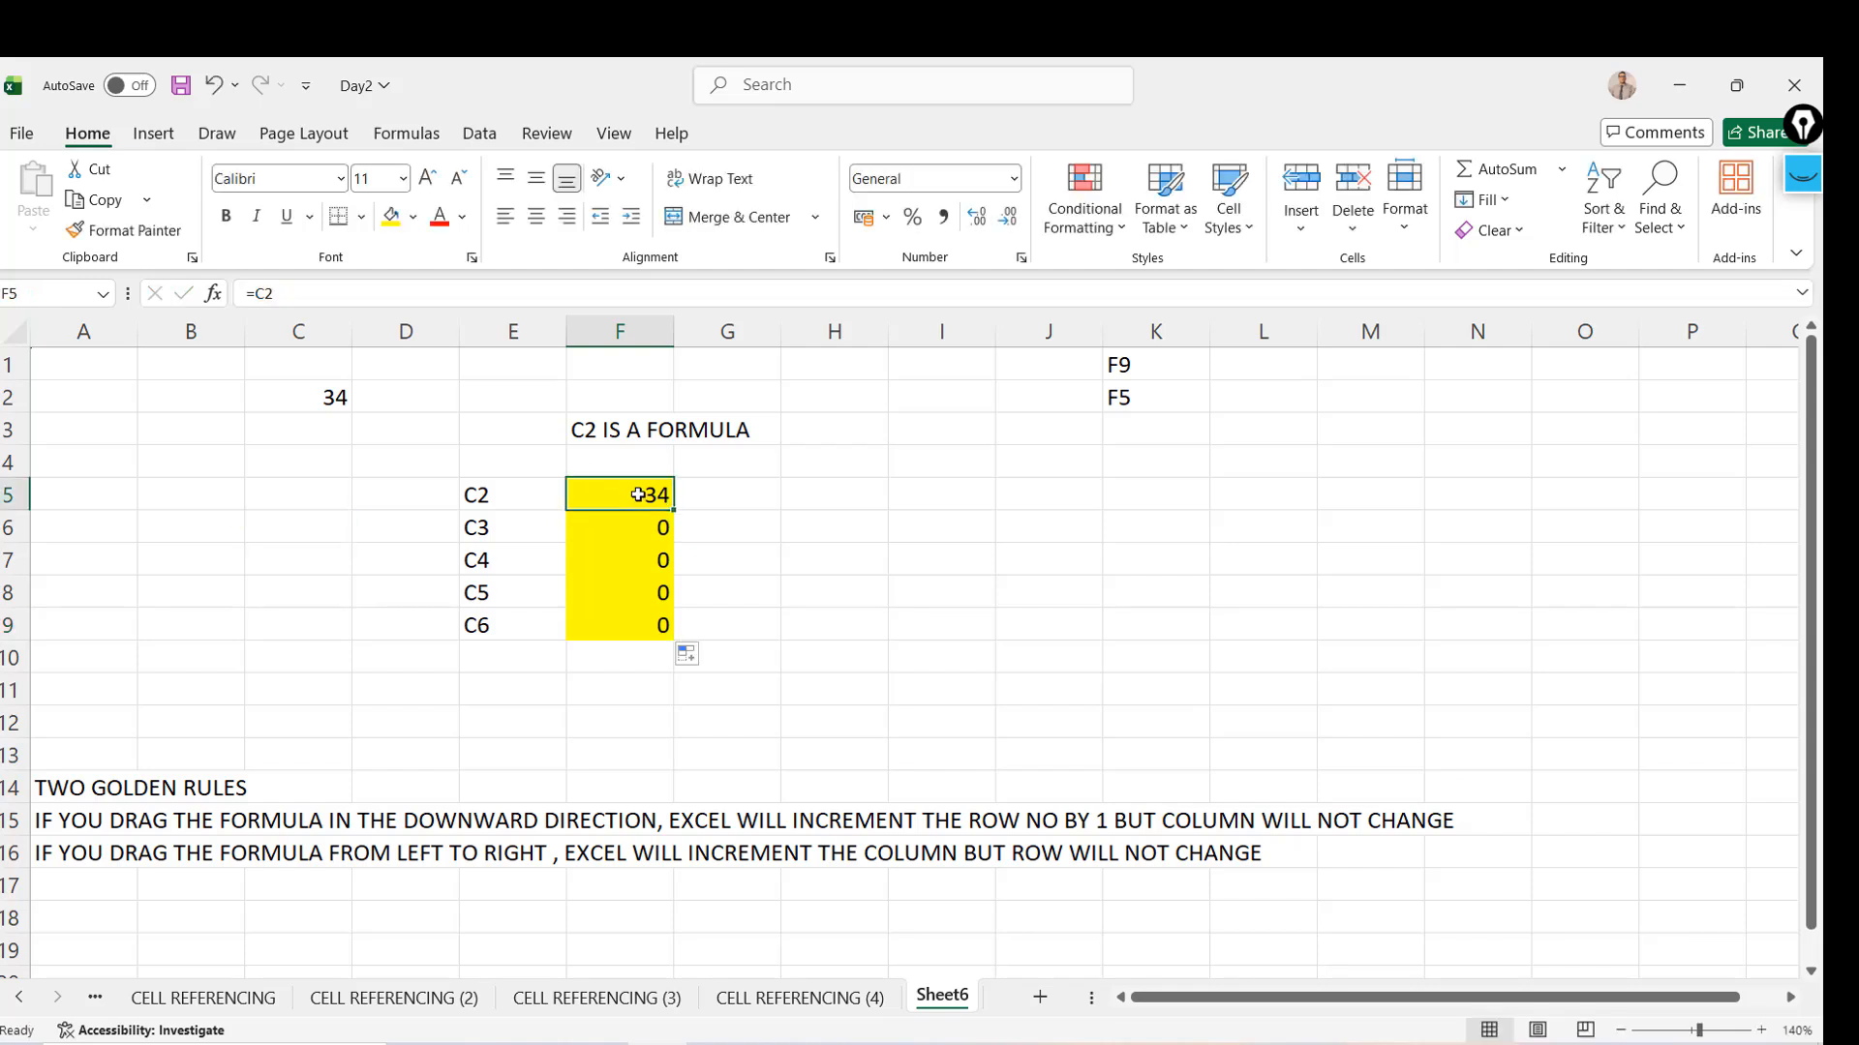
Highlight cell H7 in yellow as the second destination and reselect formula cell F5
click(848, 557)
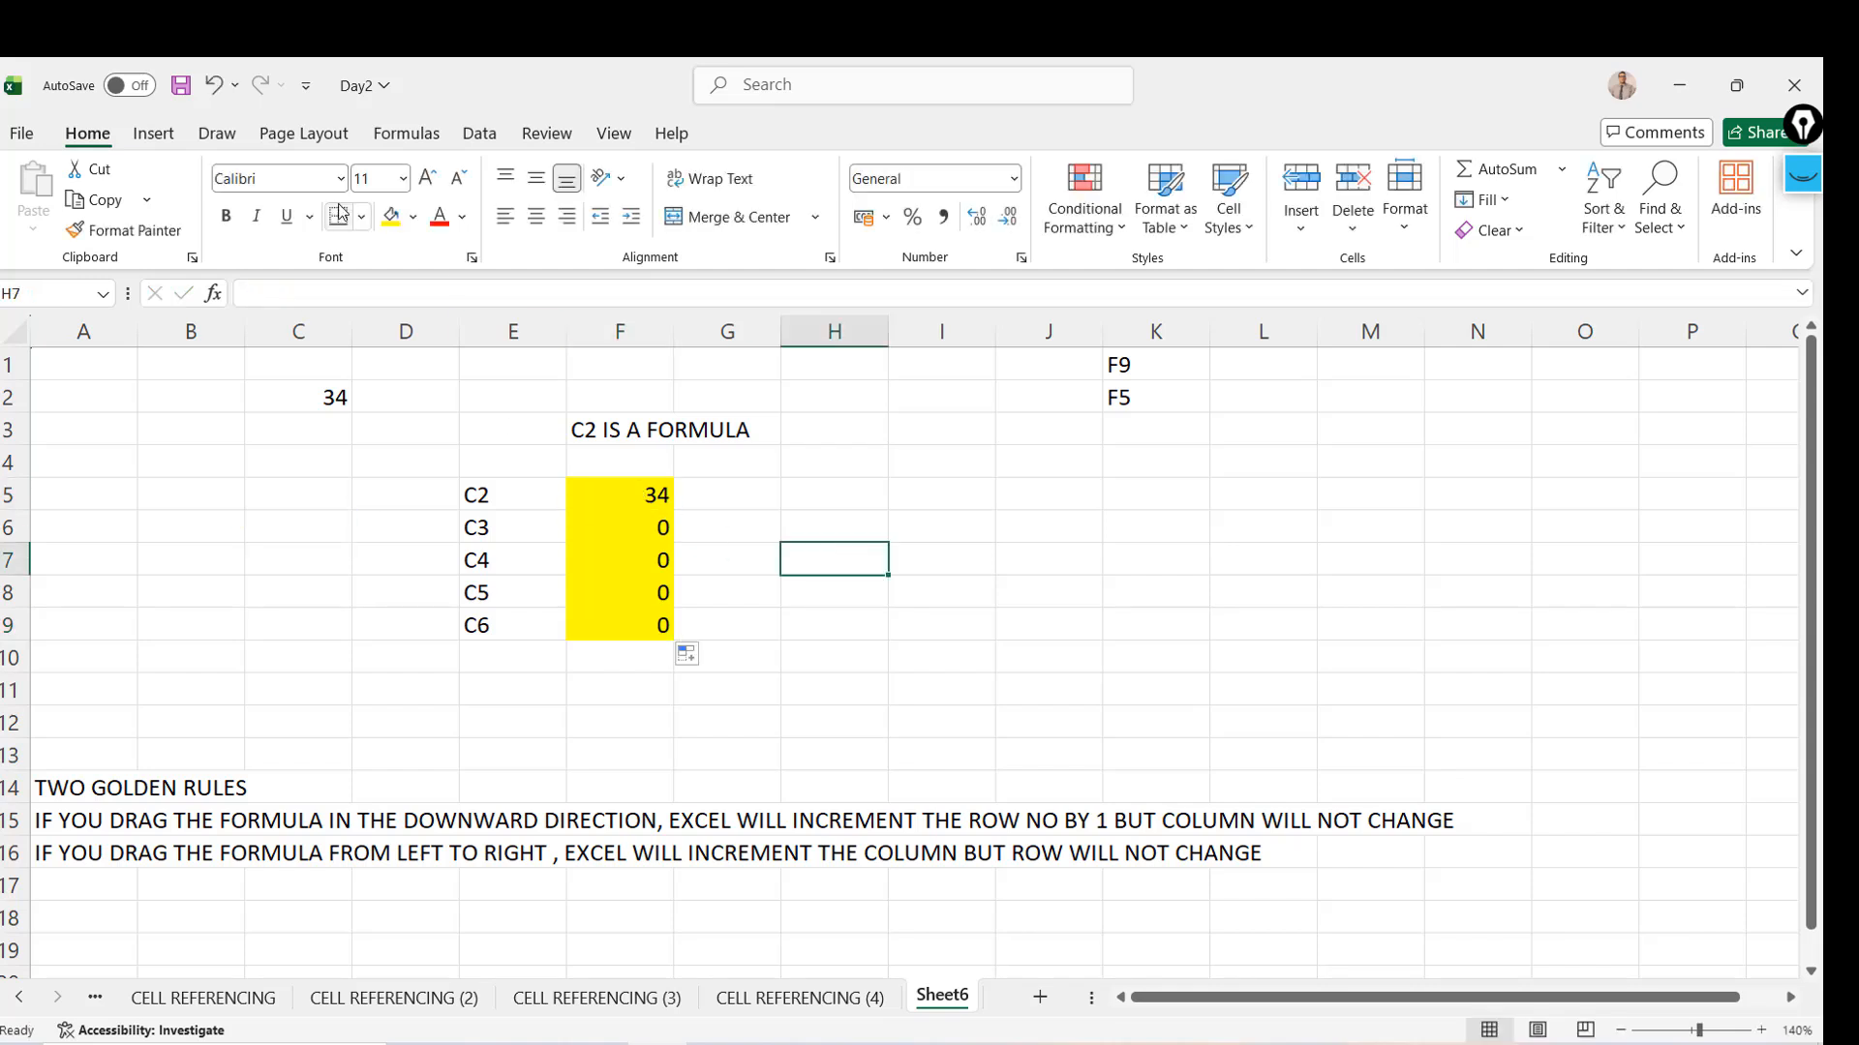
click(392, 217)
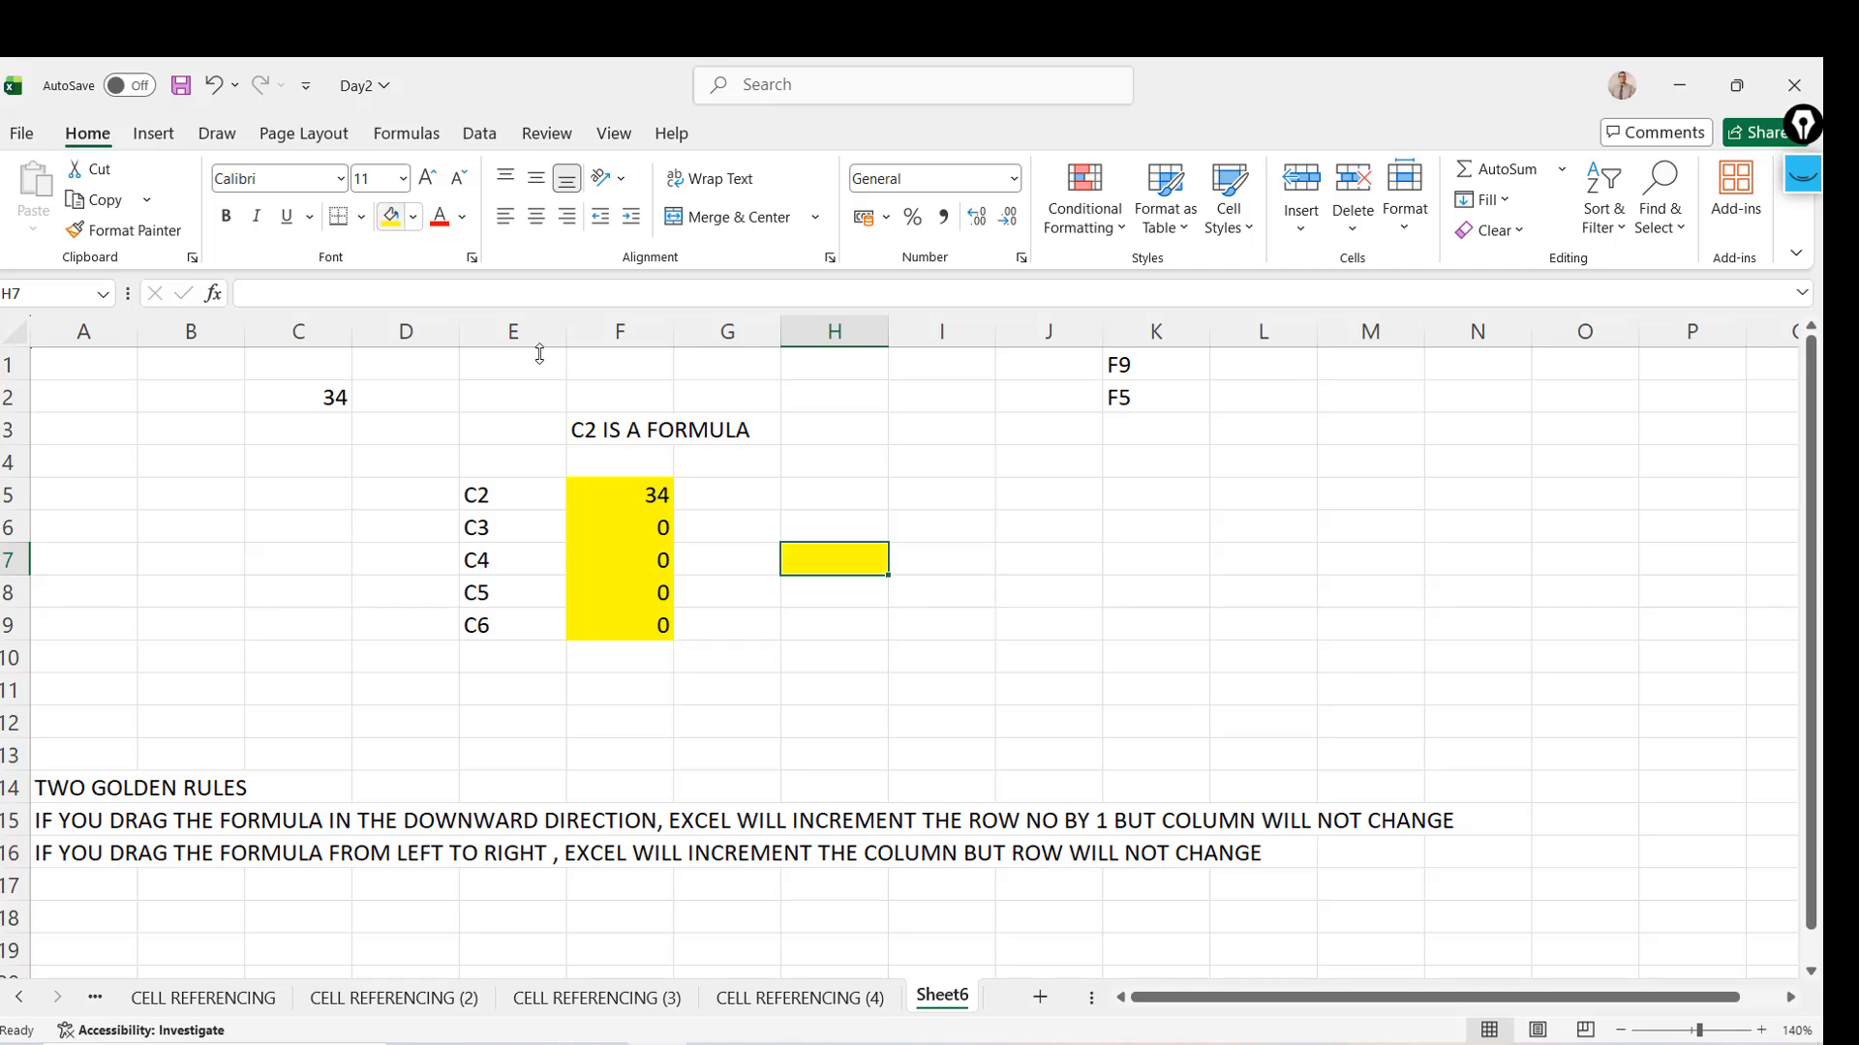
click(632, 503)
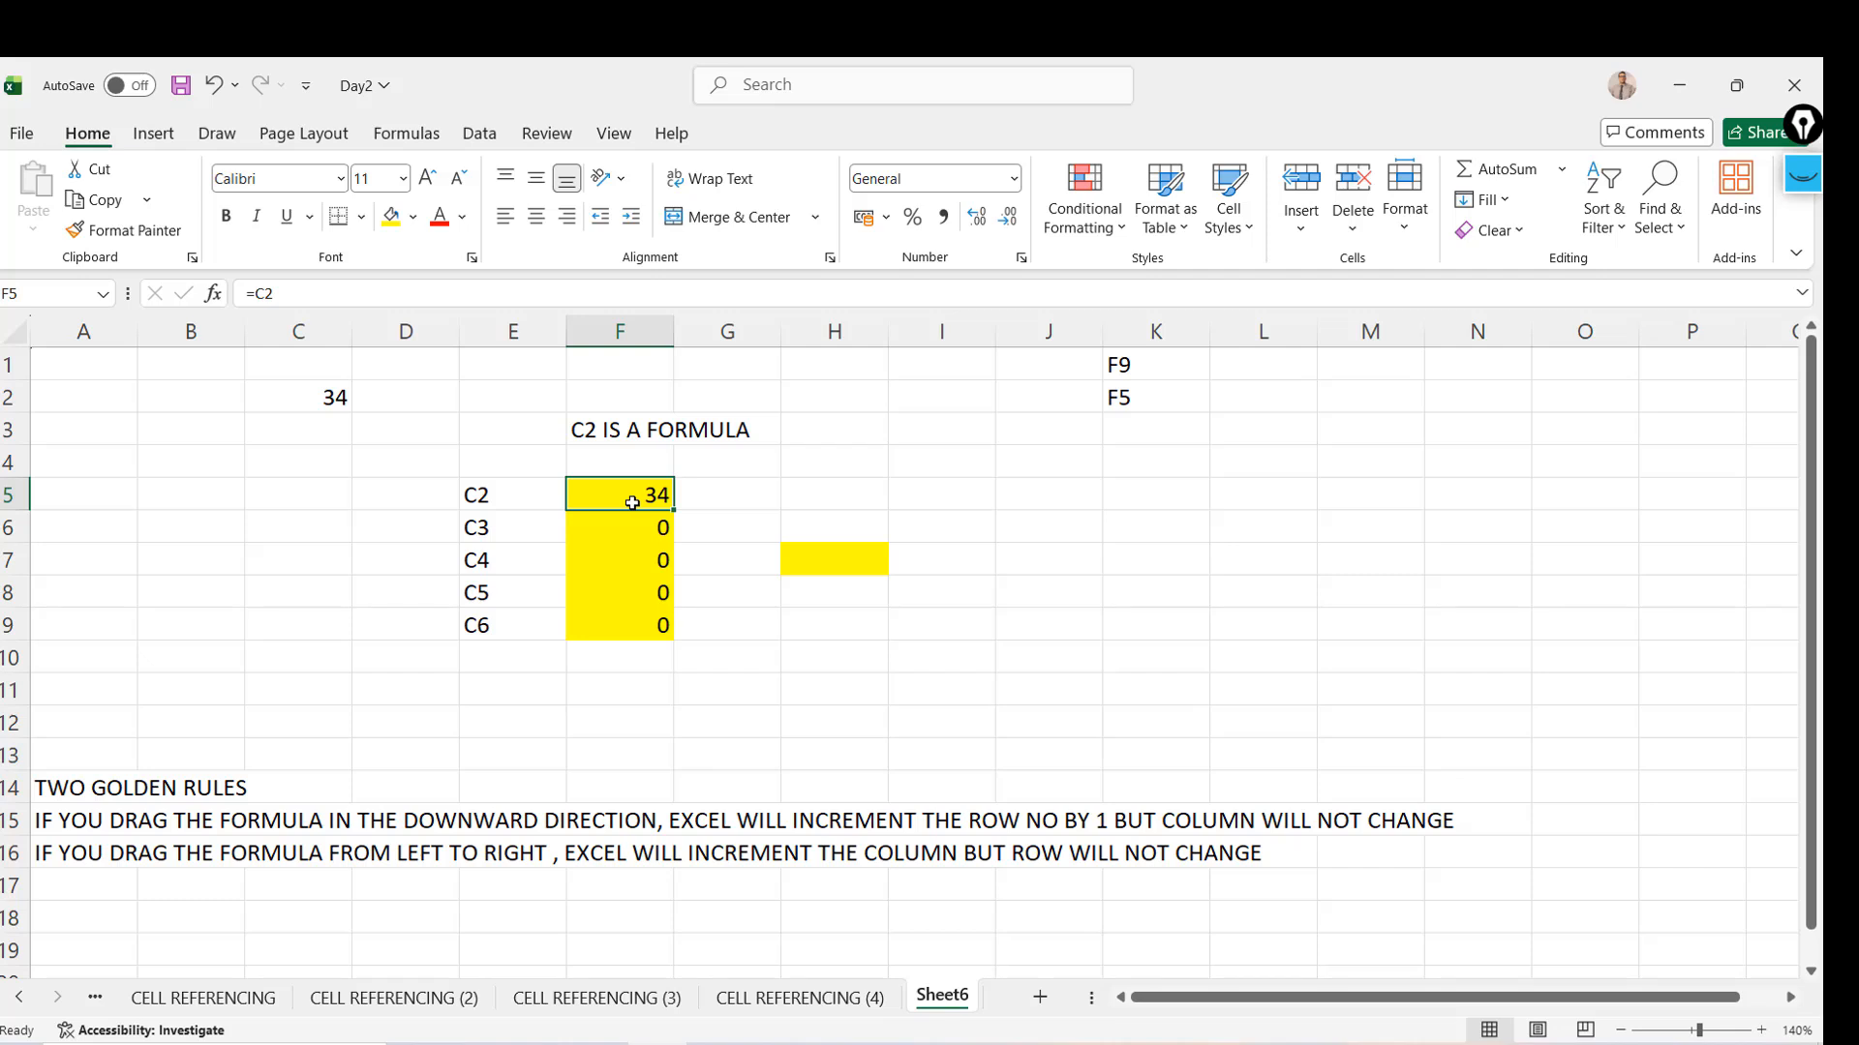
Trace the path from F5 to H7 by counting the columns across and the rows down
click(829, 566)
click(629, 505)
key(Right)
key(Right)
key(Down)
key(Down)
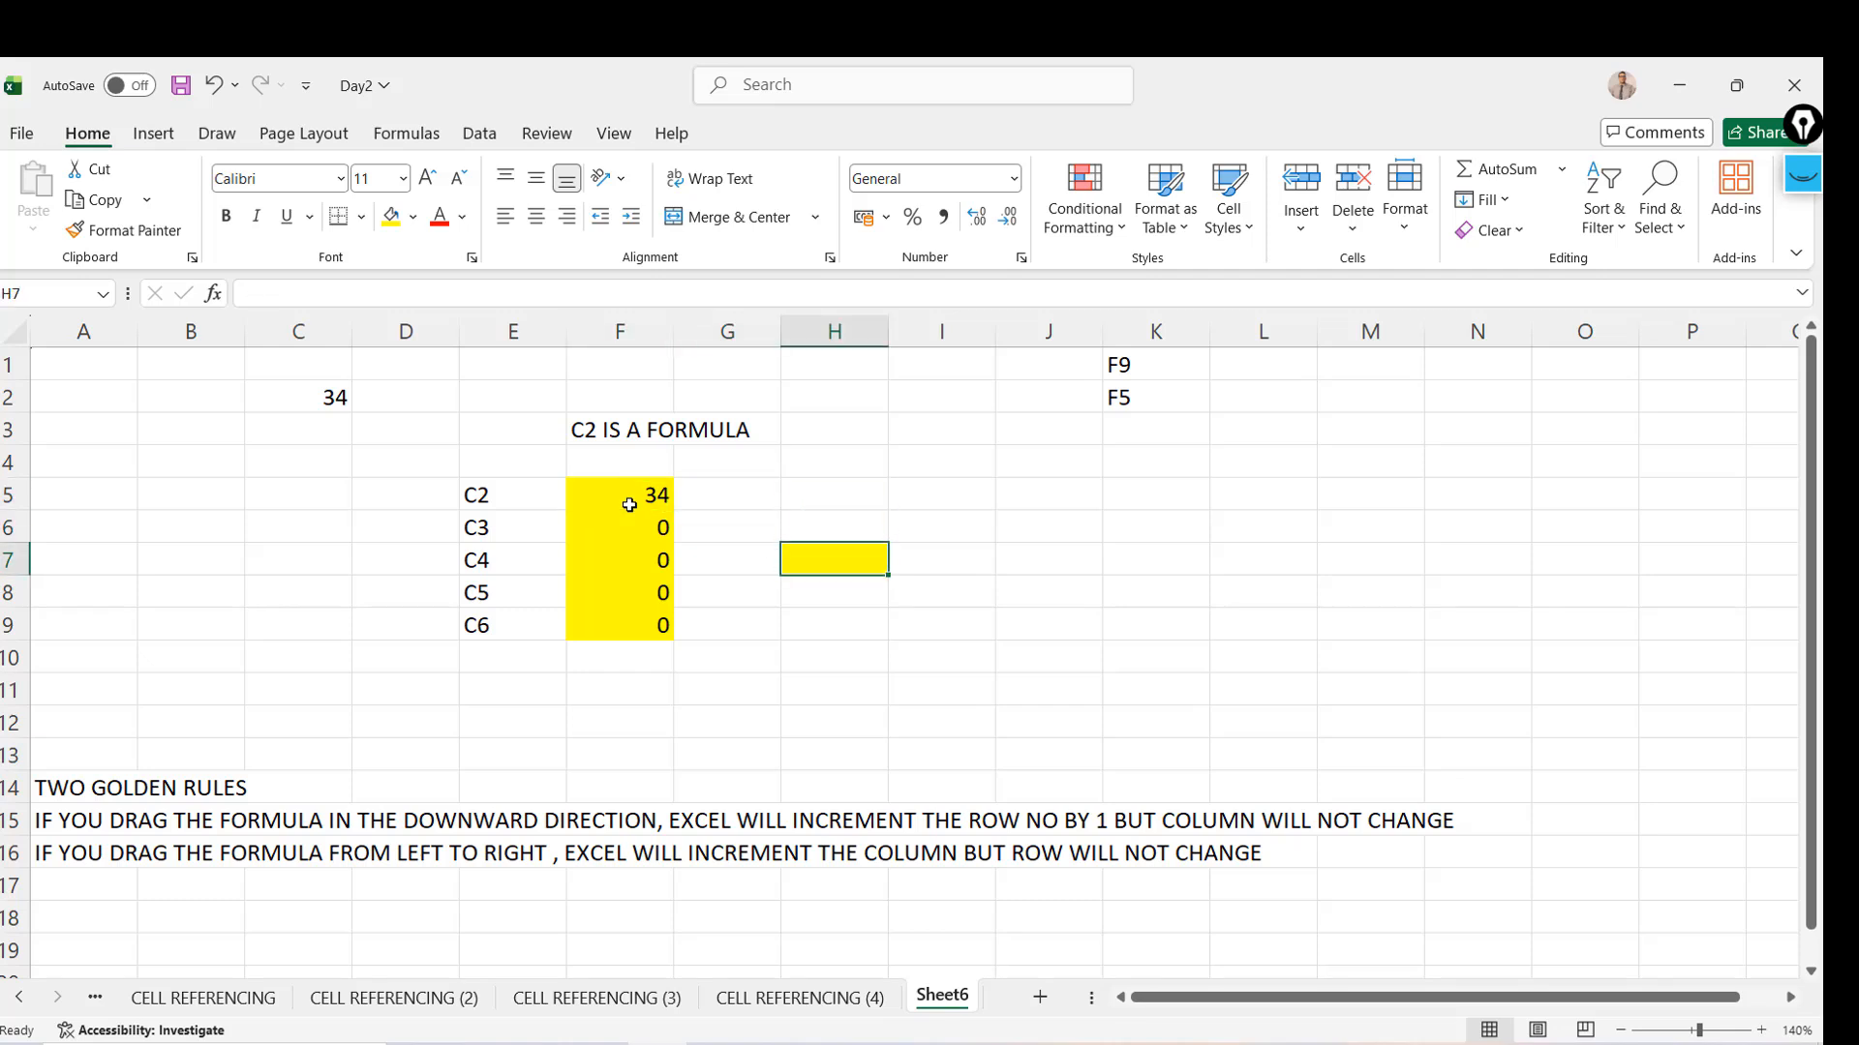
key(Up)
key(Up)
key(Left)
key(Left)
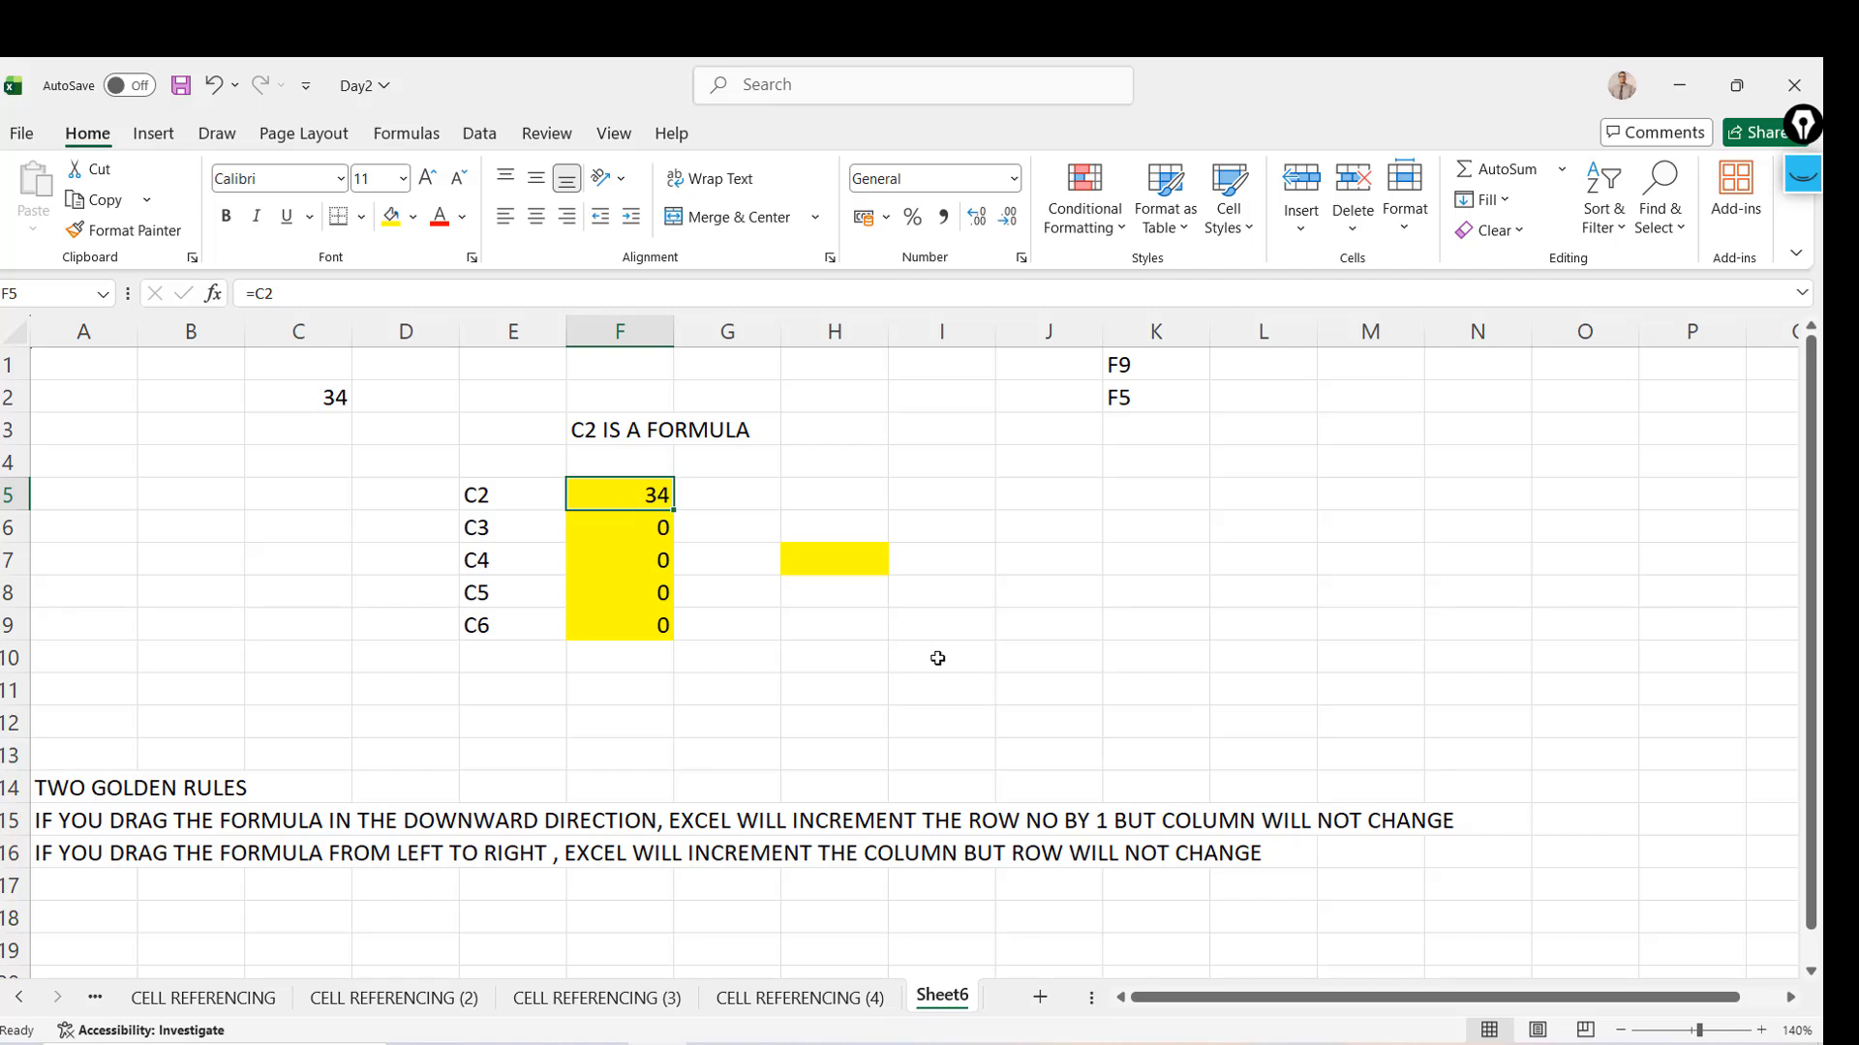
click(834, 564)
click(656, 493)
click(822, 554)
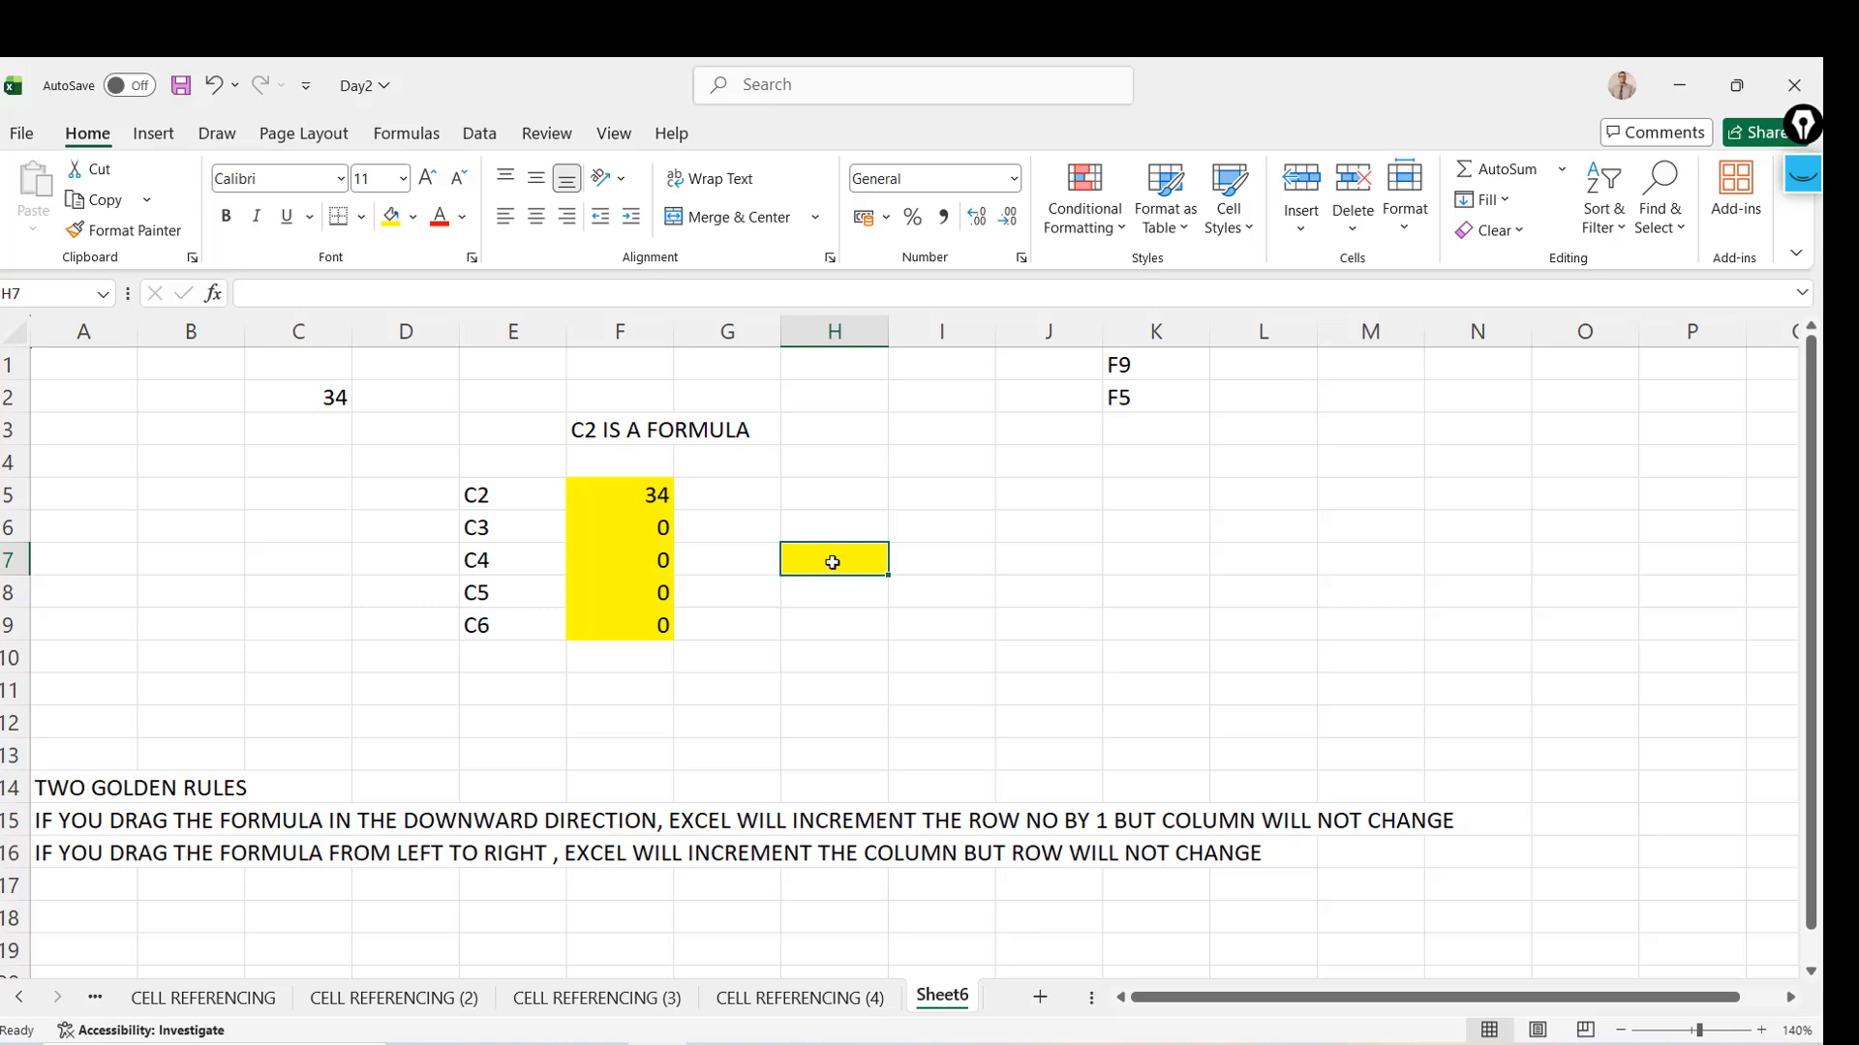
Enter C2 in F4 as the reference label above formula cell F5, rejecting the autocomplete suggestion
click(602, 496)
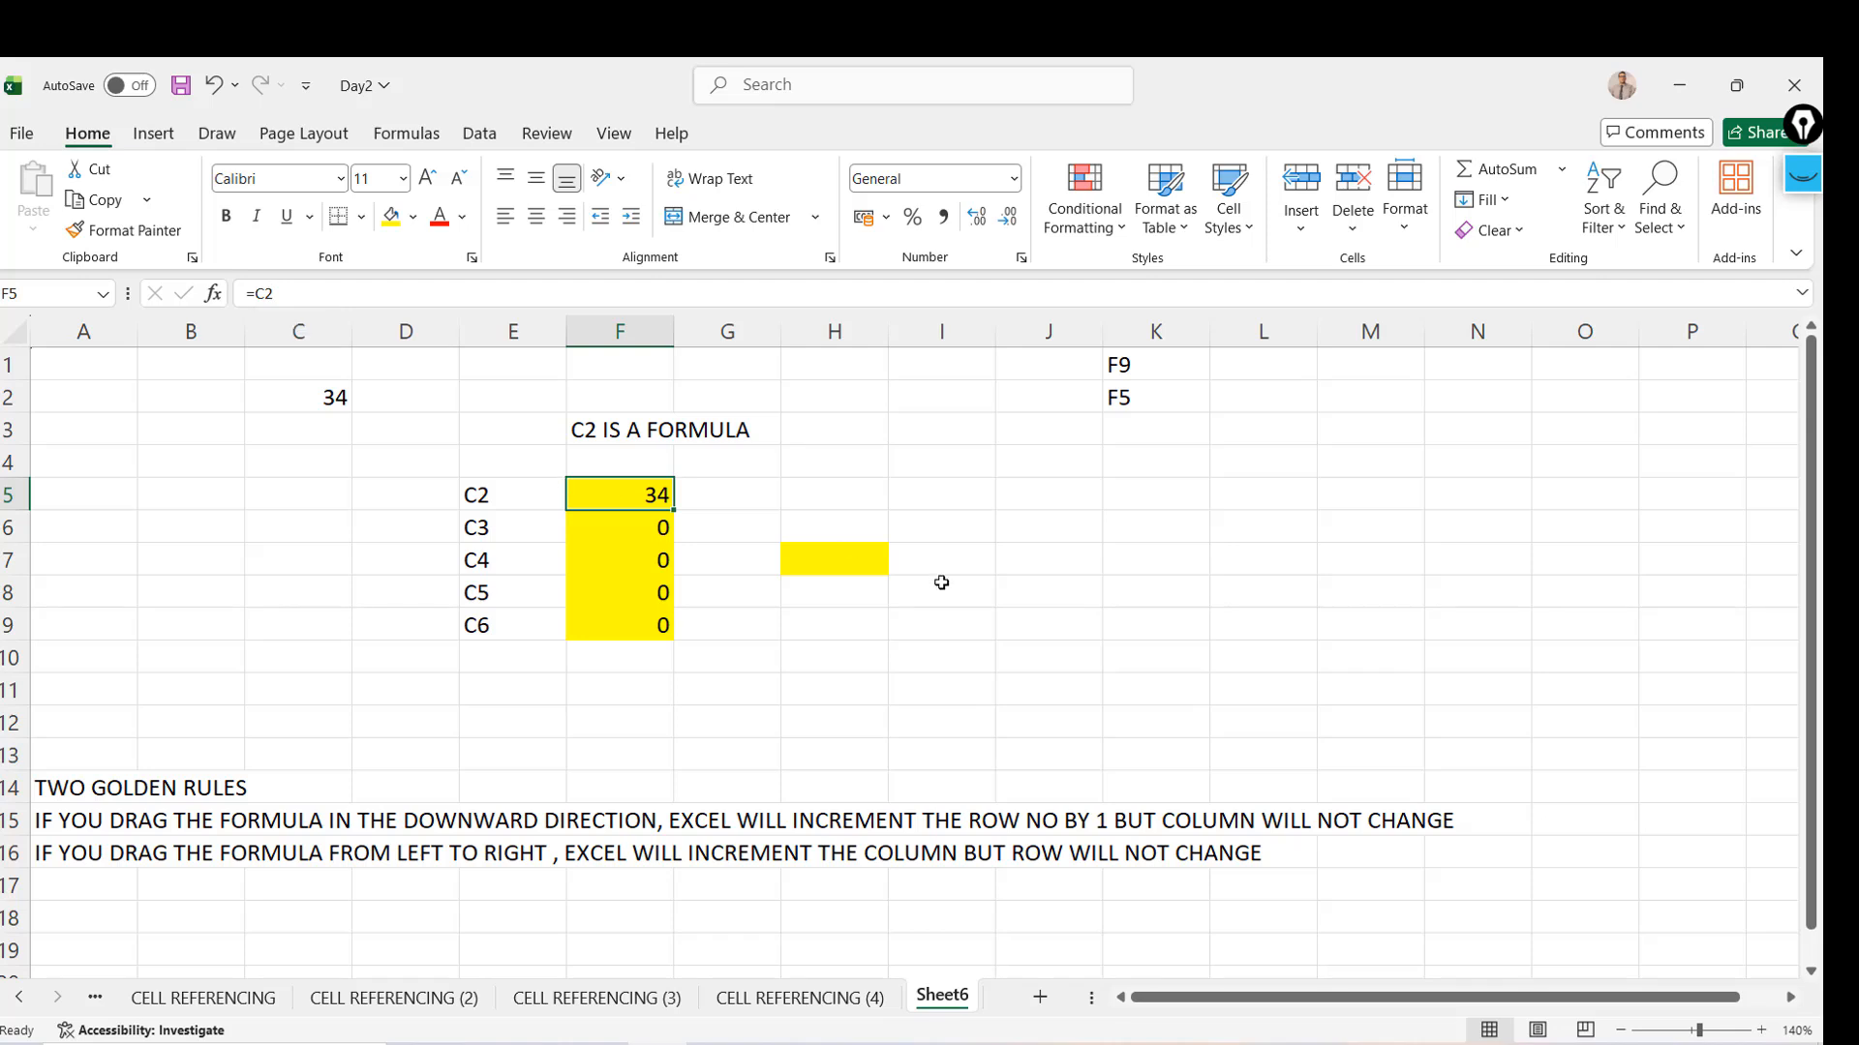
key(Up)
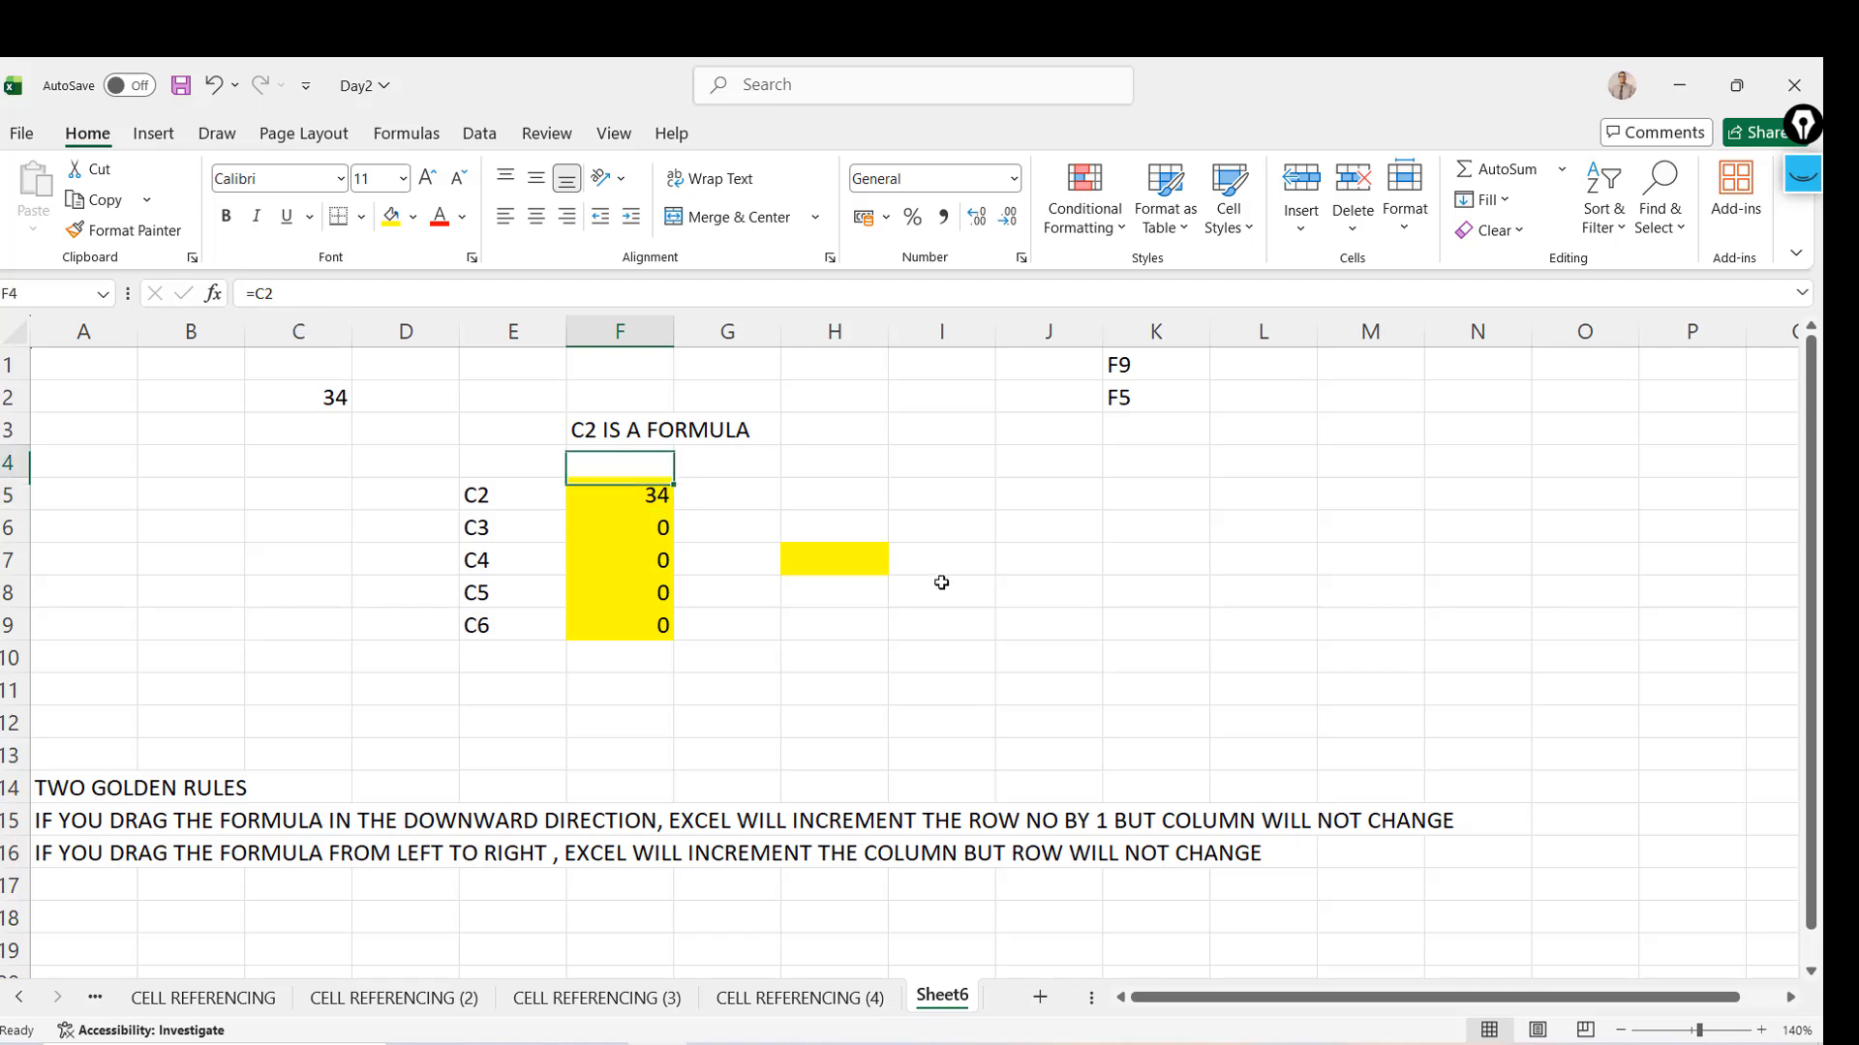
text(C2)
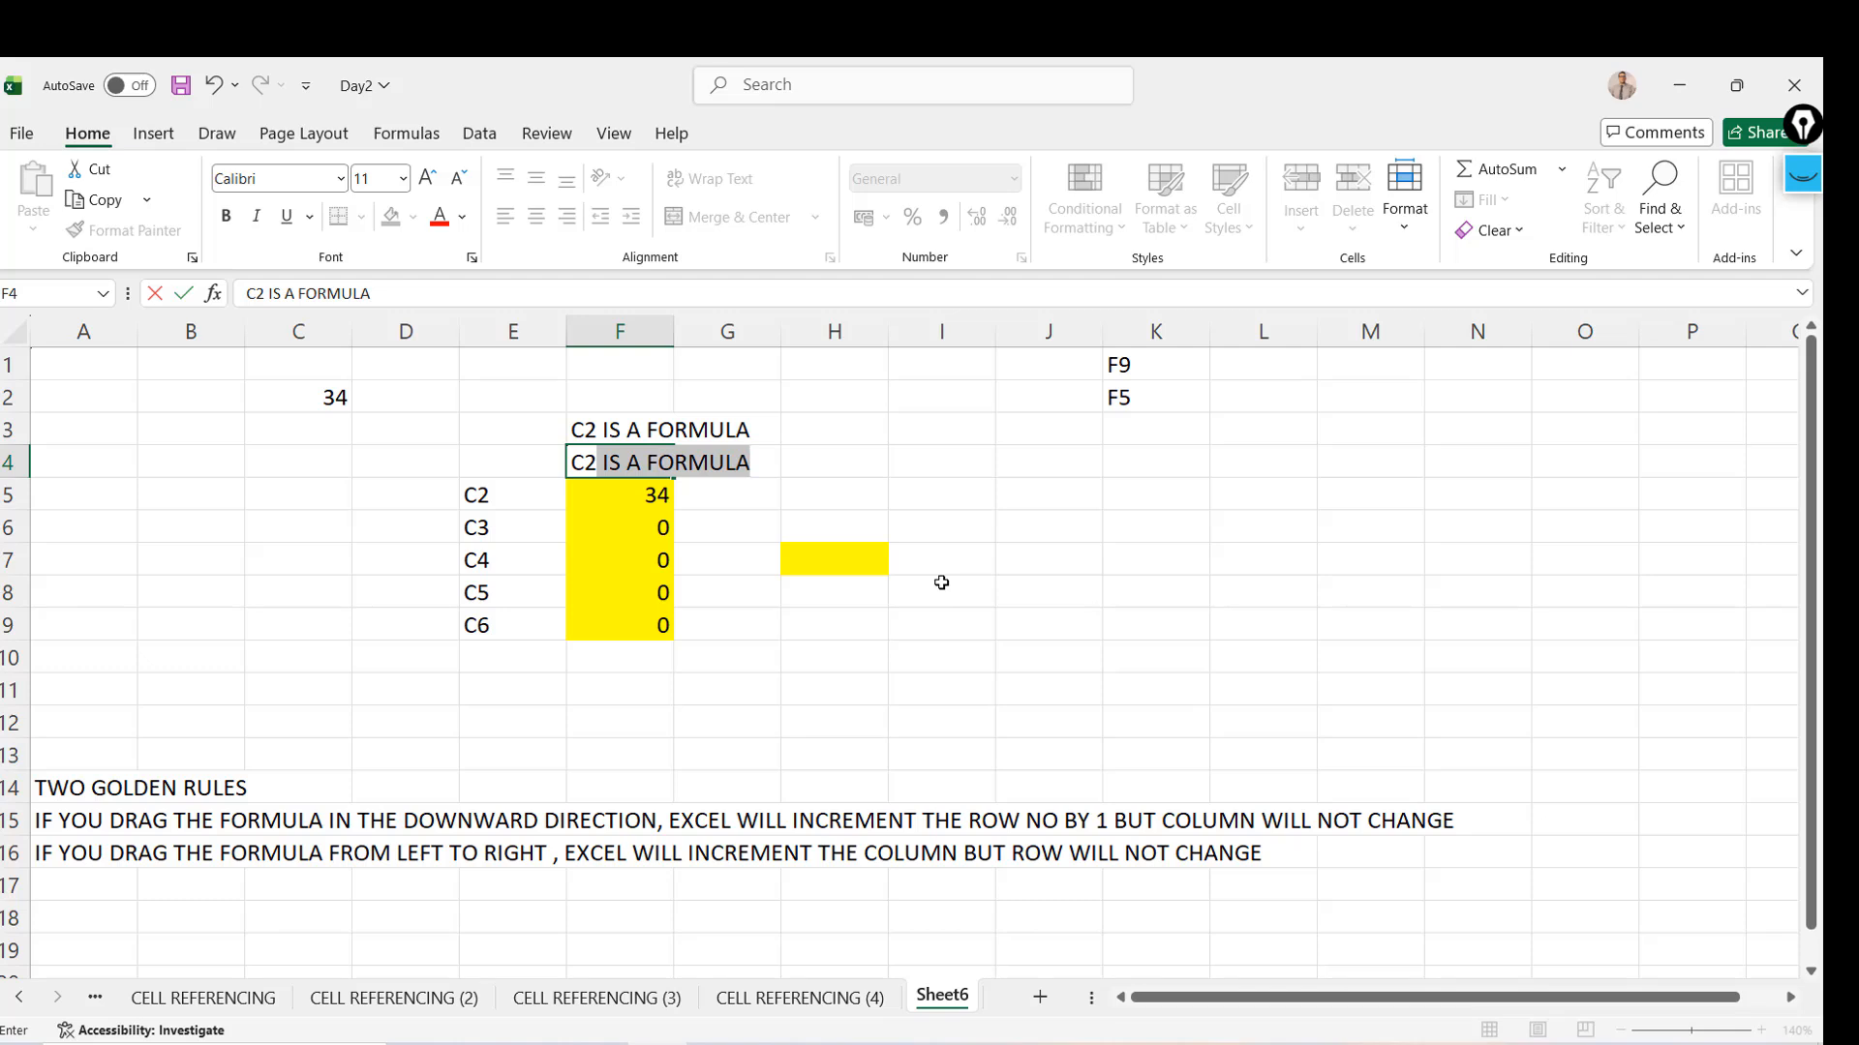
key(BackSpace)
key(Return)
Retrace the route from F5 across to column H and down to H7, returning to F5
key(Right)
key(Right)
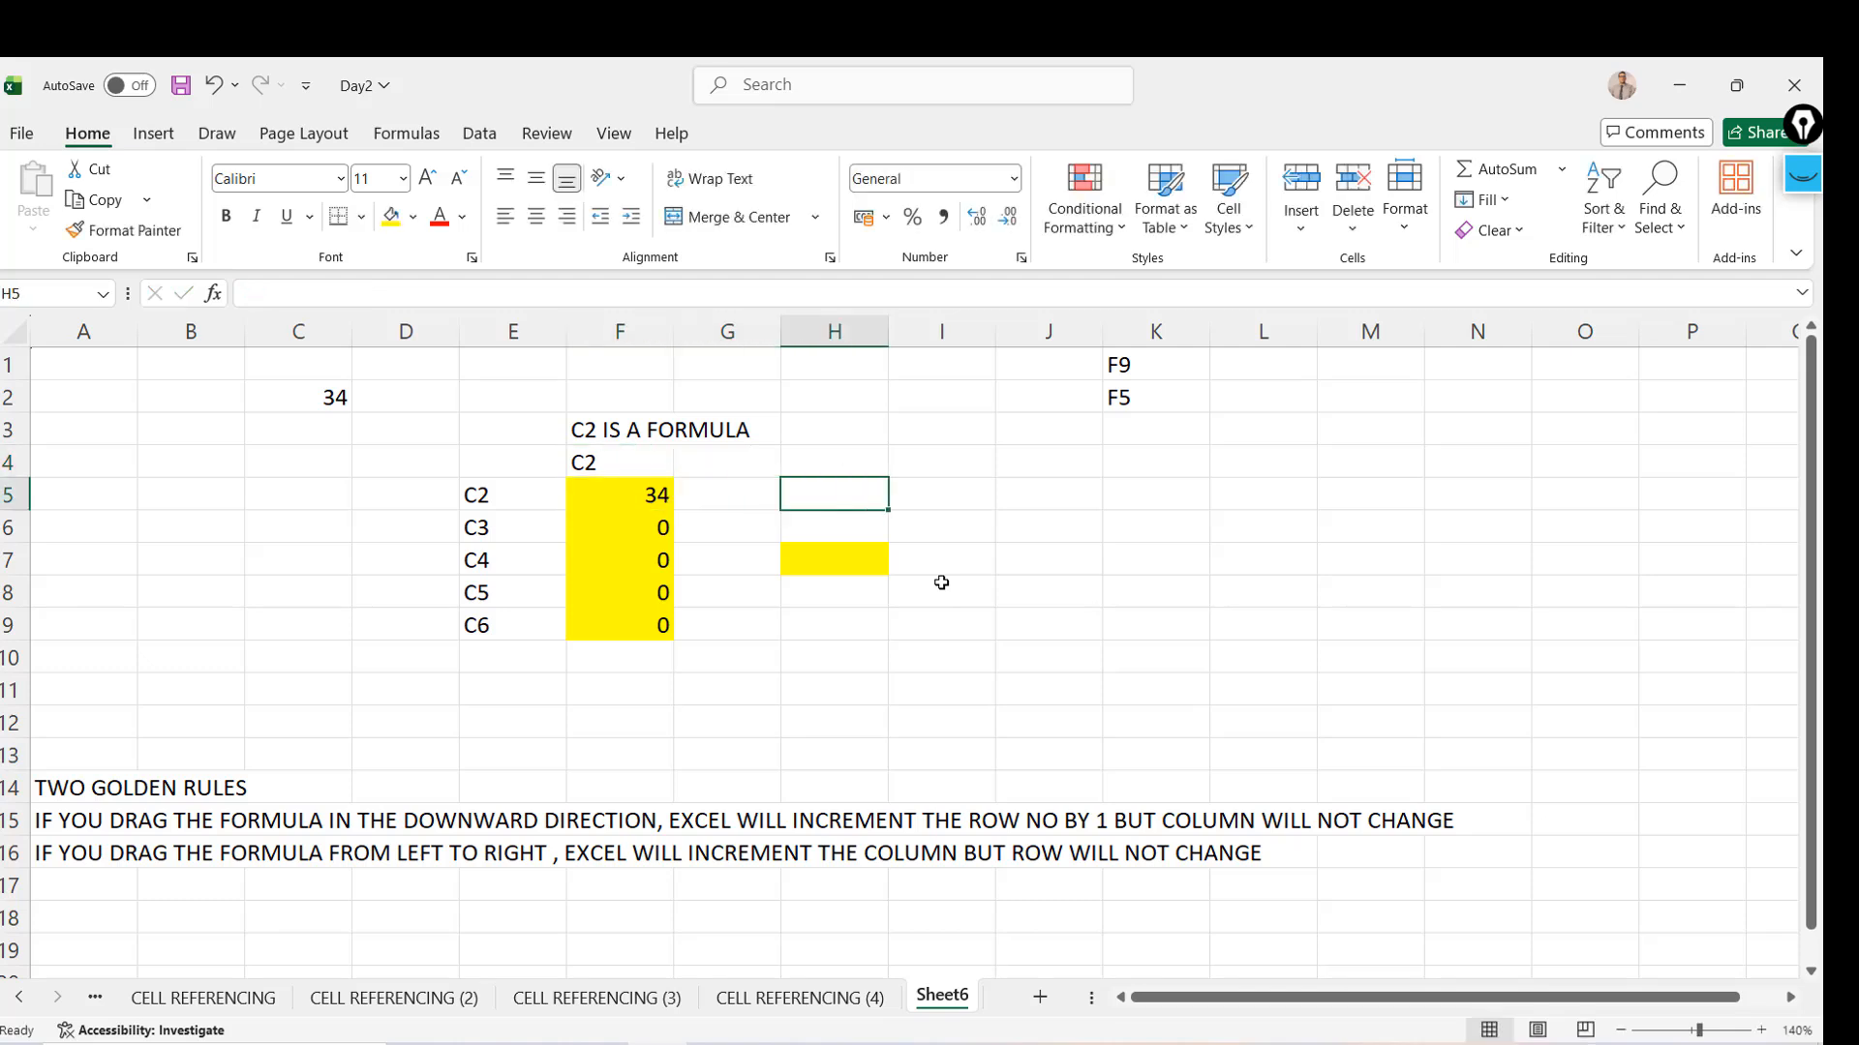
key(Down)
key(Down)
key(Up)
key(Up)
key(Left)
key(Left)
key(Right)
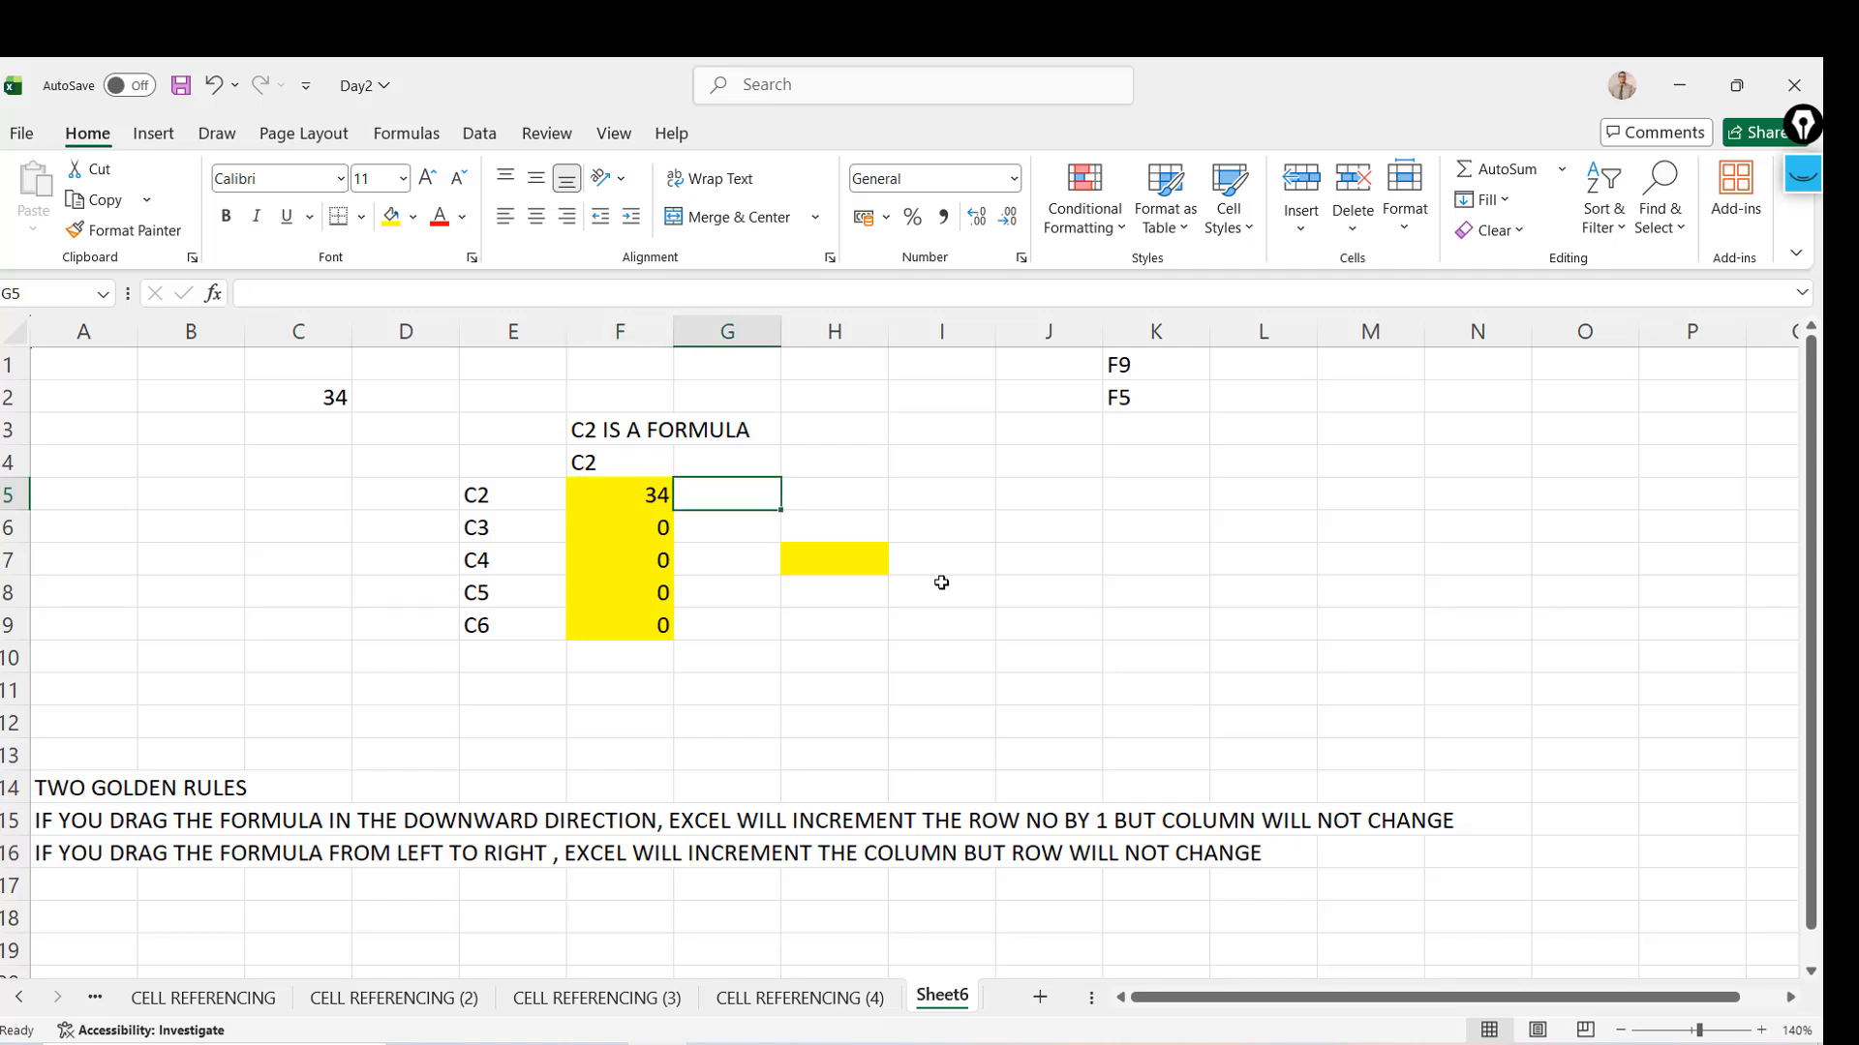
key(Left)
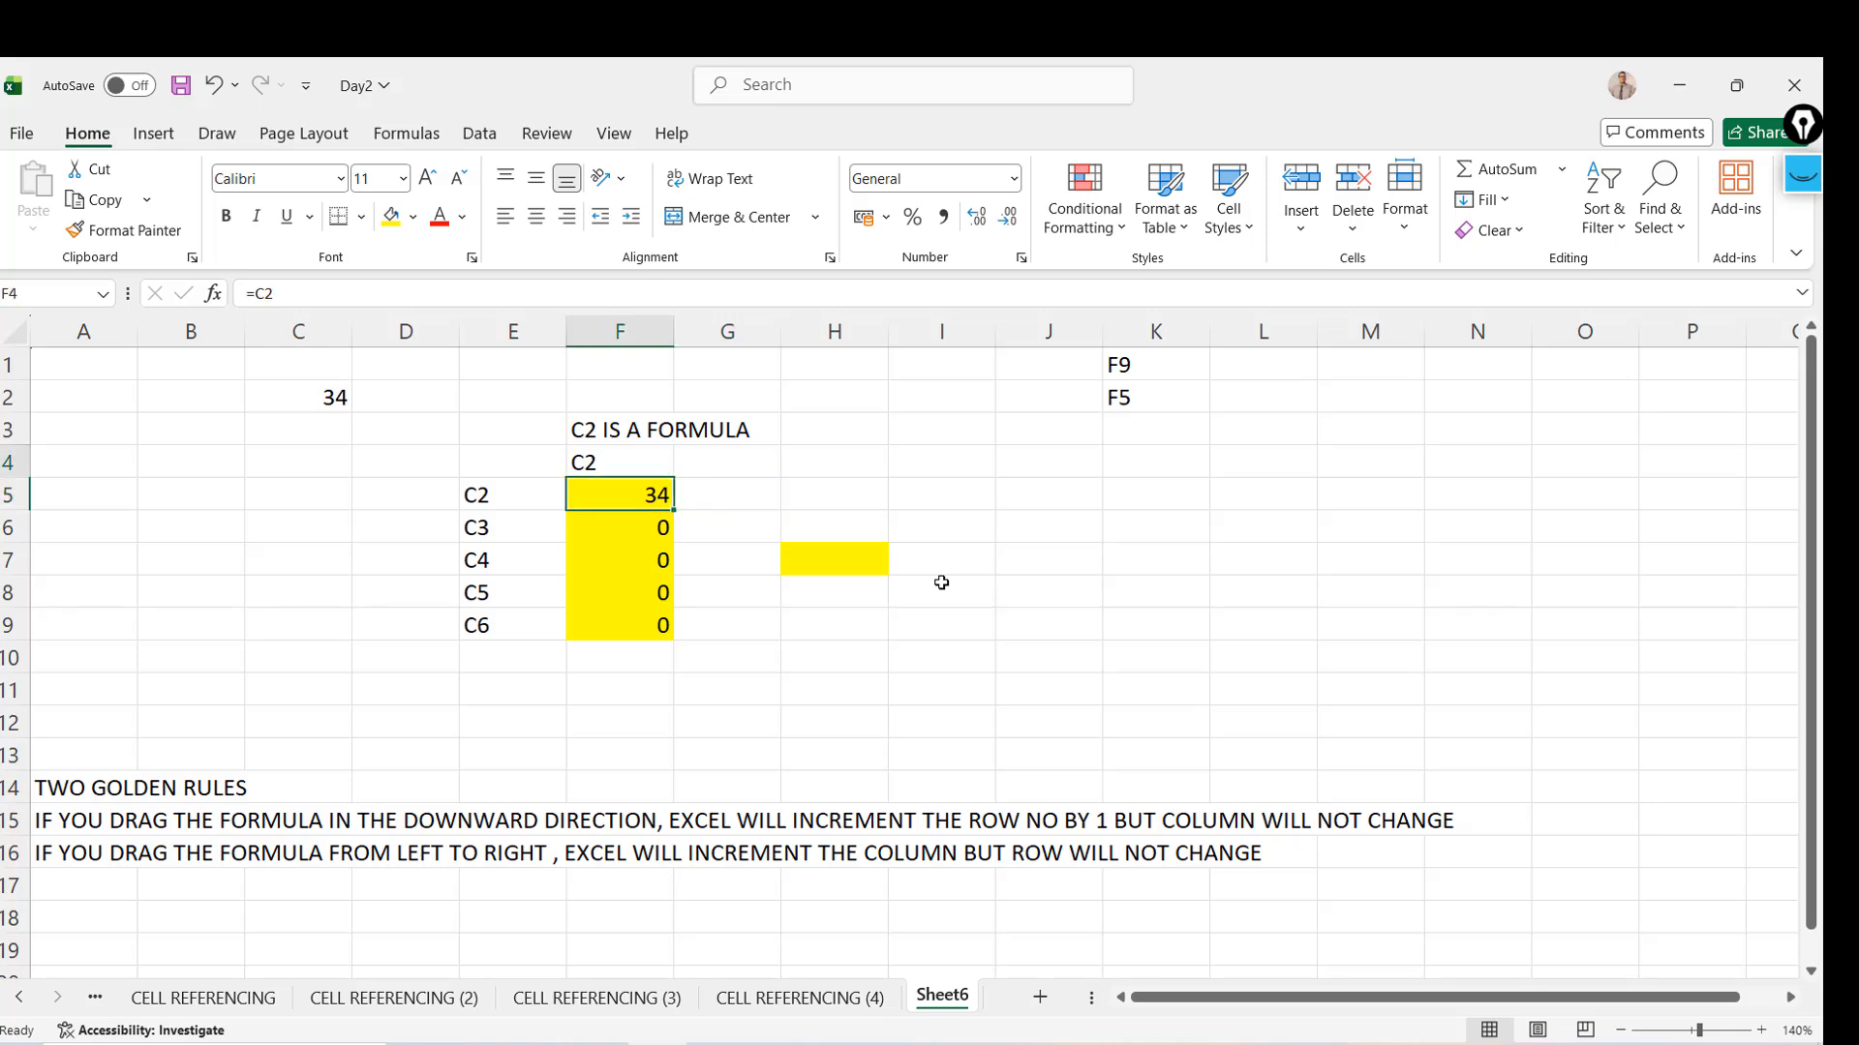
Enter D2 in G4 and E2 in H4 as the reference labels for each column moved
key(Up)
key(Right)
key(Down)
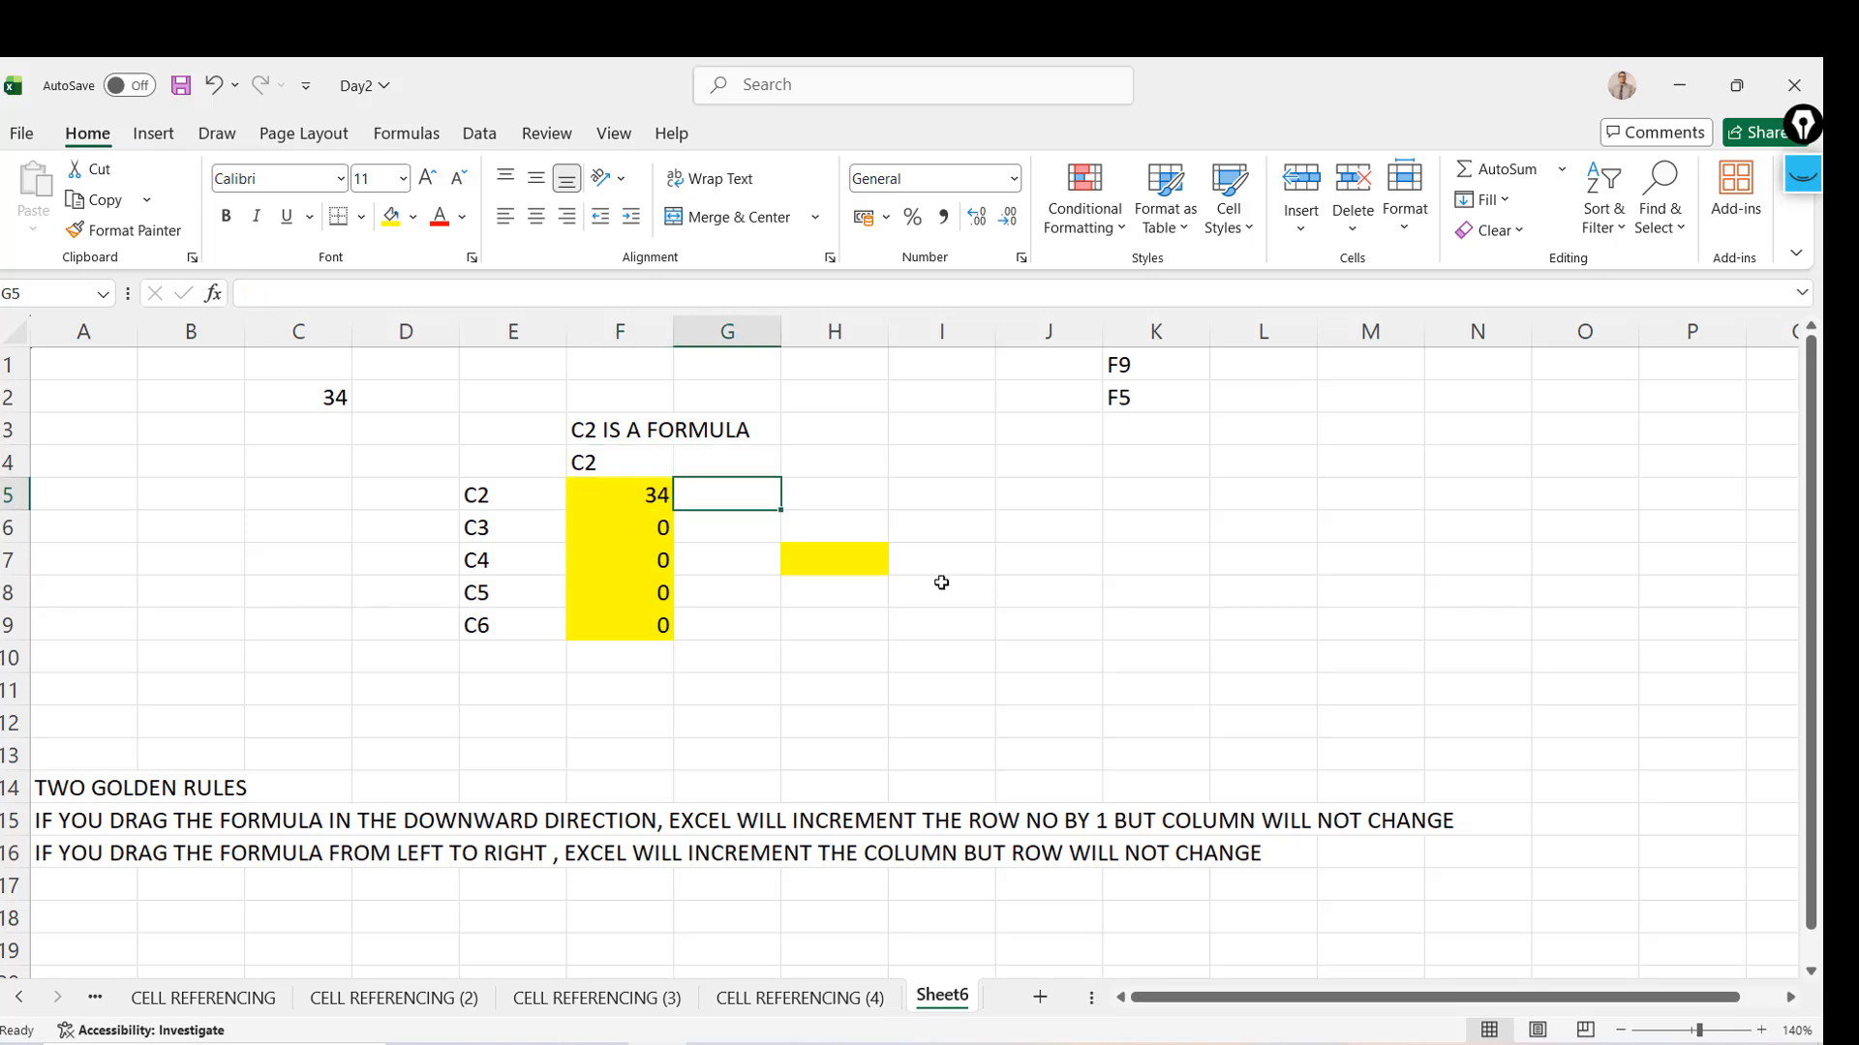
key(Up)
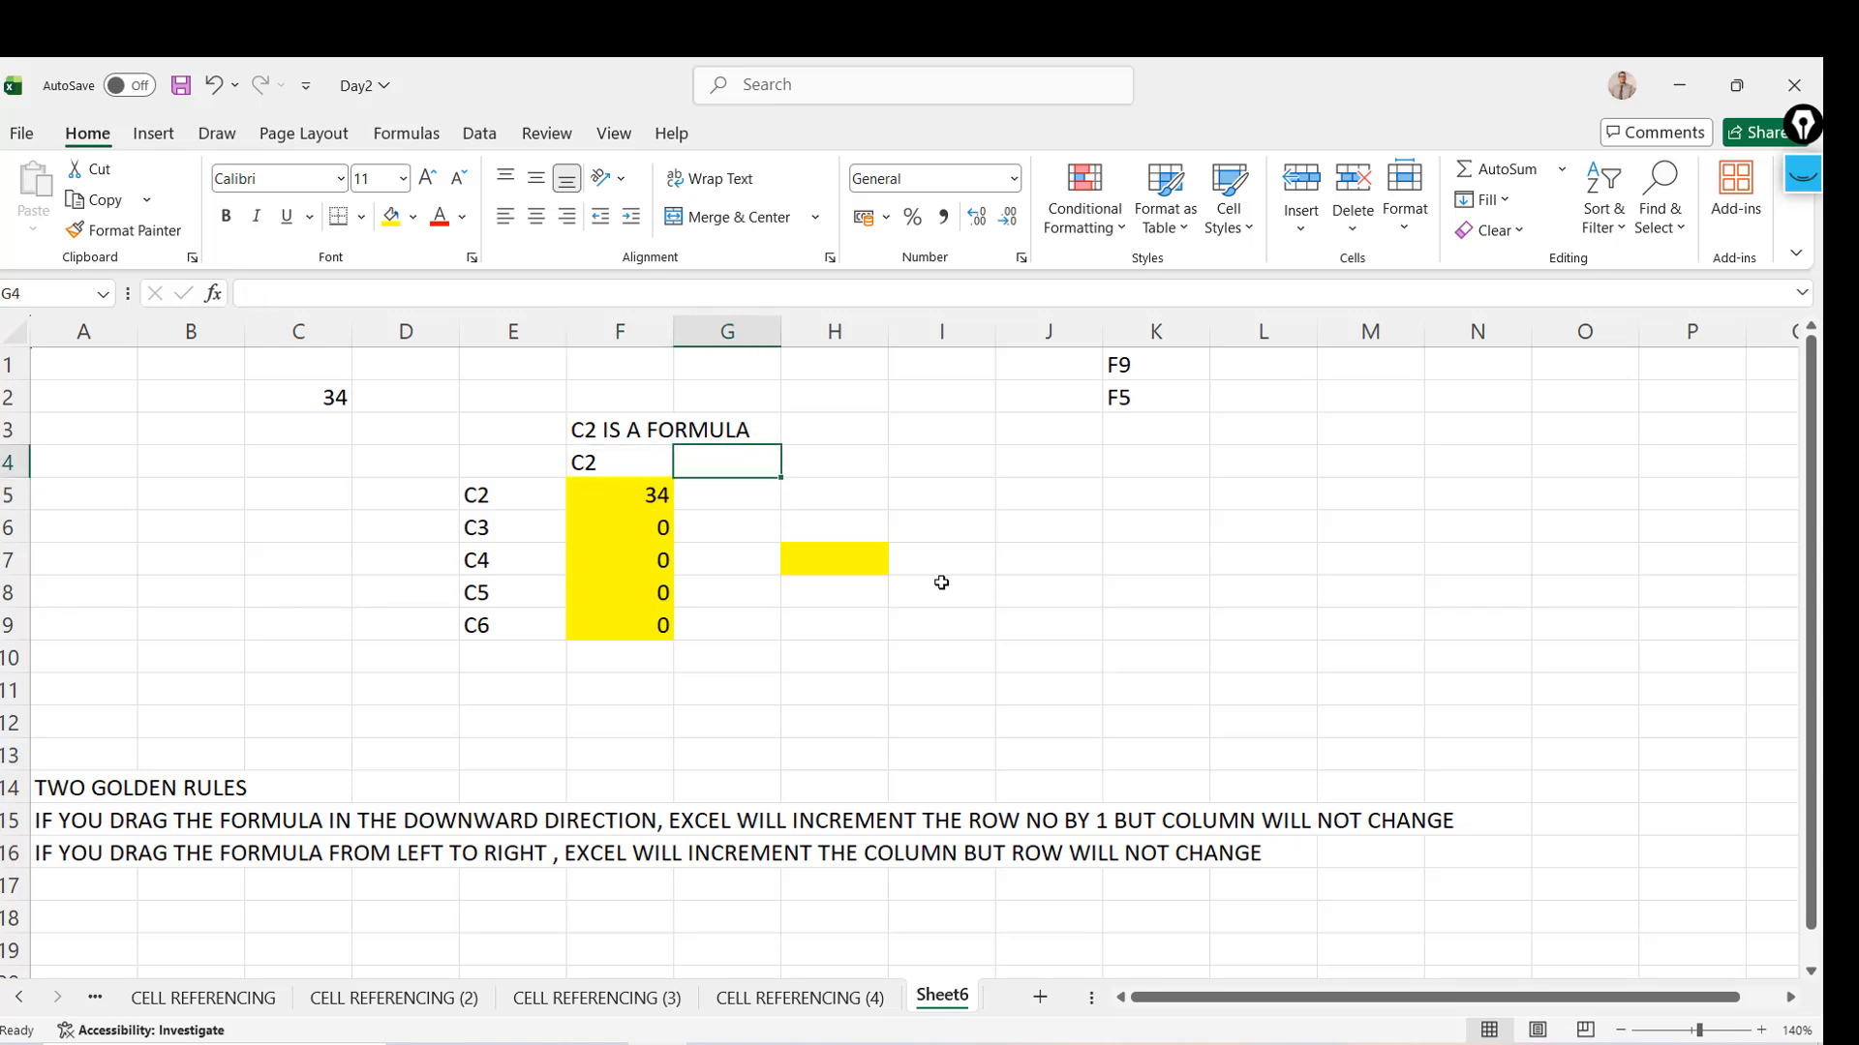
text(D2)
key(Right)
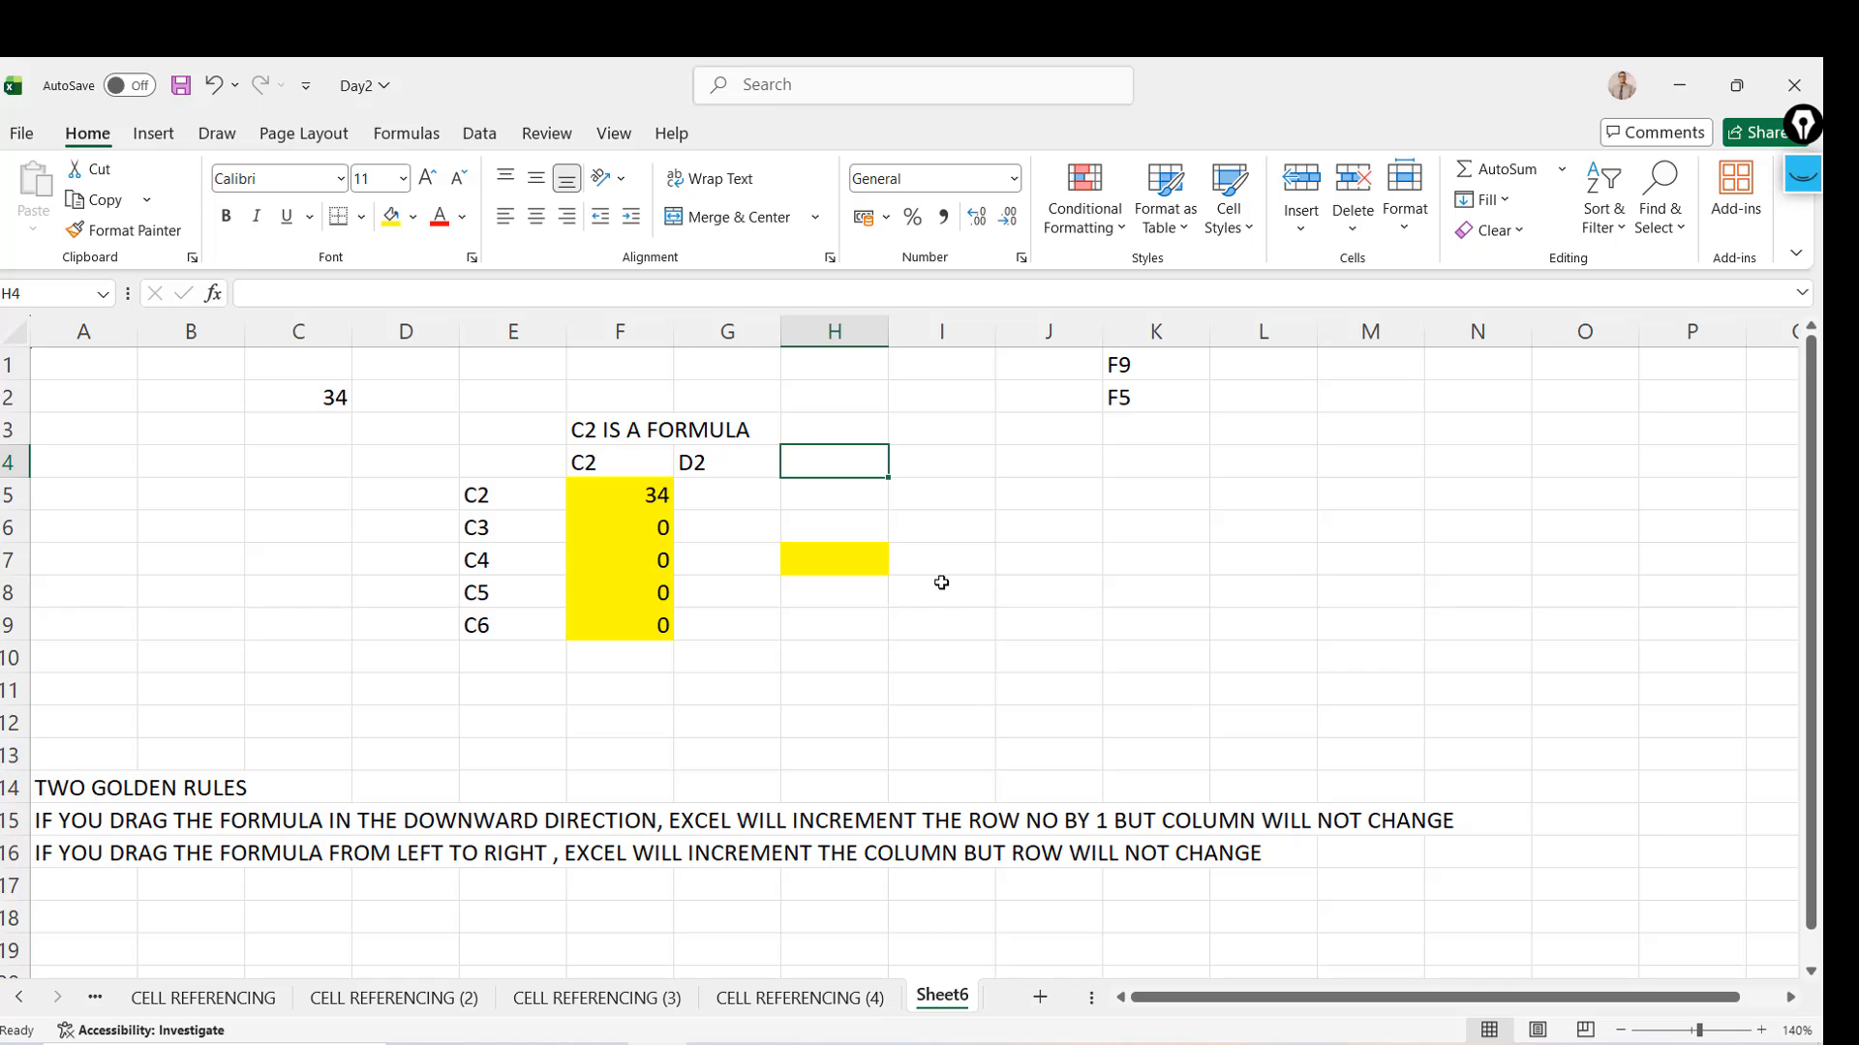
text(E2)
key(Return)
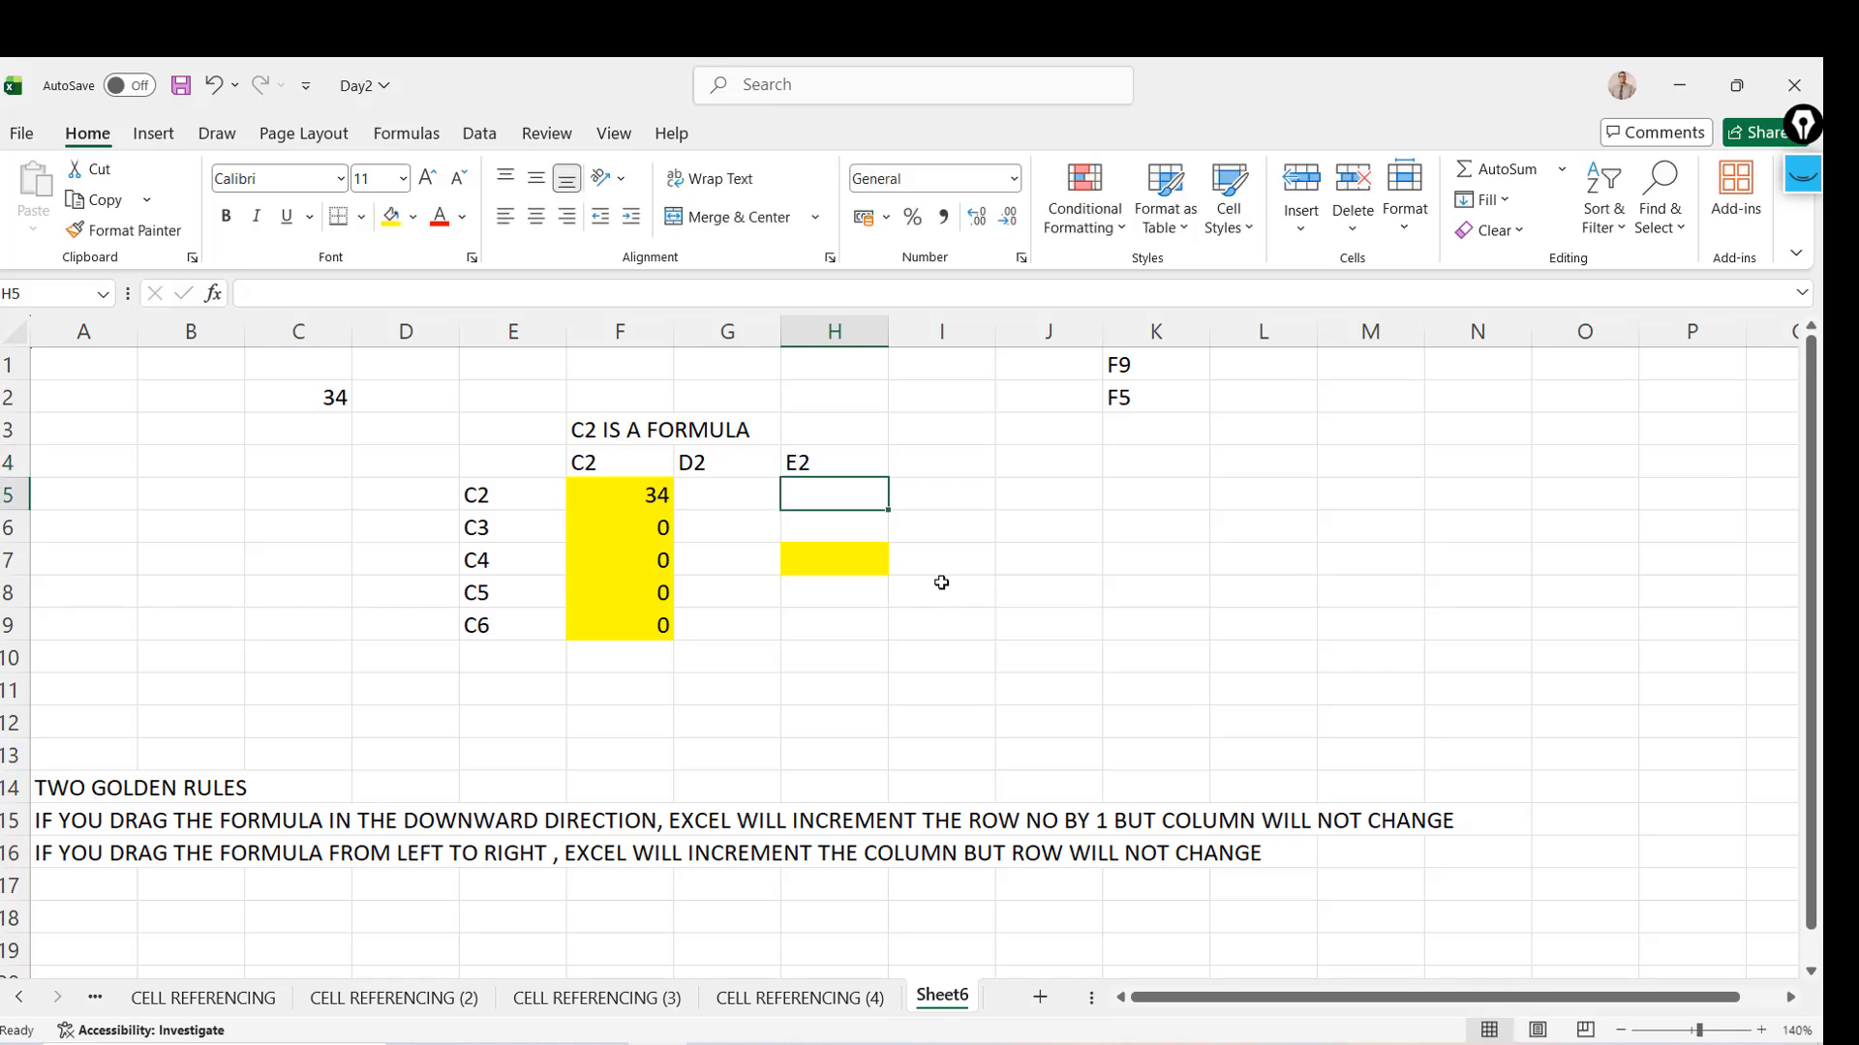
Enter E3, E4 and E5 in H5, H6 and H7 as the reference labels for each row moved down
key(Up)
key(Down)
text(E3)
key(Return)
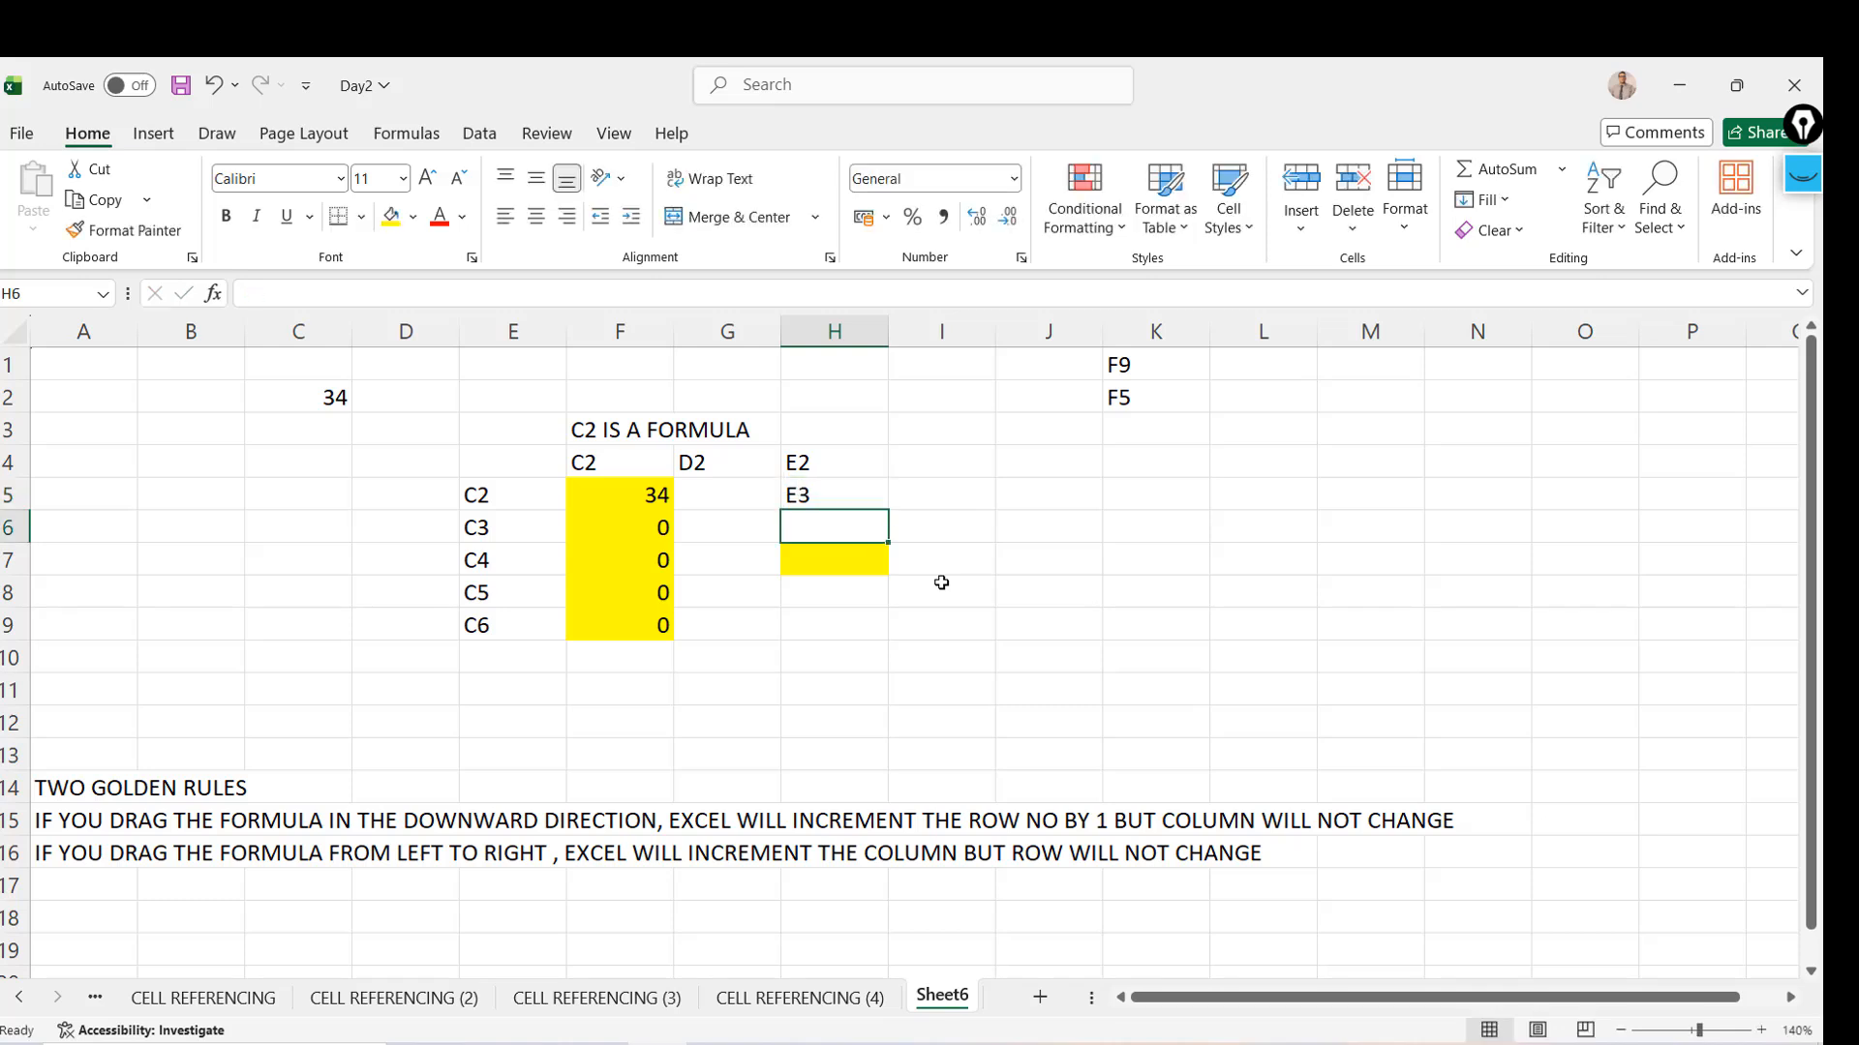
text(E4)
key(Return)
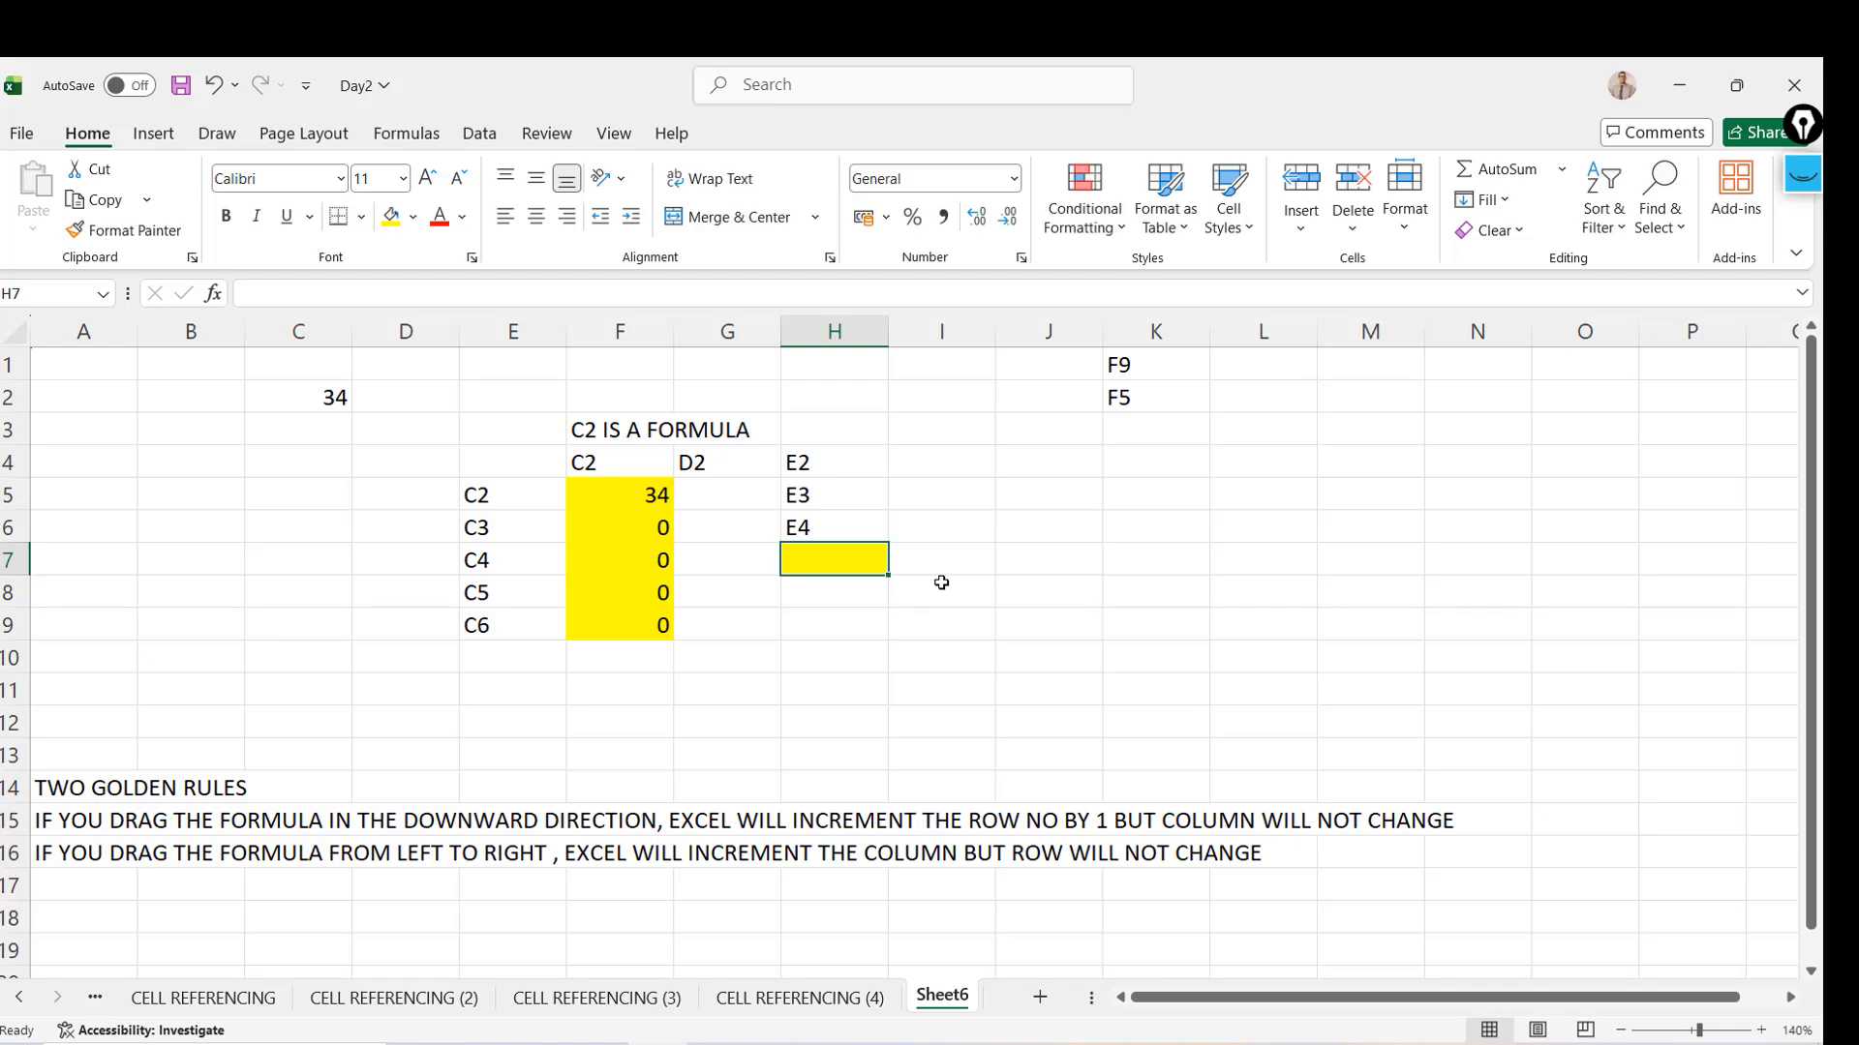
text(E5)
key(Return)
Copy the formula in F5 and paste it into H7
key(Up)
key(Up)
key(Up)
key(Left)
key(Left)
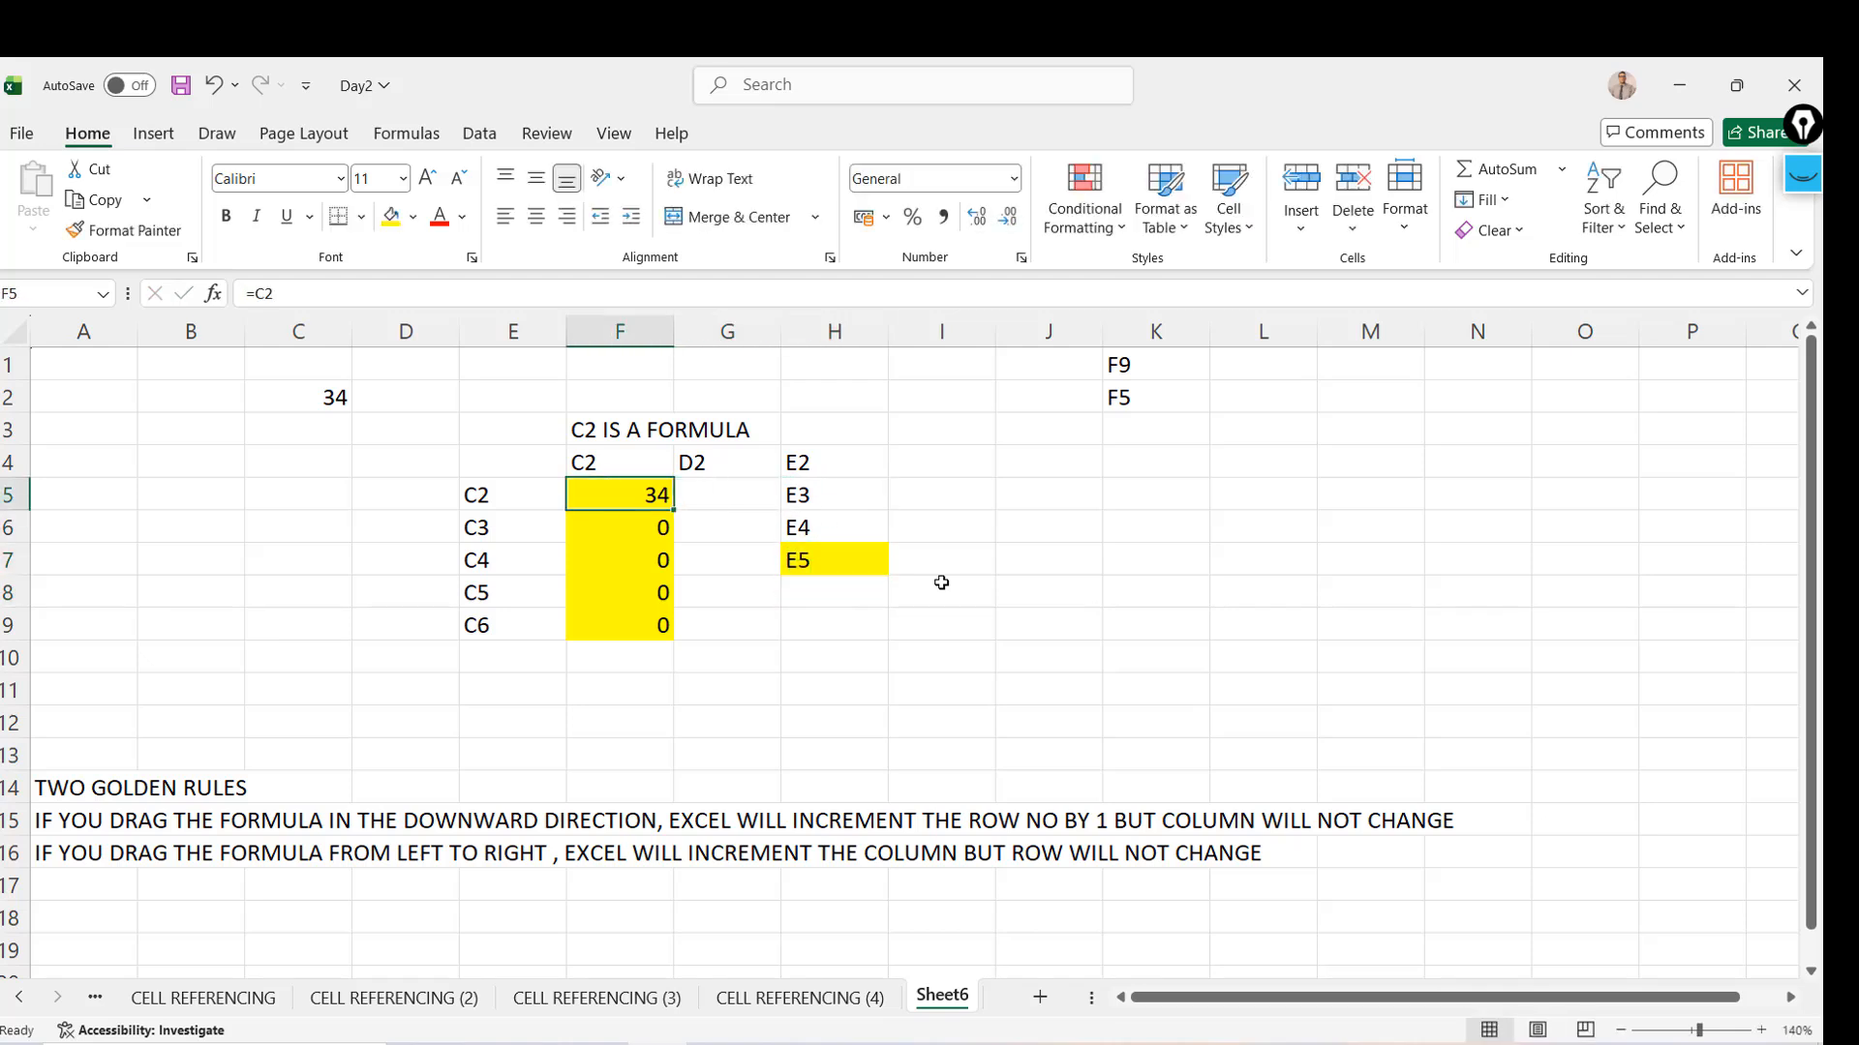
key(ctrl+c)
key(Right)
key(Right)
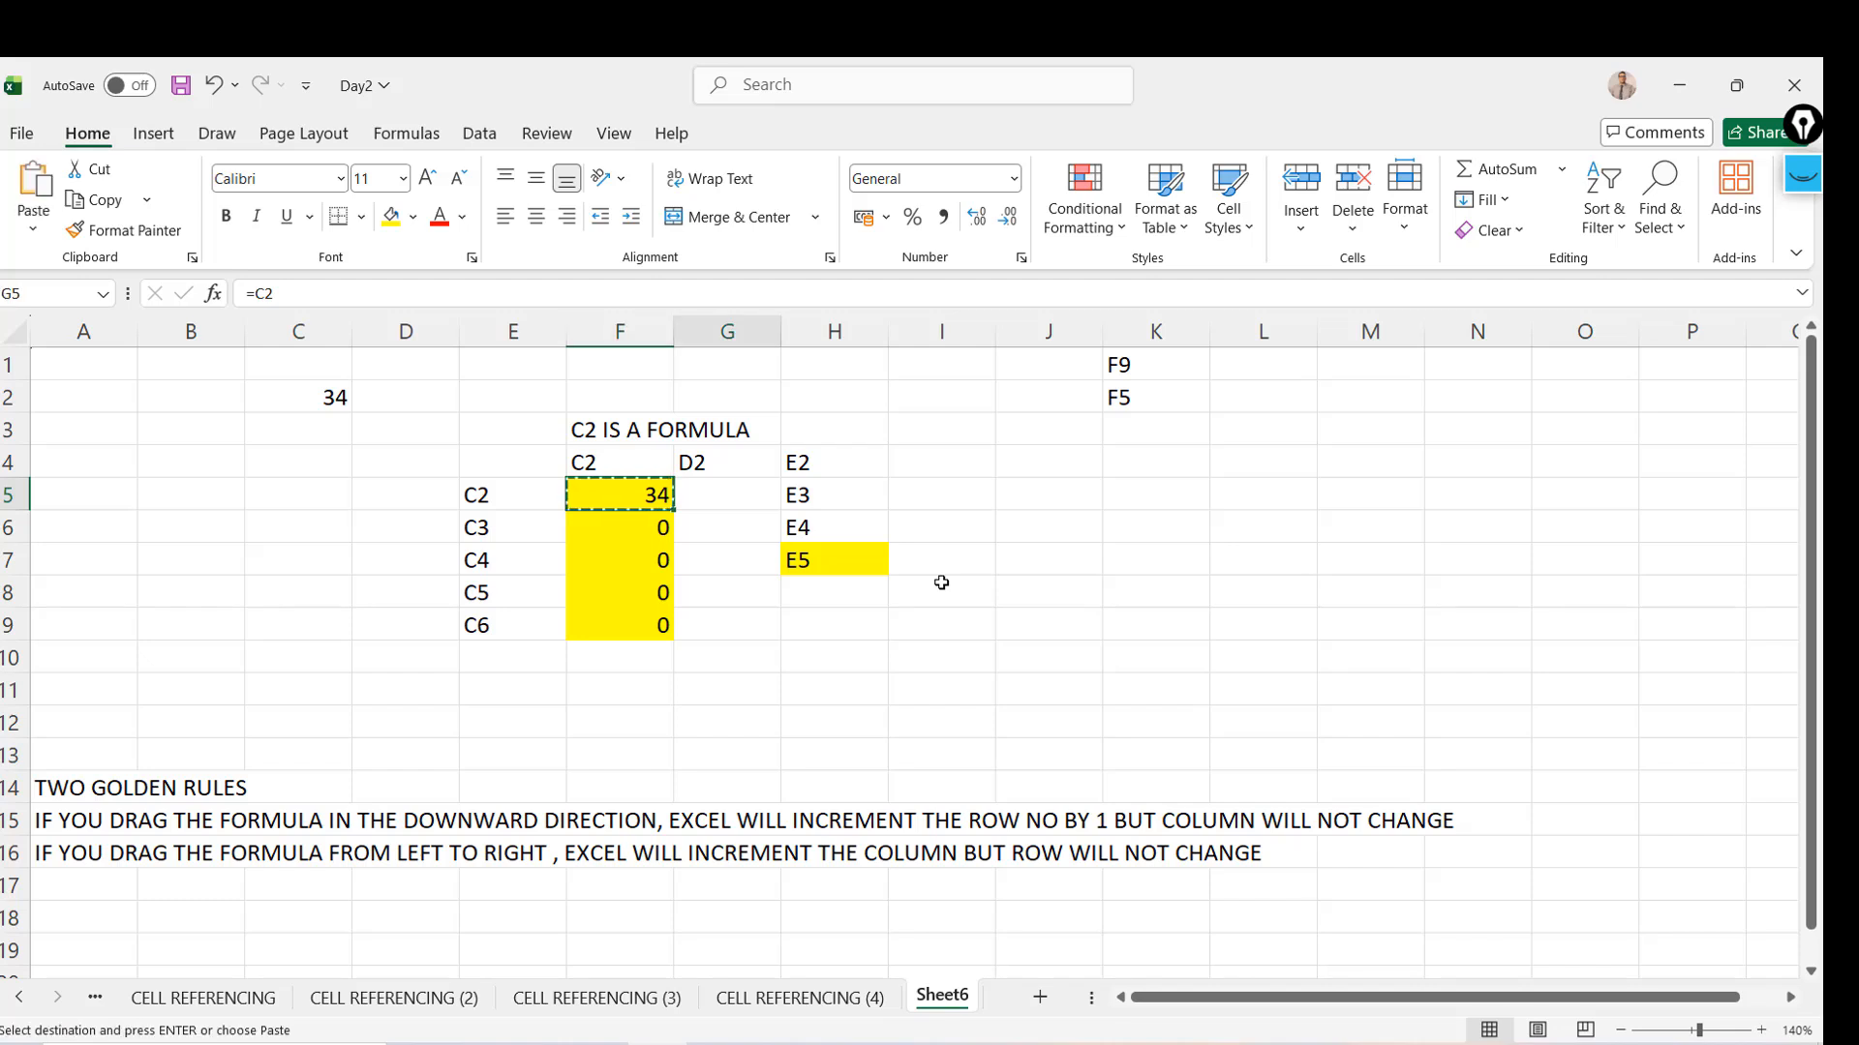
key(Down)
key(Down)
key(ctrl+v)
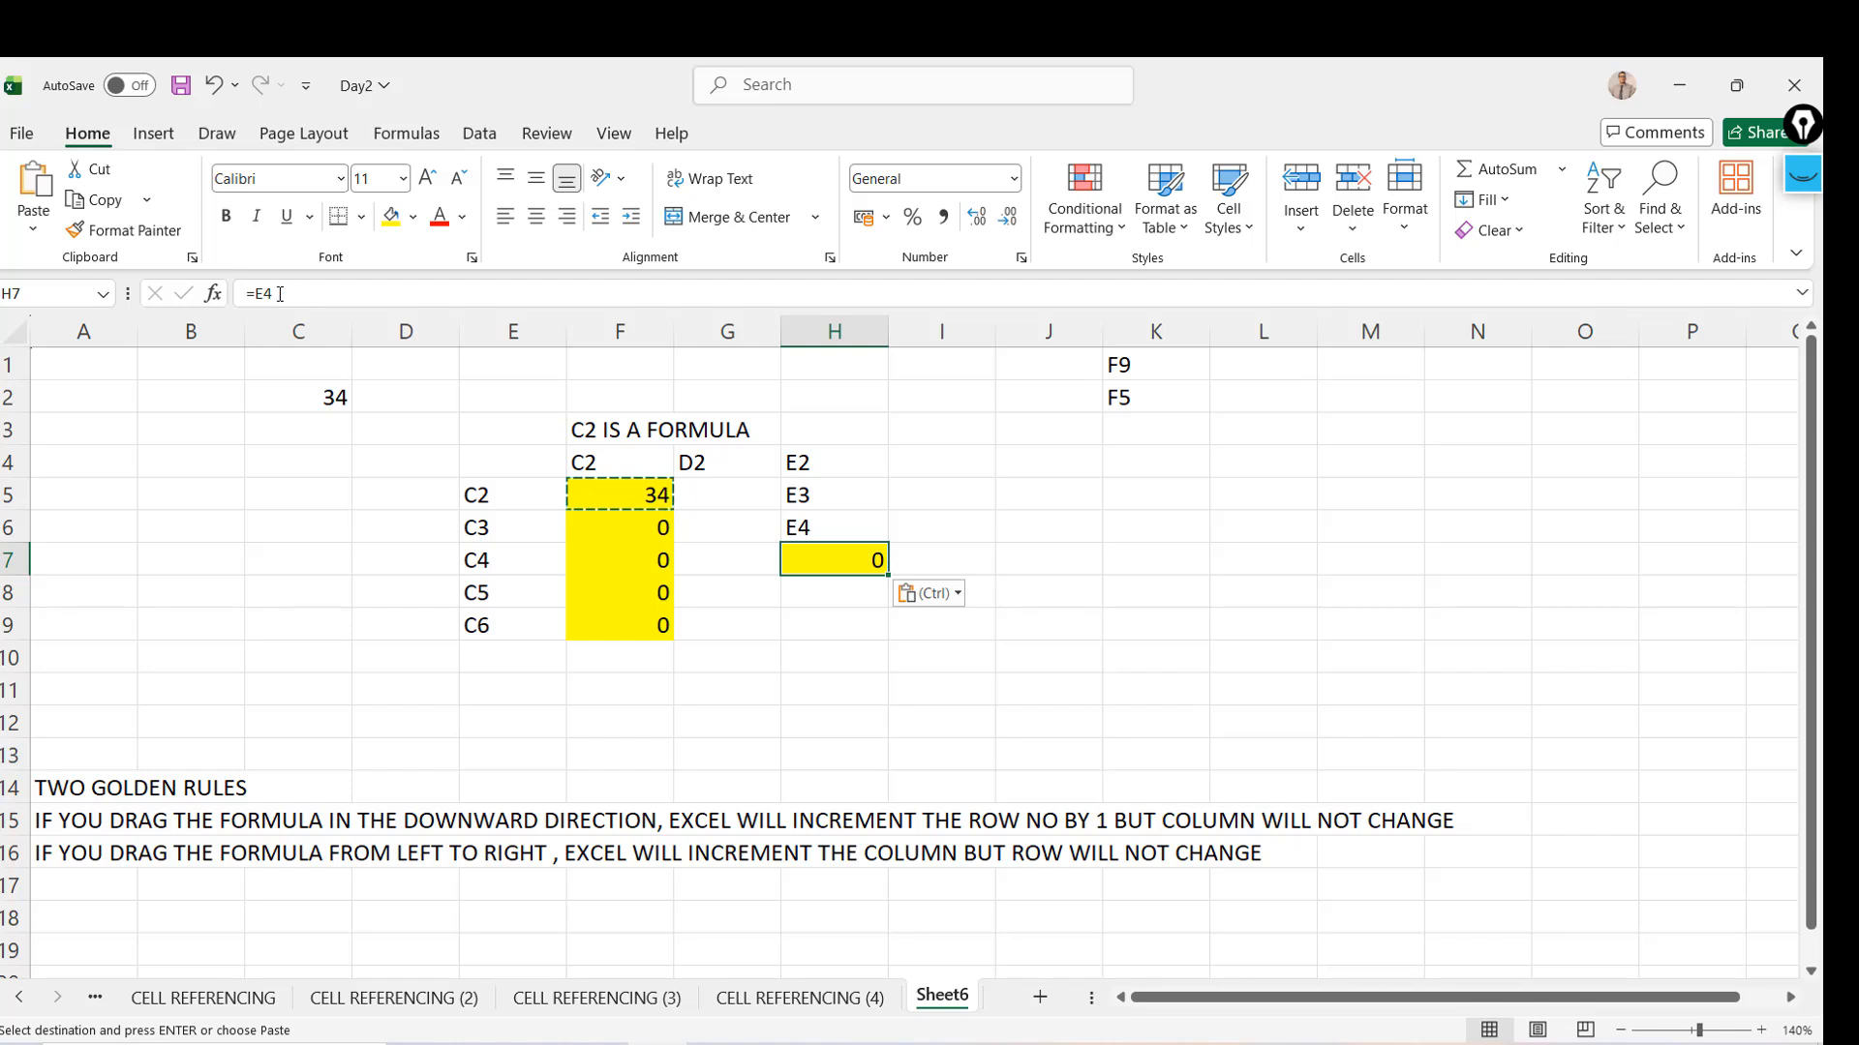
key(Escape)
Trace the path from F5 across to column H and down to H7 to check the copied formula's reference
click(631, 482)
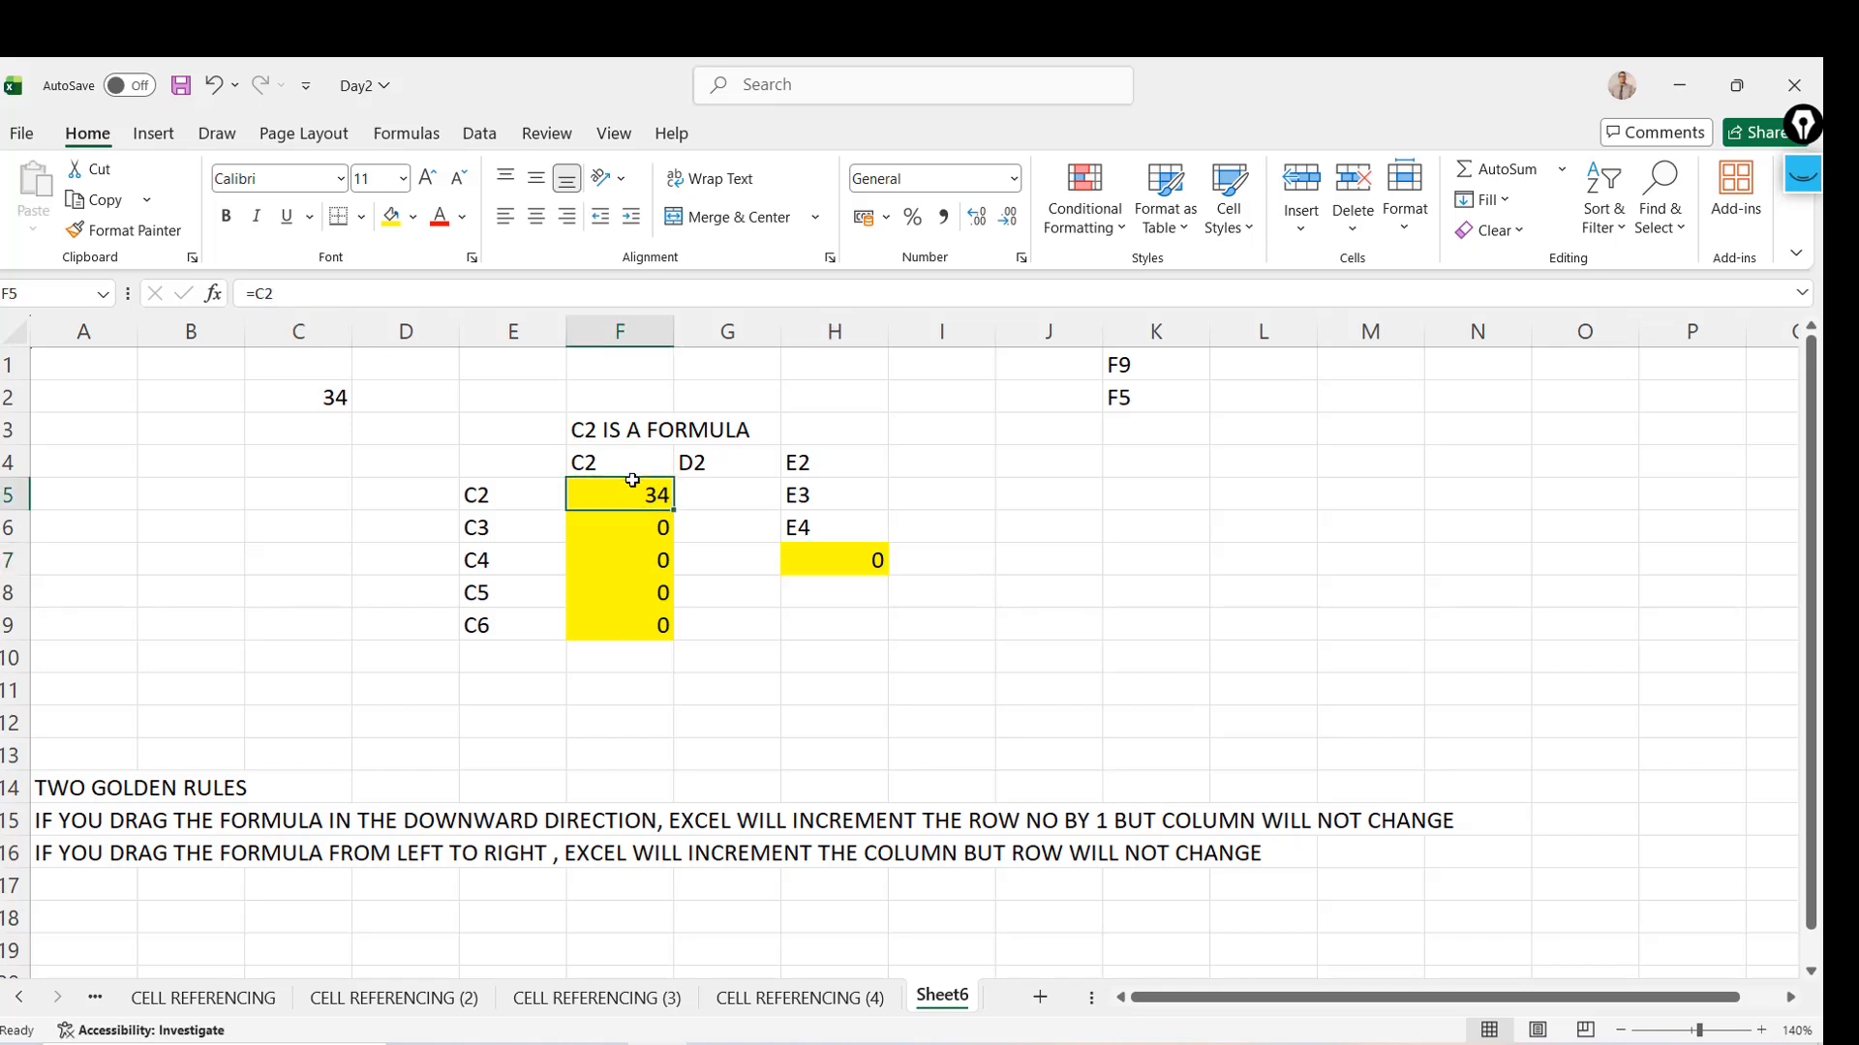
key(Right)
key(Up)
key(Right)
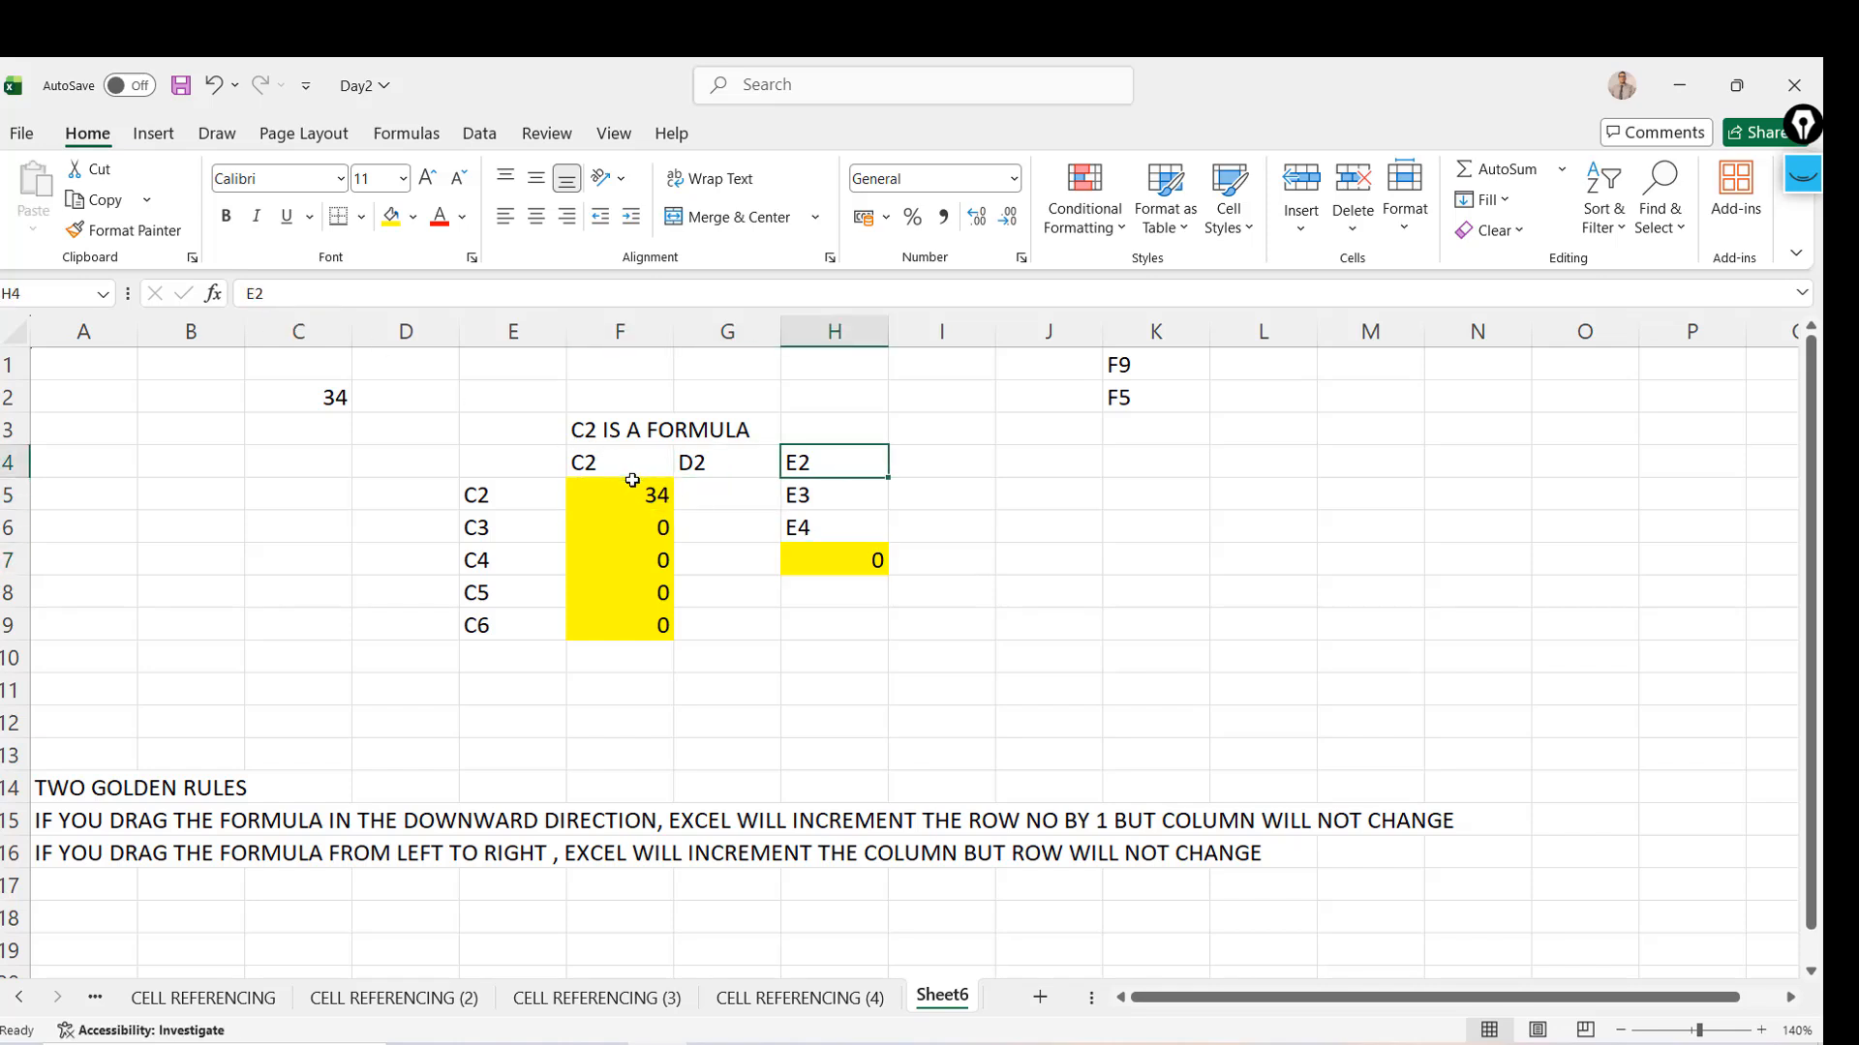
key(Down)
key(Left)
key(Left)
key(Right)
key(Right)
key(Left)
key(Left)
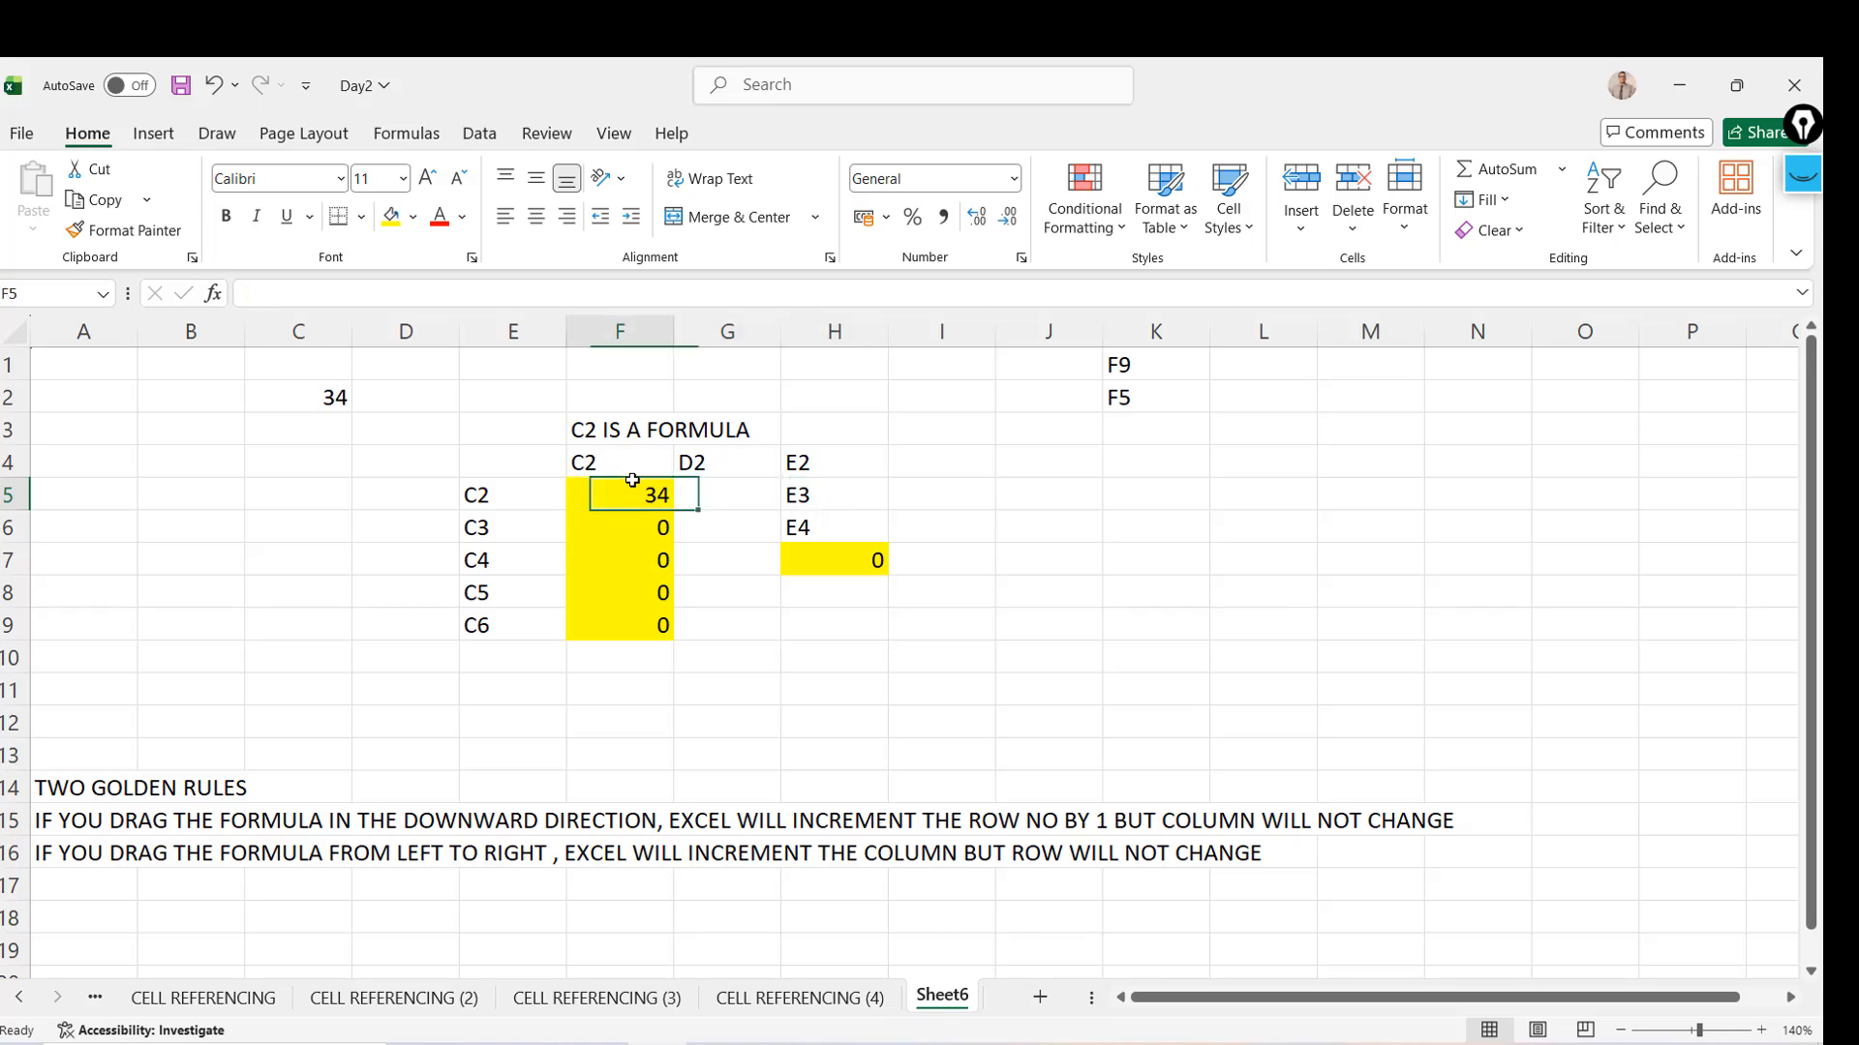
key(Right)
key(Right)
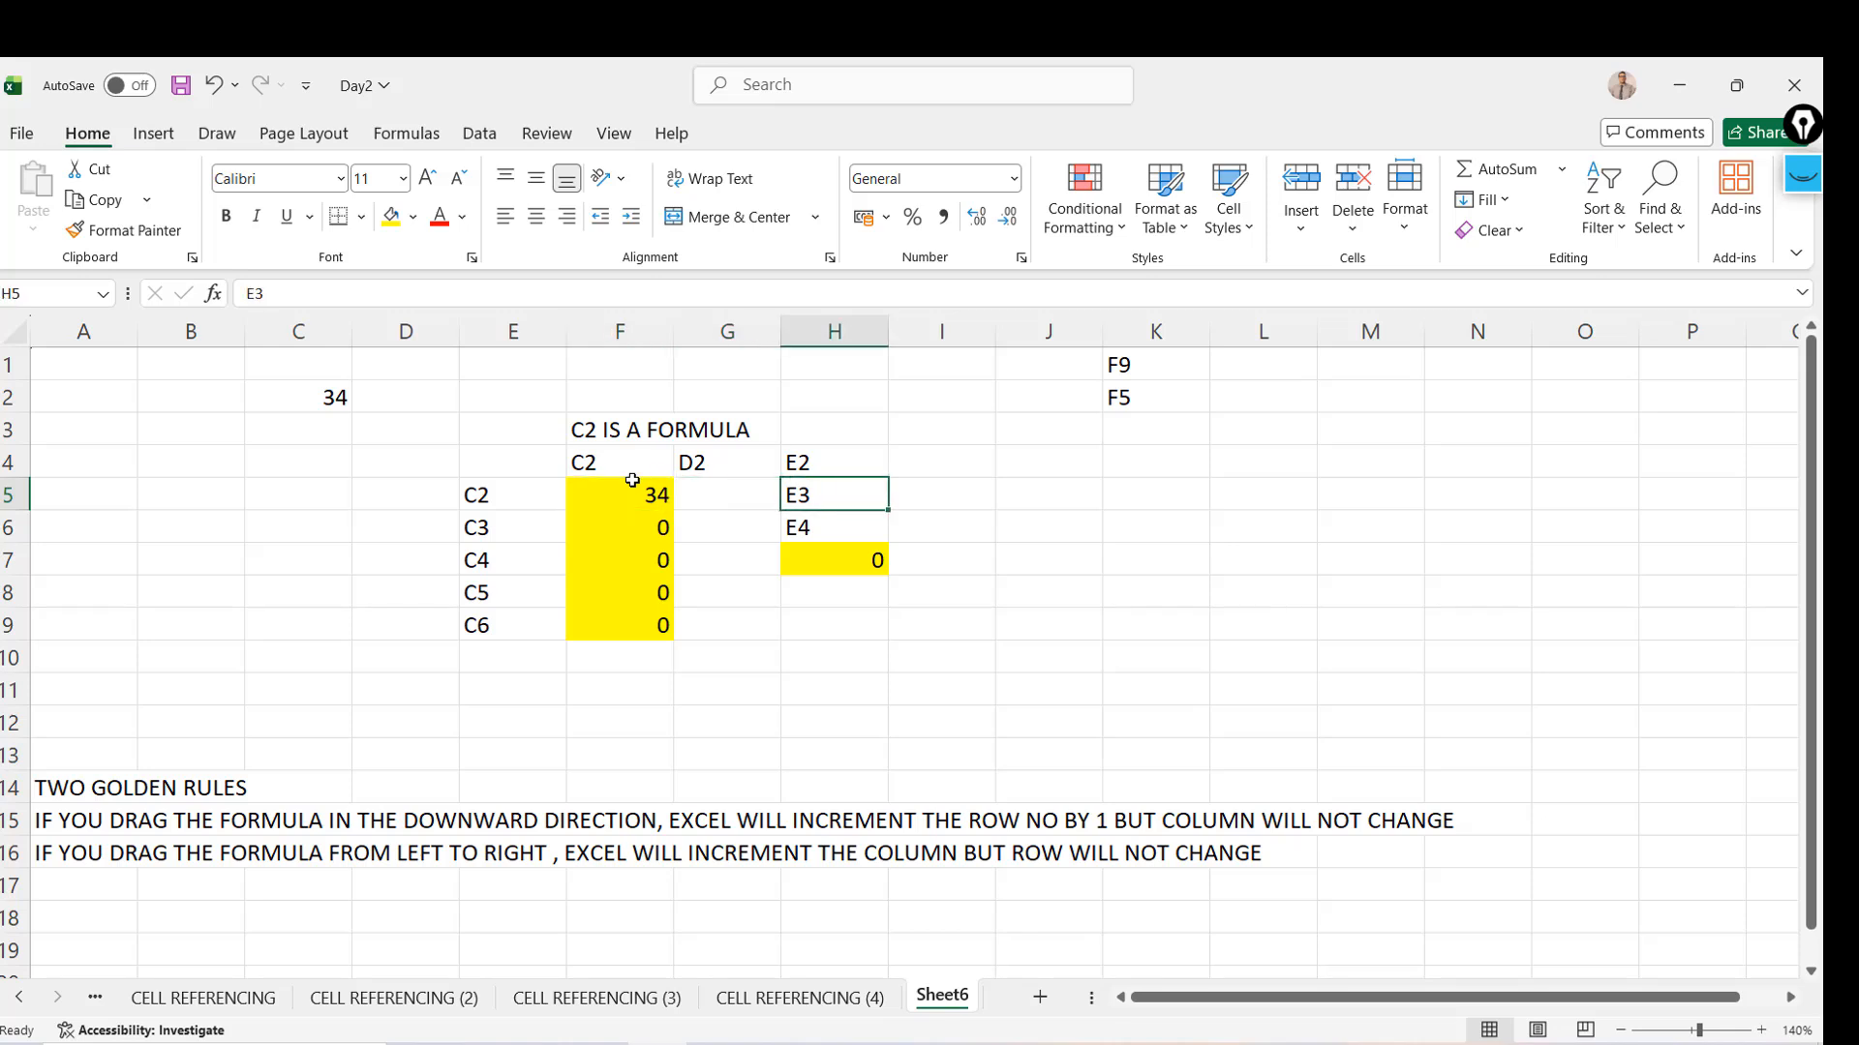
key(Down)
key(Down)
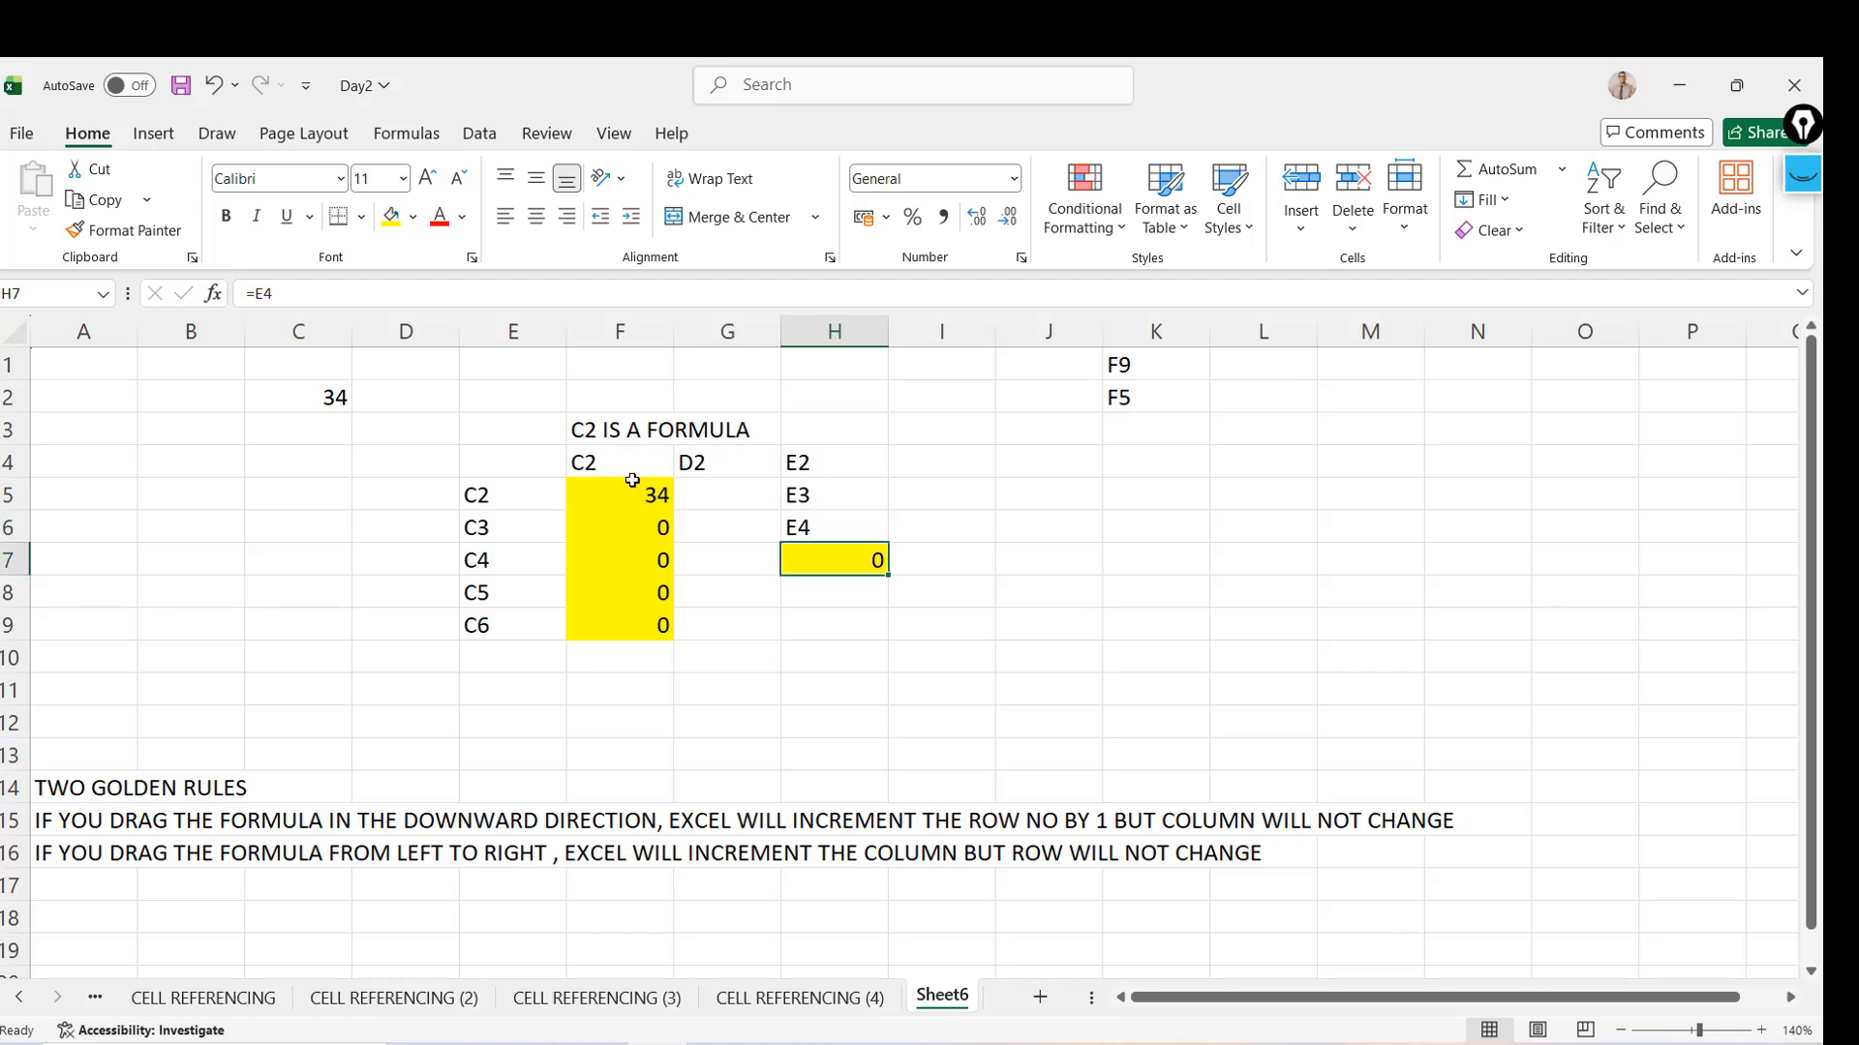
Clear the reference labels C2, D2 and E2 from F4:H4
key(Up)
key(Up)
key(Left)
key(Left)
key(Up)
key(shift+Right)
key(shift+Right)
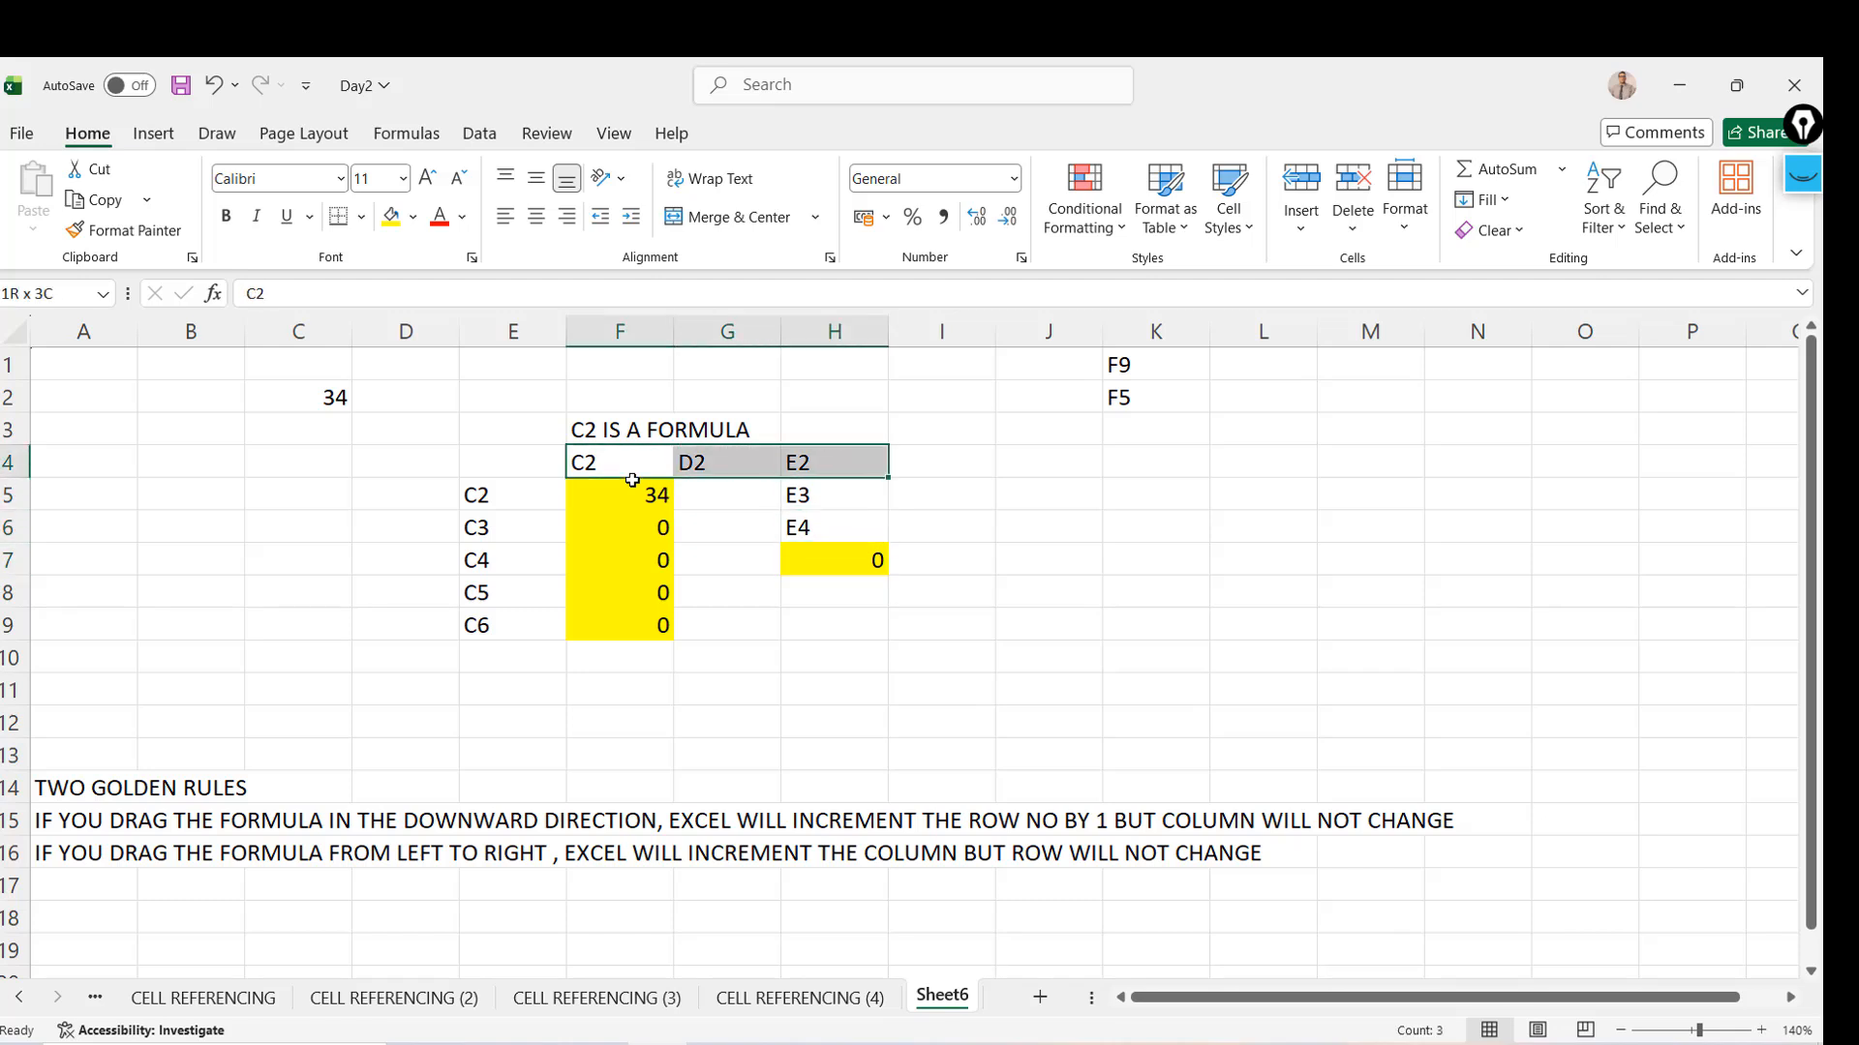
key(Delete)
Clear the reference labels E3 and E4 from H5:H6
key(Right)
key(Right)
key(Down)
key(shift+Down)
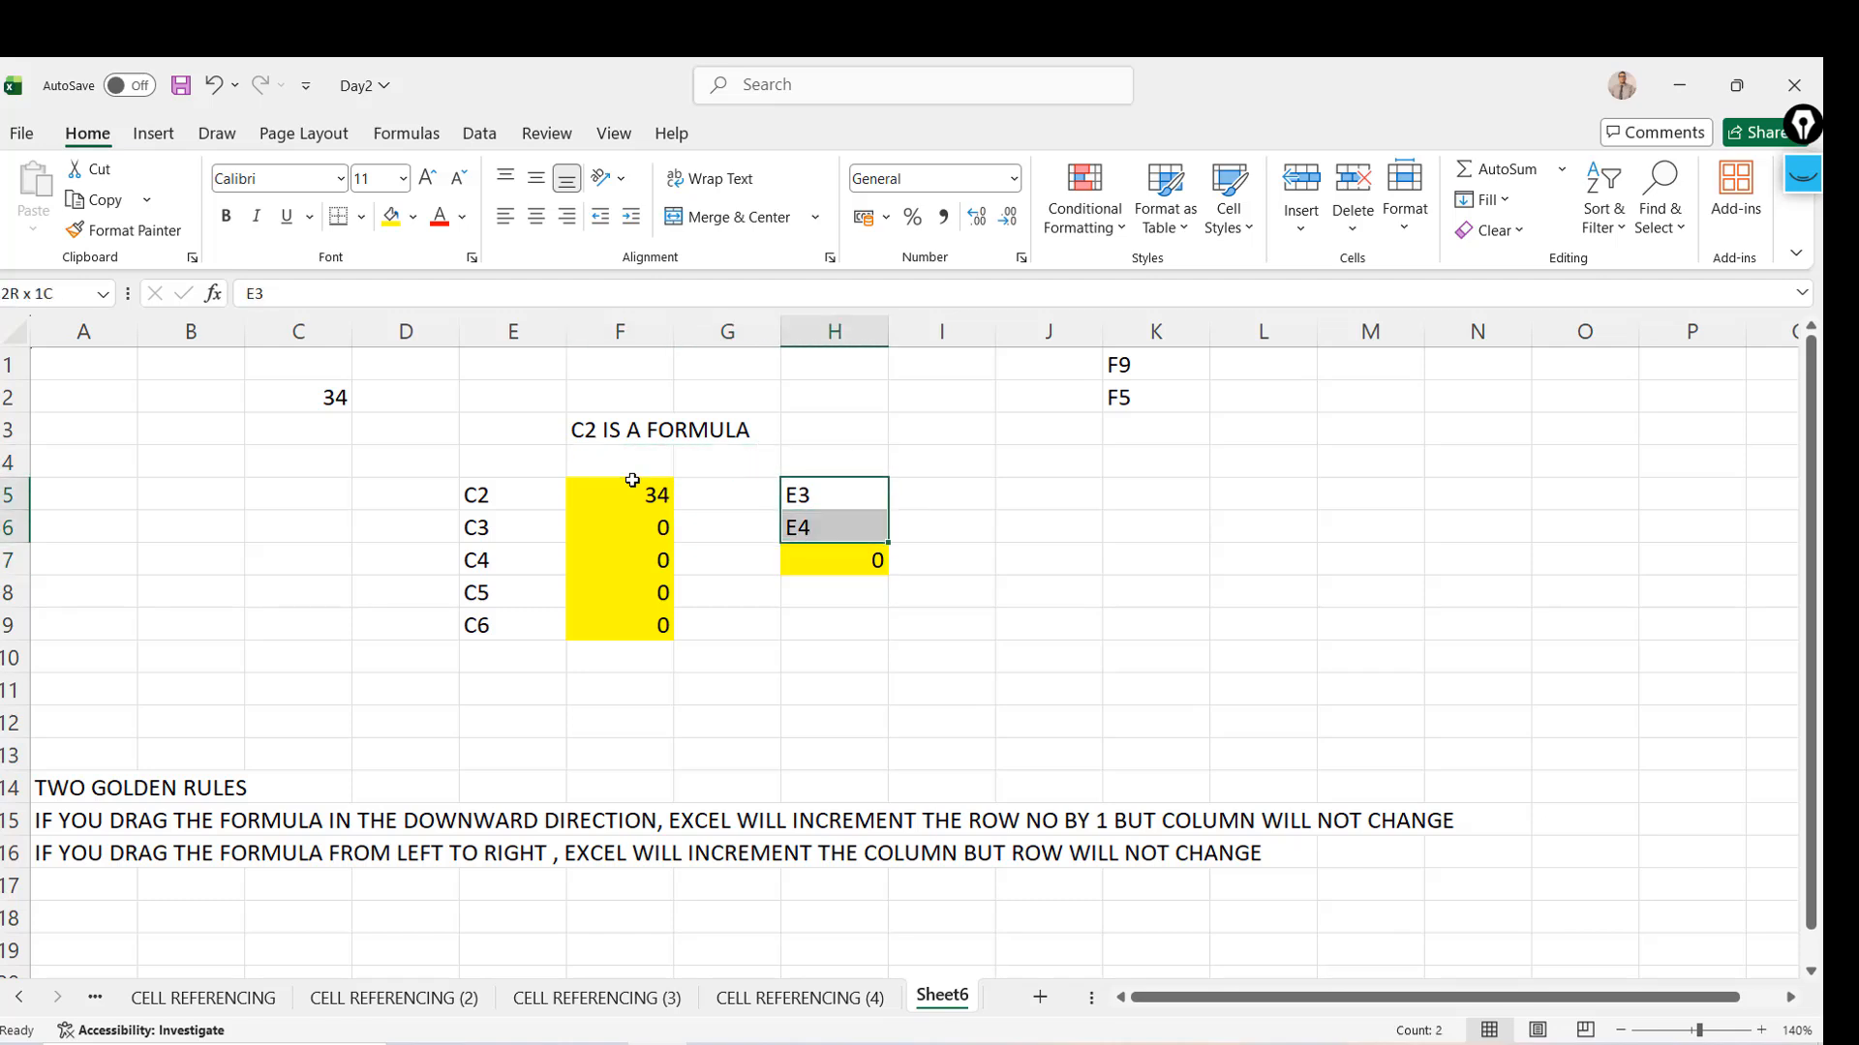
key(Delete)
key(Left)
key(Left)
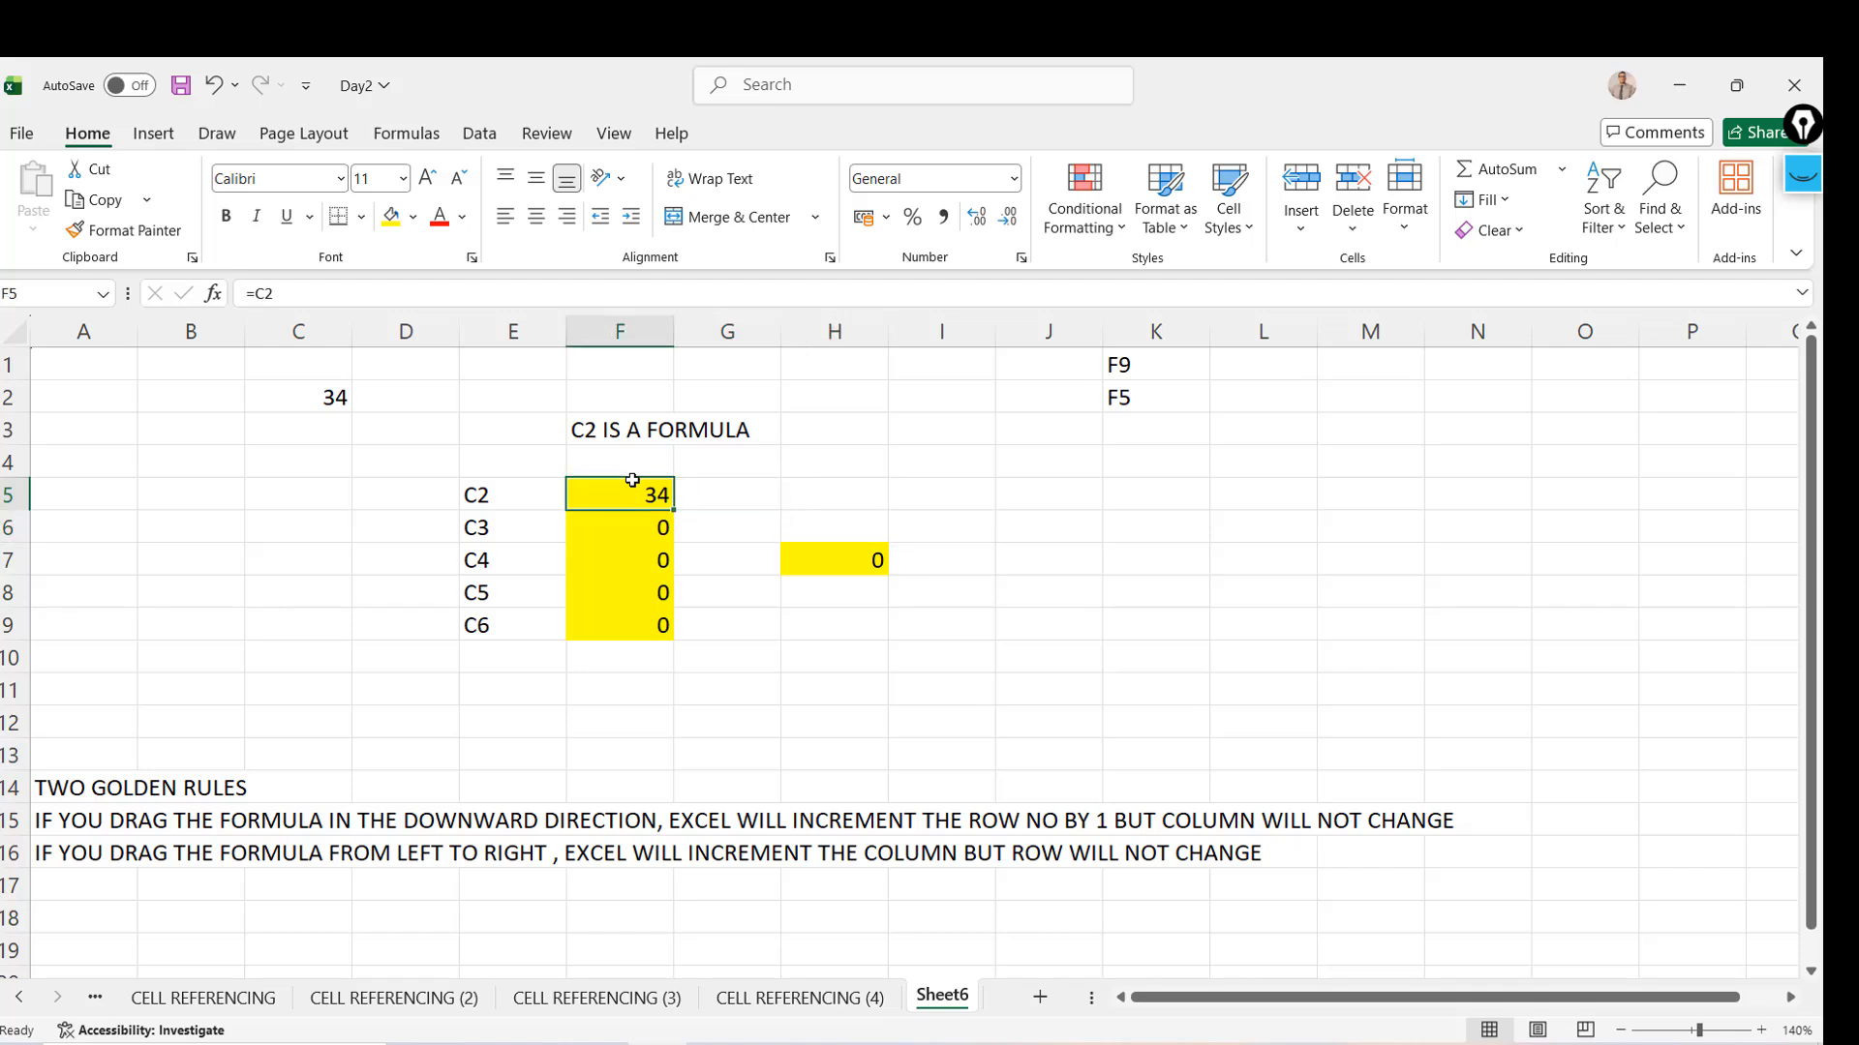
key(Right)
key(Right)
key(Down)
key(Left)
key(Up)
key(Left)
key(Right)
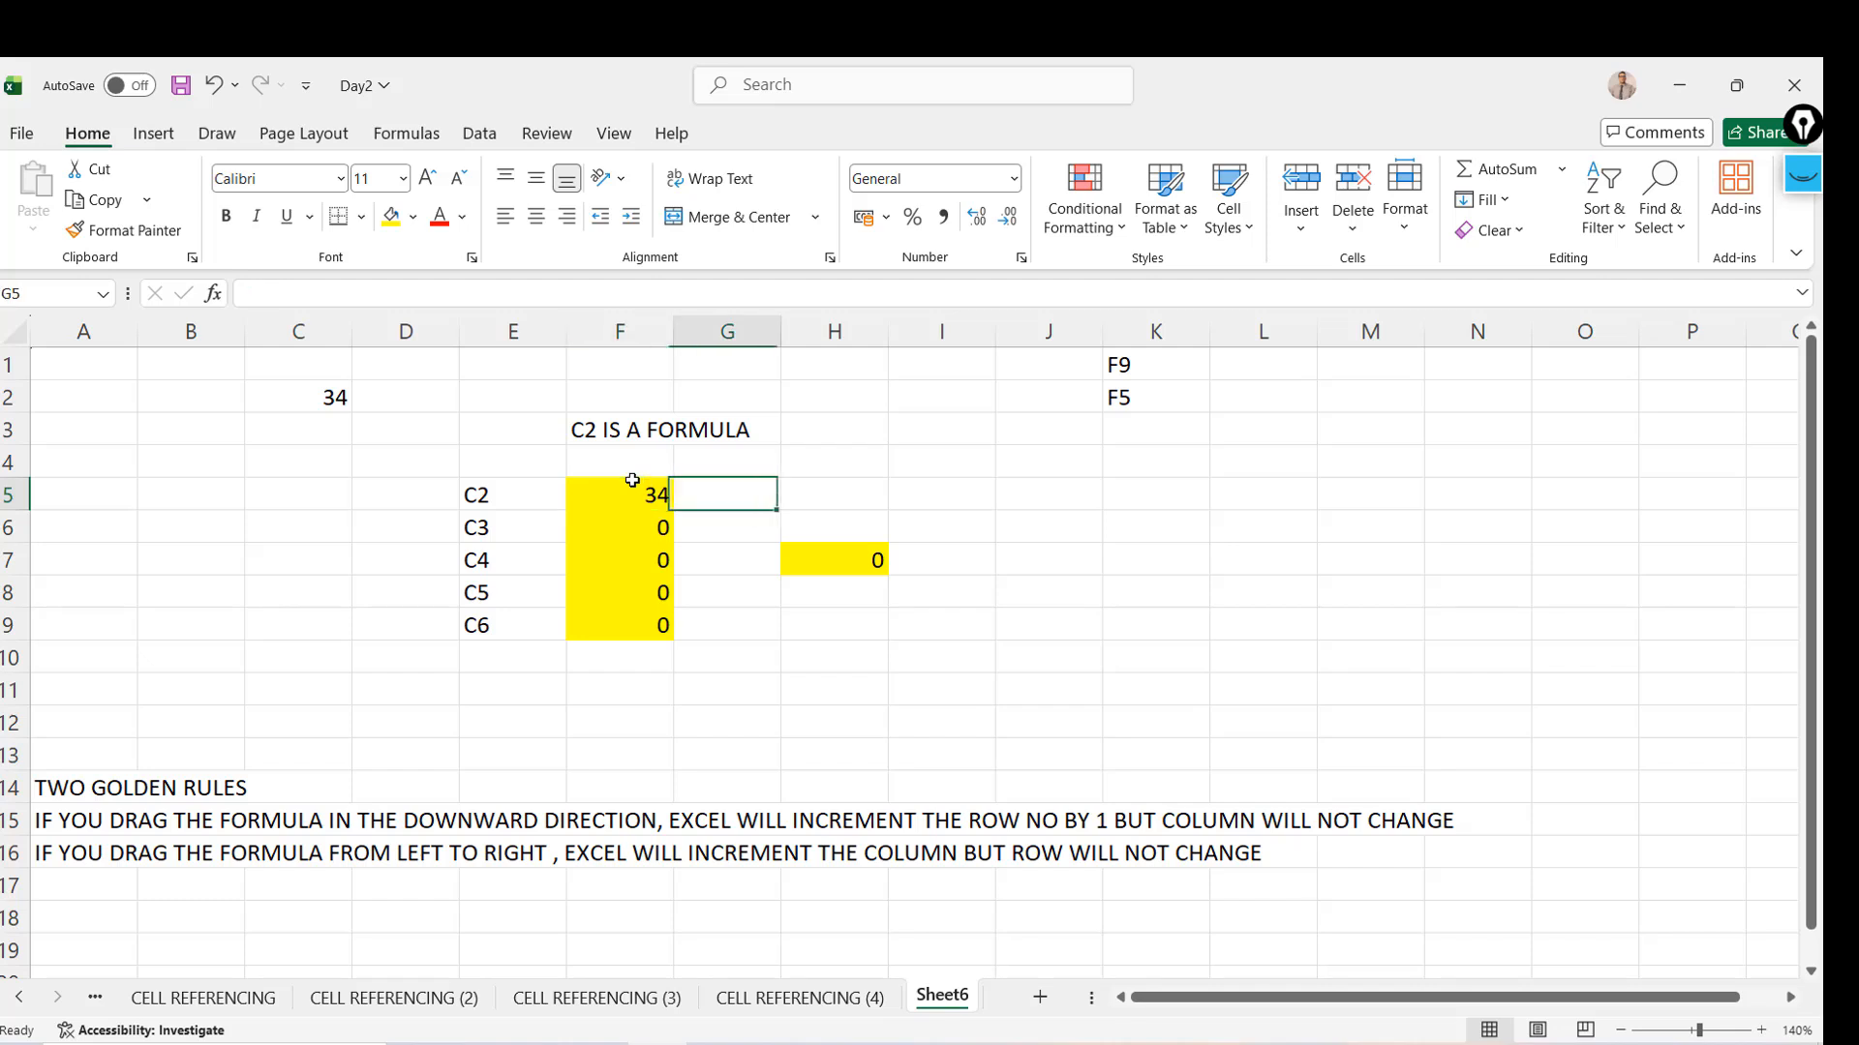
key(Down)
key(Down)
Copy the formula in F5 into M5 and open the pasted formula to inspect its reference
key(Up)
key(Left)
key(ctrl+c)
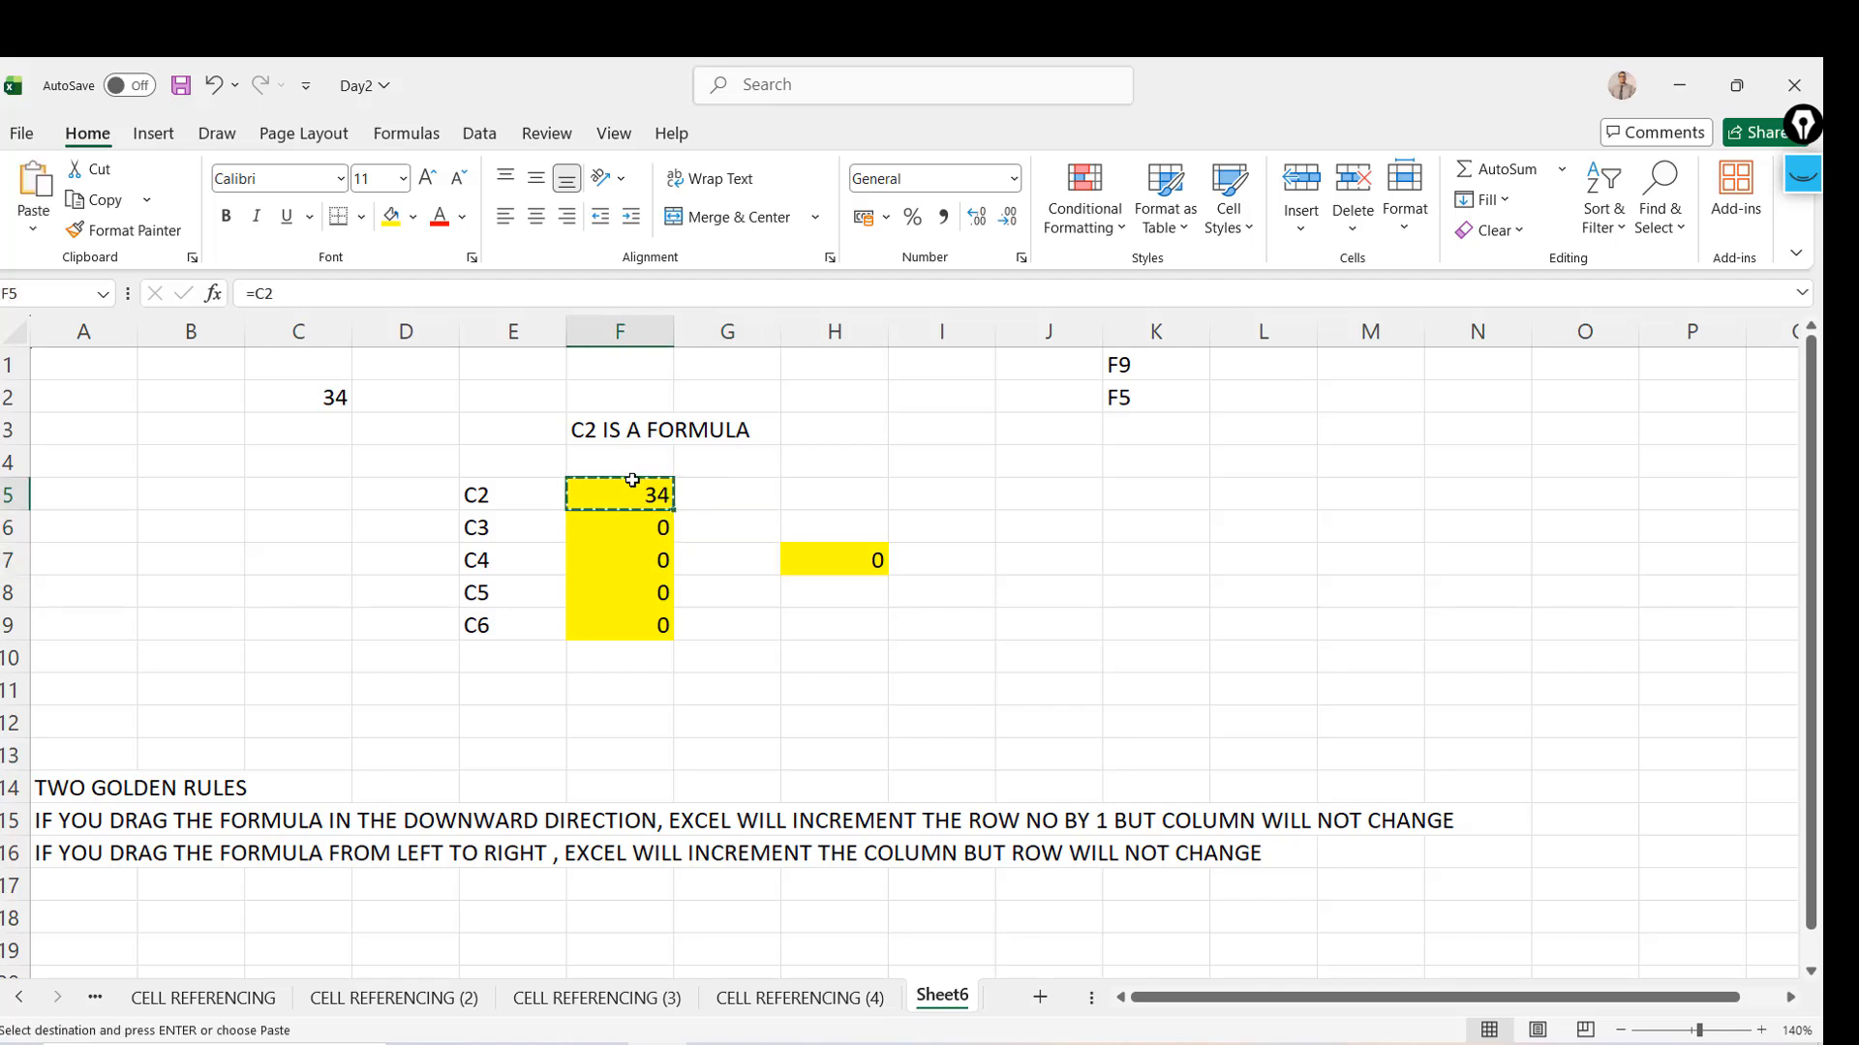
click(1361, 493)
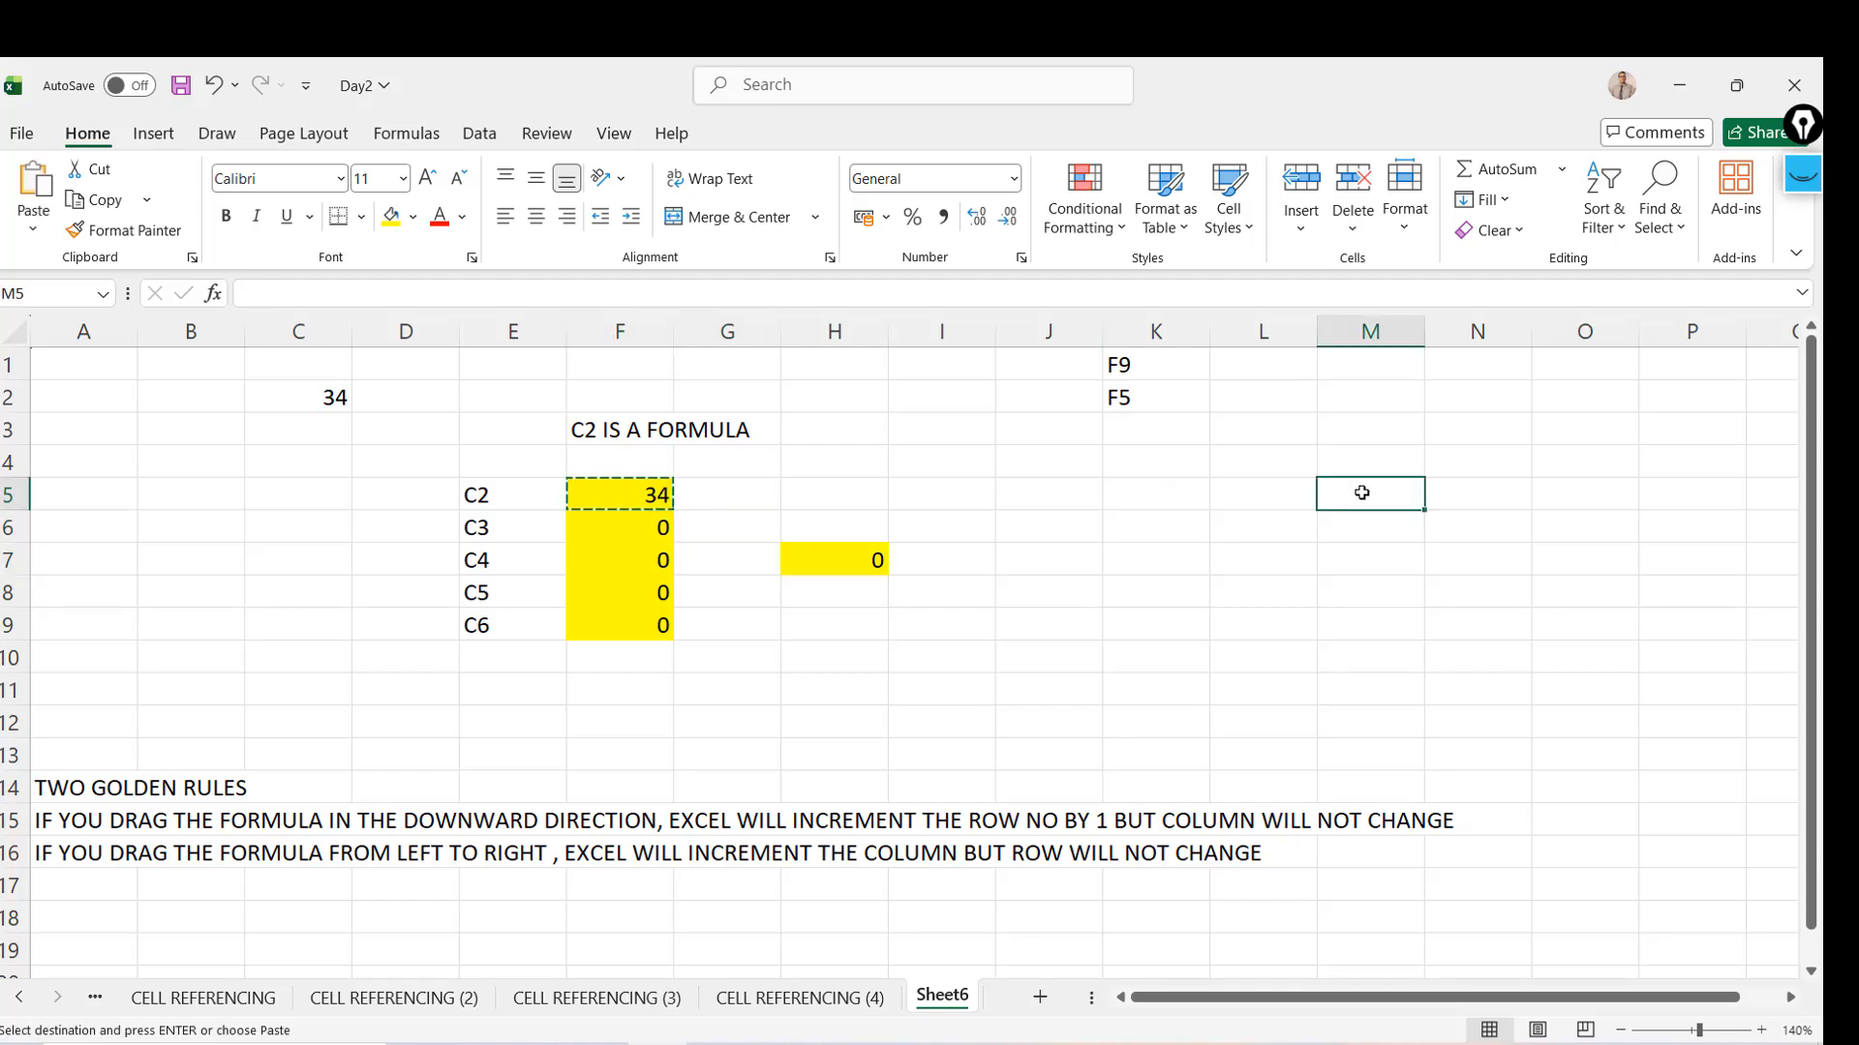
key(ctrl+v)
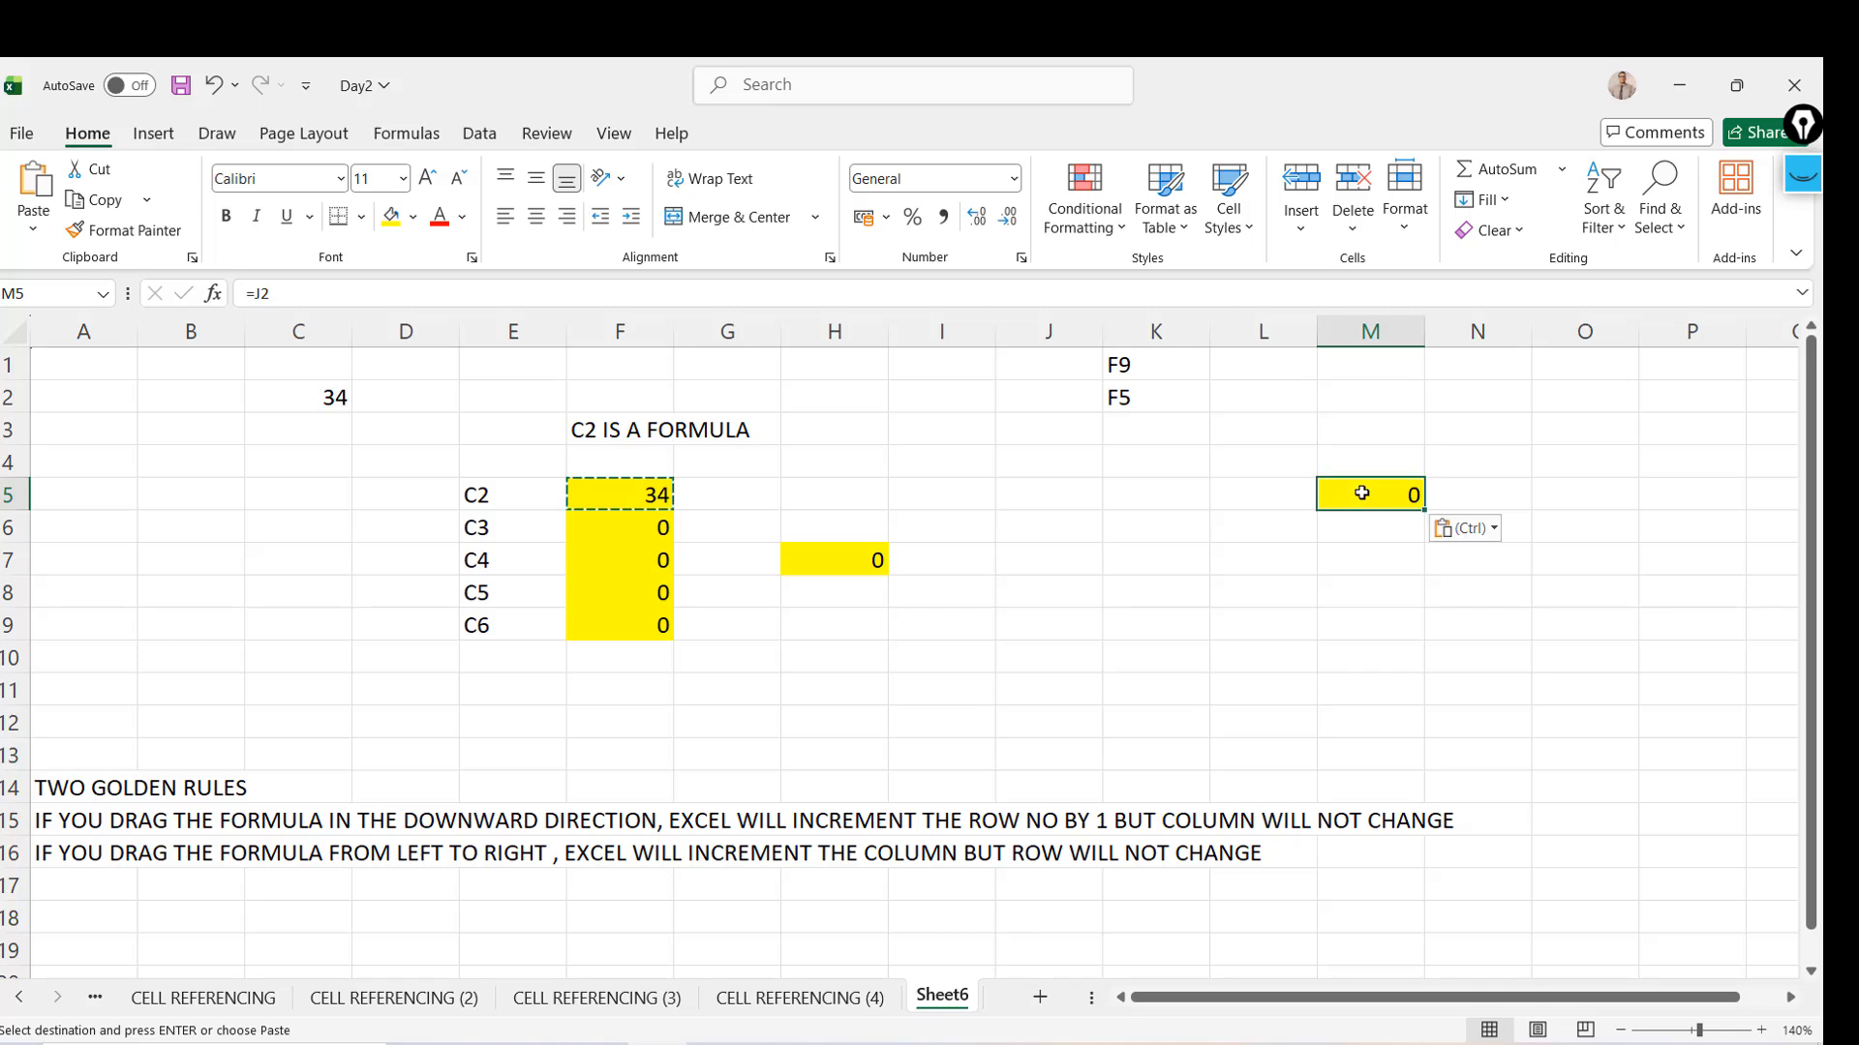
click(269, 295)
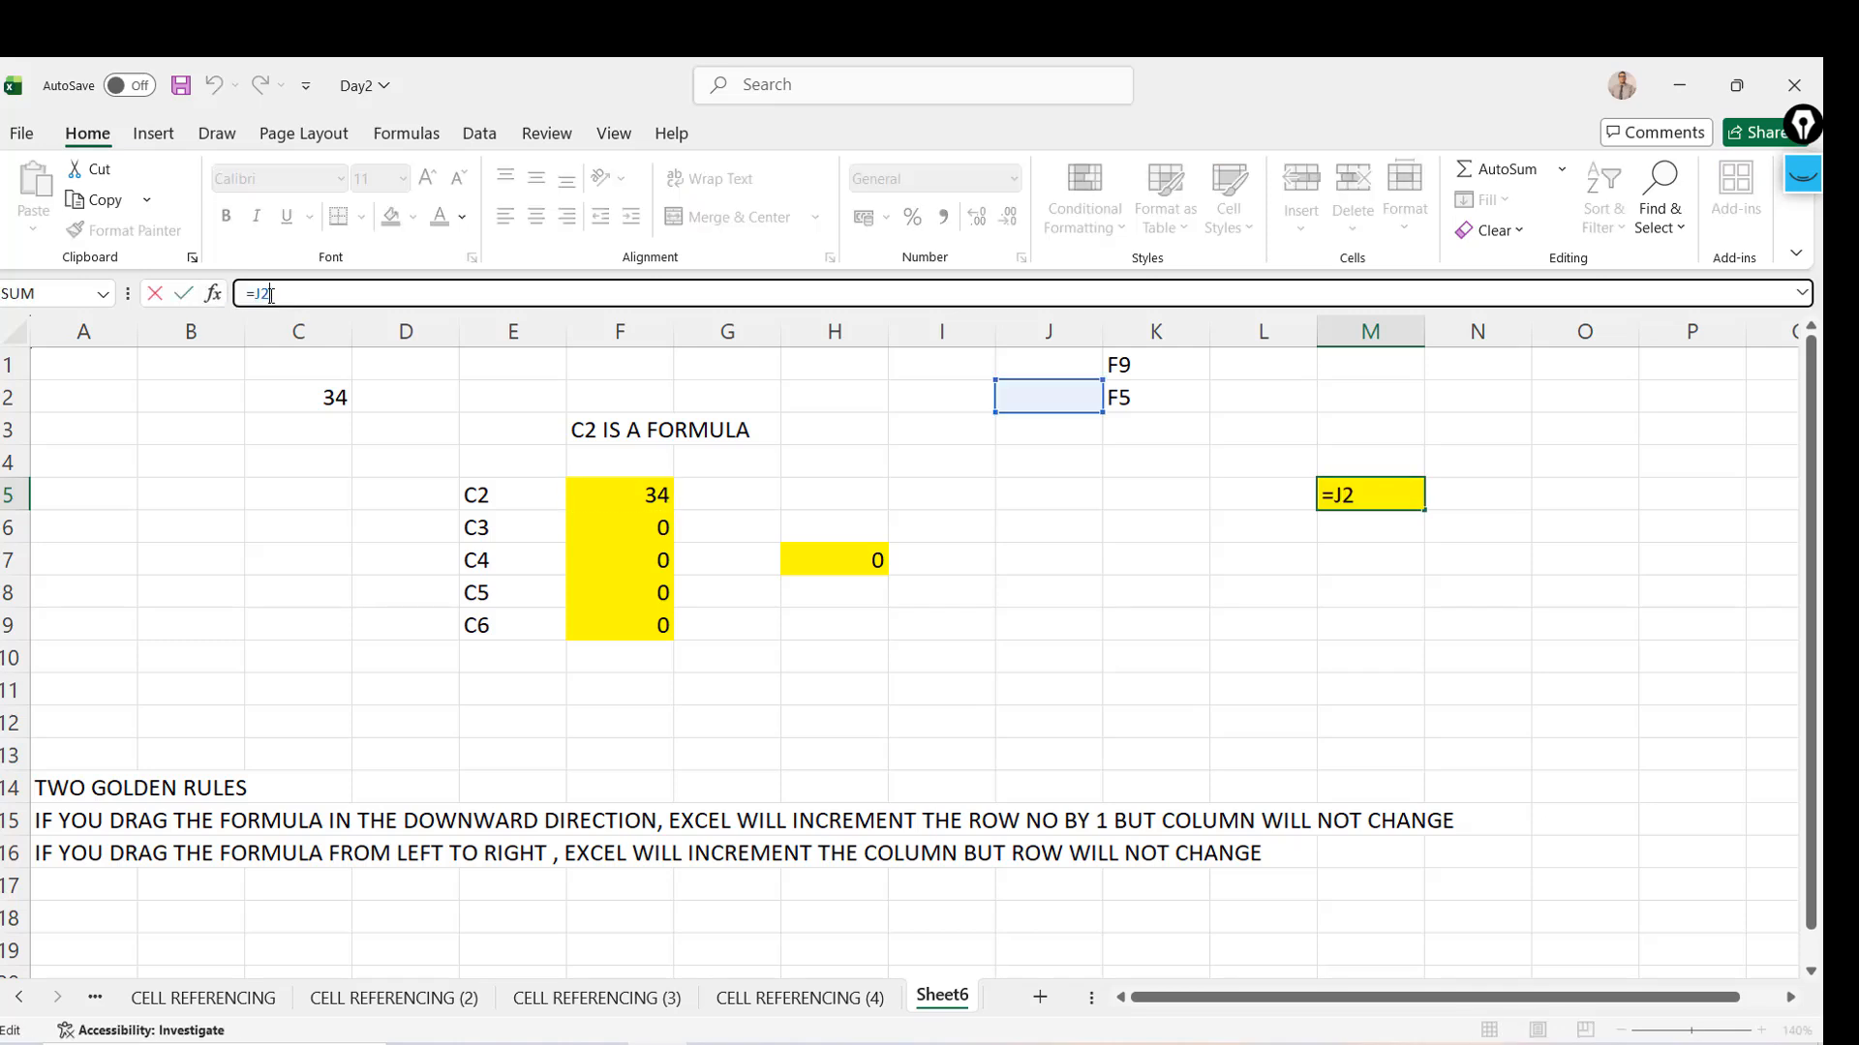
Trace row 5 back and forth between F5 and M5, counting the columns the formula moved
click(650, 495)
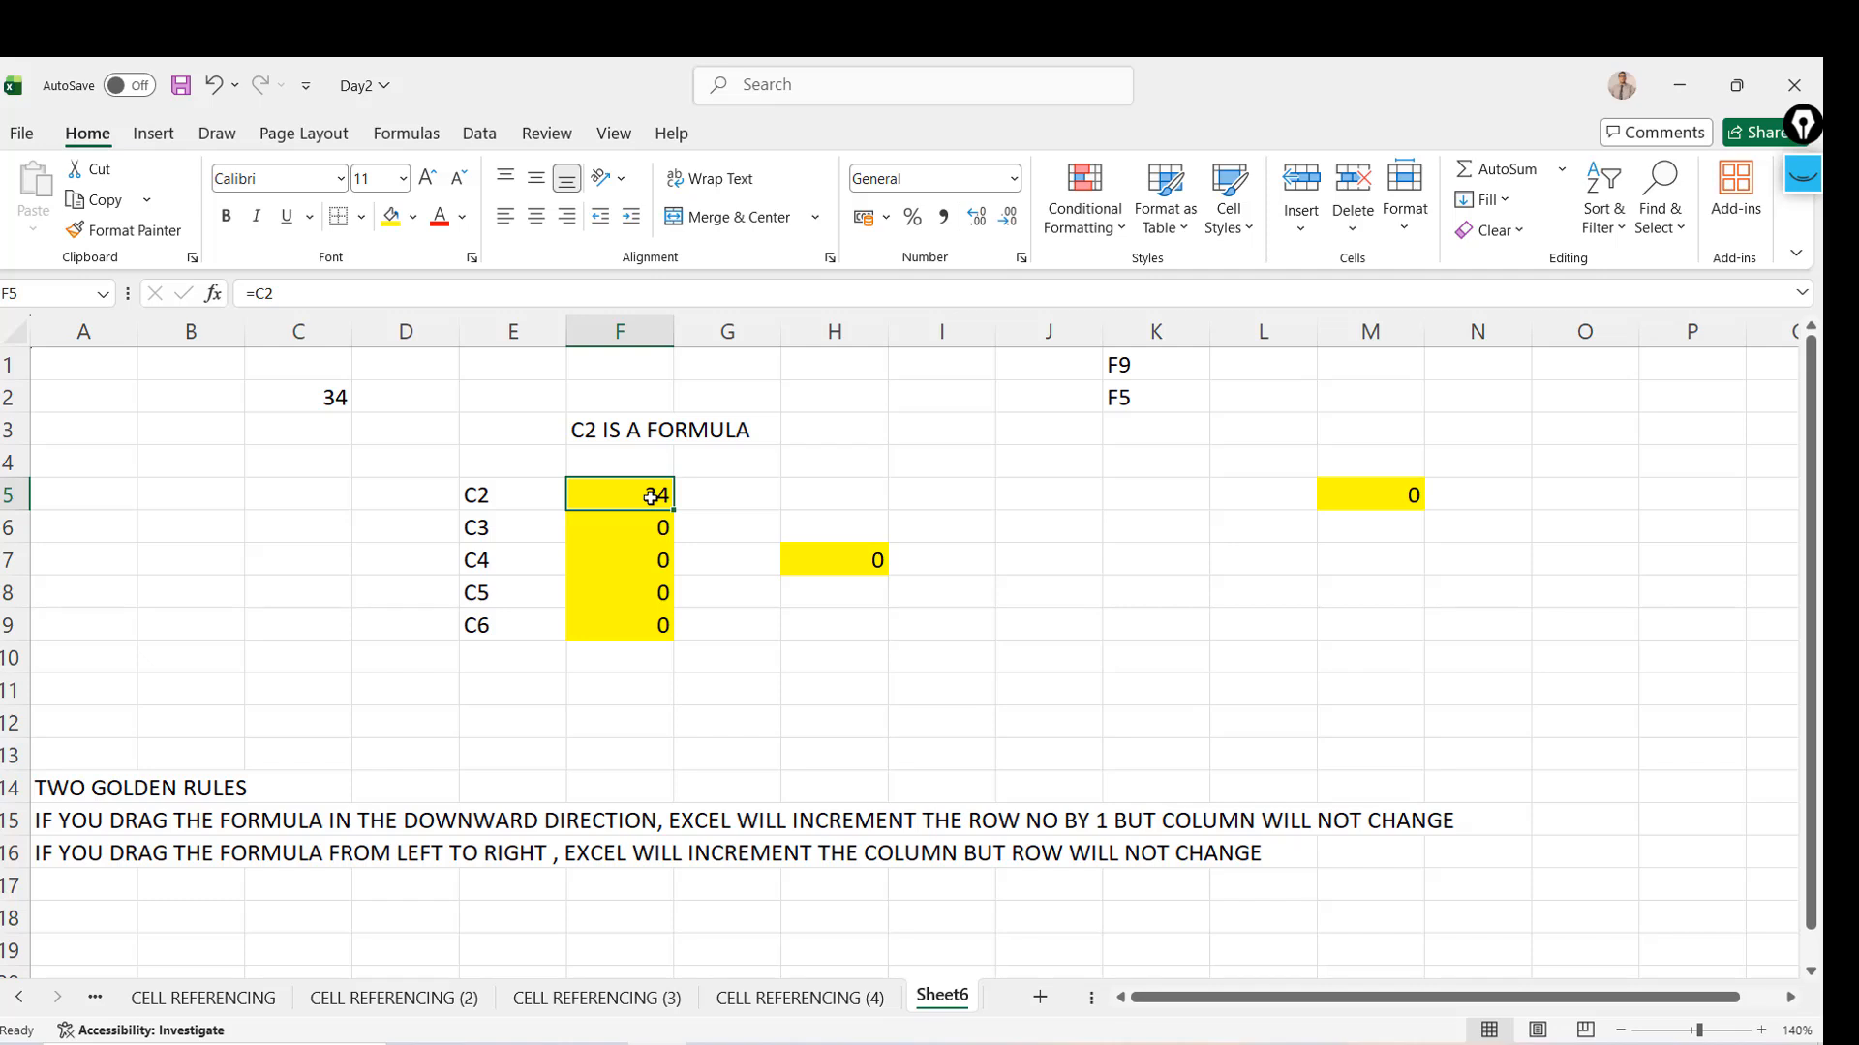
key(Right)
key(Right)
key(Right)
key(Right)
key(Right)
key(Right)
key(Right)
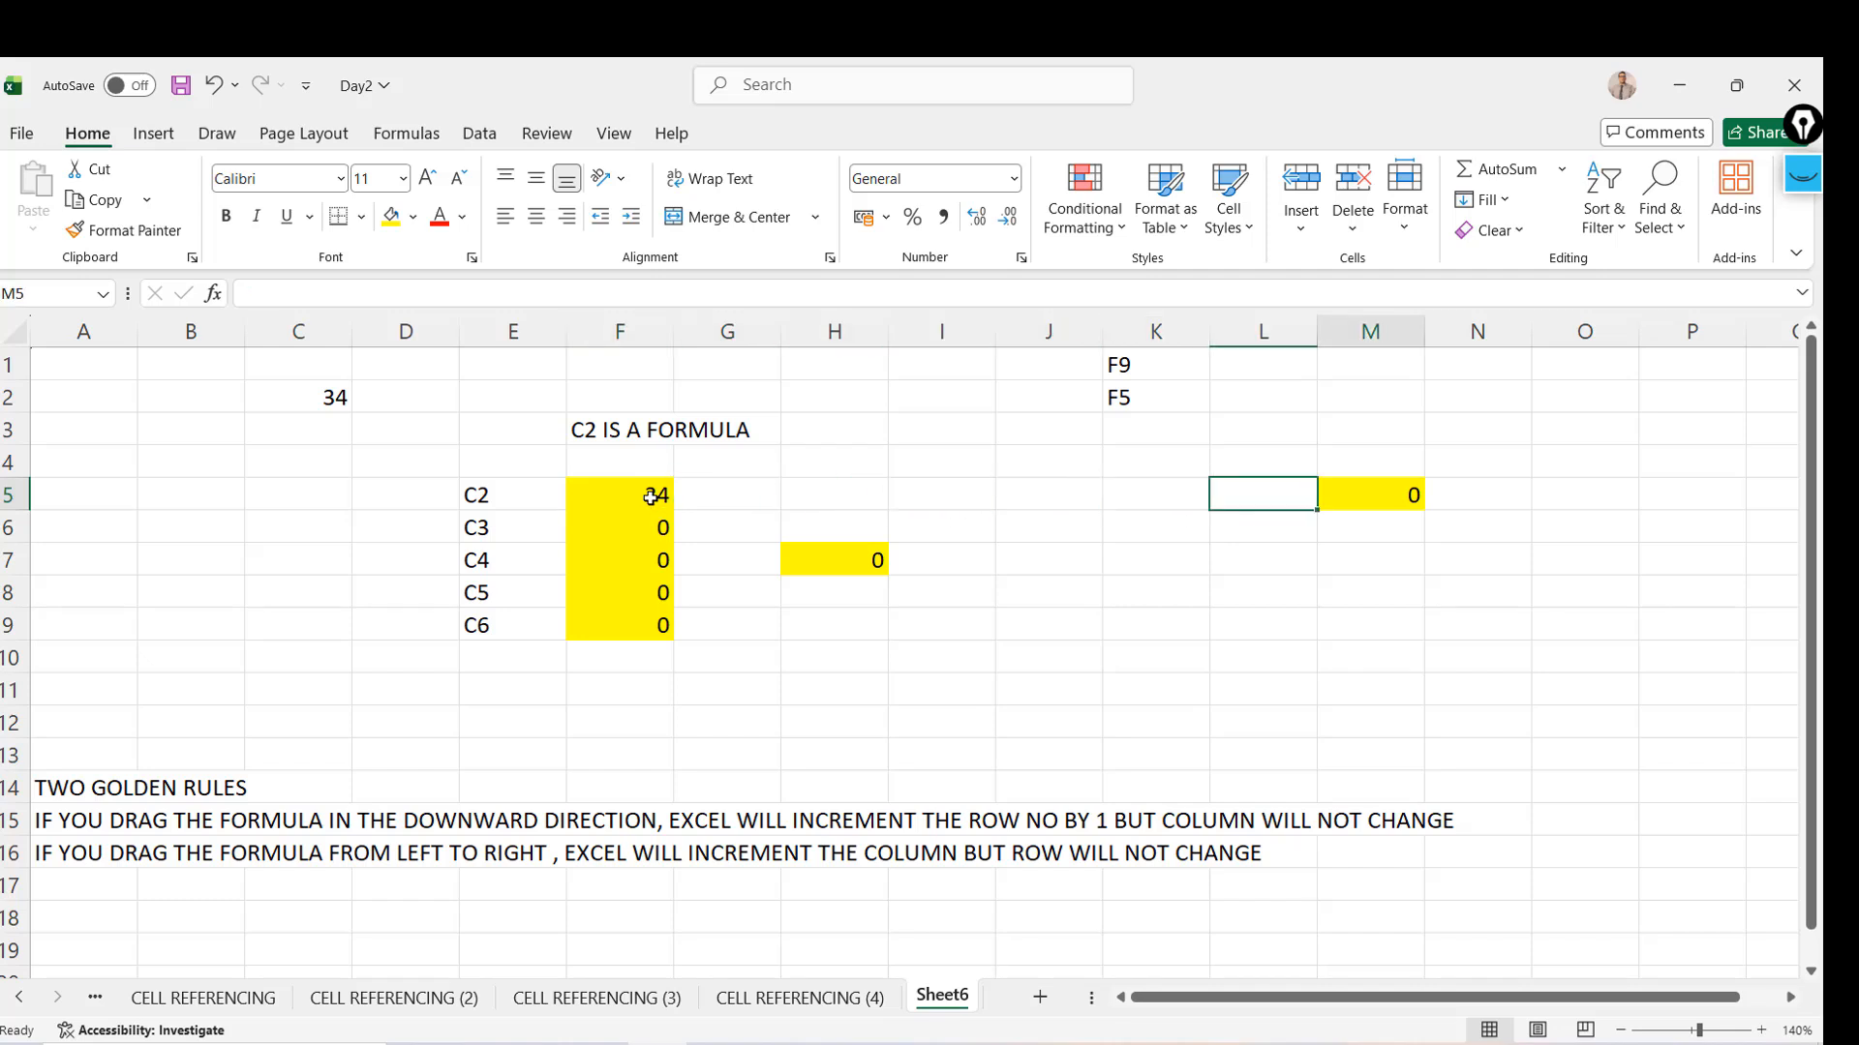
key(Left)
key(Left)
key(Left)
key(Left)
key(Left)
key(Left)
key(Left)
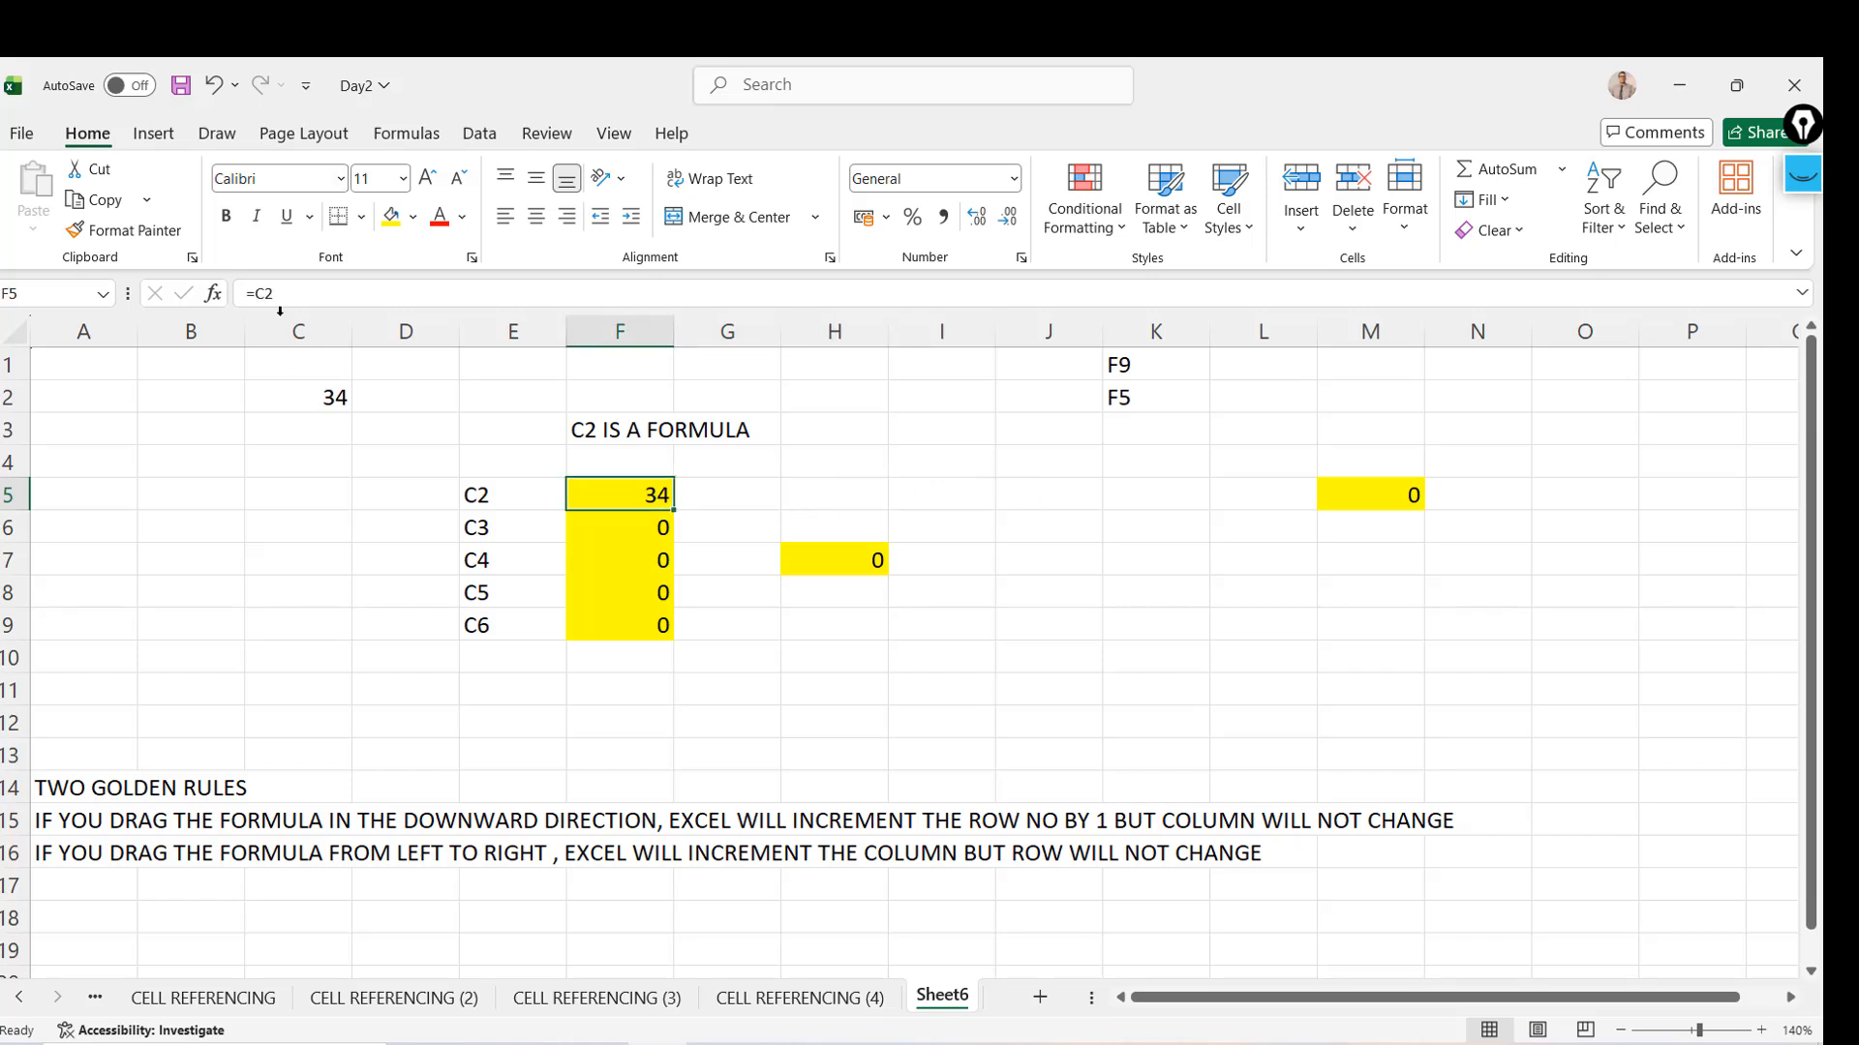
key(Right)
key(Right)
key(Right)
key(Right)
key(Right)
key(Right)
key(Right)
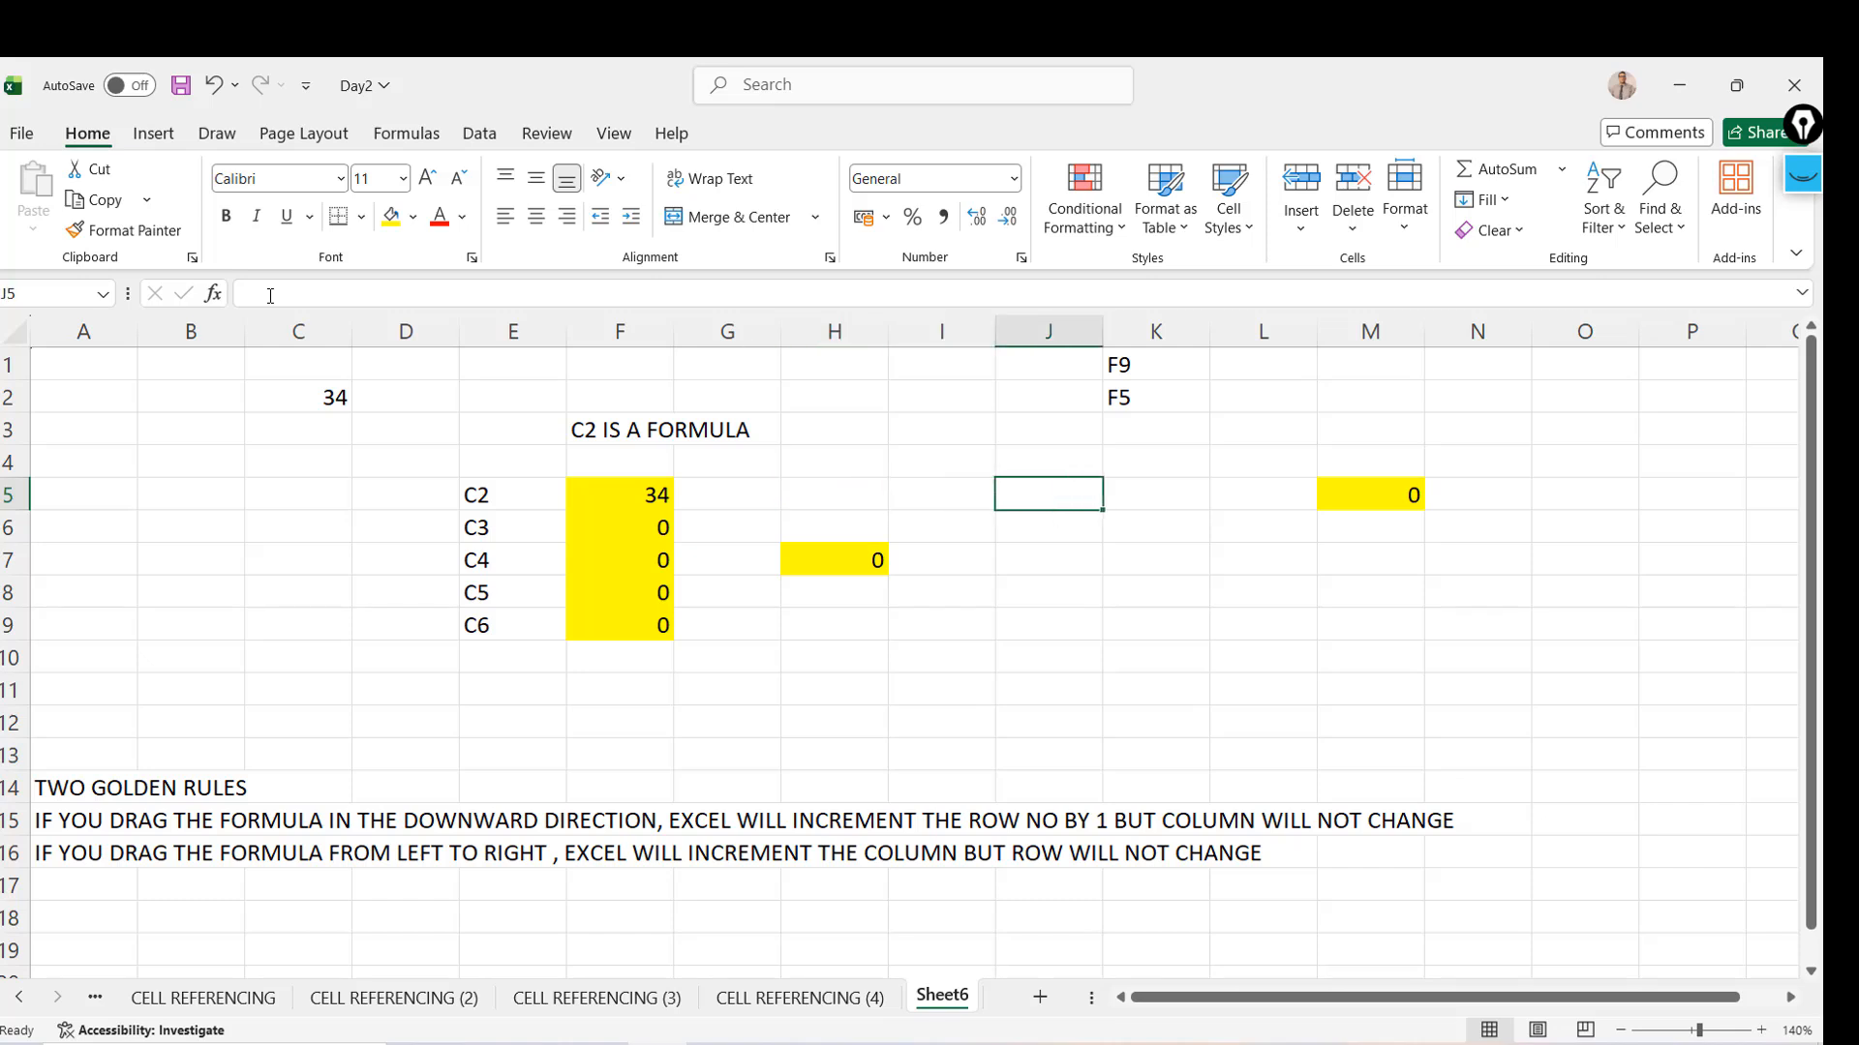
key(Left)
key(Left)
key(Left)
key(Left)
key(Left)
key(Left)
key(Left)
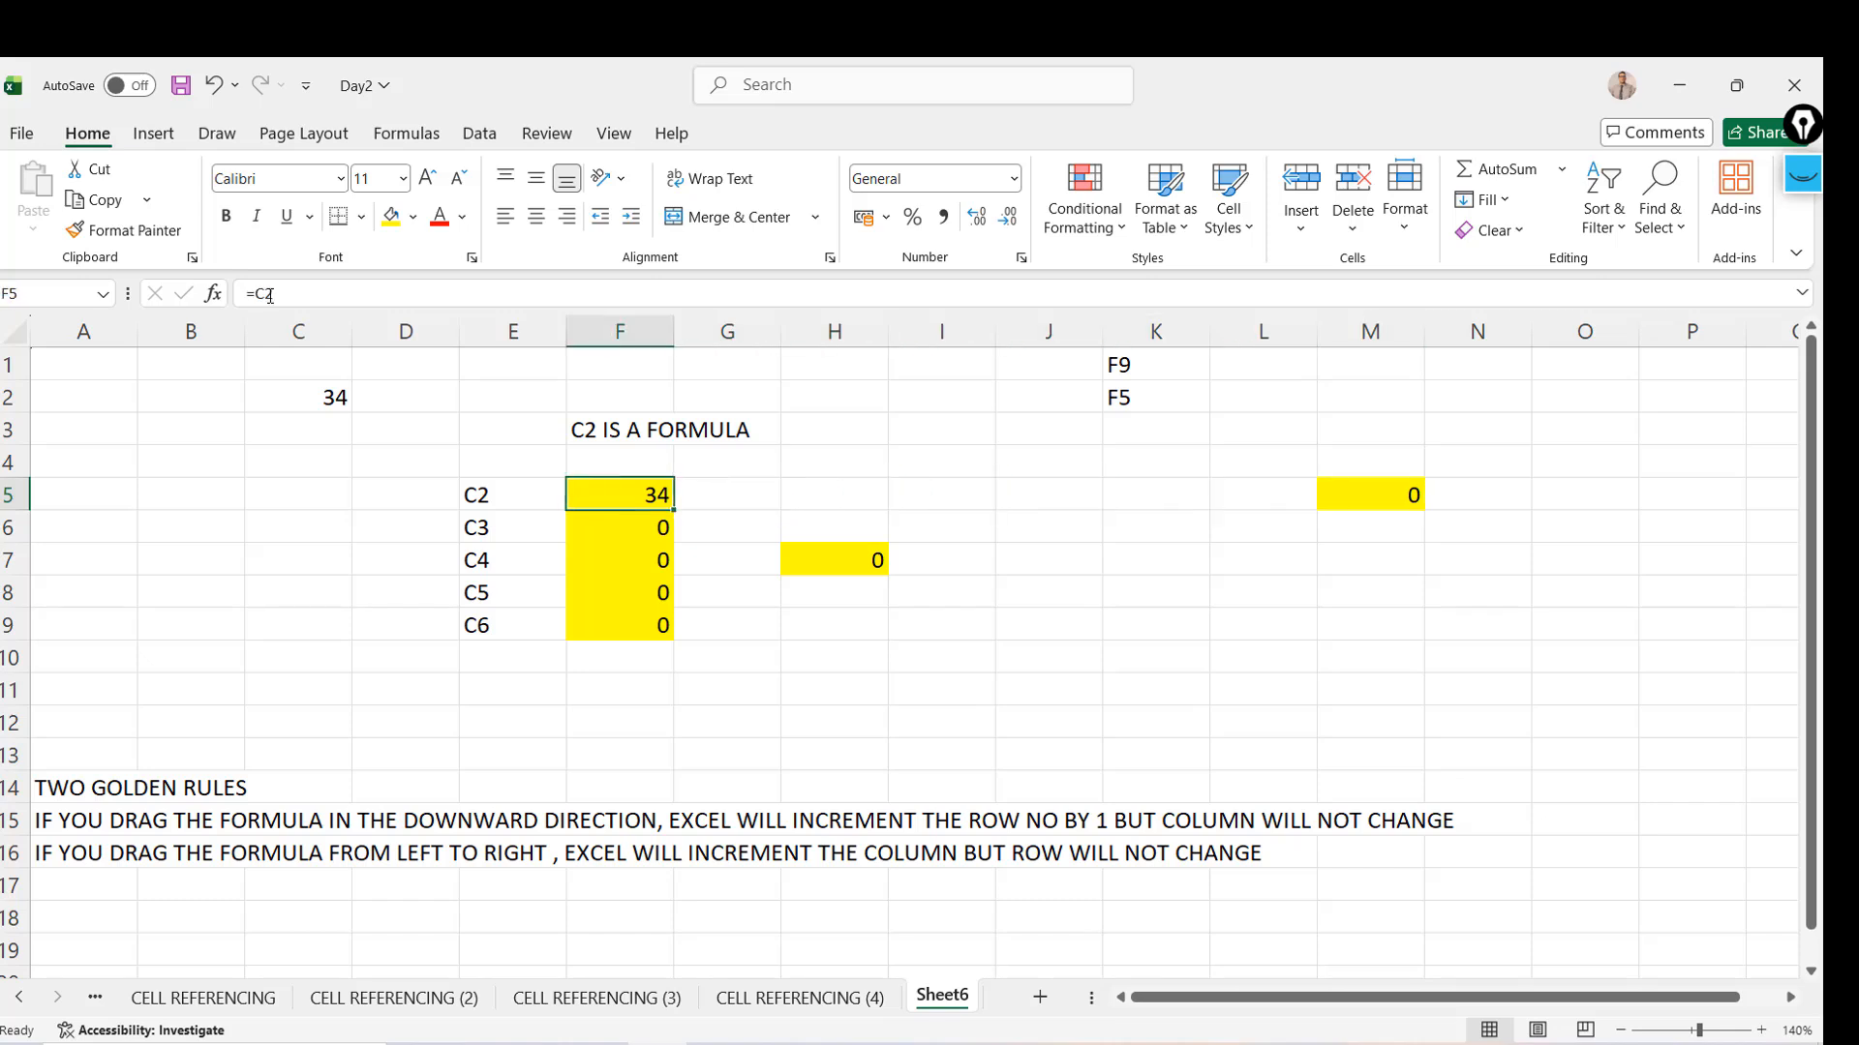
Step column by column from F5 to M5 and examine which cell the formula in M5 refers to
key(Right)
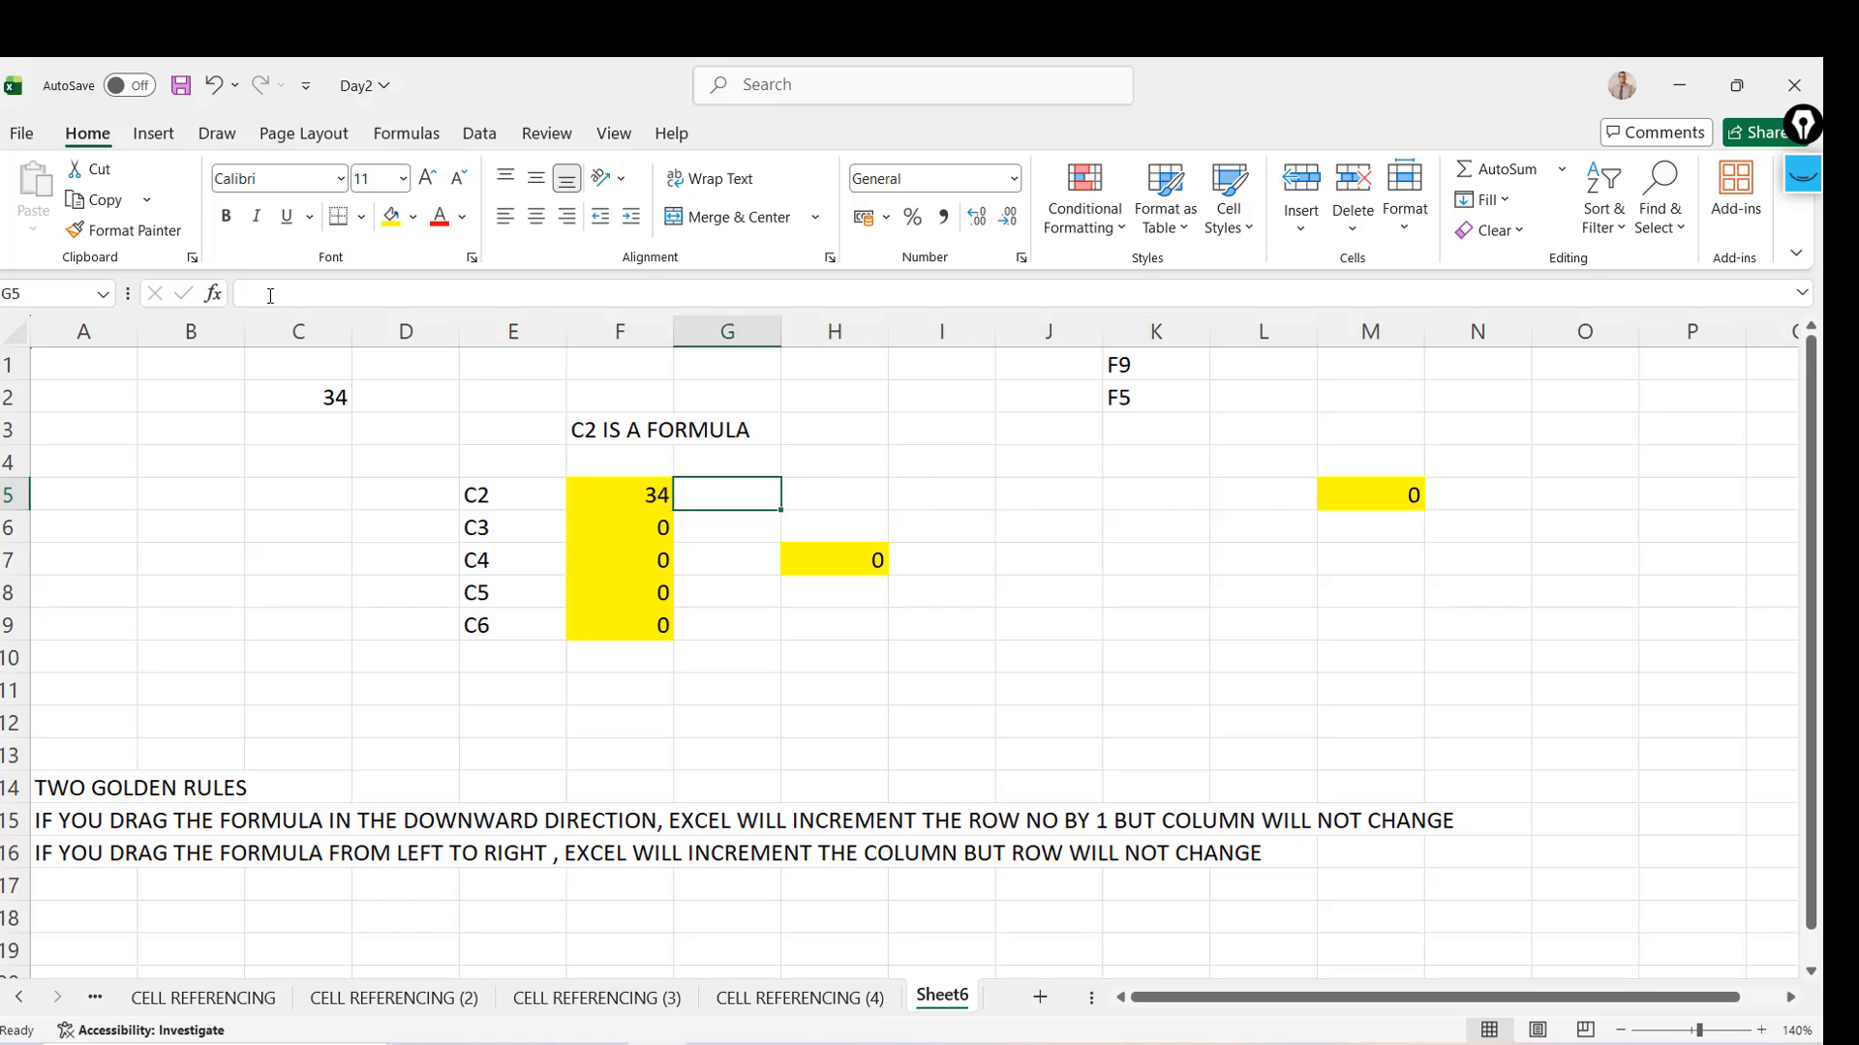
key(Right)
key(Right)
key(Right)
key(Right)
key(Right)
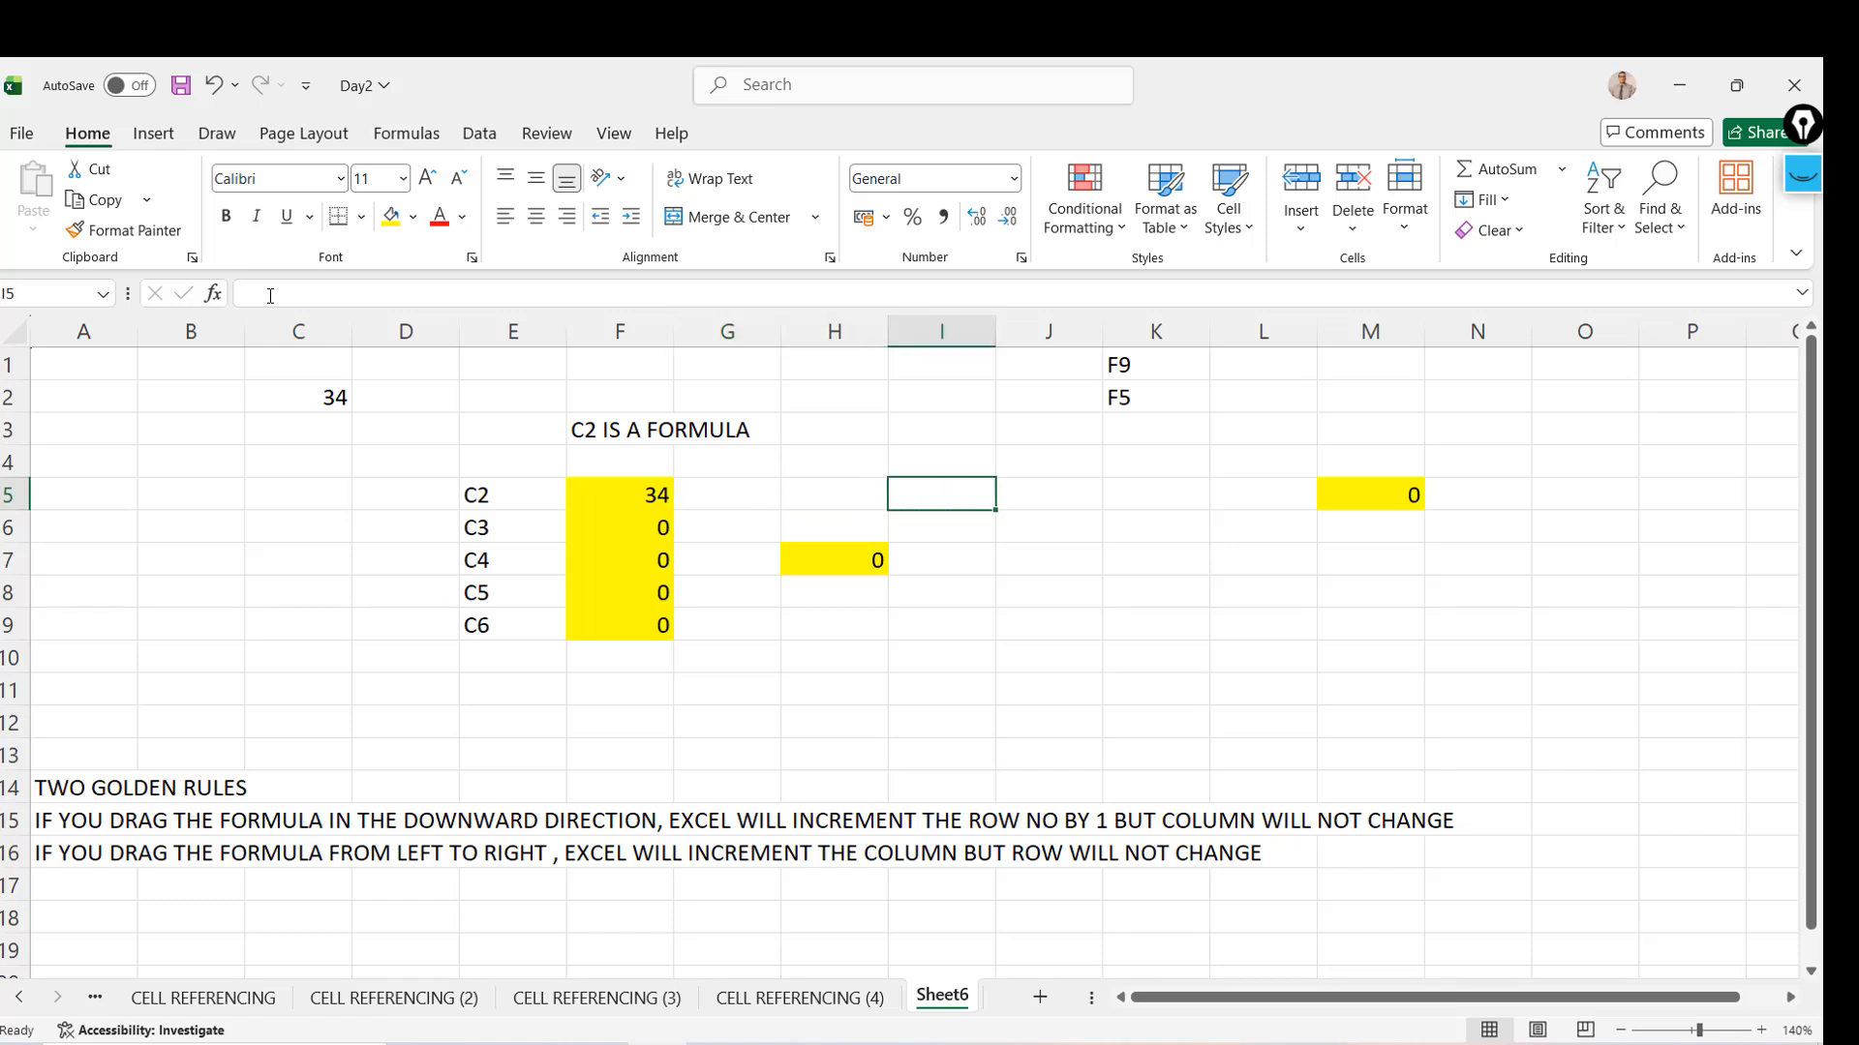
key(Right)
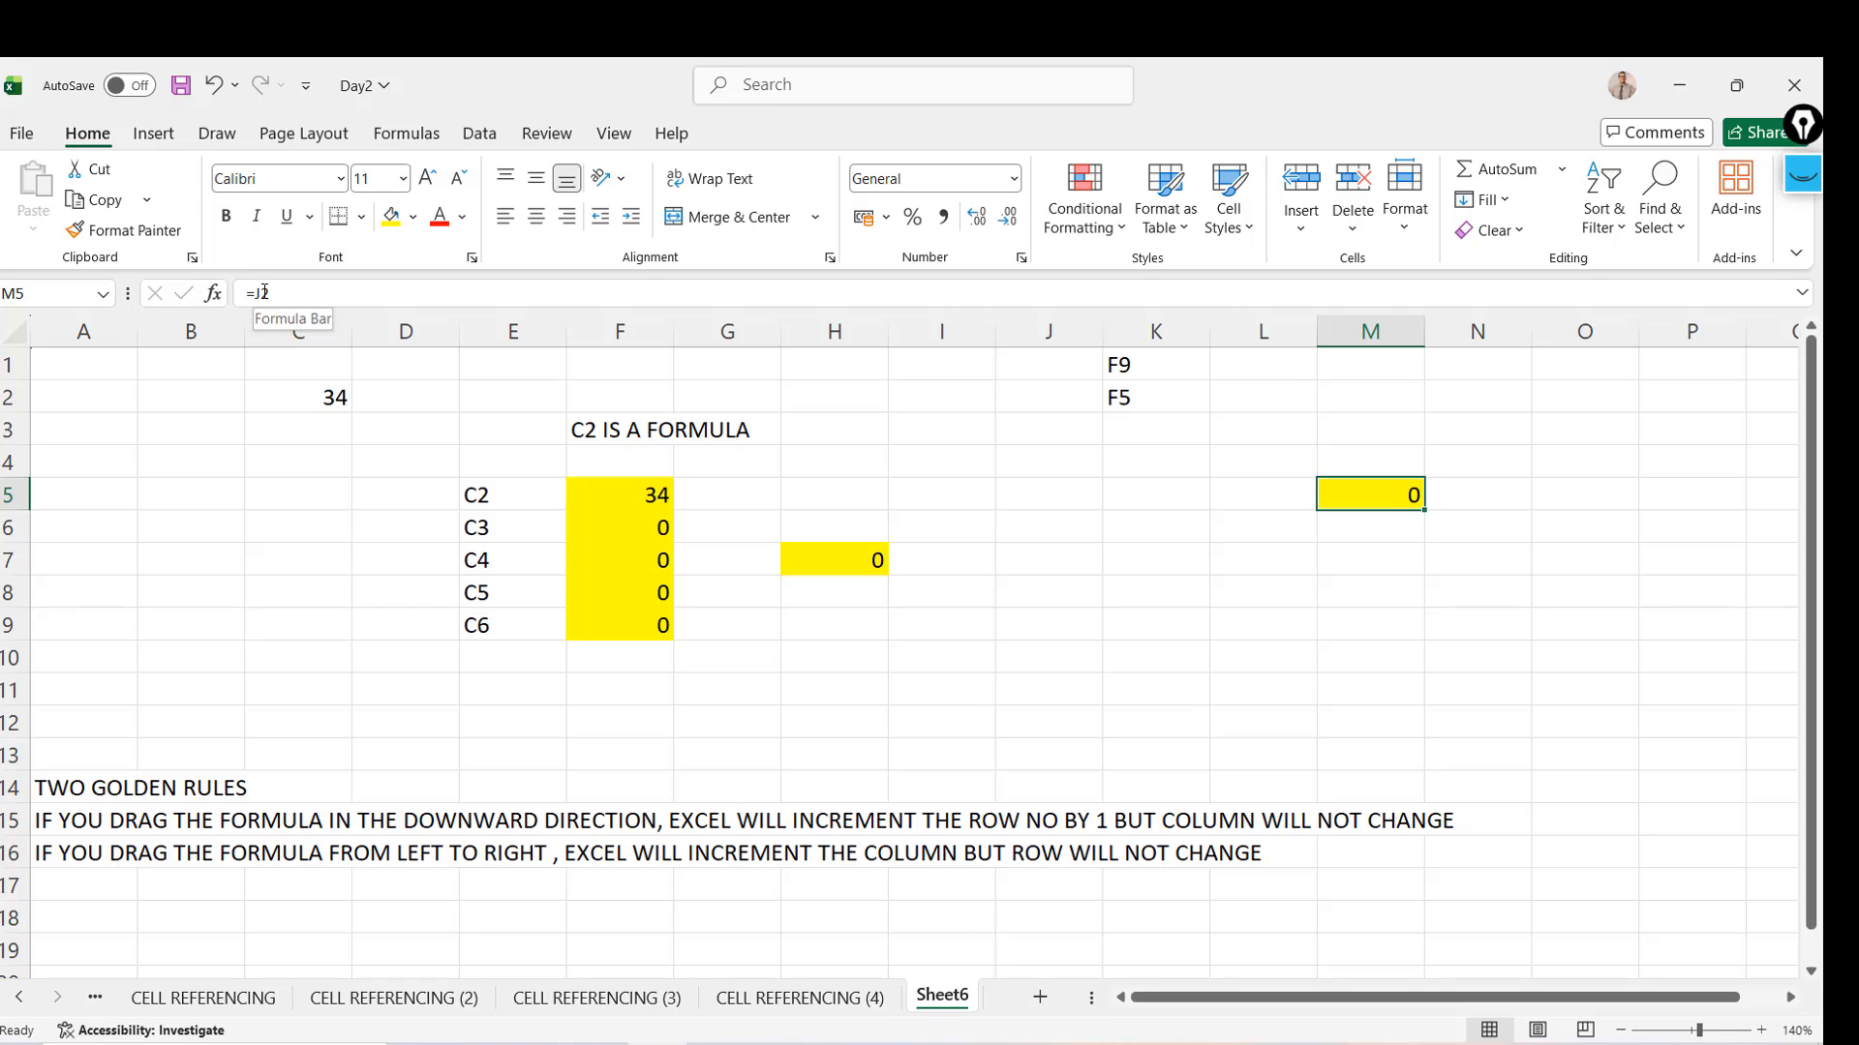
click(273, 290)
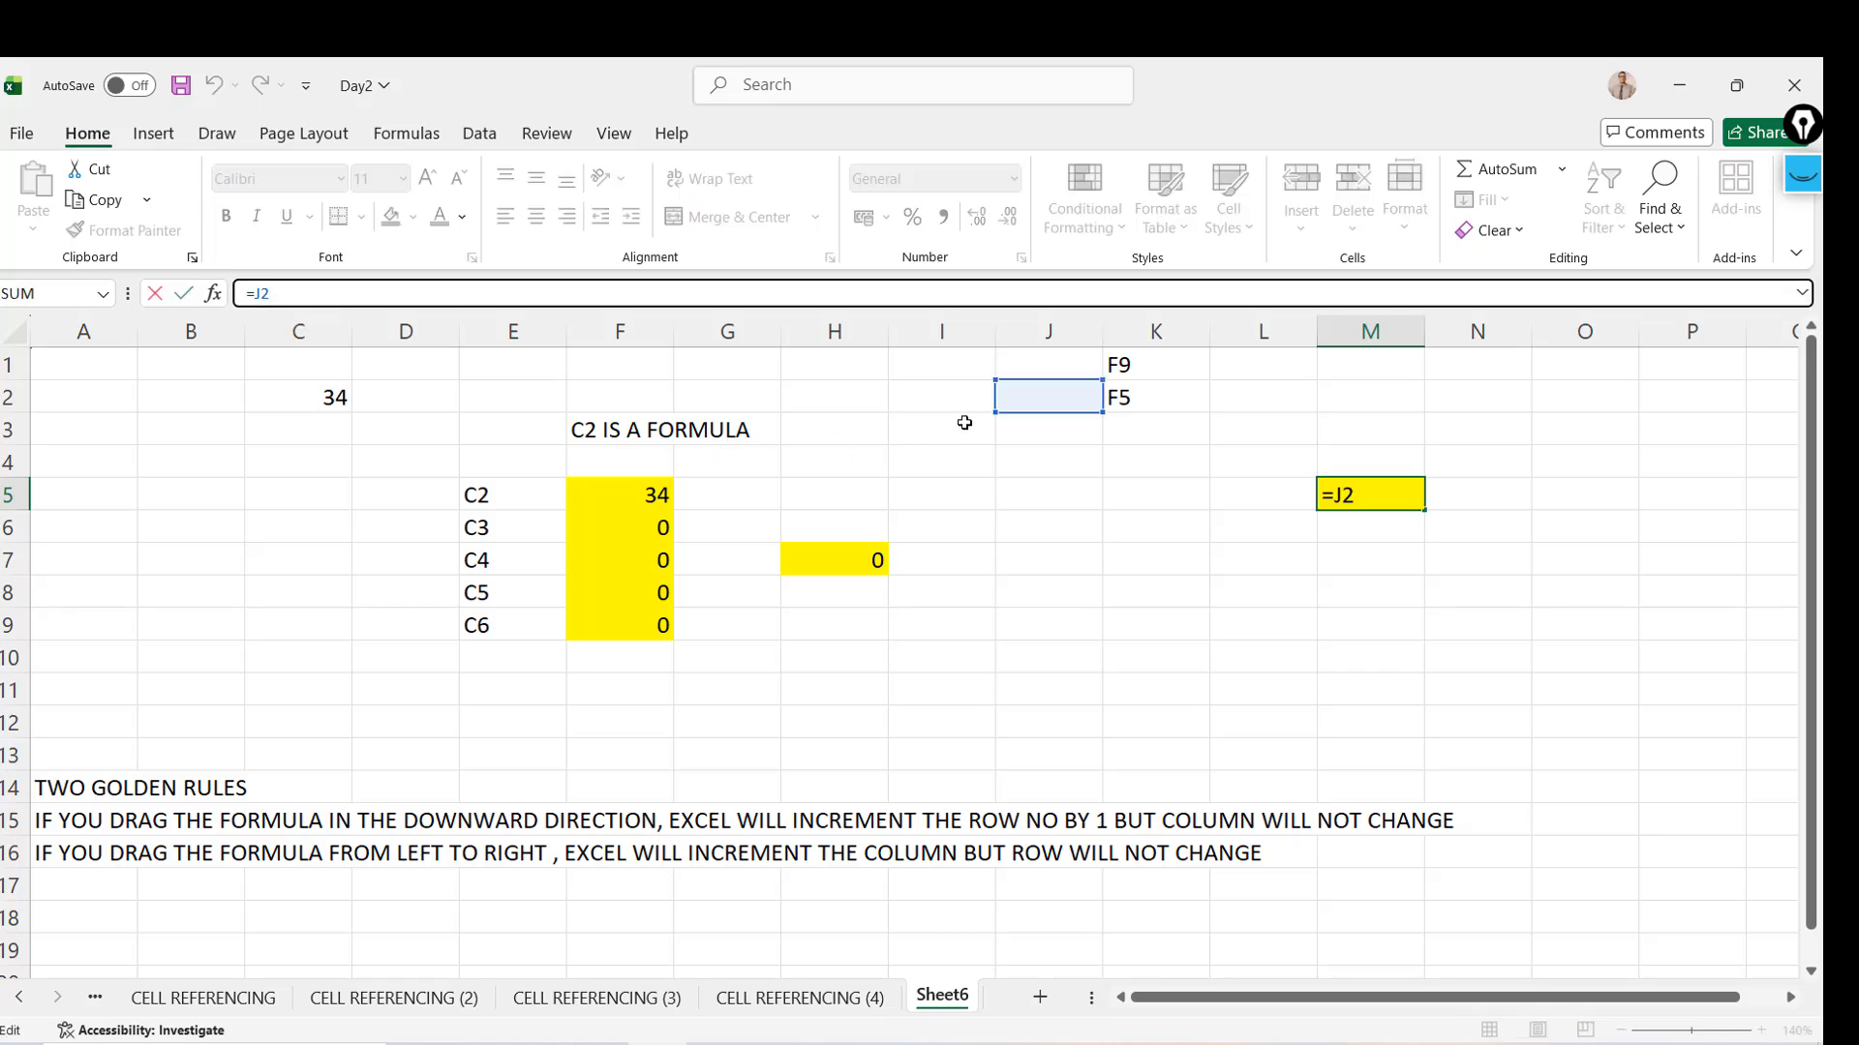
key(Return)
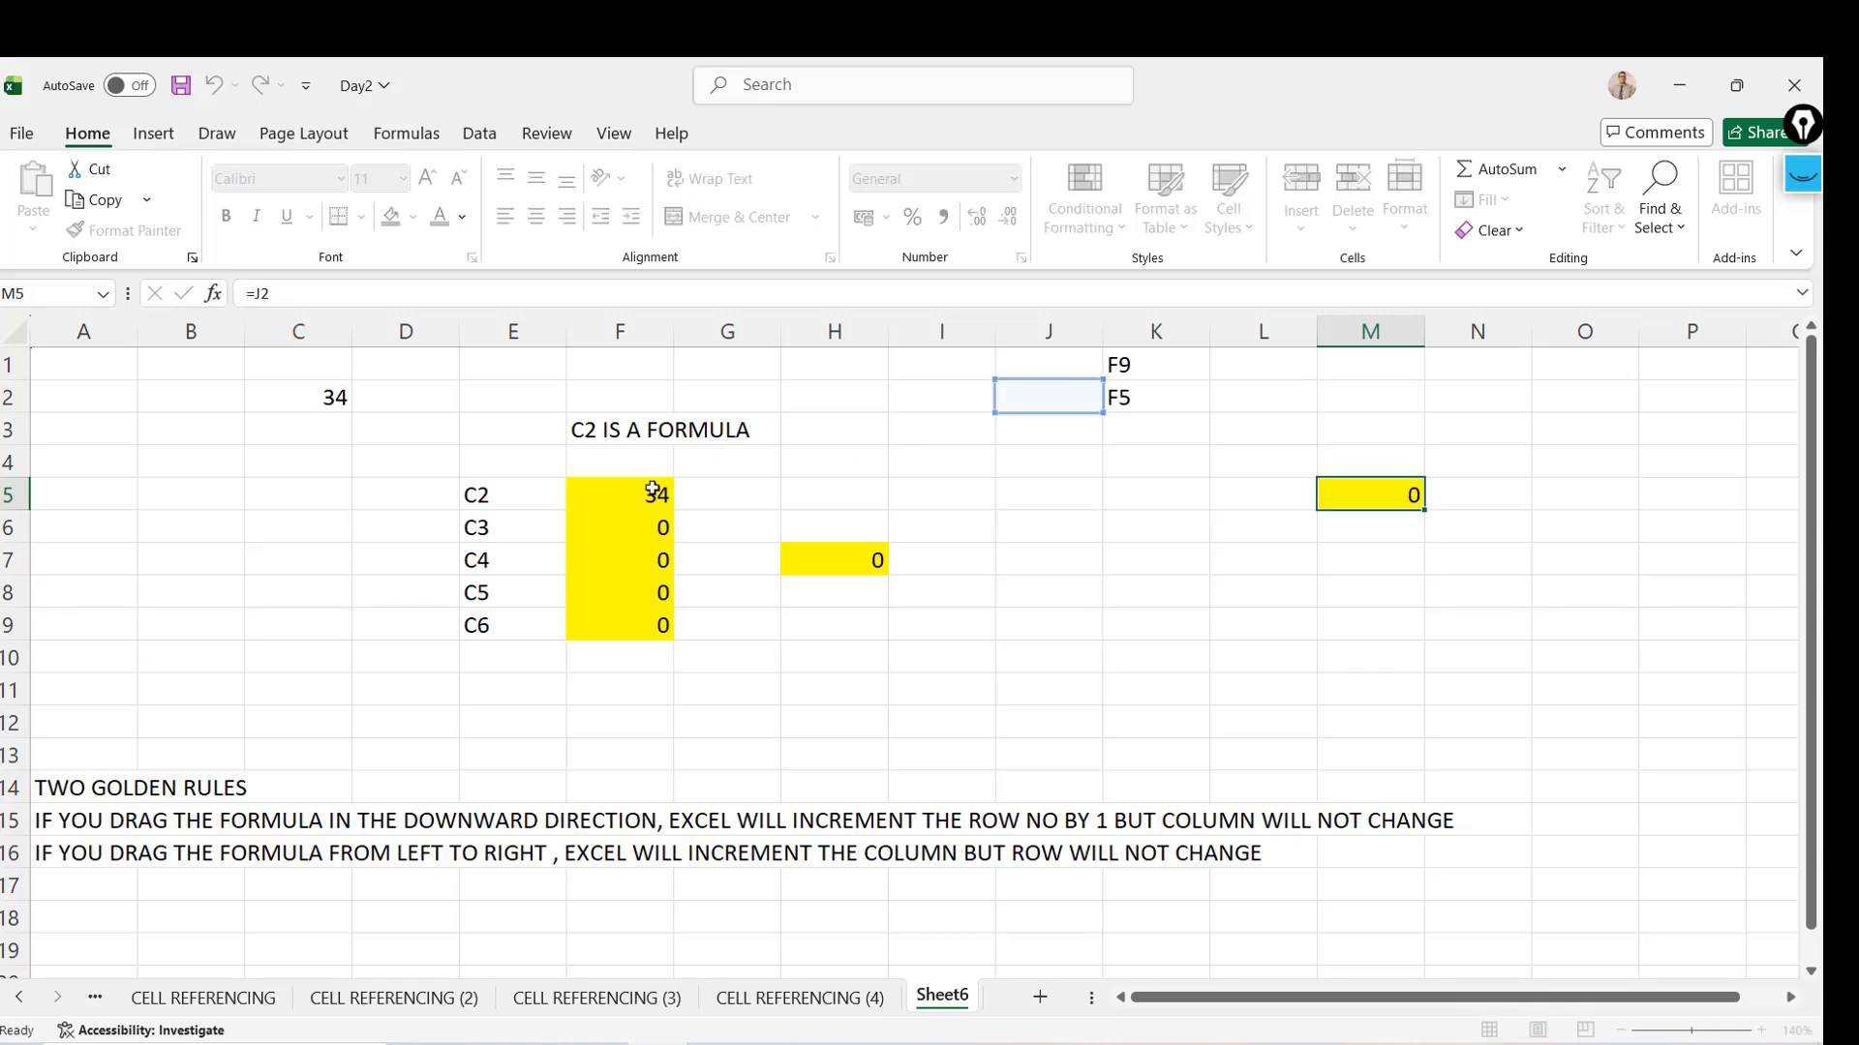
Highlight cell H3 with a yellow fill as the next target for the formula in F5
click(646, 494)
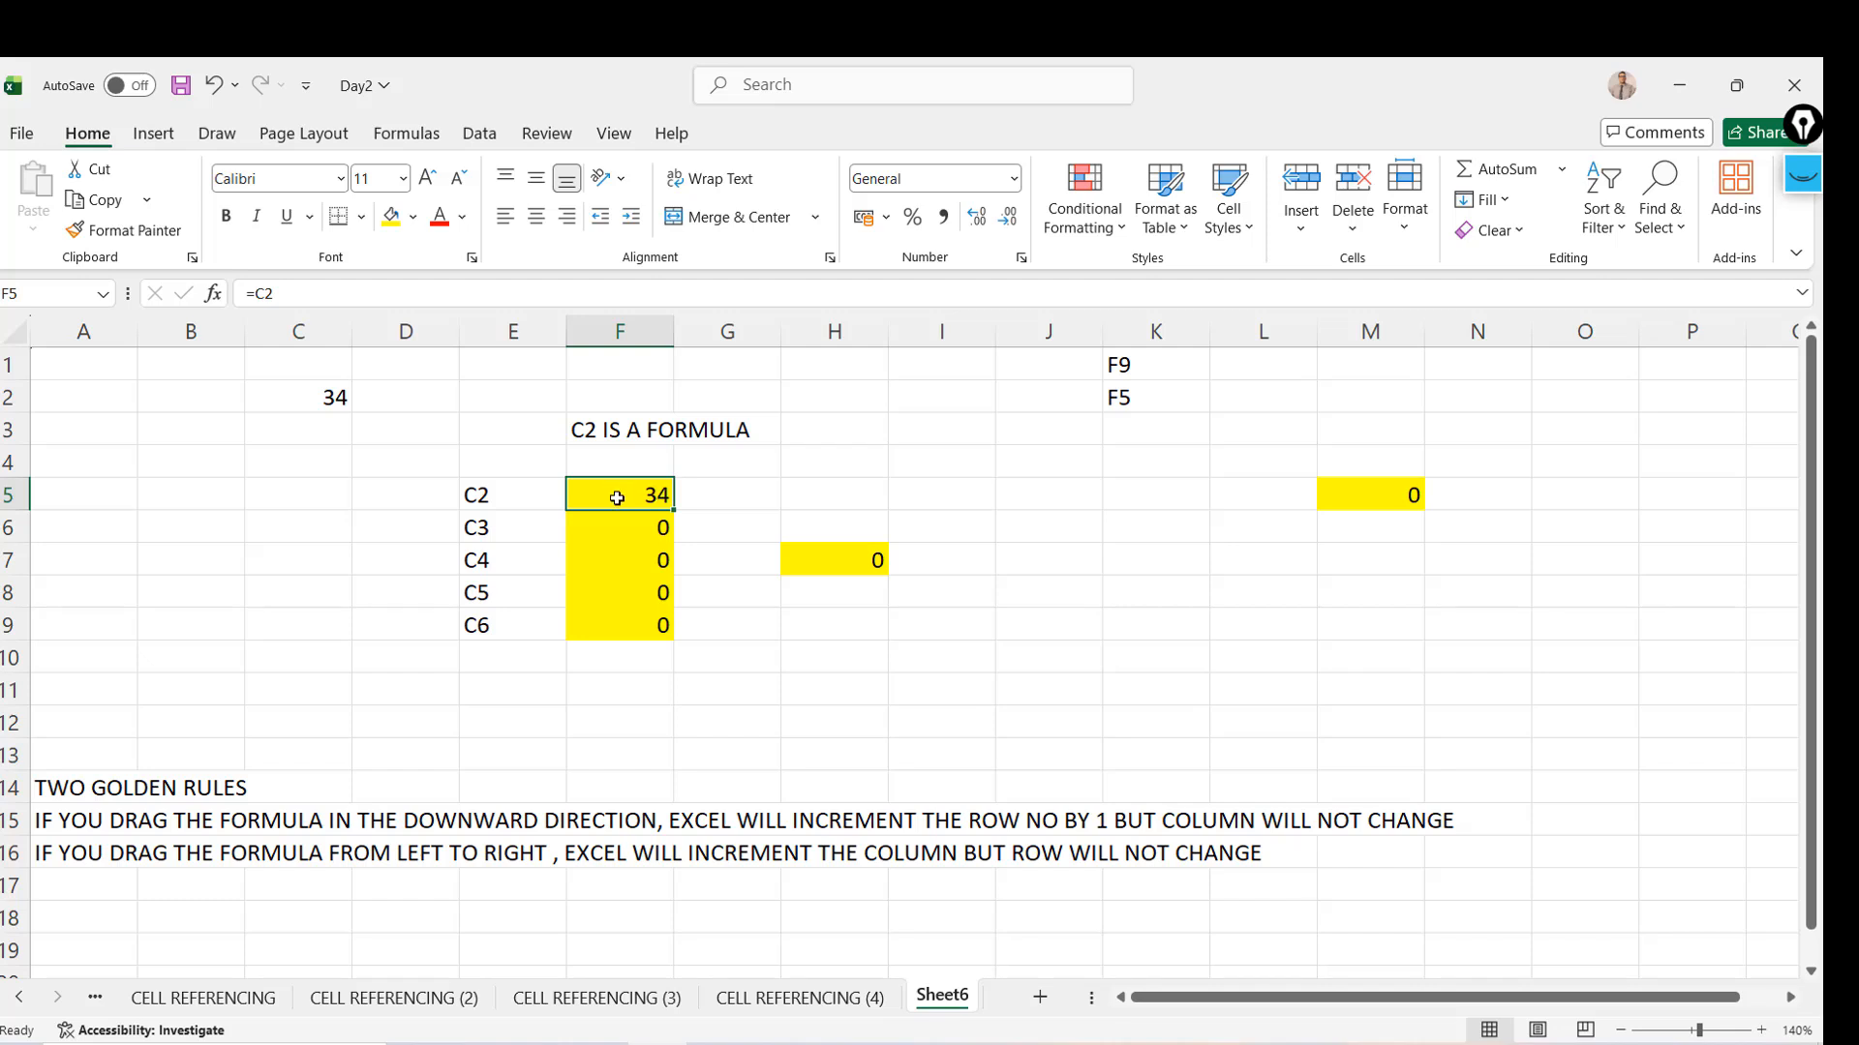
click(819, 431)
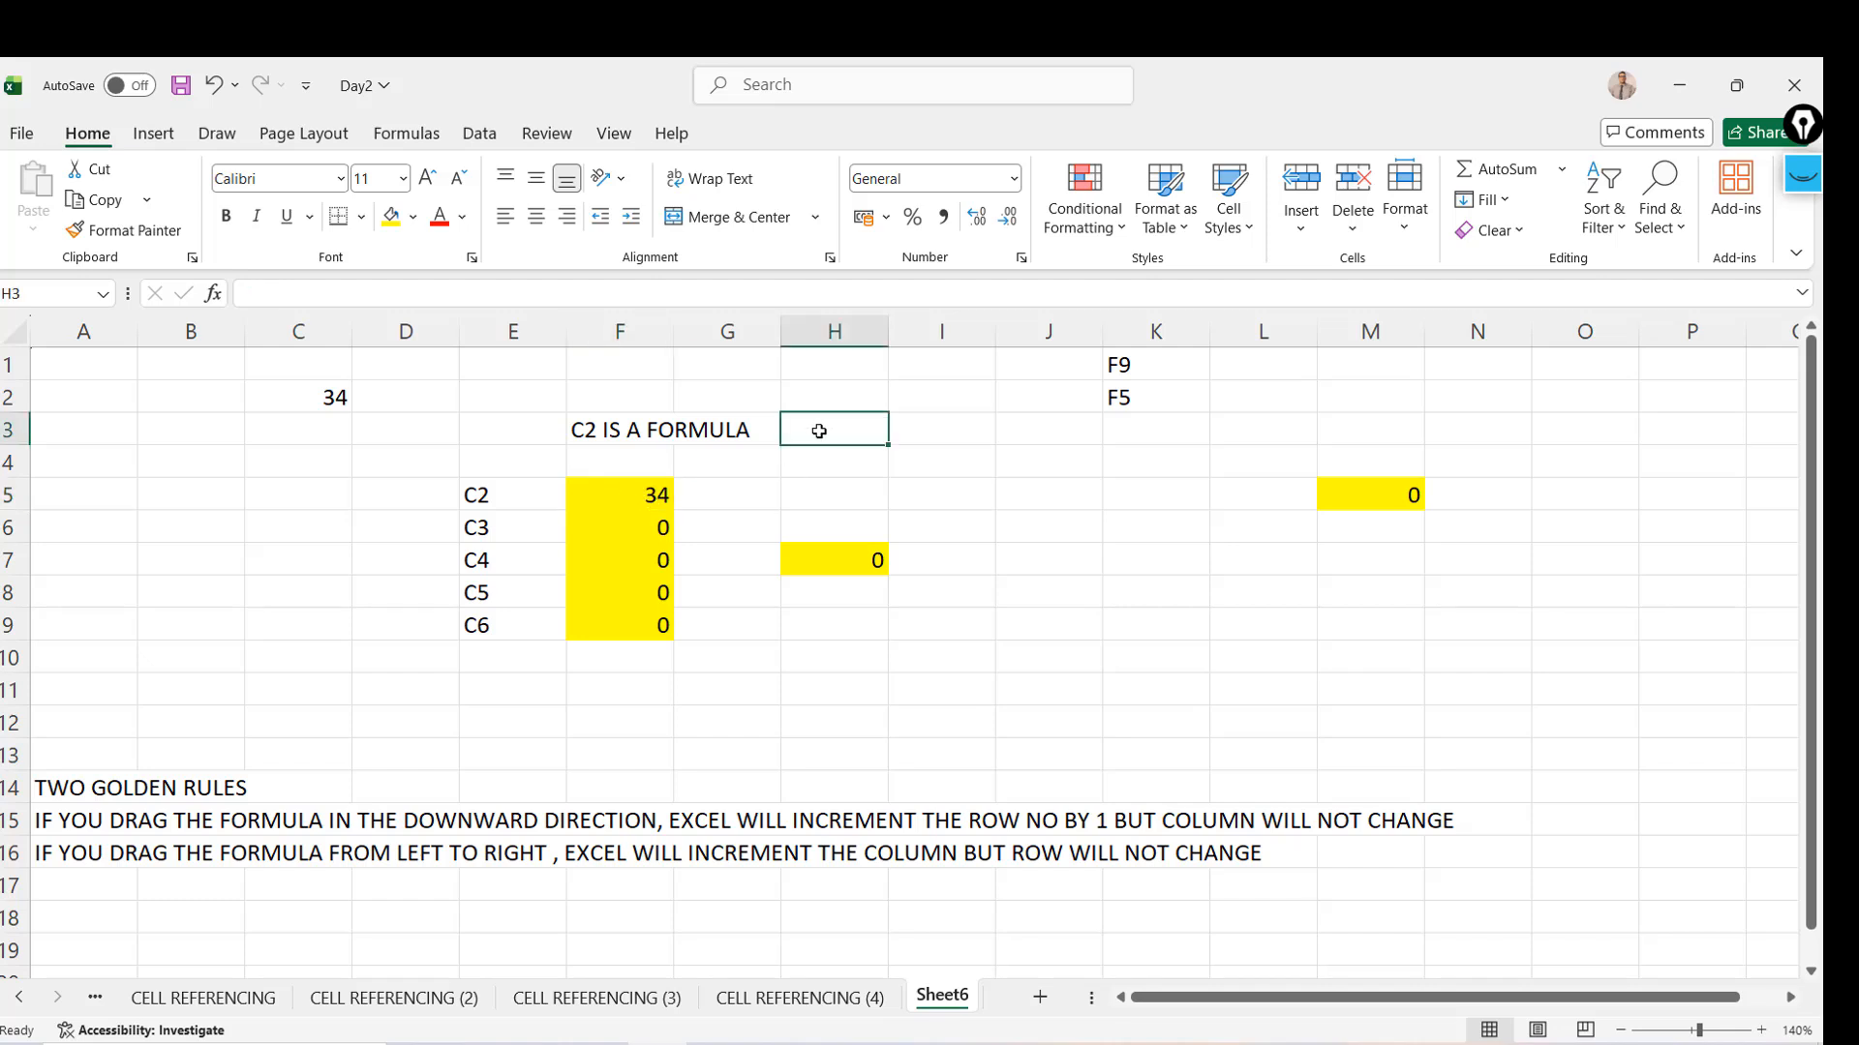
click(391, 216)
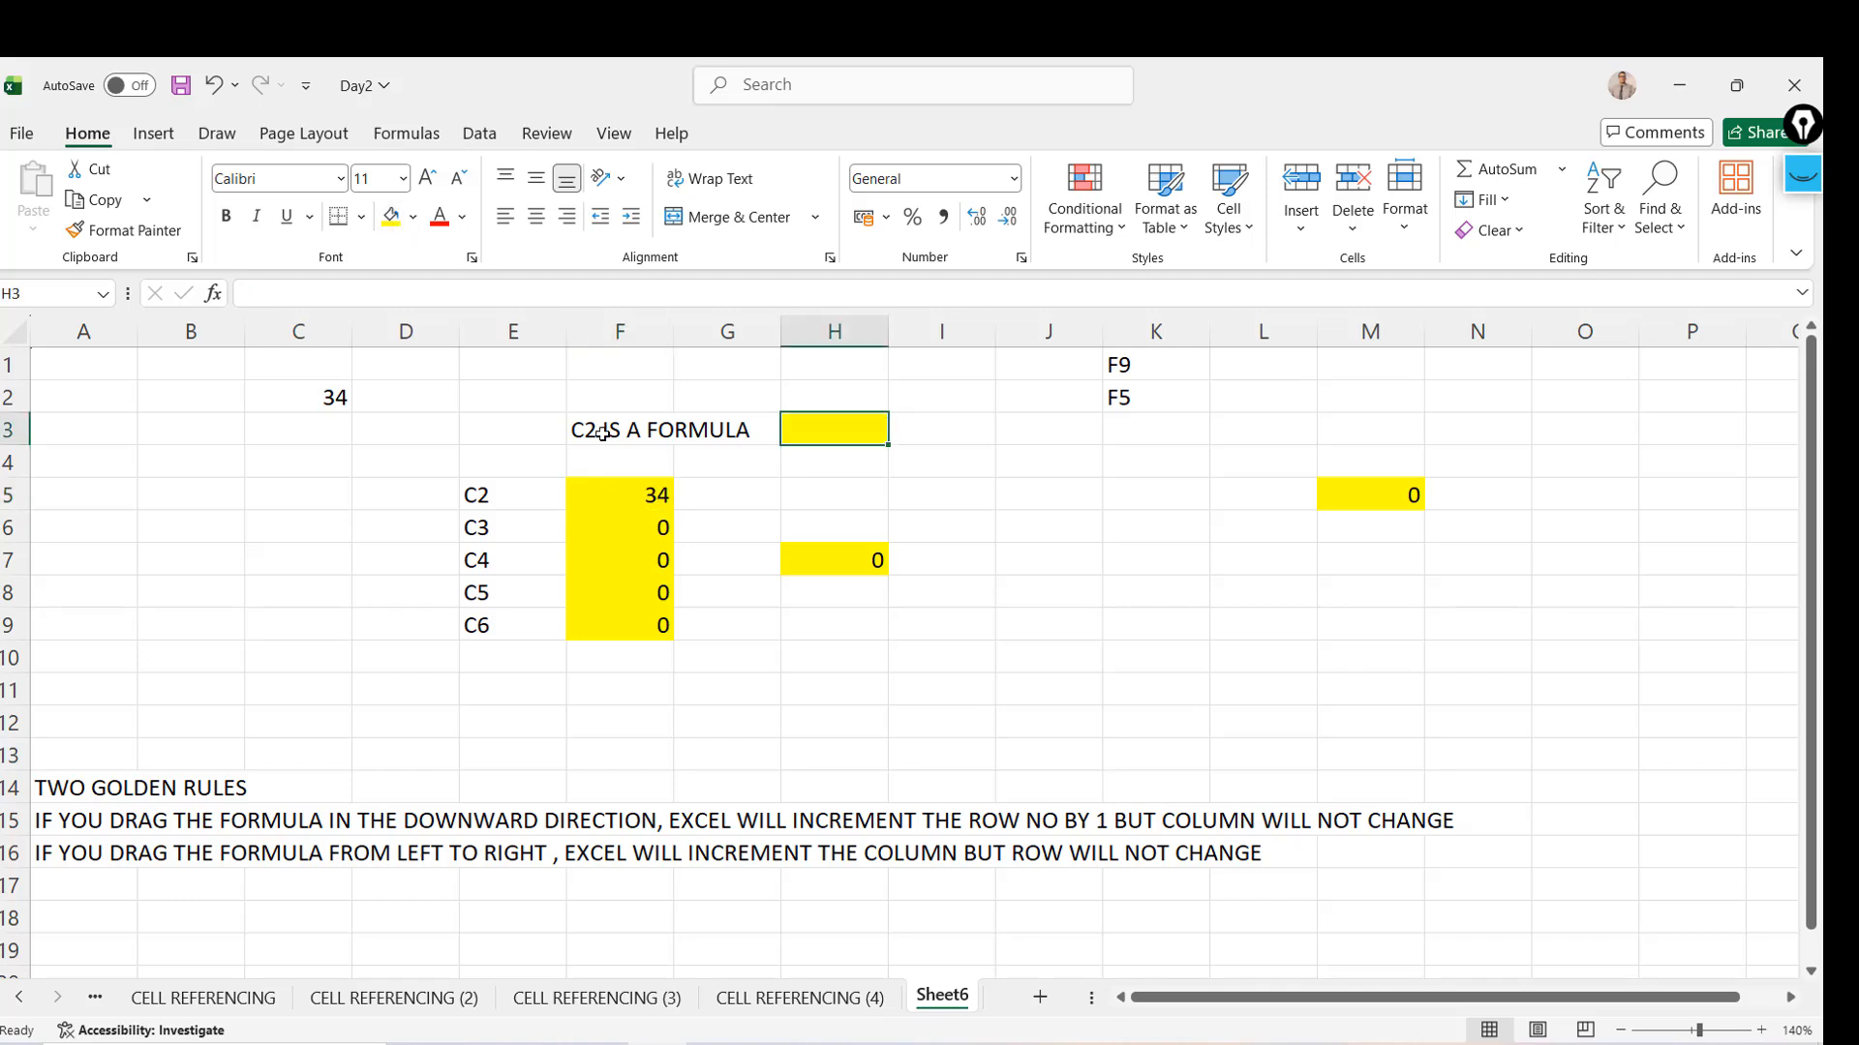
Count the rows from F5 up to row 3, the row of the highlighted cell H3, and return to F5
click(641, 491)
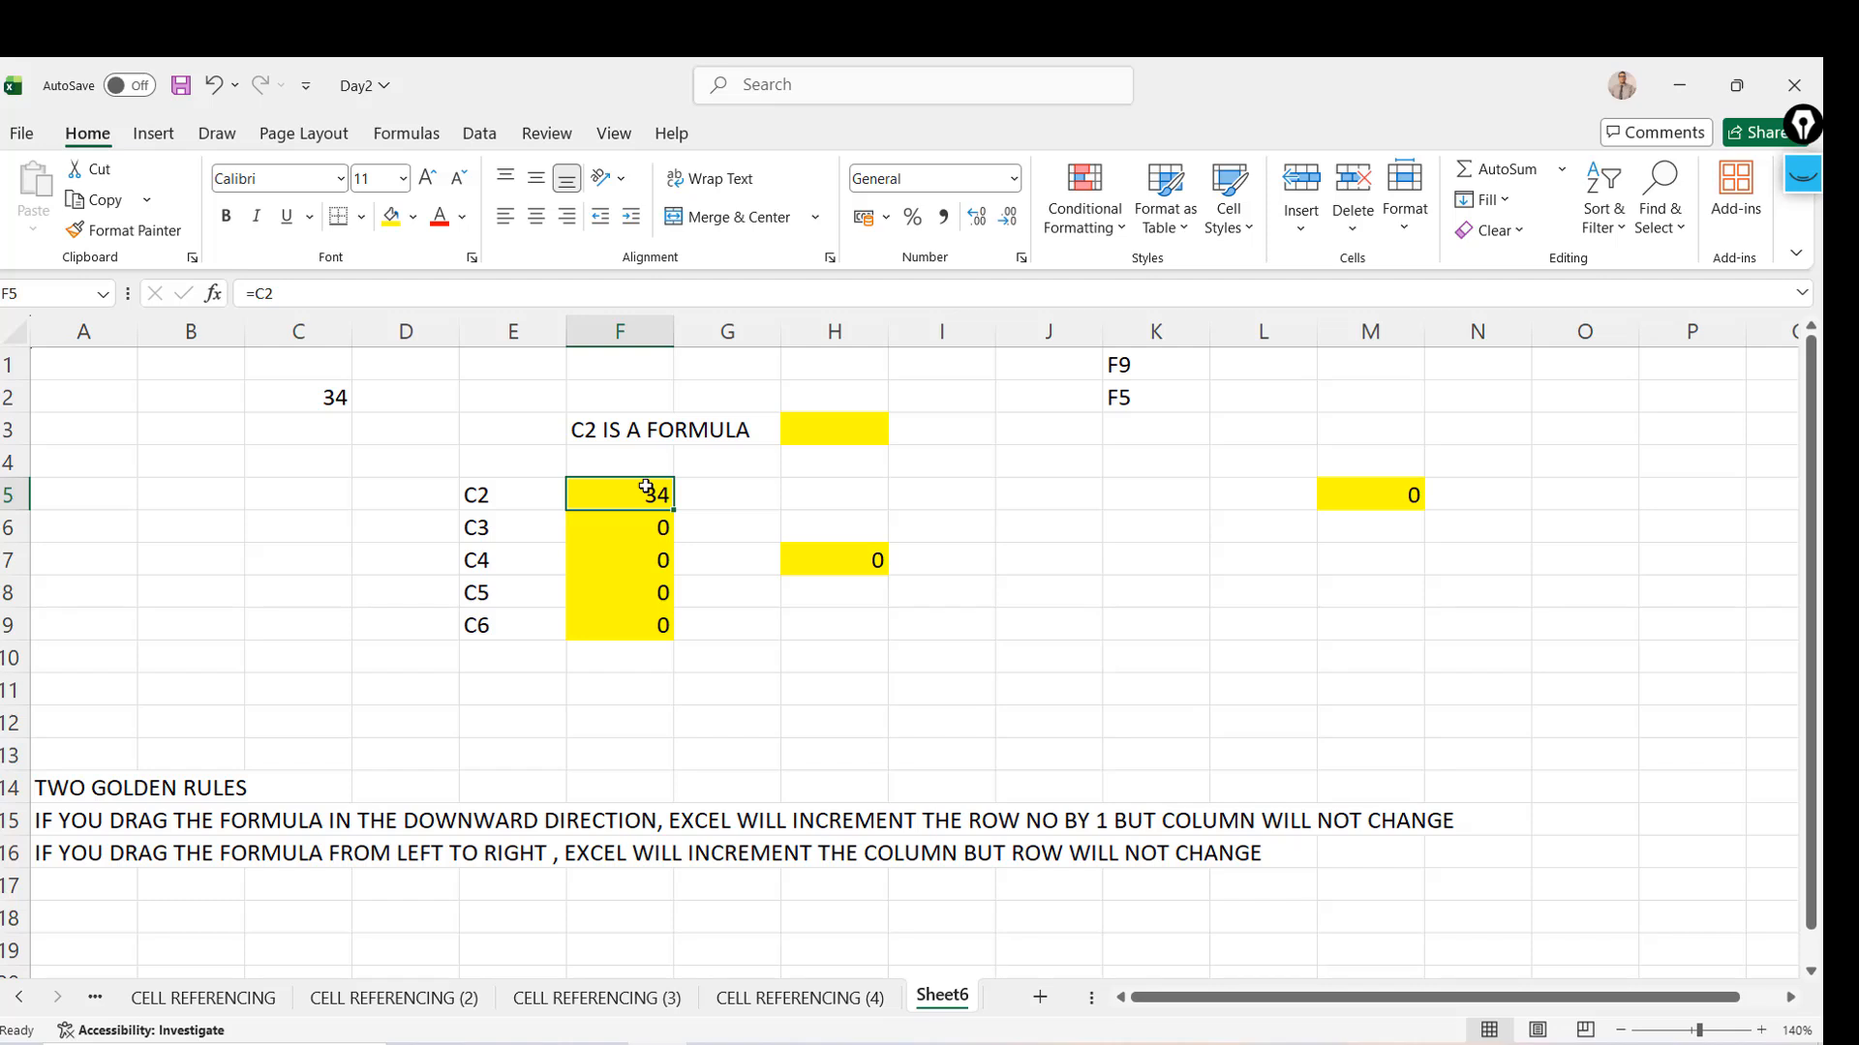
key(Up)
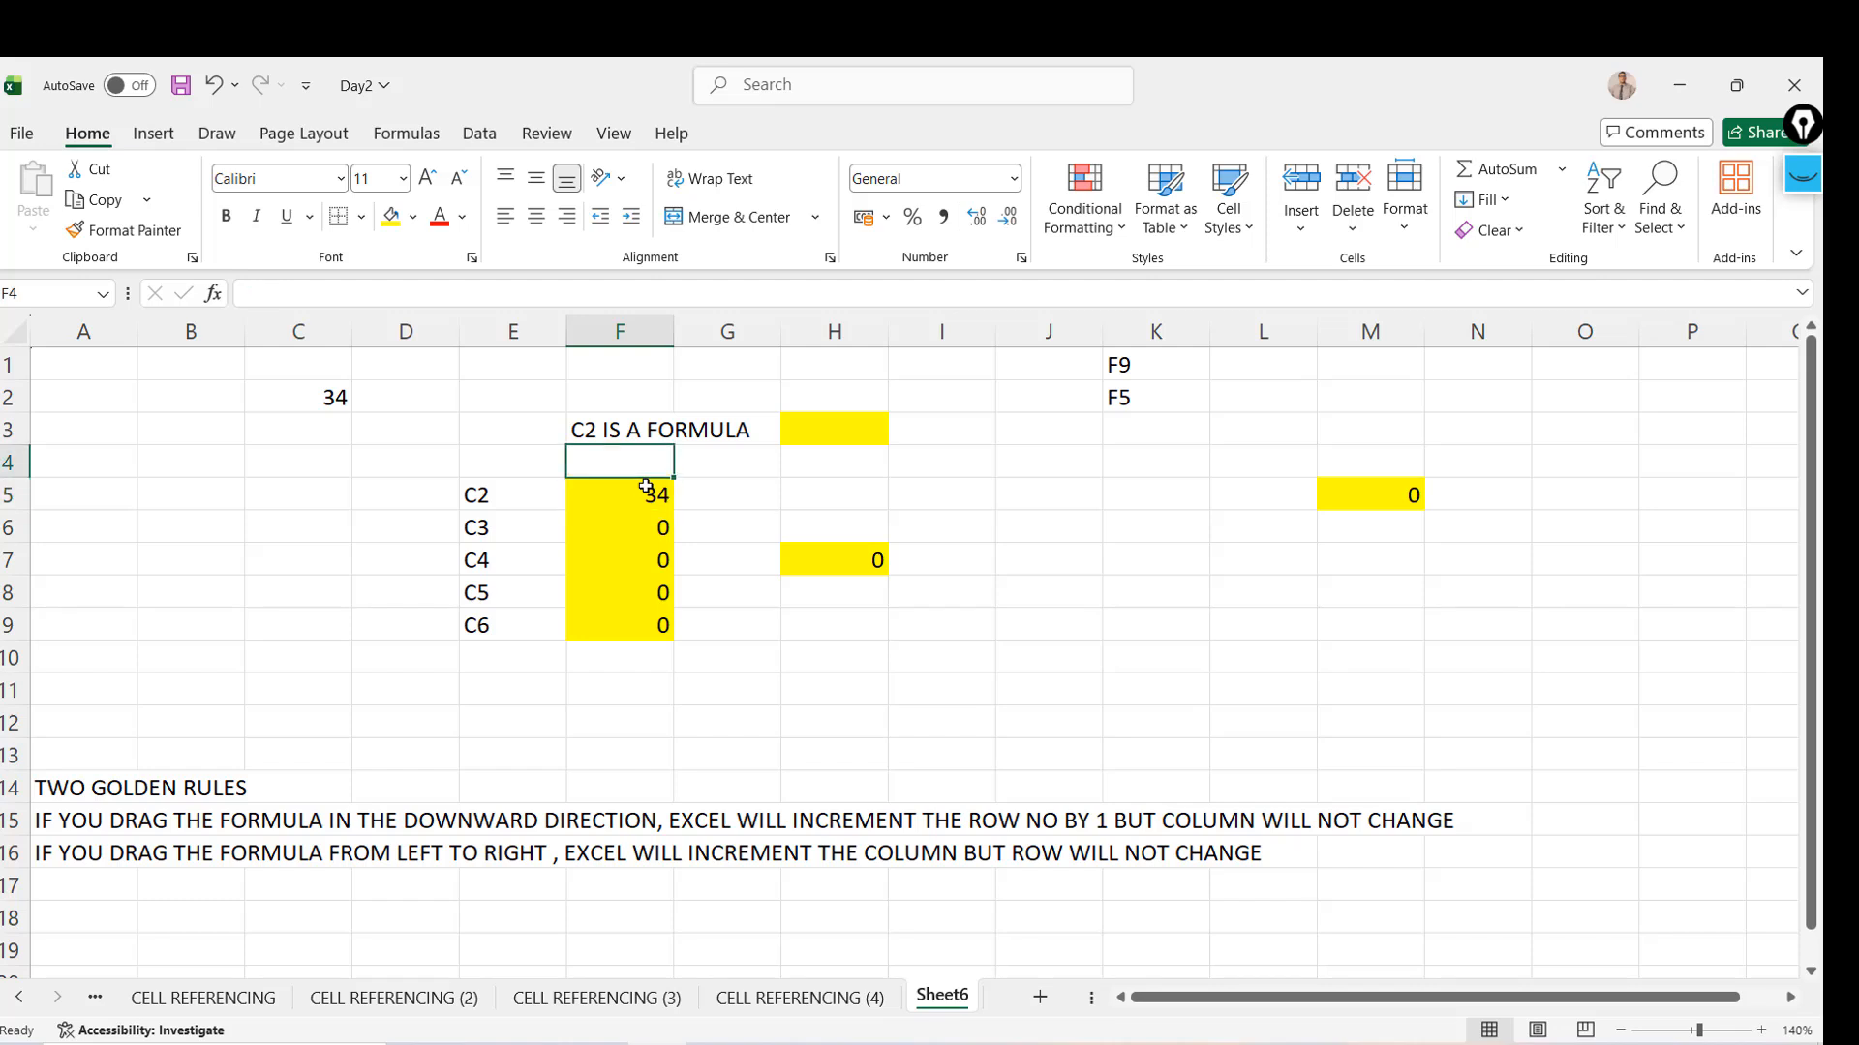
key(Up)
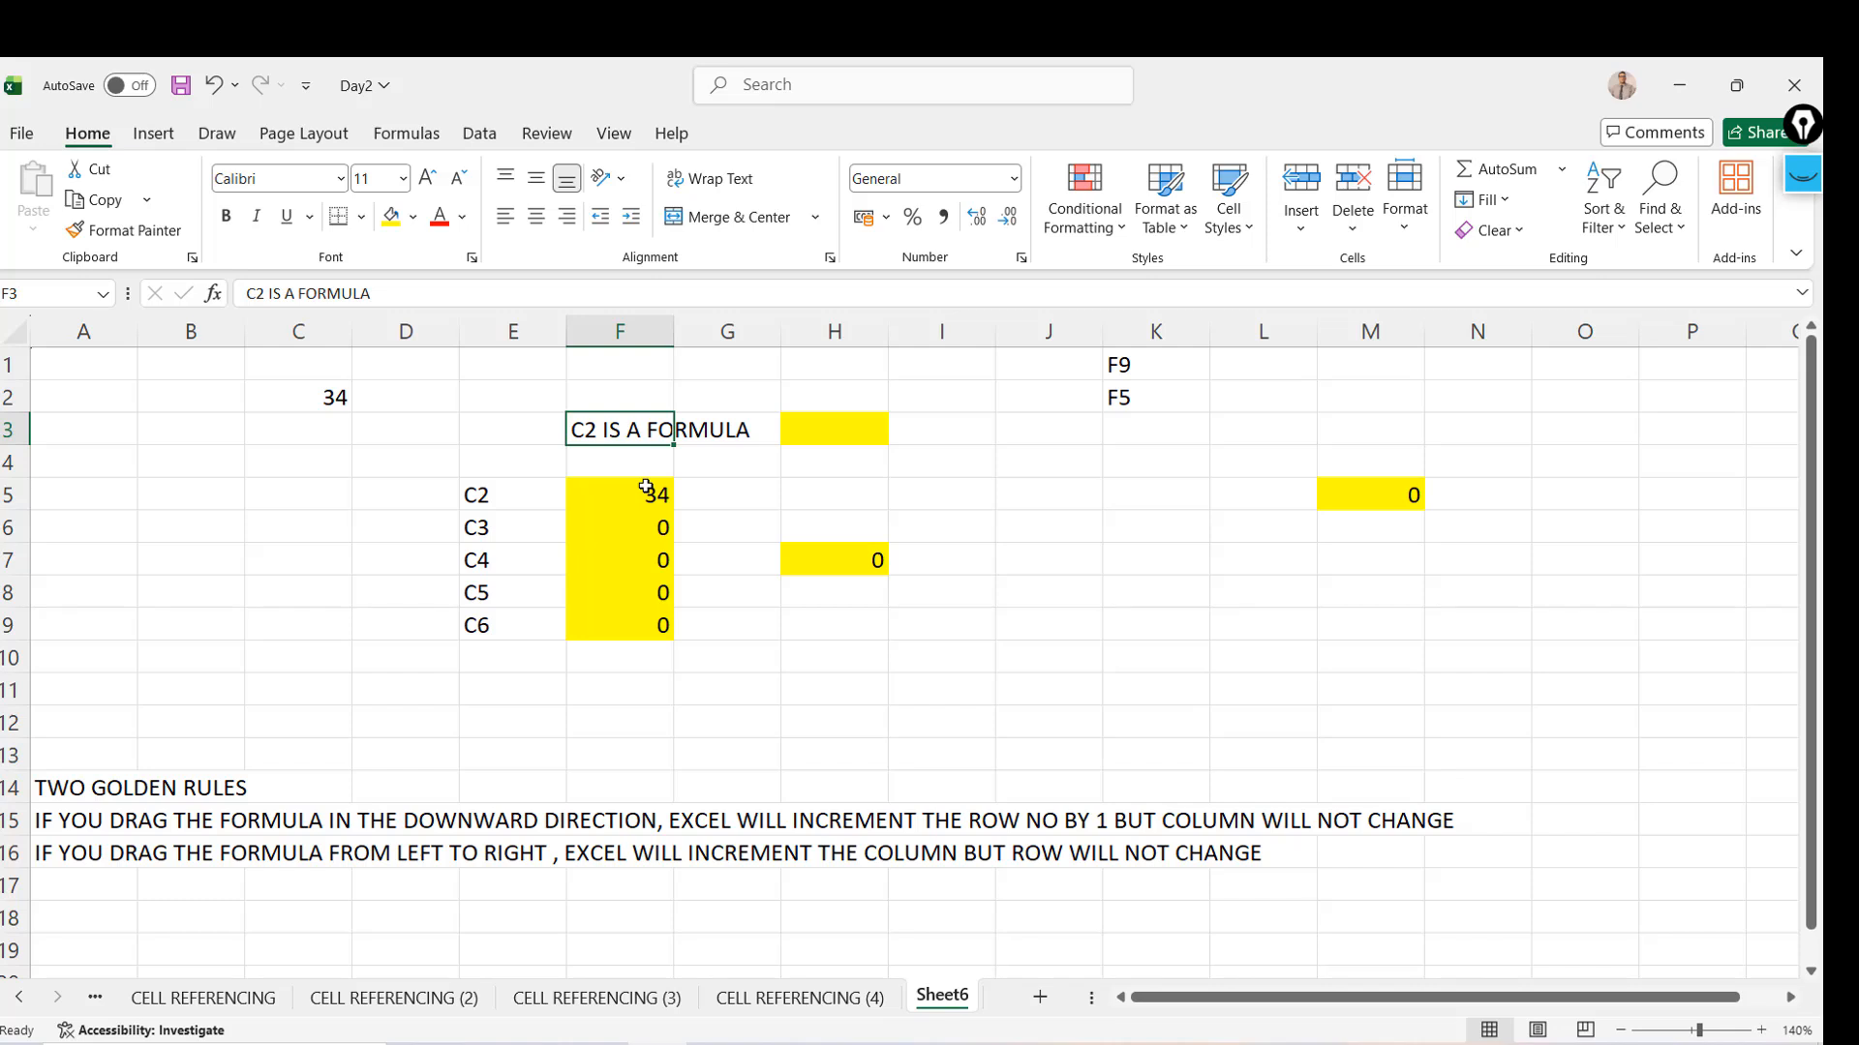
key(Down)
key(Down)
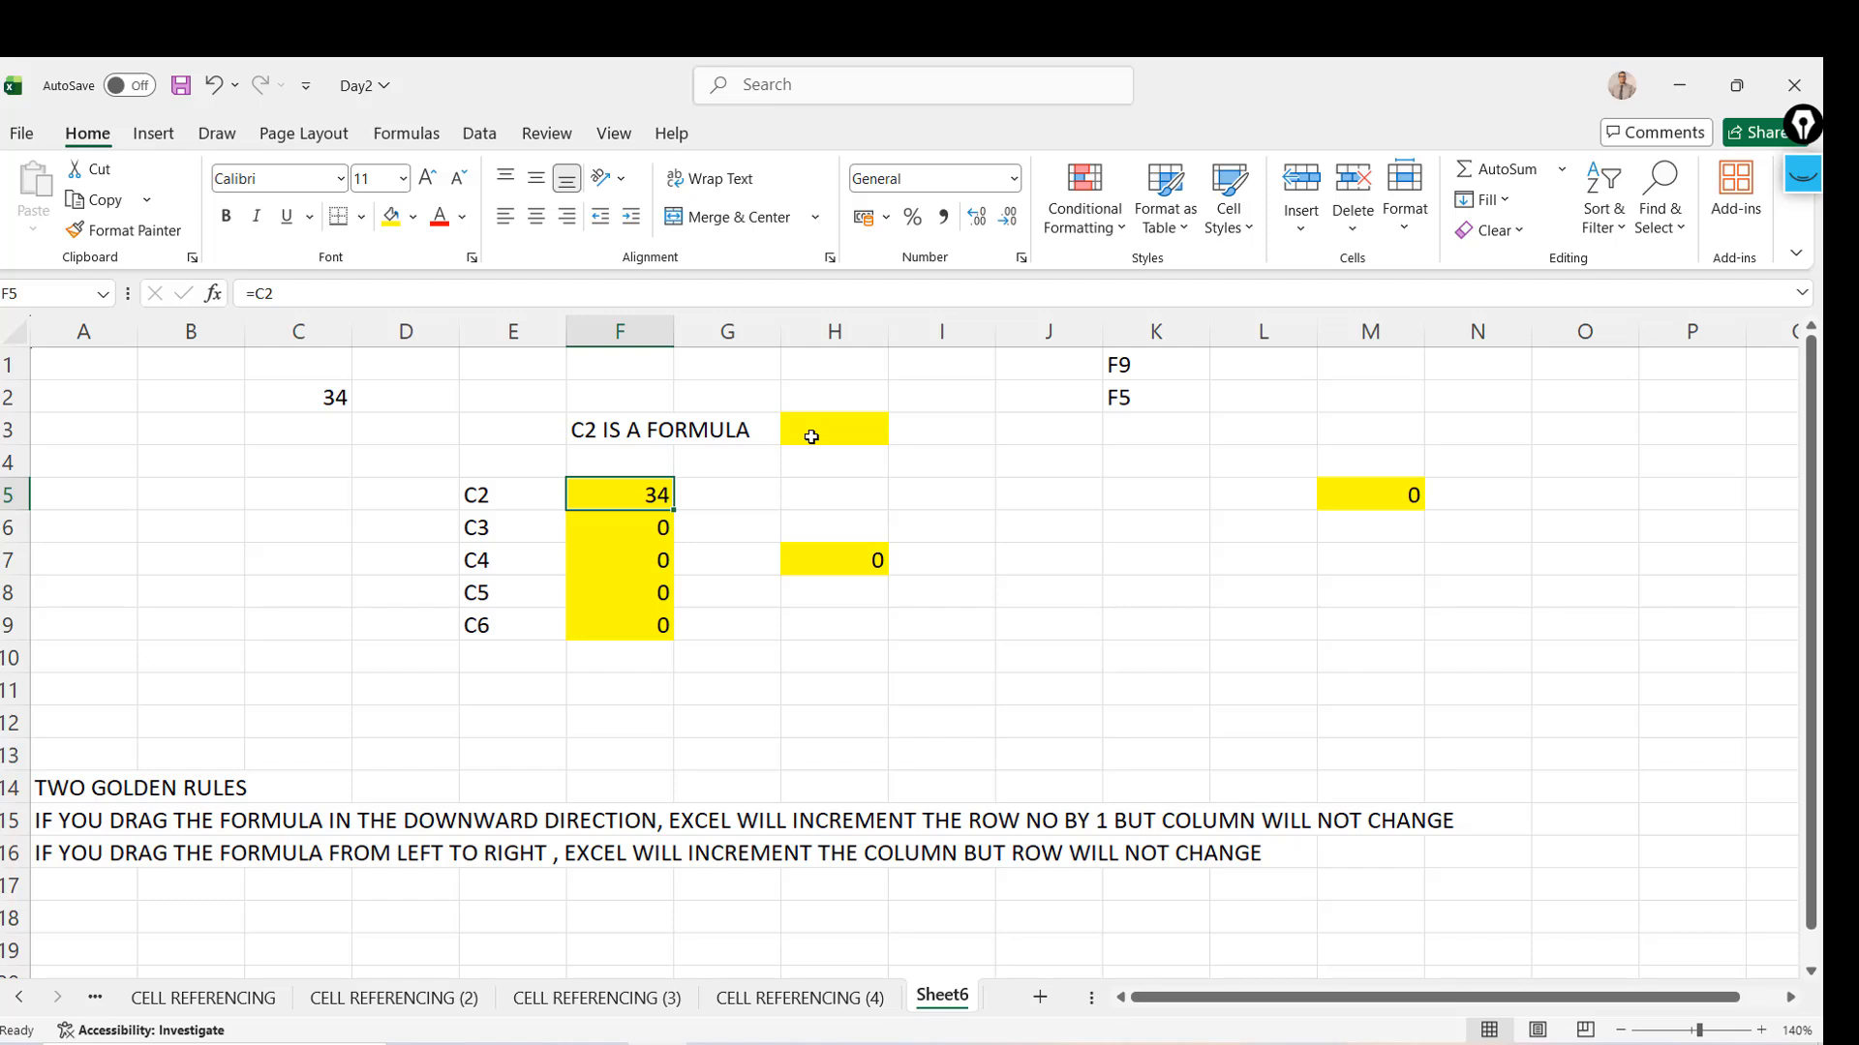
Trace the path from F5 two columns across and two rows up to H3, and return to F5
key(Right)
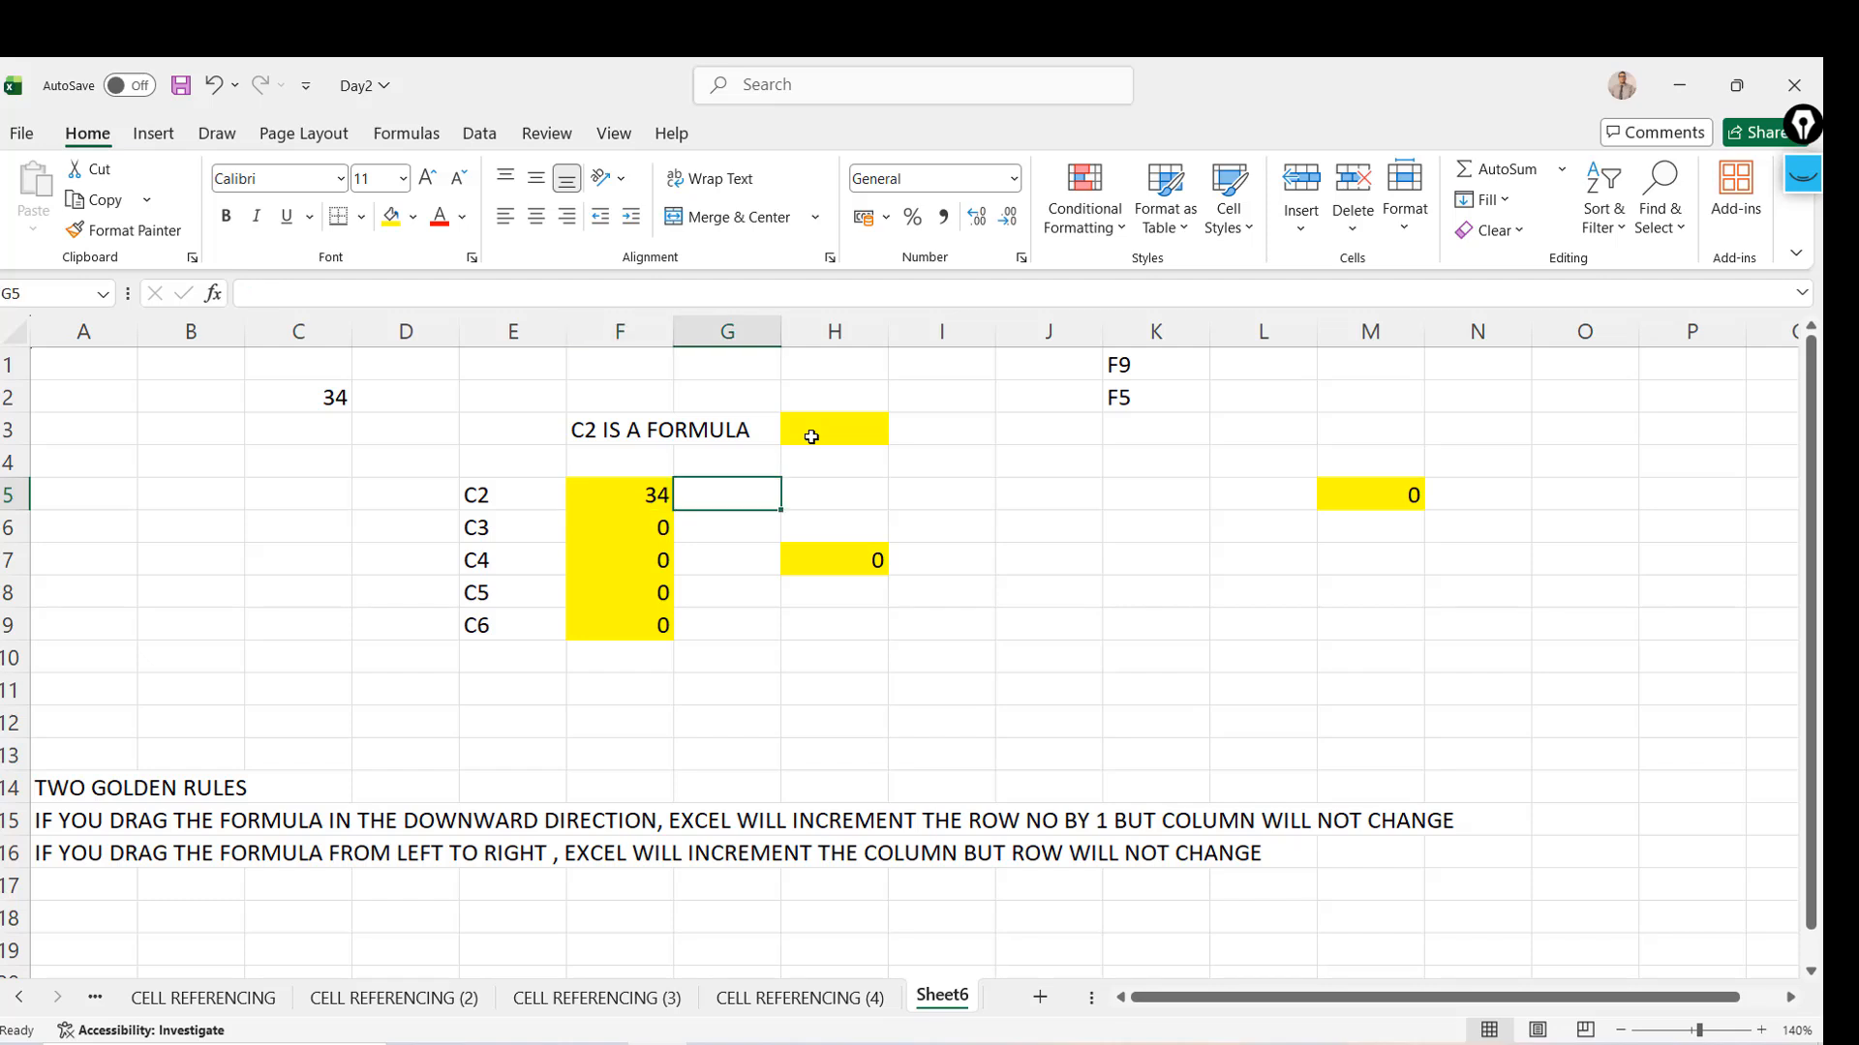
key(Left)
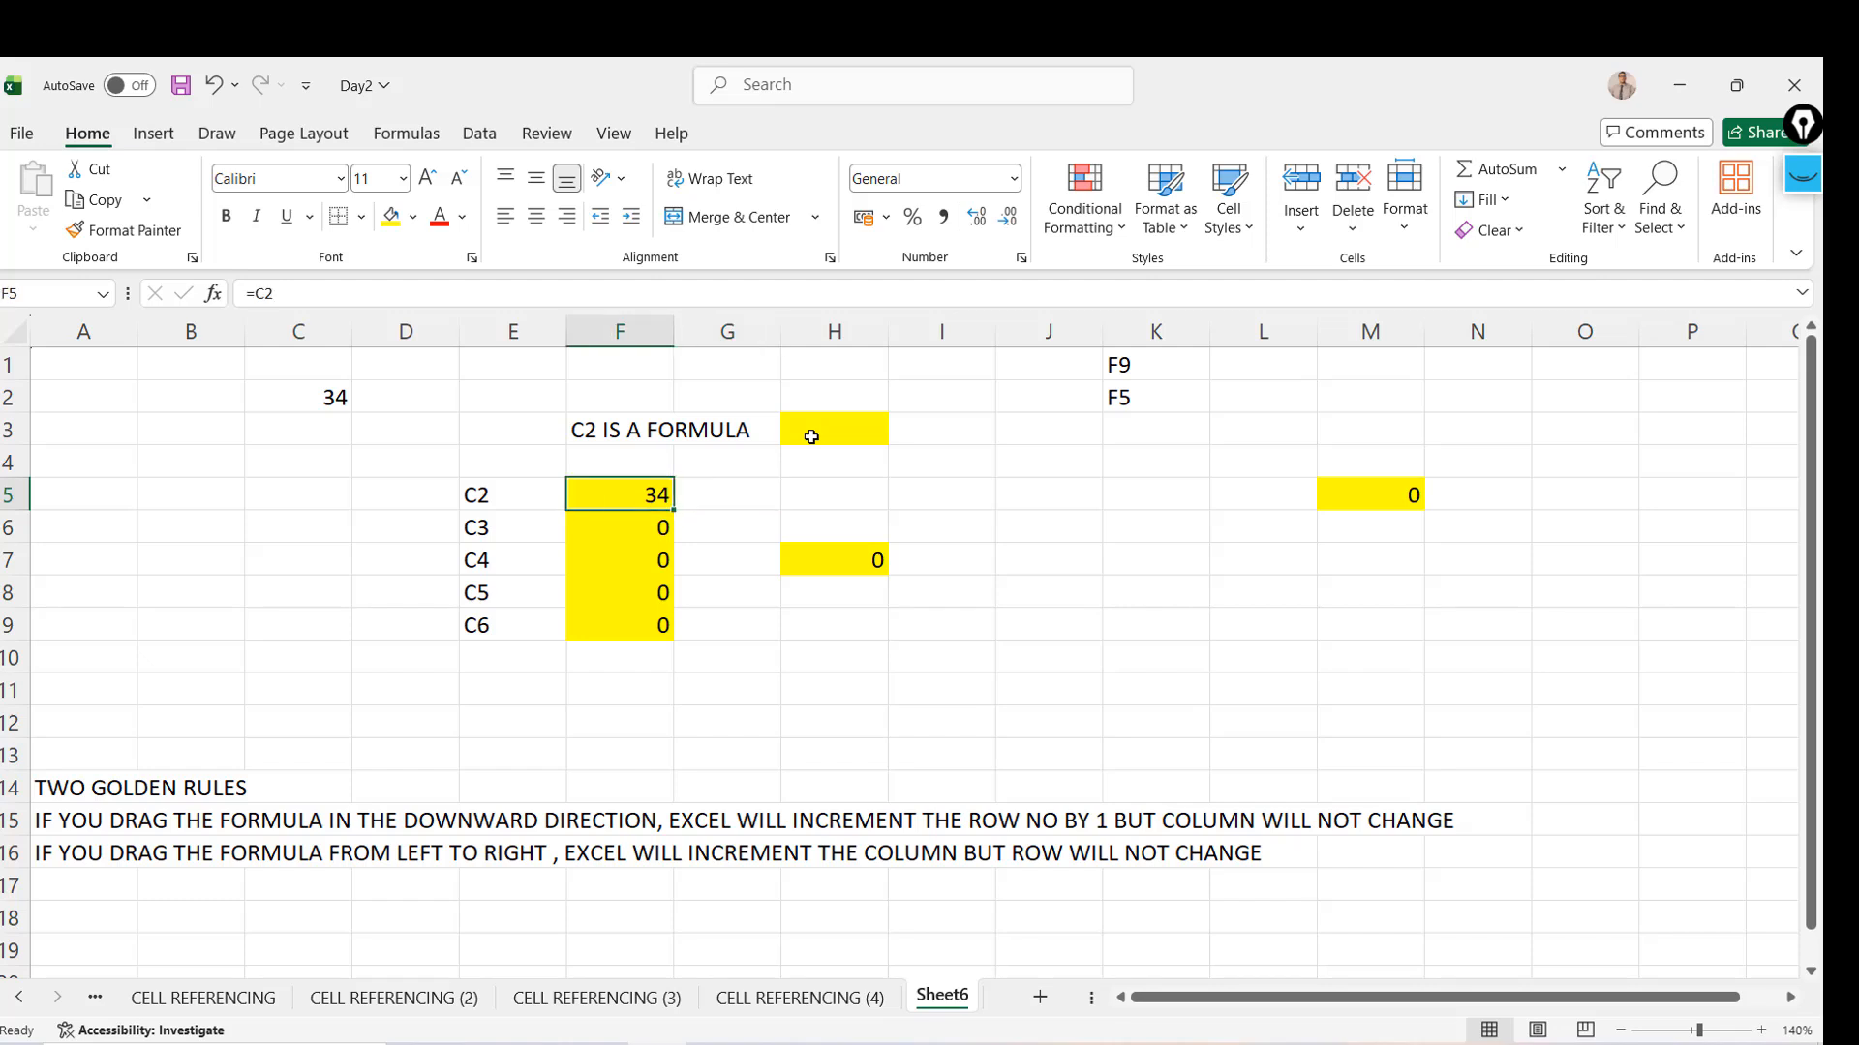
key(Right)
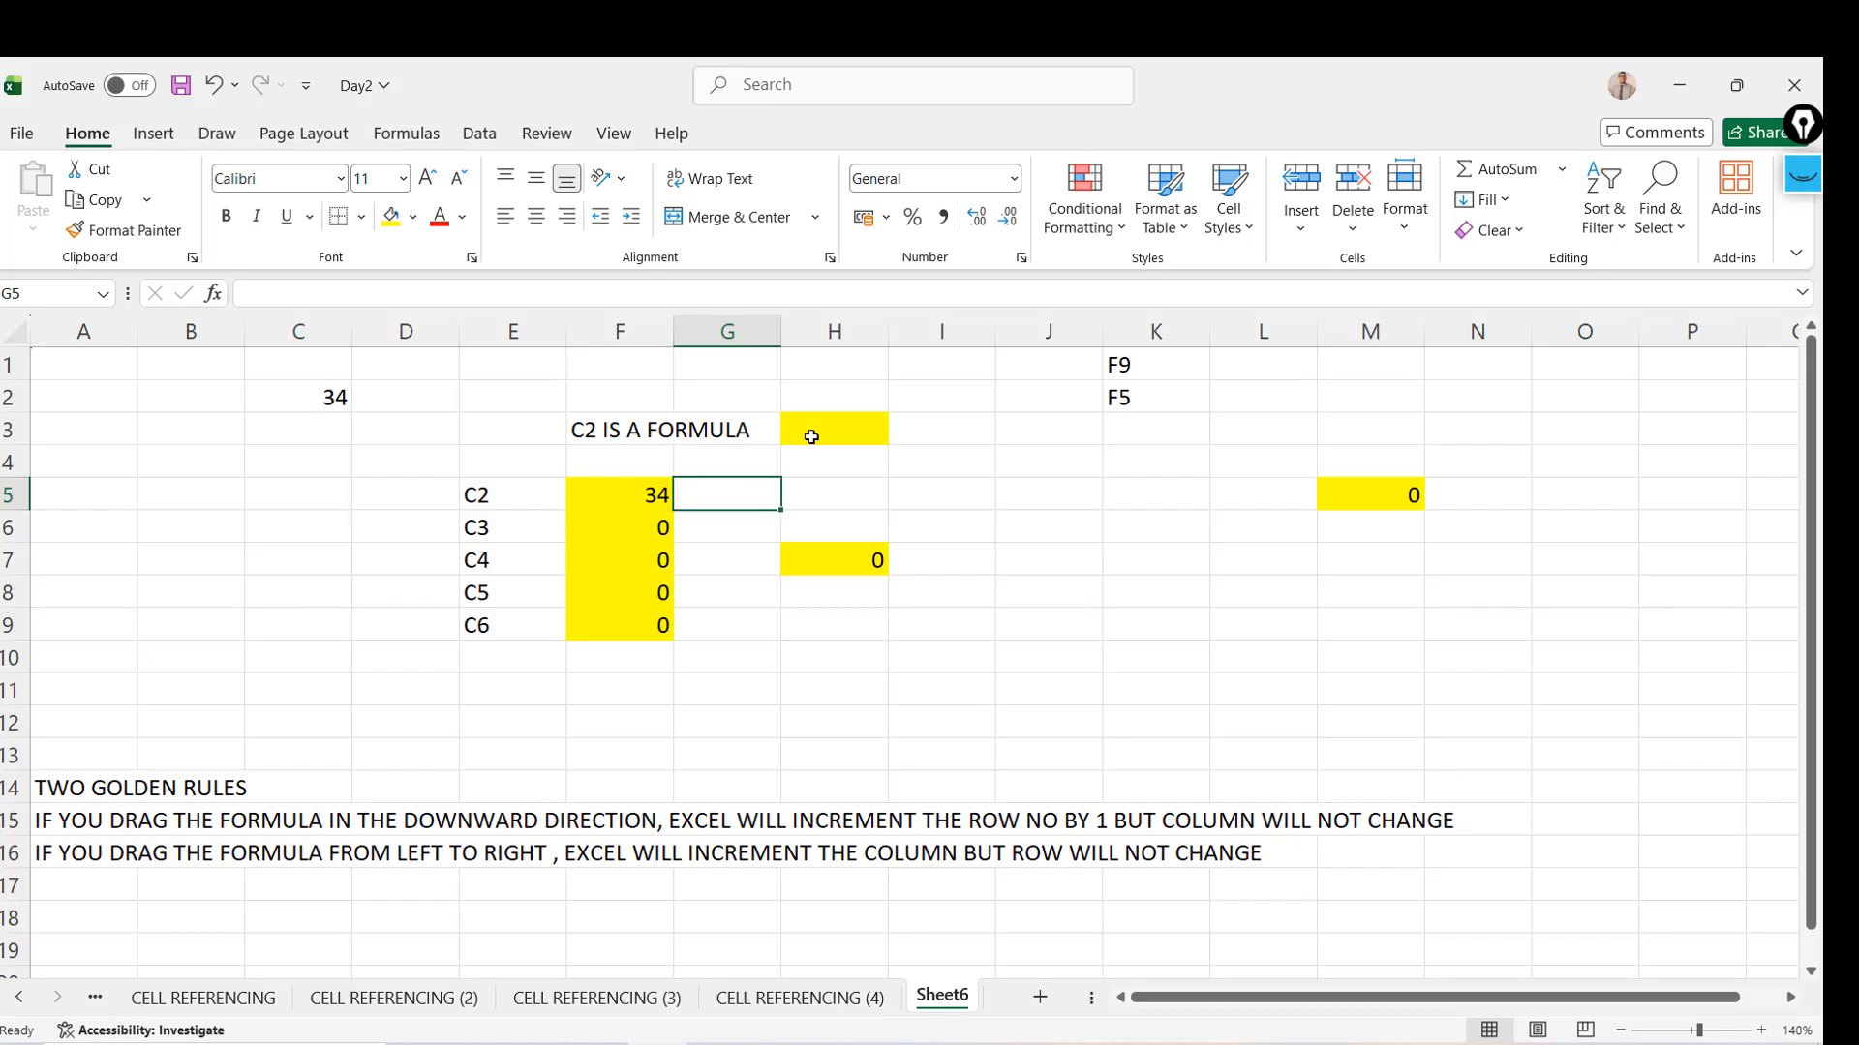
key(Right)
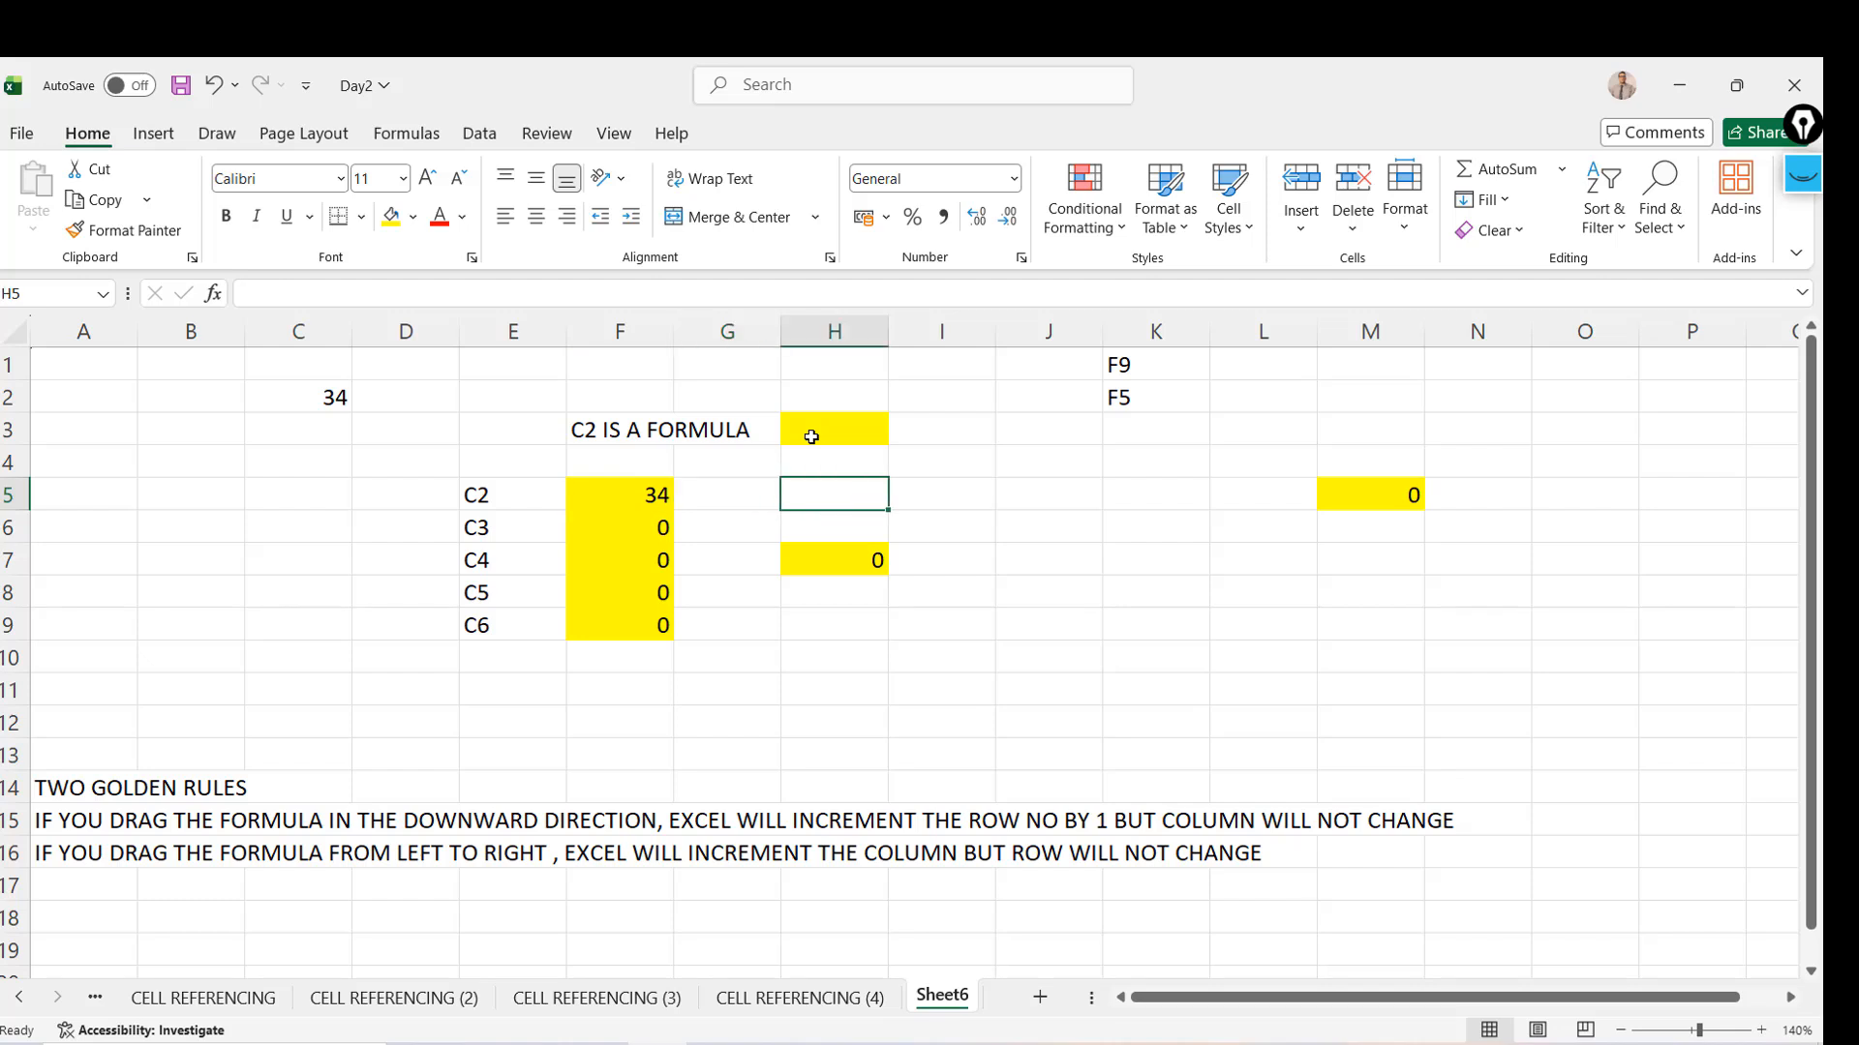
key(Up)
key(Up)
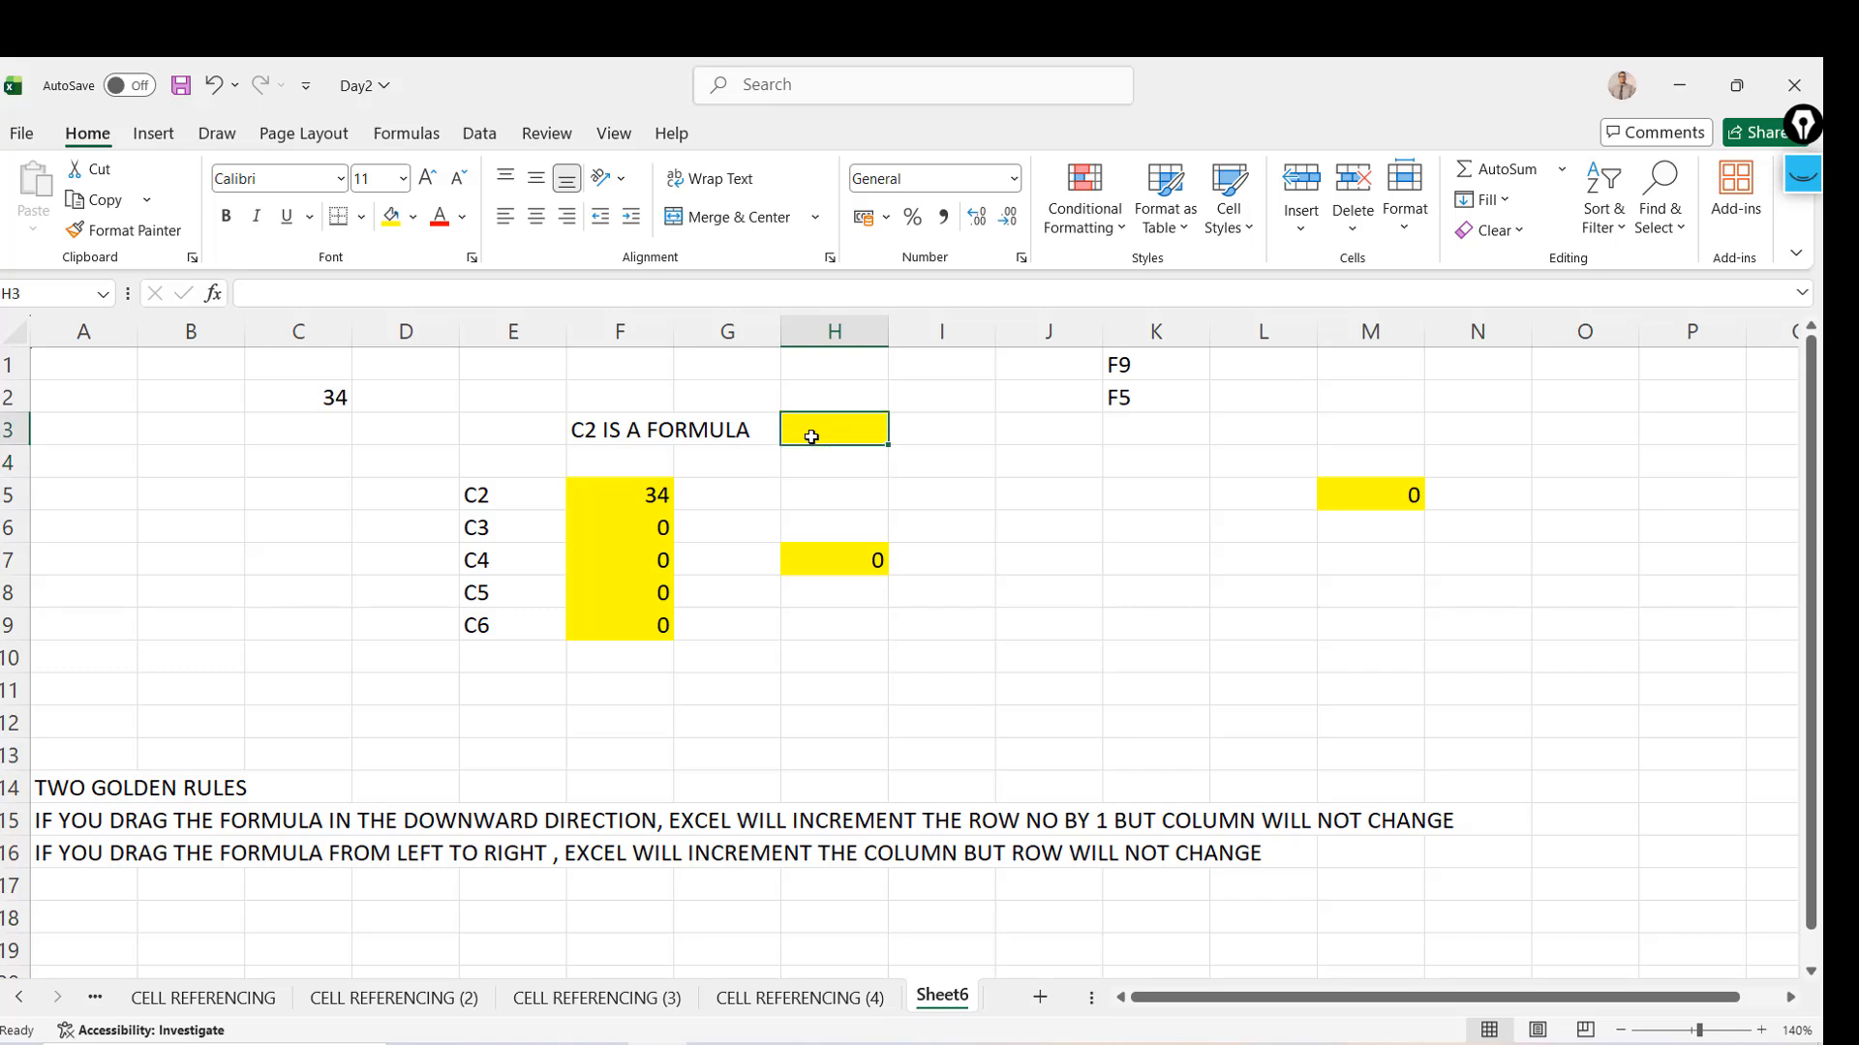
key(Left)
key(Left)
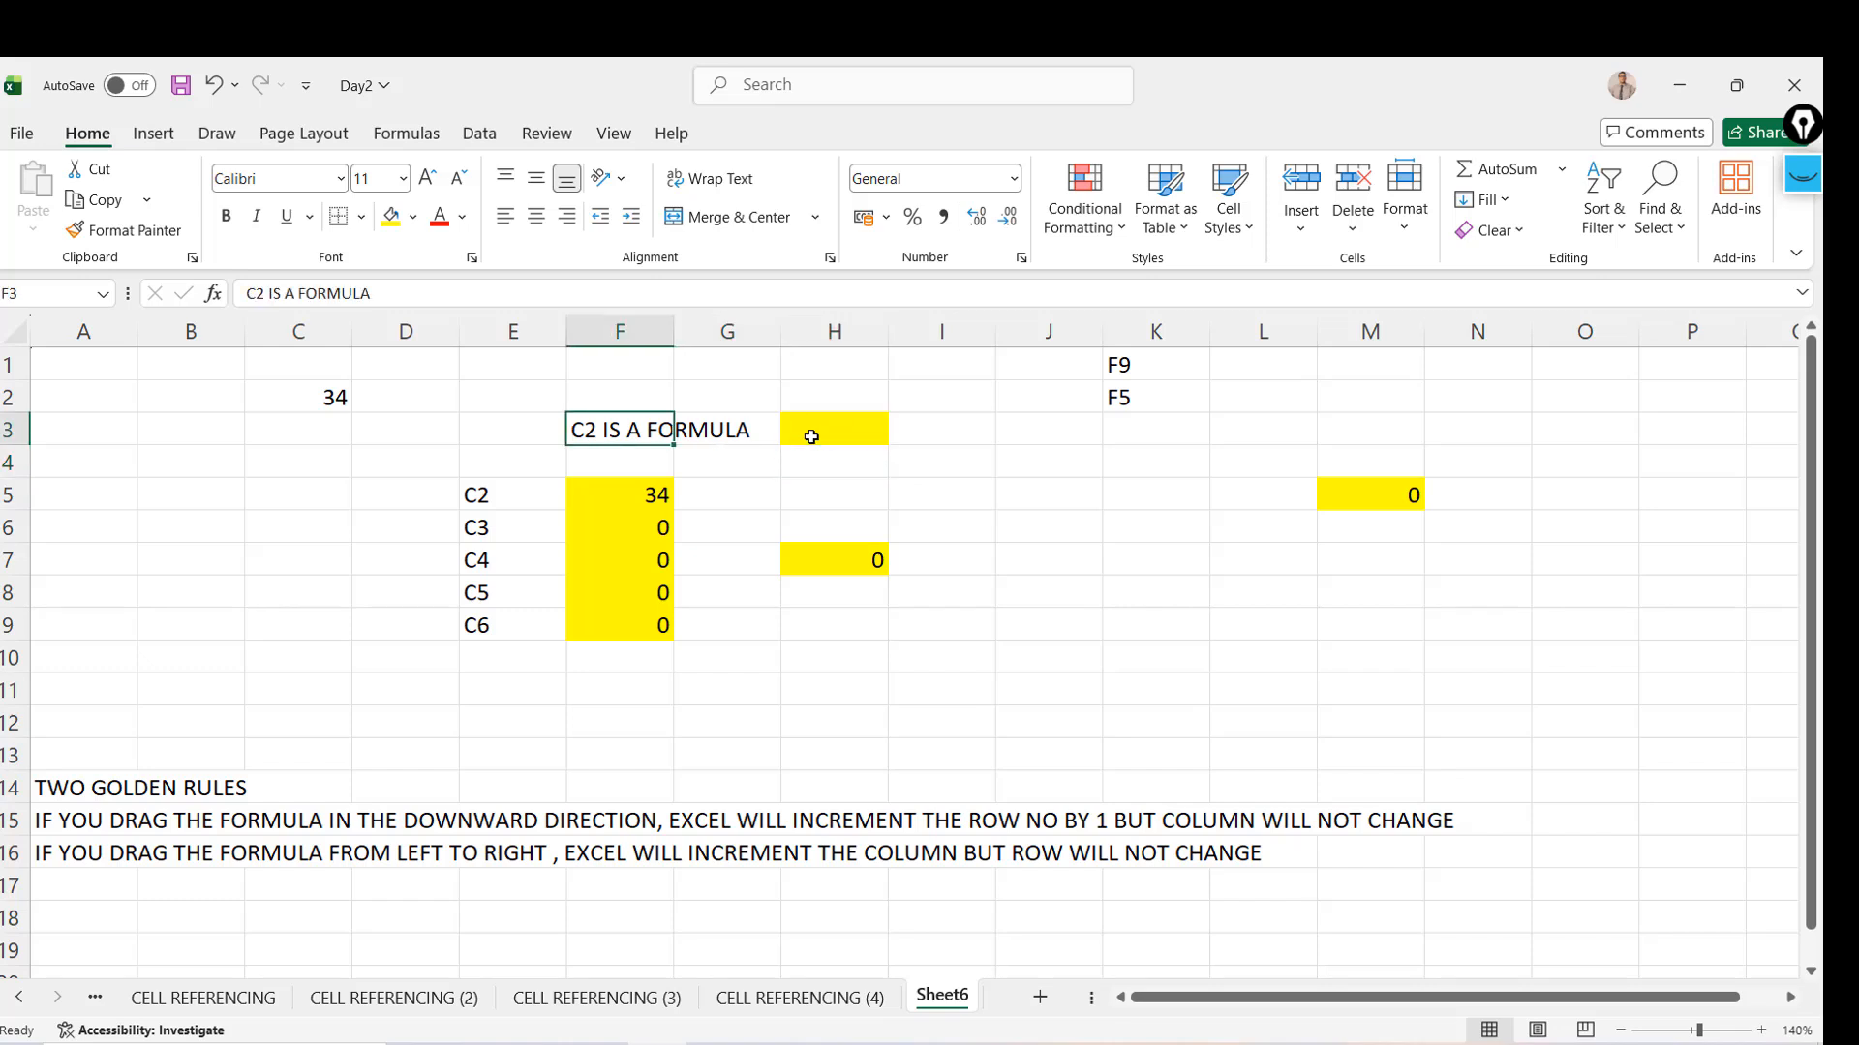
key(Down)
key(Down)
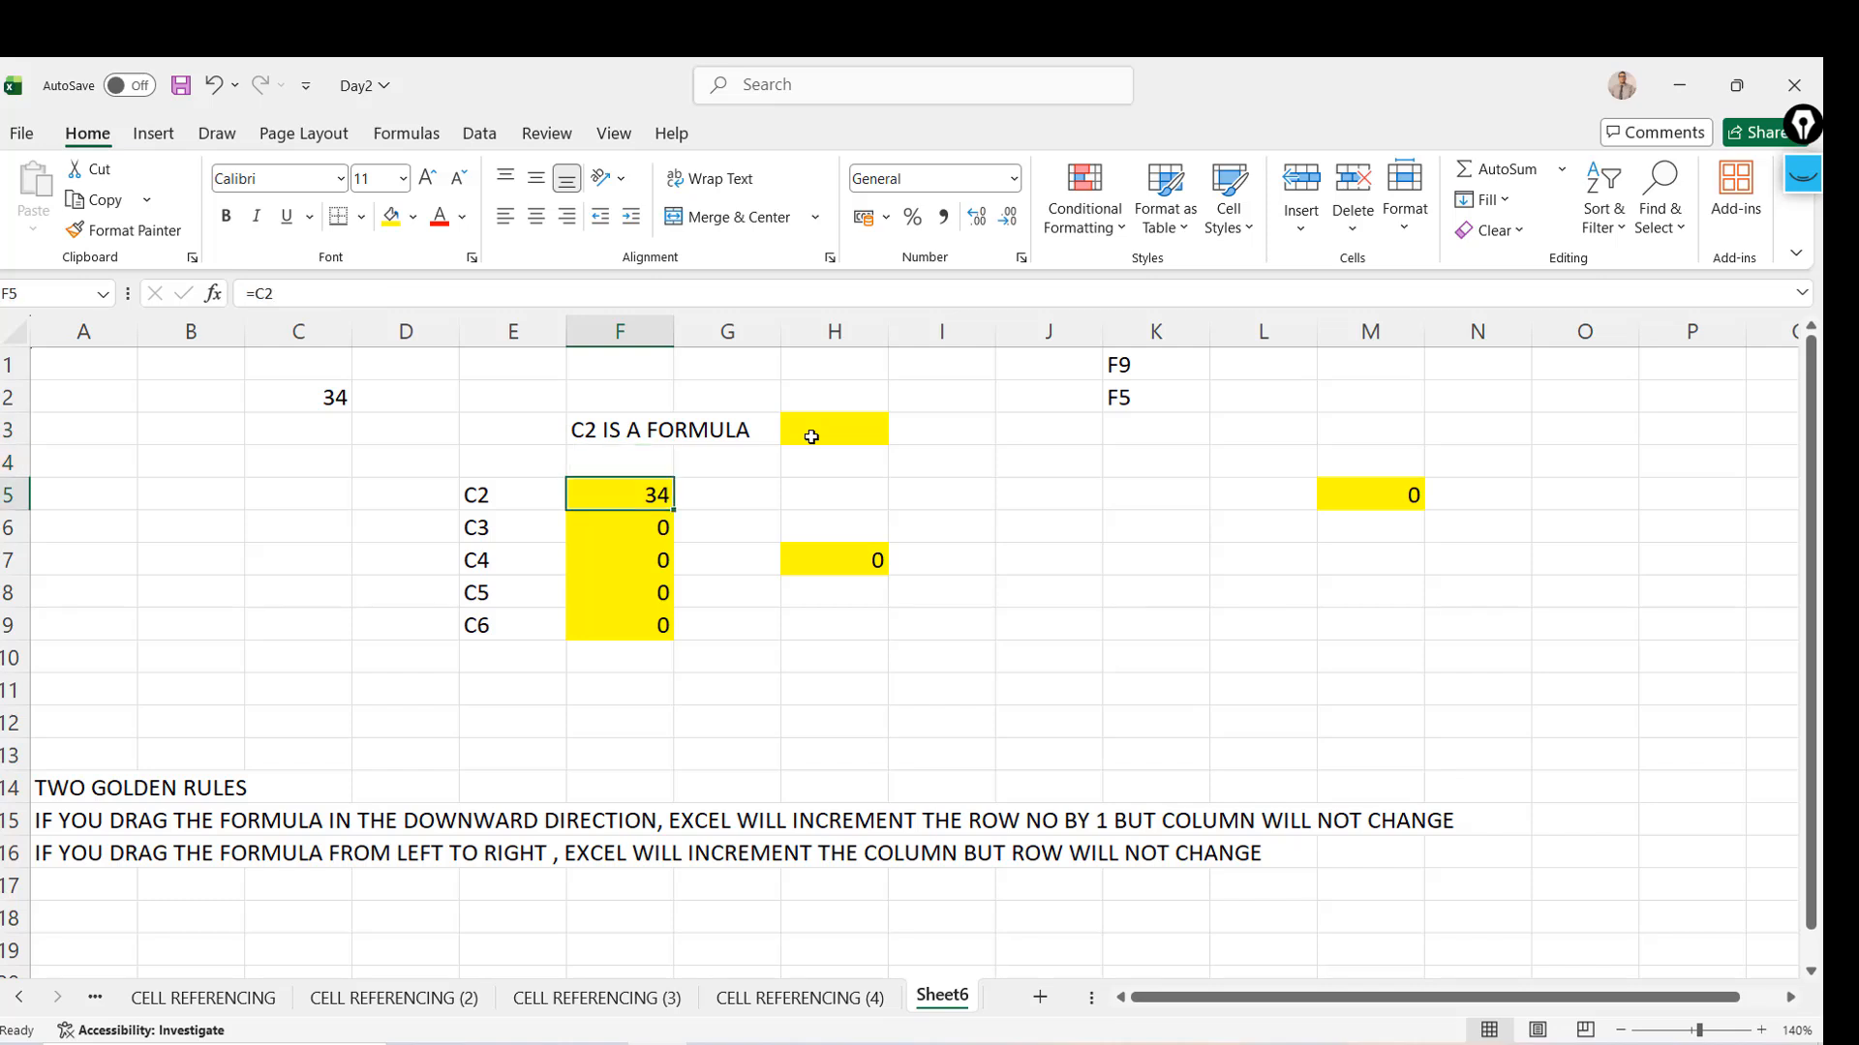
Copy the formula from F5 and paste it into the yellow cell H3
key(ctrl+c)
key(Up)
key(Up)
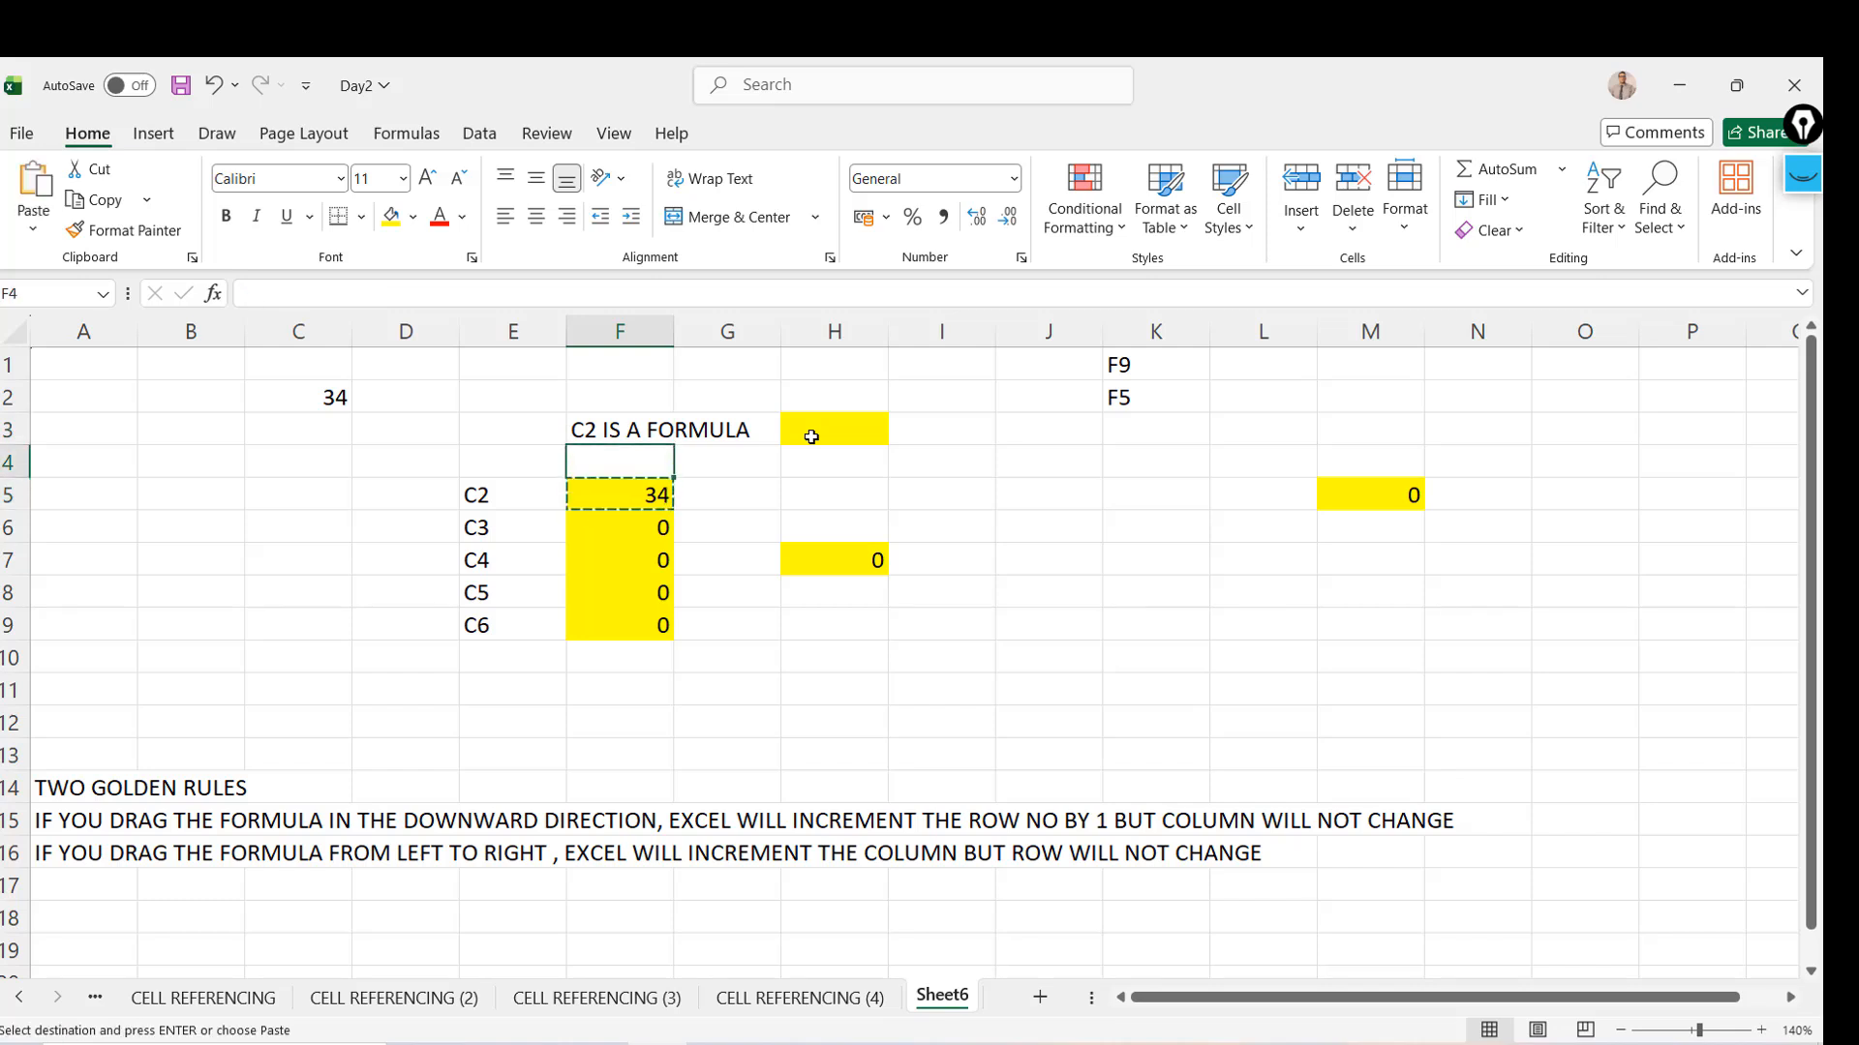
key(Down)
key(Down)
key(Up)
key(Up)
key(Right)
key(Right)
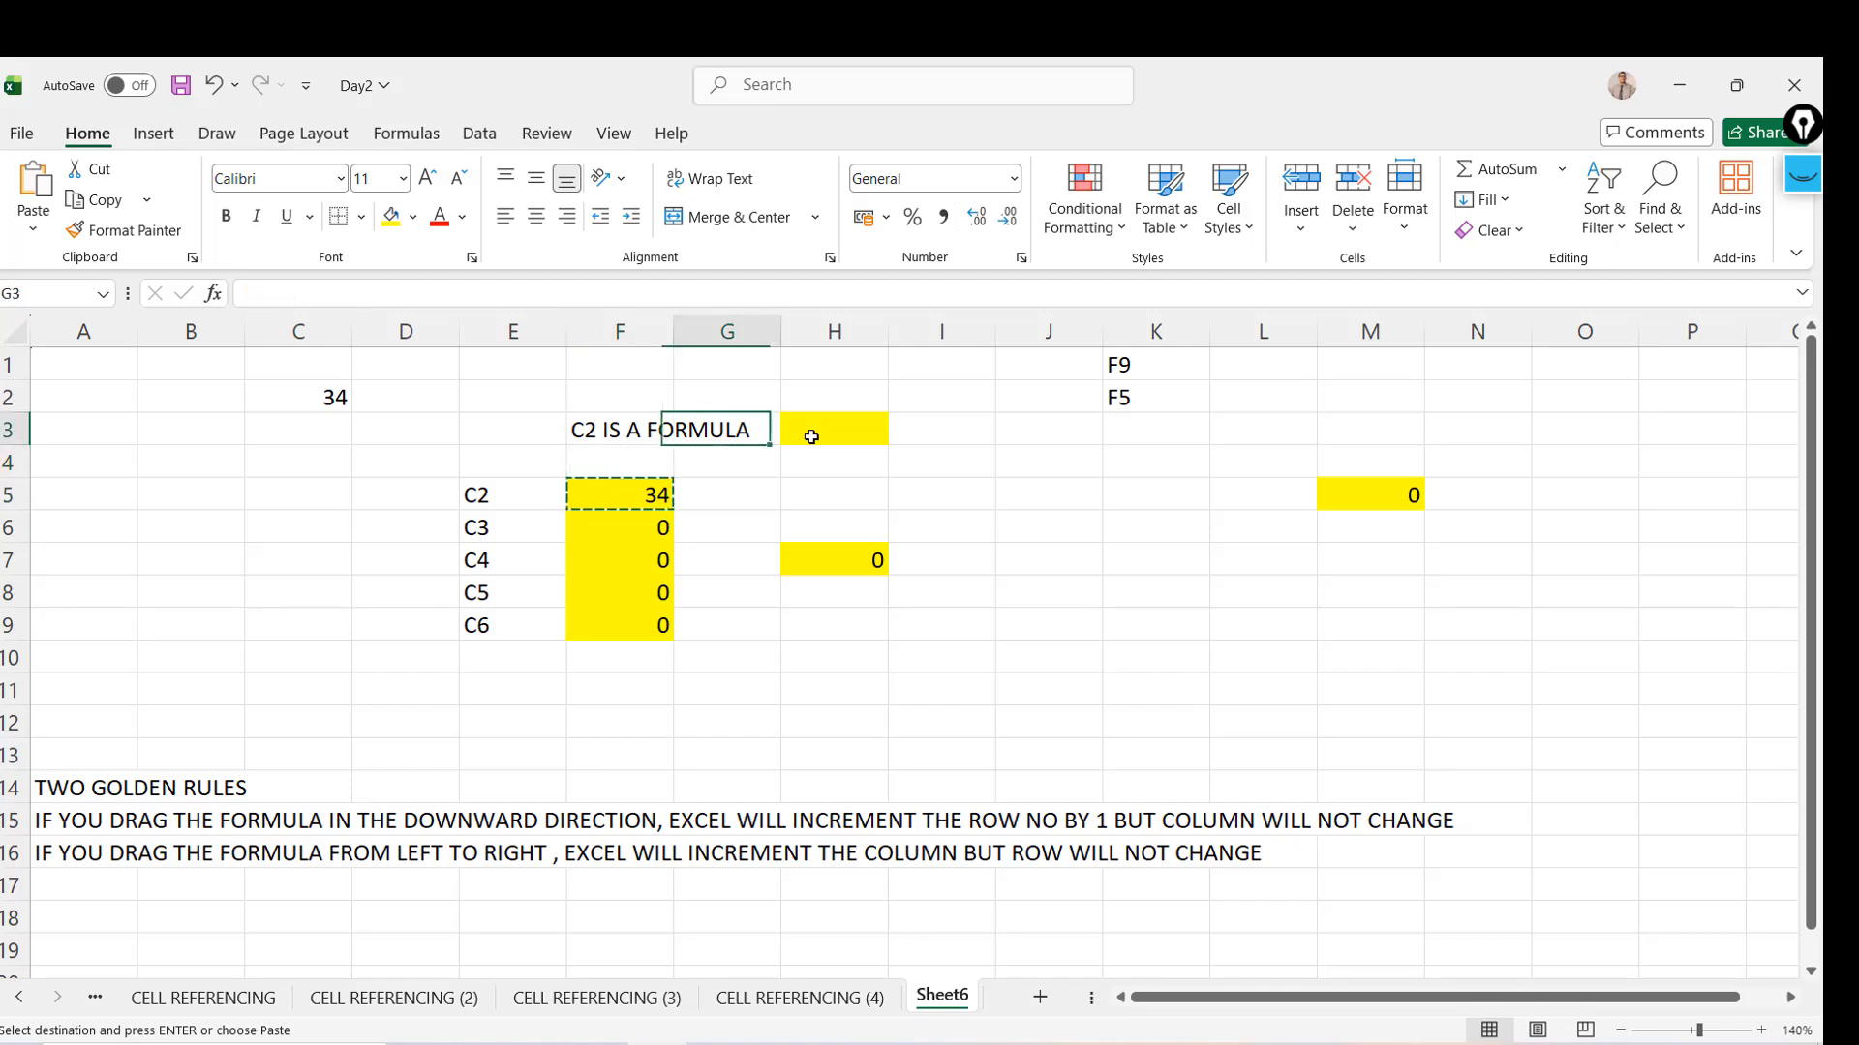
key(ctrl+v)
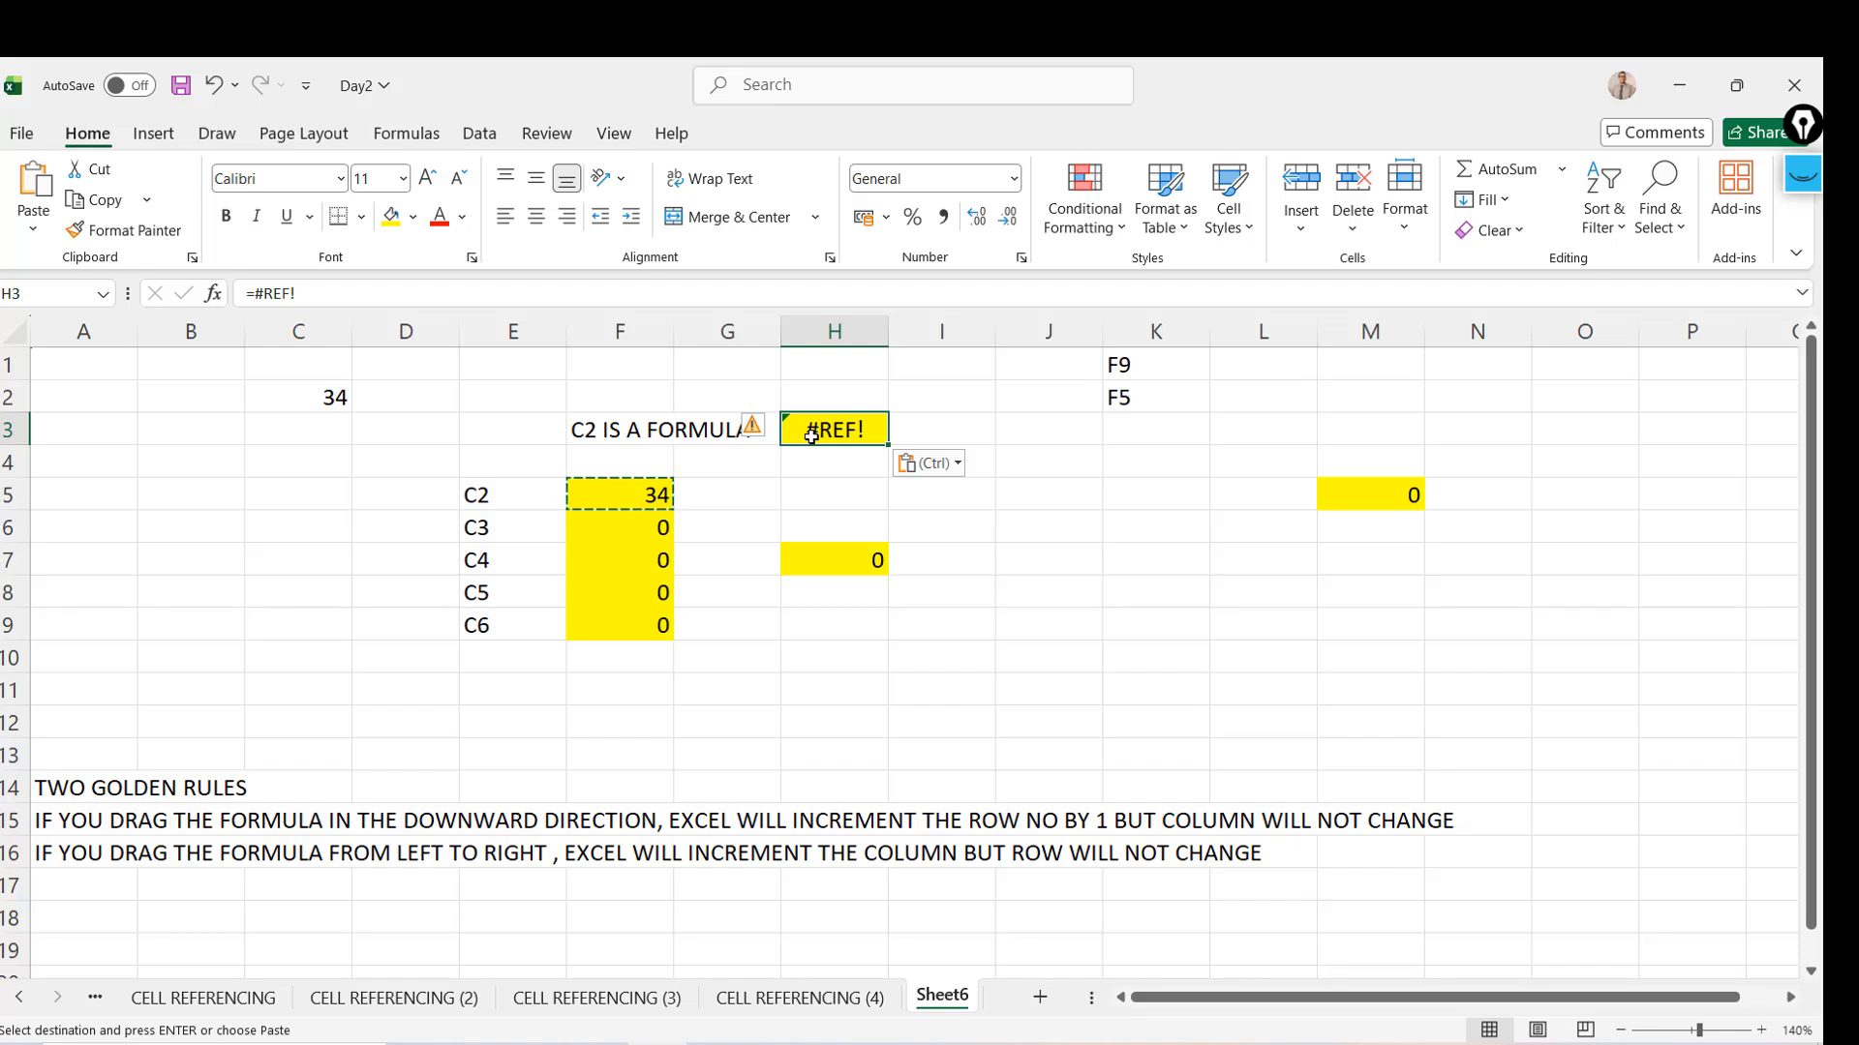
Clear the copy outline around F5 and go to the empty cell Q2
click(1544, 381)
key(Right)
key(Right)
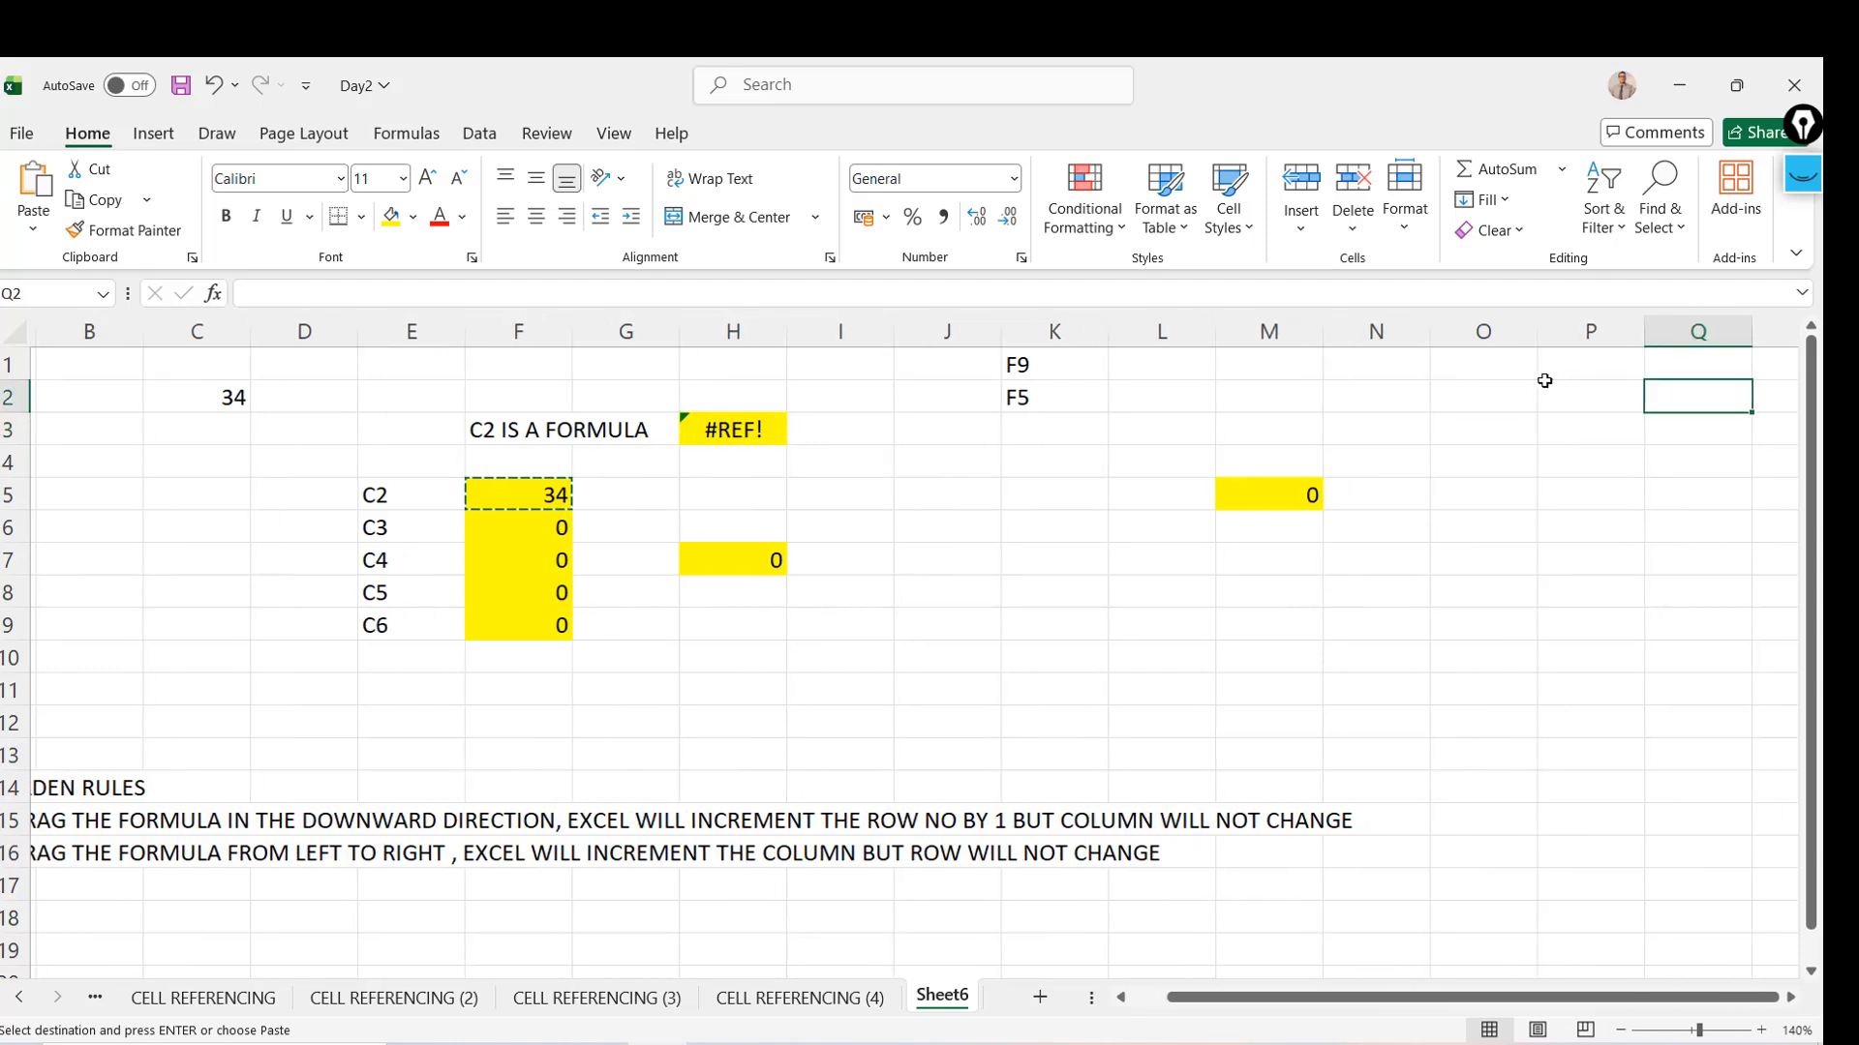
scroll(1544, 381, right, 2)
key(Escape)
key(Left)
key(Left)
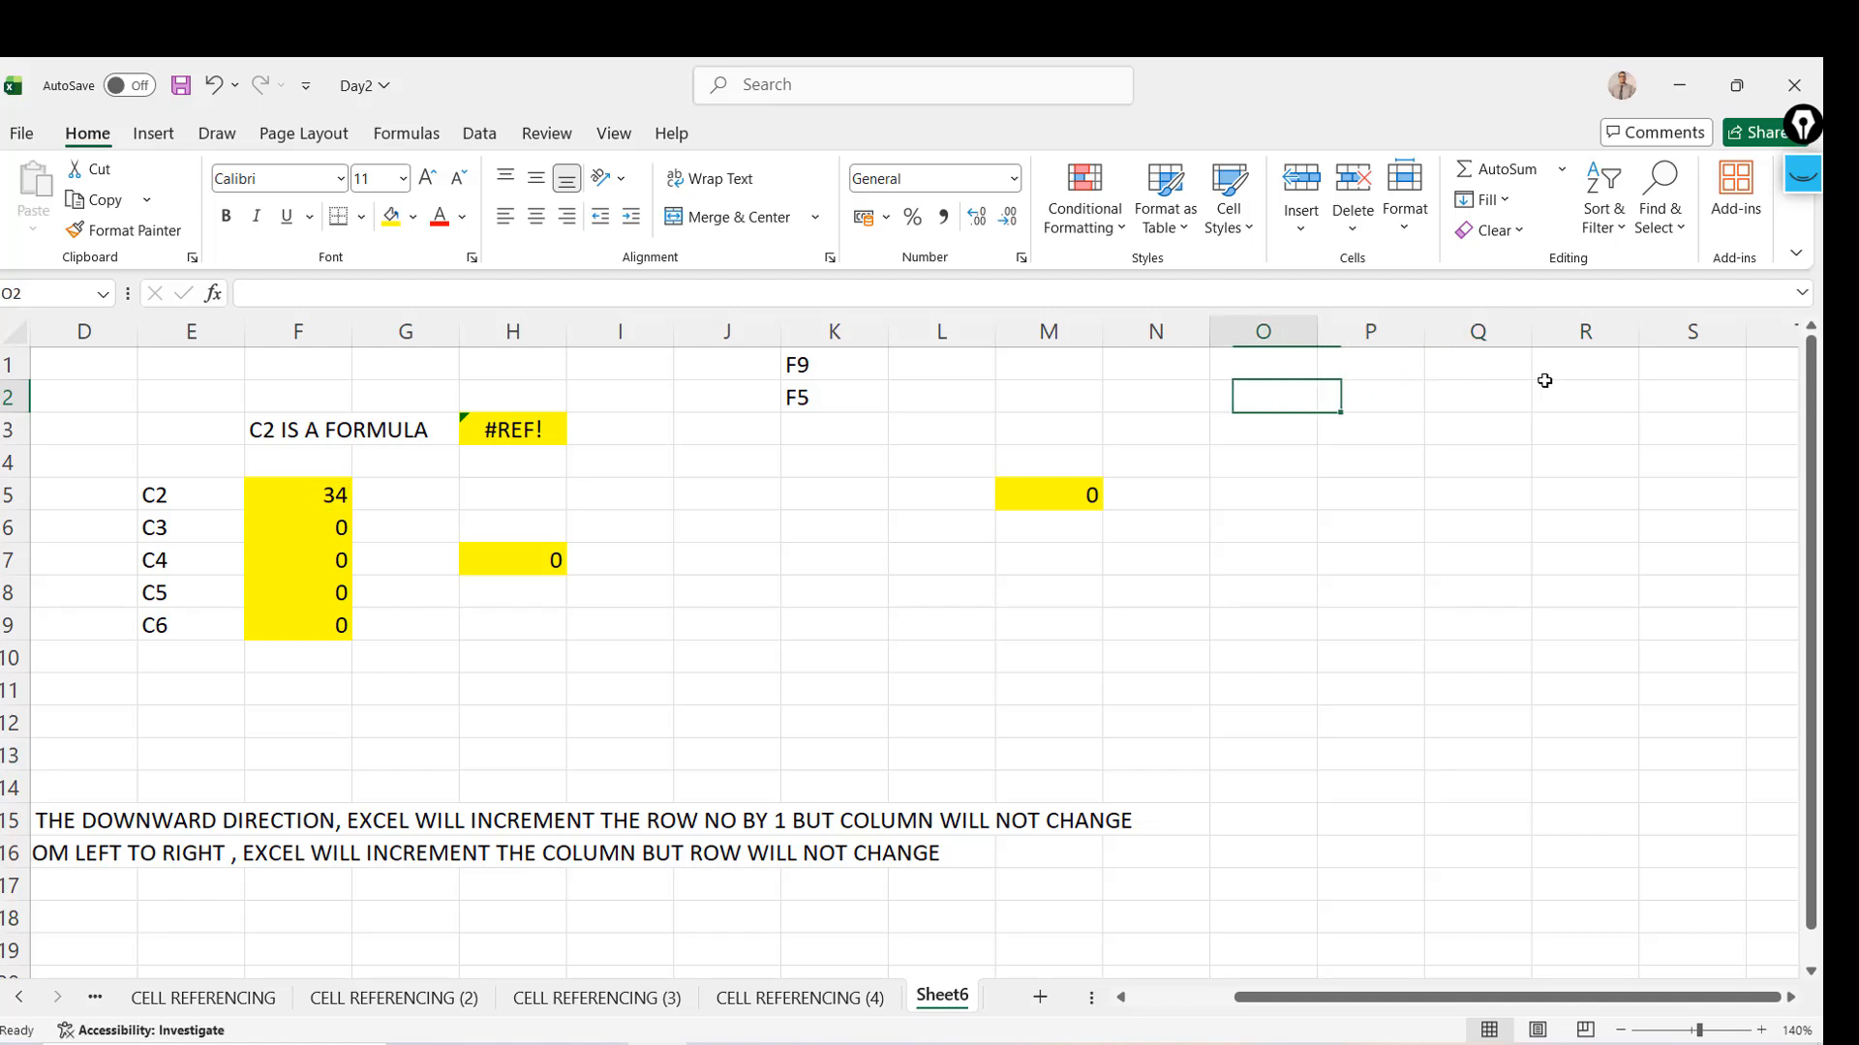
key(Right)
key(Right)
key(Left)
key(Right)
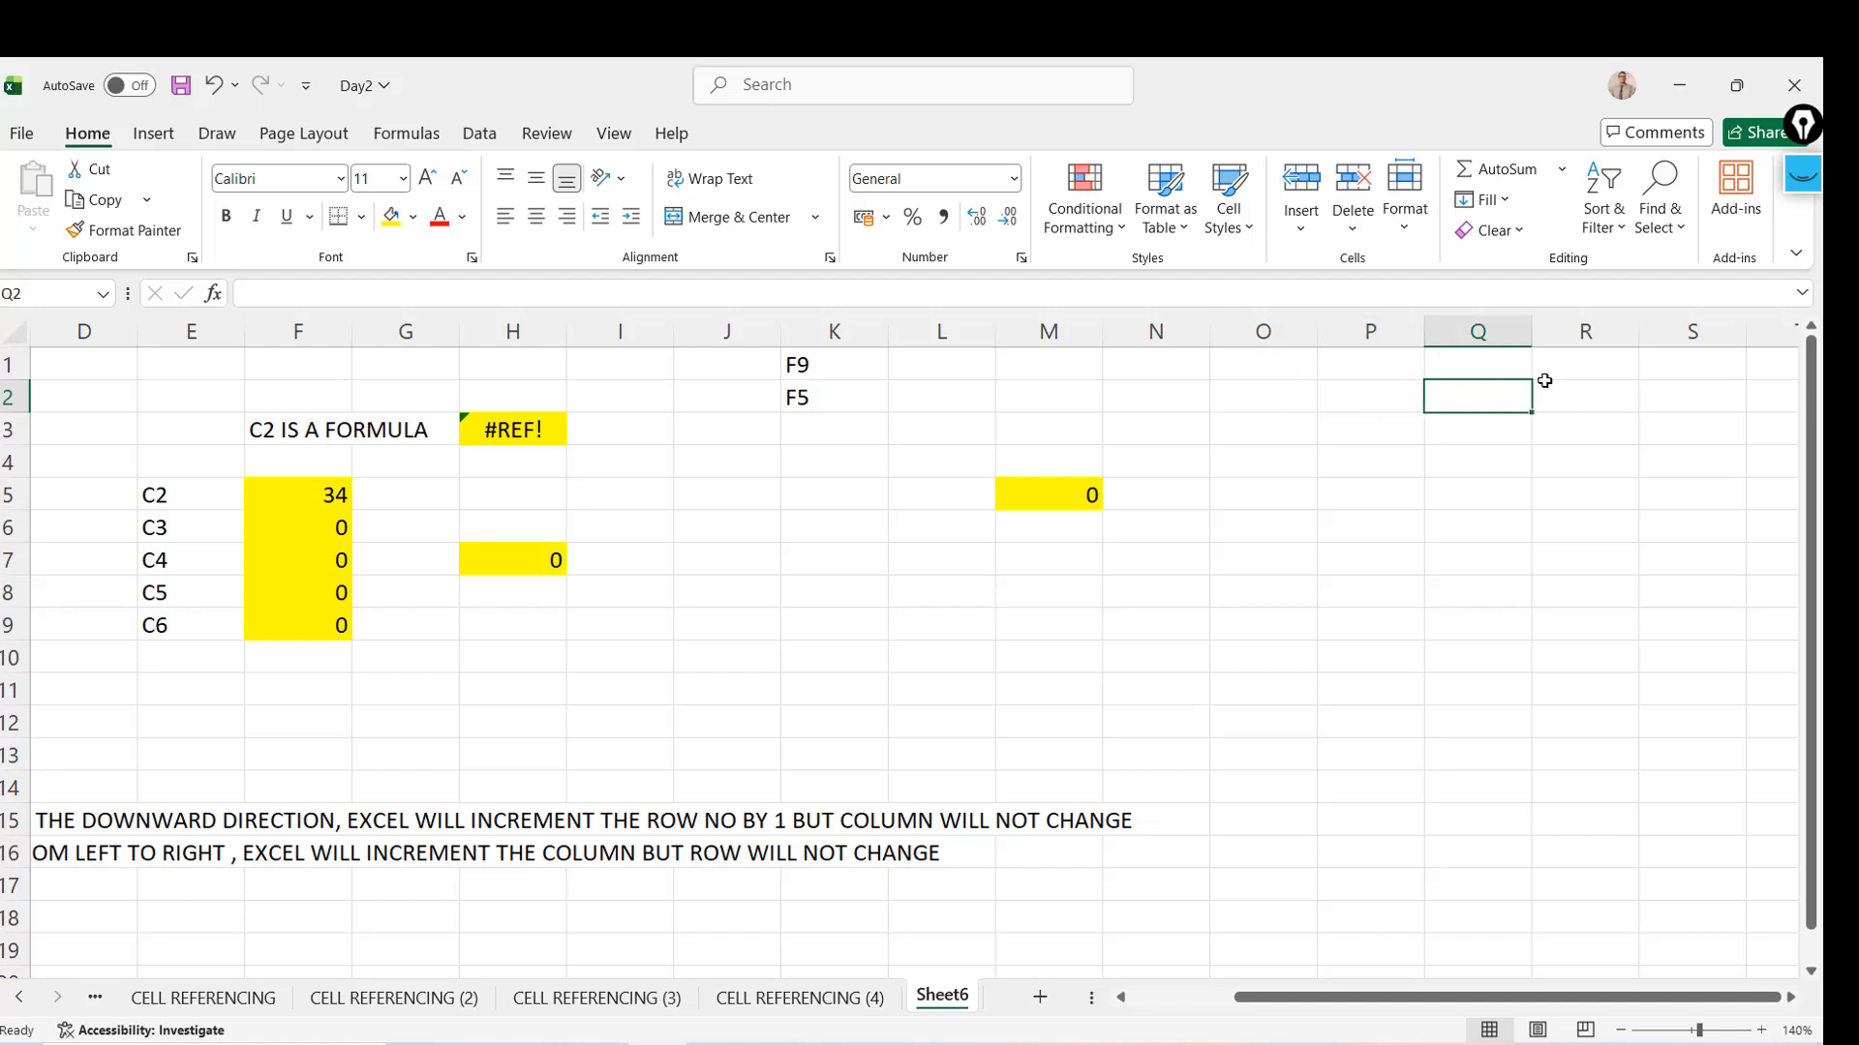
key(Down)
key(Up)
key(Up)
key(Down)
key(Down)
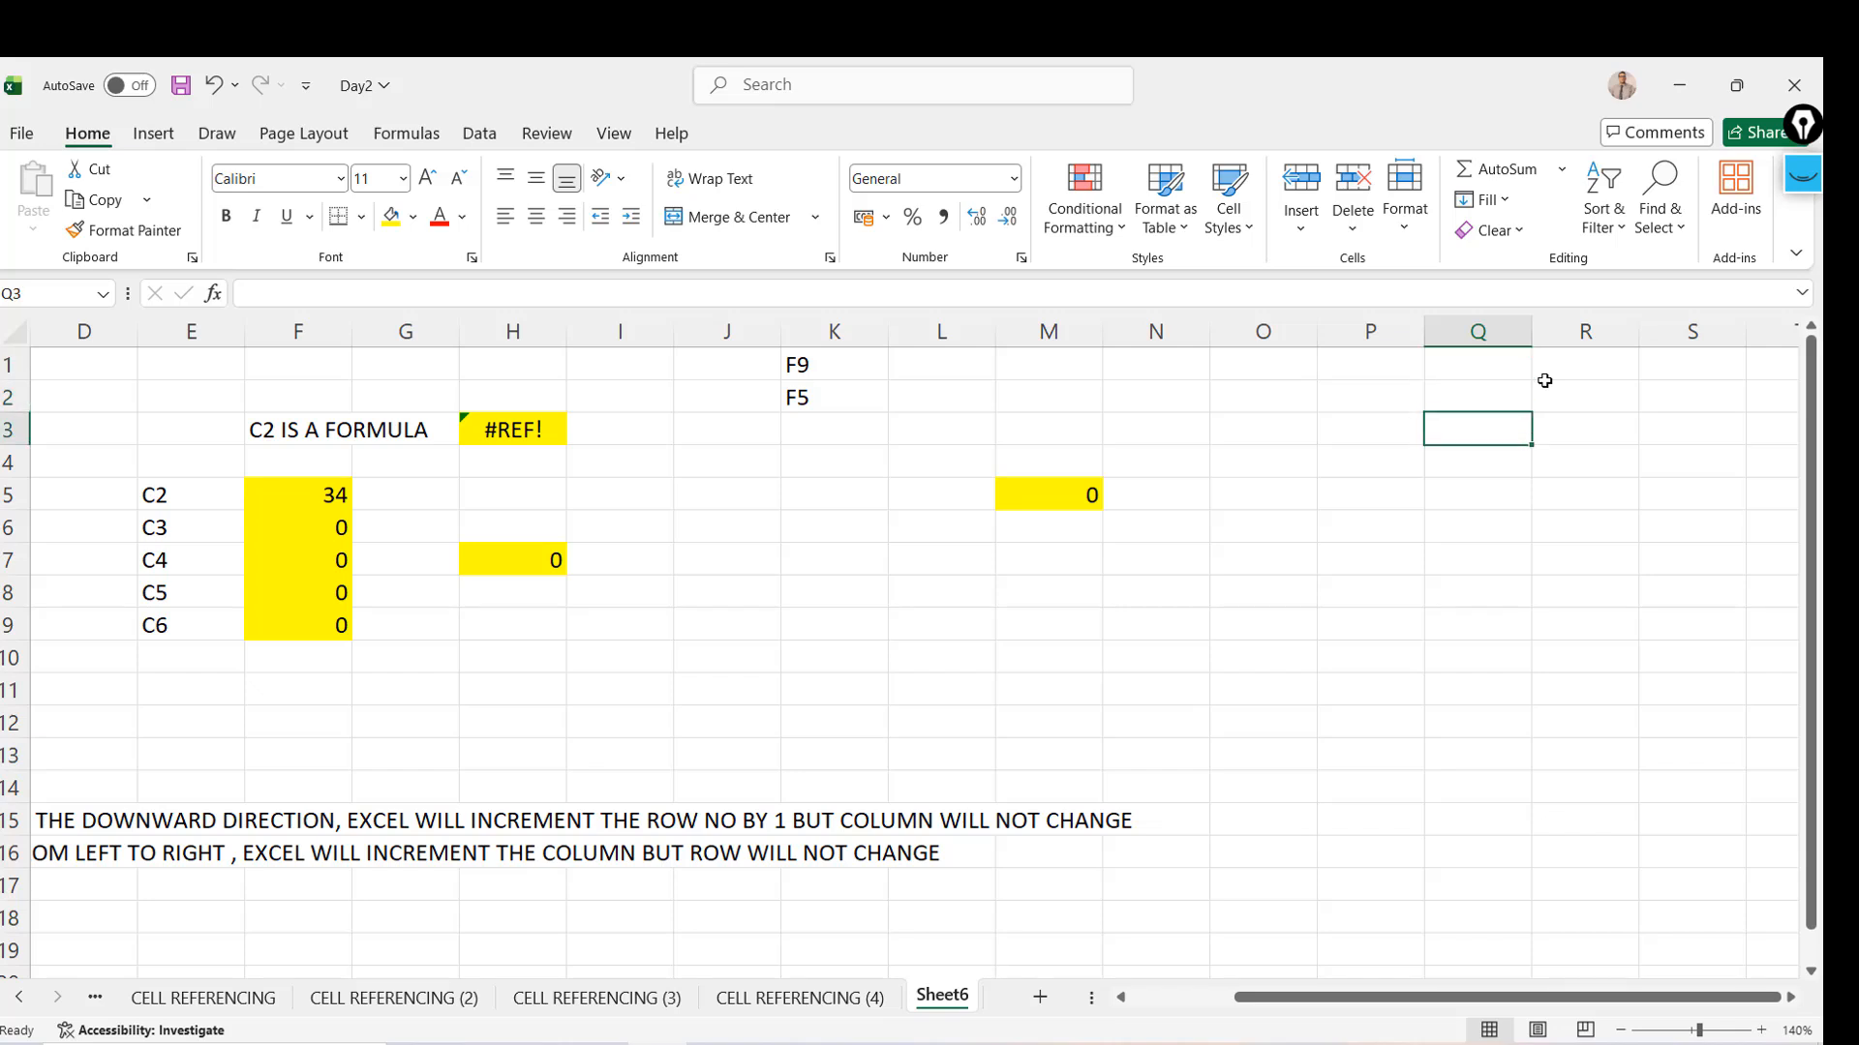
List the error types #DIV, #REF, #N/A and #NAME in cells Q2 to Q5
key(Up)
text(#DIV)
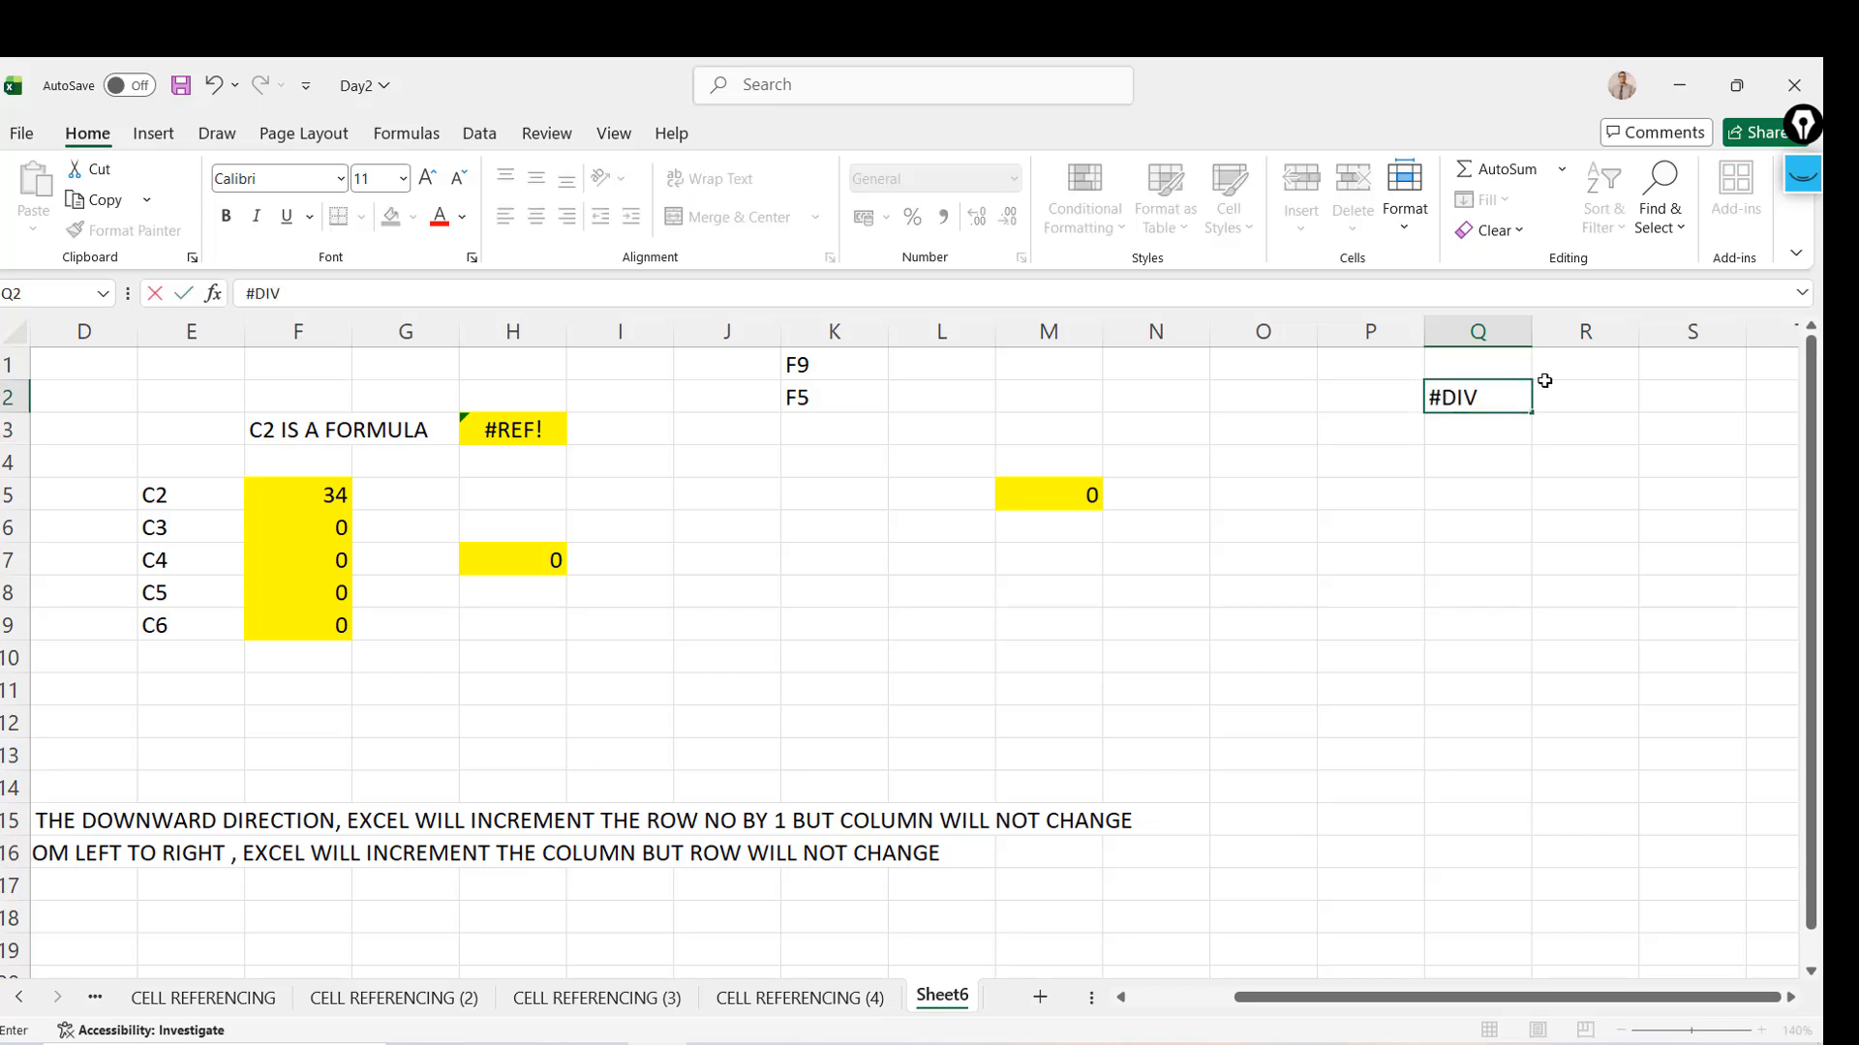
key(Return)
text(#REF)
key(Return)
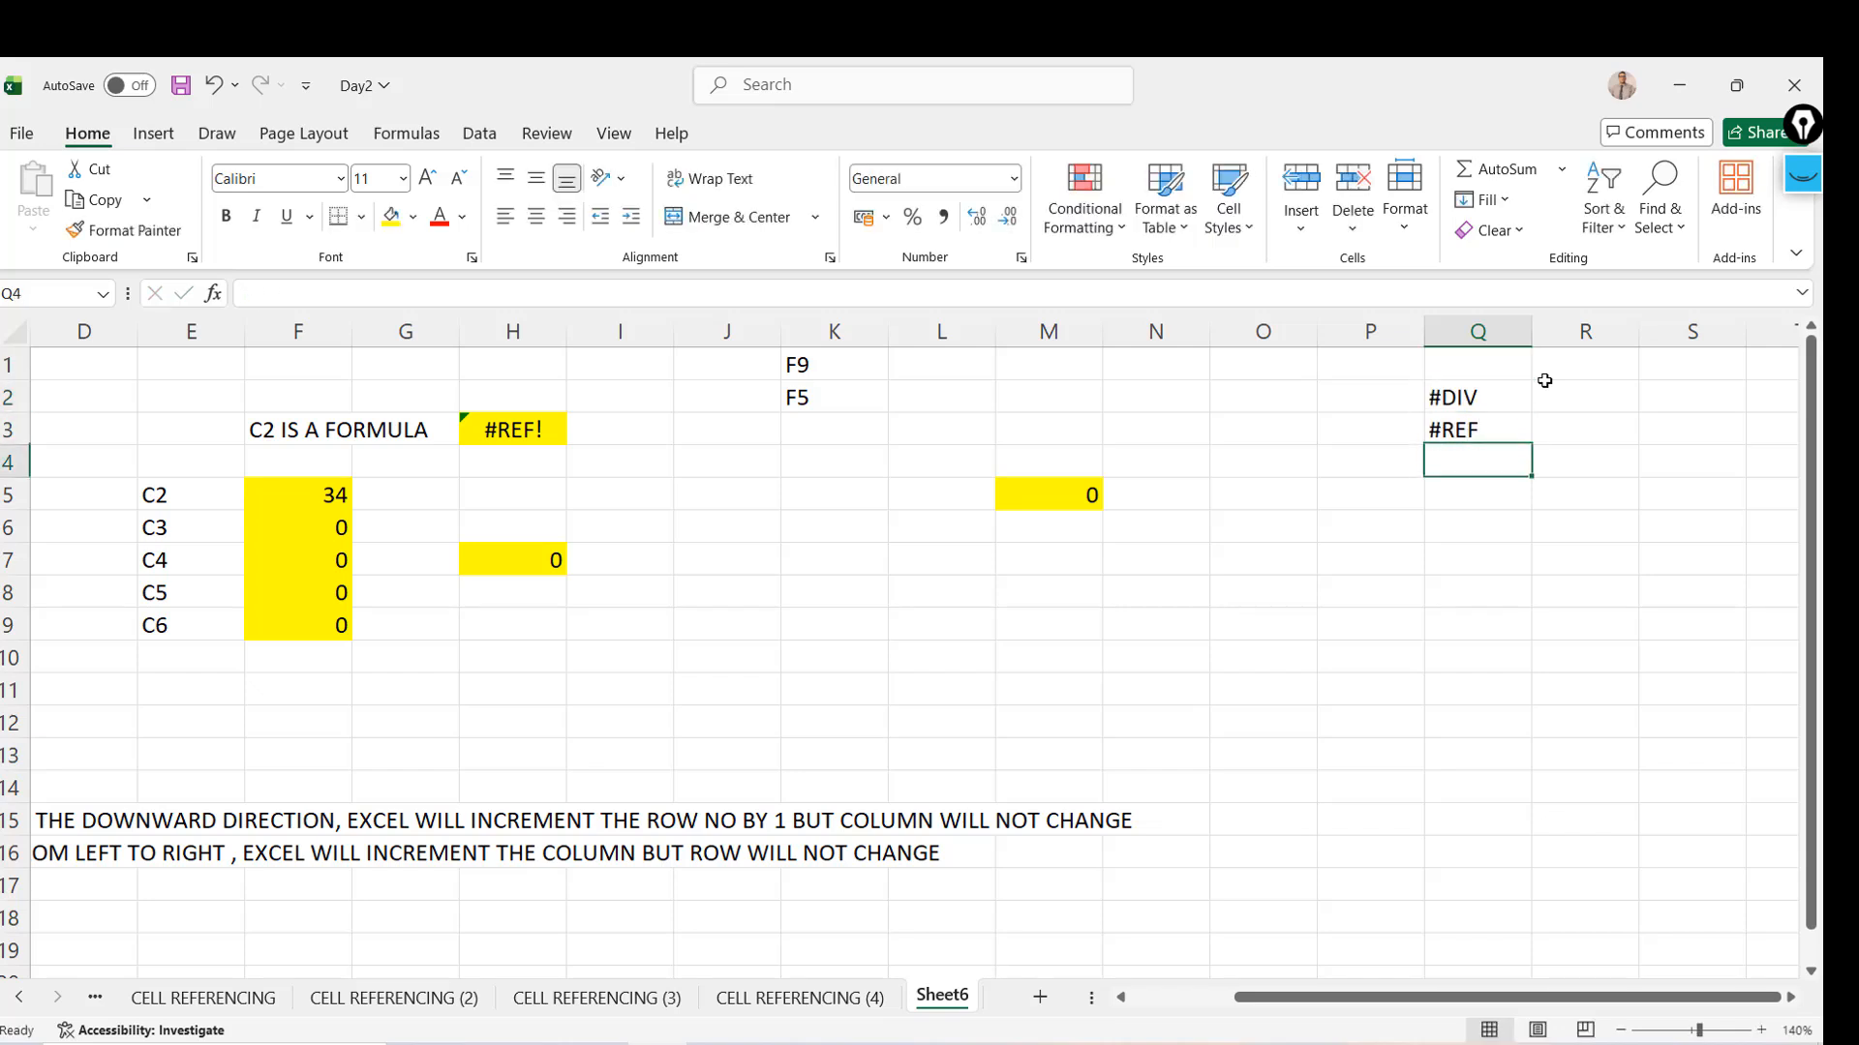
text(#)
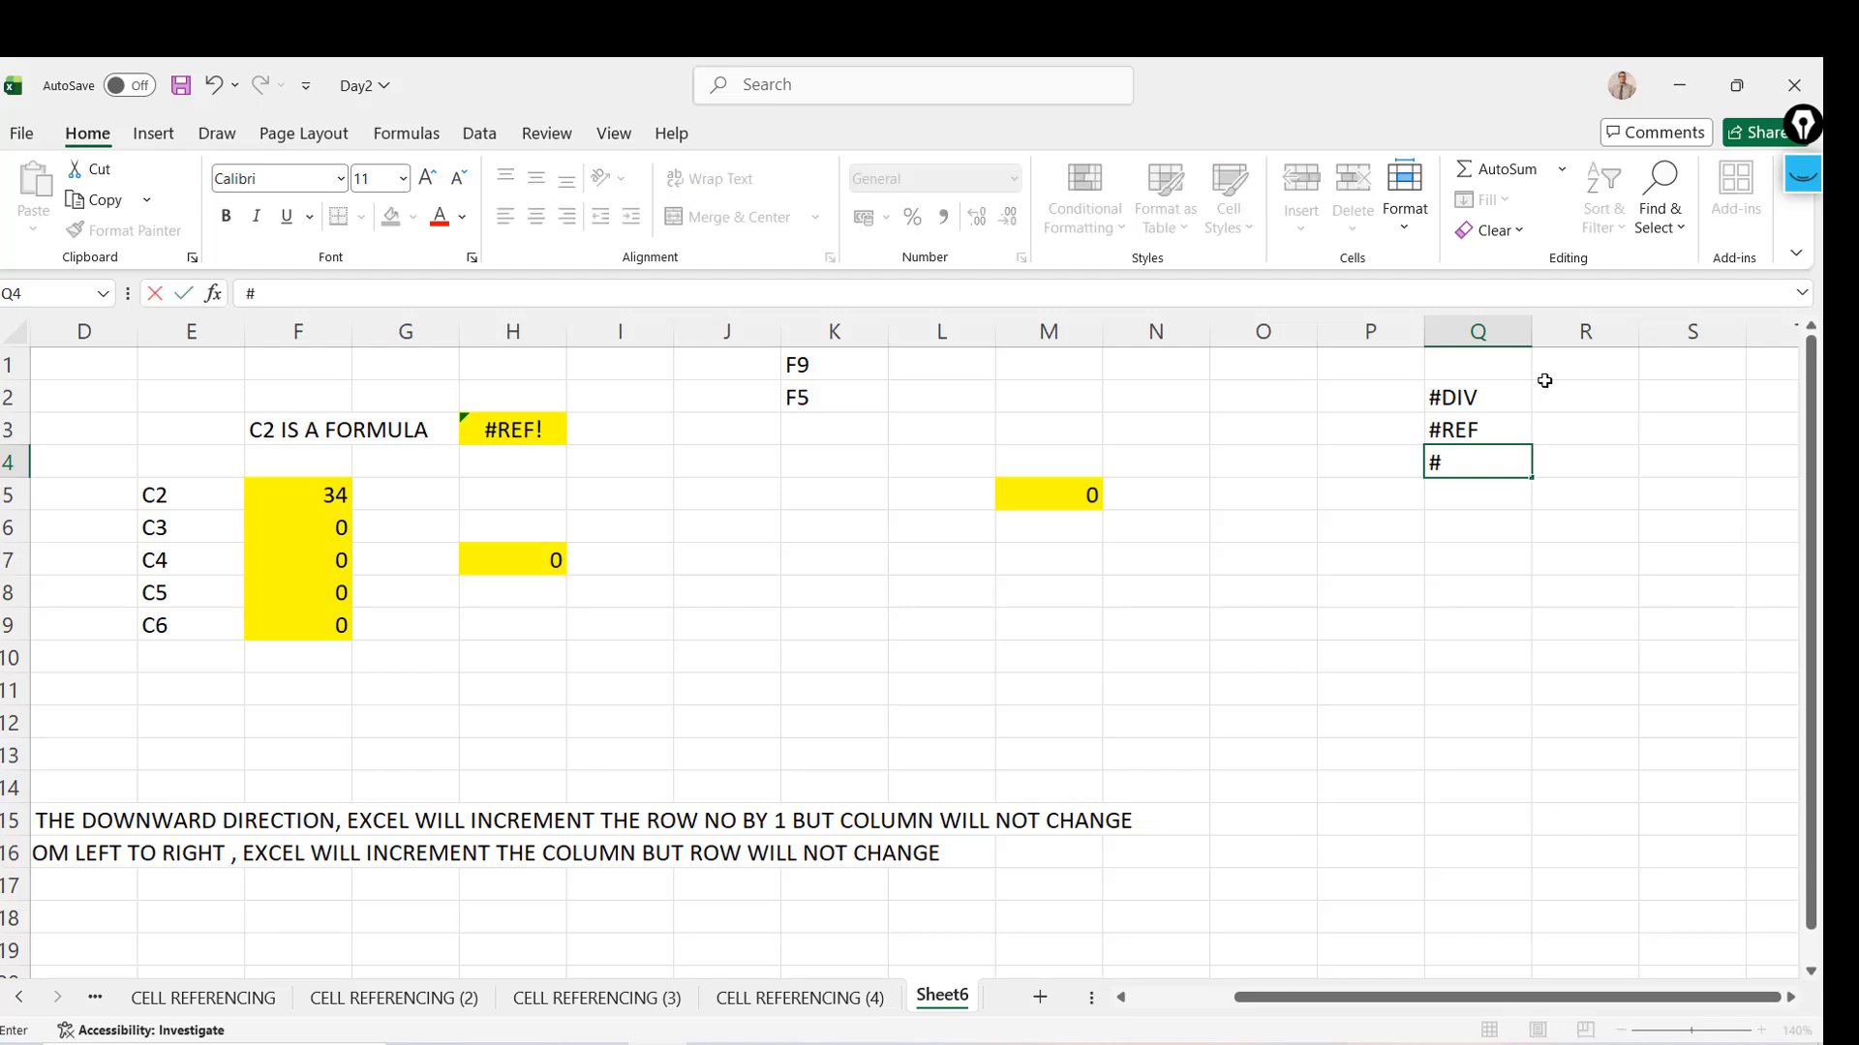
text(N/A)
key(Return)
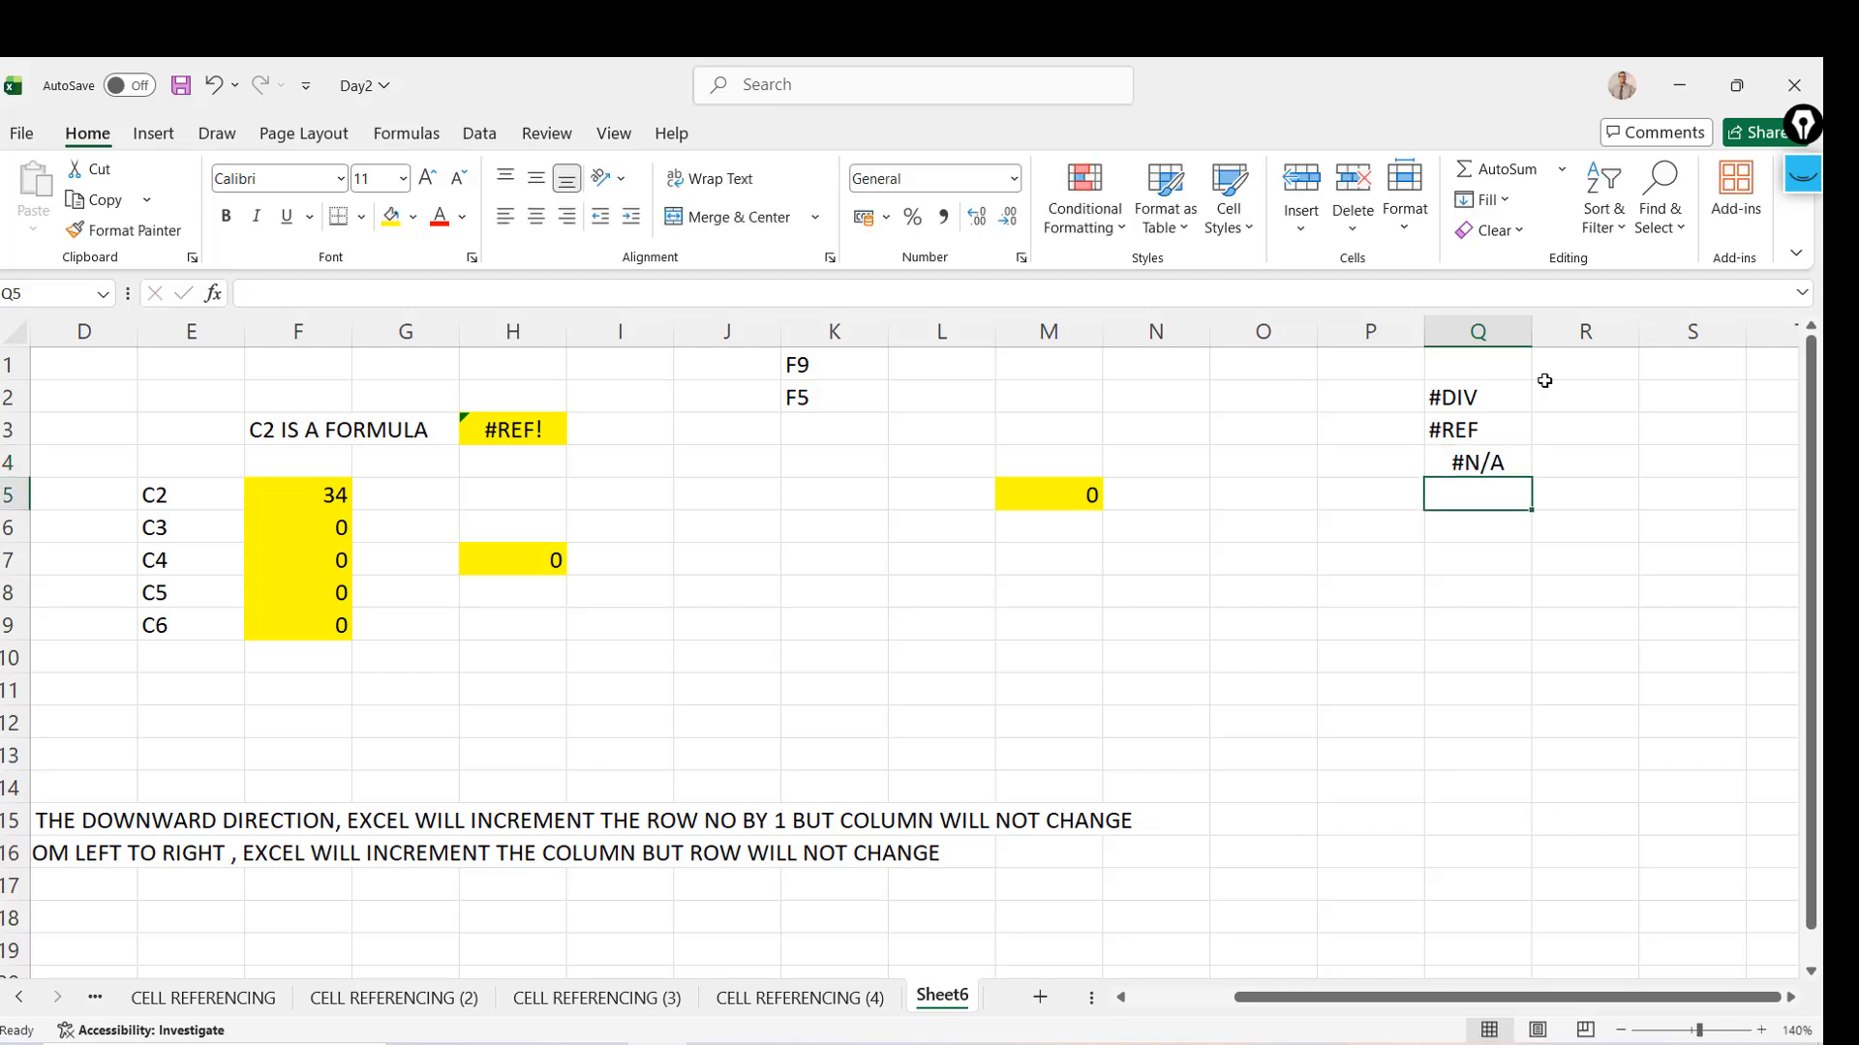
text(#NAME)
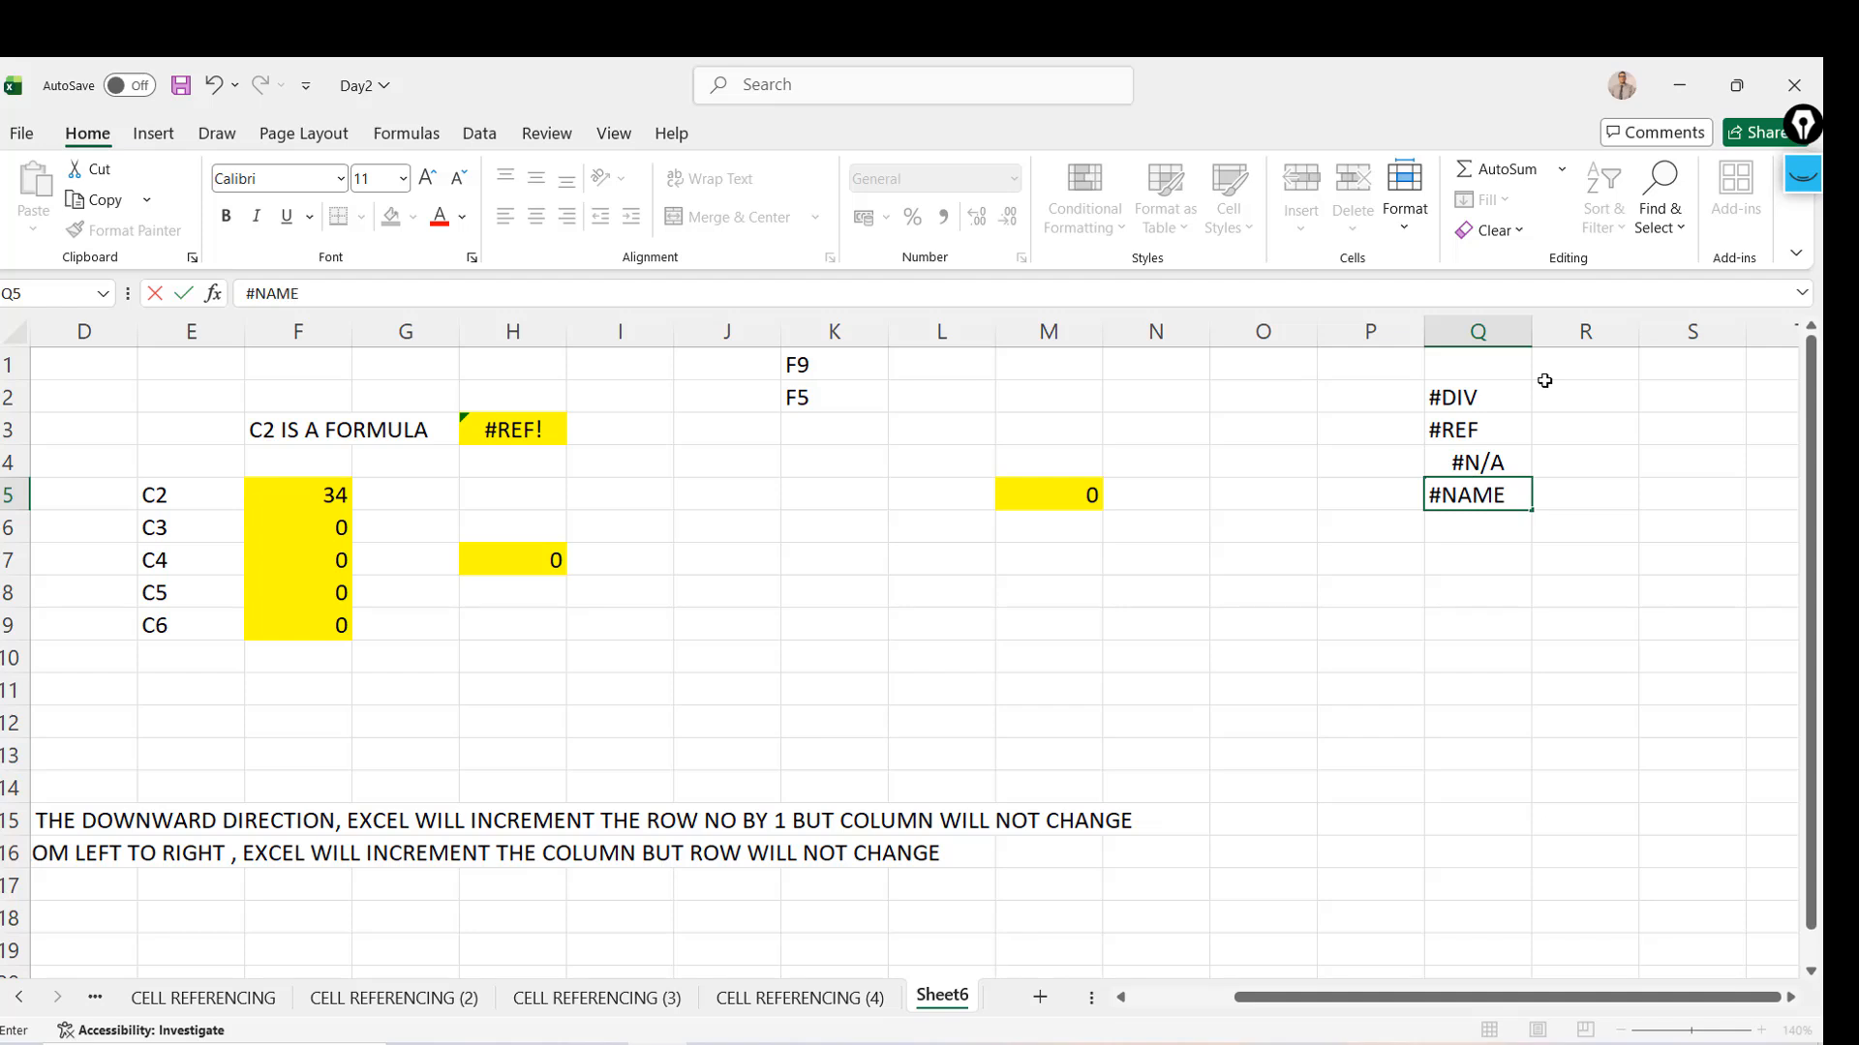
key(Return)
Enter the sample numbers 2, 4, 6, 67 and 7 in cells S1 to S5
key(Up)
key(Up)
key(Up)
key(Up)
key(Right)
key(Right)
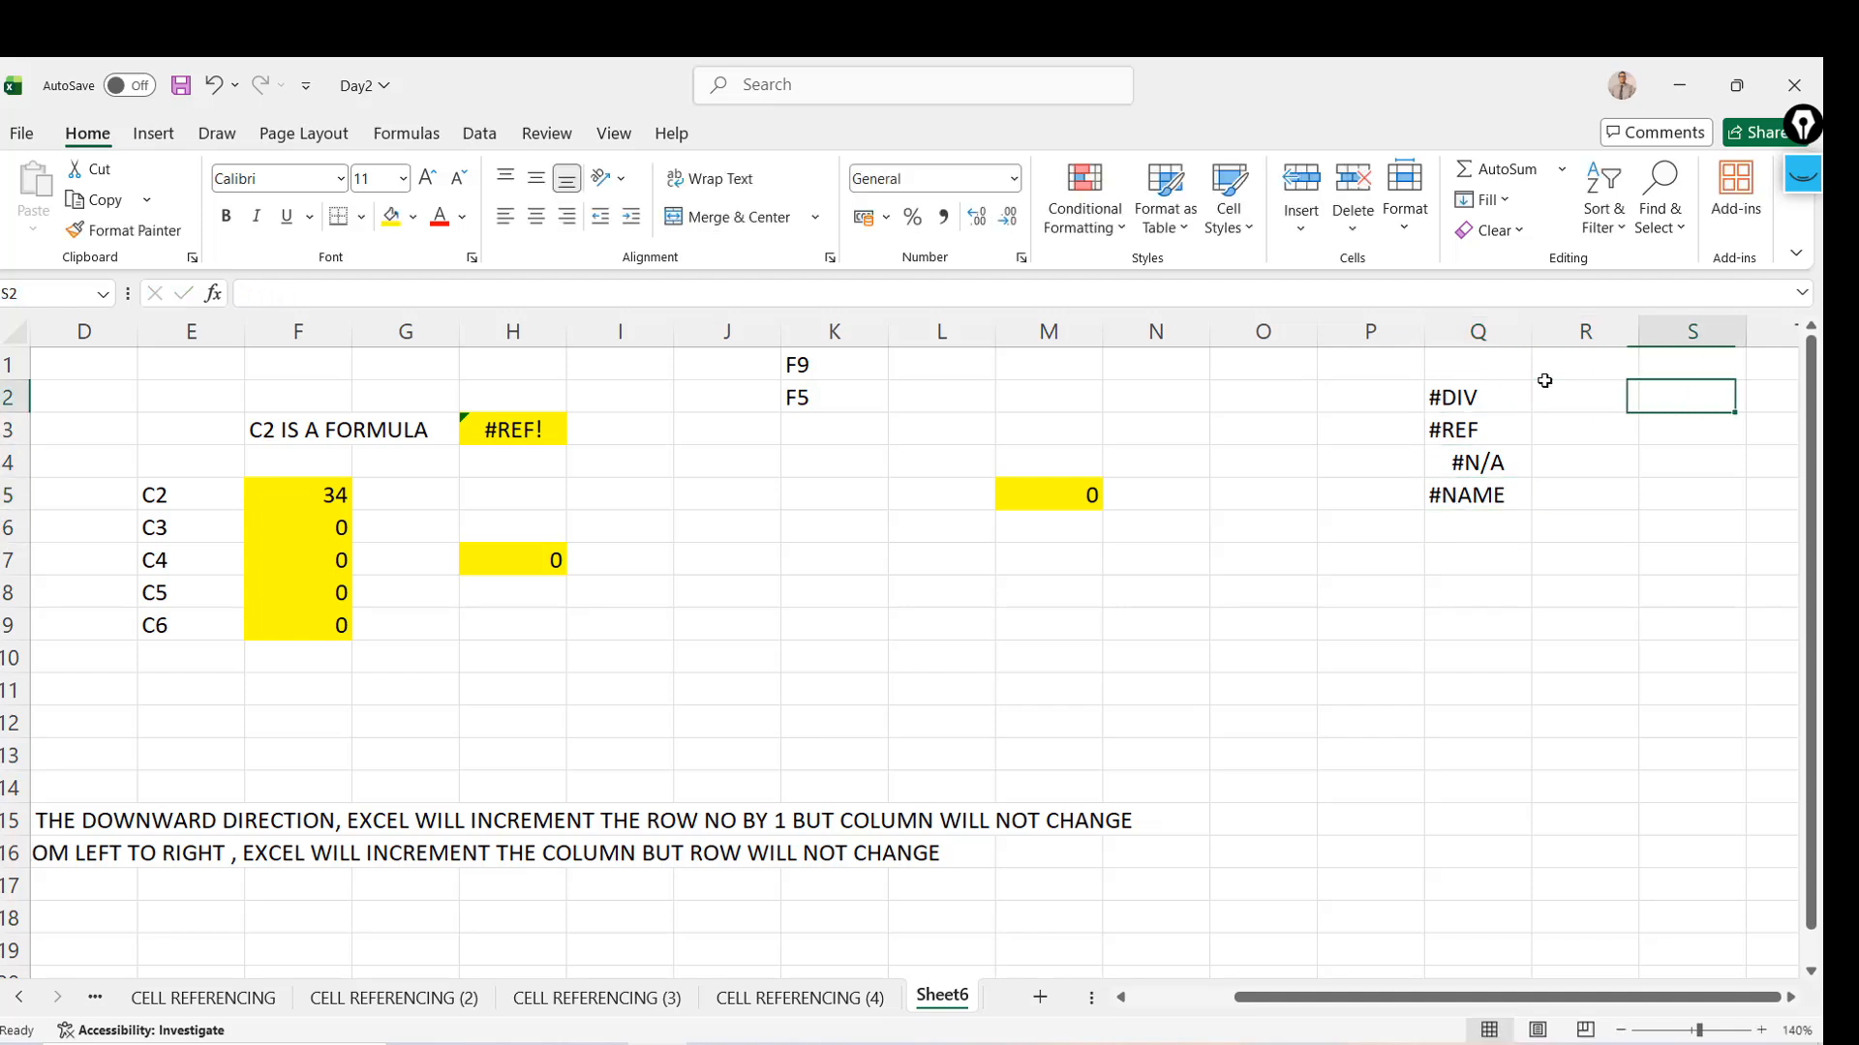
scroll(1544, 381, right, 1)
key(Left)
key(Up)
key(Right)
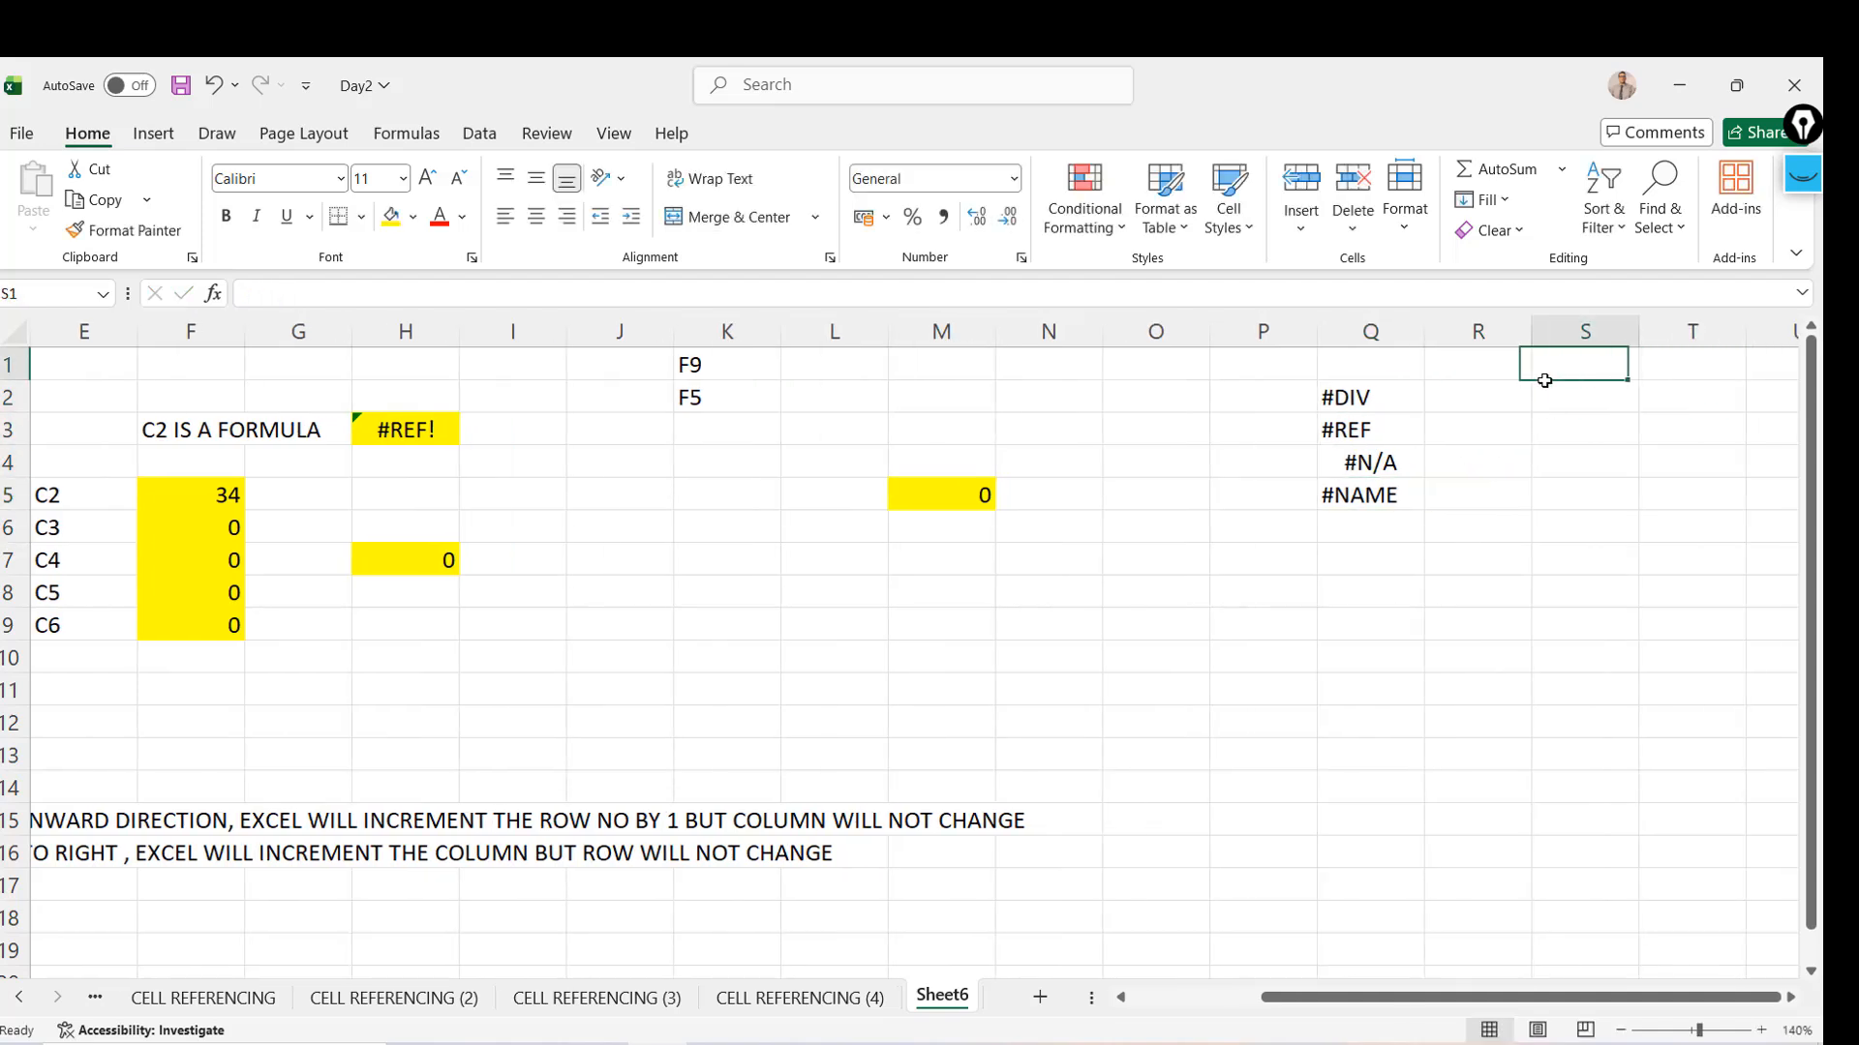
text(2)
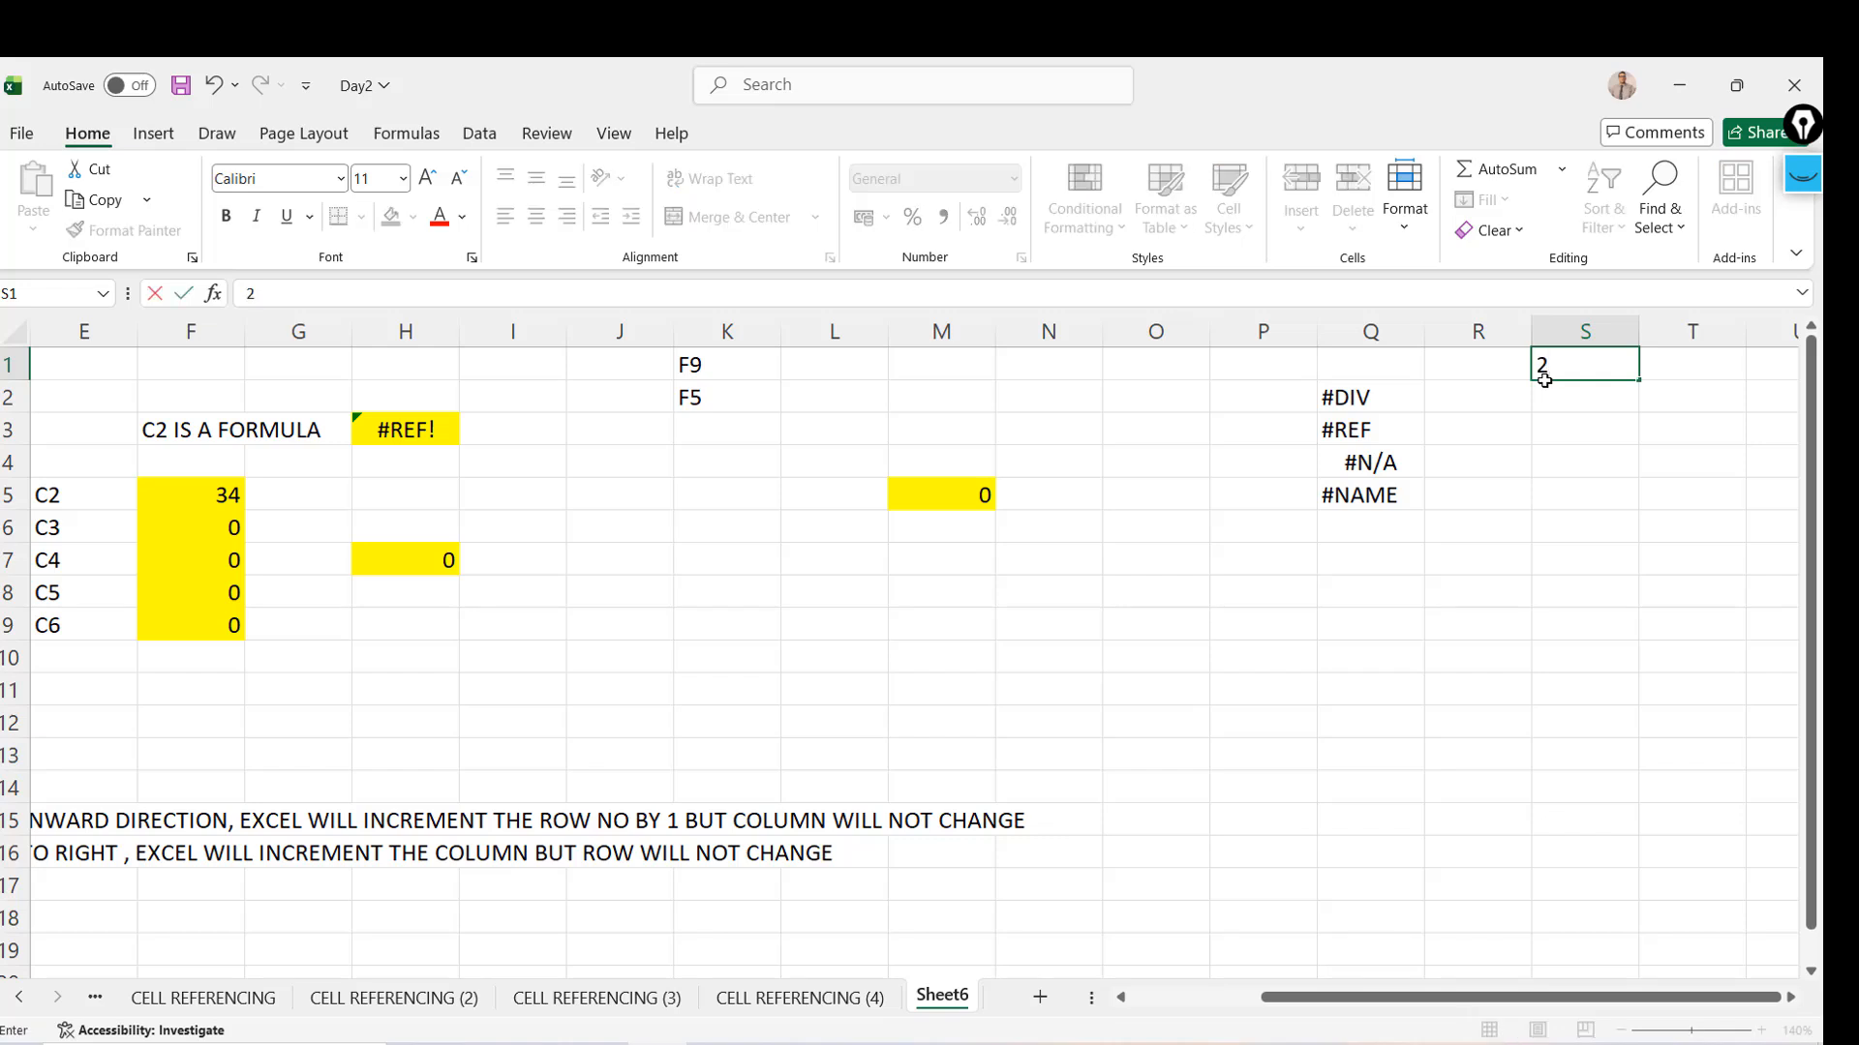
key(Return)
text(4)
key(Return)
text(6)
key(Return)
text(67 7)
key(Up)
key(Up)
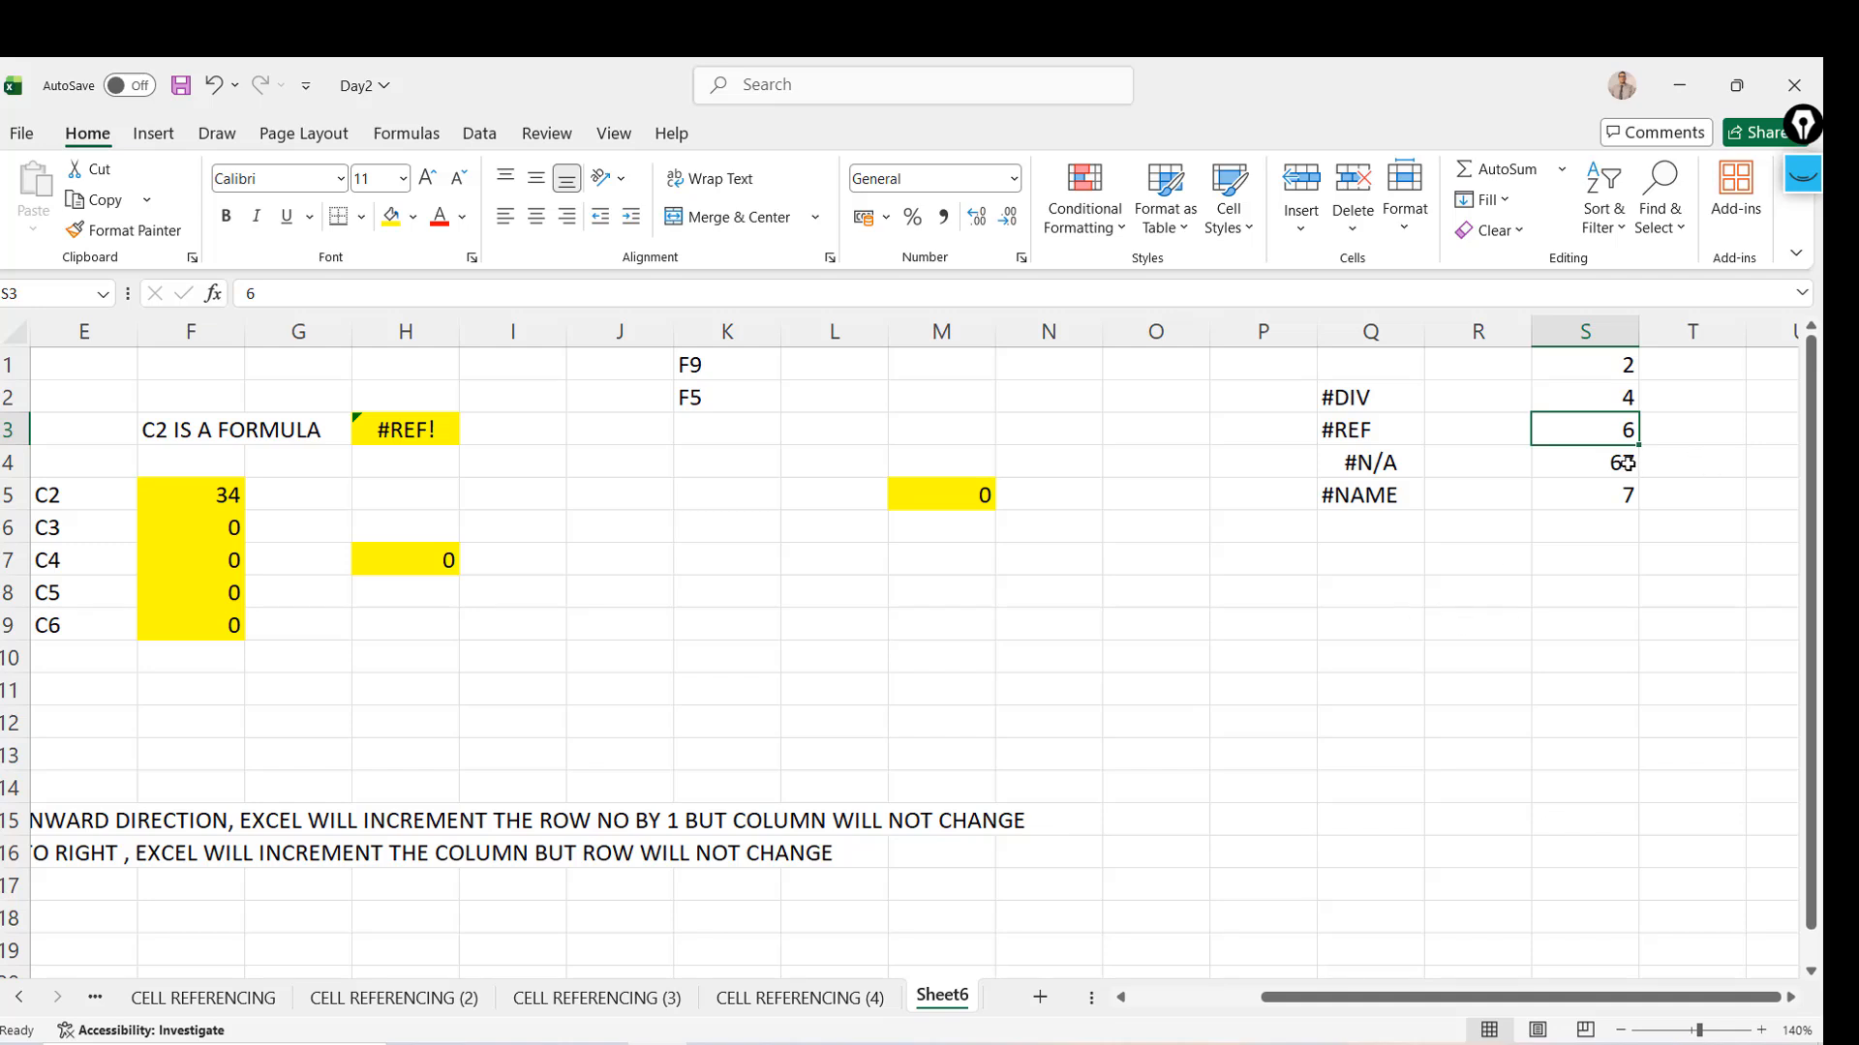
Enter the sample numbers 44, 55, 43, 33 and 33 in cells T1 to T5
click(1673, 368)
text(44)
key(Return)
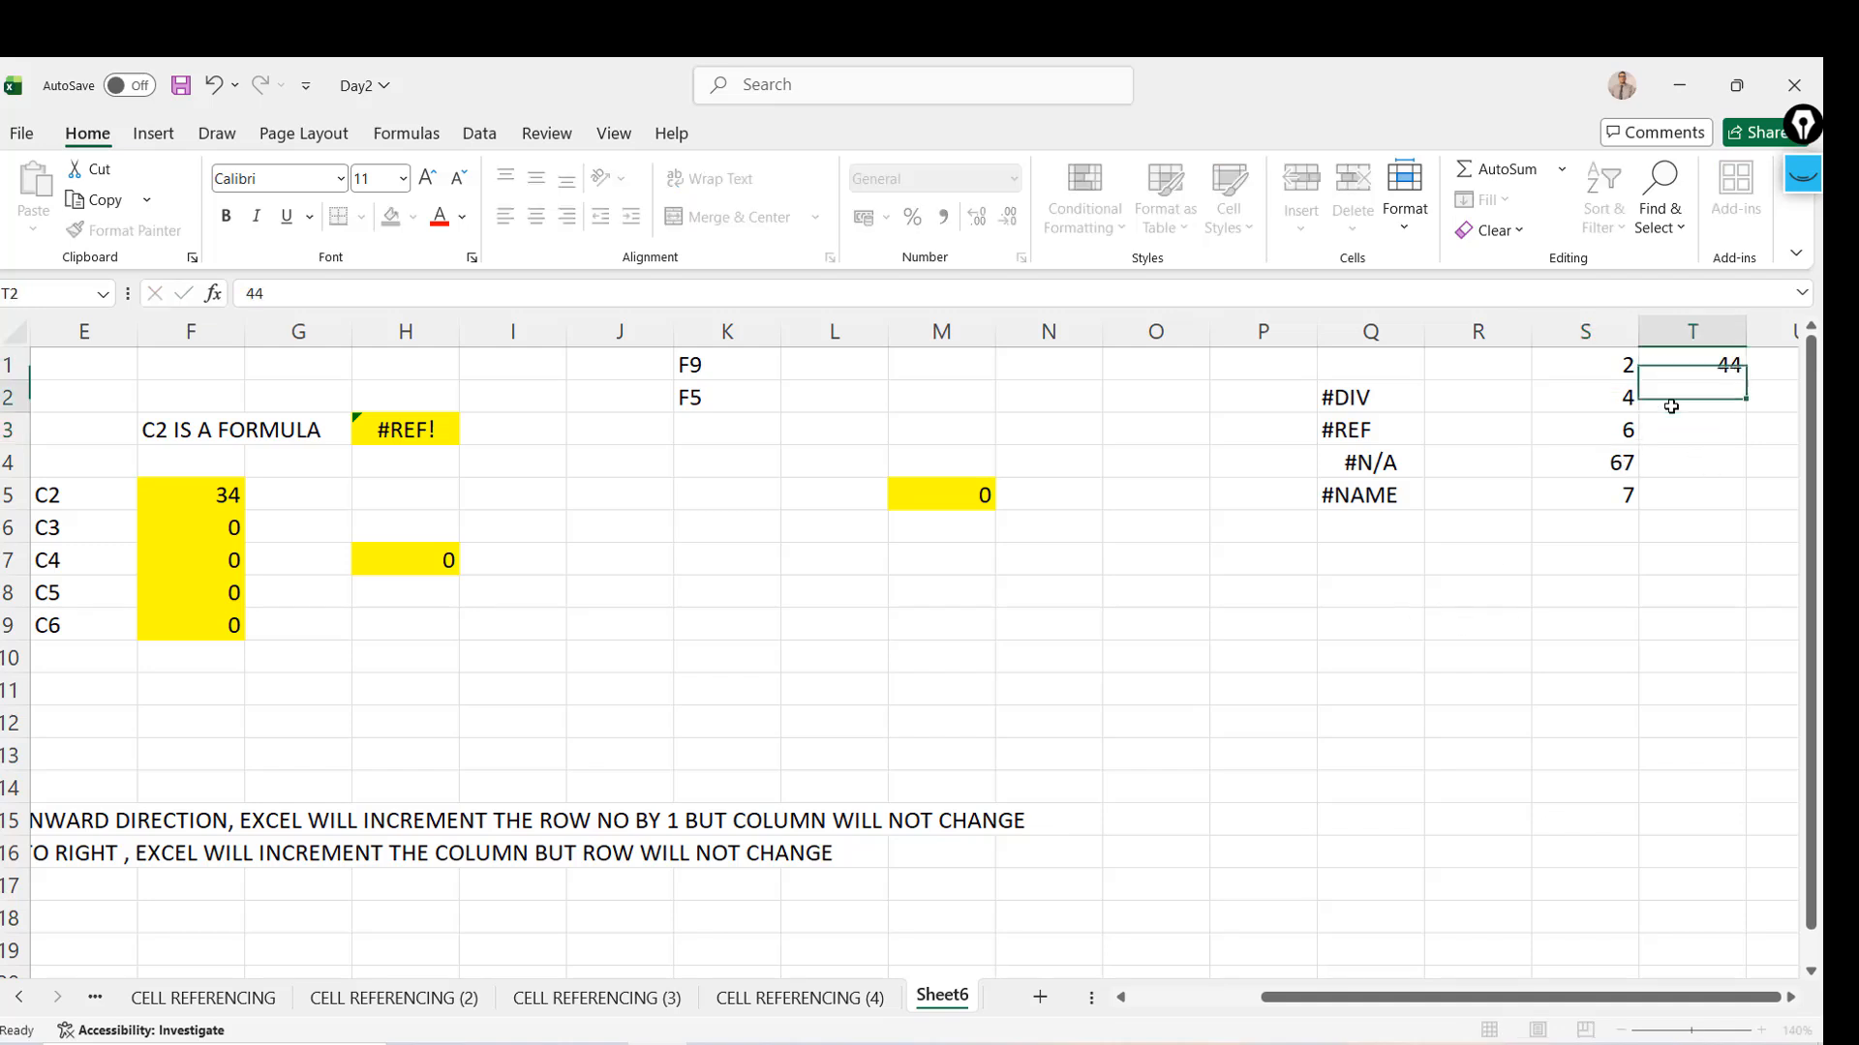
text(55)
key(Return)
text(43)
key(Return)
text(33)
key(Return)
text(33)
key(Return)
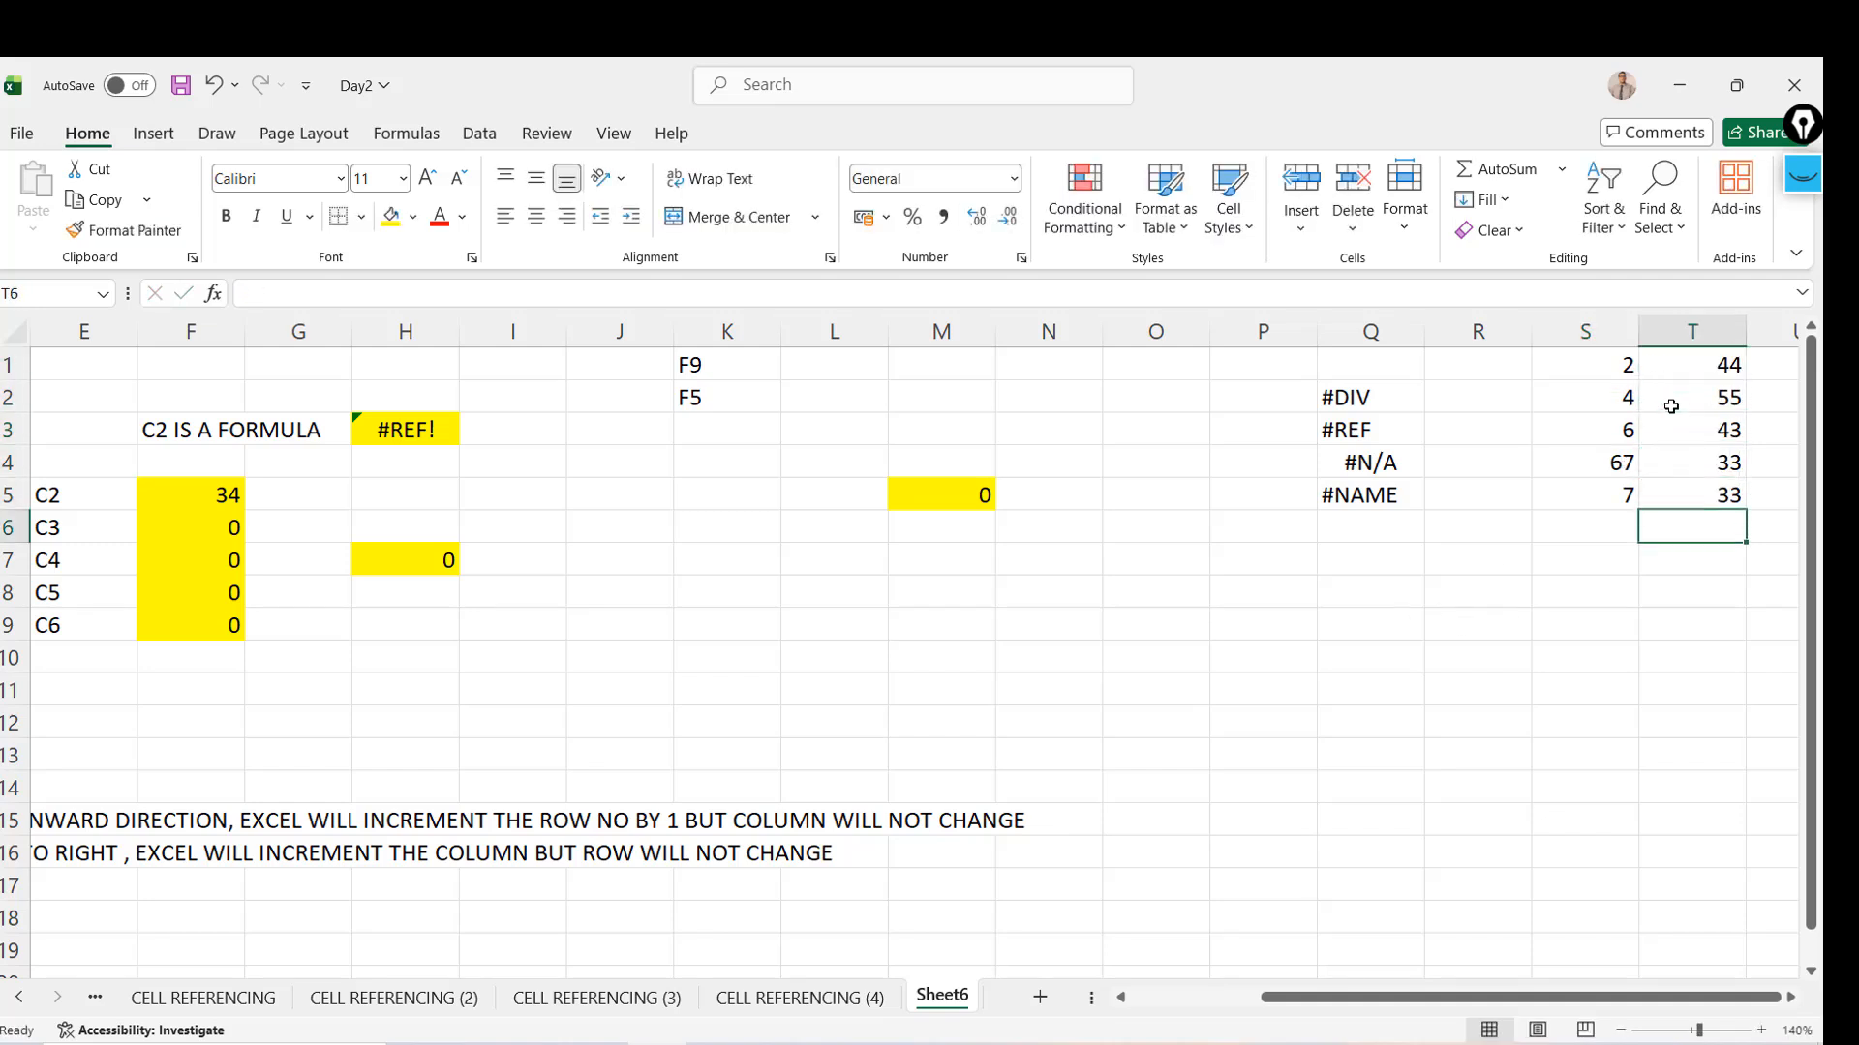
Enter the formula =S2+T3 in cell O9 and reselect that cell to check it
click(1116, 628)
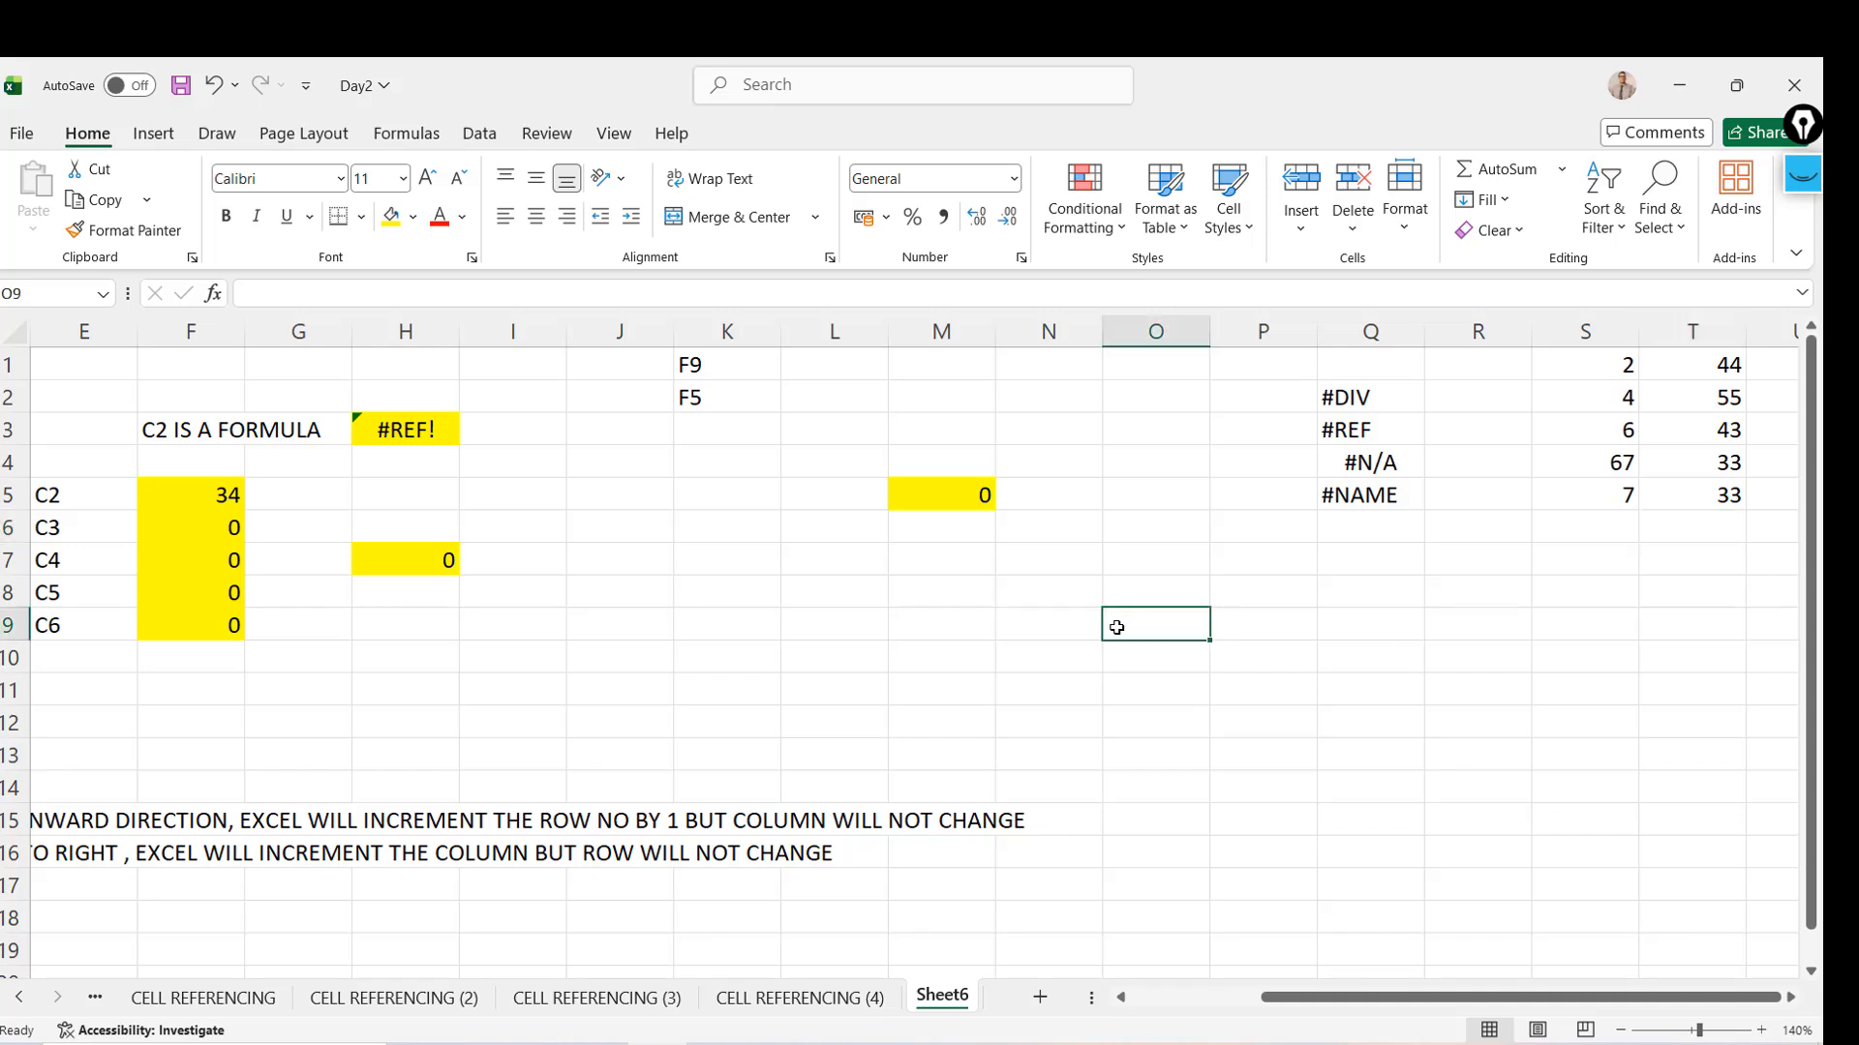
text(=)
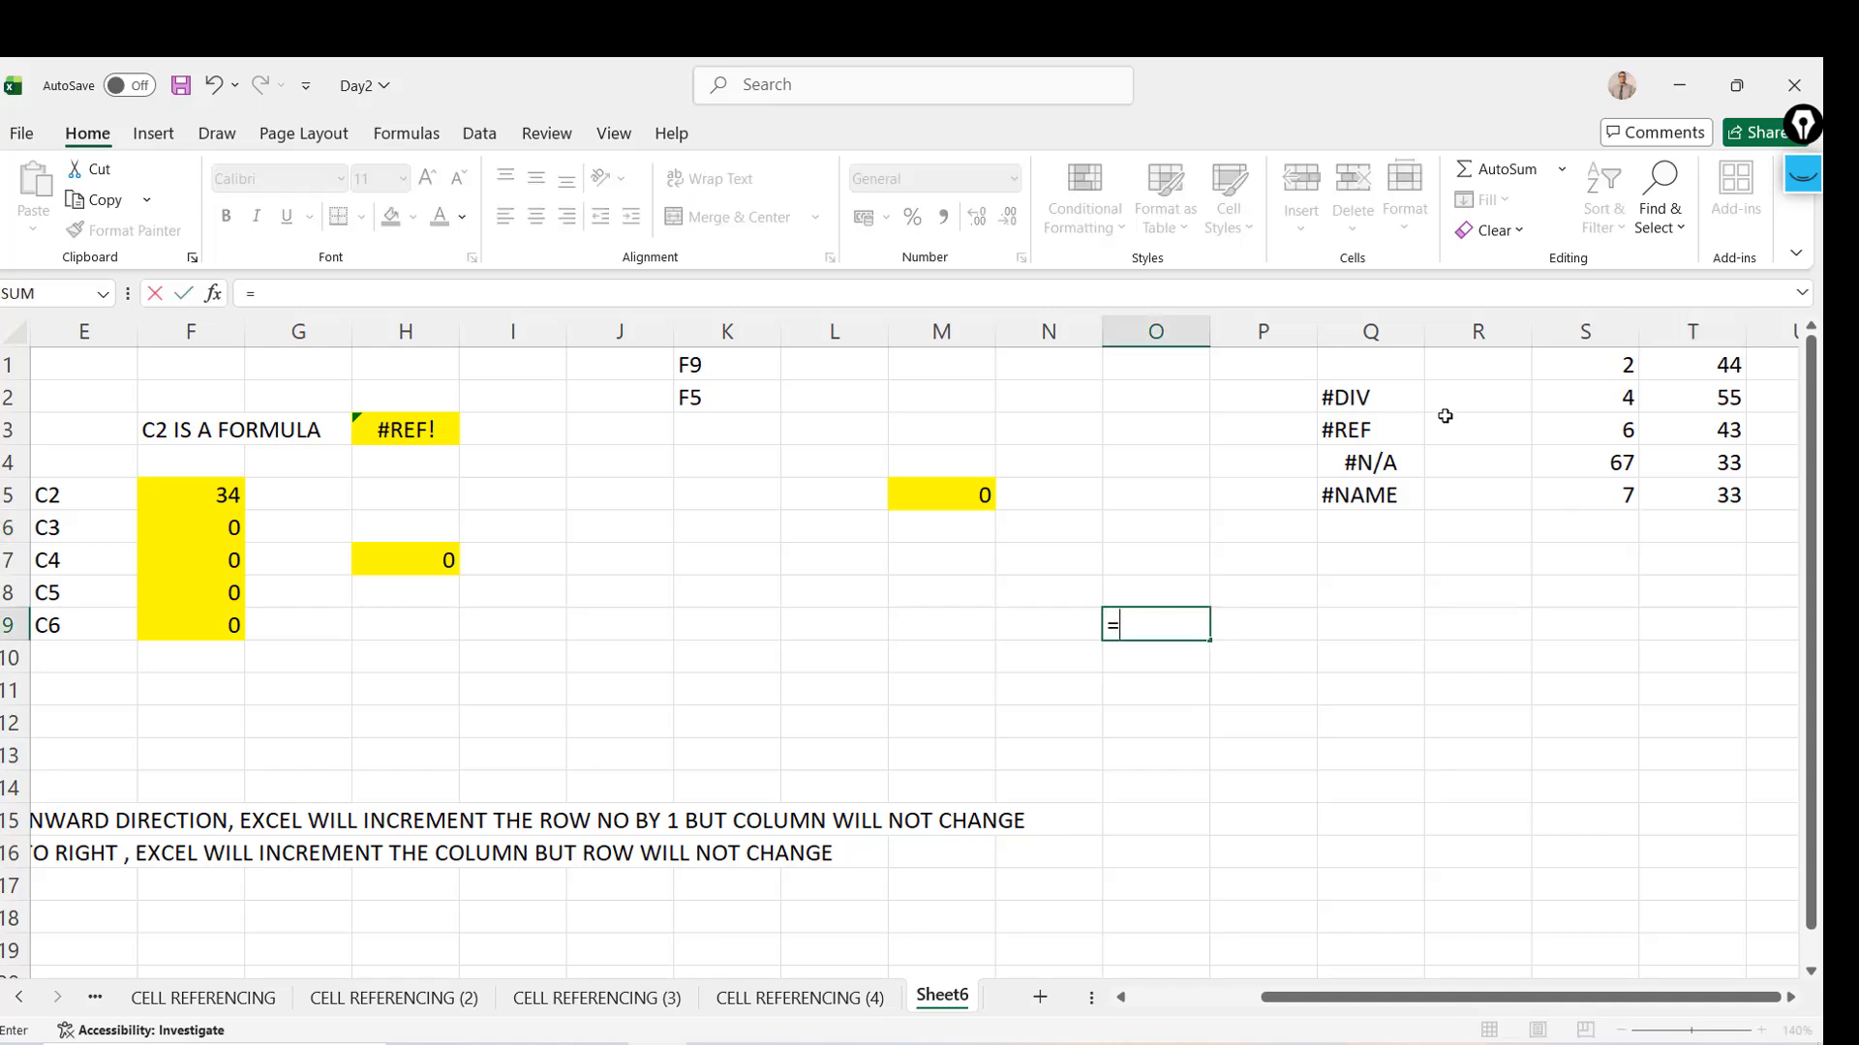
click(1599, 396)
text(+)
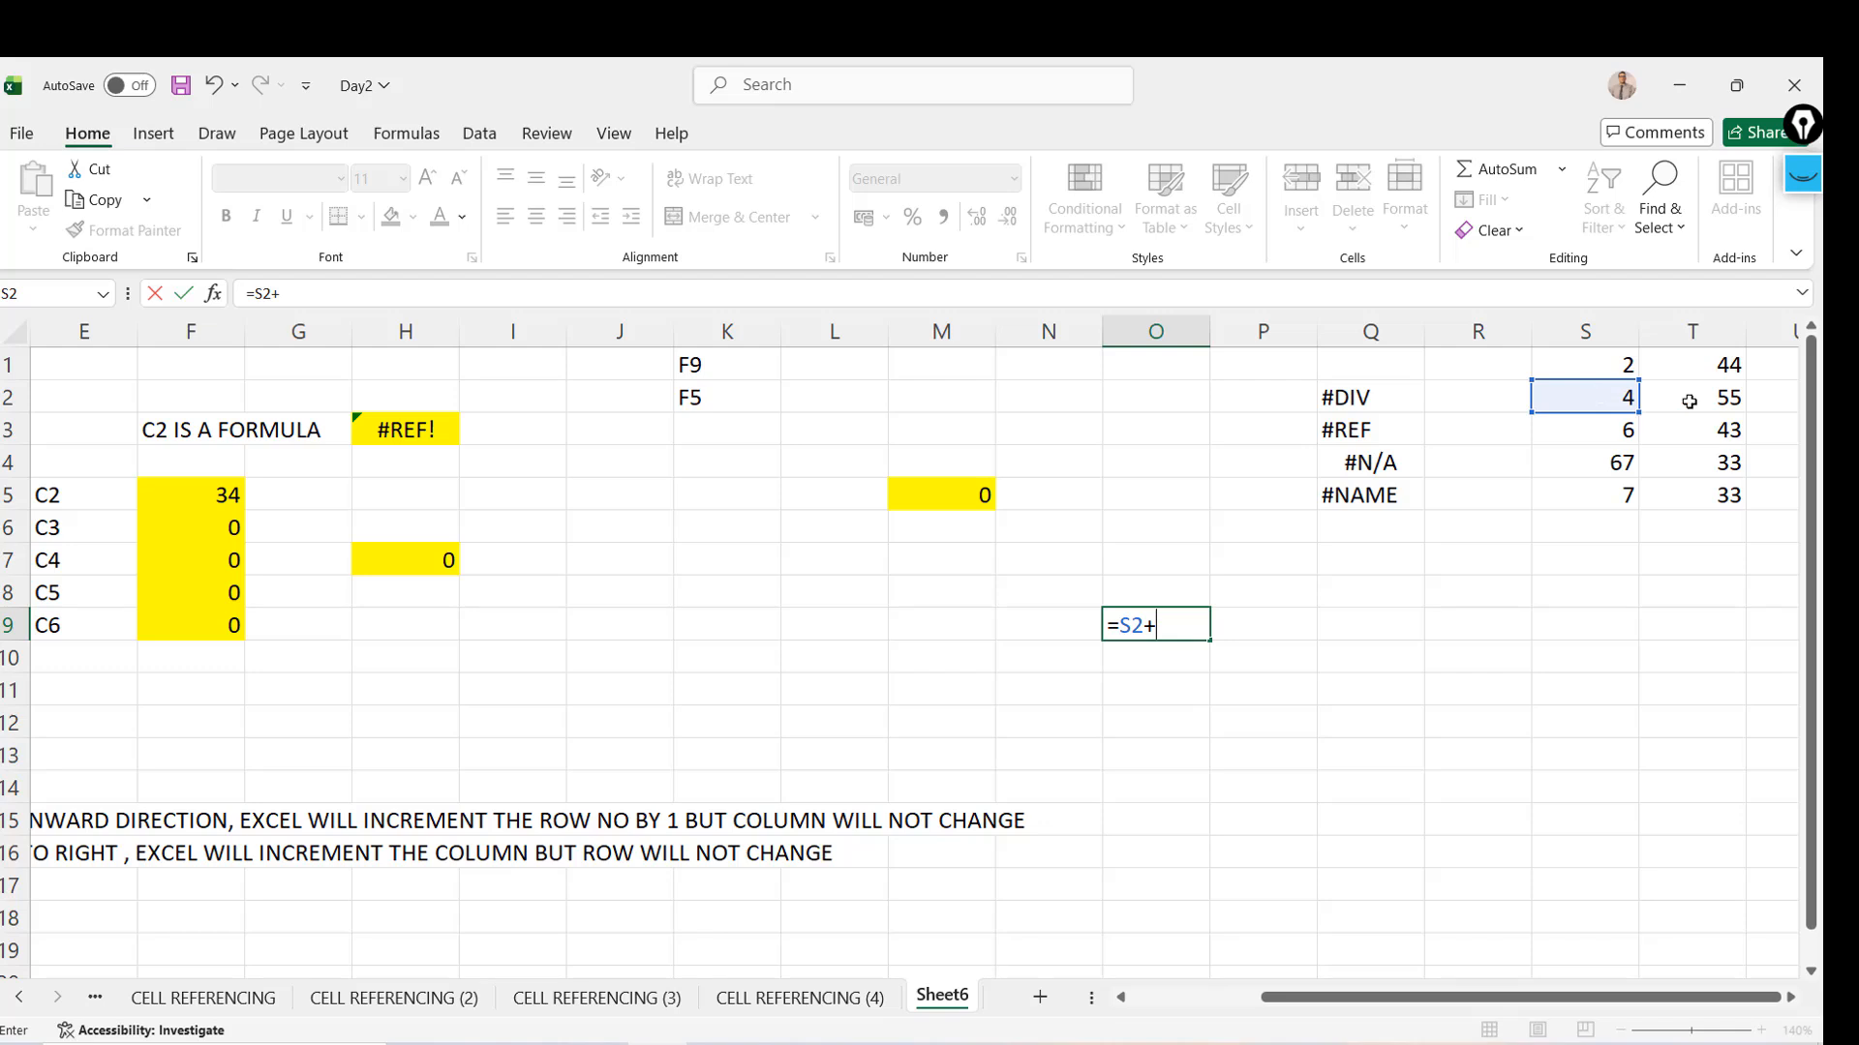
click(1692, 440)
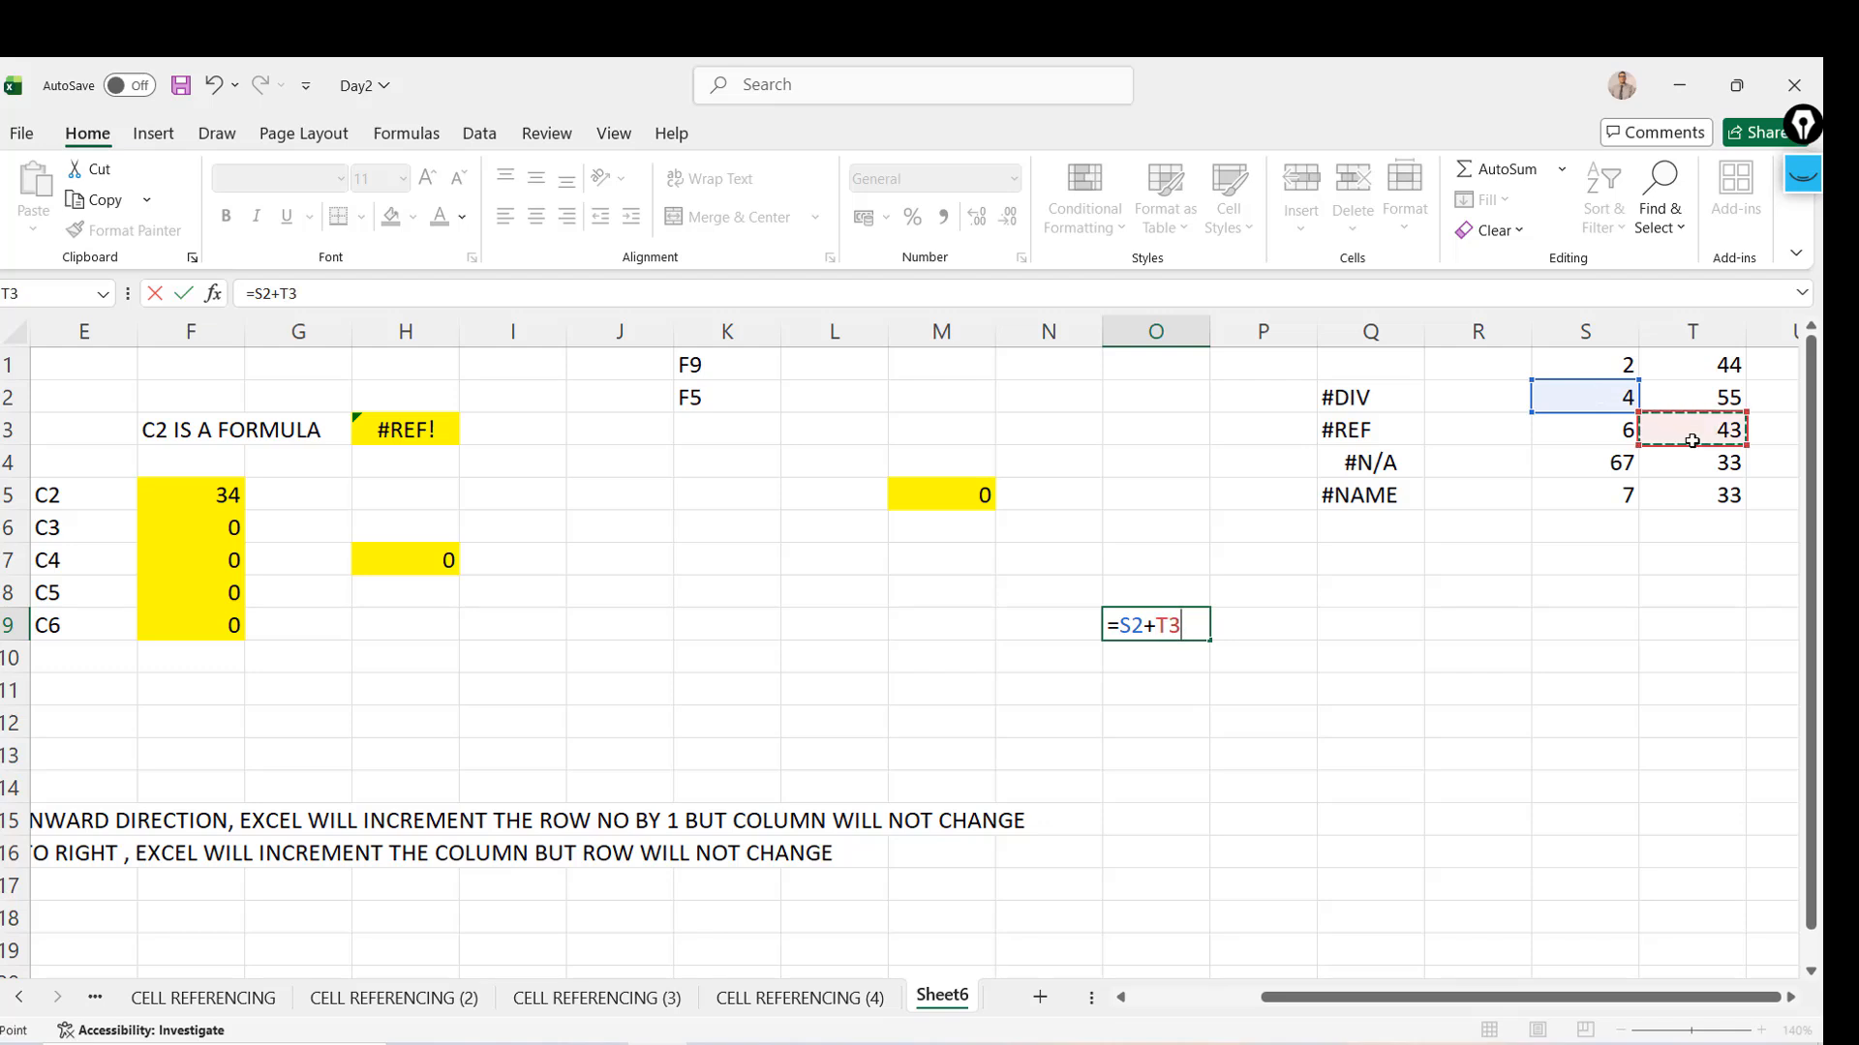
key(Return)
key(Up)
key(Up)
key(Down)
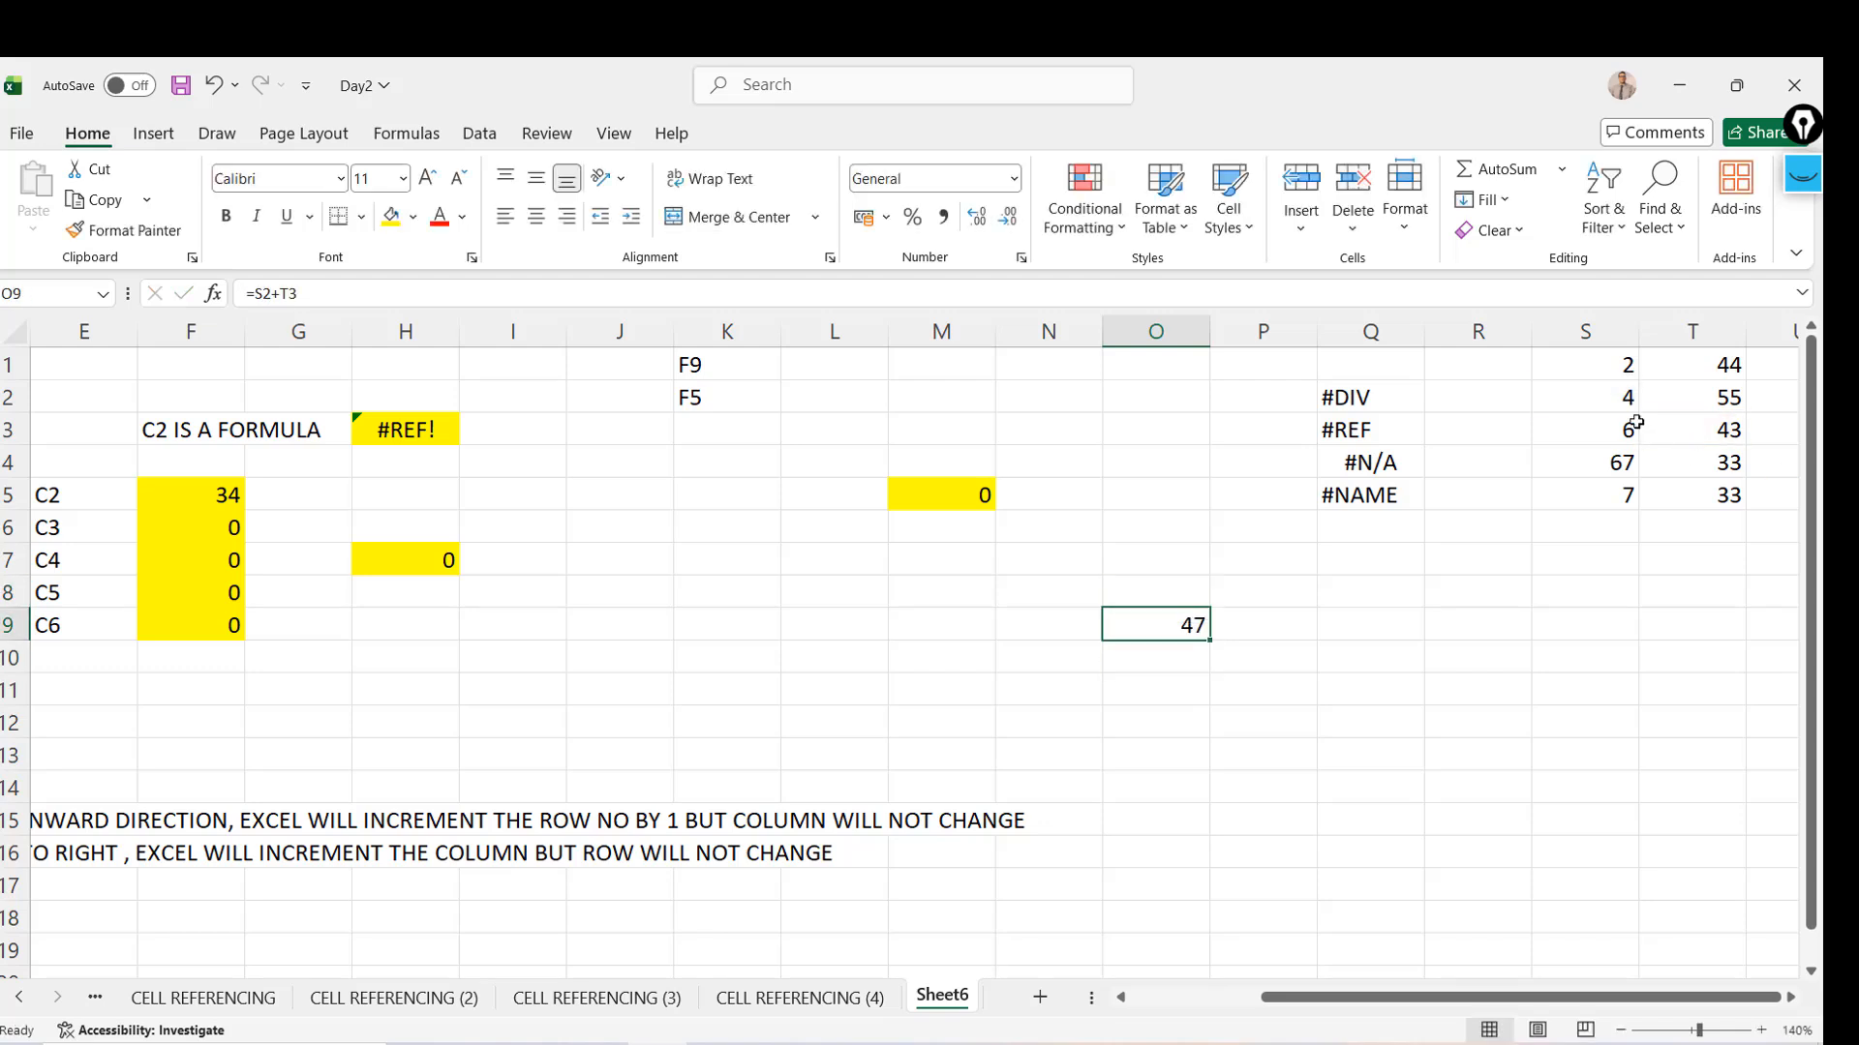
Change the value in cell S3 to 0
click(1604, 422)
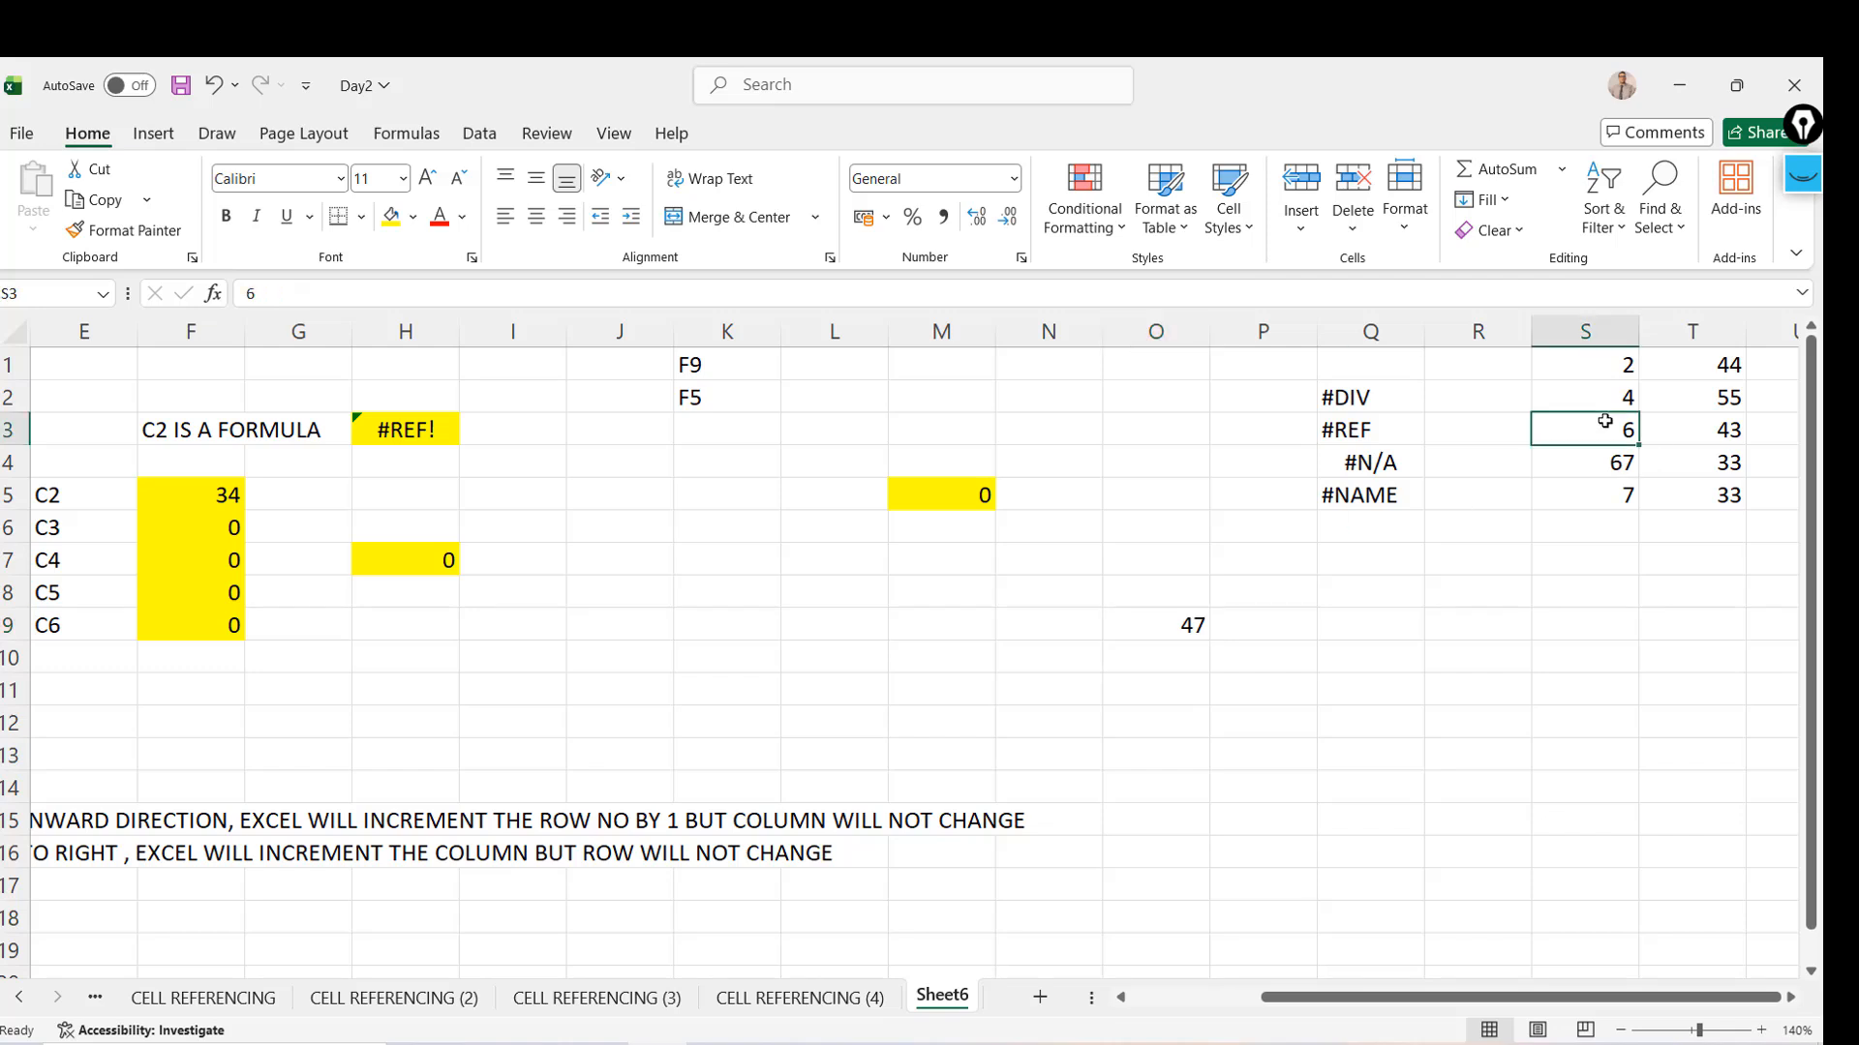
text(0)
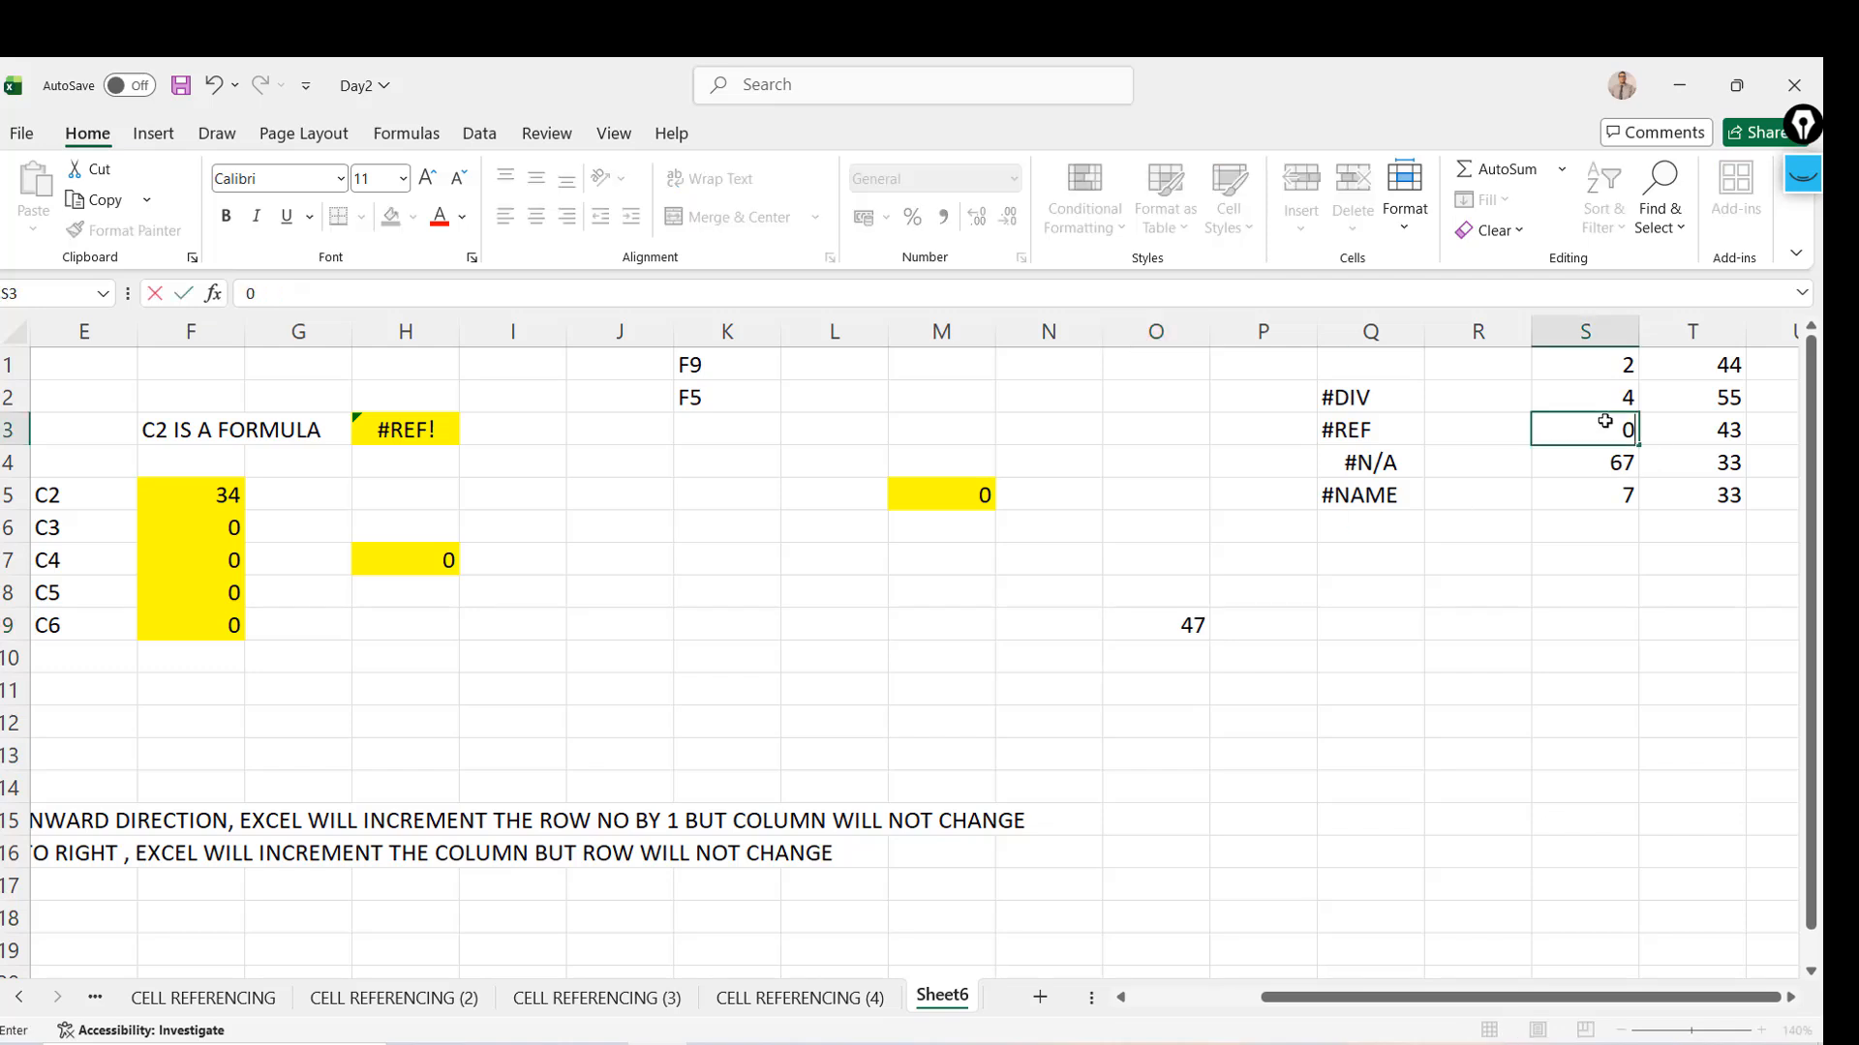
key(Return)
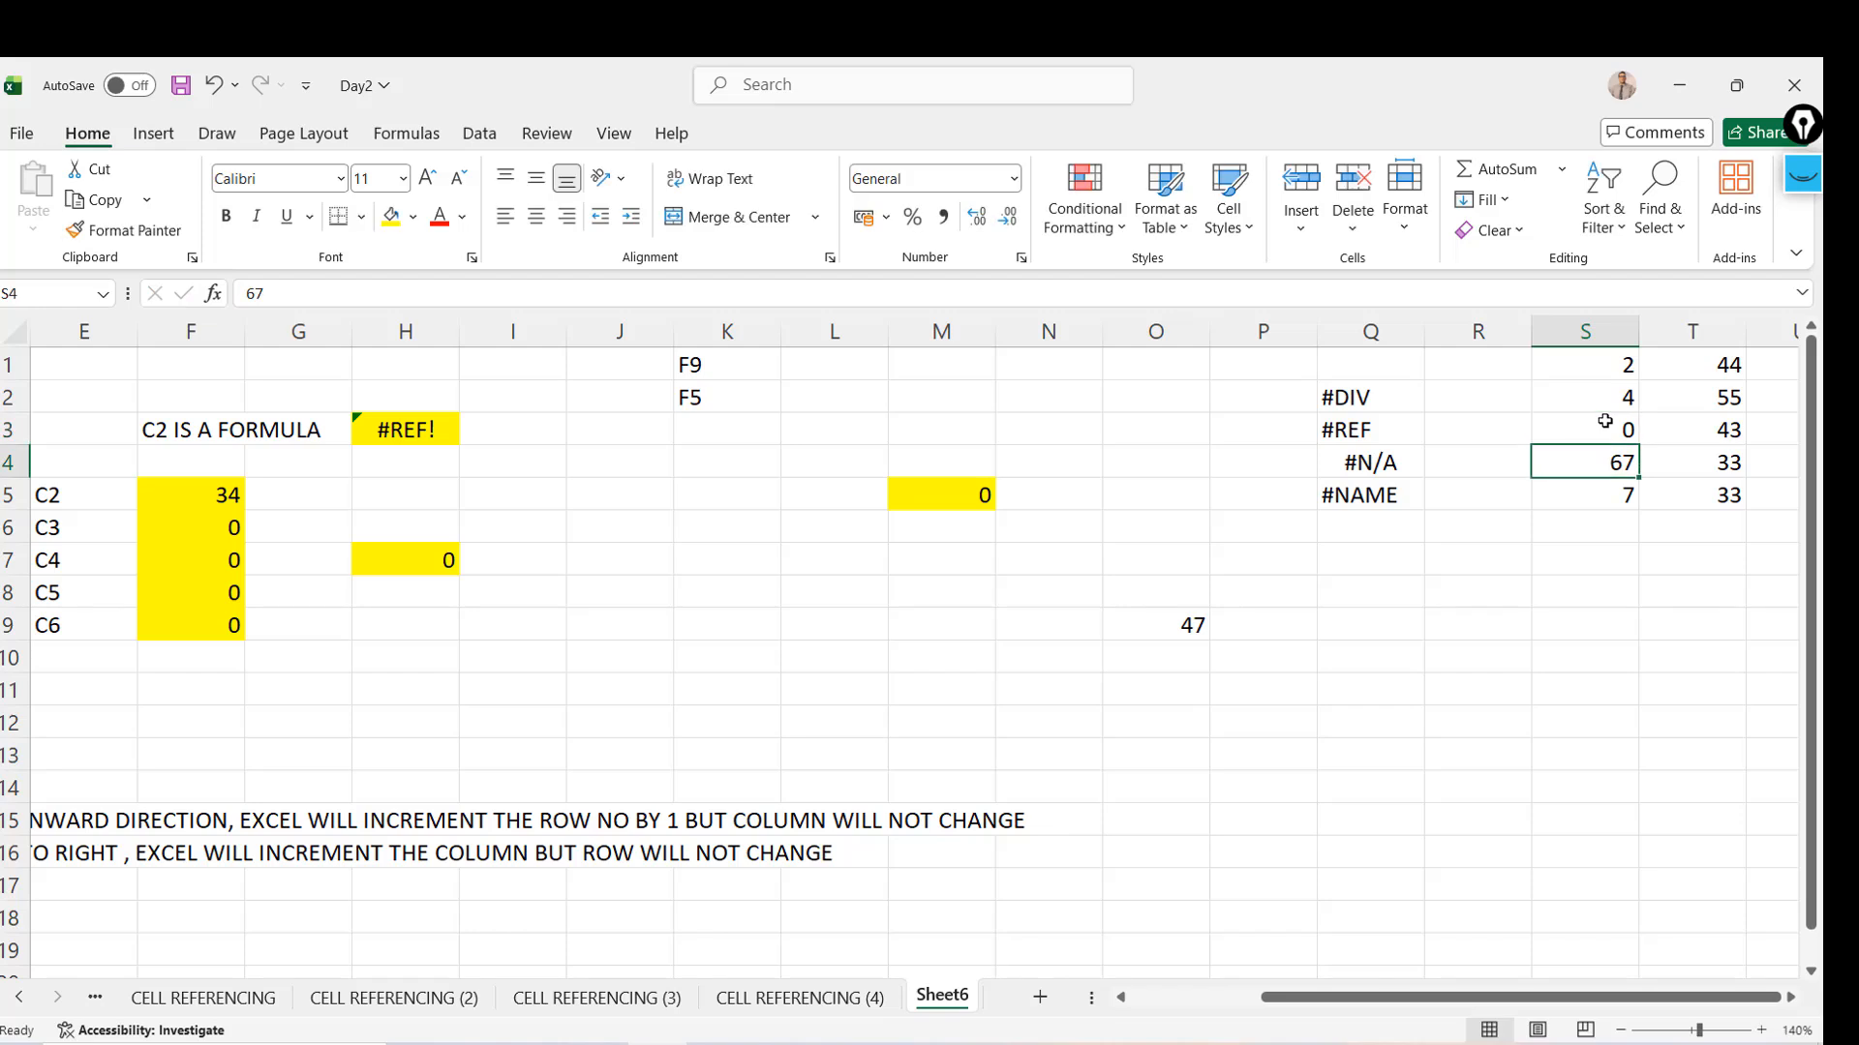
key(Up)
key(Up)
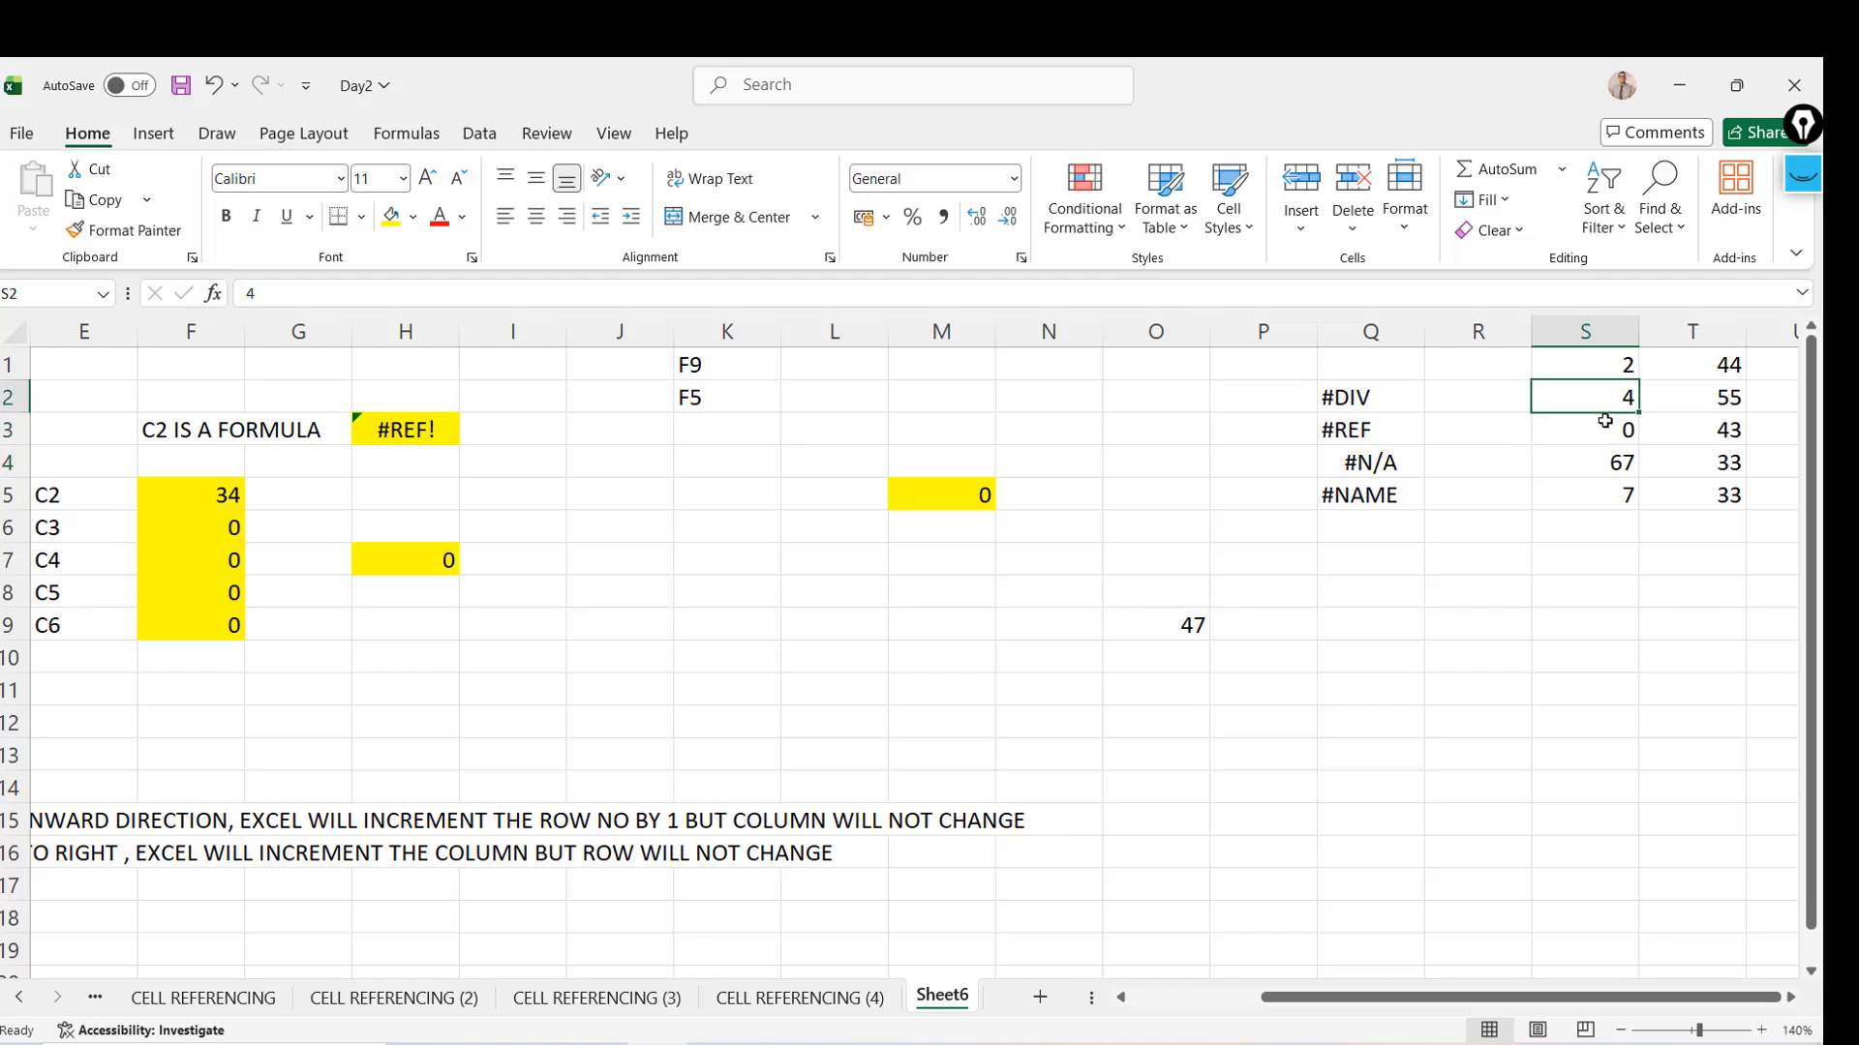
Check which cells the formula in cell O9 refers to, leaving the formula as it is
click(1148, 625)
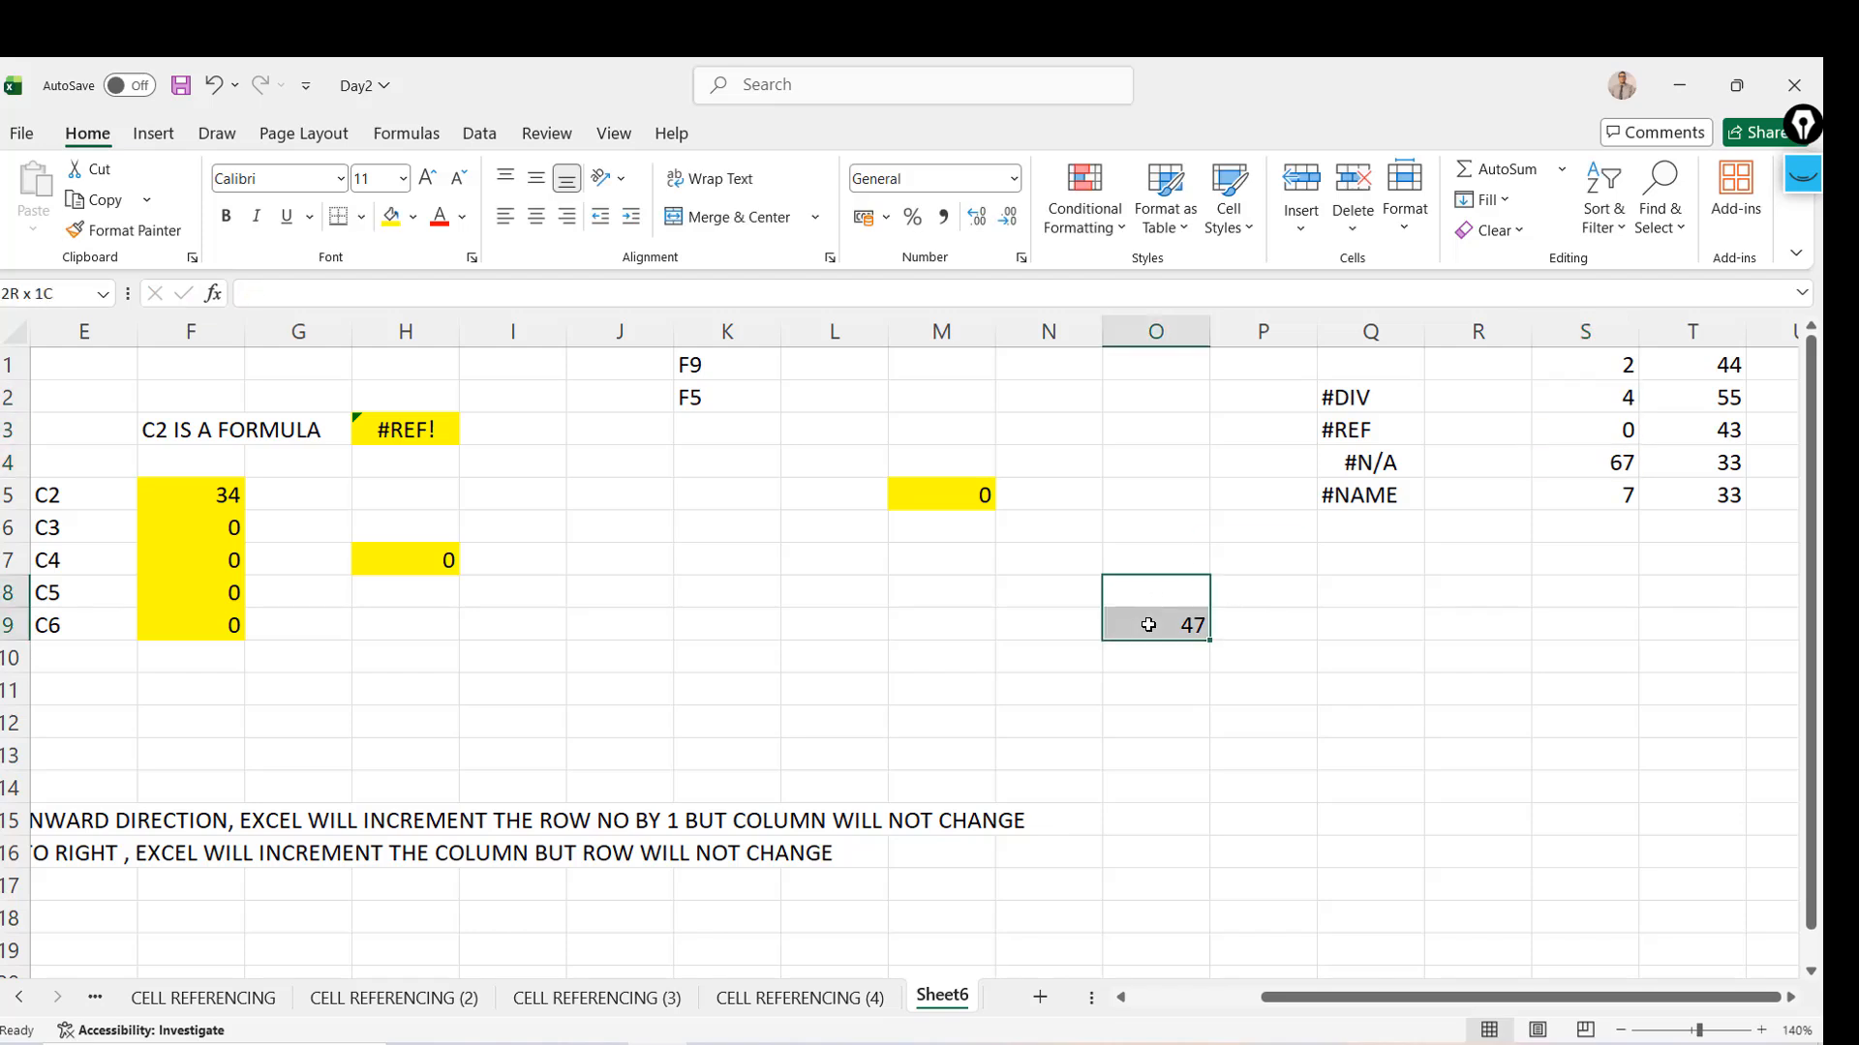
click(422, 283)
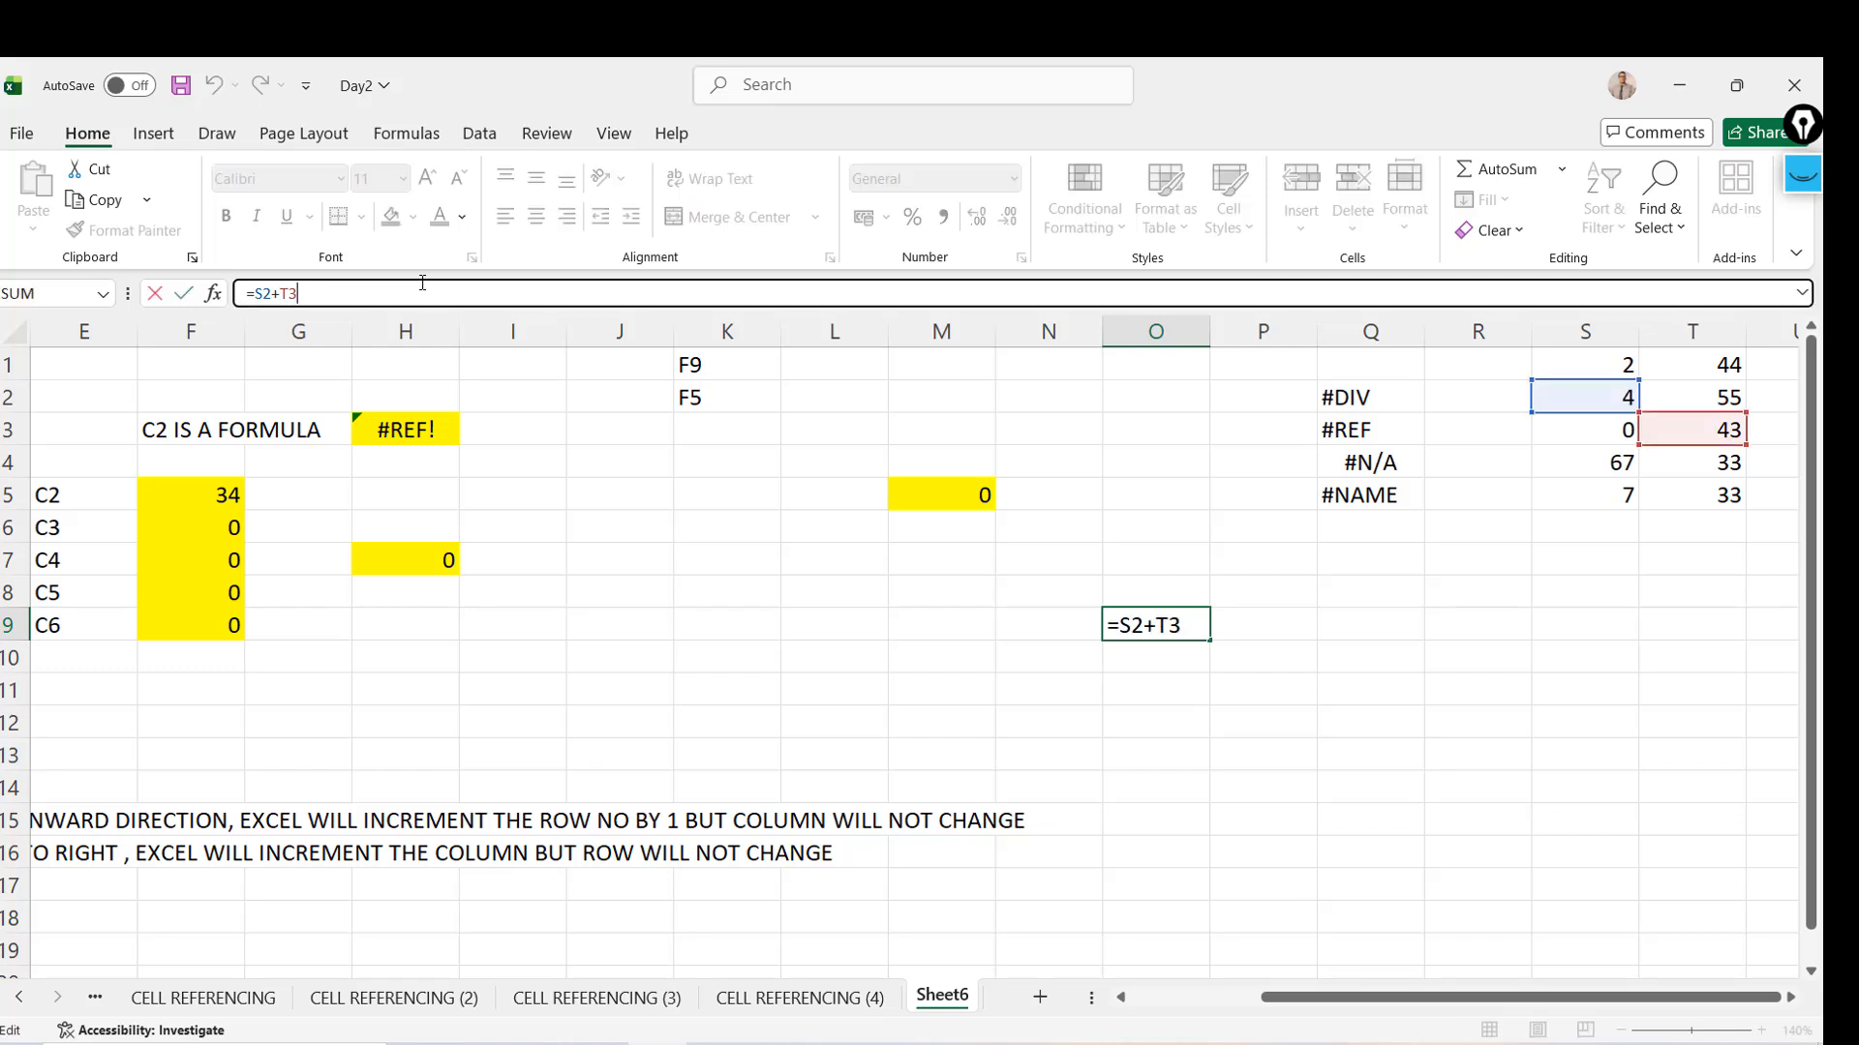
key(Escape)
Make the two cells referenced by the O9 formula, S2 and T3, bold
click(1558, 398)
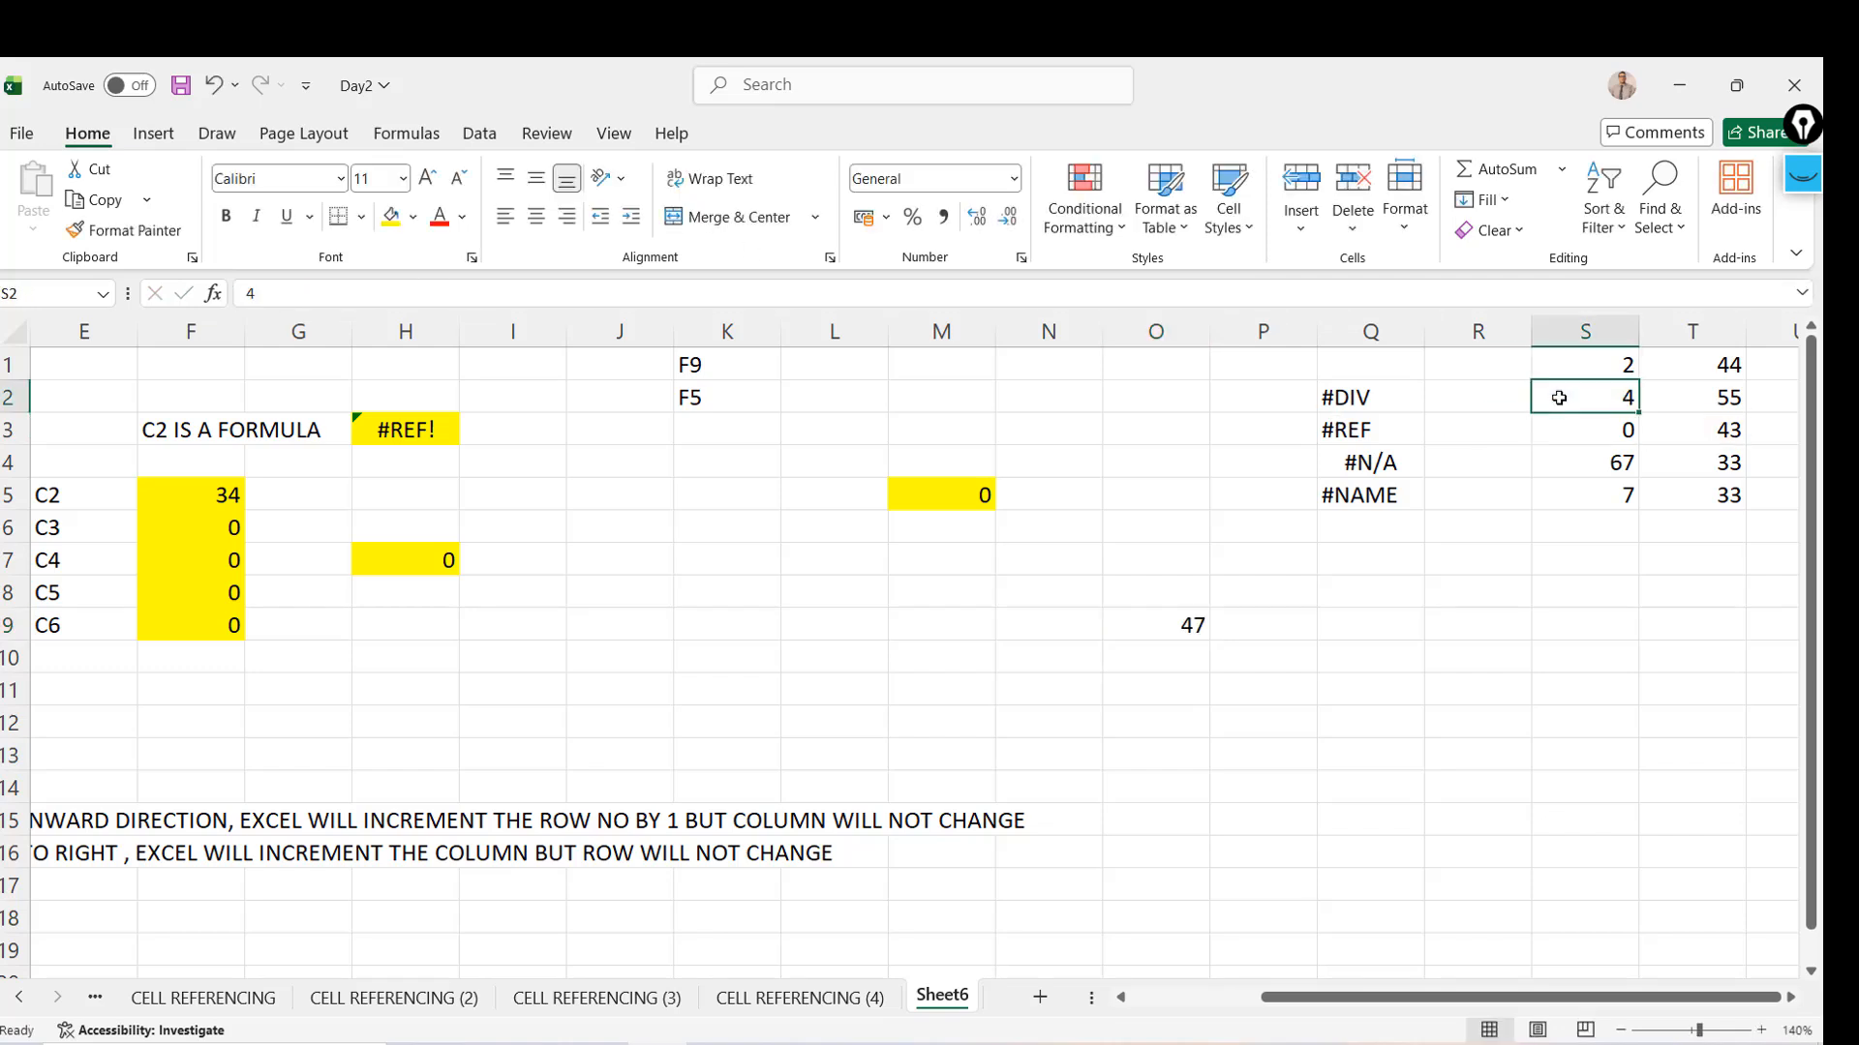
key(Right)
key(Right)
key(Down)
key(Left)
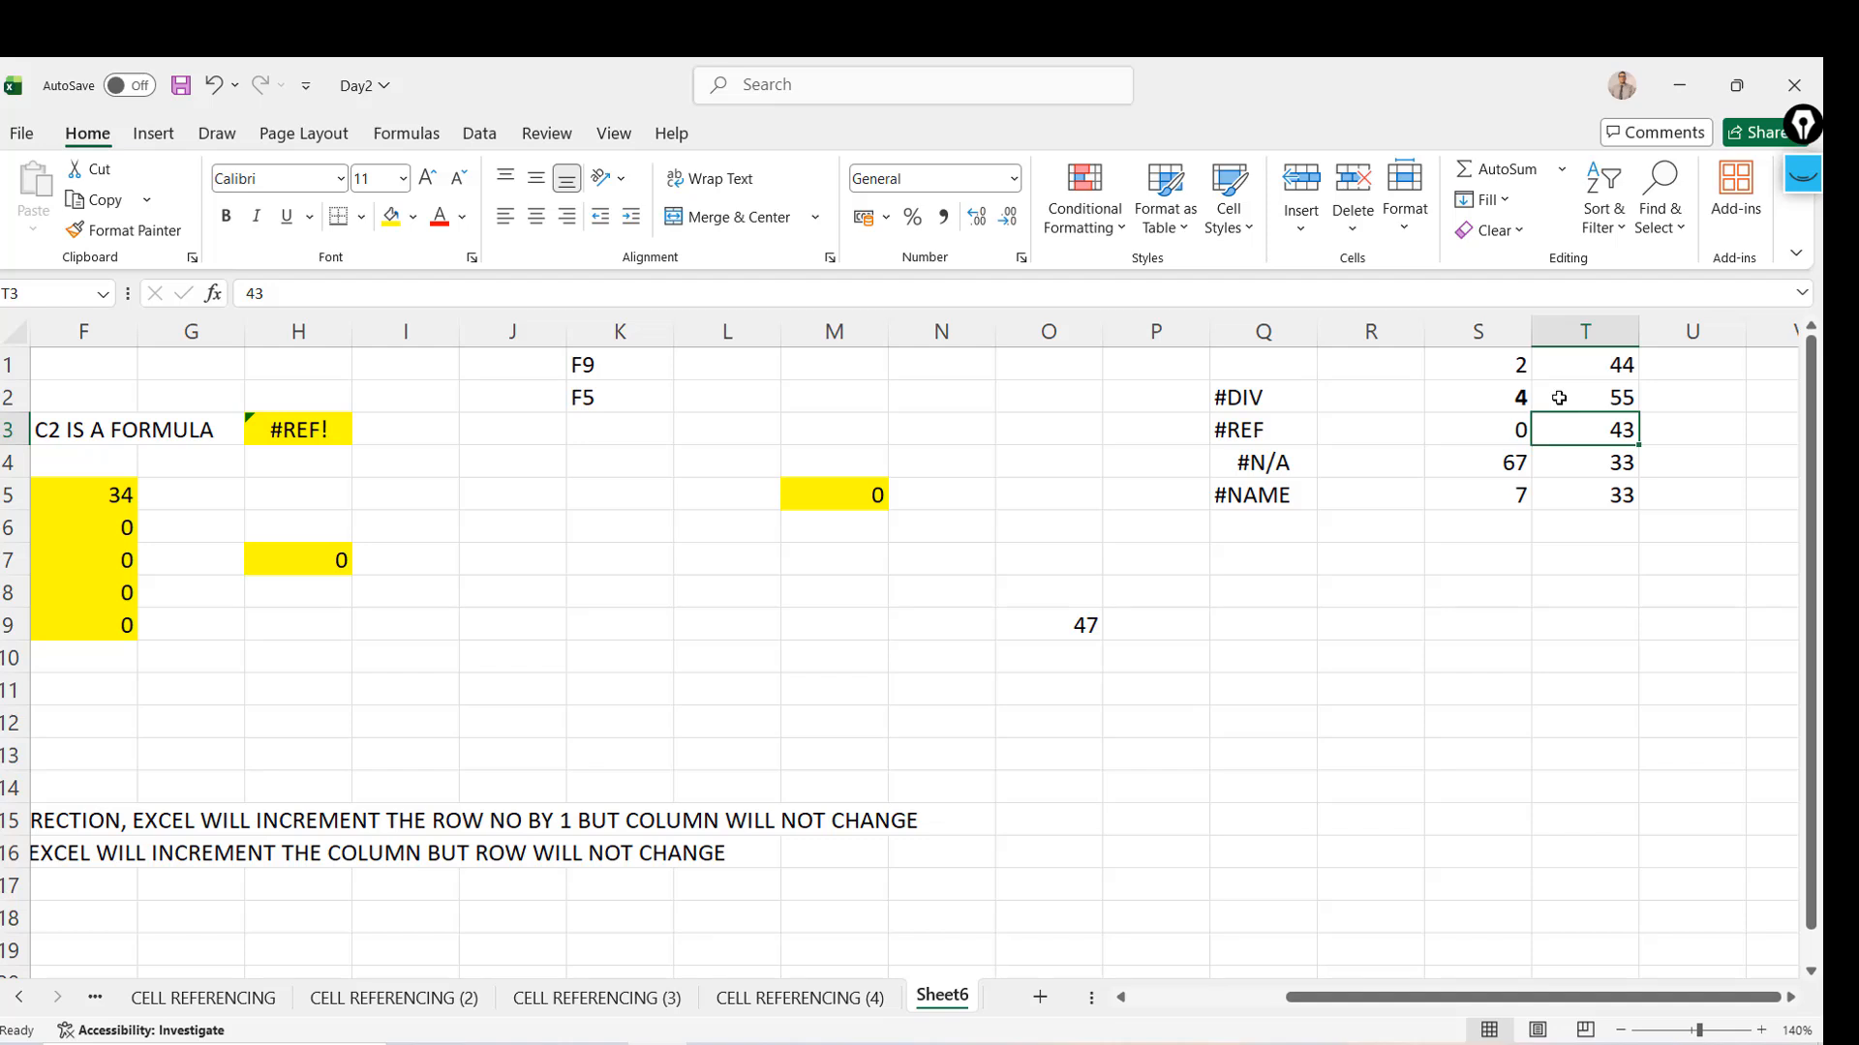
key(ctrl+b)
Change the value in cell S2 to 0
key(Right)
key(Left)
key(Left)
key(Up)
text(0)
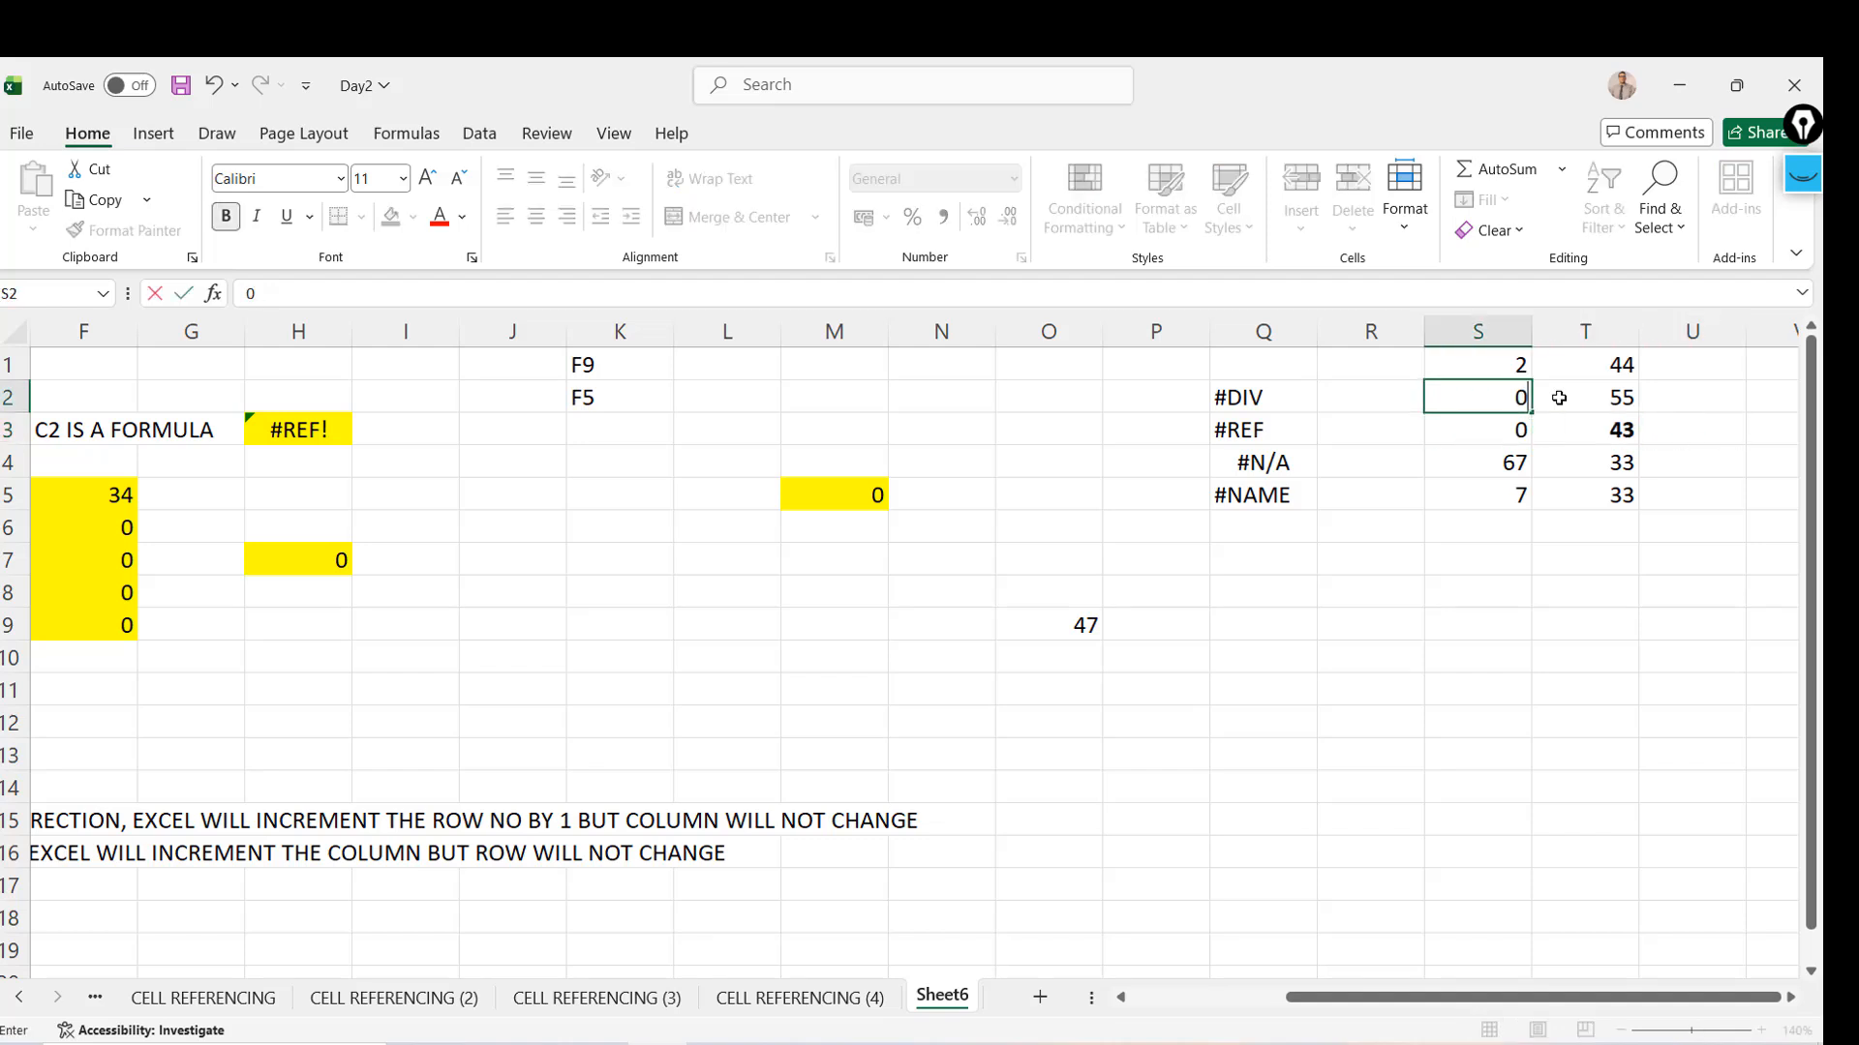
key(Return)
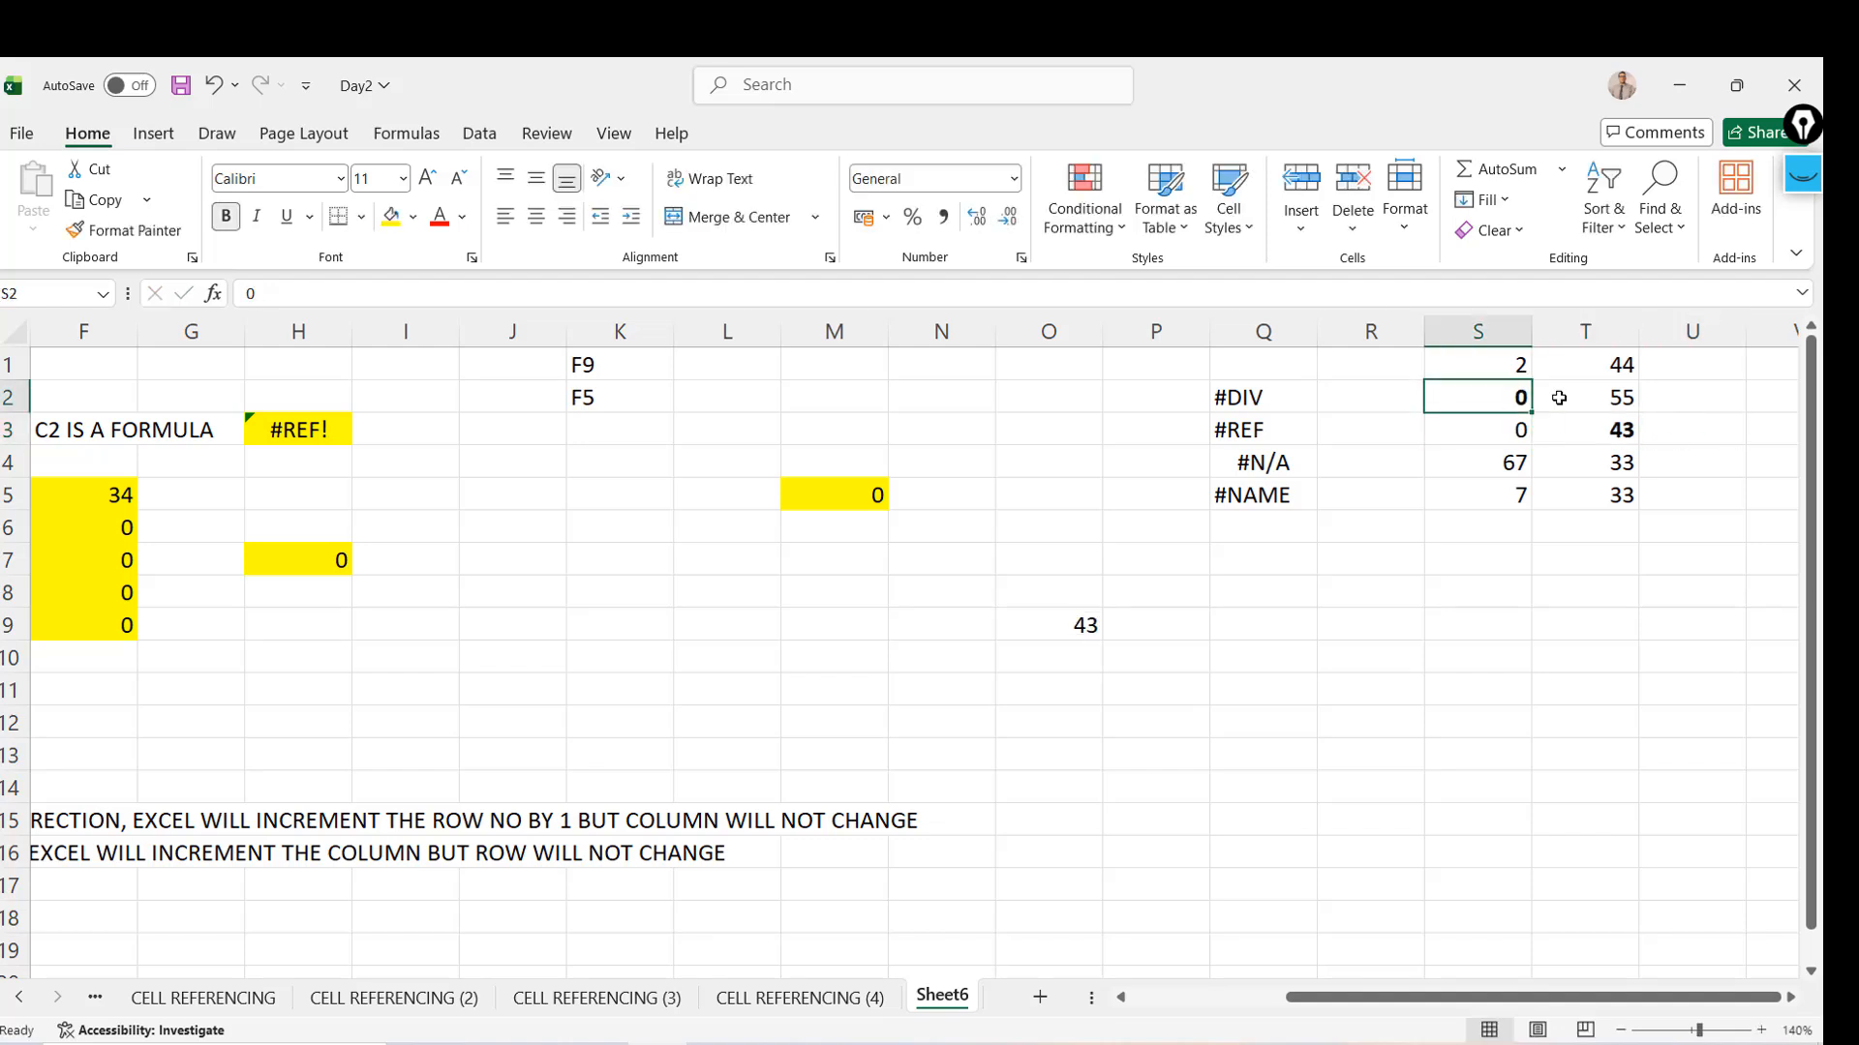
Replace the content of cell S2 with the text ABC to test the O9 formula with text
click(1596, 434)
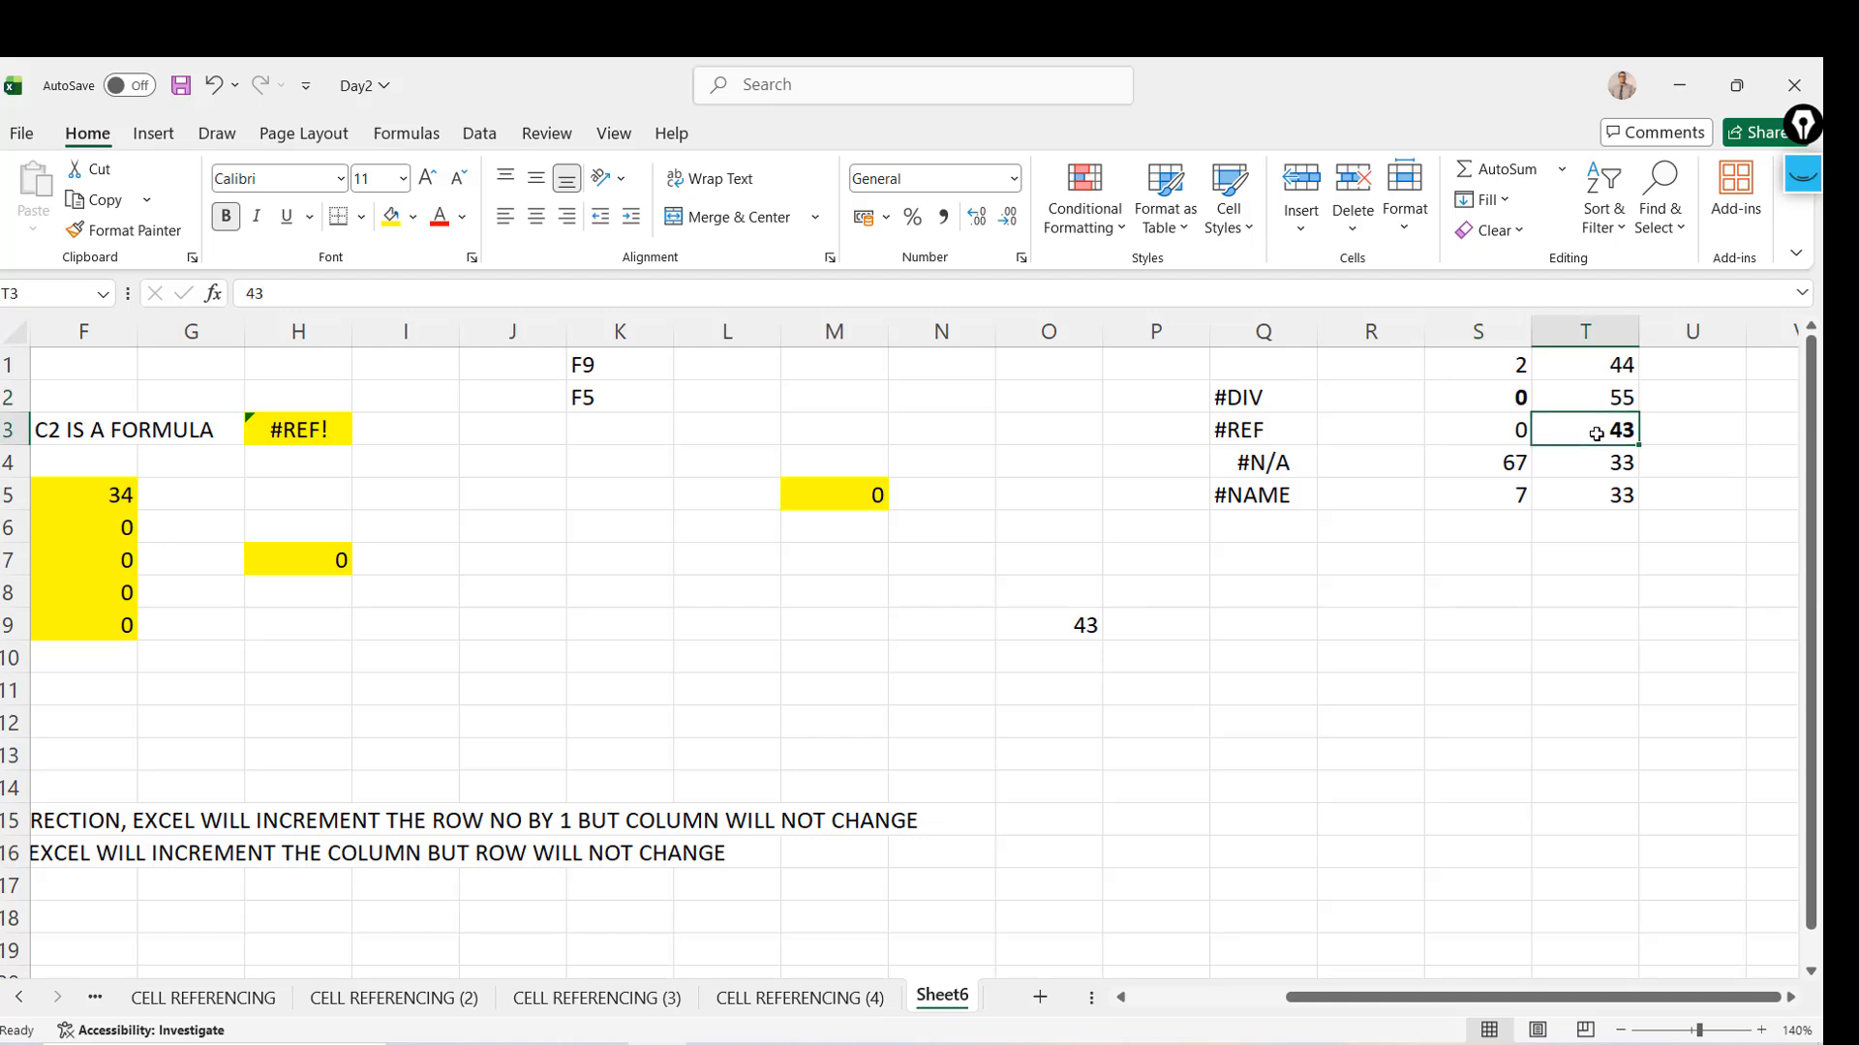
key(Left)
key(Up)
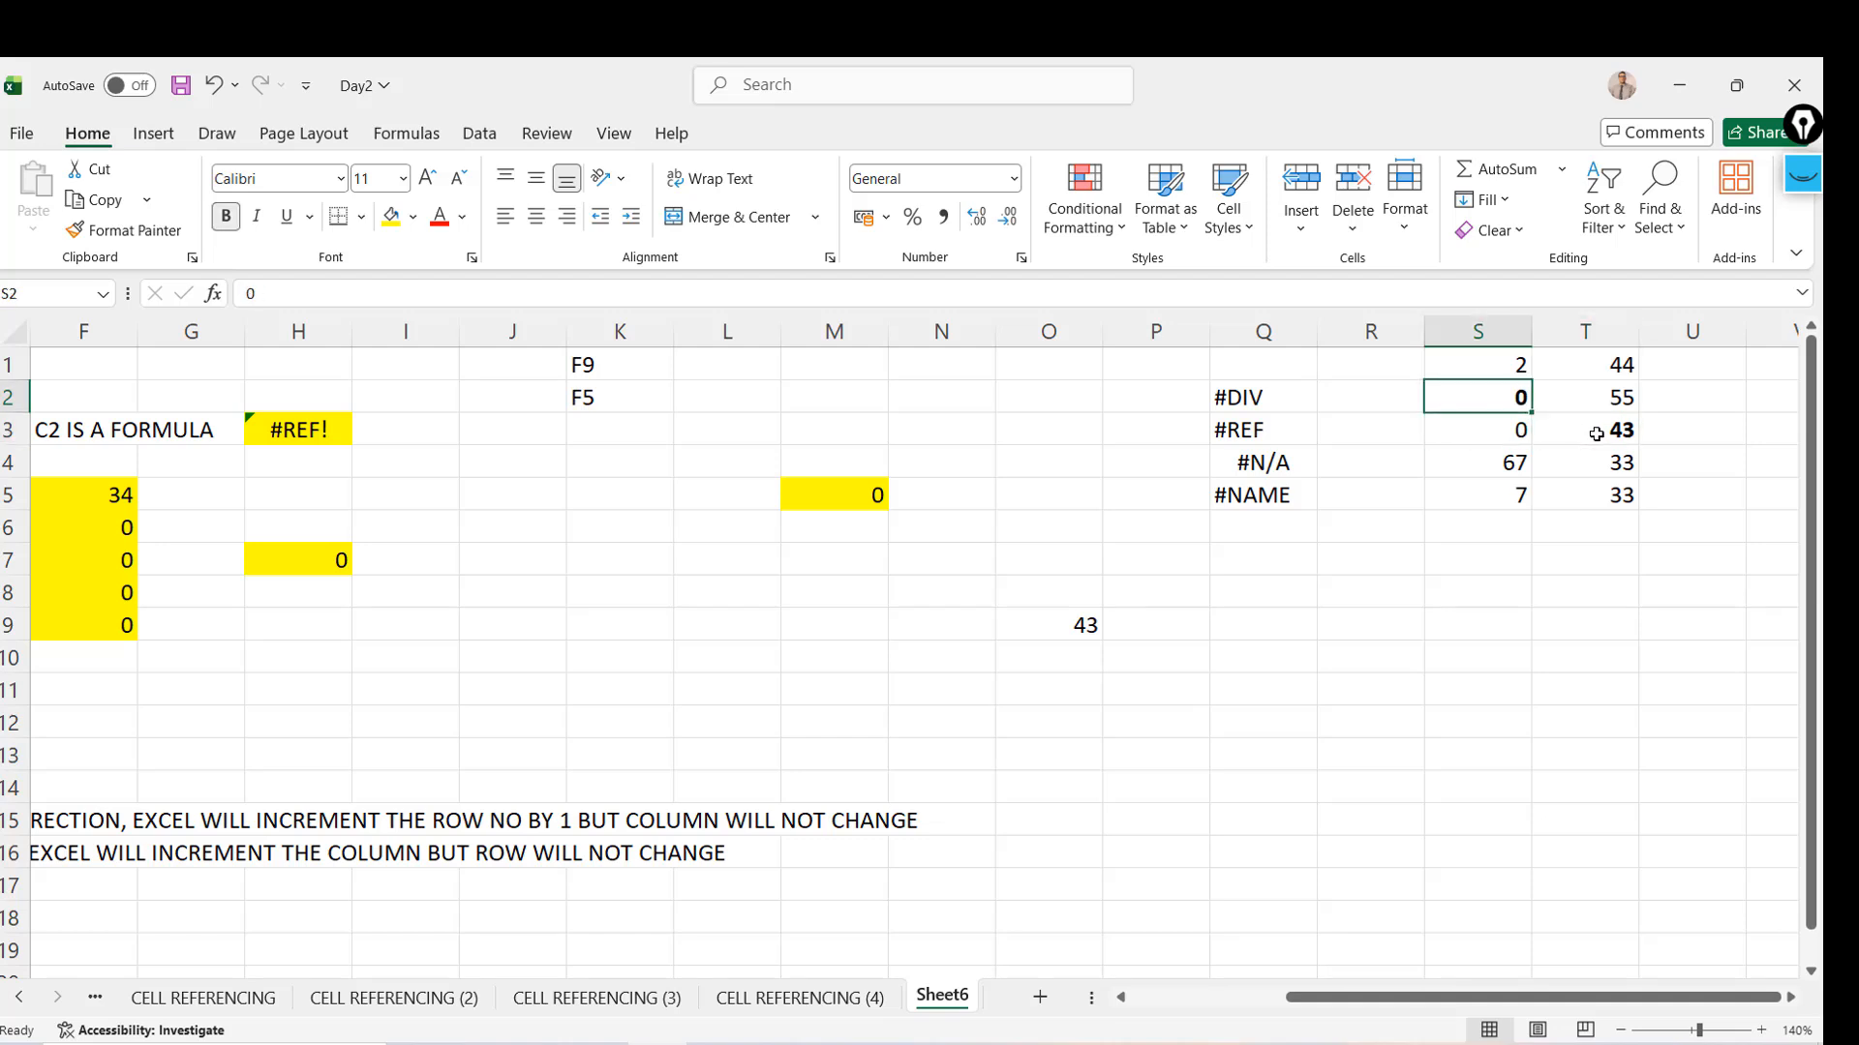
key(Delete)
key(Down)
key(Up)
text(ABC)
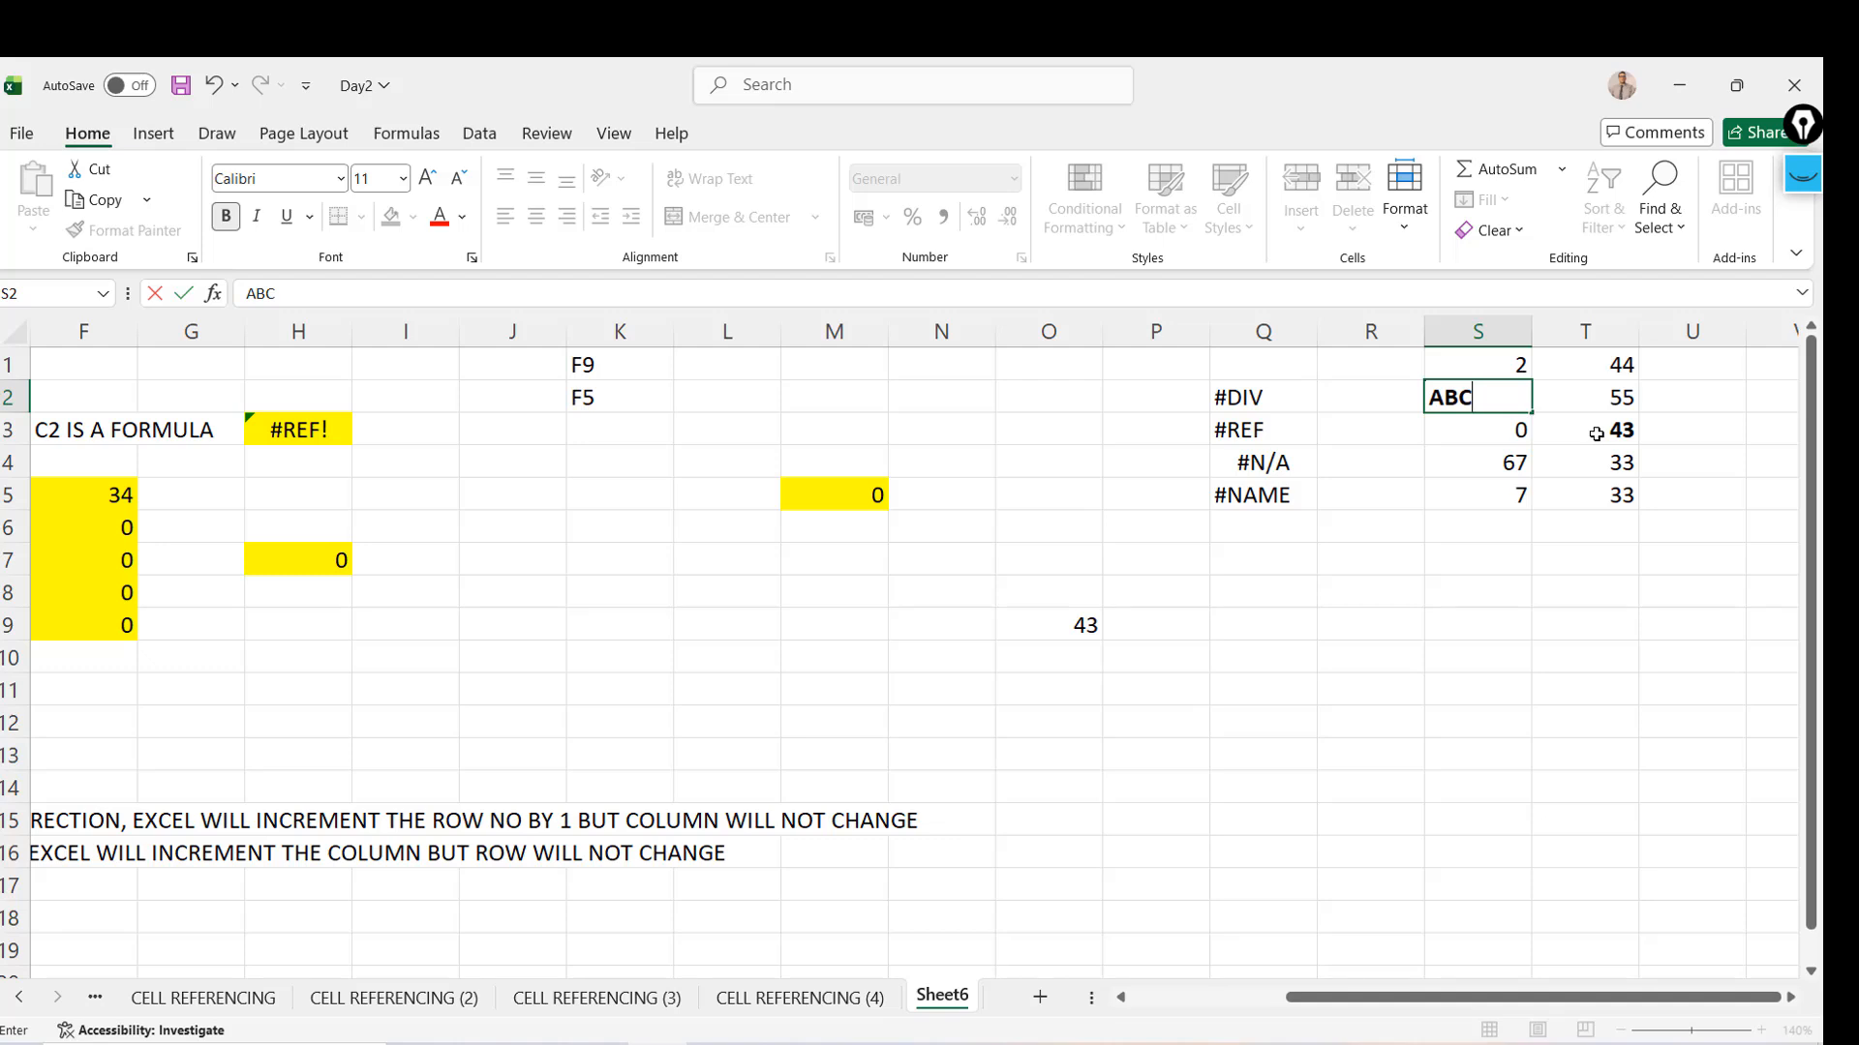
key(Return)
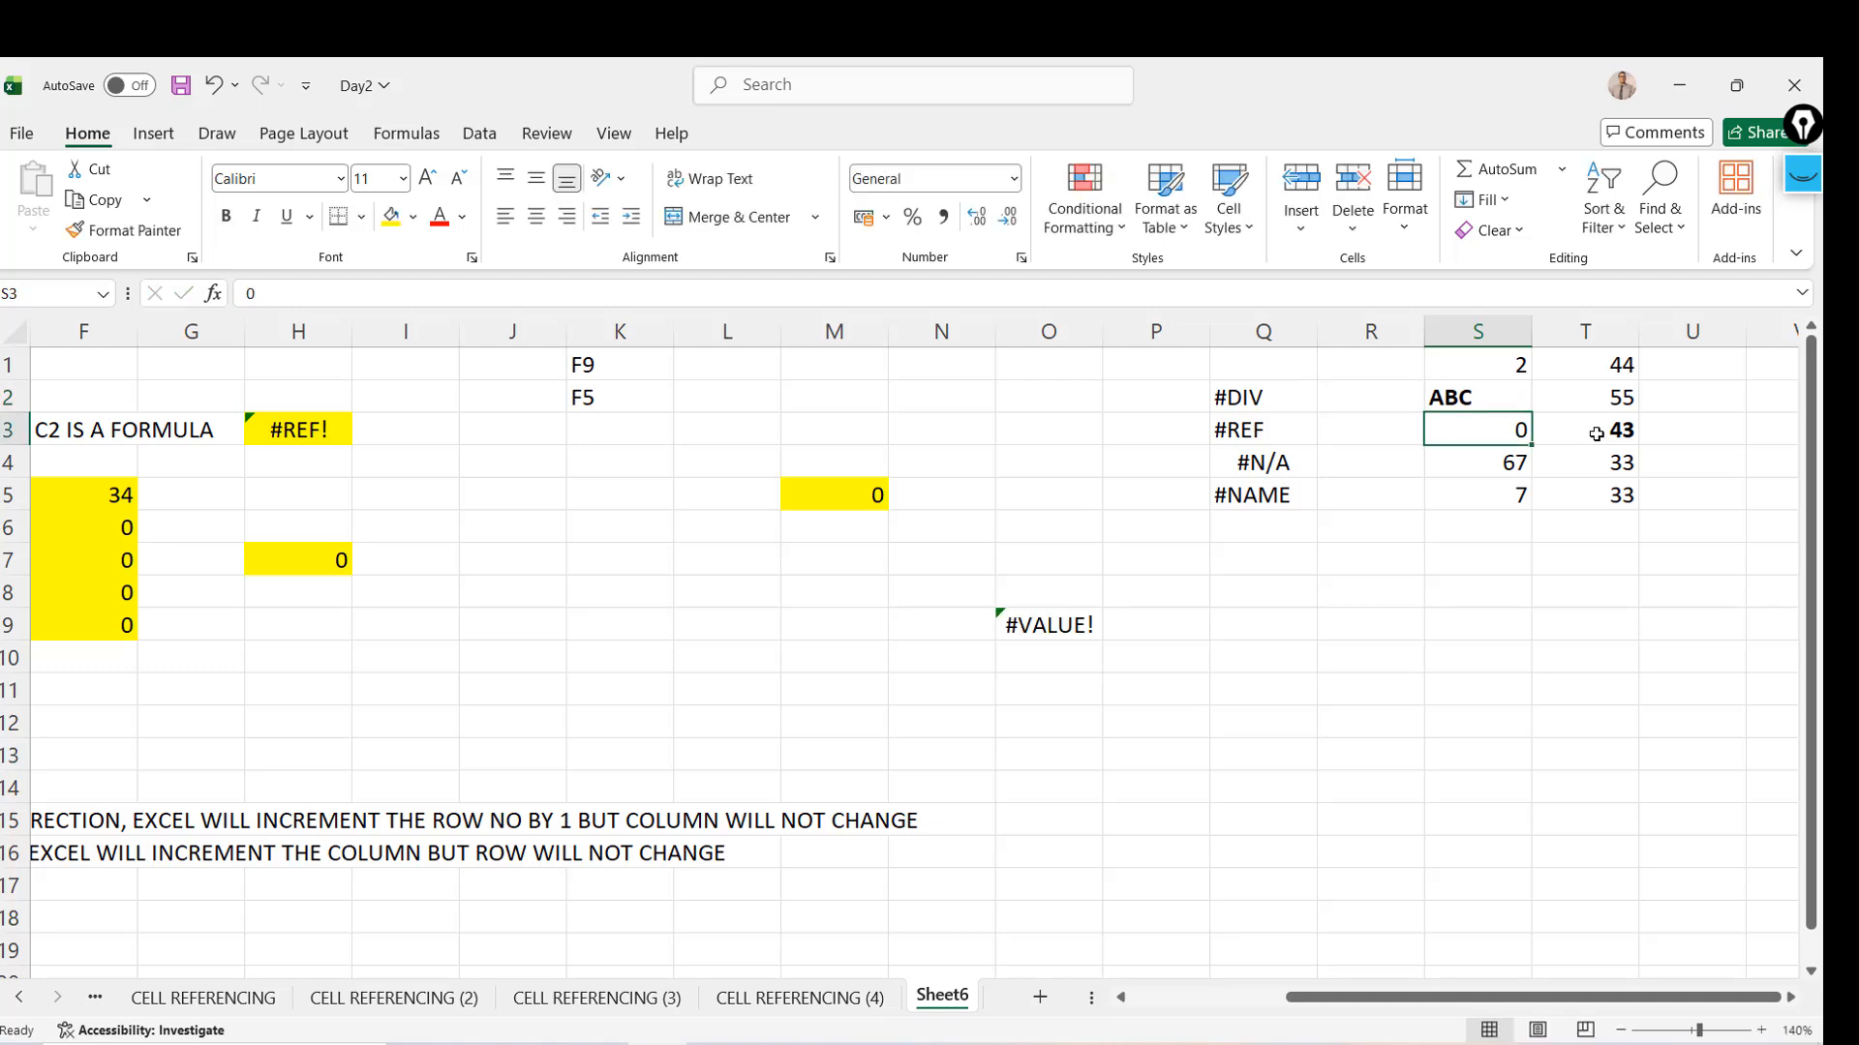
Clear the text from cell S2 and enter the number 2 in it
key(Up)
key(Down)
key(Up)
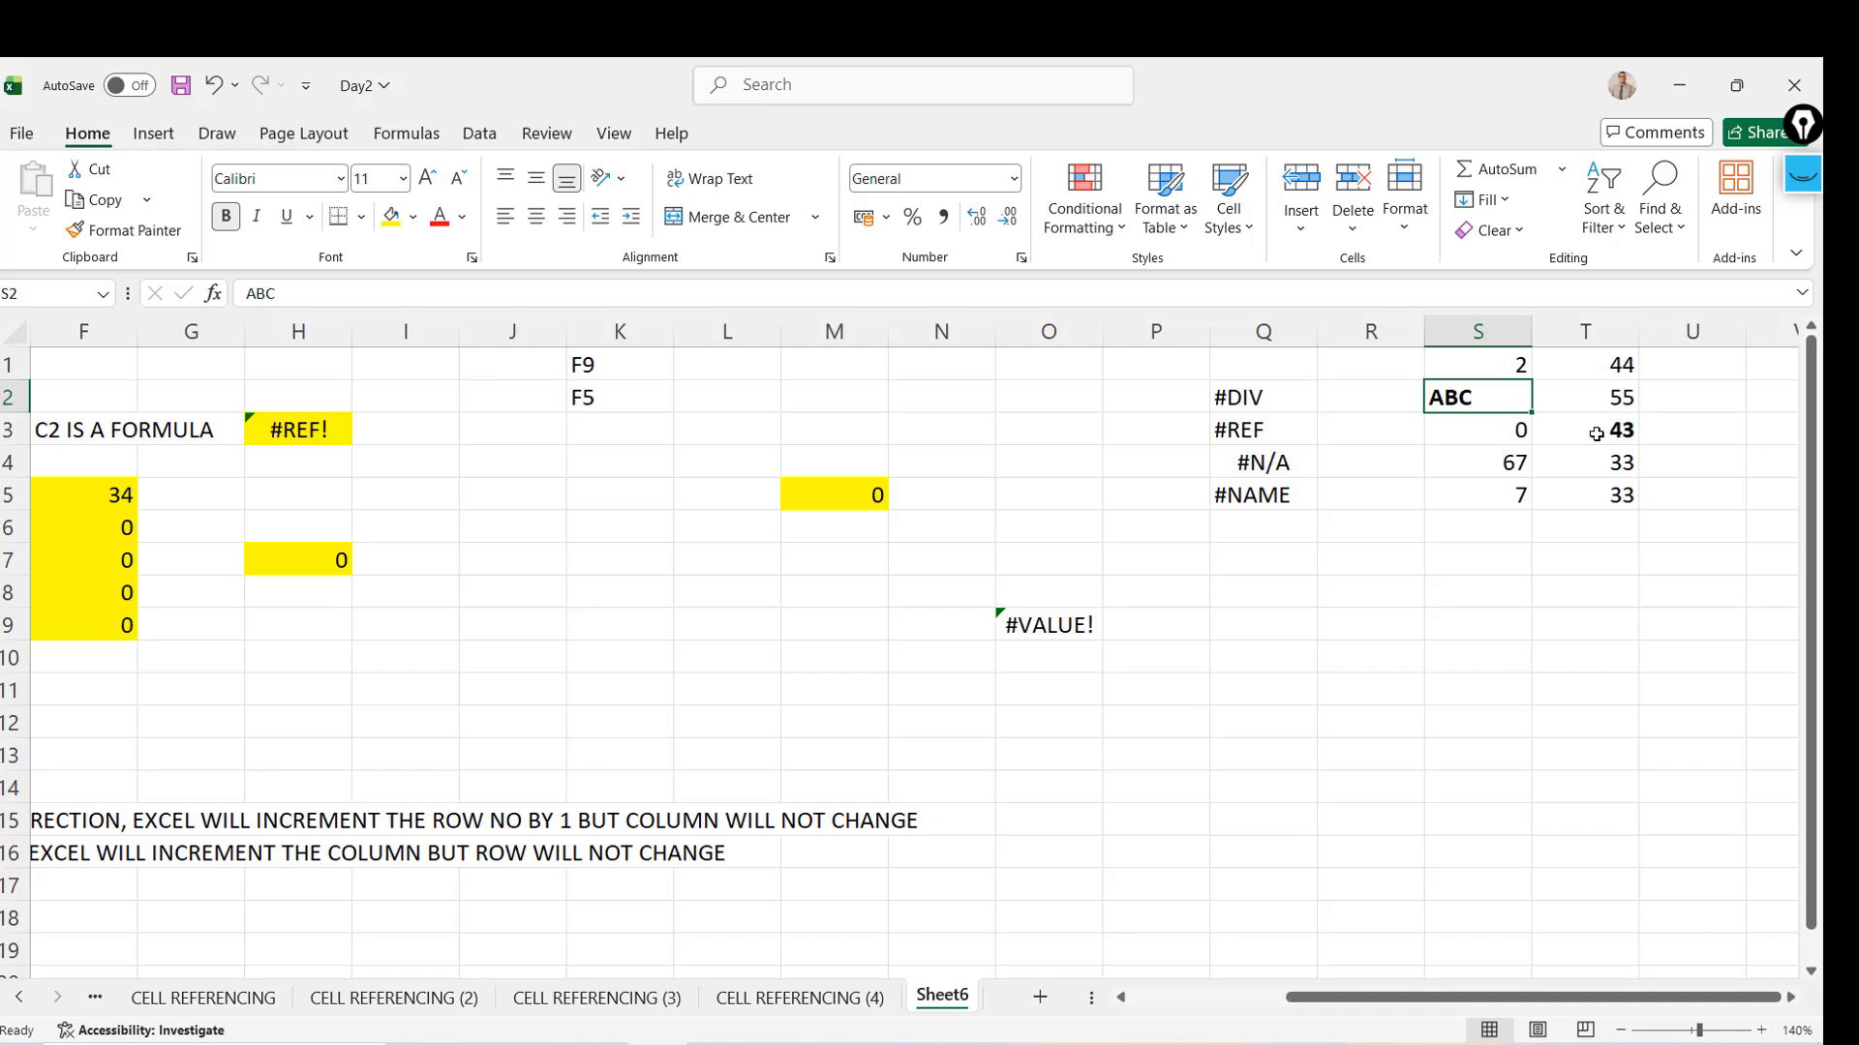
key(Delete)
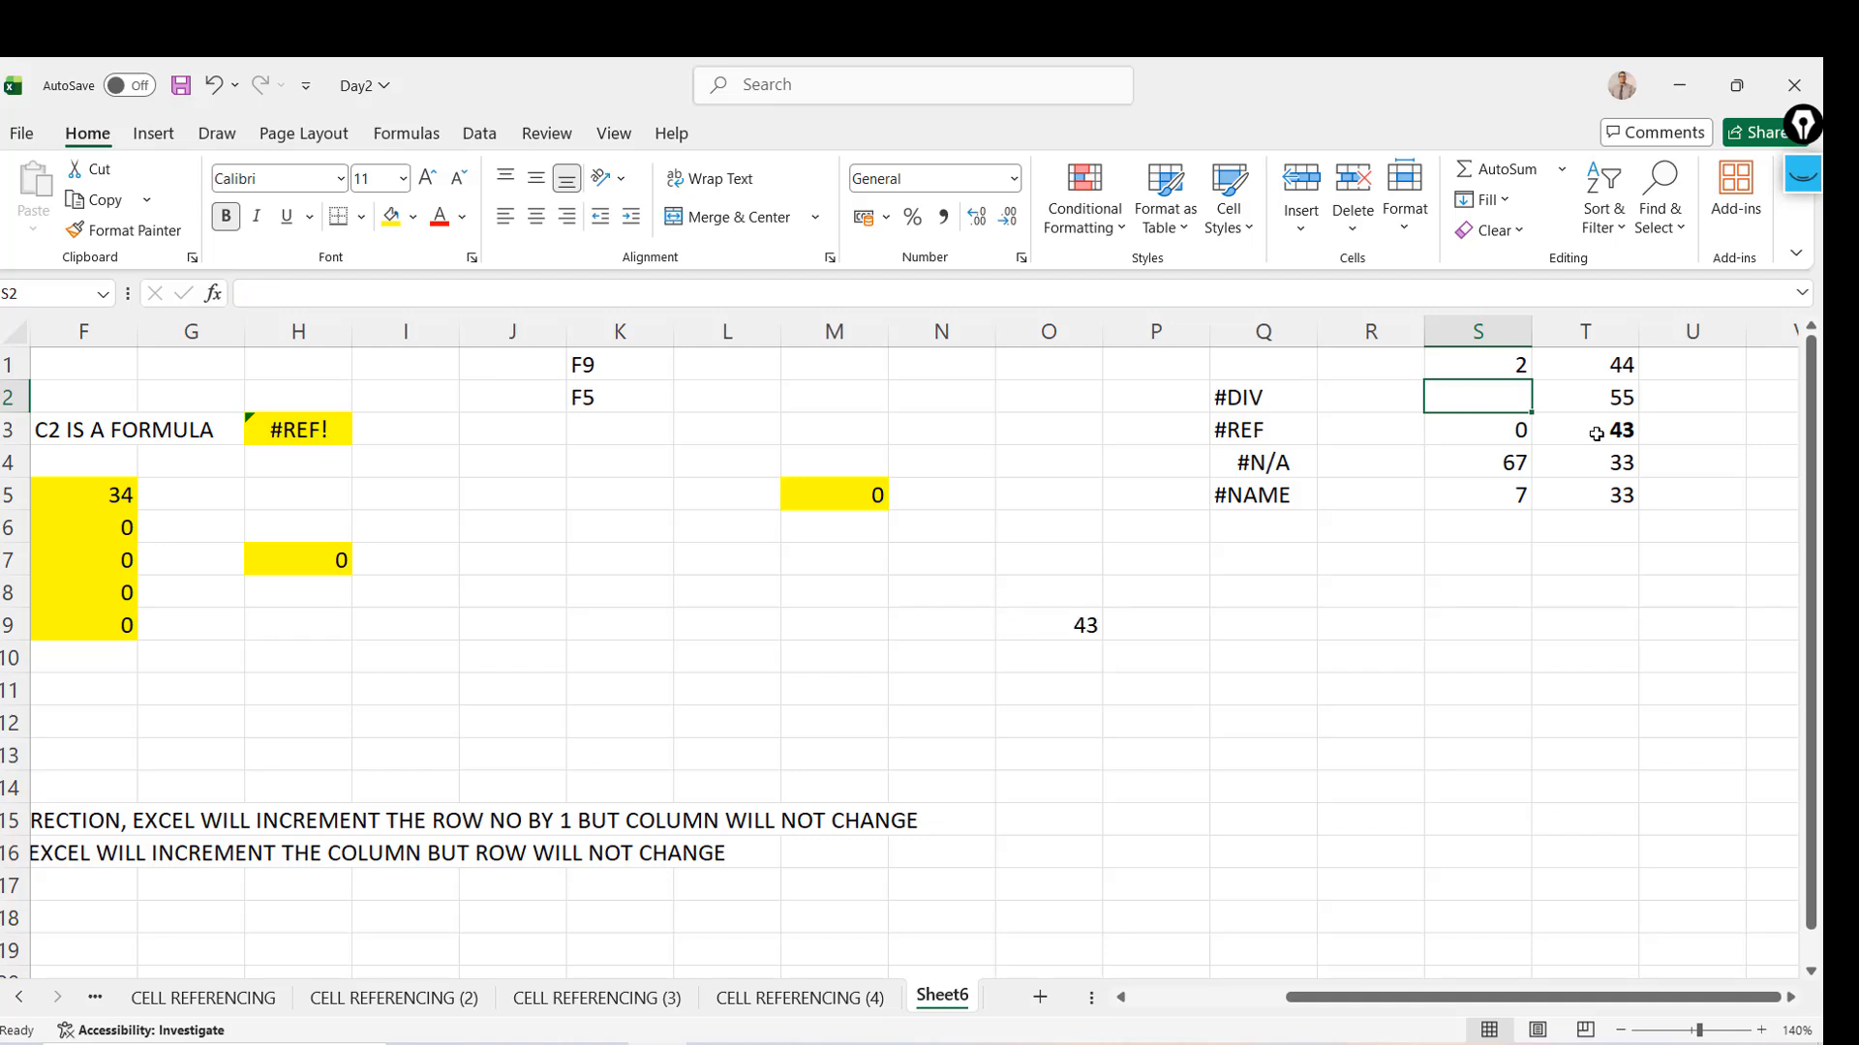
text(2)
key(Return)
key(Up)
click(1471, 325)
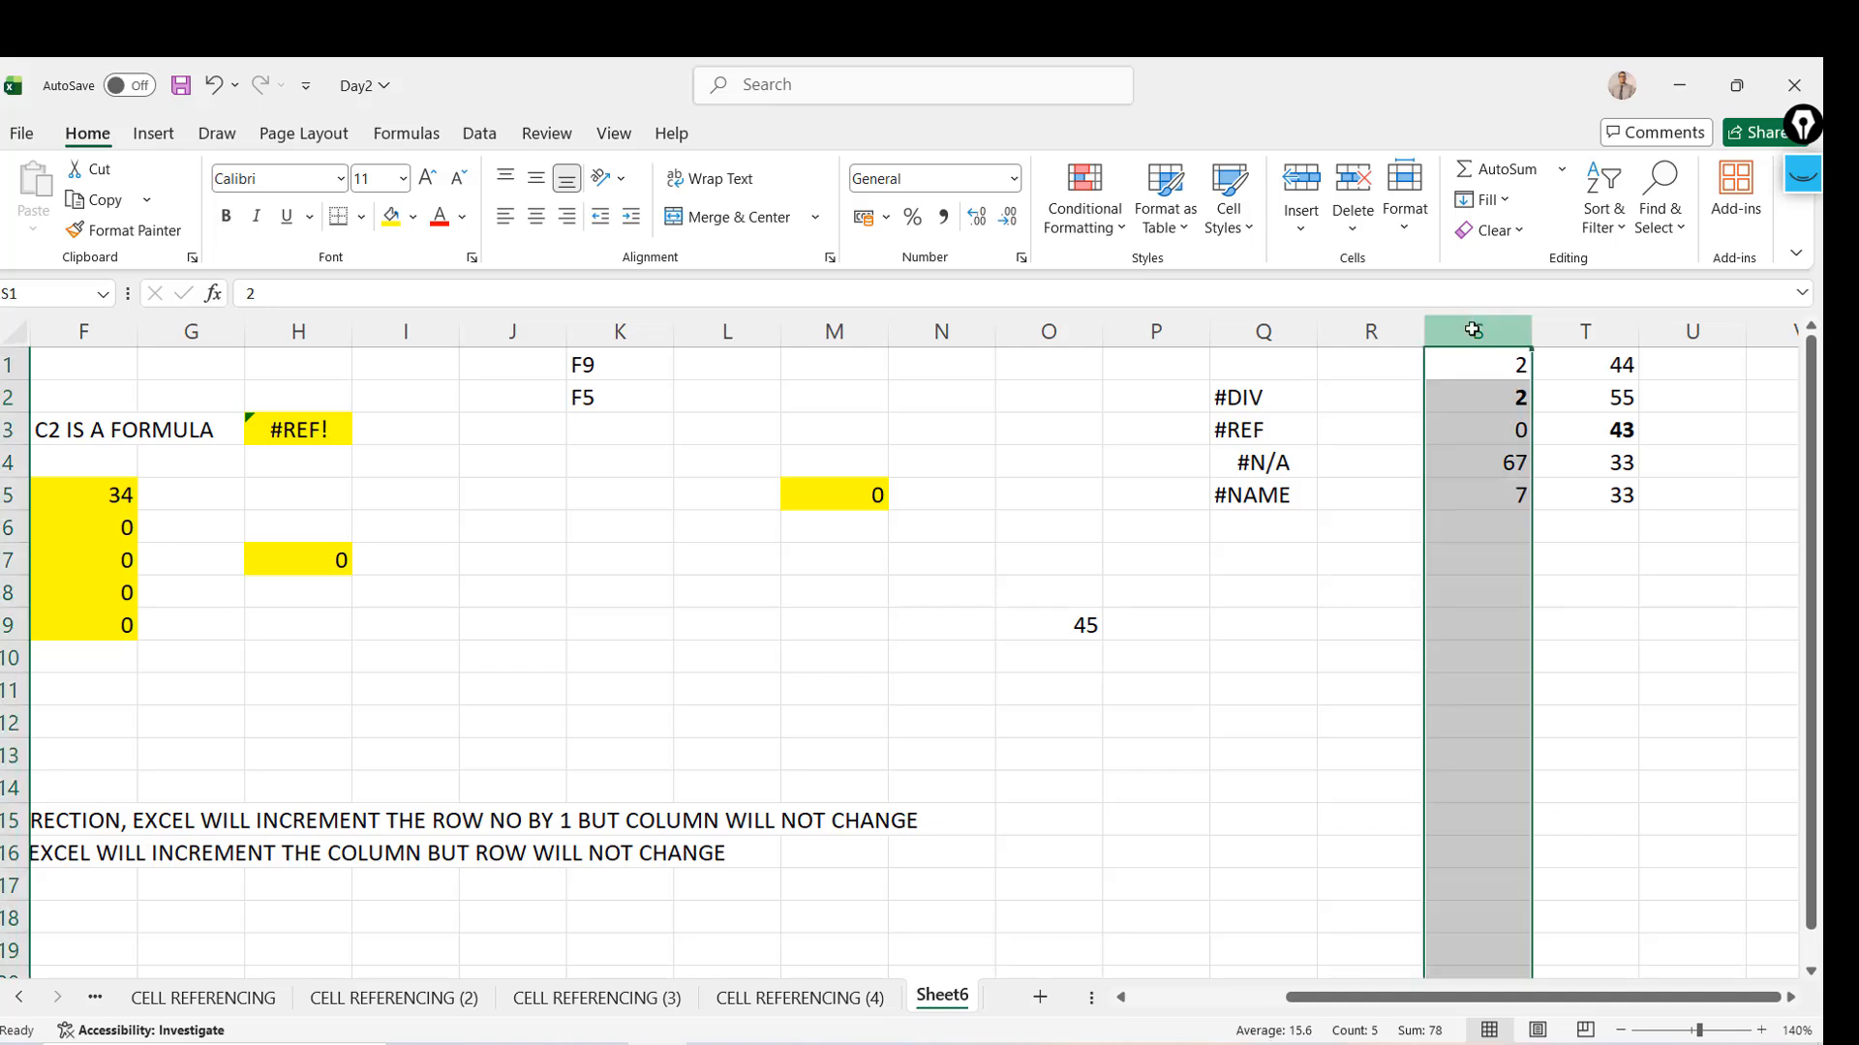
right_click(1472, 325)
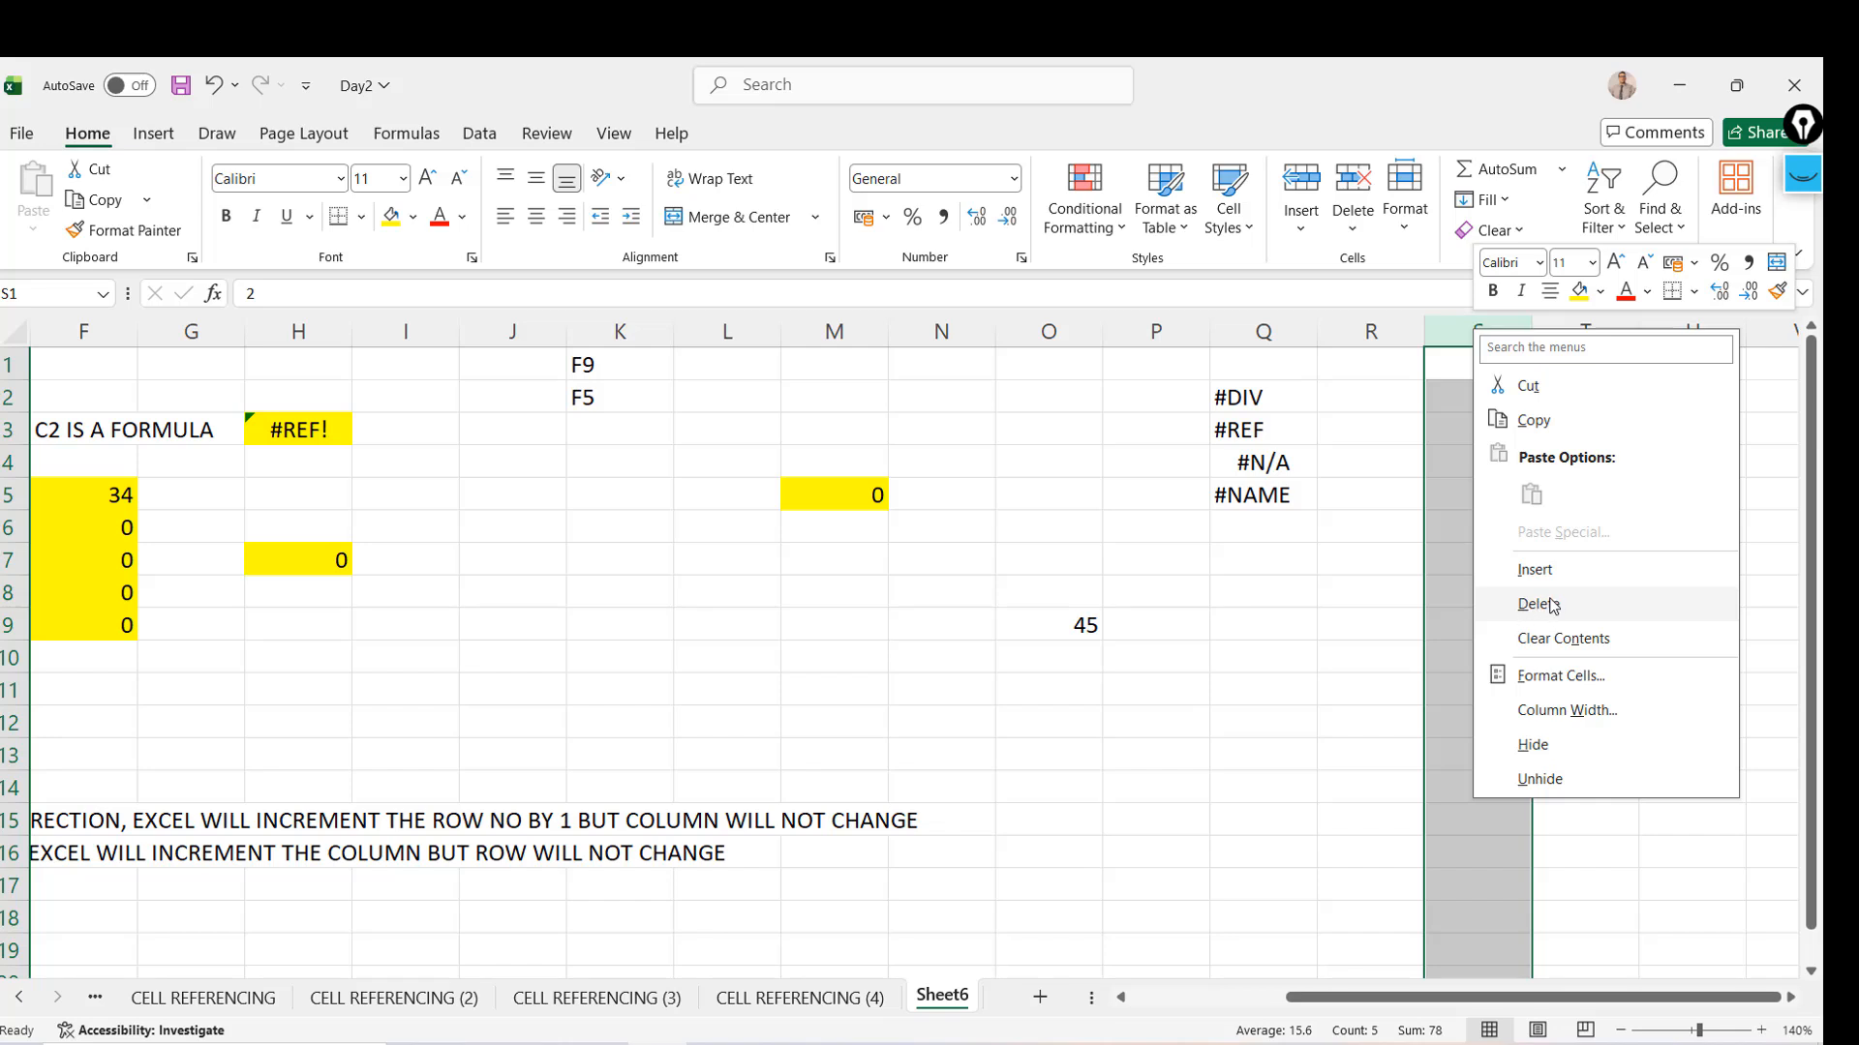
key(Escape)
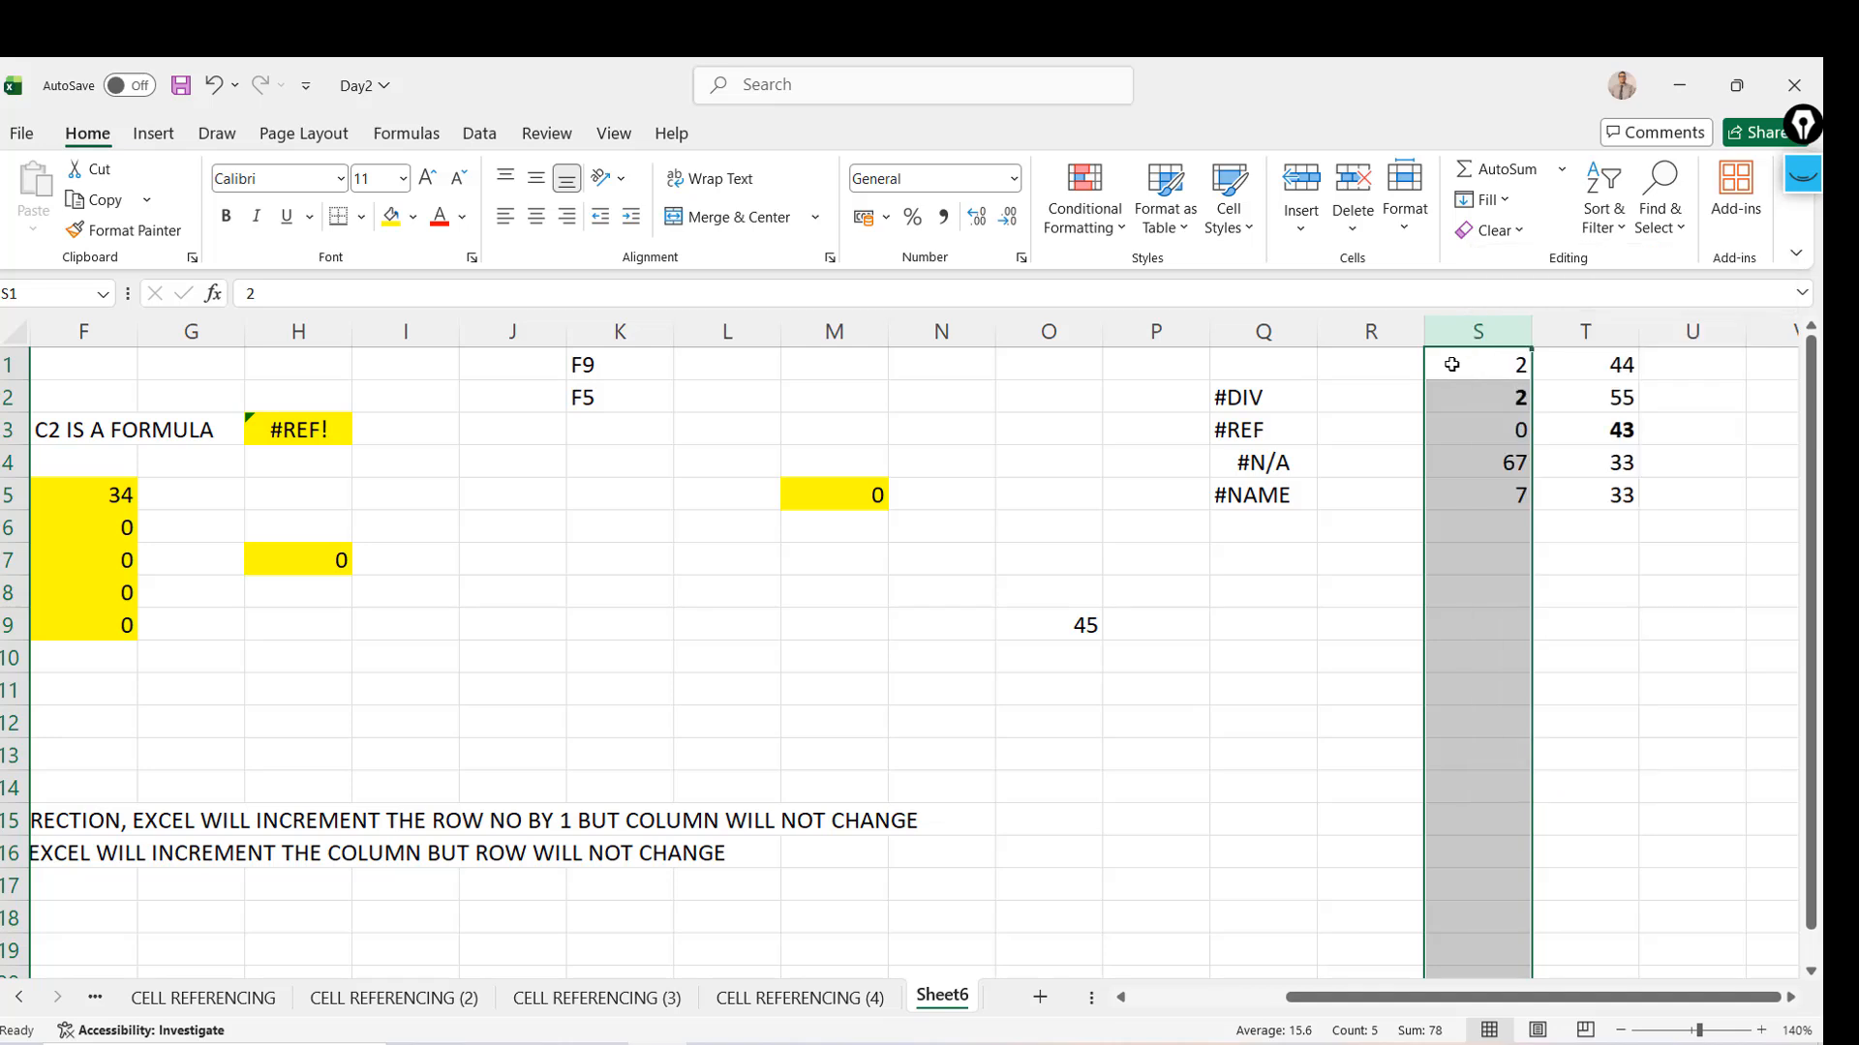
Clear the contents of cells S1 to S5 and undo the clearing
click(1452, 364)
key(shift+Down)
key(shift+Down)
key(shift+Down)
key(shift+Down)
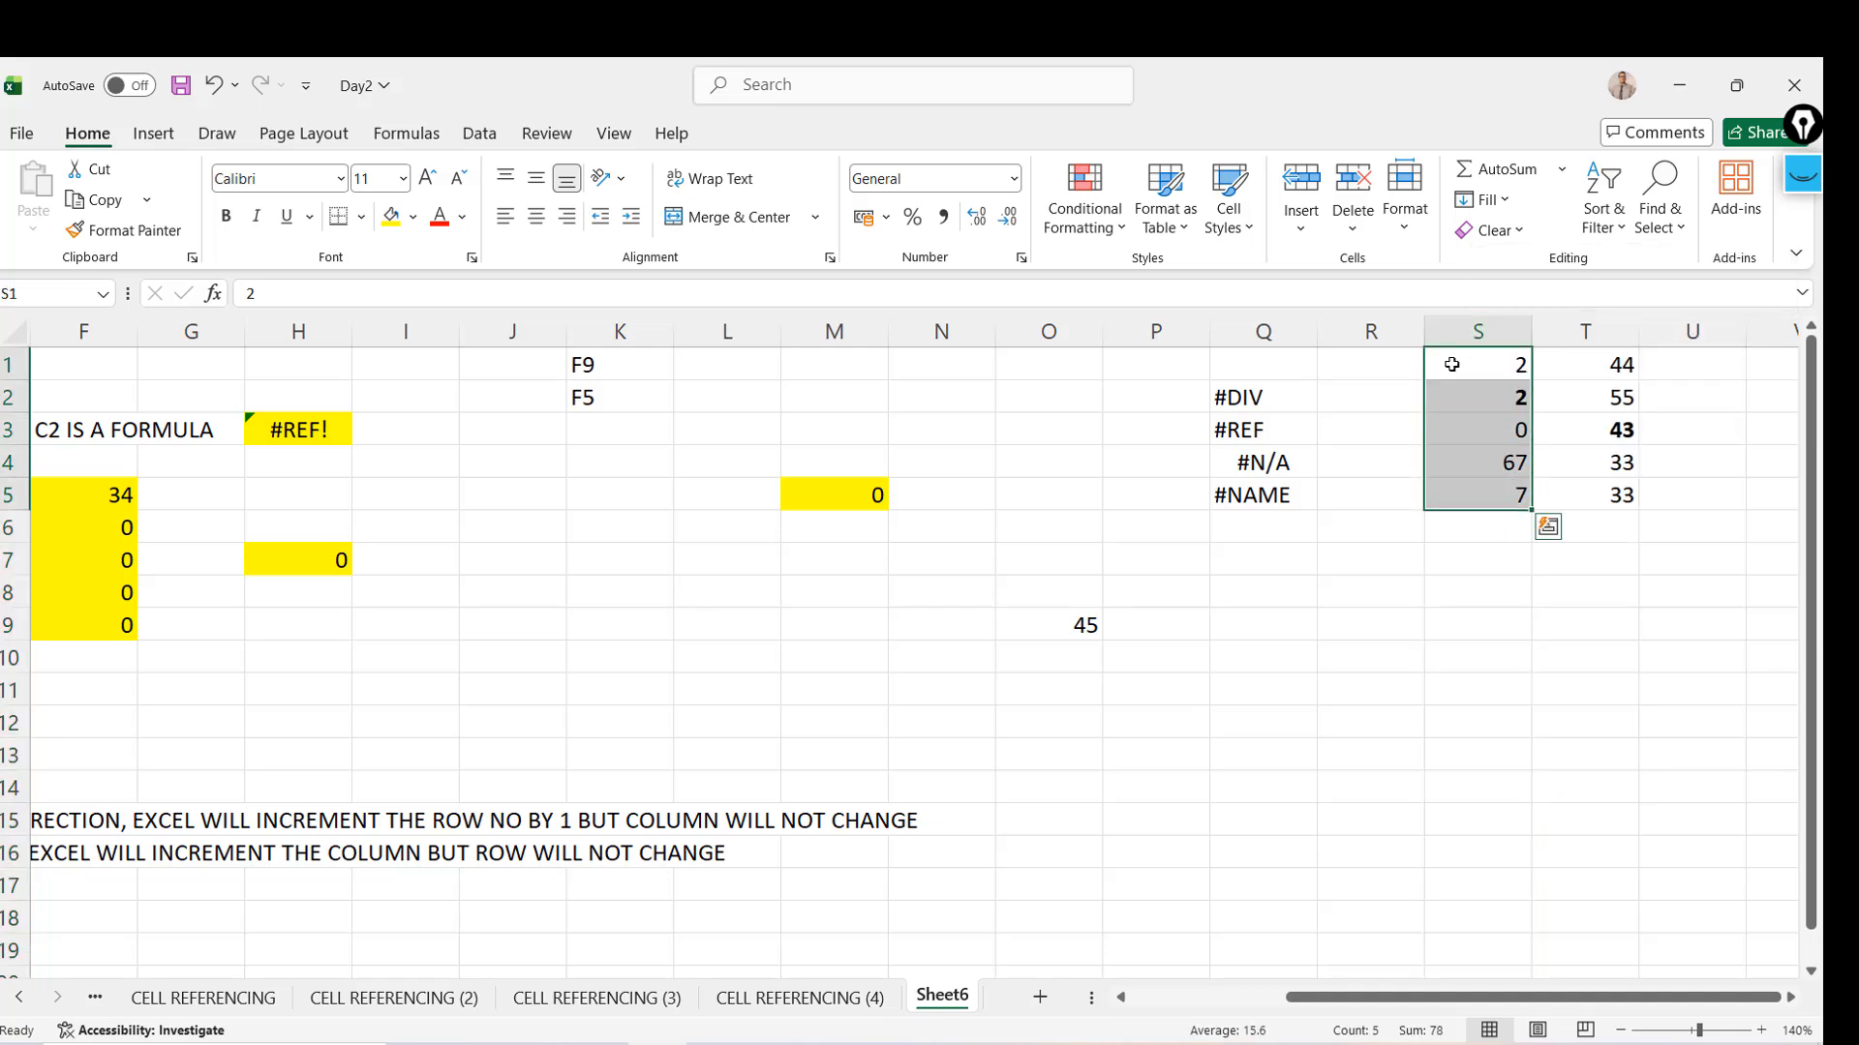
key(Delete)
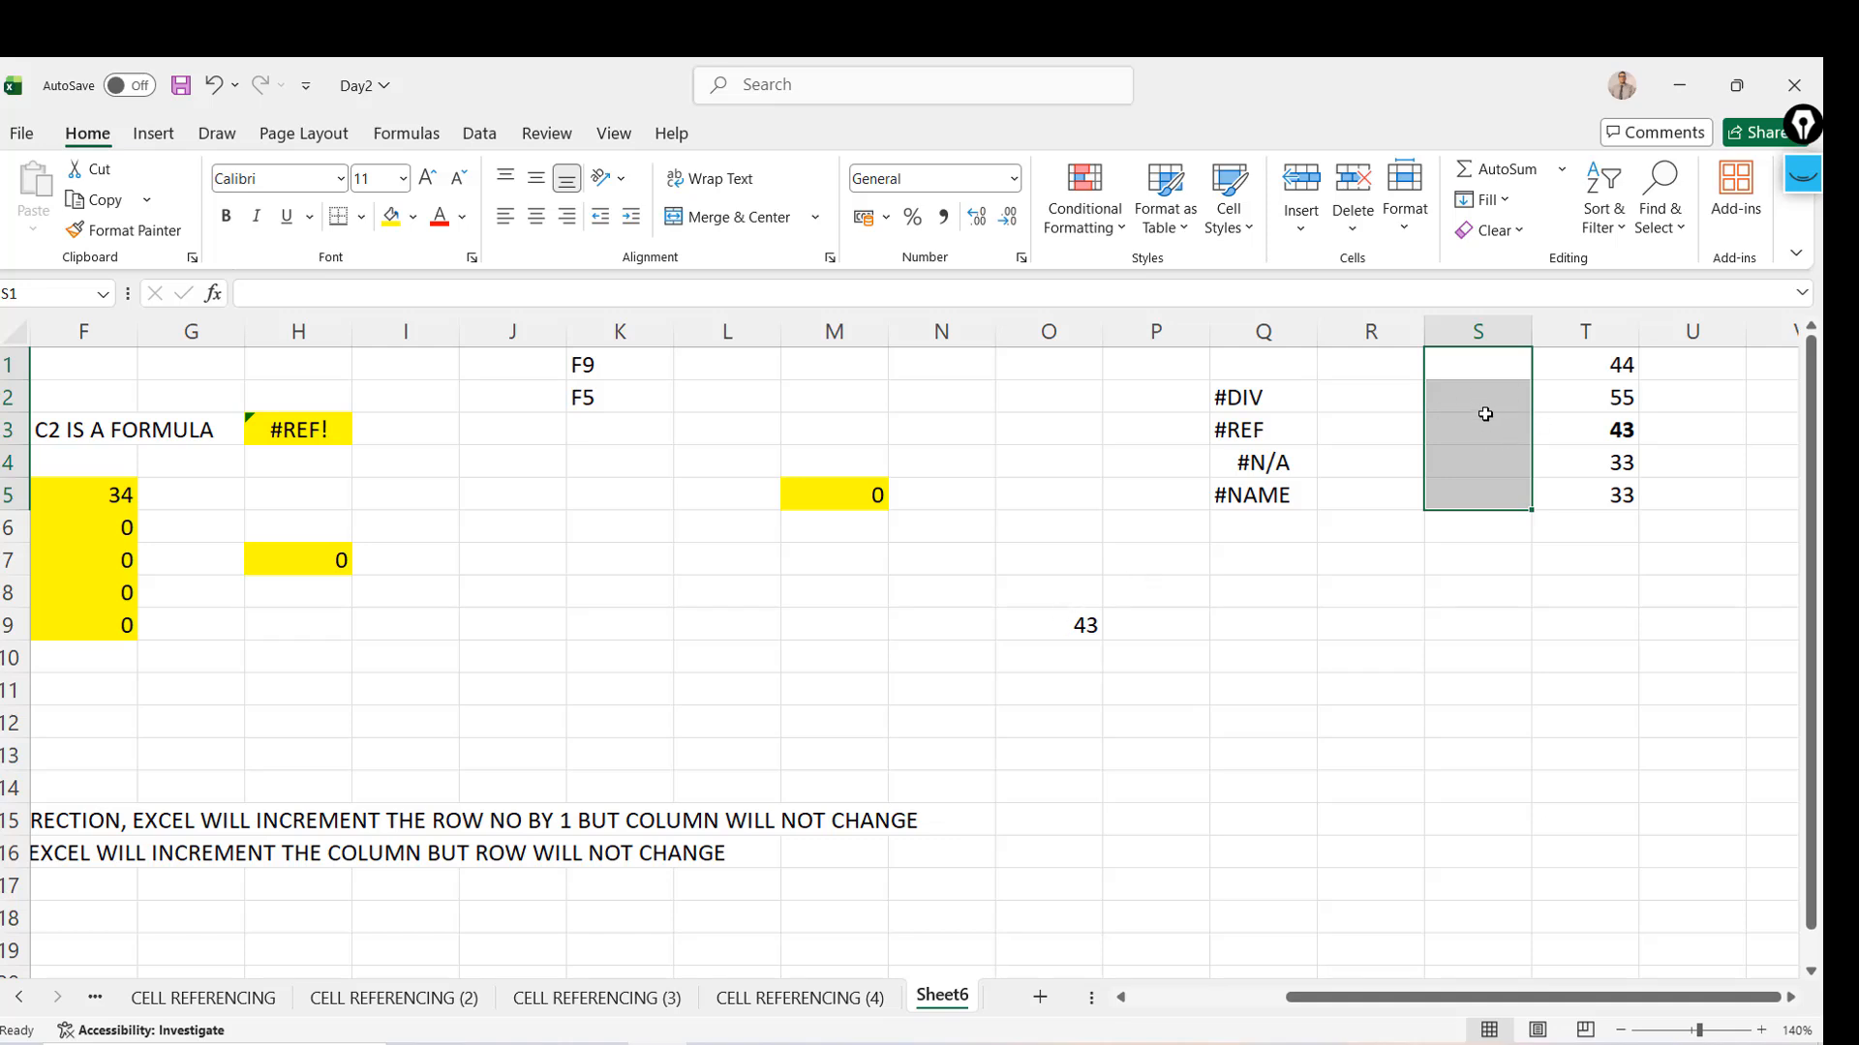
key(ctrl+z)
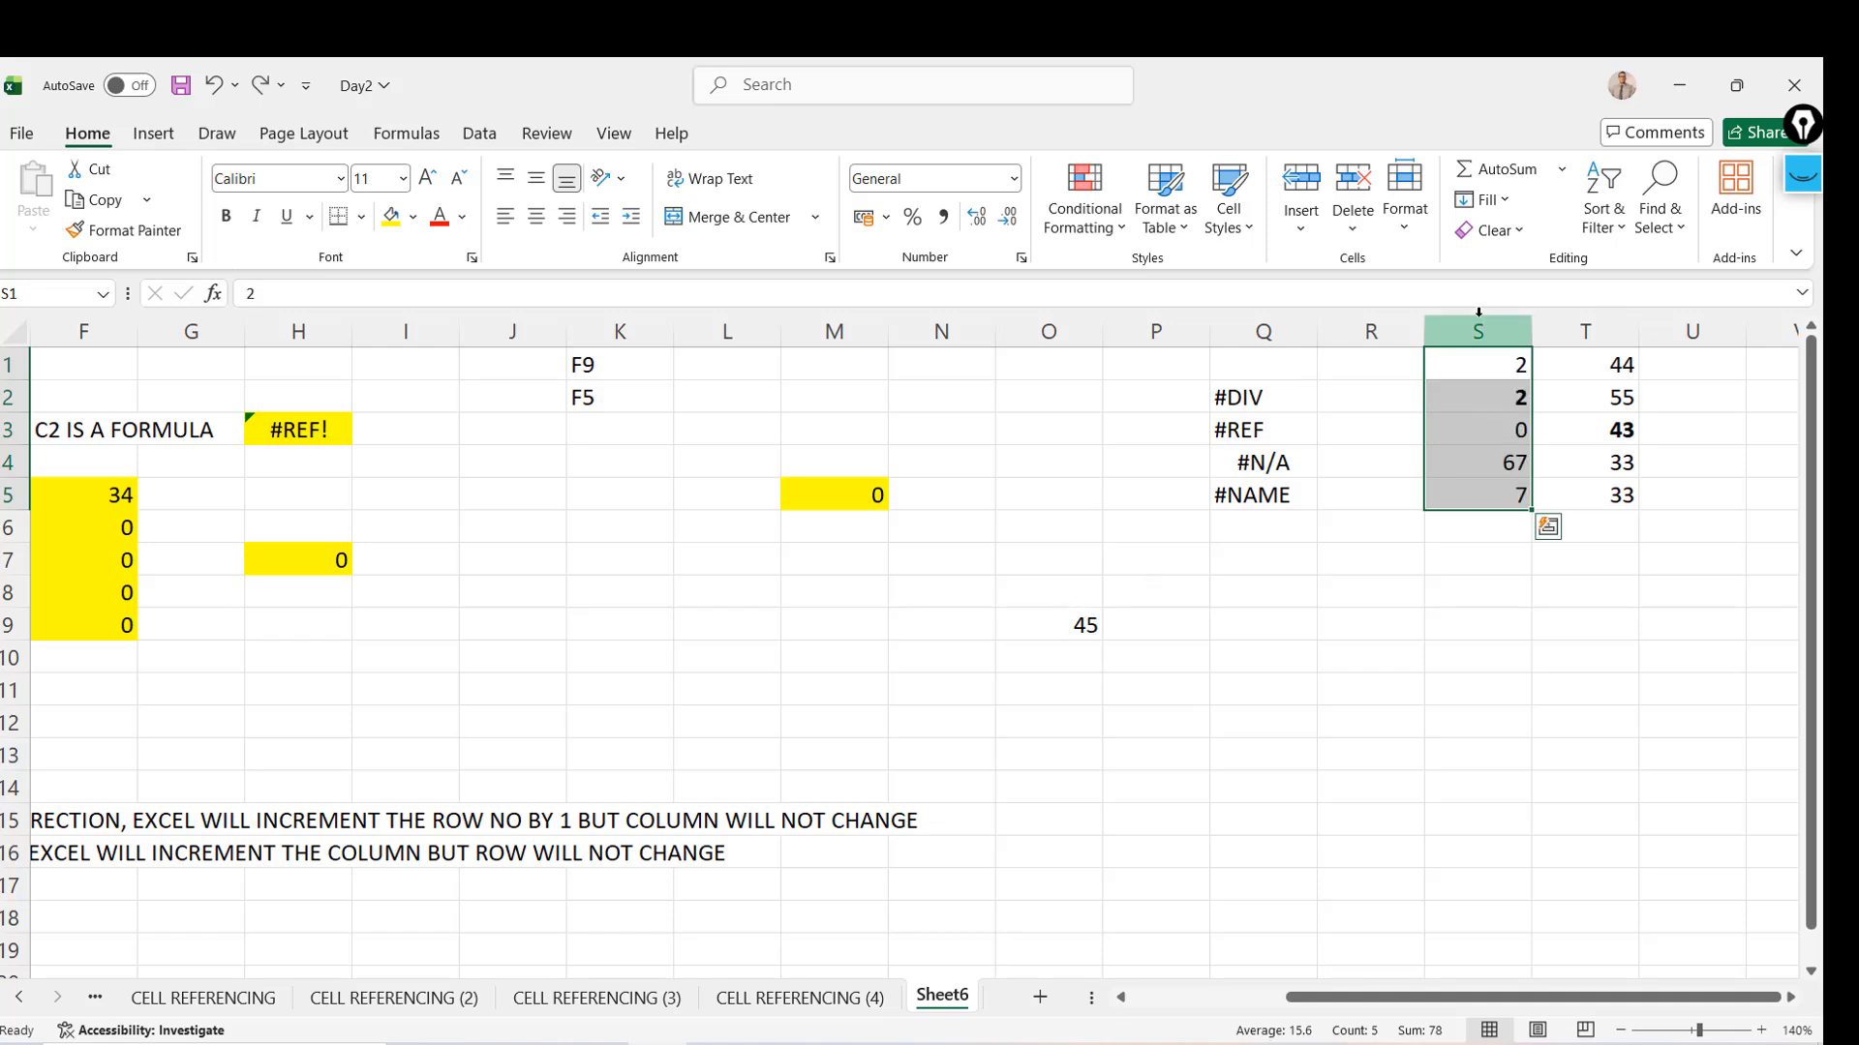
Delete the entire column S to see its effect on the O9 formula, and undo the deletion
click(1473, 332)
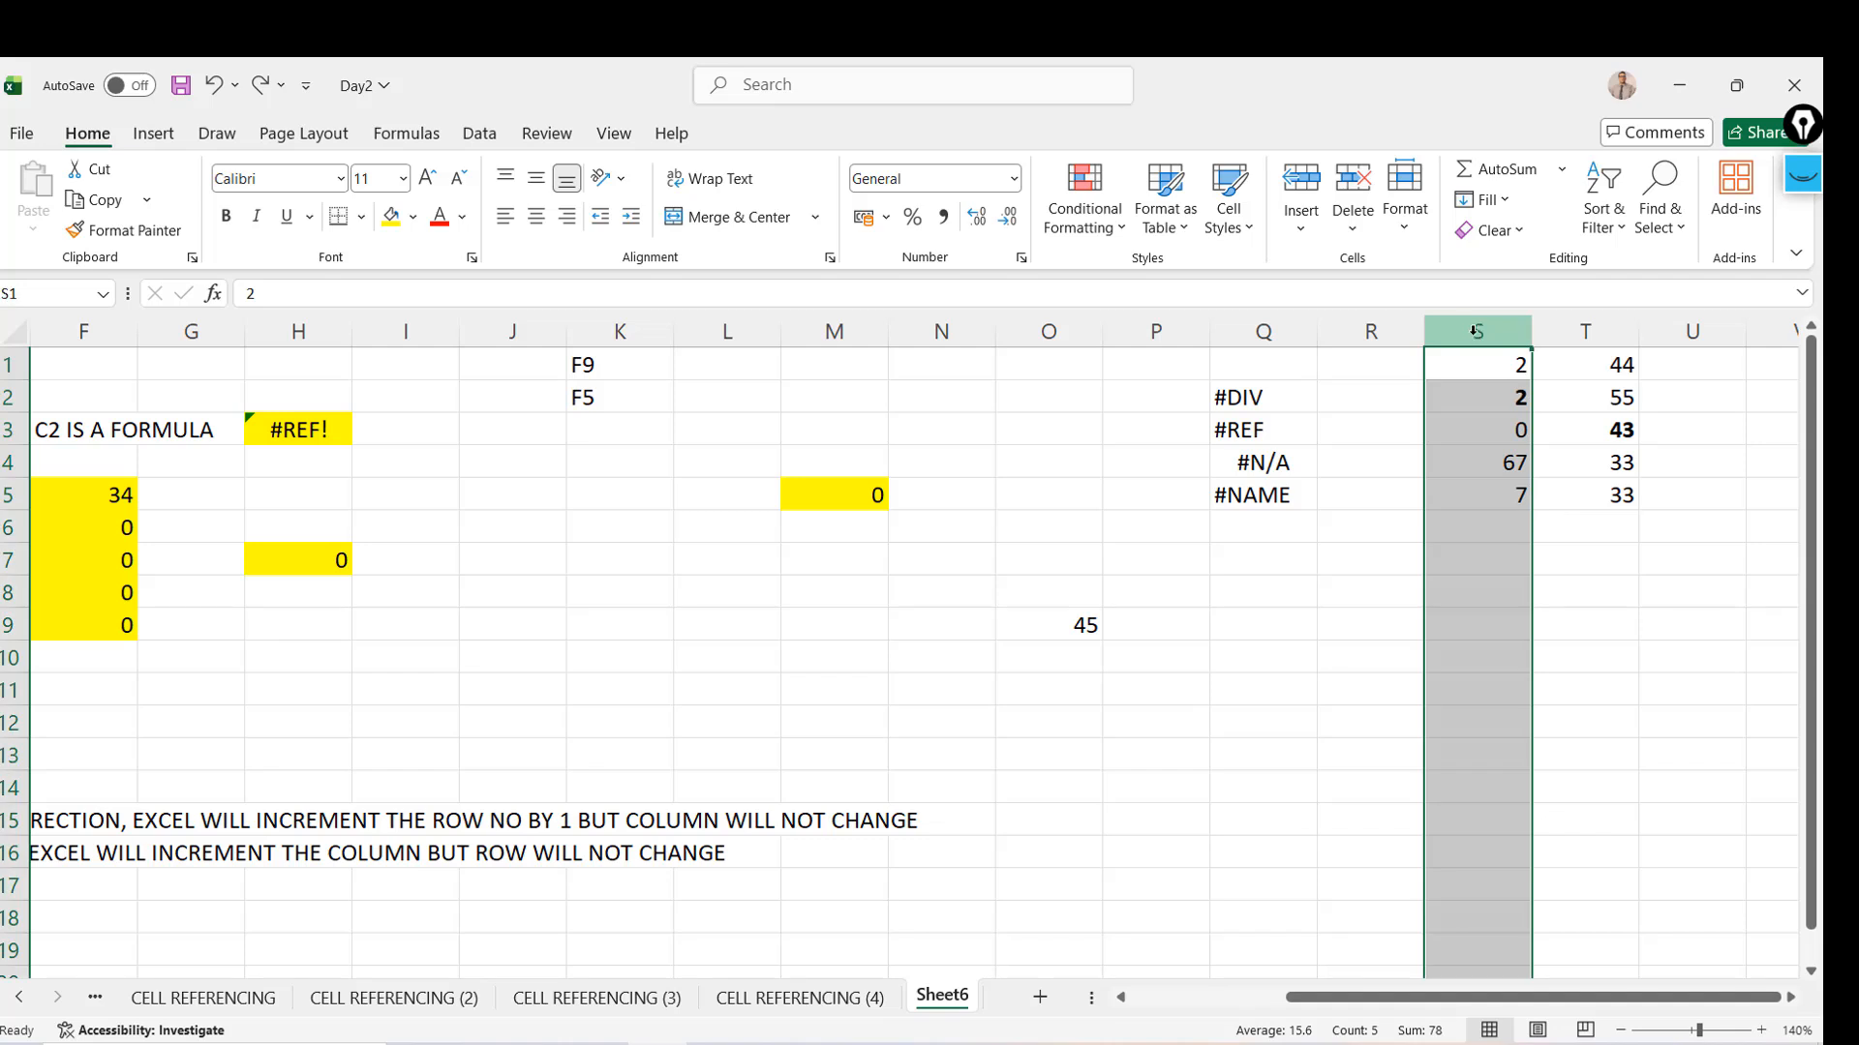
right_click(1473, 334)
click(1539, 610)
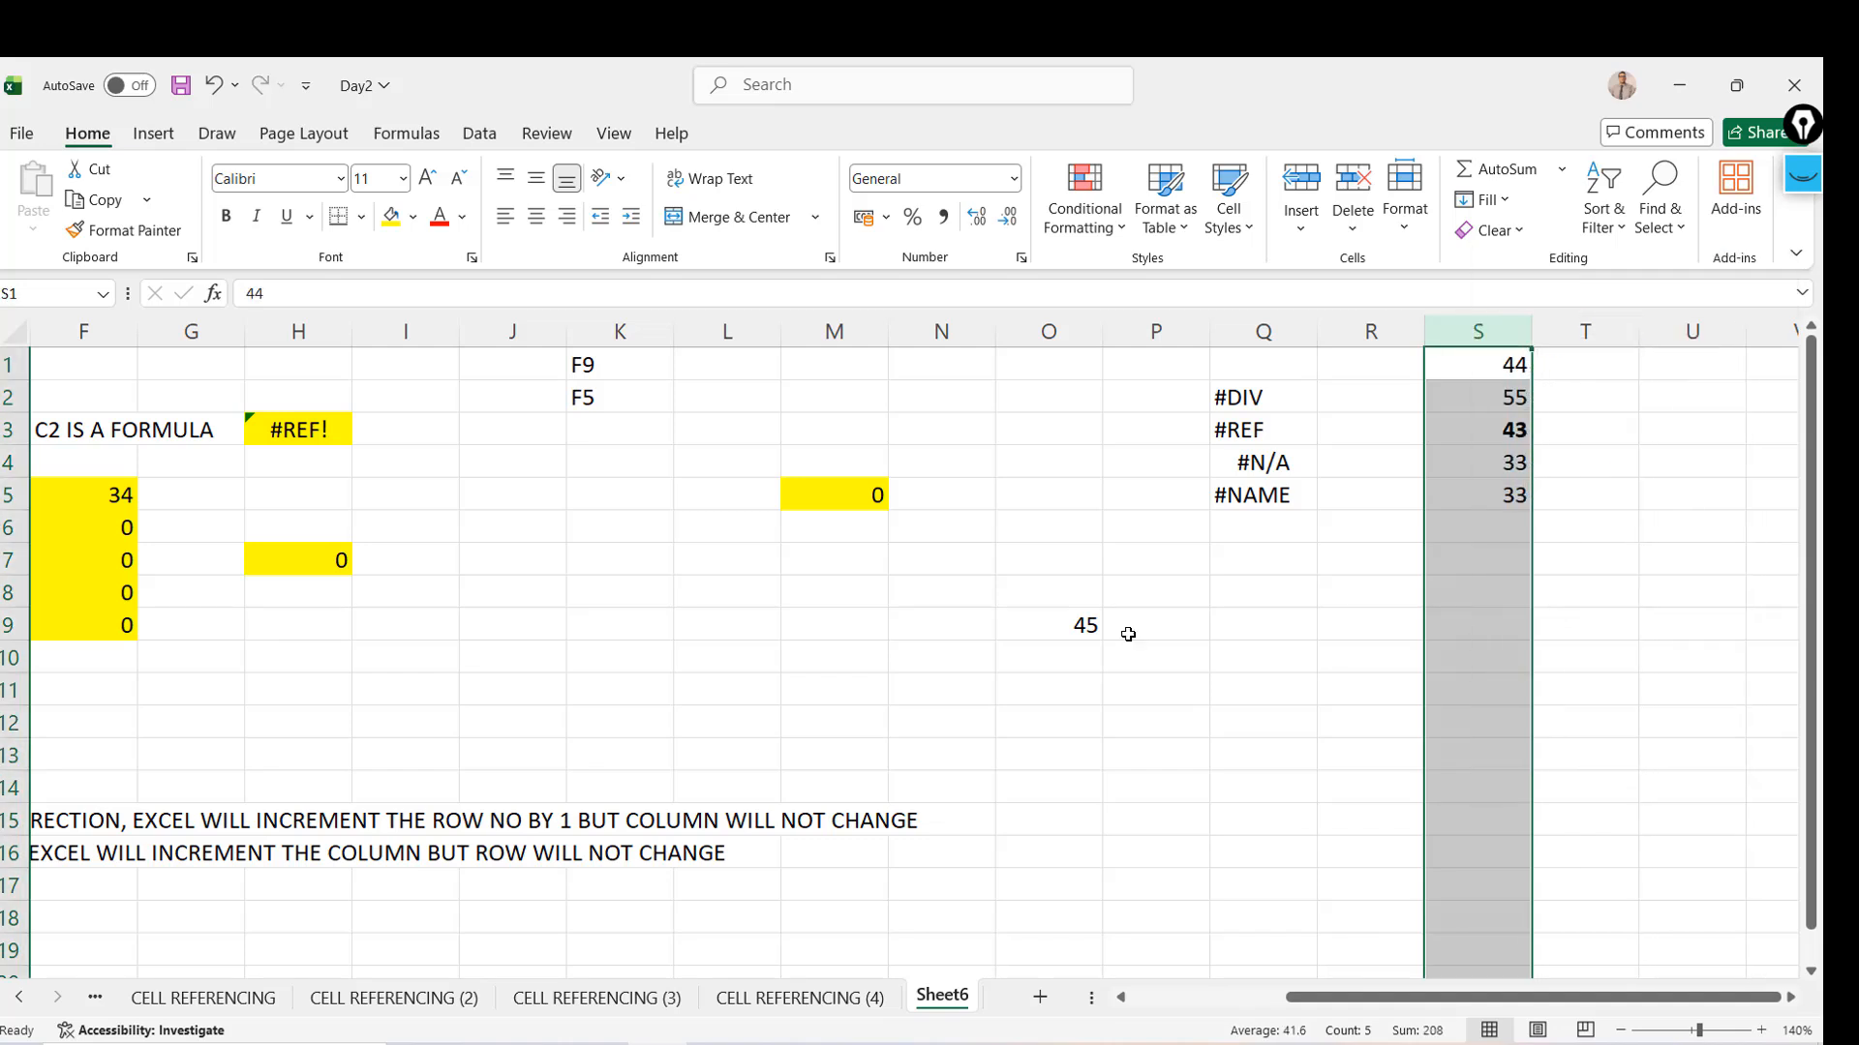
click(1028, 624)
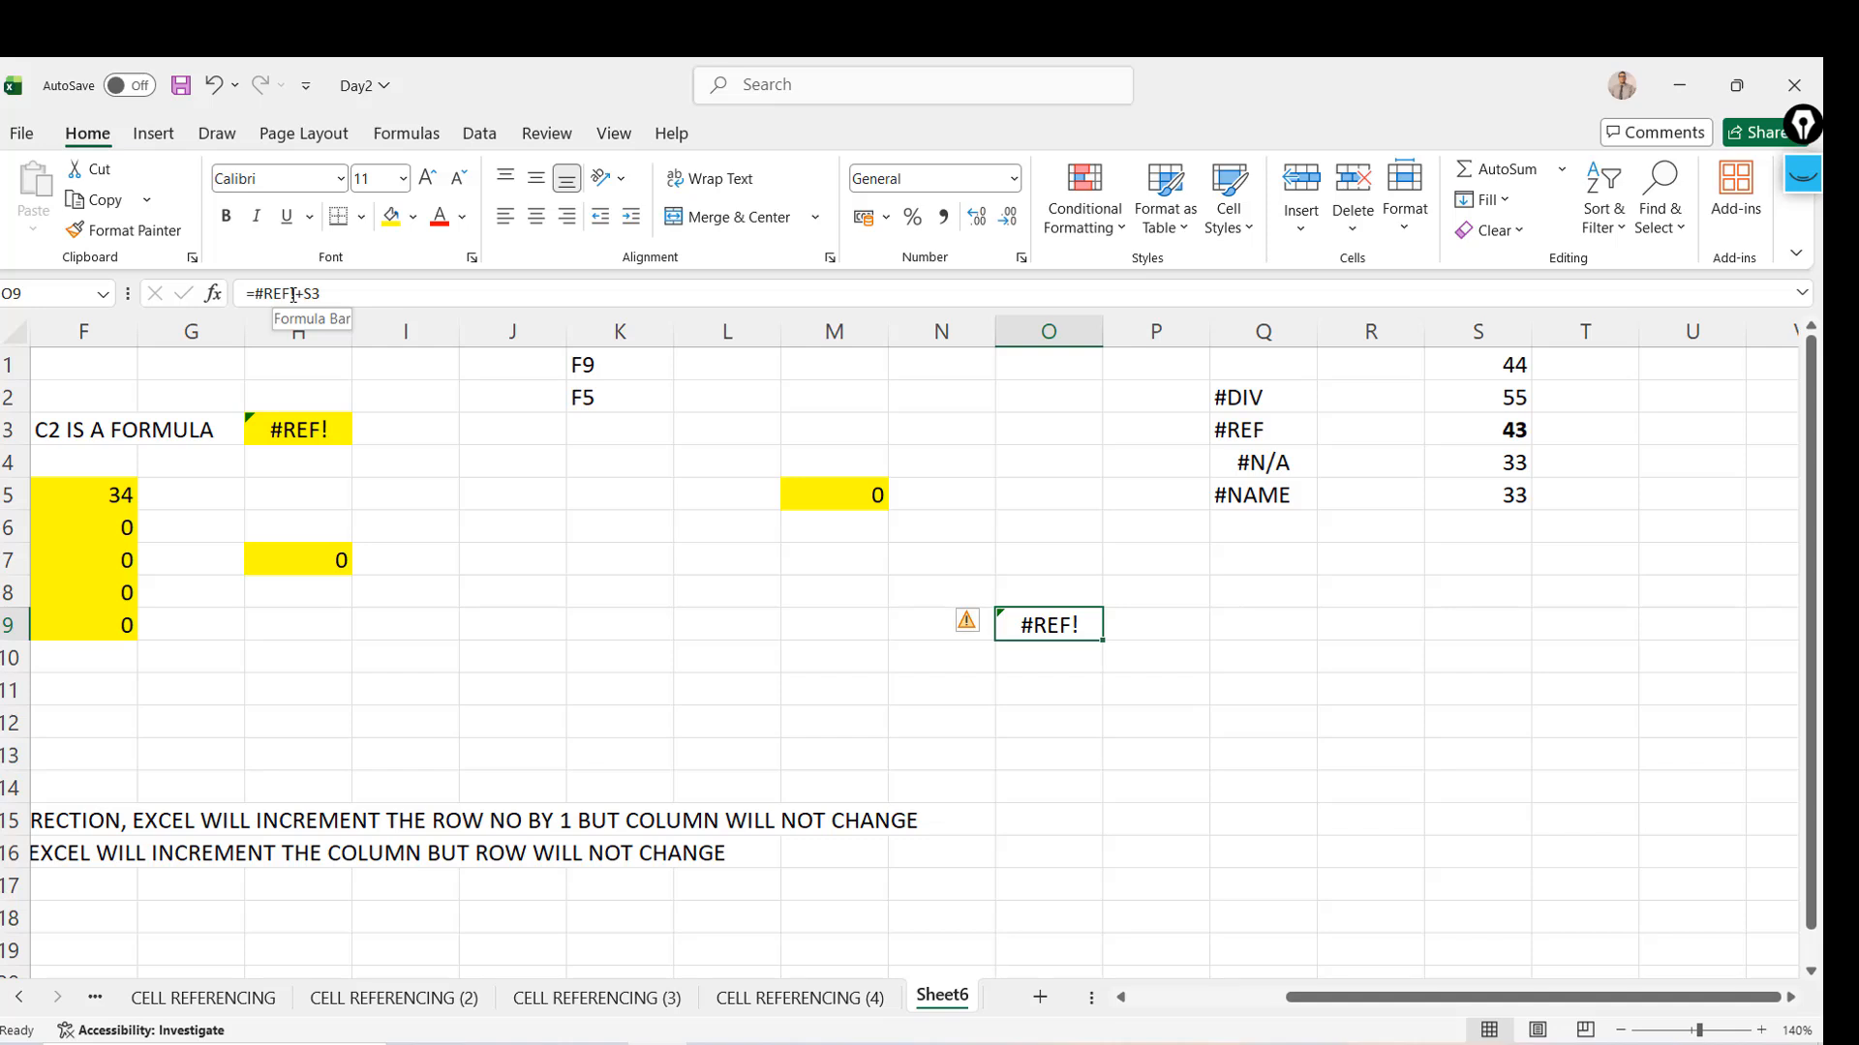
key(ctrl+z)
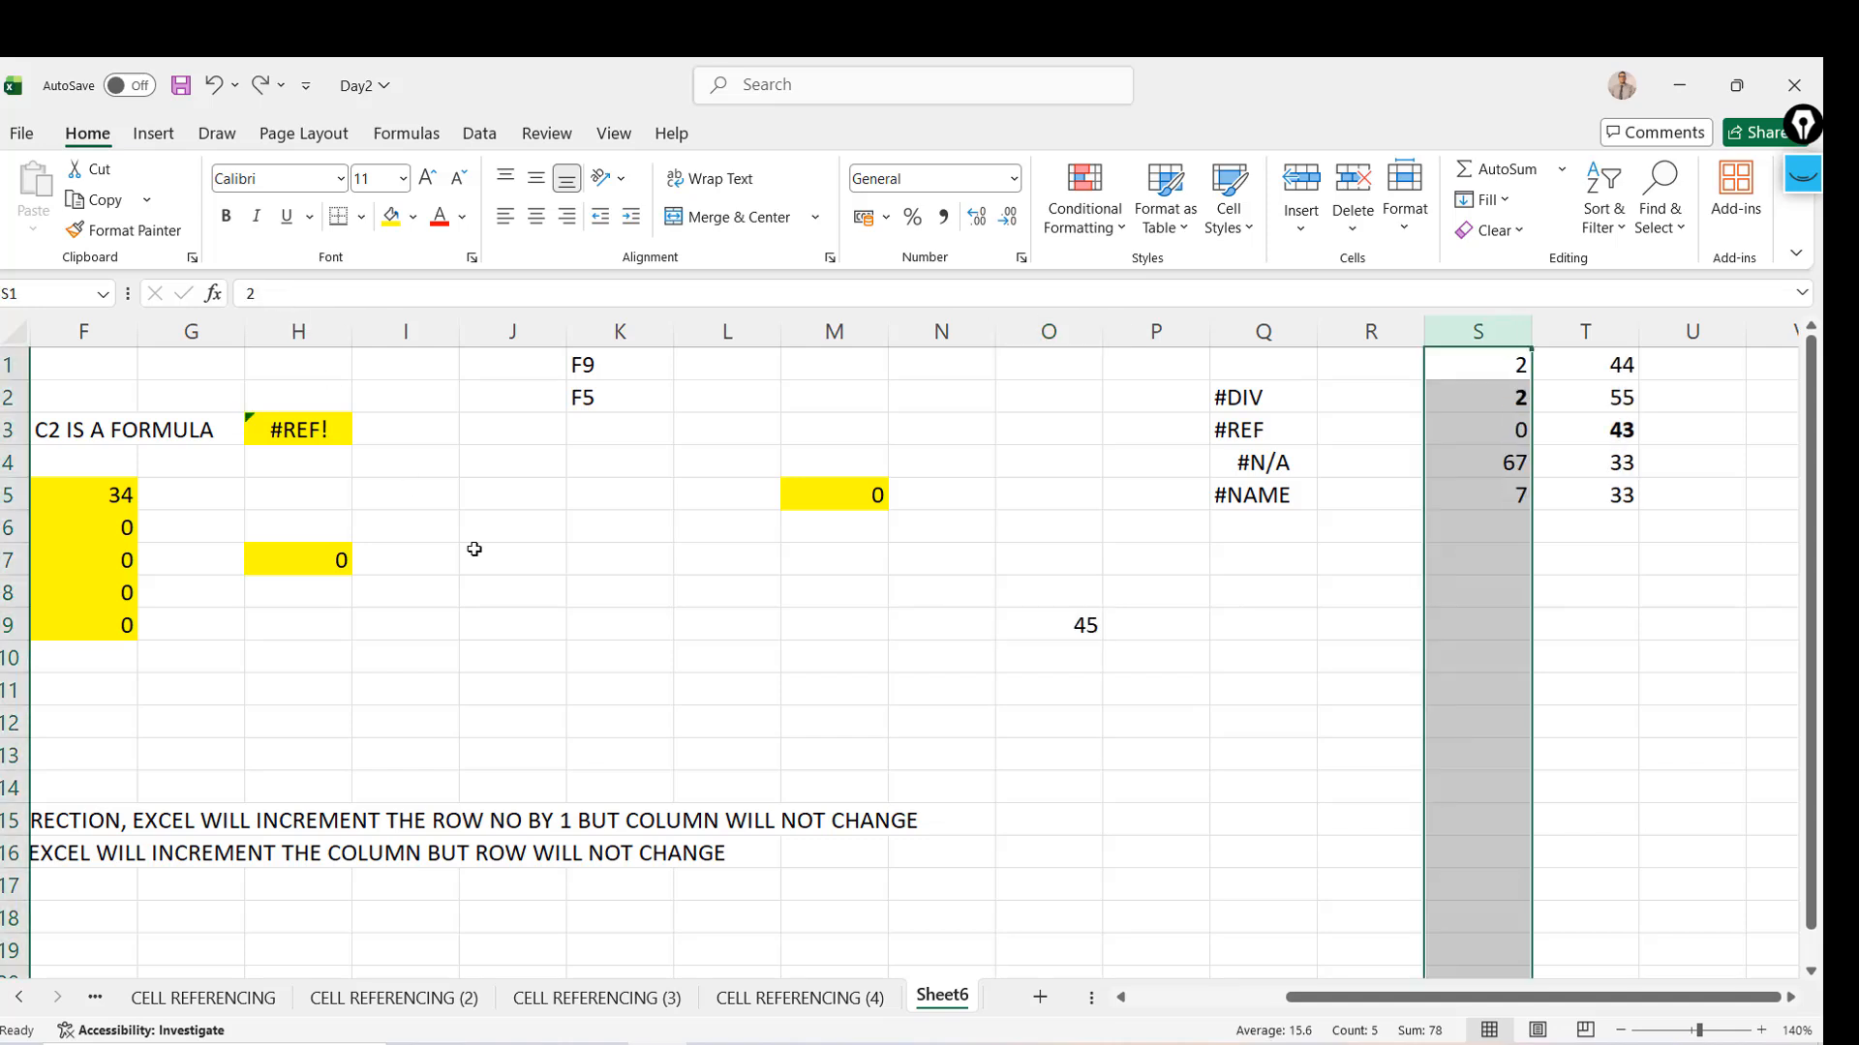
Return to column A and review the two golden rules written in rows 14 to 16
click(497, 568)
key(Left)
key(Home)
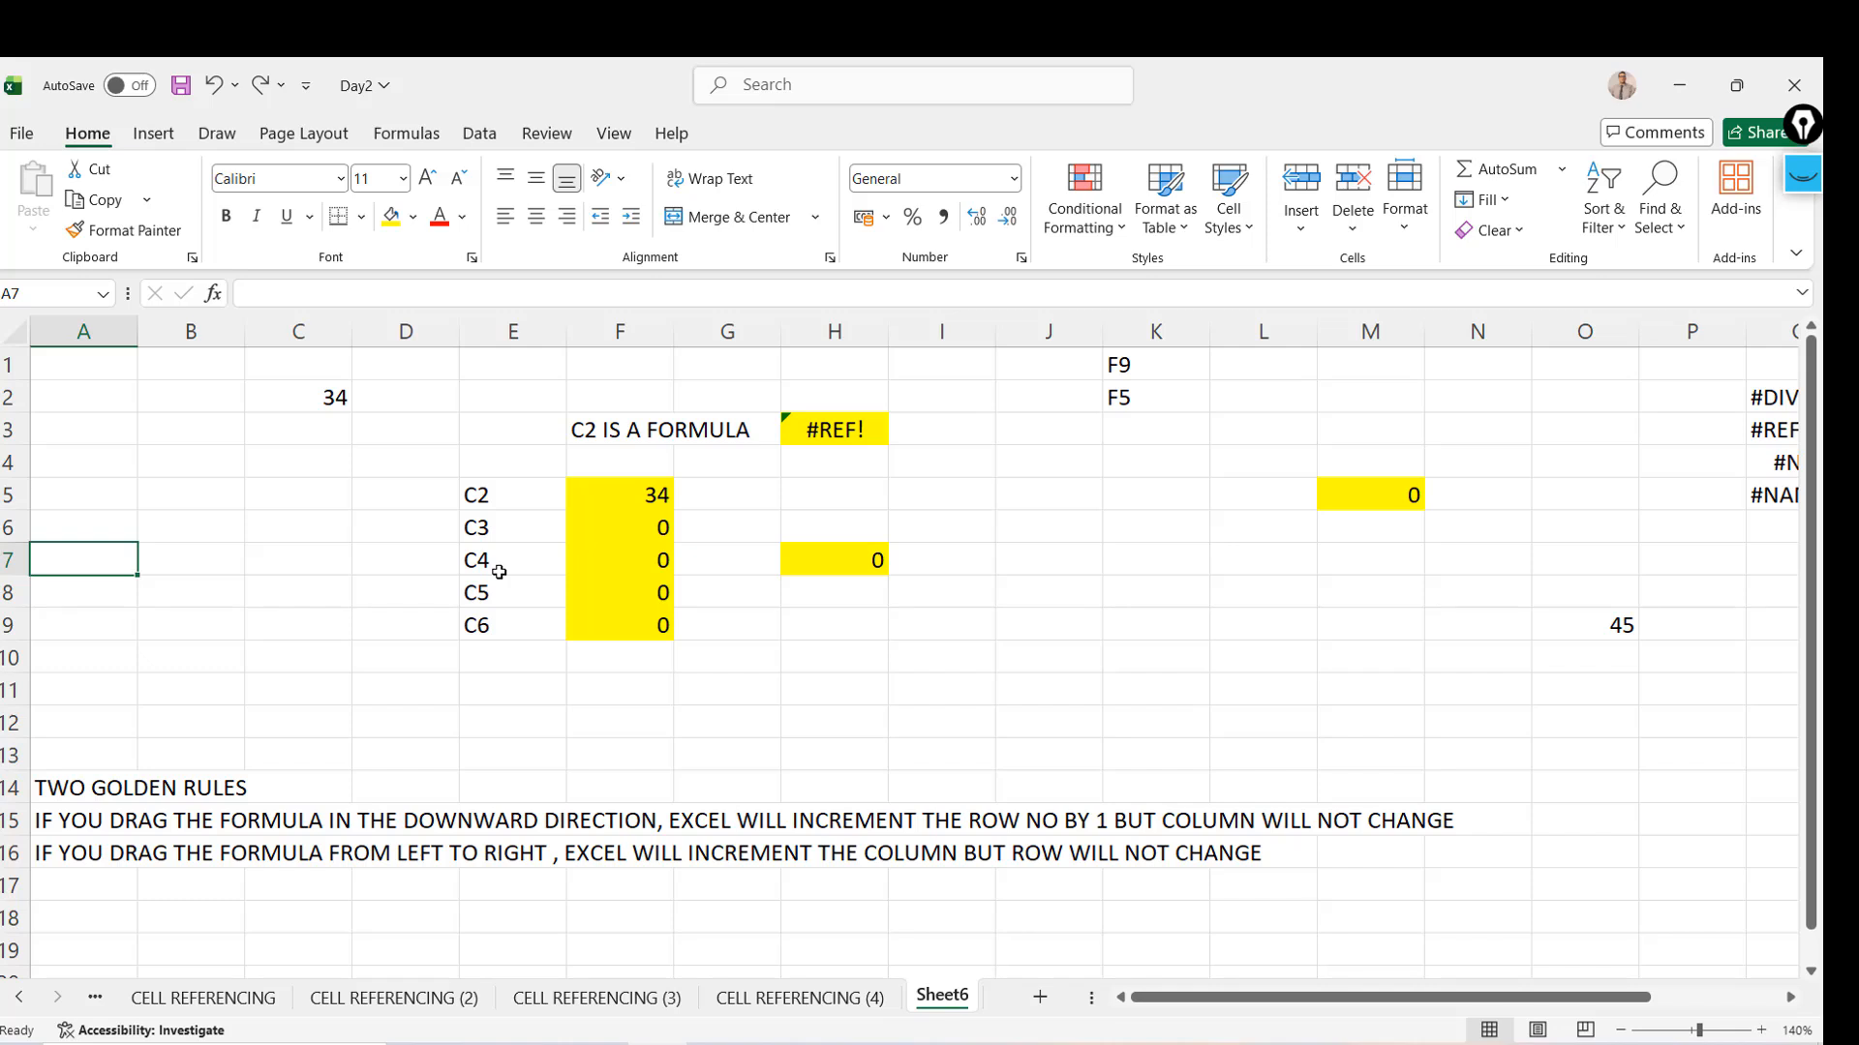
key(Down)
key(Down)
key(Down)
key(Down)
key(Down)
key(Down)
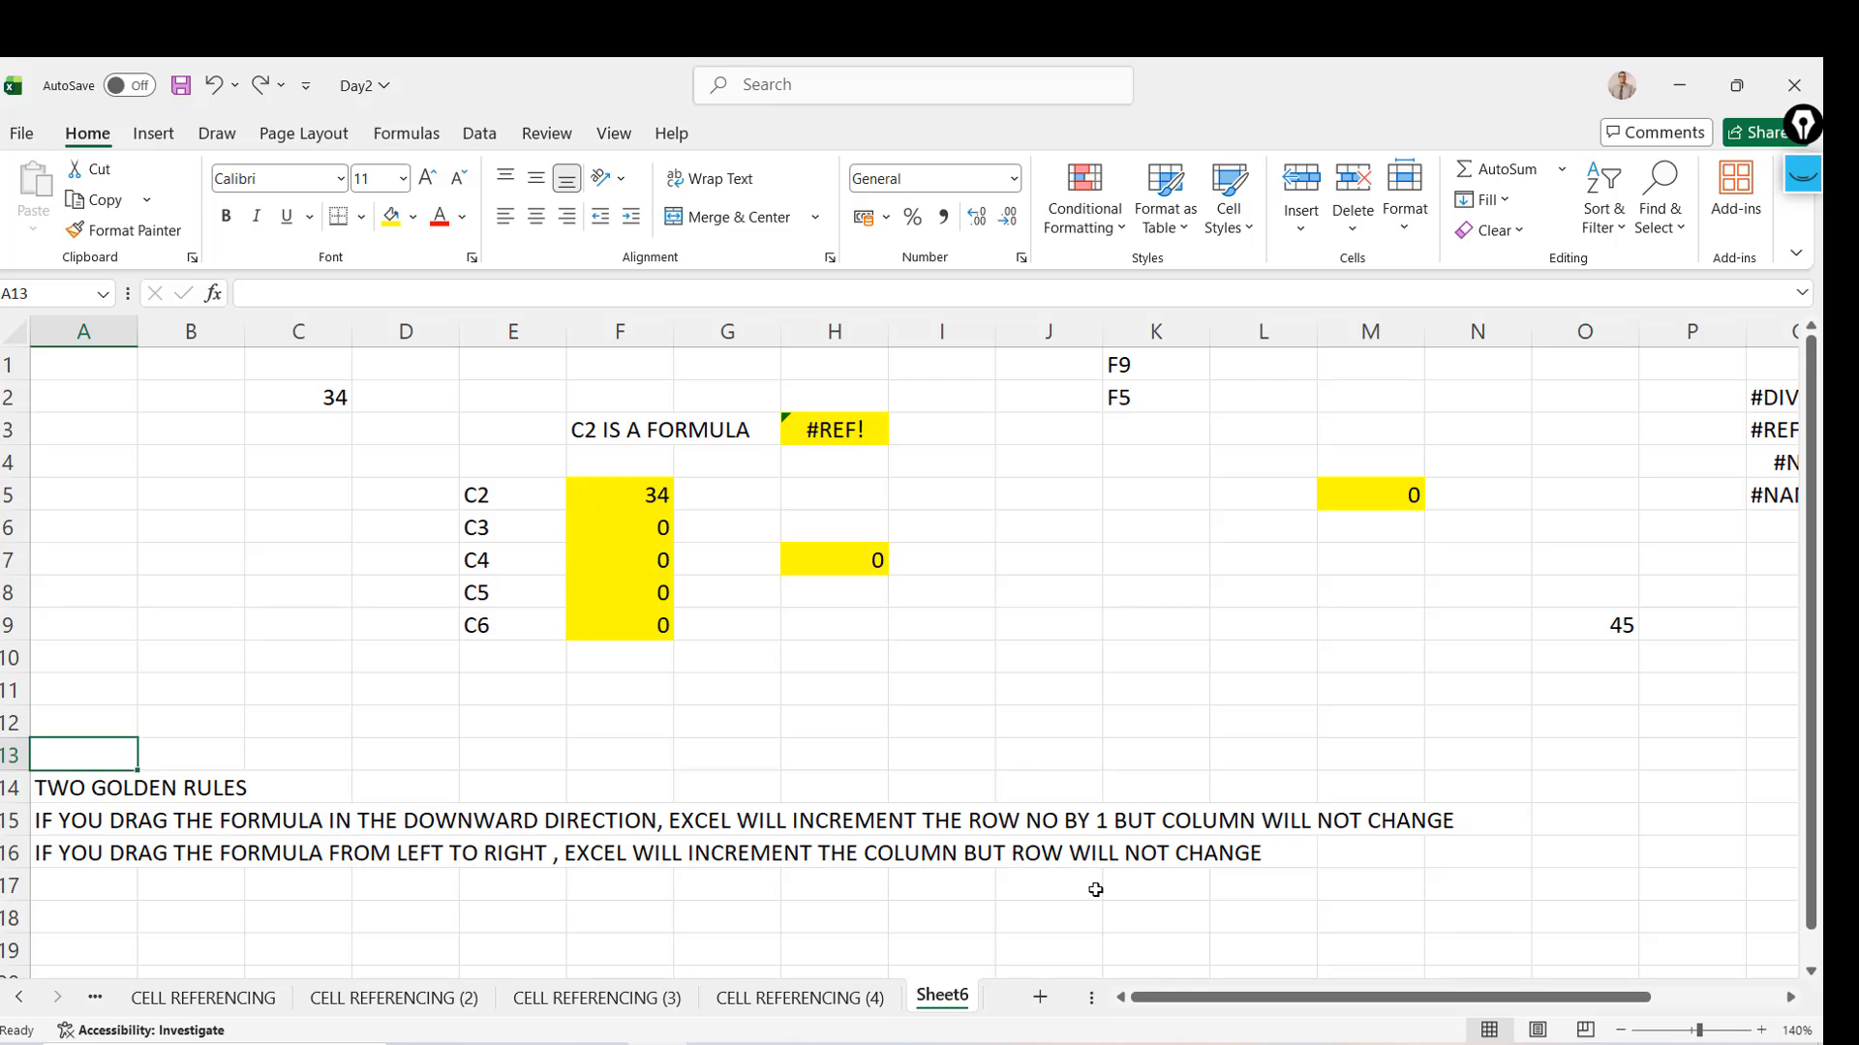
Add a new worksheet after Sheet6 and zoom it to 130%
click(1040, 997)
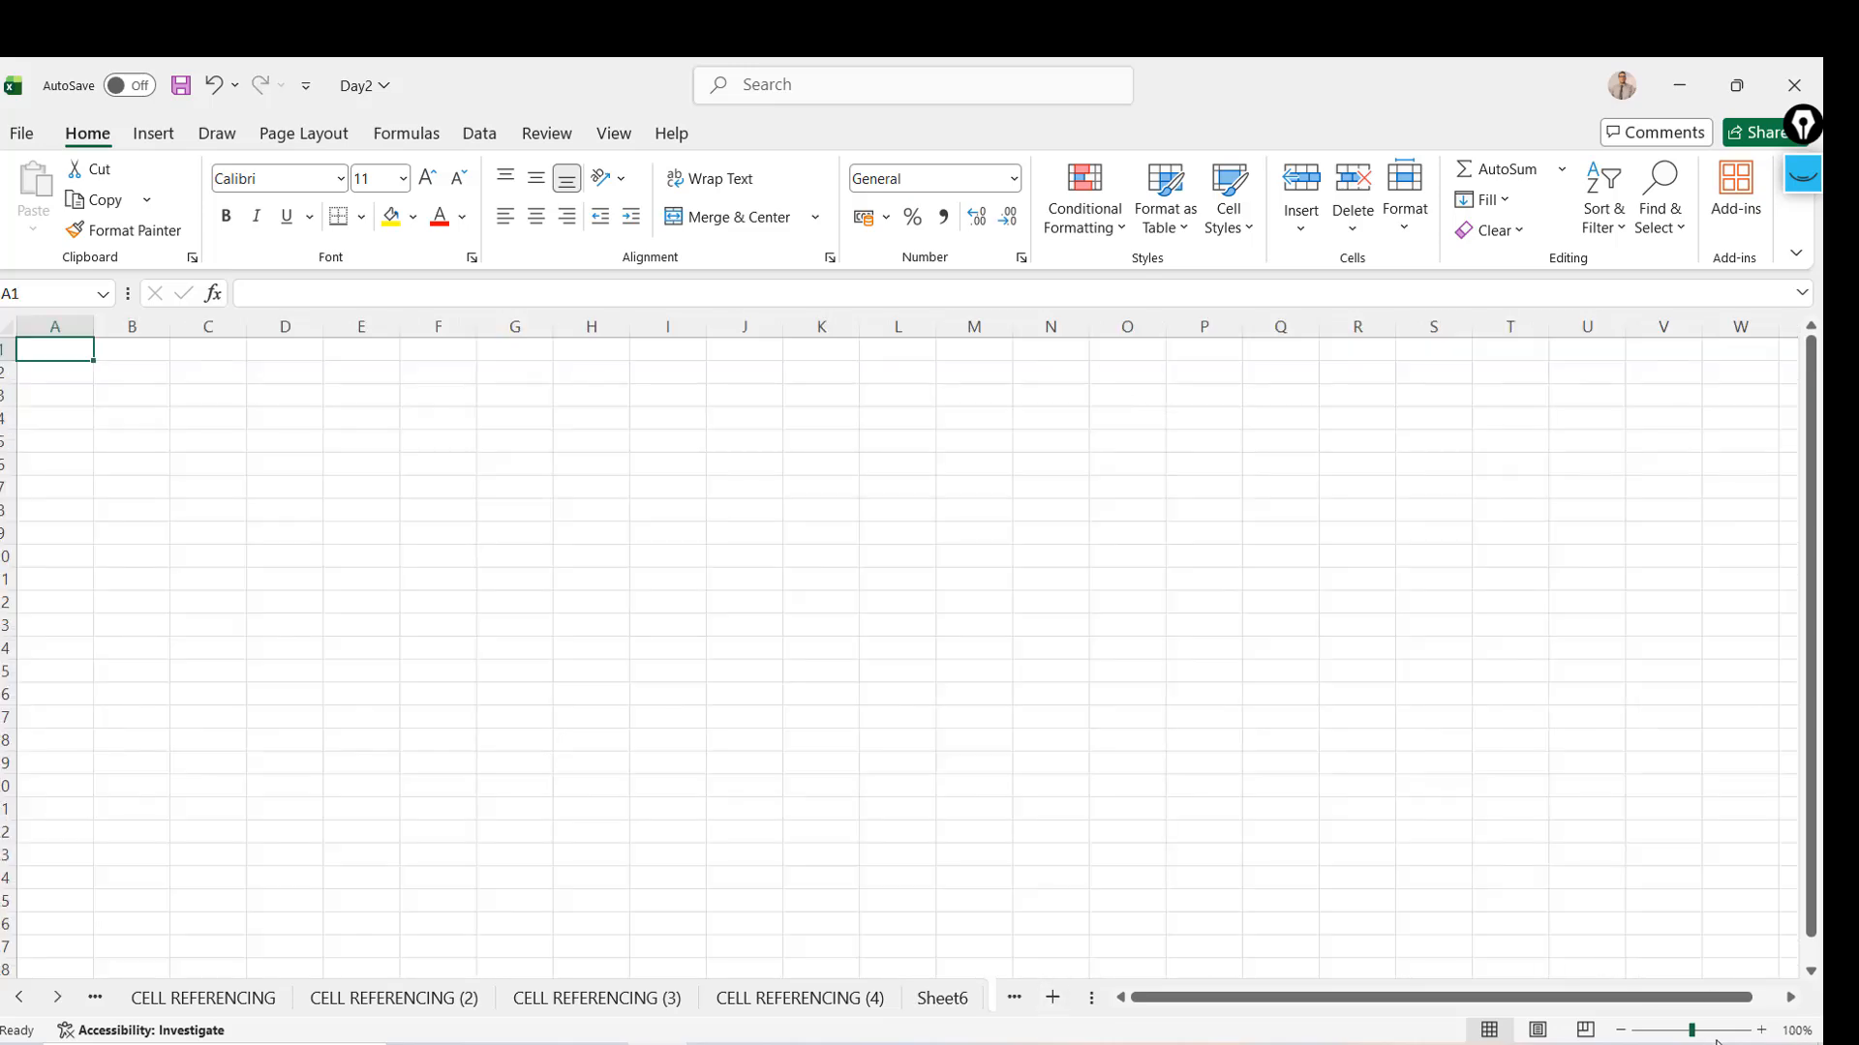
click(1761, 1030)
click(1762, 1030)
click(1762, 1030)
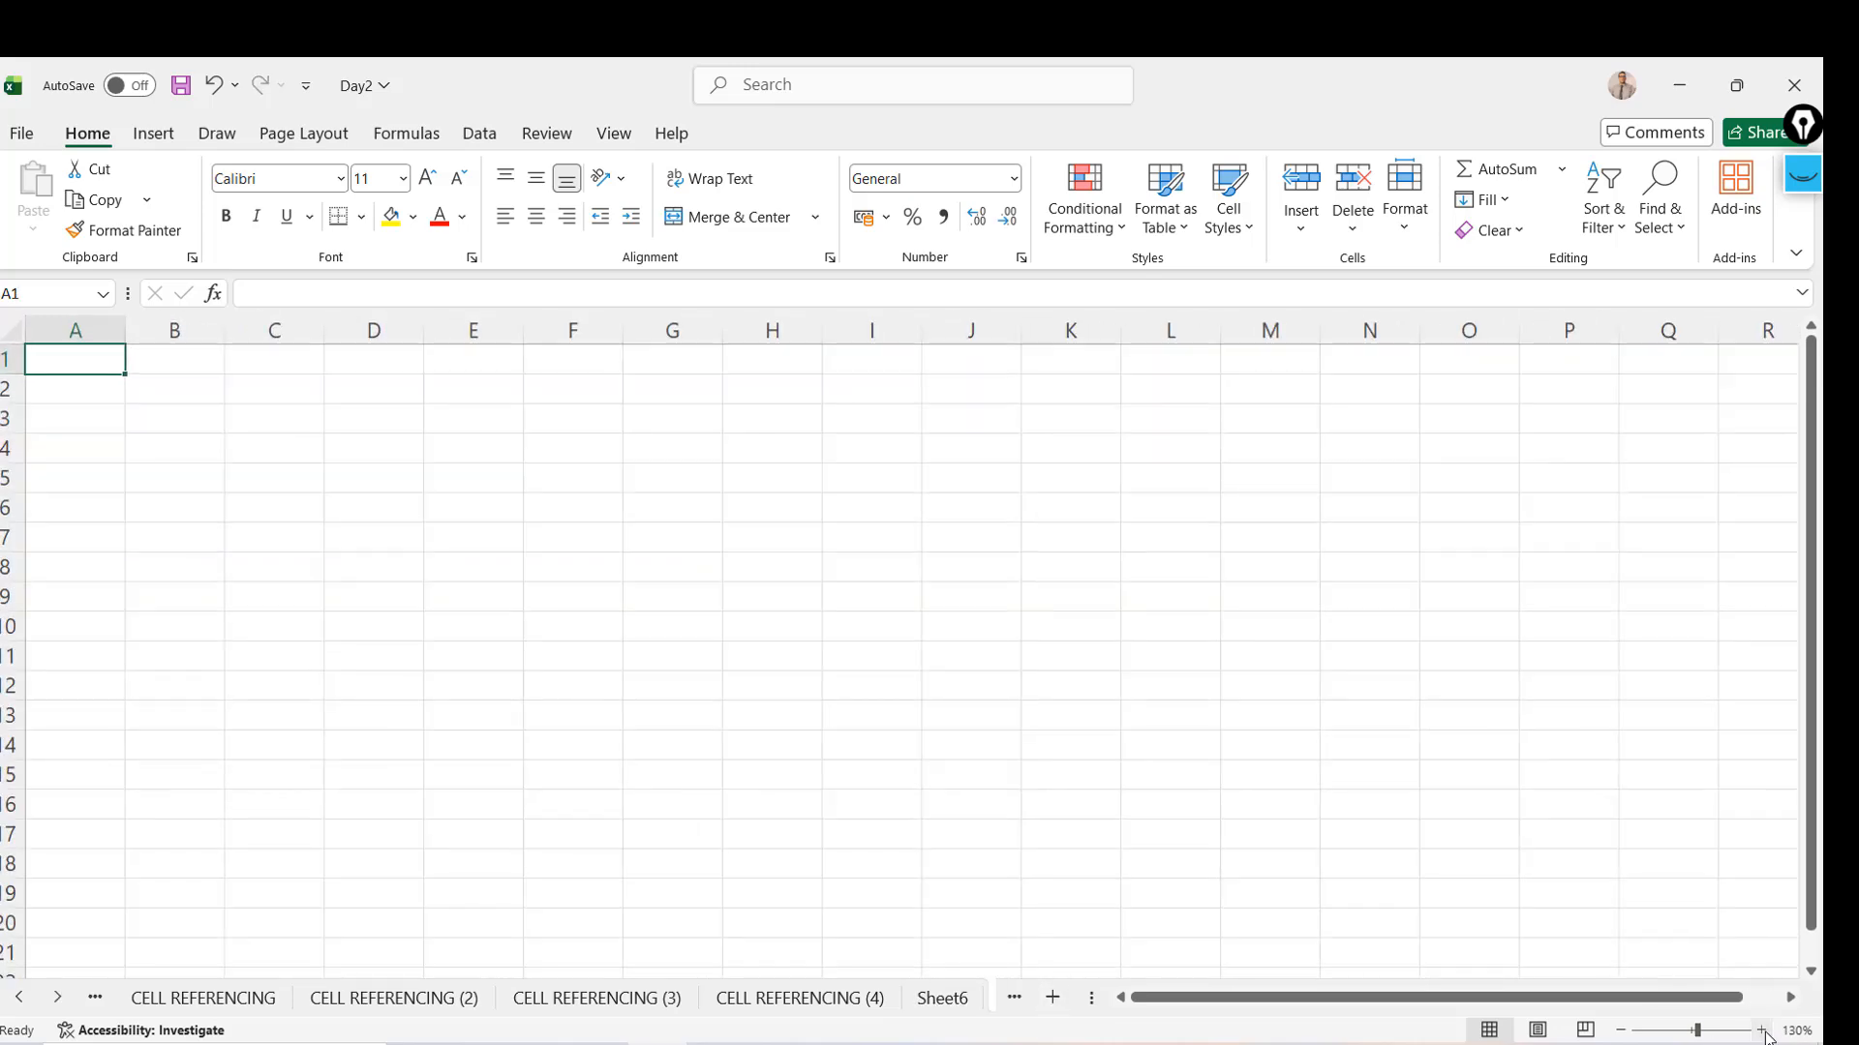
Enter the numbers 1 to 9 in cells A1 to A9 of the new sheet
text(1)
key(Return)
text(2)
key(Return)
text(3)
key(Return)
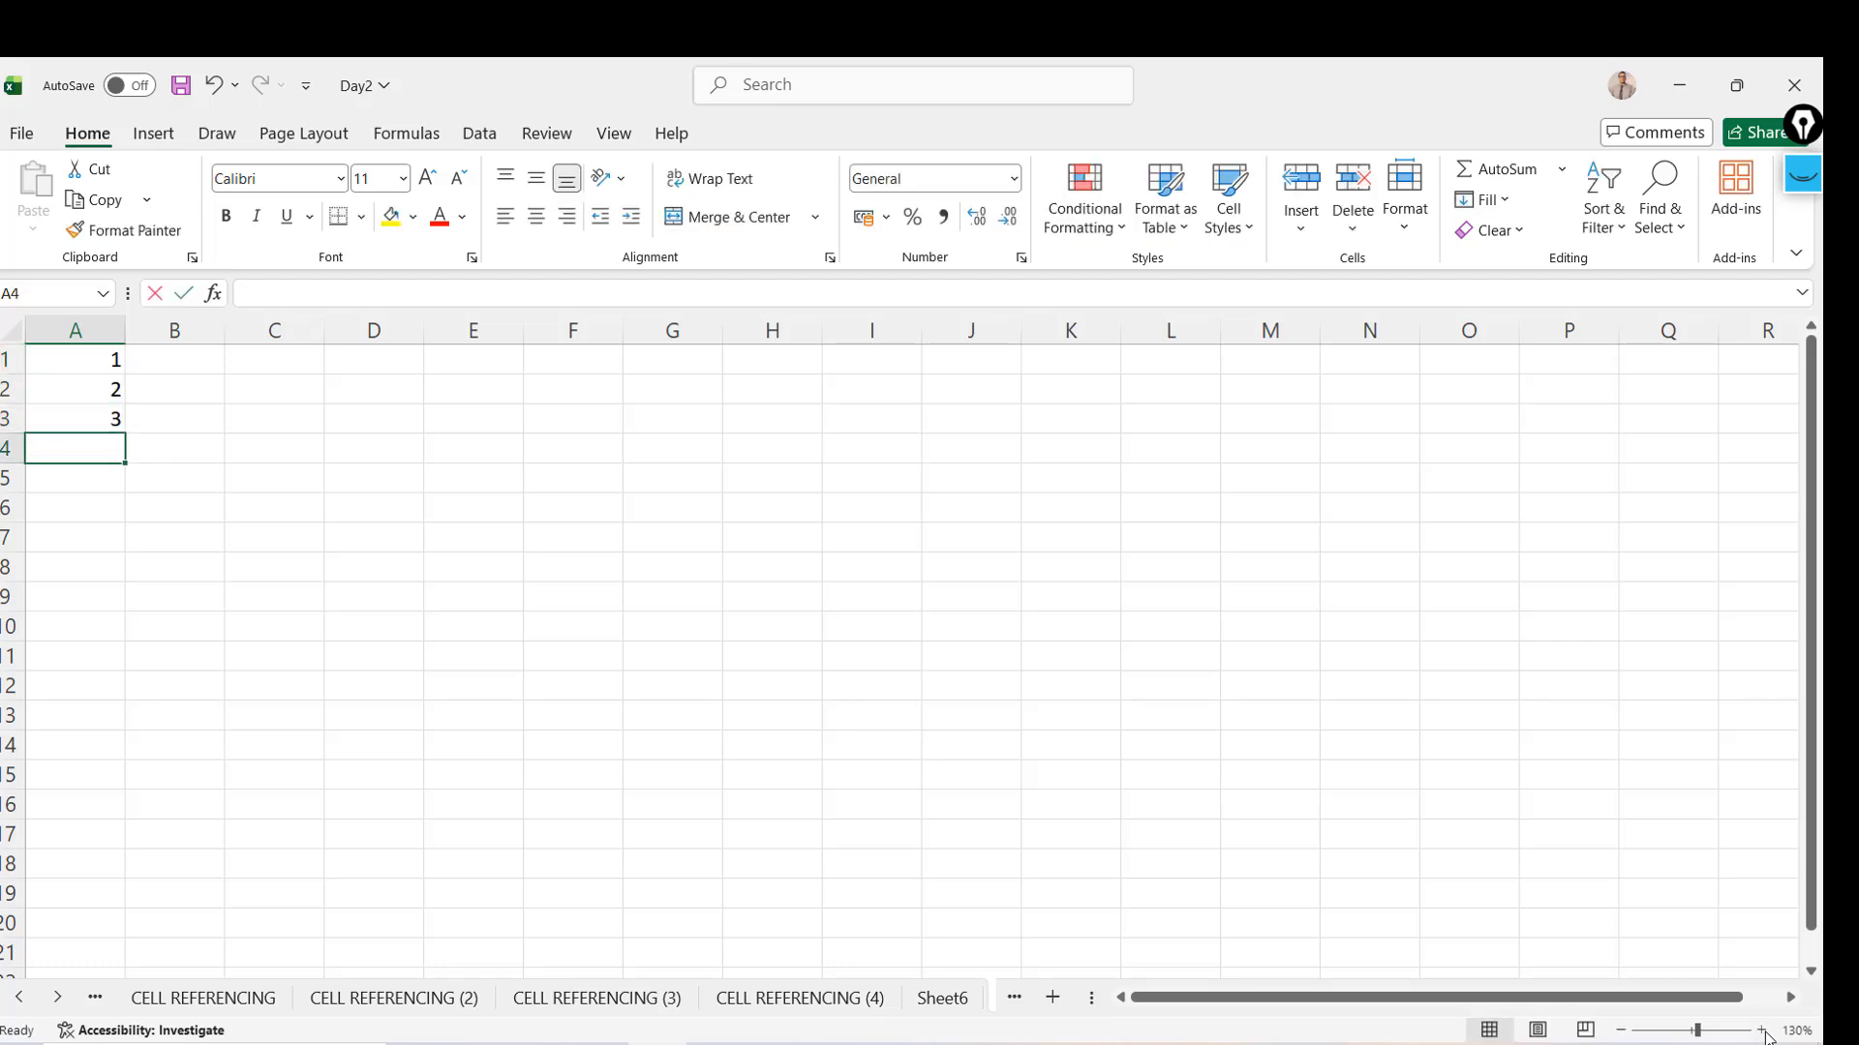
text(4 5 6)
key(Return)
text(7)
key(Return)
text(8)
key(Return)
text(9)
key(Up)
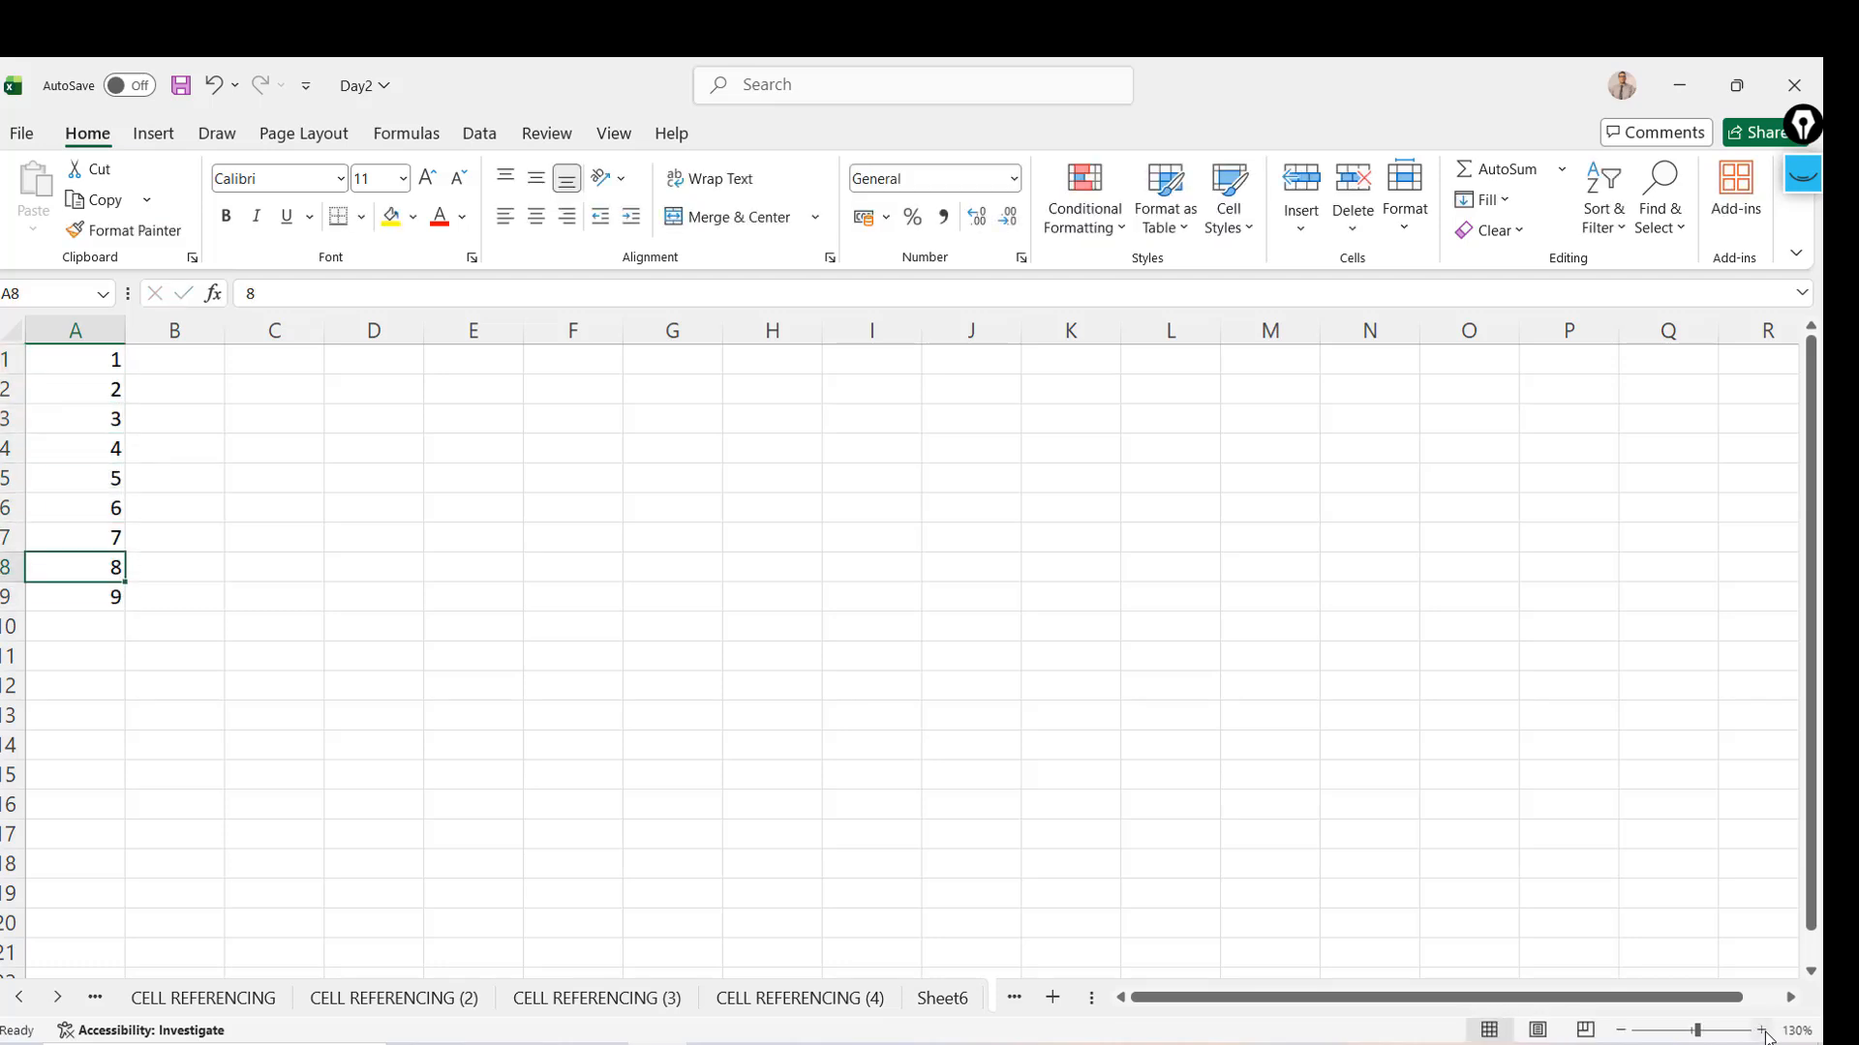
Enter the number 2 in each of the cells J1 to J9
click(979, 352)
text(2)
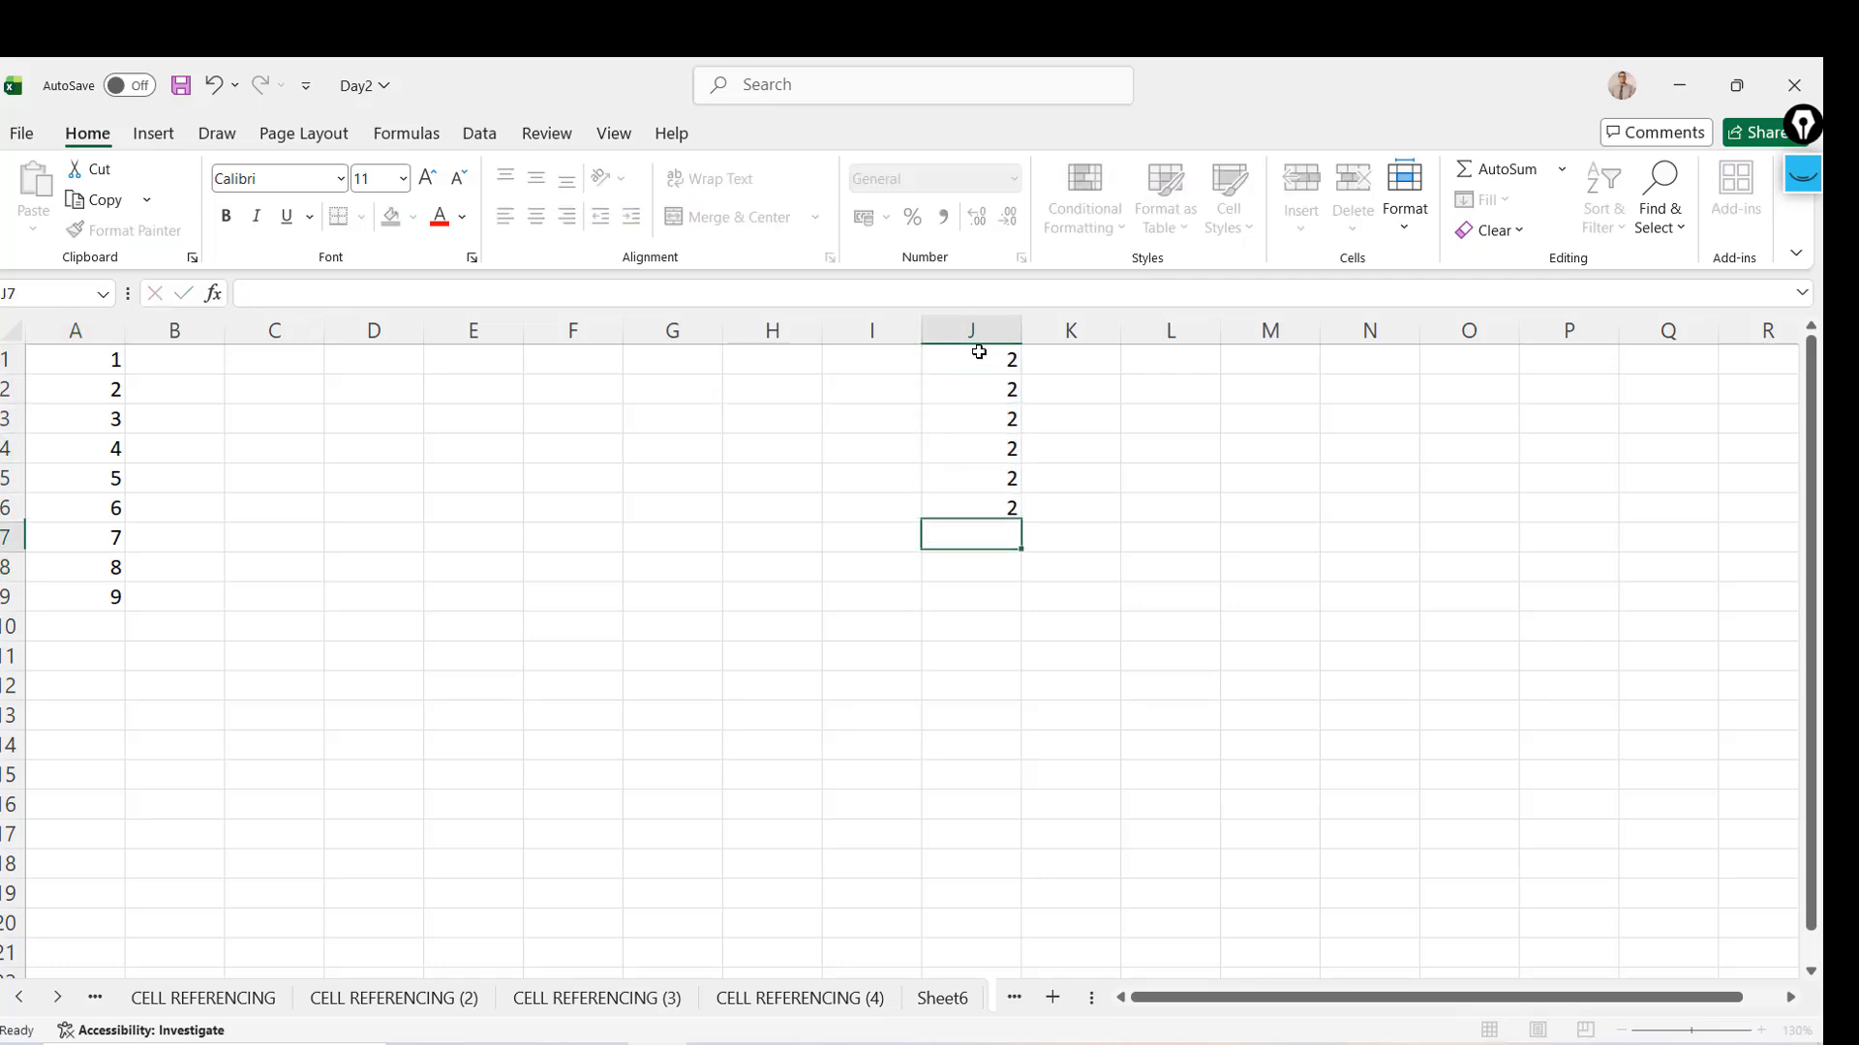
text( 2 2 2 2 2 2 2 )
text(2)
key(Up)
key(Up)
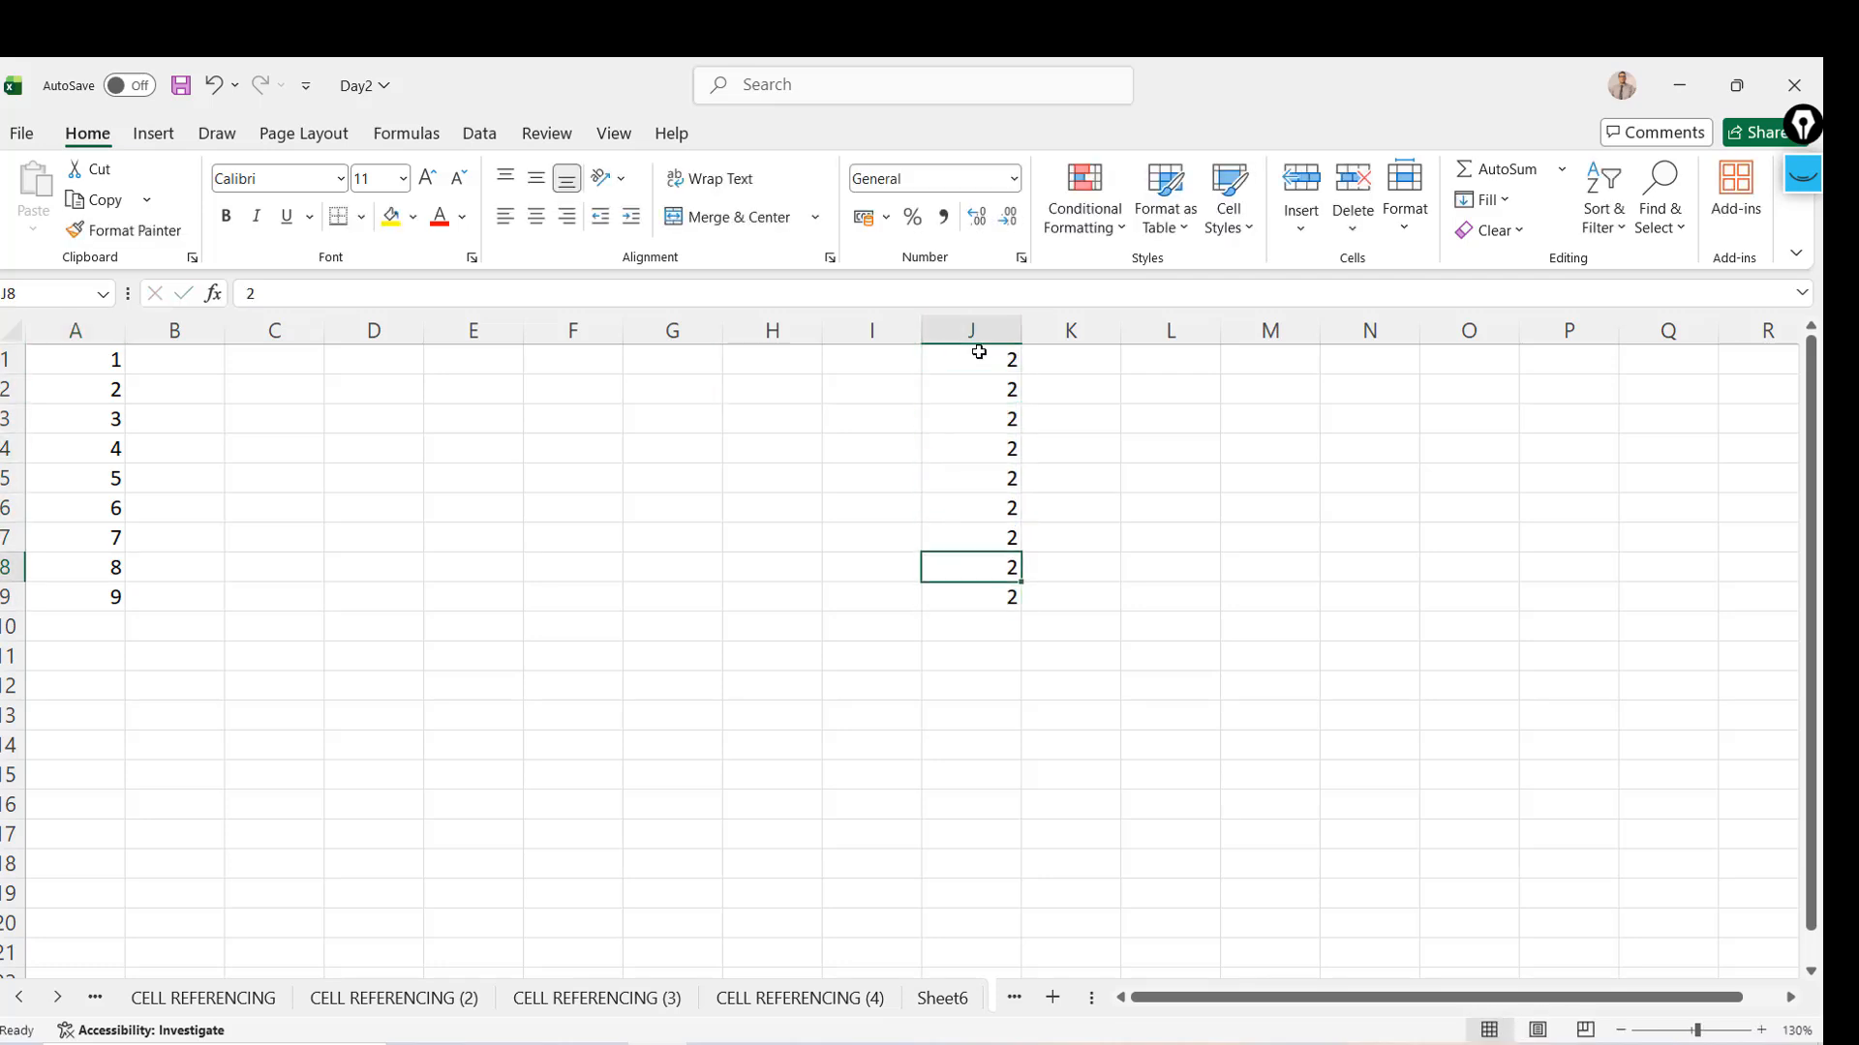
key(Up)
key(Up)
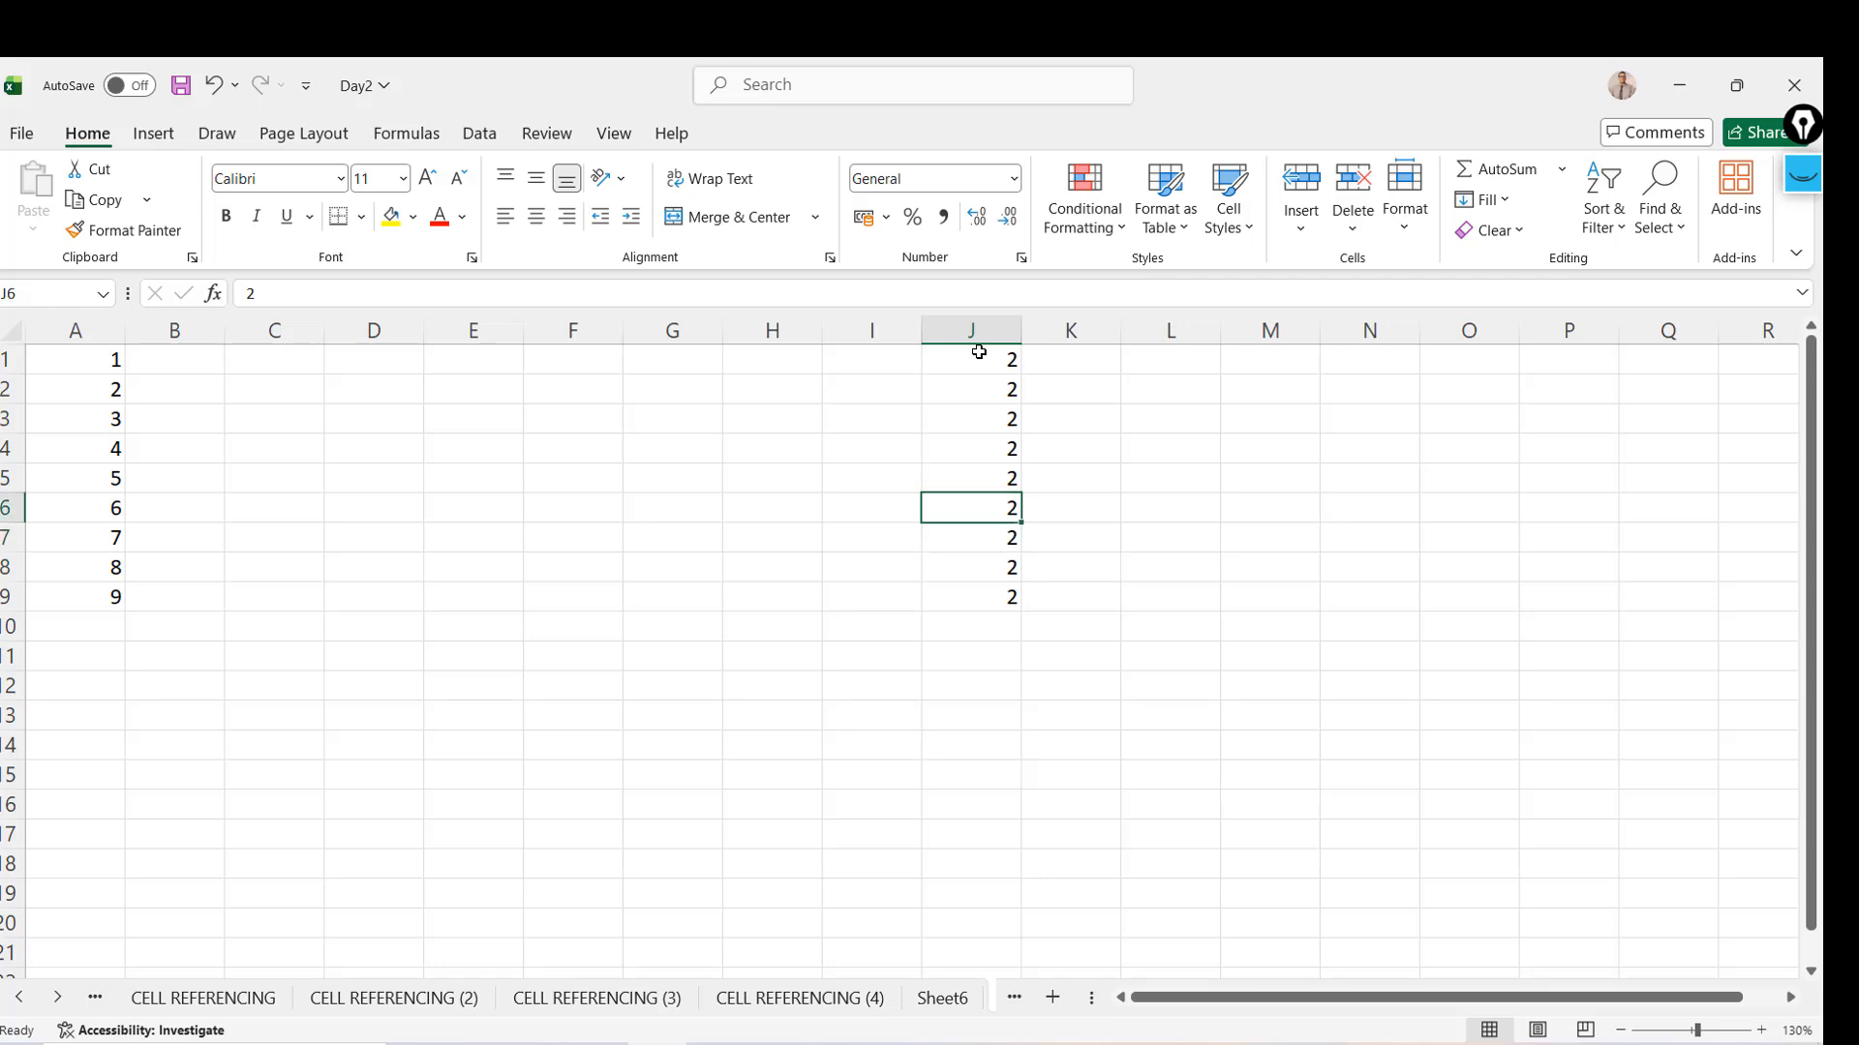
Center the numbers in cells A1 to A9 horizontally
click(81, 360)
key(ctrl+shift+Down)
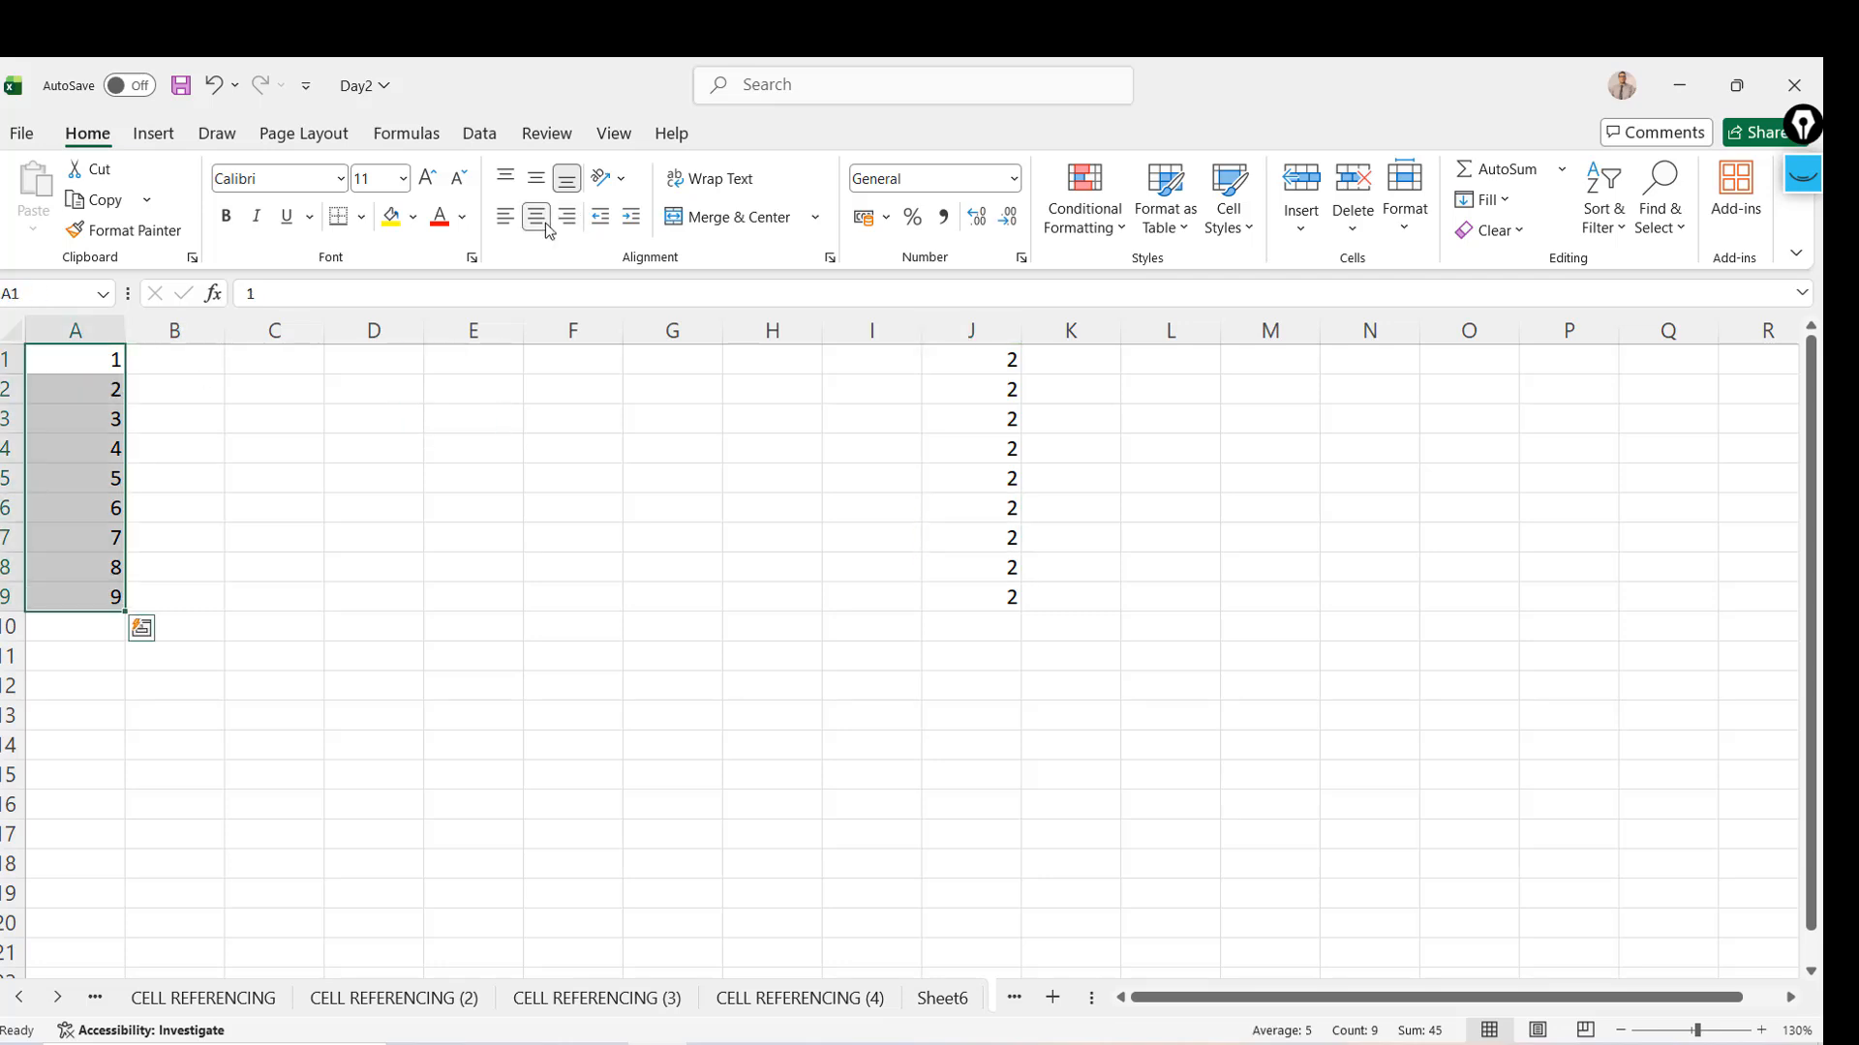
click(544, 222)
key(Right)
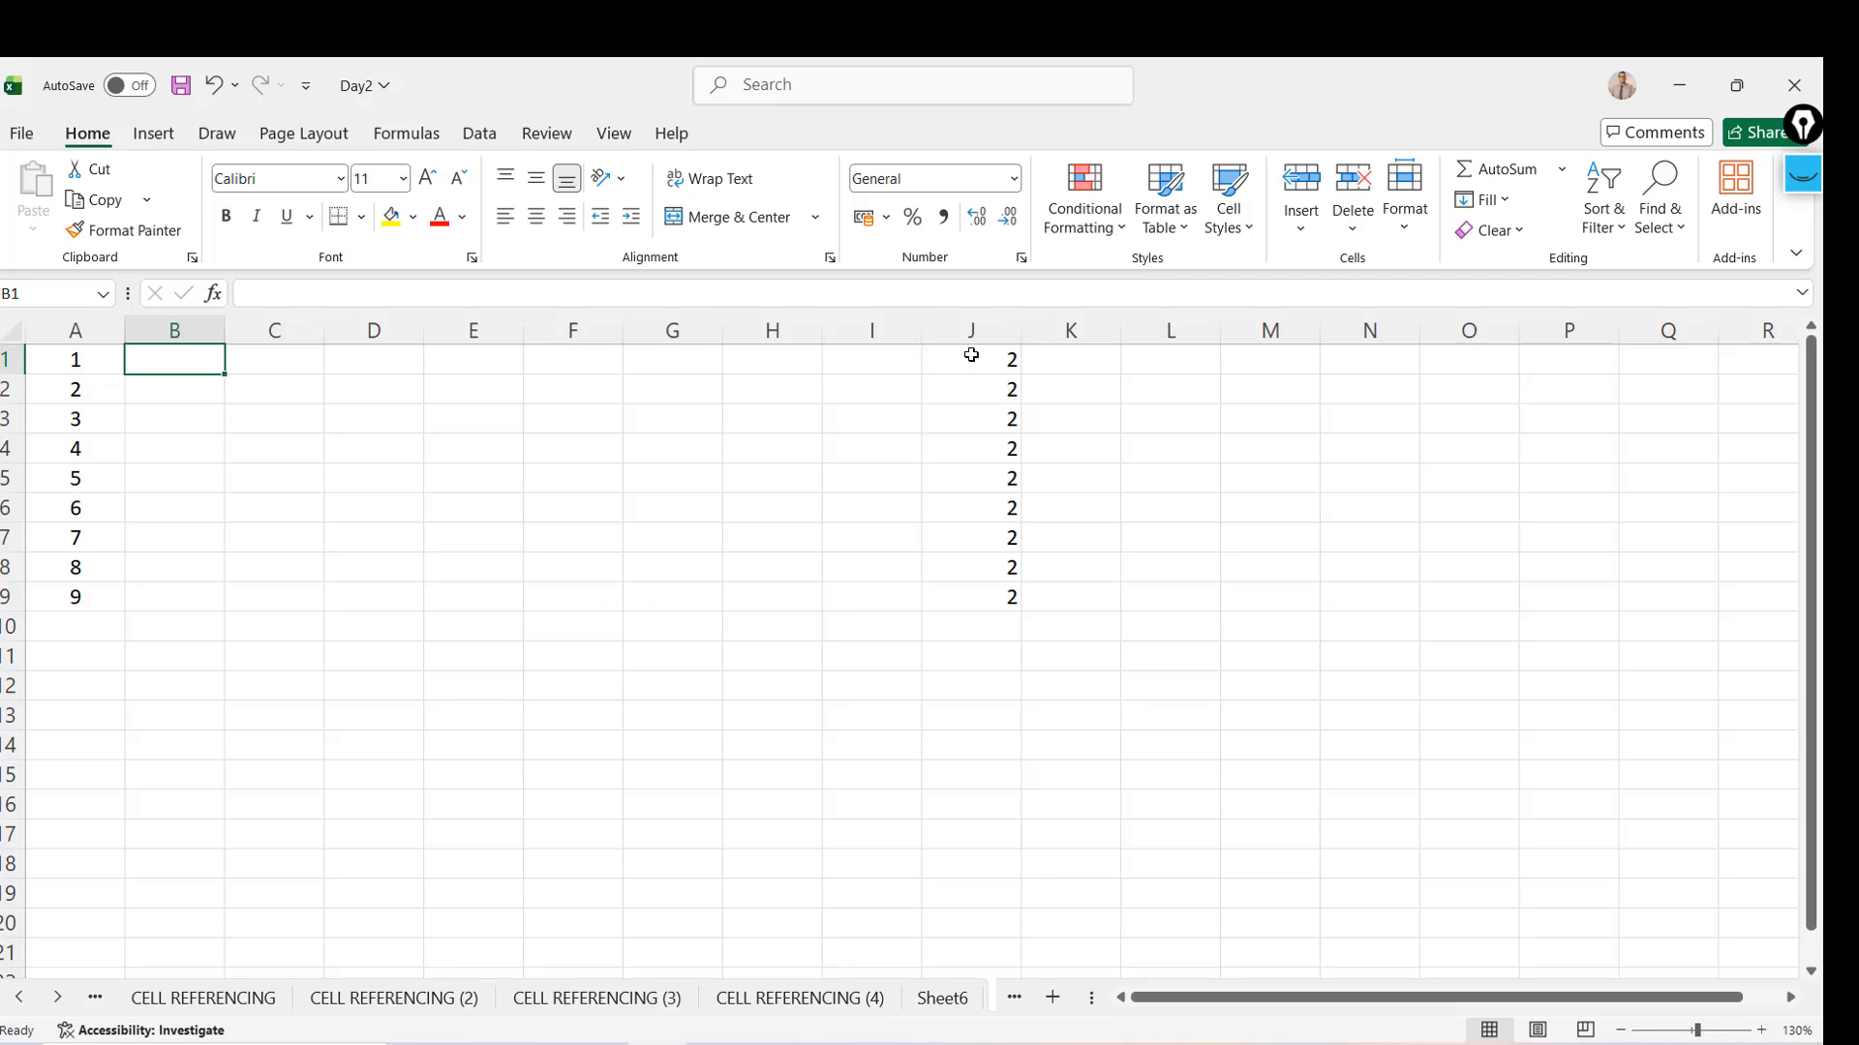
Make cells J1 to J9 bold and give them a yellow fill
click(971, 356)
key(ctrl+shift+Down)
key(ctrl+b)
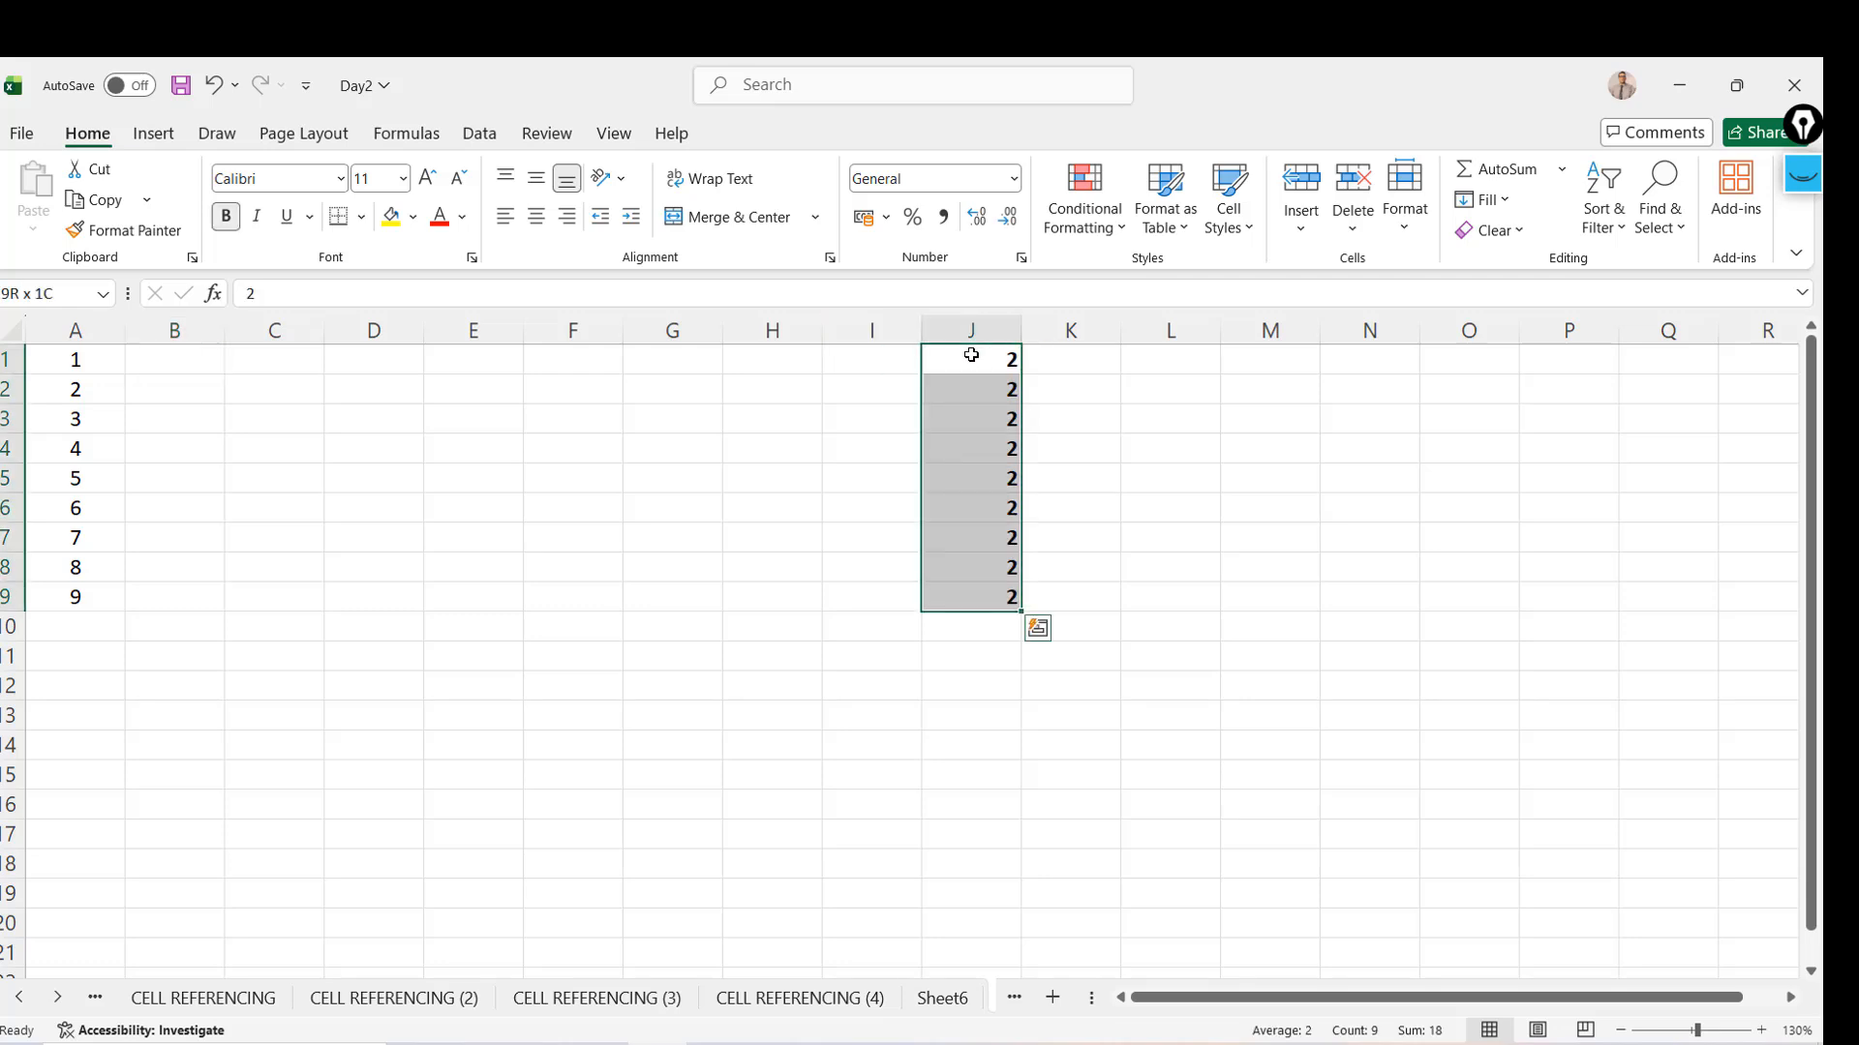
click(394, 230)
key(Right)
key(Right)
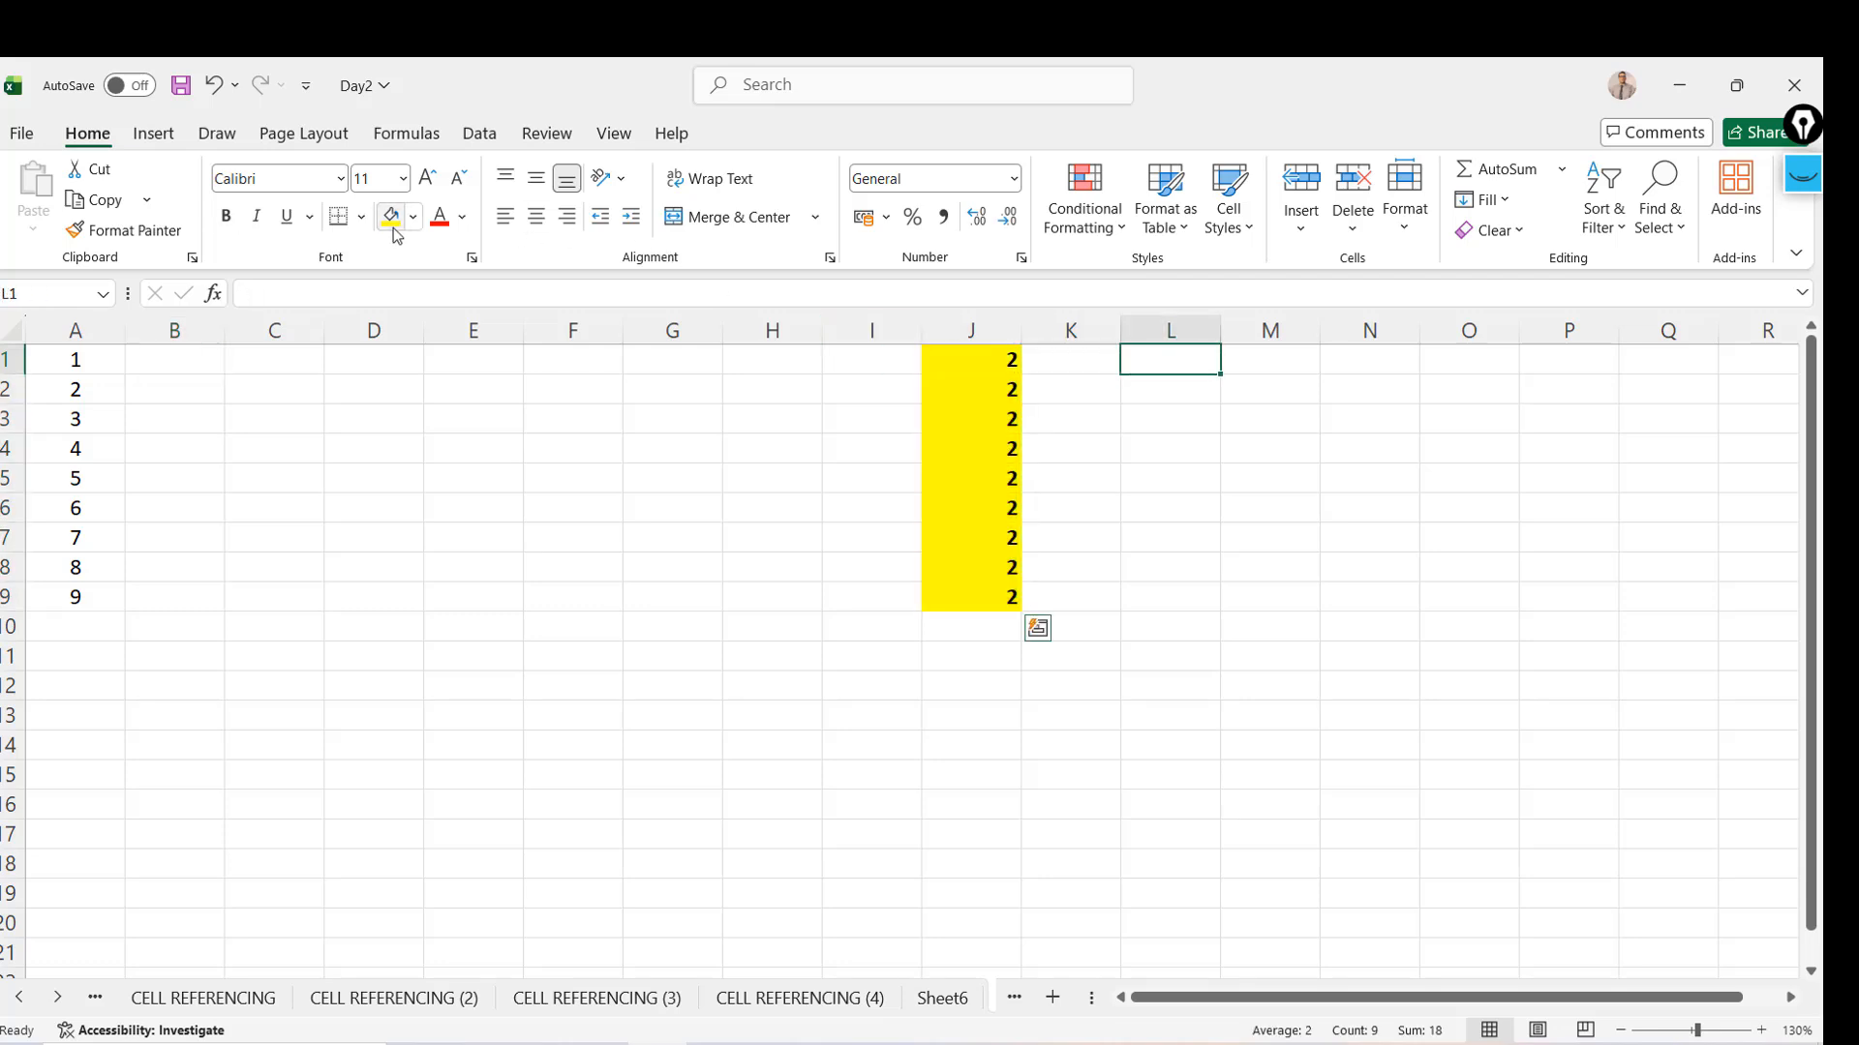
key(Left)
key(Left)
key(ctrl+shift+Down)
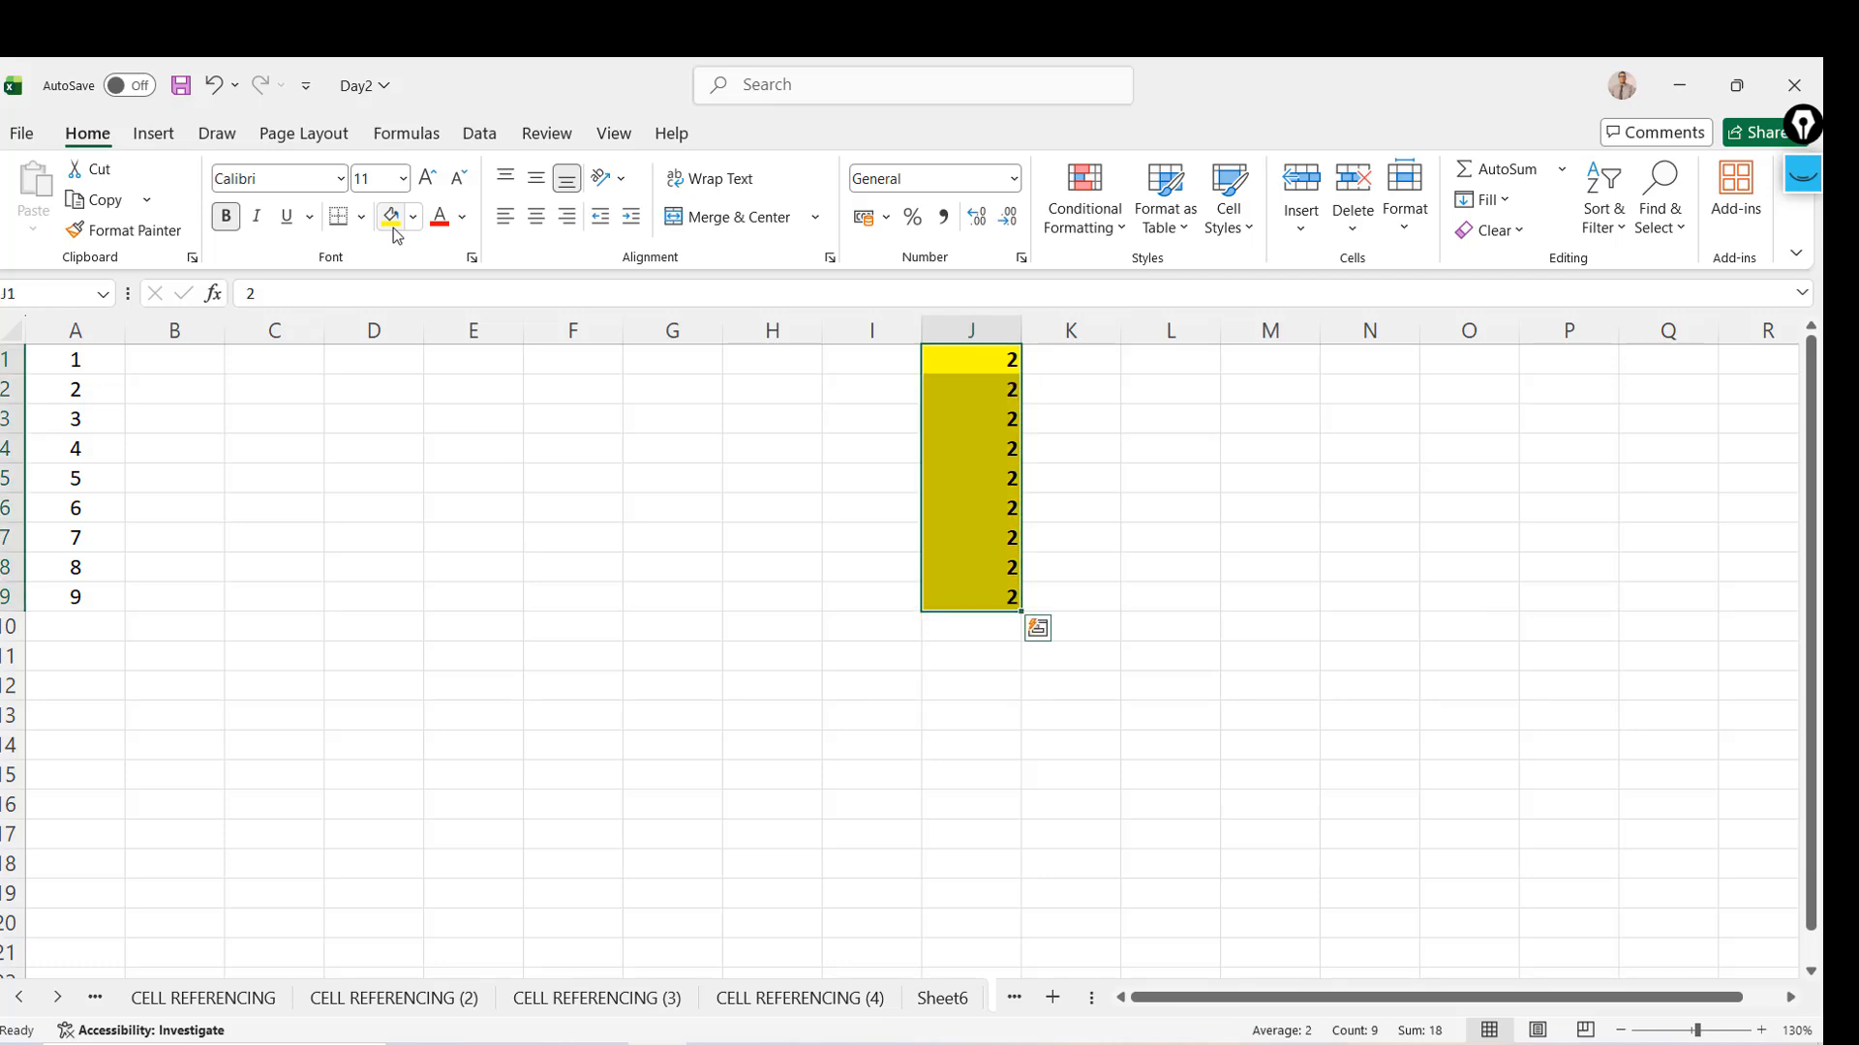
key(Left)
key(Left)
key(Left)
key(Left)
key(Left)
key(Left)
key(Left)
key(Left)
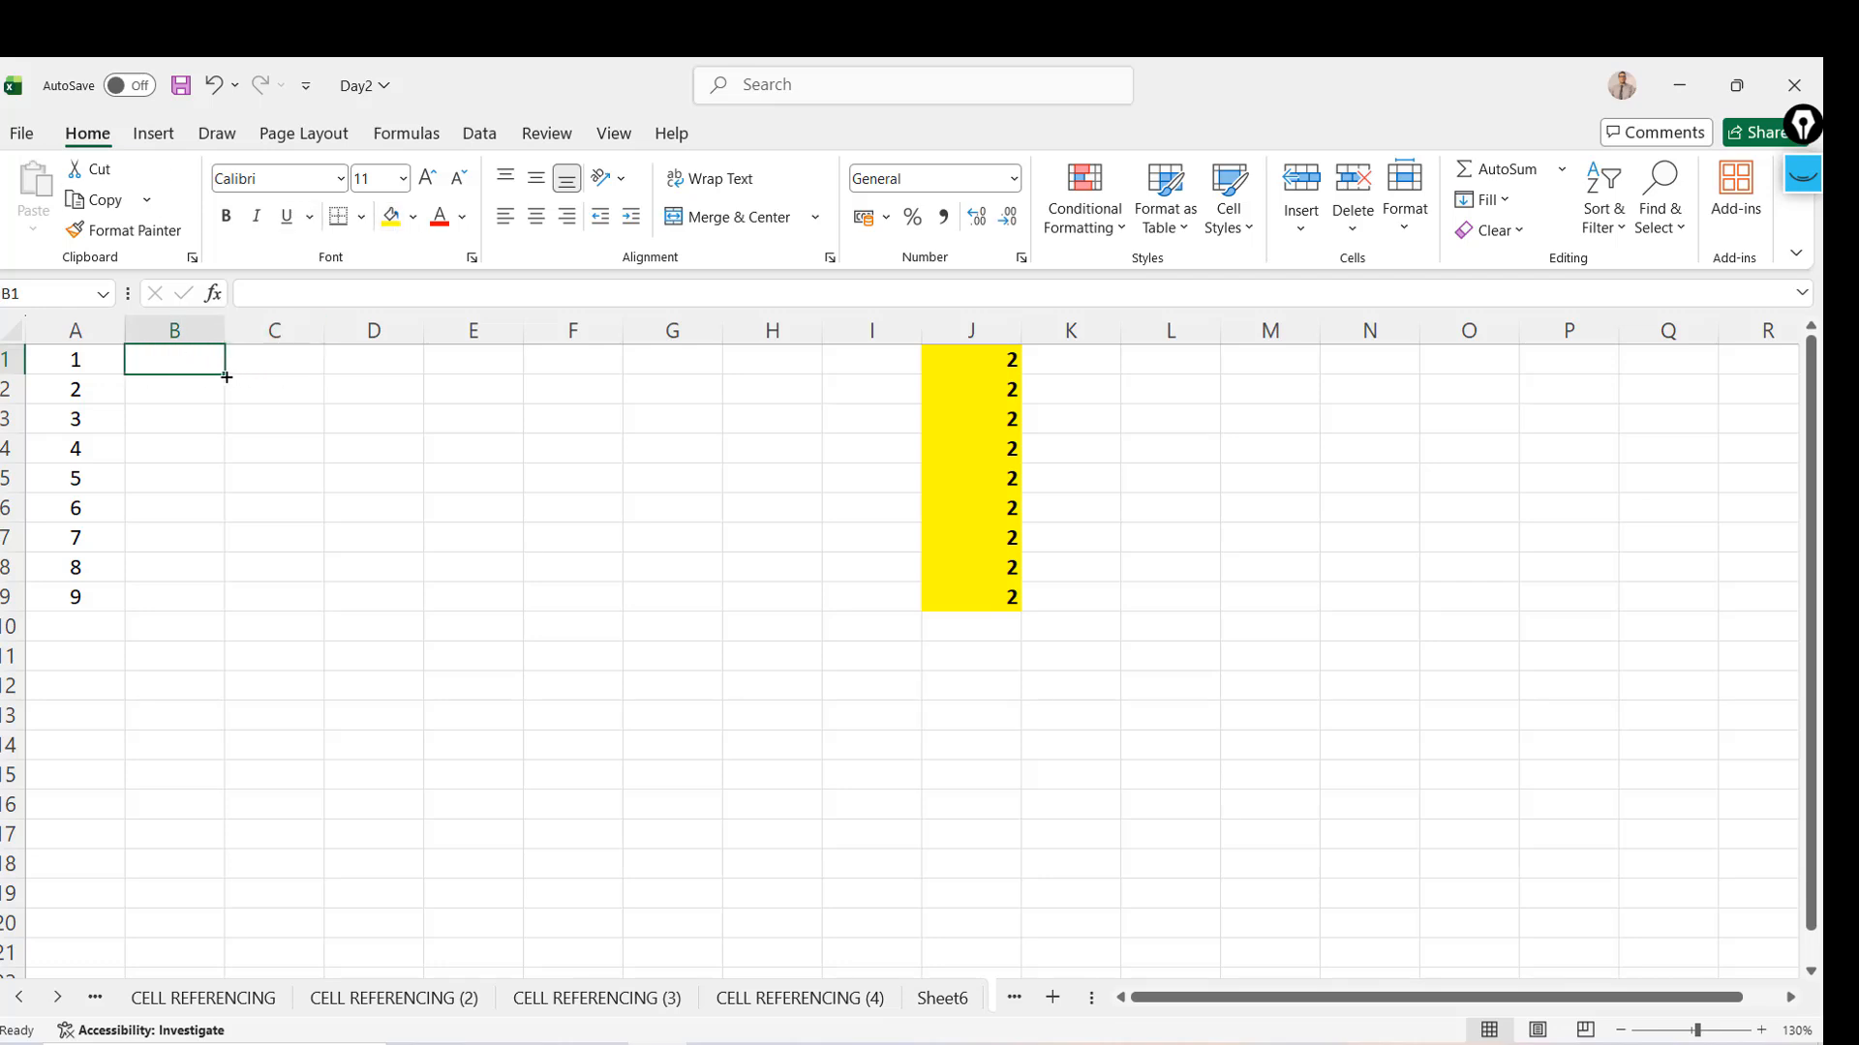
drag(226, 376, 214, 618)
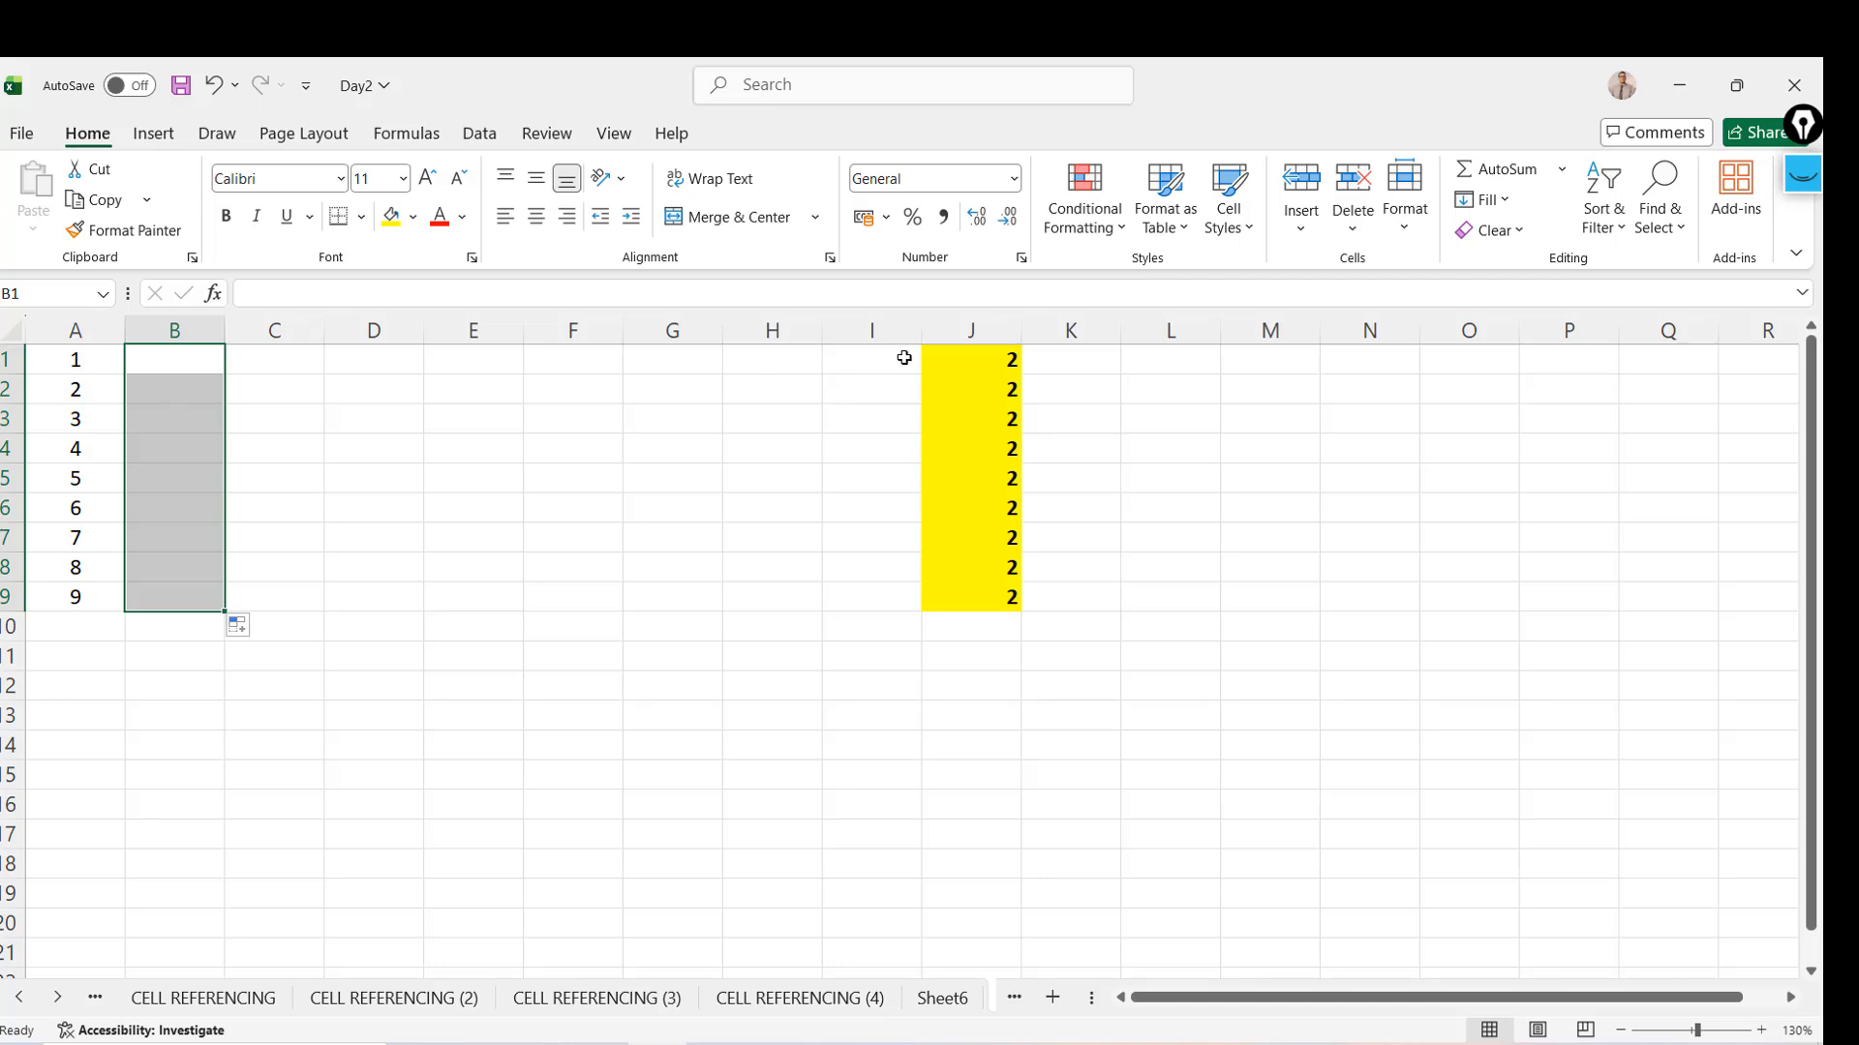
click(977, 359)
key(shift+Down)
key(shift+Down)
key(shift+Down)
key(shift+Down)
key(shift+Down)
key(shift+Down)
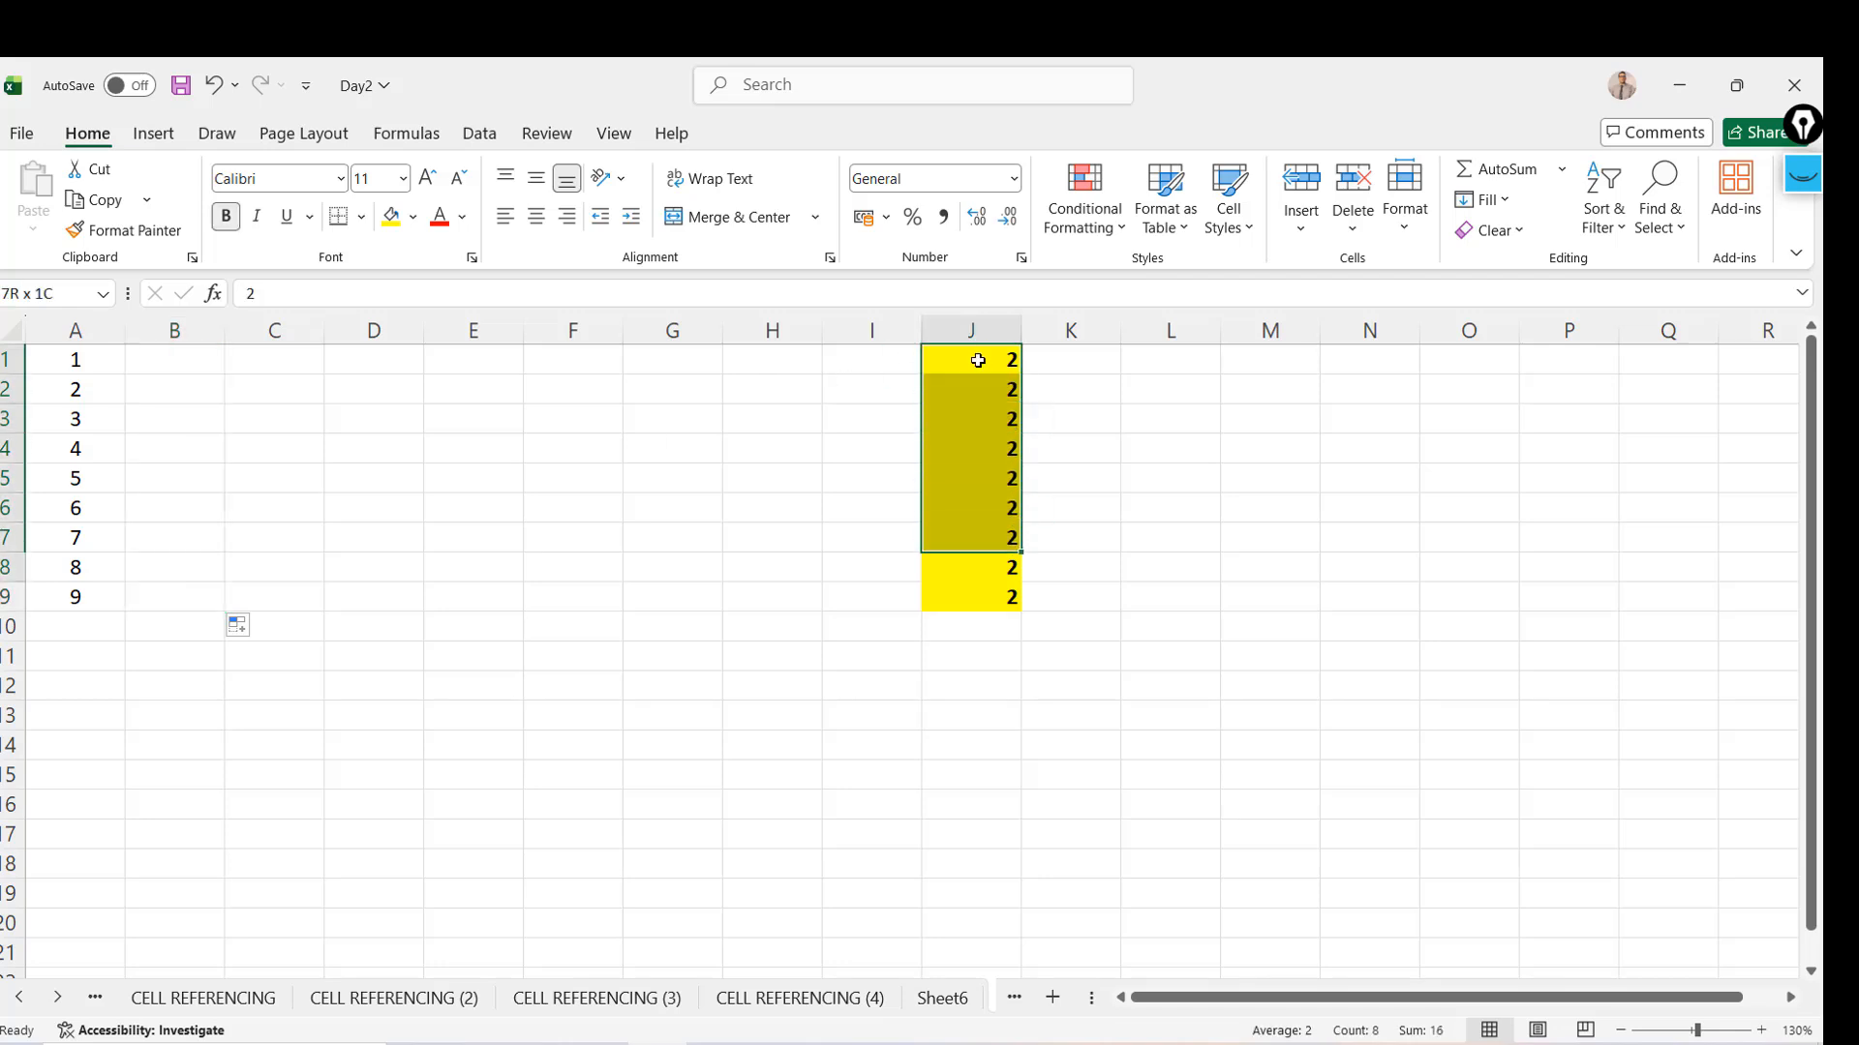
key(shift+Down)
key(shift+Down)
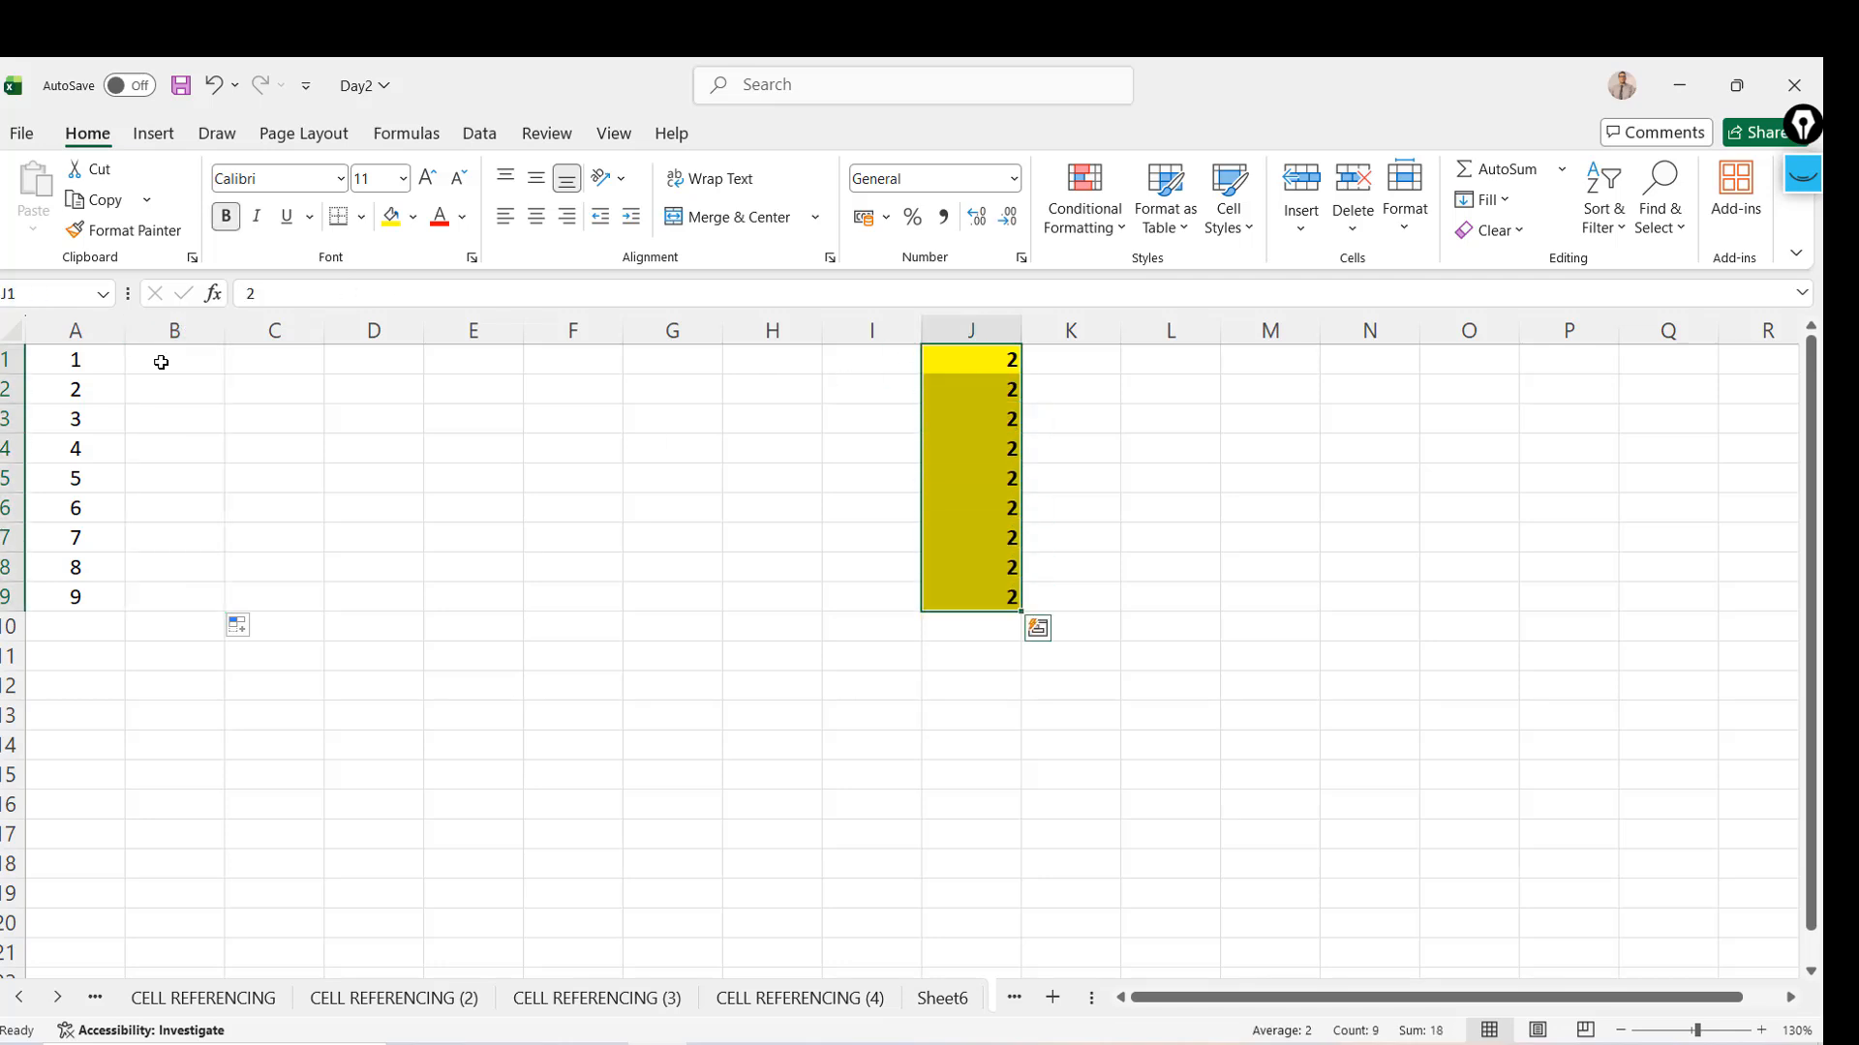
Apply all borders to the numbers in cells A1 to A9
click(160, 362)
click(72, 359)
key(ctrl+shift+Down)
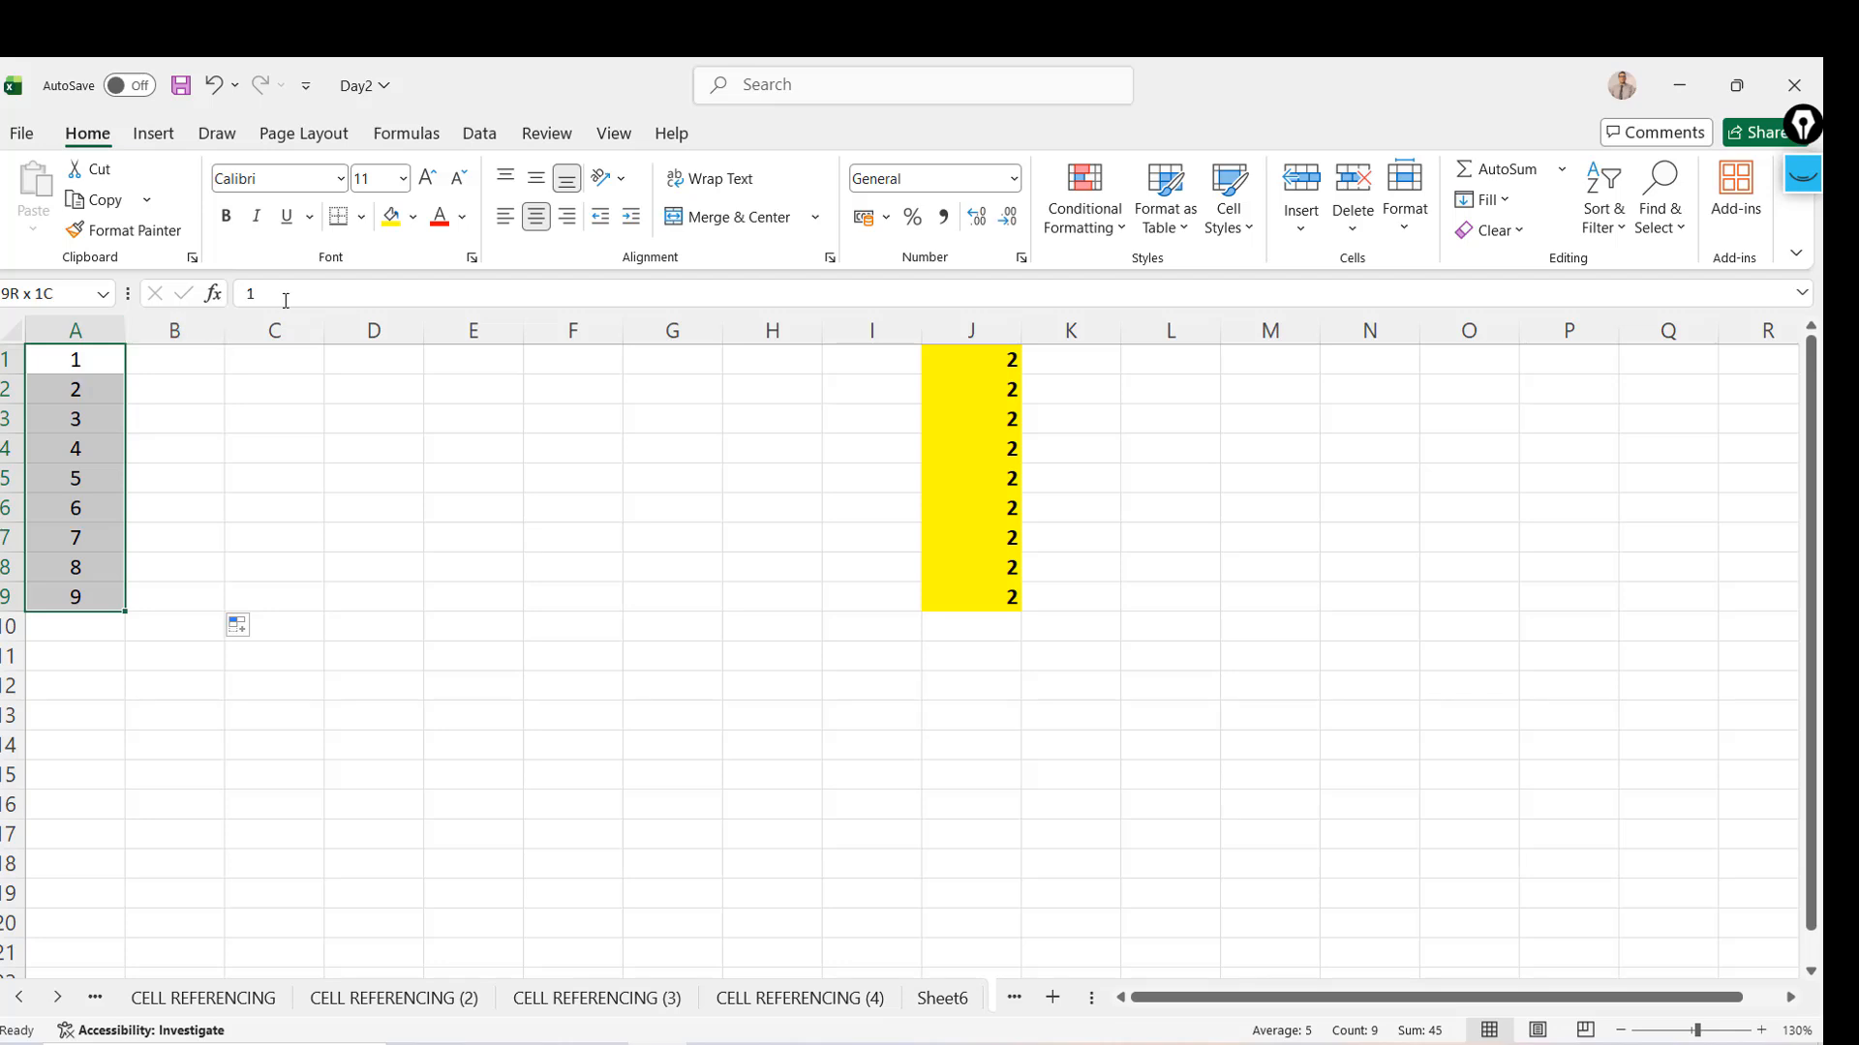
click(361, 216)
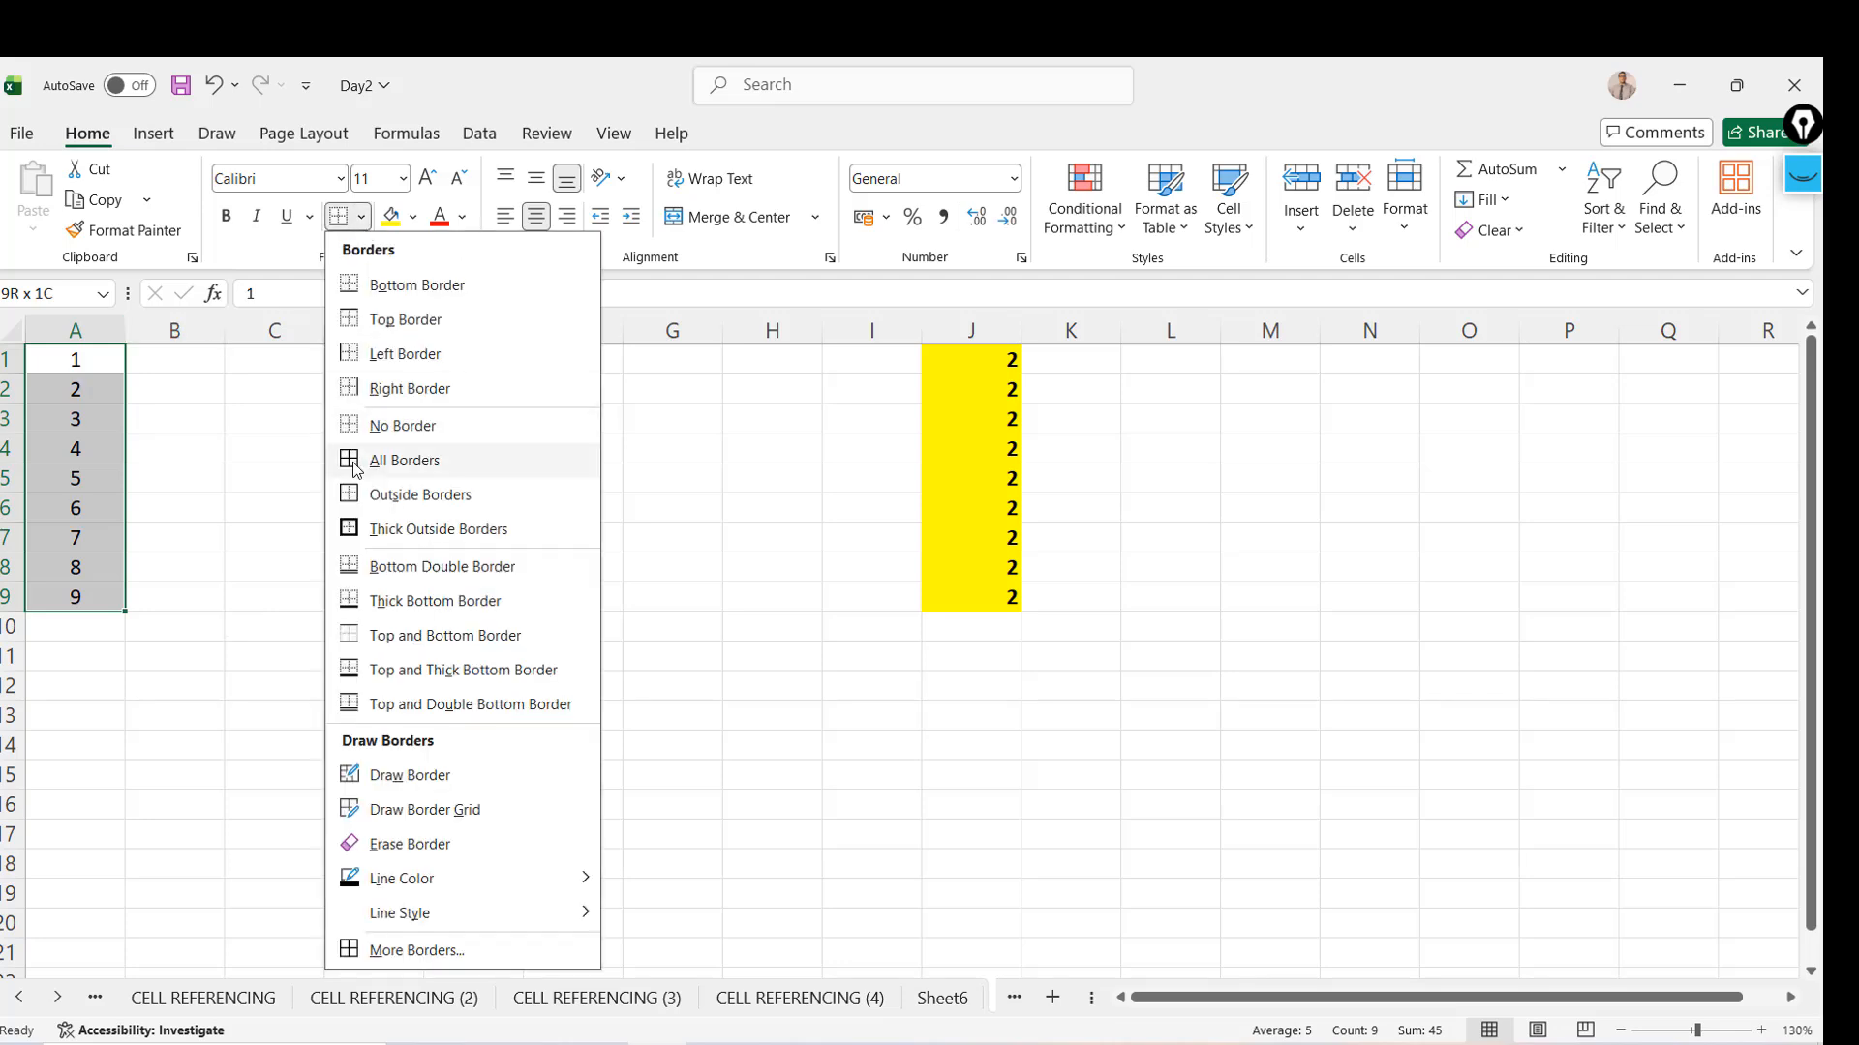
click(356, 461)
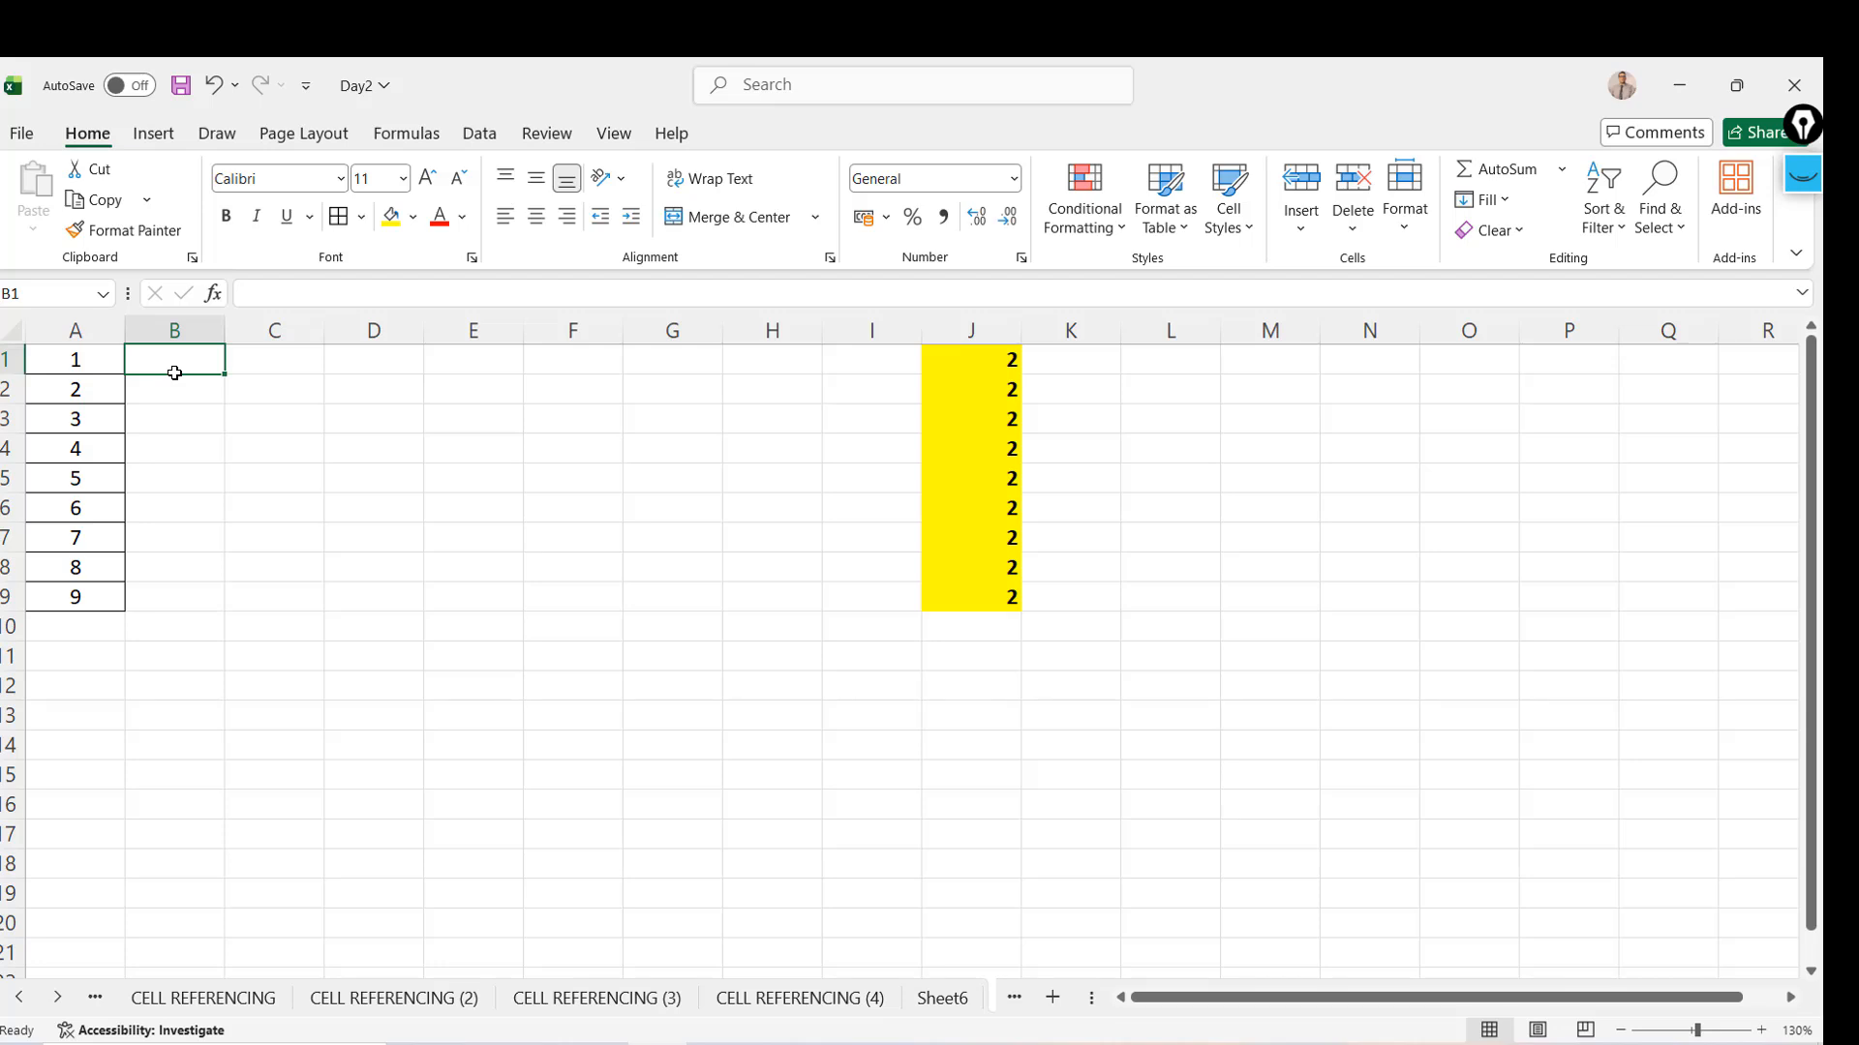
mouse_move(225, 374)
mouse_down()
mouse_move(202, 627)
mouse_move(237, 527)
mouse_move(238, 385)
mouse_up()
click(1016, 357)
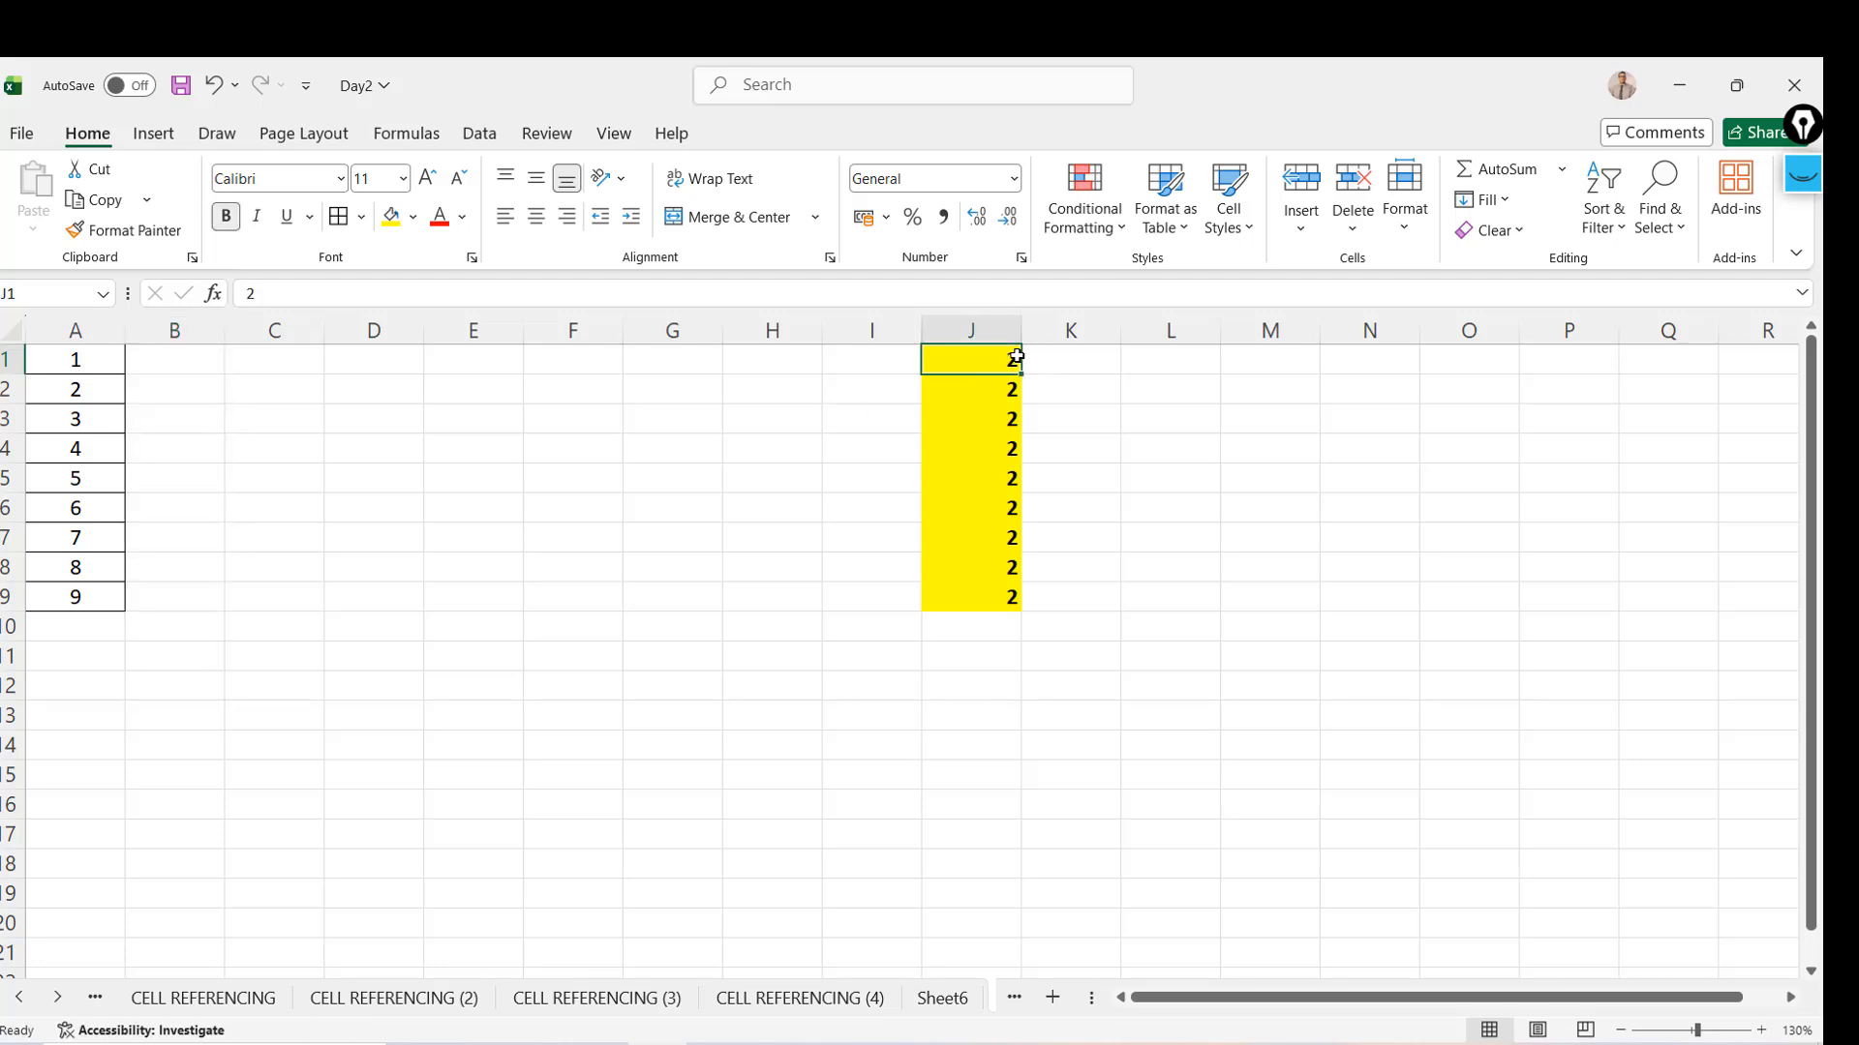
key(ctrl+space)
click(1013, 360)
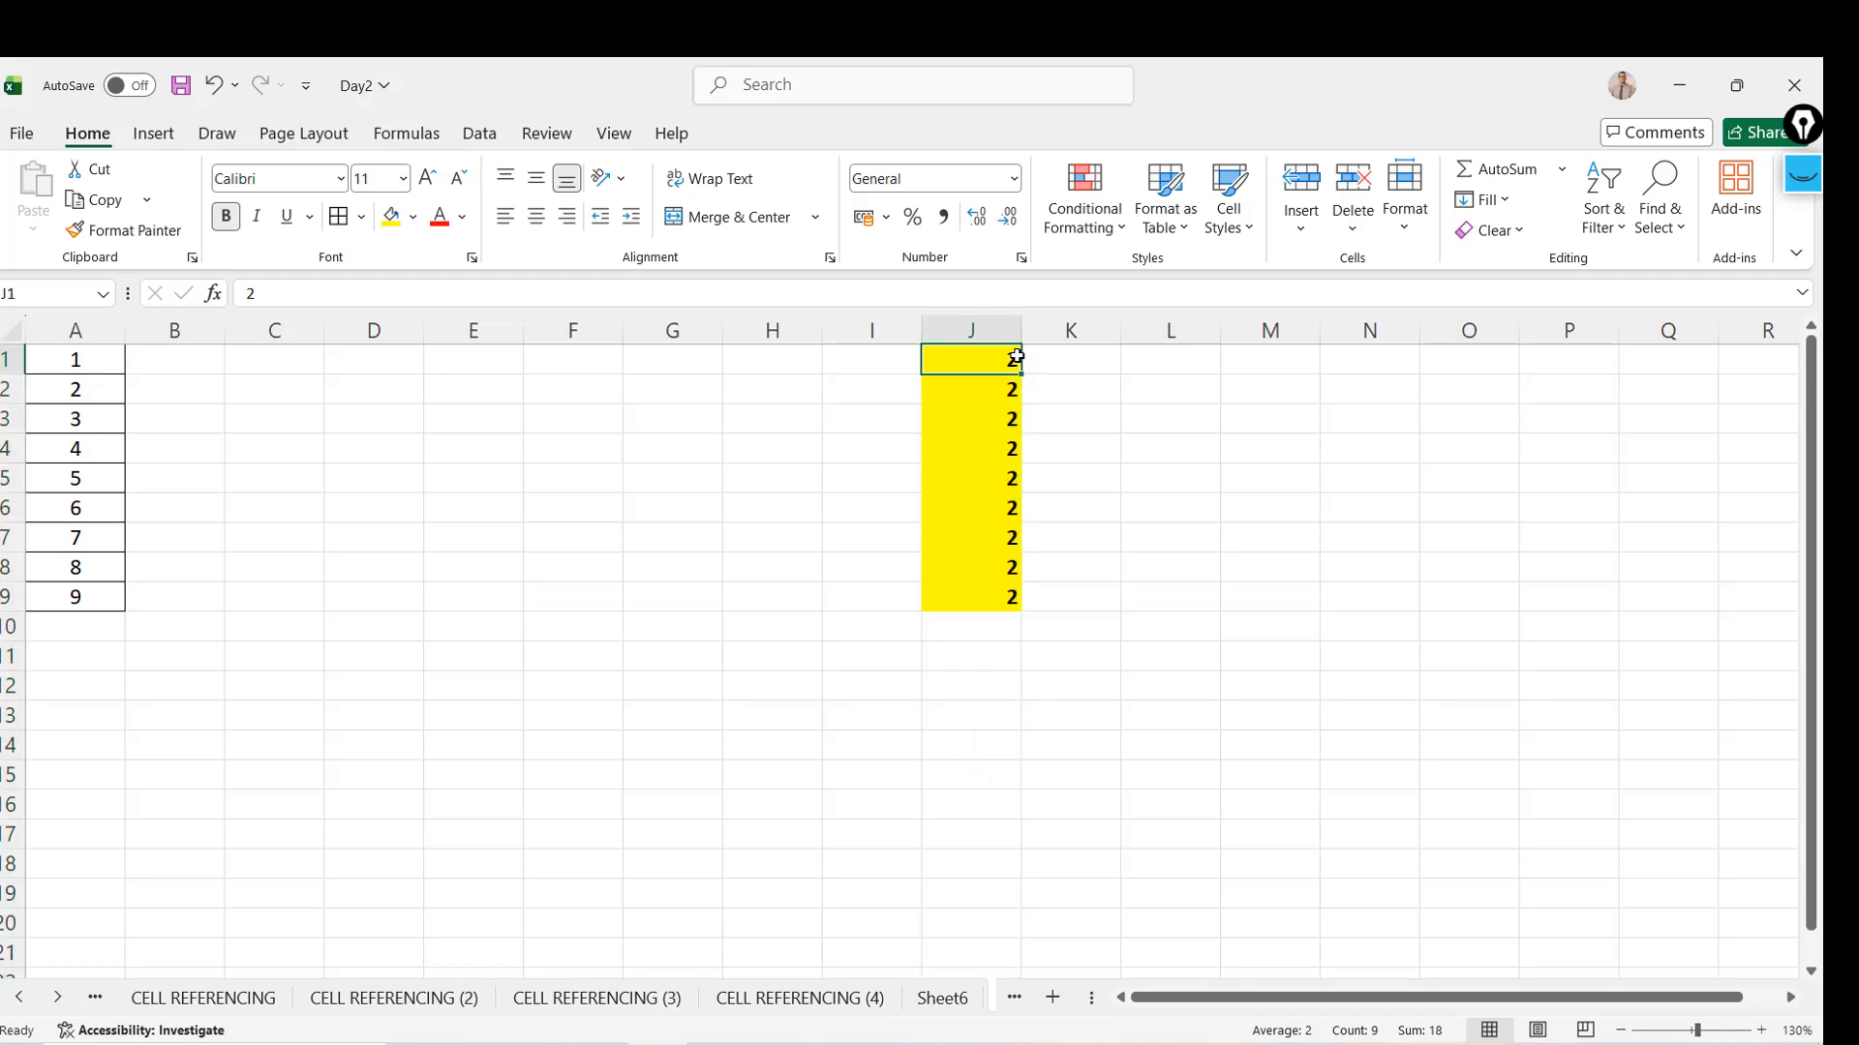
Enter the formula =A2 in cell B1, using a relative reference to the second number in column A
click(164, 358)
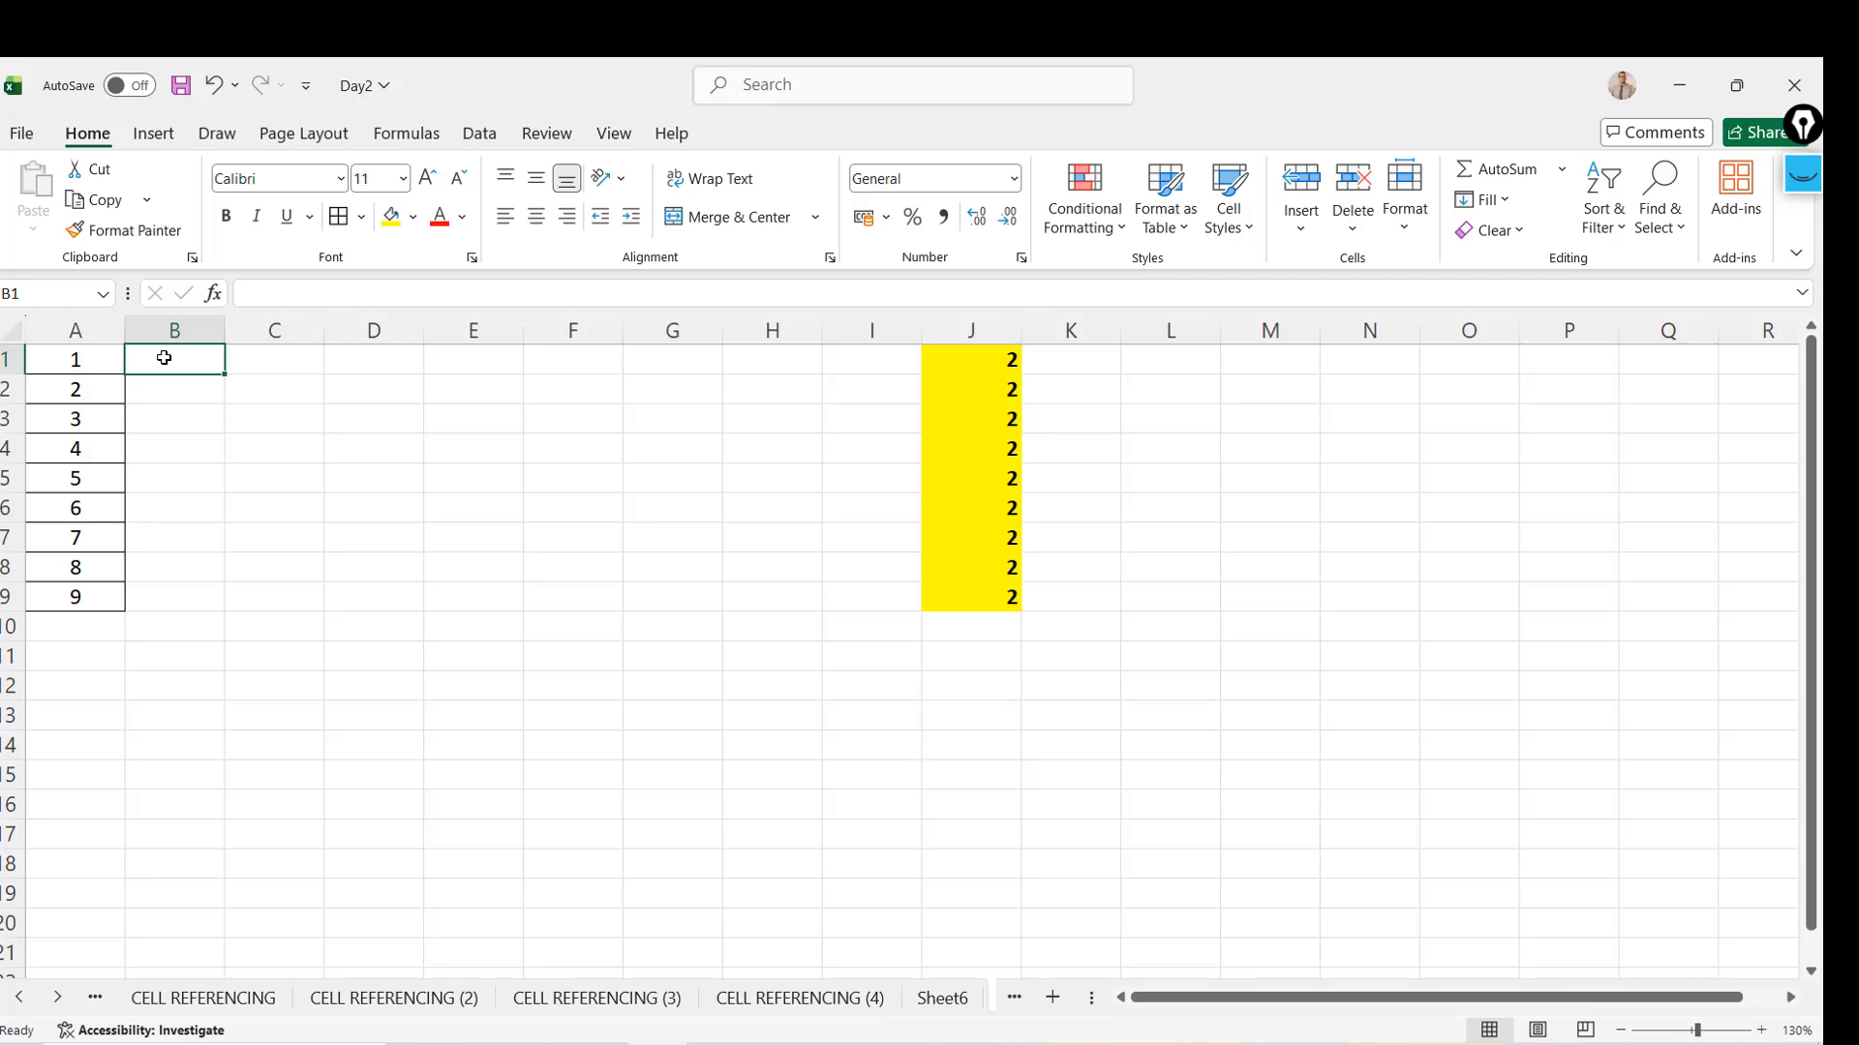
text(=)
key(Left)
key(Down)
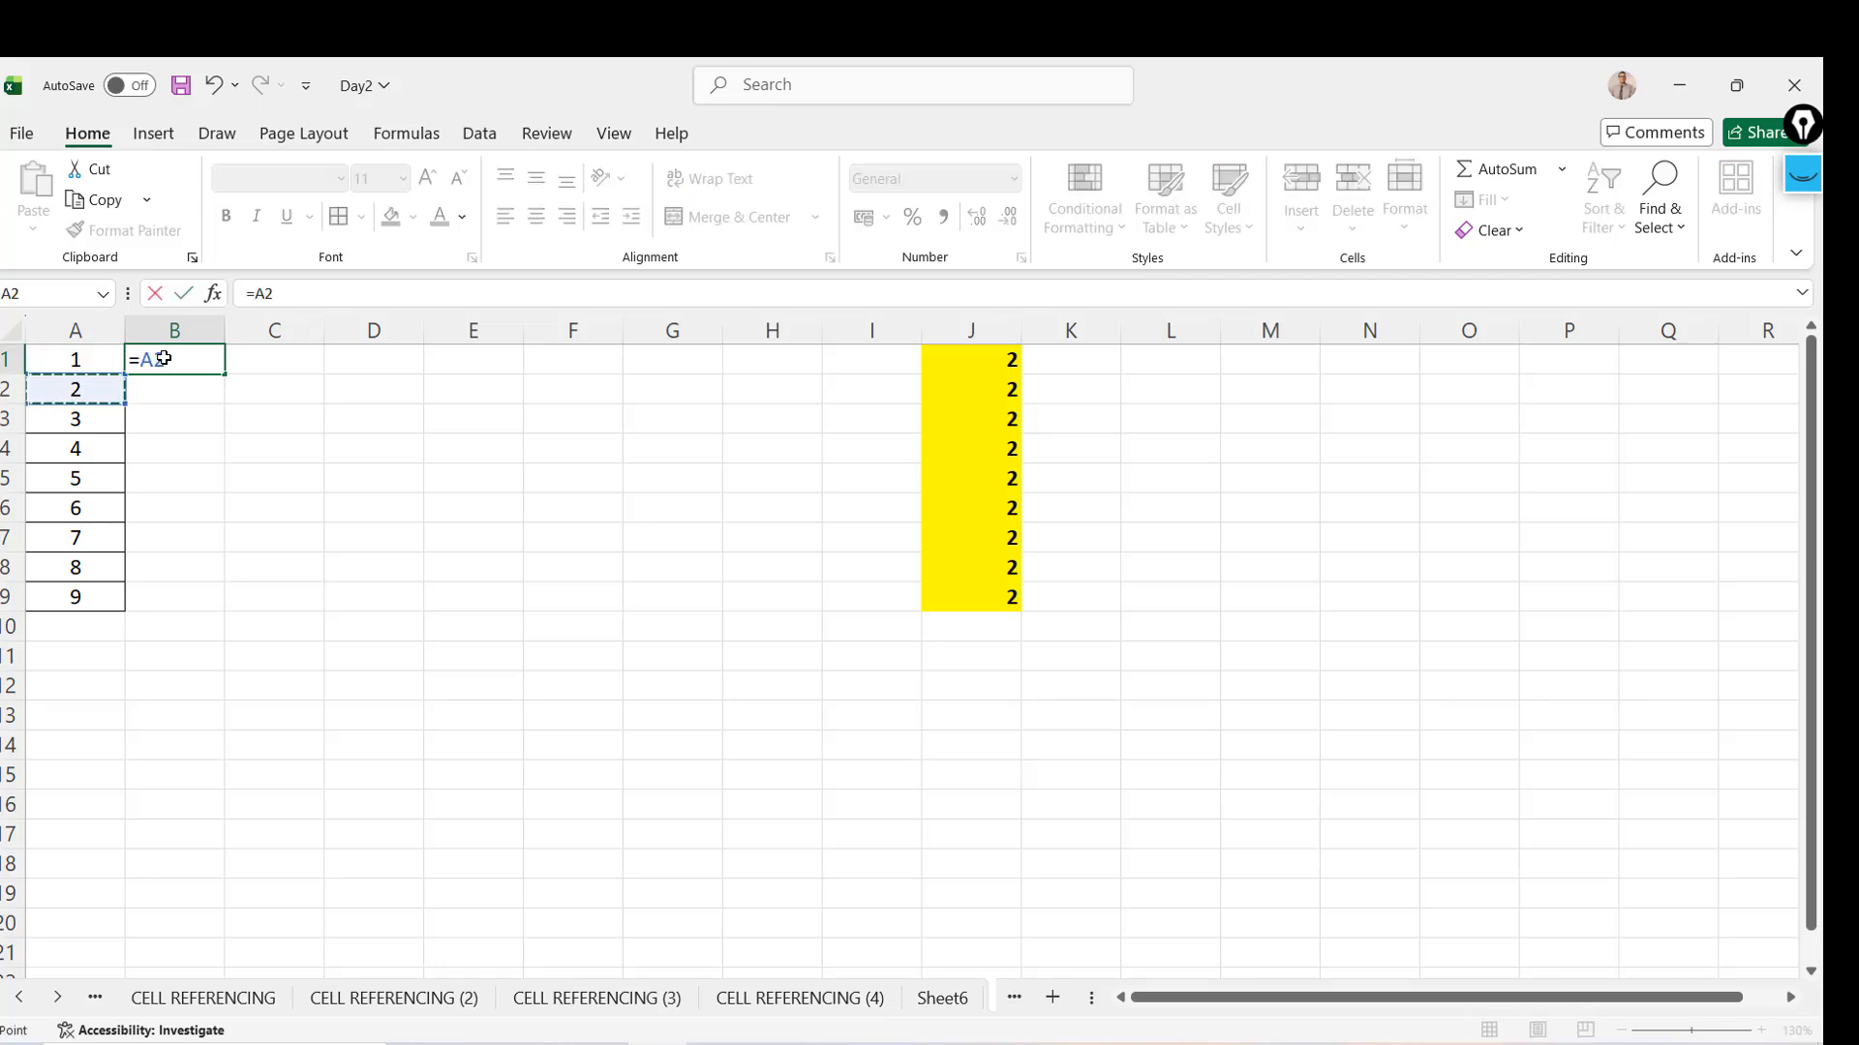
key(ctrl+Return)
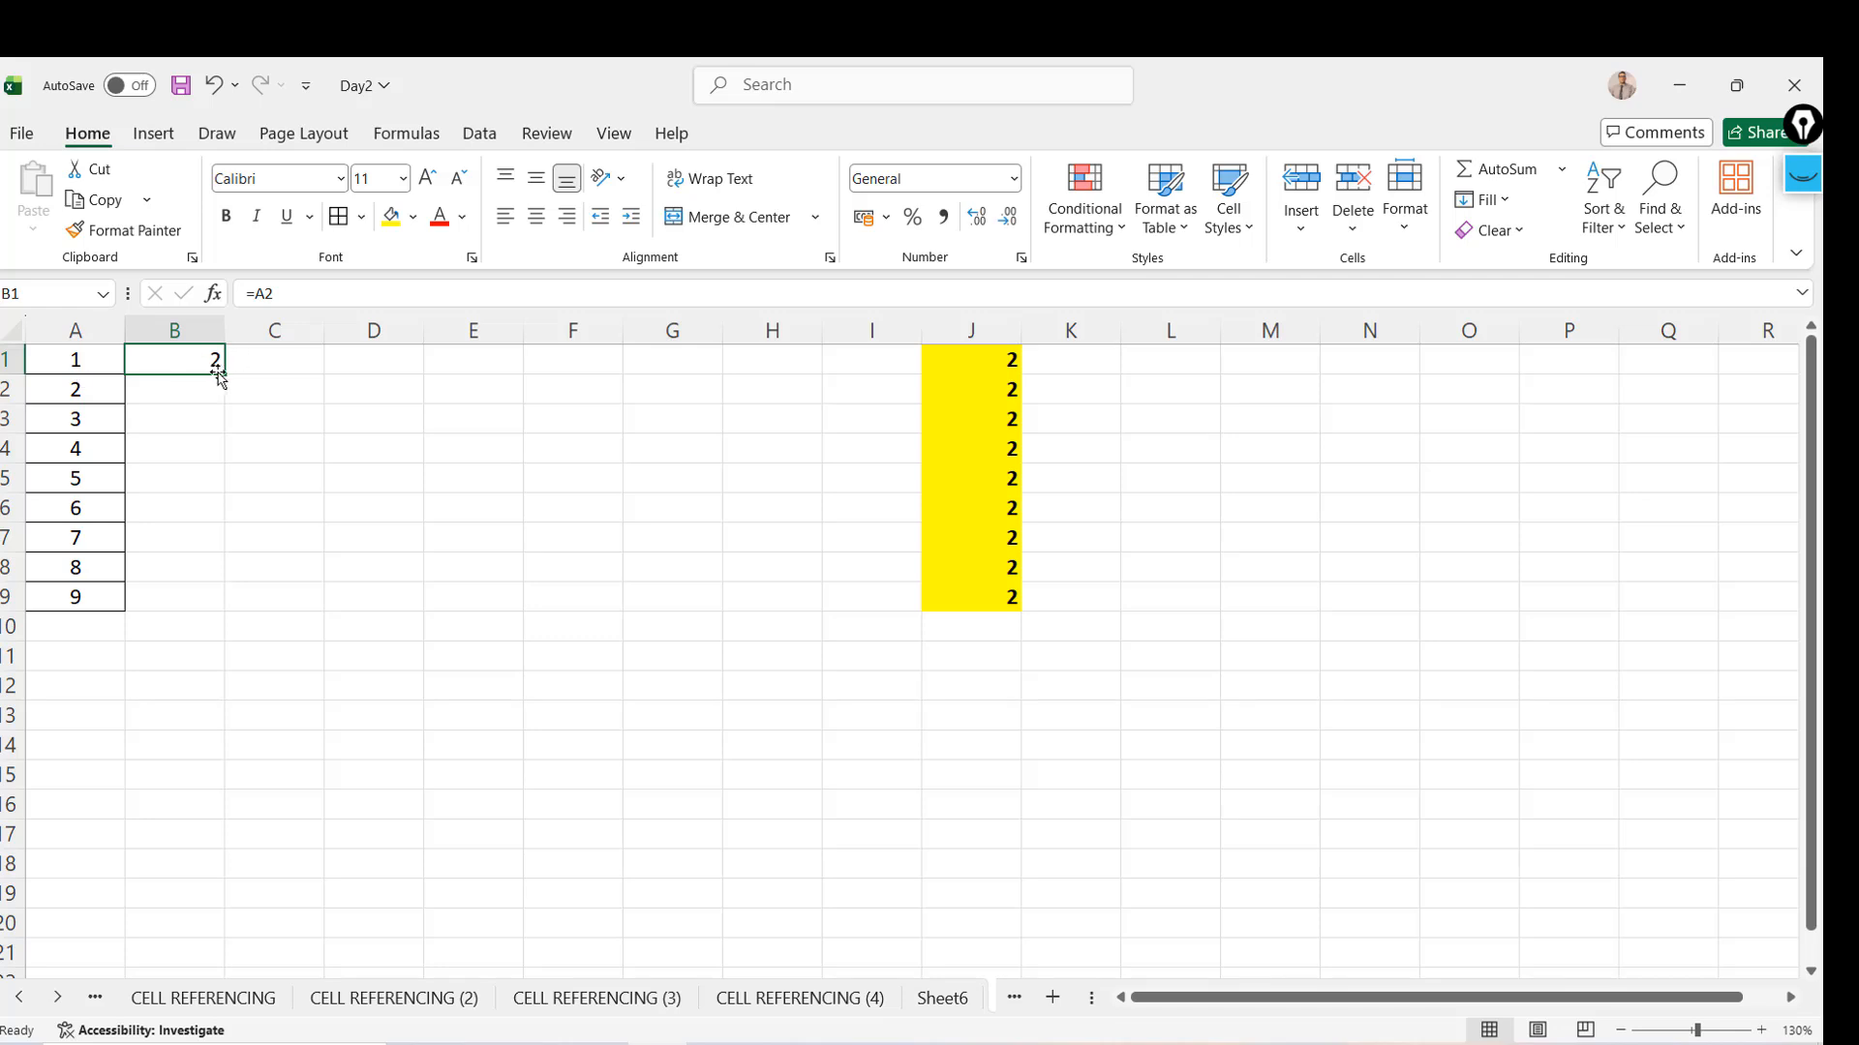
Fill the B1 formula down to B8, look at the copied reference in B2, and clear cells B2 to B8
drag(221, 374, 216, 581)
click(187, 362)
key(Down)
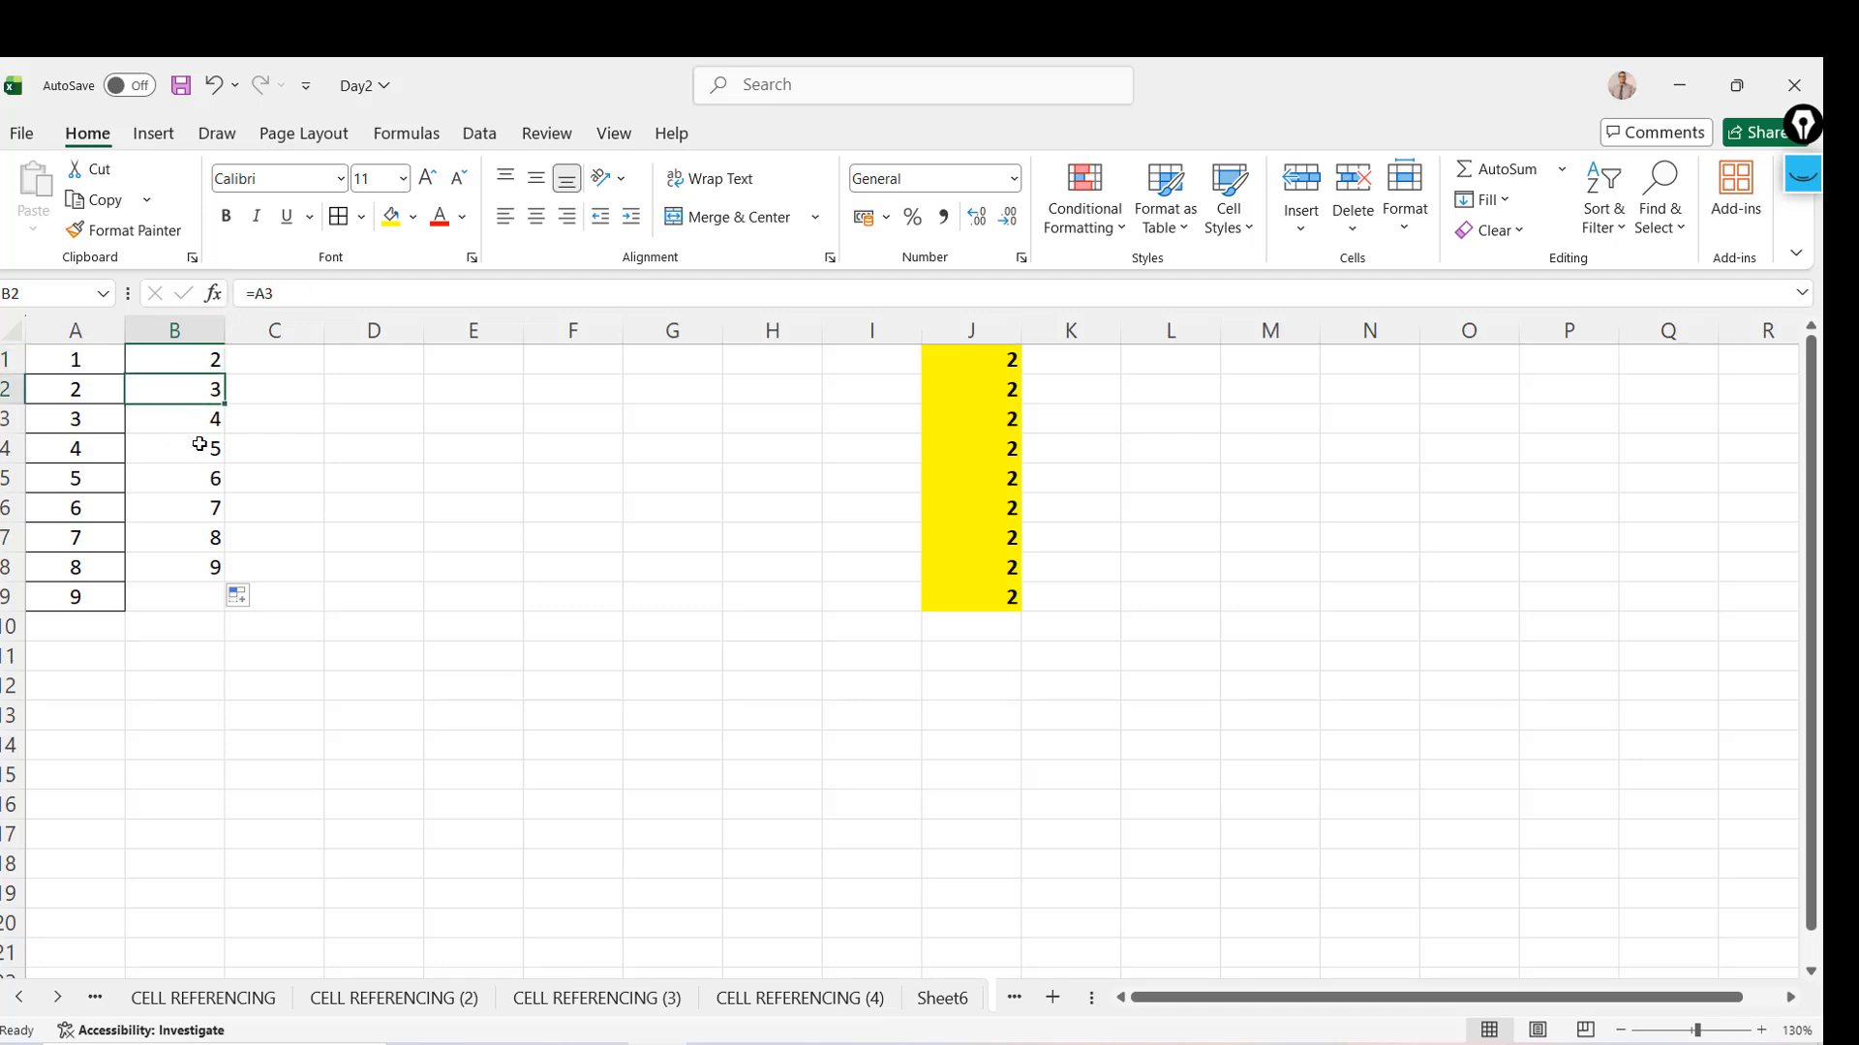
key(ctrl+shift+Down)
key(Delete)
key(Up)
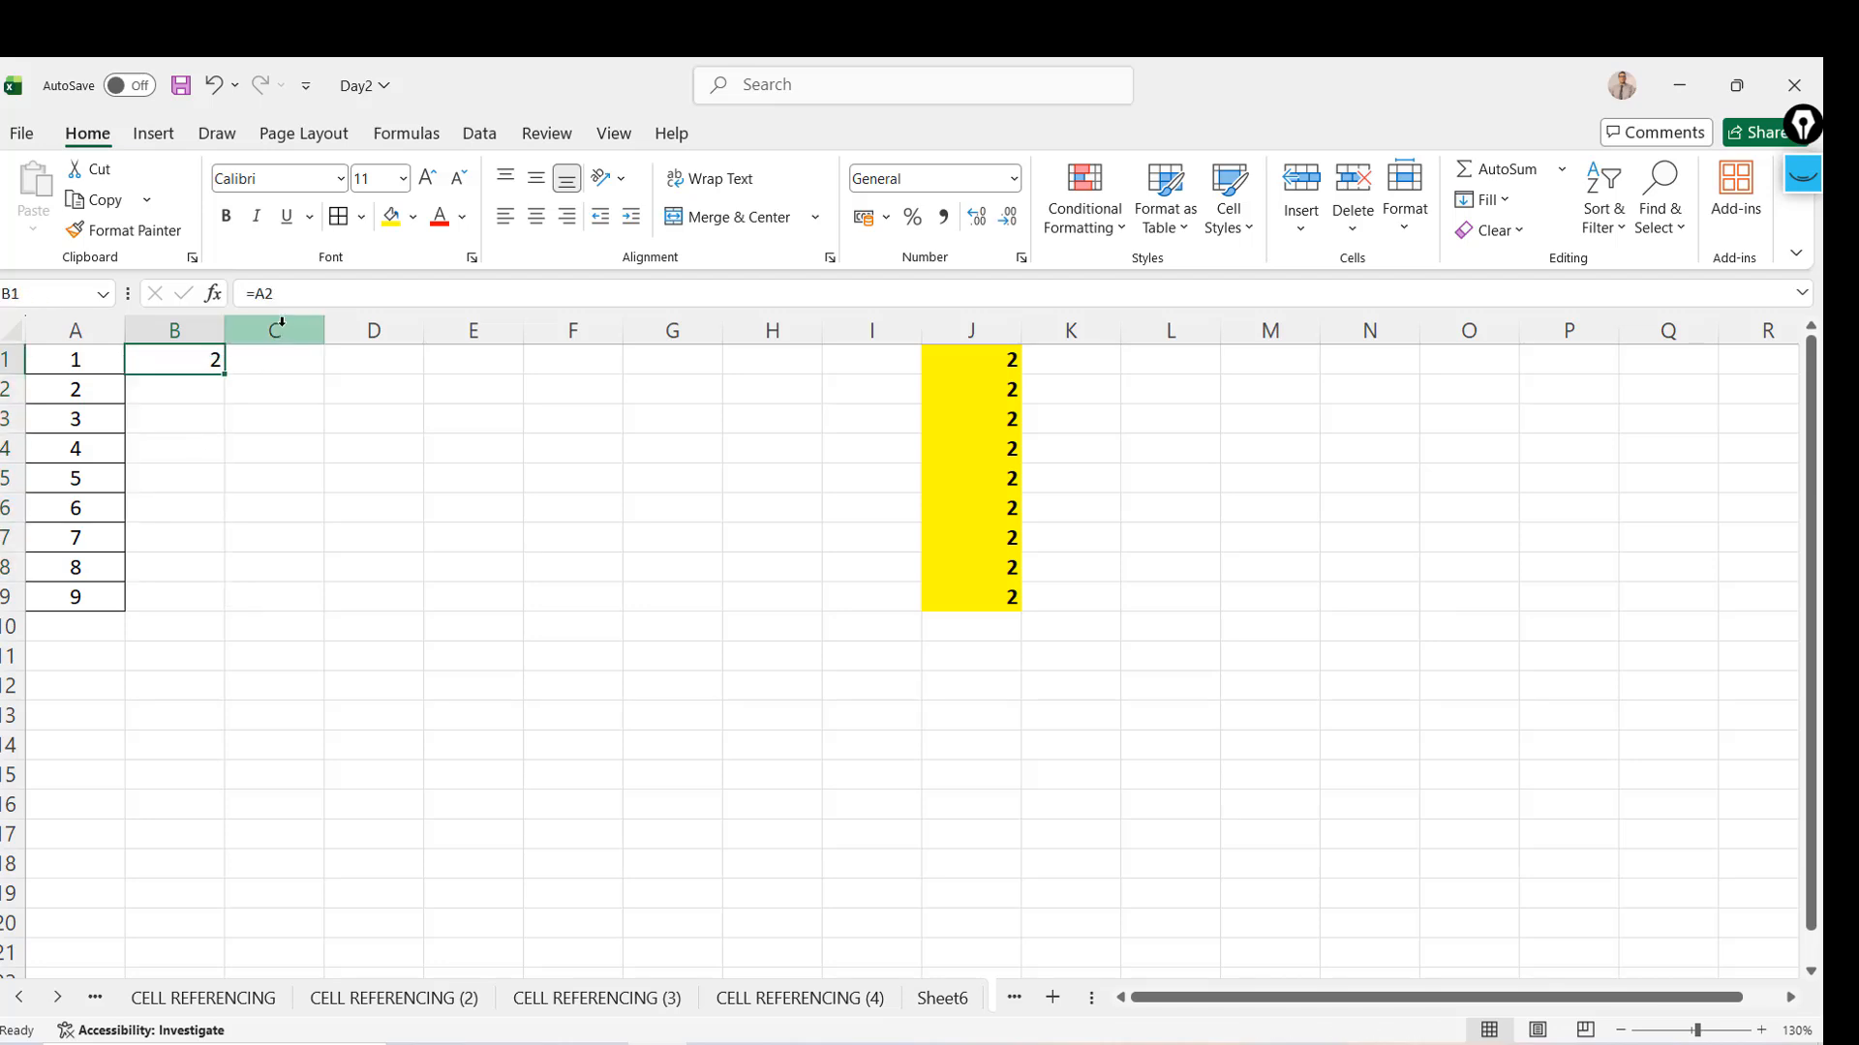
Lock the row in the B1 formula so it reads =A$2, and fill it down to B9
click(262, 295)
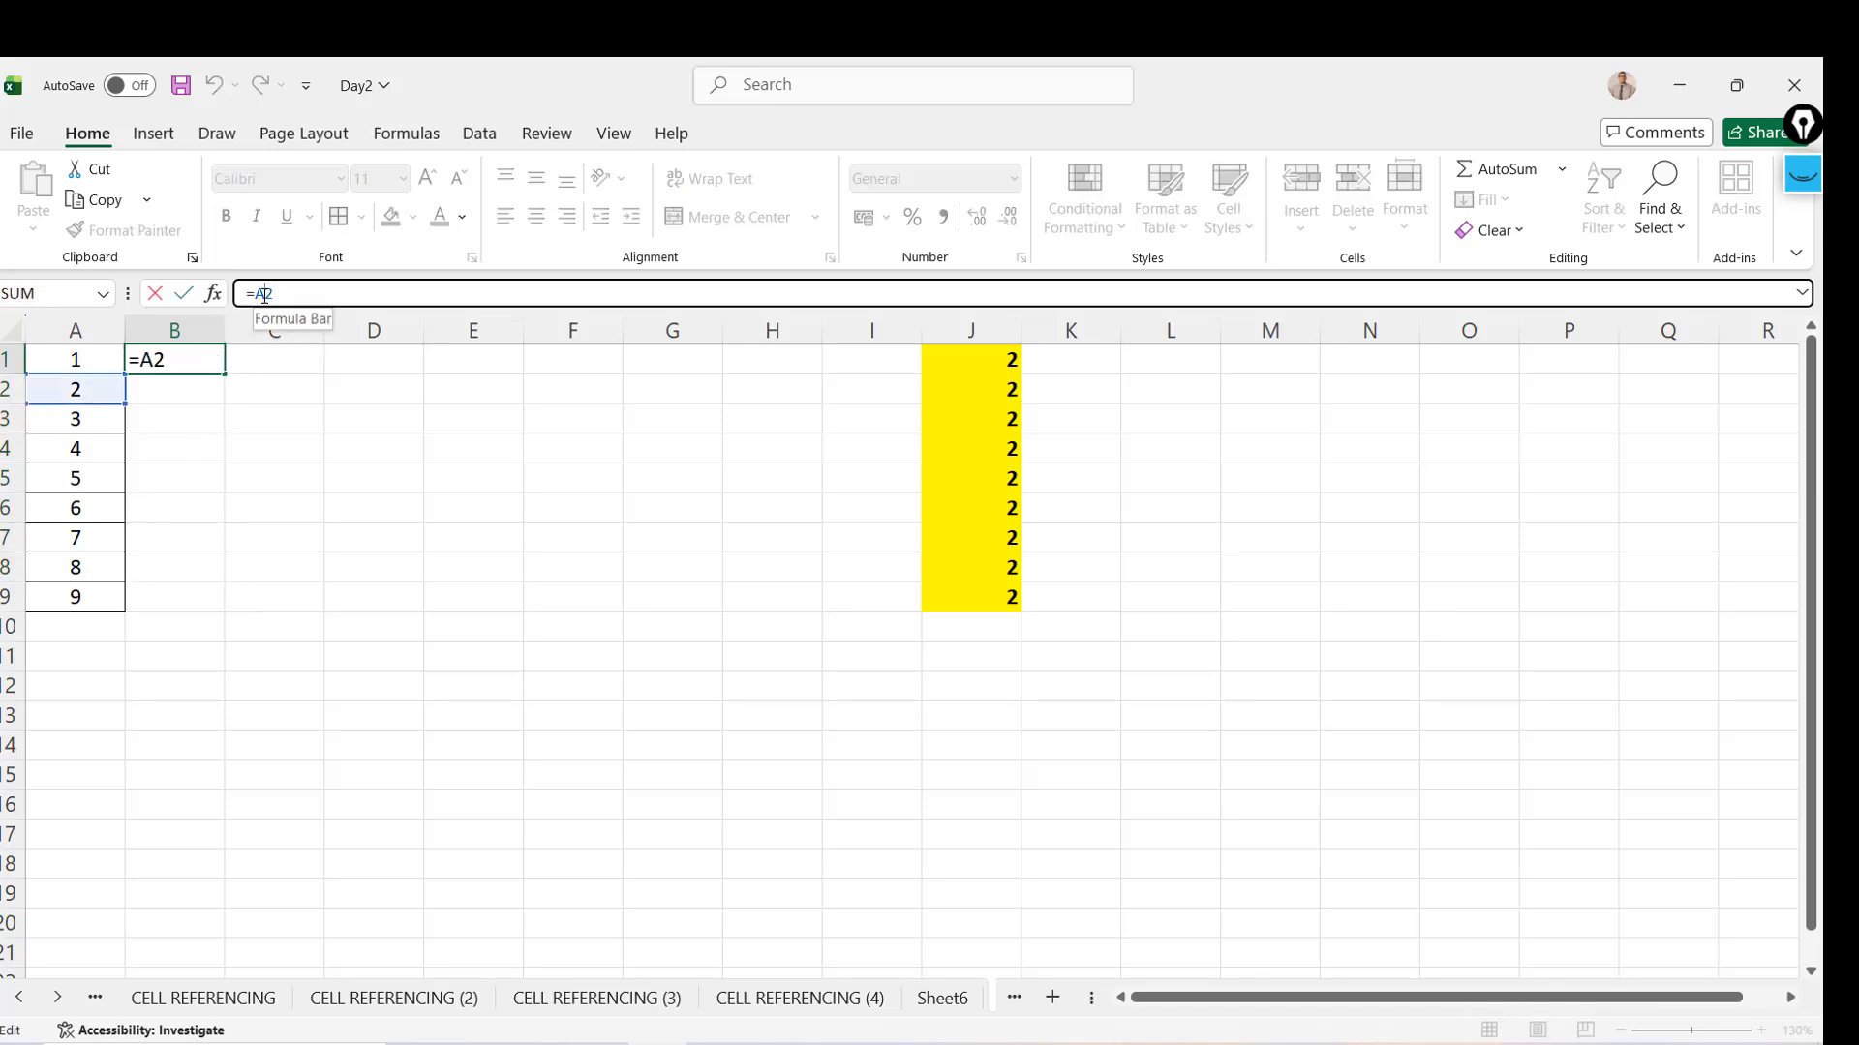
text($)
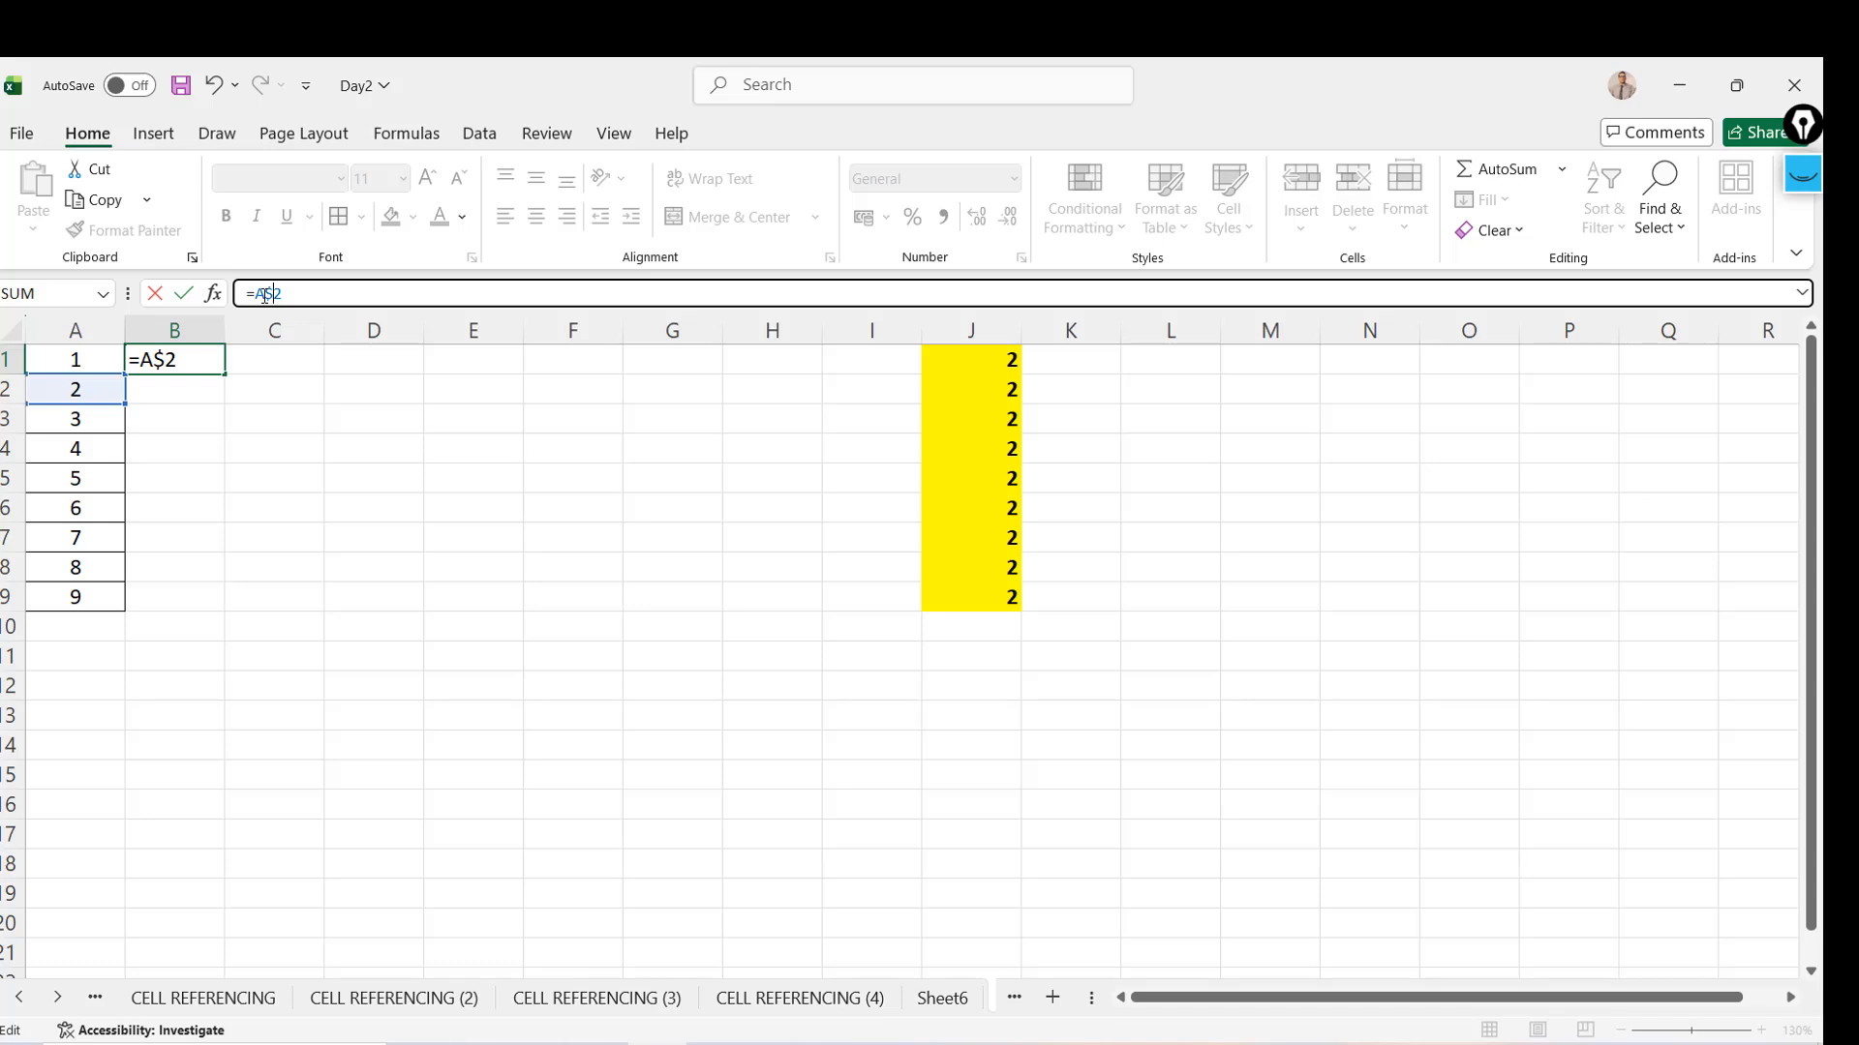
key(ctrl+Return)
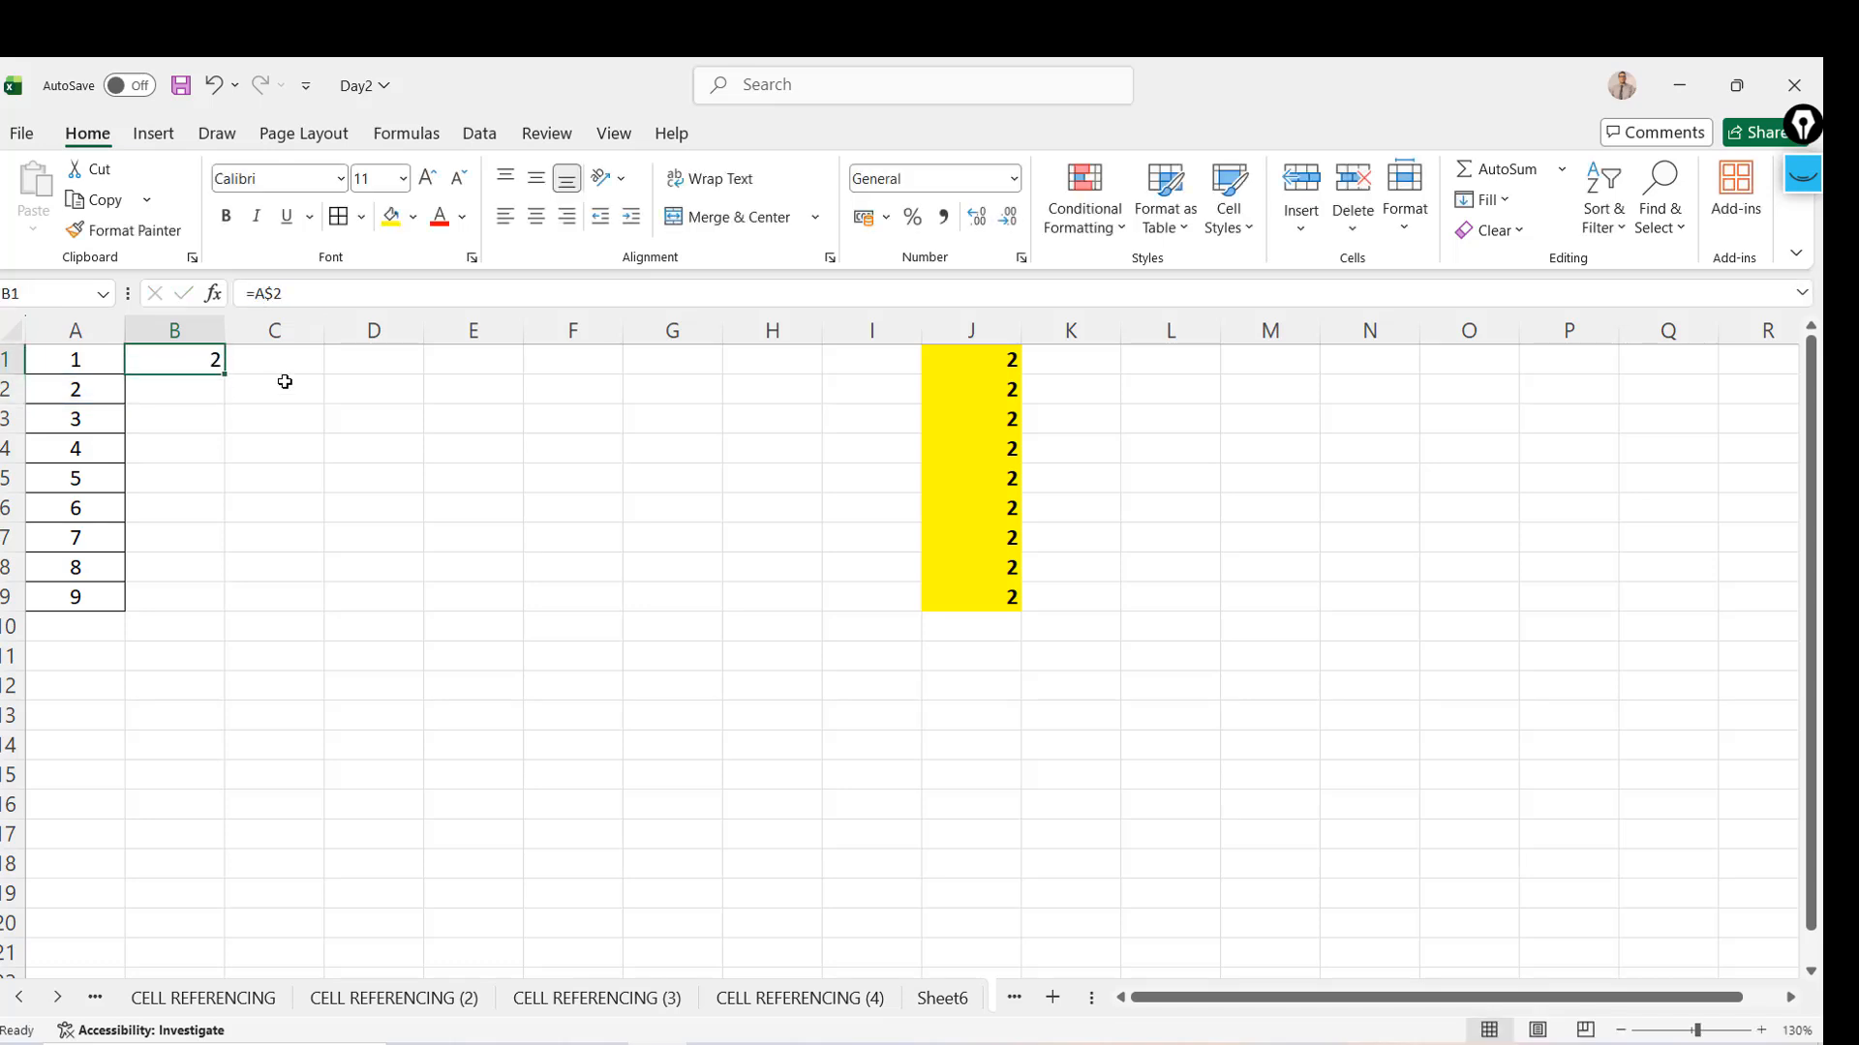
drag(222, 377, 234, 605)
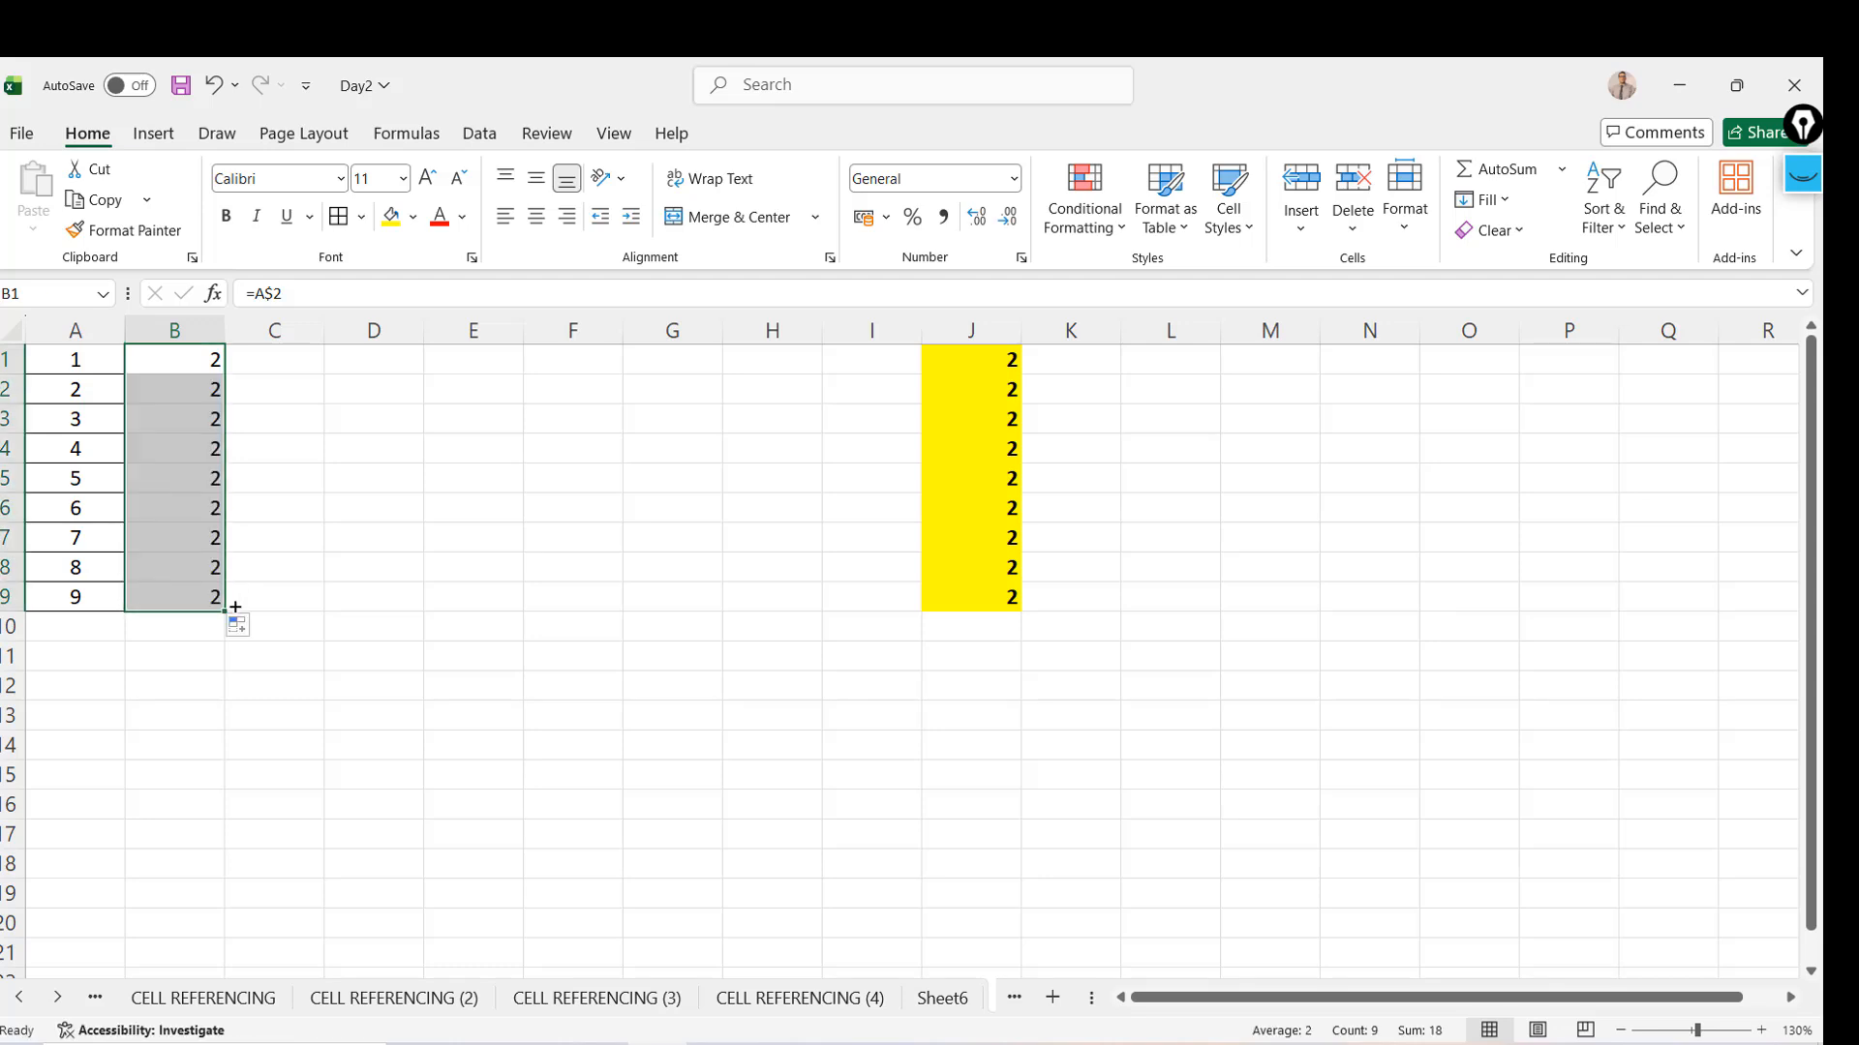
Enter the odd numbers 3, 5, 7, 9, 11, 13, 15 and 17 in cells K1 to K8
click(1062, 362)
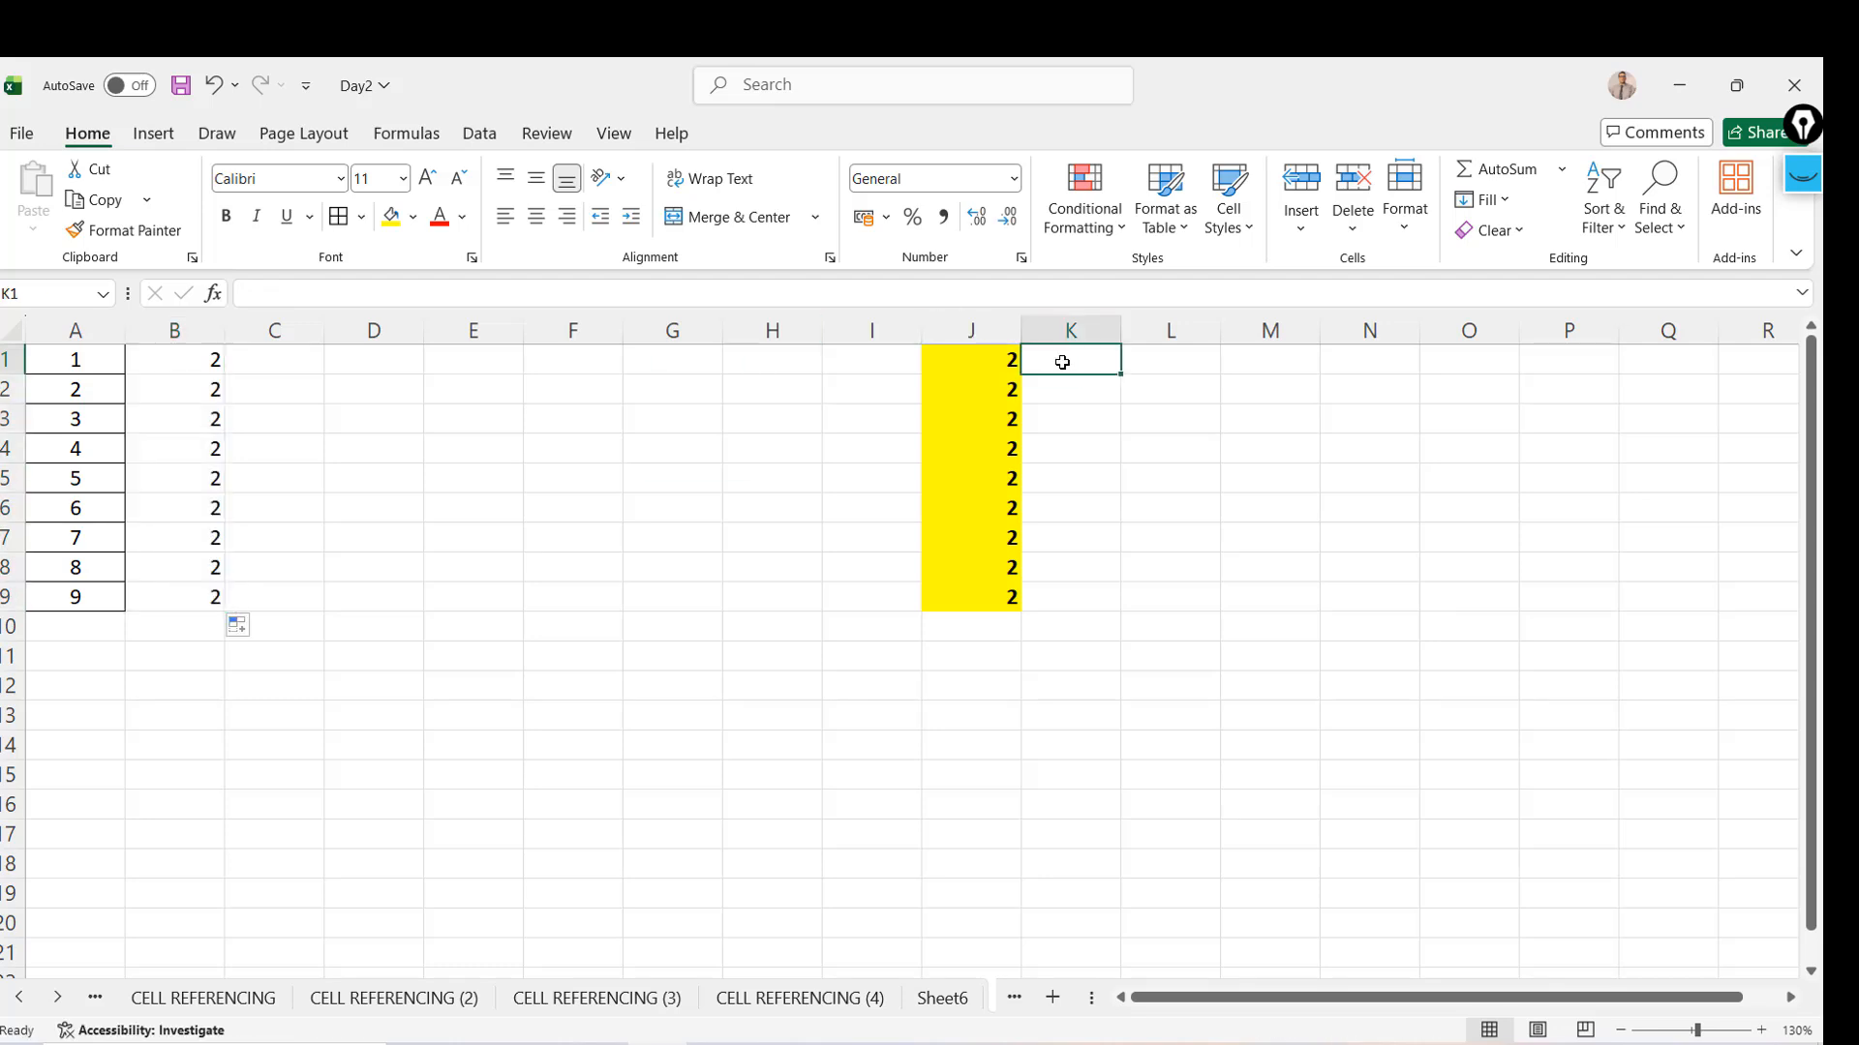
text(3)
key(Return)
text(5)
key(Return)
text(7)
key(Return)
text(9)
key(Return)
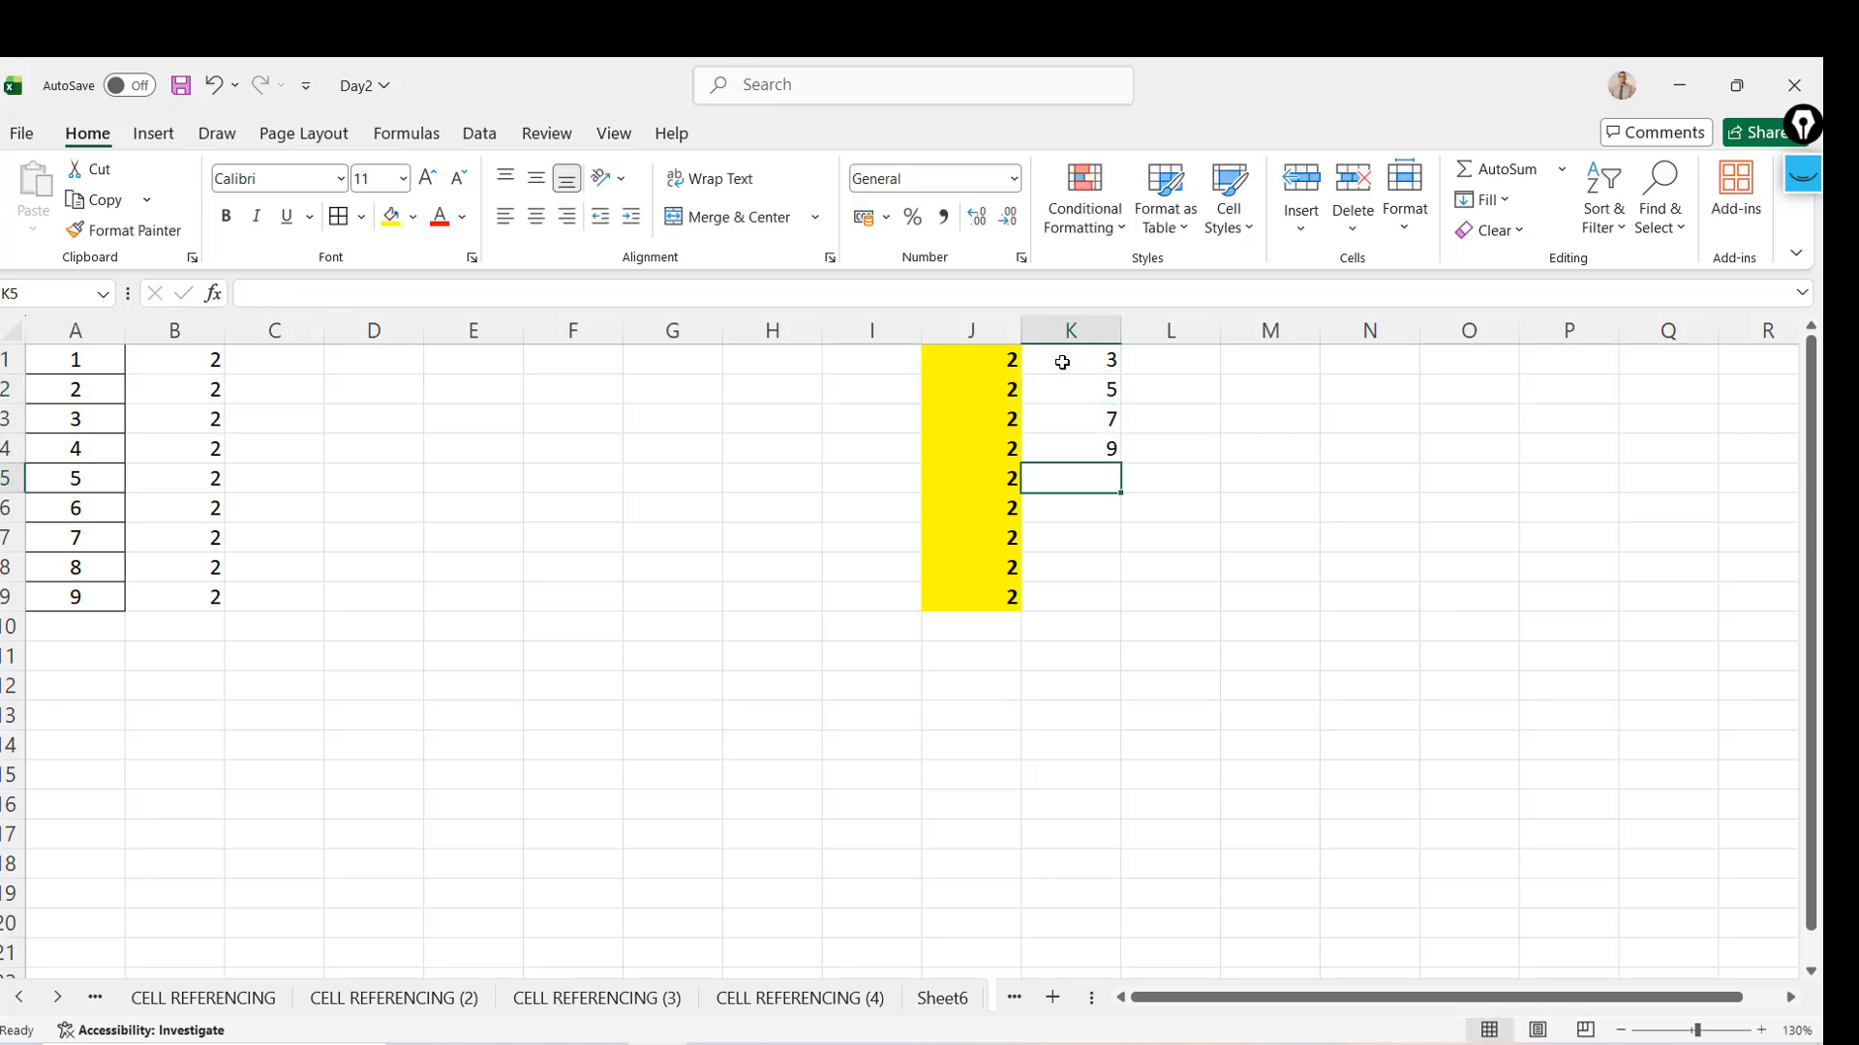
text(11)
key(Return)
text(13)
key(Return)
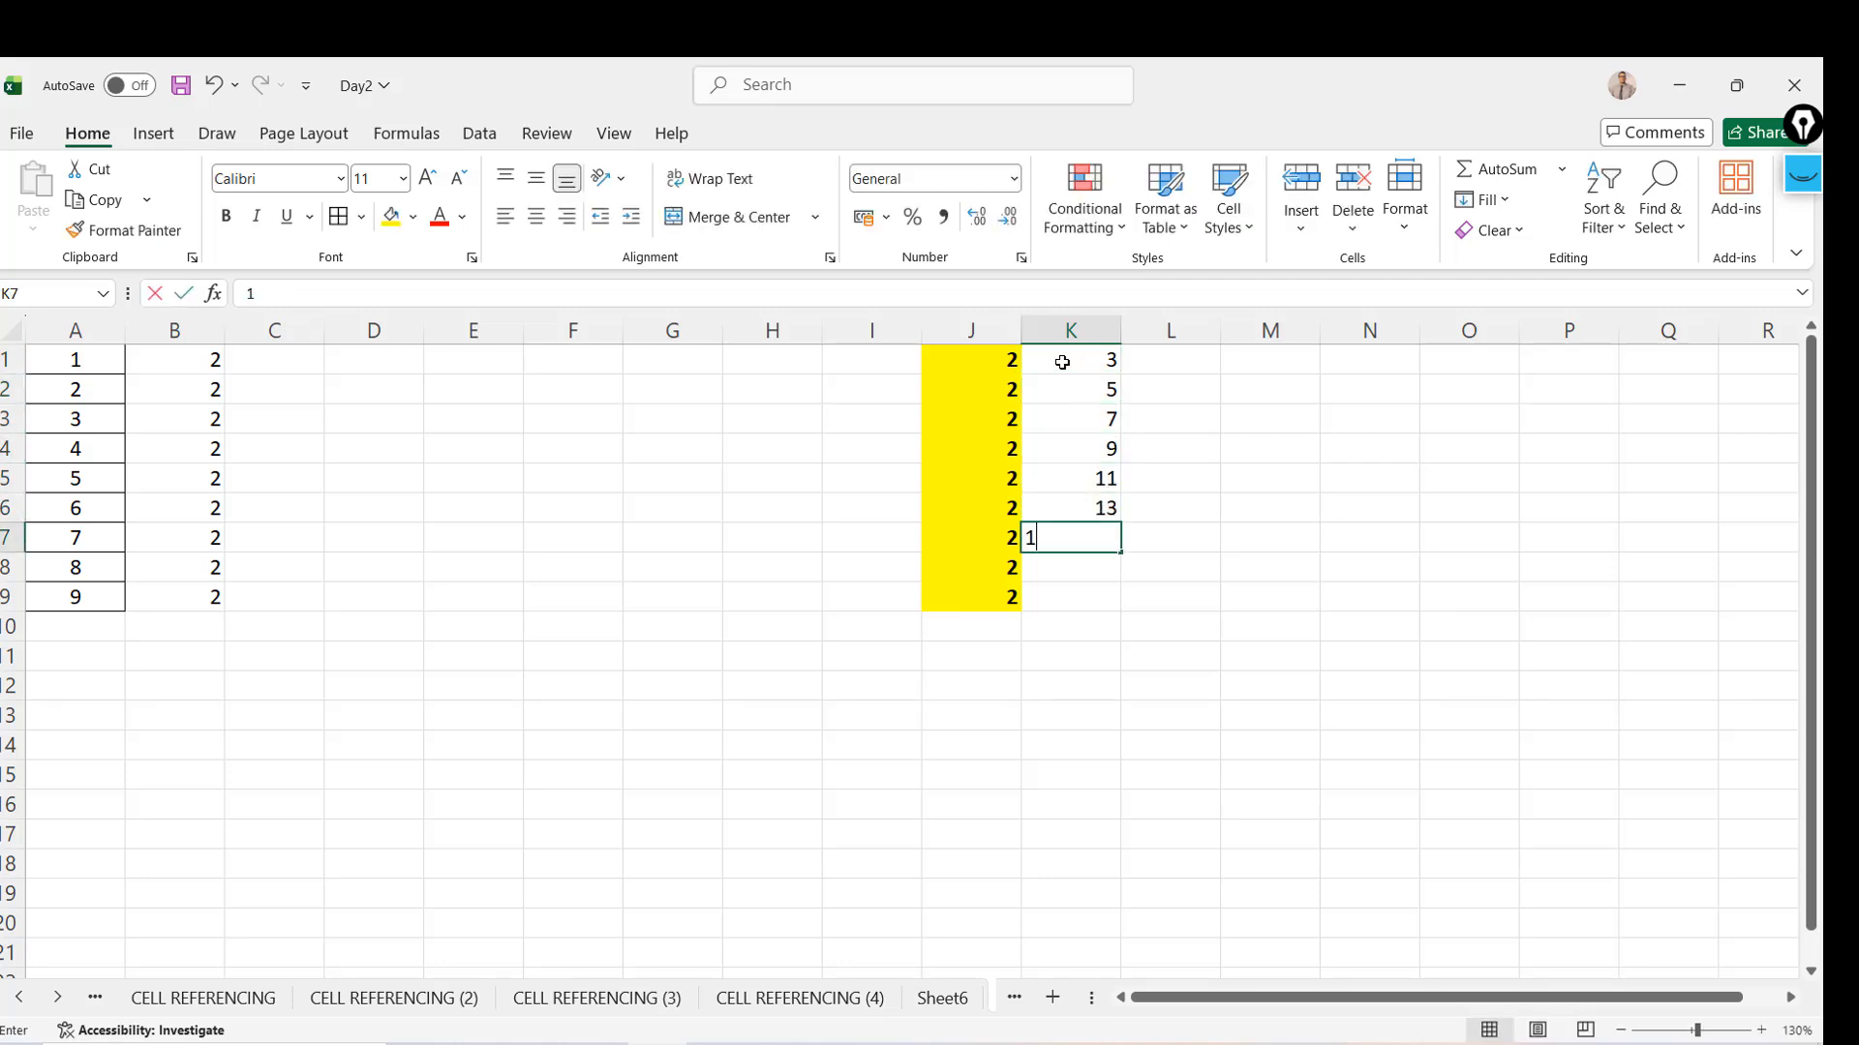
text(15)
key(Return)
text(17)
key(Return)
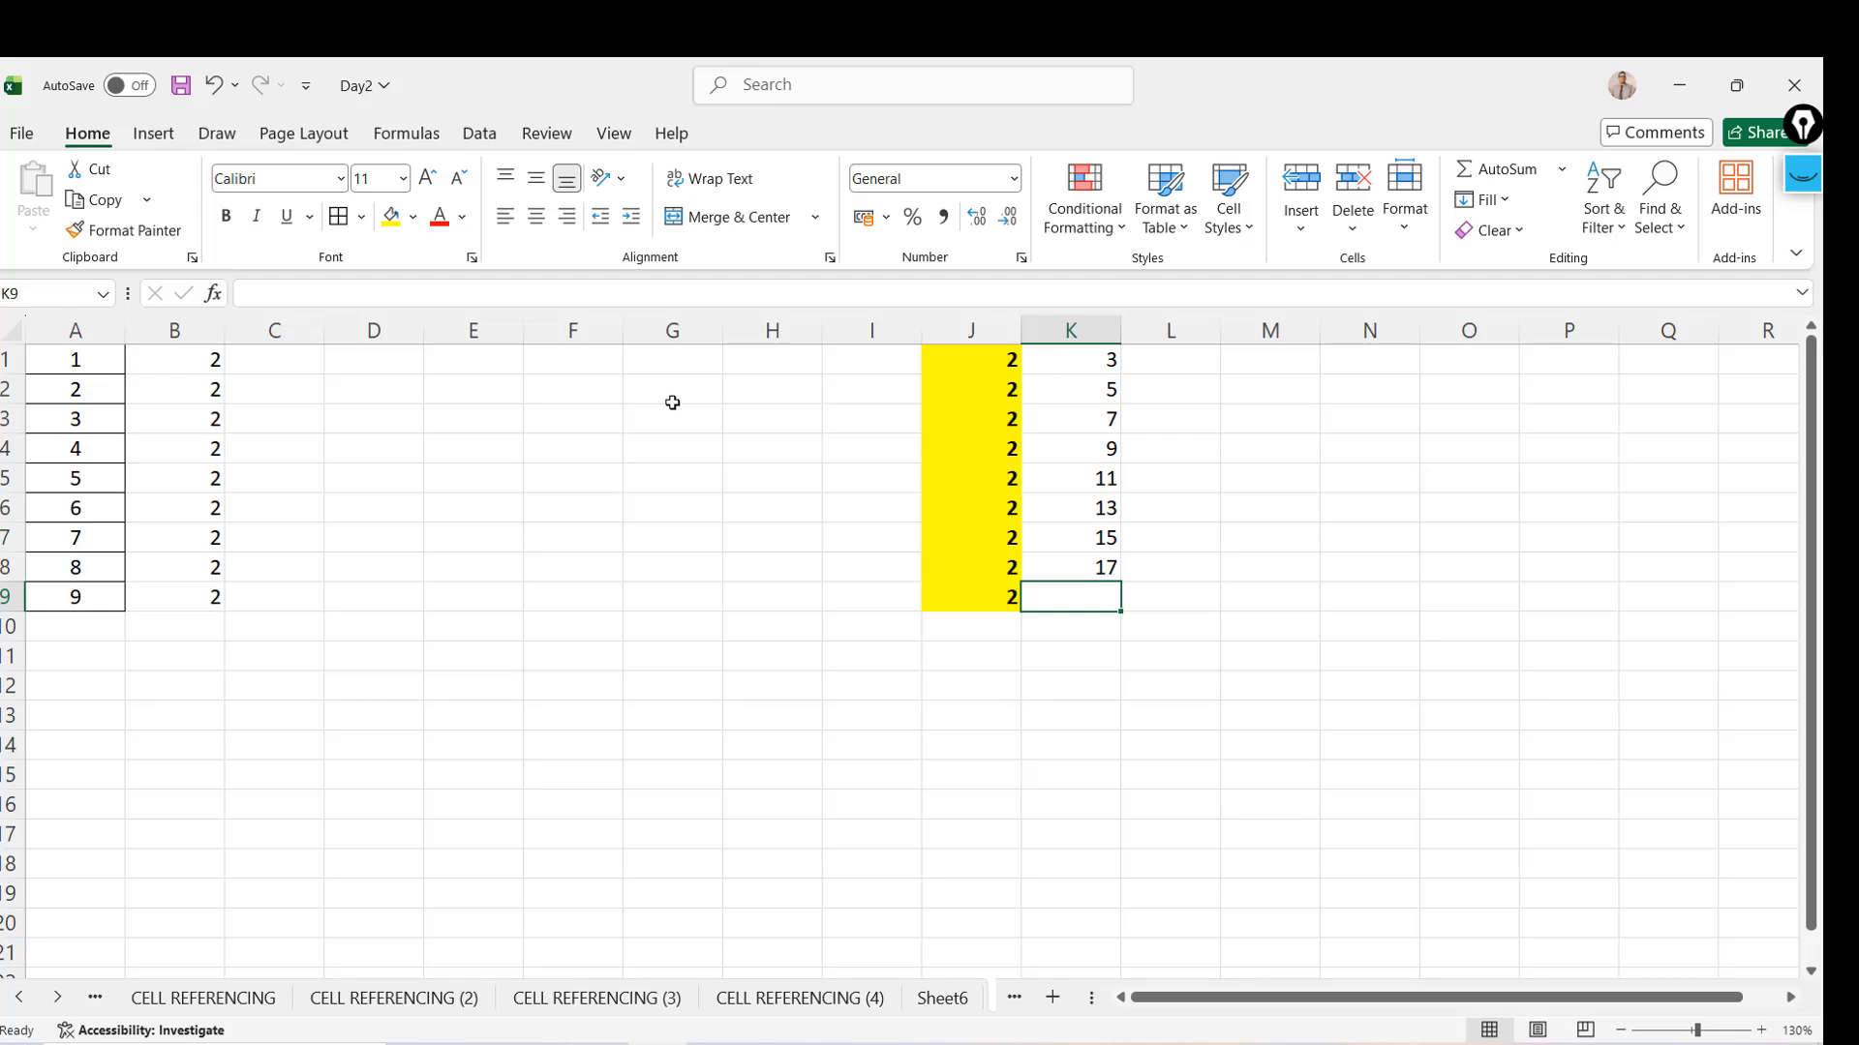
Make the numbers in cells A1 to A9 bold
click(315, 362)
key(Right)
key(Left)
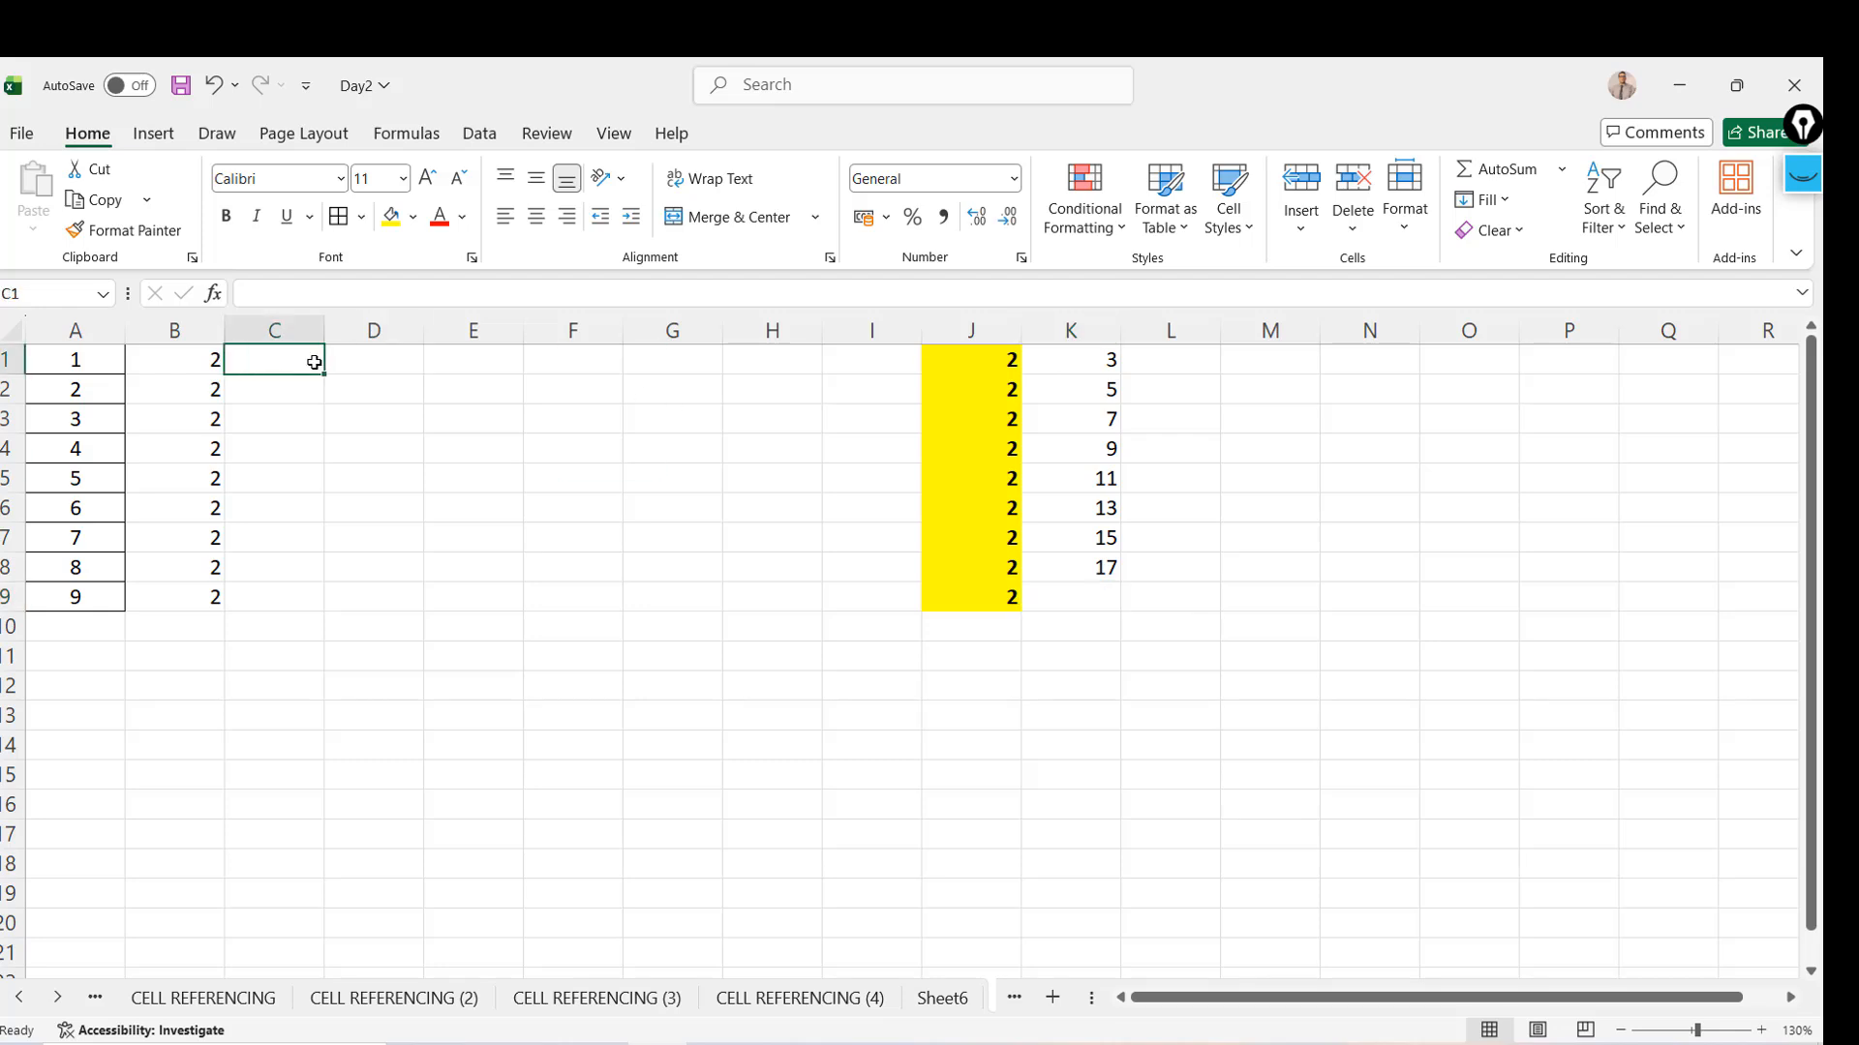
click(77, 357)
key(ctrl+shift+Down)
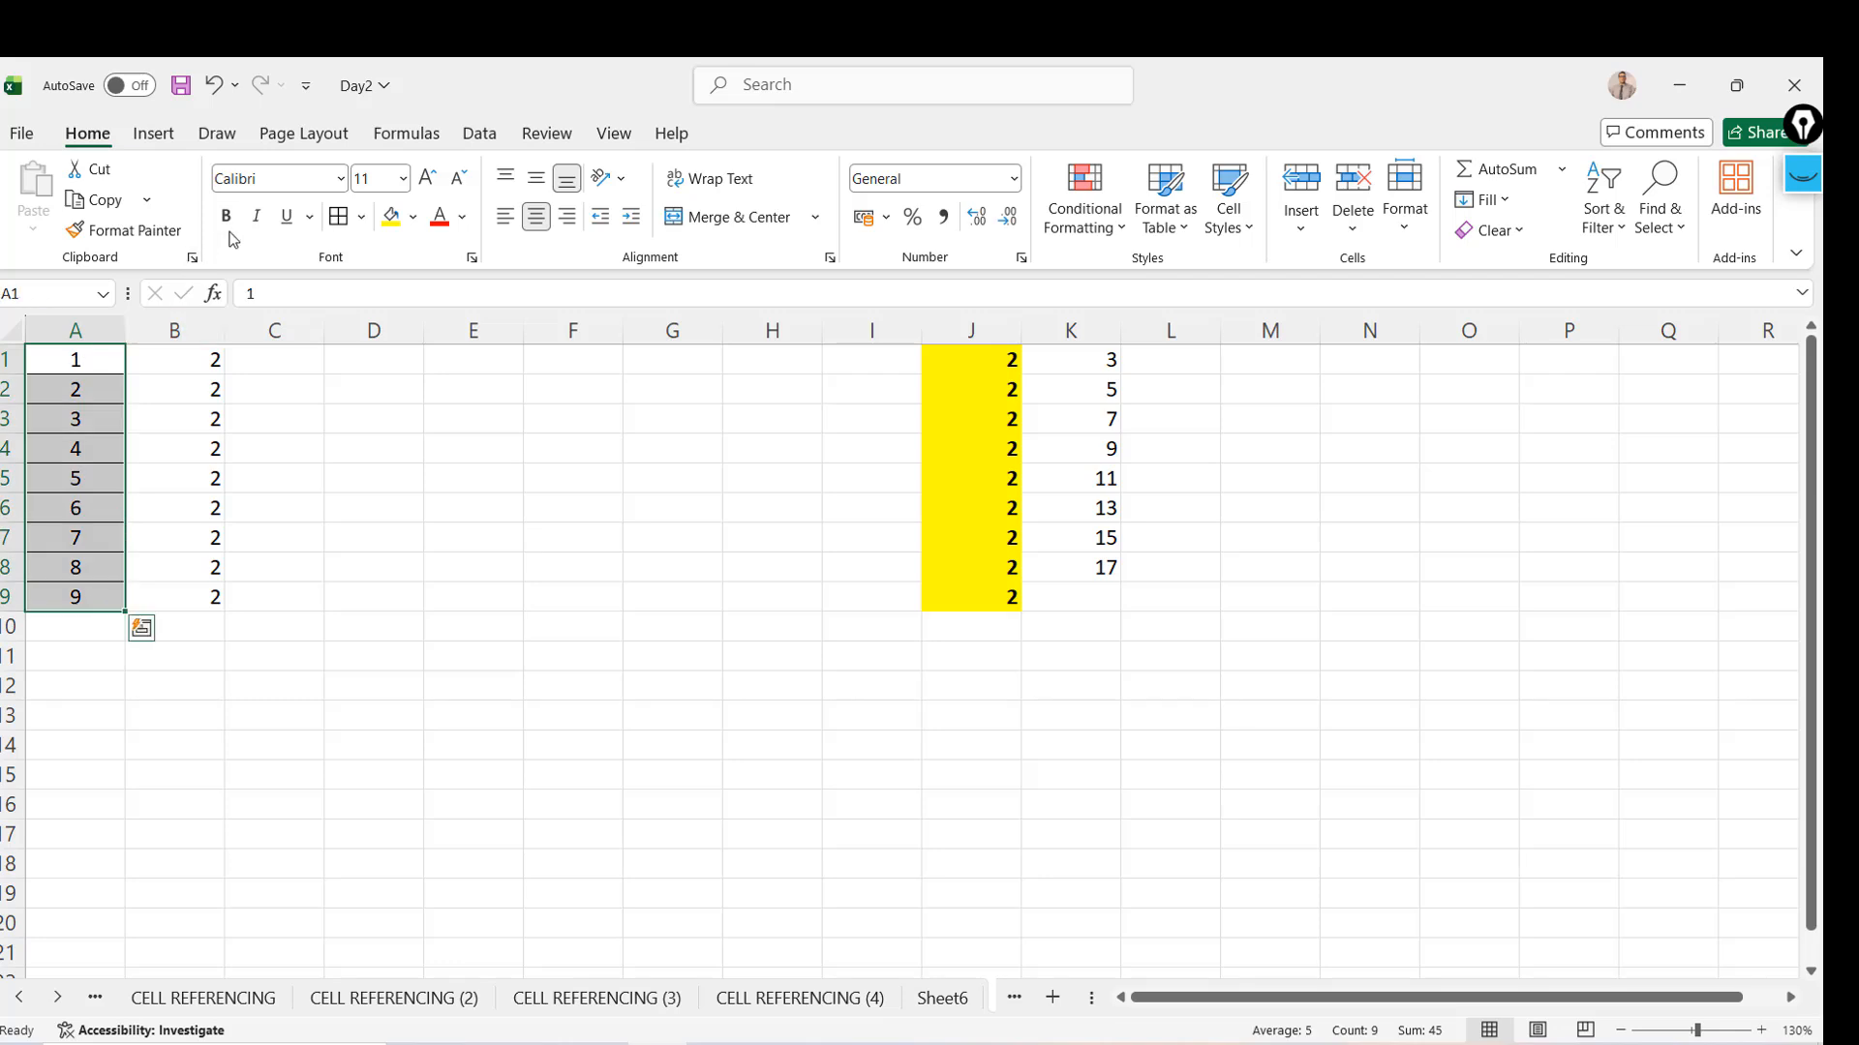
click(226, 216)
Enter the formula =A1+A2 in cell C1 to add the first two numbers of column A
click(264, 366)
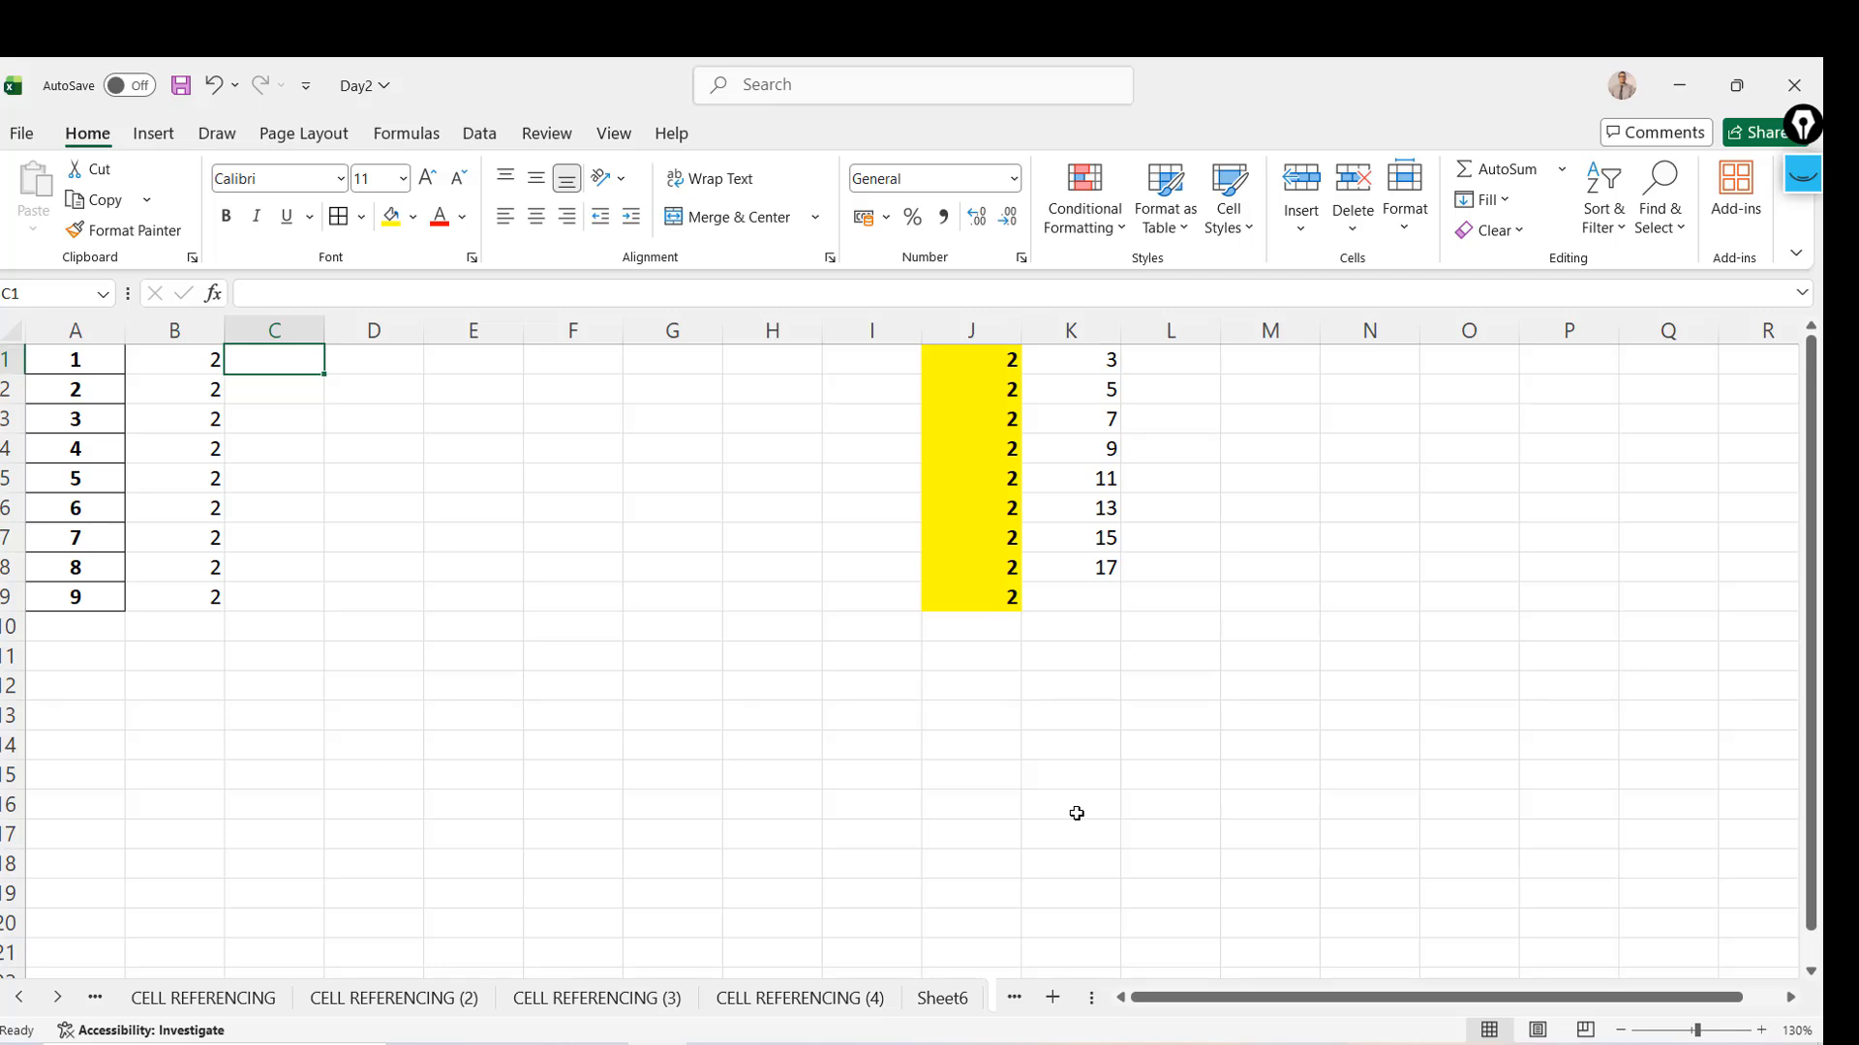
text(=)
key(Left)
key(Left)
text(+)
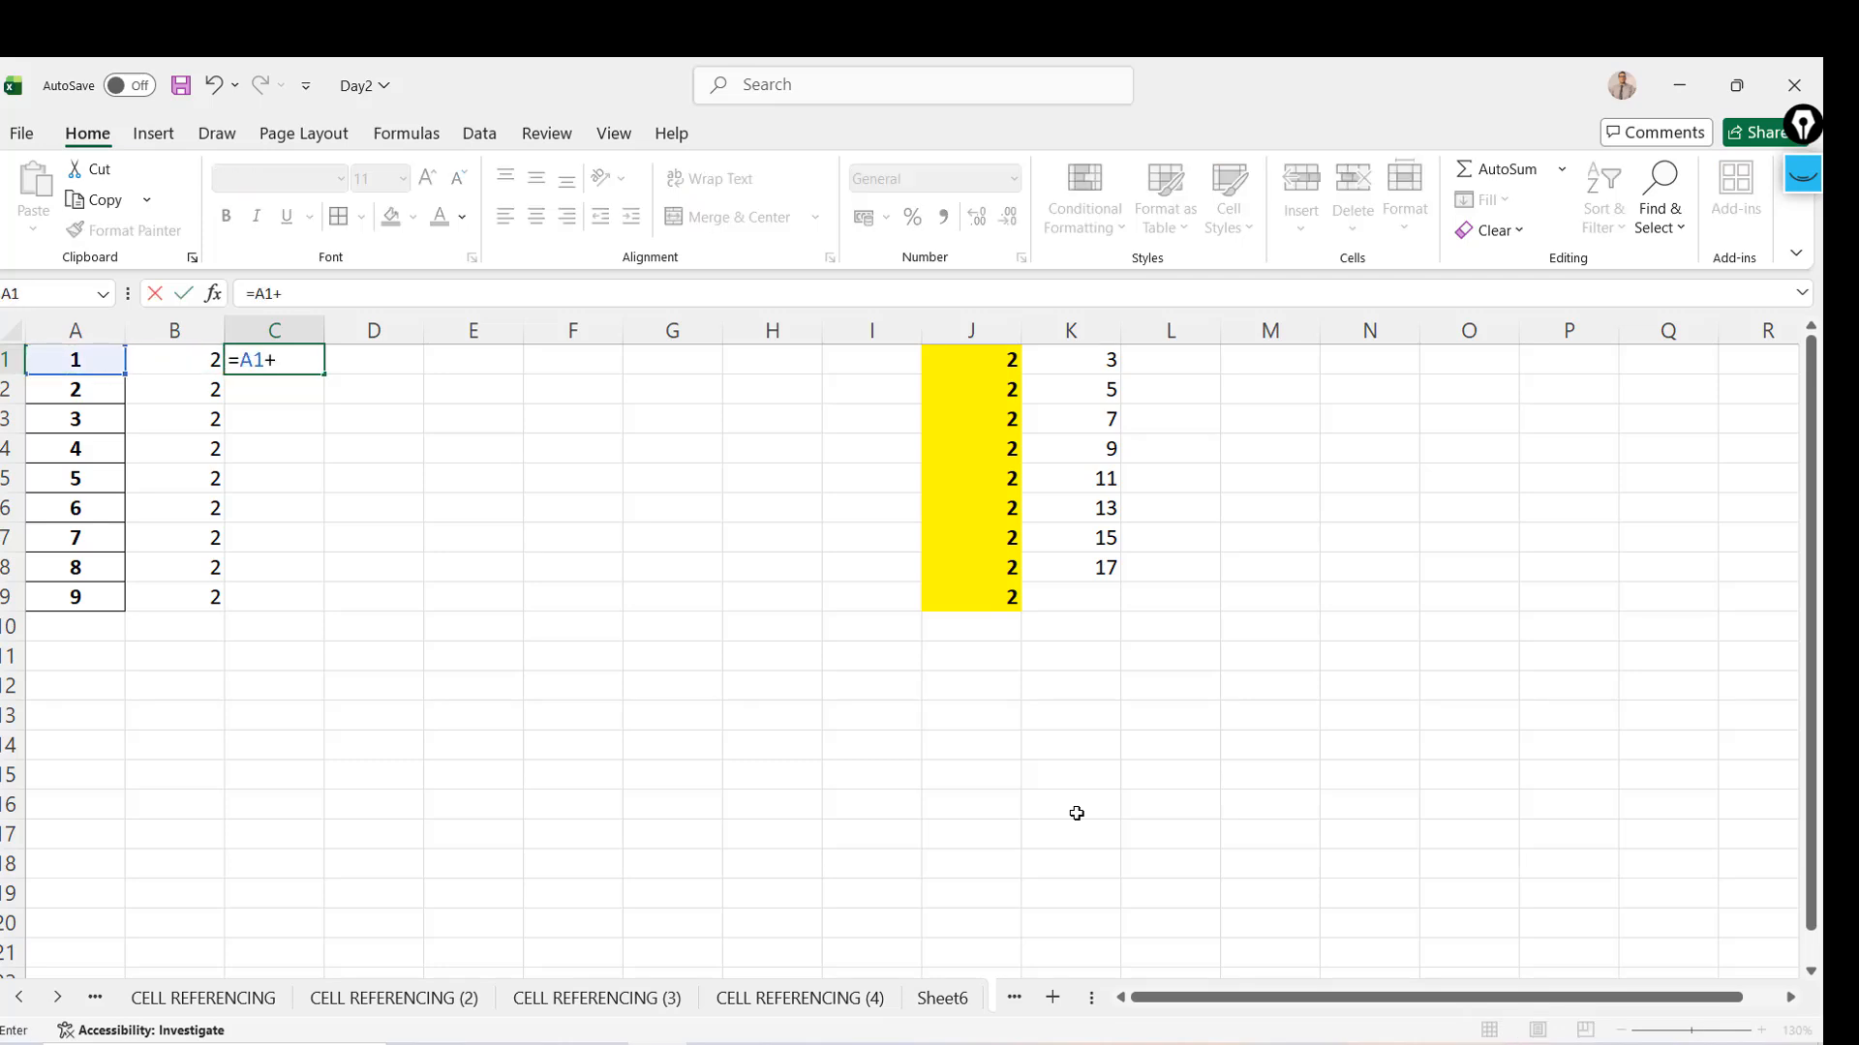
key(Left)
key(Left)
key(Down)
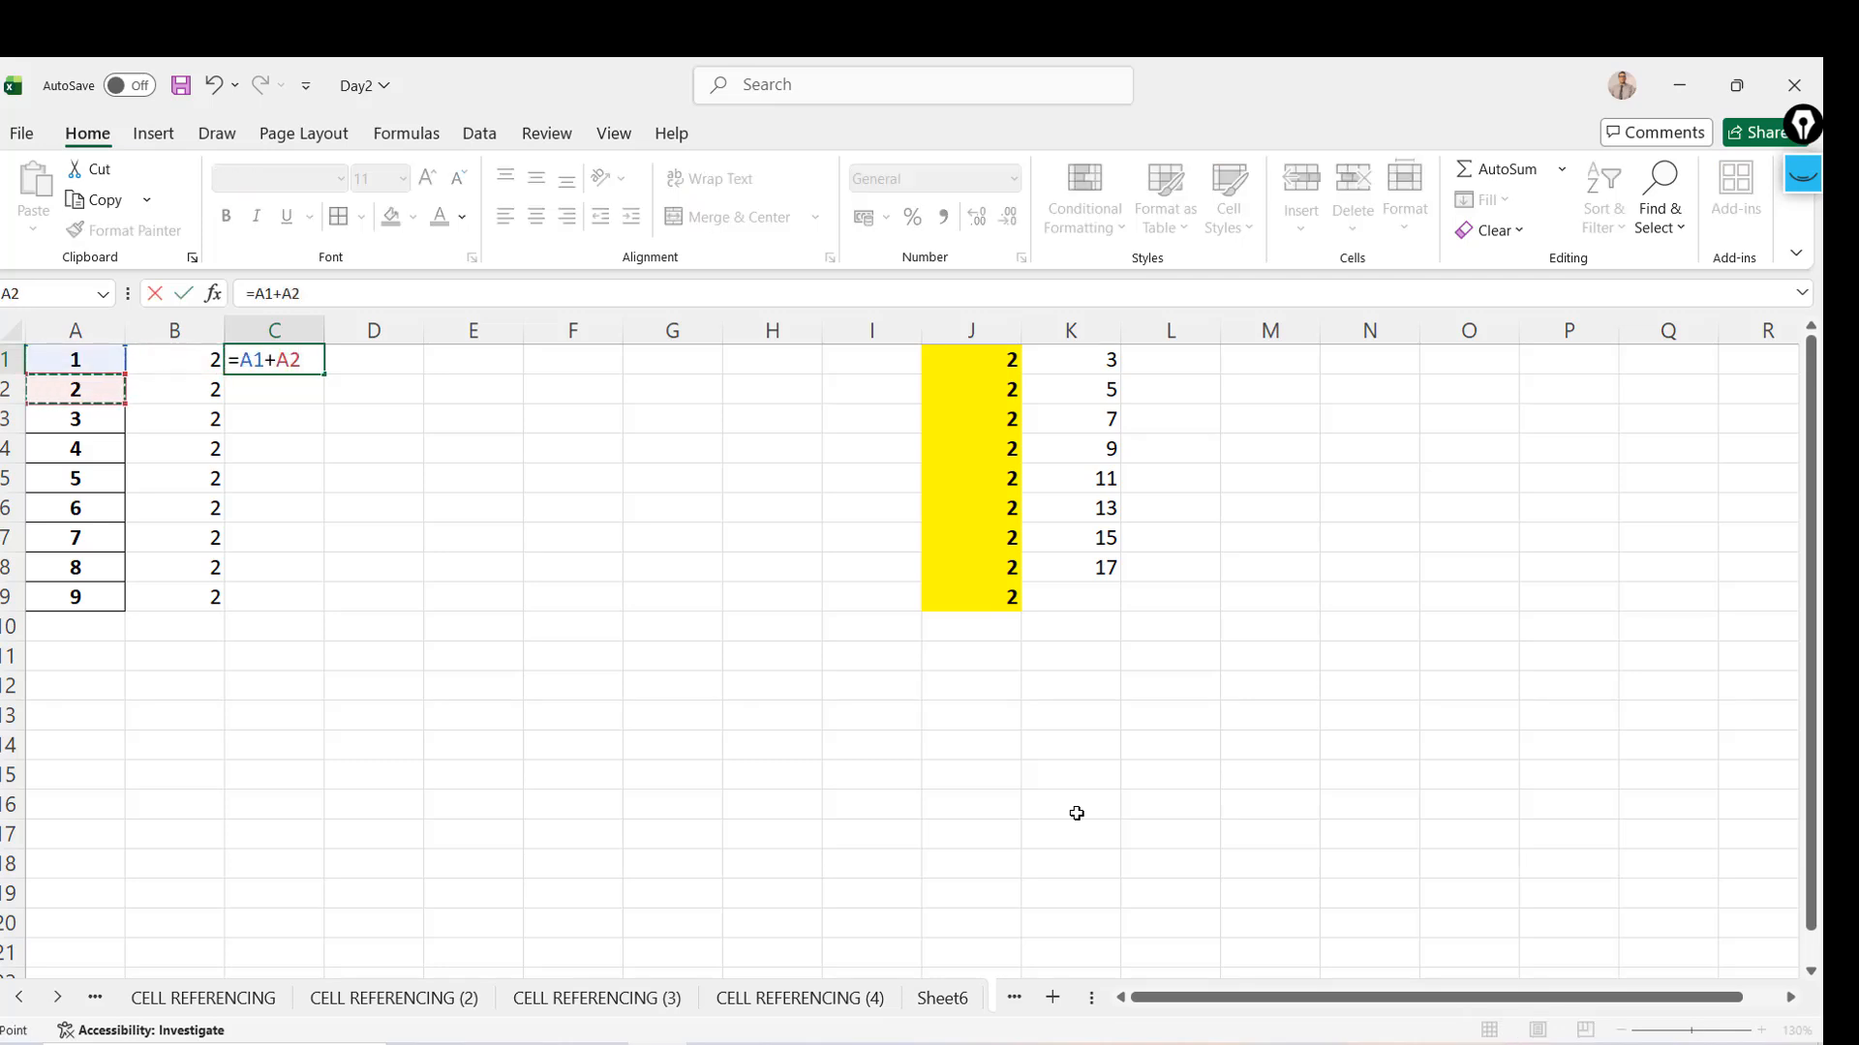
key(ctrl+Return)
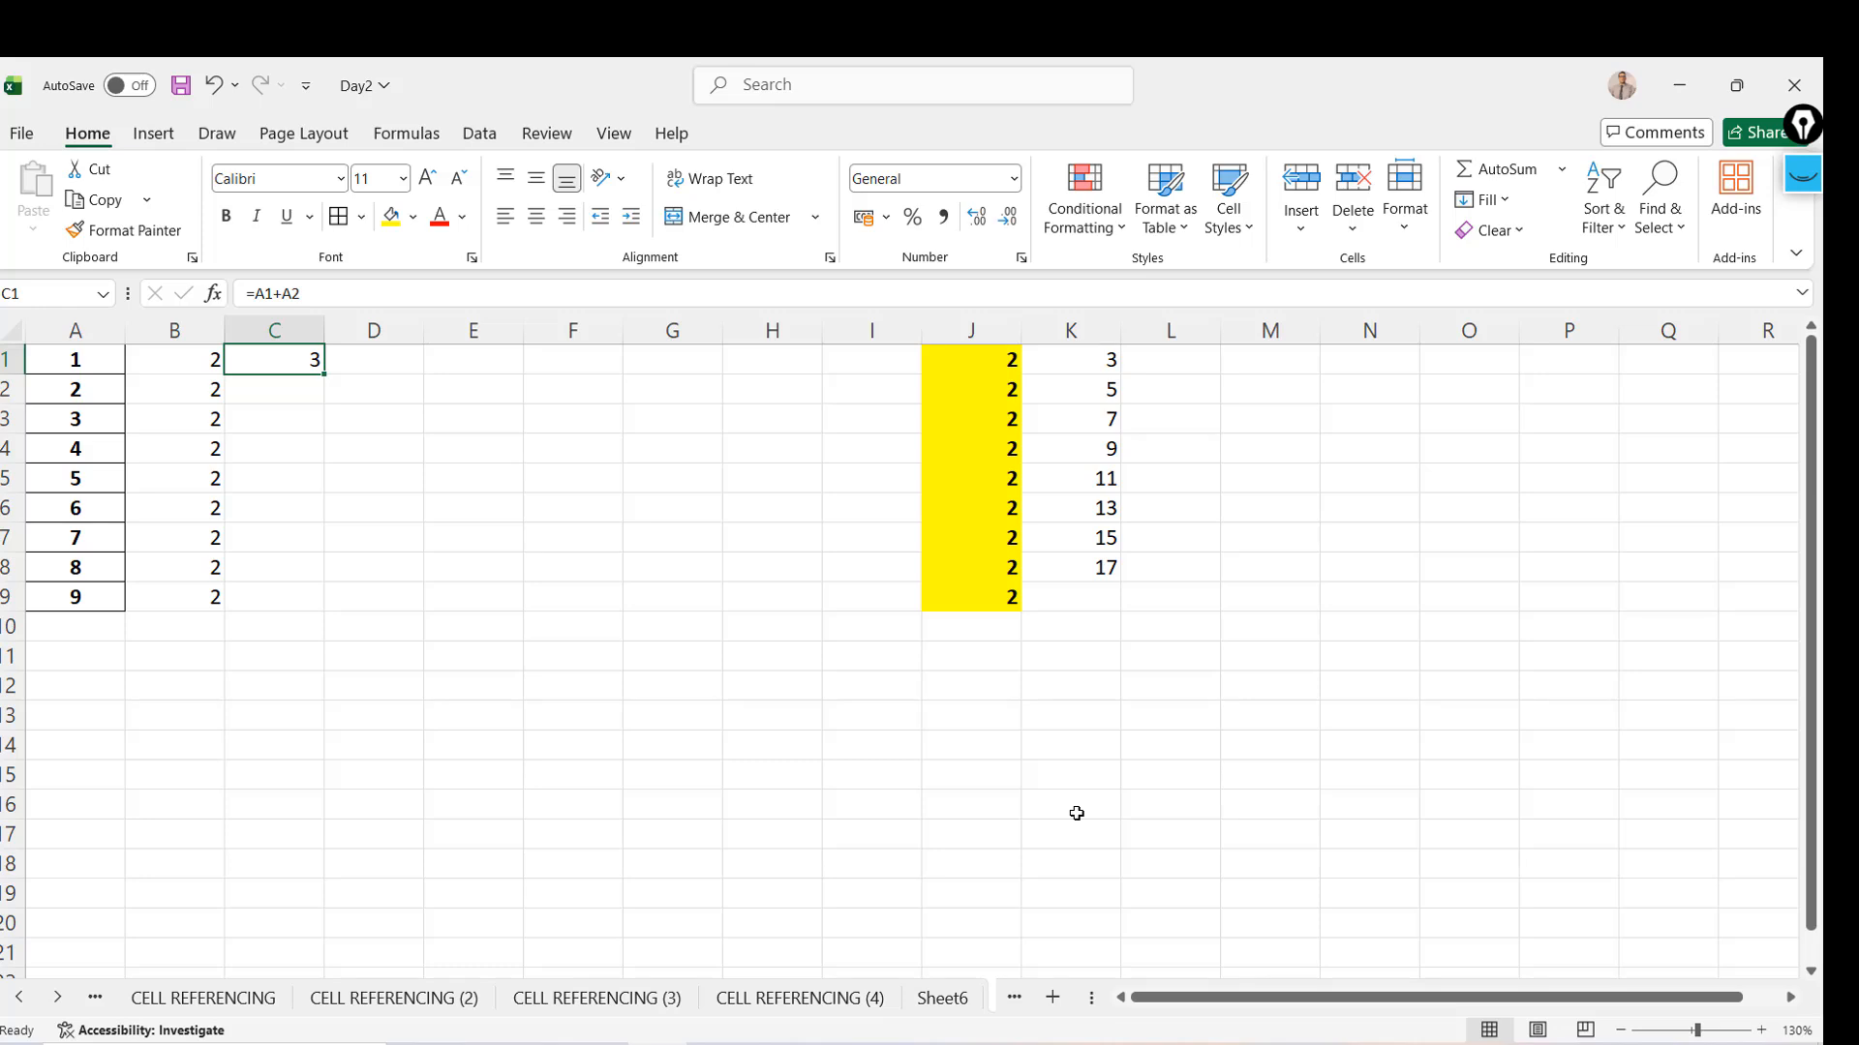
Review the references in the C1 formula and fill it down to C9
click(279, 292)
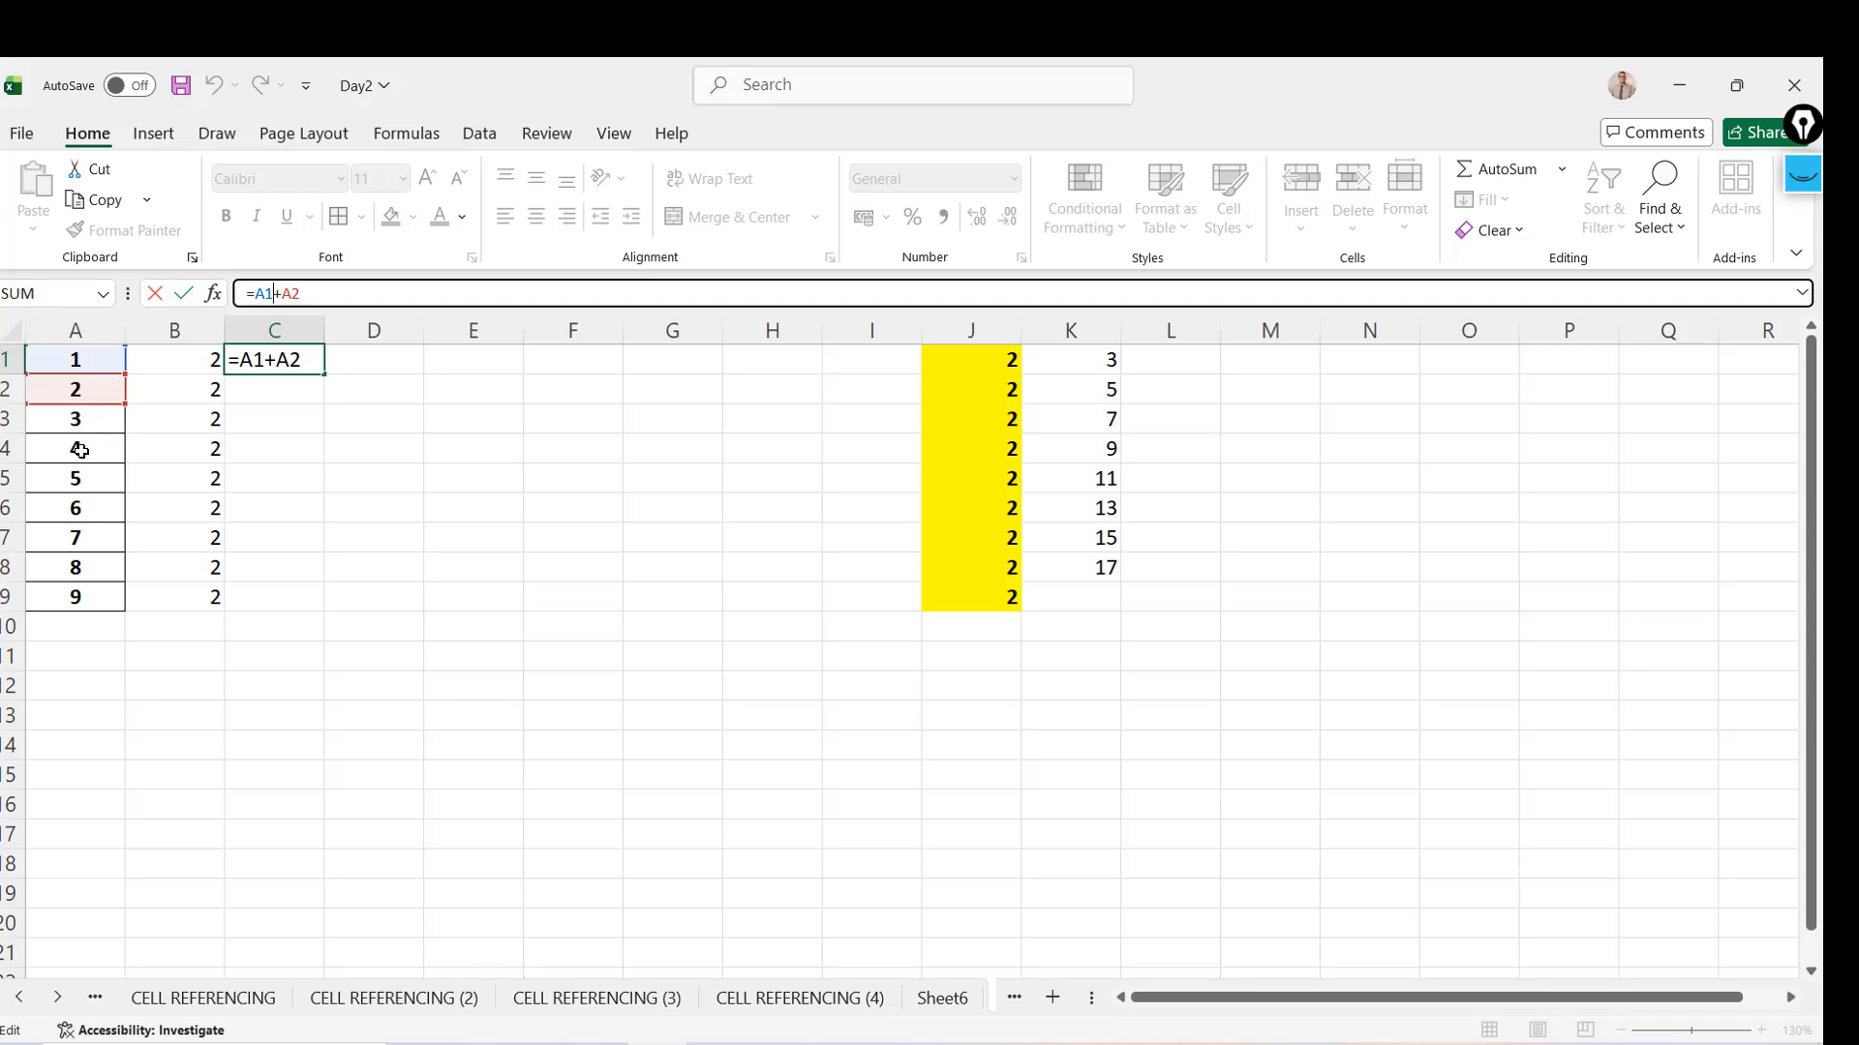
key(Return)
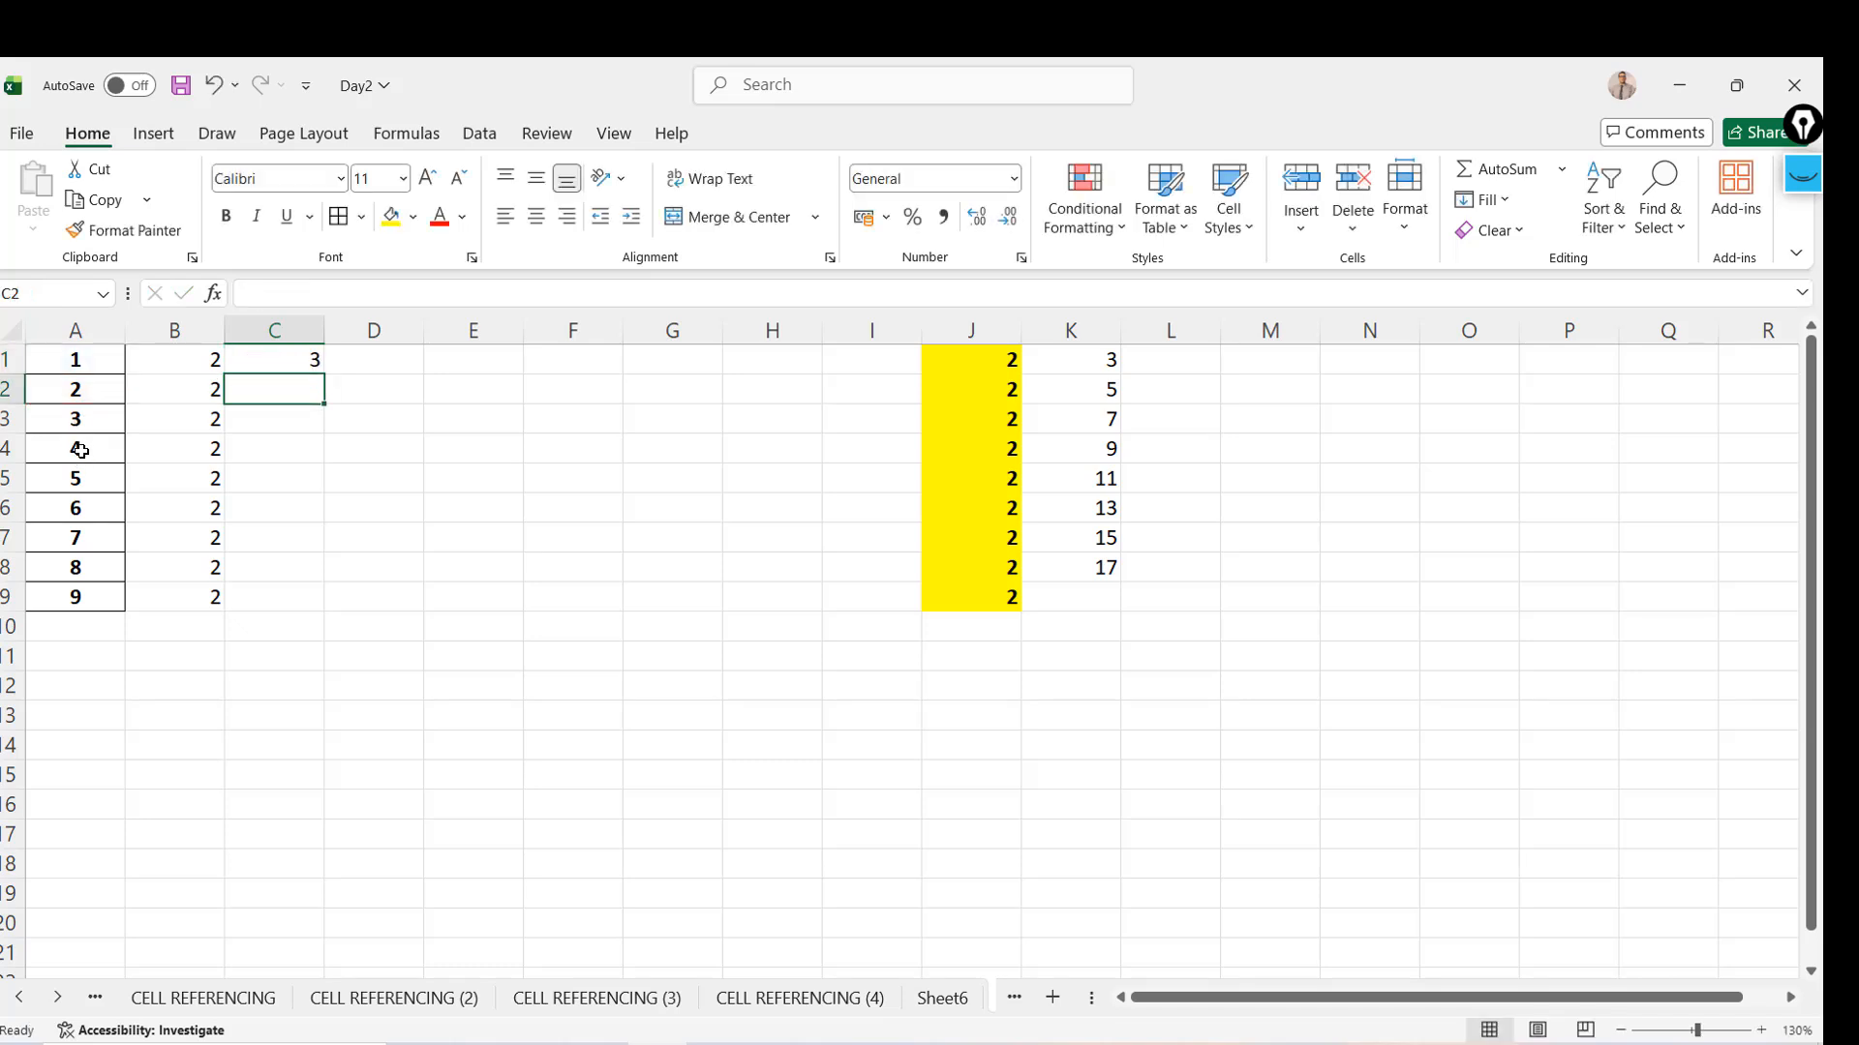
key(Up)
drag(325, 377, 325, 605)
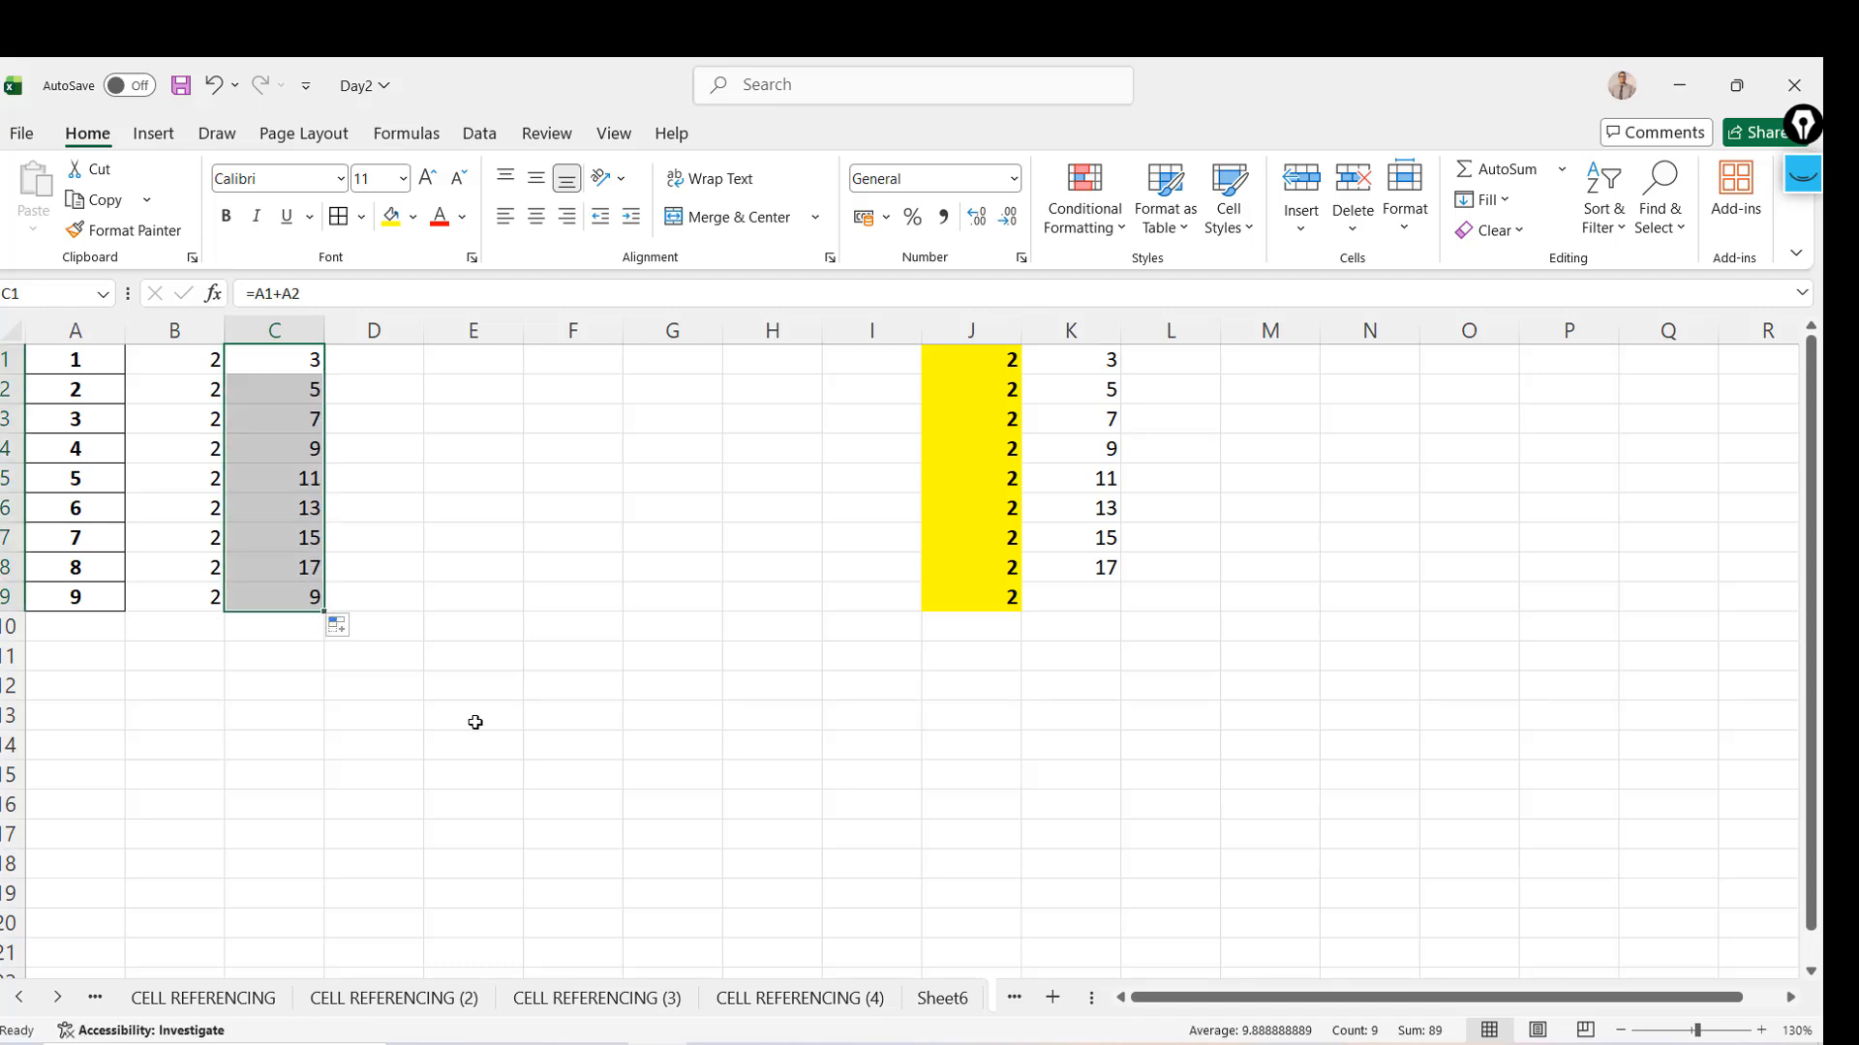
Inspect the cells referenced by the formula in C9, and clear C9
click(269, 597)
click(308, 295)
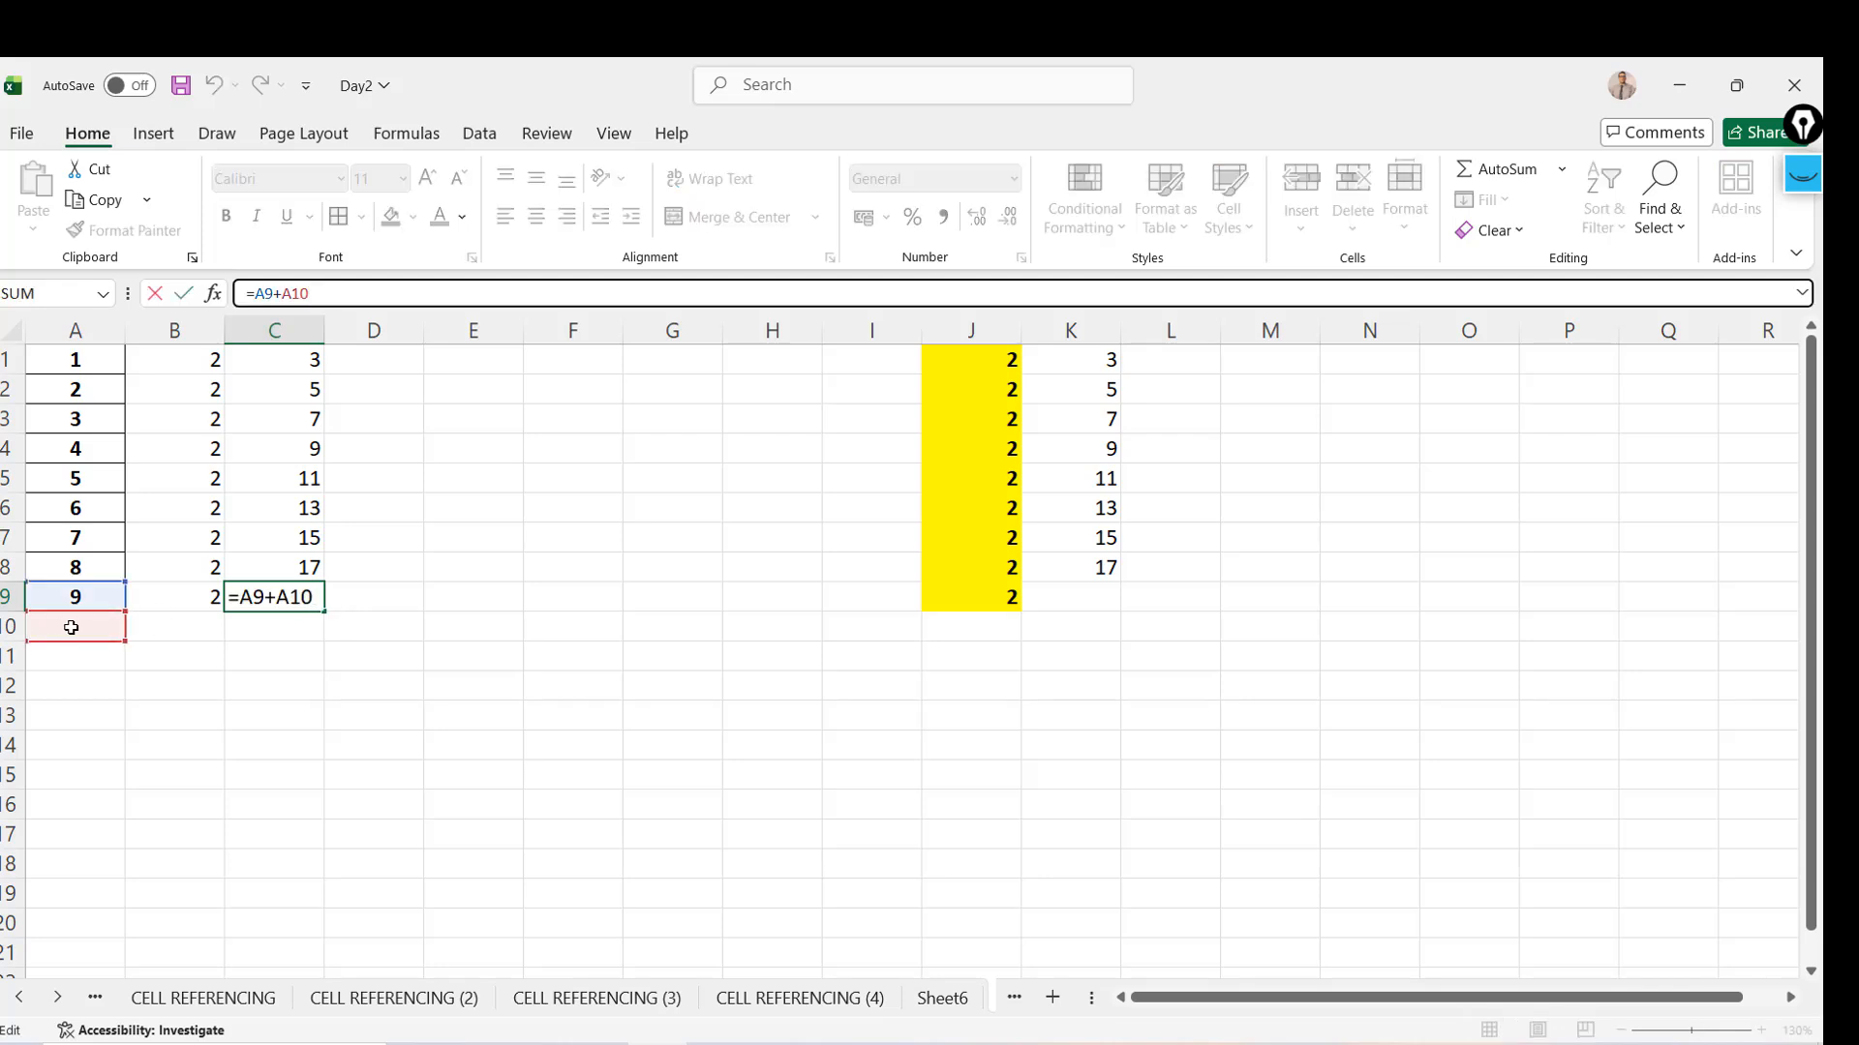
key(Escape)
key(Delete)
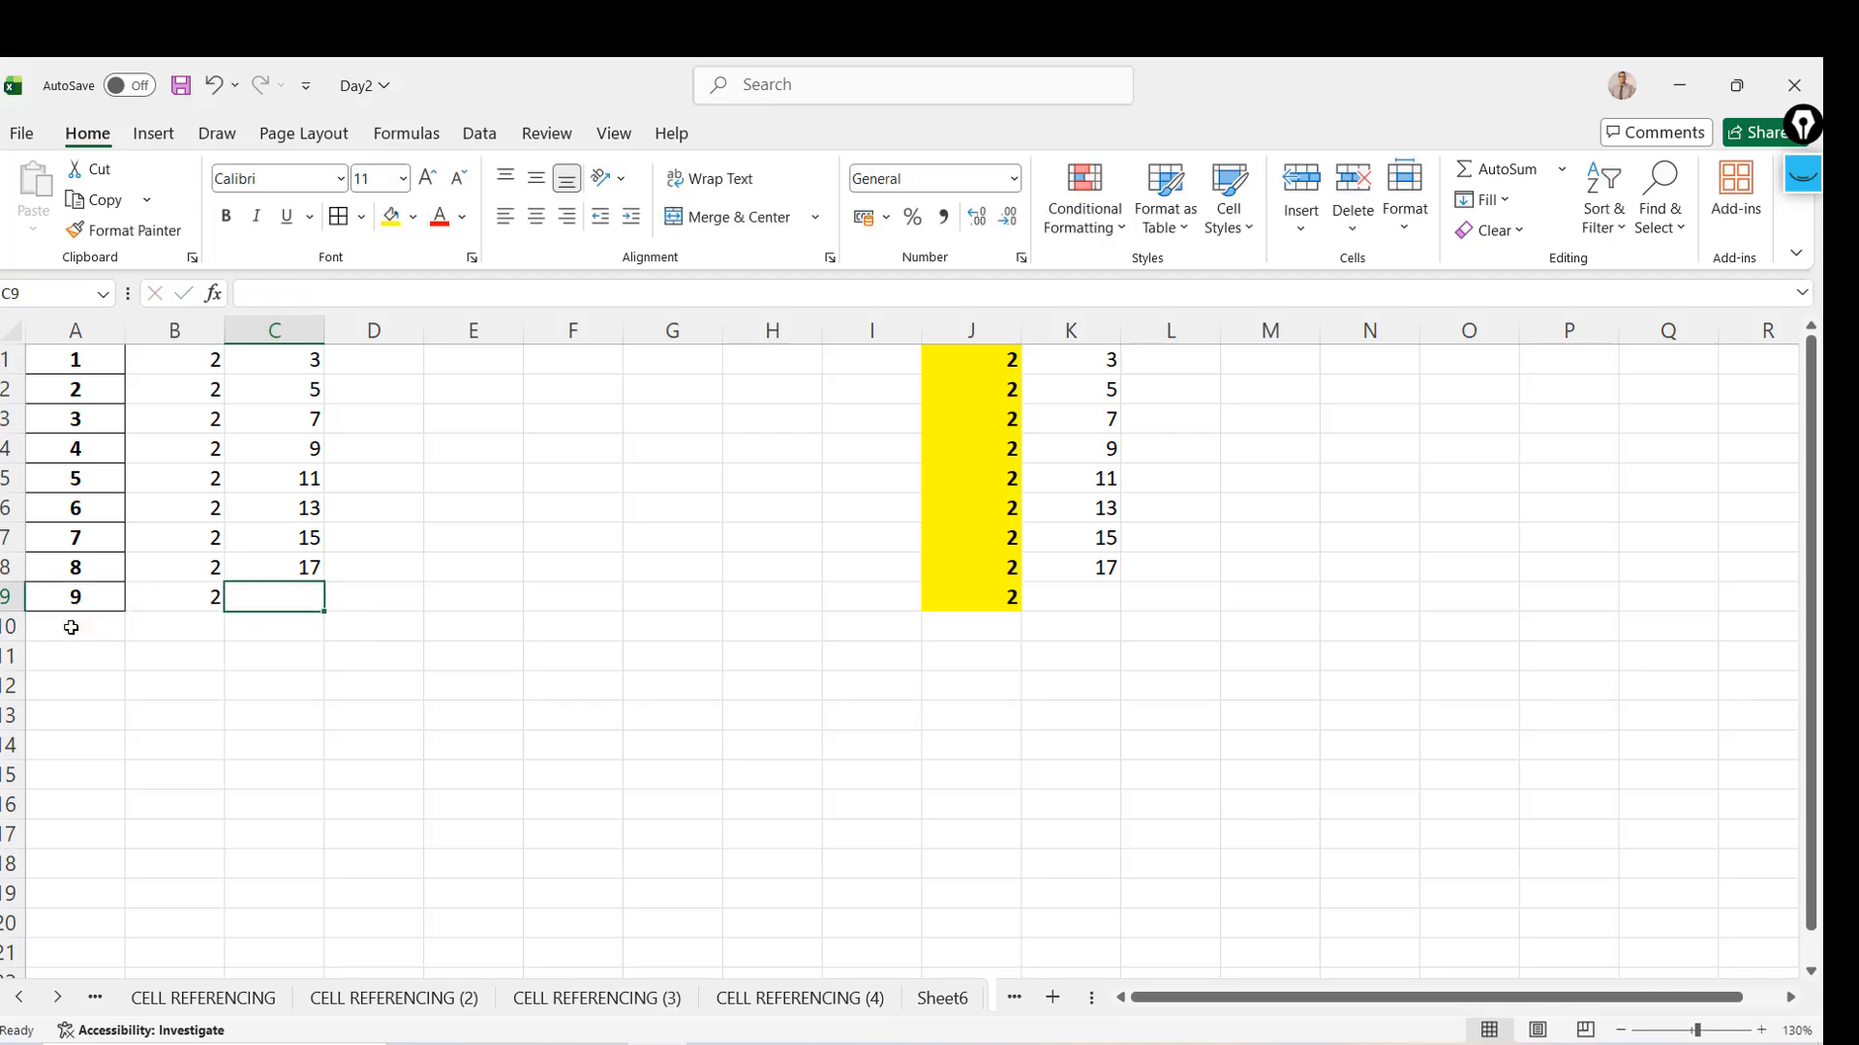
Clear the filled results from cells C2 to C8, leaving the formula in C1
key(Up)
key(Up)
key(Up)
key(Up)
key(Up)
key(Up)
key(Up)
key(Up)
key(Down)
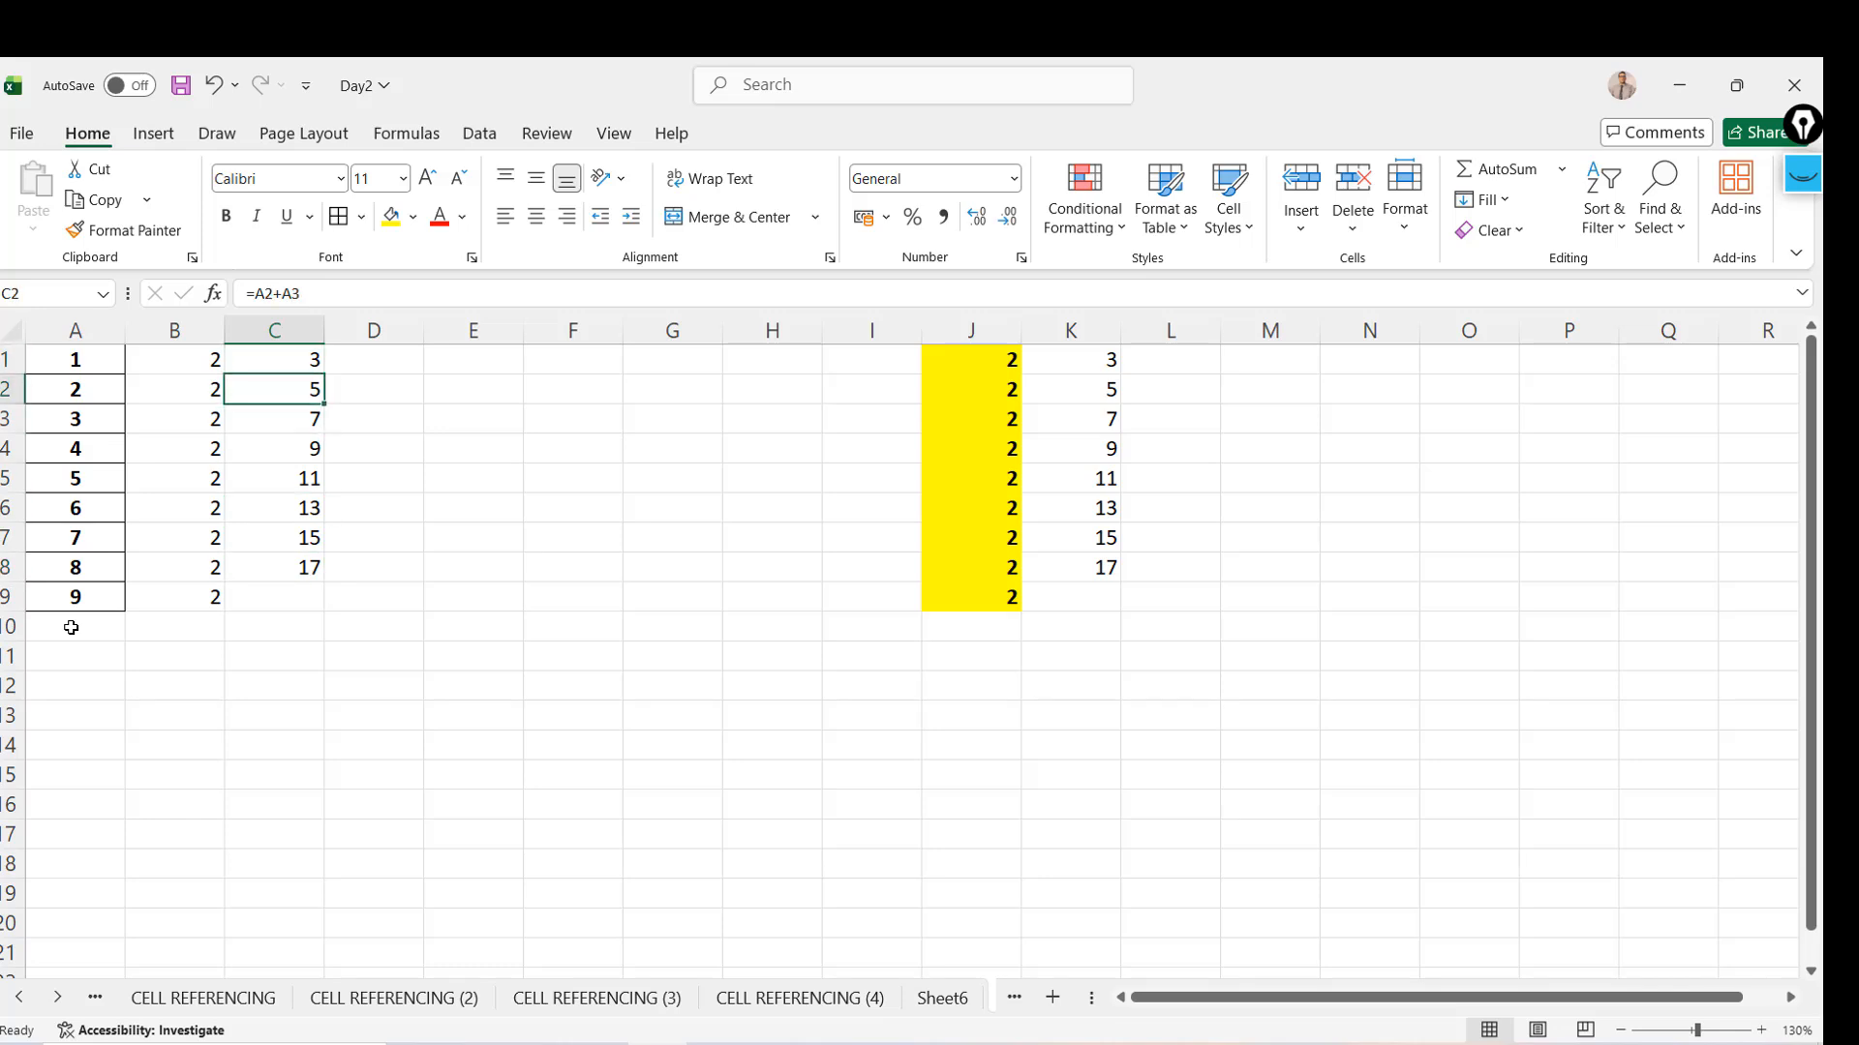
key(ctrl+shift+Down)
key(Delete)
key(Up)
key(Down)
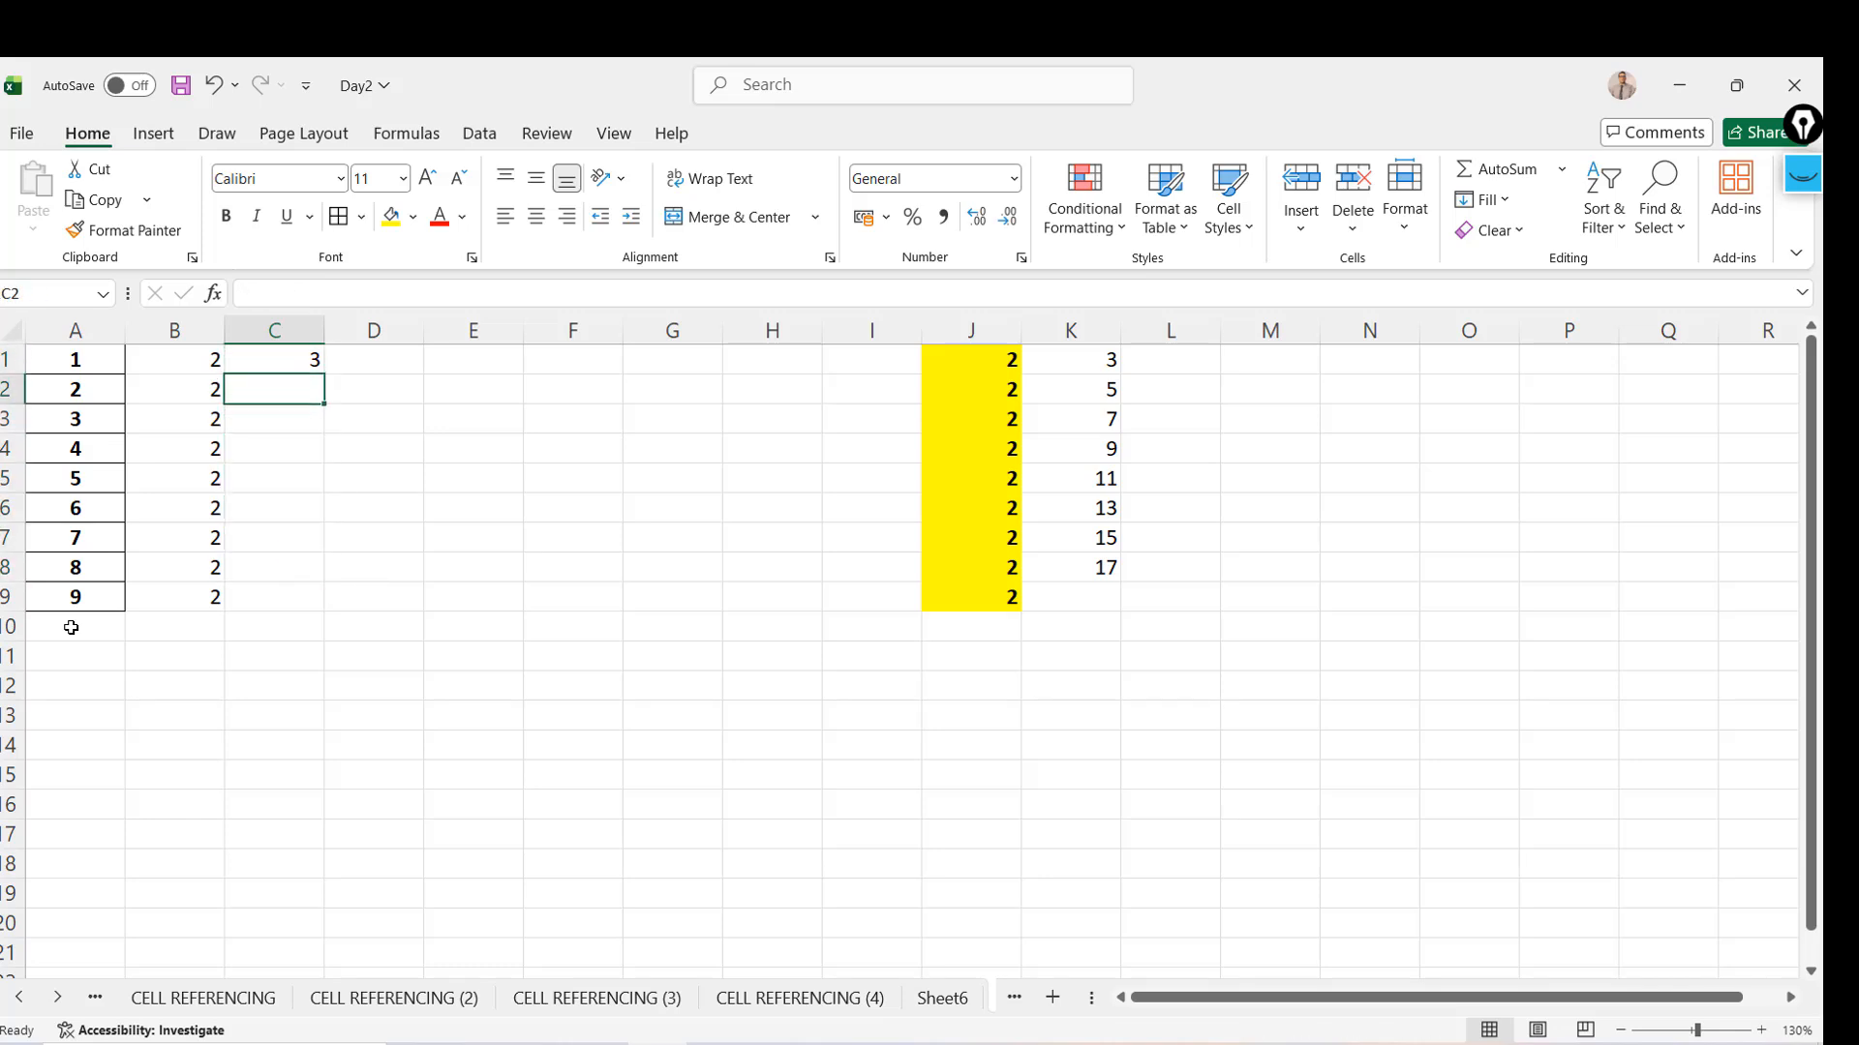
Enter the formula =A2+A3 in cell C2 by referencing the cells in column A
text(=)
key(Left)
key(Left)
text(+)
key(Left)
key(Left)
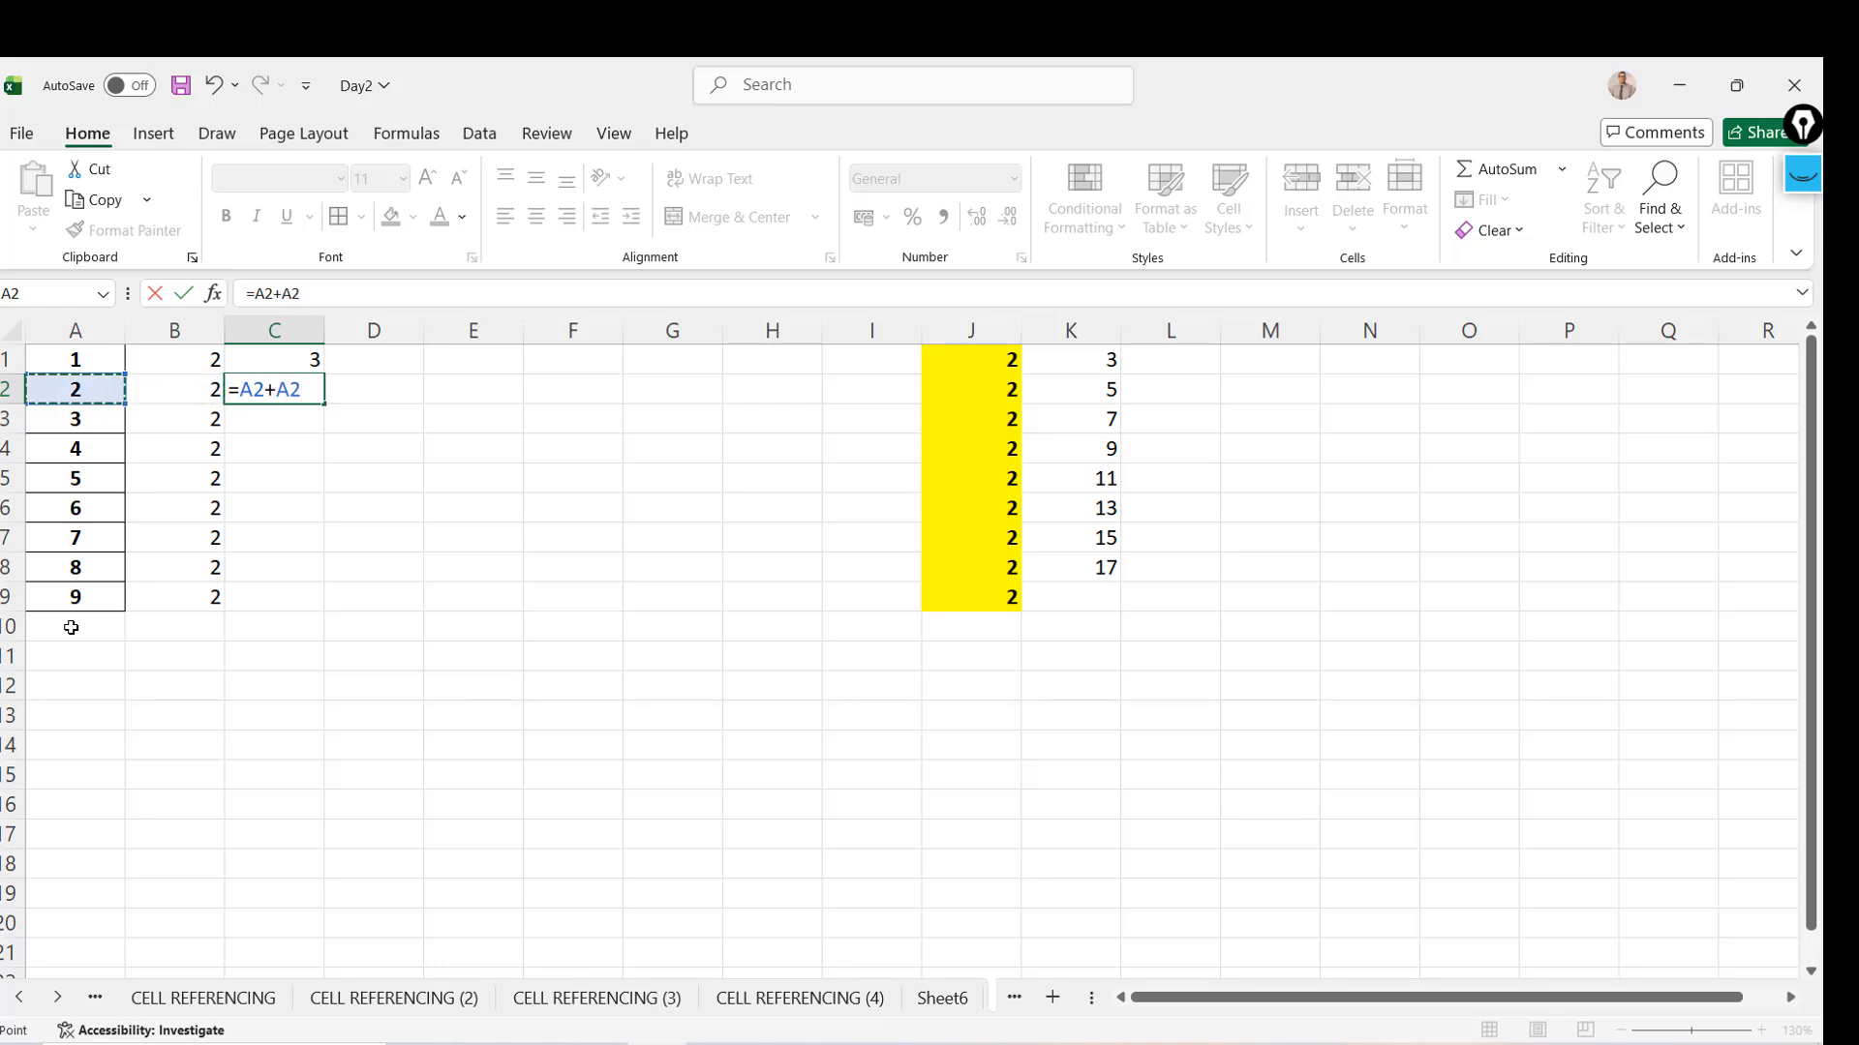
key(Down)
key(Return)
Enter the formula =A3+A4 in cell C3 by referencing the cells in column A
text(=)
key(Left)
key(Left)
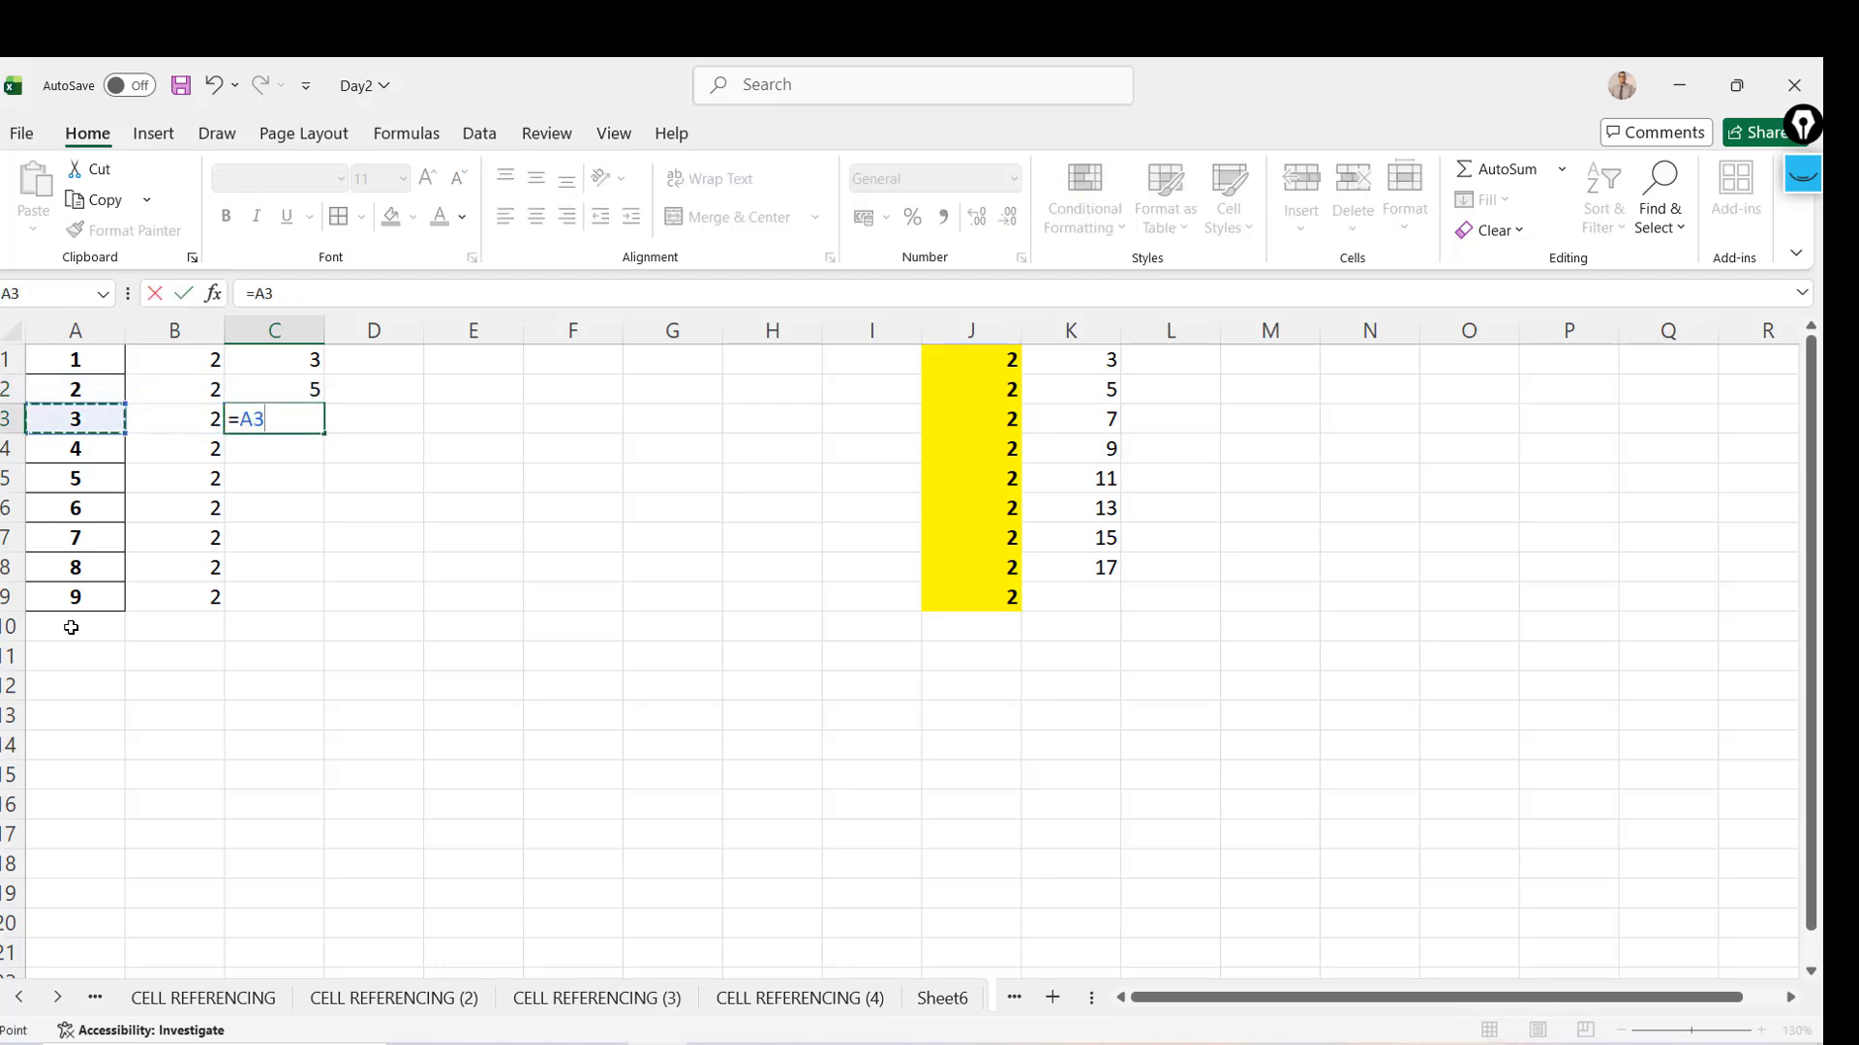
text(+)
key(Left)
key(Left)
key(Down)
key(ctrl+Return)
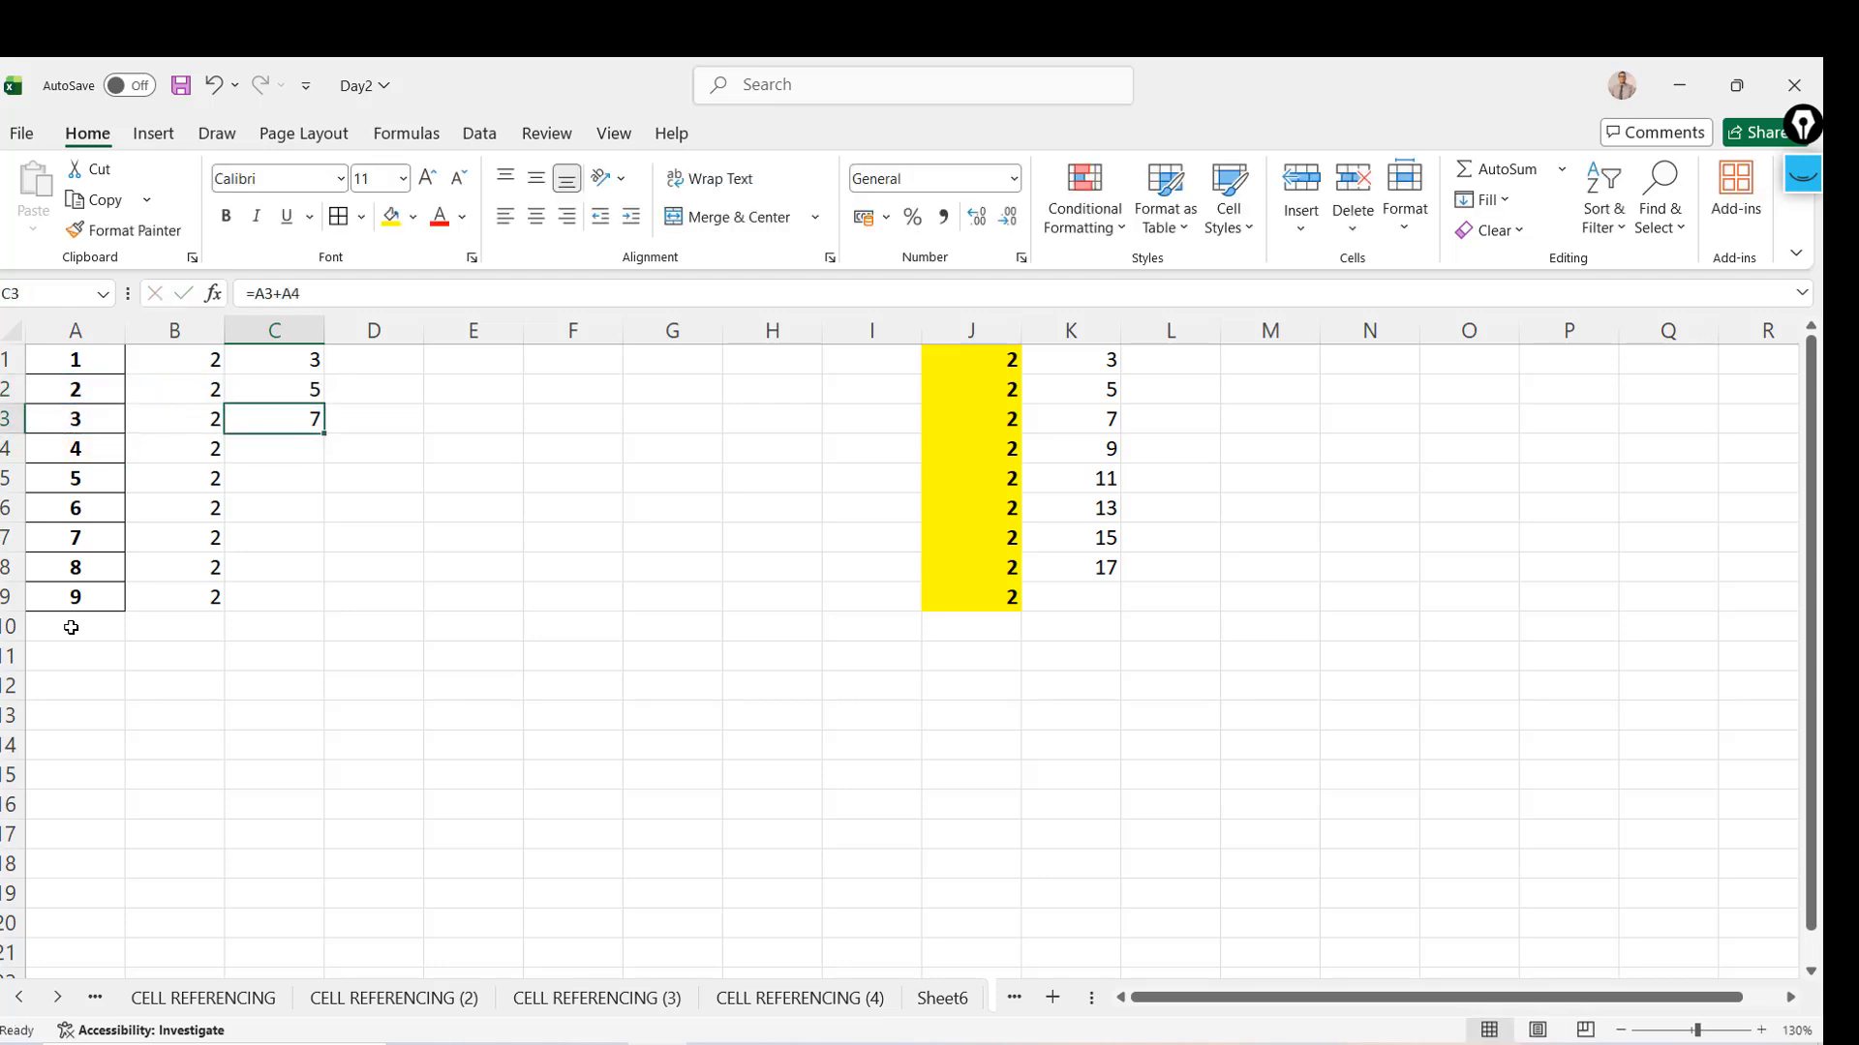
Clear the manually built formulas in C2 and C3 and fill the C1 formula down to C8
key(shift+Up)
key(Delete)
key(Up)
key(Up)
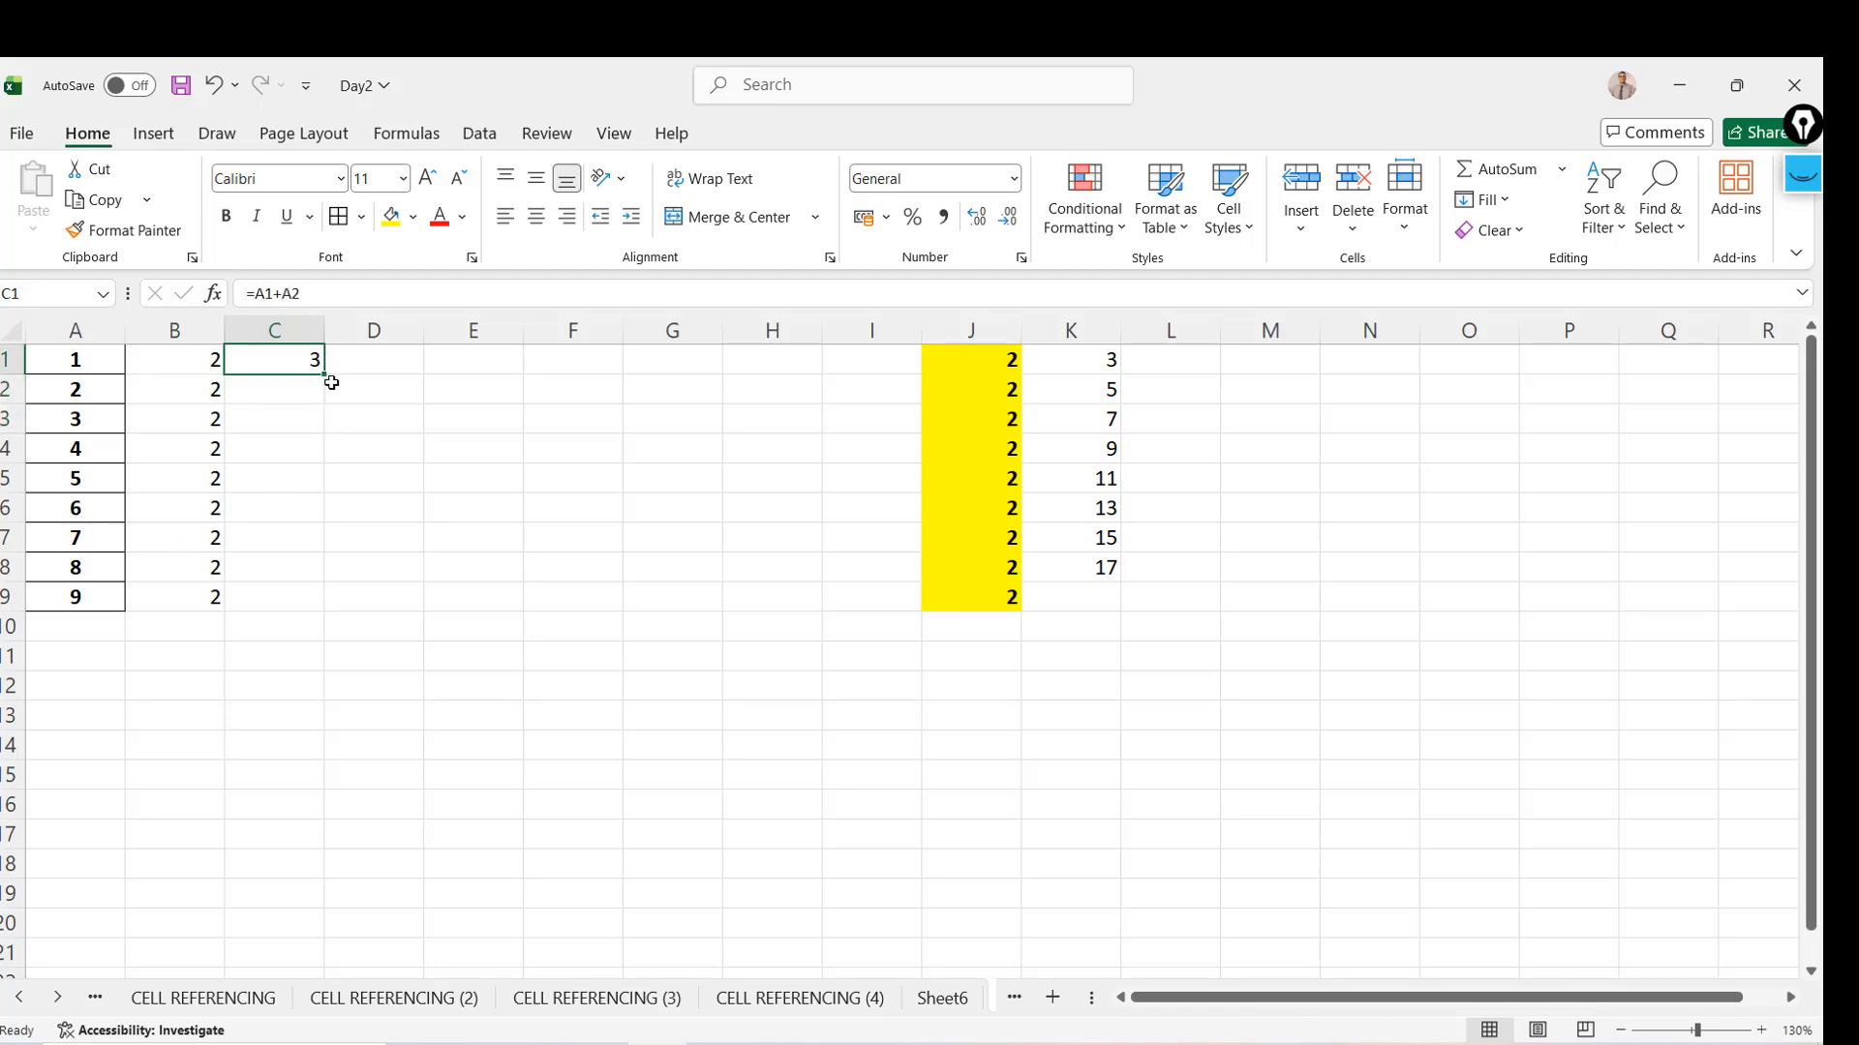
drag(326, 375, 321, 576)
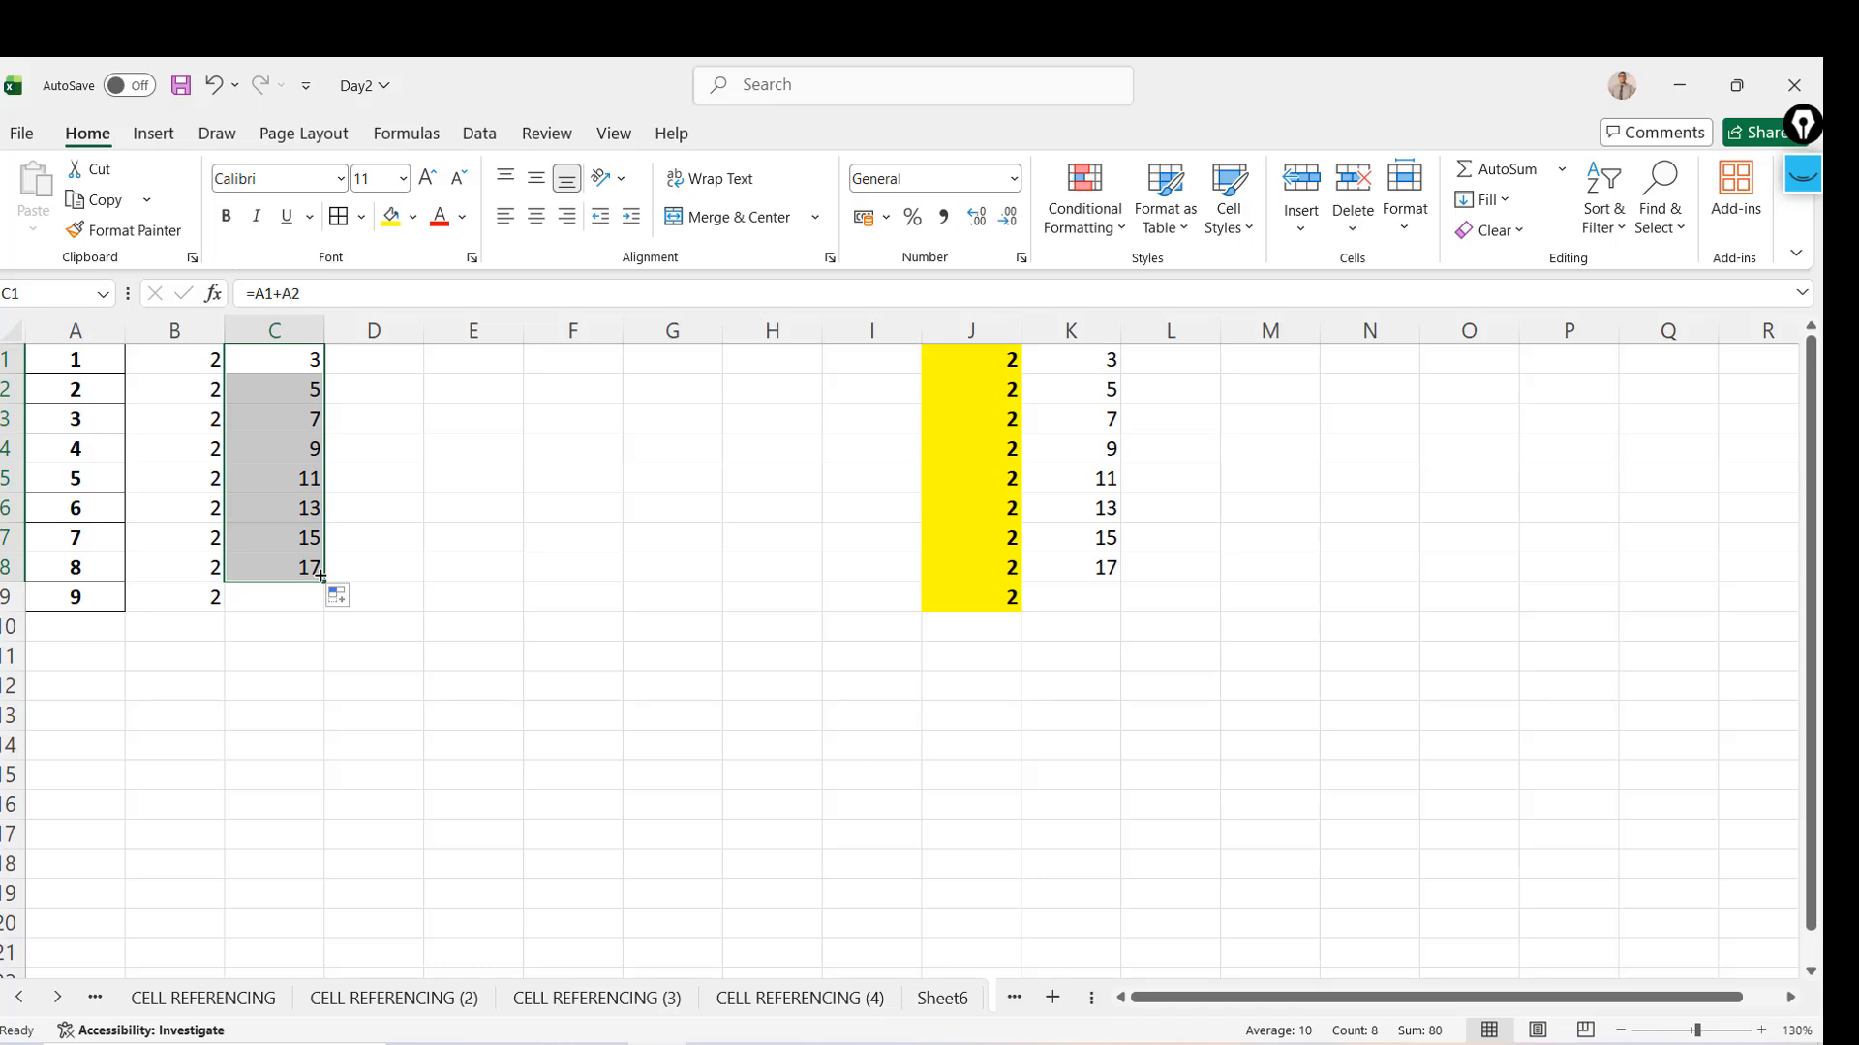
Enter the even target numbers 2, 4, 6, 8, 10, 12, 14 and 16 in cells L1 to L8
click(1180, 361)
text(2)
key(Return)
text(4)
key(Return)
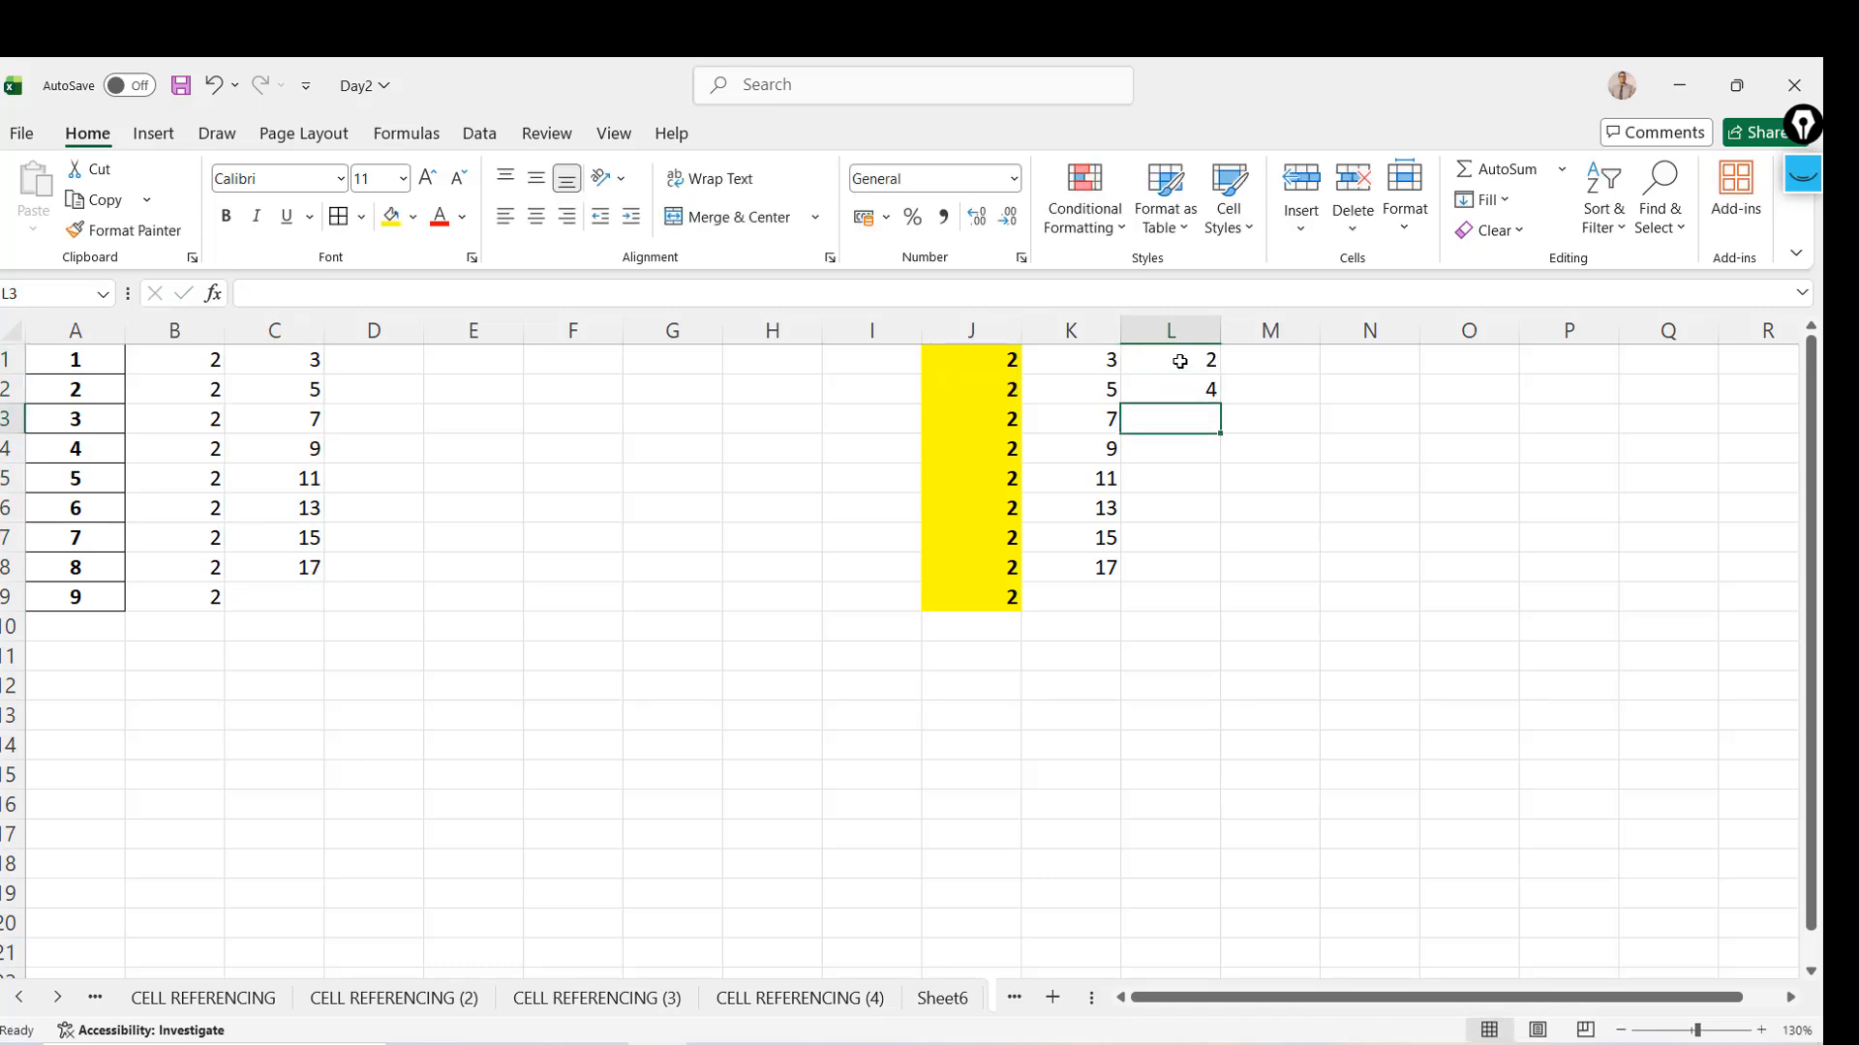
text(6)
key(Return)
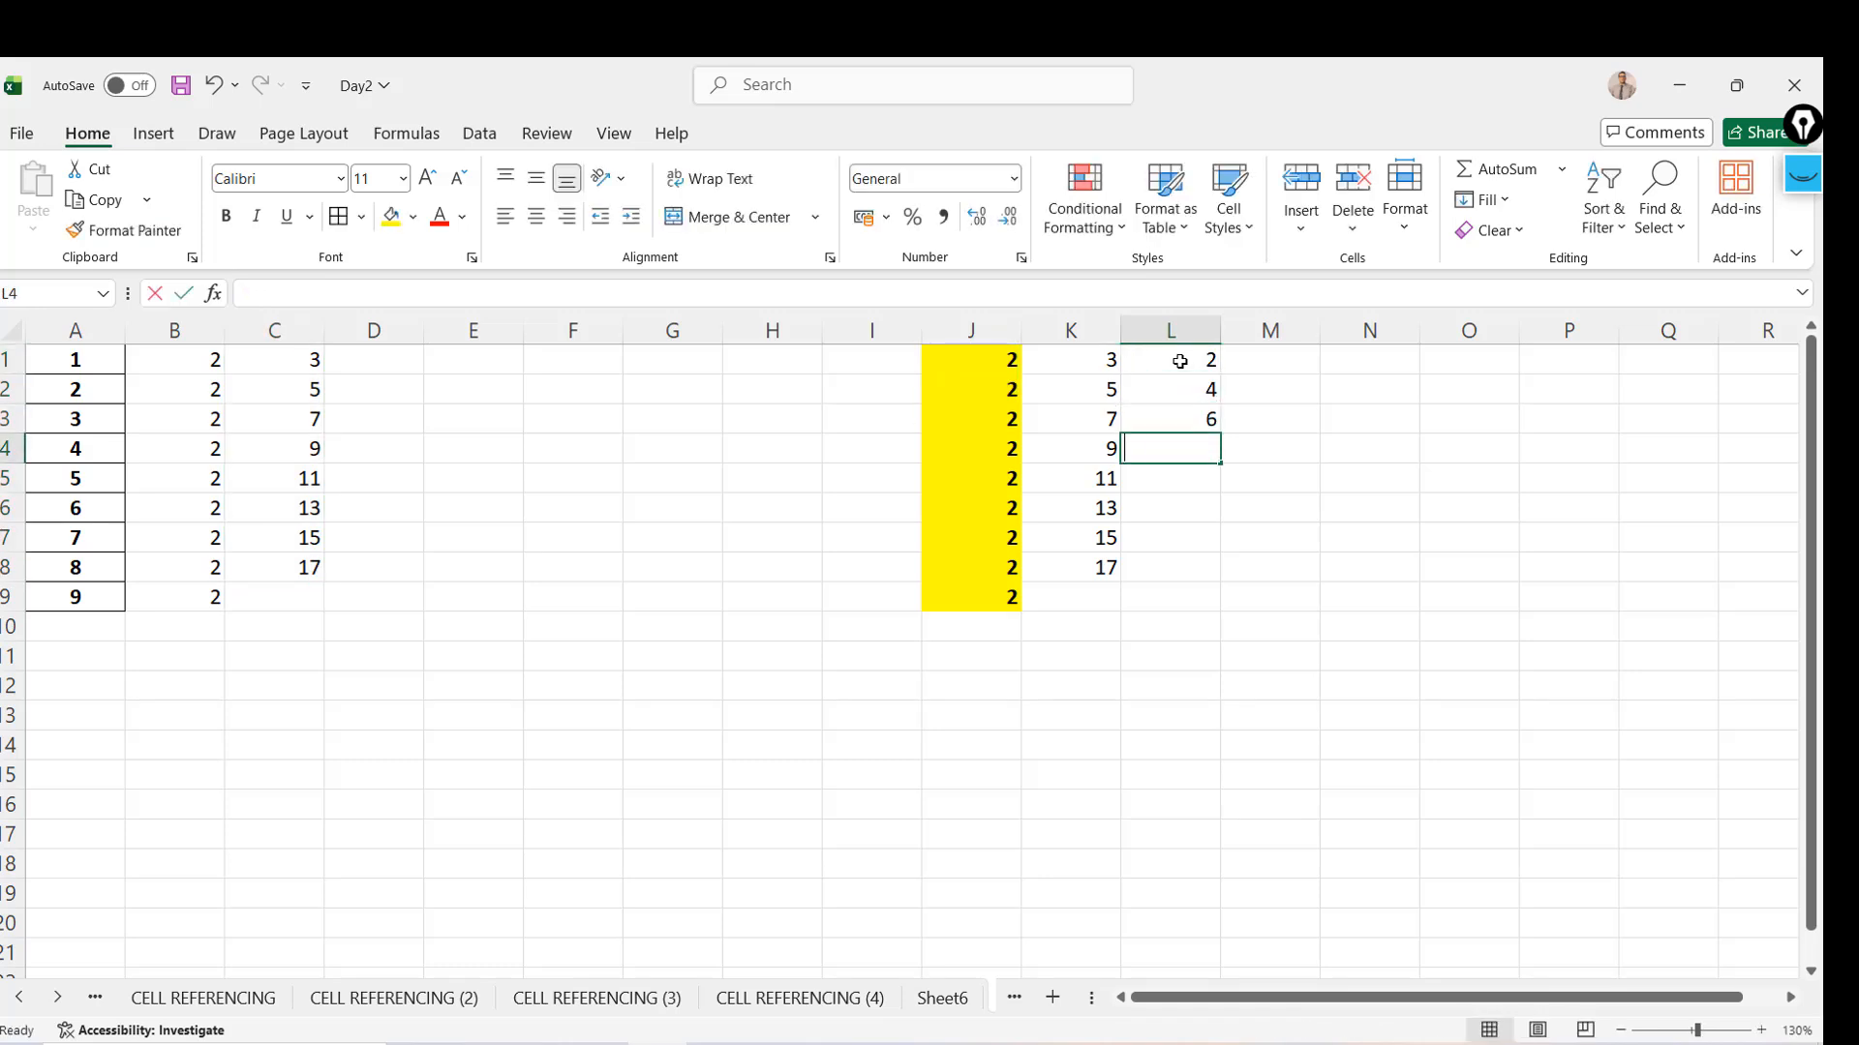
text(8)
key(Return)
text(10)
key(Return)
text(12)
key(Return)
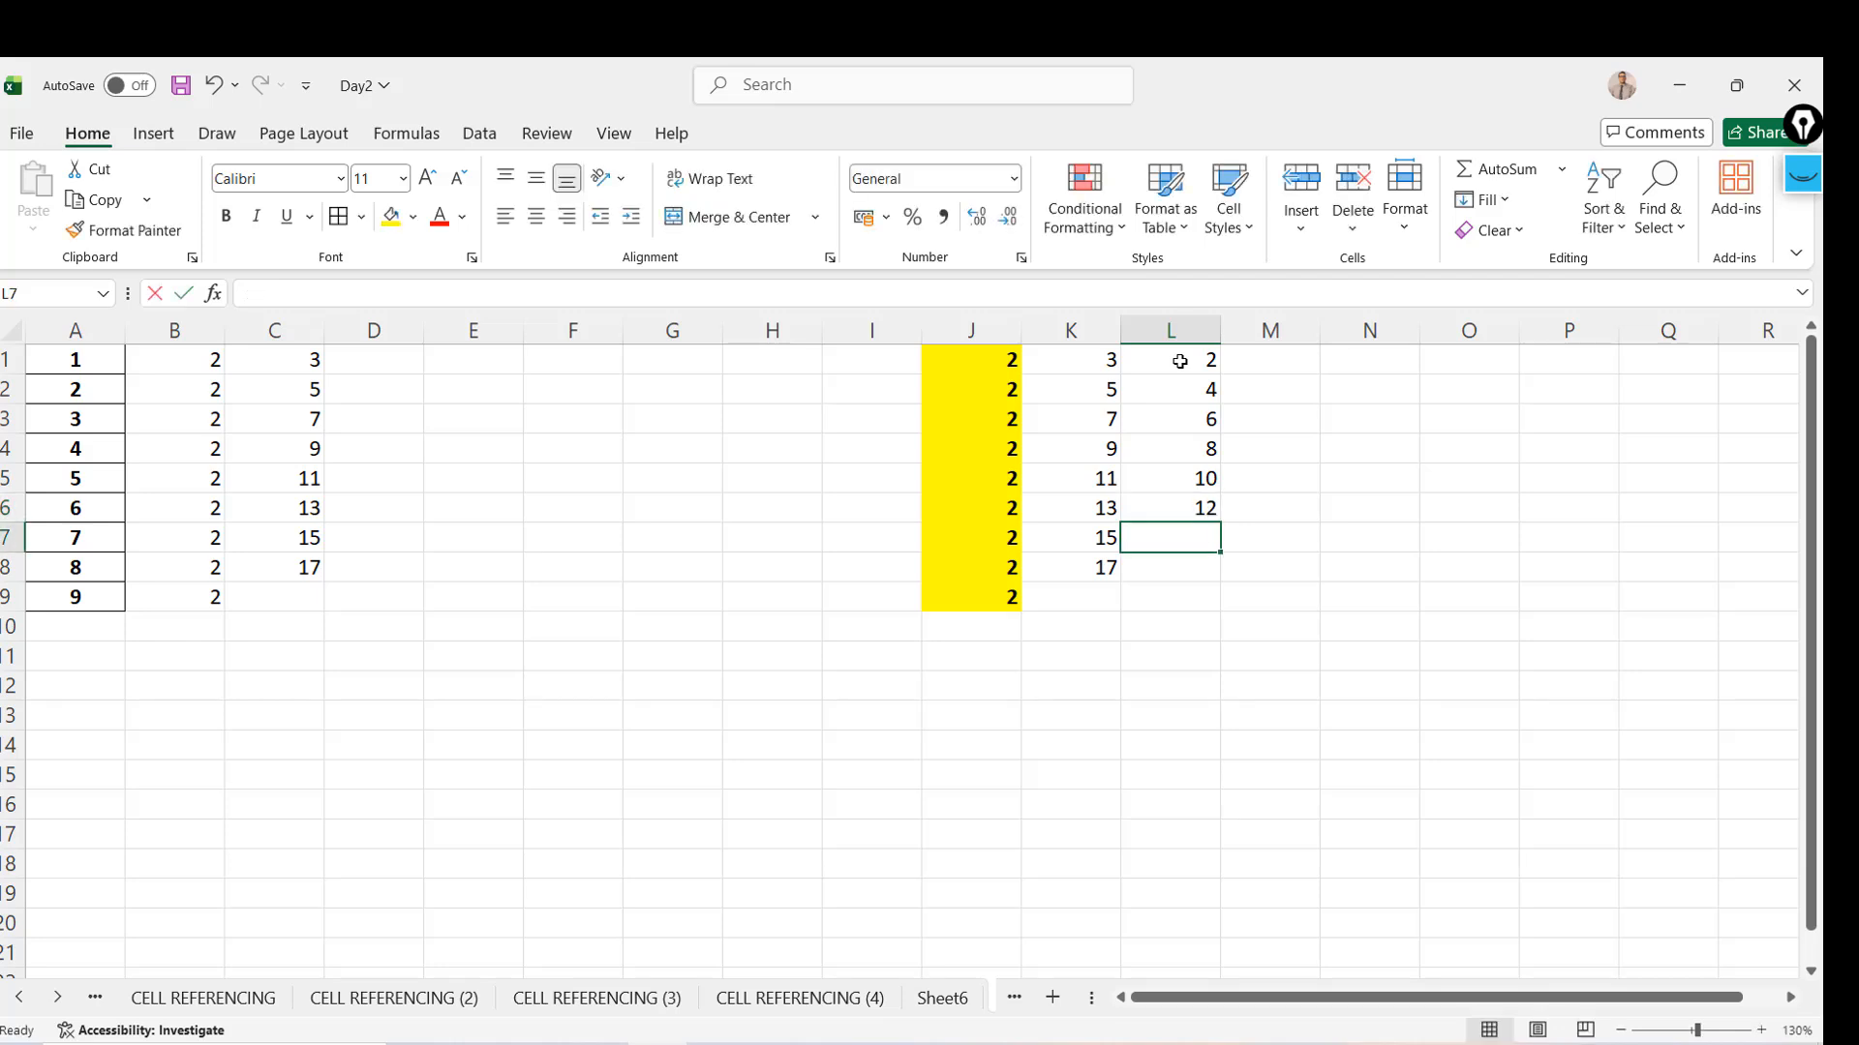
text(14)
key(Return)
text(16)
key(Return)
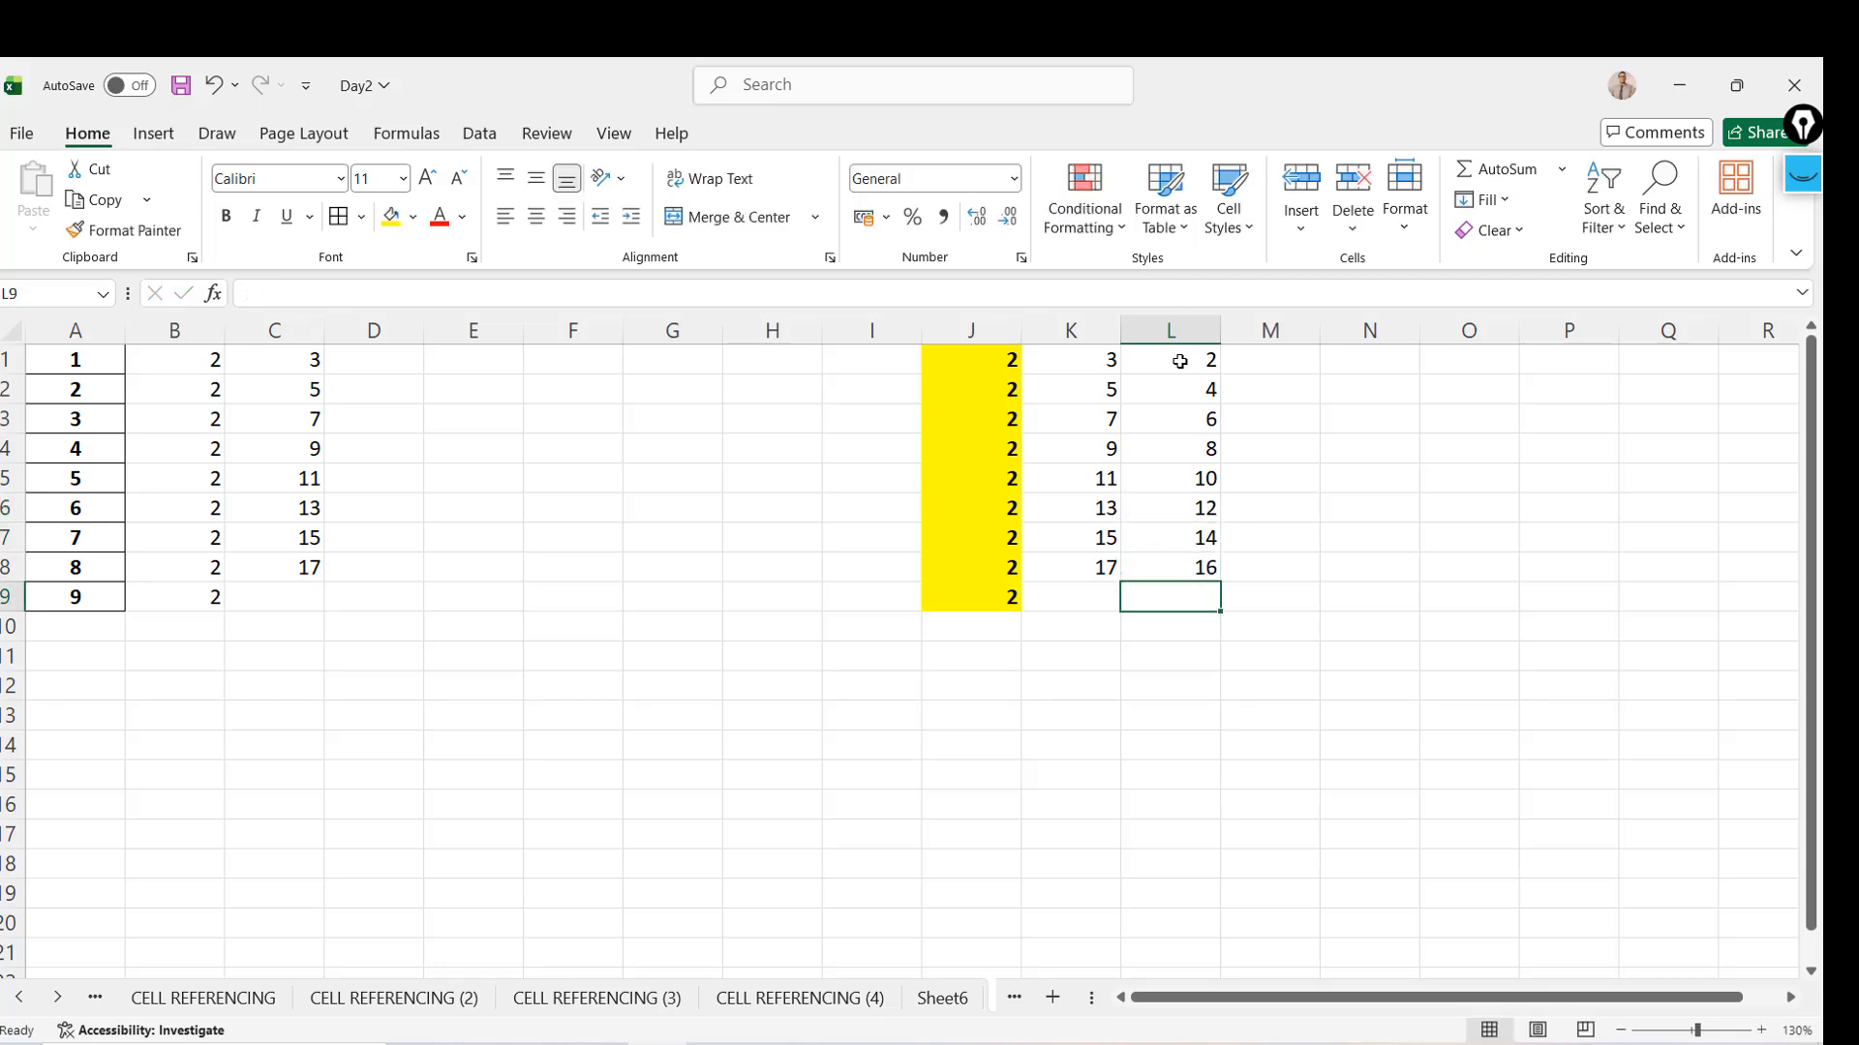
Center the contents of columns B and C horizontally
click(383, 370)
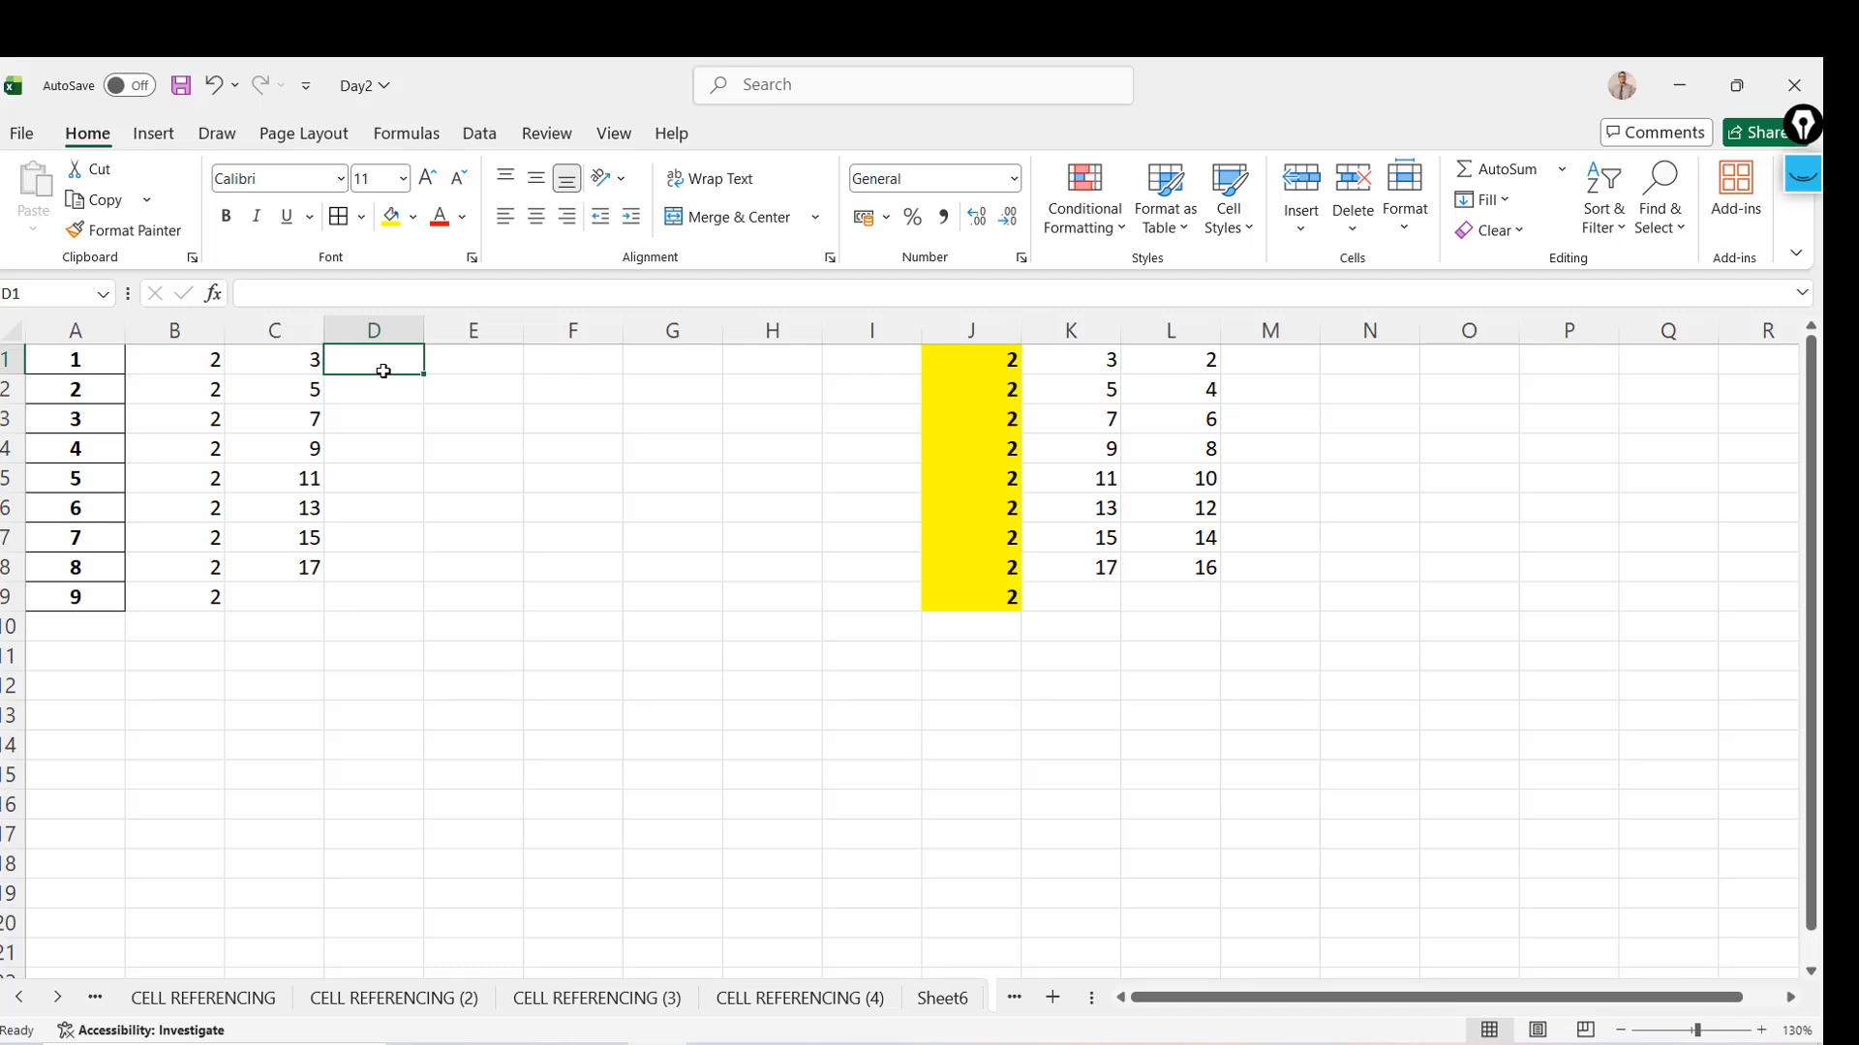
drag(174, 330, 274, 330)
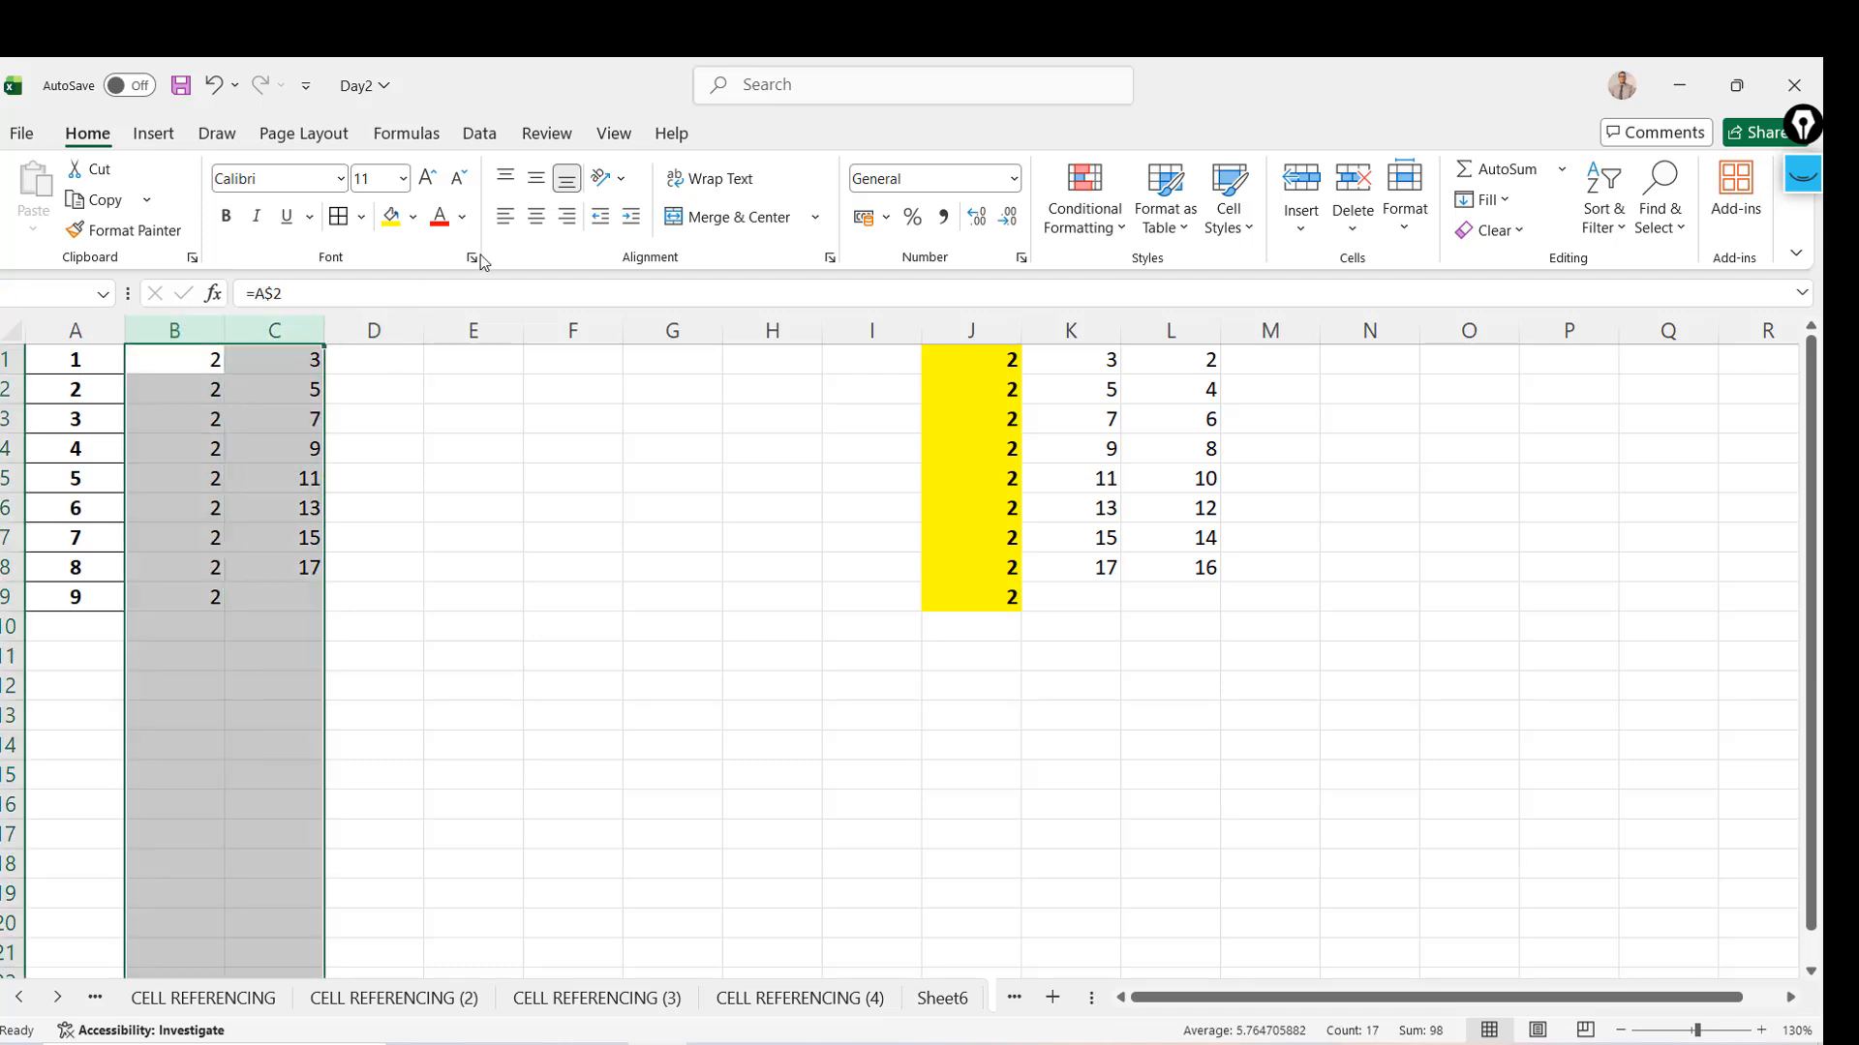
click(535, 216)
Enter the formula =A1+A1 in cell D1 and fill it down to D8
click(411, 359)
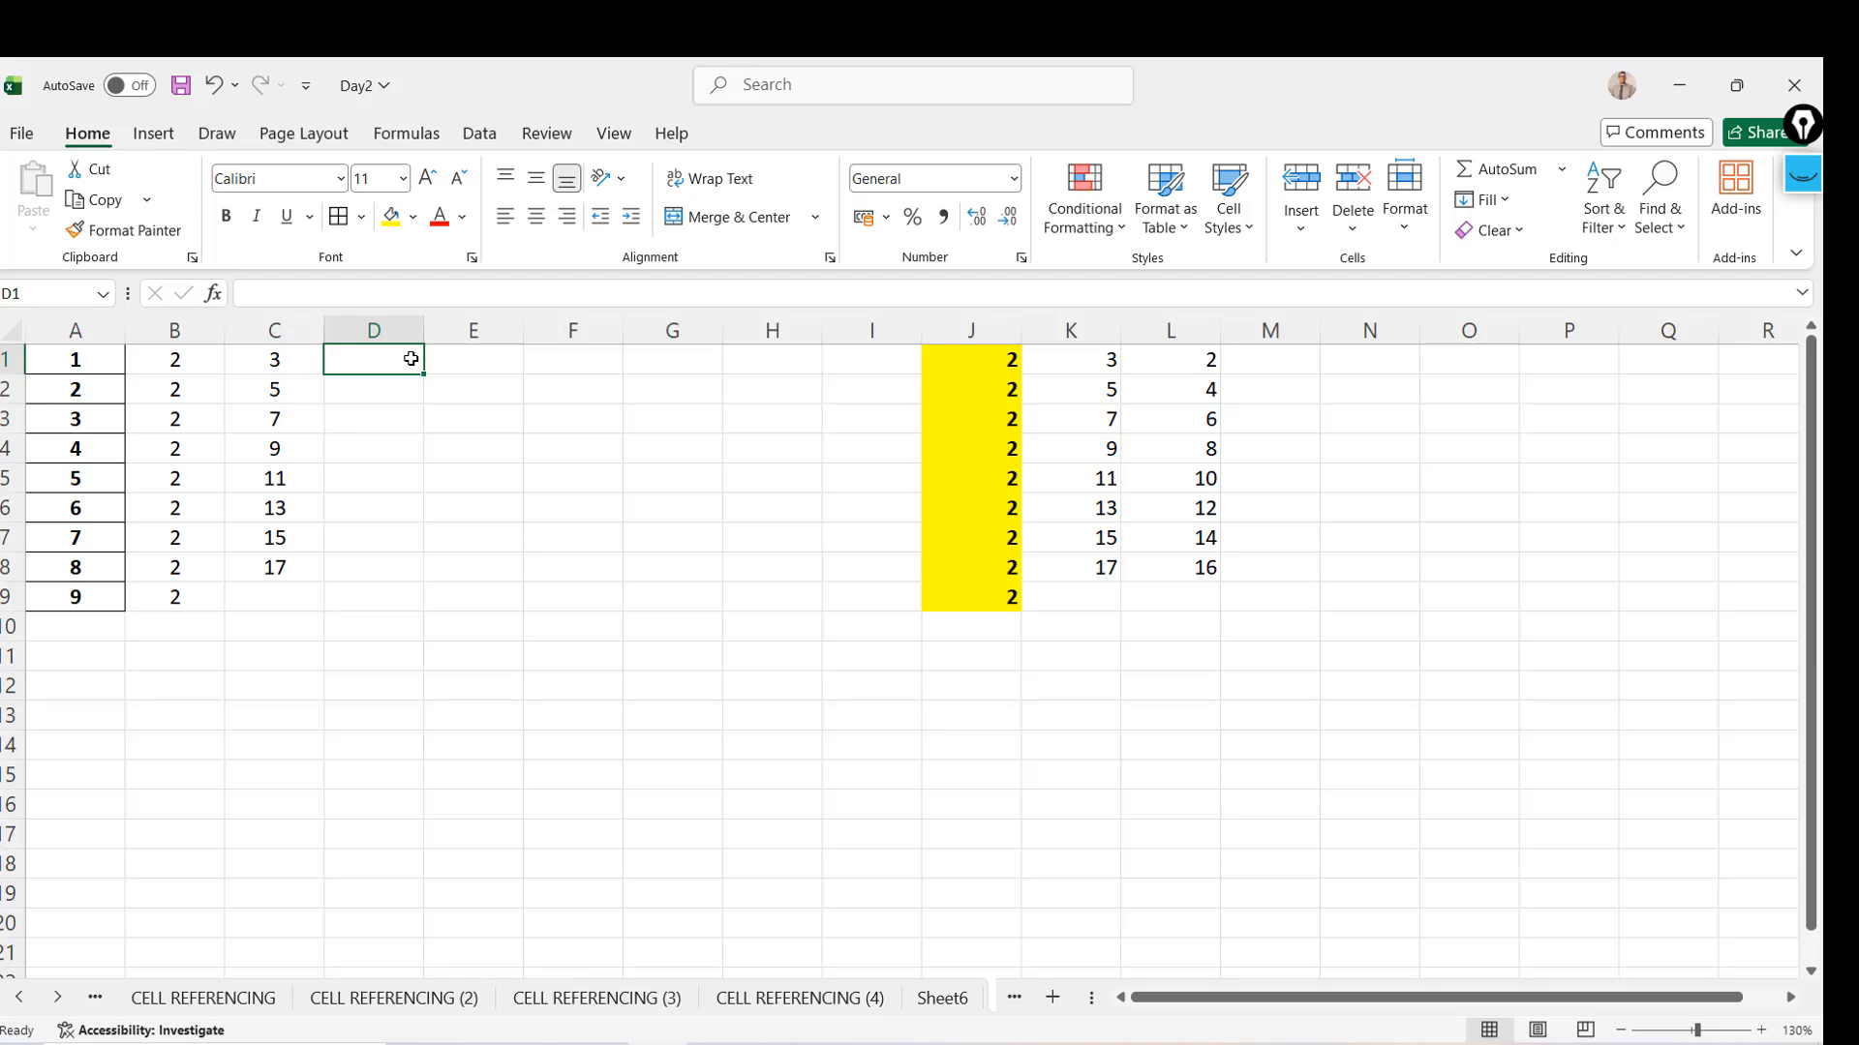
text(=)
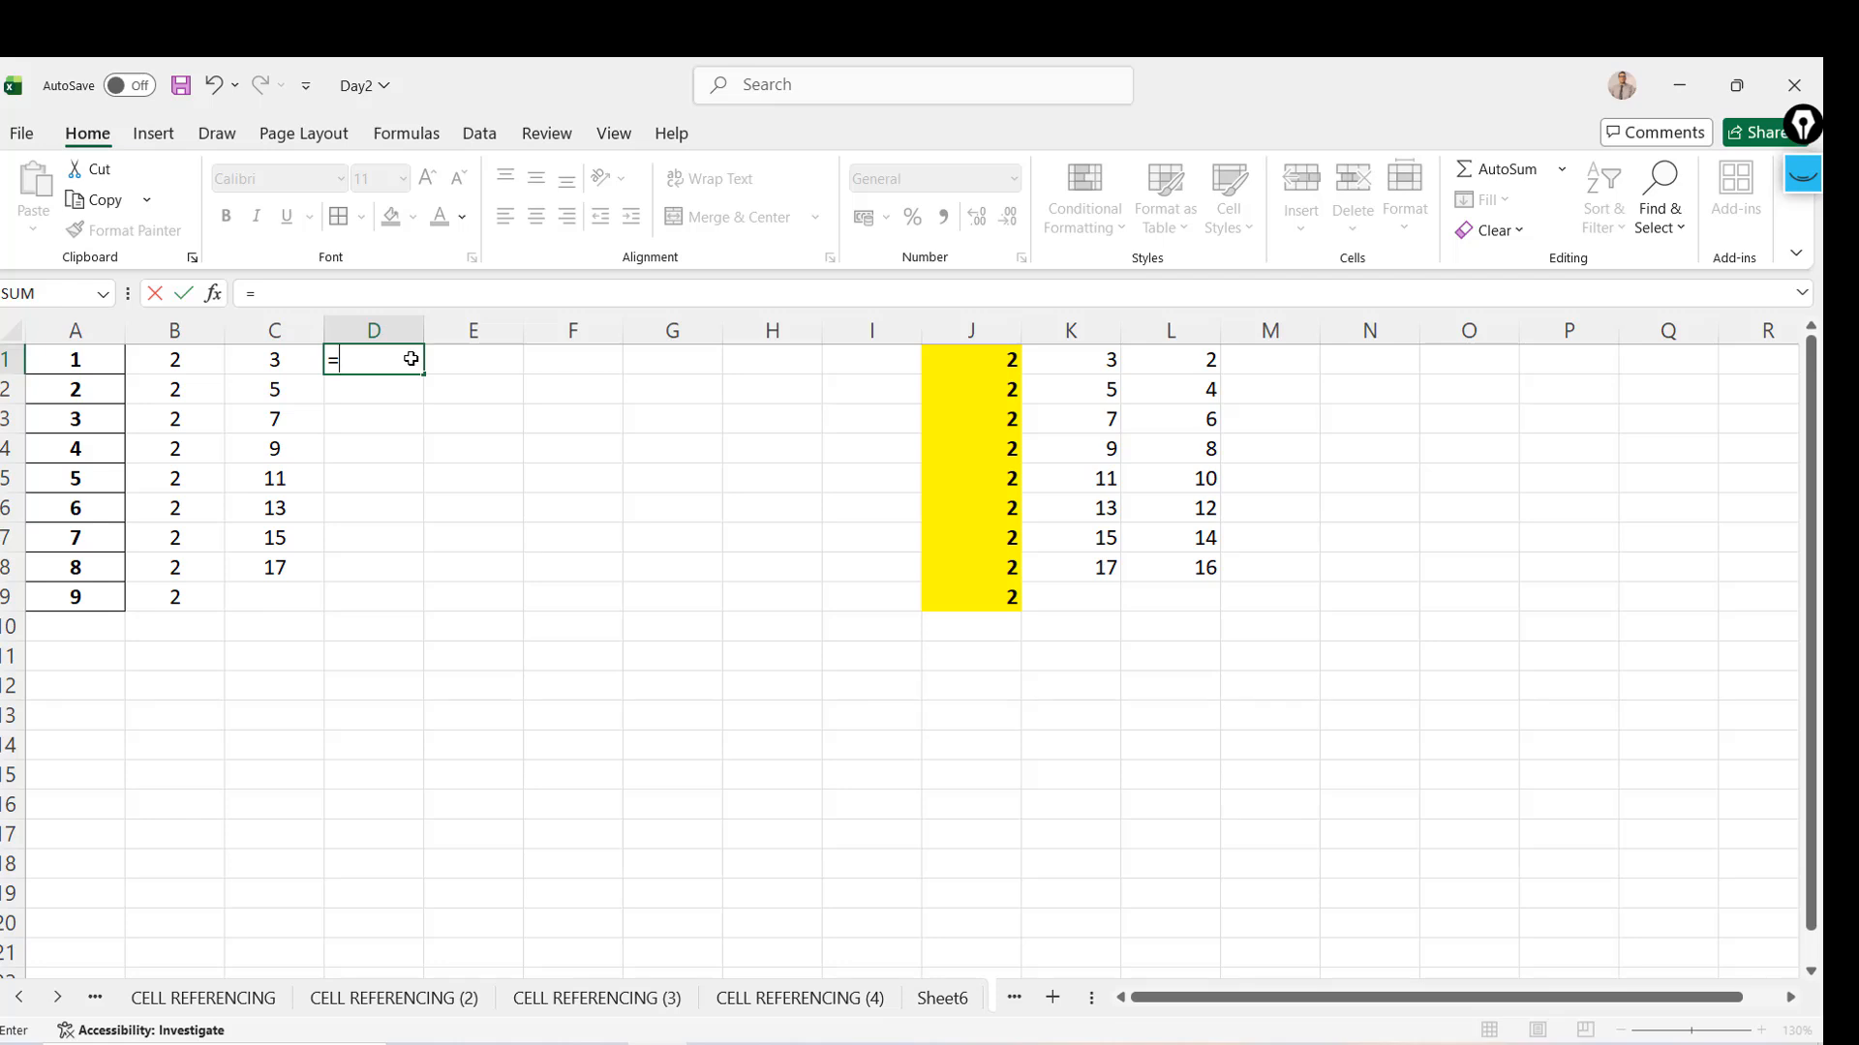
key(Left)
key(Left)
key(Left)
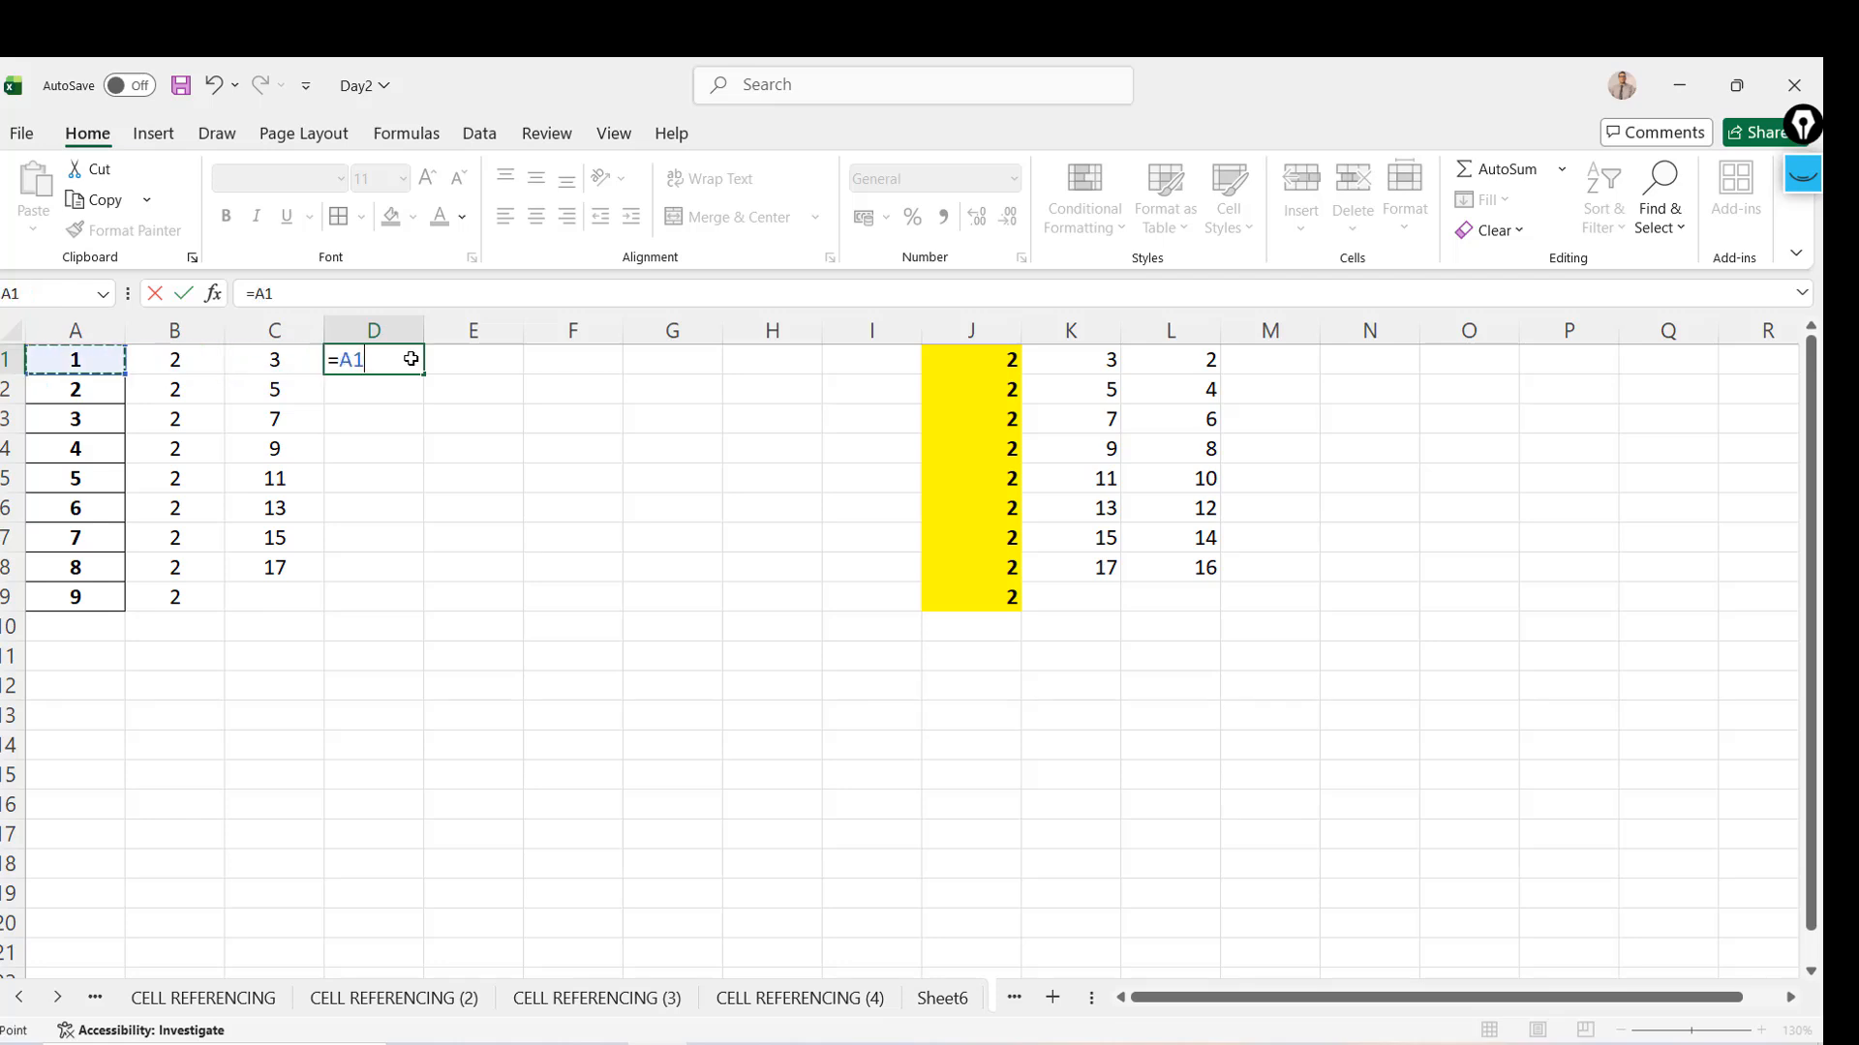
text(+)
key(Left)
key(Left)
key(Left)
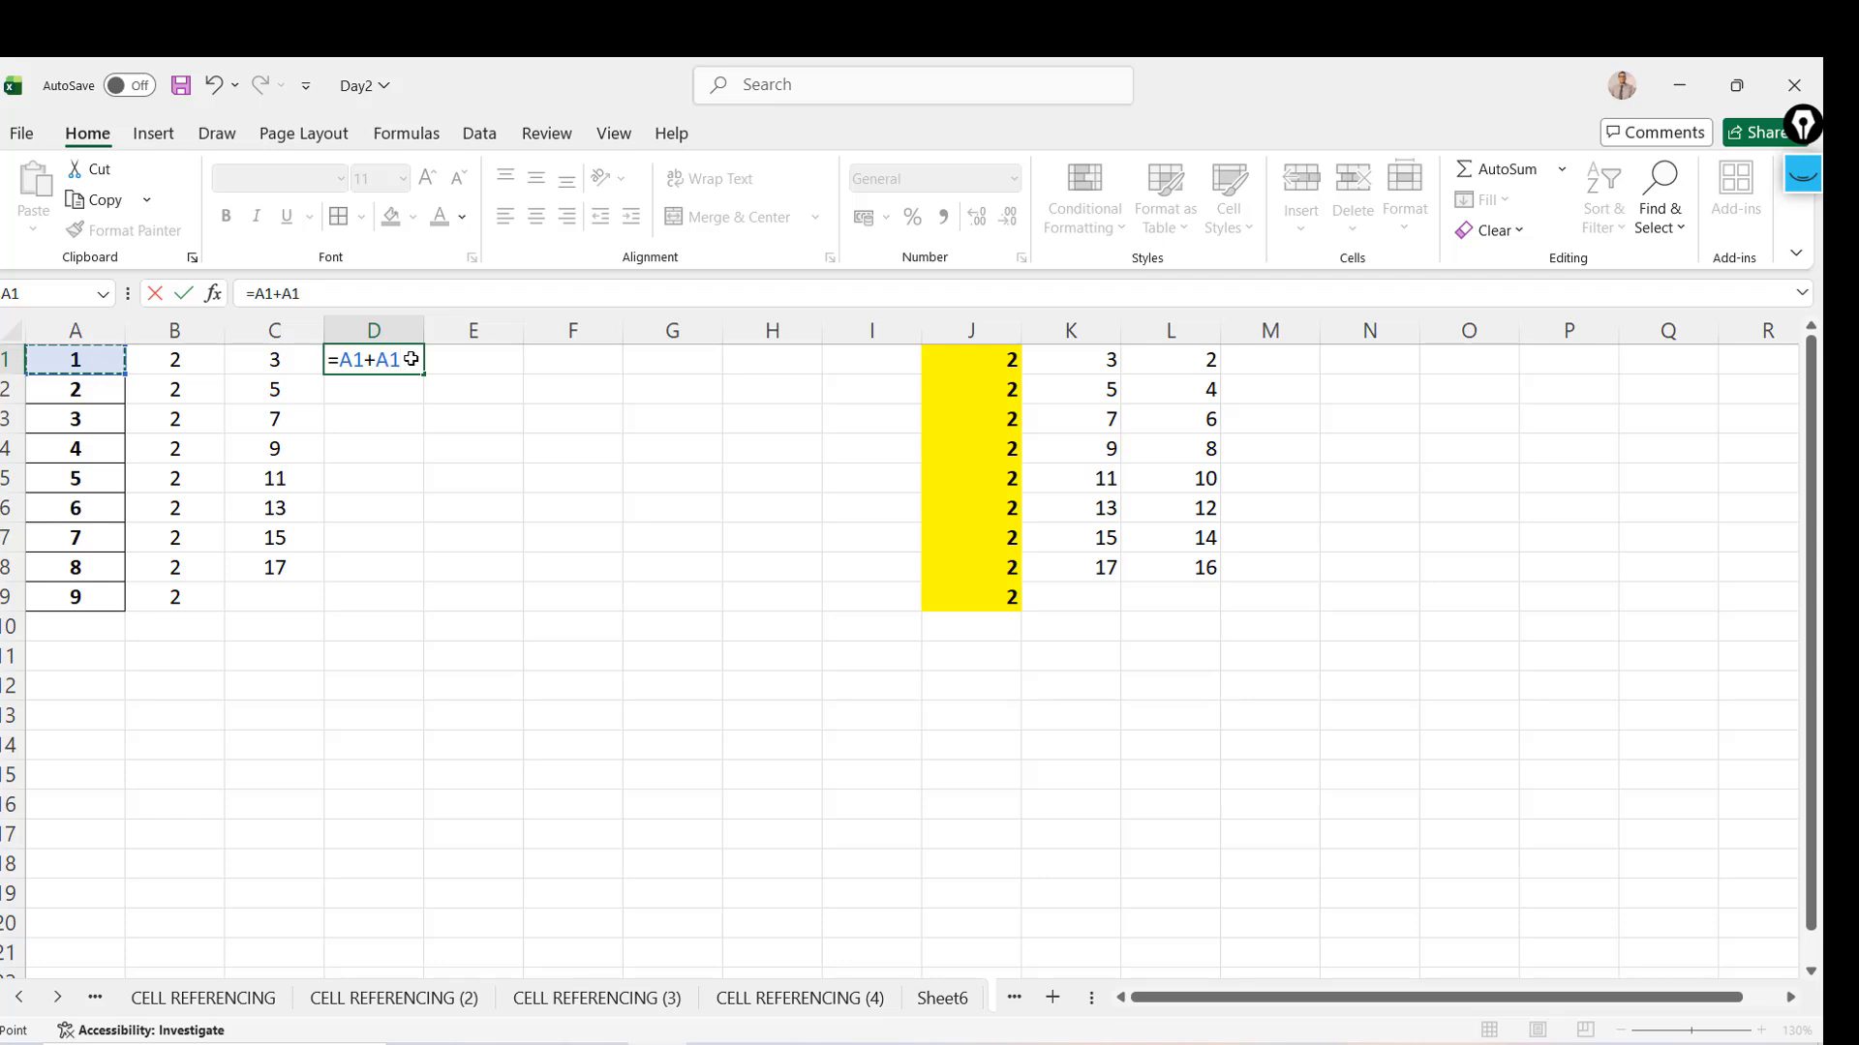
key(Return)
click(412, 359)
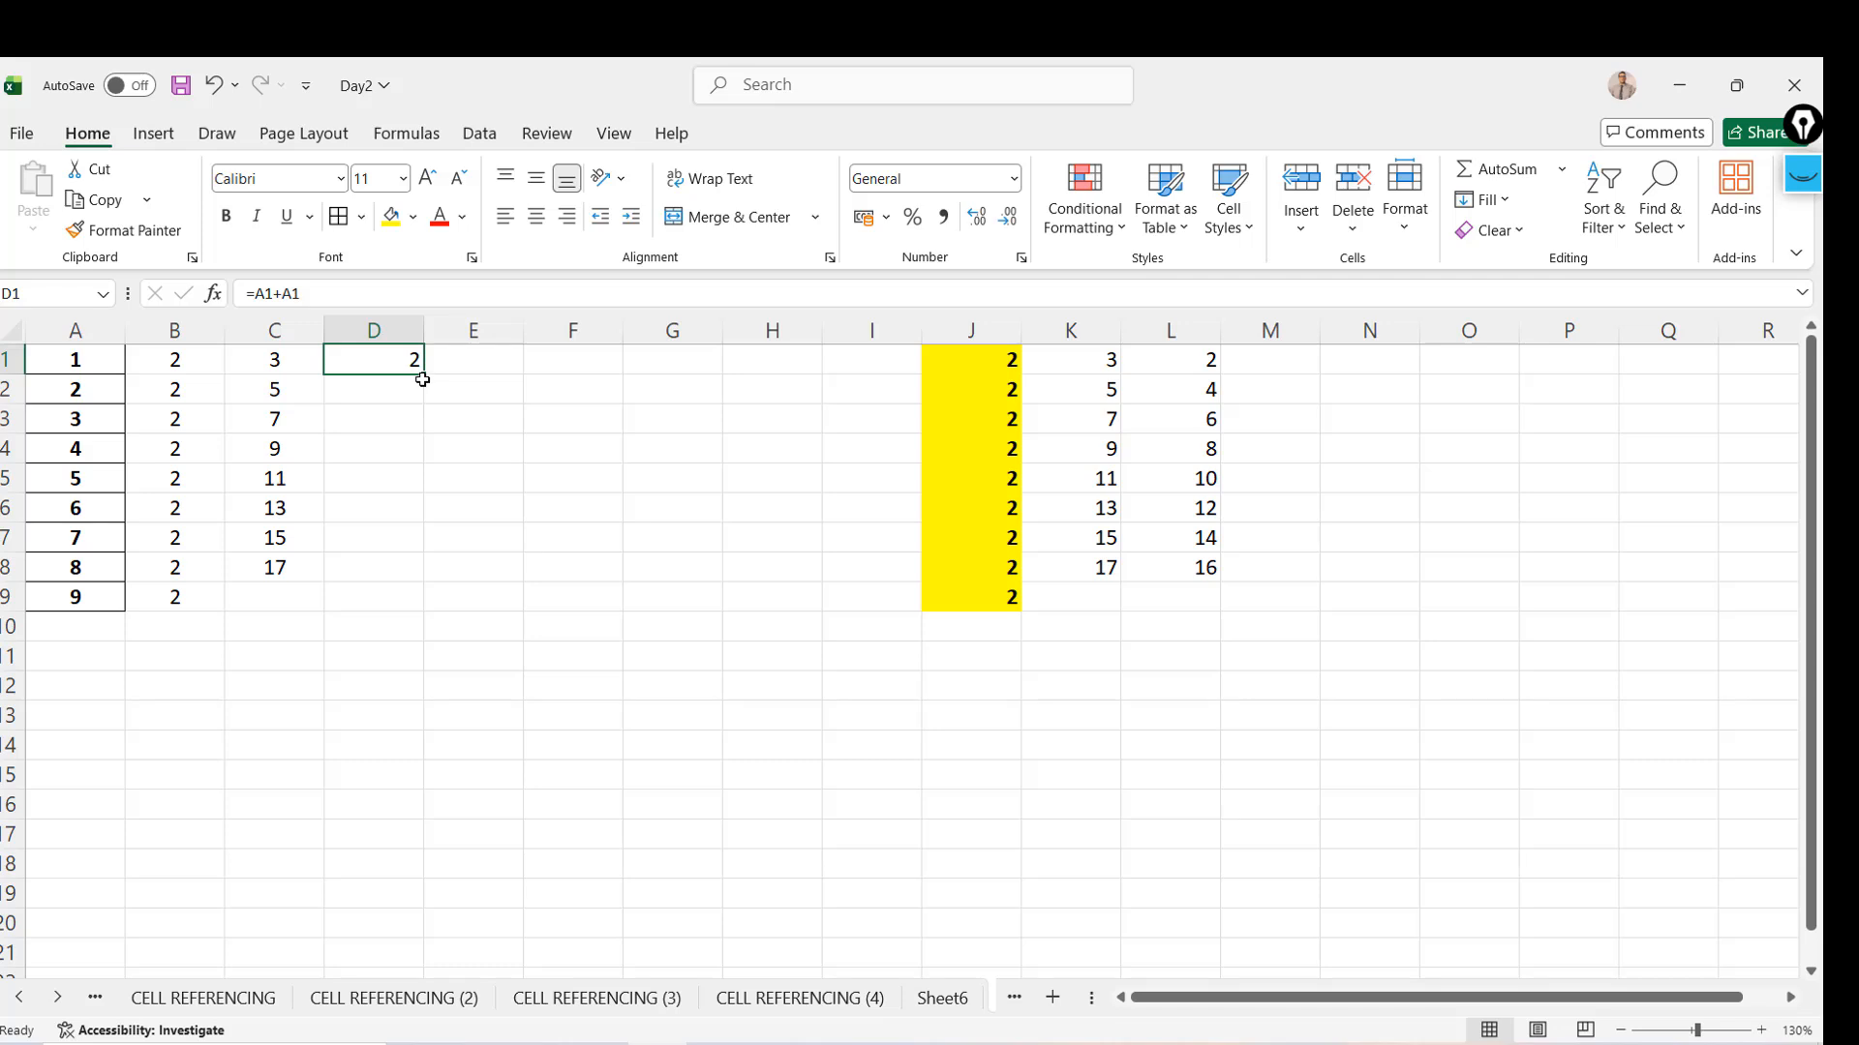
drag(419, 377, 411, 597)
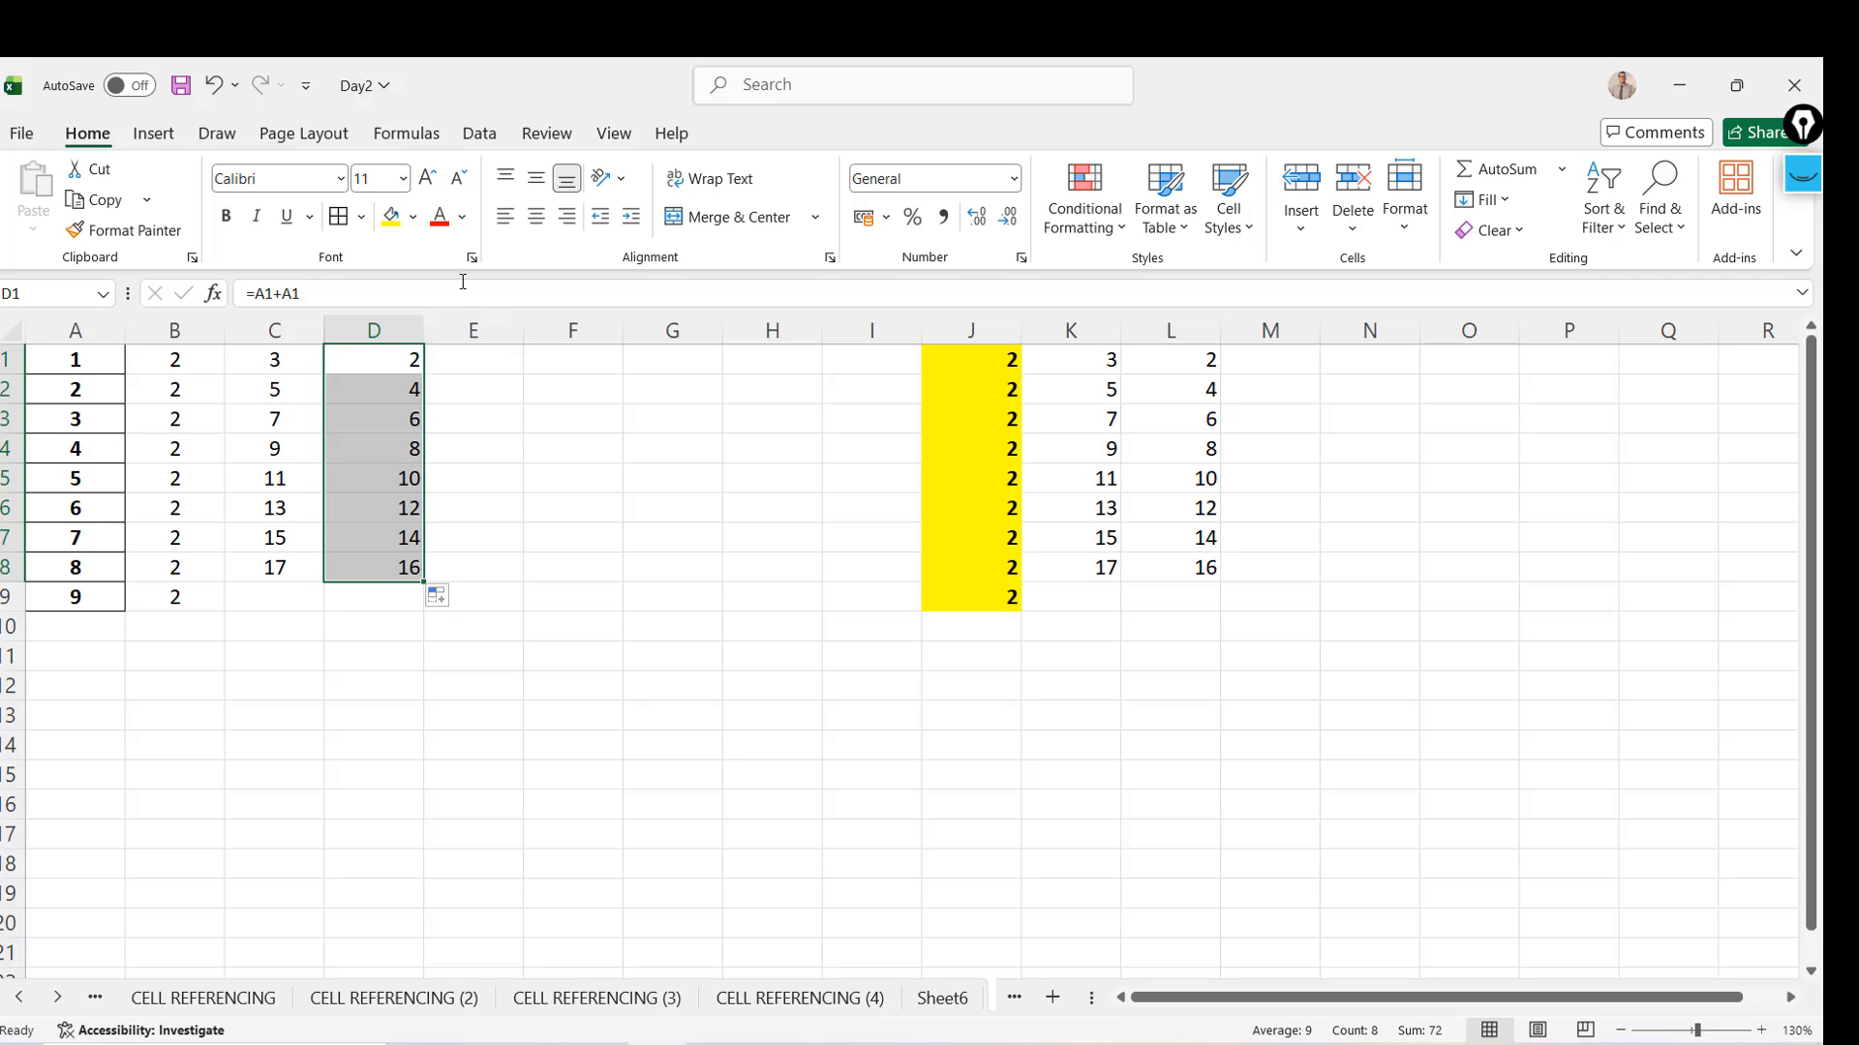
Build the formula =A2*A1 in cell E1 to multiply the first two numbers of column A
click(471, 359)
text(=)
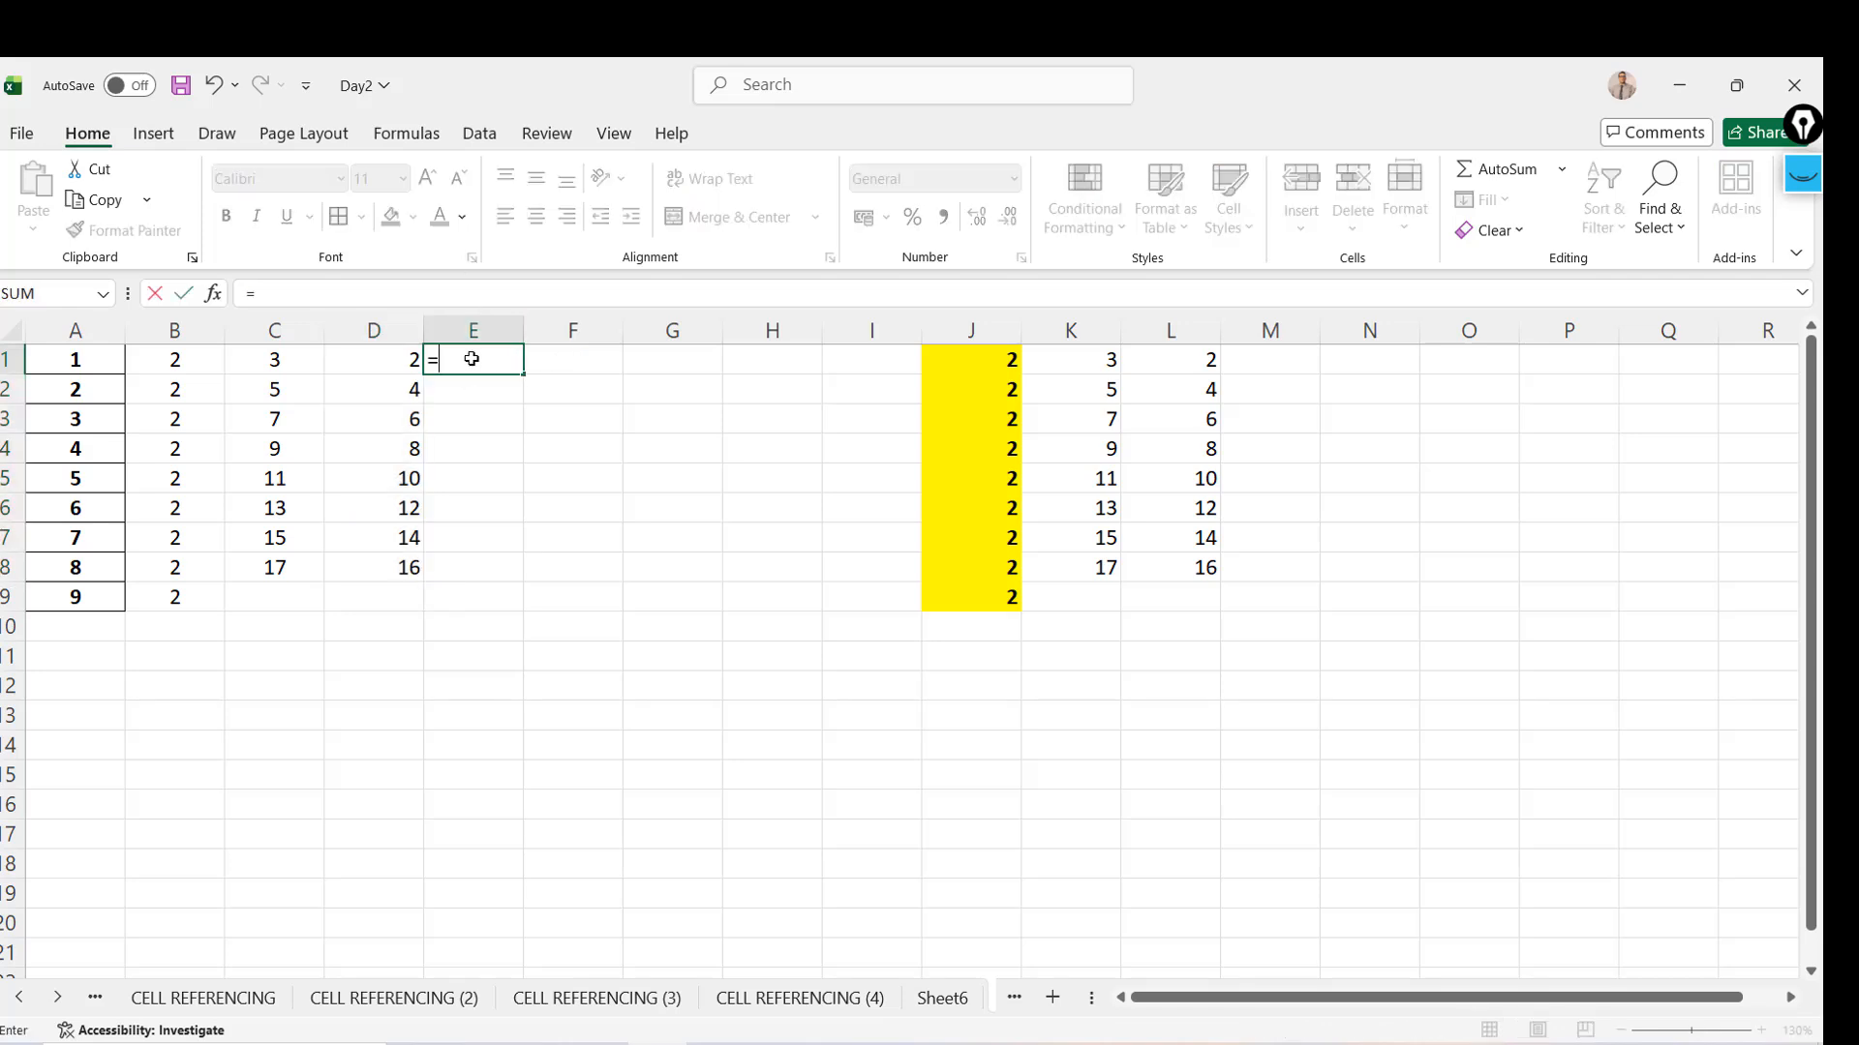
key(Left)
key(Left)
key(Left)
key(Left)
key(Down)
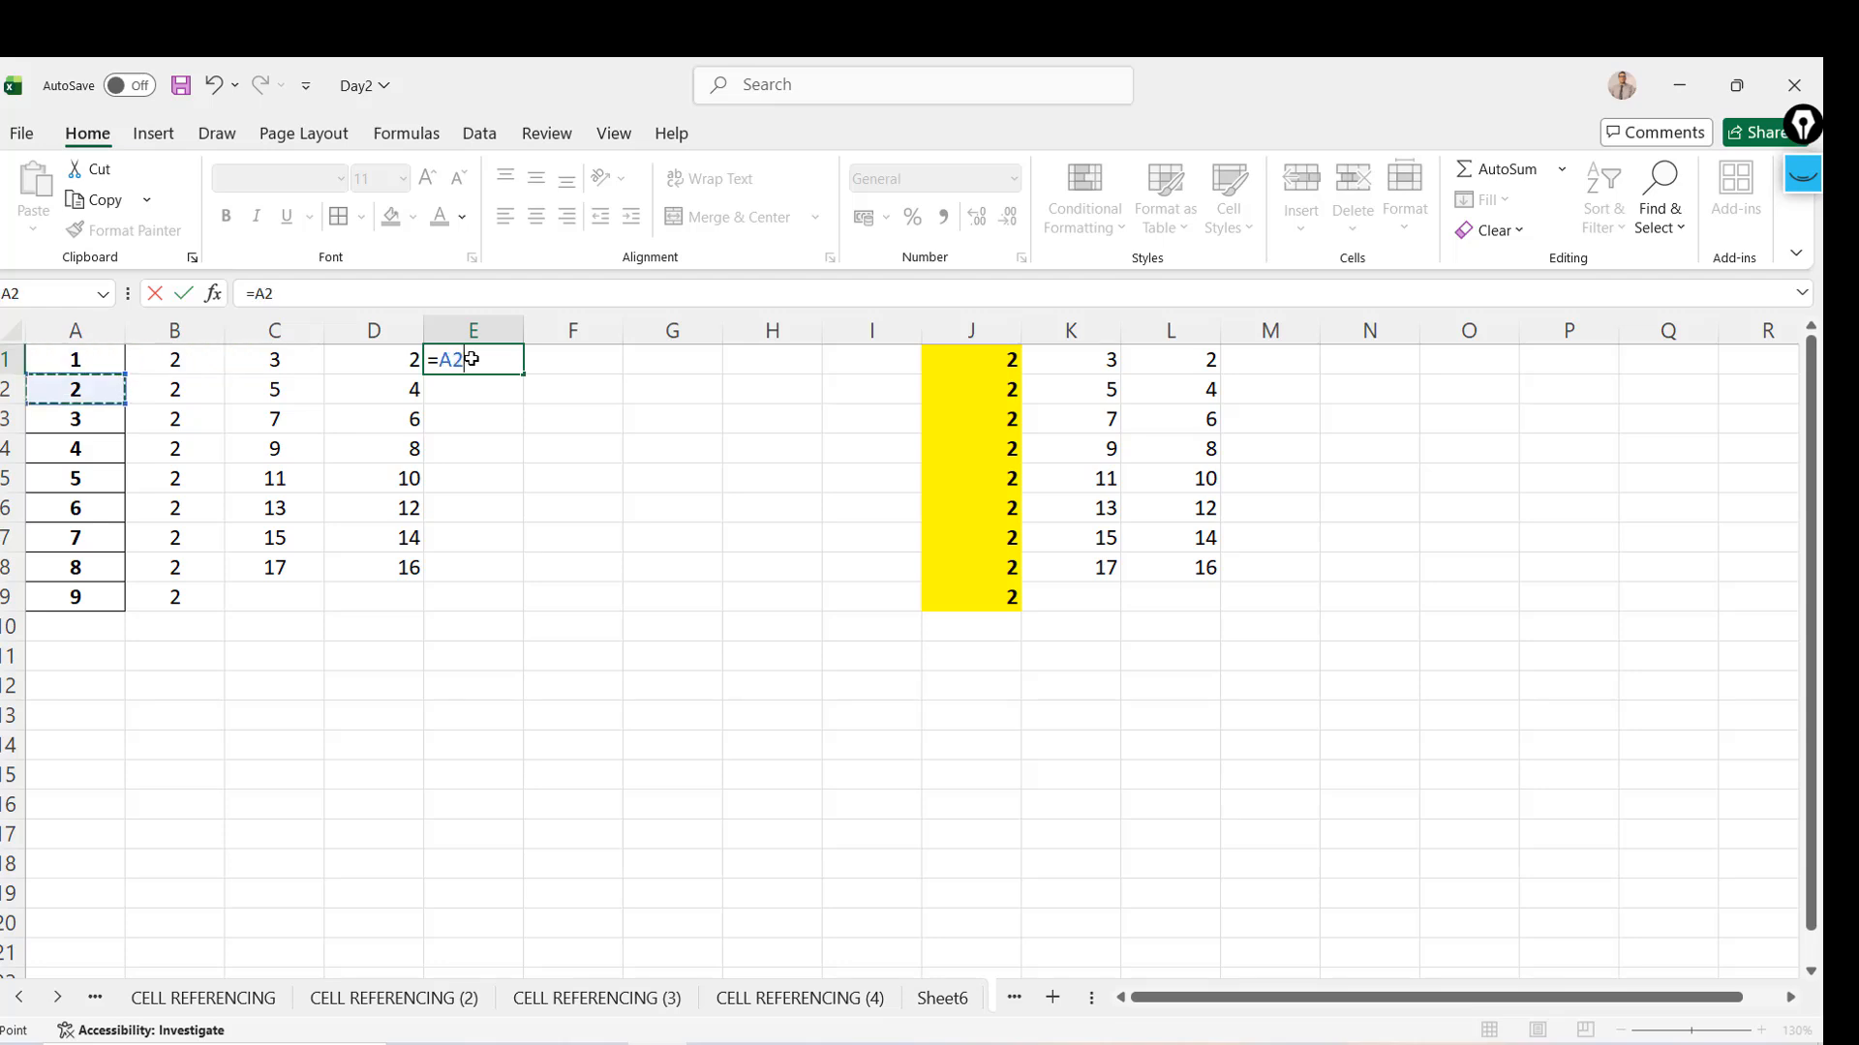
text(*)
key(Left)
key(Left)
key(Left)
key(Left)
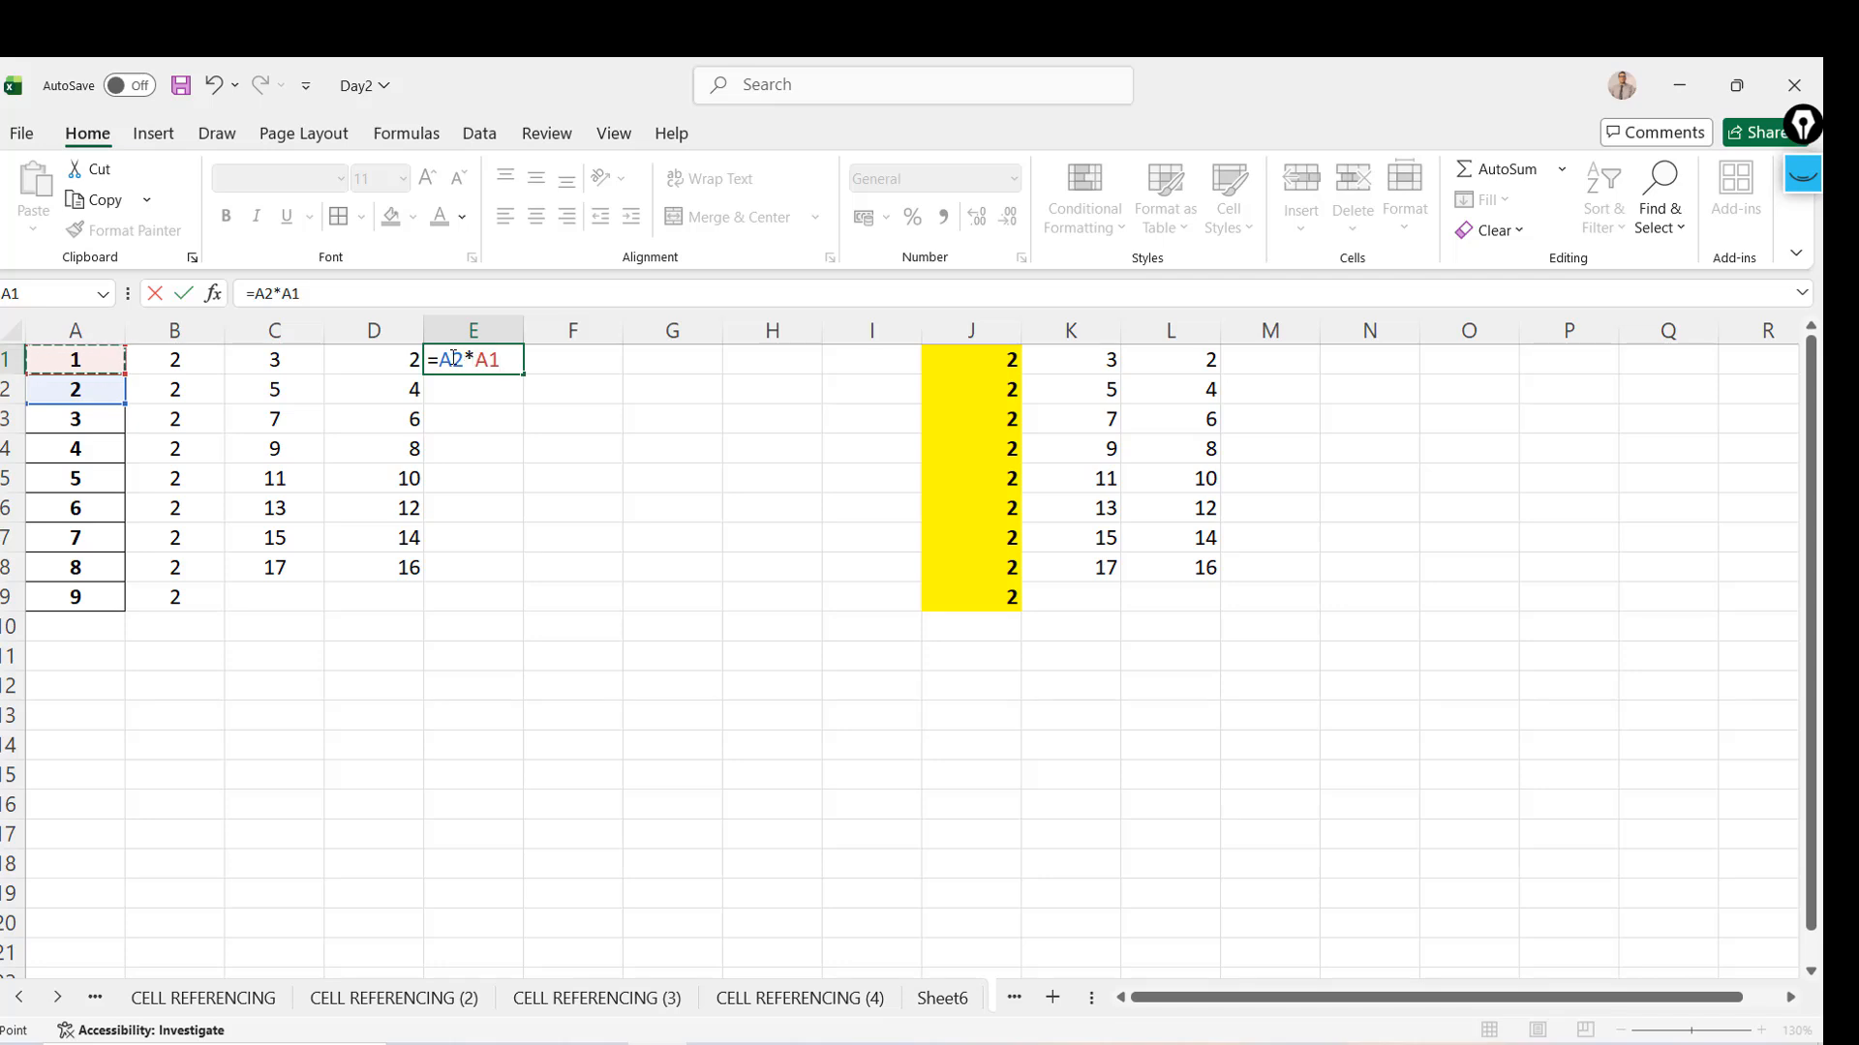
Lock the row of the first reference so E1 reads =A$2*A1, and fill the formula down to E8
click(453, 359)
text($)
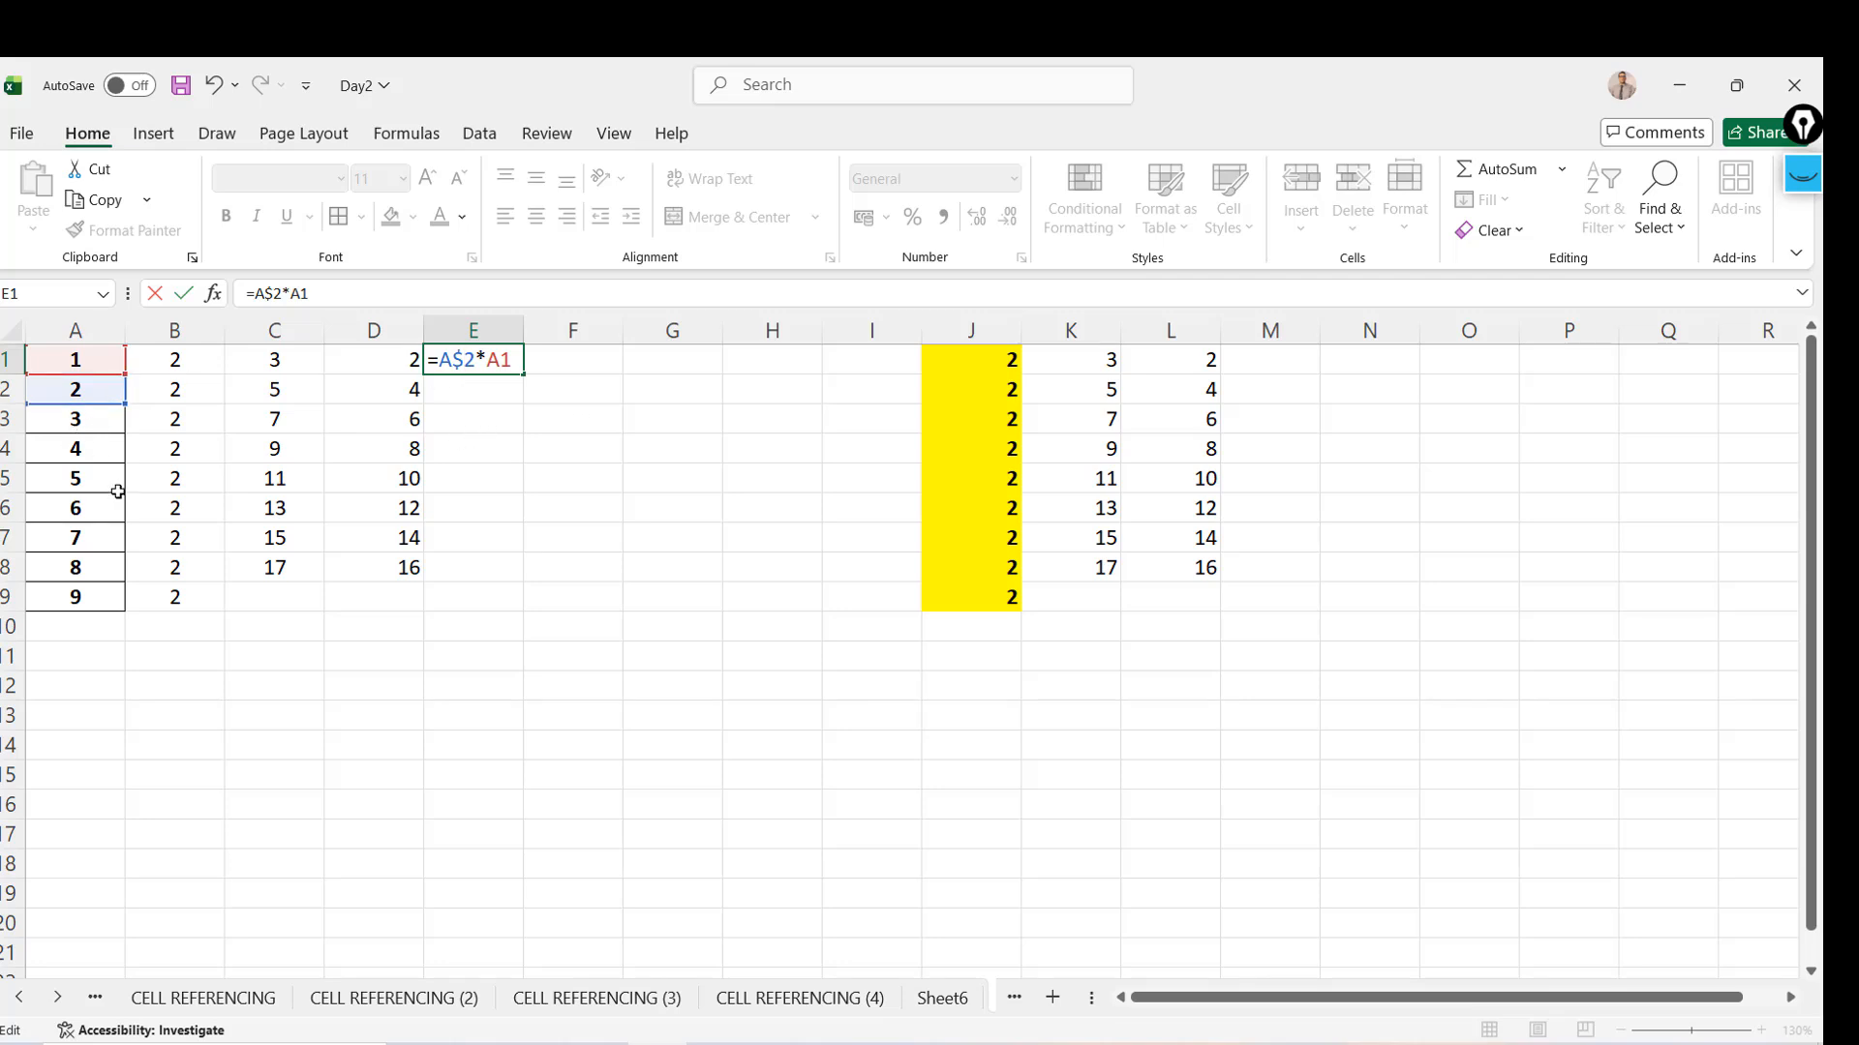
key(ctrl+Return)
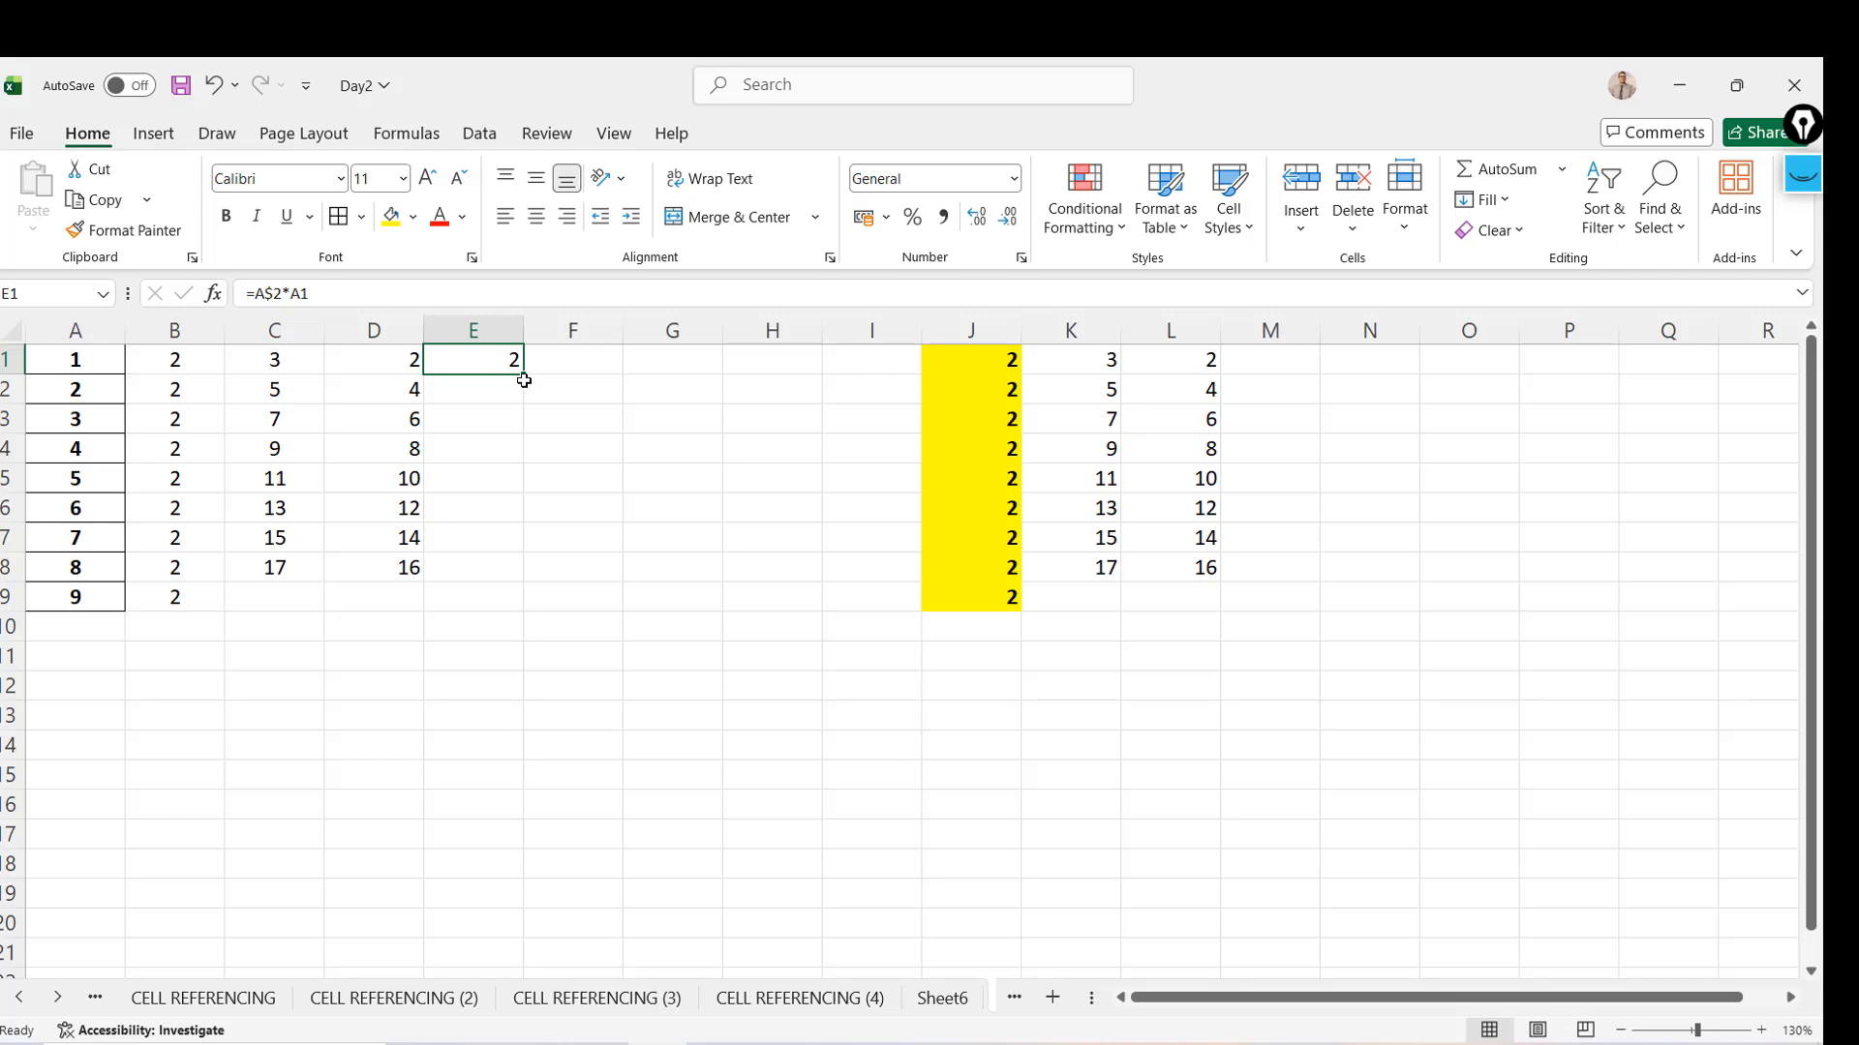
drag(524, 375, 523, 592)
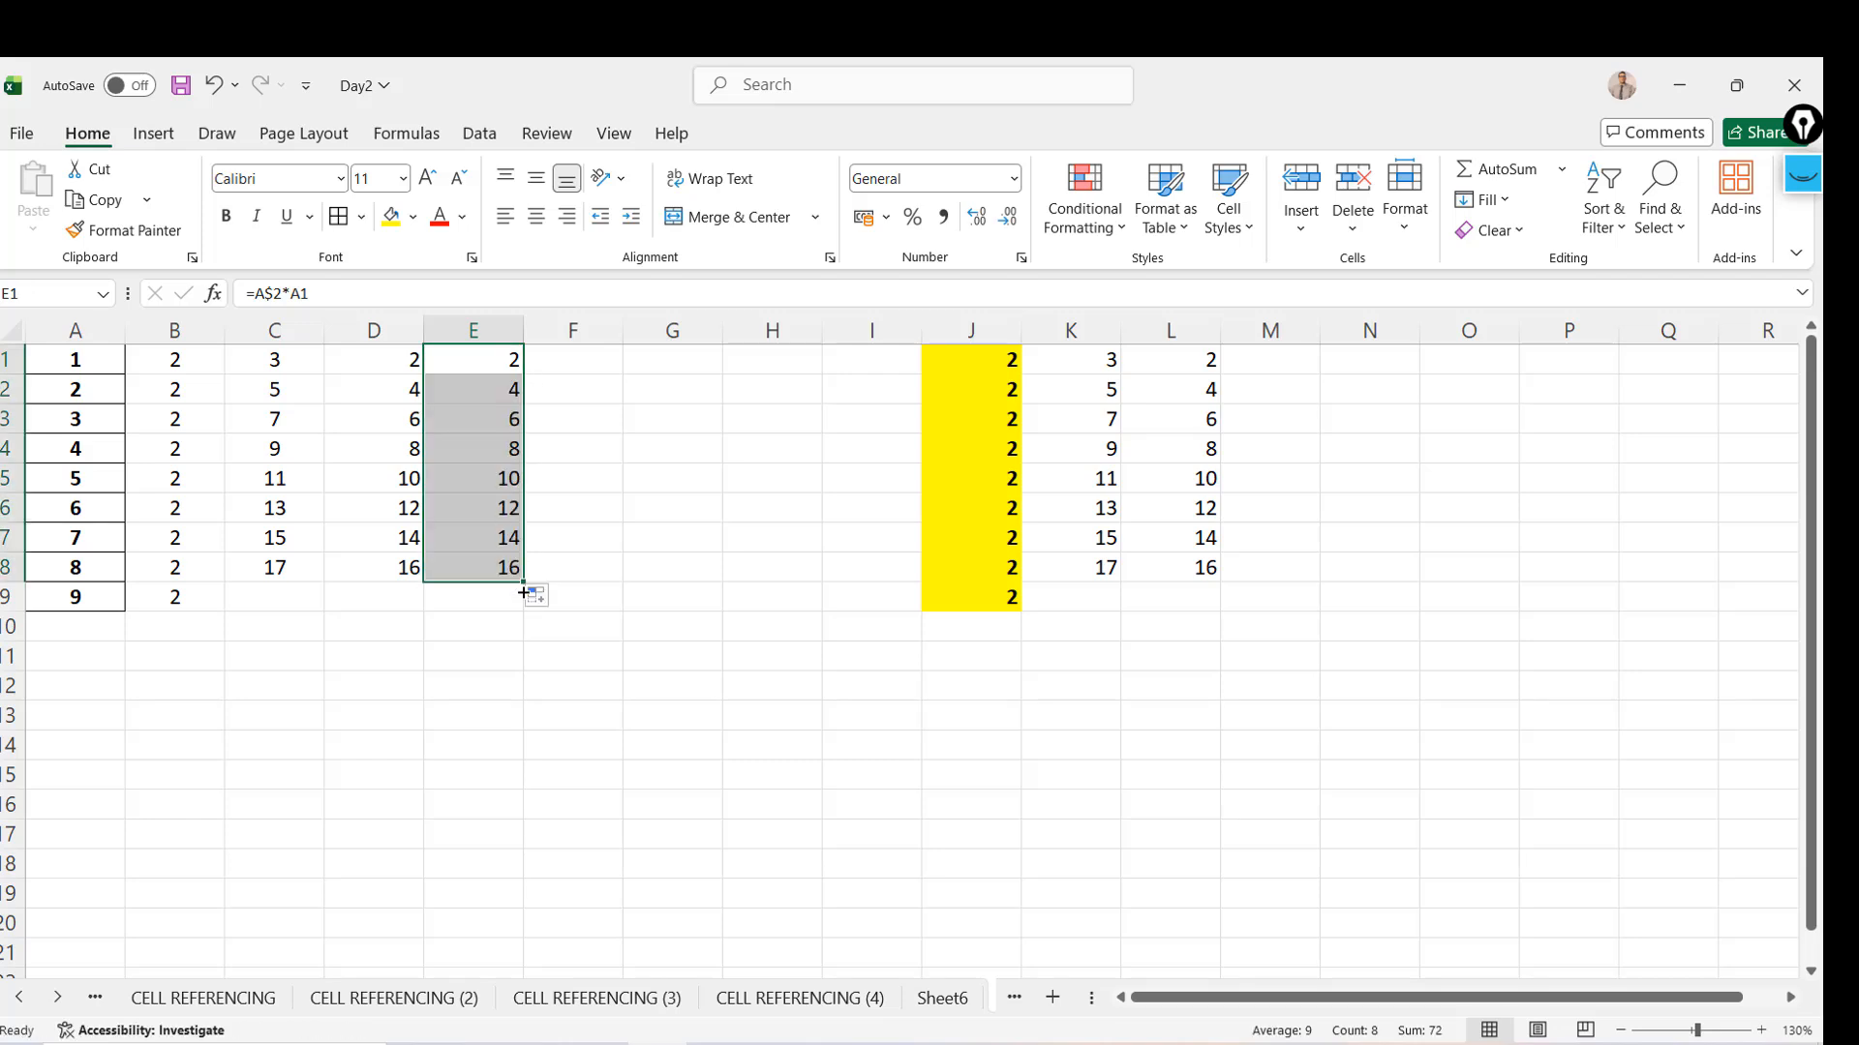
Examine the formulas in E1 to E4 to compare how their locked and relative references point into column A
click(471, 360)
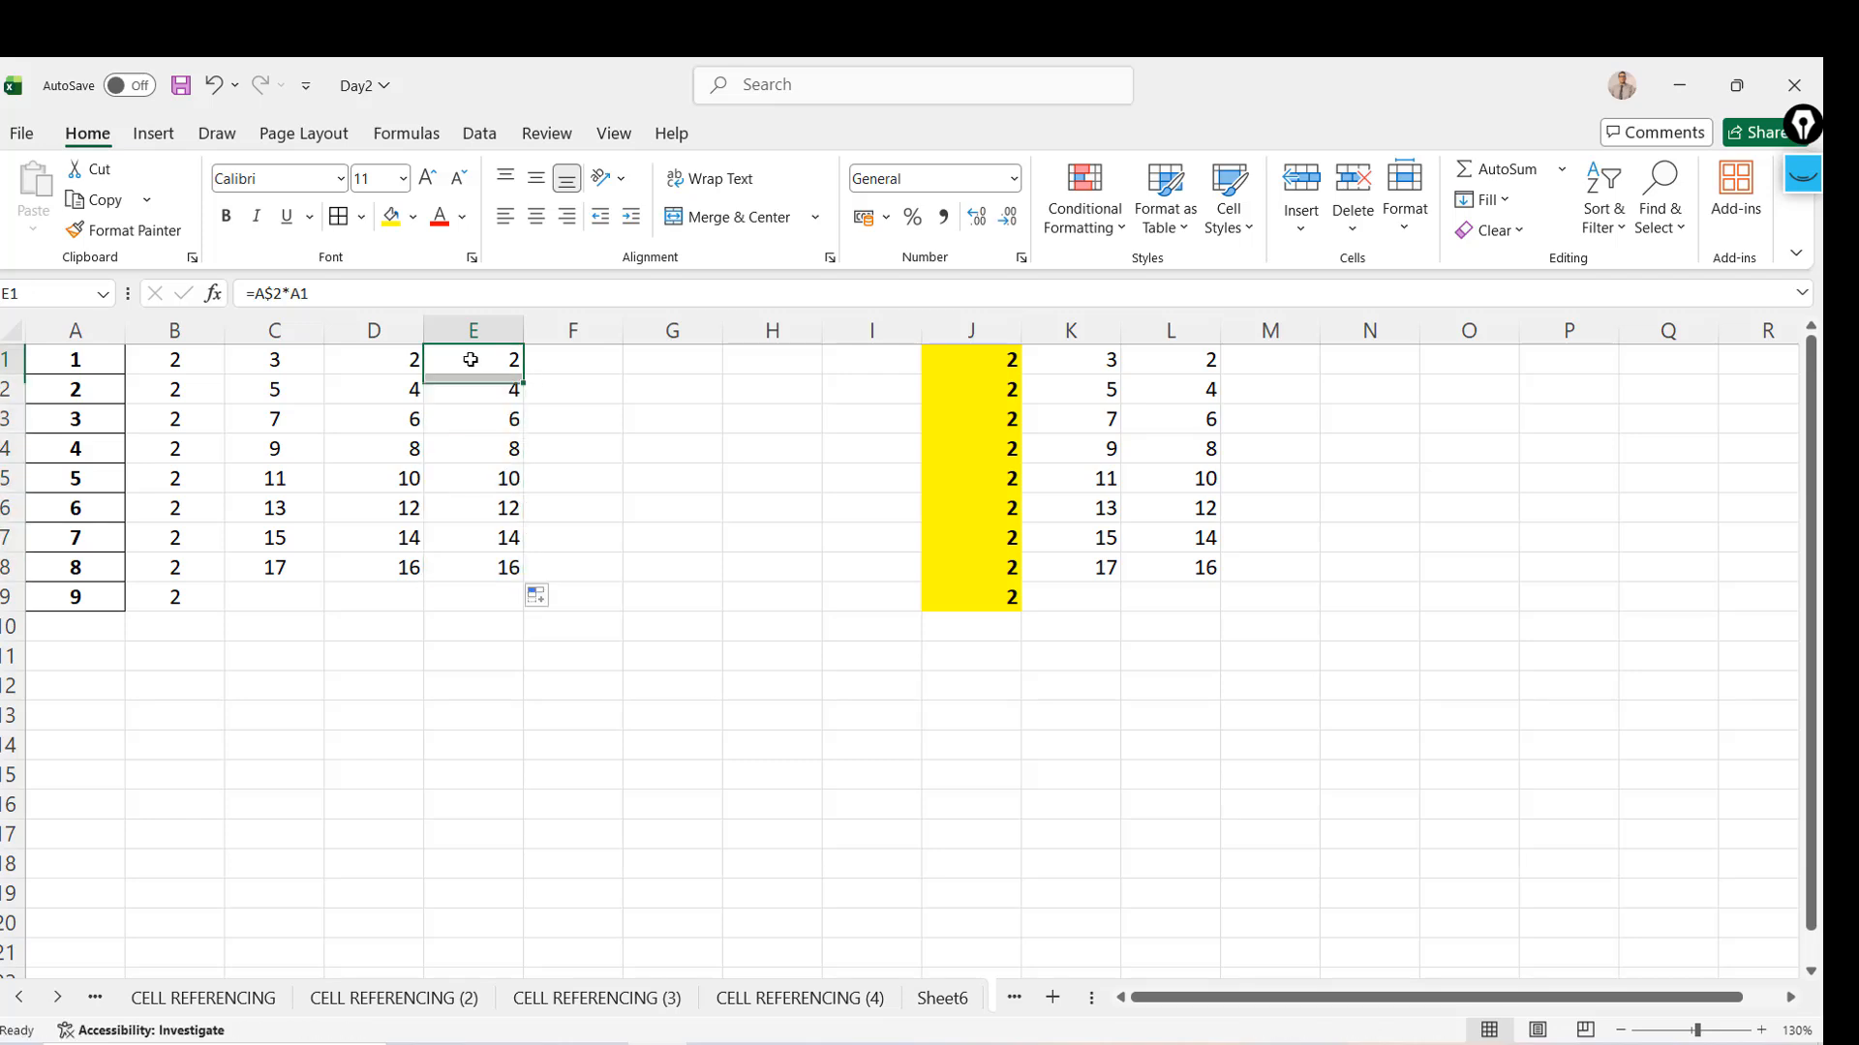
key(Down)
key(Down)
key(Down)
key(Up)
key(Up)
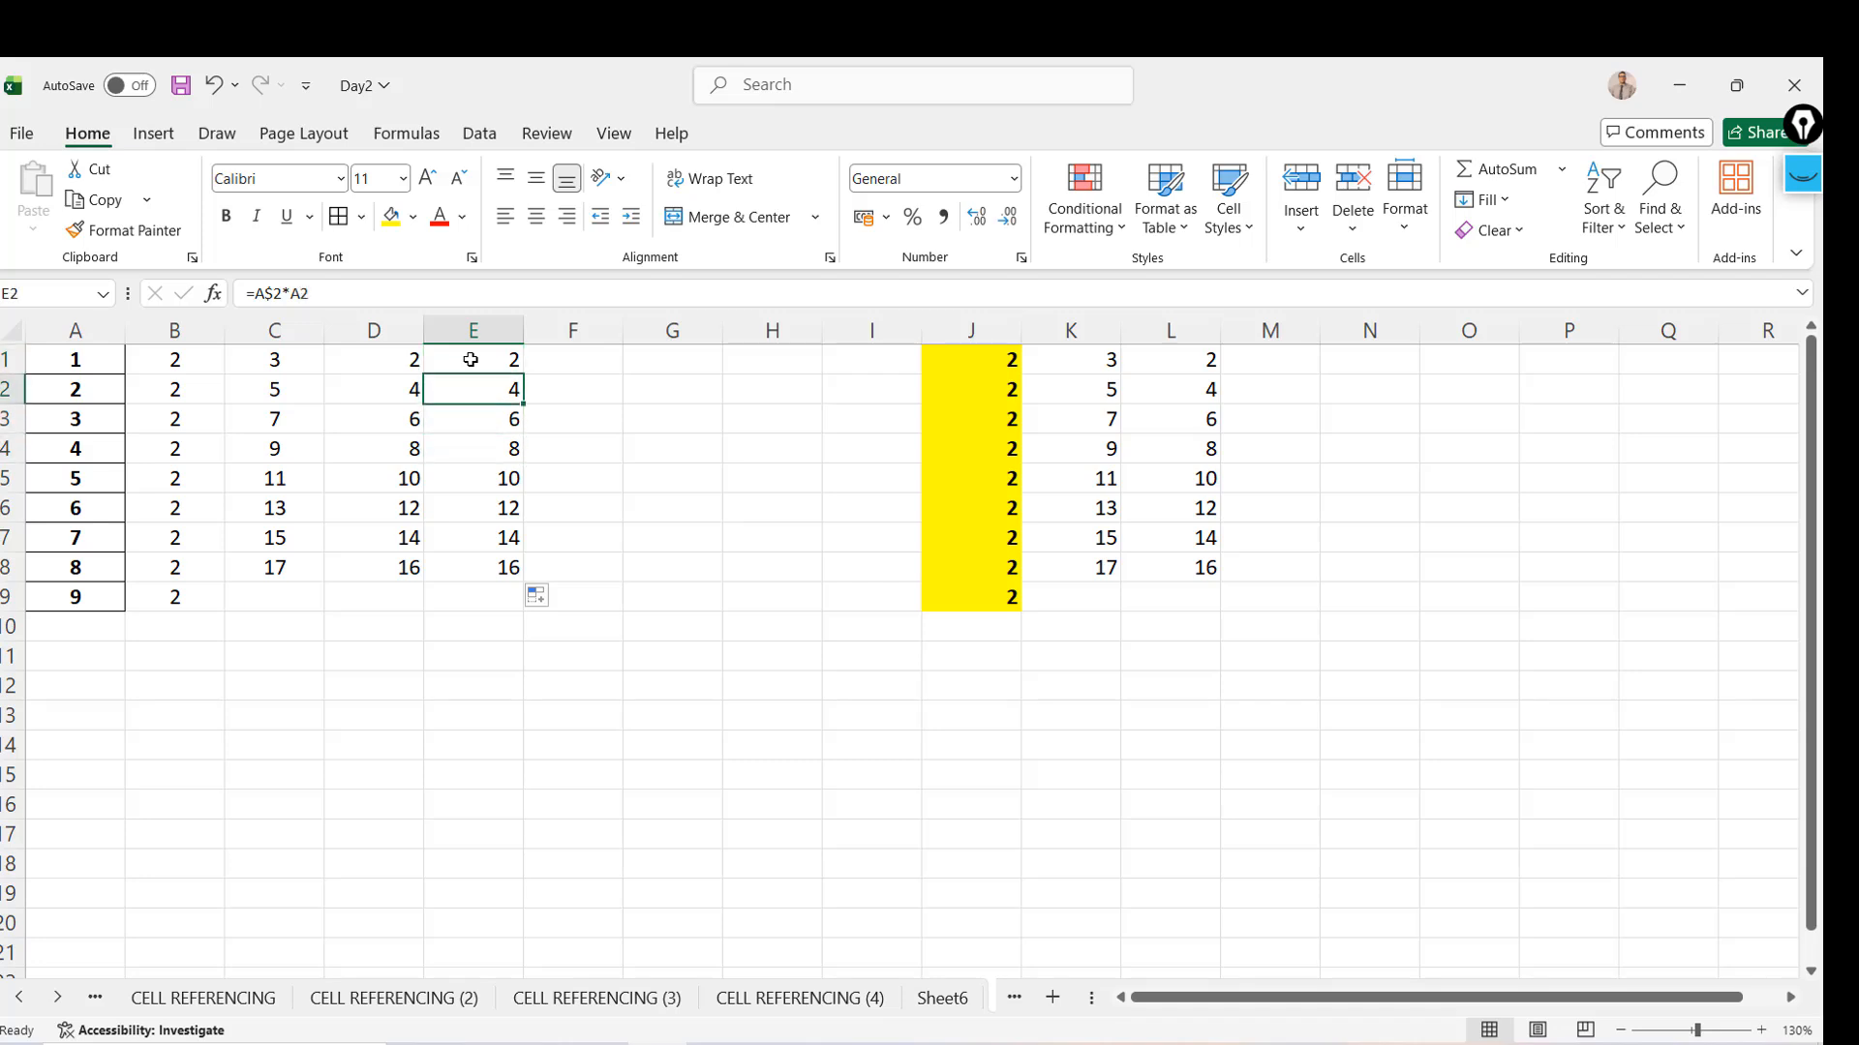
key(Up)
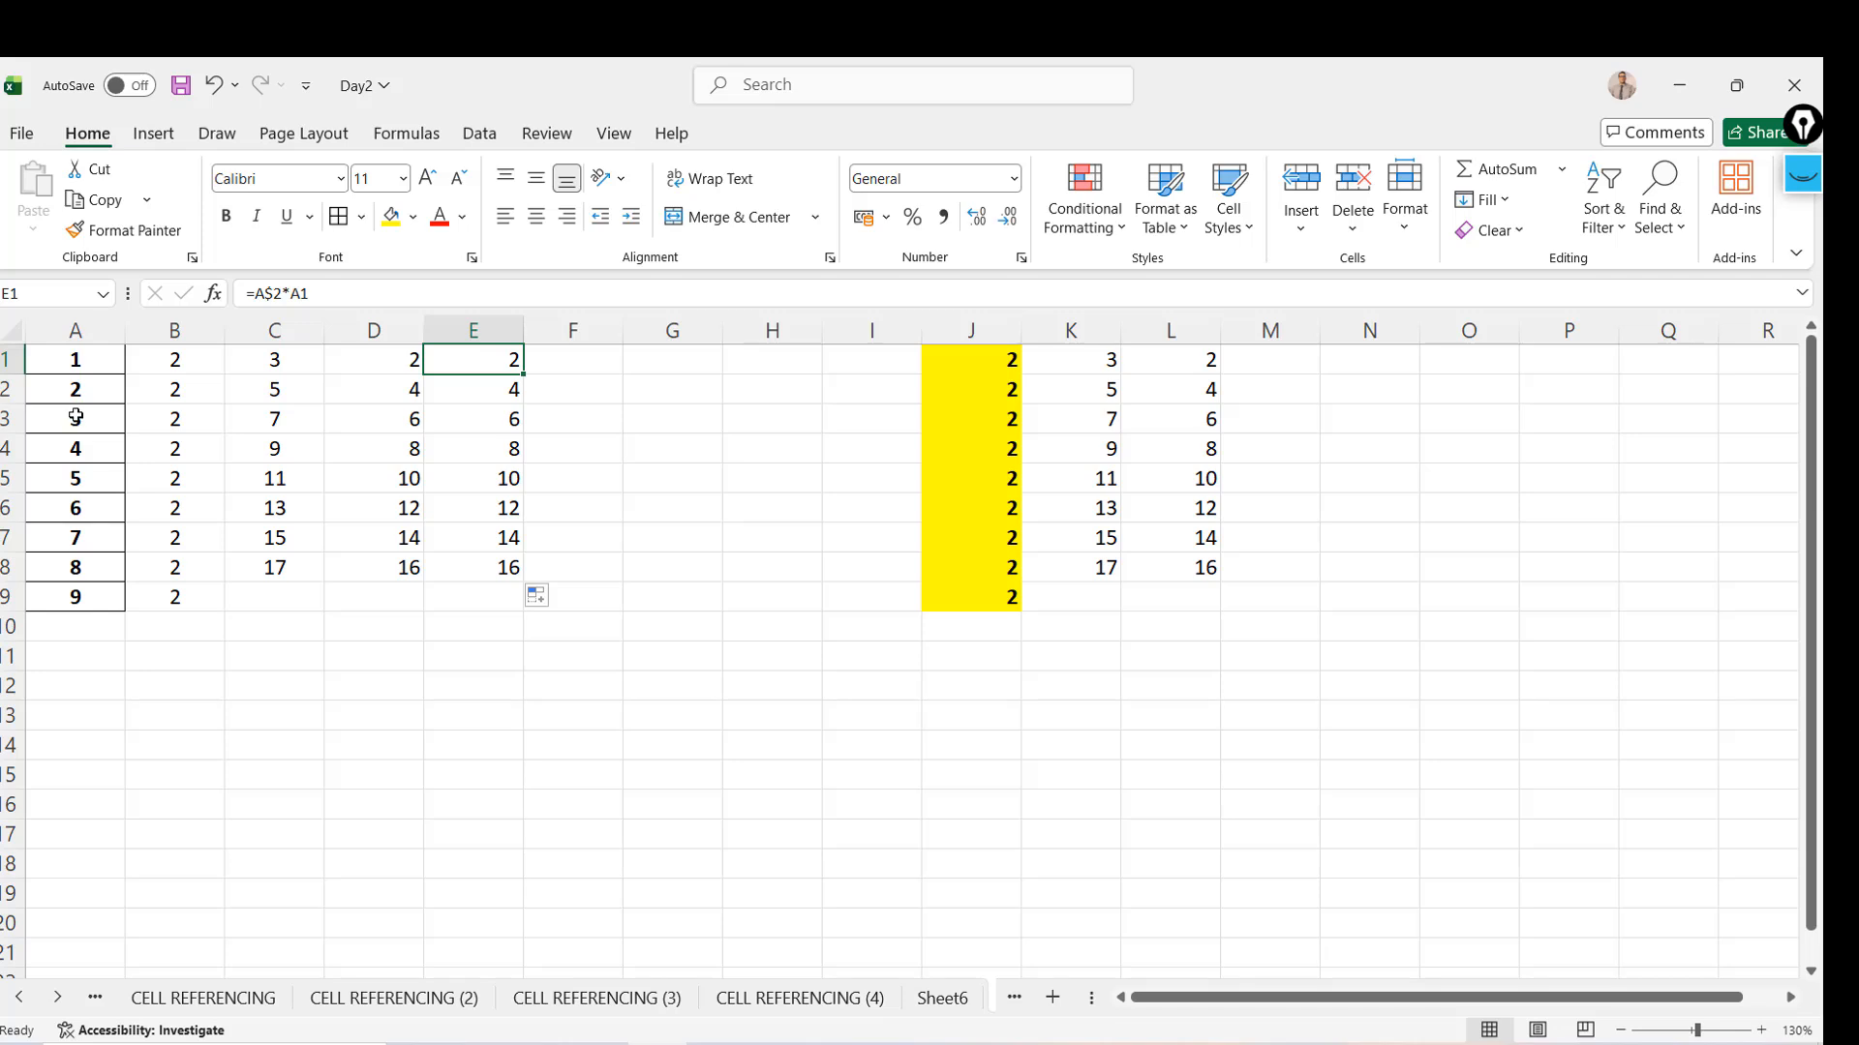
key(F2)
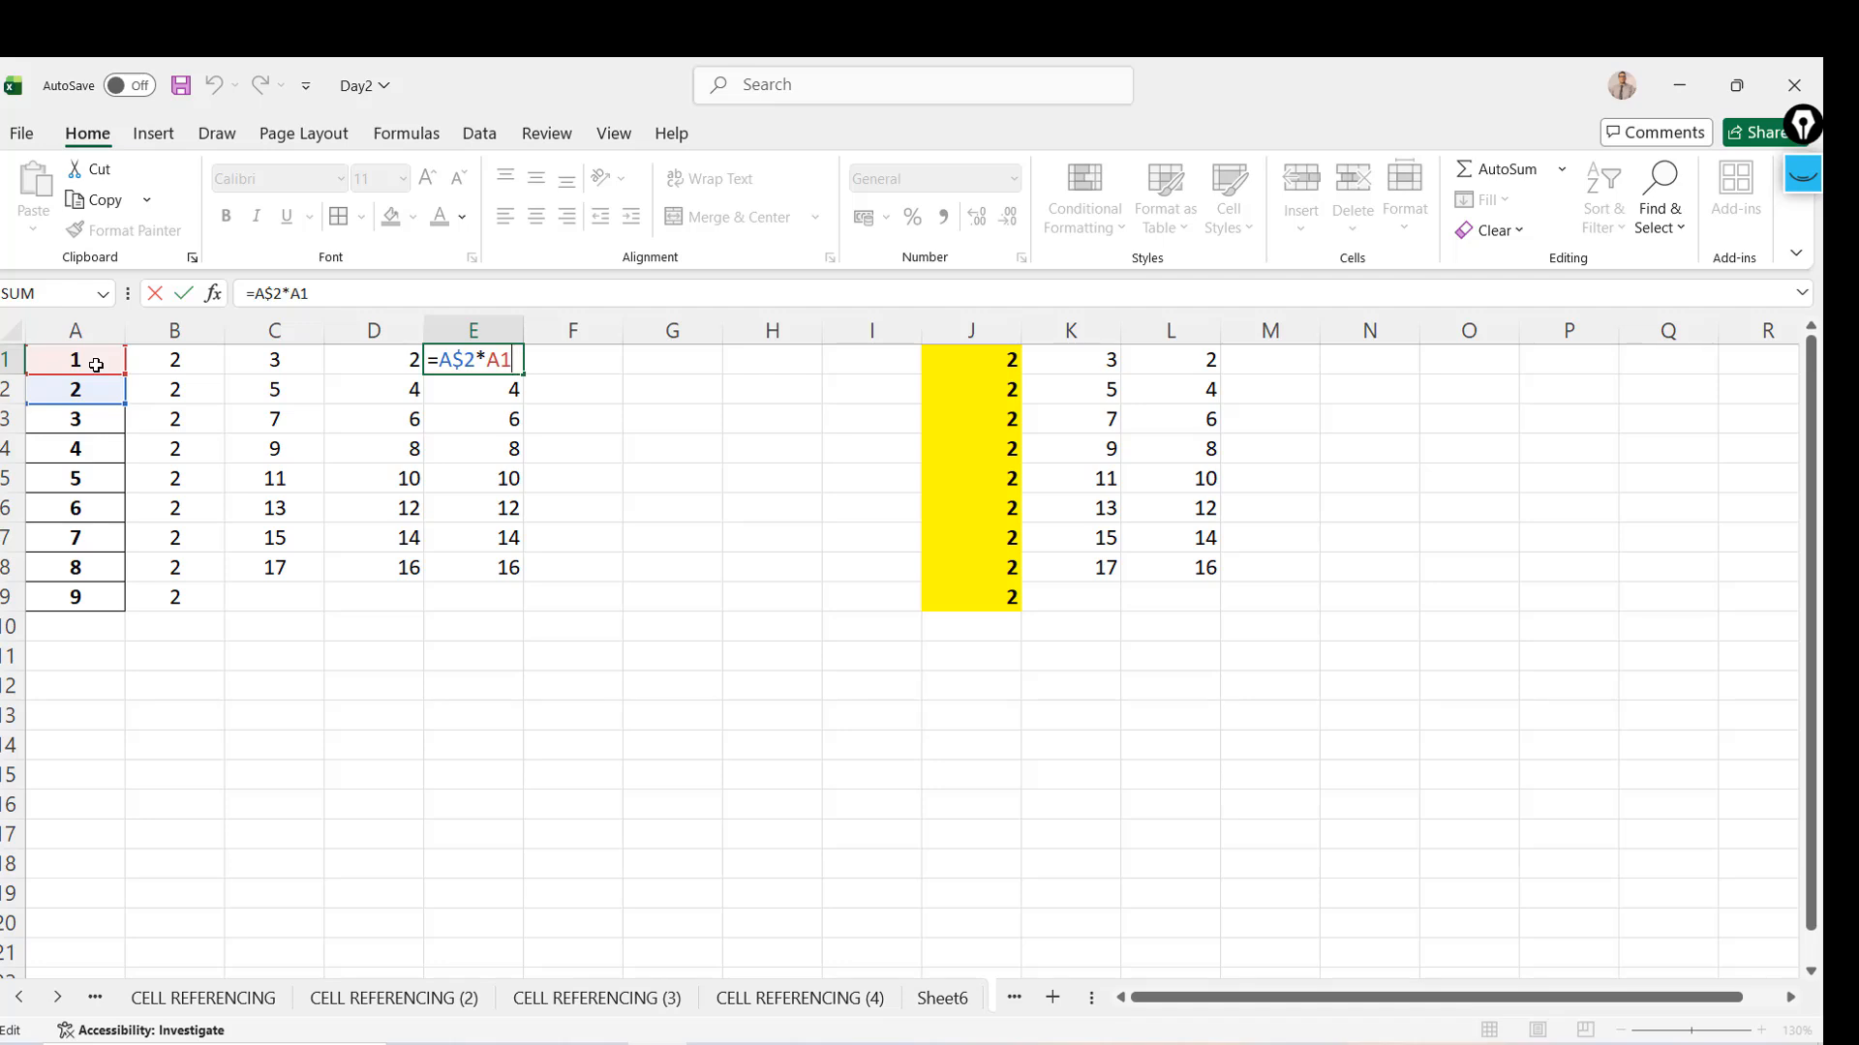
key(Return)
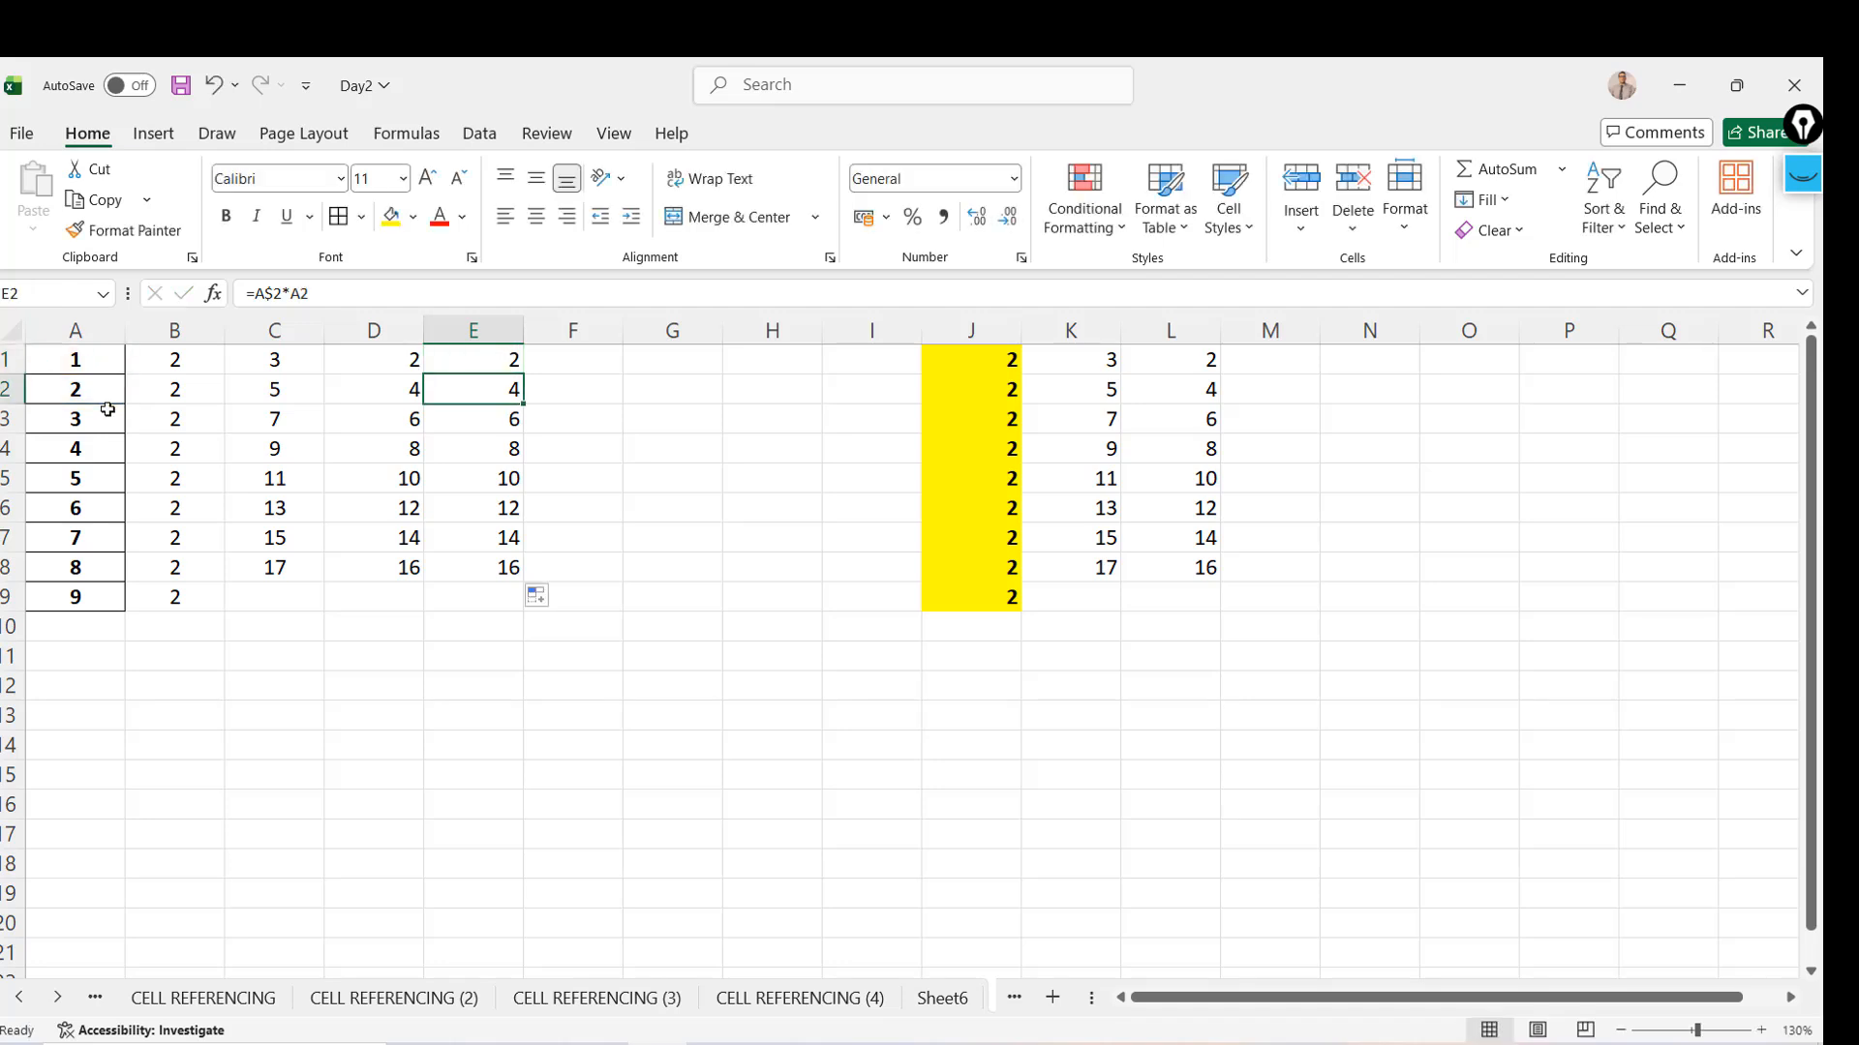
key(F2)
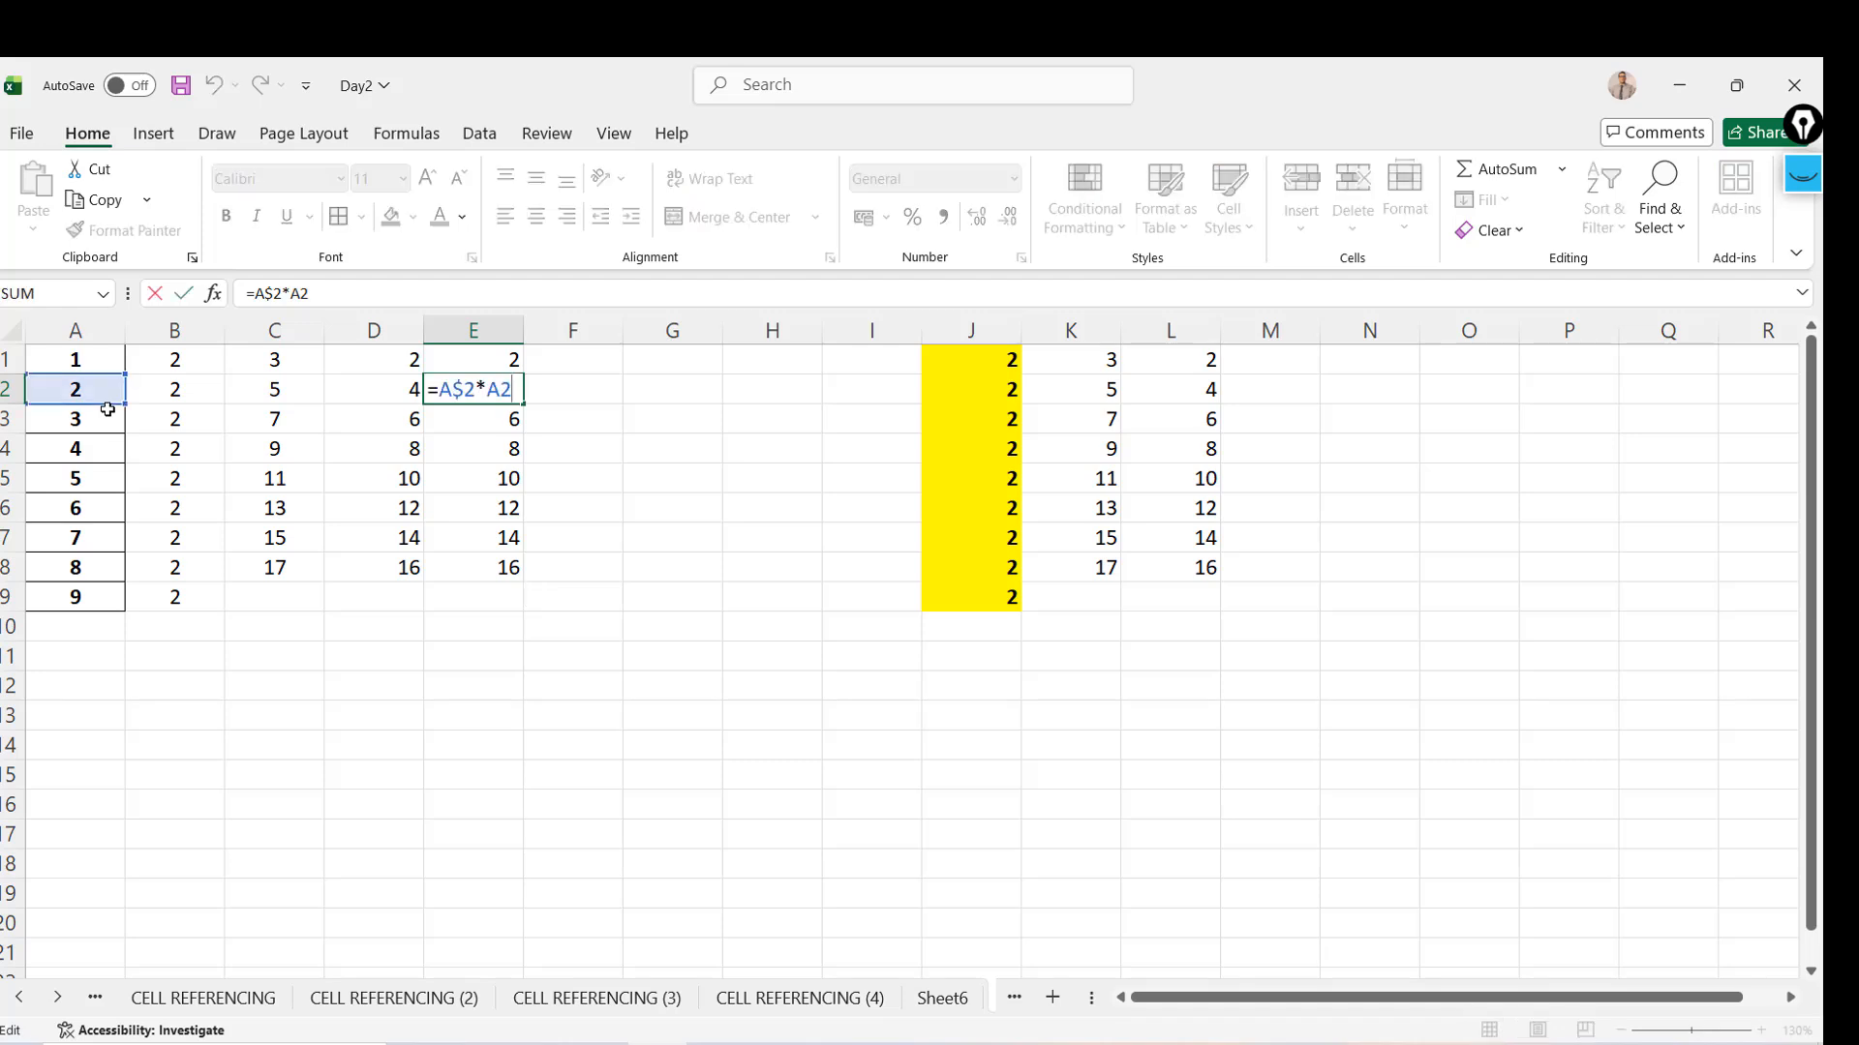
key(Return)
key(F2)
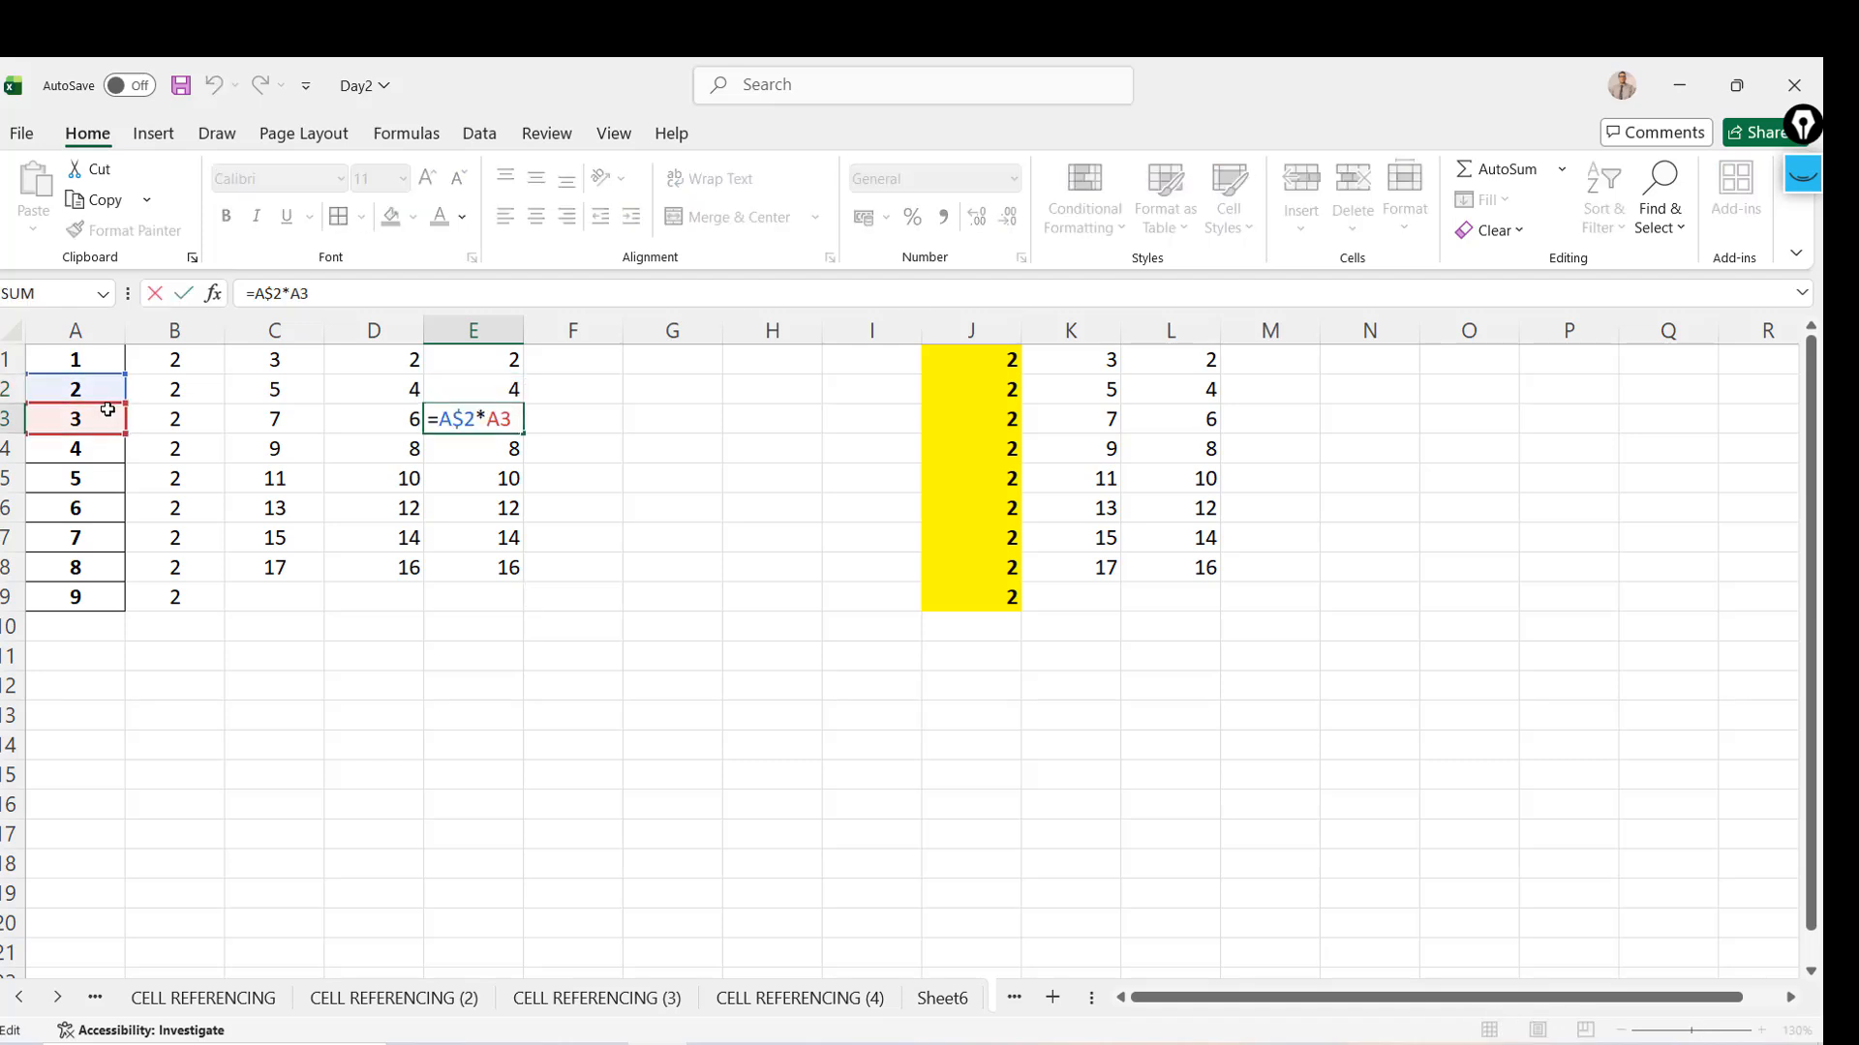
key(Return)
key(F2)
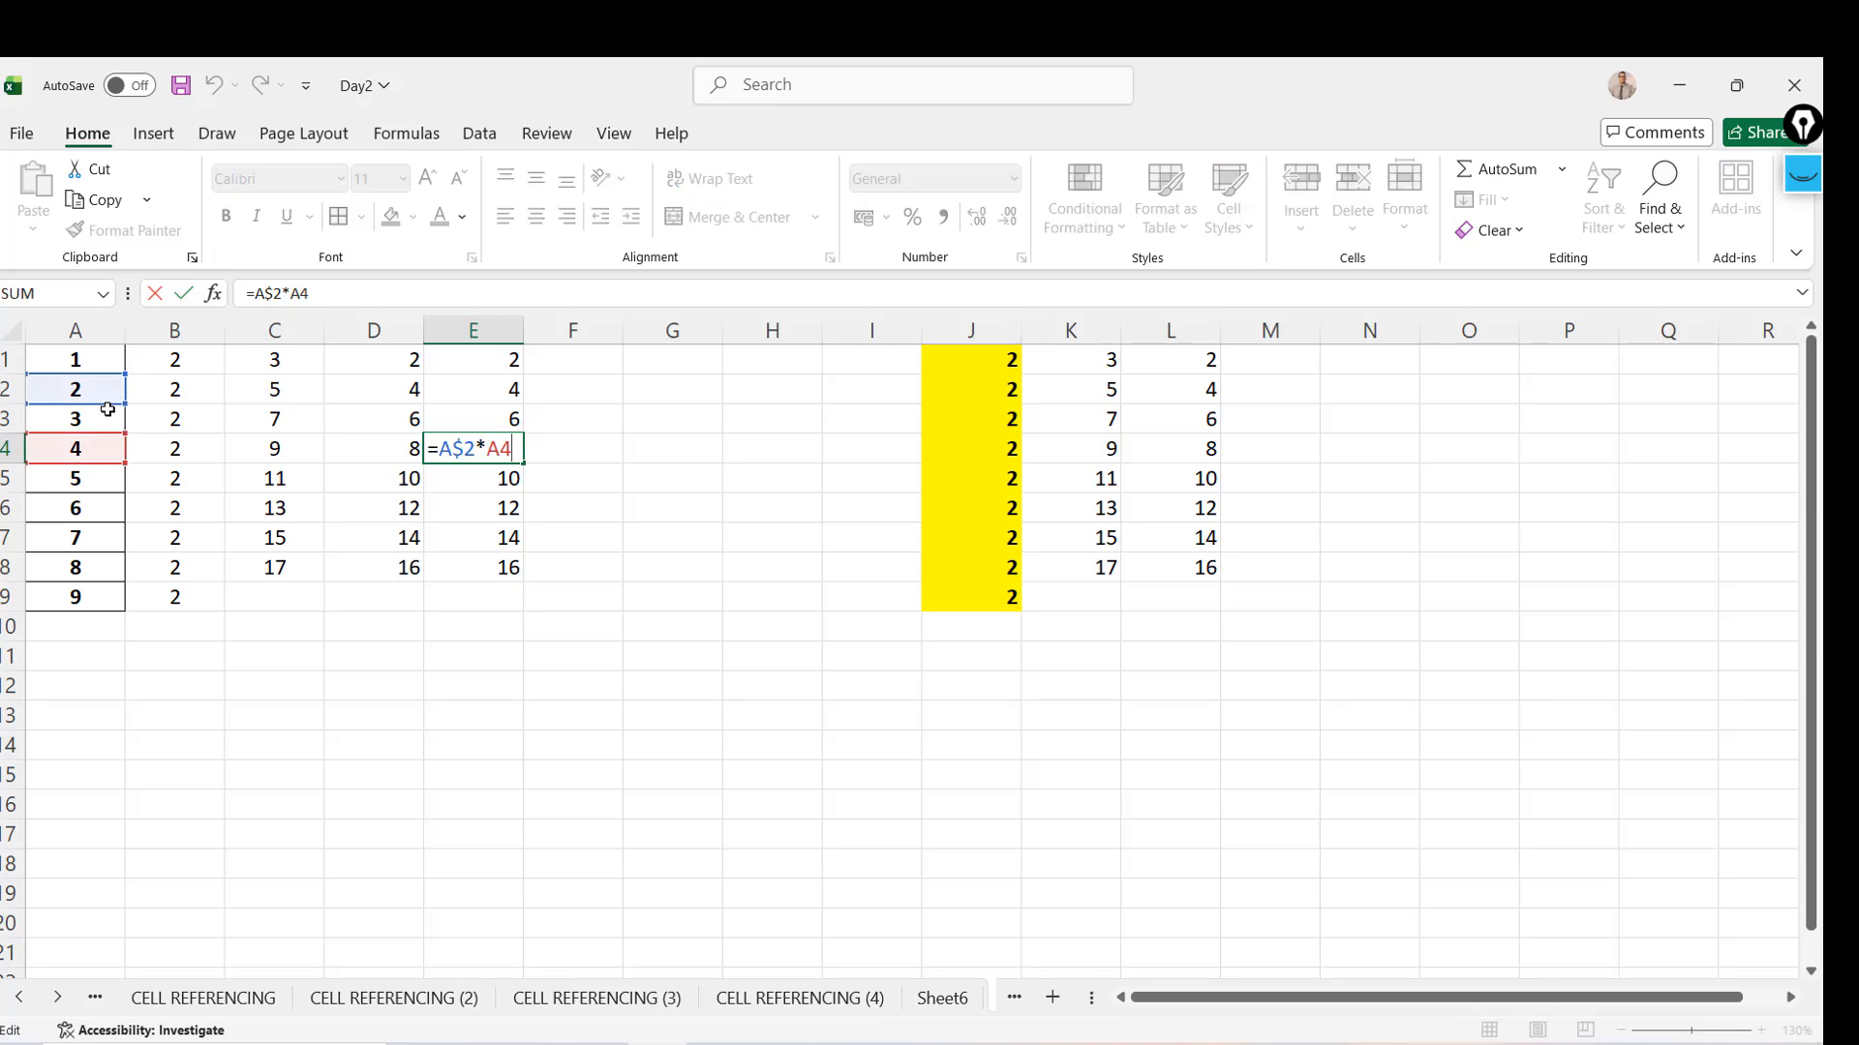
key(Return)
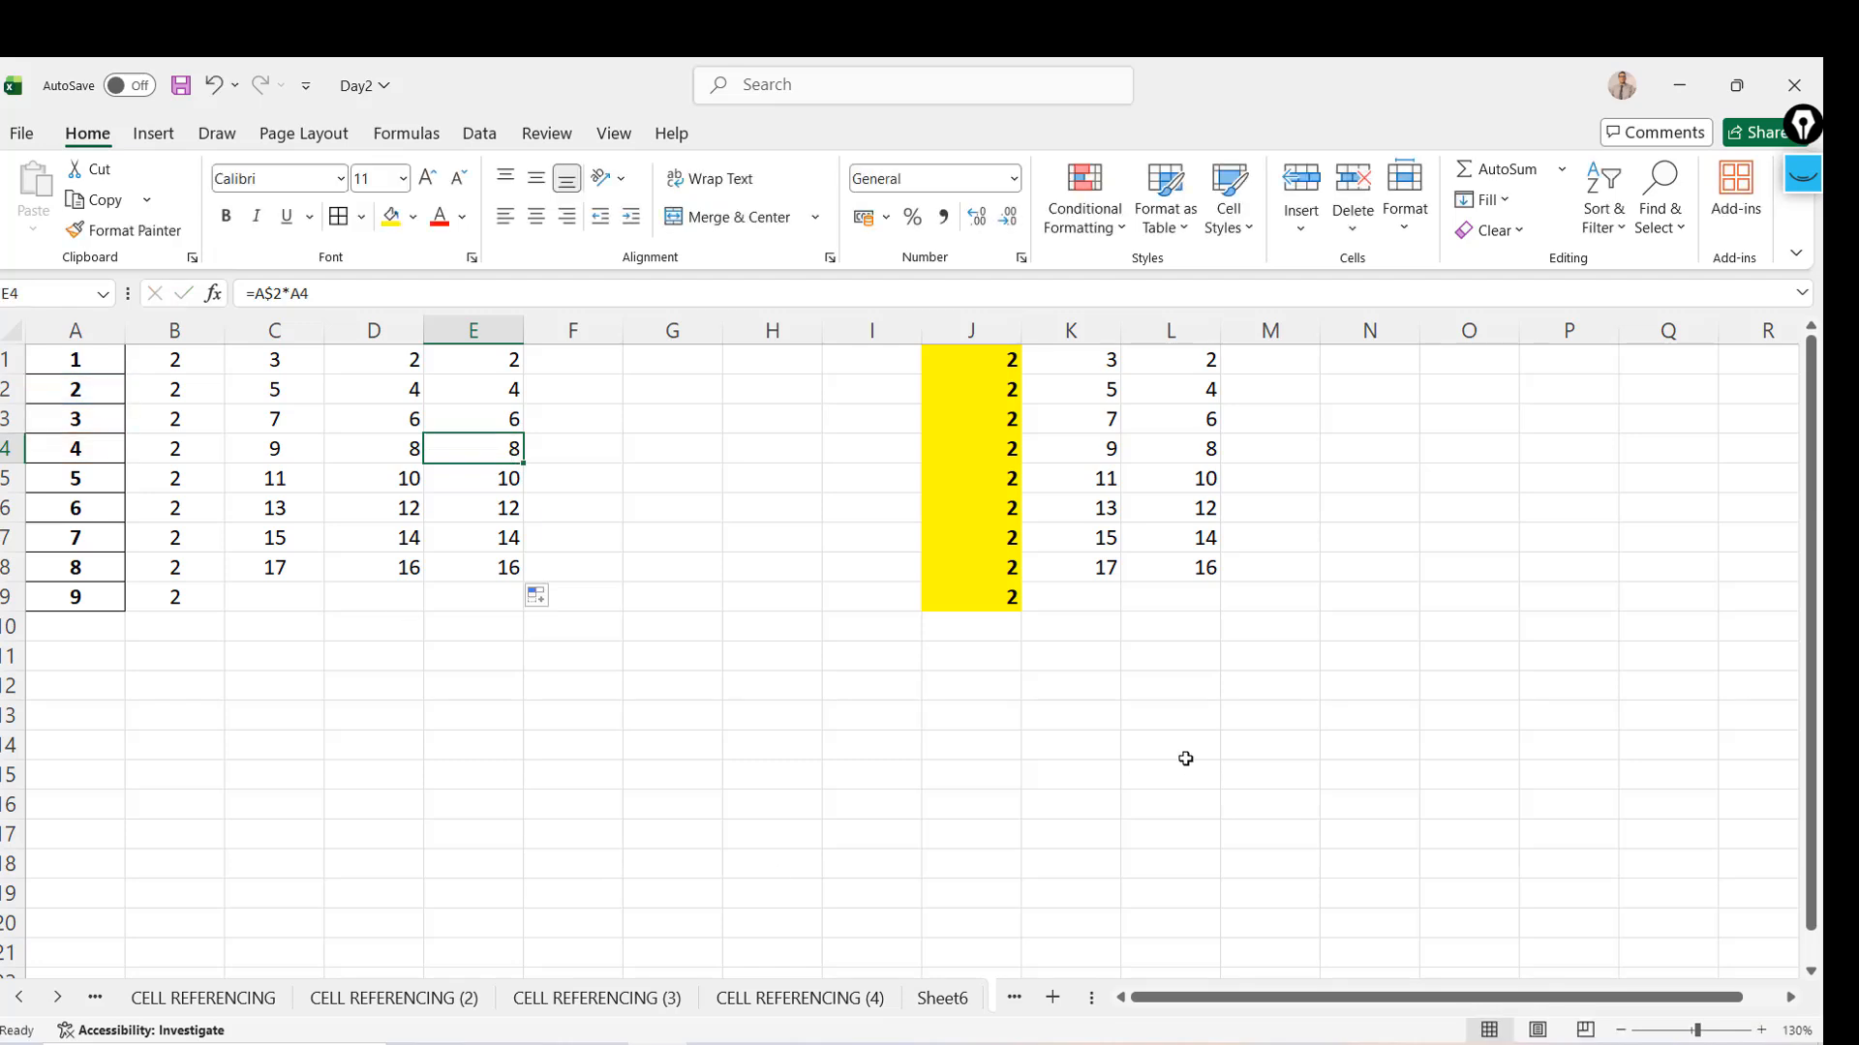
Enter the formula =L4+E4+B6+A10 in cell L16, building it from references to those cells
click(1127, 804)
text(=)
click(1182, 452)
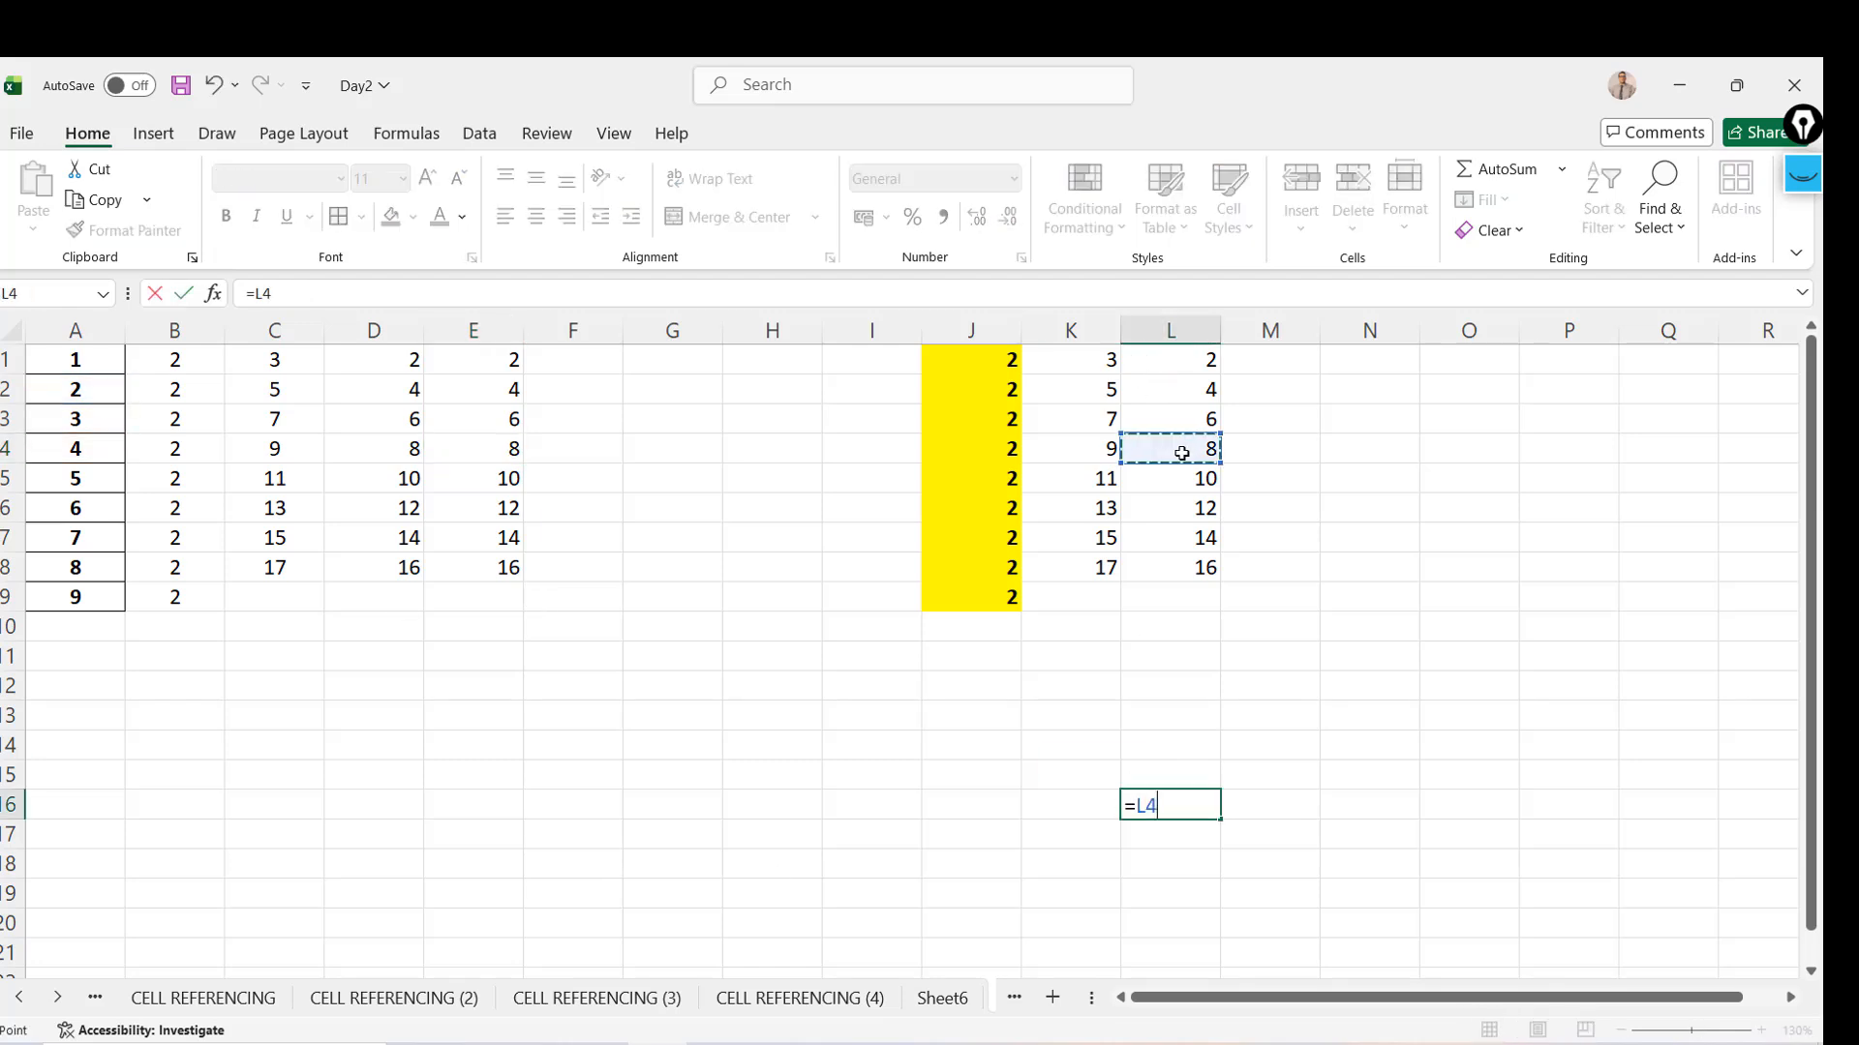
text(+)
click(447, 450)
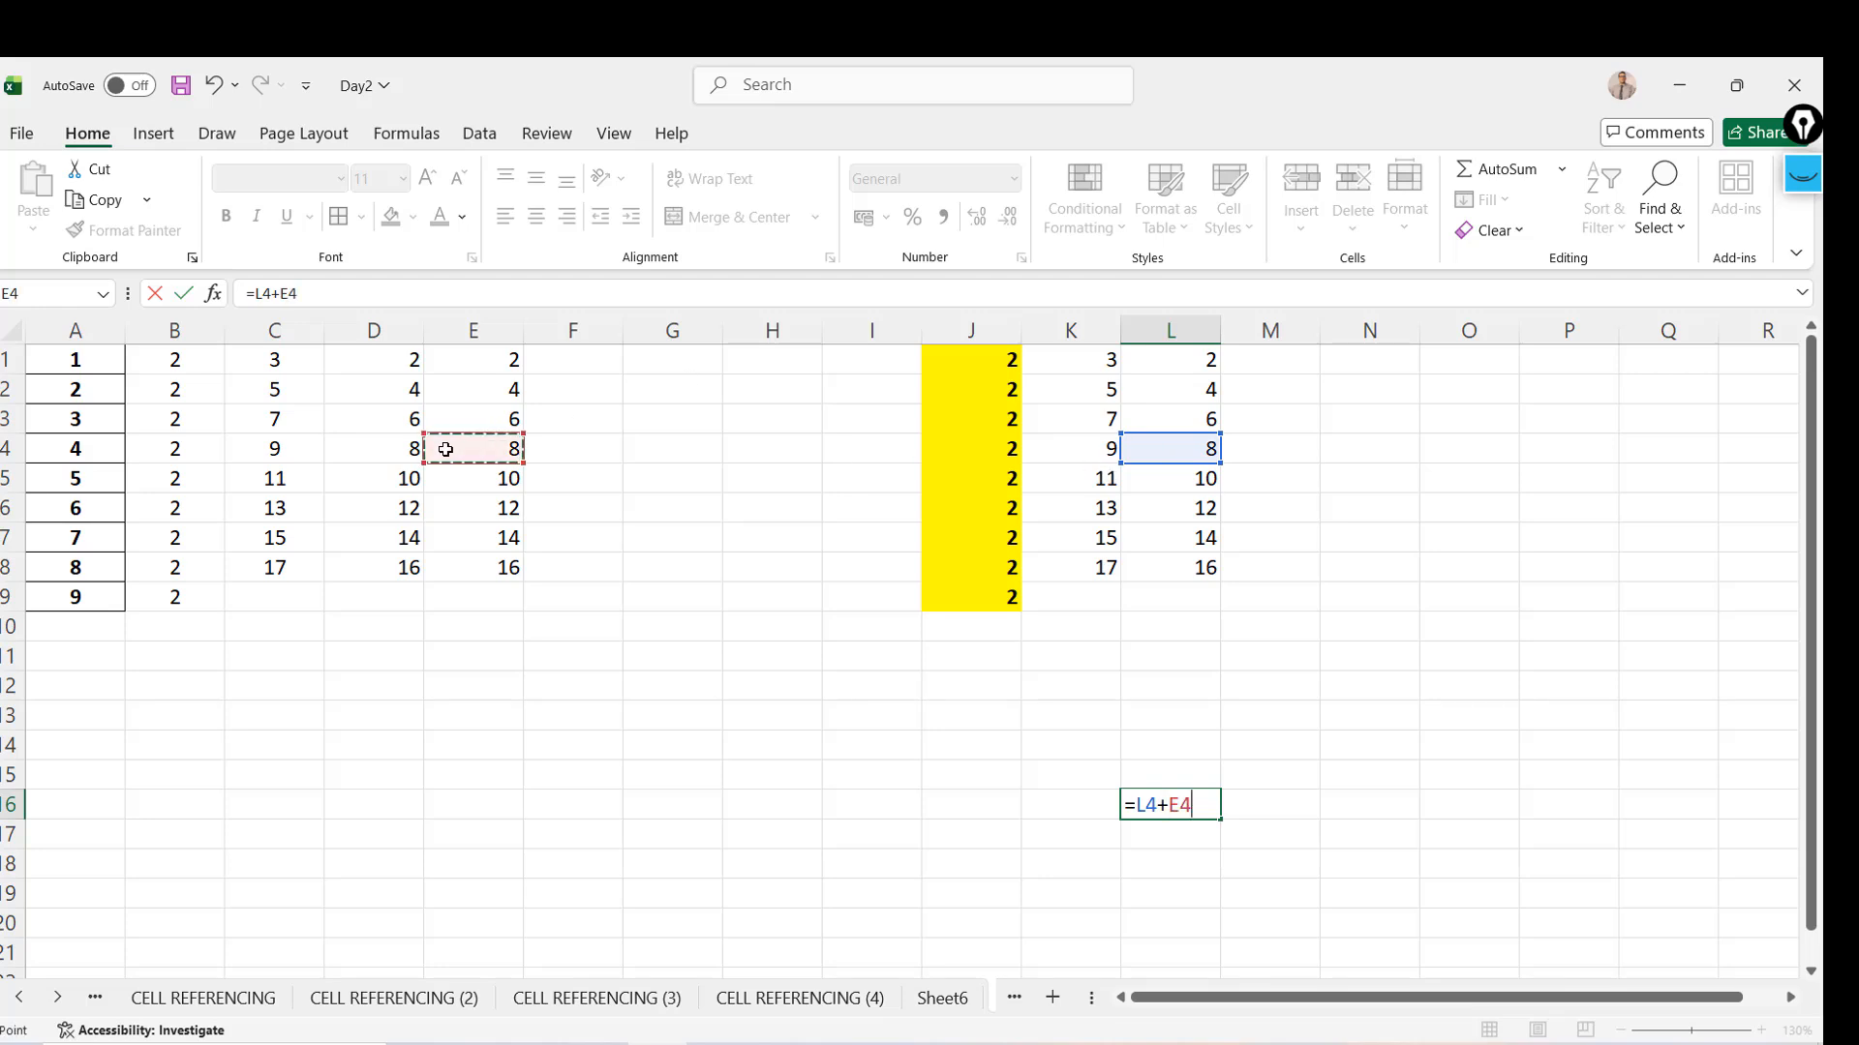
text(+)
click(135, 508)
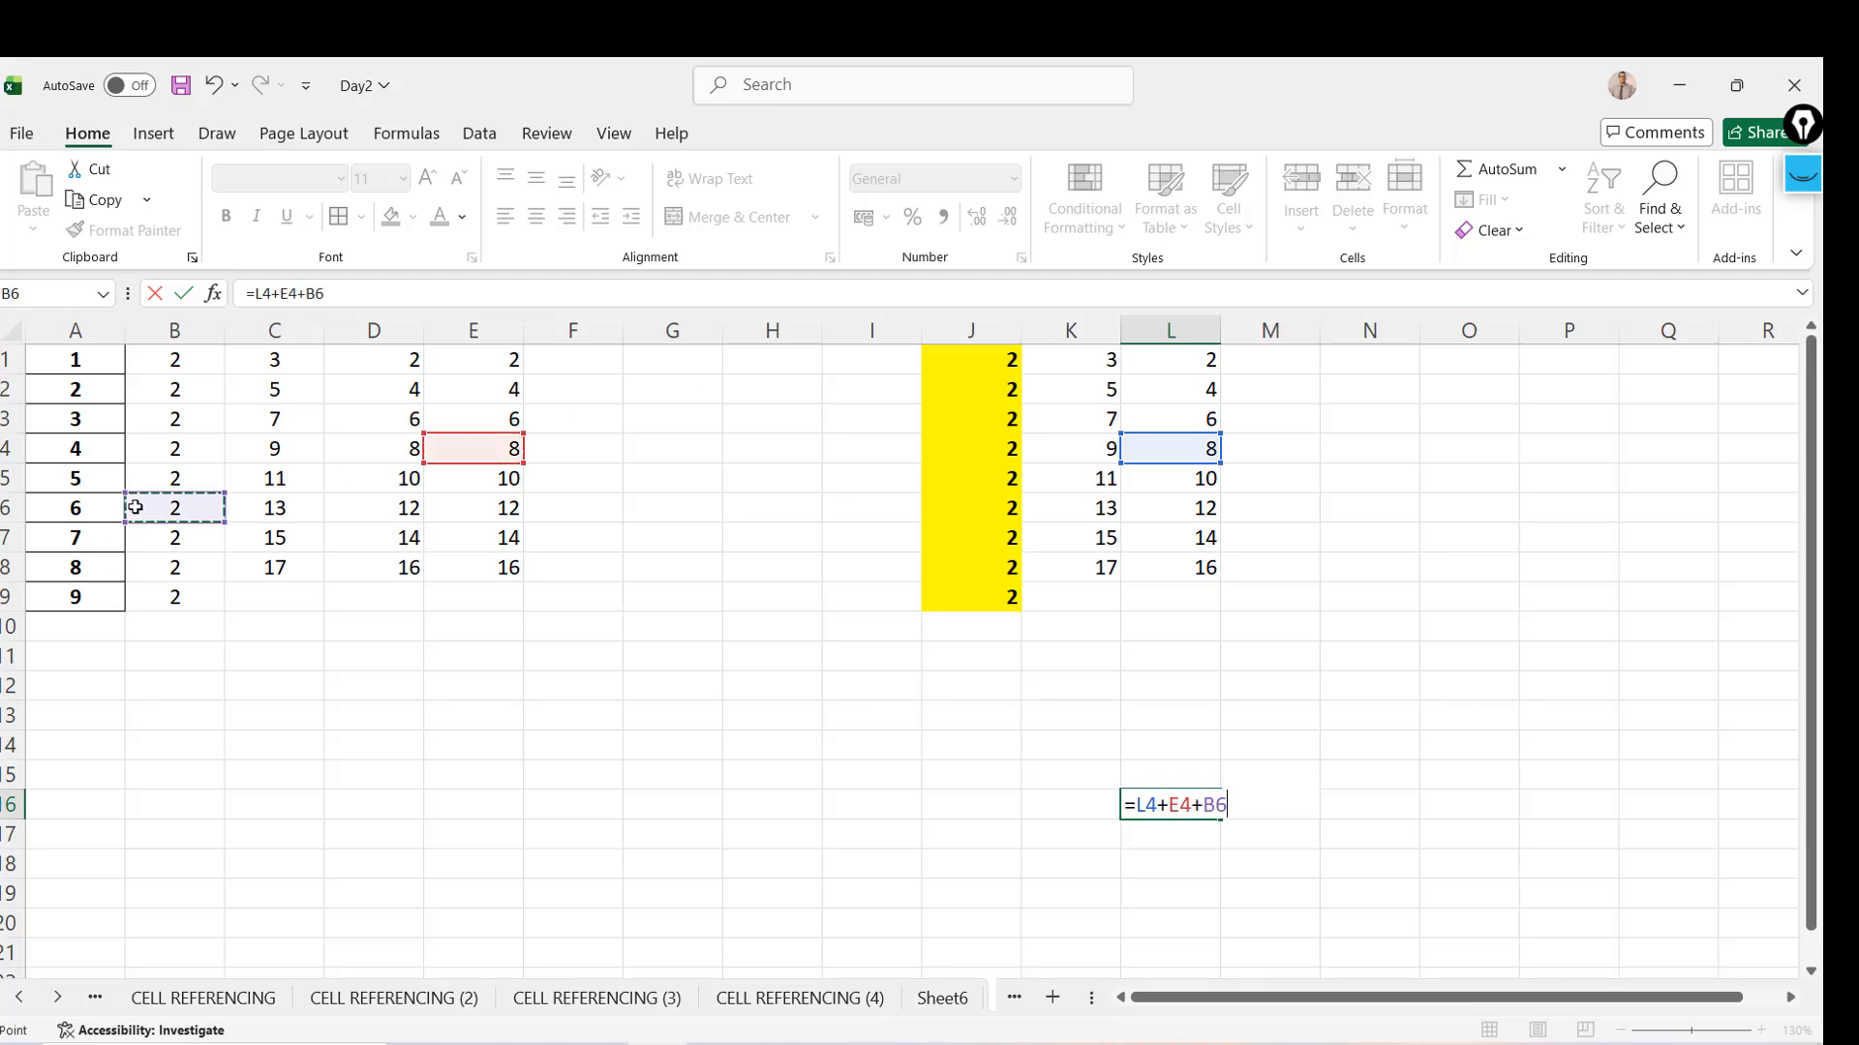
text(+)
click(55, 656)
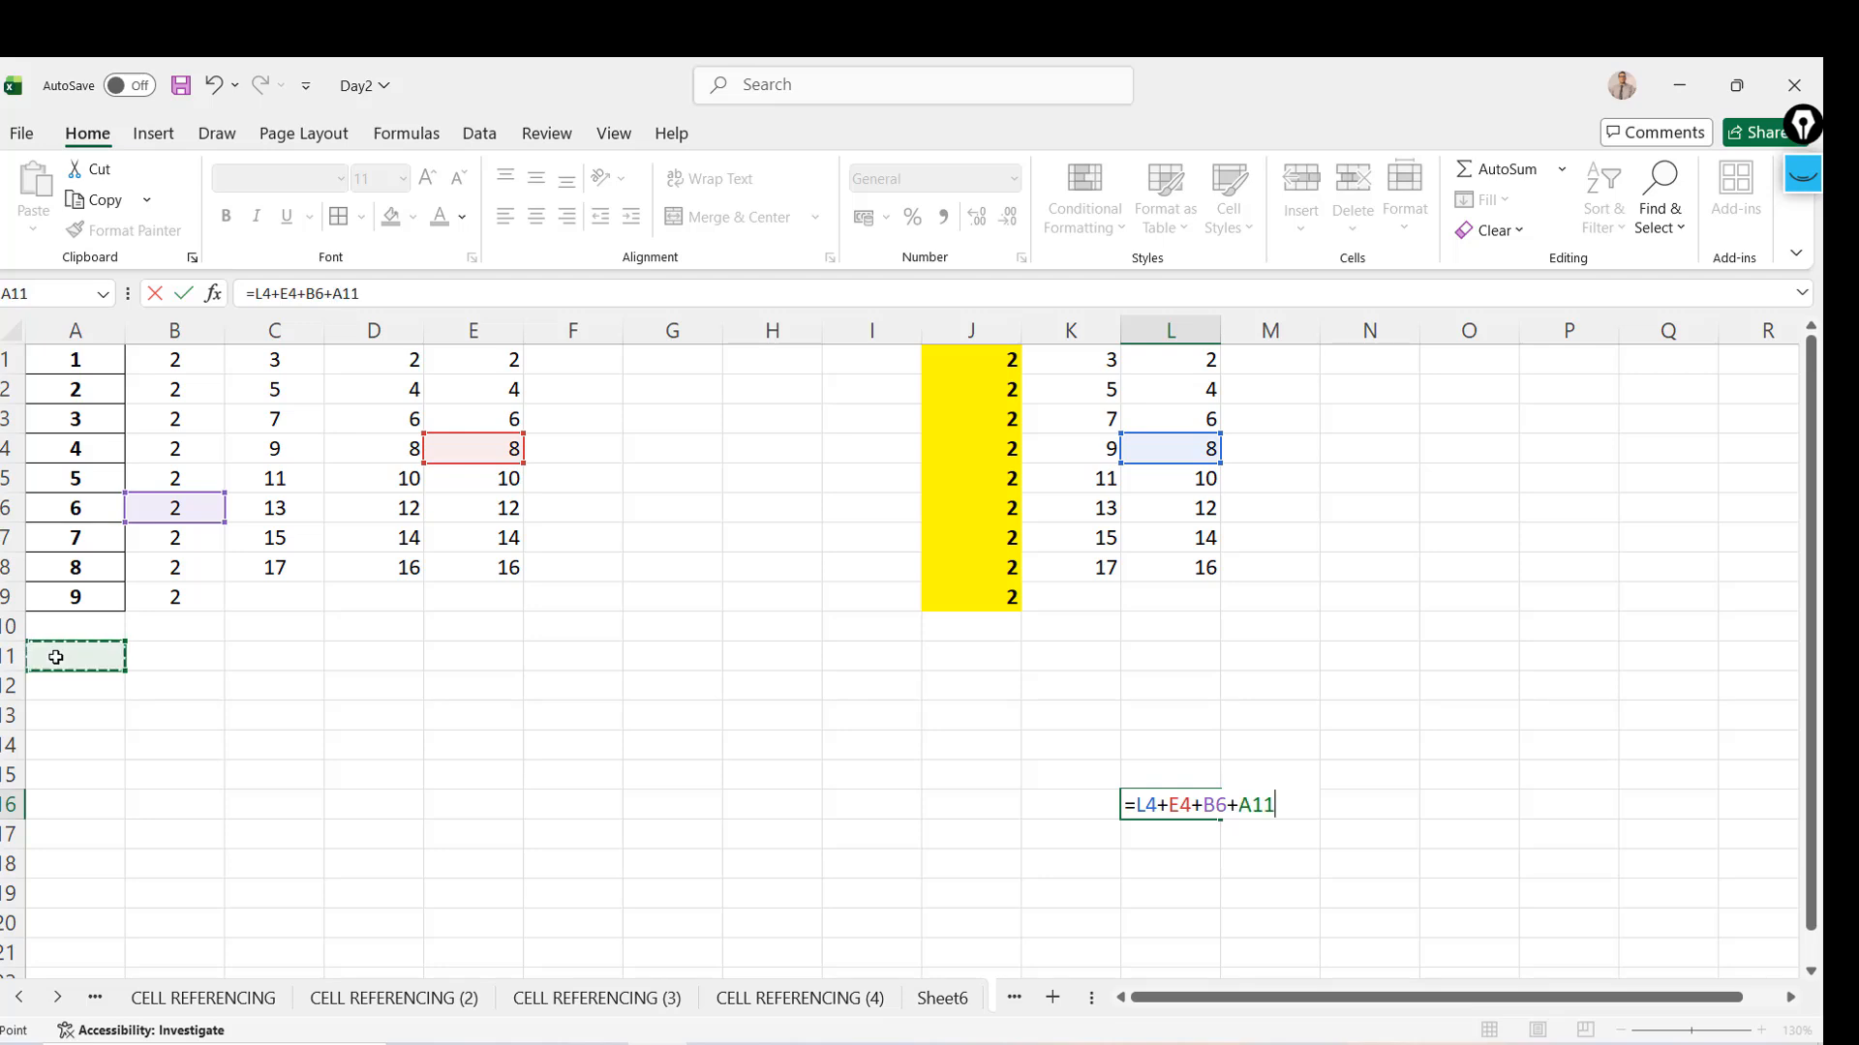
key(Up)
key(Return)
key(Up)
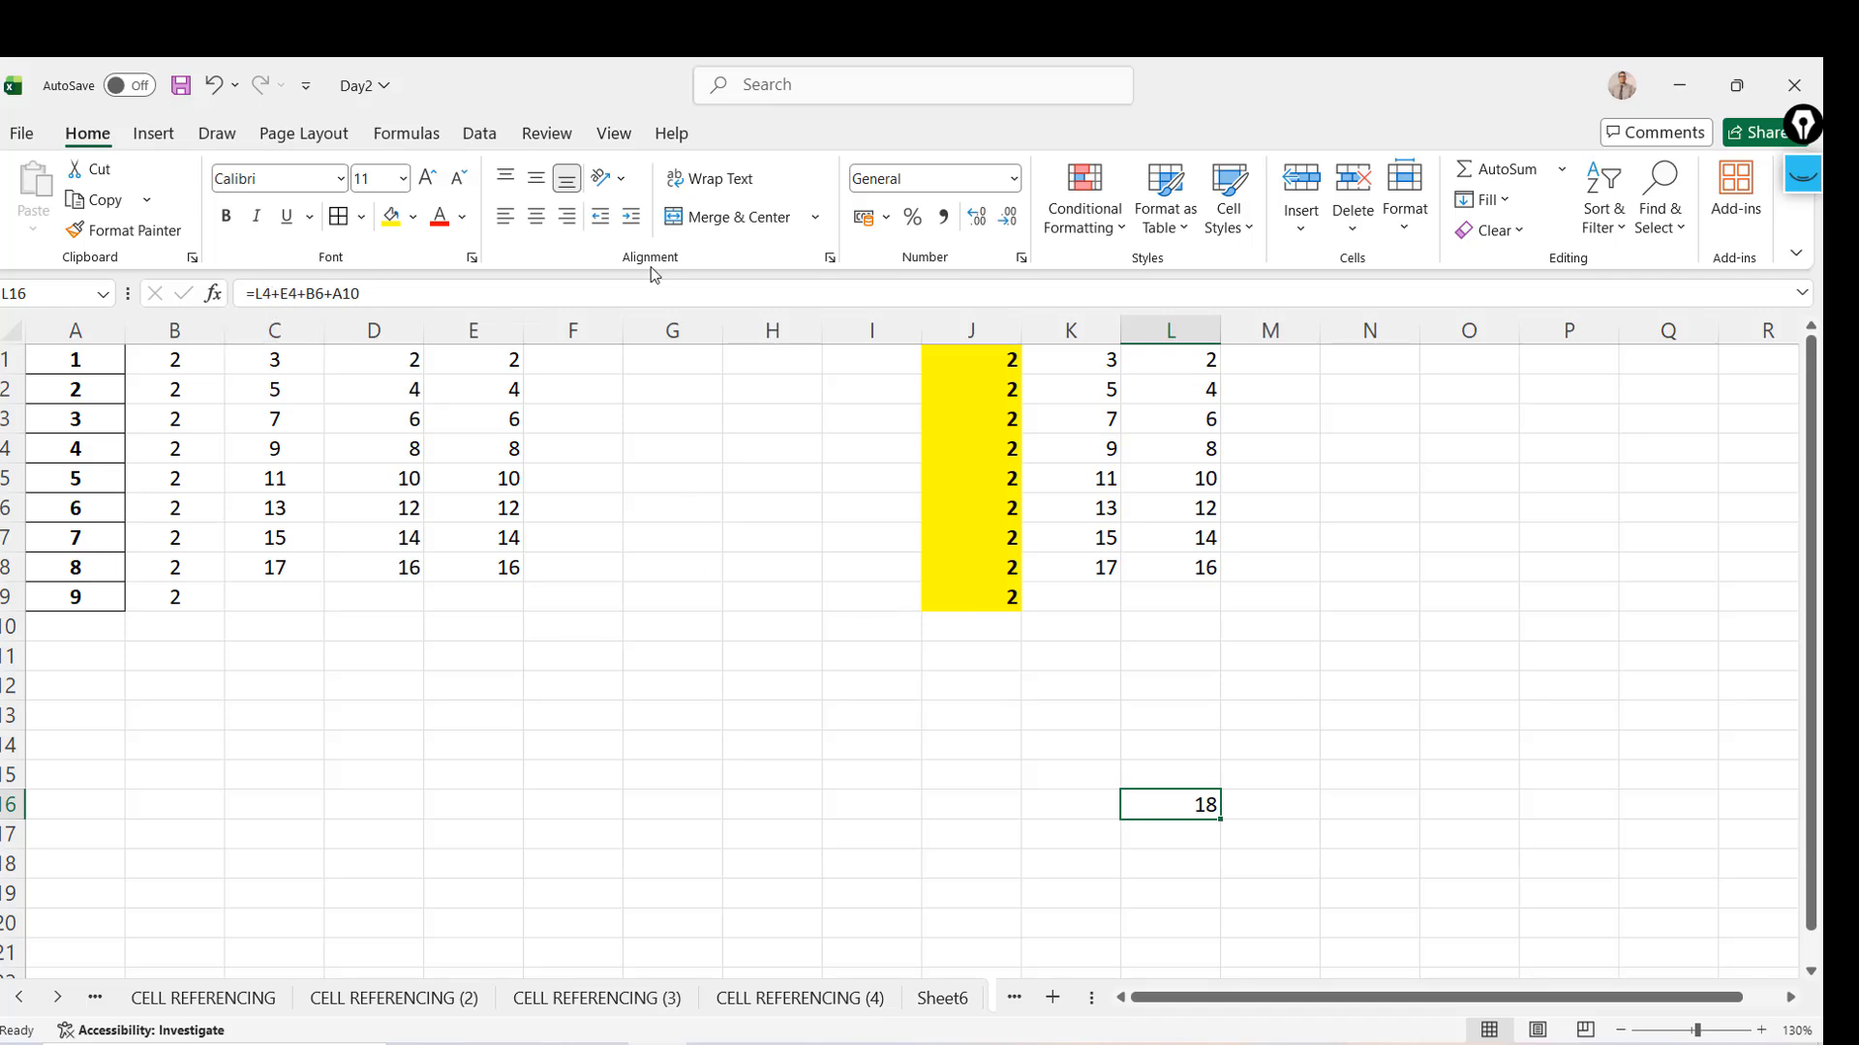
Retype the last reference in L16's formula as A9, and set it back to A10
key(F2)
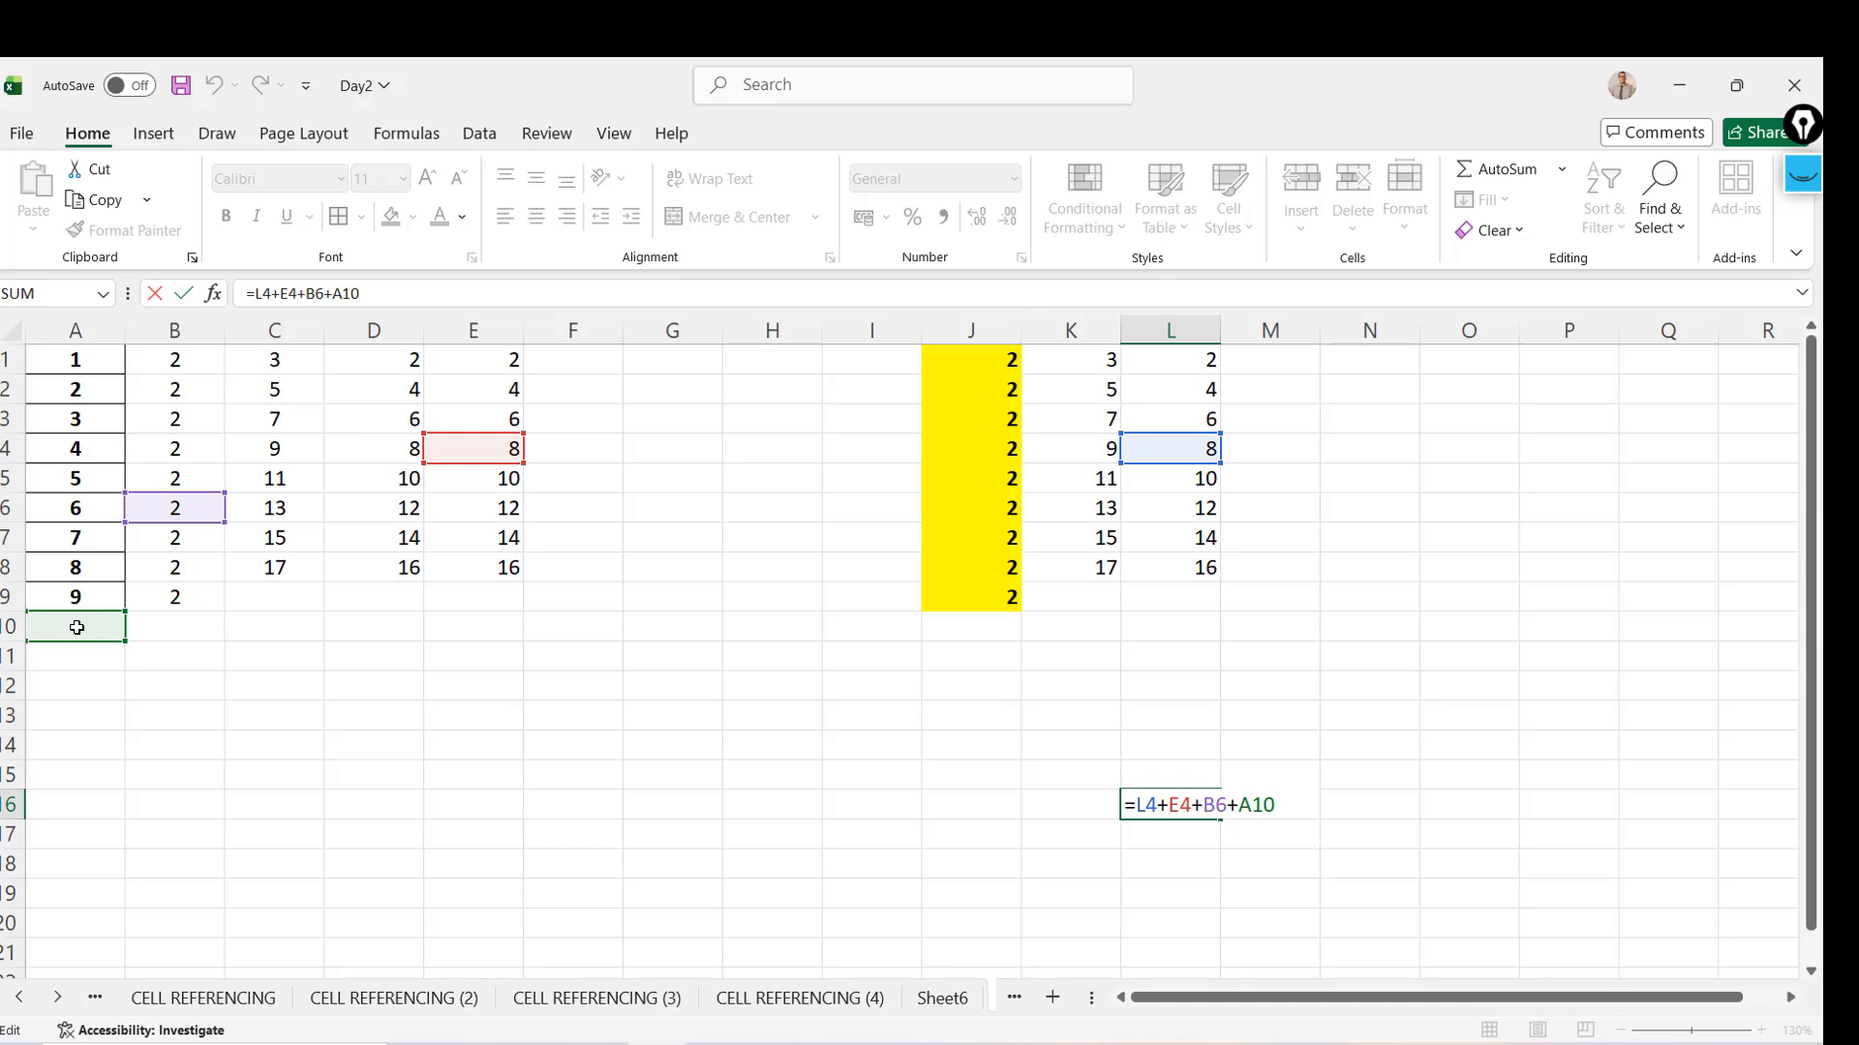
click(366, 292)
key(BackSpace)
key(BackSpace)
text(9)
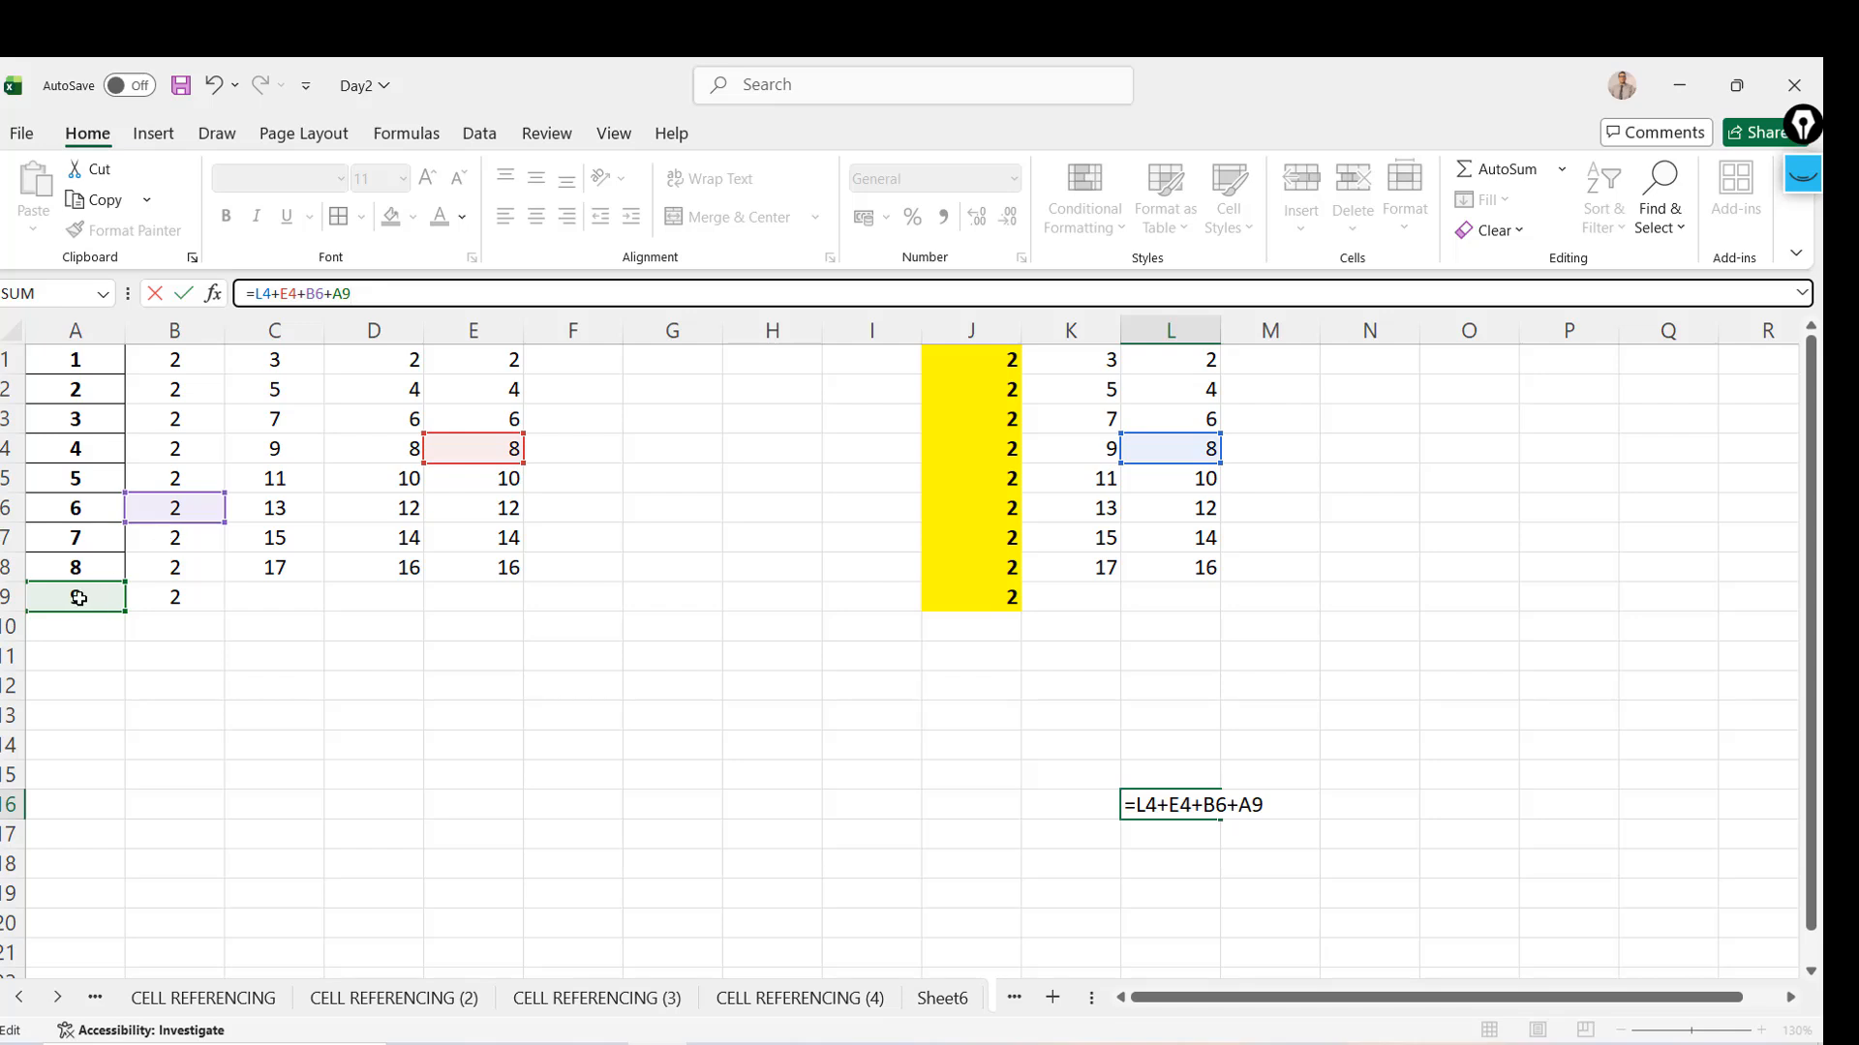
key(BackSpace)
text(10)
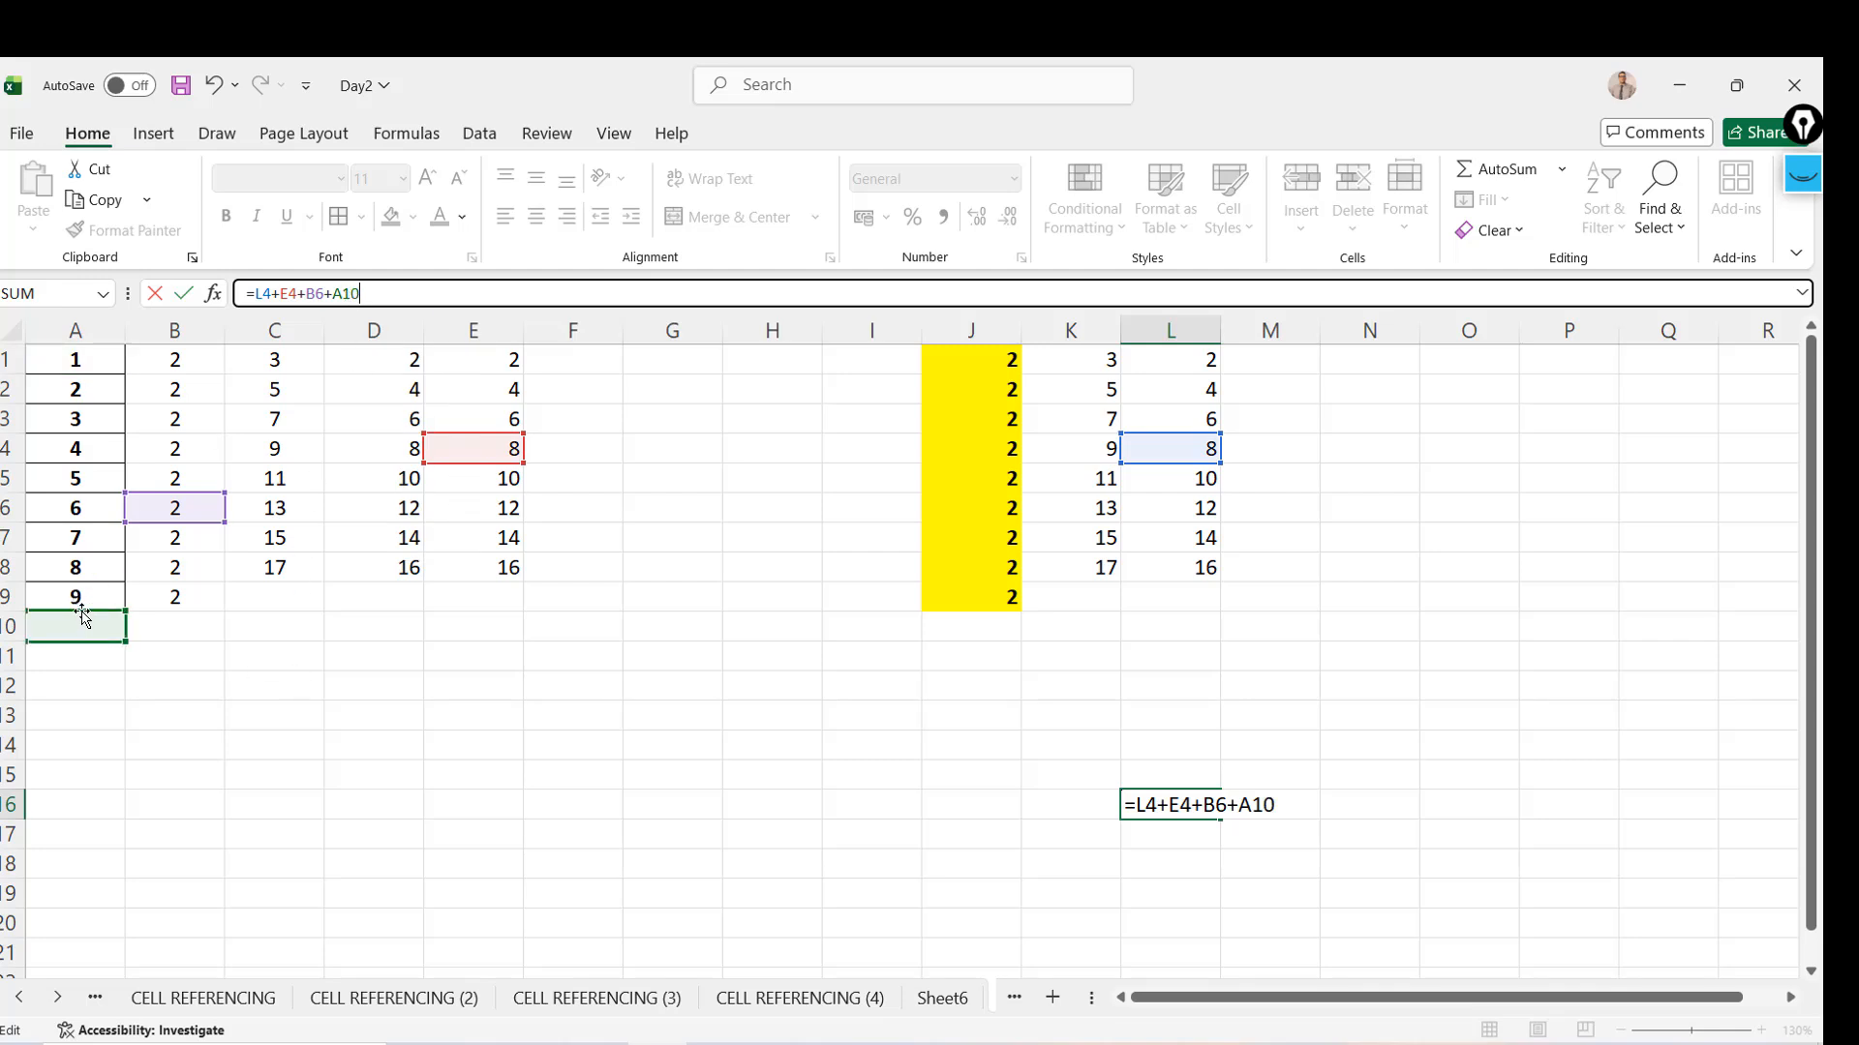
Move the last reference of L16's formula to cell A9 and commit the formula
mouse_move(82, 614)
mouse_down()
mouse_move(82, 419)
mouse_move(668, 392)
mouse_move(693, 697)
mouse_move(233, 784)
mouse_move(77, 683)
mouse_move(90, 594)
mouse_up()
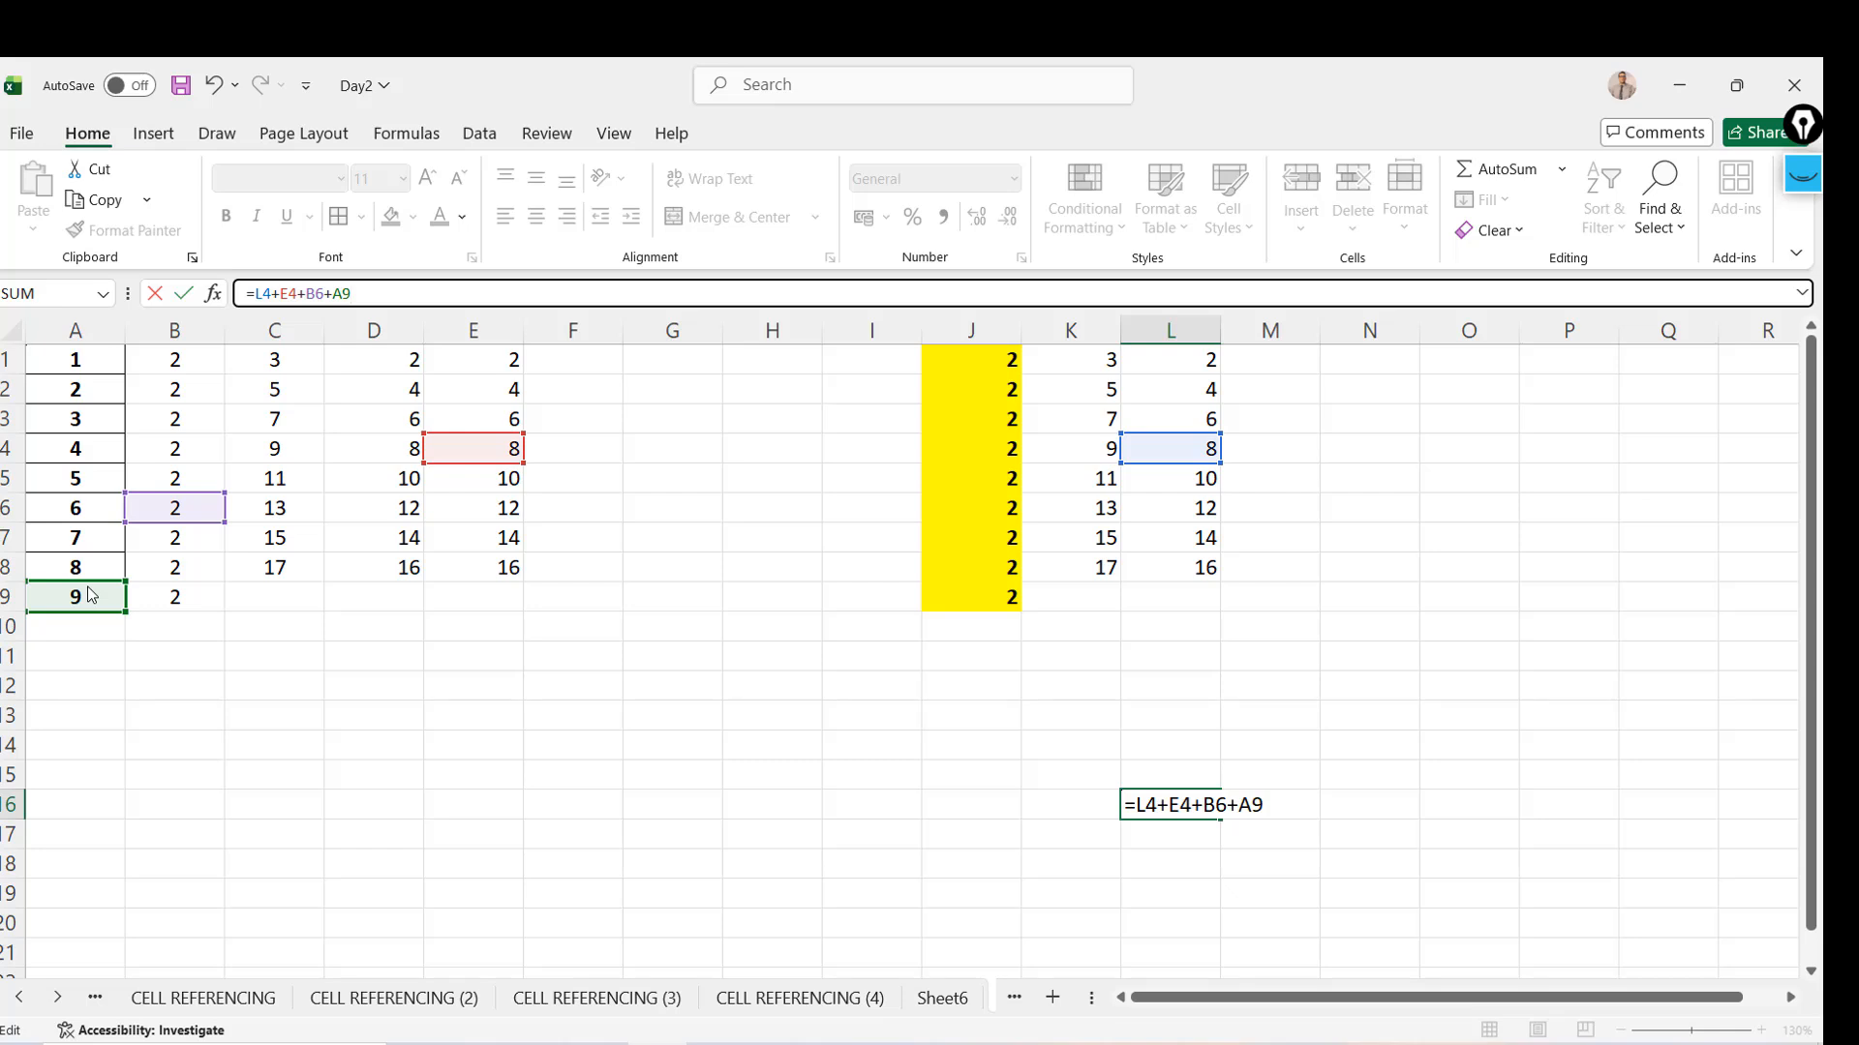
key(Return)
key(Up)
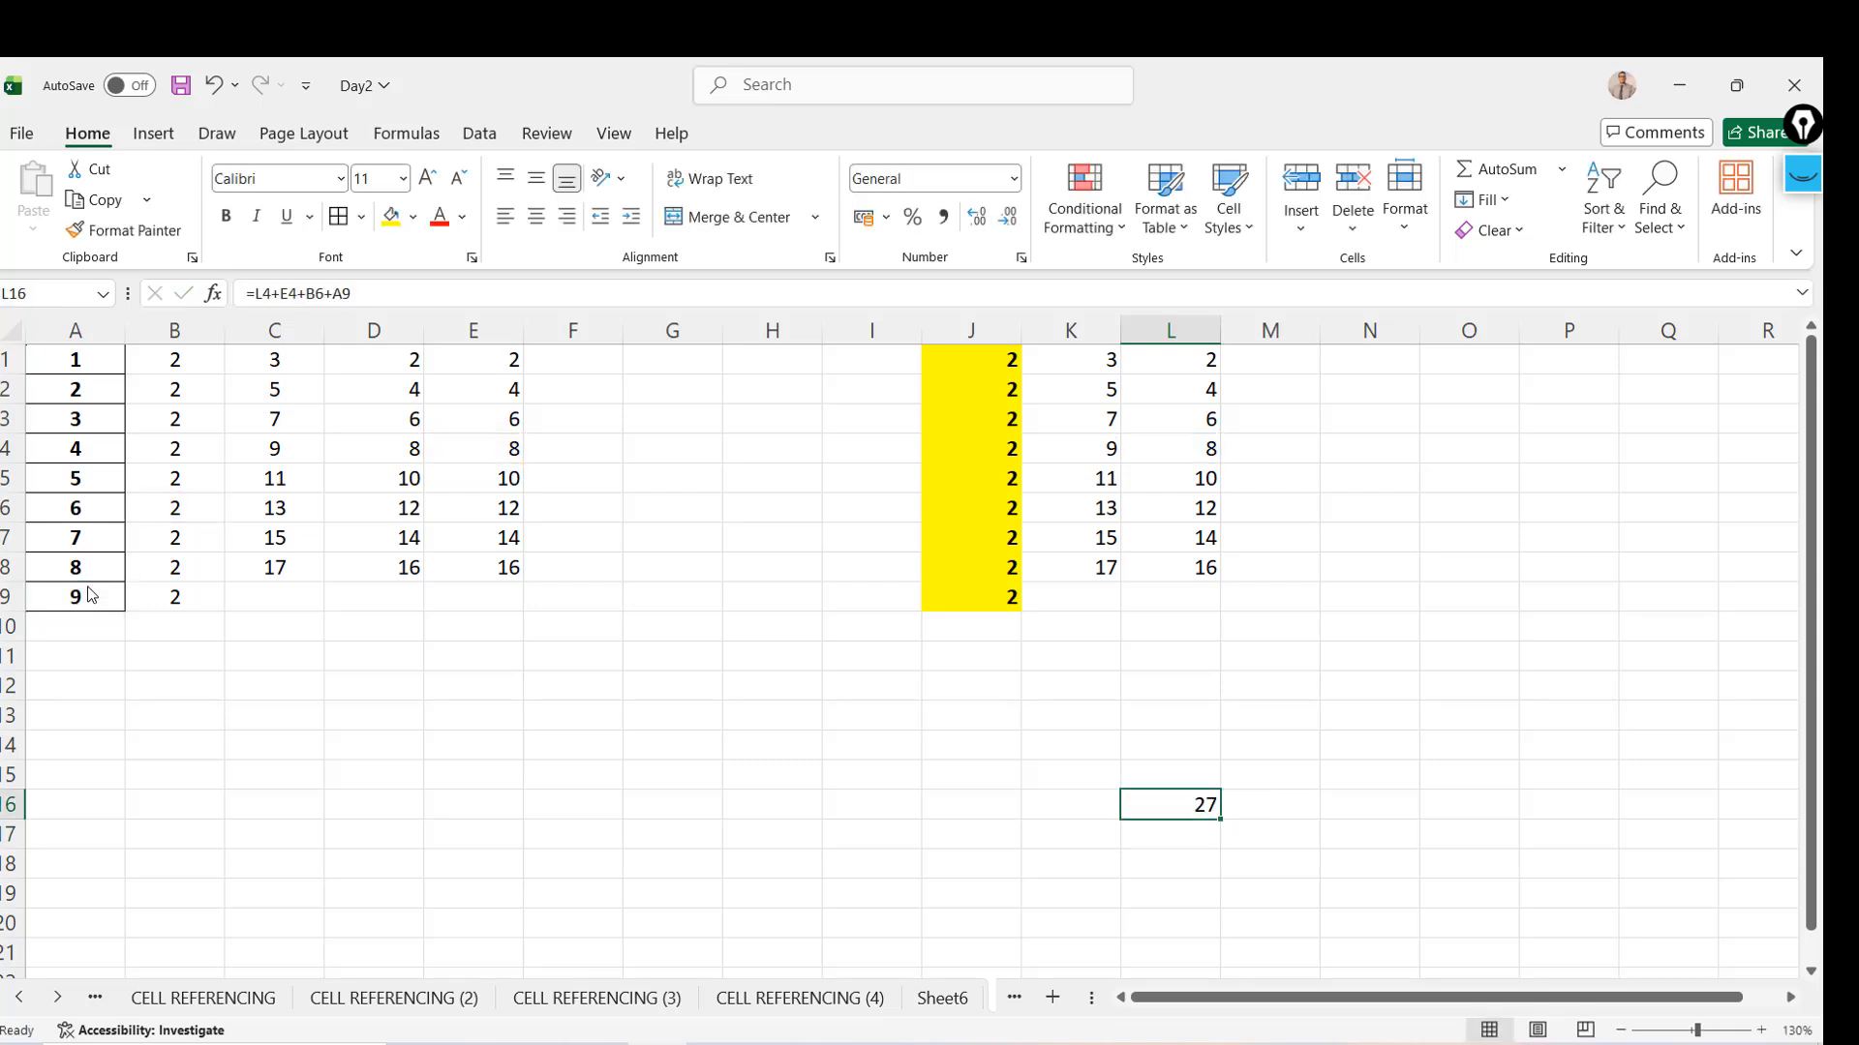
Enter the note "F2- TO HIGHLIGHT THE FORMULA CELLS" in cell O2
click(1435, 394)
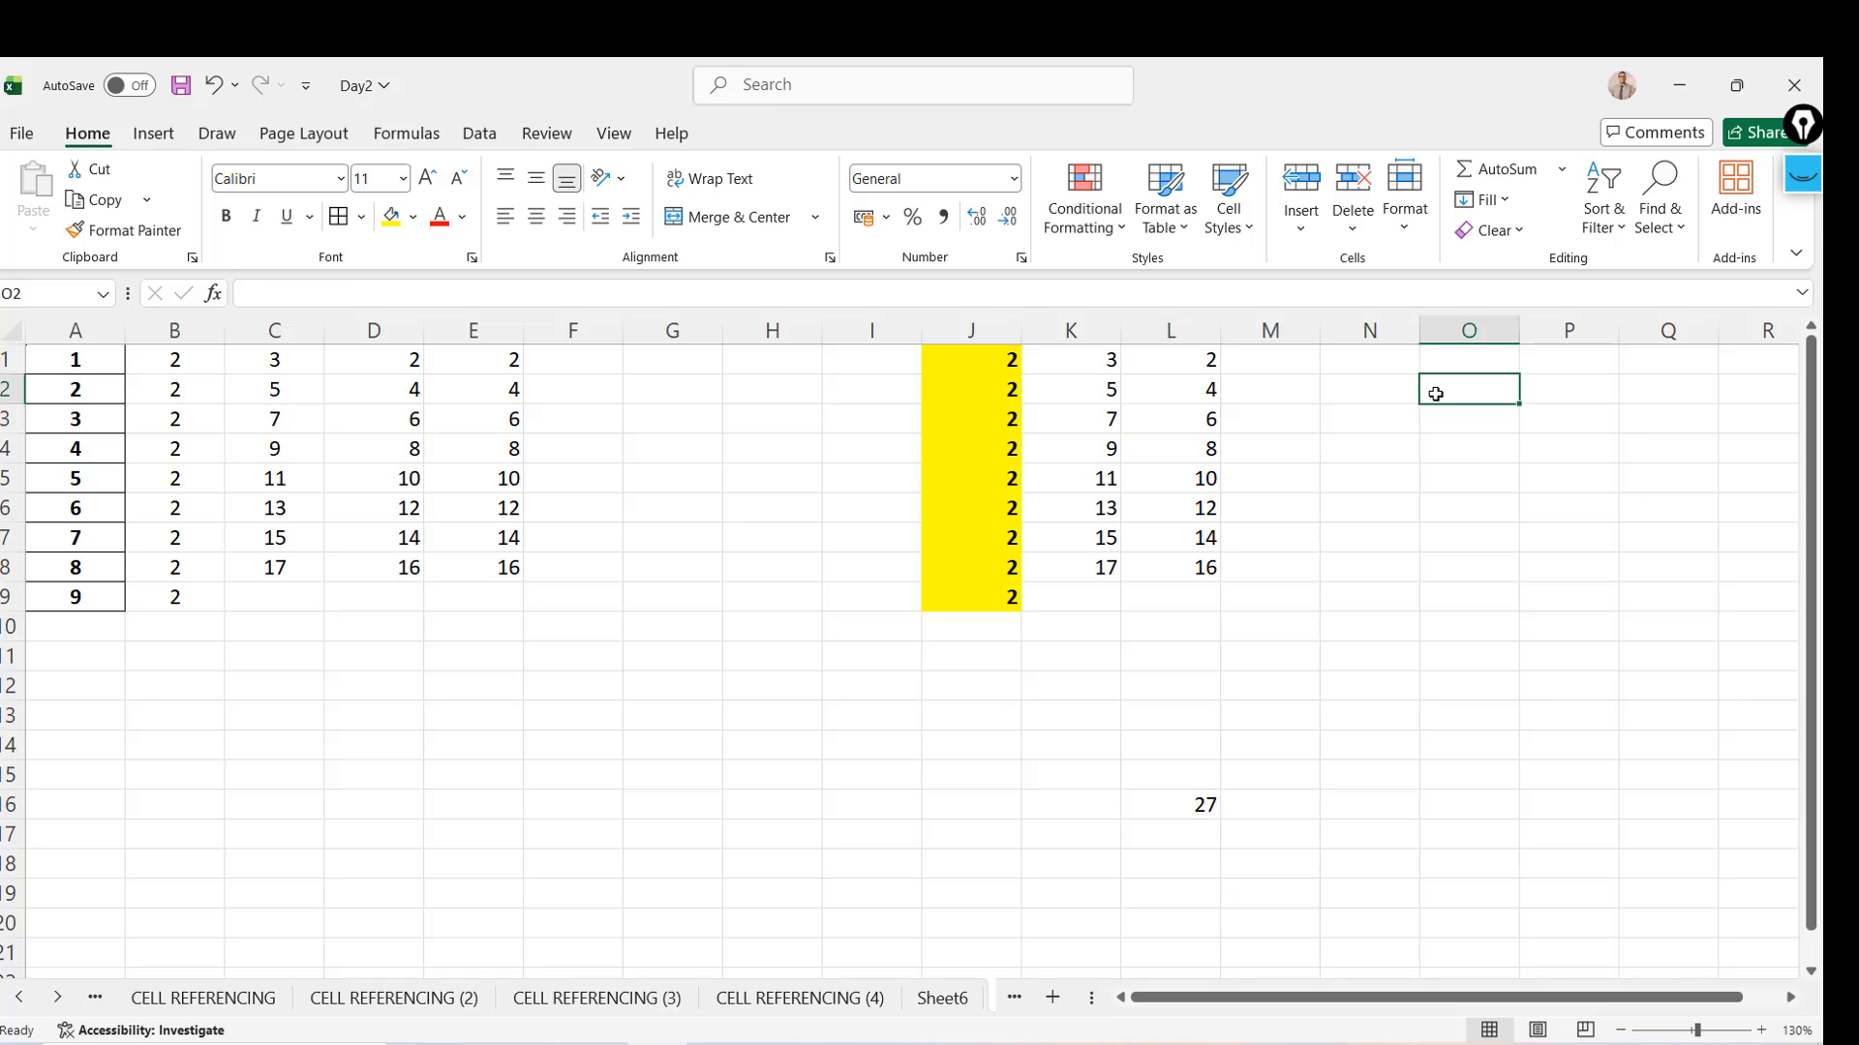
text(F2-)
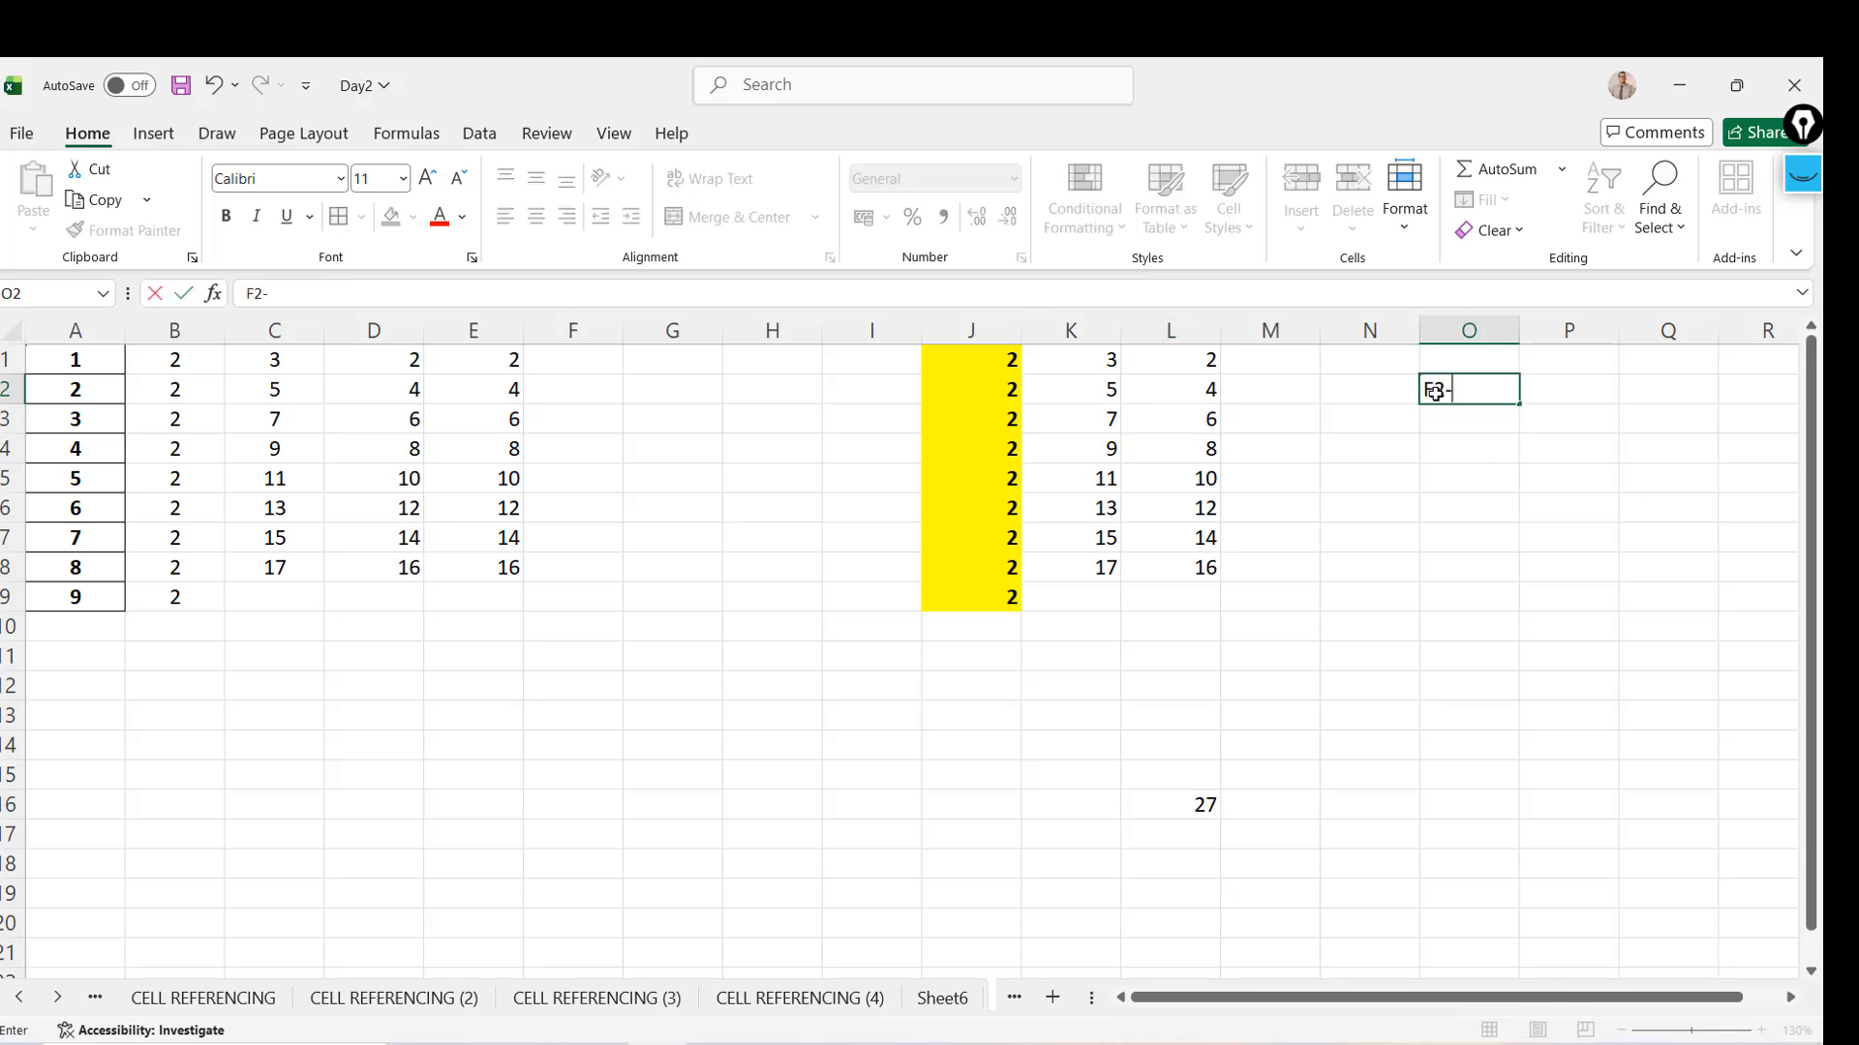
text( TO HIGH)
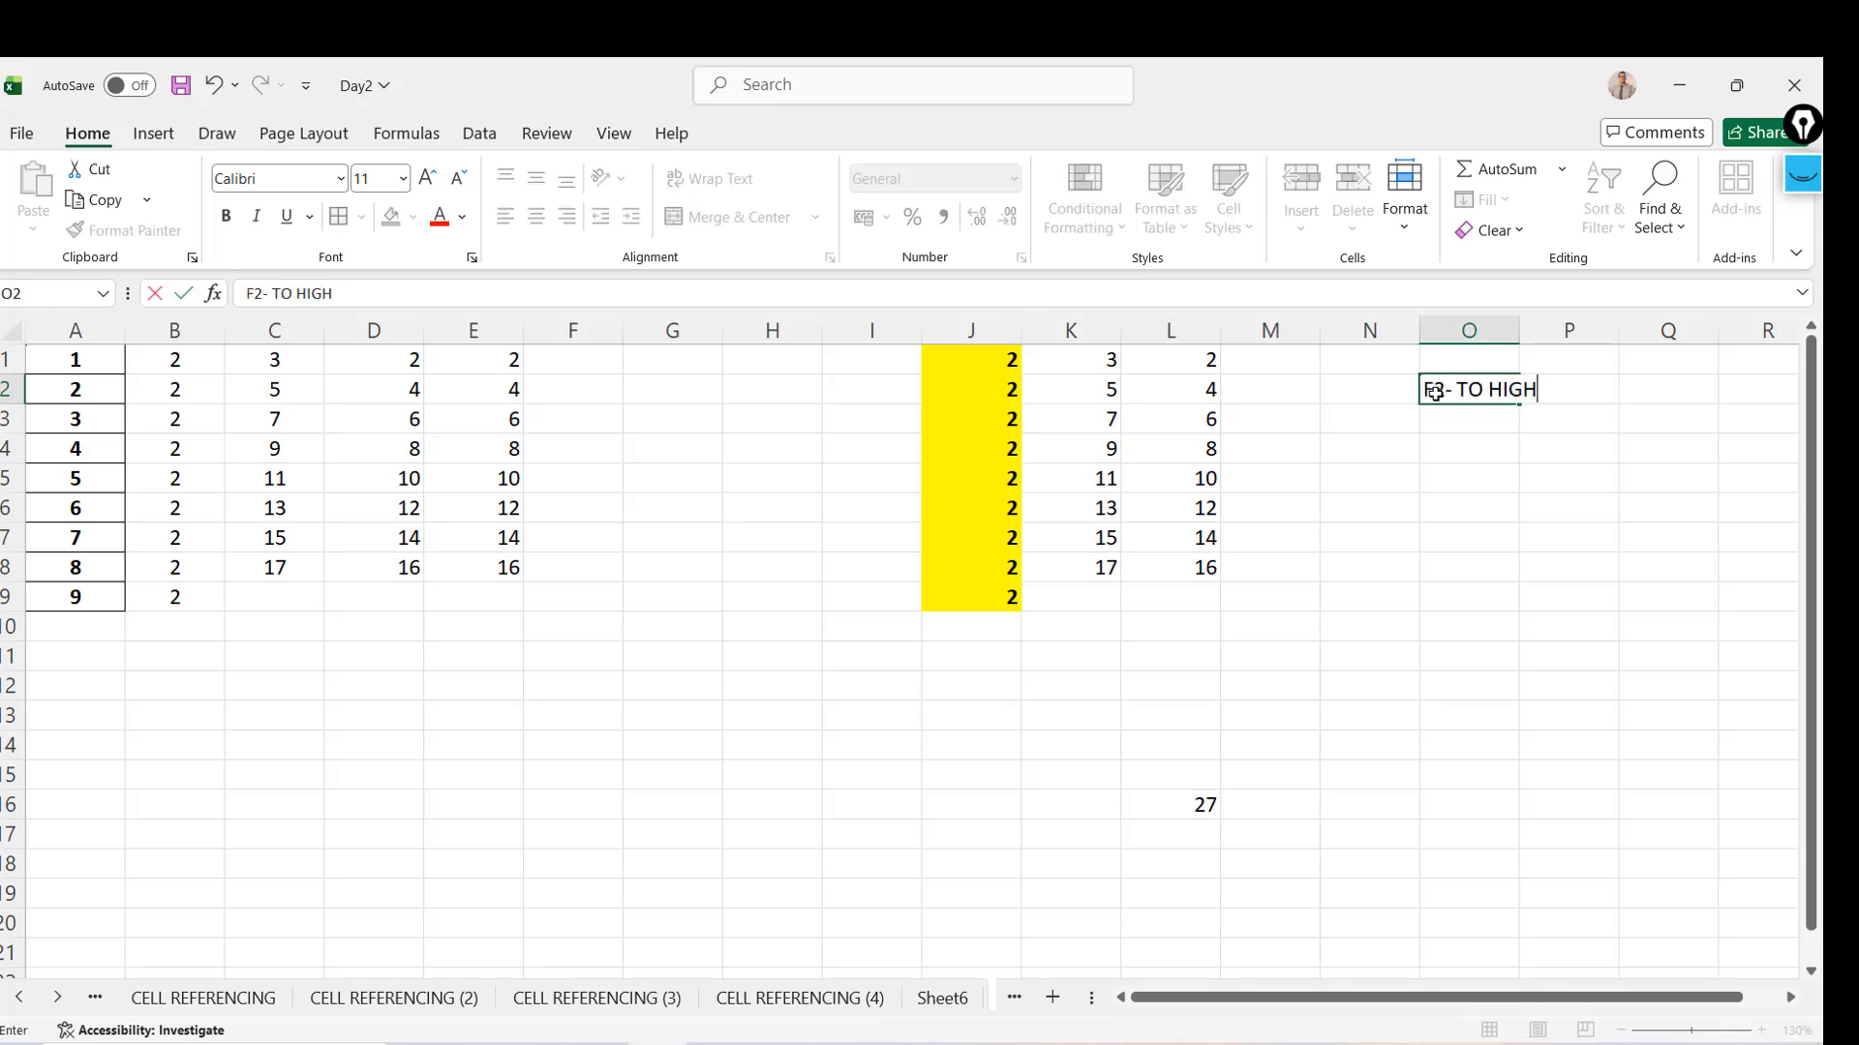
text(LIGHT THE FO)
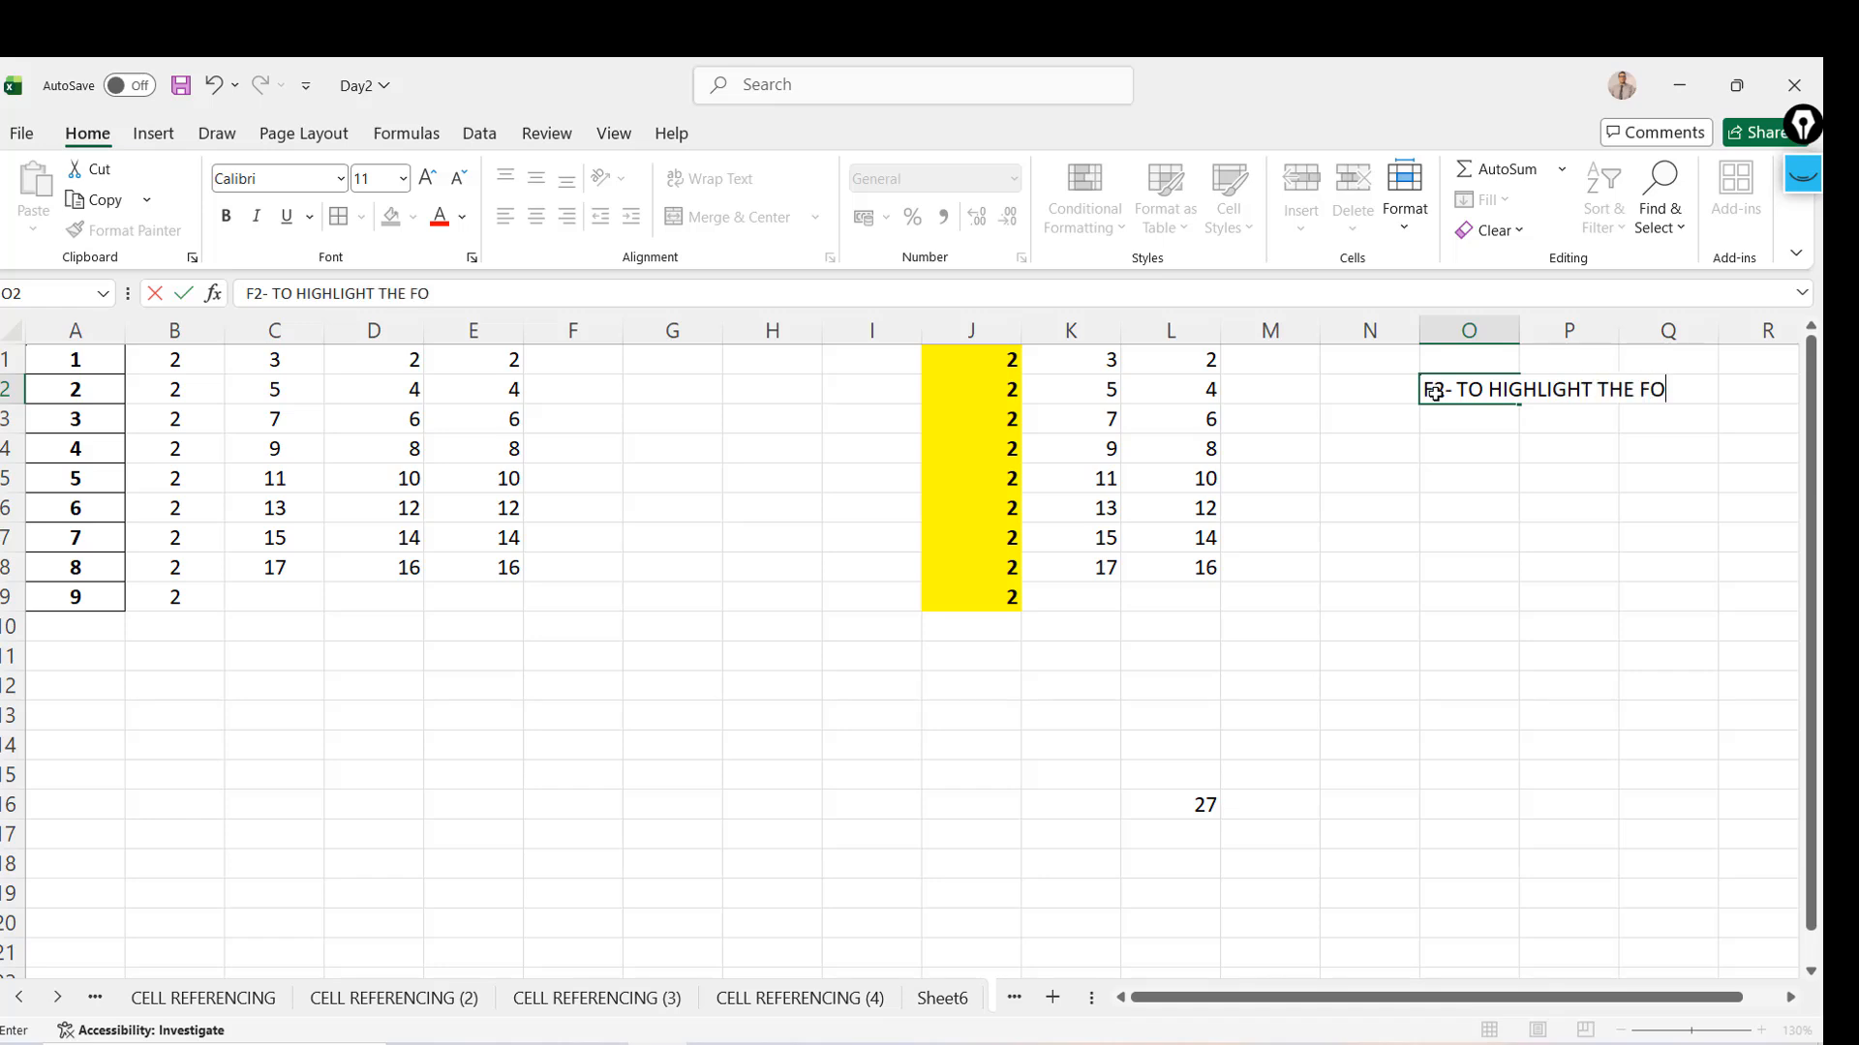
text(RMULA CEL)
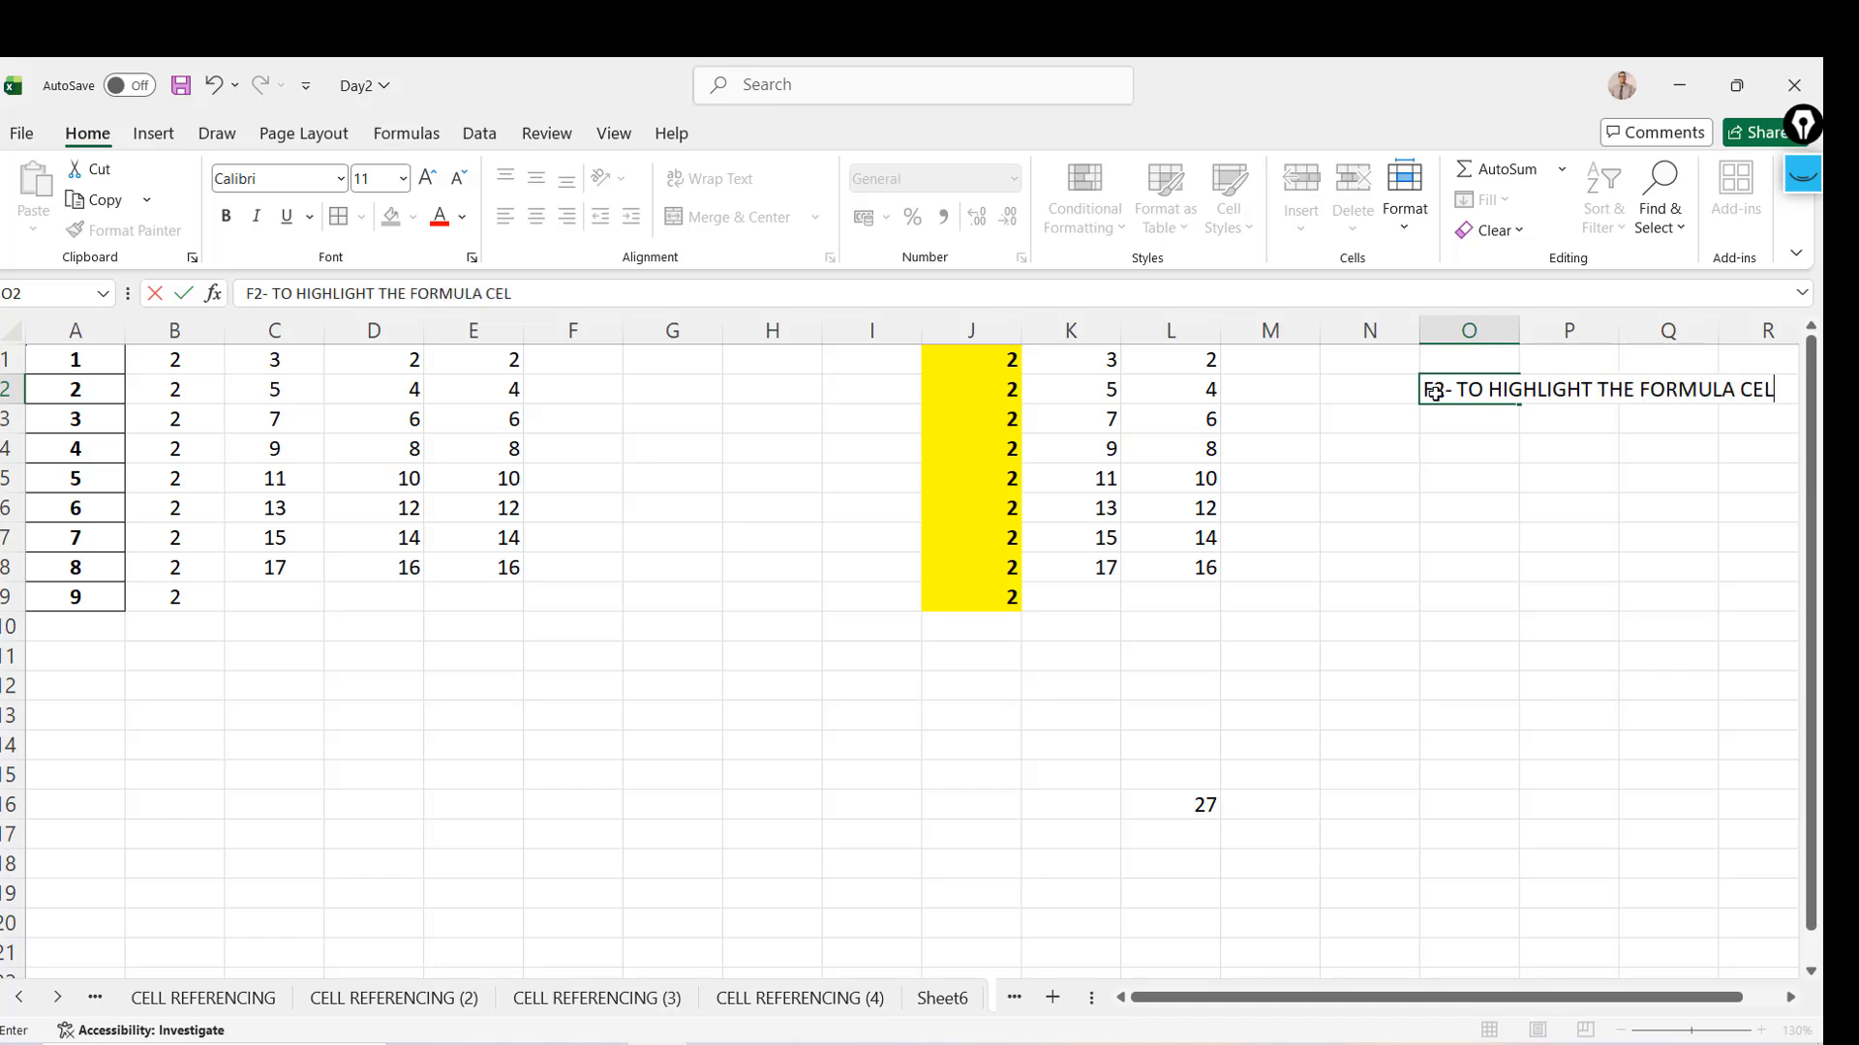
text(LS)
key(Return)
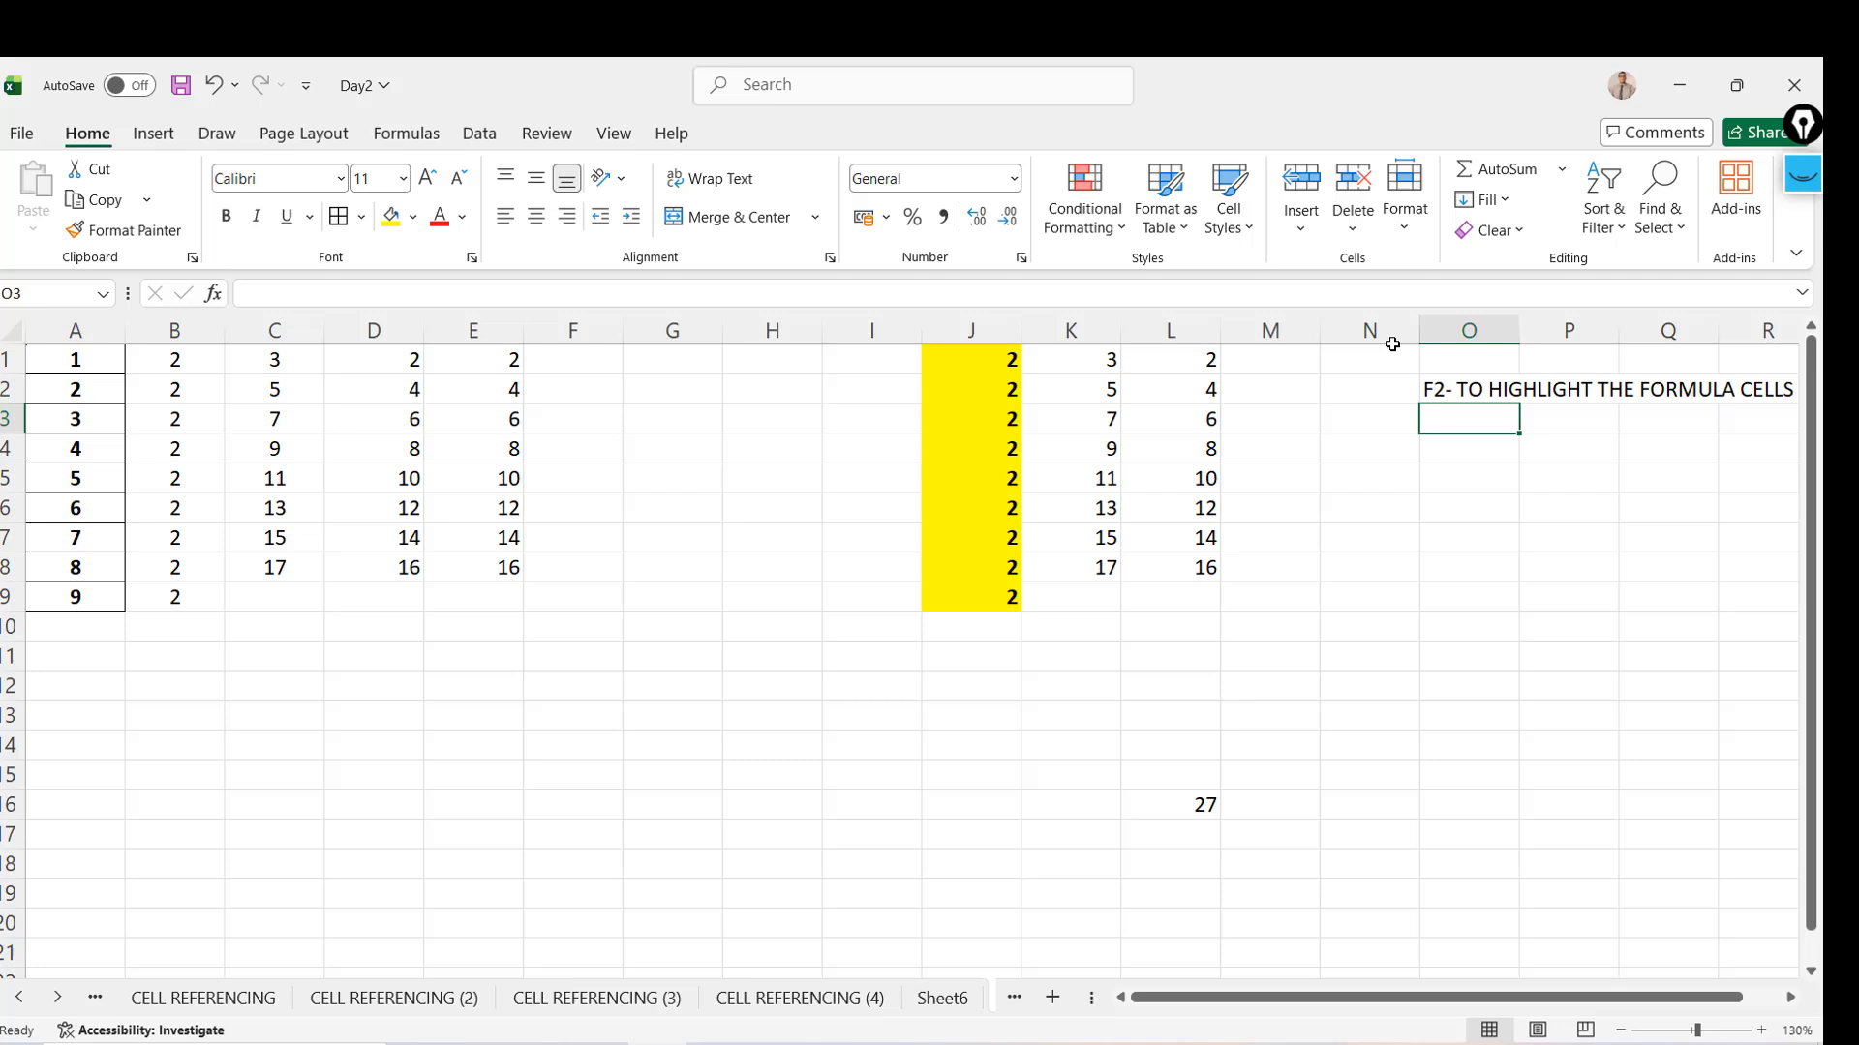
Enter the target numbers 8, 7, 6, 5, 4, 3, 2 and 1 down cells M1 to M8
click(1253, 373)
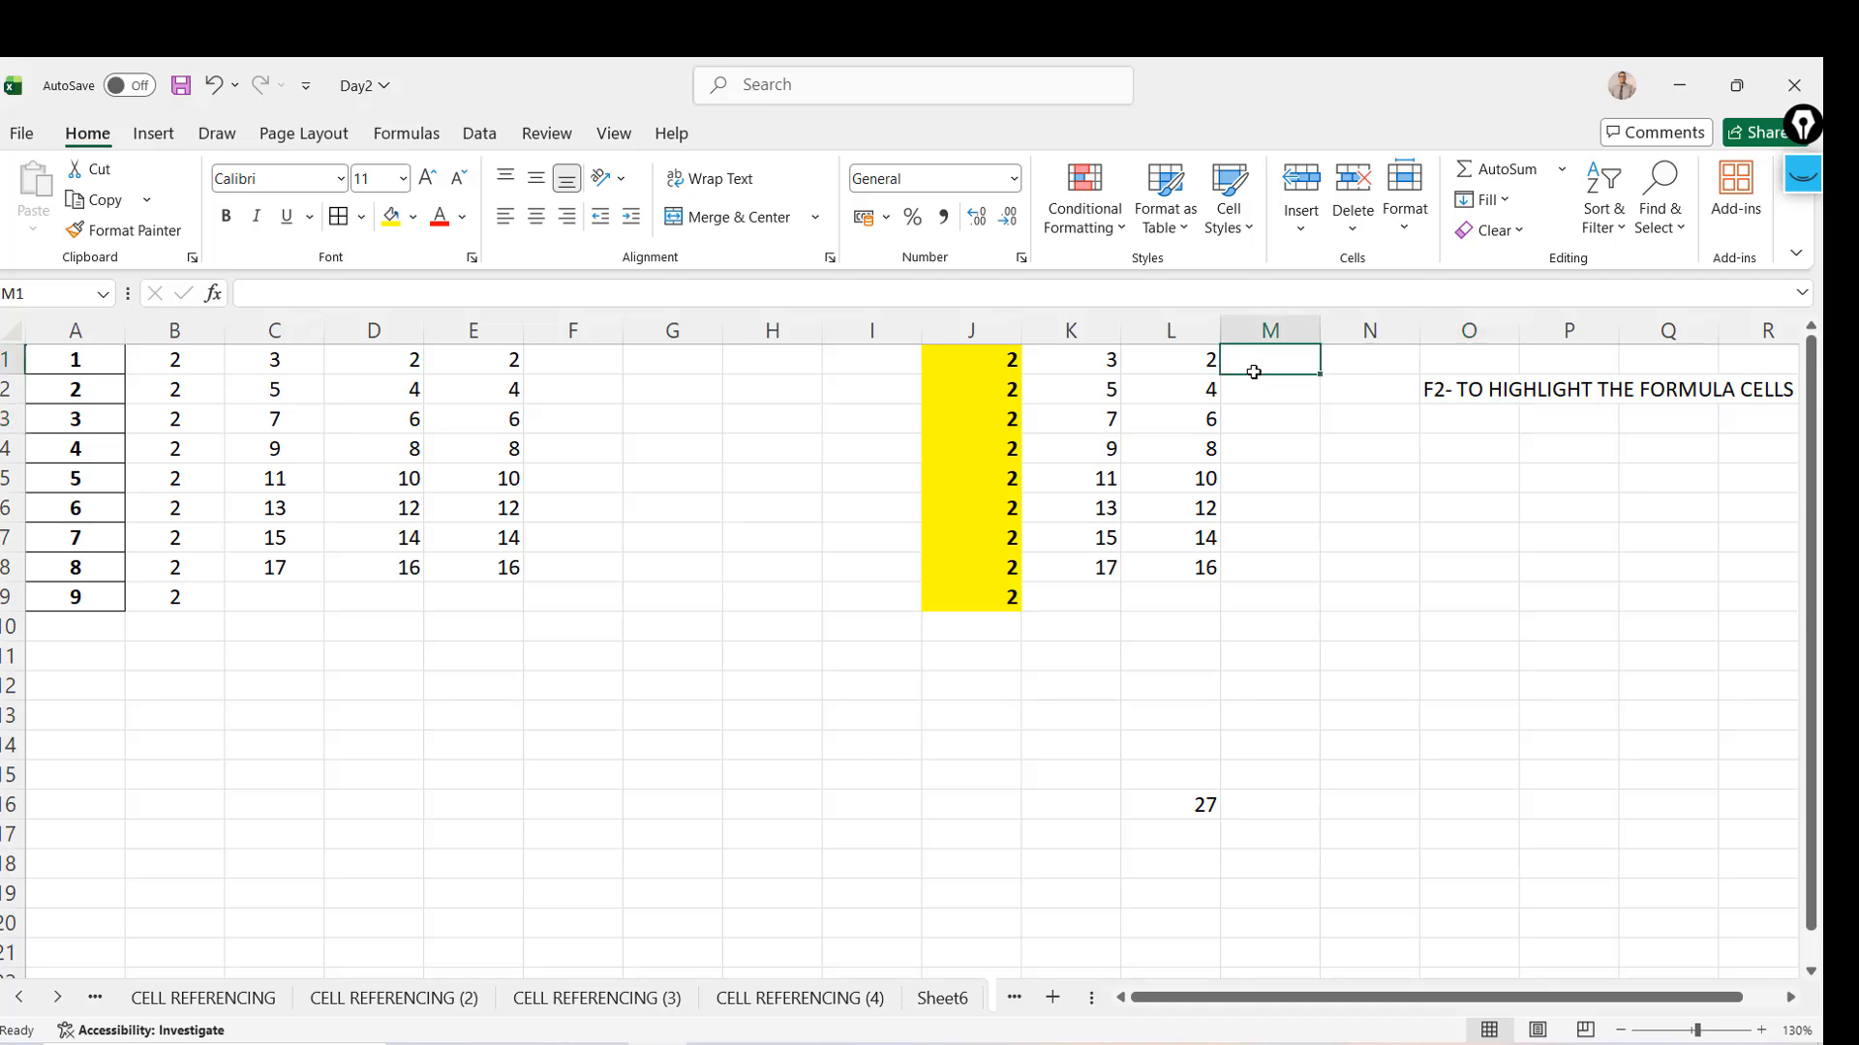
text(8)
key(Return)
text(7)
key(Return)
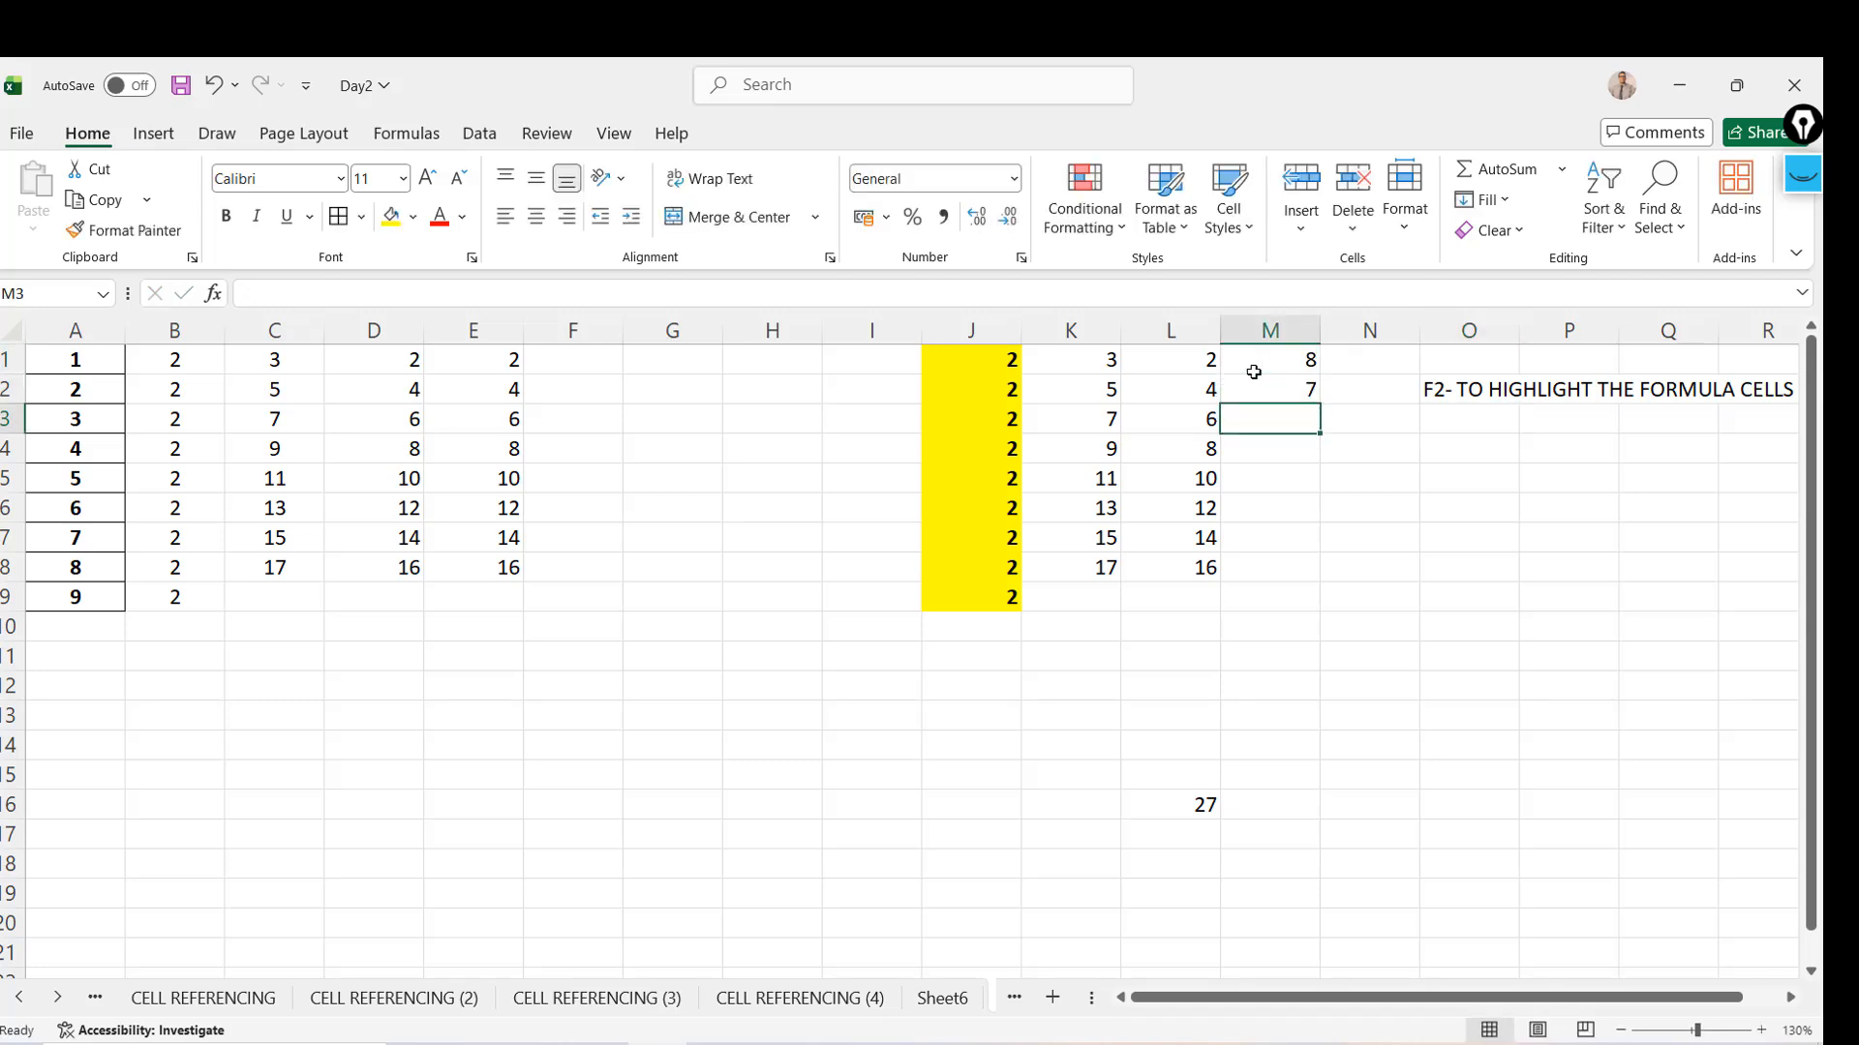
text(6 5 4 3 )
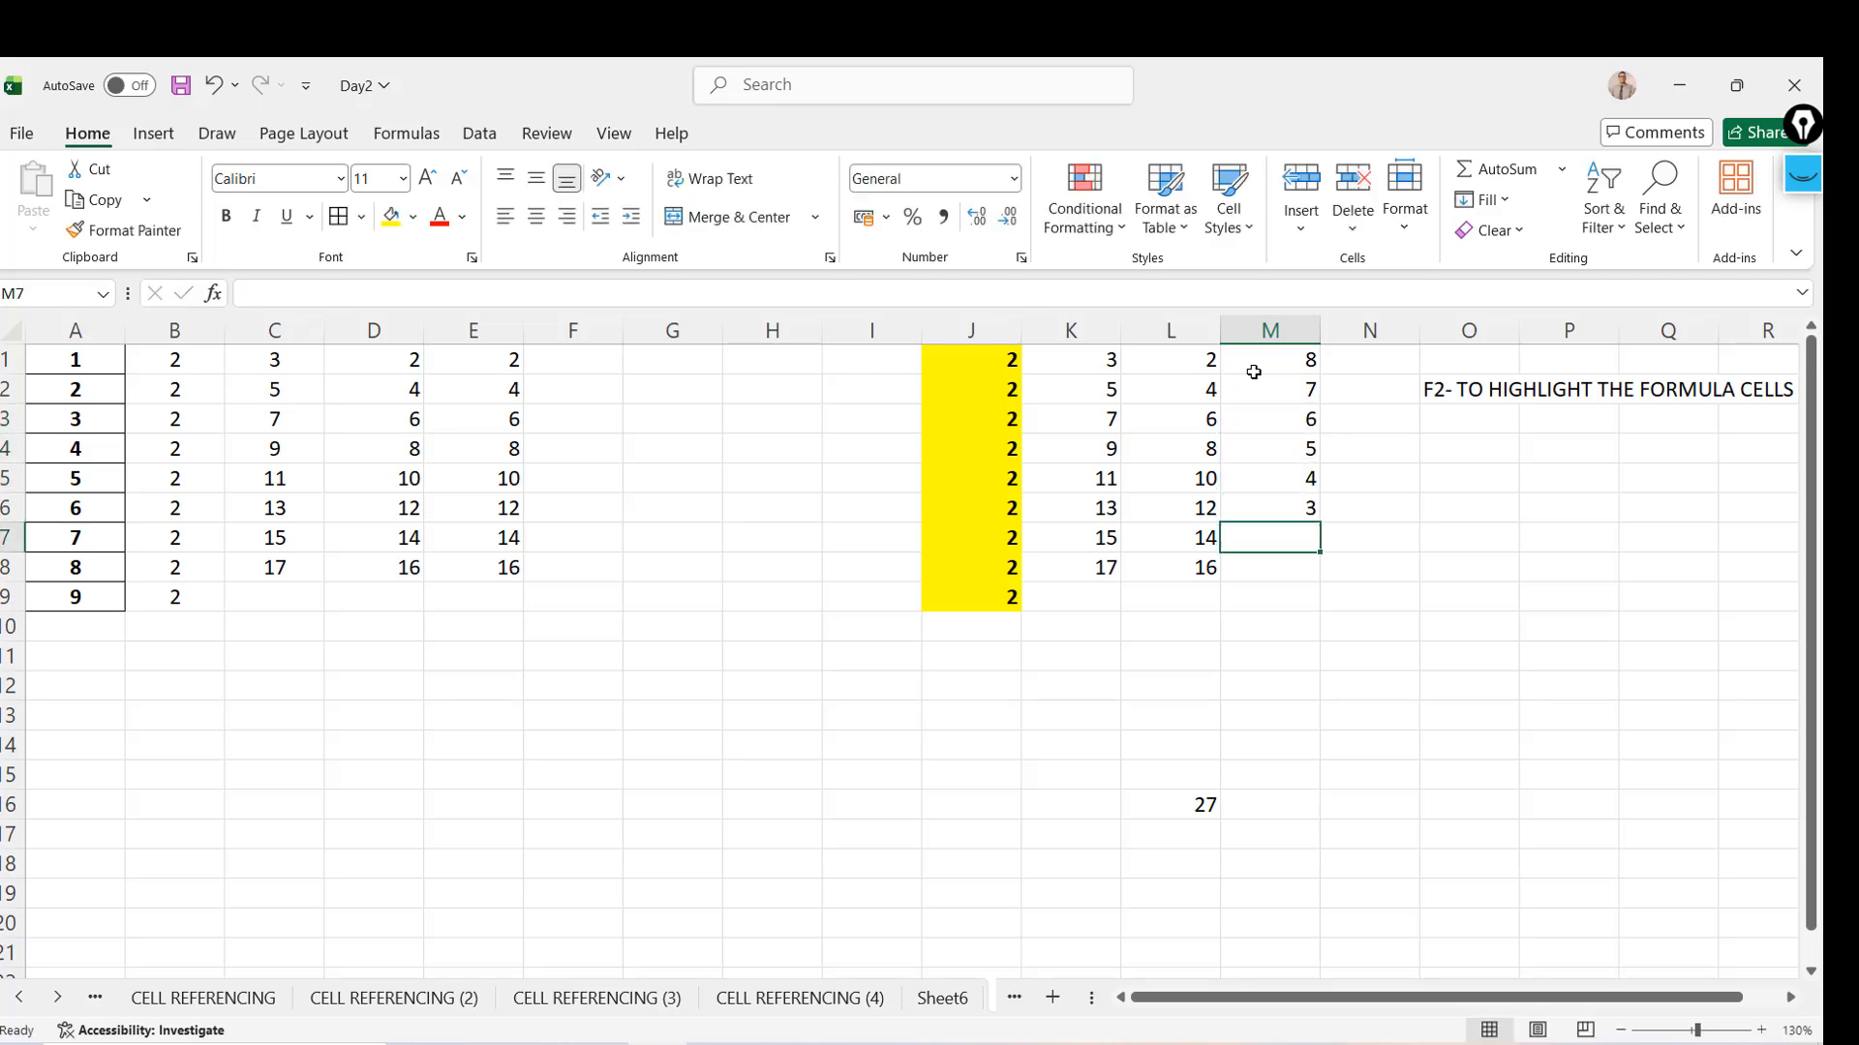
text(2 1)
key(Up)
Center the values in D1:E8 horizontally
click(575, 357)
key(Left)
key(Left)
key(shift+Right)
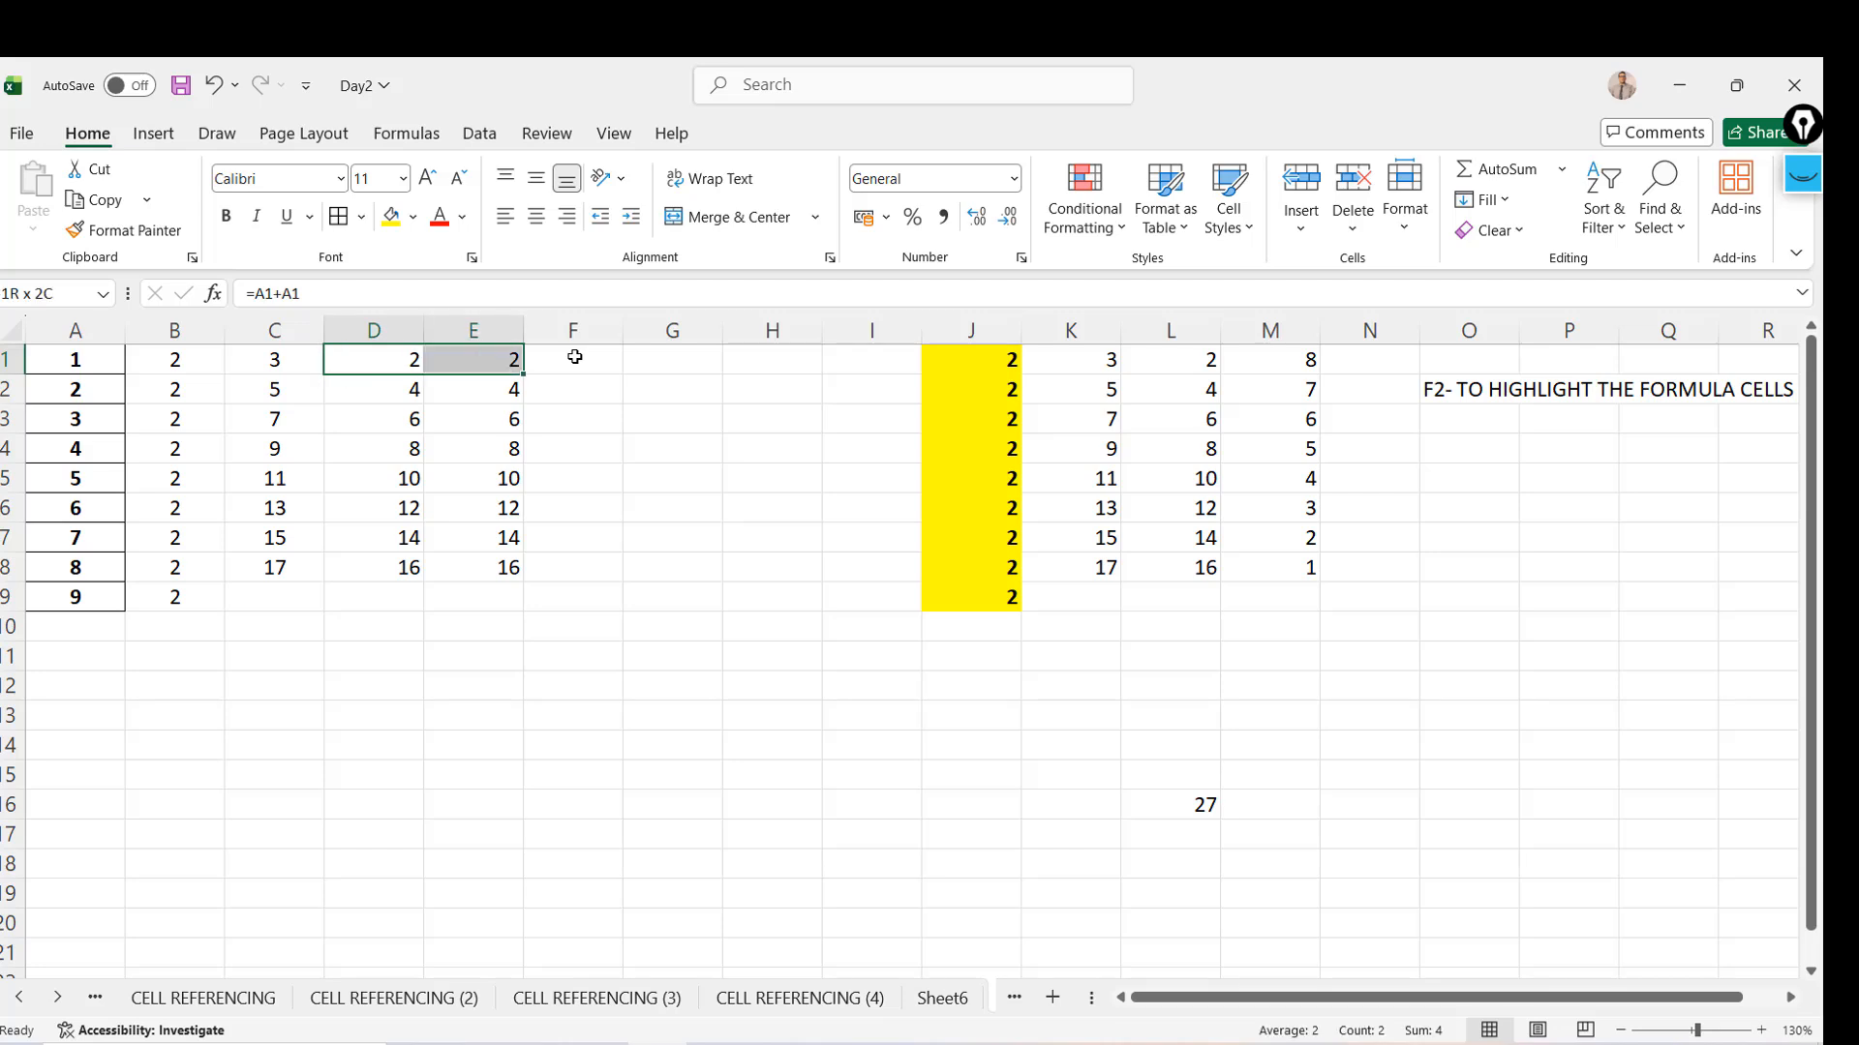
key(ctrl+shift+Down)
click(536, 217)
Enter the formula =A9-A1 in cell F1 to subtract the first number of column A from the last
key(Right)
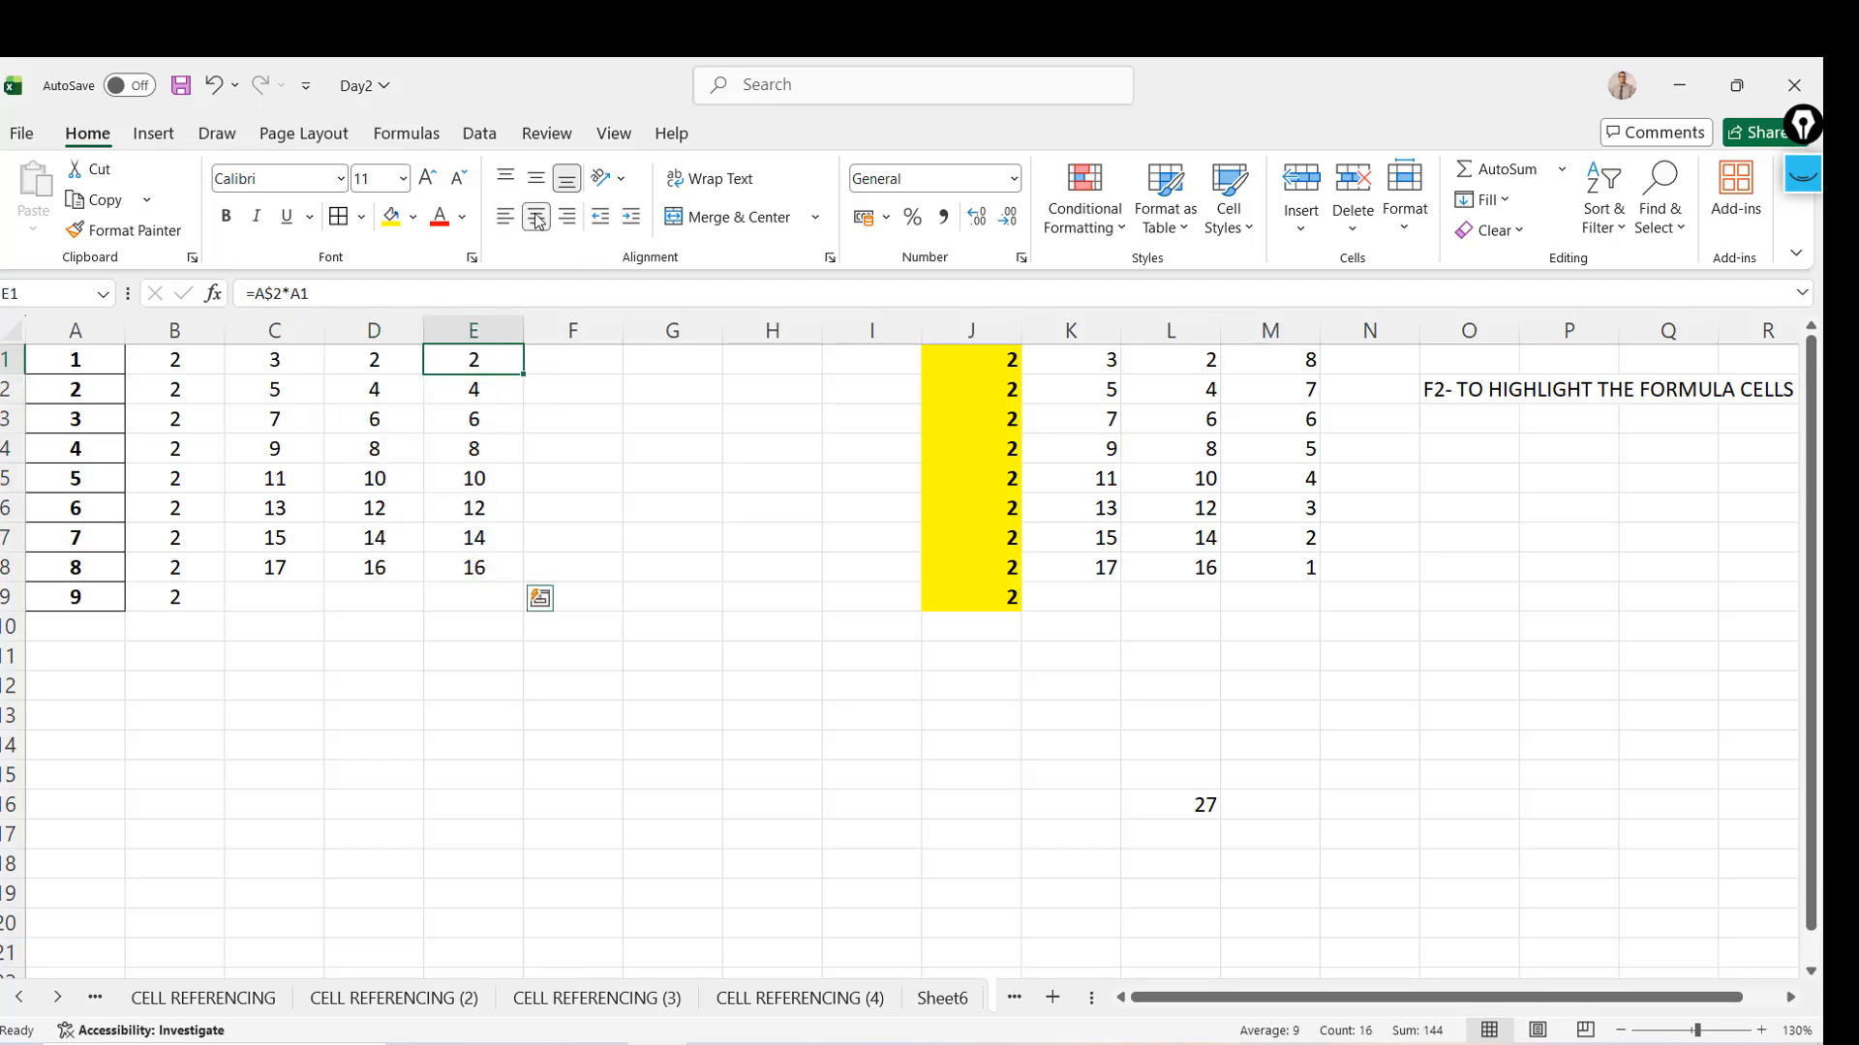
key(Right)
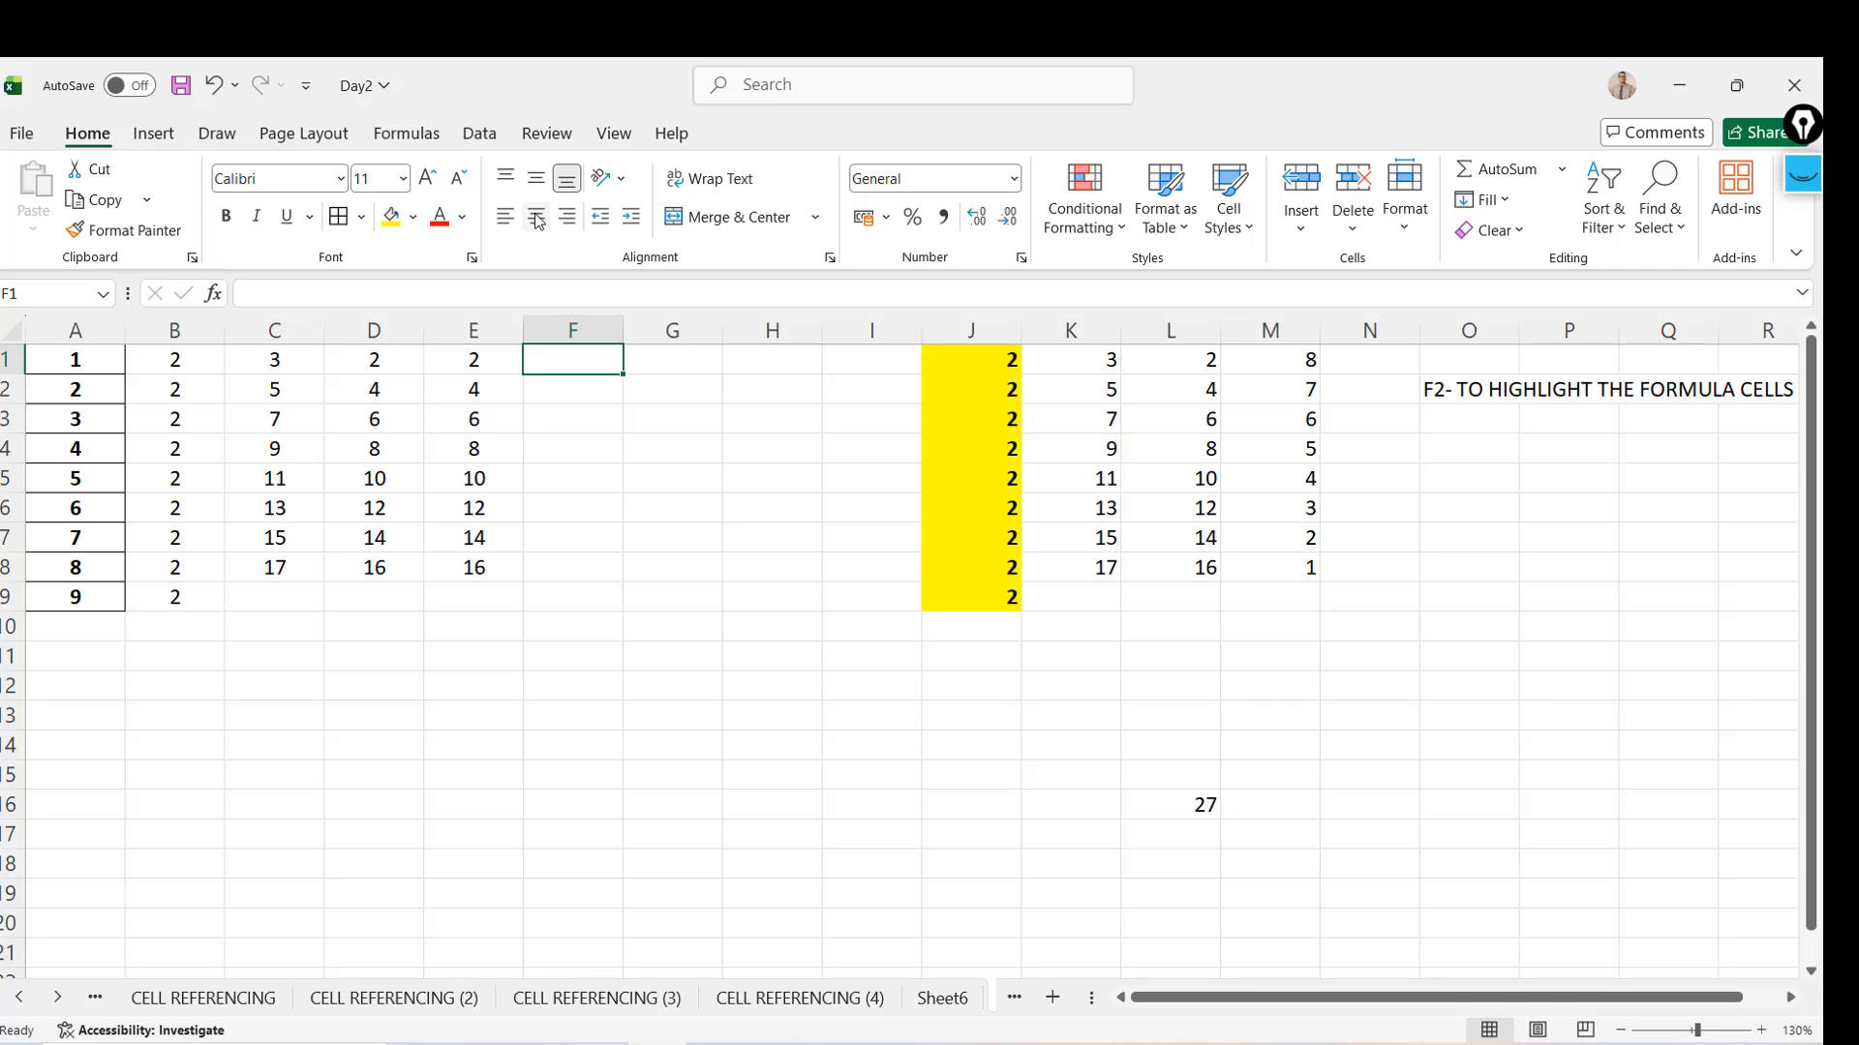
text(=)
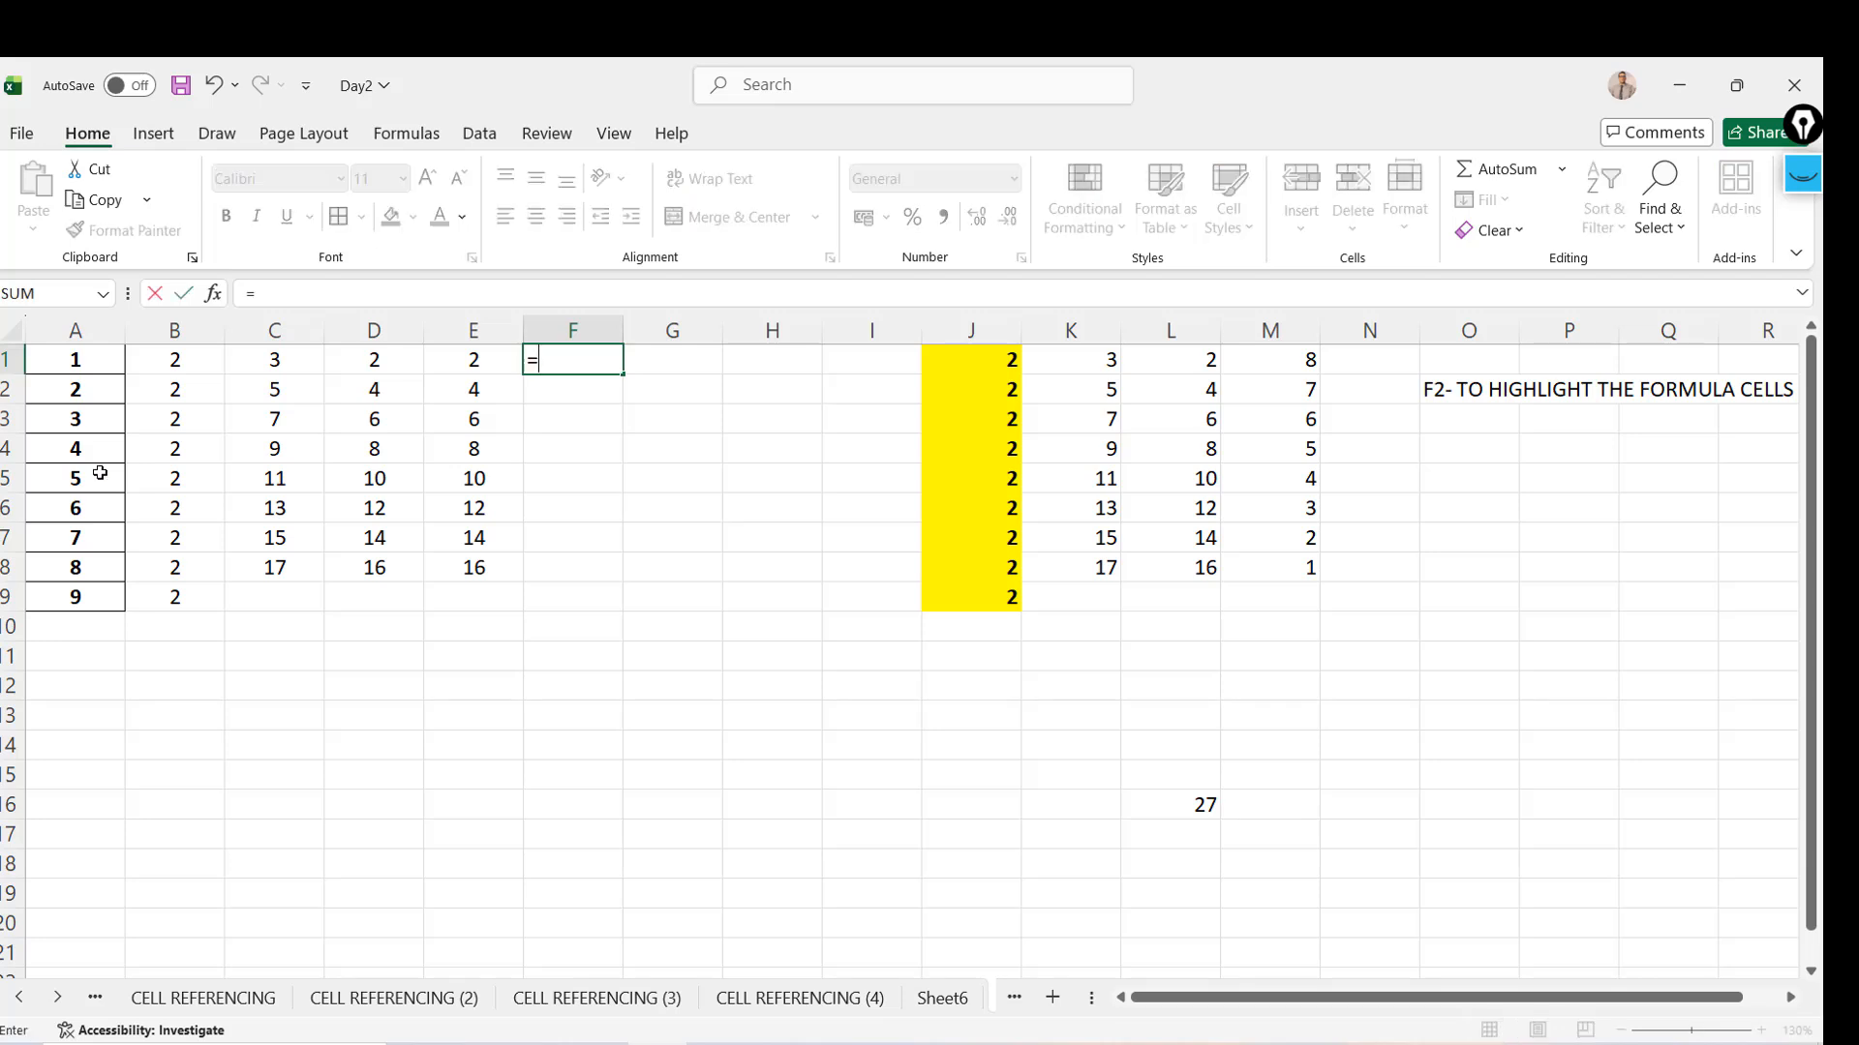
click(86, 591)
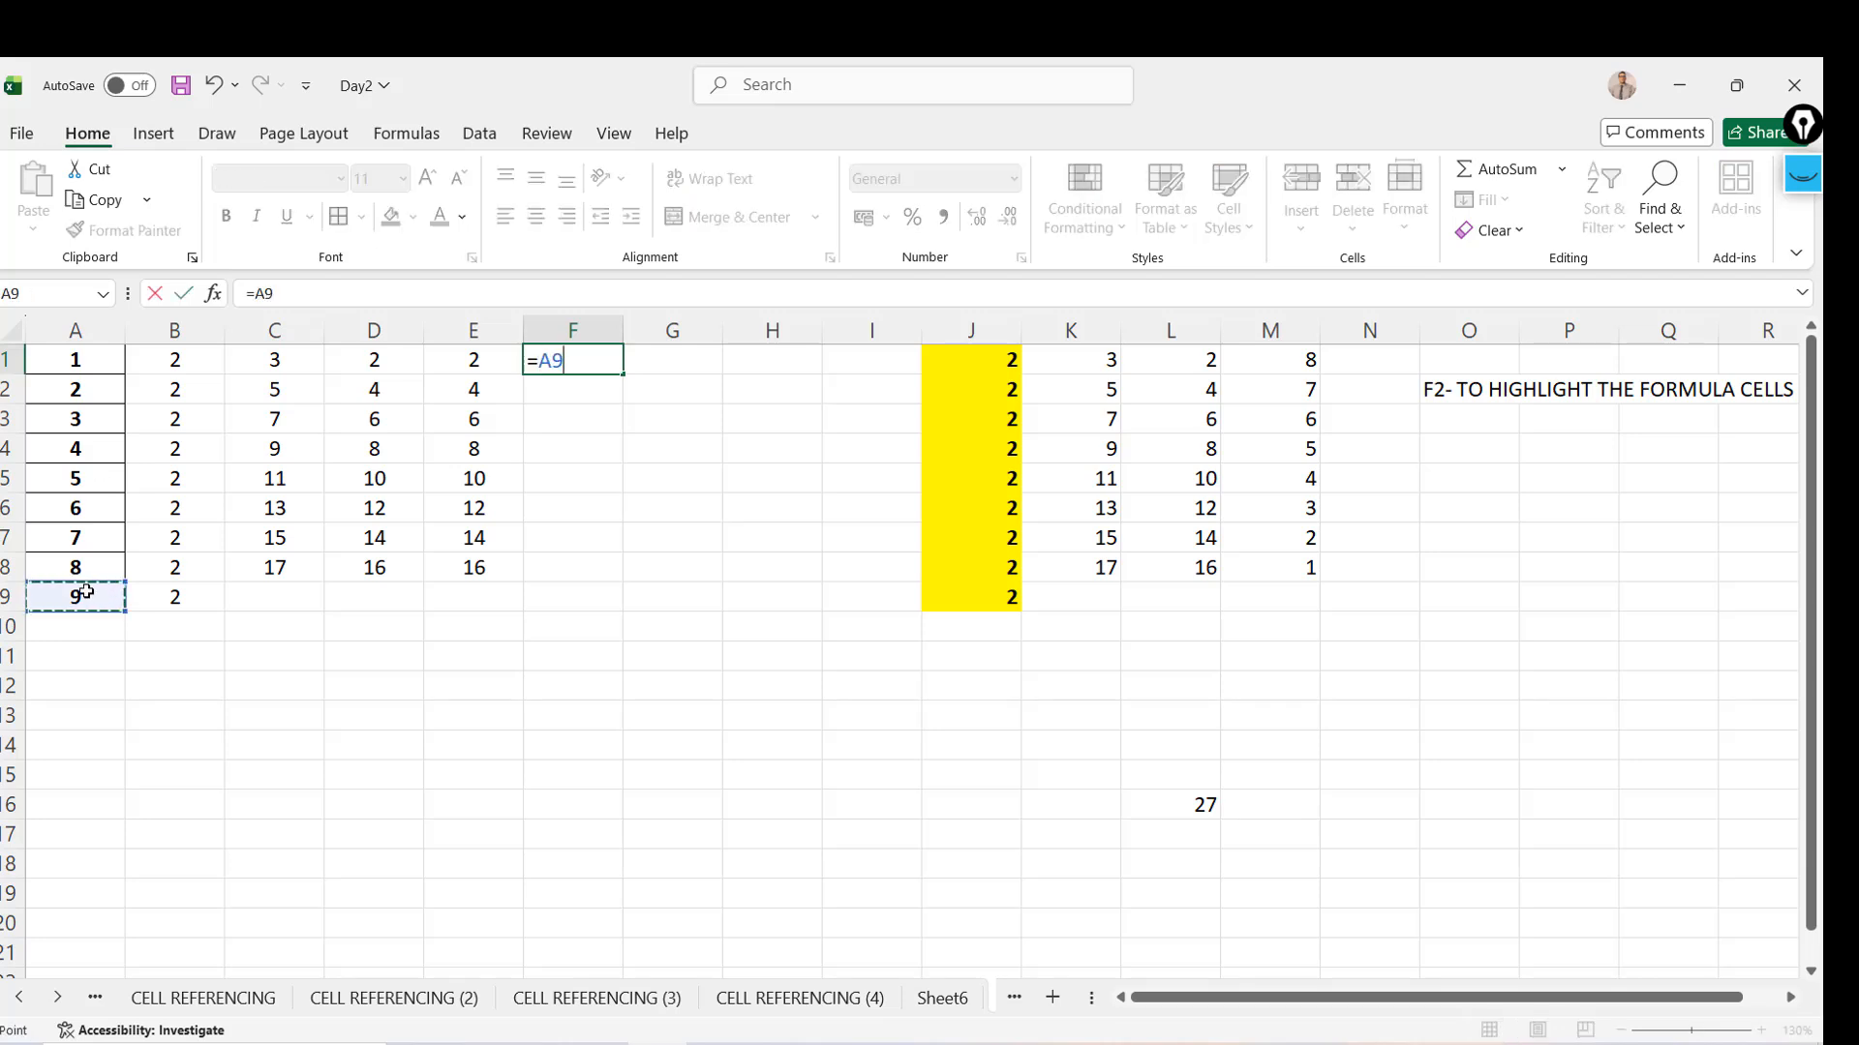
text(-)
click(75, 360)
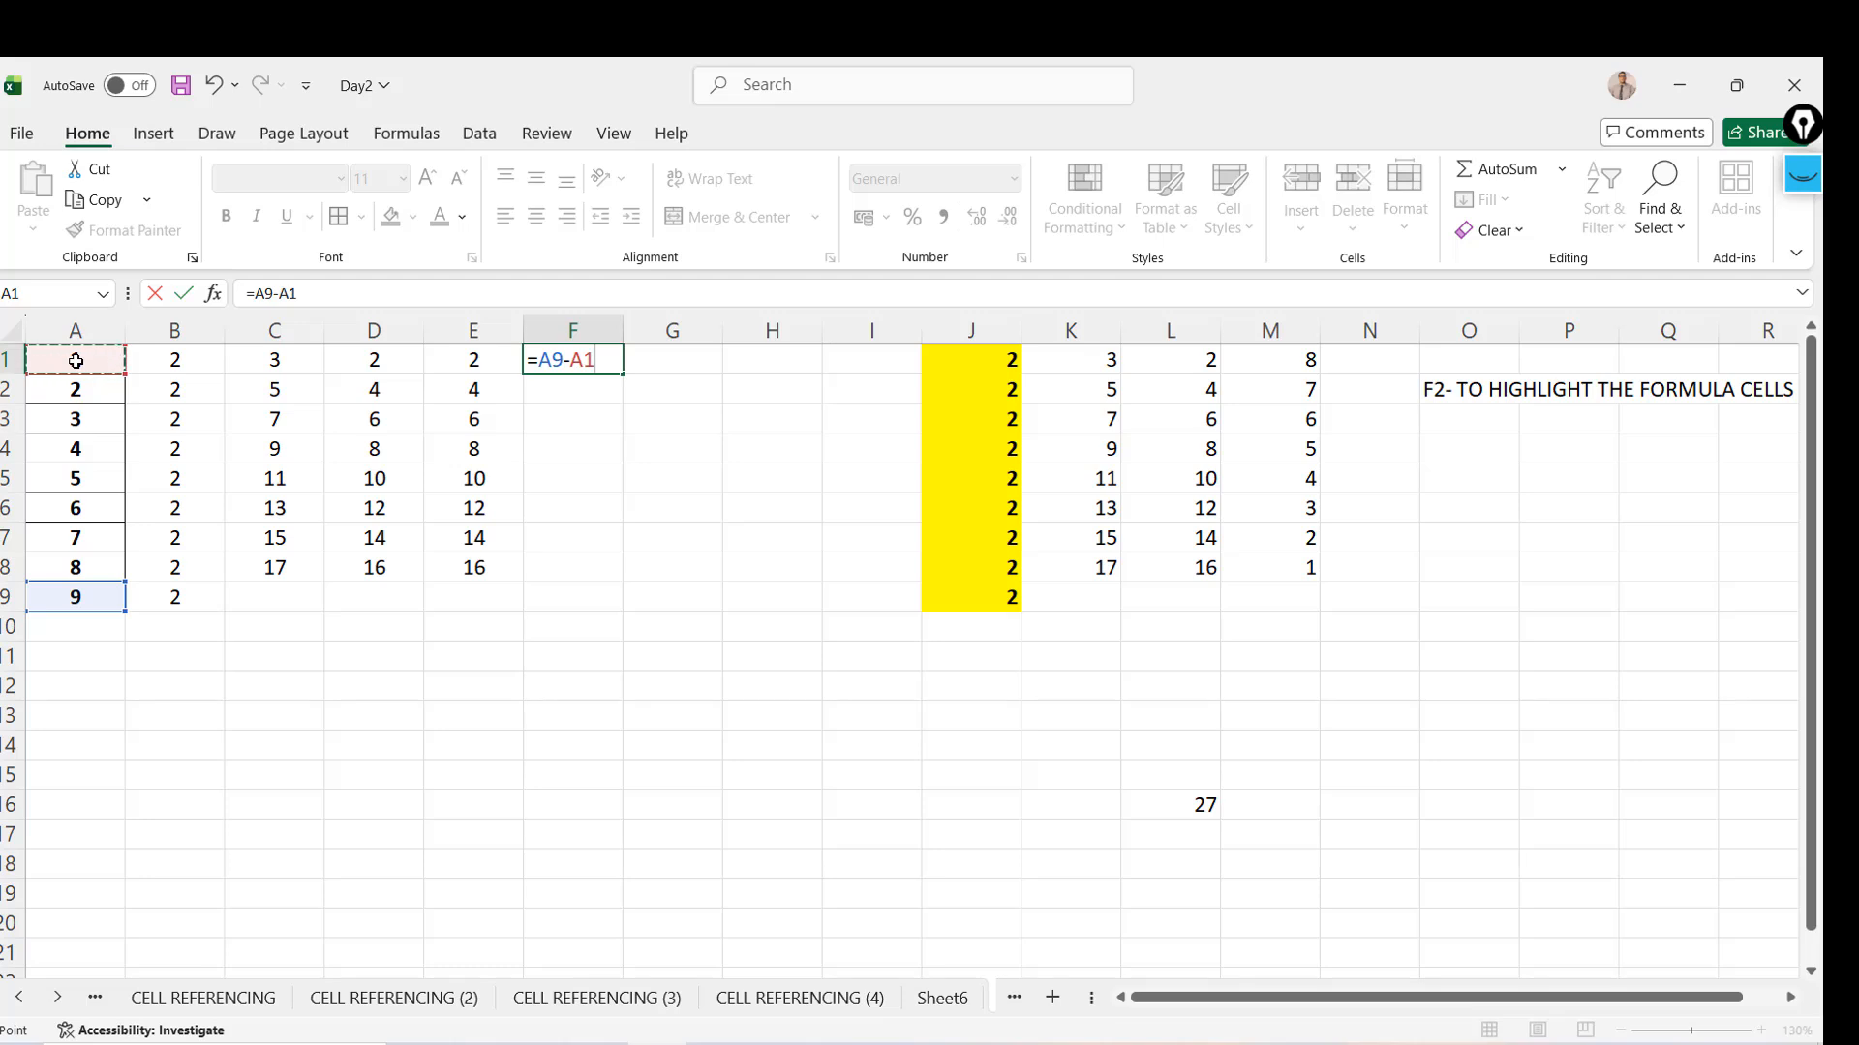
key(ctrl+Return)
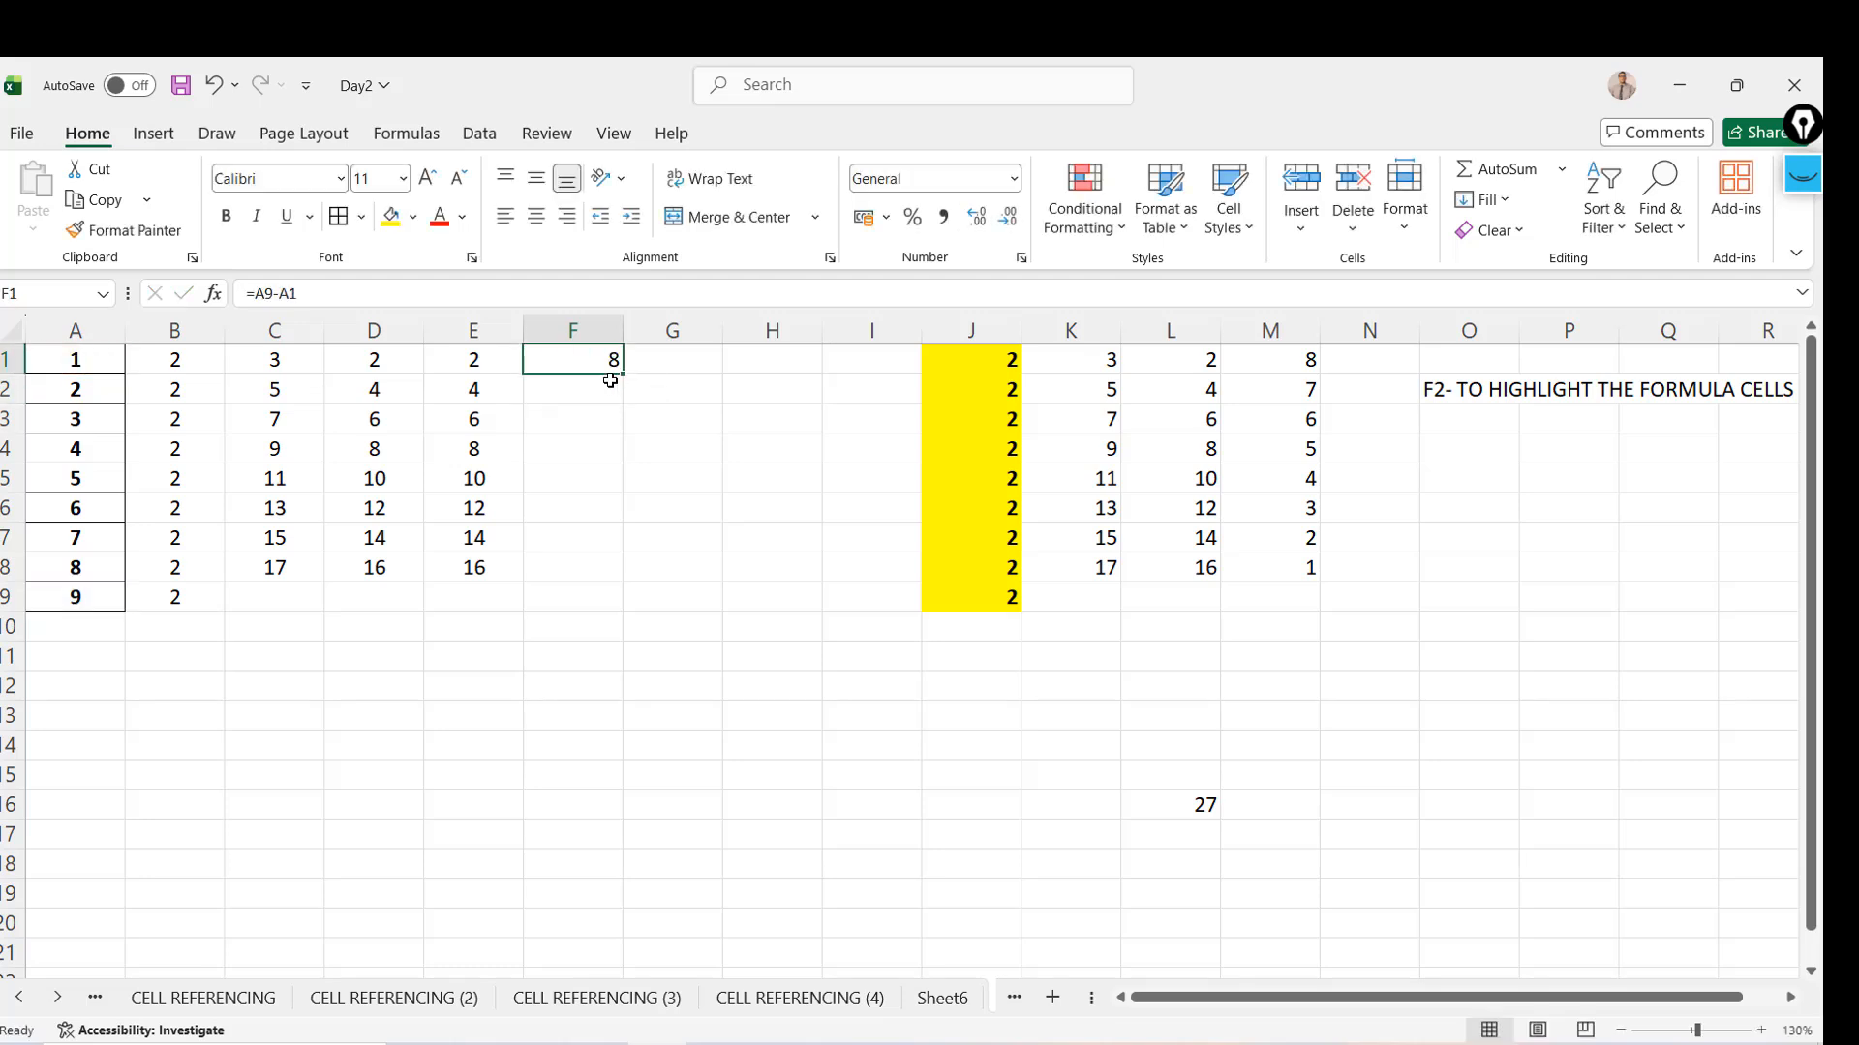
Try filling F1's formula down to F2 and check its references, clearing F2 again
drag(622, 375, 620, 405)
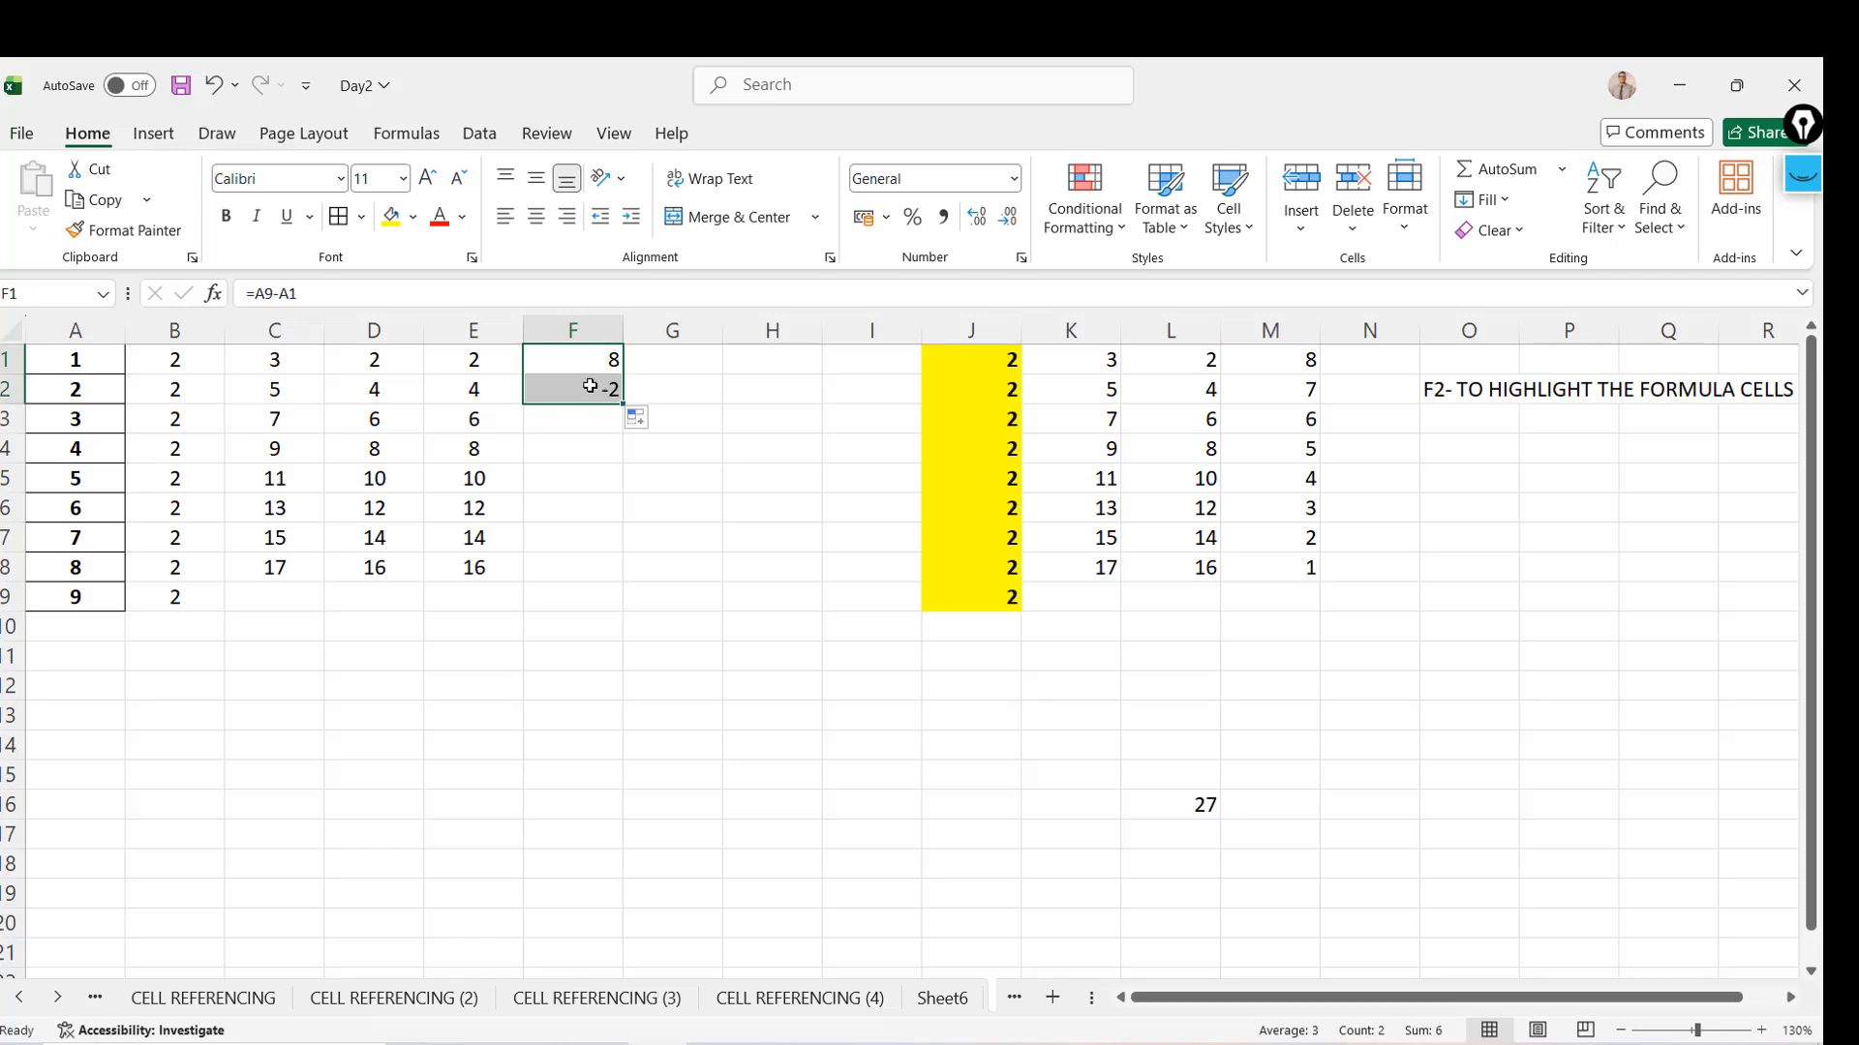
click(589, 386)
key(F2)
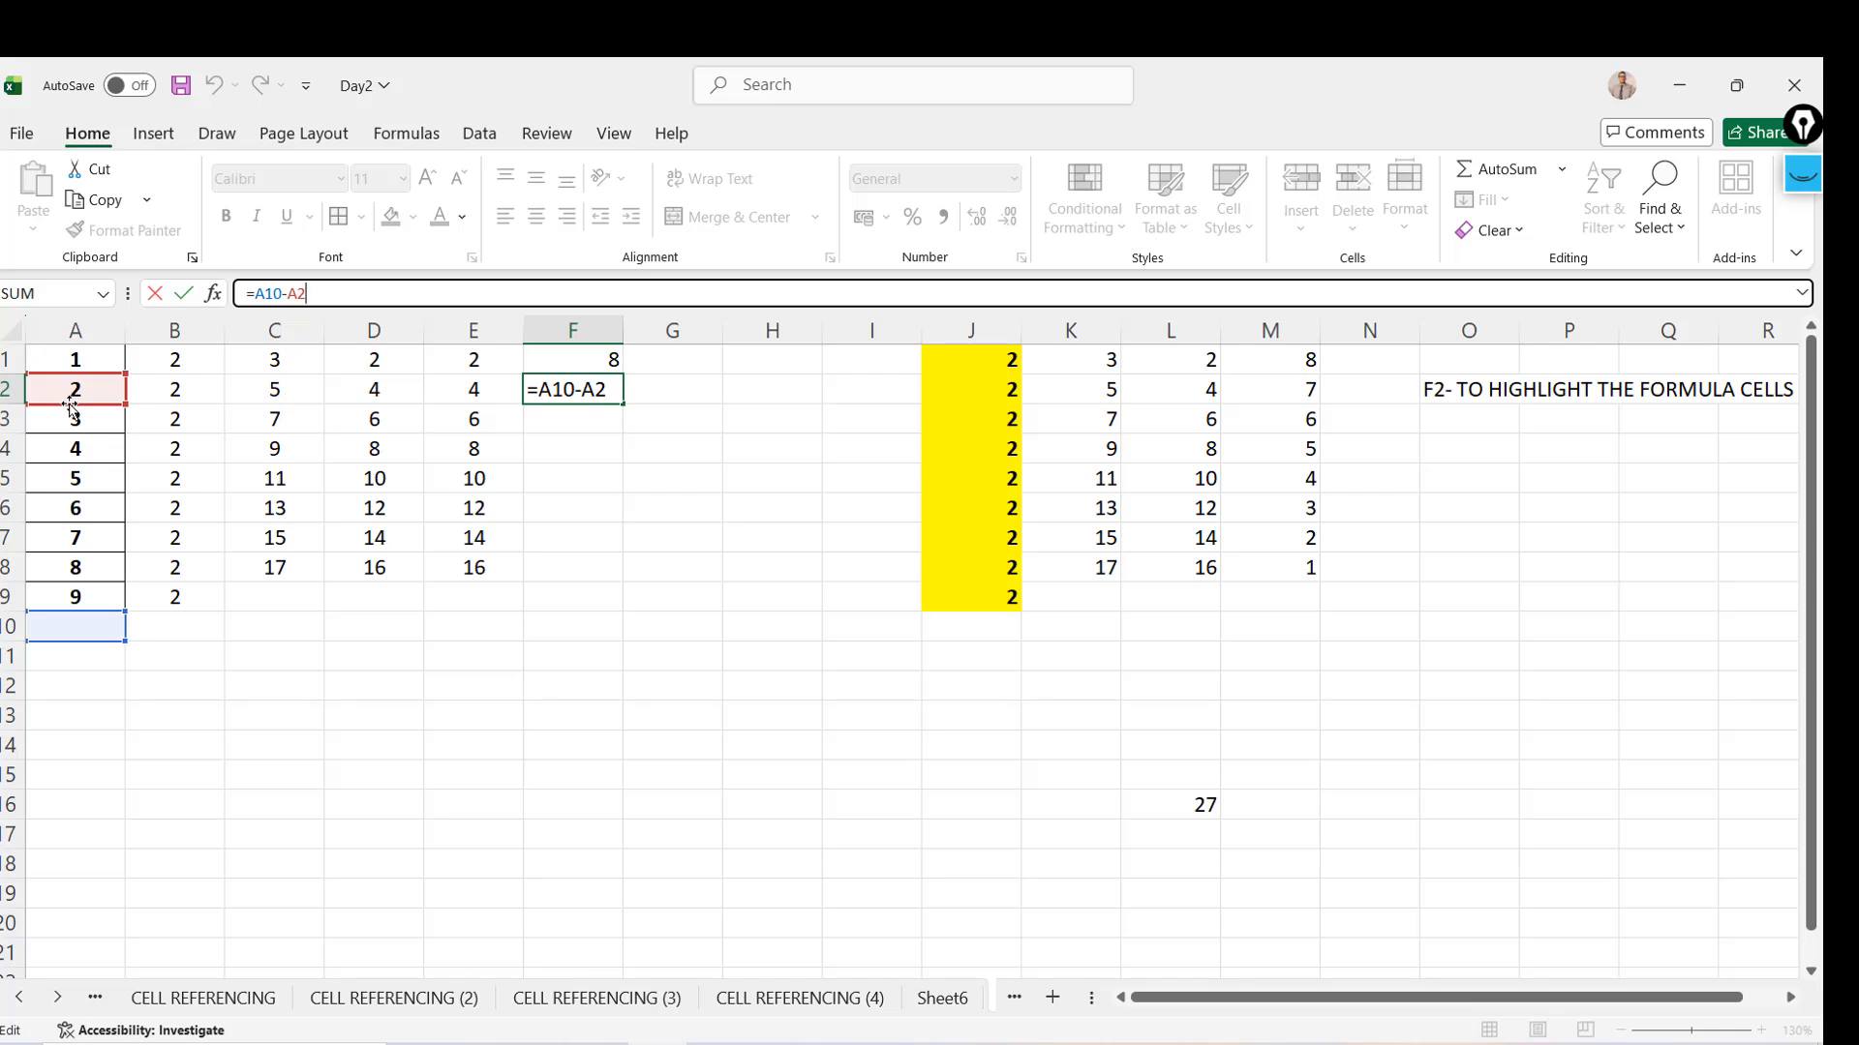
key(ctrl+Return)
key(Delete)
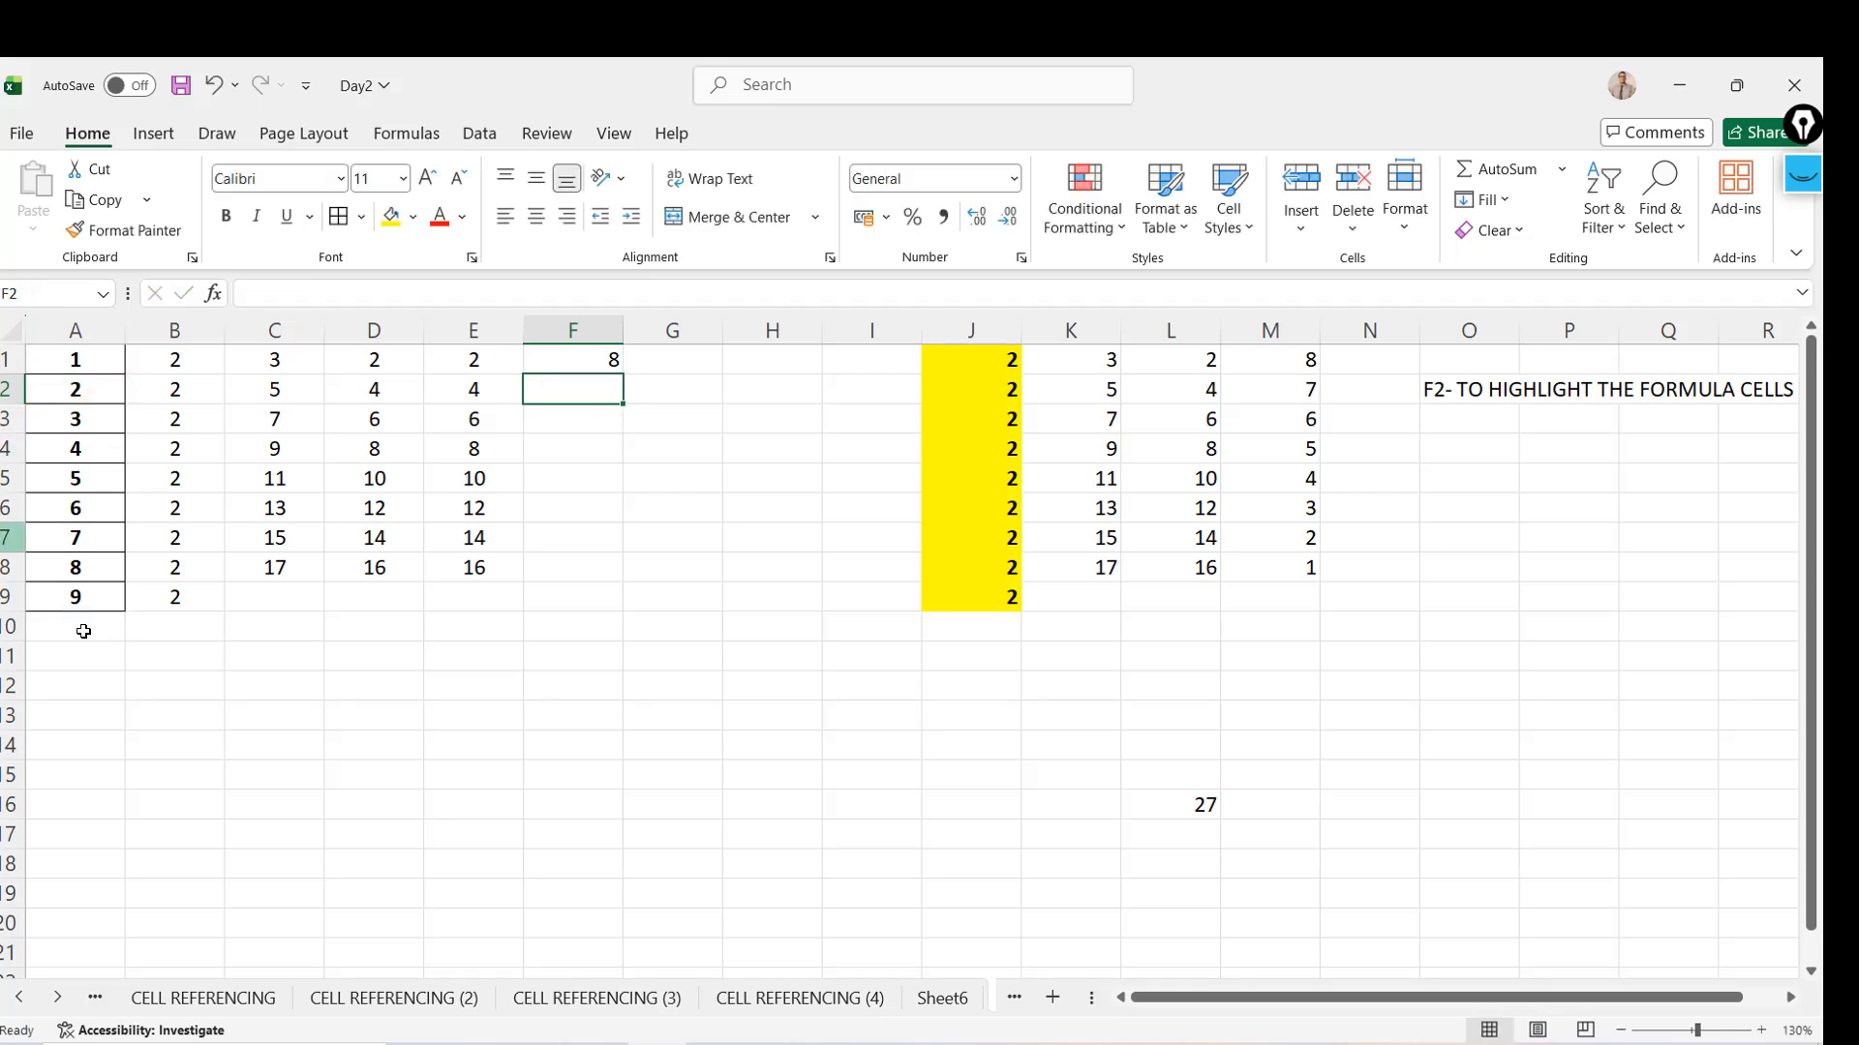
Select A9 together with A1, A2, A3, A4 and A6 in turn to examine which cells each subtraction must pair
click(68, 597)
ctrl+click(101, 363)
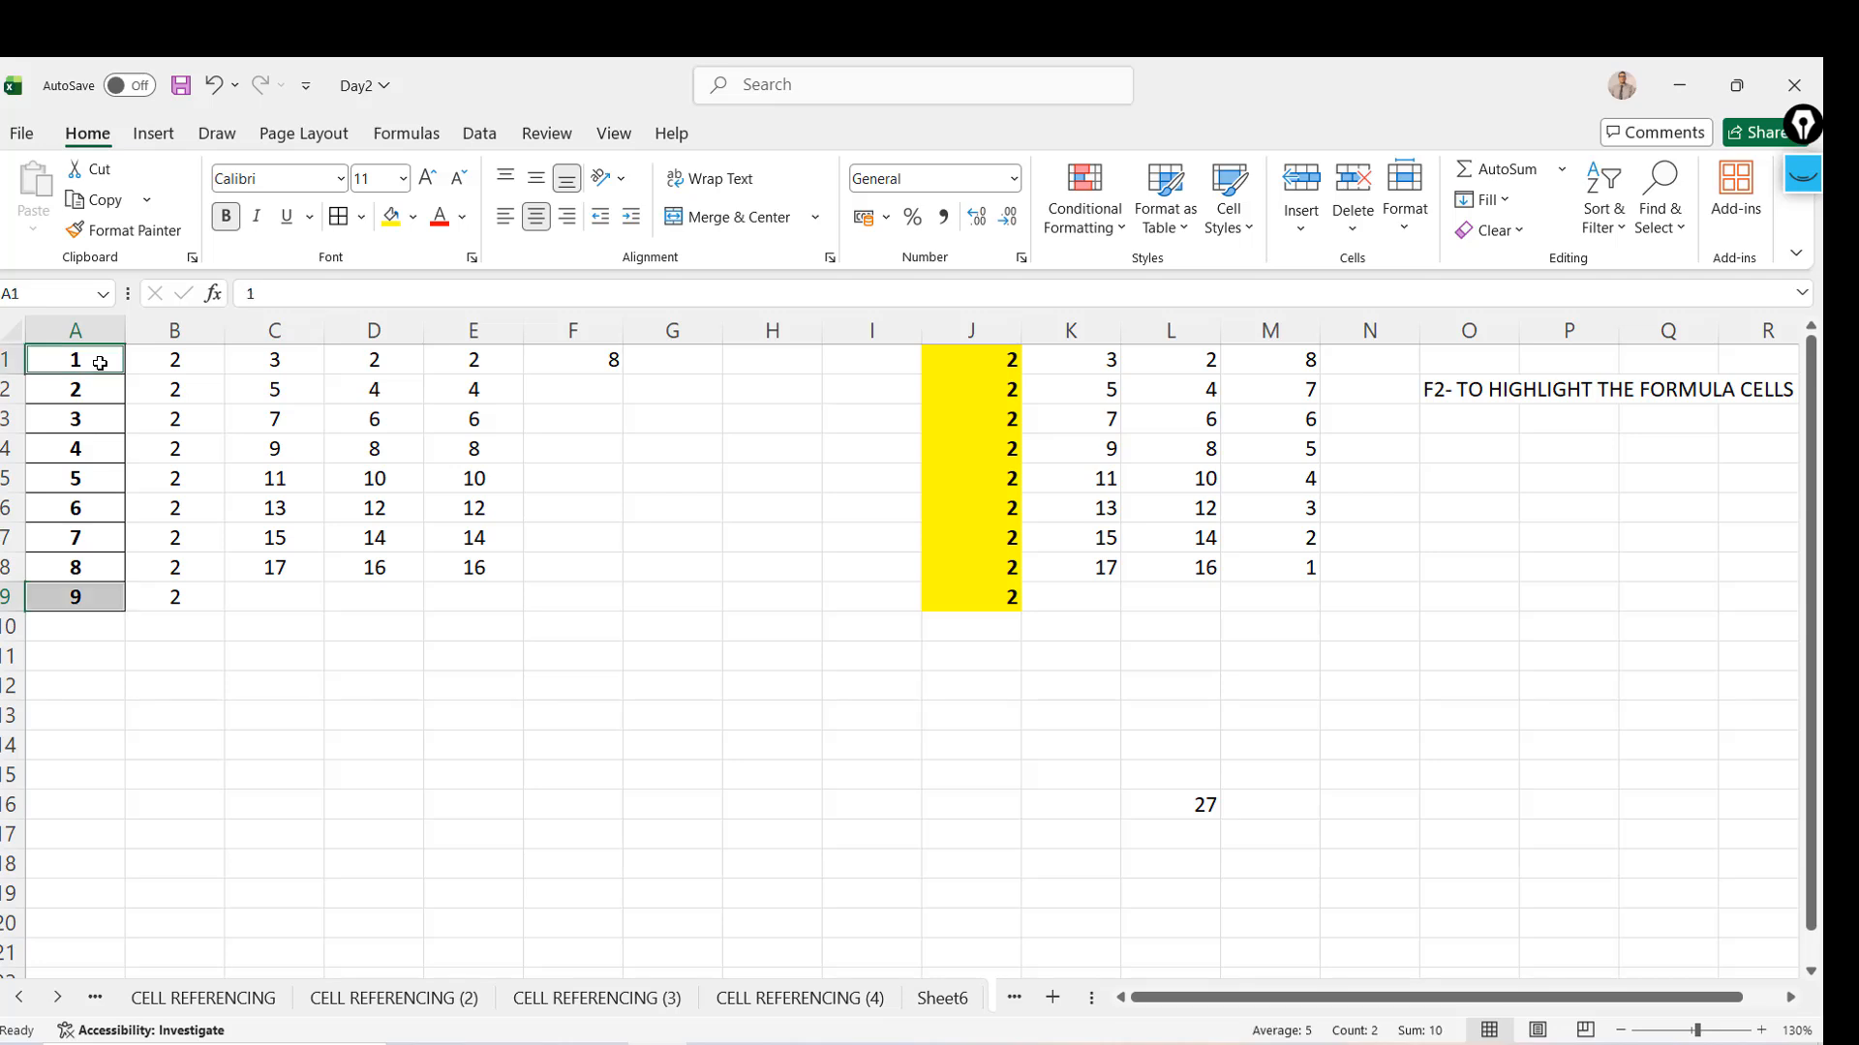
click(77, 598)
ctrl+click(87, 392)
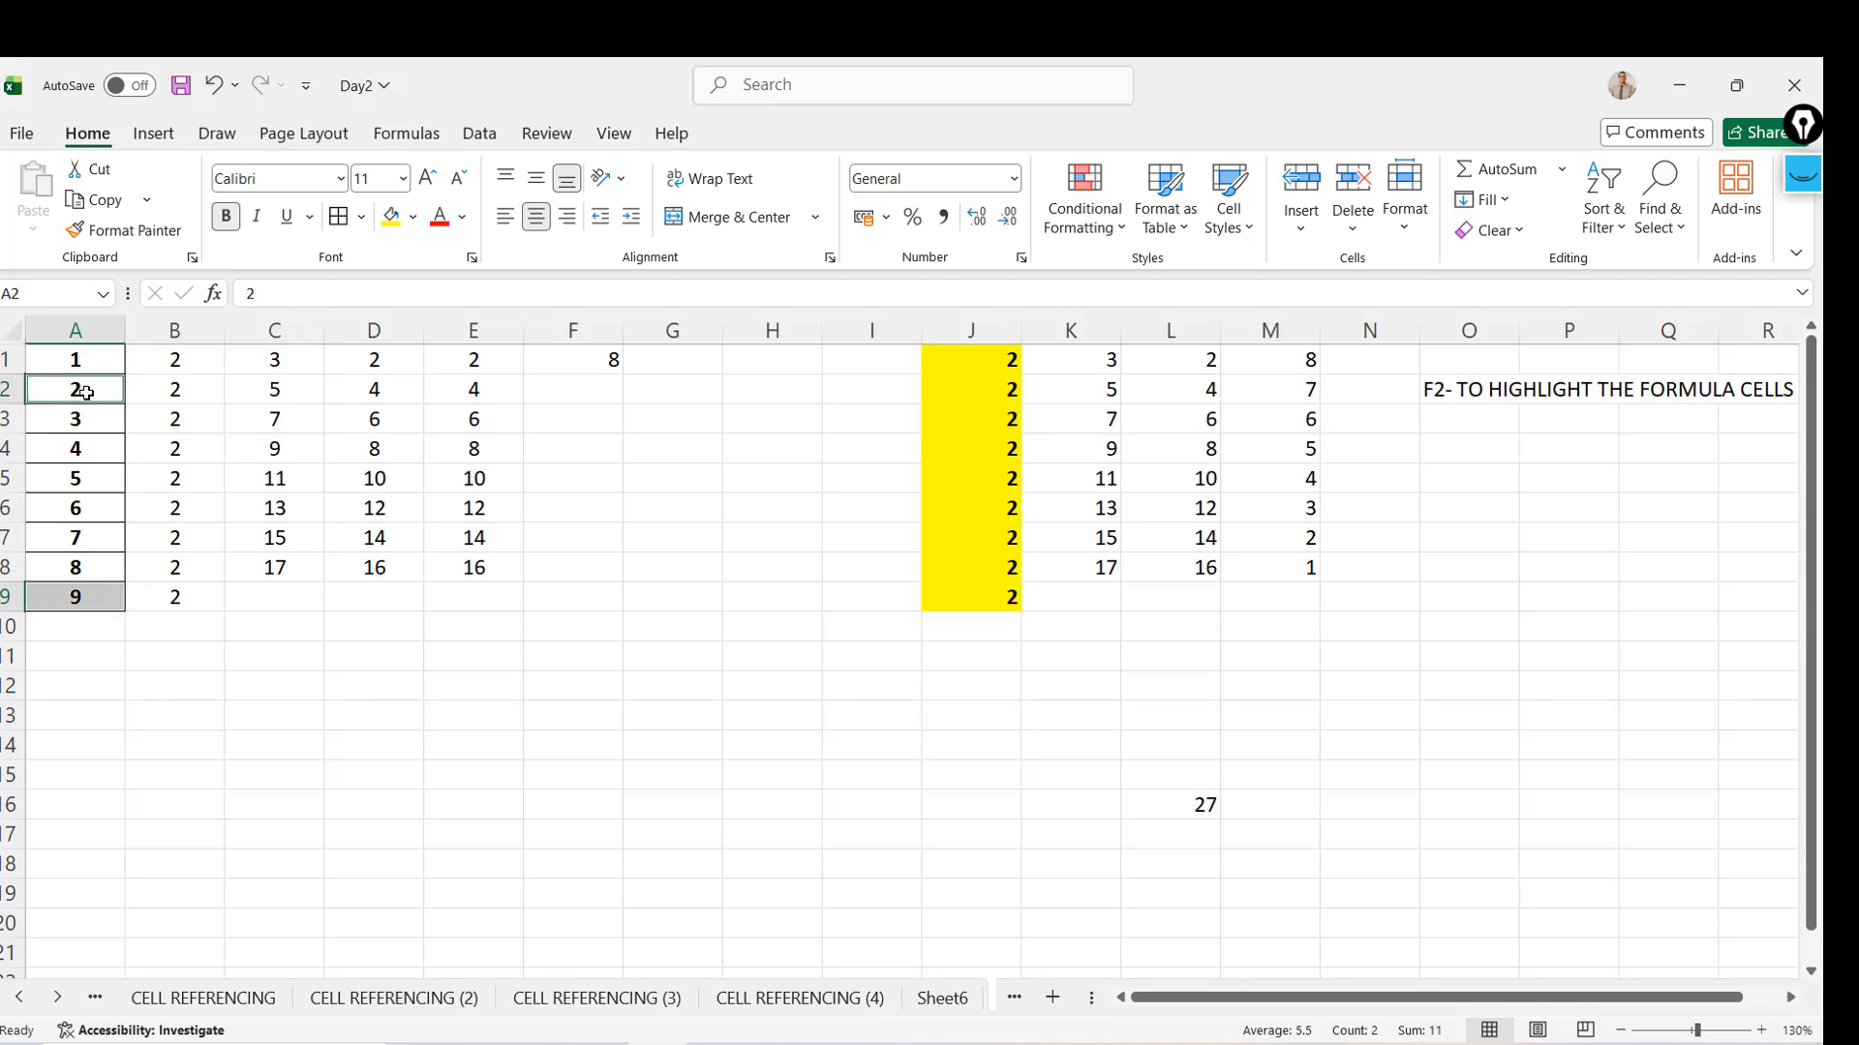
click(90, 593)
ctrl+click(93, 422)
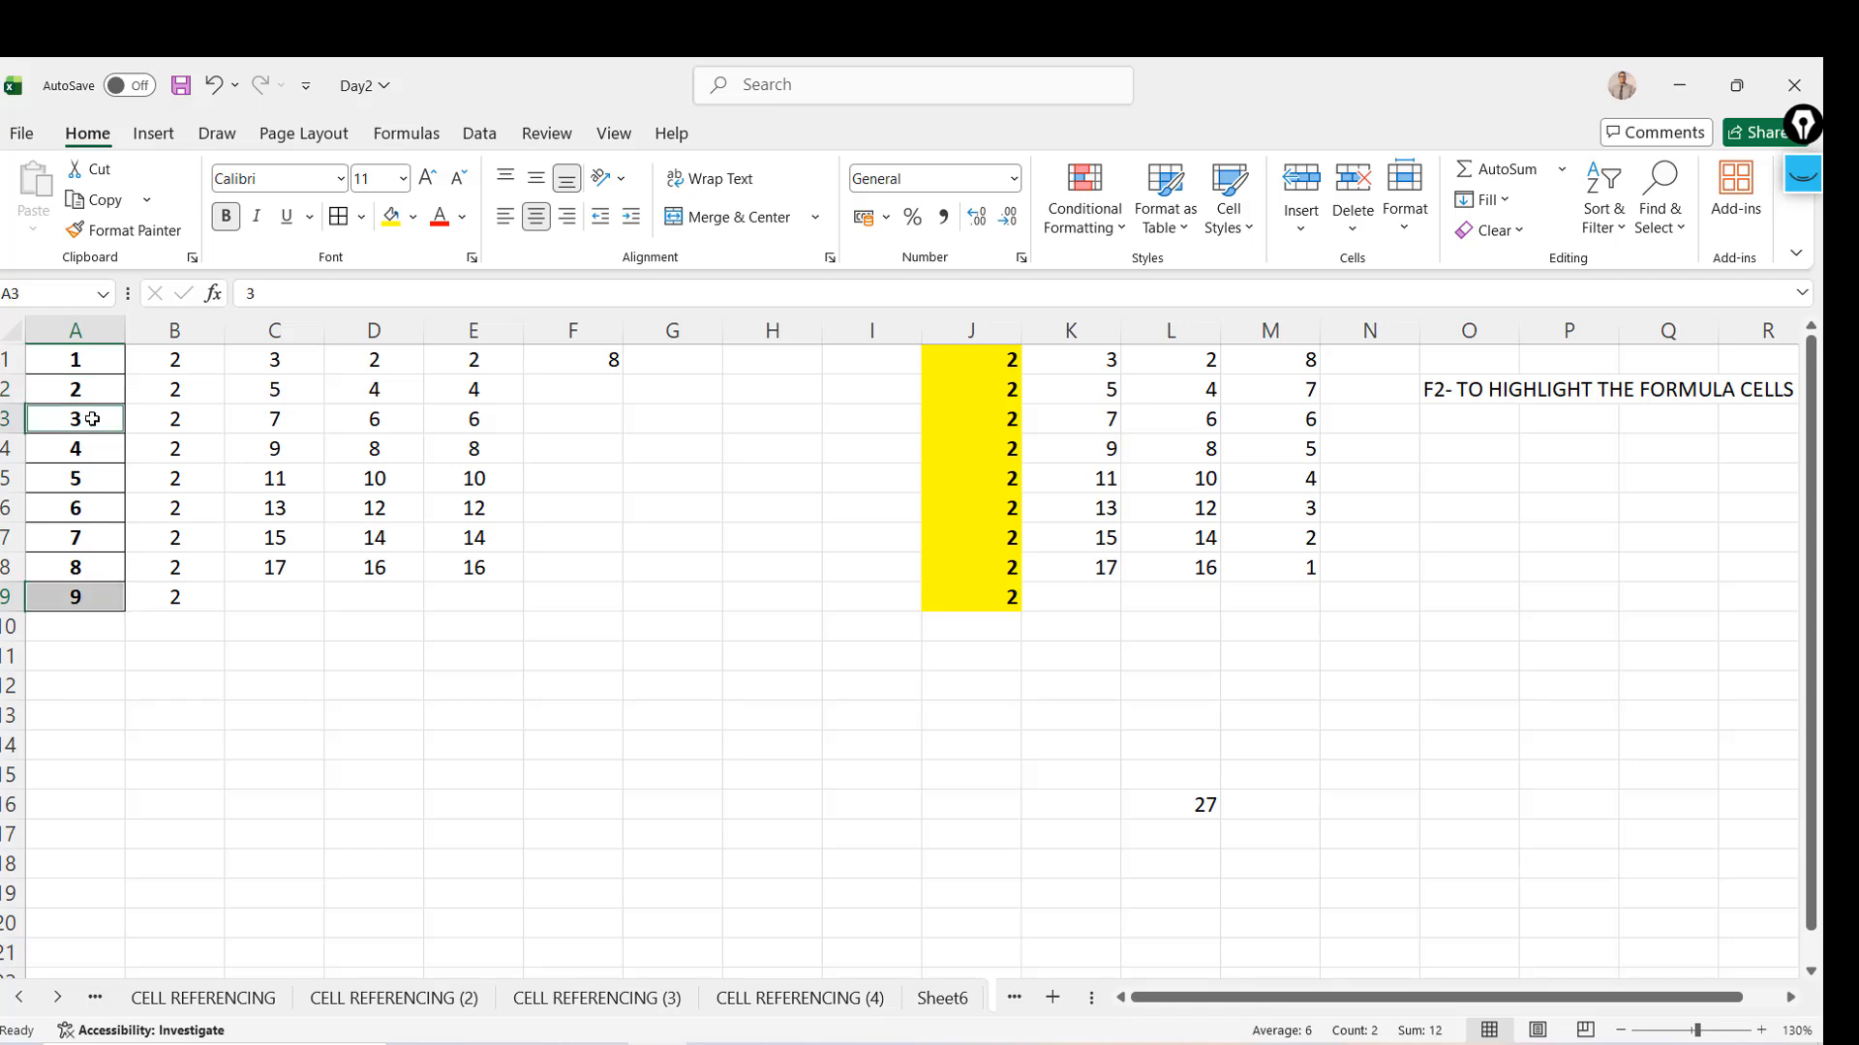
click(67, 599)
ctrl+click(97, 448)
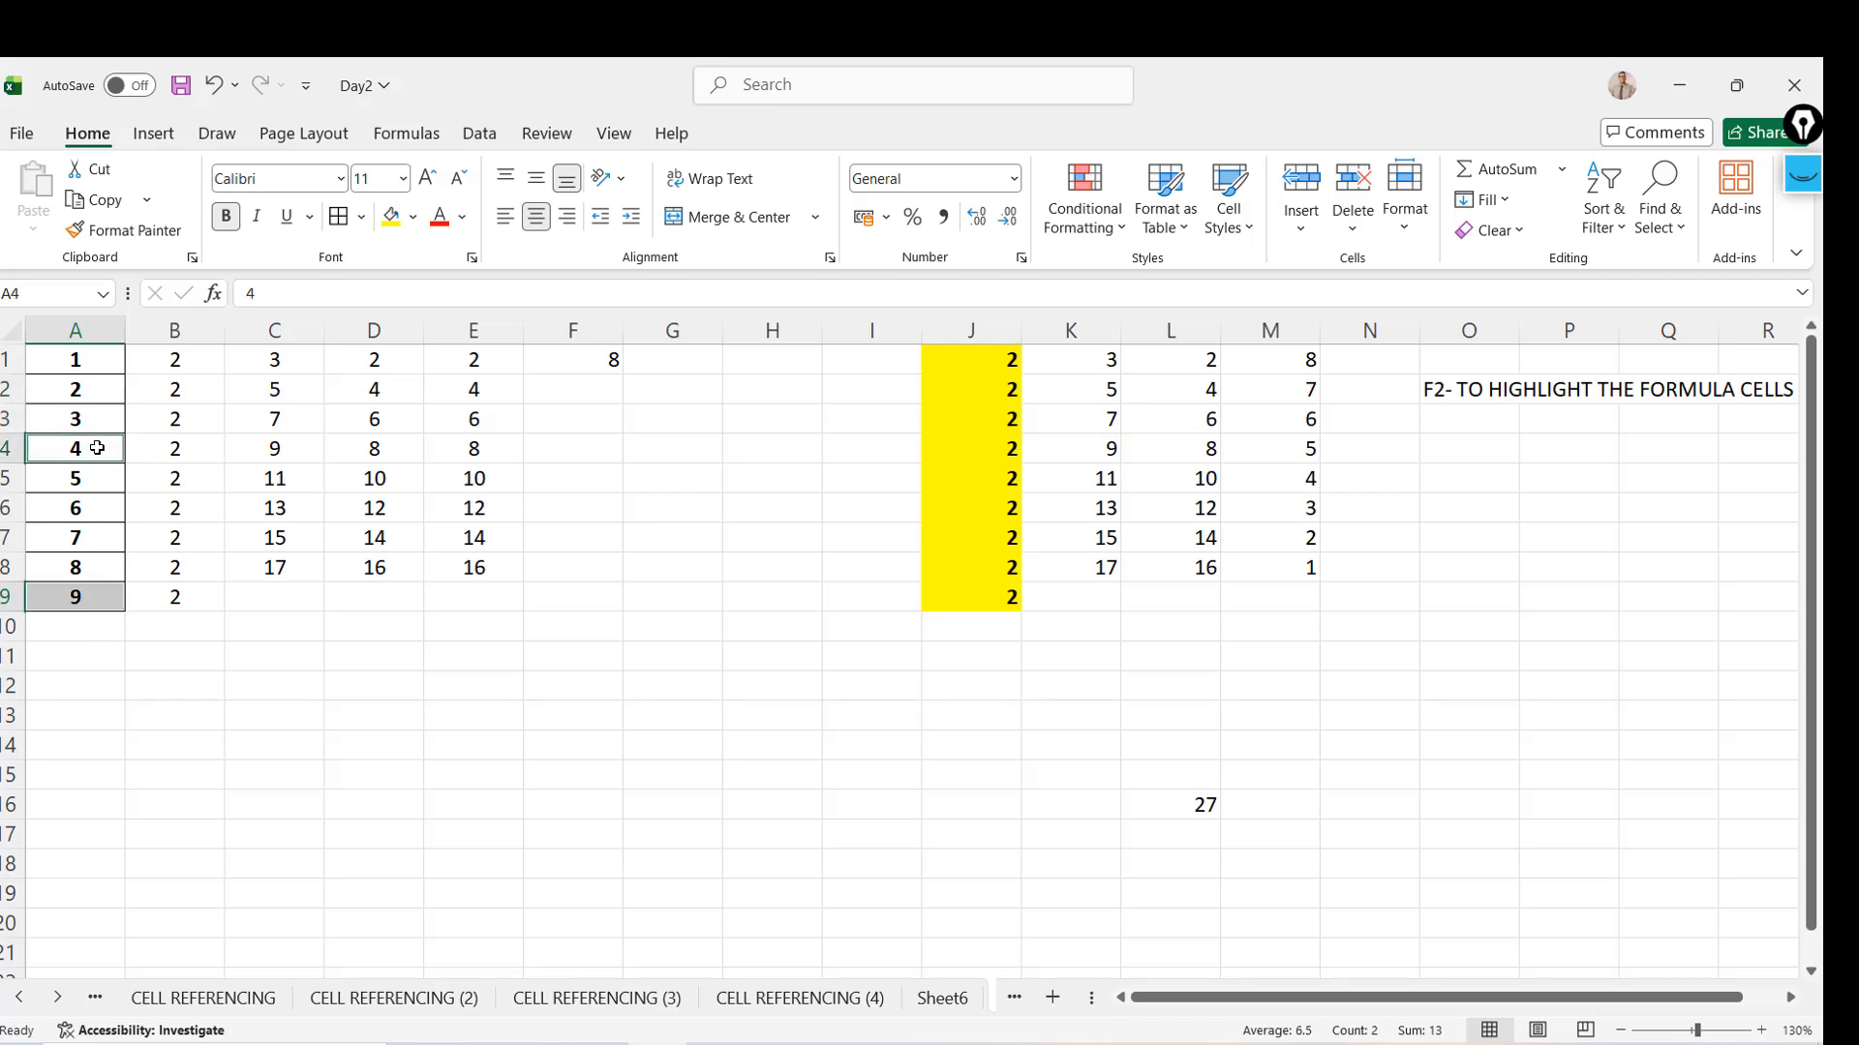
click(82, 595)
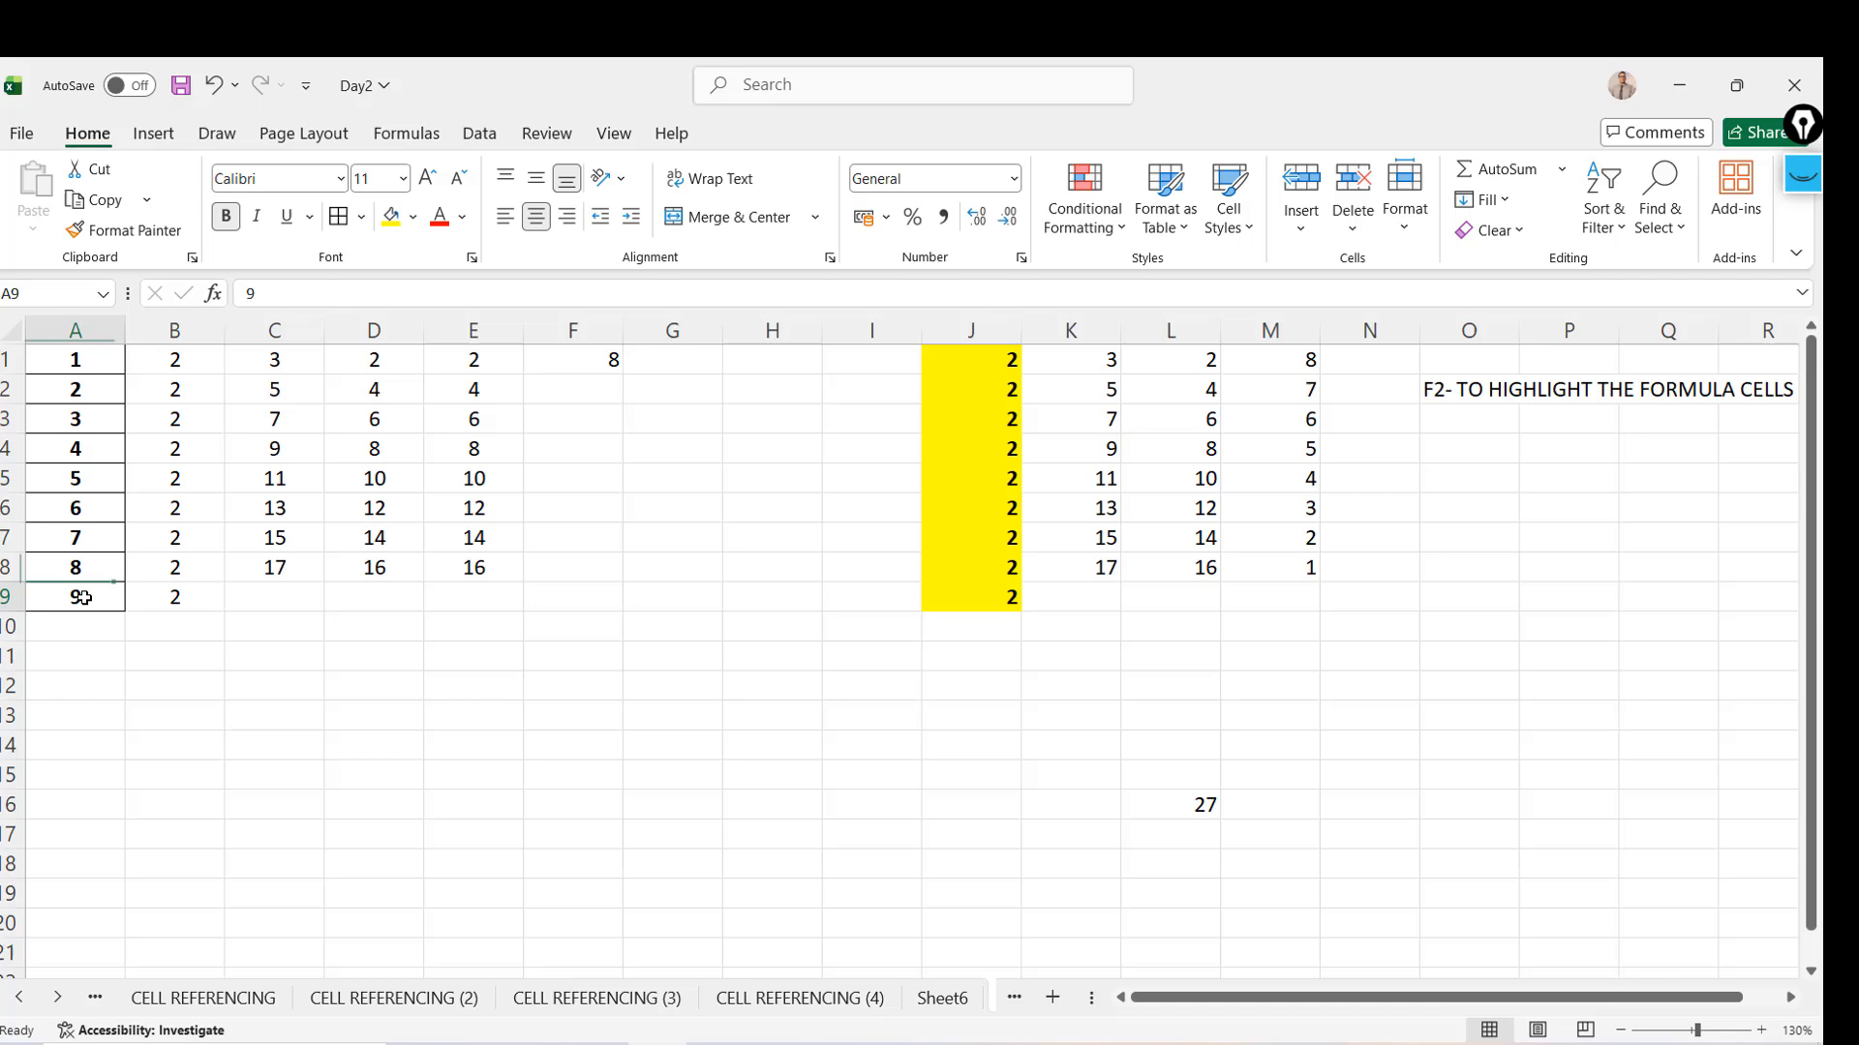
ctrl+click(99, 508)
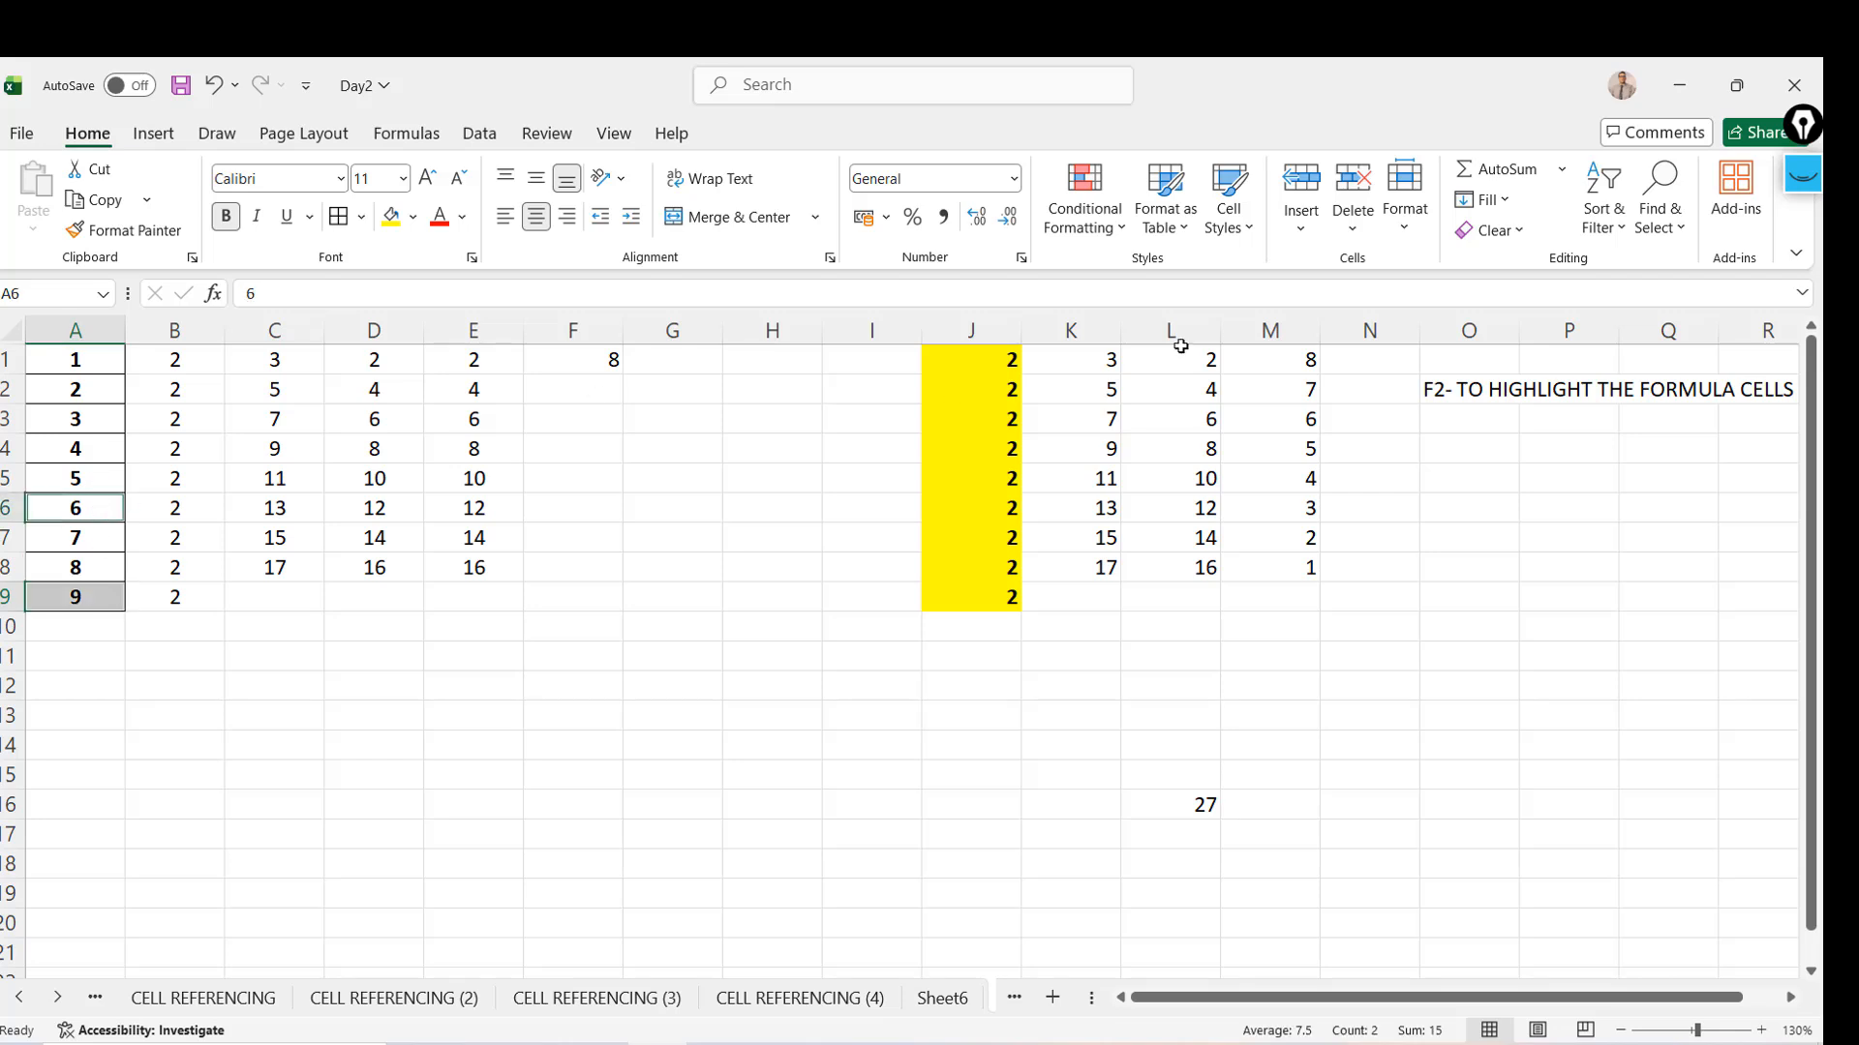
Examine the target numbers in column M by selecting M1:M7
click(1312, 359)
key(shift+Down)
key(shift+Down)
key(shift+Down)
key(shift+Down)
key(shift+Down)
key(shift+Down)
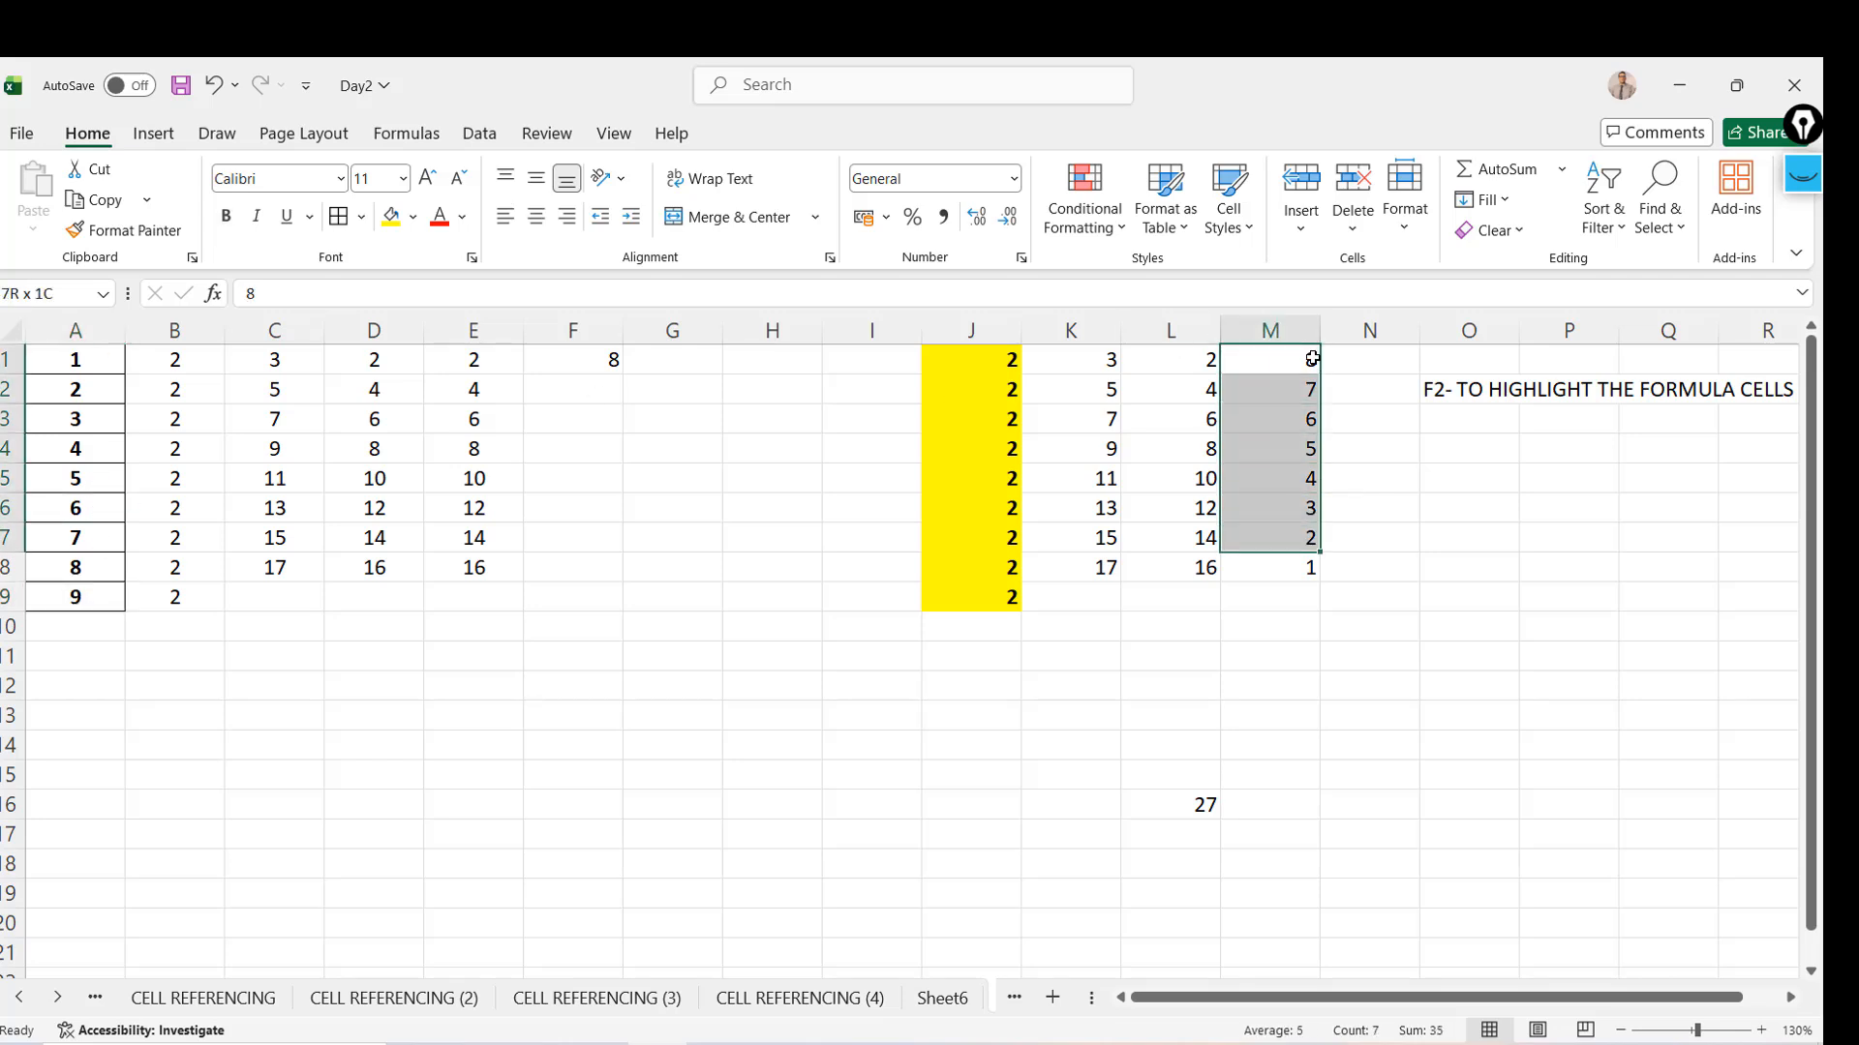
Lock only the row of the A9 reference in F1 so its formula reads =A$9-A1
click(572, 362)
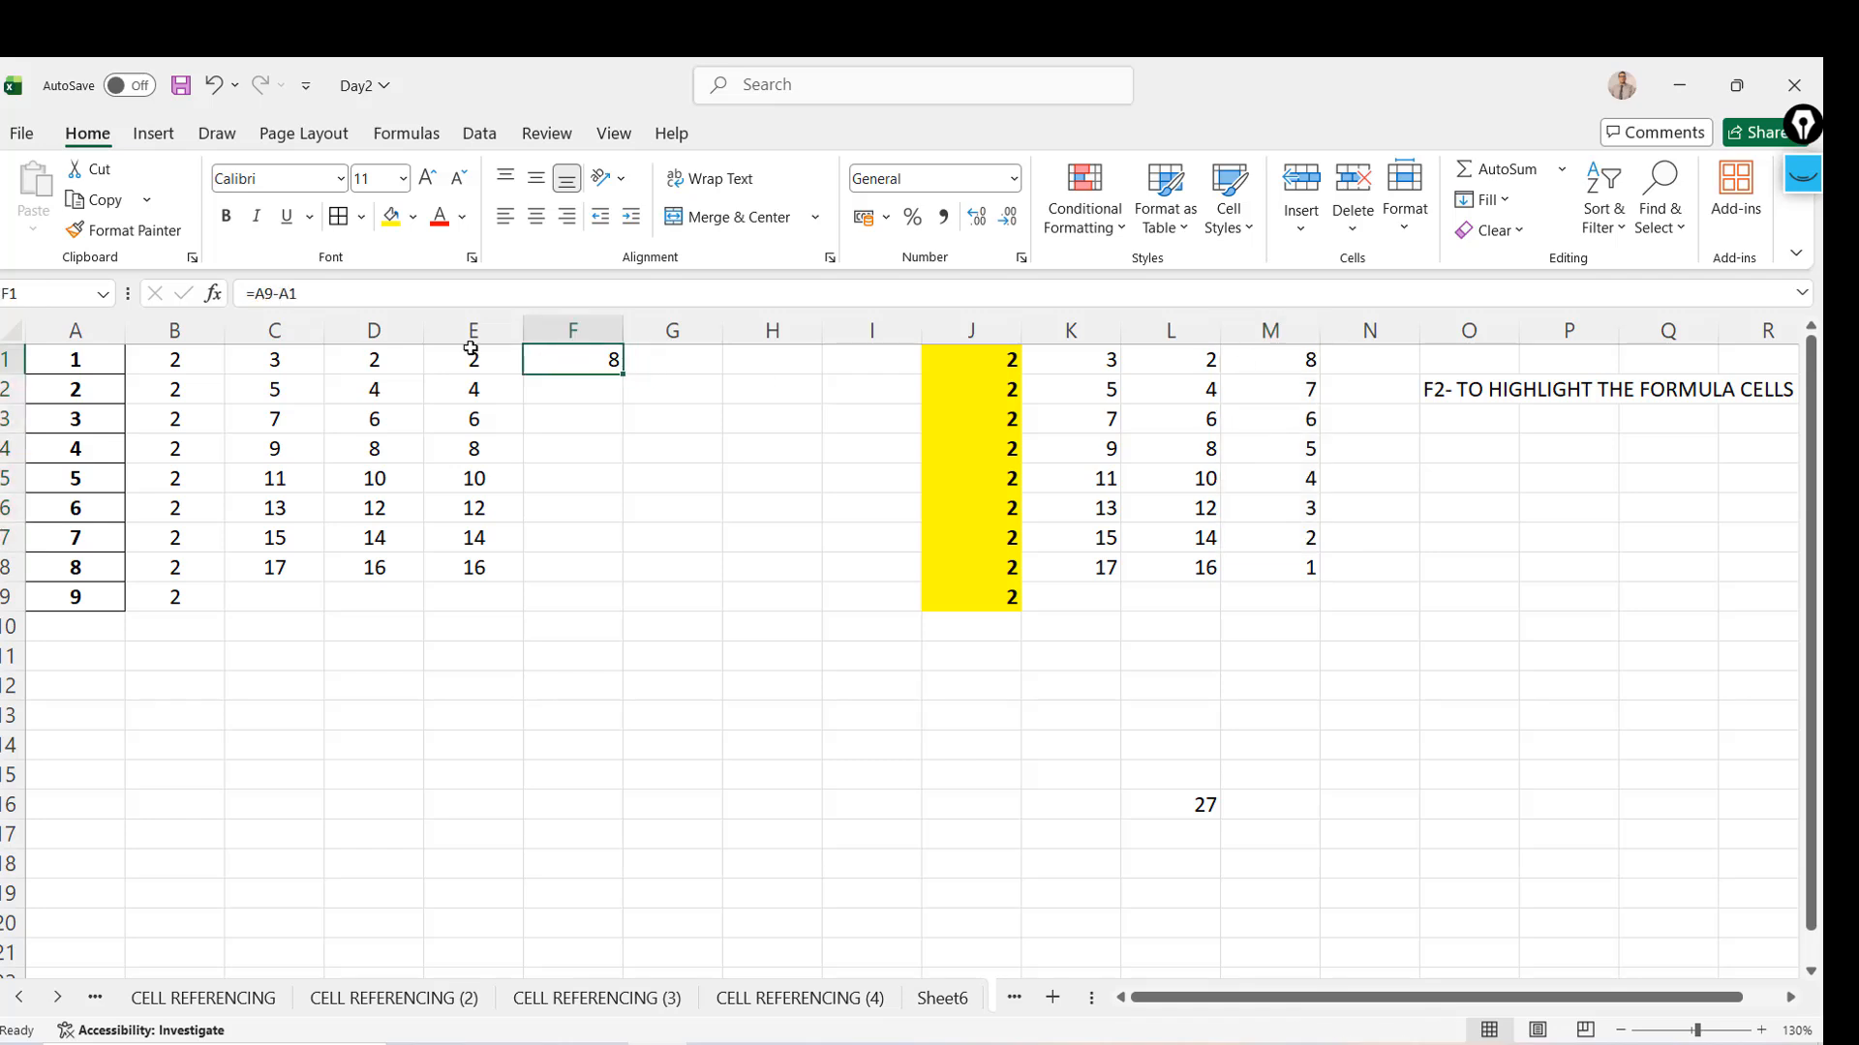
click(264, 293)
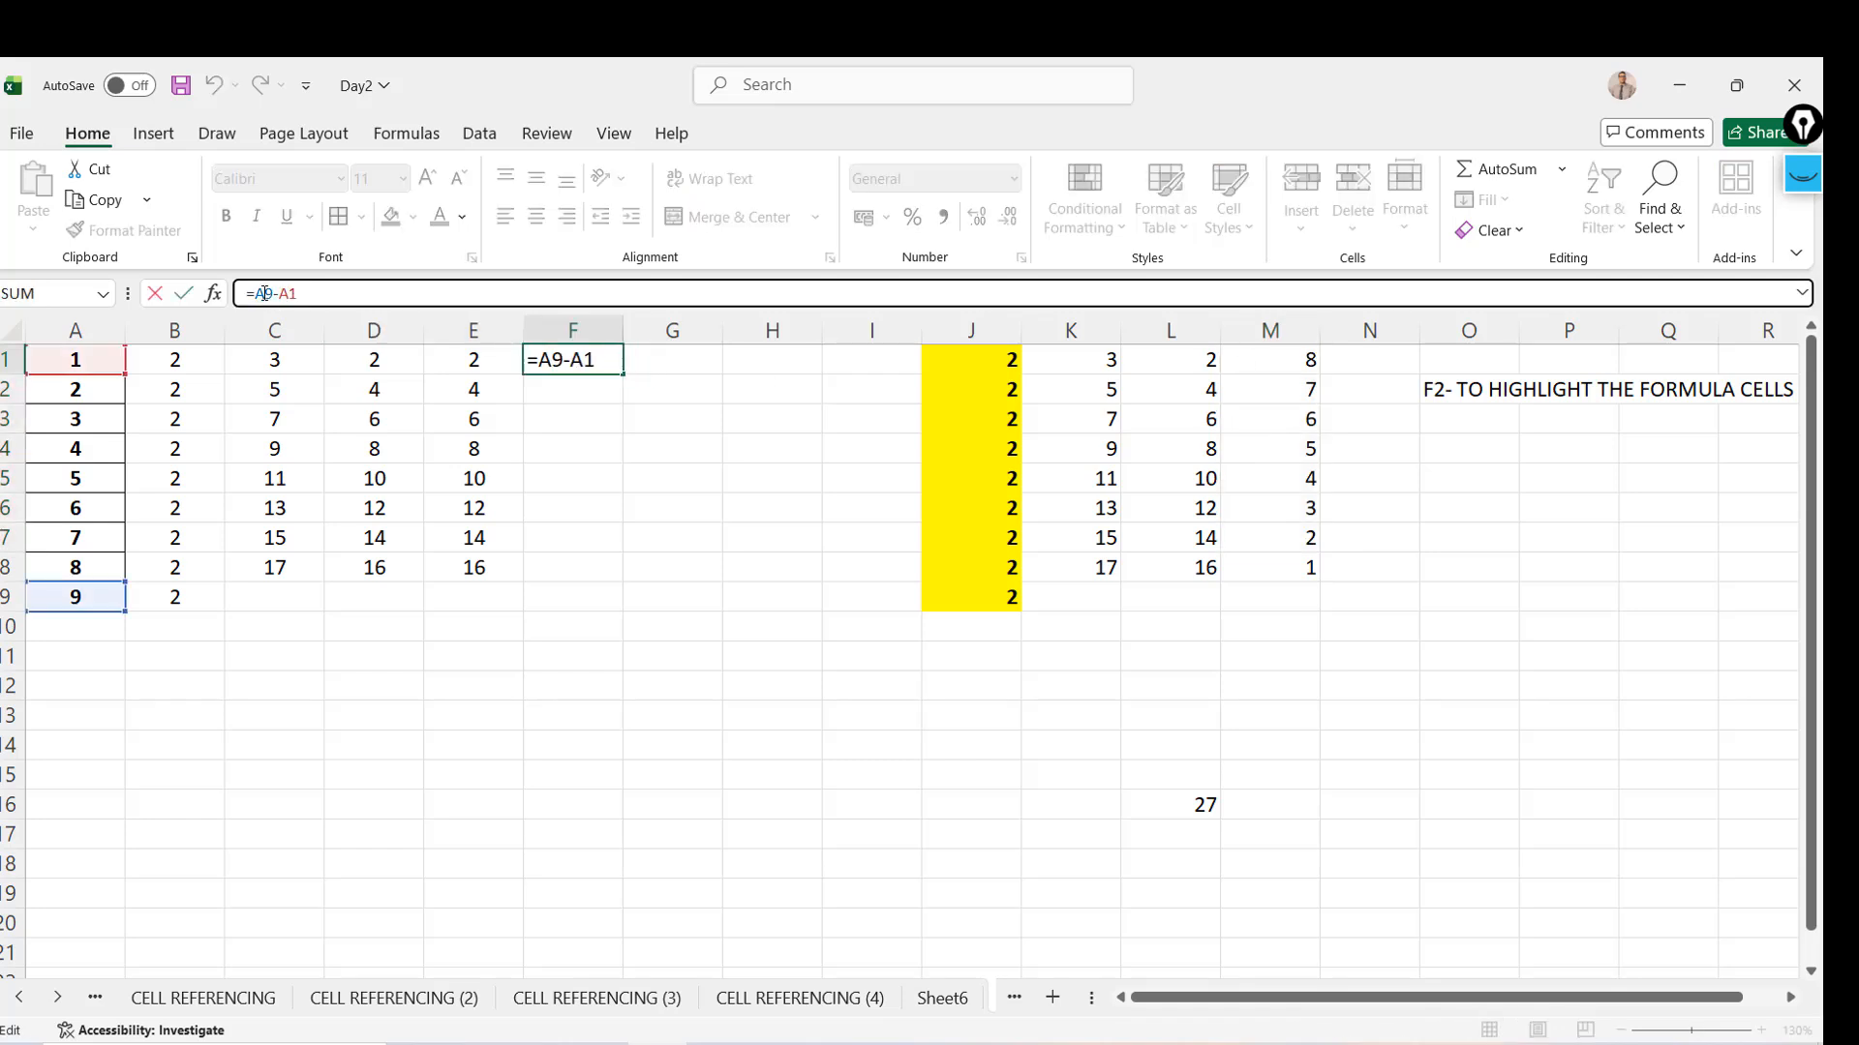
text($)
key(BackSpace)
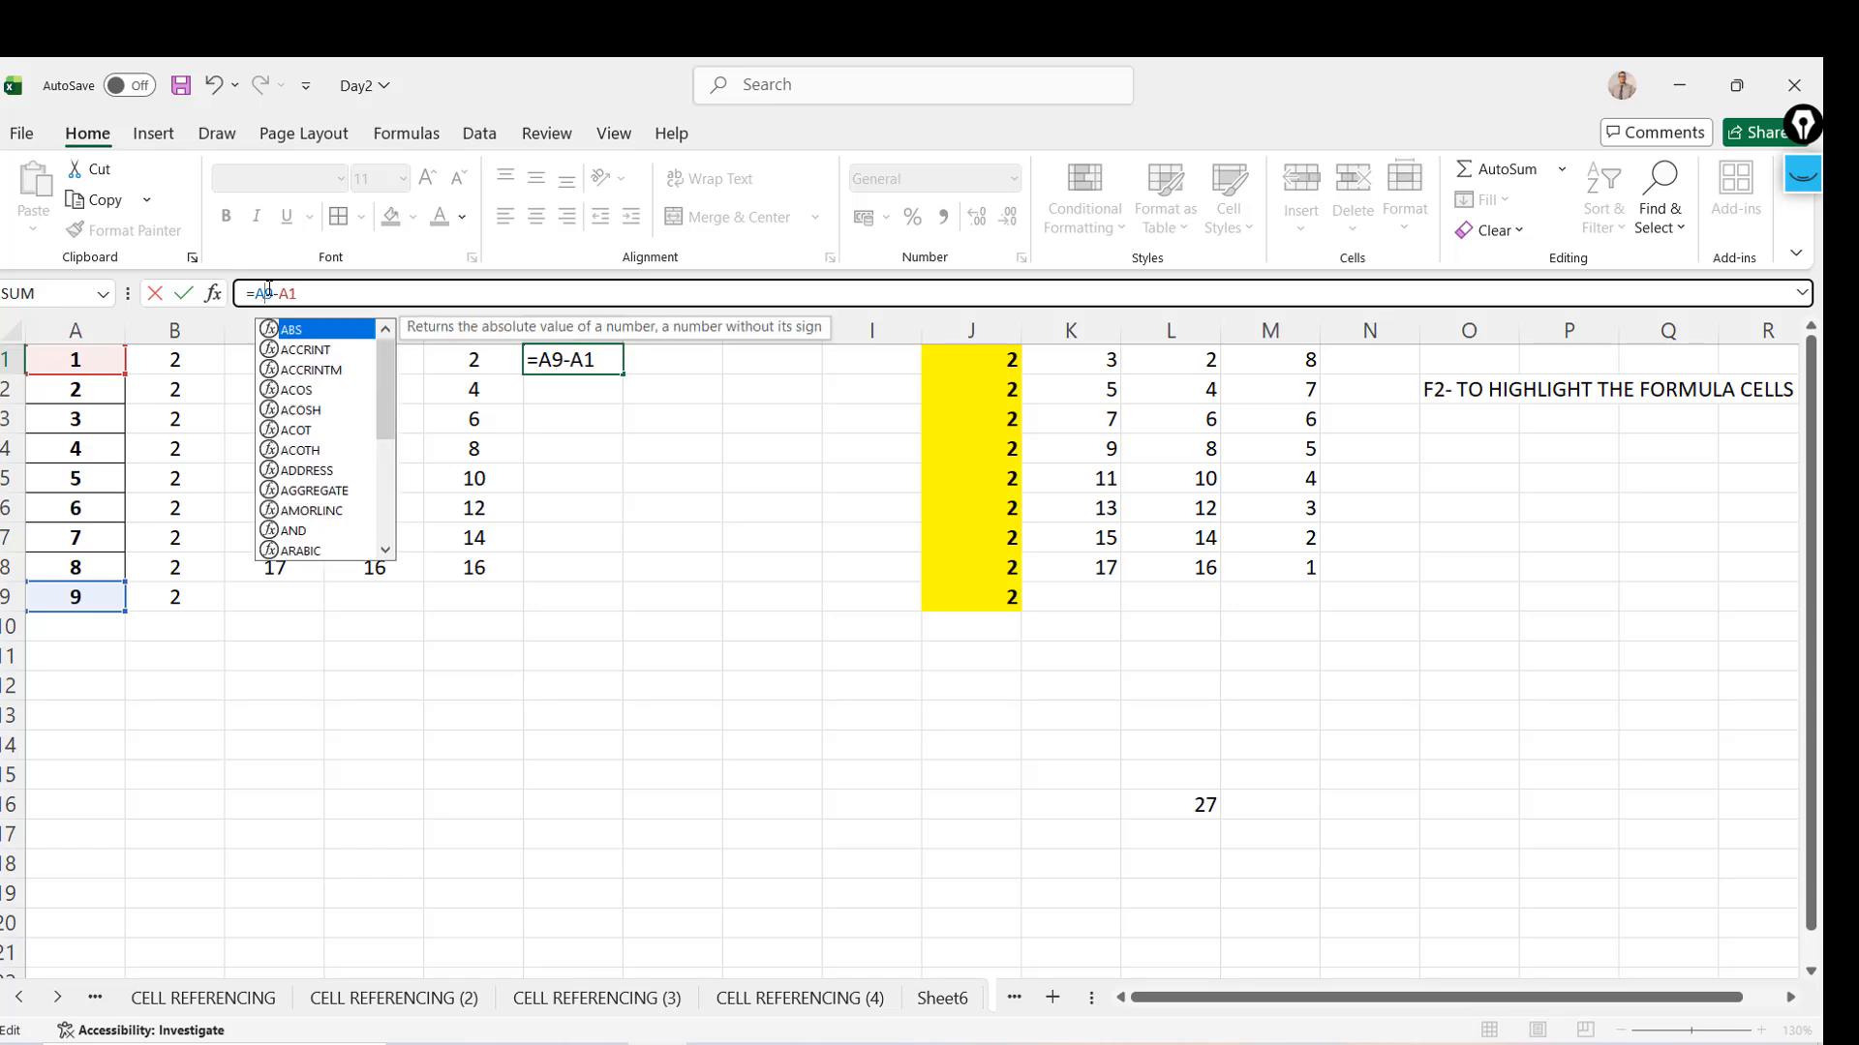
key(Escape)
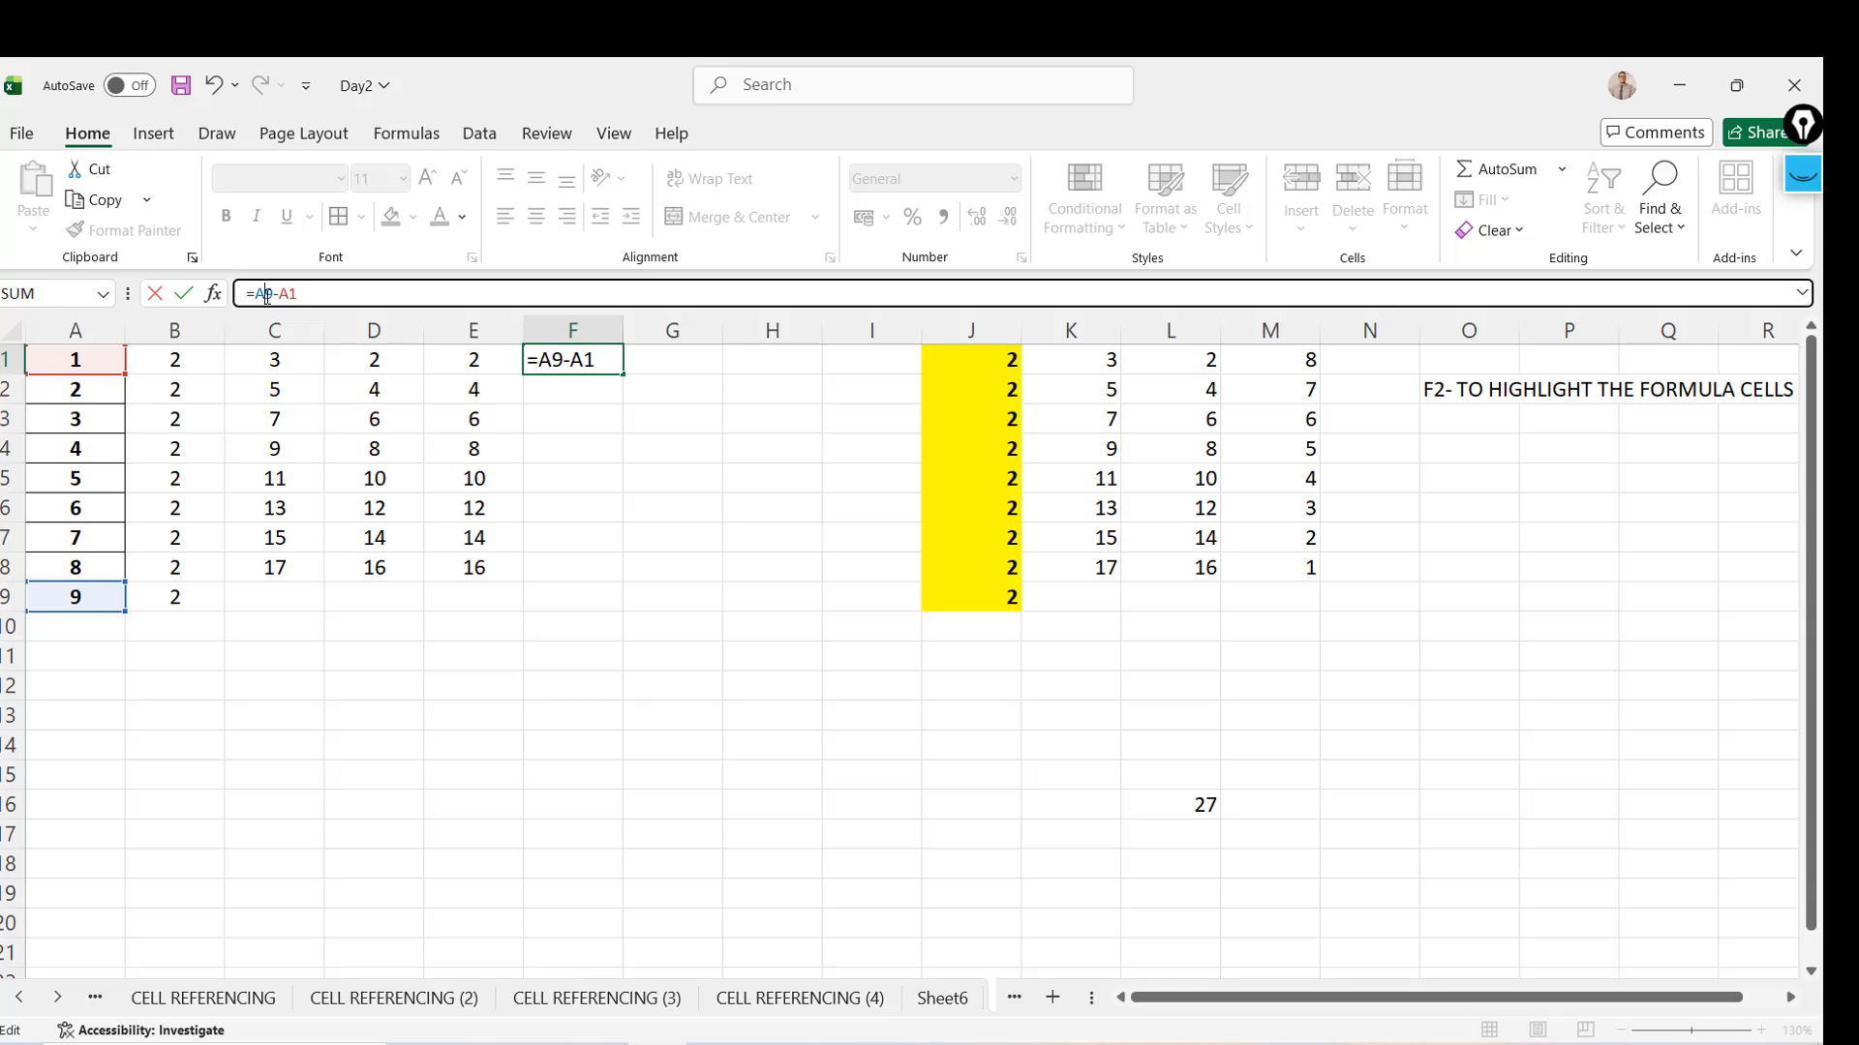
key(F4)
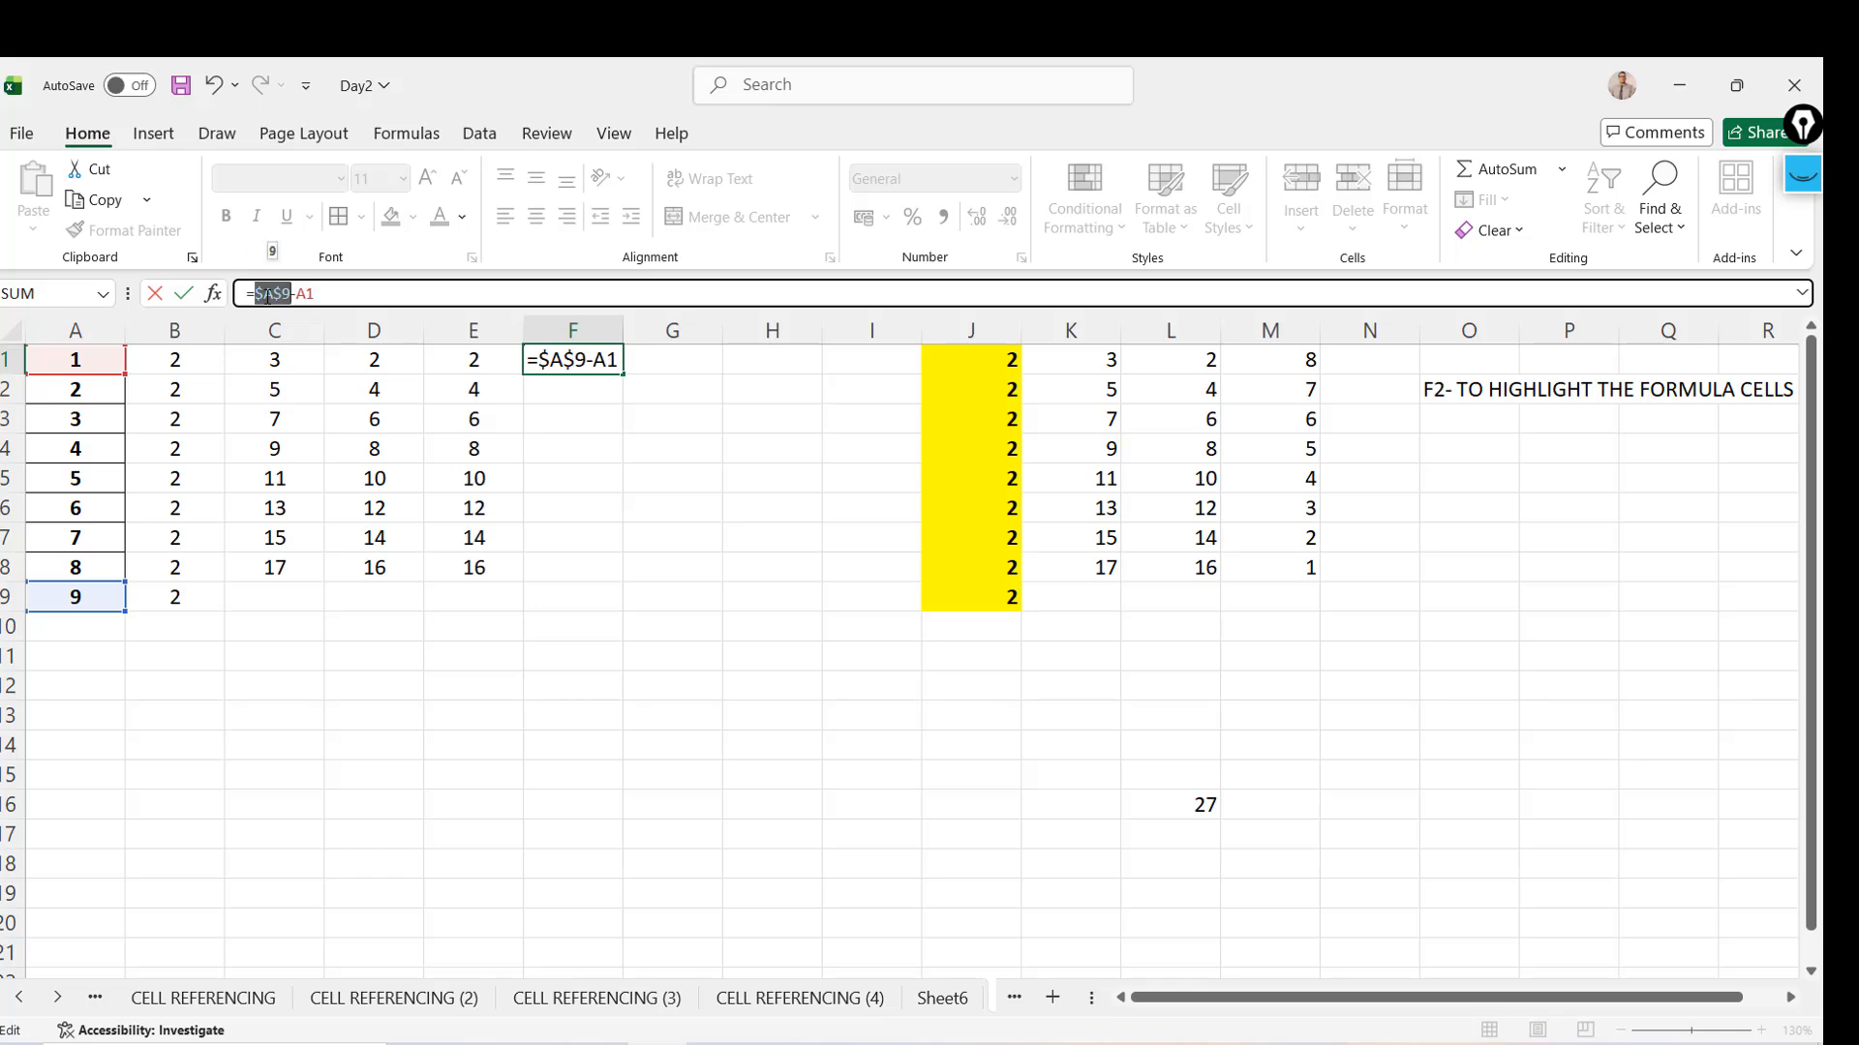
key(F4)
key(F4)
key(F4)
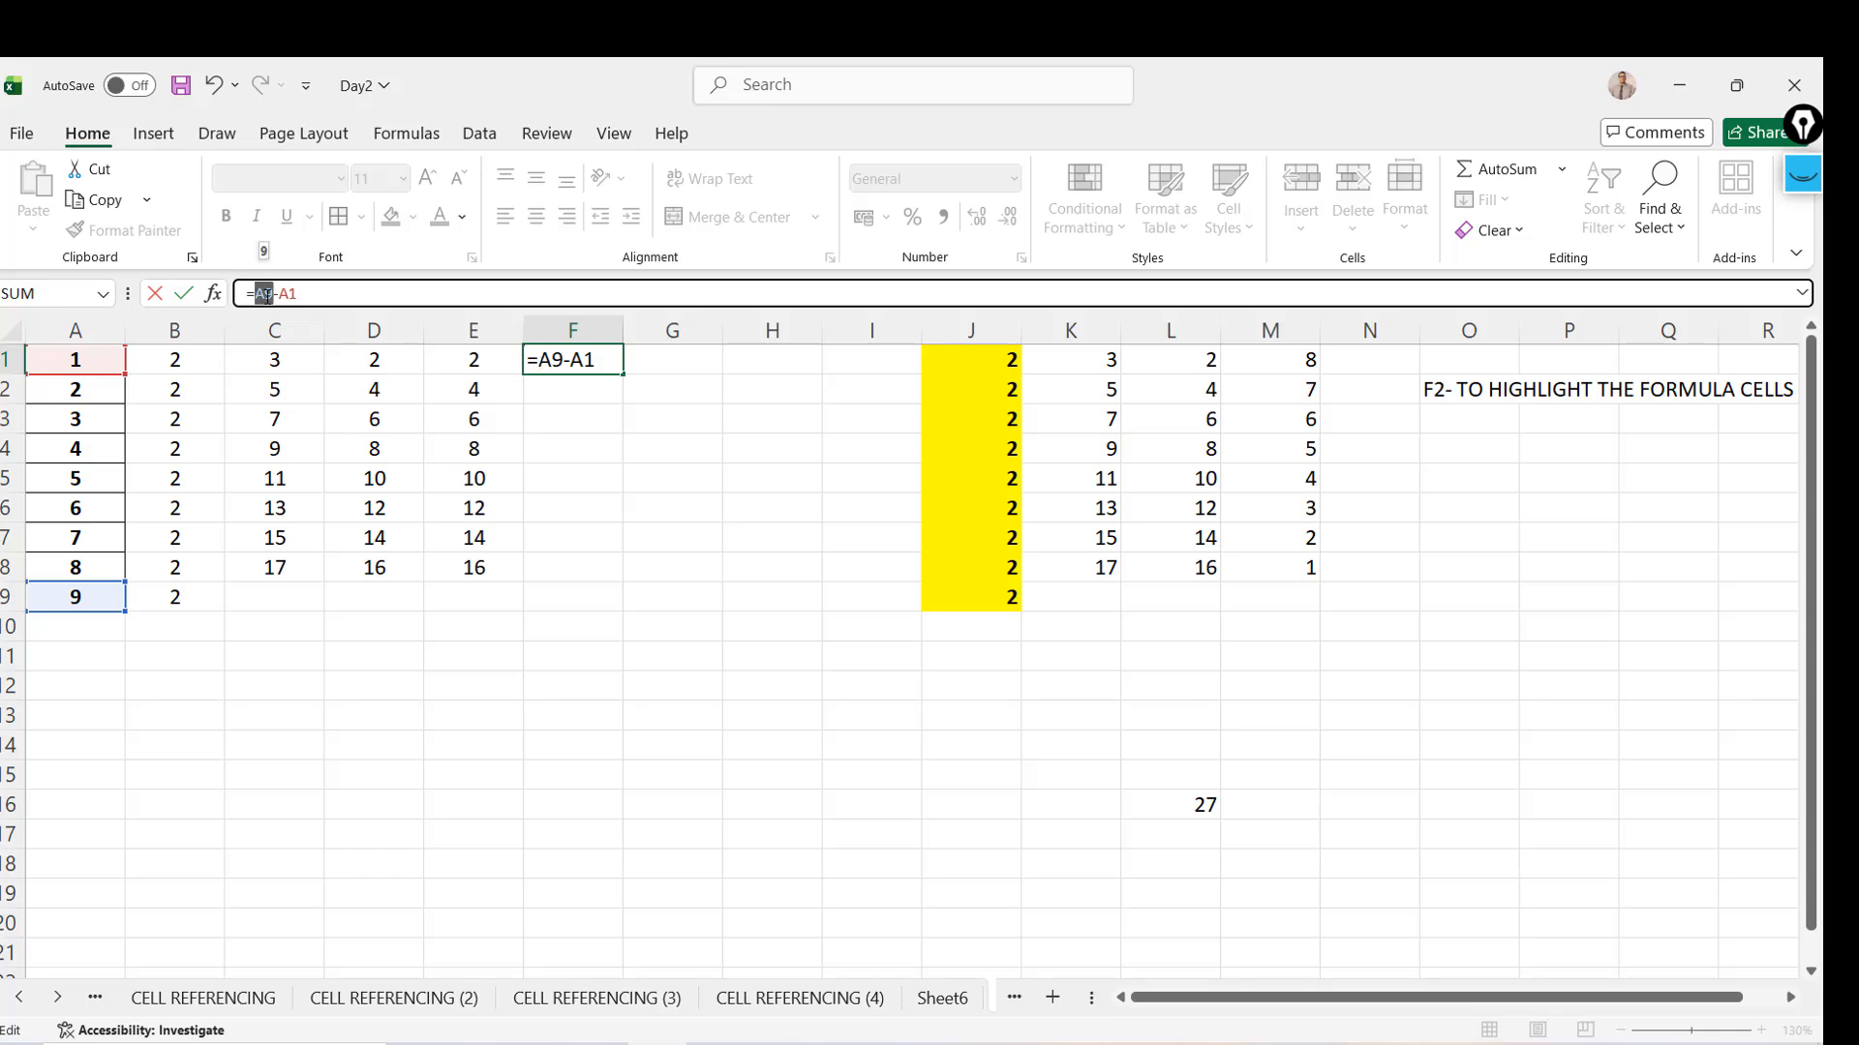
key(F4)
key(F4)
key(F4)
key(F4)
key(F4)
key(F4)
key(F4)
key(F4)
key(F4)
key(Return)
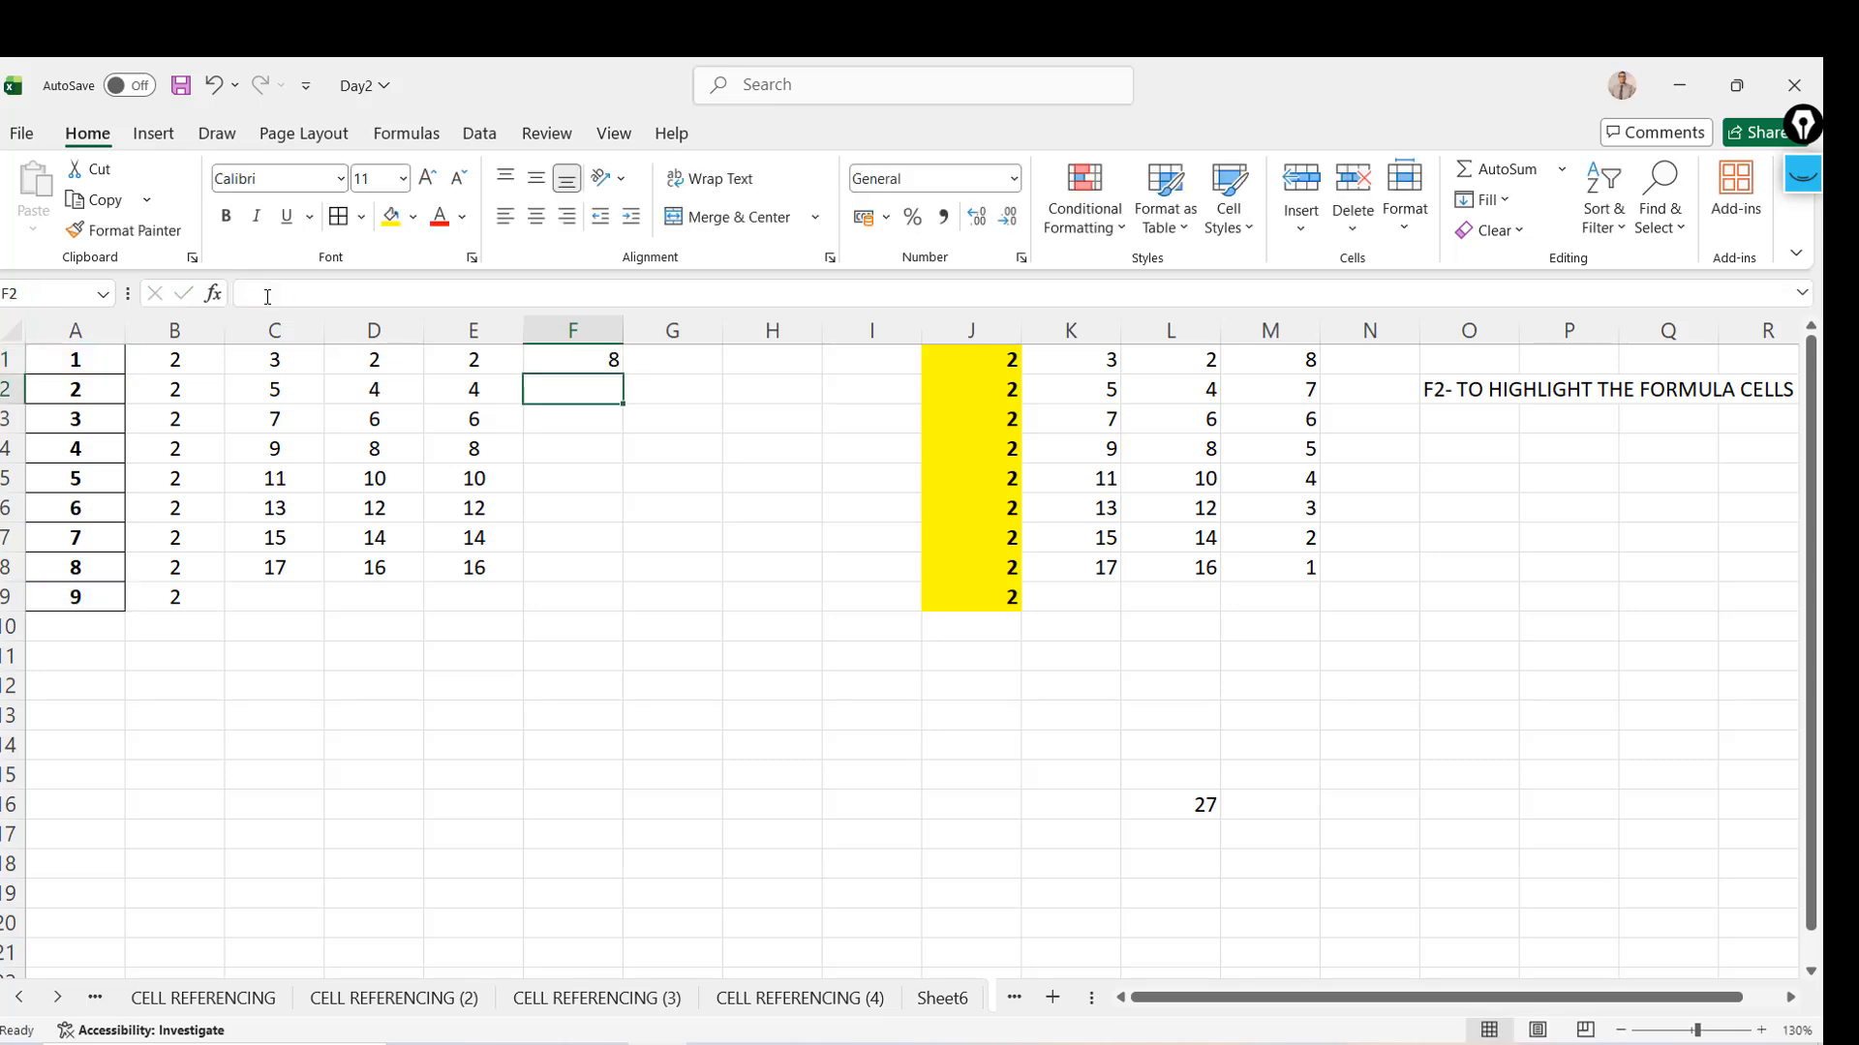
Fill F1's formula down through F8 and select the filled range
key(Up)
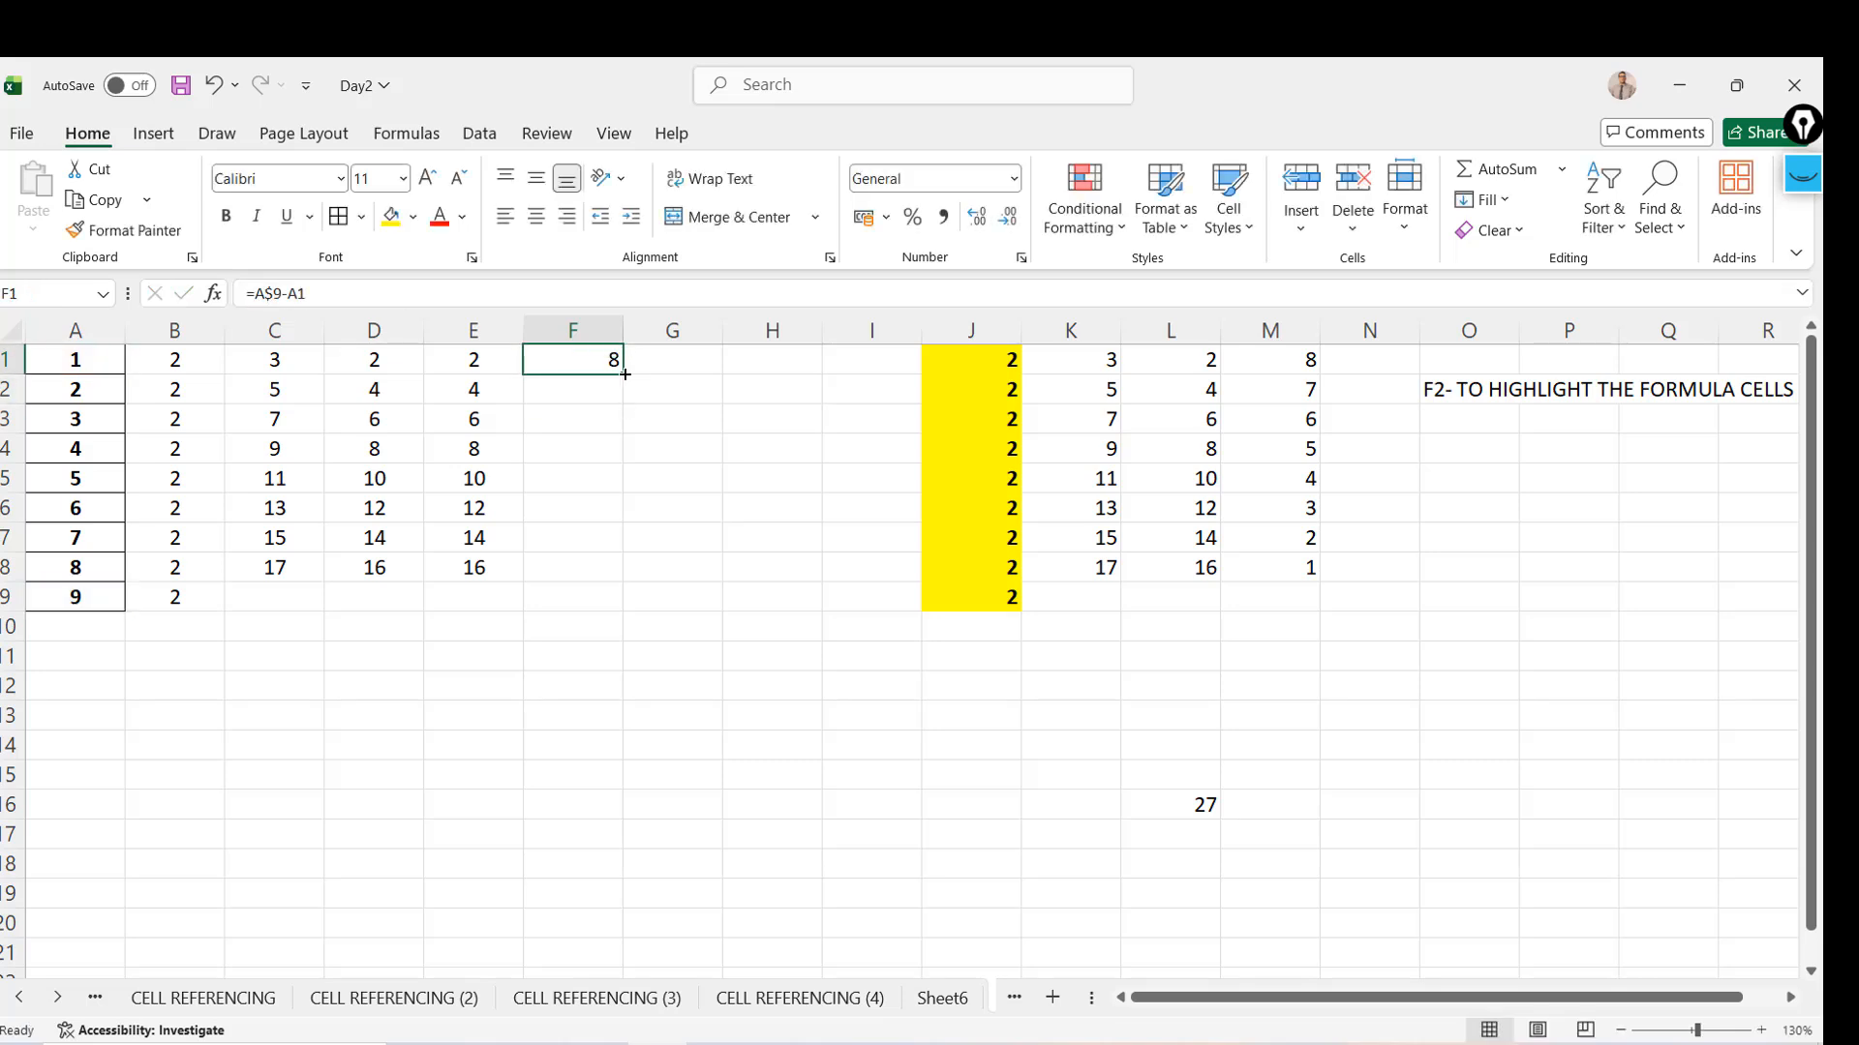
drag(623, 375, 618, 590)
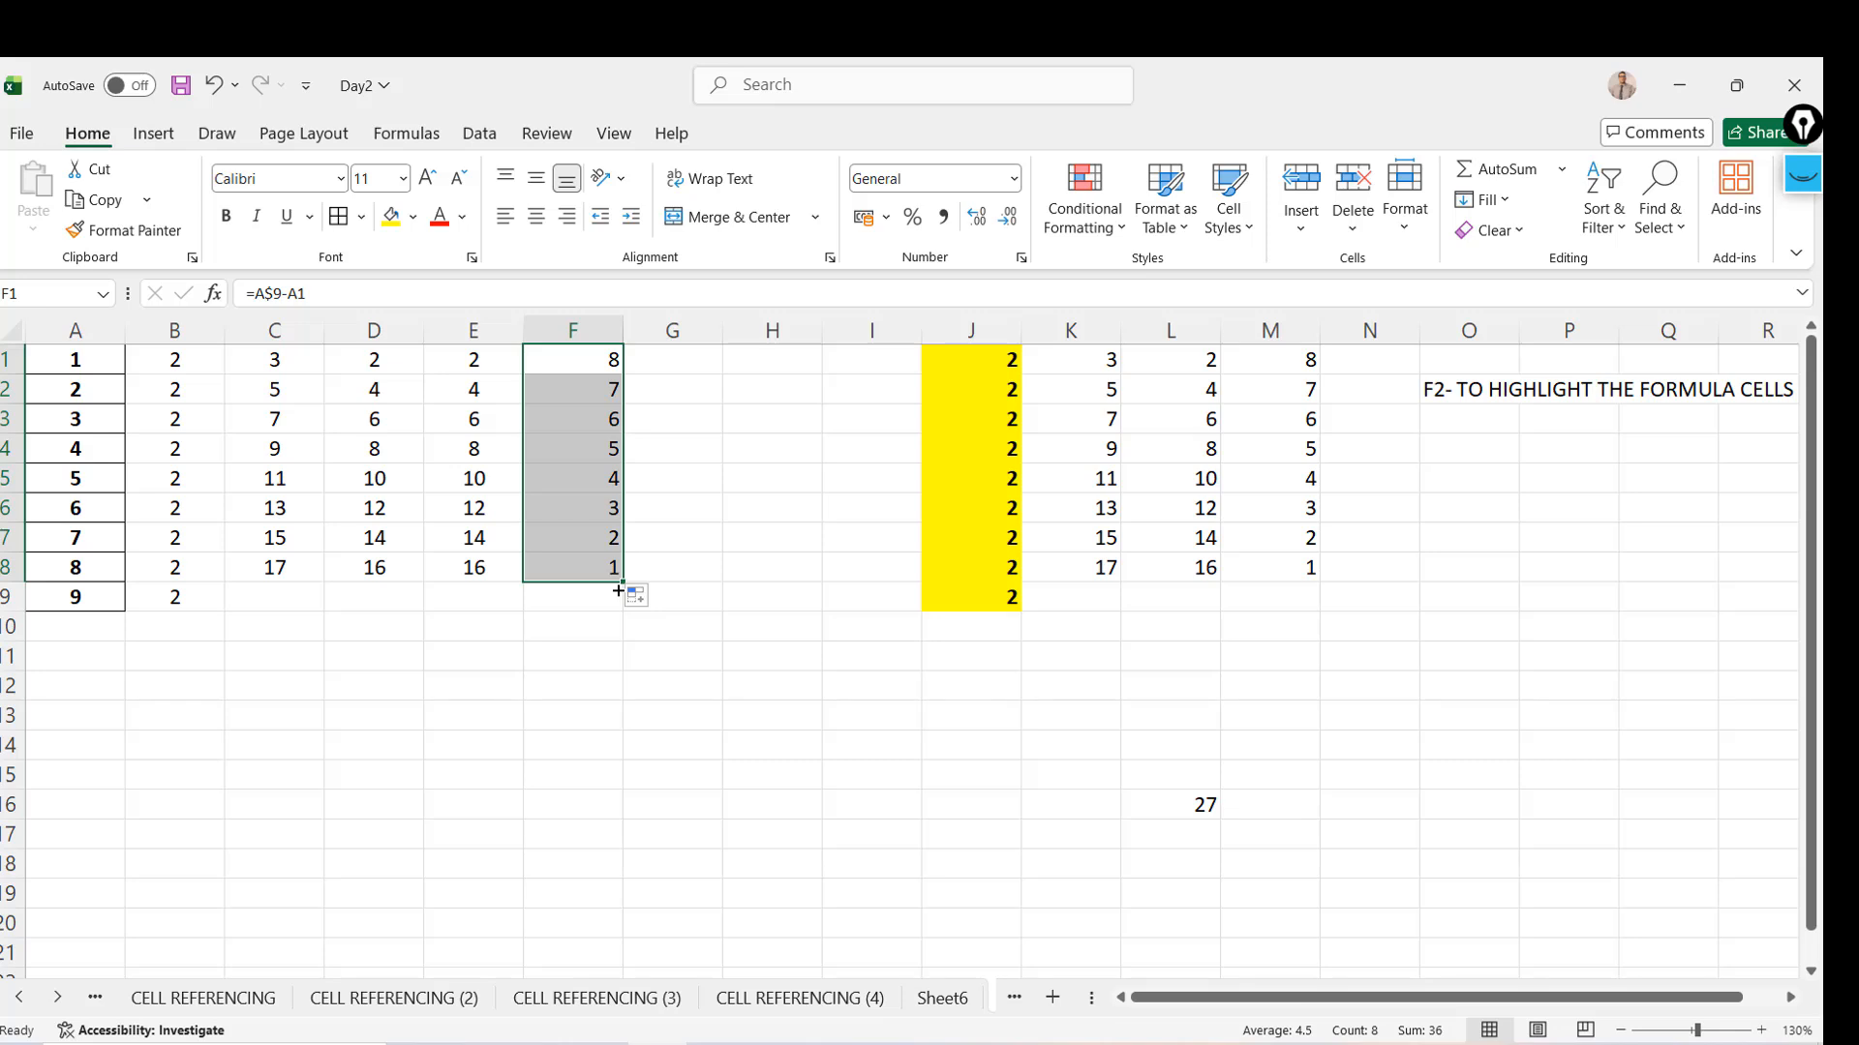
key(Down)
key(Up)
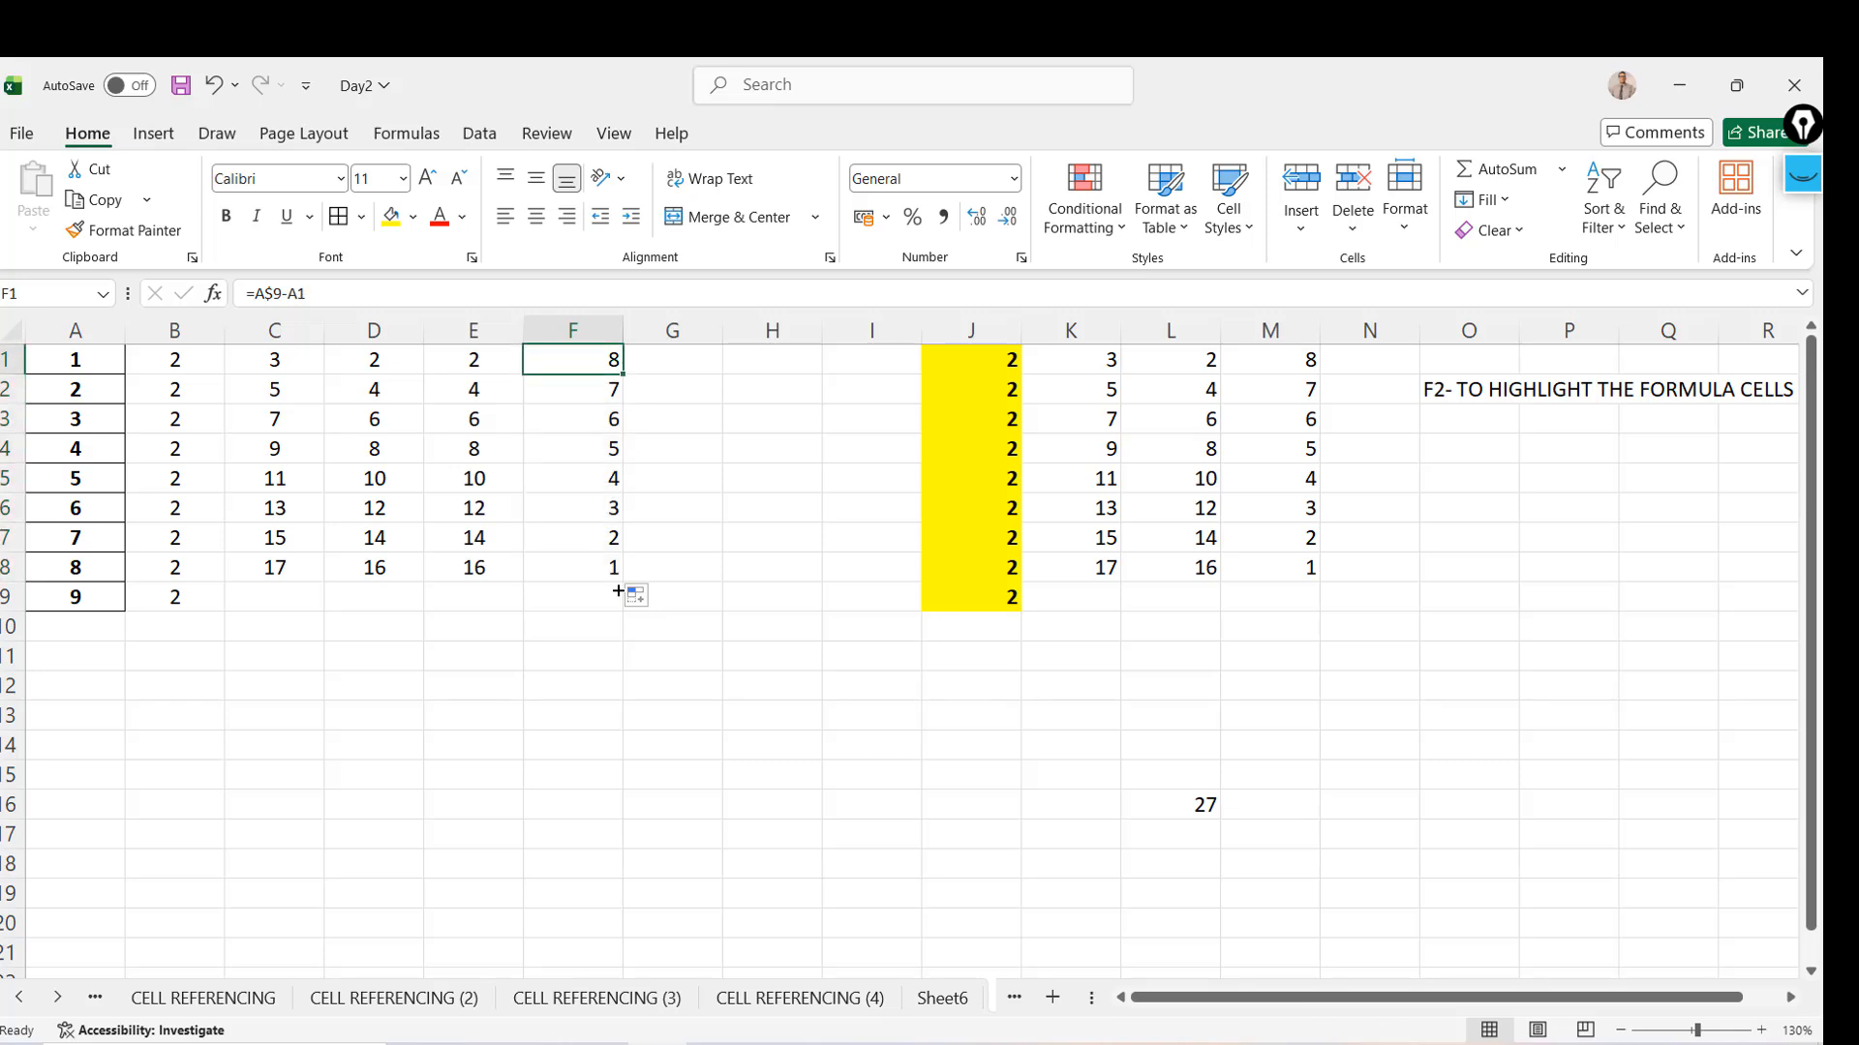
key(ctrl+shift+Down)
key(Down)
key(Up)
key(ctrl+shift+Down)
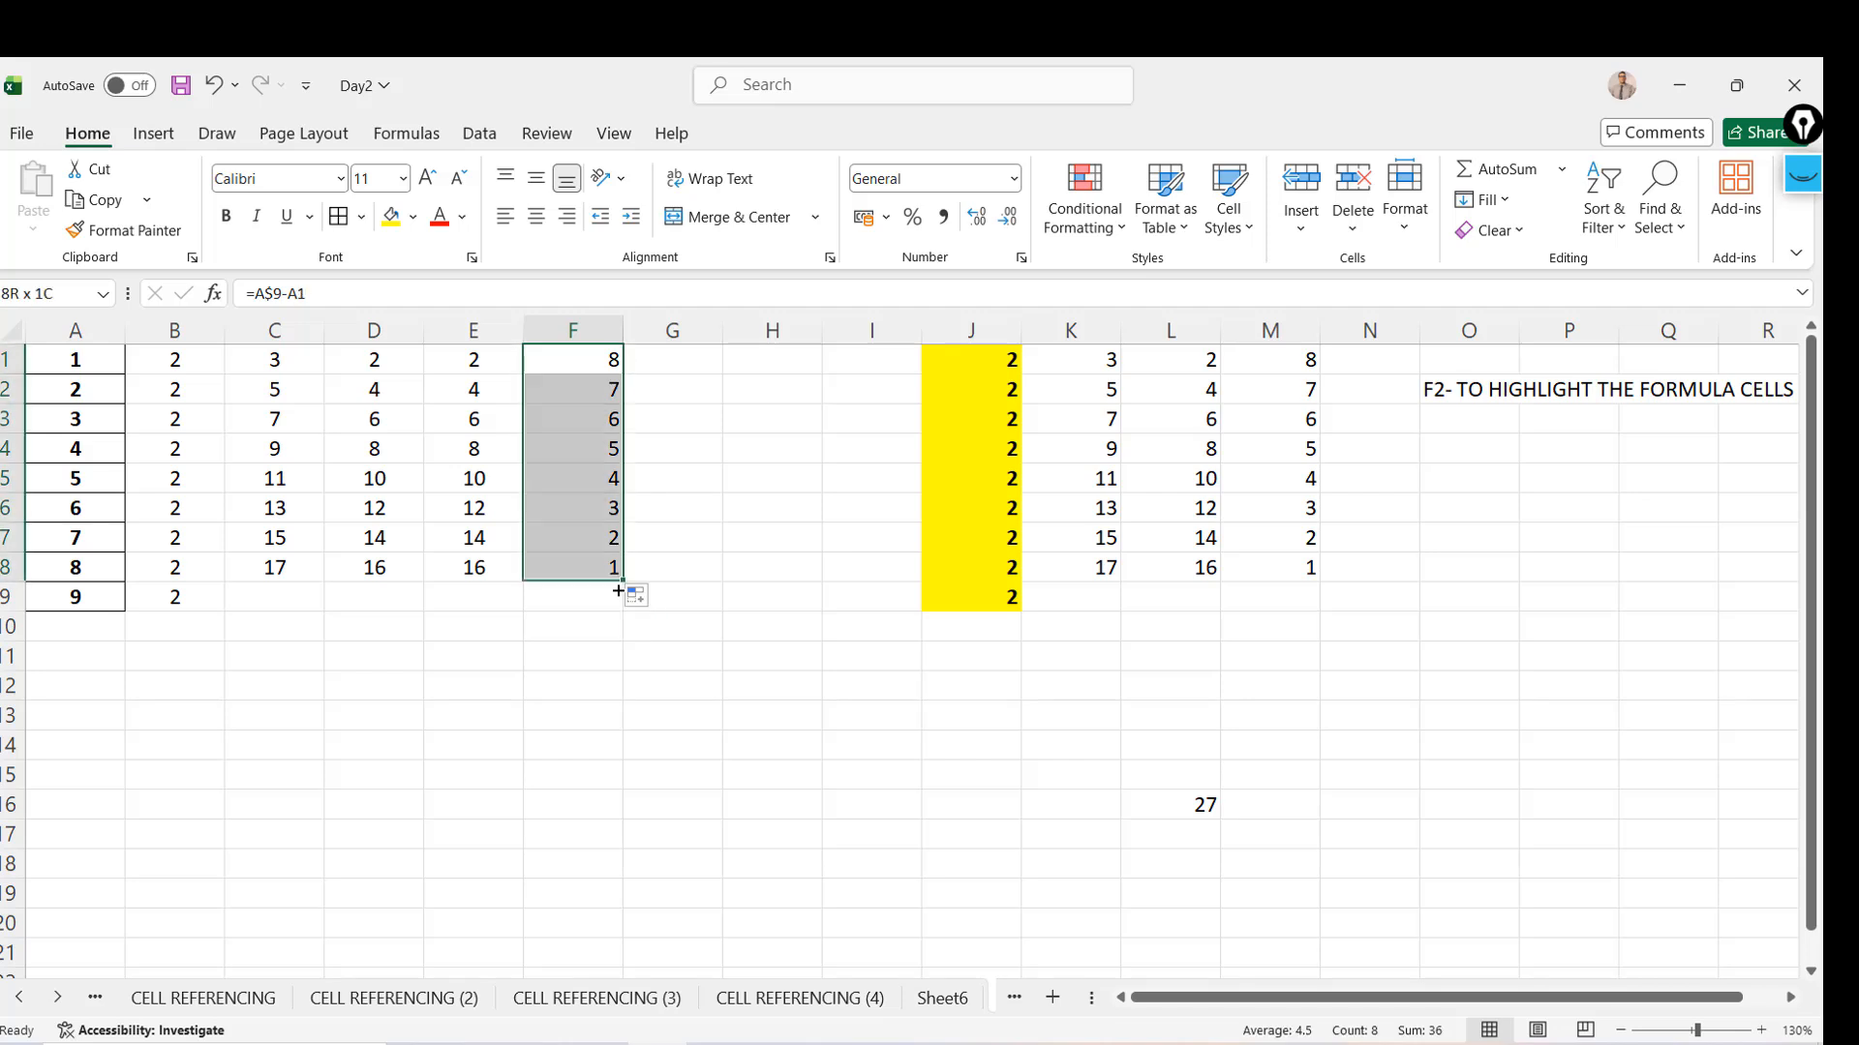
Compare the formulas in F1 and F2 to see which reference stays fixed and which one shifts
key(Down)
key(Up)
key(Down)
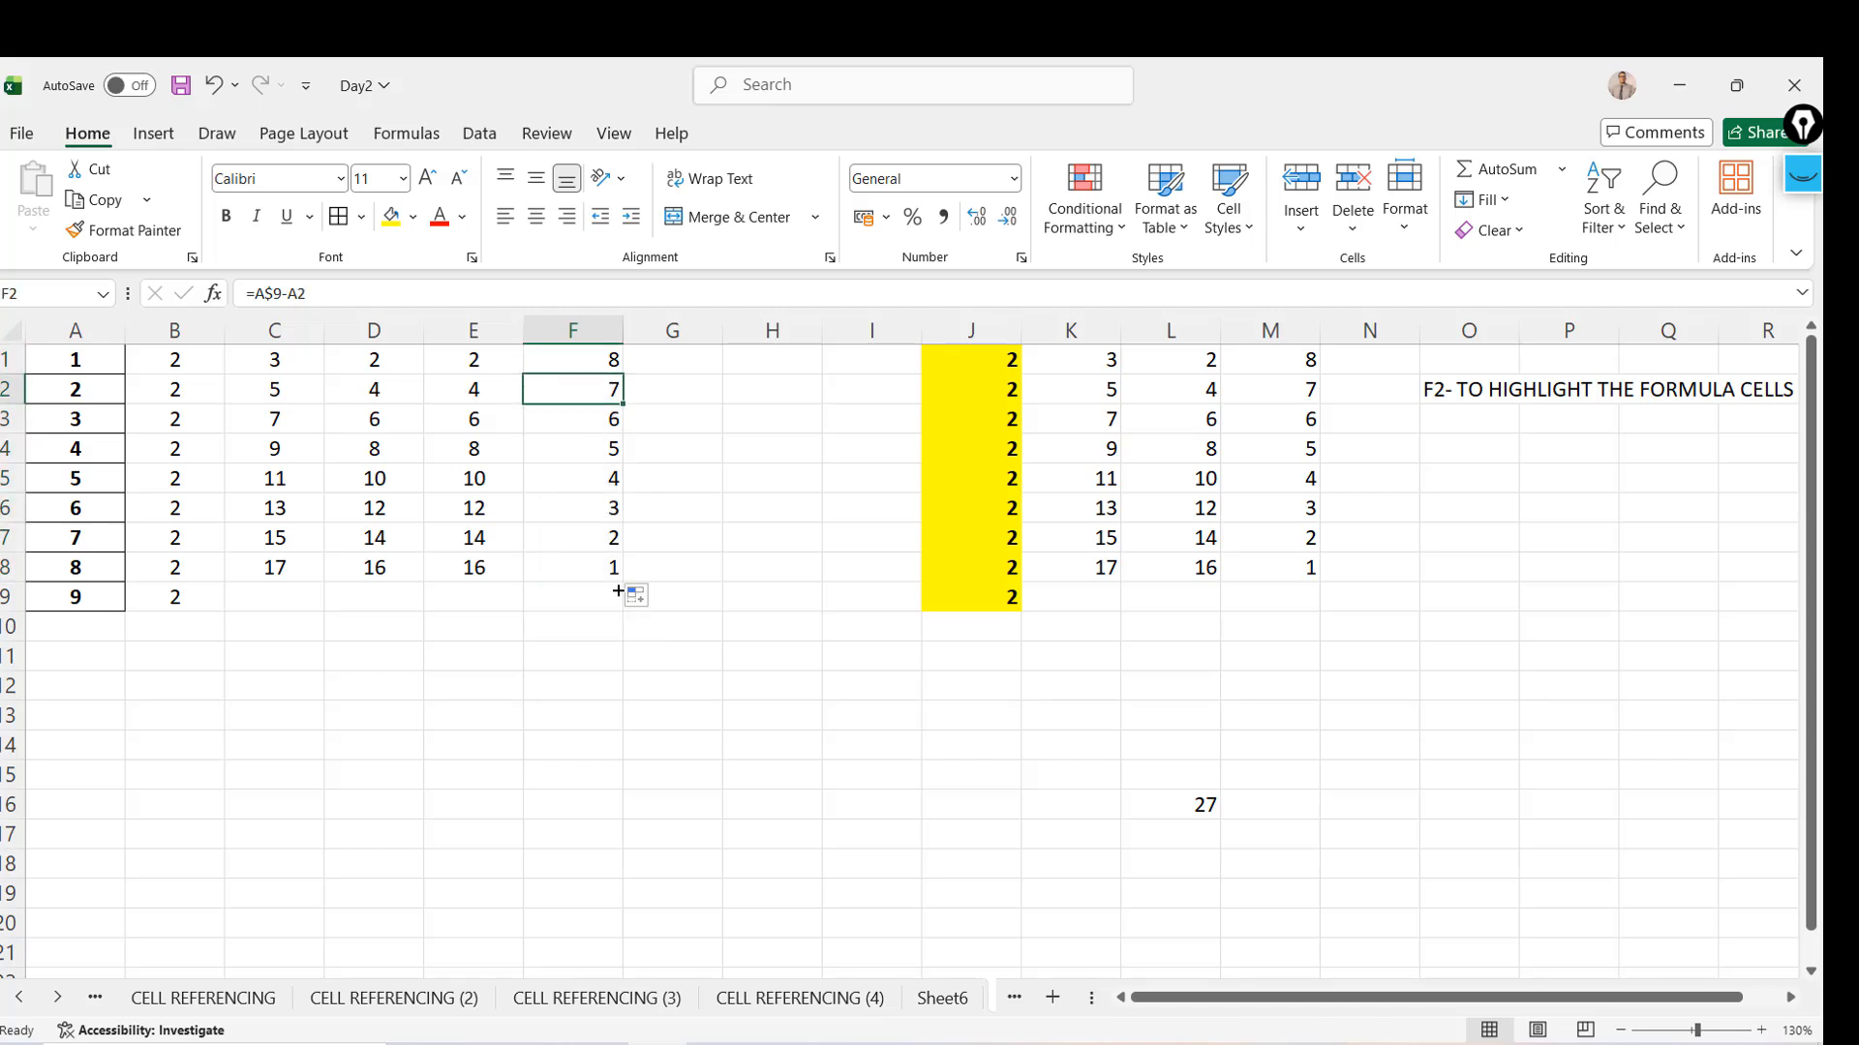
key(Up)
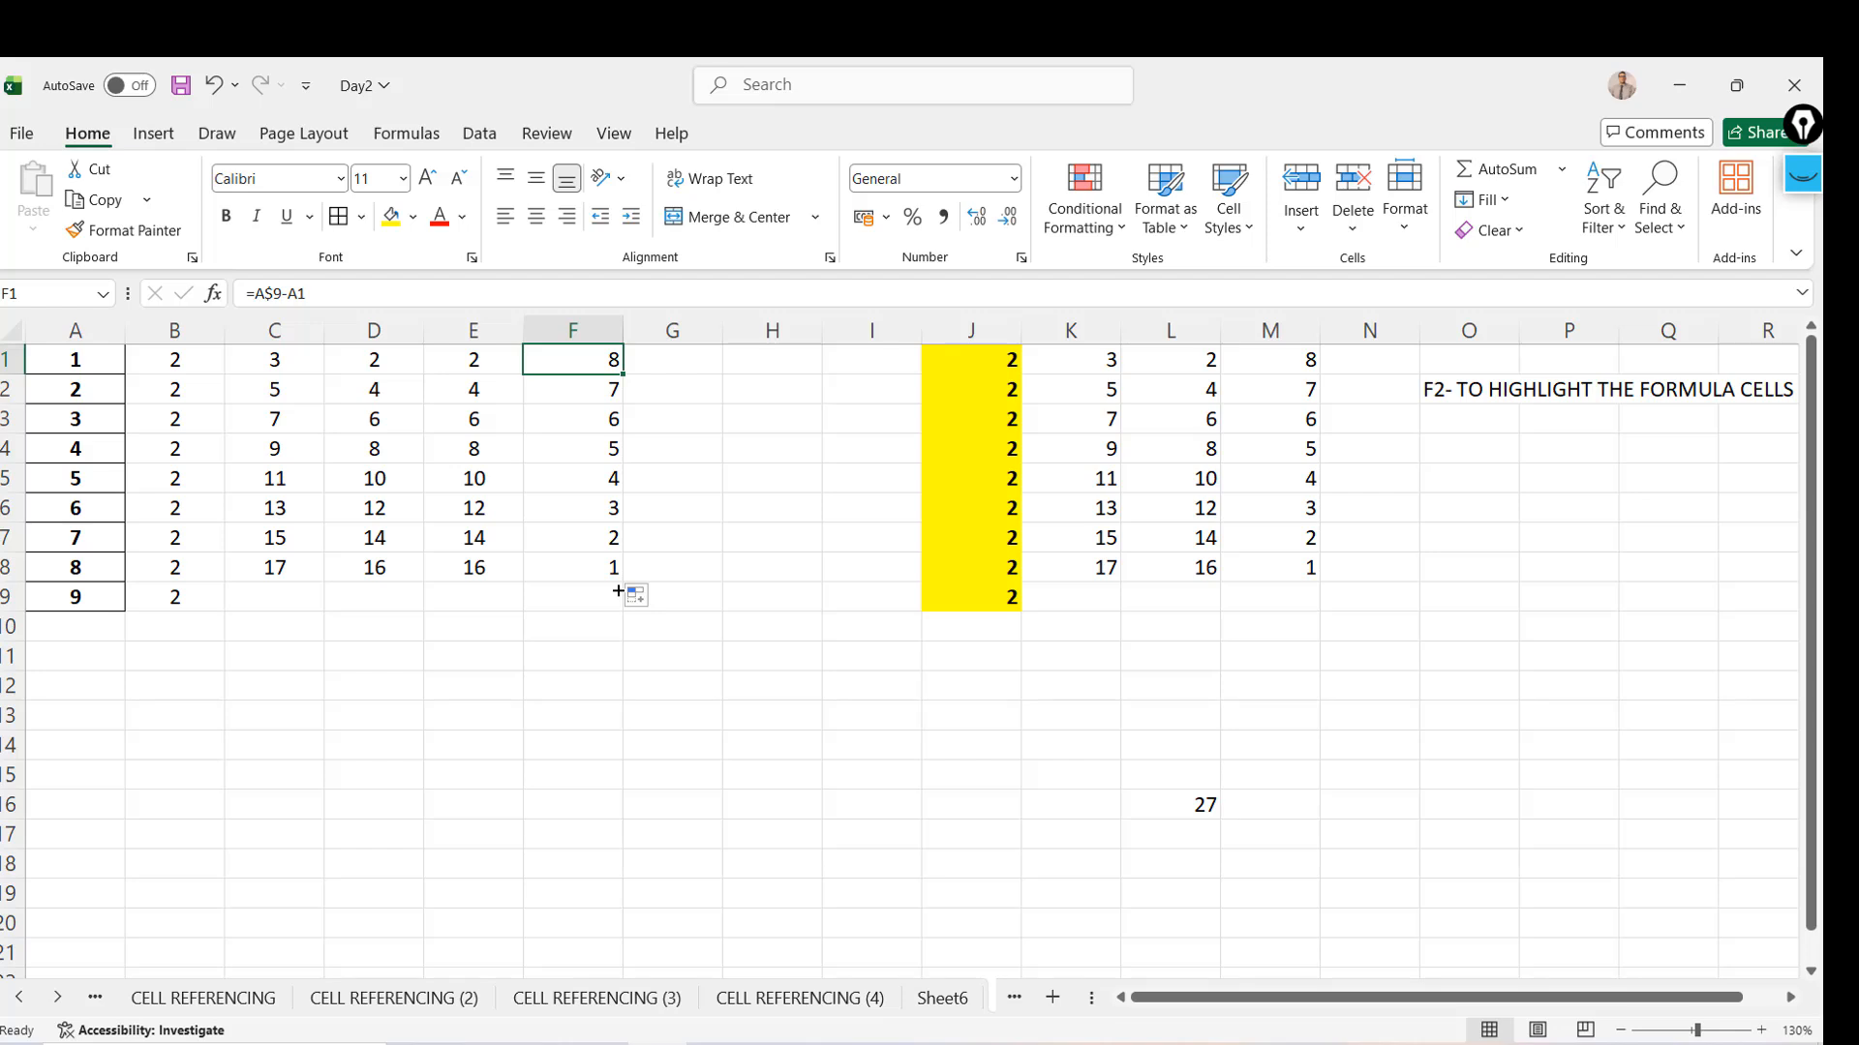
key(Down)
key(Up)
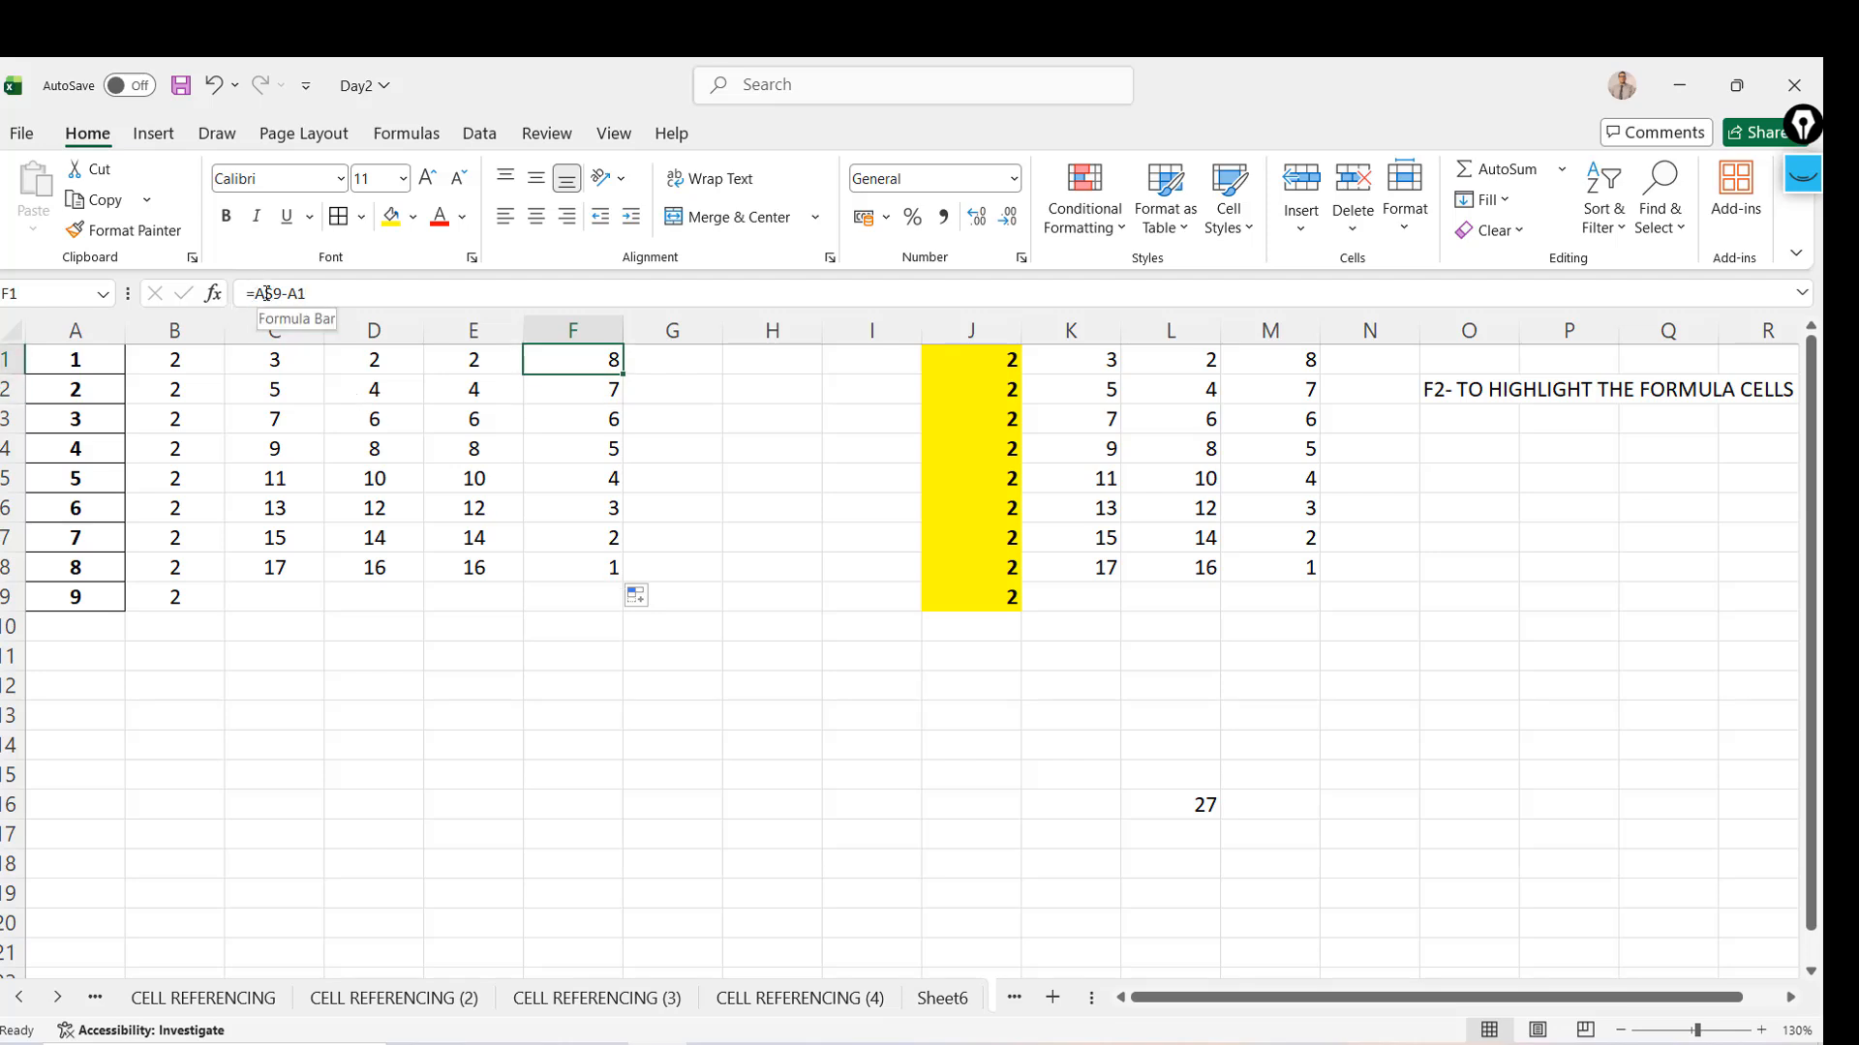
key(Down)
key(Up)
key(Down)
key(Up)
Remove the equals sign from each formula in F1:F8 so the cells show their references as text, starting with A$9-A1
click(256, 297)
key(BackSpace)
key(Return)
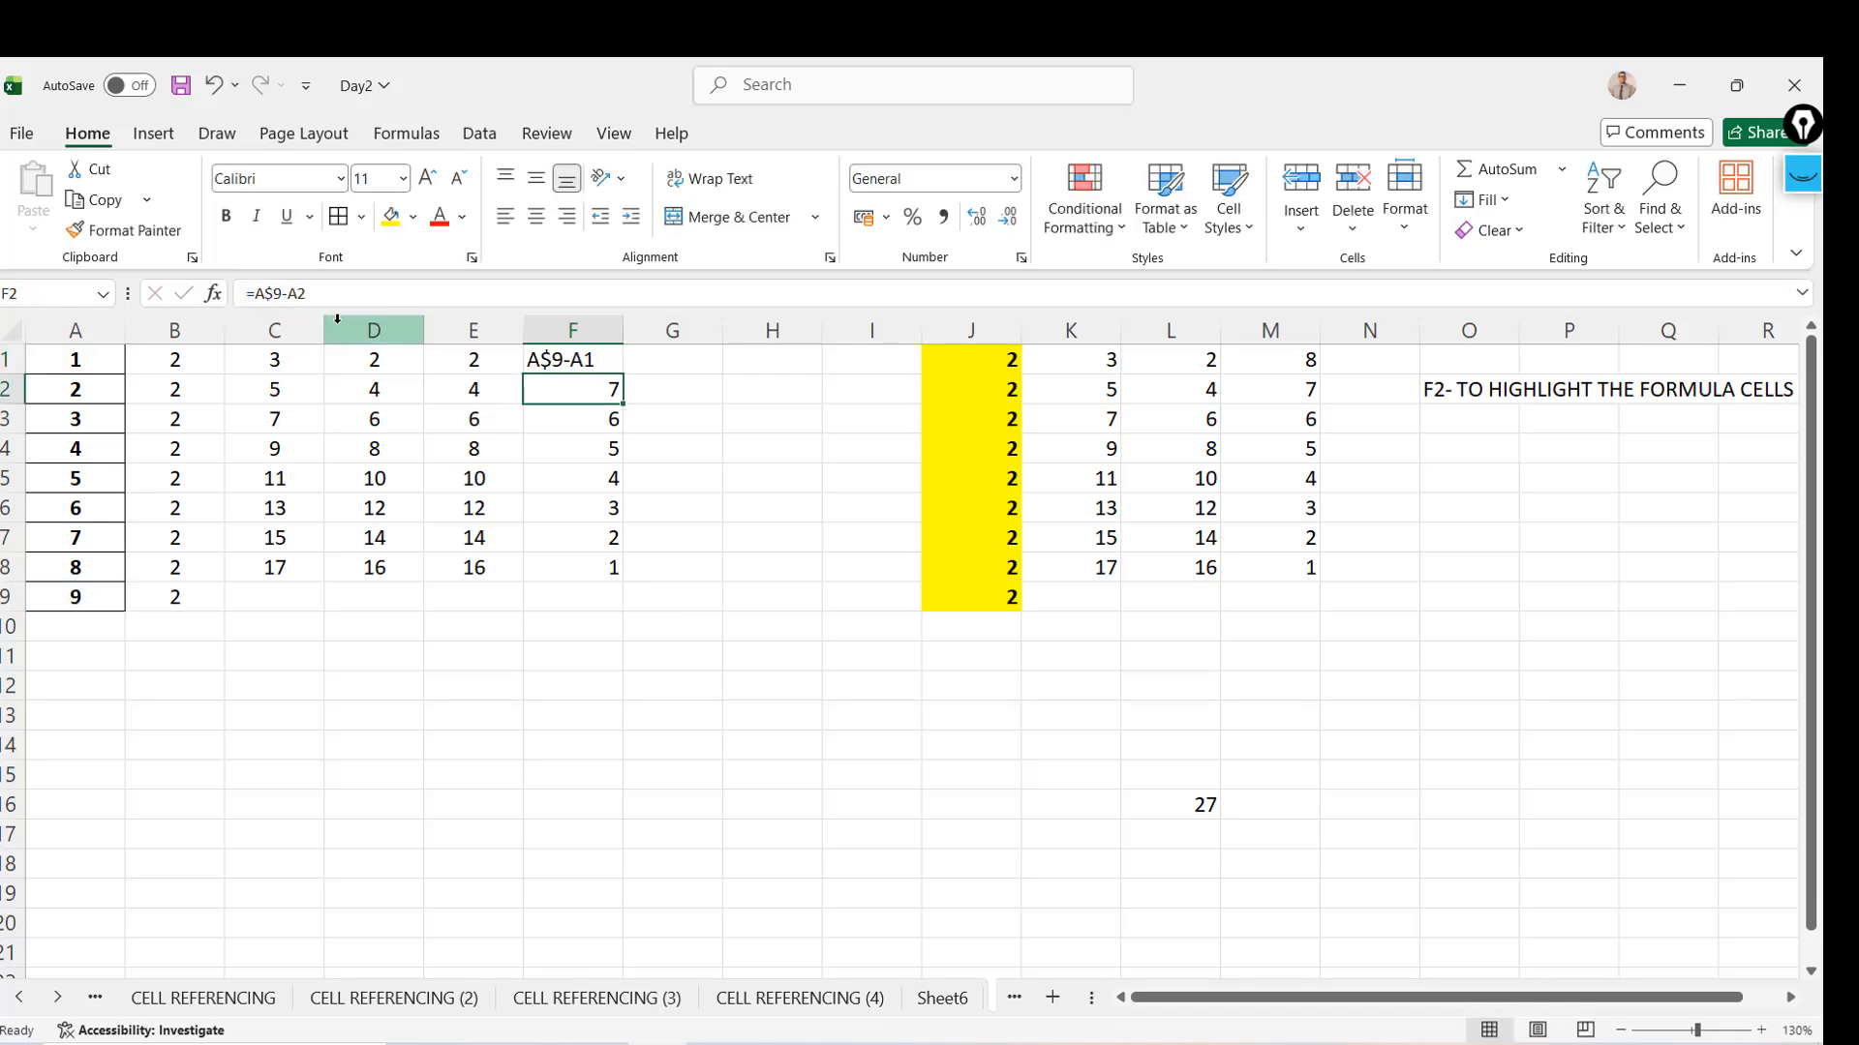
click(256, 292)
key(BackSpace)
key(Return)
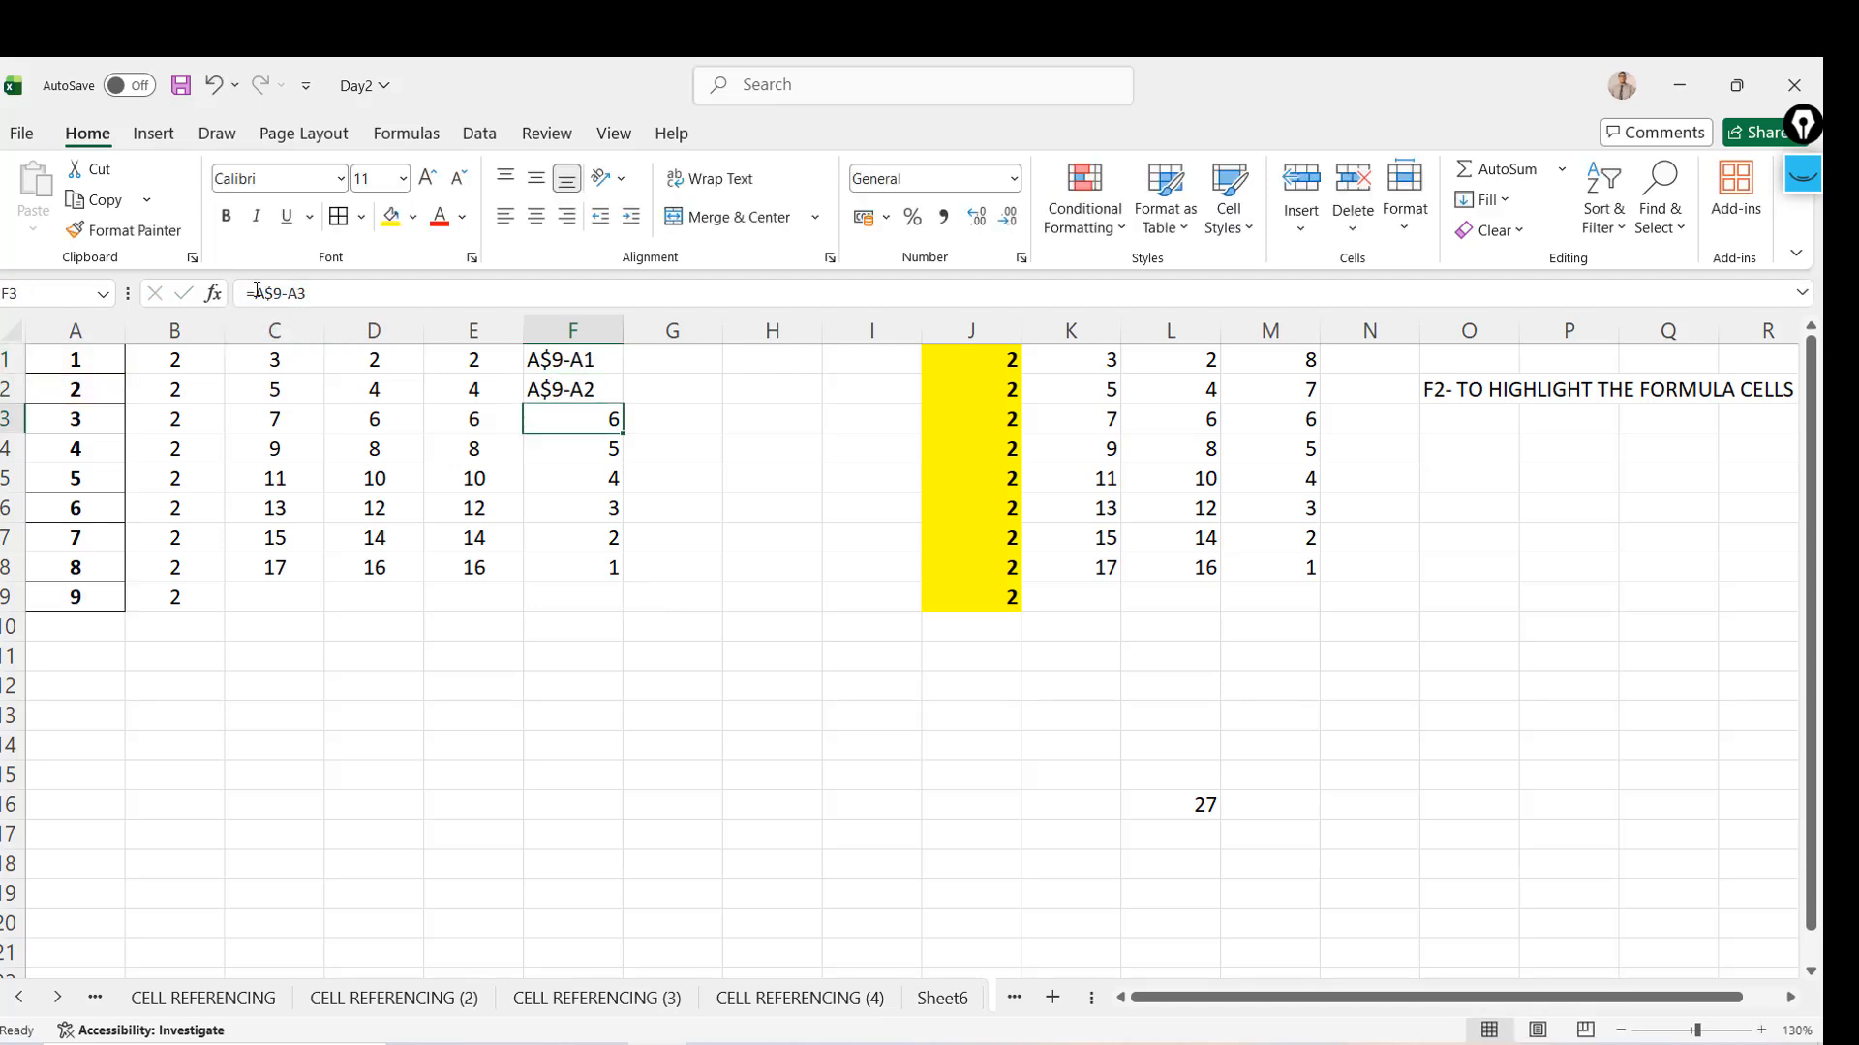
click(255, 293)
key(BackSpace)
key(Return)
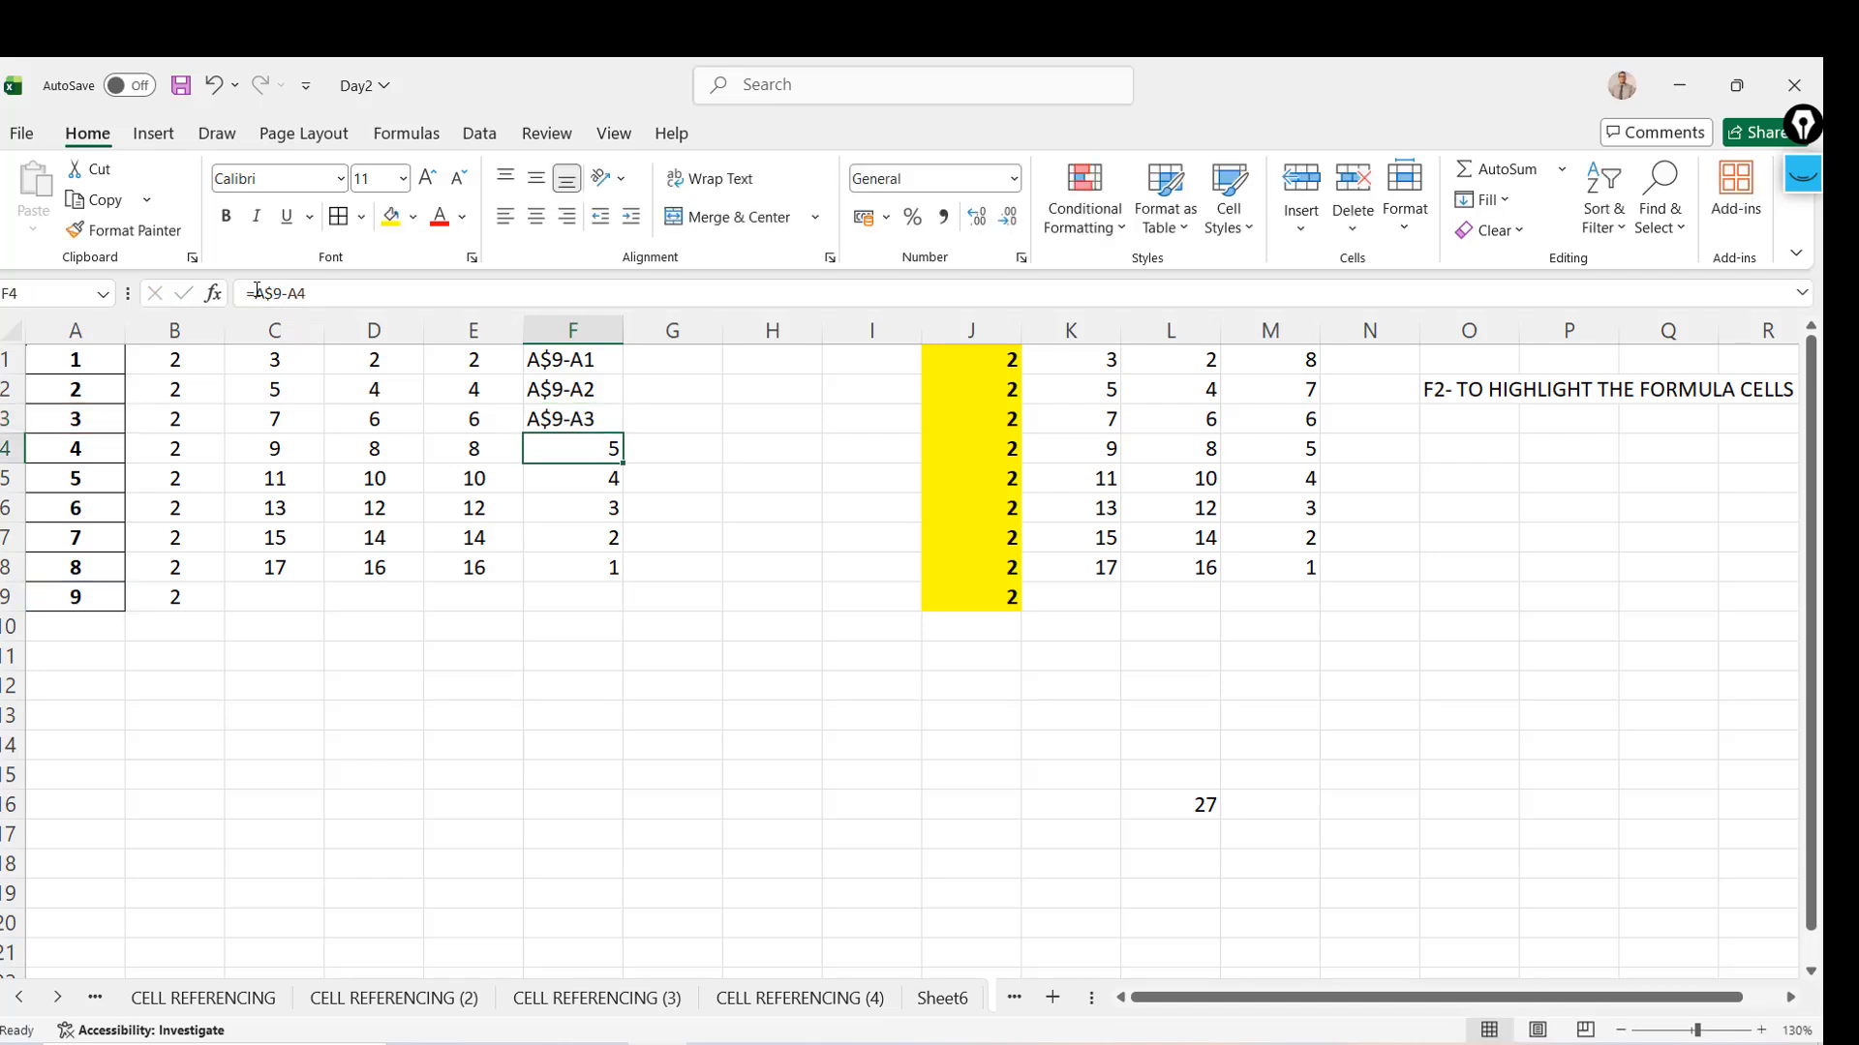
click(255, 293)
key(BackSpace)
key(Return)
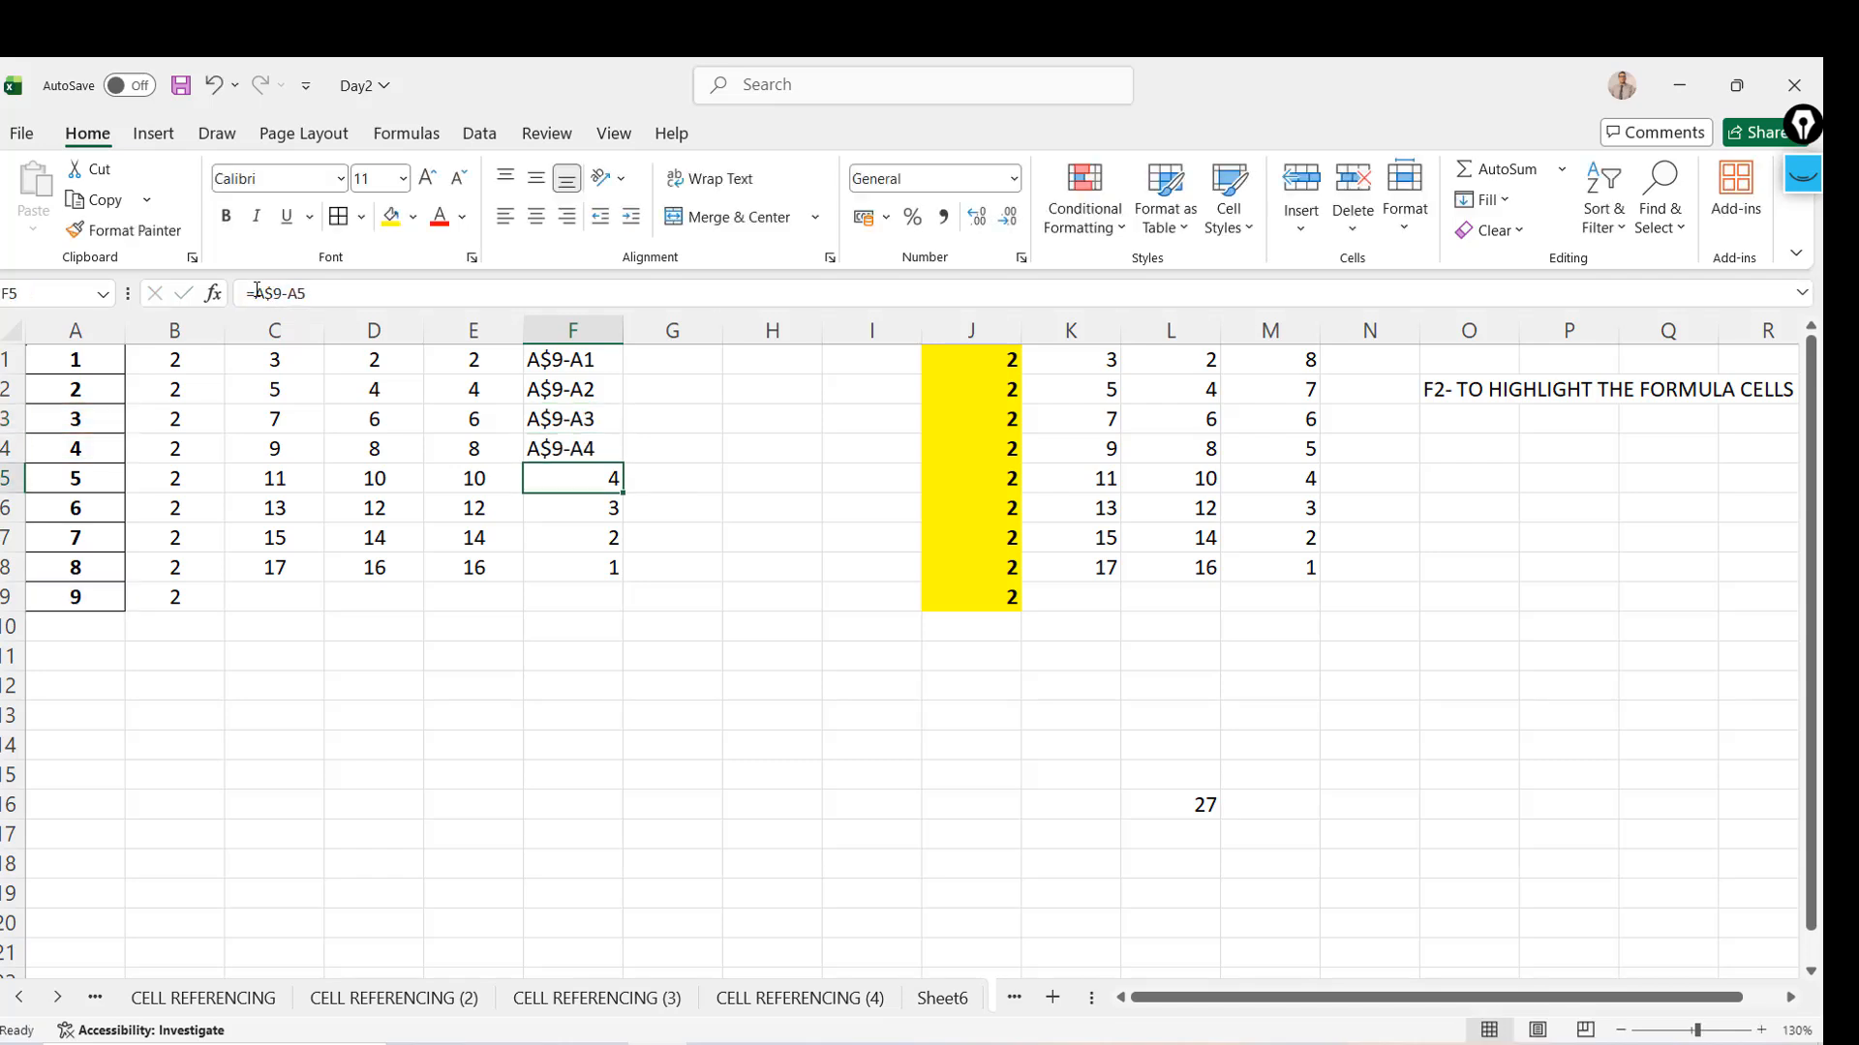
click(255, 292)
key(BackSpace)
key(Return)
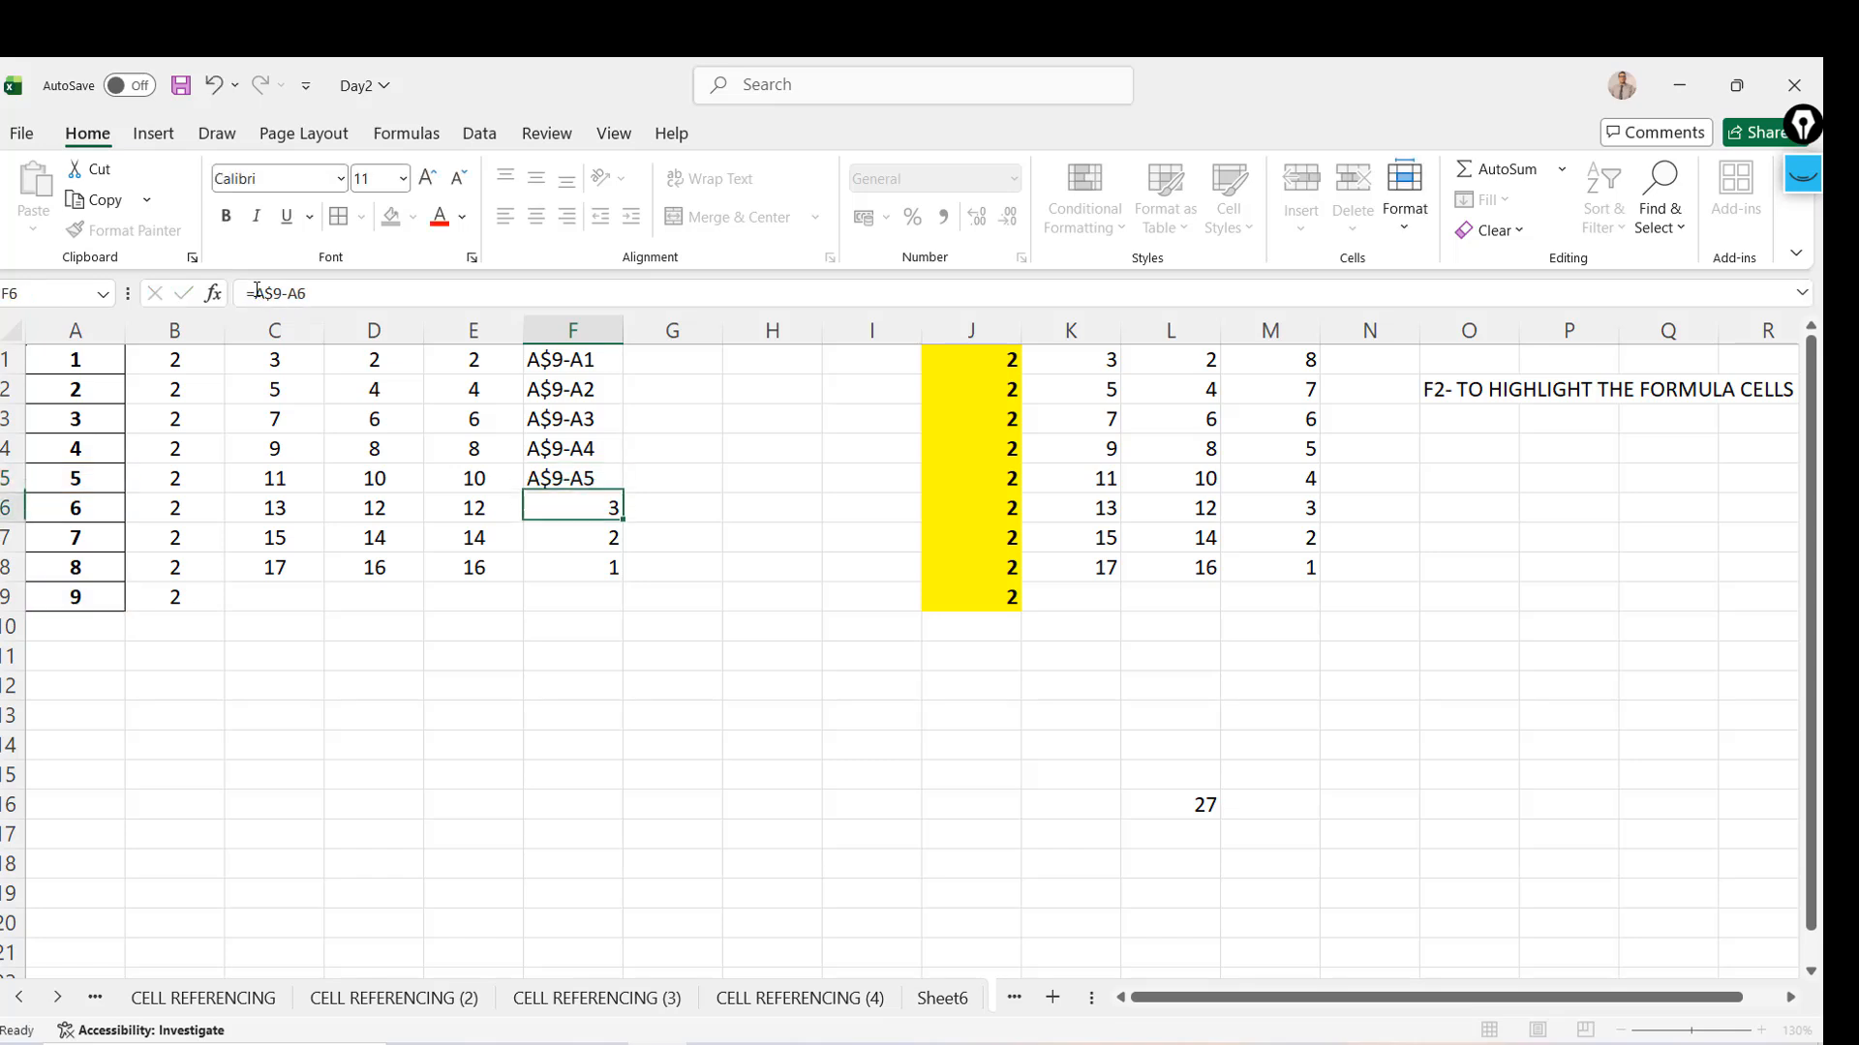
click(256, 292)
key(BackSpace)
key(Return)
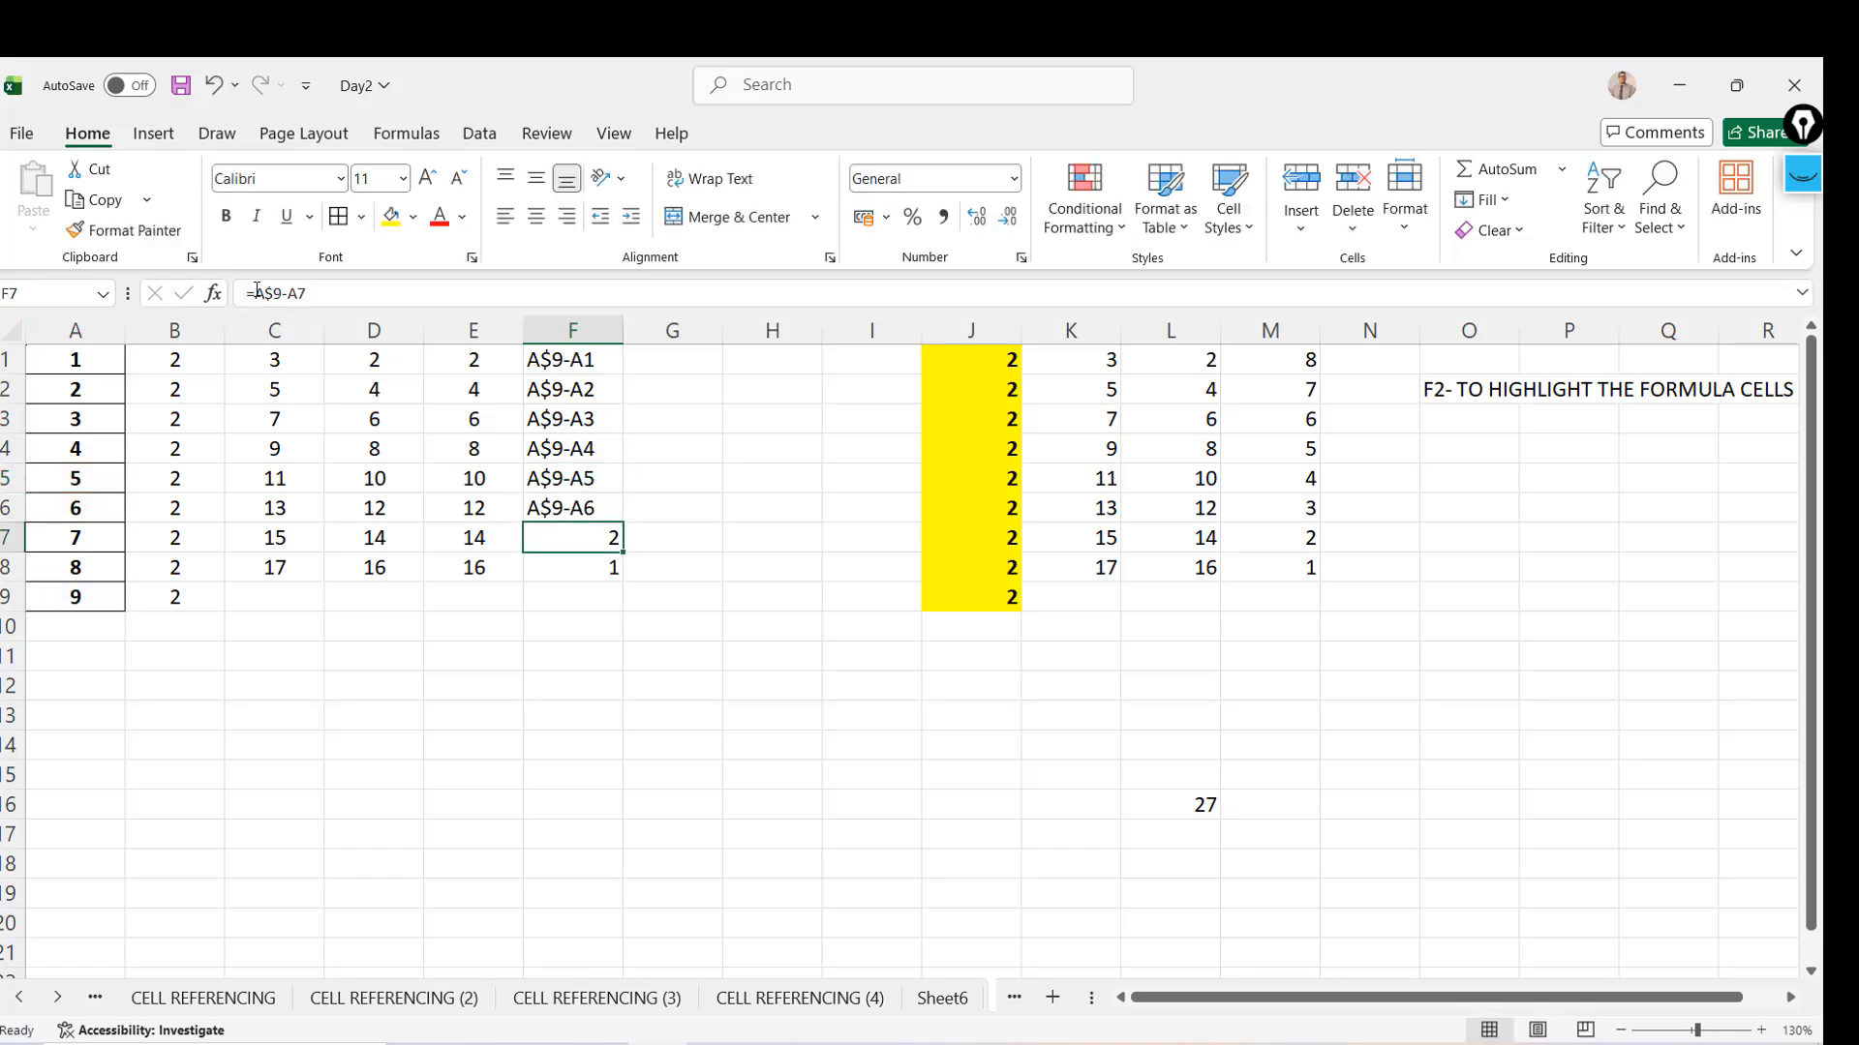
click(256, 292)
key(BackSpace)
key(Return)
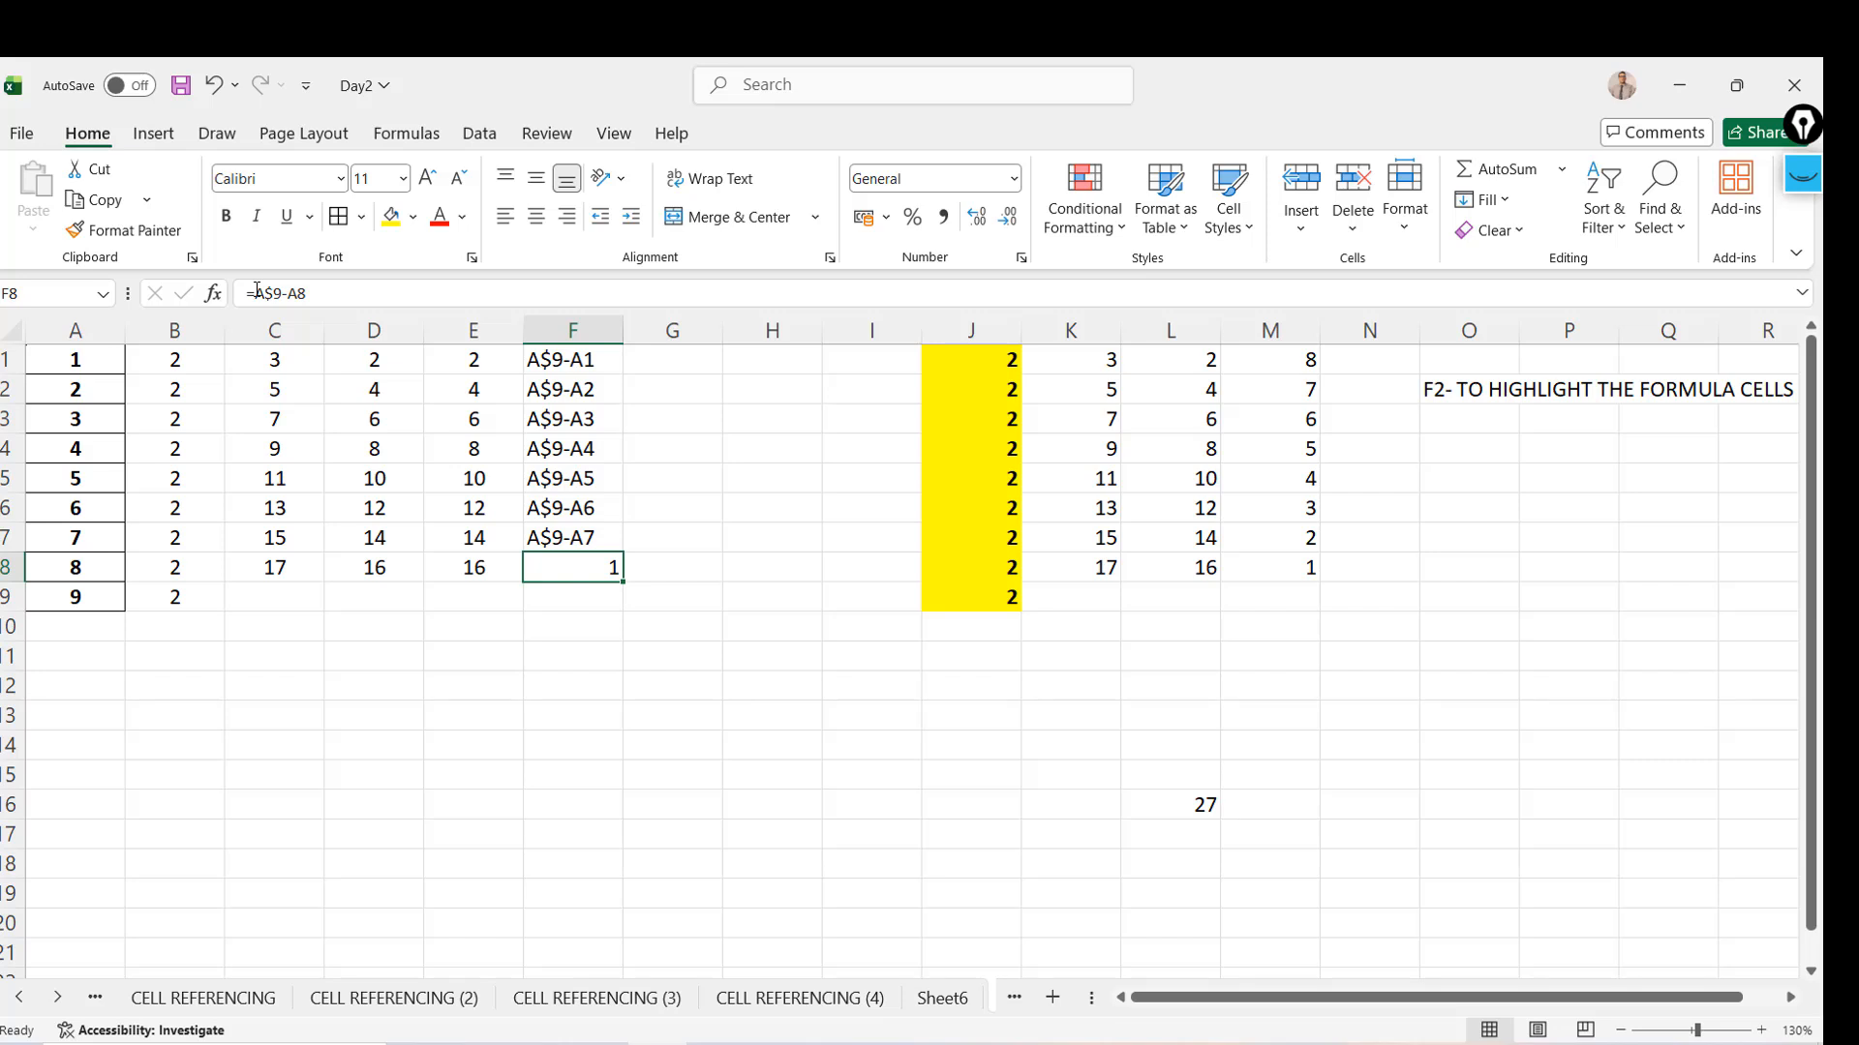
click(256, 292)
key(BackSpace)
key(Return)
key(Up)
Undo the equals-sign removals in F1:F8 to restore the working formulas
key(ctrl+z)
key(ctrl+z)
key(ctrl+z)
key(ctrl+z)
key(ctrl+z)
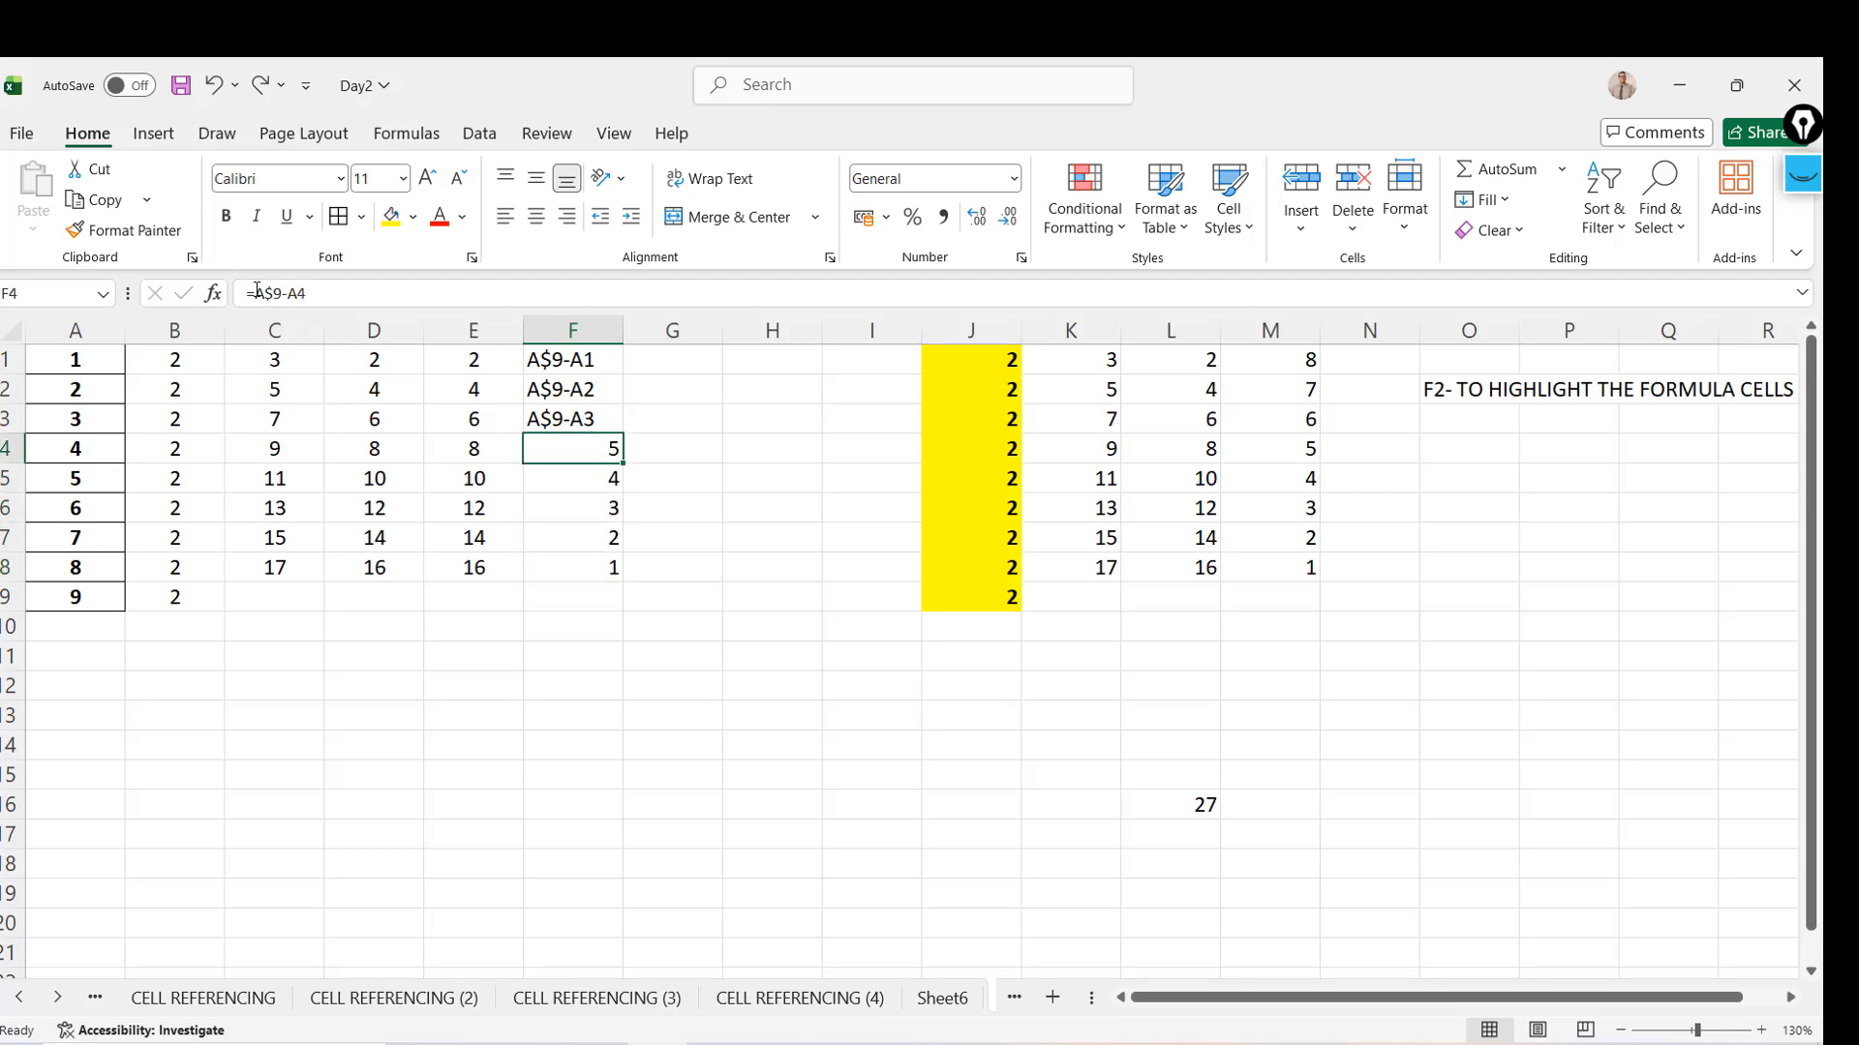
key(ctrl+z)
key(ctrl+z)
key(ctrl+z)
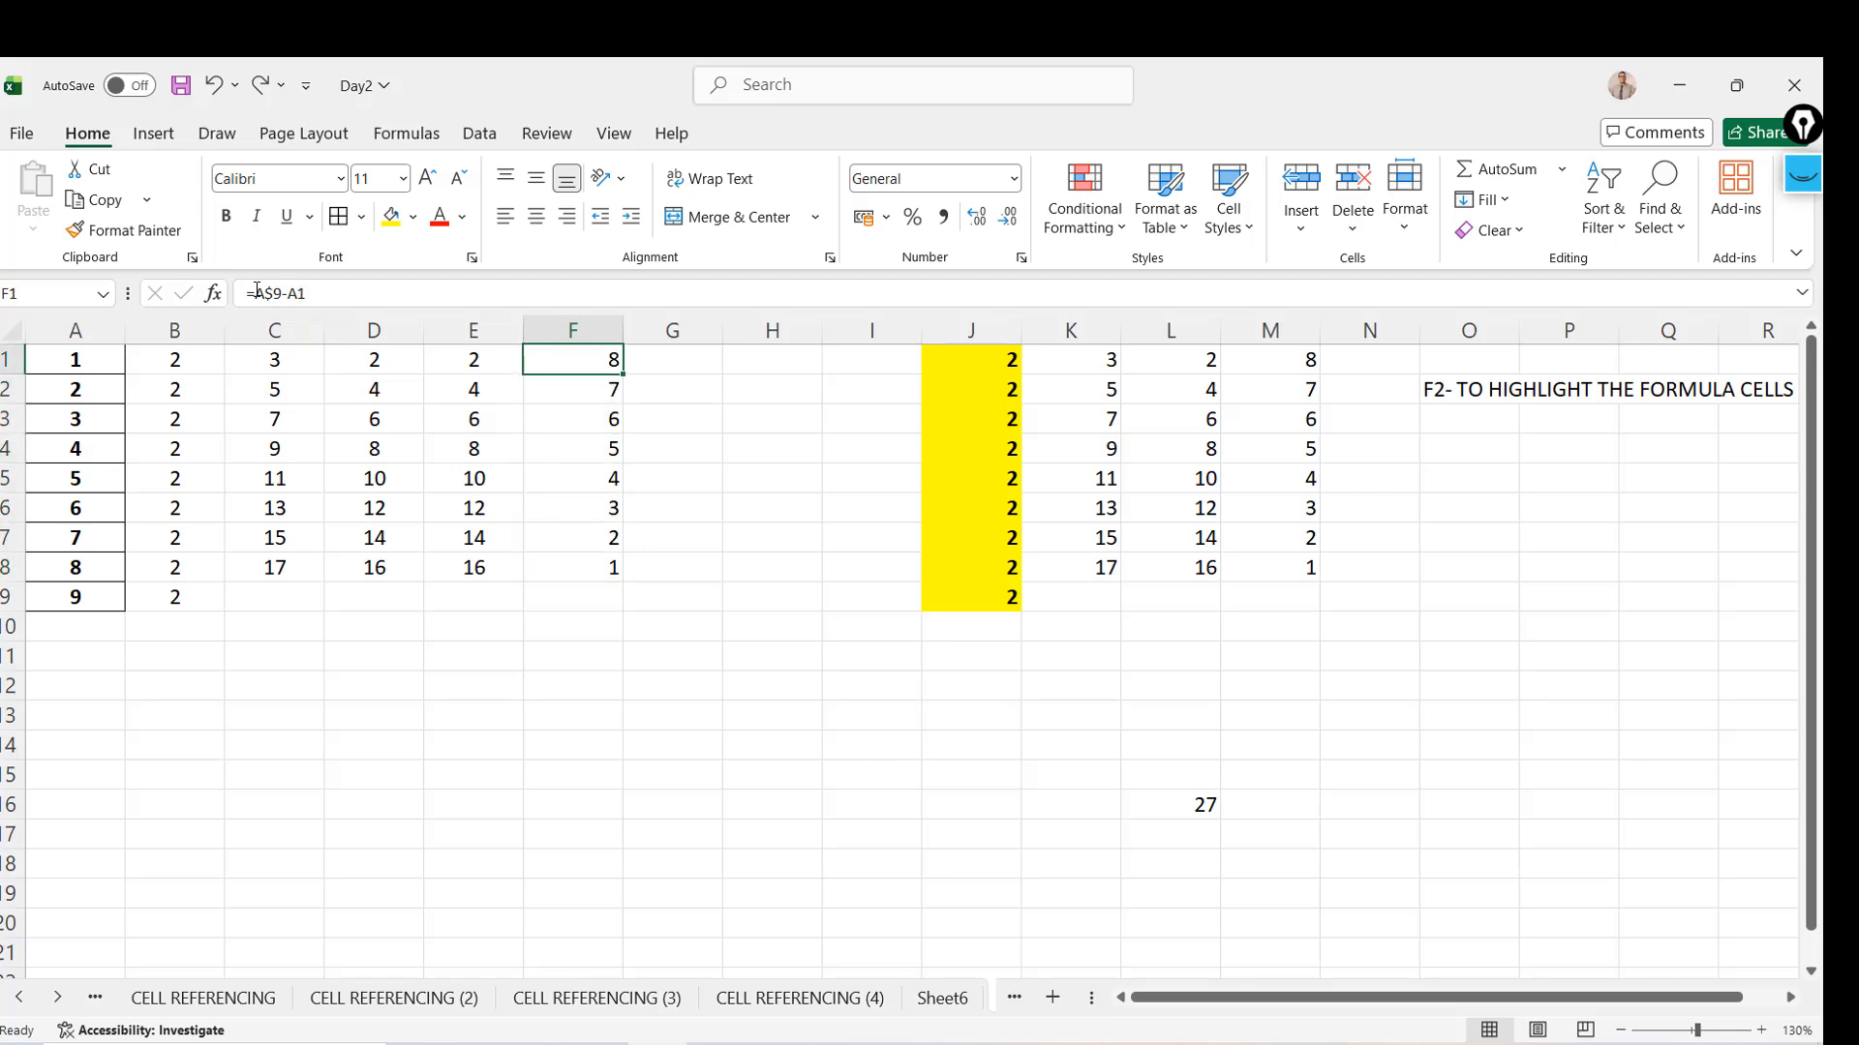
Go through the formulas in column F cell by cell to check their references
key(Down)
key(Down)
key(ctrl+Down)
key(Up)
key(Up)
key(Up)
key(Up)
key(Up)
key(Up)
key(Up)
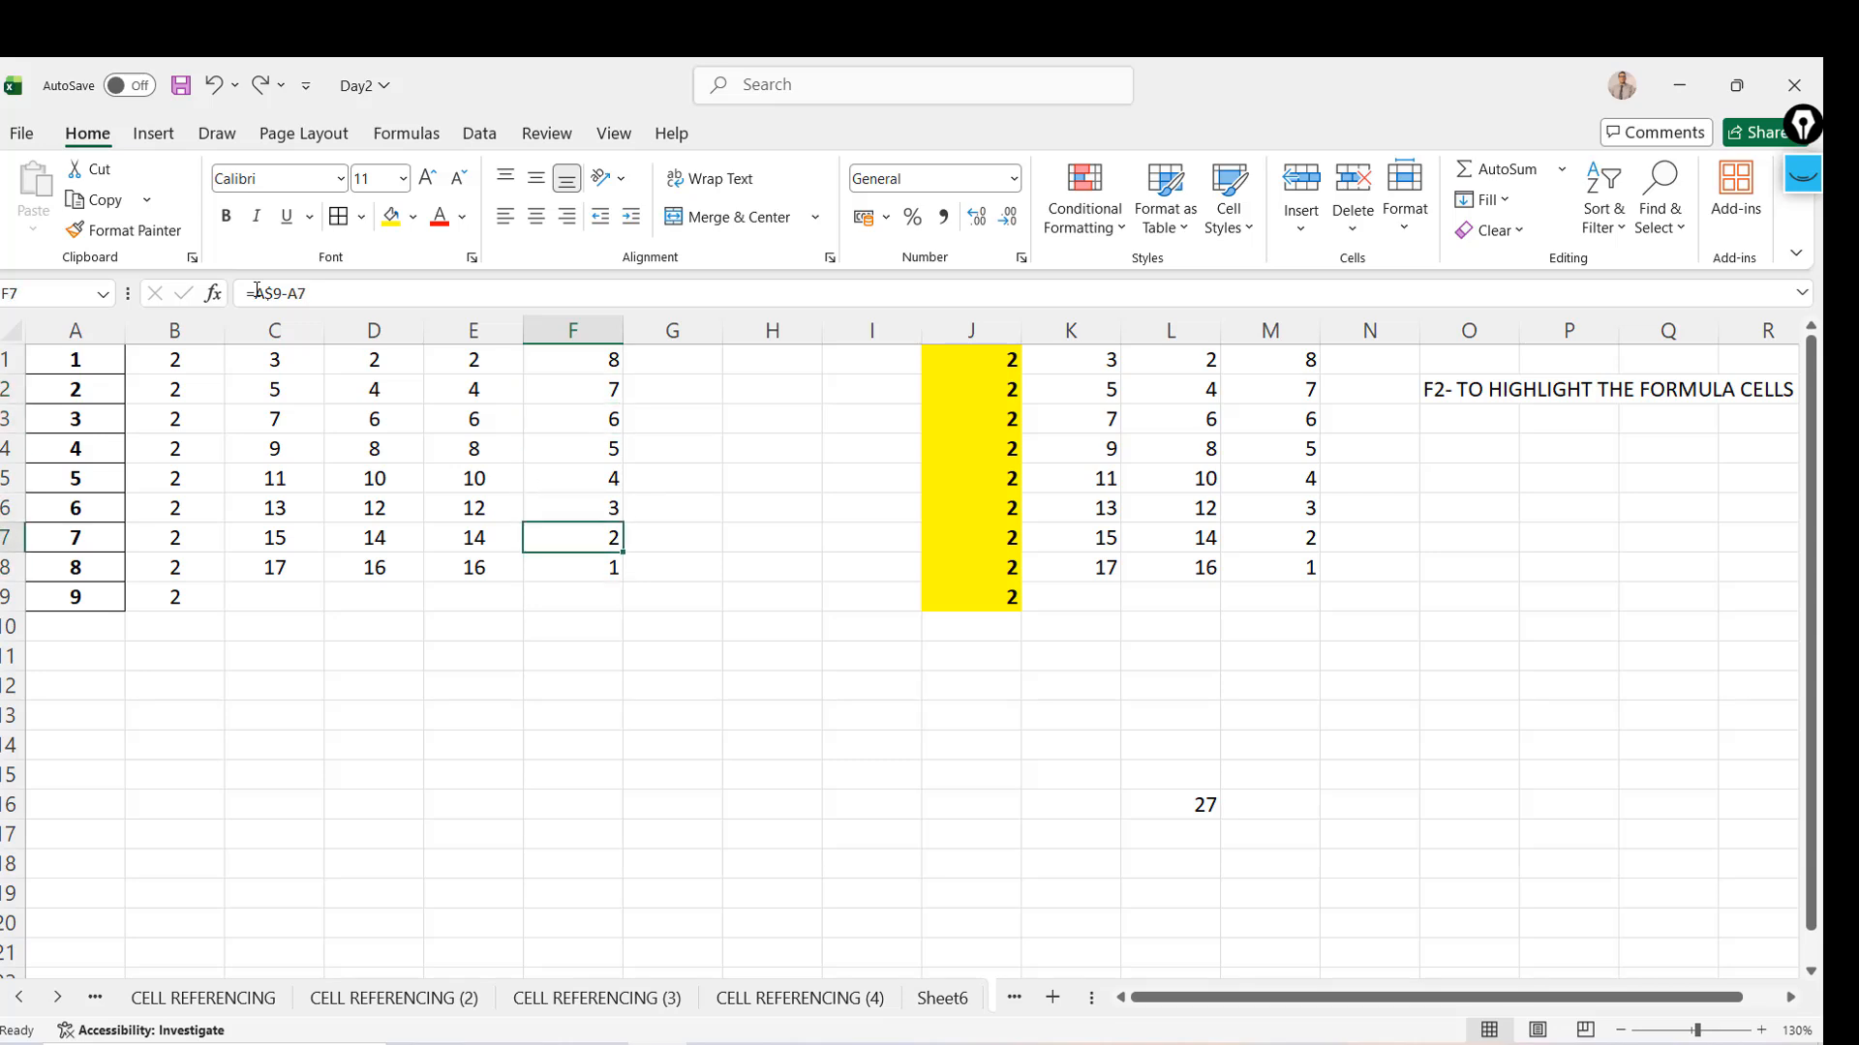
Select columns F to J and rows 10 to 12 in turn to examine how columns and rows are labelled
click(570, 328)
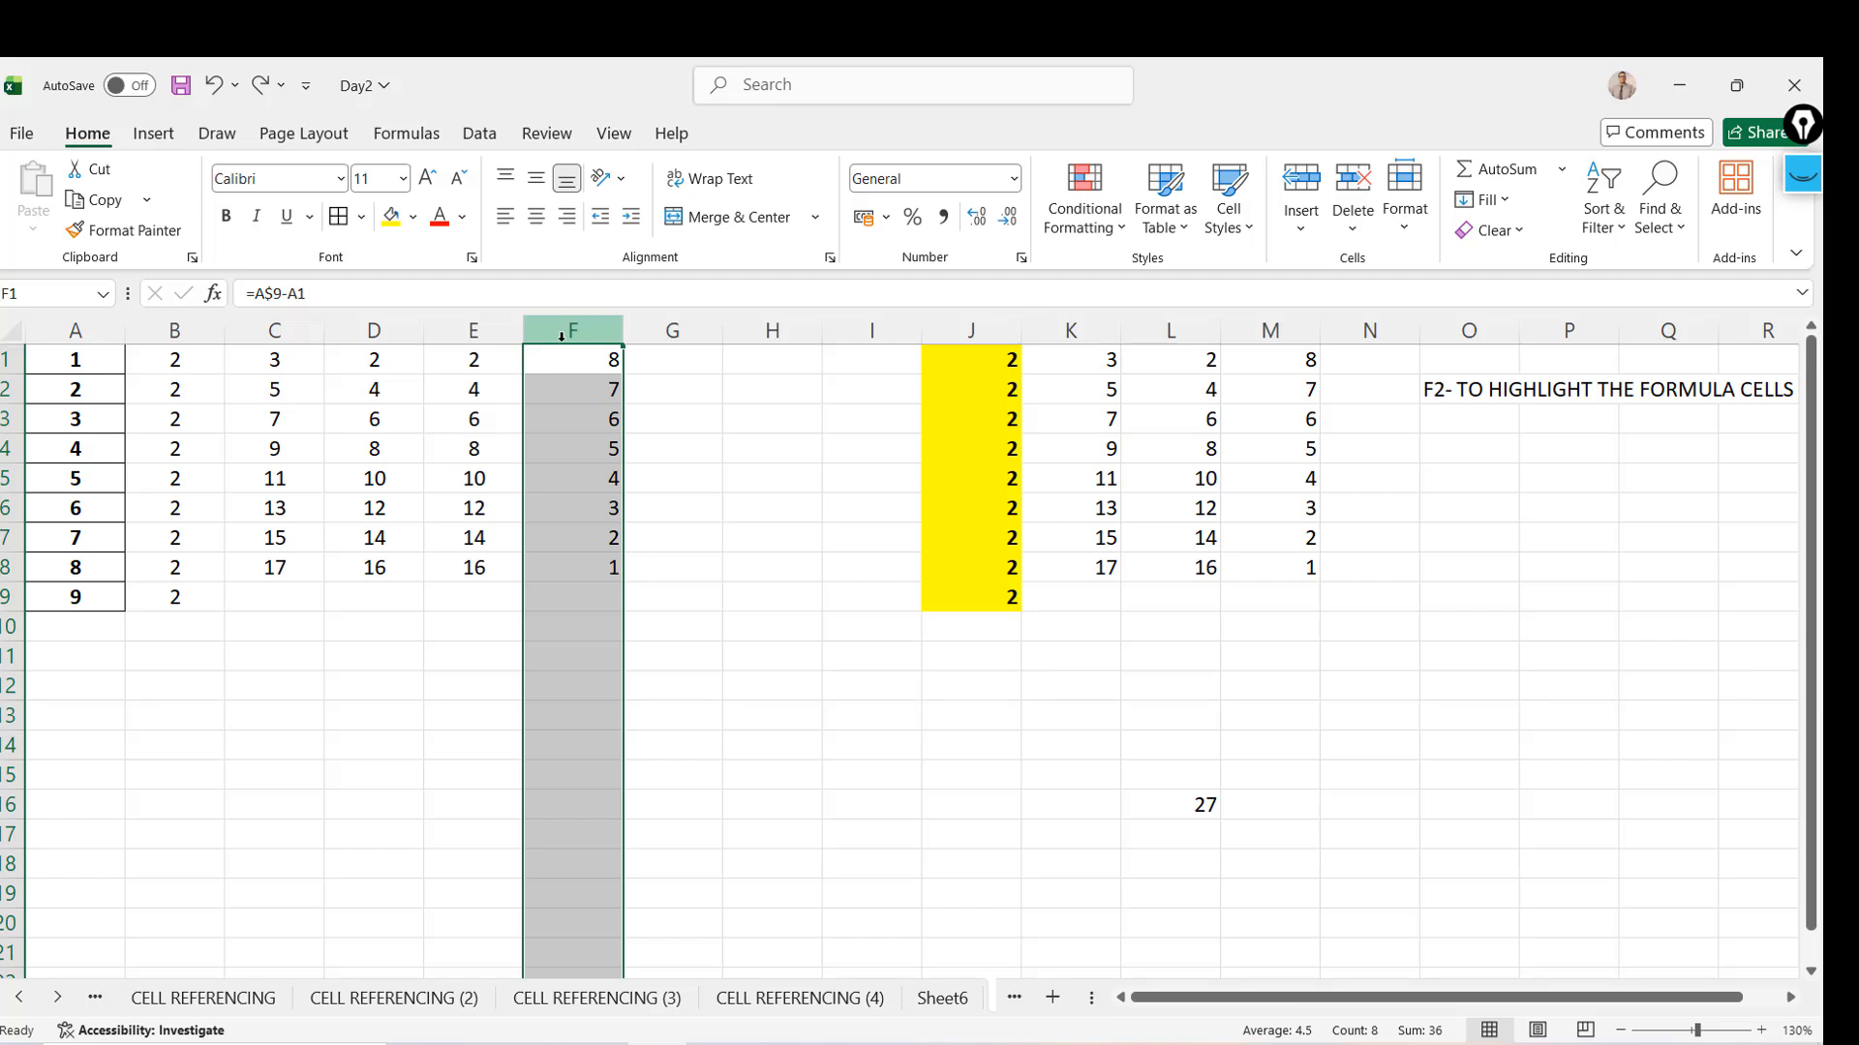
click(673, 329)
click(772, 329)
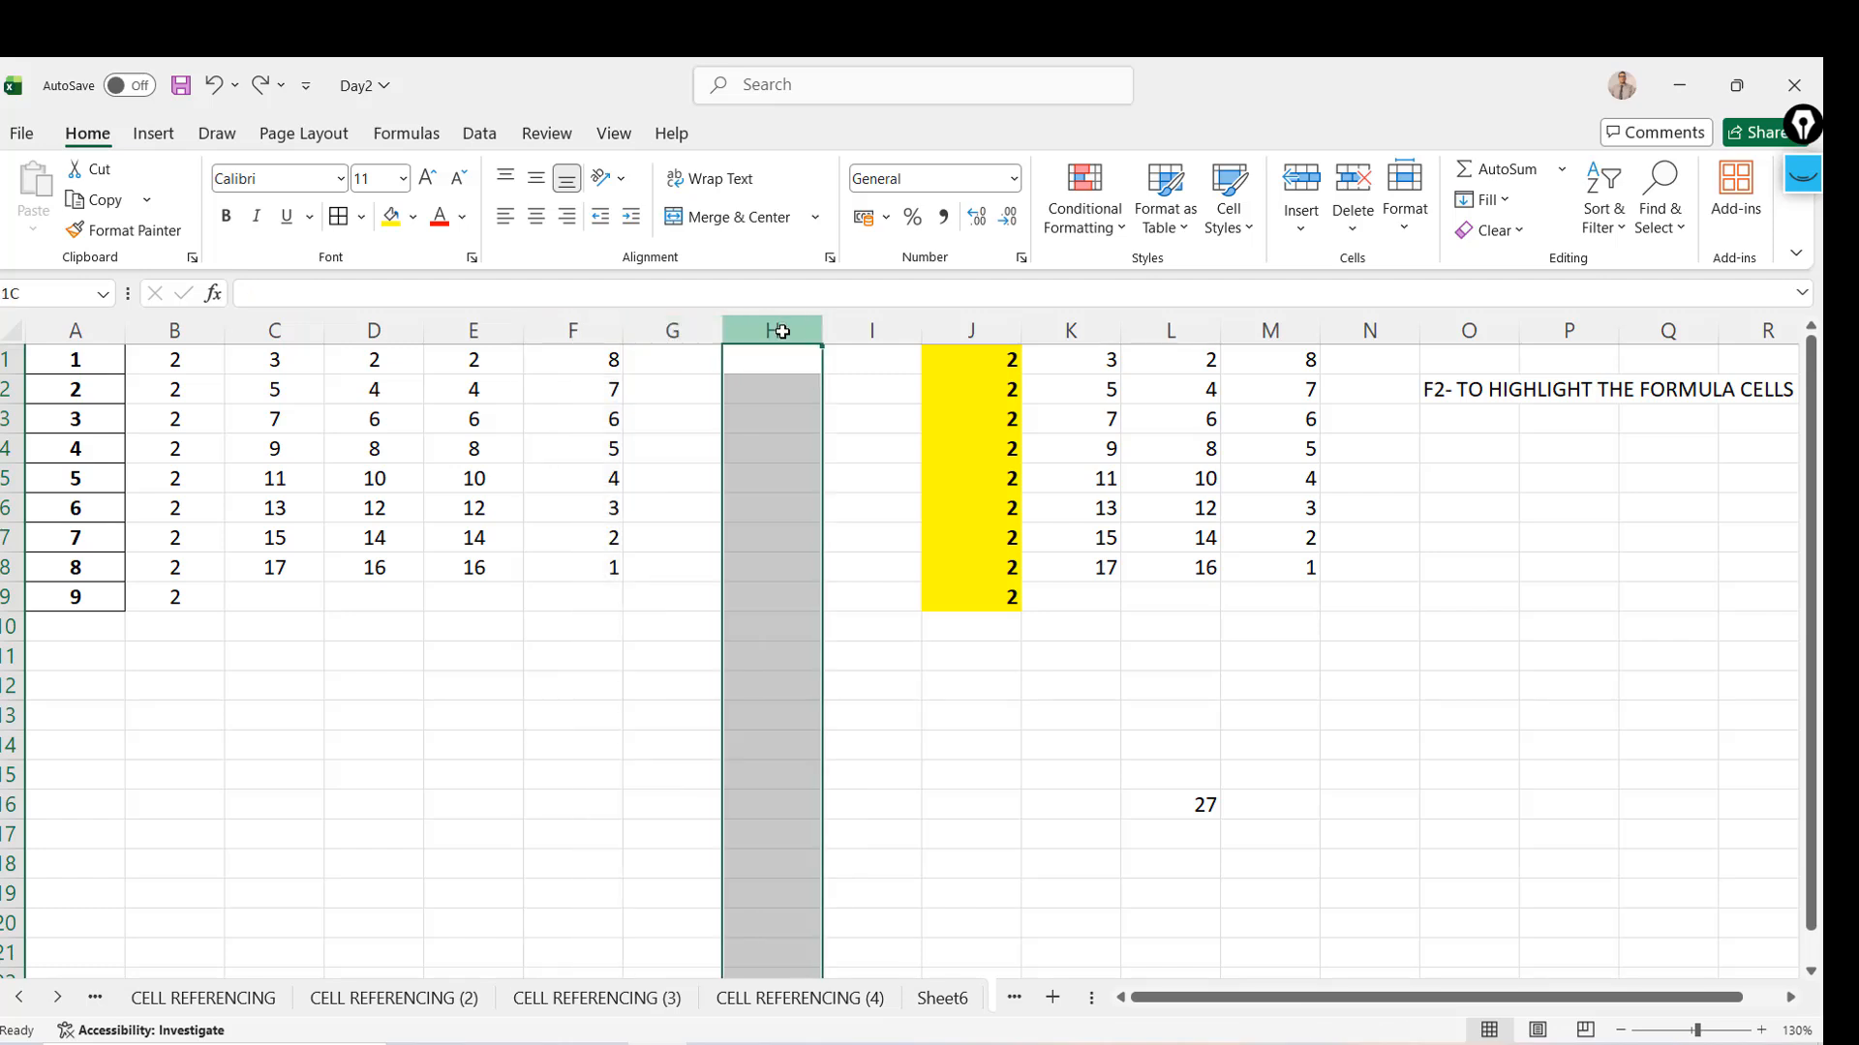
click(871, 329)
click(971, 330)
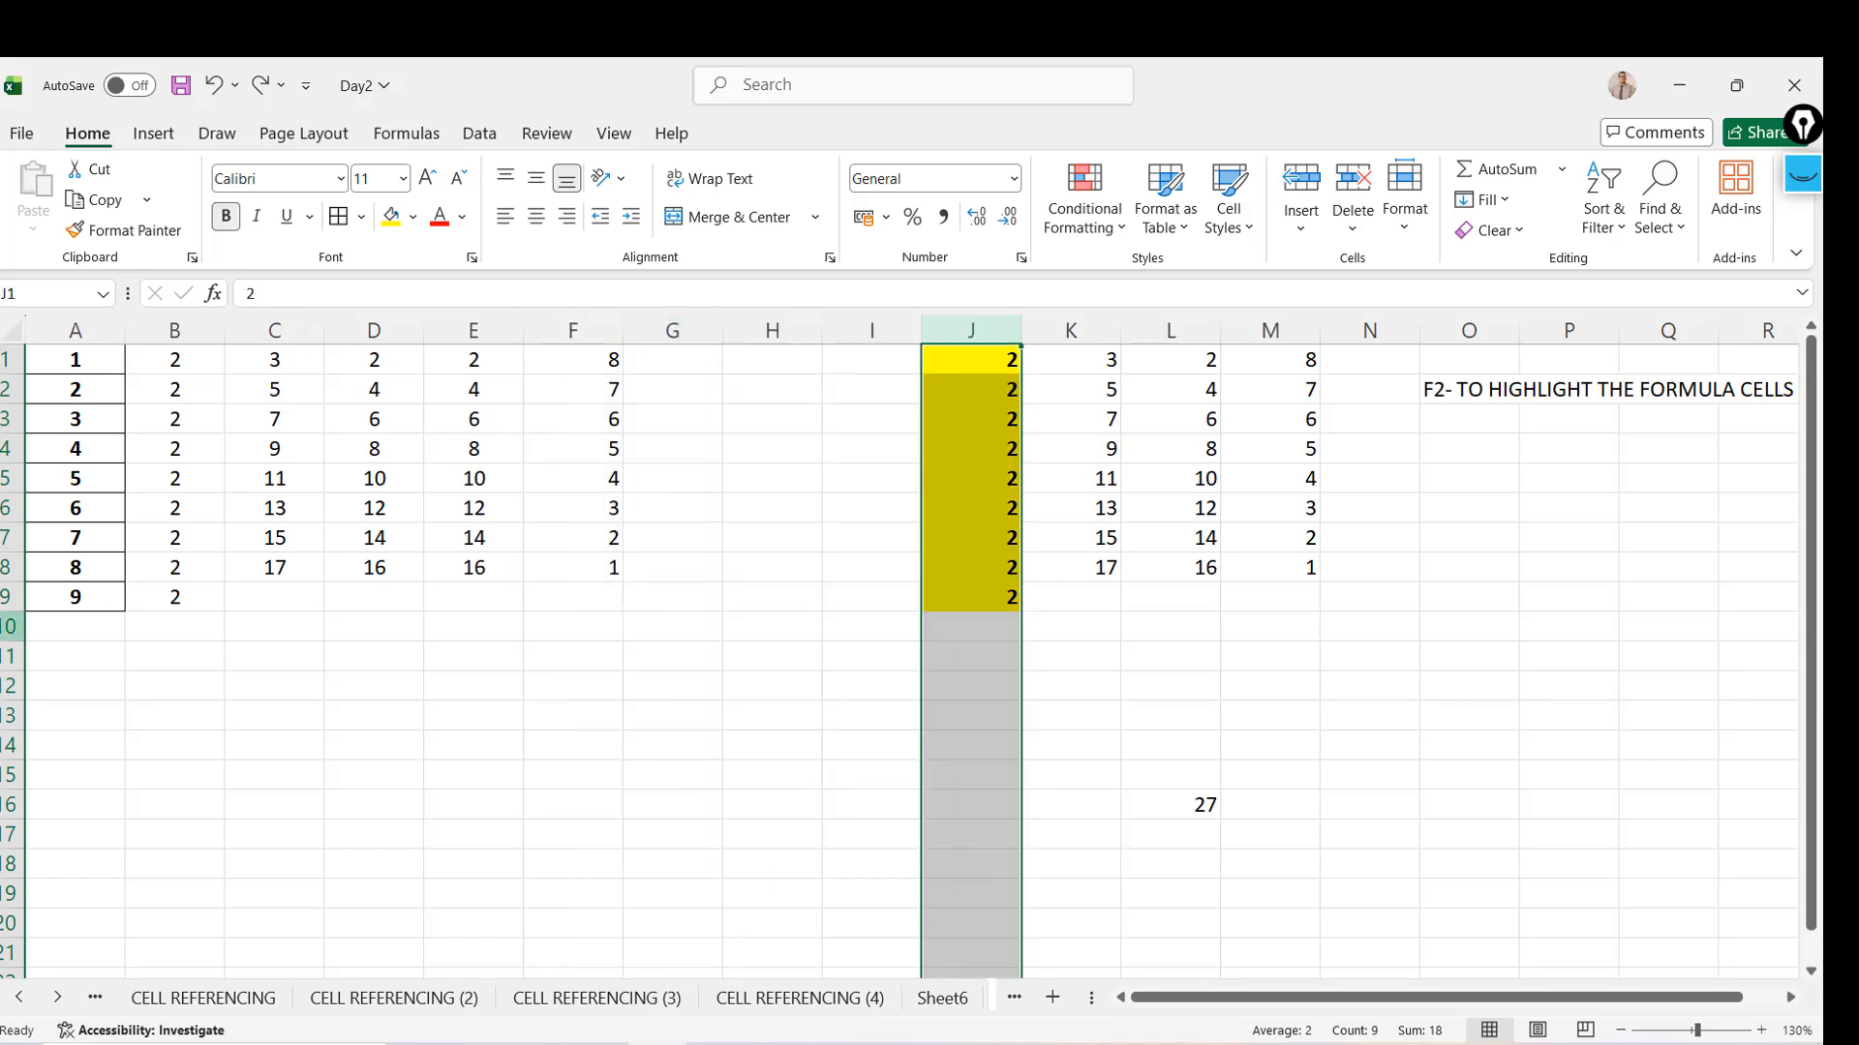
click(9, 626)
click(10, 655)
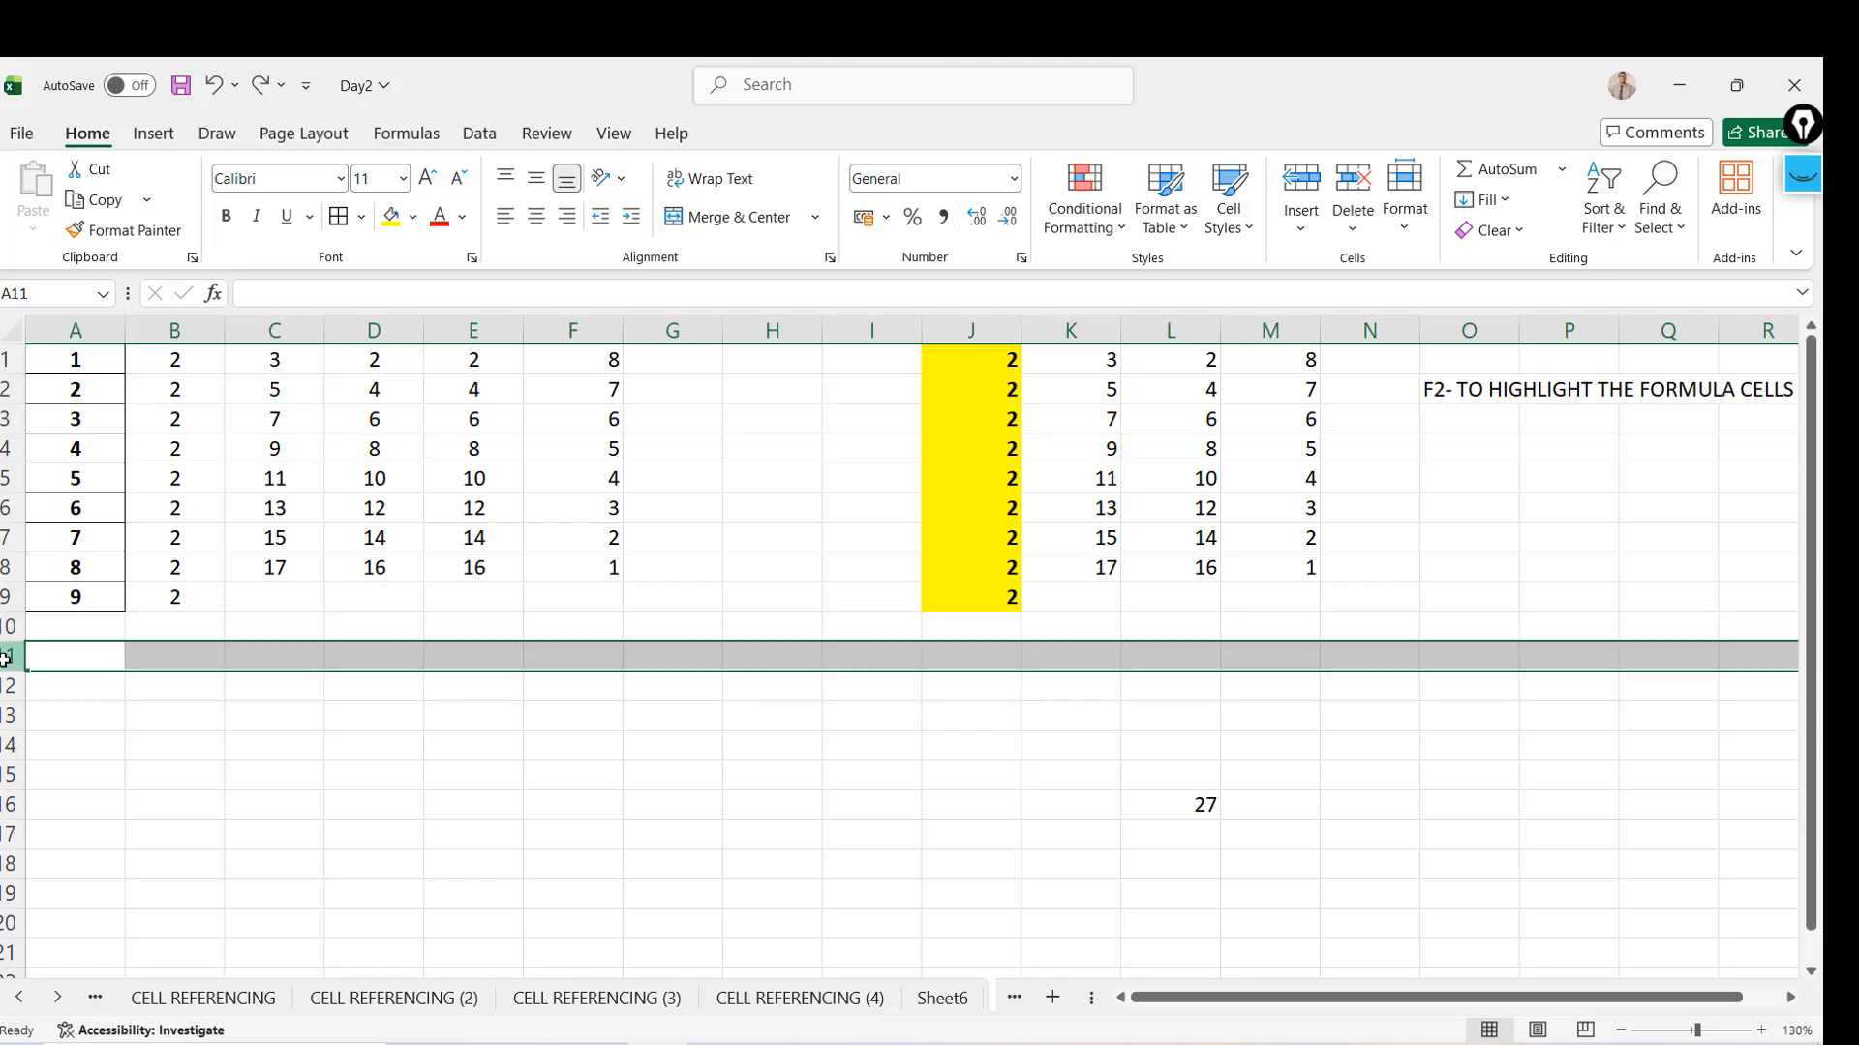
click(9, 685)
click(265, 706)
click(405, 707)
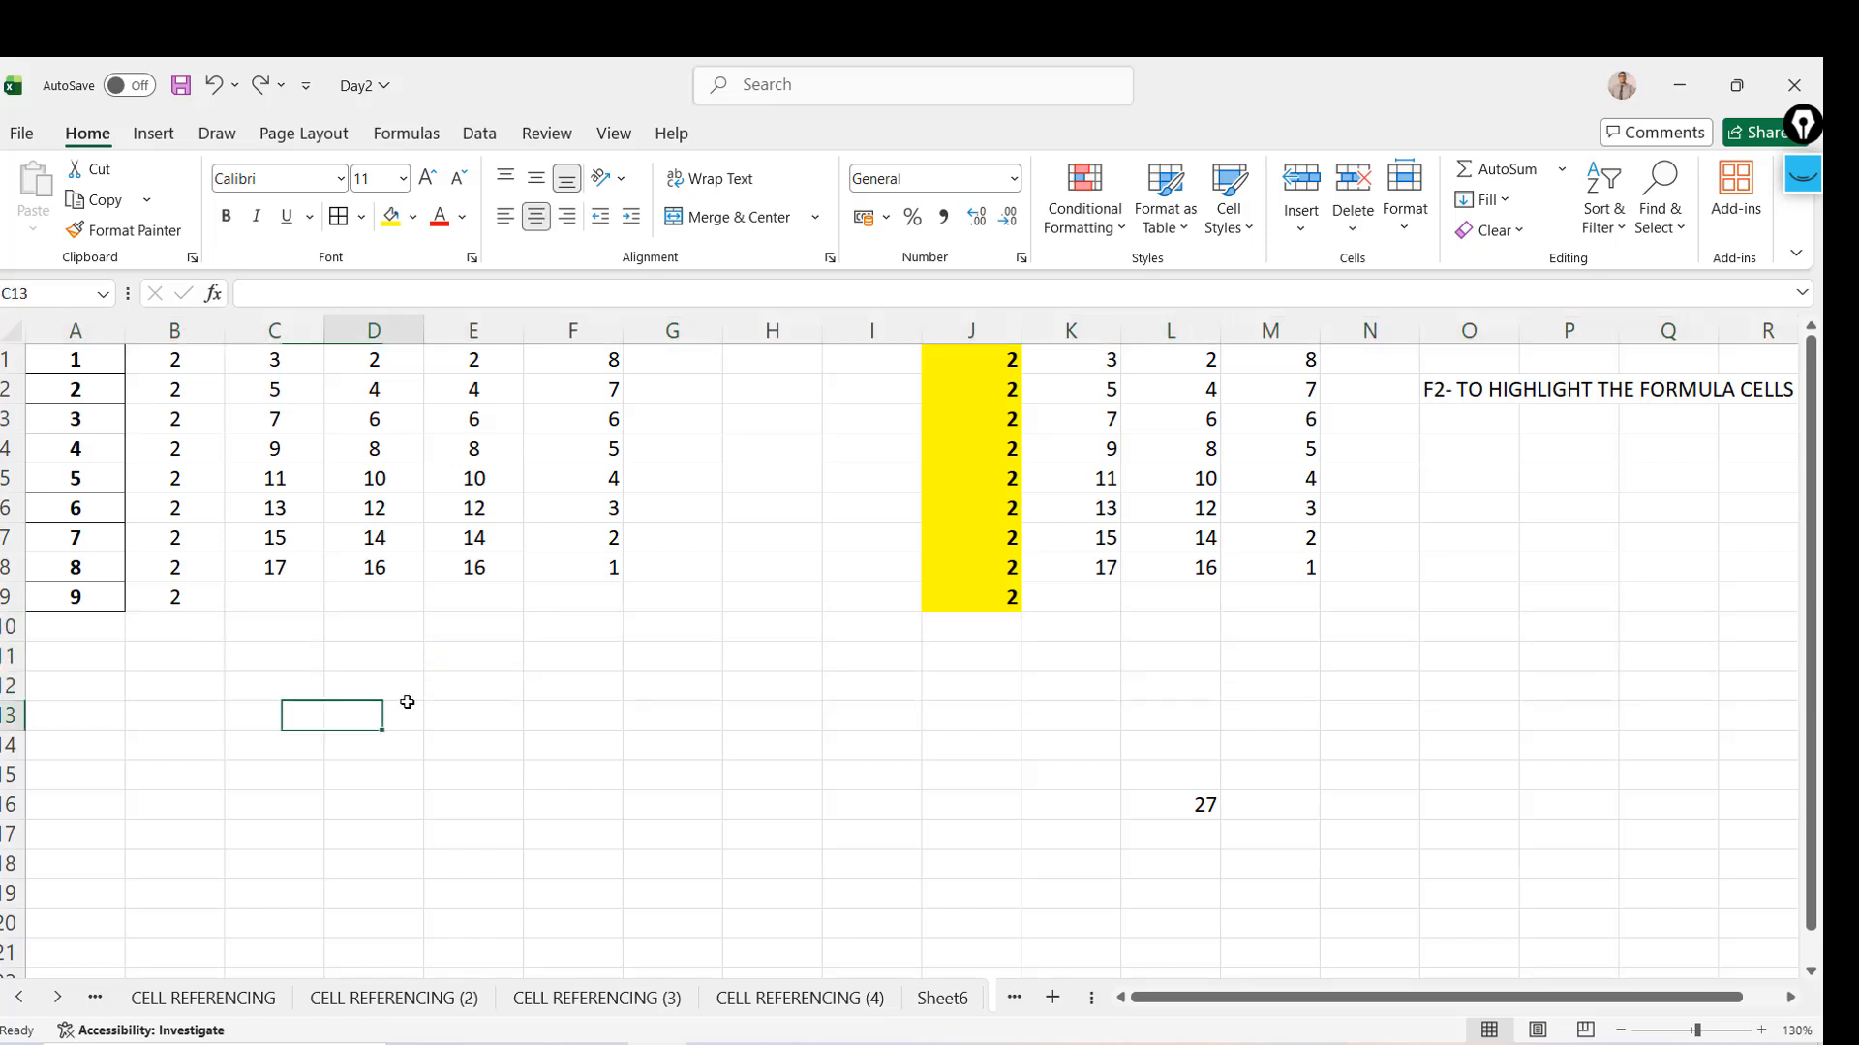
Compare moving across row 11 with going down column F, selecting B11:H11, the whole row and the whole column
click(188, 667)
key(Right)
key(Right)
key(Right)
key(Left)
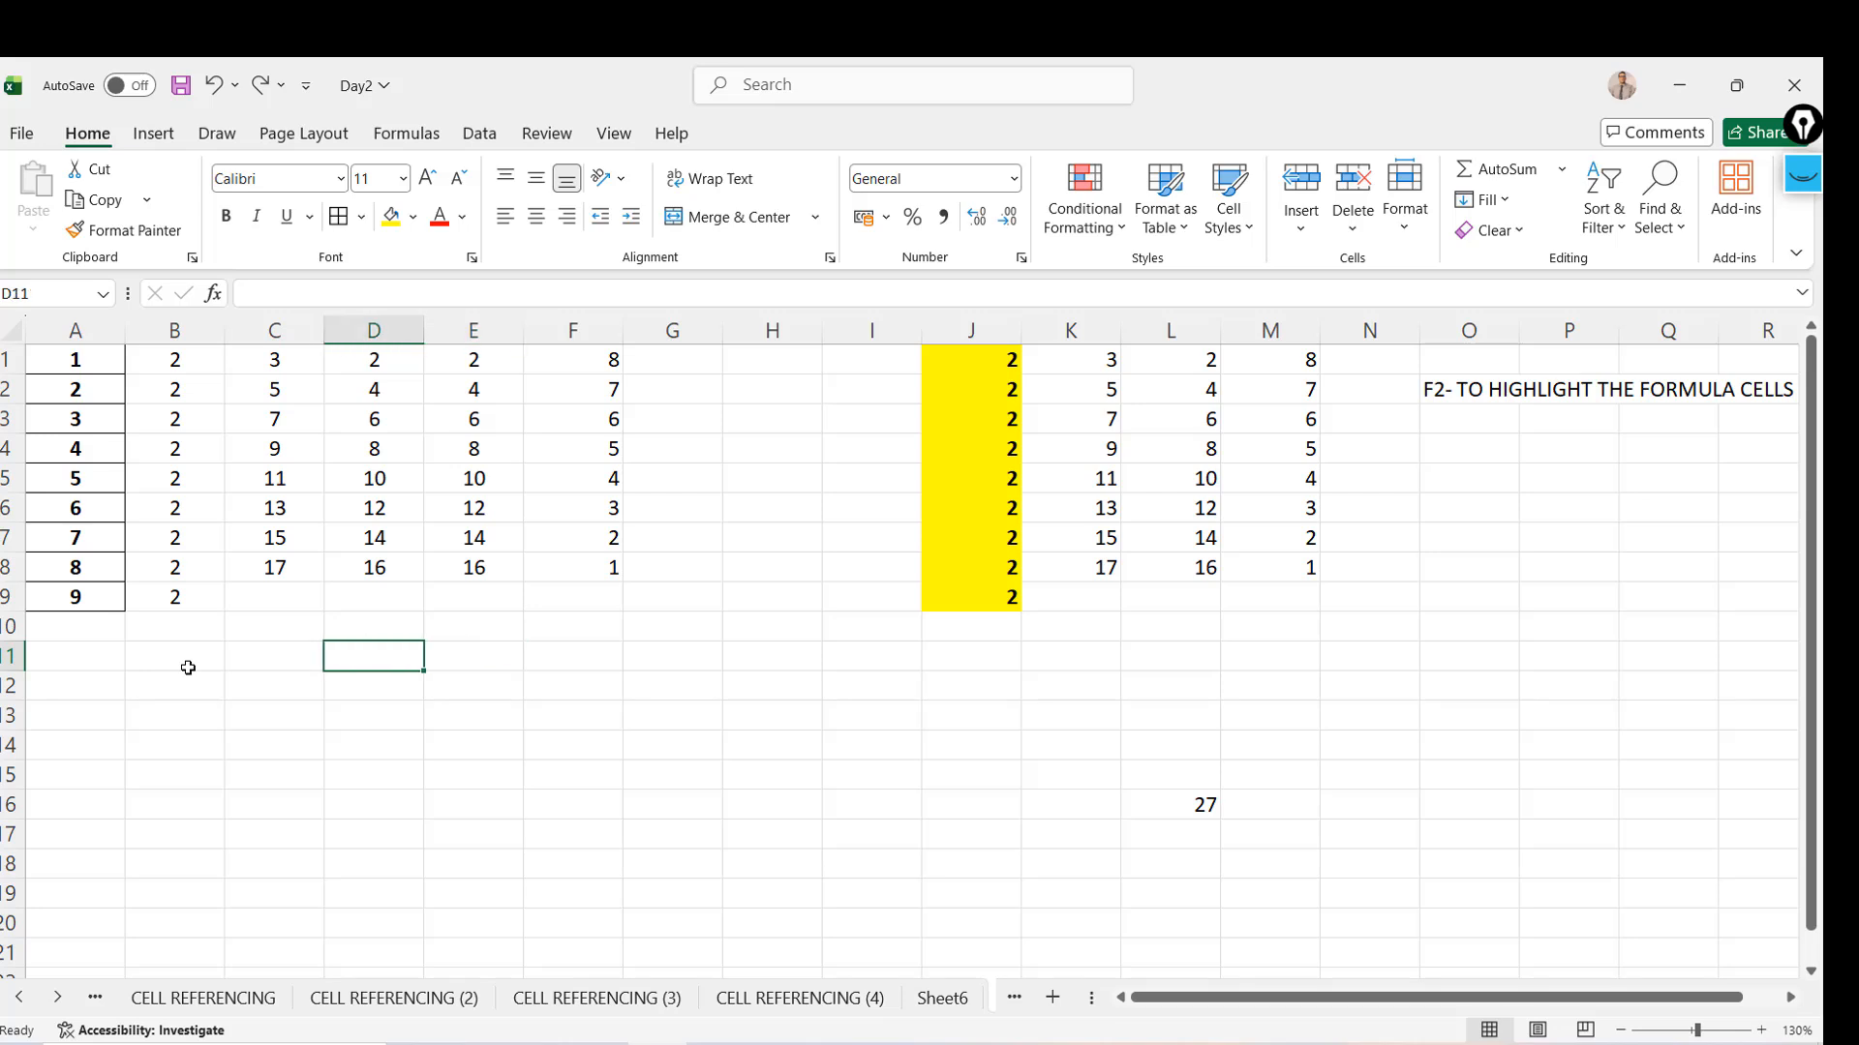
key(Left)
key(Left)
shift+click(770, 655)
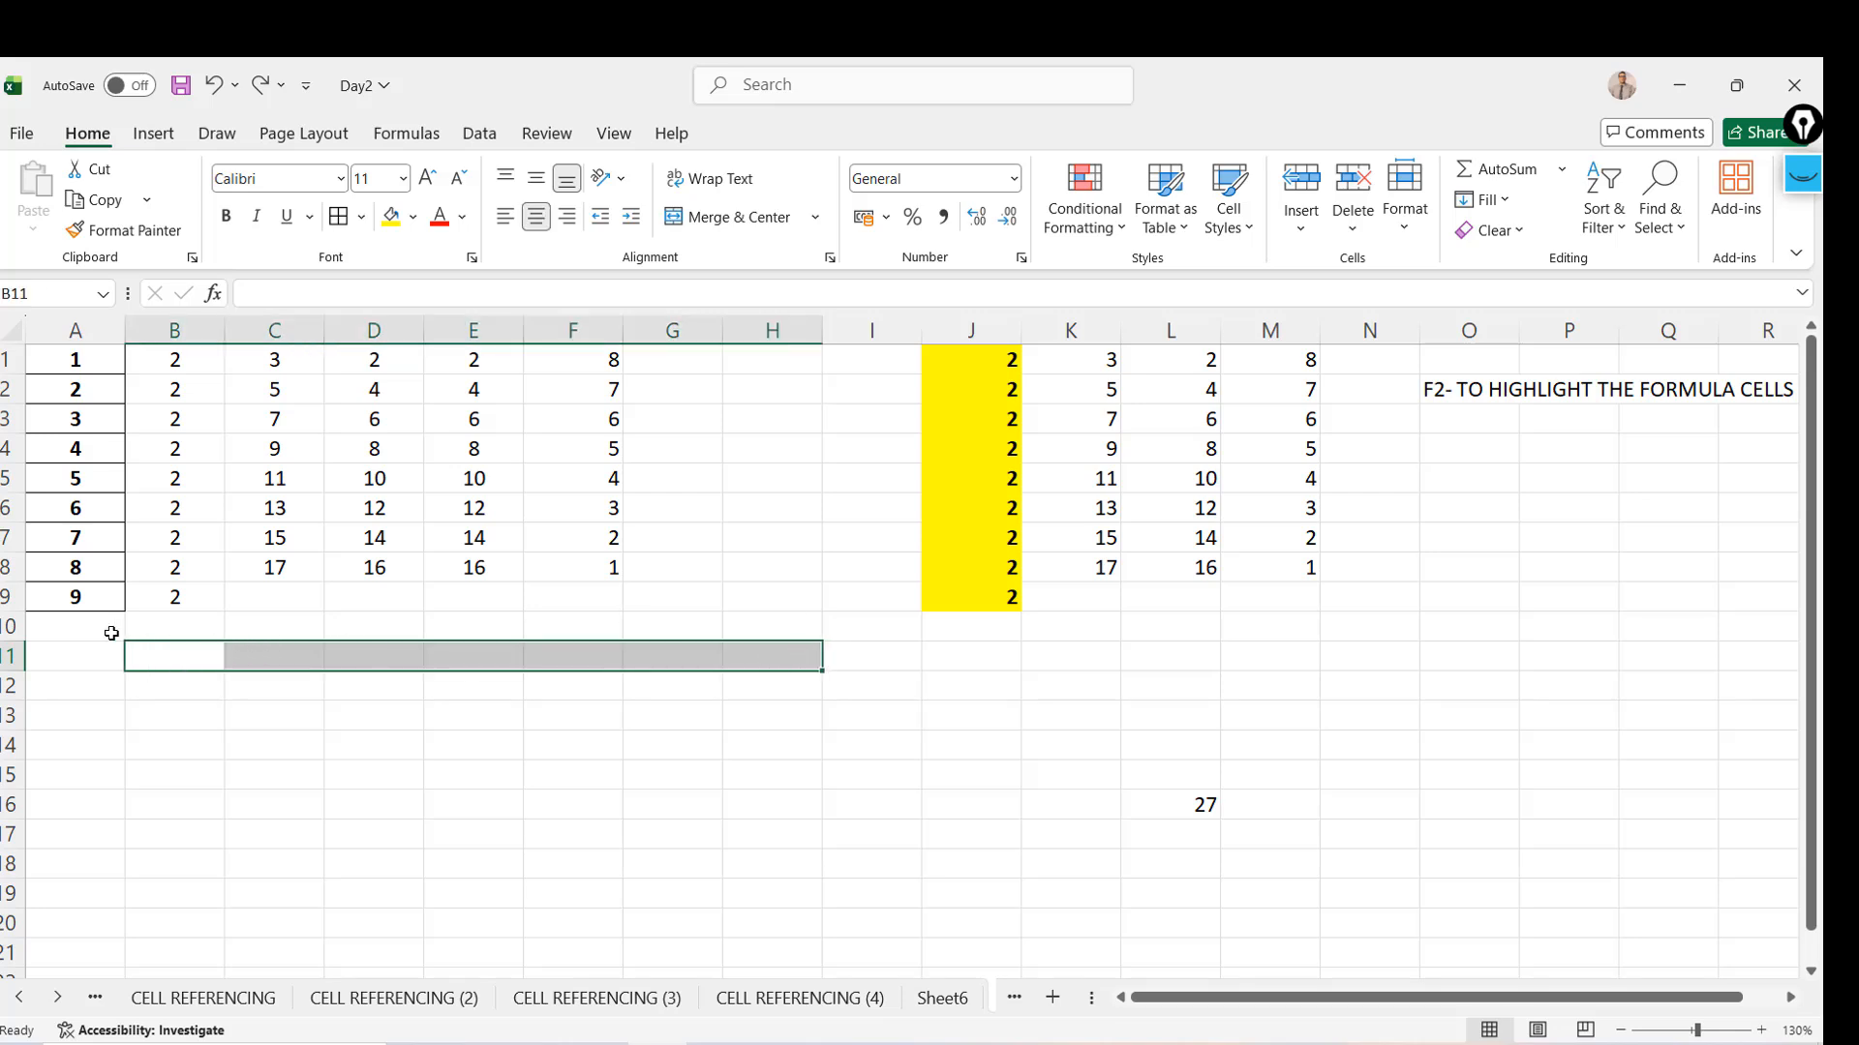
click(8, 655)
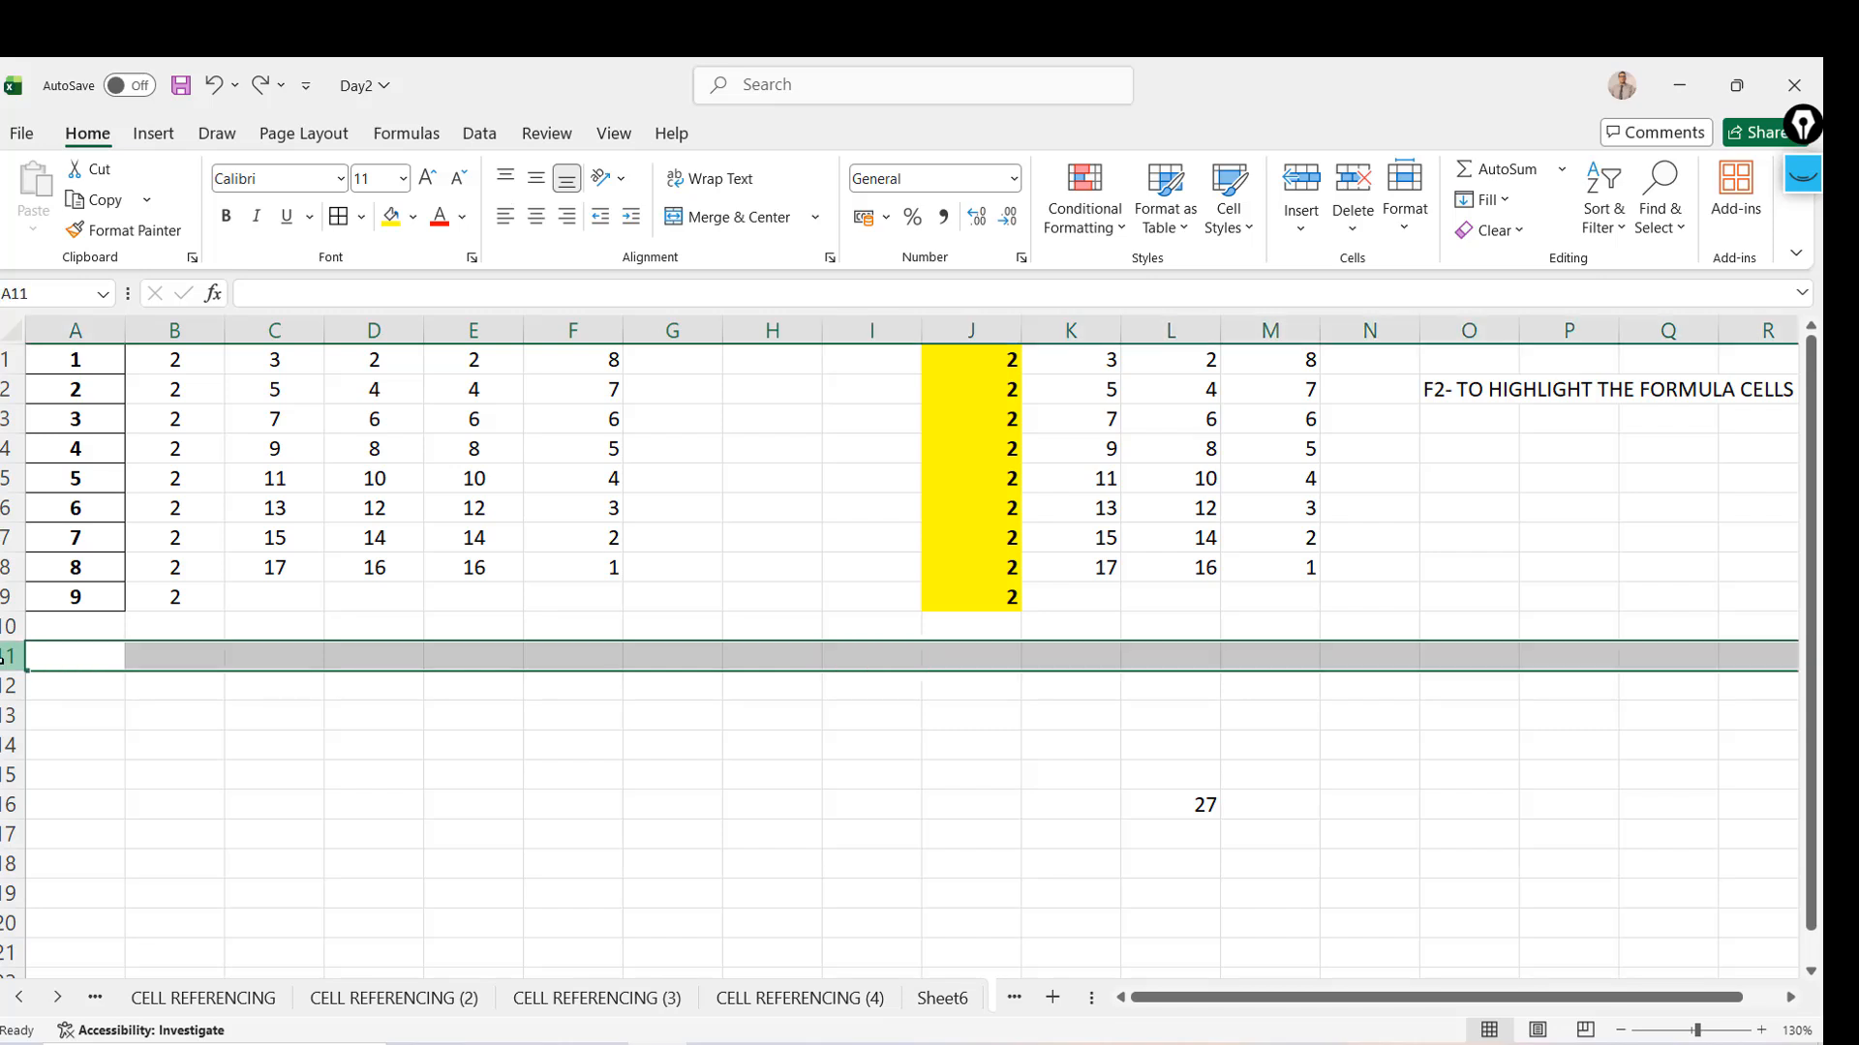
click(586, 355)
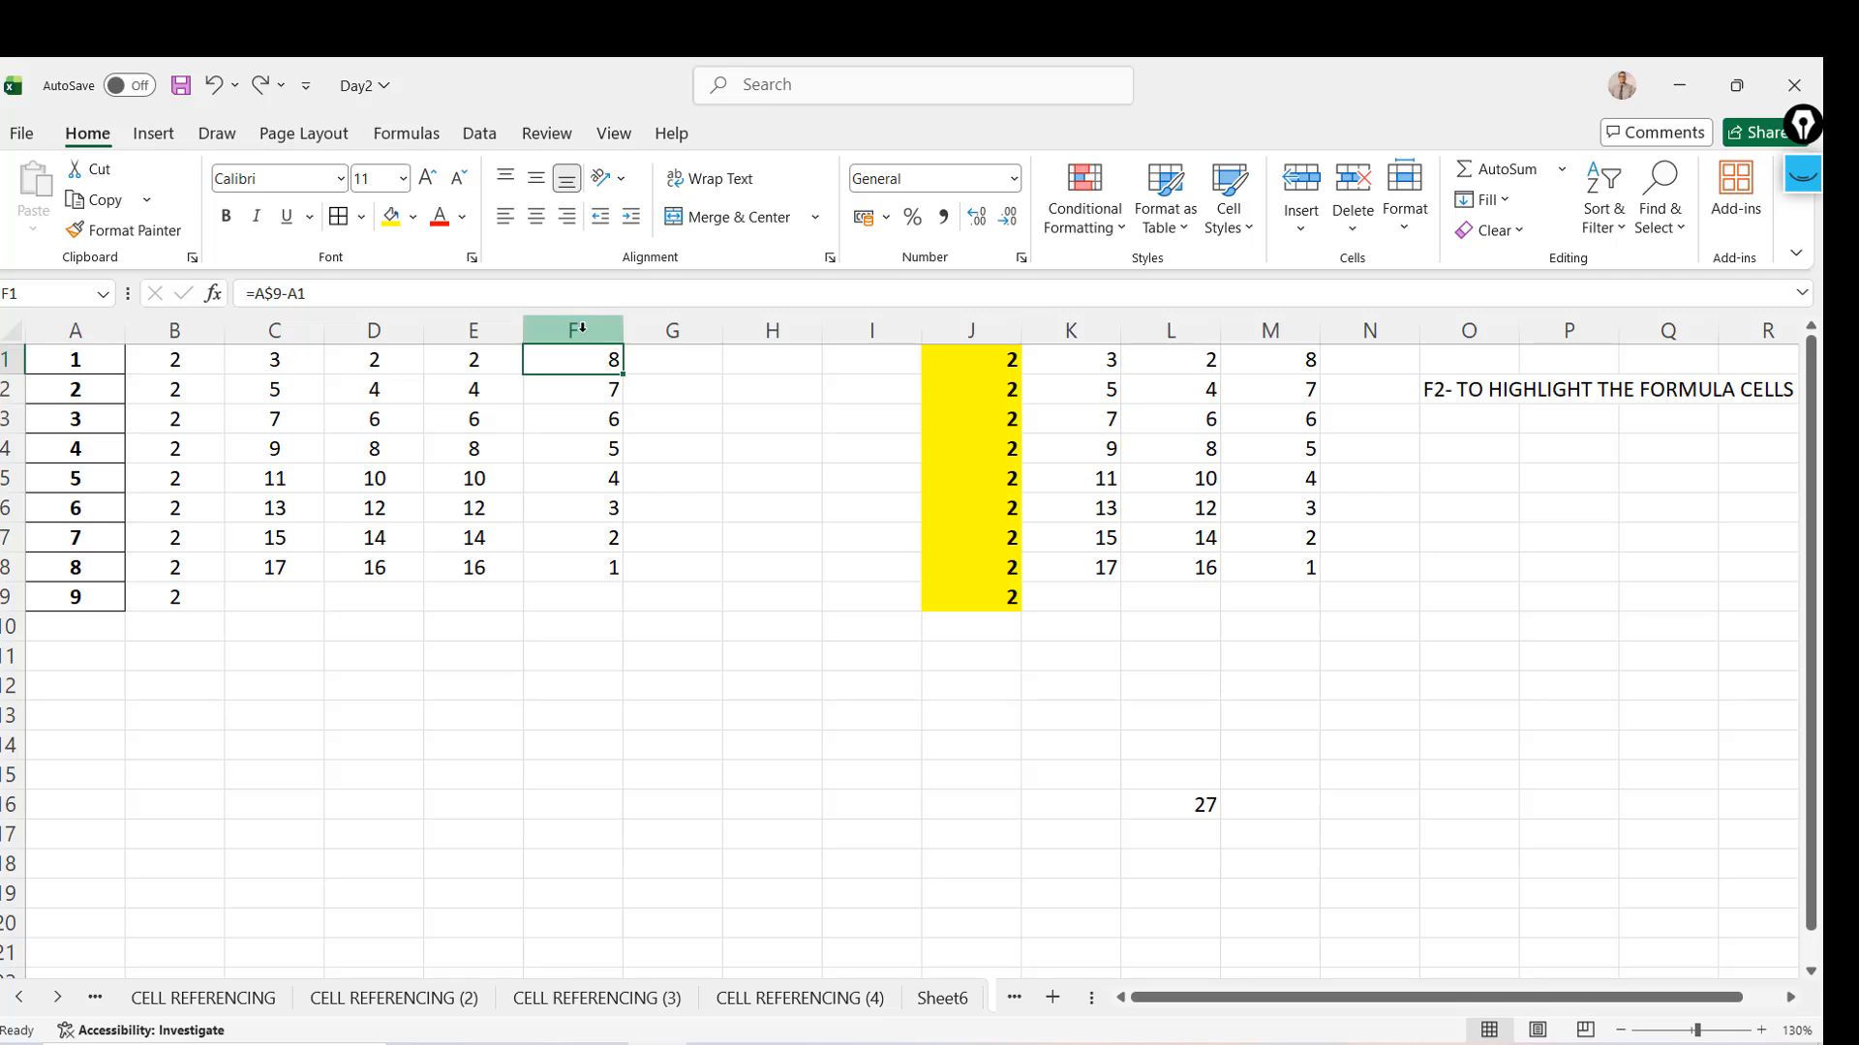
click(581, 331)
click(577, 772)
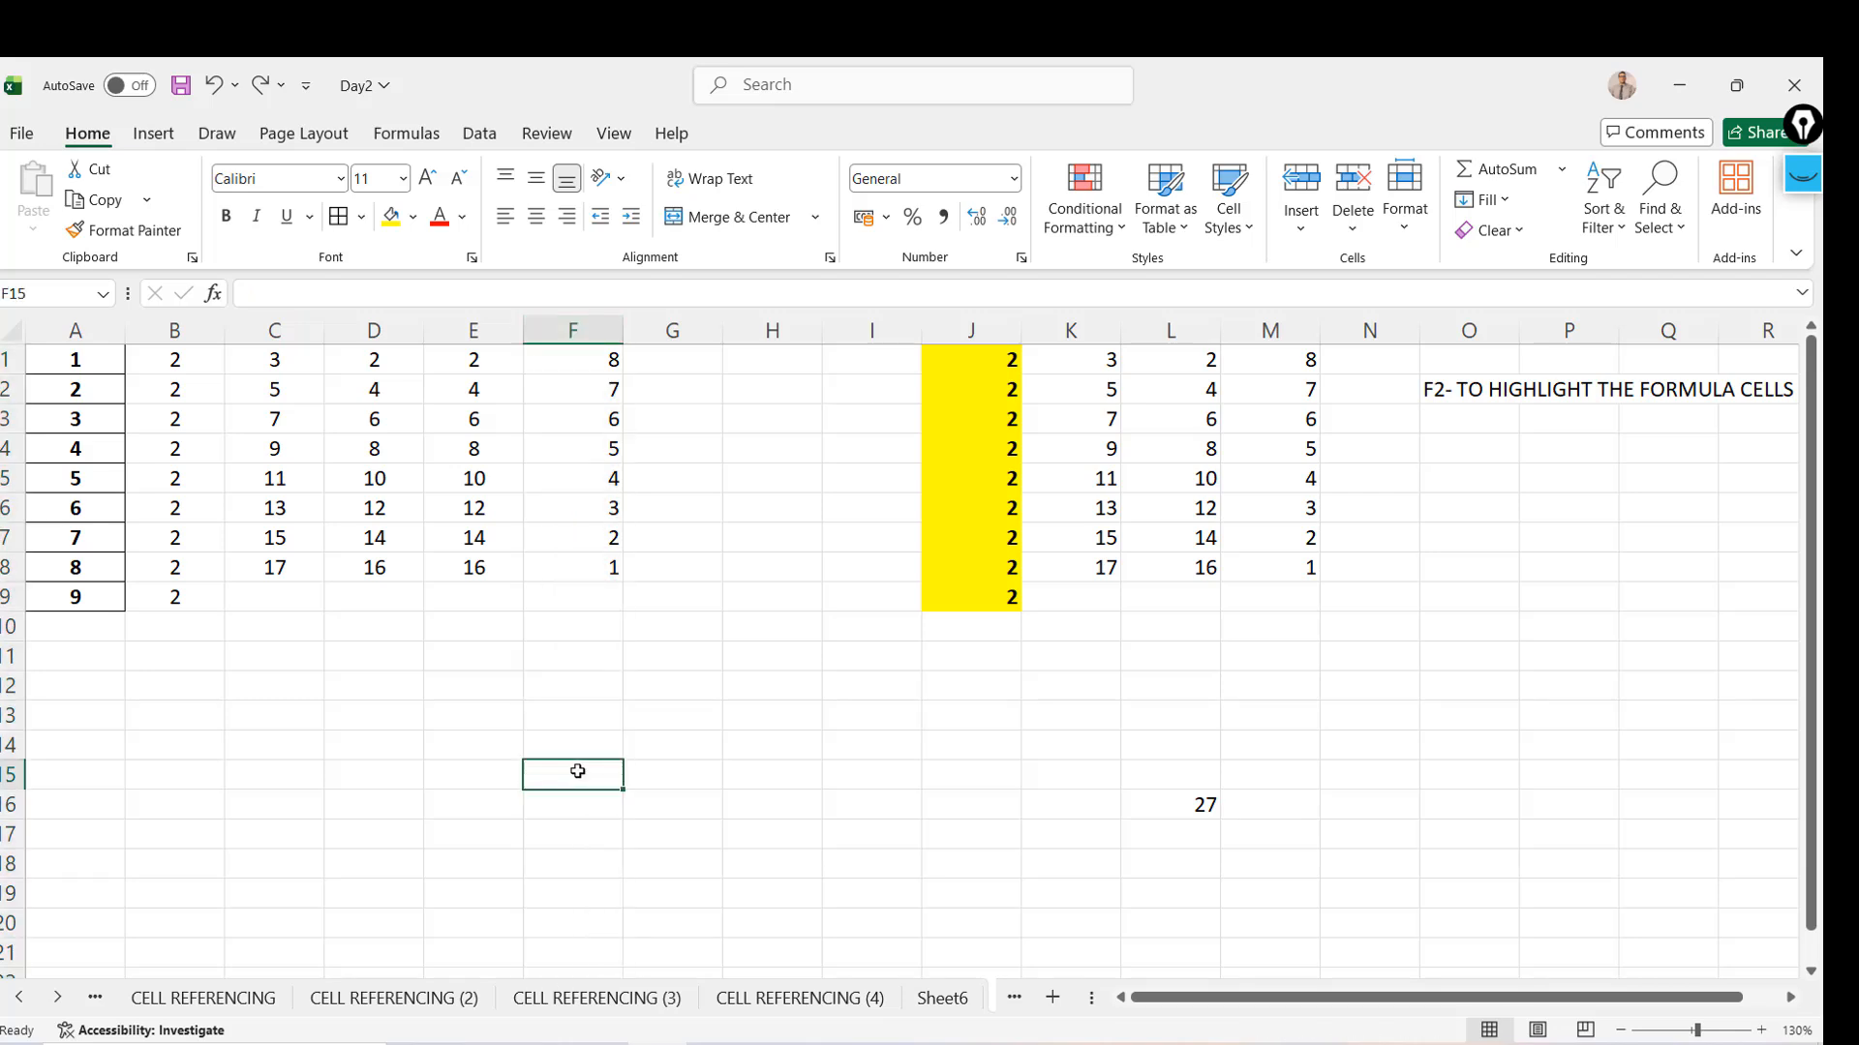
Enter the sample text SF, SF, SF, FS, DFS and FS down cells F15:F20
text(SF SF SF FS DFS FS)
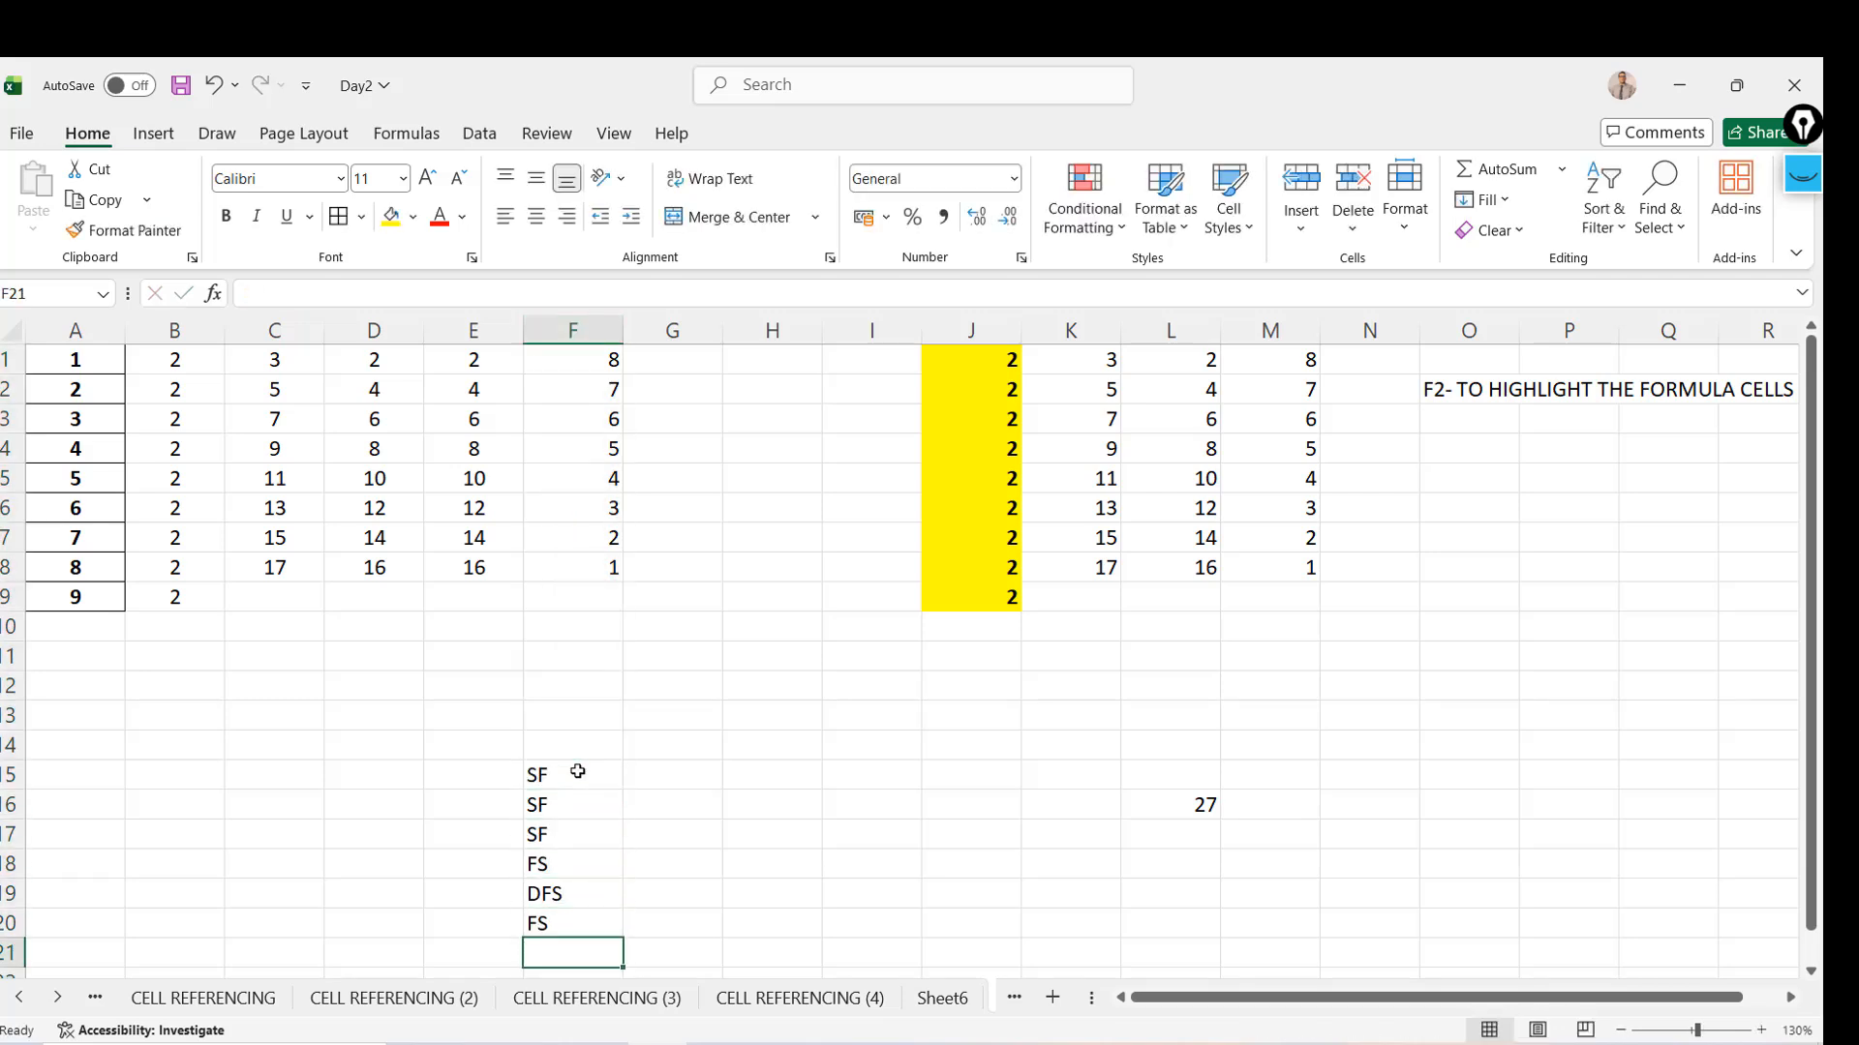
key(Up)
key(Up)
key(Up)
key(Up)
key(Up)
key(Up)
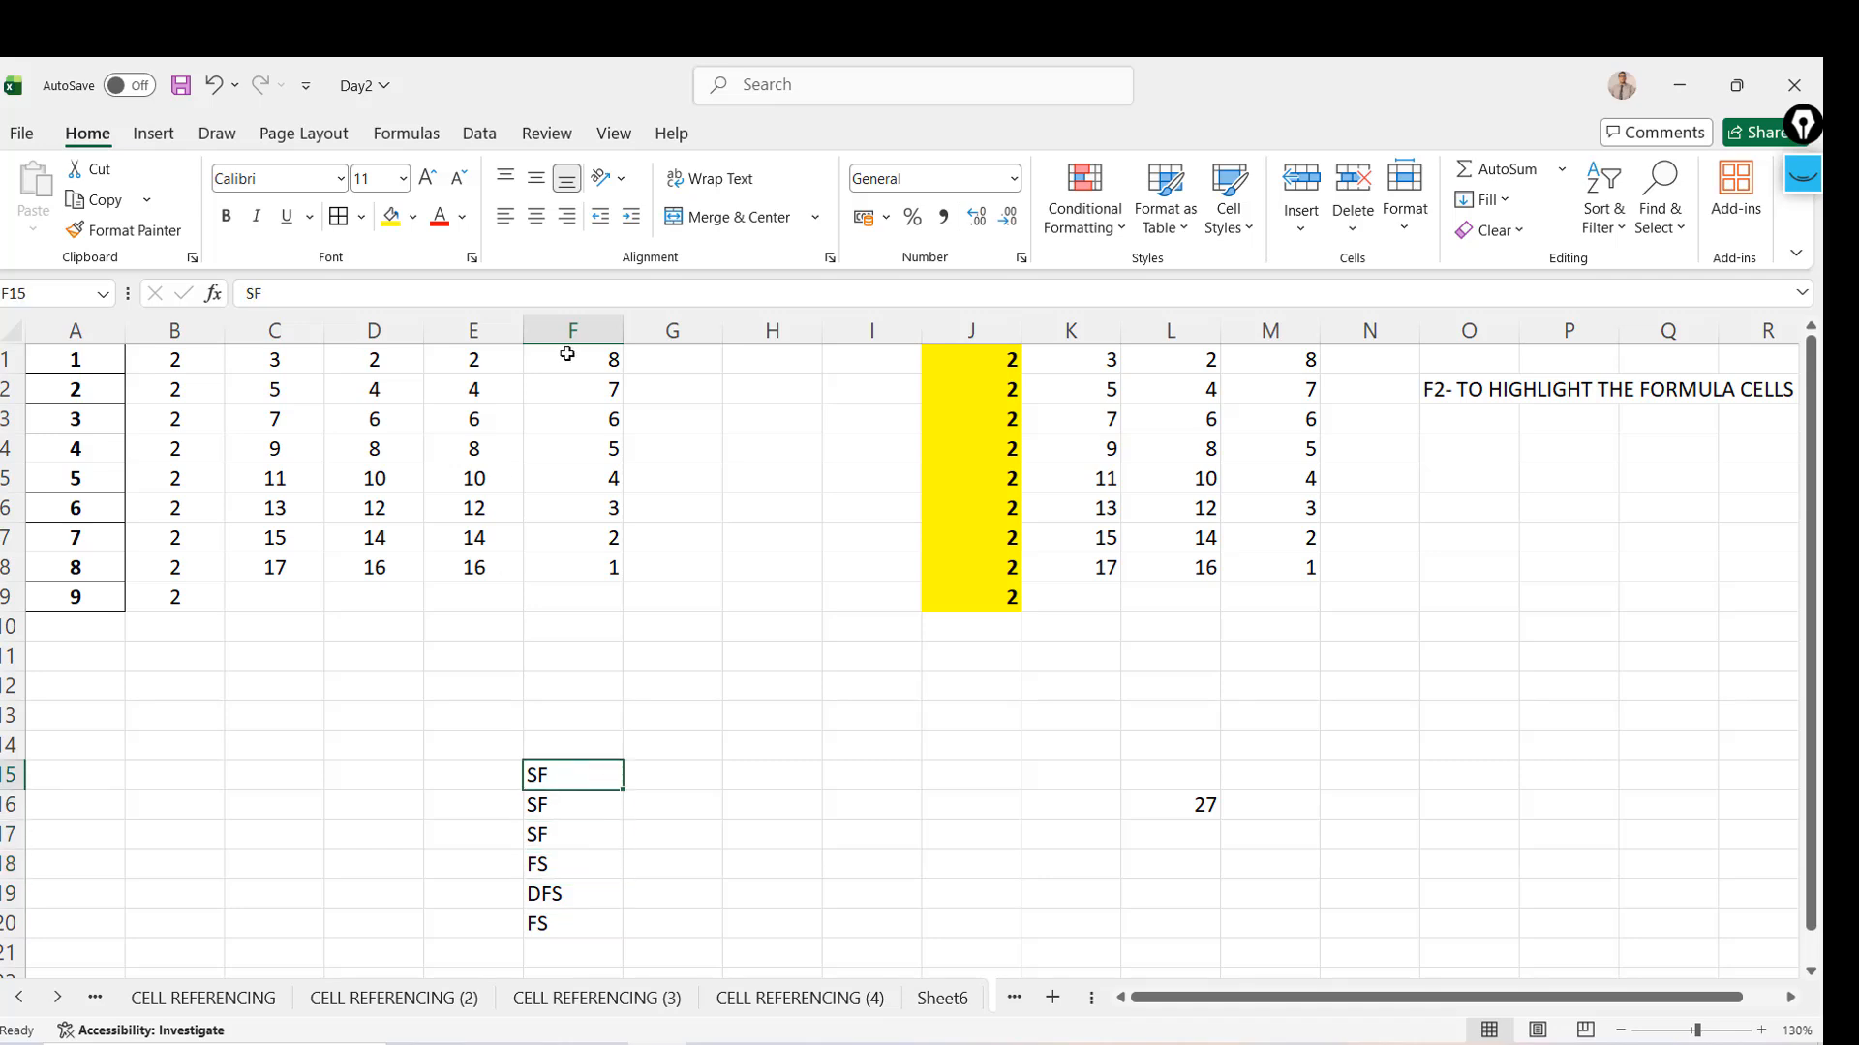
Strip the equals signs from the formulas in F1:F8 by replacing them with nothing, and undo the replacement
click(598, 355)
key(ctrl+shift+Down)
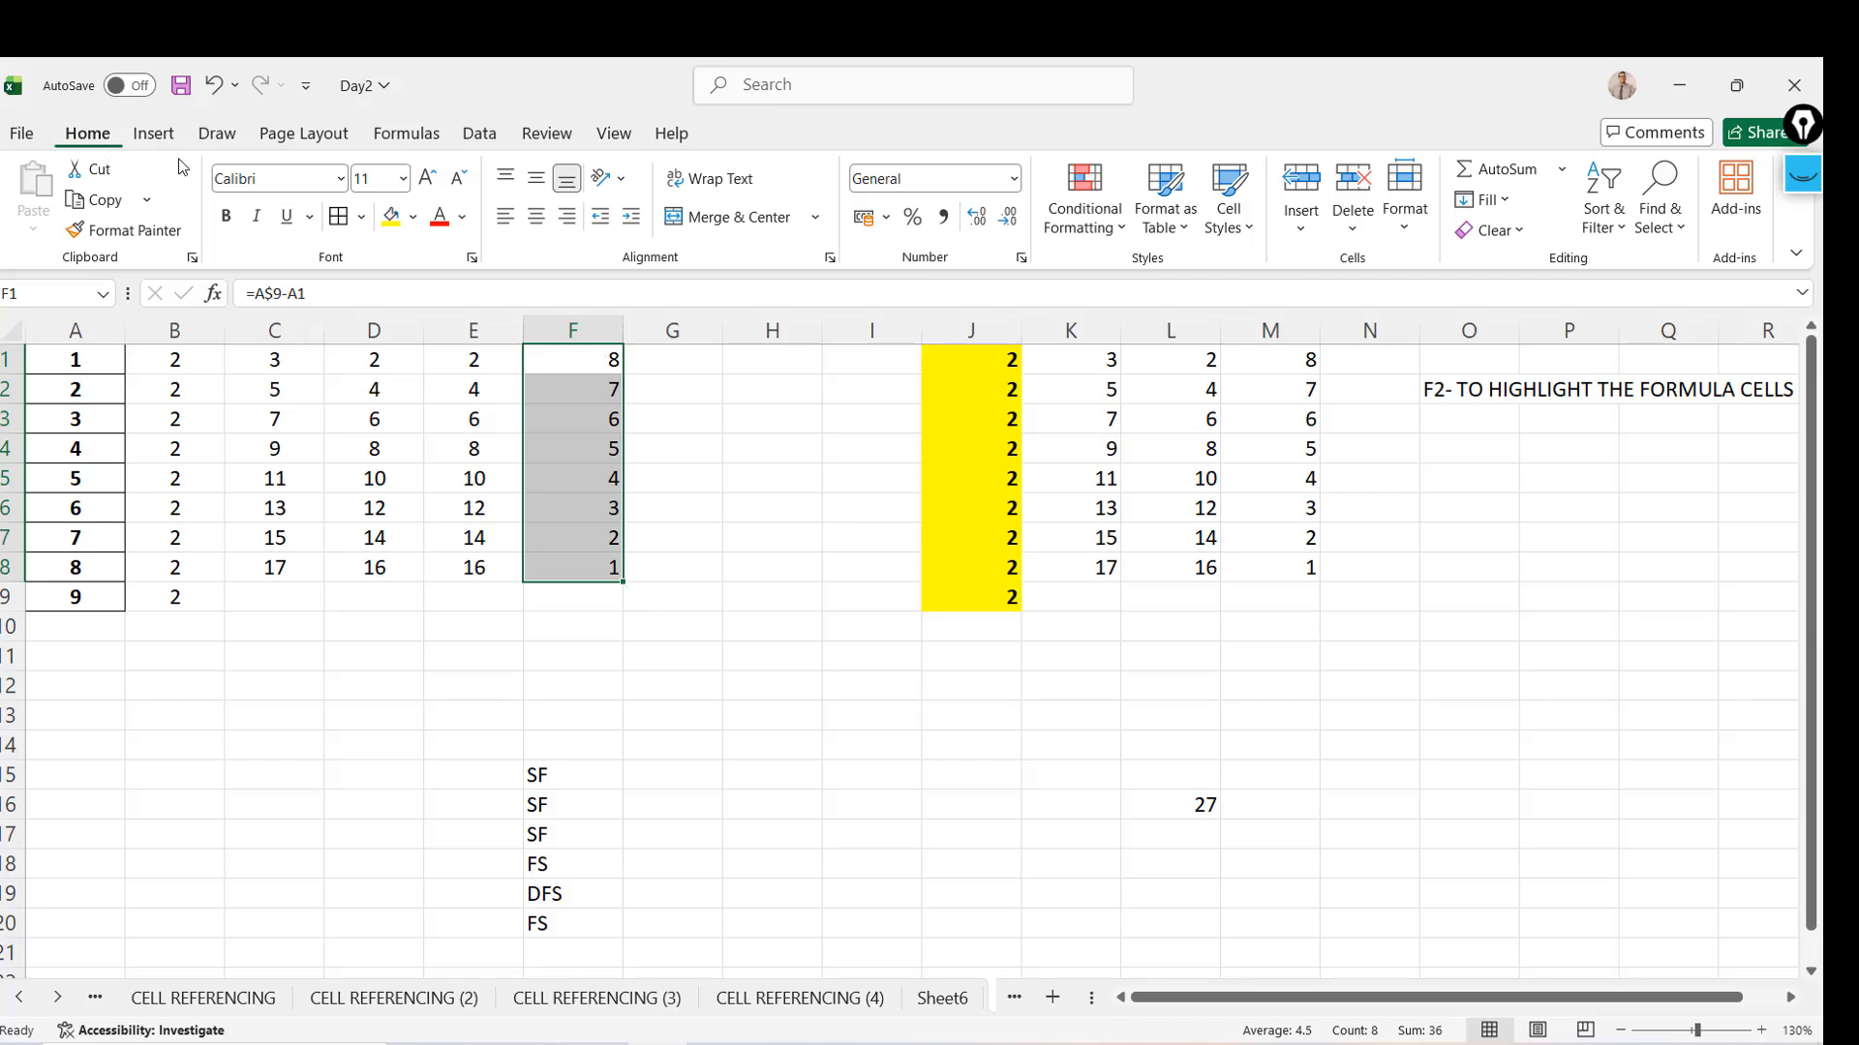
click(1674, 225)
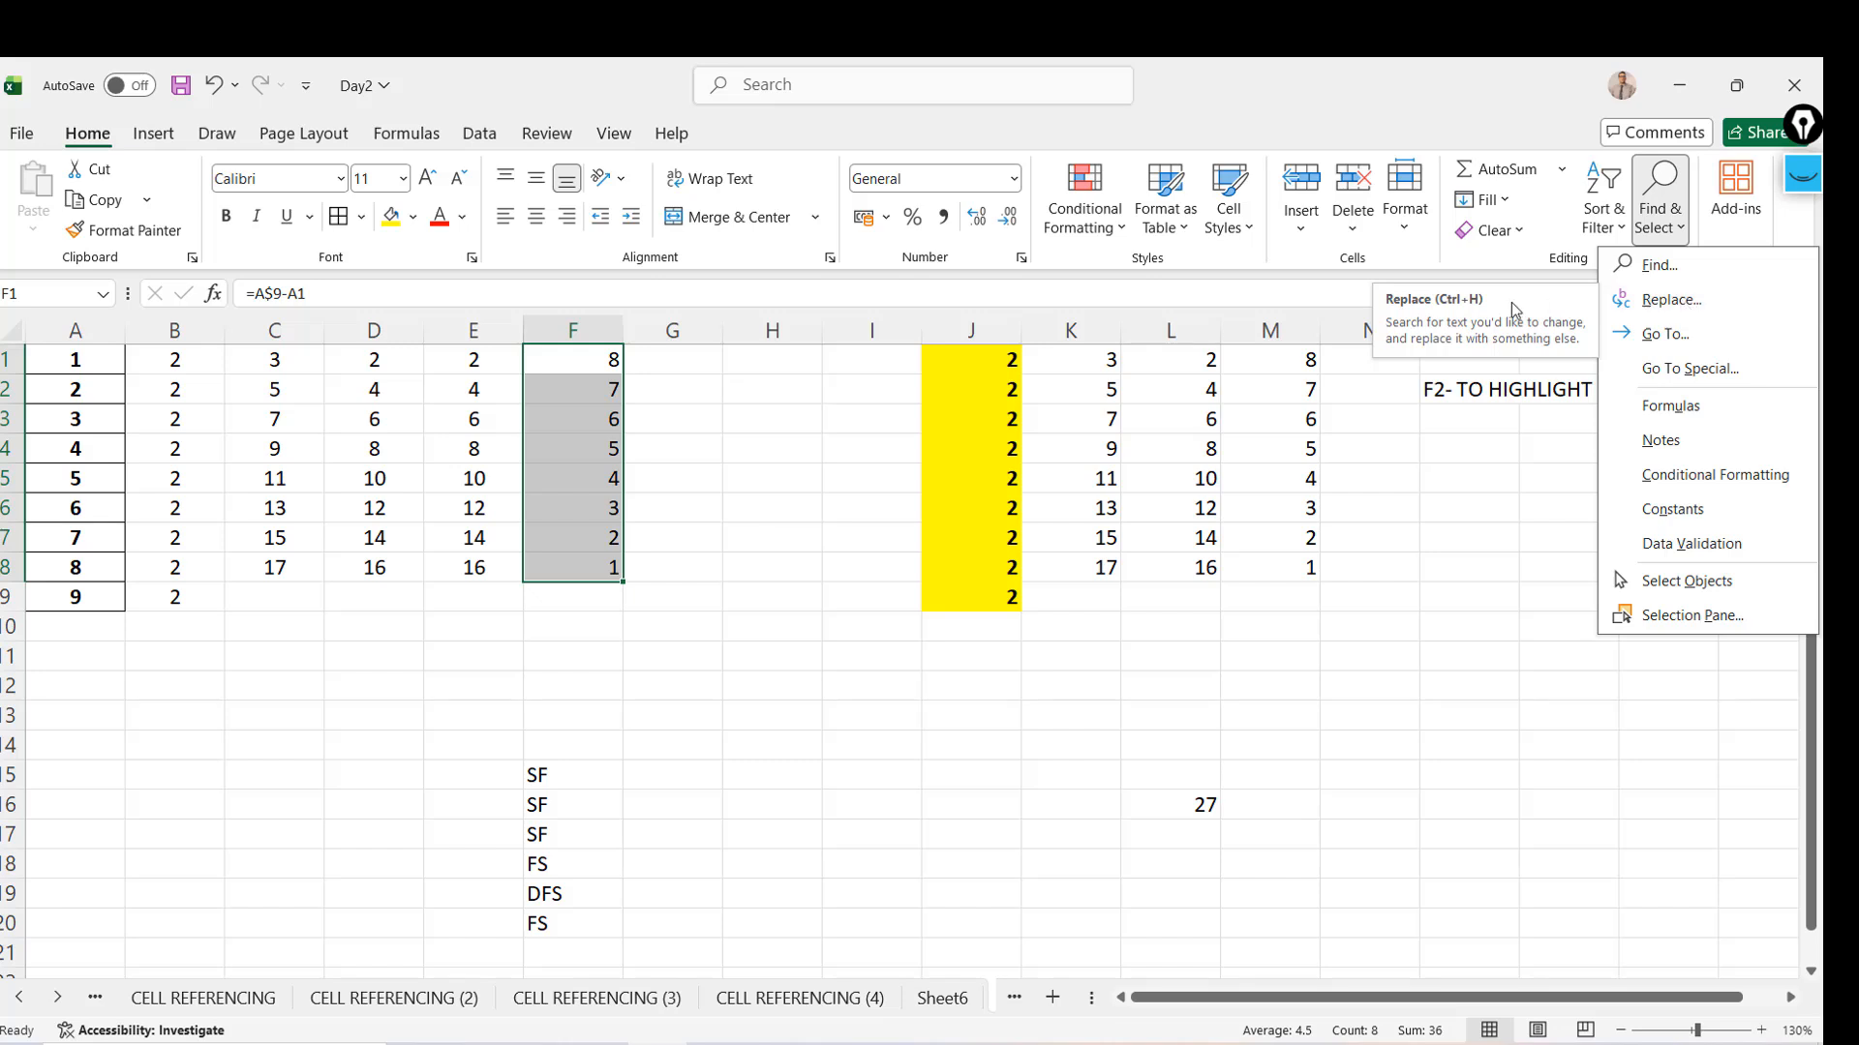
click(1681, 308)
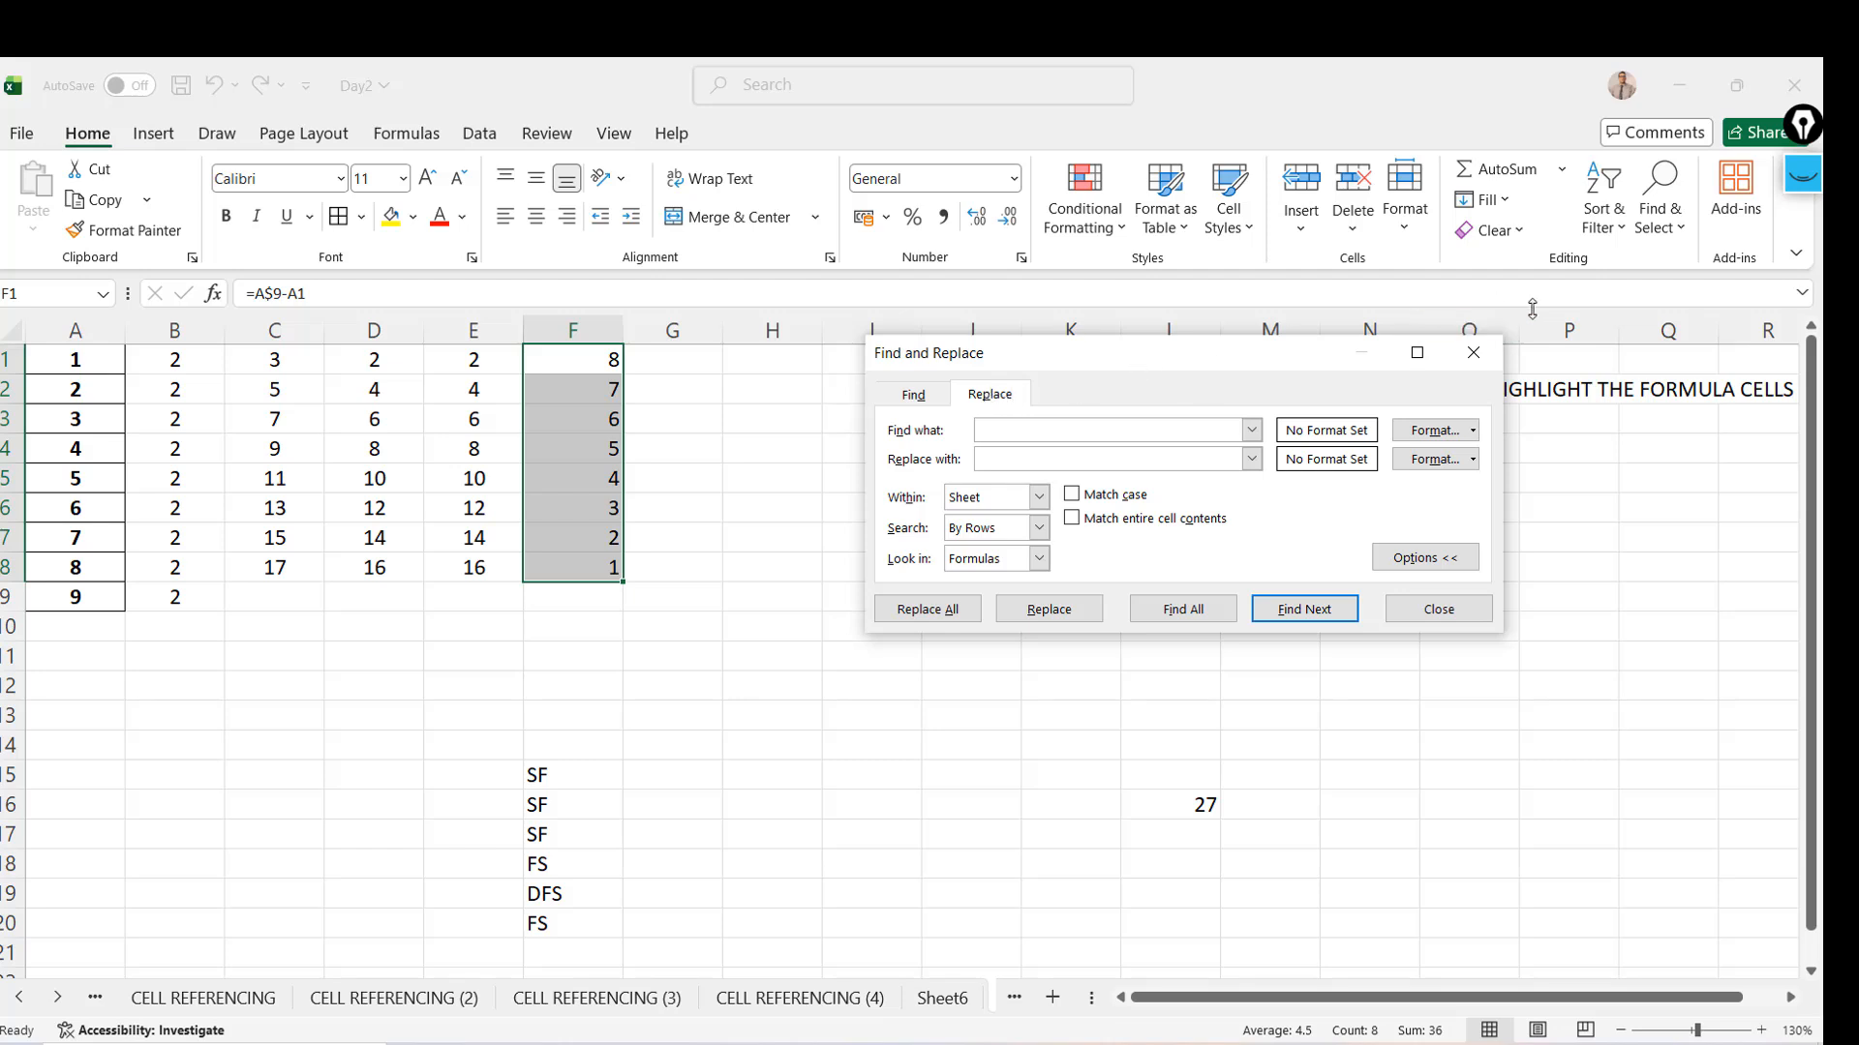
click(990, 460)
click(919, 612)
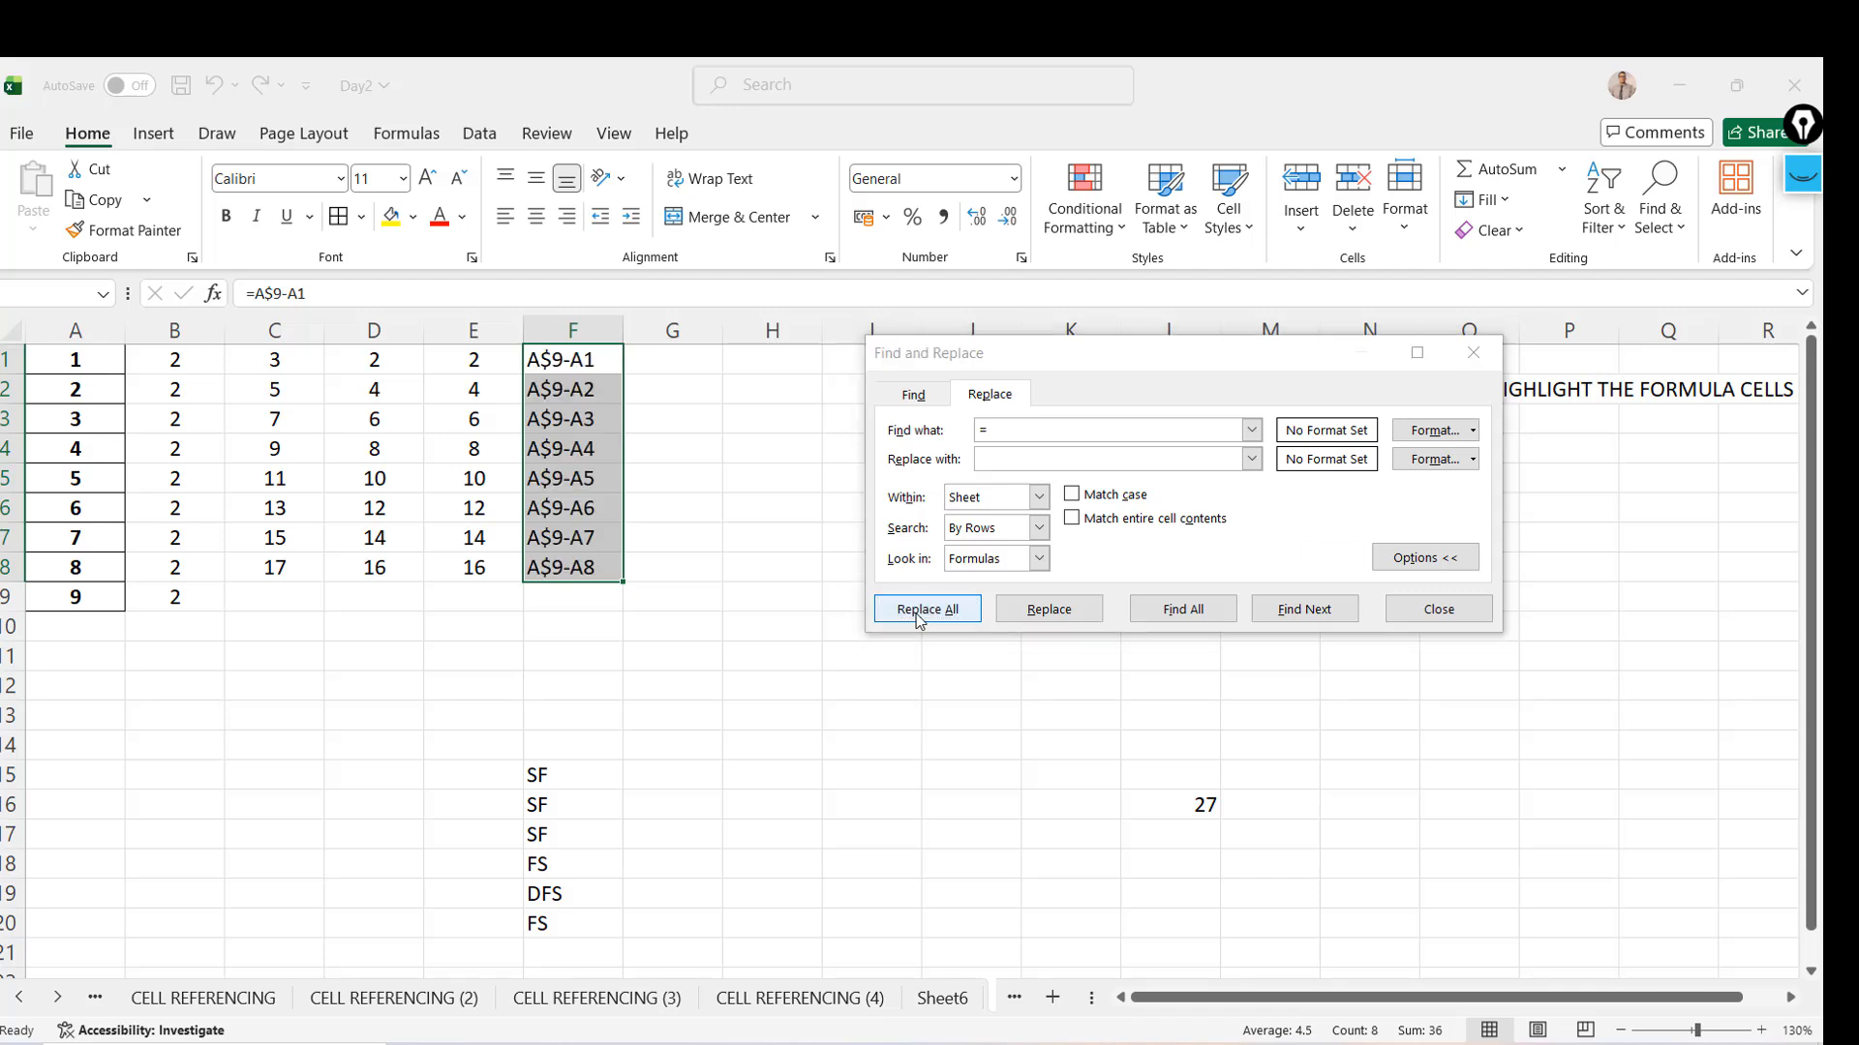
click(1337, 558)
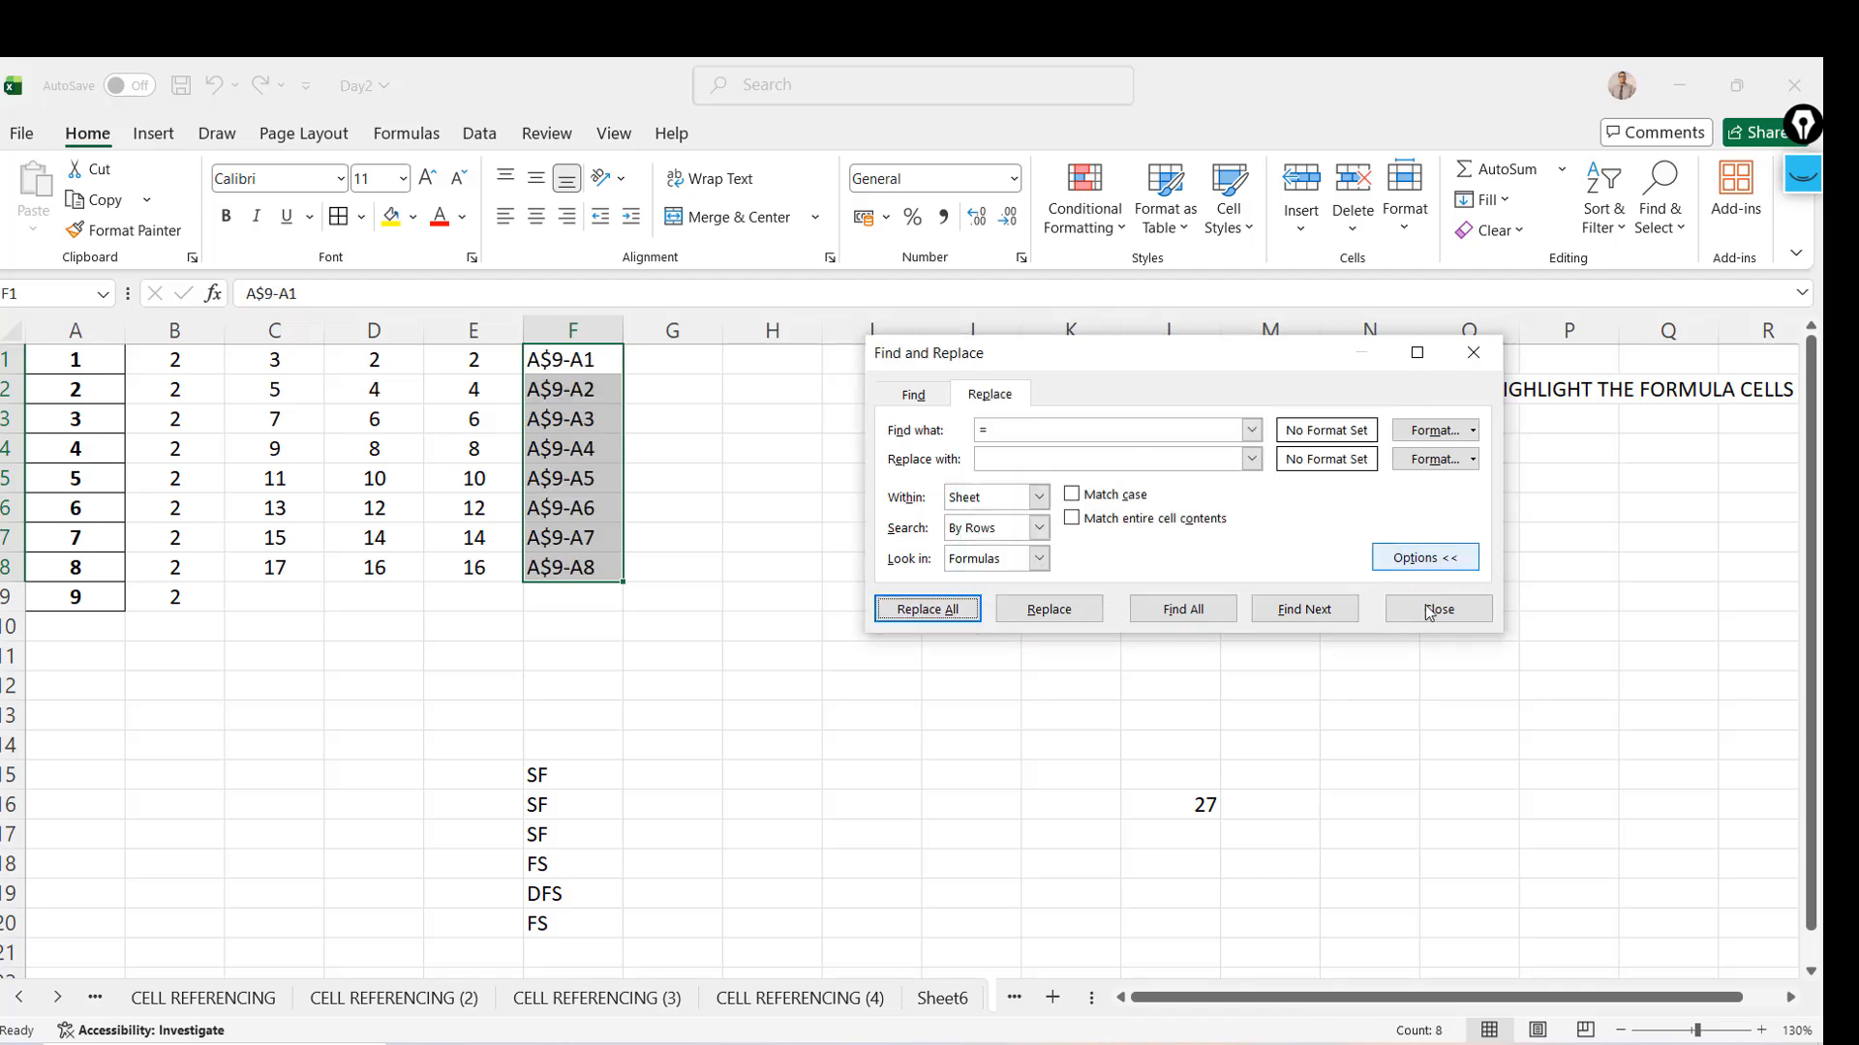
click(1439, 610)
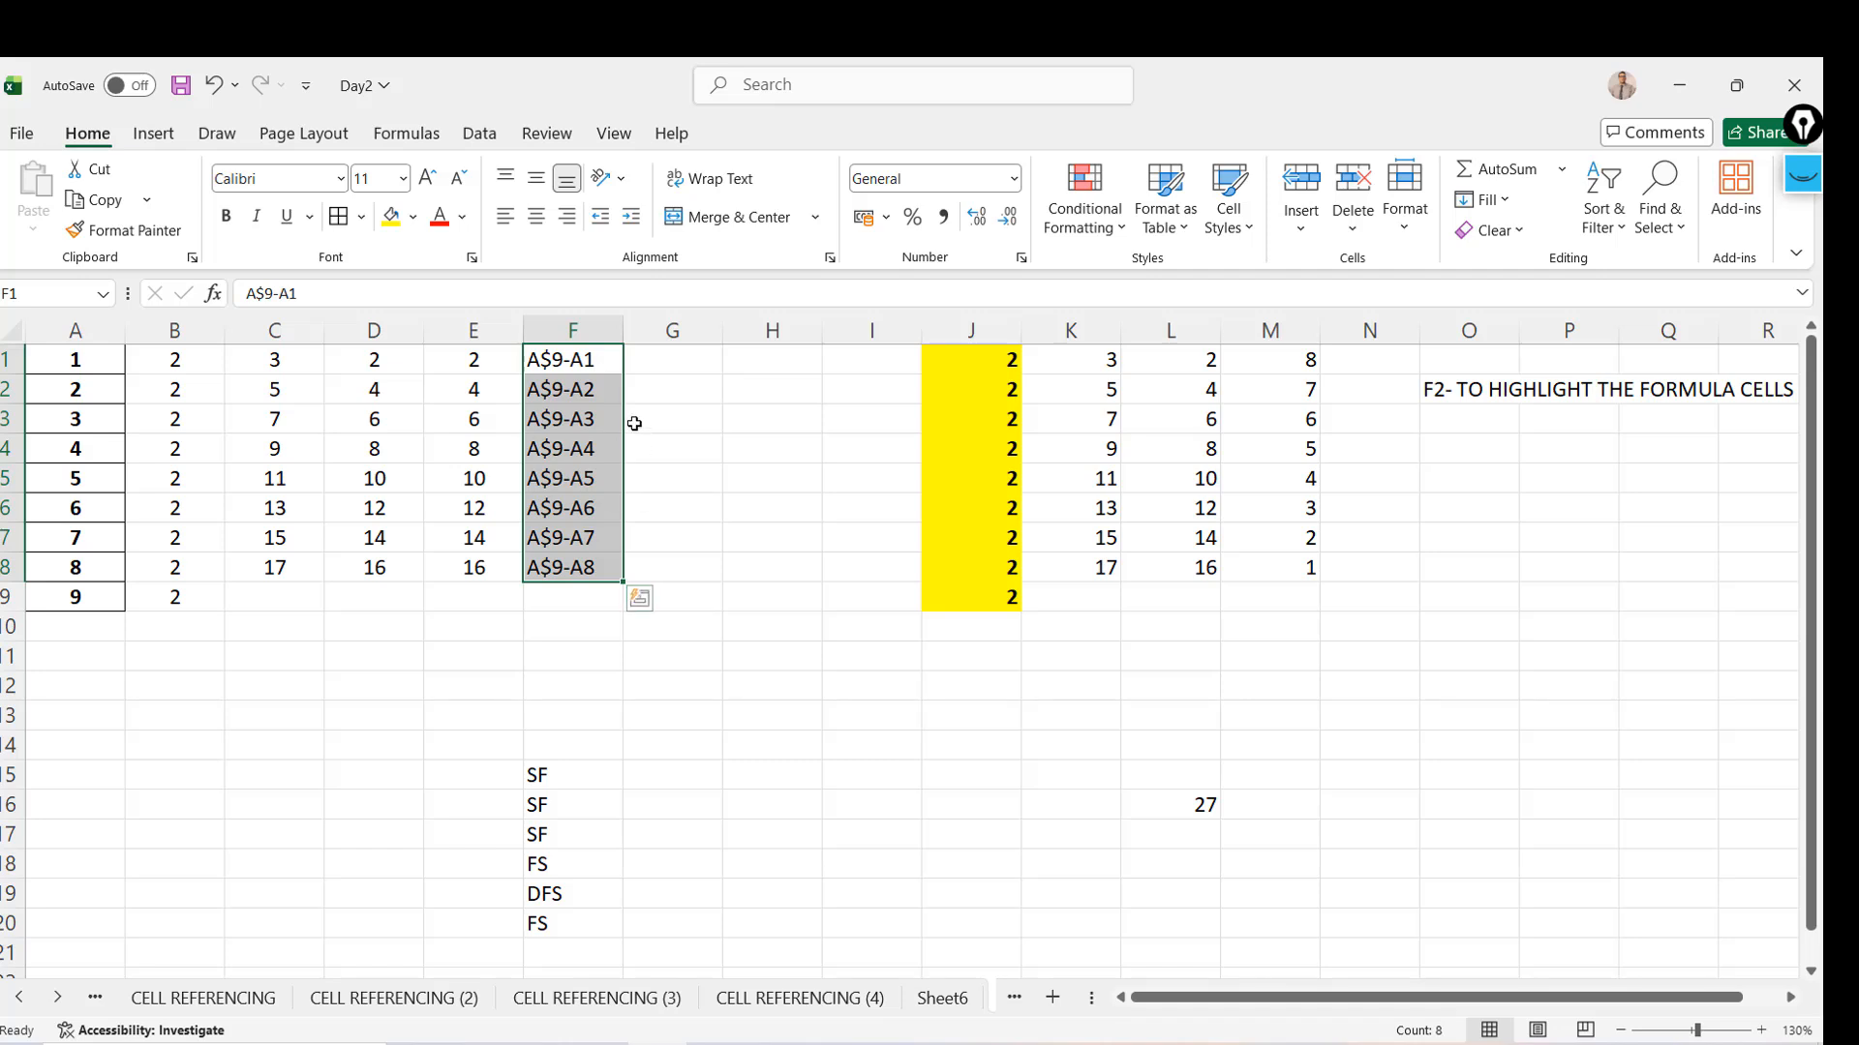
key(ctrl+z)
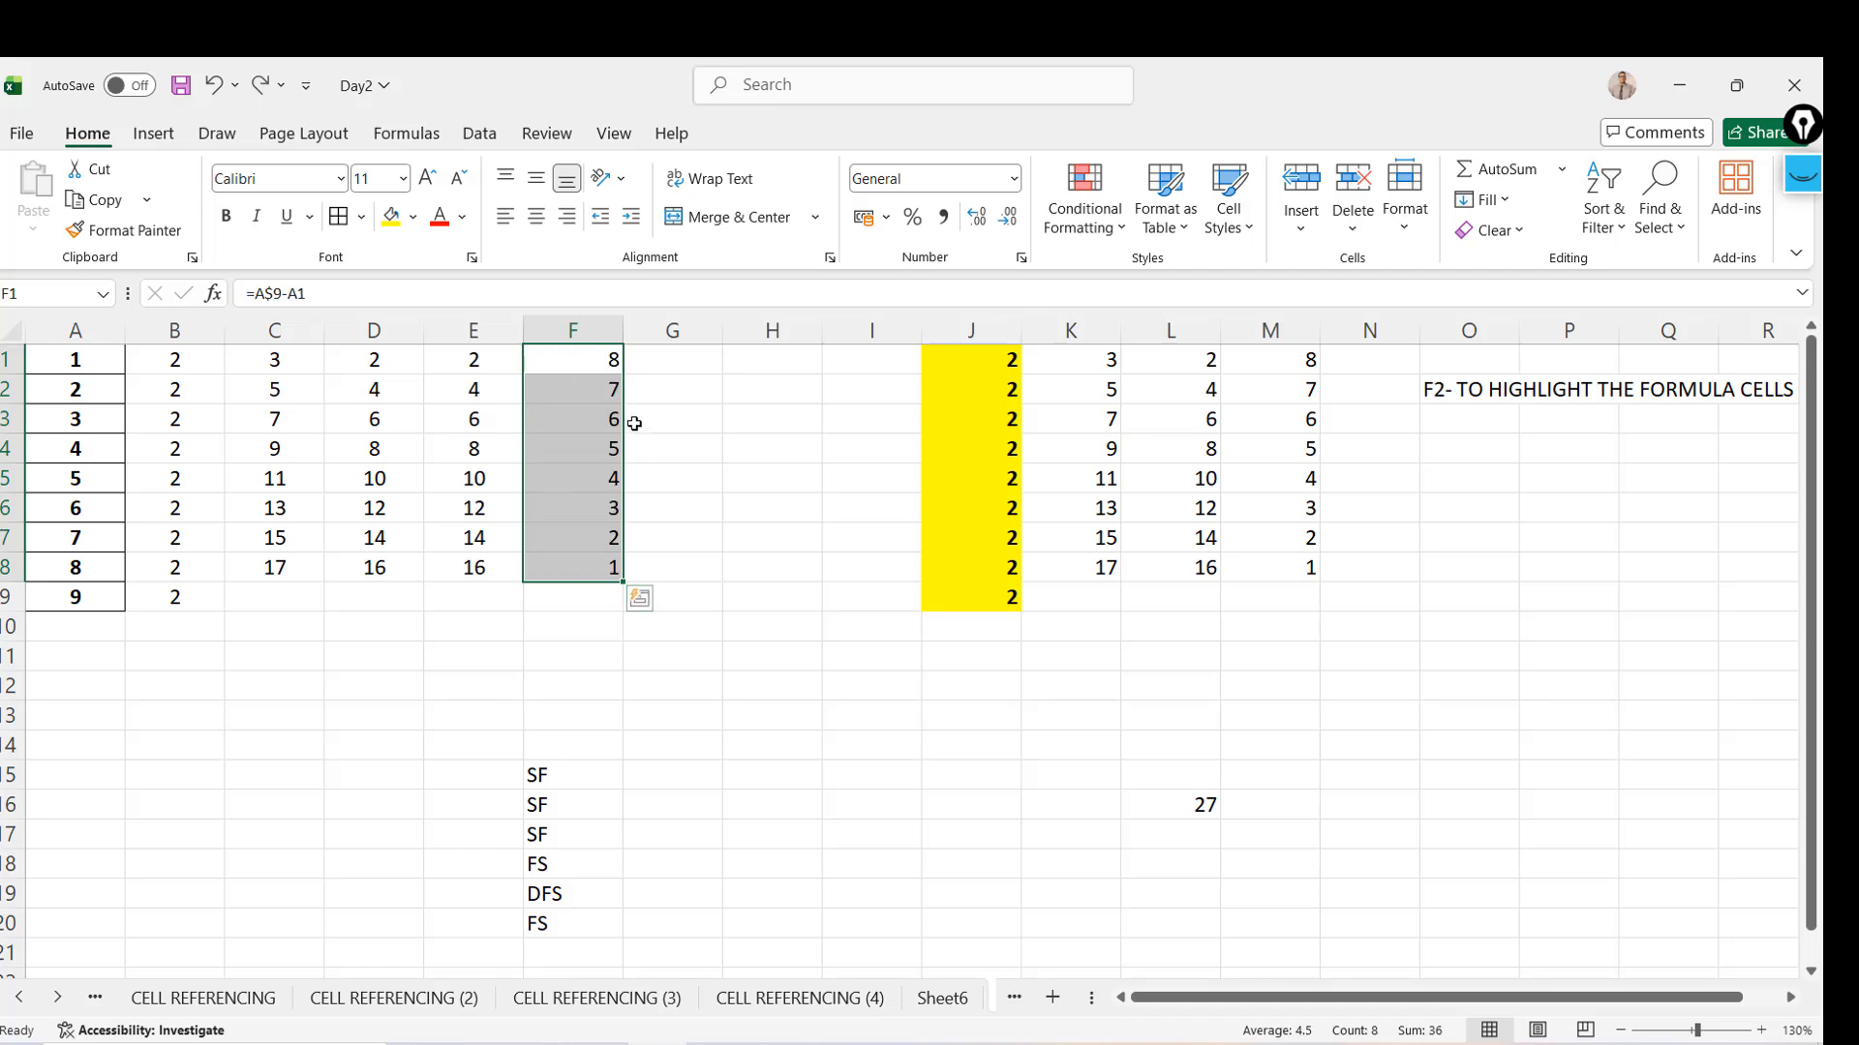
click(714, 431)
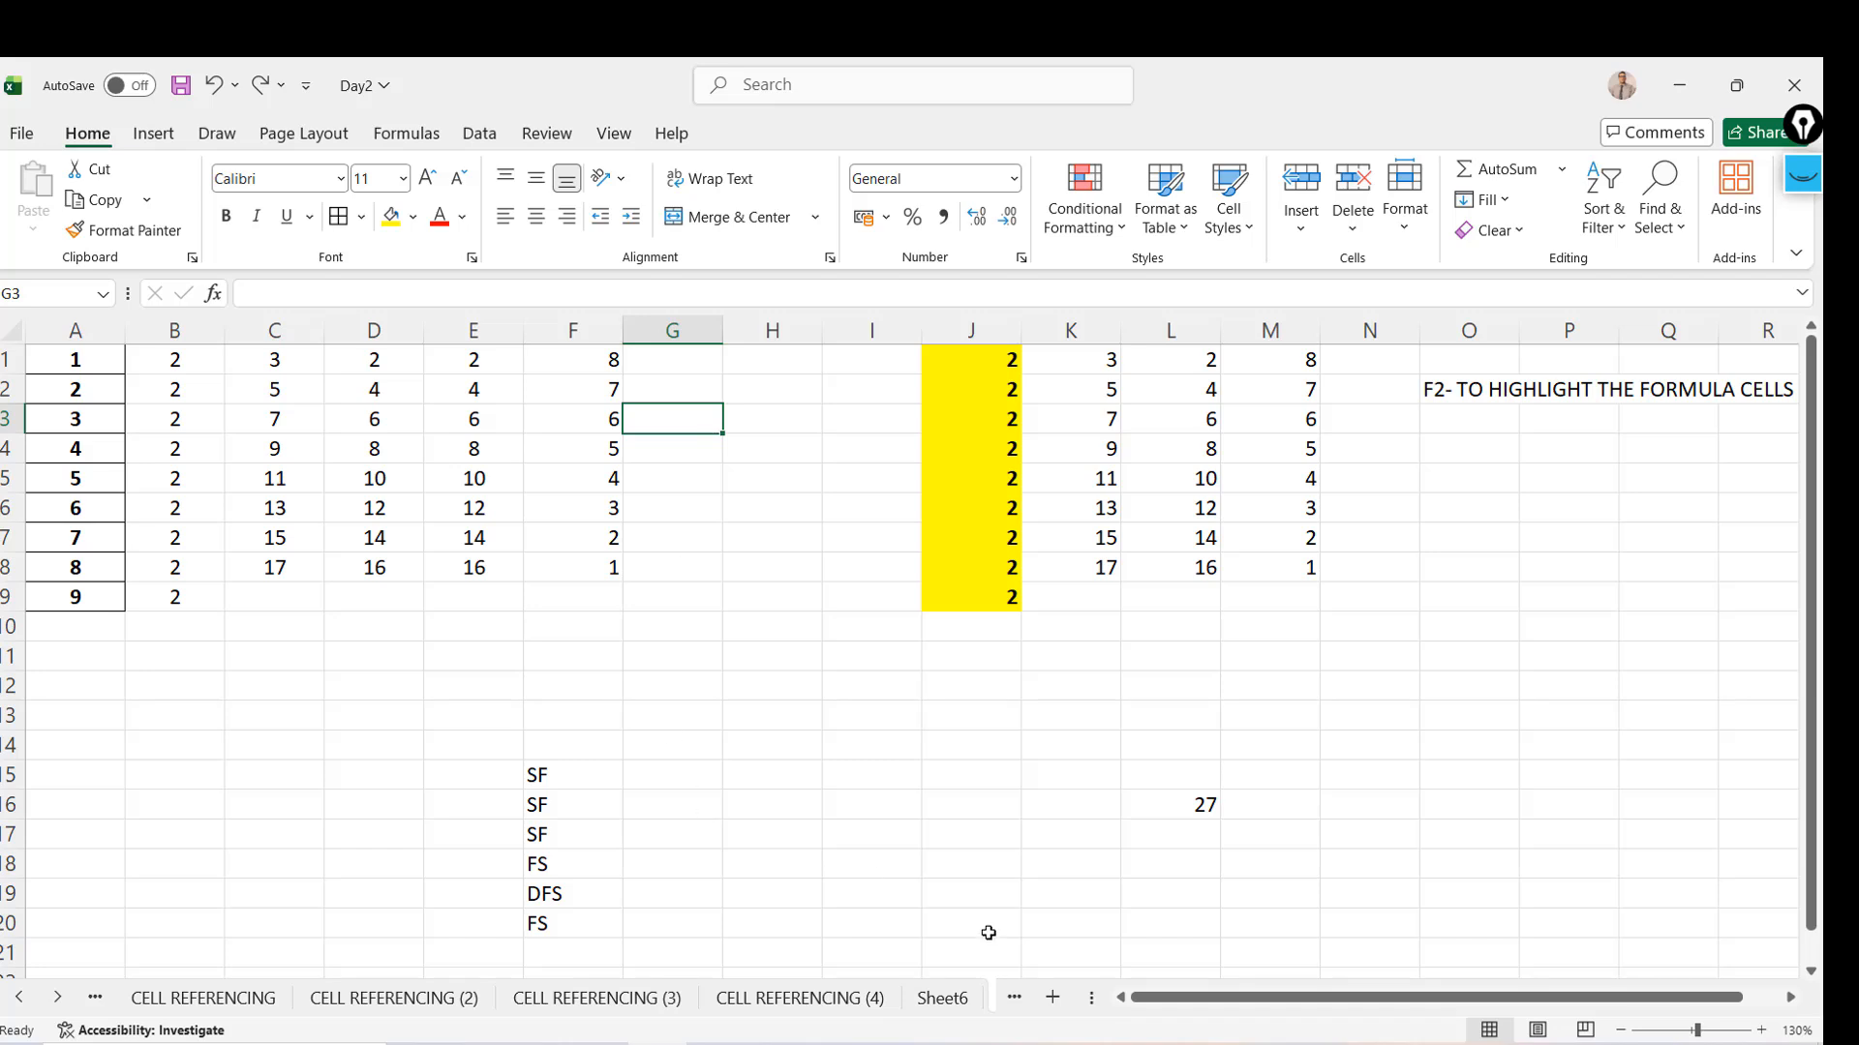
Rename Sheet7 as EXERCISE and Sheet6 as PRACTICE, and return to the EXERCISE sheet
click(1052, 997)
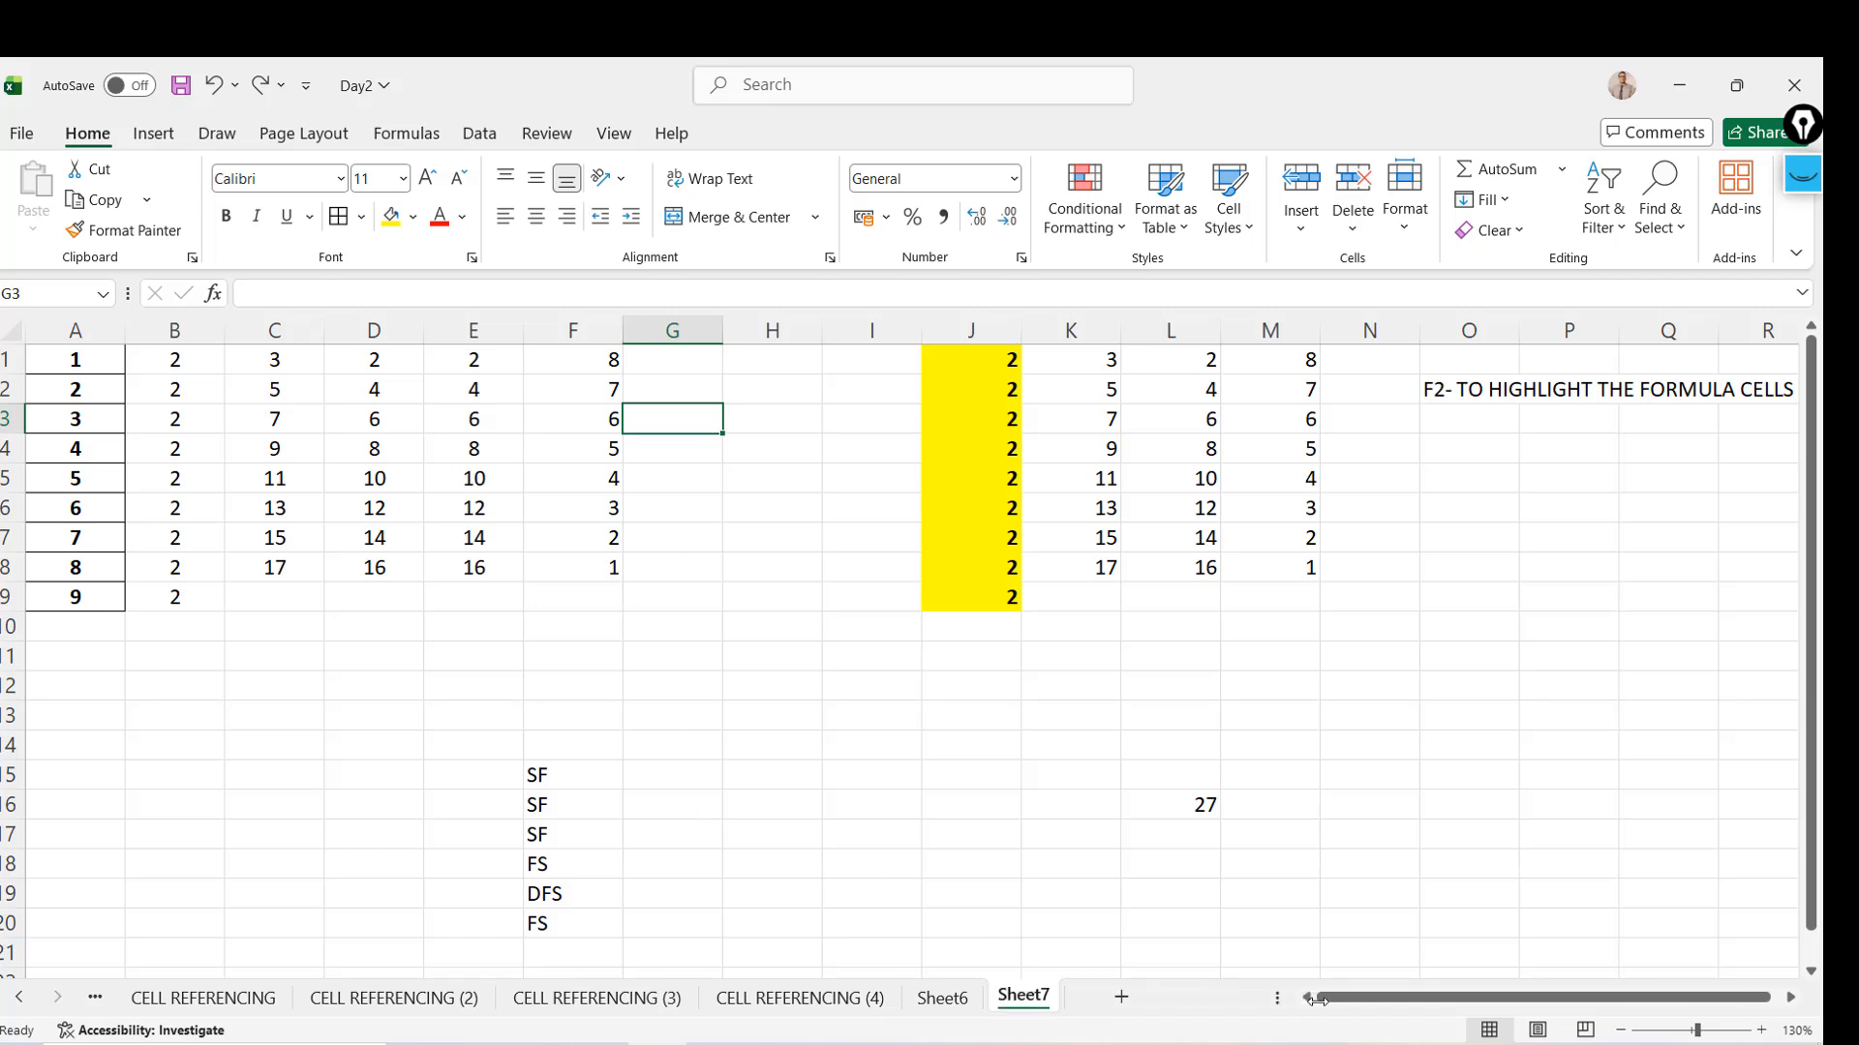
double_click(1050, 1002)
text(EXERC)
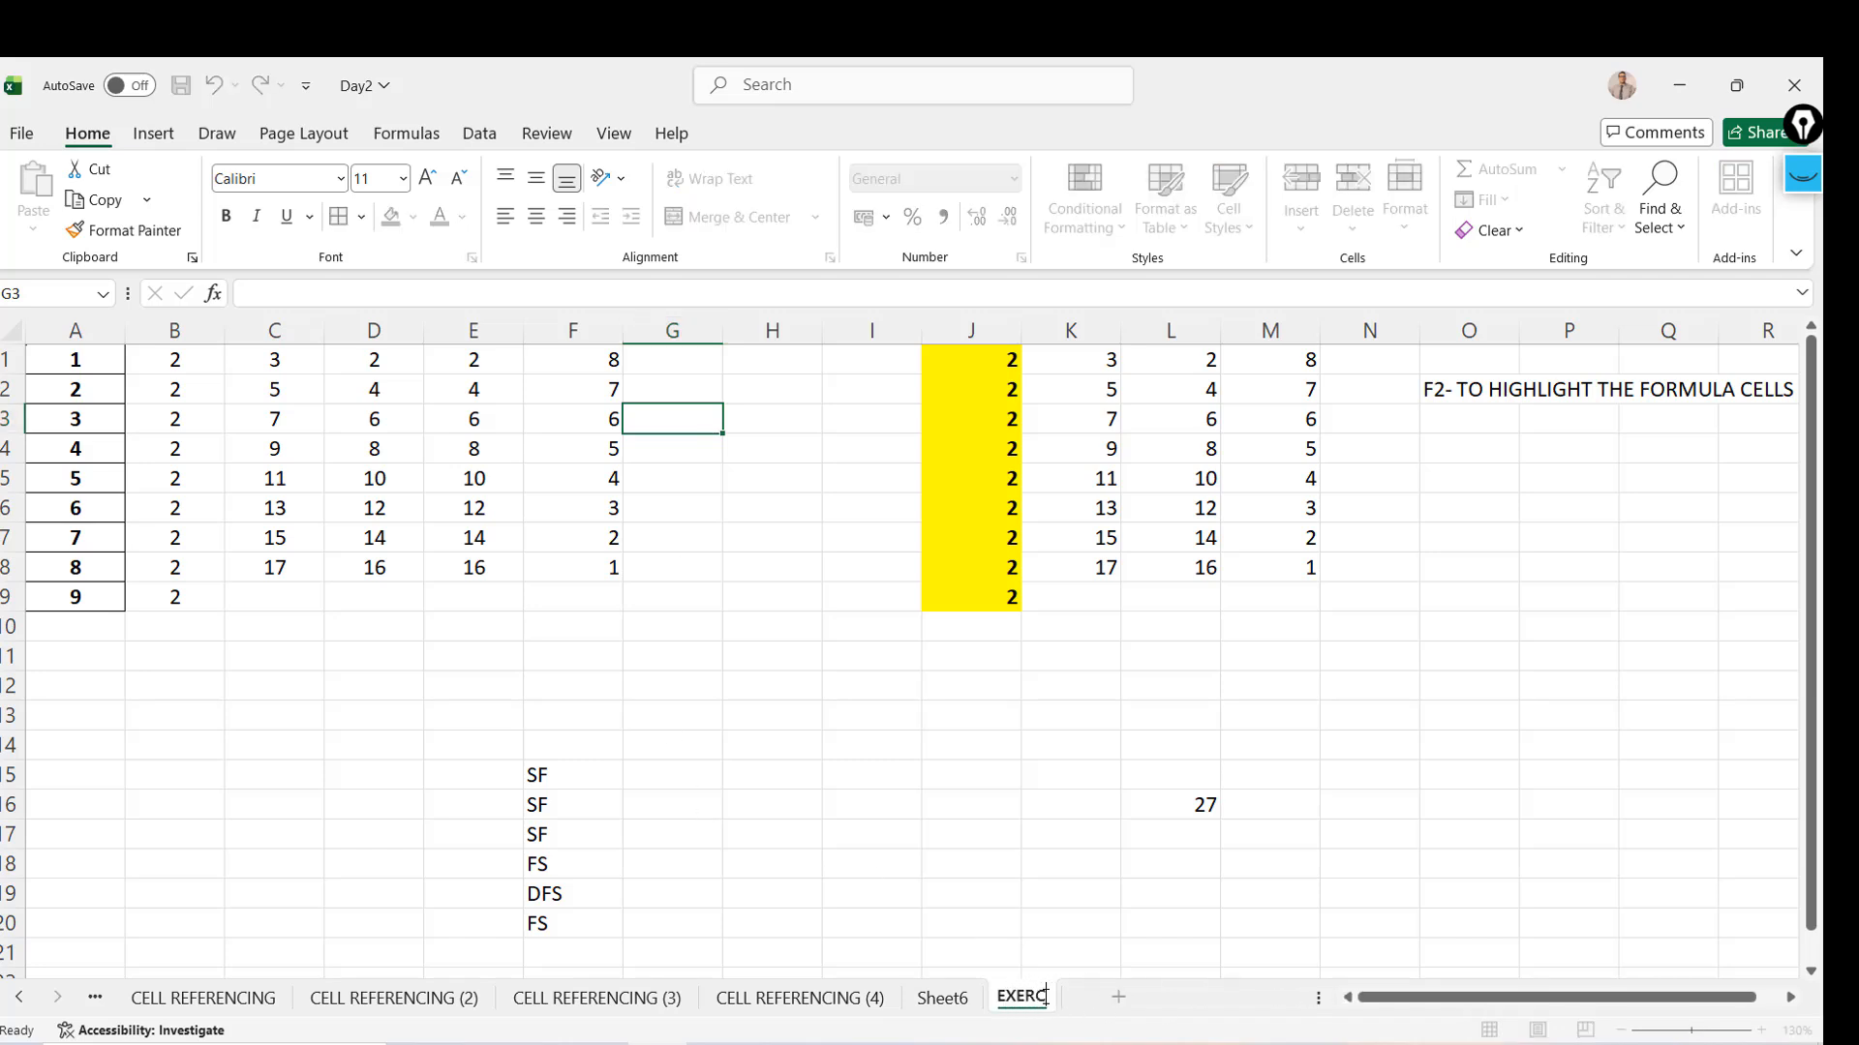
text(ISE)
click(949, 1002)
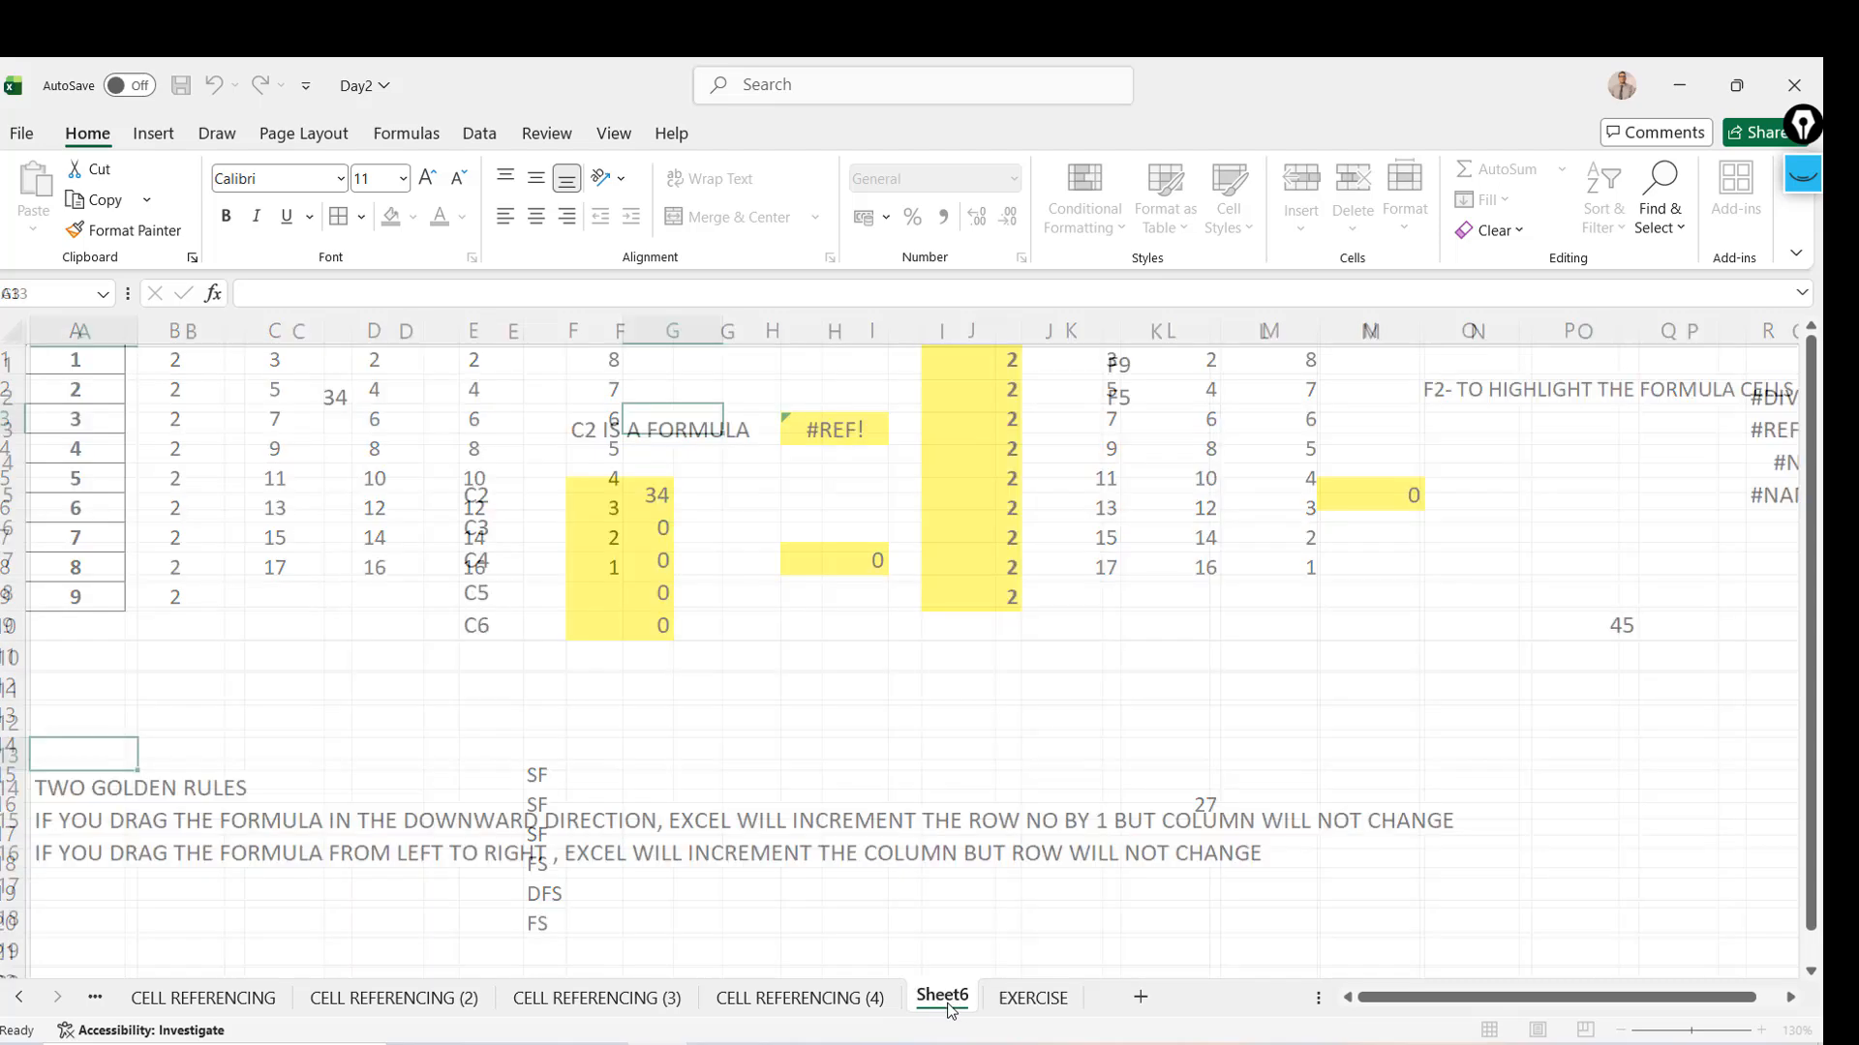
text(PRACTICE)
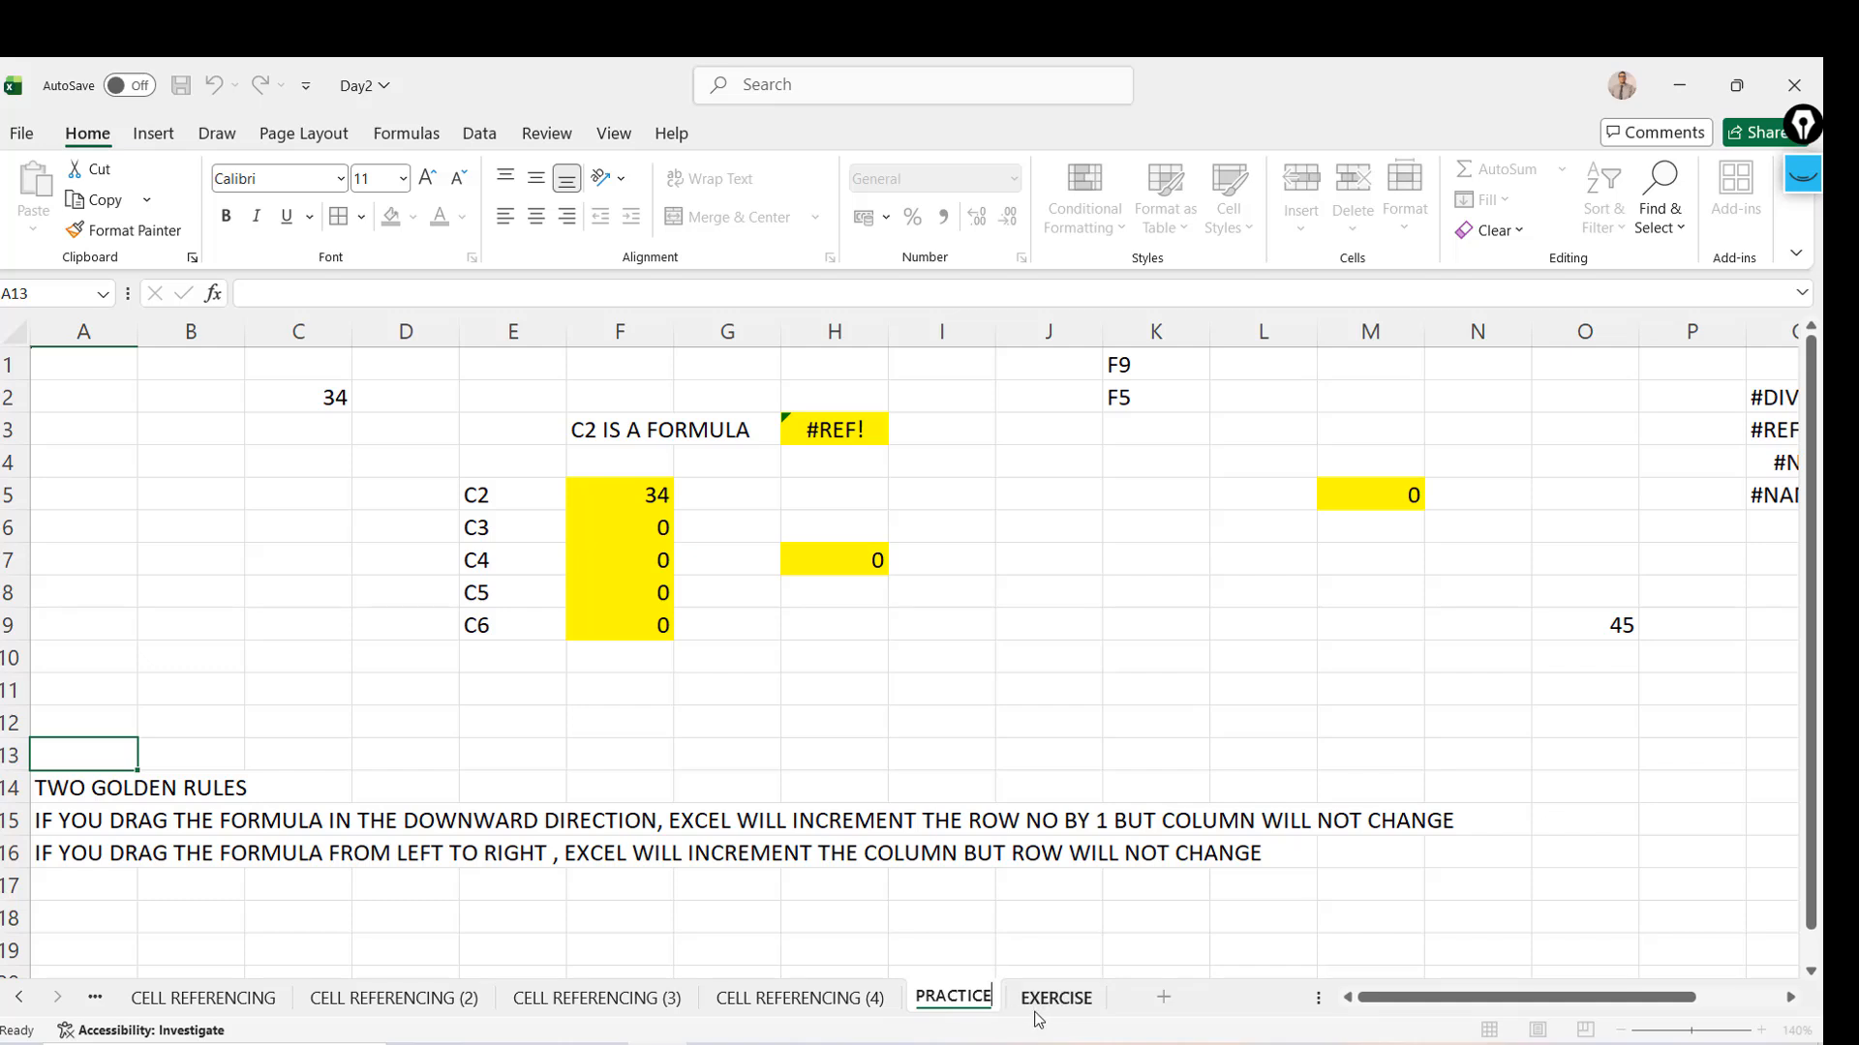
click(1076, 1007)
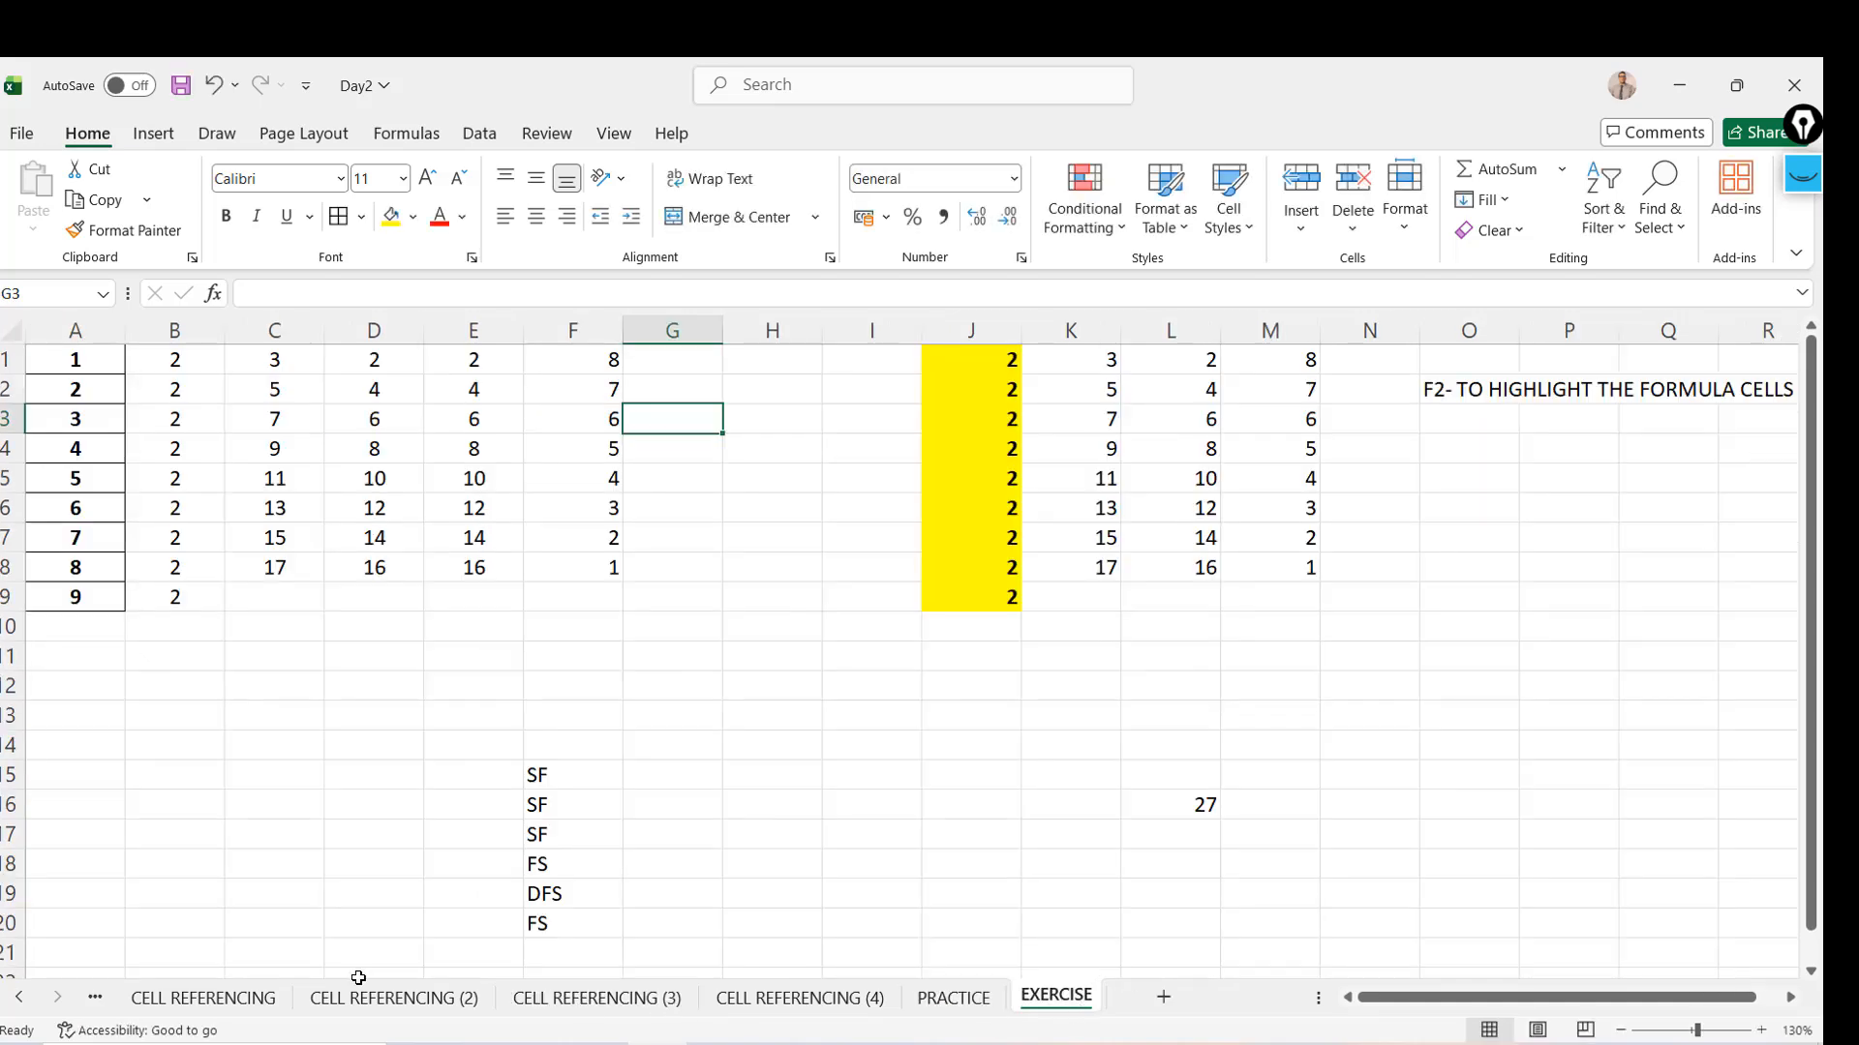
Open the VLOOKUP3 sheet and examine the employee table in C1:I11 and the lookup cells under the EMPID heading
click(19, 998)
click(20, 998)
click(19, 998)
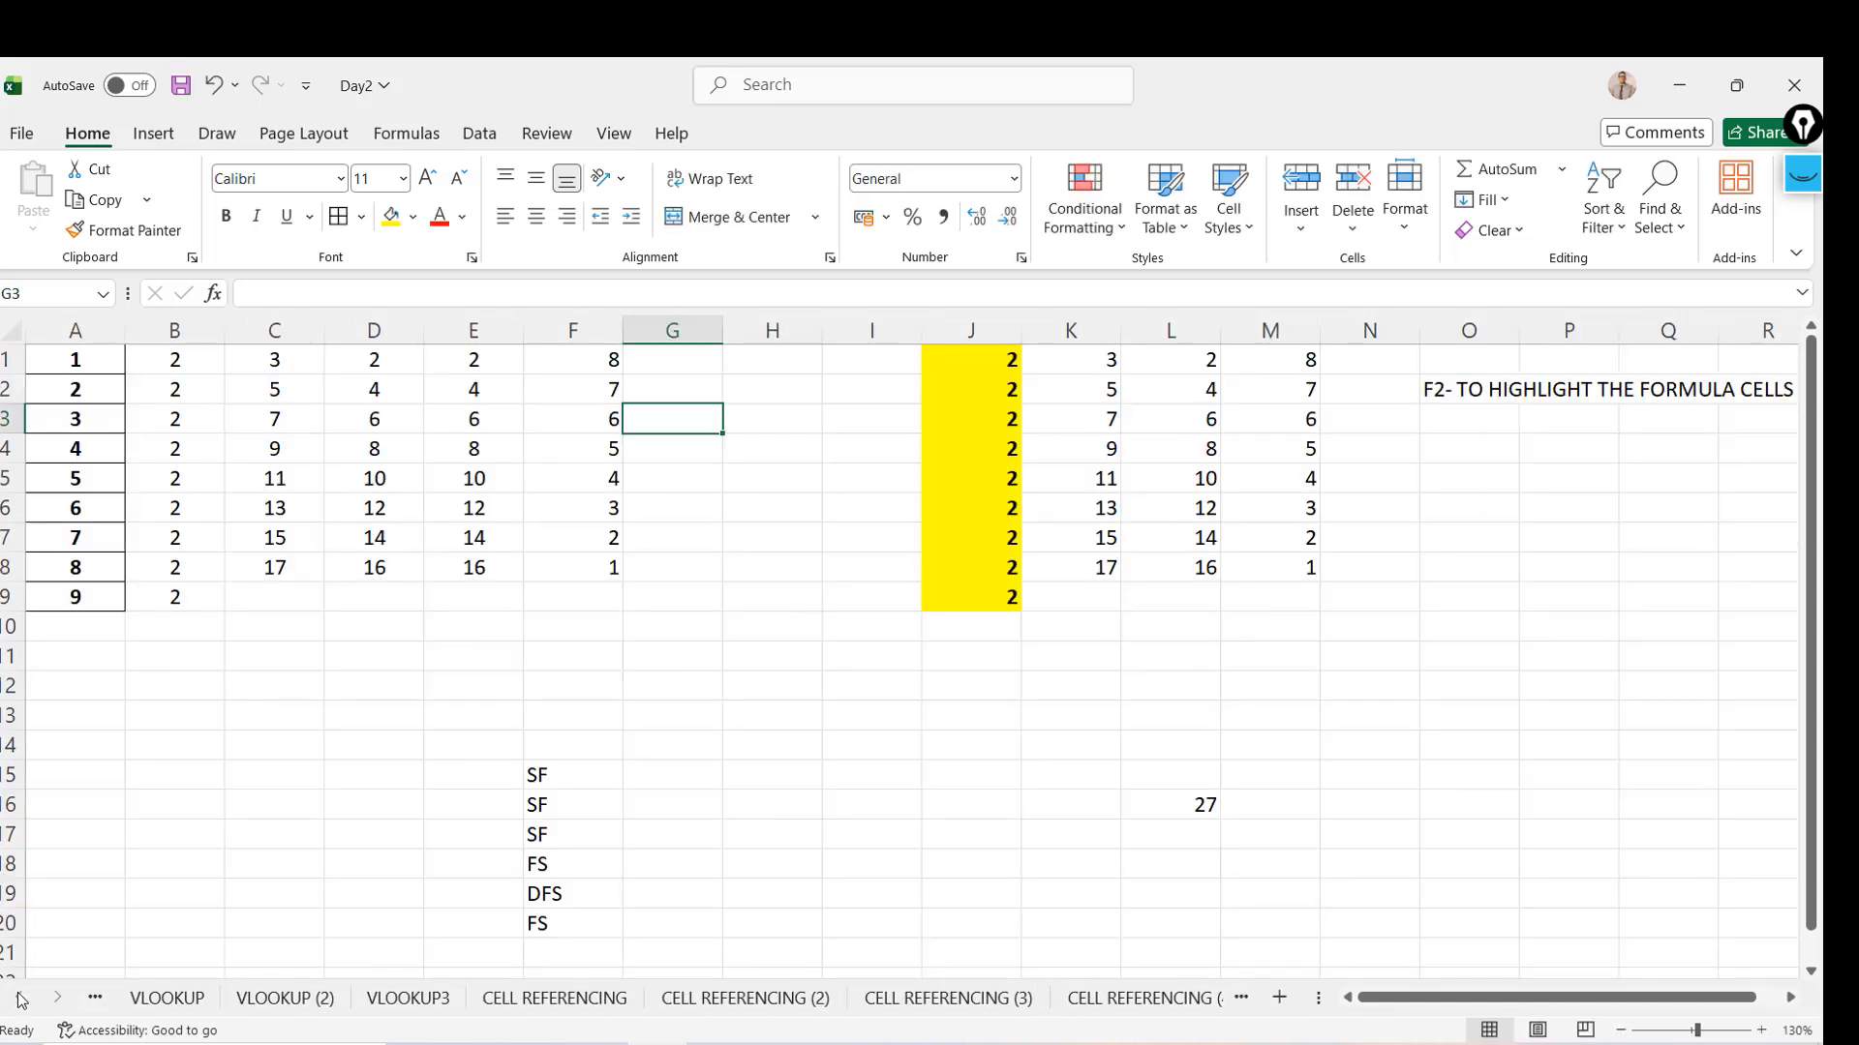
click(379, 987)
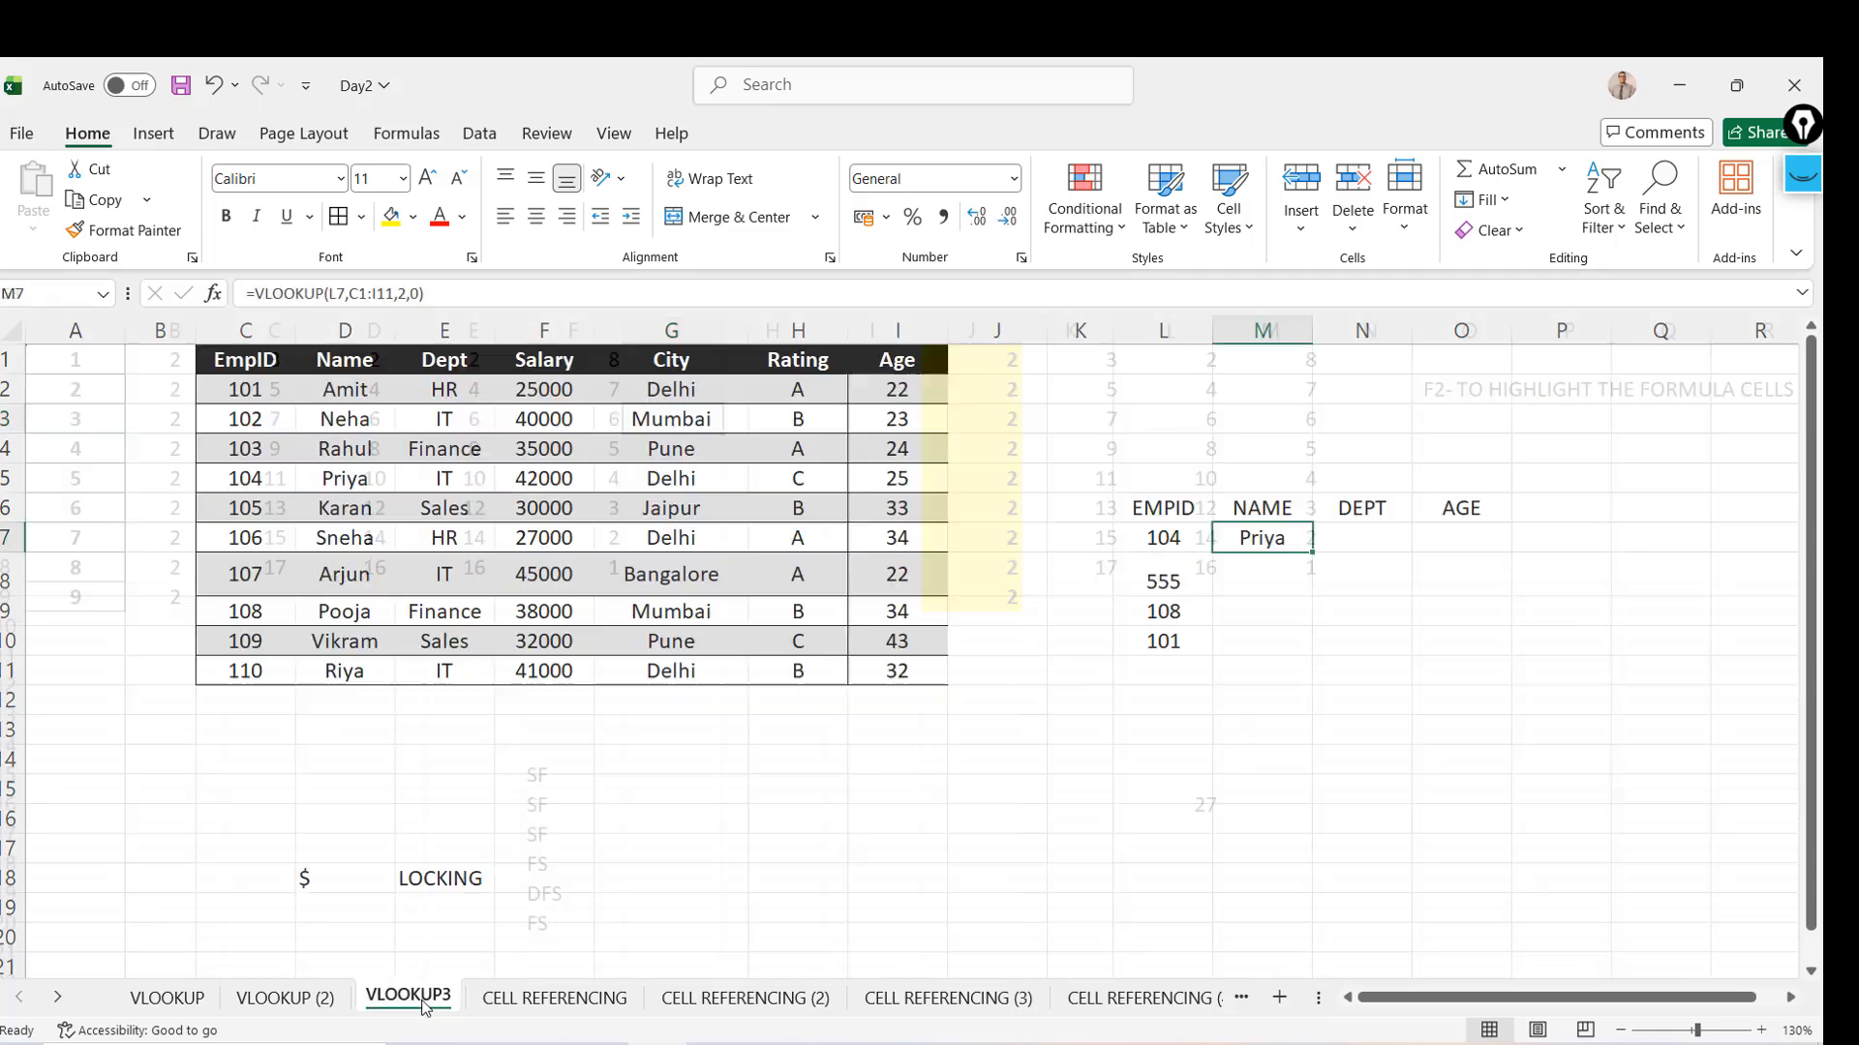
click(400, 442)
key(ctrl+Up)
key(Left)
key(Left)
key(ctrl+shift+Right)
key(ctrl+shift+Down)
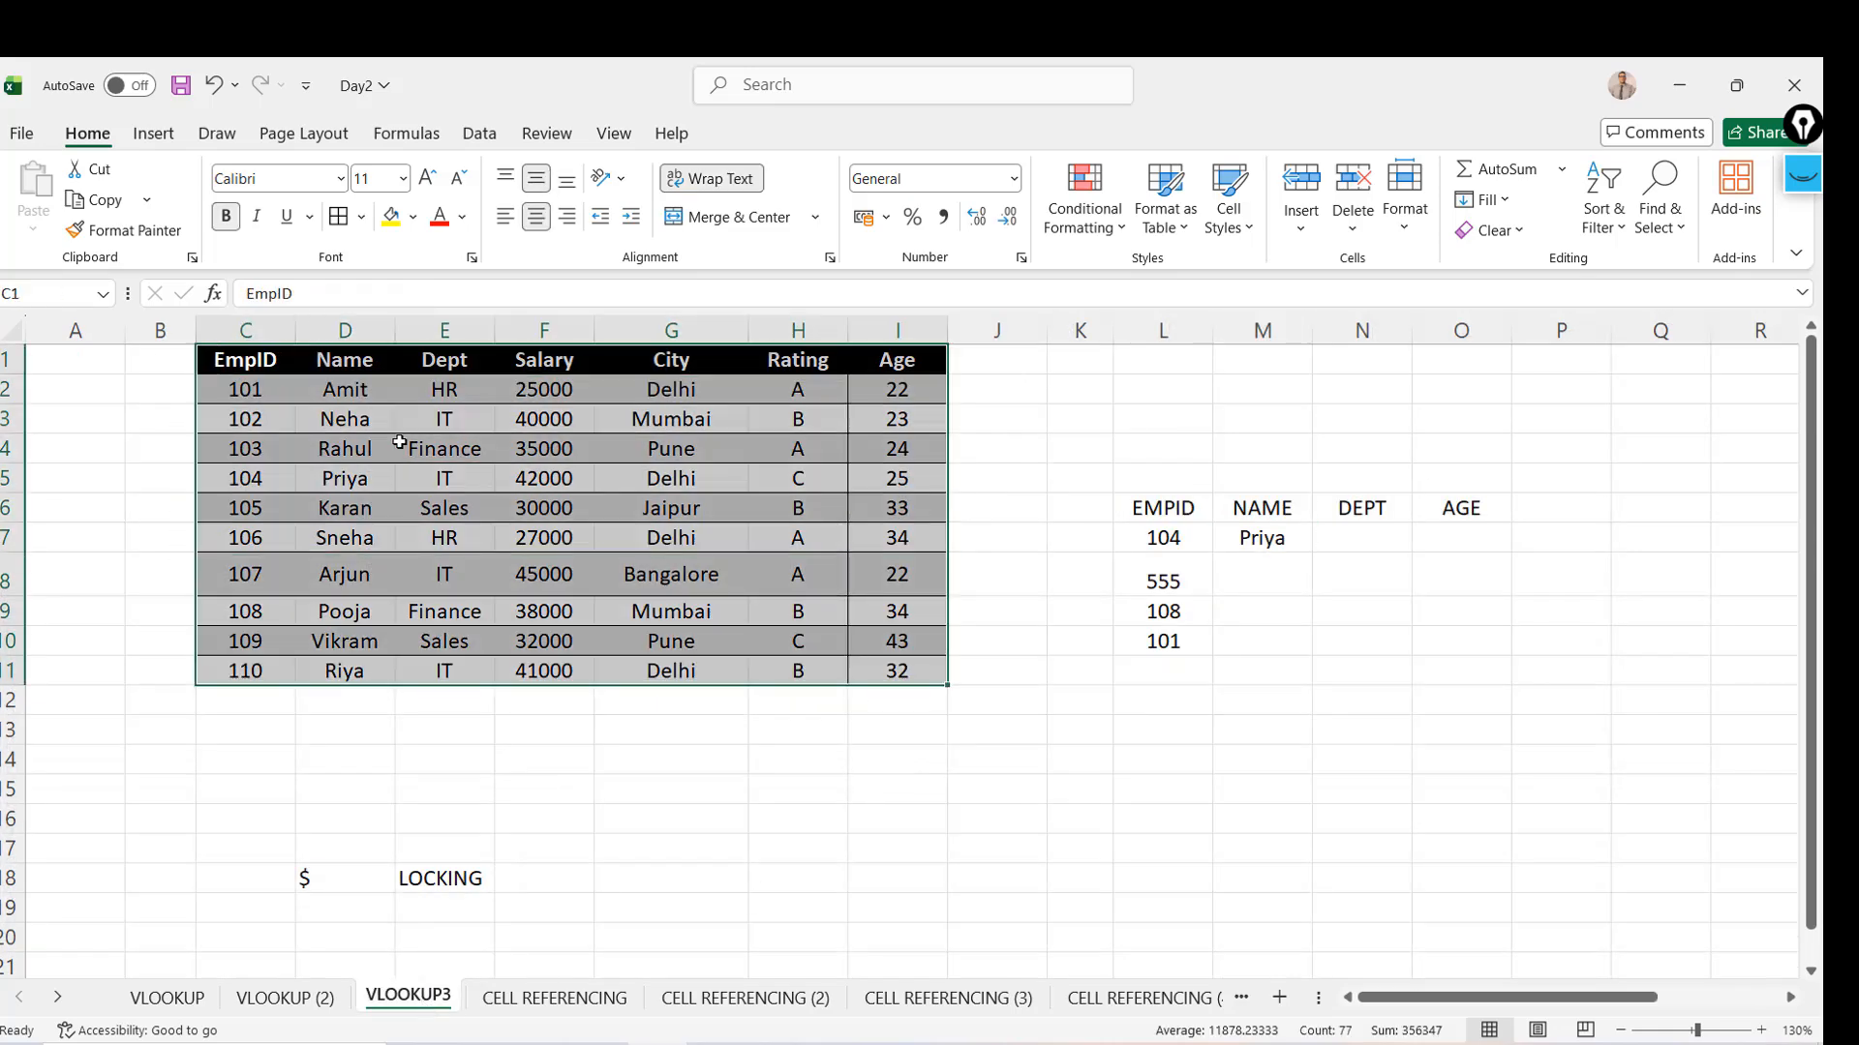
click(1247, 537)
key(Right)
key(Left)
key(Left)
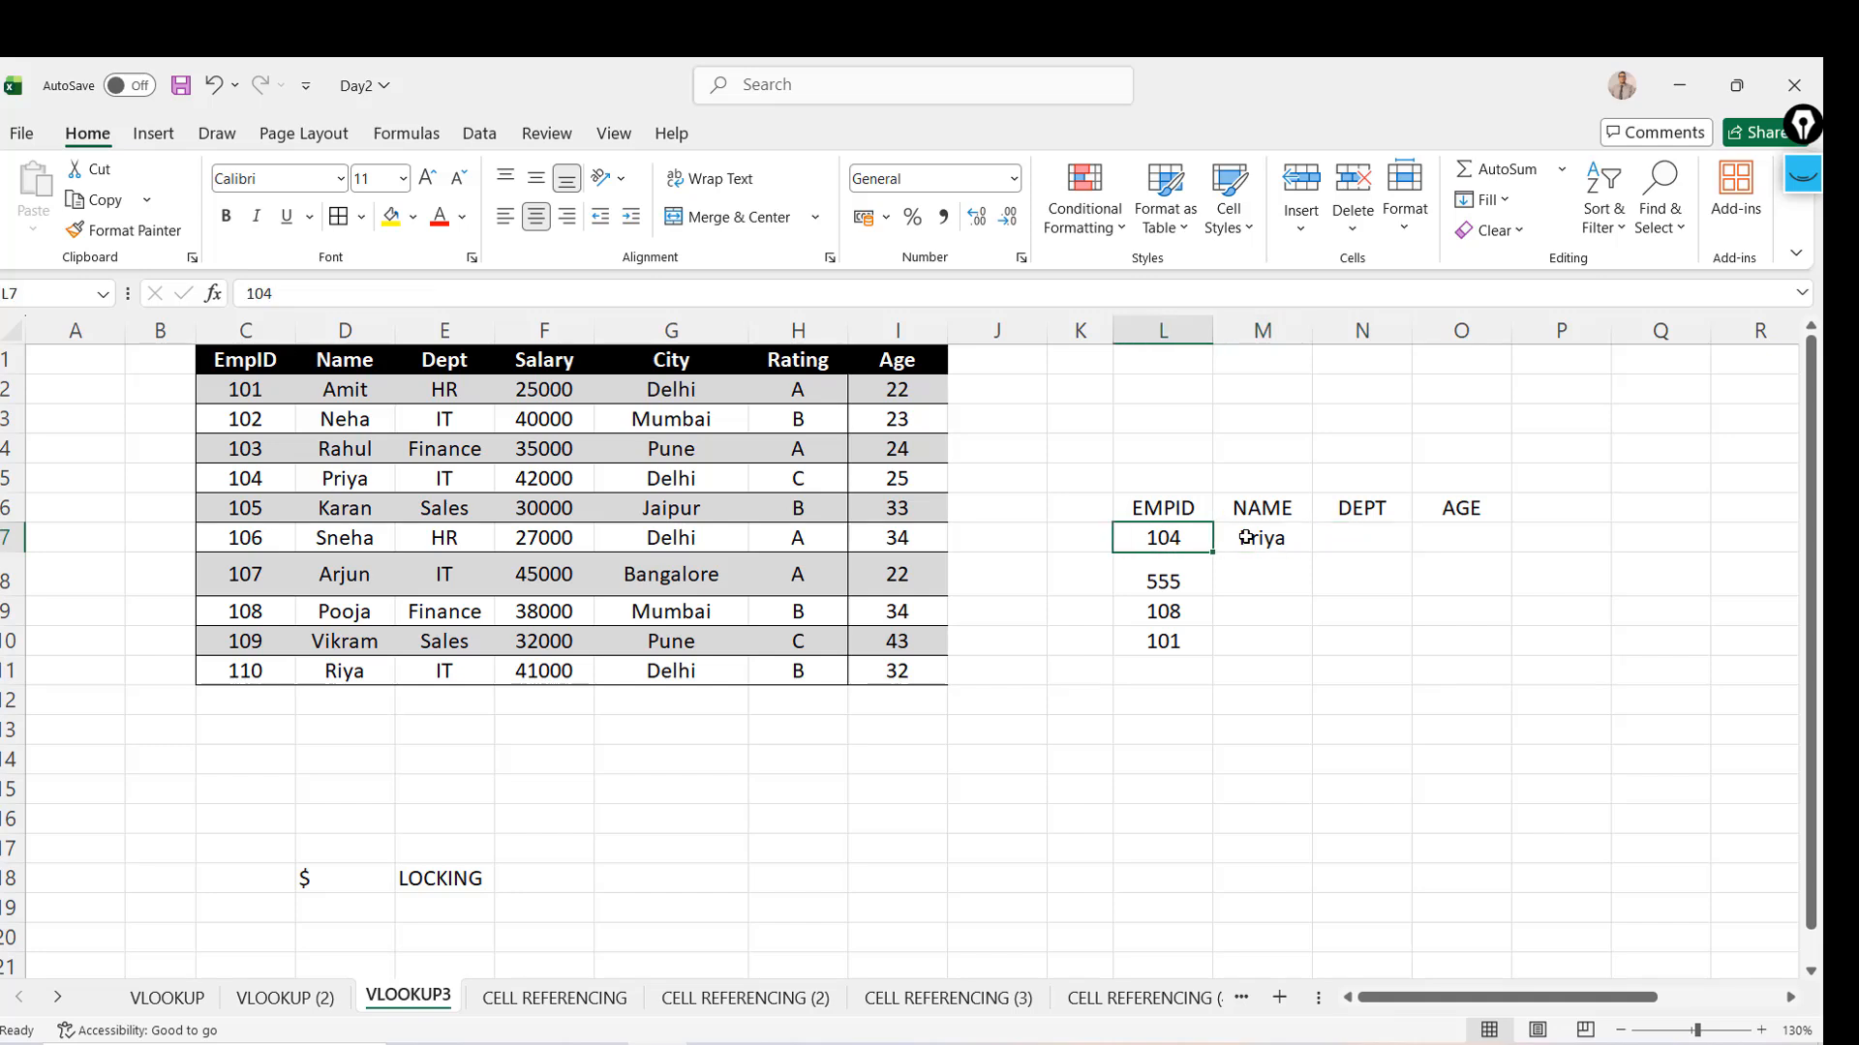
key(Down)
key(ctrl+Up)
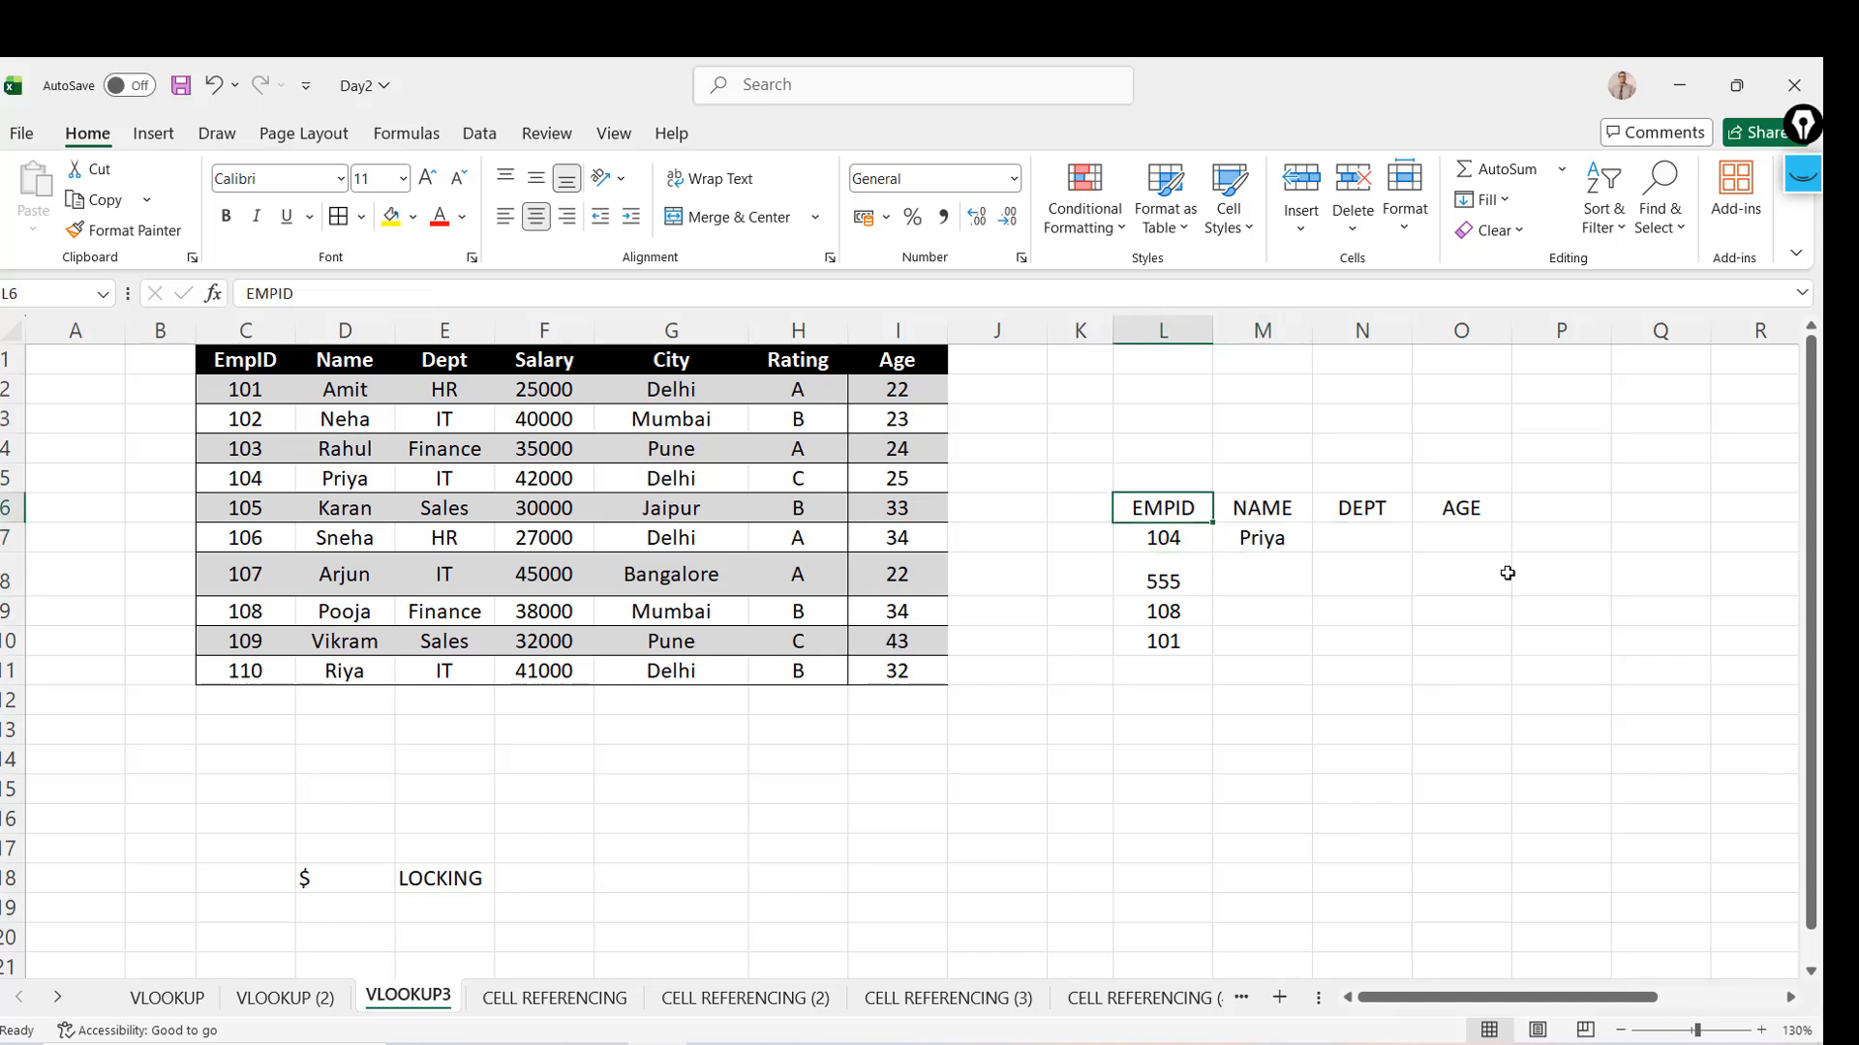
Narrow the empty column B and bold the EMPID, NAME, DEPT and AGE headings in L6:O6
drag(196, 331, 139, 332)
key(Right)
key(Left)
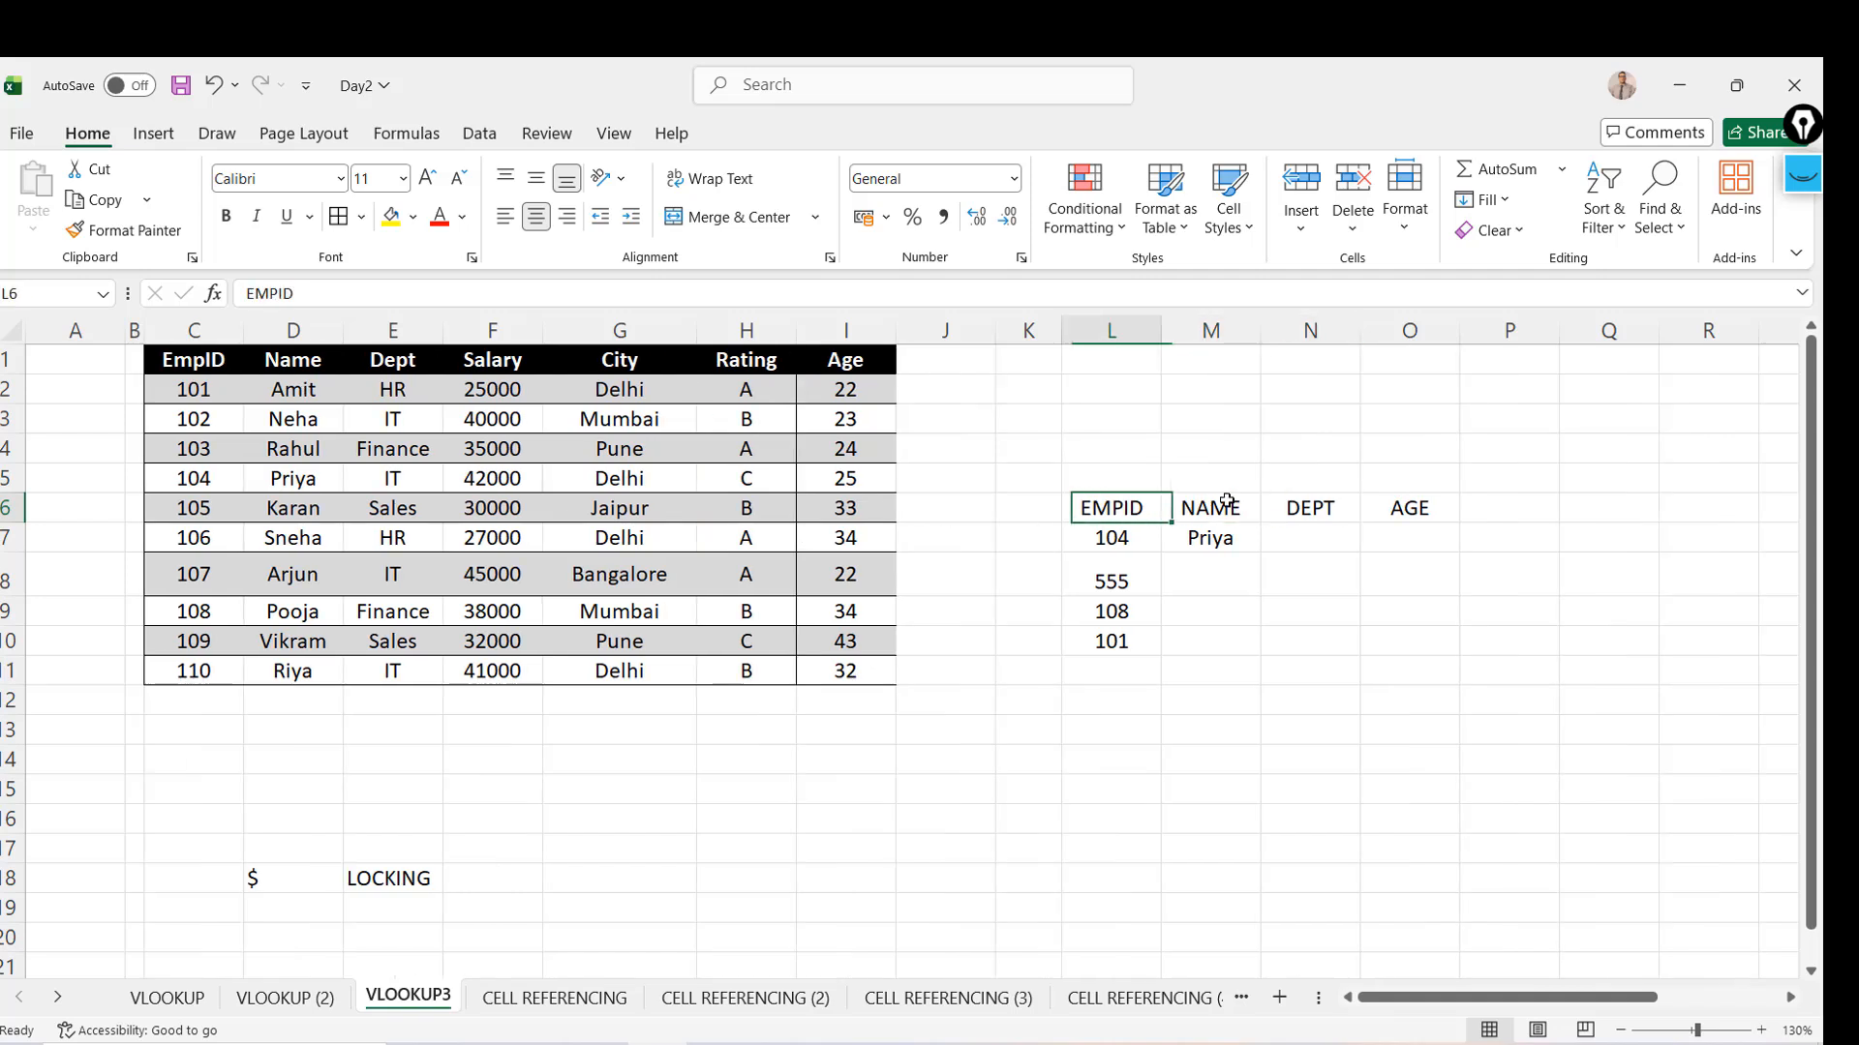
key(shift+Right)
key(shift+Right)
key(shift+Right)
key(ctrl+b)
key(Down)
key(Right)
key(Right)
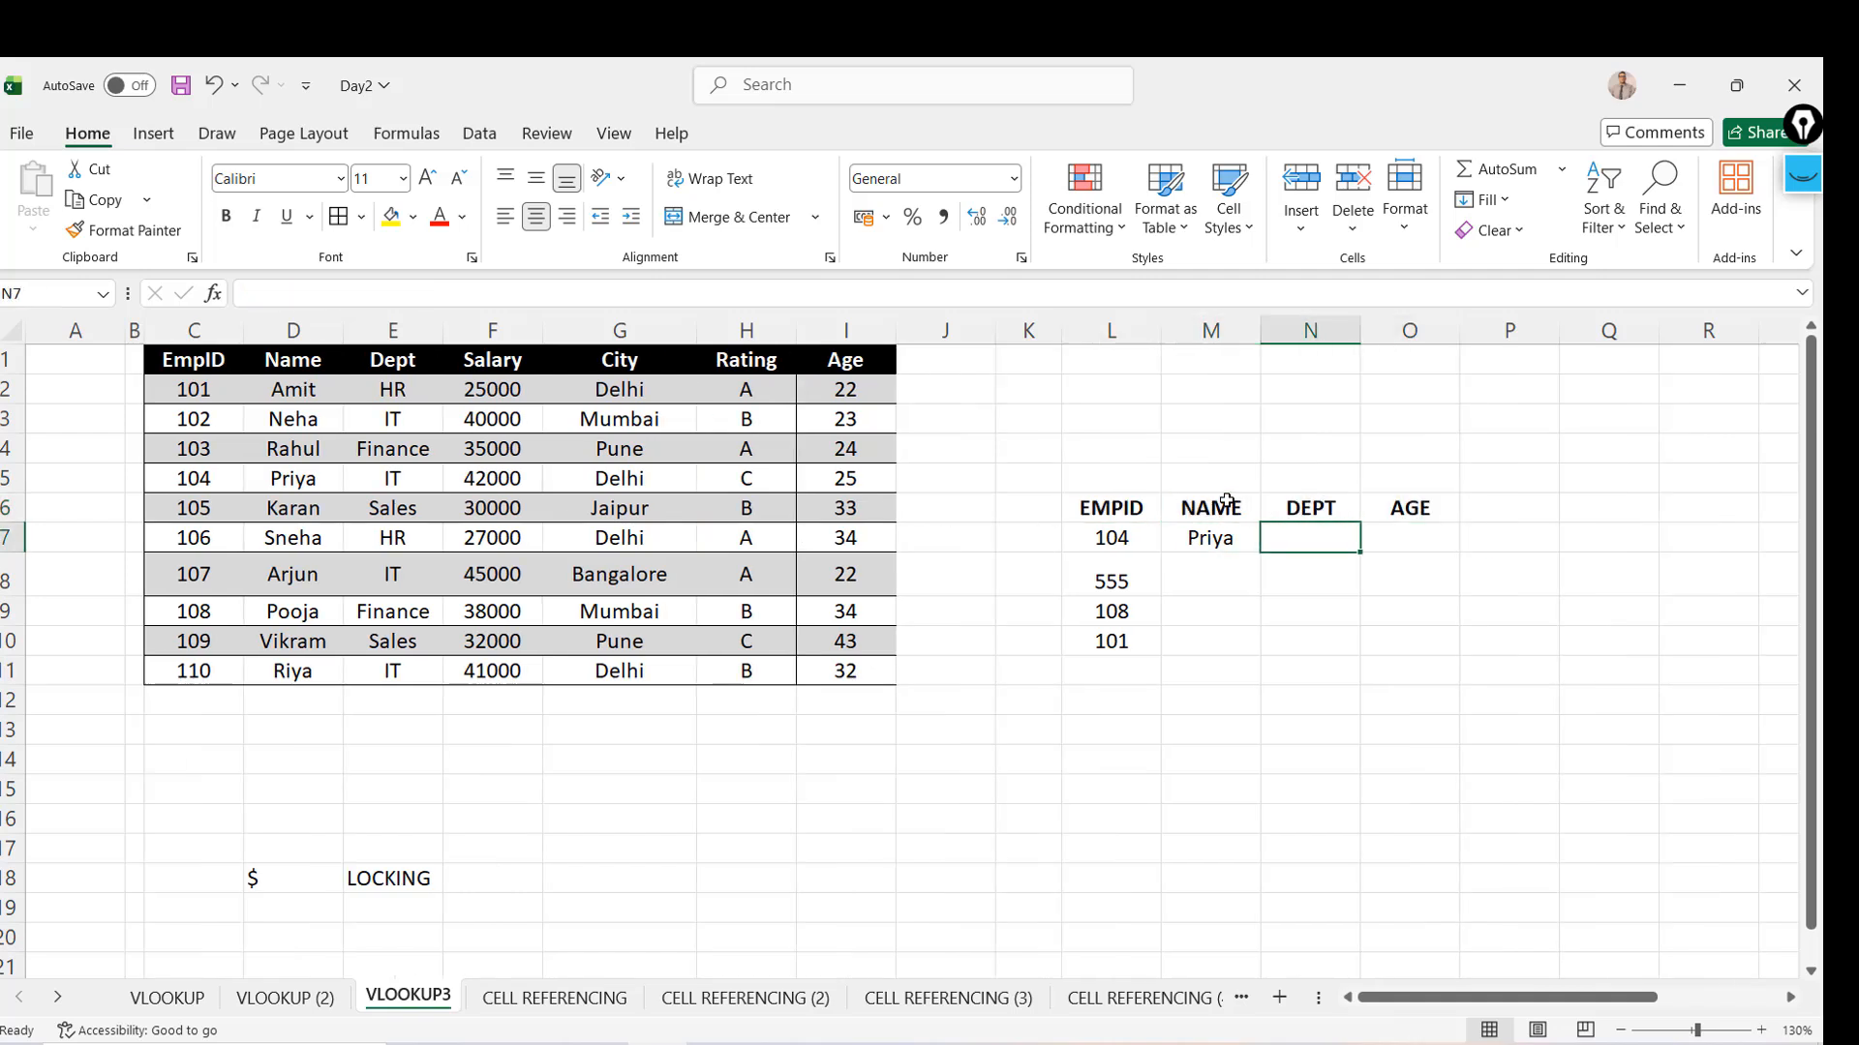
text(=VL)
key(Escape)
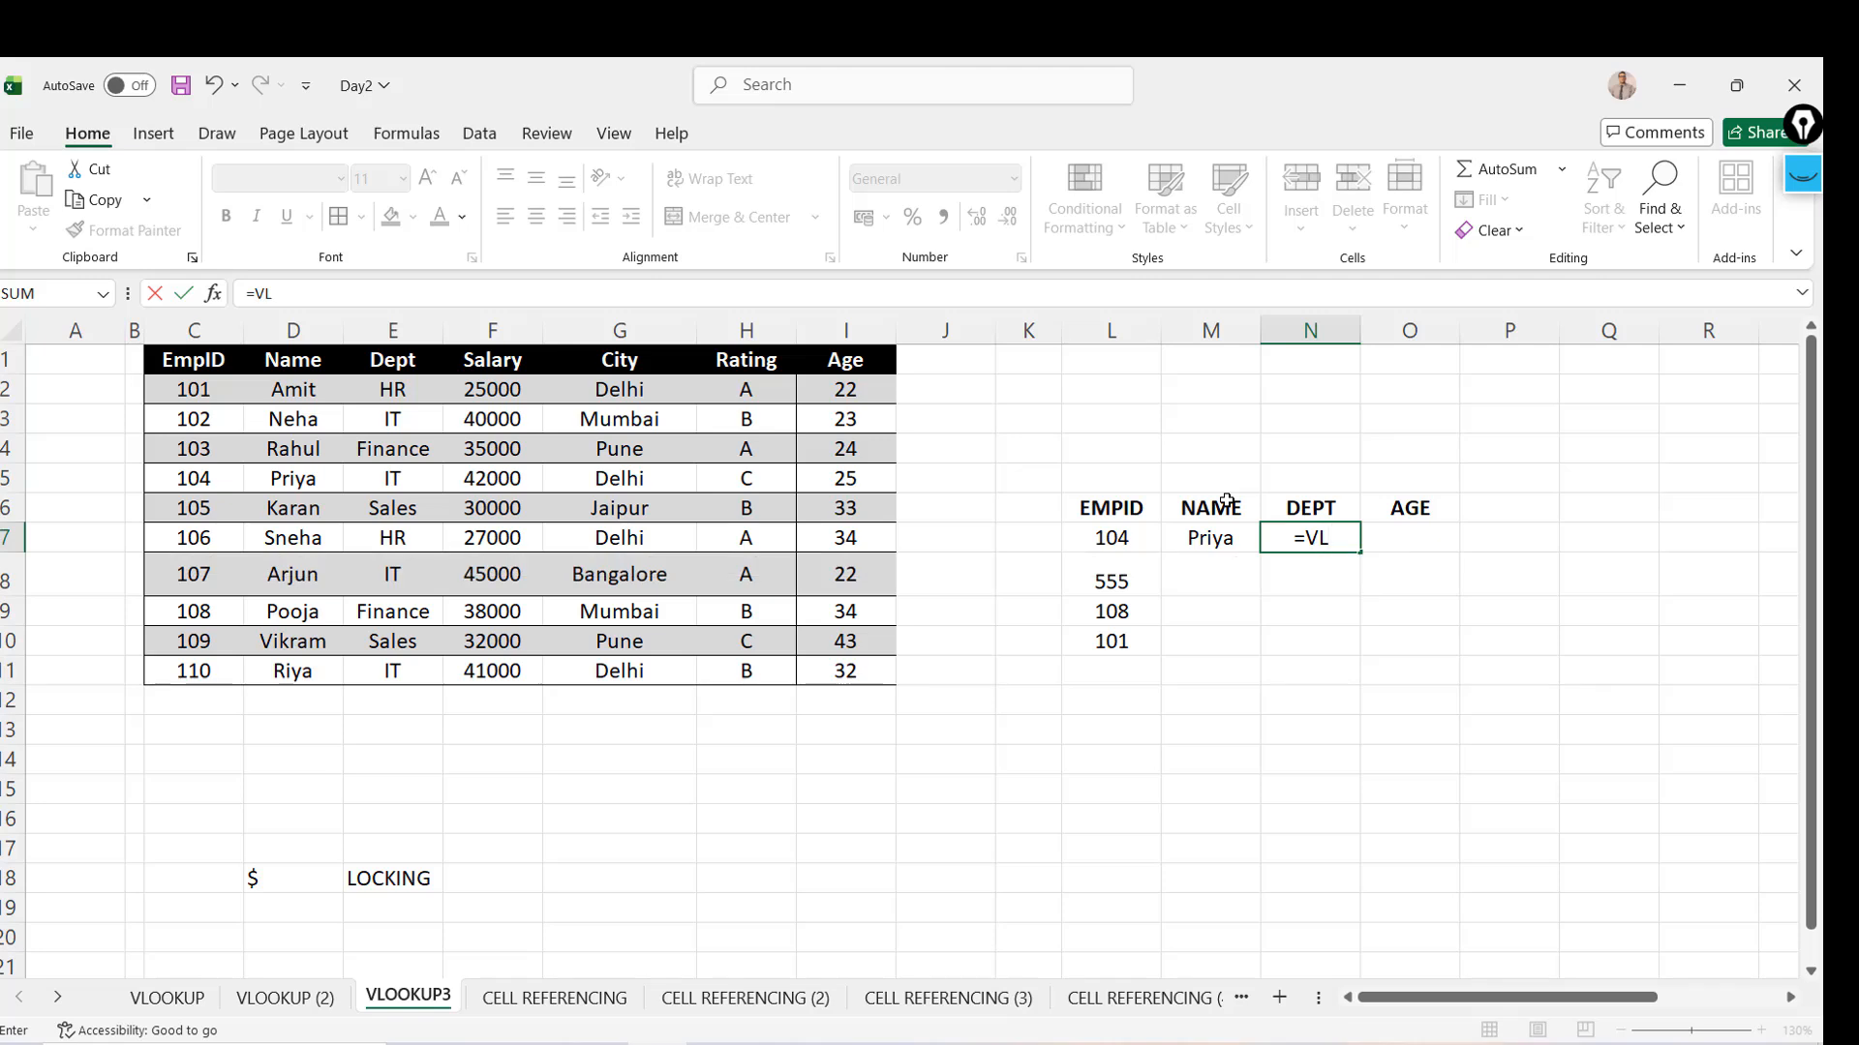
key(Escape)
Examine the VLOOKUP formula in M7 and the ranges it refers to
key(Left)
key(Right)
key(Right)
key(Left)
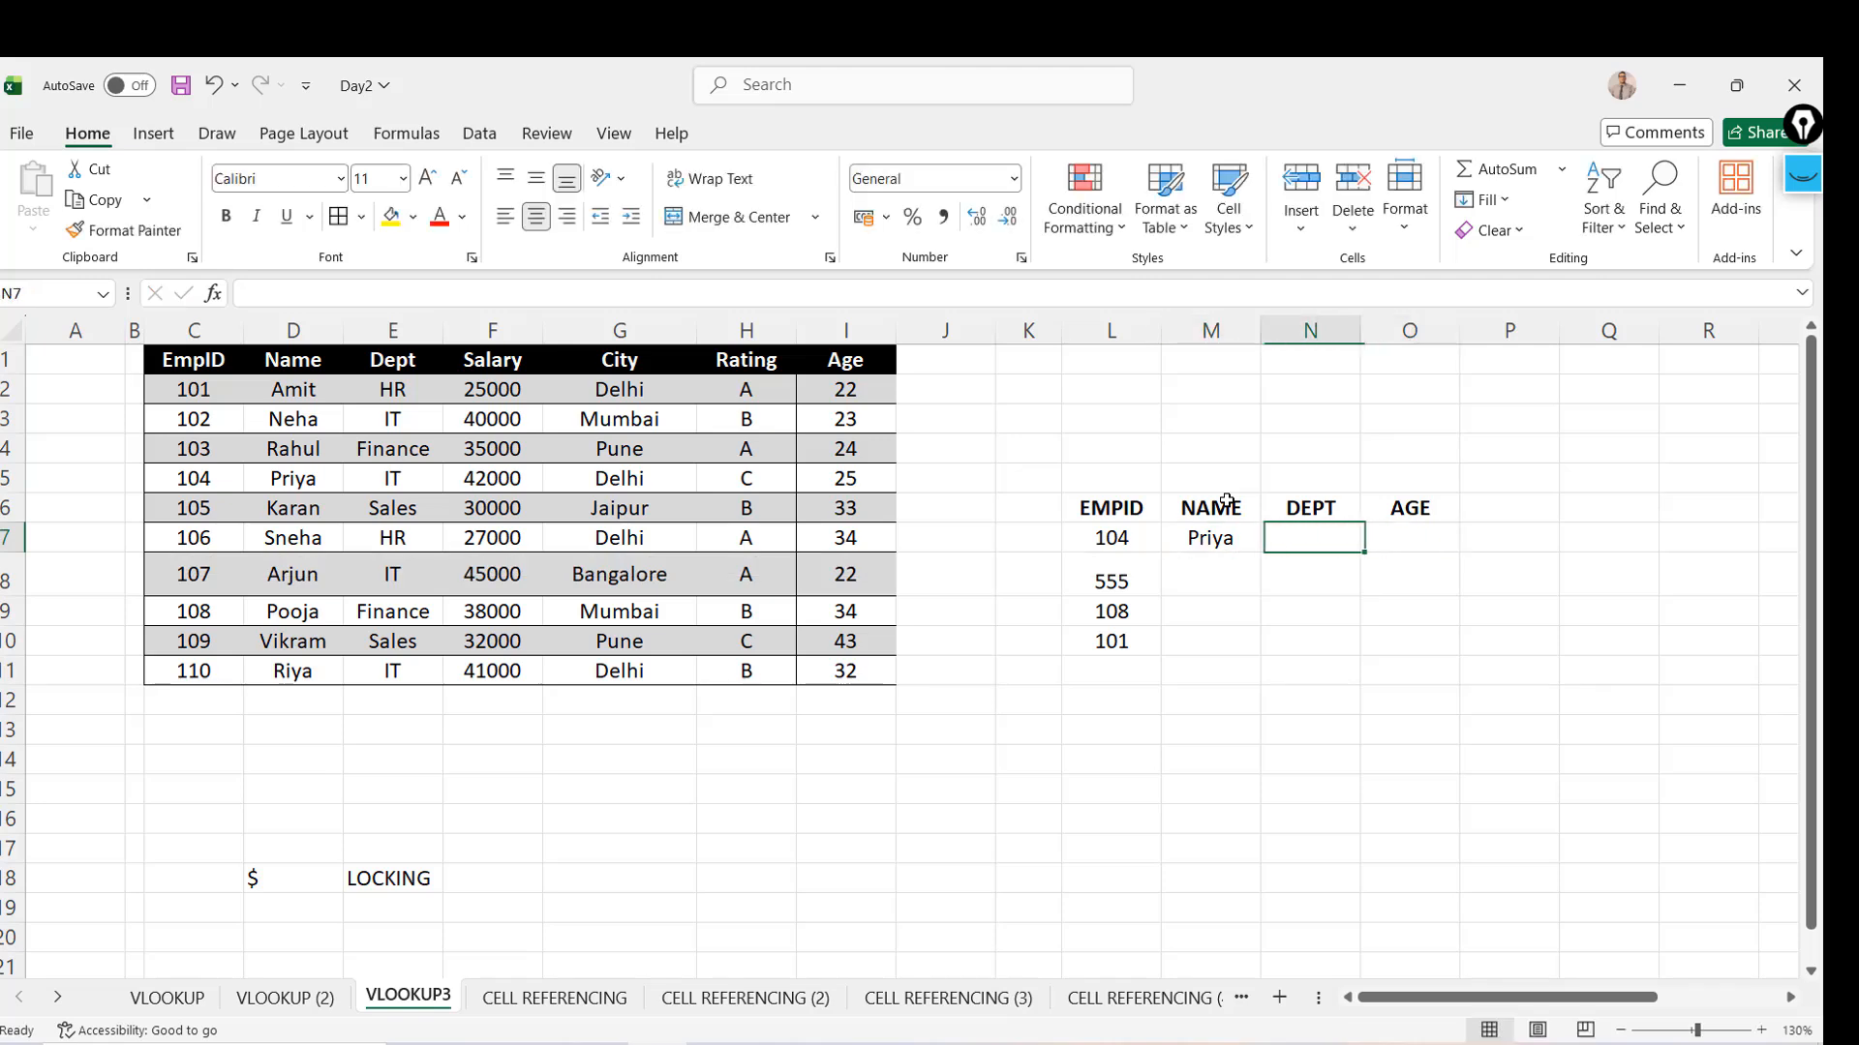
key(Right)
key(Left)
key(Left)
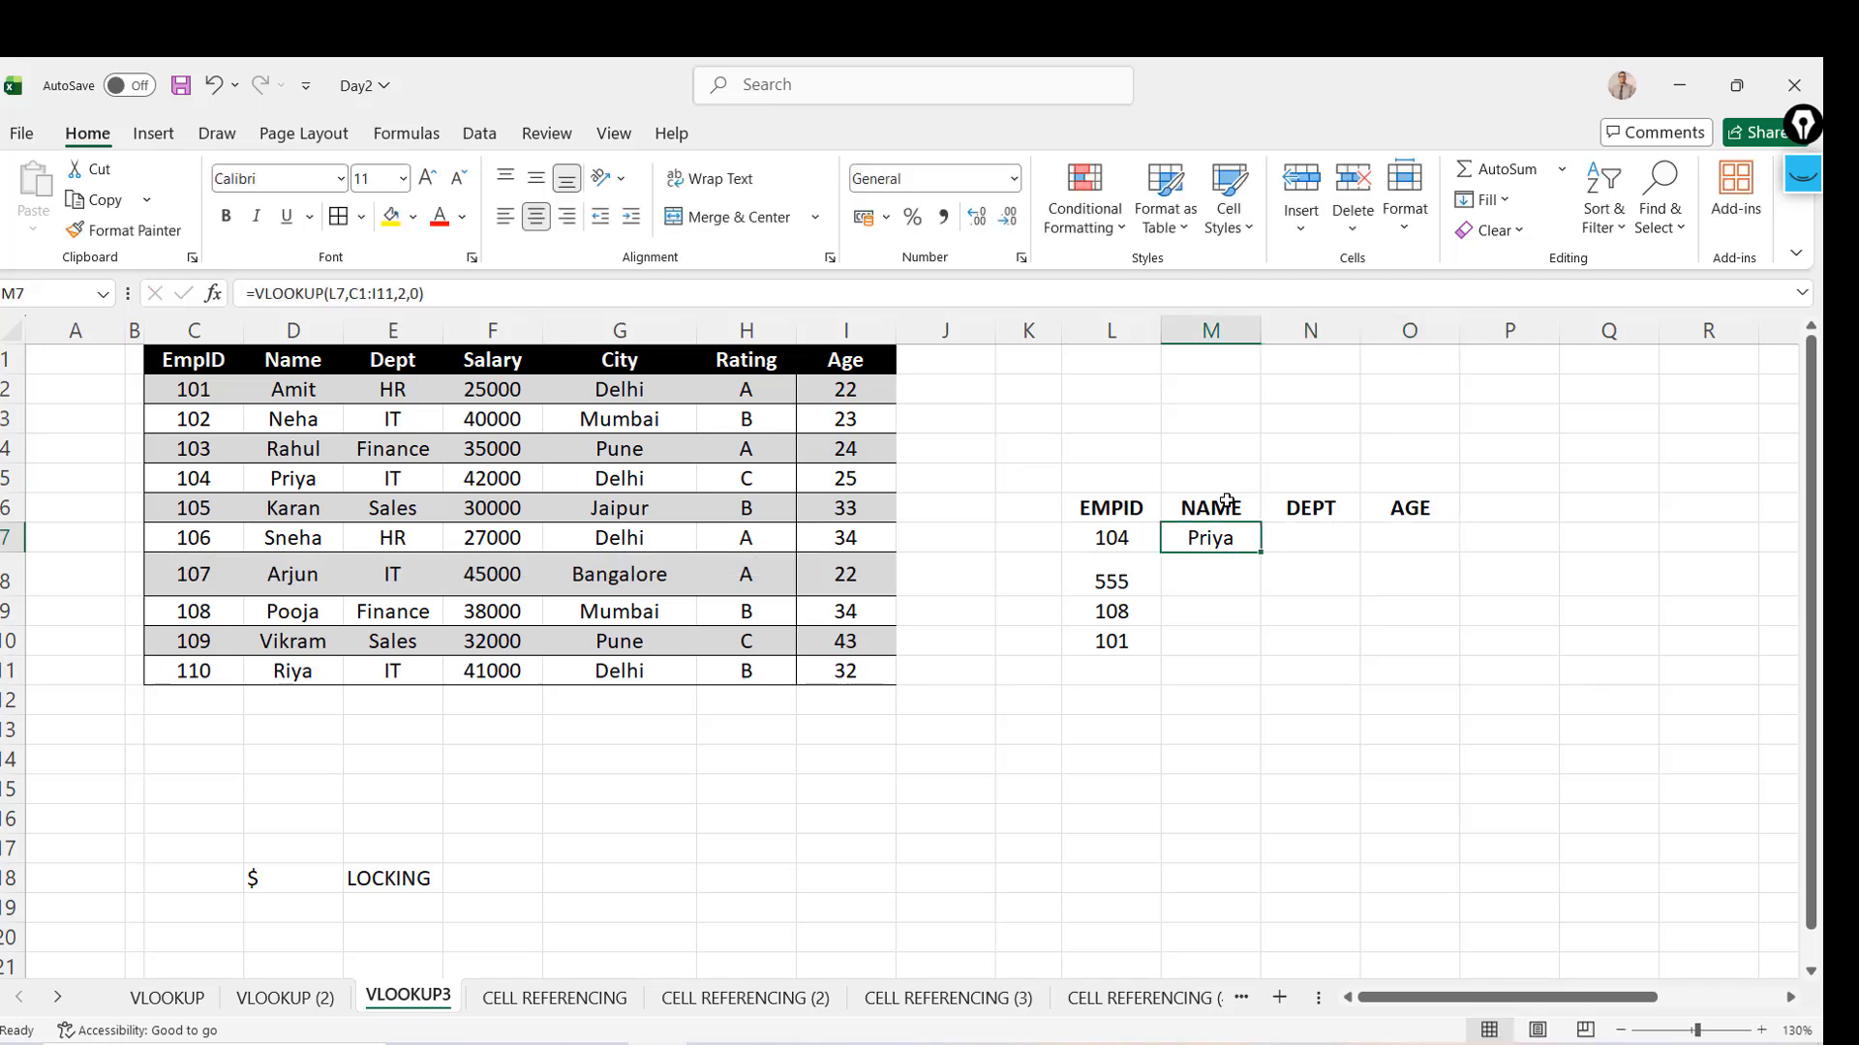
click(360, 293)
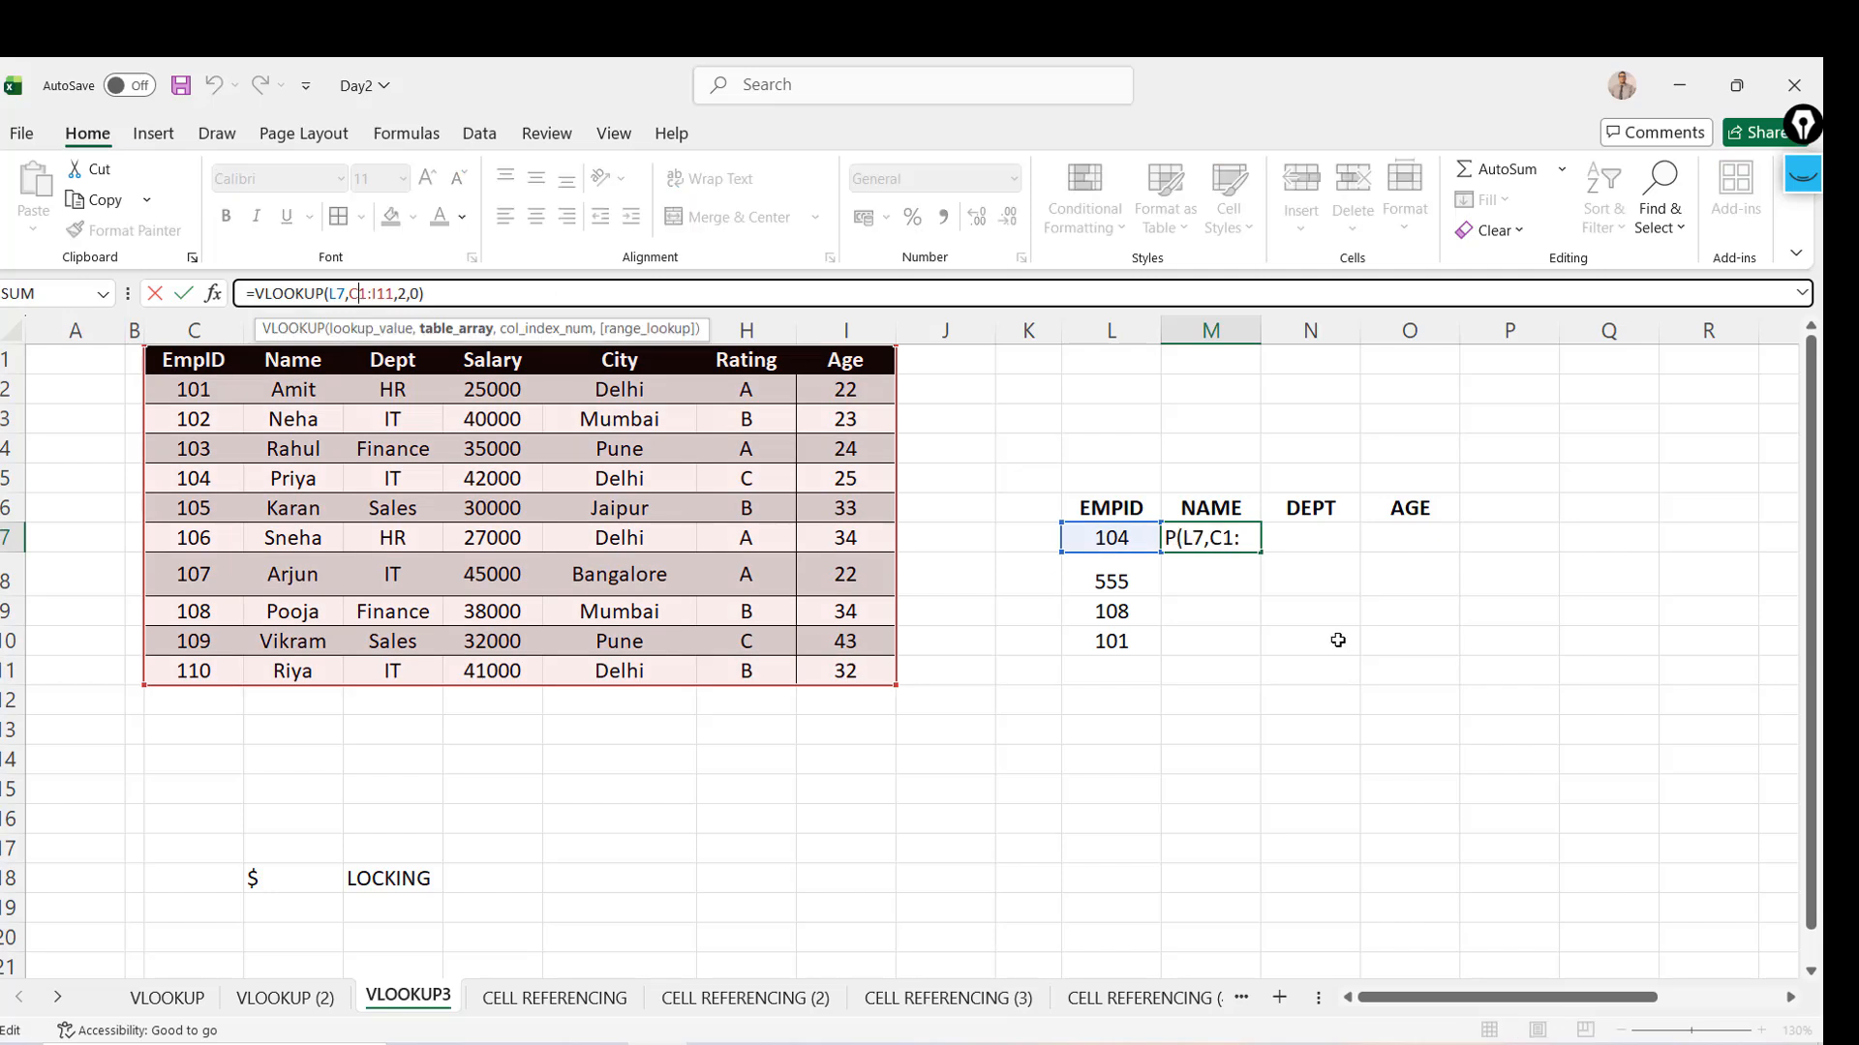
key(Escape)
drag(1261, 551, 1427, 555)
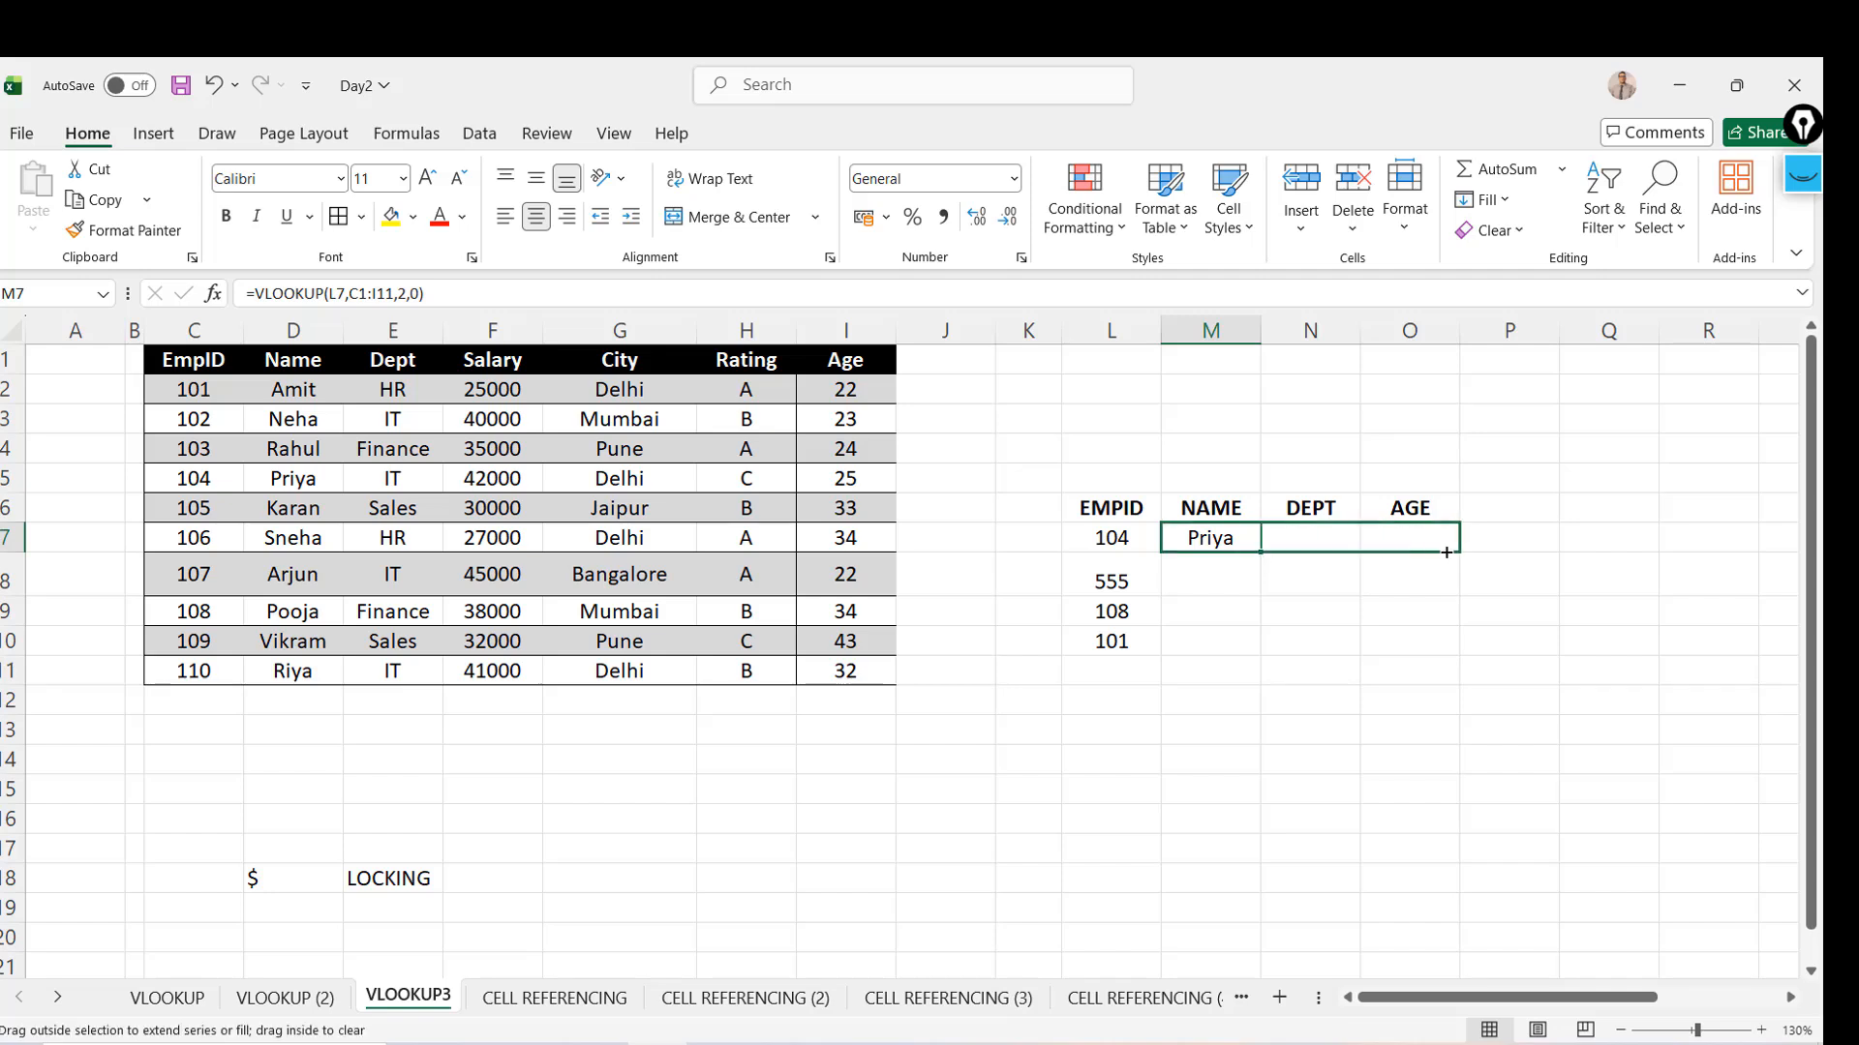
key(Escape)
click(1409, 660)
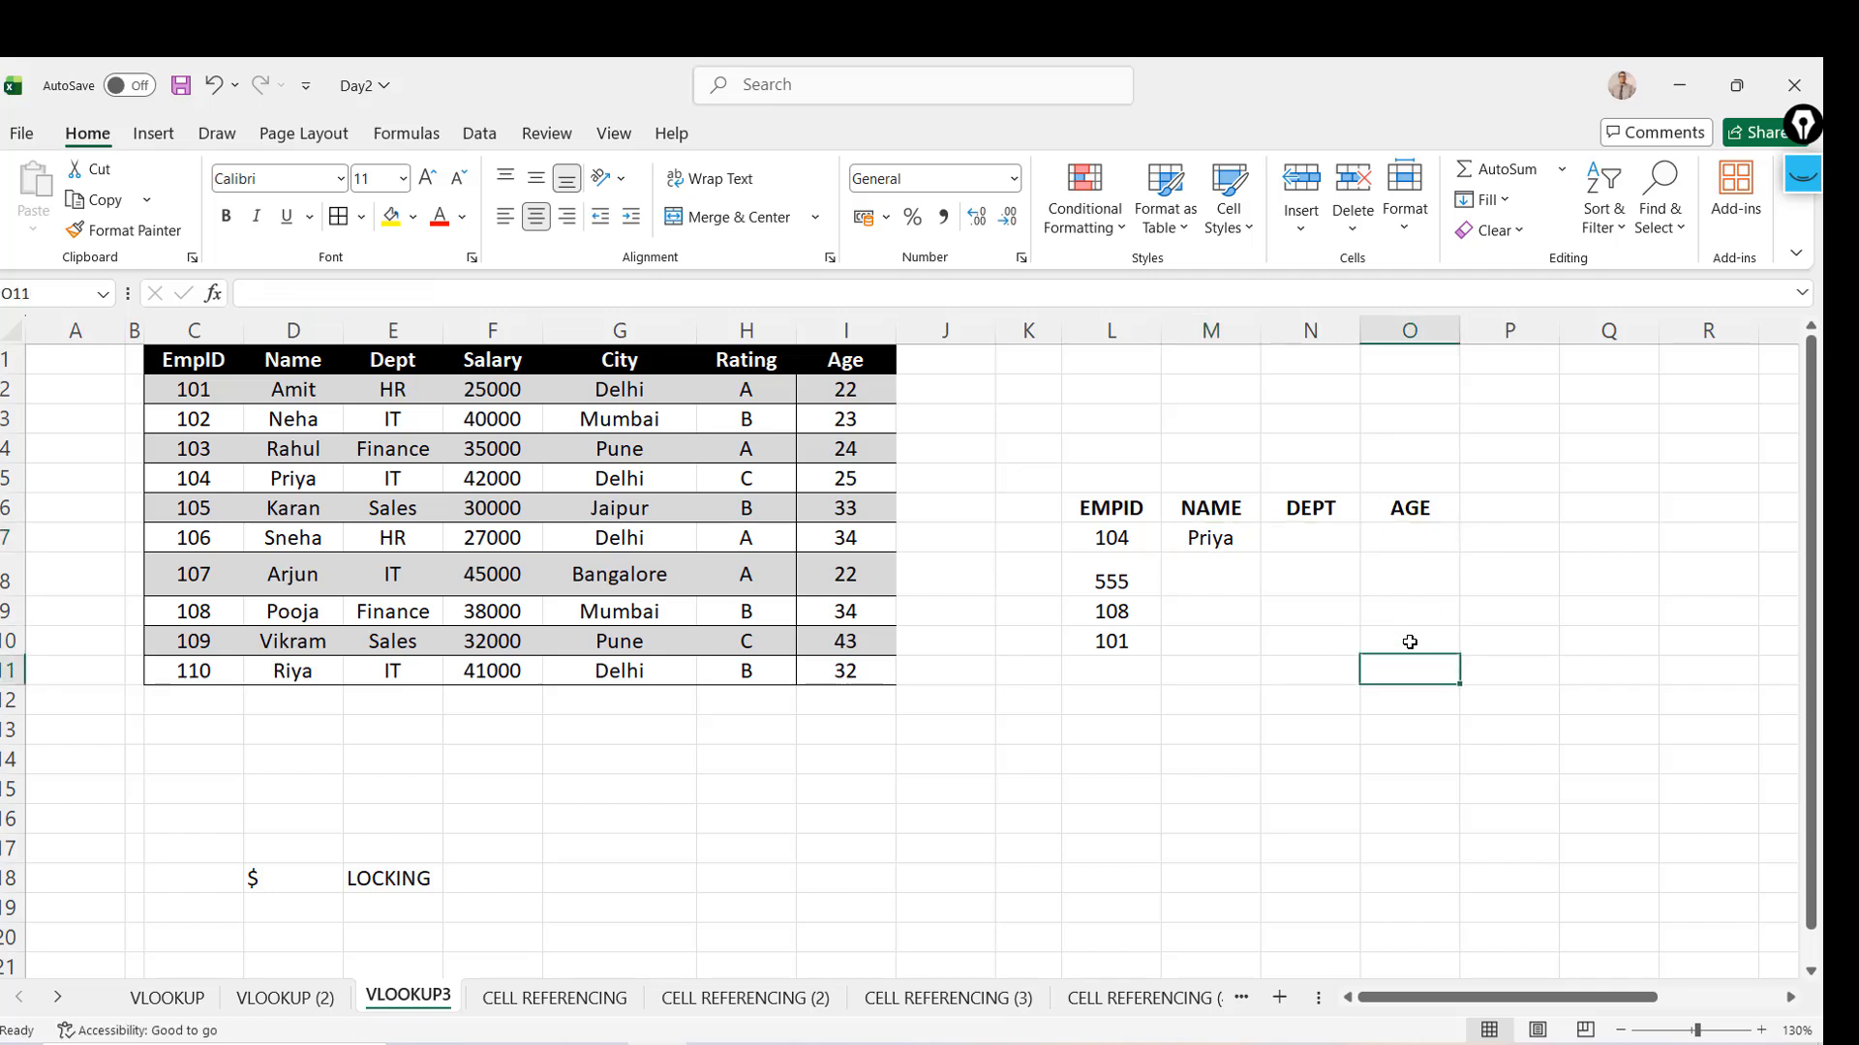
Reselect the lookup formula cell M7 and reduce the height of row 8
key(Left)
key(Left)
key(Up)
key(Up)
key(Up)
key(Up)
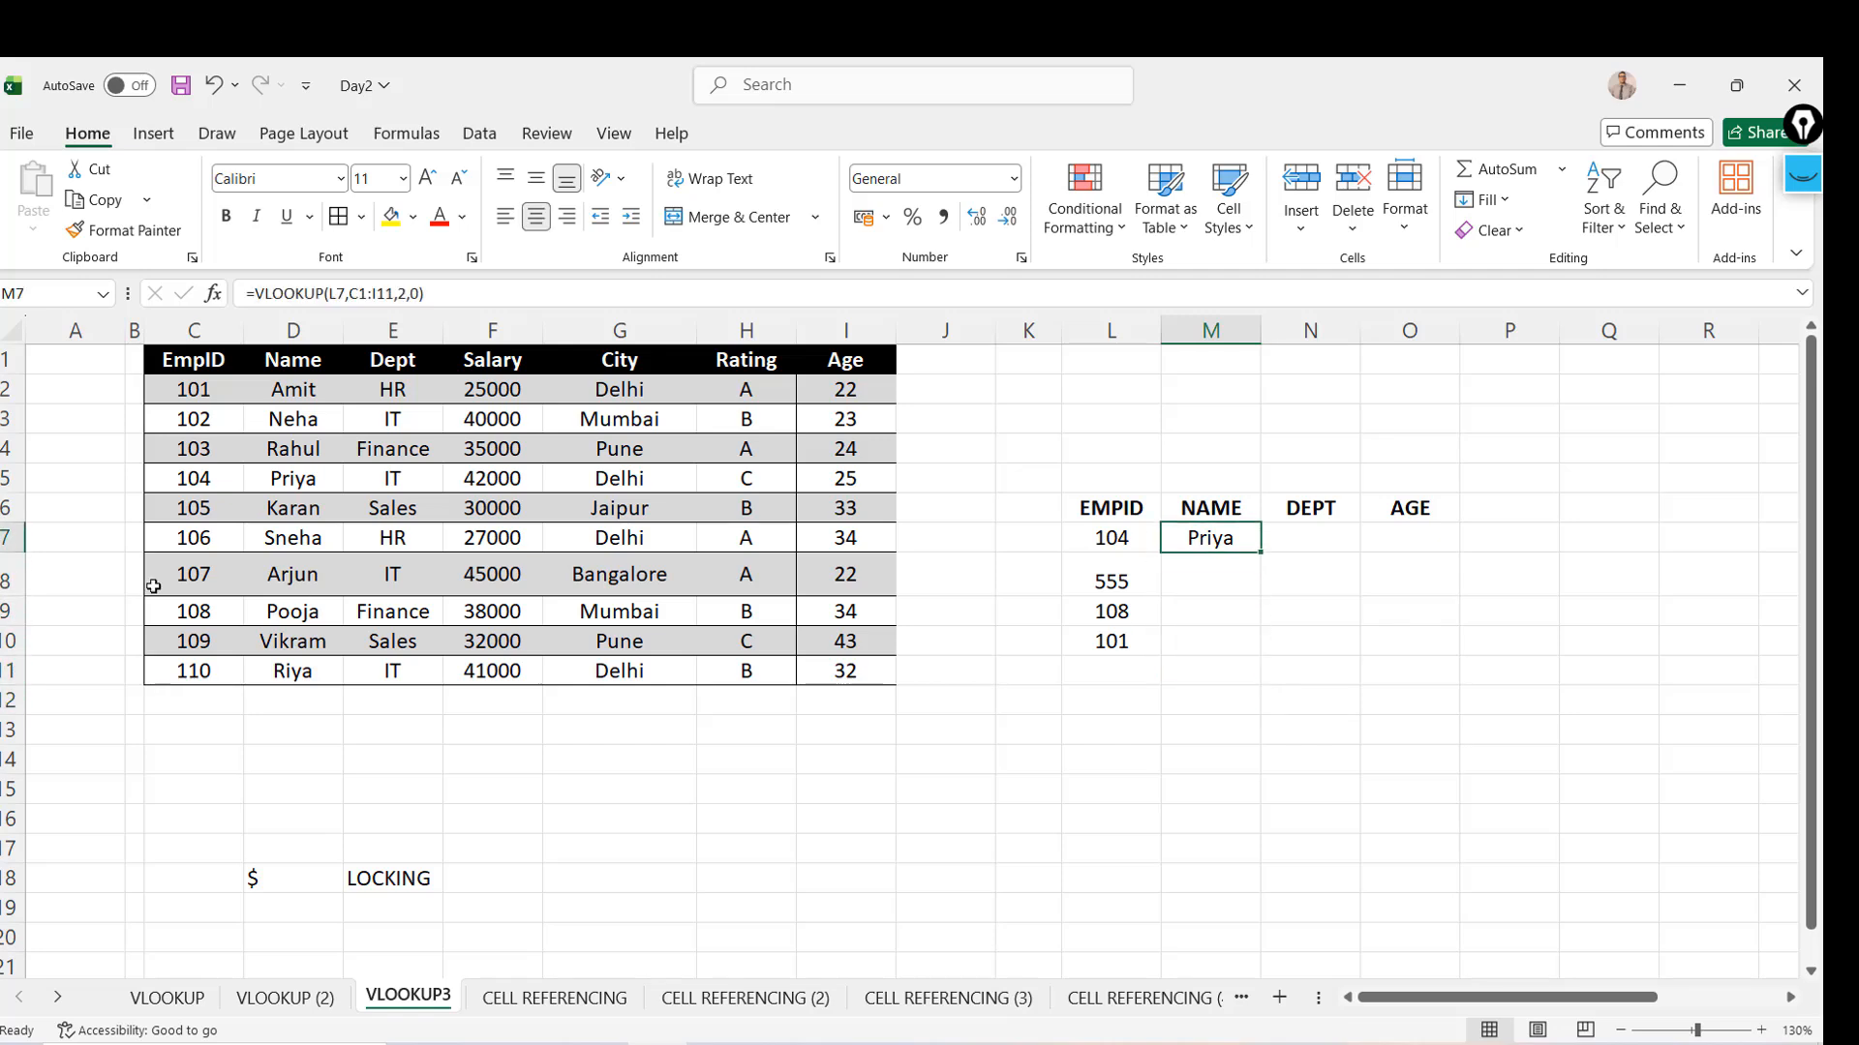
drag(14, 598, 15, 579)
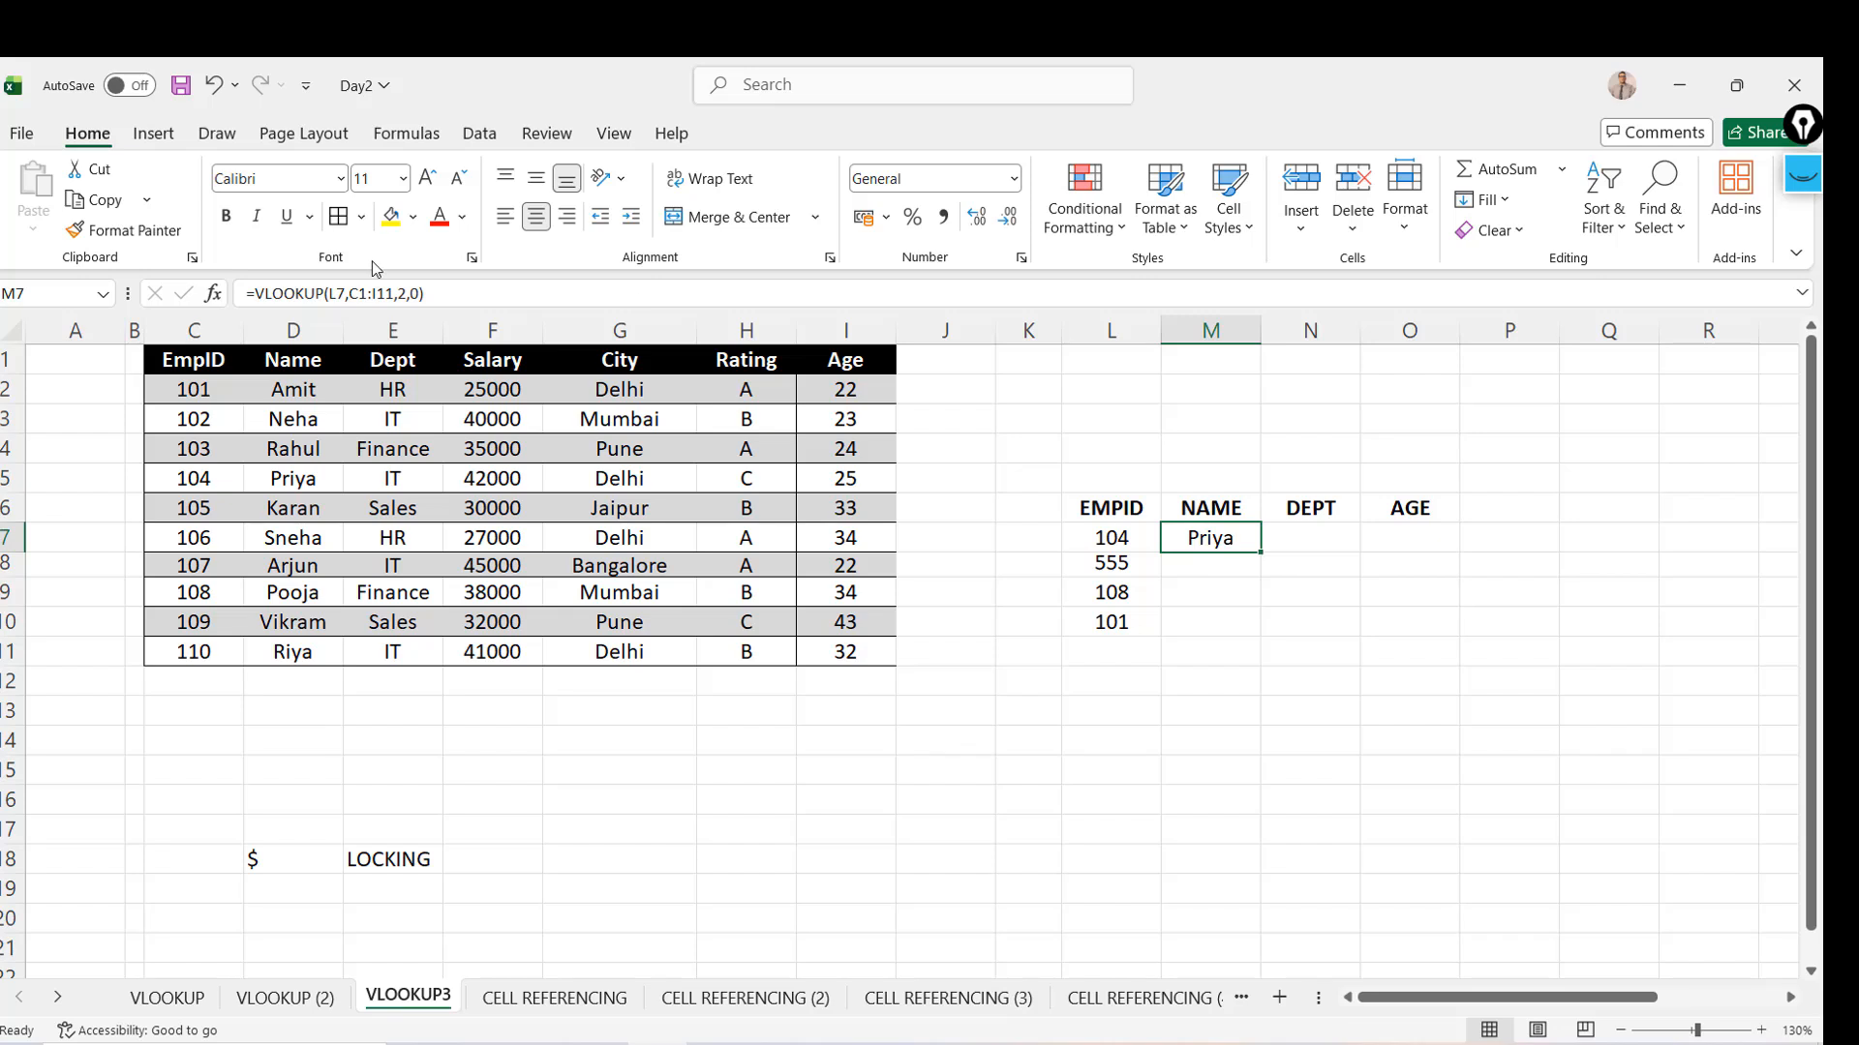
Check the arguments of the VLOOKUP formula in M7 and fill it down to M10
click(340, 295)
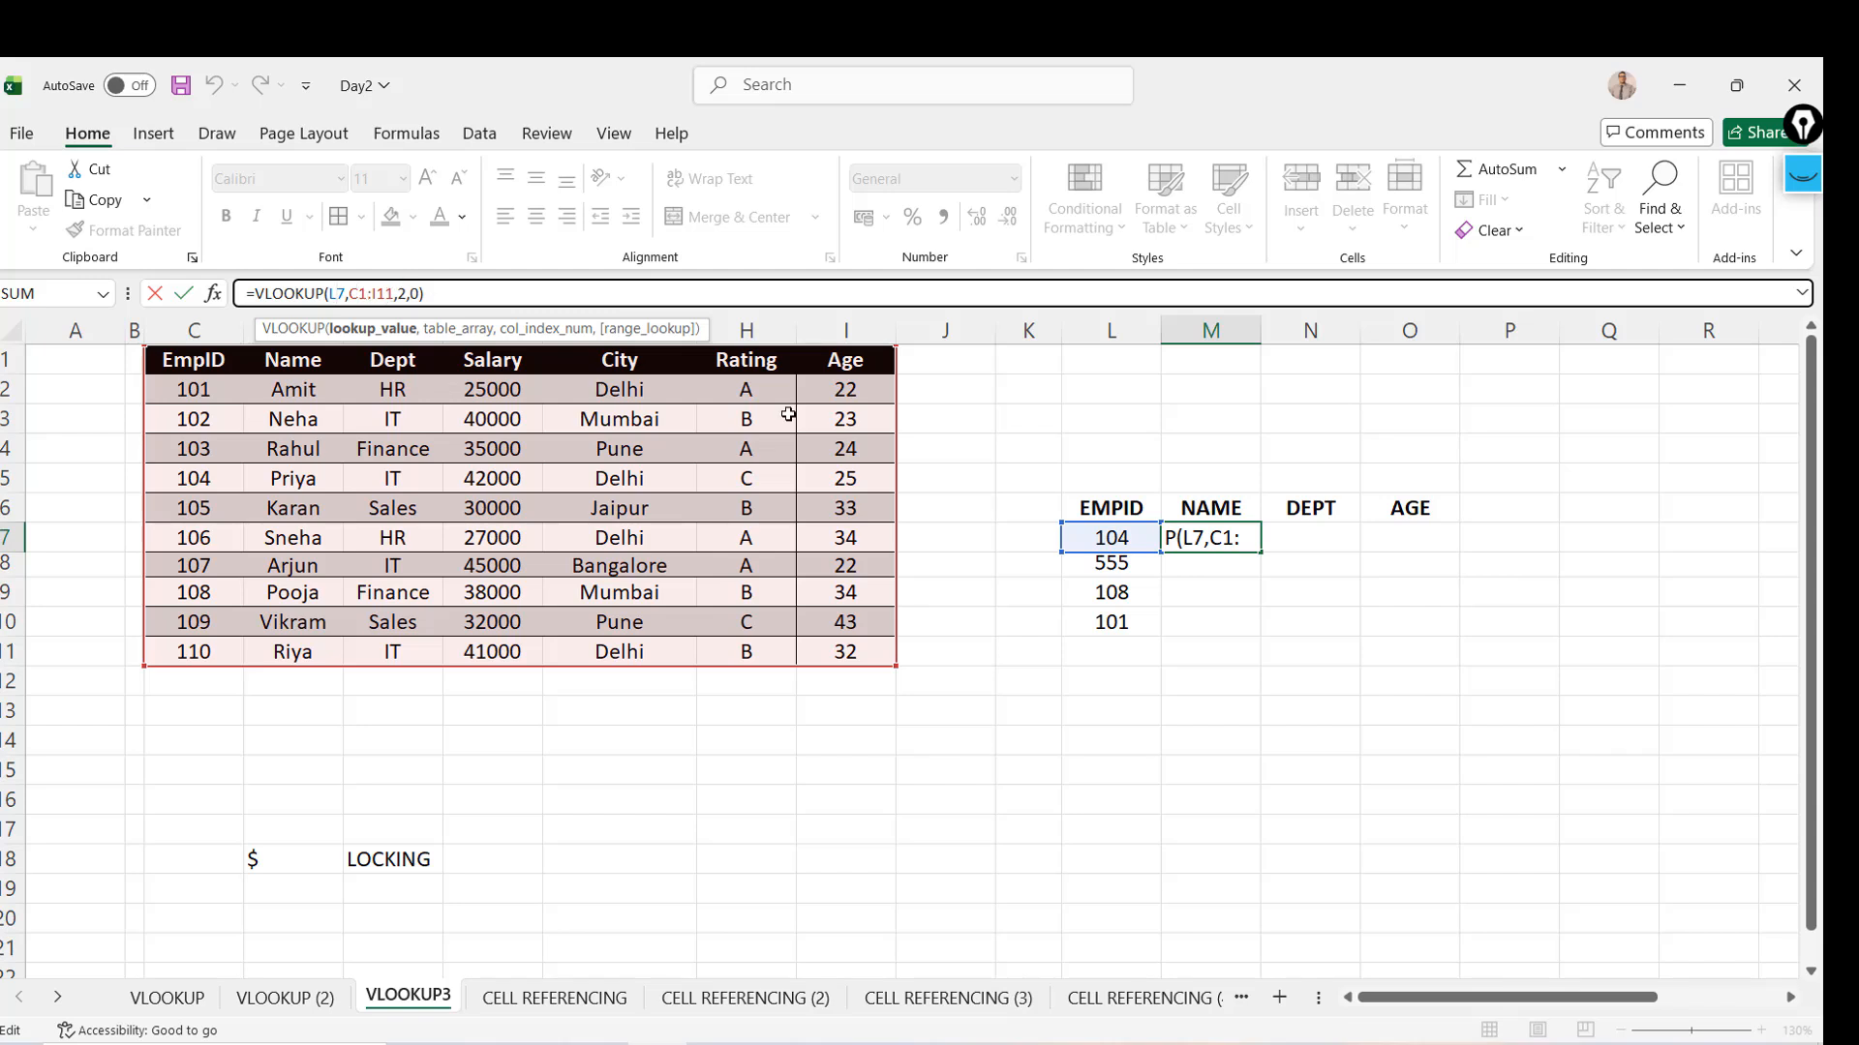
key(ctrl+Return)
drag(1260, 557, 1261, 638)
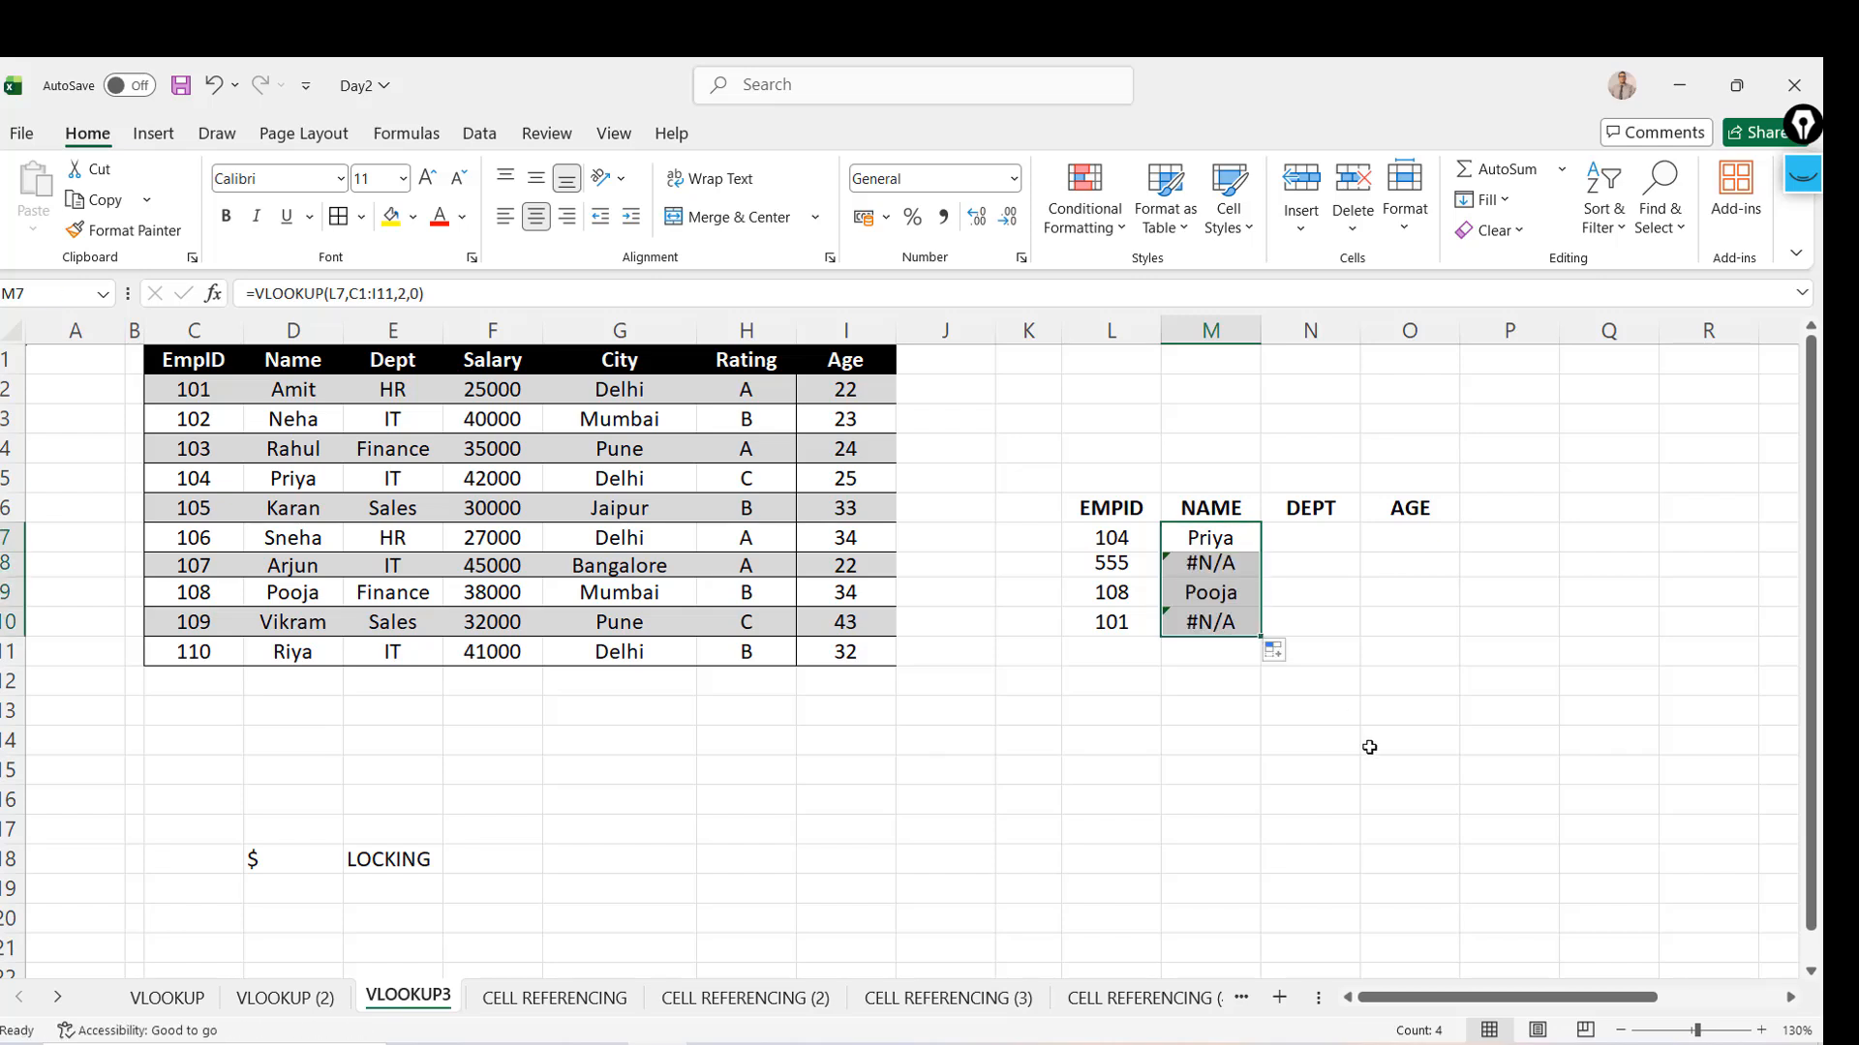
Change the employee ID in L8 to 103
click(1223, 533)
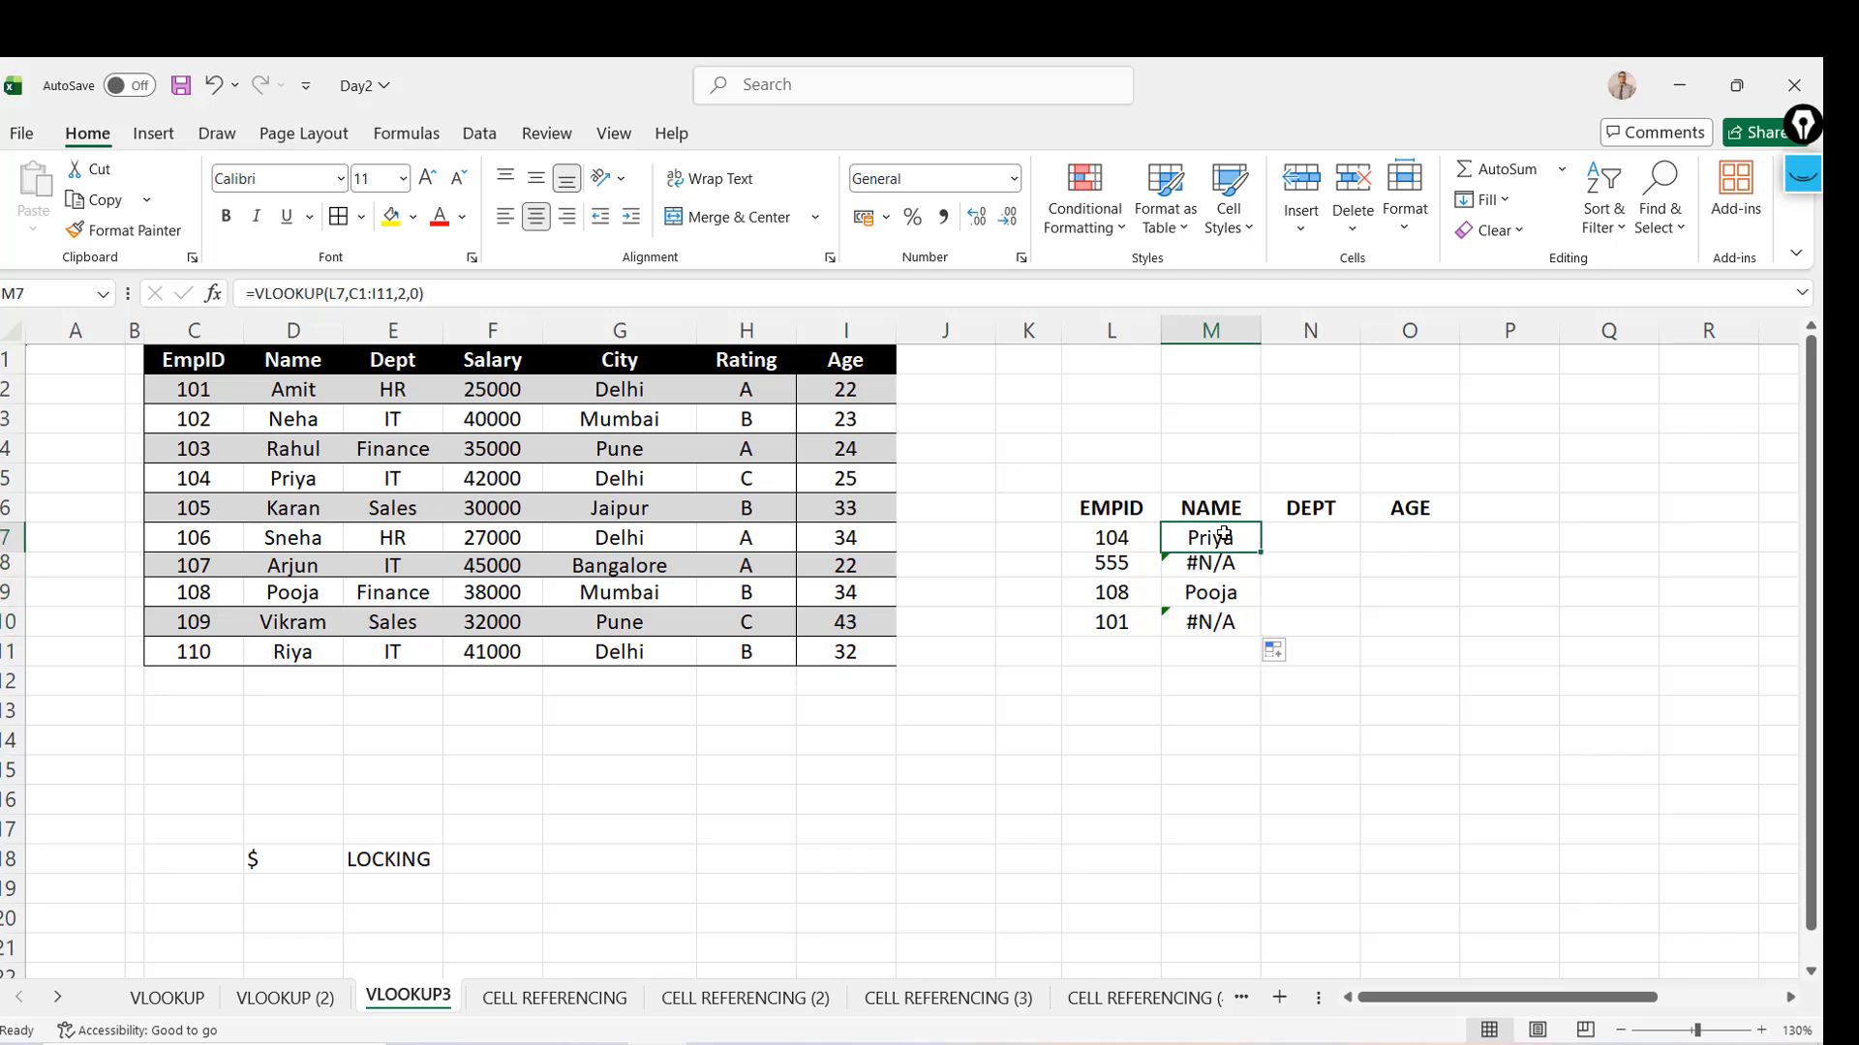
key(Down)
key(Left)
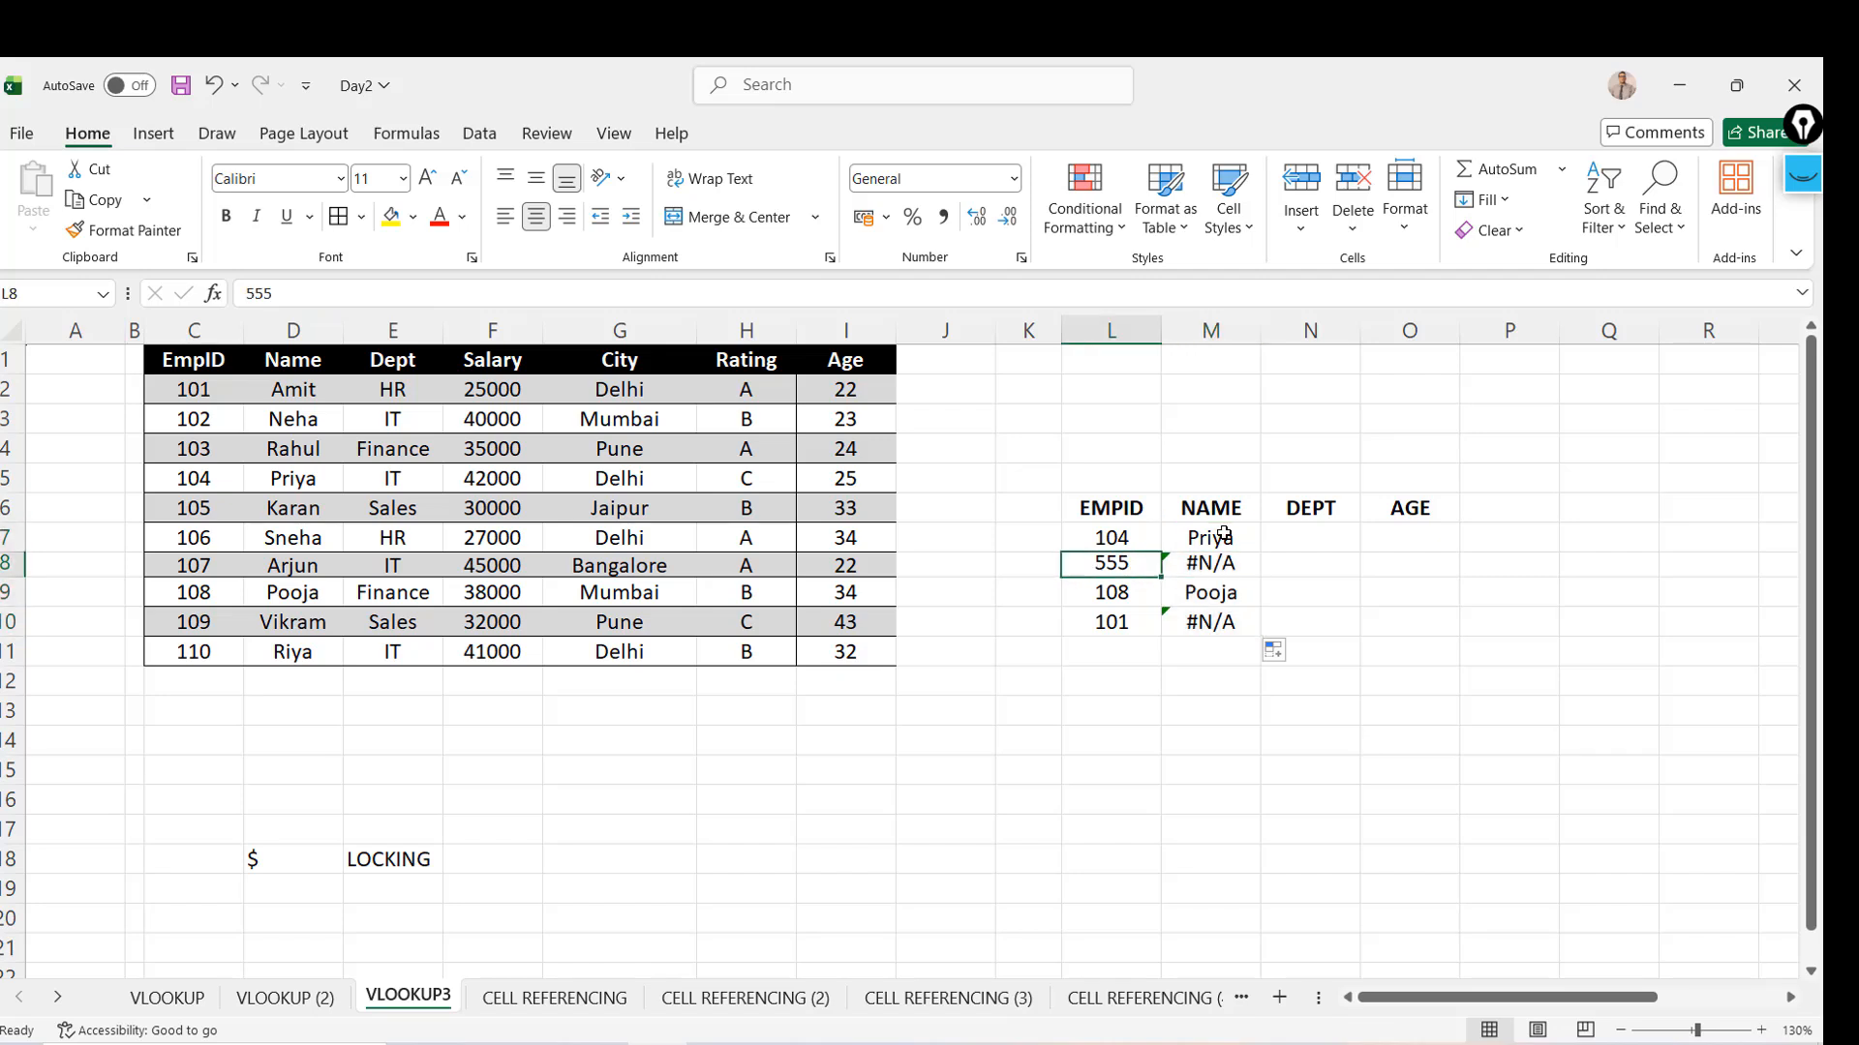
key(Right)
key(Left)
text(10)
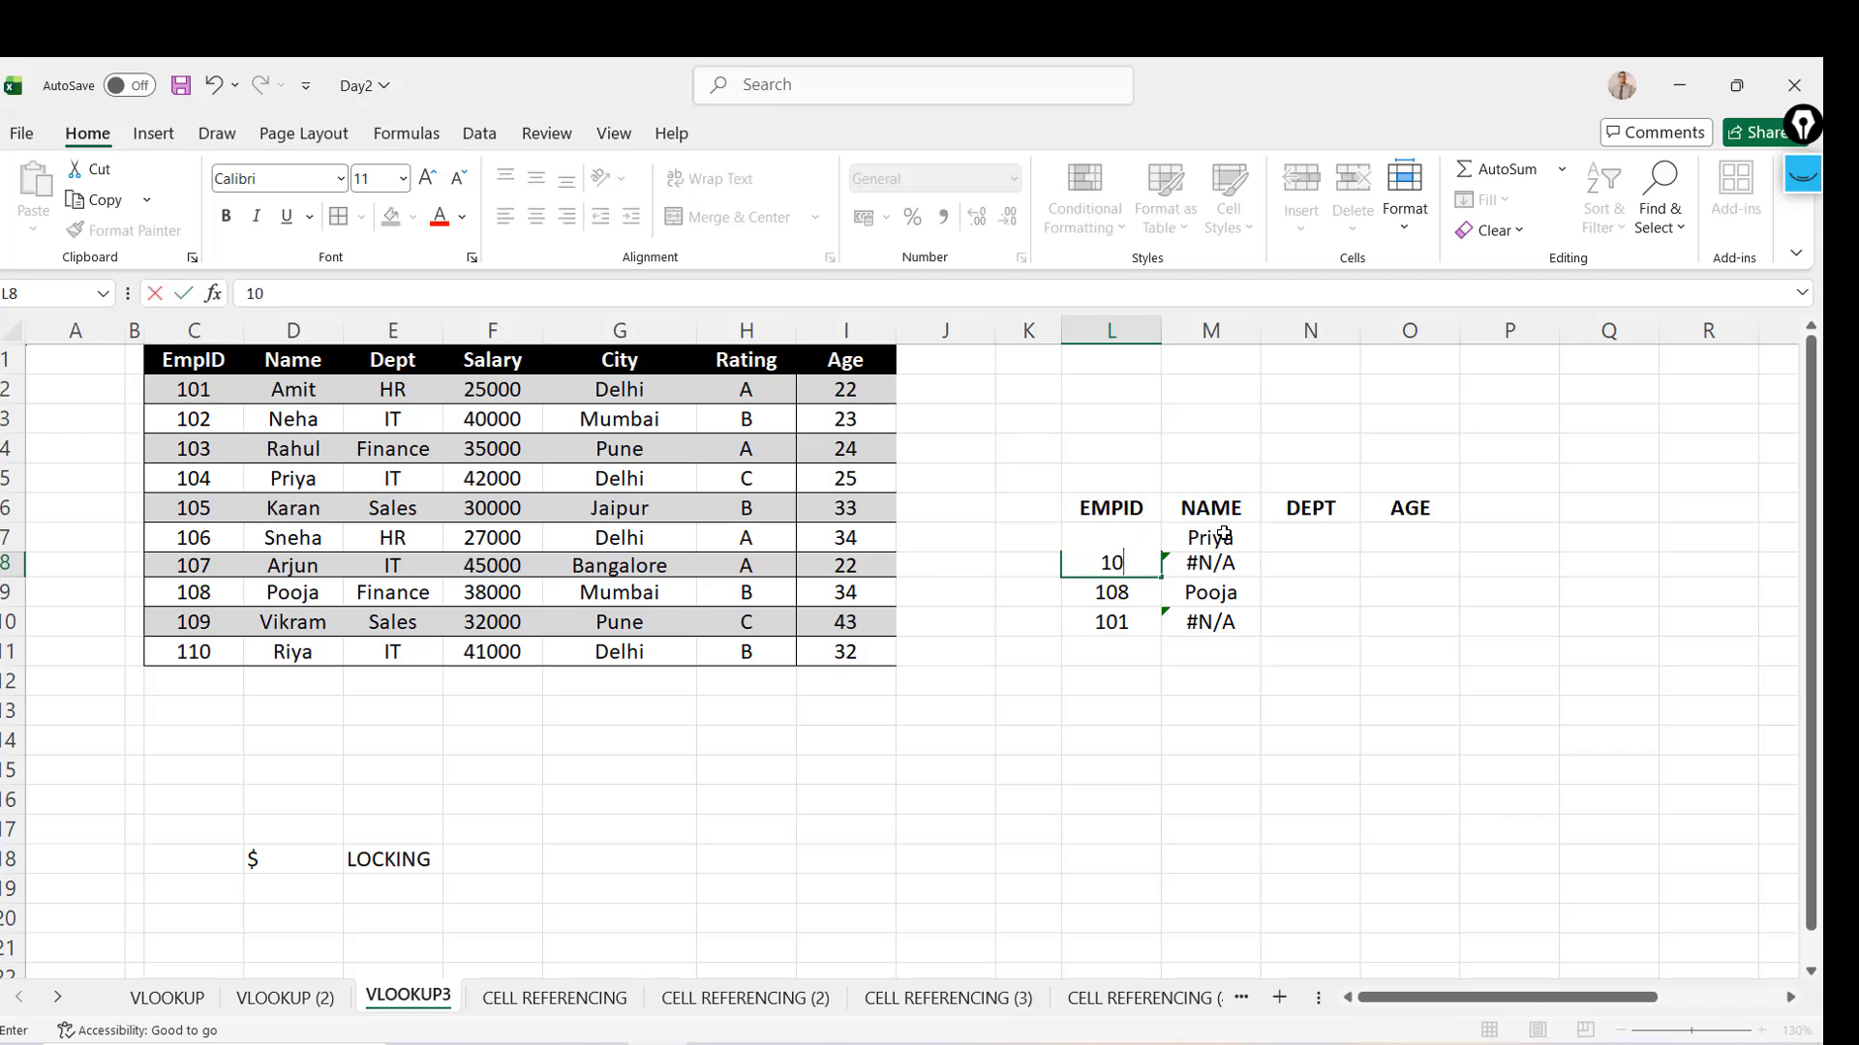
text(3)
key(Return)
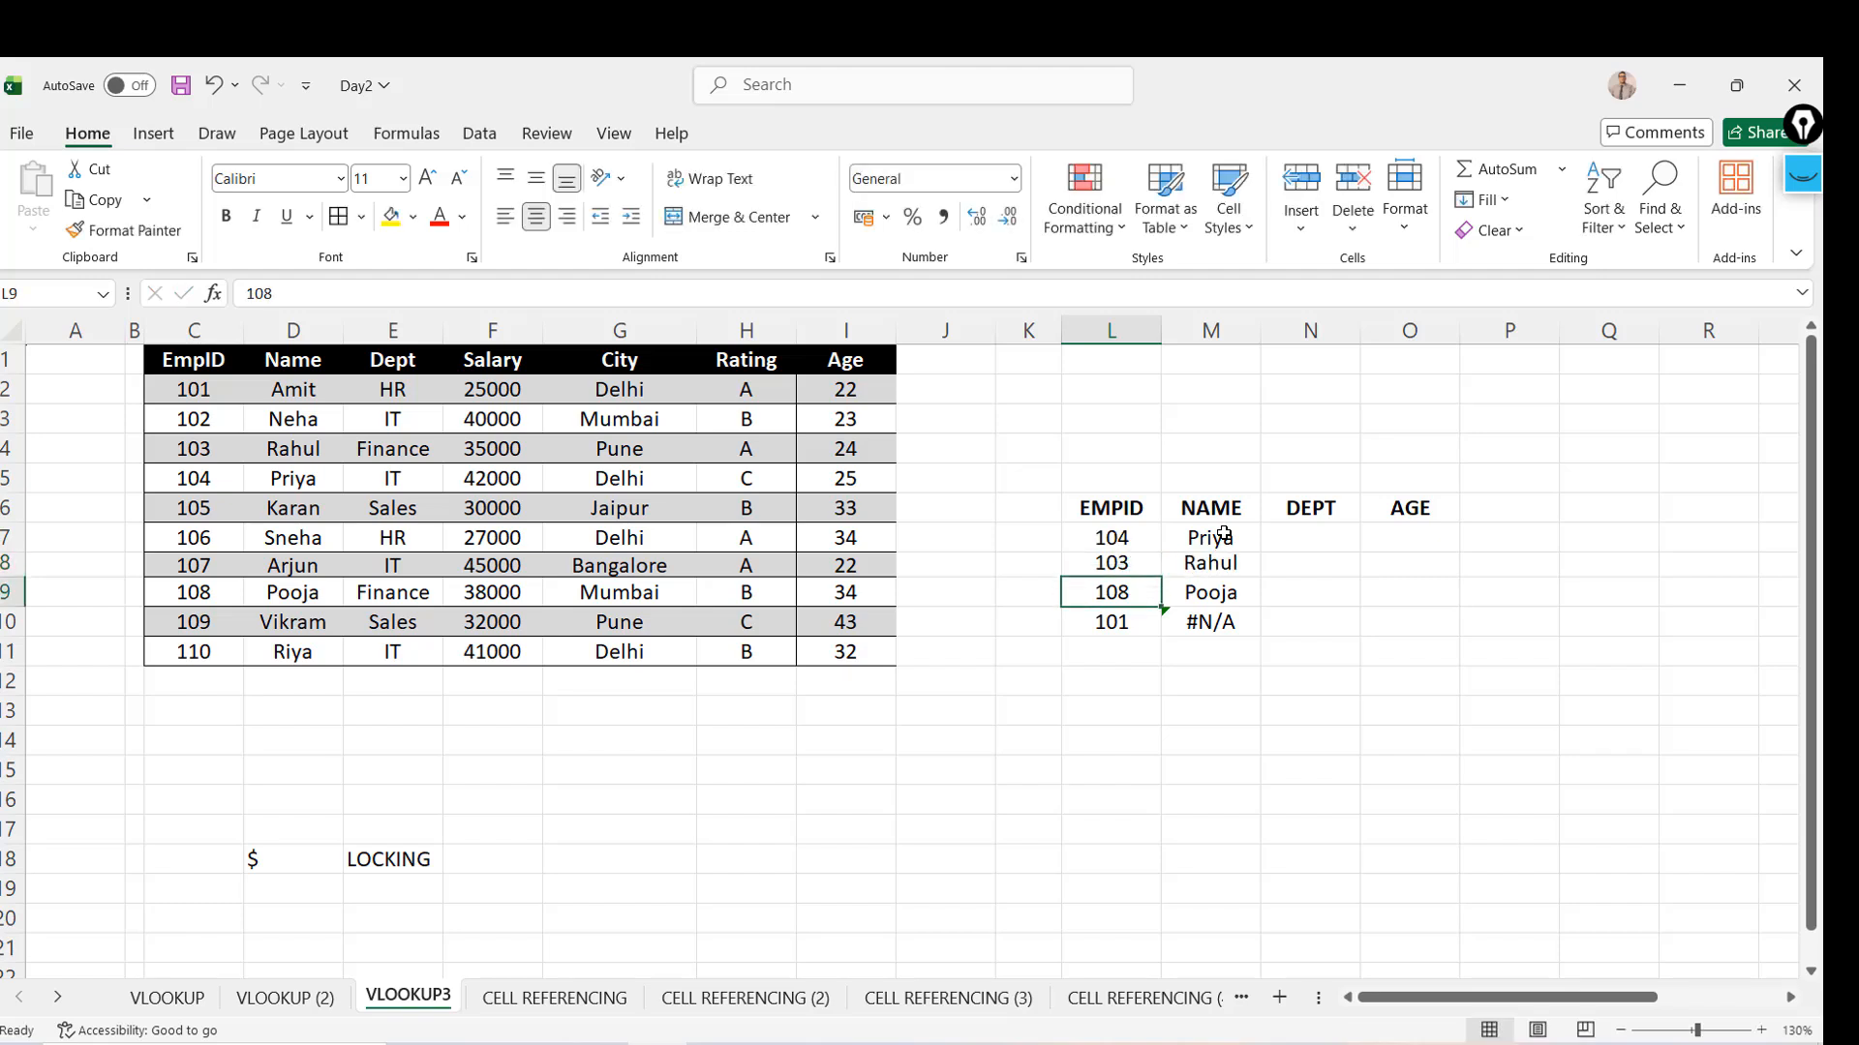
Compare the EMPID and NAME entries in rows 7 to 10 and the lookup formulas in M7:M10
key(Down)
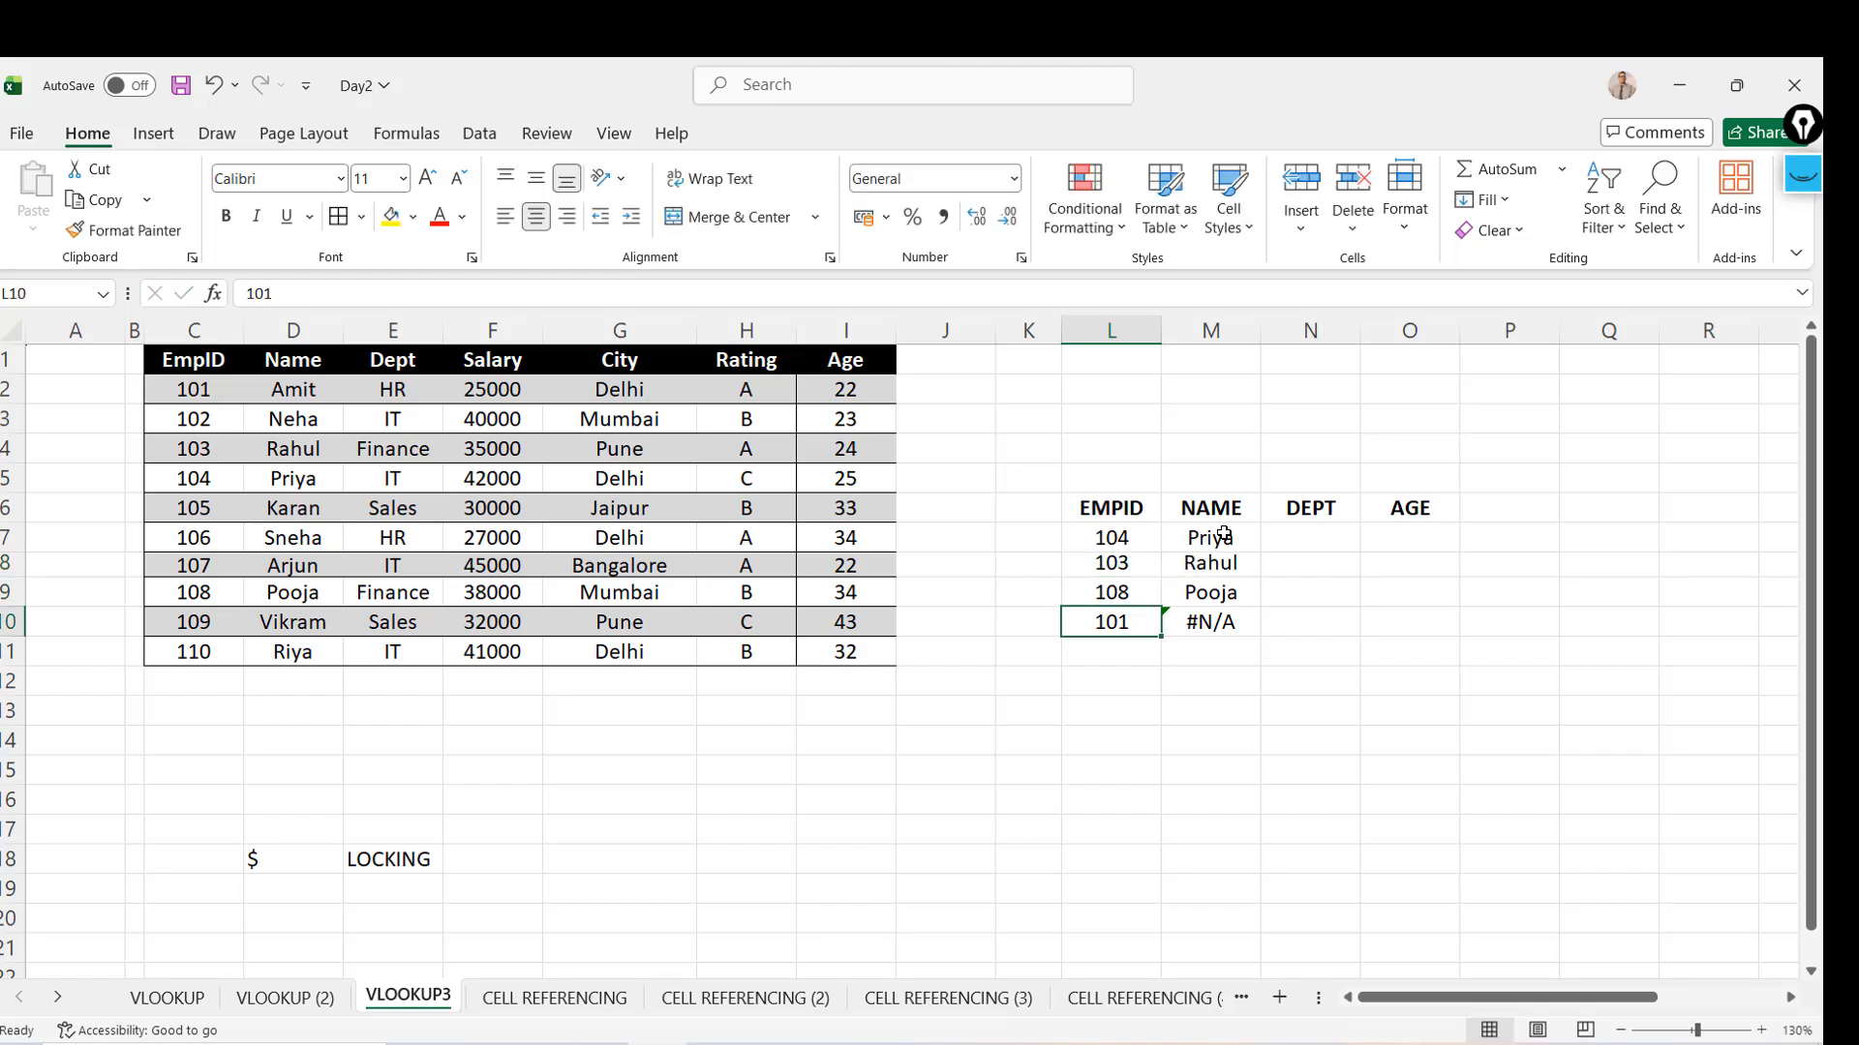
key(Right)
key(Left)
key(Right)
key(Up)
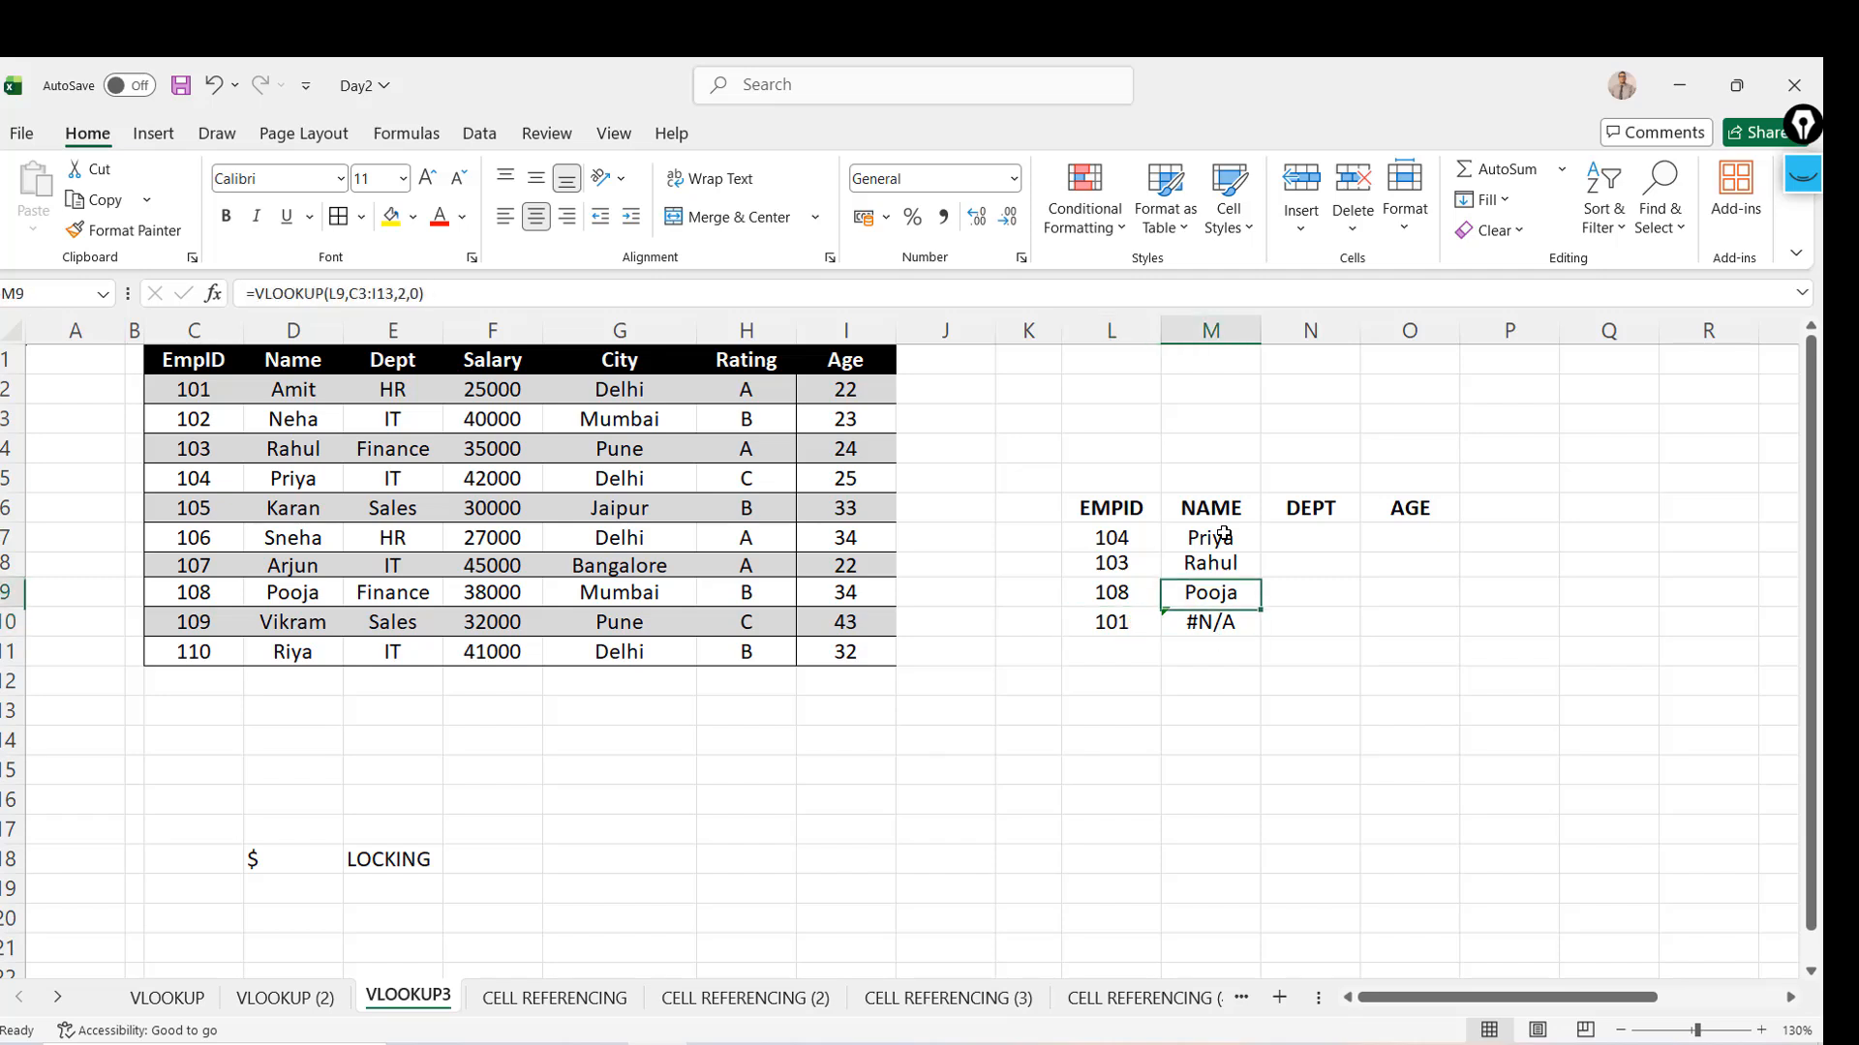
key(Up)
key(Up)
key(Down)
key(Down)
key(Down)
key(Up)
key(Up)
key(Up)
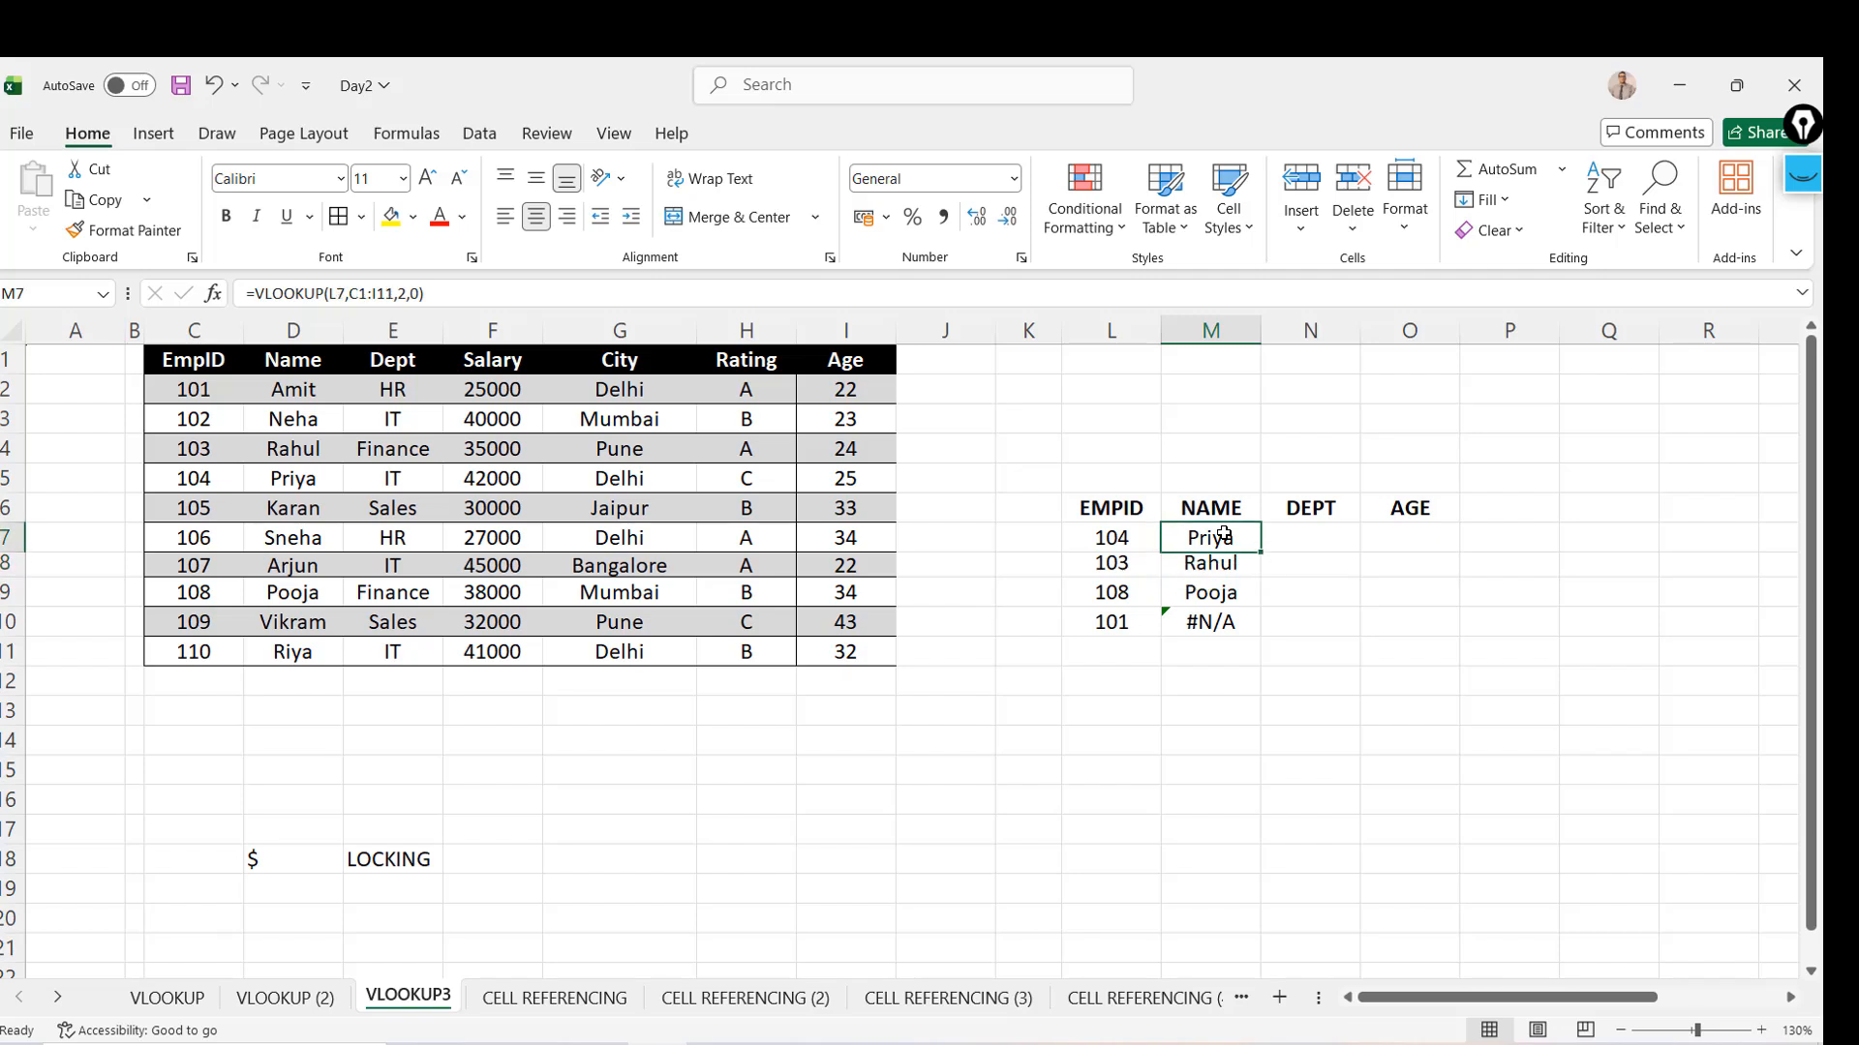
Examine the table range highlighted by each VLOOKUP formula from M7 down to M10
click(377, 291)
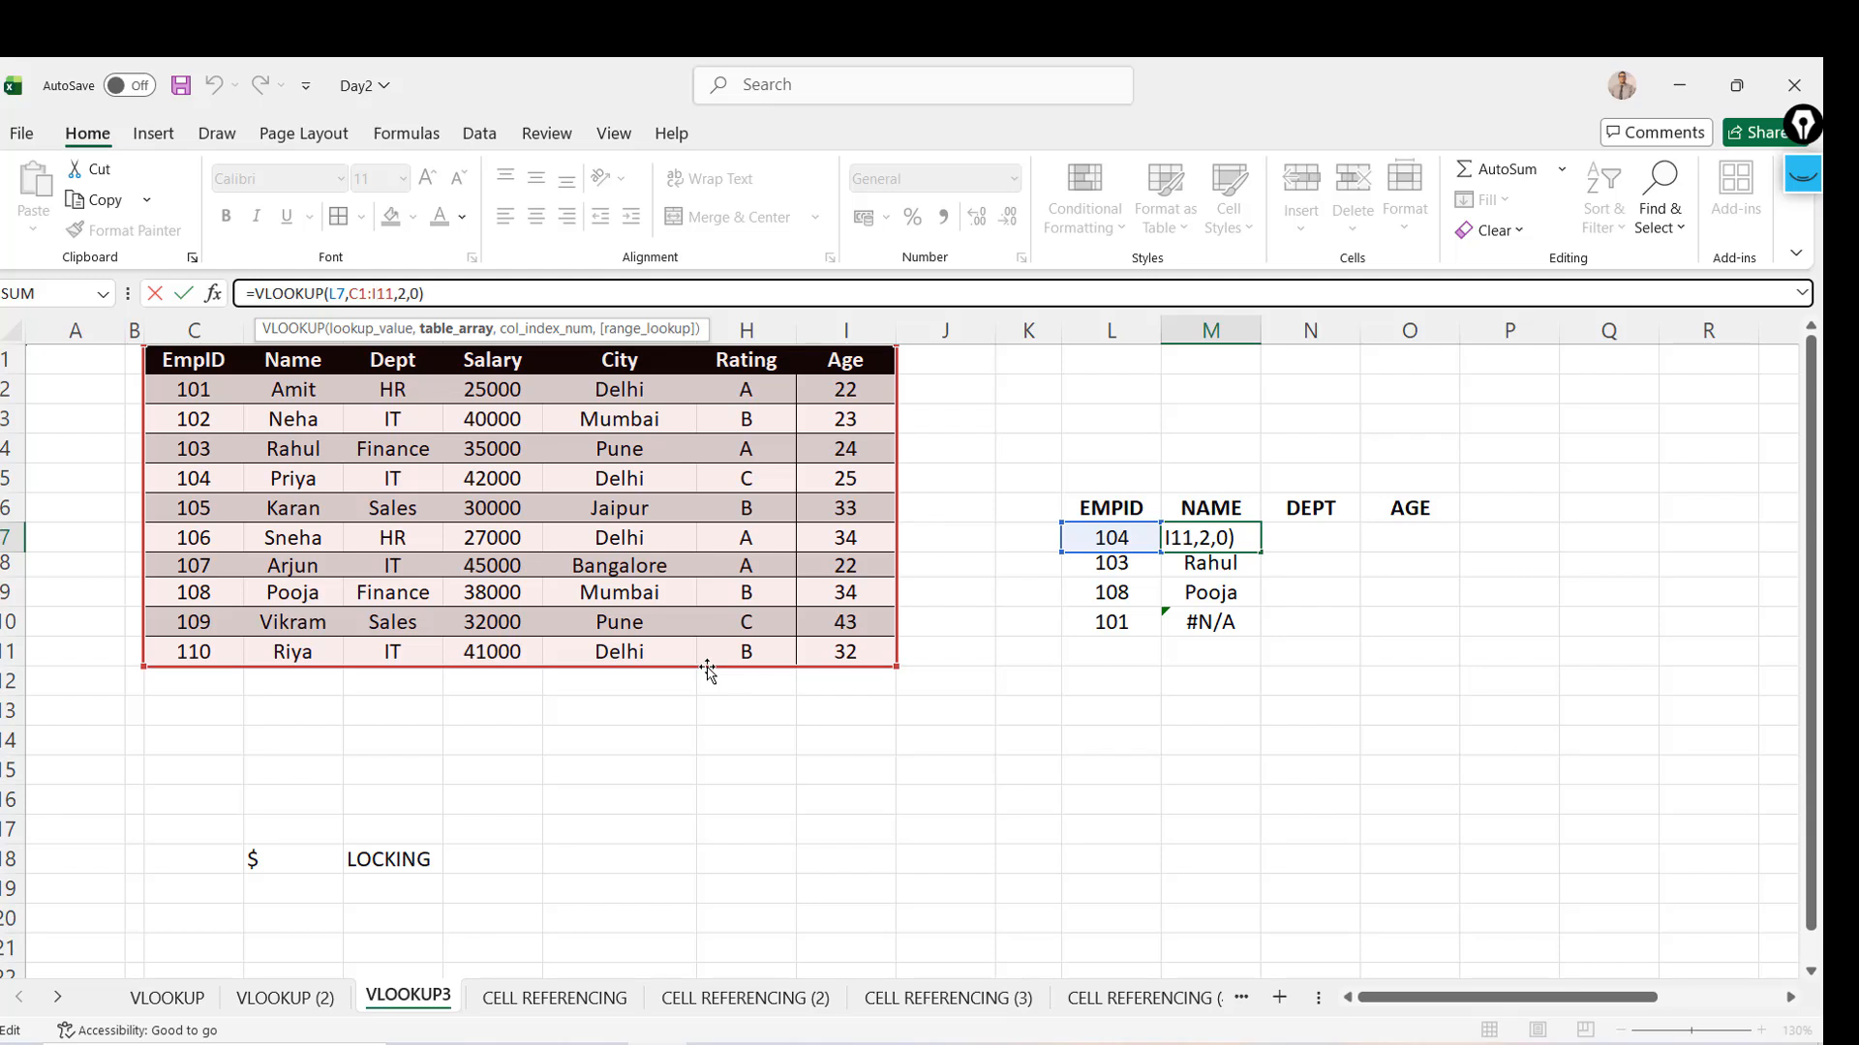
drag(708, 671, 708, 700)
key(Return)
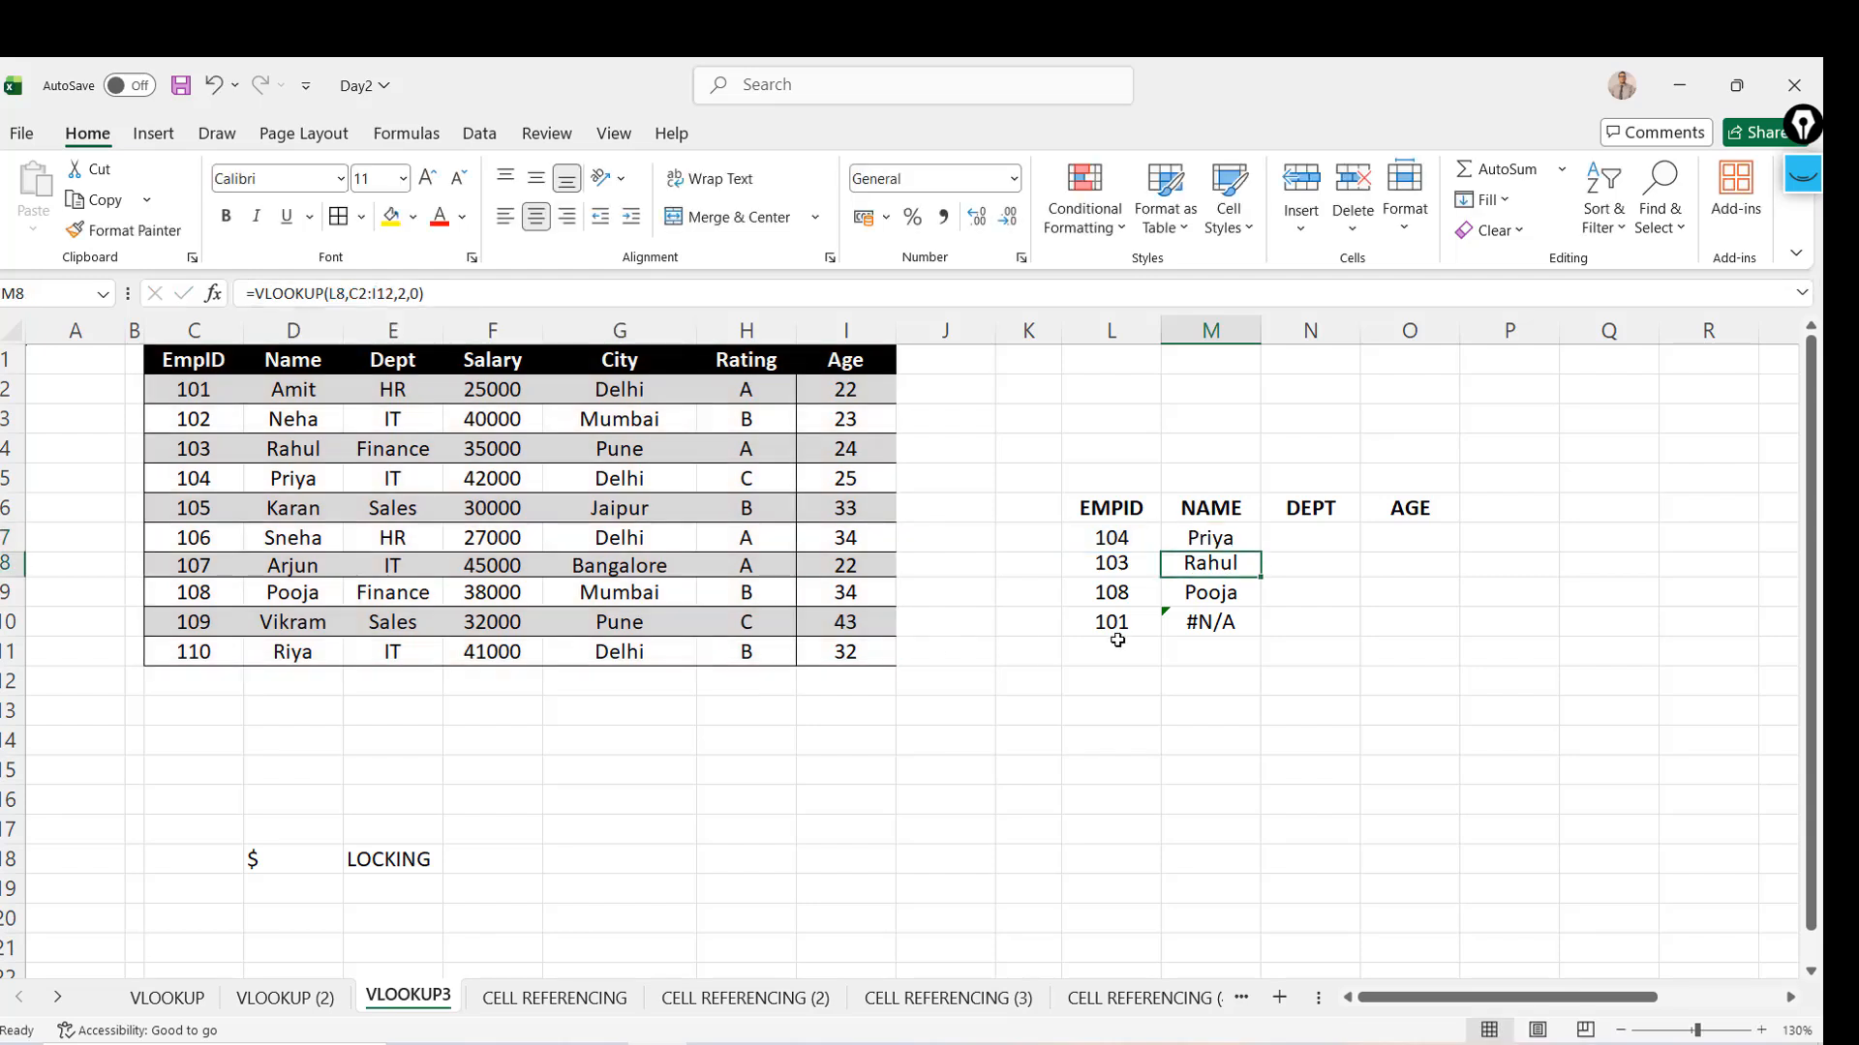
click(394, 293)
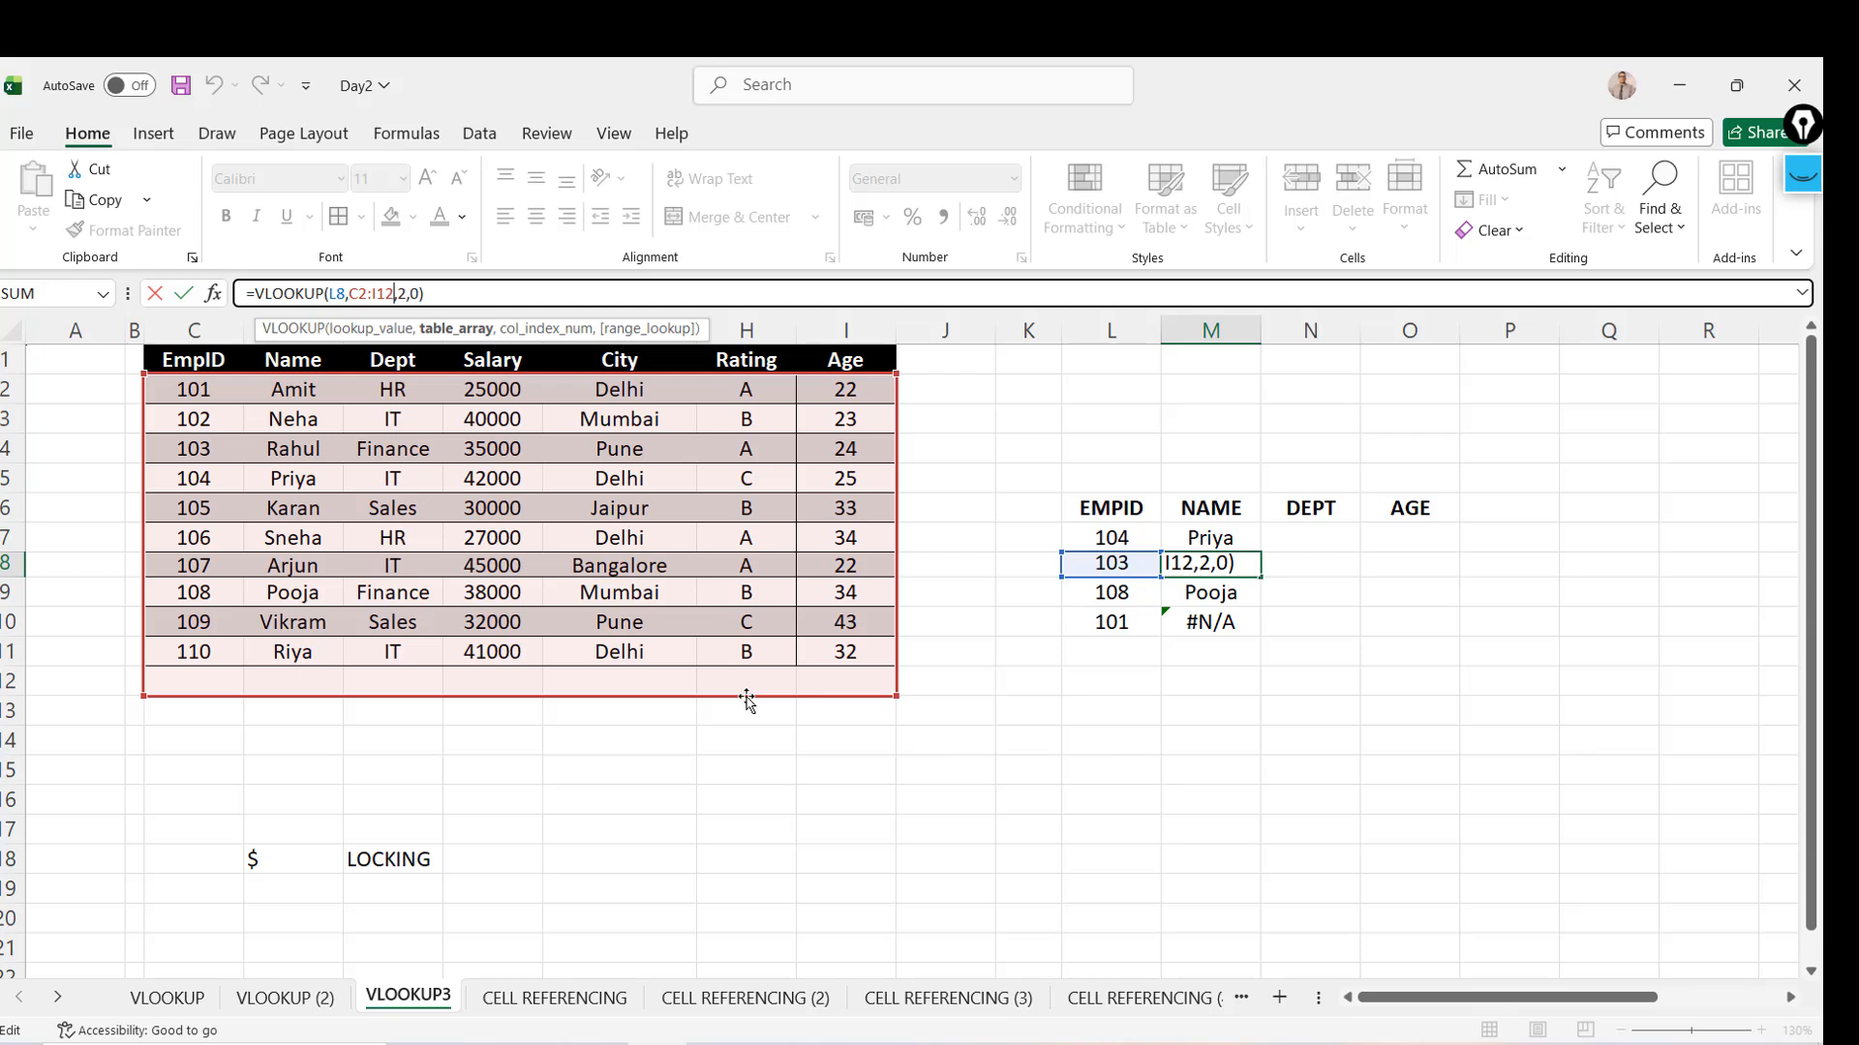
key(Return)
click(362, 293)
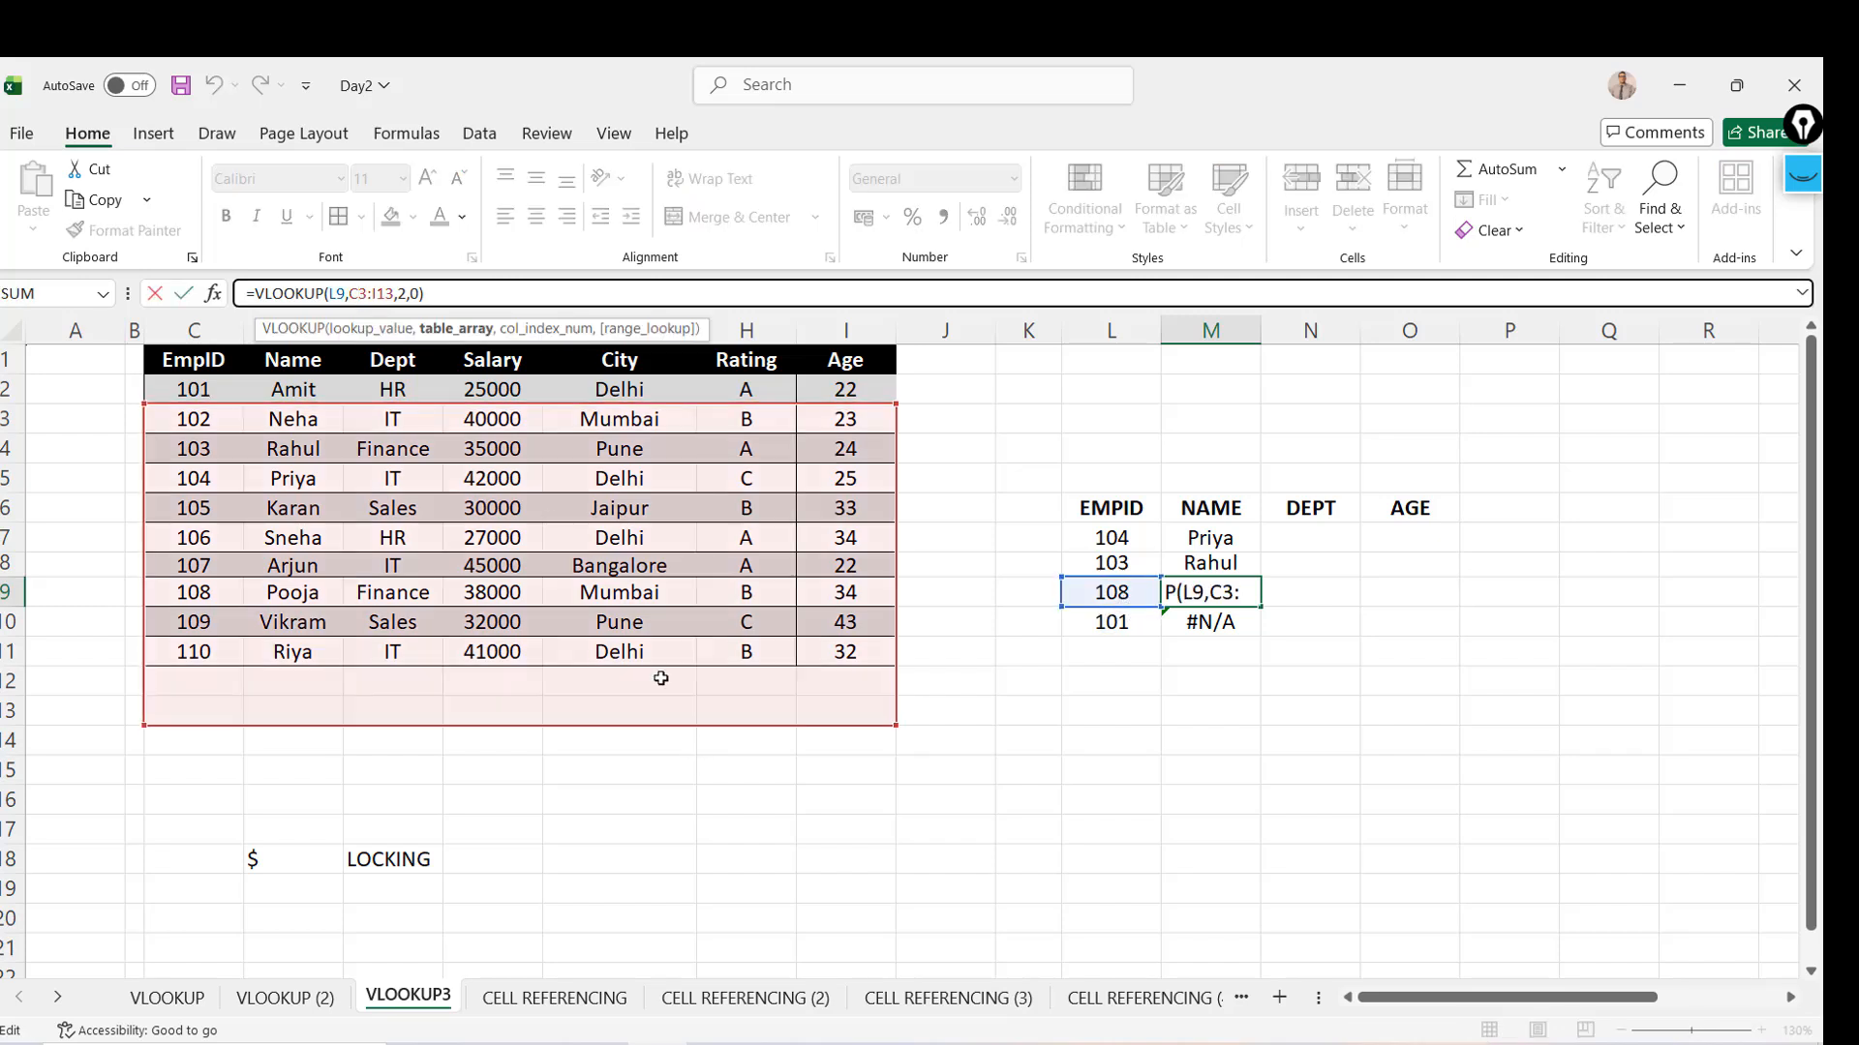
key(ctrl+Return)
key(Down)
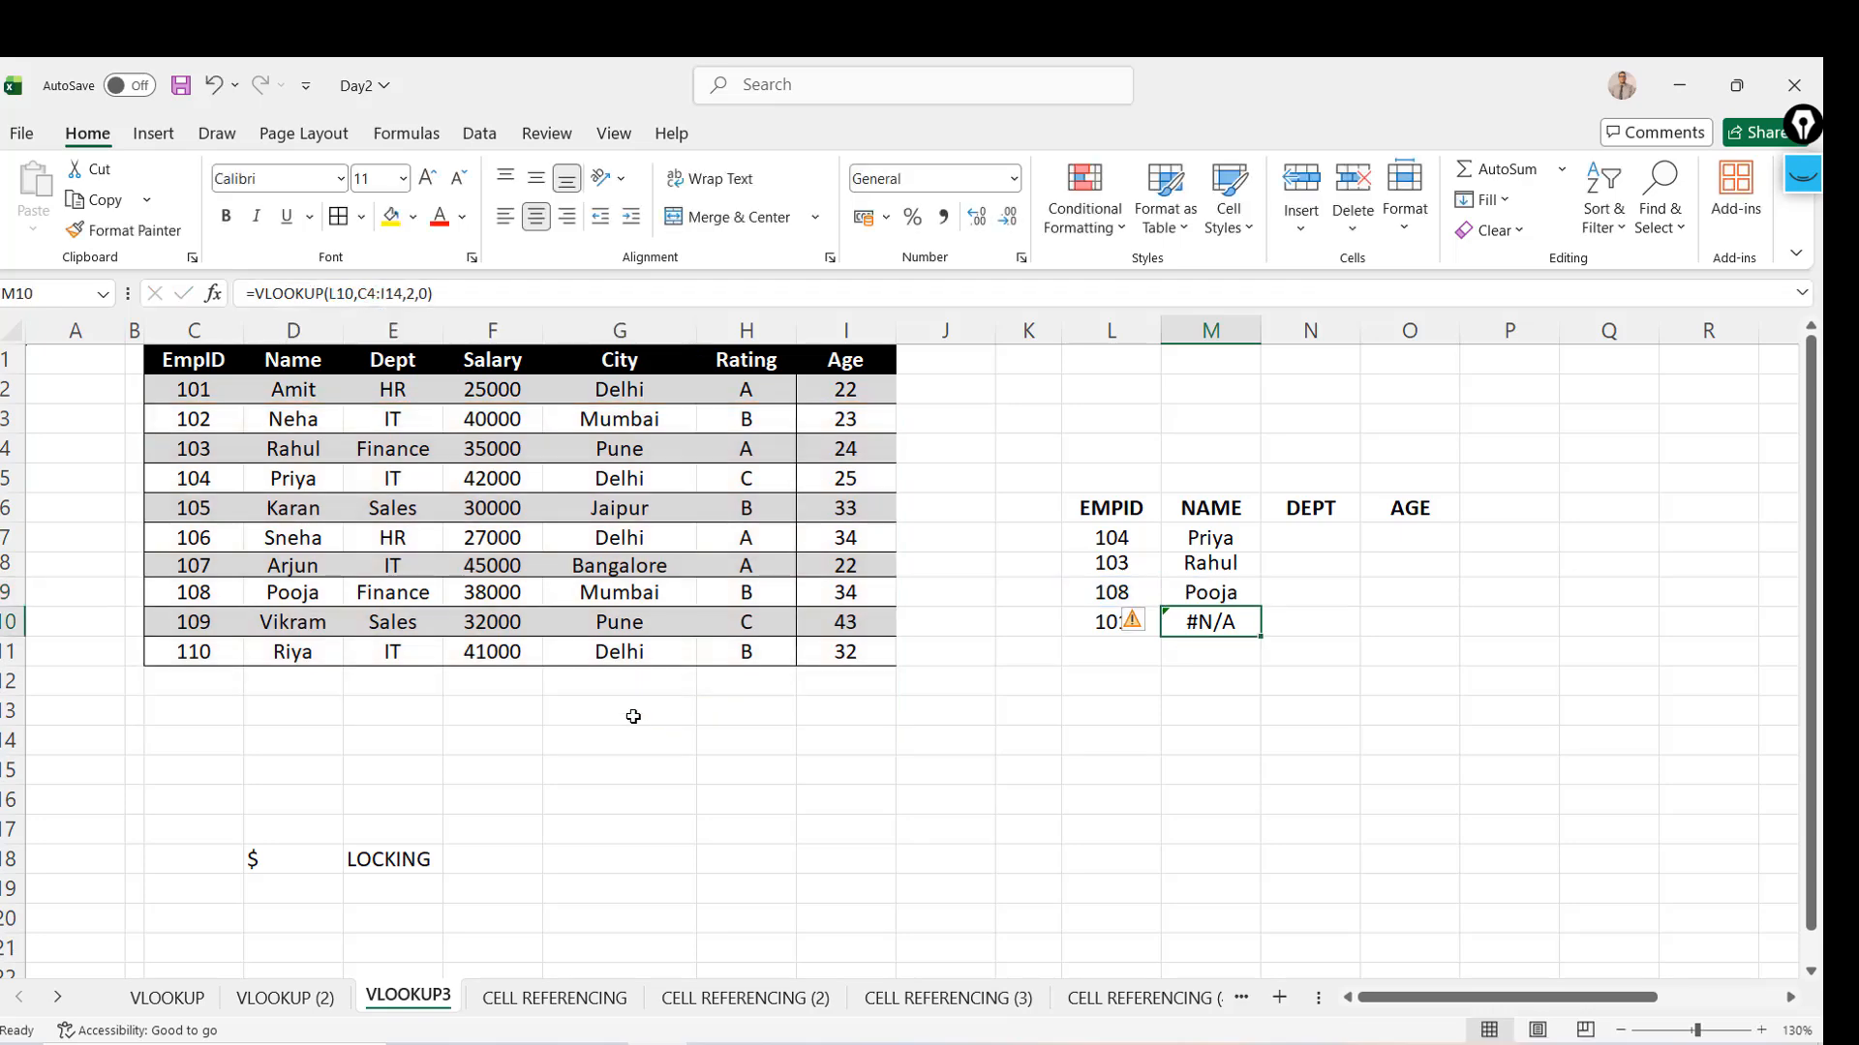
click(378, 298)
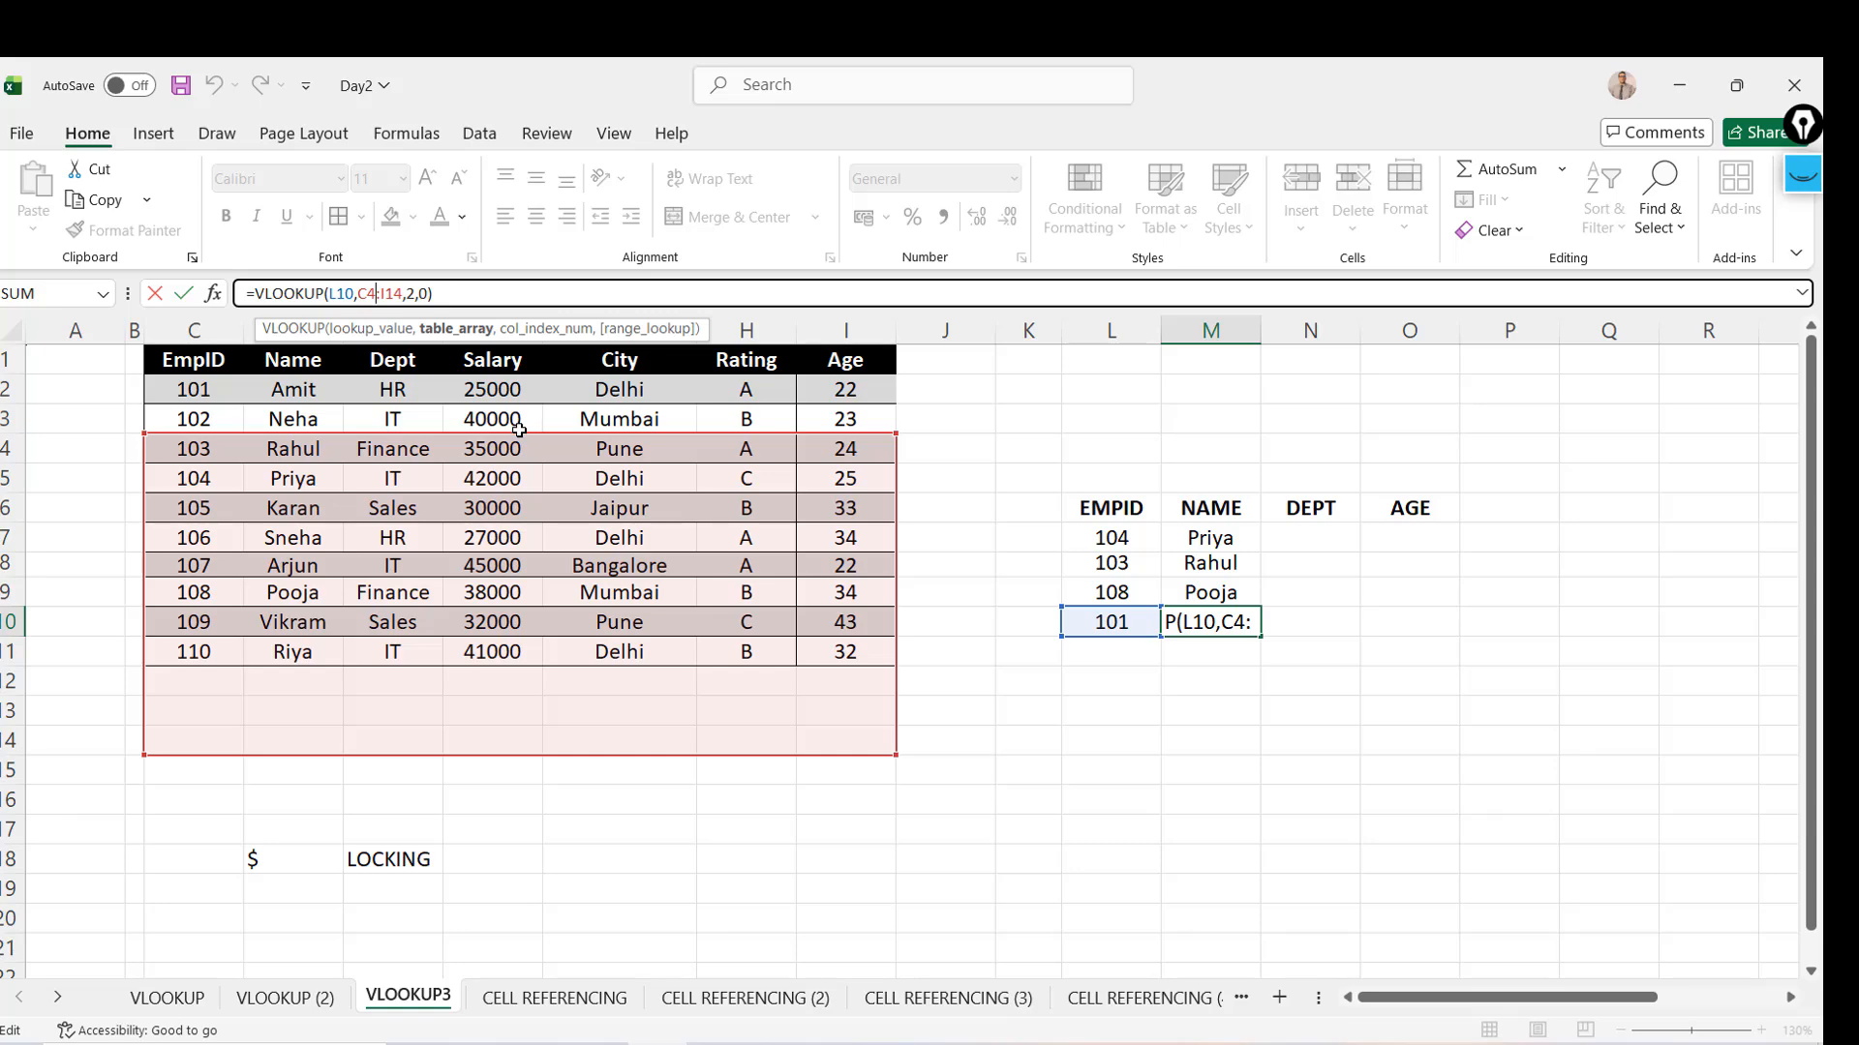
key(ctrl+Return)
Clear the filled-down lookup formulas in M8:M10 and reselect M7
key(Up)
key(Up)
key(Up)
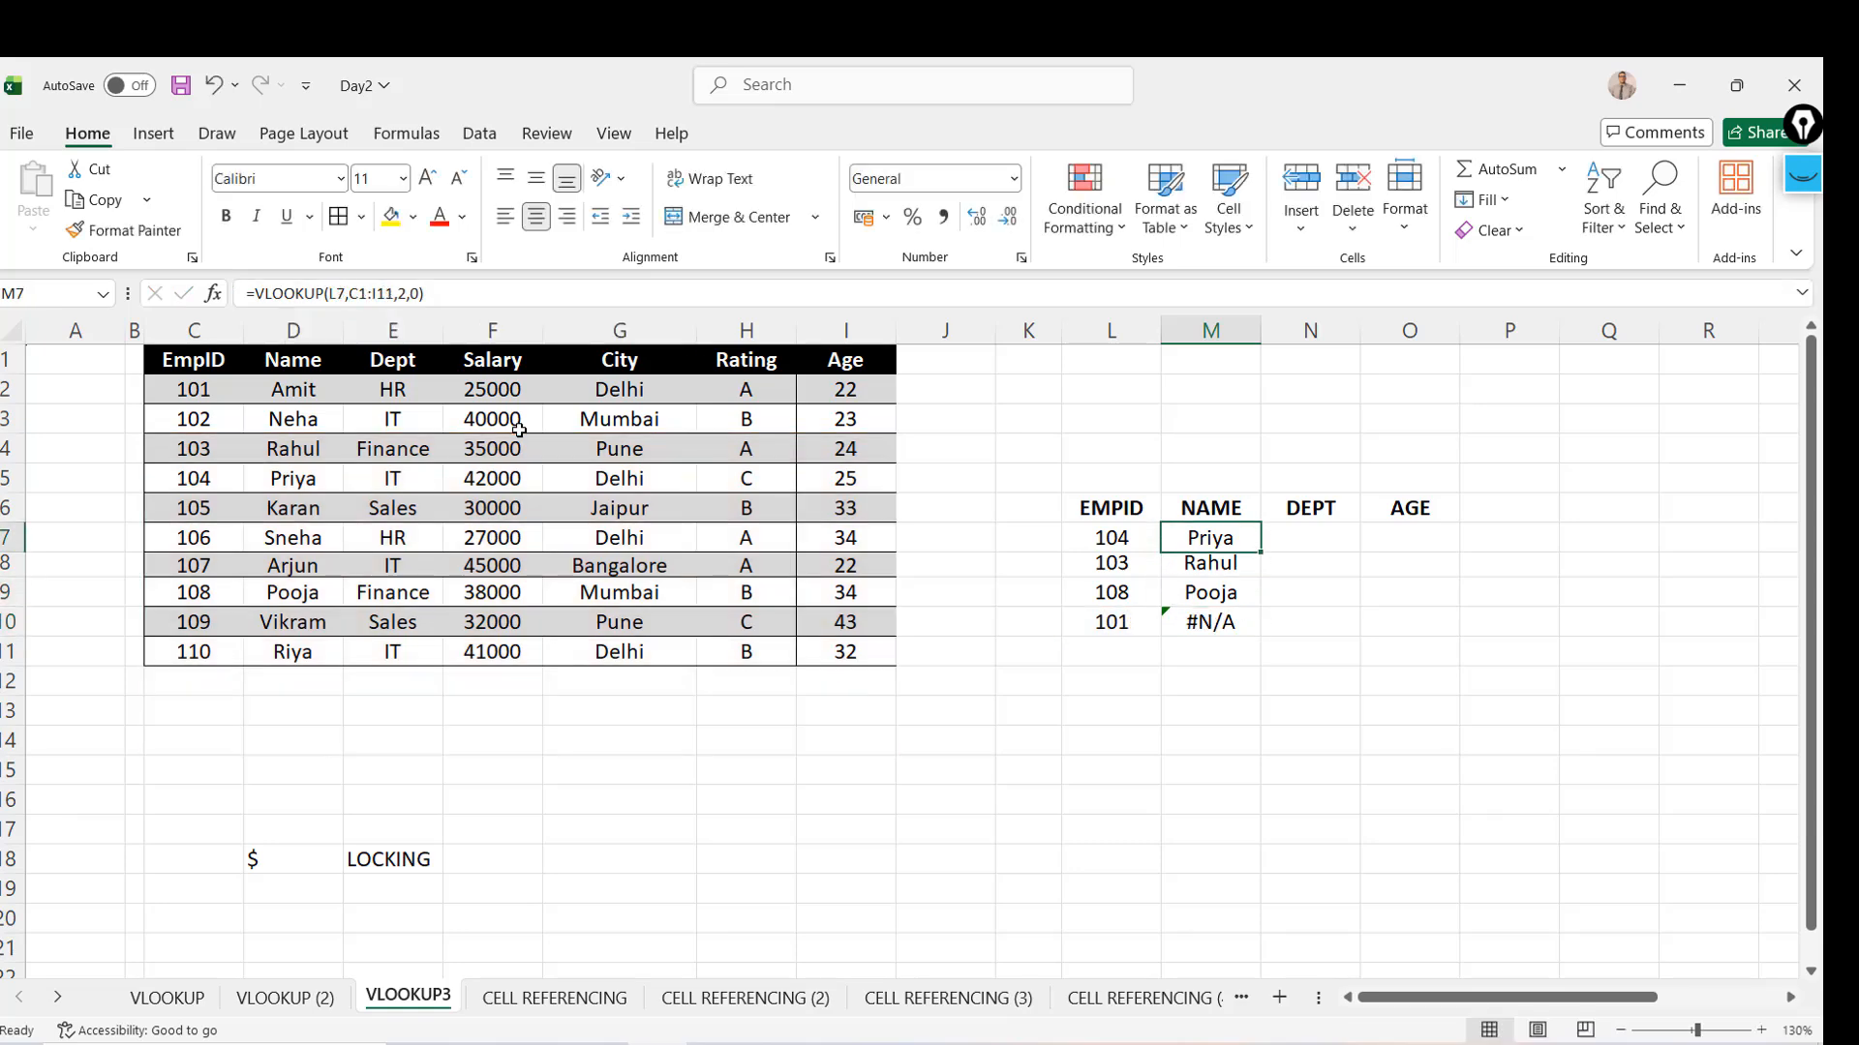
key(Down)
key(shift+Down)
key(shift+Down)
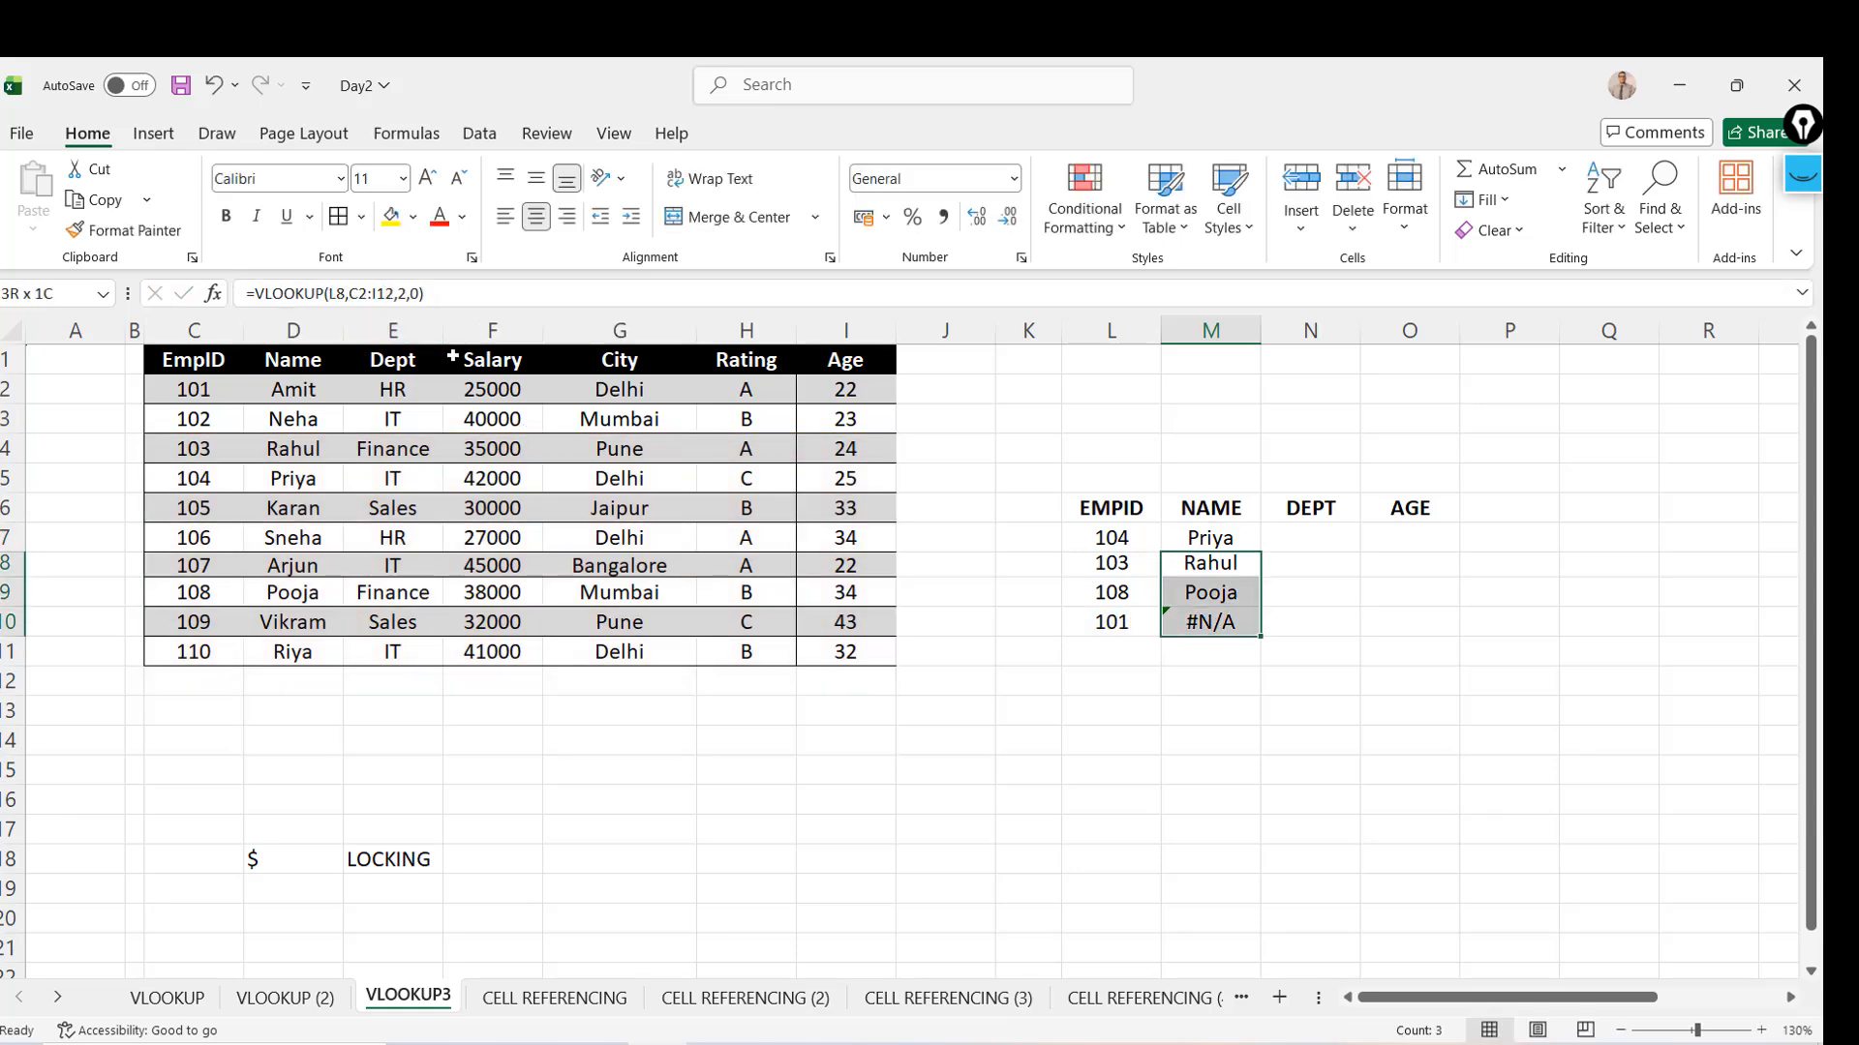
key(Delete)
key(Up)
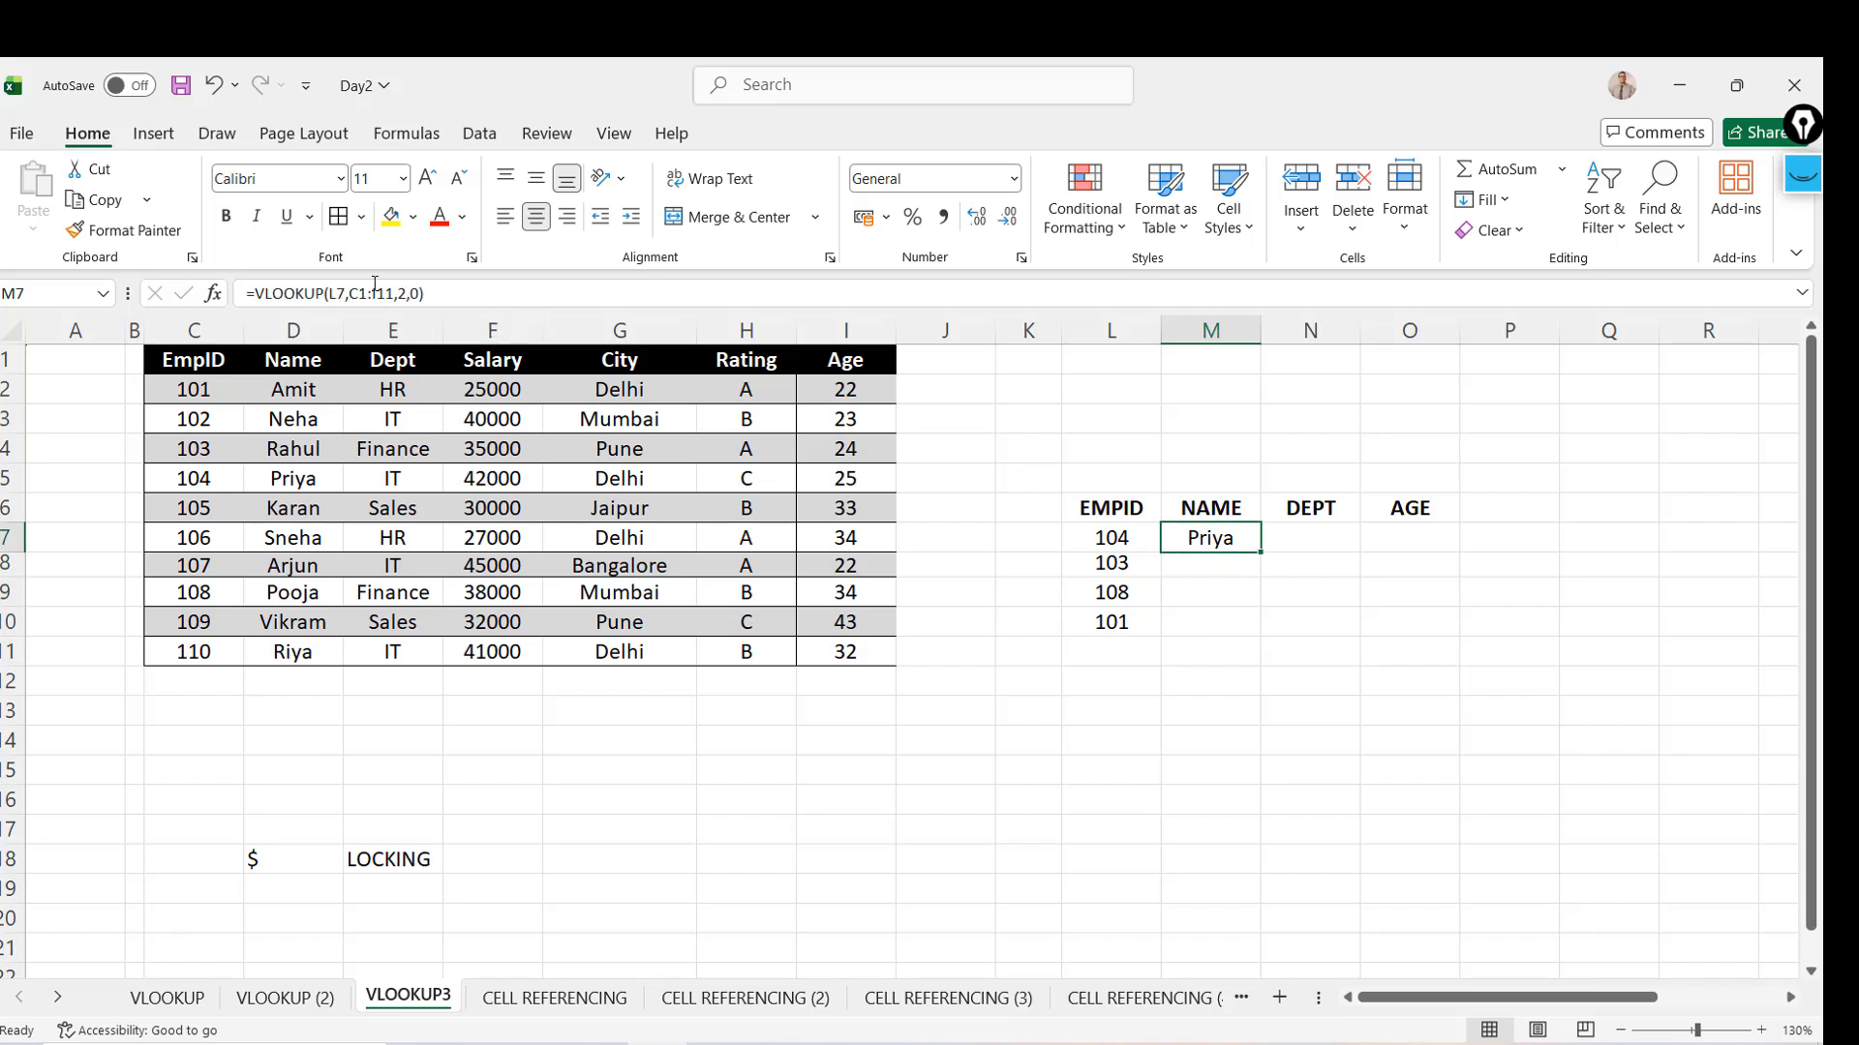
Examine the lookup value and table range arguments of the VLOOKUP formula in M7
click(341, 295)
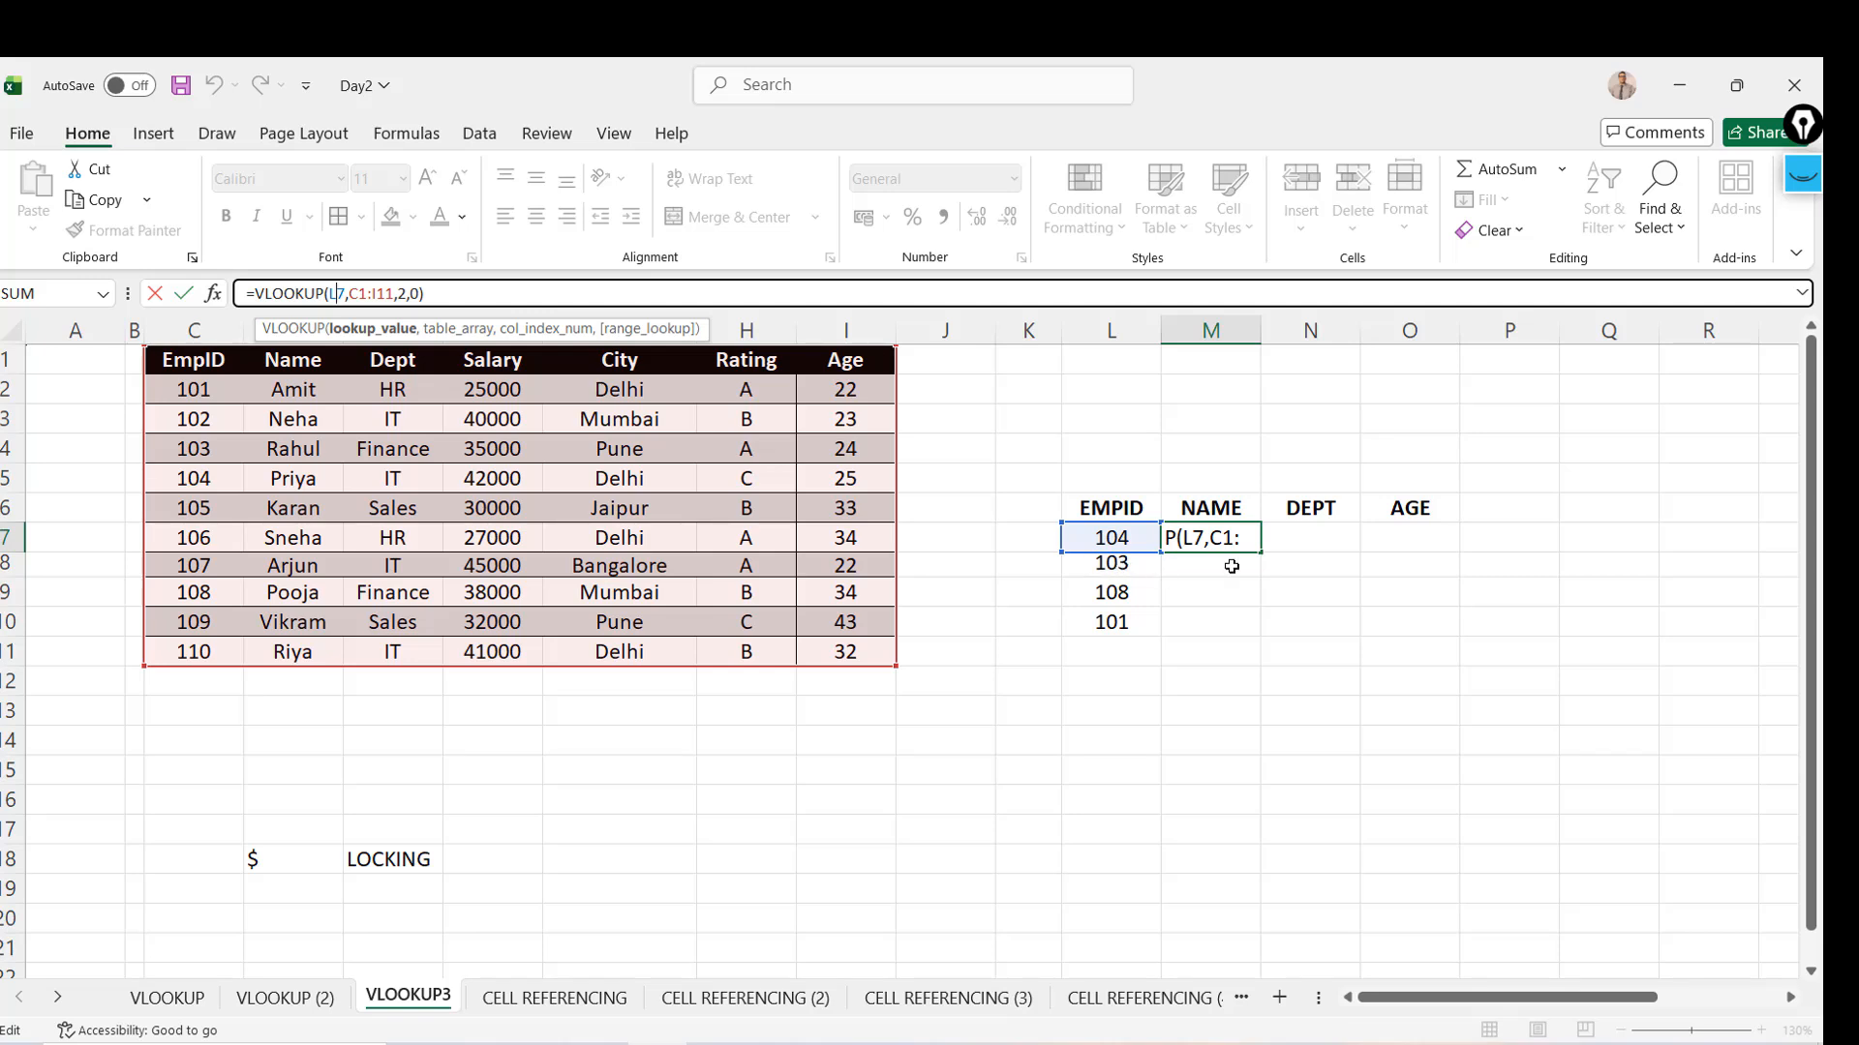
click(357, 290)
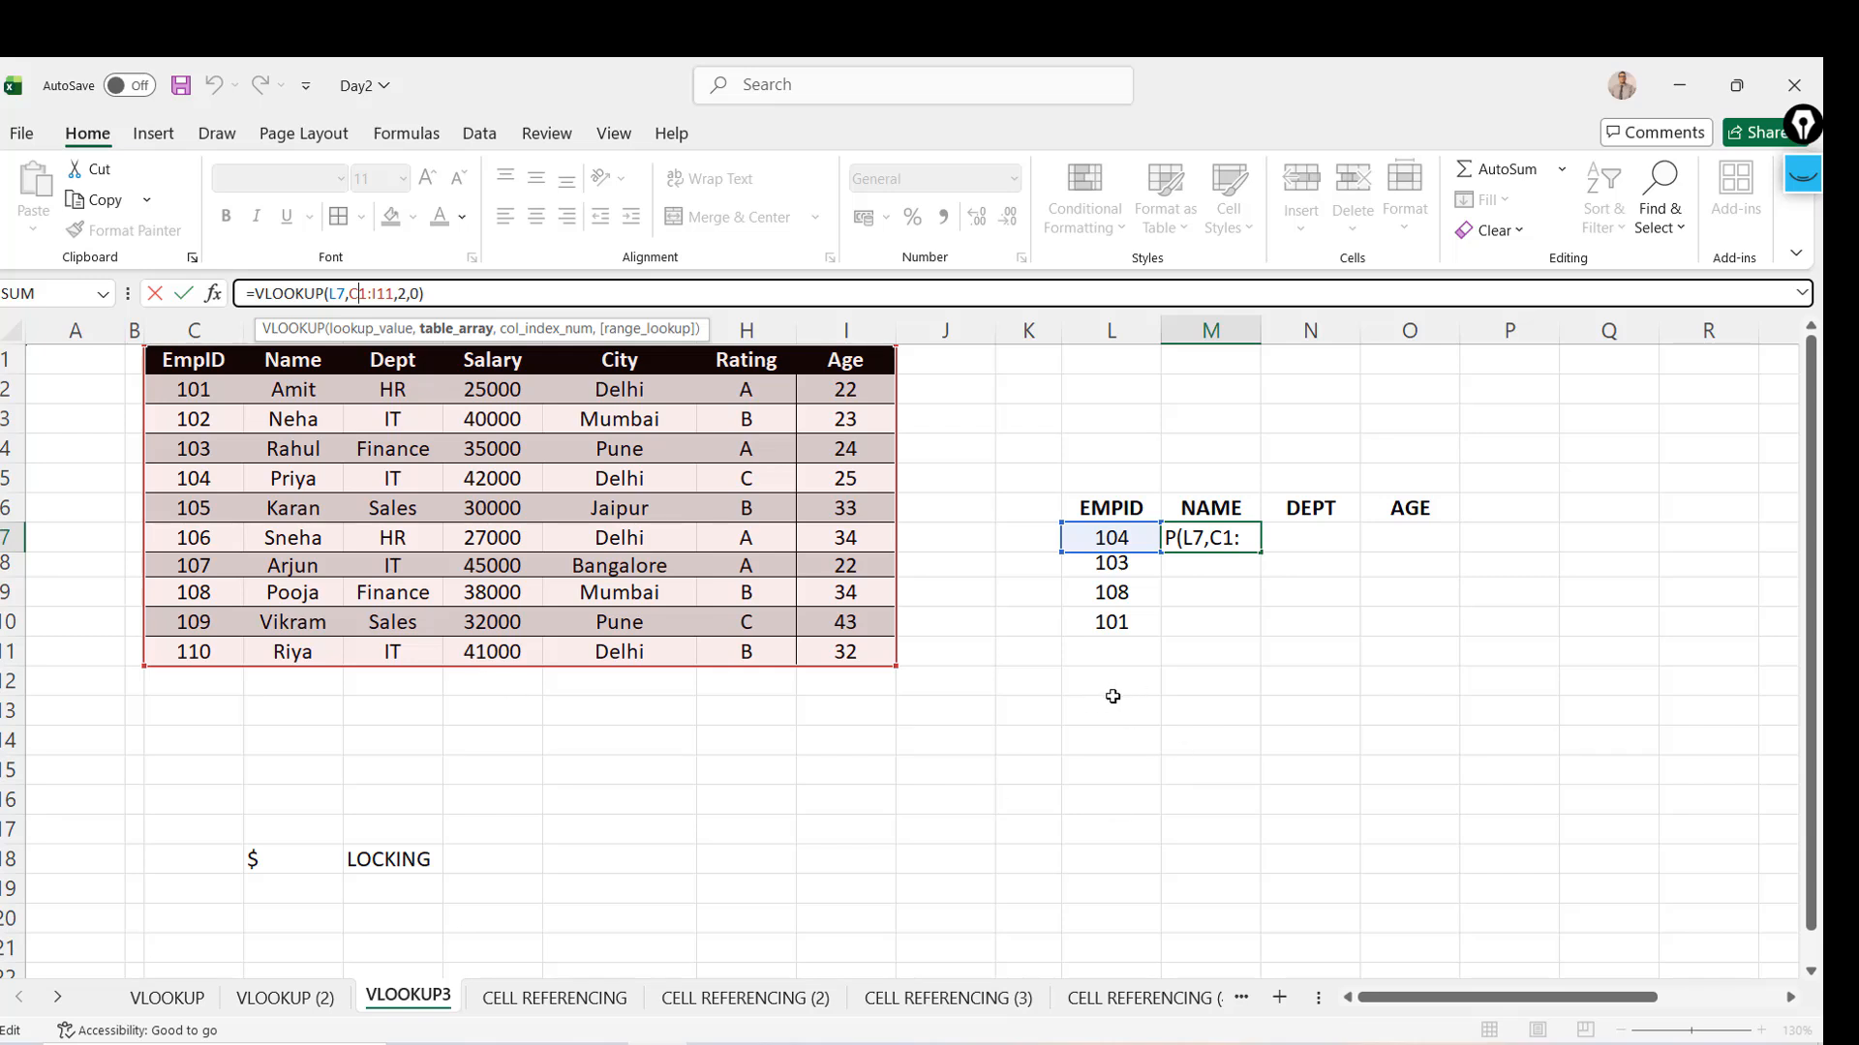
click(1105, 625)
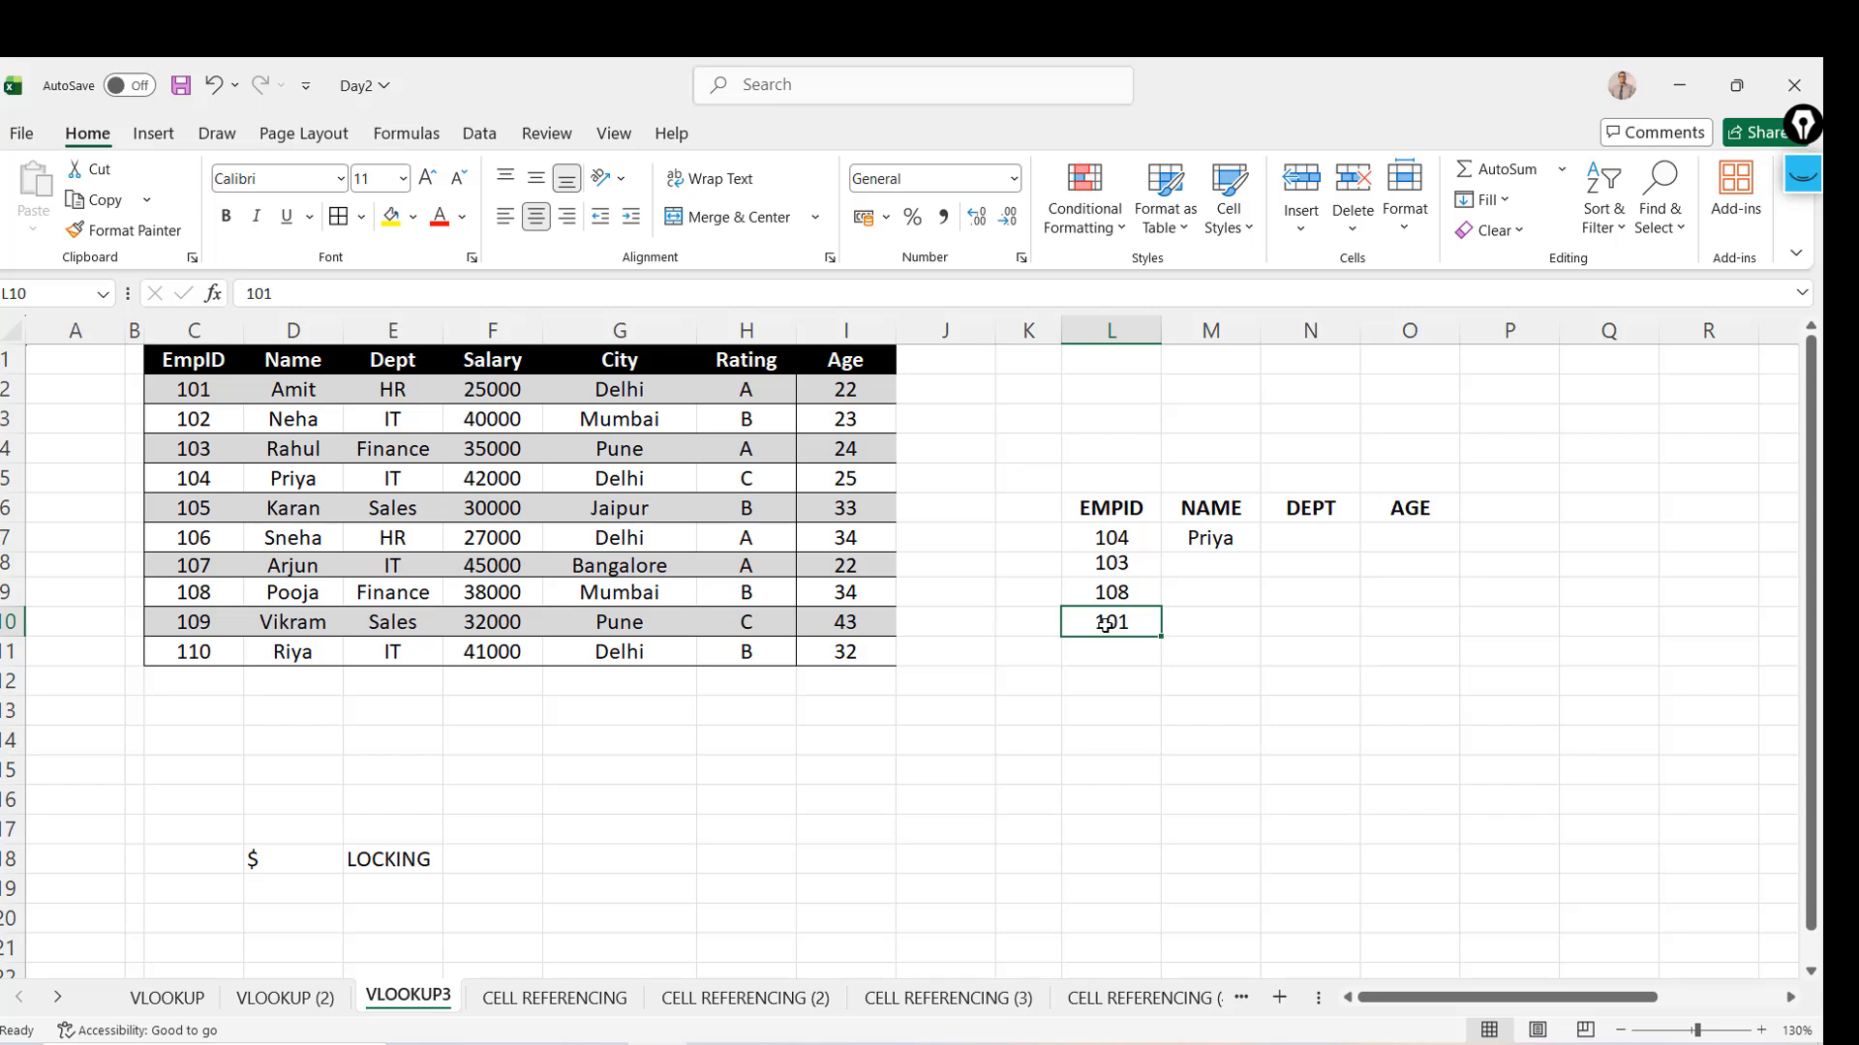
Enter the employee ID 101 in L15, below the EMPID list
key(Tab)
key(Return)
key(Down)
key(Down)
key(Down)
key(Down)
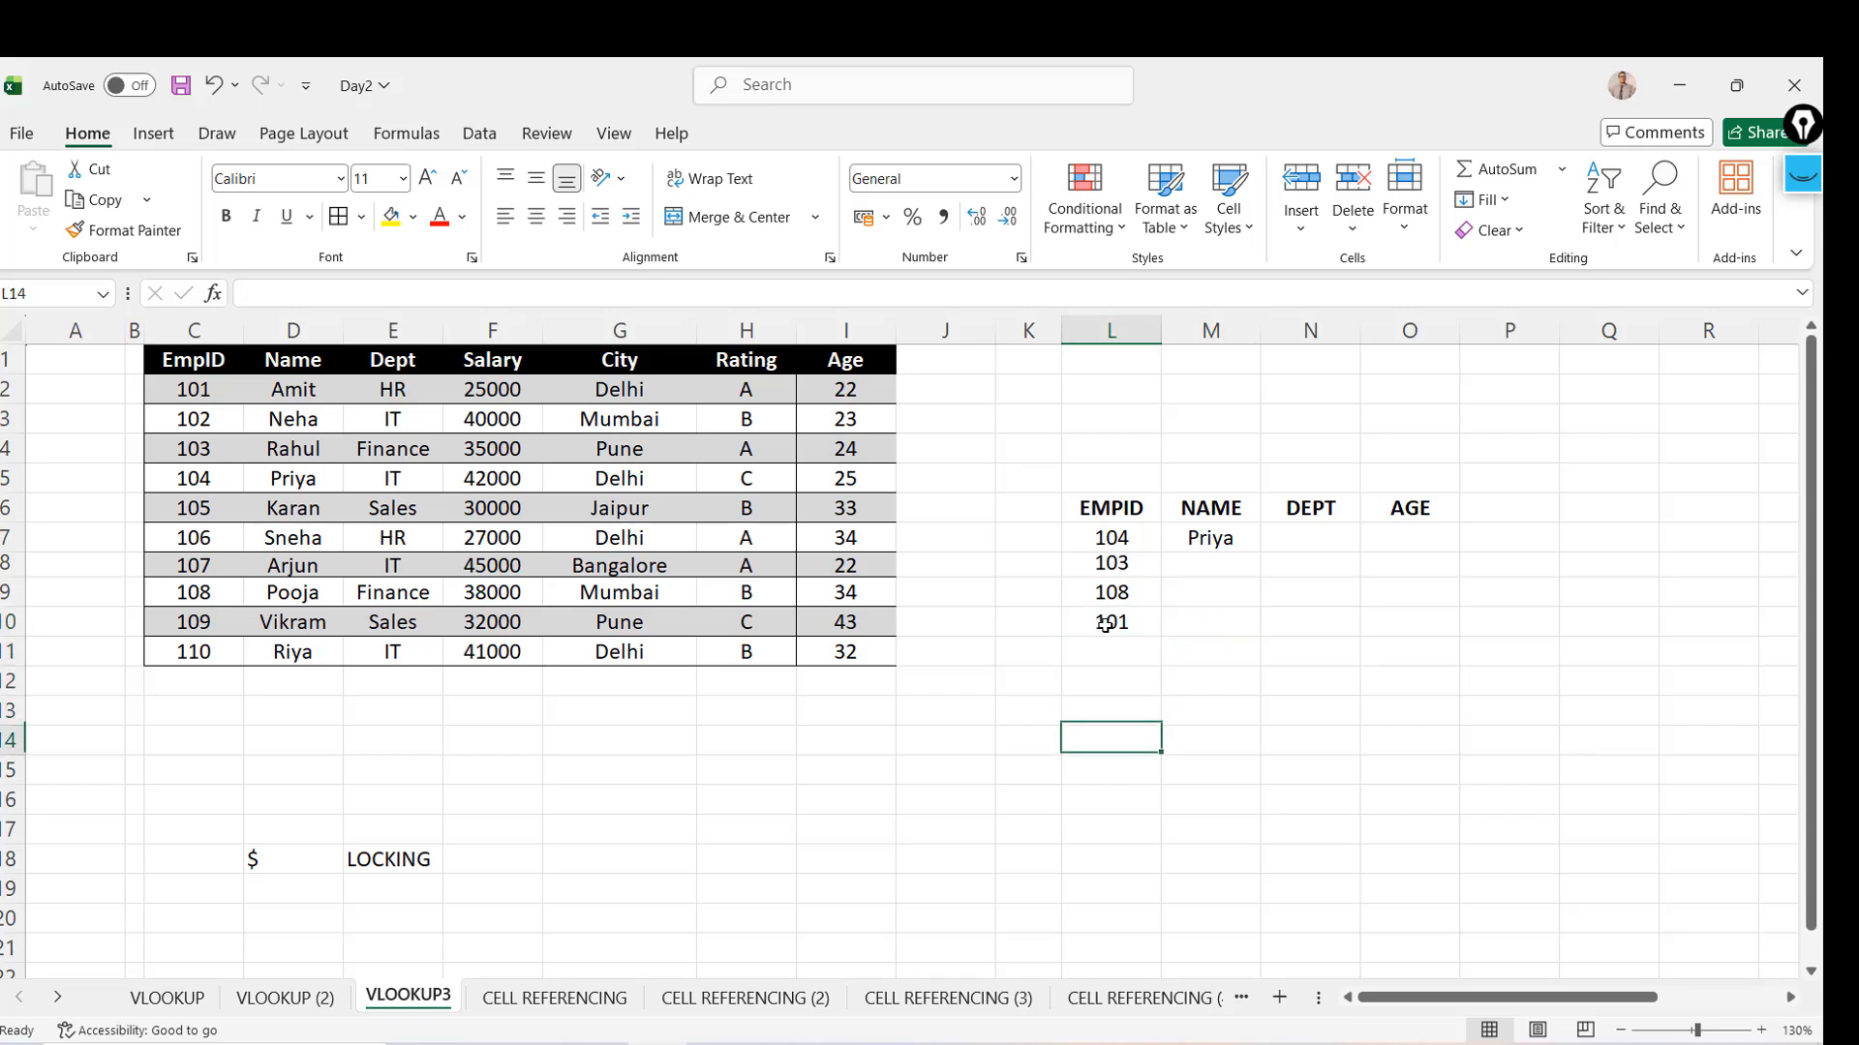
text(101)
key(Return)
key(Up)
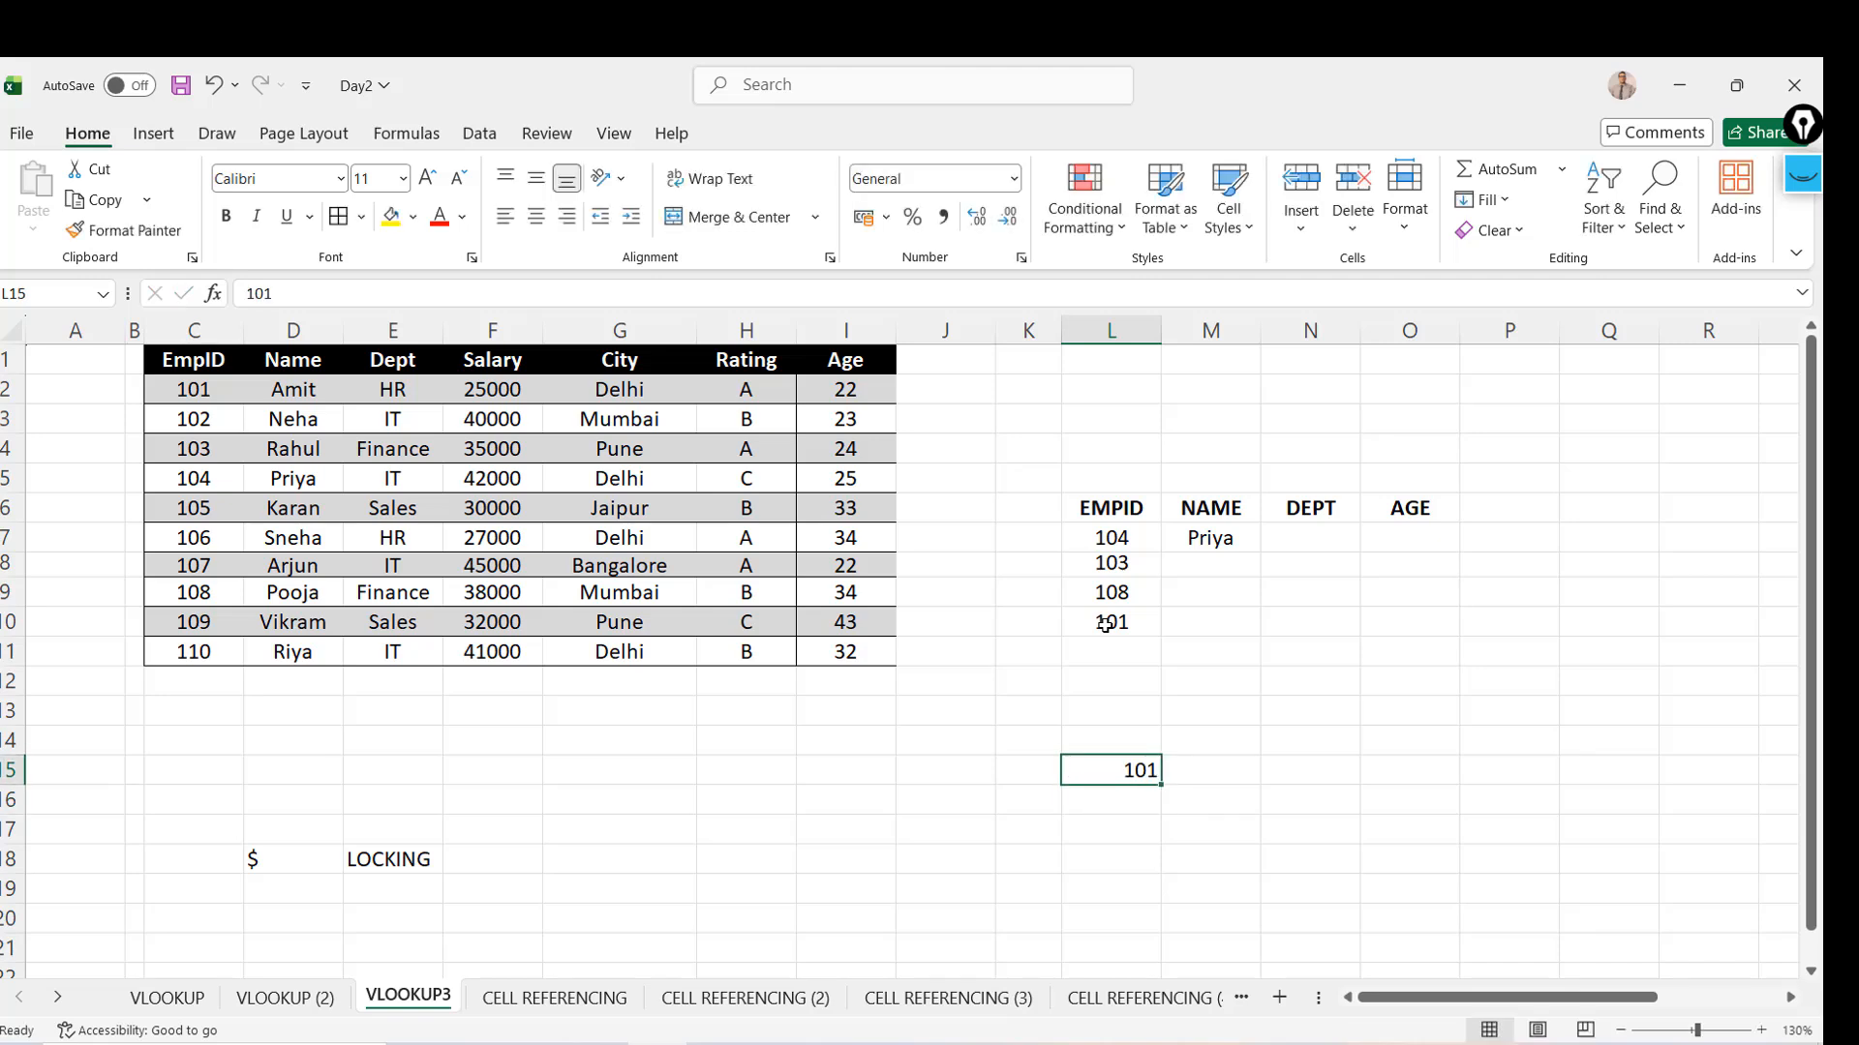
Highlight the first four employee records, C2:I5, in the source table
click(184, 392)
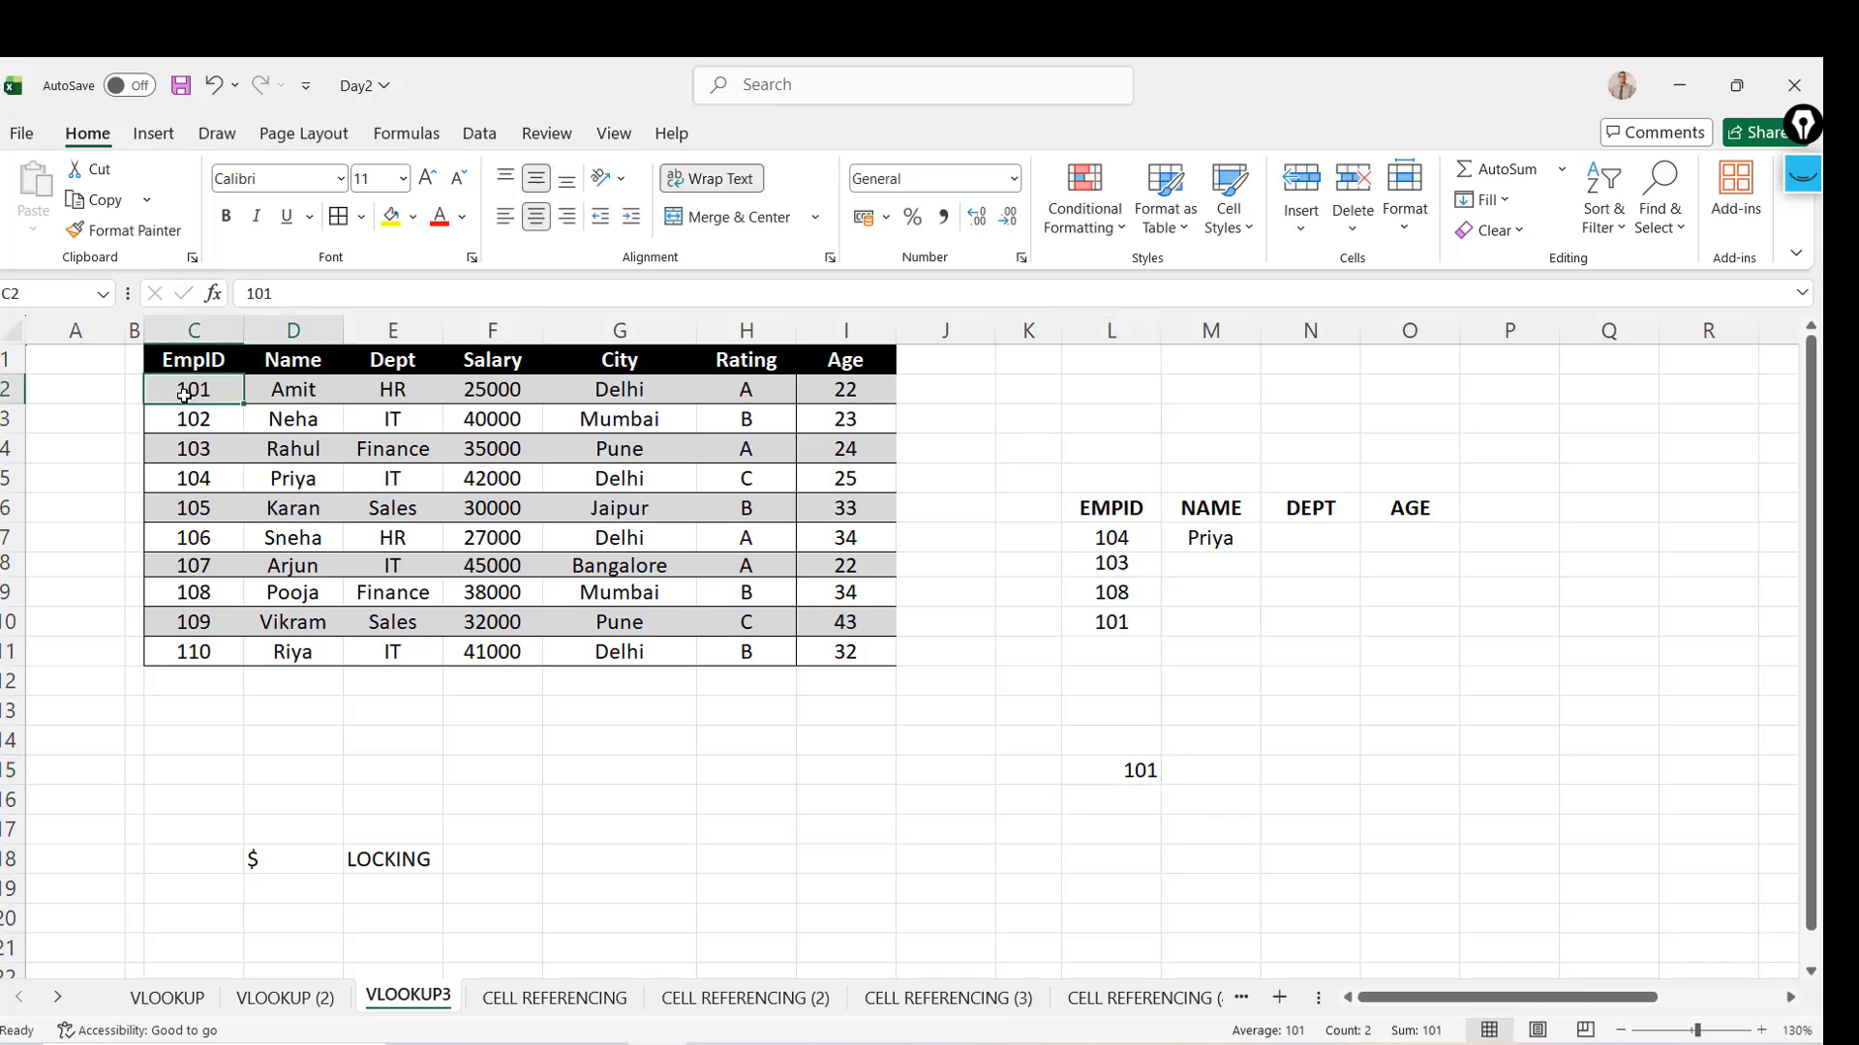
key(shift+Right)
key(shift+Right)
key(shift+Right)
key(shift+Right)
key(shift+Right)
key(shift+Right)
key(shift+Down)
key(shift+Down)
key(shift+Down)
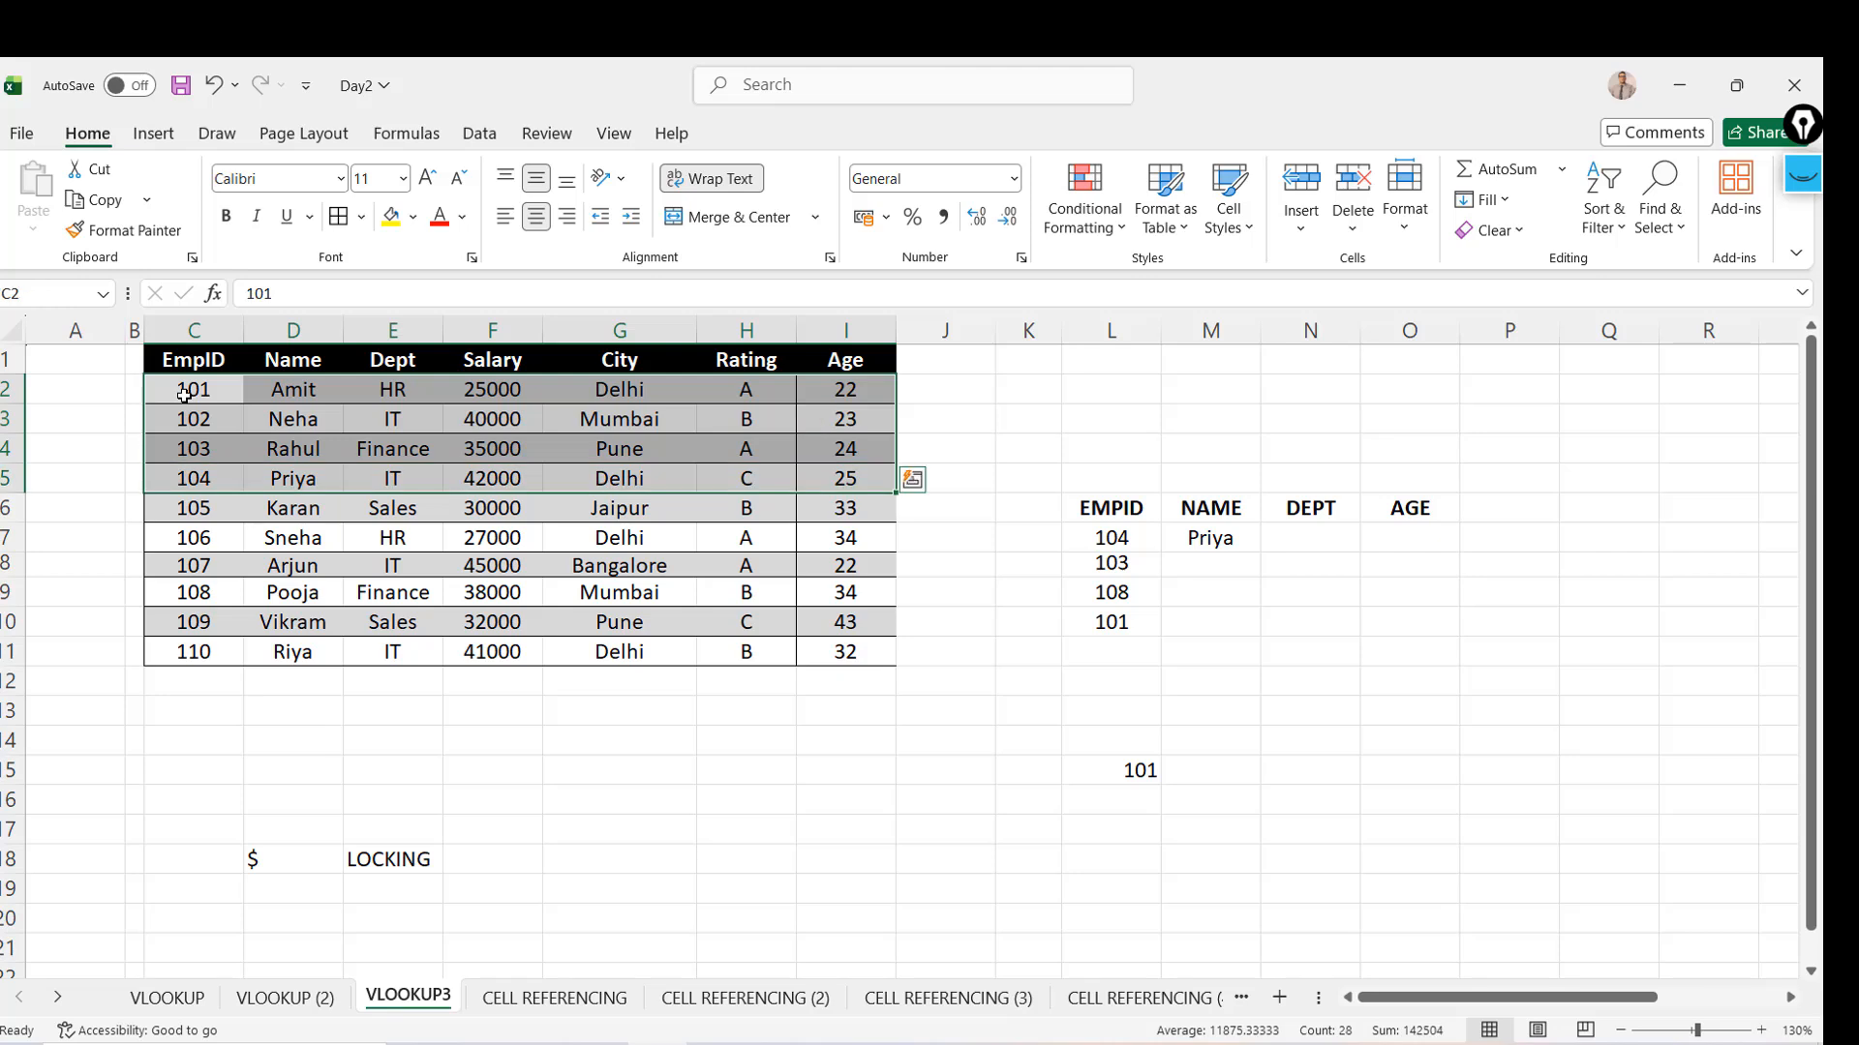
Fill the VLOOKUP formula from M7 down to M15
click(1255, 770)
click(1221, 529)
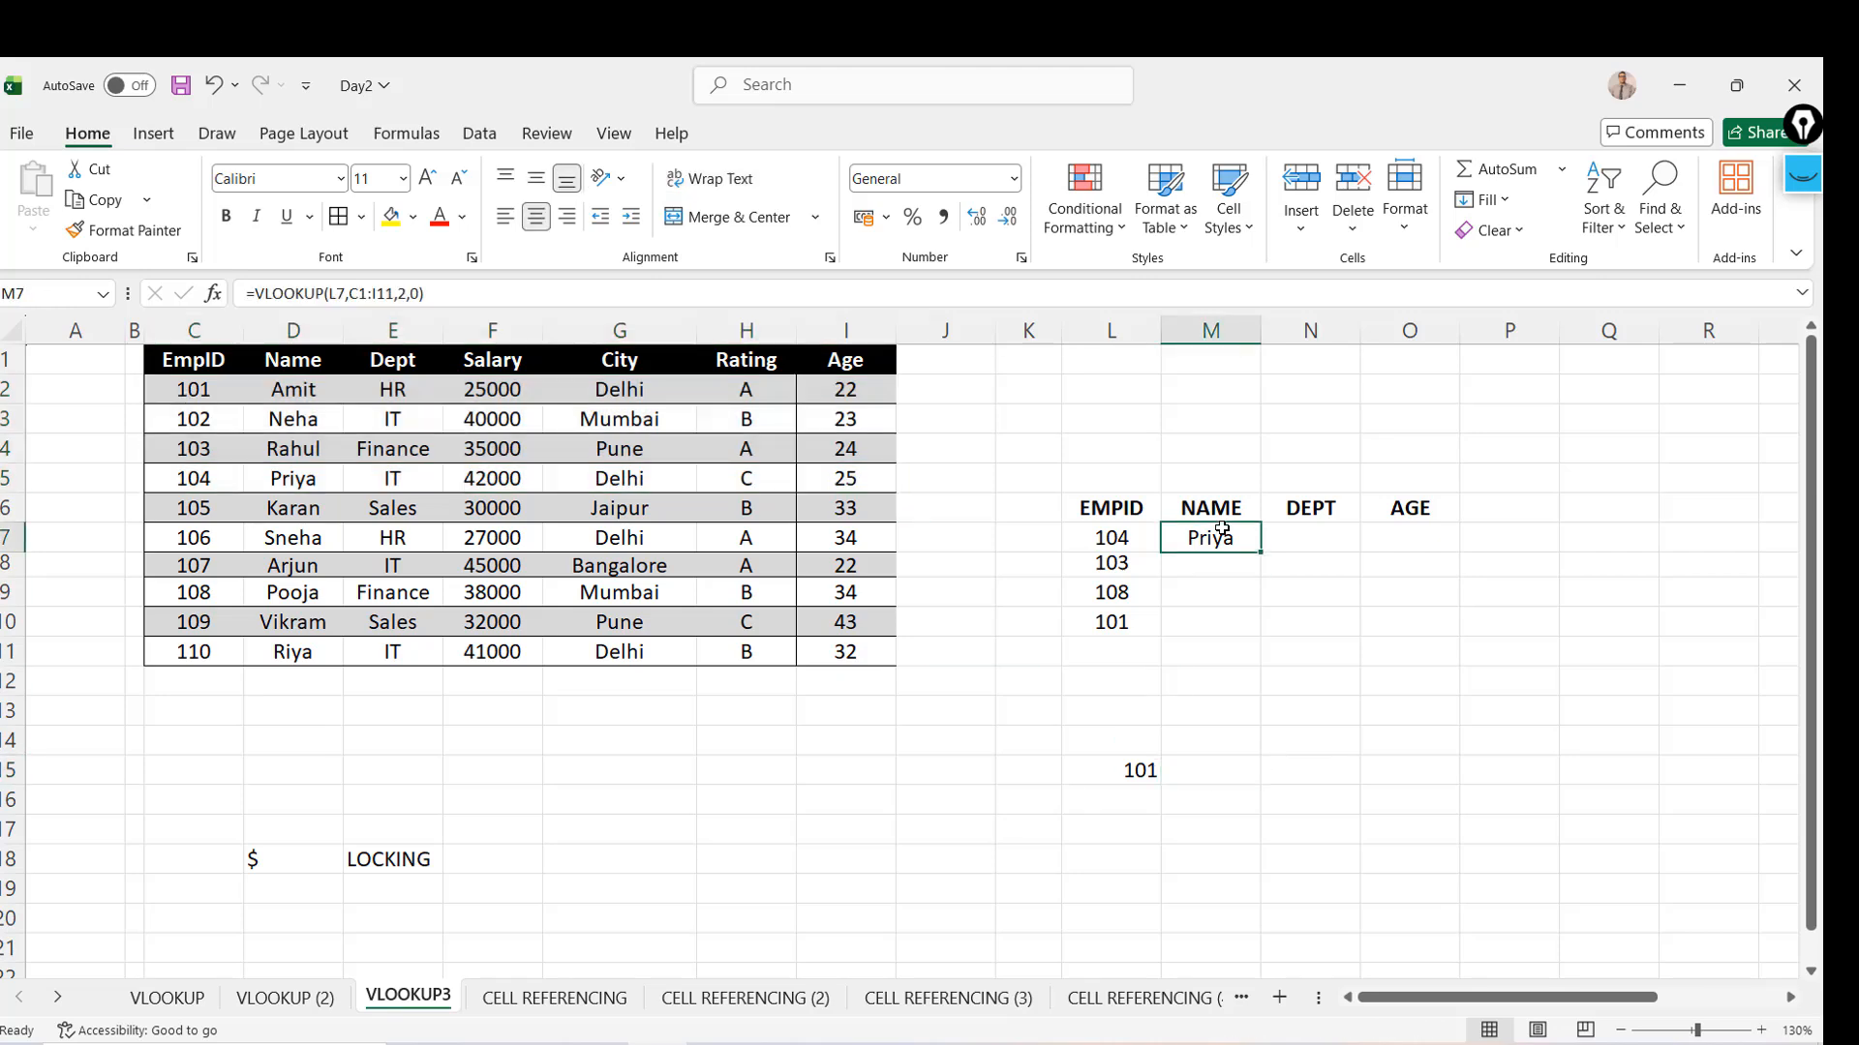
drag(1260, 552, 1240, 764)
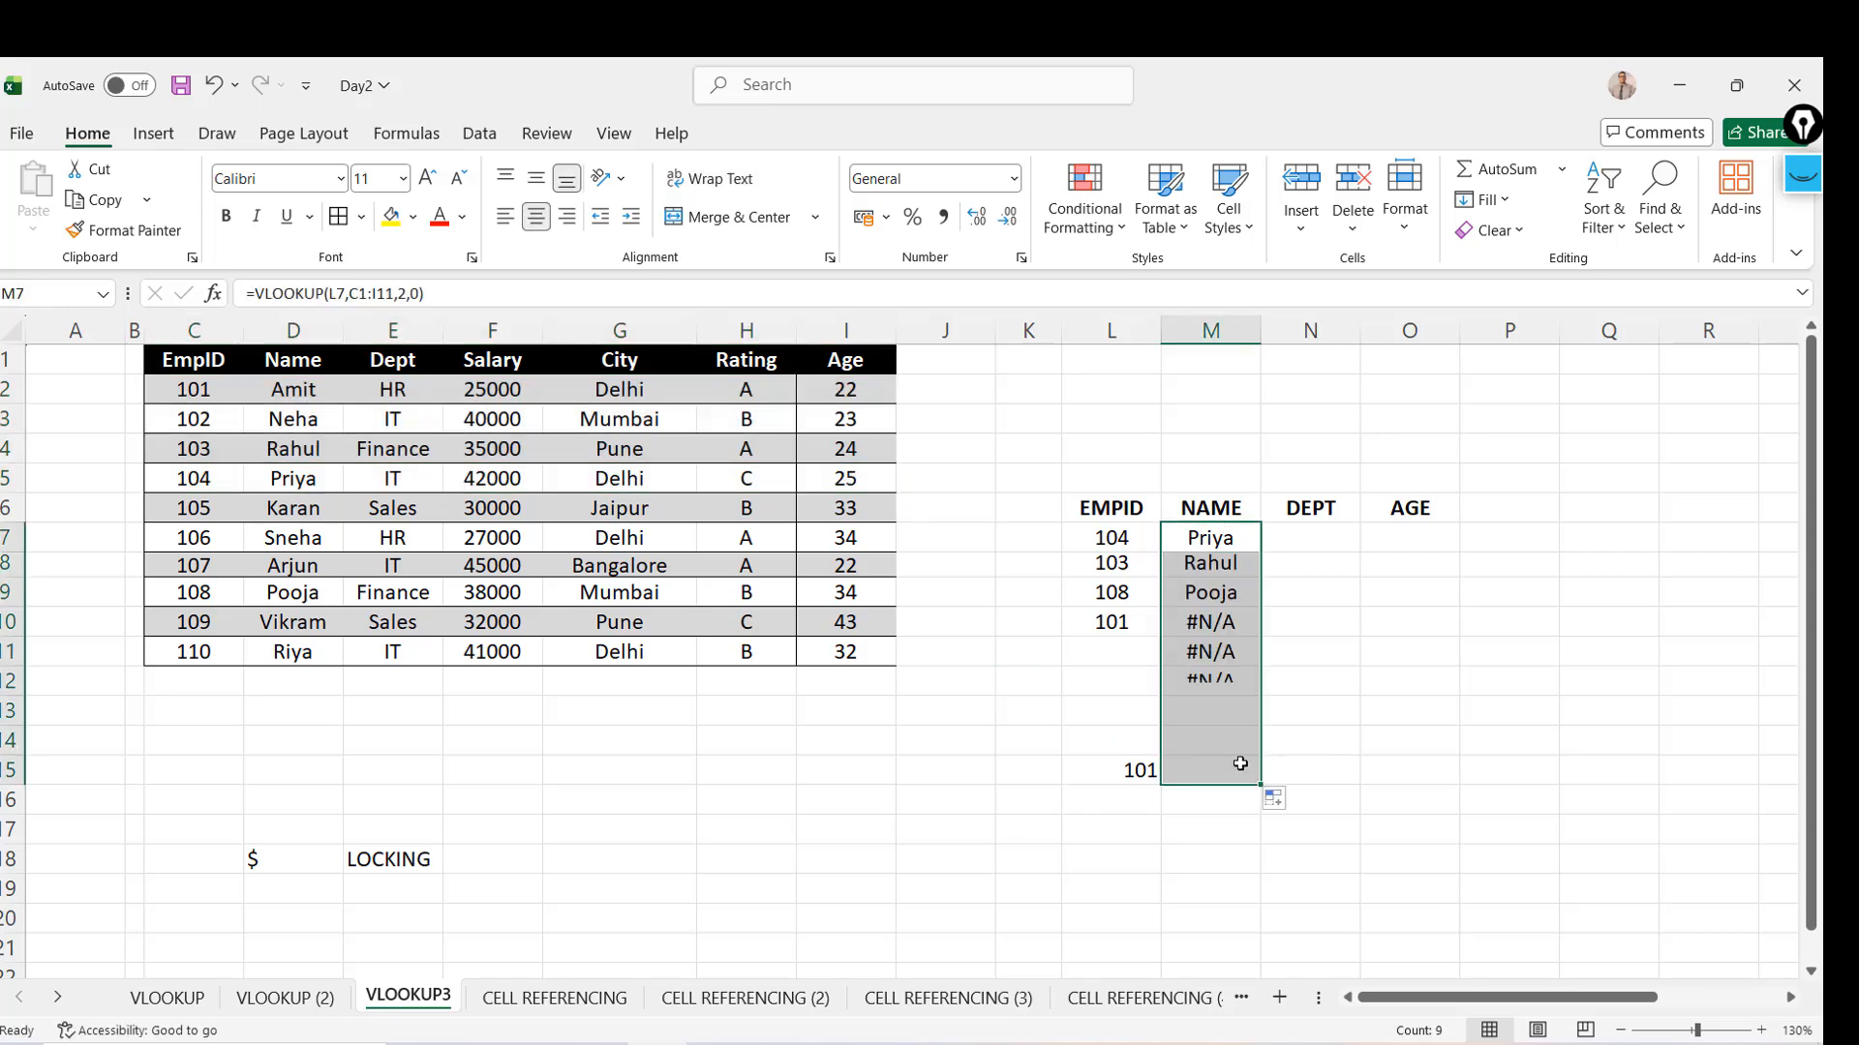
Examine the table range that the VLOOKUP formula in M15 refers to
click(1240, 763)
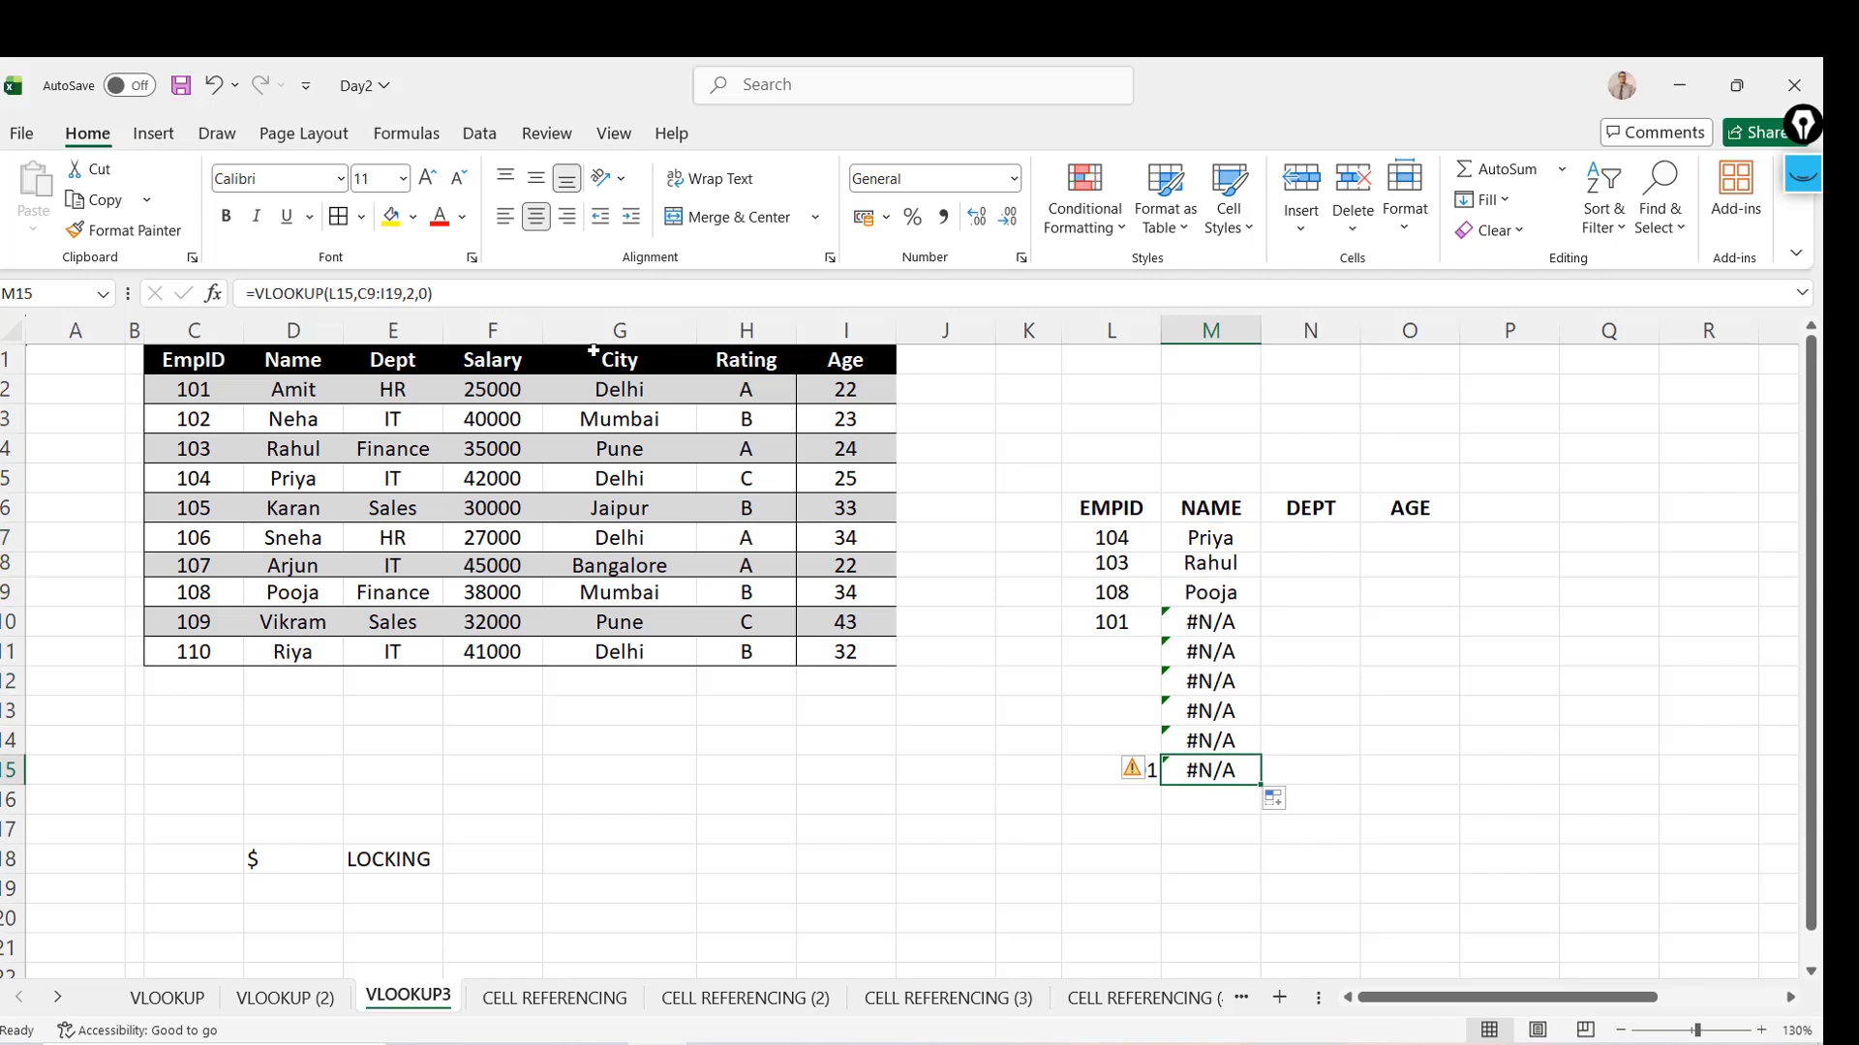
click(372, 294)
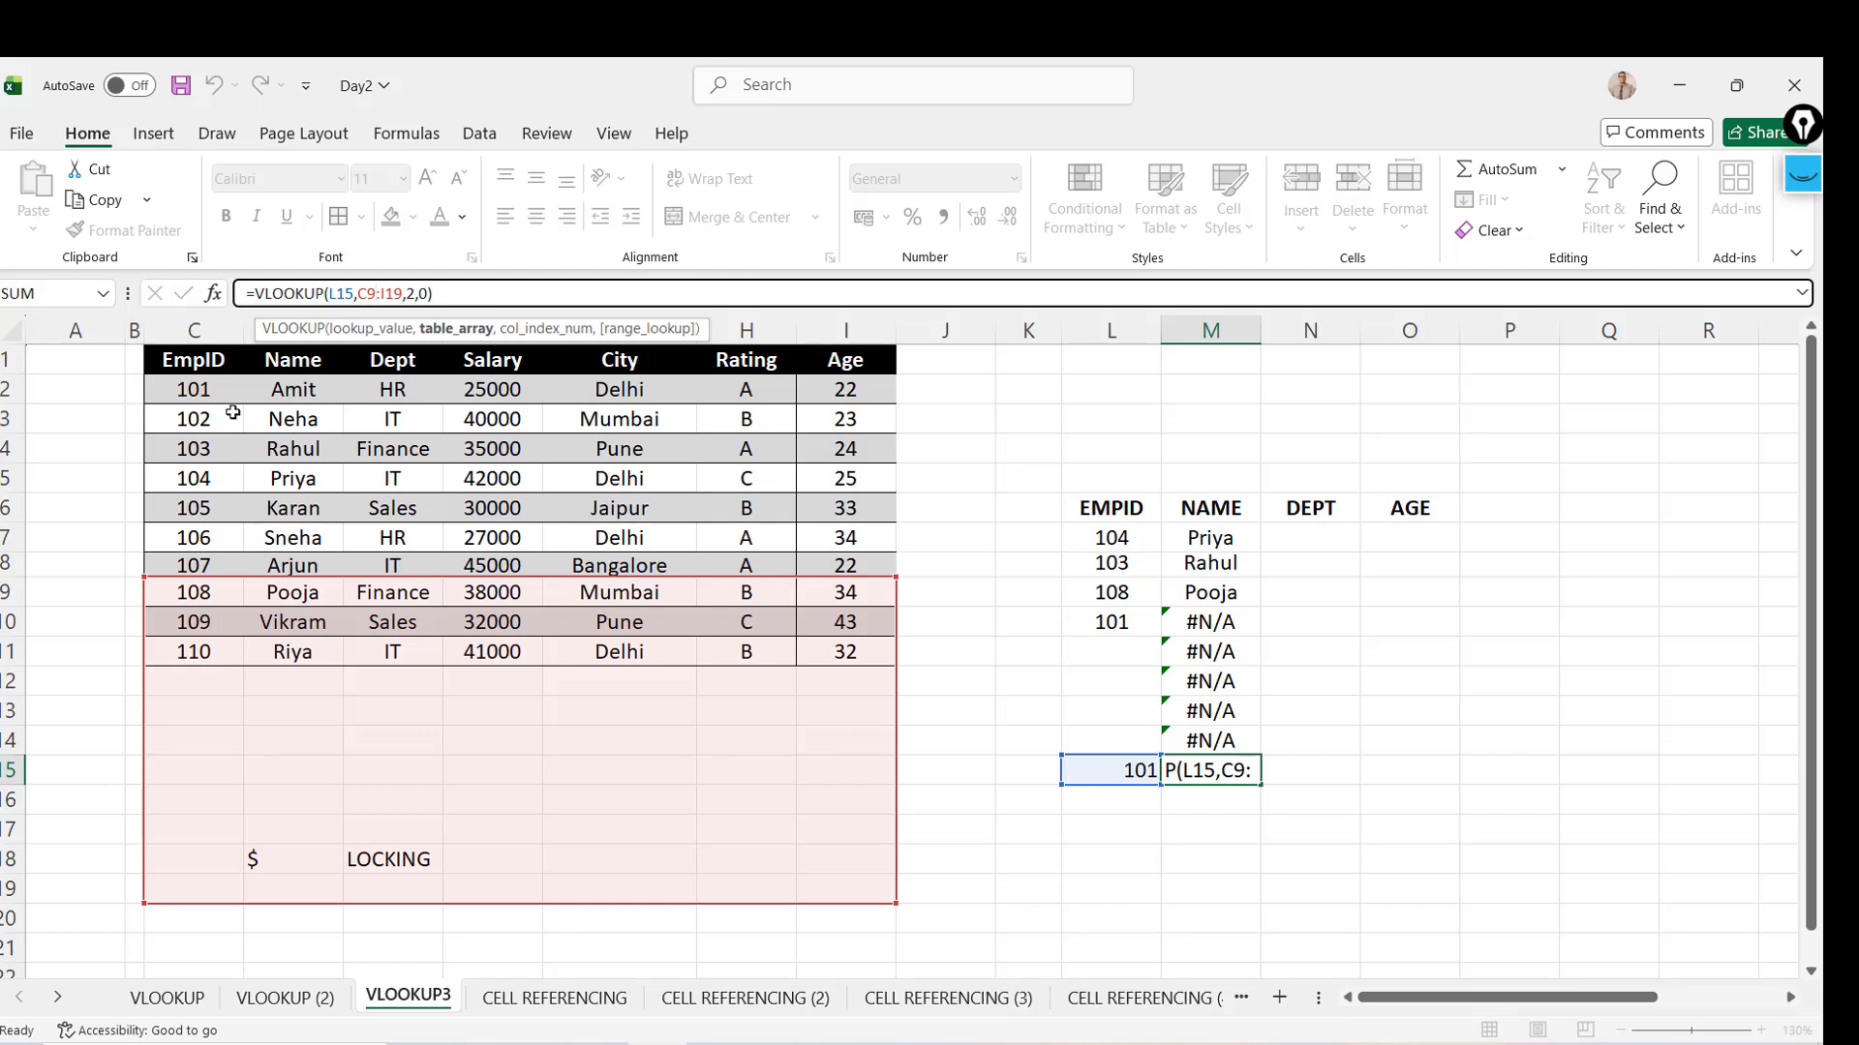
key(ctrl+Return)
Clear the lookup formulas from M11:M15
key(ctrl+Up)
key(Down)
key(Down)
key(Down)
key(Down)
key(Down)
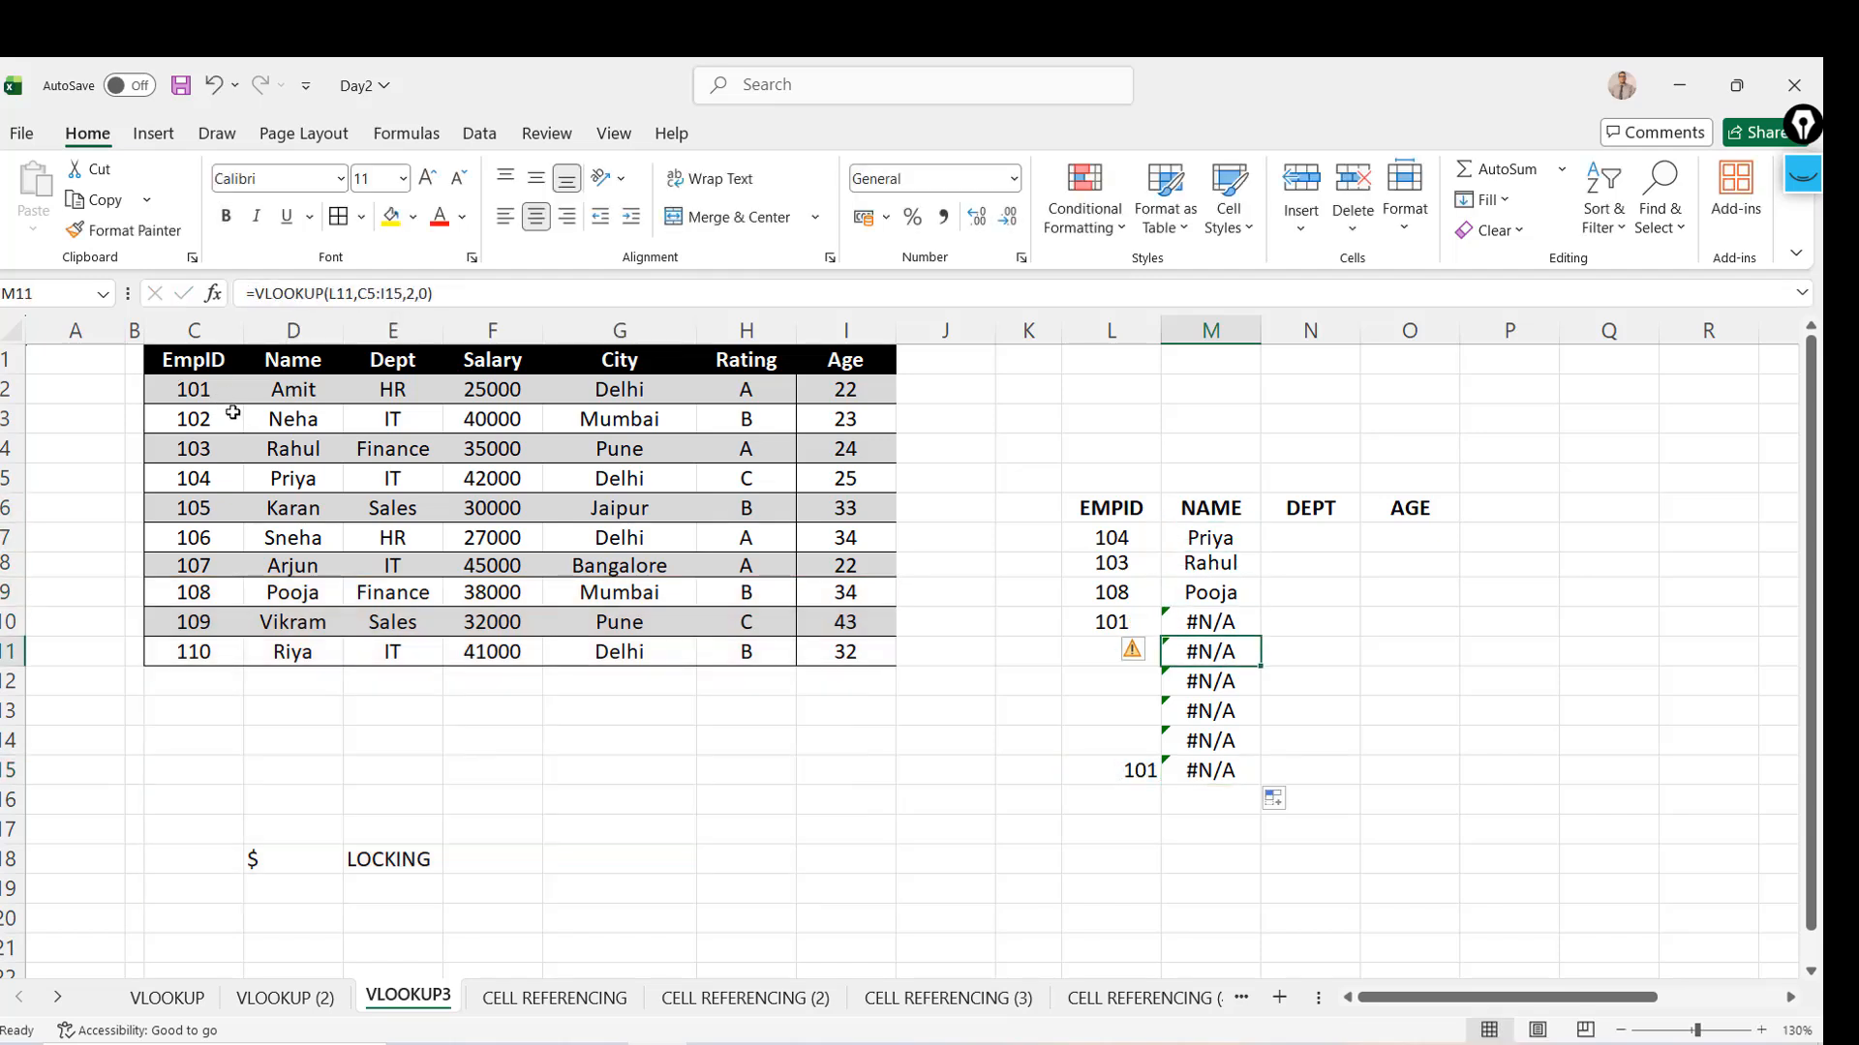
key(ctrl+shift+Down)
key(F2)
key(Escape)
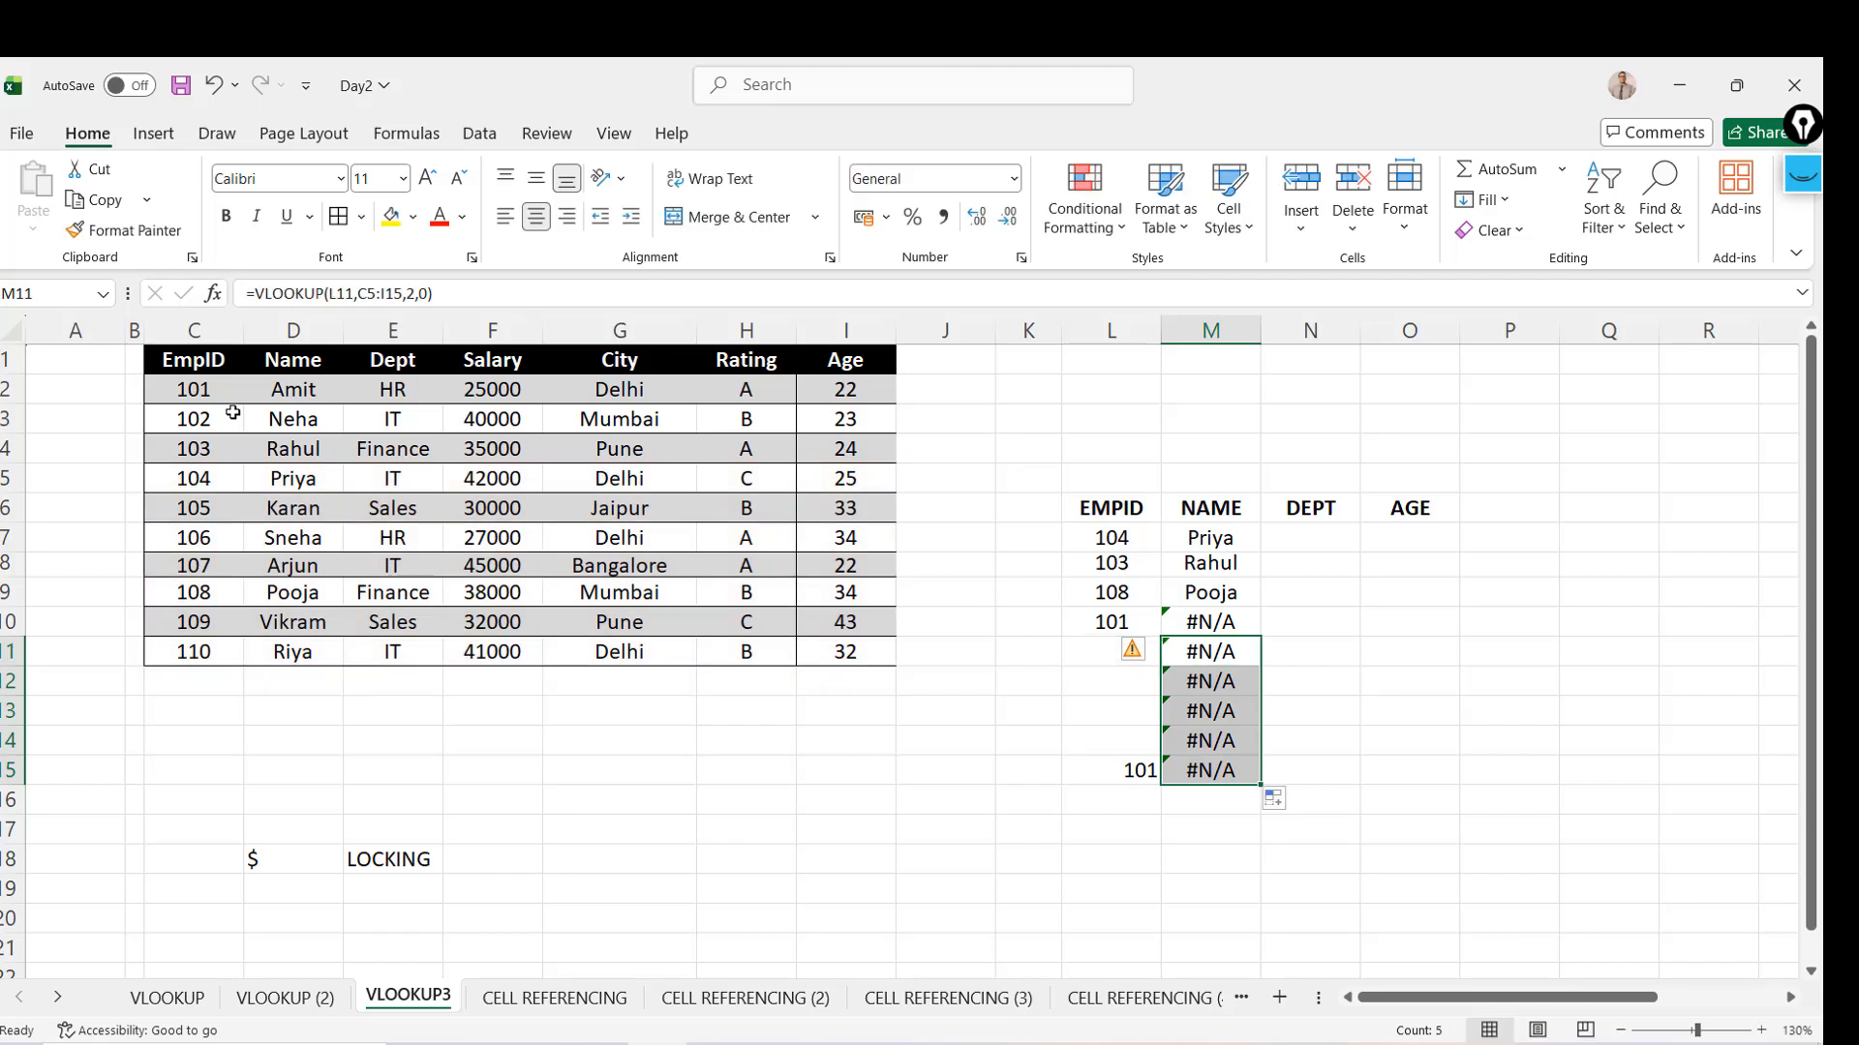
key(Delete)
Clear the lookup formulas from M8:M10, keeping only the one in M7
key(Up)
key(Up)
key(Up)
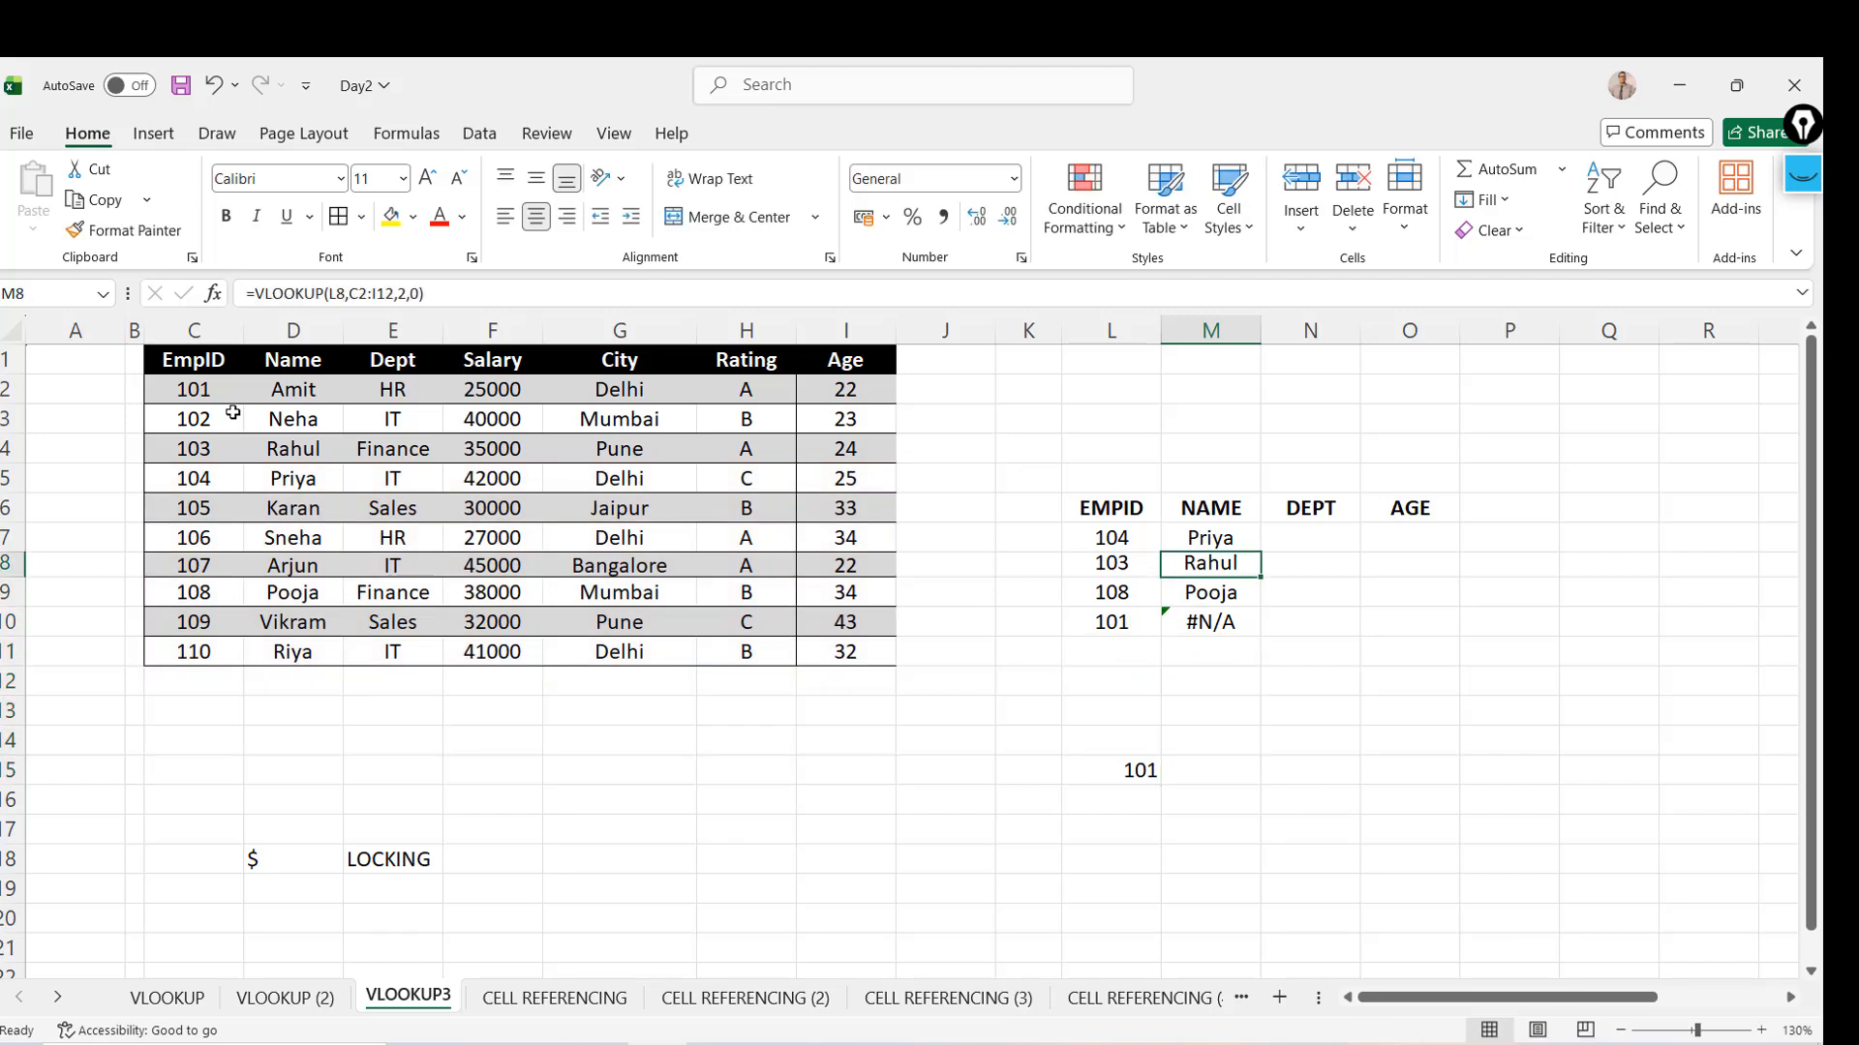
key(ctrl+shift+Down)
key(Delete)
key(Up)
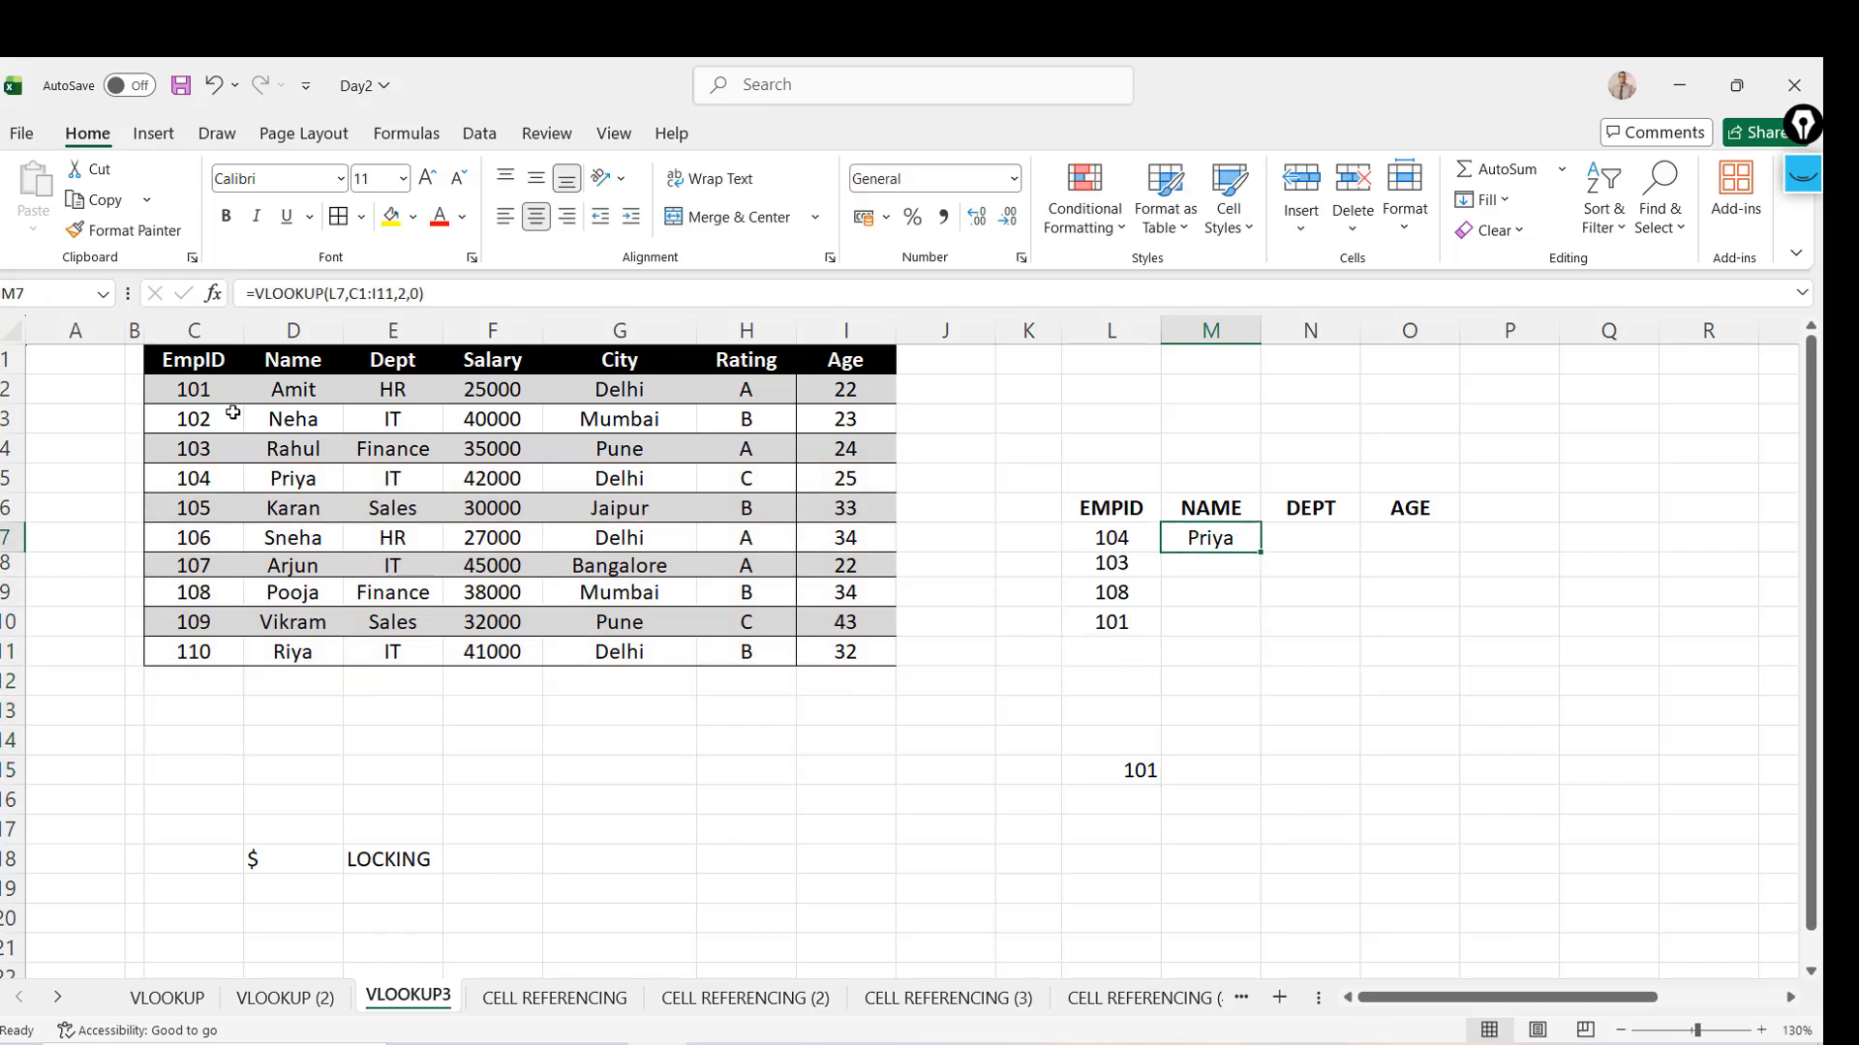
Highlight the whole employee table, C1:I11, as the range to lock
click(170, 355)
key(ctrl+shift+Right)
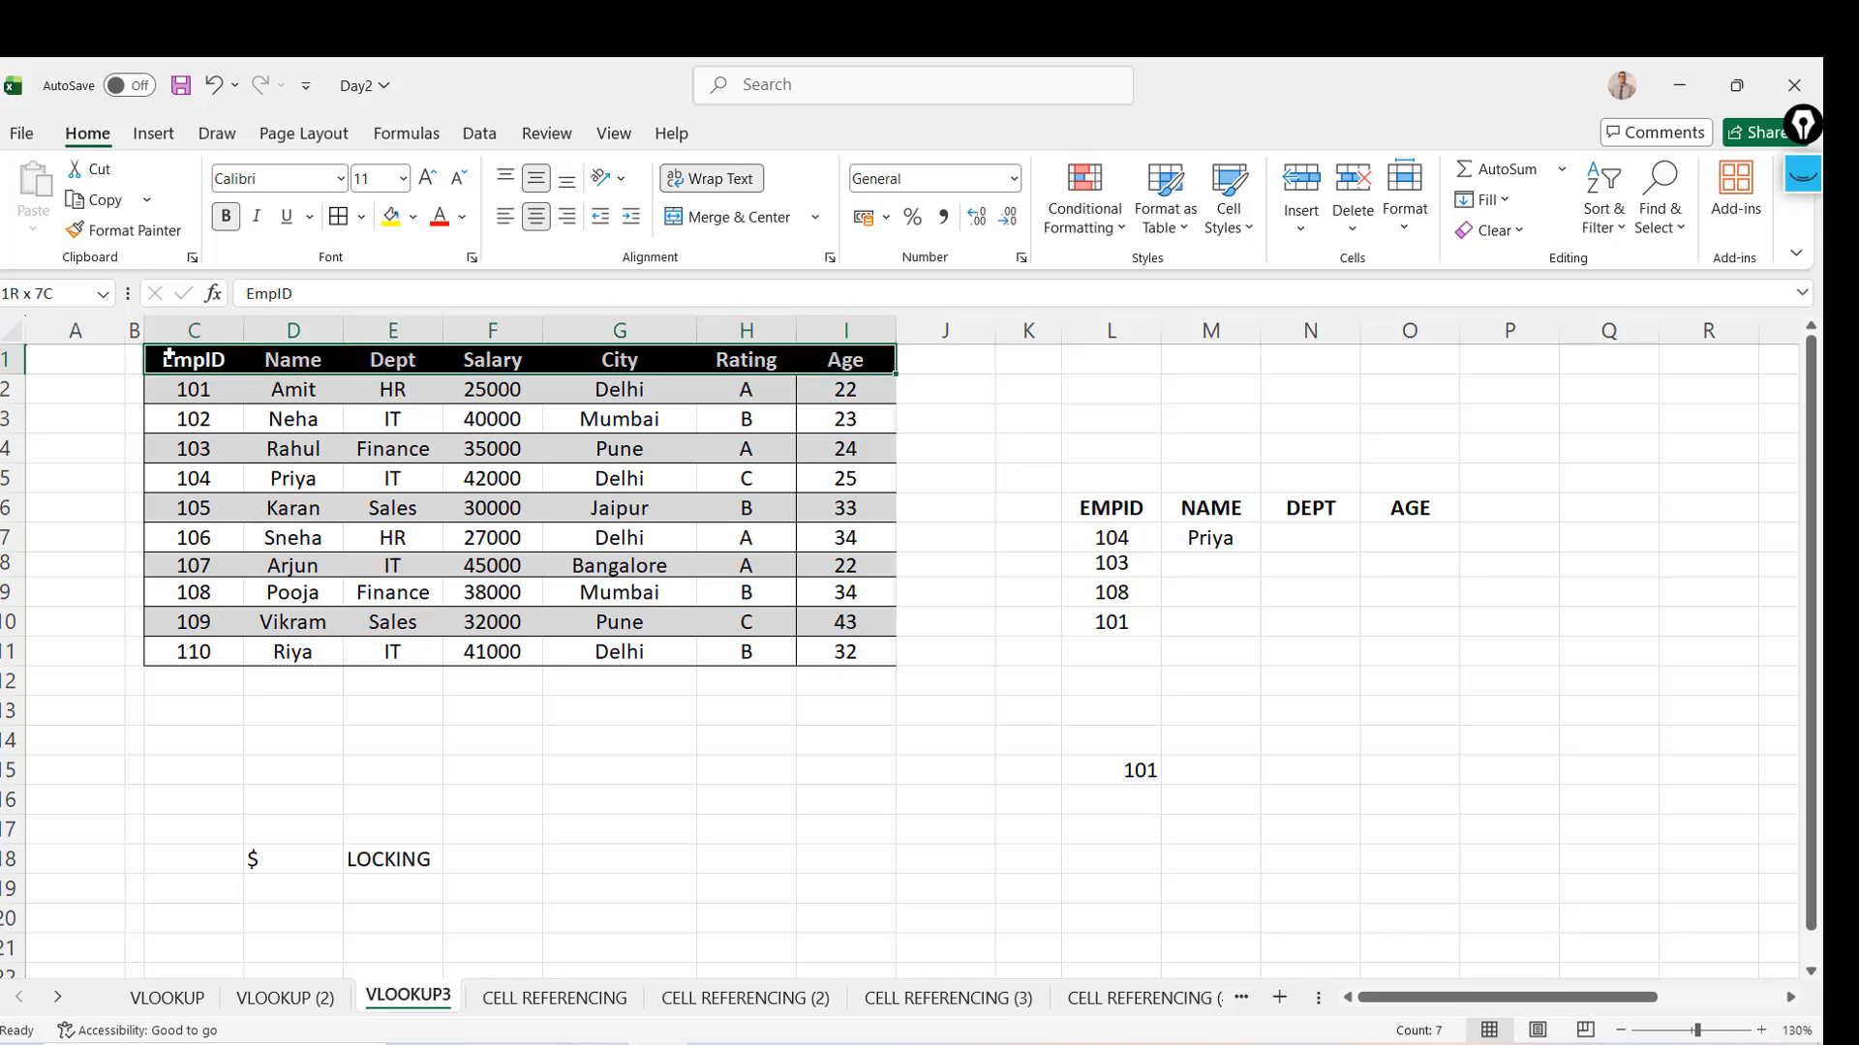
key(ctrl+shift+Down)
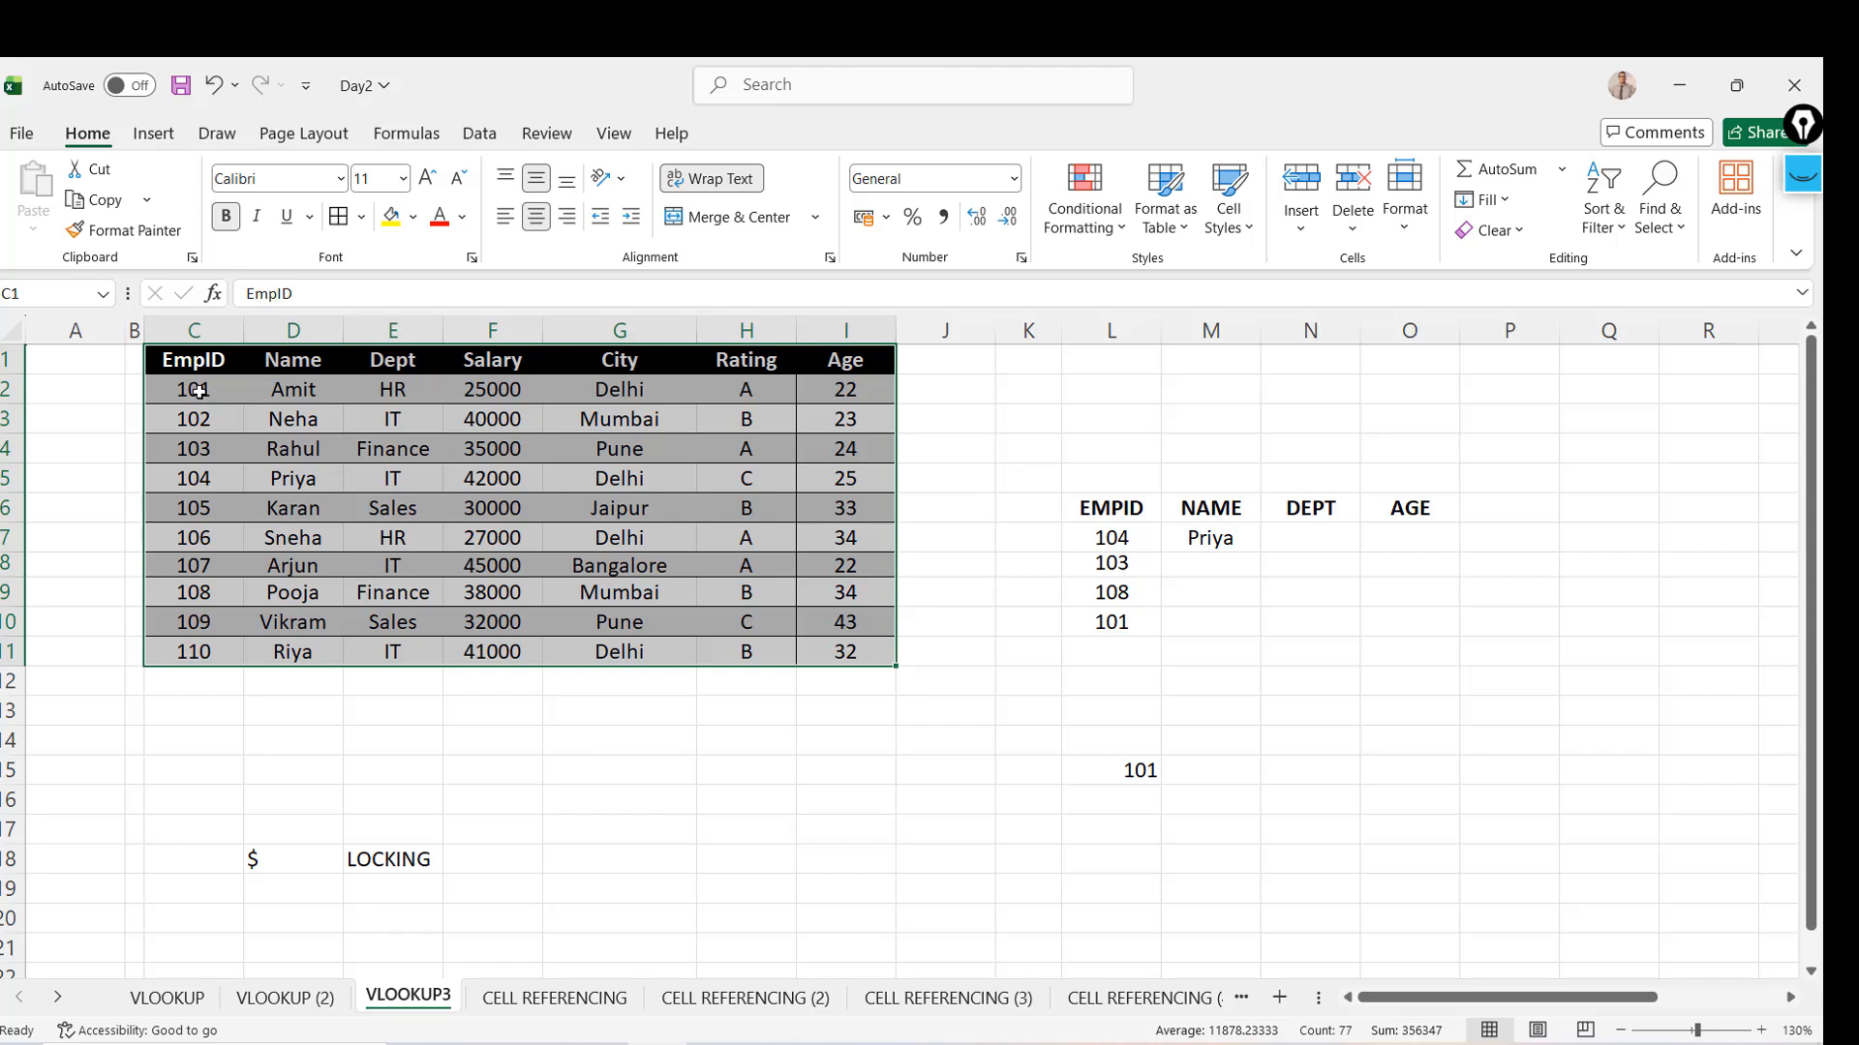
Lock the table range rows in M7's VLOOKUP as C$1:I$11 and fill the formula down to M10
click(1200, 541)
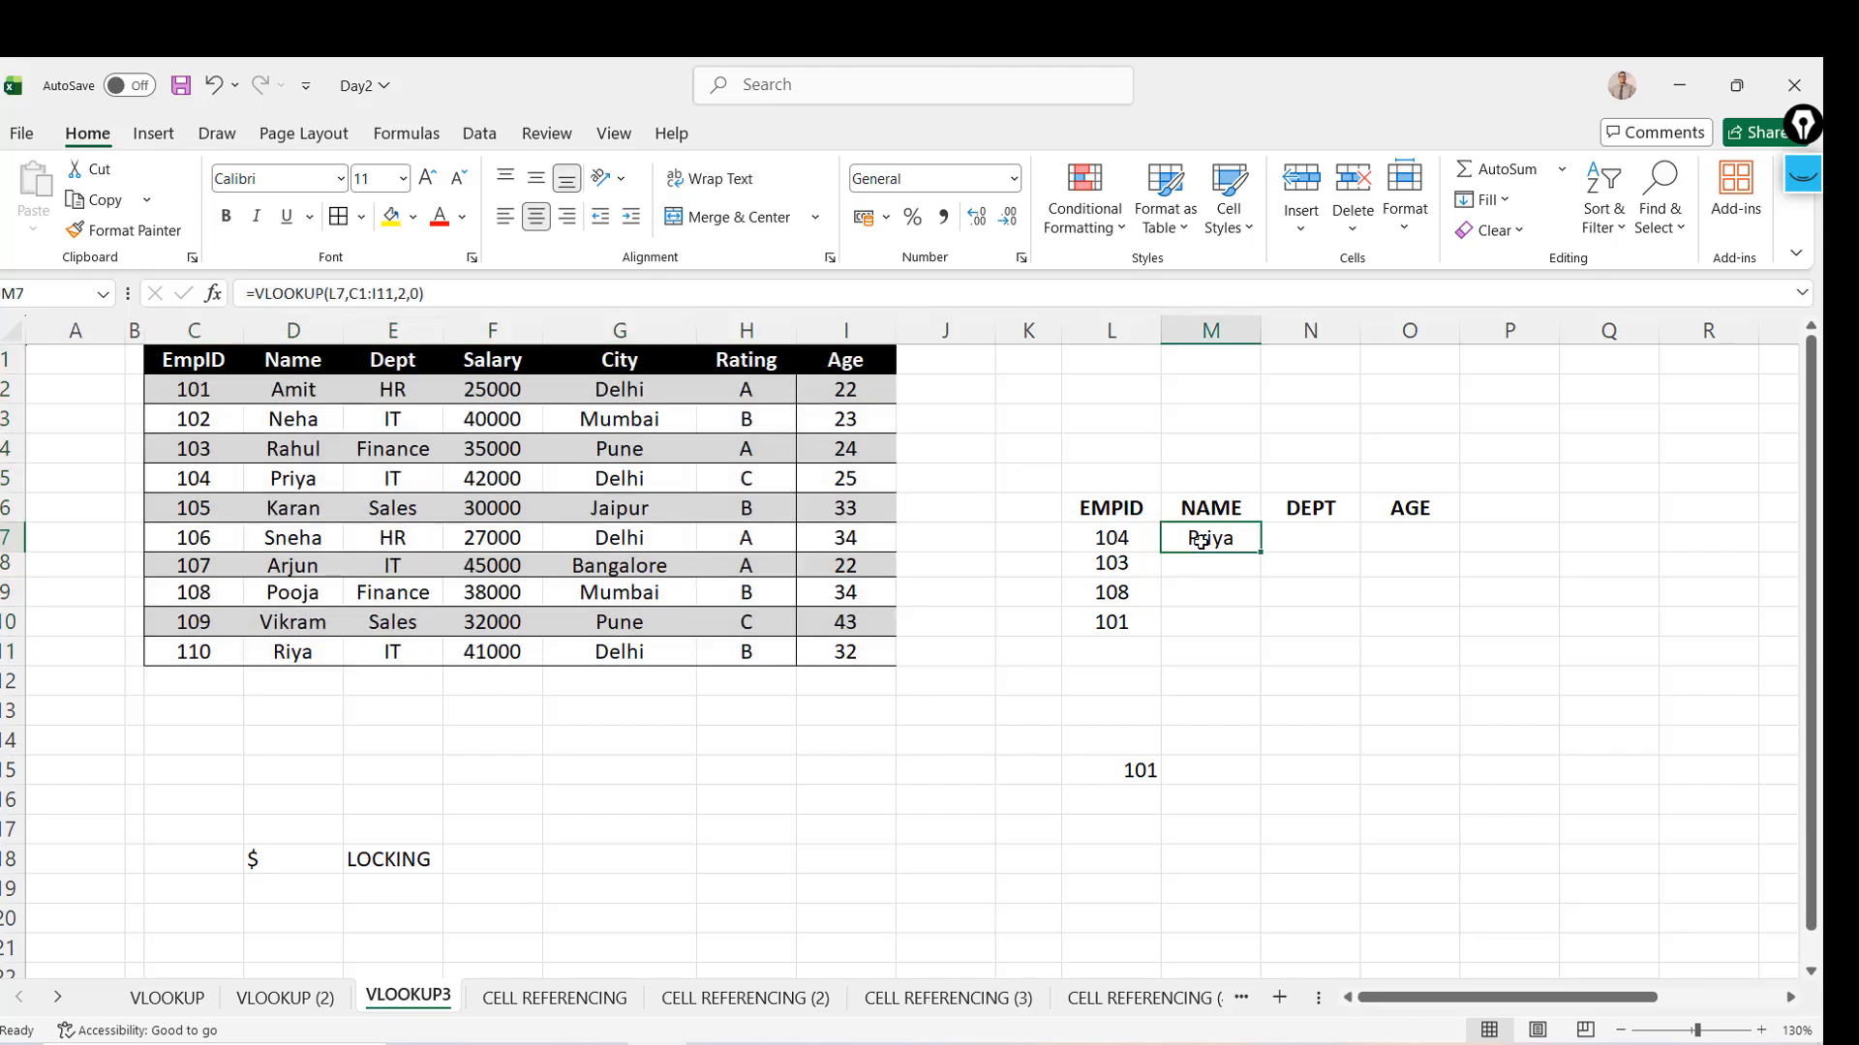
click(359, 293)
text($)
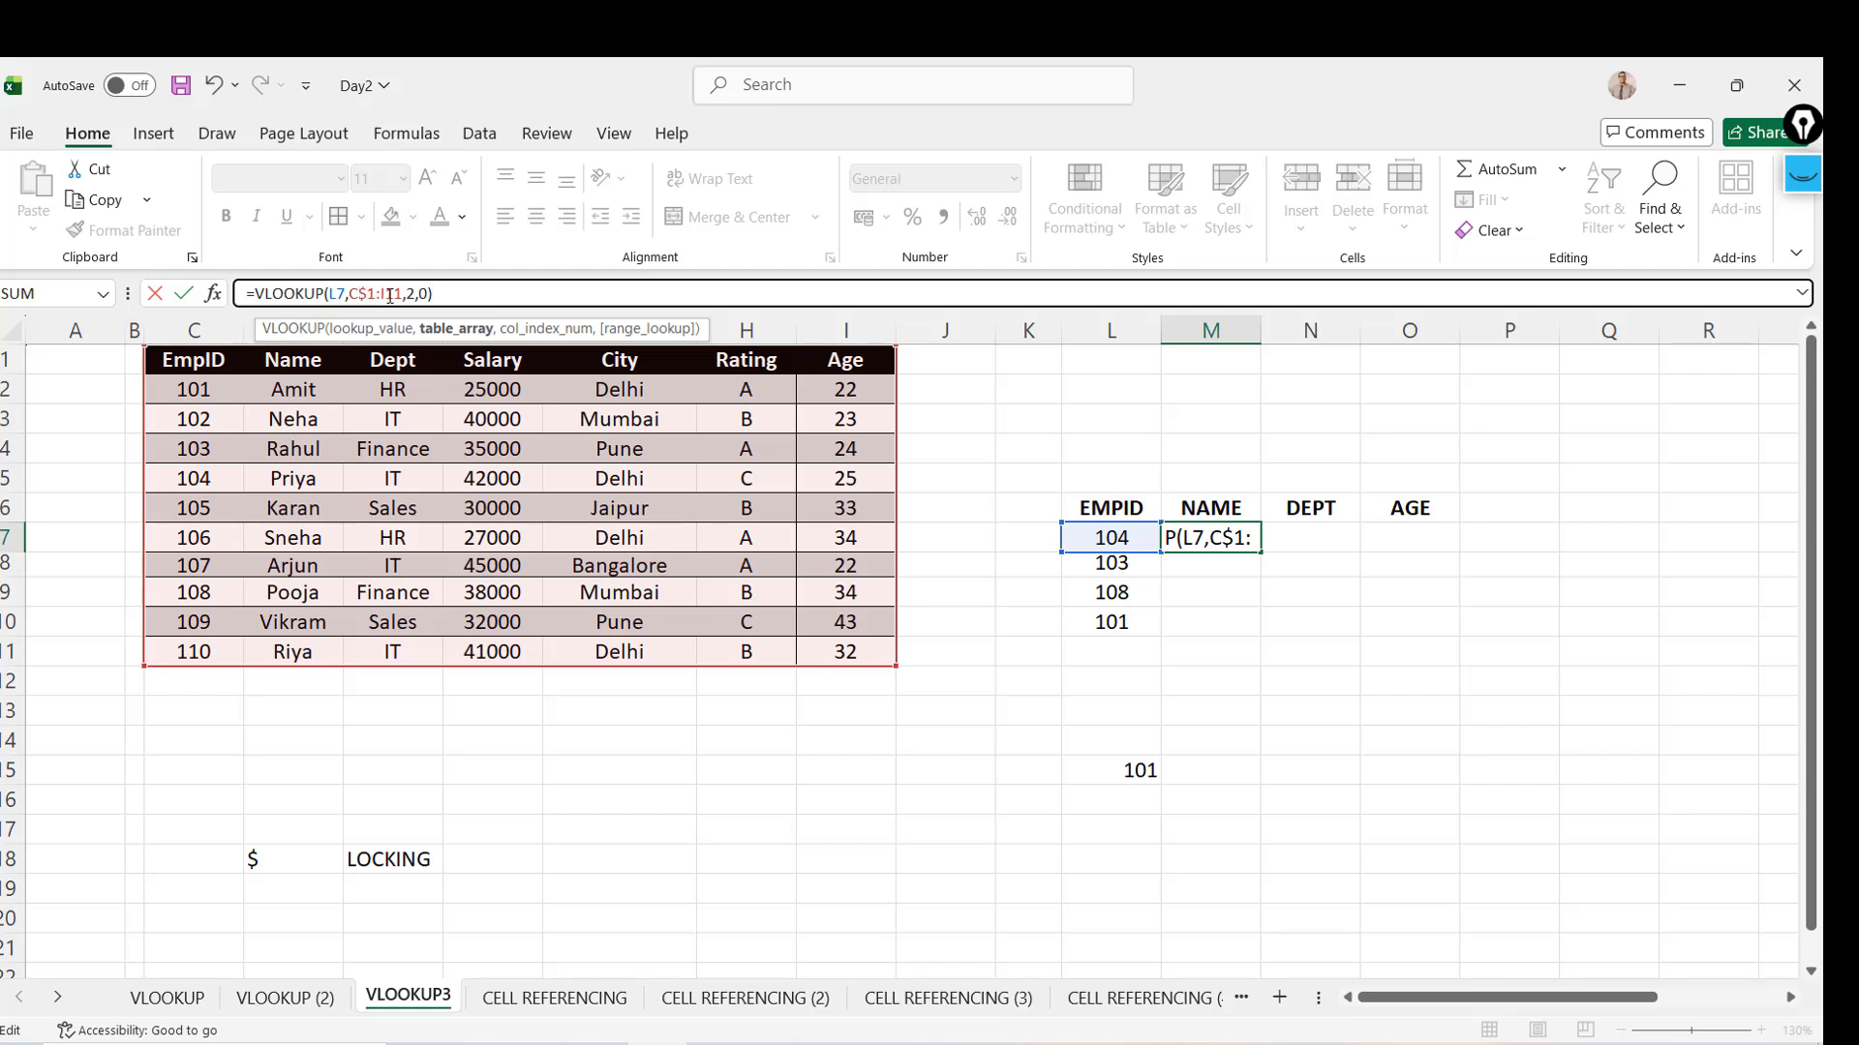
click(389, 294)
text($1)
key(Return)
key(Up)
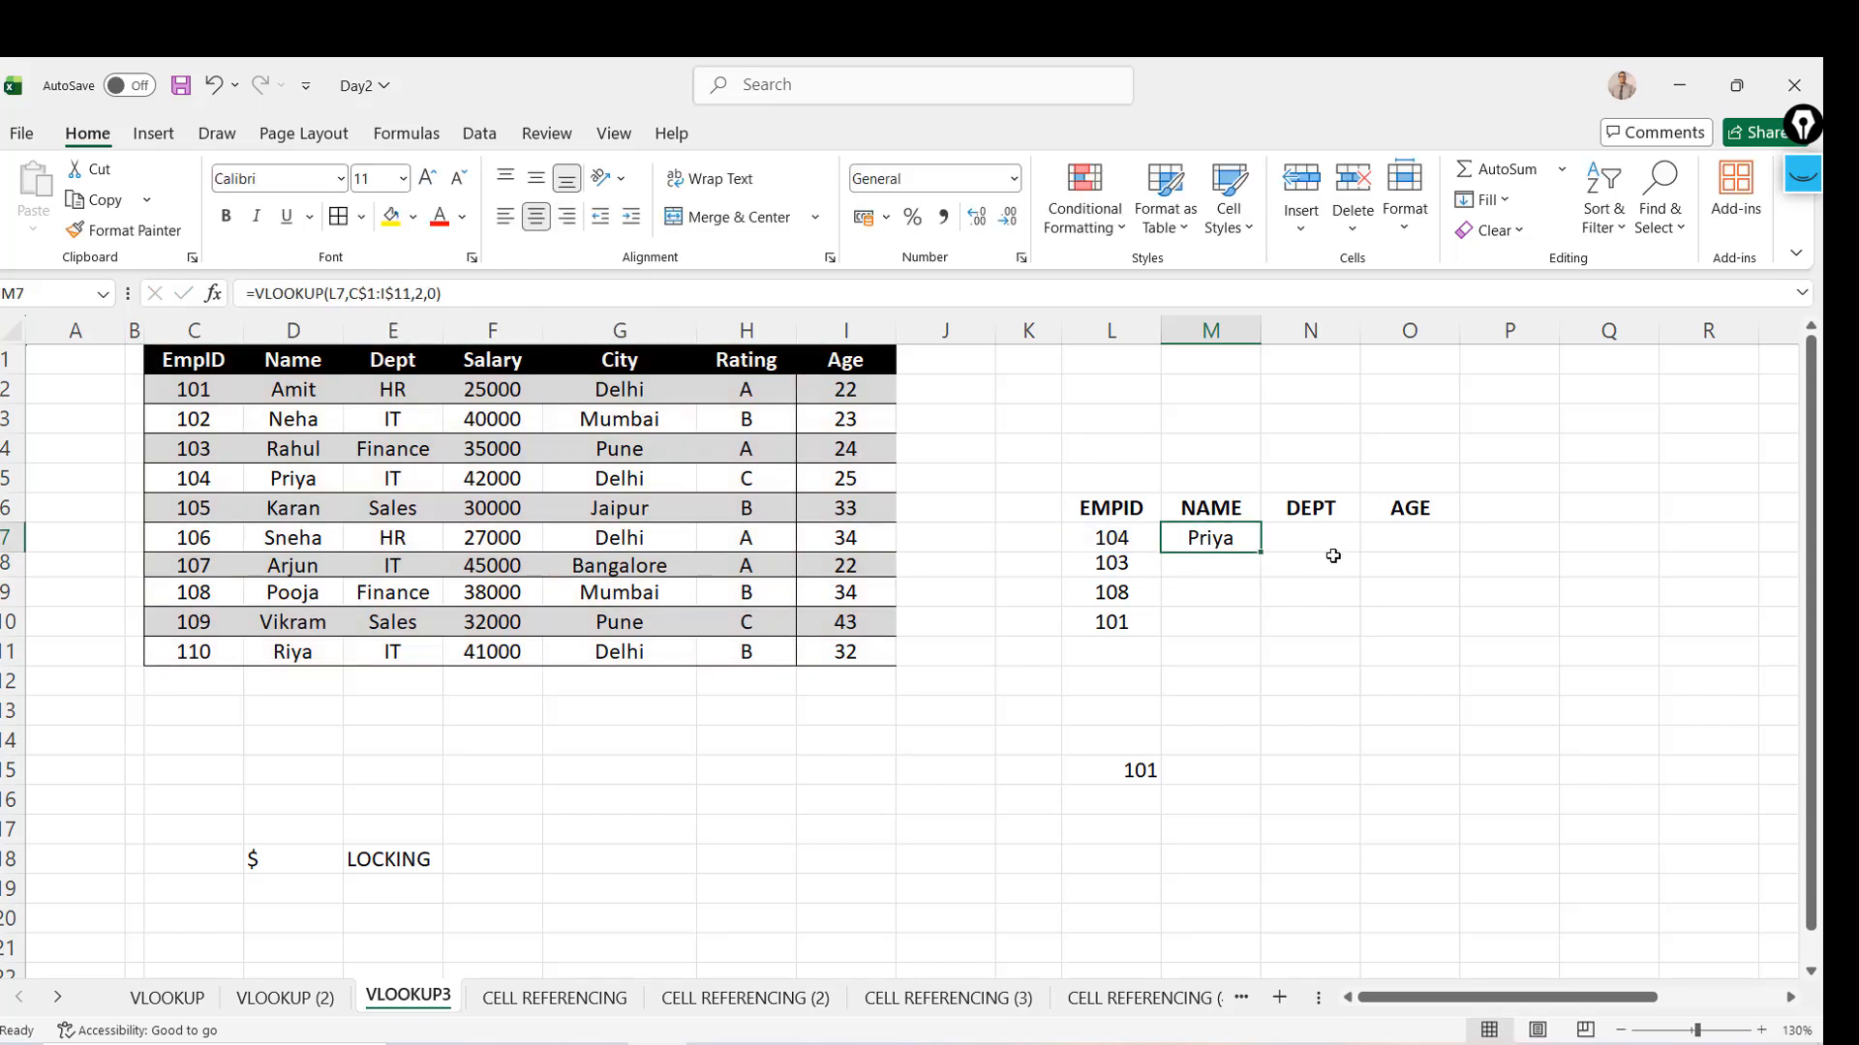
drag(1263, 555, 1263, 637)
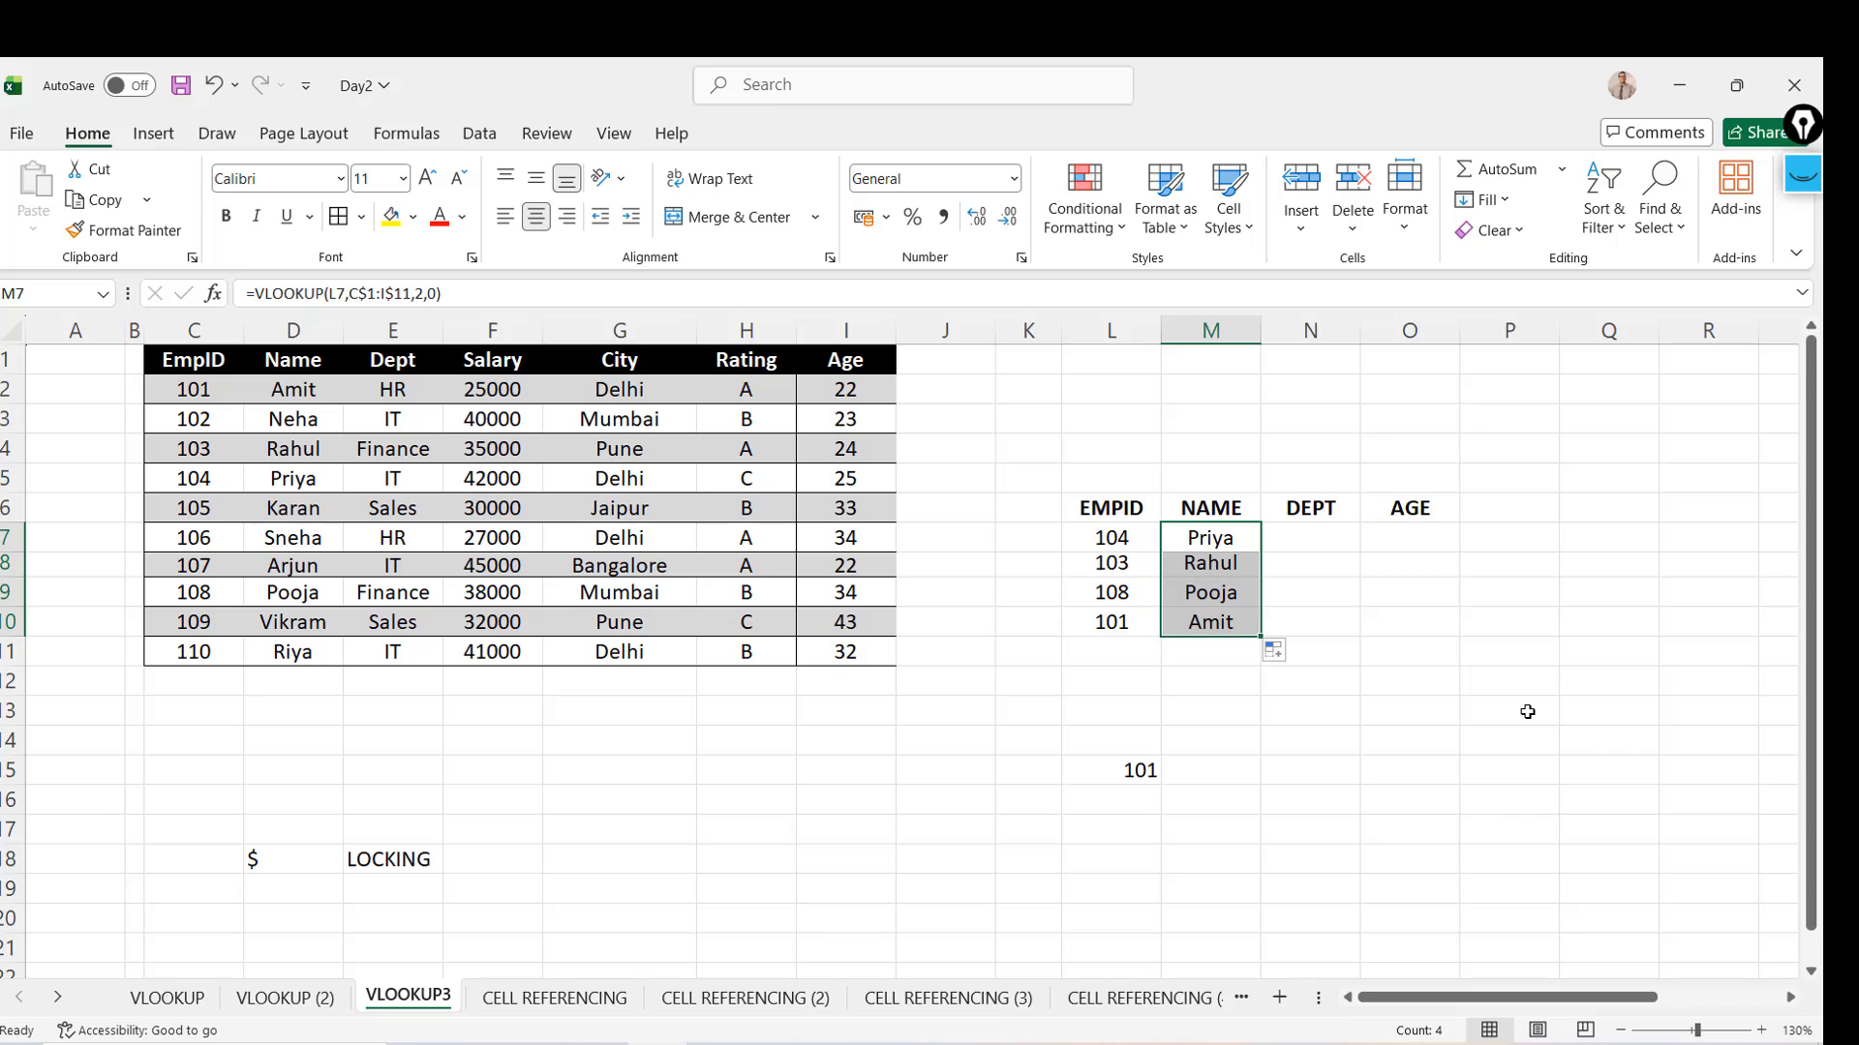
Examine the lookup value and table range that the VLOOKUP formulas in M8 and M10 refer to
click(1217, 566)
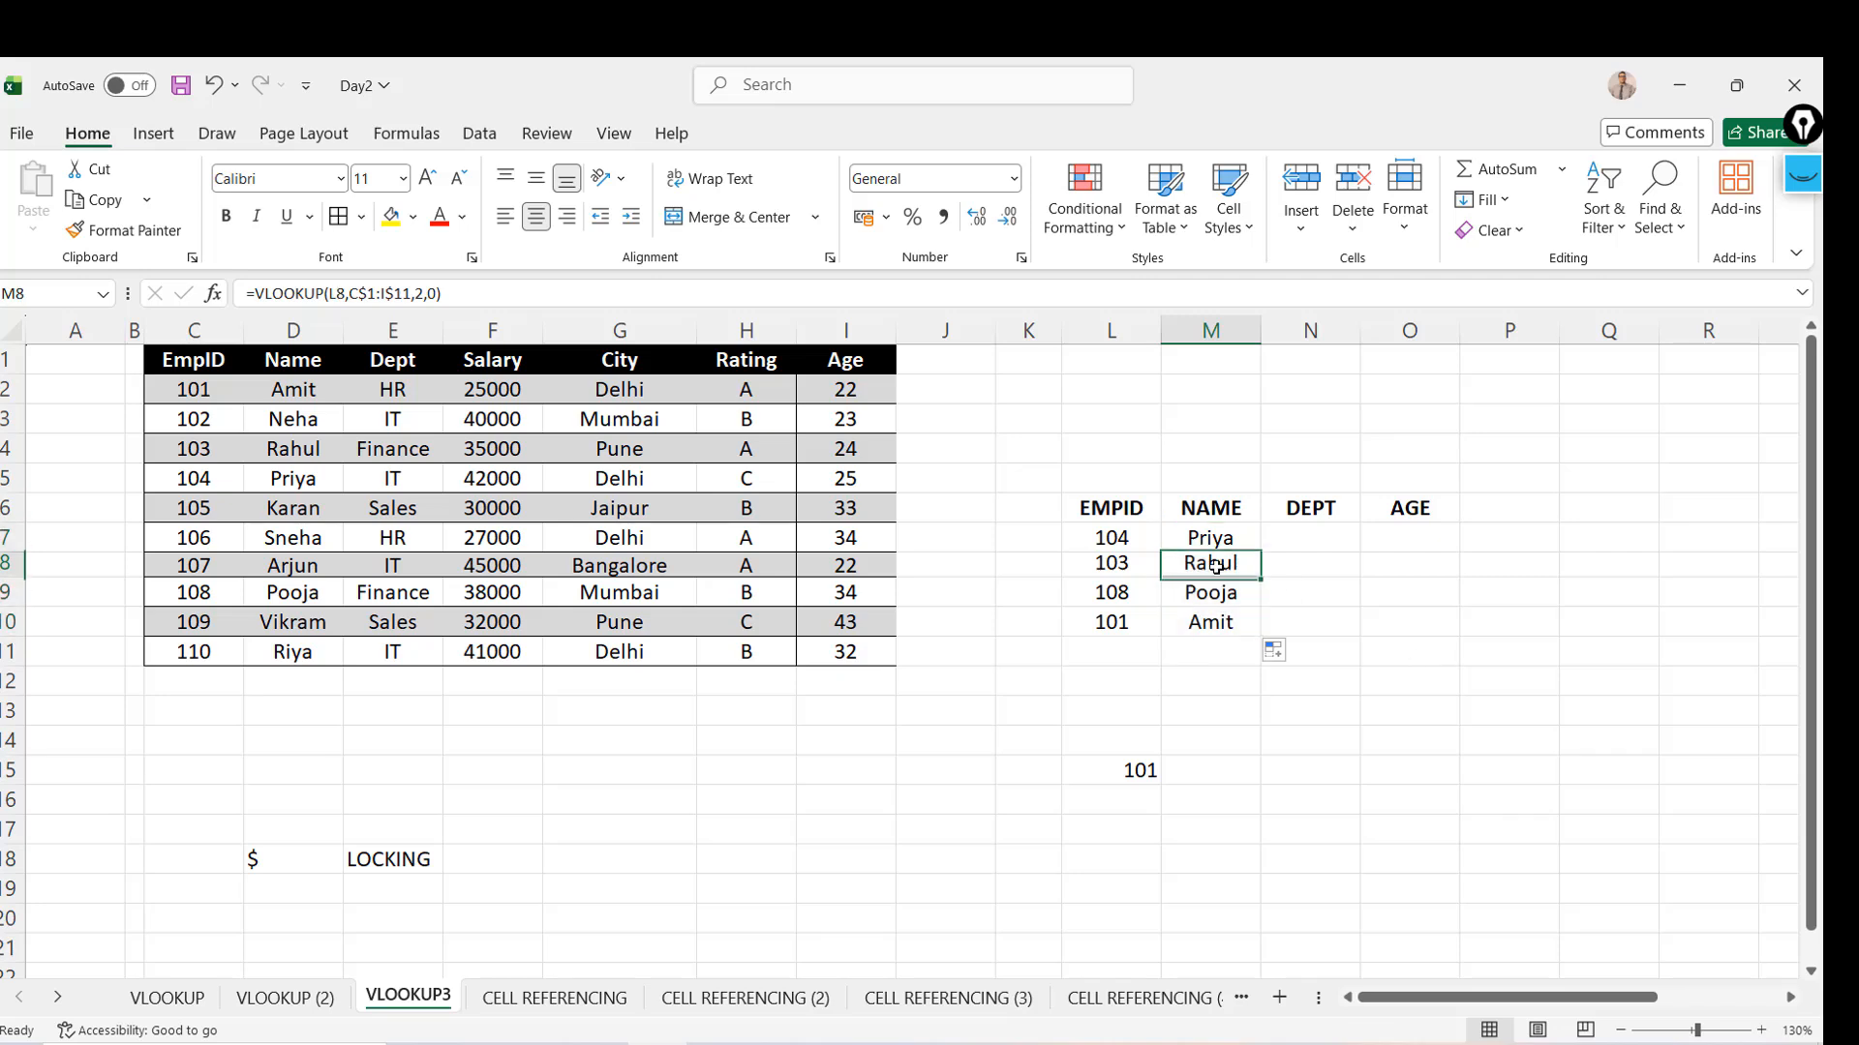
click(445, 293)
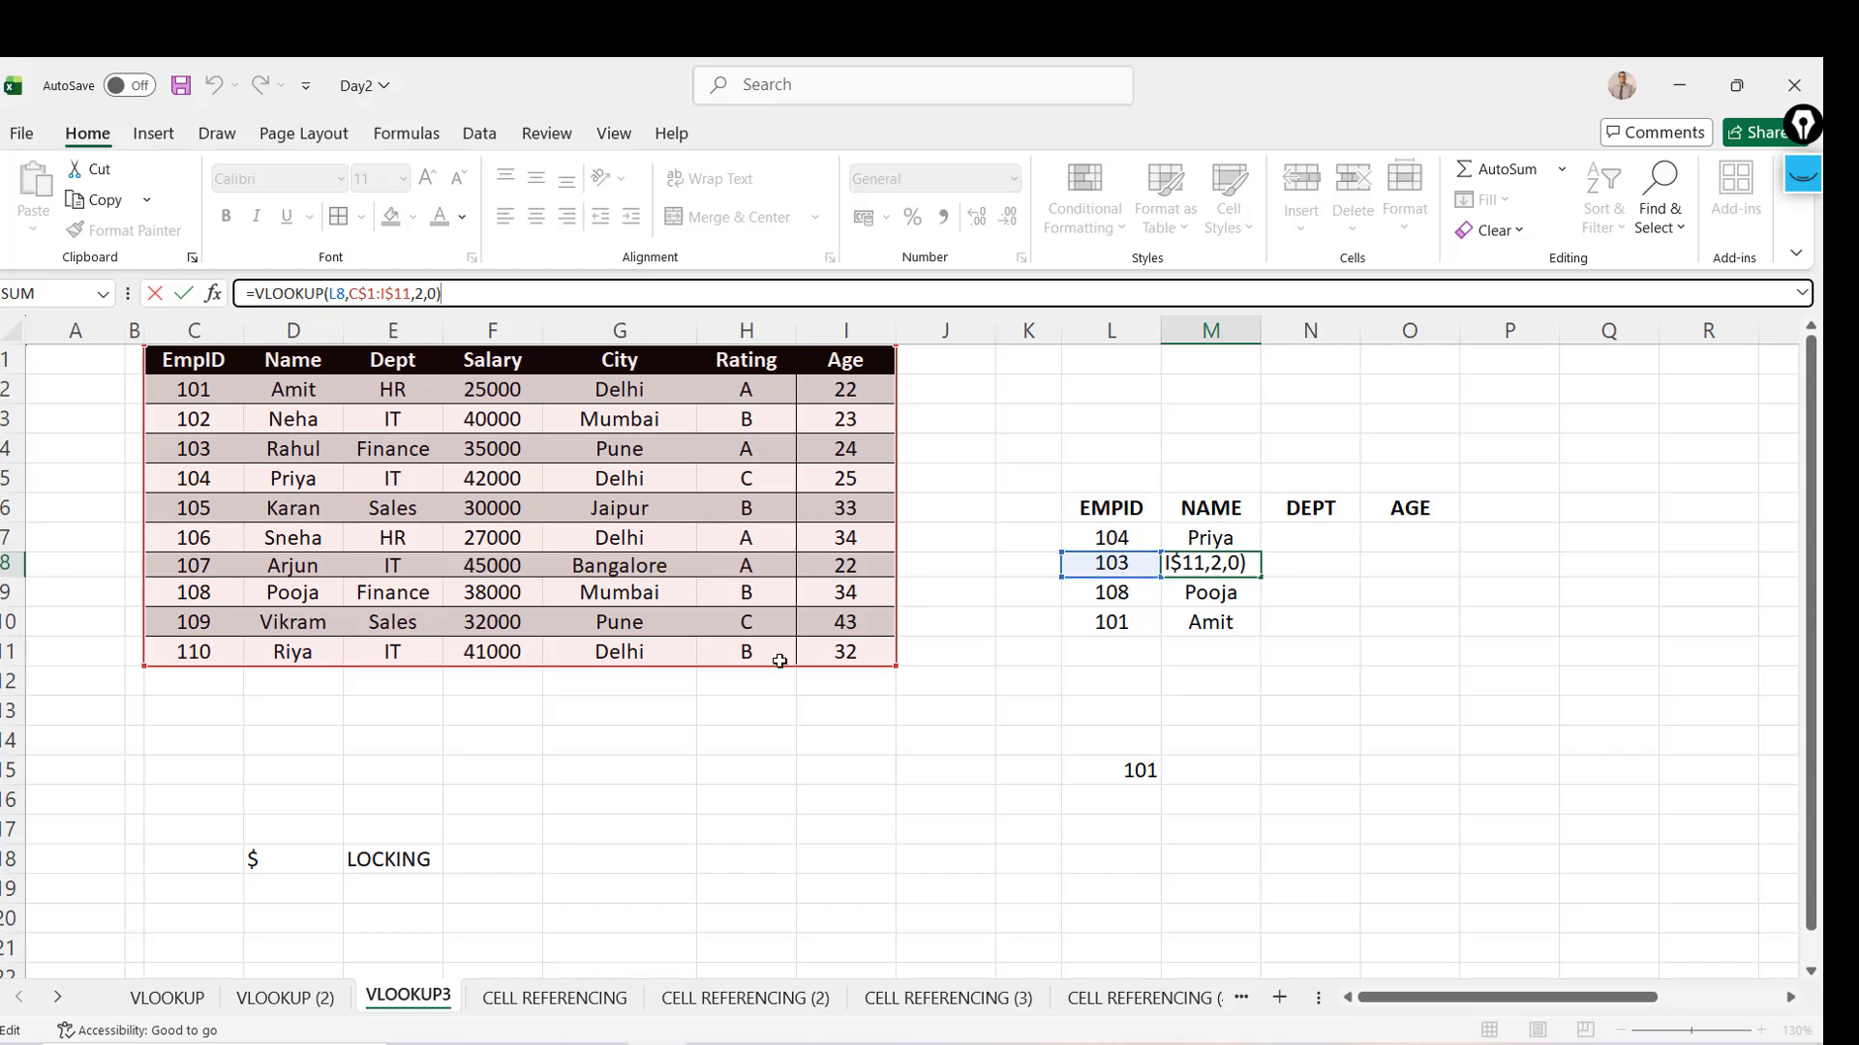
key(Escape)
key(Down)
key(Down)
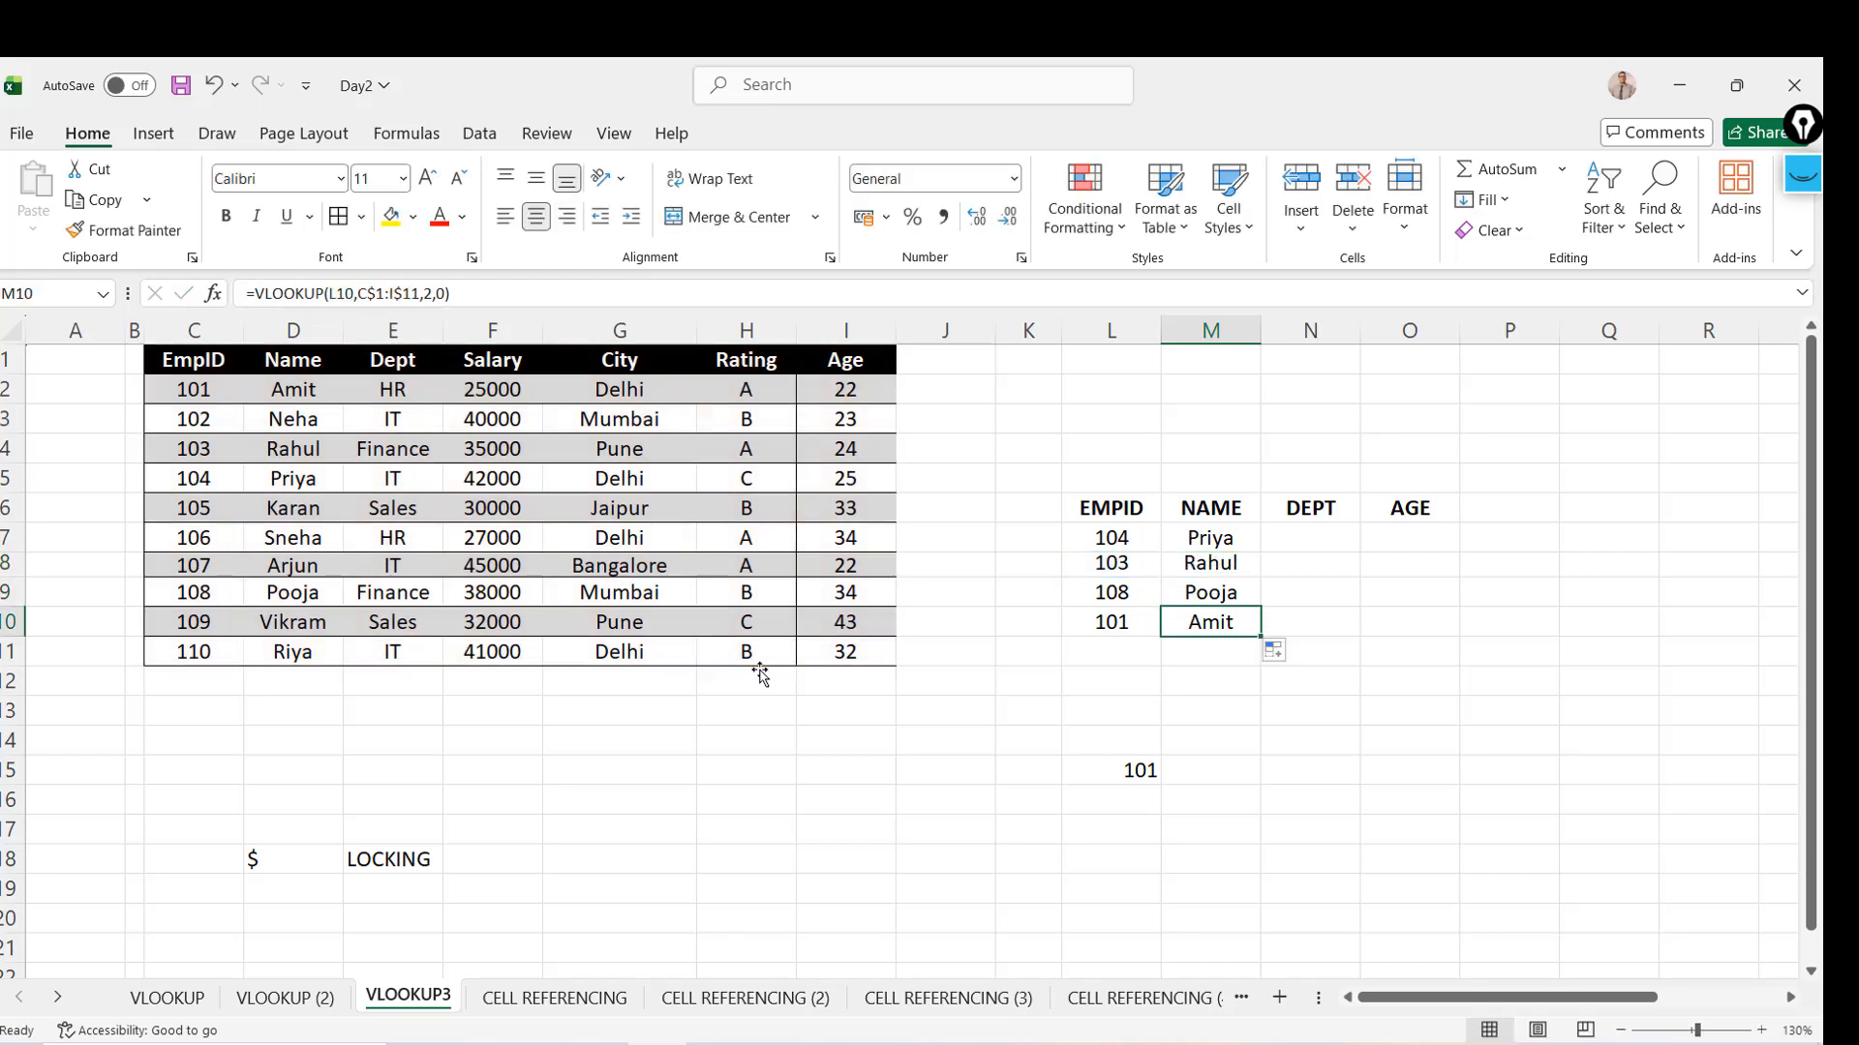
click(416, 294)
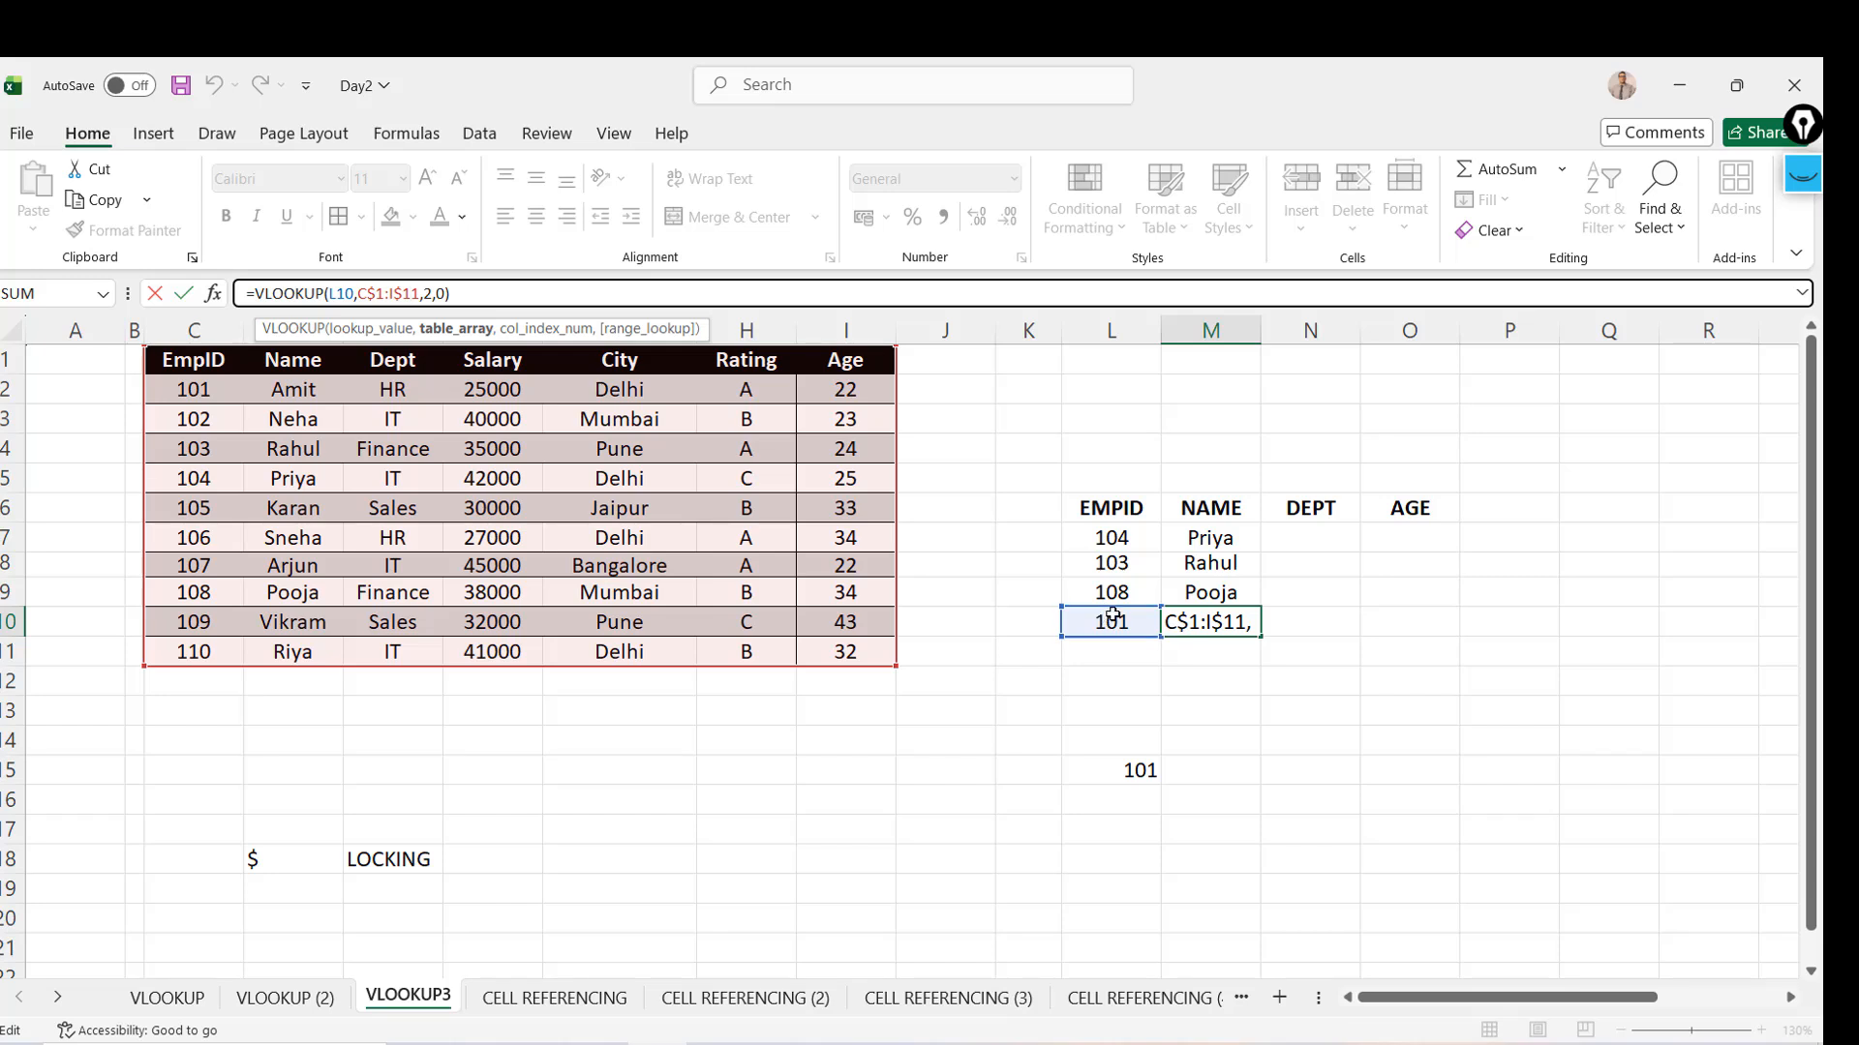
key(ctrl+Return)
Clear the filled lookup formulas from M8:M10, keeping the row-locked one in M7
key(Up)
key(Up)
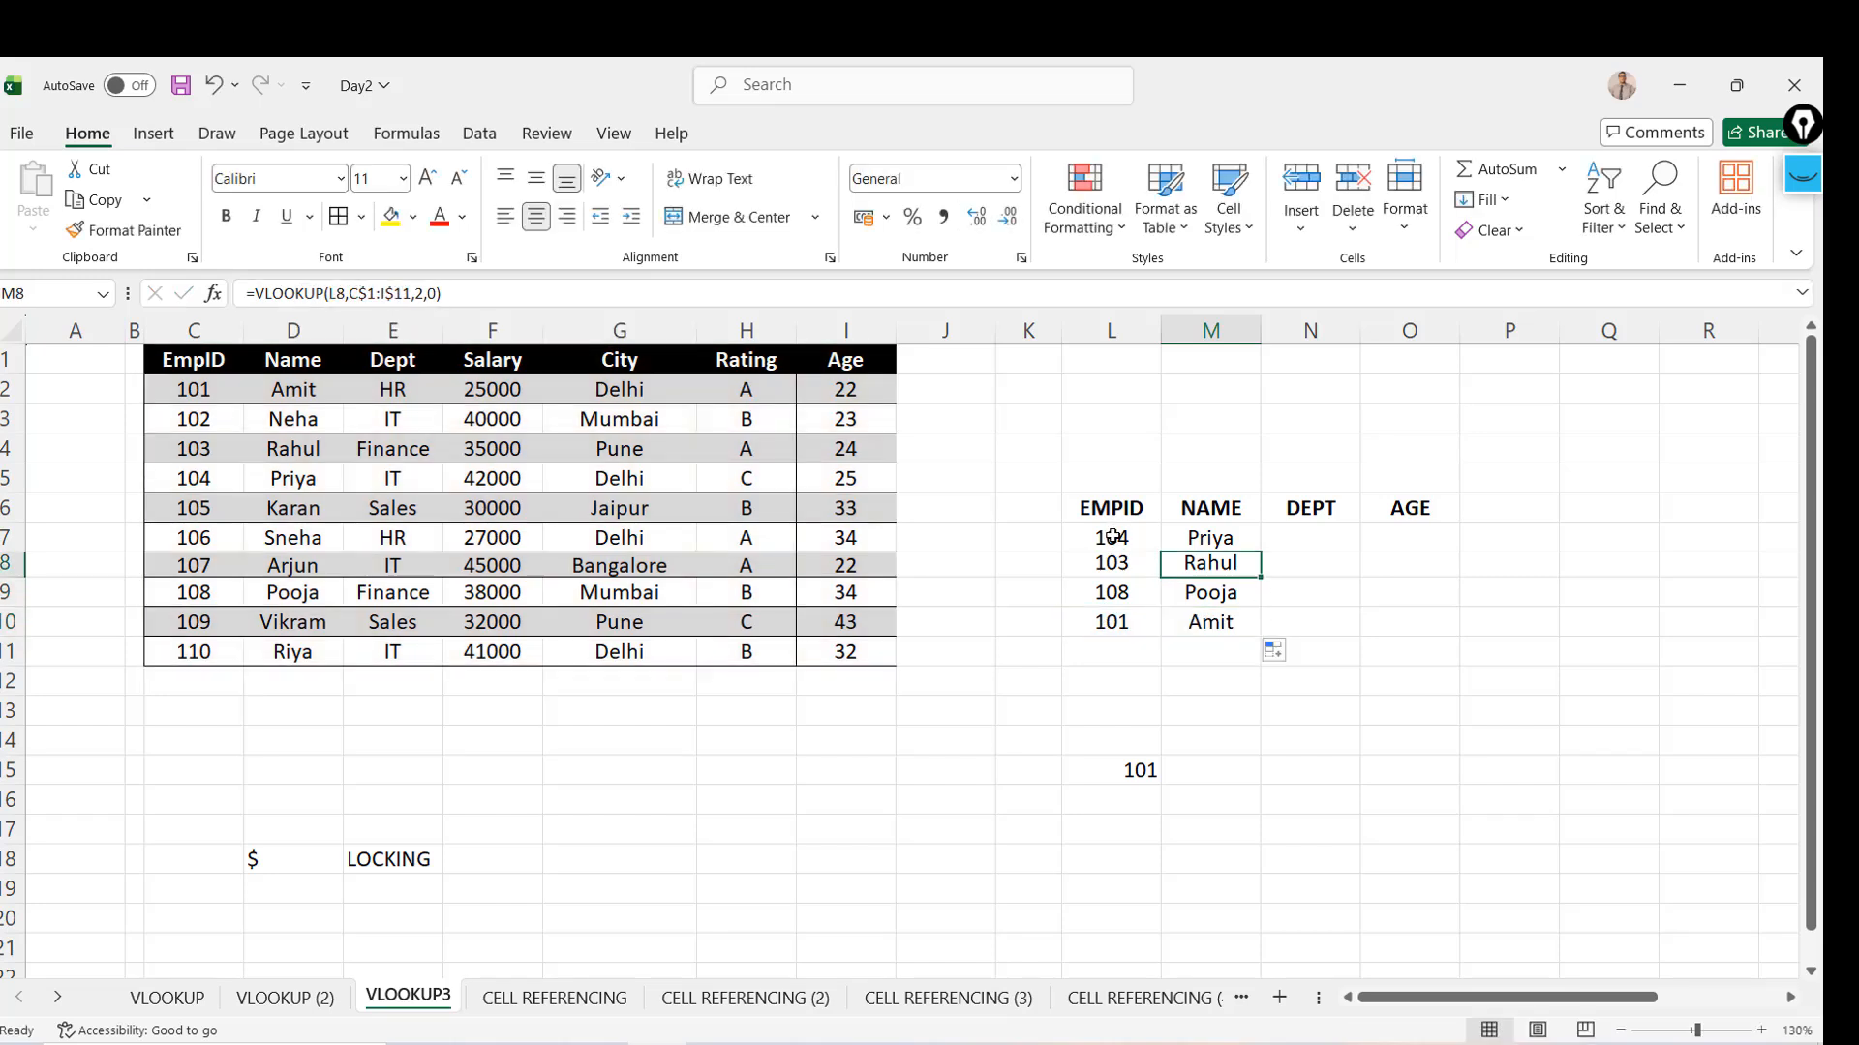
key(shift+Down)
key(shift+Down)
key(Delete)
key(Up)
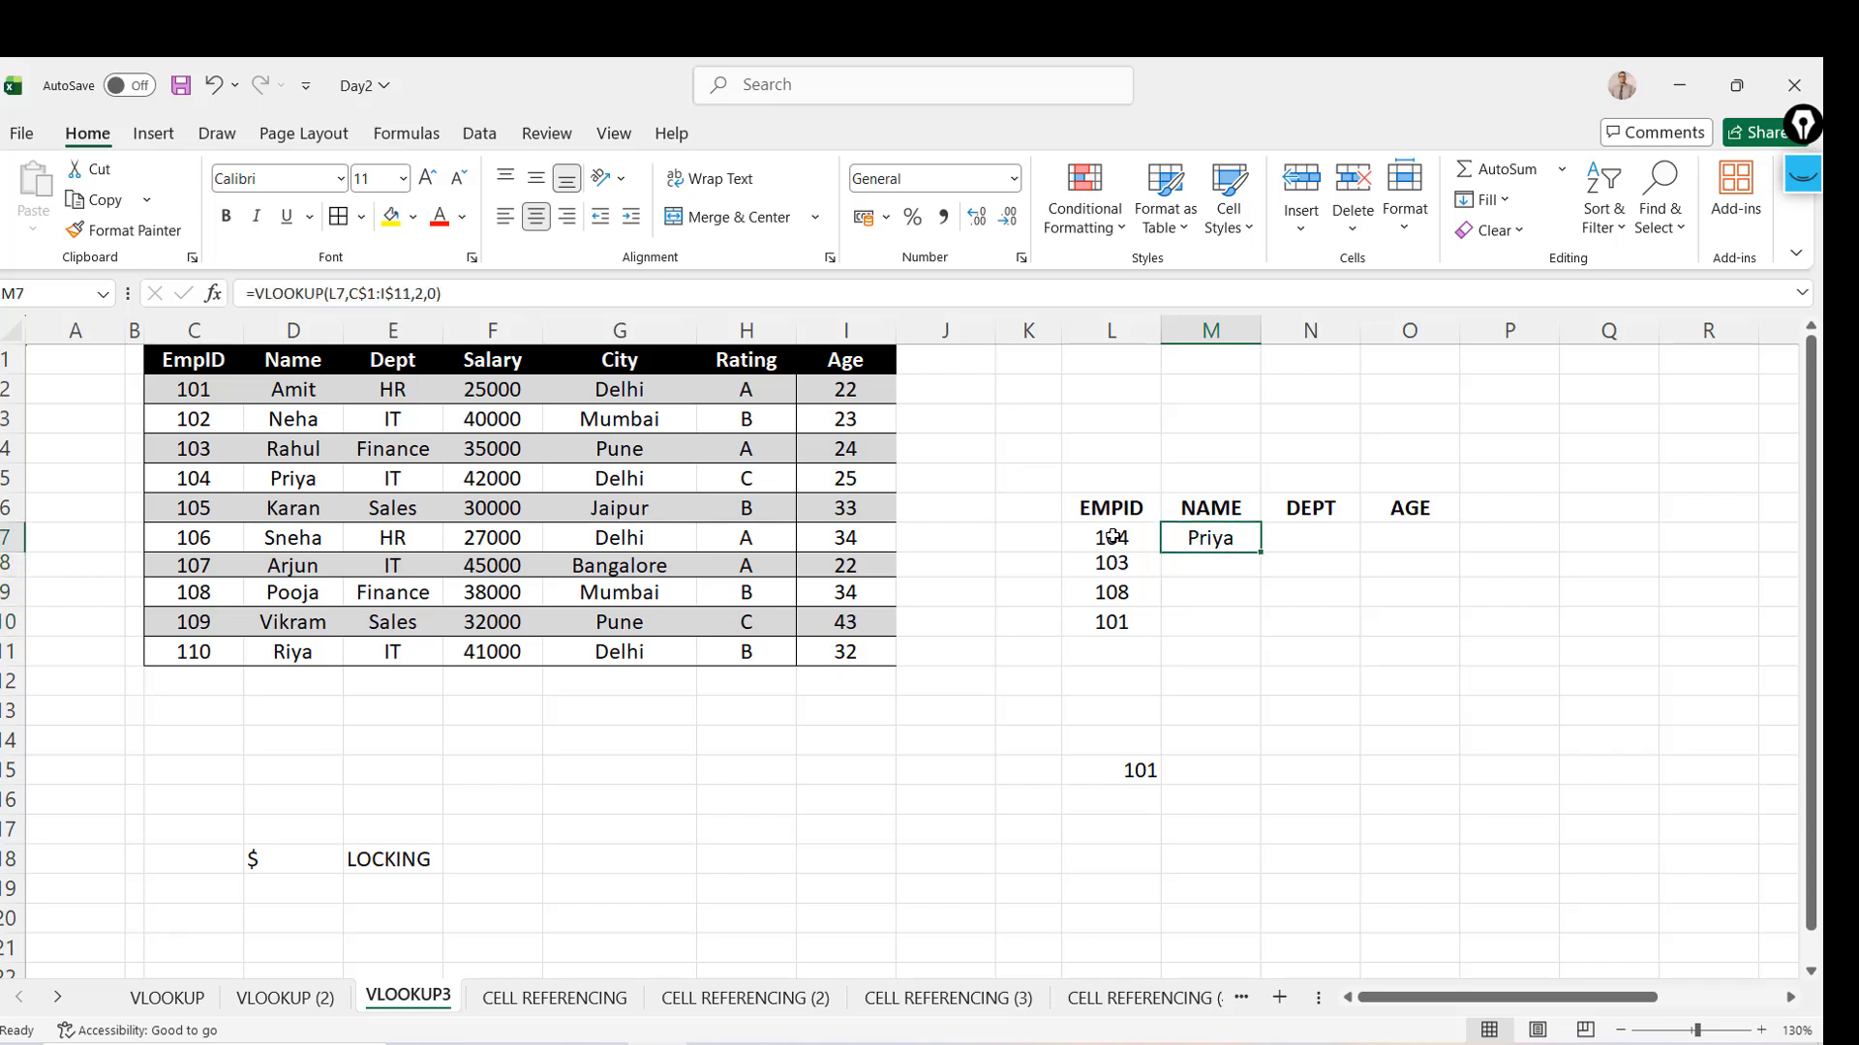
Lock the row of the lookup value in M7's VLOOKUP as L$7 and fill the formula down to M10
click(340, 296)
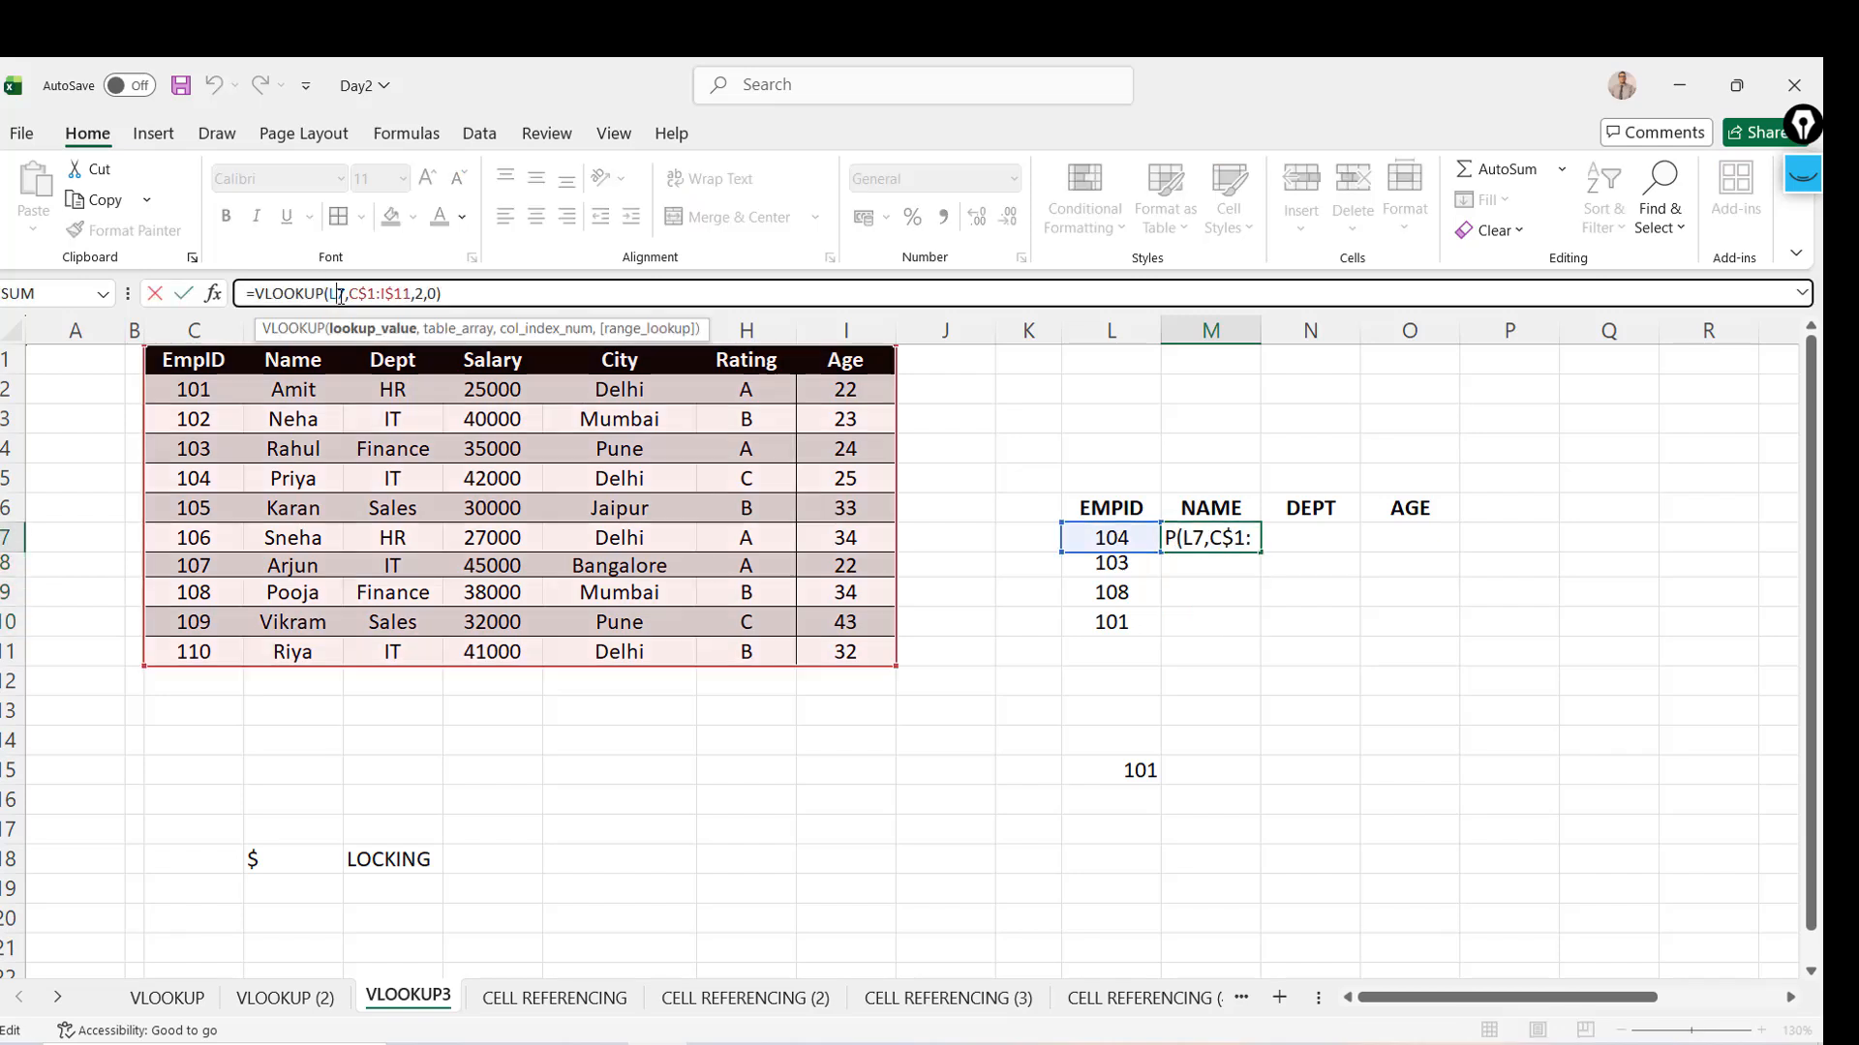
text($)
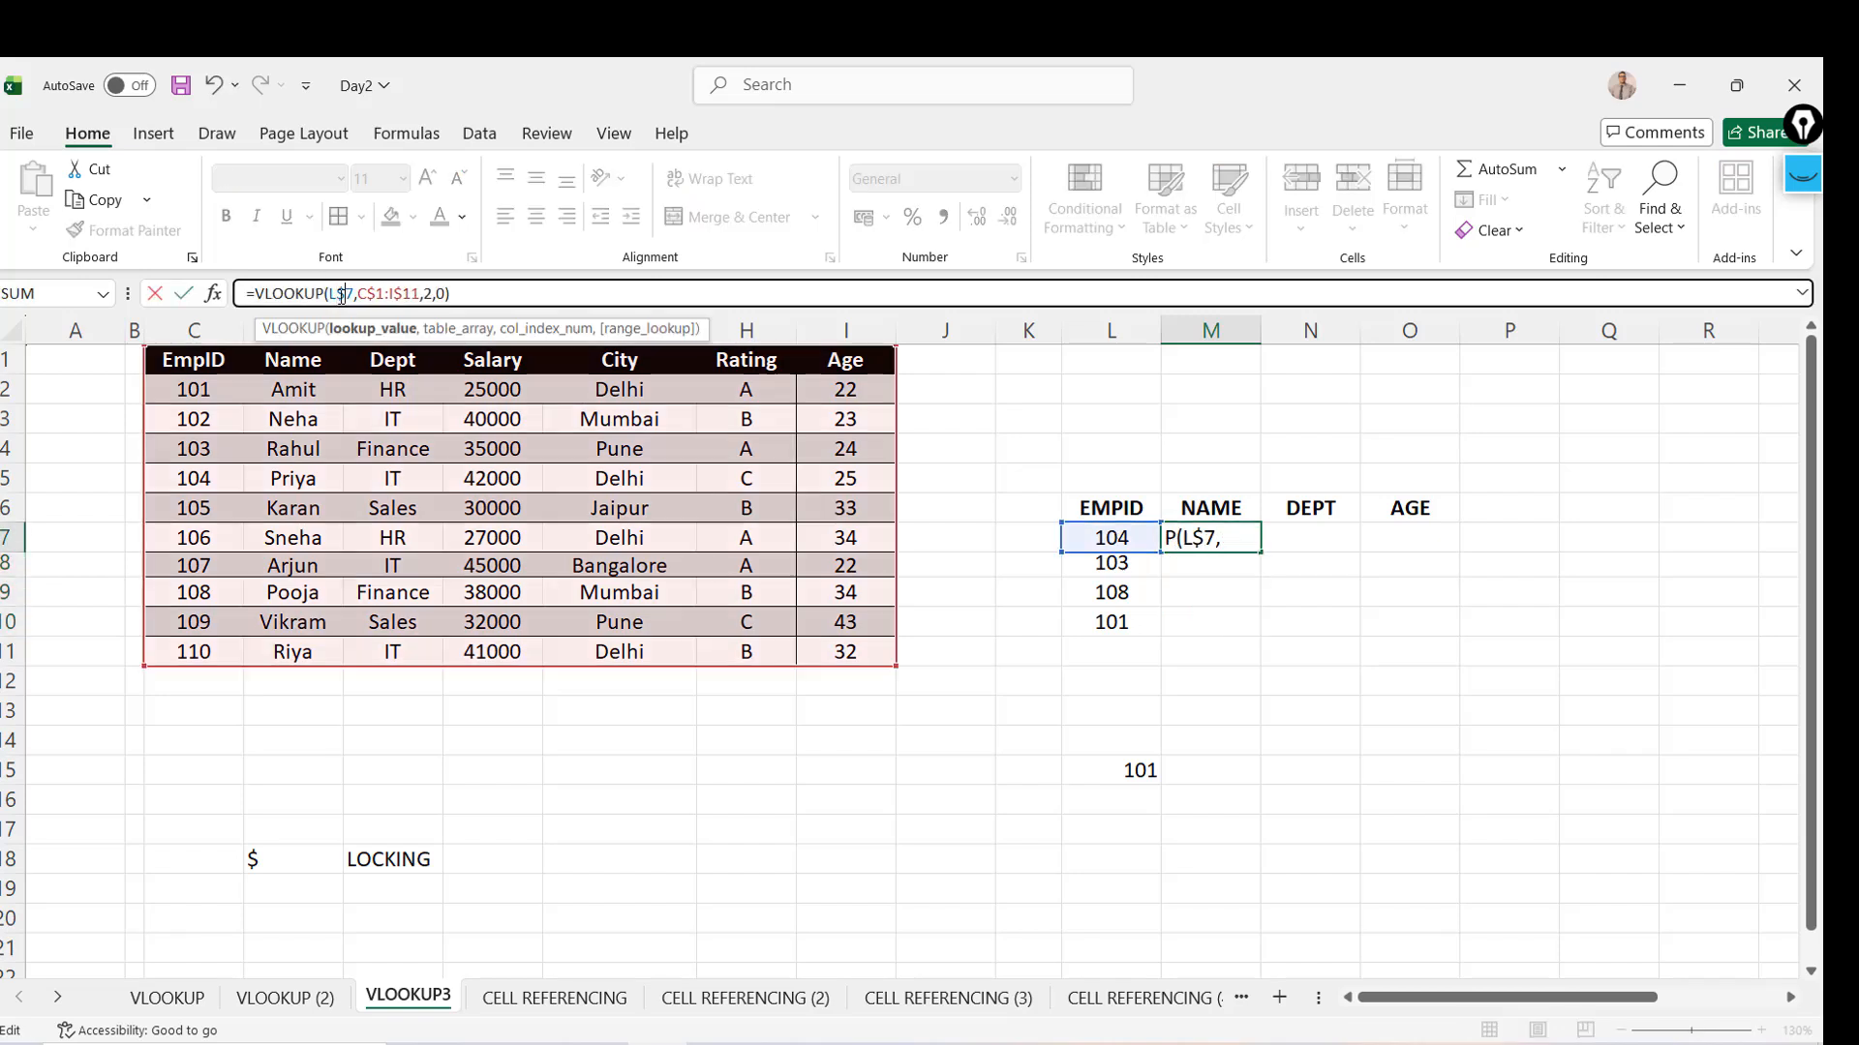
click(518, 297)
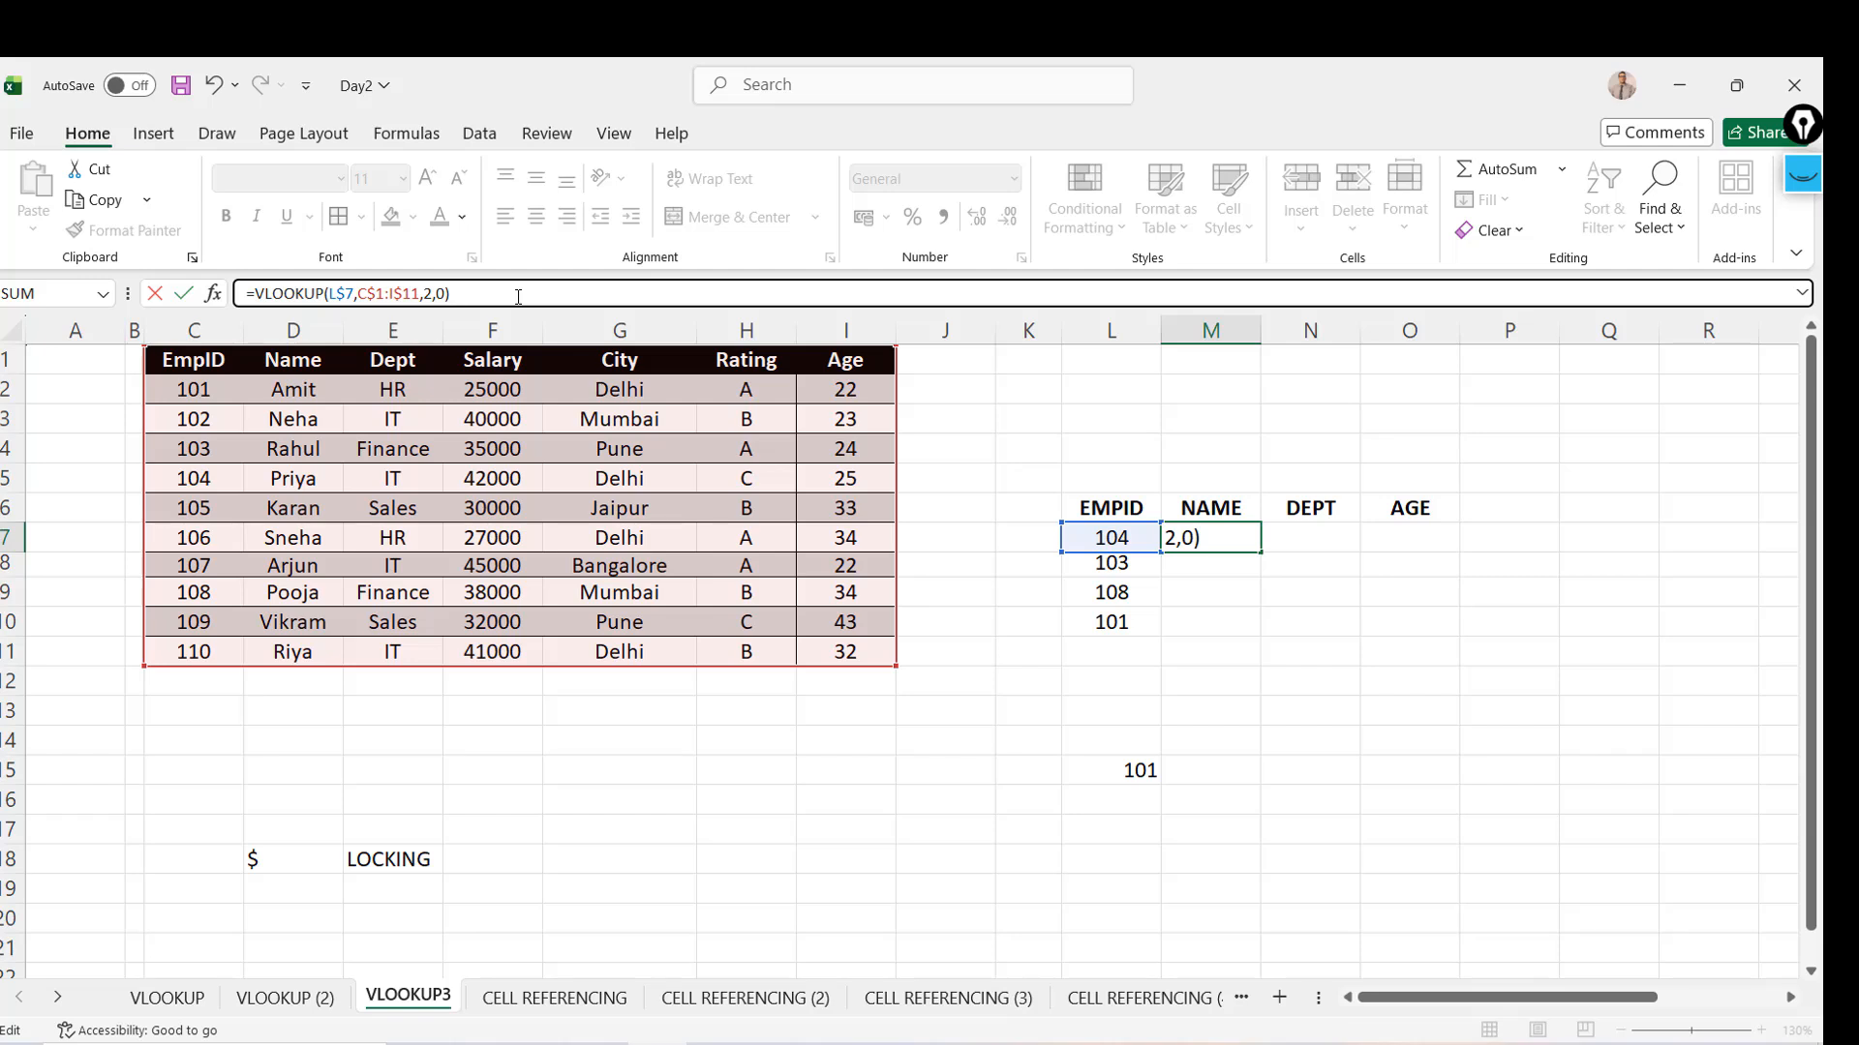
key(Return)
key(Up)
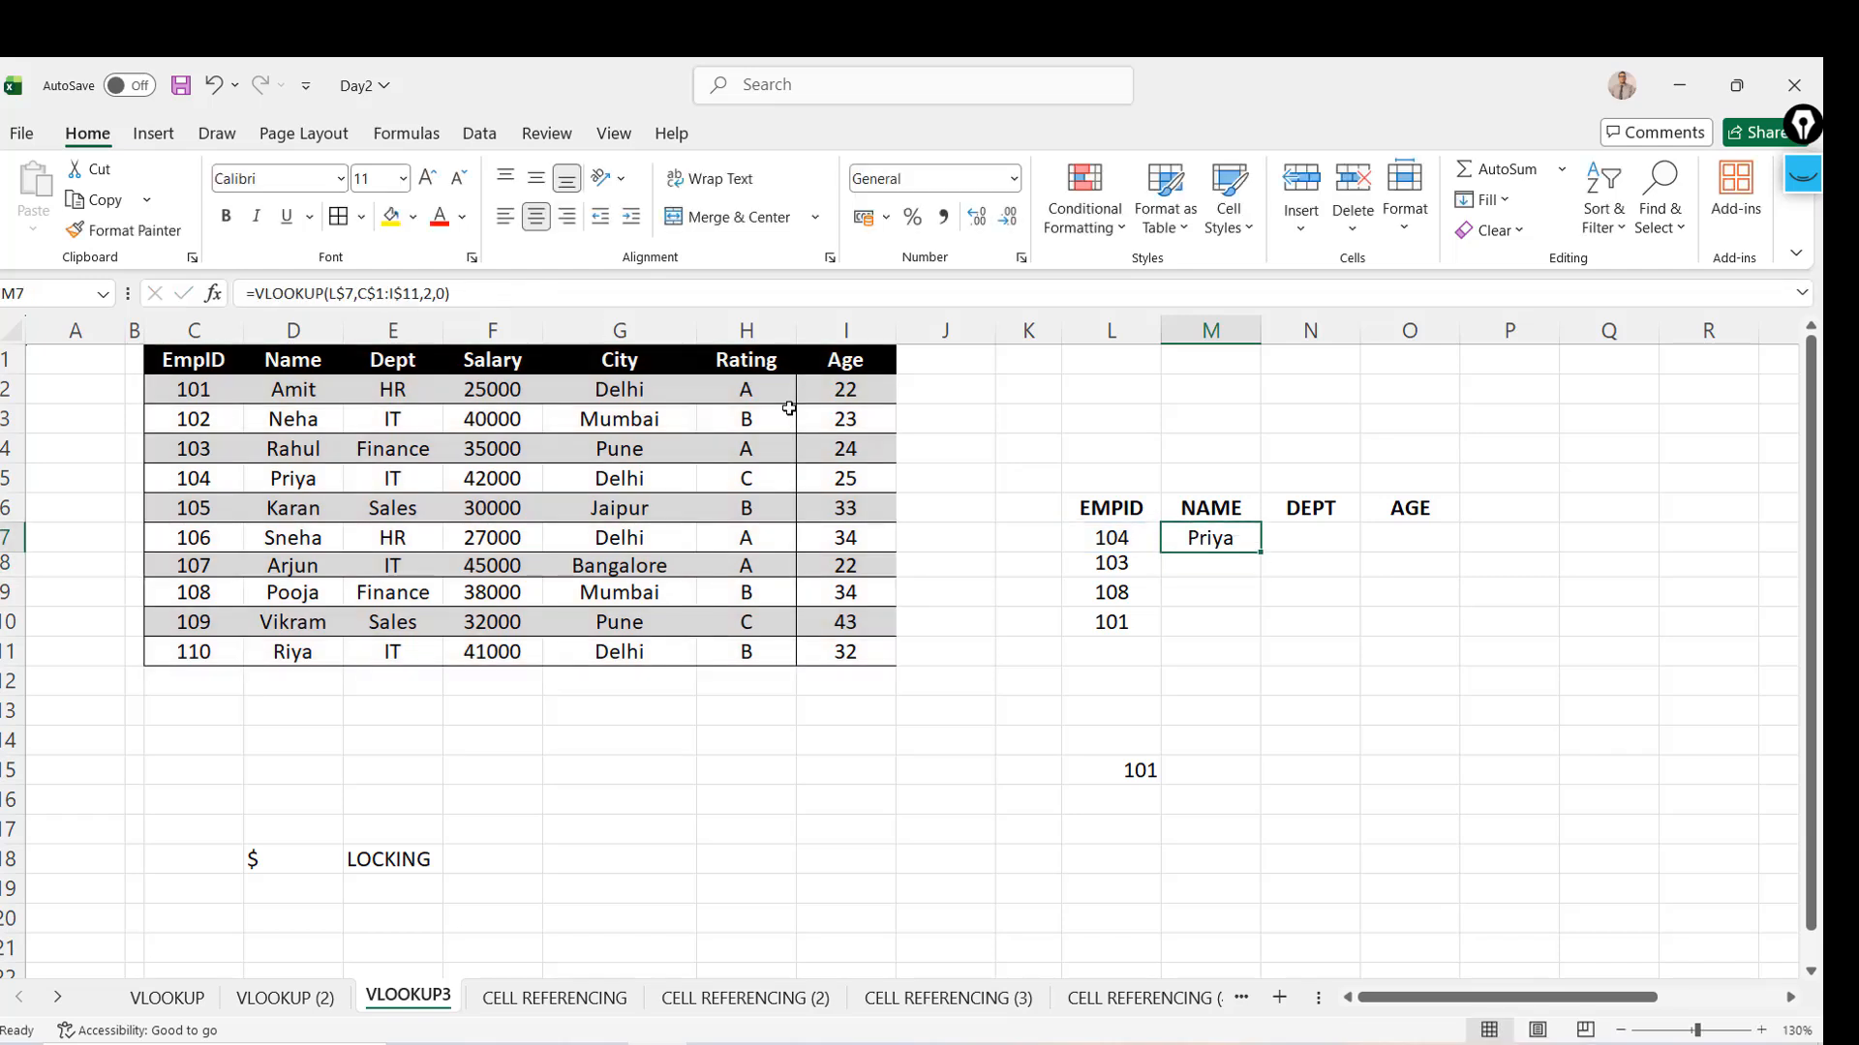
drag(1260, 559, 1264, 634)
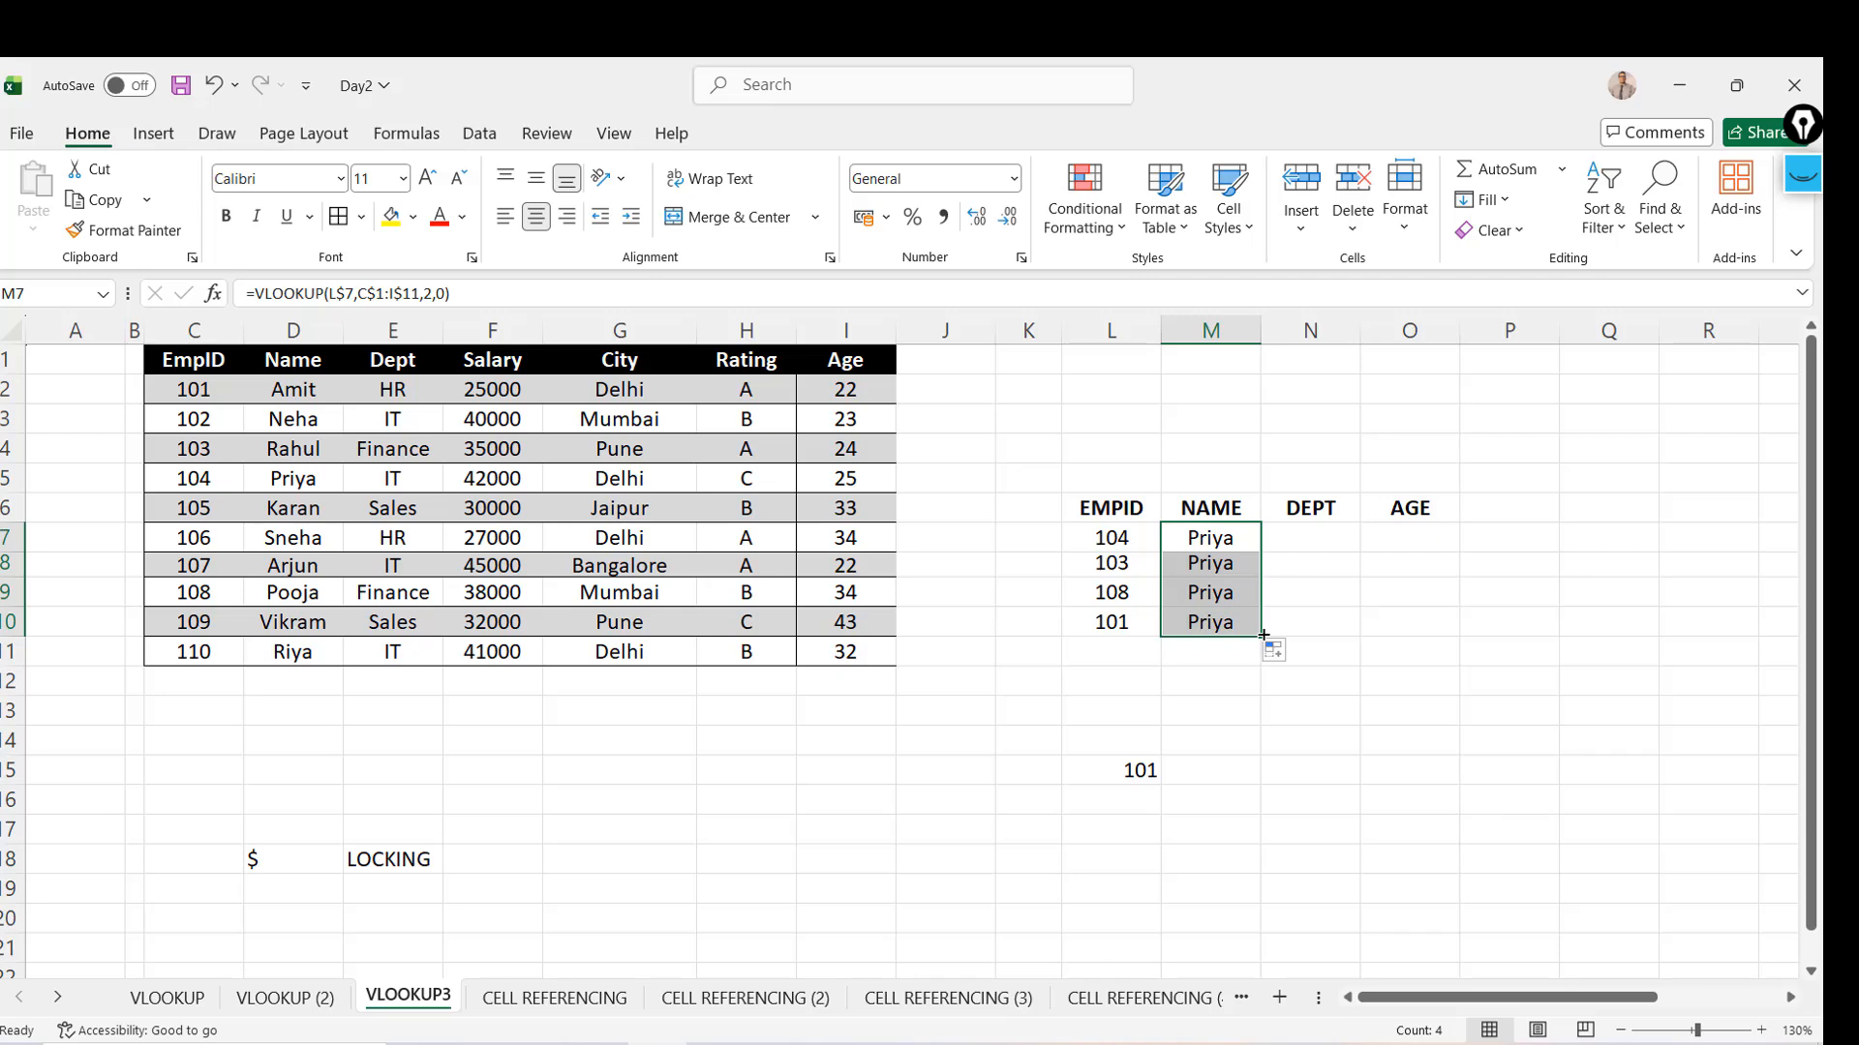
Inspect the VLOOKUP formula's cell references in M10
click(1225, 630)
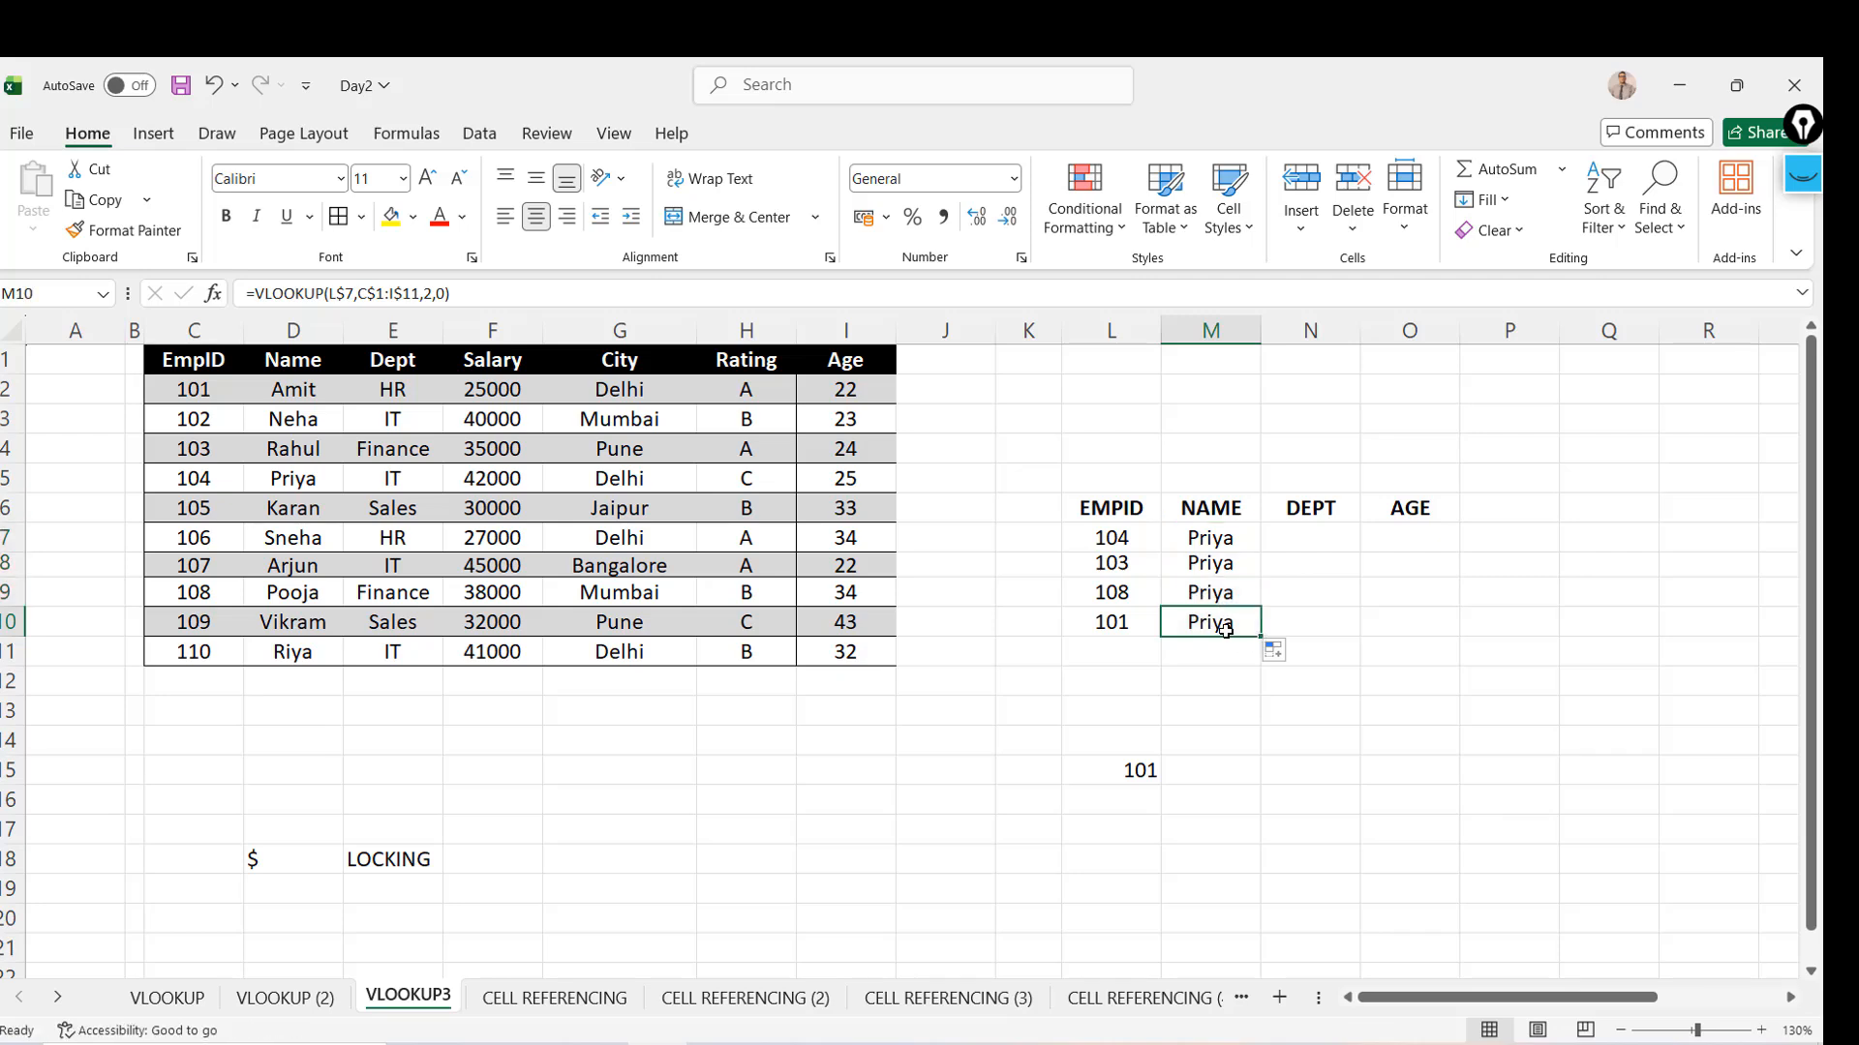
click(390, 293)
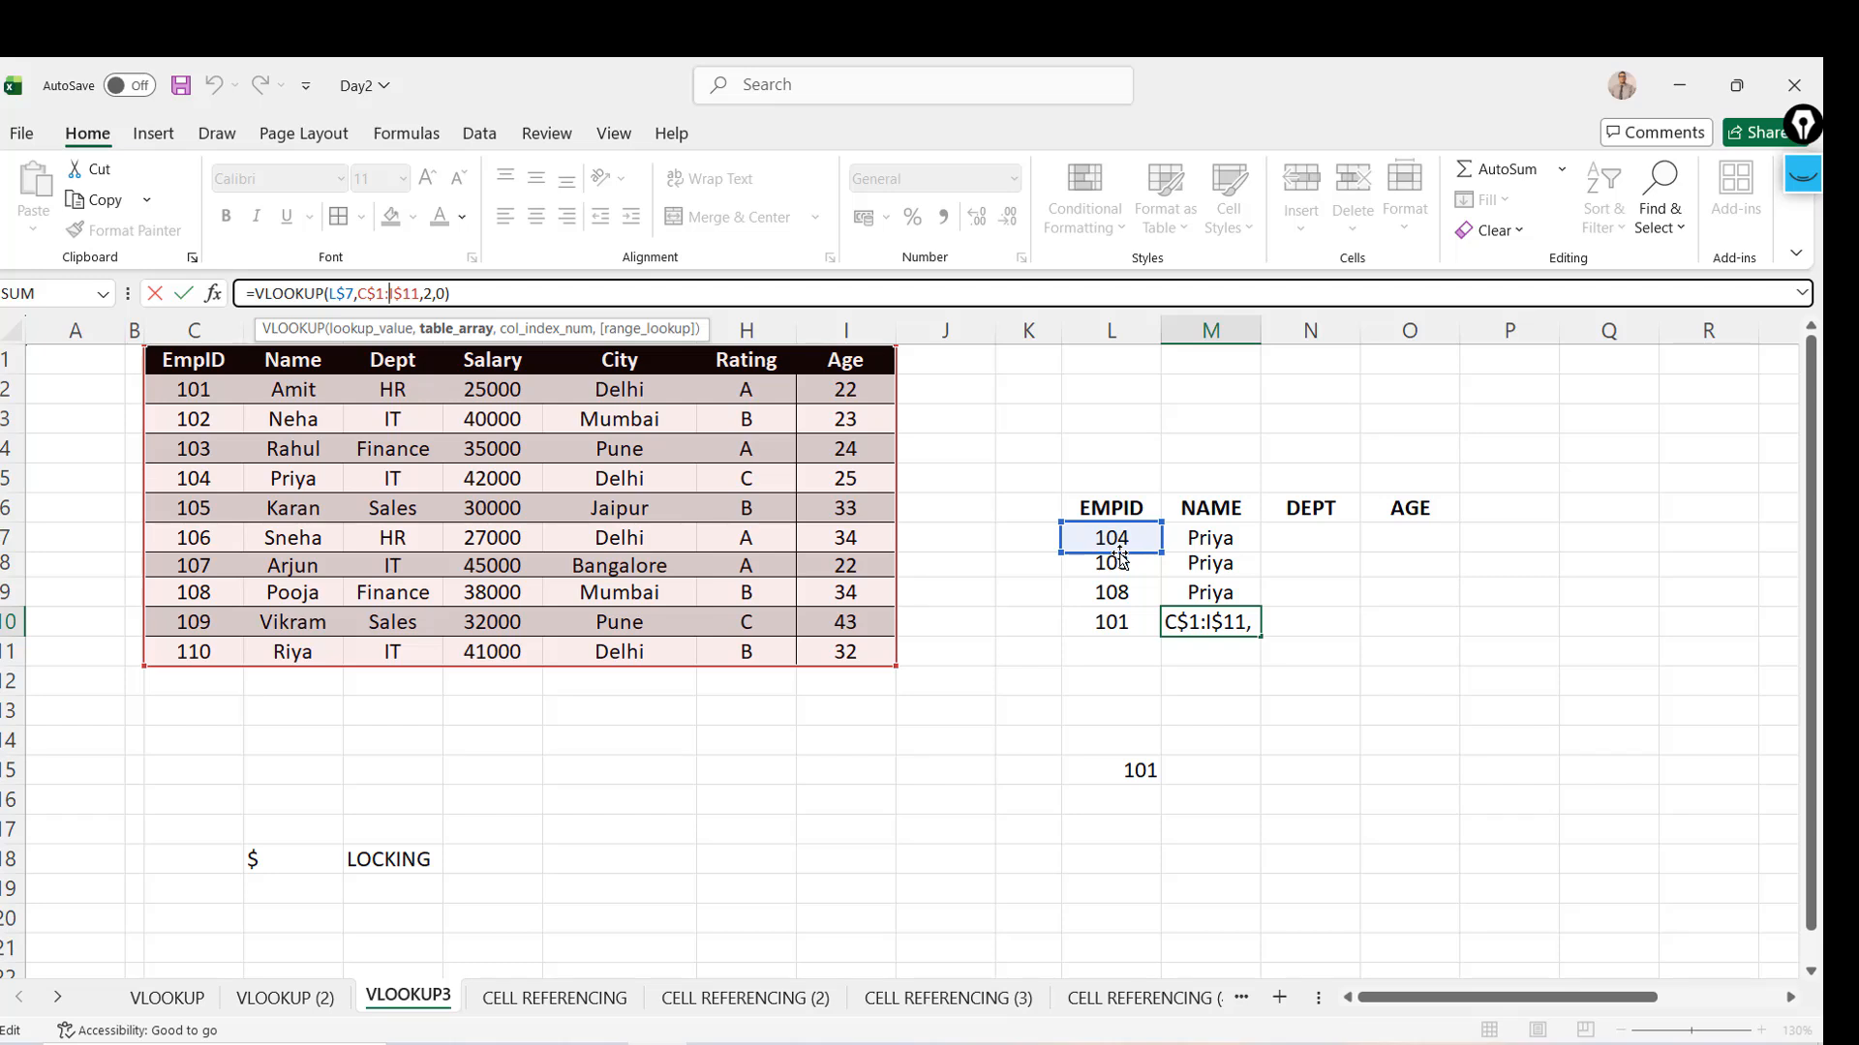
key(Return)
Clear the filled NAME results from M8:M10
key(Up)
key(Up)
key(Up)
key(shift+Down)
key(shift+Down)
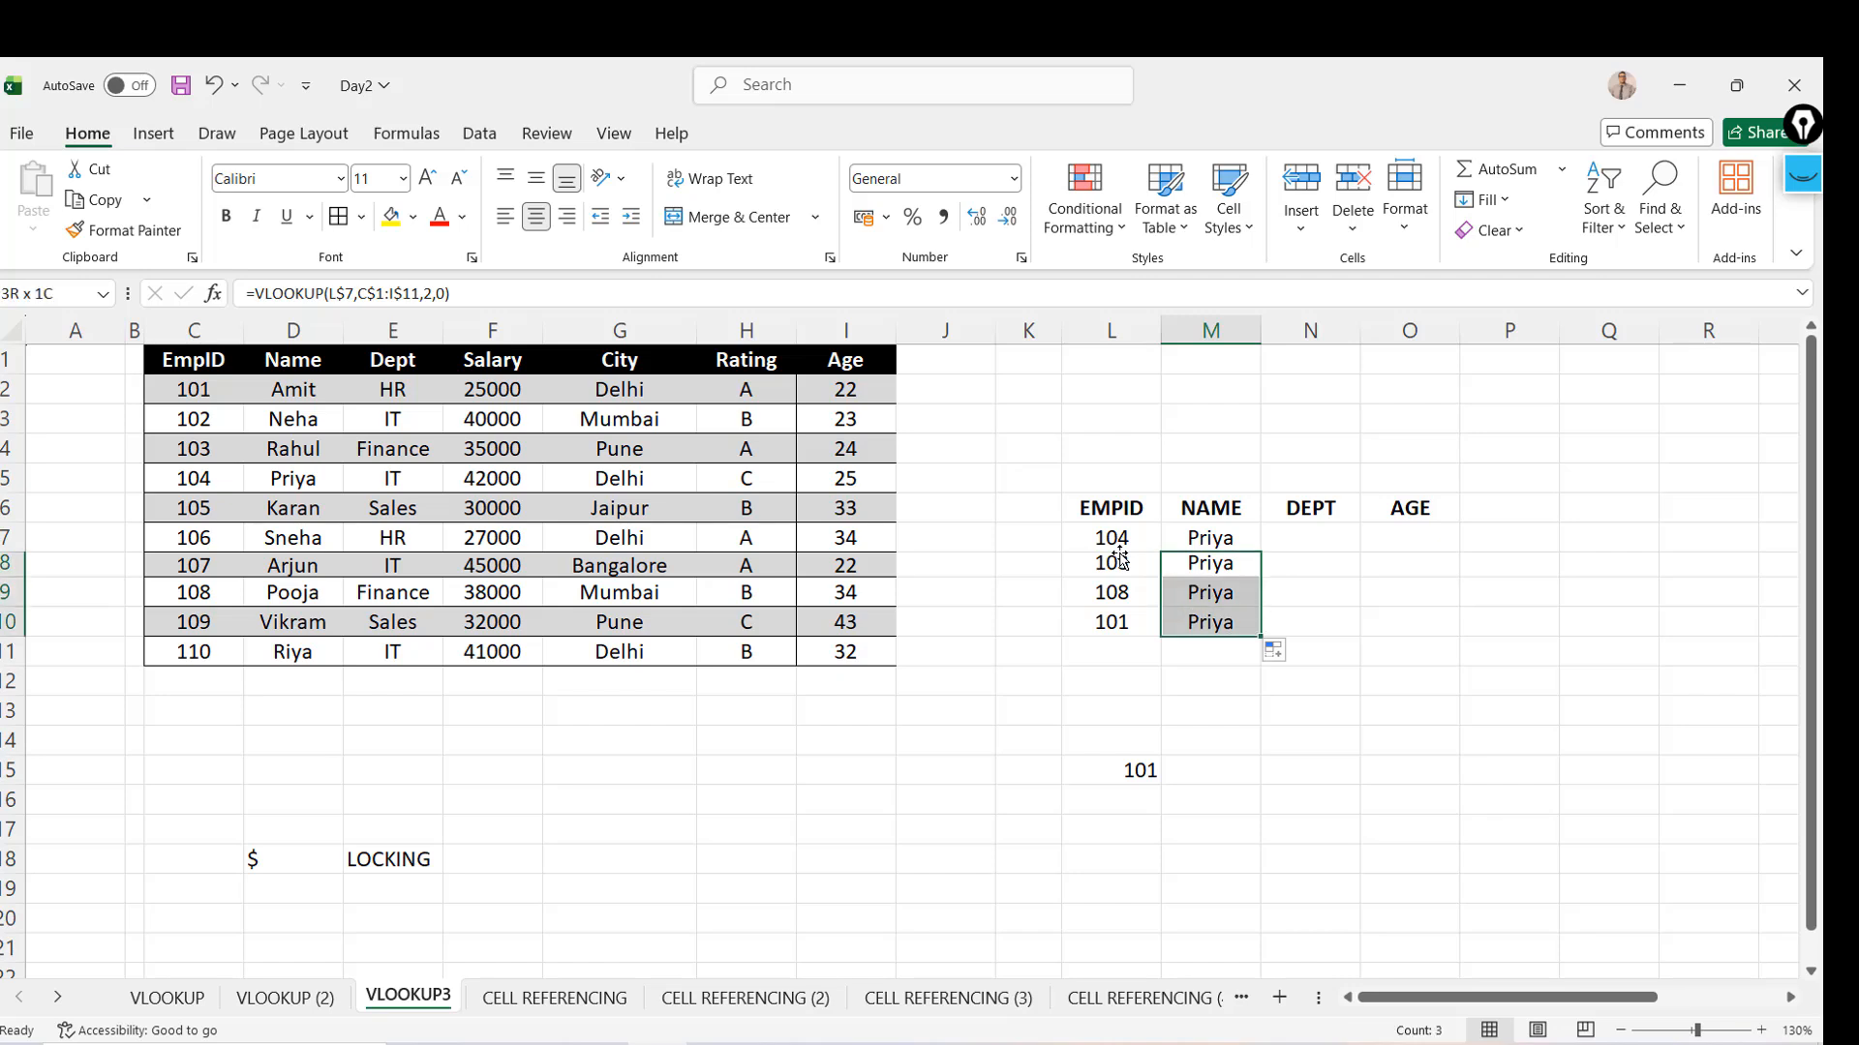
key(Delete)
Change the lookup value in M7's VLOOKUP formula to the relative reference L7 and fill it down to M10
key(Up)
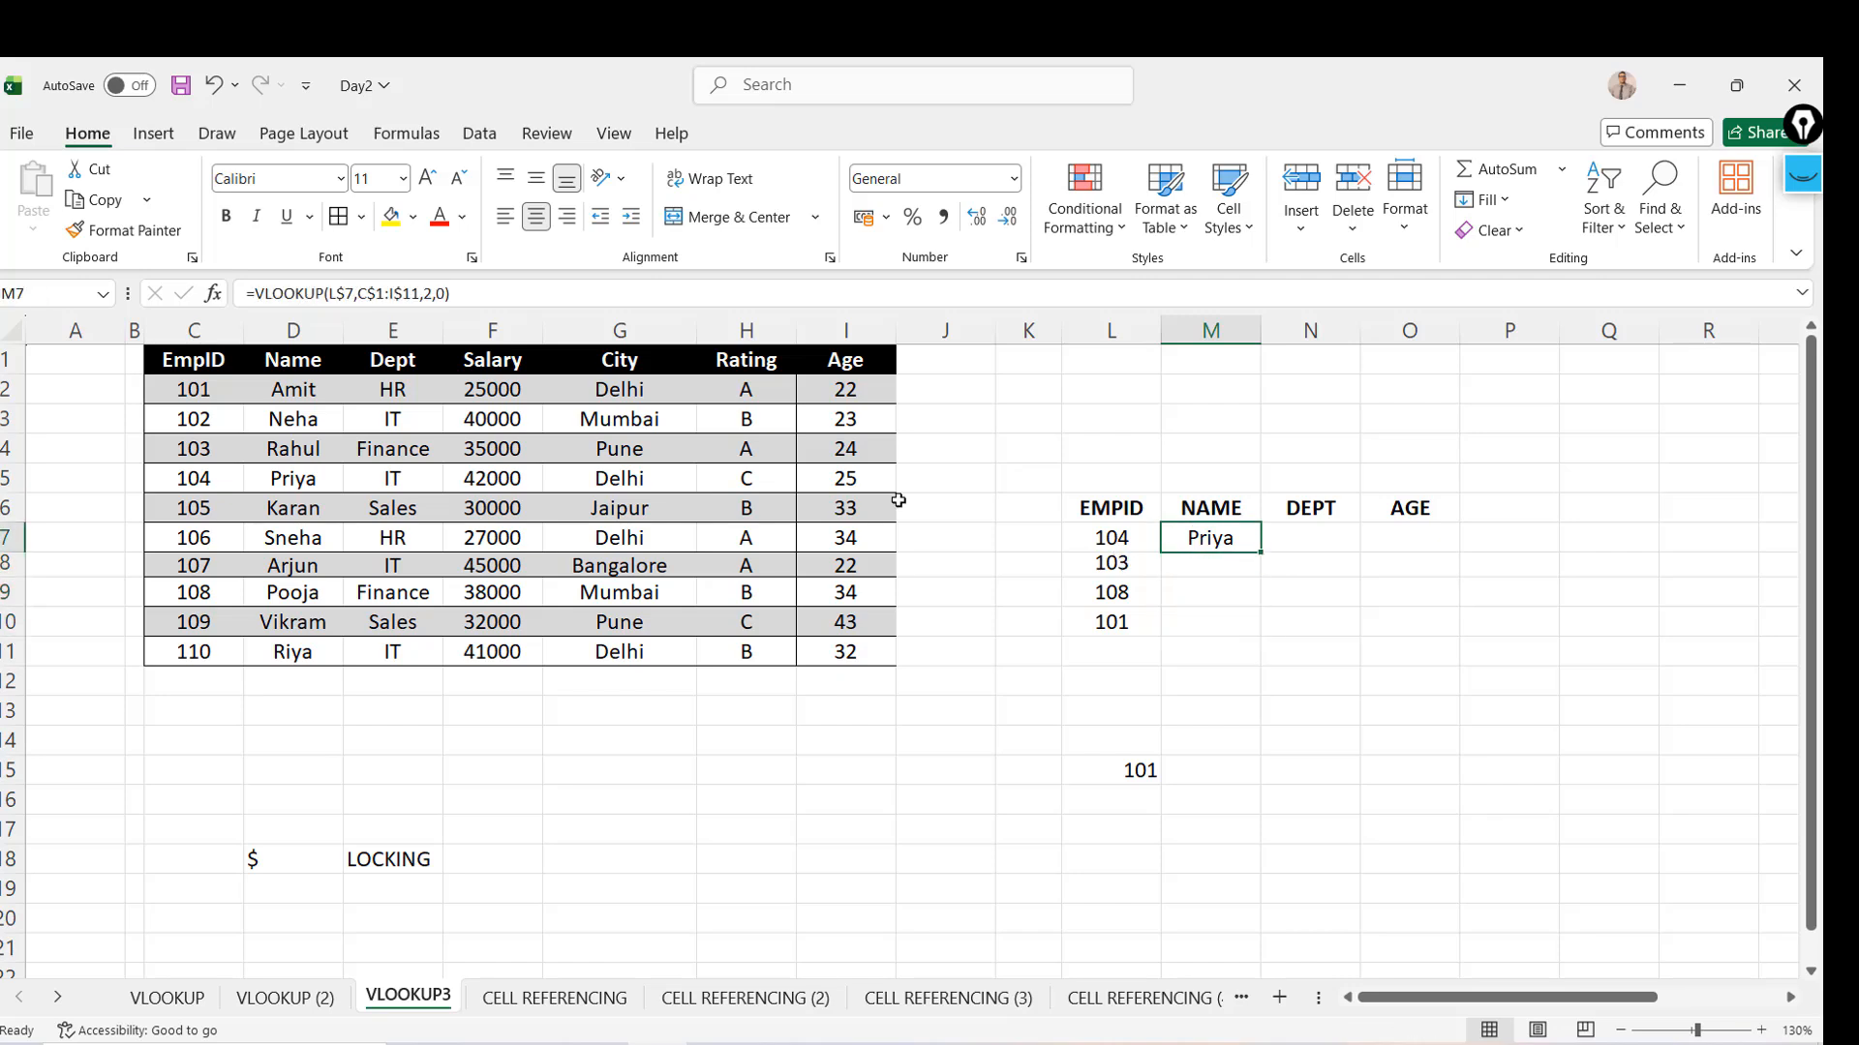
click(345, 298)
key(BackSpace)
key(ctrl+Return)
drag(1263, 557, 1264, 636)
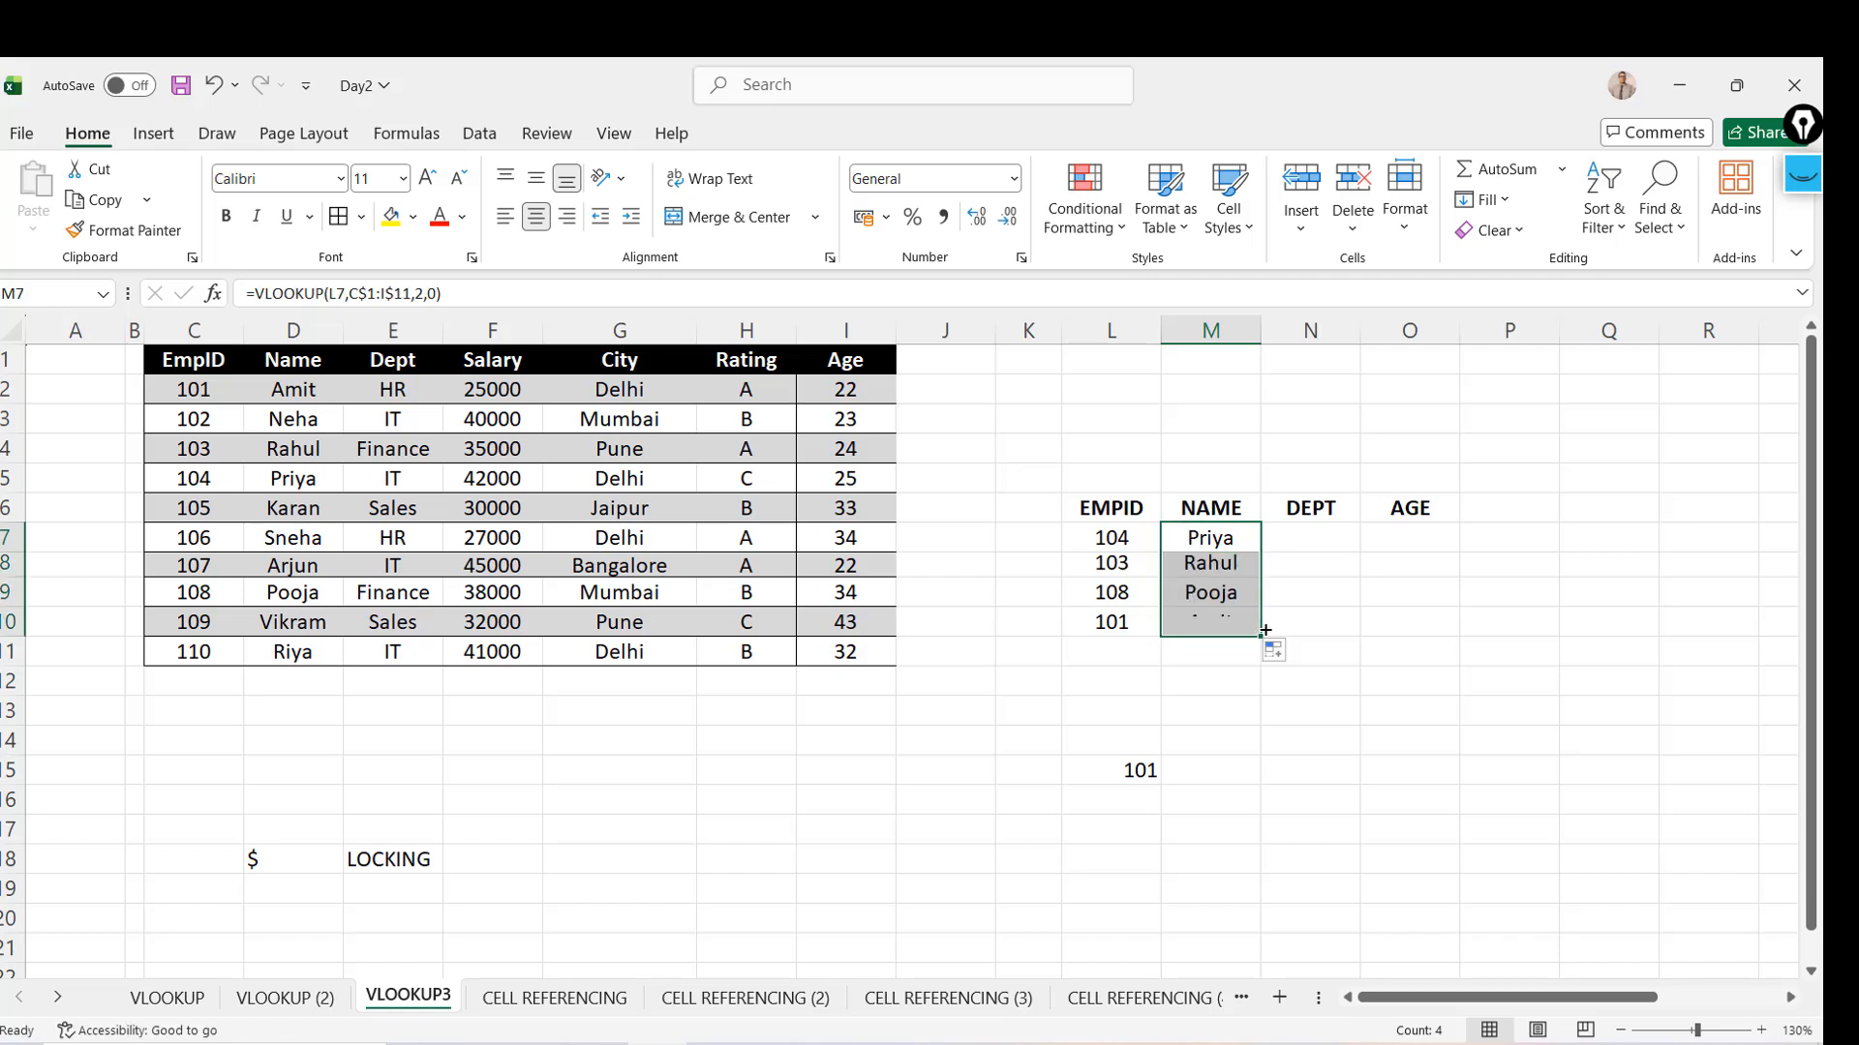
Review the NAME results filled in M7:M10 and the neighbouring empty DEPT cell
key(Down)
key(Down)
key(Up)
key(Up)
key(ctrl+shift+Down)
key(Right)
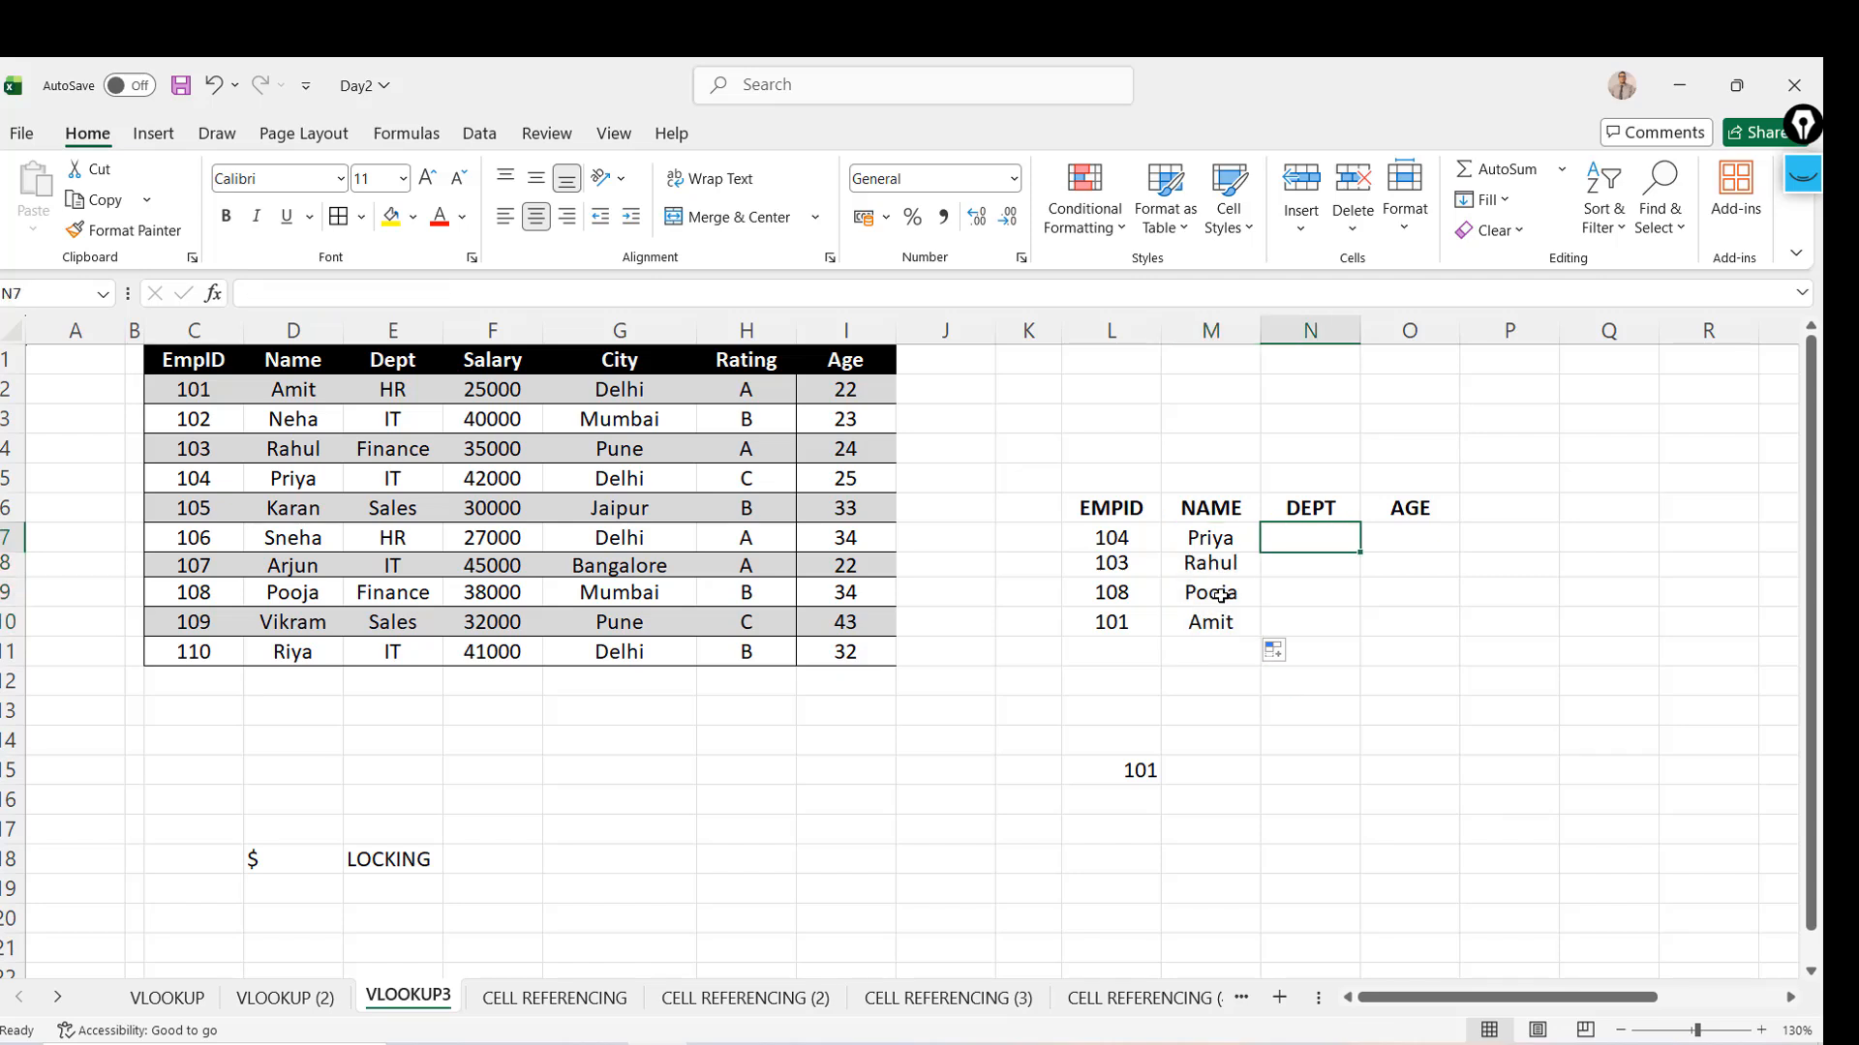
key(Left)
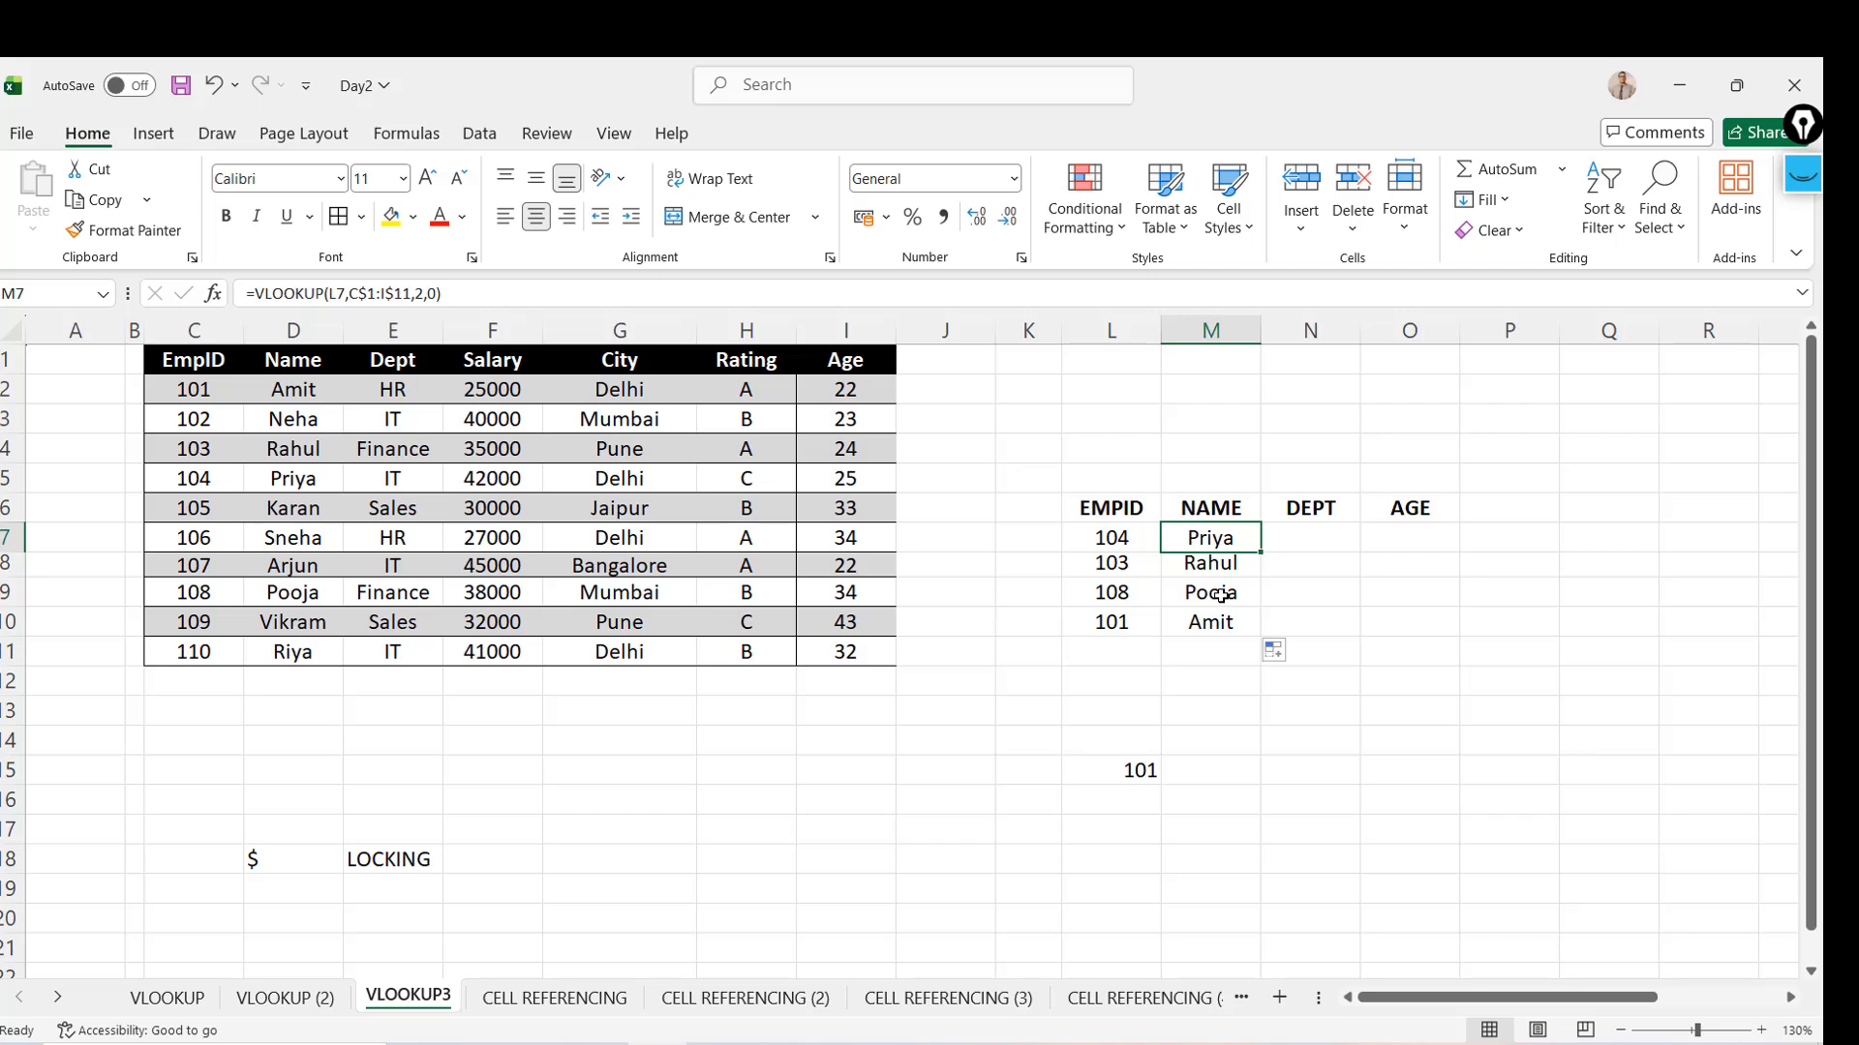
key(Right)
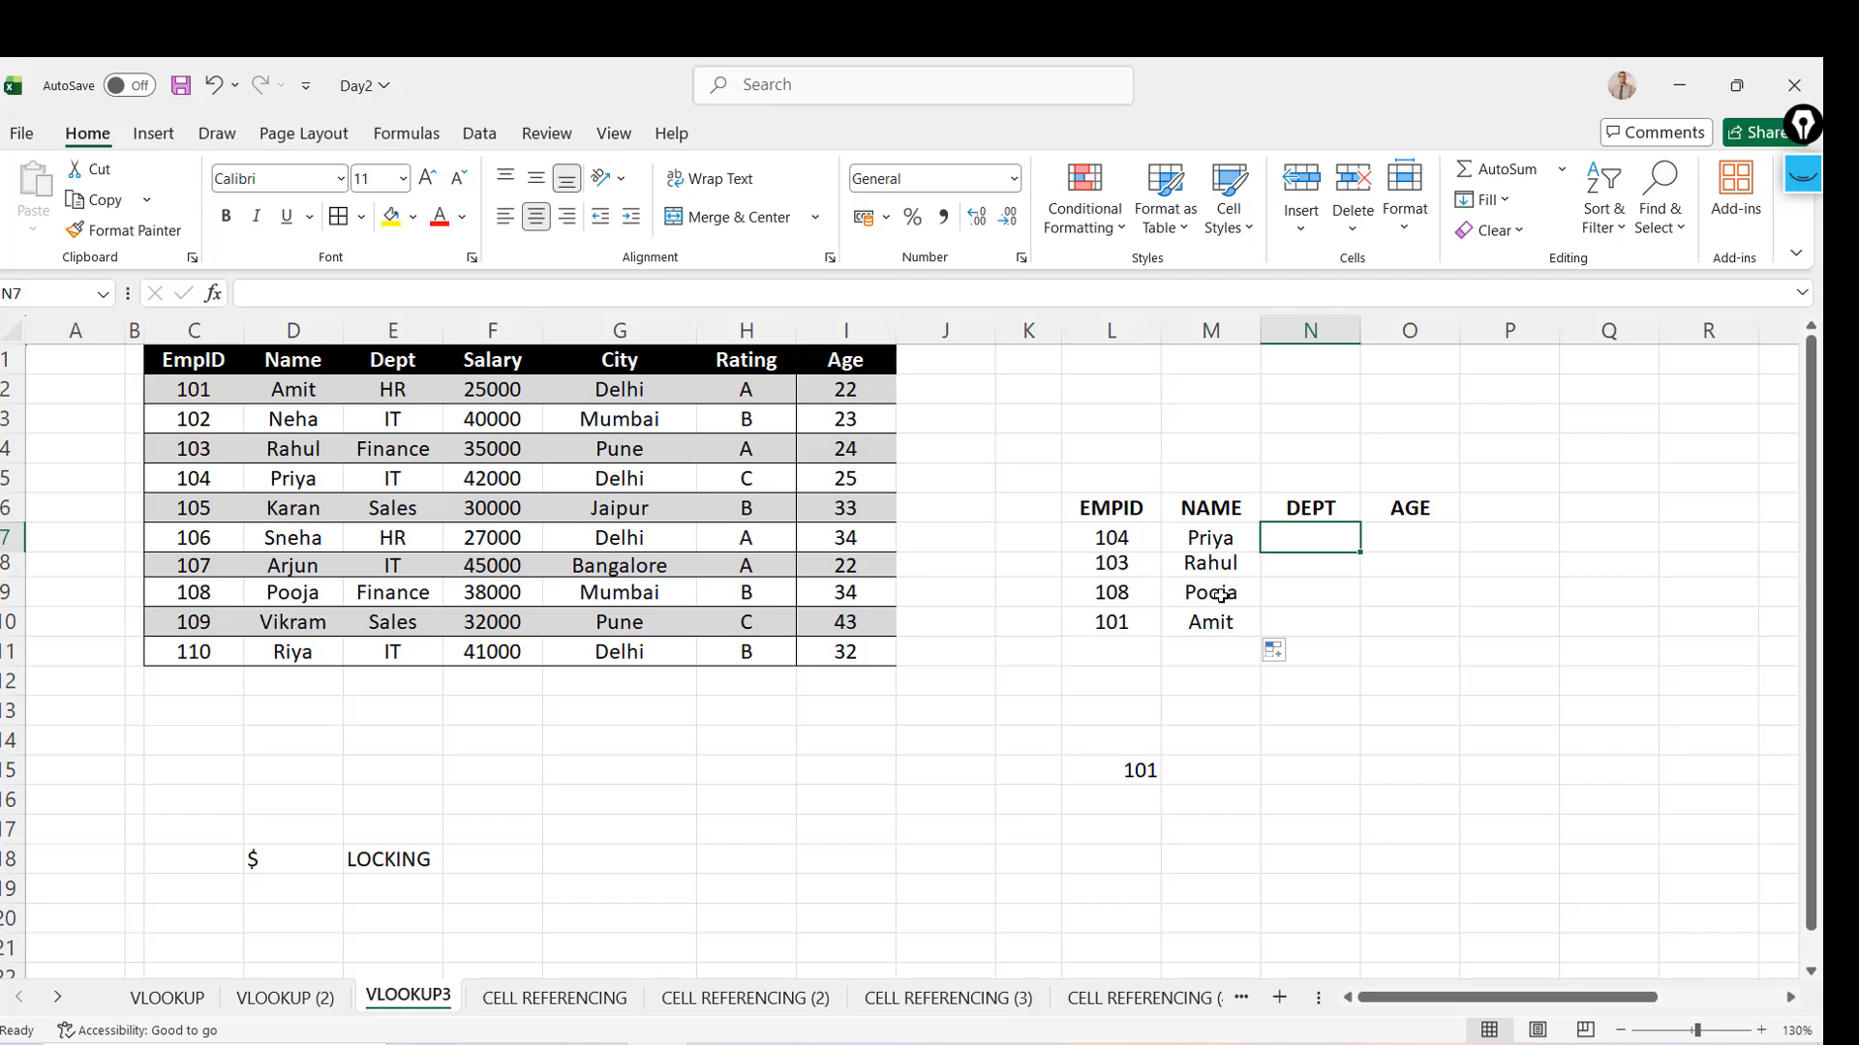
Fill the M7 formula across to O7 and check the formulas copied into the DEPT and AGE columns
key(Left)
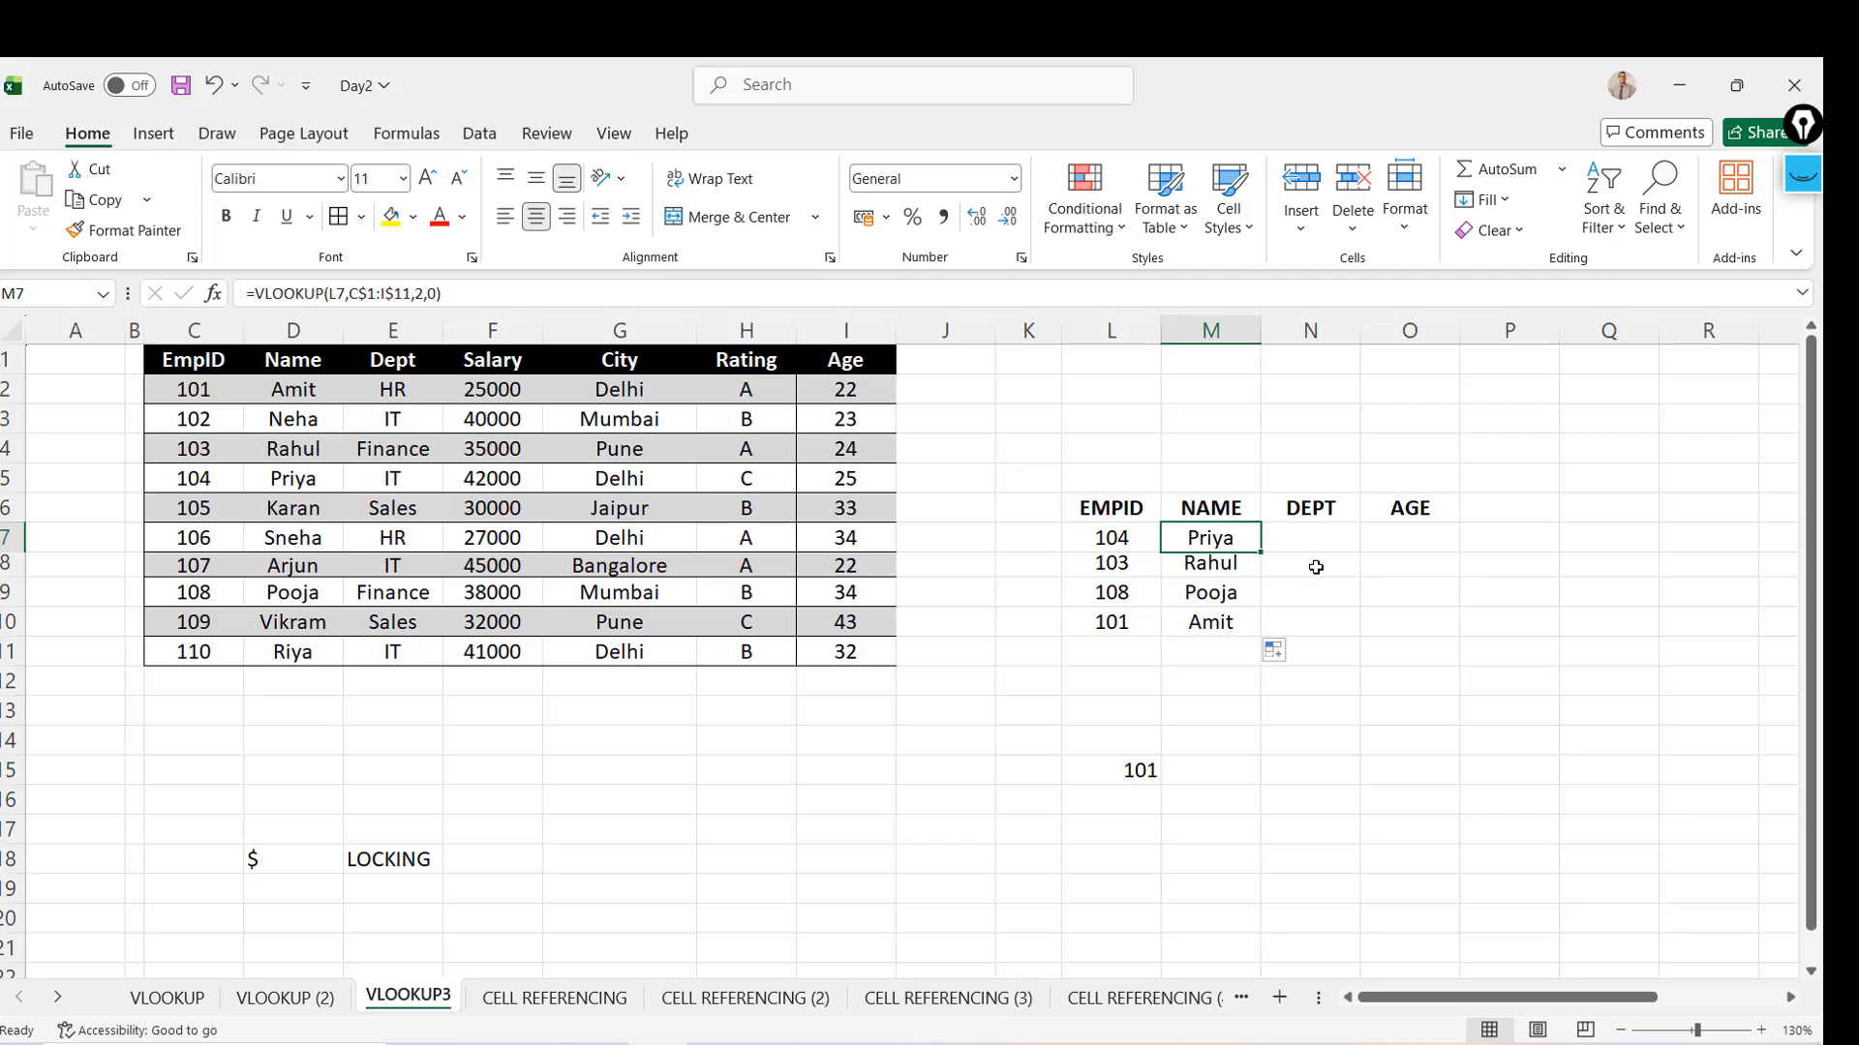
drag(1264, 553, 1449, 551)
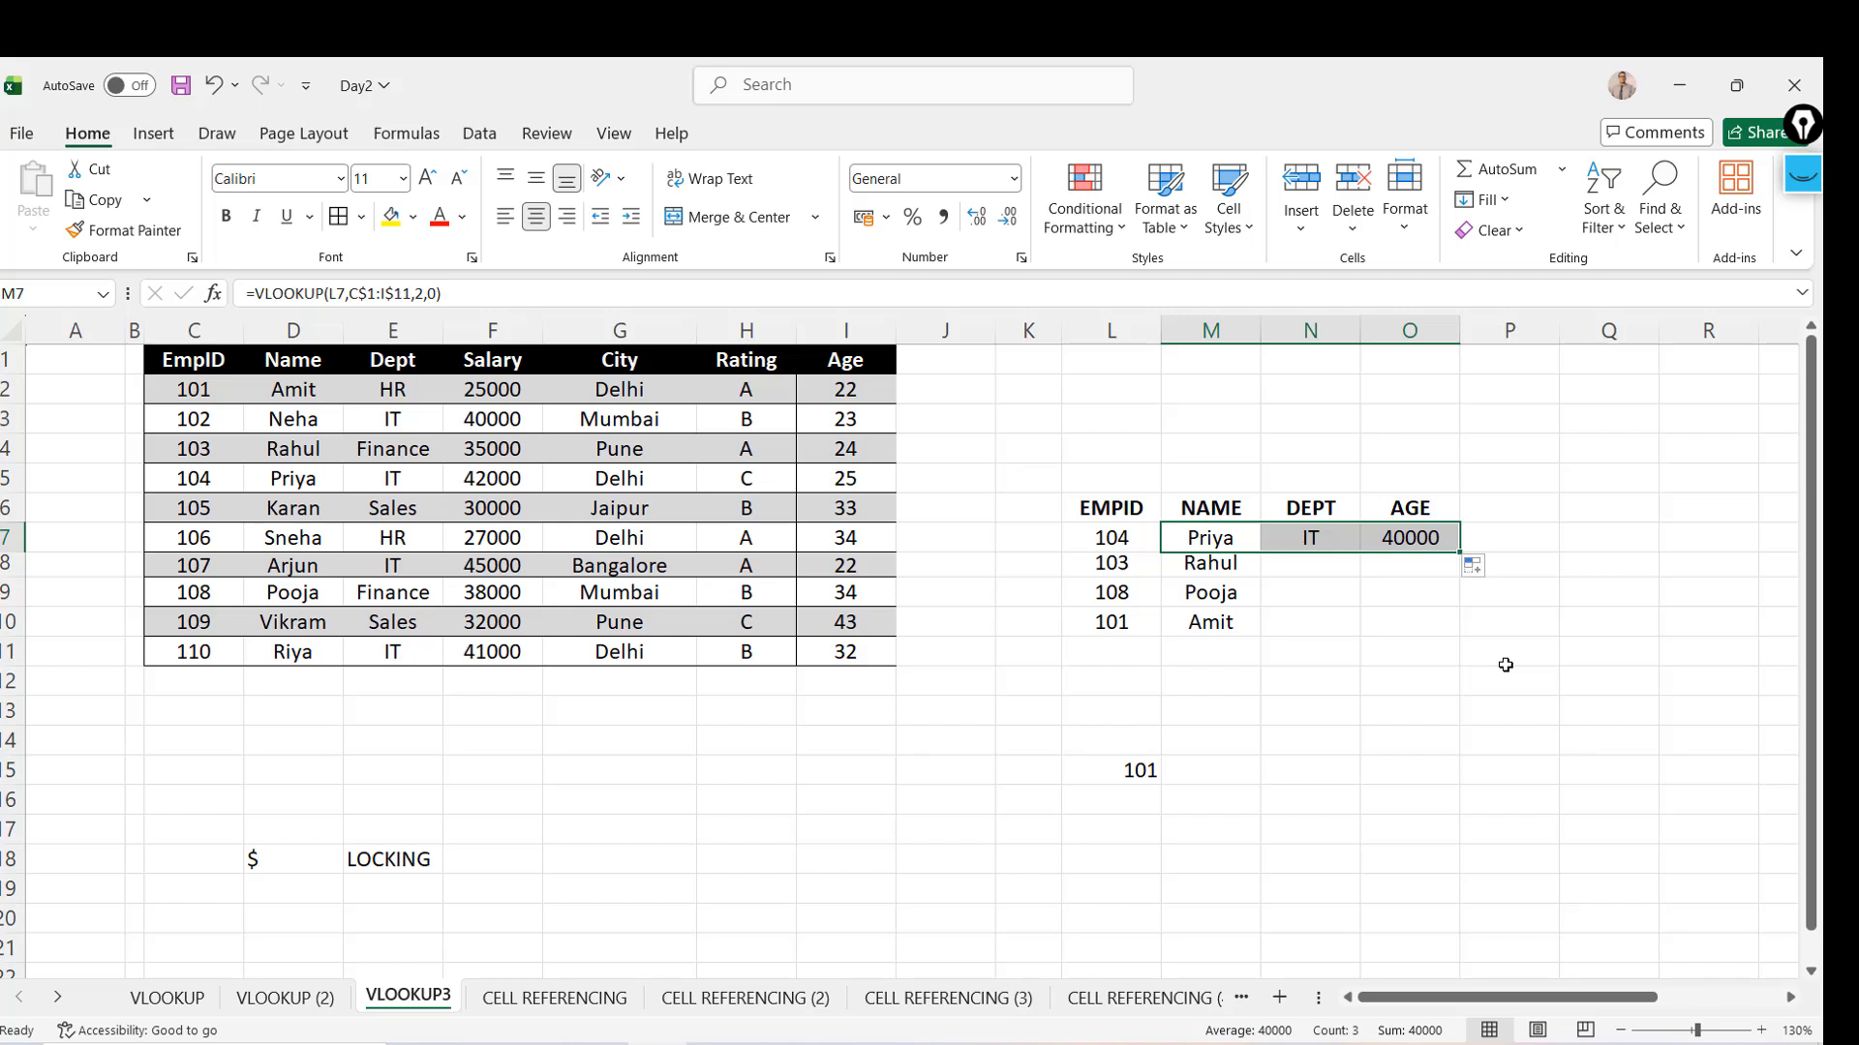
click(1325, 530)
key(Right)
key(Right)
key(Left)
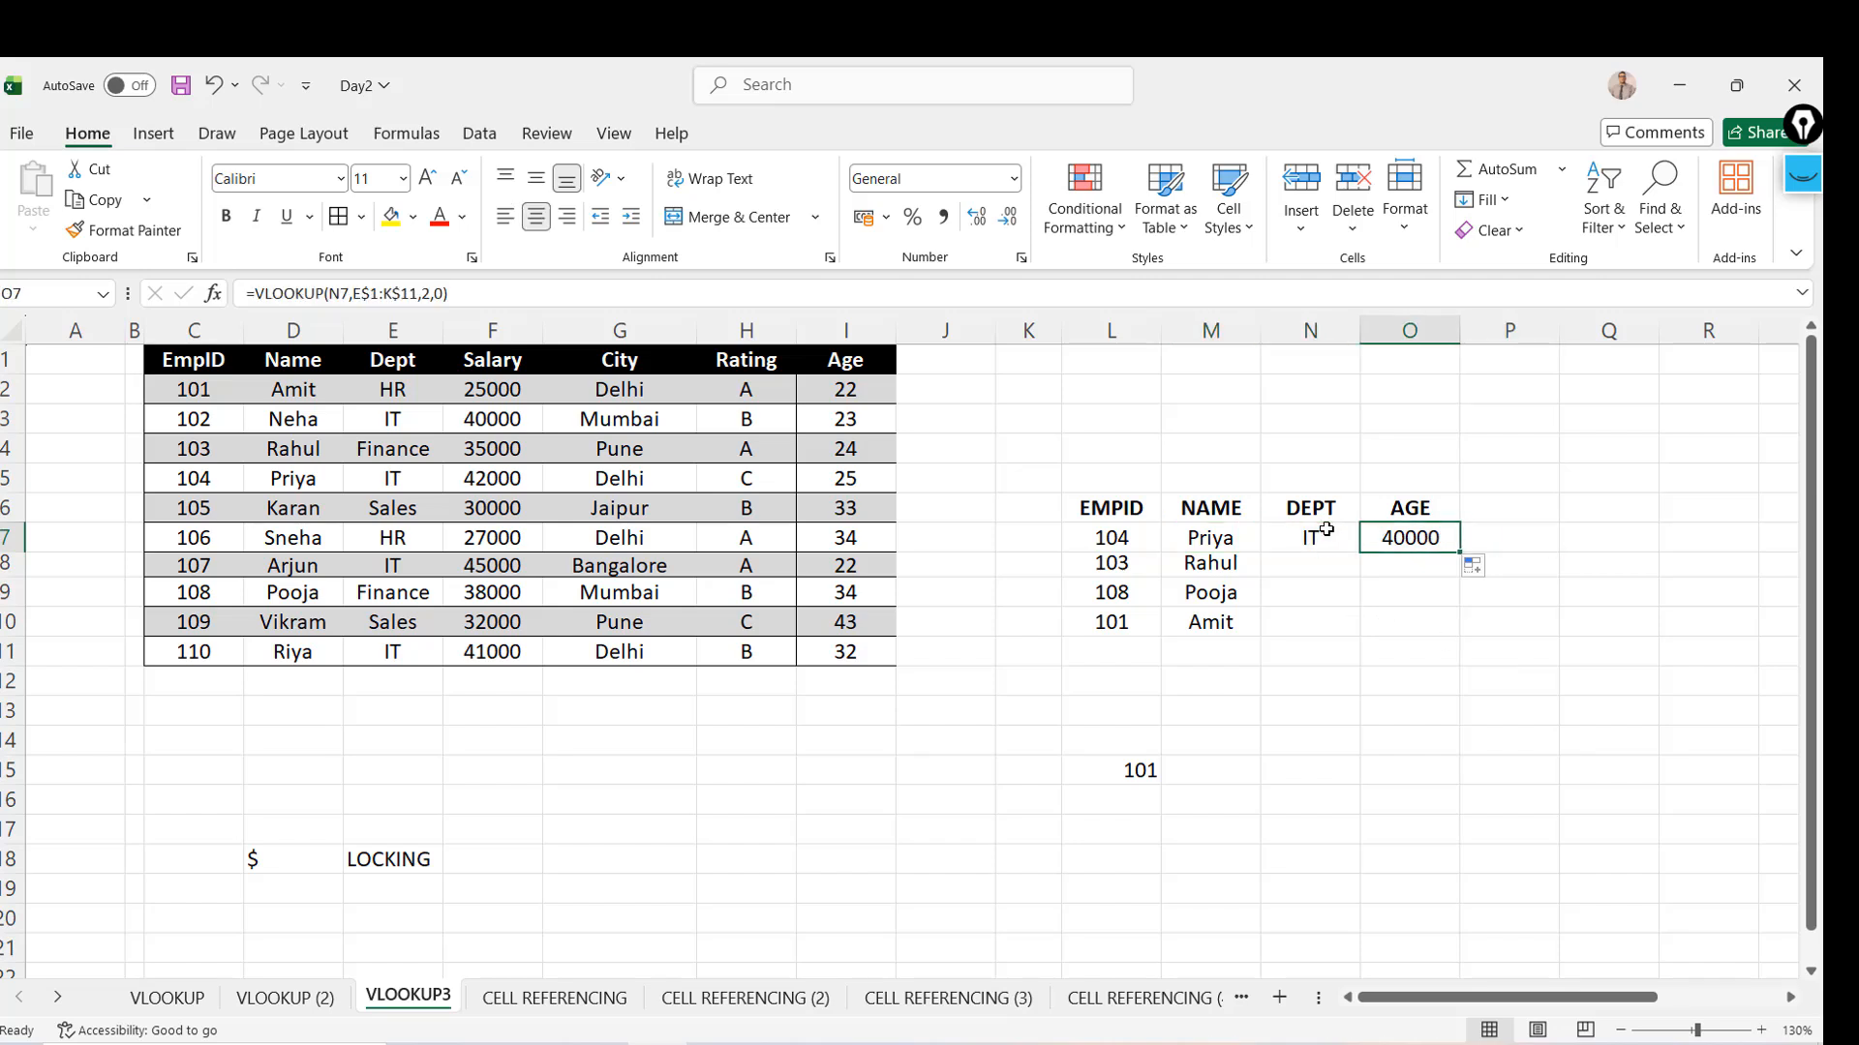
key(Left)
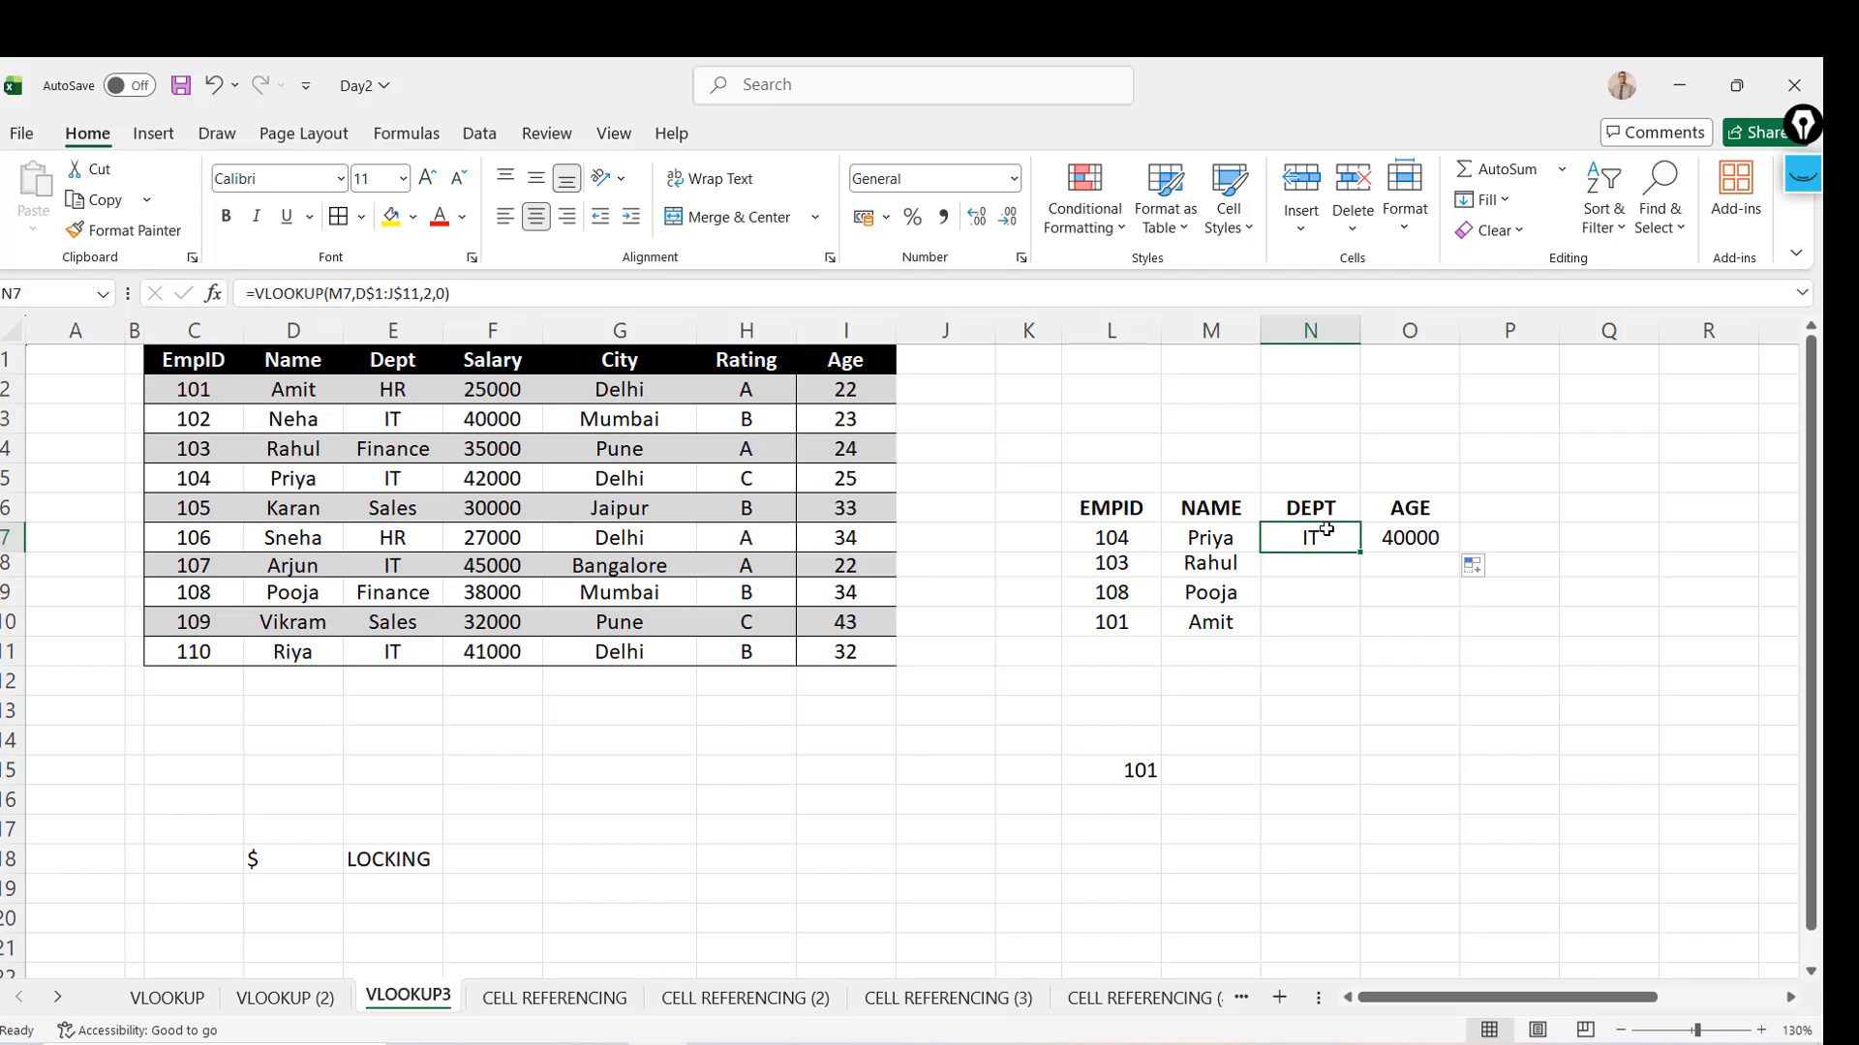
key(Right)
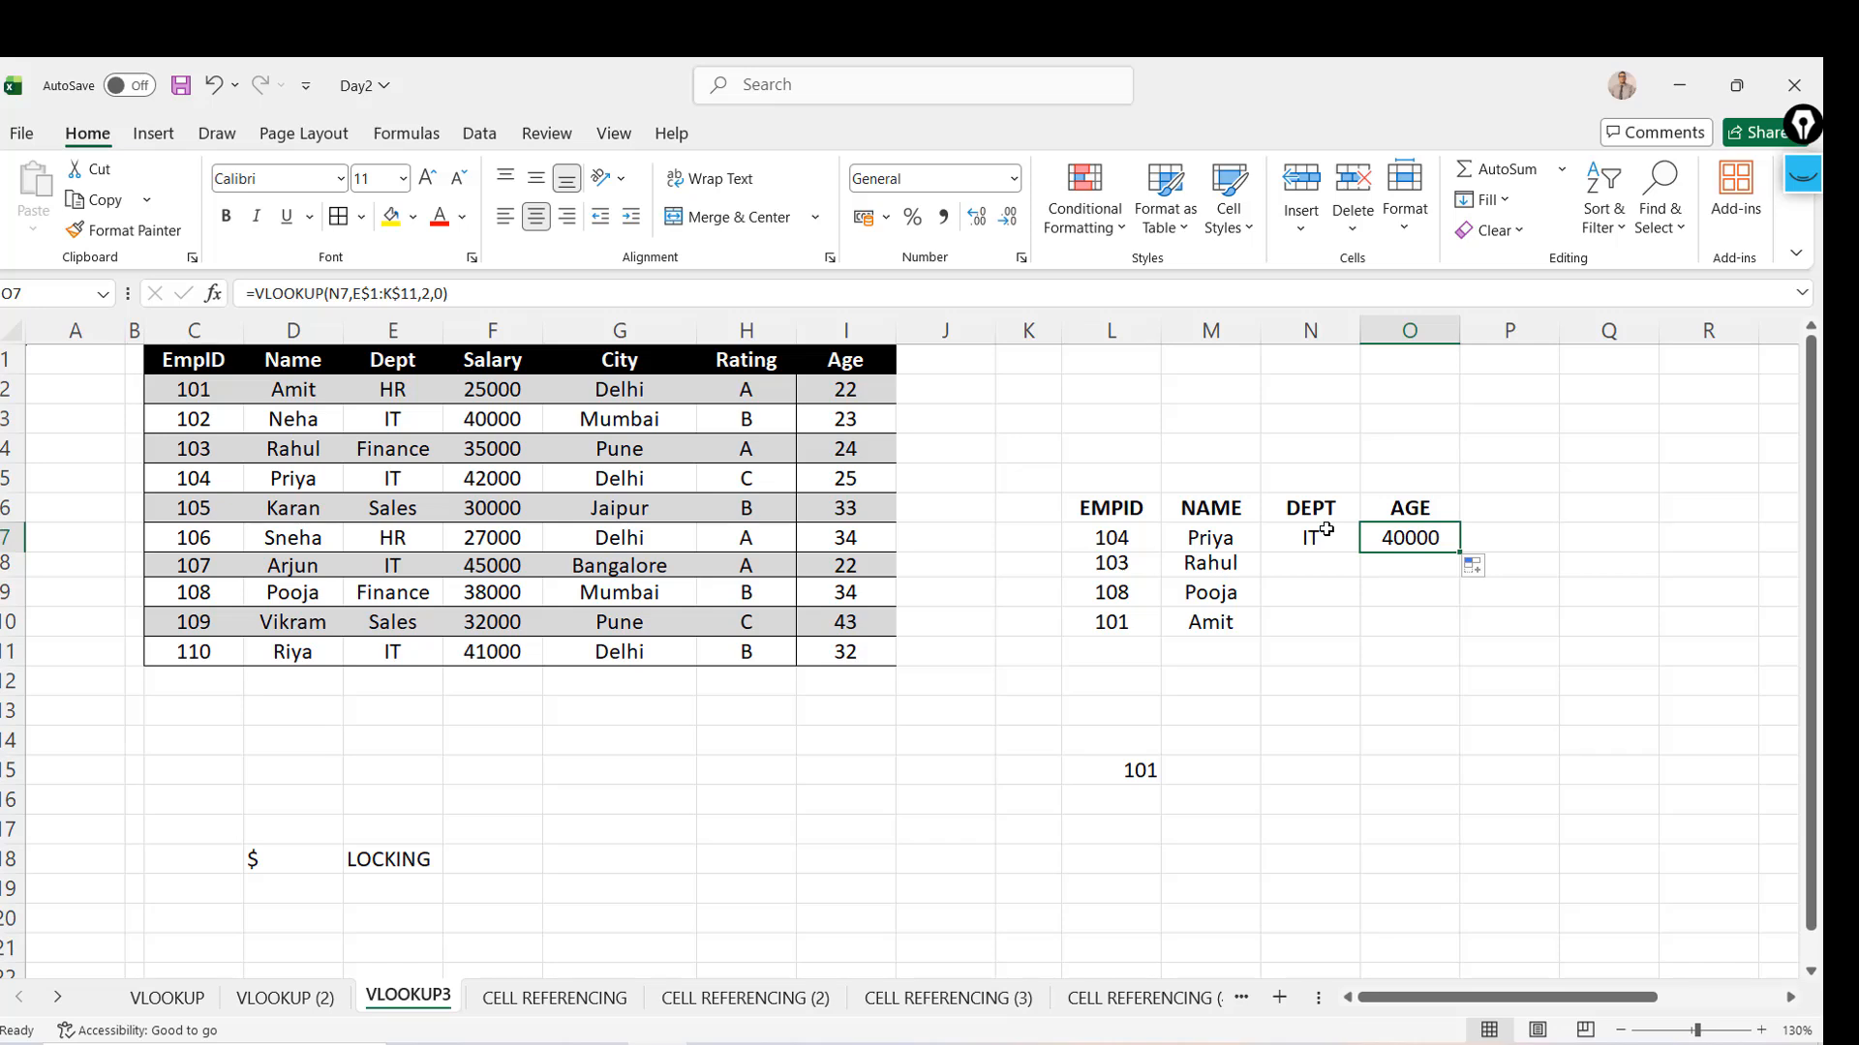
Copy M7's formula text without the equals sign and paste it into M3 as a plain-text reference
key(Left)
key(Left)
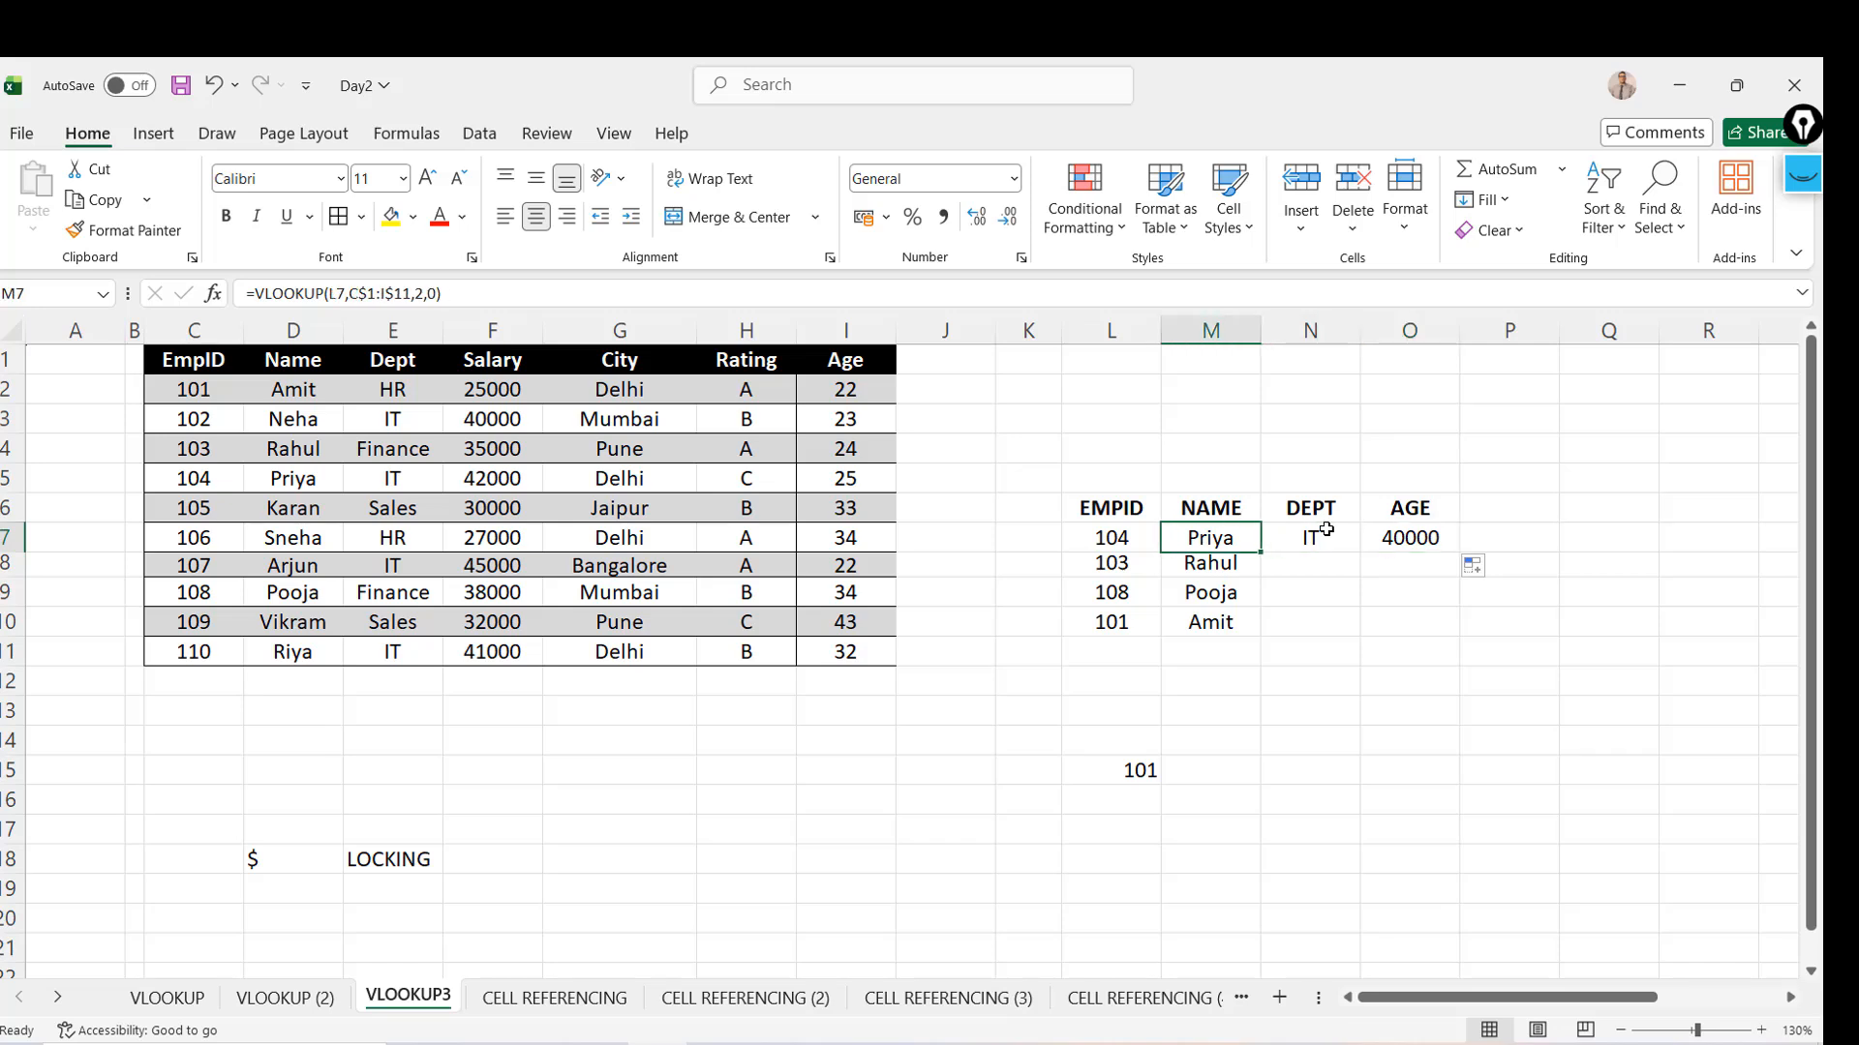
click(254, 291)
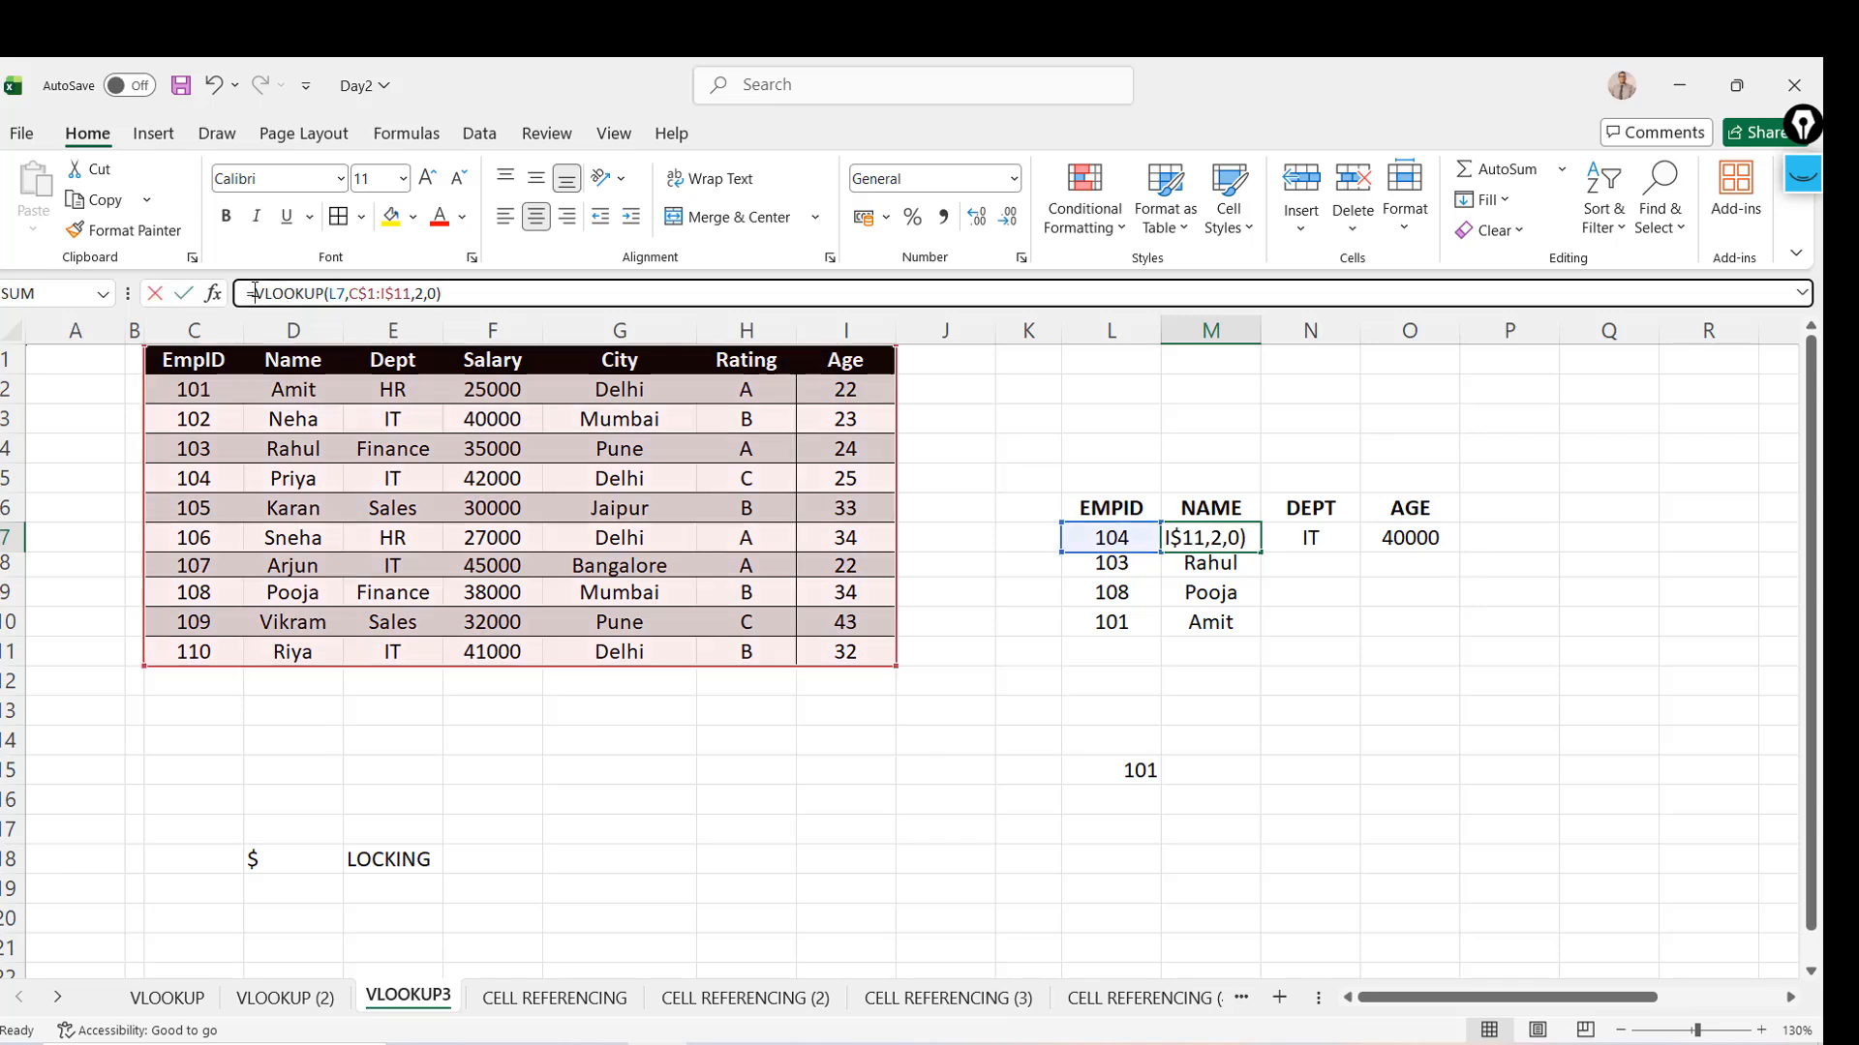
drag(254, 291, 478, 293)
key(ctrl+c)
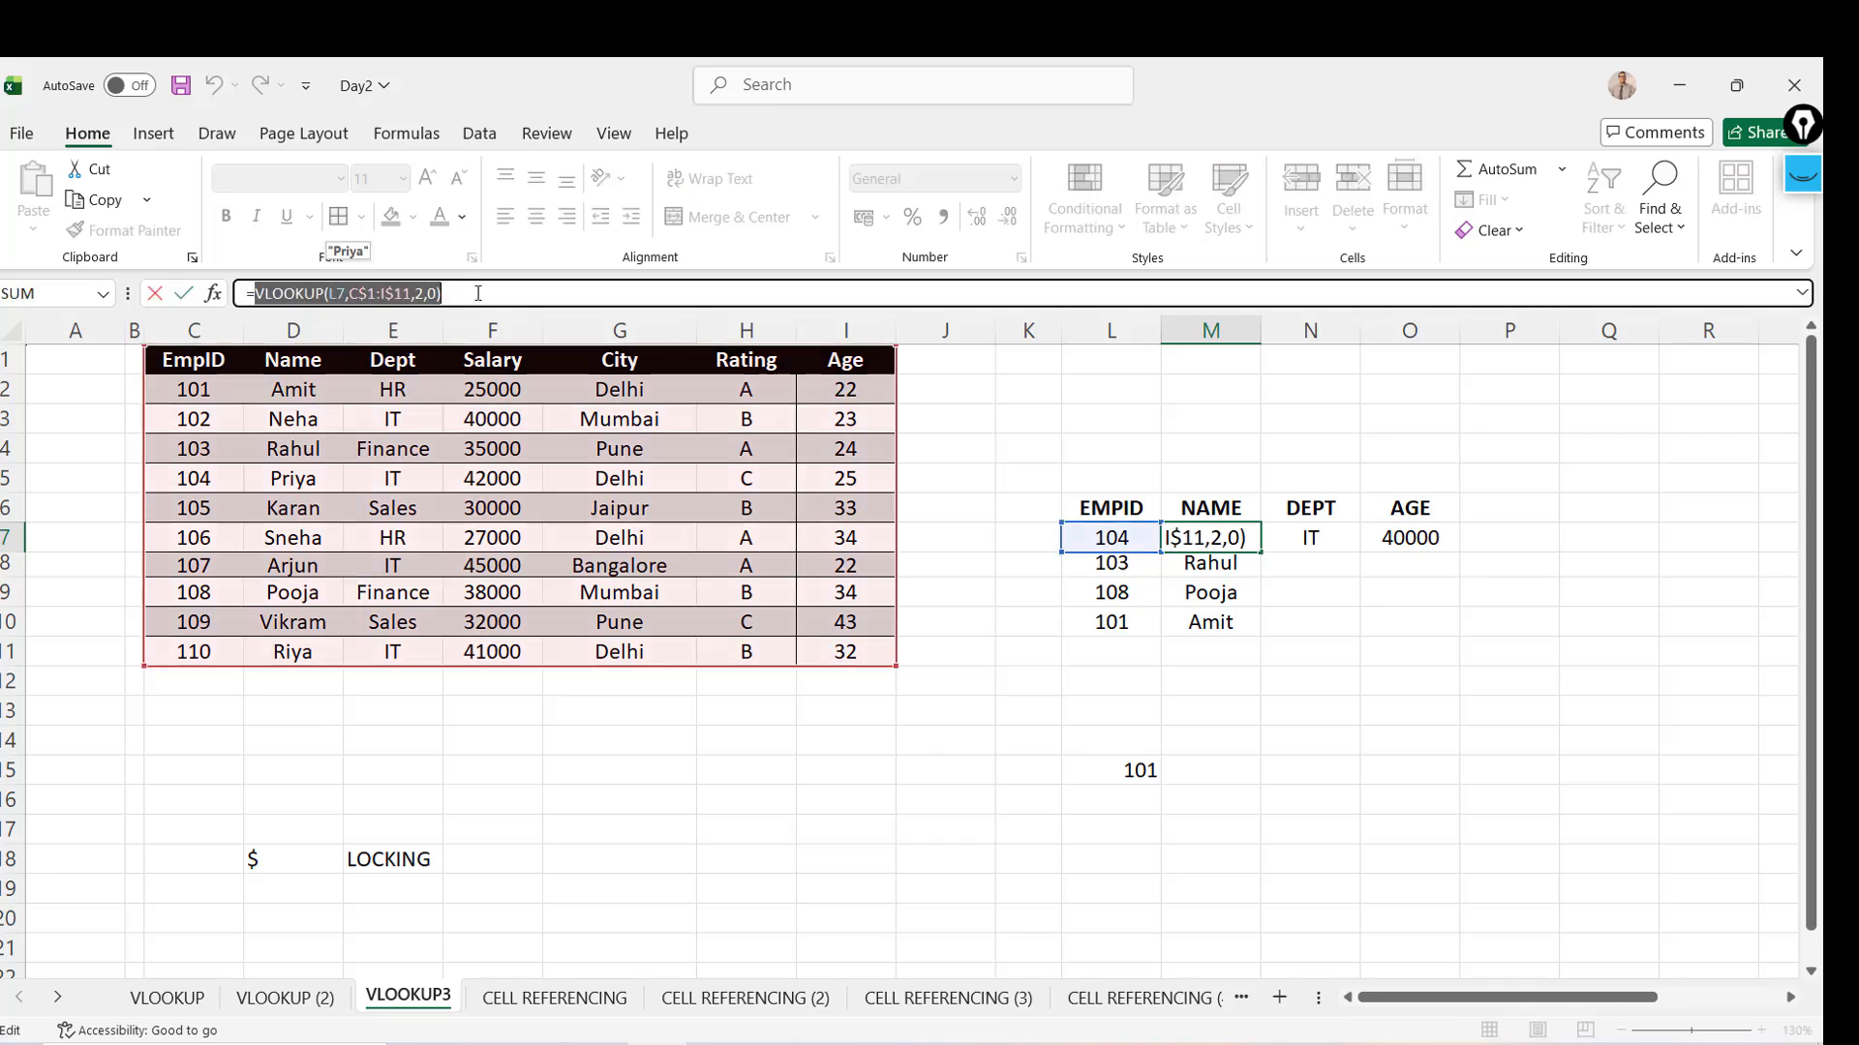
key(Escape)
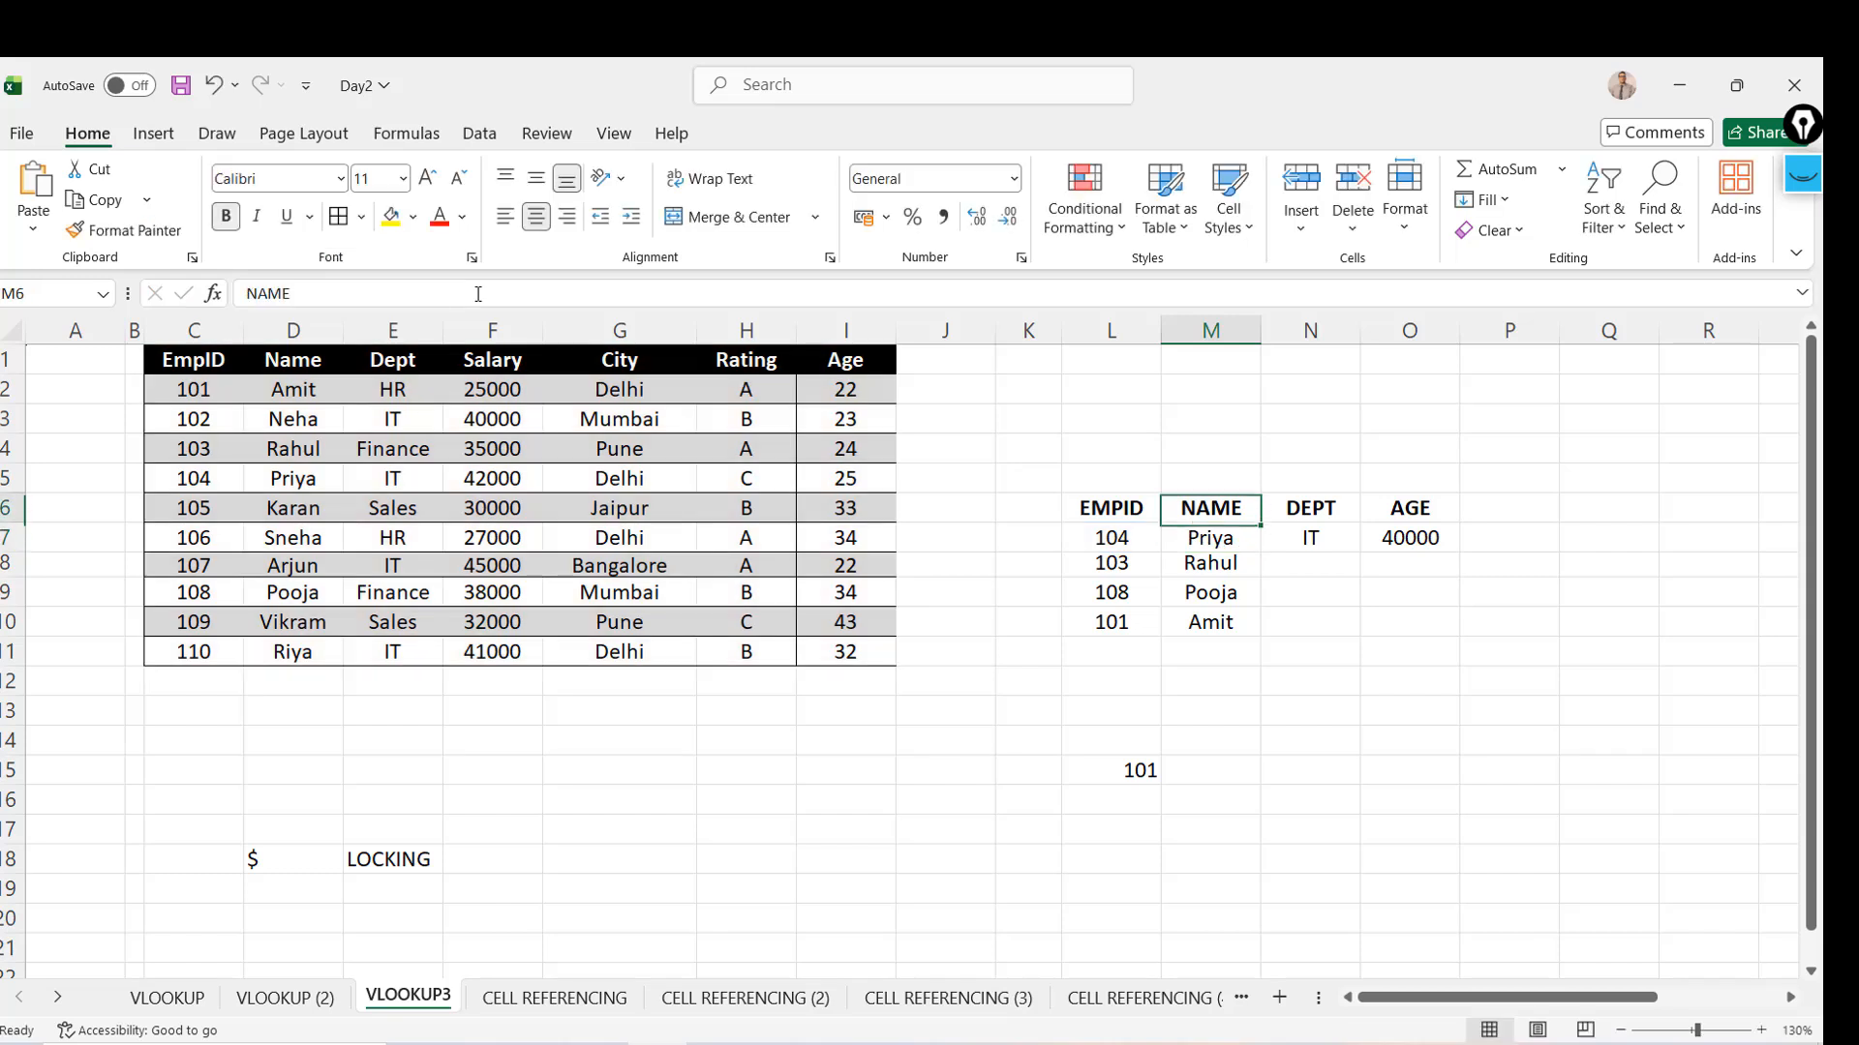
key(Up)
key(Up)
key(Up)
key(Up)
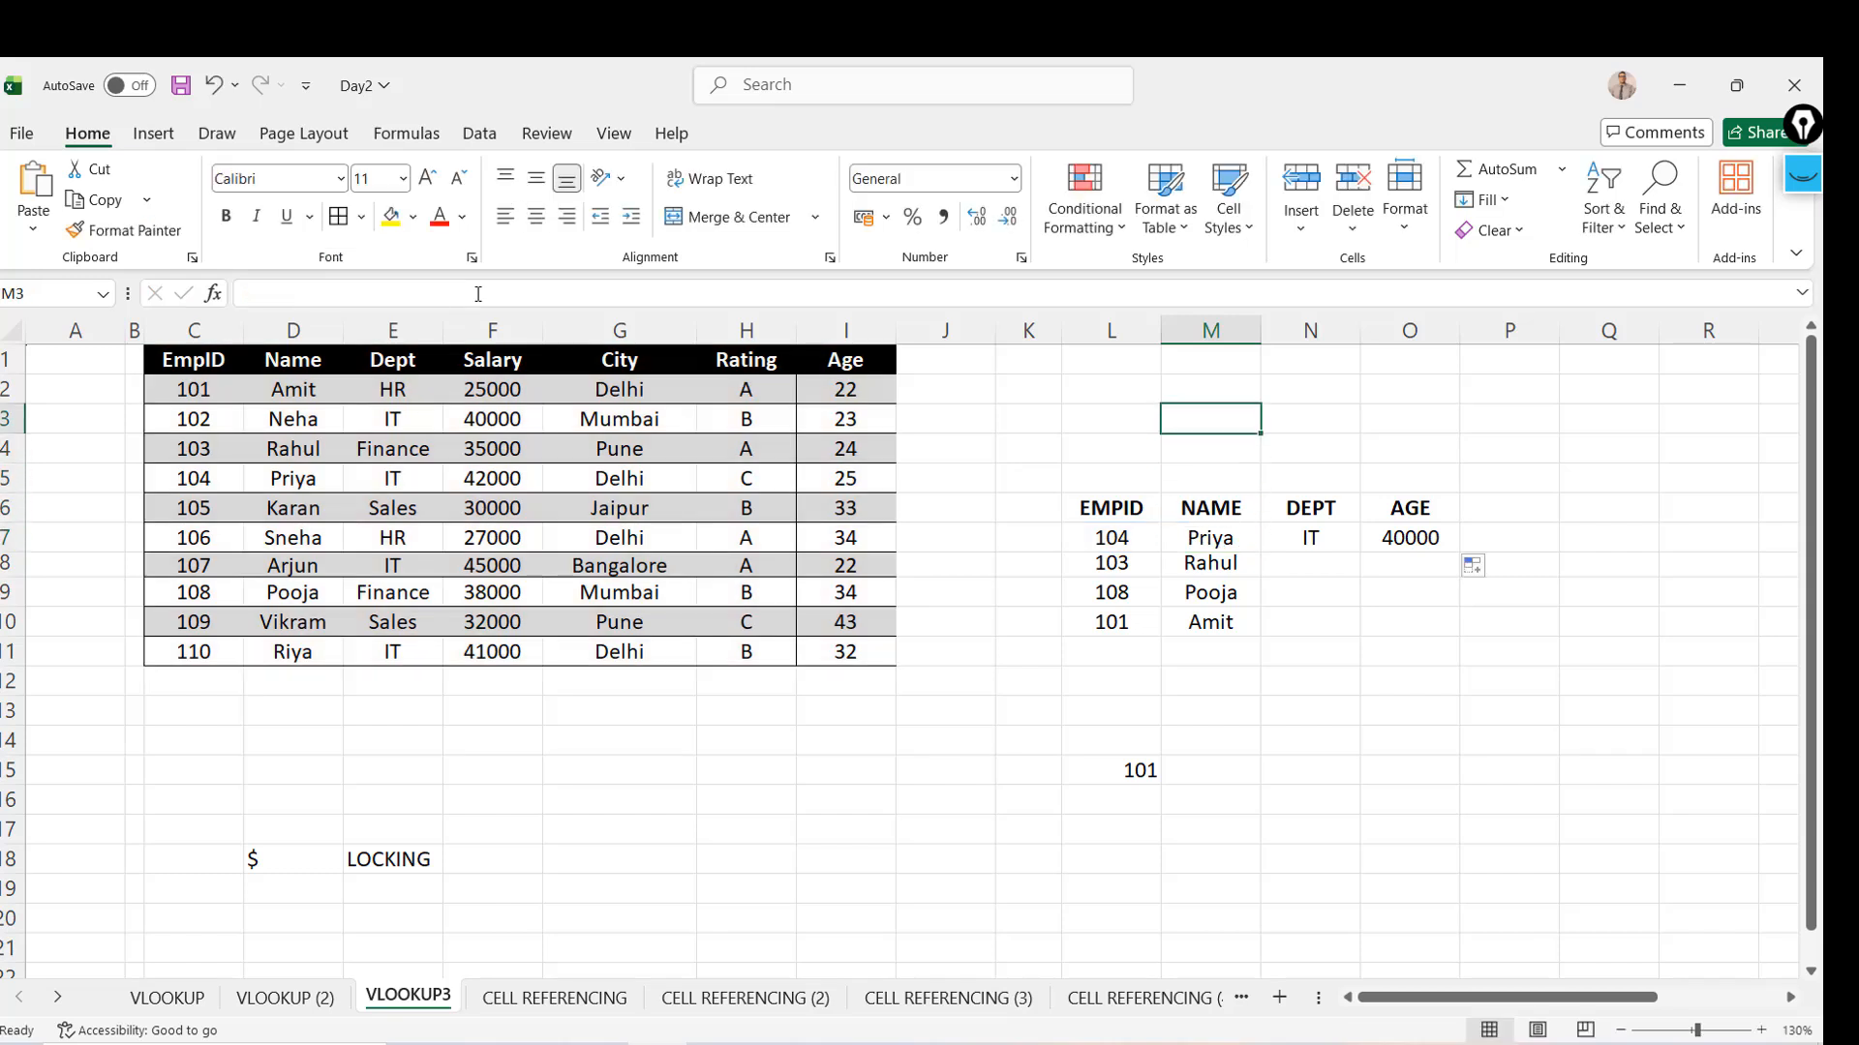
key(ctrl+v)
Compare the formula in N7 with the one in M7, examining its lookup value and table range
key(Down)
key(Down)
key(Down)
key(Down)
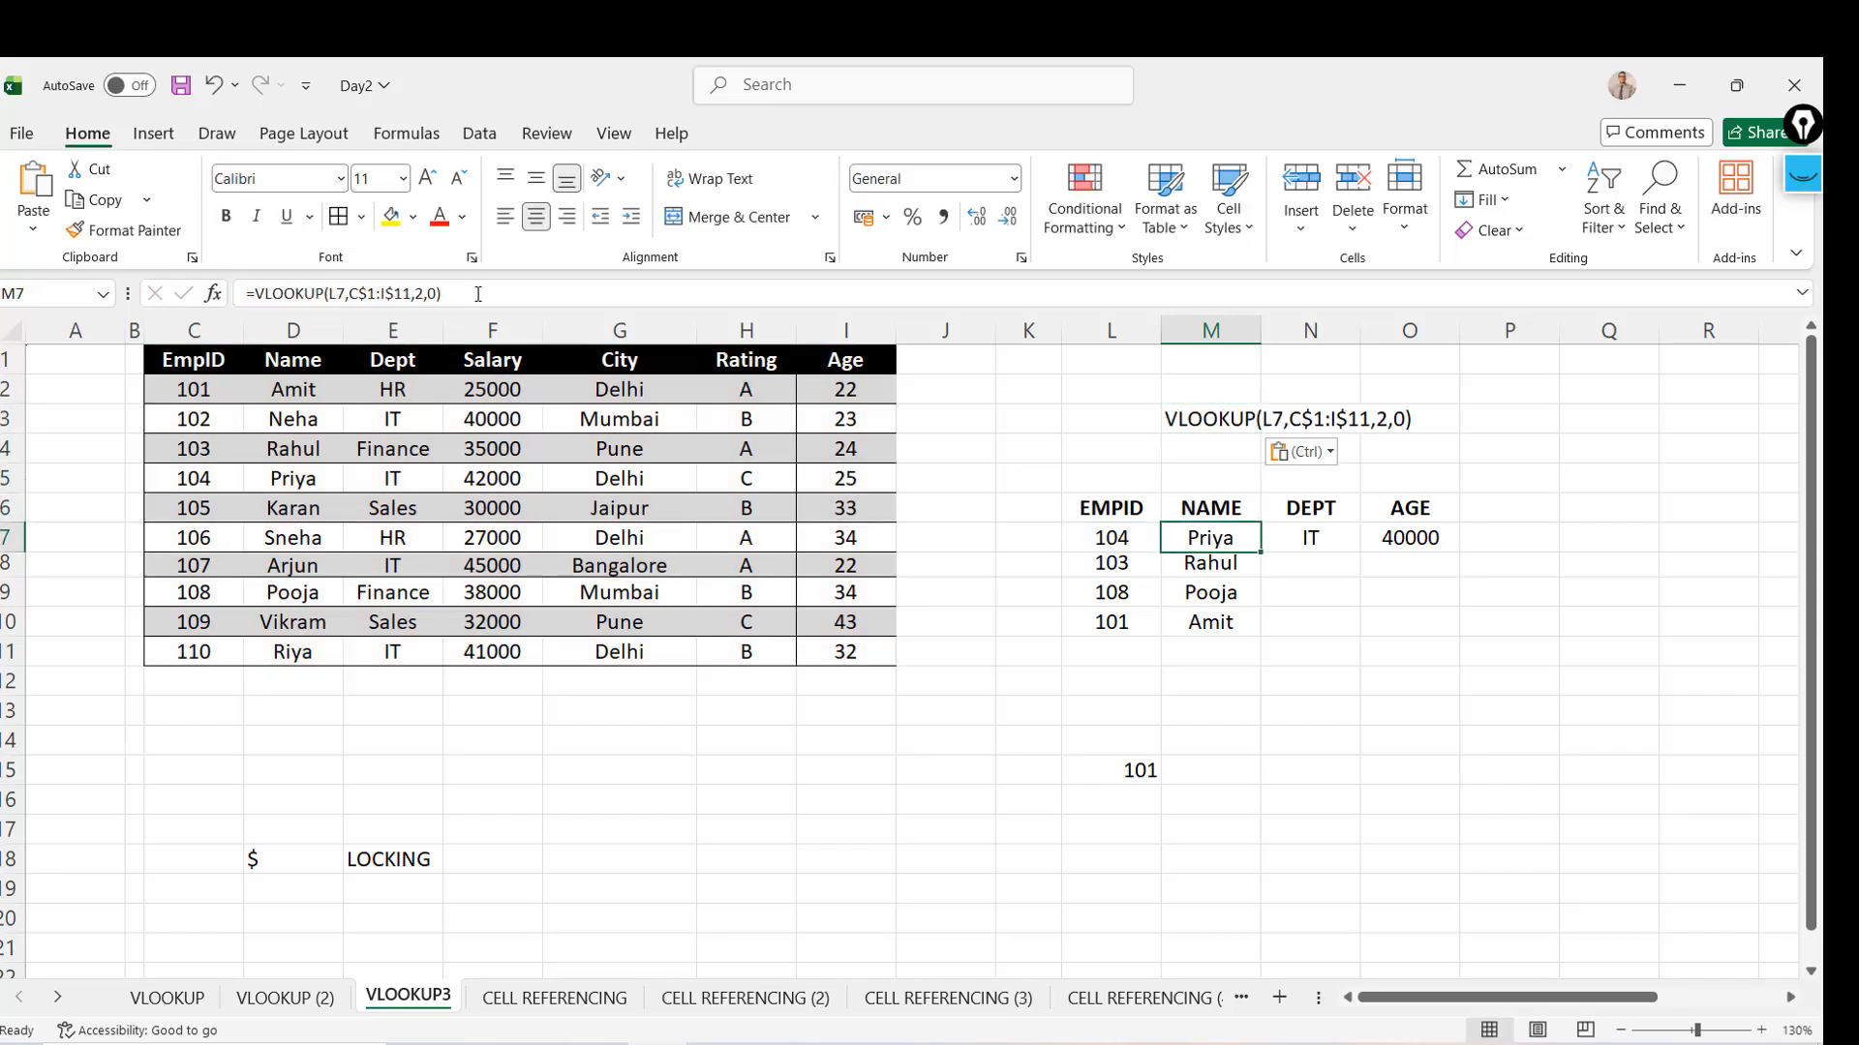
key(Right)
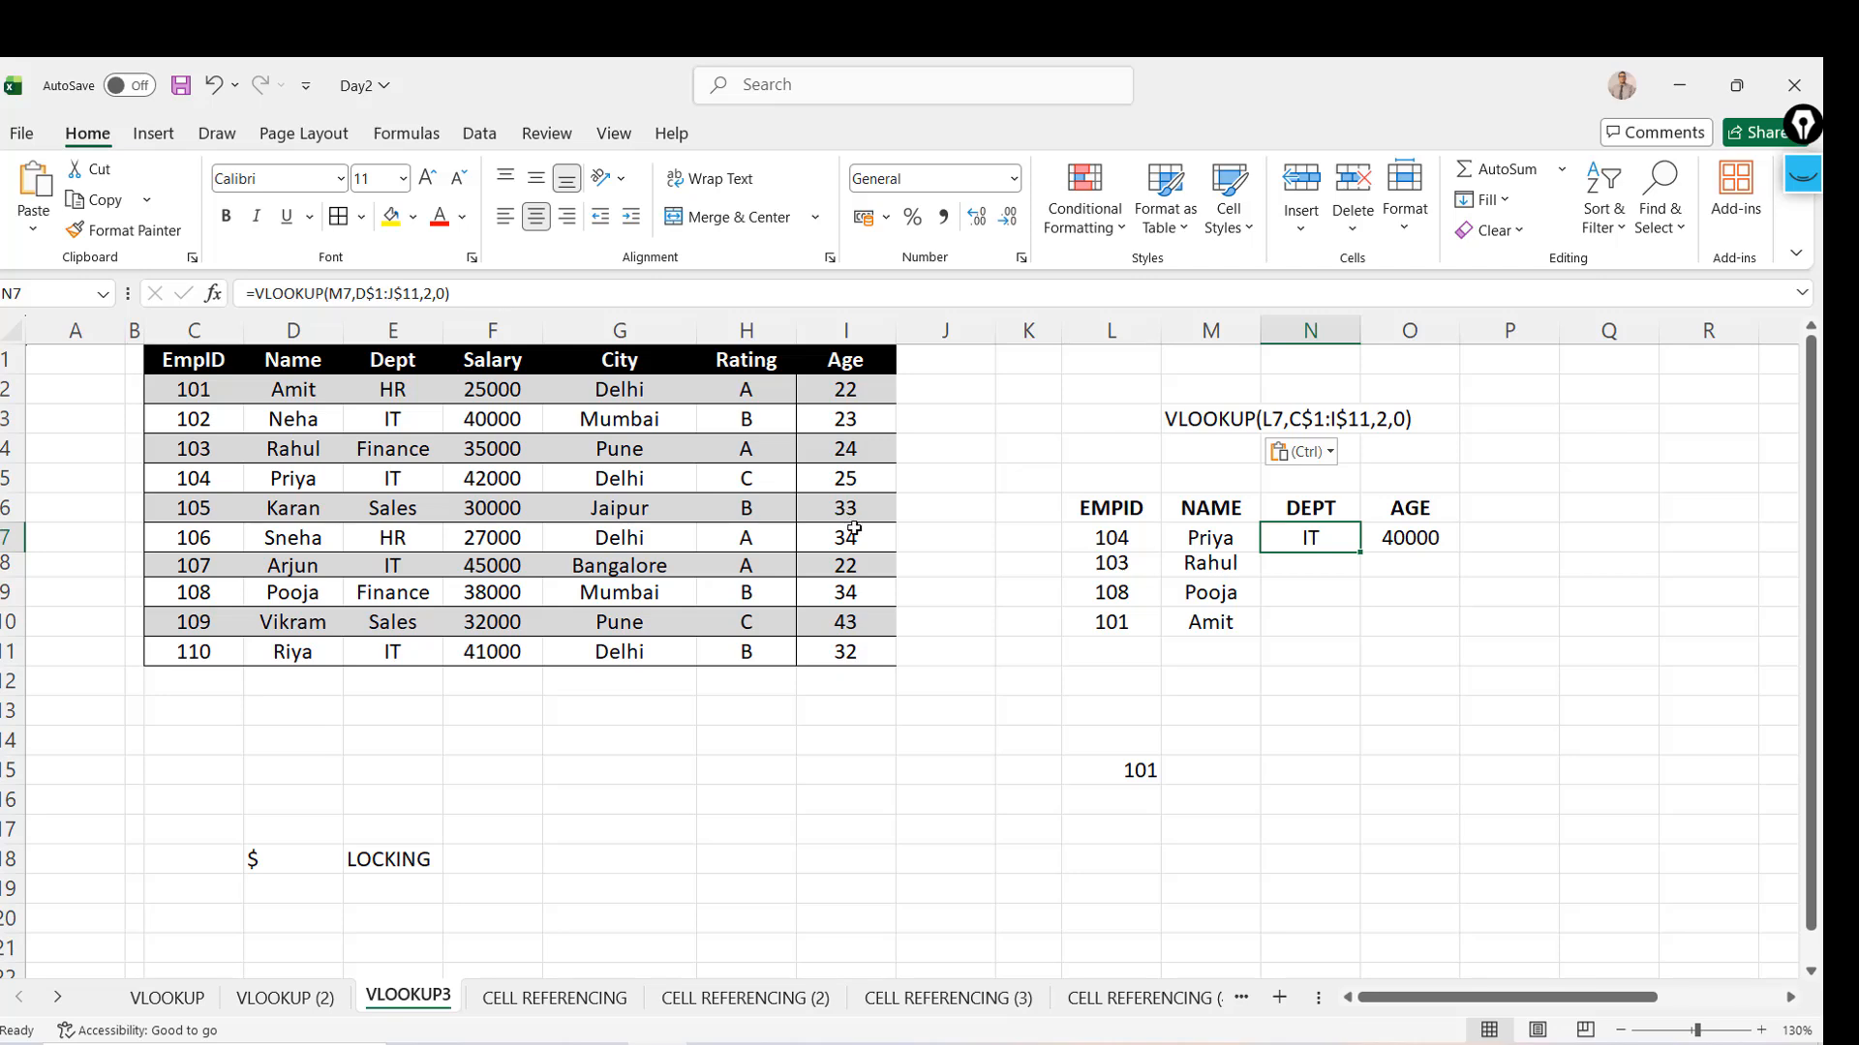
key(Left)
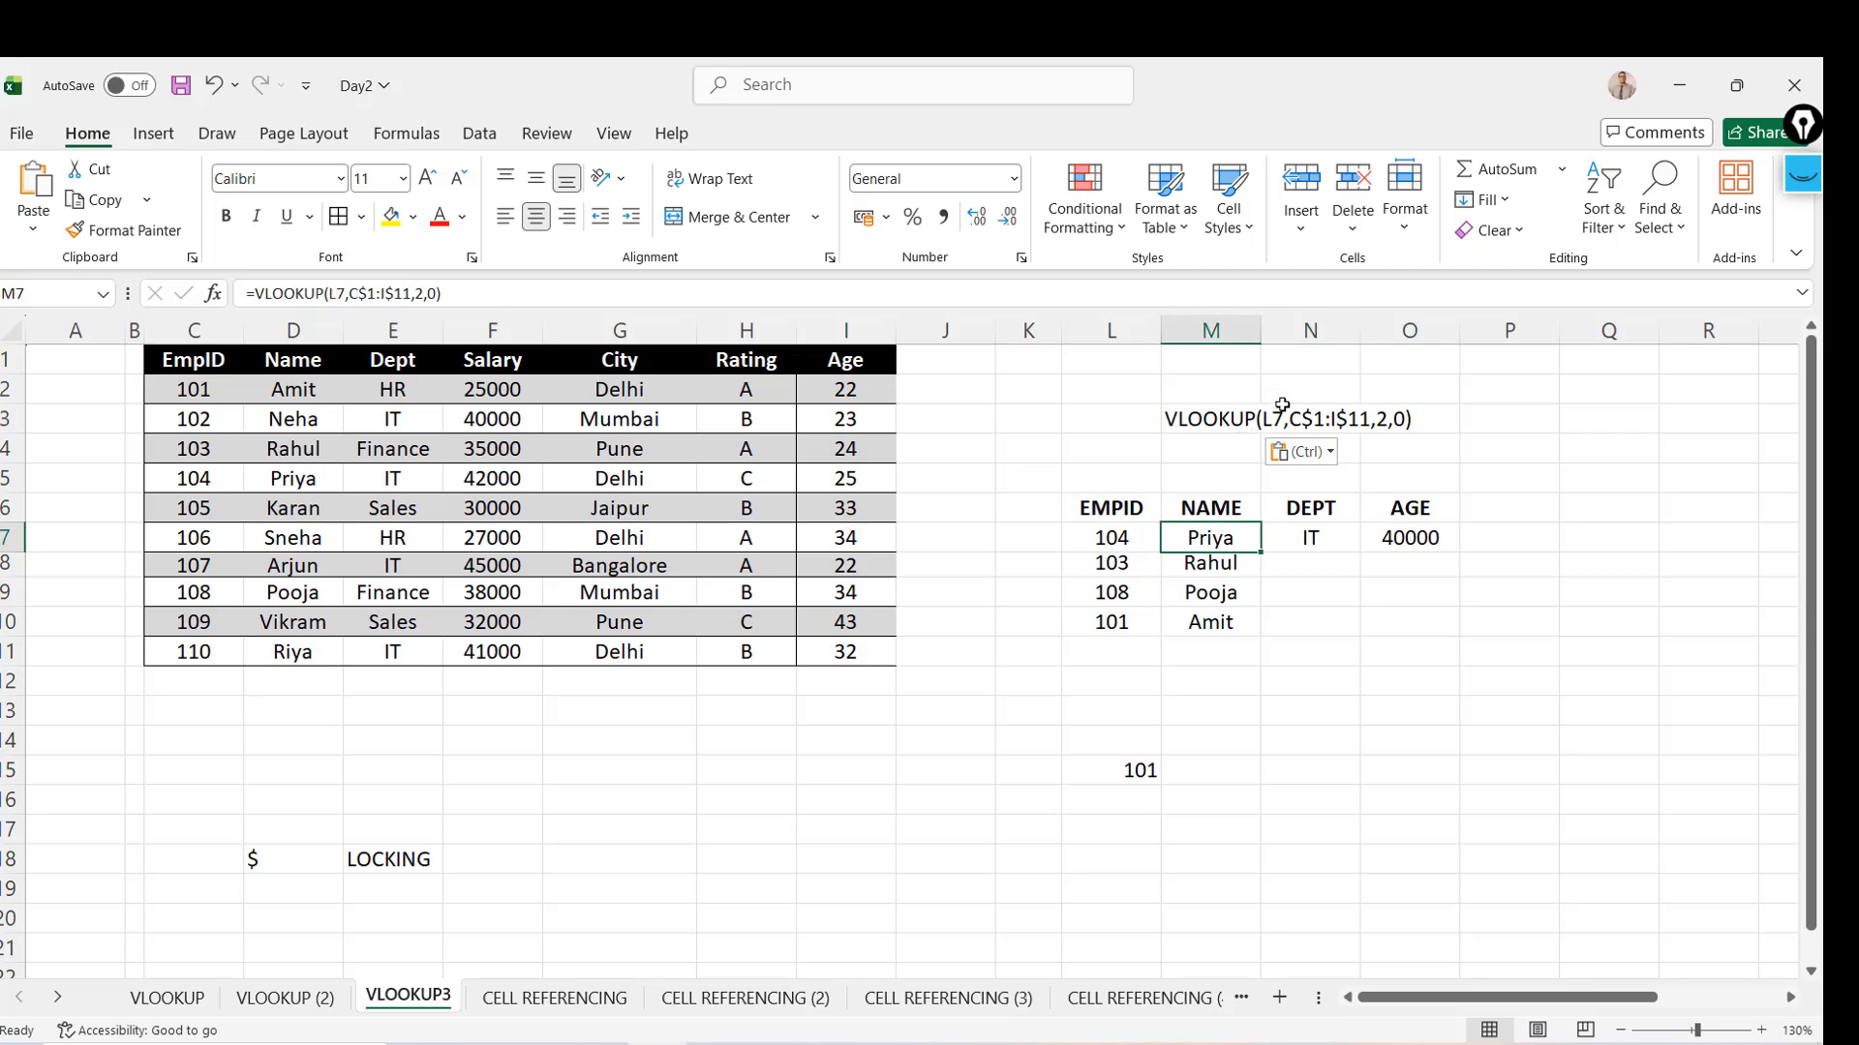
key(Right)
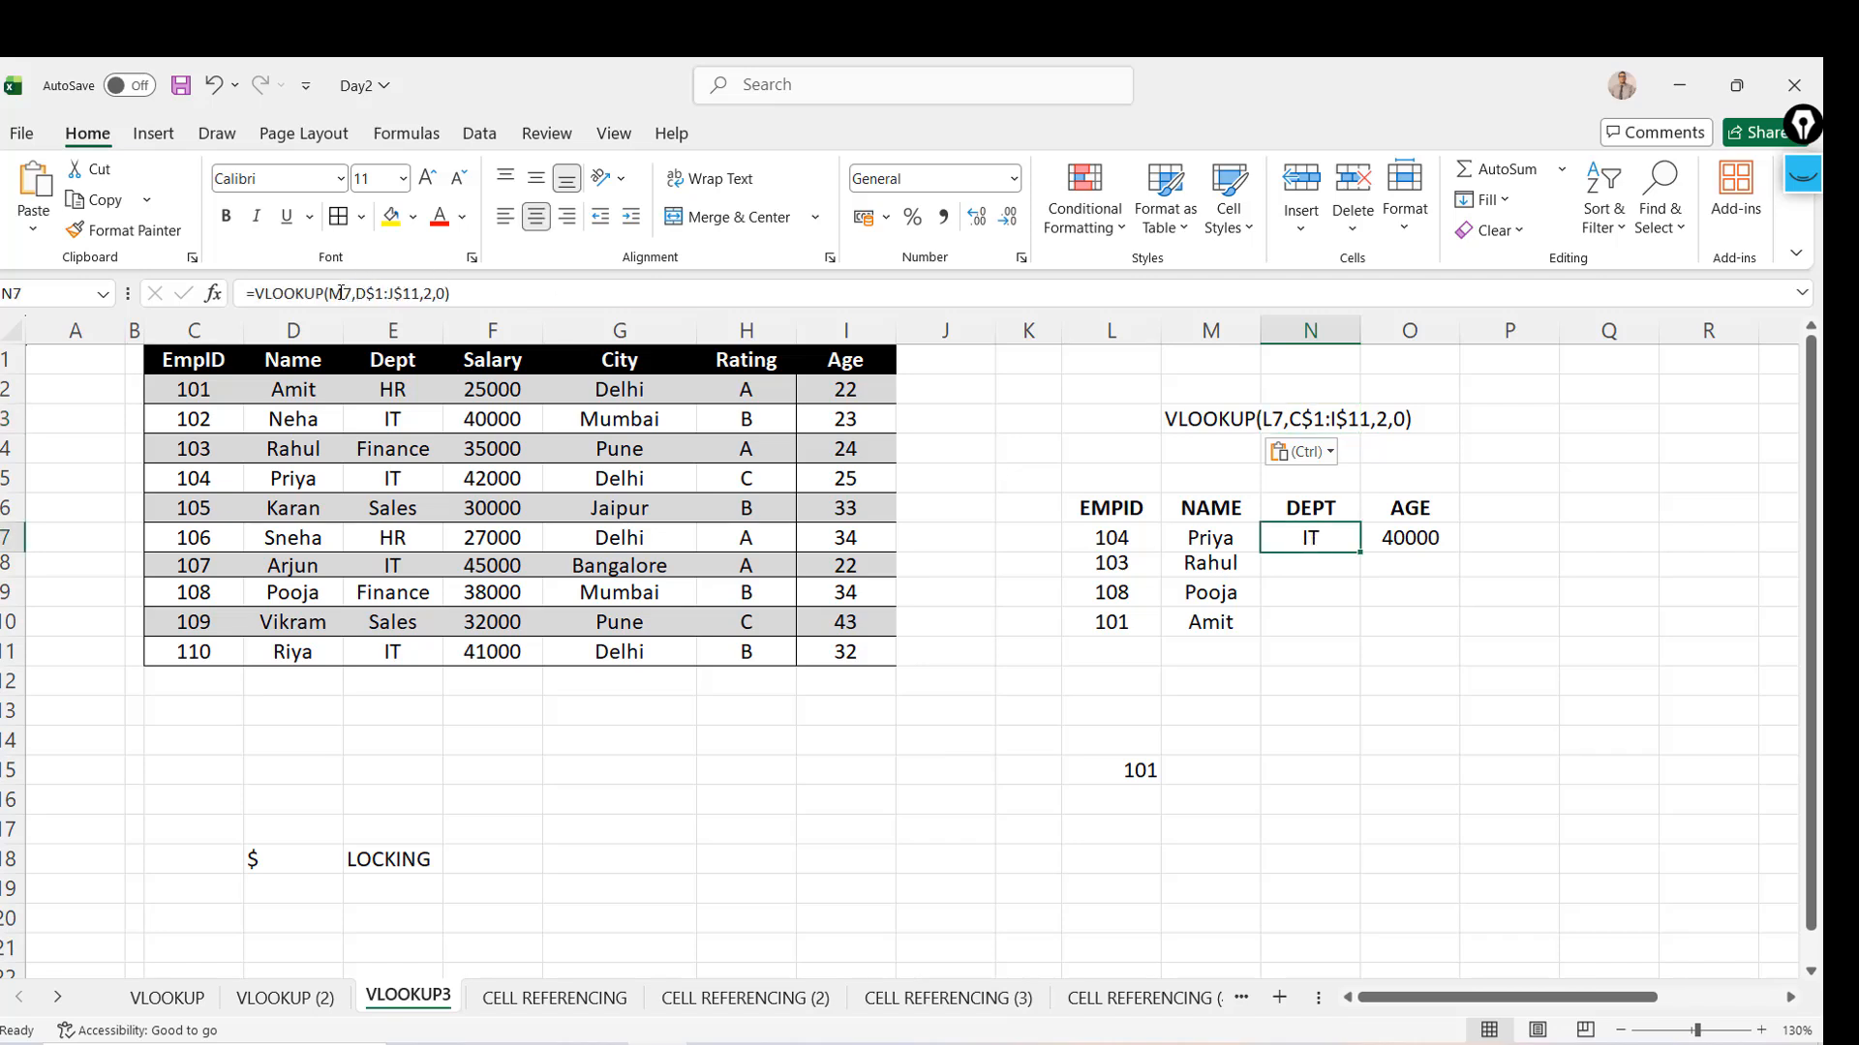
click(357, 293)
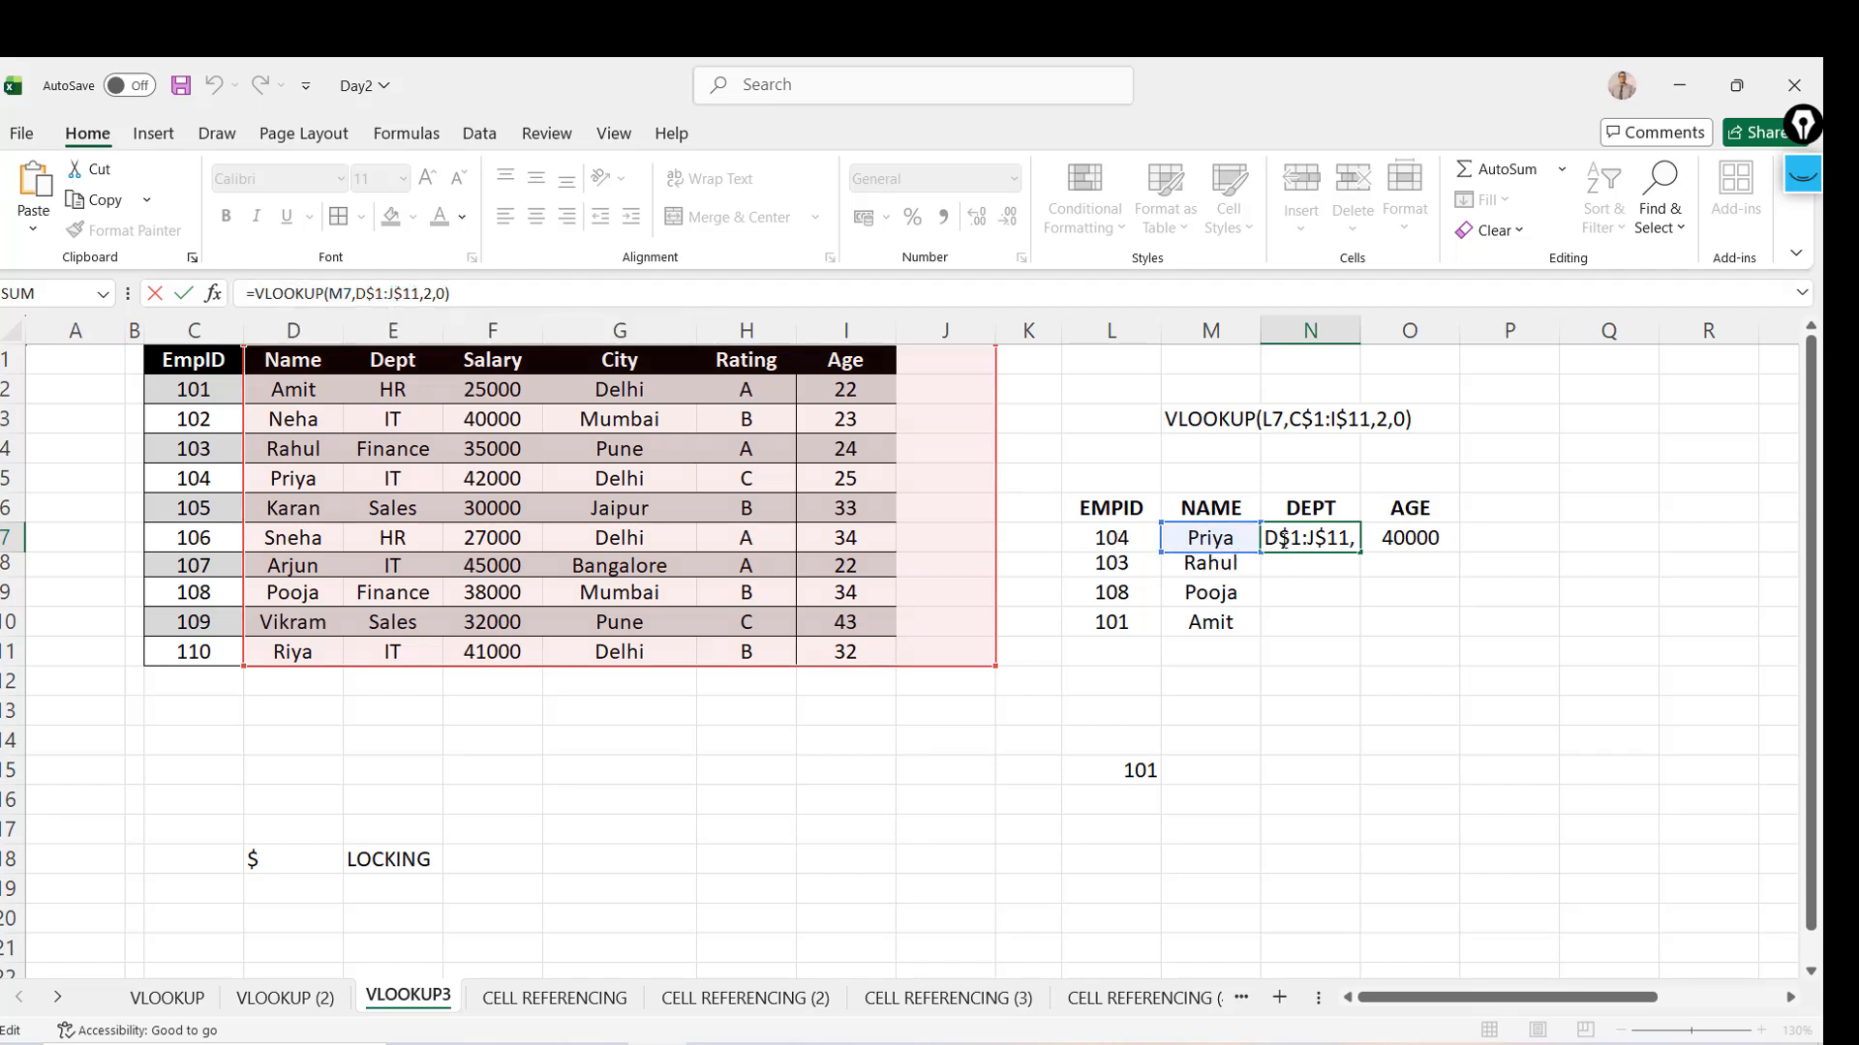
double_click(1284, 540)
click(1284, 539)
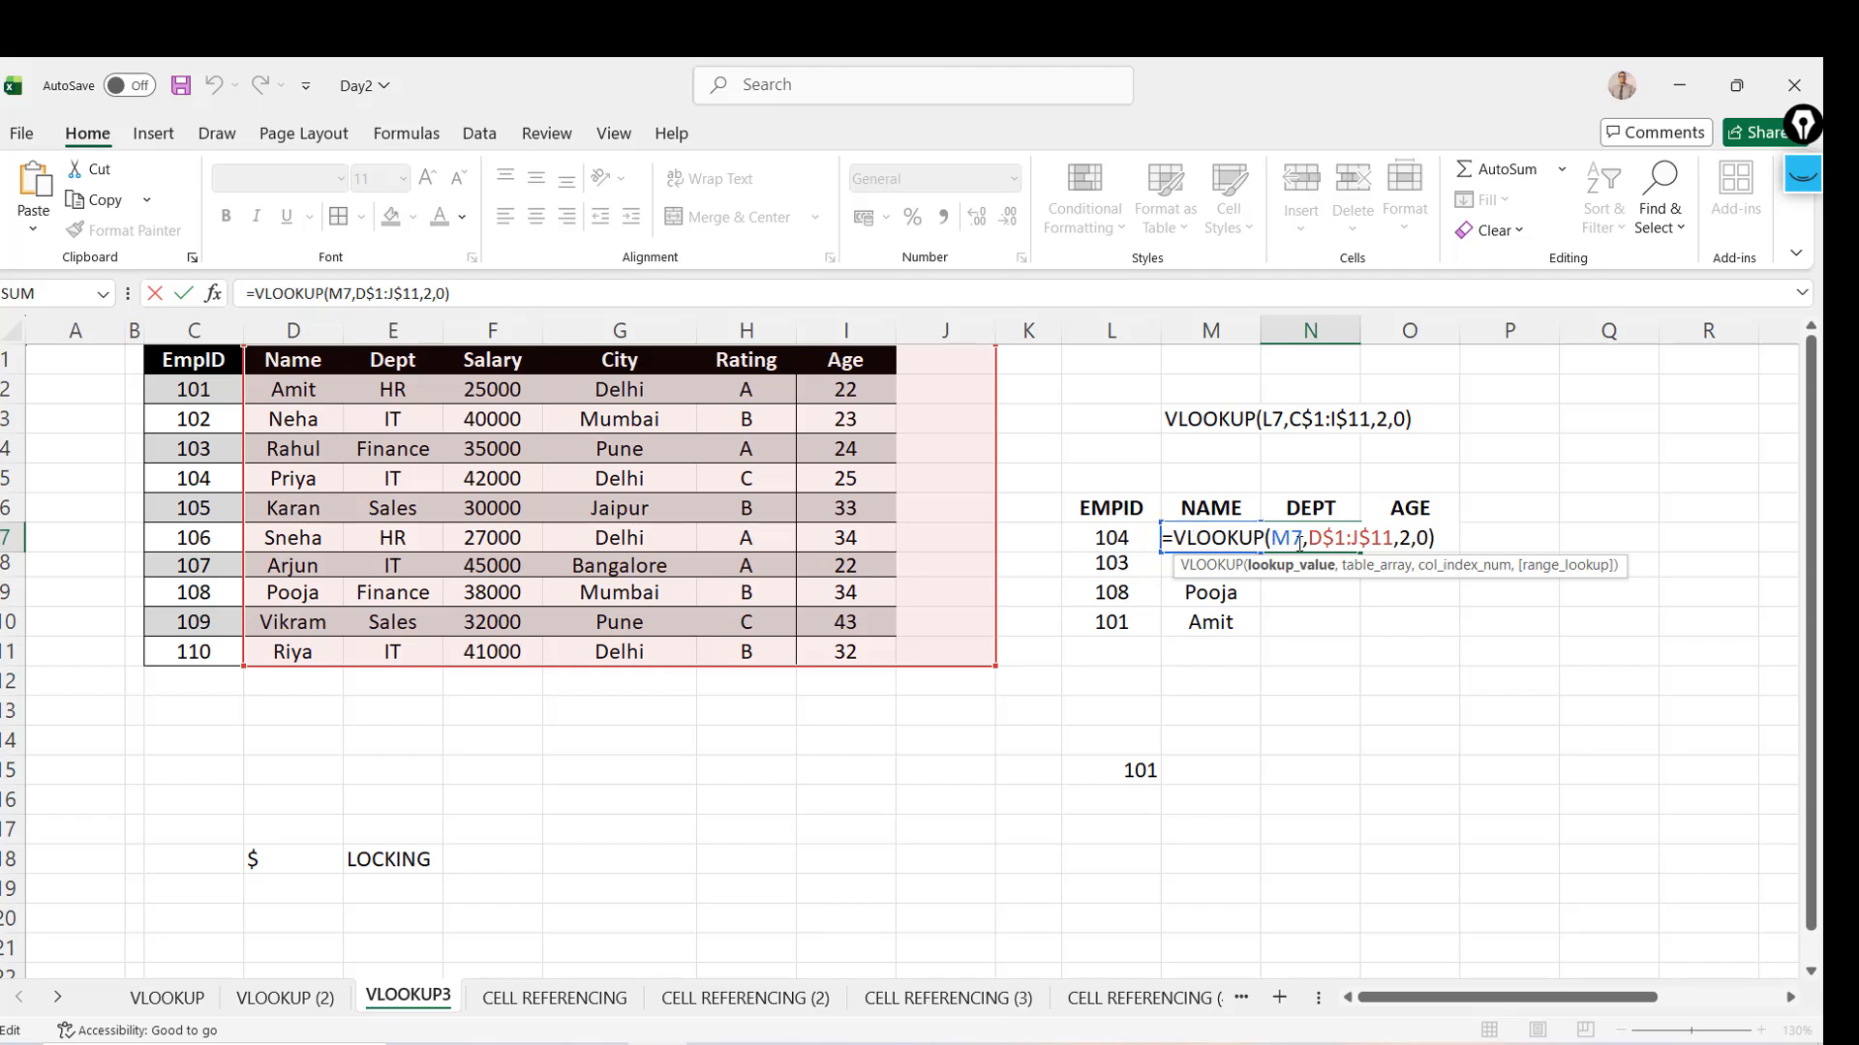
key(ctrl+Return)
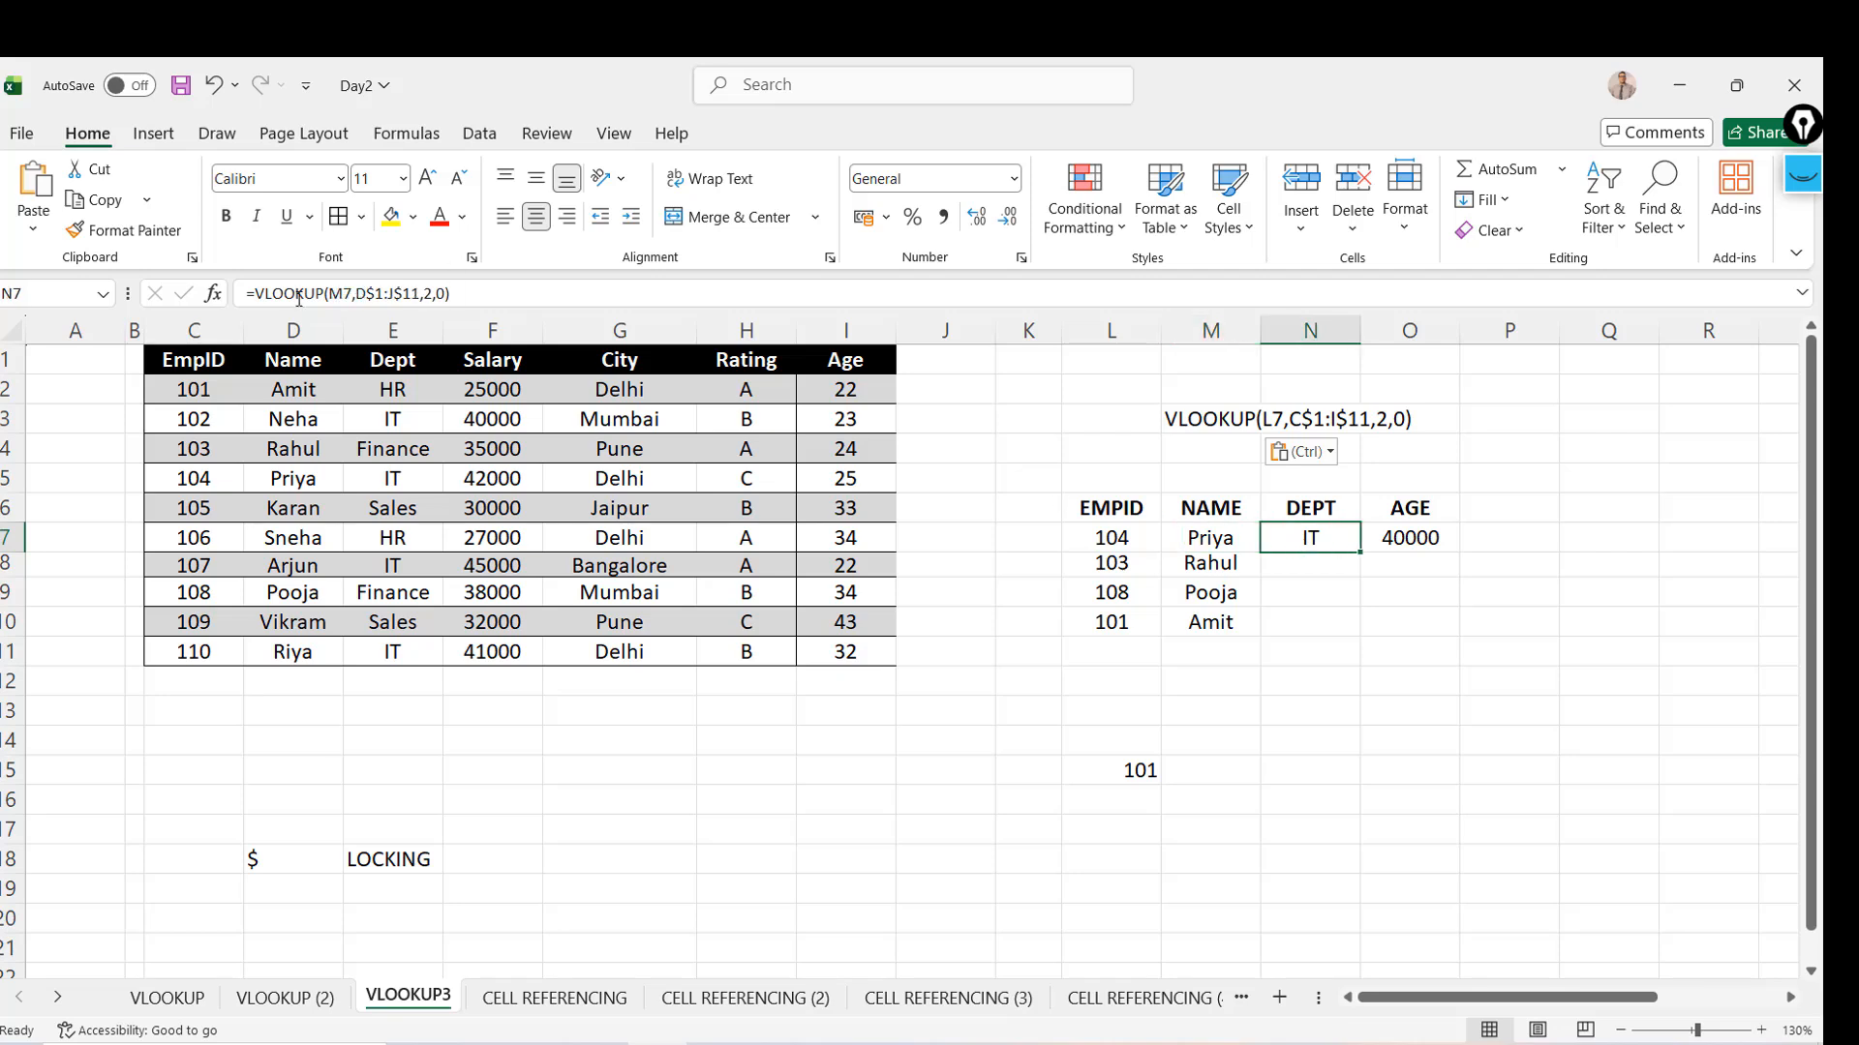
click(333, 293)
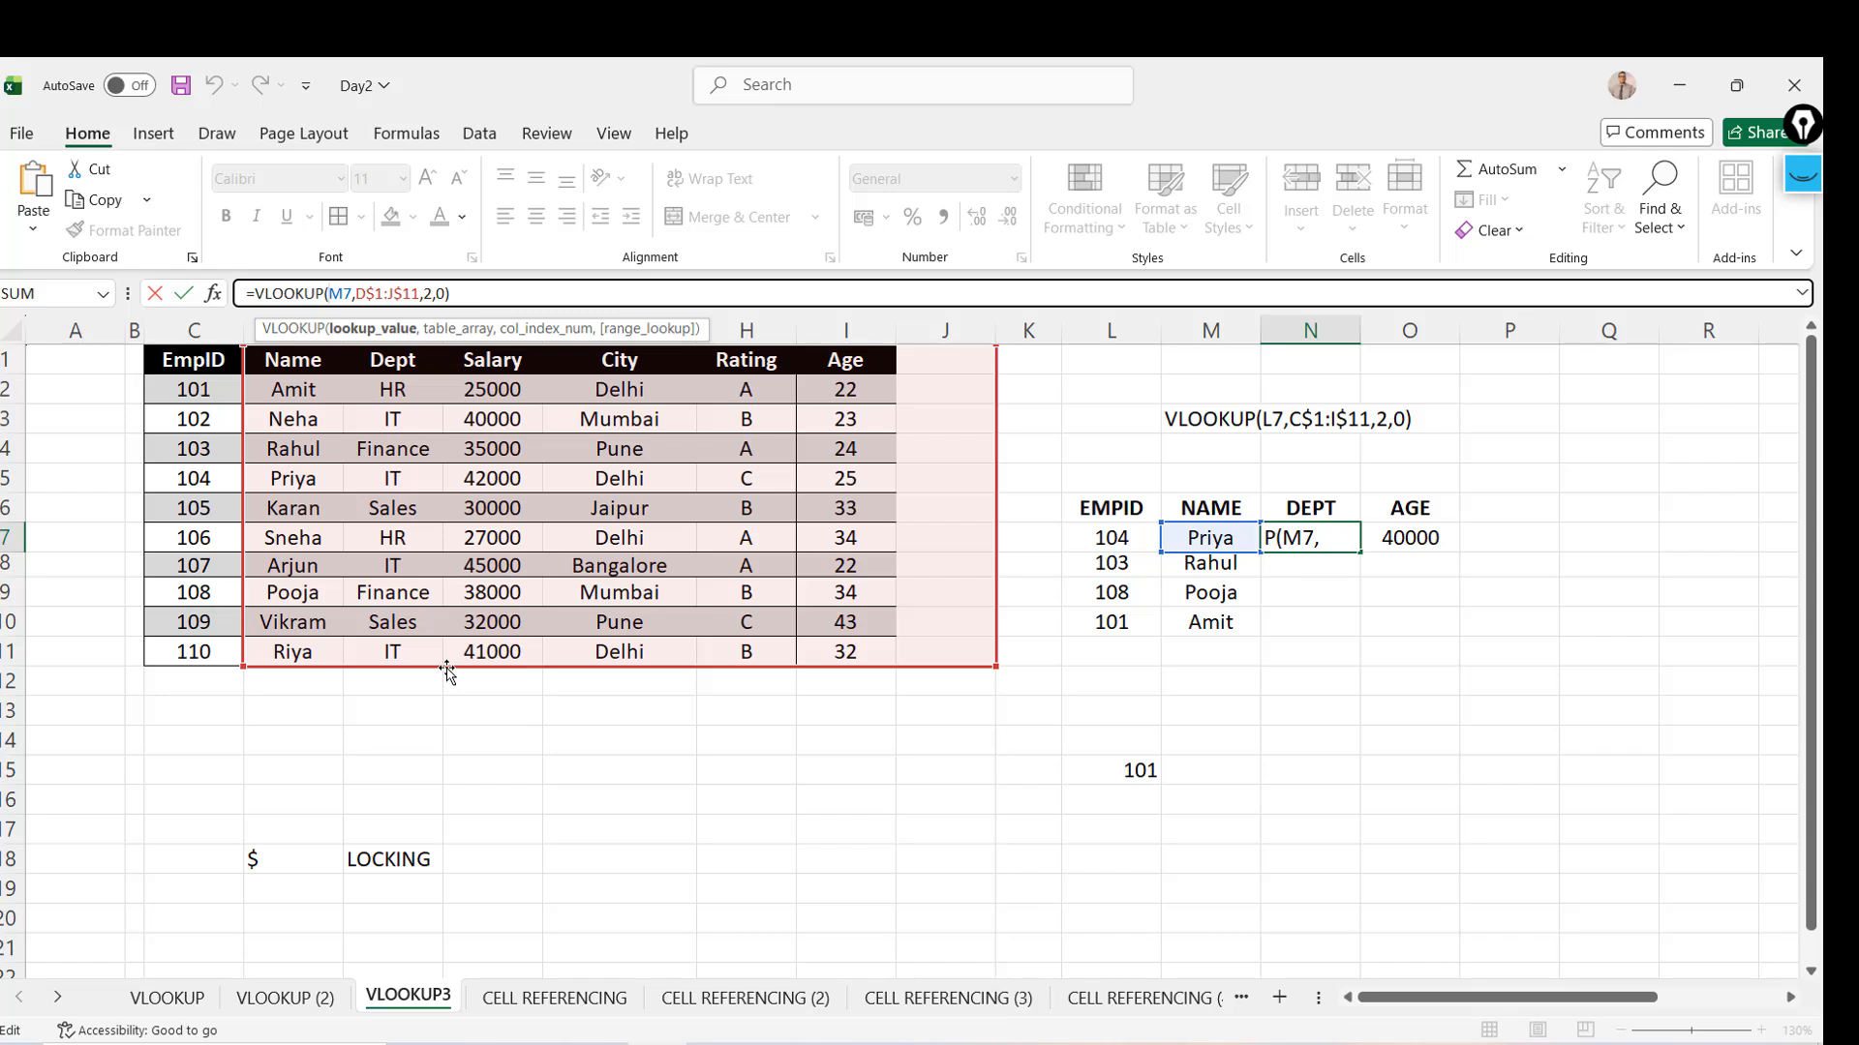
click(369, 294)
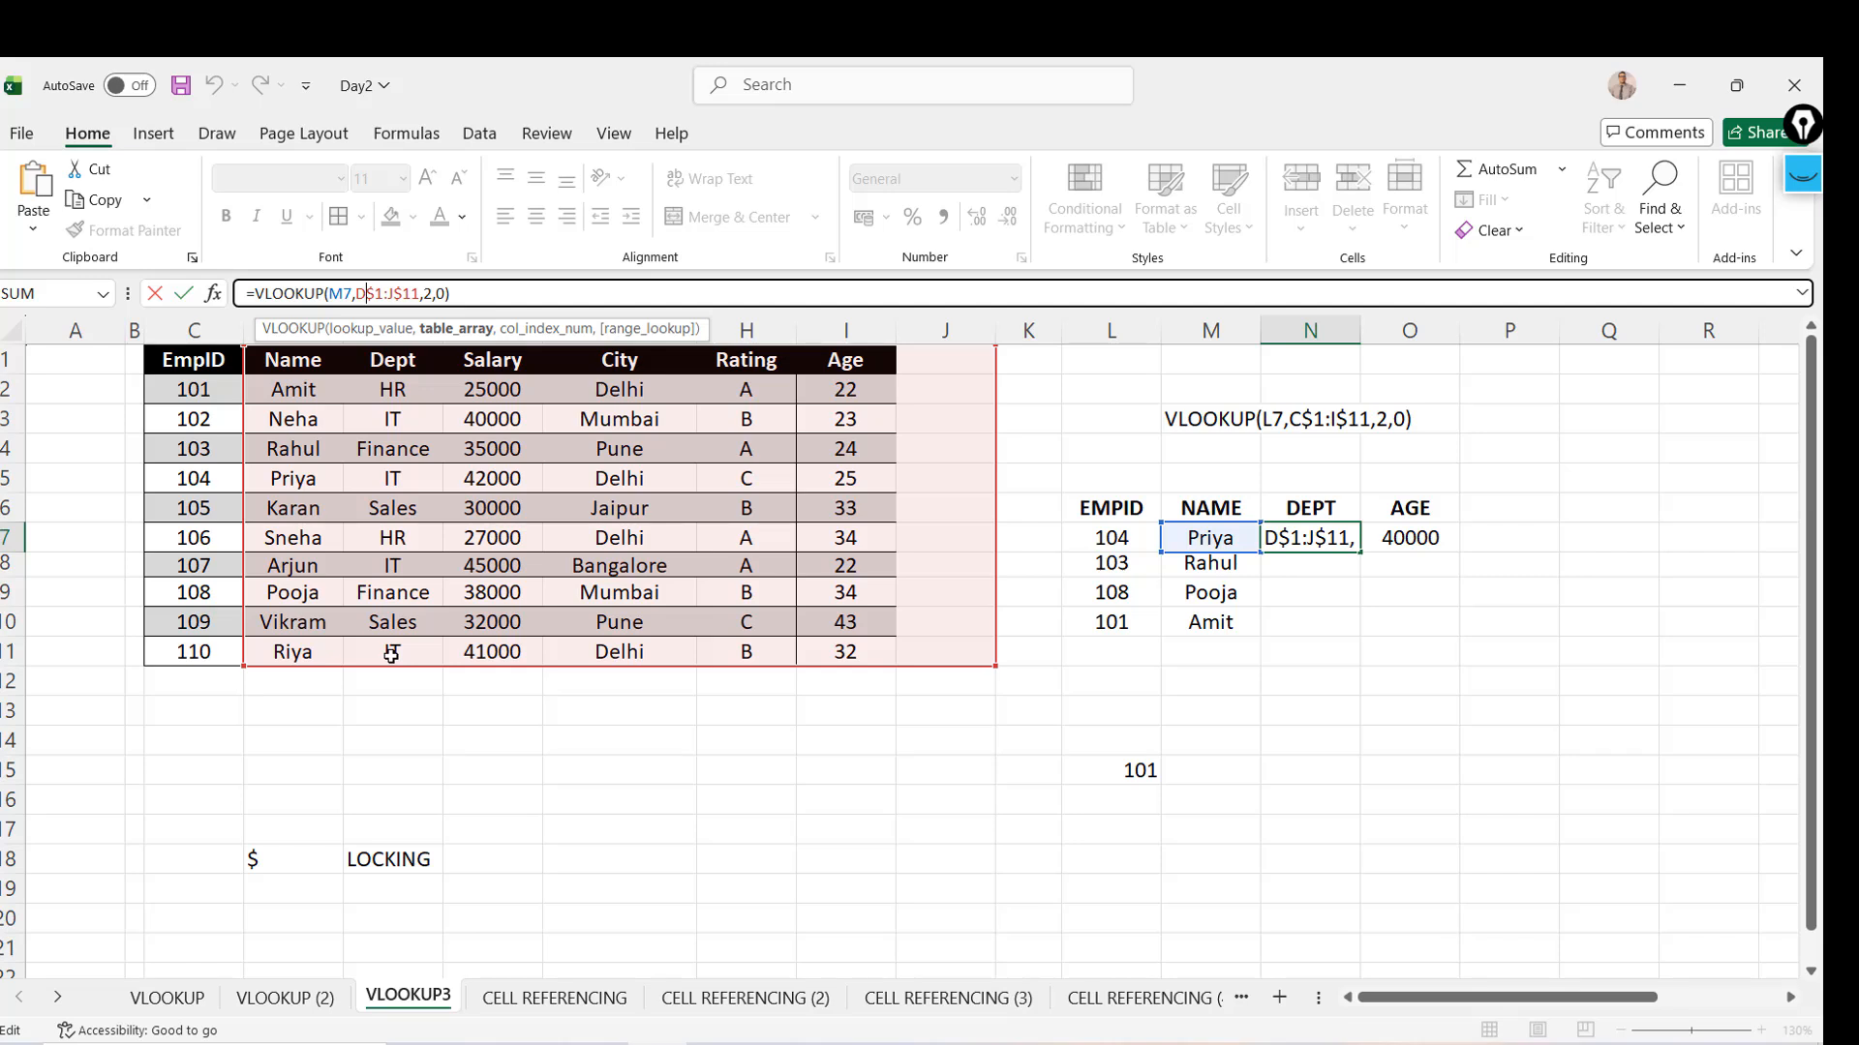
key(ctrl+Return)
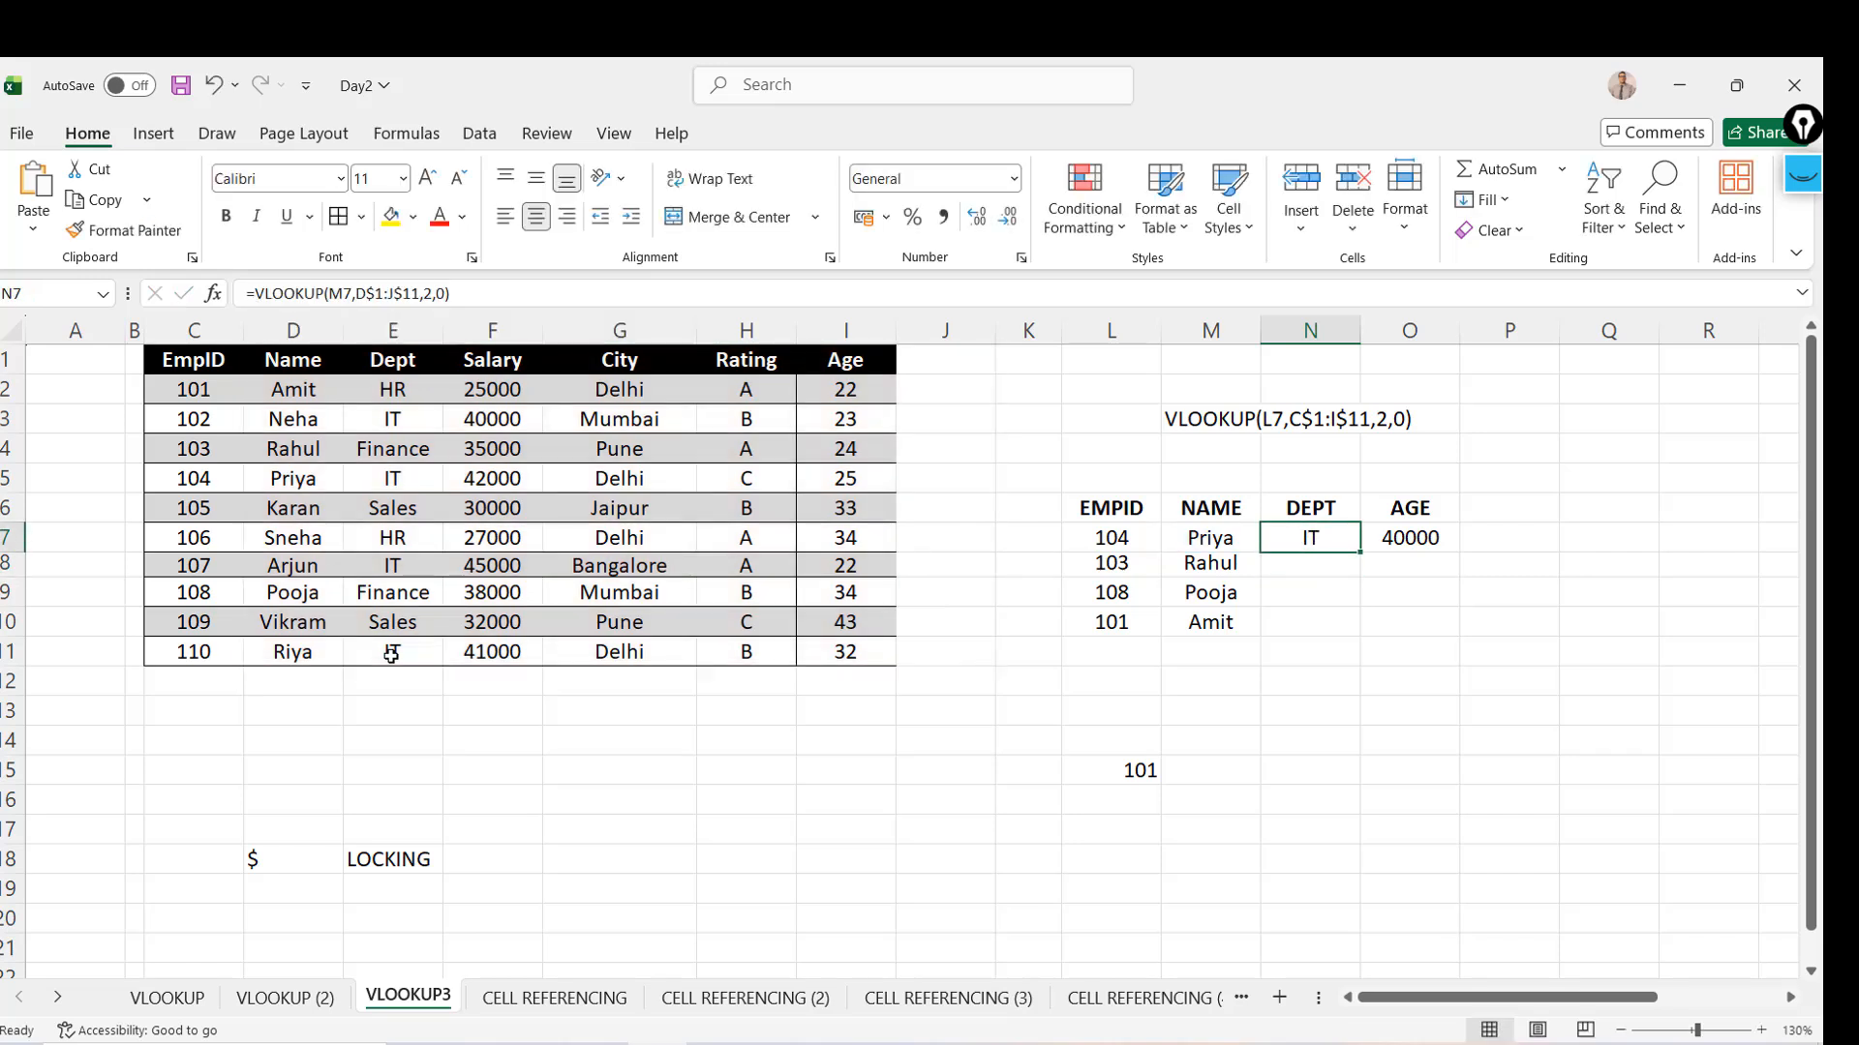
Examine the lookup value and table range used by the formula in O7
key(Right)
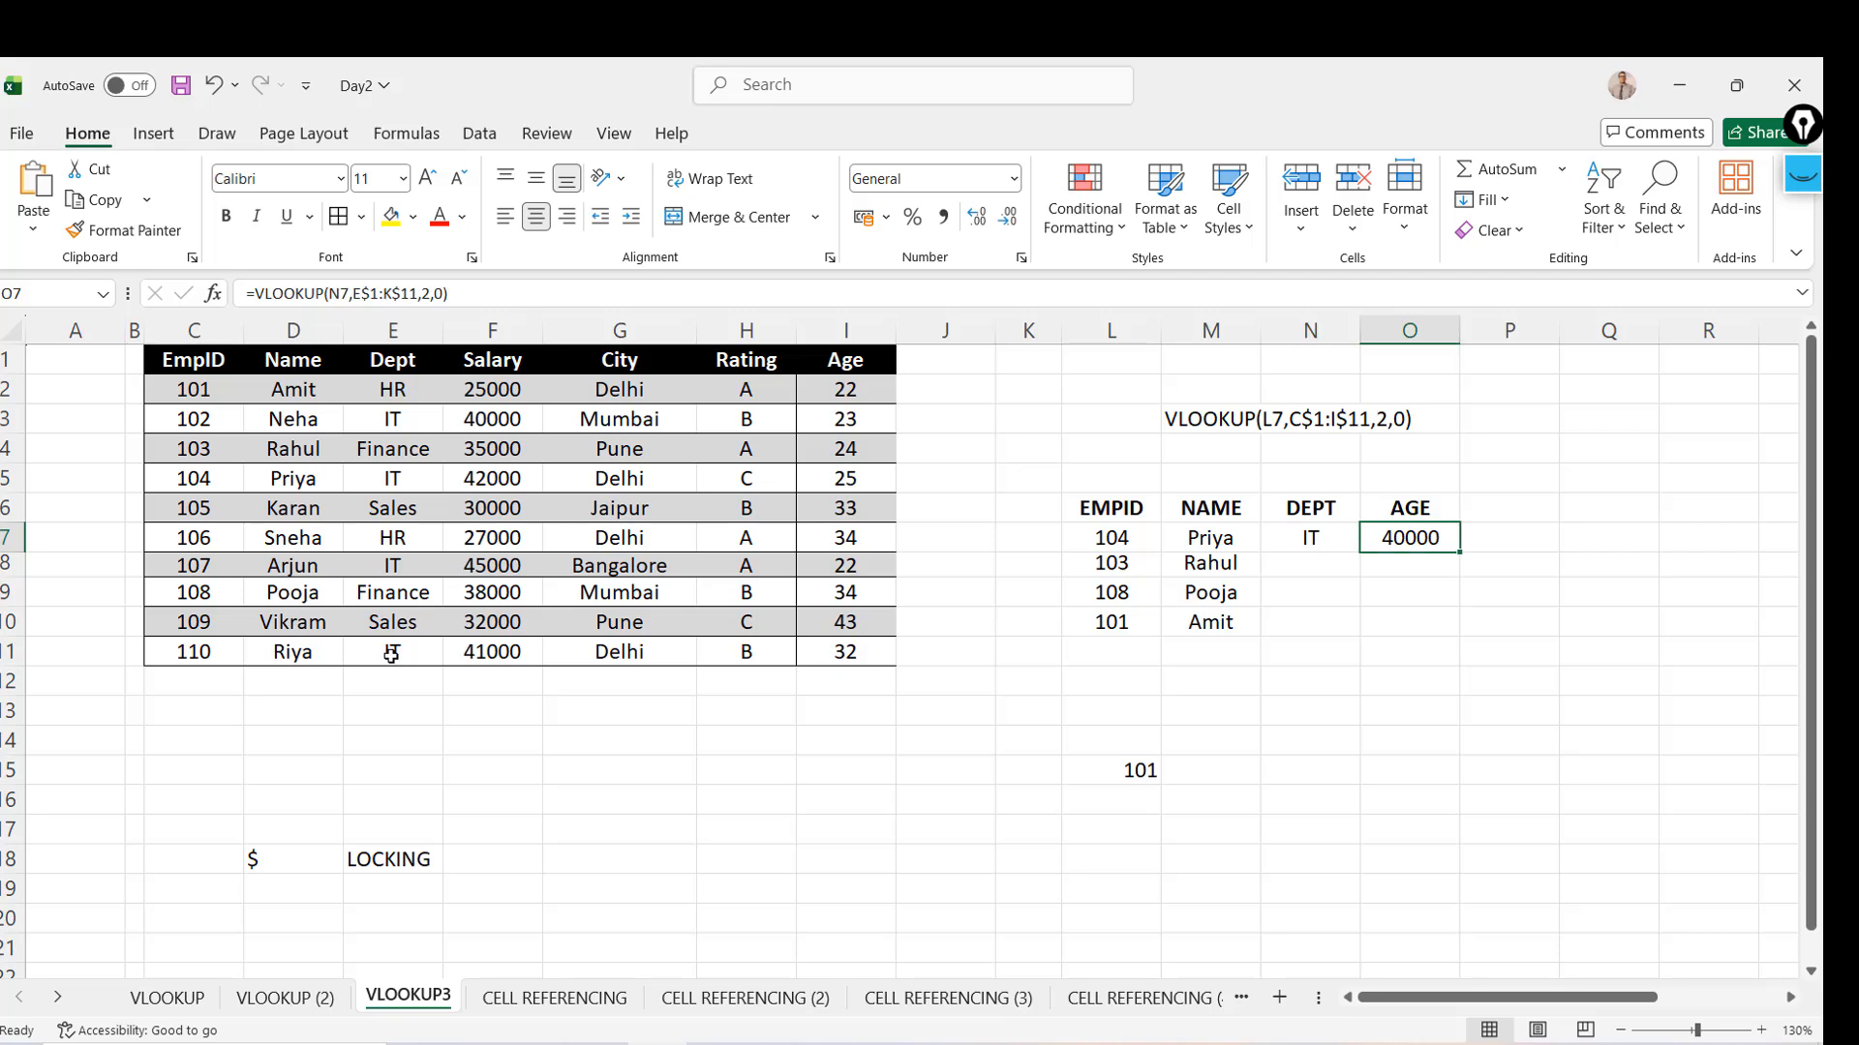
click(369, 295)
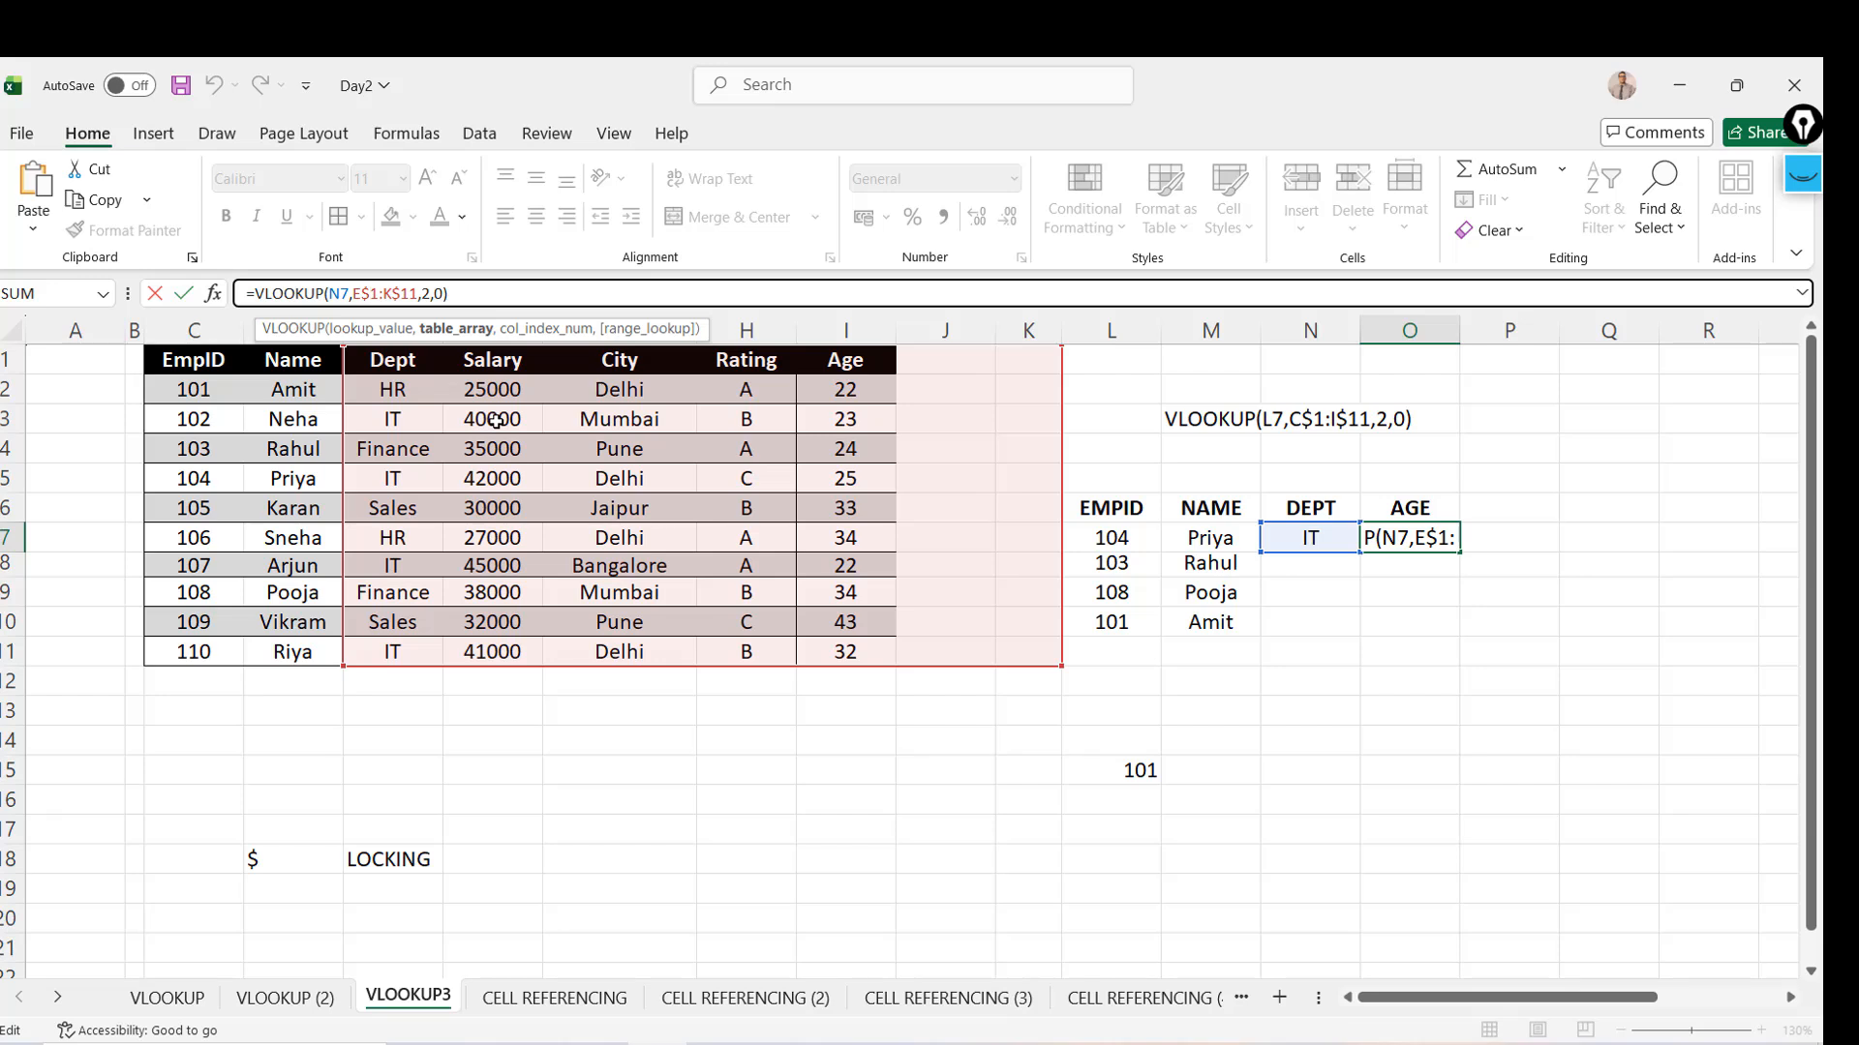
key(Escape)
Clear the copied formulas from N7:O7 and M8:M10, keeping only the one in M7
key(Left)
key(shift+Right)
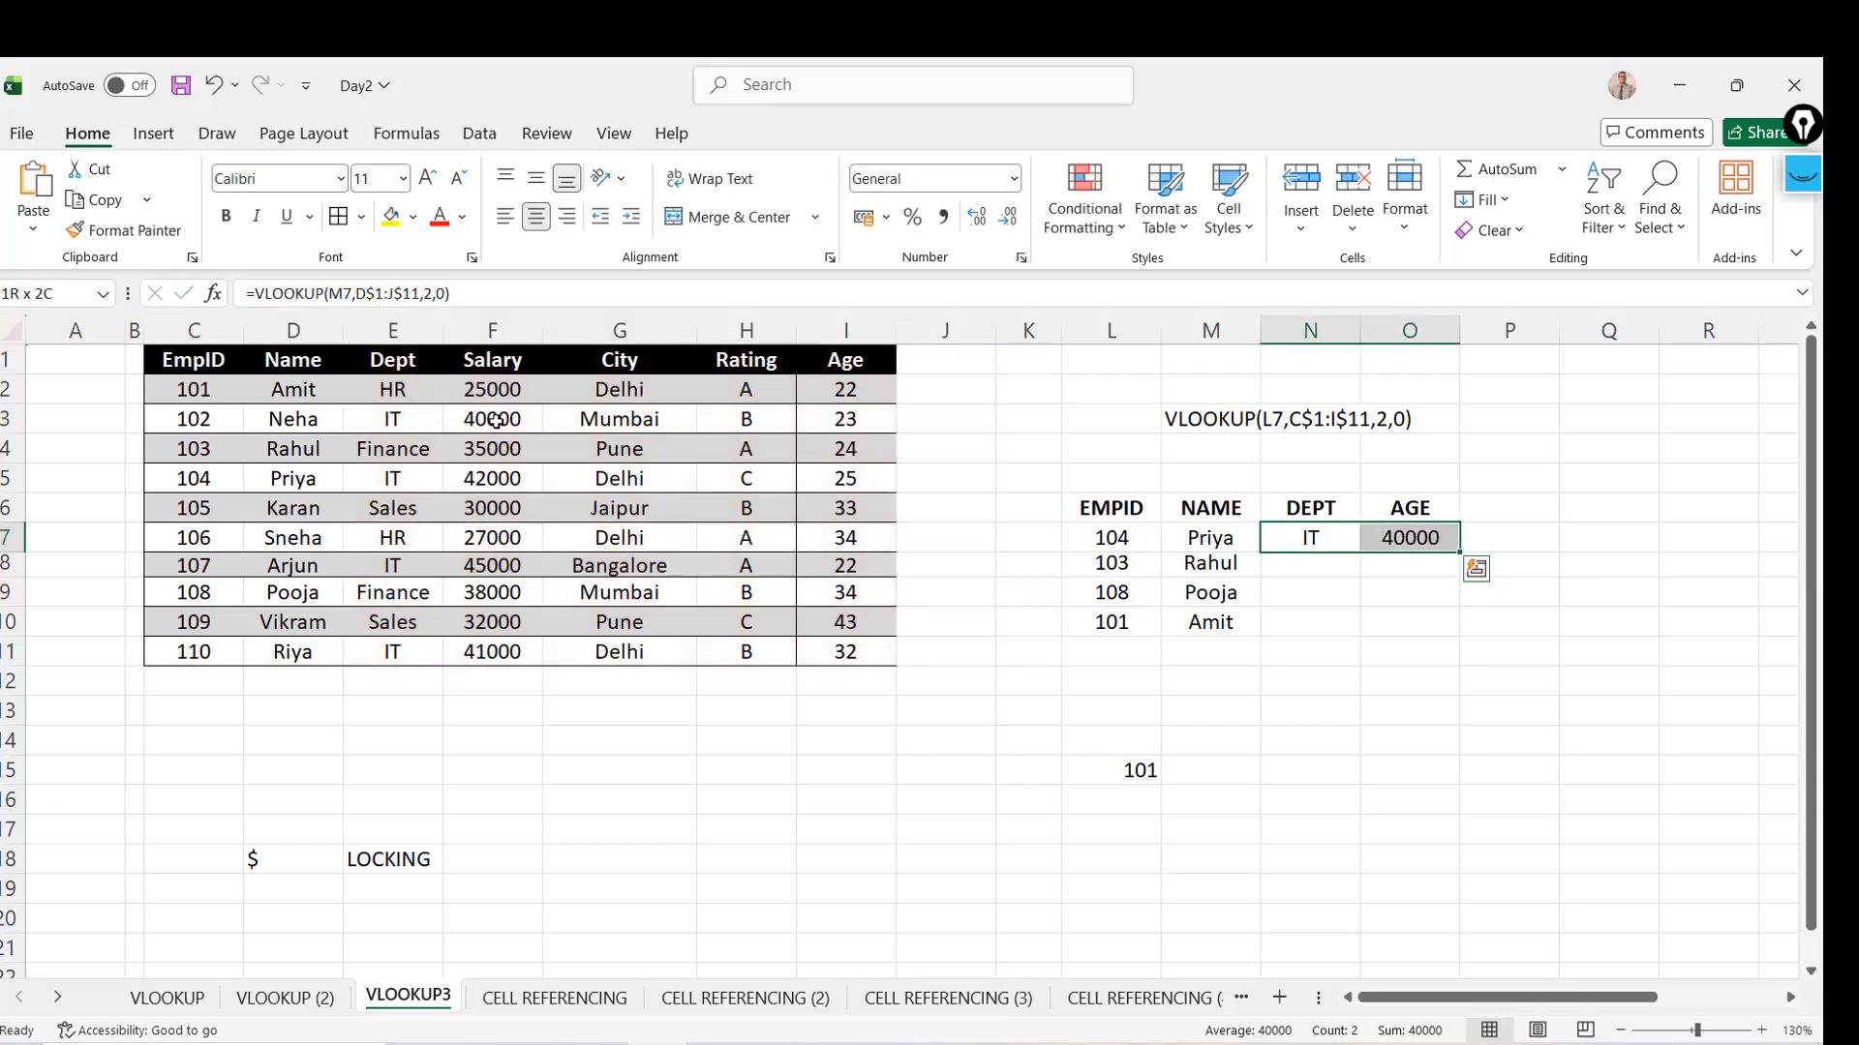
key(Delete)
key(Left)
key(Down)
key(shift+Down)
key(shift+Down)
key(Delete)
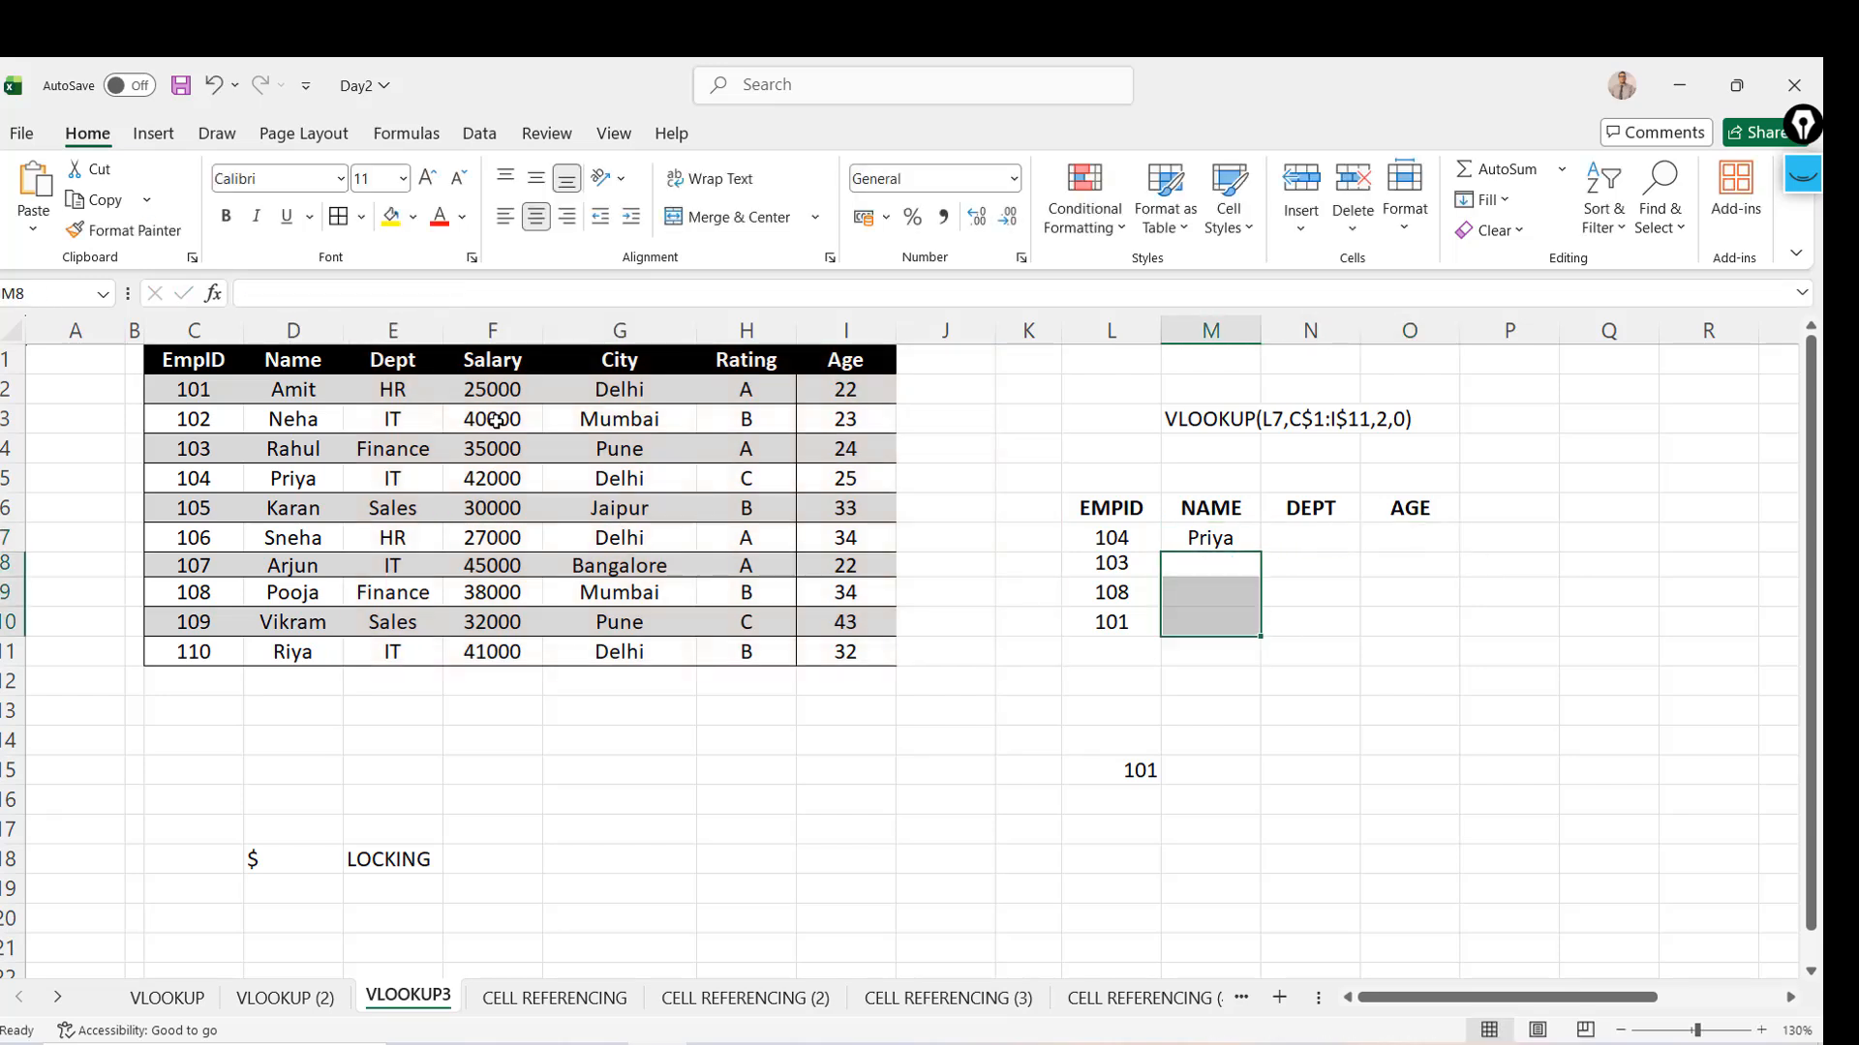
Lock the lookup value's column in M7's VLOOKUP formula so it reads $L7, leaving the row relative
key(Up)
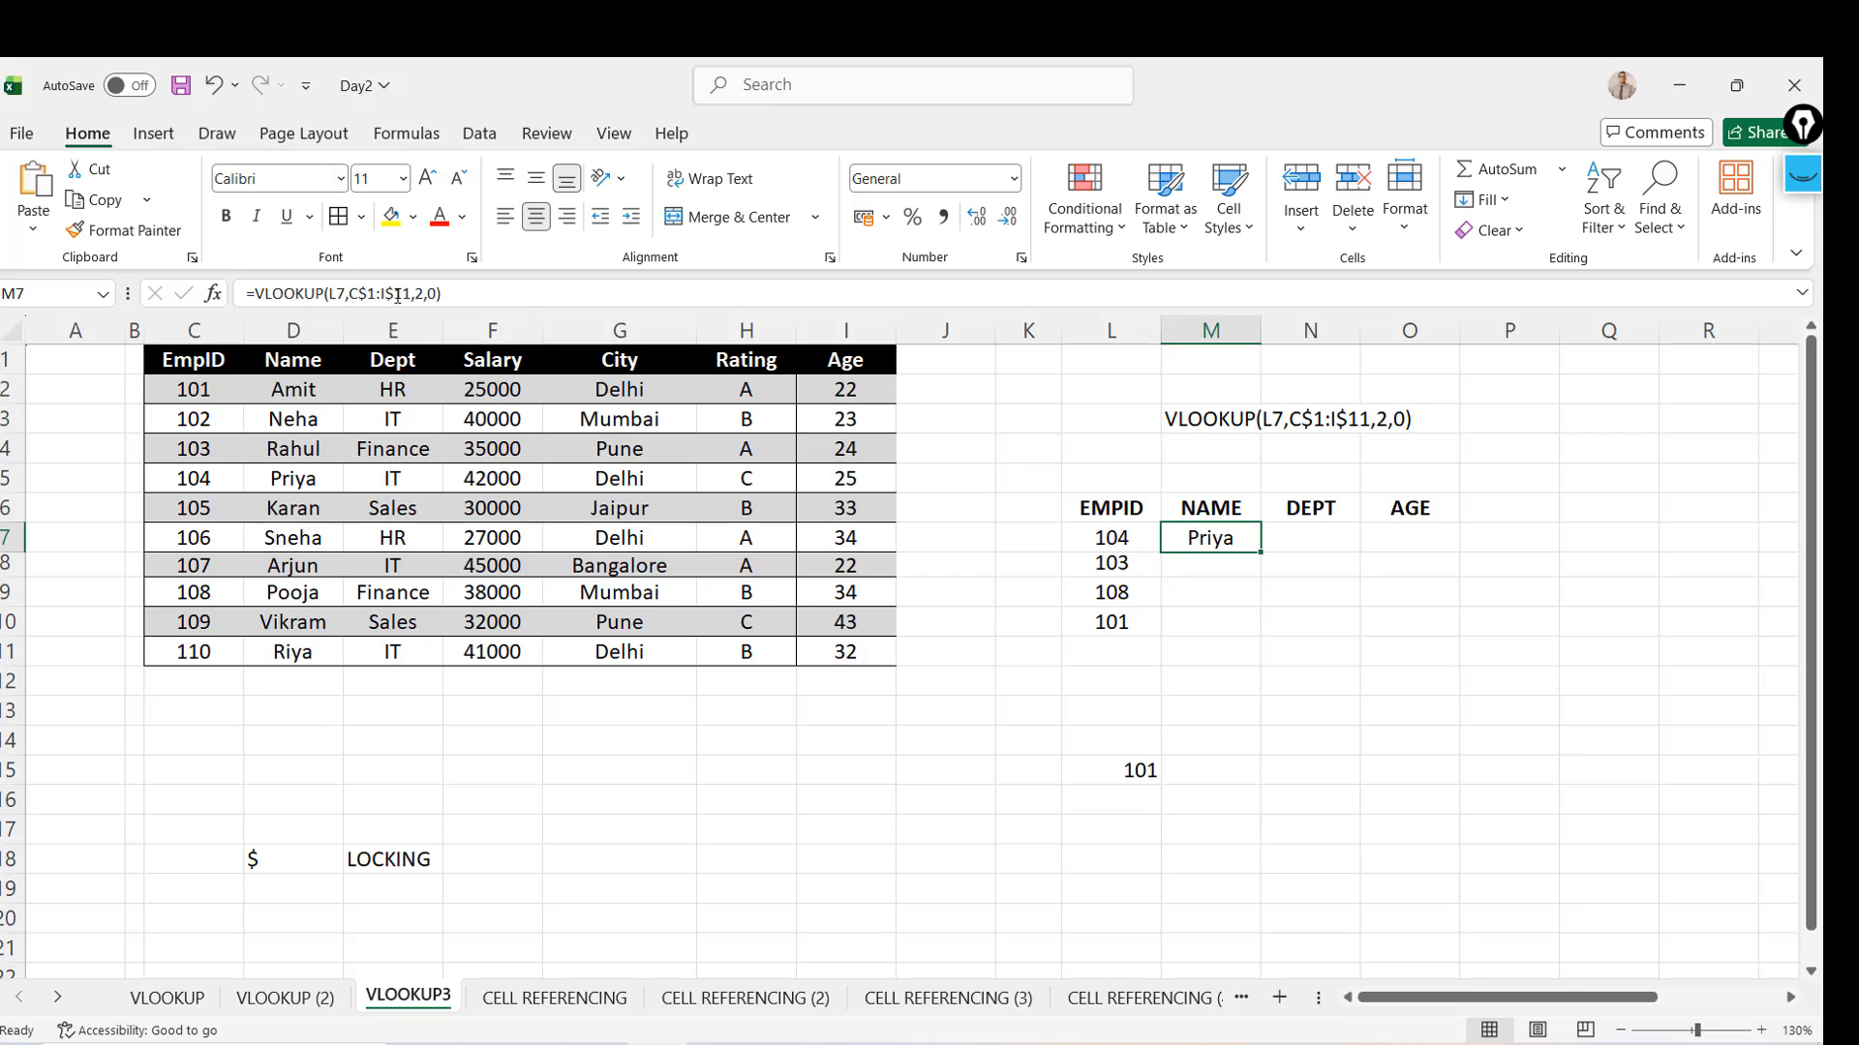
click(339, 294)
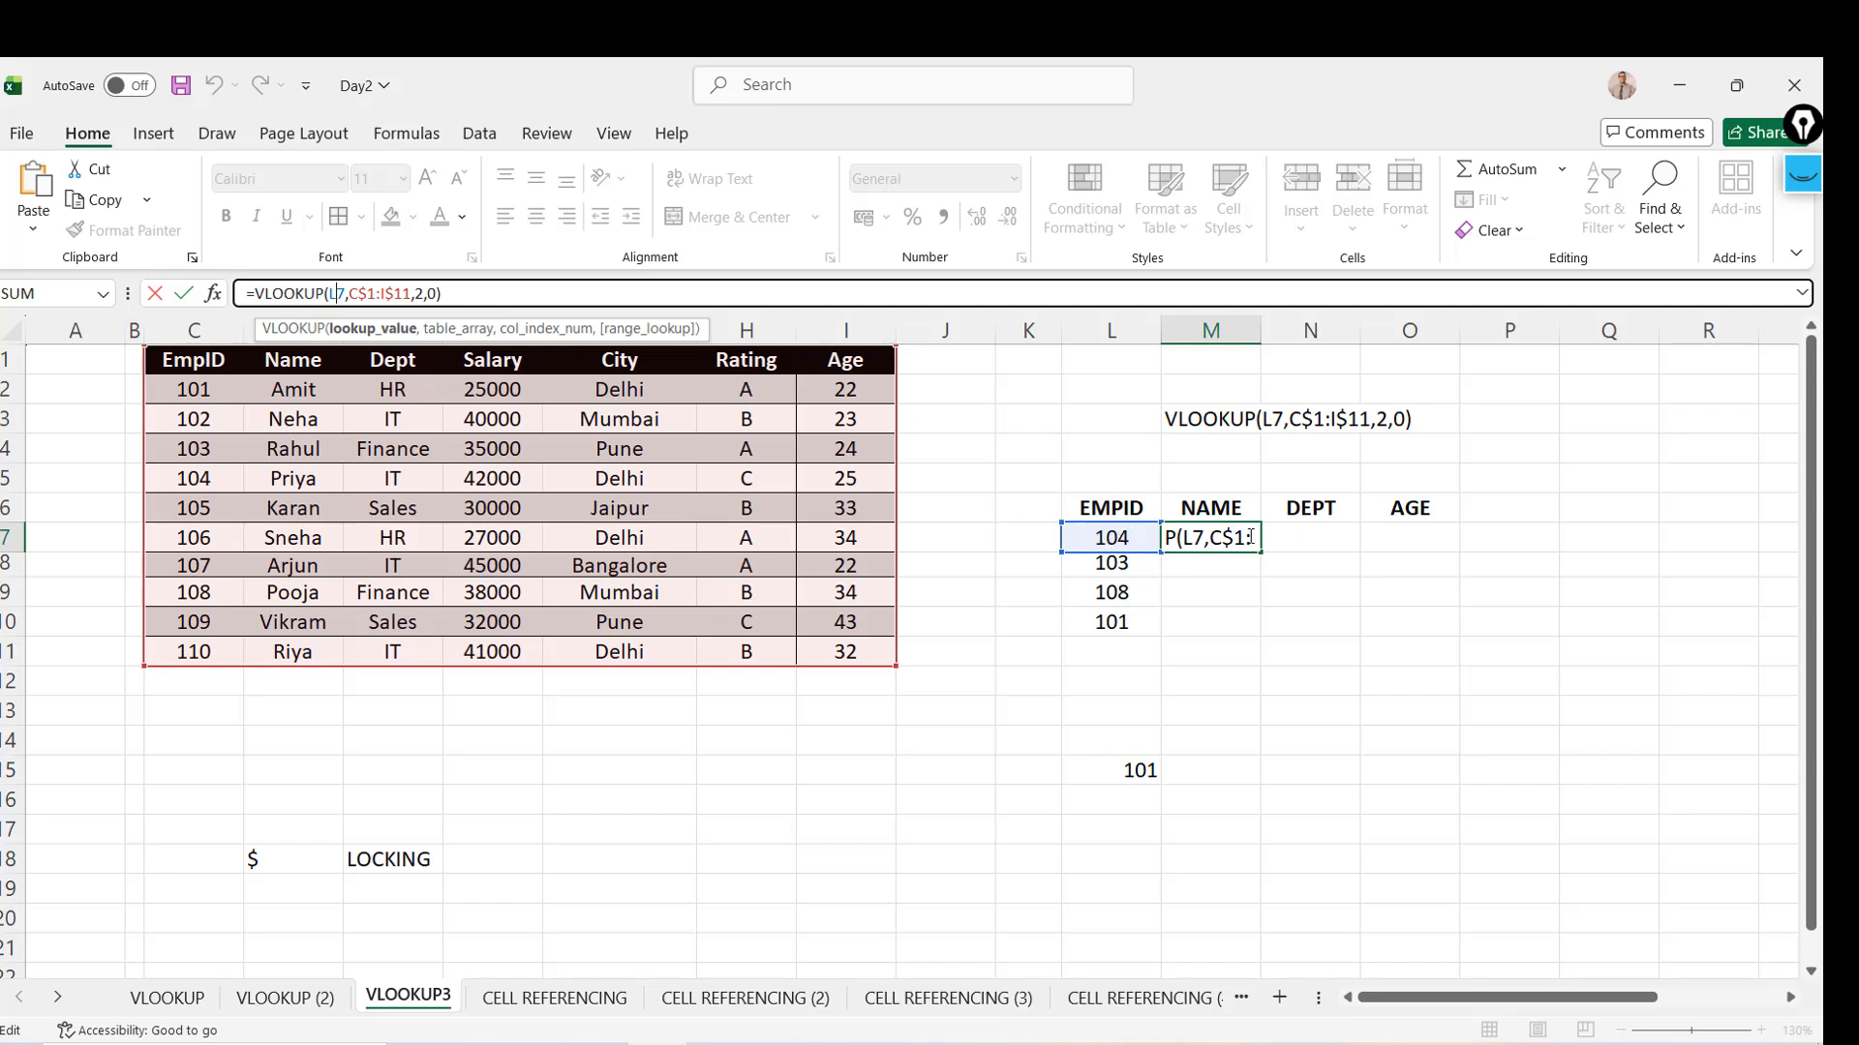
click(331, 294)
text($)
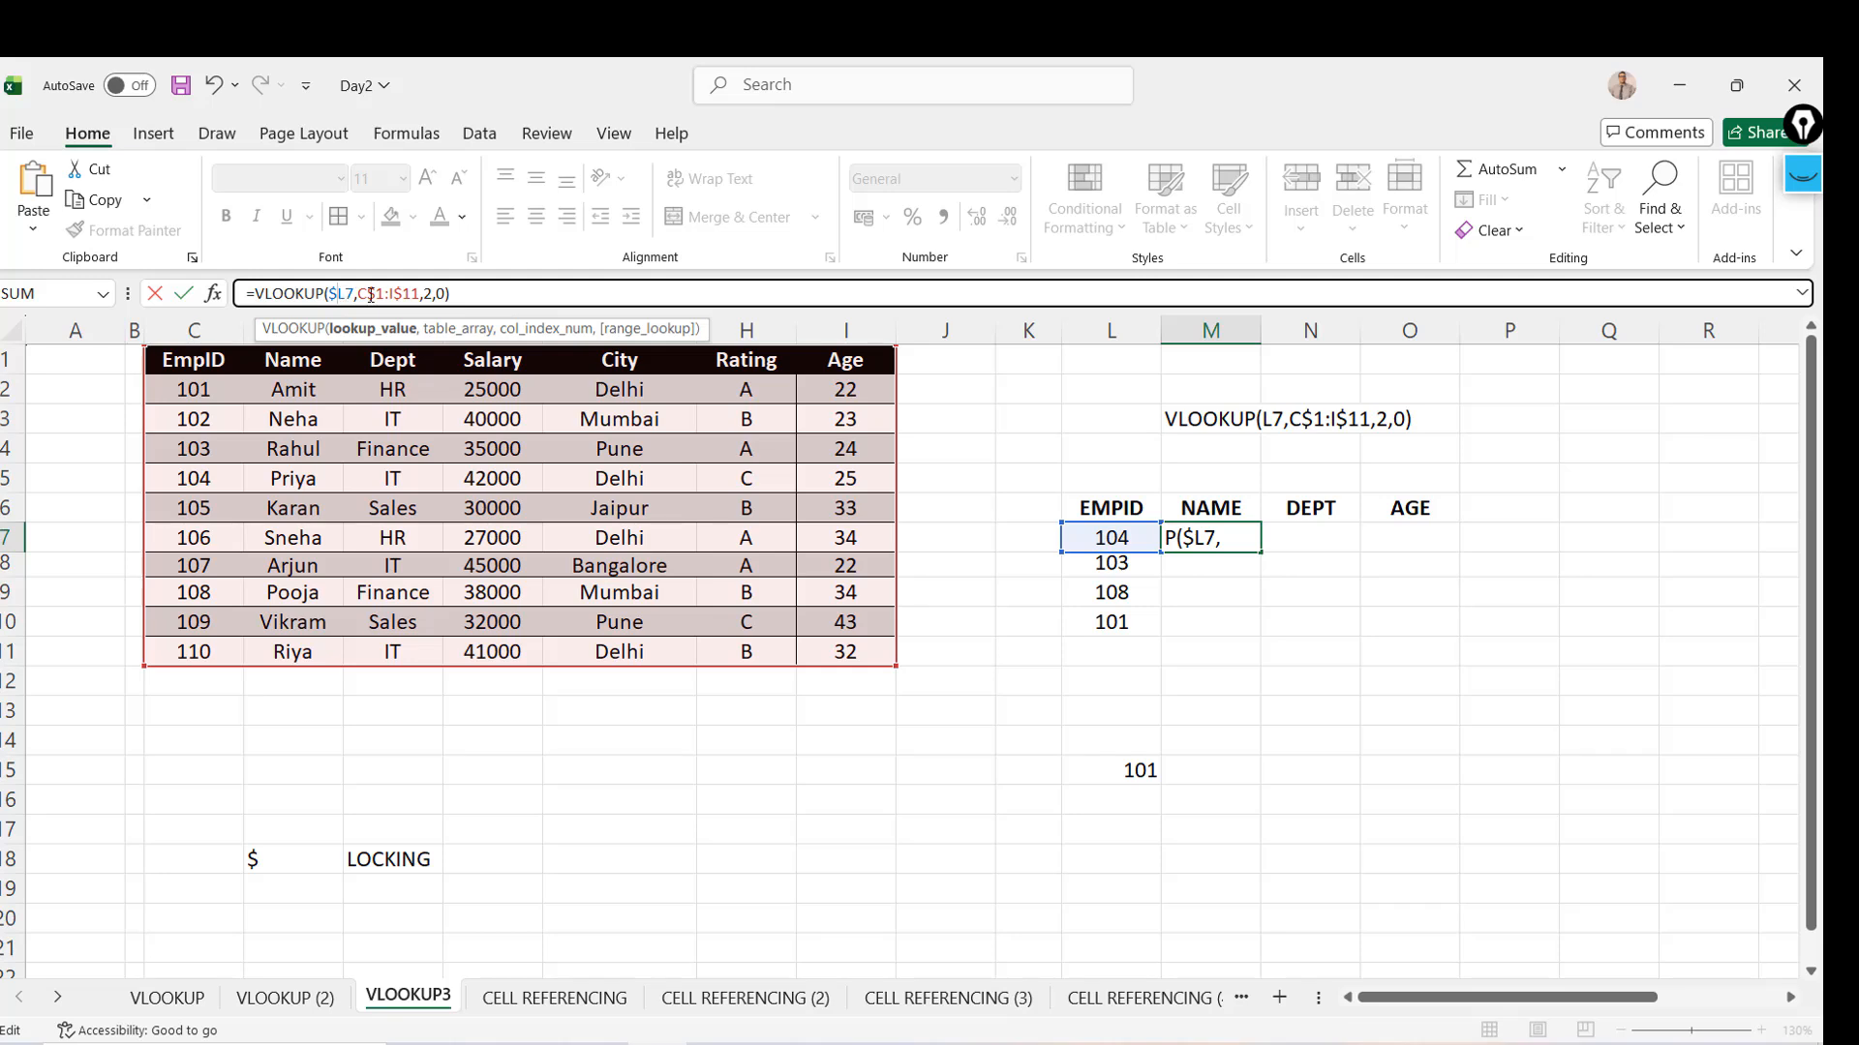
Lock the columns of the table range in M7's VLOOKUP so it becomes the fully absolute $C$1:$I$11
click(370, 295)
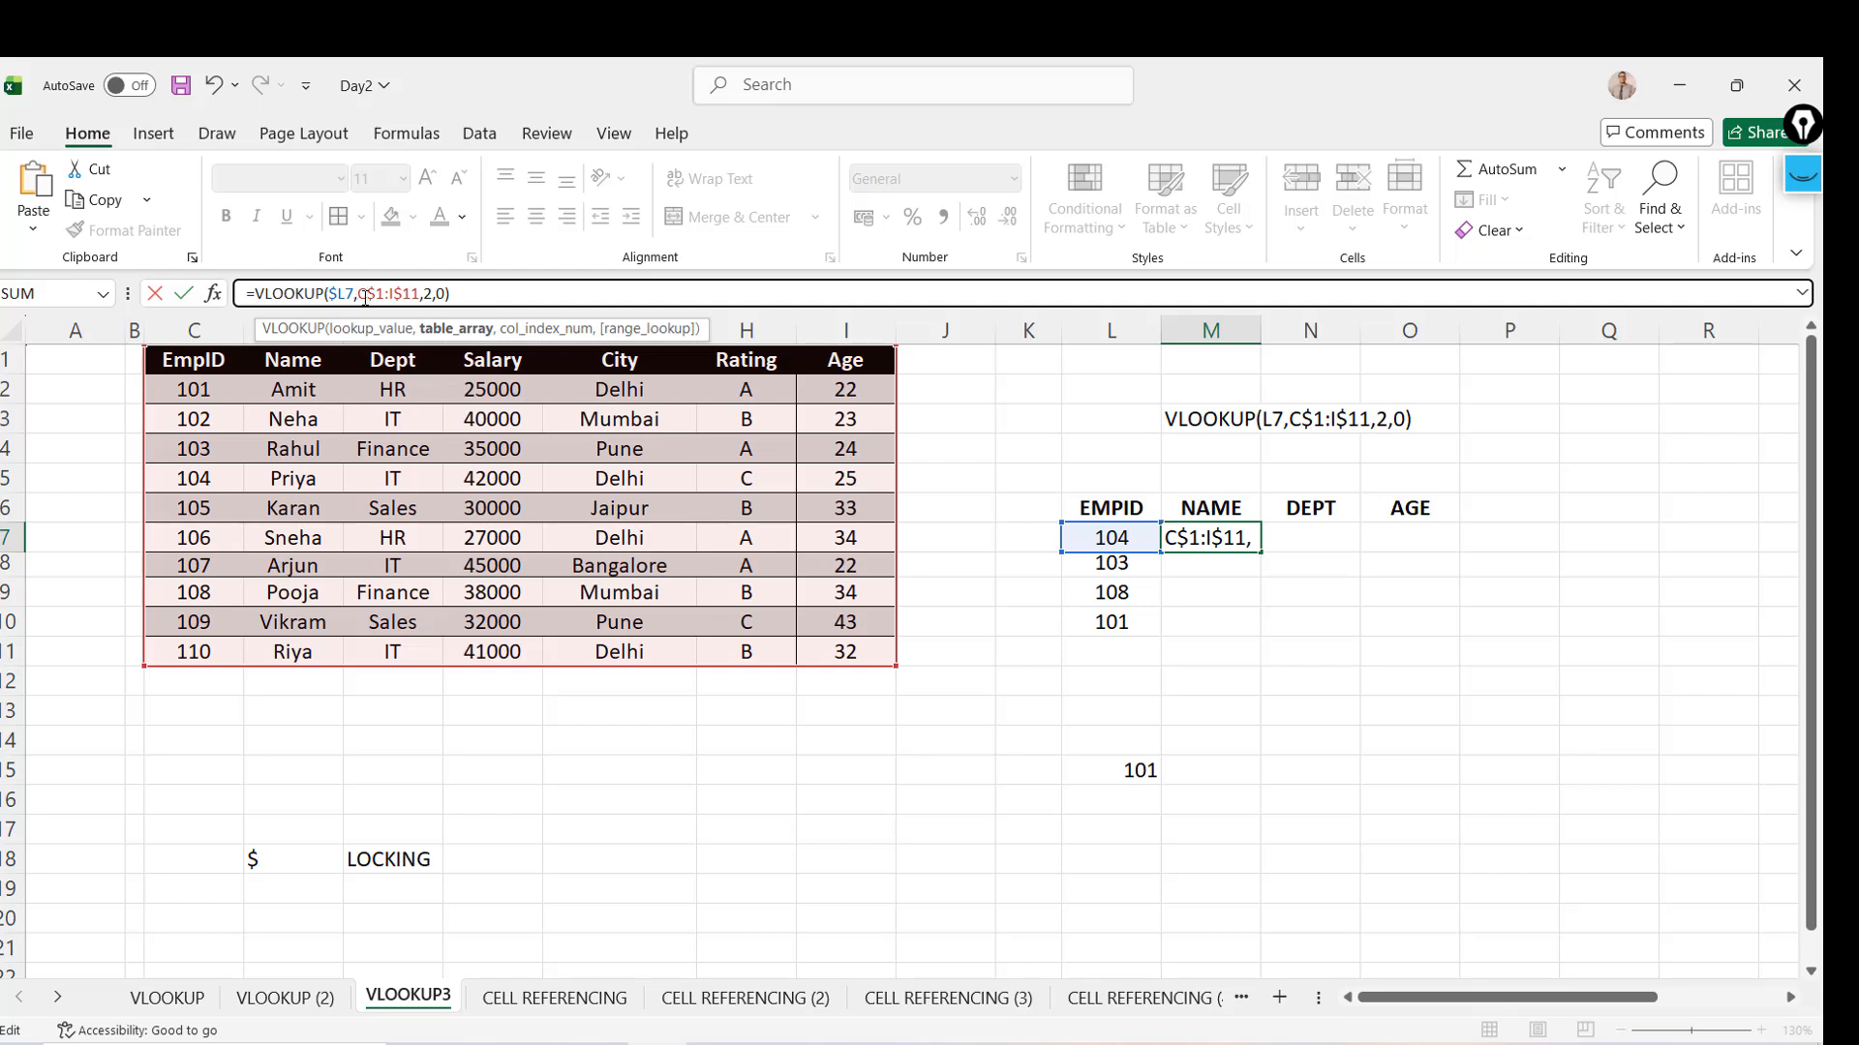
text($)
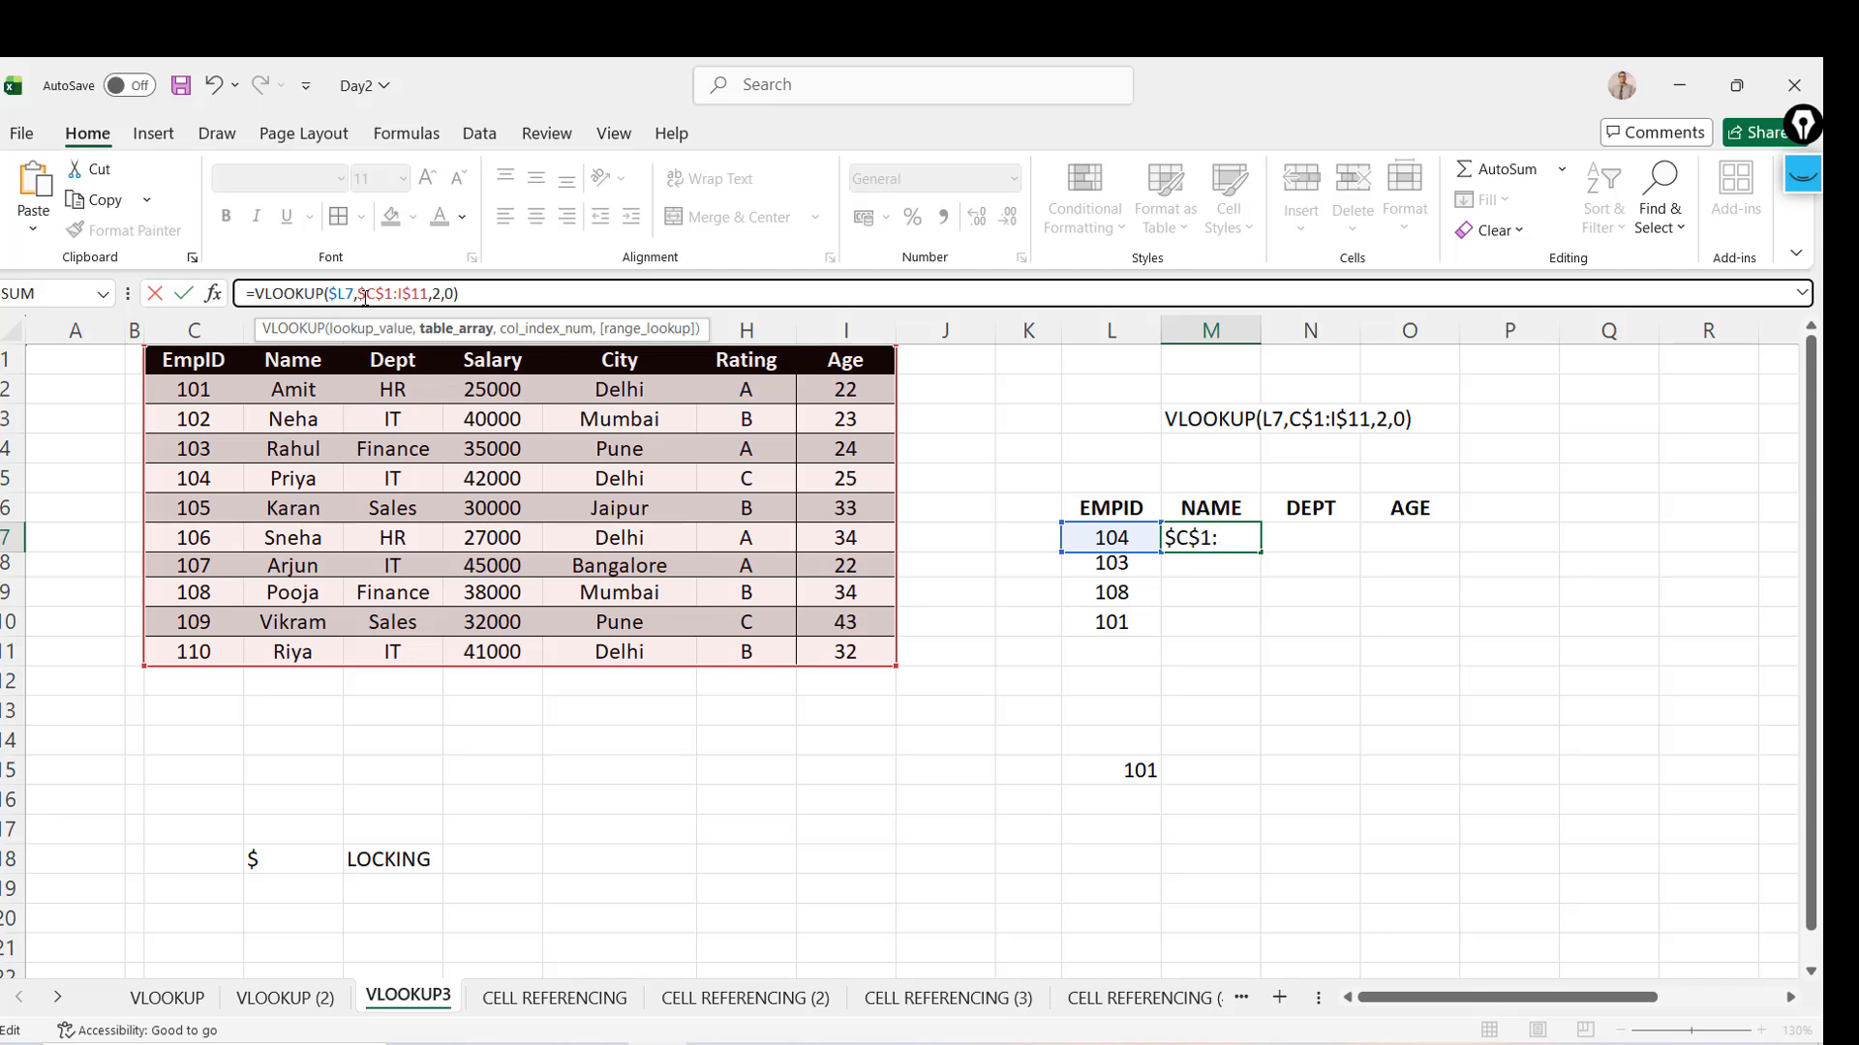
key(Right)
key(Right)
key(Right)
key(Right)
text($)
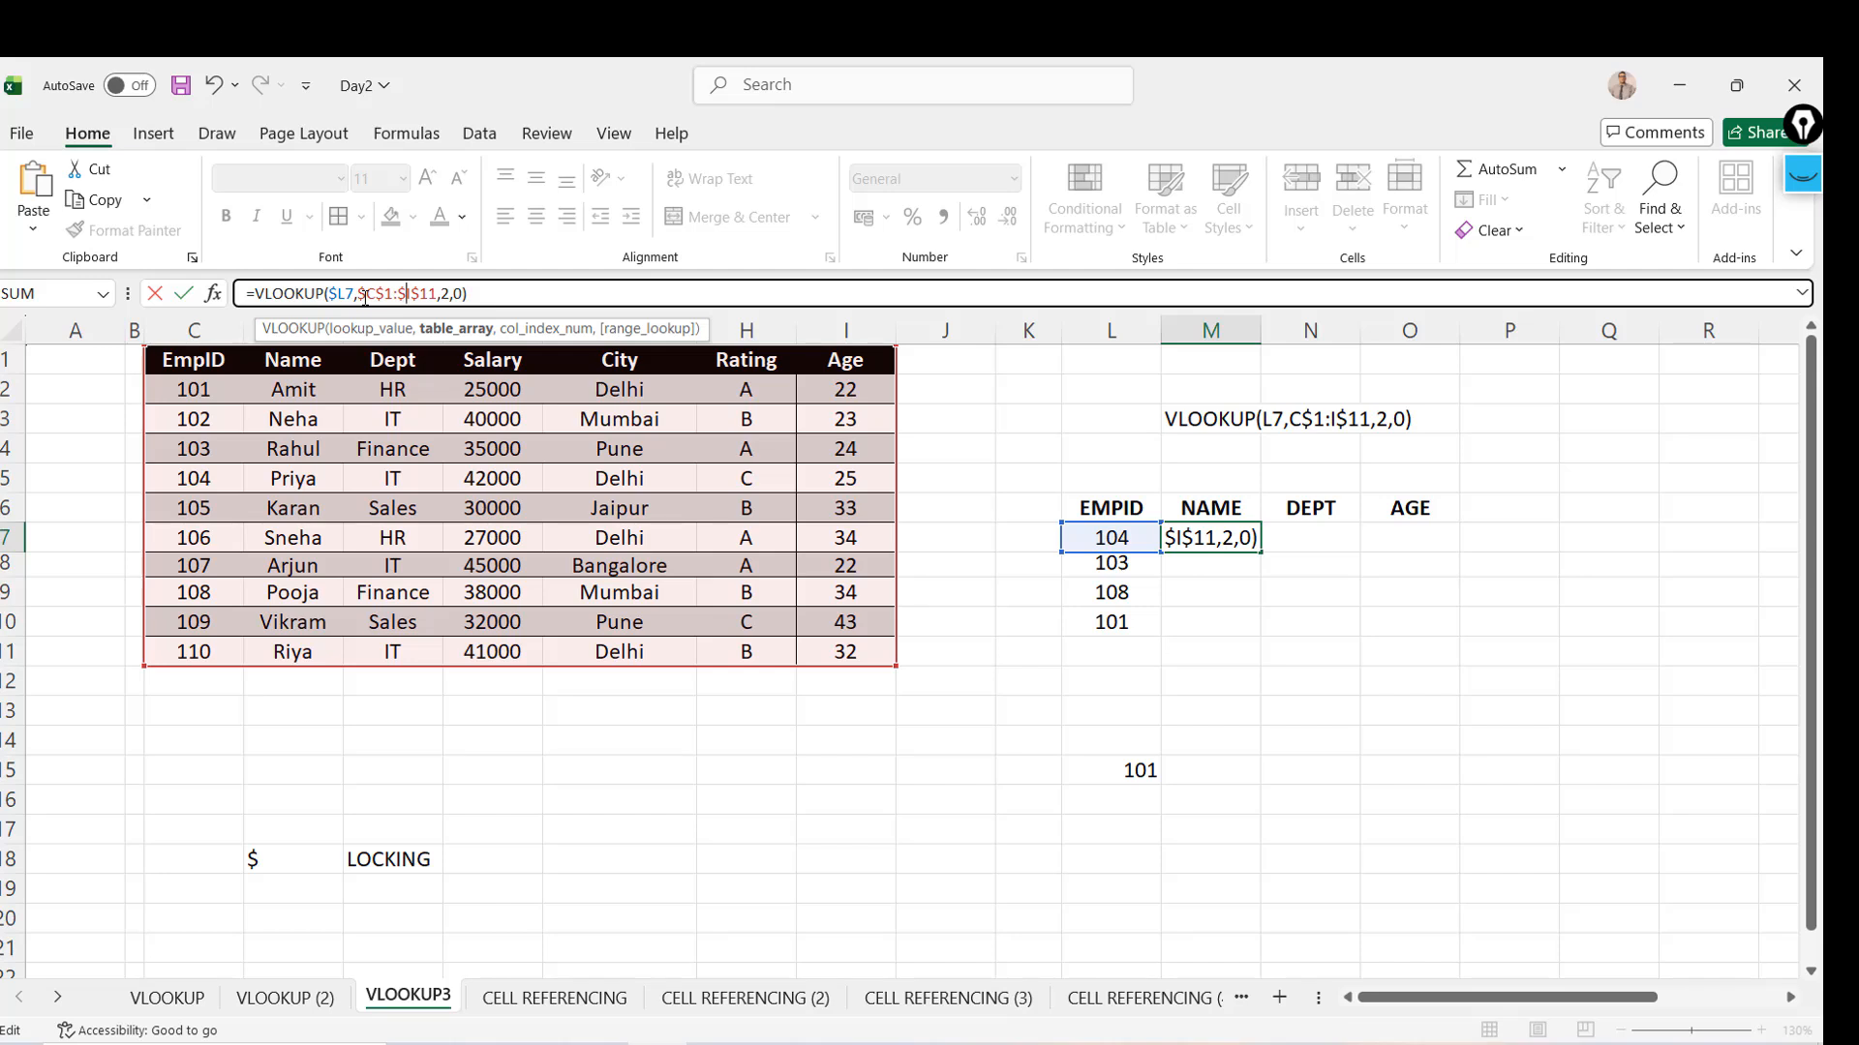
key(Return)
Fill M7's formula across to O7 and set the column index in N7's DEPT lookup to 3
key(Up)
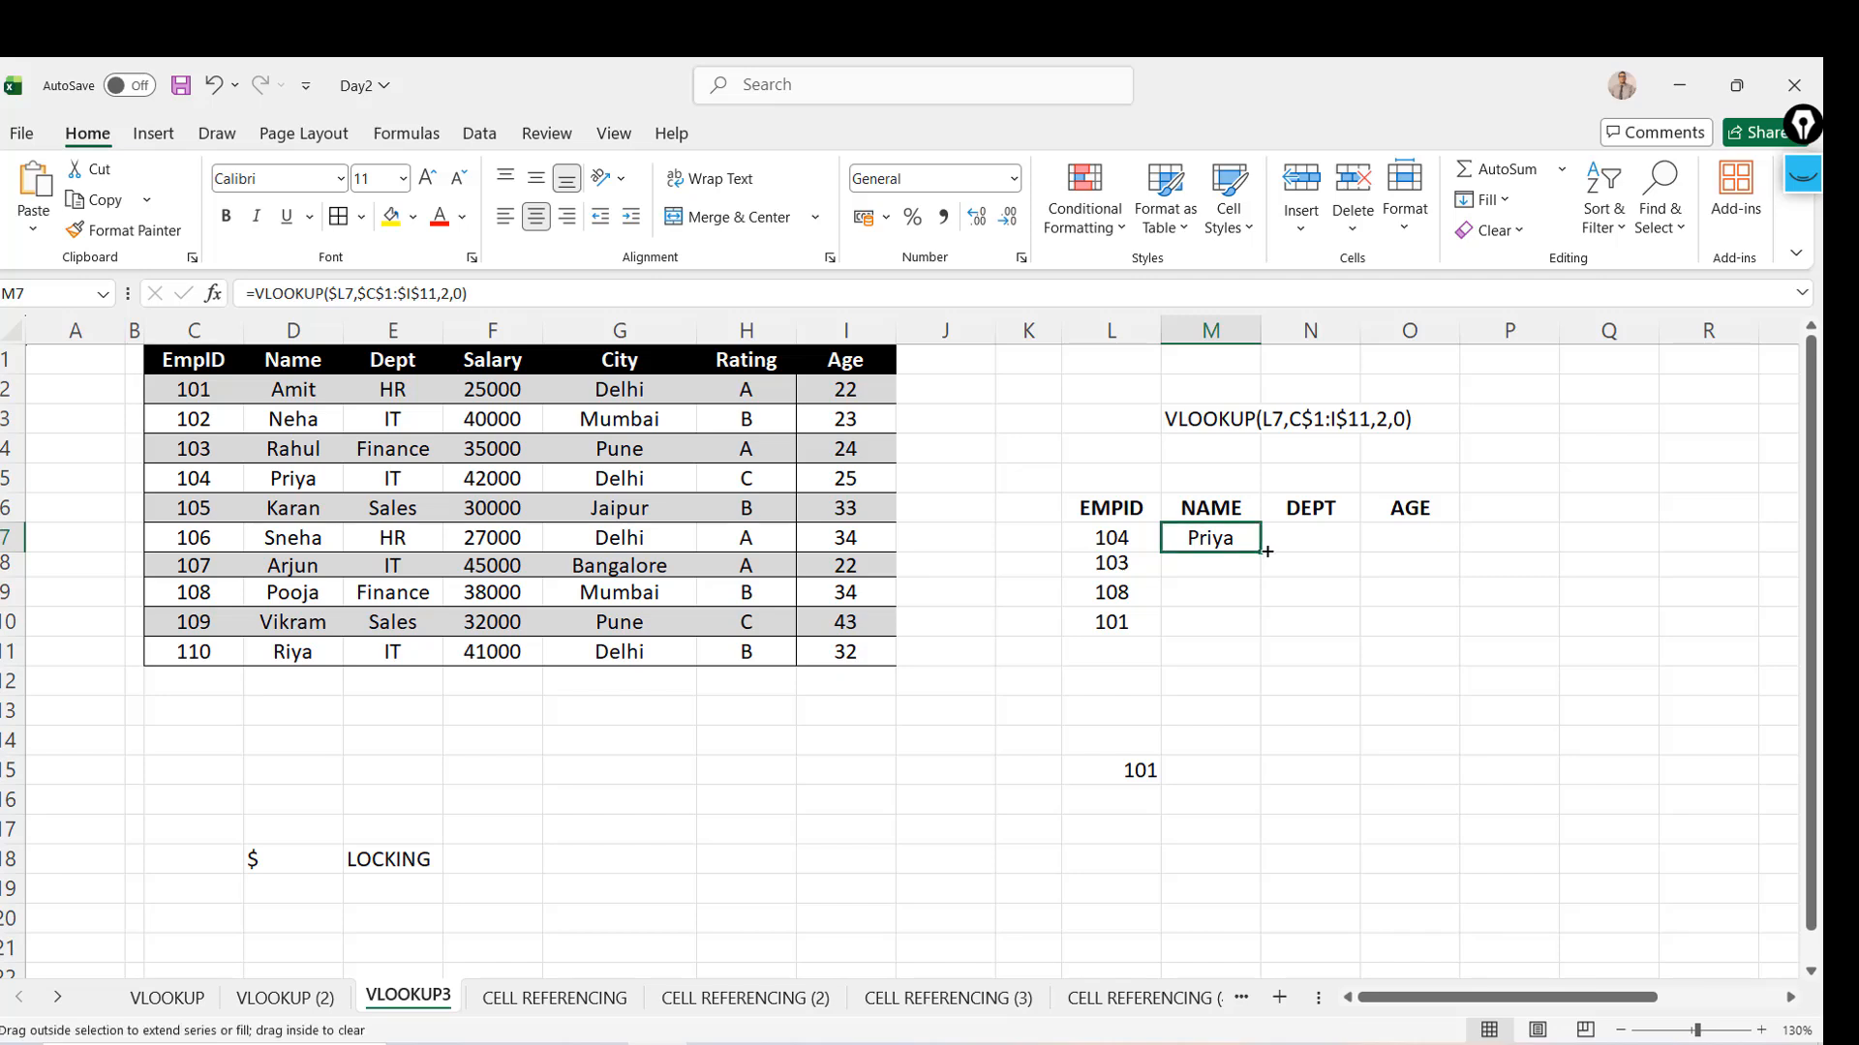
drag(1271, 549, 1429, 538)
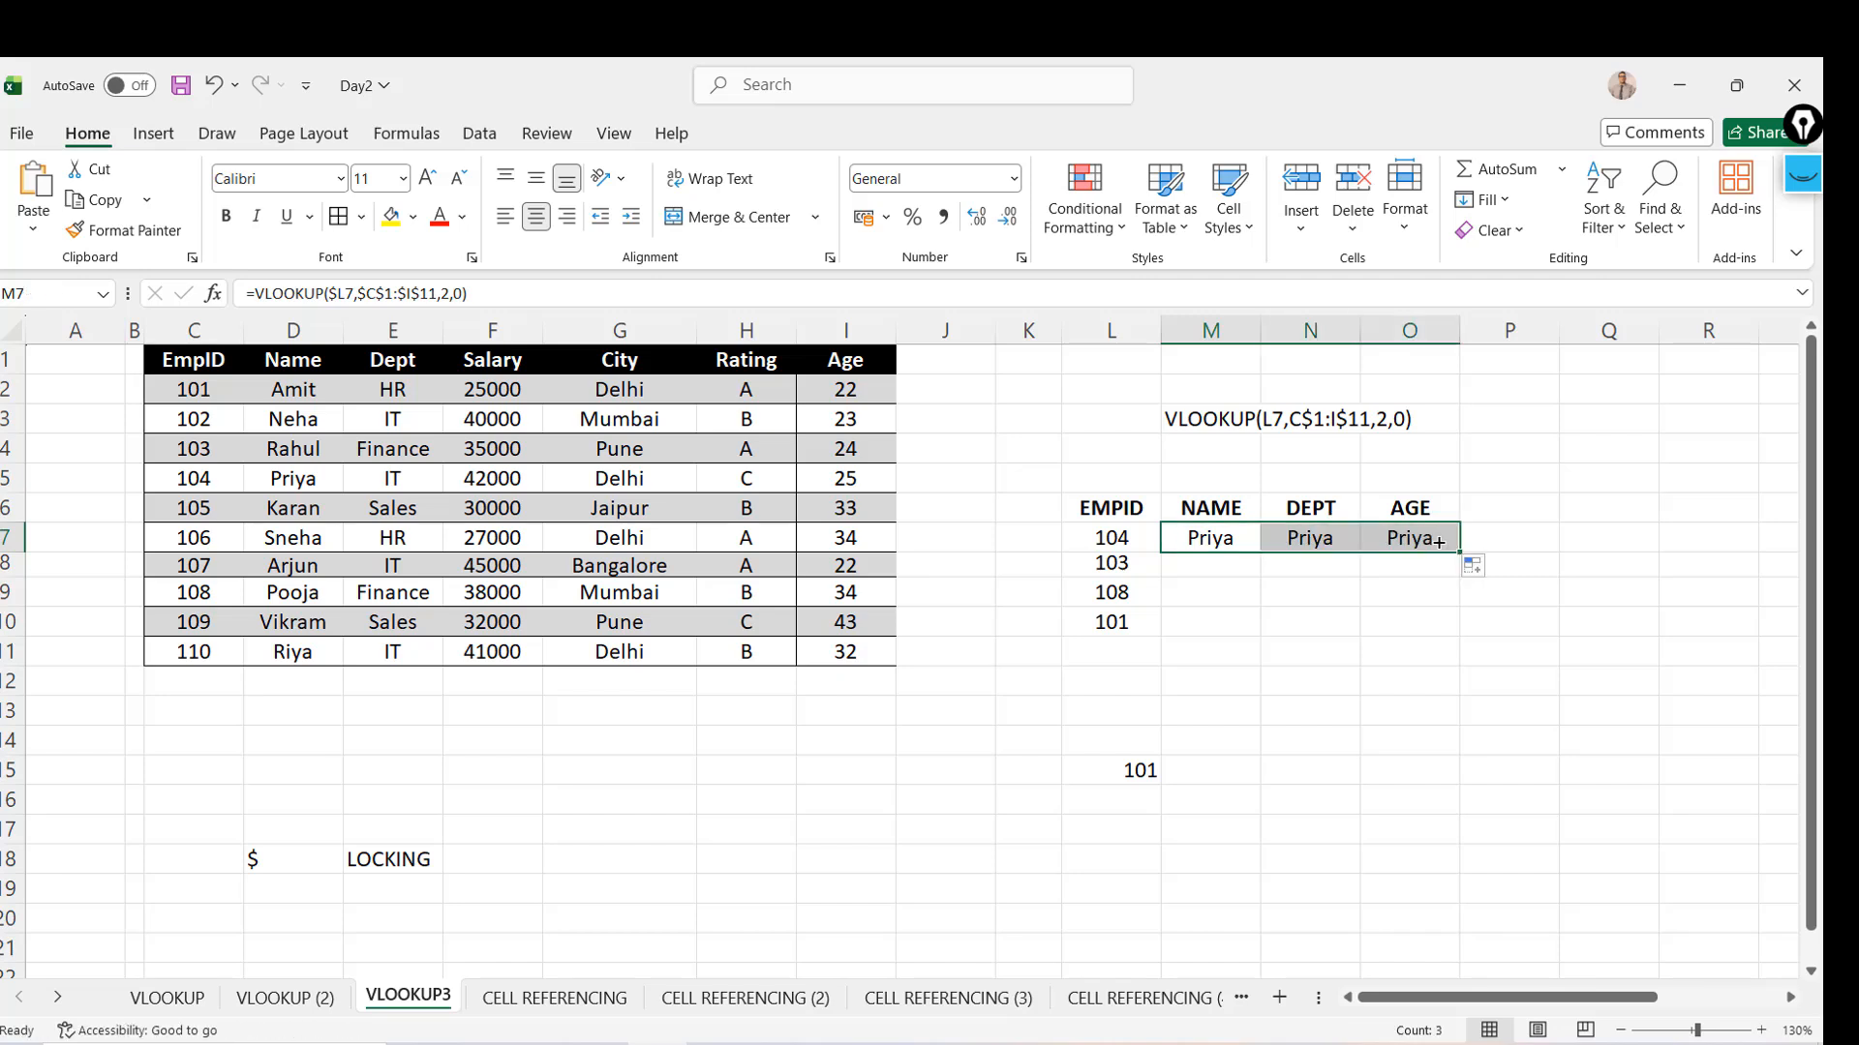
click(1306, 530)
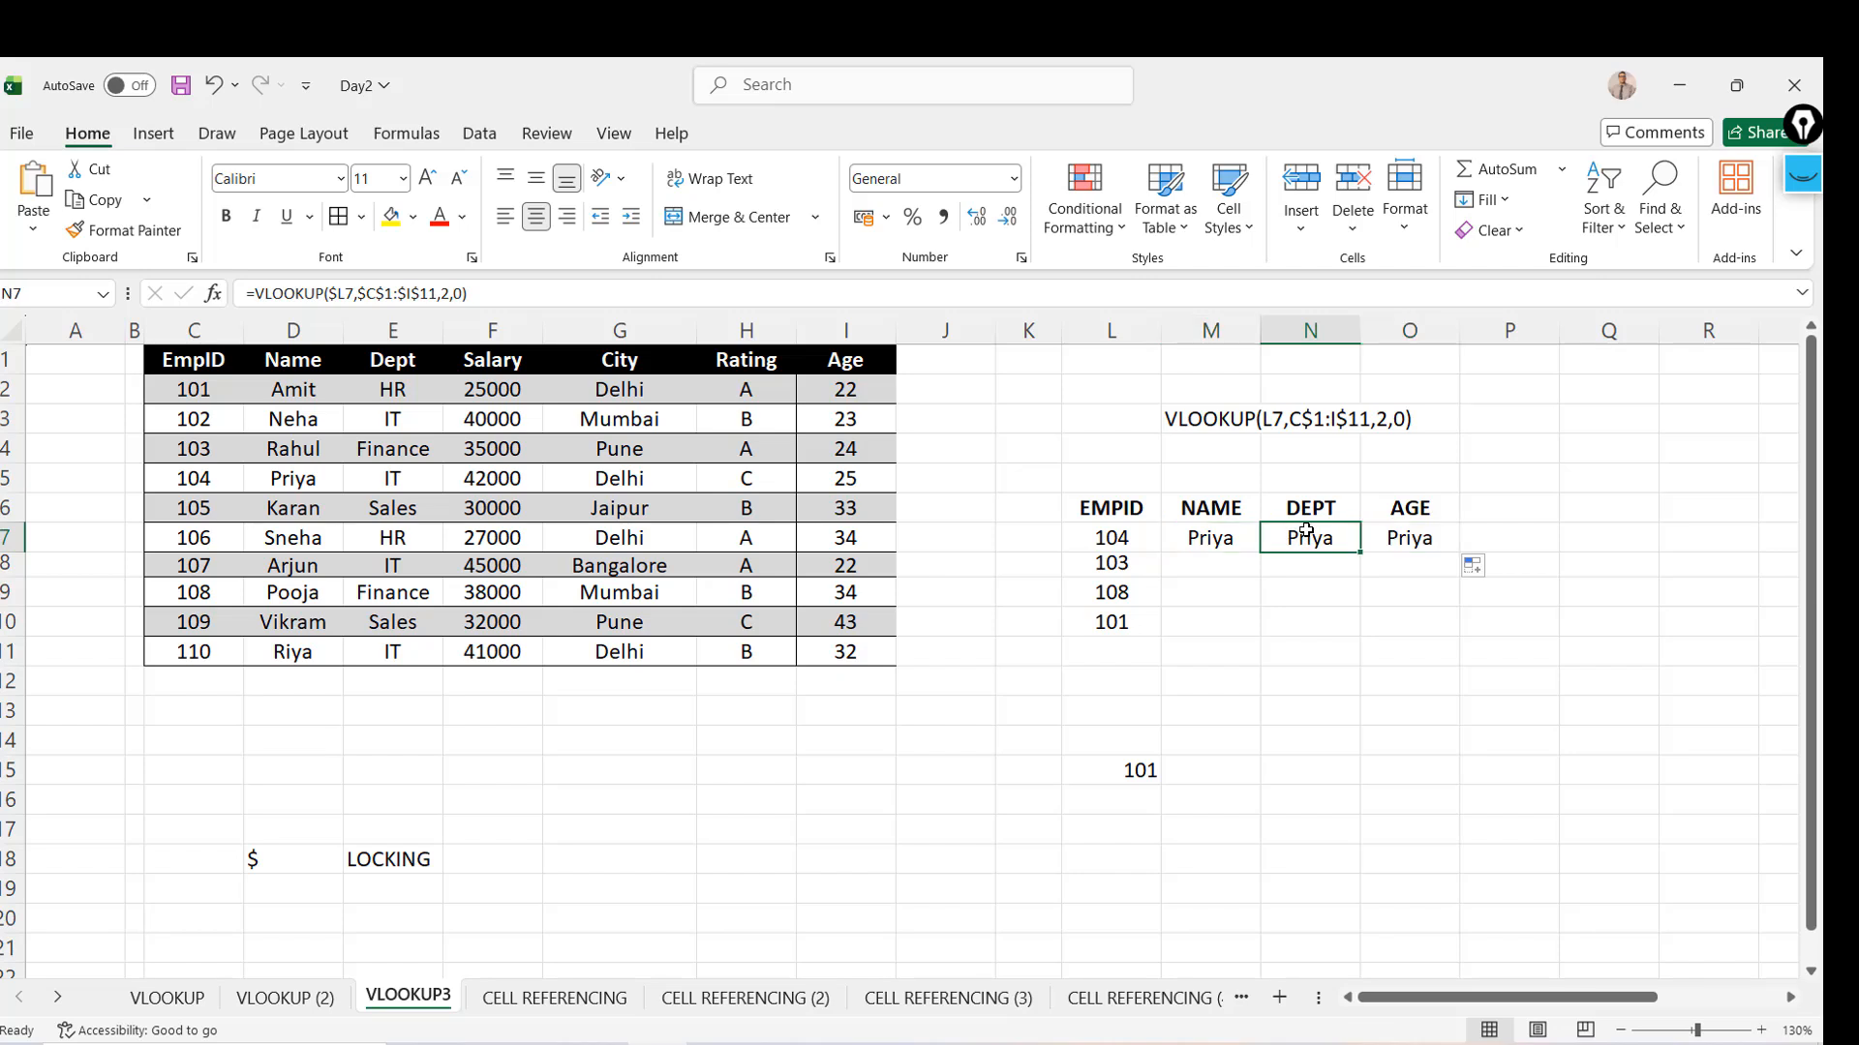
click(450, 294)
key(BackSpace)
text(3)
key(Return)
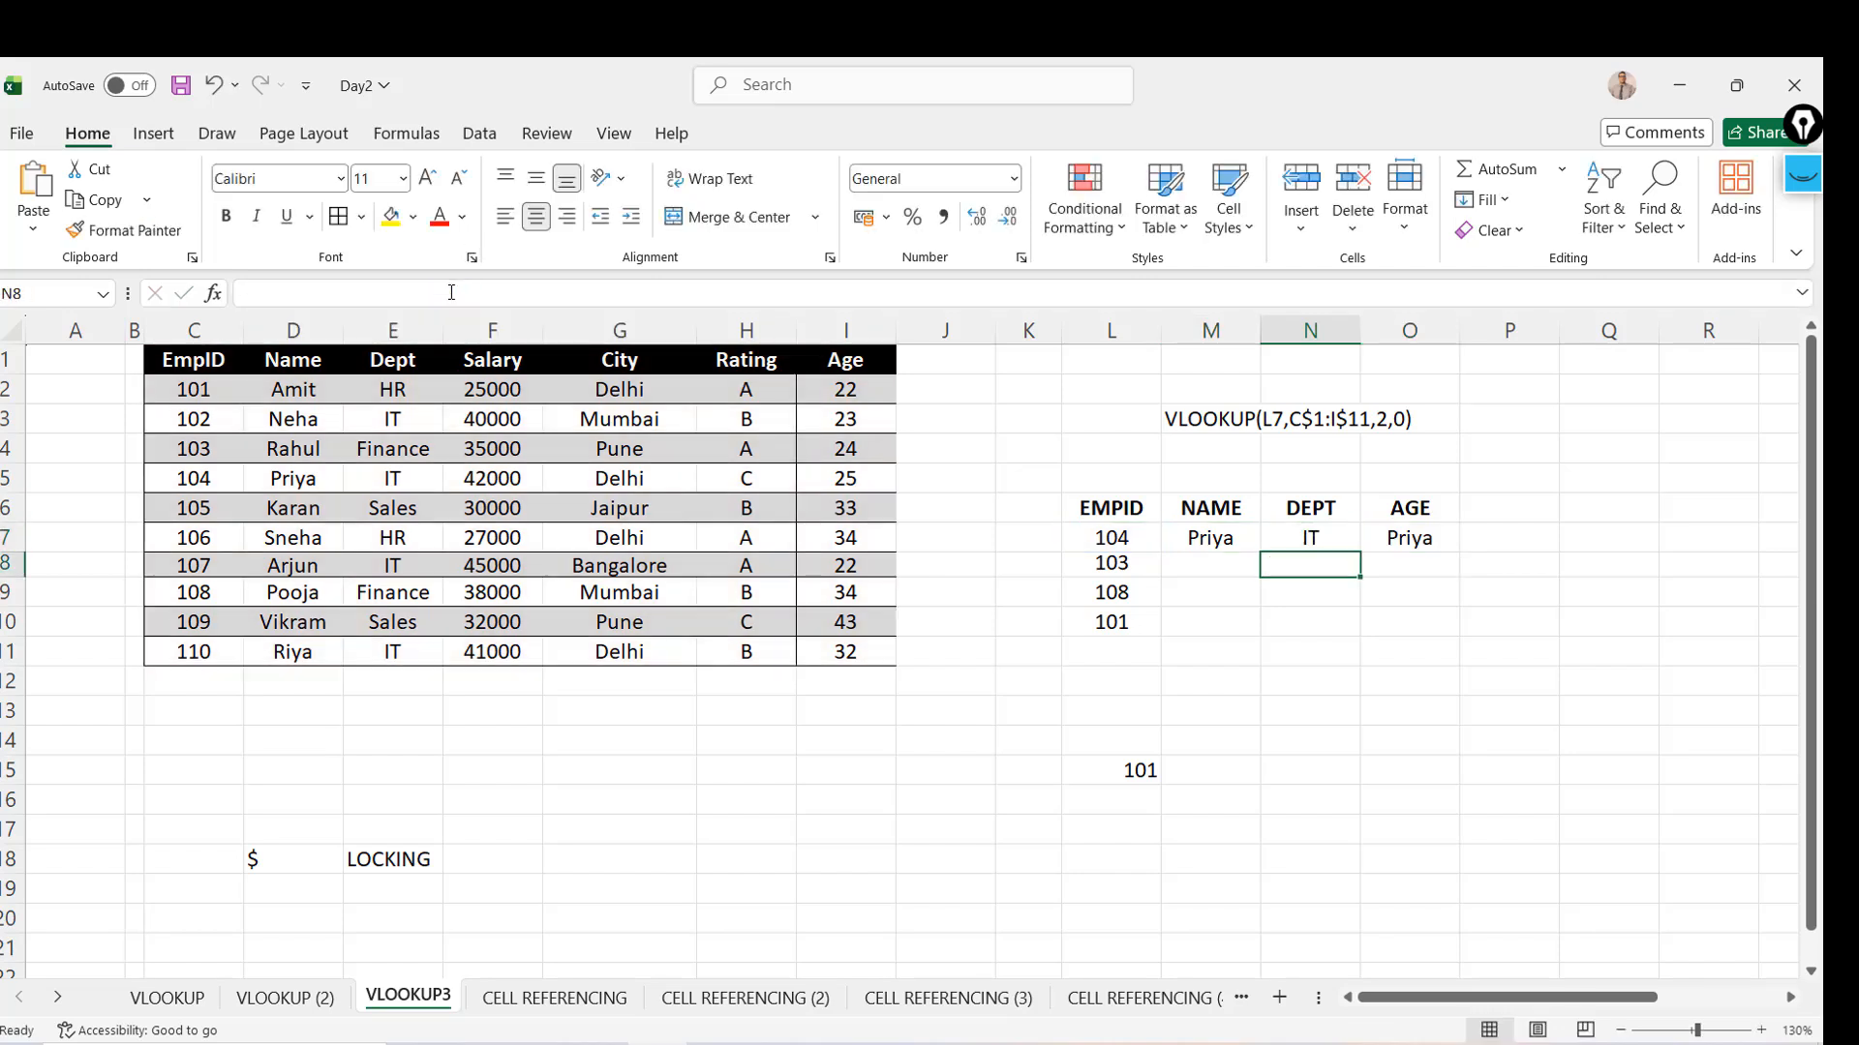
Set the column index in O7's AGE lookup formula to 7
key(Up)
key(Right)
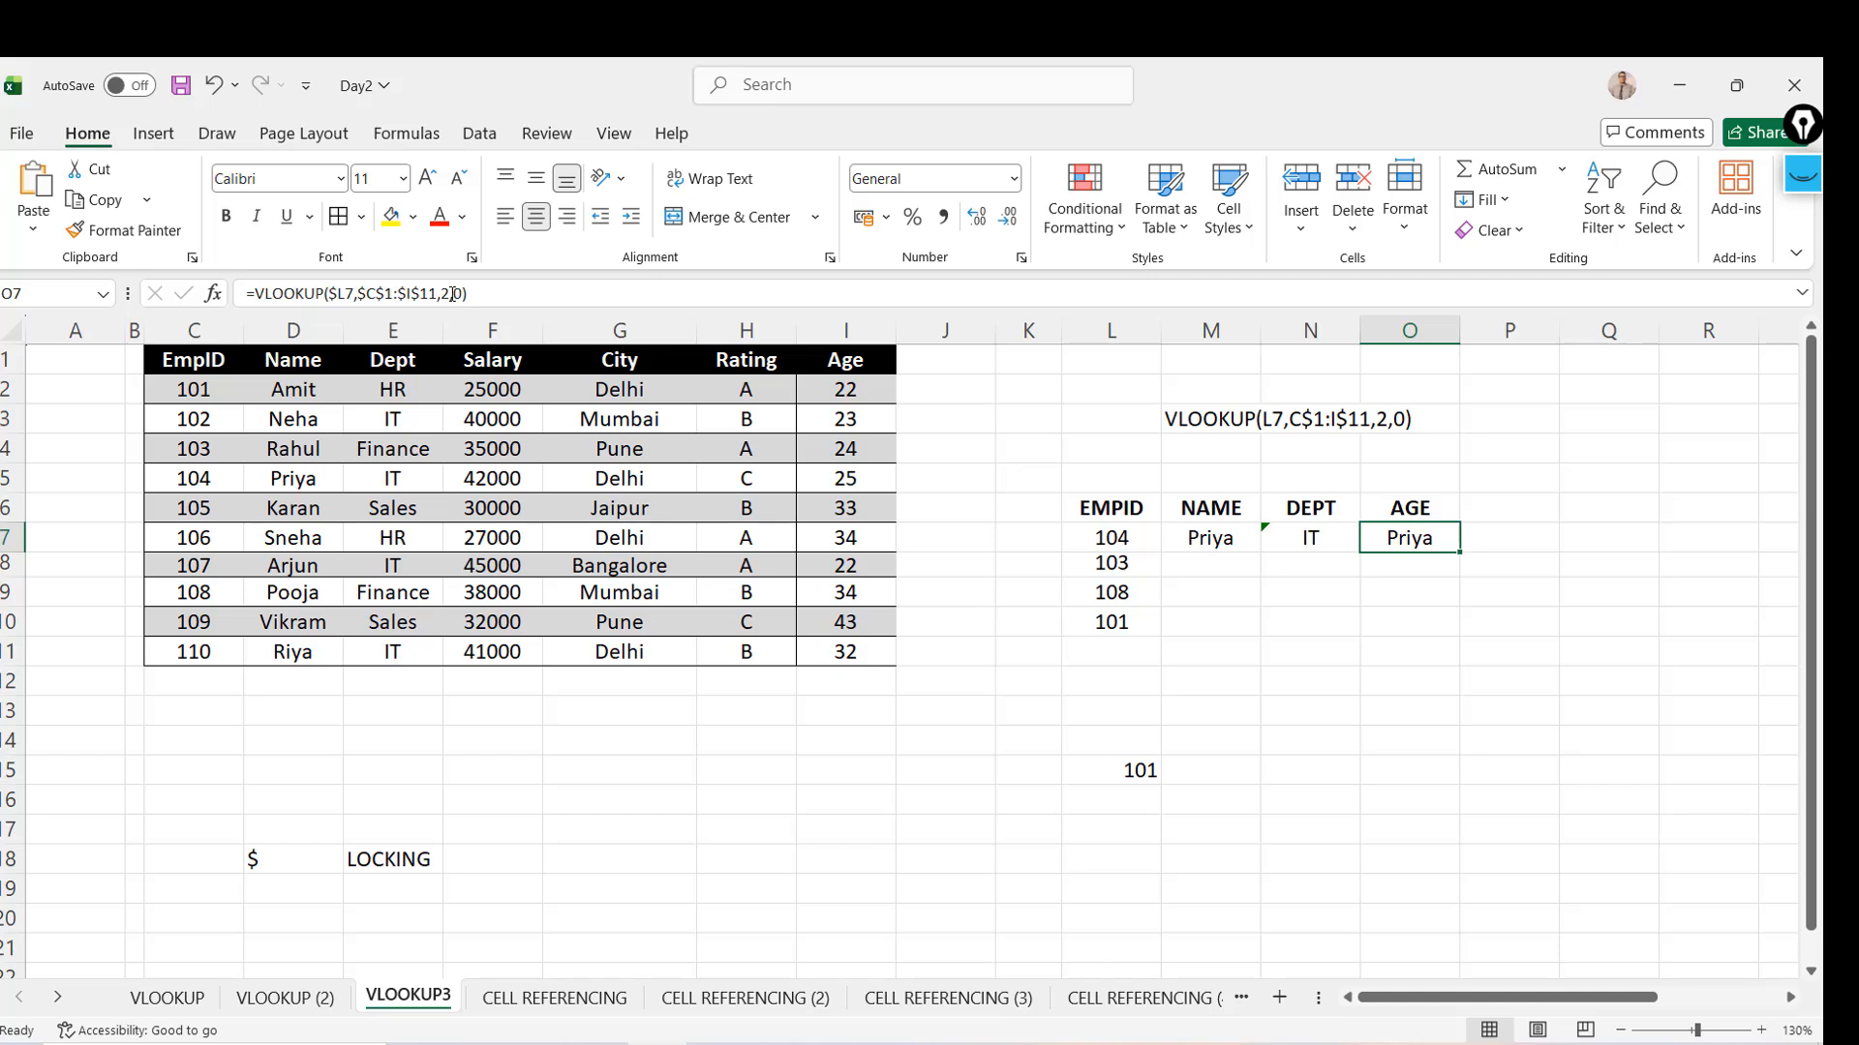
click(451, 294)
key(BackSpace)
text(7)
key(Return)
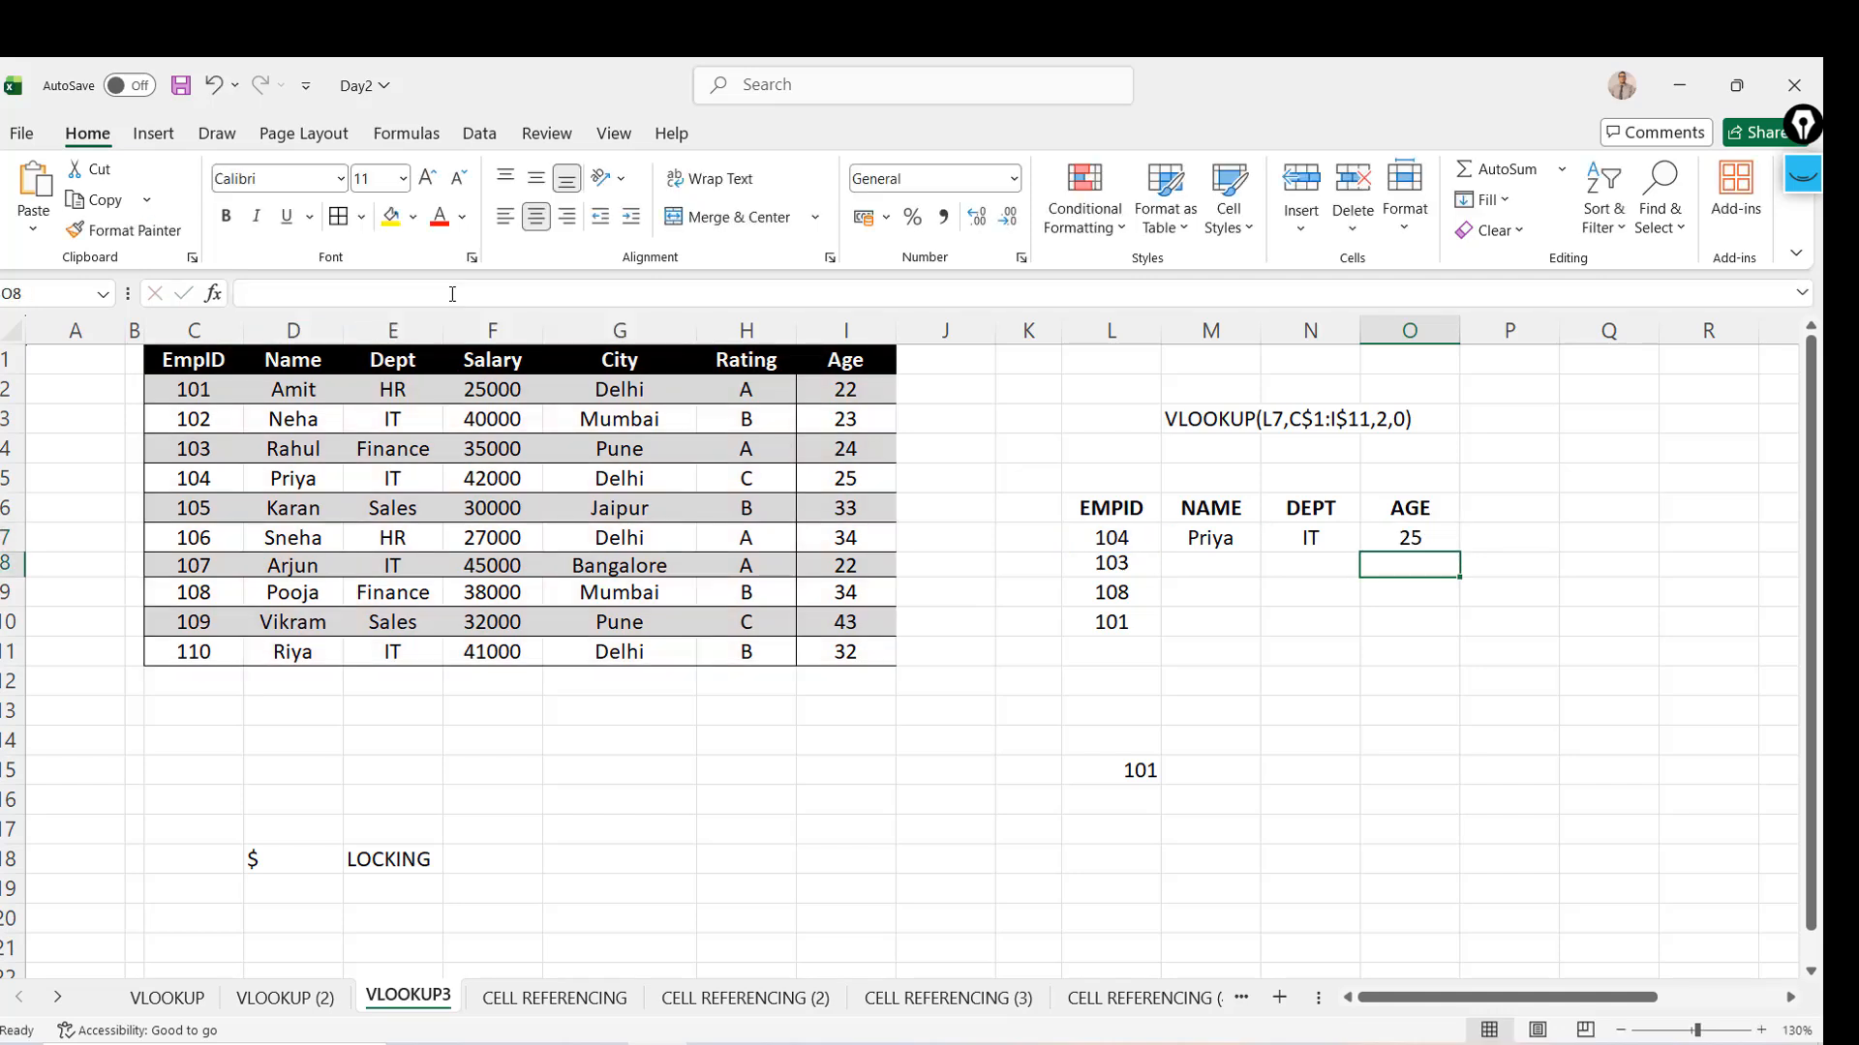
Fill the three lookup formulas in M7:O7 down to row 10 for the remaining EMPIDs
key(Up)
key(Left)
drag(1210, 538, 1455, 650)
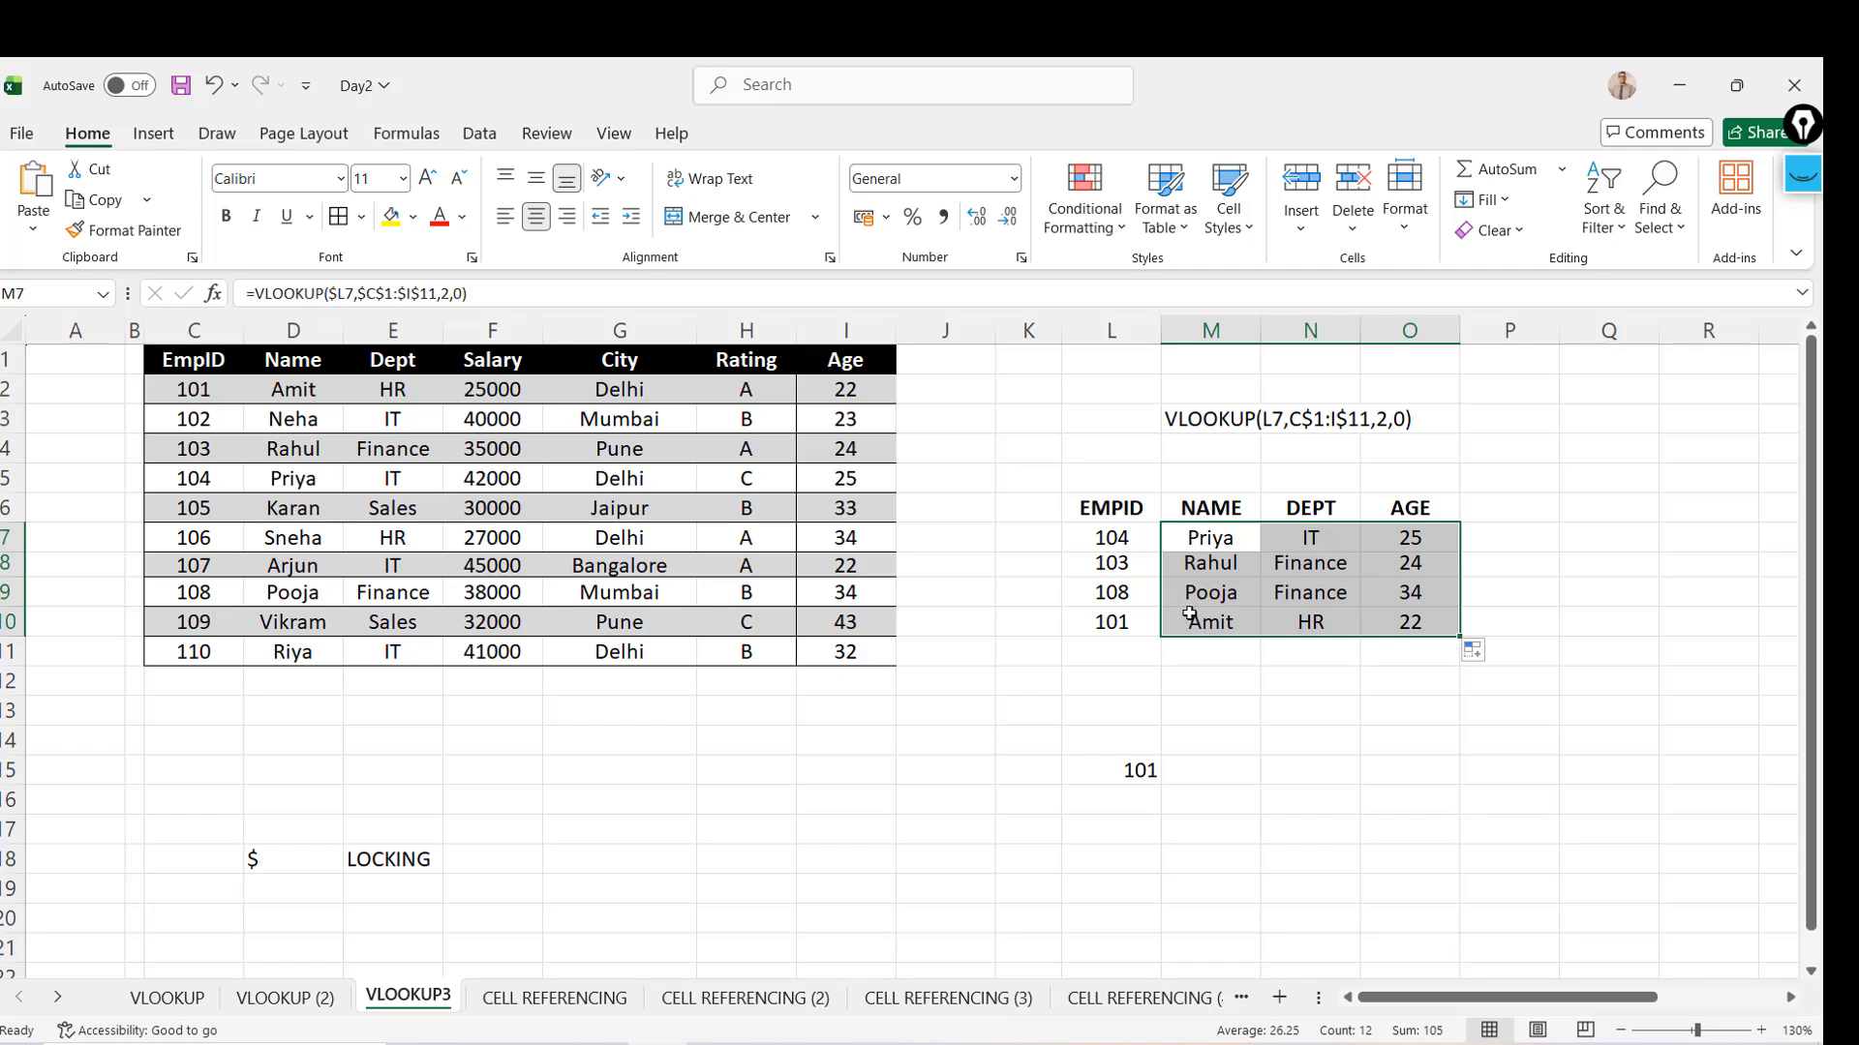
Change the DEPT heading in N6 to CITY
click(1218, 534)
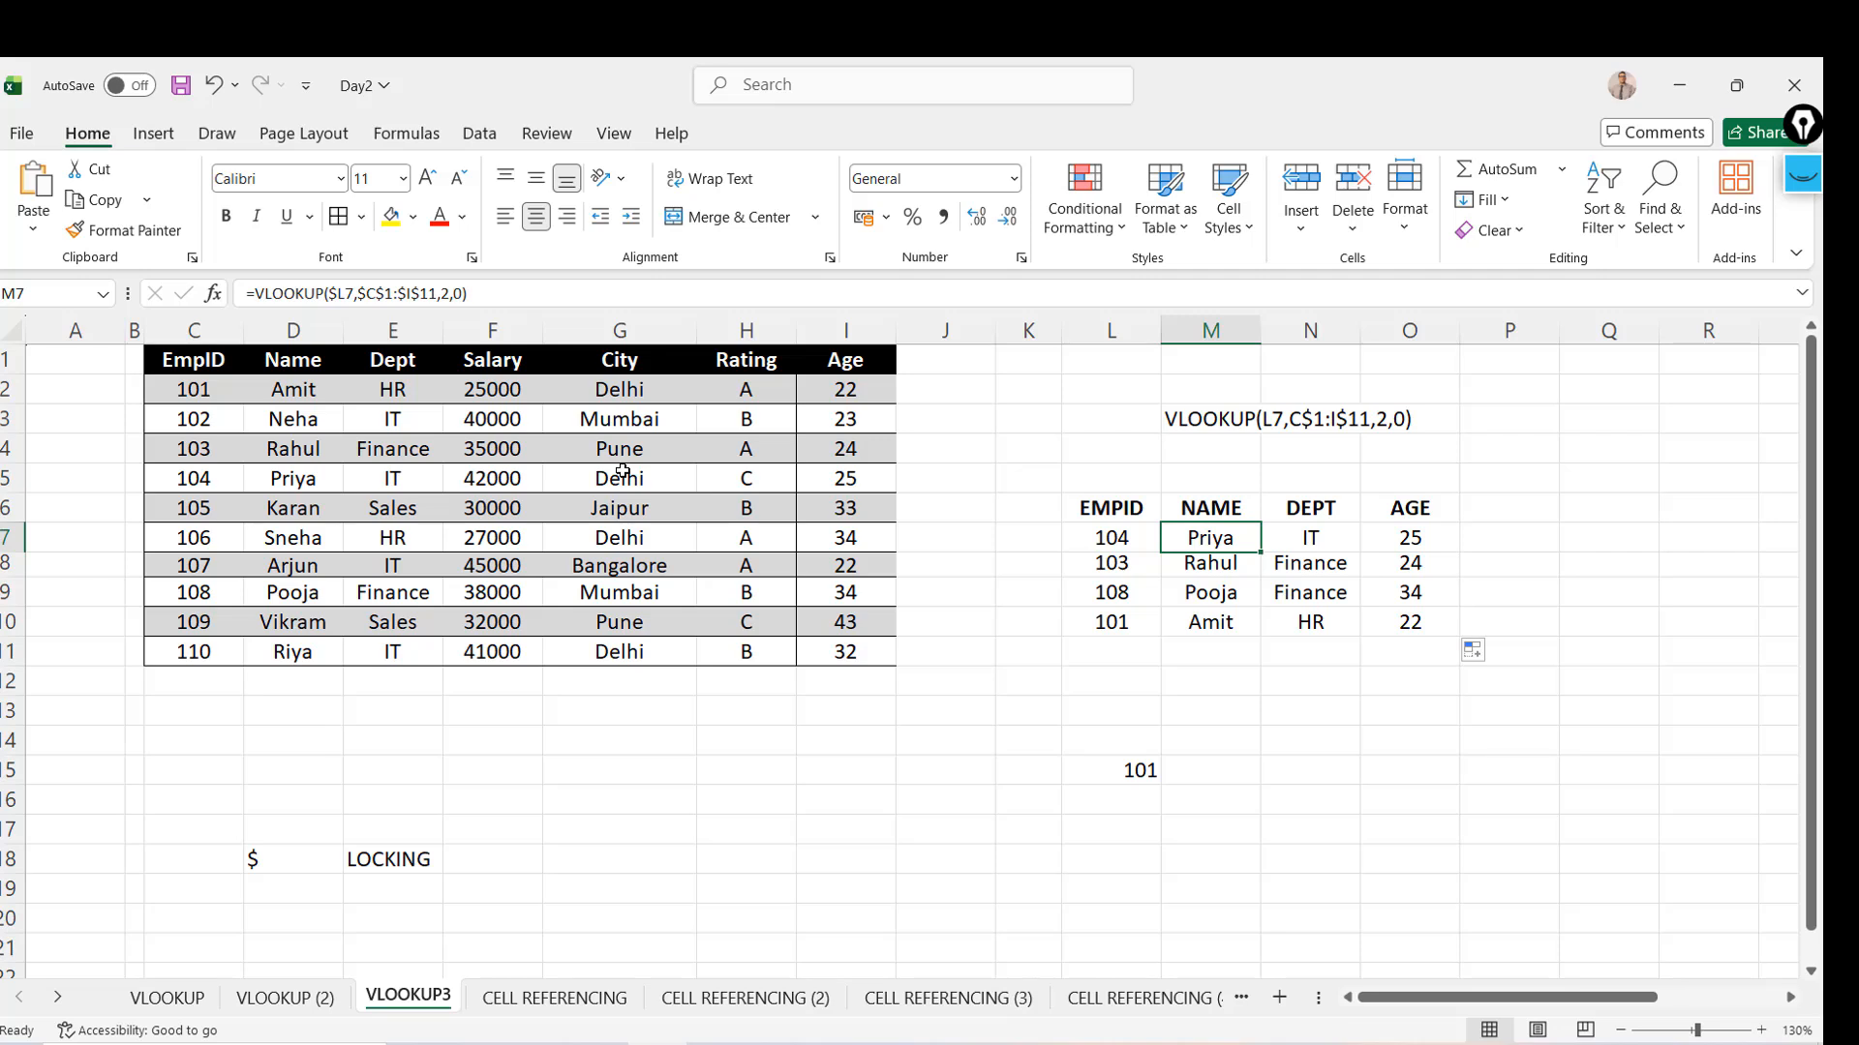
key(Up)
key(Right)
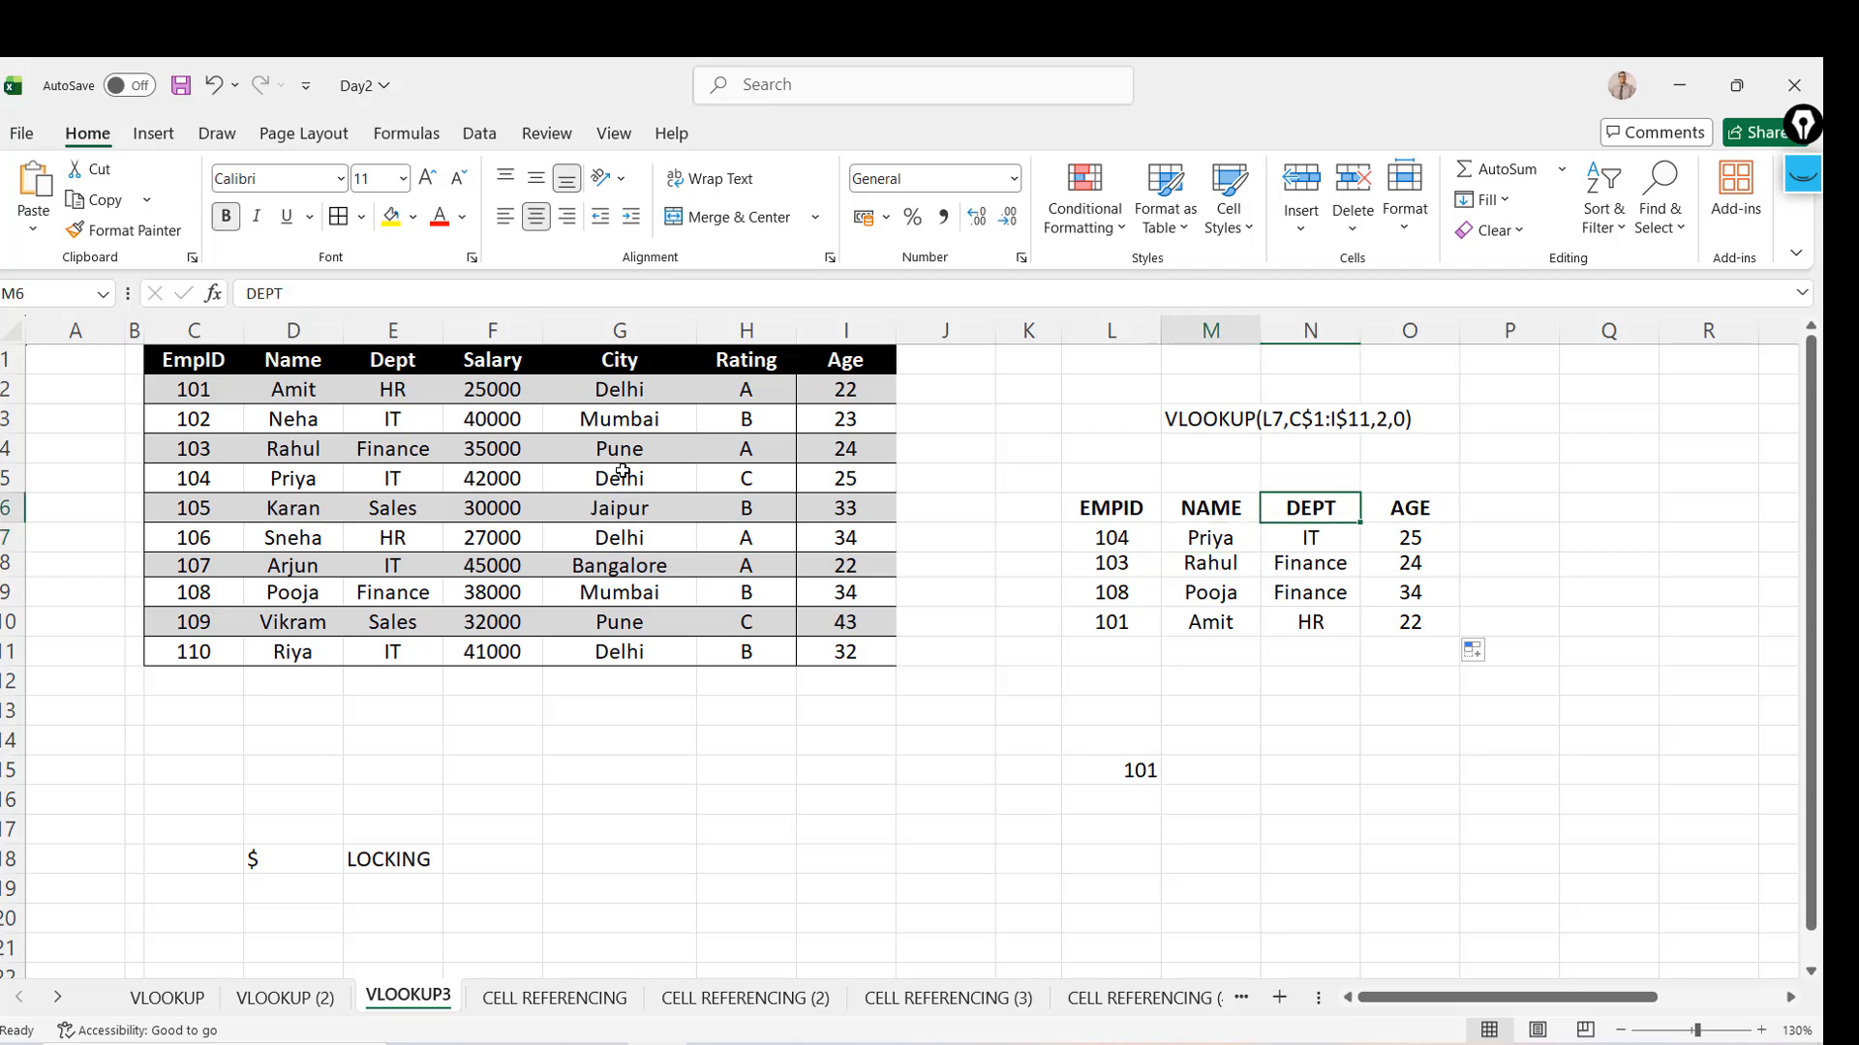
text(CITY)
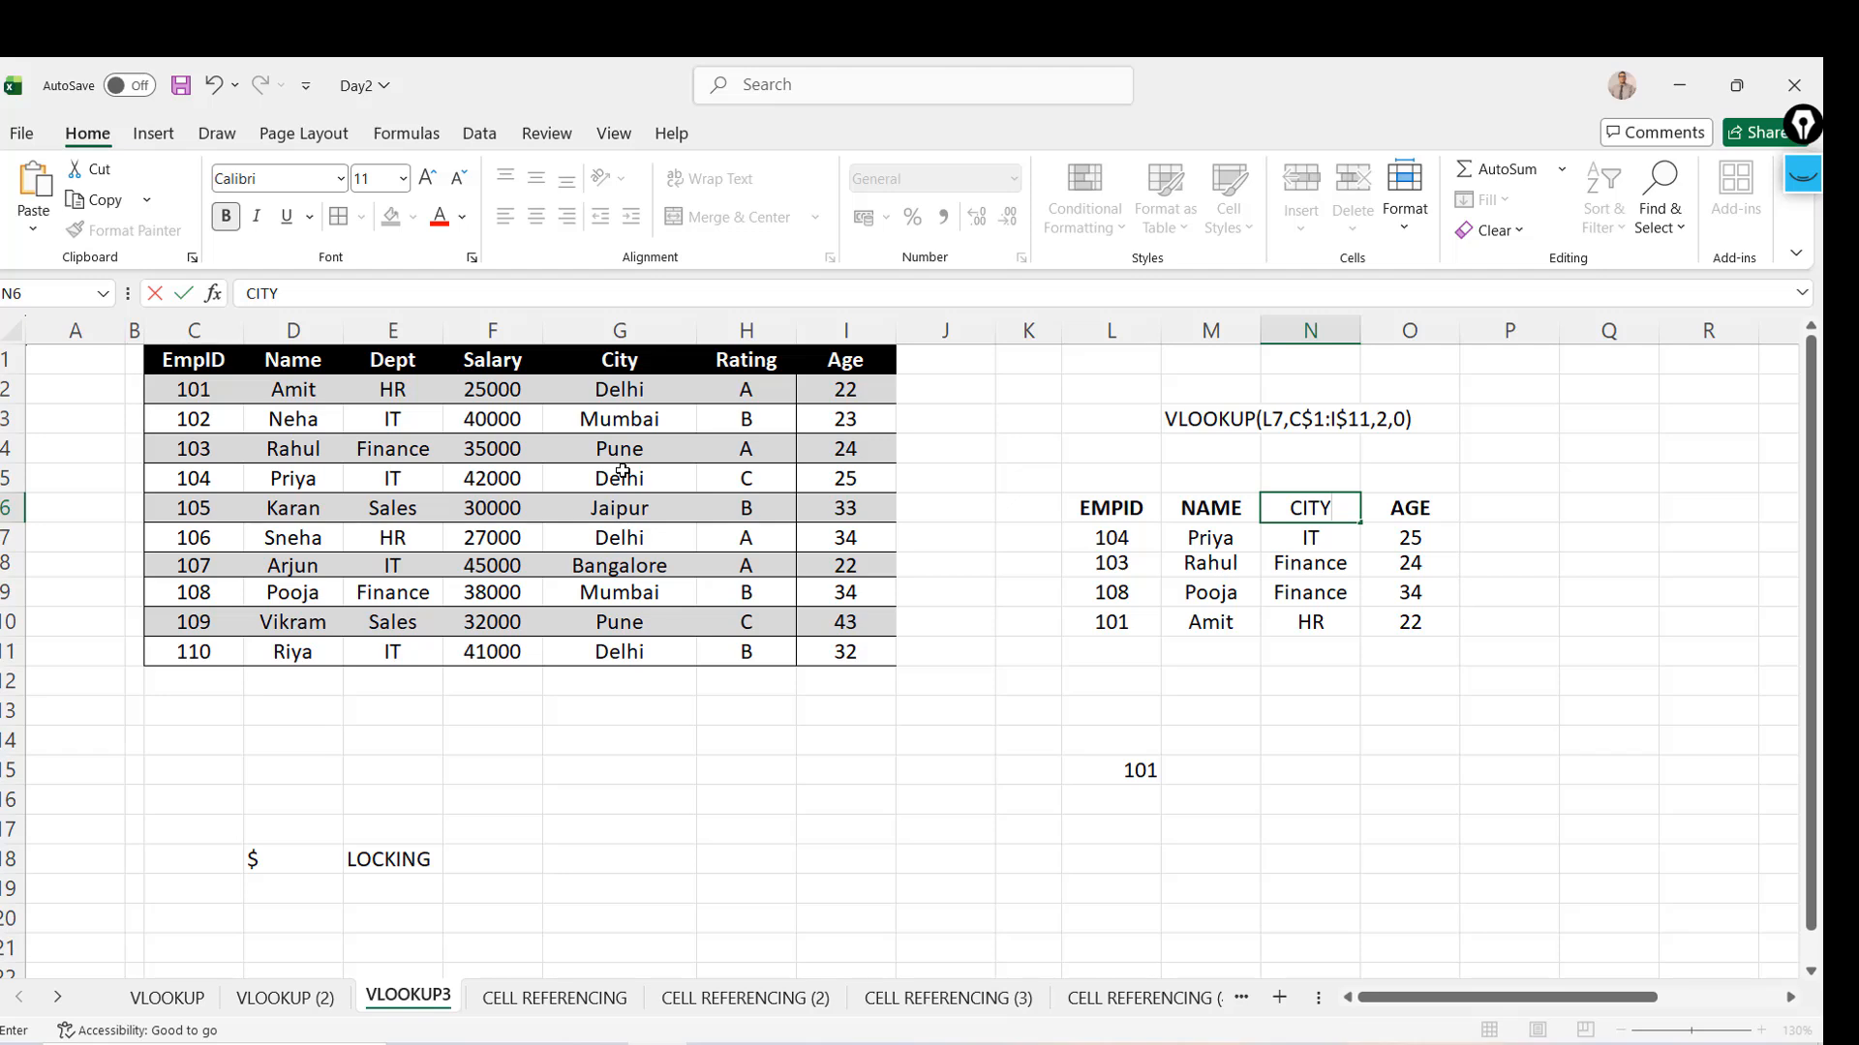
key(Return)
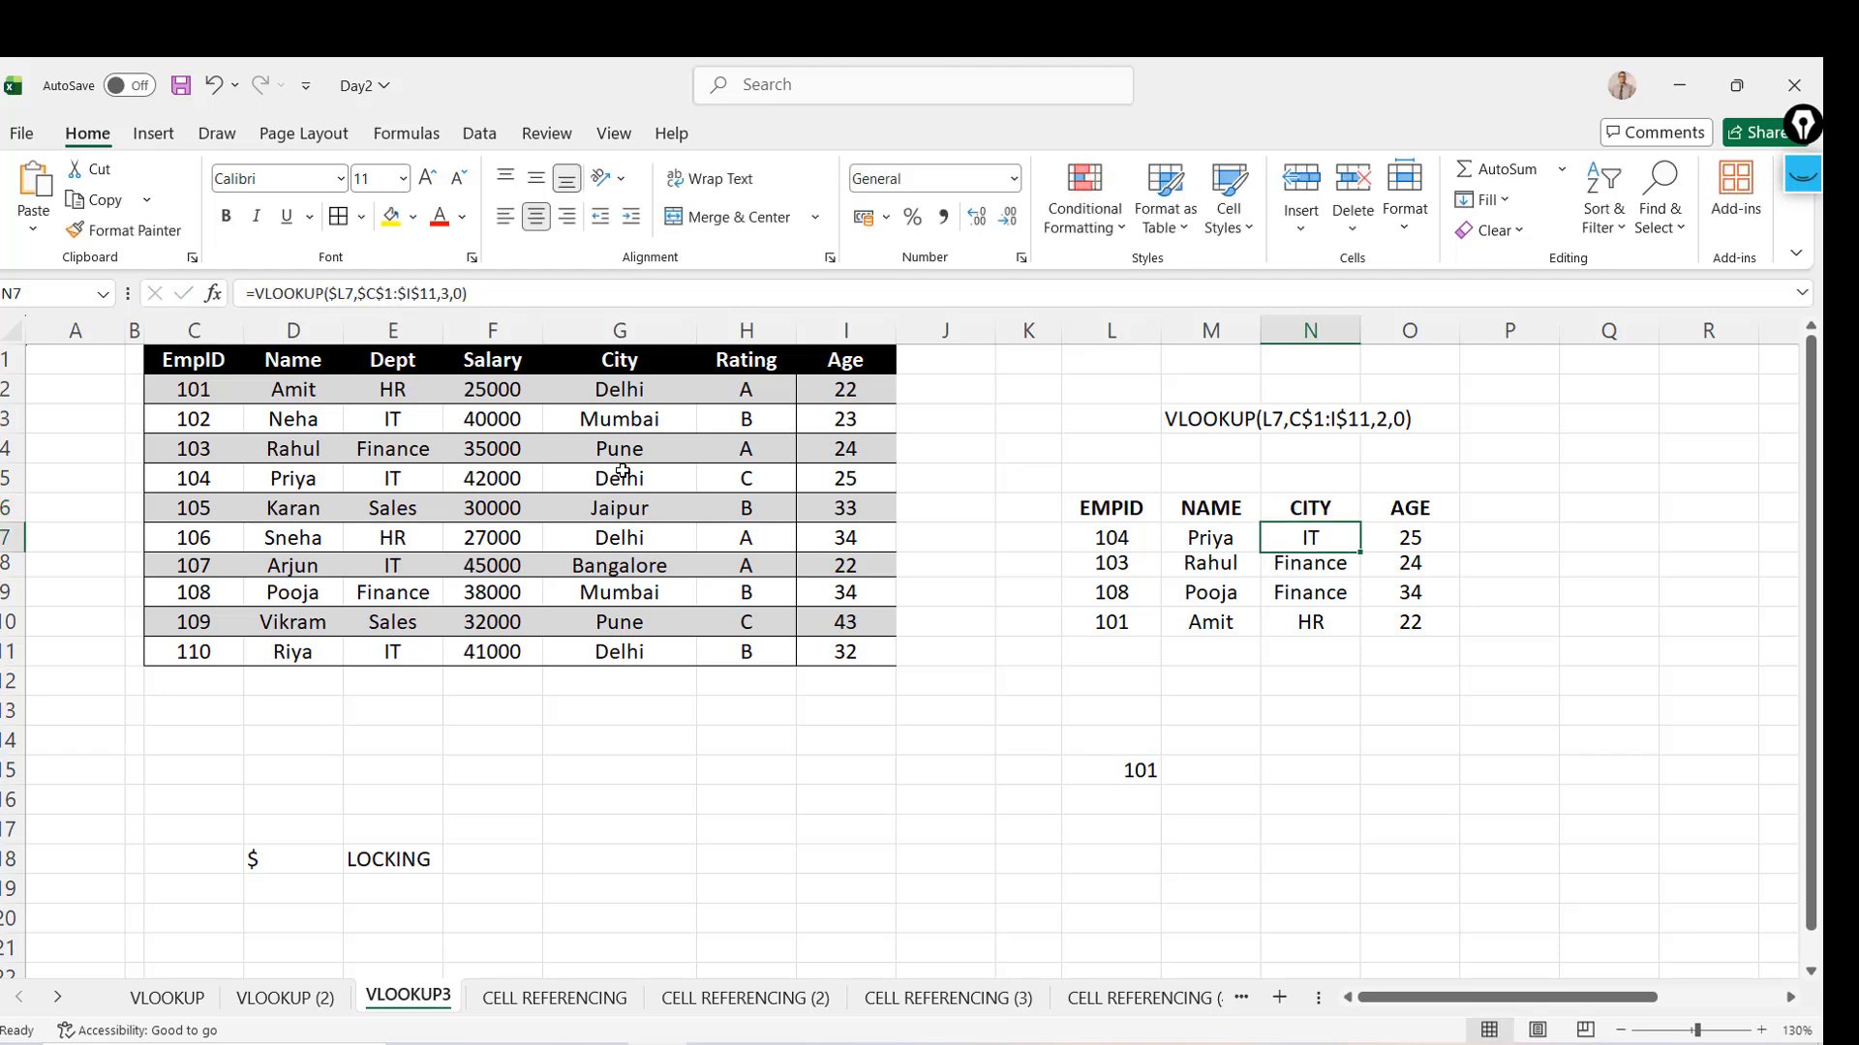
Set the column index in N7's VLOOKUP to 5 and fill the formula down to N10
key(Down)
key(Up)
click(450, 293)
key(BackSpace)
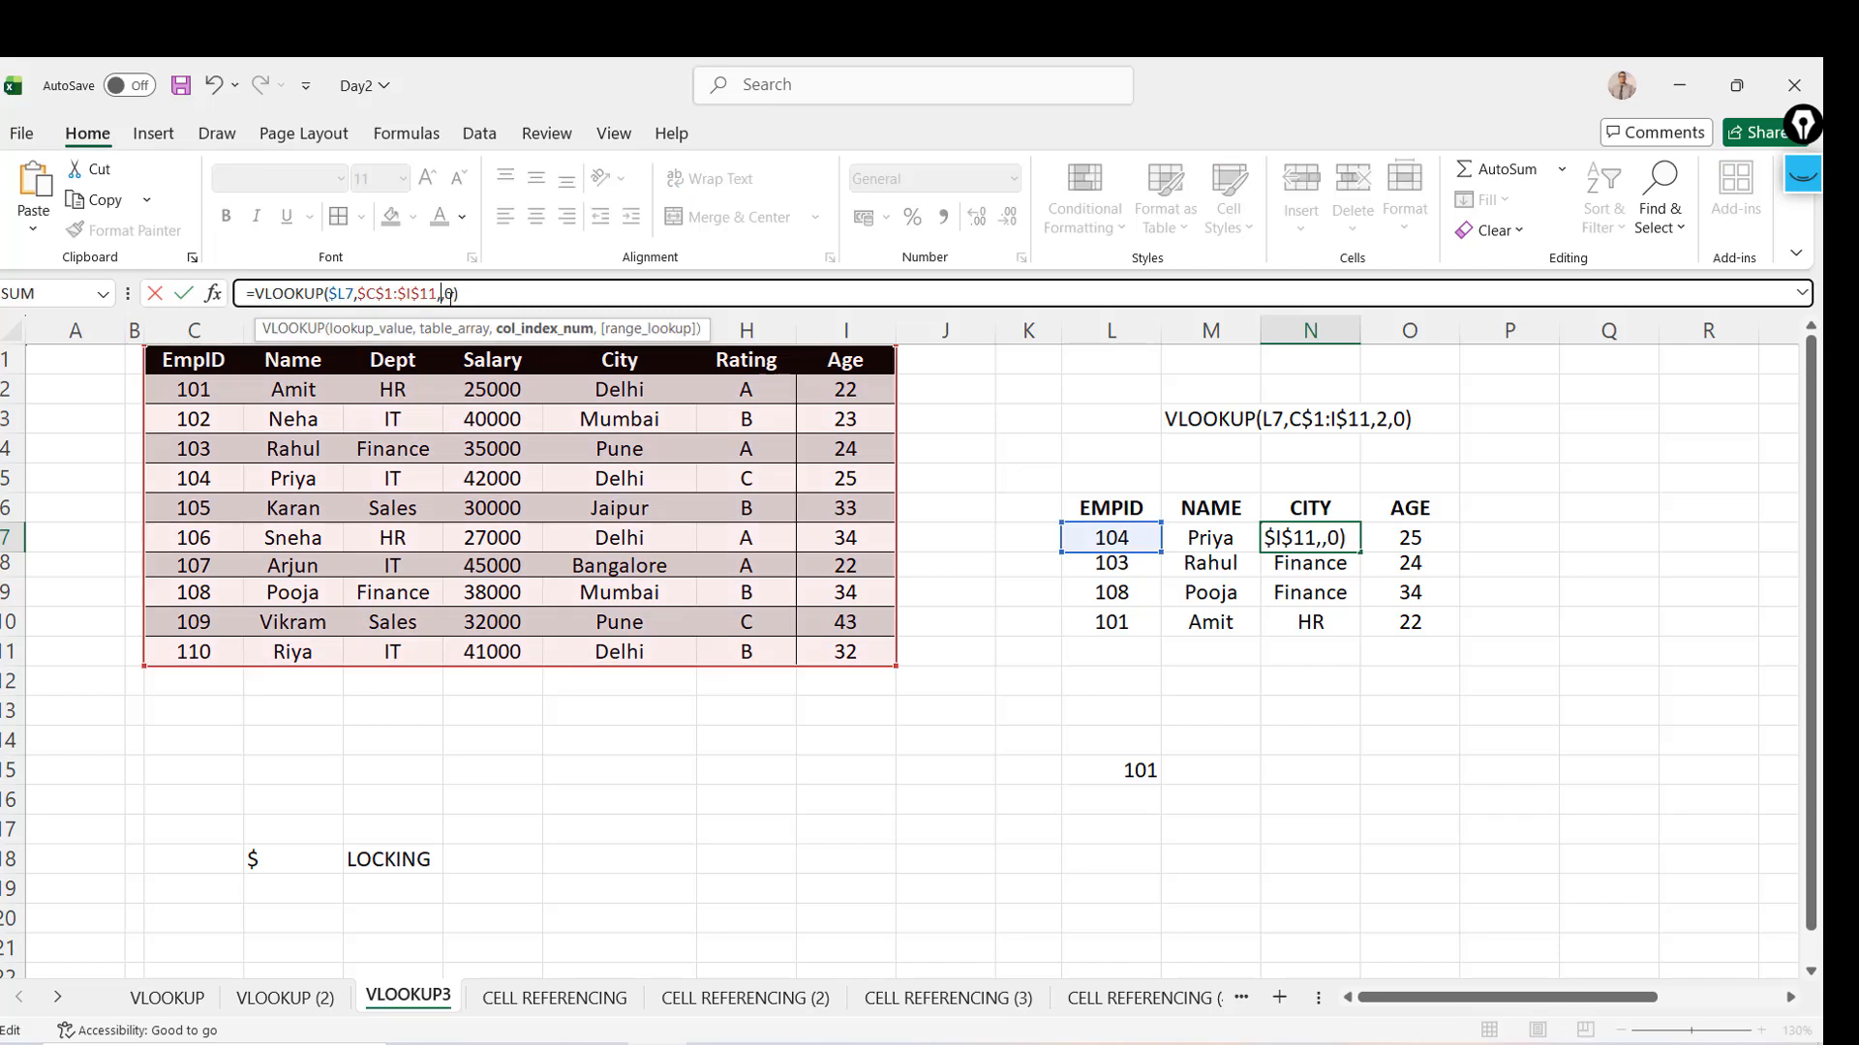
text(5)
key(Return)
key(Up)
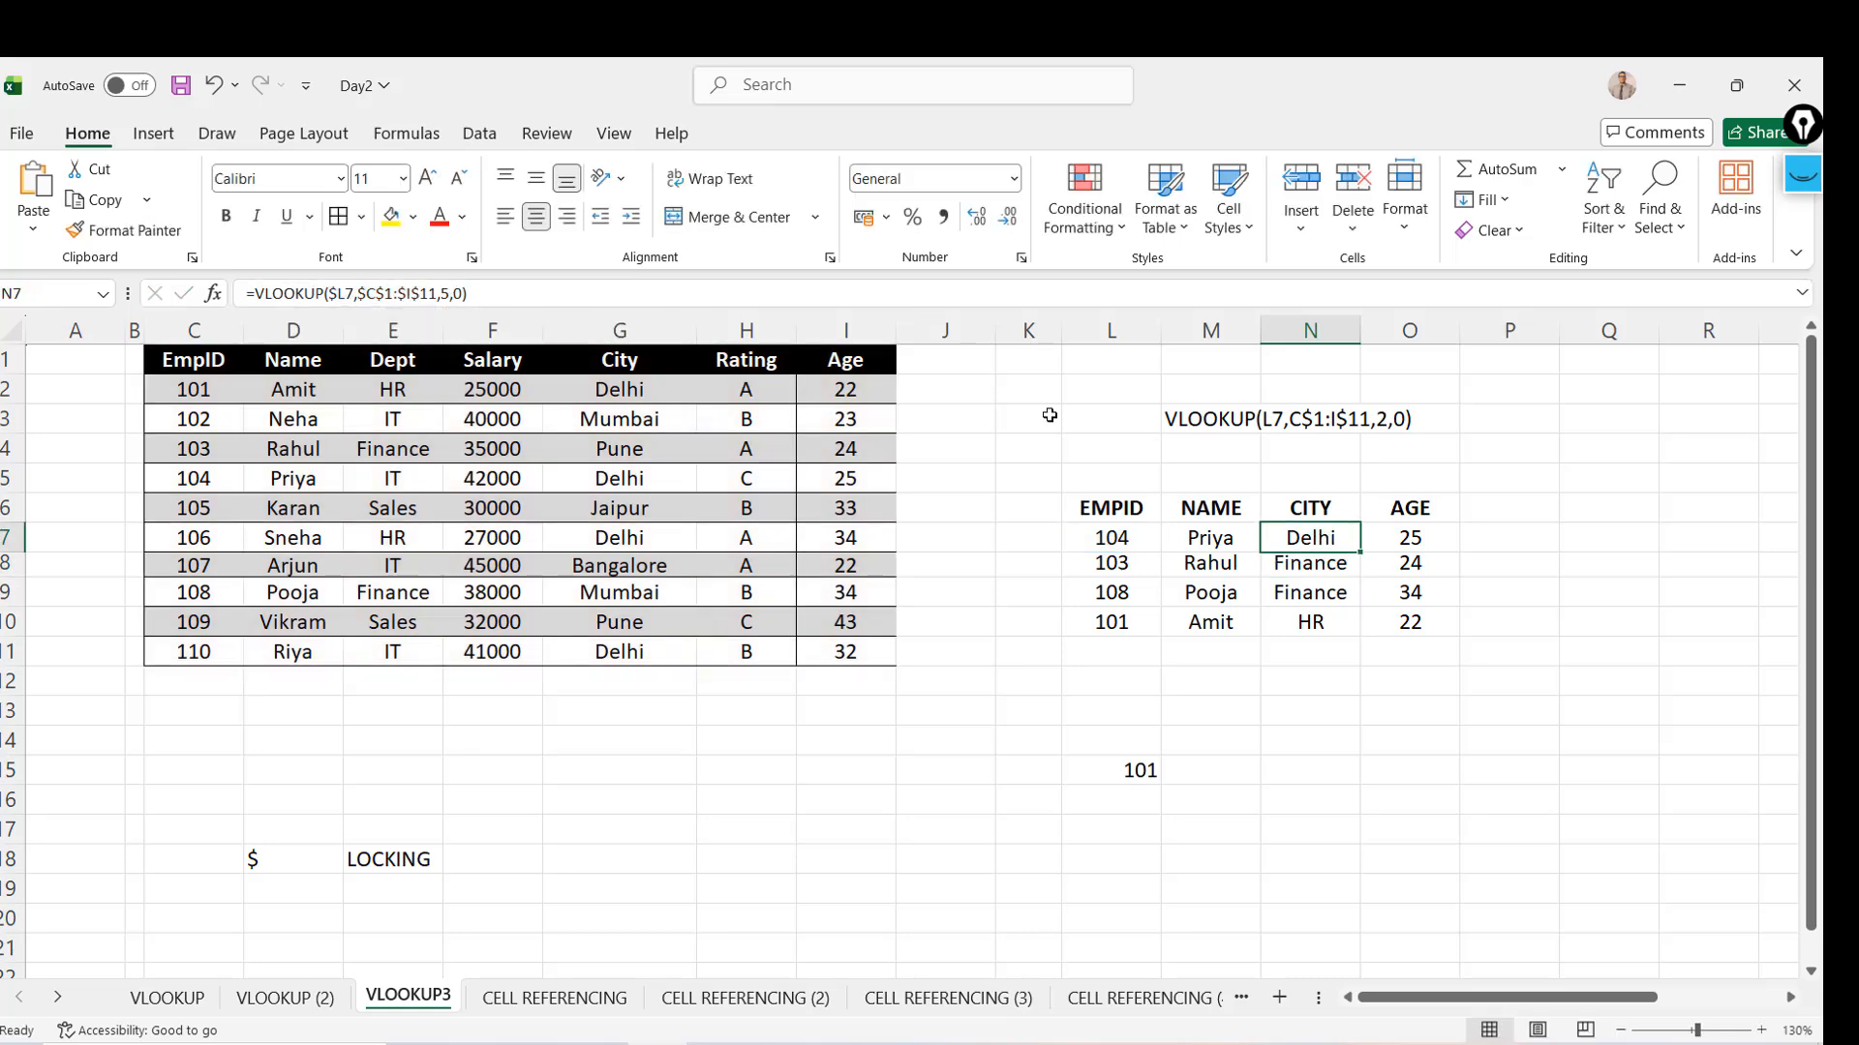
double_click(1360, 553)
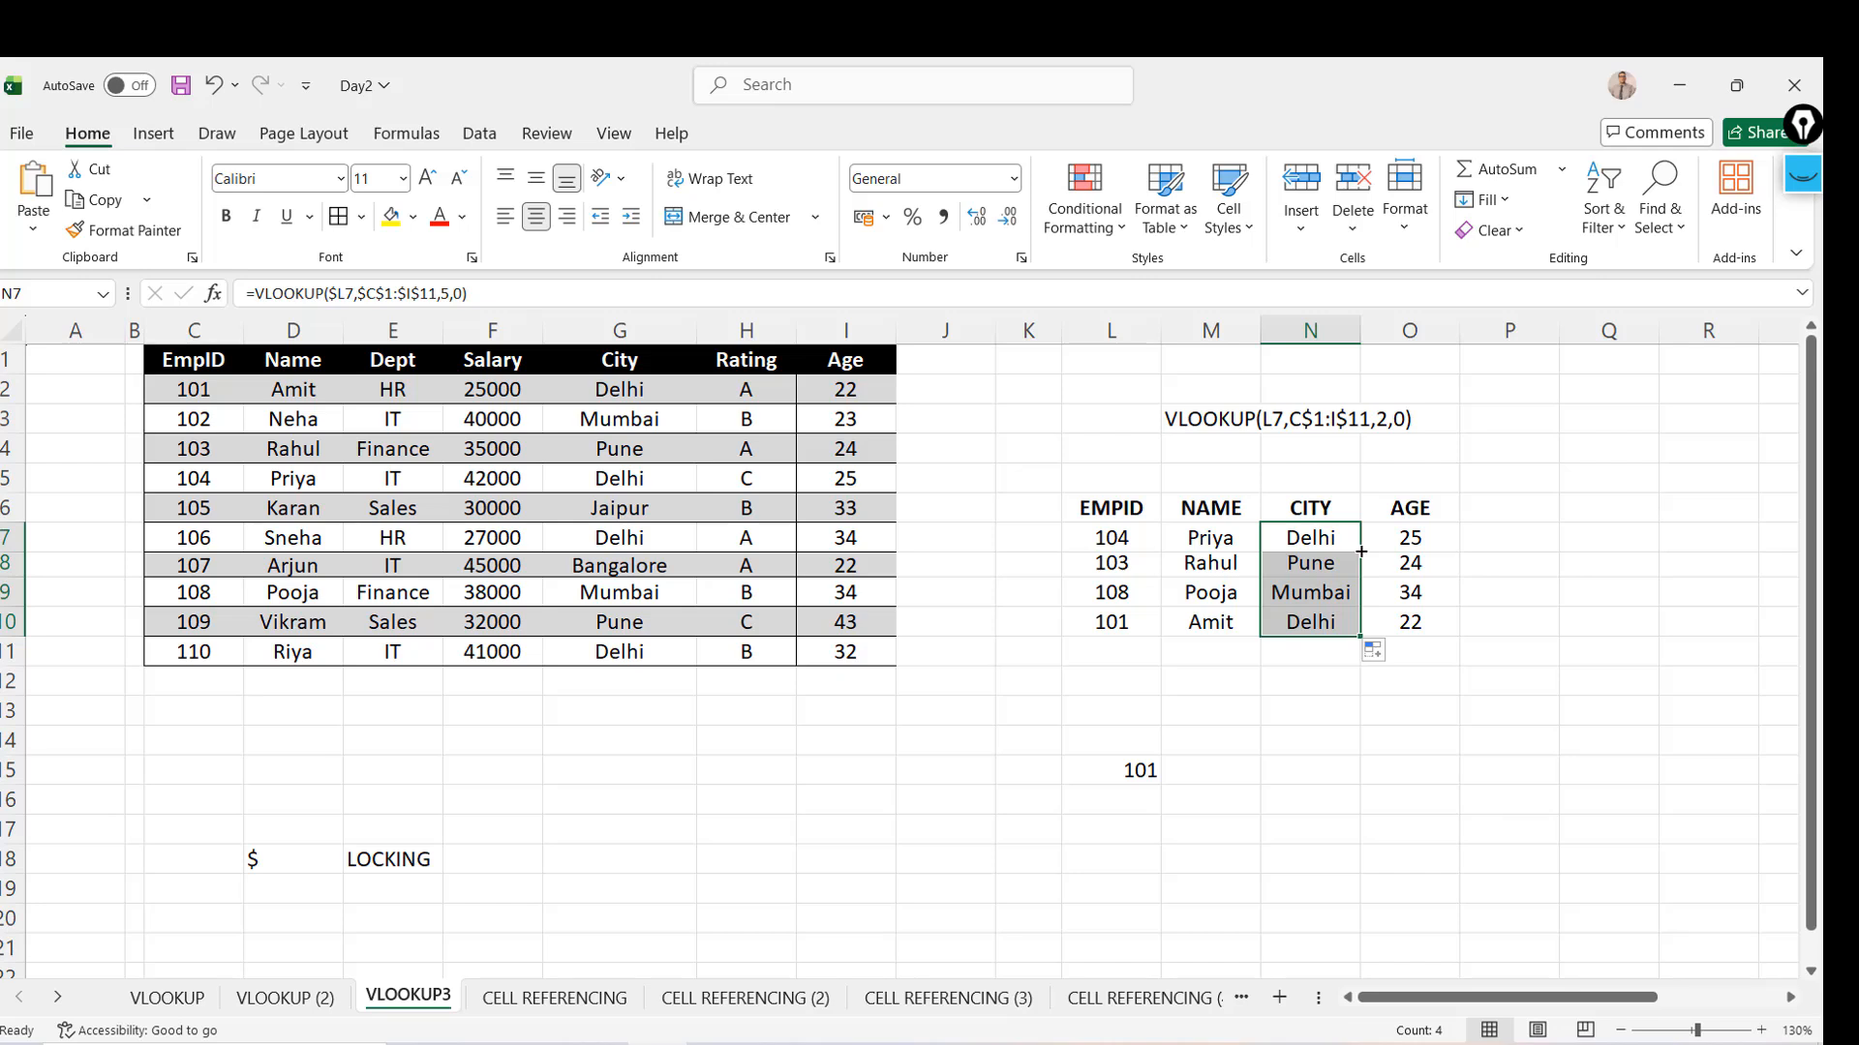
key(Up)
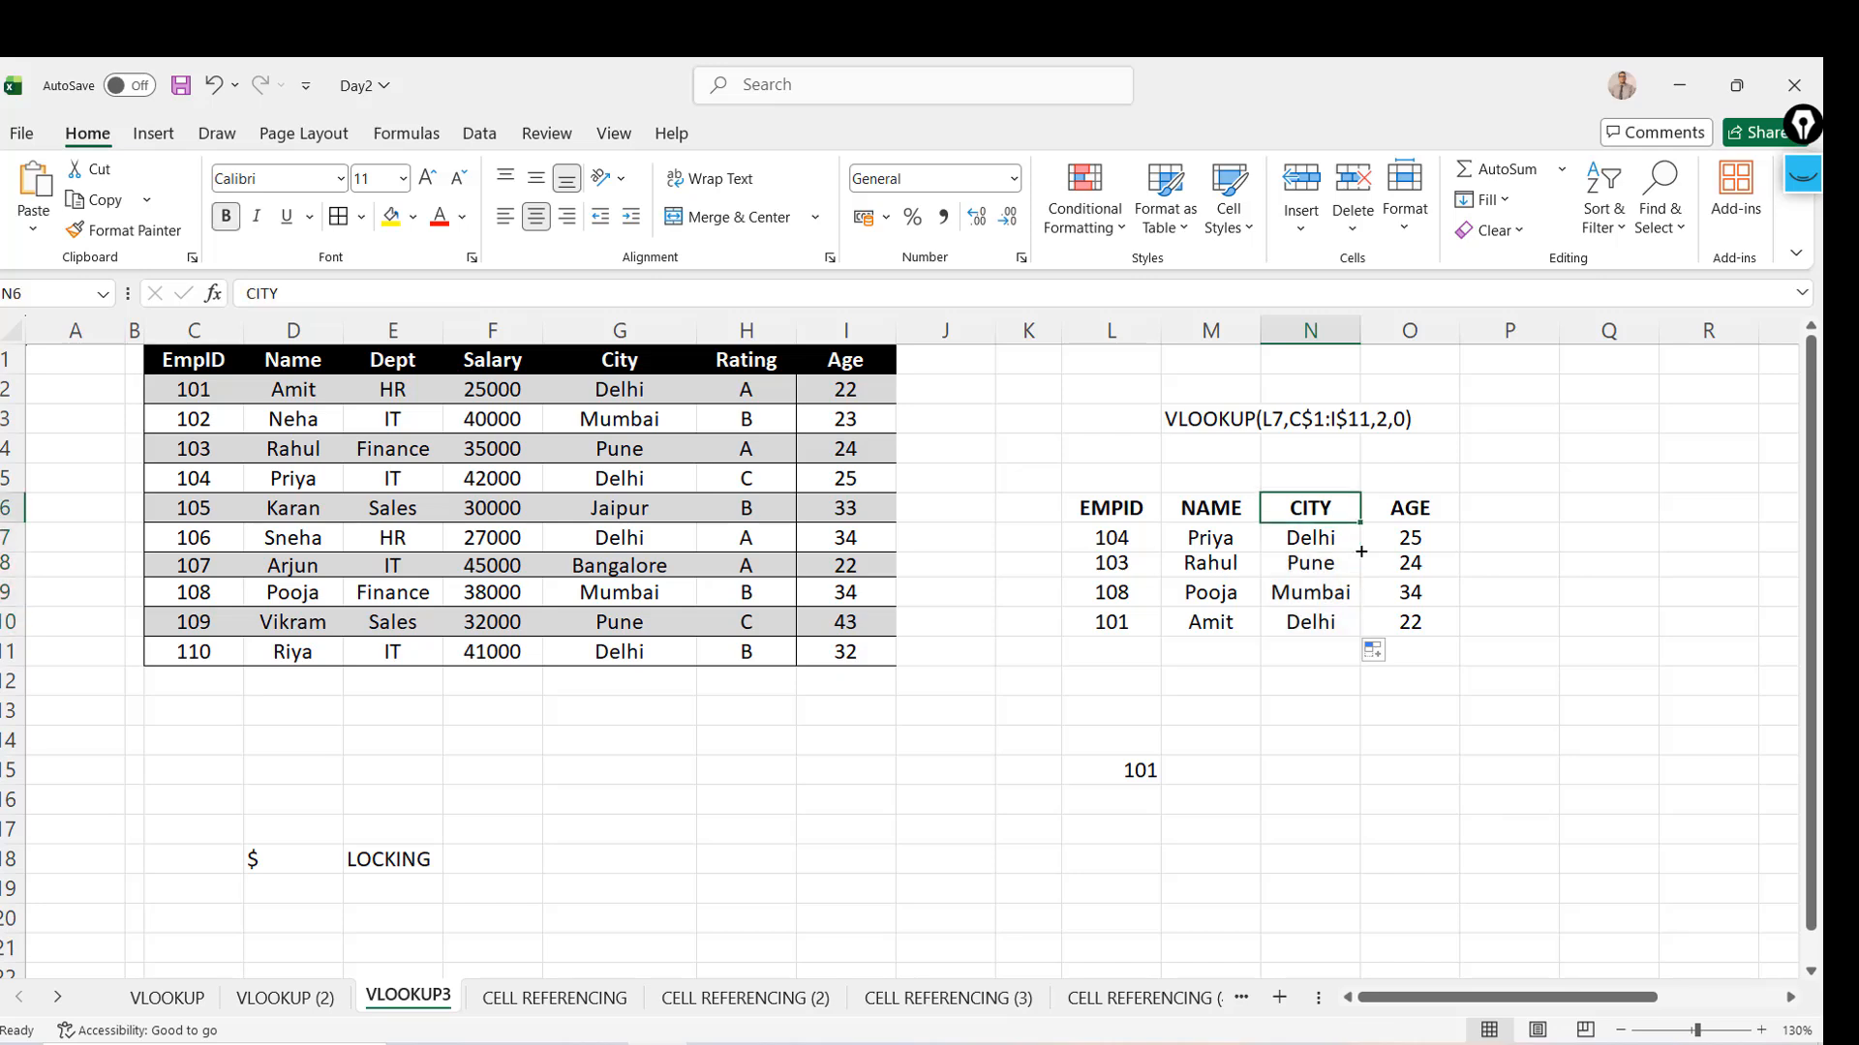
key(Down)
key(shift+Down)
key(shift+Down)
key(shift+Down)
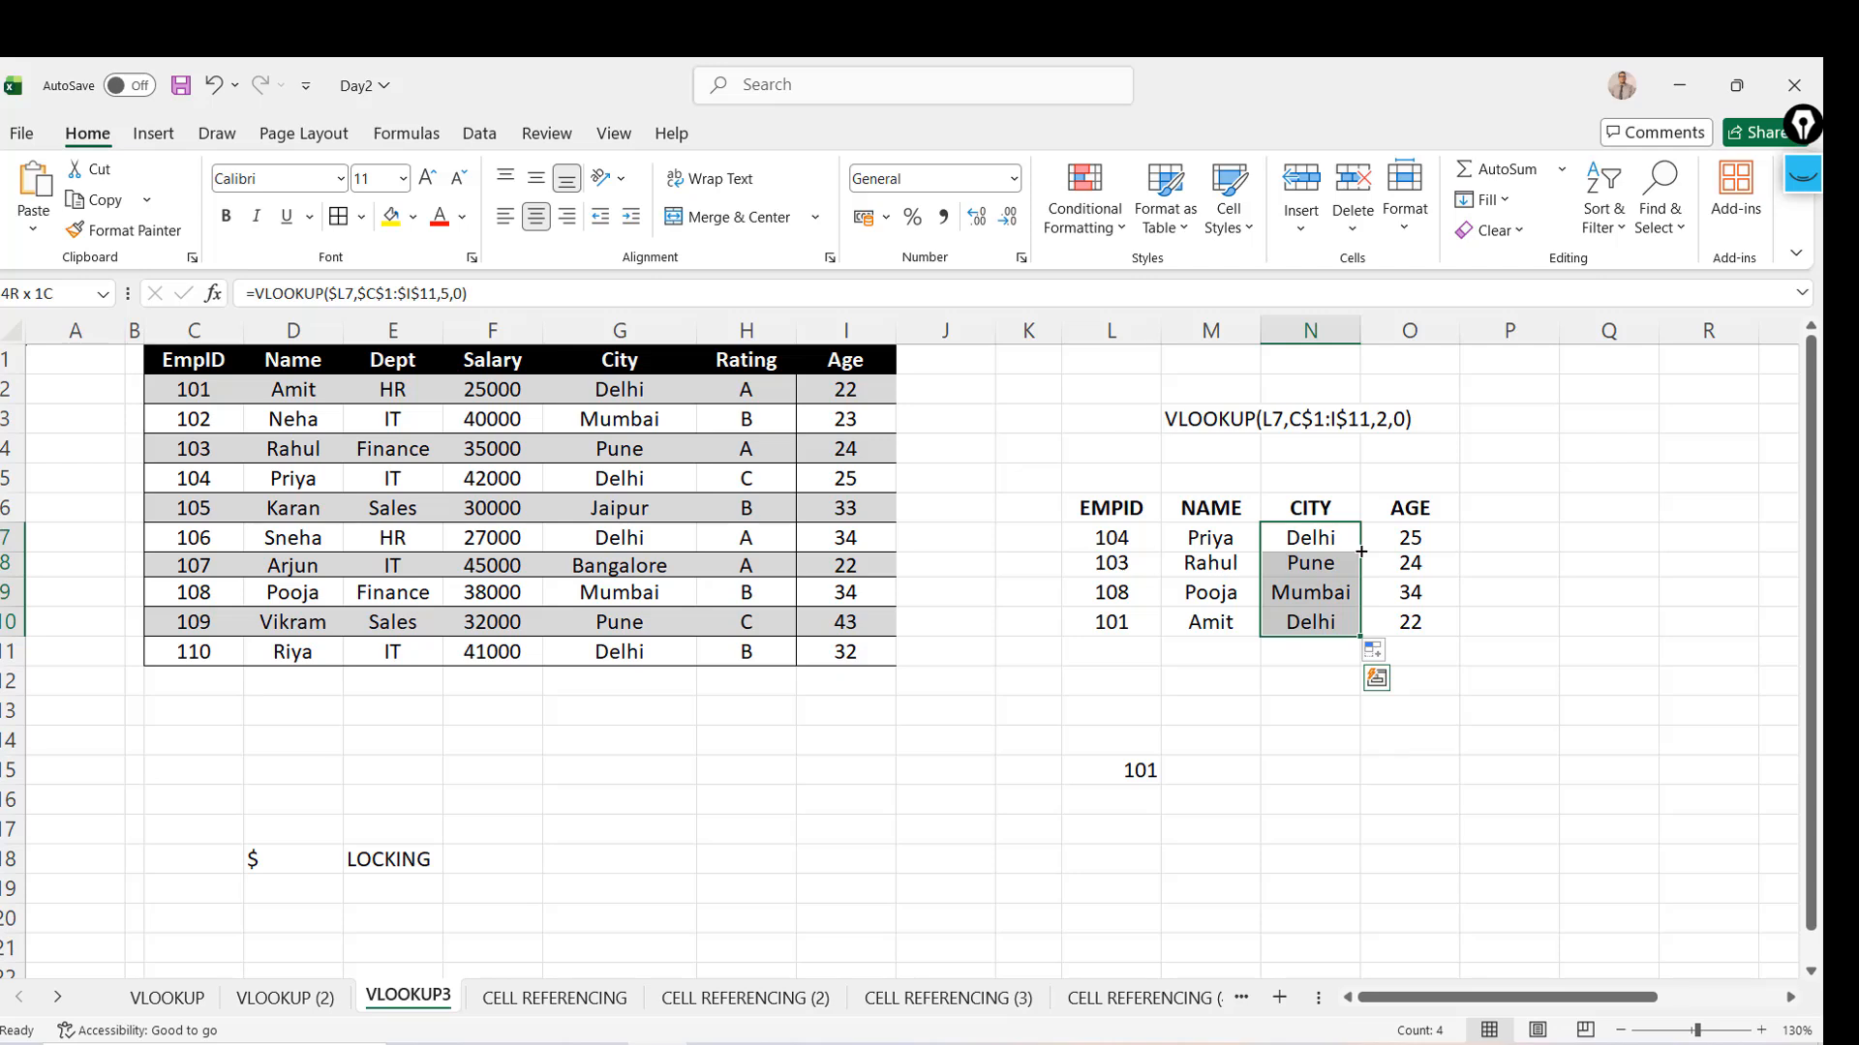
Replace the EMPID in L8 with the ID of the last employee in the source table
key(Left)
key(Left)
key(Down)
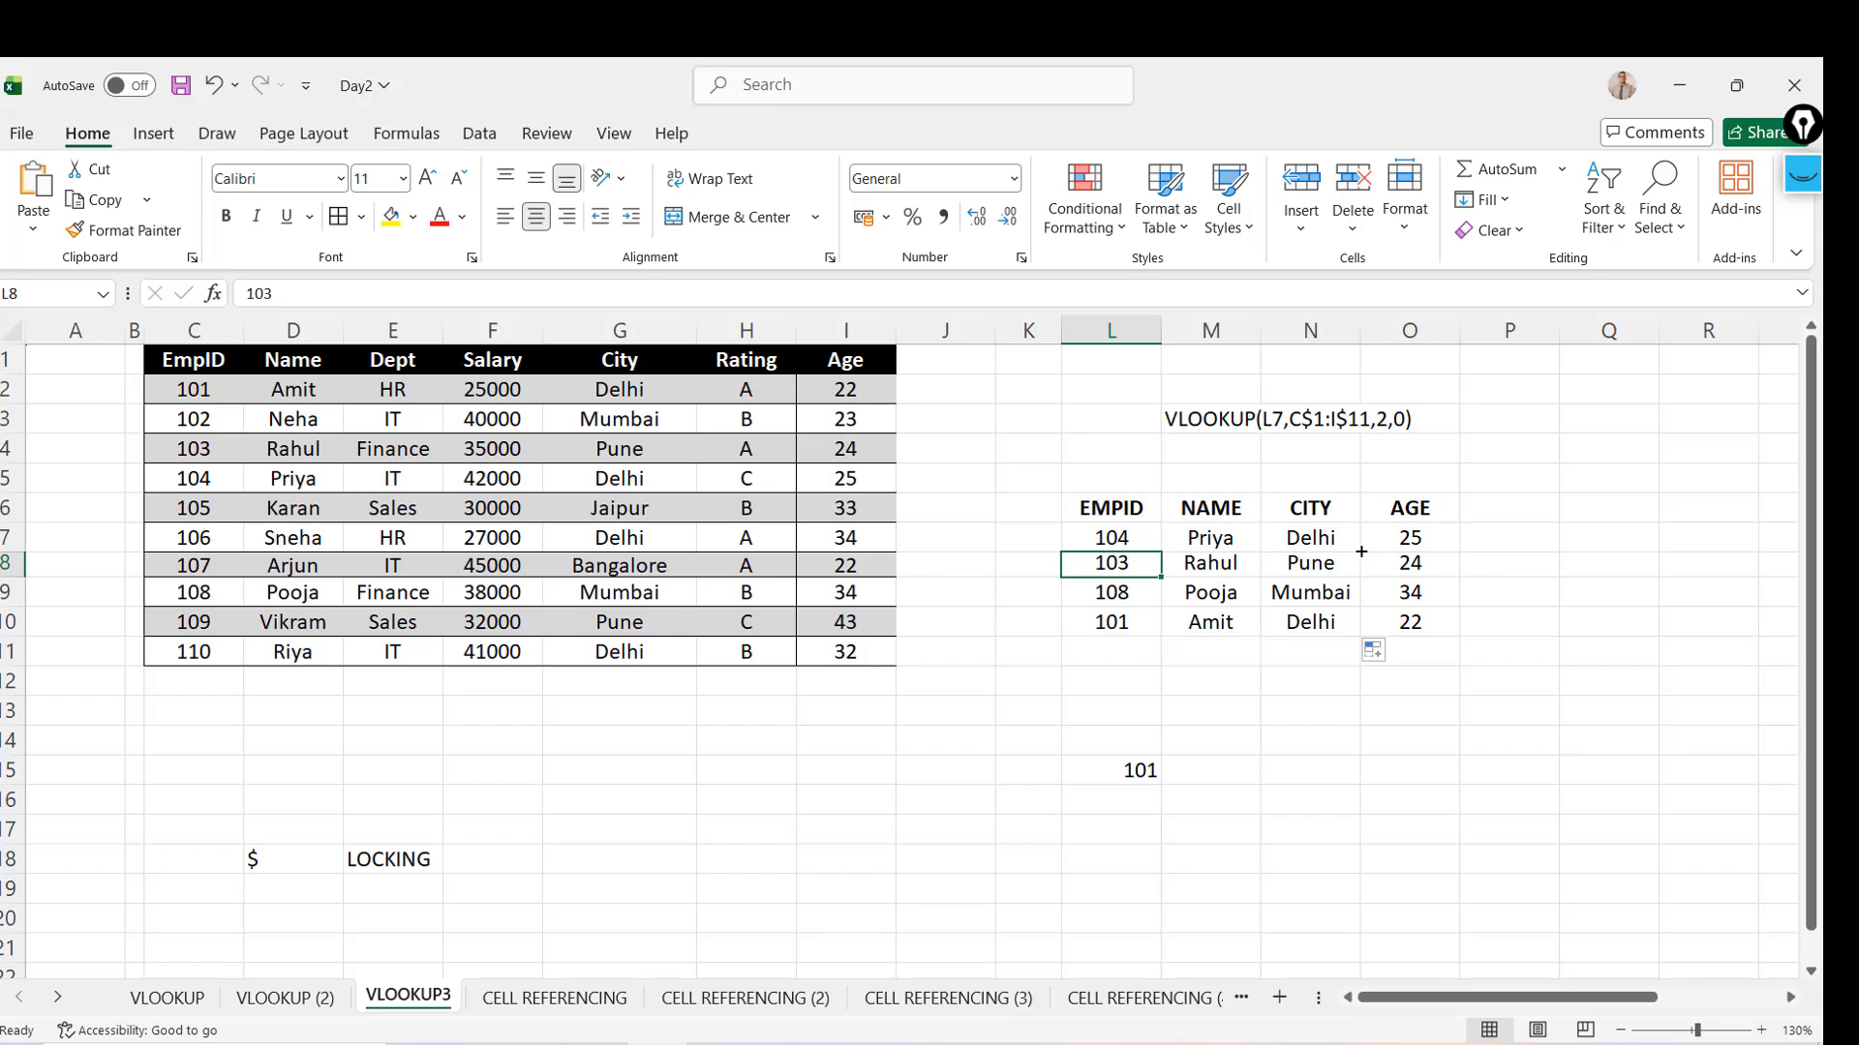
text(110)
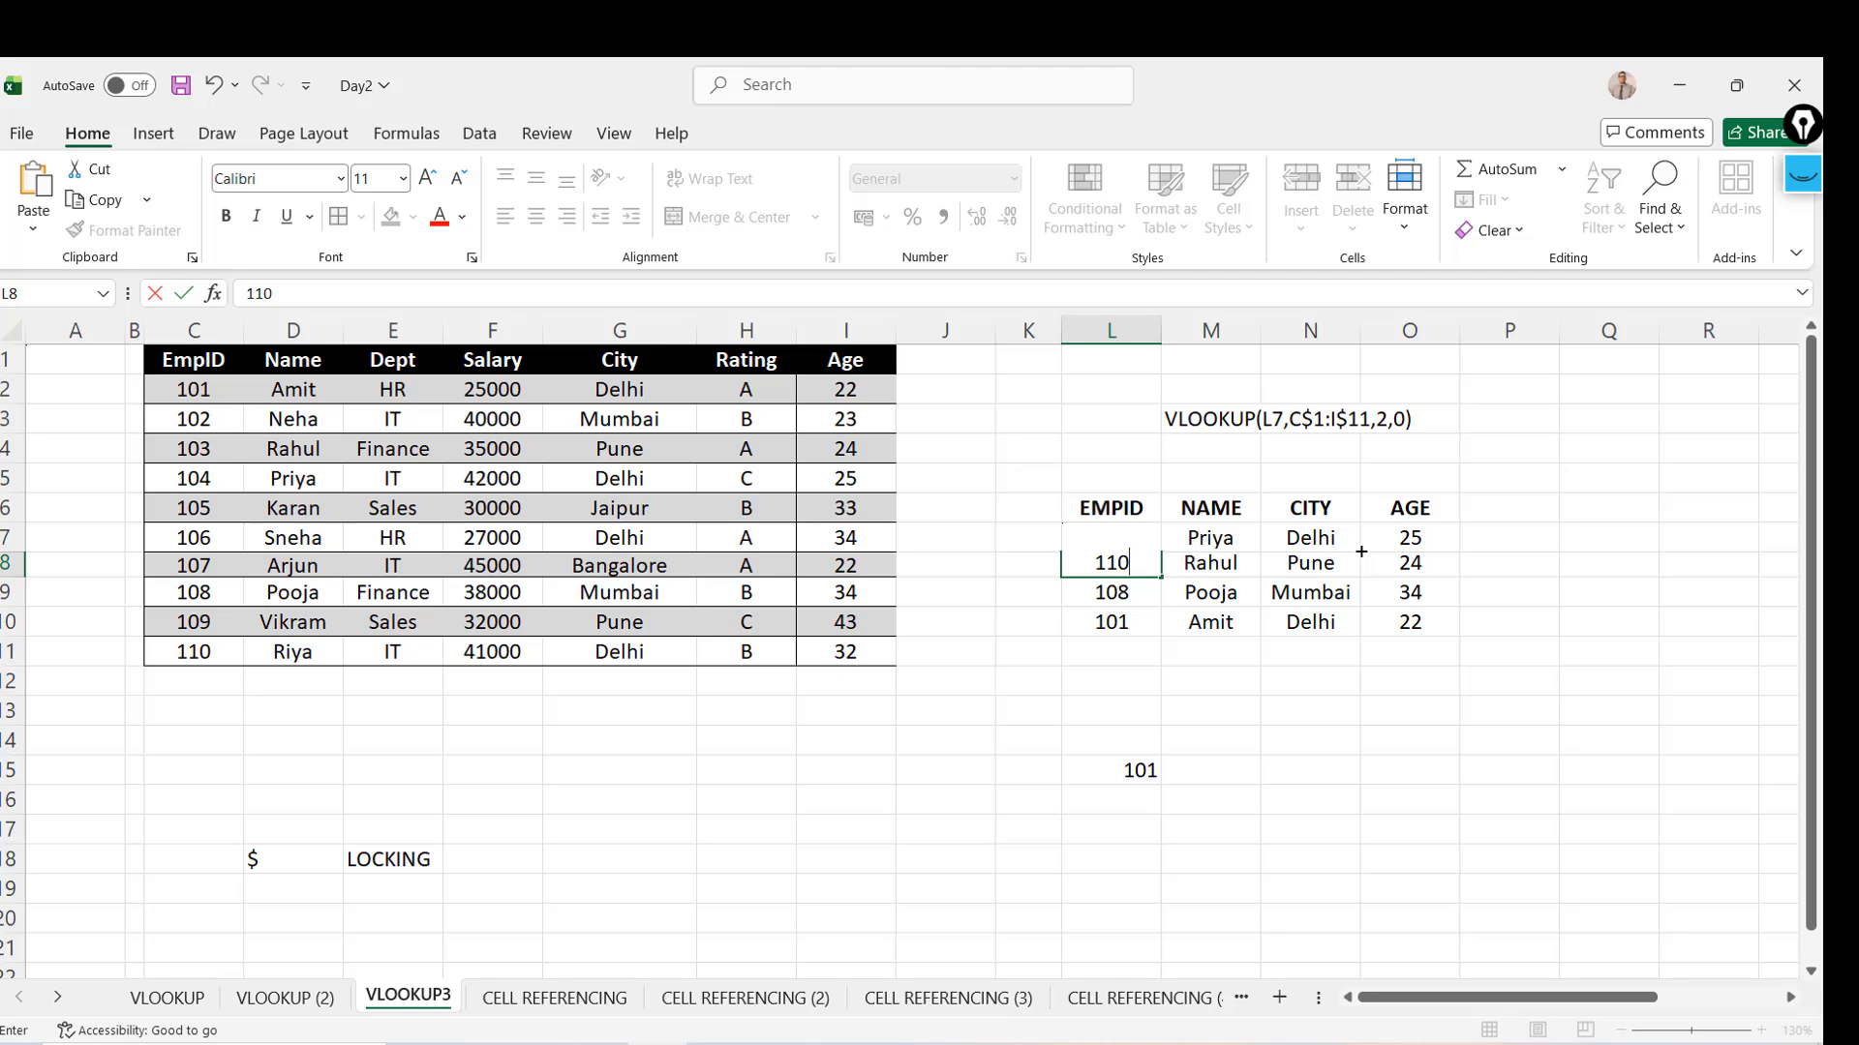
key(Return)
Examine the lookup value reference and table range in M8's VLOOKUP formula
key(Up)
key(Right)
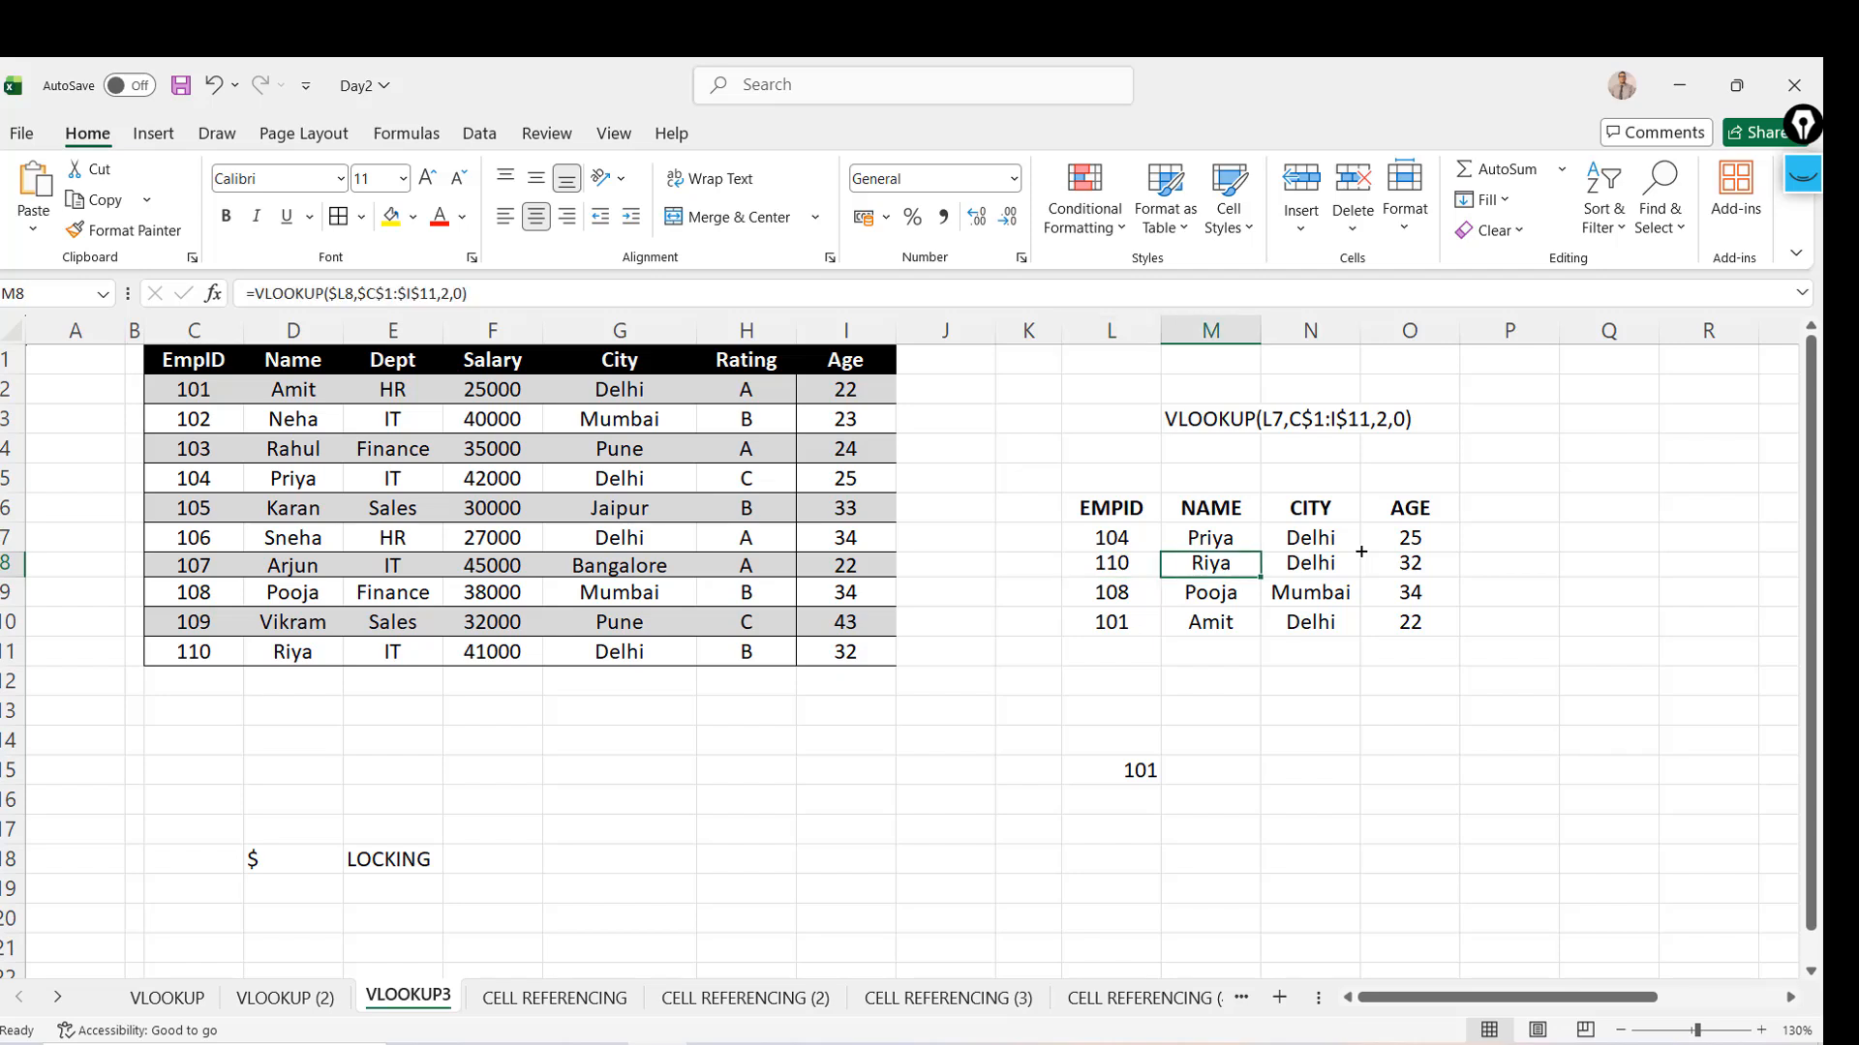
click(347, 293)
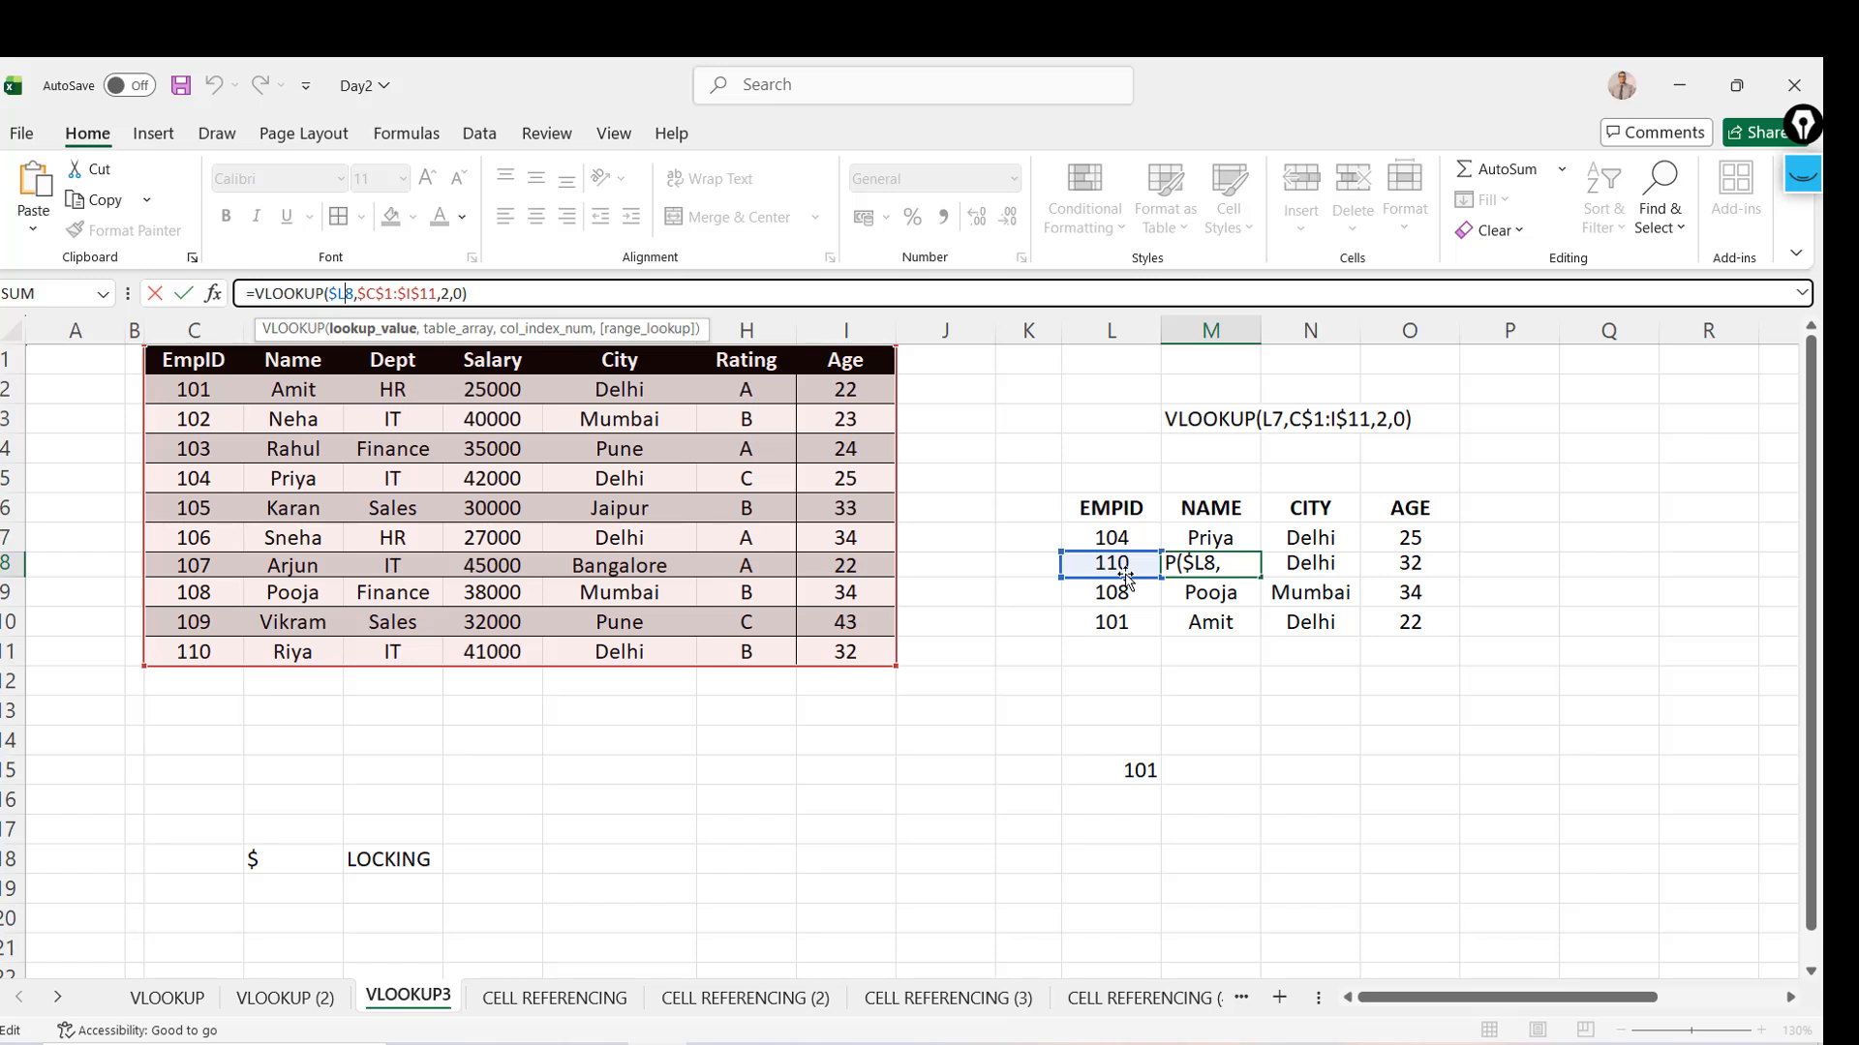
key(Return)
key(Return)
key(Return)
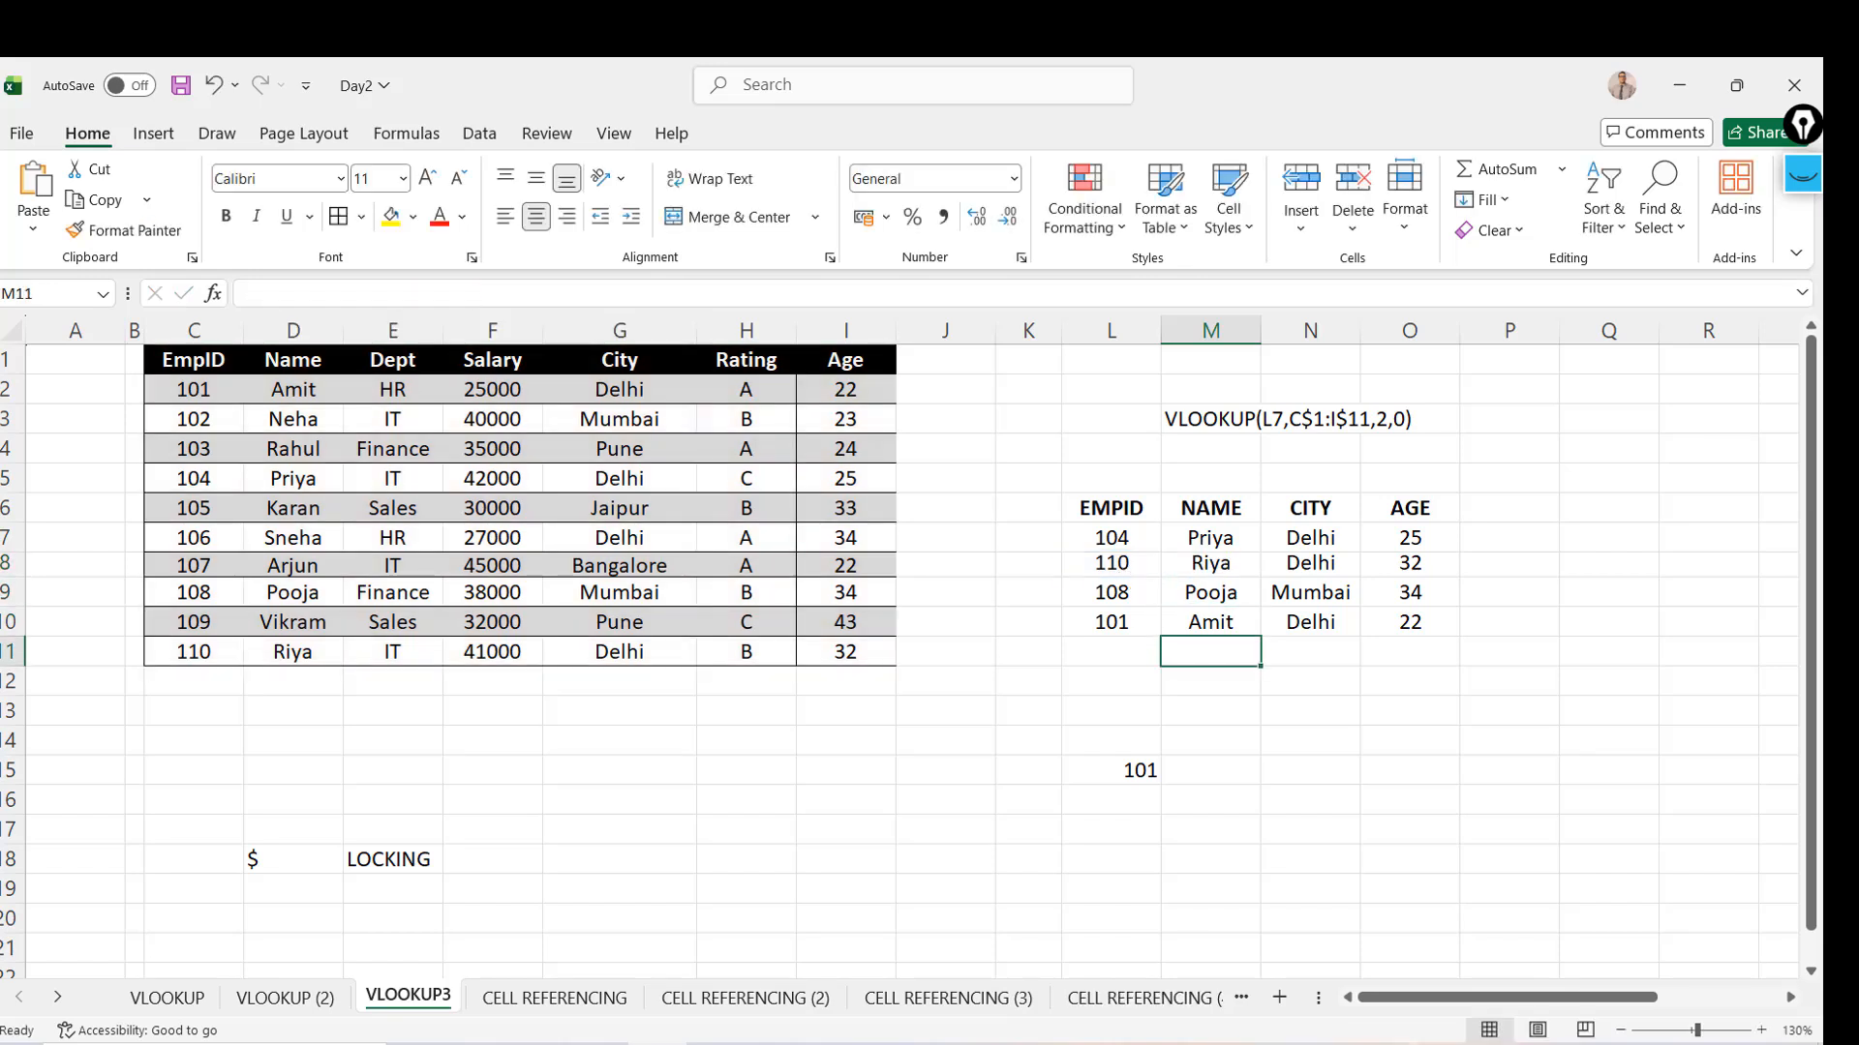
Copy the entire employee table in C1:I11, including its header row
drag(203, 351, 845, 360)
key(ctrl+shift+Down)
key(ctrl+c)
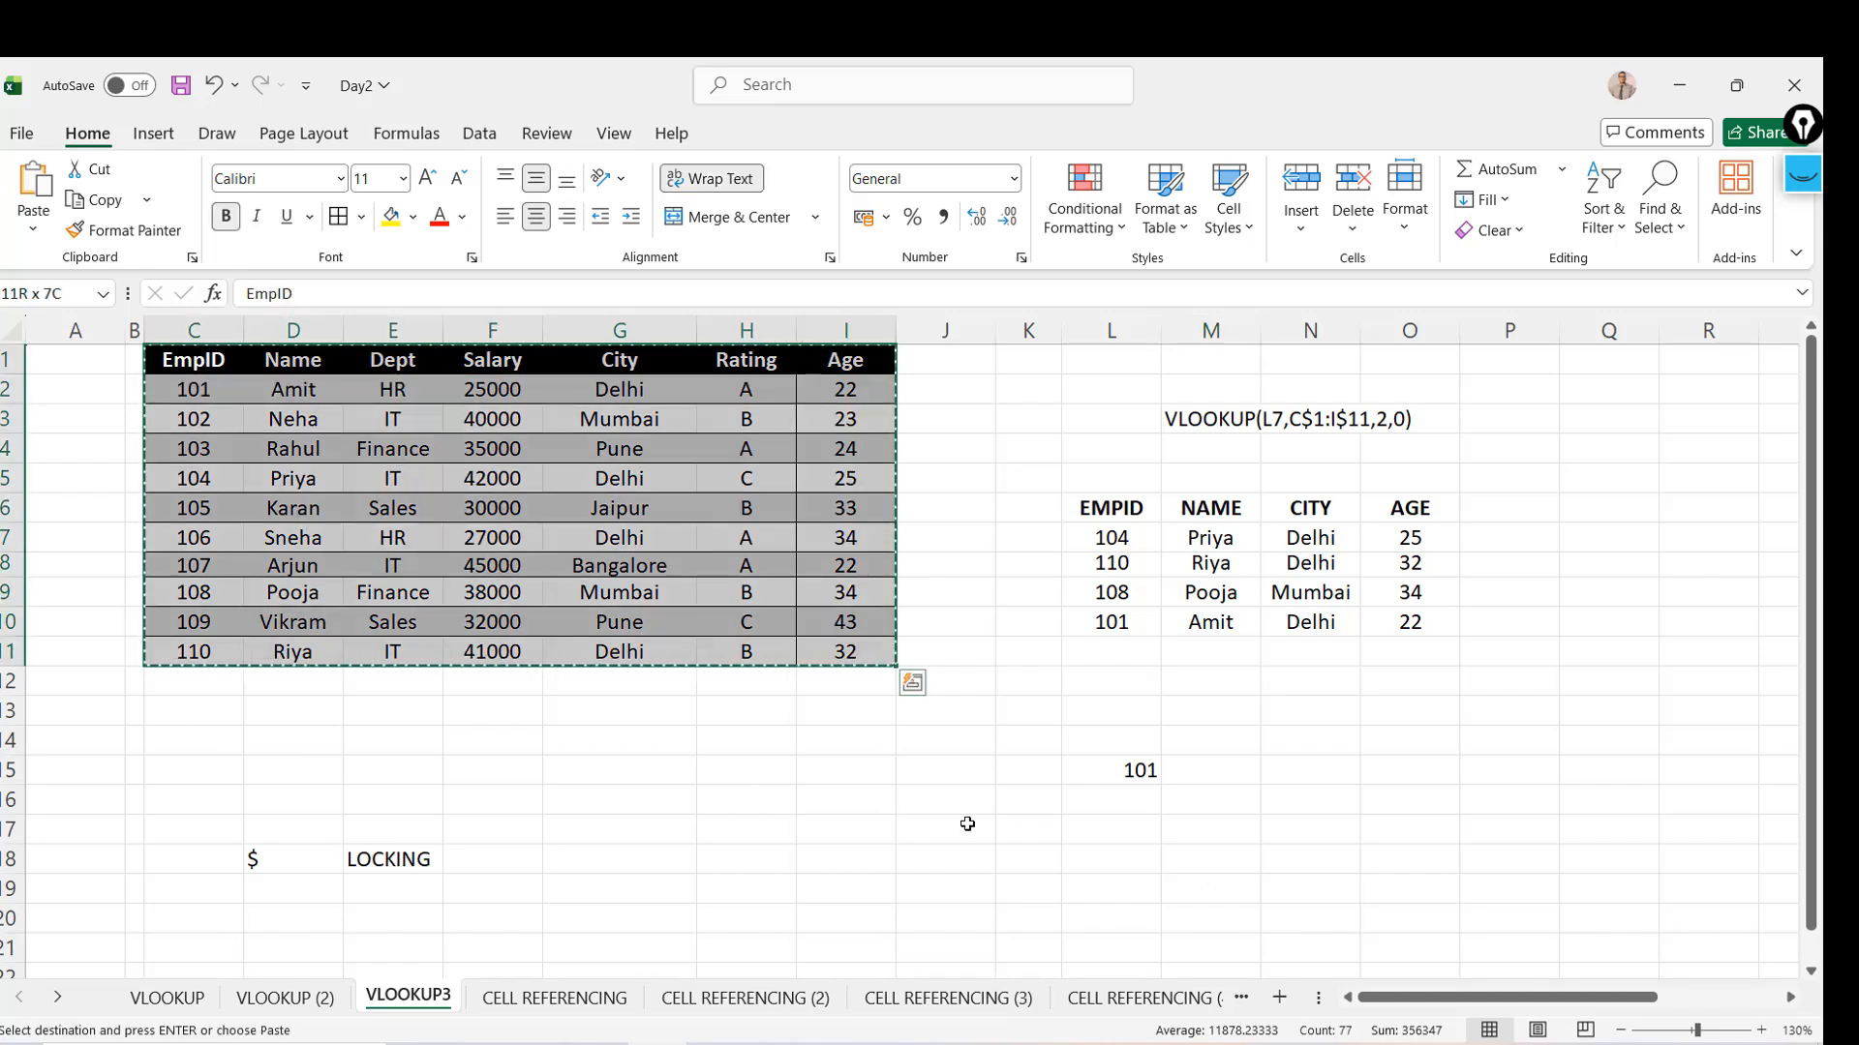
Add a new worksheet after the EXERCISE sheet and name it VLOOKUP CONCEPT
click(1161, 997)
click(1176, 999)
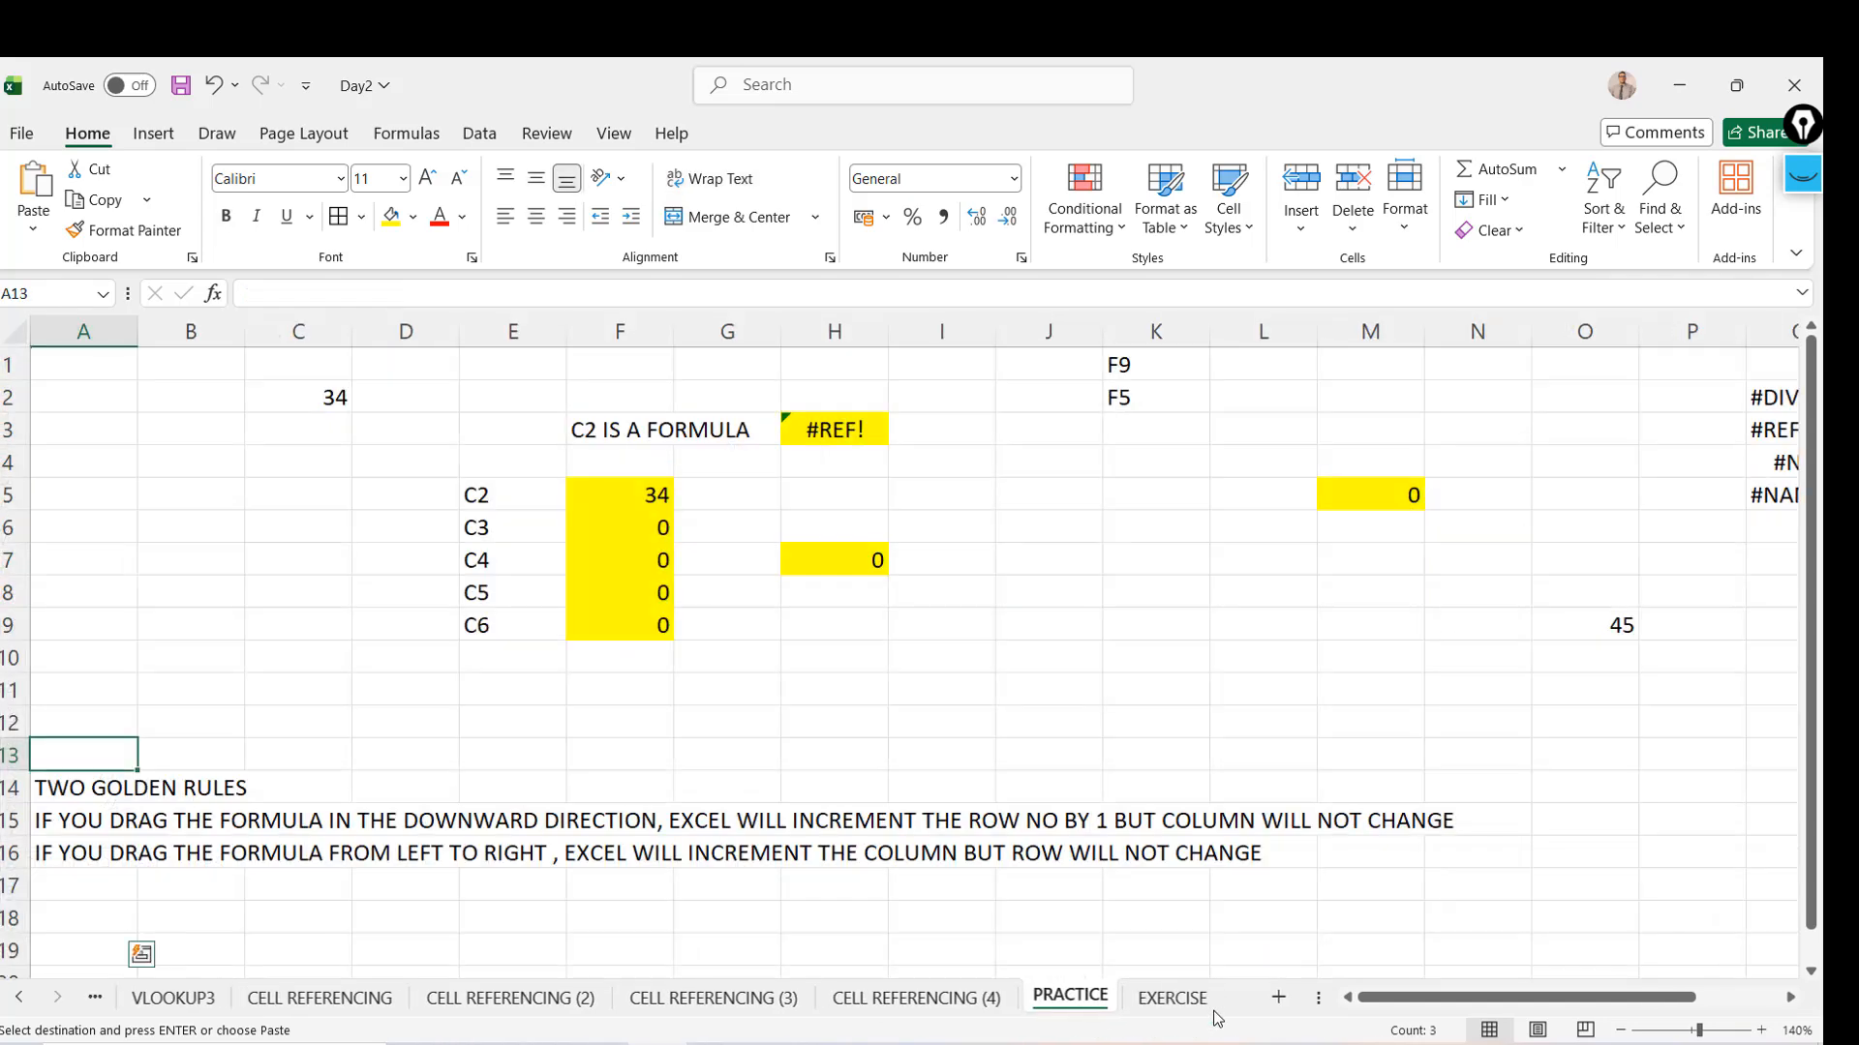
click(1167, 999)
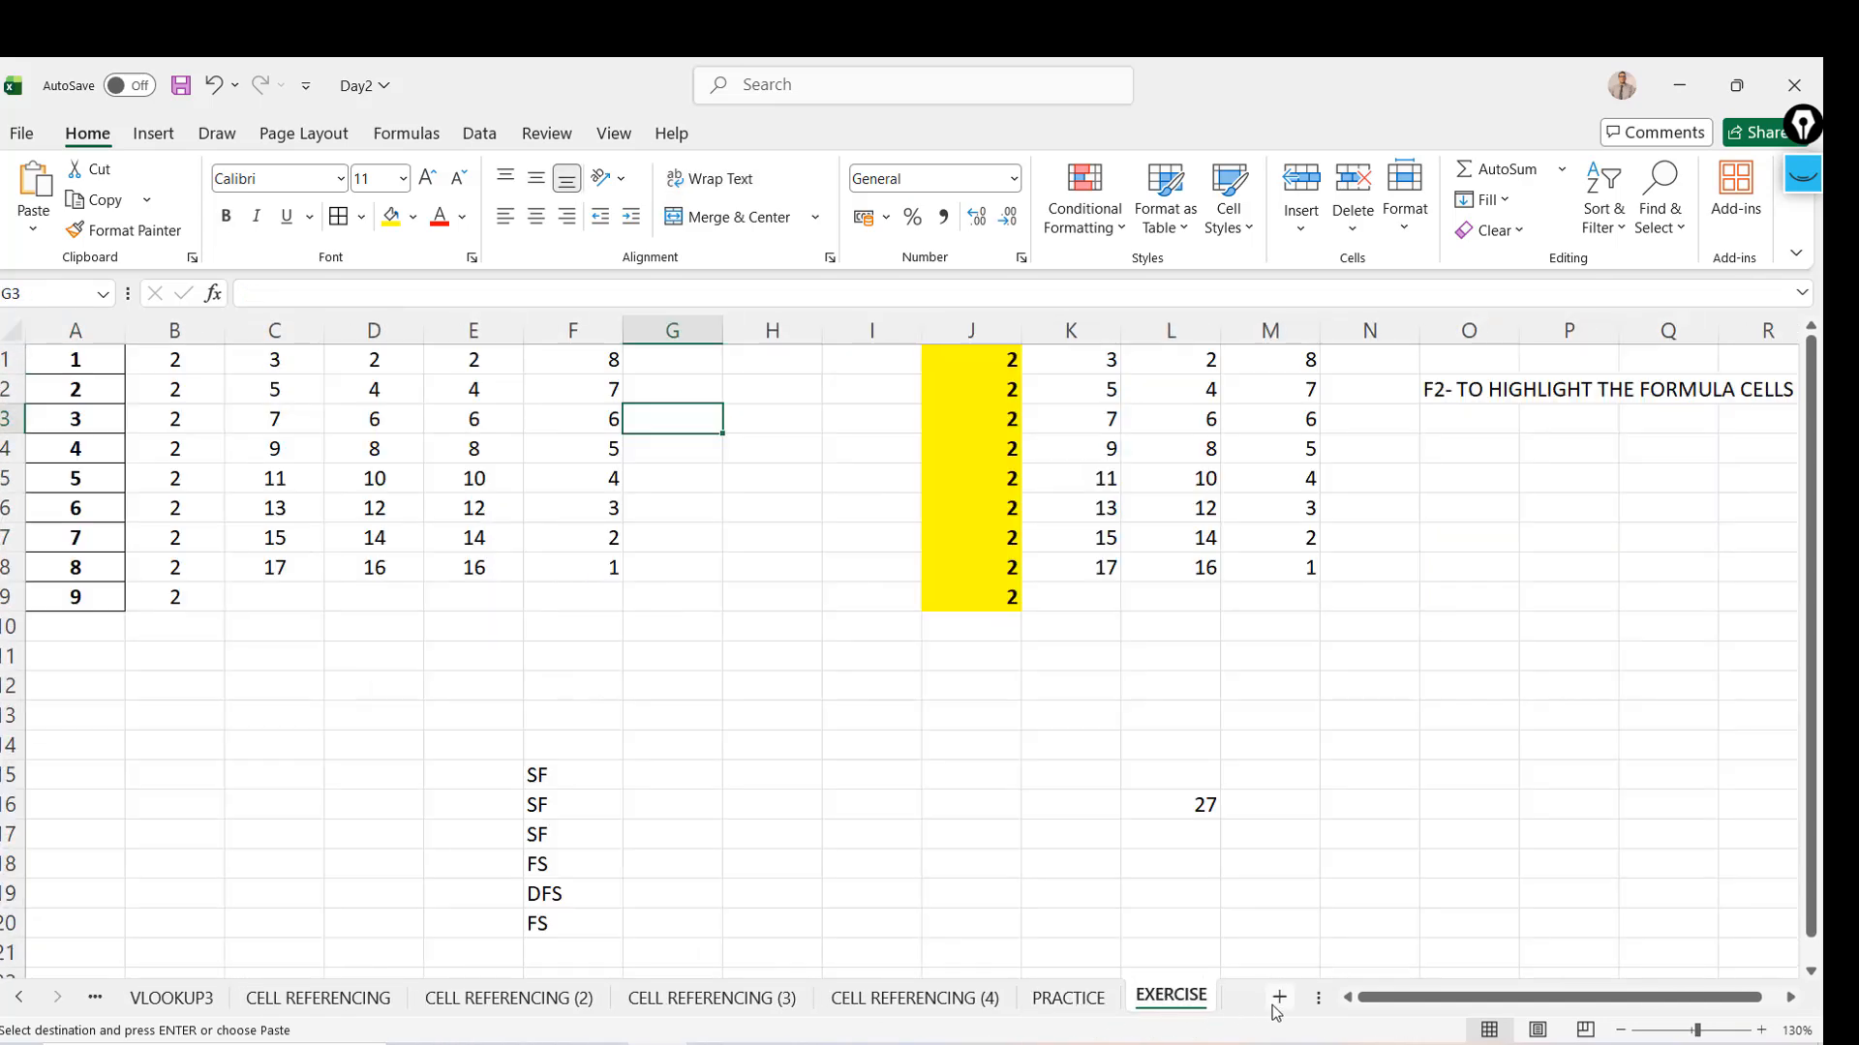
click(1279, 997)
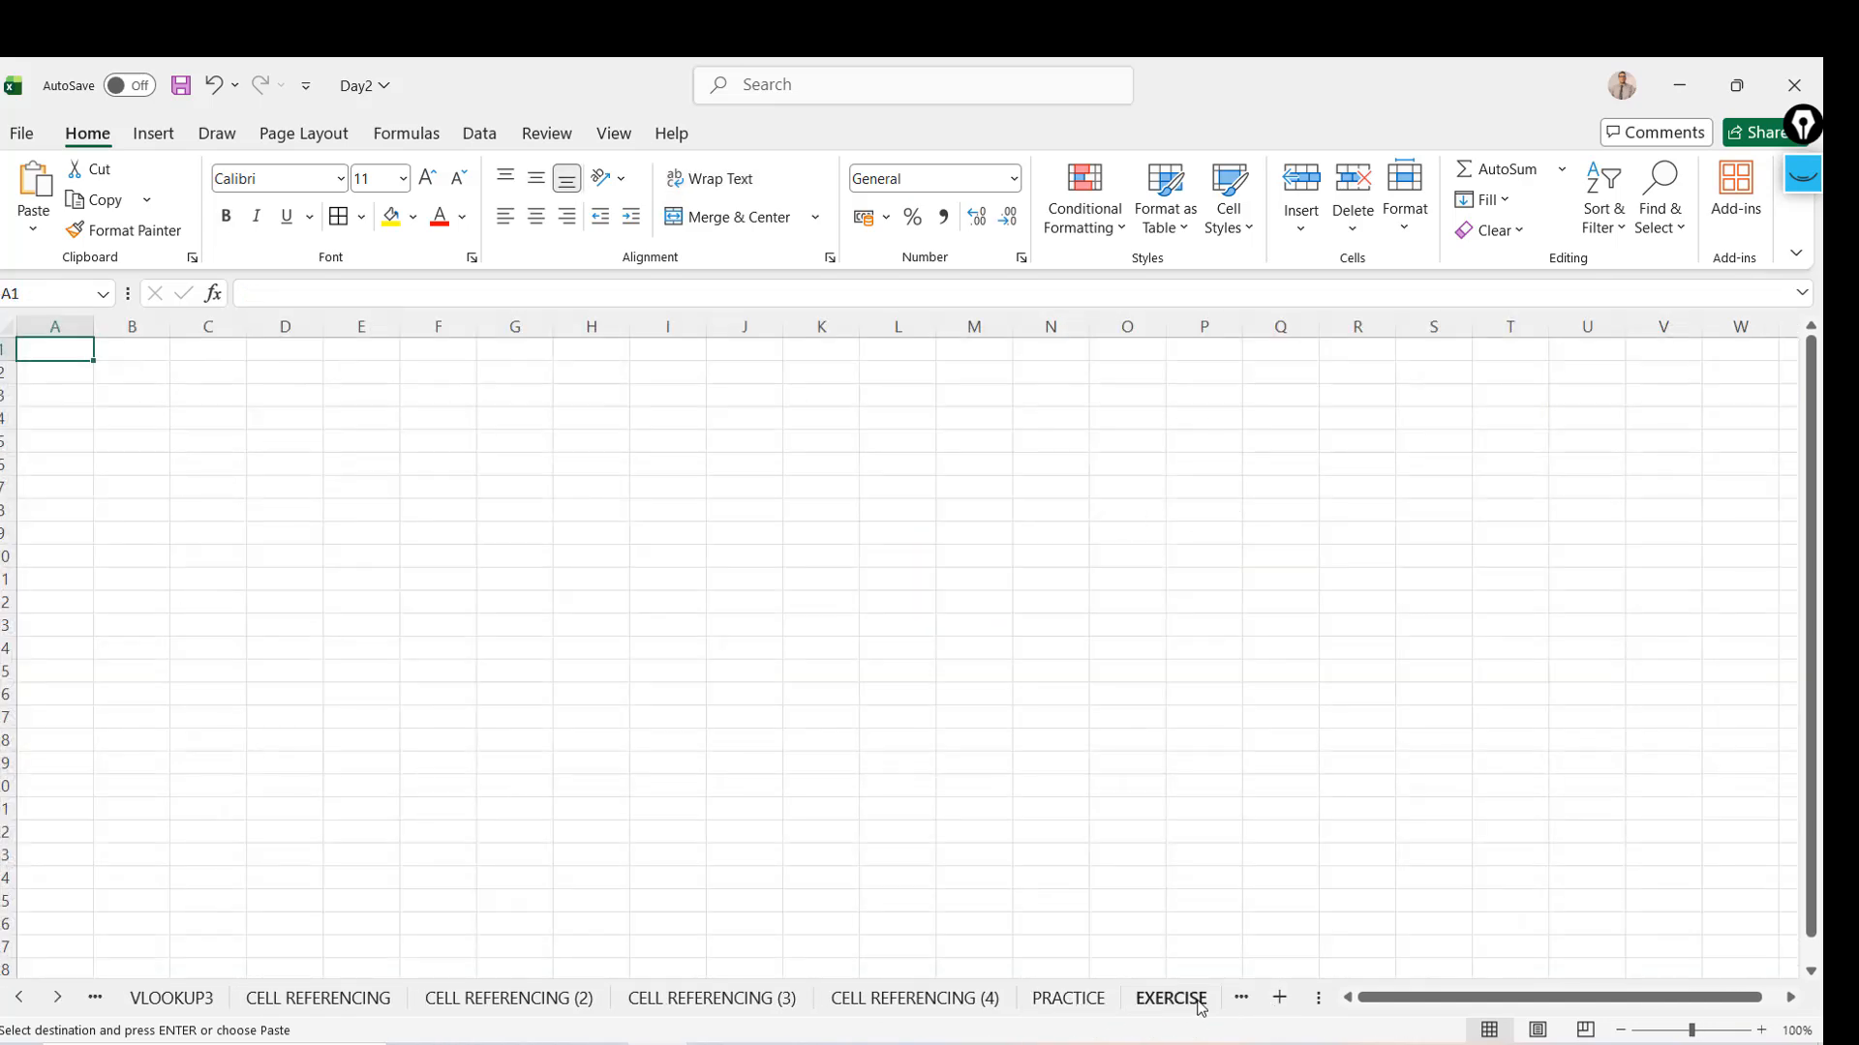
click(53, 997)
double_click(1128, 997)
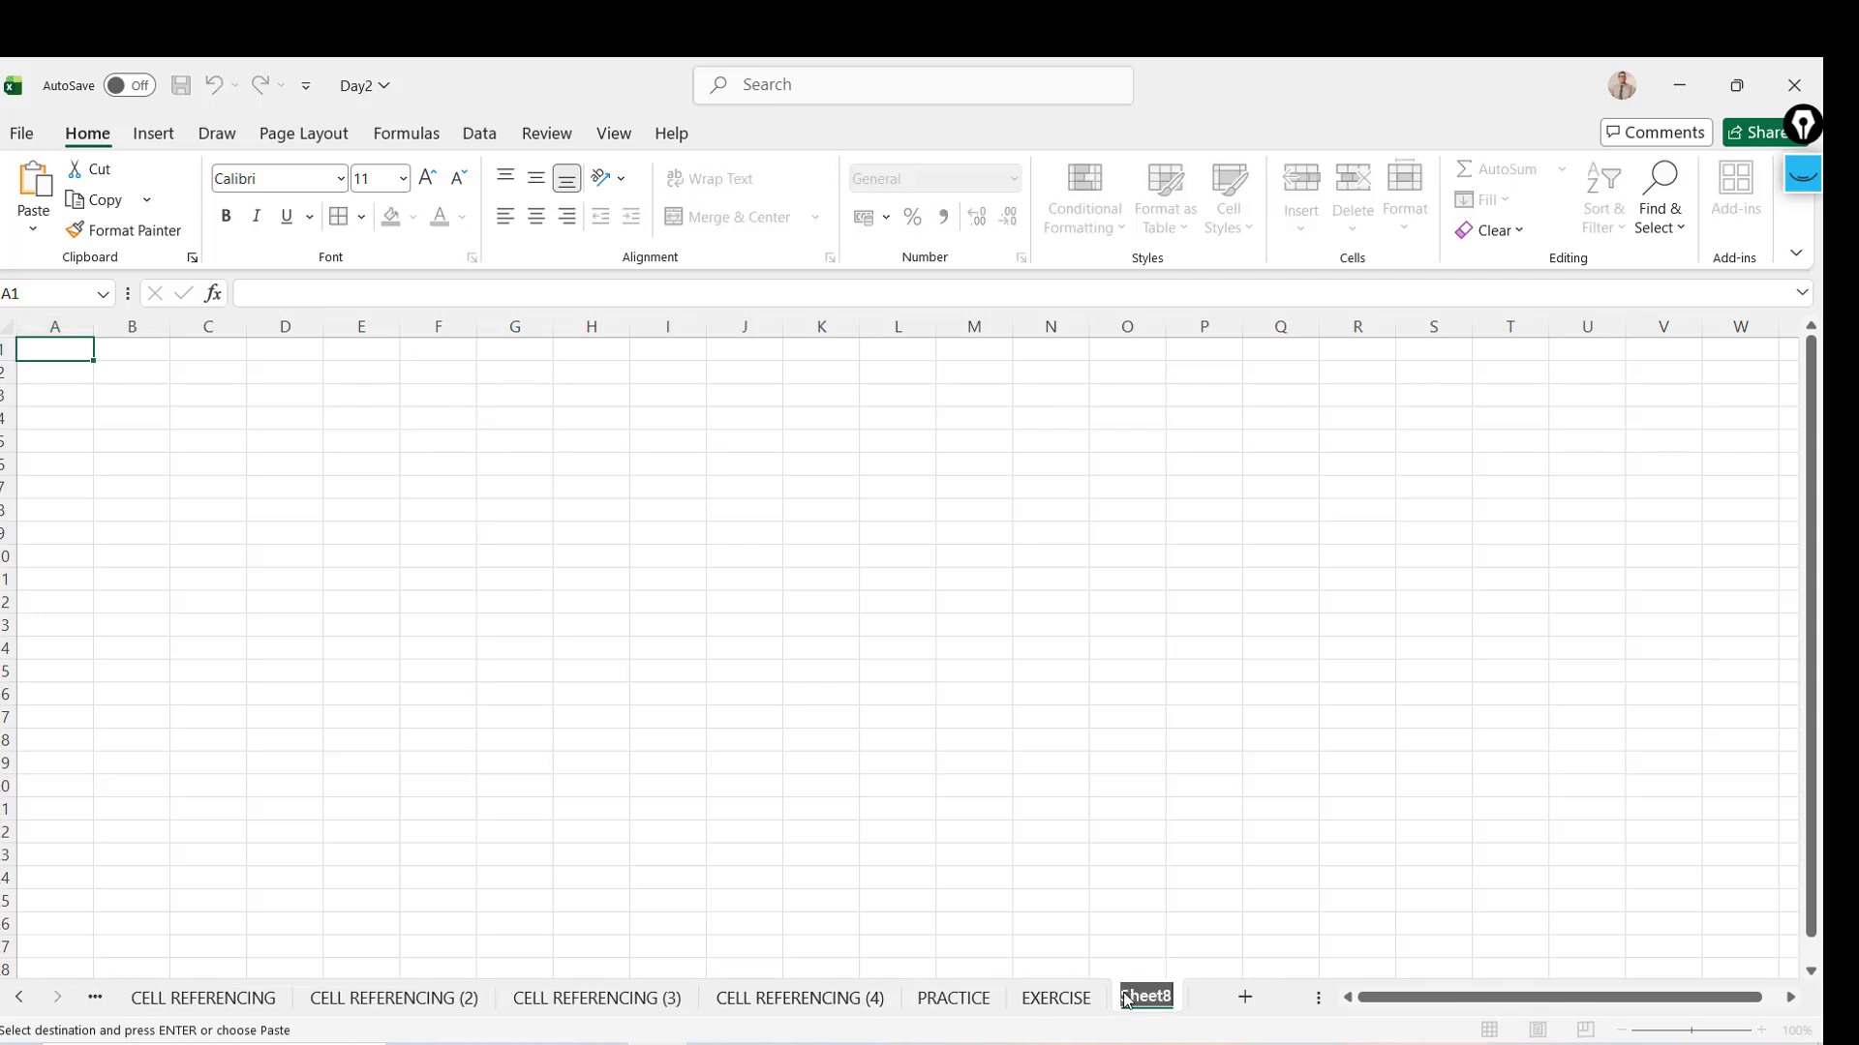
text(VLOOKUP)
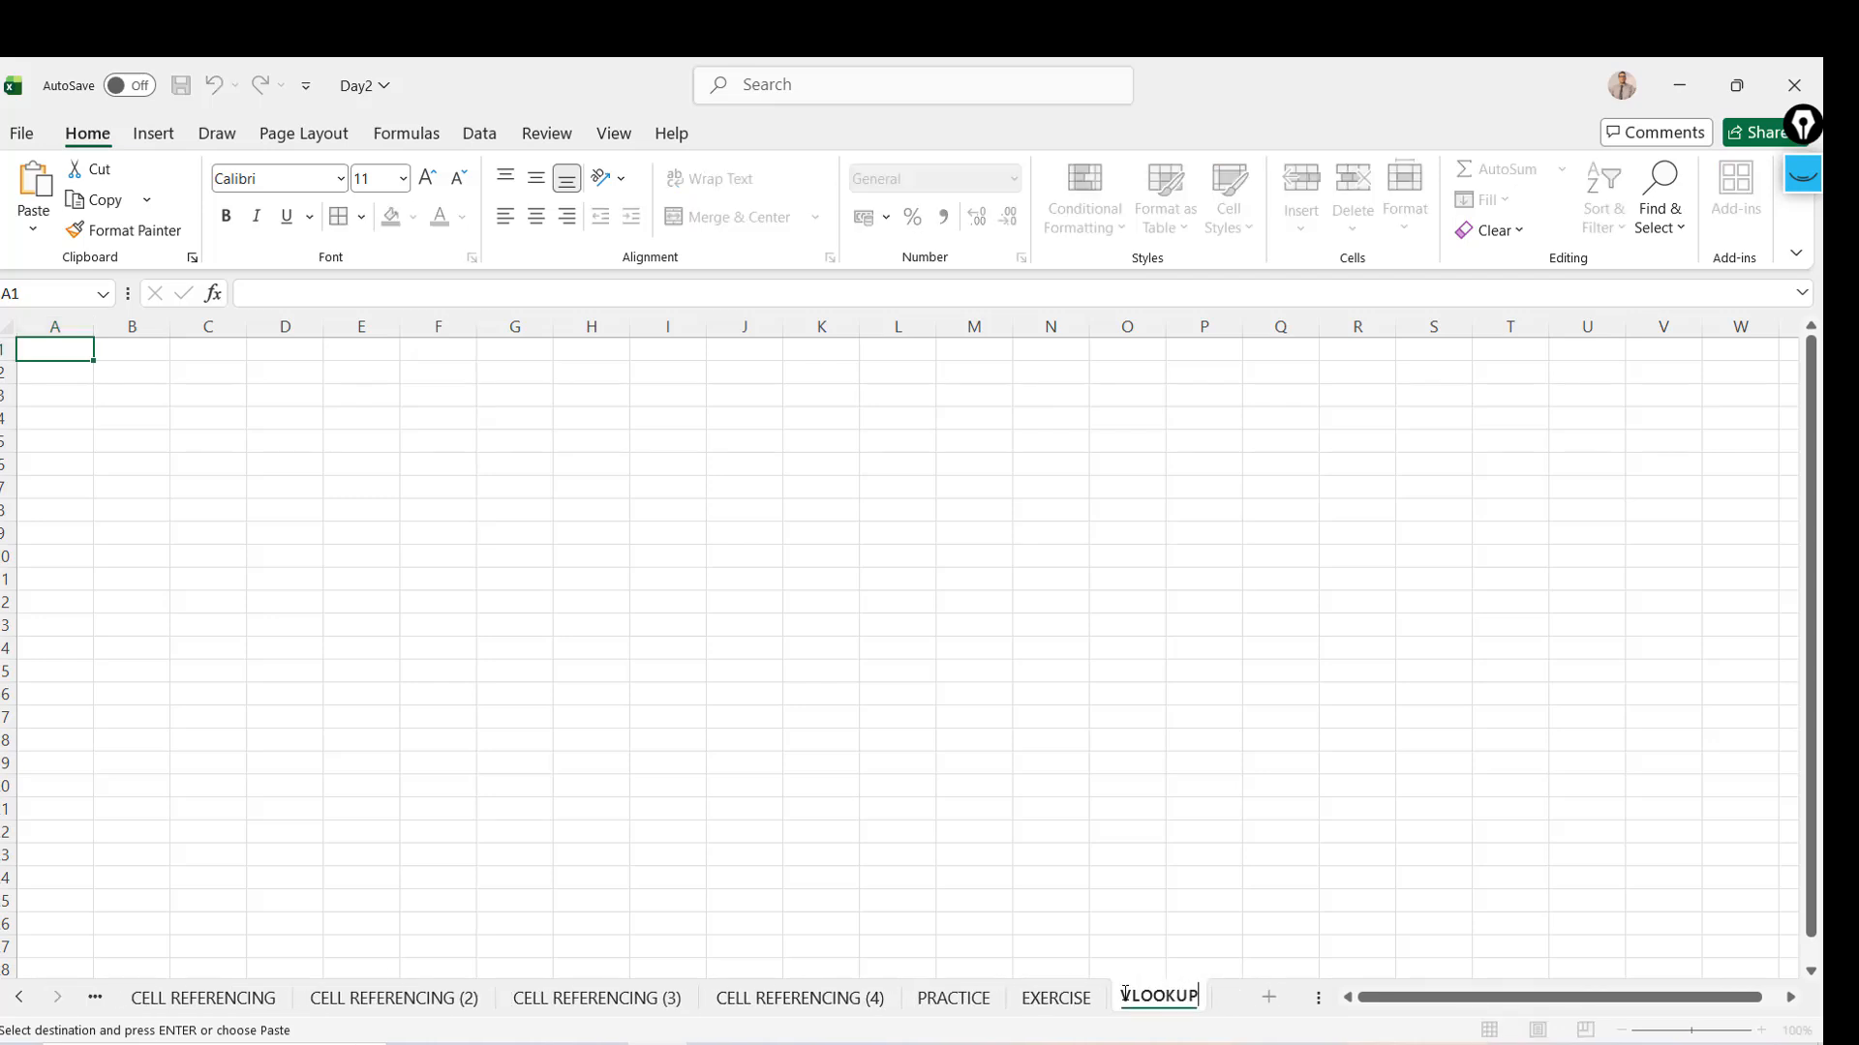
text( CONCEPT)
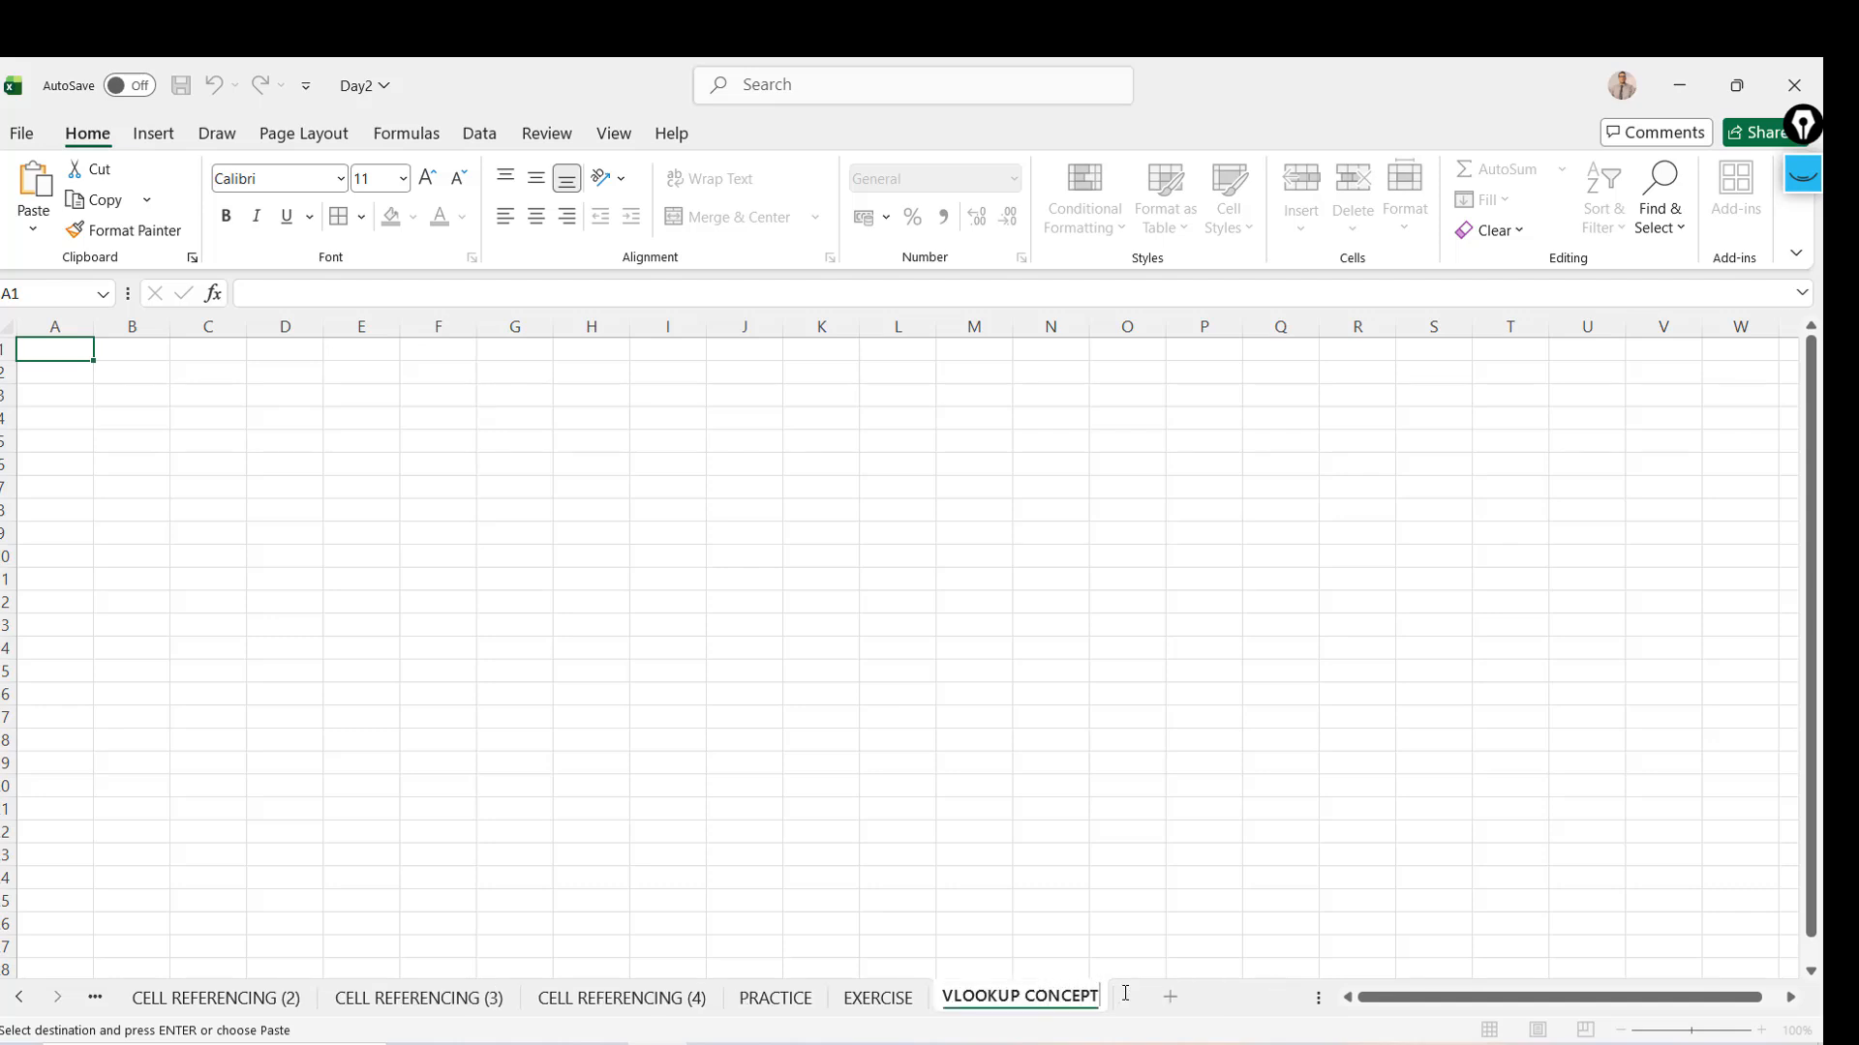
Paste the copied employee table into the VLOOKUP CONCEPT sheet, starting at cell D2
click(297, 365)
key(ctrl+v)
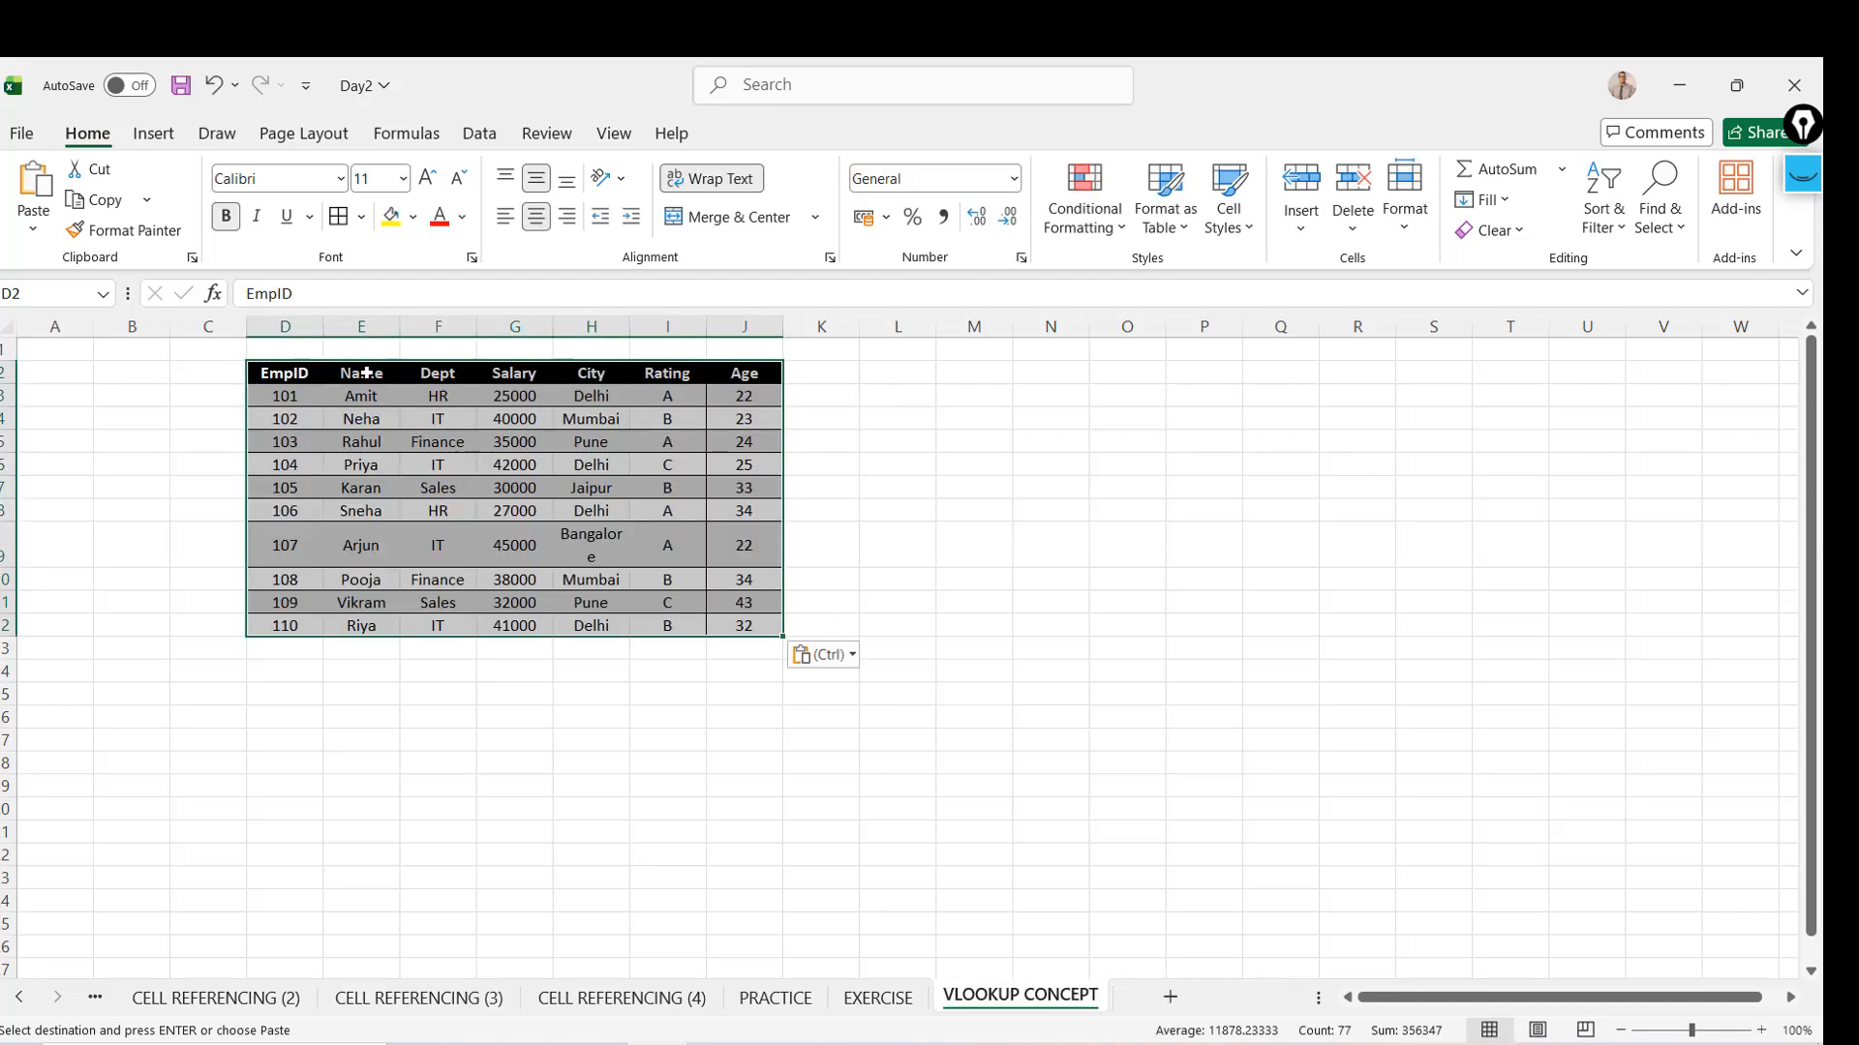
Enter the heading EMPID in cell N9 of the VLOOKUP CONCEPT sheet
click(1059, 540)
text(M)
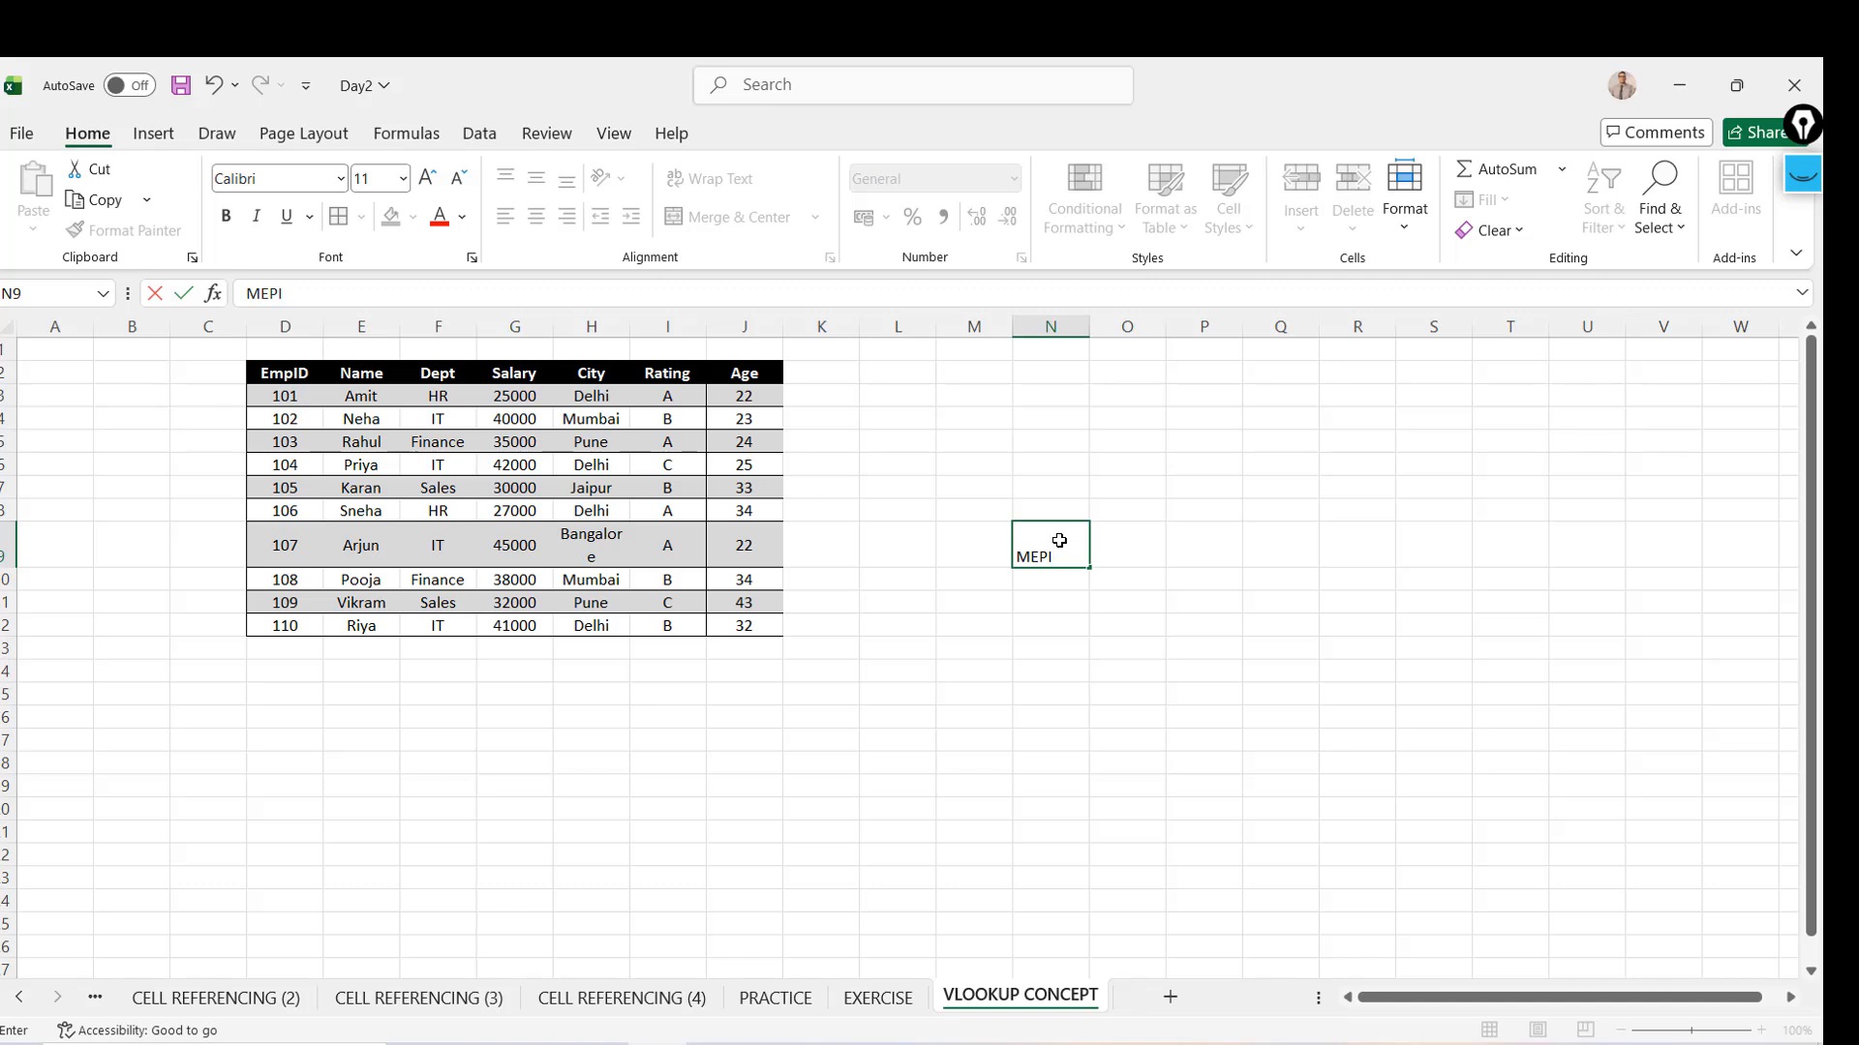
key(BackSpace)
text(EMPID)
key(Return)
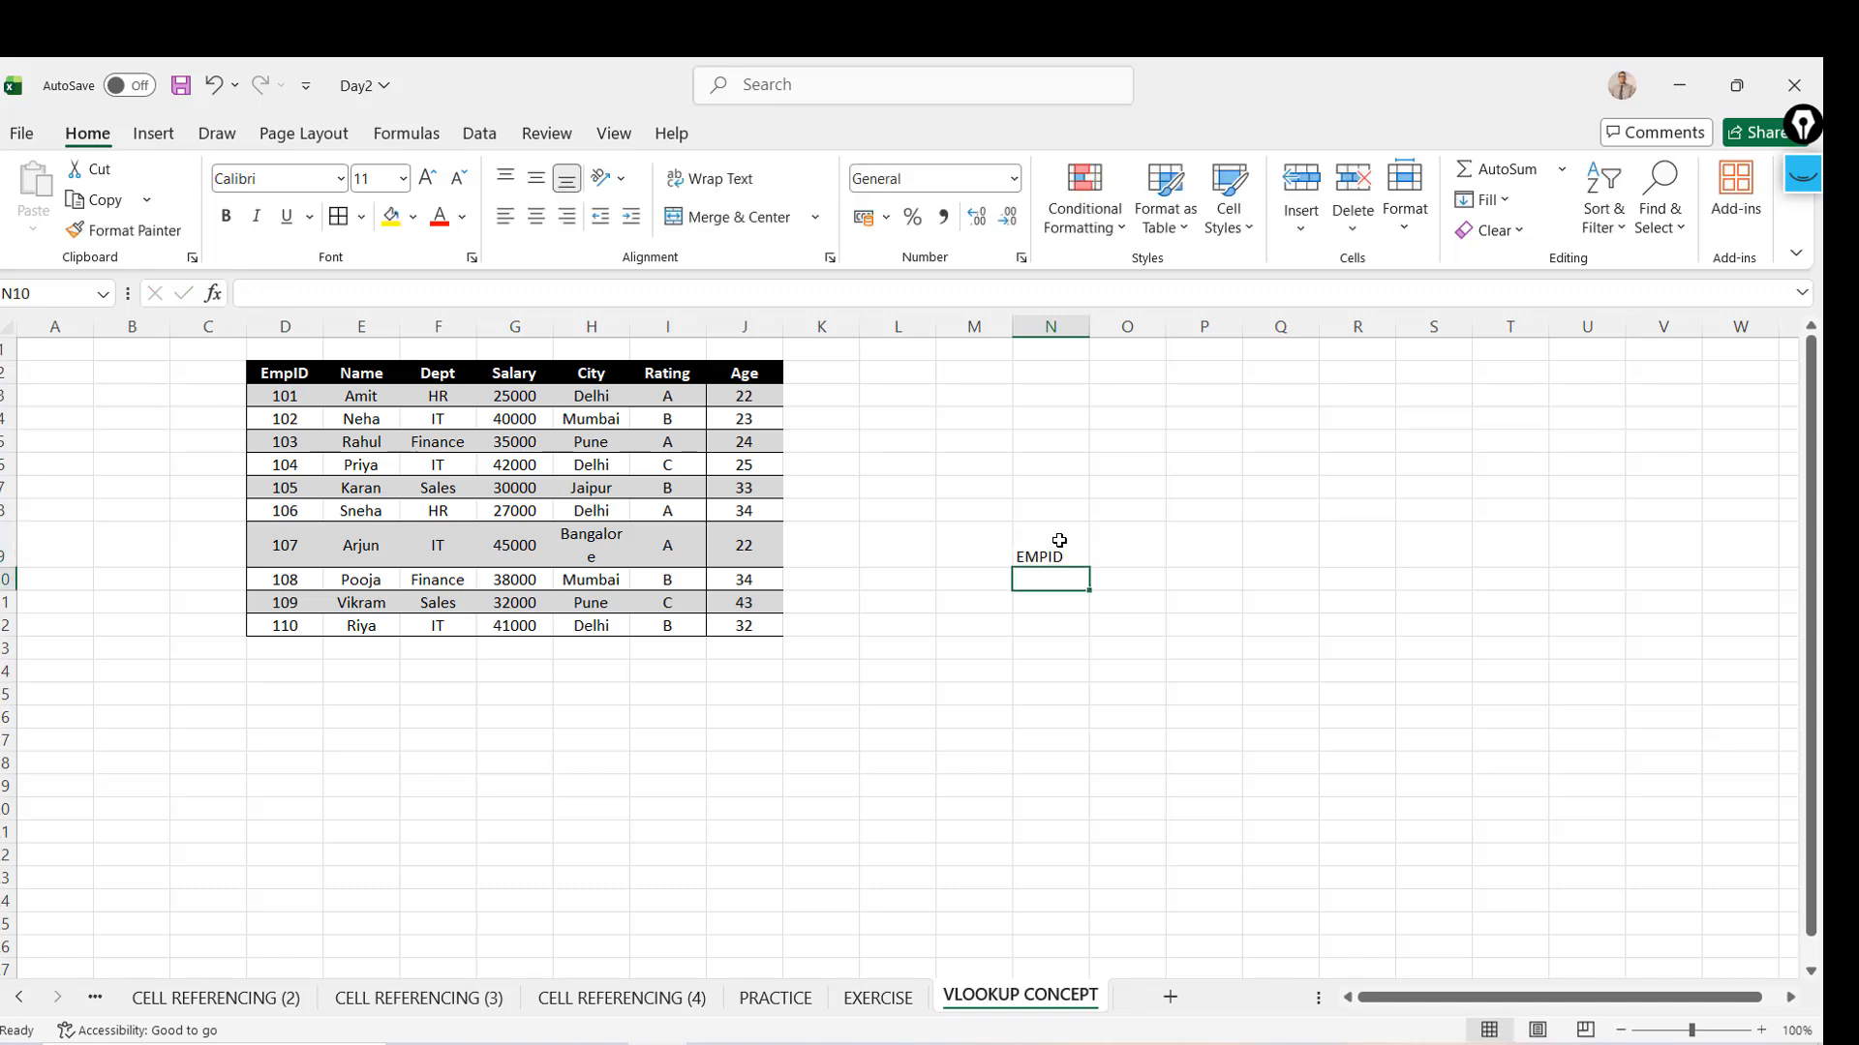
Create duplicate employee names by replacing E9 with the name from E3 and E12 with the name from E5
click(397, 529)
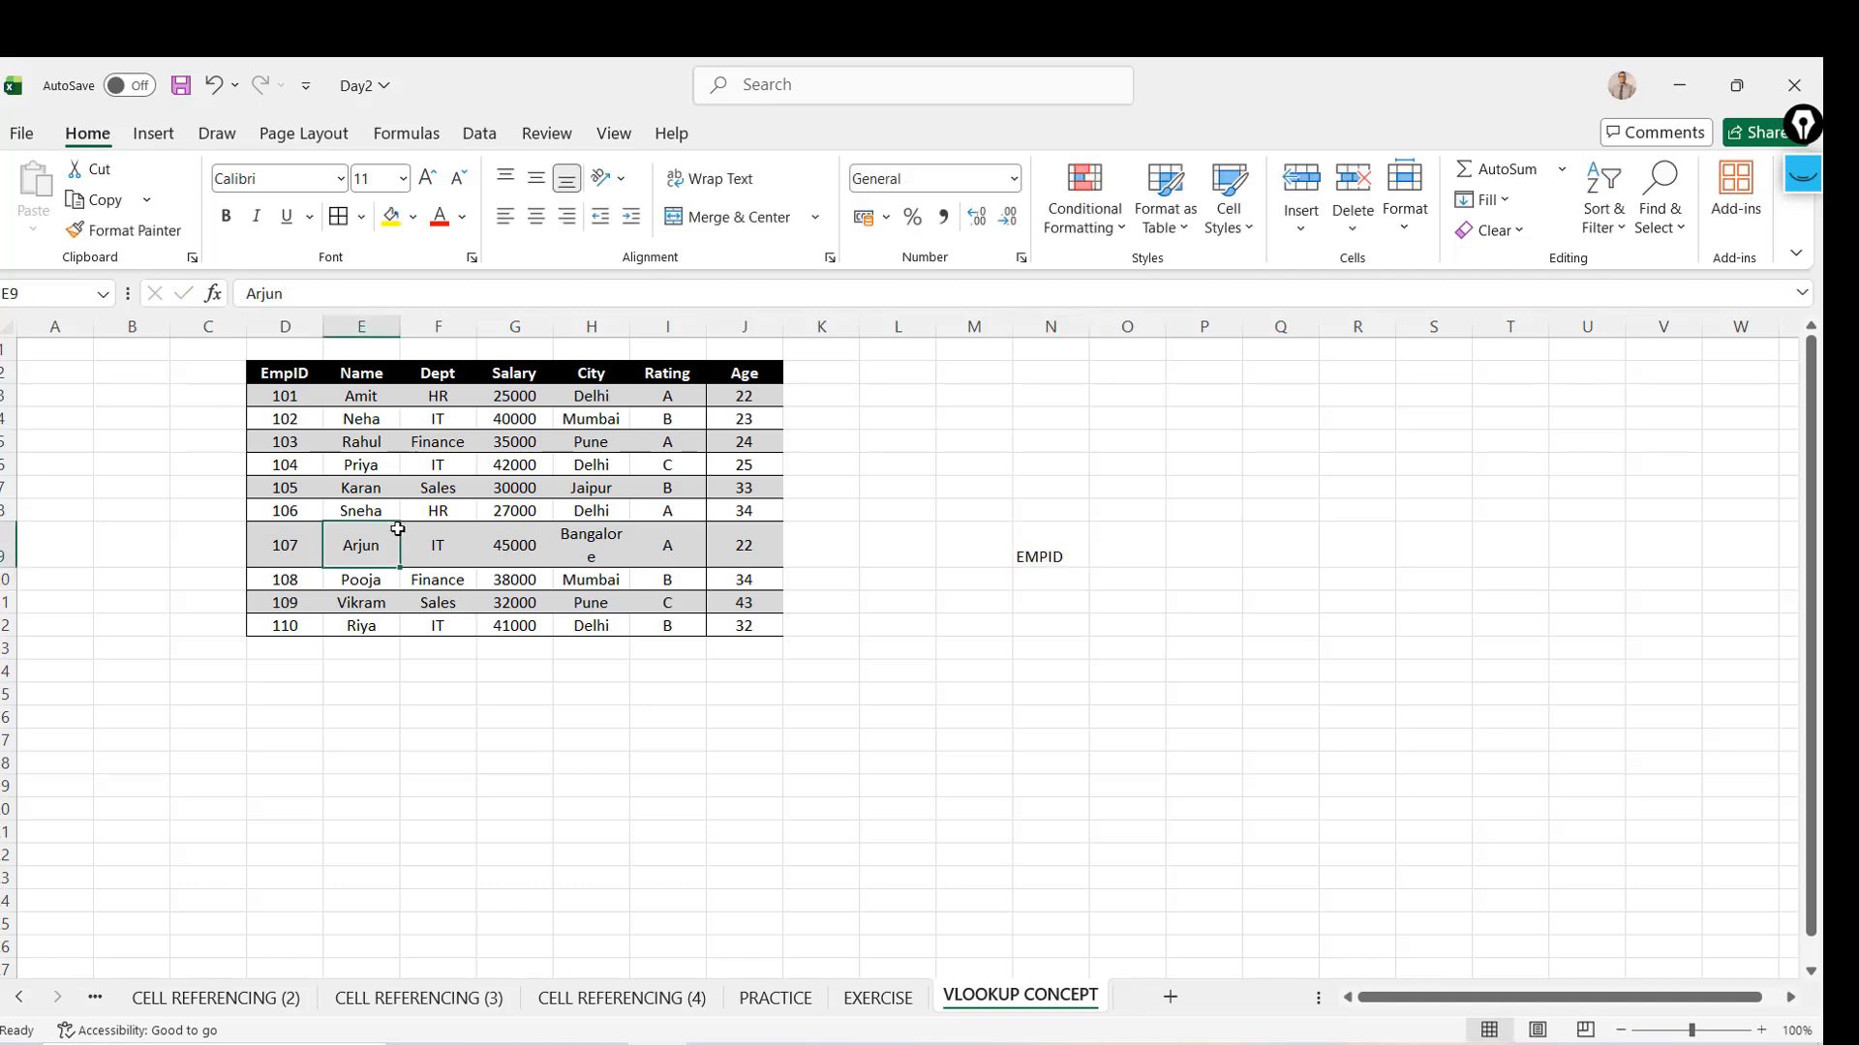
text(AMit)
key(Return)
key(Return)
key(Return)
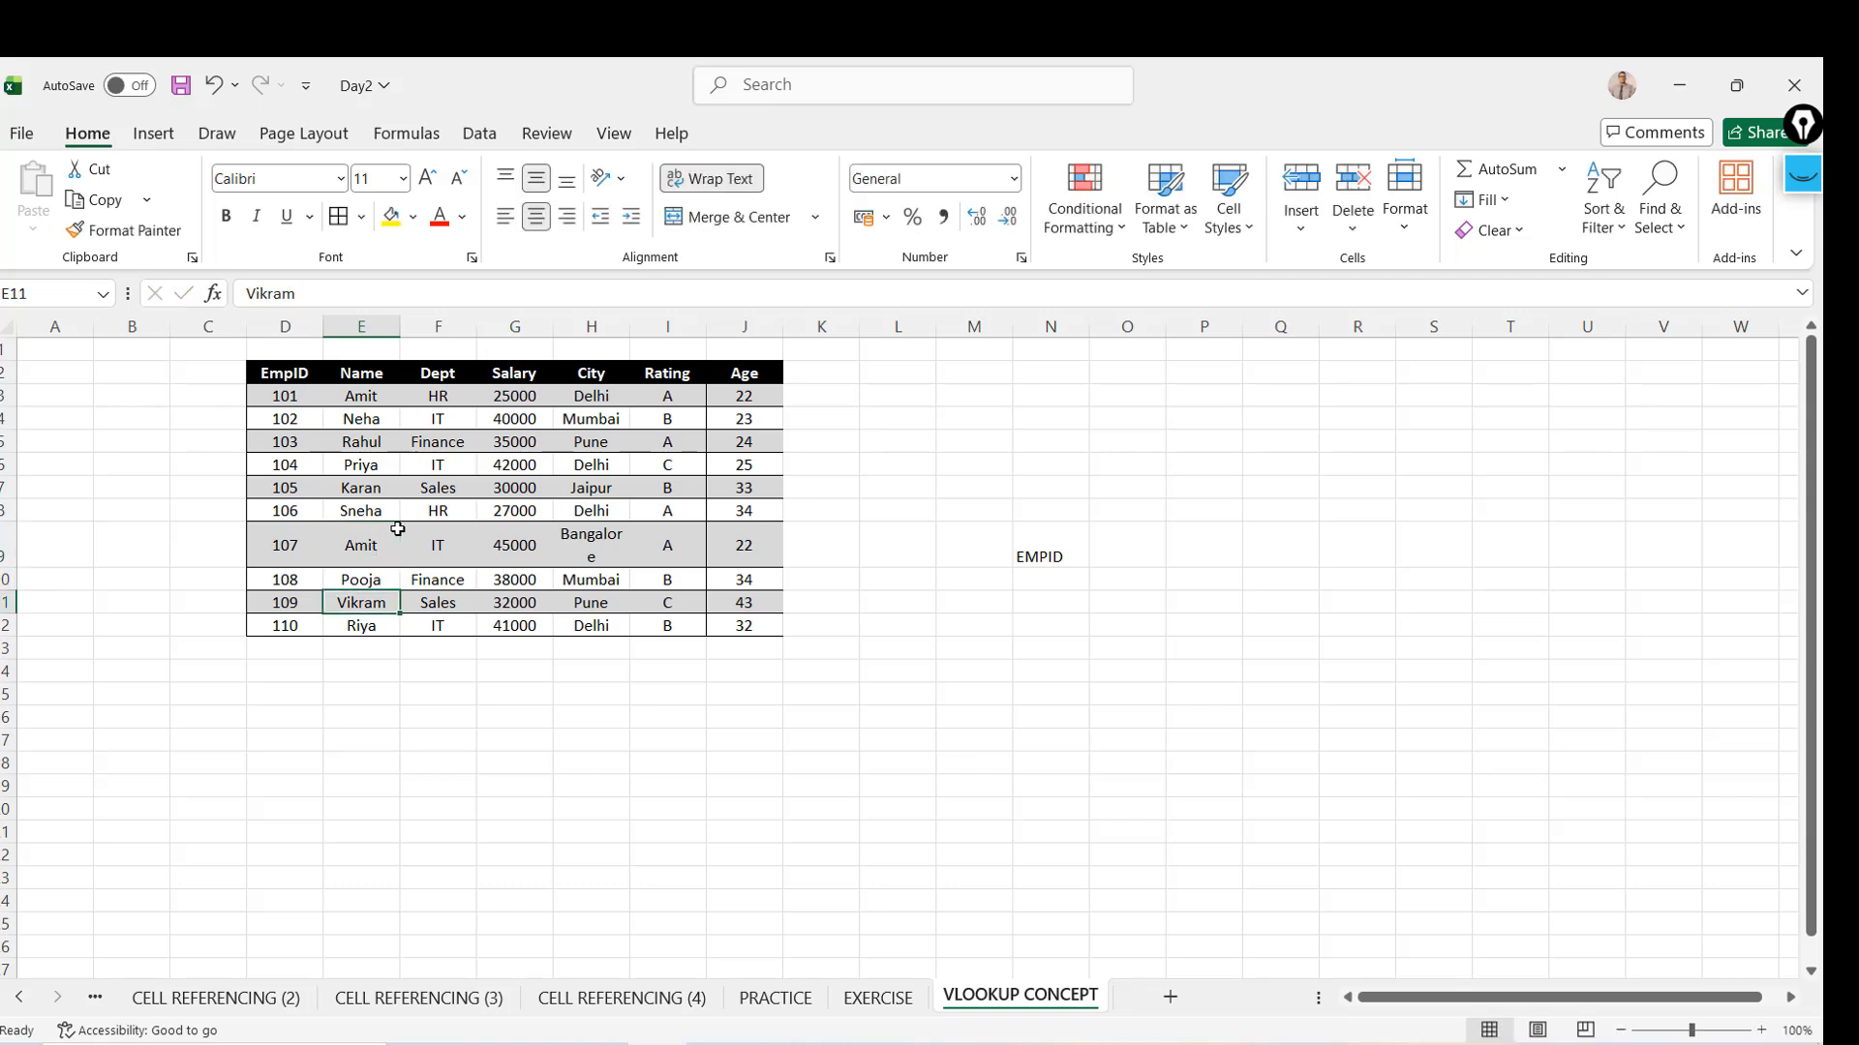
text(Rahul)
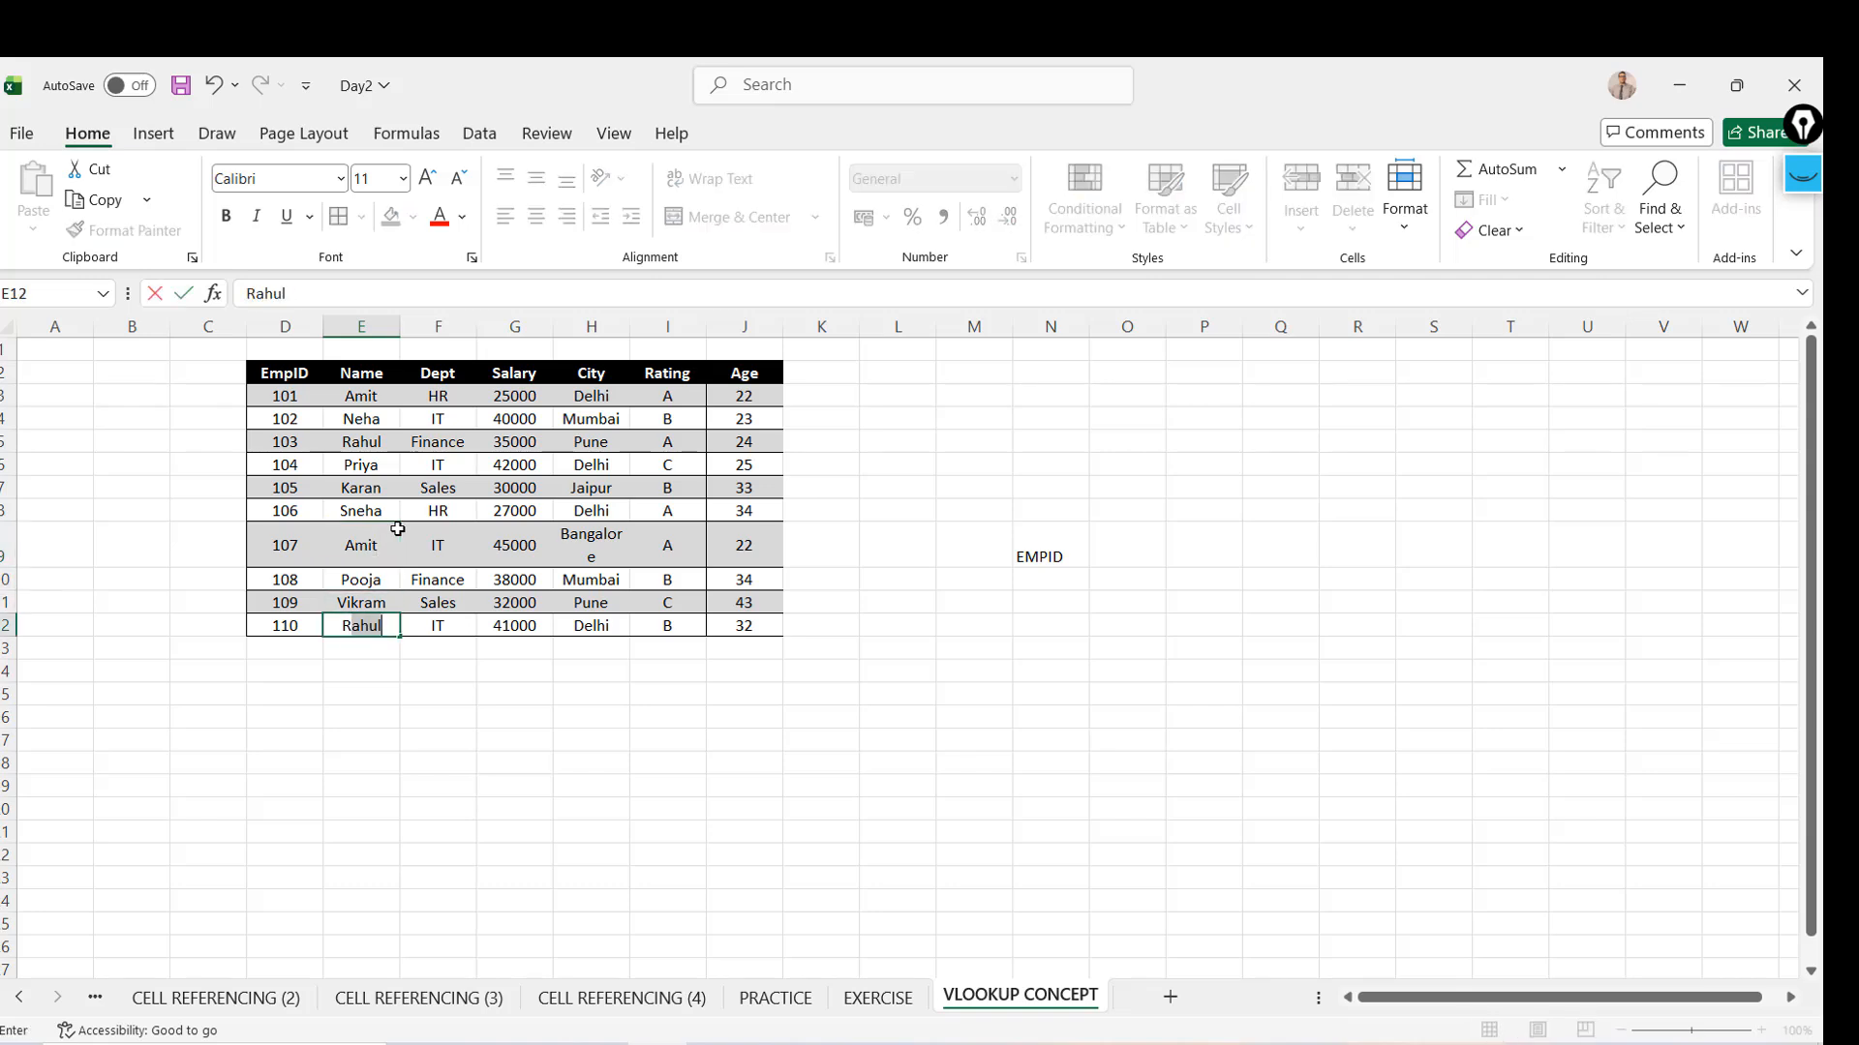
key(Return)
Delete the empty column C just before the employee table
click(1761, 1030)
click(1760, 1030)
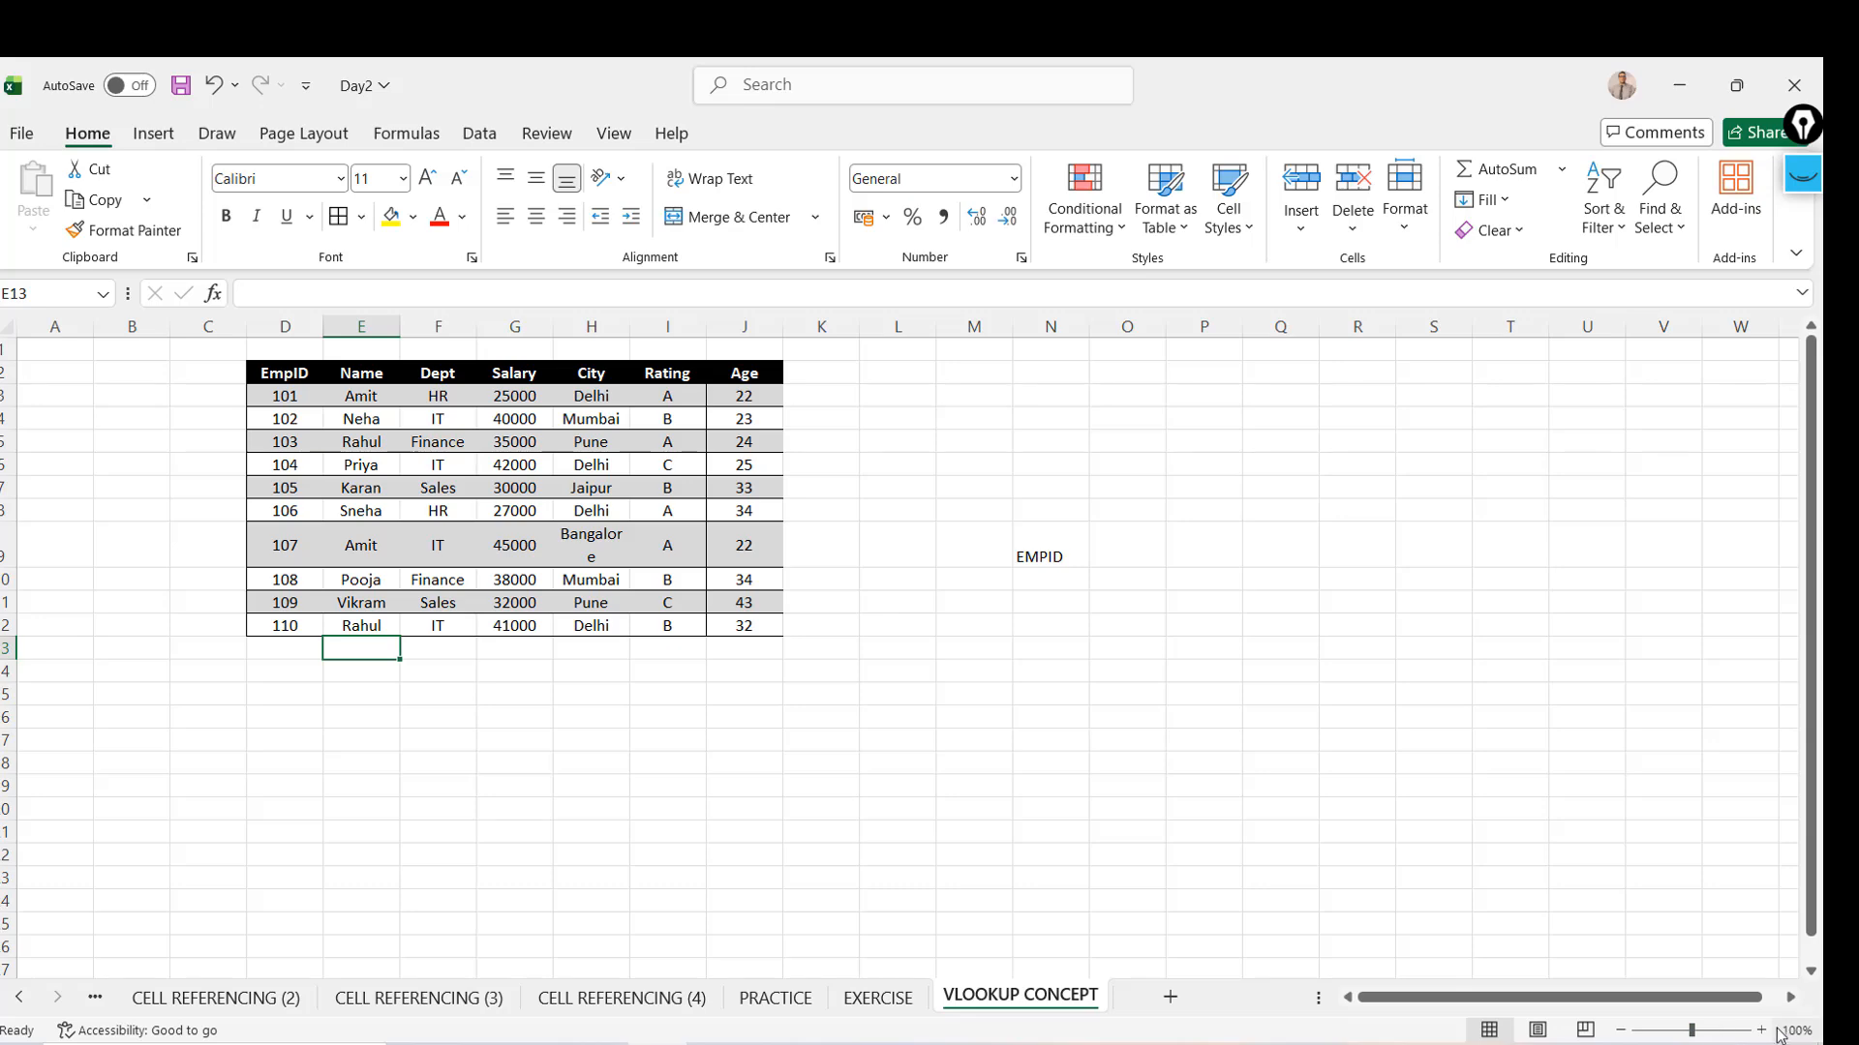
click(1761, 1029)
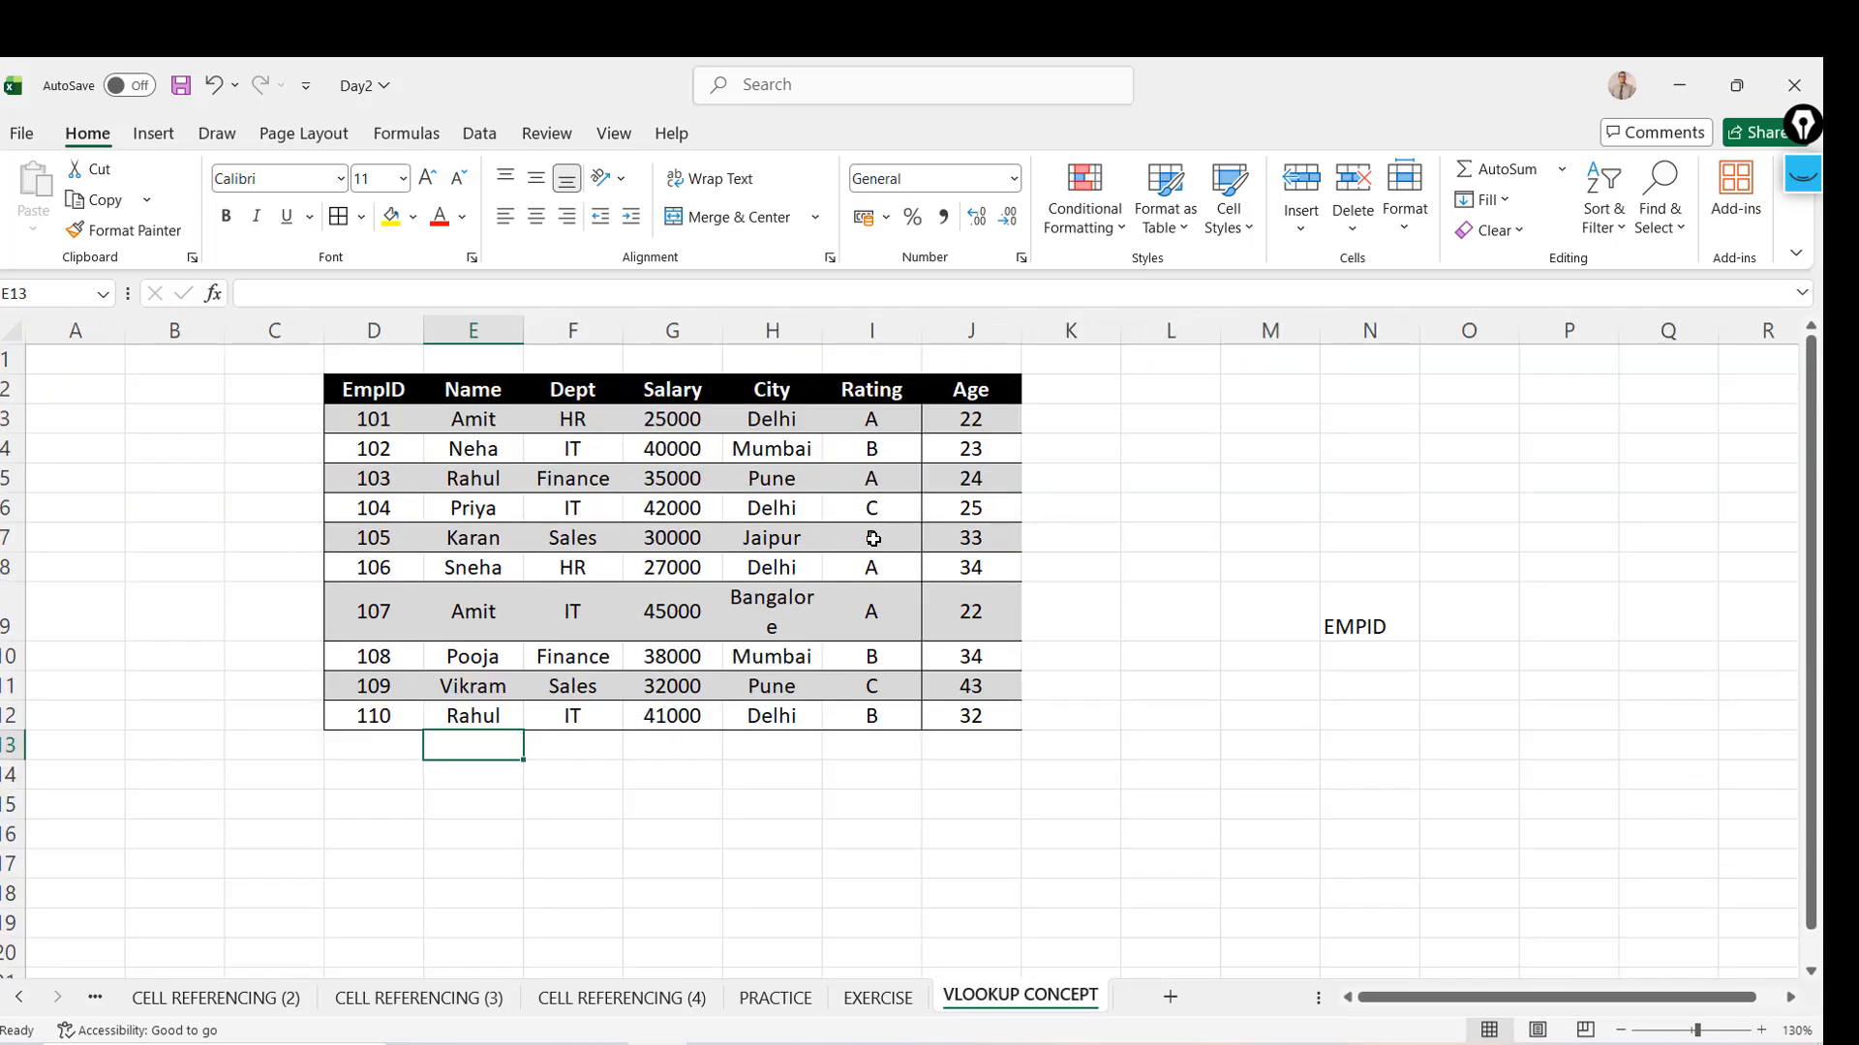
click(273, 333)
key(ctrl+minus)
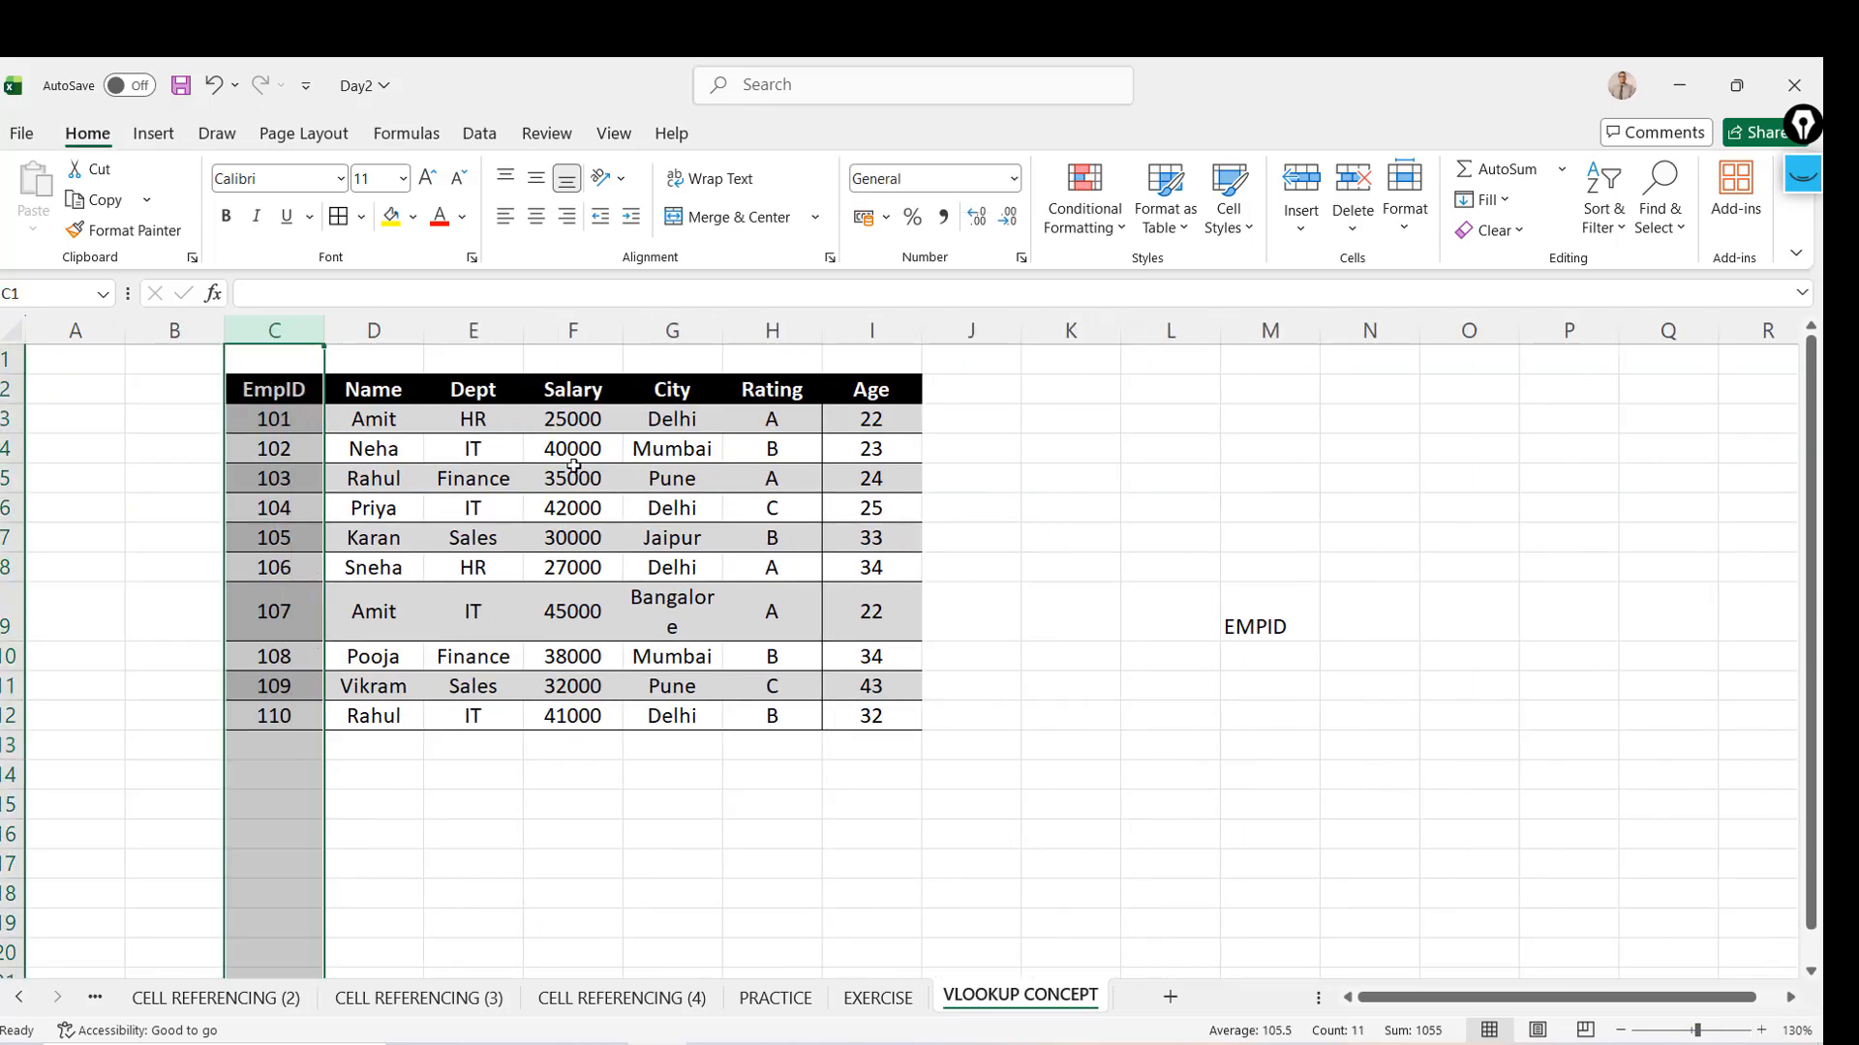
Add the headings NAME, RATING and AGE in N9:P9 beside the EMPID heading
click(1144, 599)
key(Right)
key(Right)
text(NAME)
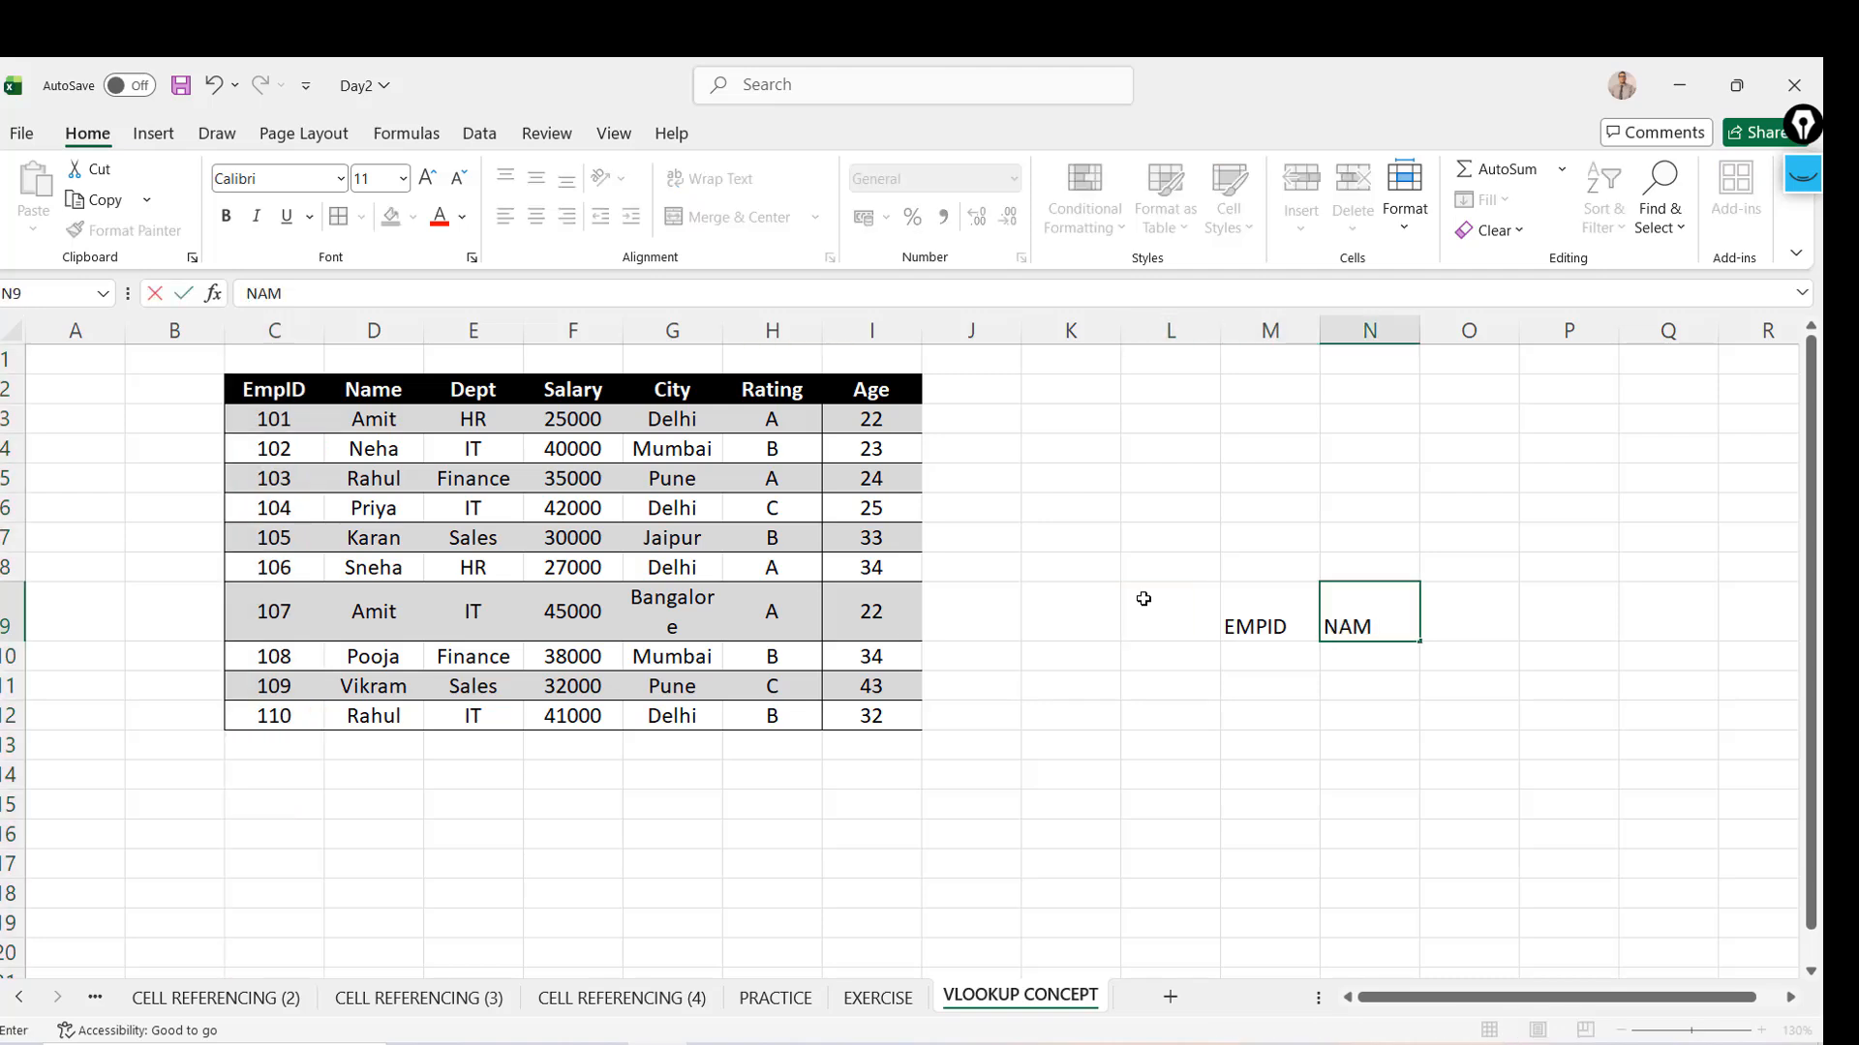
key(Return)
key(Up)
key(Right)
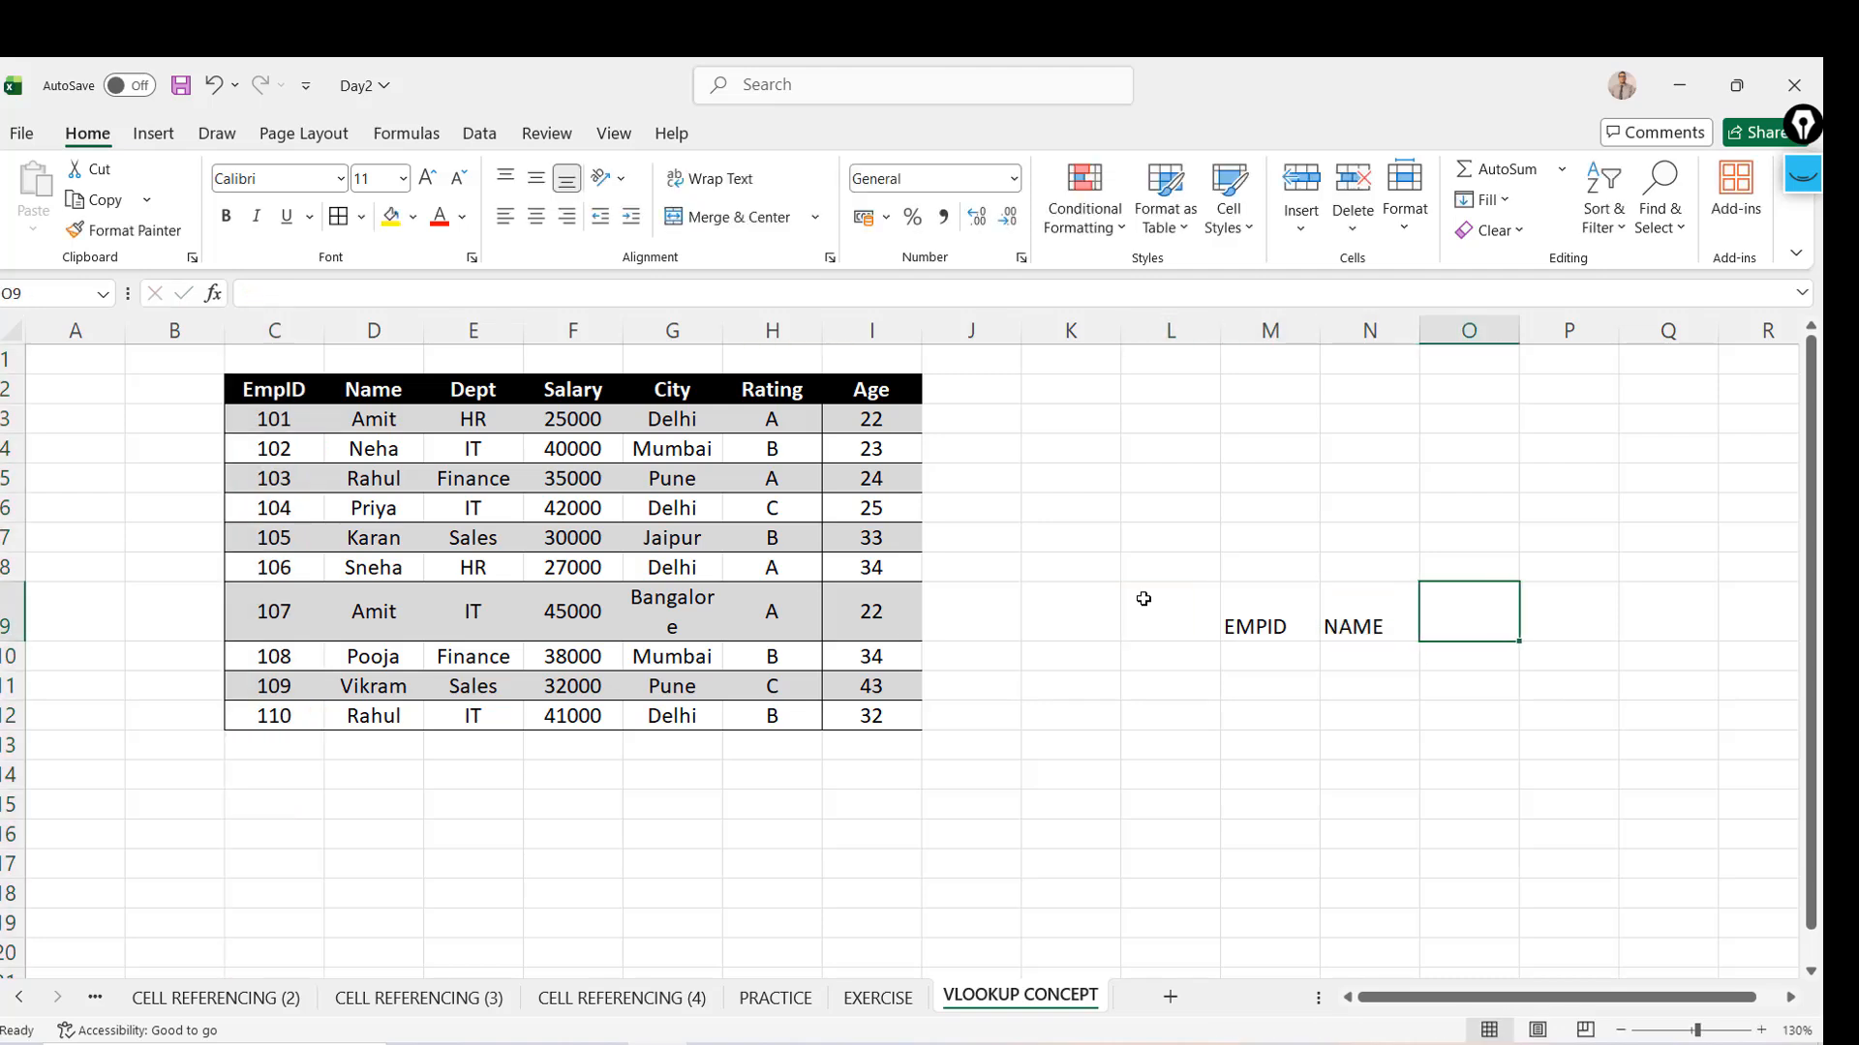
text(RATING)
key(Return)
key(Up)
text(A)
key(Escape)
key(Right)
text(AG)
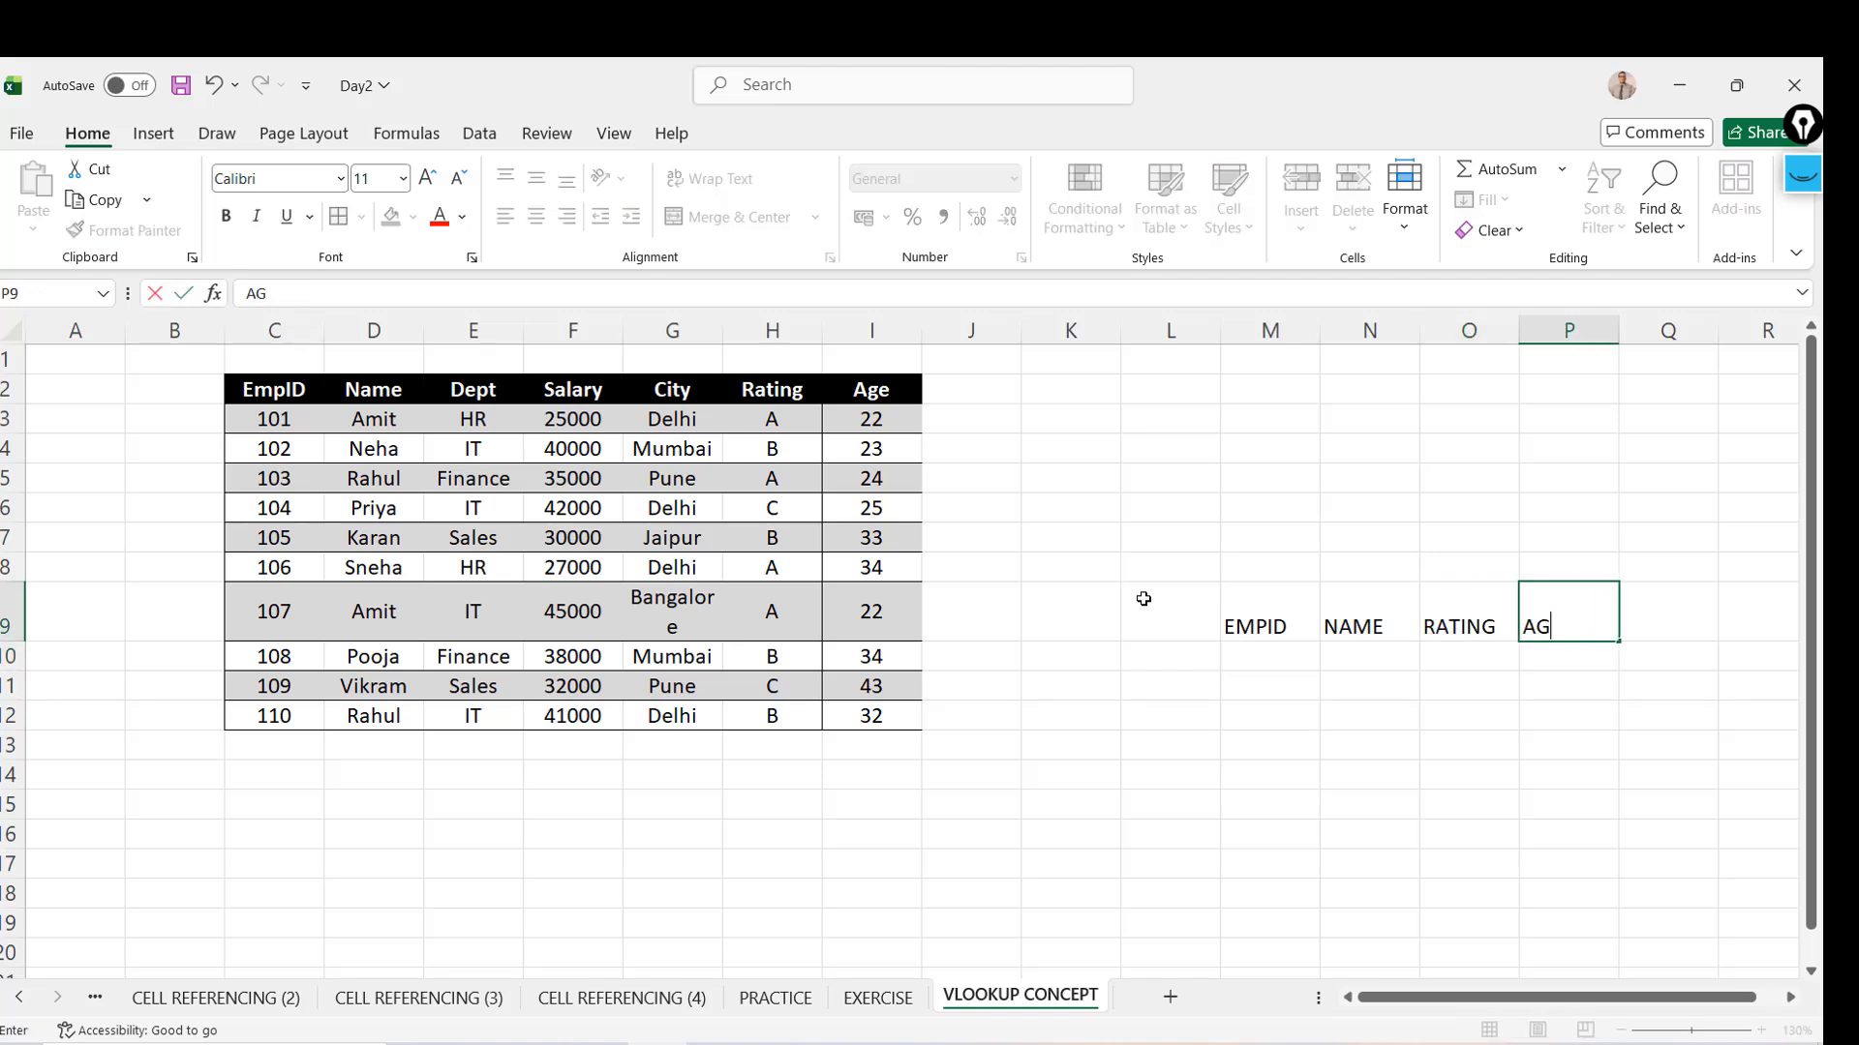
text(E)
key(Return)
Enter the employee IDs 107 and 101 in M10 and M11 under EMPID
key(Left)
key(Left)
key(Left)
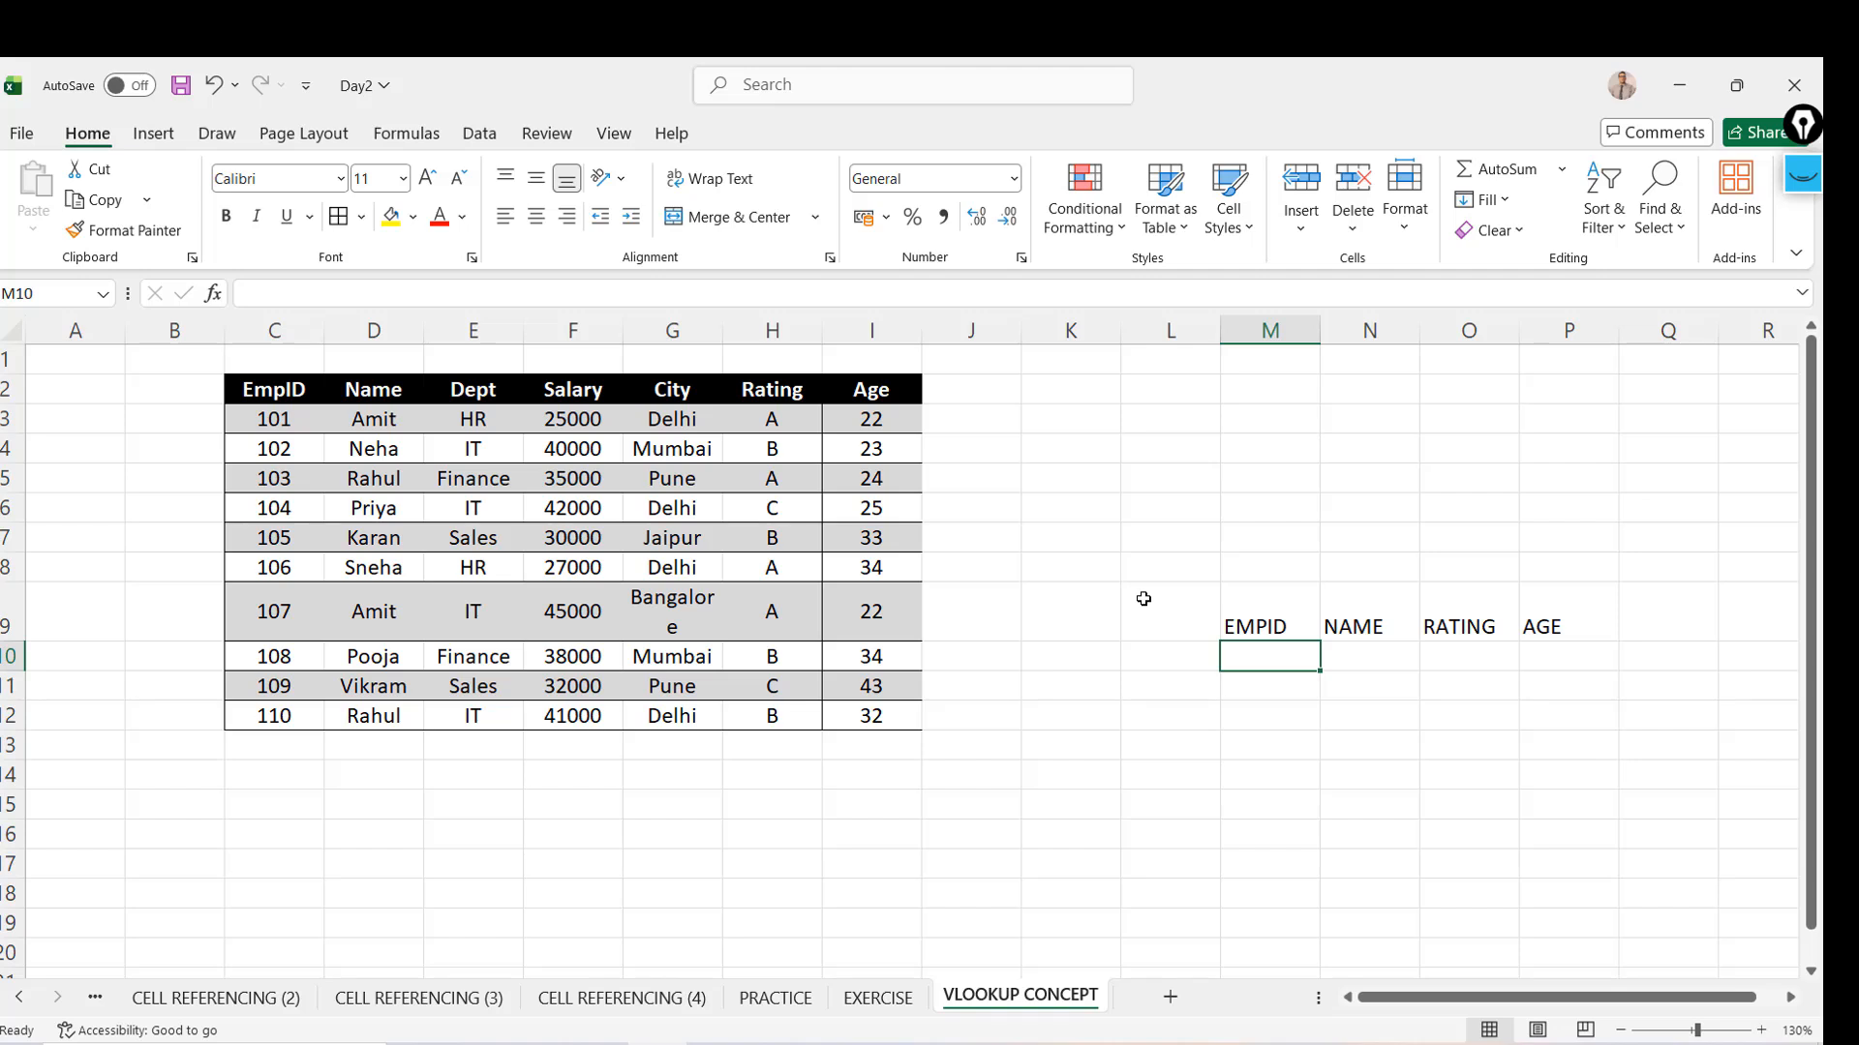
text(107)
key(Return)
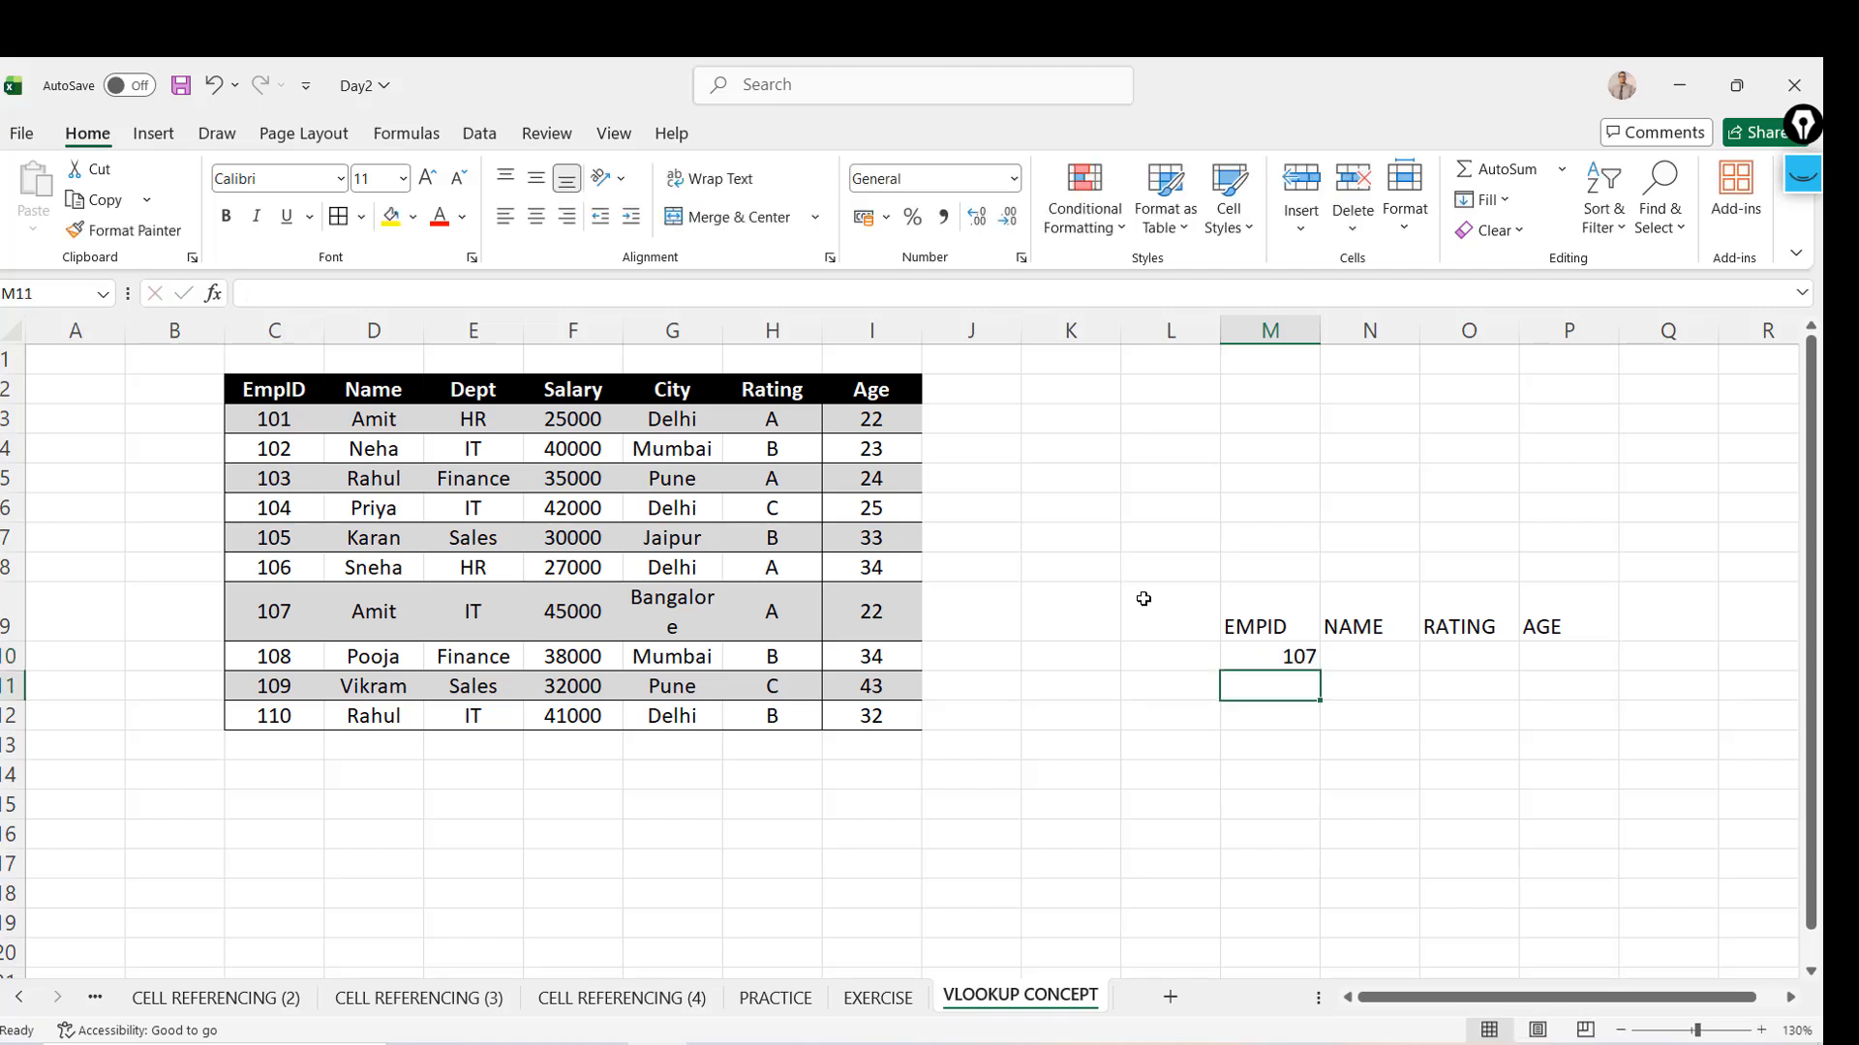
text(101)
key(Return)
Fill in the matching employee names in uppercase for IDs 107 and 101 in N10 and N11
key(Up)
key(Up)
key(Right)
text(AM)
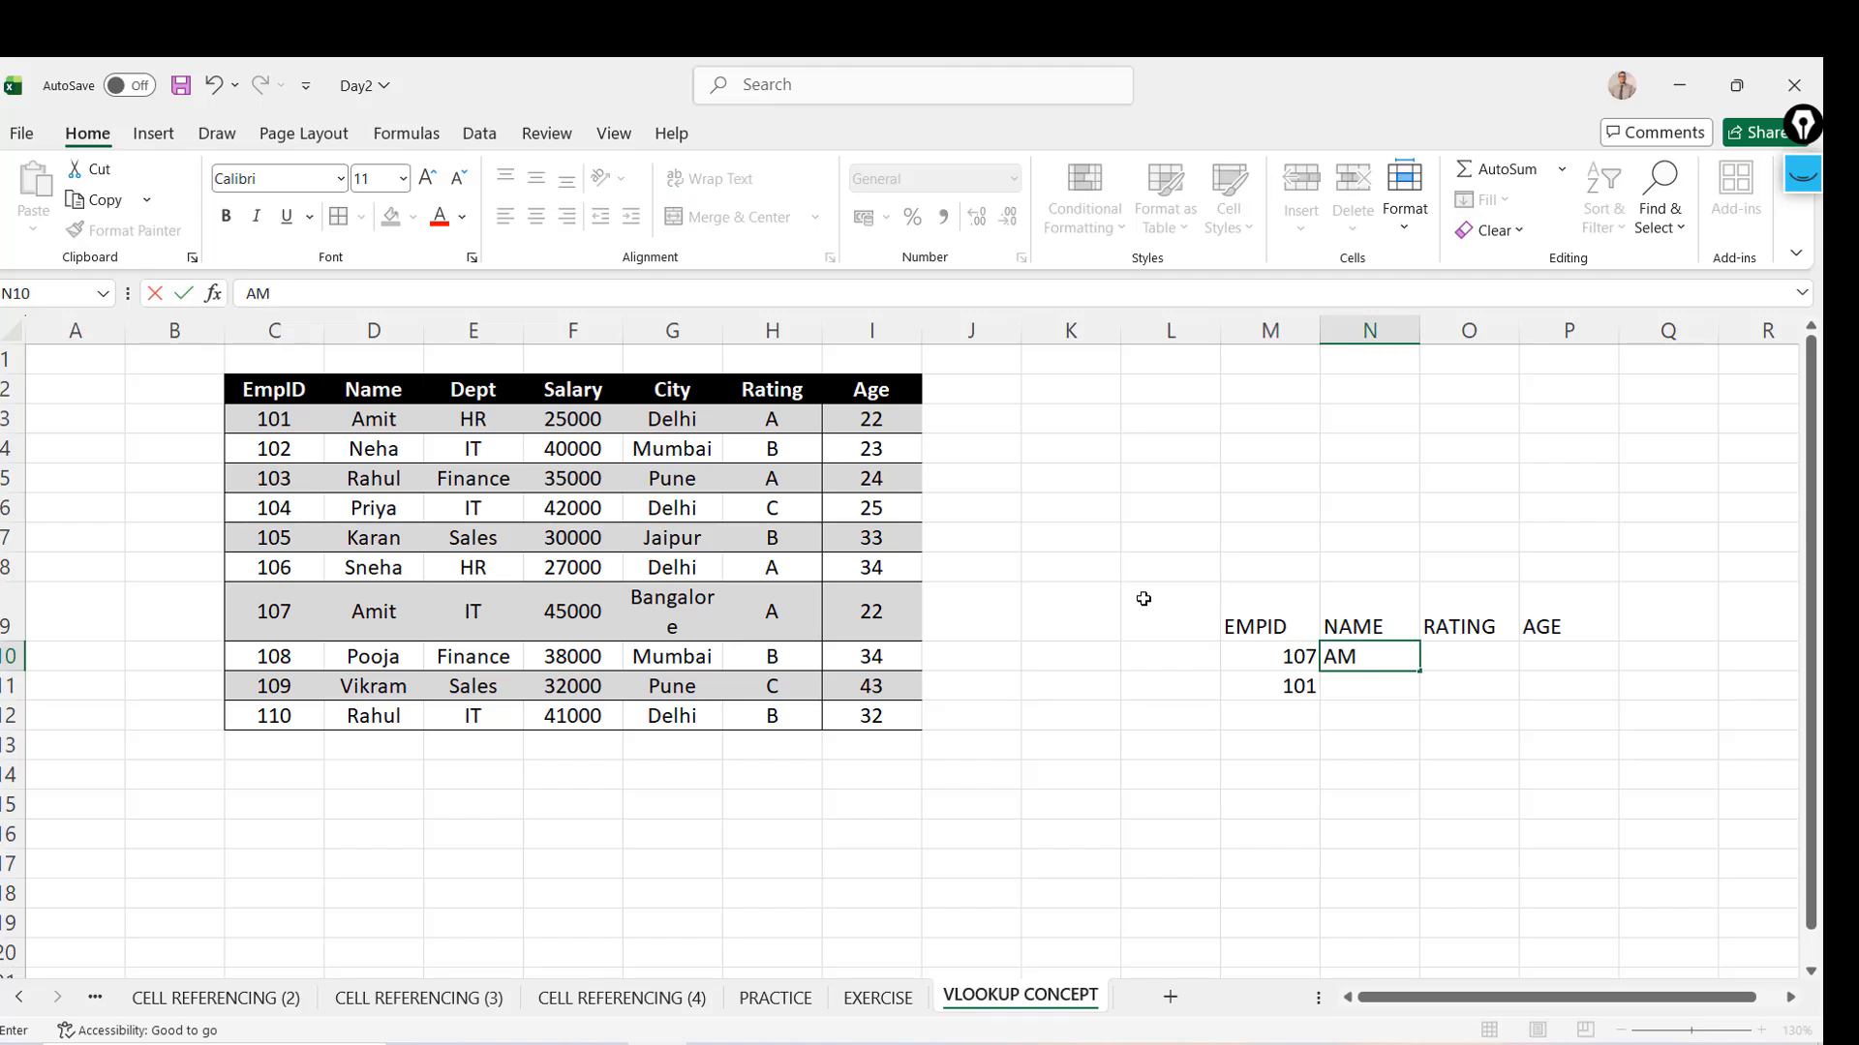
text(IT)
key(Return)
text(AMIT)
key(Return)
Add the IDs 110 and 103 with their matching employee names in uppercase in M12:N13
key(Left)
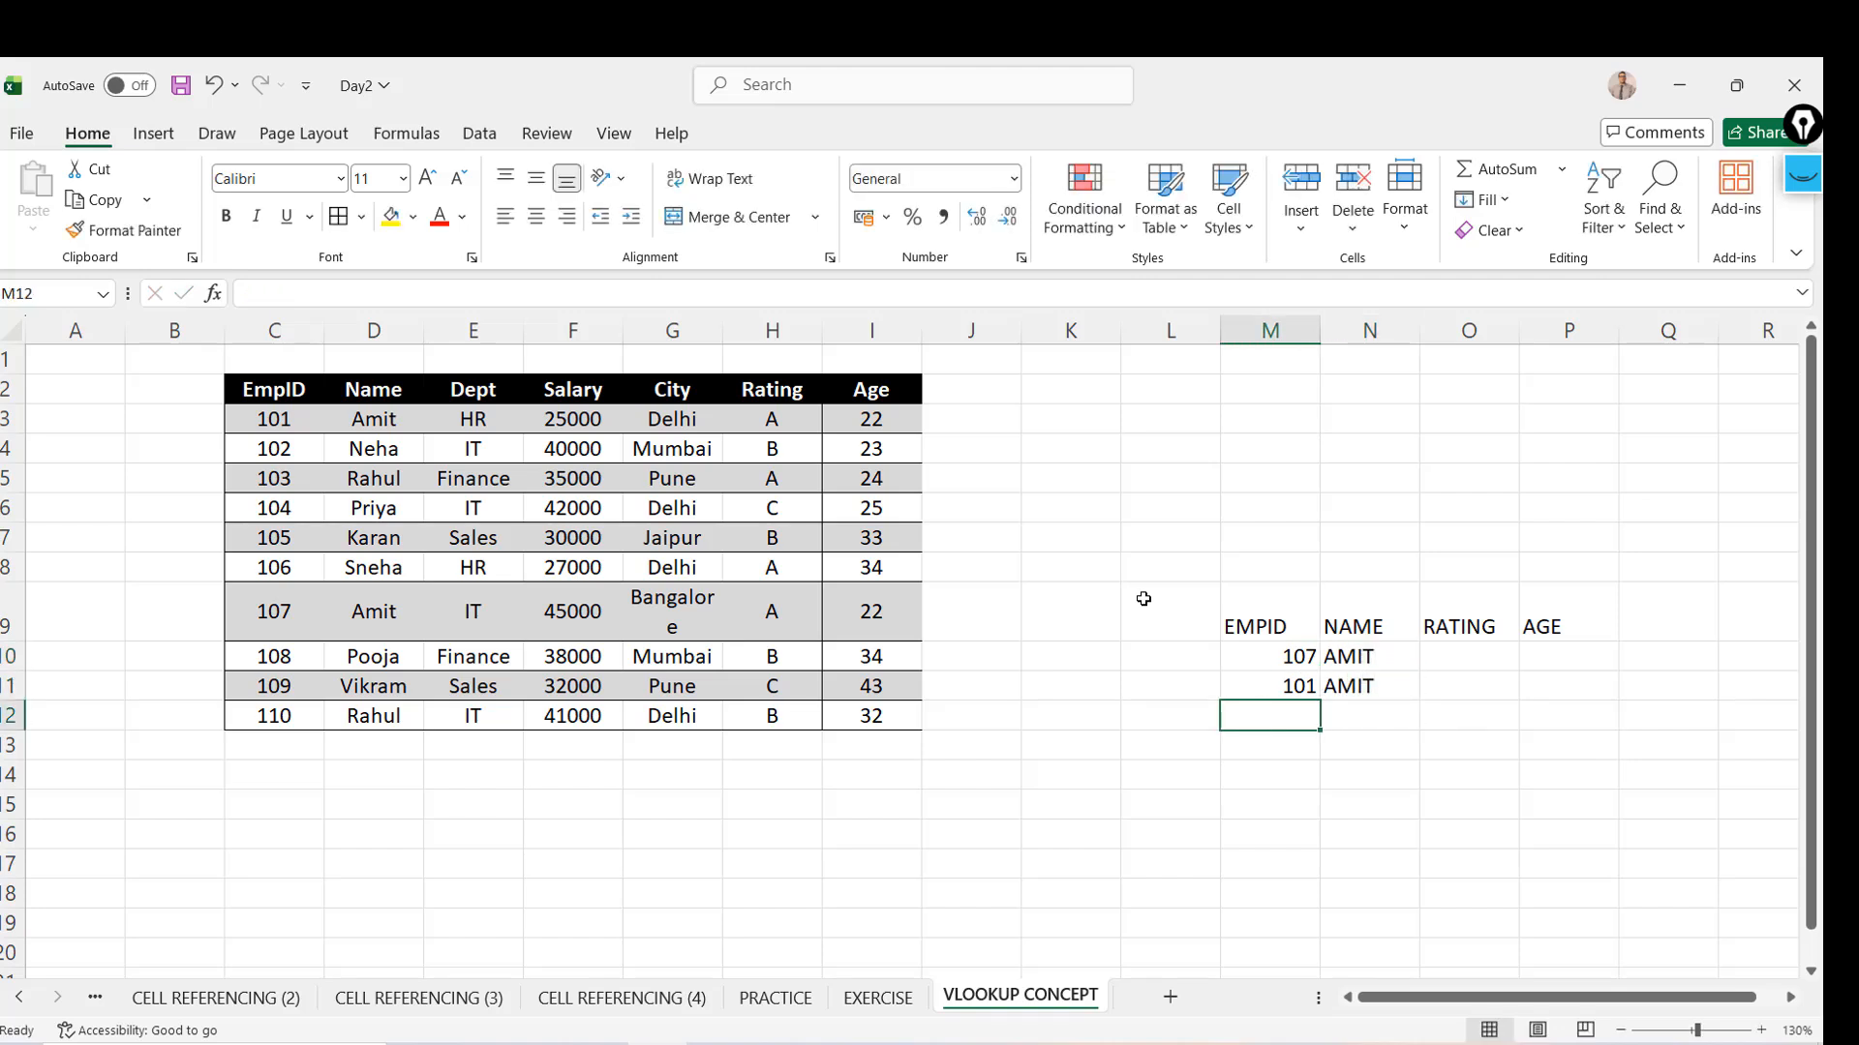
text(110)
key(Right)
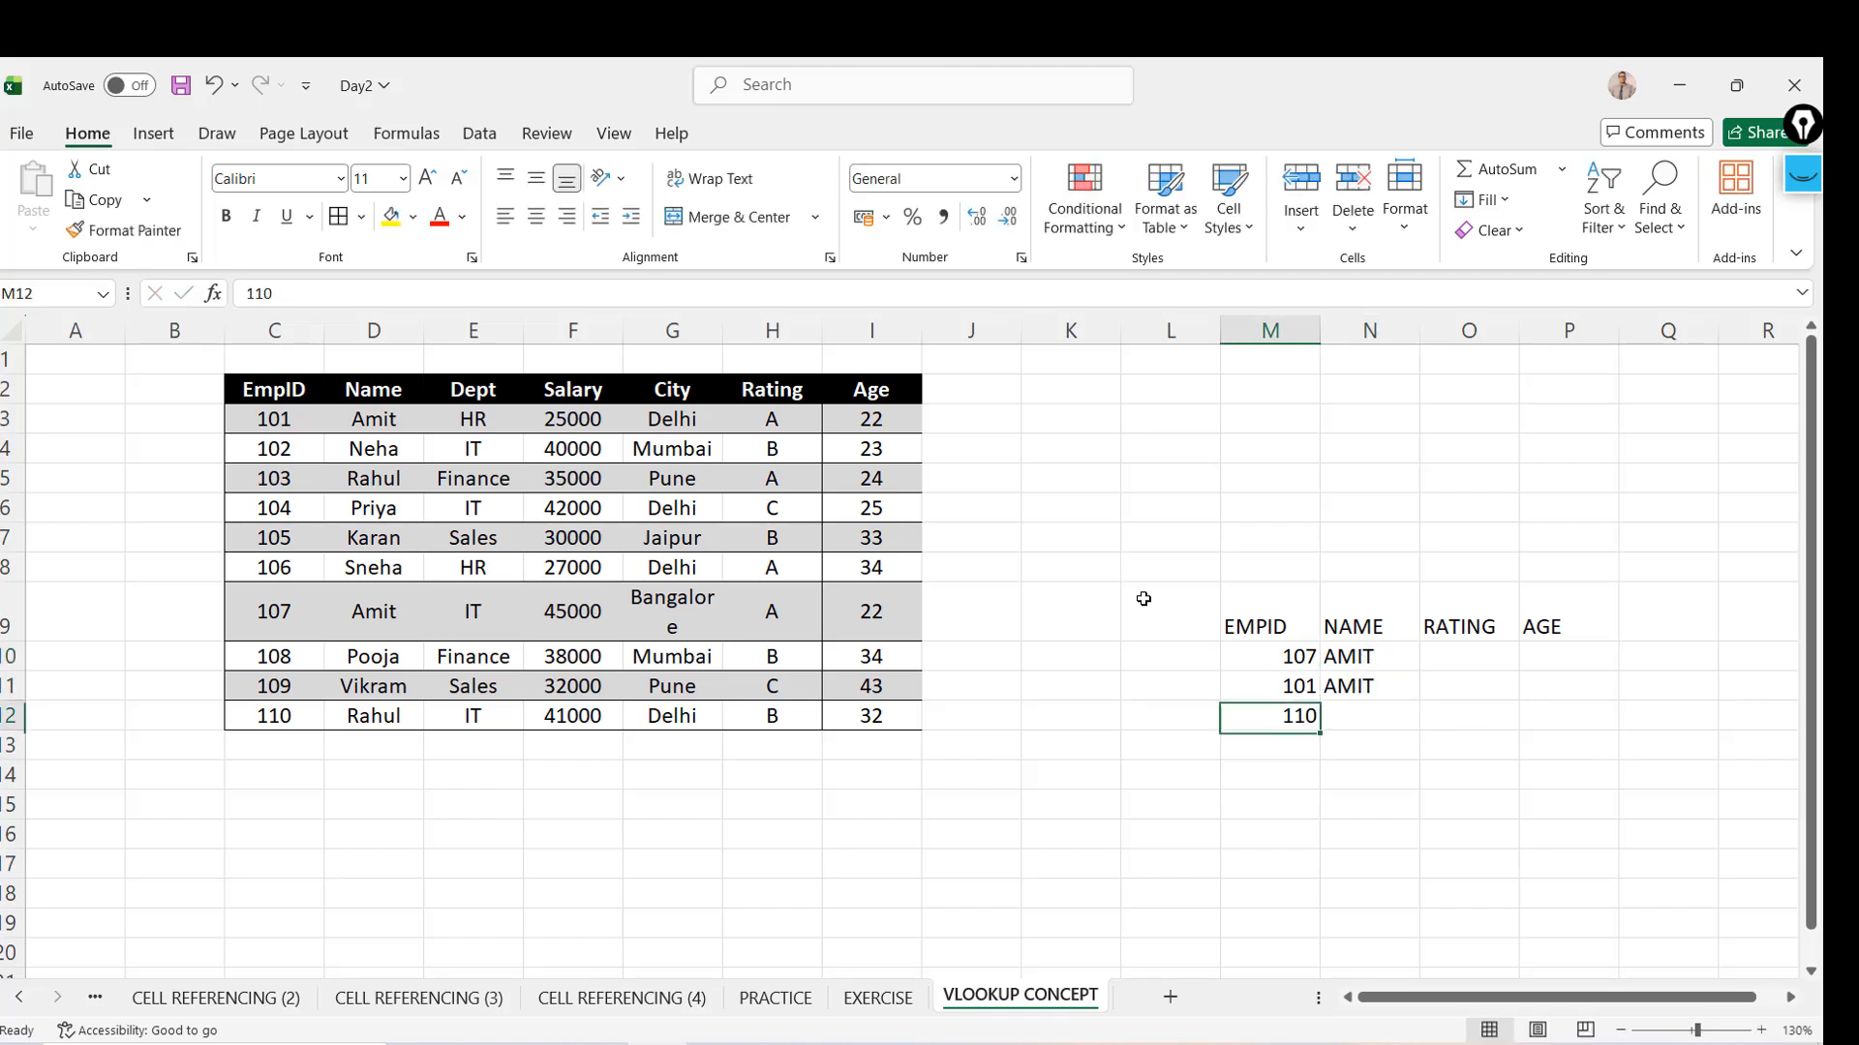
text(RAHUL)
key(Return)
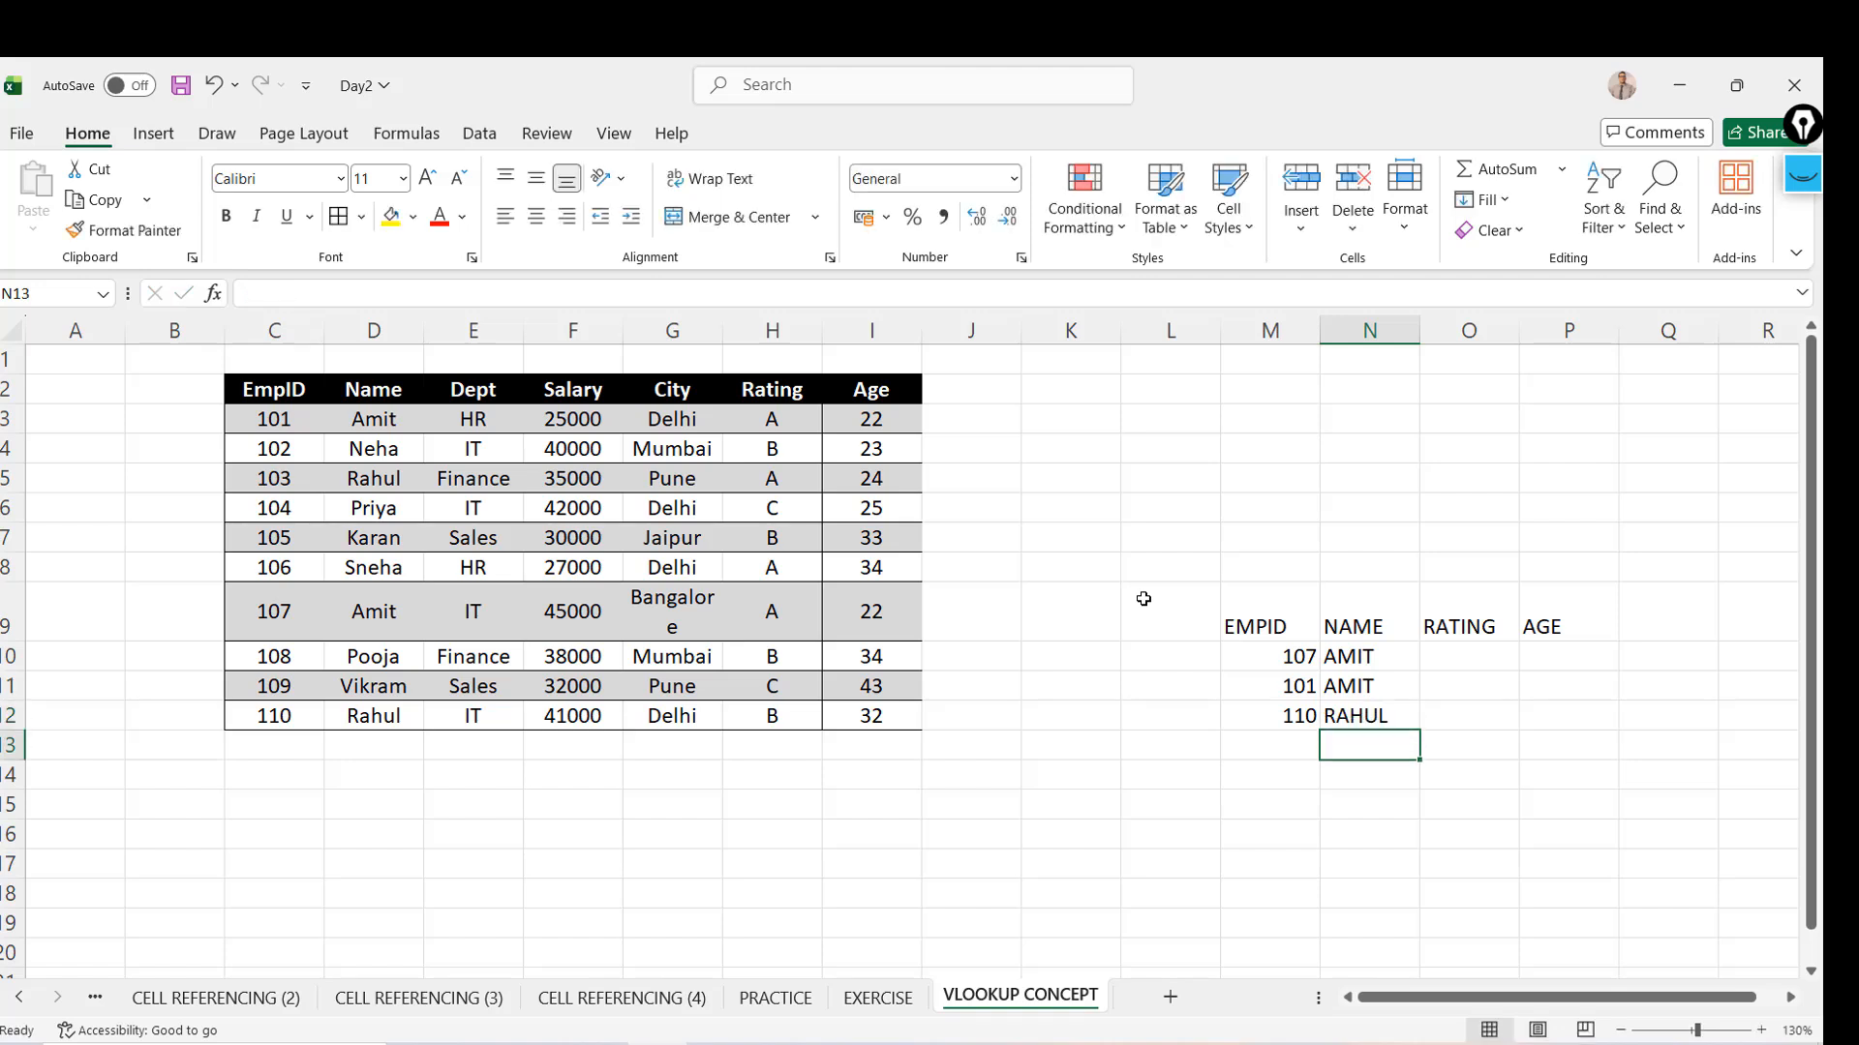
key(Left)
text(103)
key(Right)
text(RAHUL)
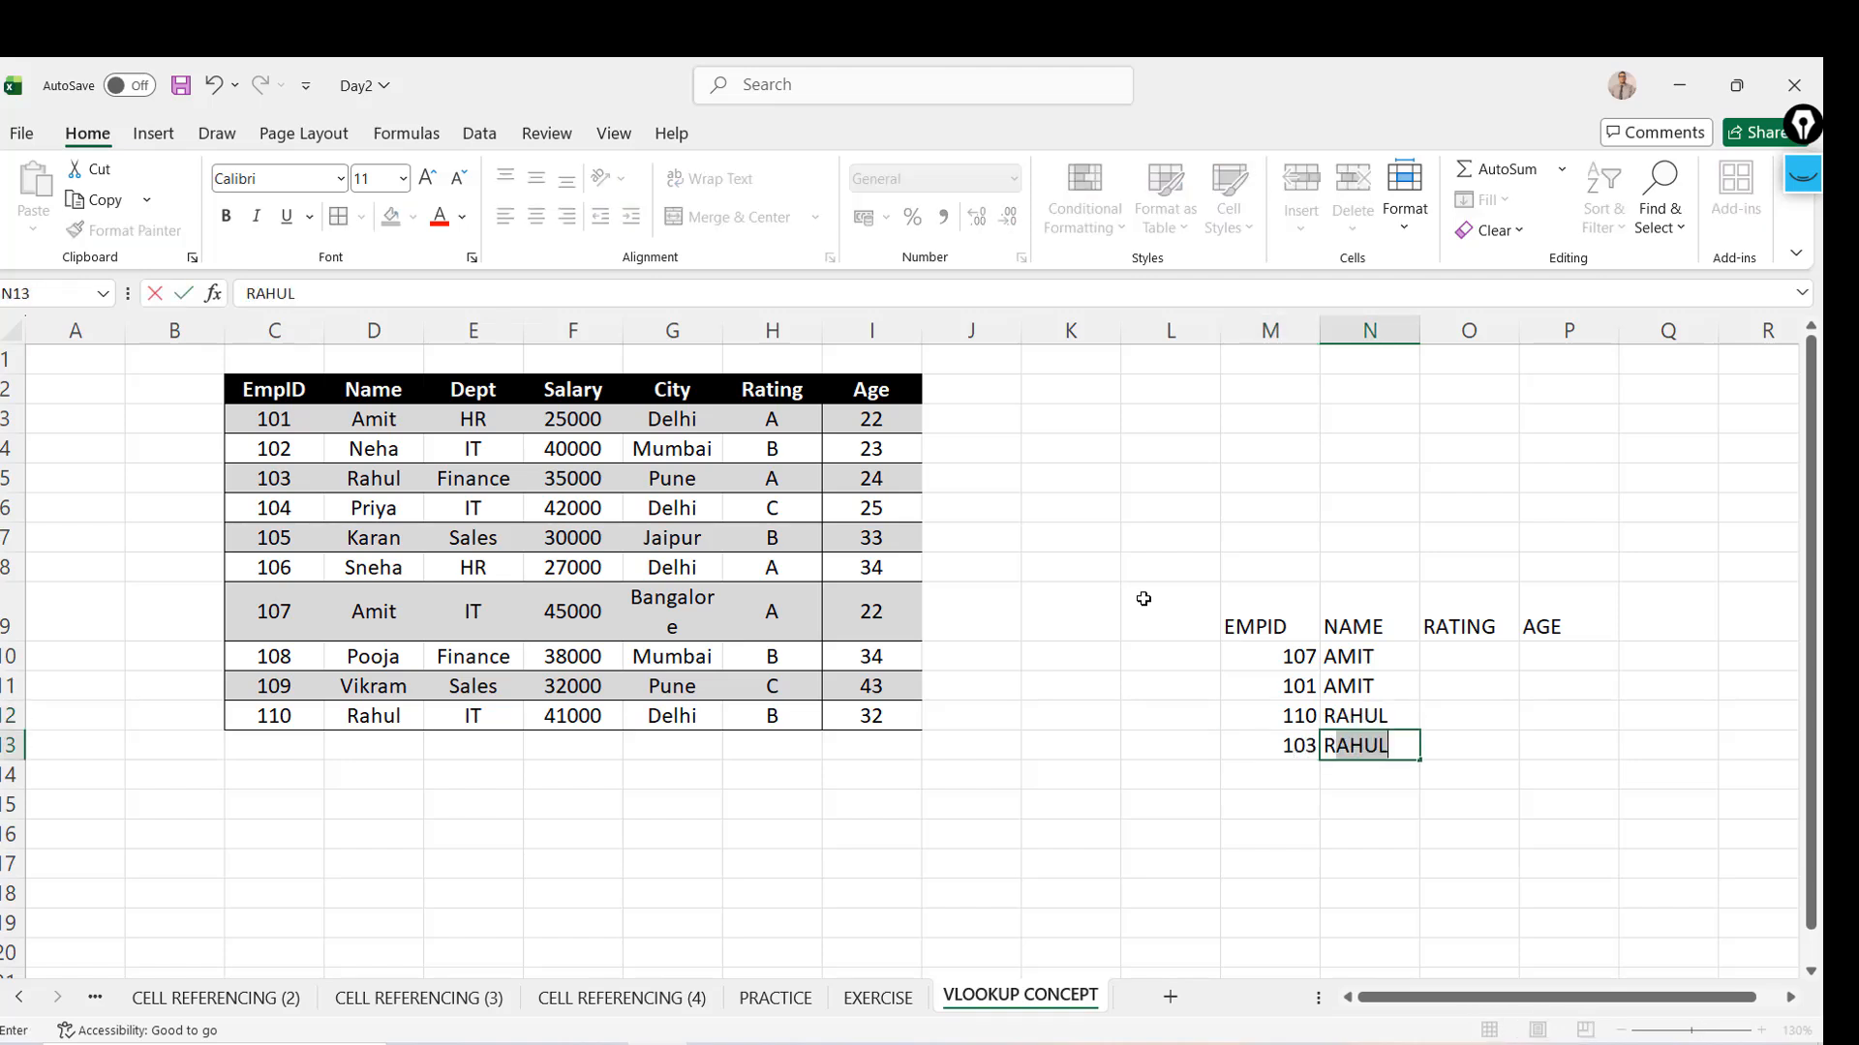
key(Return)
Add the ID 111 in M14 with the name of an employee missing from the main table in N14
key(Left)
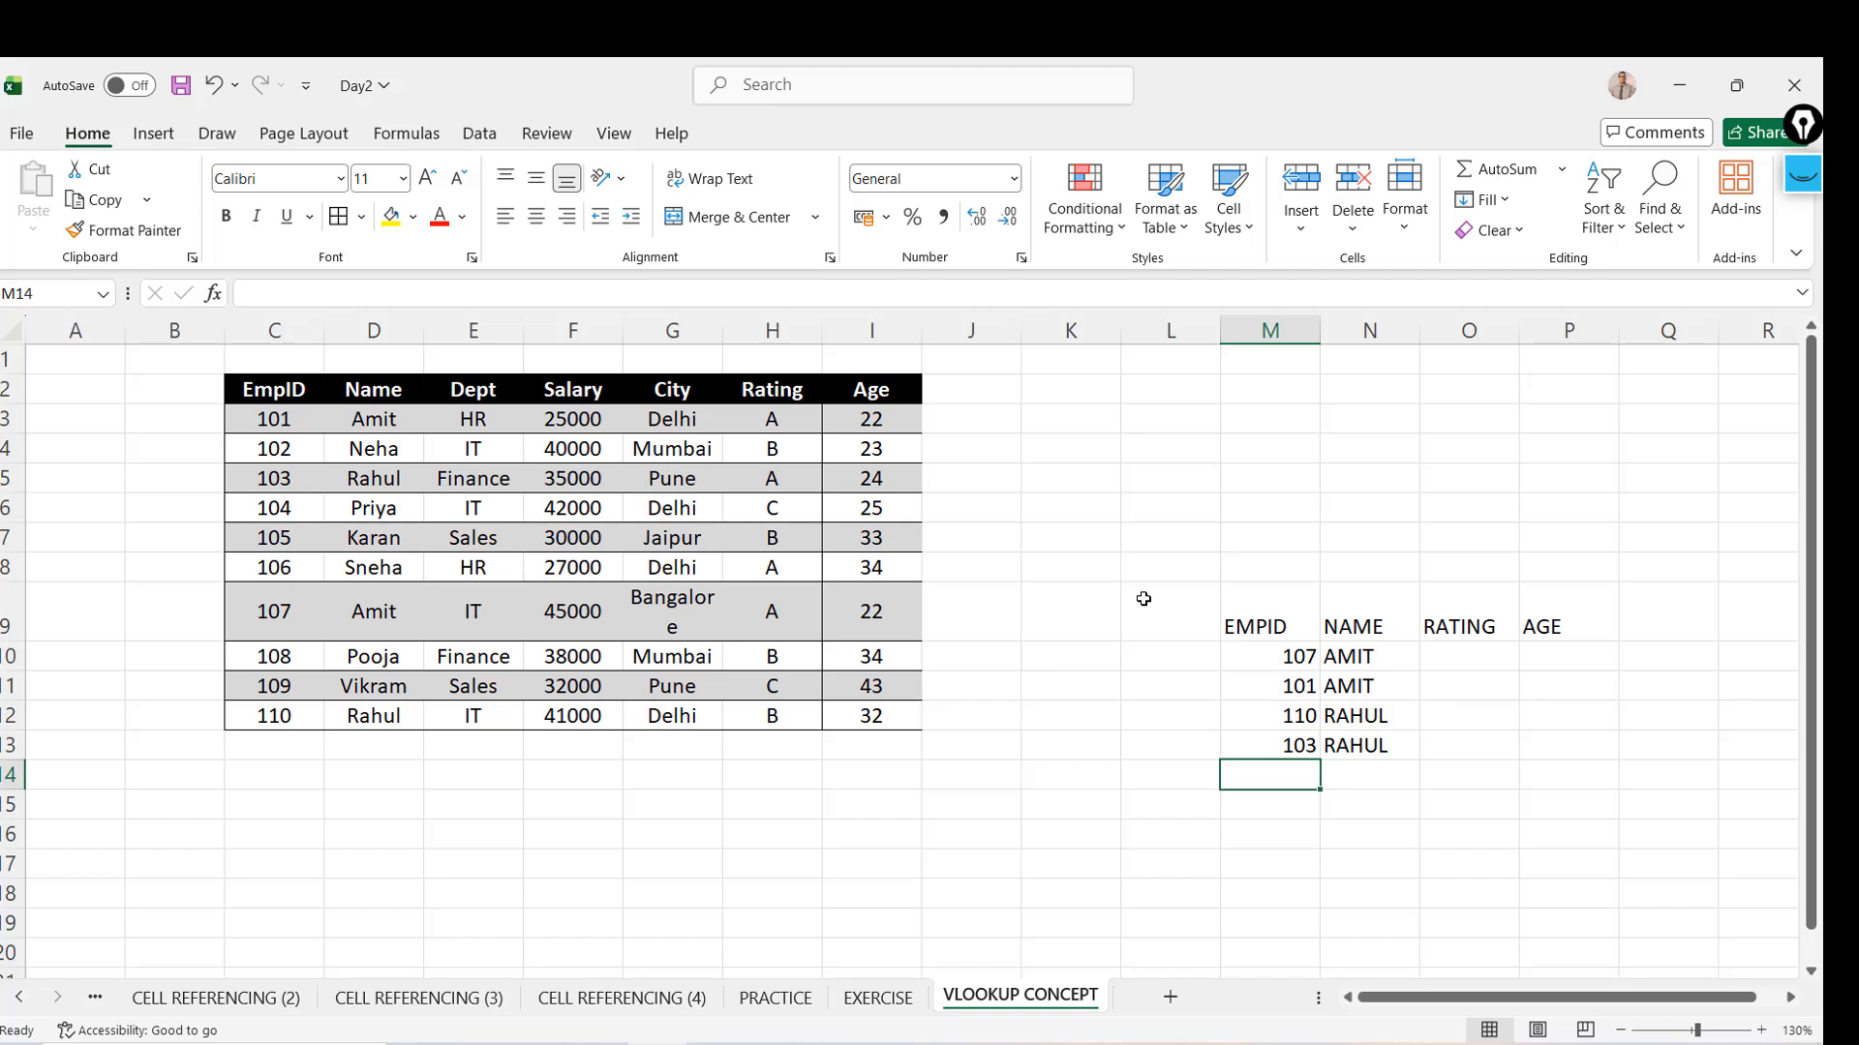
text(101)
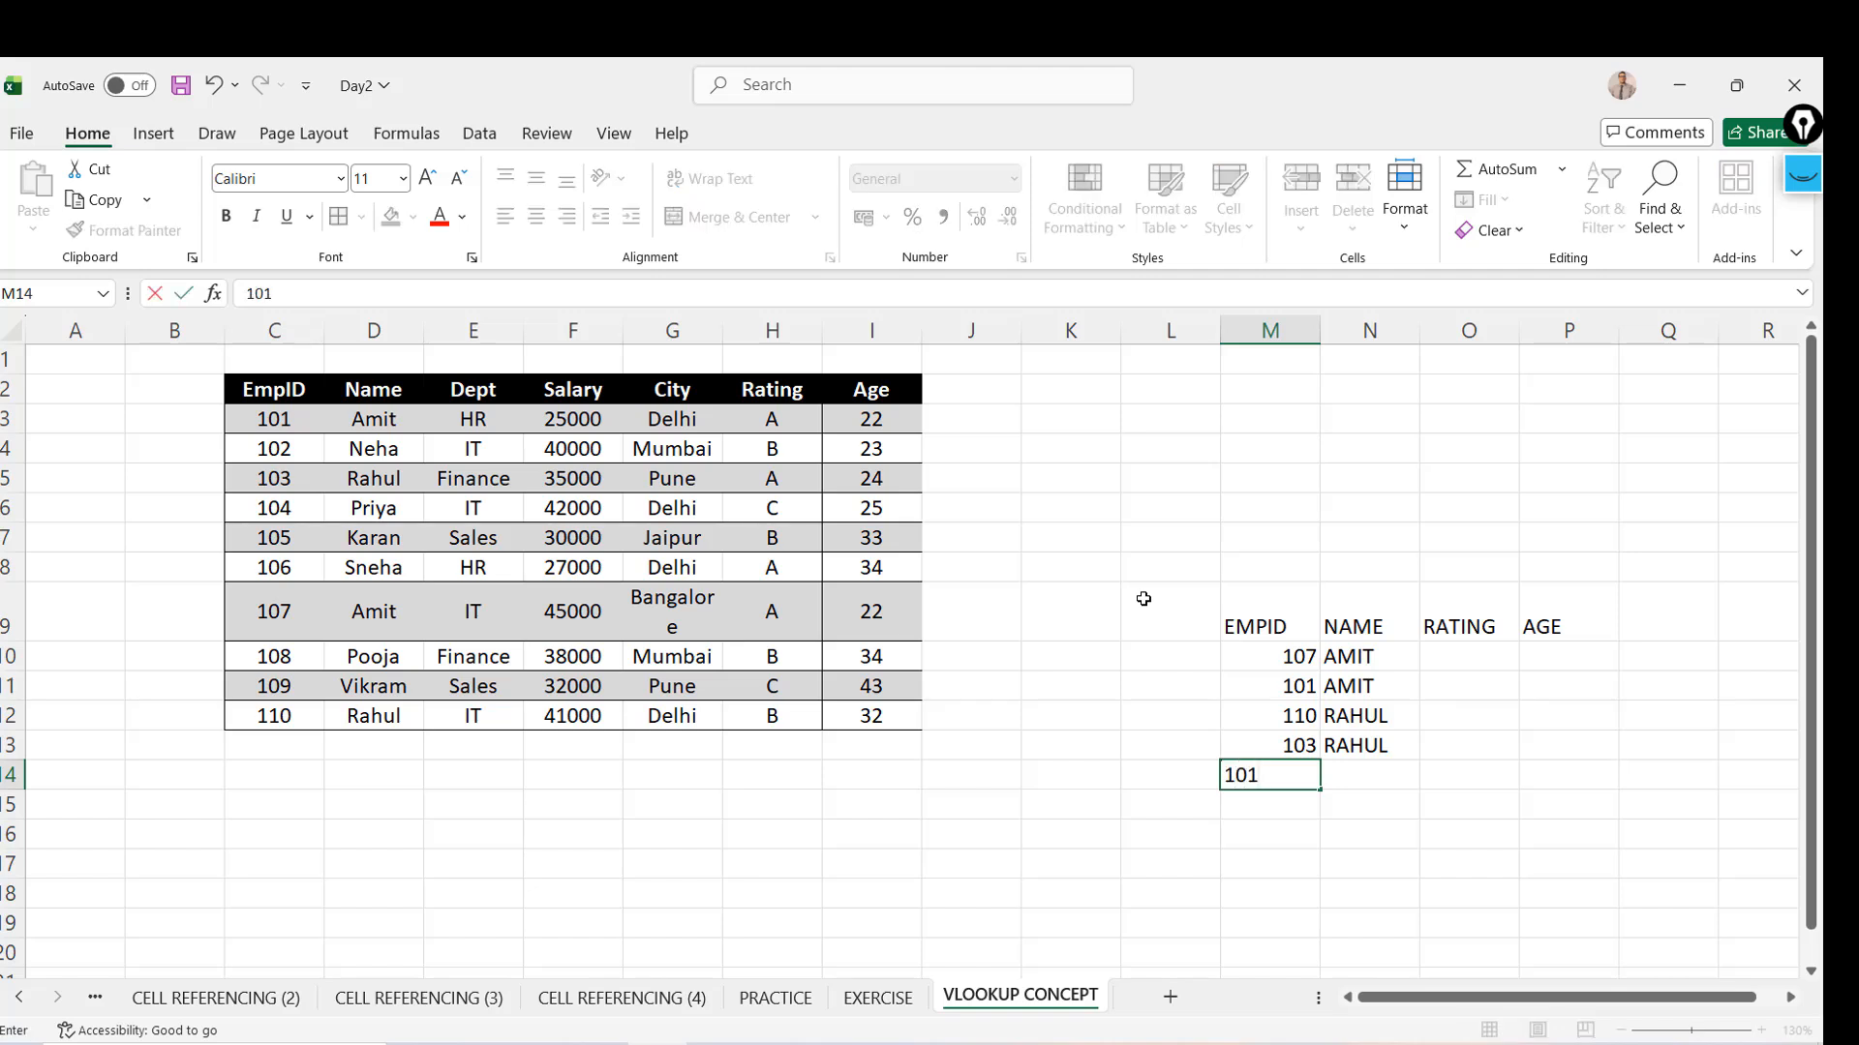
key(BackSpace)
key(BackSpace)
text(11)
key(Right)
text(AJAY)
key(Return)
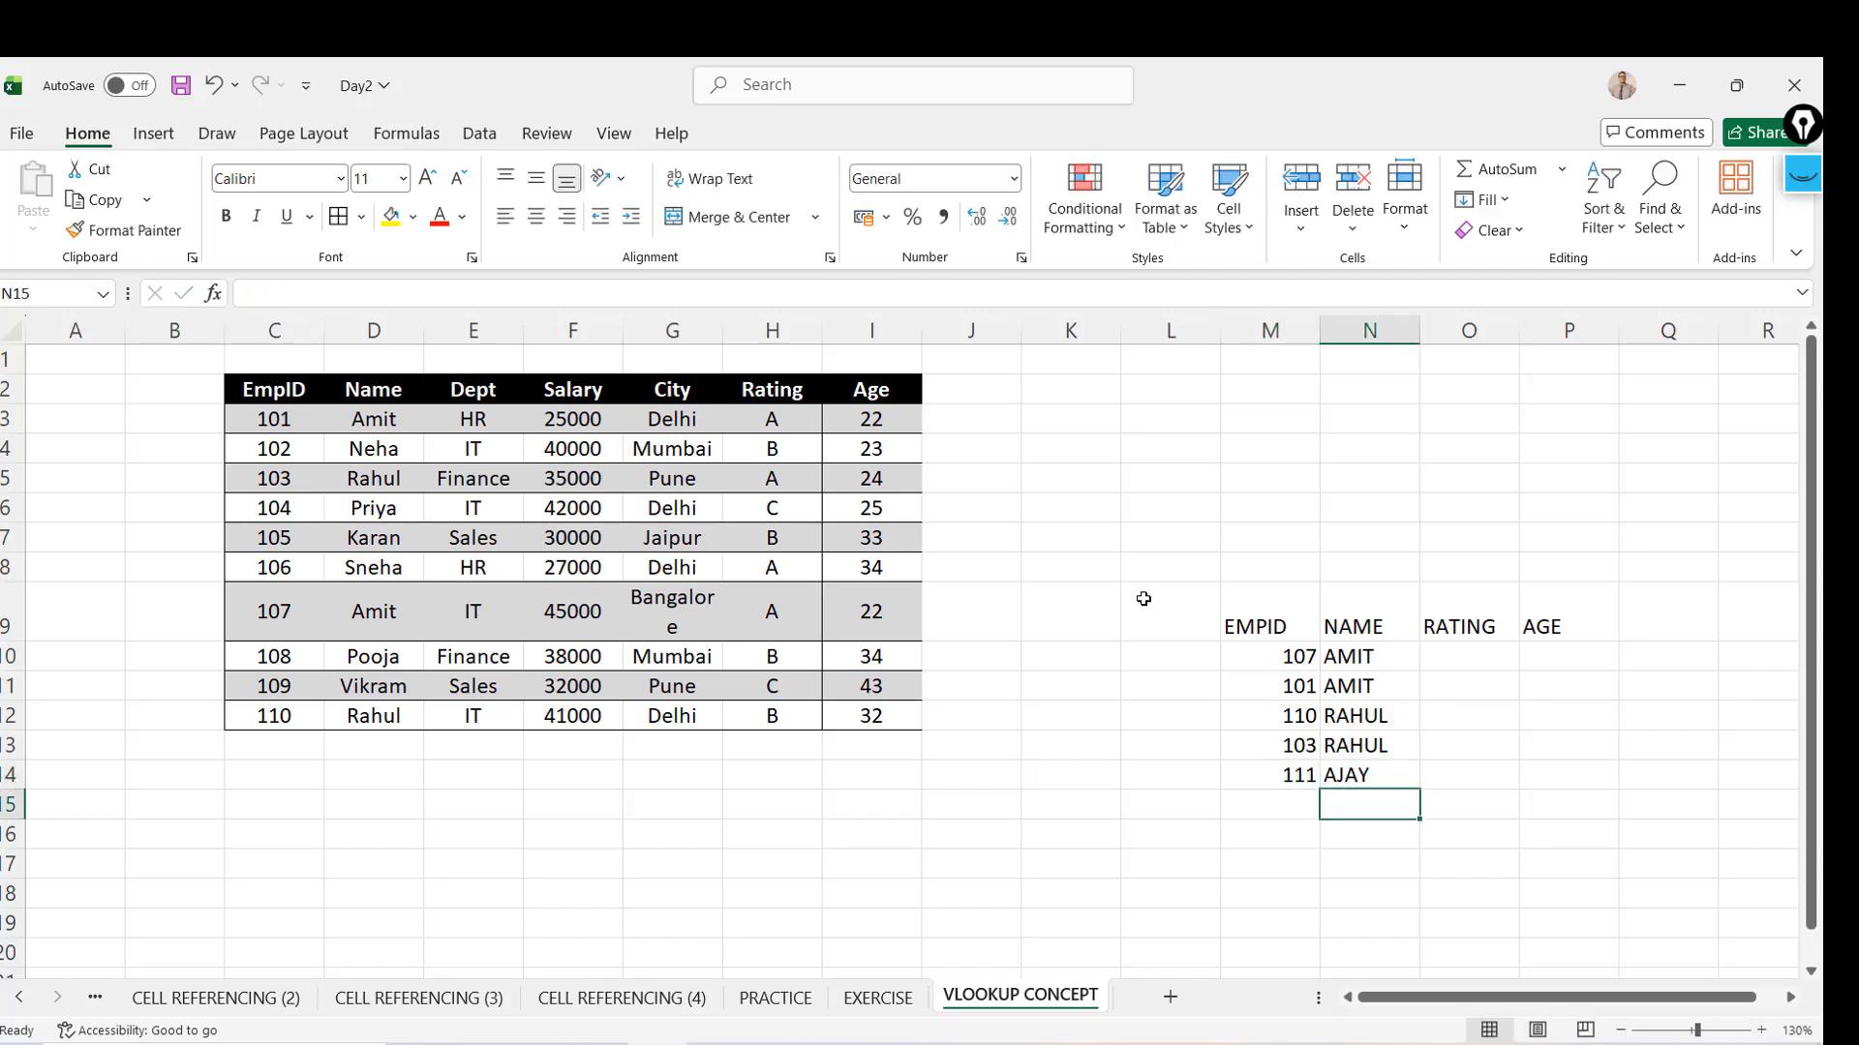
Add the ID 108 in M15 with its matching employee name in uppercase in N15
key(Left)
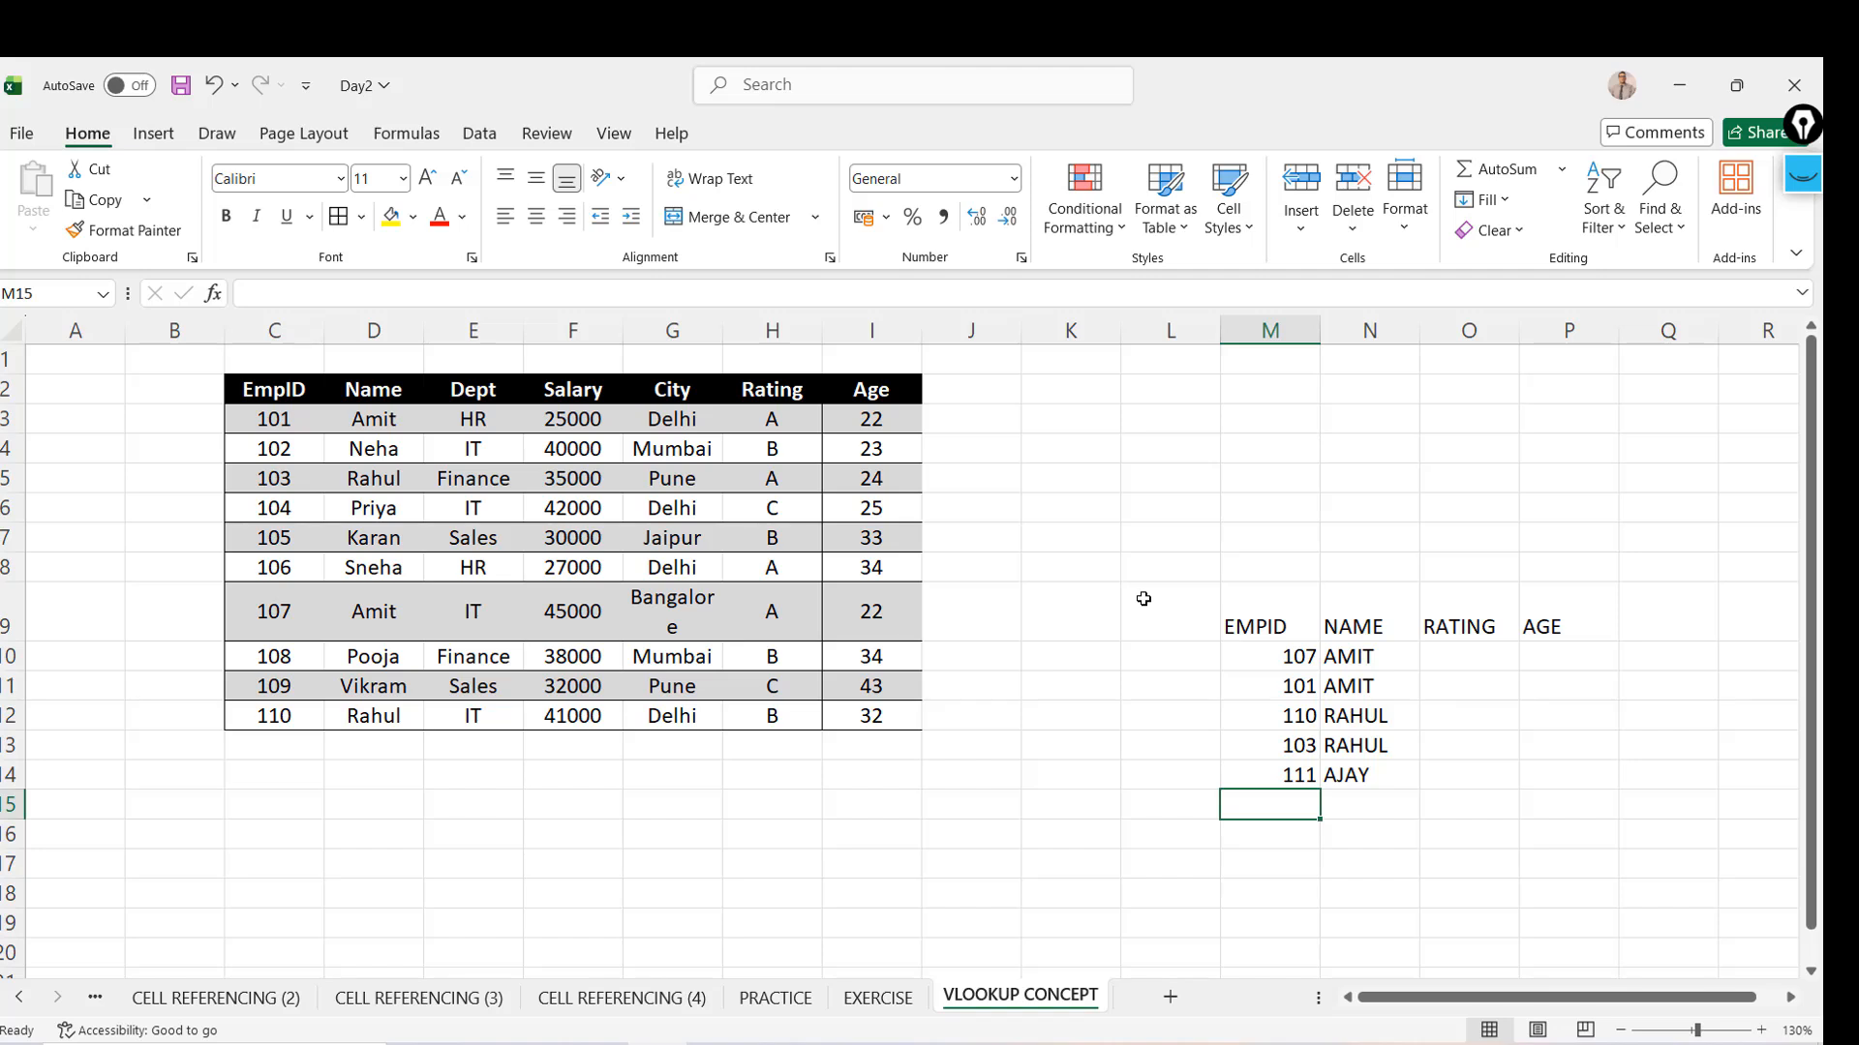
text(10)
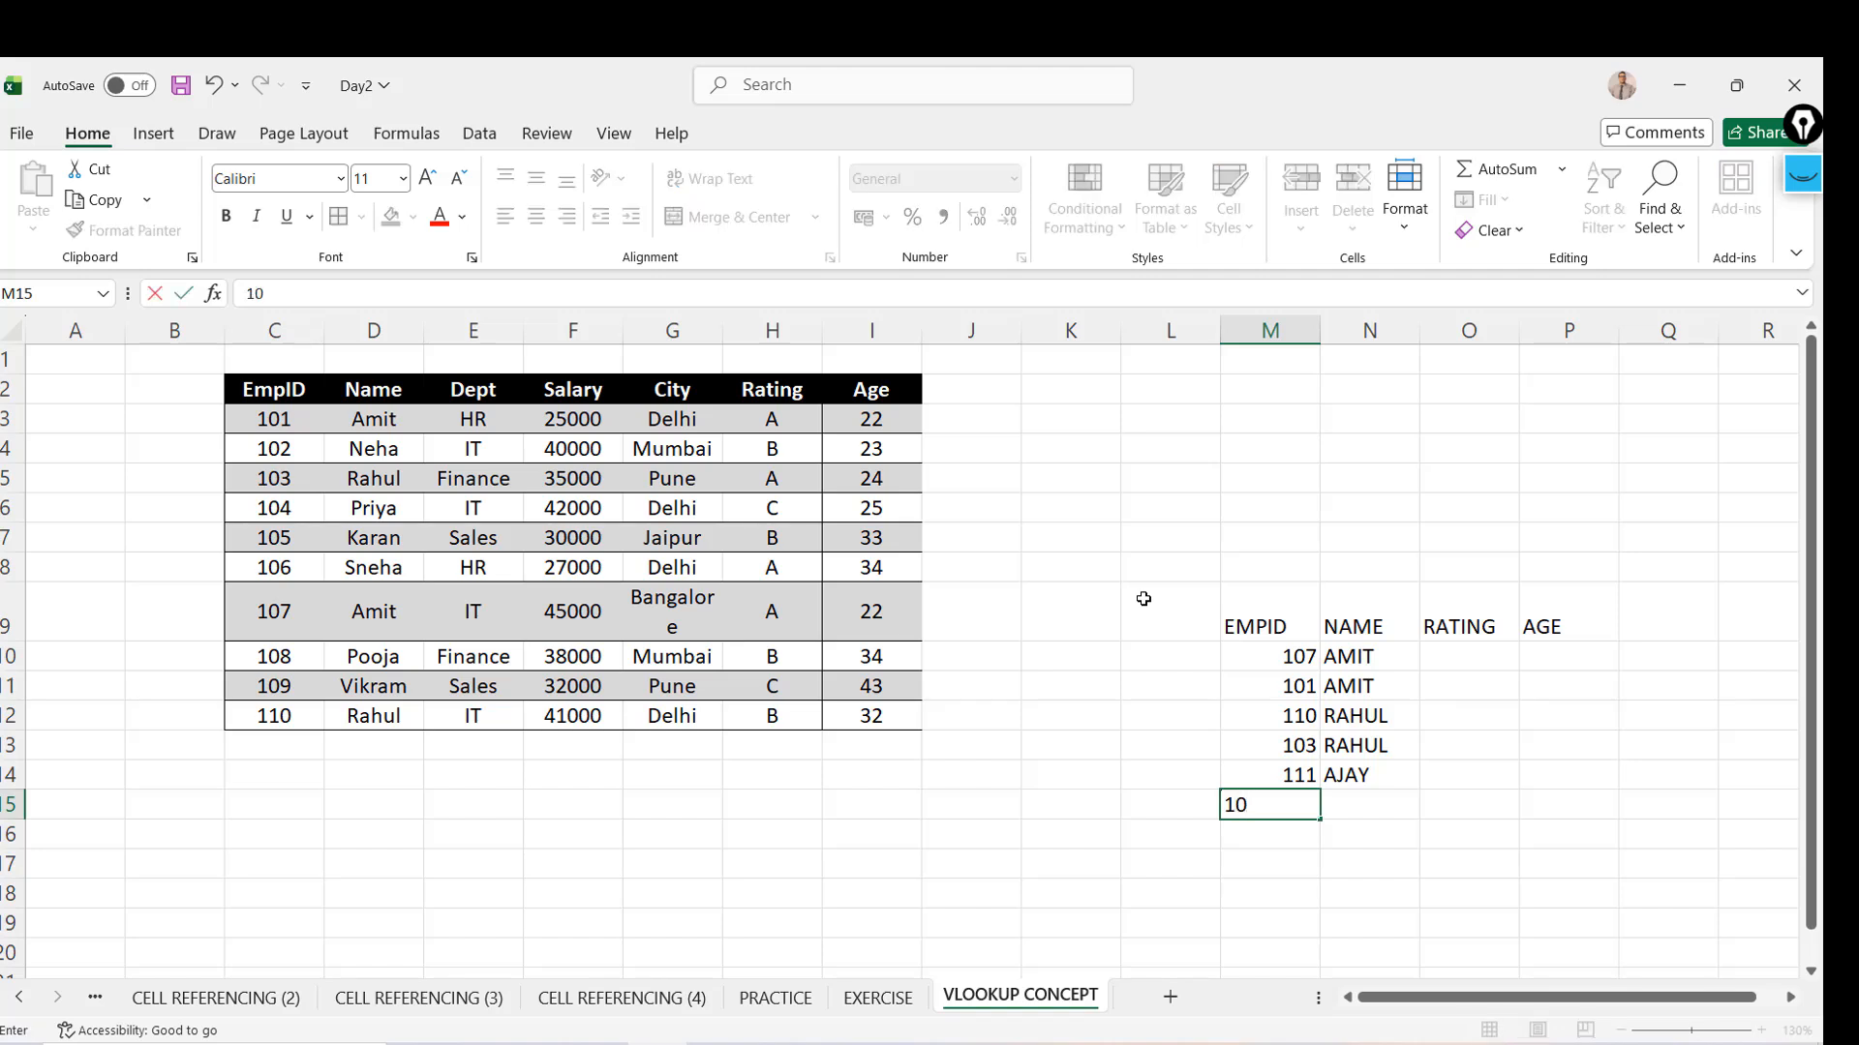
text(8)
key(Right)
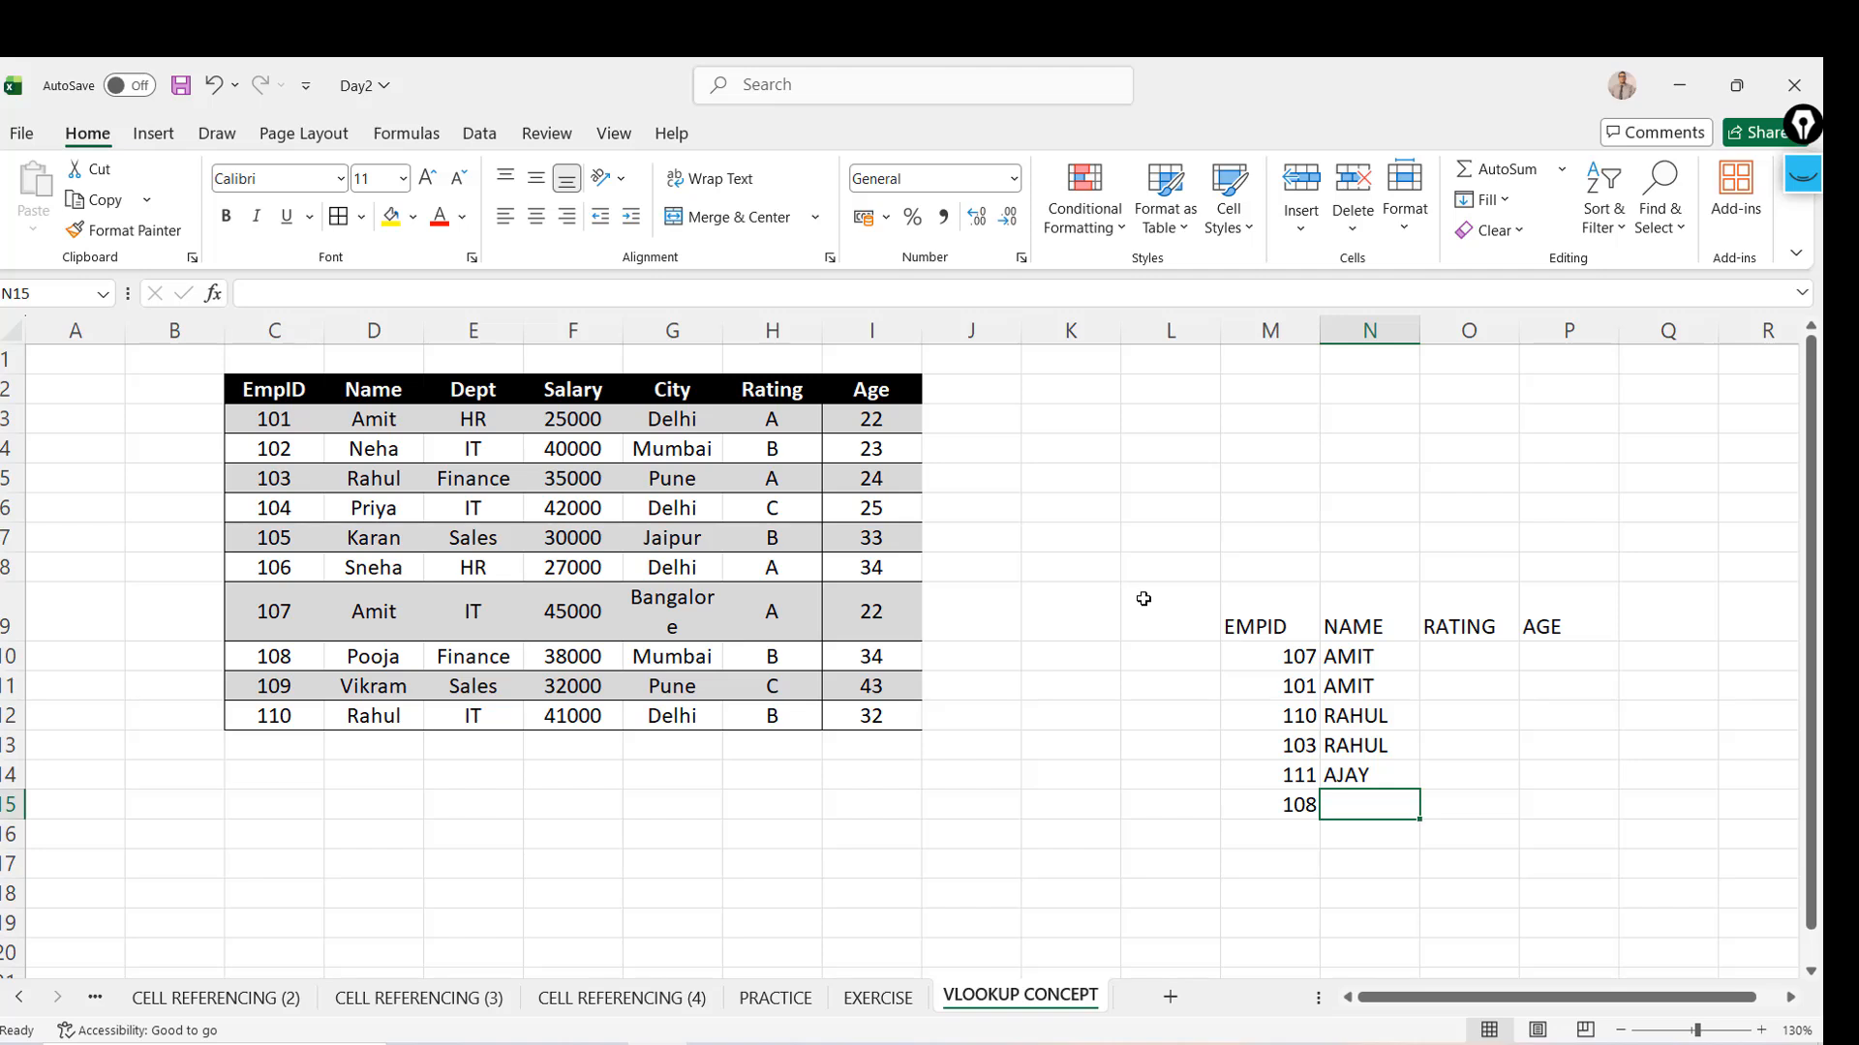
text(PO)
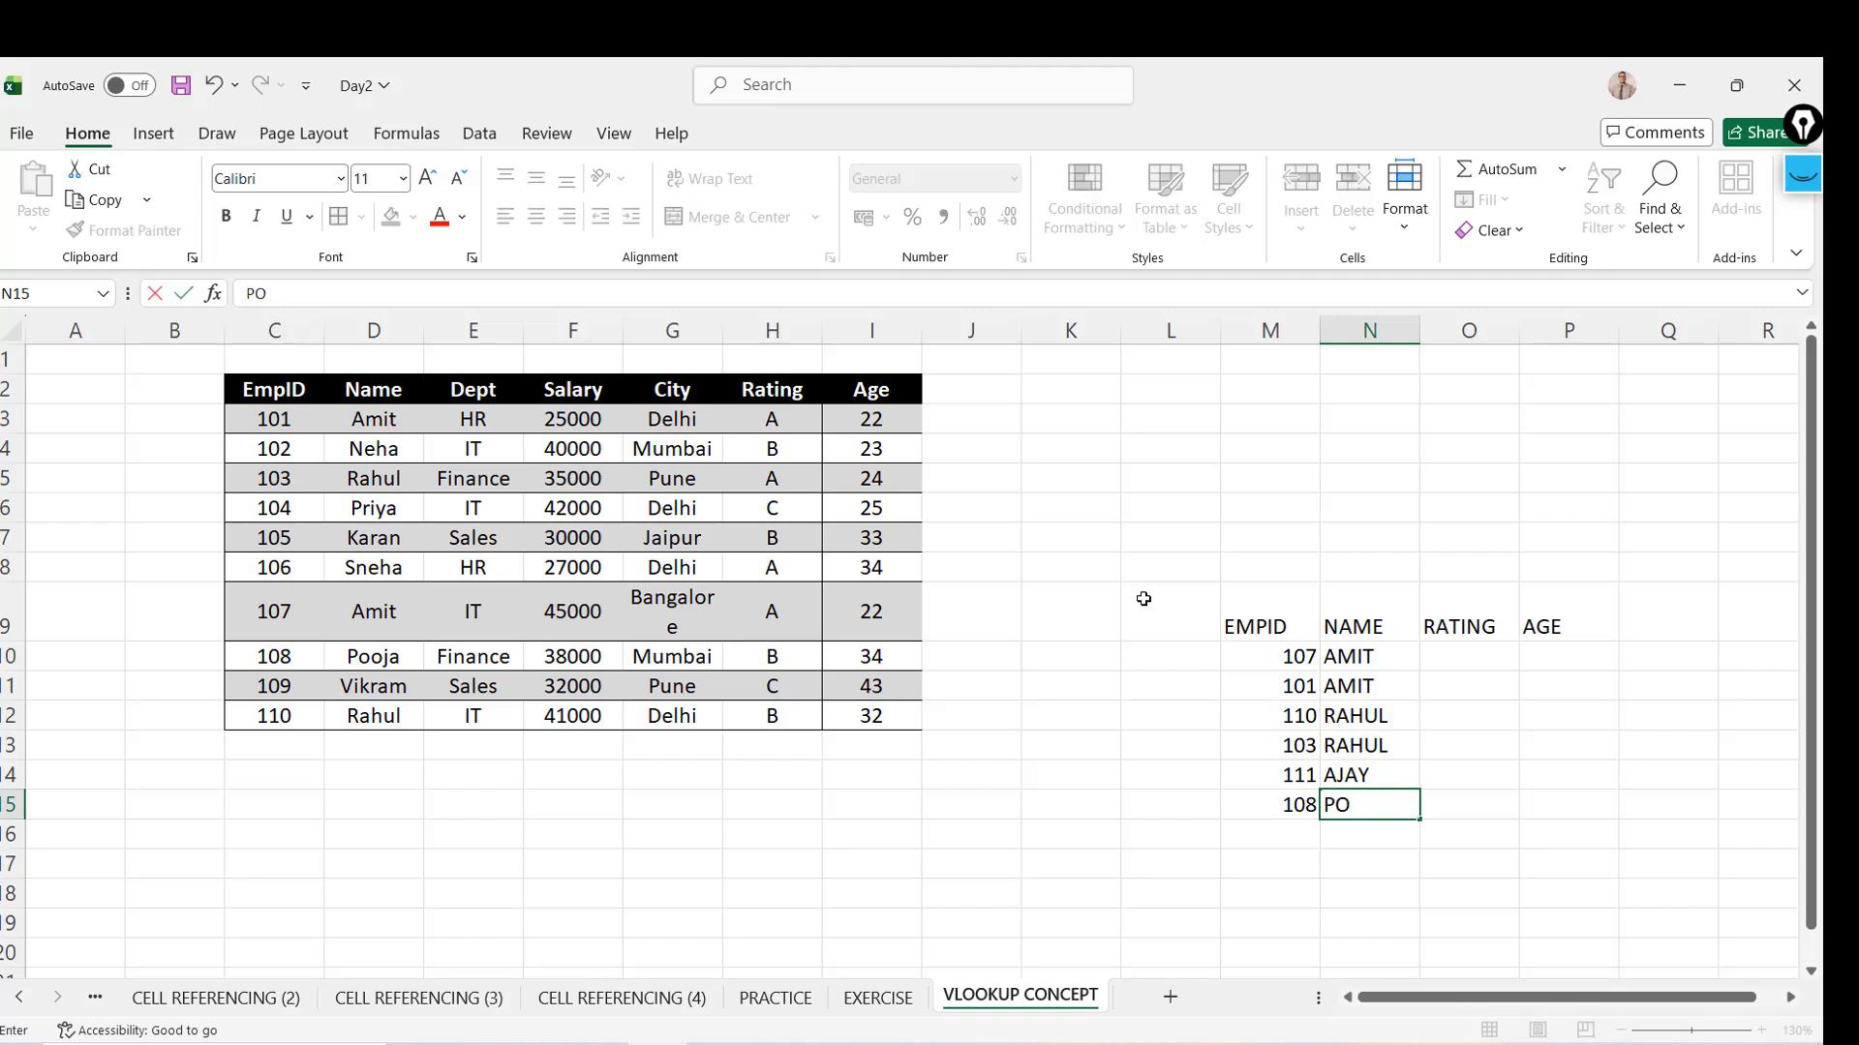
text(OJA)
key(Return)
Center the contents of the lookup table M9:P15 horizontally and apply borders to all its cells
key(Up)
key(Up)
key(Up)
key(Up)
key(Up)
key(Up)
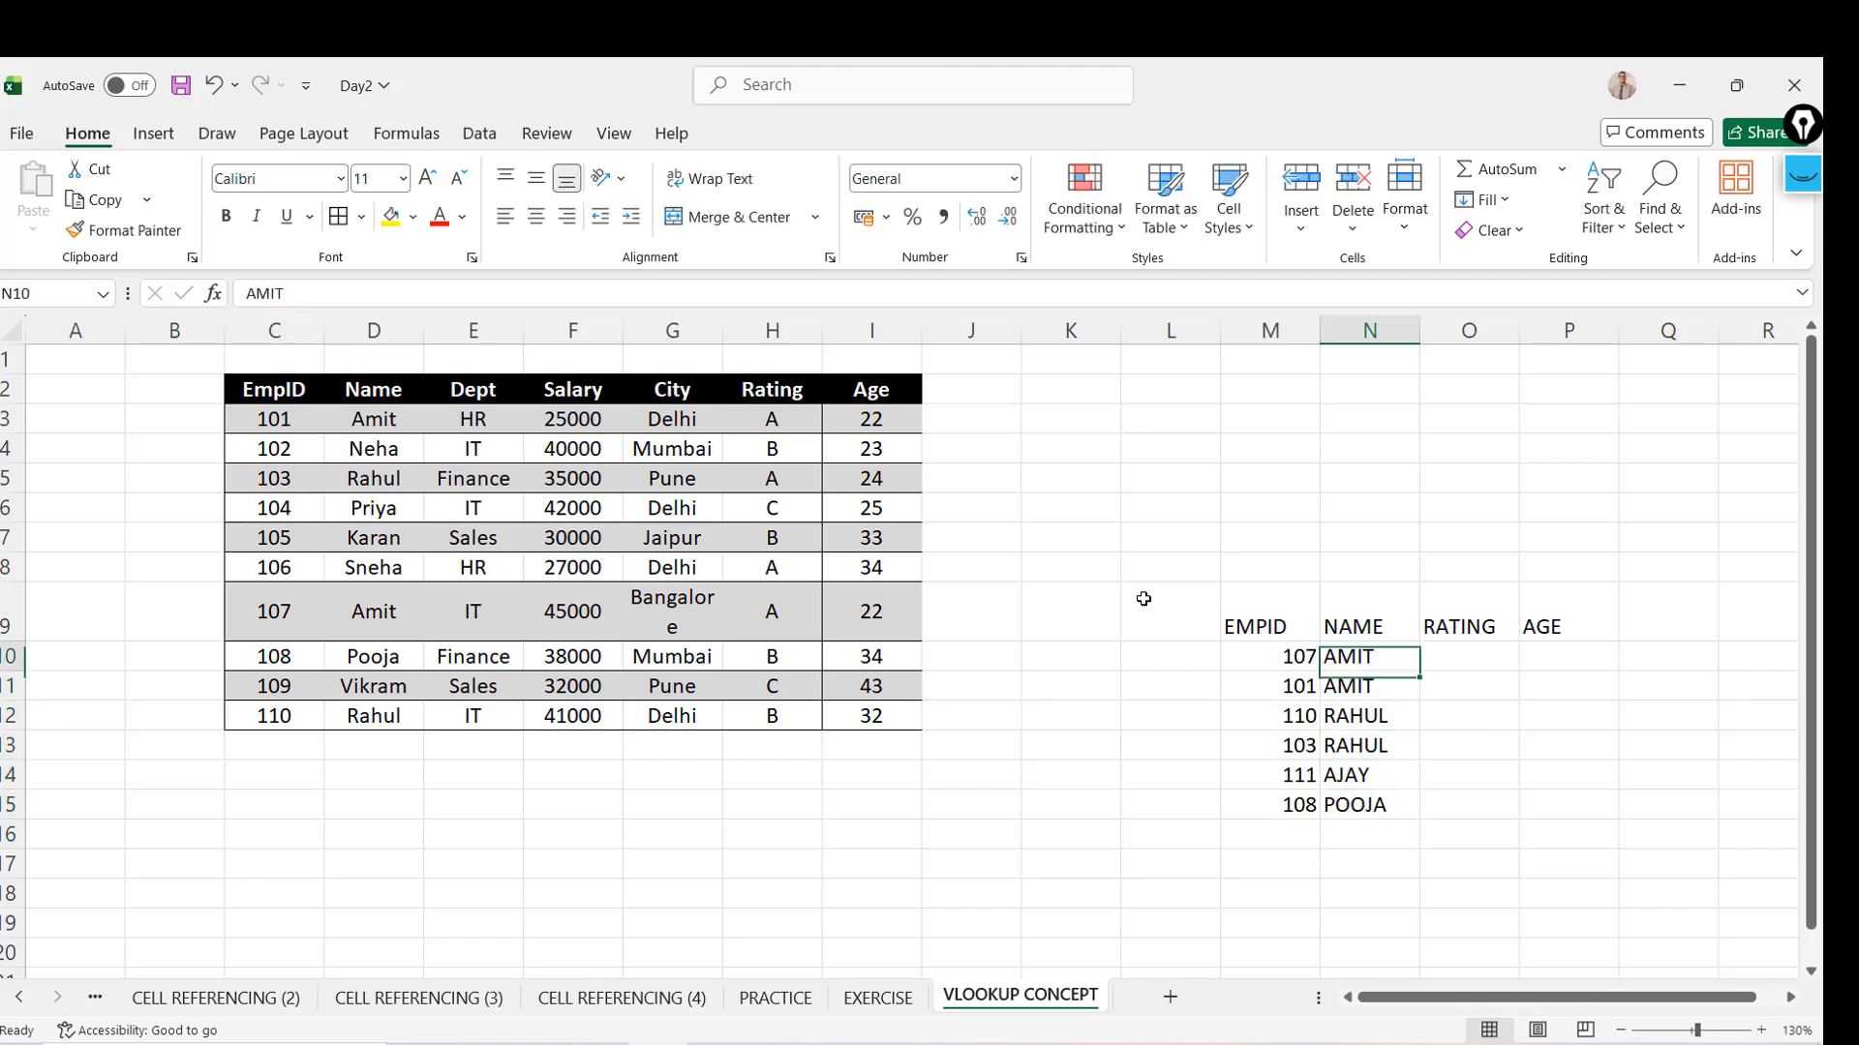
key(Left)
key(Up)
key(ctrl+a)
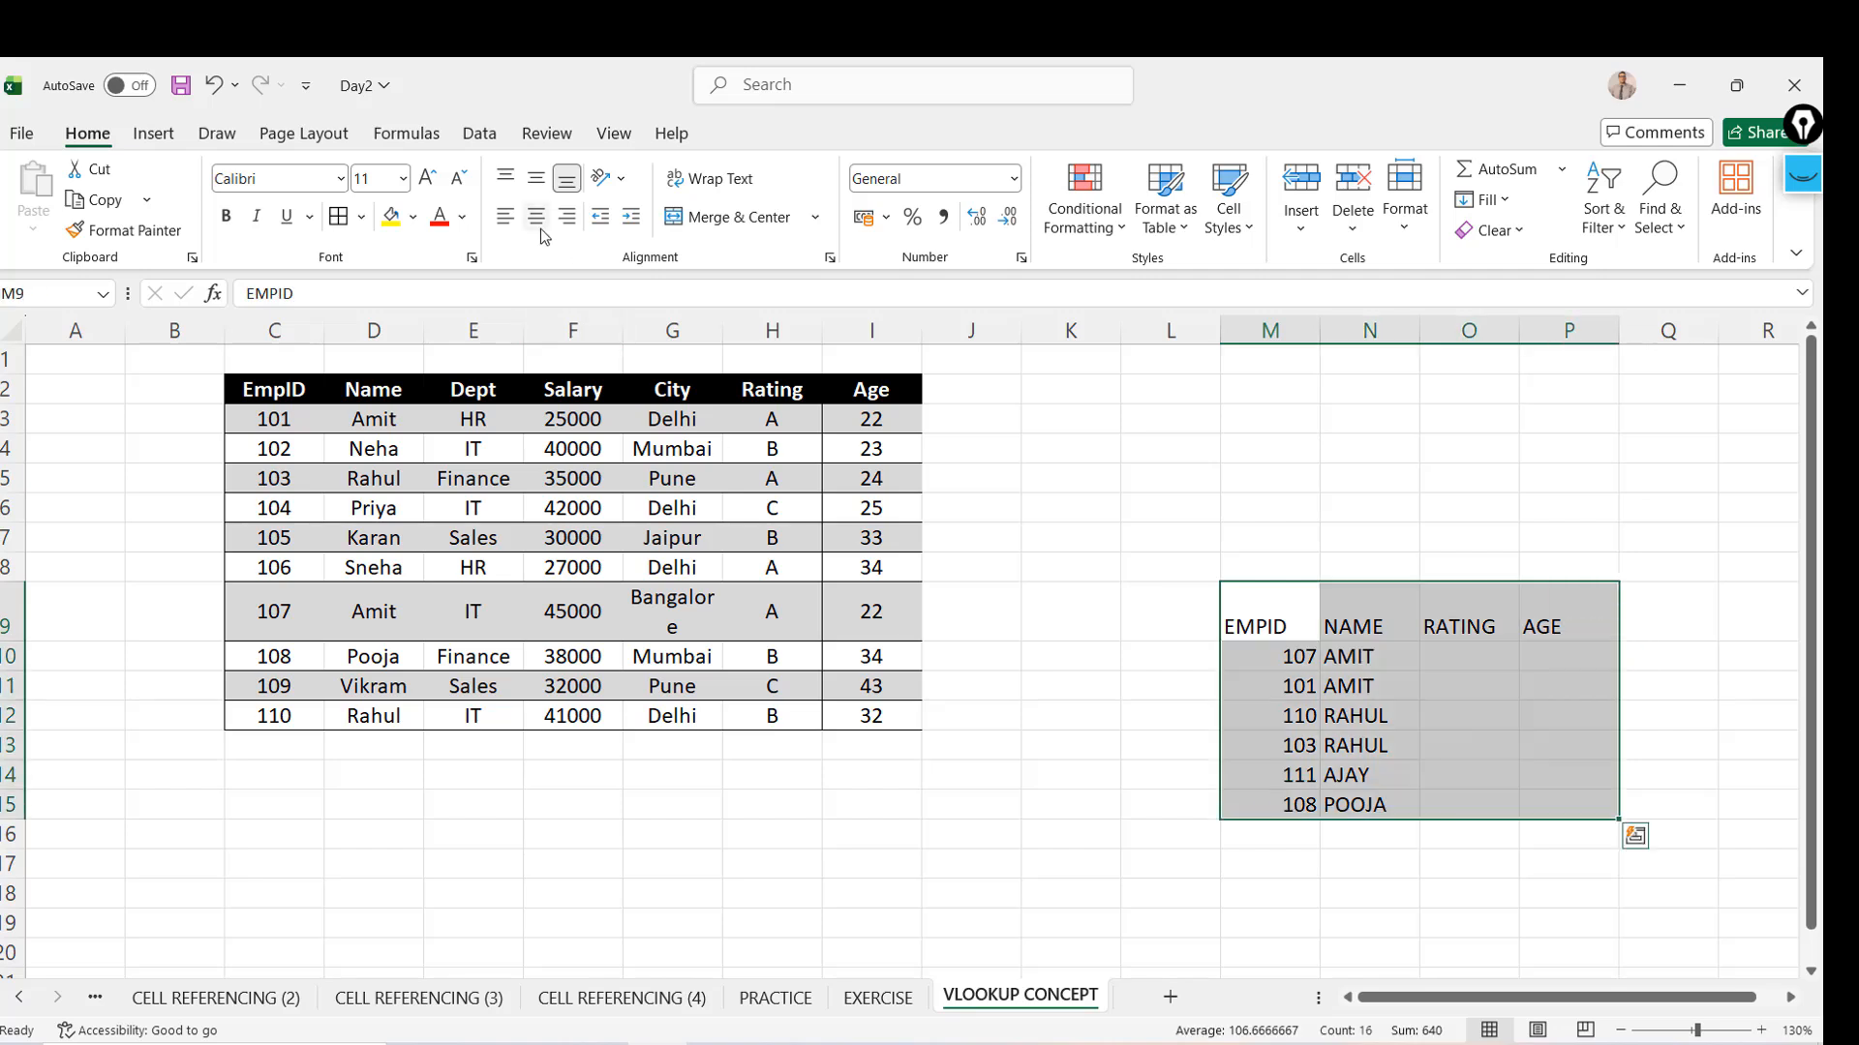
click(538, 221)
click(539, 222)
click(536, 216)
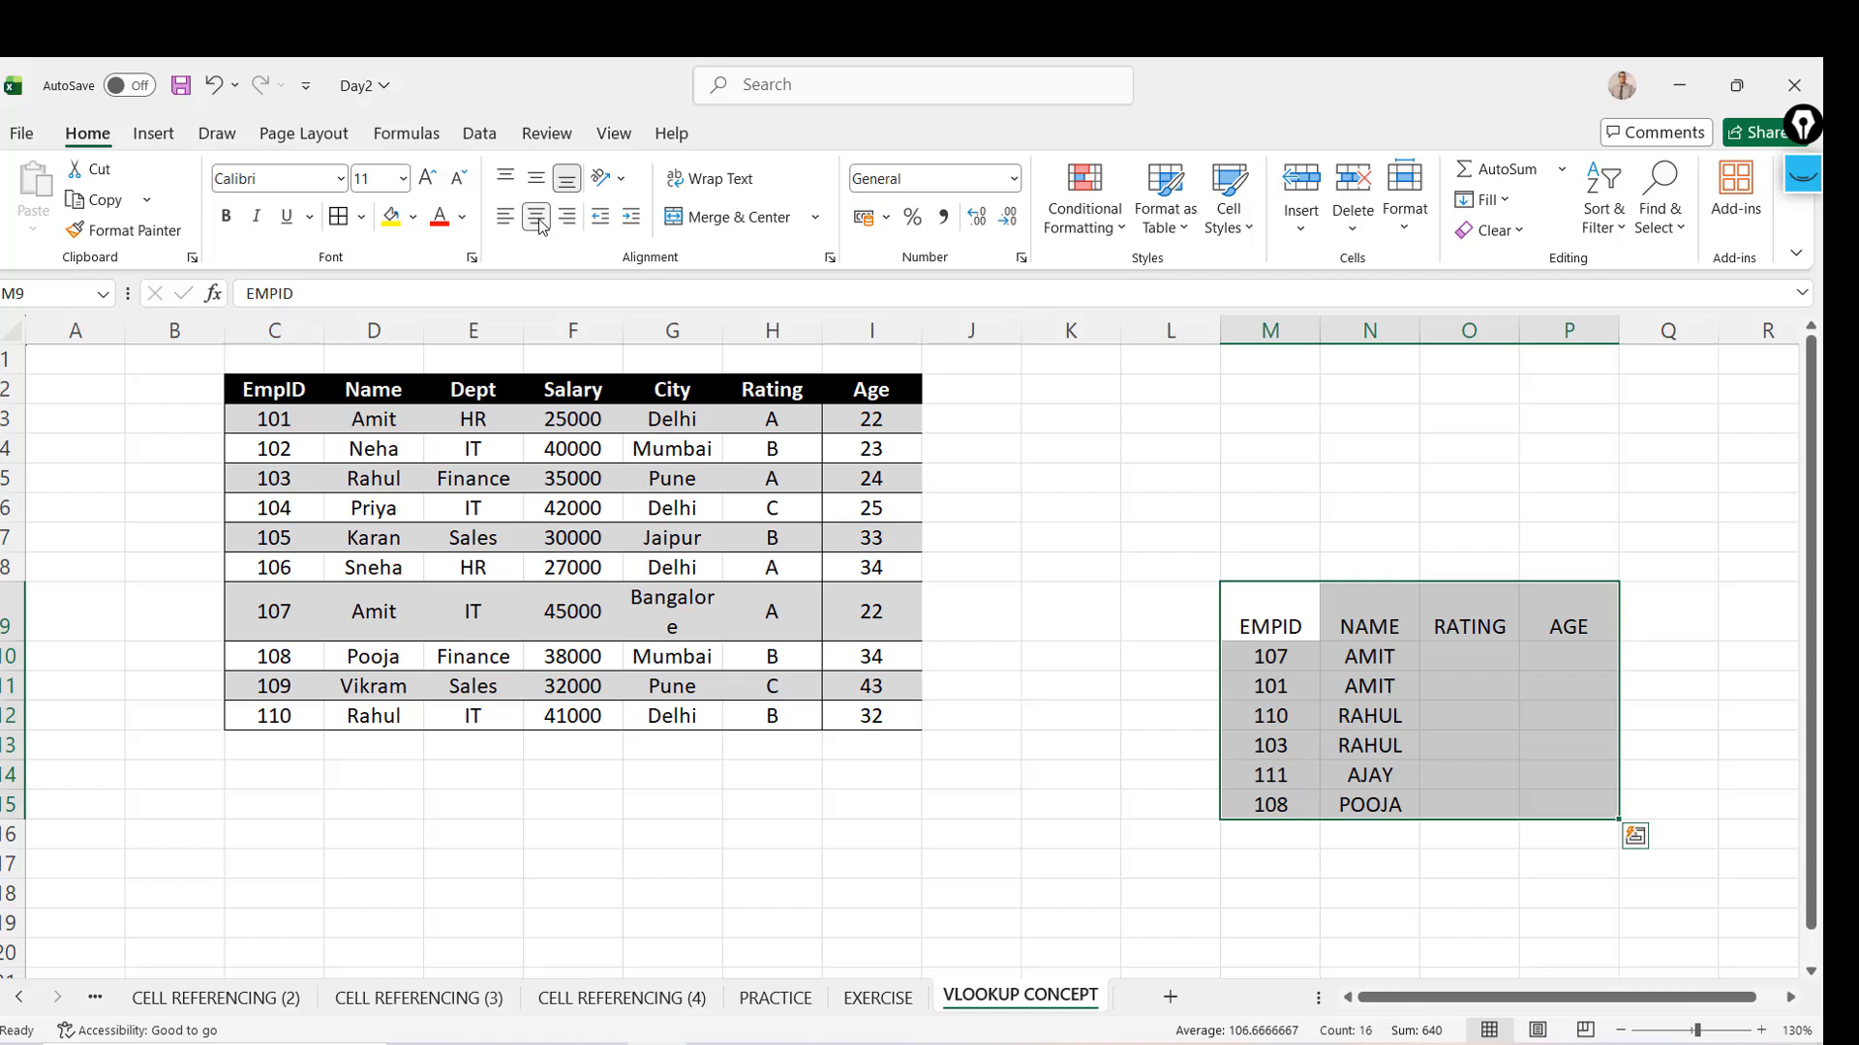
click(338, 217)
Begin a VLOOKUP formula in O10 under RATING with M10 as the lookup value
click(1483, 666)
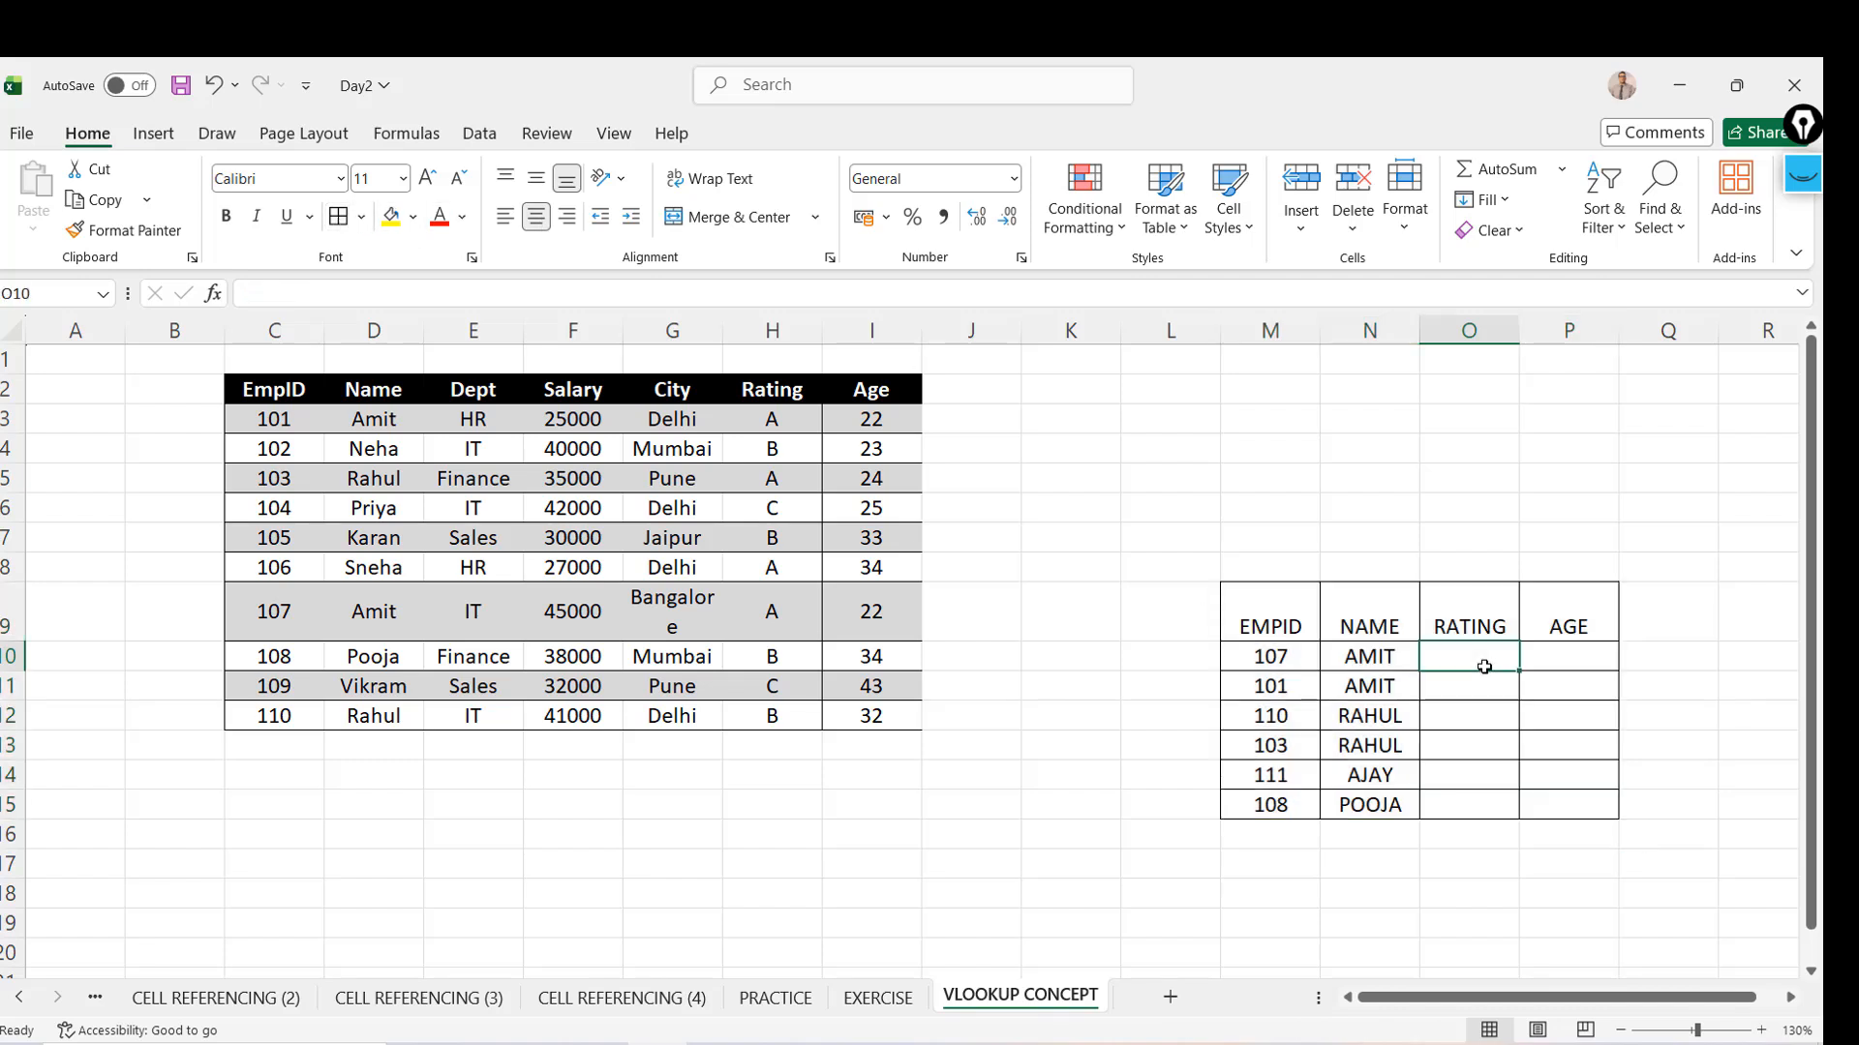
drag(1572, 1000, 1604, 1005)
text(=VLOOKUP()
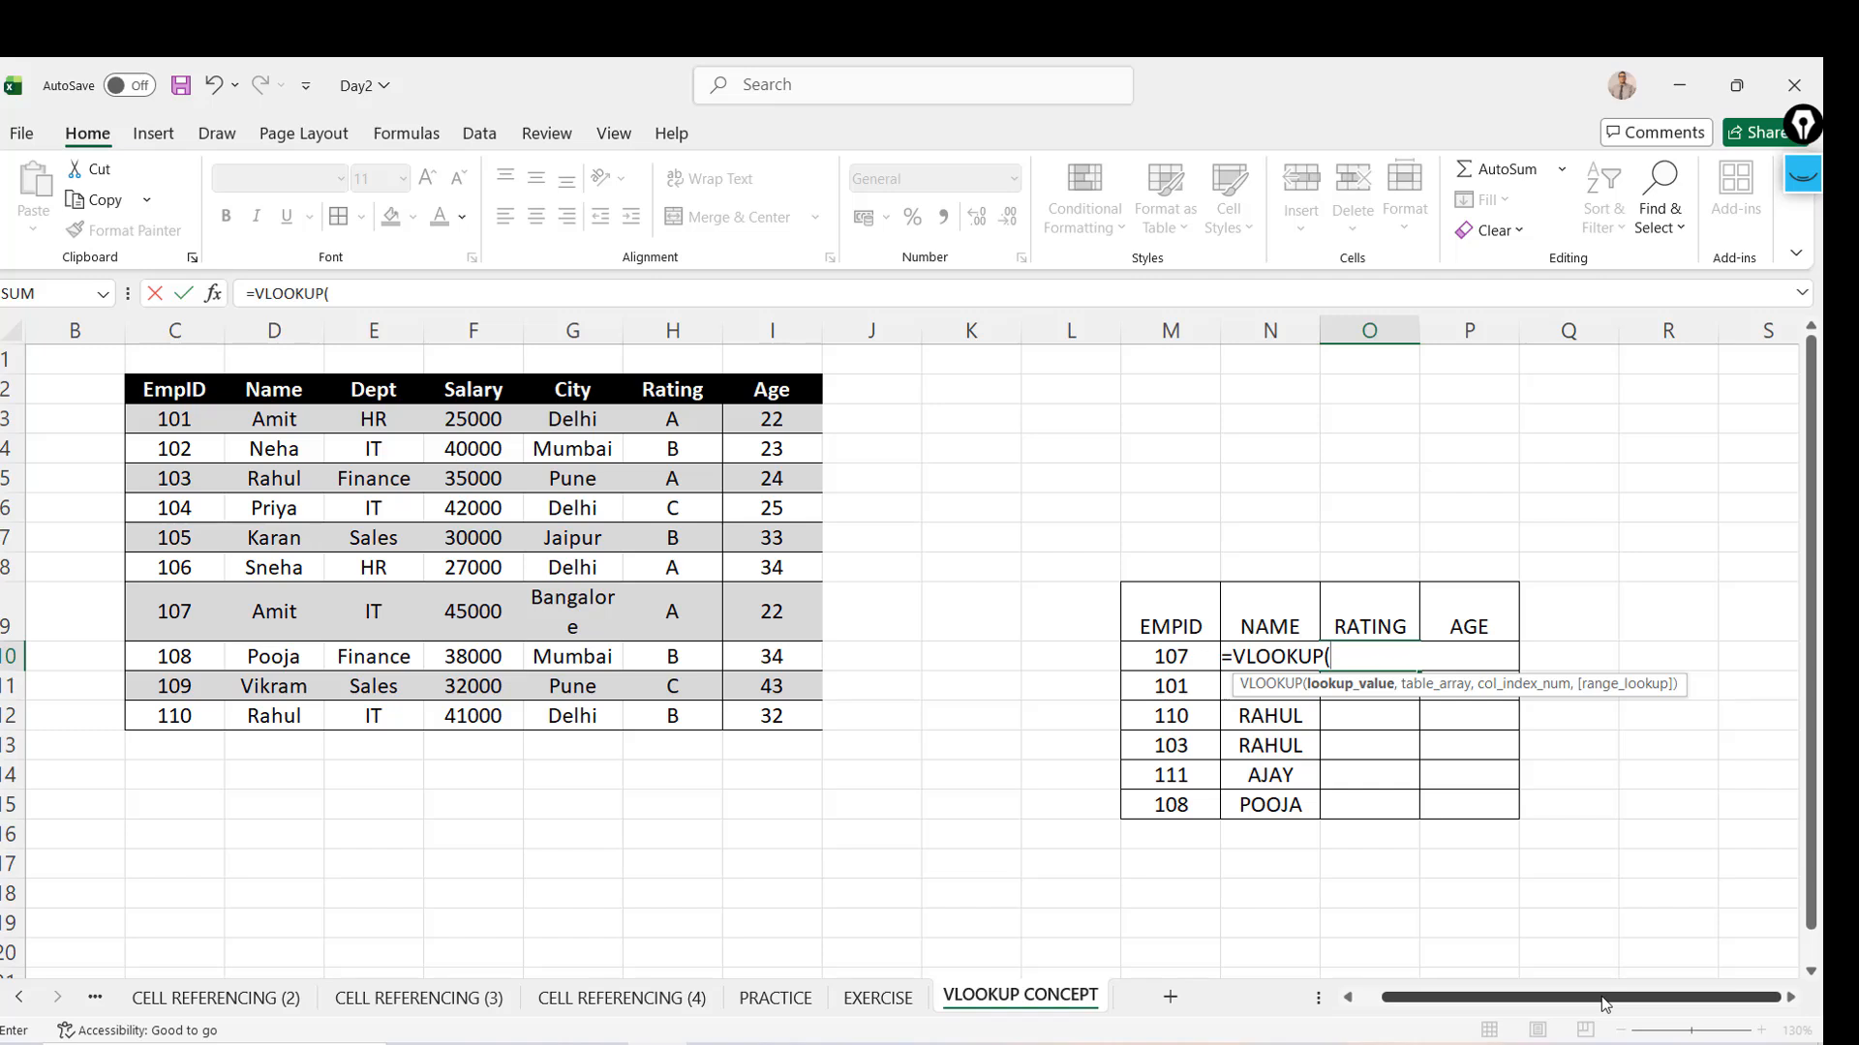
key(Left)
key(Left)
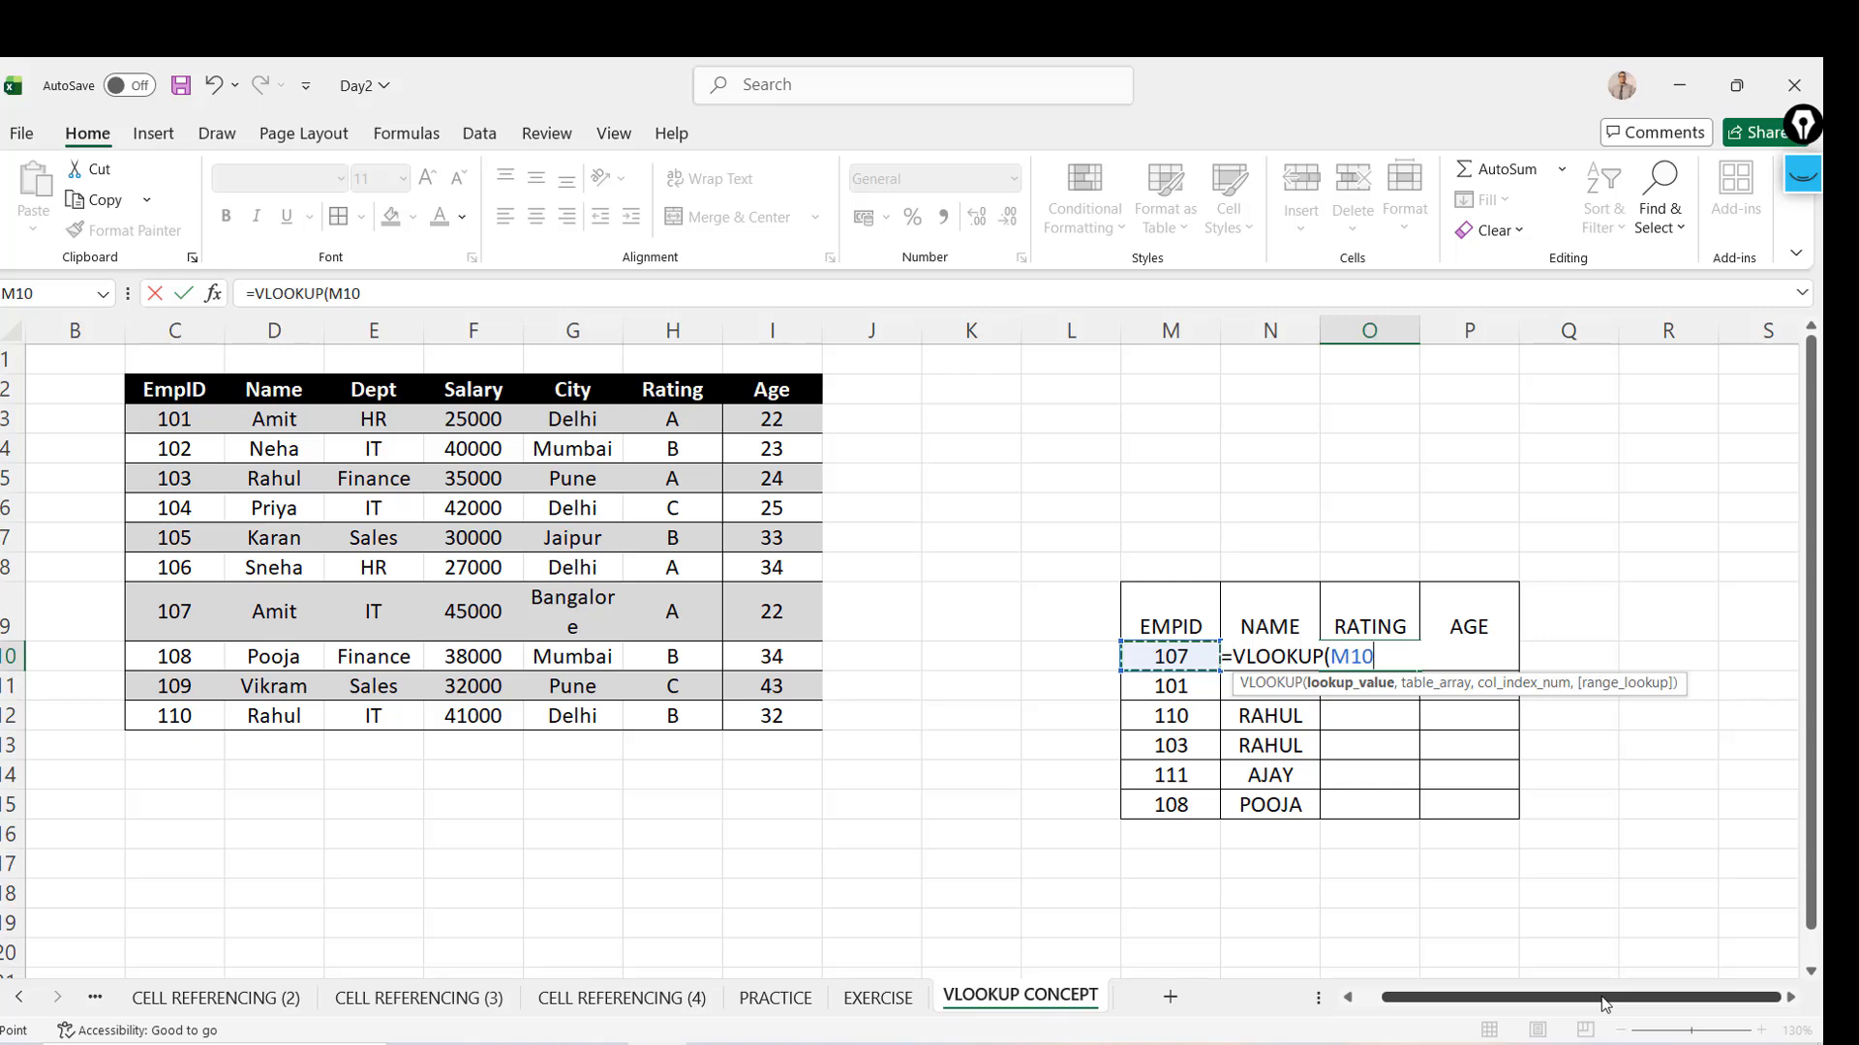
text(,)
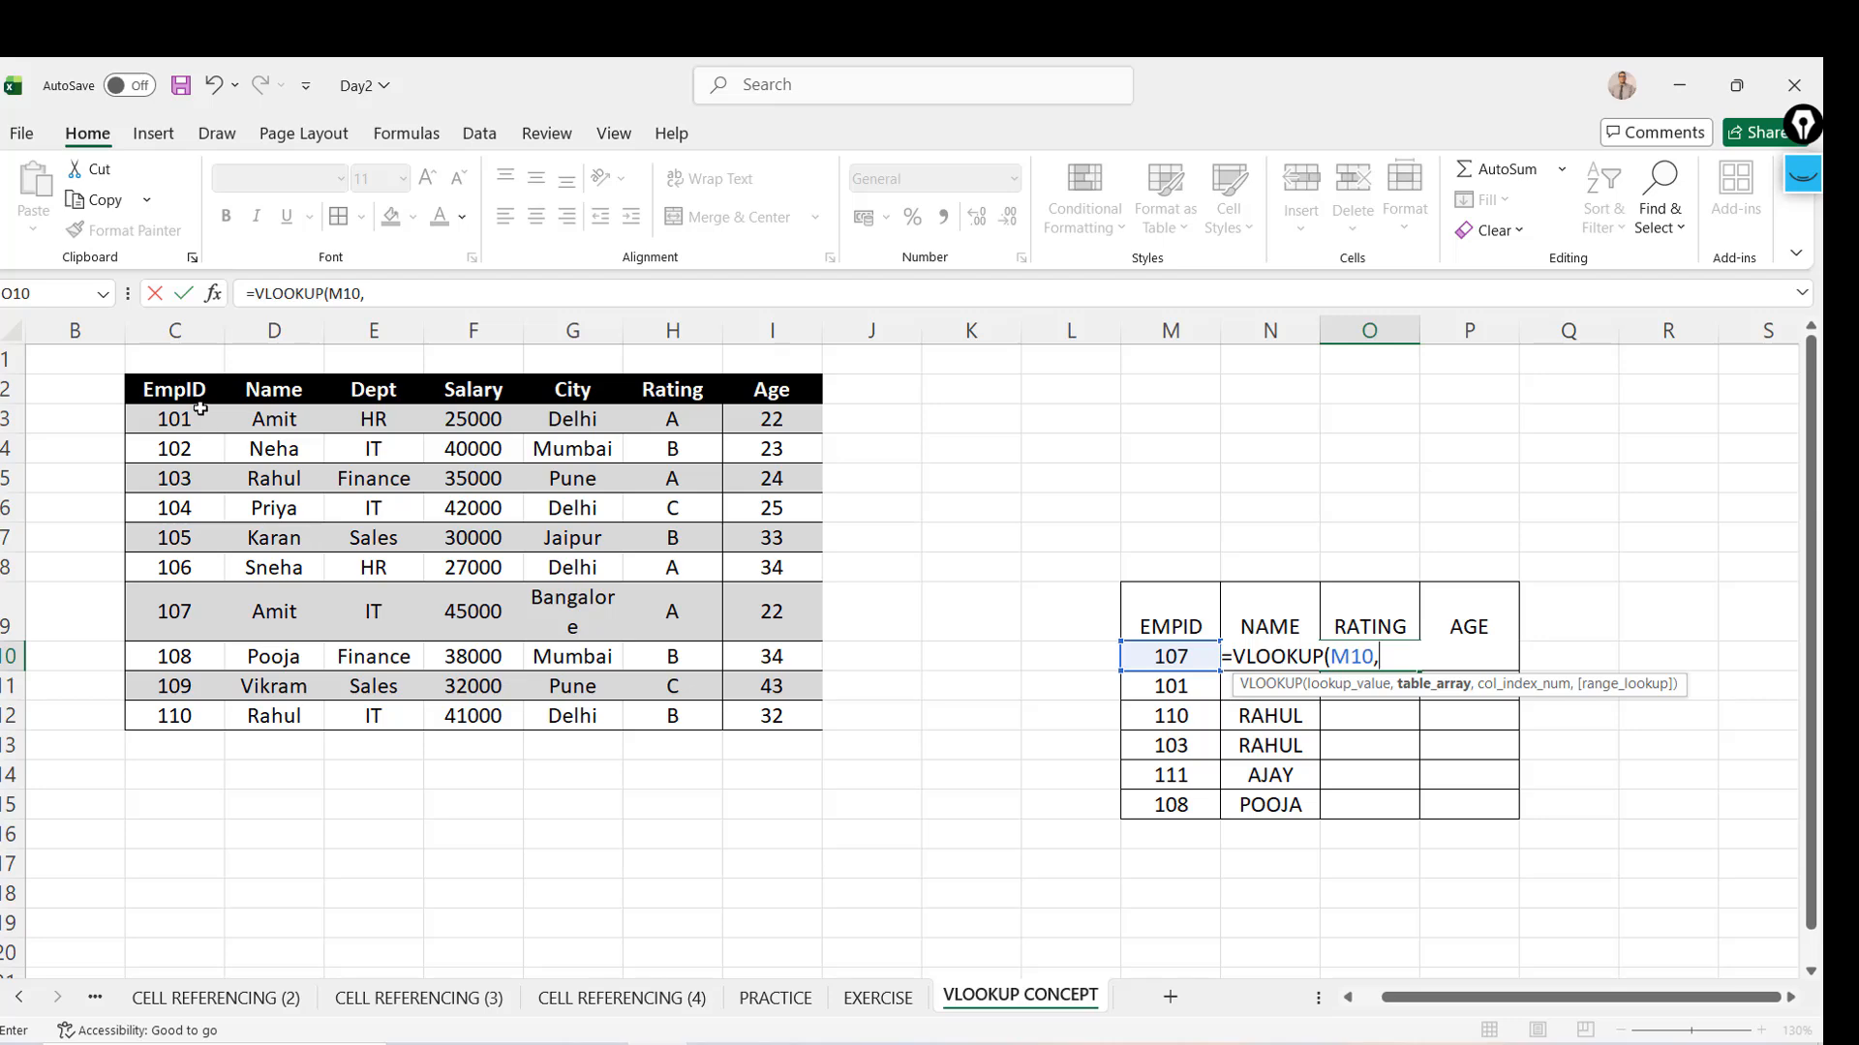
Set the table array of O10's VLOOKUP to the range B2:I12
click(117, 387)
key(shift+Right)
key(ctrl+shift+Right)
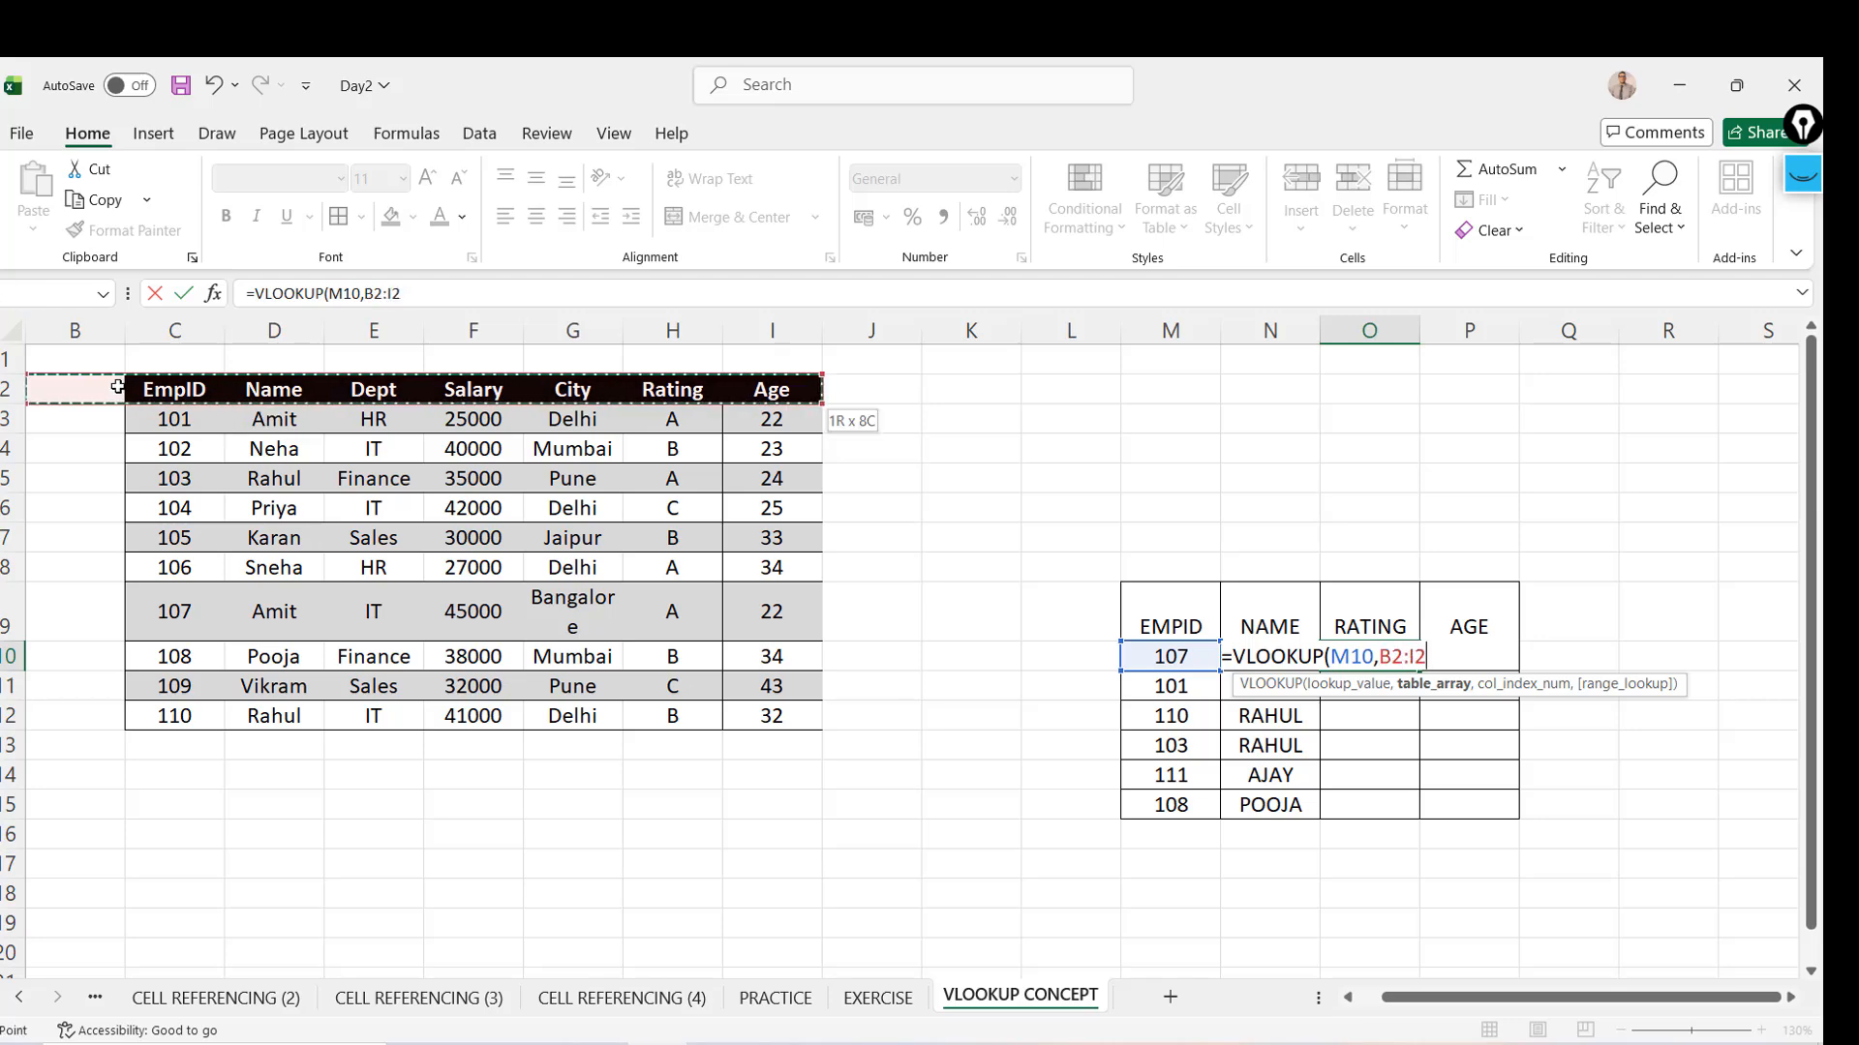
key(ctrl+shift+Down)
key(ctrl+shift+Up)
key(ctrl+shift+Up)
key(shift+Down)
key(shift+Down)
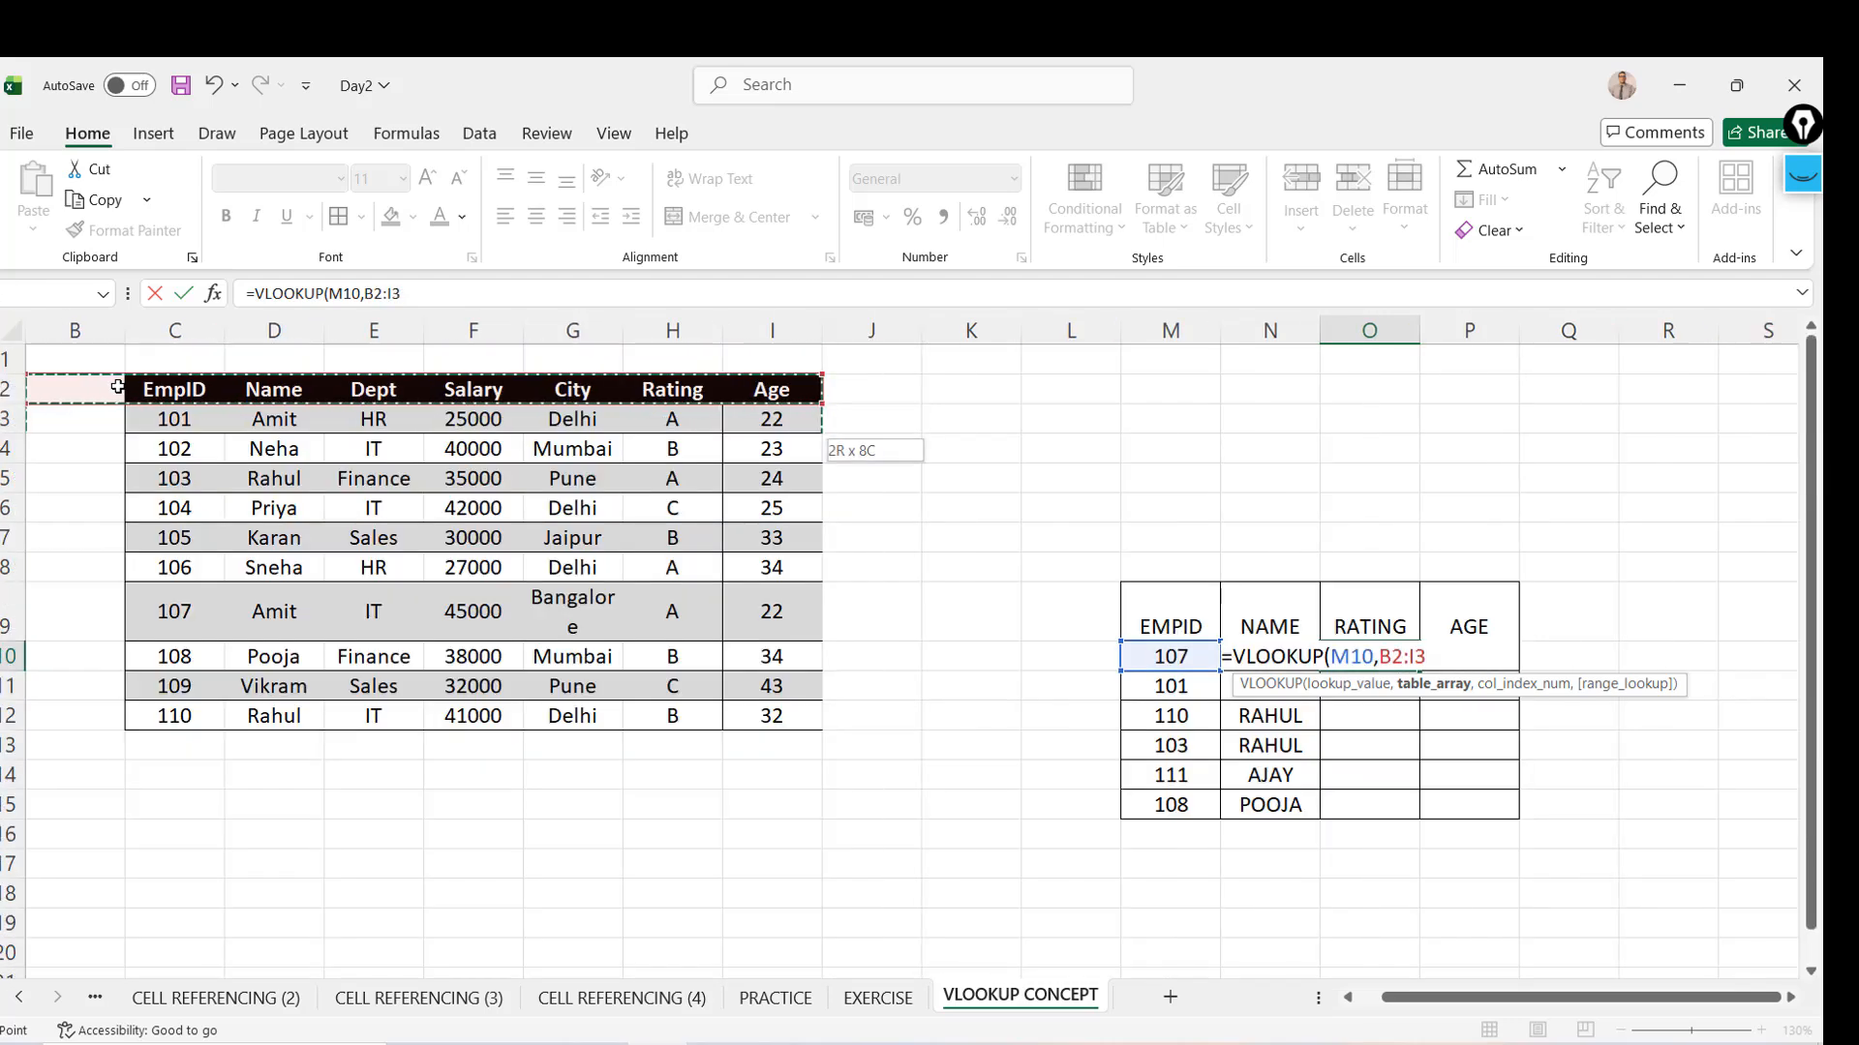
key(shift+Down)
key(shift+Down)
key(shift+Down)
key(shift+Down)
key(shift+Down)
key(shift+Down)
key(shift+Down)
key(shift+Down)
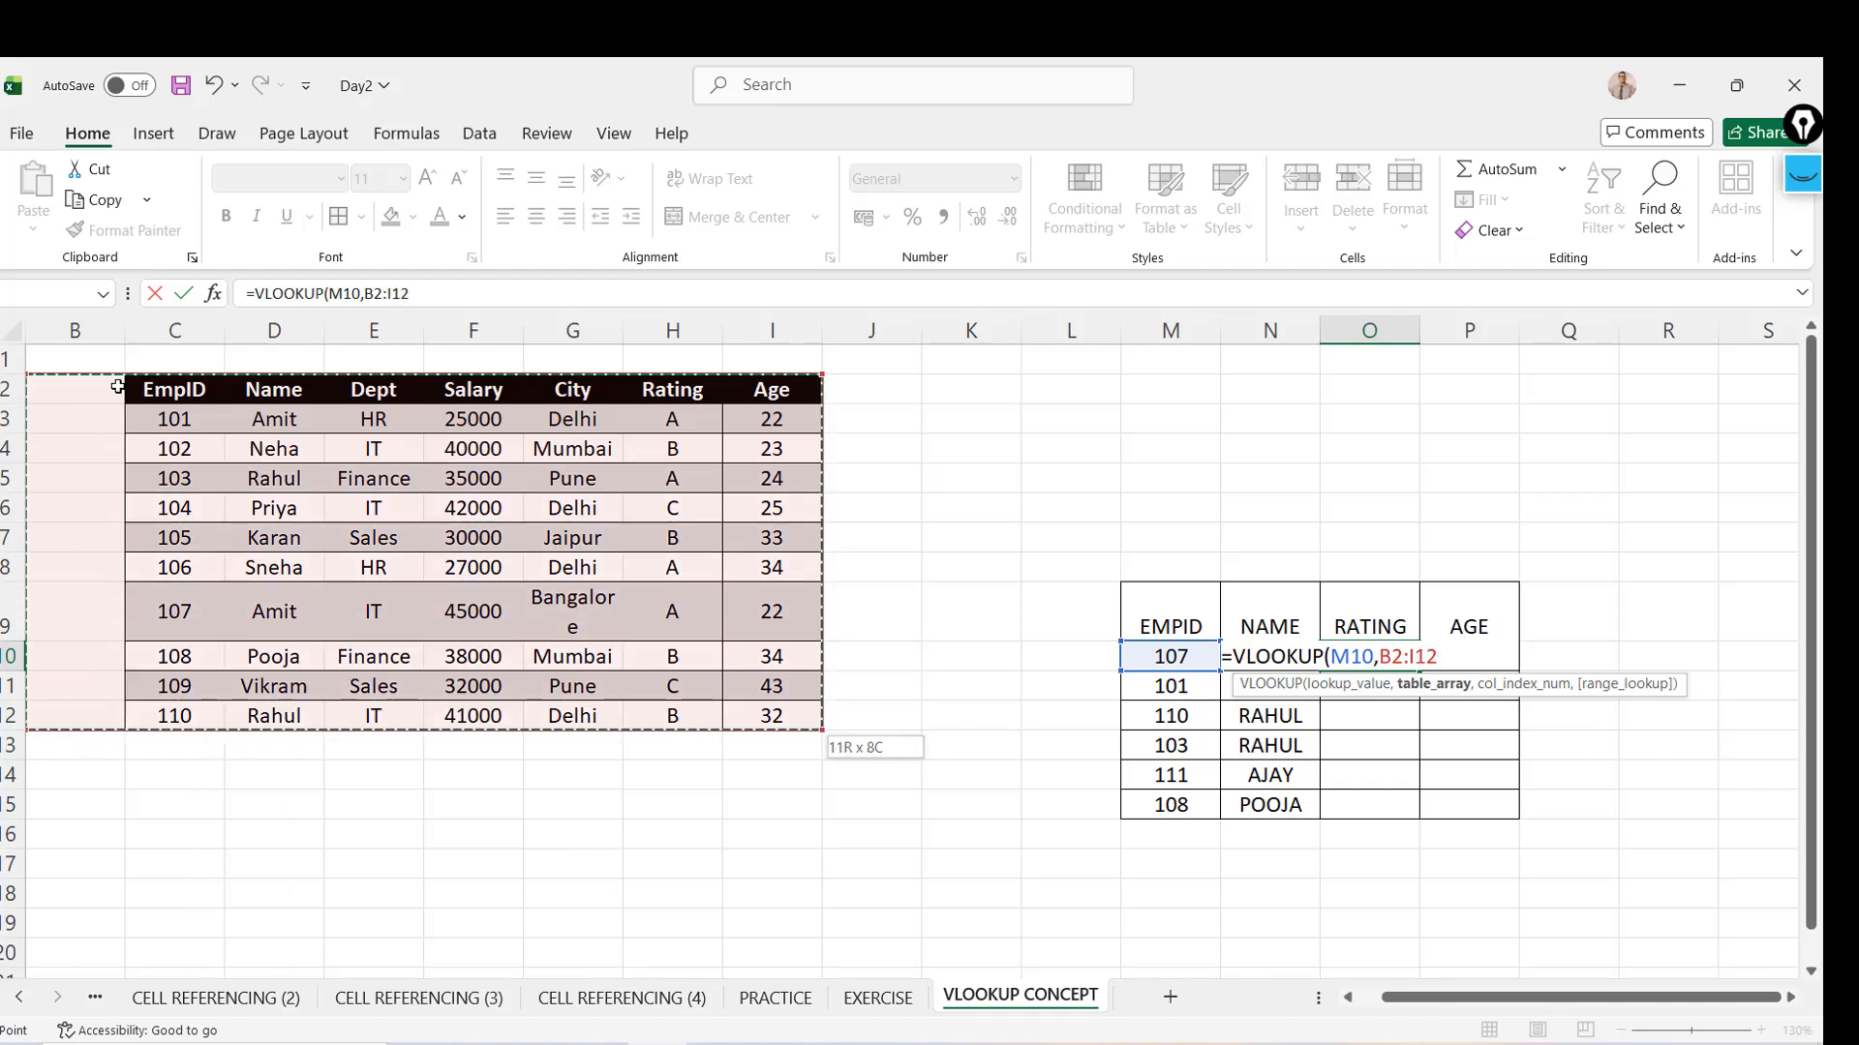
text(,)
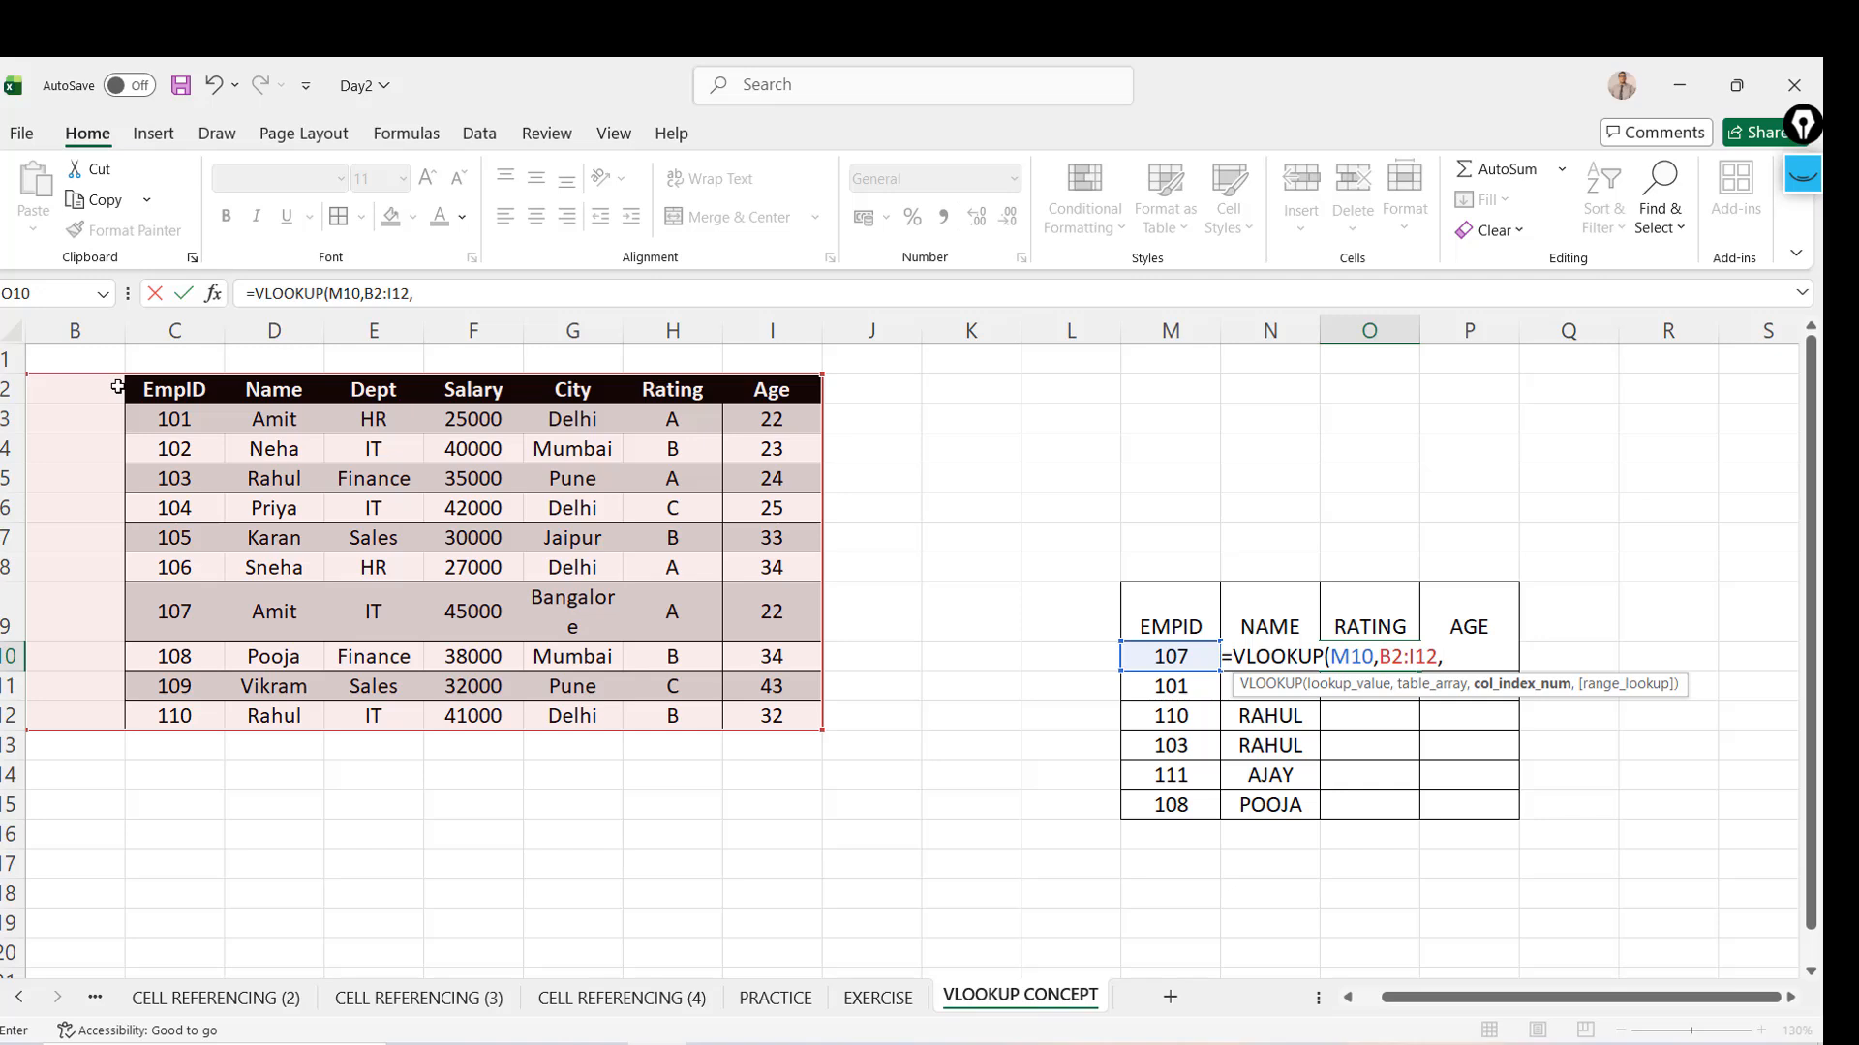
click(167, 390)
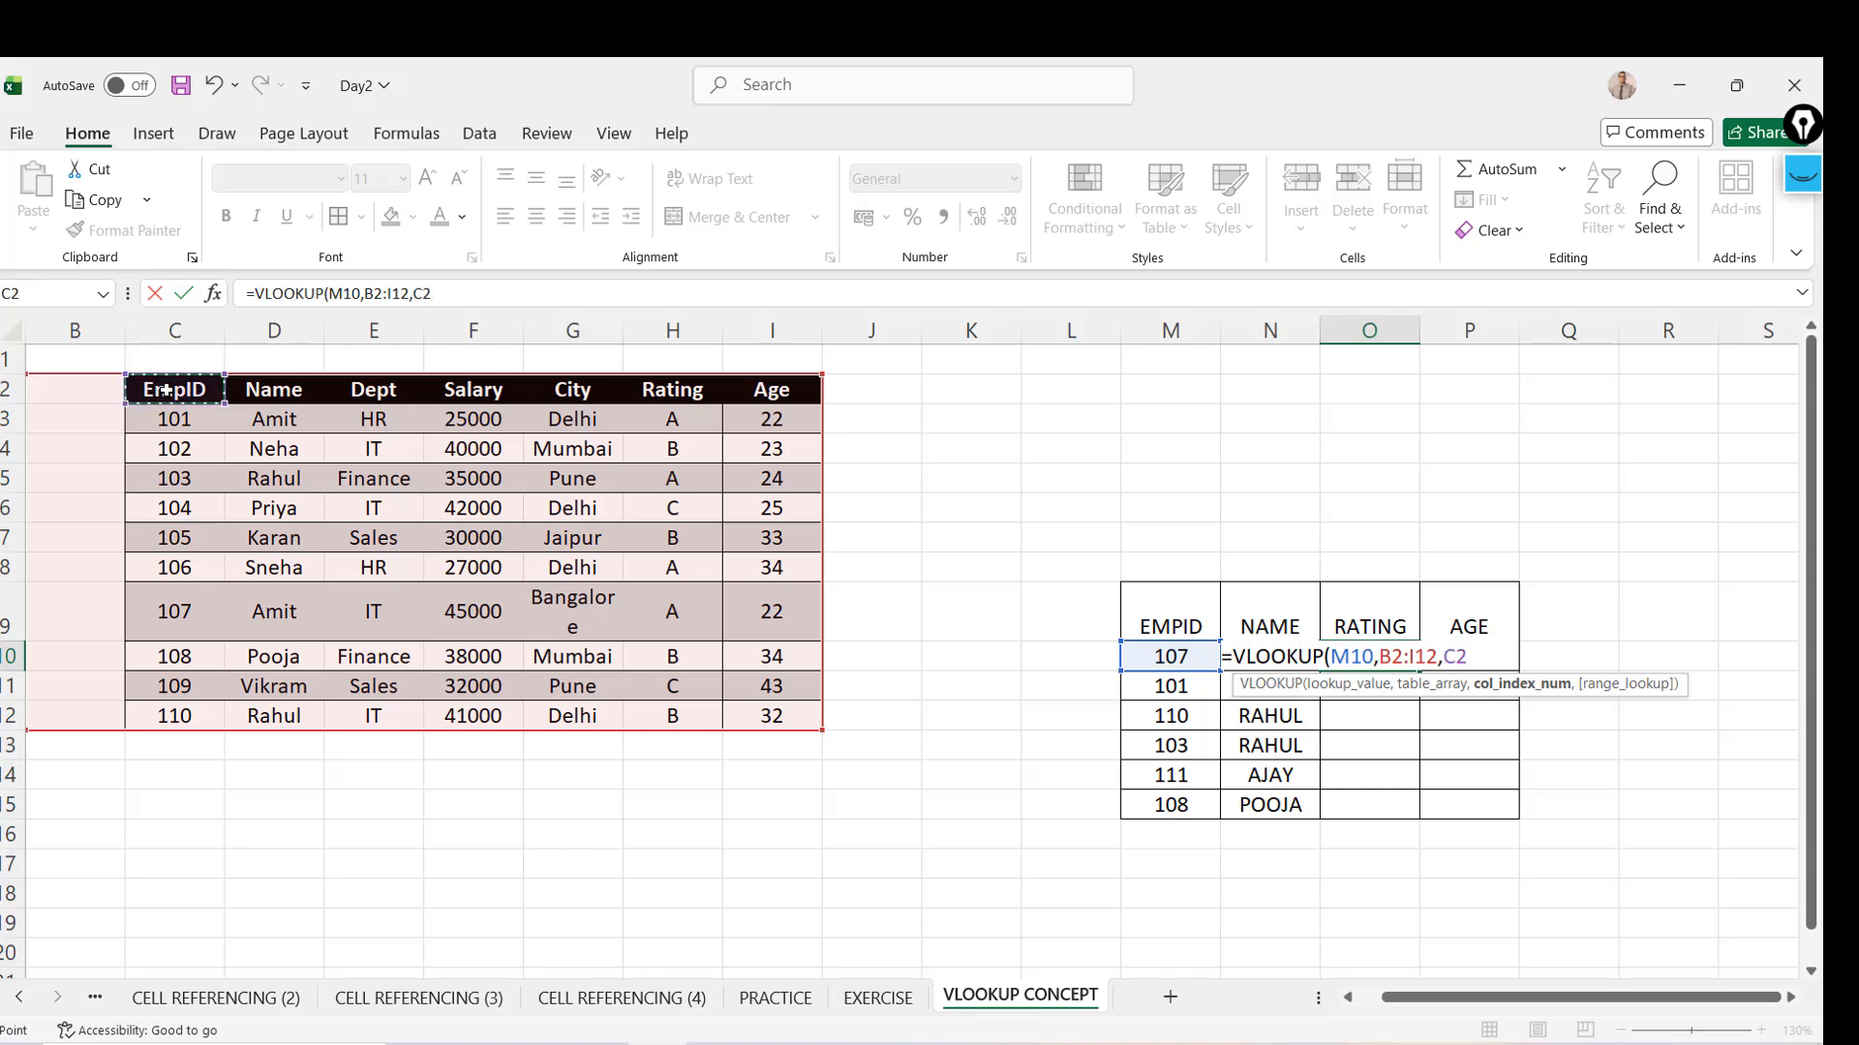
key(ctrl+shift+Right)
key(ctrl+shift+Down)
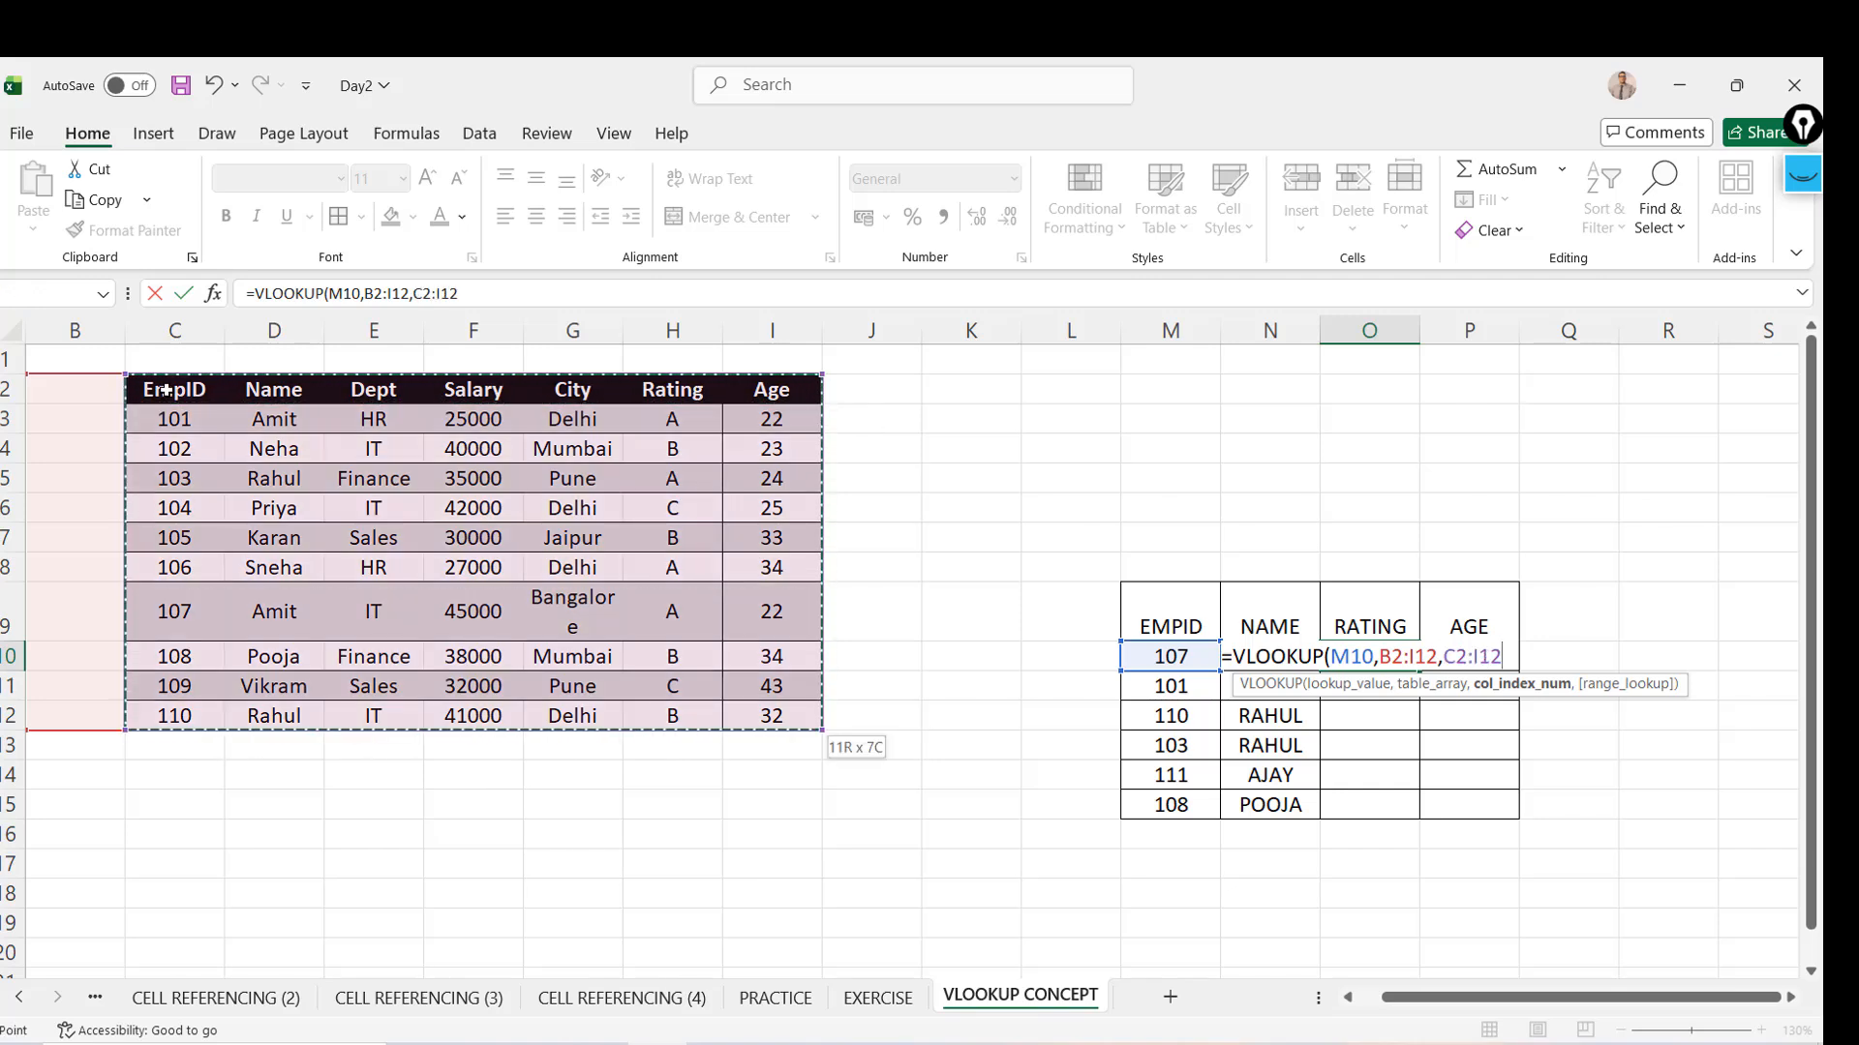
Replace the table array of O10's VLOOKUP with the range C2:I12 so that it starts at the EmpID column
key(BackSpace)
key(BackSpace)
key(BackSpace)
key(BackSpace)
key(BackSpace)
key(BackSpace)
key(BackSpace)
key(BackSpace)
key(BackSpace)
key(BackSpace)
key(BackSpace)
key(BackSpace)
key(BackSpace)
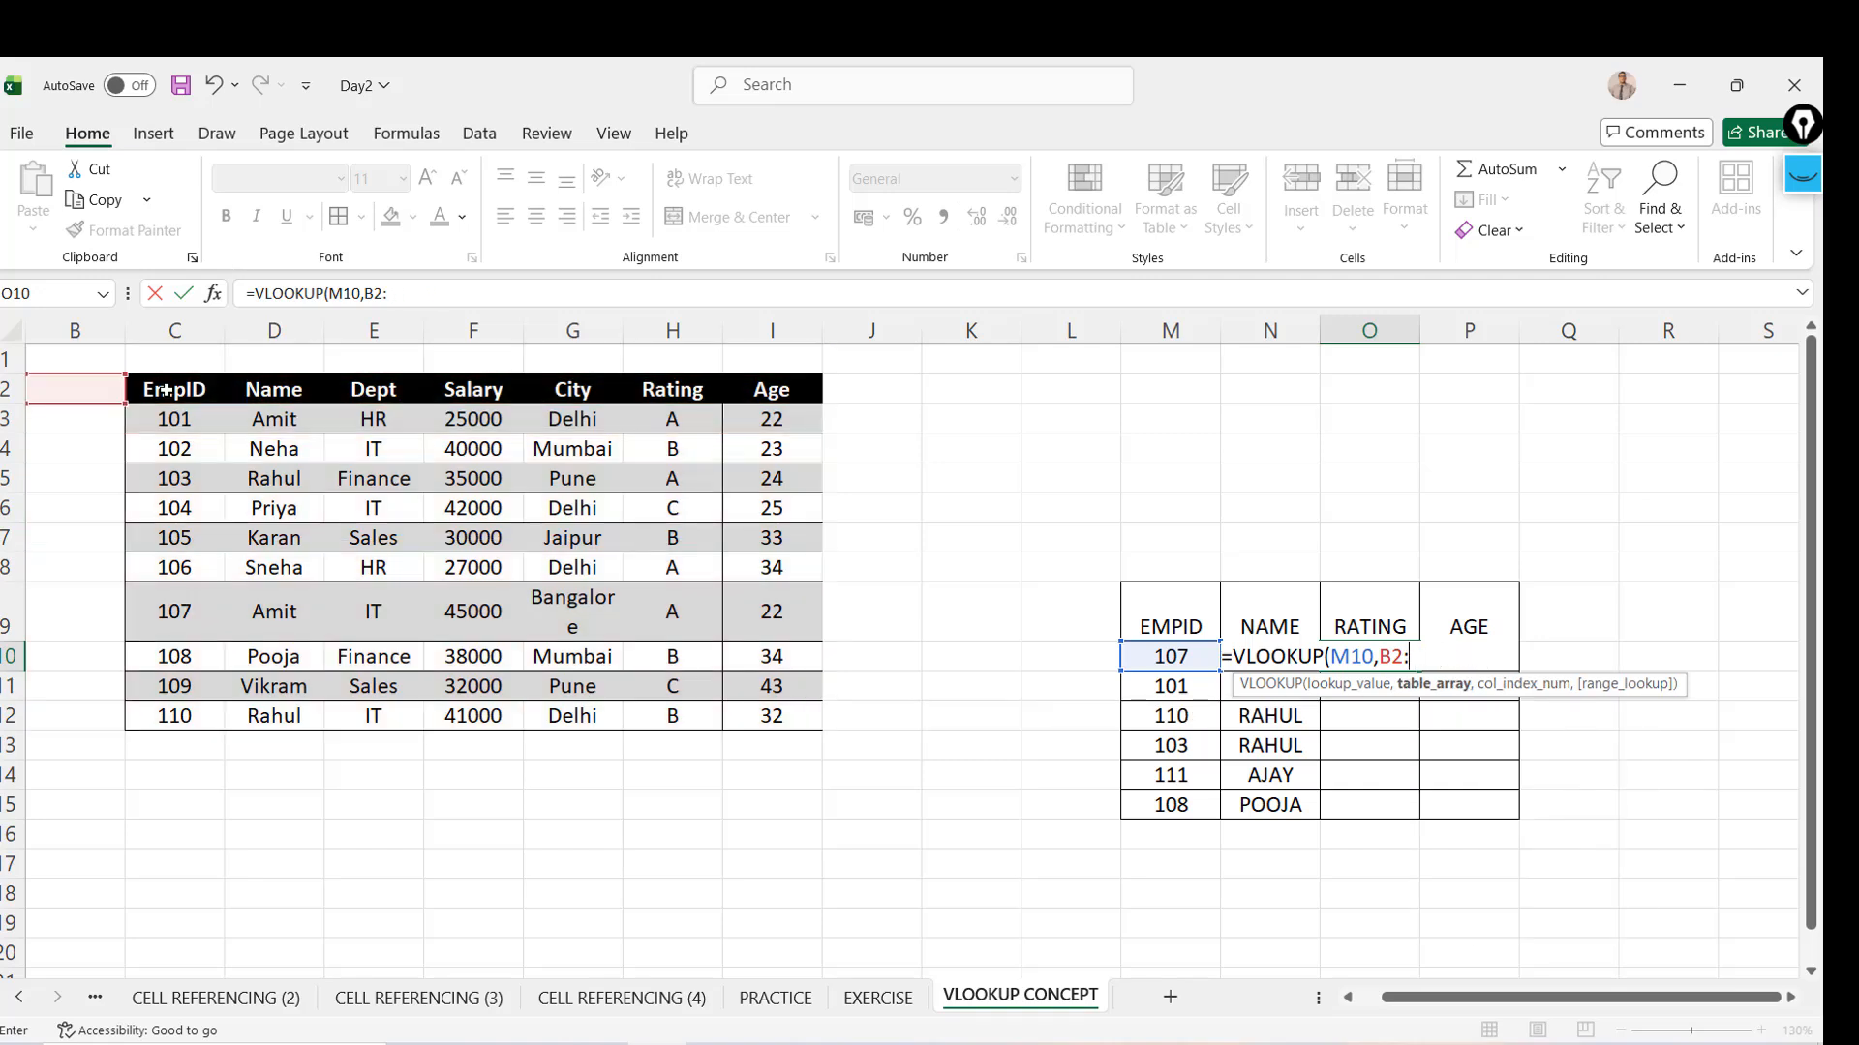
click(174, 390)
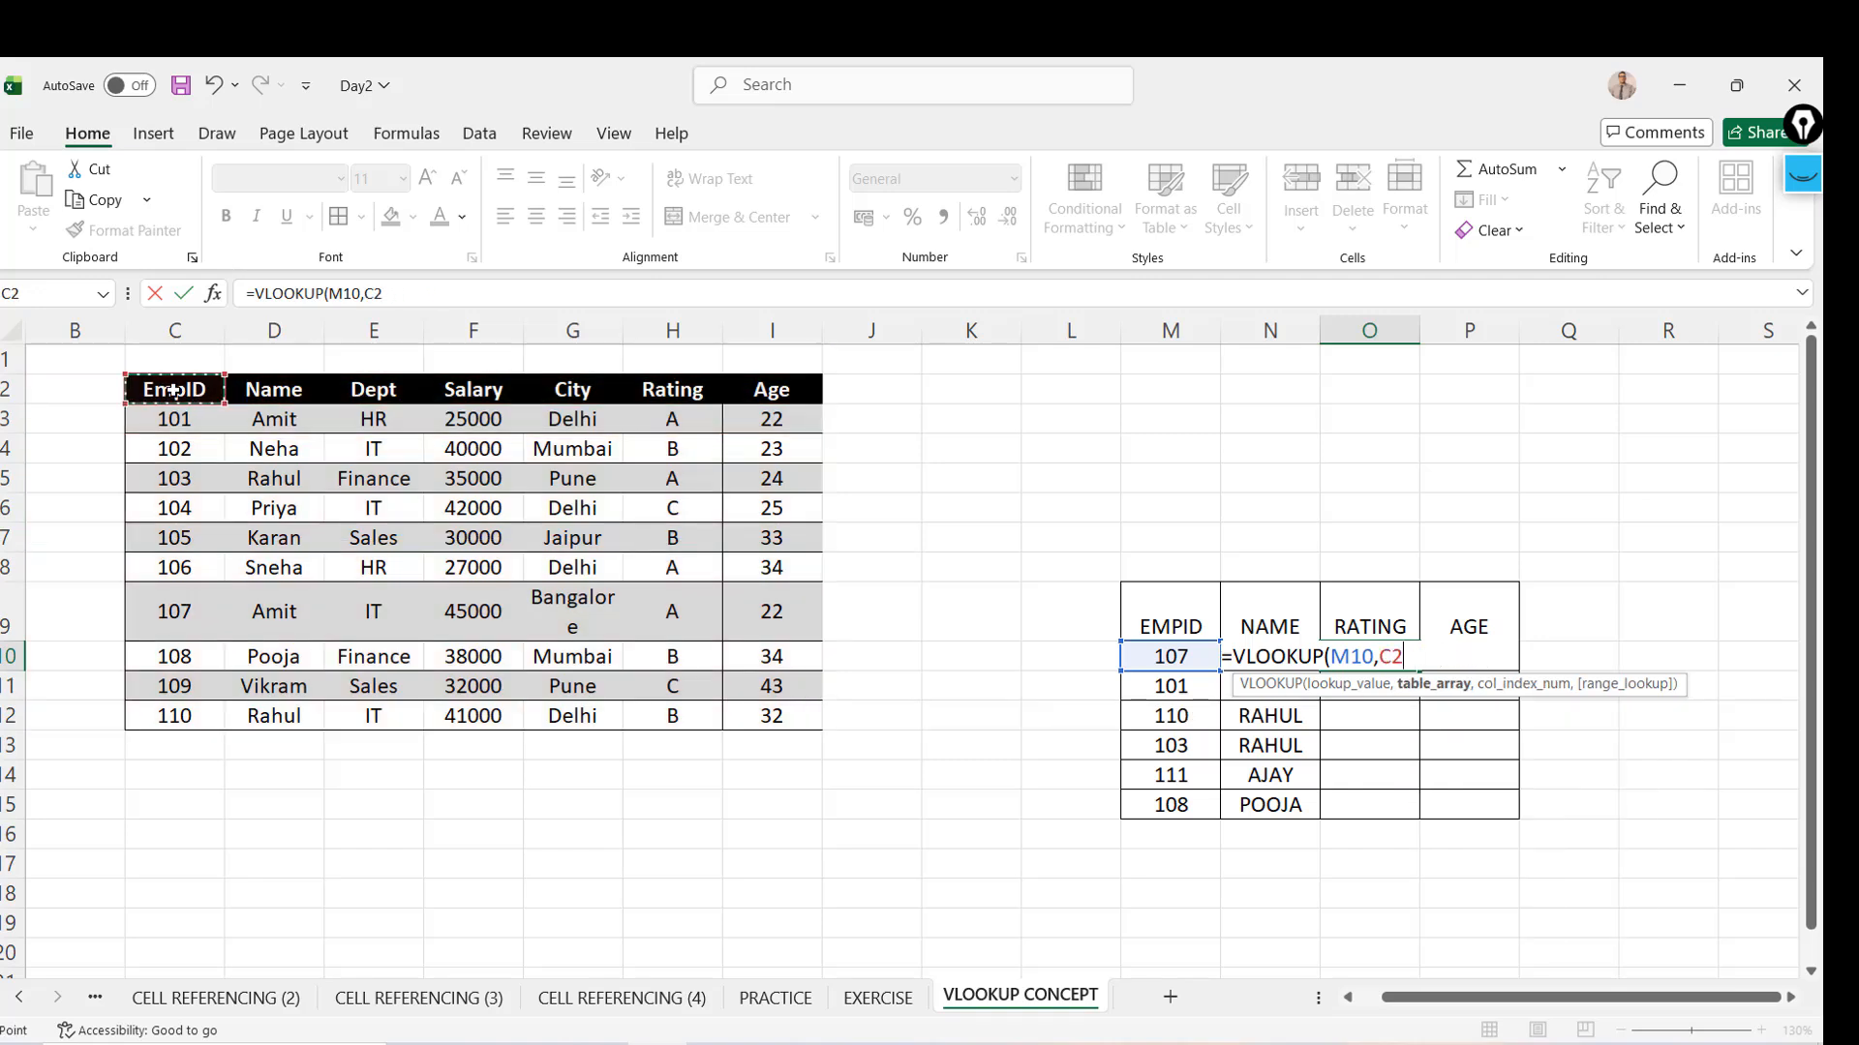
key(ctrl+shift+Right)
key(ctrl+shift+Down)
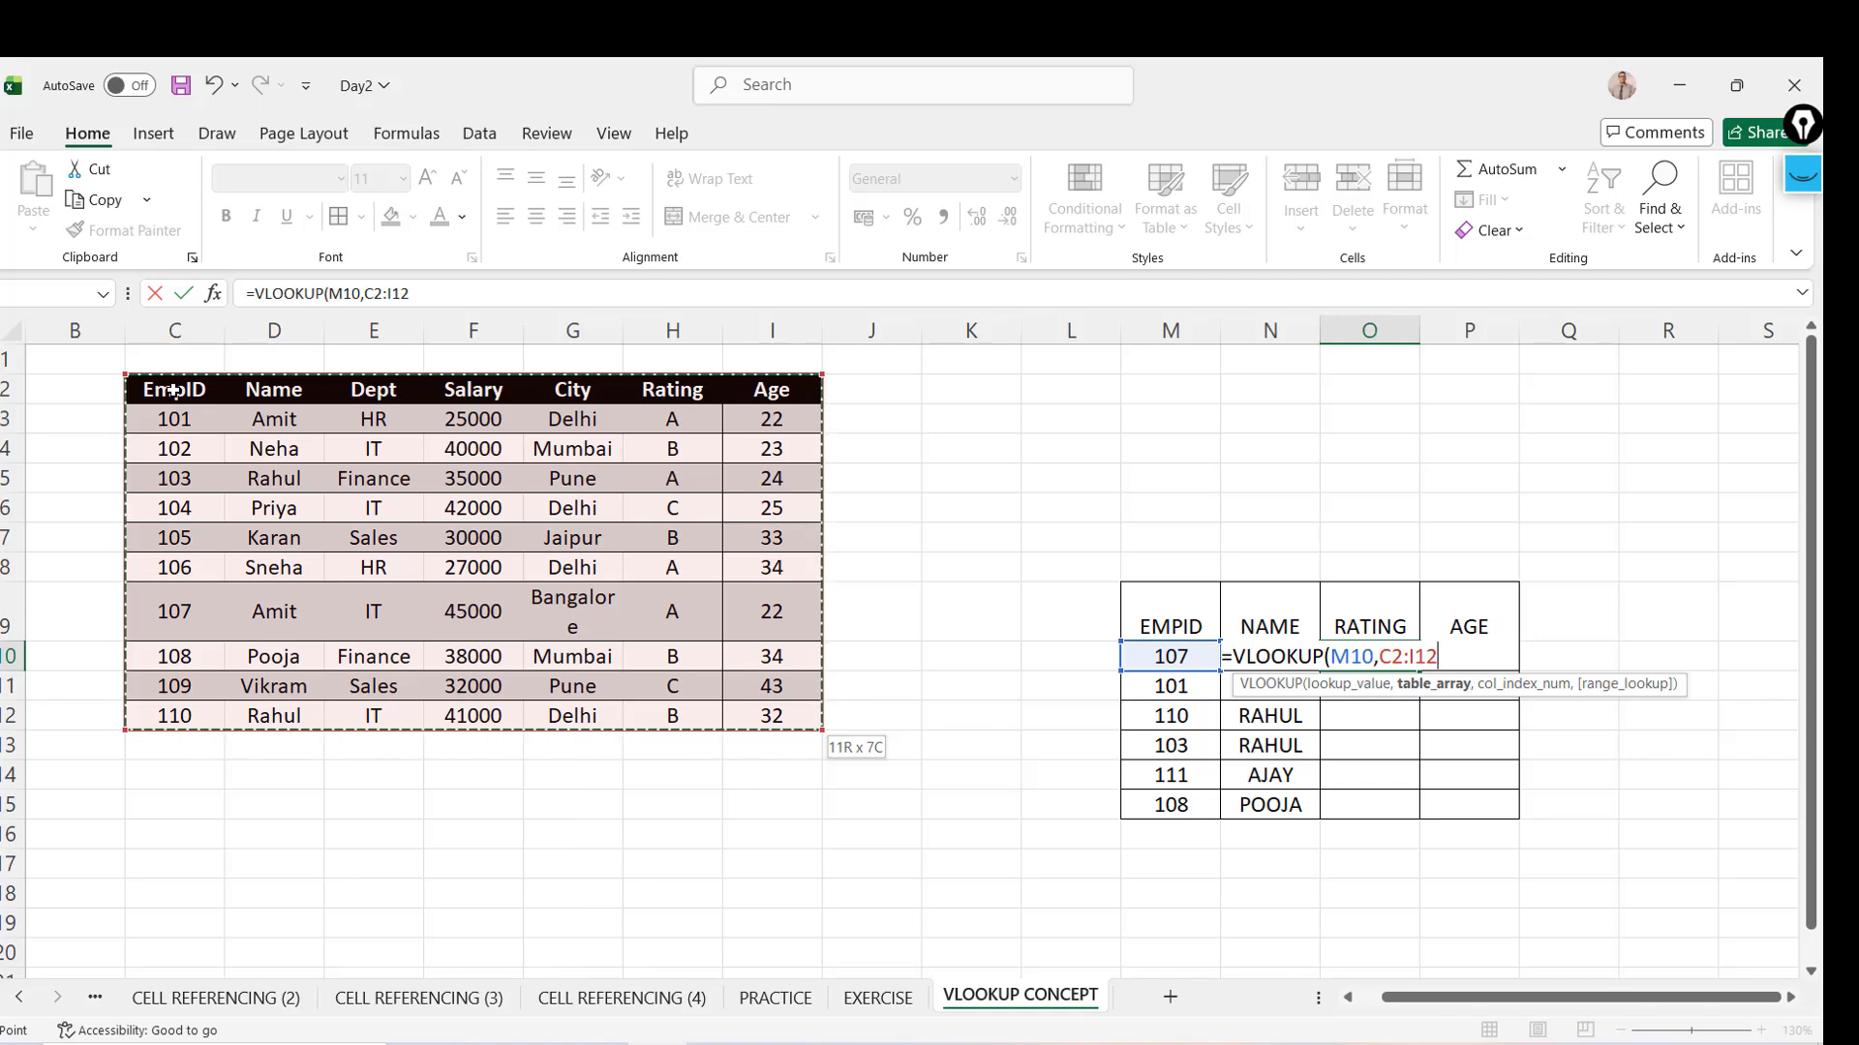
Complete O10's VLOOKUP with column index 6 and range lookup 0 for an exact match
text(,)
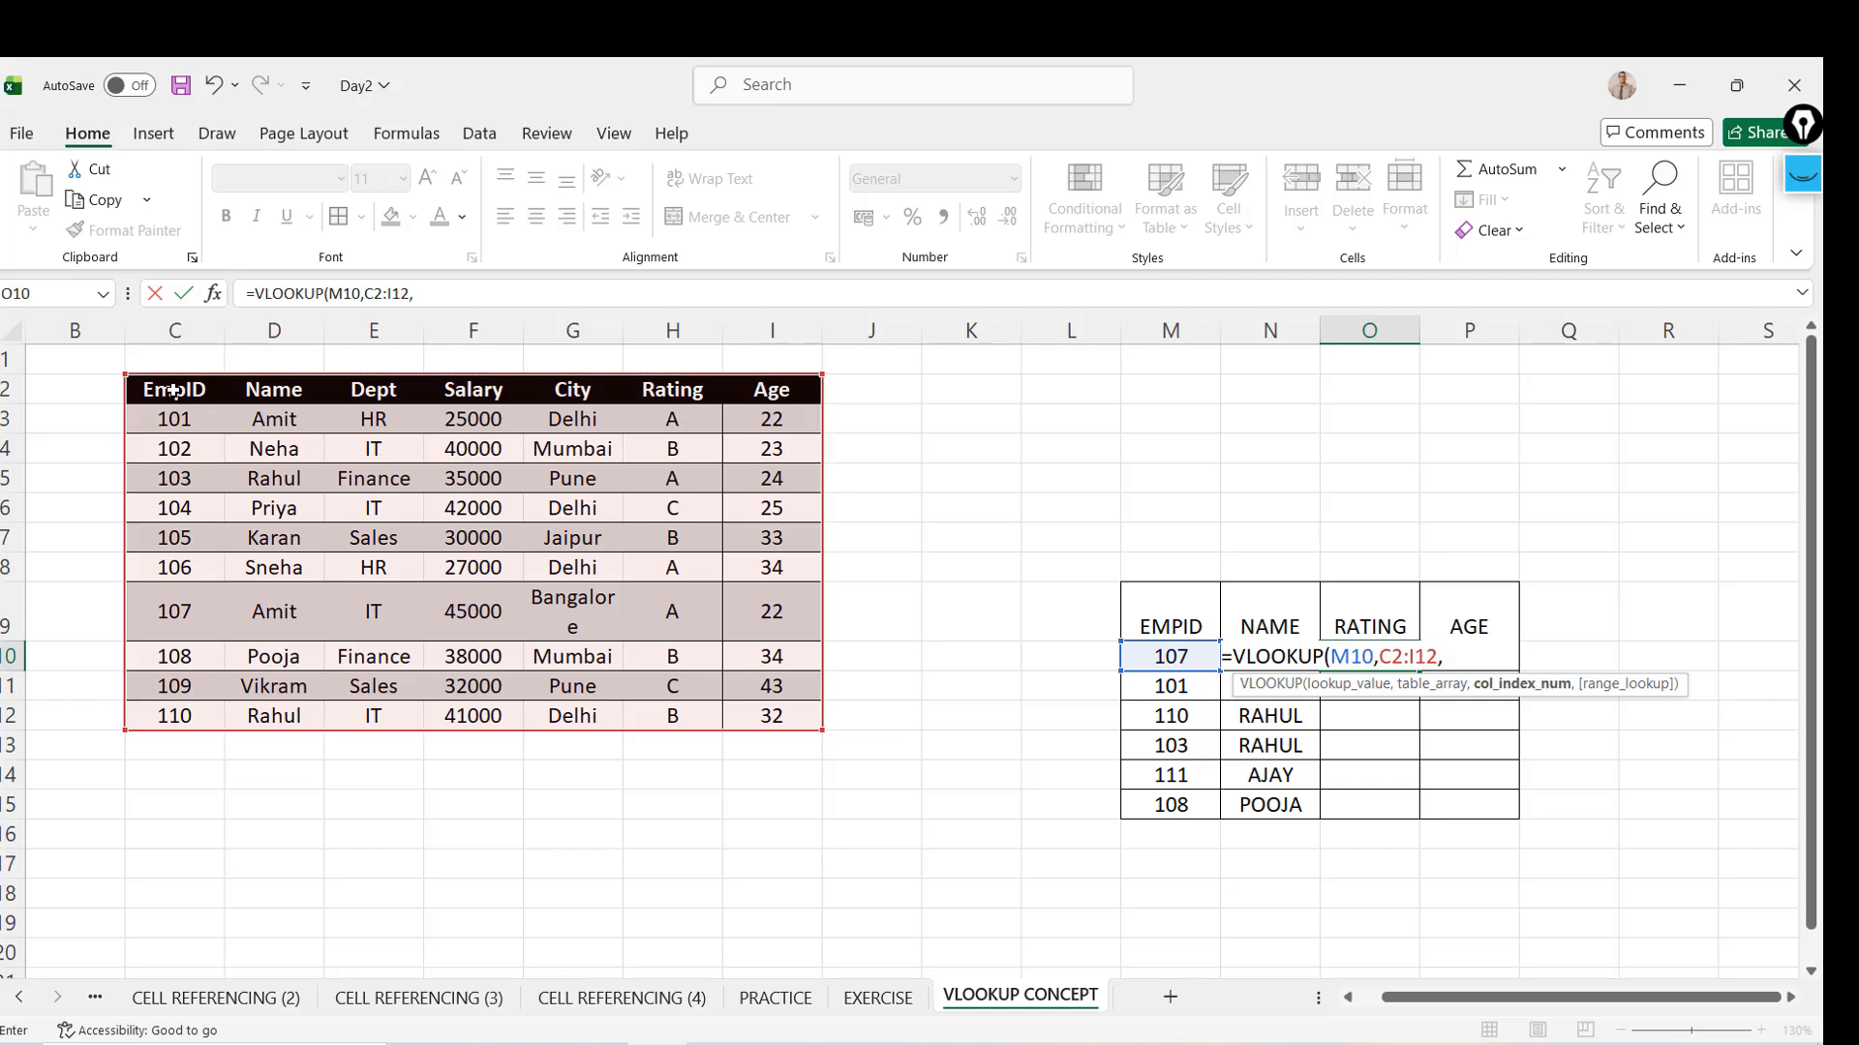
text(2)
key(BackSpace)
text(6,)
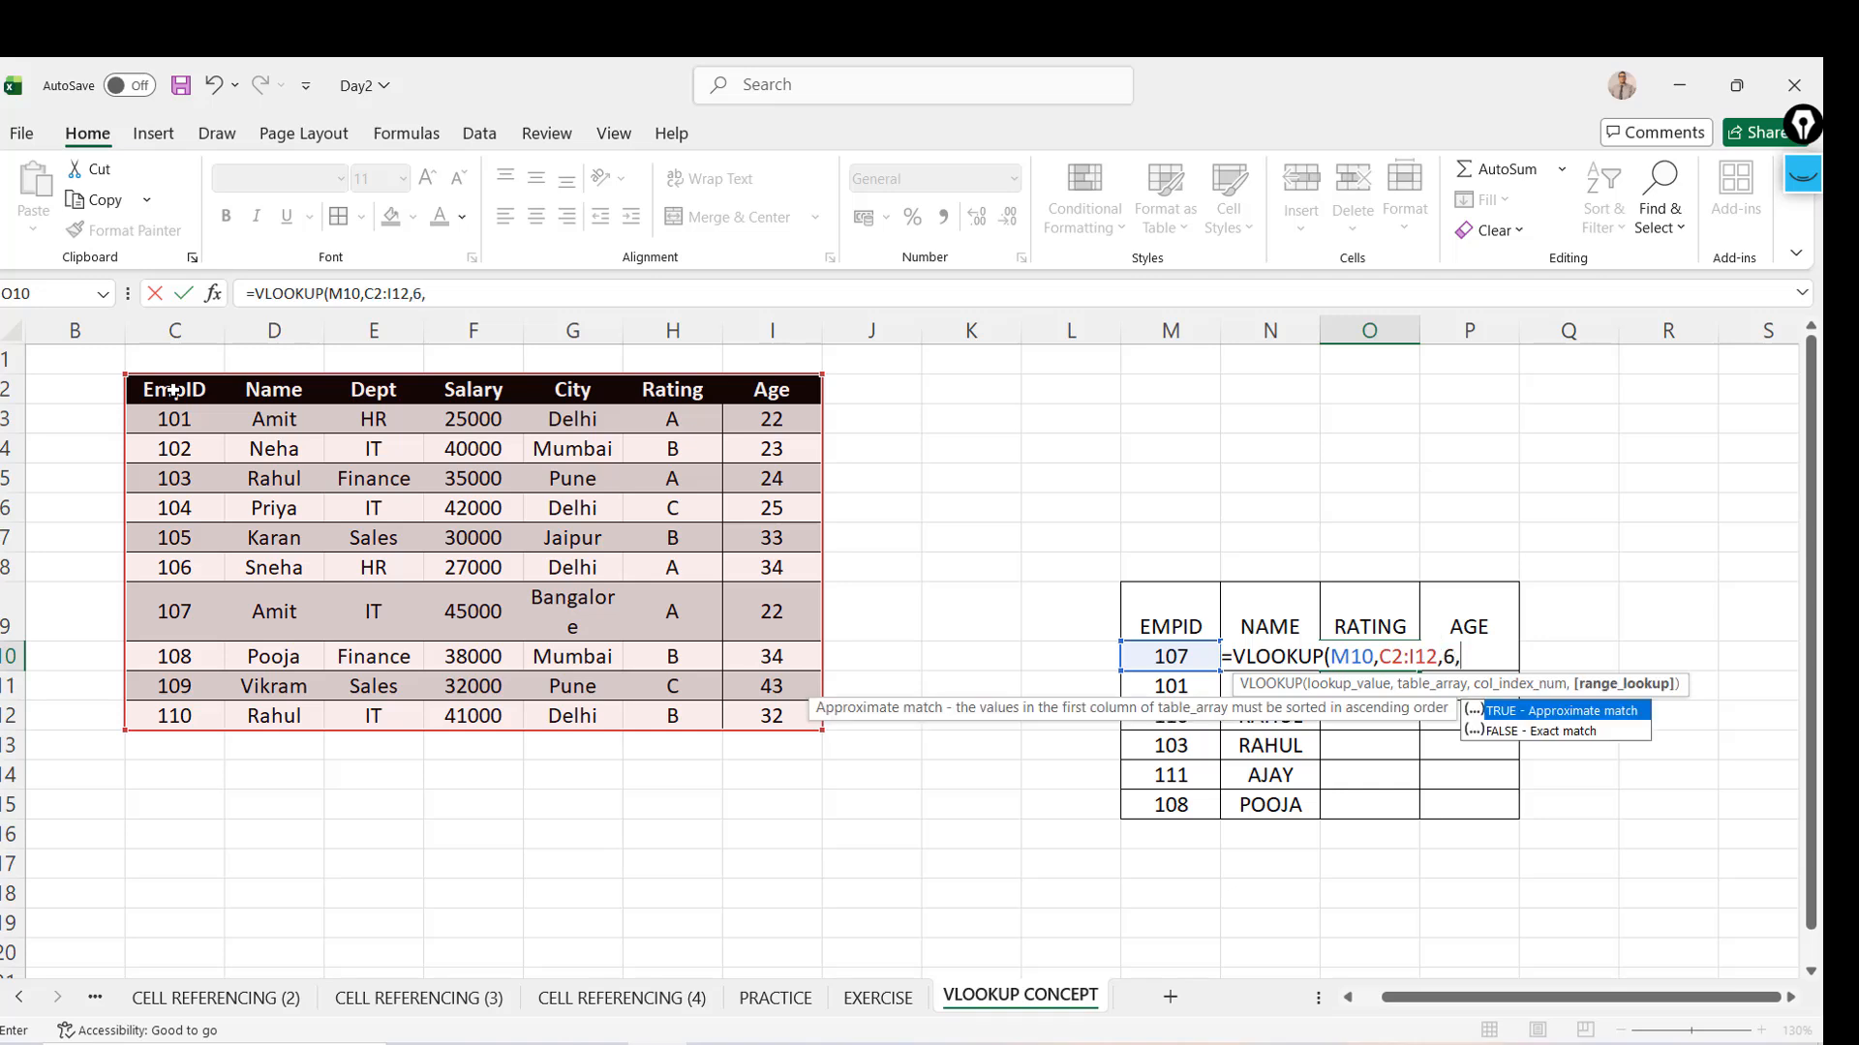
text(0))
key(ctrl+Return)
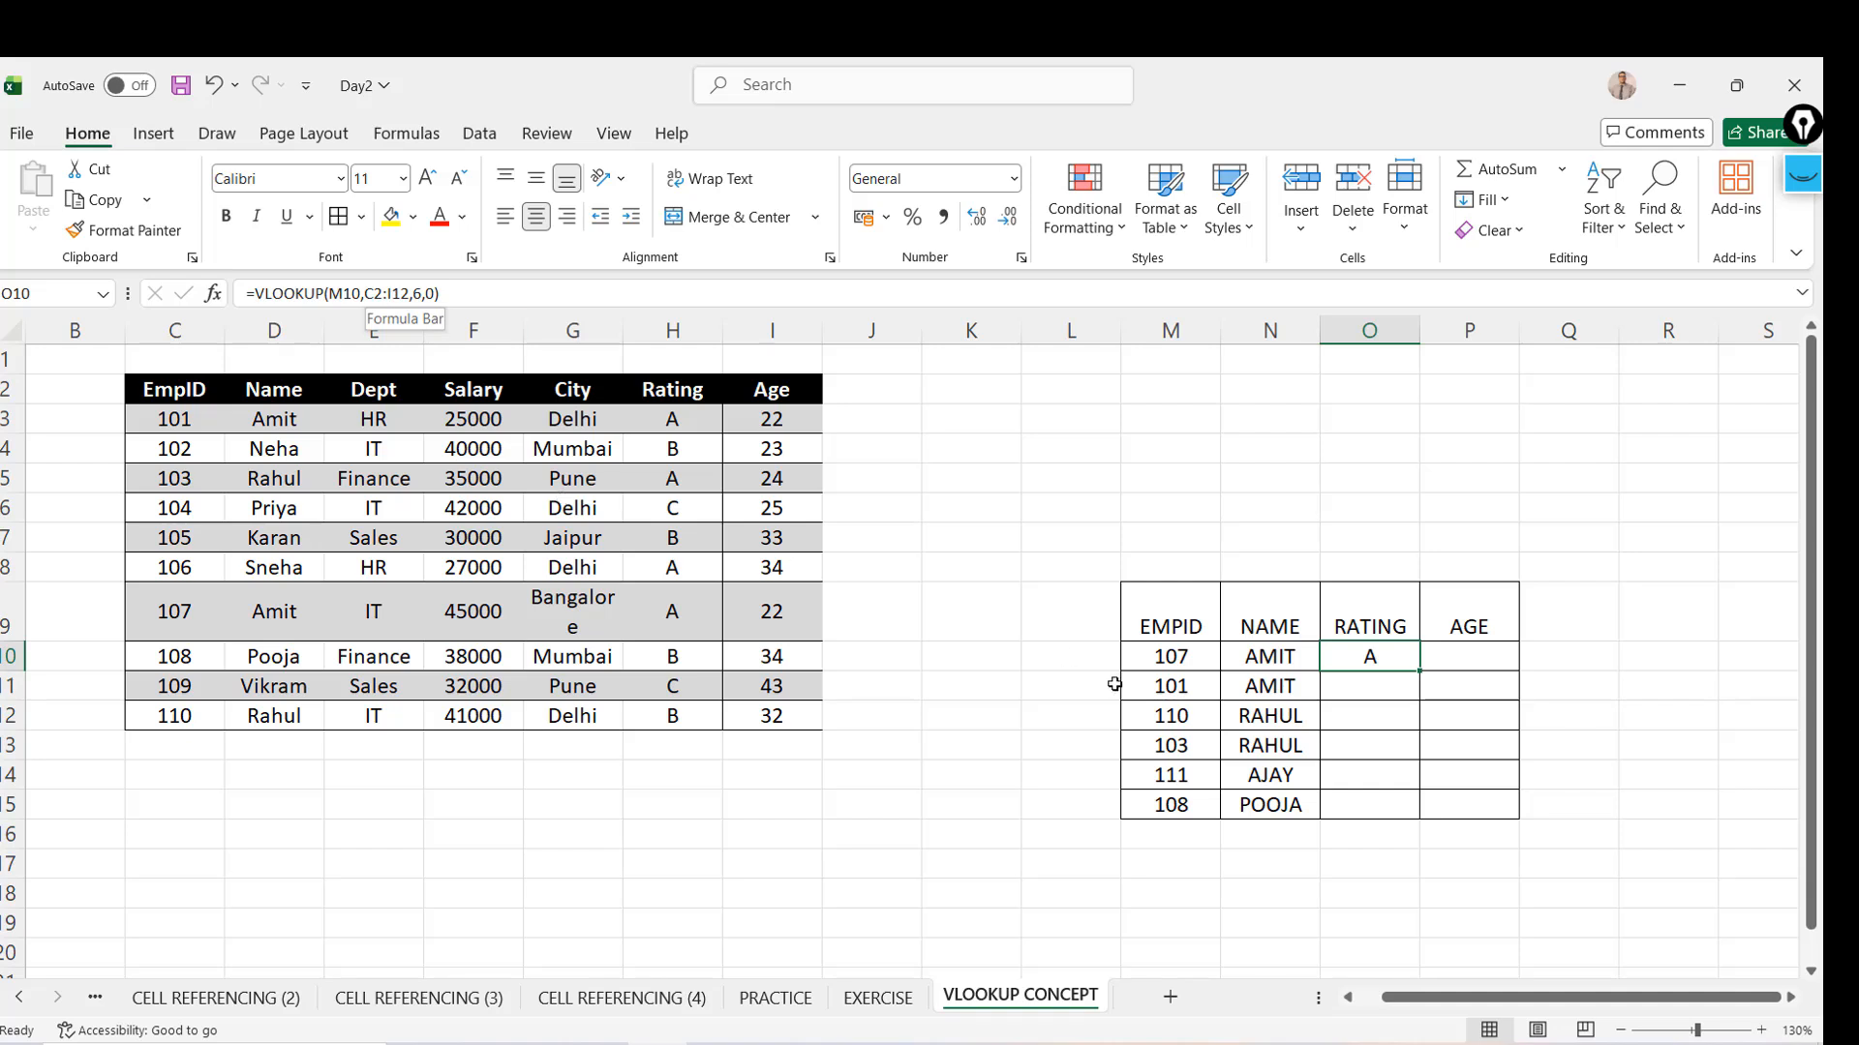
Clear the VLOOKUP formula from O10 under RATING
key(Left)
key(Left)
key(Right)
key(Right)
key(Left)
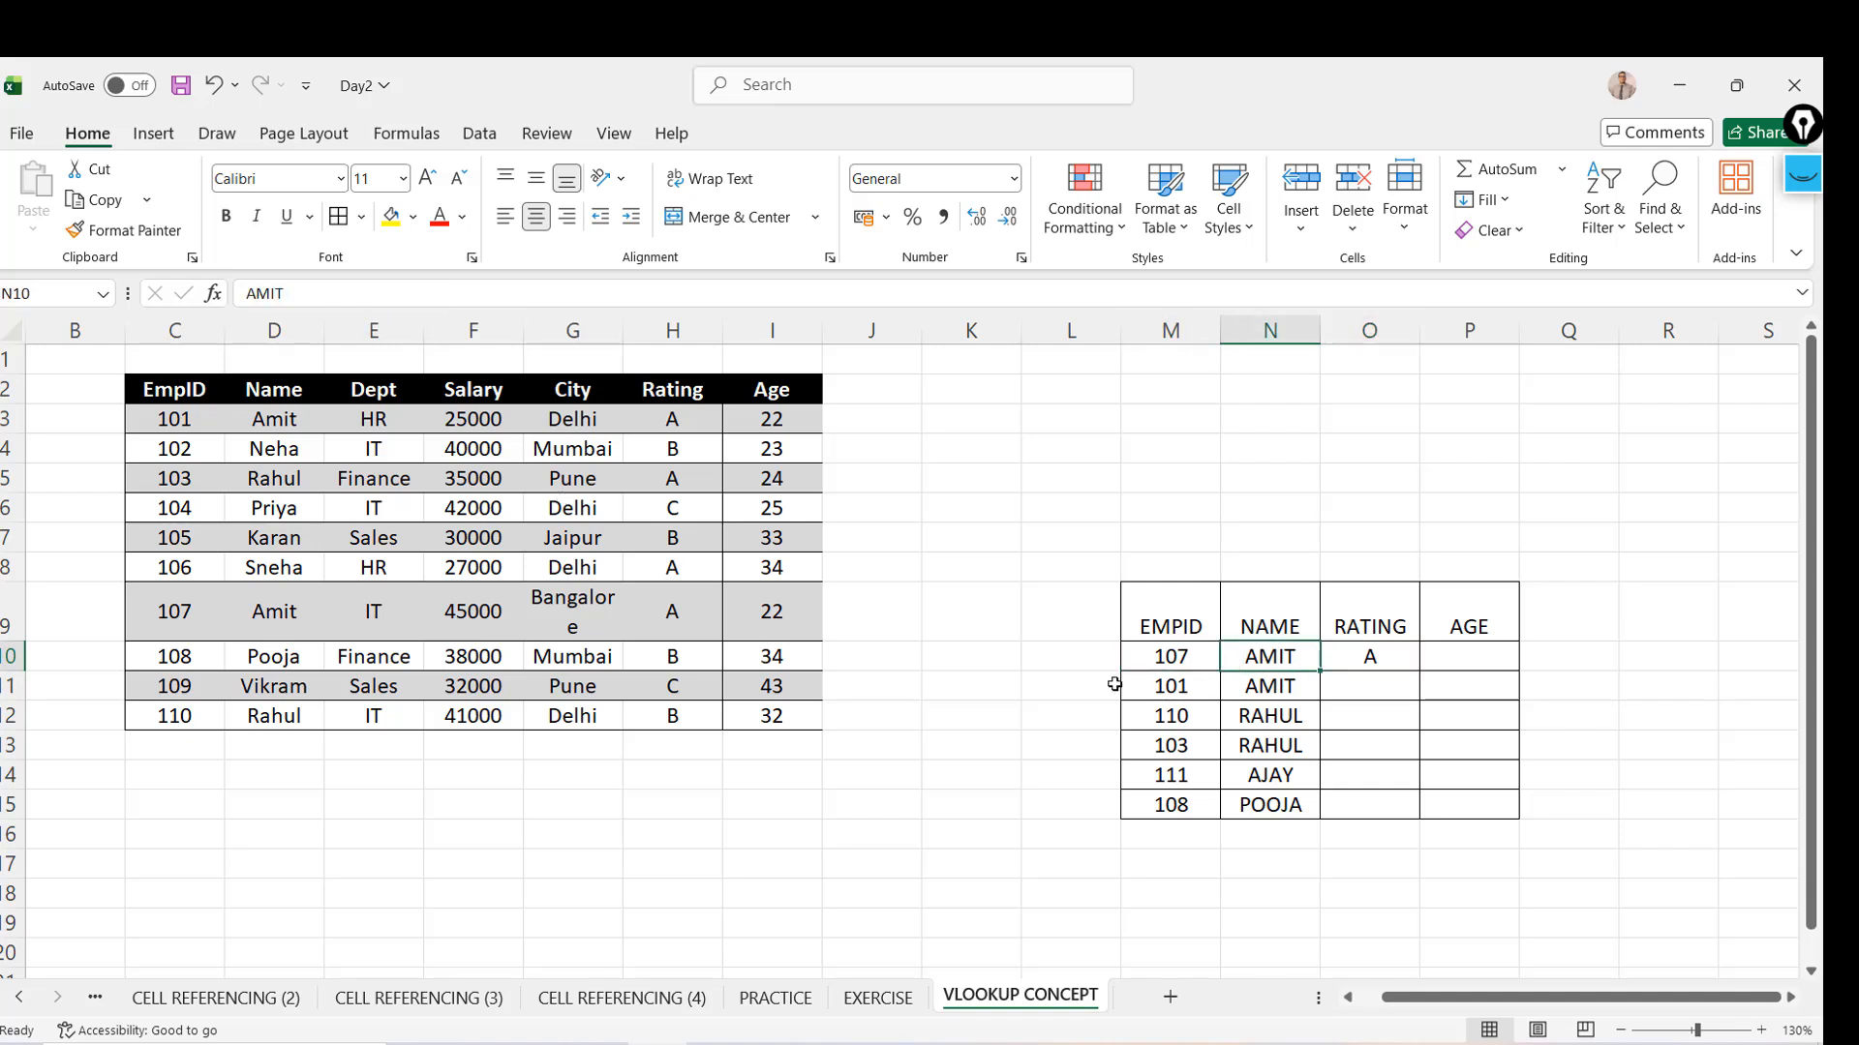
key(Right)
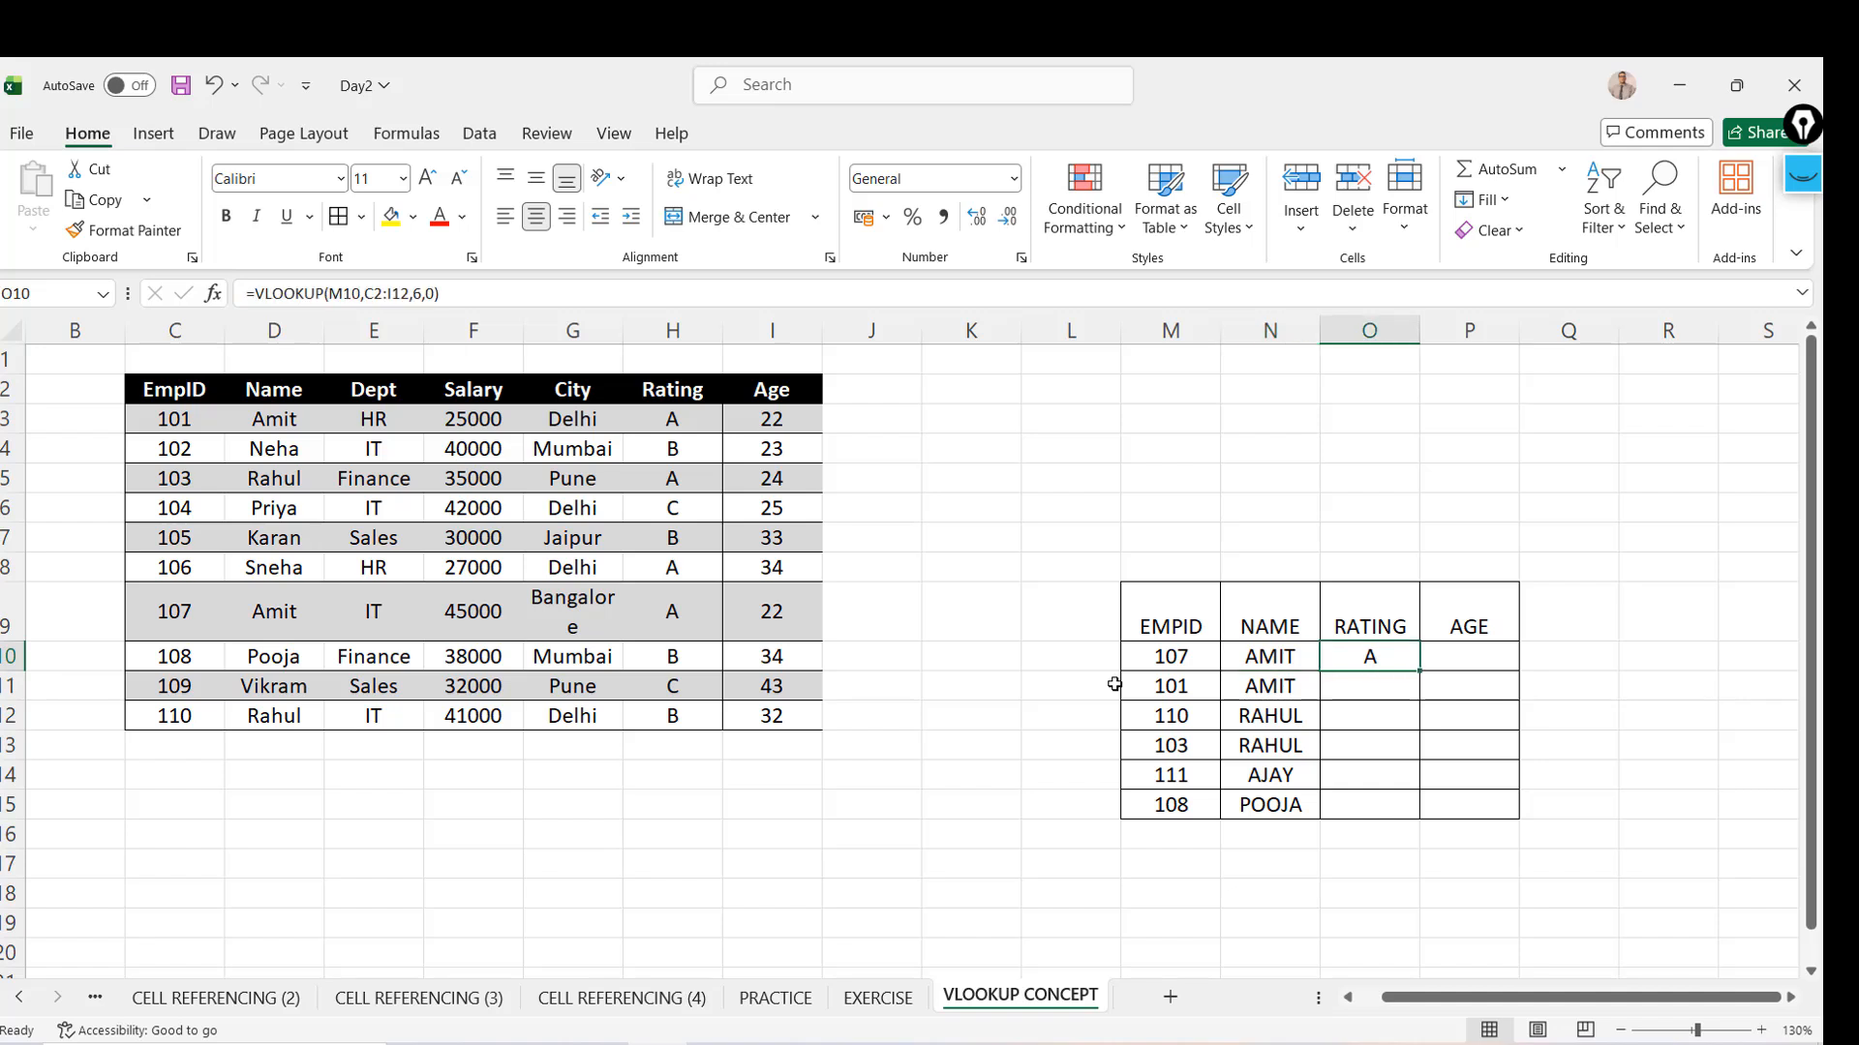
key(Delete)
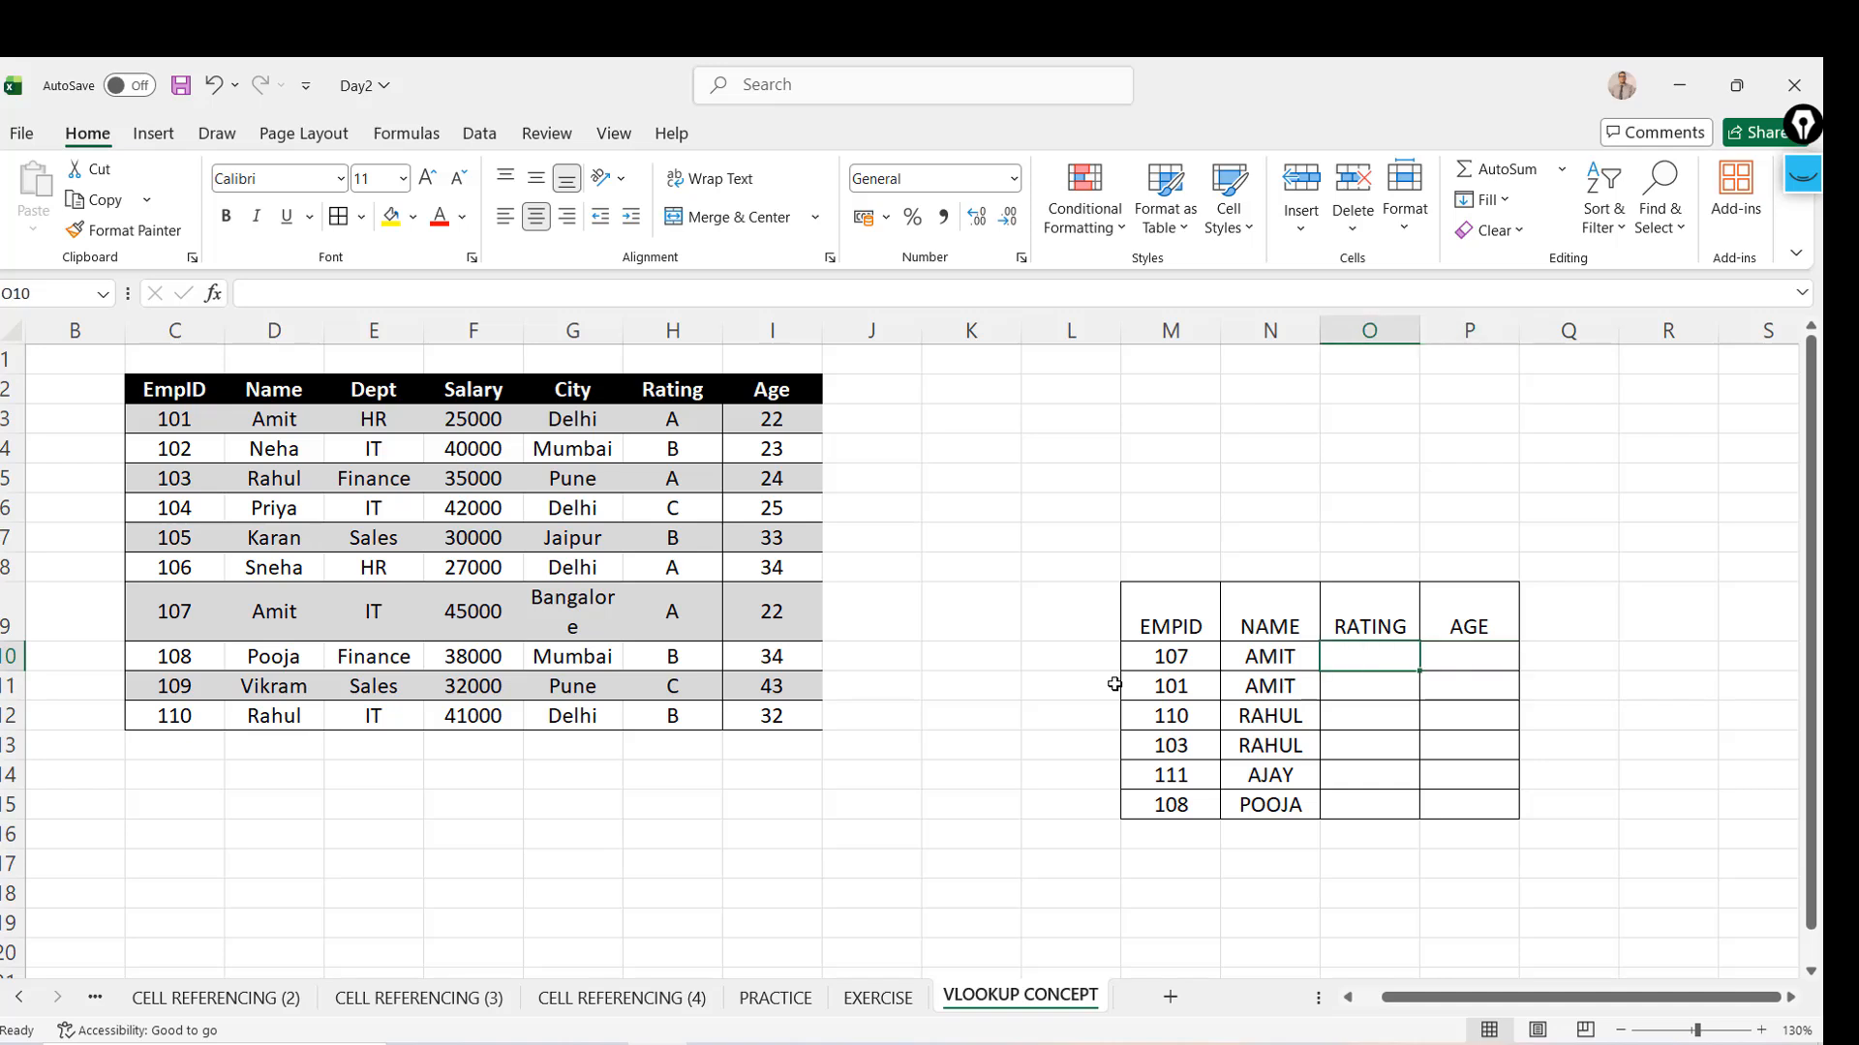
Examine the part of the source table from the Name column through Age, range D2:I12
key(Left)
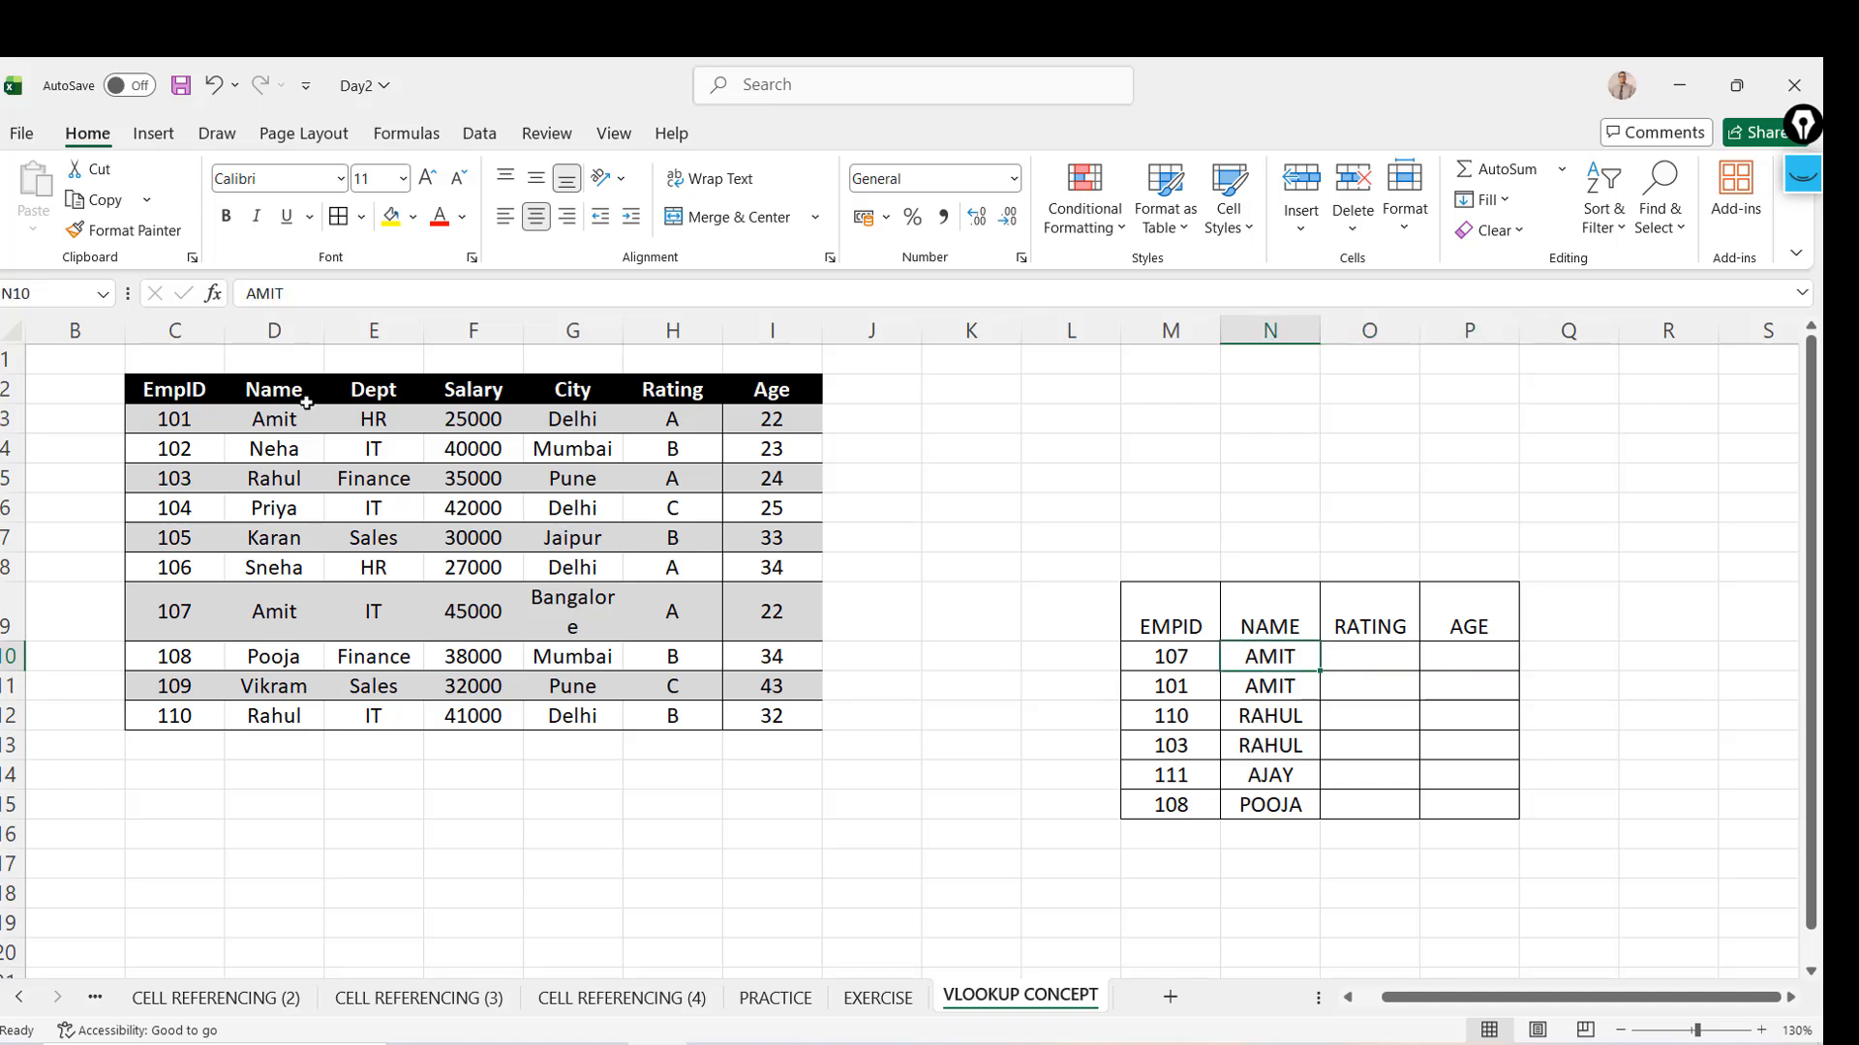
click(267, 387)
key(ctrl+shift+Down)
key(shift+Right)
key(shift+Right)
key(shift+Right)
key(shift+Right)
key(shift+Right)
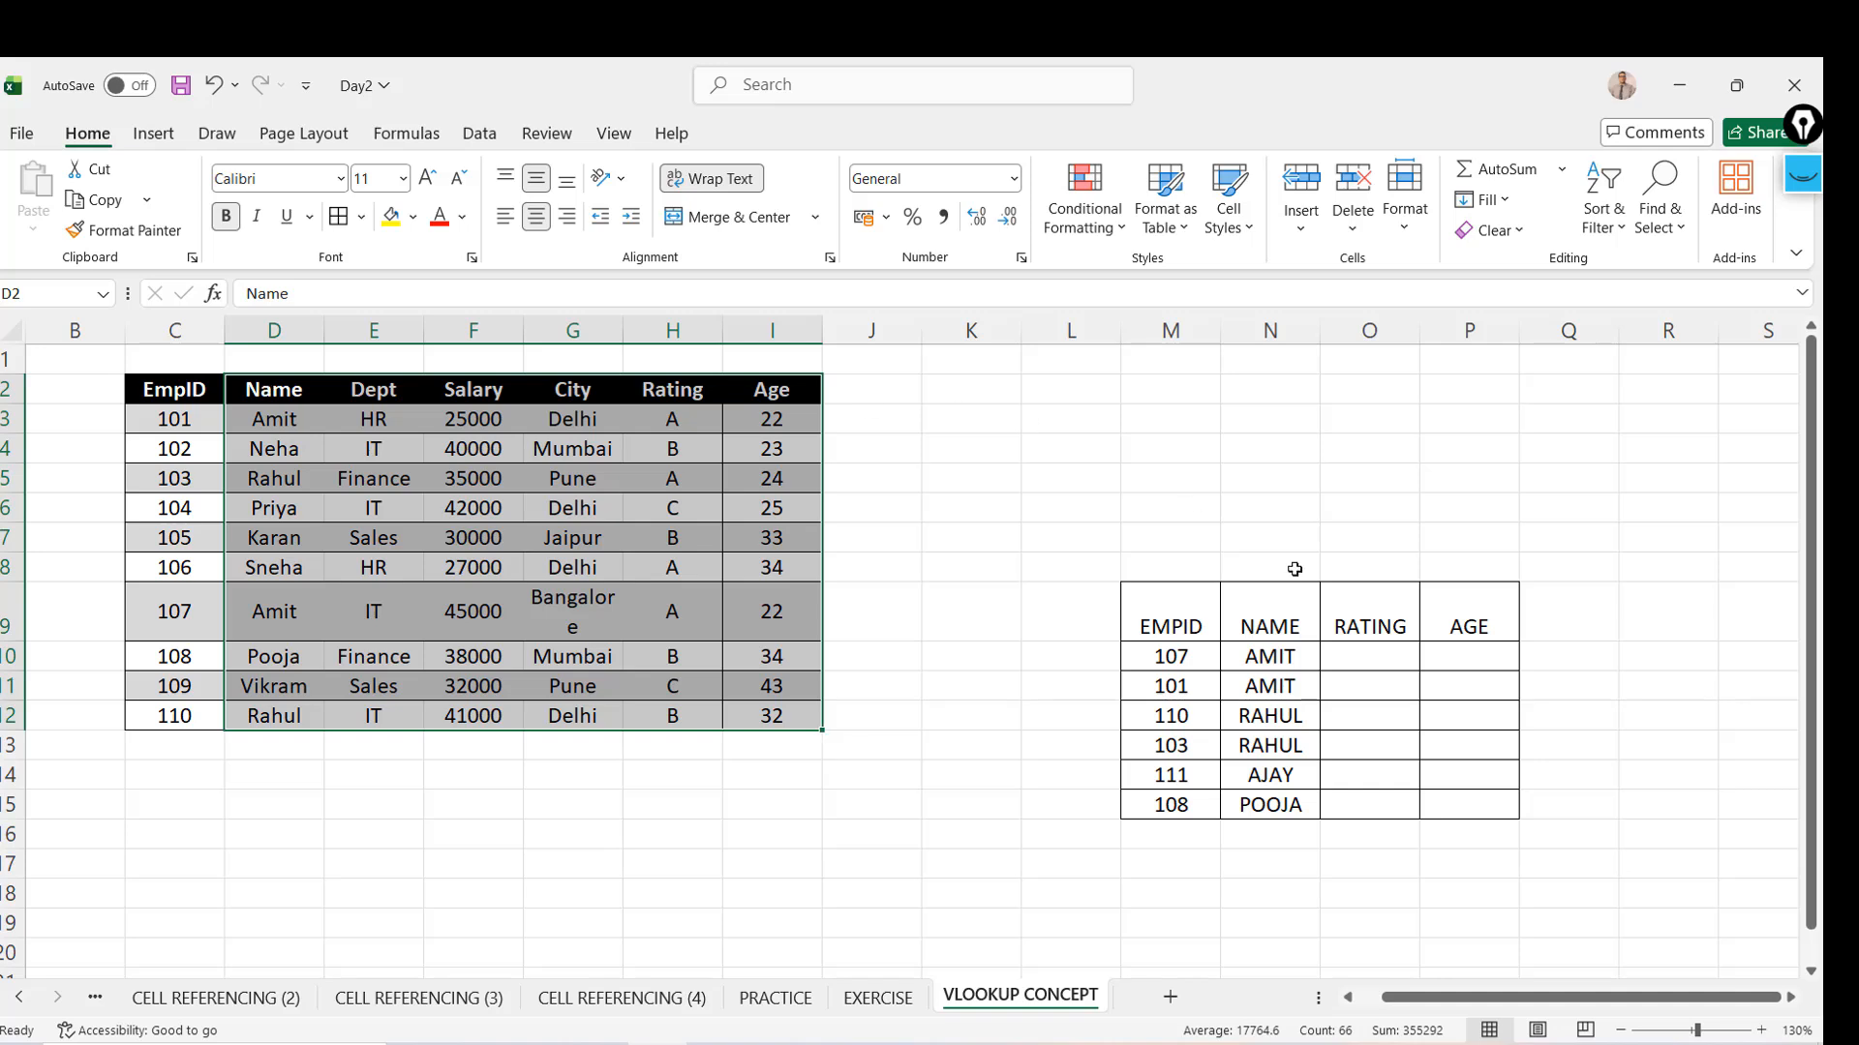
double_click(1374, 656)
text(=vl)
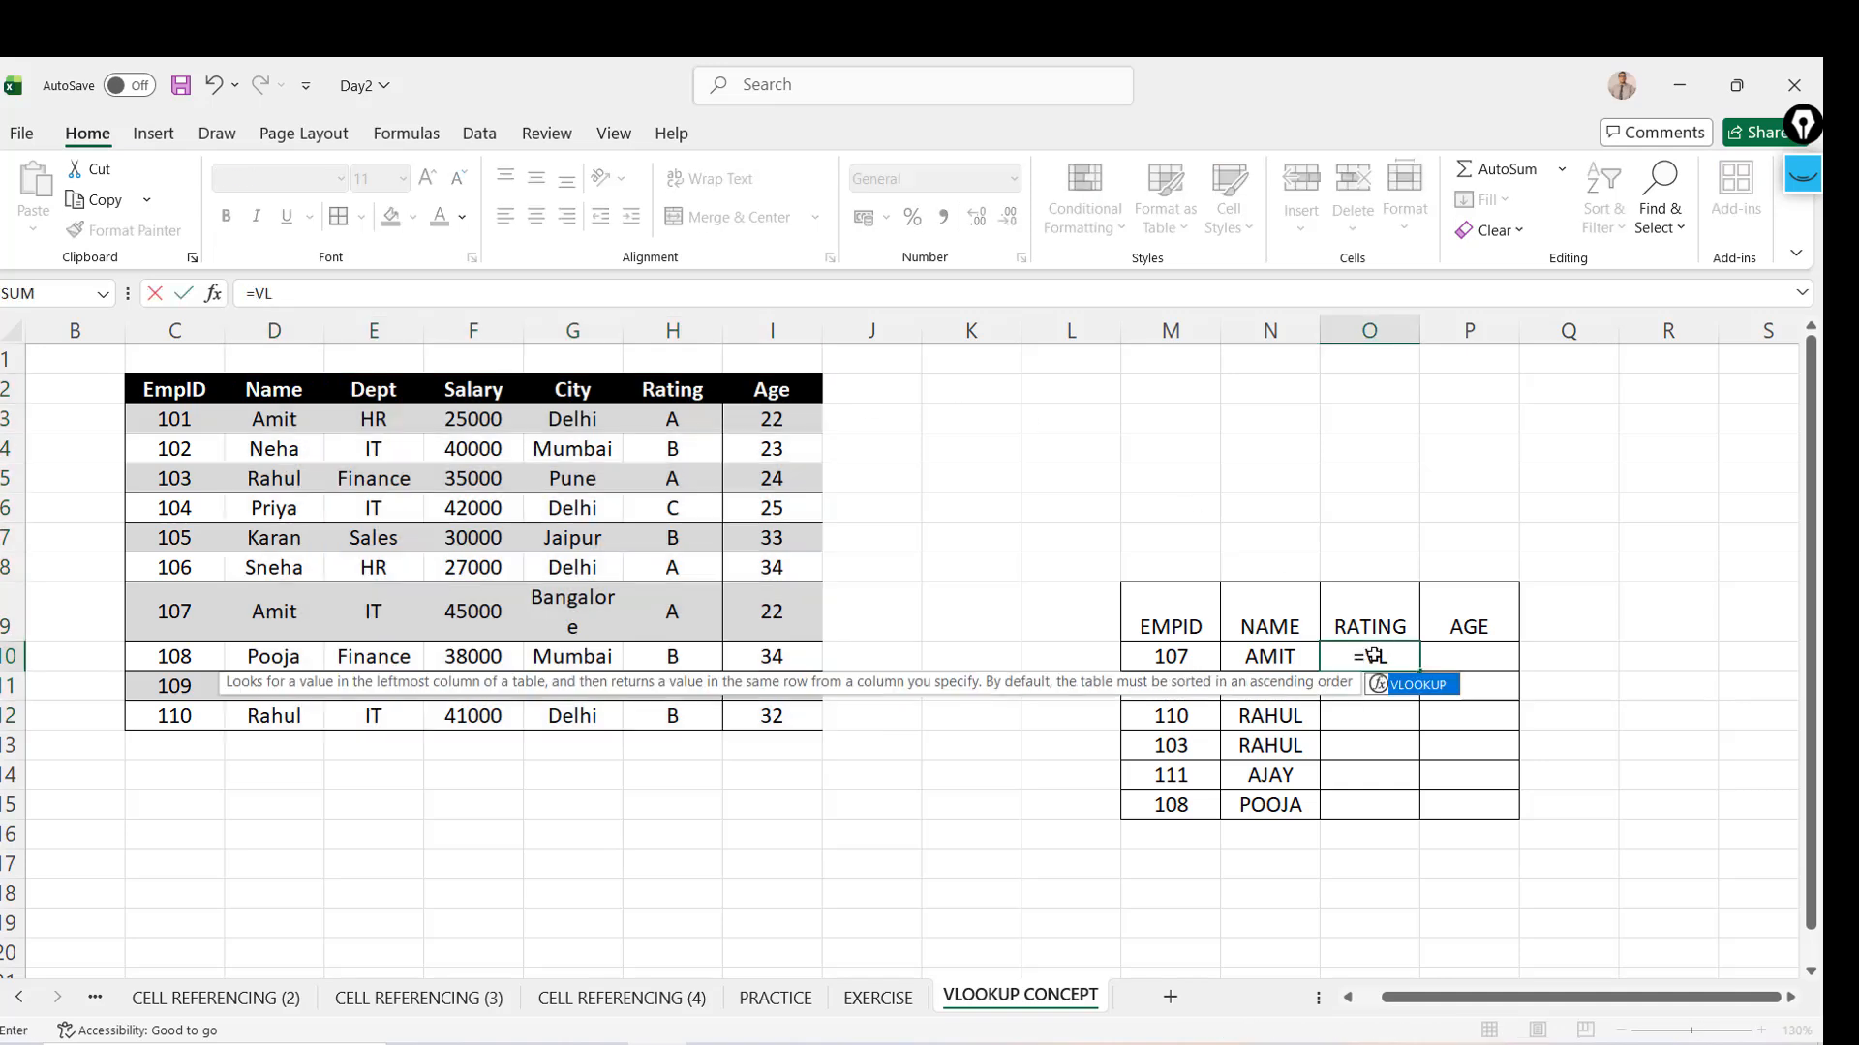
key(Tab)
key(Left)
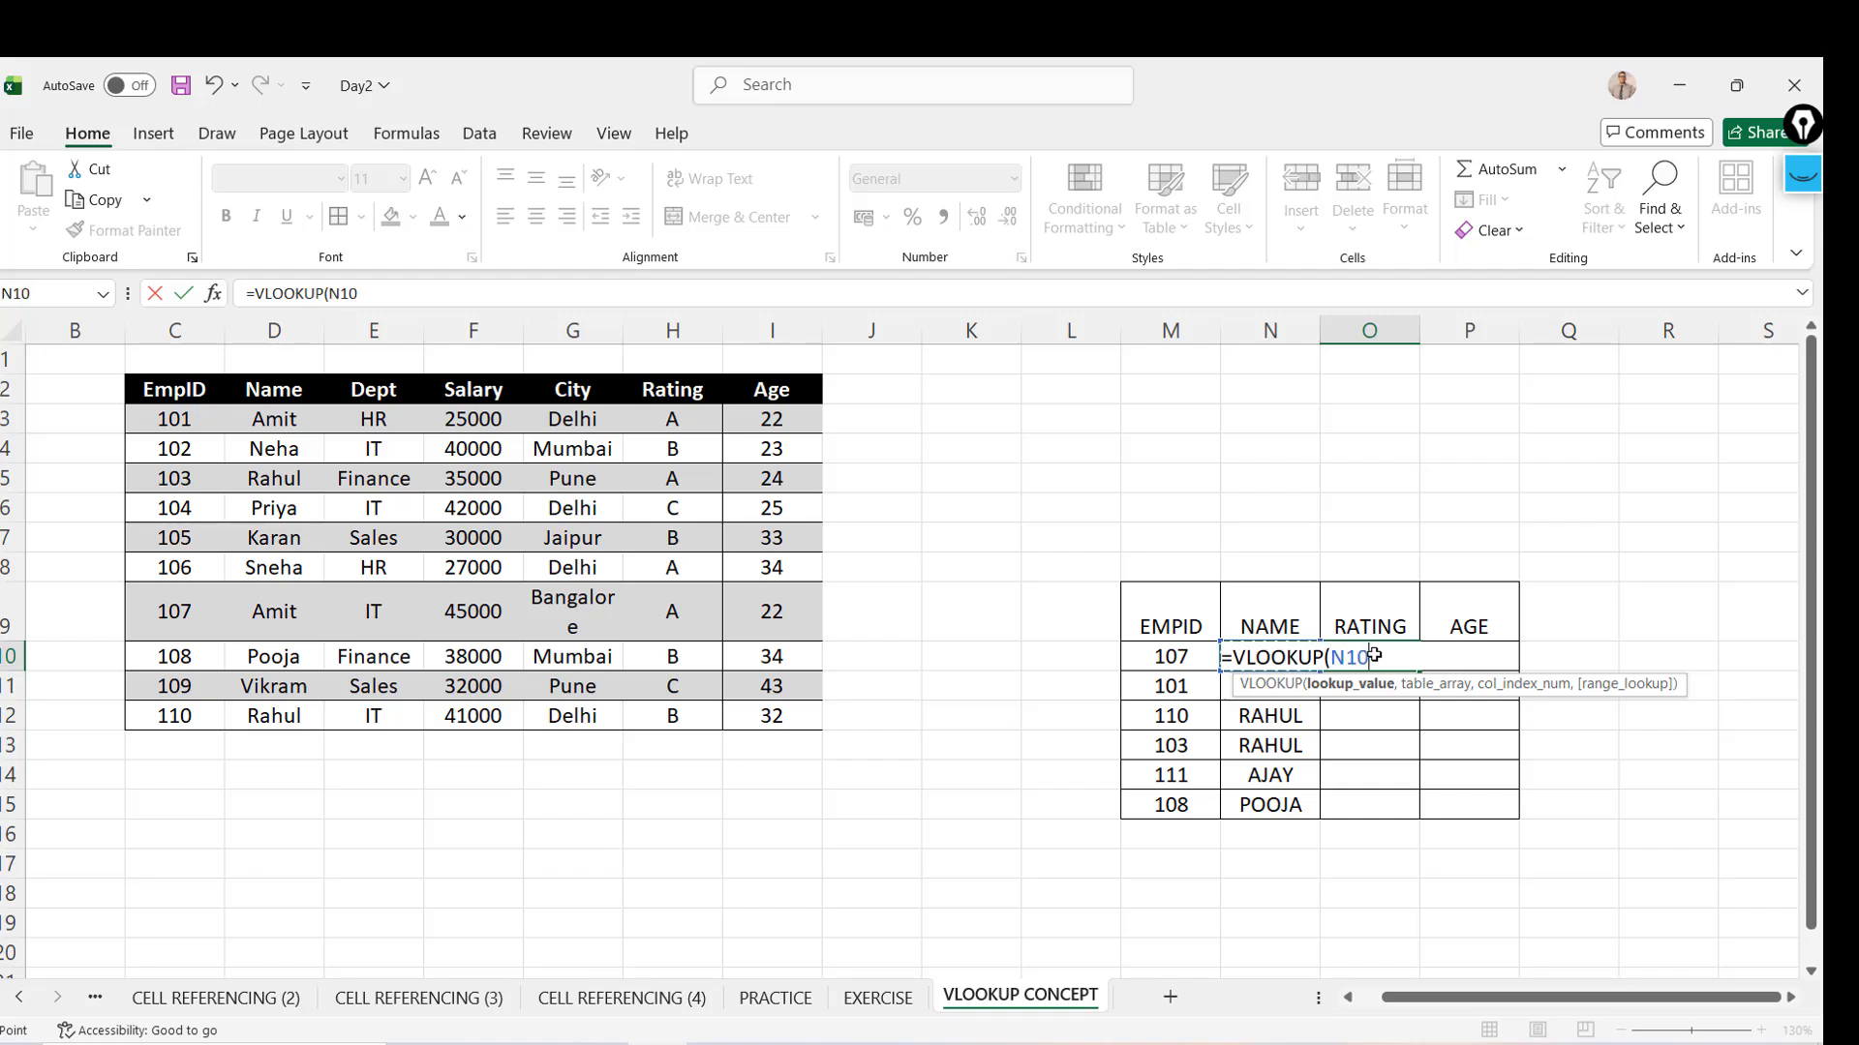
text(,)
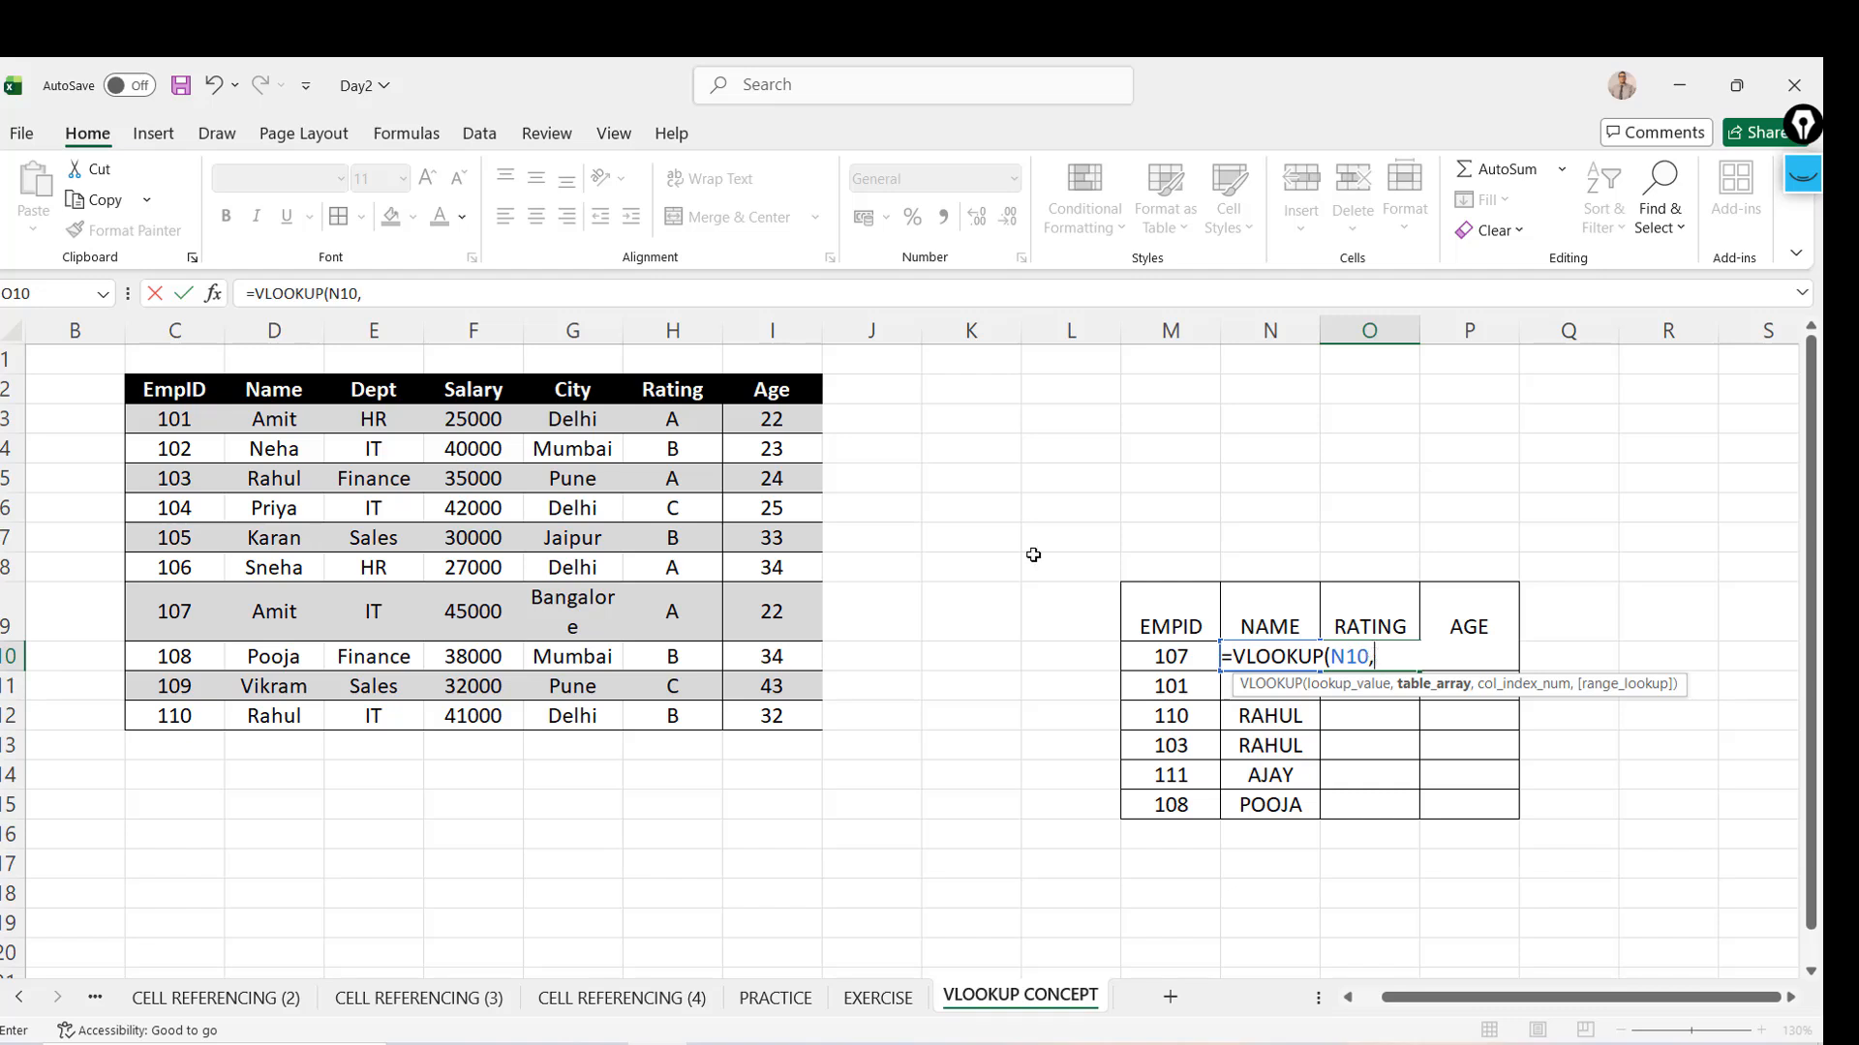
click(279, 389)
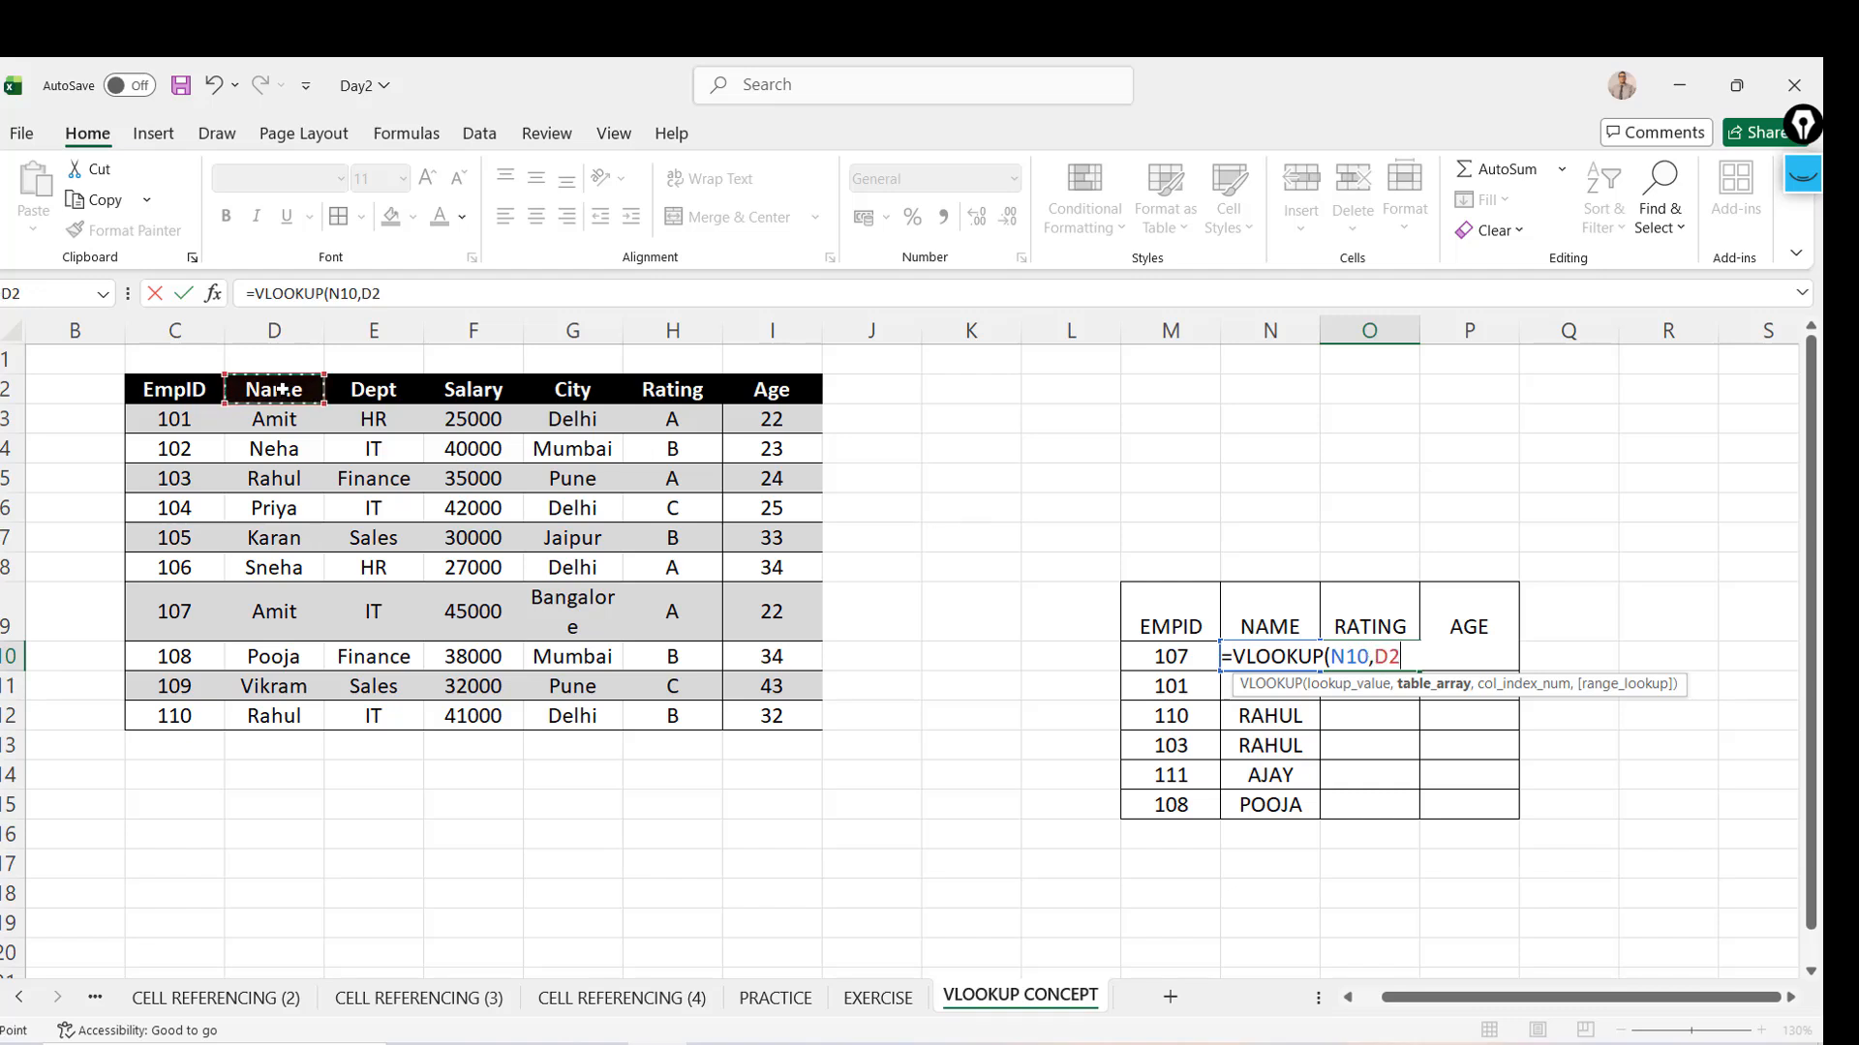
key(ctrl+shift+Down)
key(shift+Right)
key(shift+Right)
key(shift+Right)
key(shift+Right)
key(shift+Right)
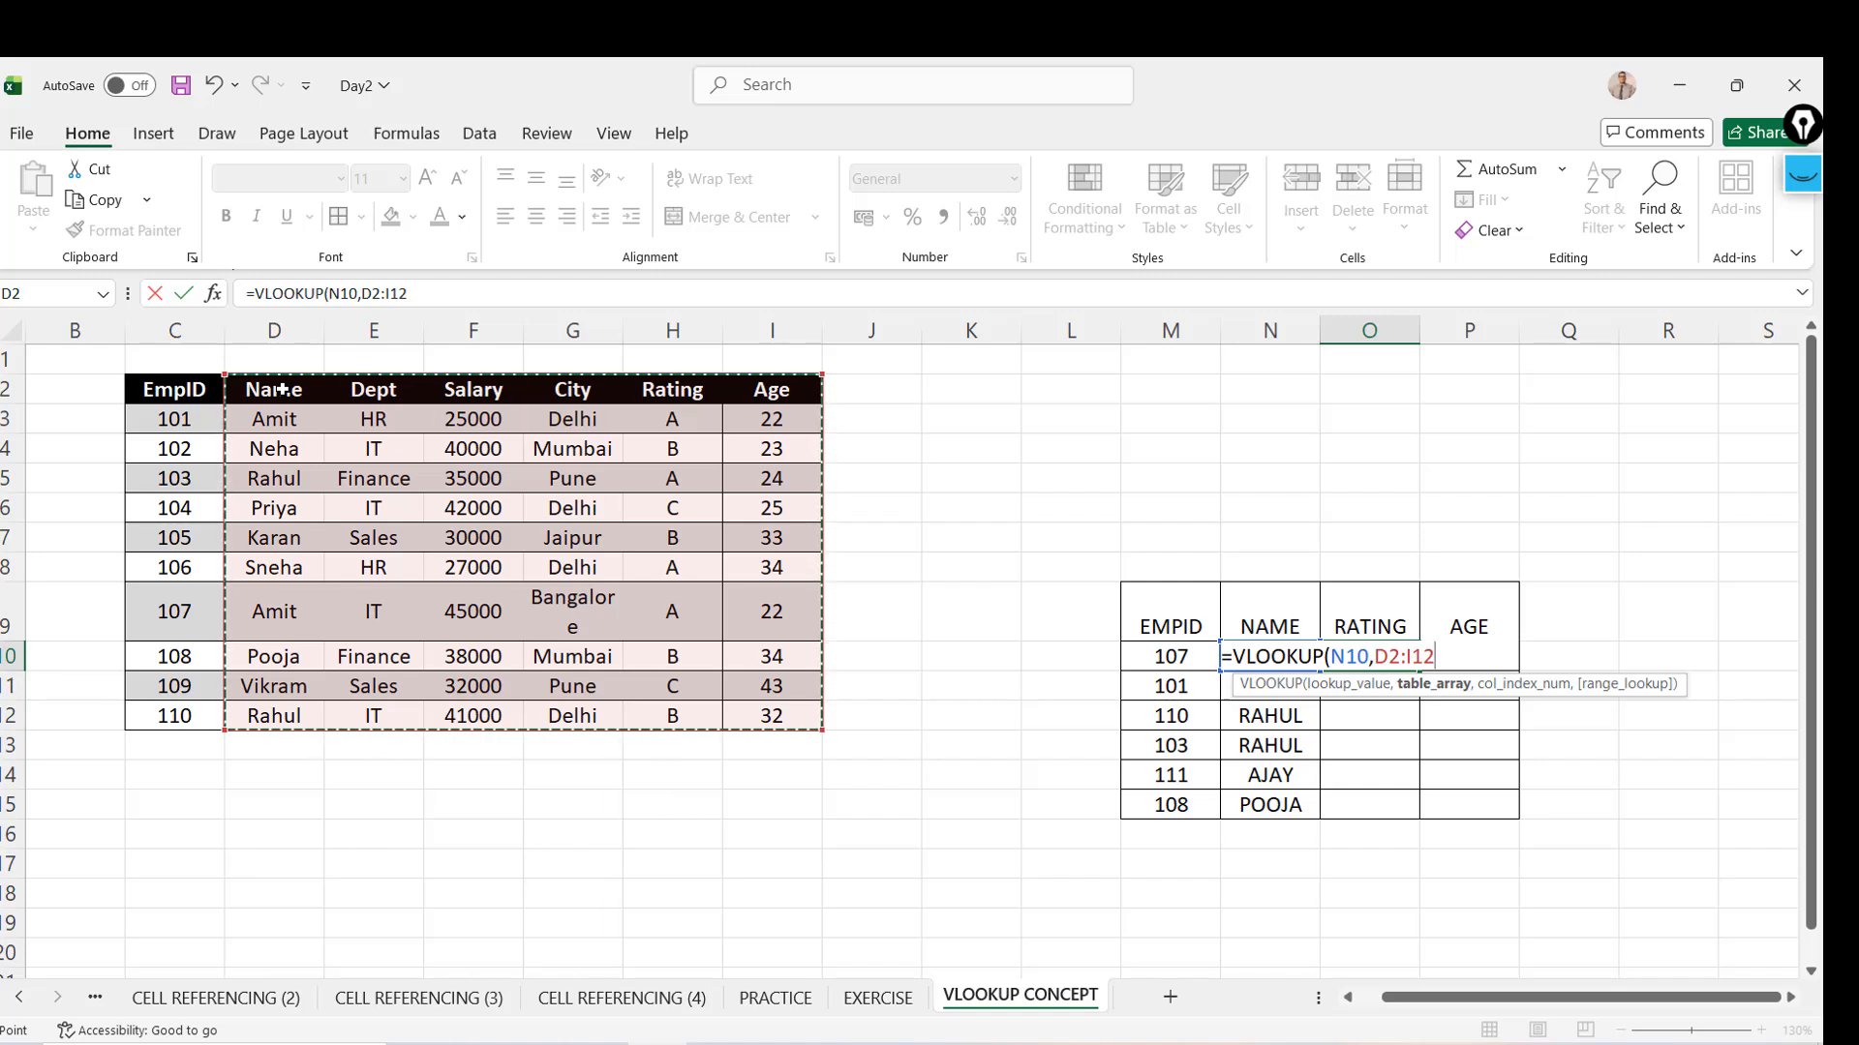
text(,)
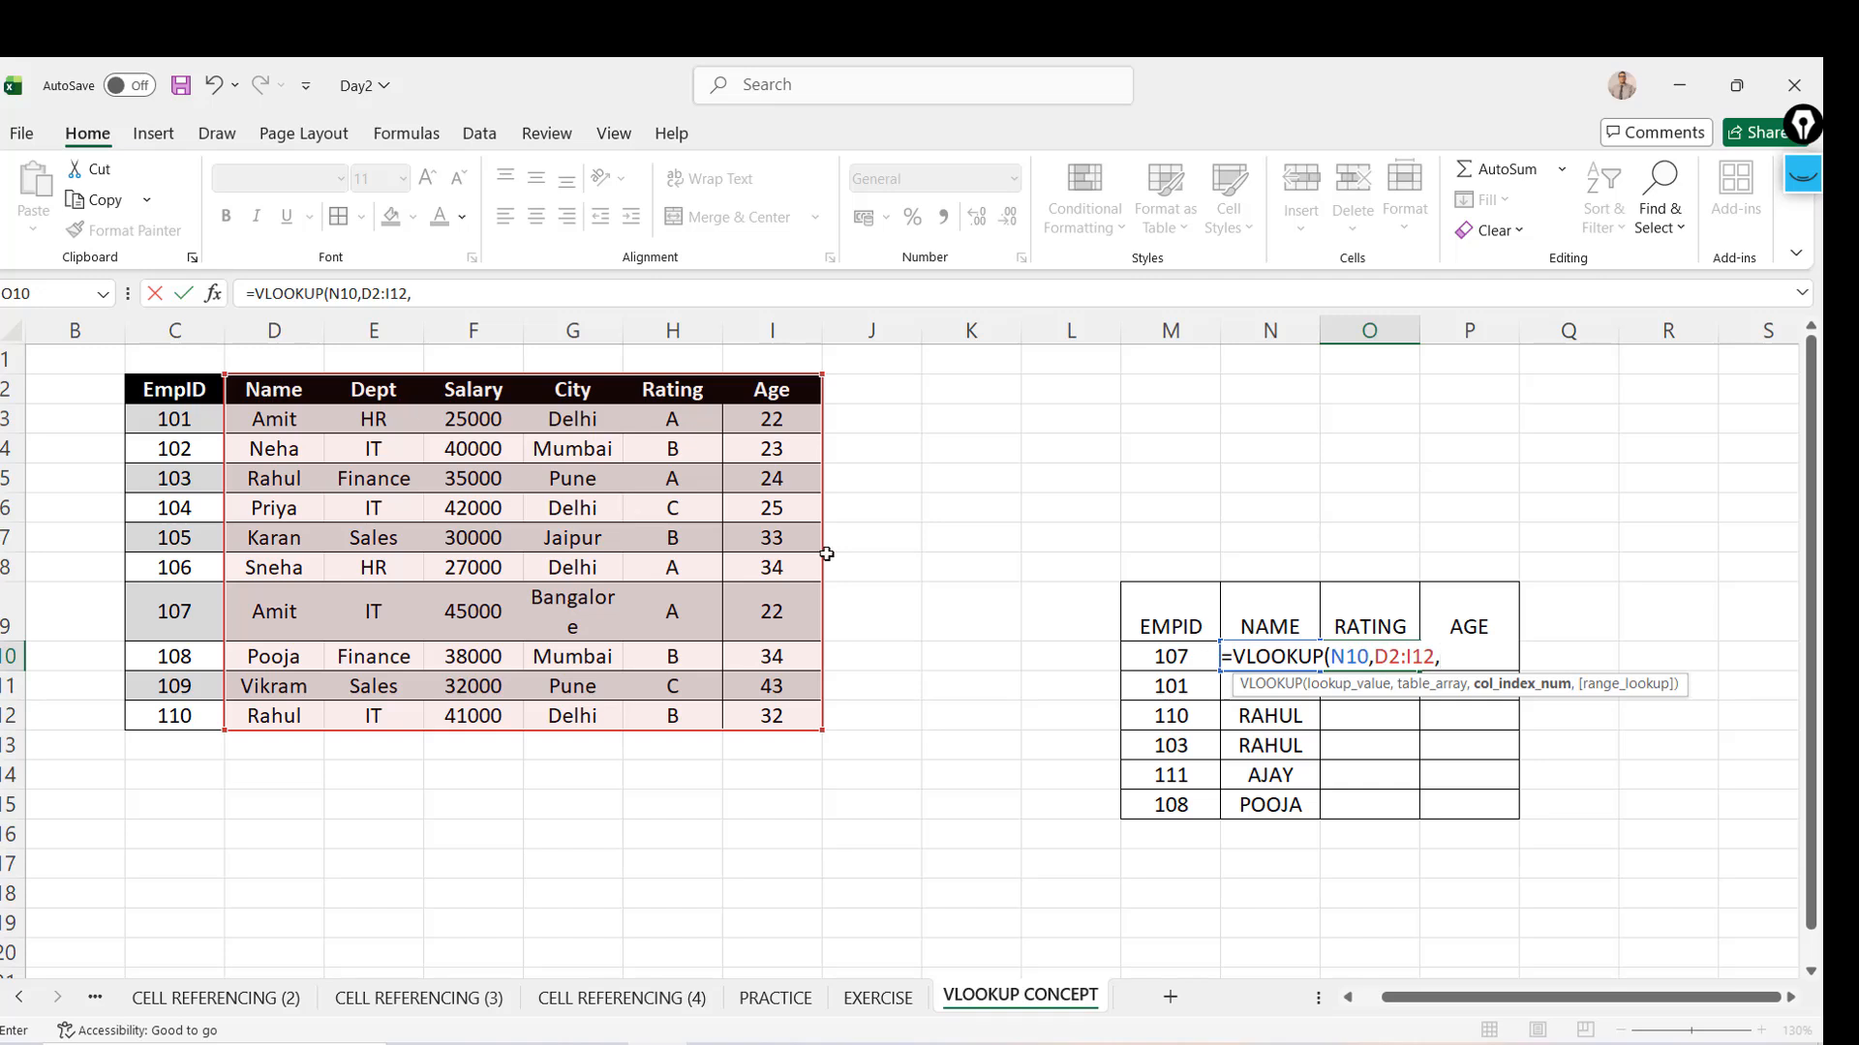
key(Escape)
Compare the source rows at D3 and D9, which share the name in N10, together with their departments
click(1260, 656)
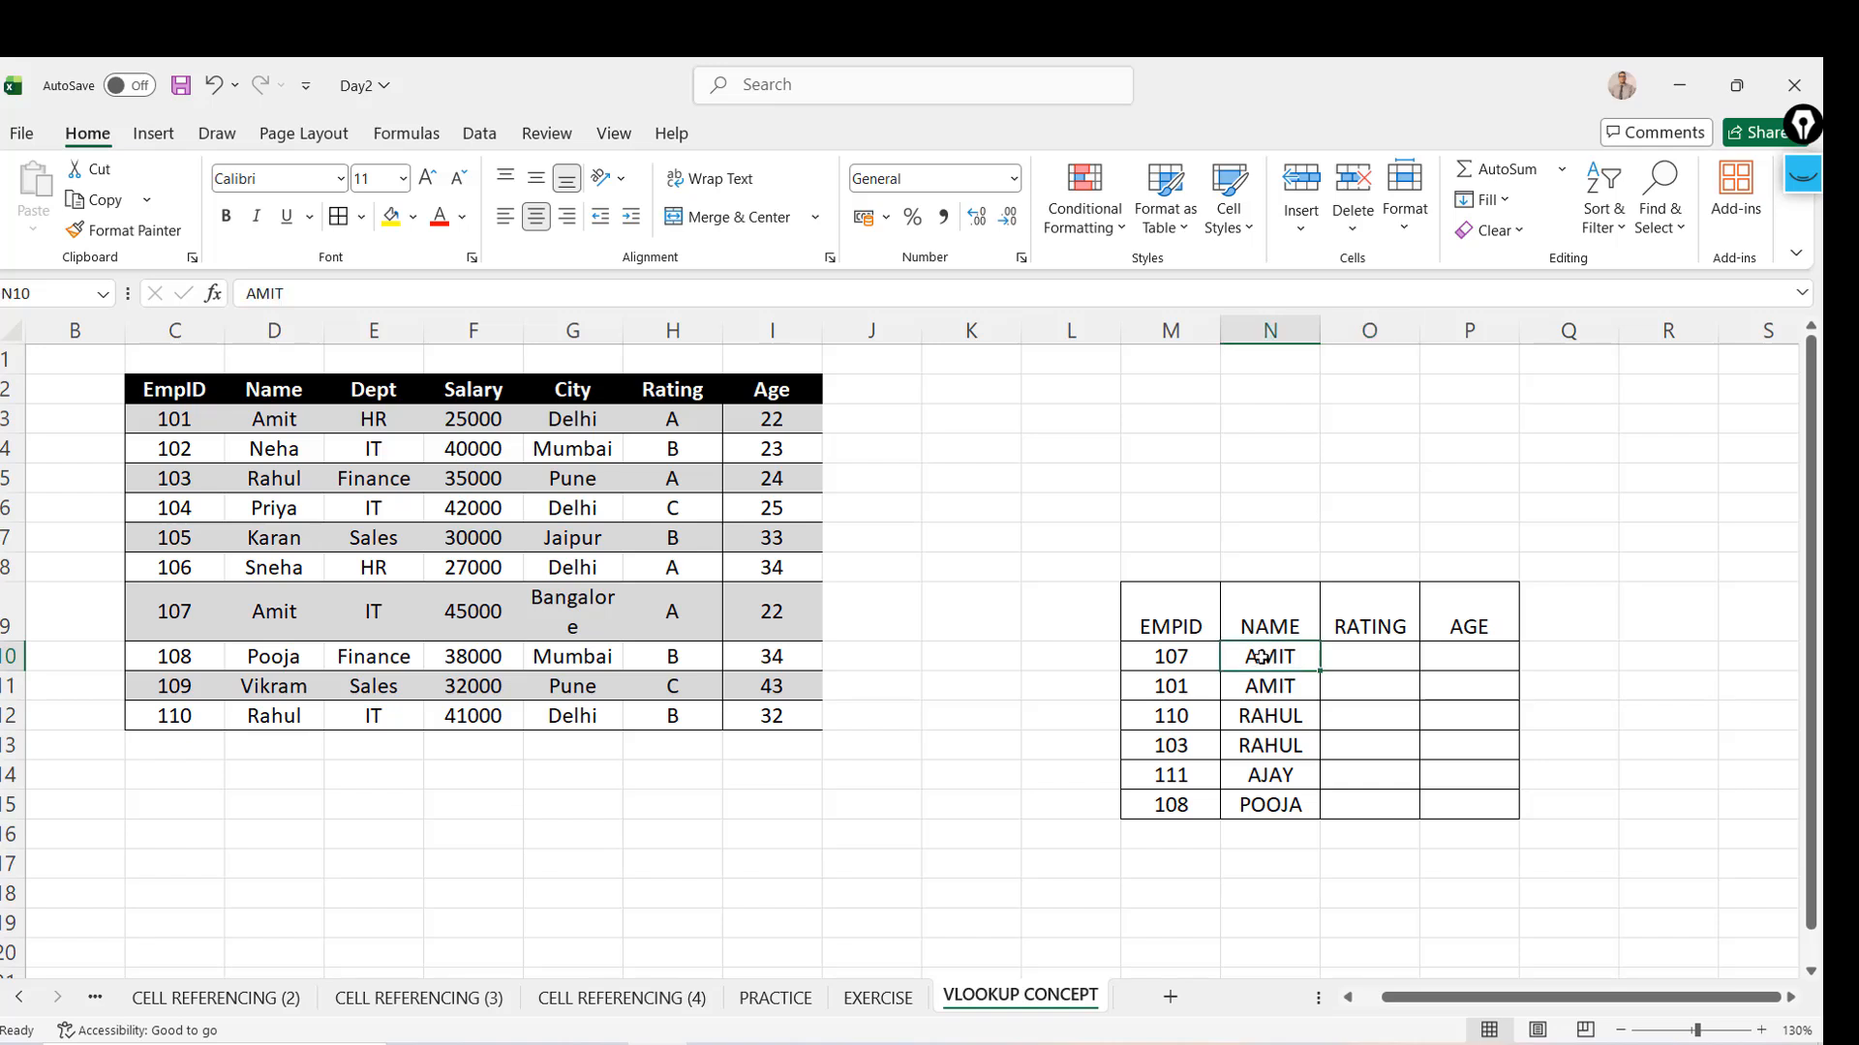
click(275, 418)
key(shift+Right)
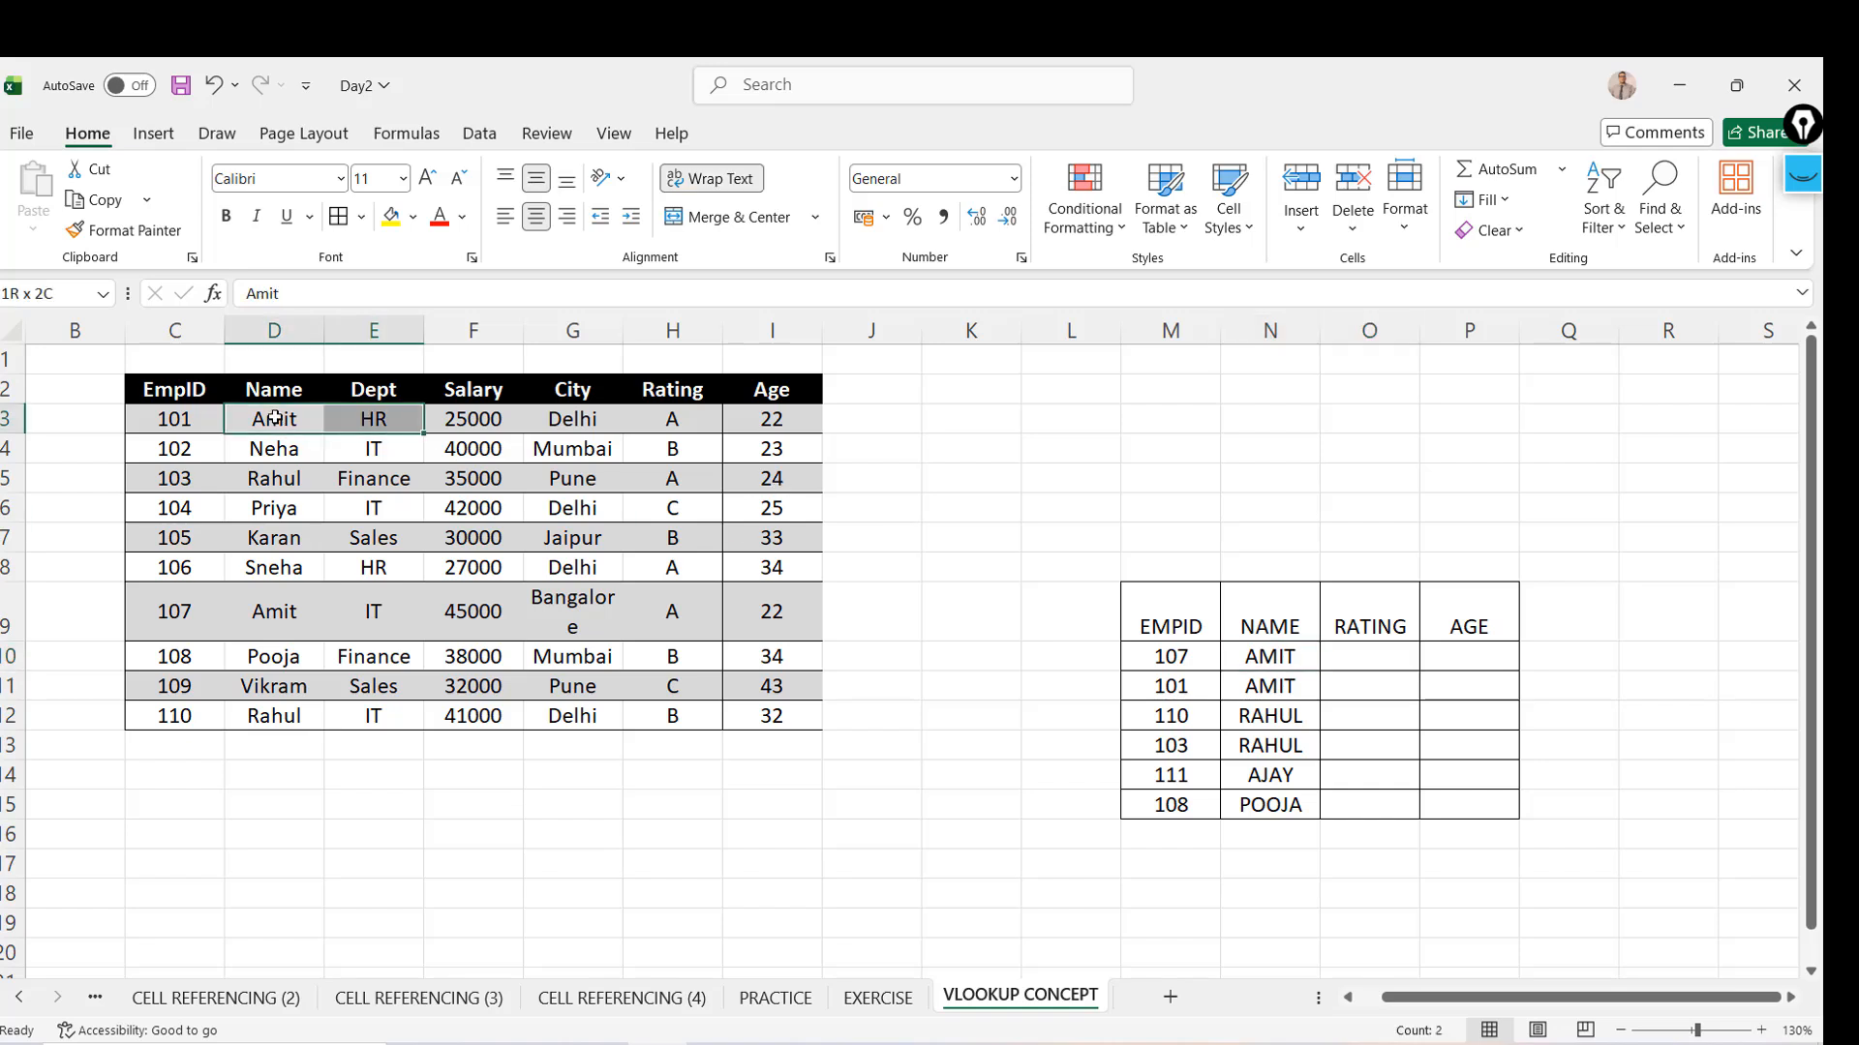
click(275, 418)
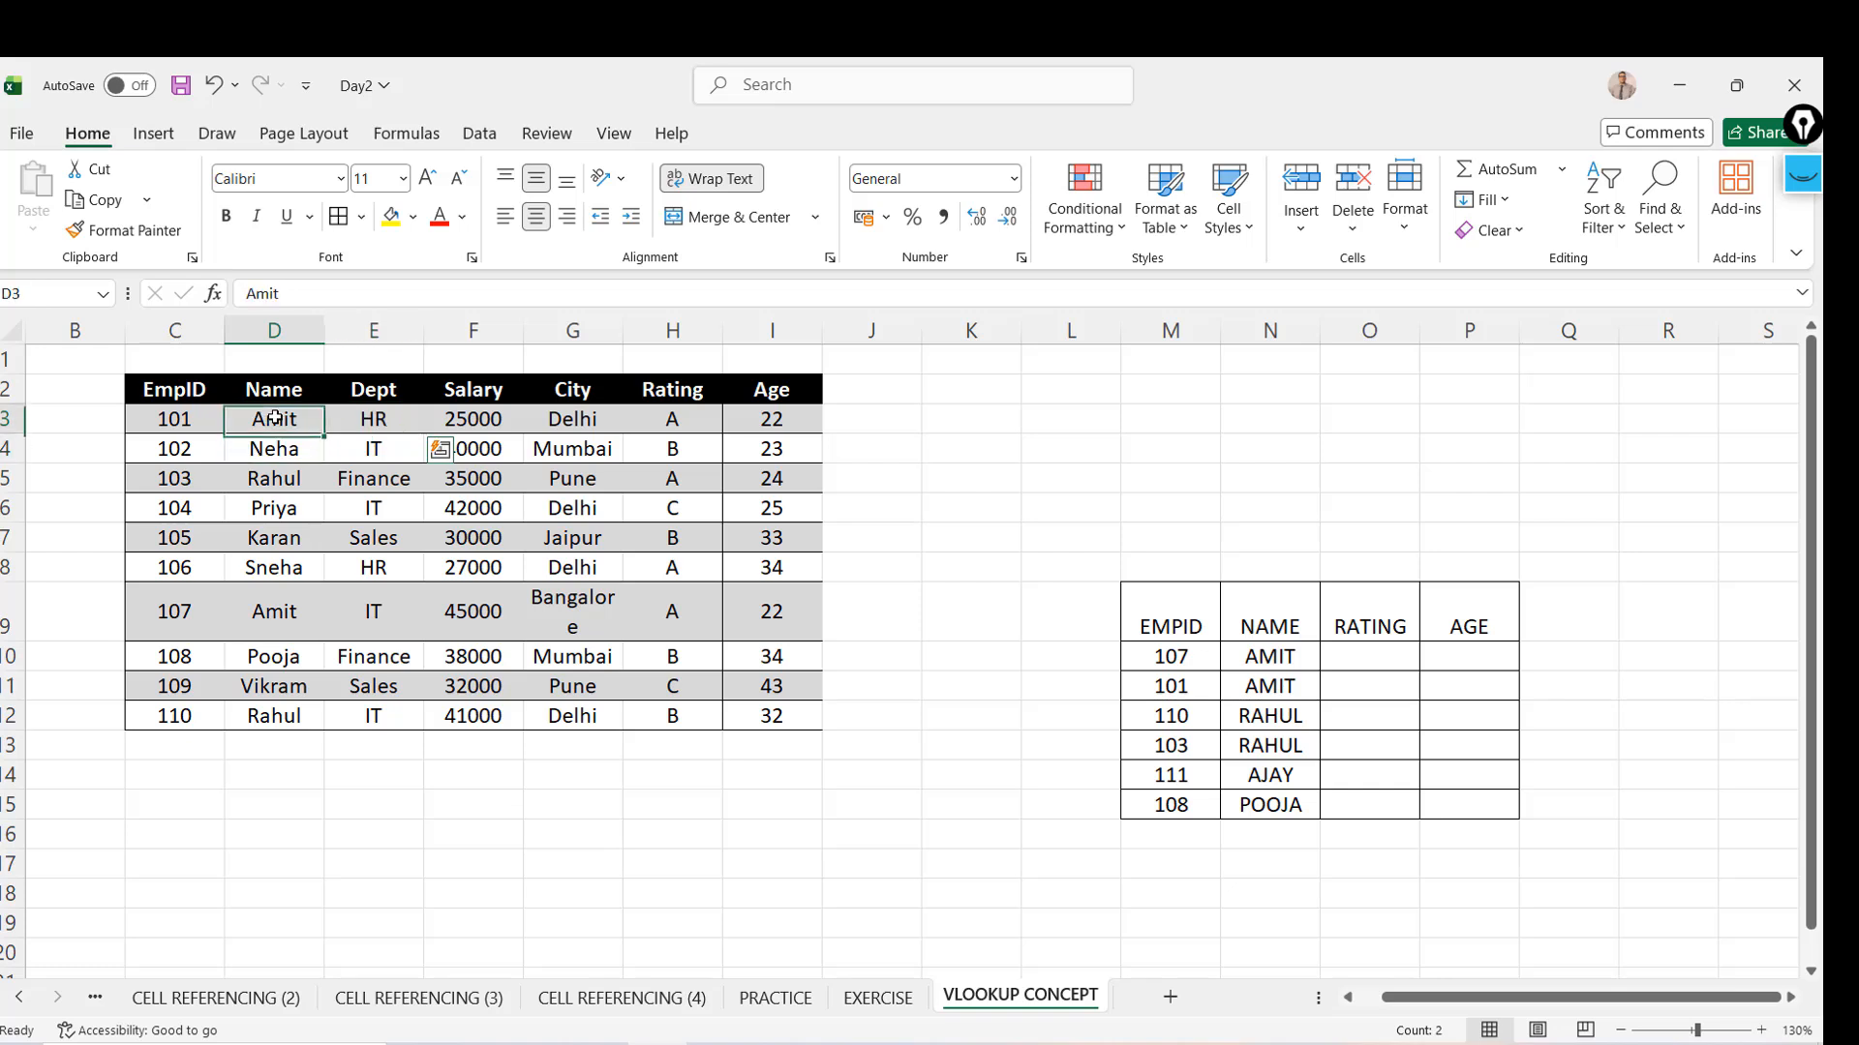
key(Down)
key(Down)
key(Down)
key(Down)
key(Down)
key(Down)
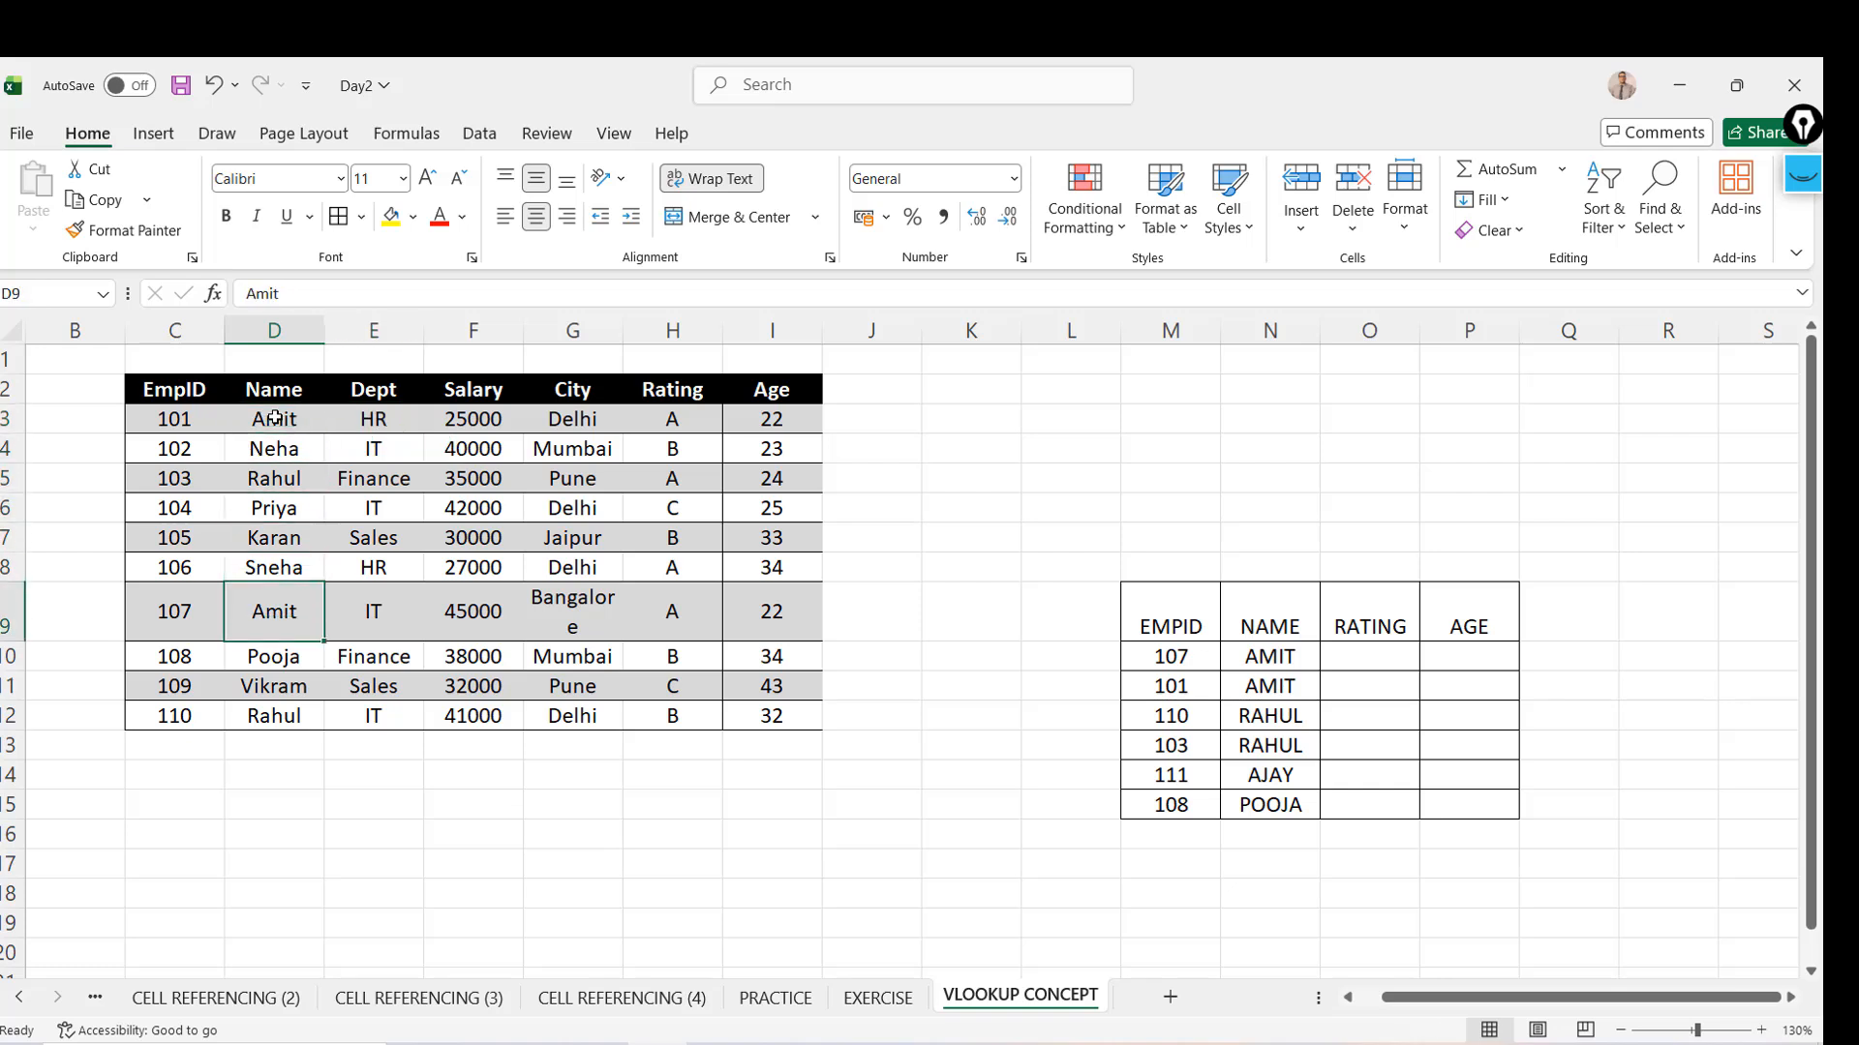
key(shift+Right)
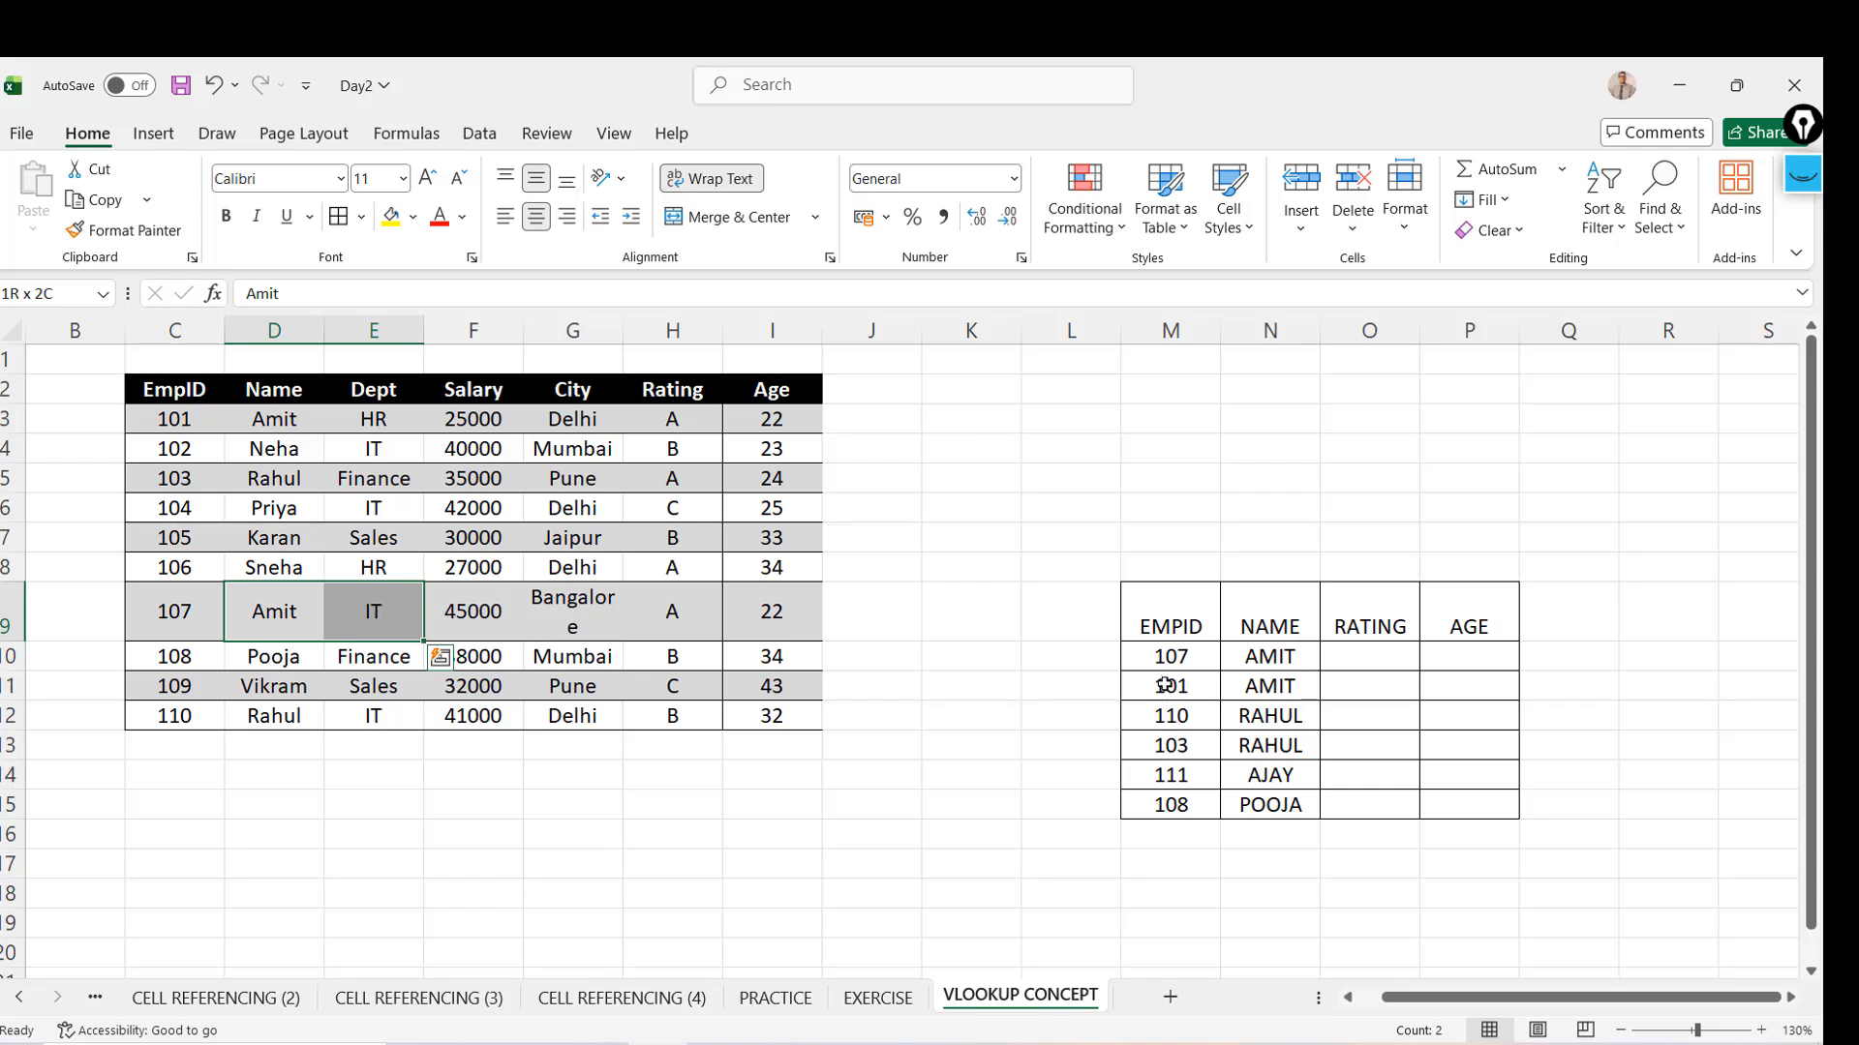
Compare the EMPID and NAME columns of the lookup table as possible lookup values
click(1160, 646)
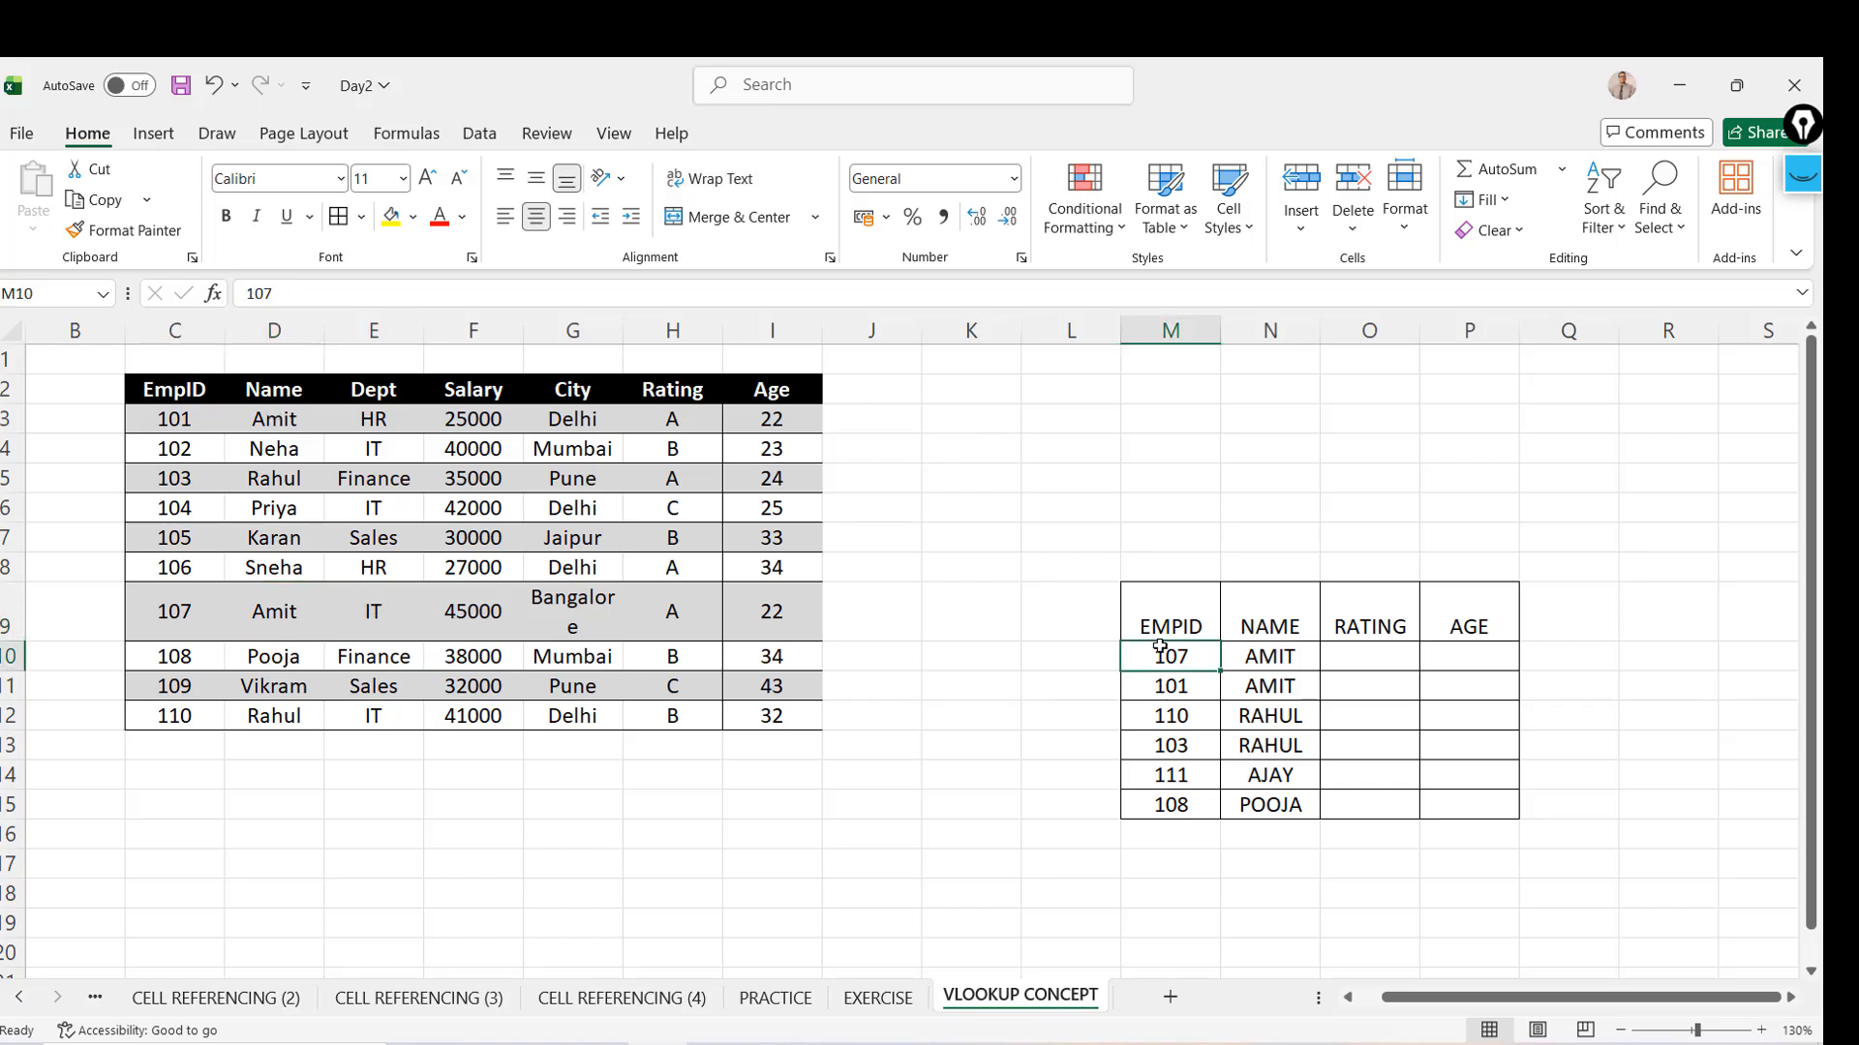
click(1283, 617)
key(shift+Down)
key(shift+Down)
key(shift+Down)
key(shift+Down)
key(shift+Down)
key(shift+Down)
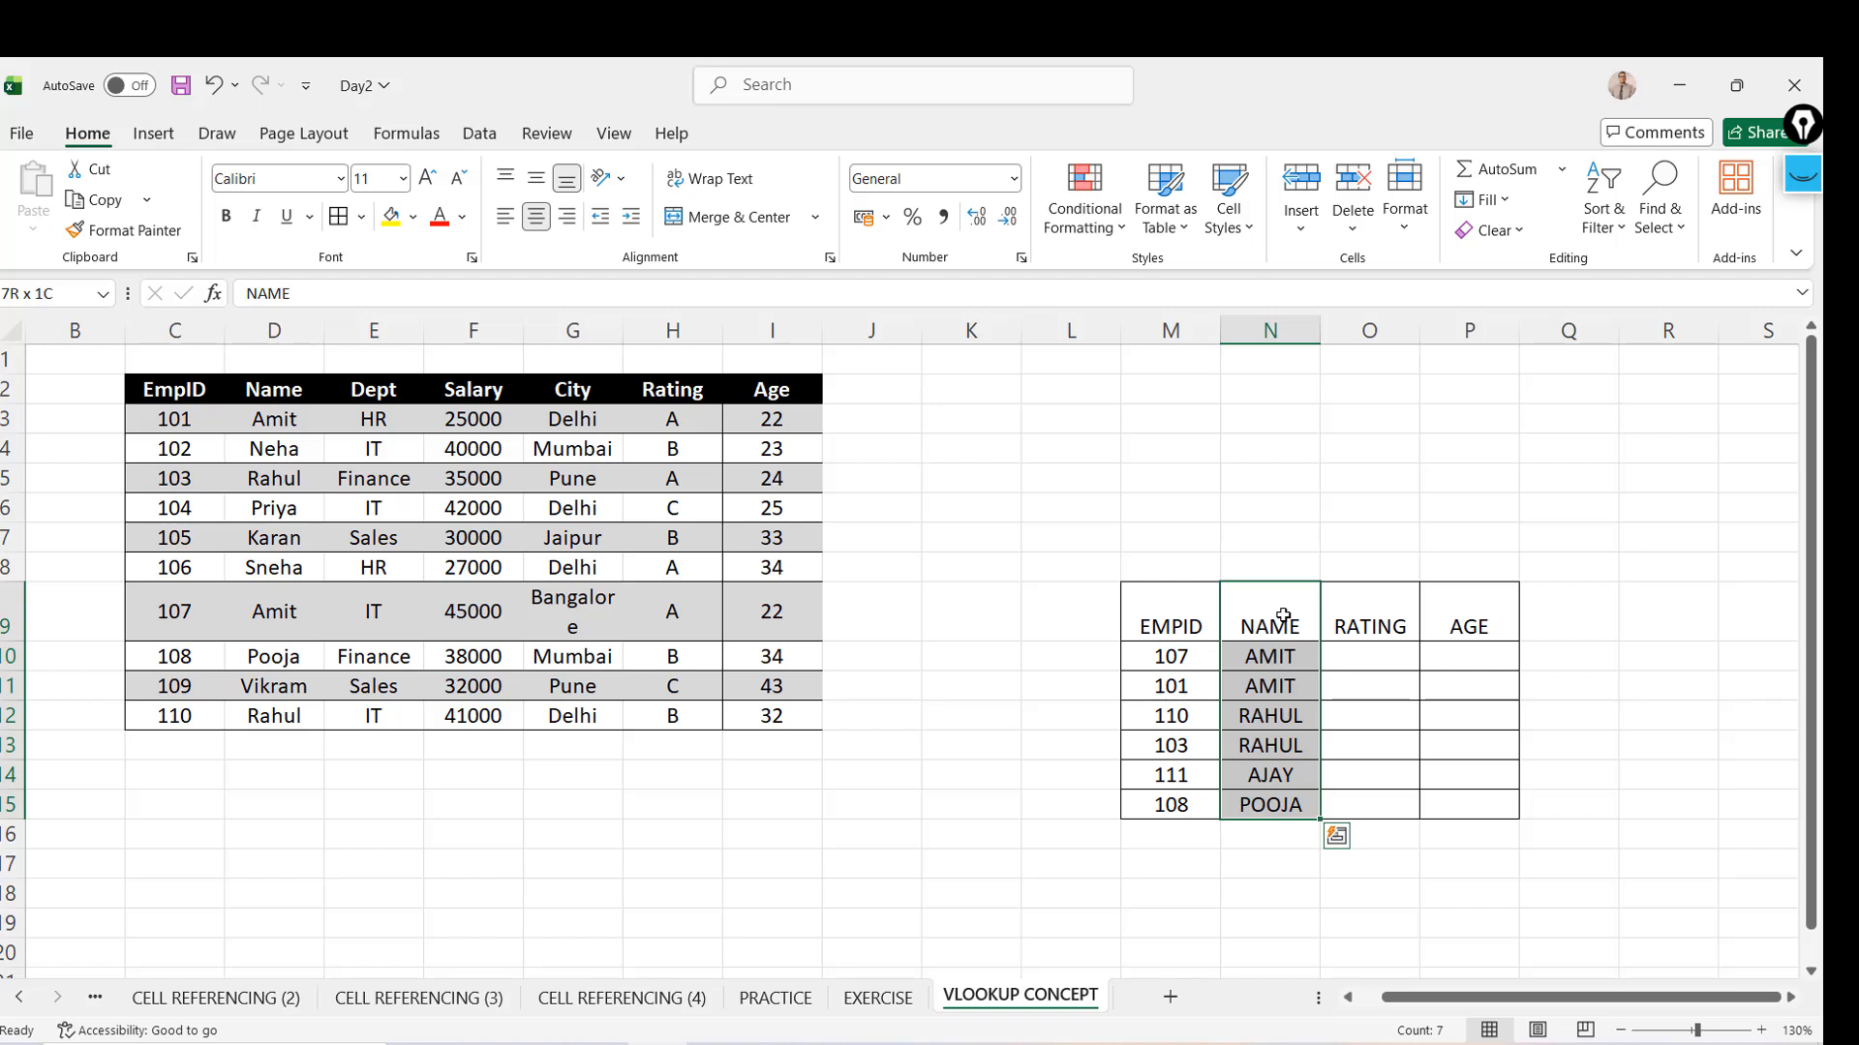
click(1279, 666)
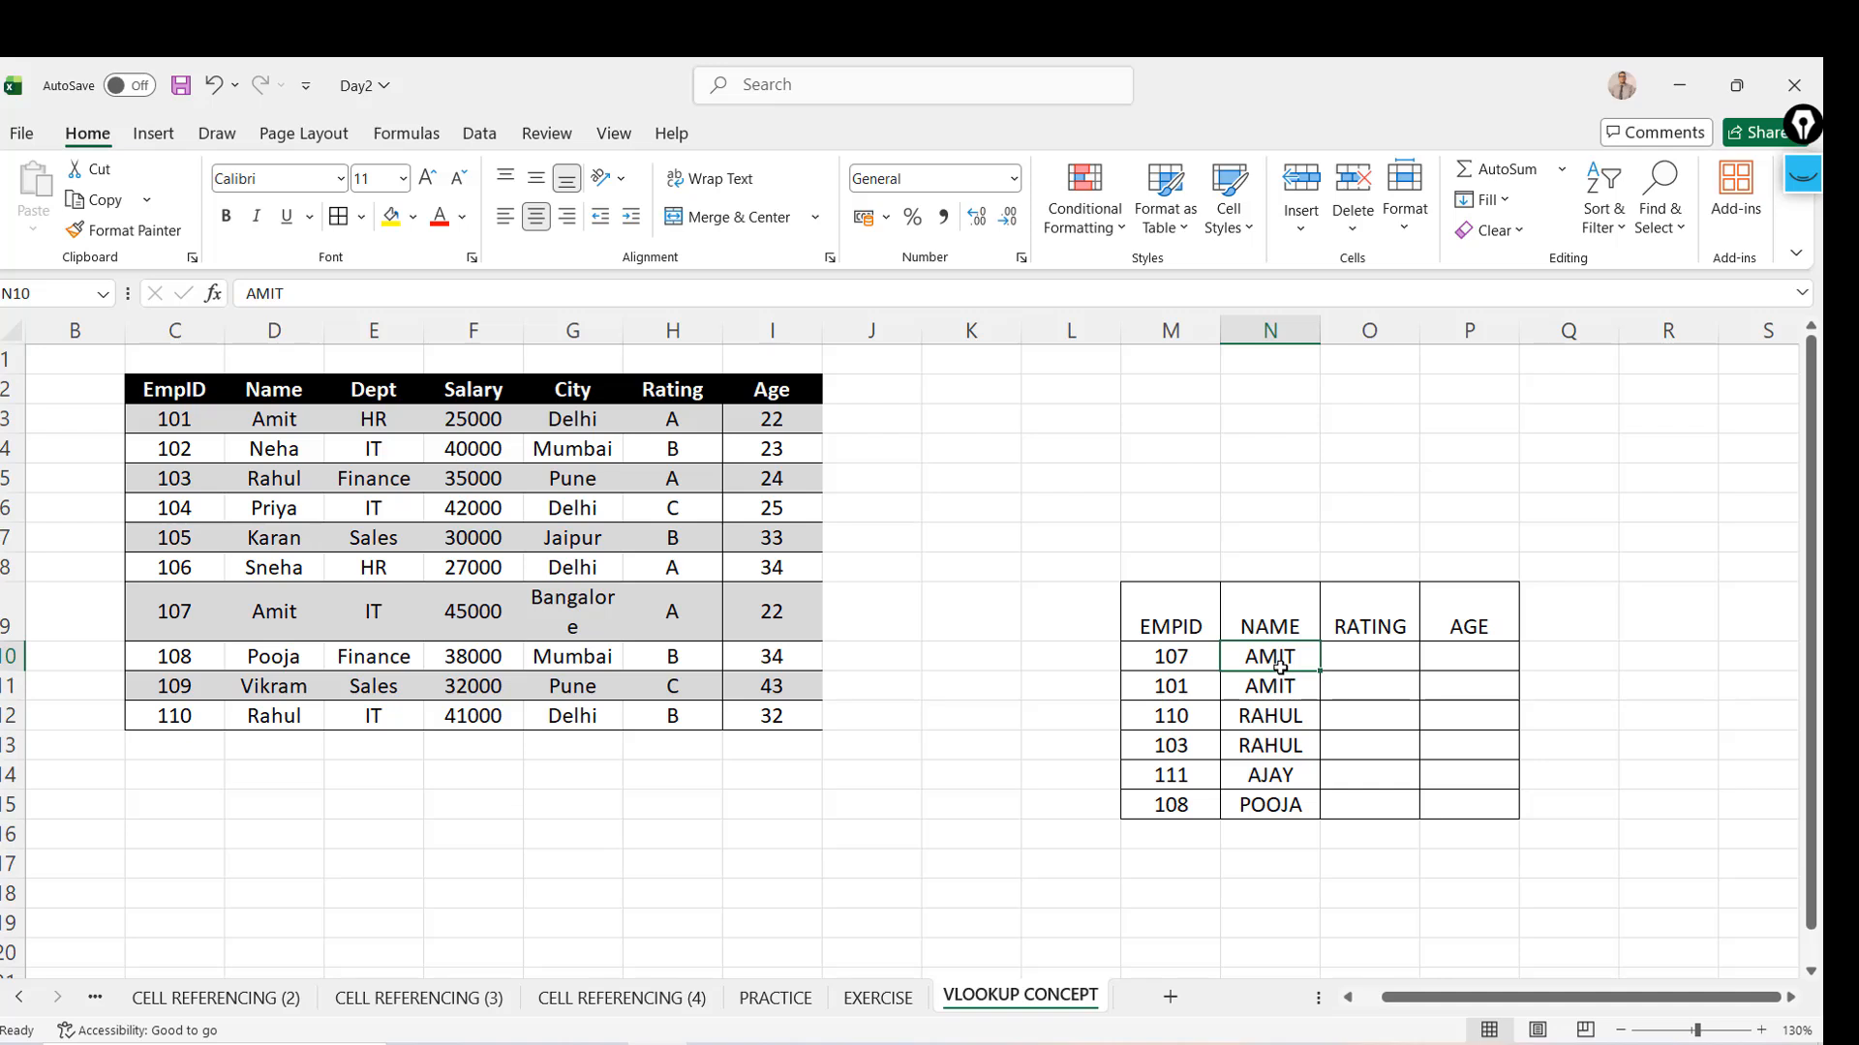
key(Left)
key(Up)
key(Down)
key(Right)
key(Left)
key(Up)
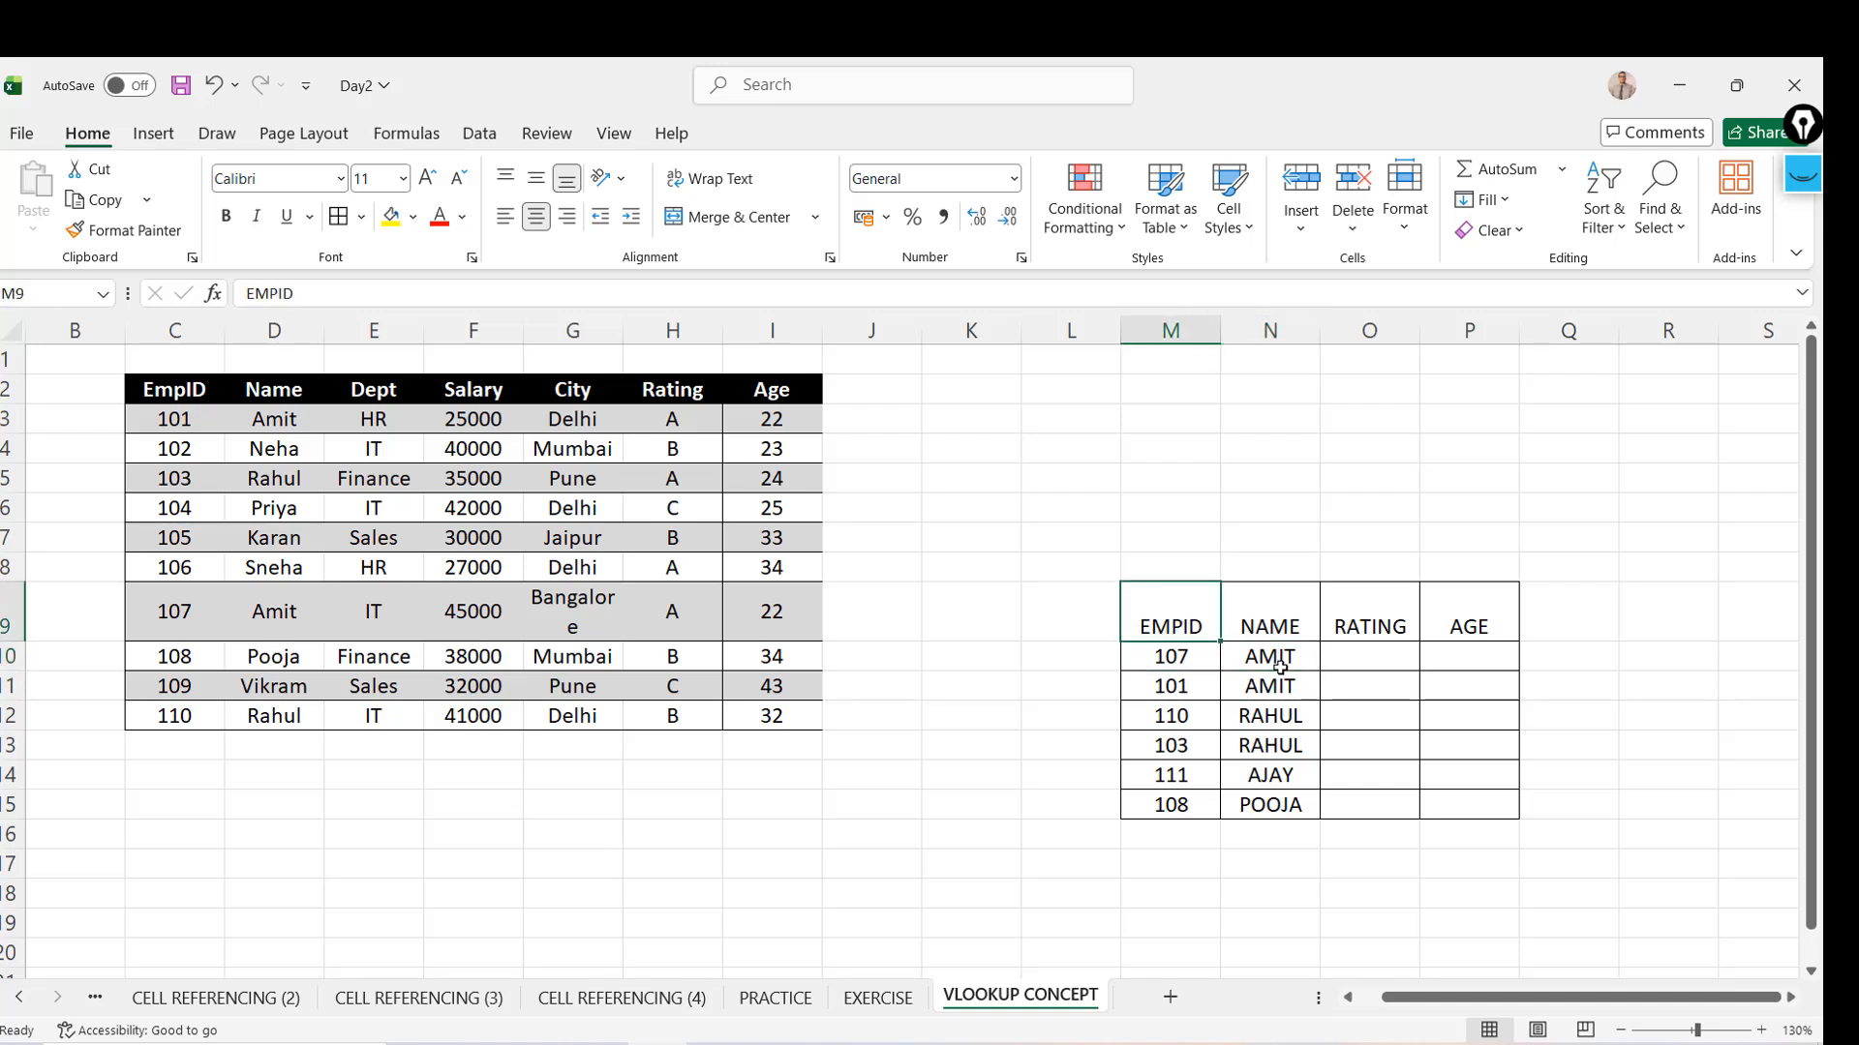
key(shift+Down)
key(ctrl+shift+Down)
key(Right)
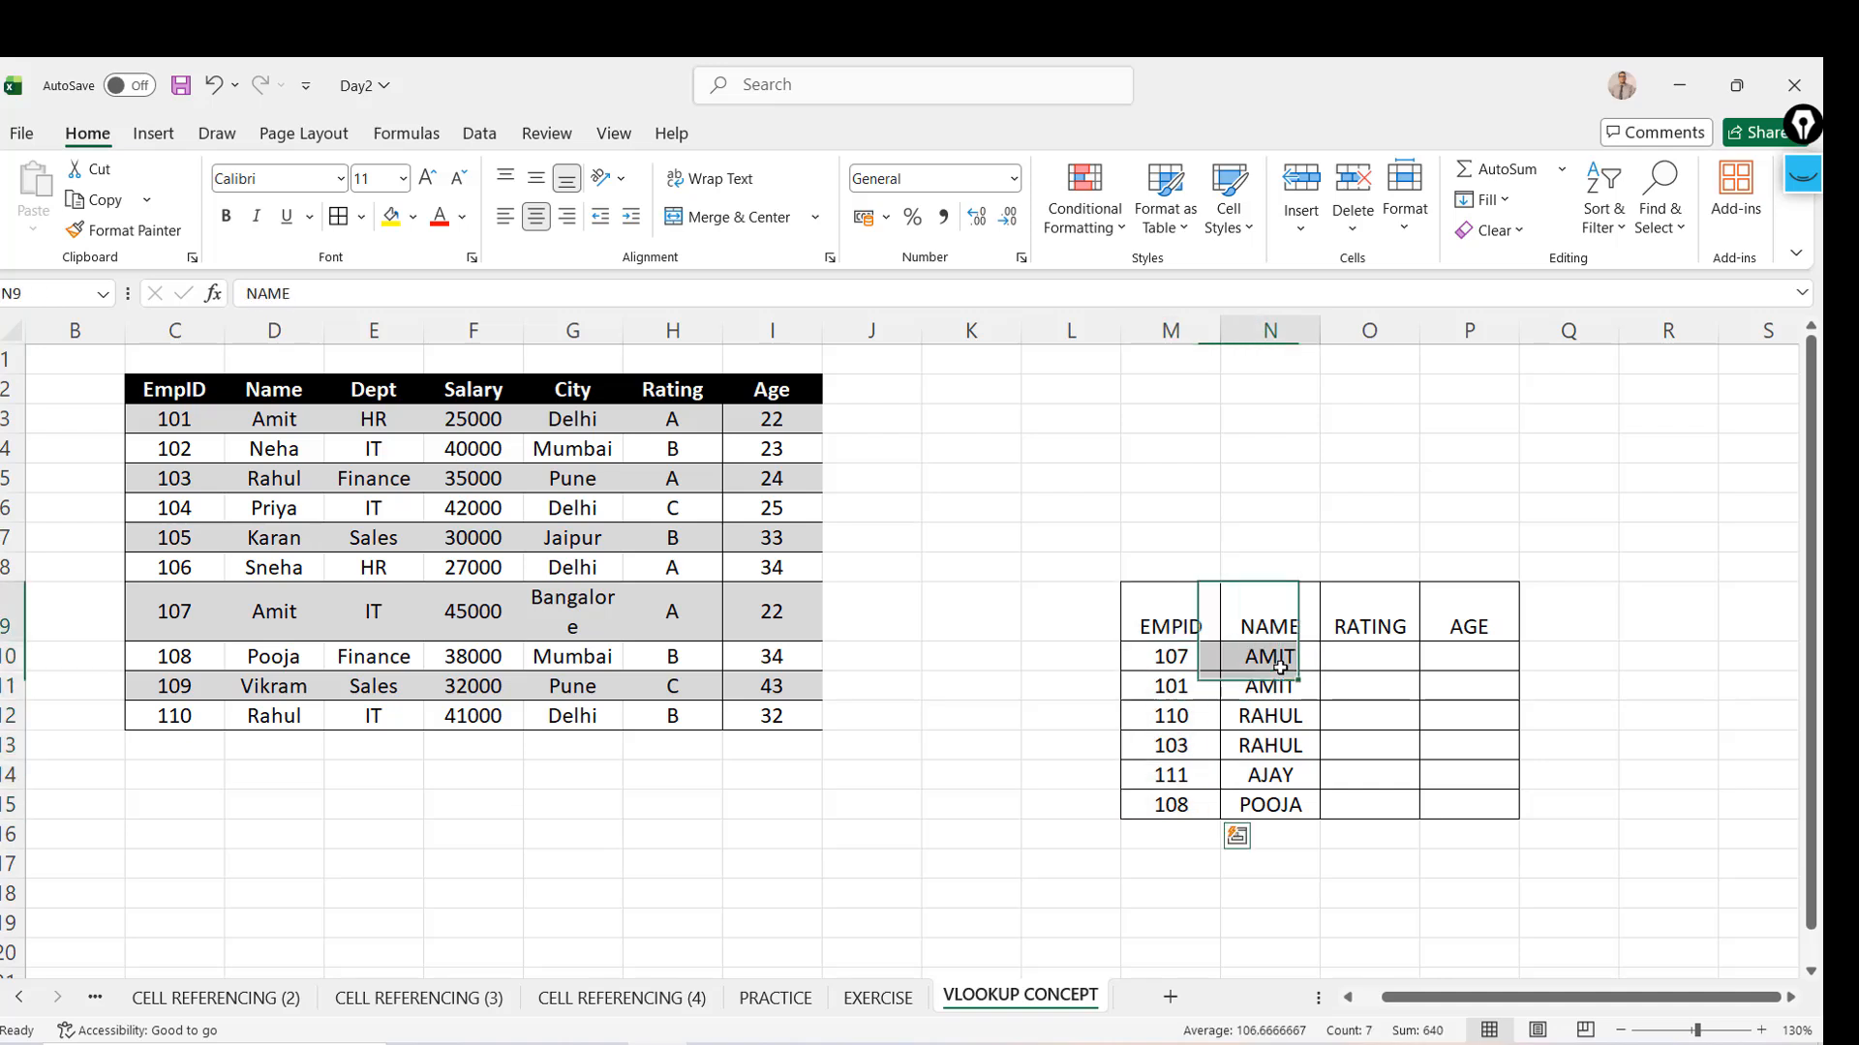
key(ctrl+shift+Down)
Middle-align the contents of the lookup table M9:P15 vertically
key(Left)
key(ctrl+shift+Down)
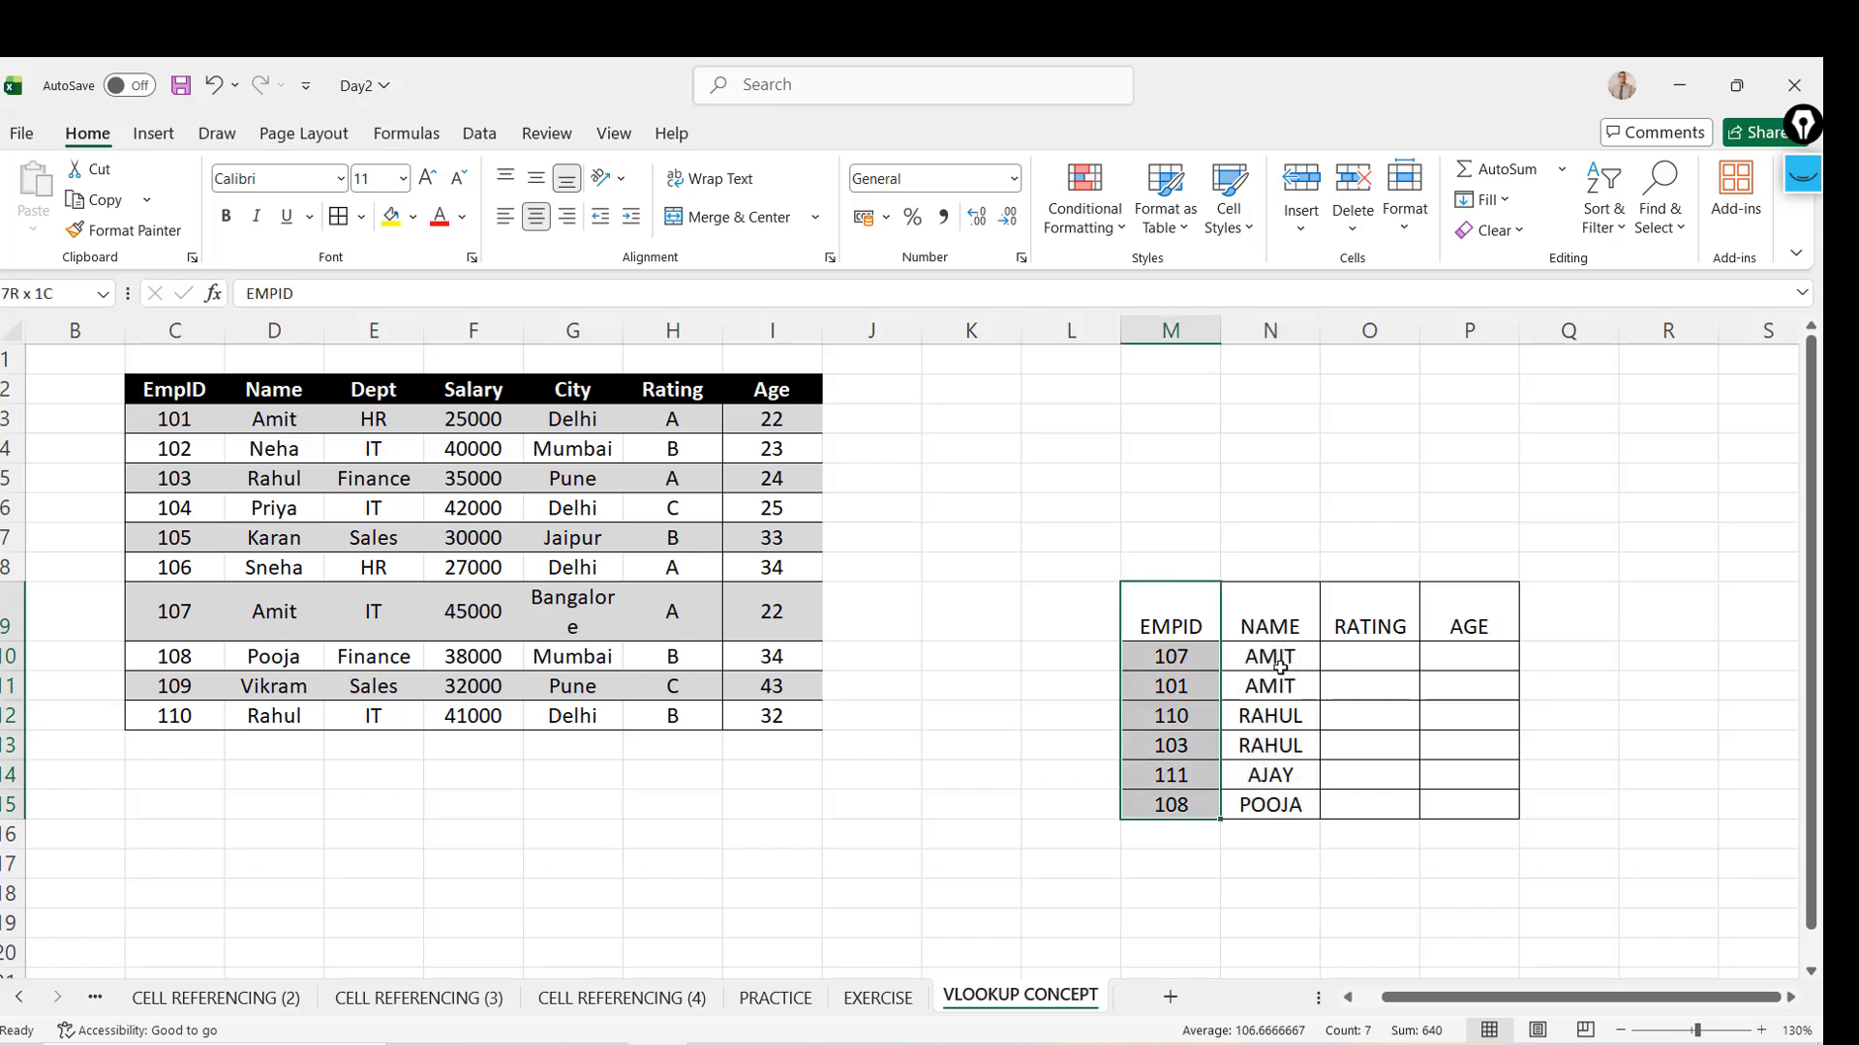
key(shift+Right)
key(shift+Right)
key(shift+Right)
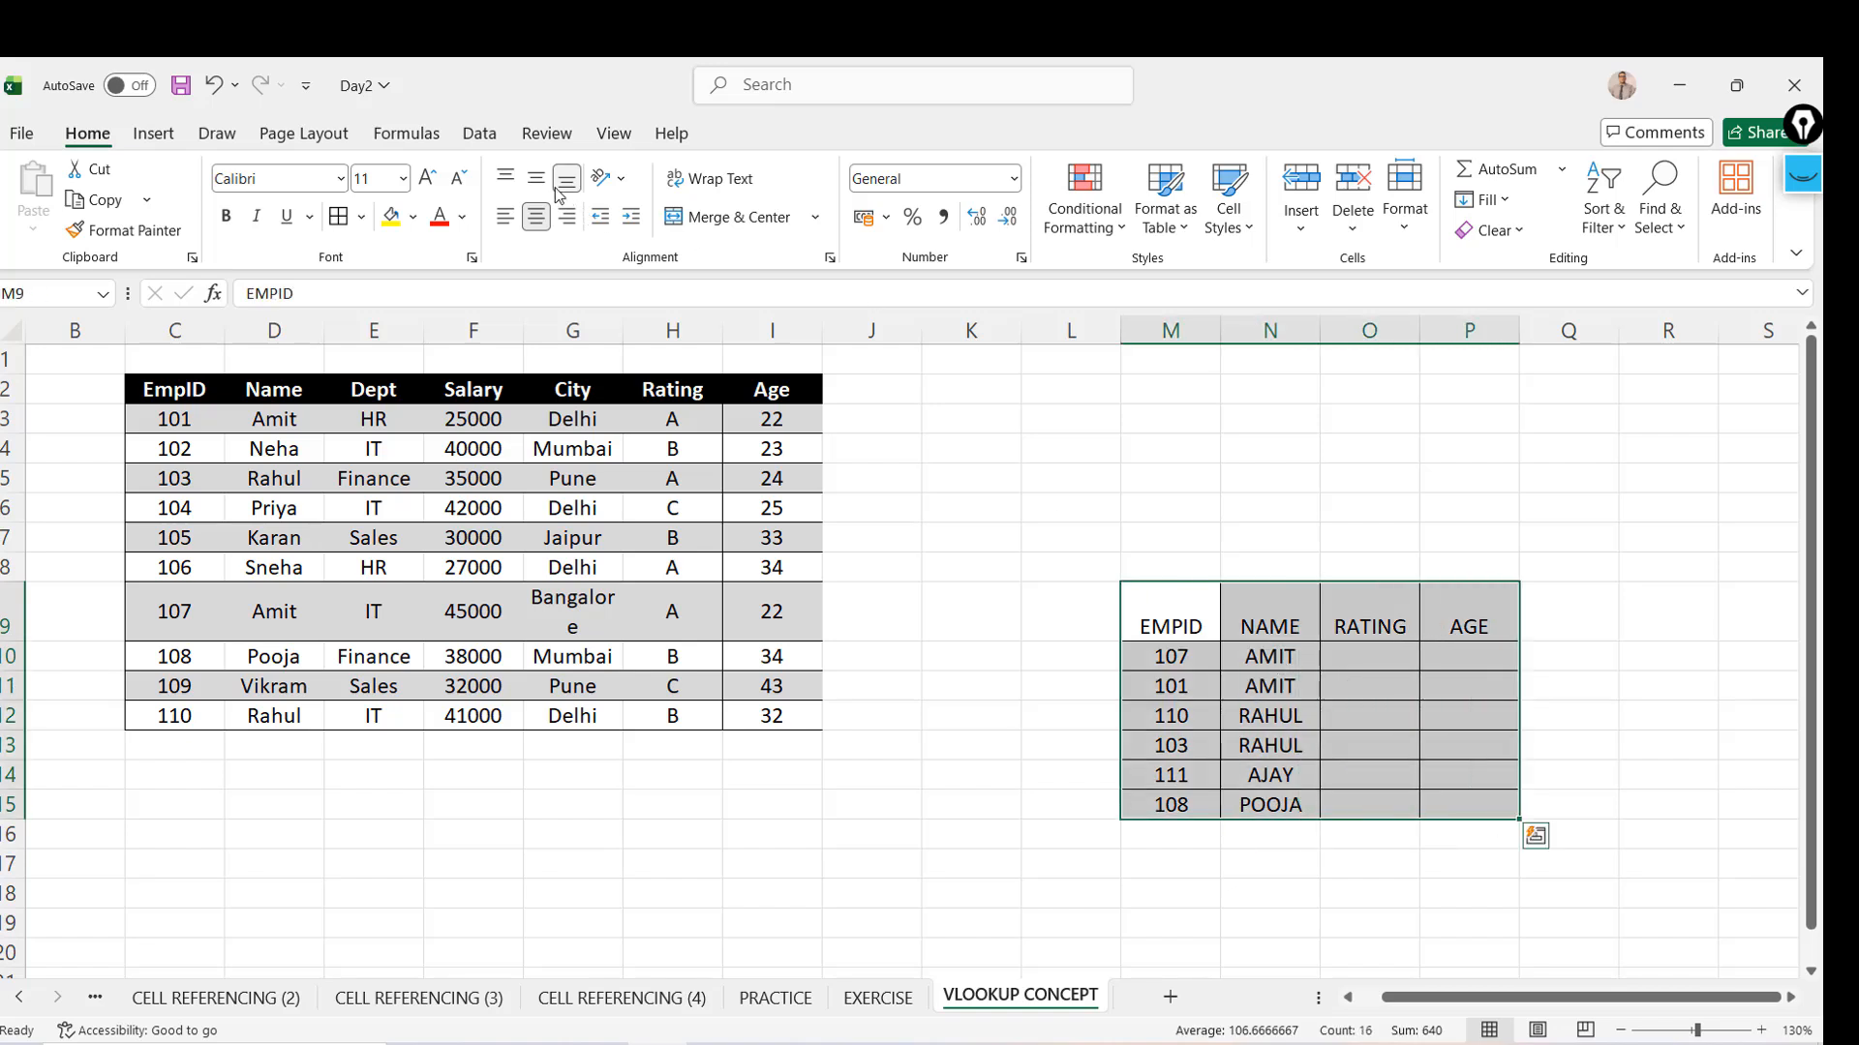
click(537, 177)
Enter =VLOOKUP(M10,C2:I12,6,0) in O10 to retrieve the rating by employee ID
click(1323, 612)
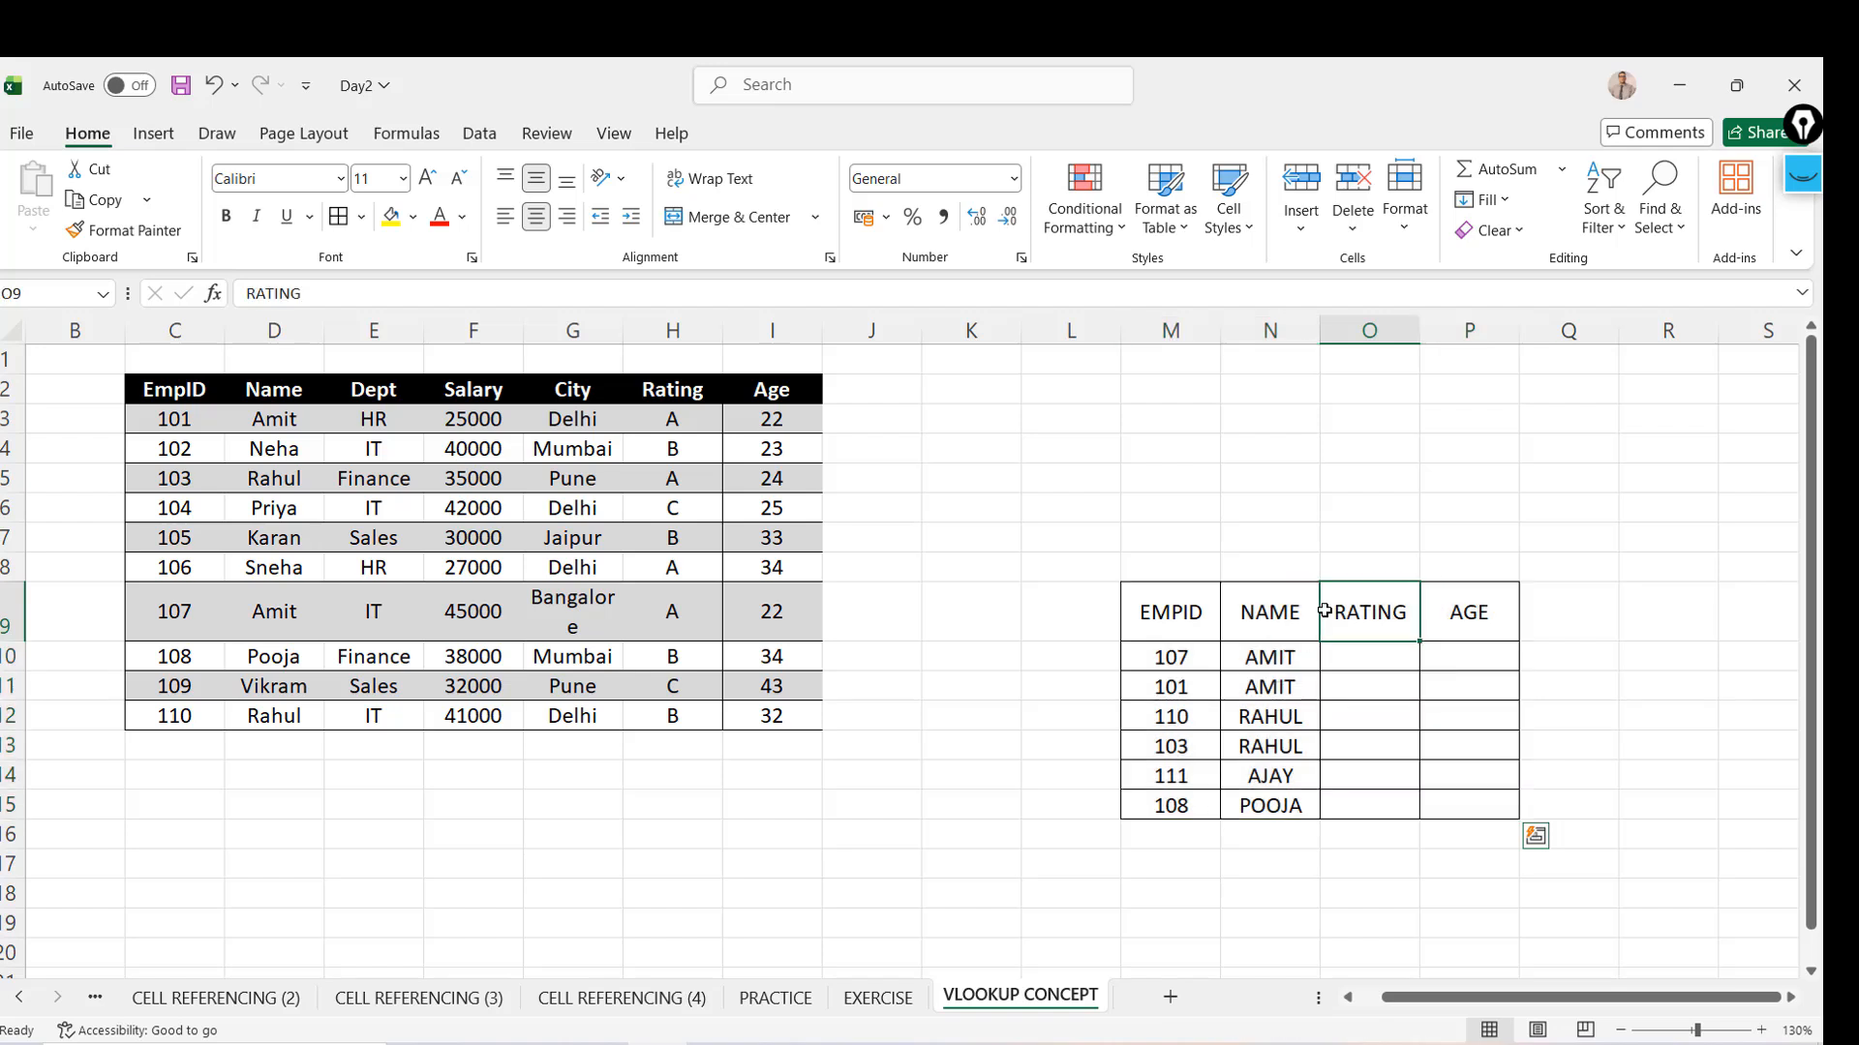
key(Down)
text(=VLOOKUP()
key(Left)
key(Left)
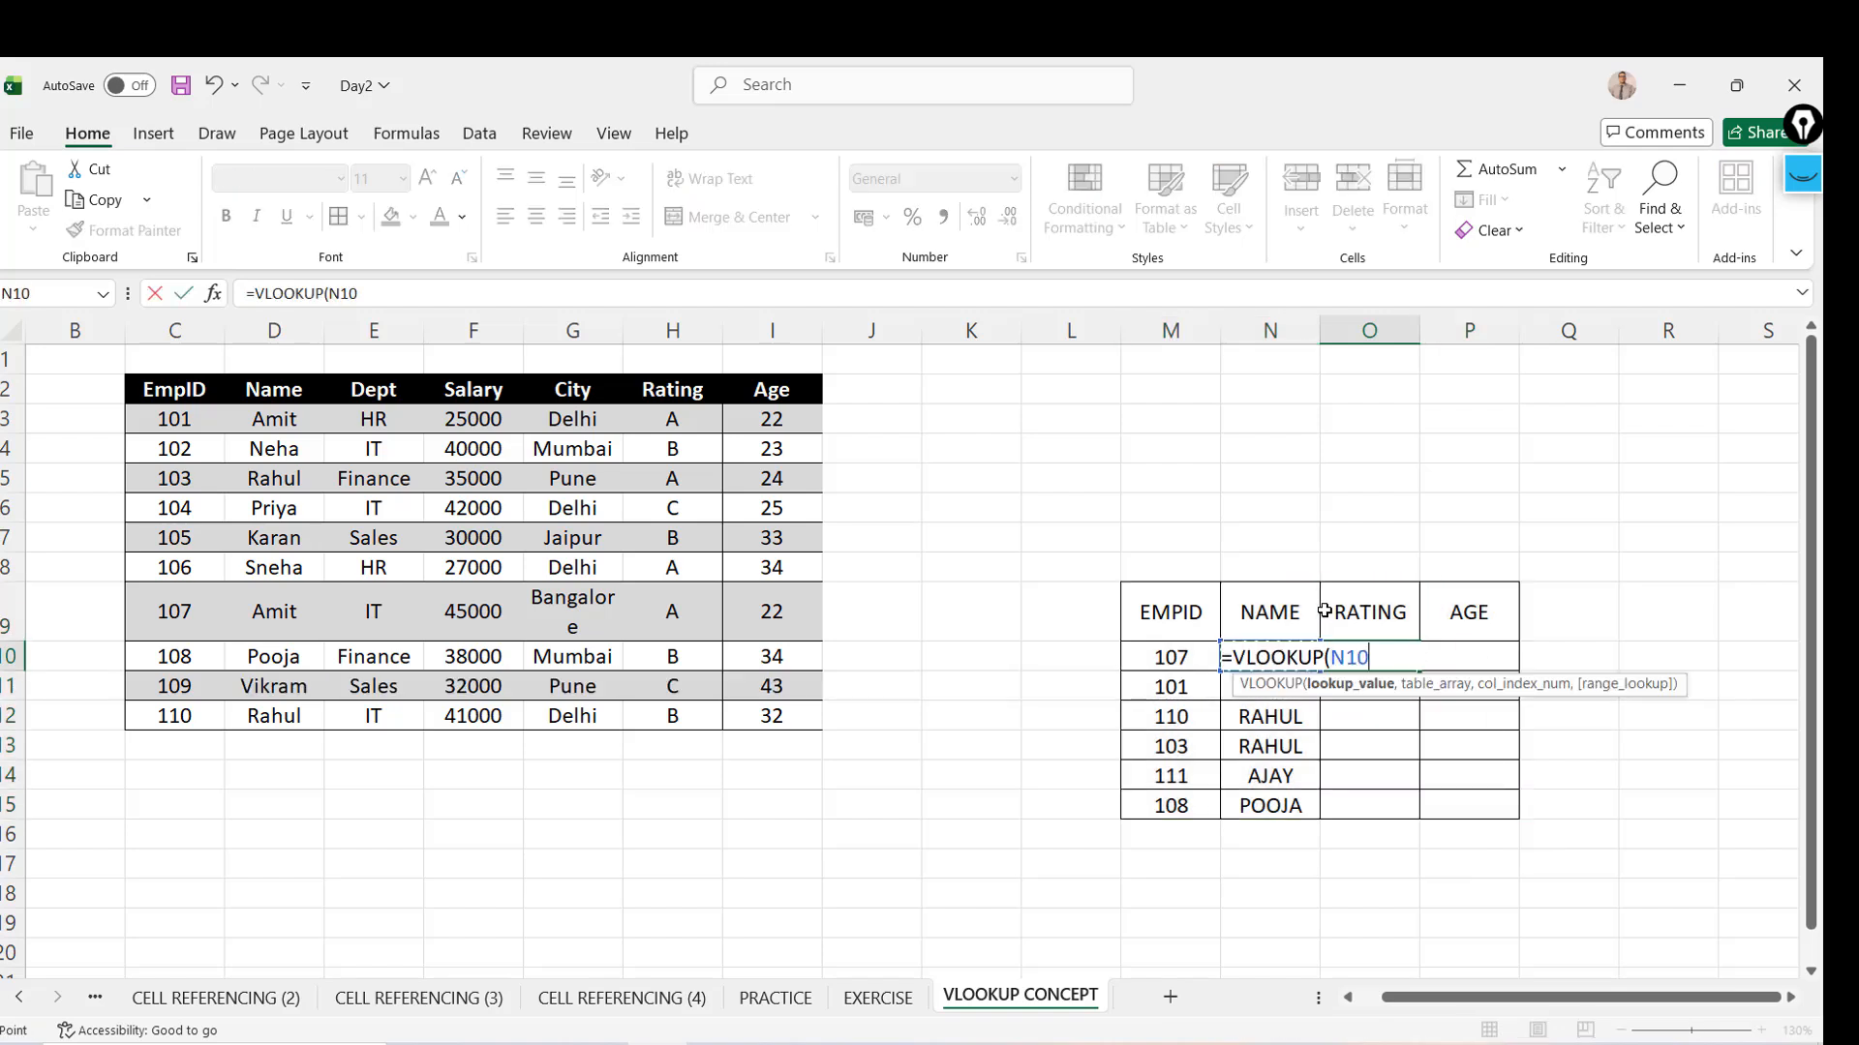
text(,)
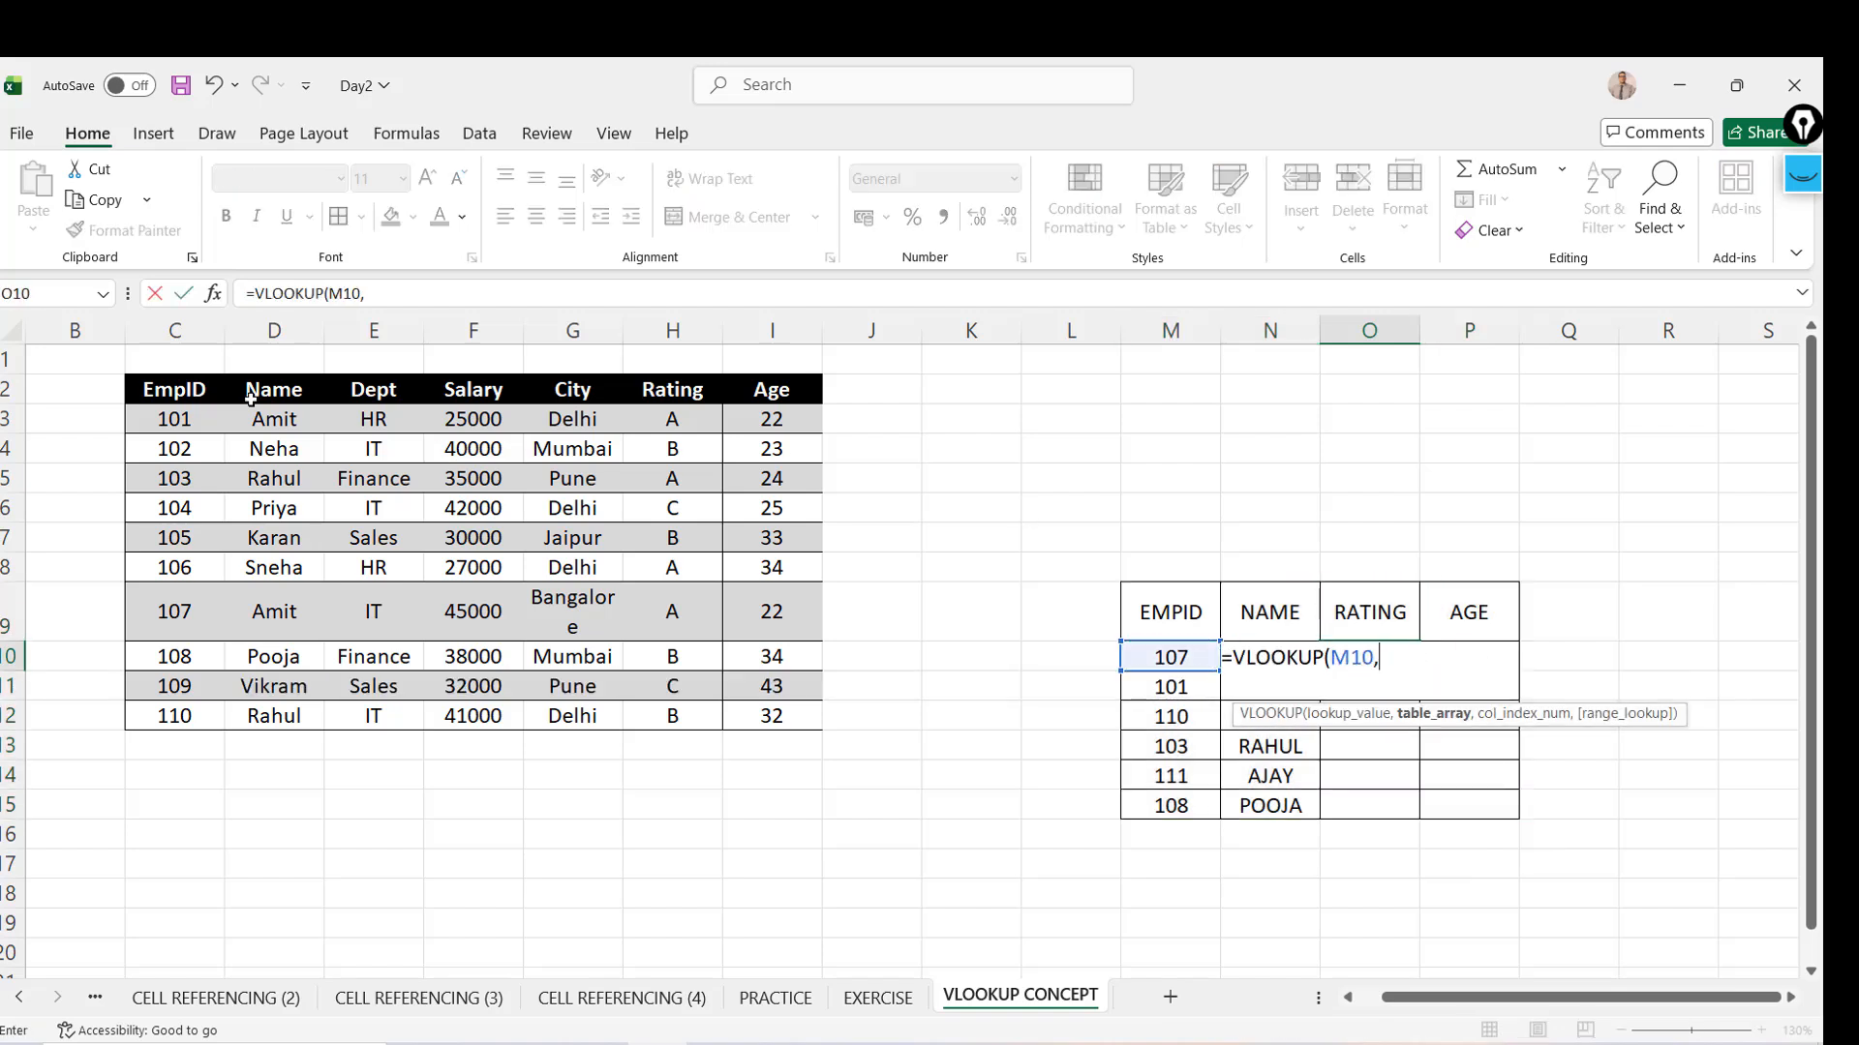
click(170, 390)
key(ctrl+shift+Right)
key(ctrl+shift+Down)
text(,)
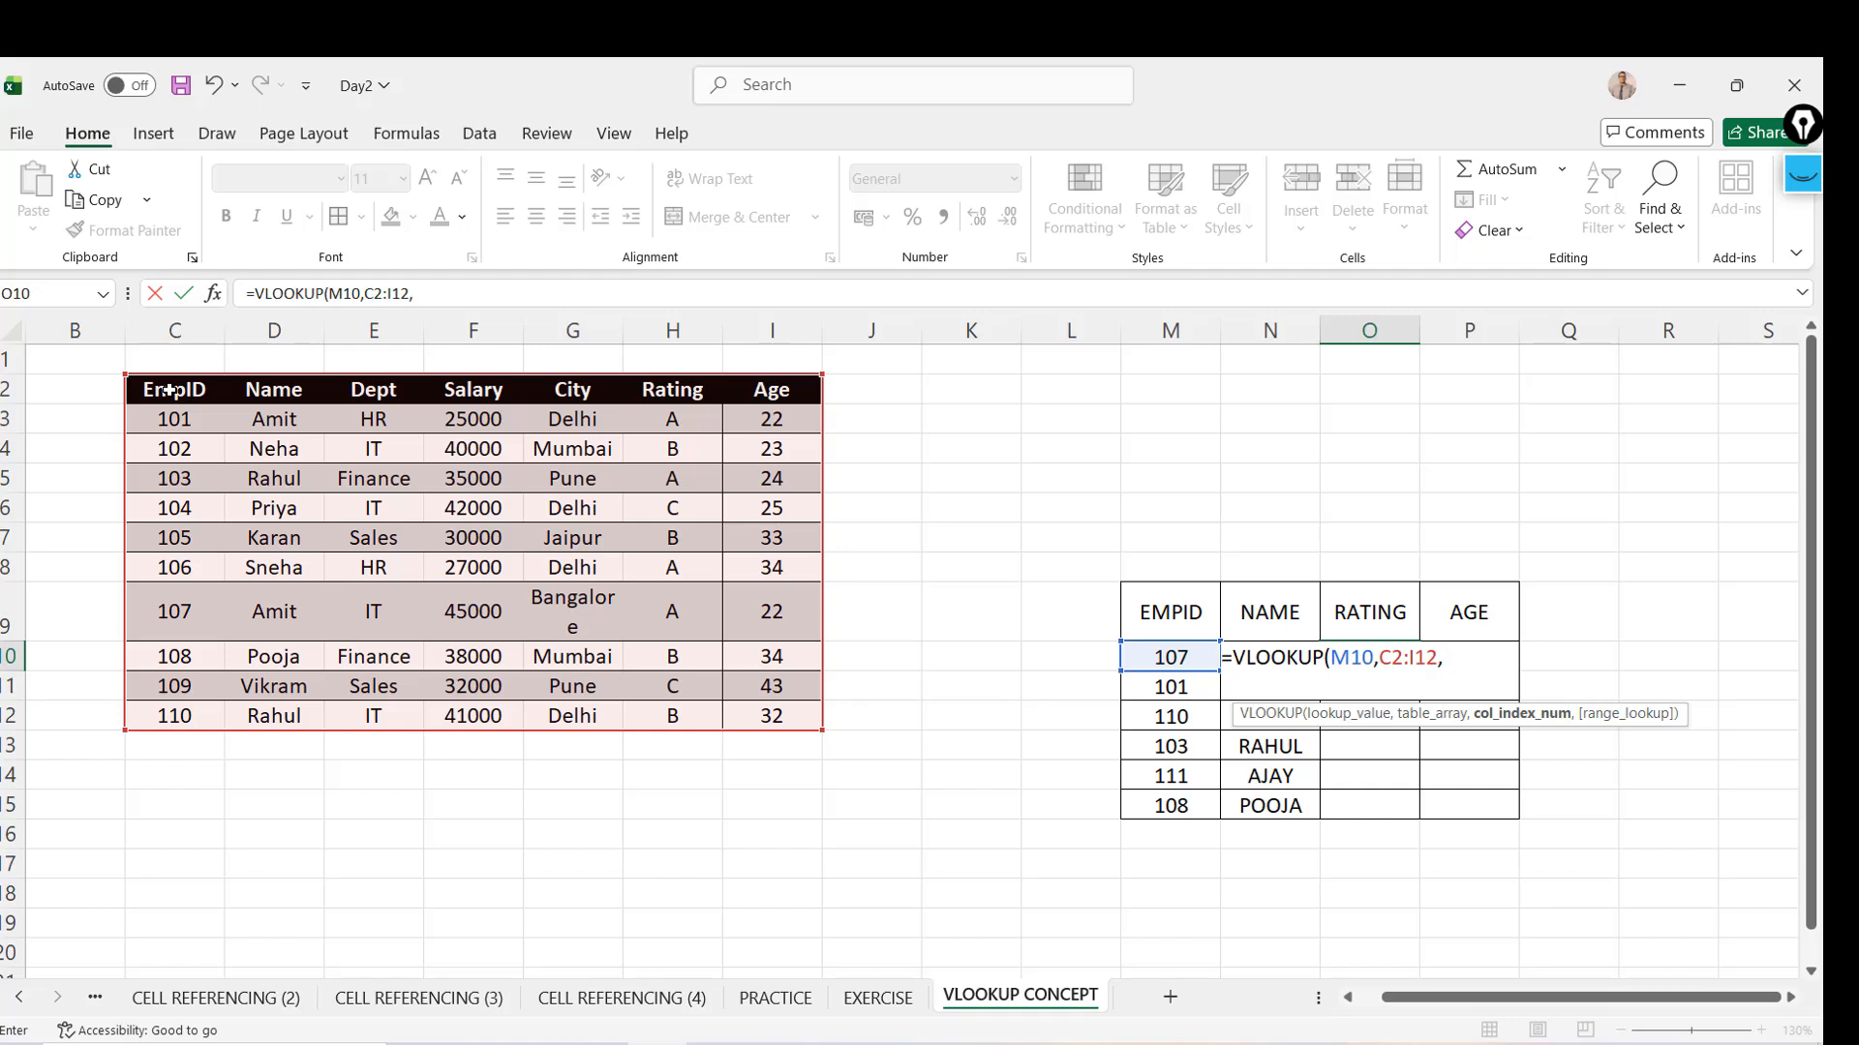
text(6,0)
key(Return)
Lock the references in O10's formula so that it reads =VLOOKUP($M10,$C$2:$I$12,6,0)
key(Up)
key(Right)
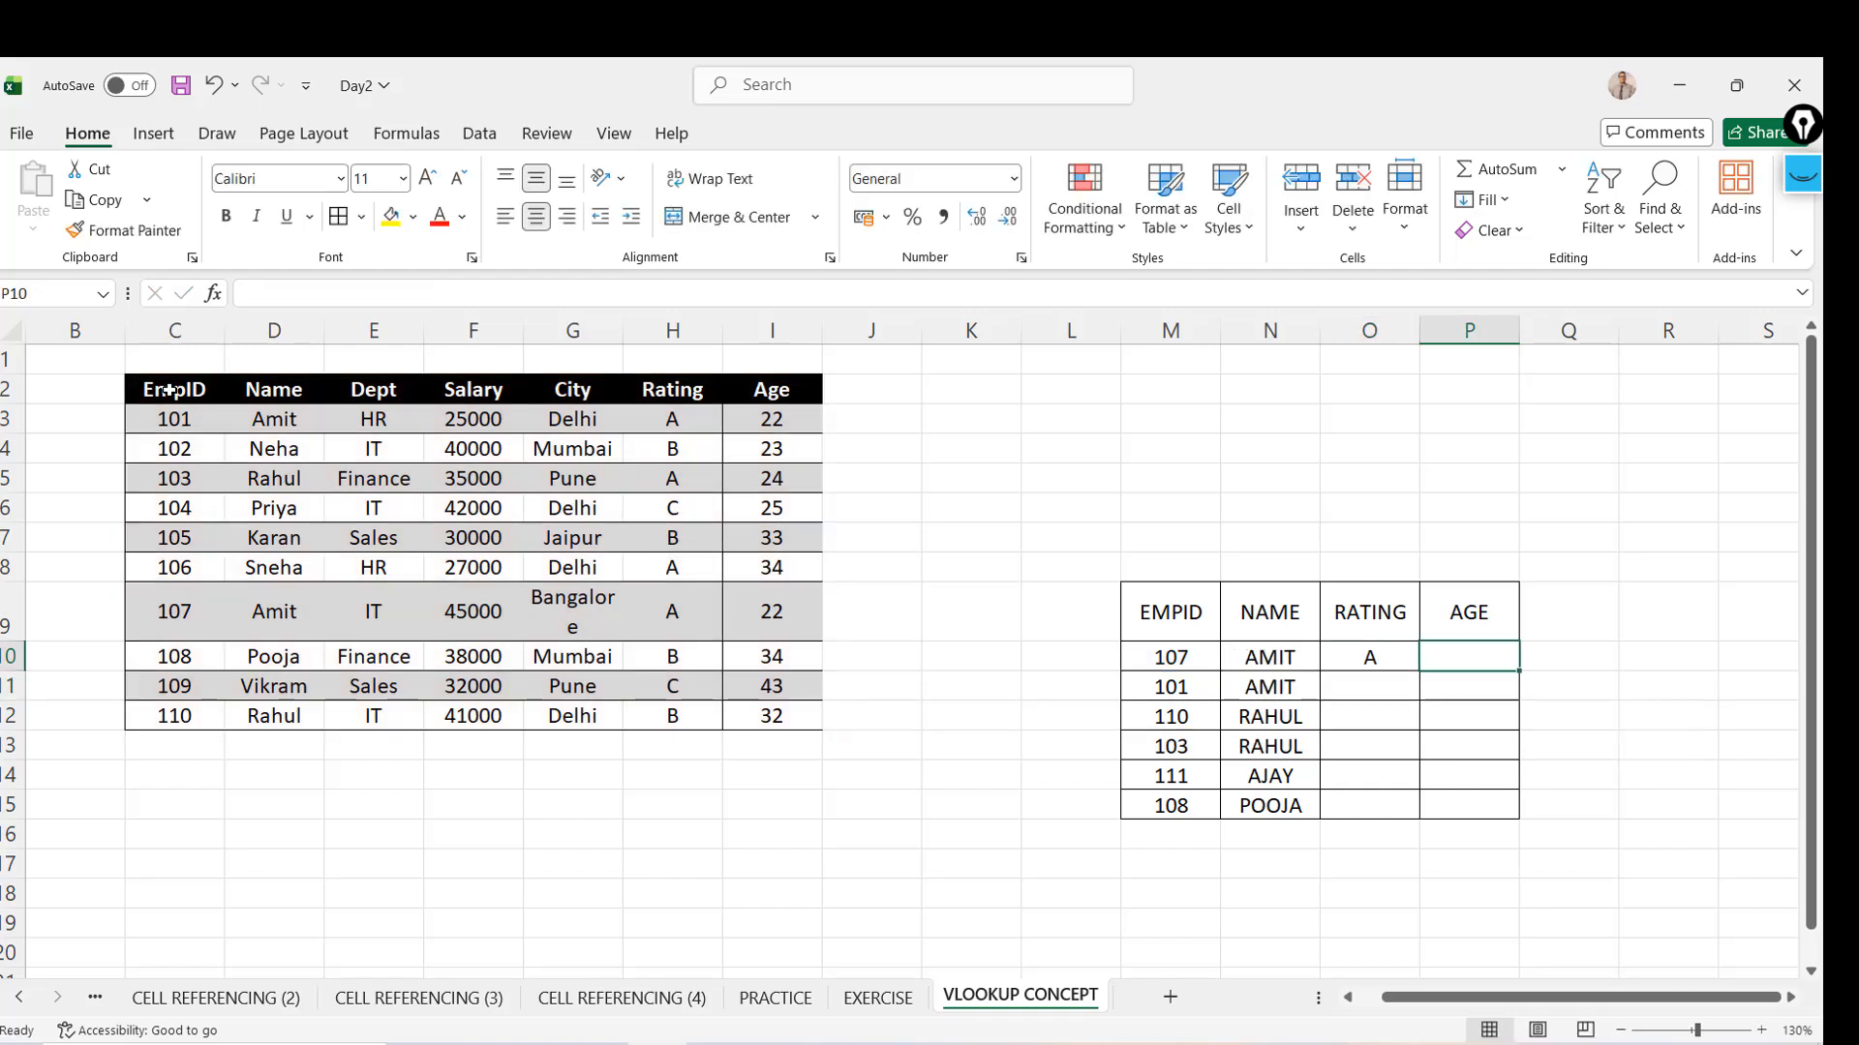
key(Left)
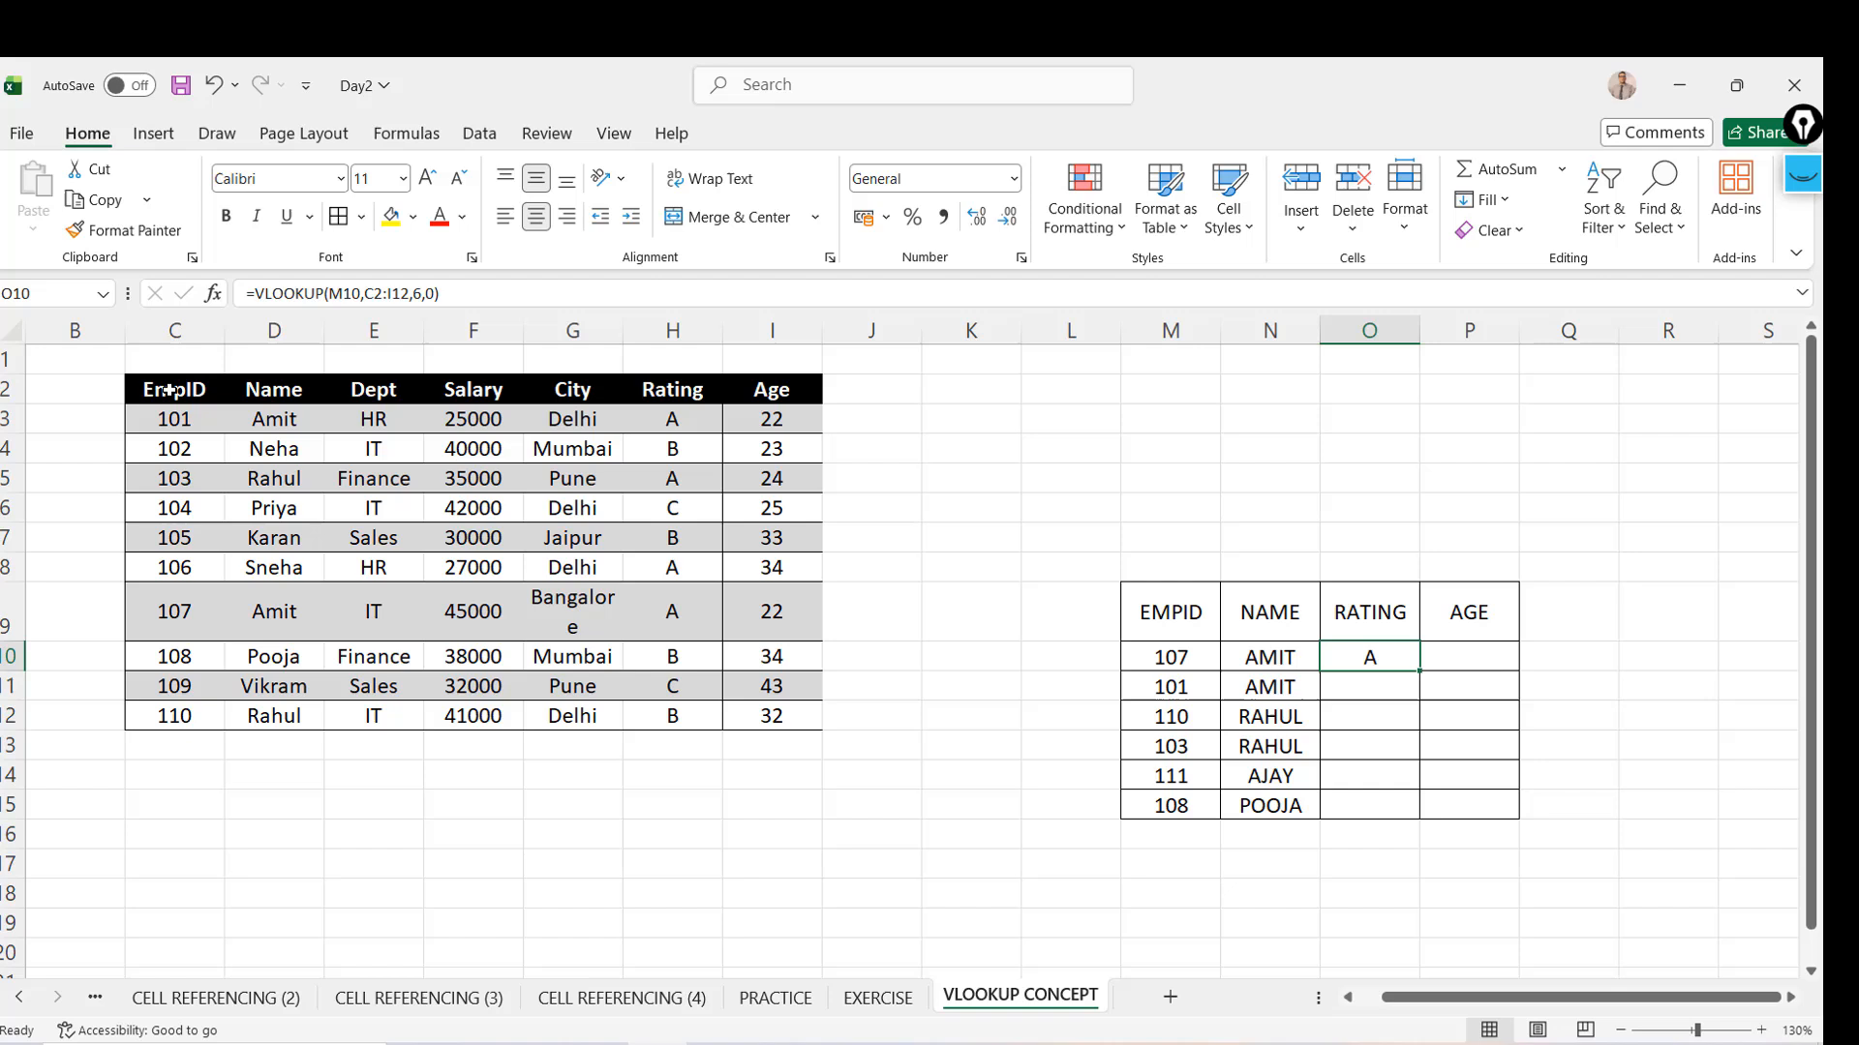
click(343, 294)
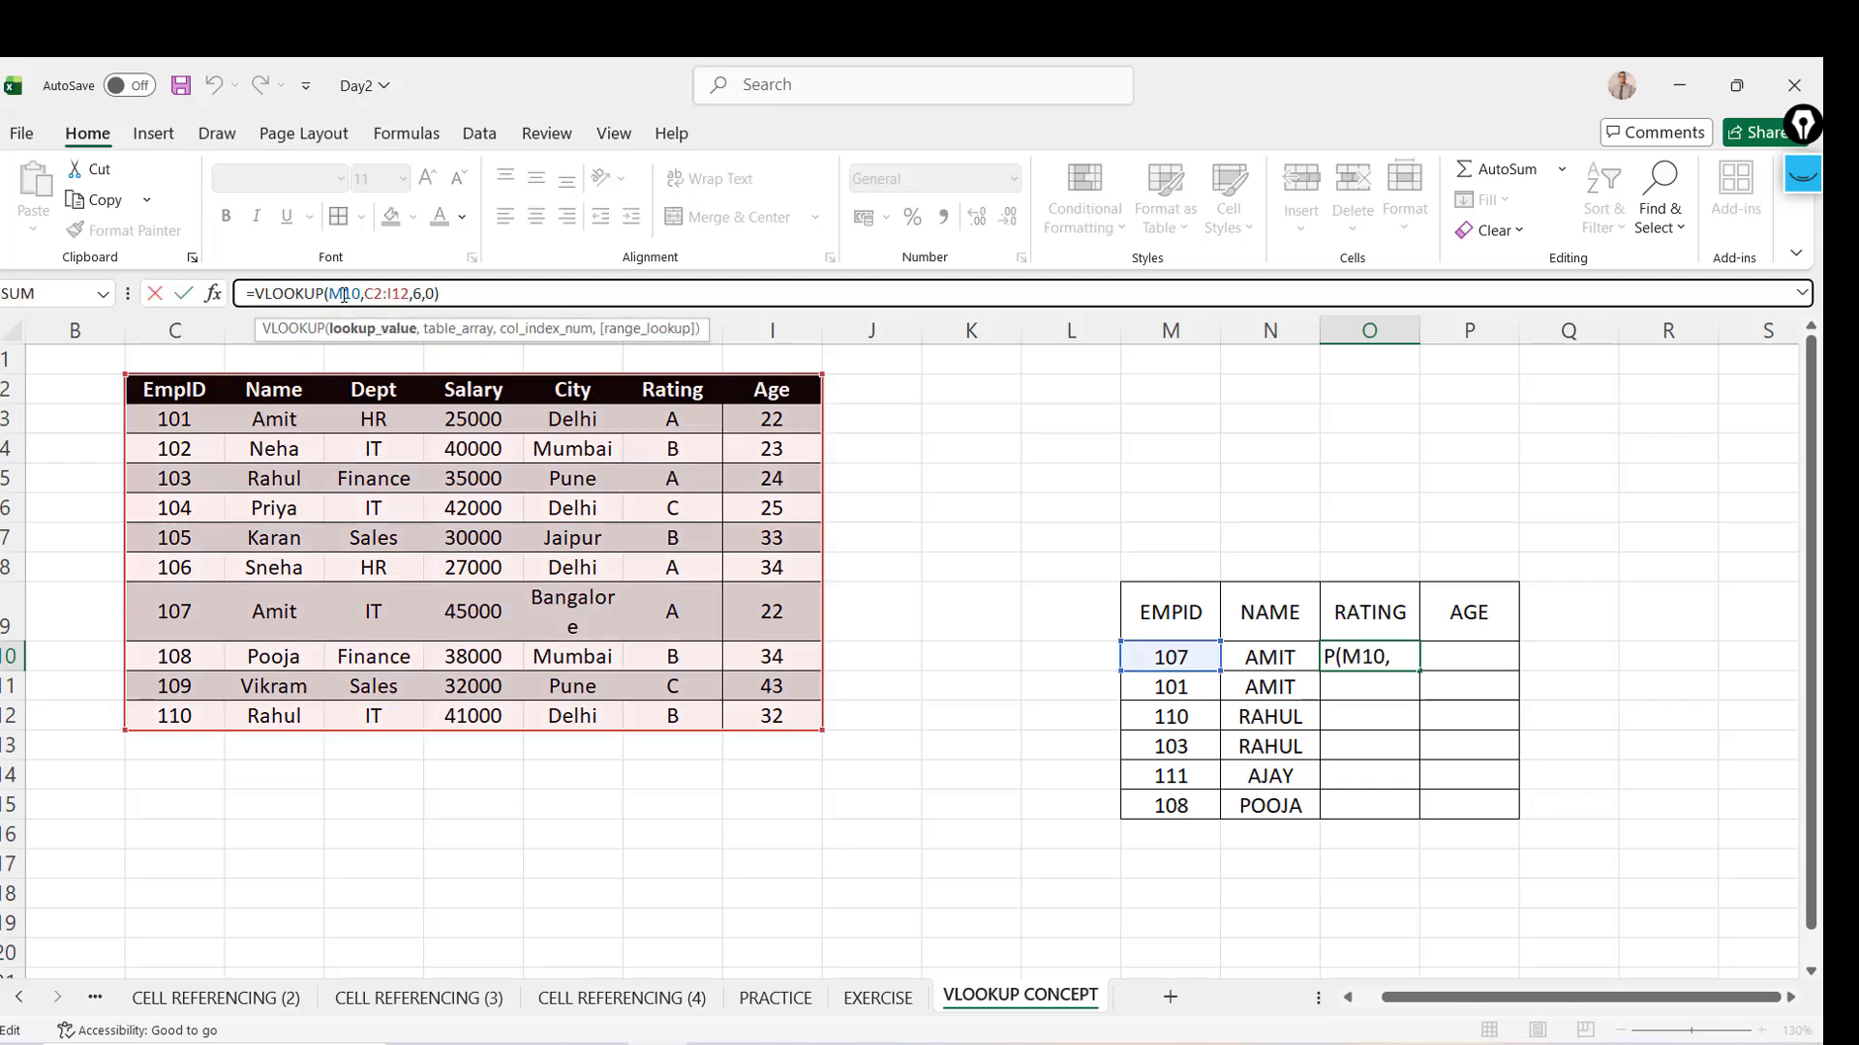
text($)
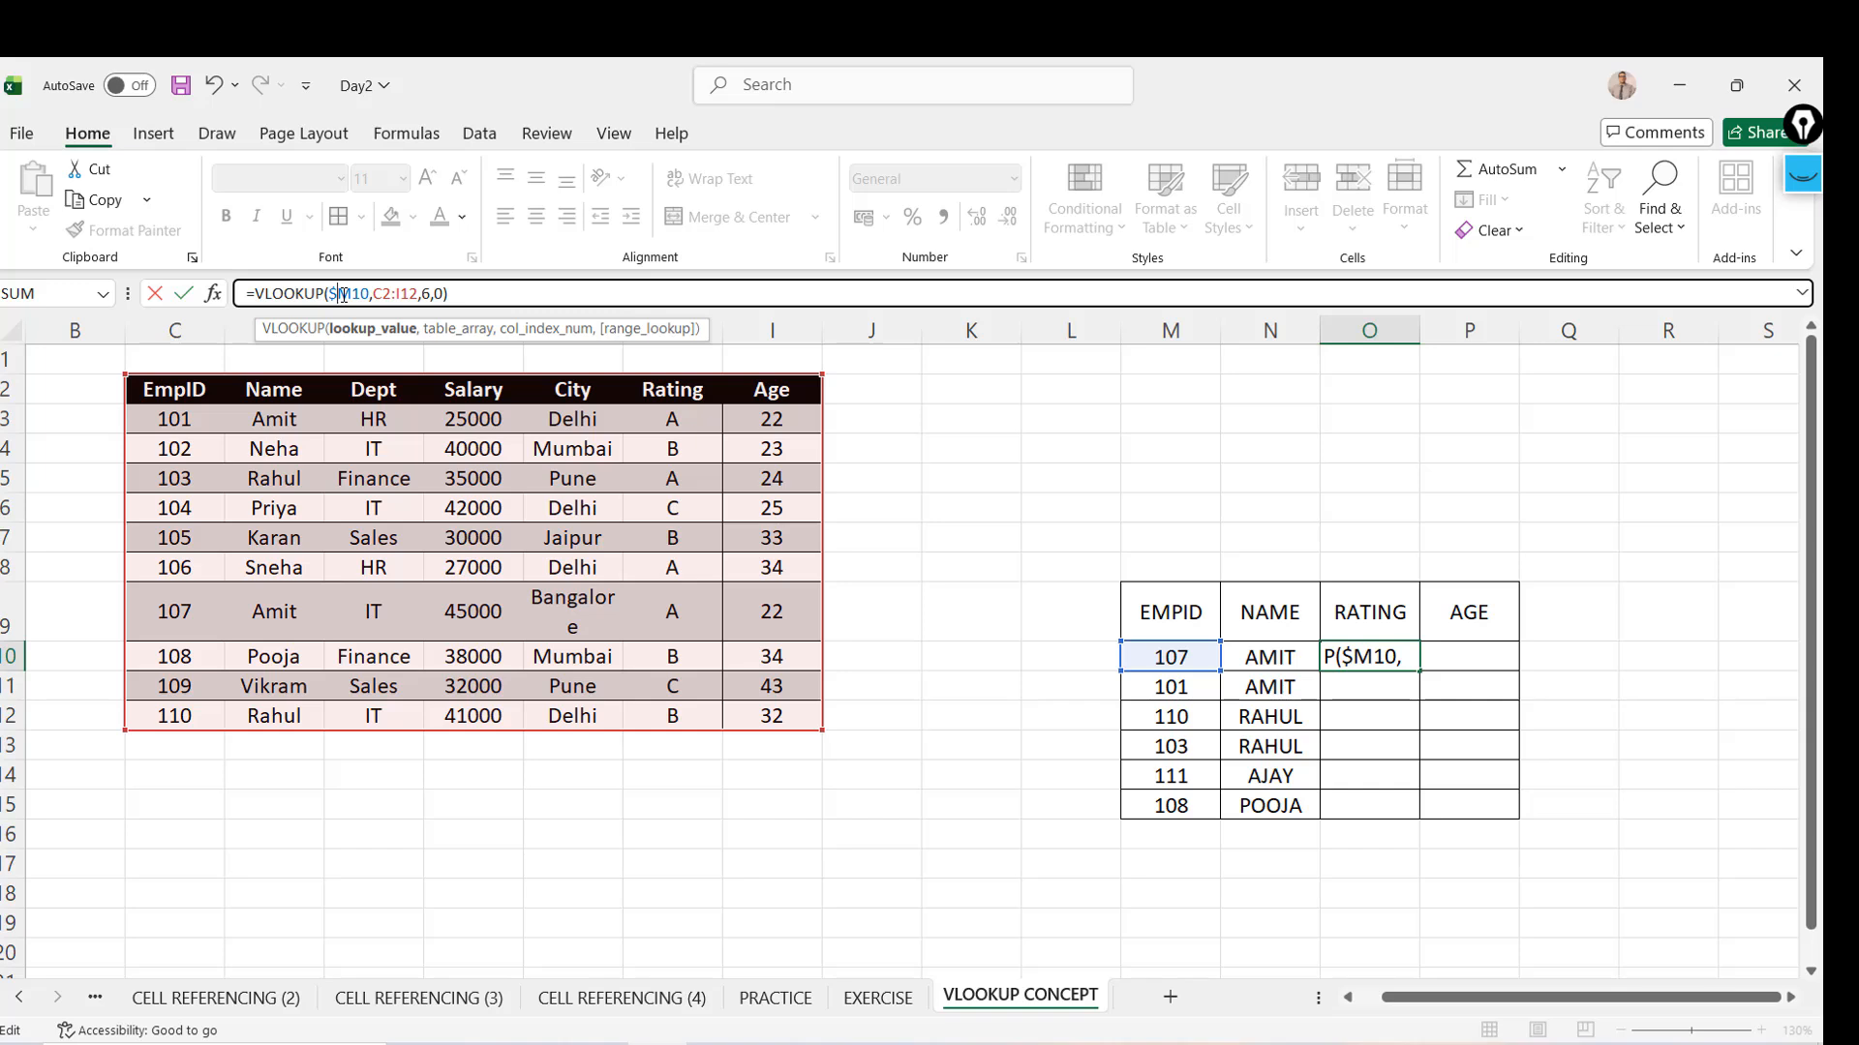
key(Right)
key(Right)
key(Right)
key(Right)
key(Right)
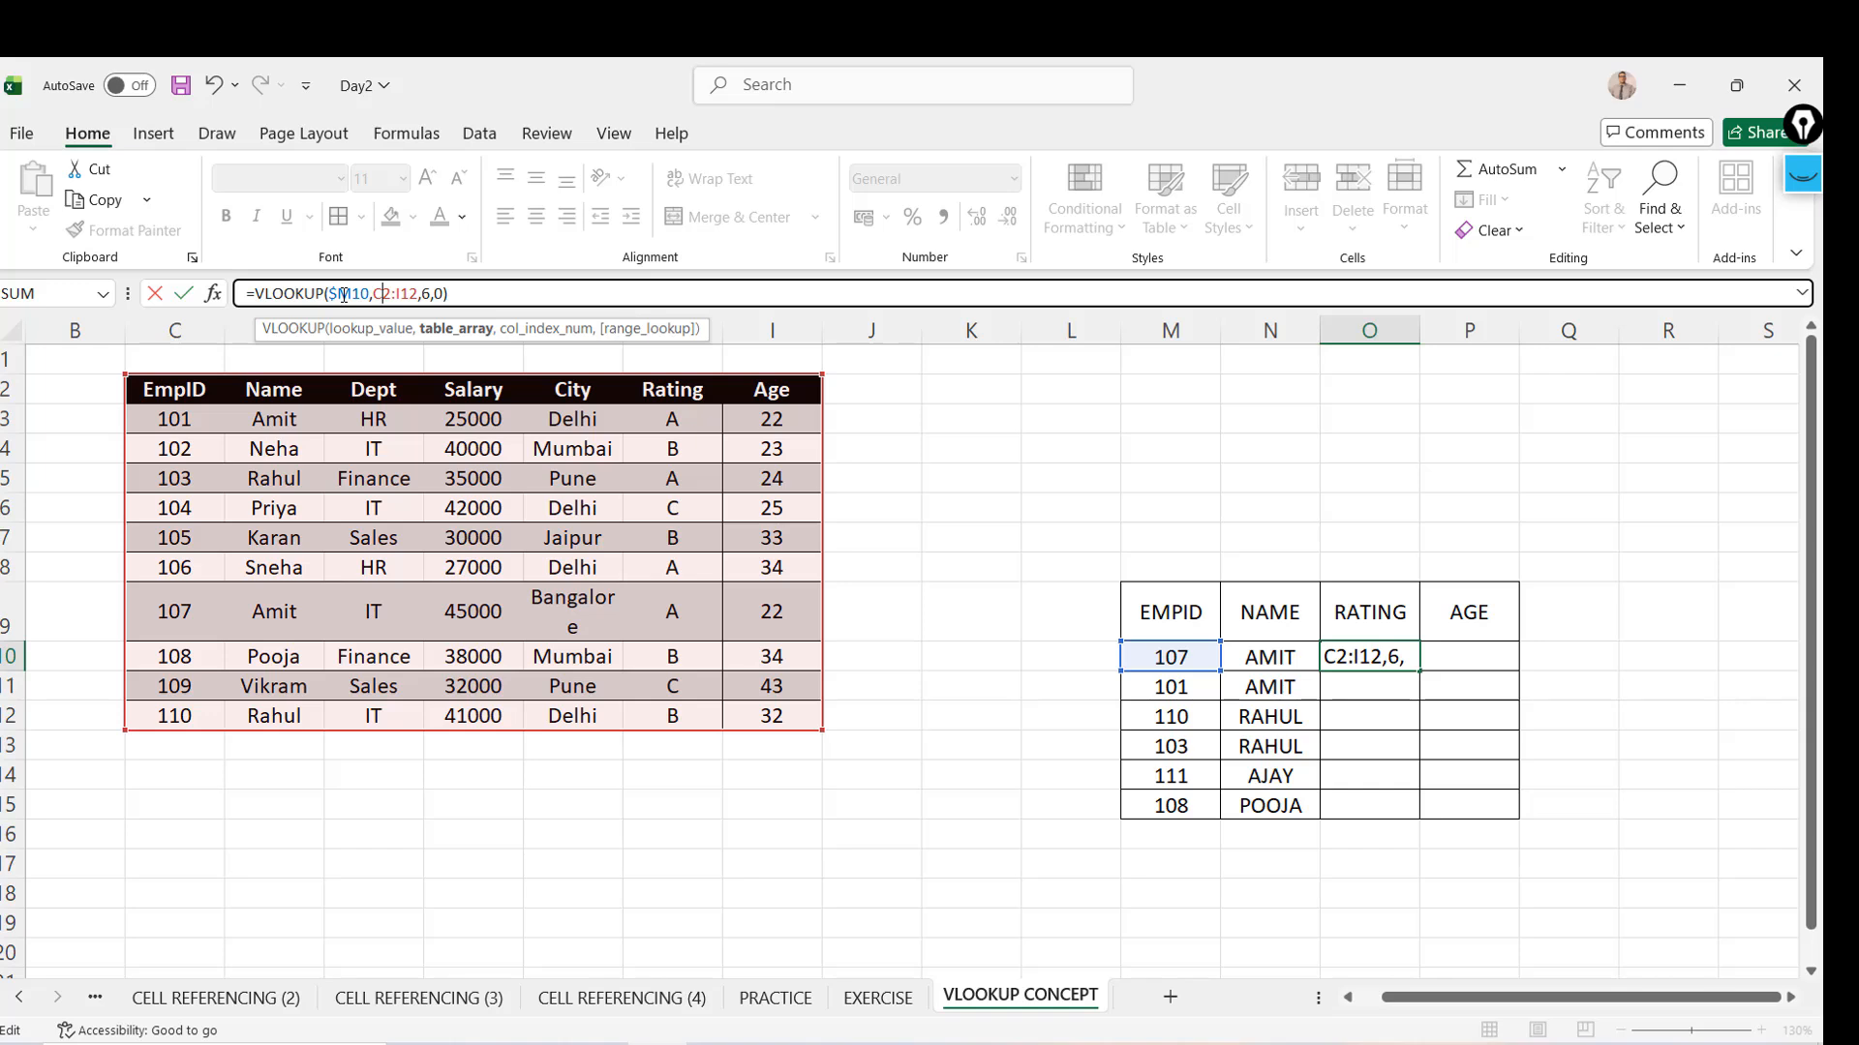
key(F4)
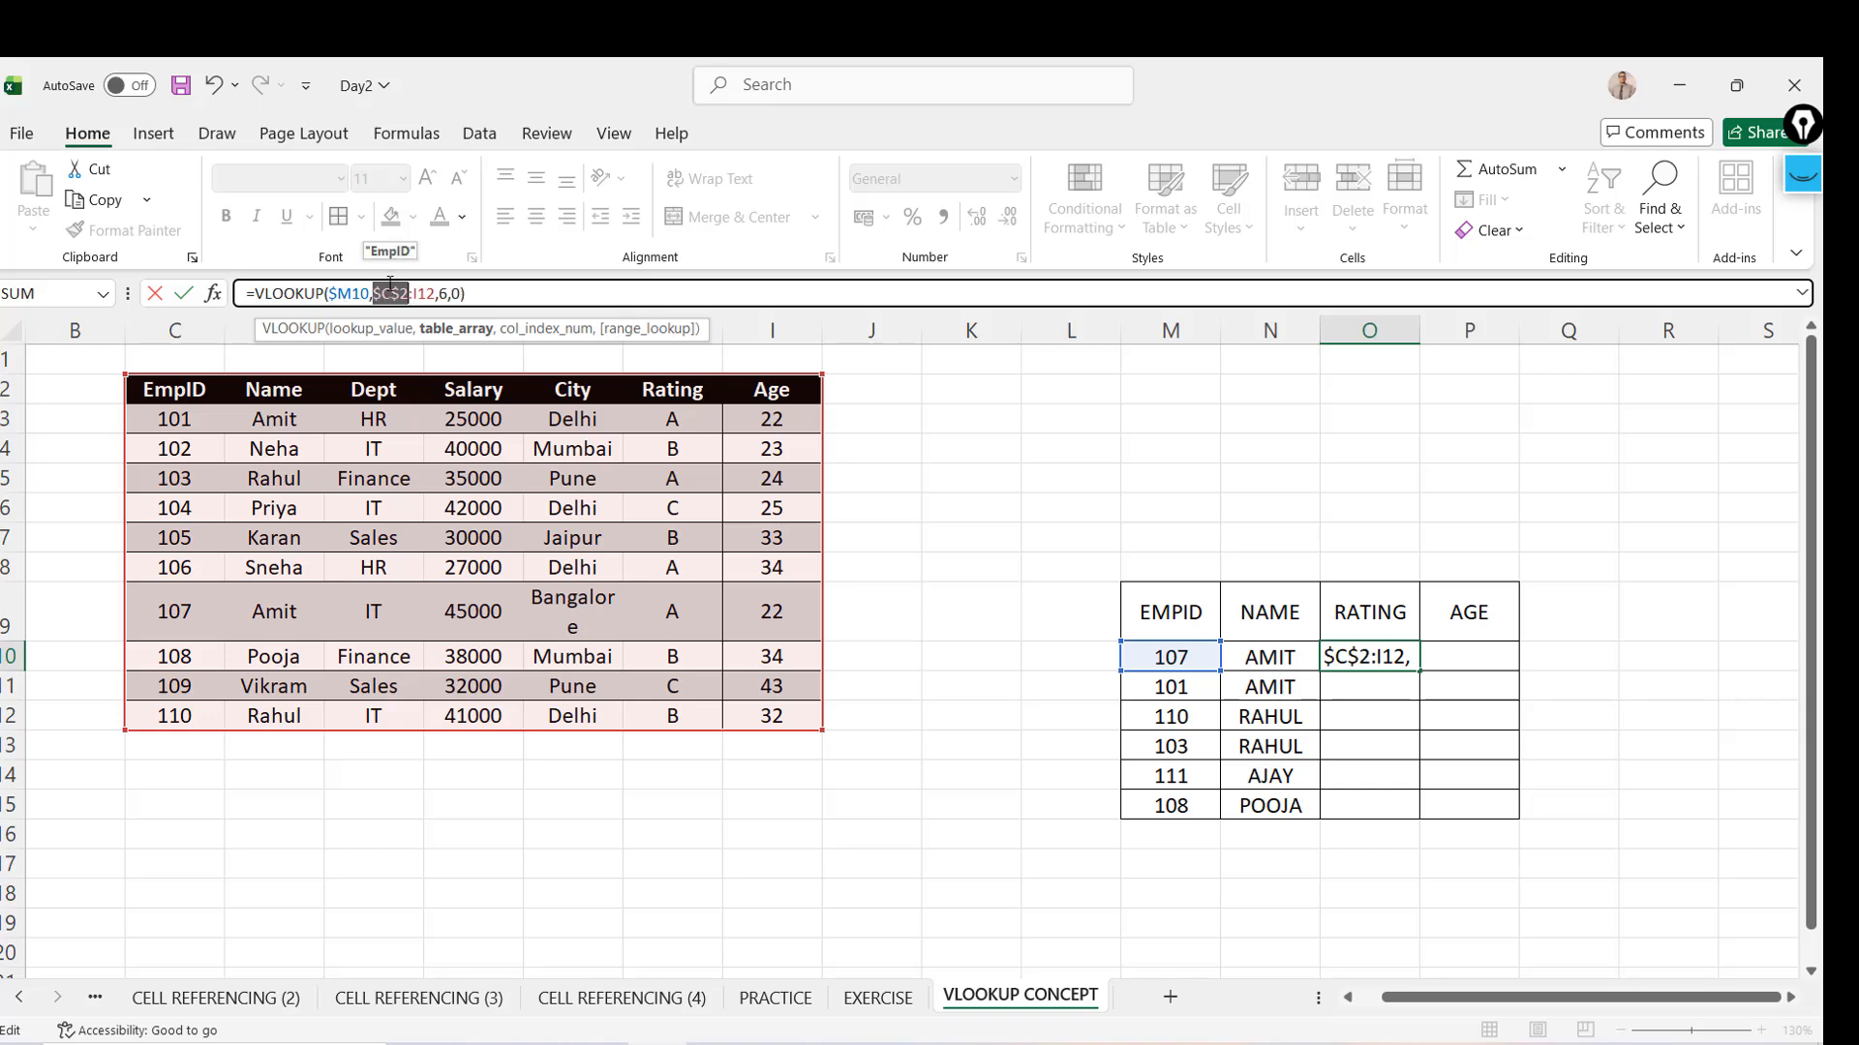
click(430, 298)
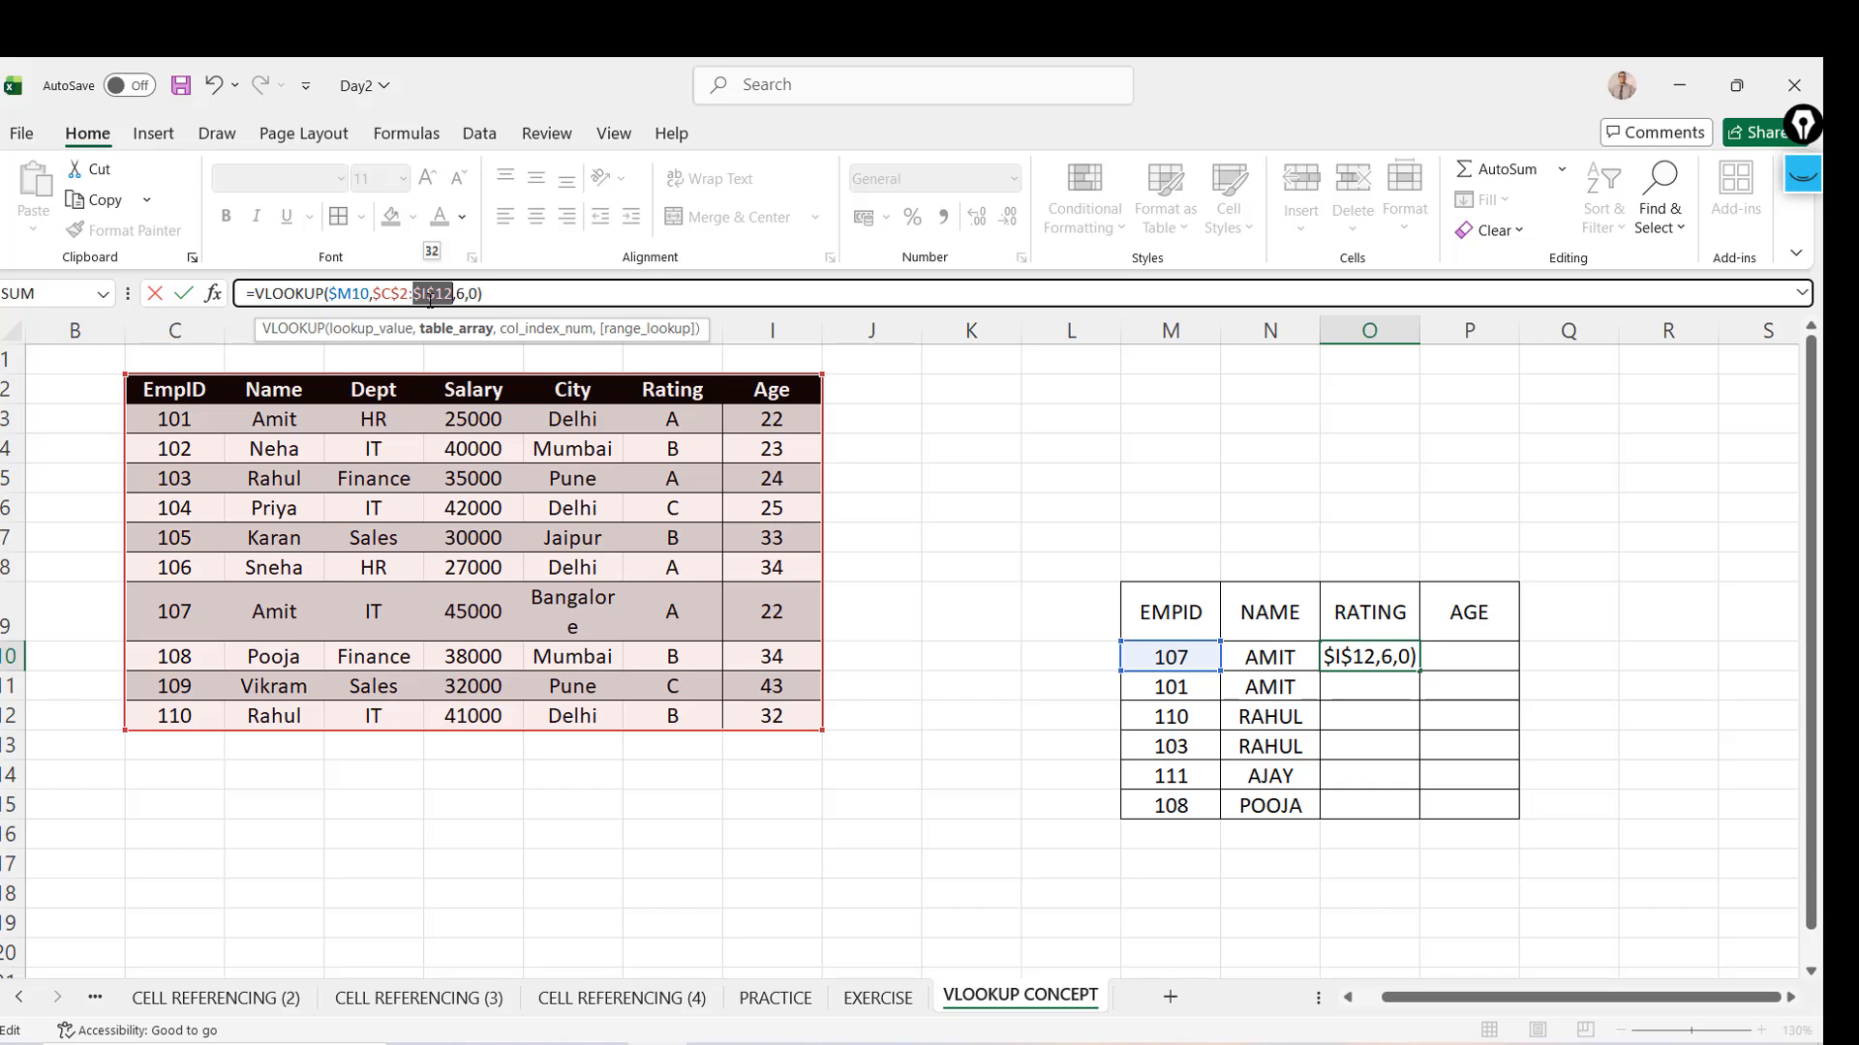
key(ctrl+Return)
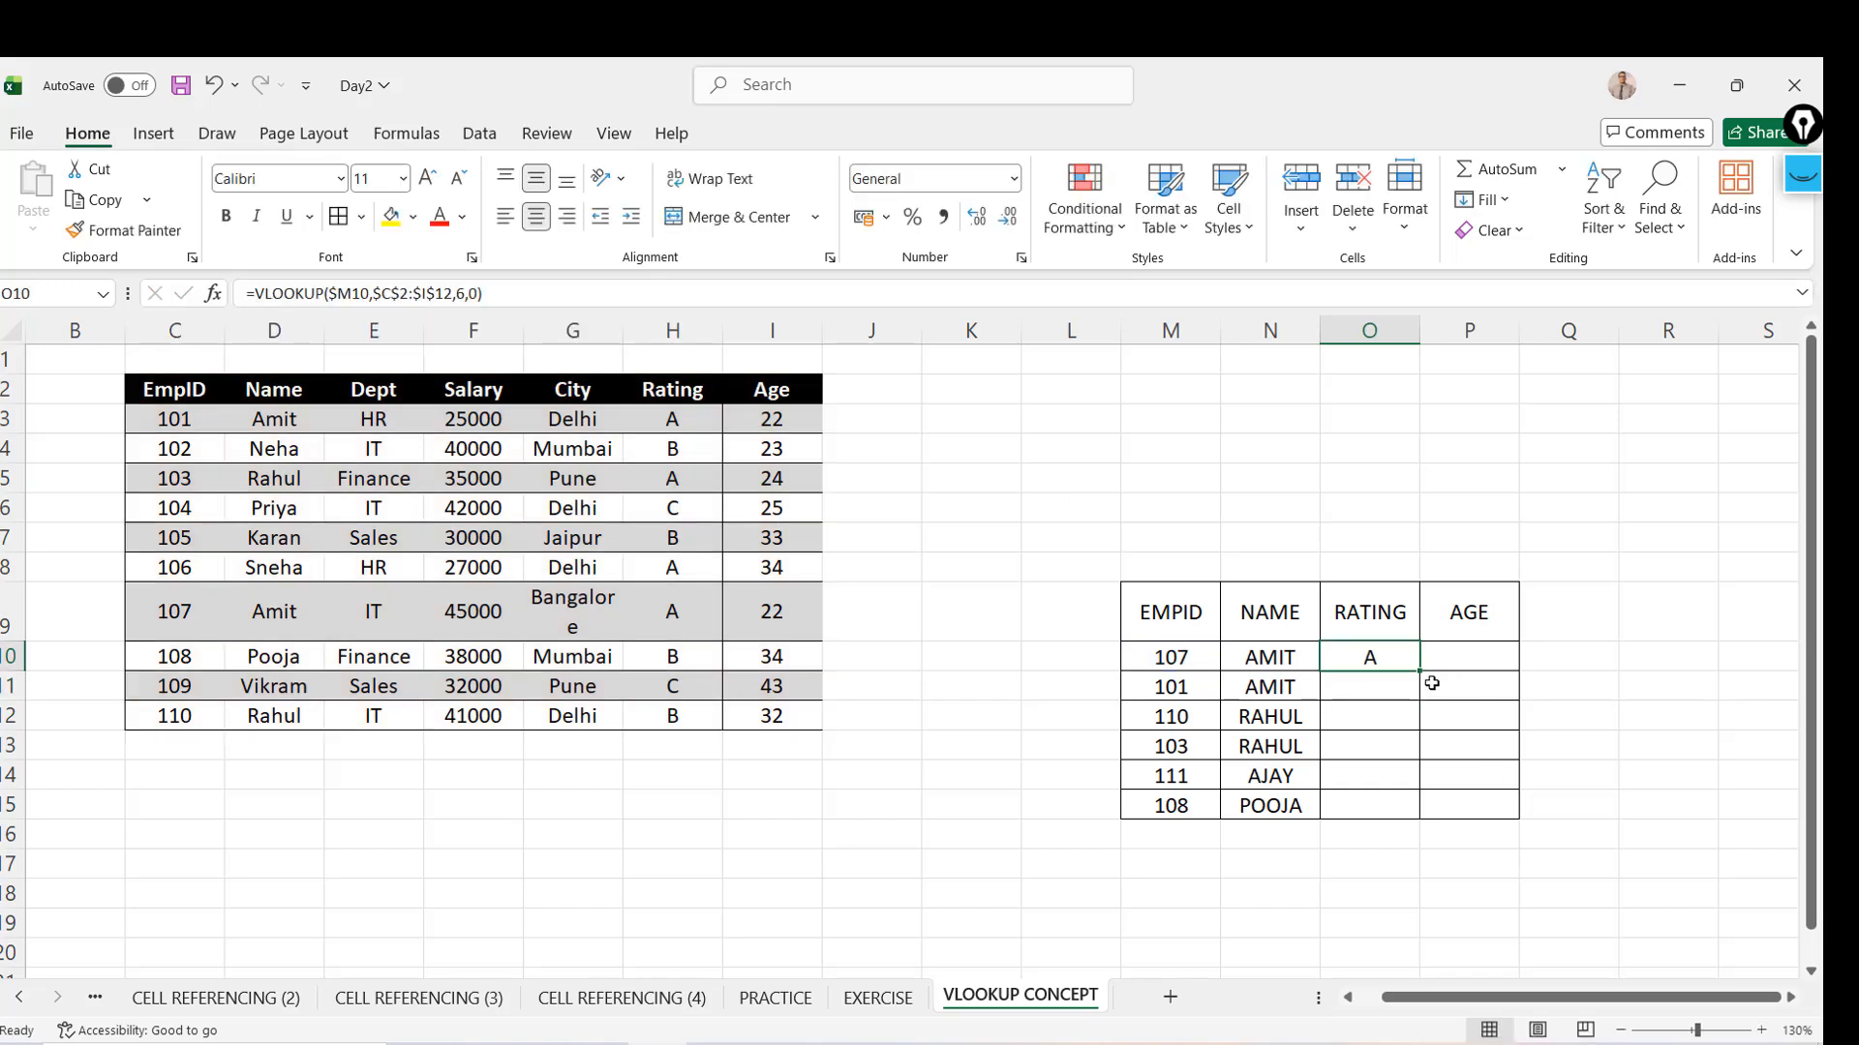
Copy the rating formula from O10 into P10 and change its column index to 7 for the age
drag(1420, 670, 1470, 654)
click(1471, 655)
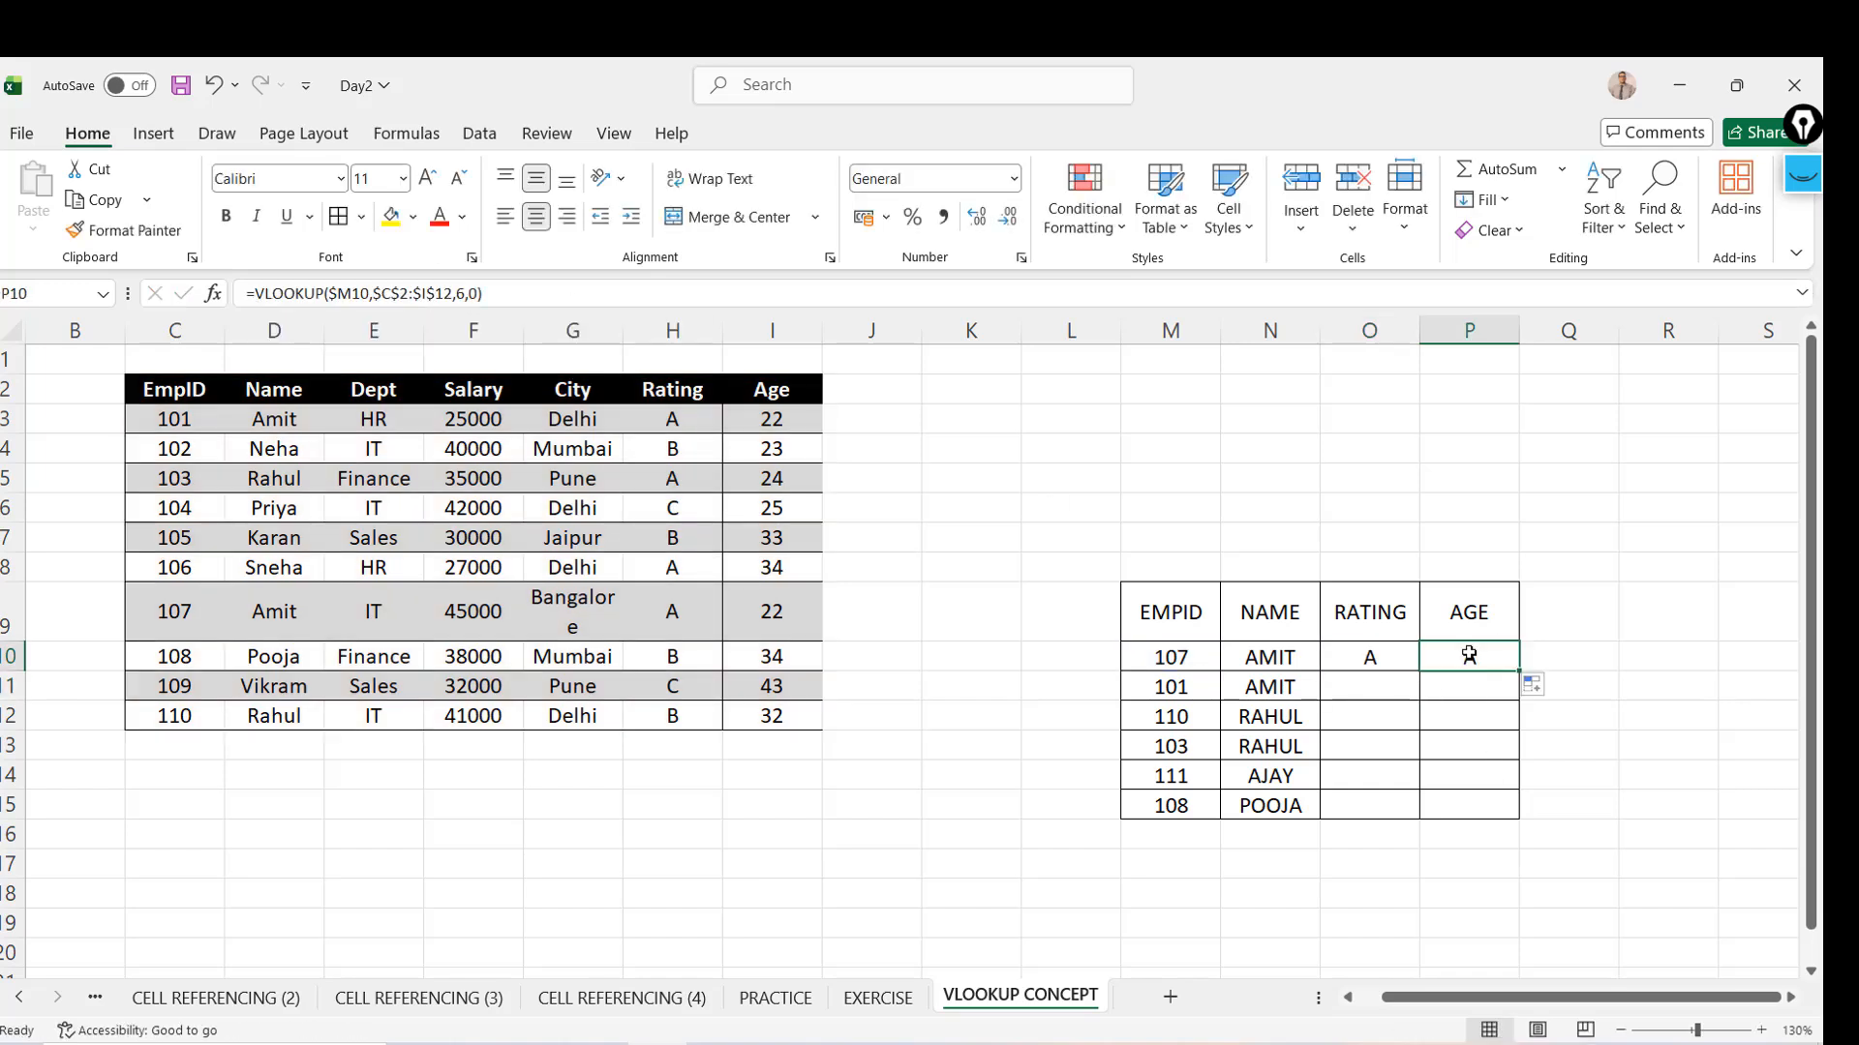
click(465, 298)
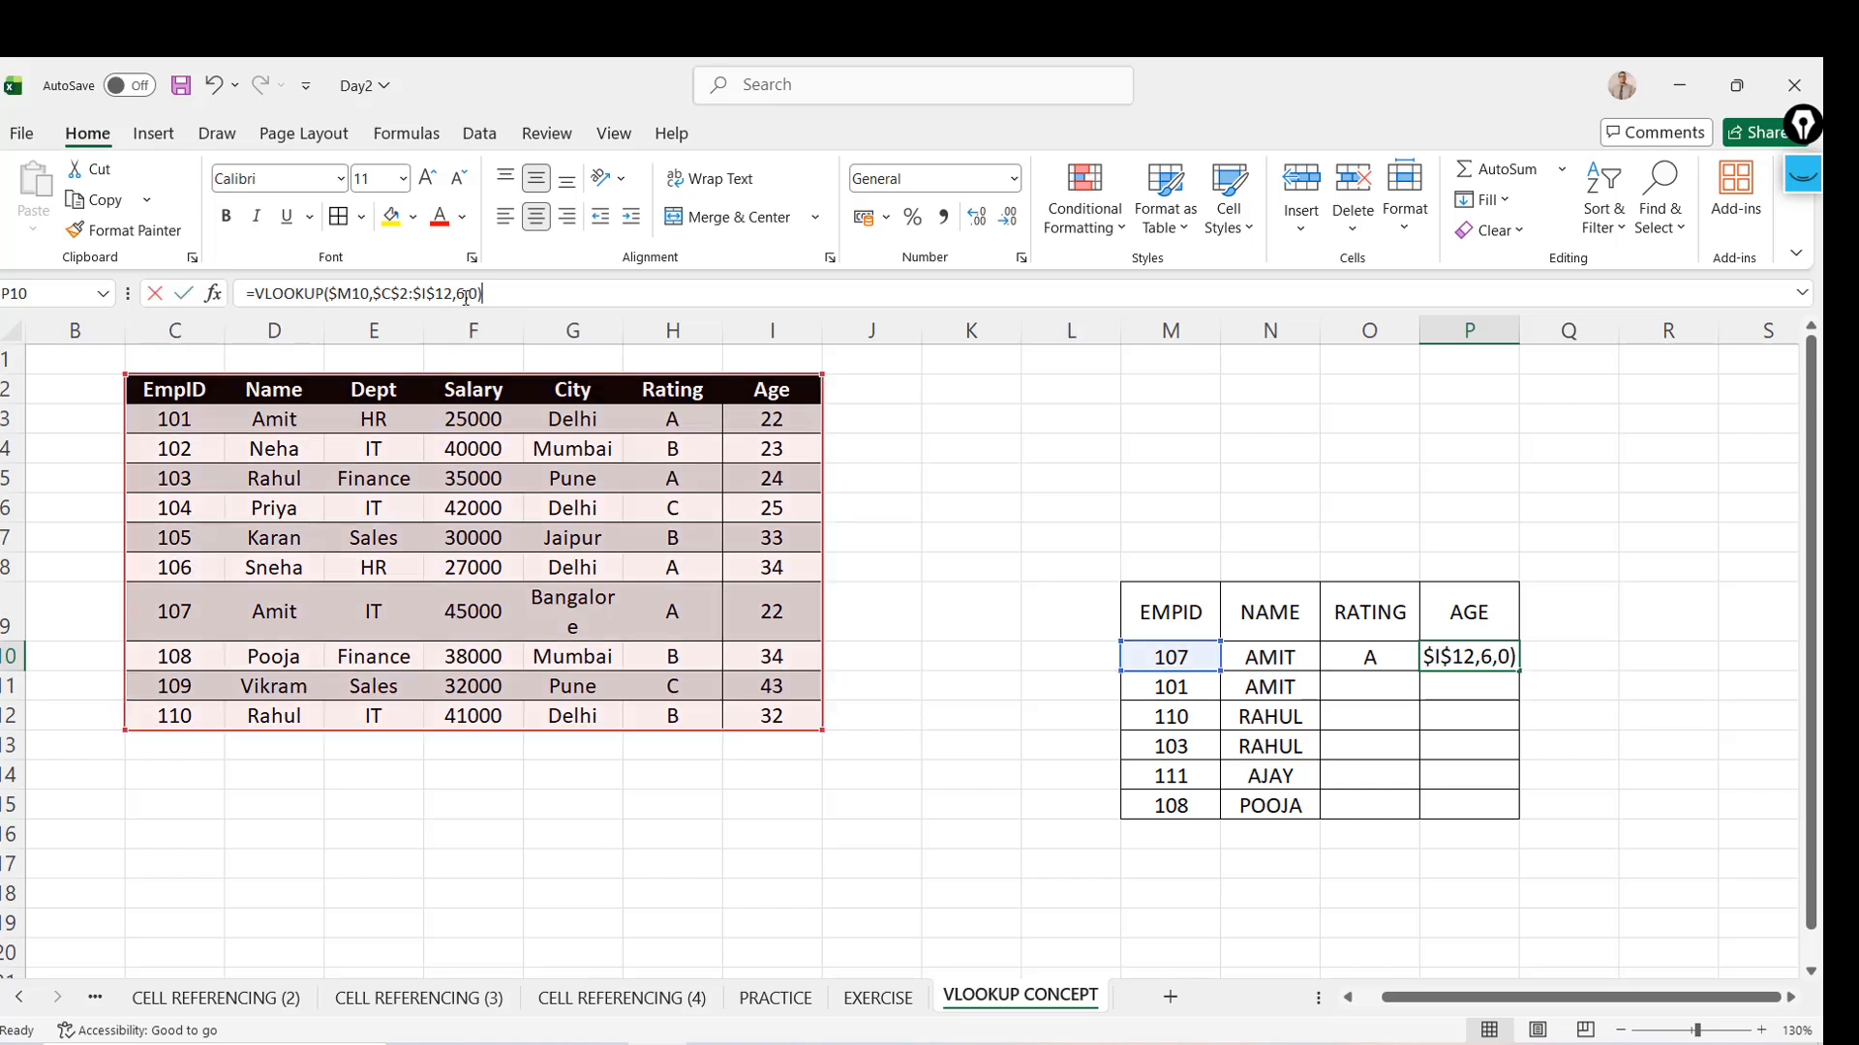
key(BackSpace)
text(7)
key(Return)
Fill the rating and age formulas in O10:P10 down through row 15
drag(1370, 657, 1468, 657)
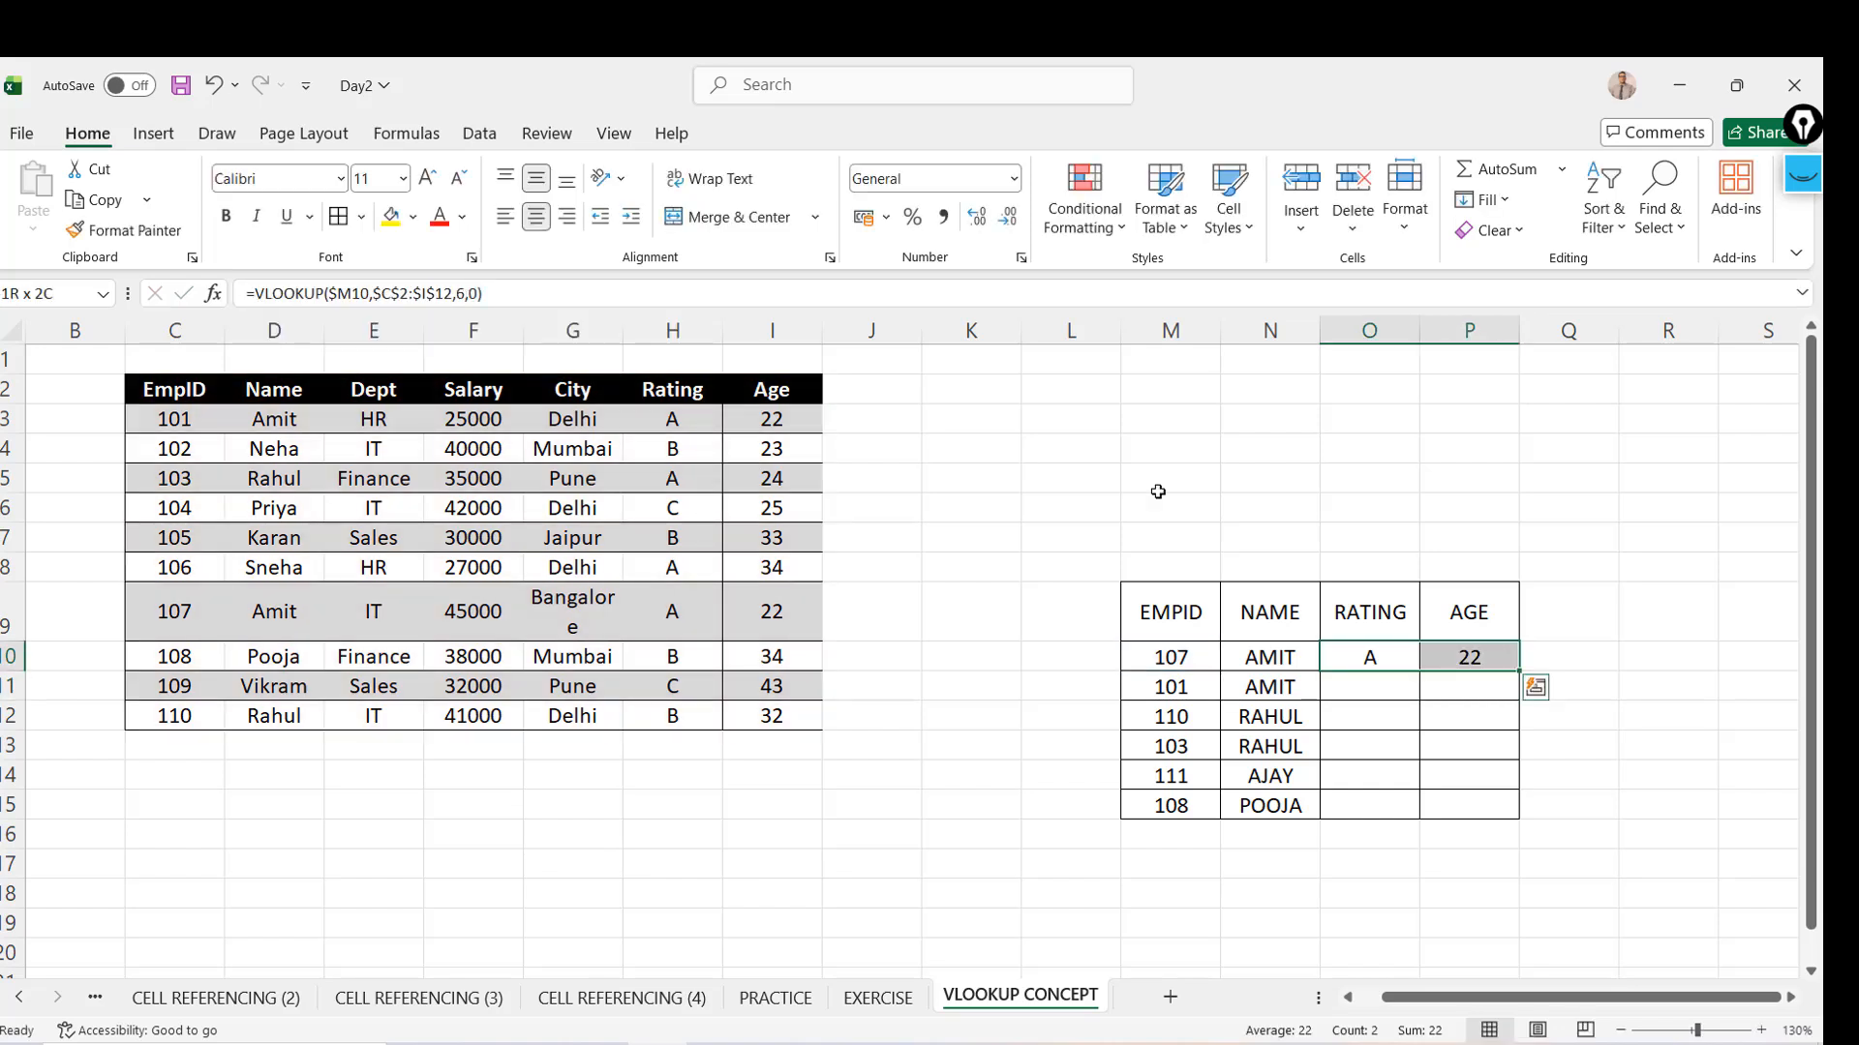
double_click(1520, 669)
click(1075, 707)
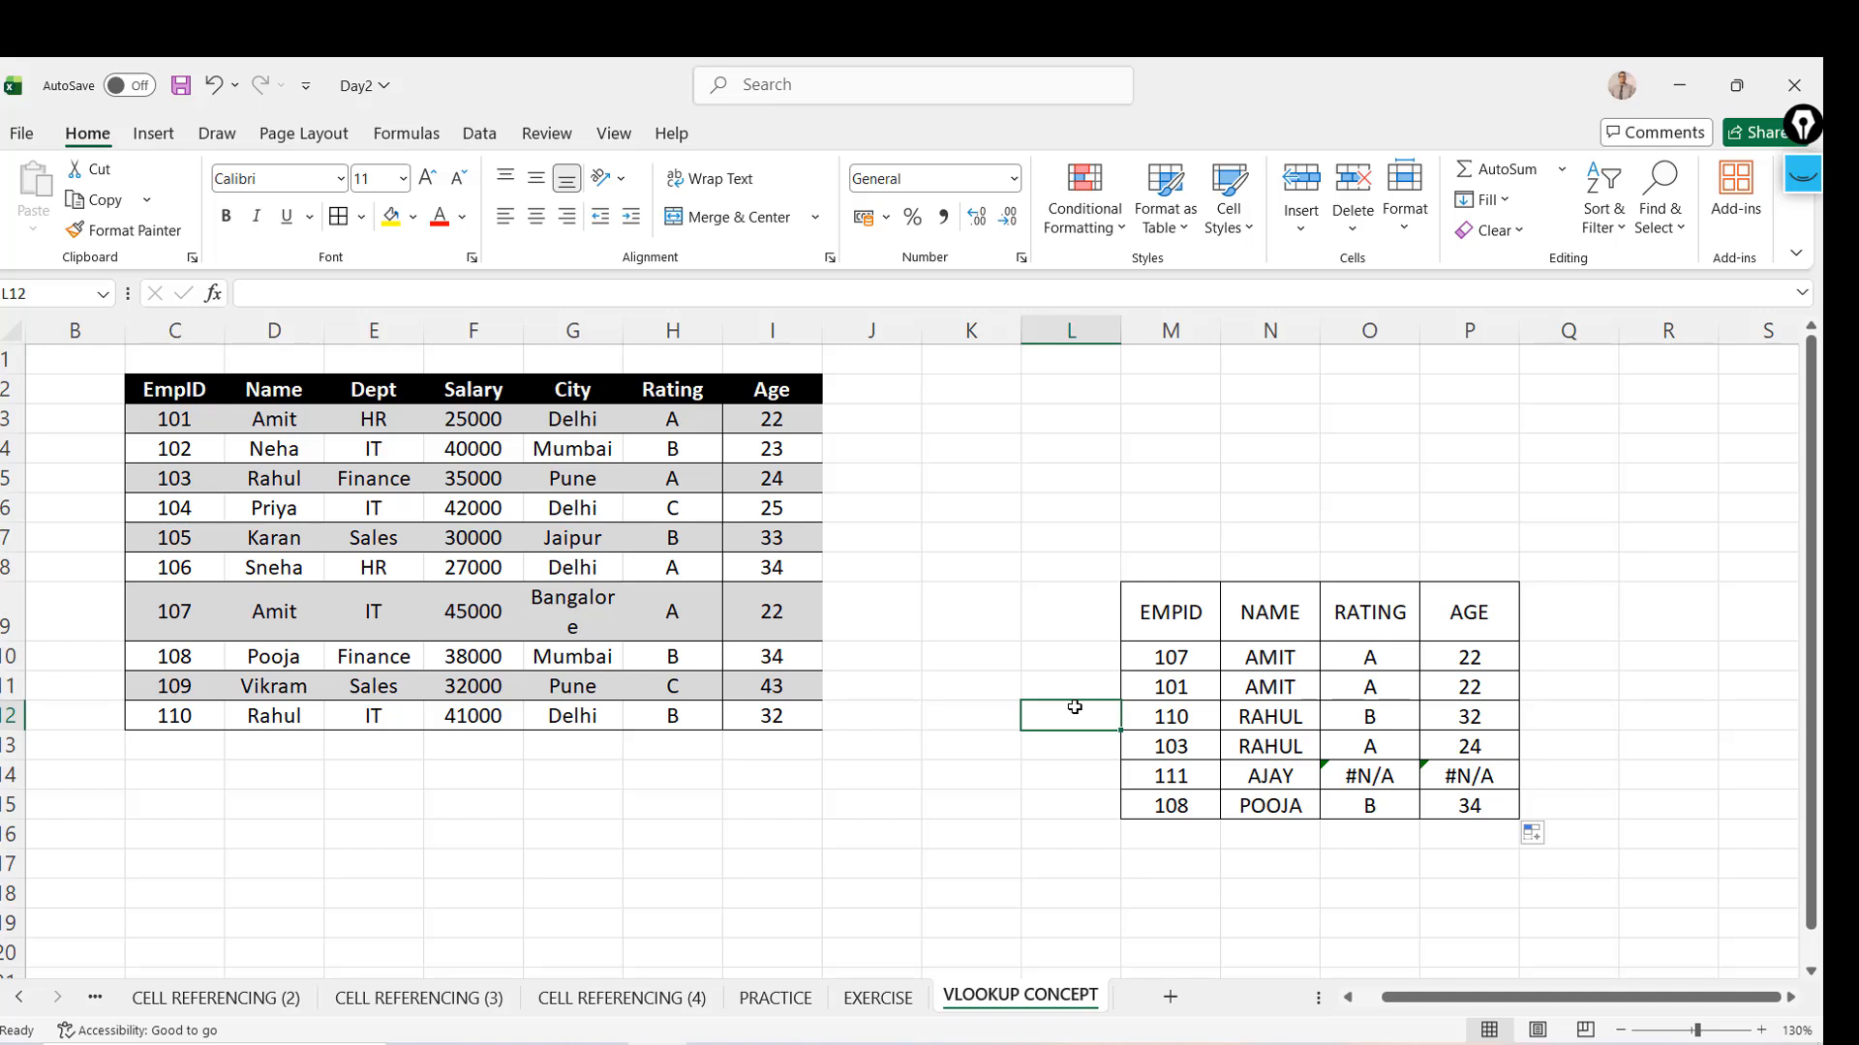
Widen the City column G so its longest entry fits on one line, and reduce the height of row 9
drag(623, 334, 668, 341)
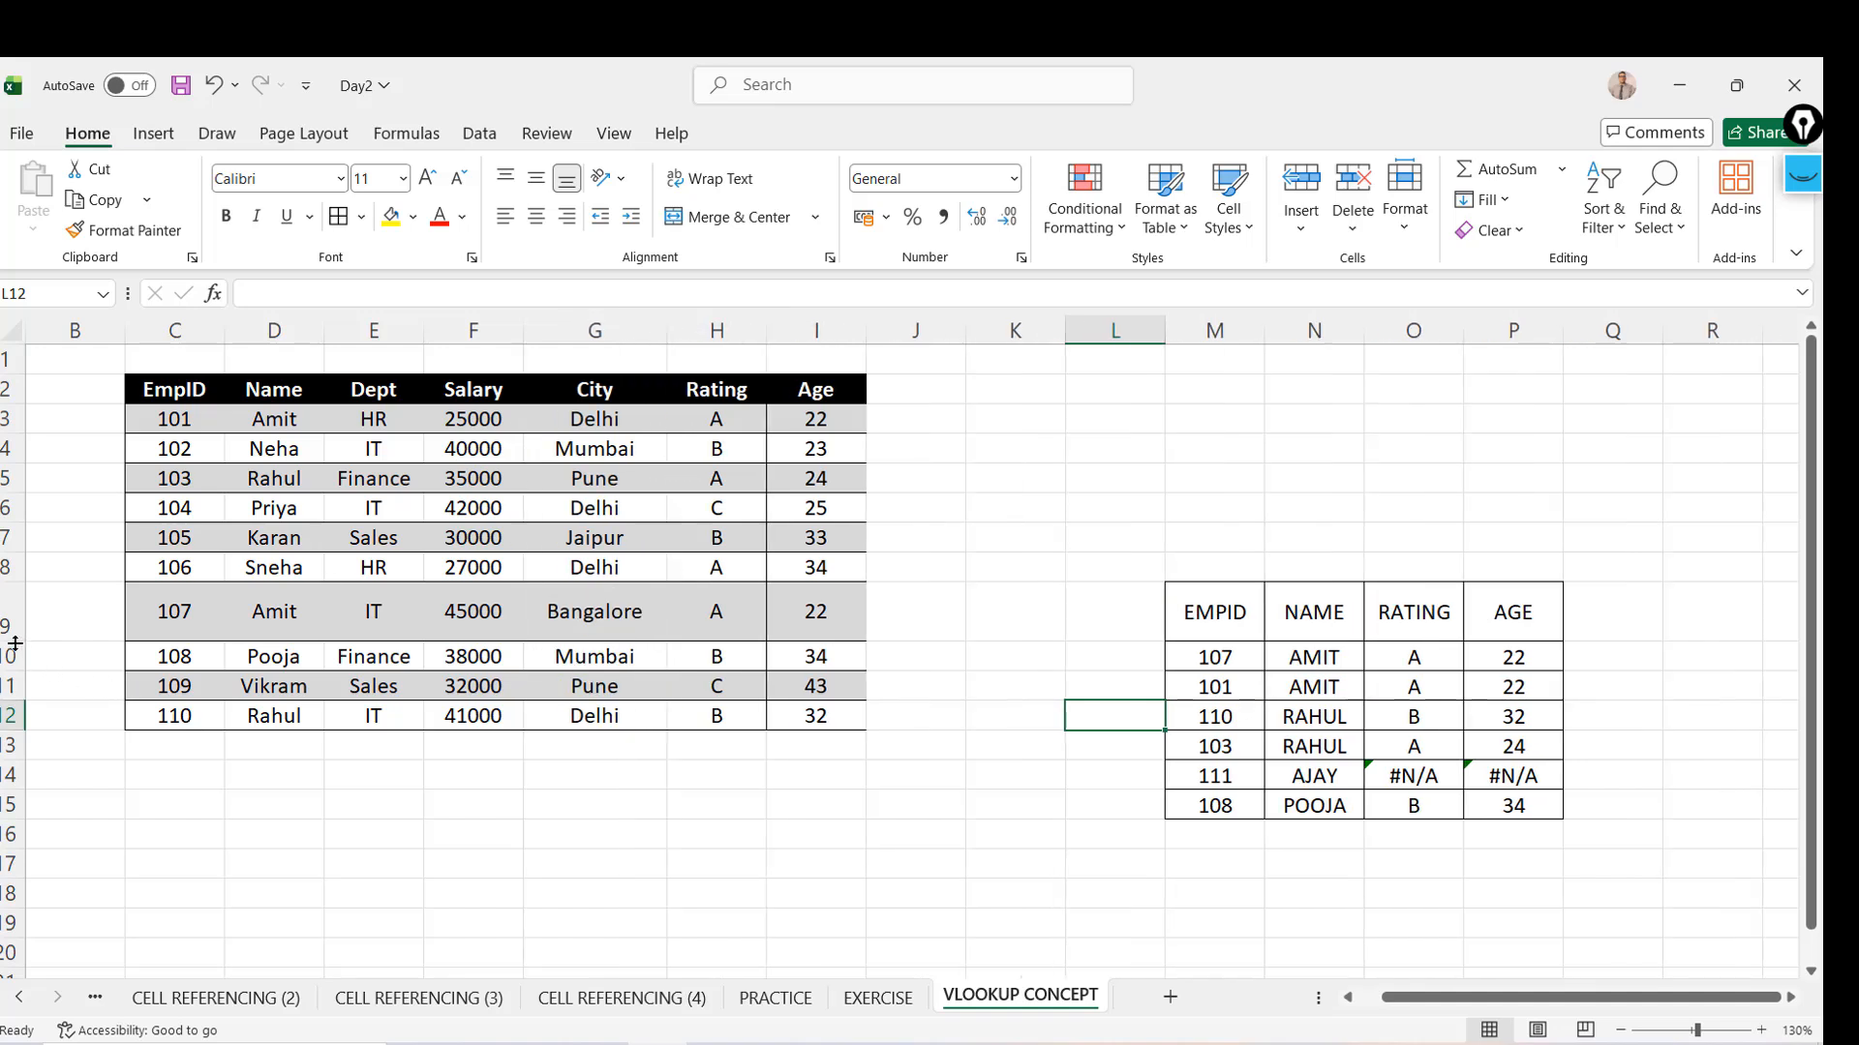
drag(15, 644, 16, 626)
click(467, 820)
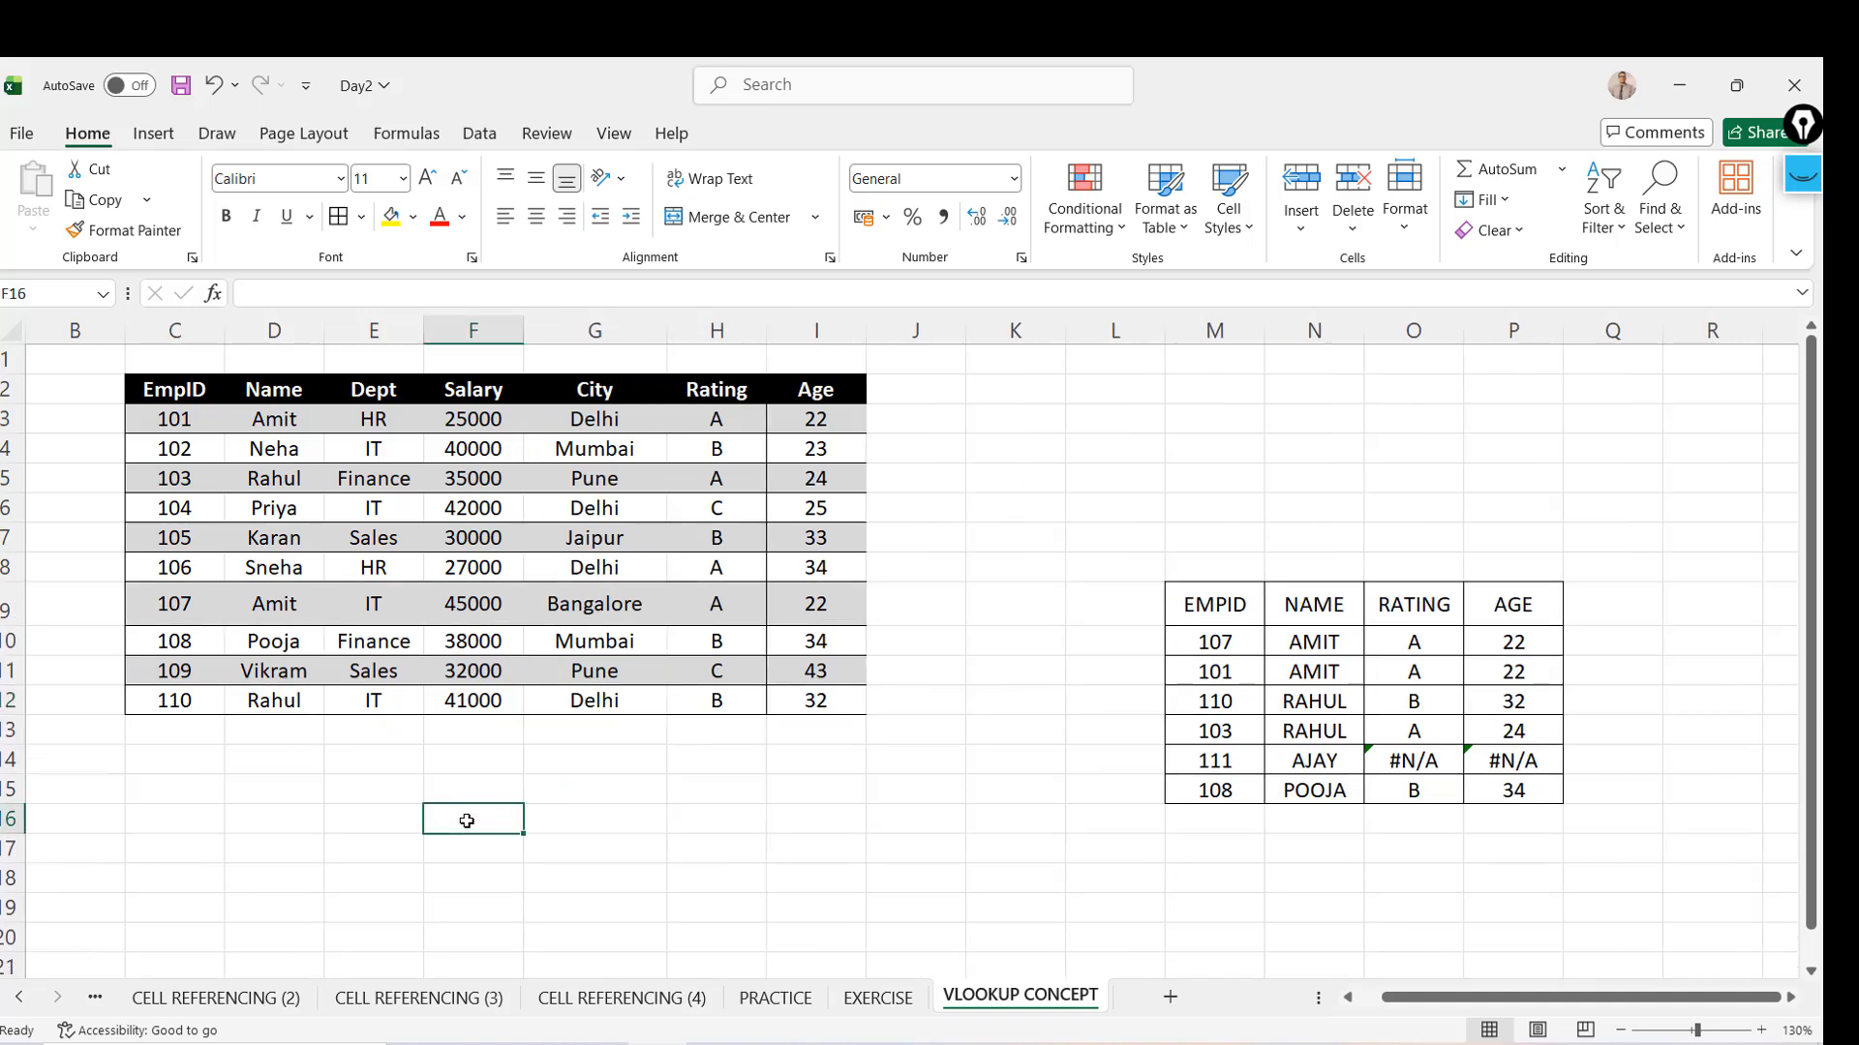
Copy the EMPID column M9:M15 into a new worksheet, starting at C1
click(1226, 602)
key(ctrl+shift+Down)
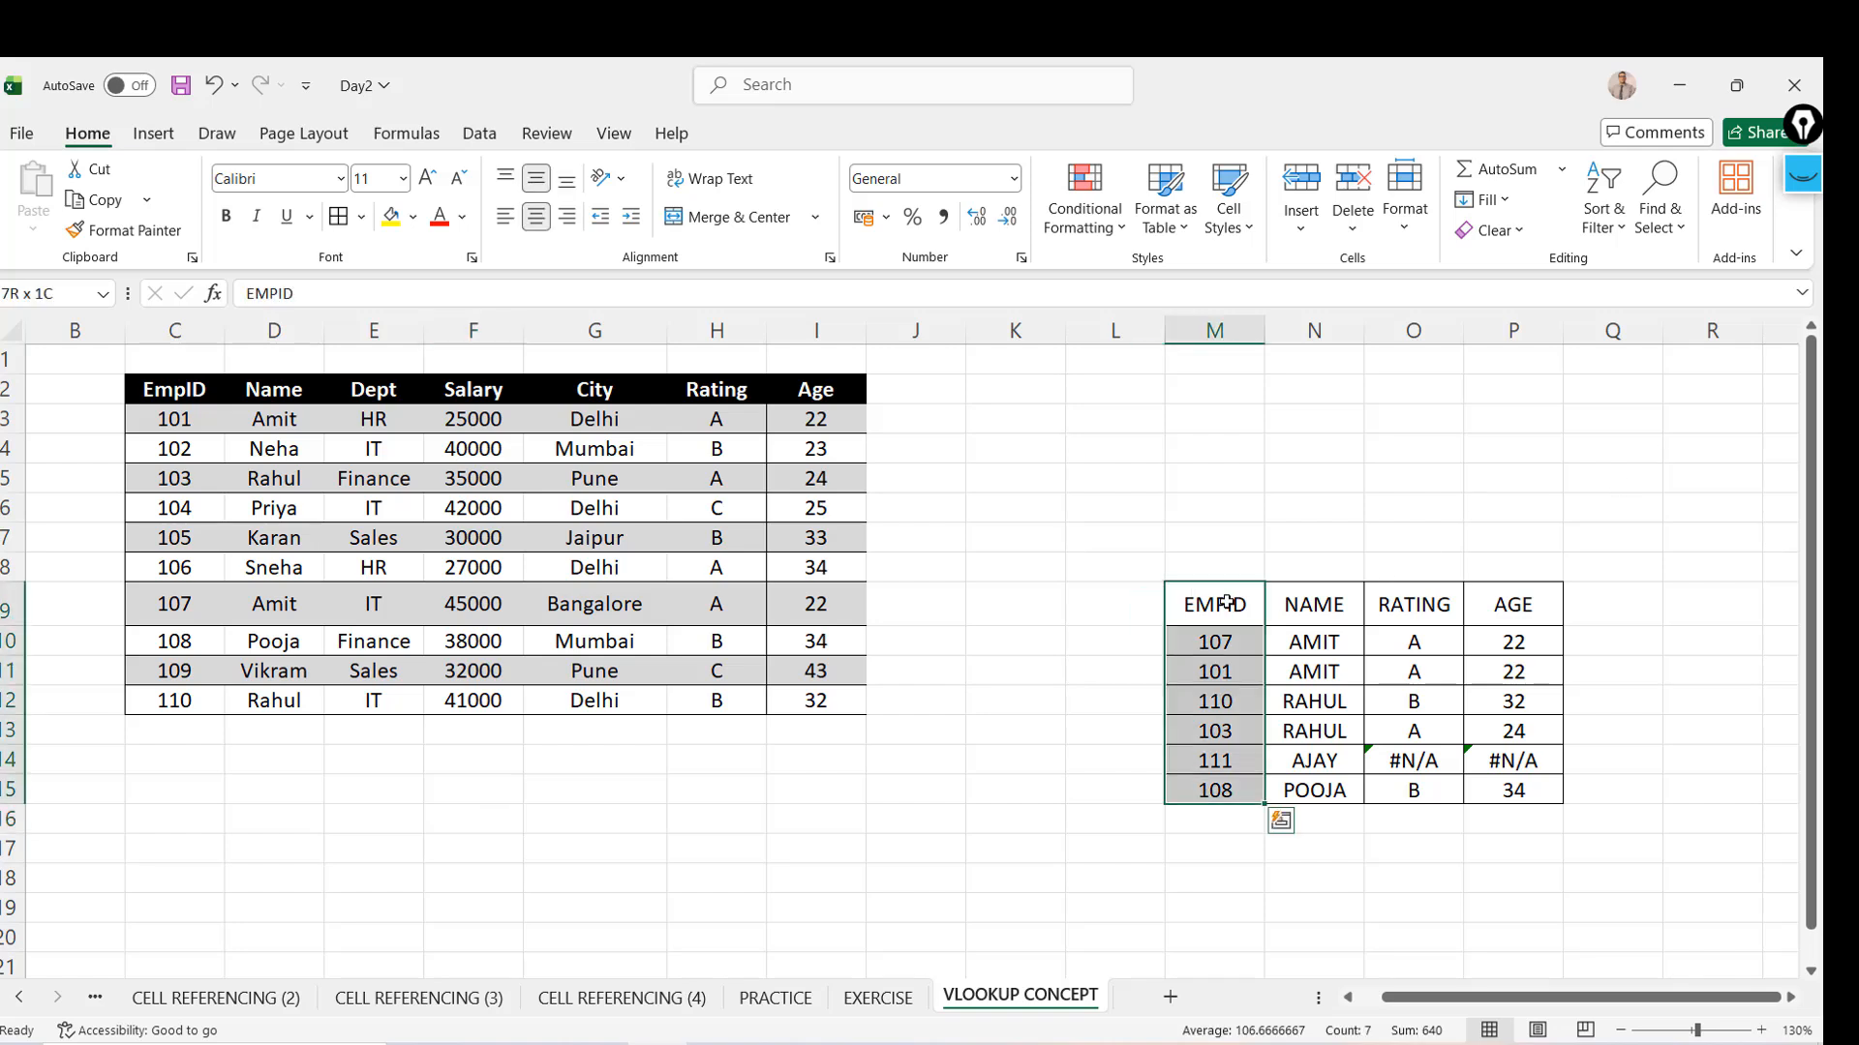
key(ctrl+c)
click(1169, 997)
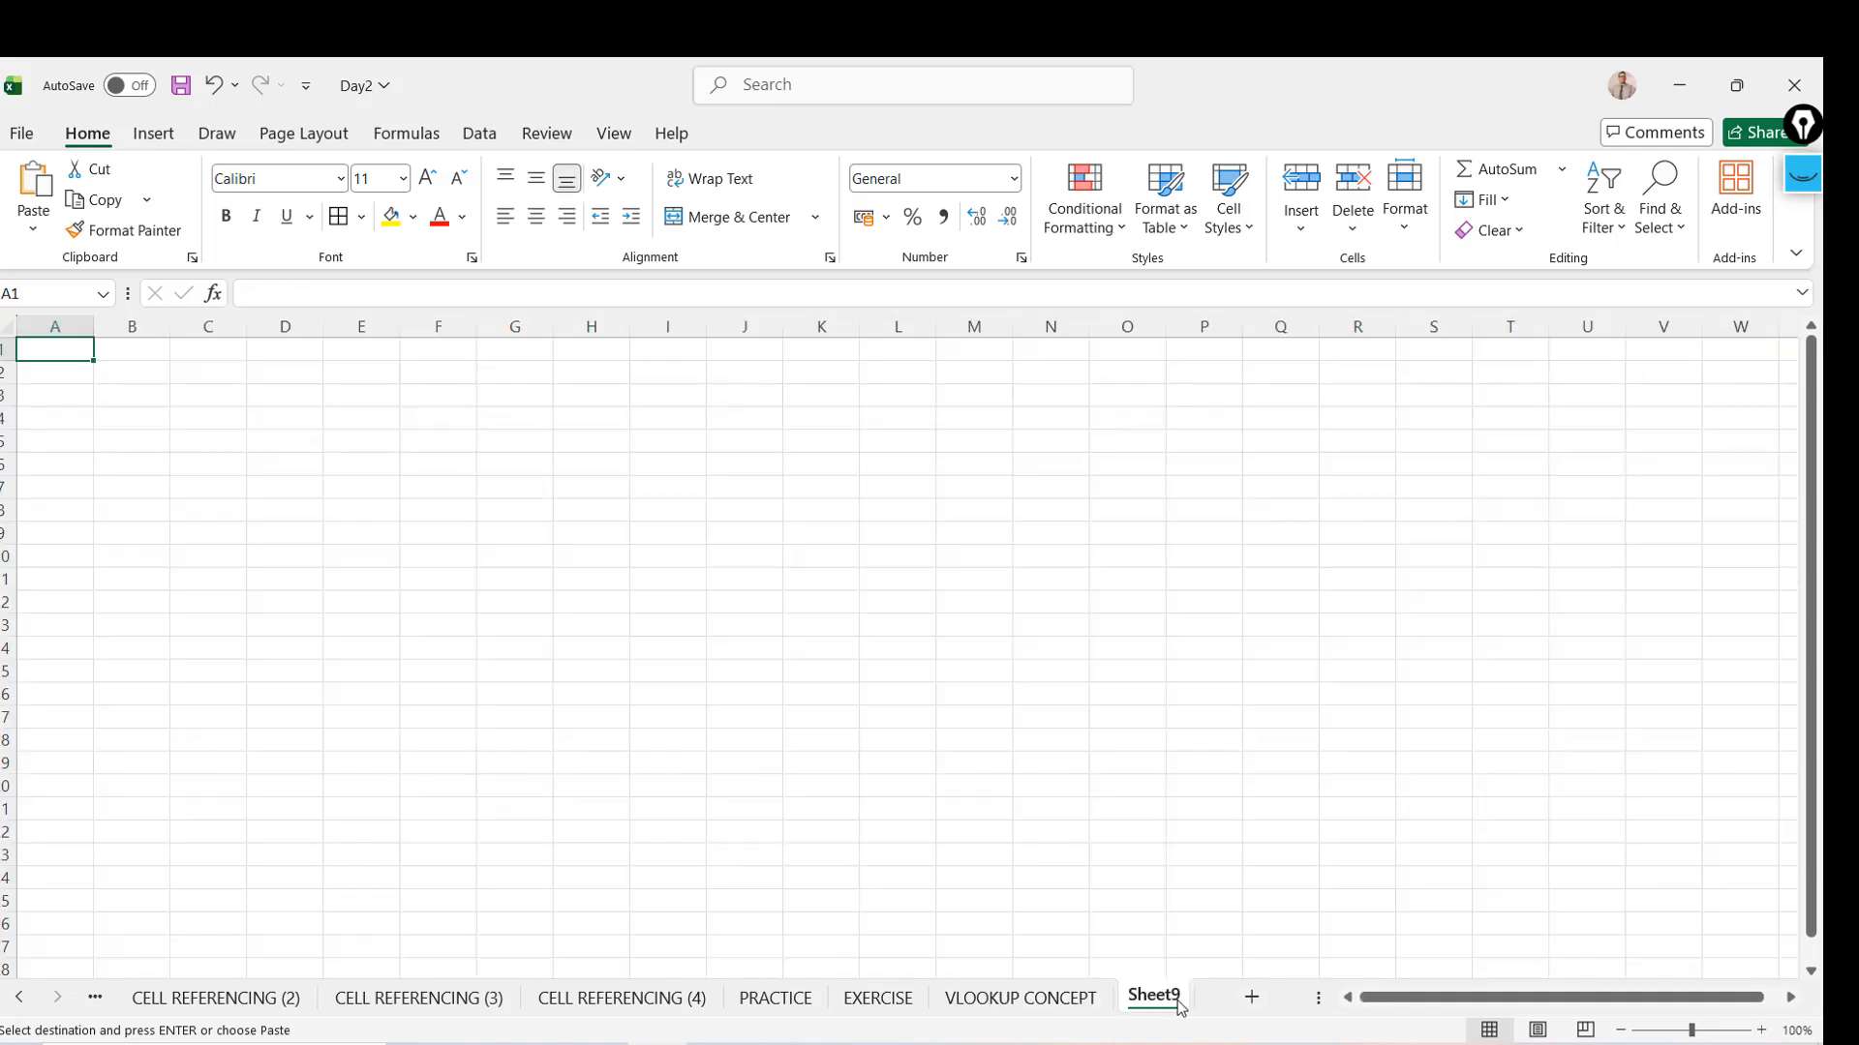
click(377, 380)
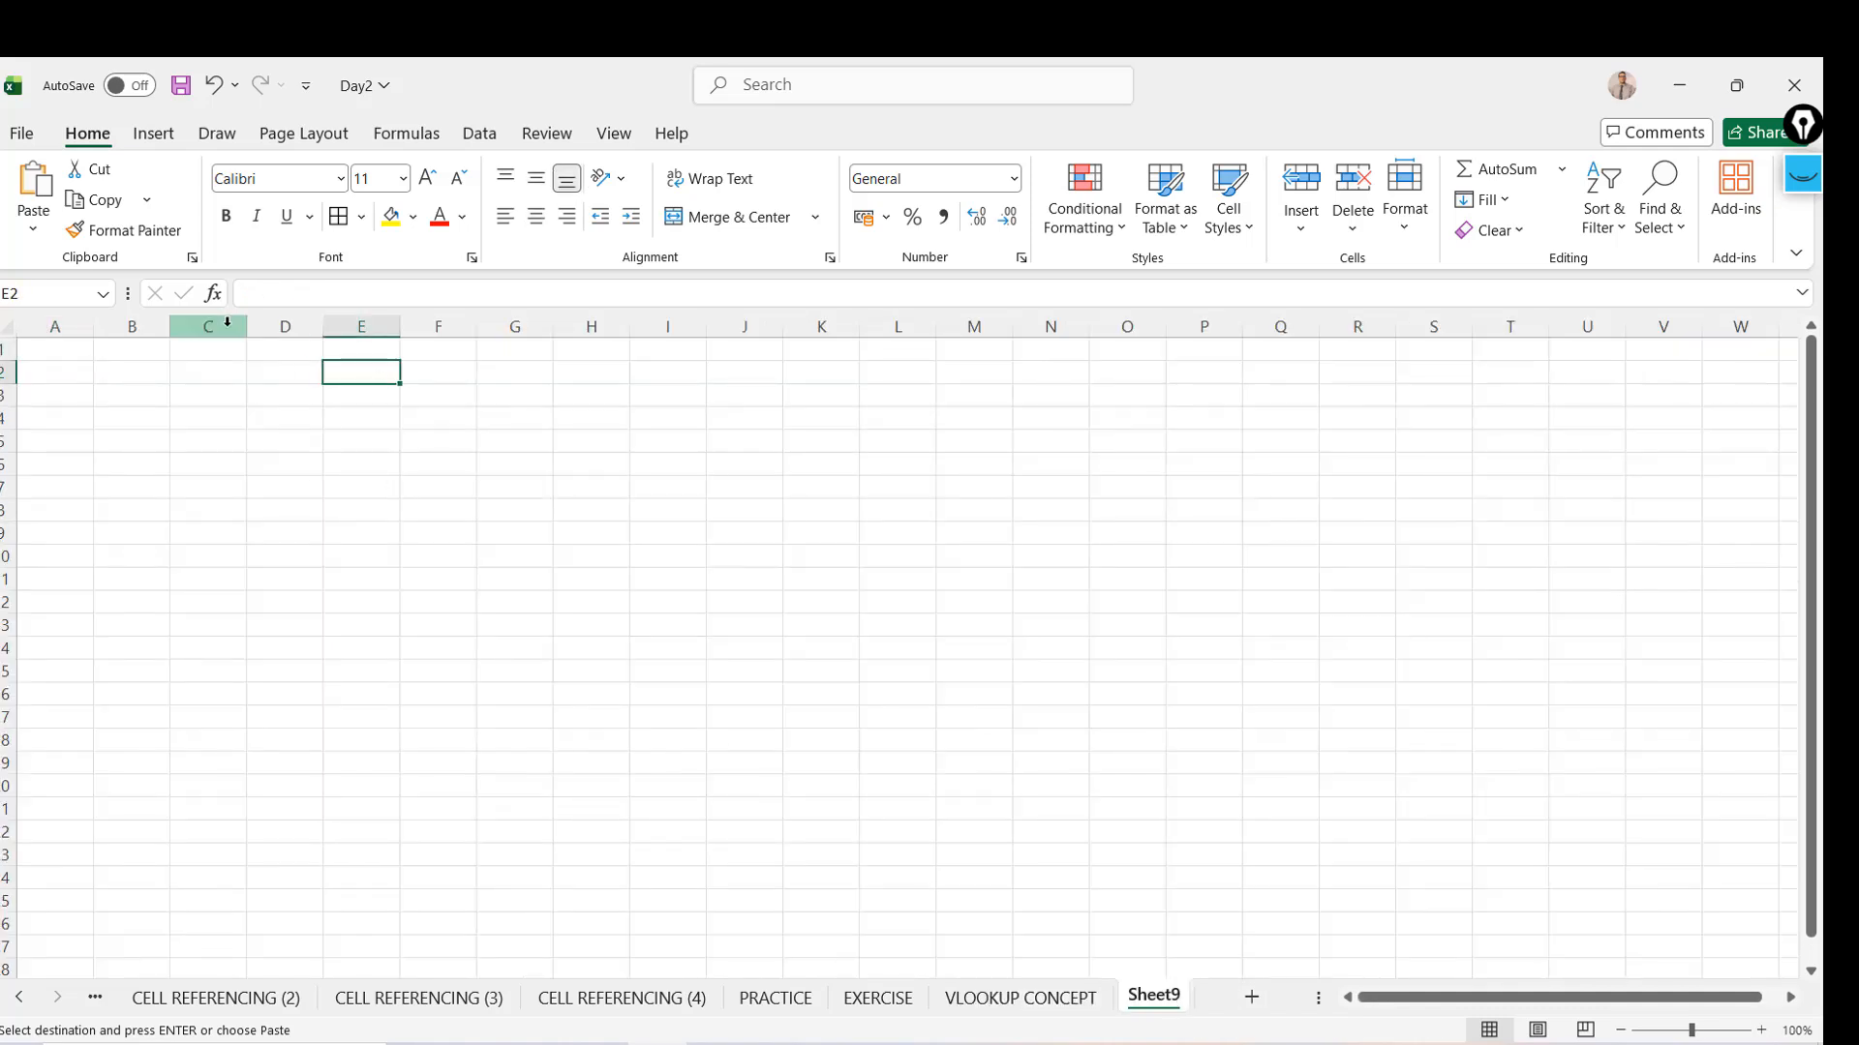
click(219, 351)
key(ctrl+v)
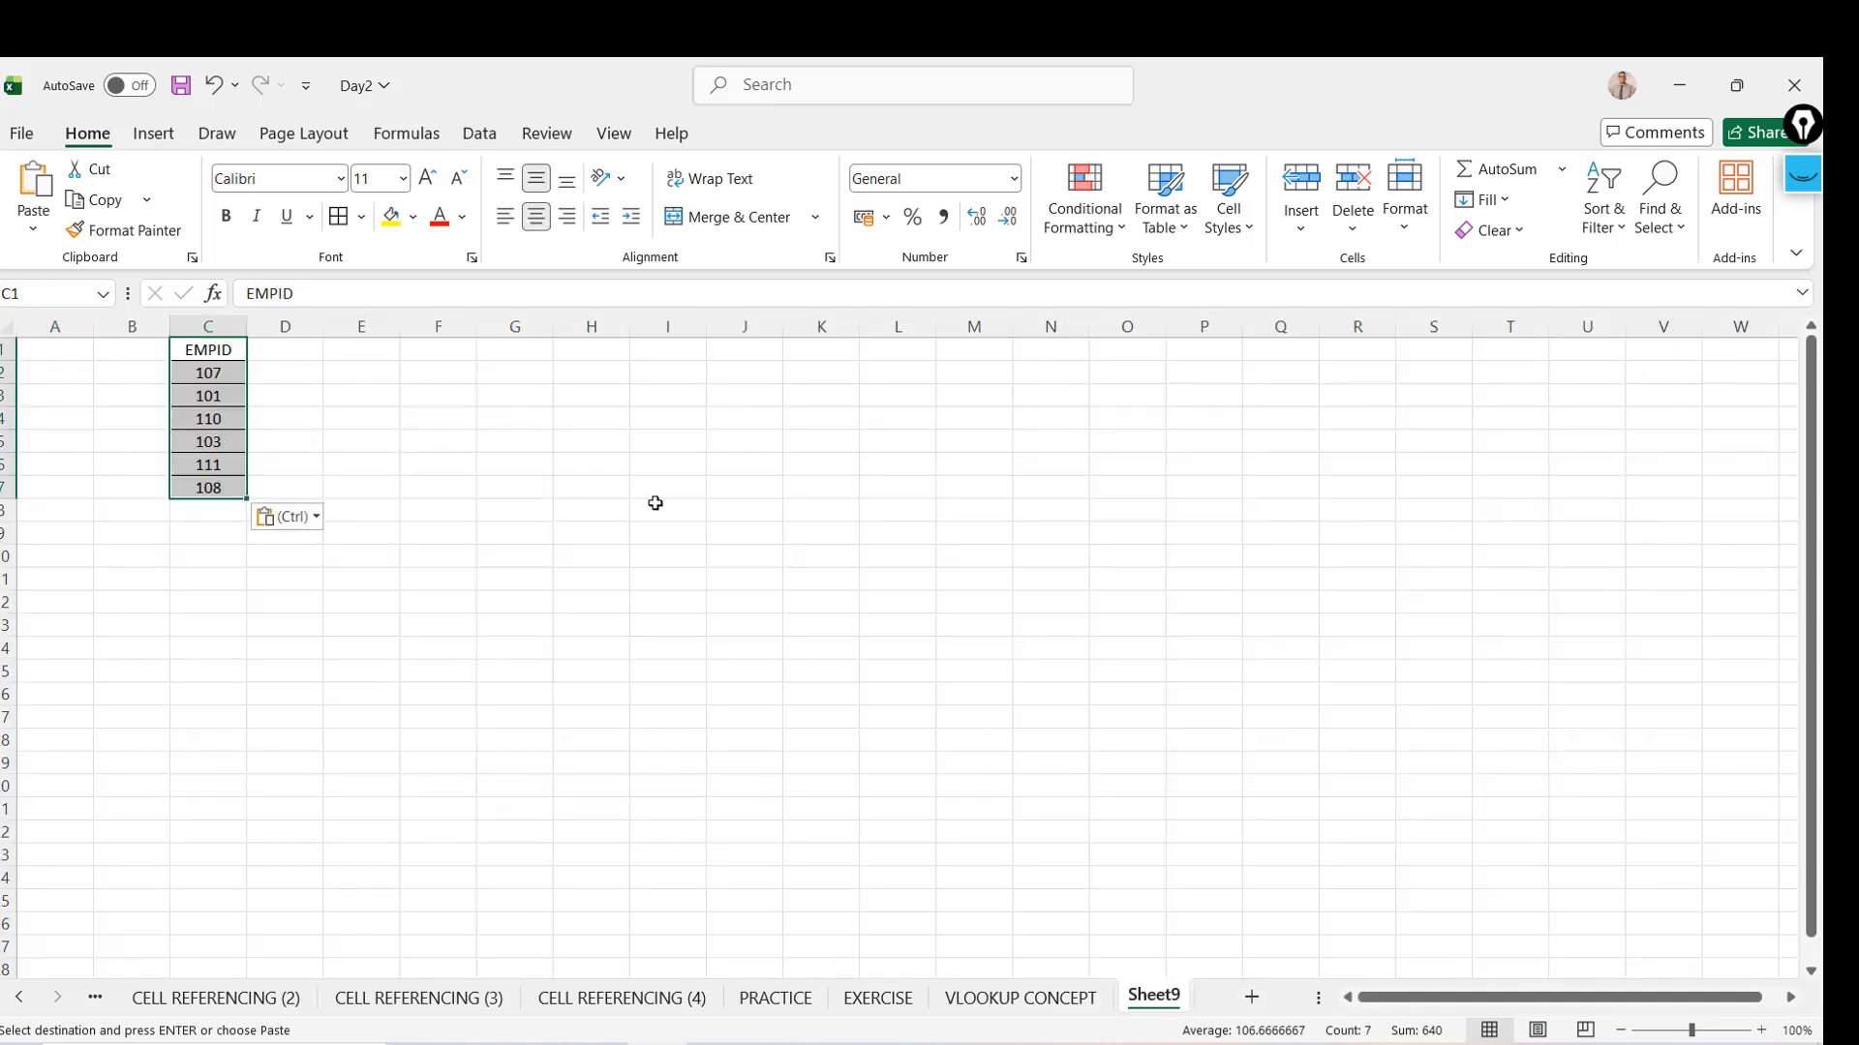
Enlarge the new sheet's view to 140% and enter the header NAME in D1
click(1762, 1031)
click(1762, 1031)
click(1762, 1031)
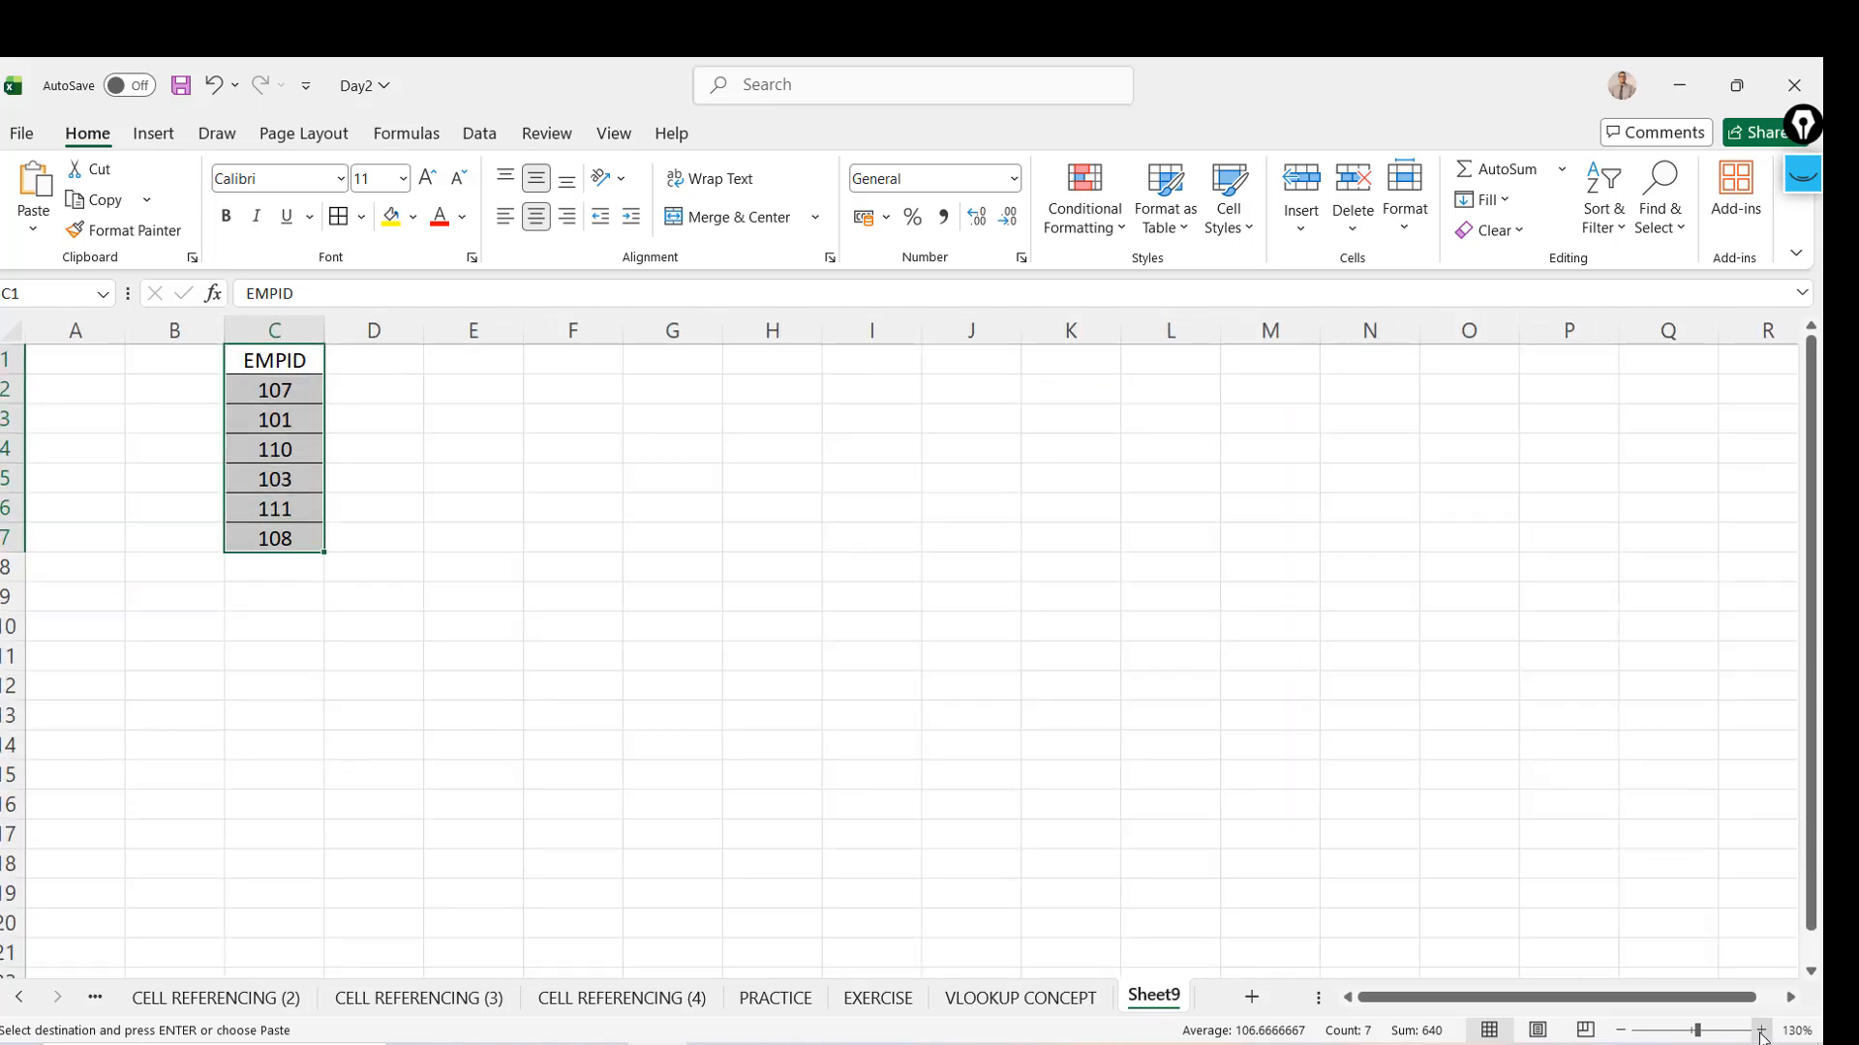
click(1761, 1031)
click(433, 358)
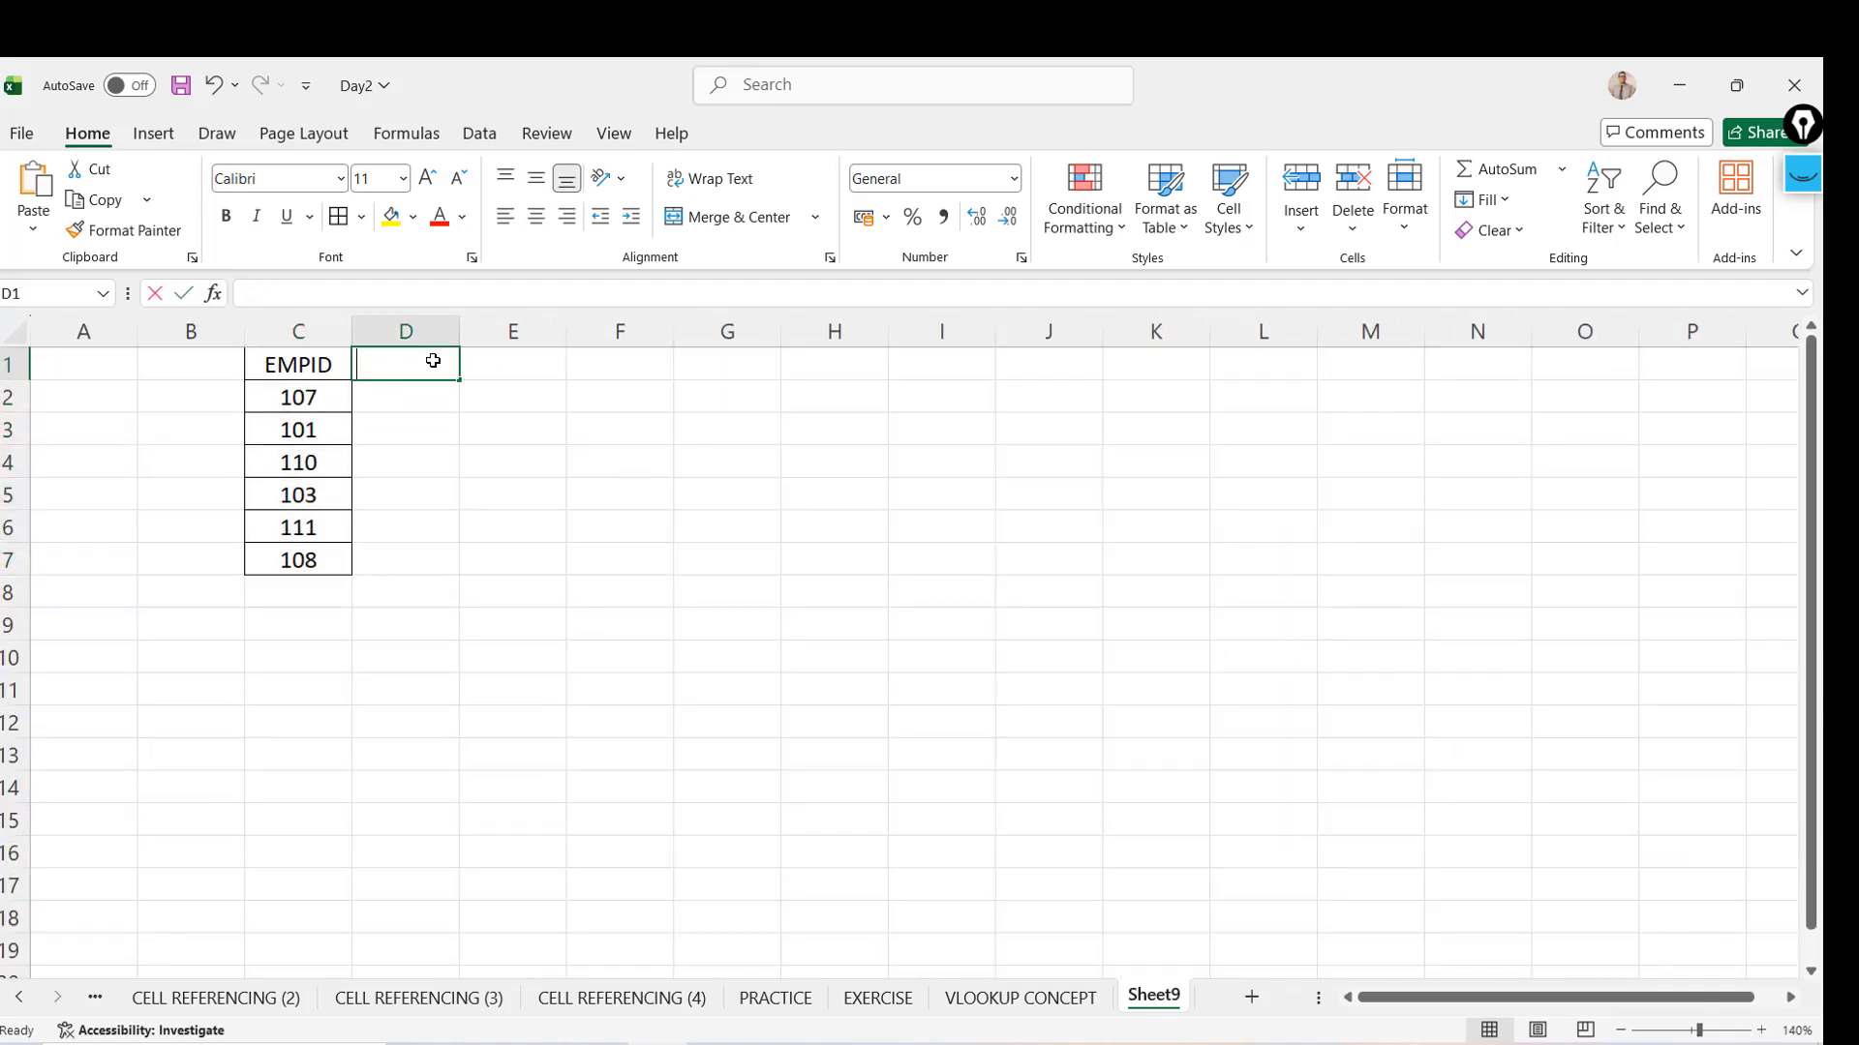
text(NAME)
key(Return)
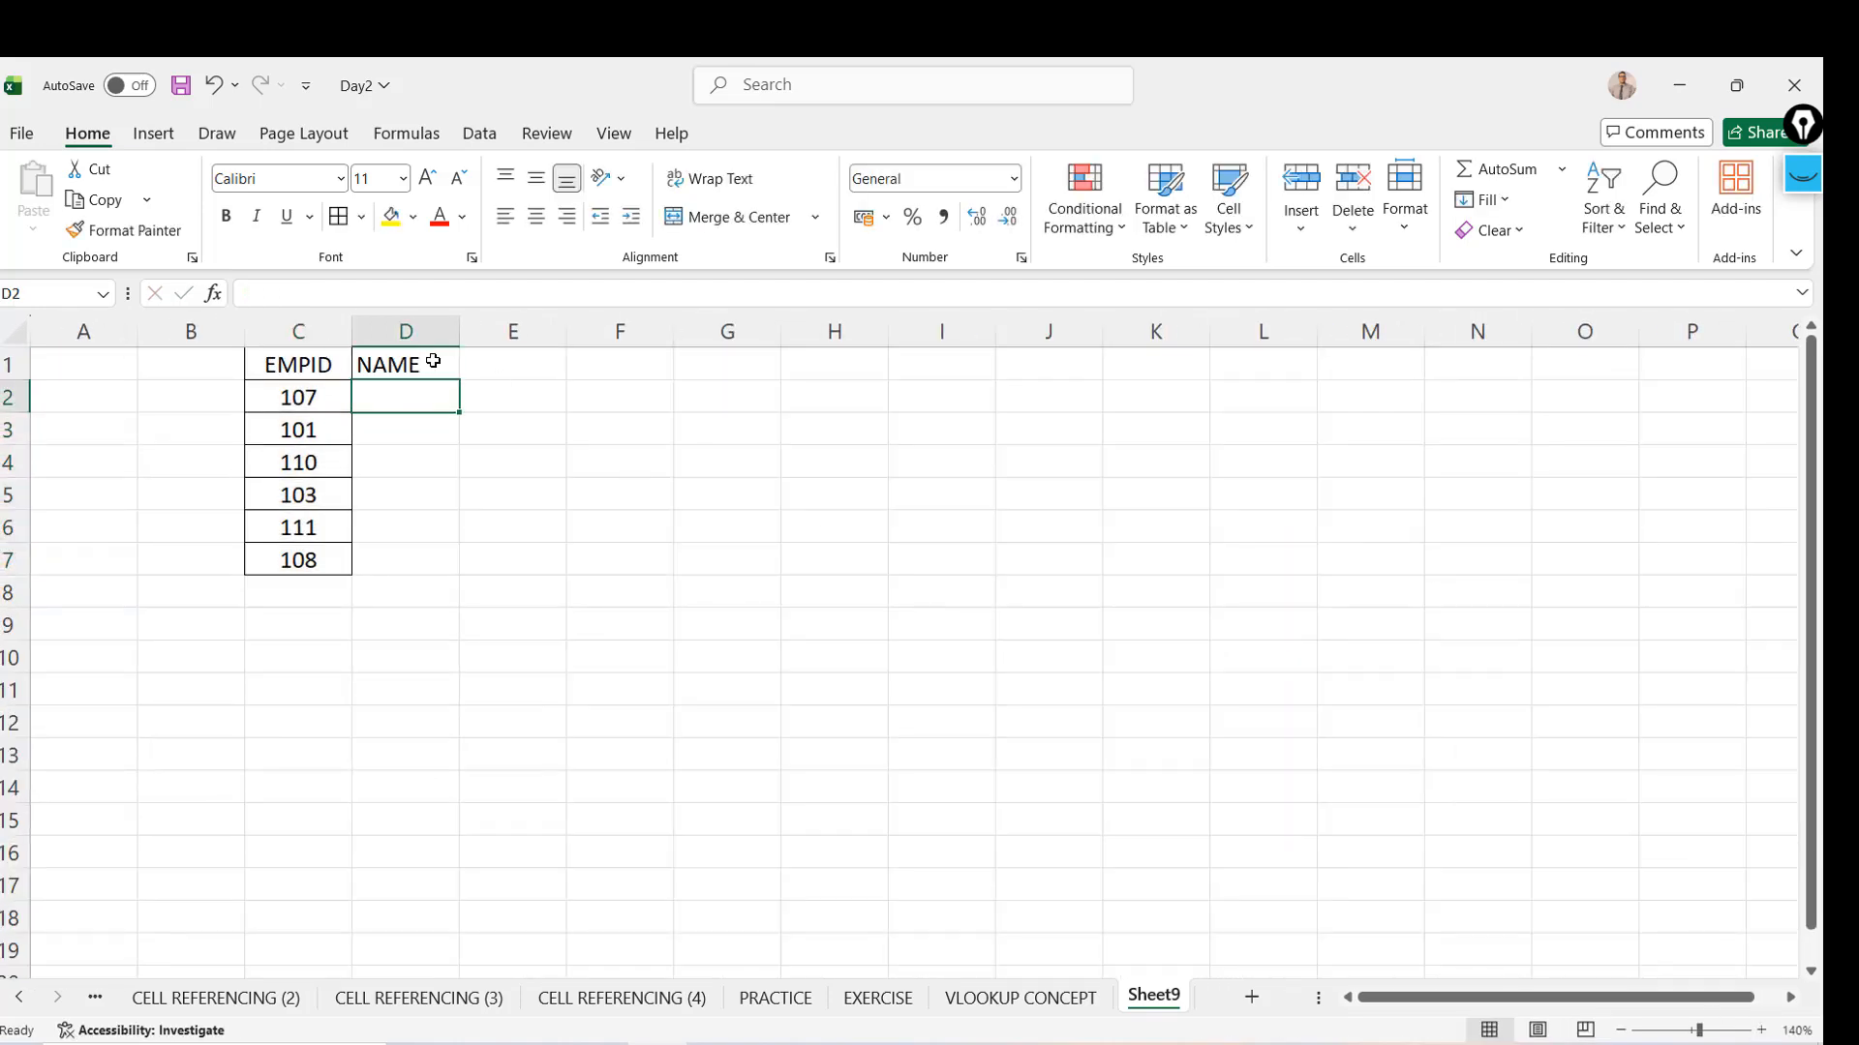
Check the source table's headers on VLOOKUP CONCEPT, and enter DEPARTMENT in E1 and SAL in F1 of Sheet9
click(1016, 995)
click(488, 388)
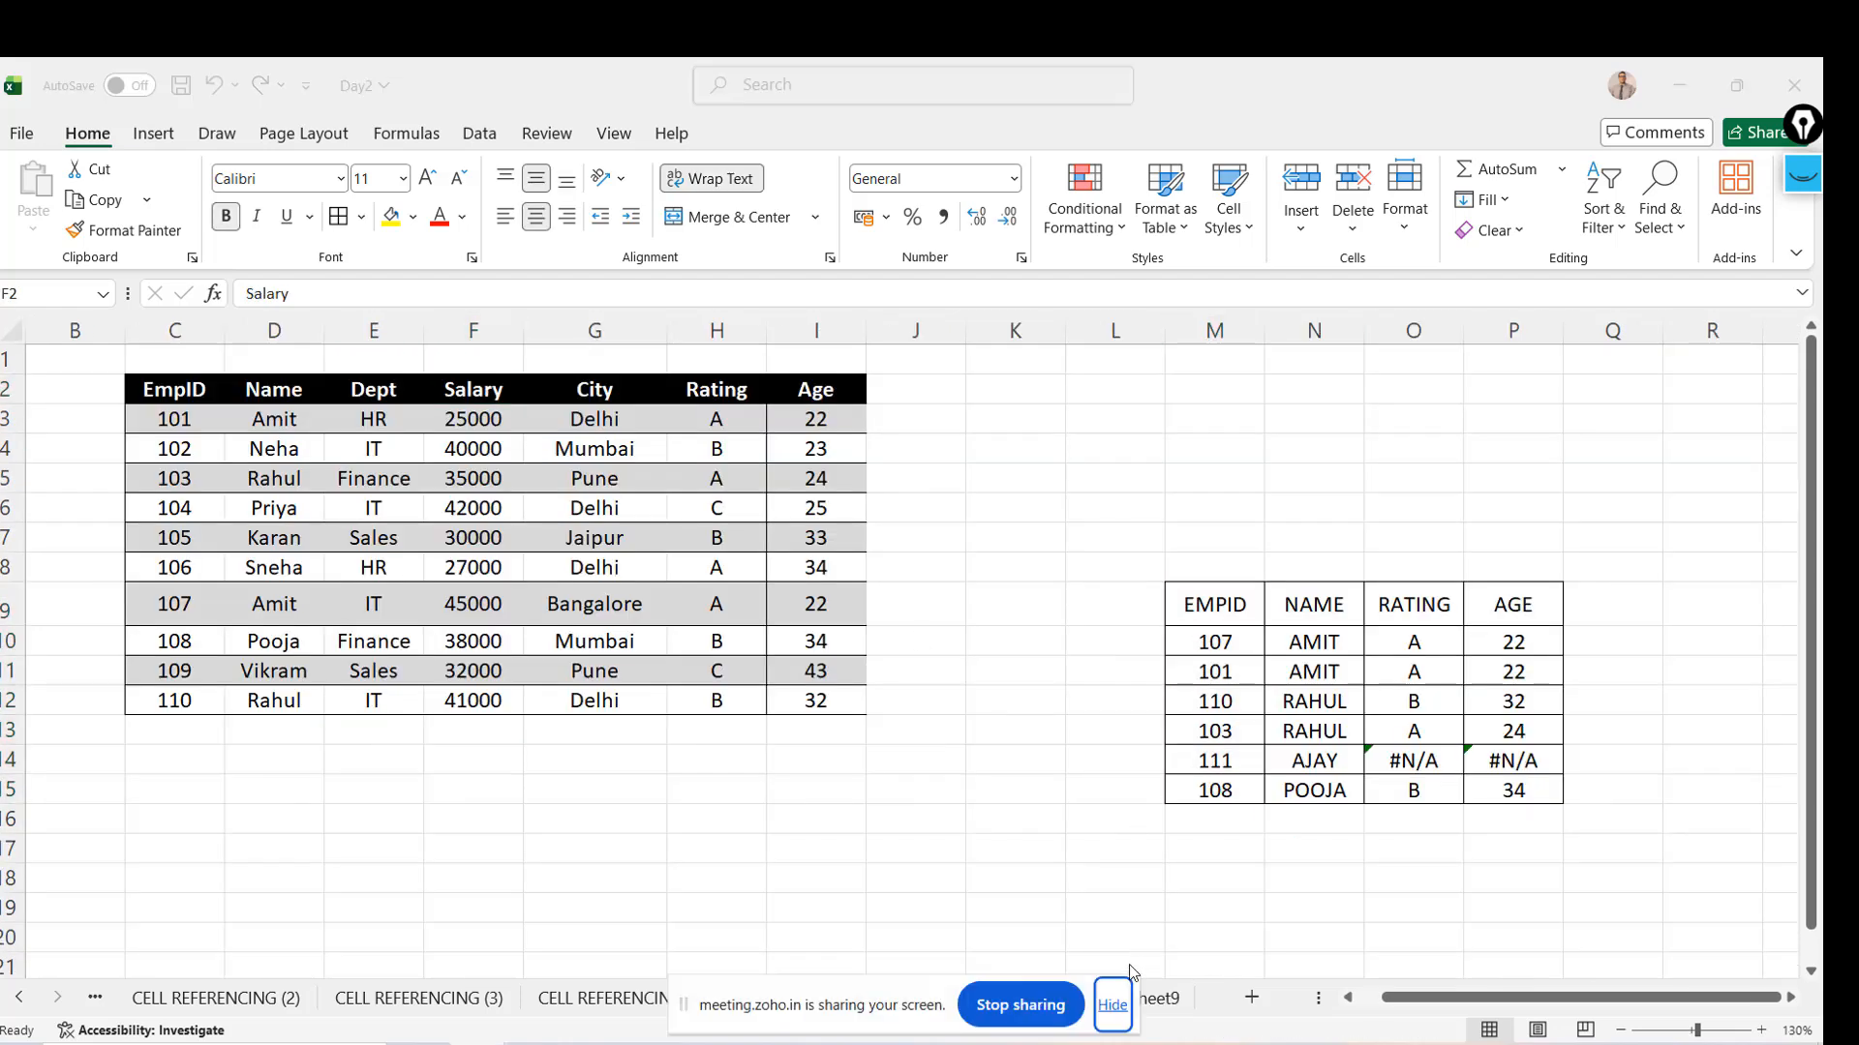
click(1117, 1012)
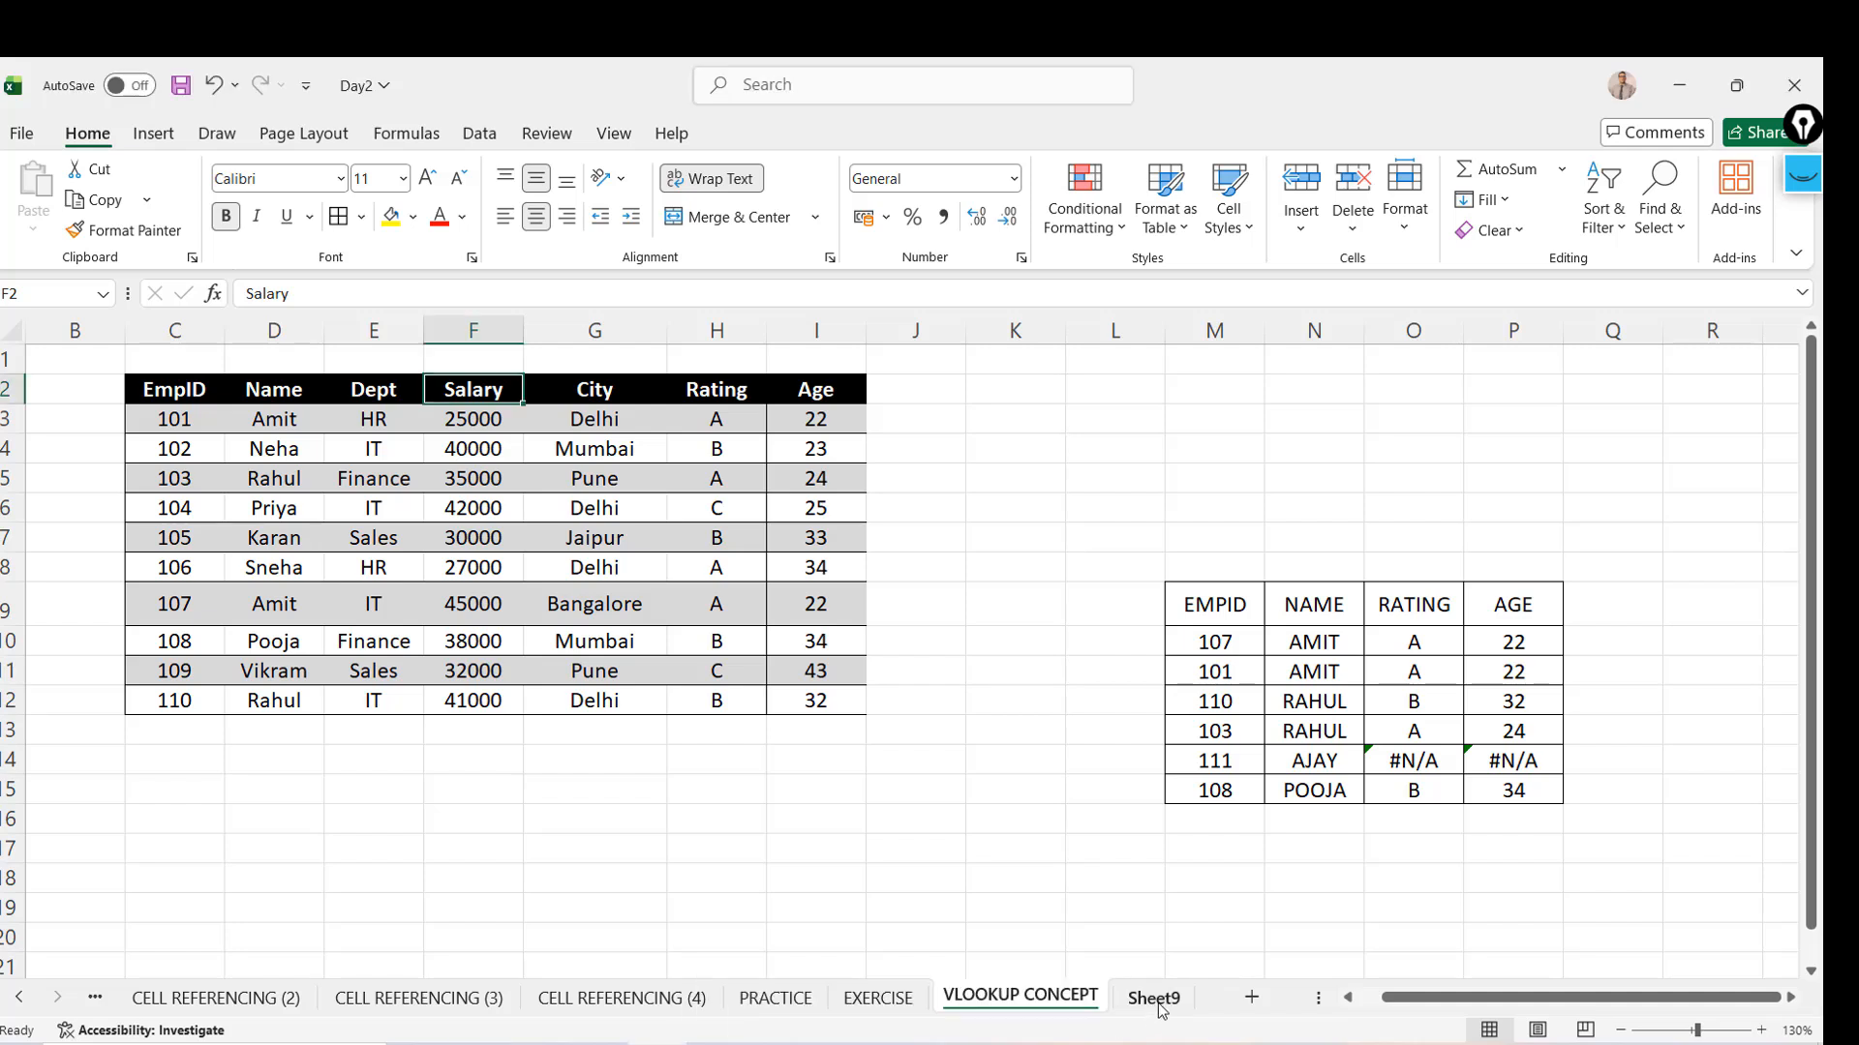
click(1159, 1004)
key(Up)
key(Right)
text(DEPARTMENT)
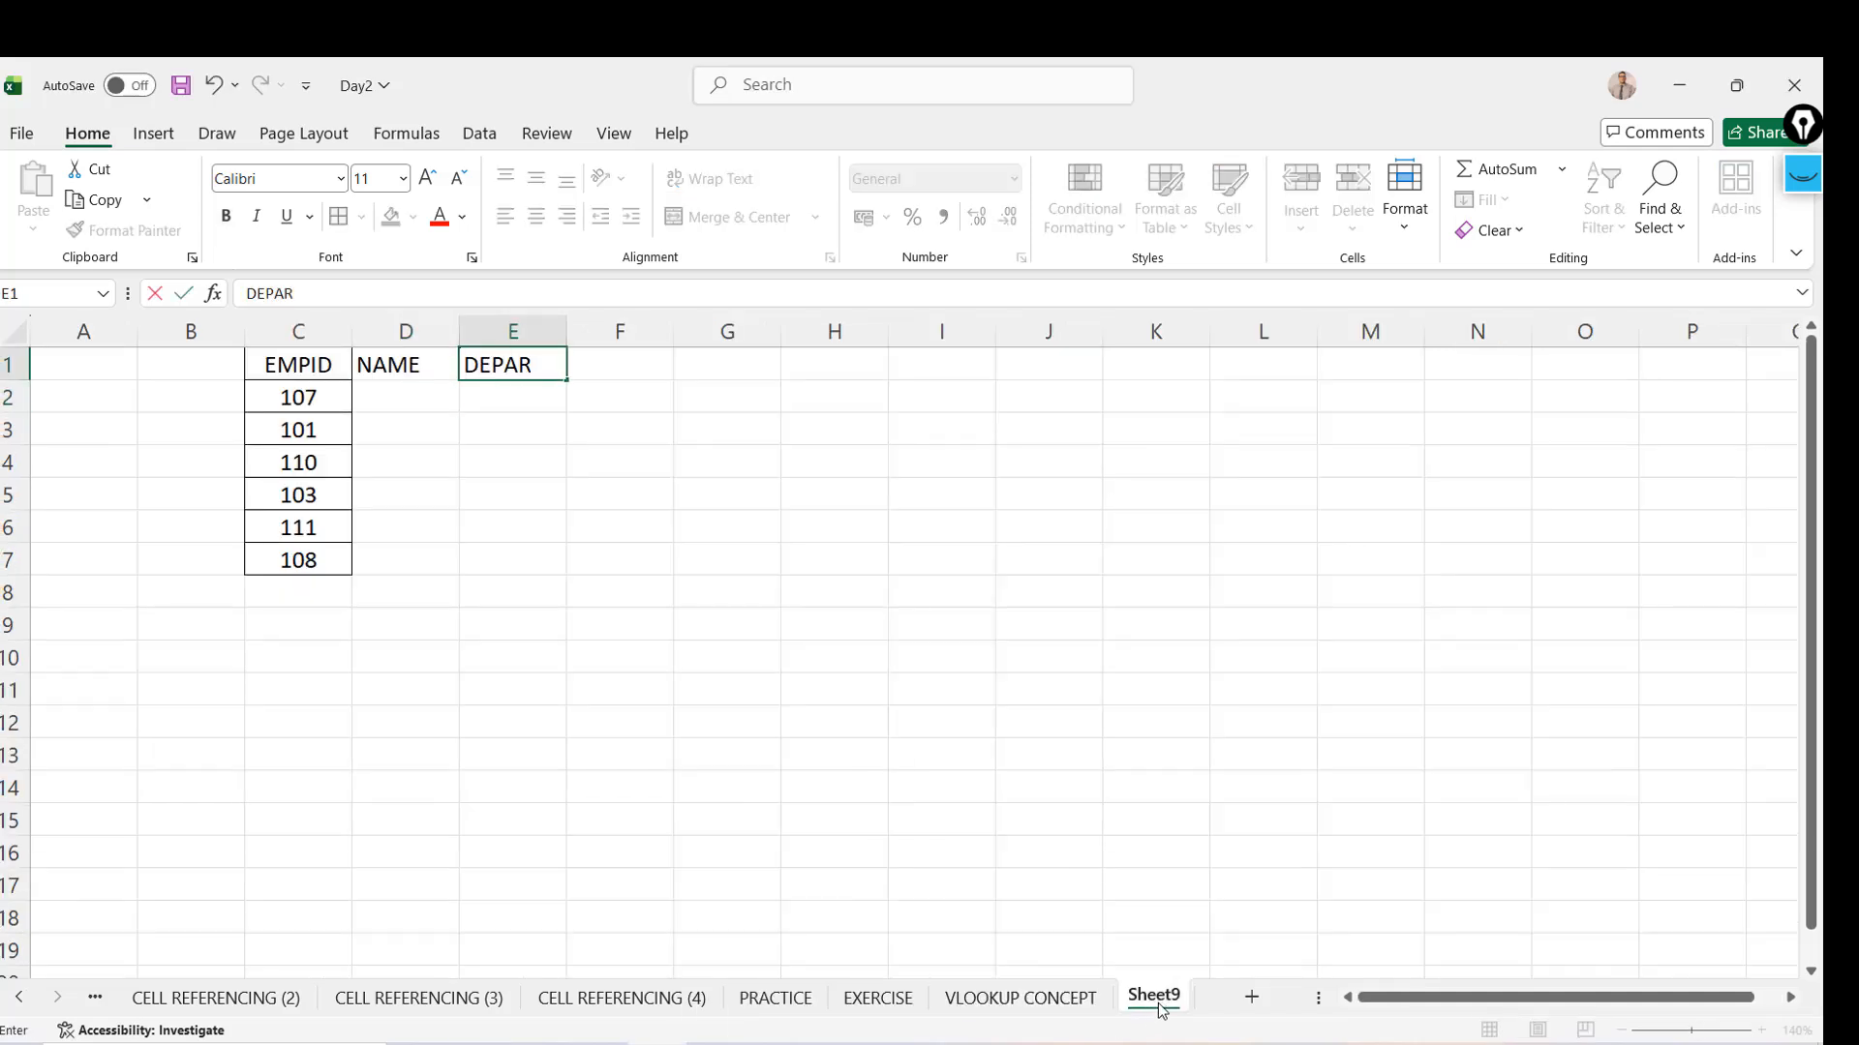
key(Tab)
text(SAL)
key(Return)
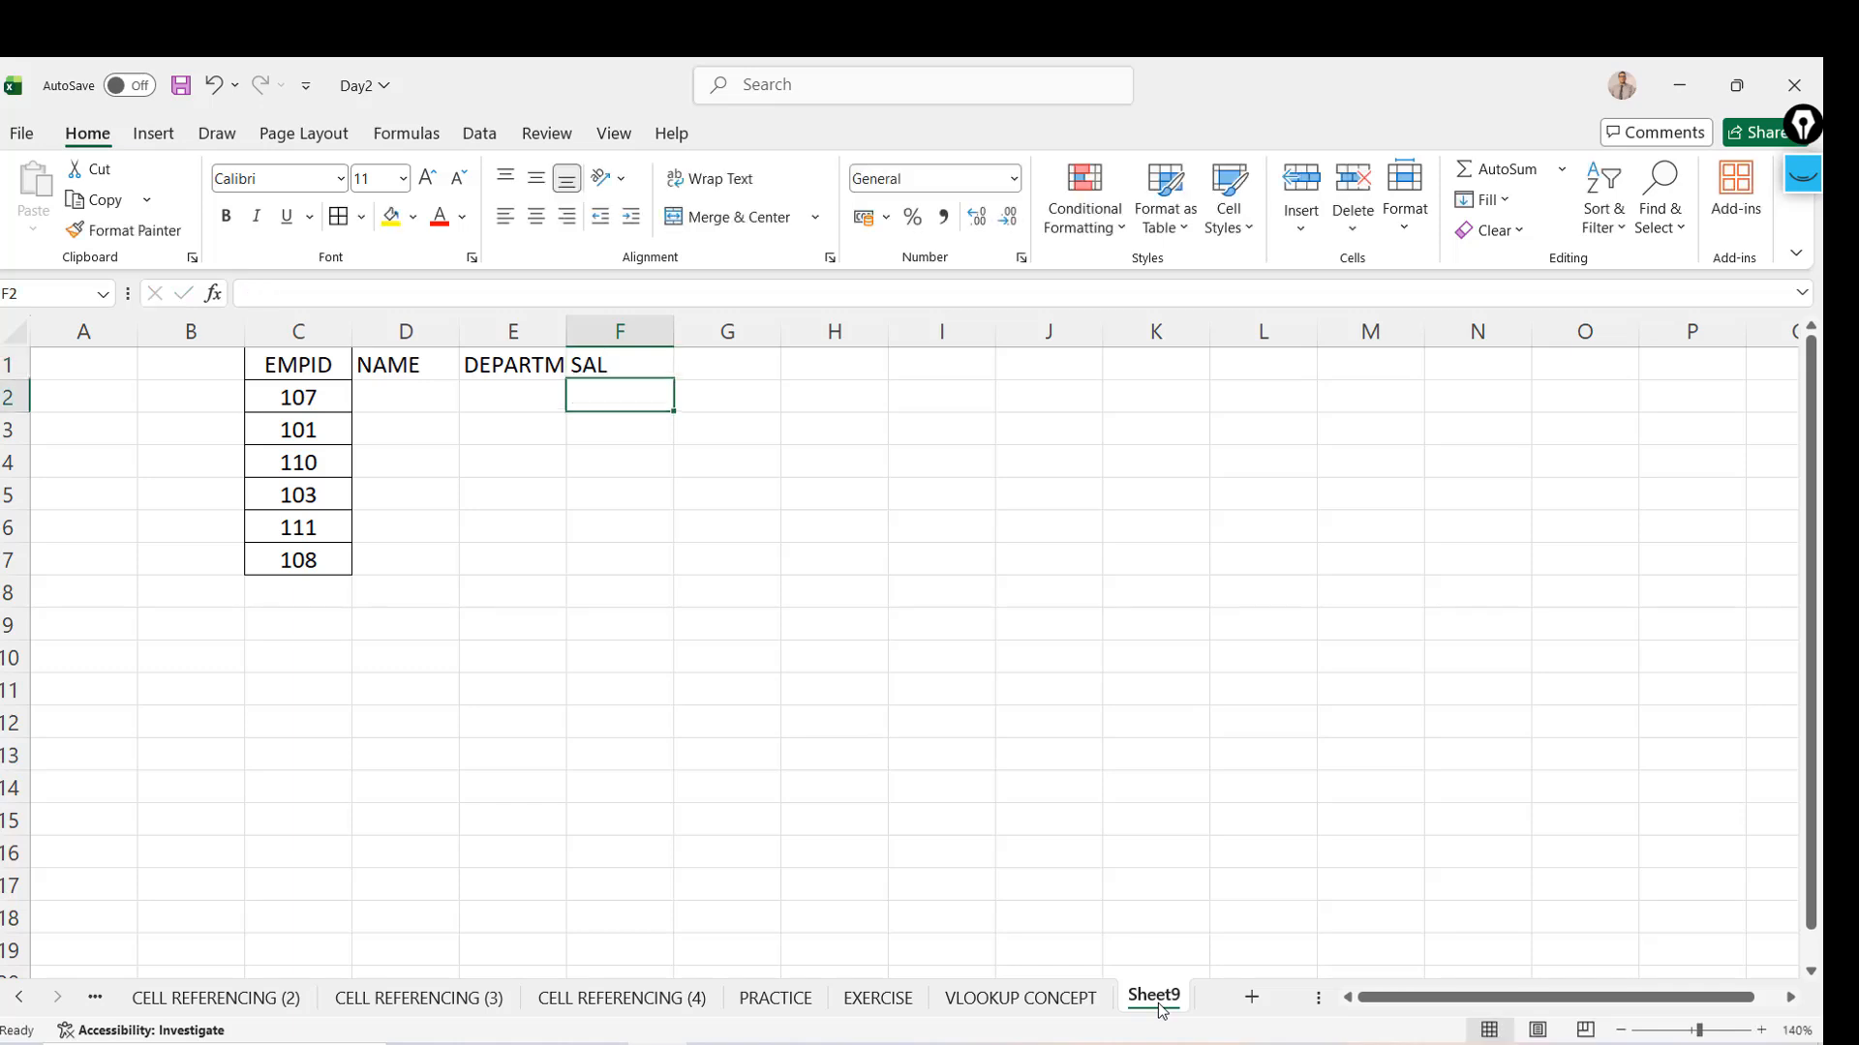
Autofit the DEPARTMENT column and apply all borders to the table C1:F7
double_click(566, 331)
key(Left)
key(shift+Right)
key(shift+Right)
key(shift+Right)
key(shift+Down)
key(shift+Down)
key(shift+Down)
key(shift+Down)
key(shift+Down)
key(shift+Down)
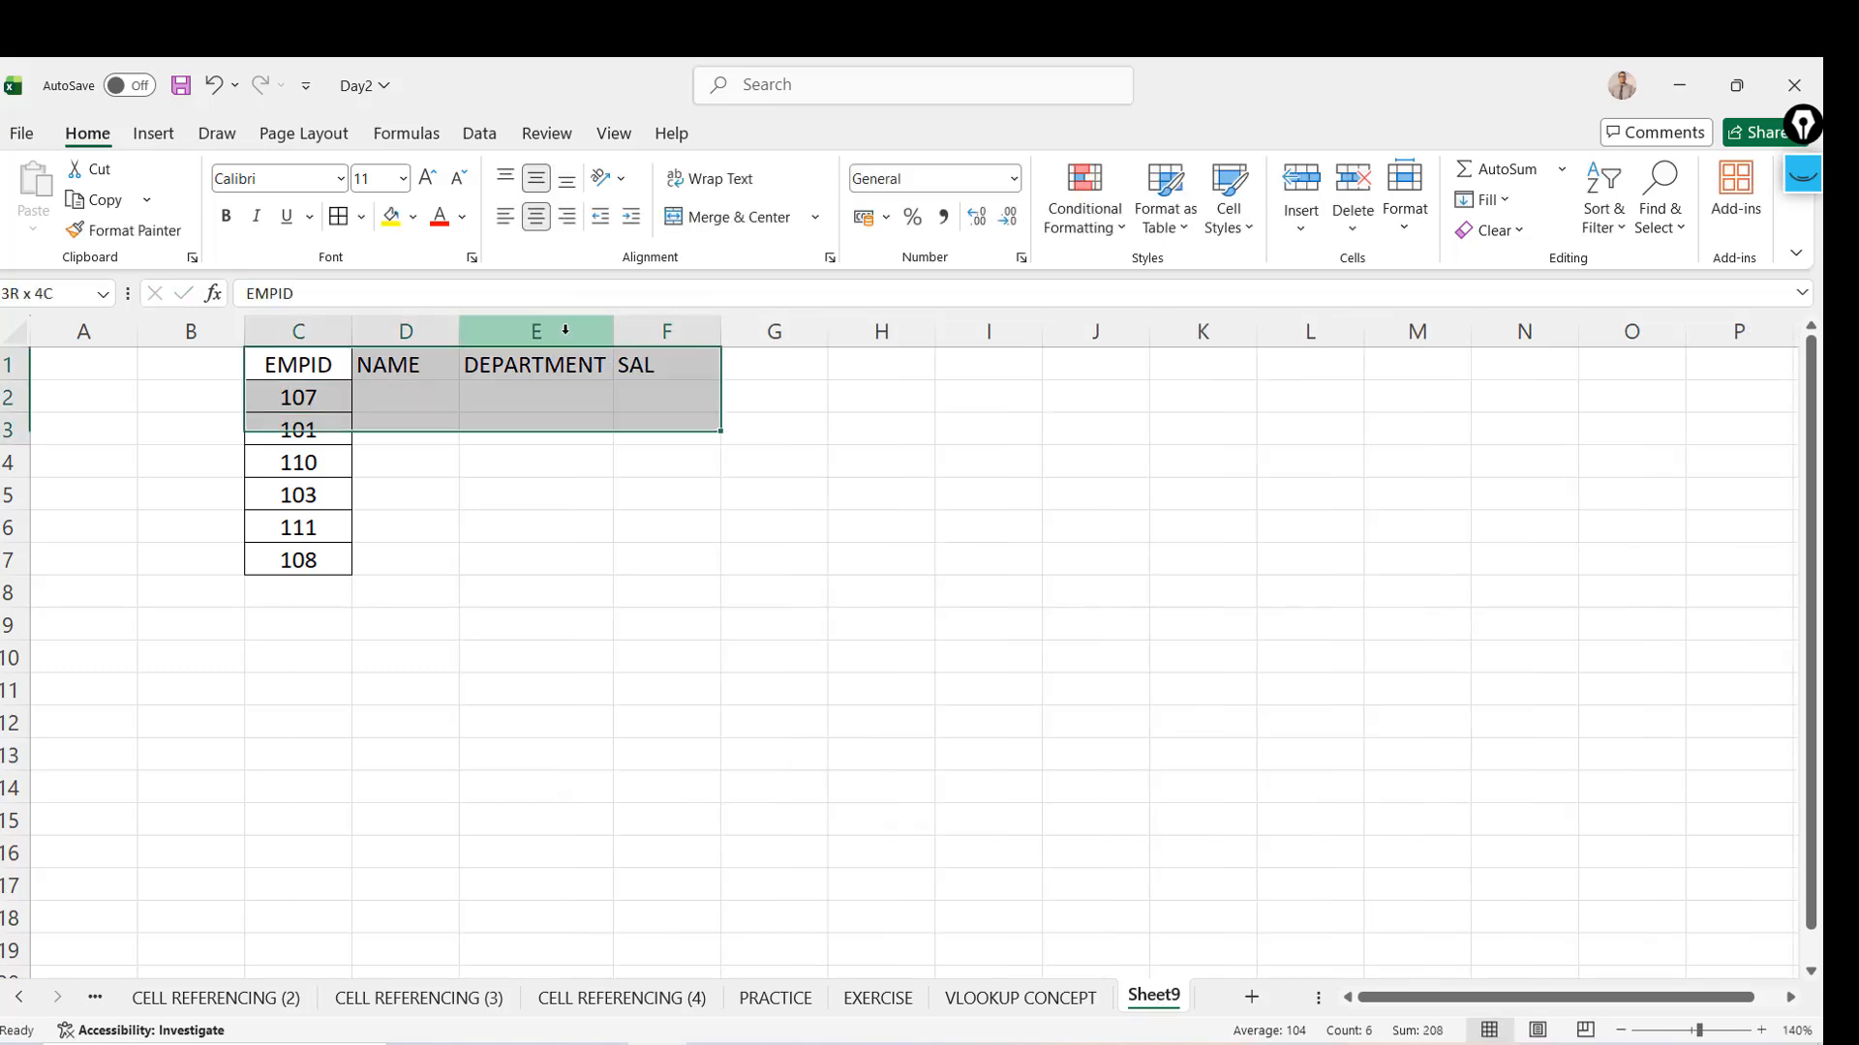
key(alt+h)
key(b)
key(a)
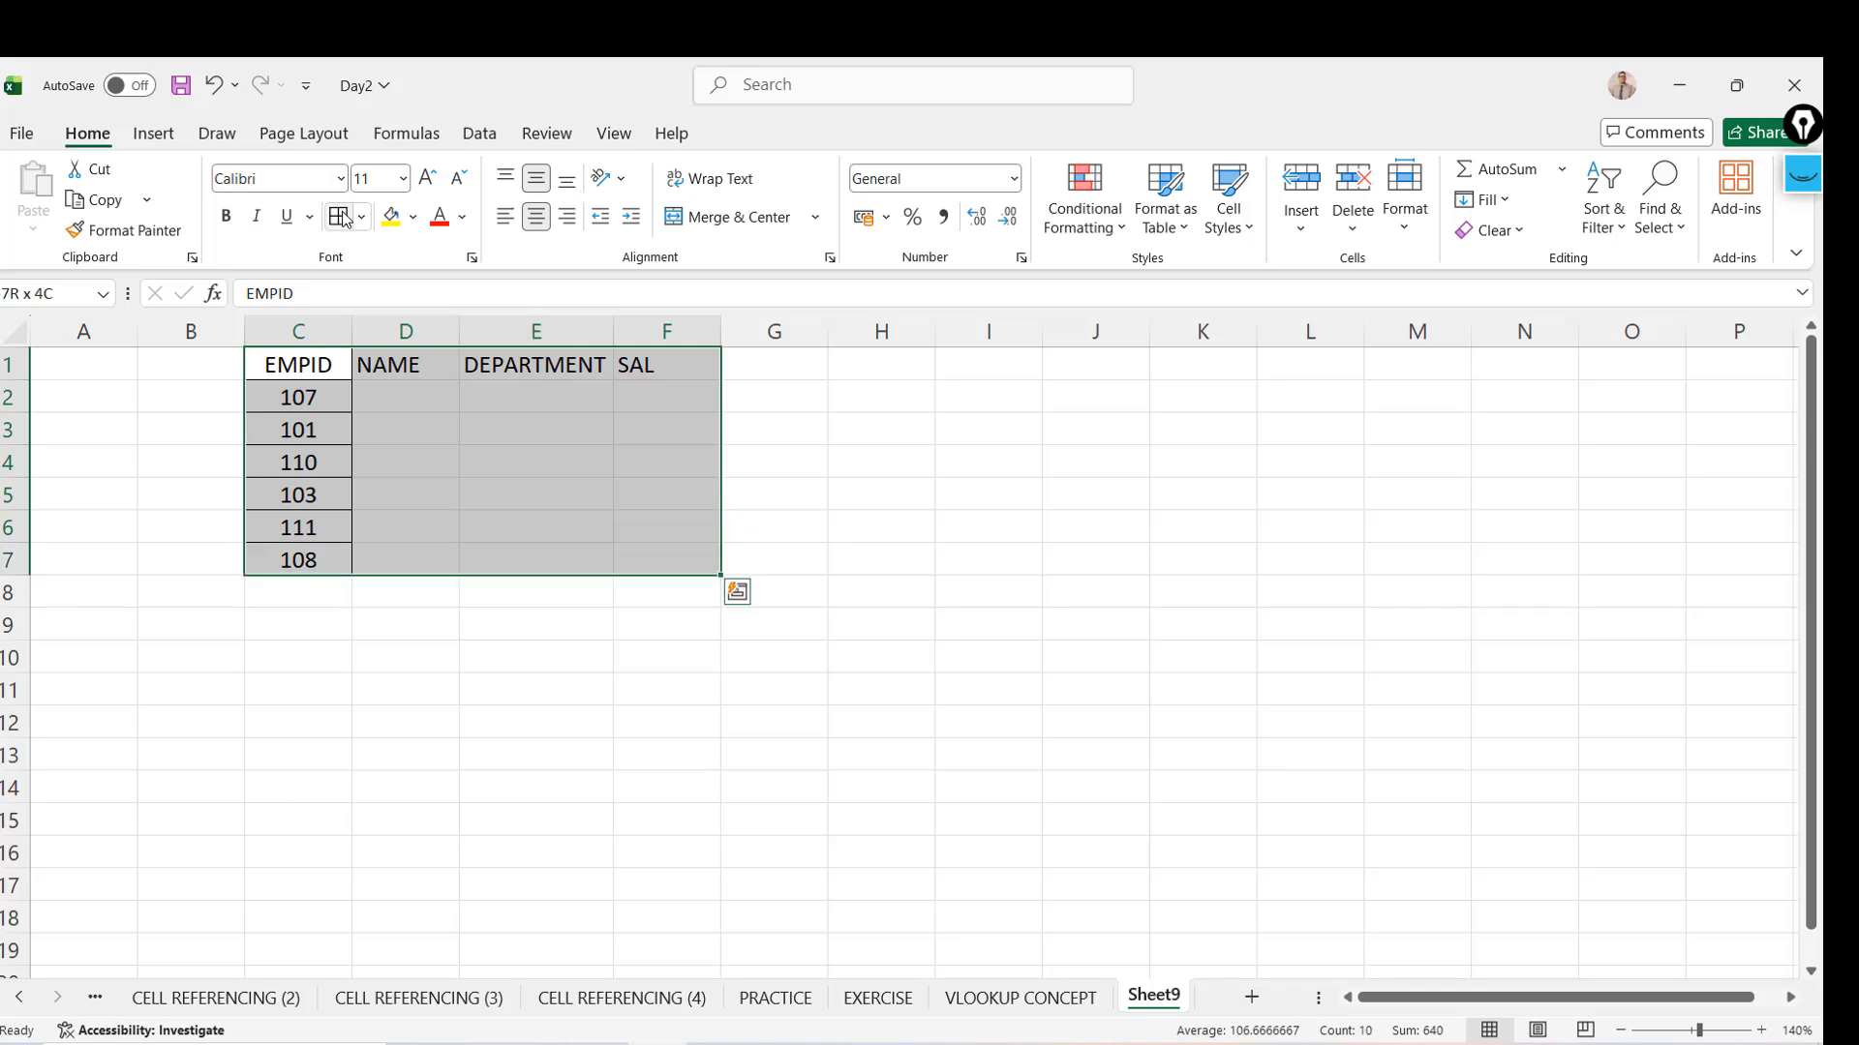
click(856, 514)
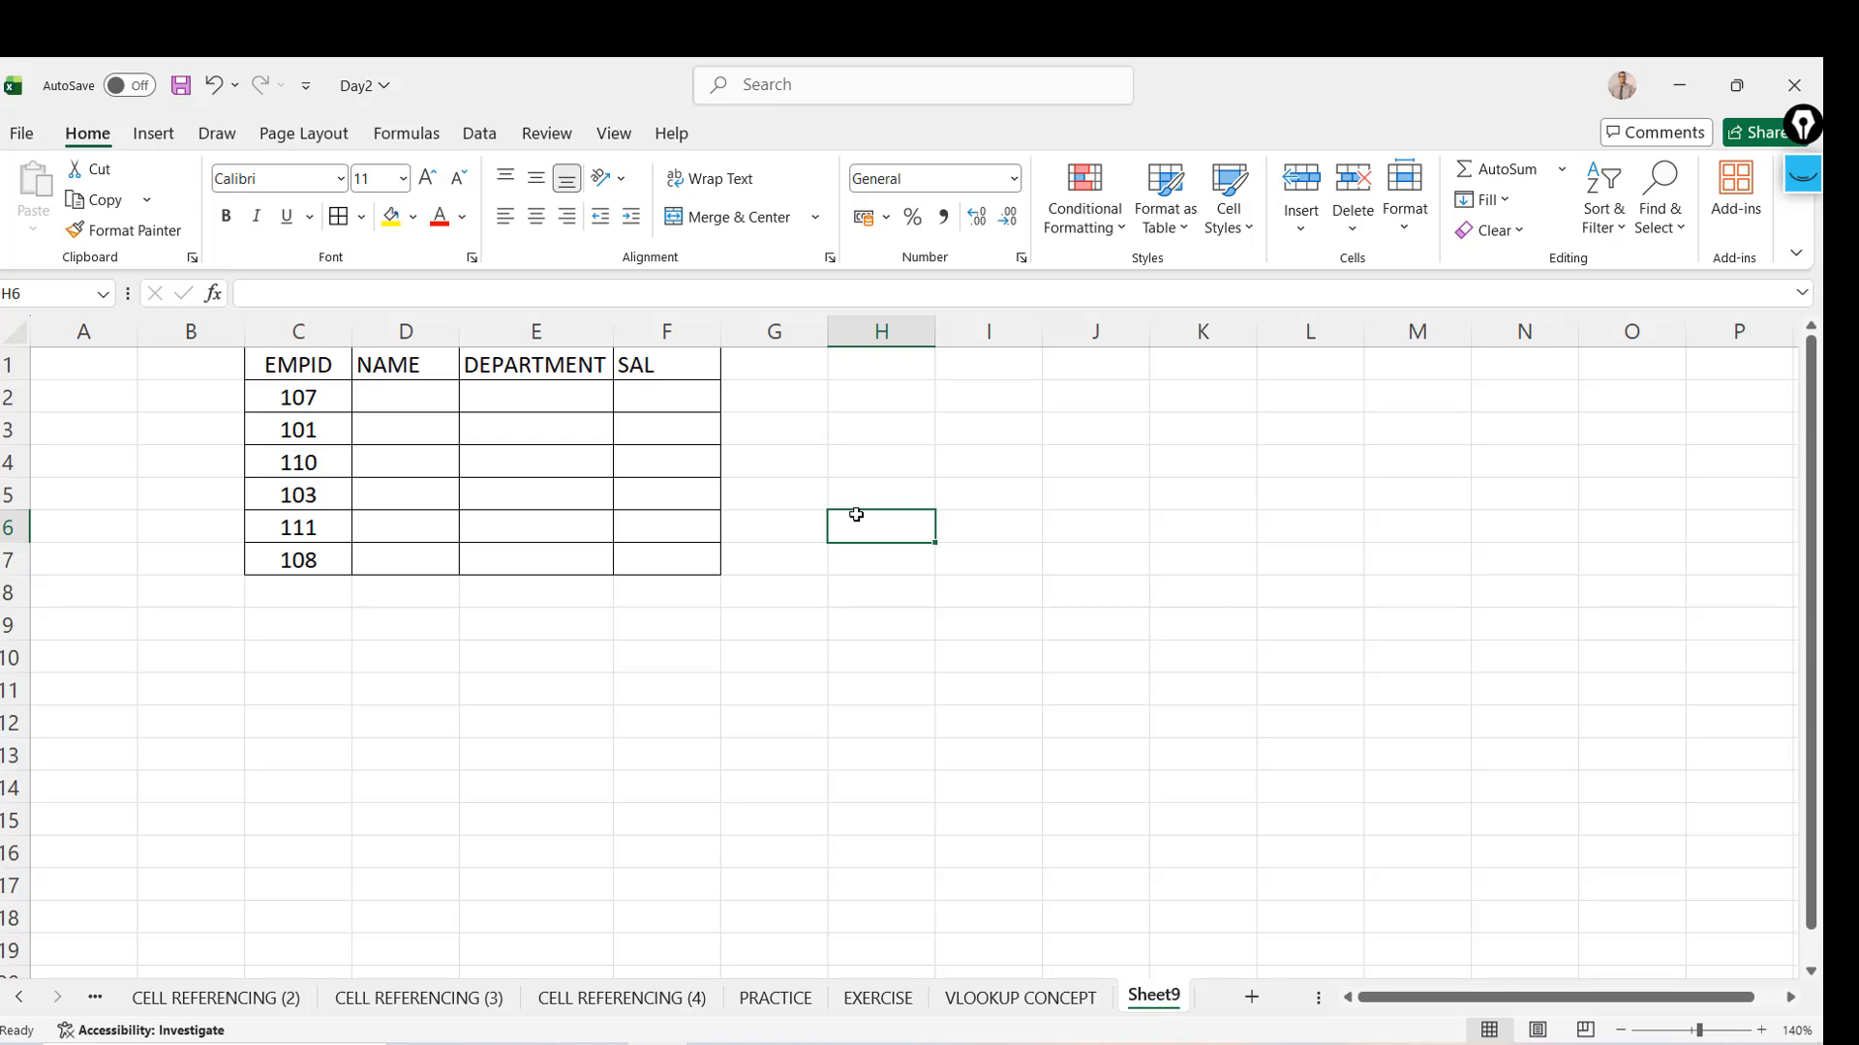
Enter a same-sheet reference =H1 in K9 and label it H1 in L9
click(1128, 705)
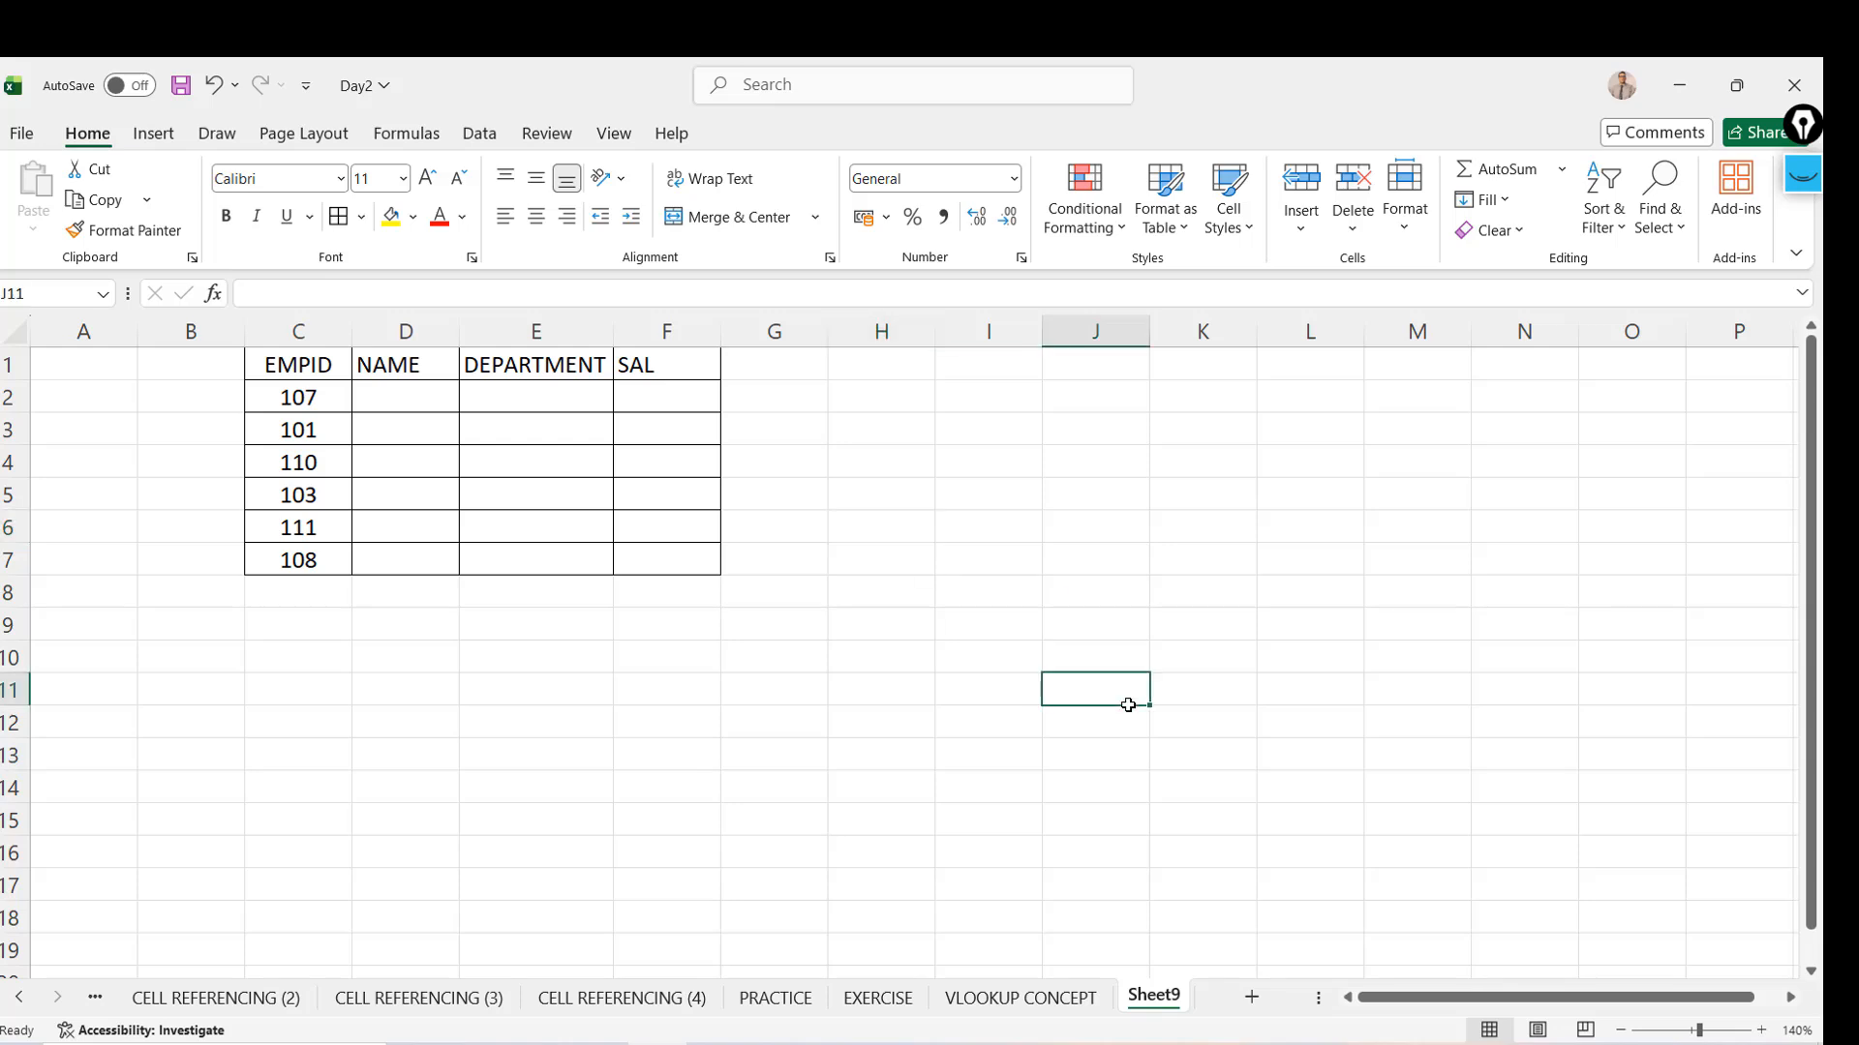
click(1143, 774)
click(1225, 623)
text(=)
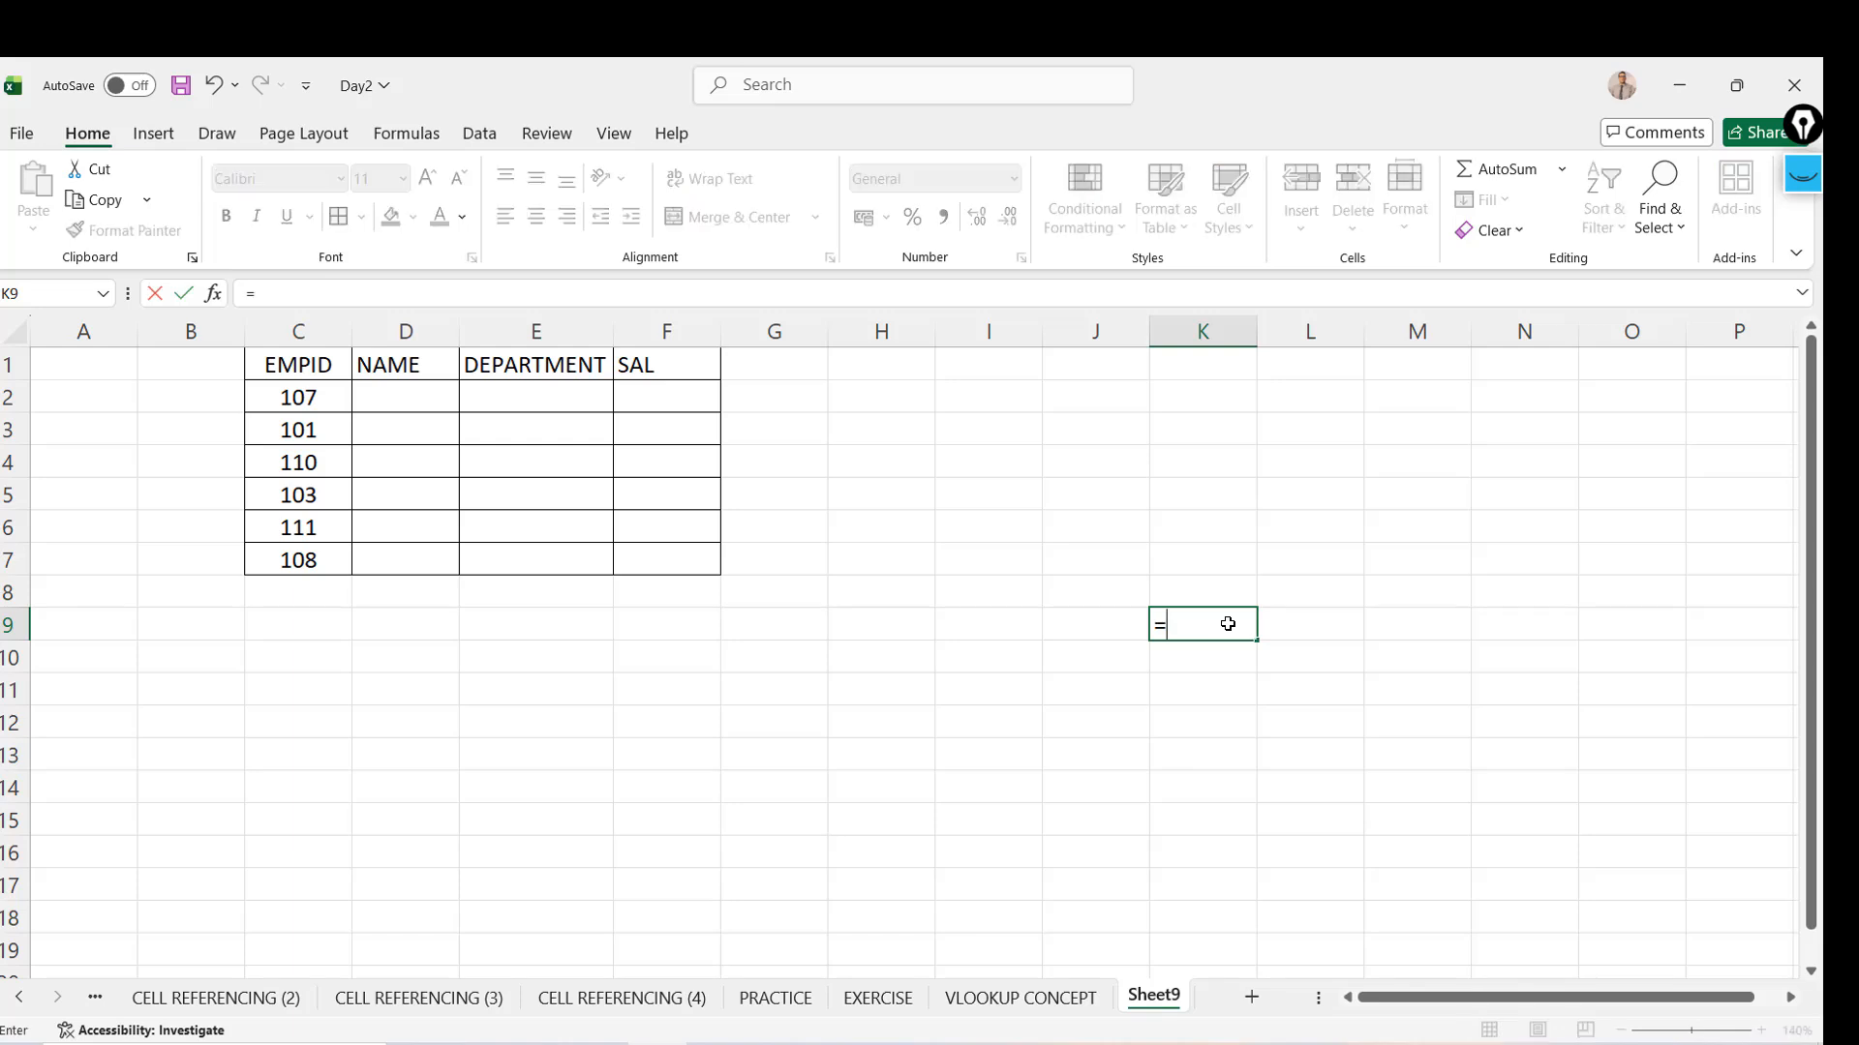
click(864, 369)
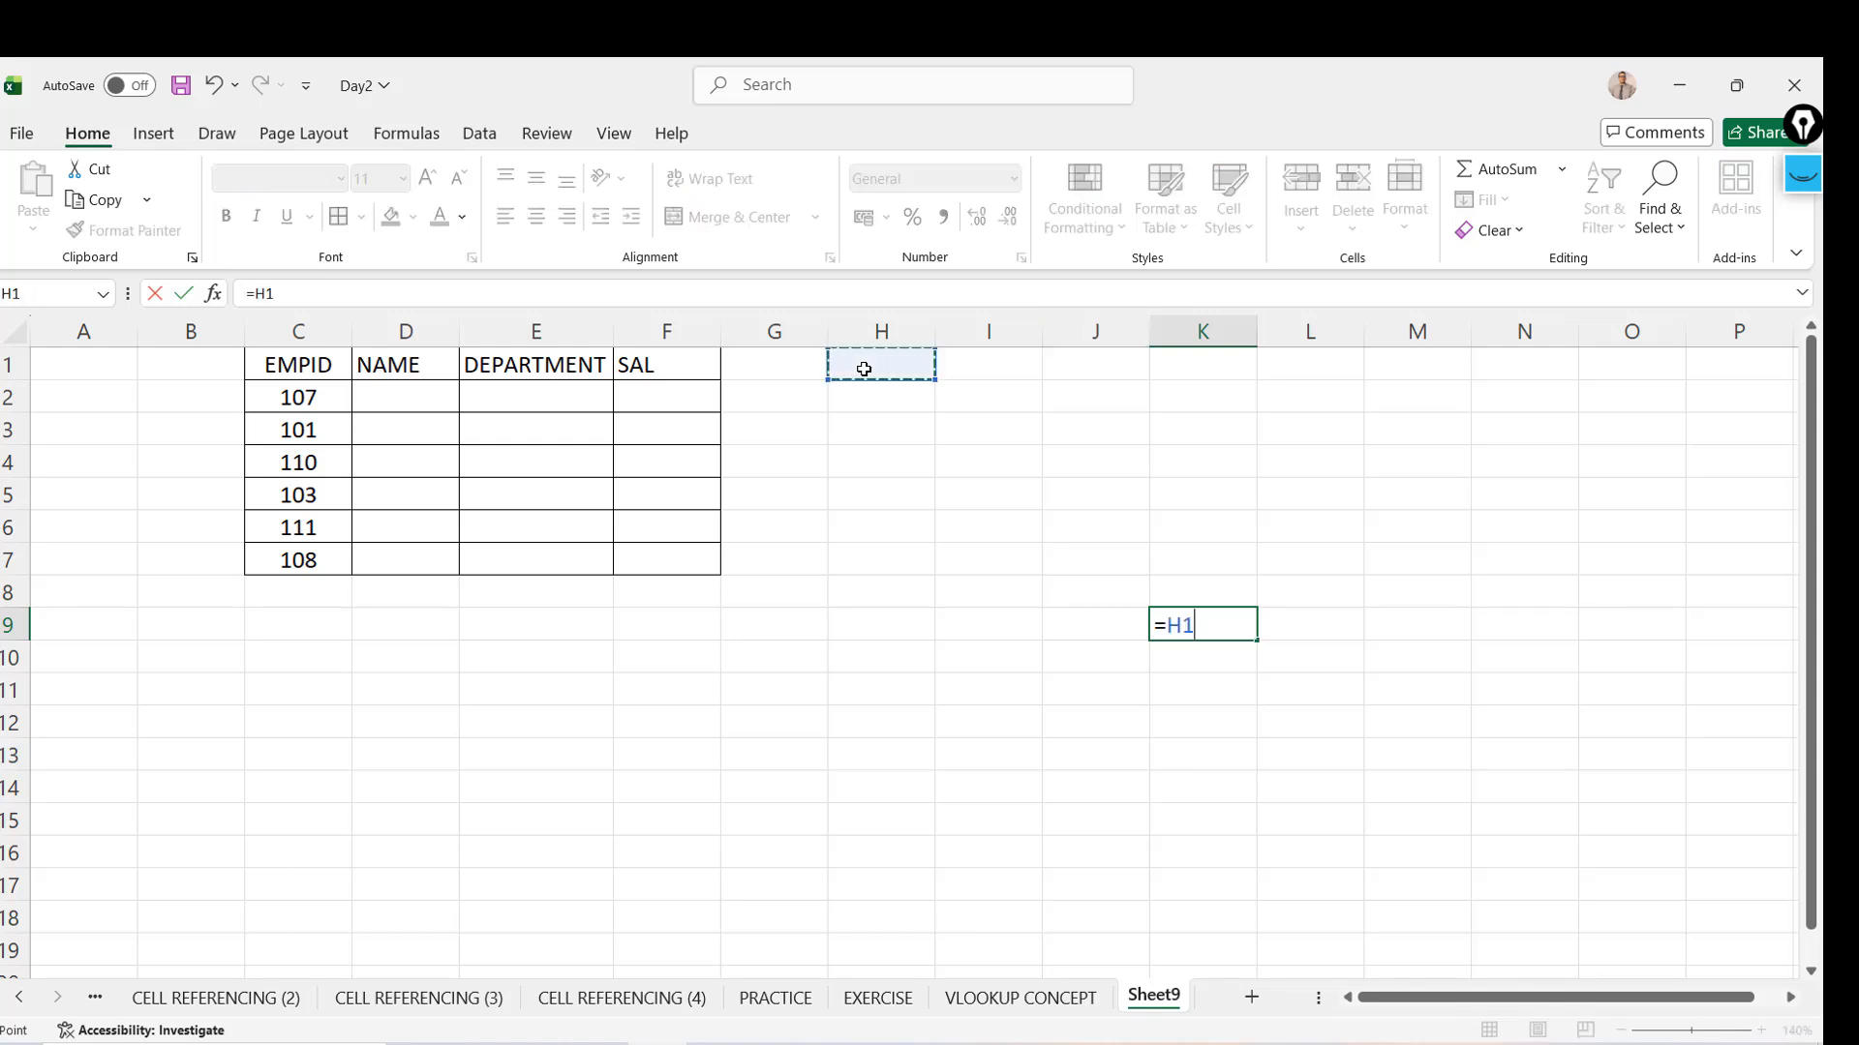
key(ctrl+Return)
key(Right)
text(H1)
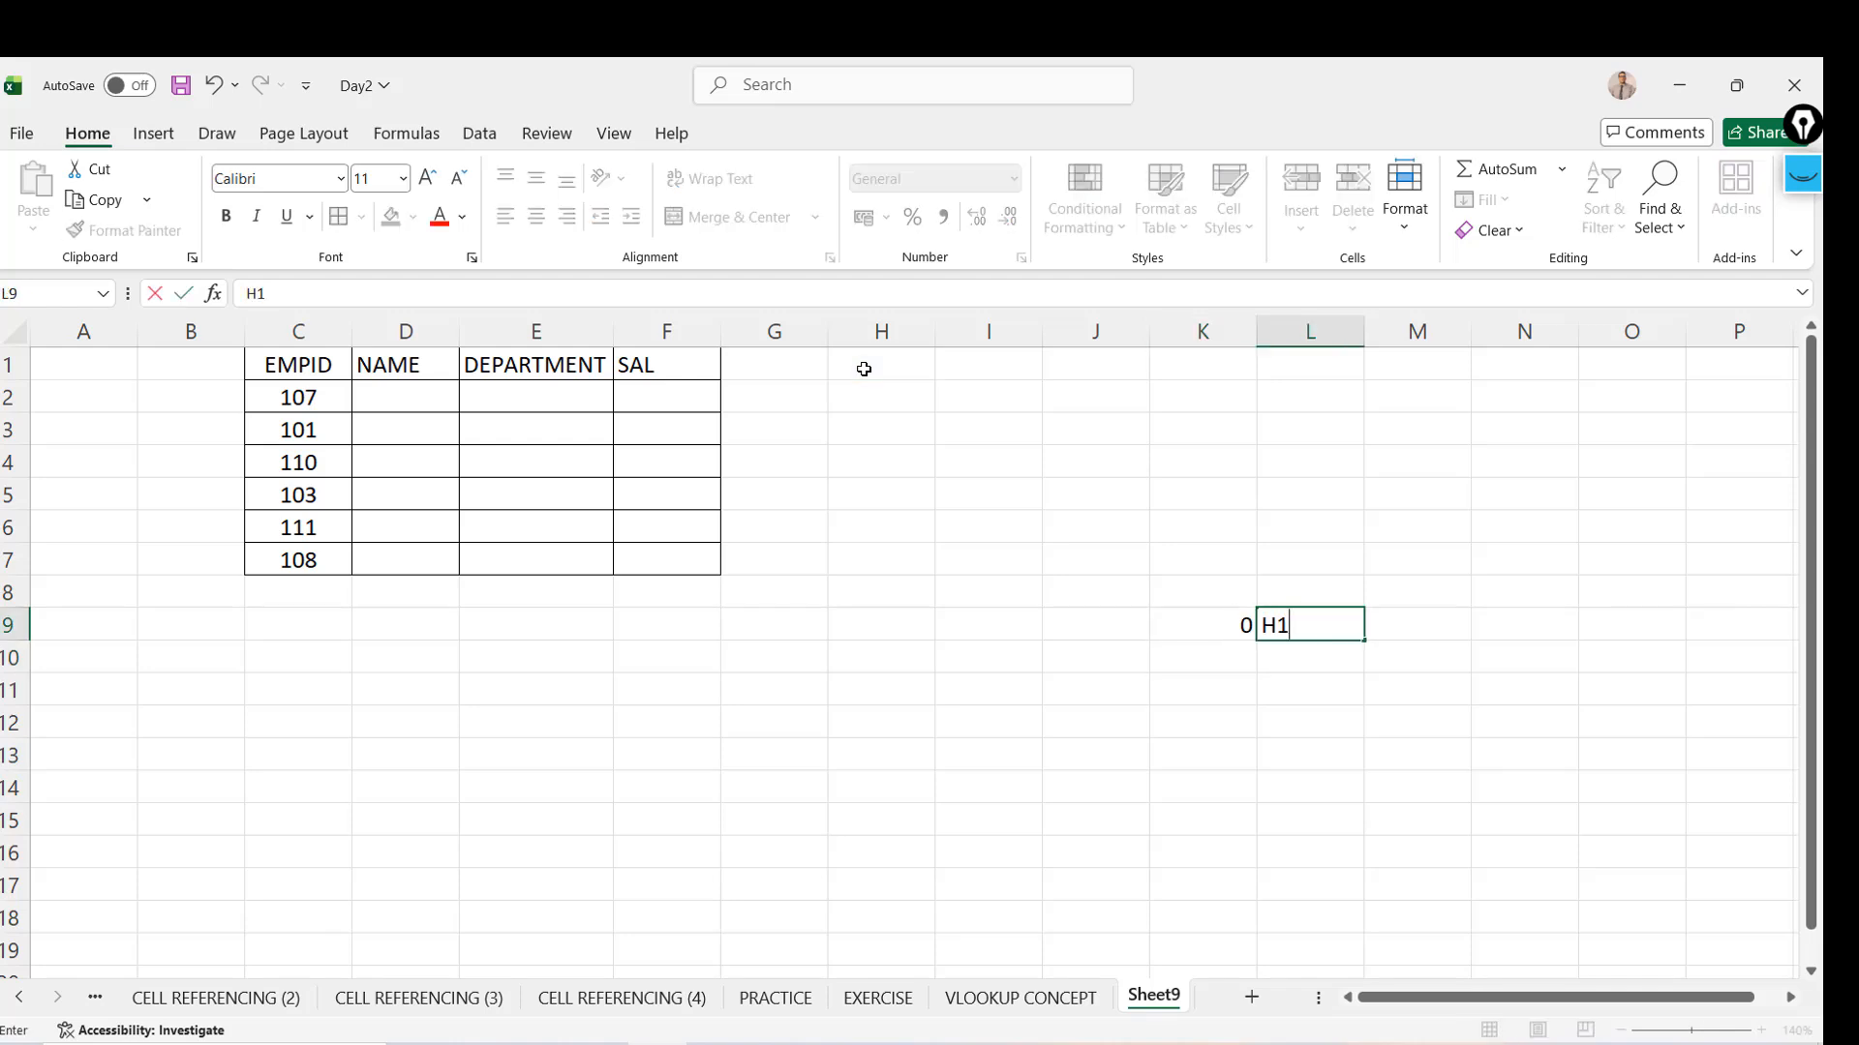
key(Return)
Enter a cross-sheet reference in K10 to cell B3 of the PRACTICE sheet
key(Left)
text(=)
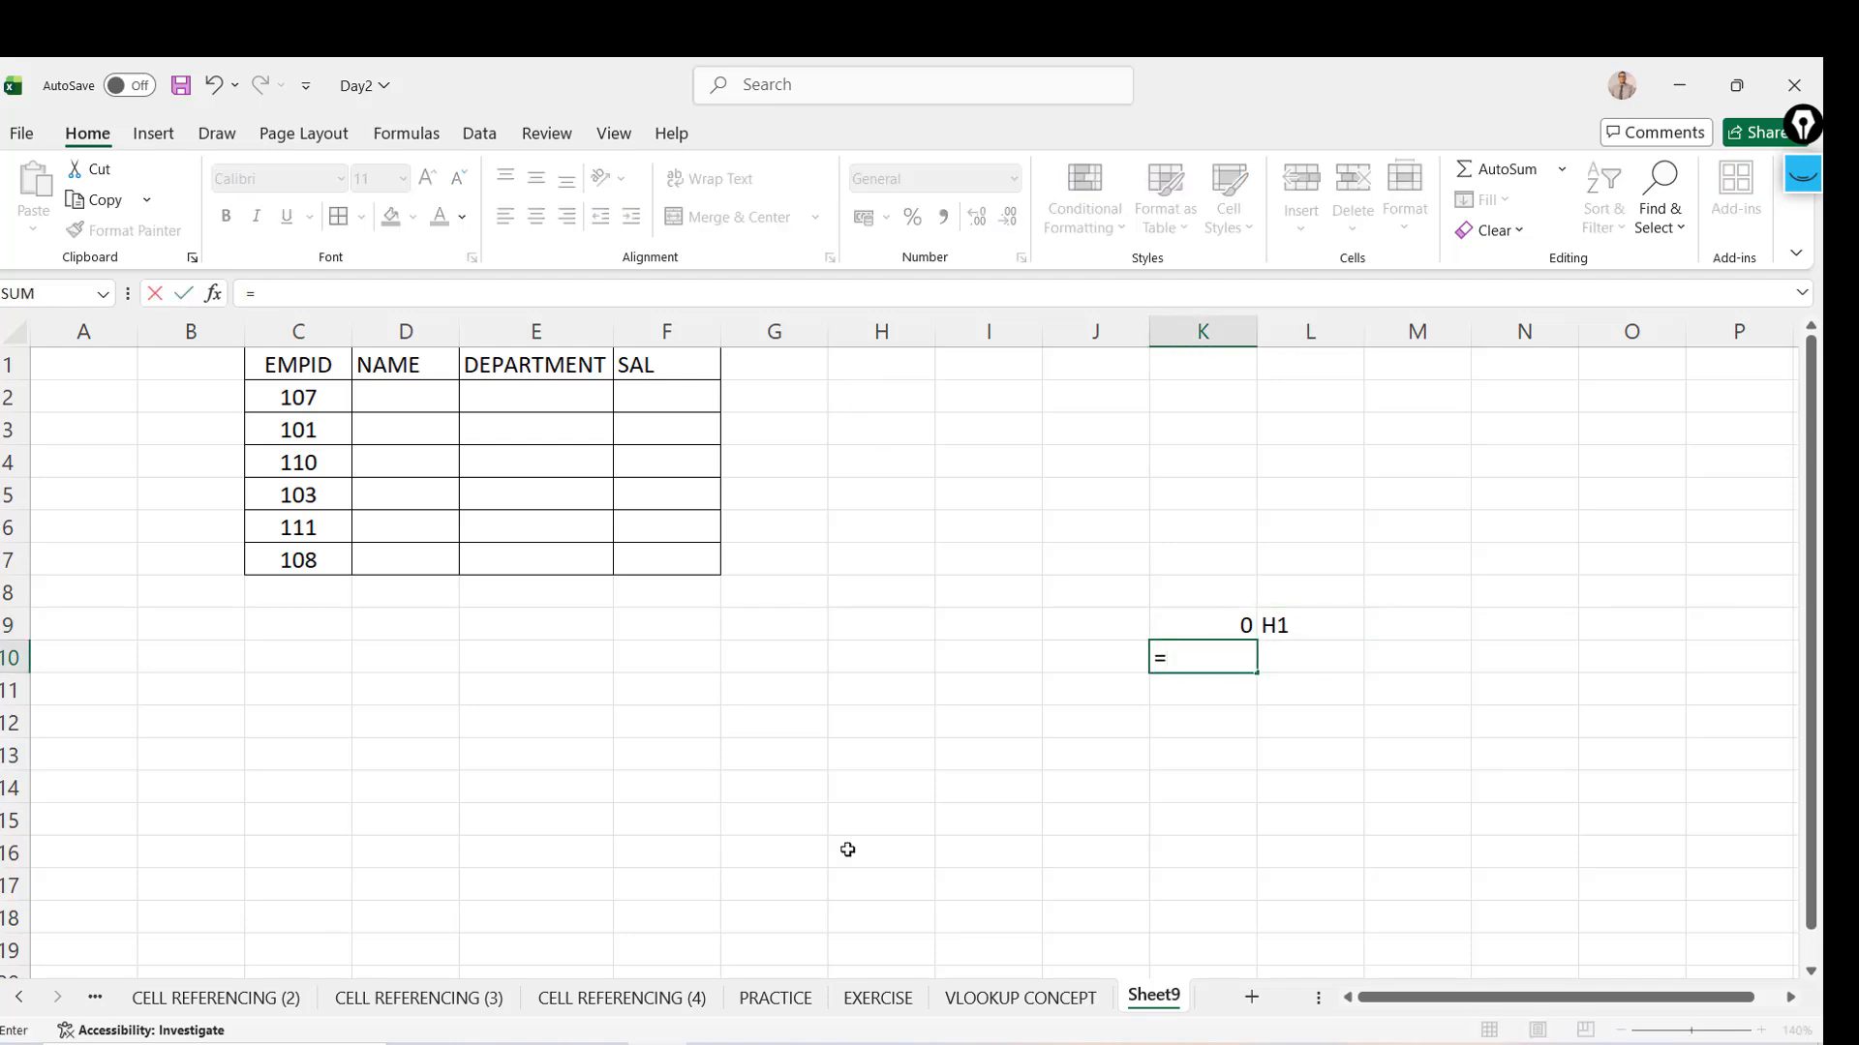
click(775, 998)
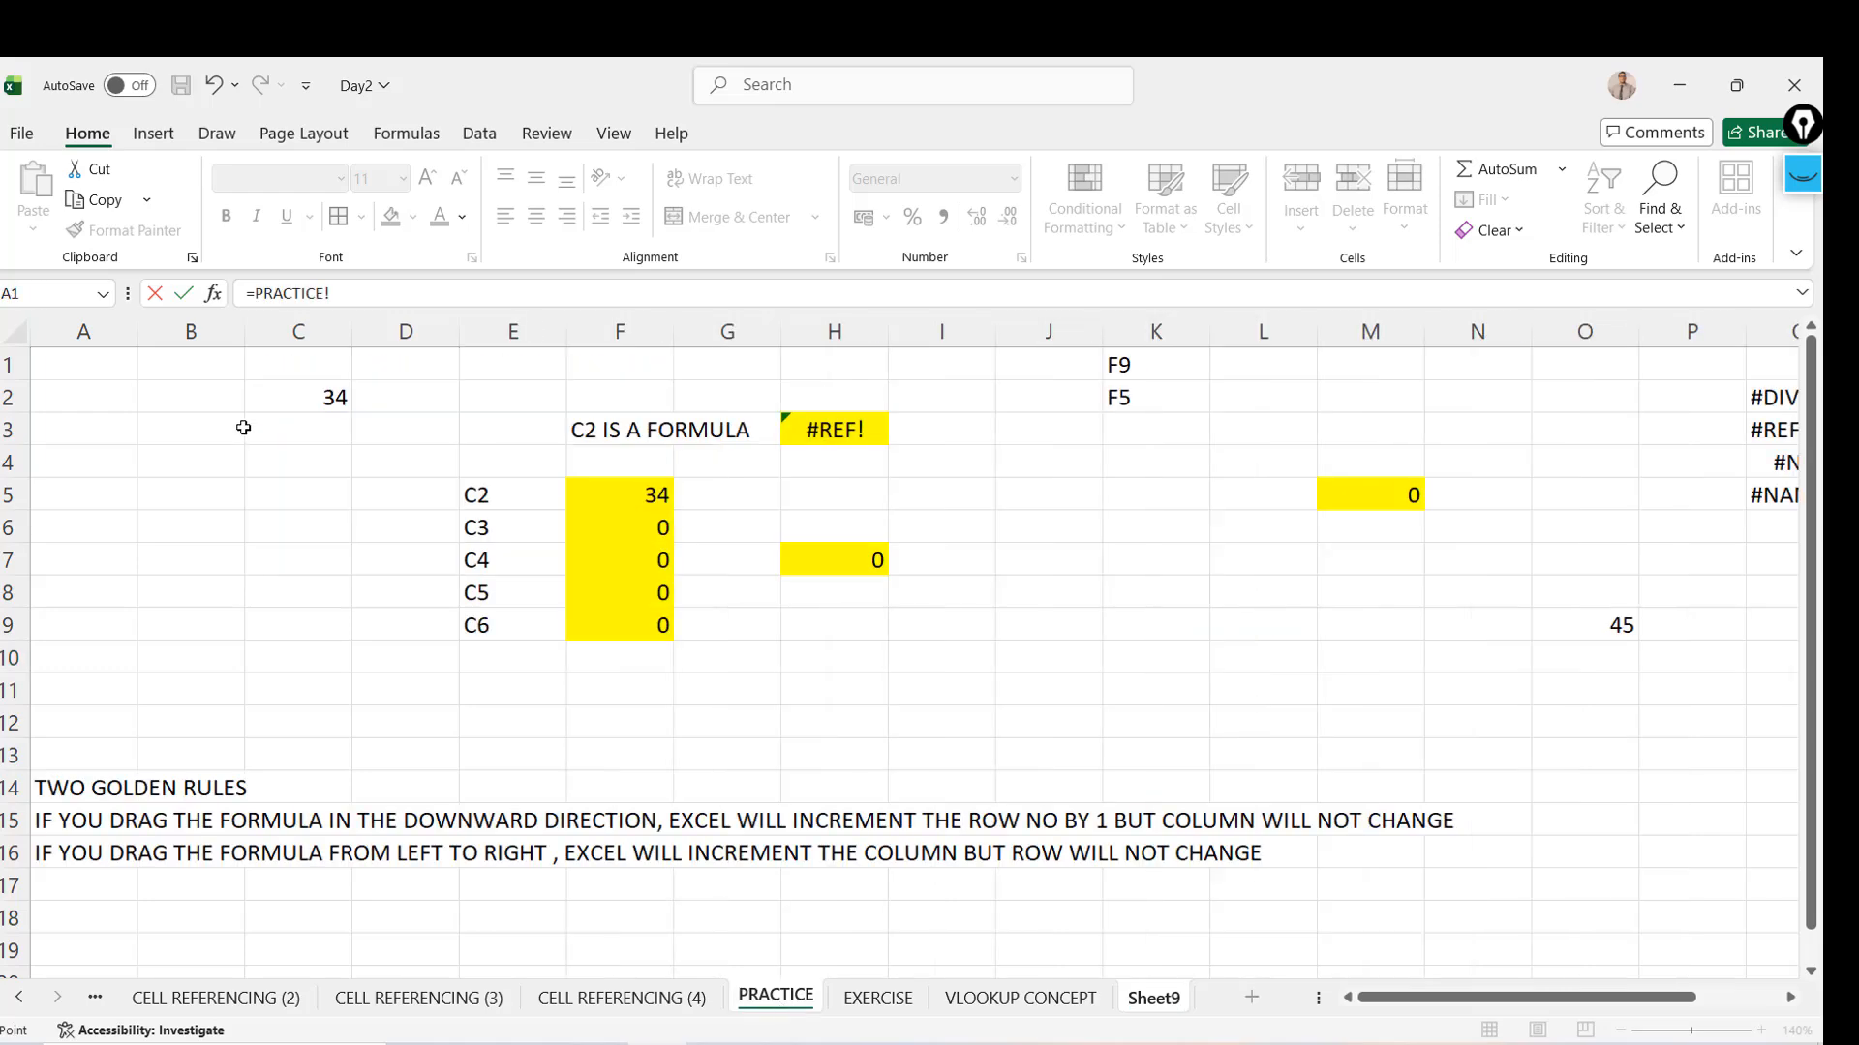
click(153, 442)
key(Return)
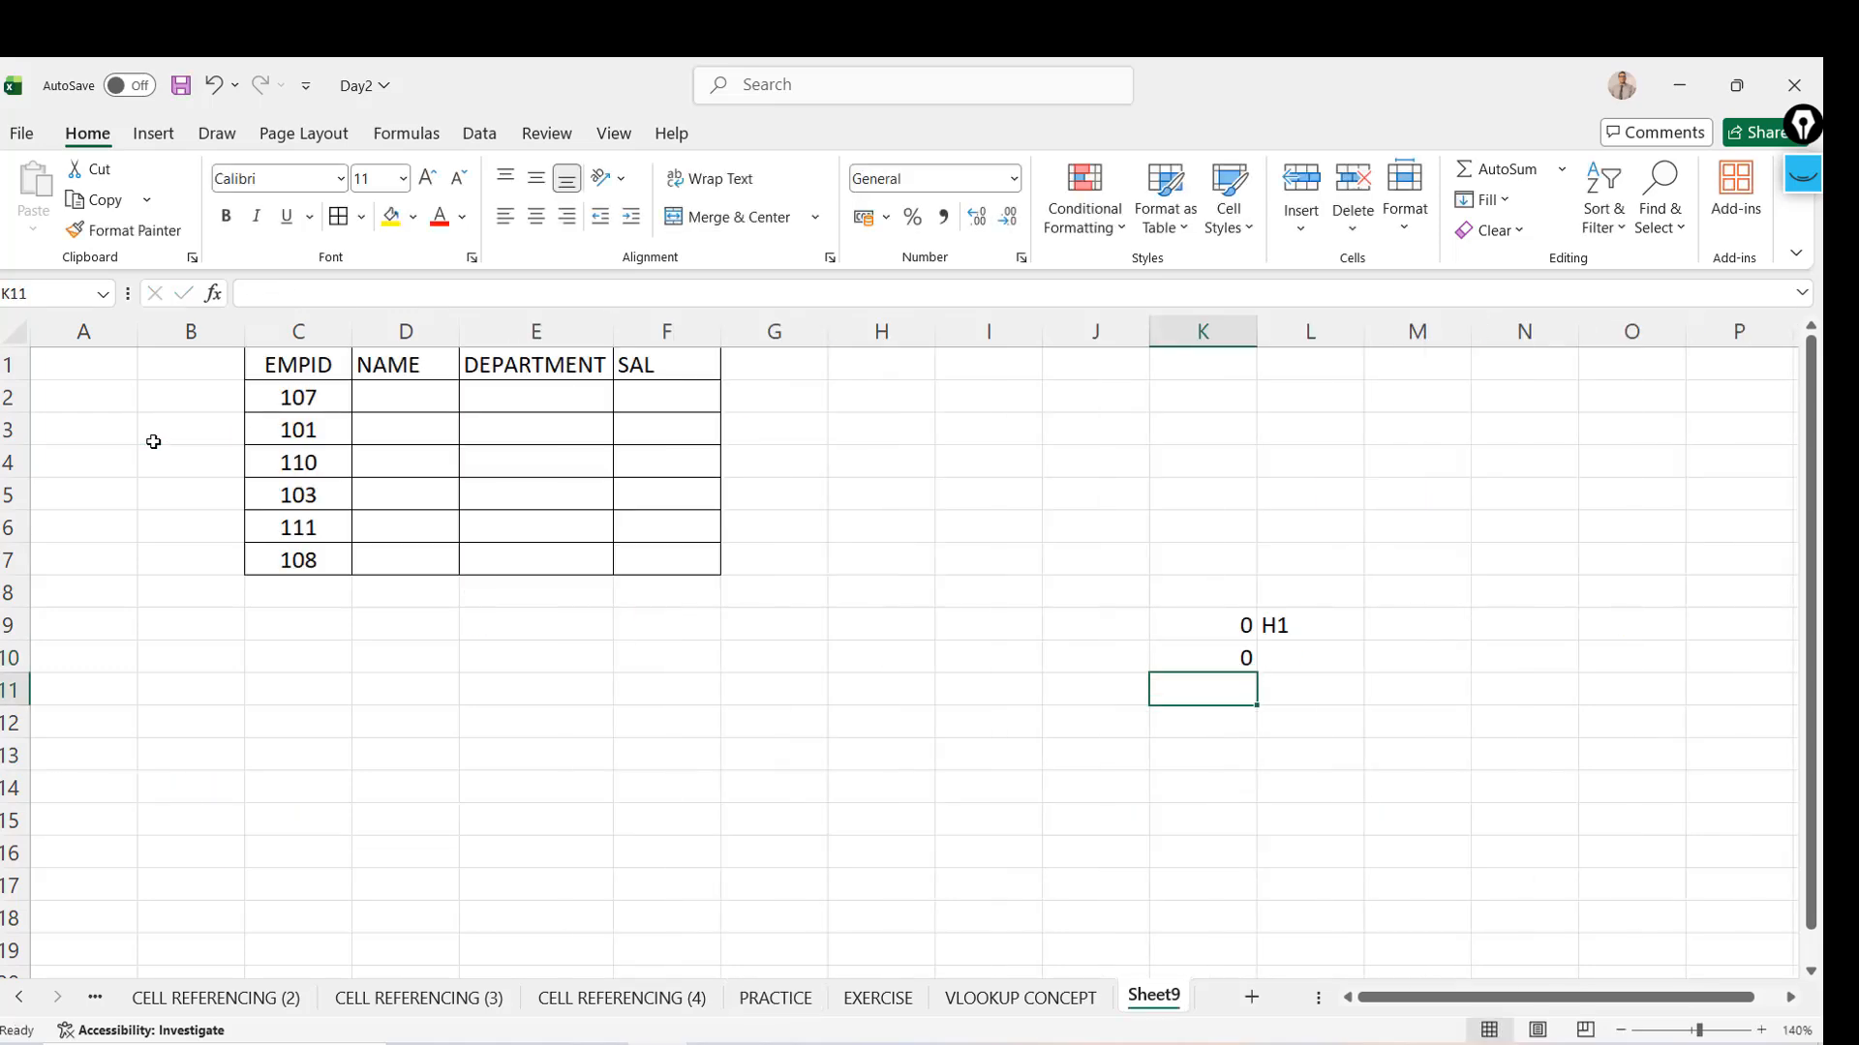
key(Up)
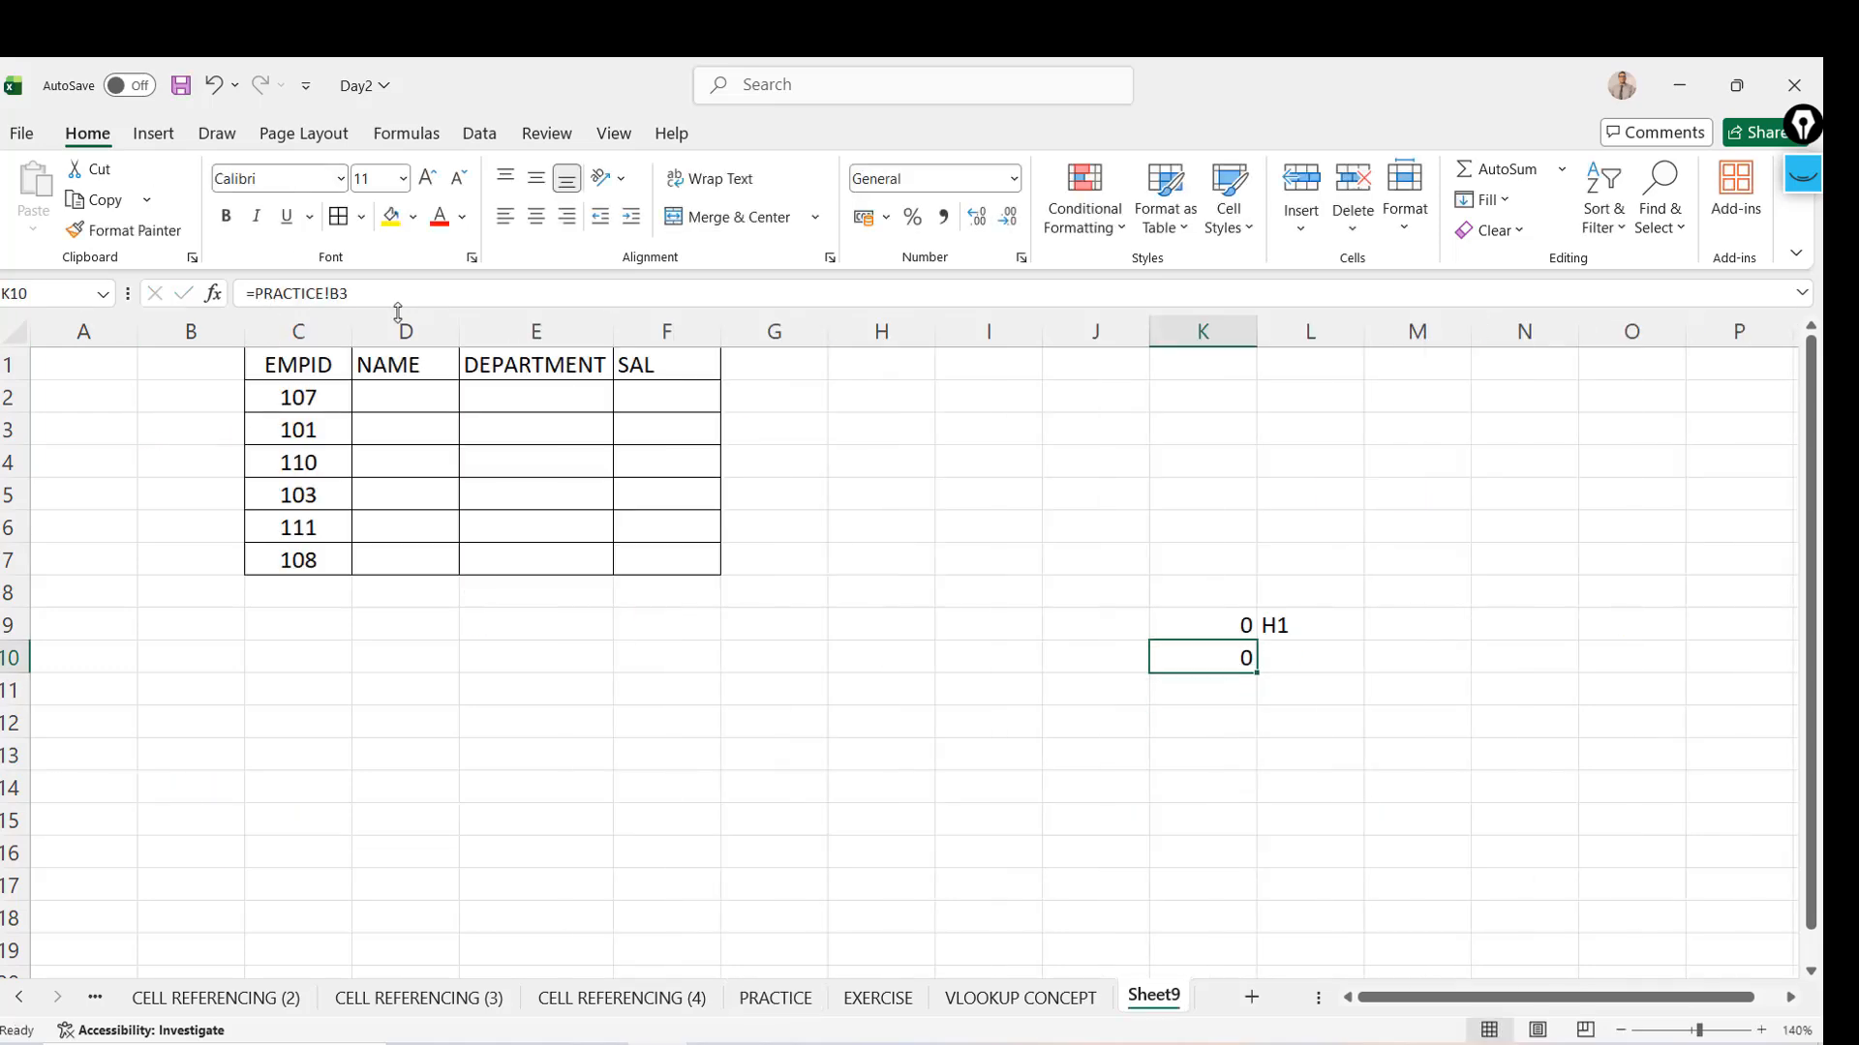
Copy the reference PRACTICE!B3 from K10's formula and paste it as a text label in L10
key(Right)
key(Left)
click(257, 293)
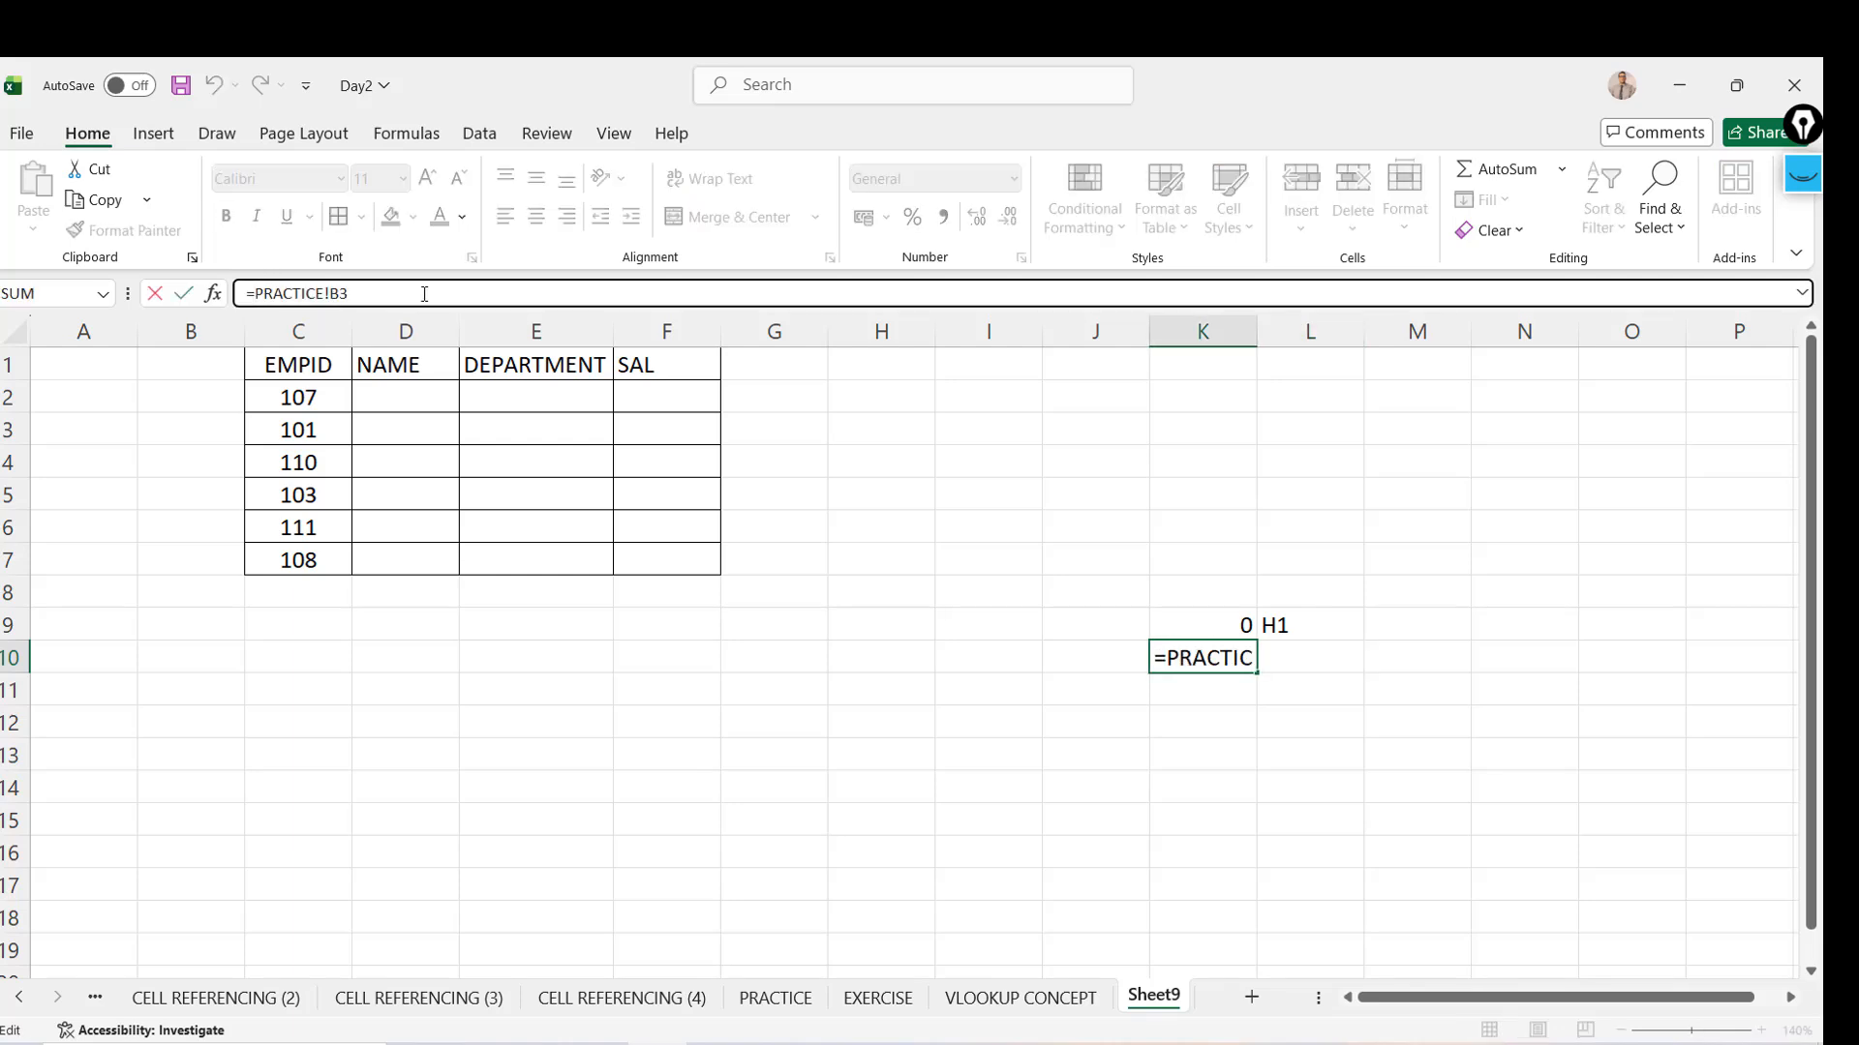
drag(256, 293, 424, 293)
key(ctrl+c)
key(Tab)
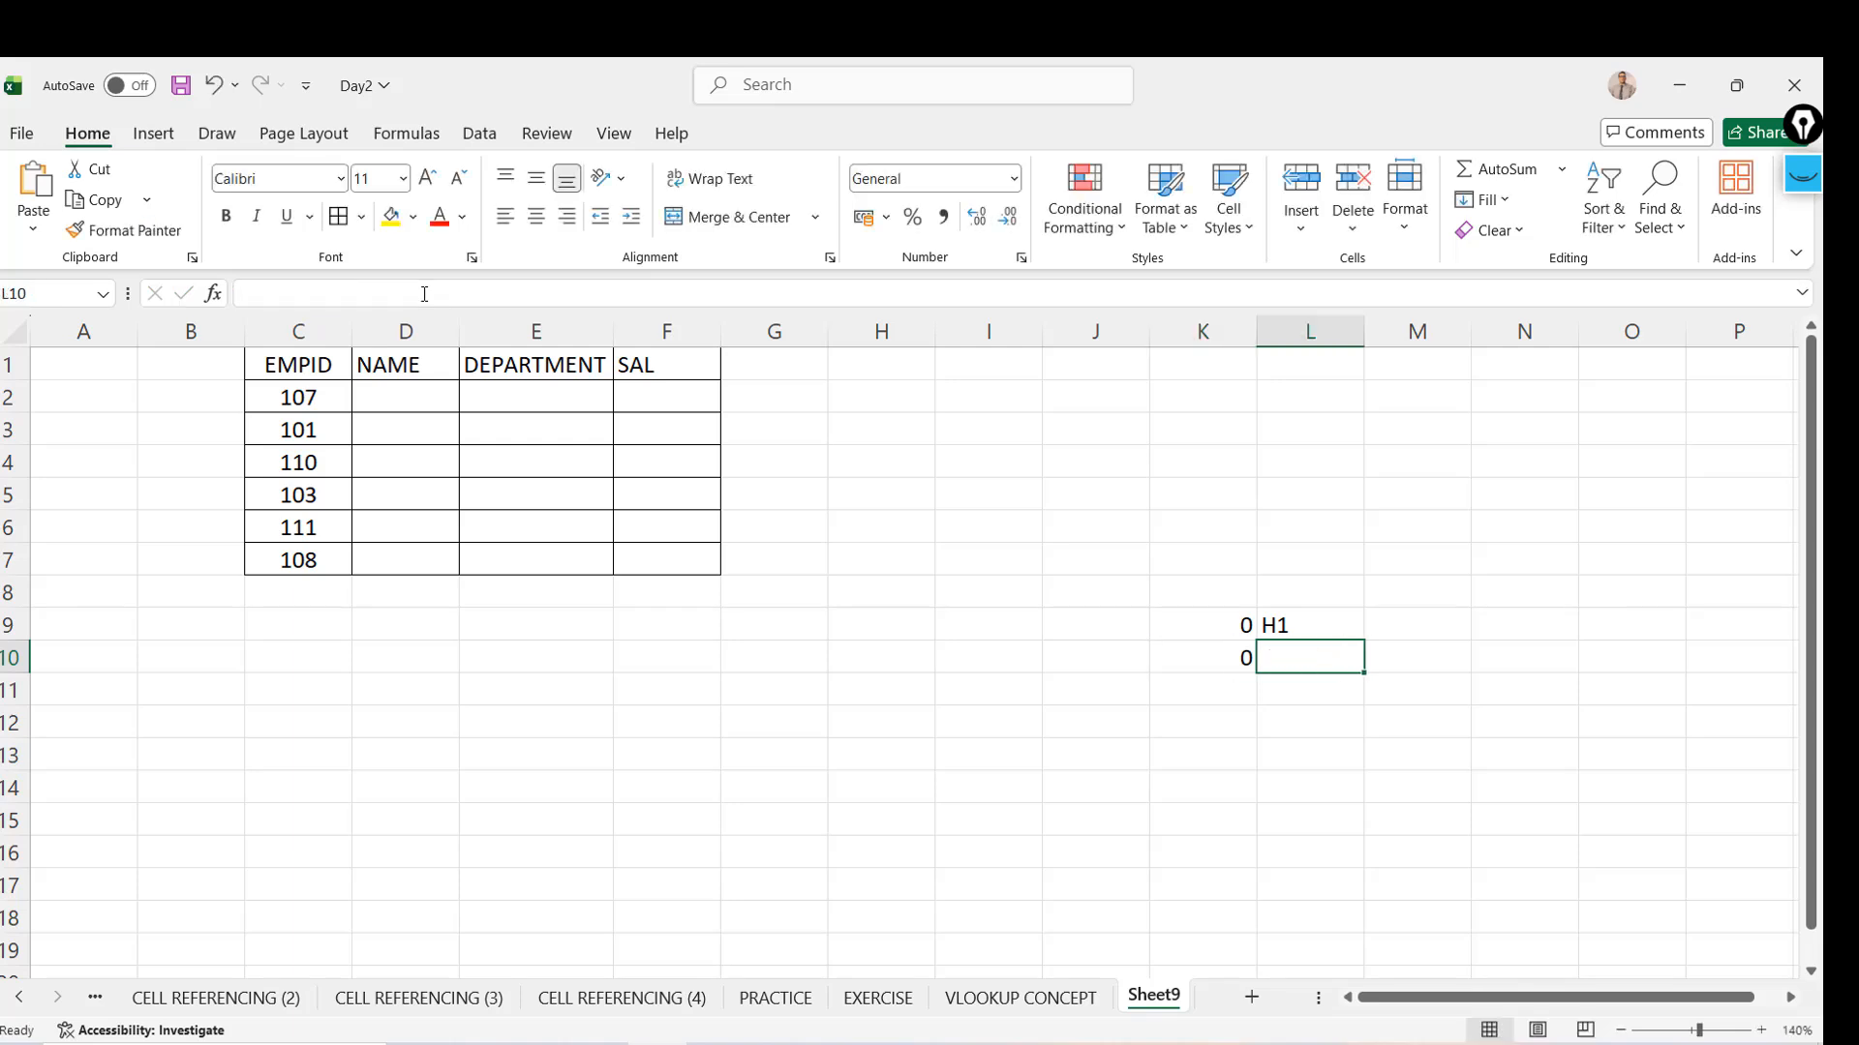
key(ctrl+v)
key(Tab)
Compare the same-sheet reference label in L9 with the cross-sheet label in L10, and examine K10's formula
key(Down)
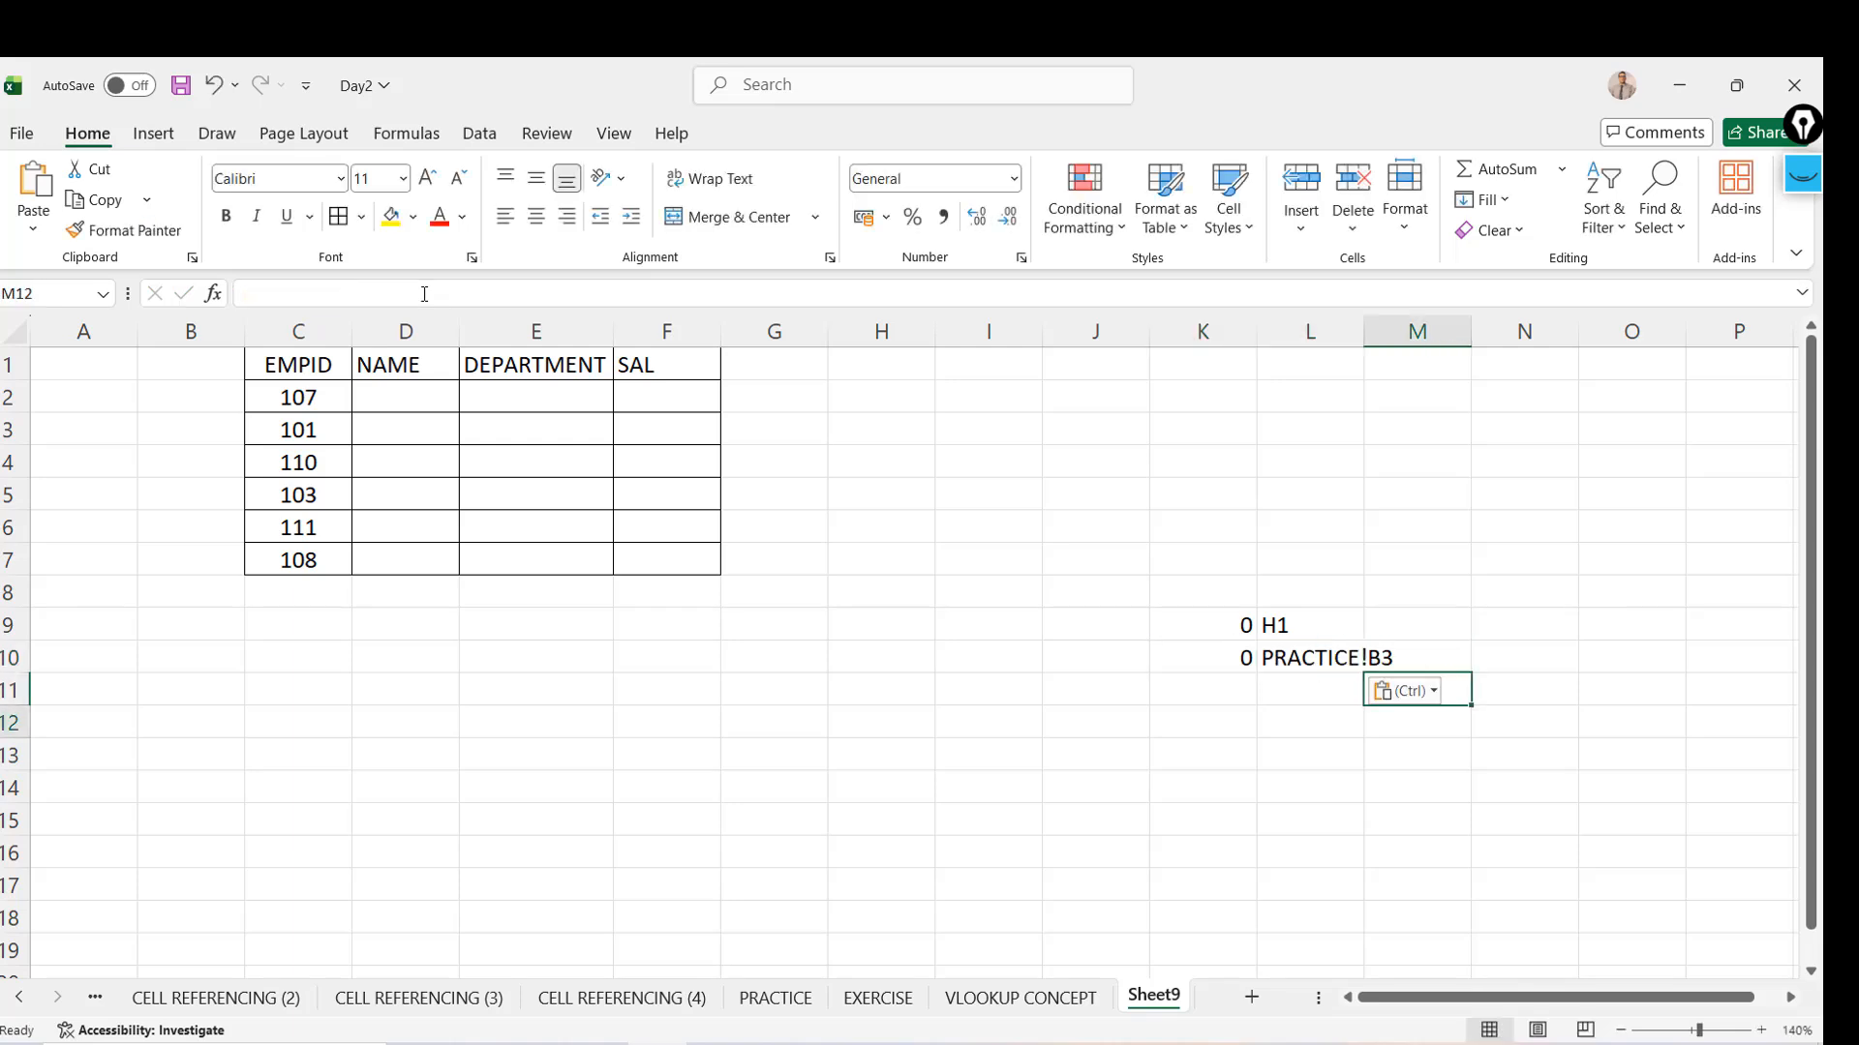
key(Down)
key(Left)
key(Left)
click(1278, 659)
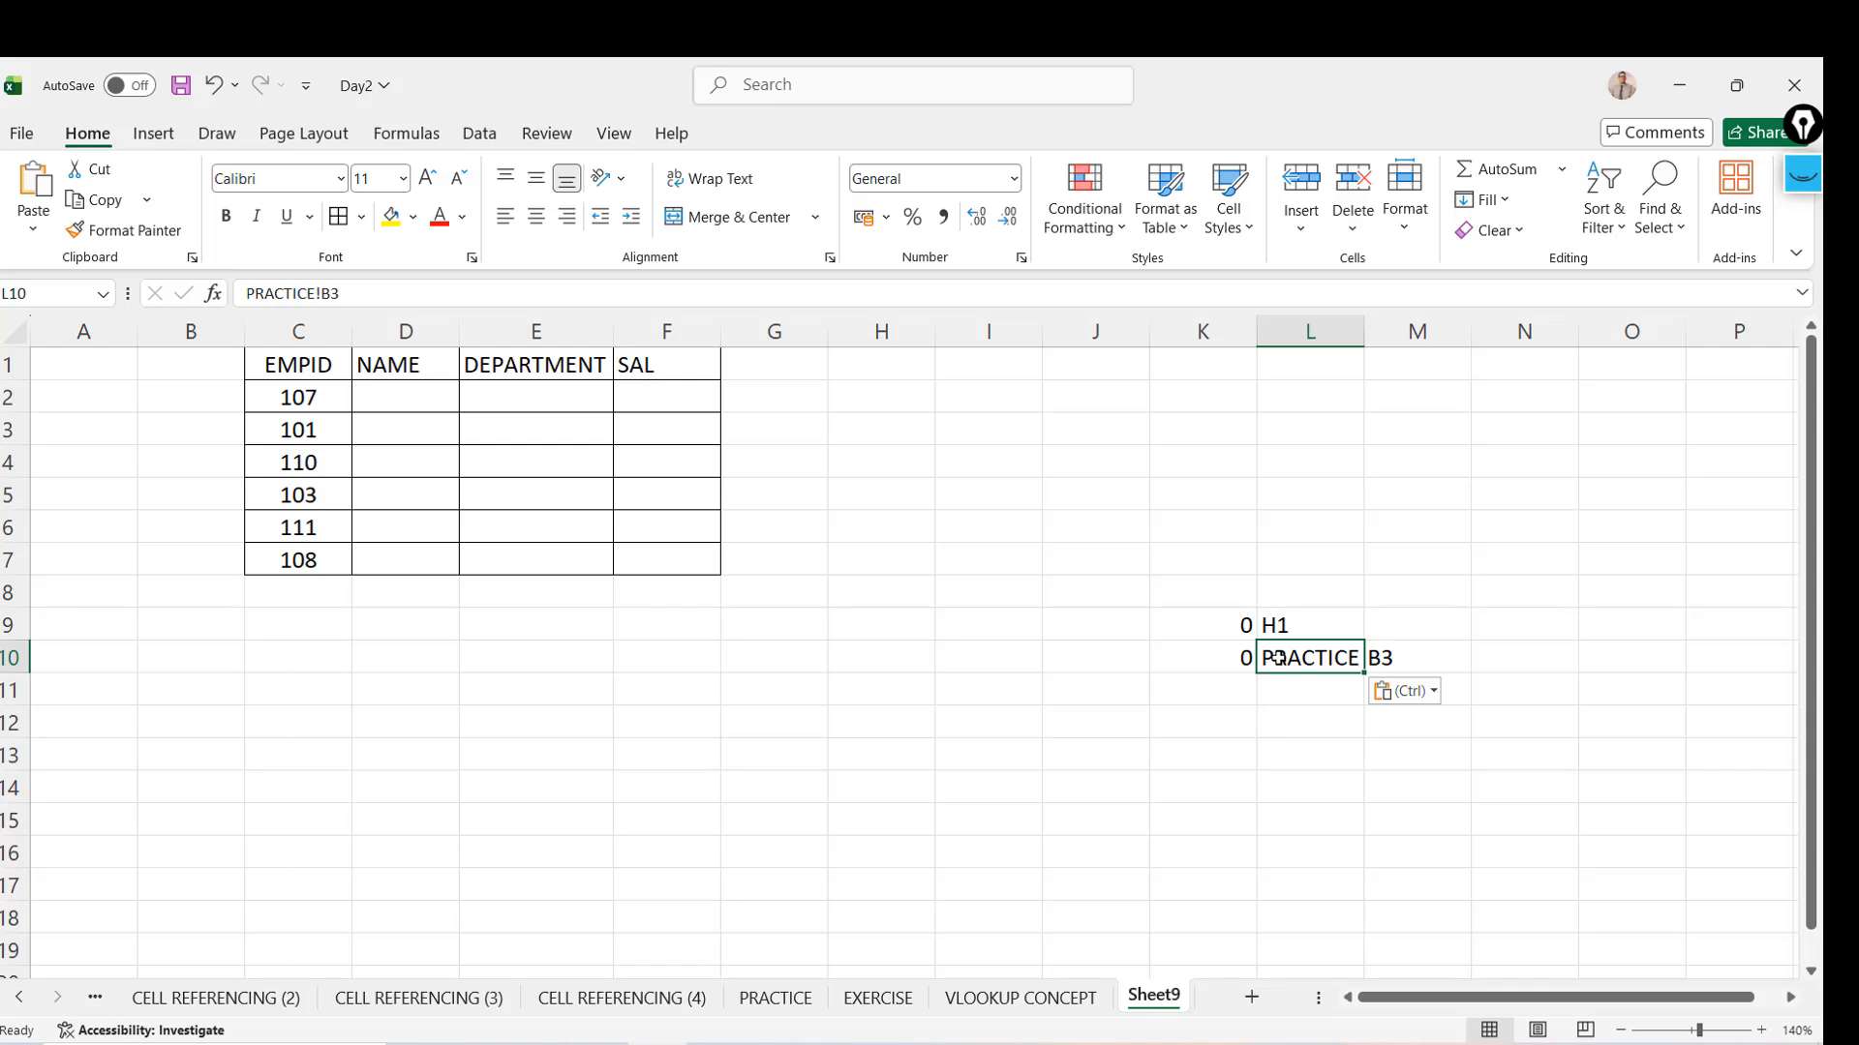
click(1289, 731)
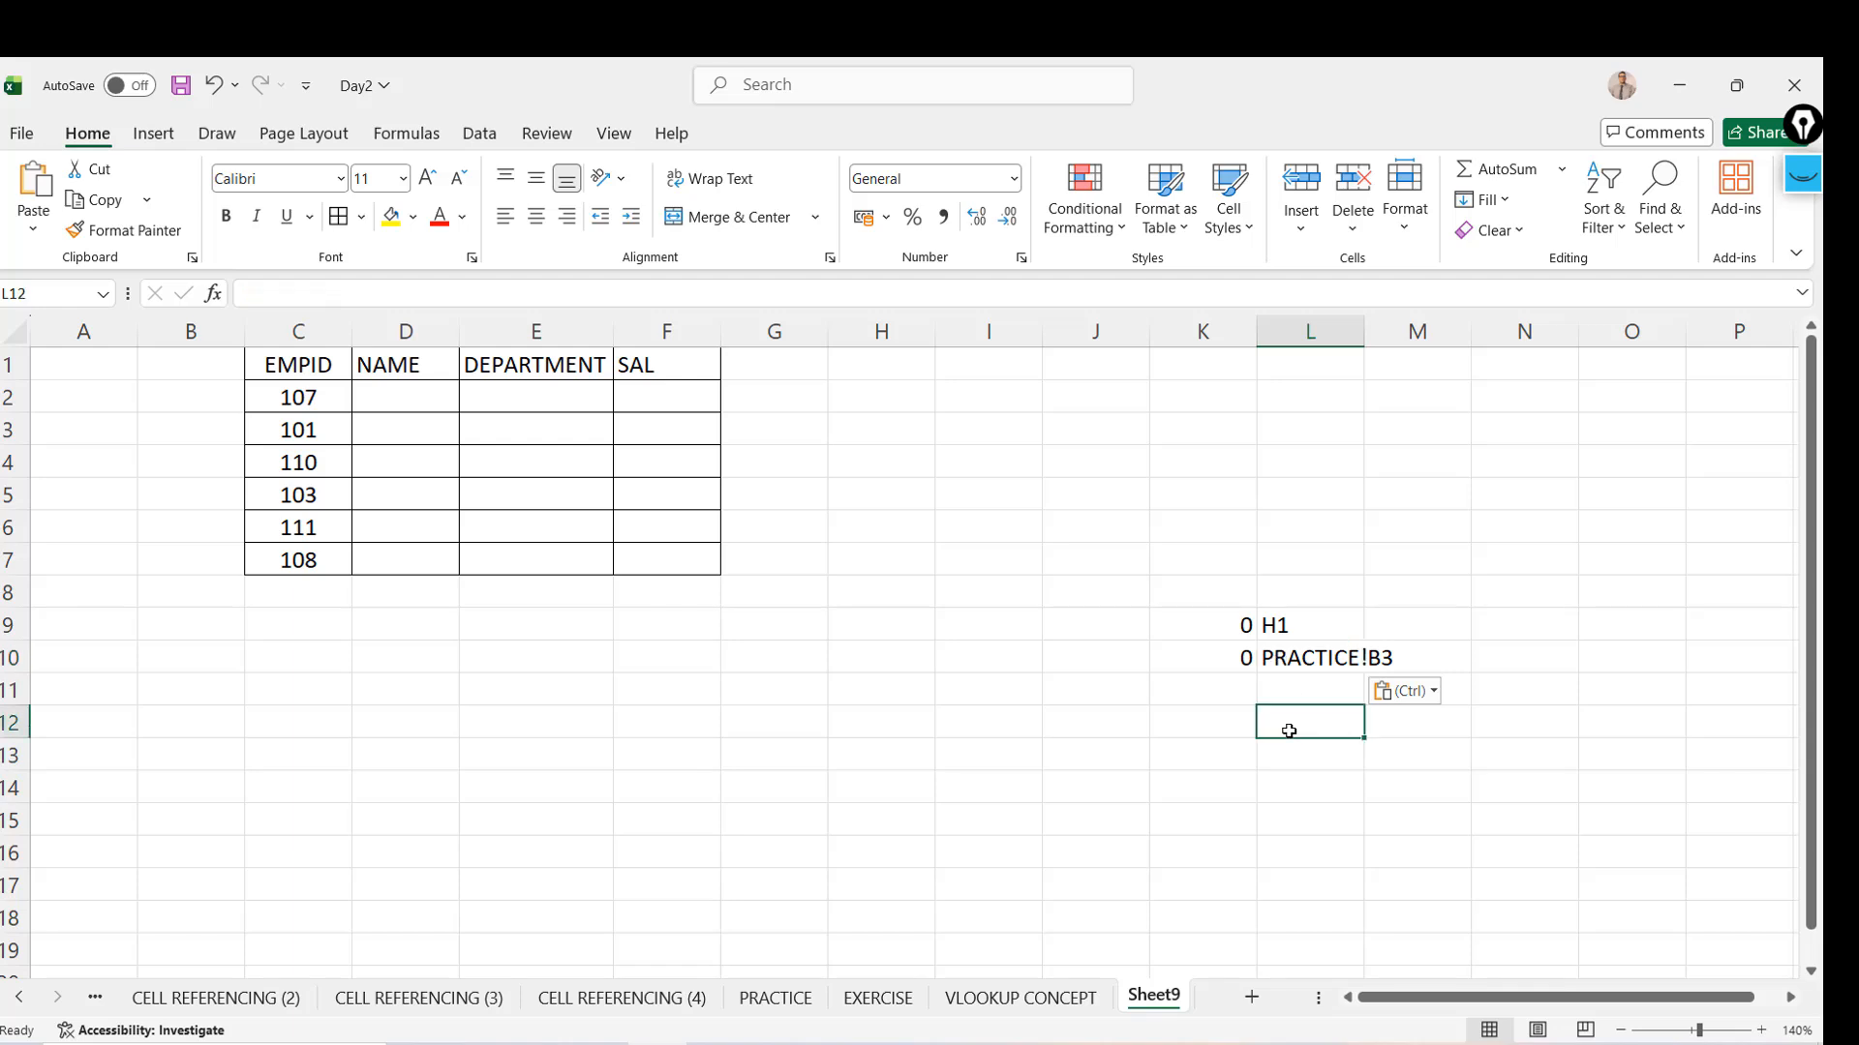
key(Up)
key(Up)
key(Down)
key(Down)
key(Up)
key(Up)
key(Left)
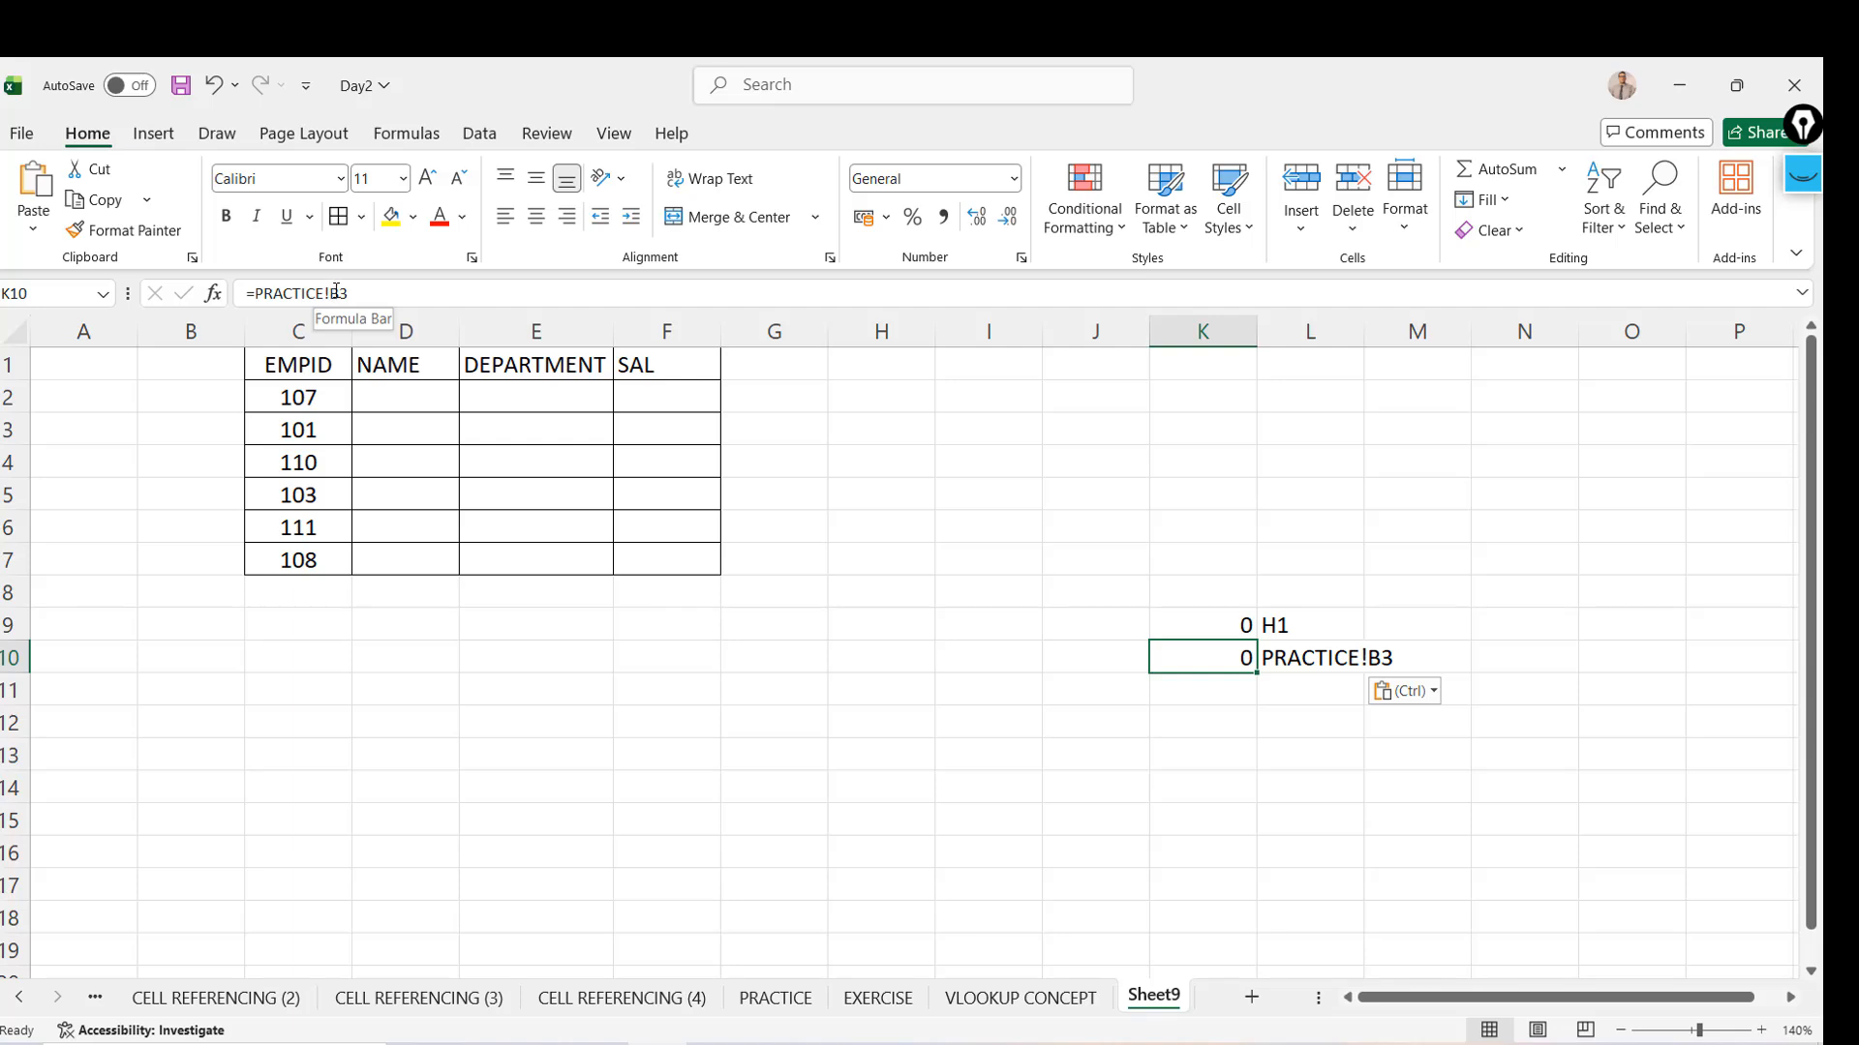
click(696, 735)
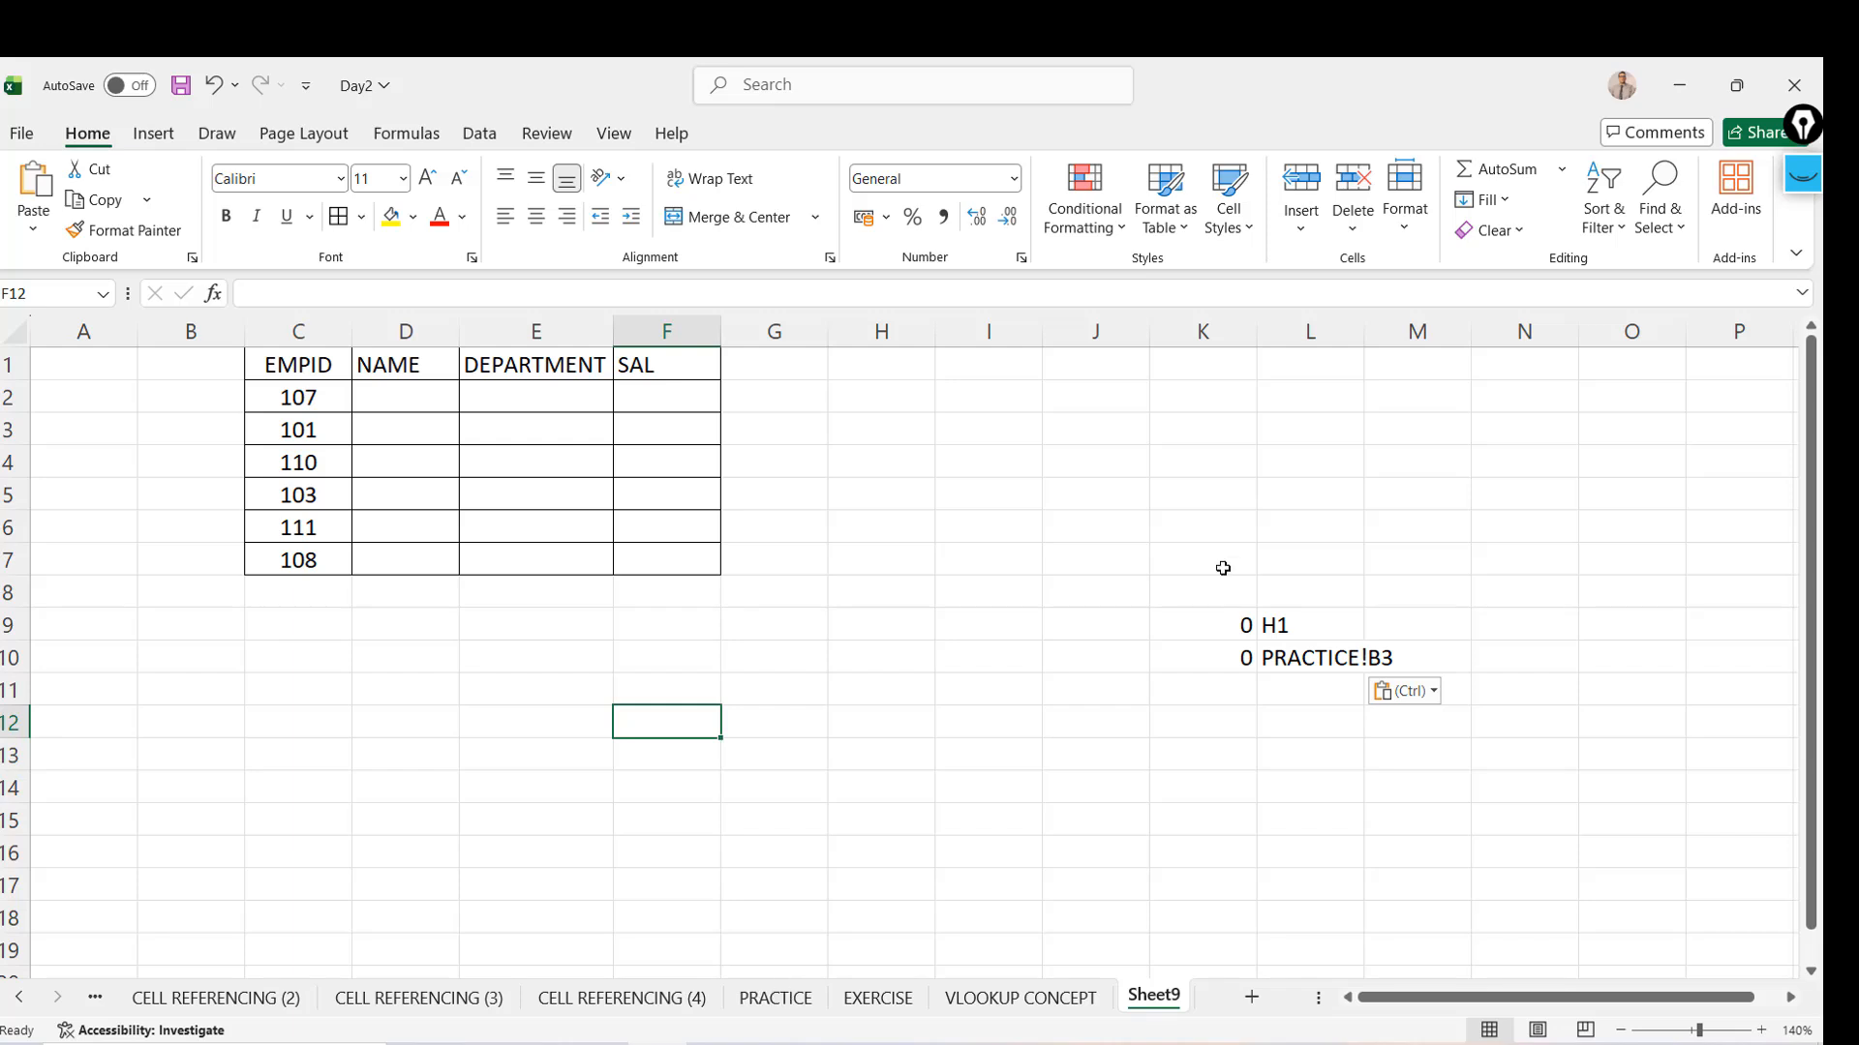
Hide the PRACTICE sheet and check K10's cross-sheet formula on Sheet9
click(763, 1005)
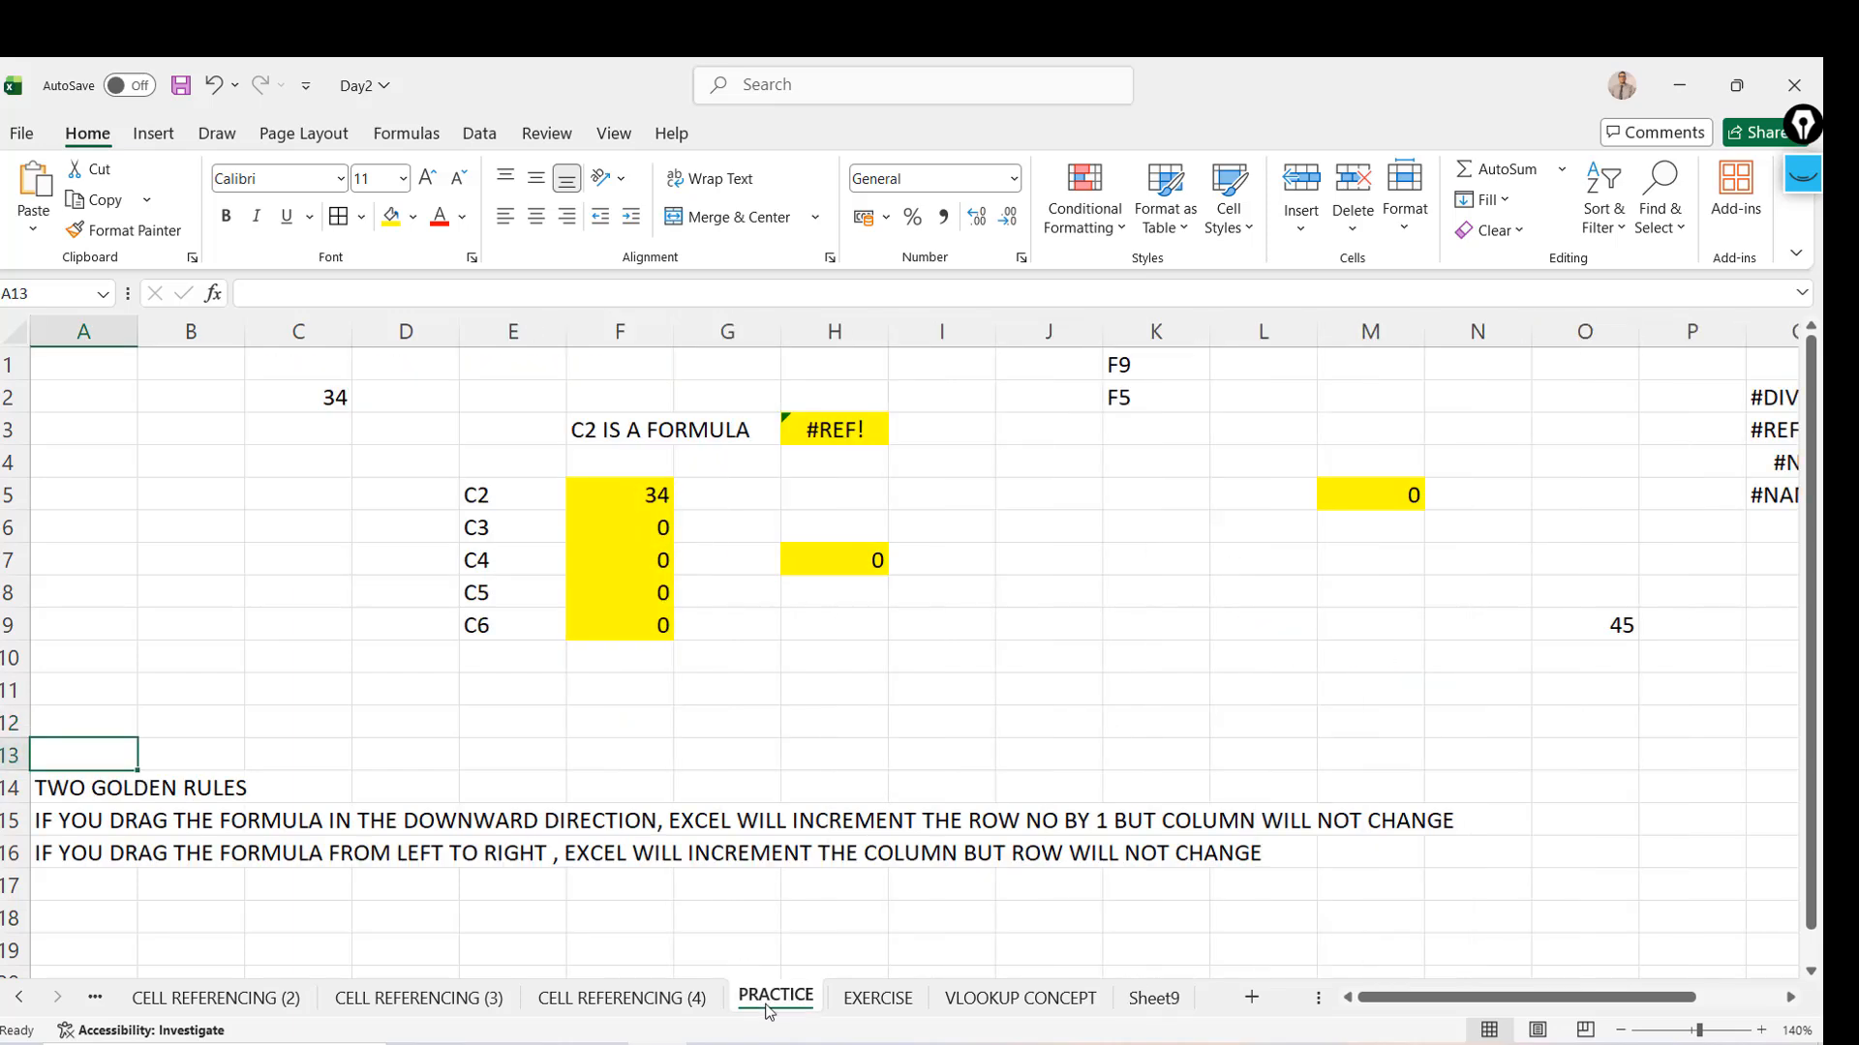
right_click(775, 1005)
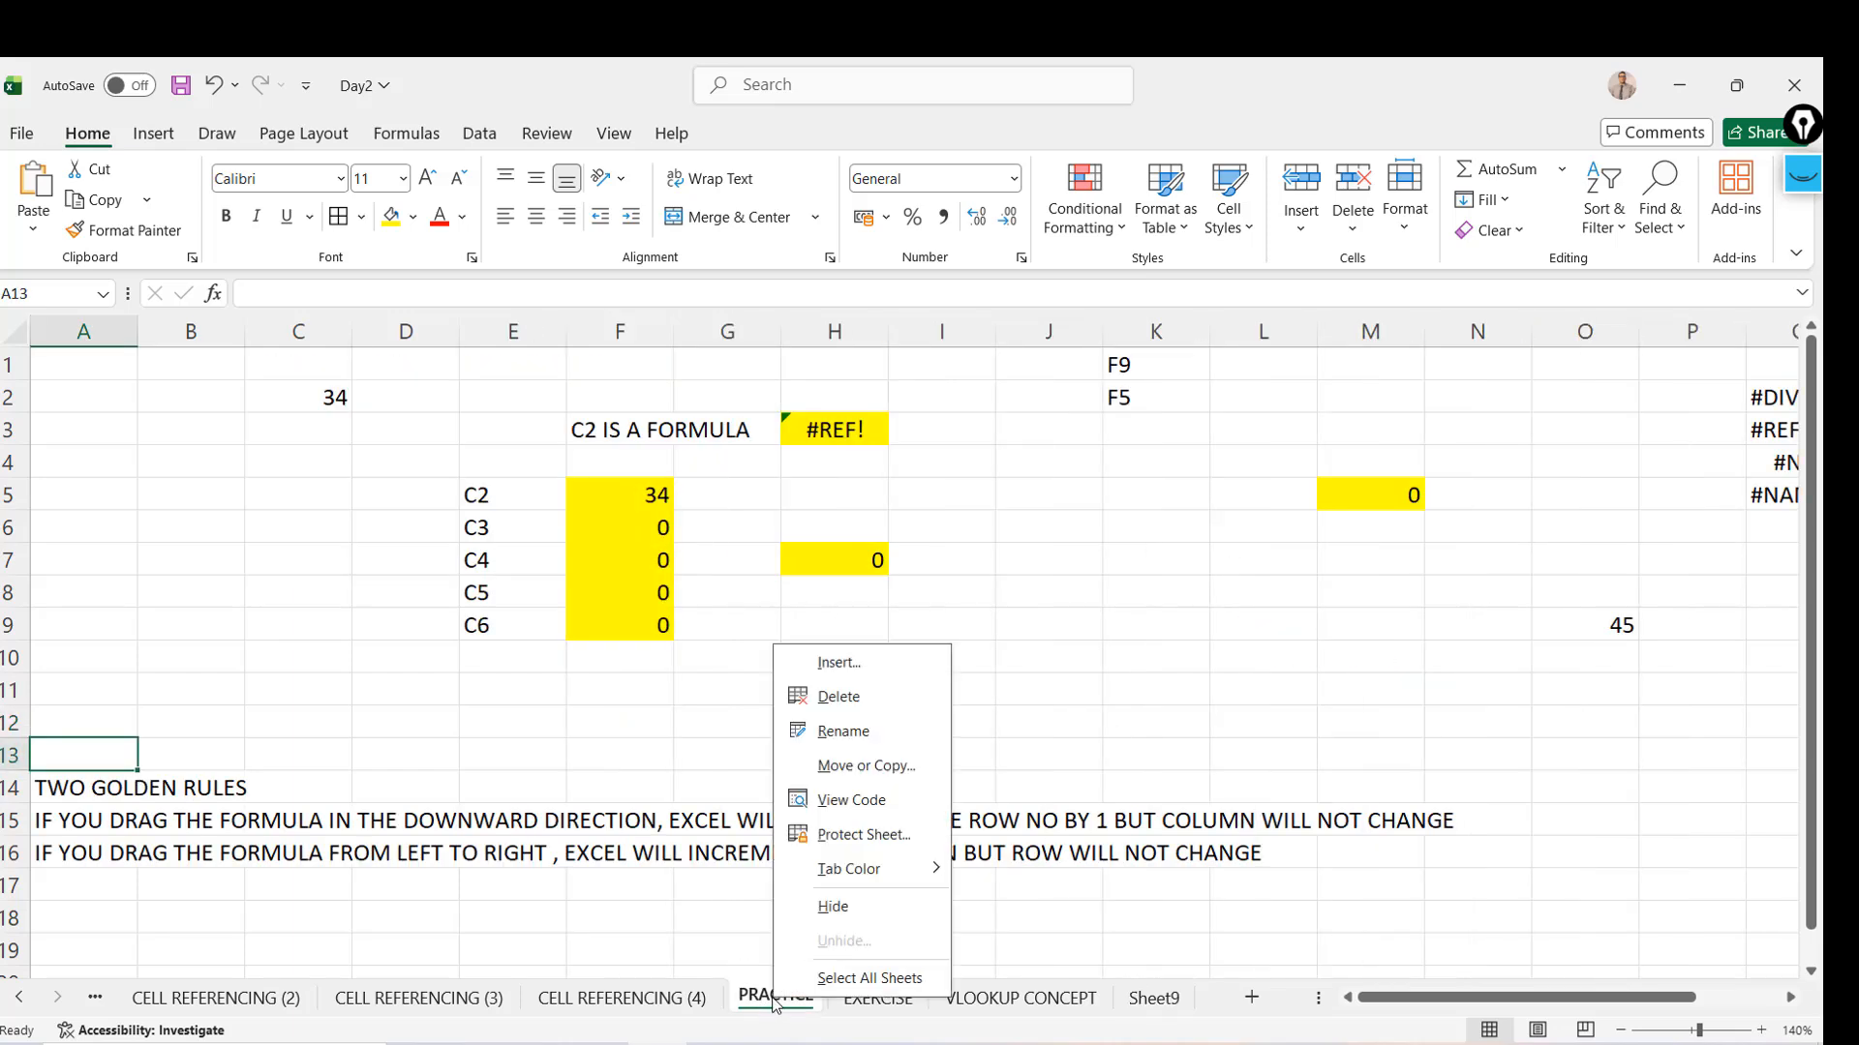
click(844, 909)
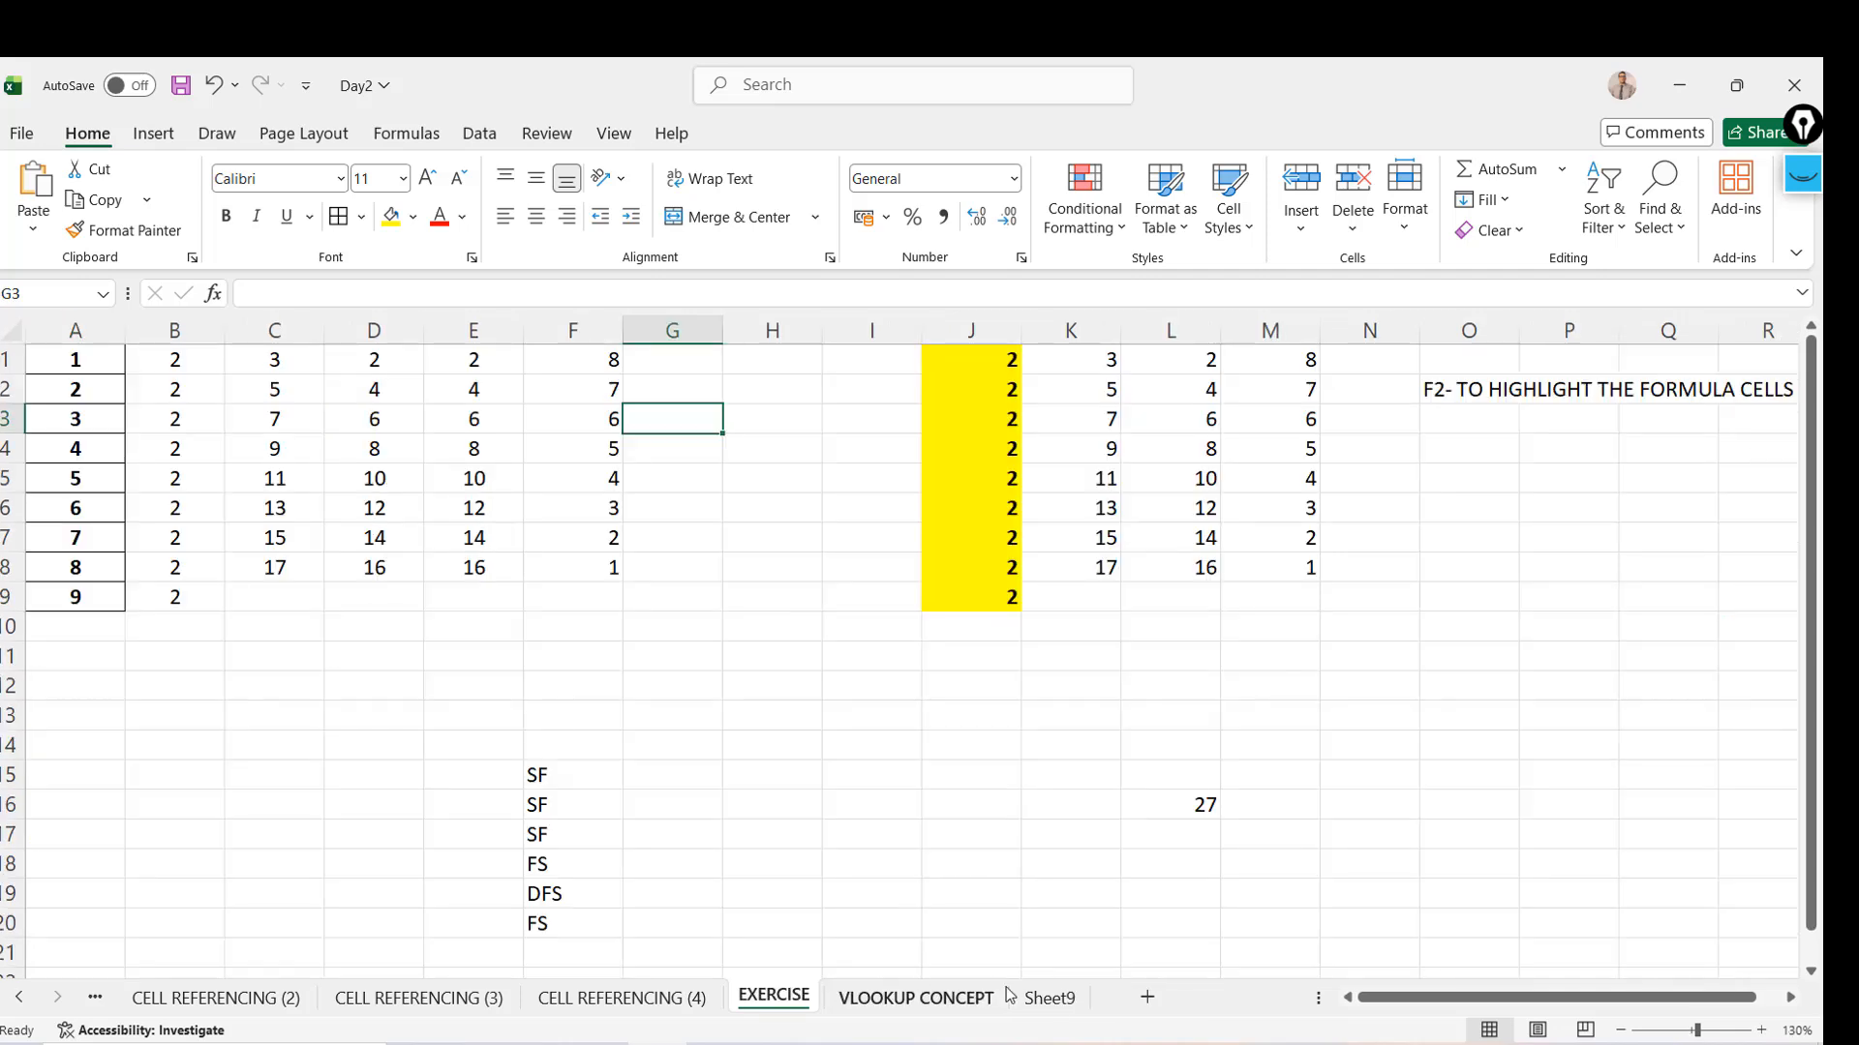
click(1062, 1005)
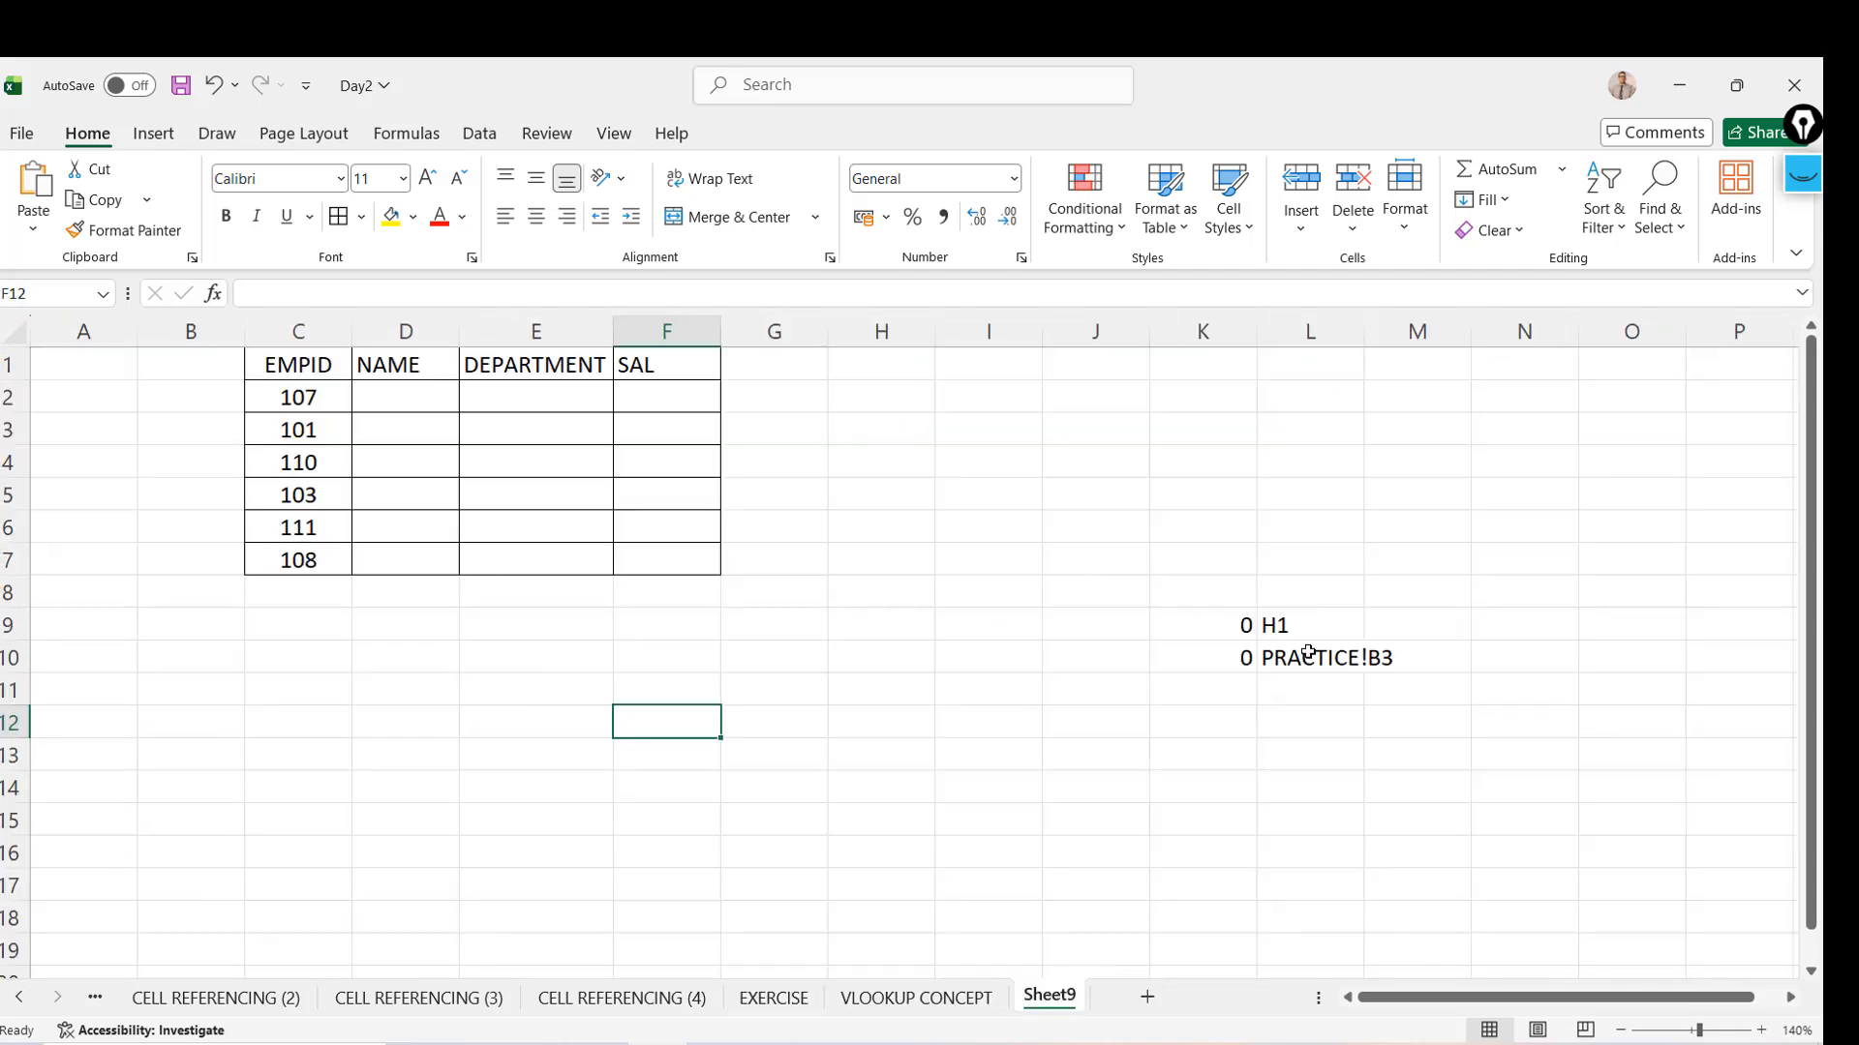
click(1218, 657)
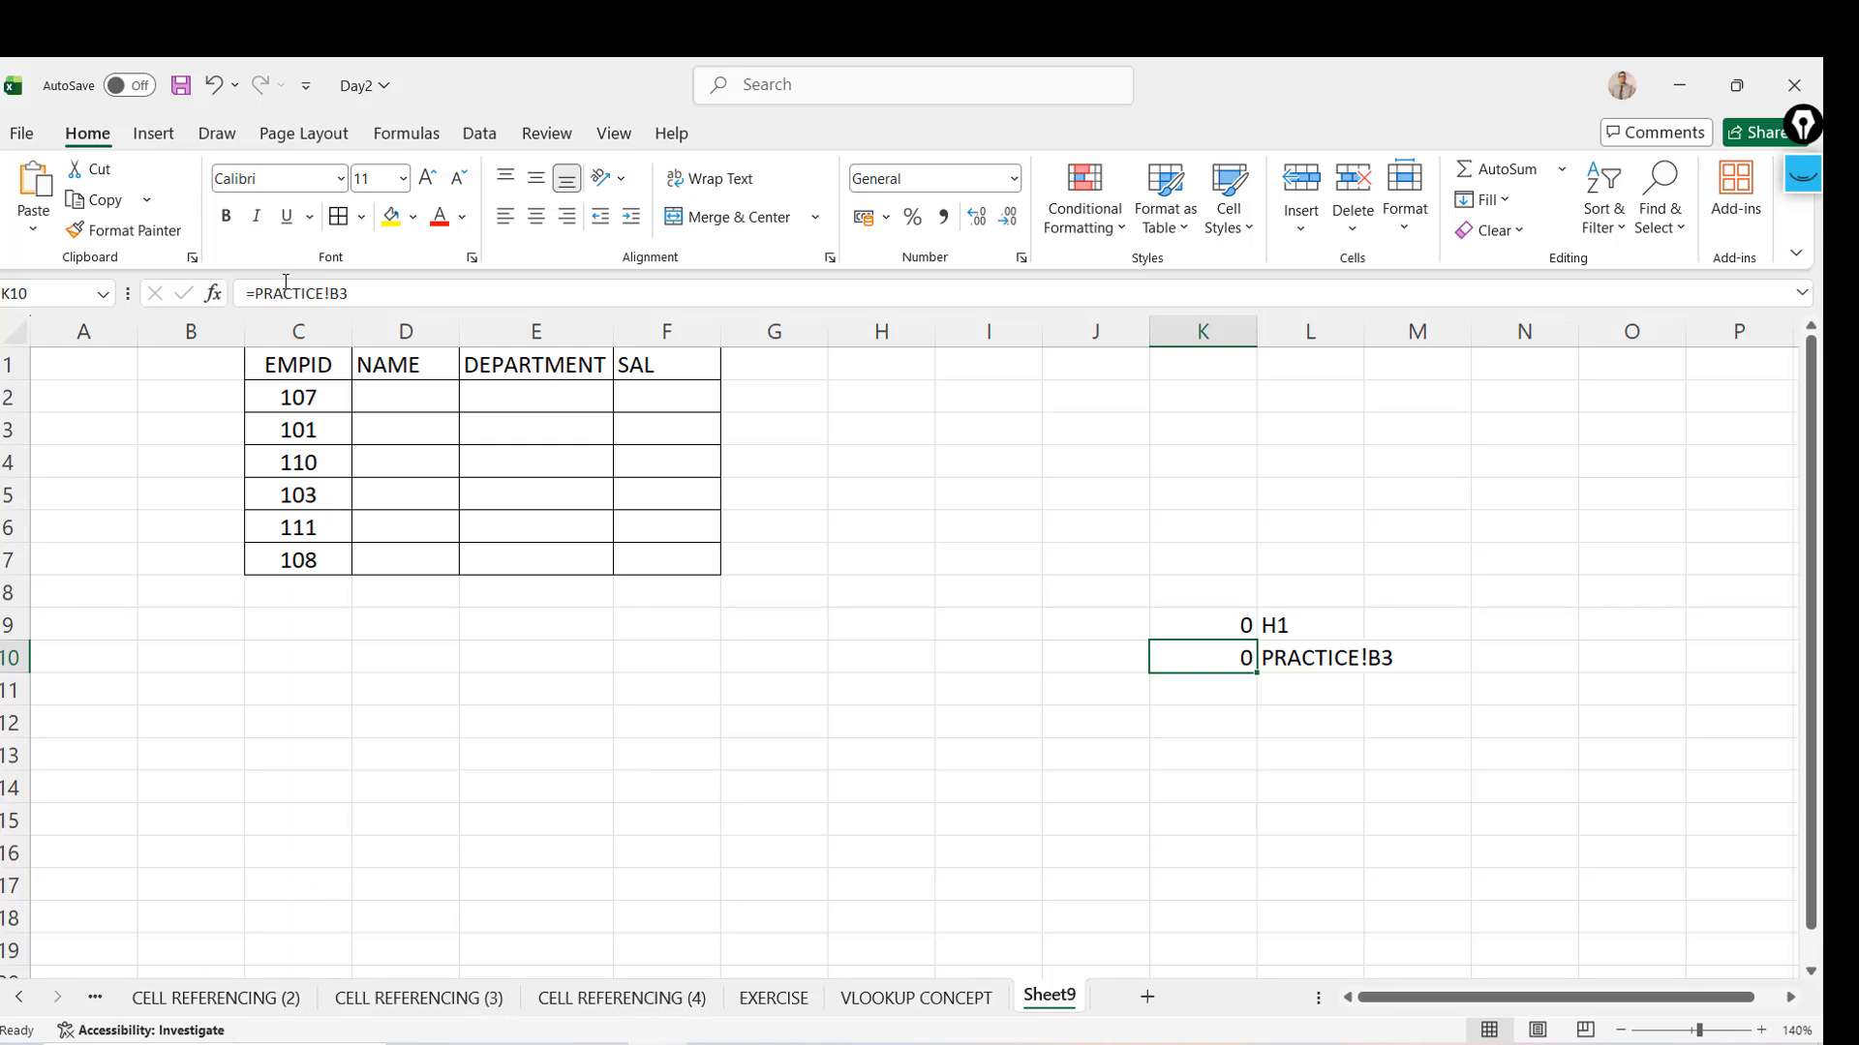
Unhide the PRACTICE sheet and return to Sheet9
right_click(1068, 1007)
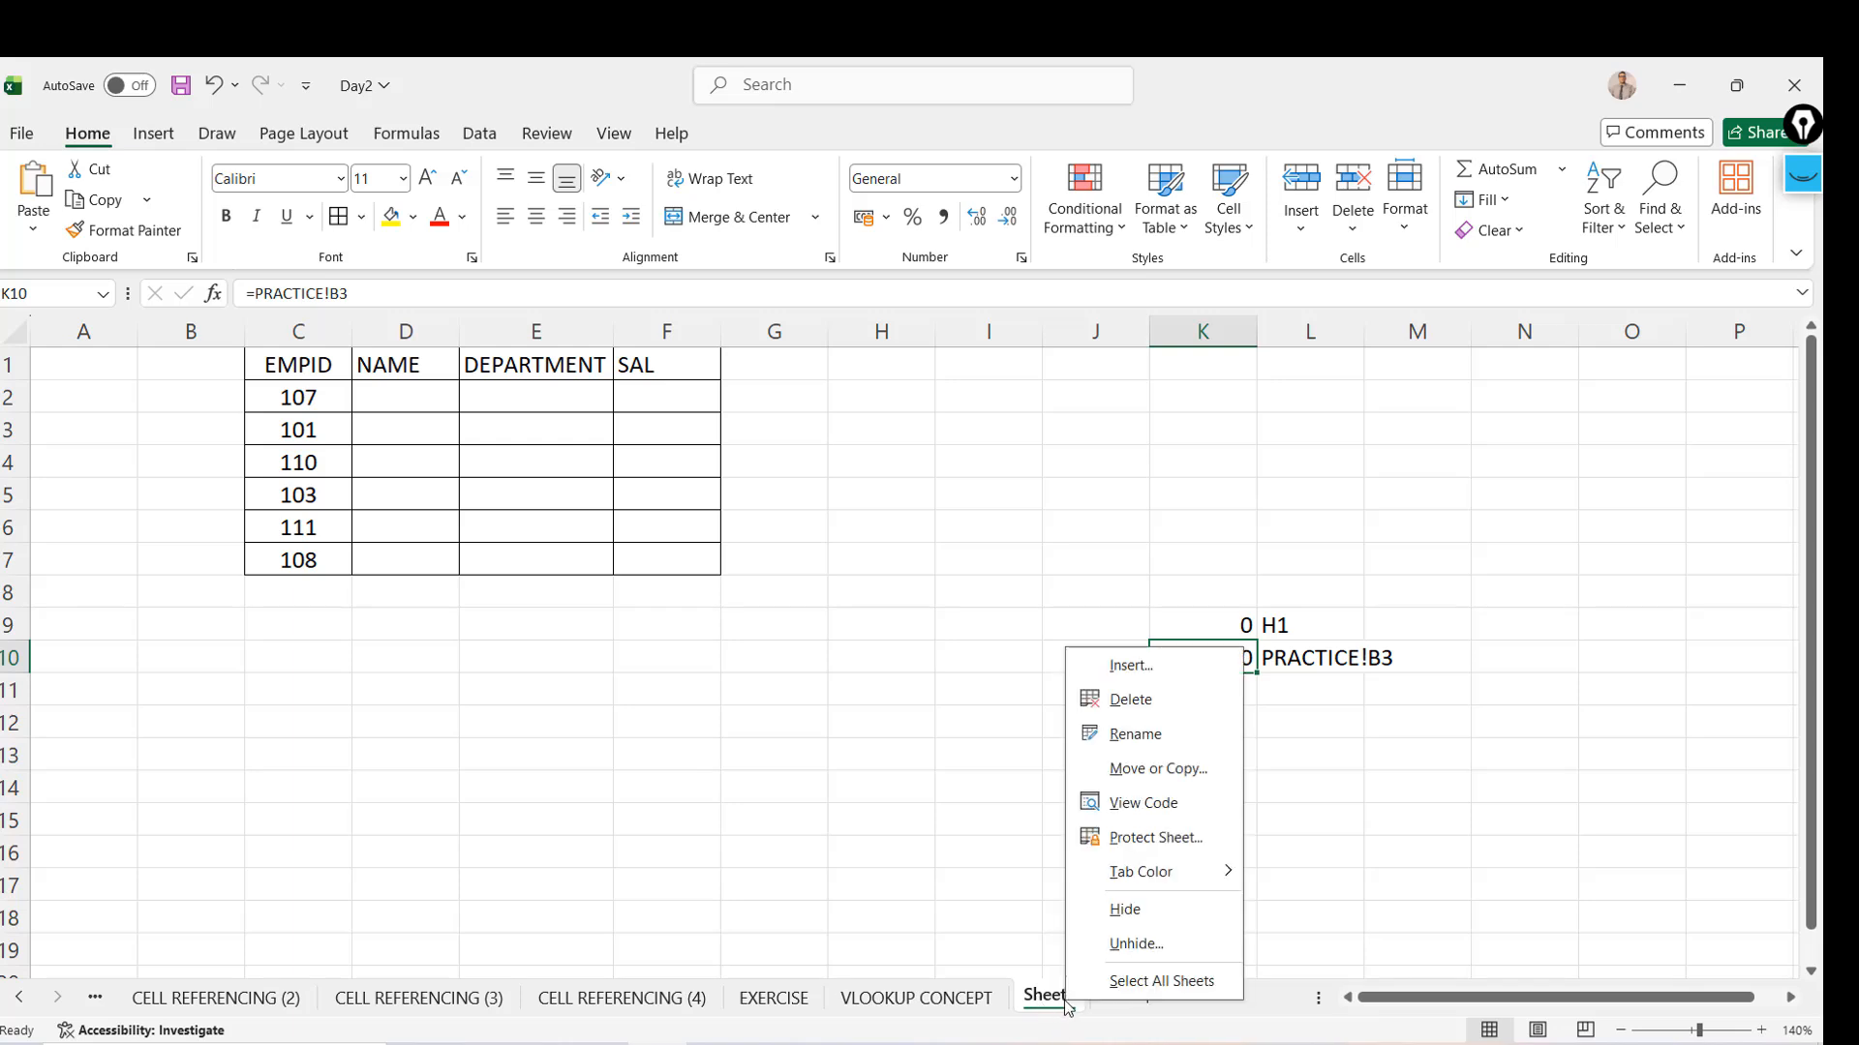
click(1137, 945)
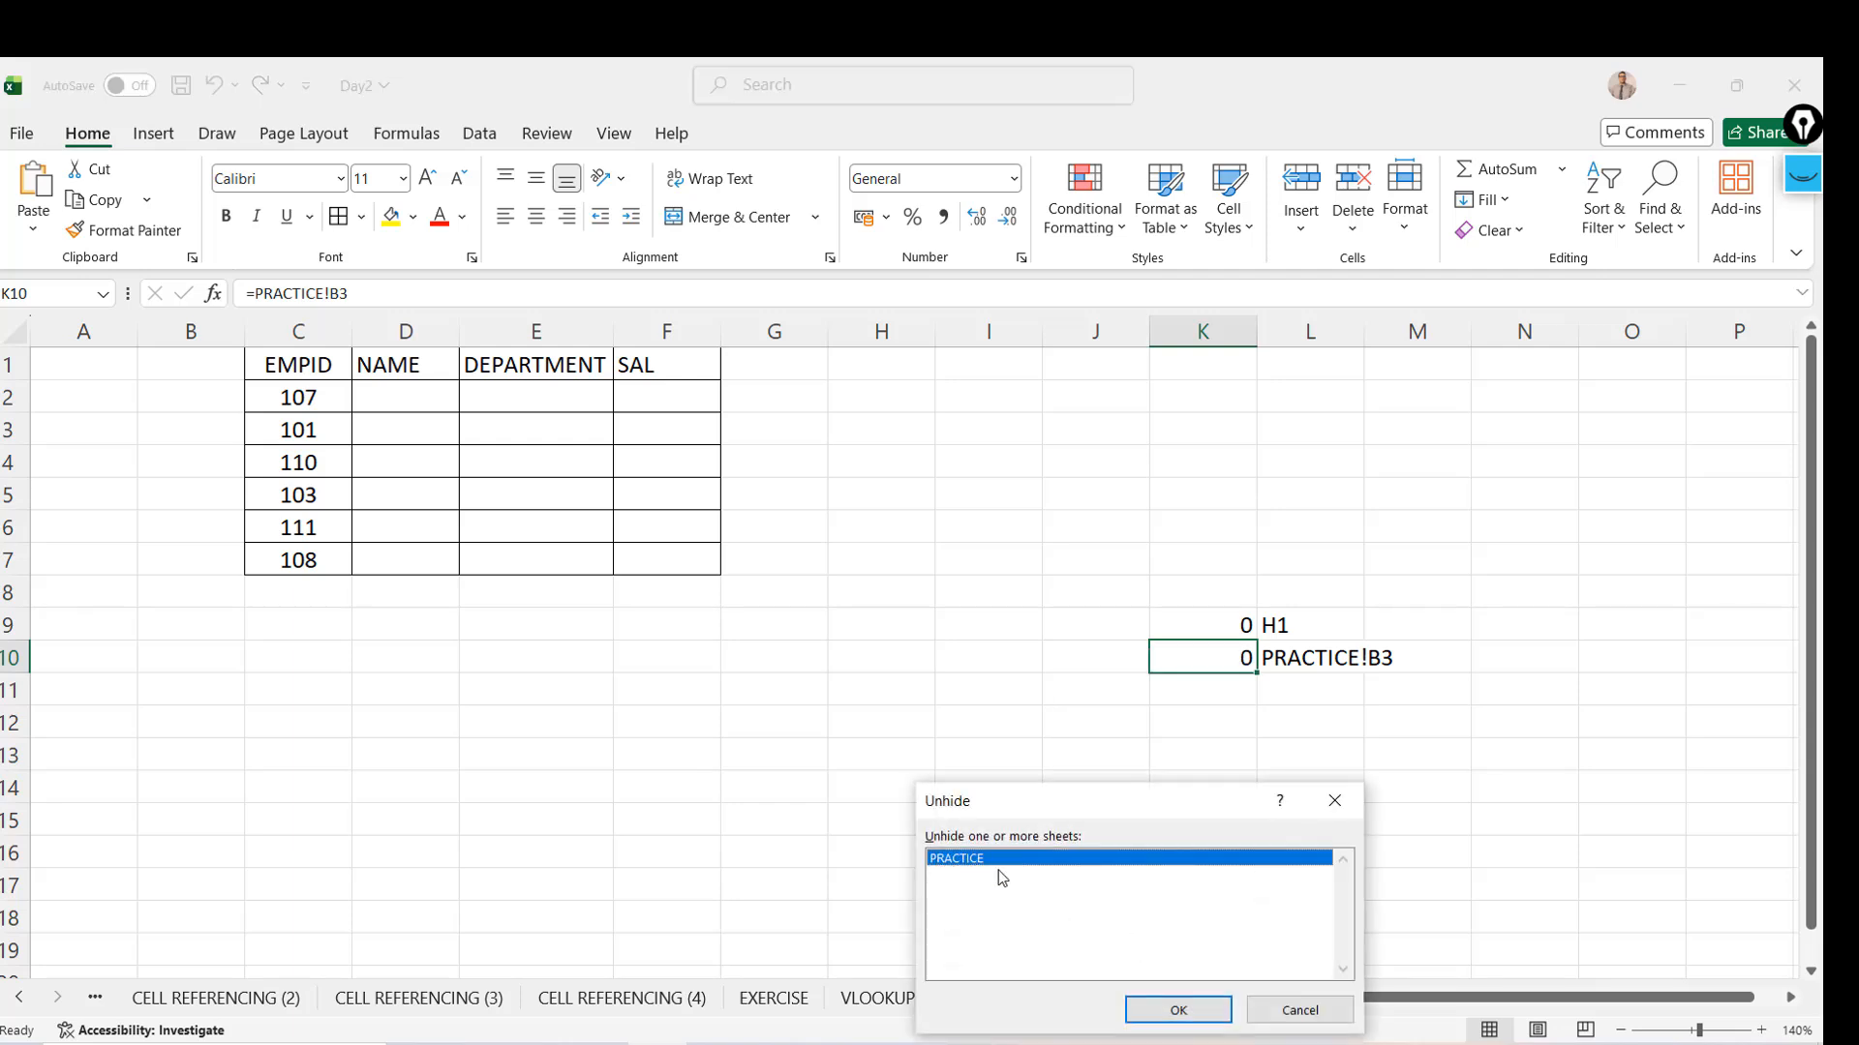
click(1177, 1010)
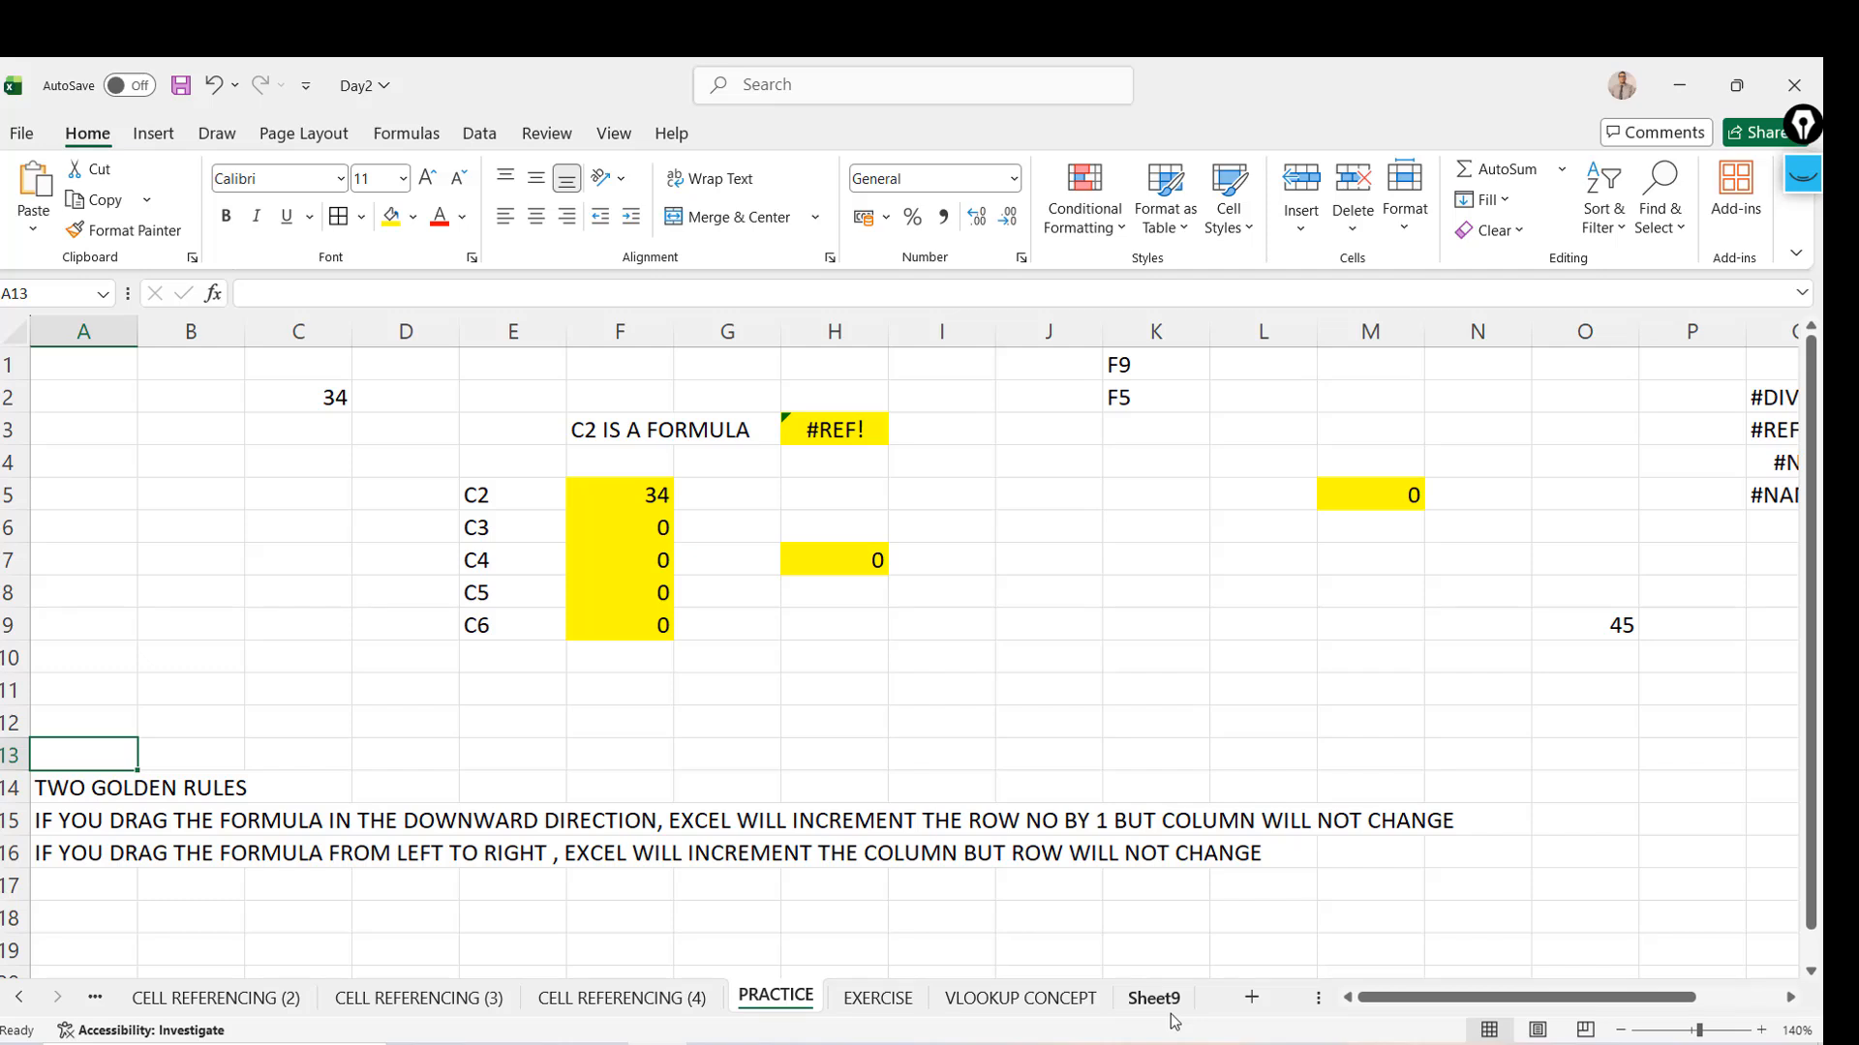
click(1165, 1007)
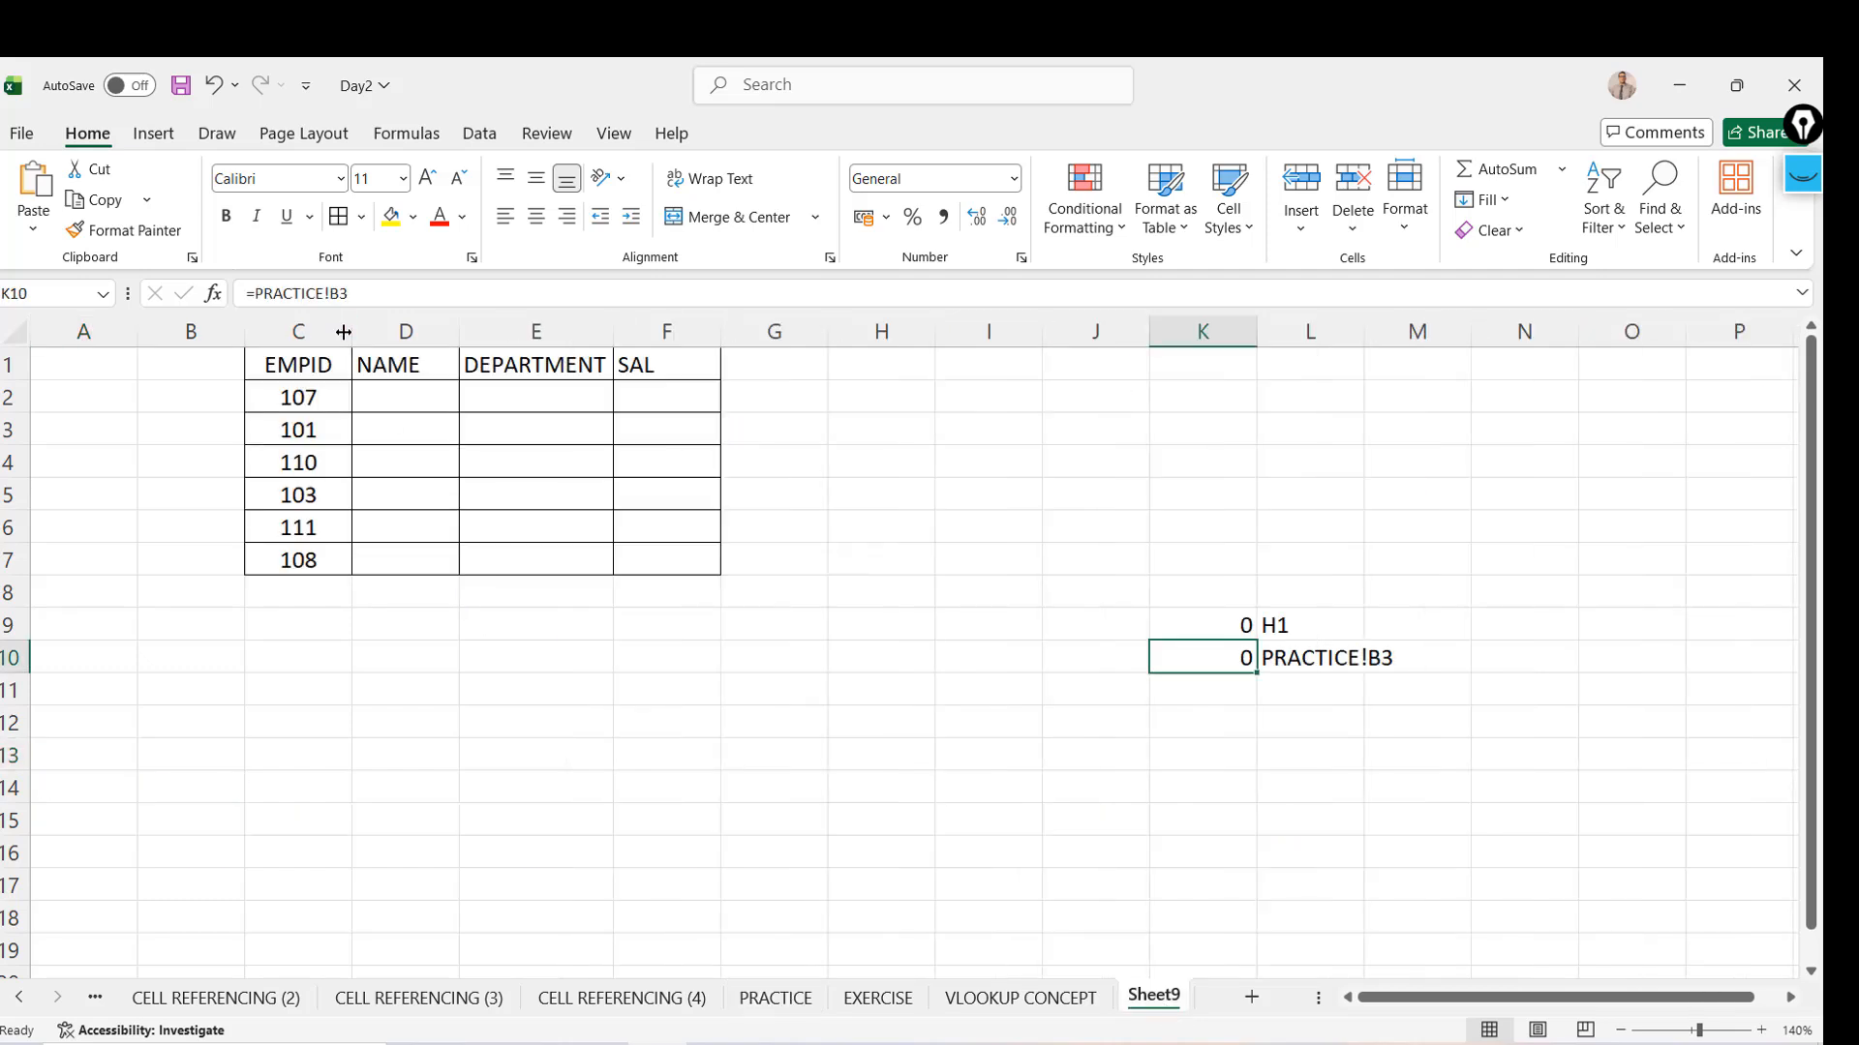
Start a VLOOKUP formula in D2 under NAME with the employee ID in C2 as the lookup value
click(398, 386)
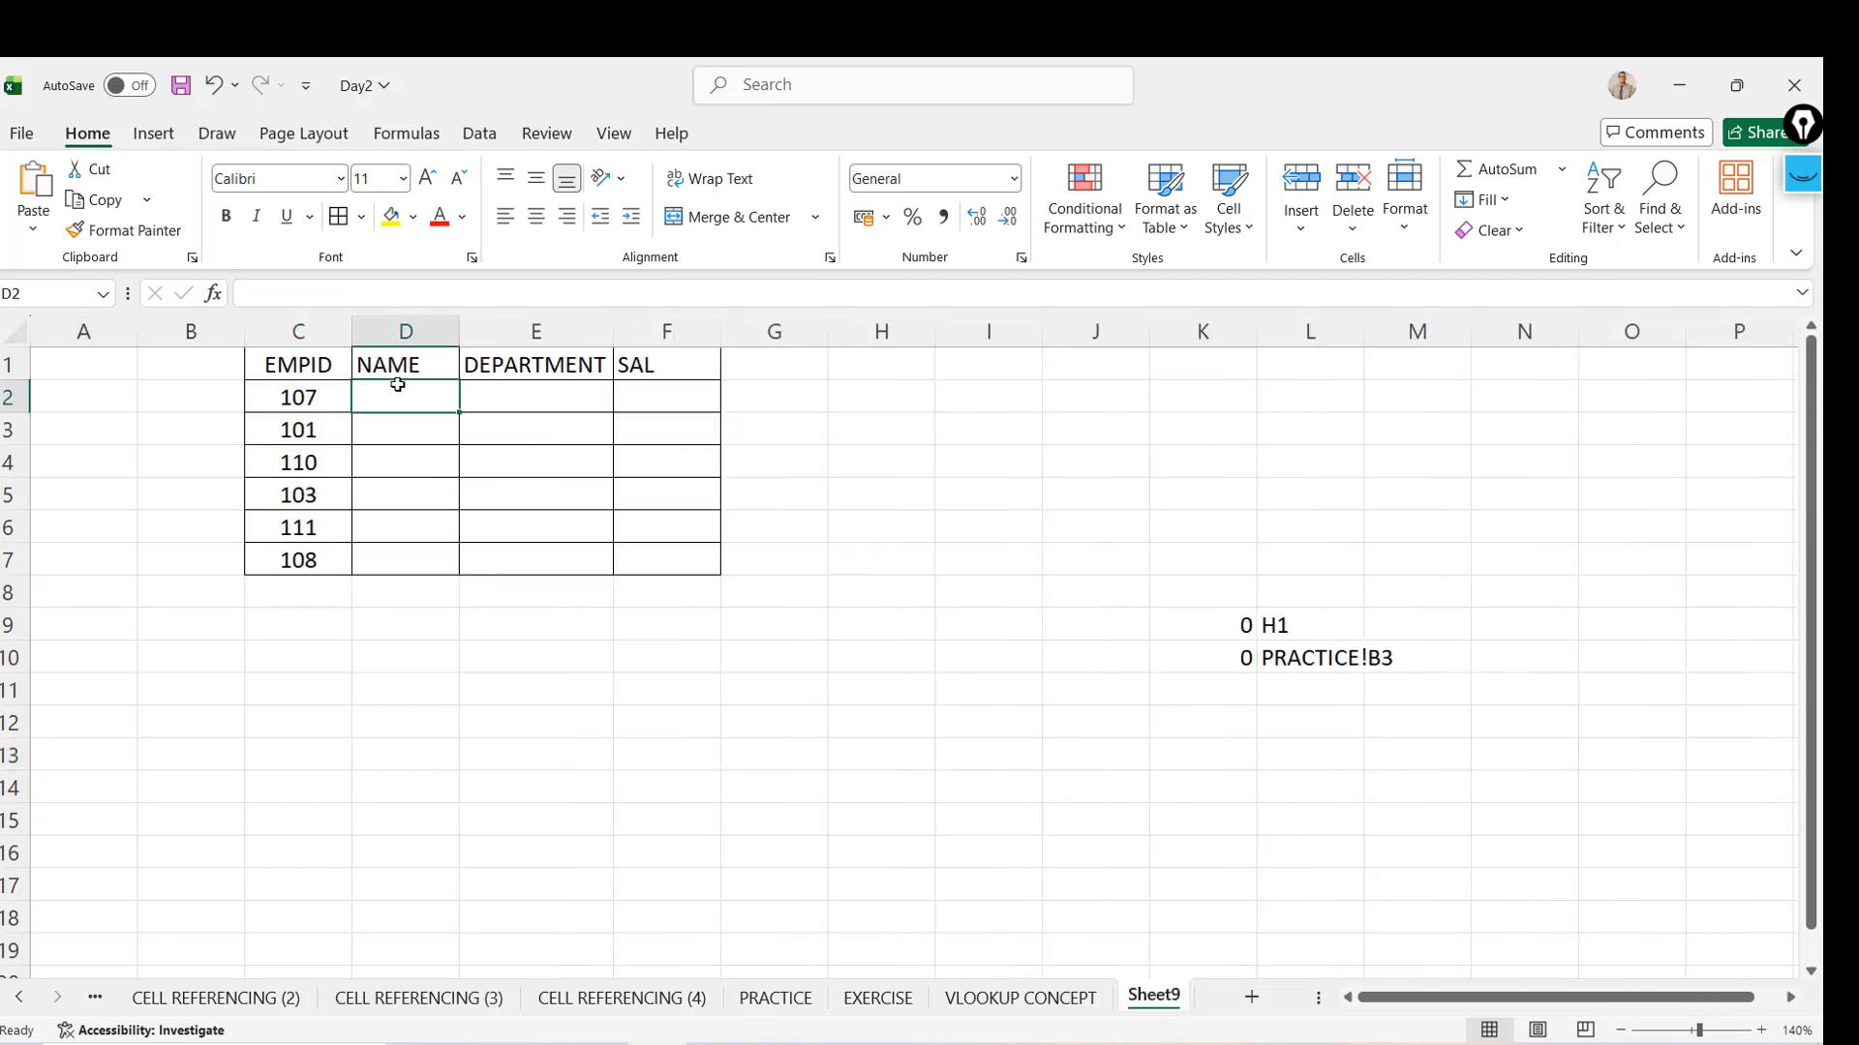
text(=VL)
key(Tab)
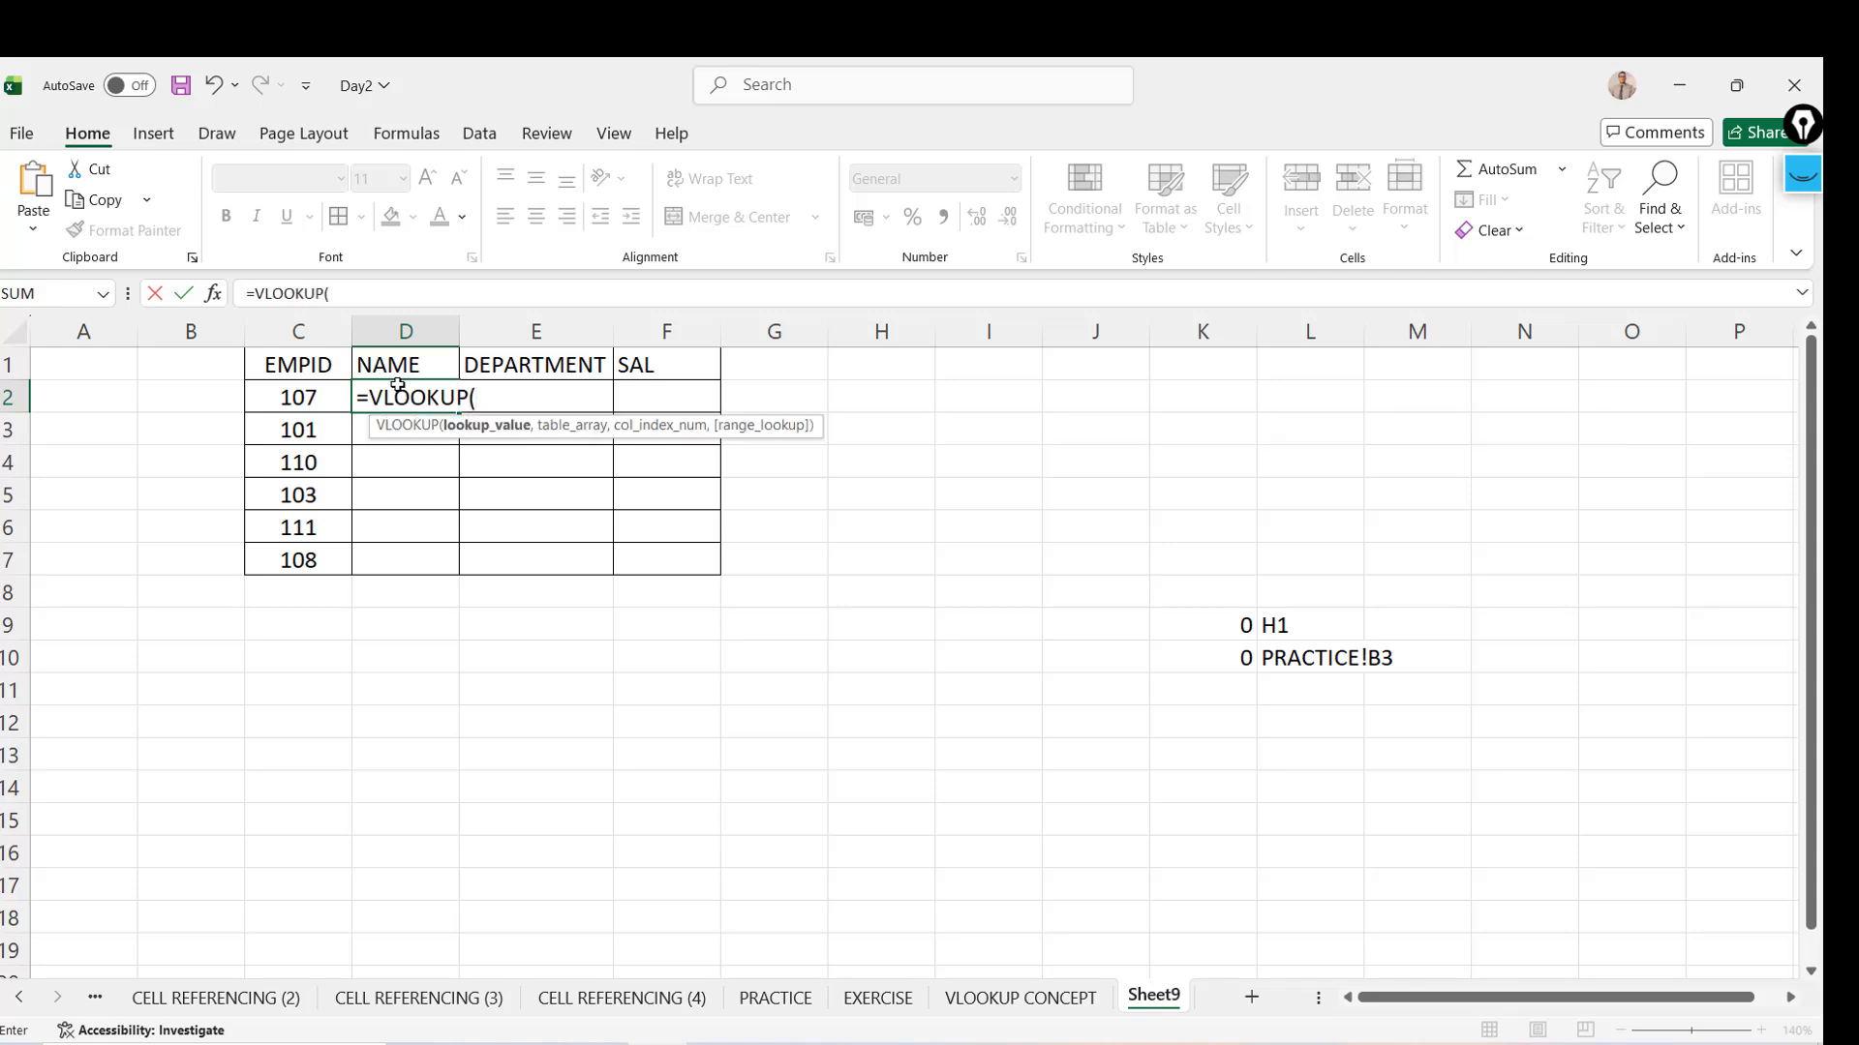
click(294, 400)
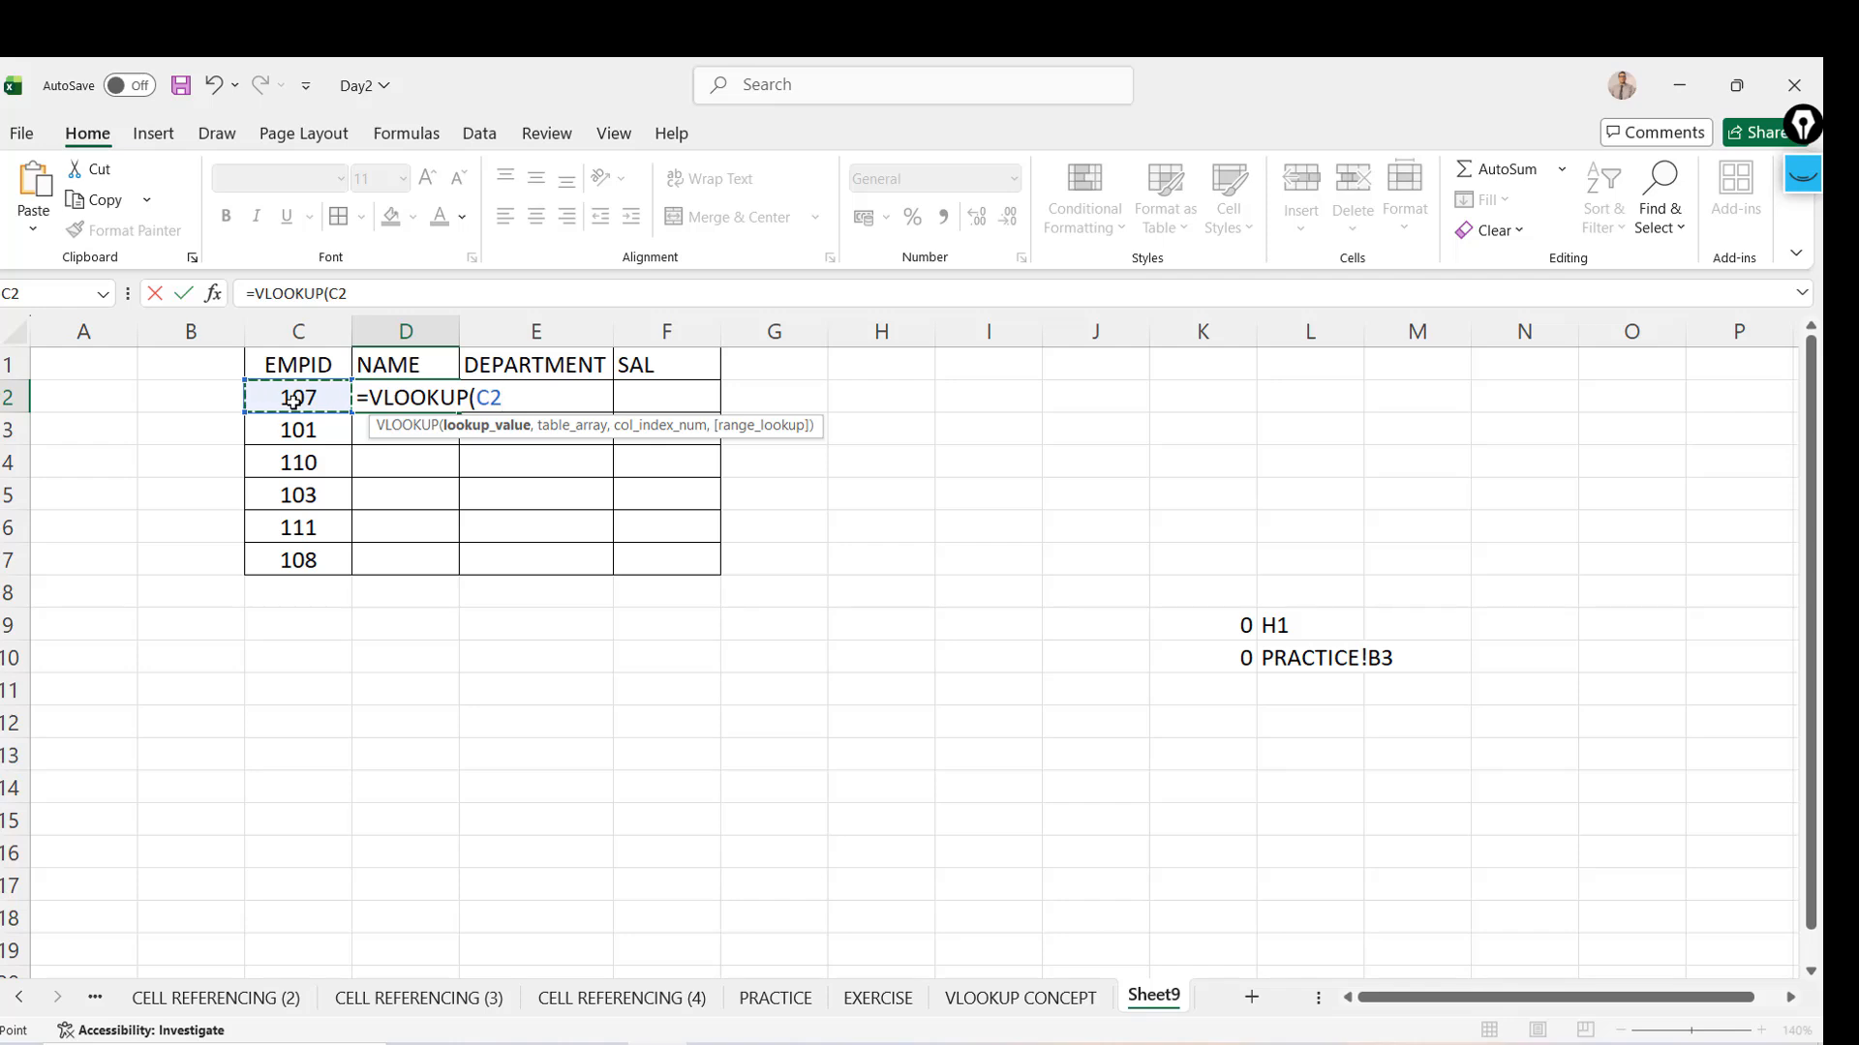
text(,)
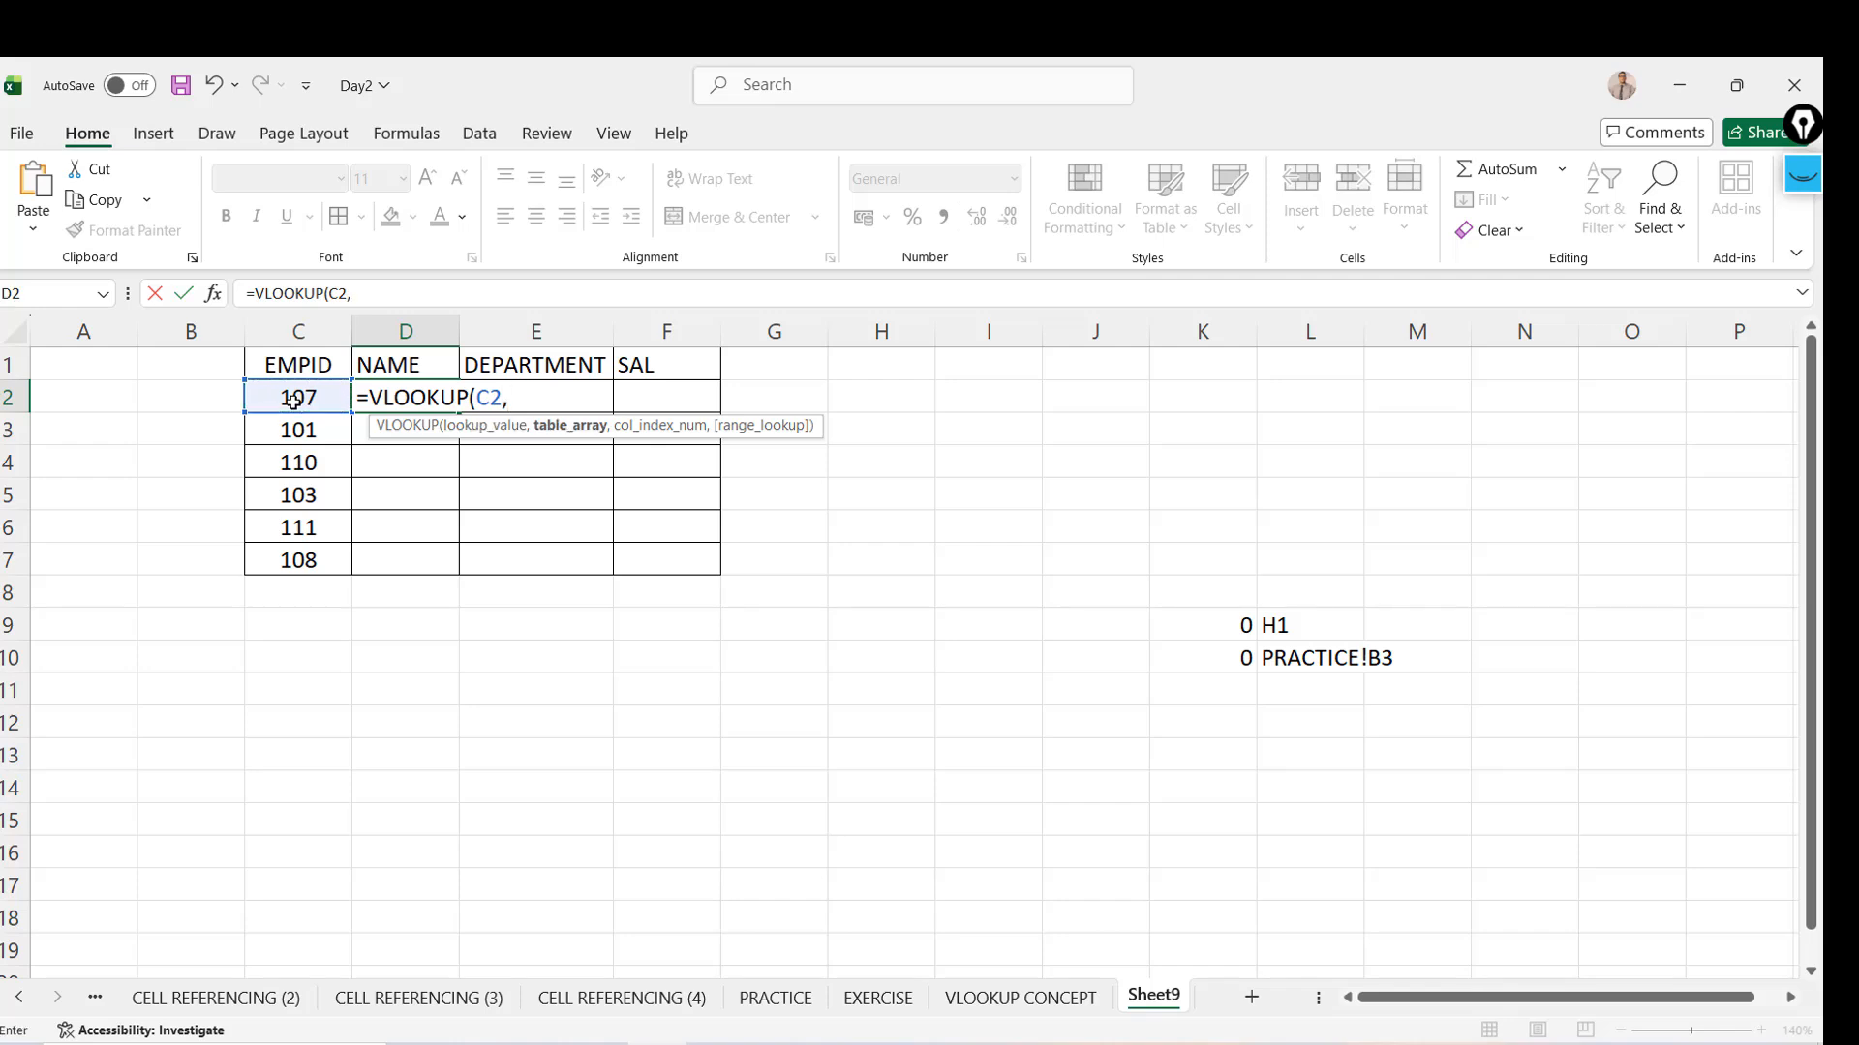
Set the VLOOKUP's table array to C2:I12 on the VLOOKUP CONCEPT sheet
click(1052, 1010)
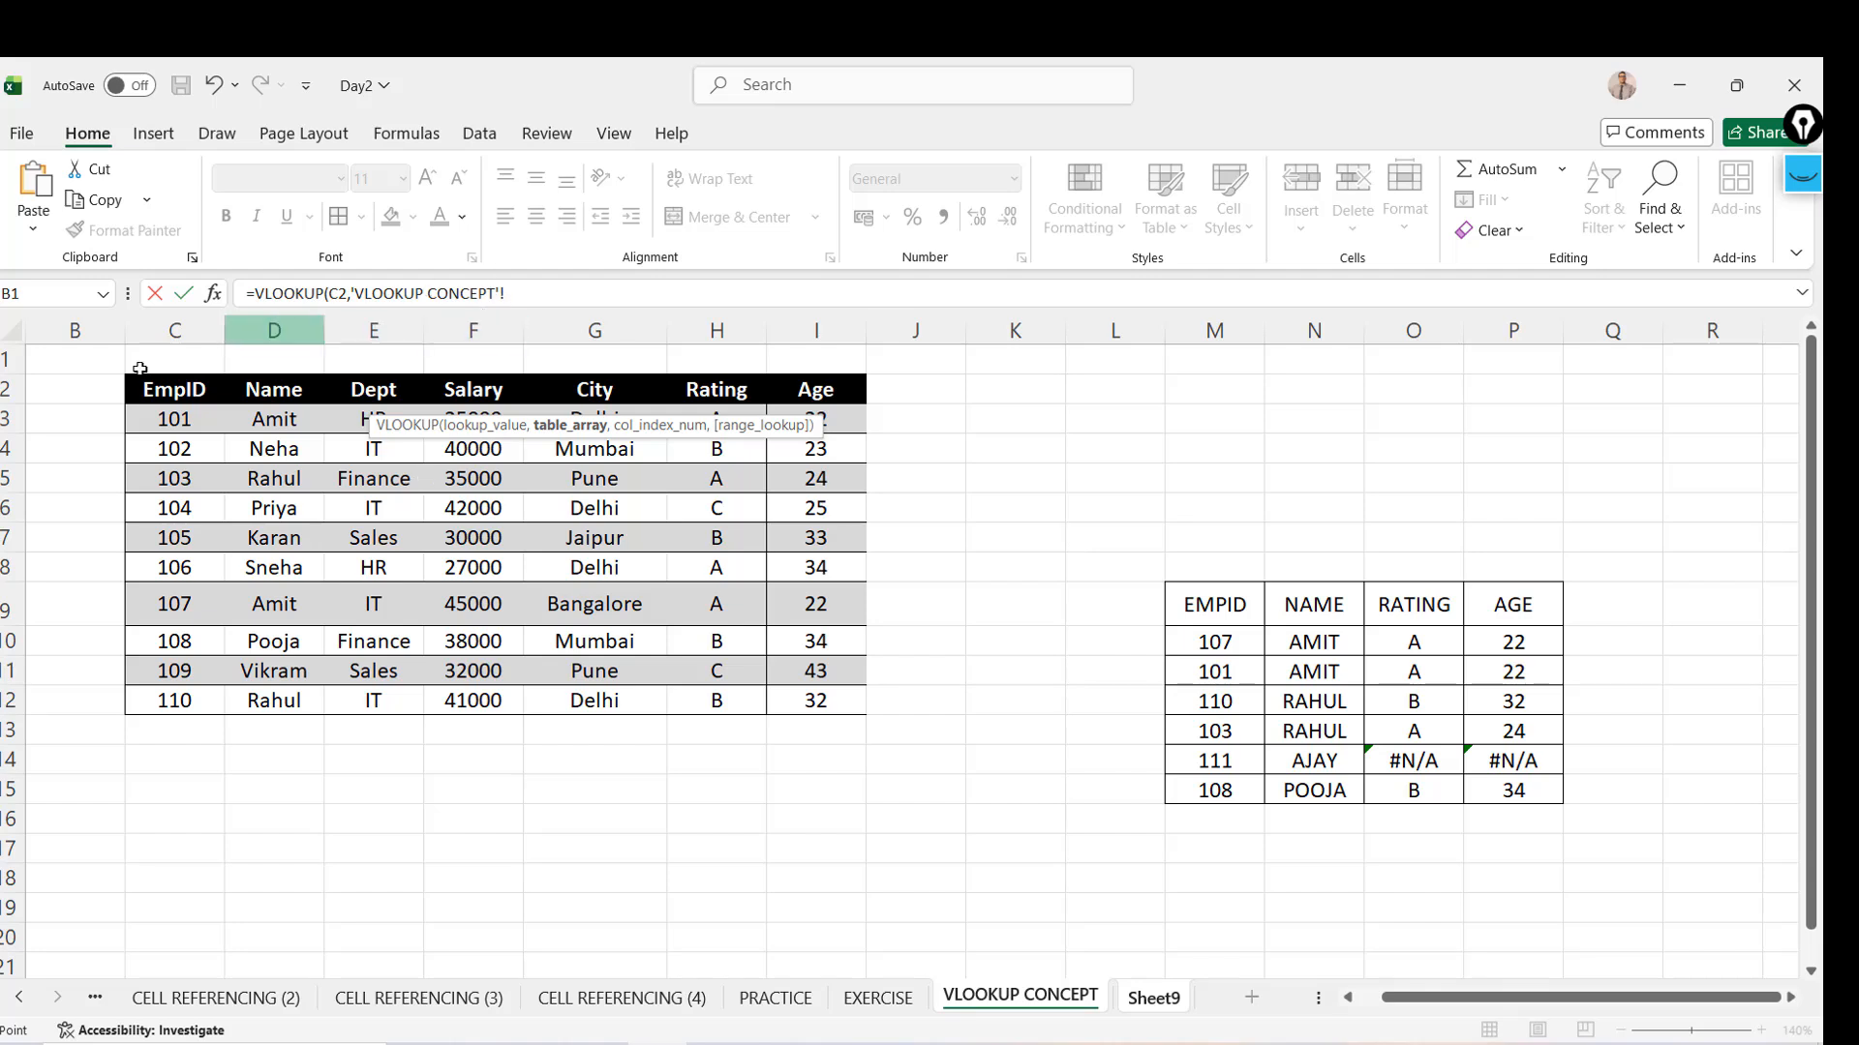
click(185, 391)
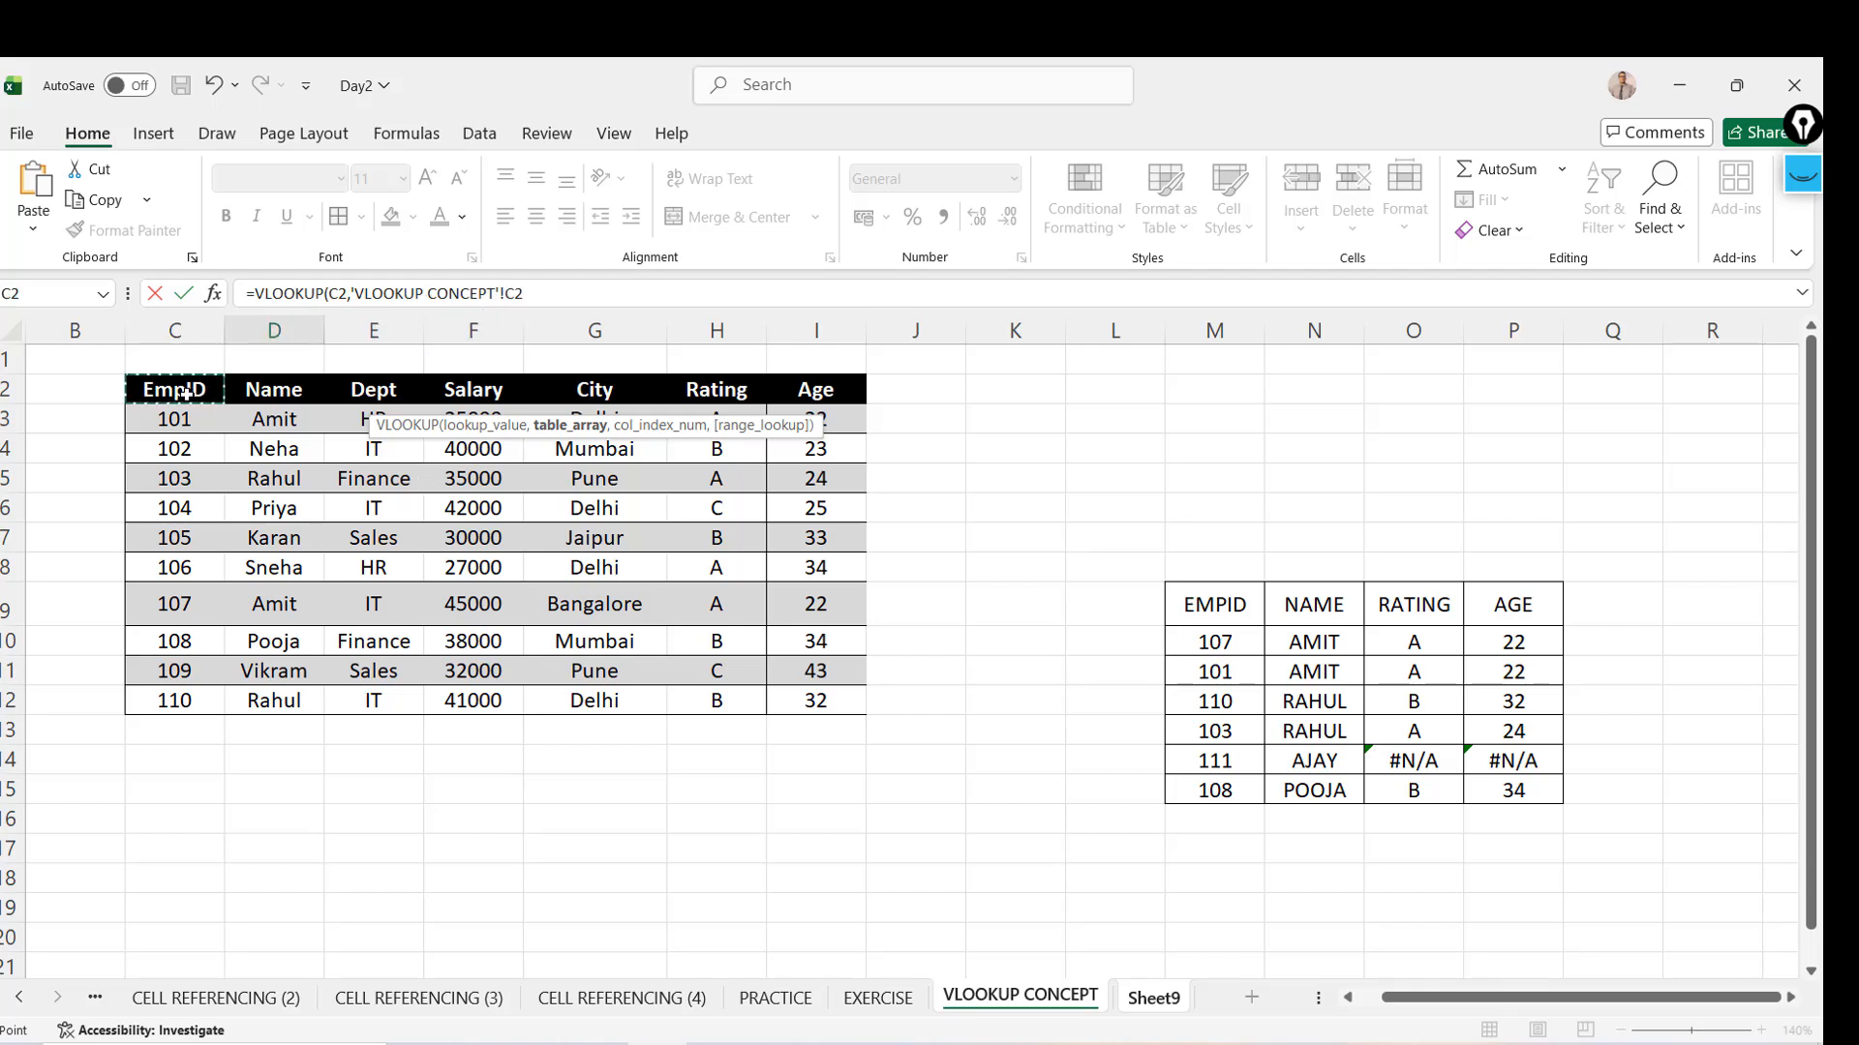
key(ctrl+shift+Right)
key(ctrl+shift+Down)
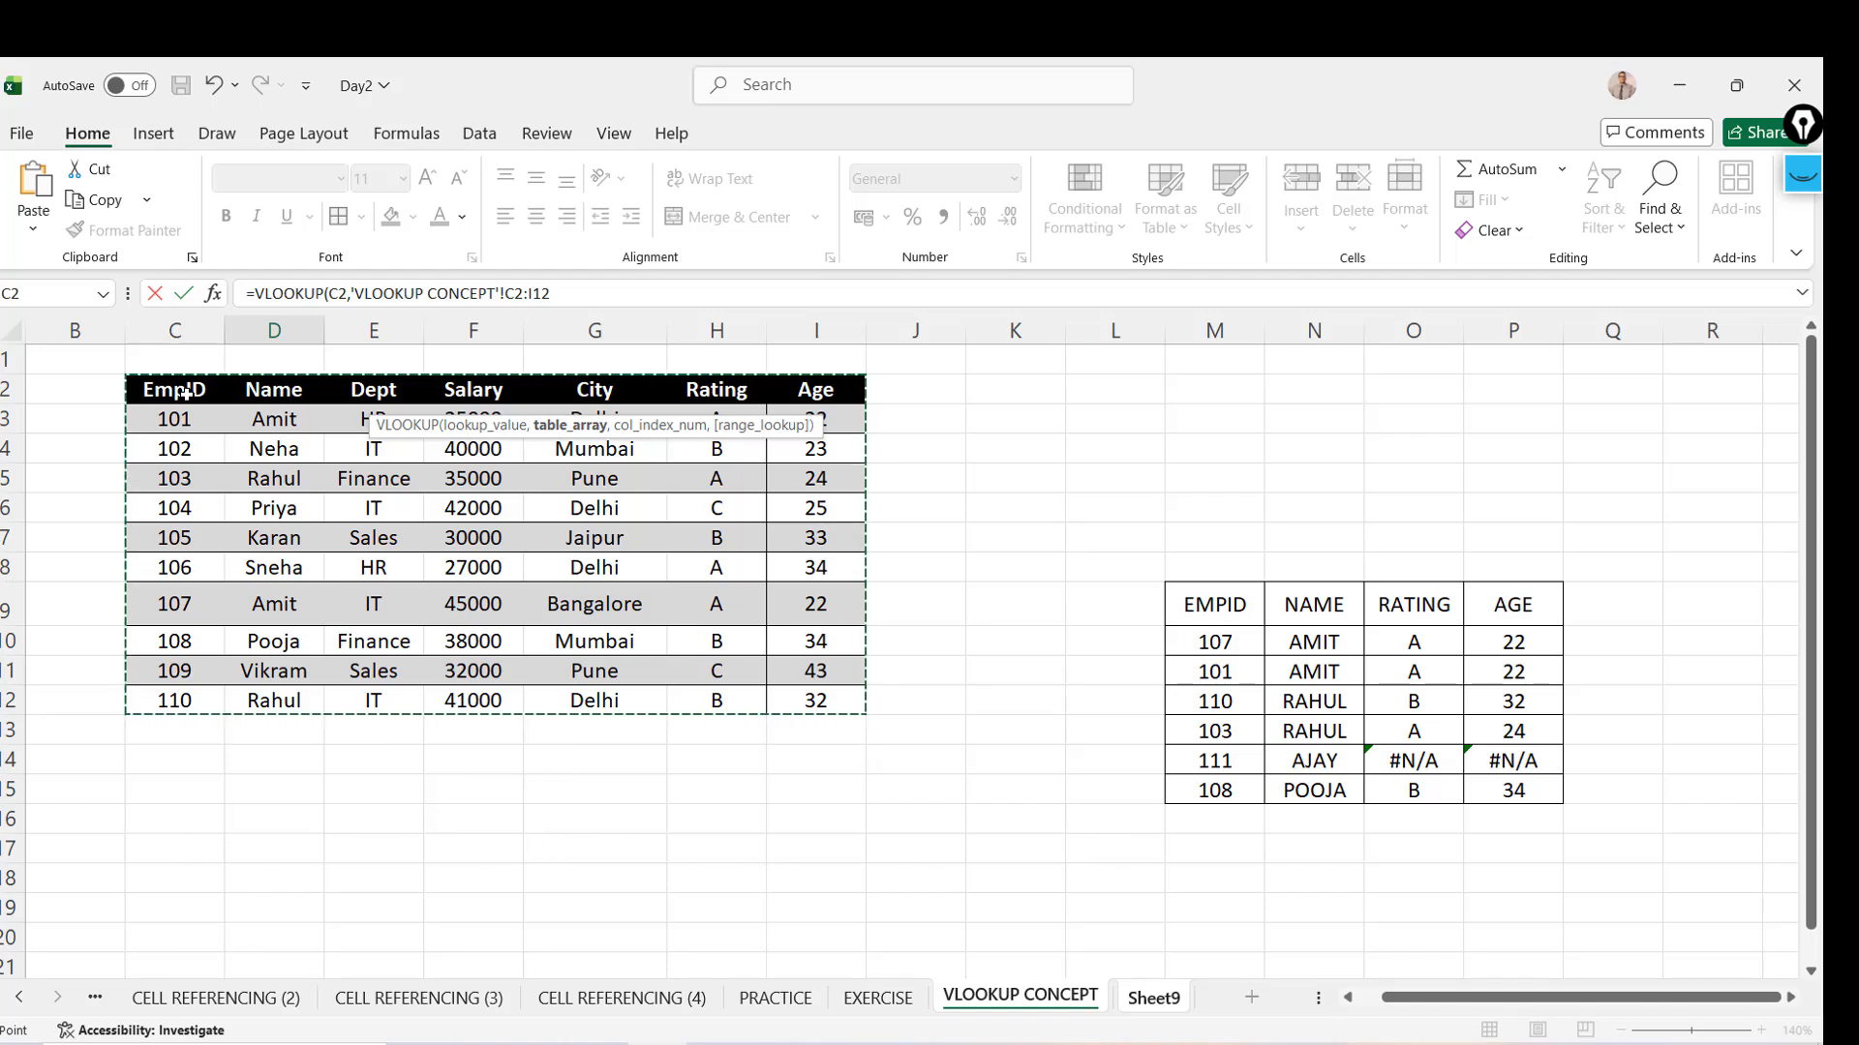
text(,)
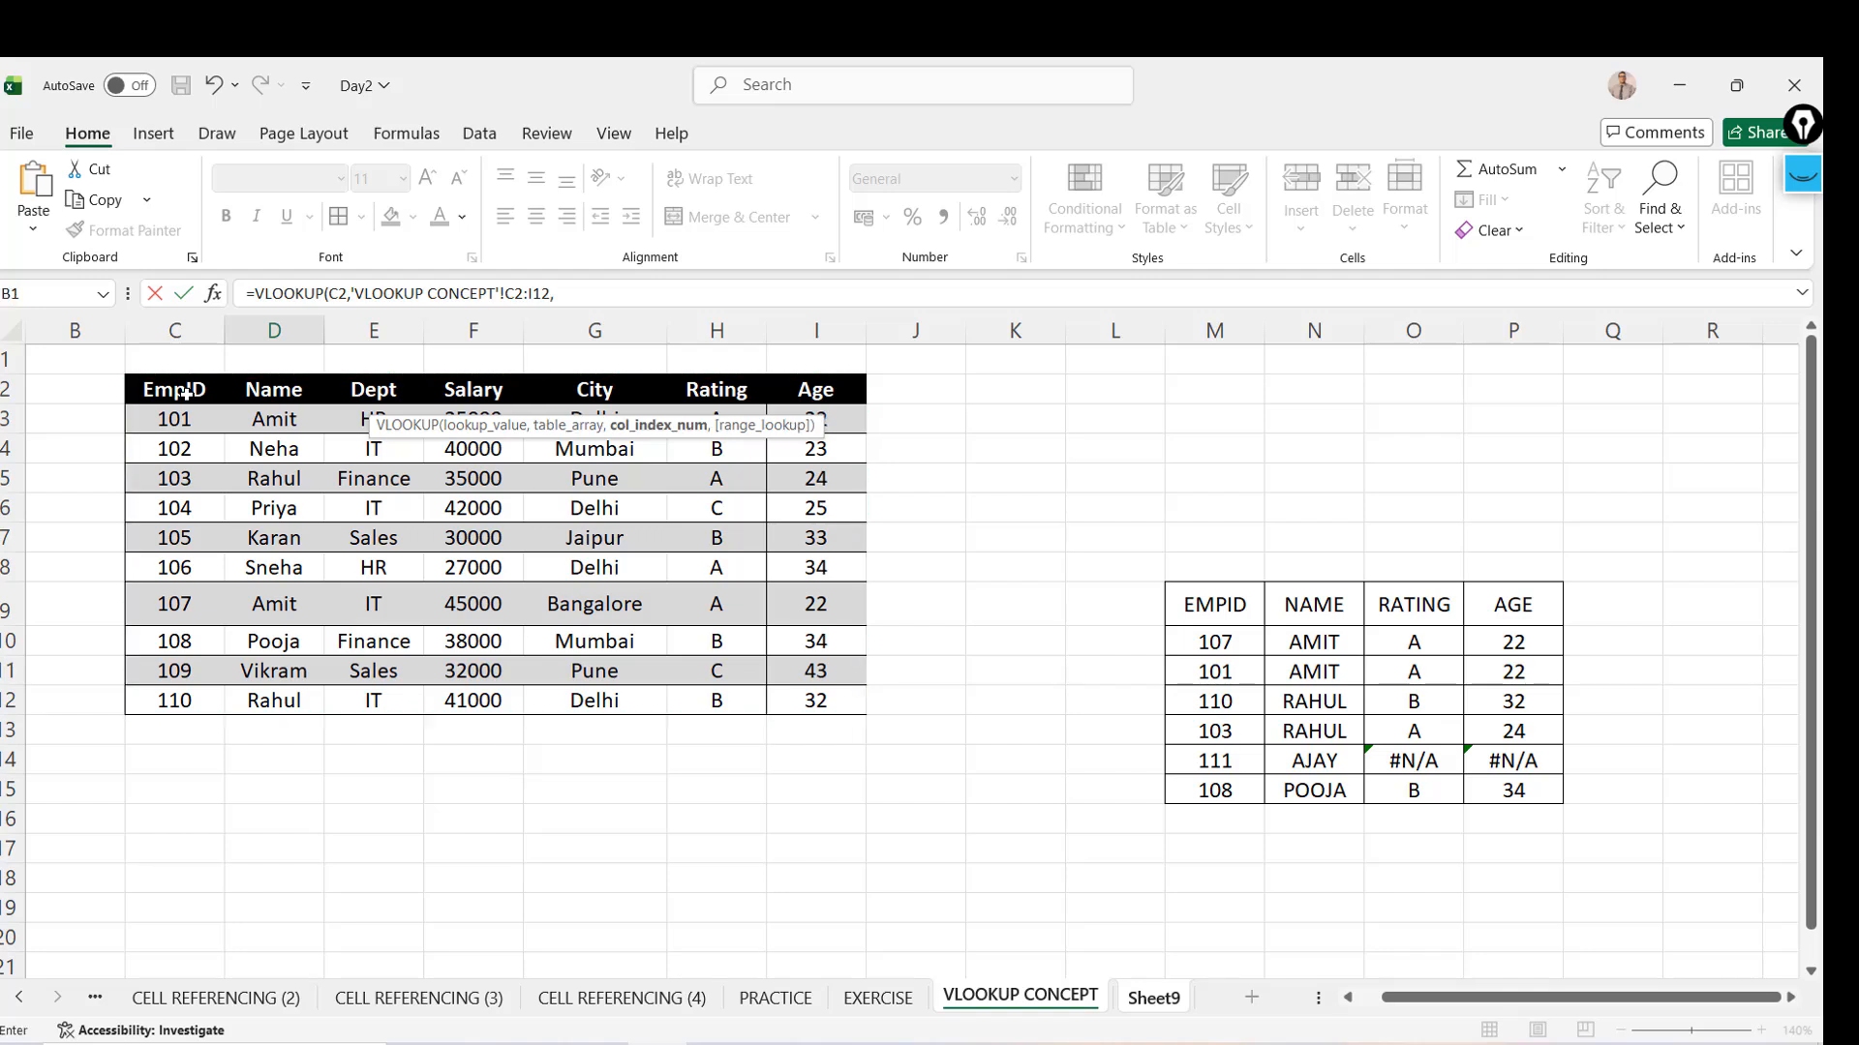
Complete the VLOOKUP in D2 with column index 2 and exact match 0
text(2,0)
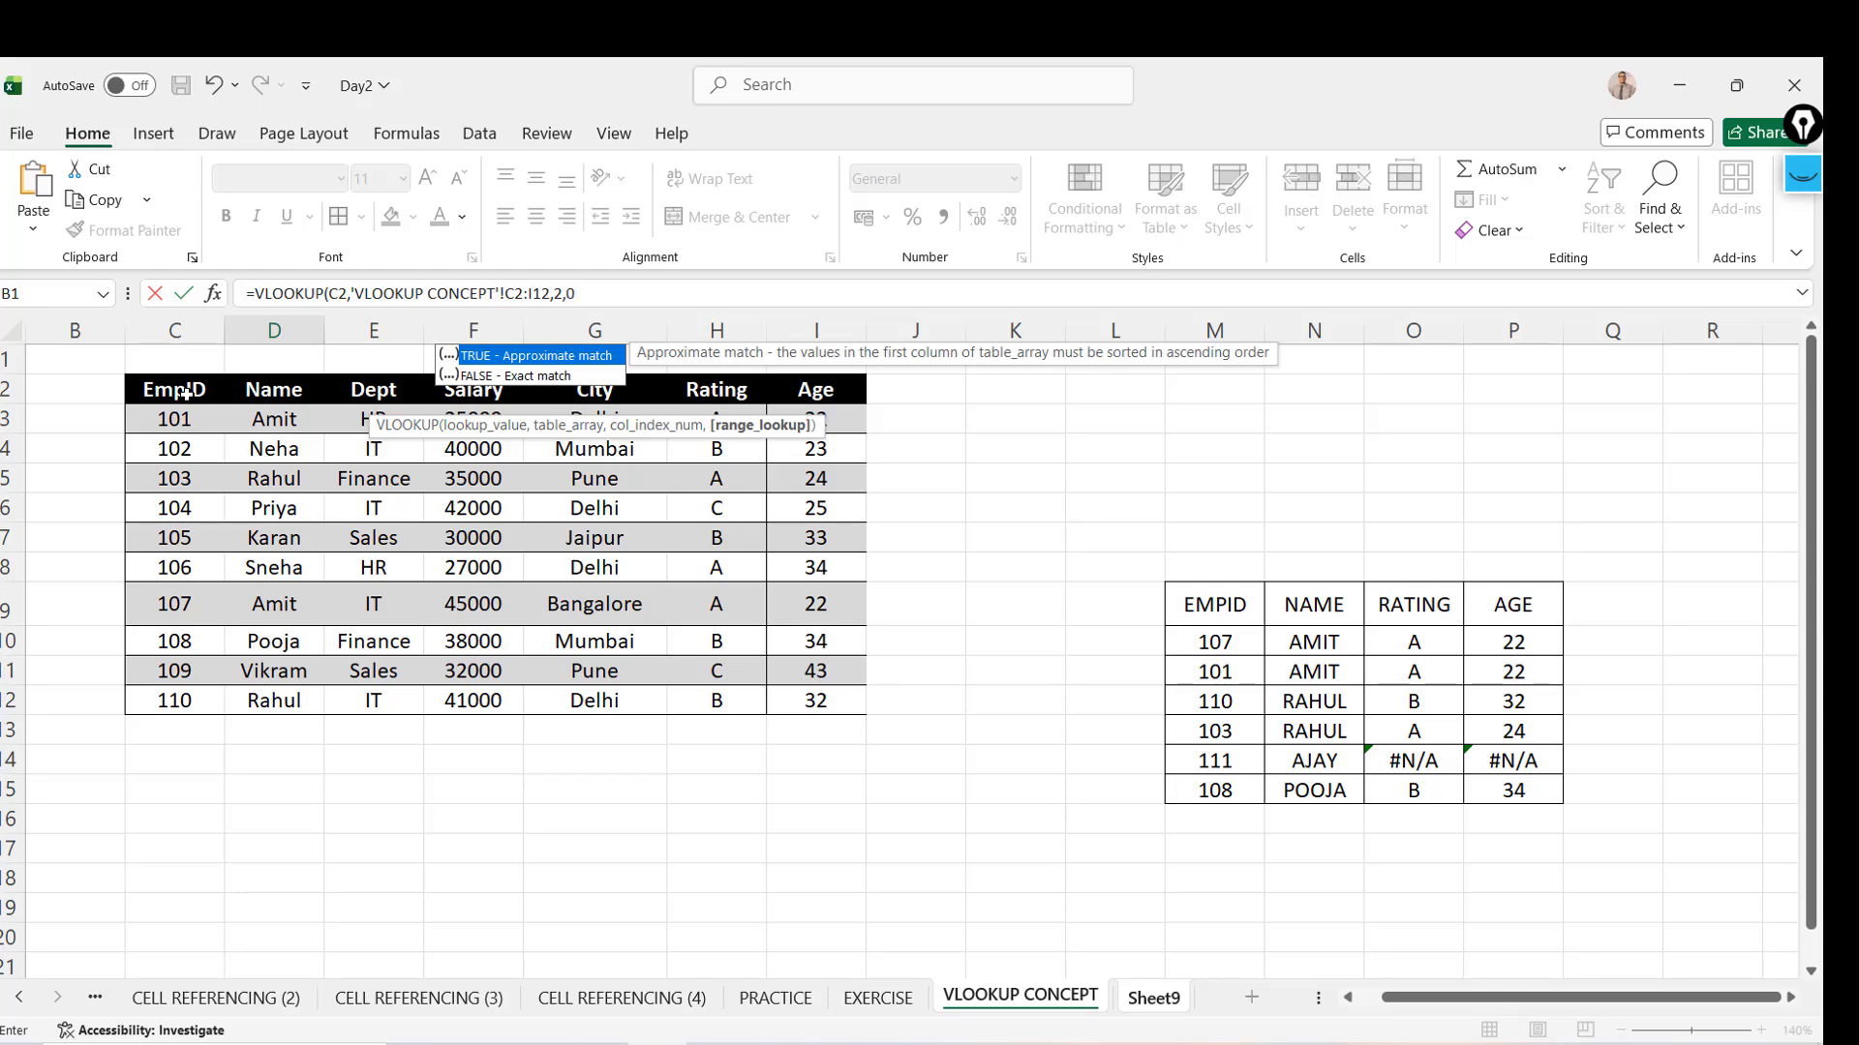
click(600, 293)
text(0))
key(ctrl+Return)
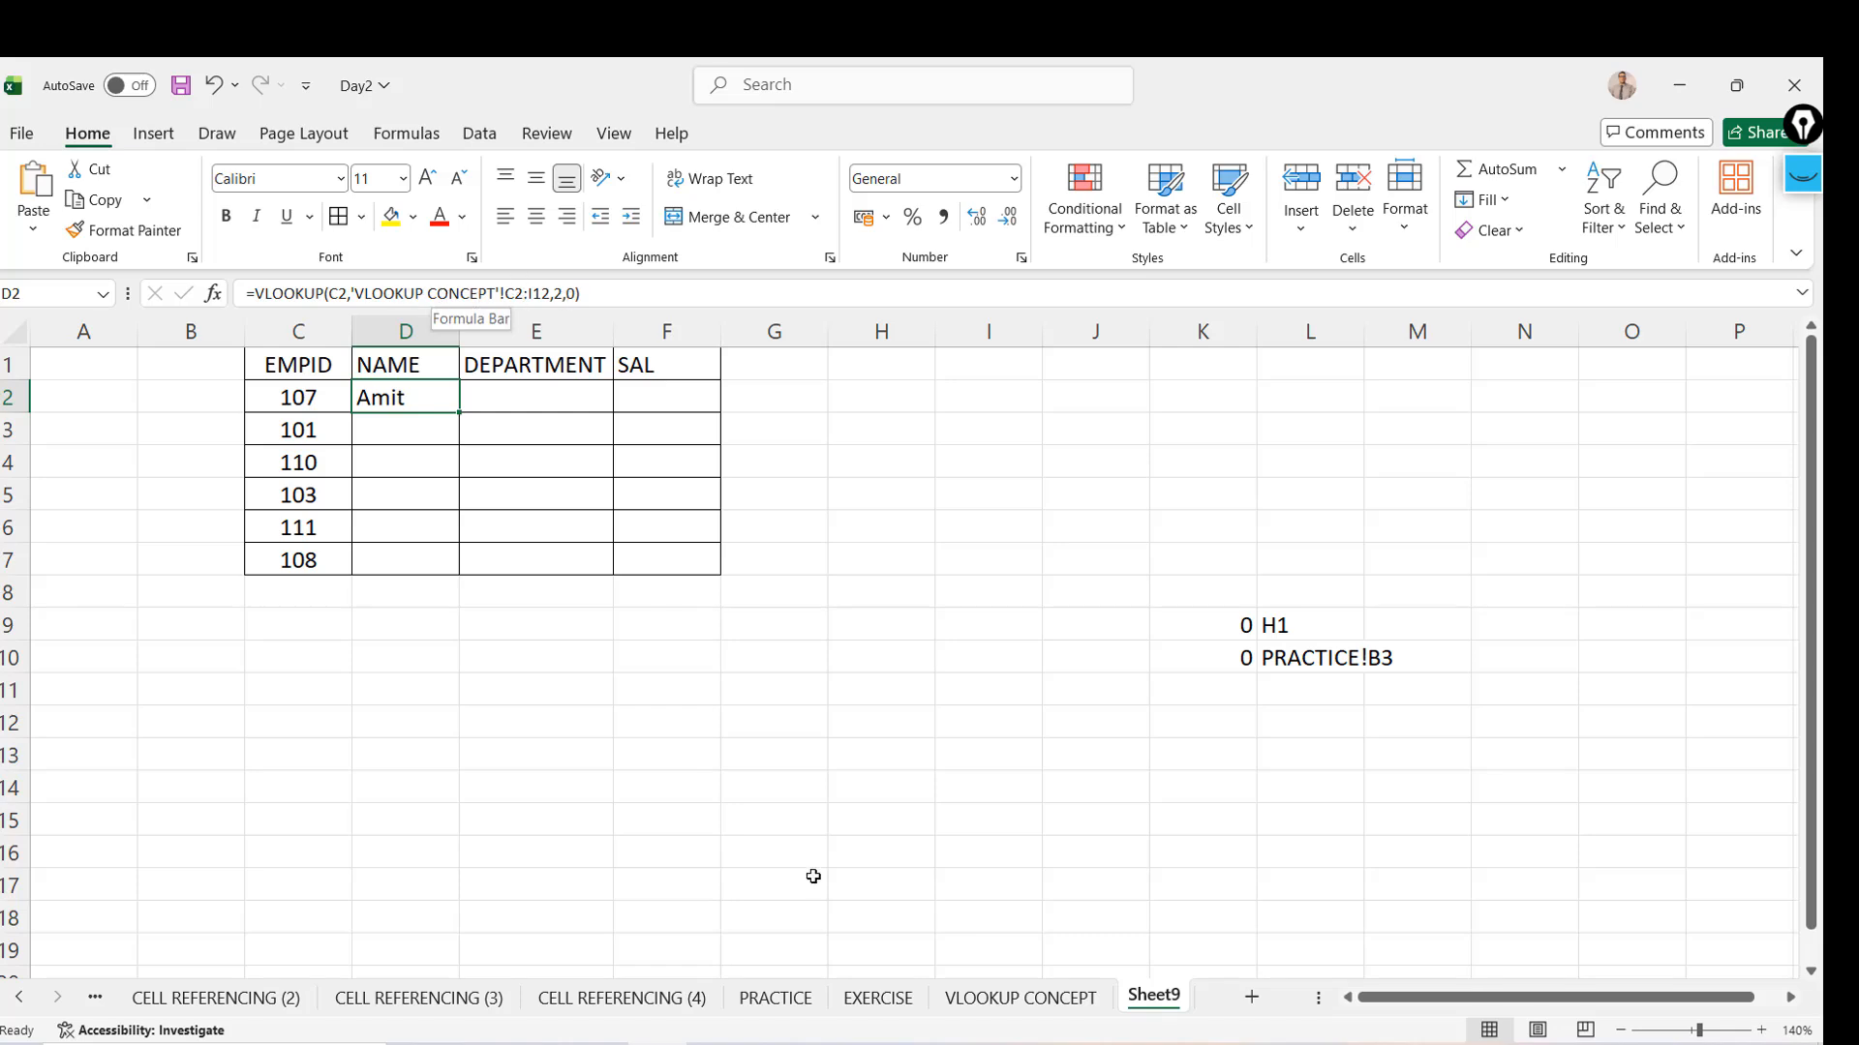
Lock the references in D2's VLOOKUP, with $C2 as lookup value and $C$2:$I$12 on VLOOKUP CONCEPT as table array
click(1000, 1007)
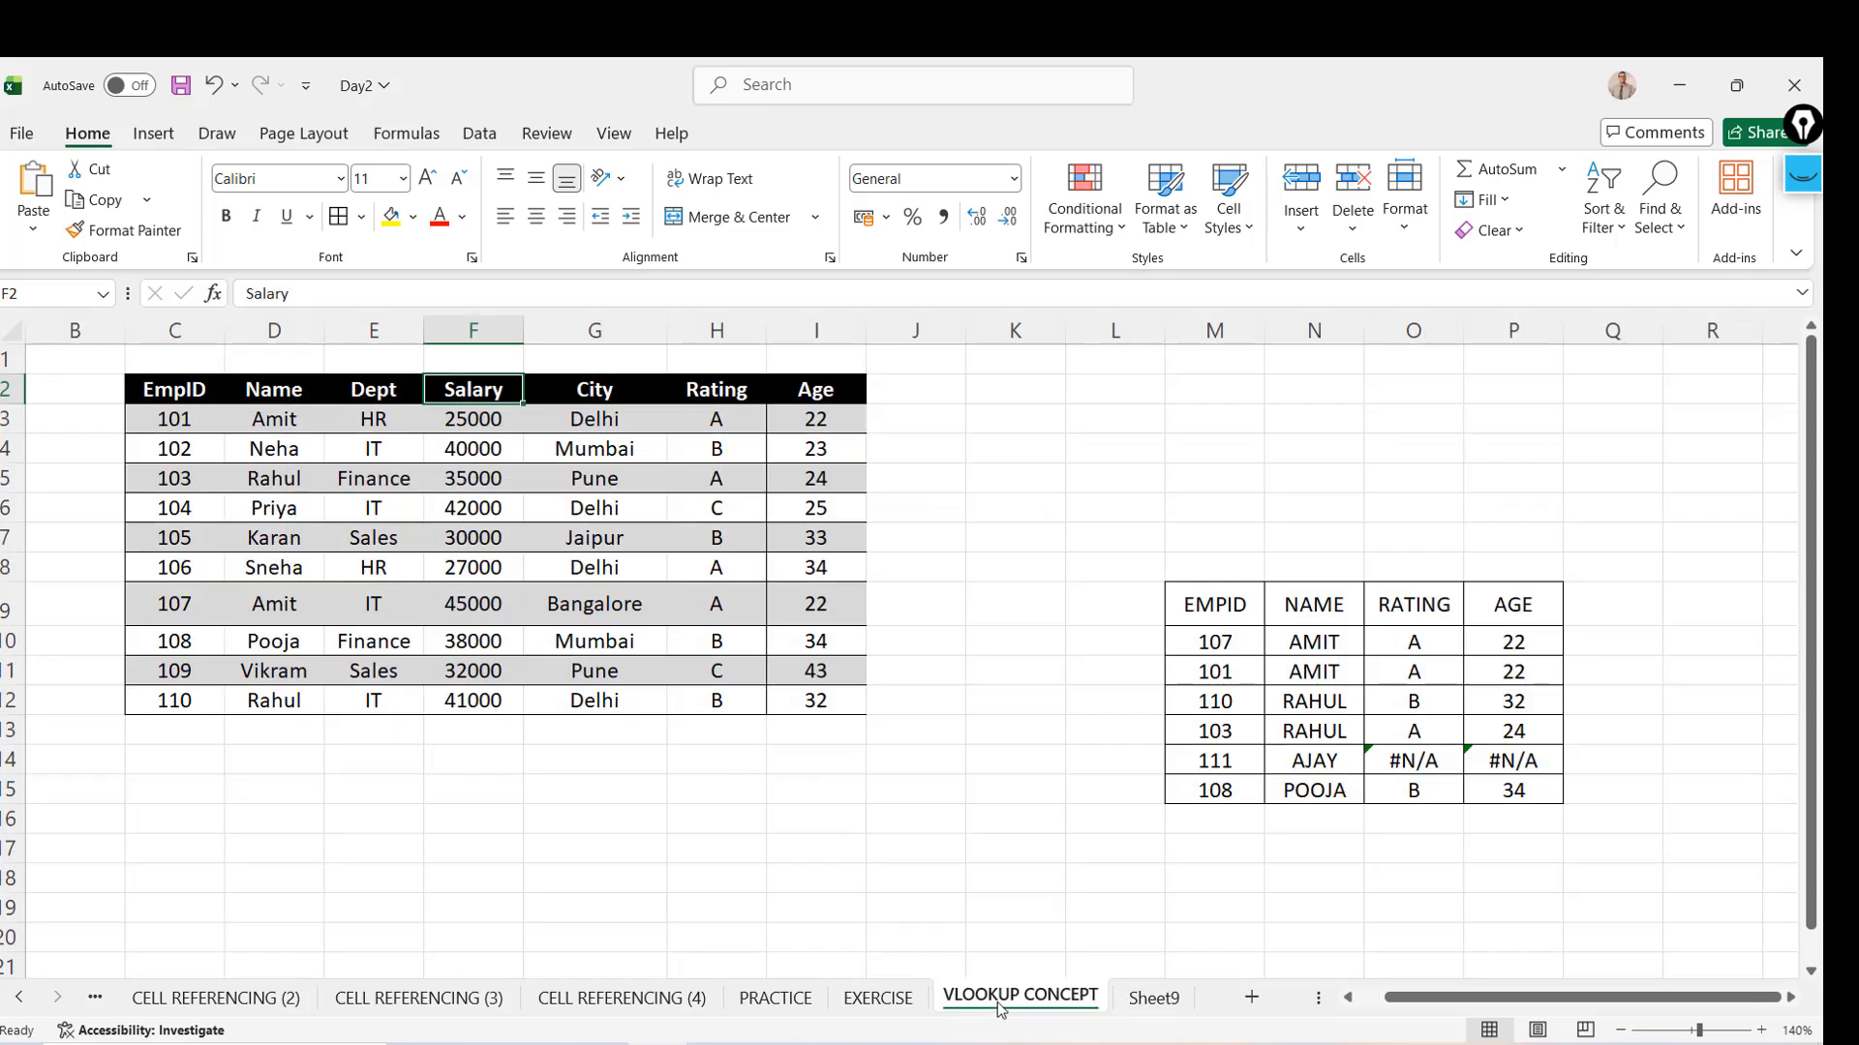
click(189, 389)
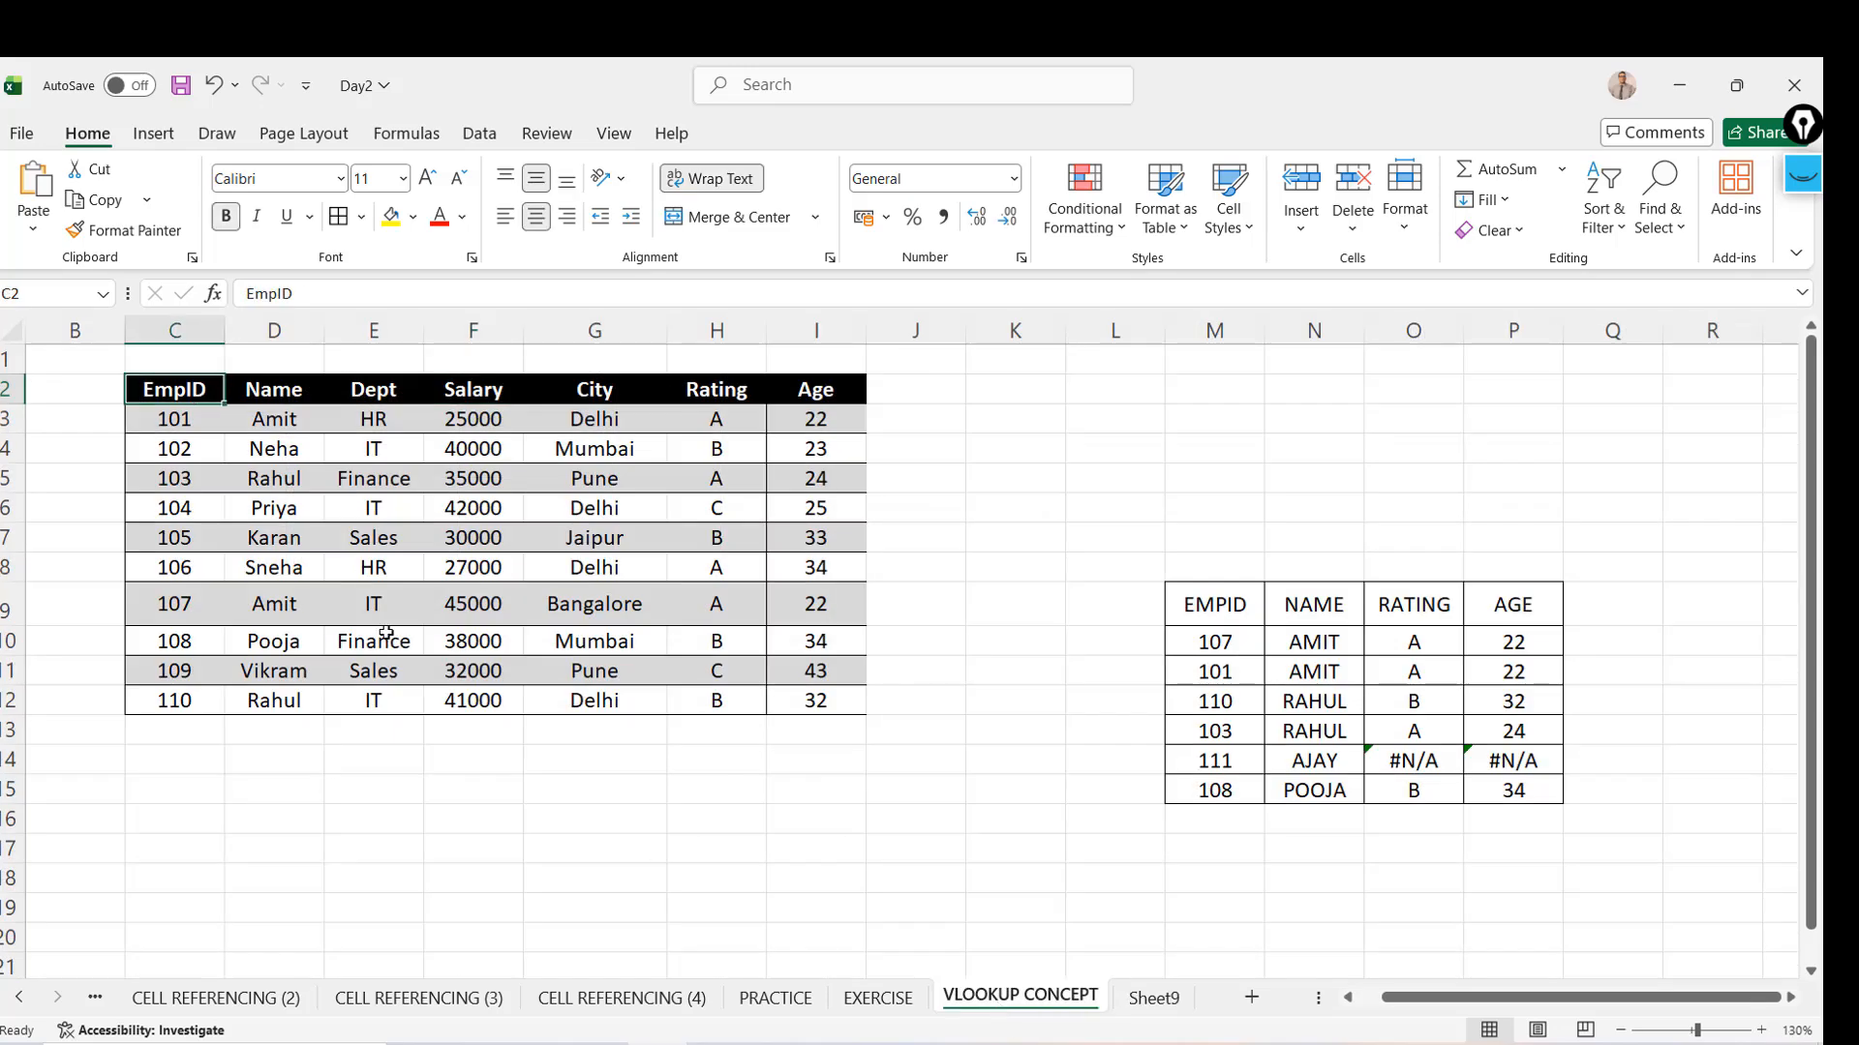
click(1161, 999)
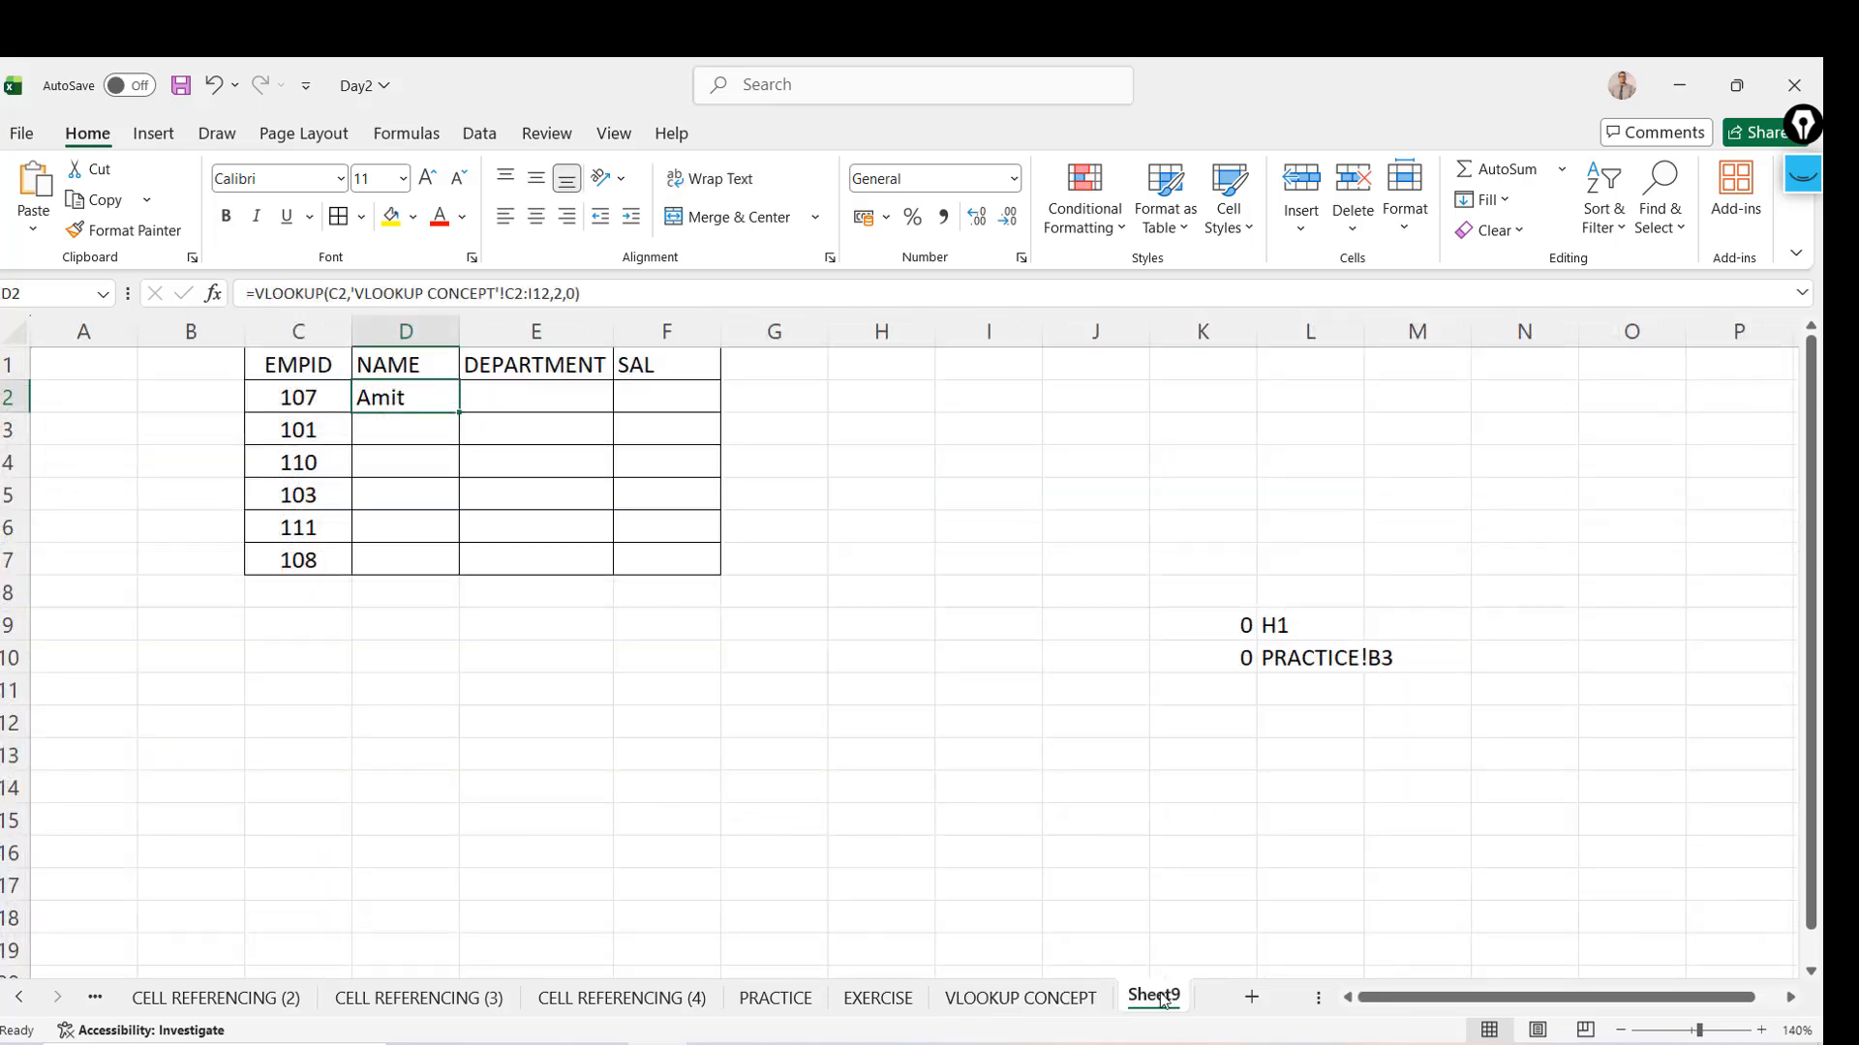
click(333, 294)
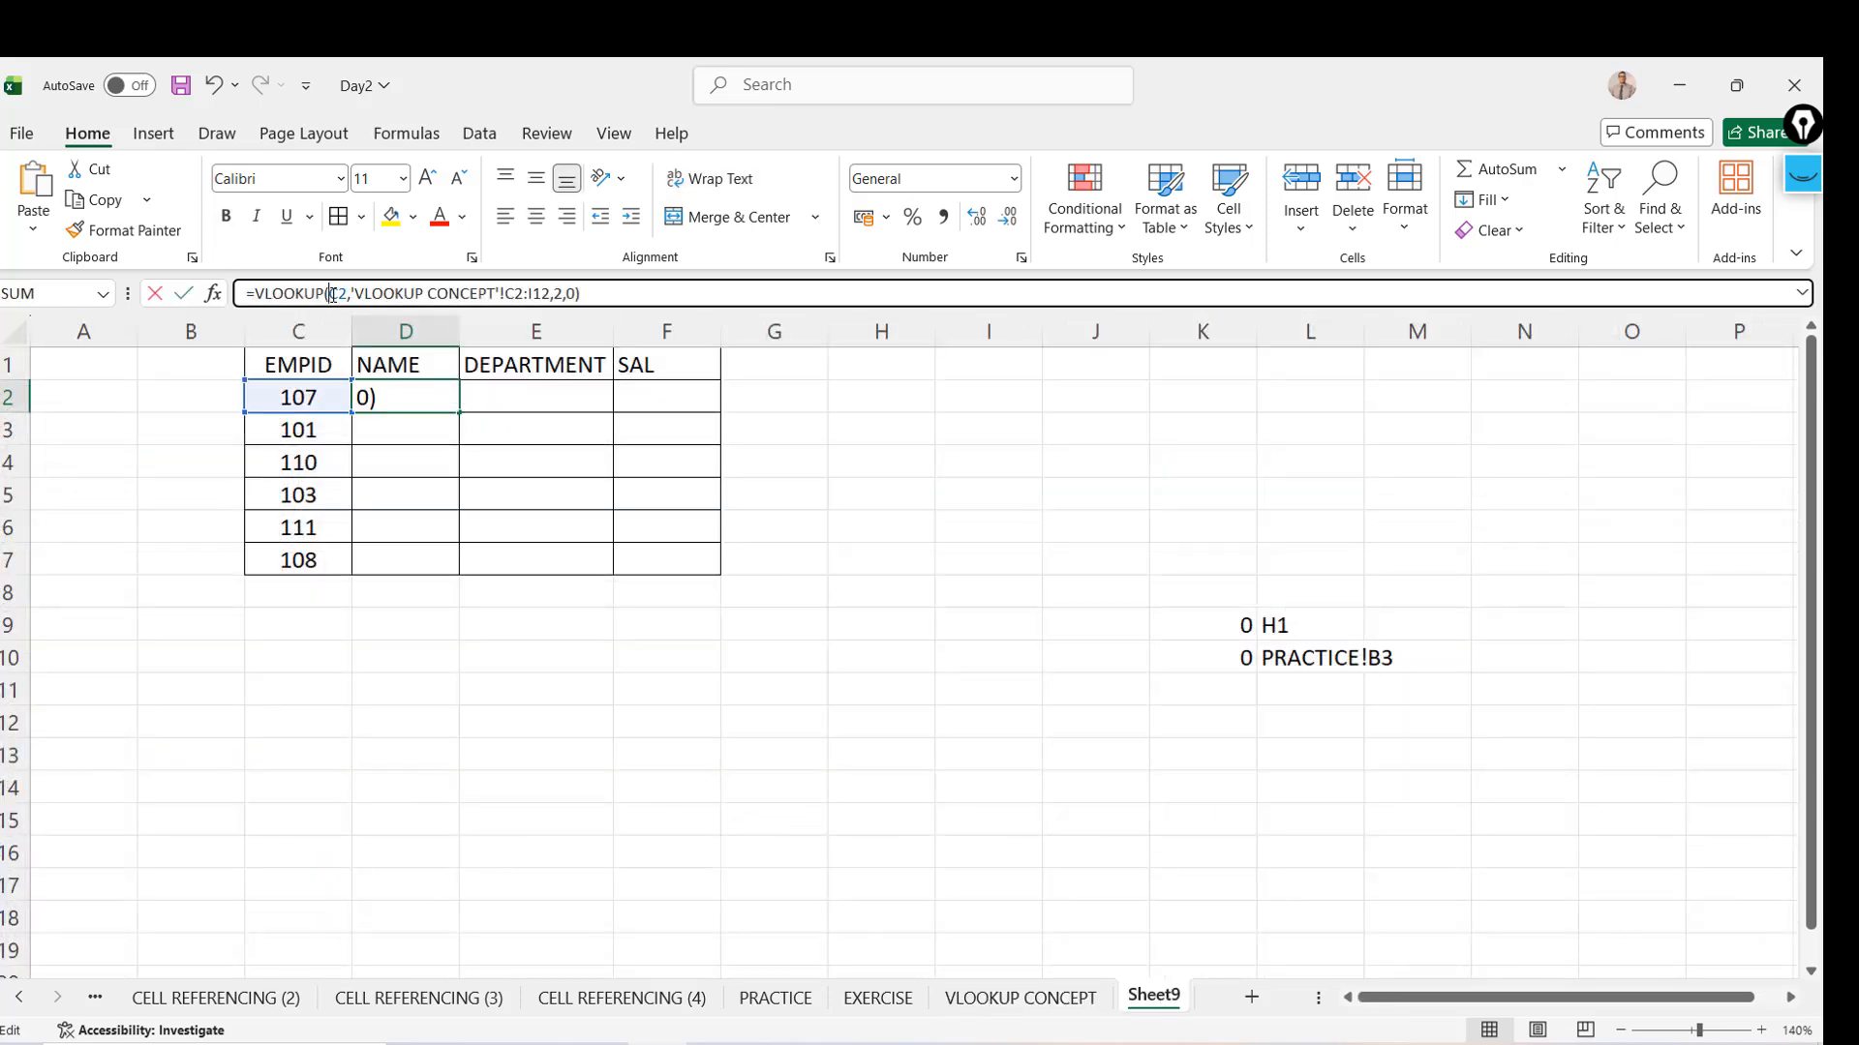
text($)
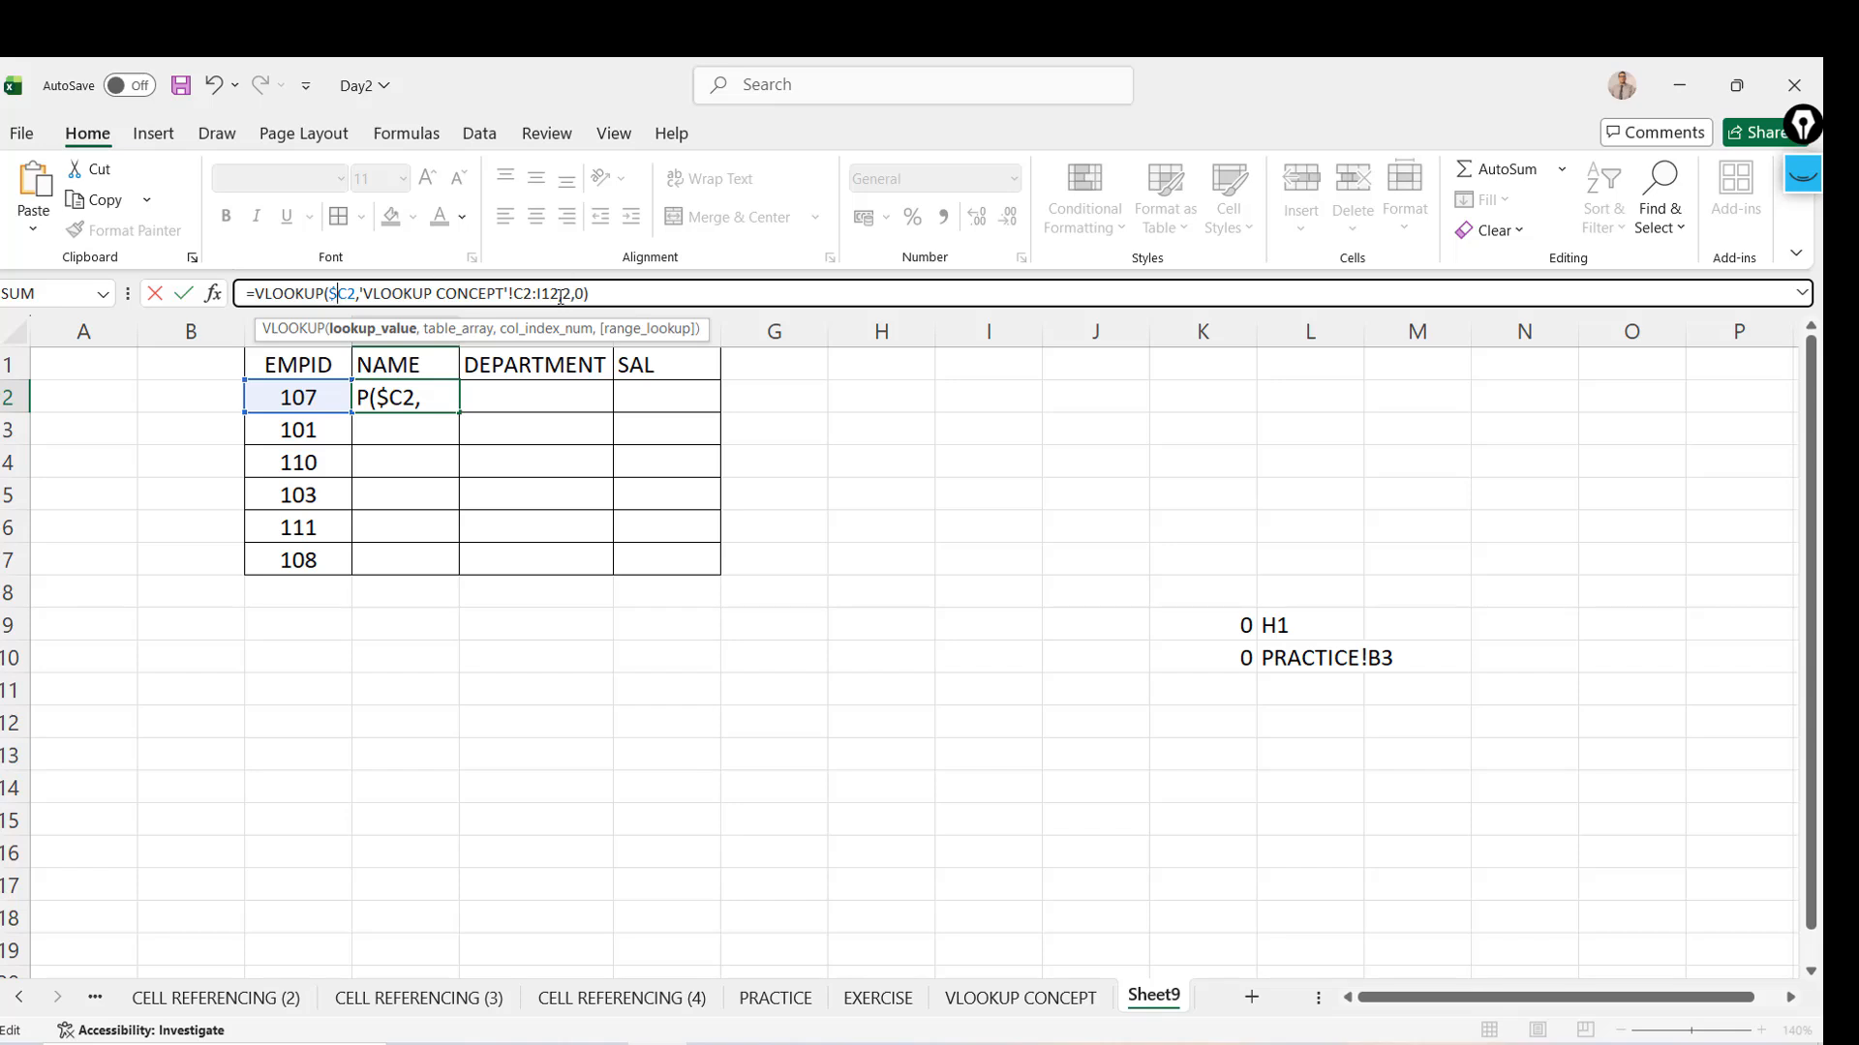
click(517, 295)
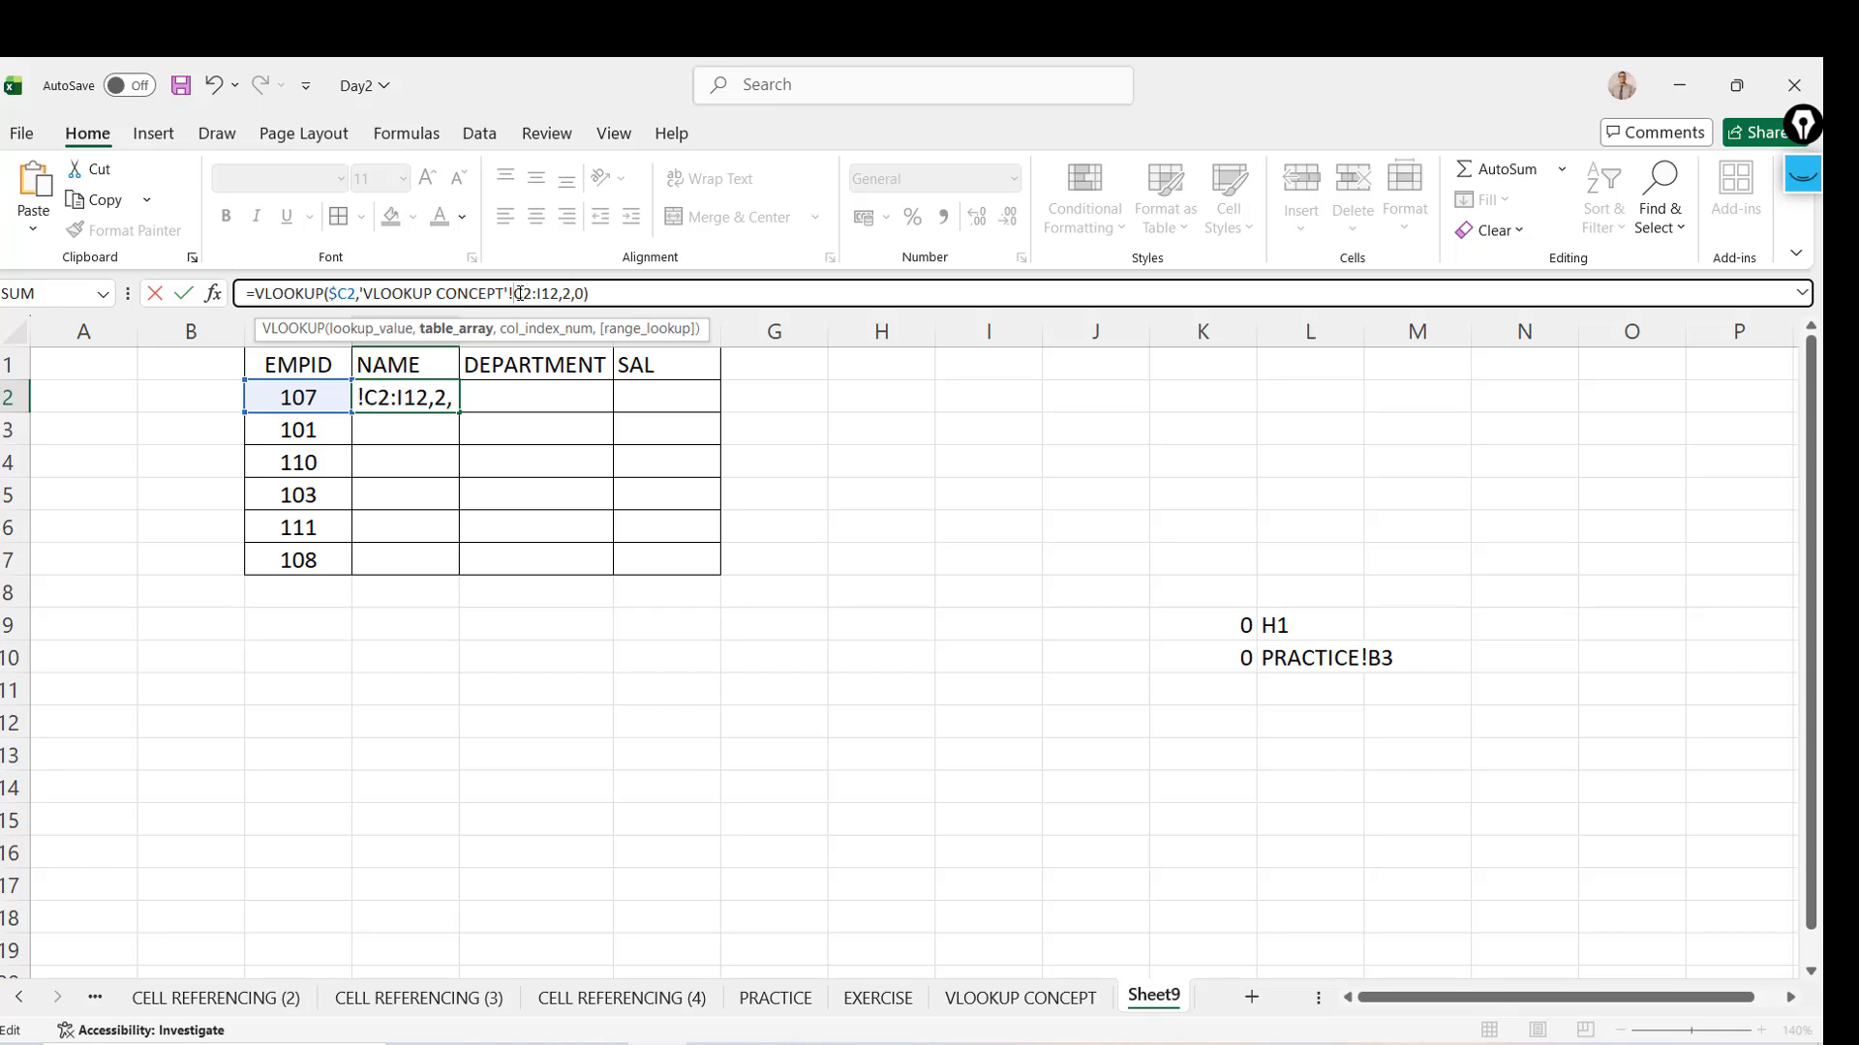
key(F4)
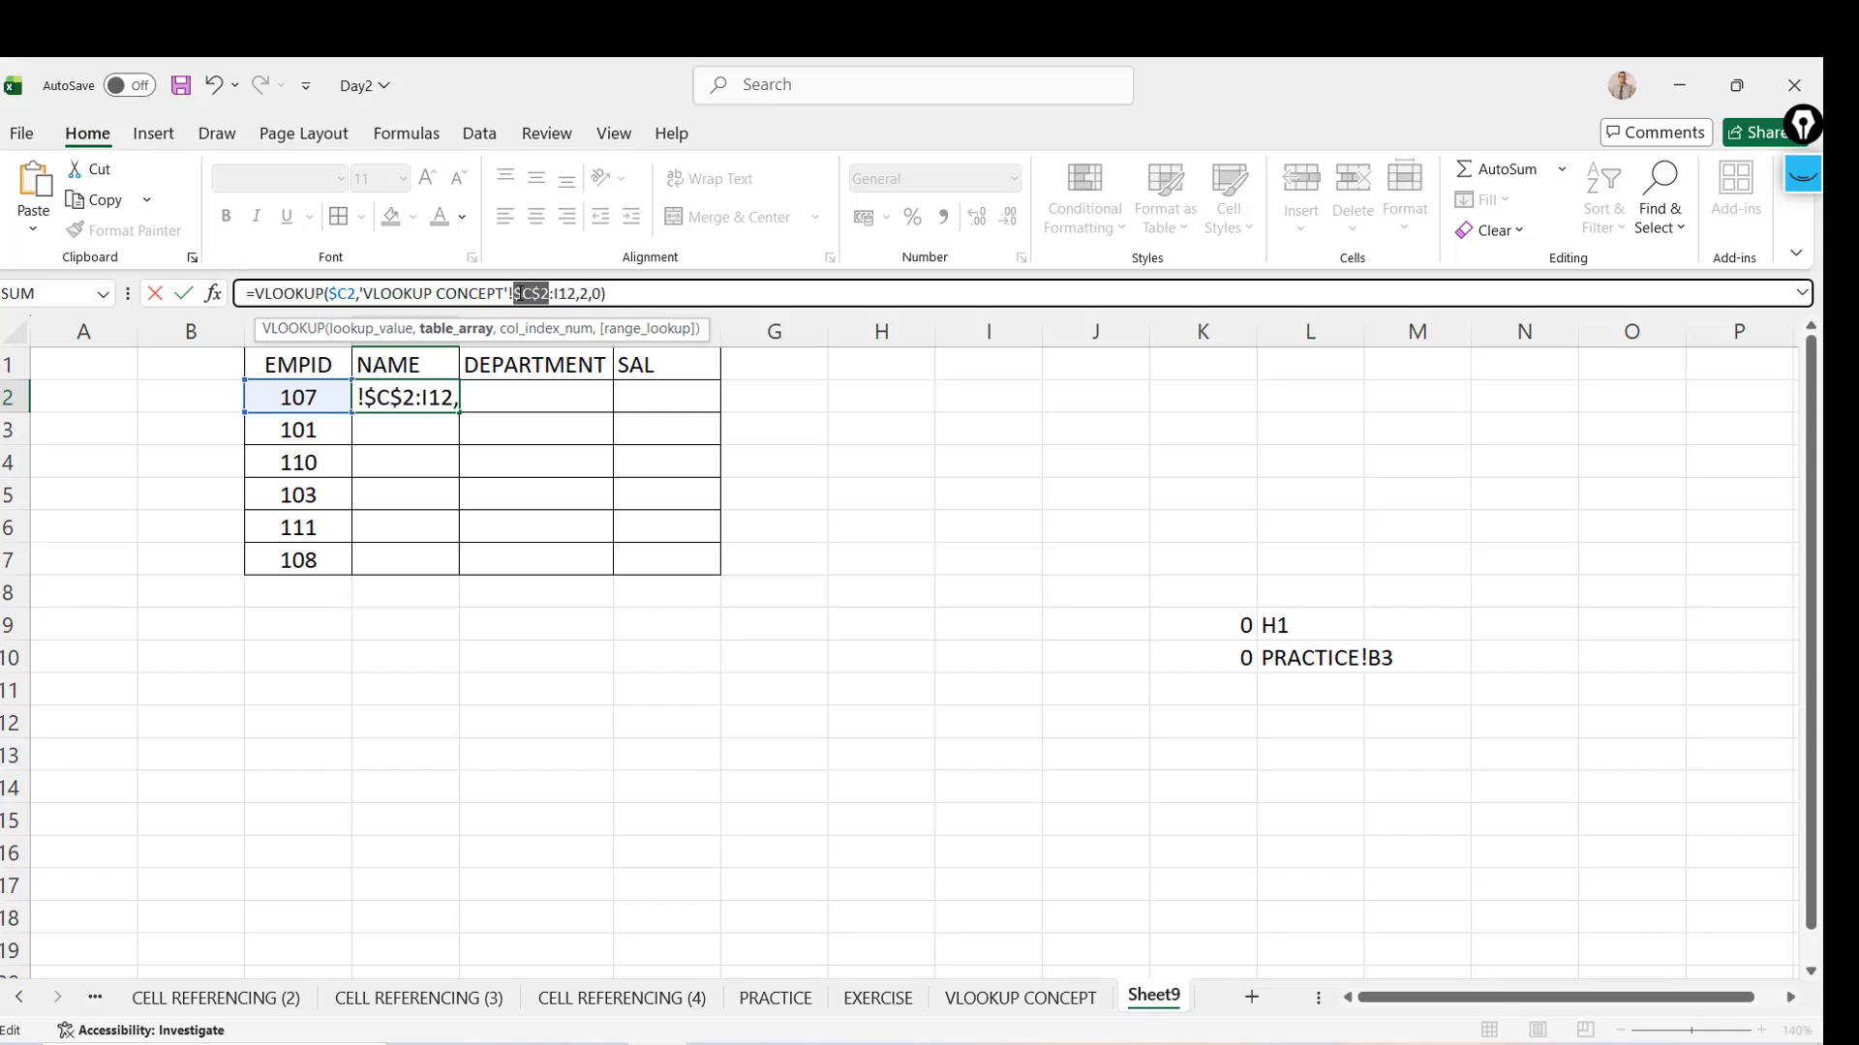
click(568, 295)
key(F4)
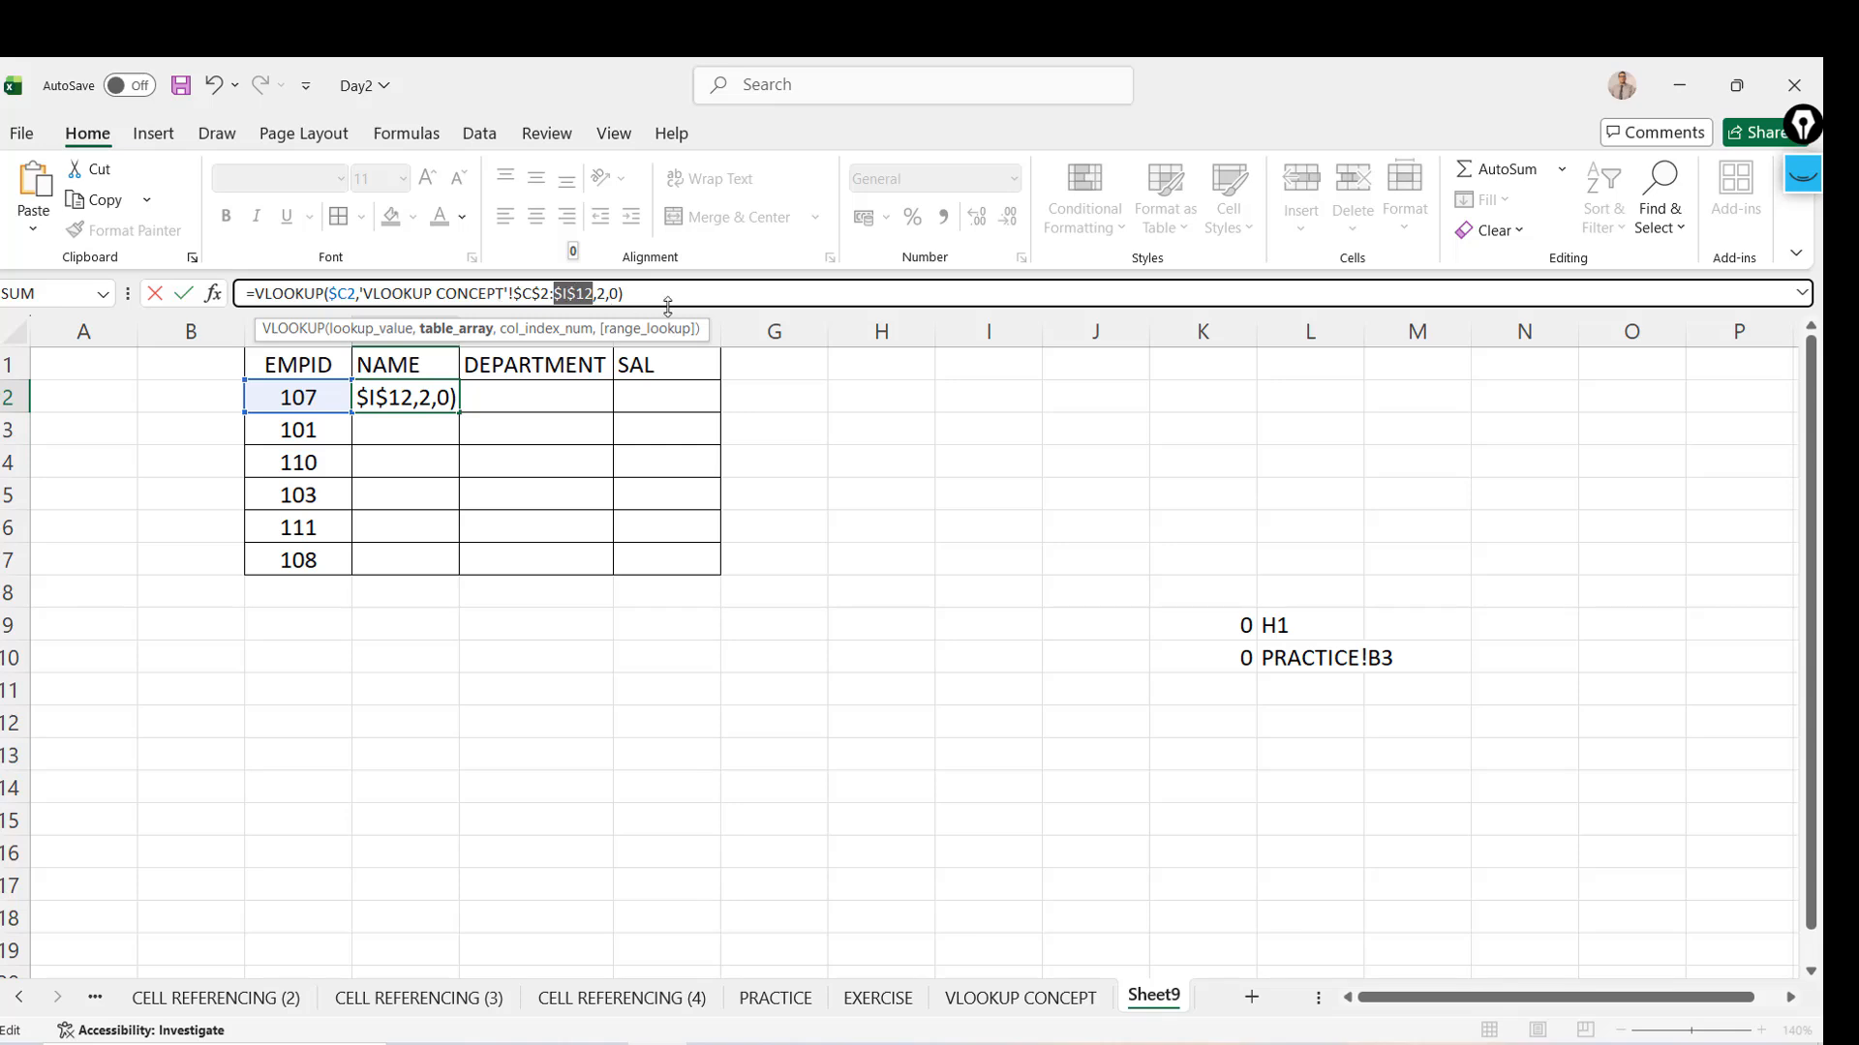
key(Return)
key(Up)
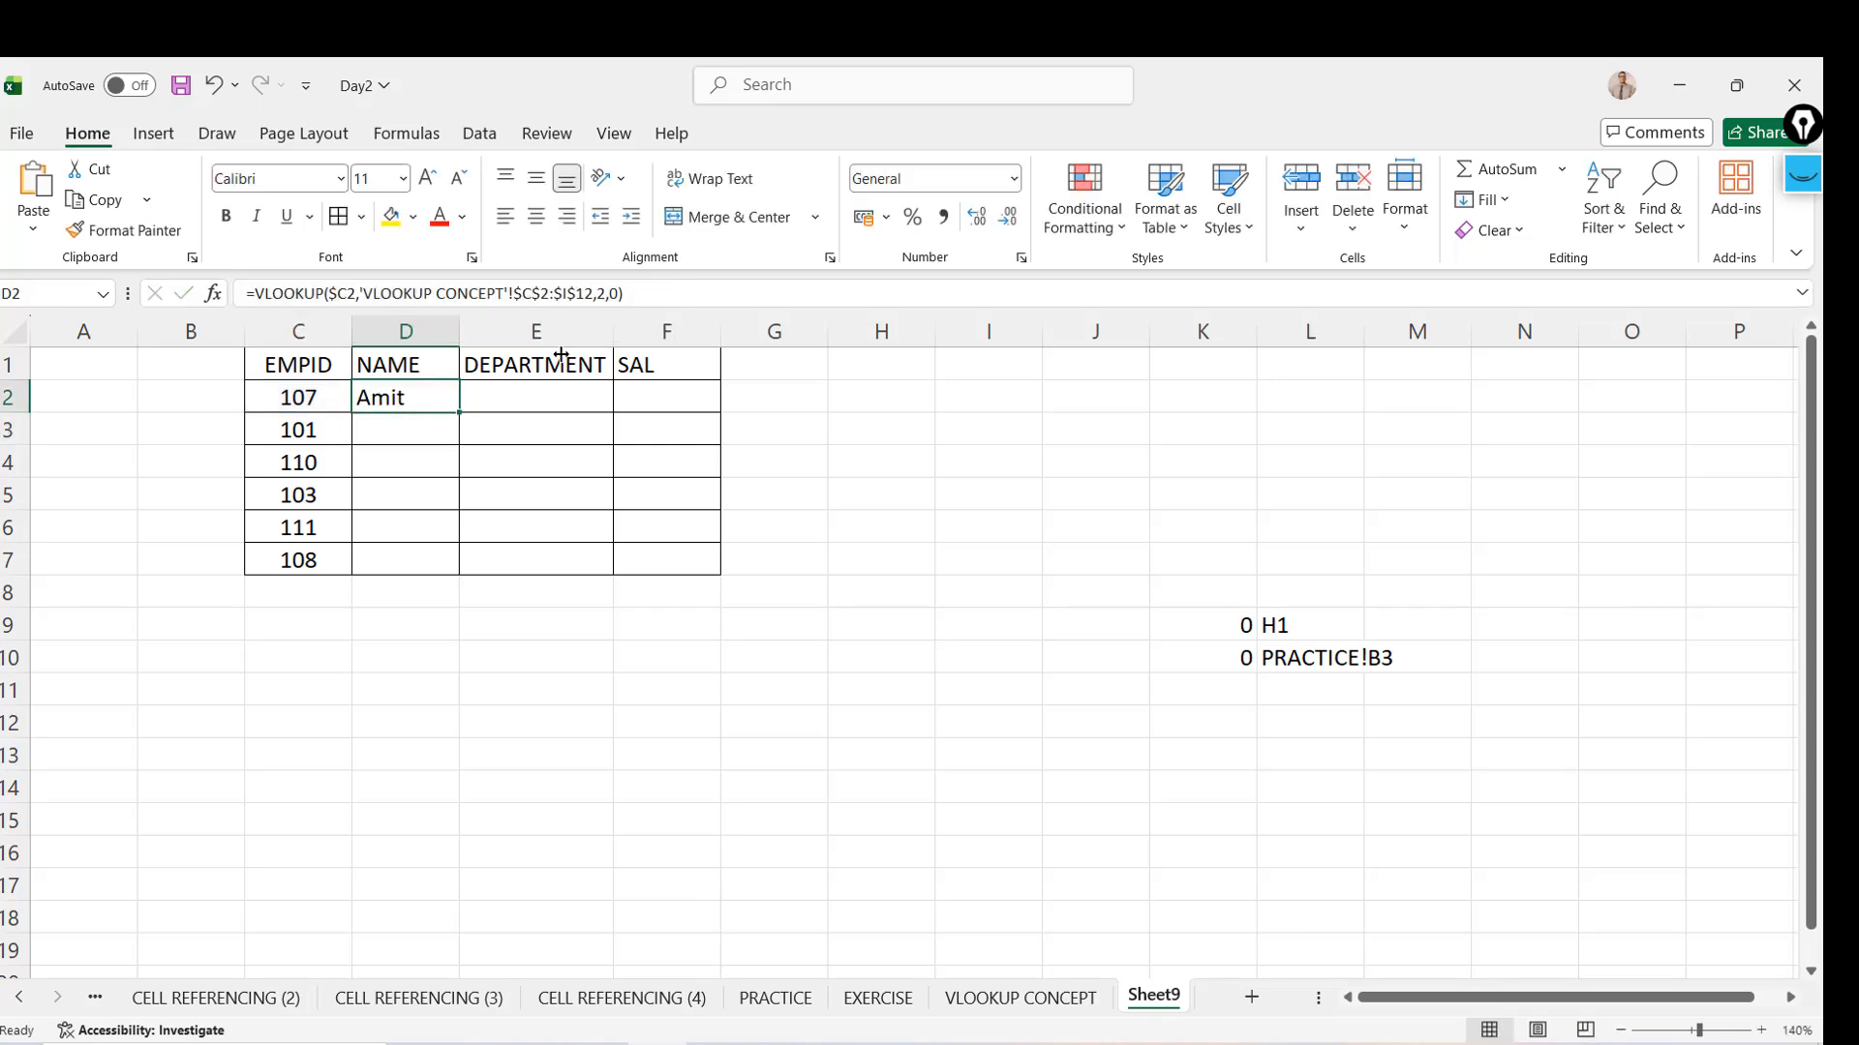
Copy the D2 formula across to E2:F2 and set the column index in E2 to 3
drag(458, 414, 738, 432)
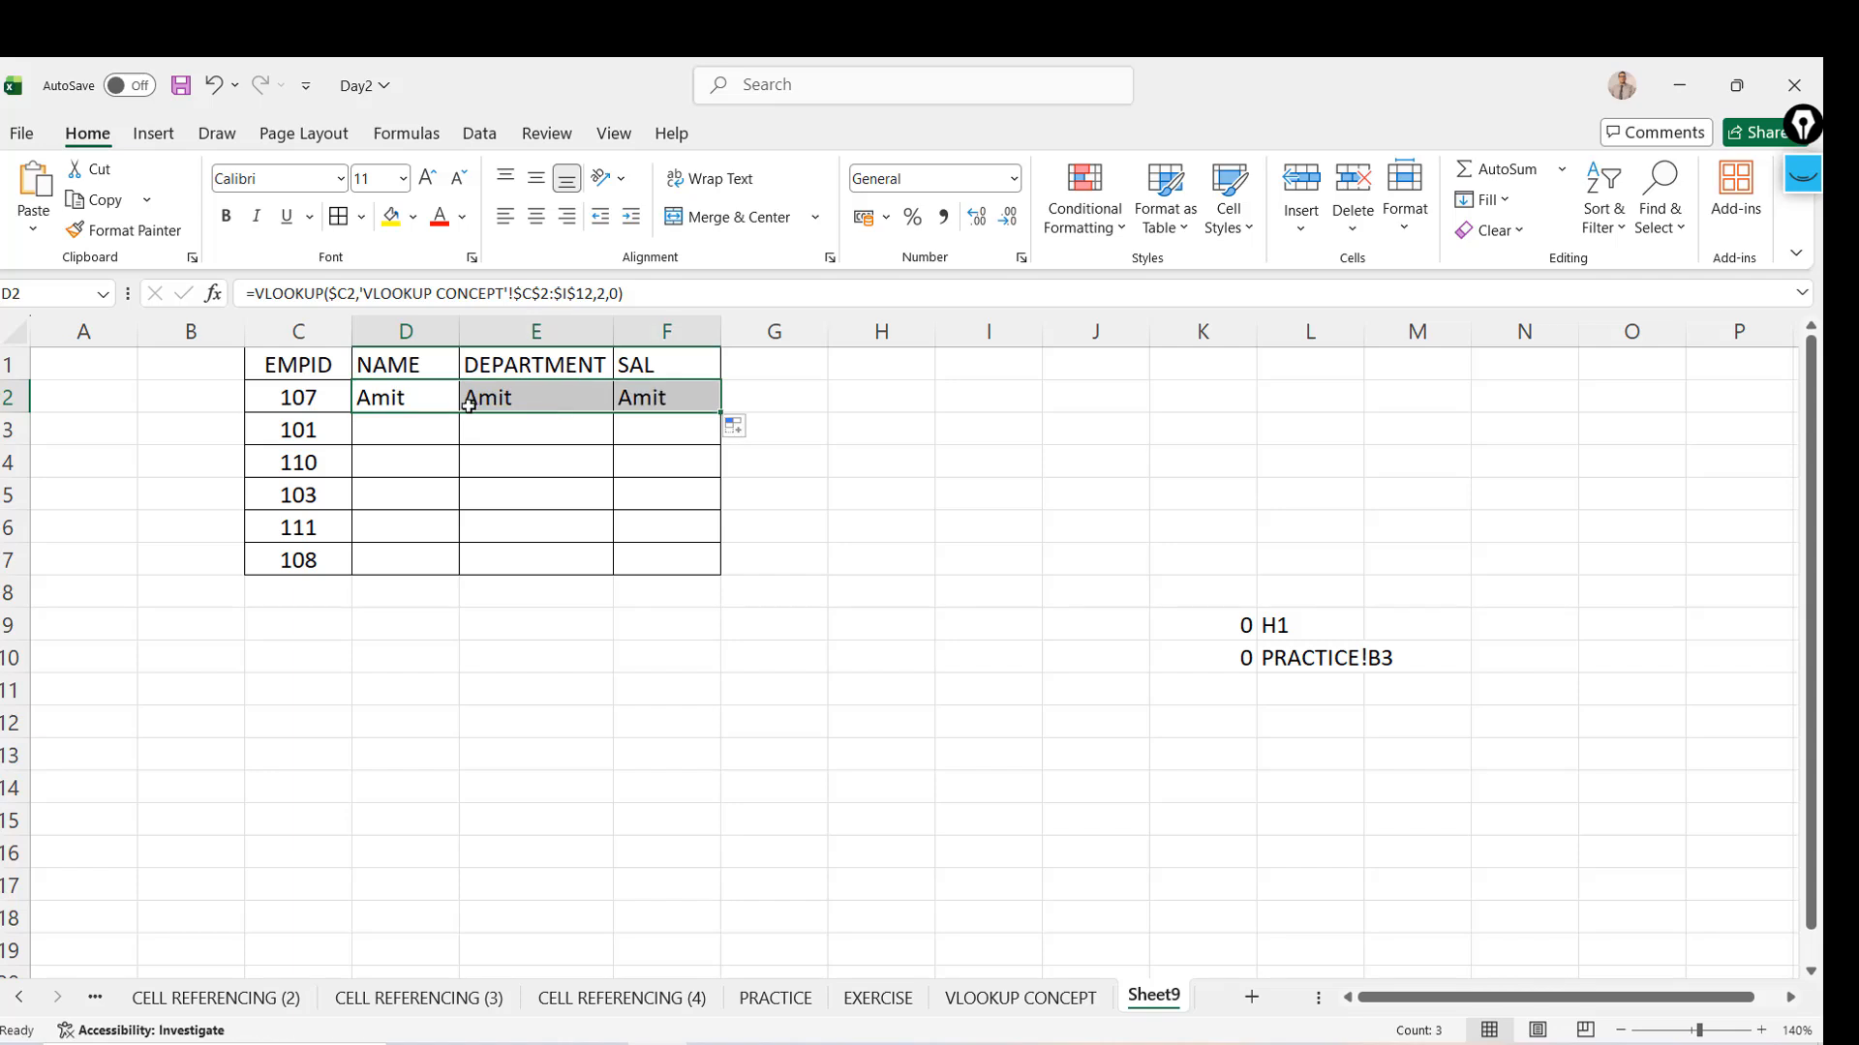
click(480, 403)
click(602, 294)
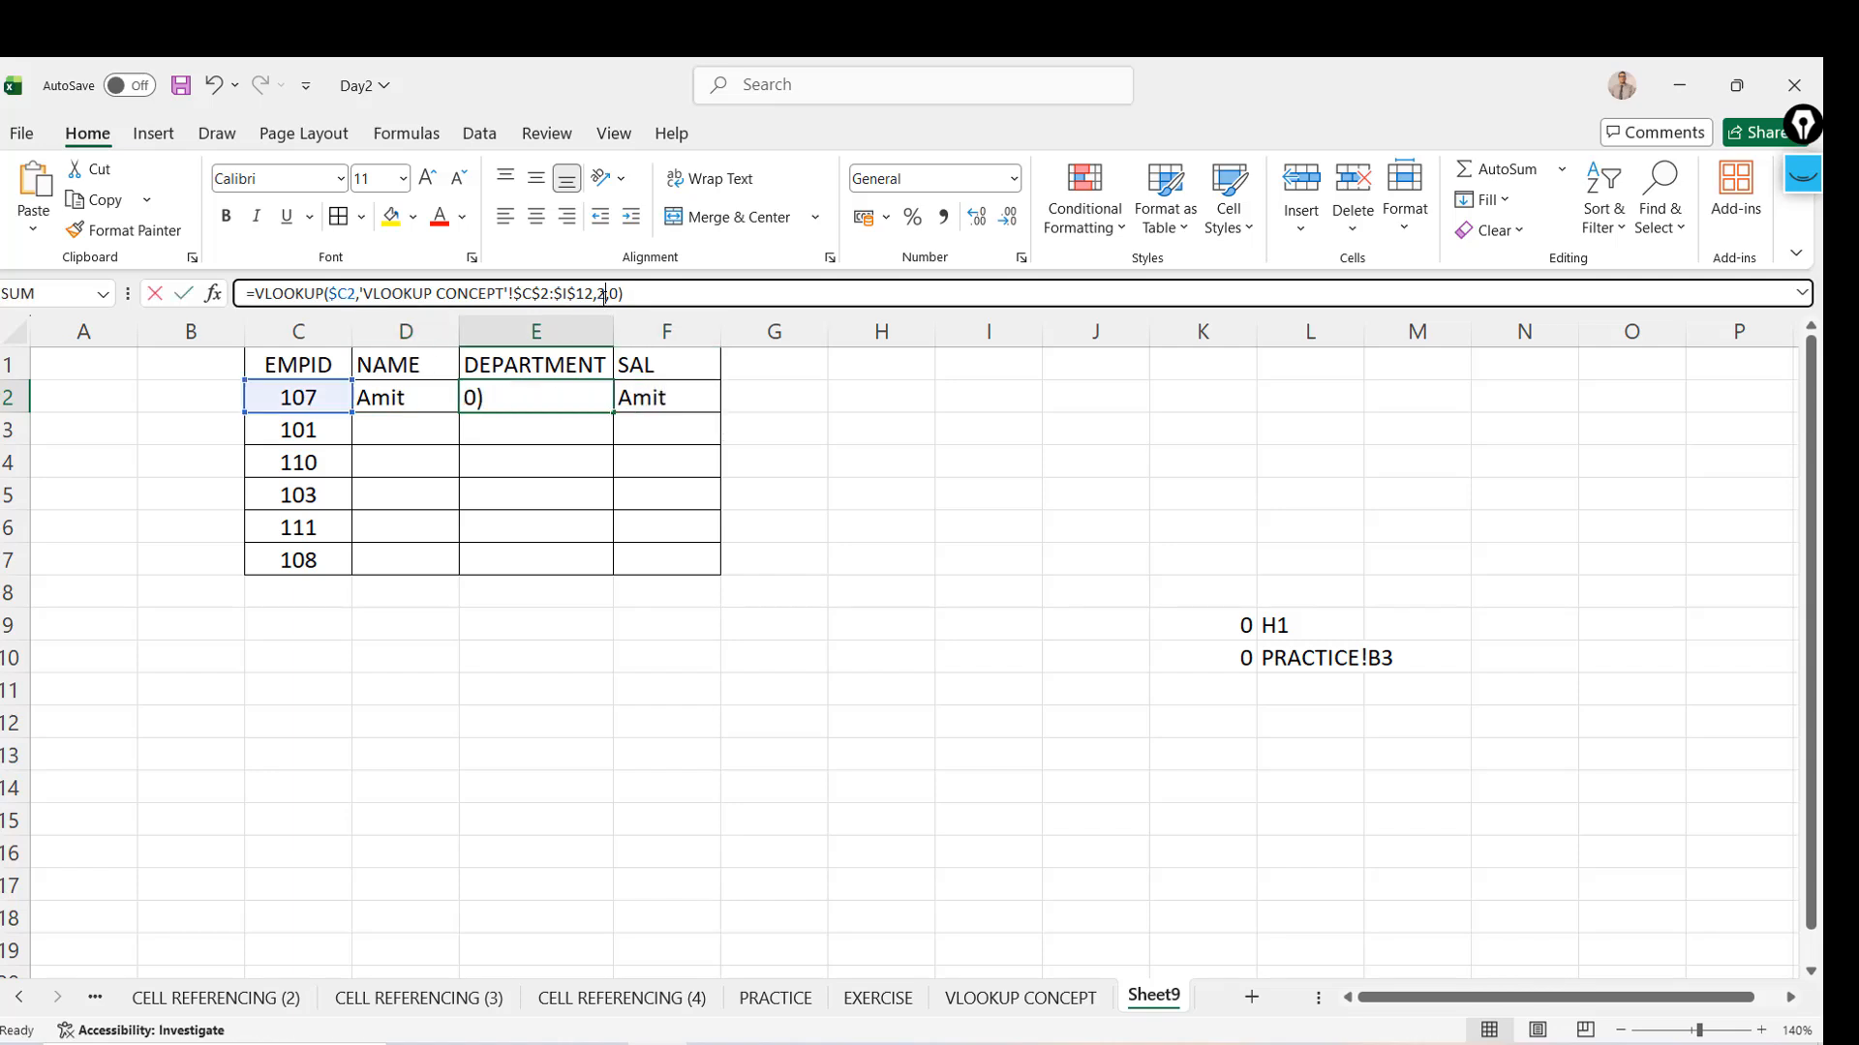
key(BackSpace)
text(3)
key(Return)
key(Up)
Change the VLOOKUP column index in F2 so that it returns the salary
key(Right)
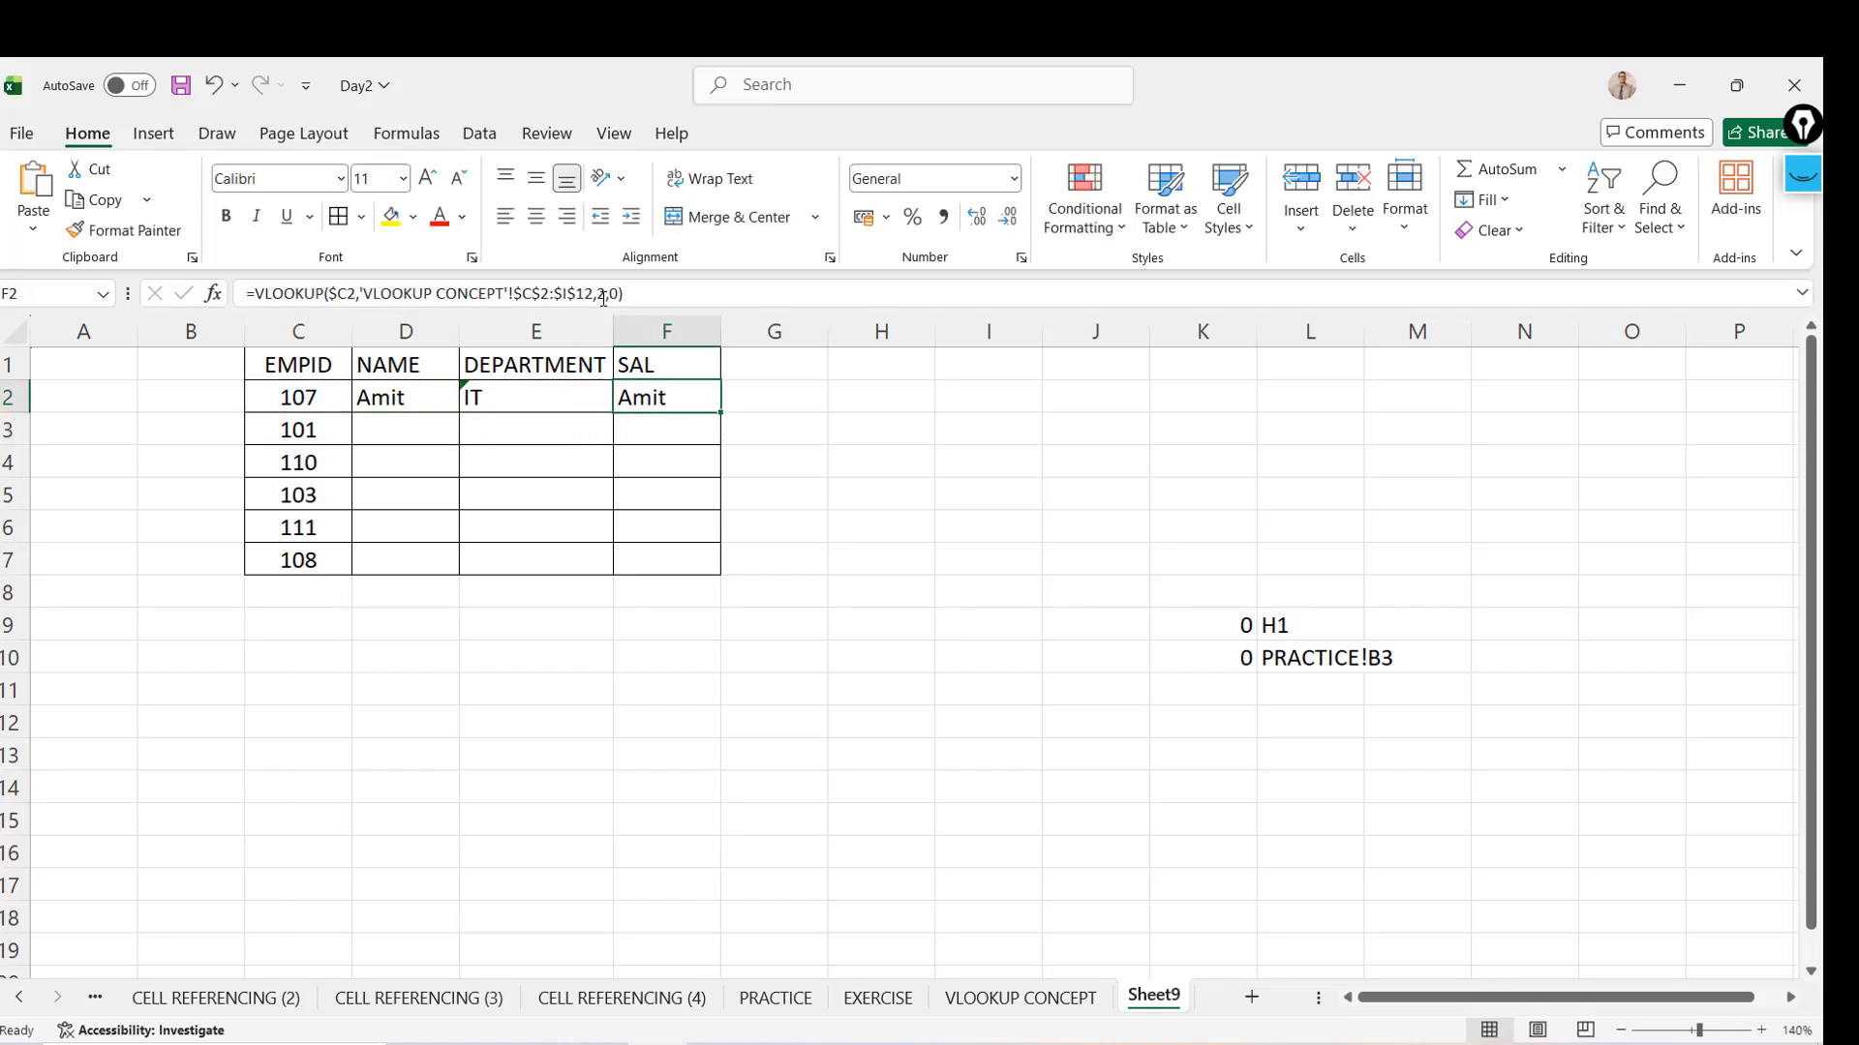
click(605, 294)
key(BackSpace)
text(3)
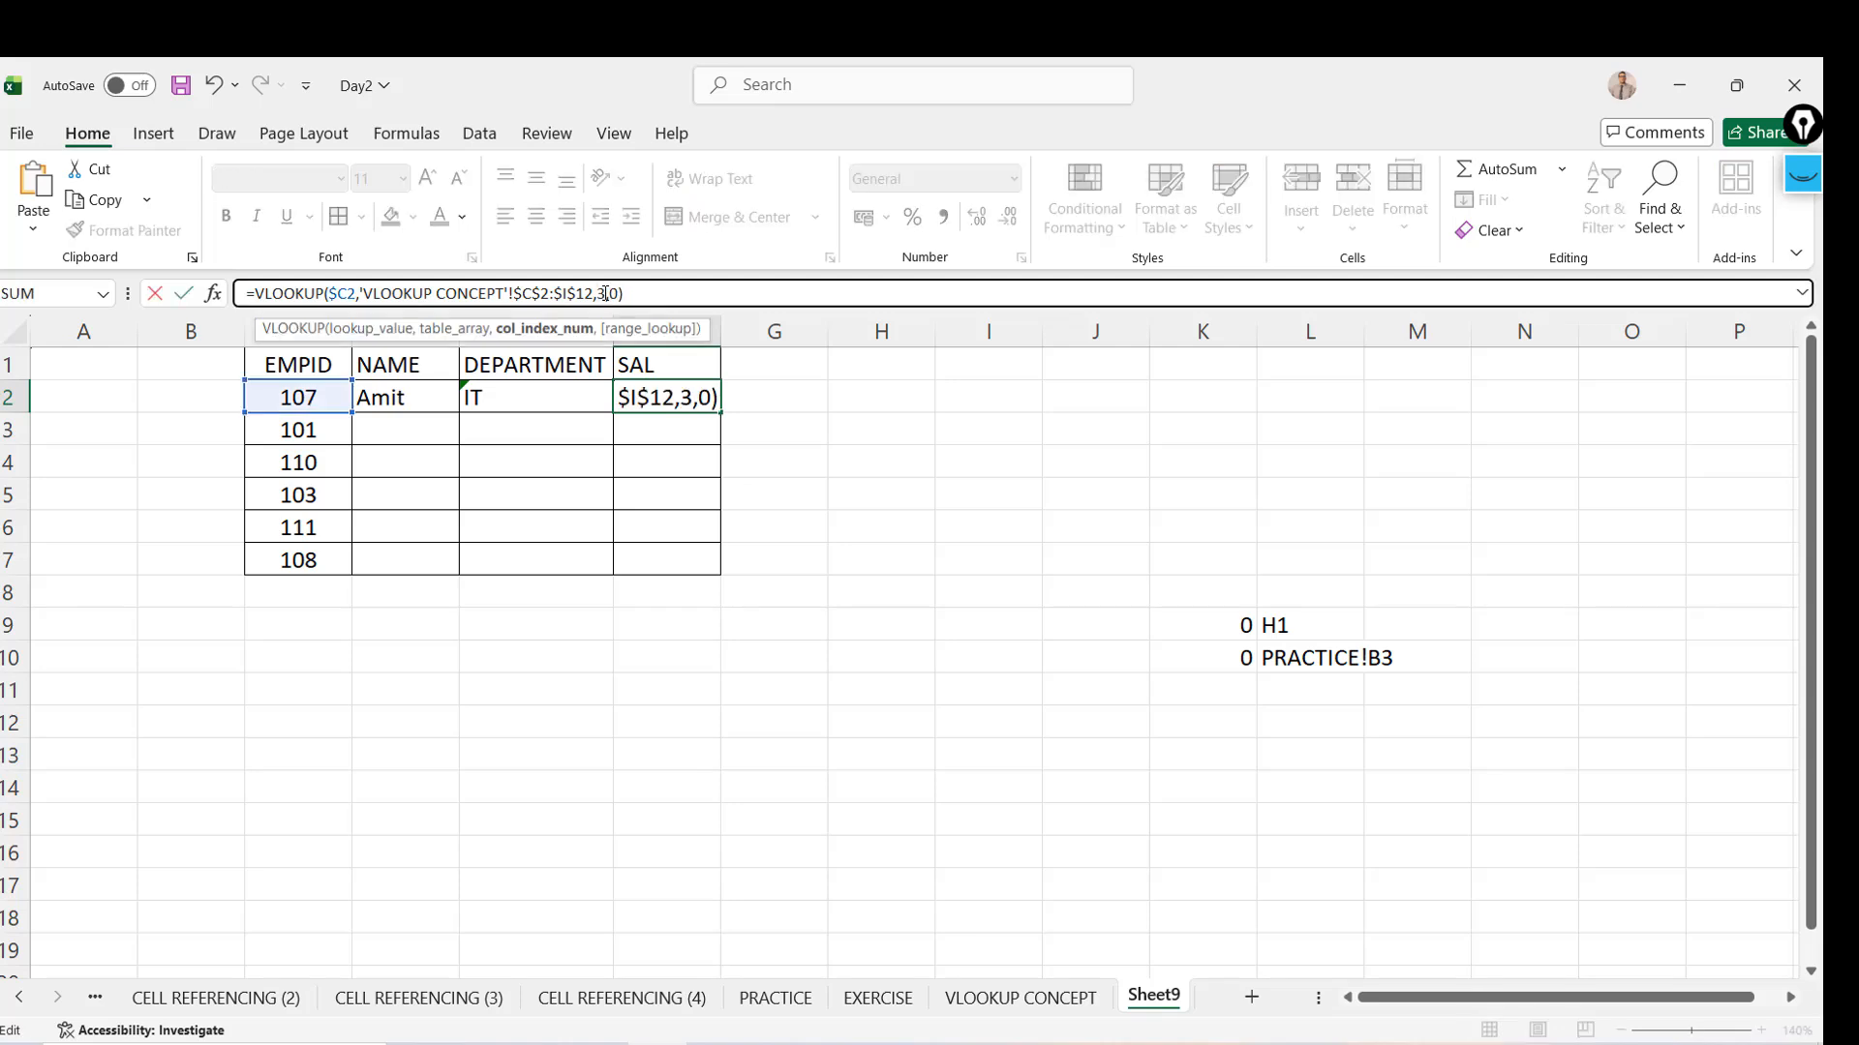
key(Return)
Fill the VLOOKUP formulas in D2:F2 down to row 7
key(Up)
key(Left)
key(Left)
key(Left)
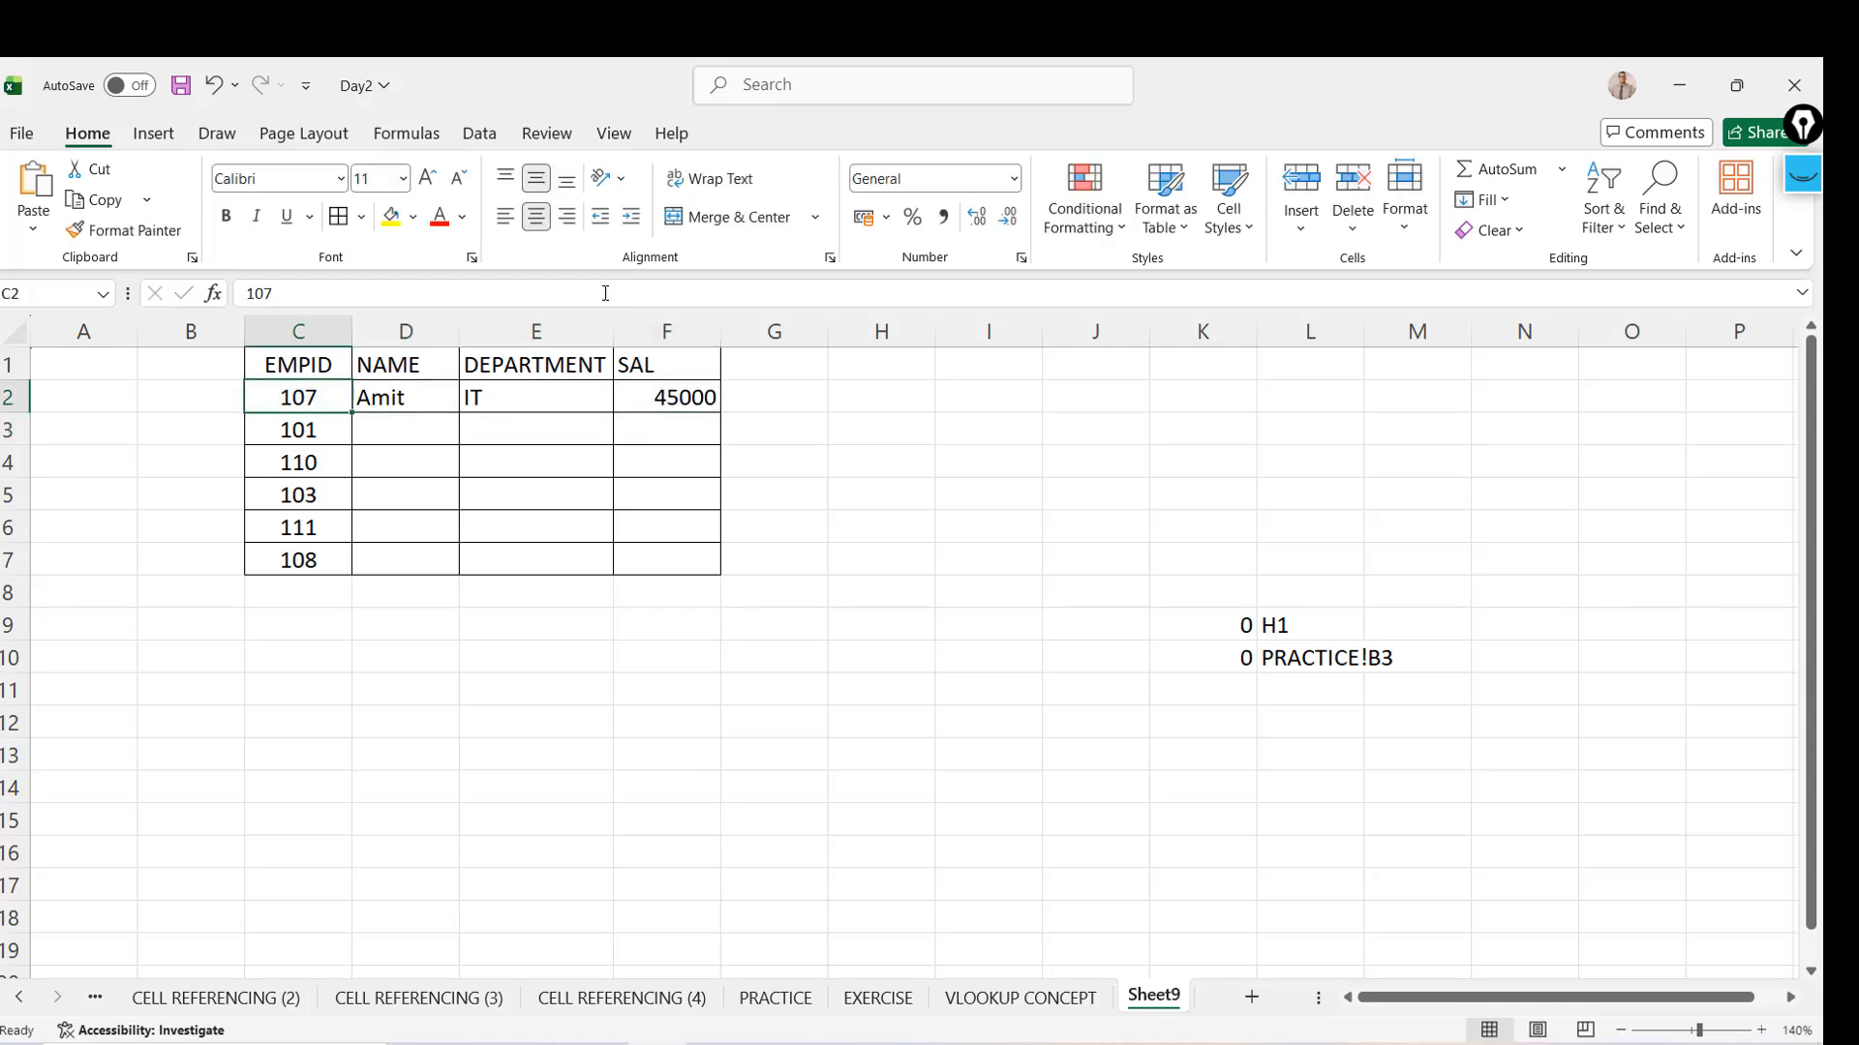
key(Right)
key(shift+Right)
key(shift+Right)
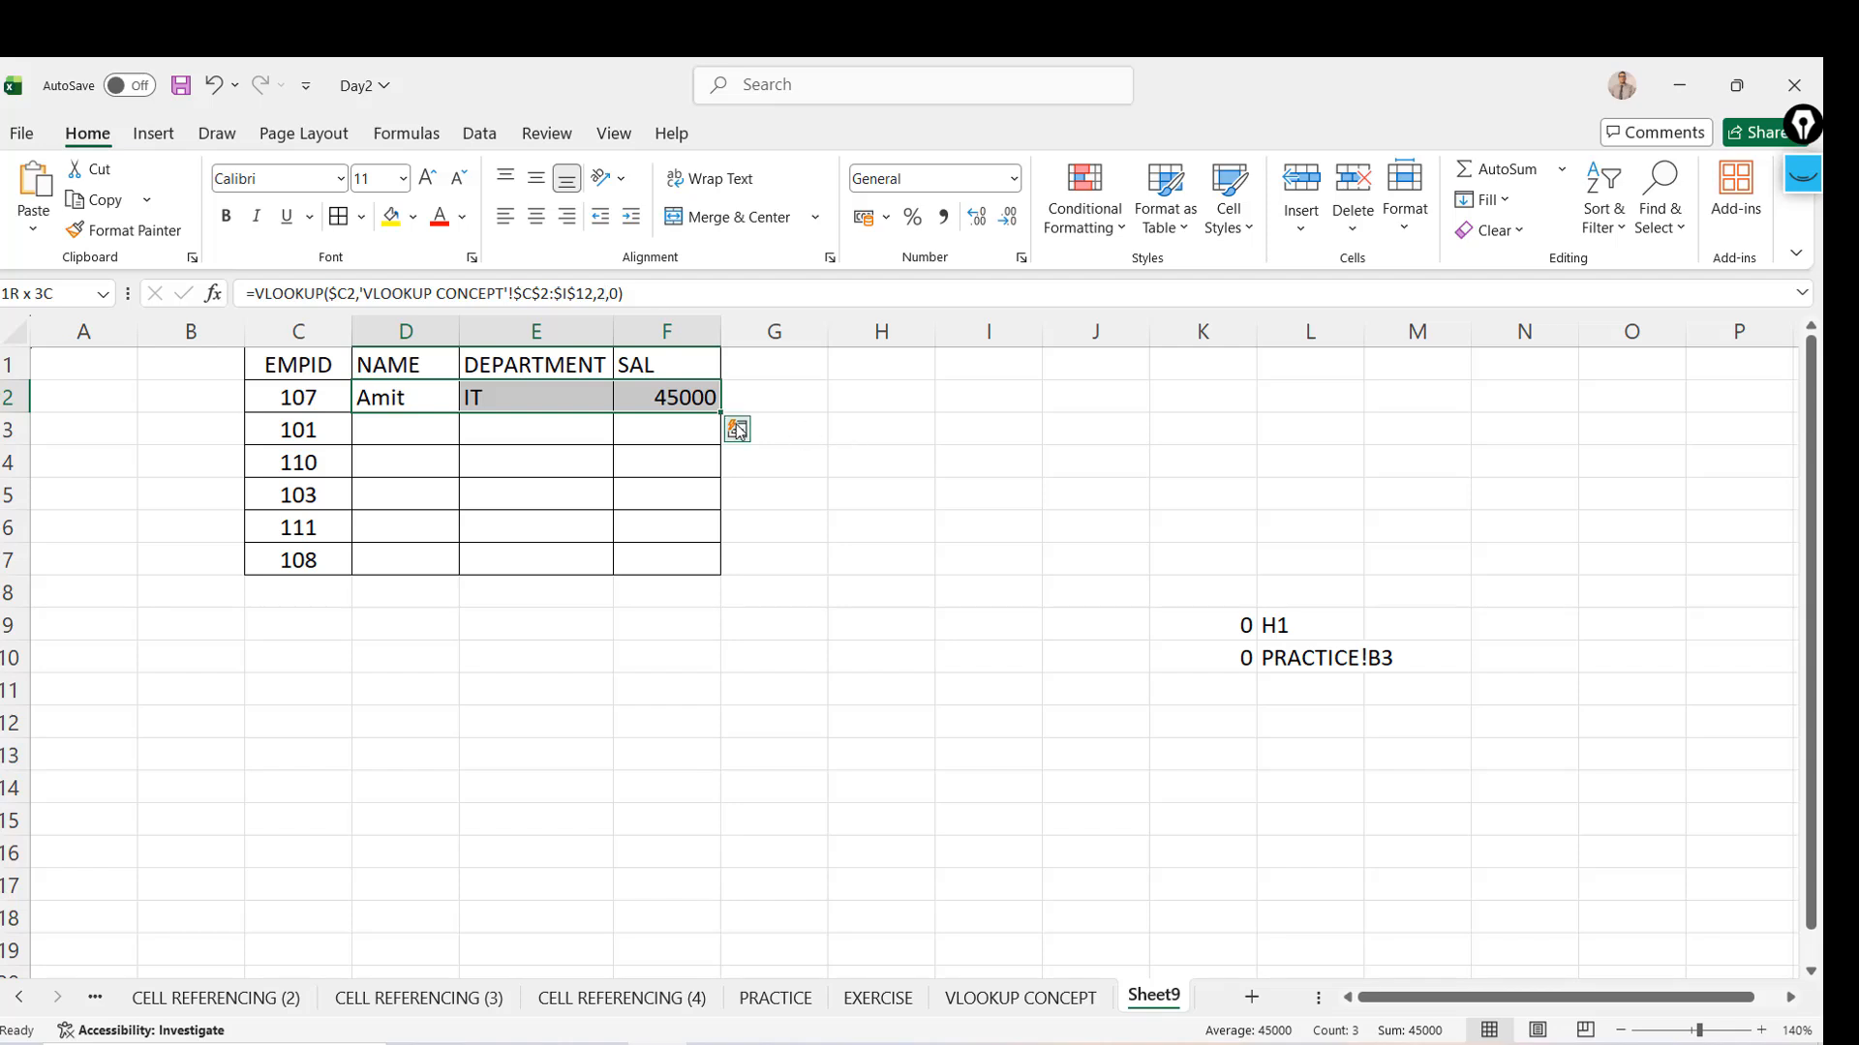
mouse_move(722, 413)
mouse_down()
mouse_move(731, 793)
mouse_move(744, 467)
mouse_move(726, 413)
mouse_up()
double_click(719, 413)
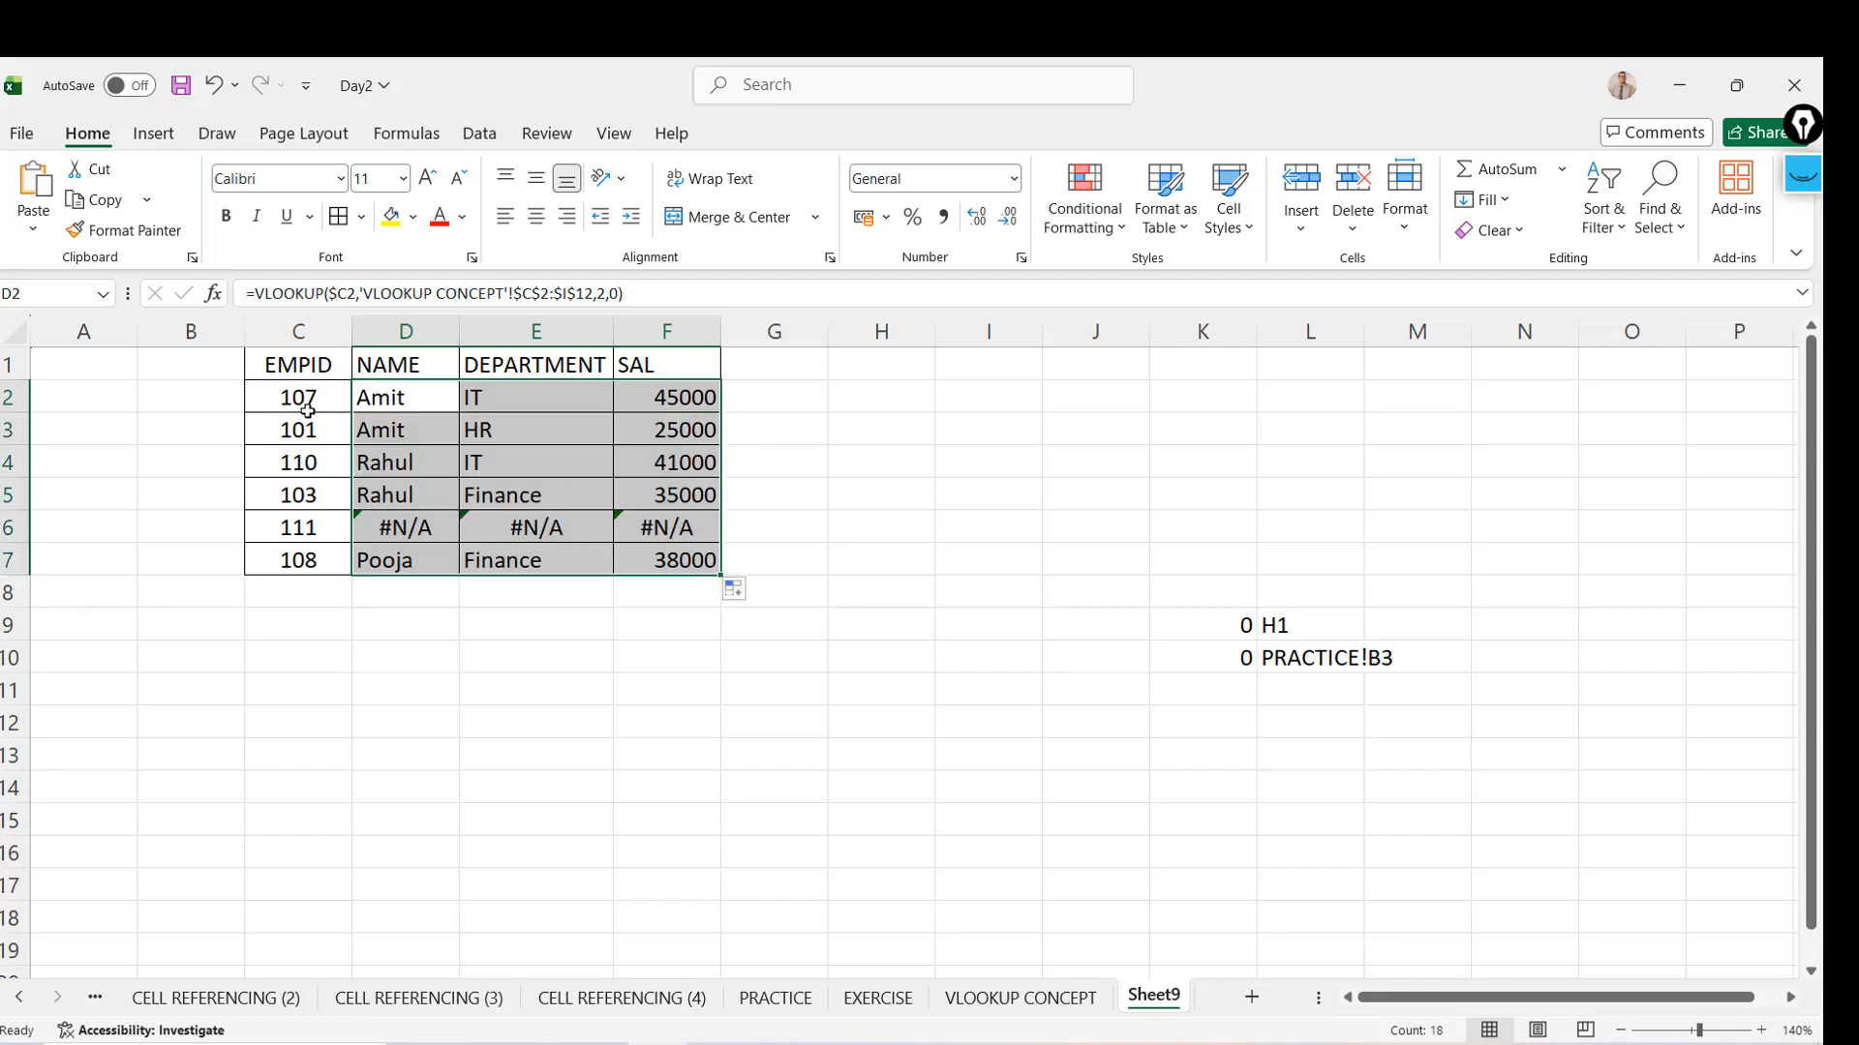
Extend the D2:F2 formulas up into the header cells D1:F1
click(395, 395)
key(shift+Right)
key(shift+Right)
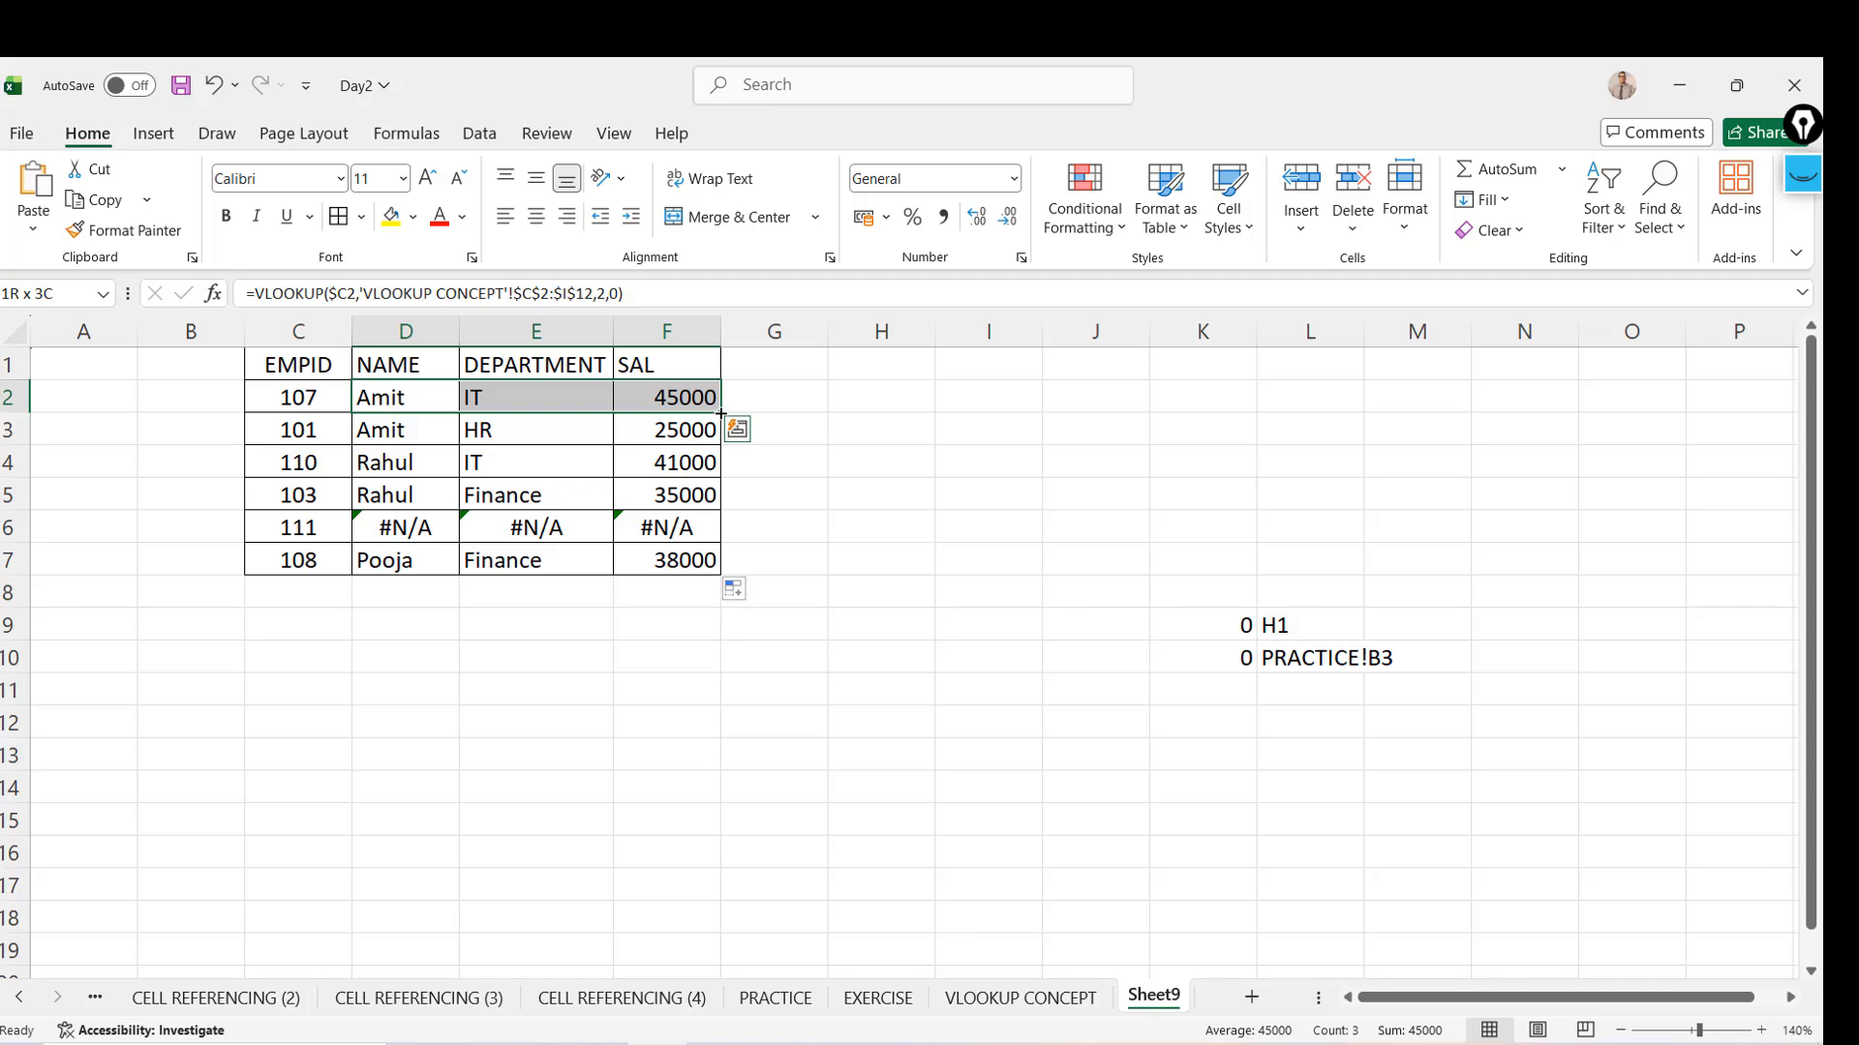
drag(721, 414, 780, 324)
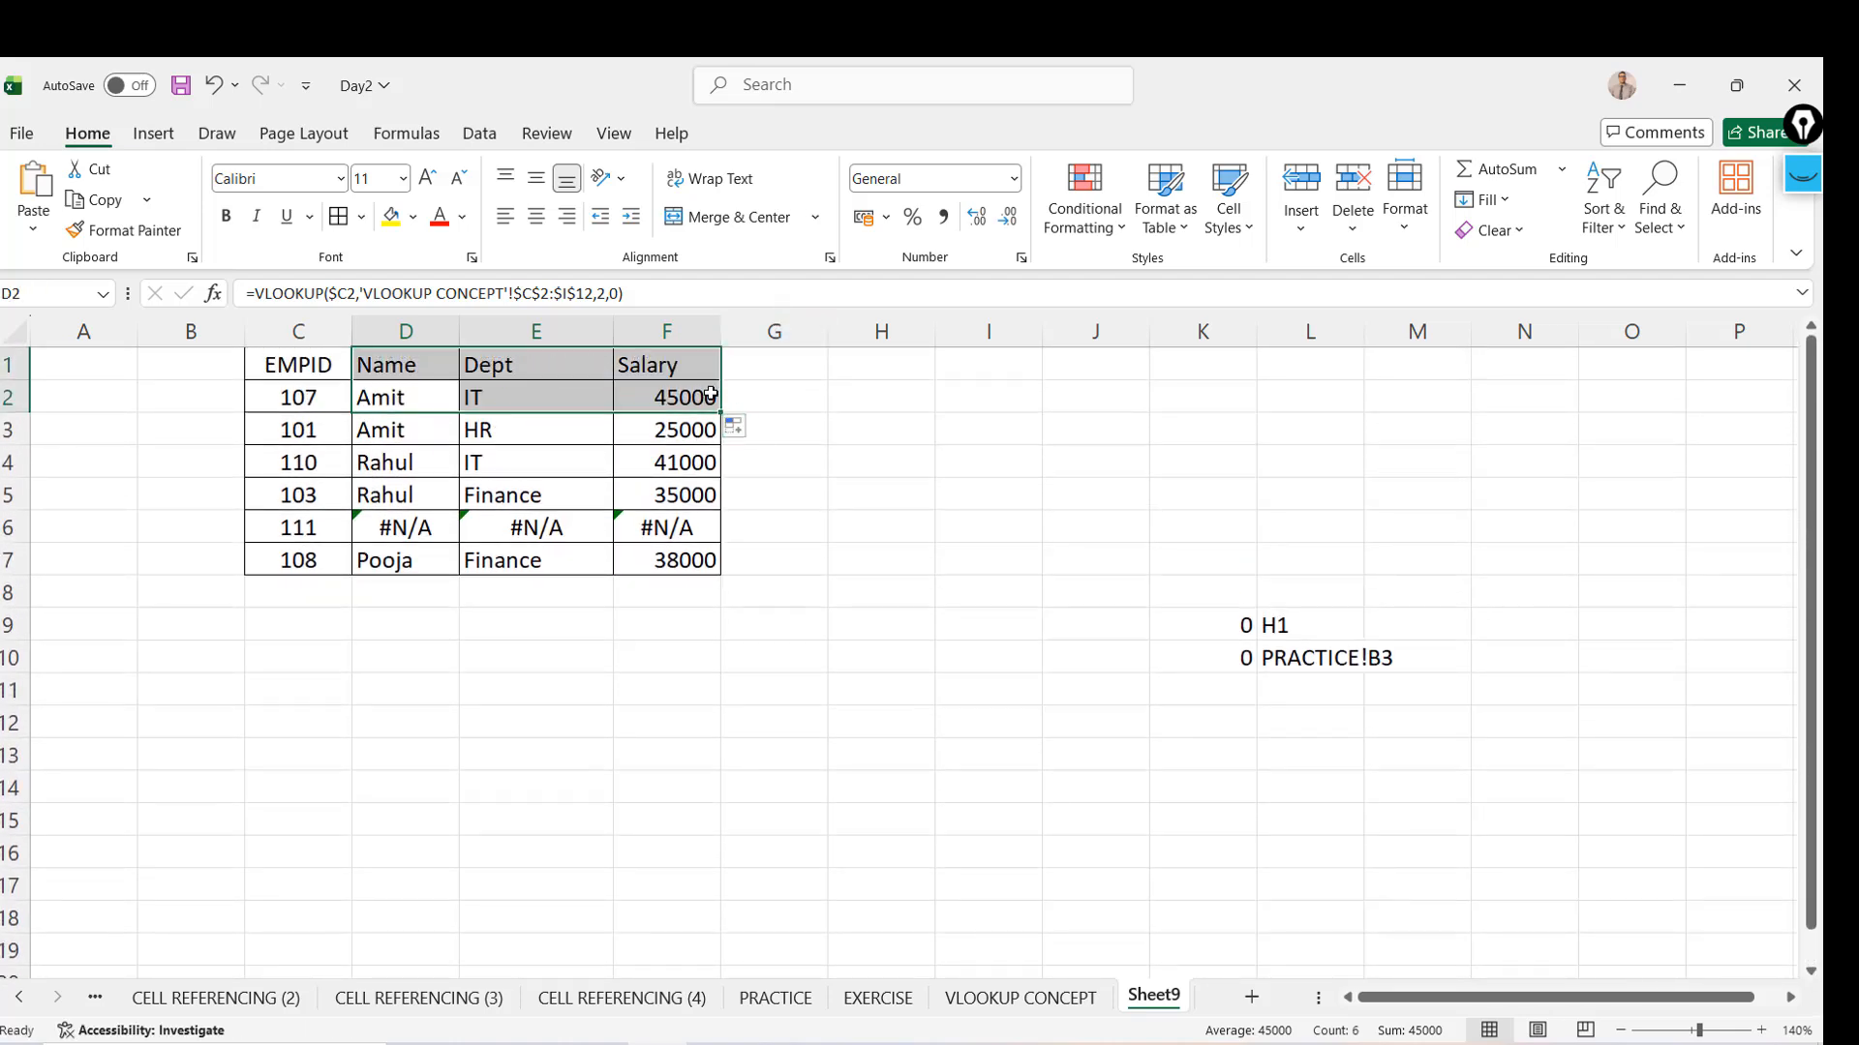
Clear the filled VLOOKUP formulas in D3:F7
key(ctrl+z)
key(ctrl+z)
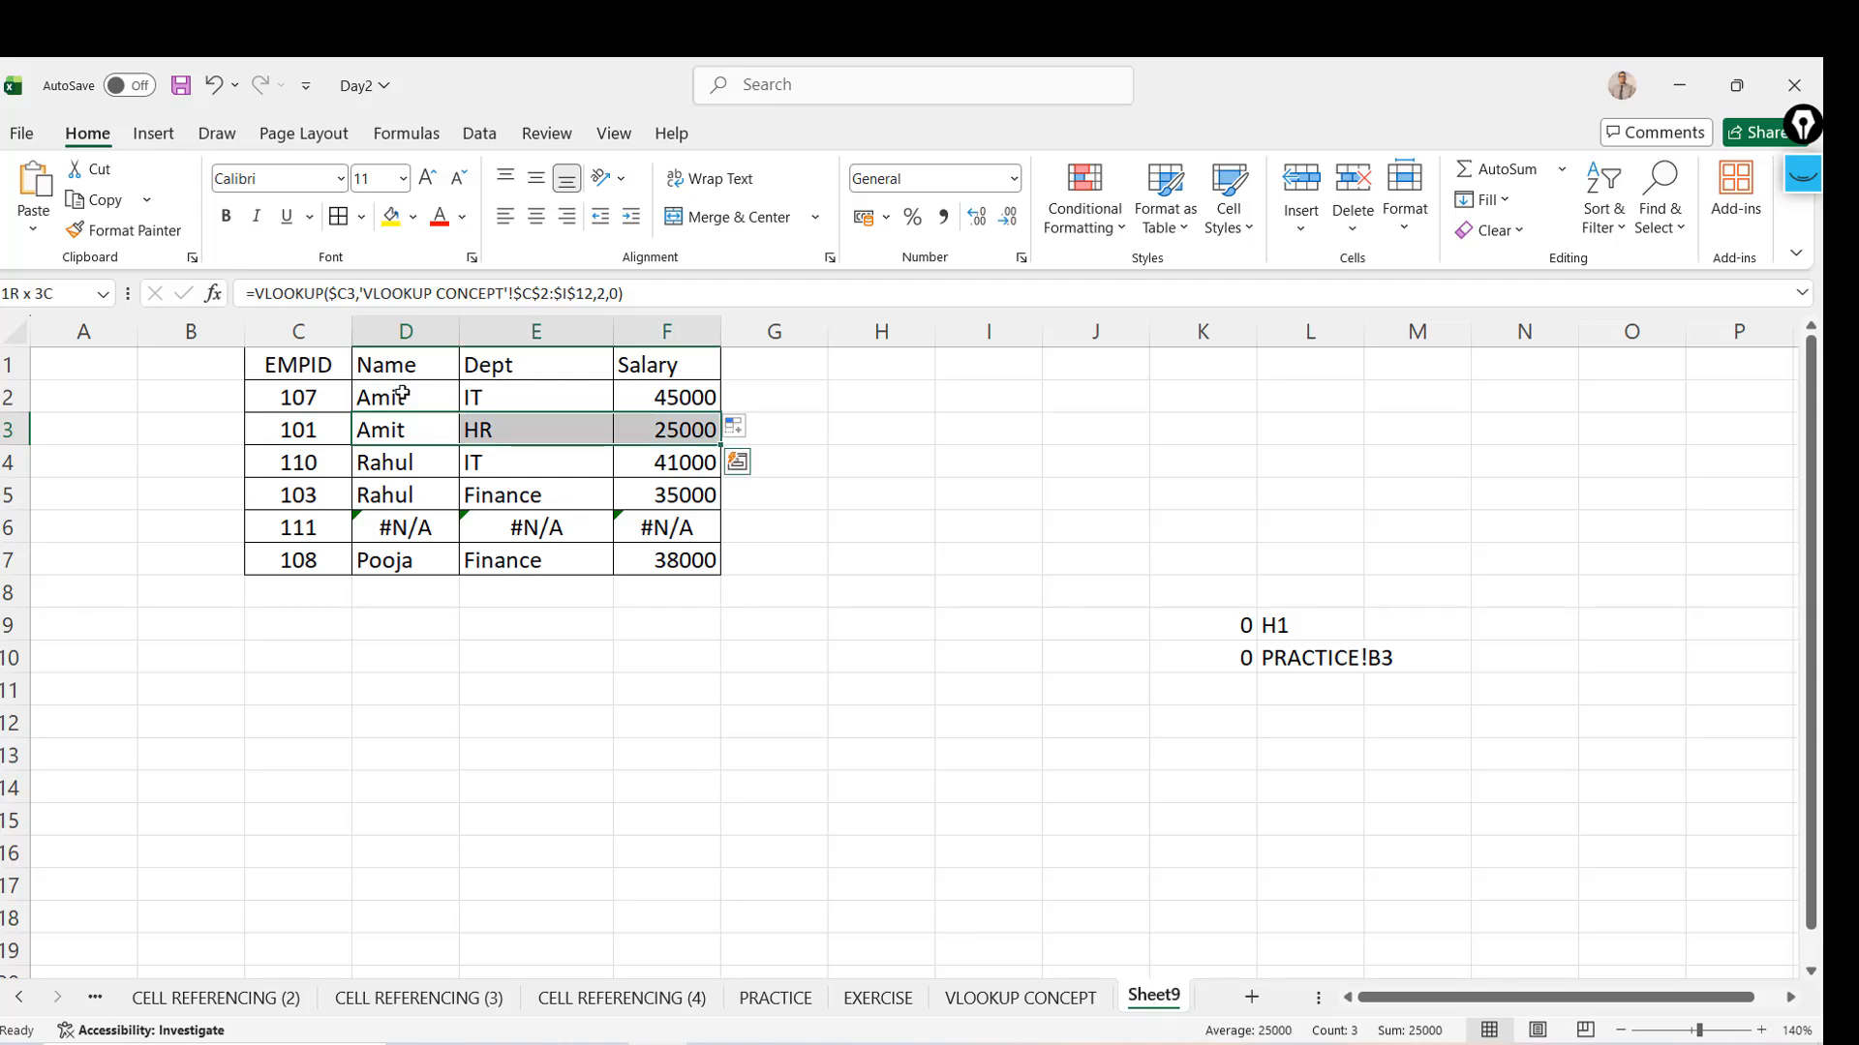
key(ctrl+shift+Down)
key(Delete)
Refill rows 3 to 7 beside the employee IDs with the VLOOKUP formulas from D2:F2
key(Left)
key(Up)
key(shift+Down)
key(shift+Down)
key(shift+Down)
key(shift+Down)
key(shift+Down)
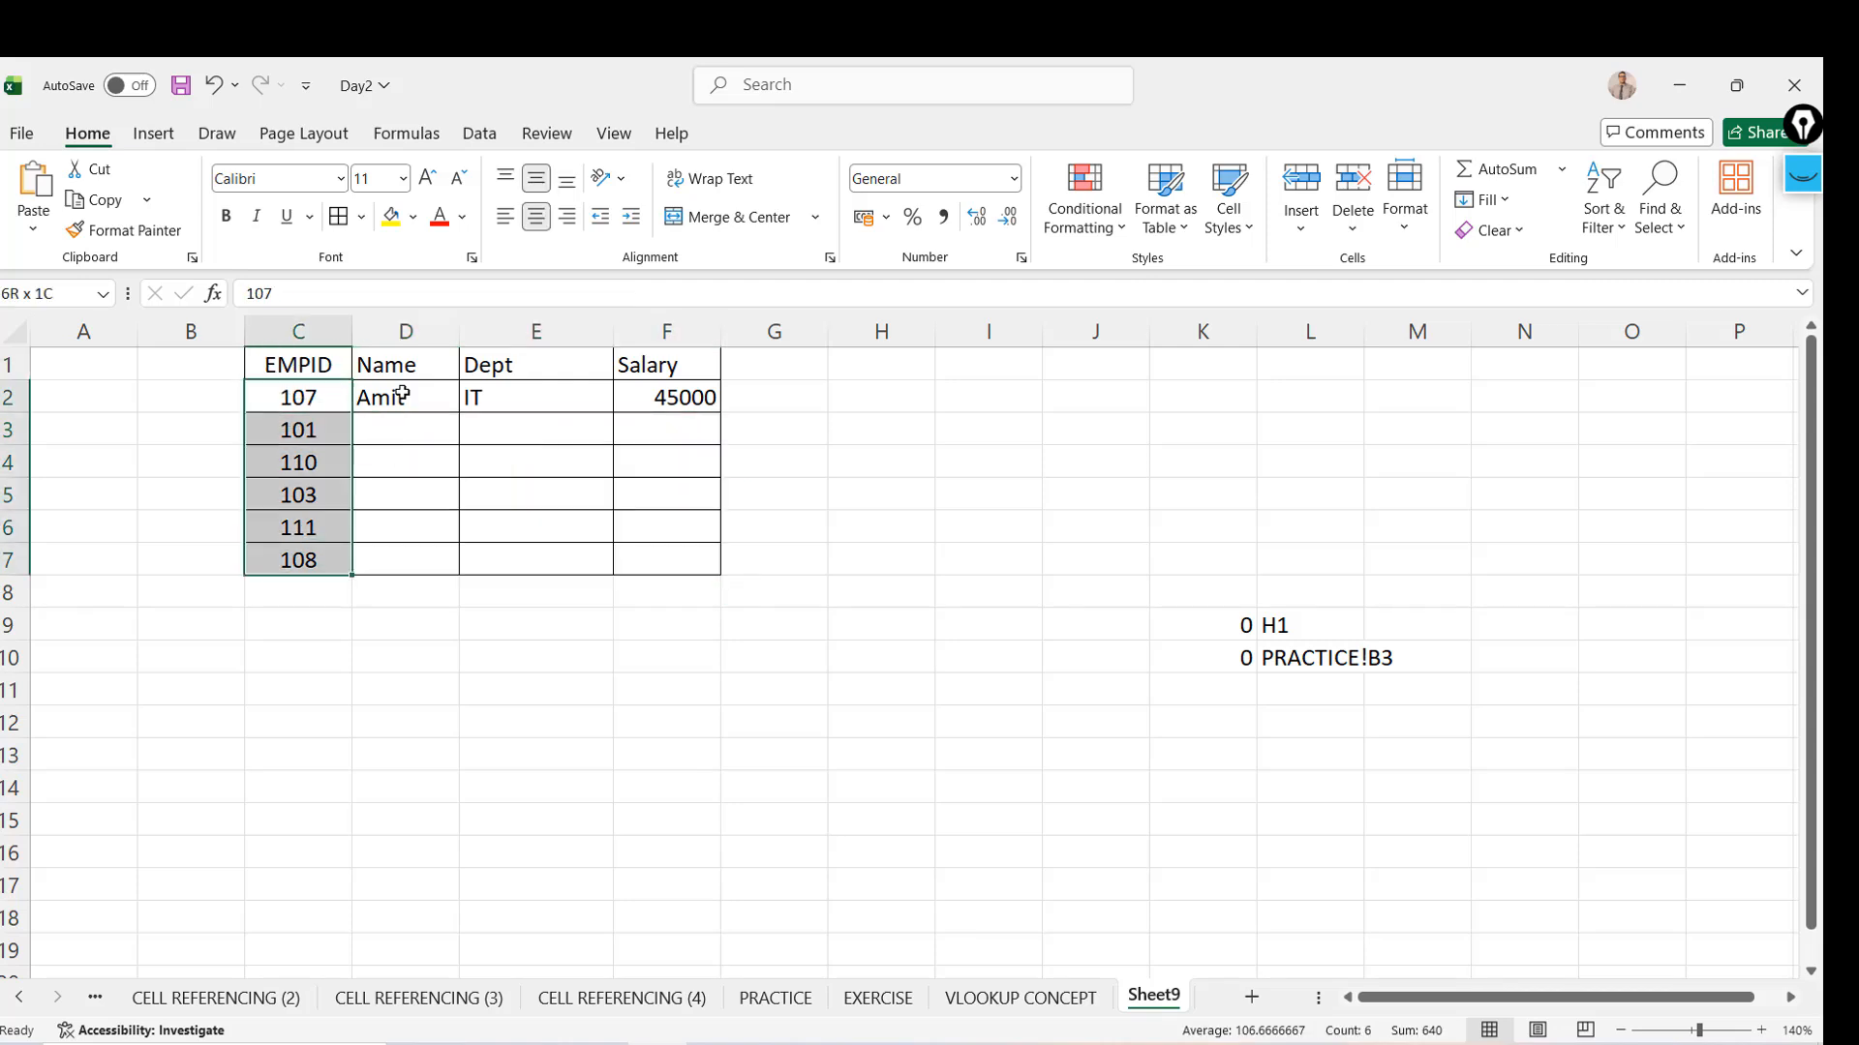
key(Right)
key(shift+Right)
key(shift+Right)
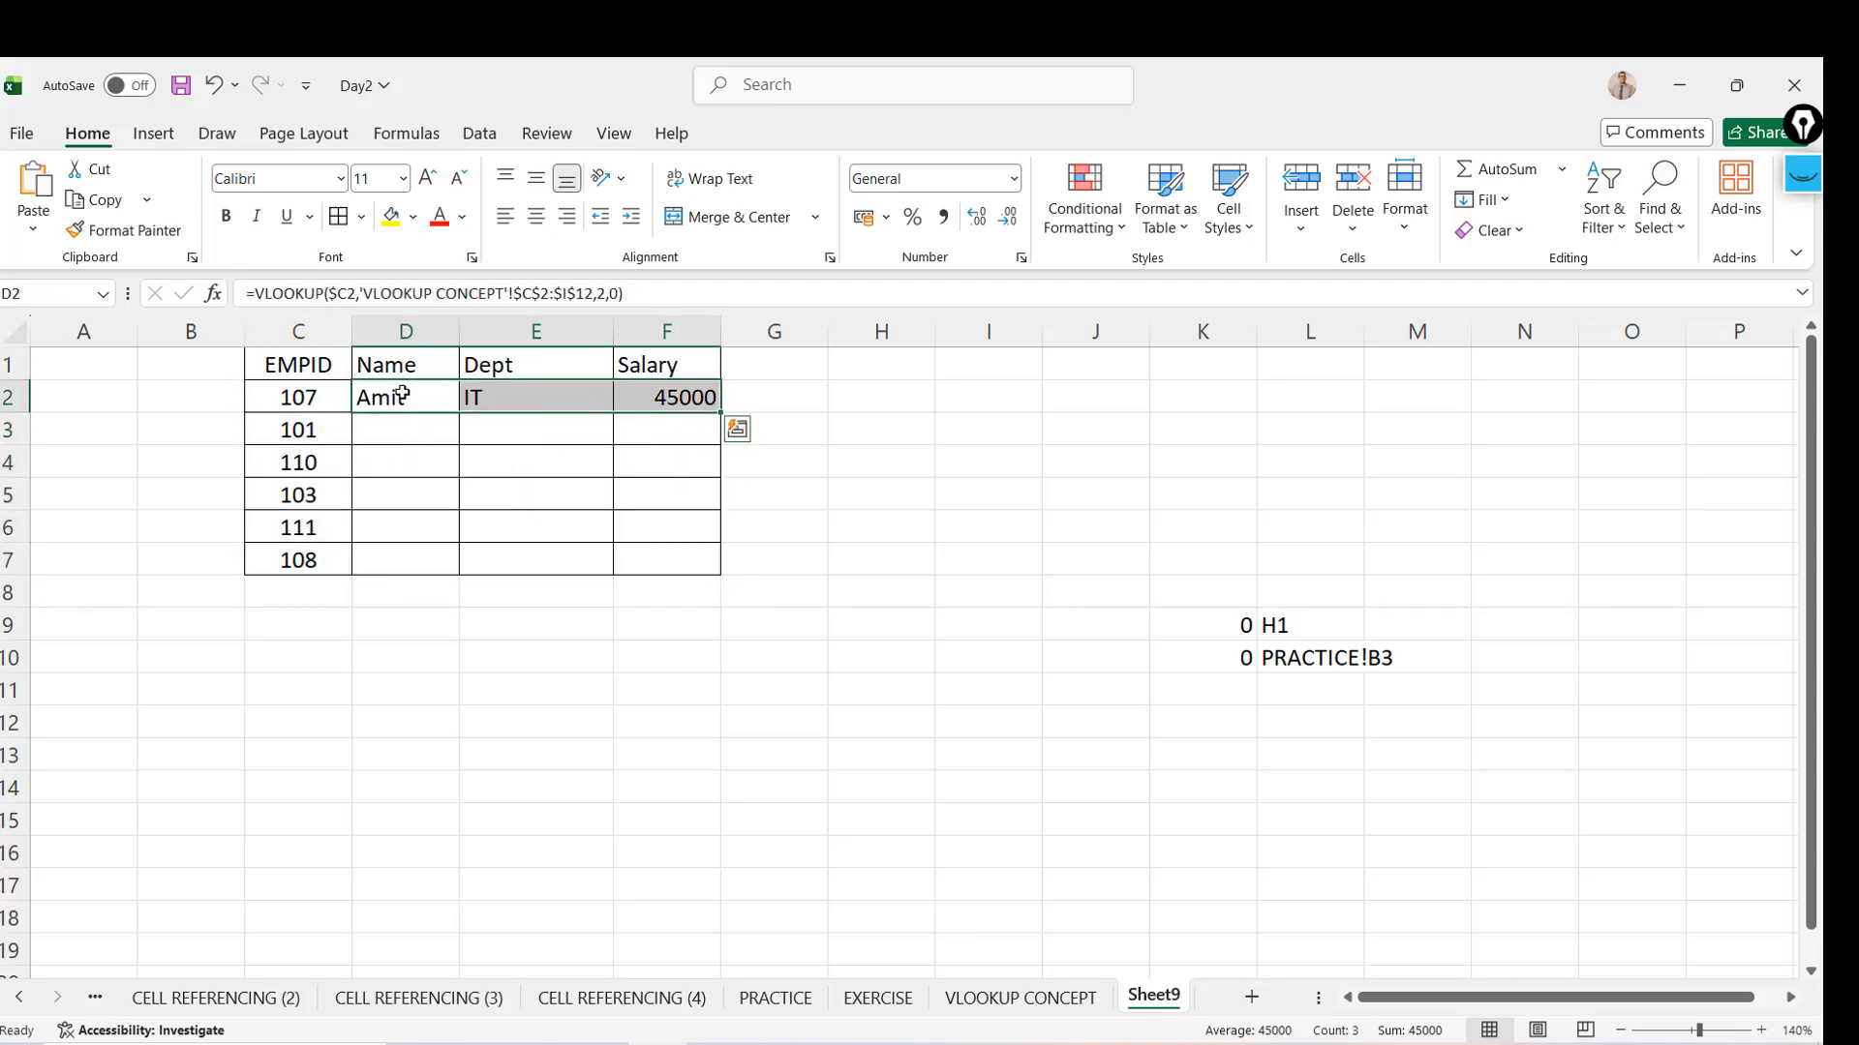
double_click(719, 413)
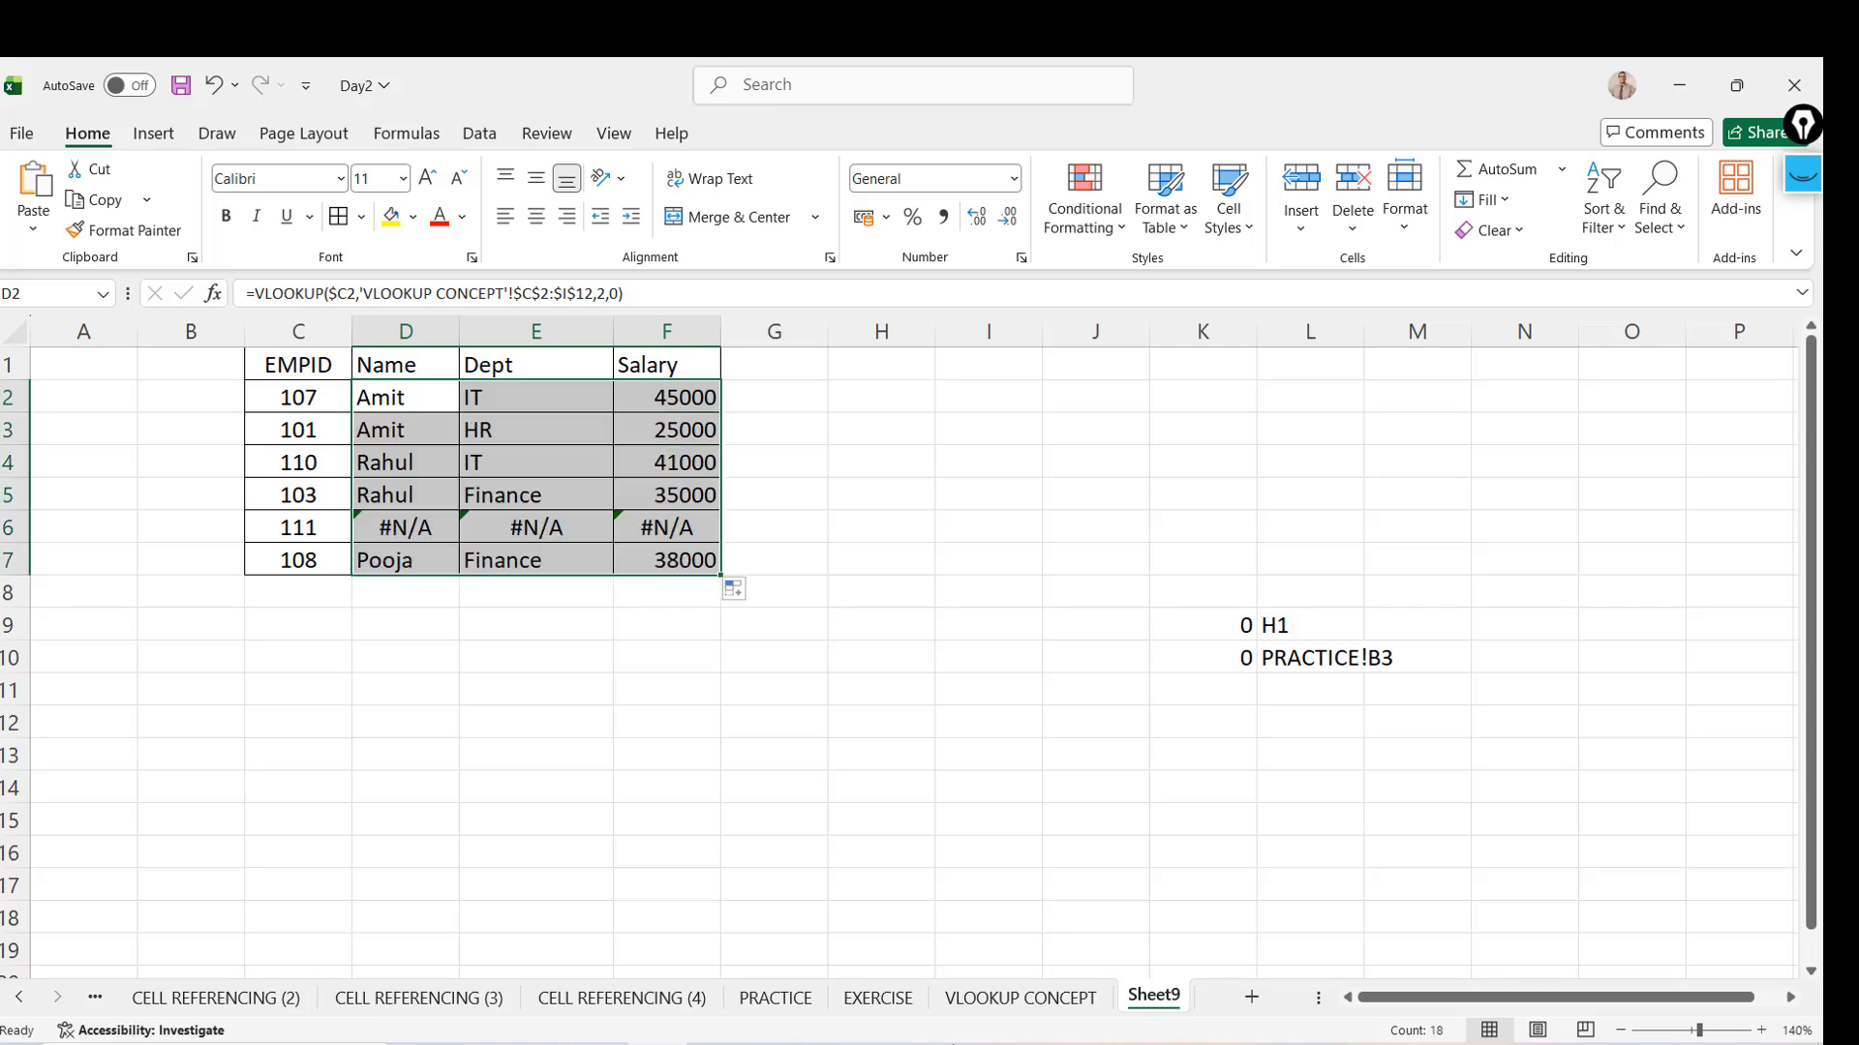
click(759, 861)
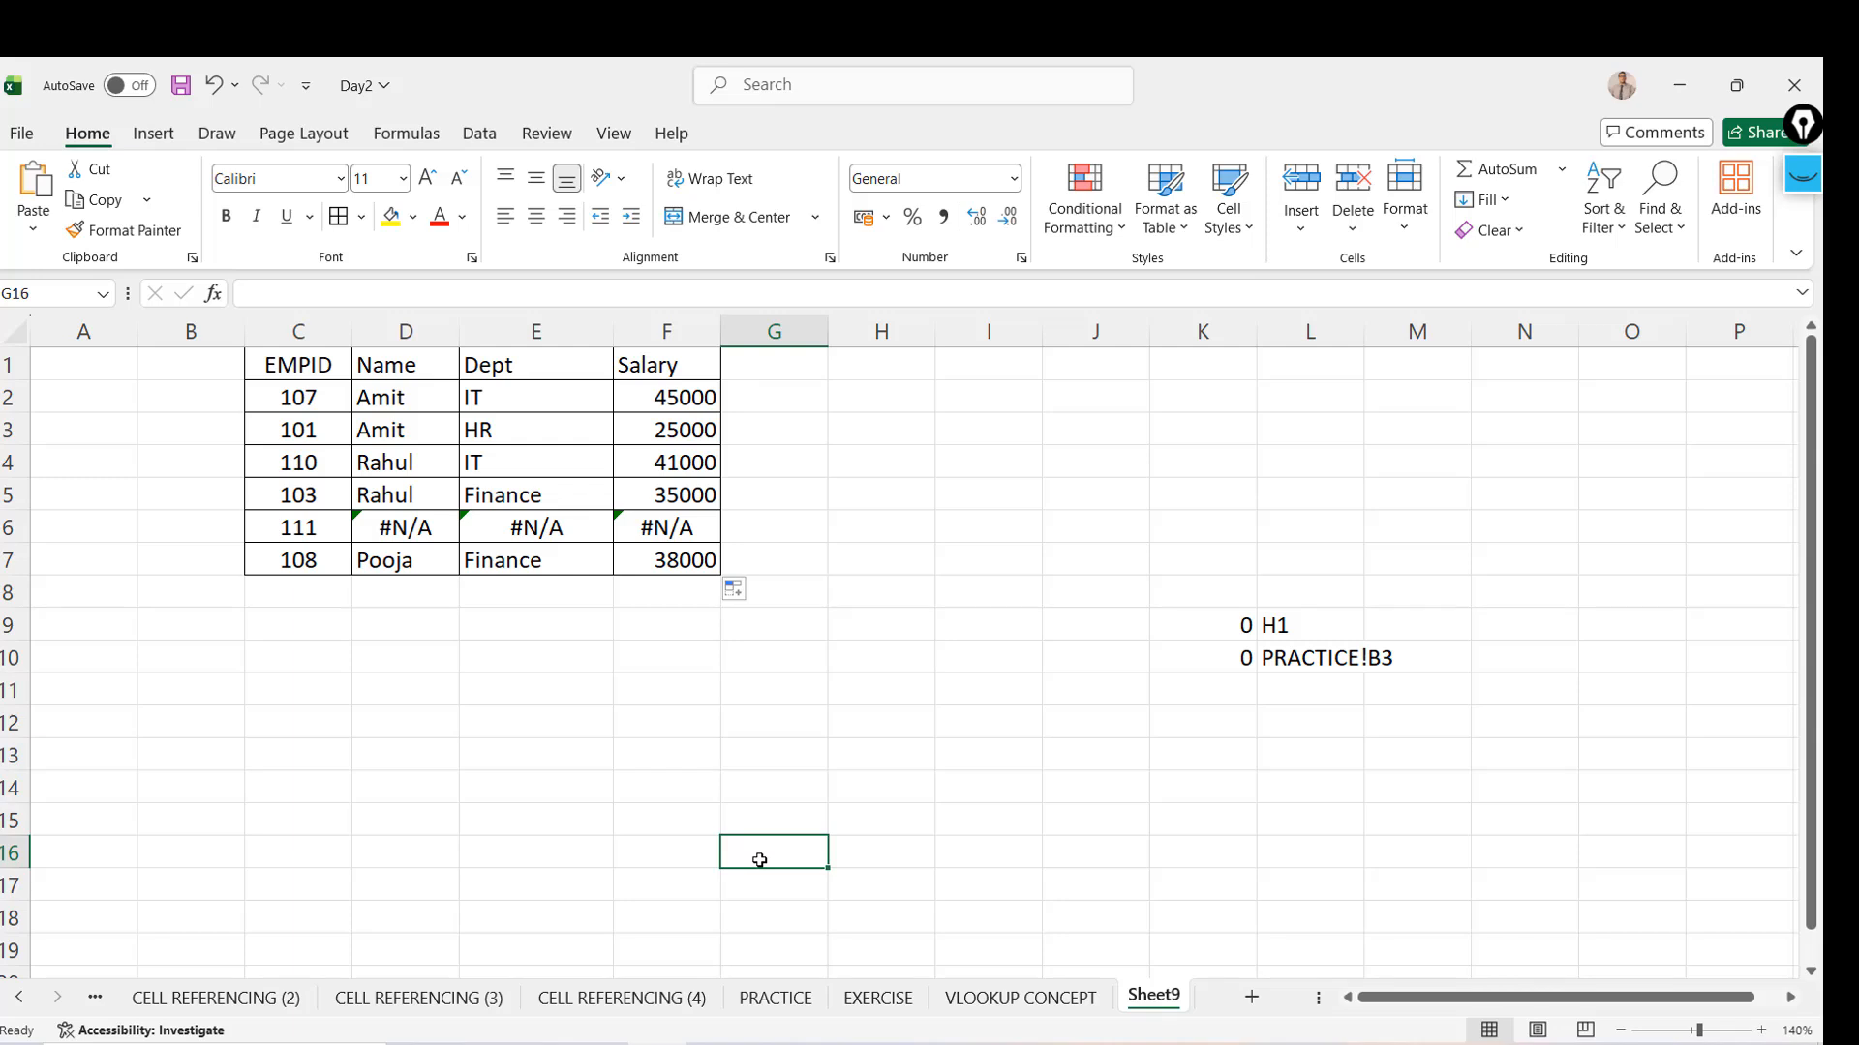
Enter the sample numbers 1, 2, 4, 56, 6, 7 and 7 down cells H13:H19
click(830, 752)
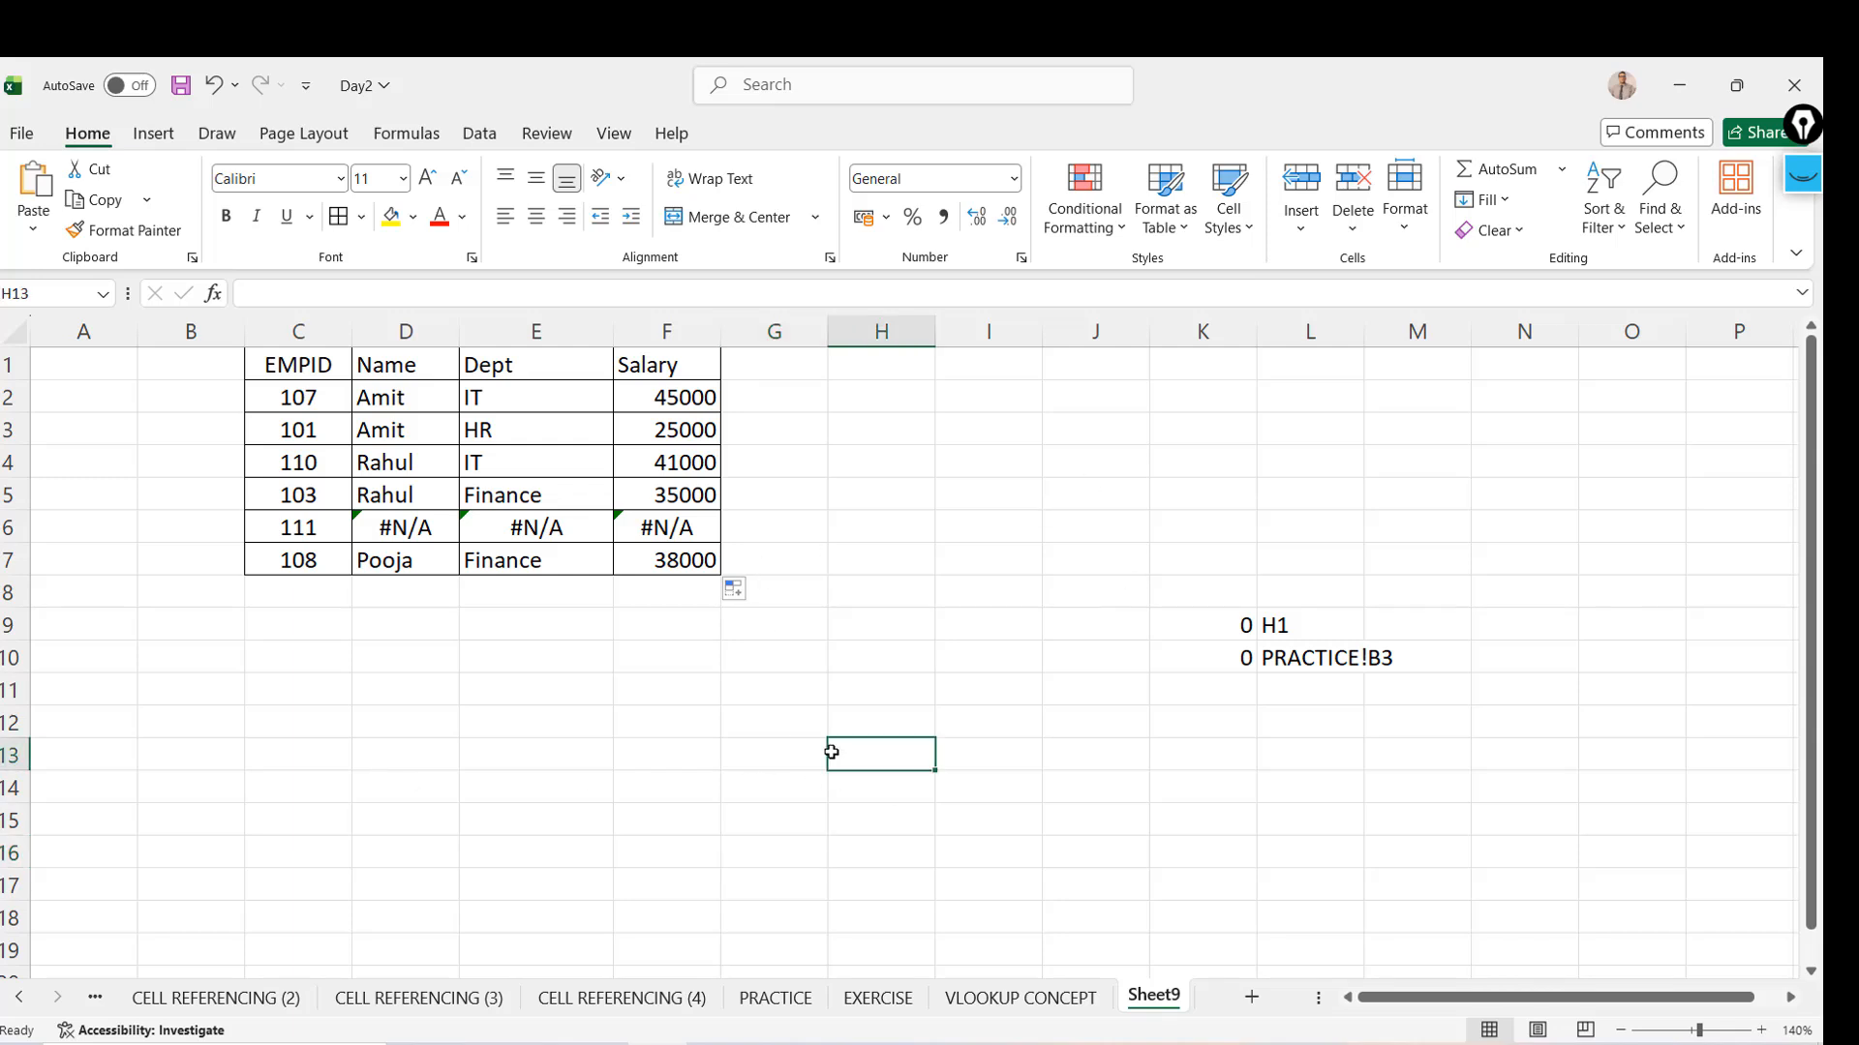
text(1 2 4 56)
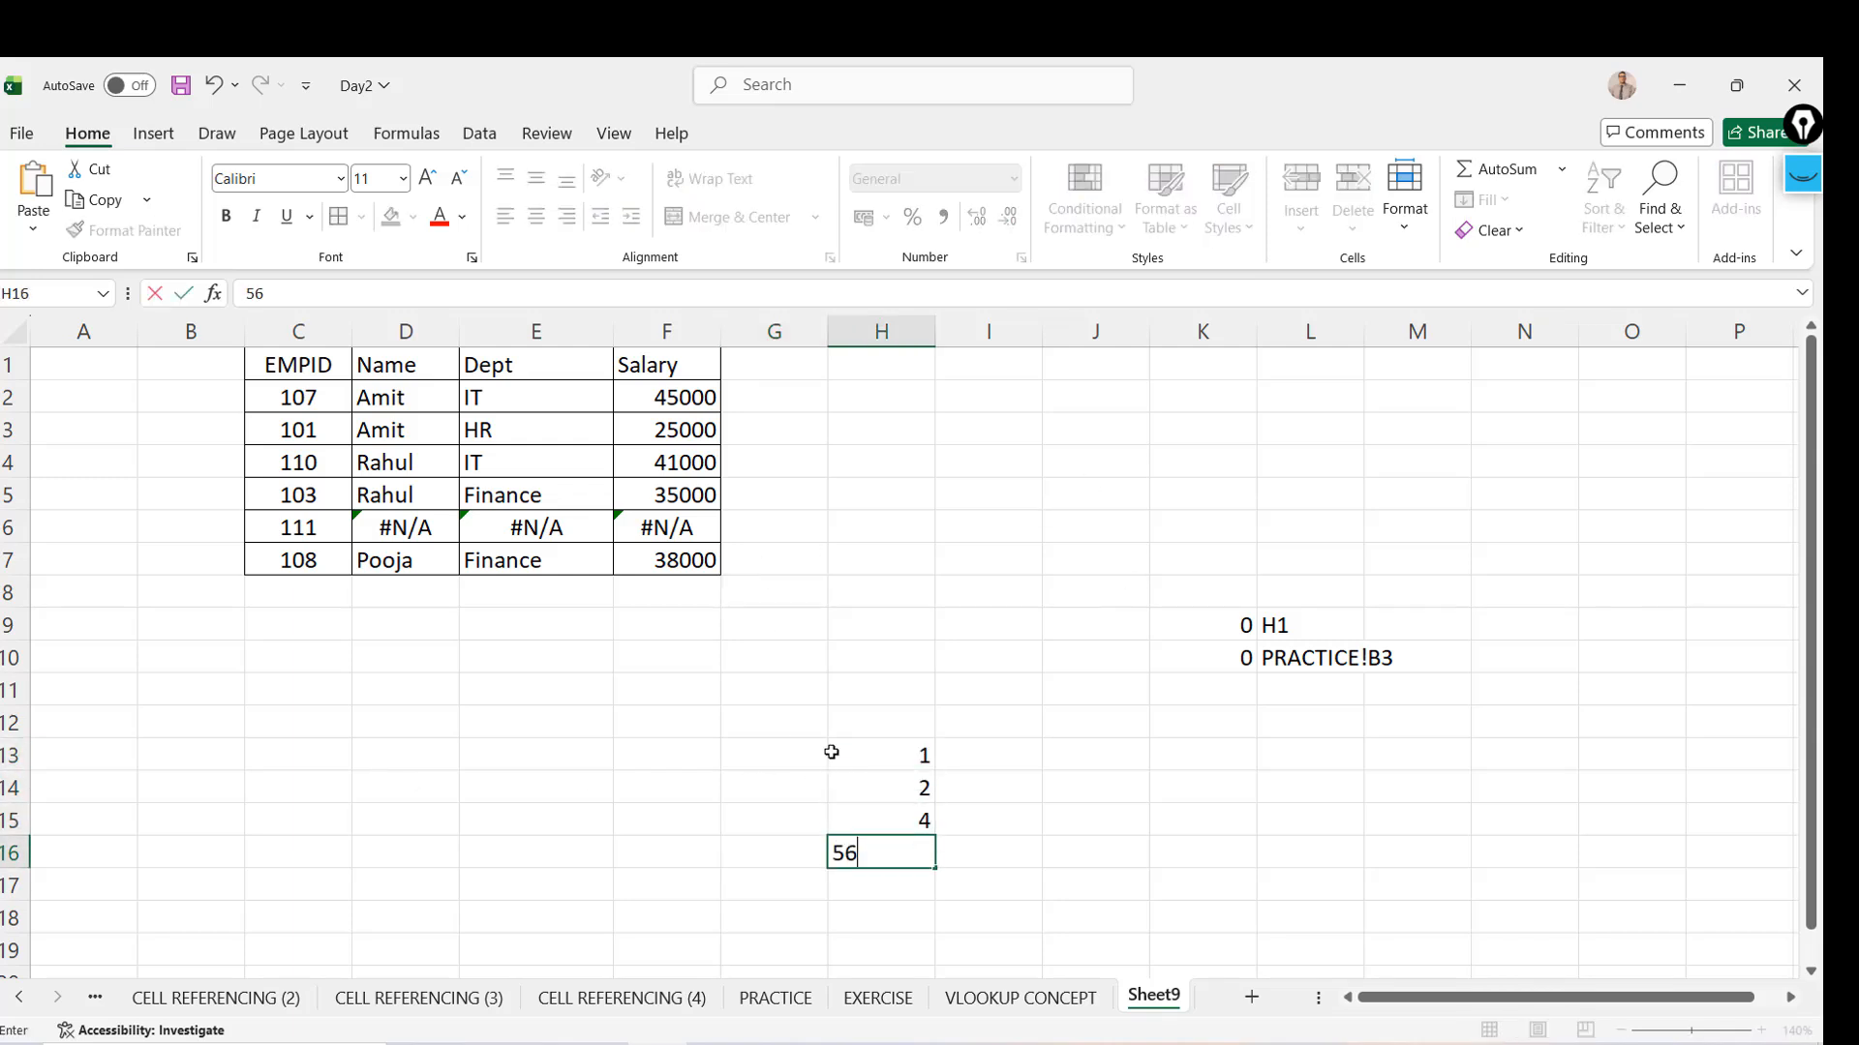
text( 6 7 7)
key(Up)
key(Up)
key(Up)
key(Up)
key(Up)
key(Up)
Enter the formula =H13+H14 in J13, leaving a blank column beside the sample numbers
key(Right)
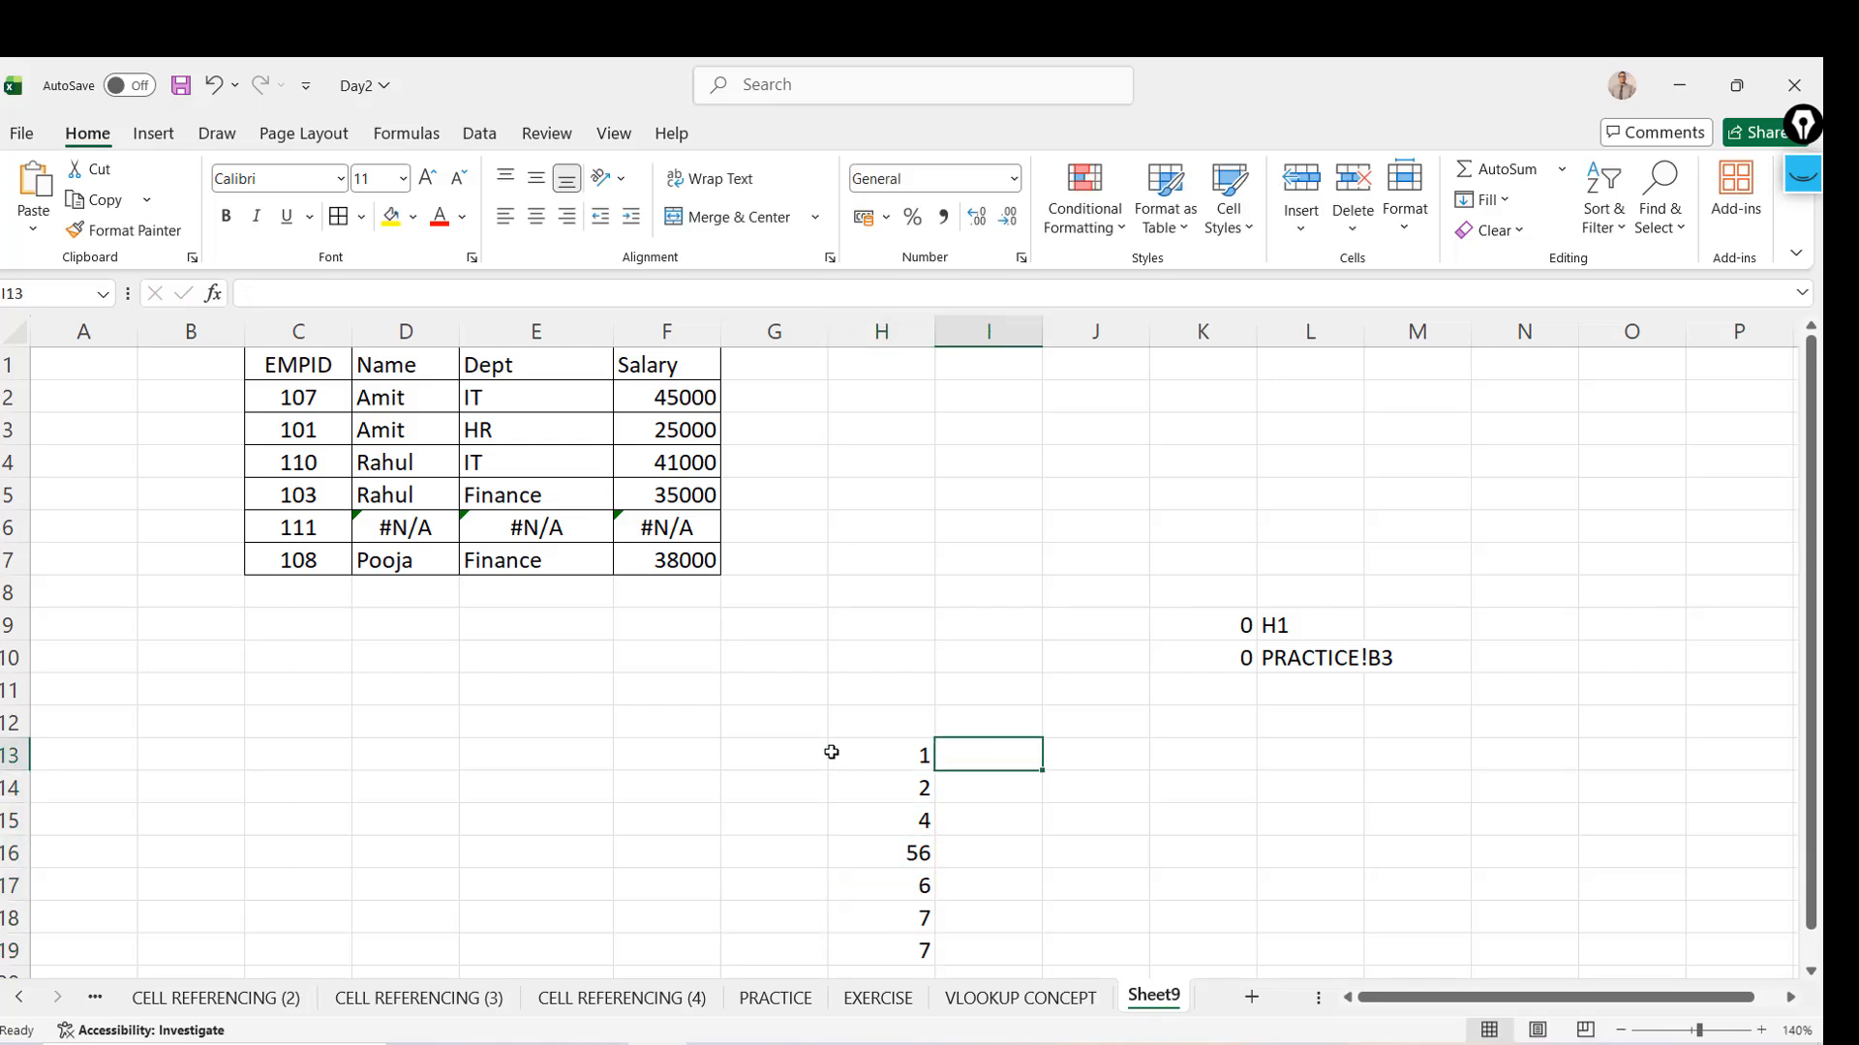
key(Right)
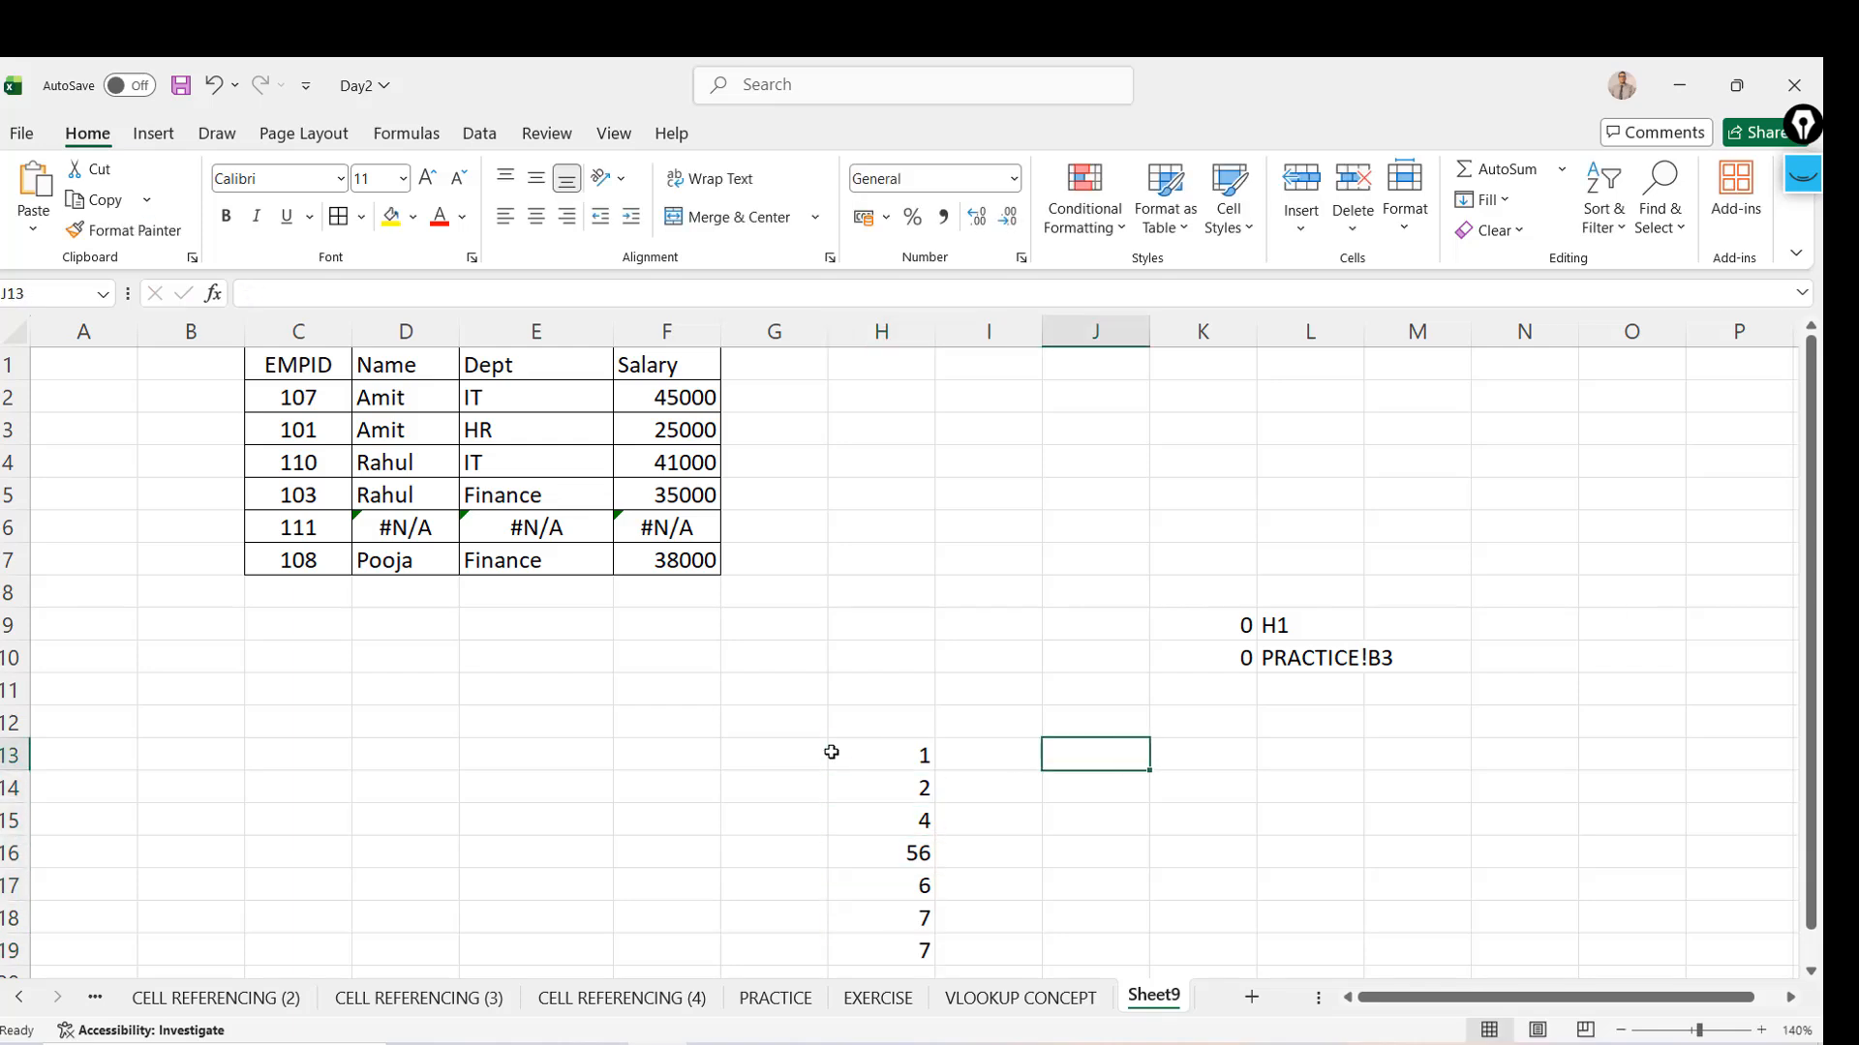
text(=)
click(831, 752)
text(+H14)
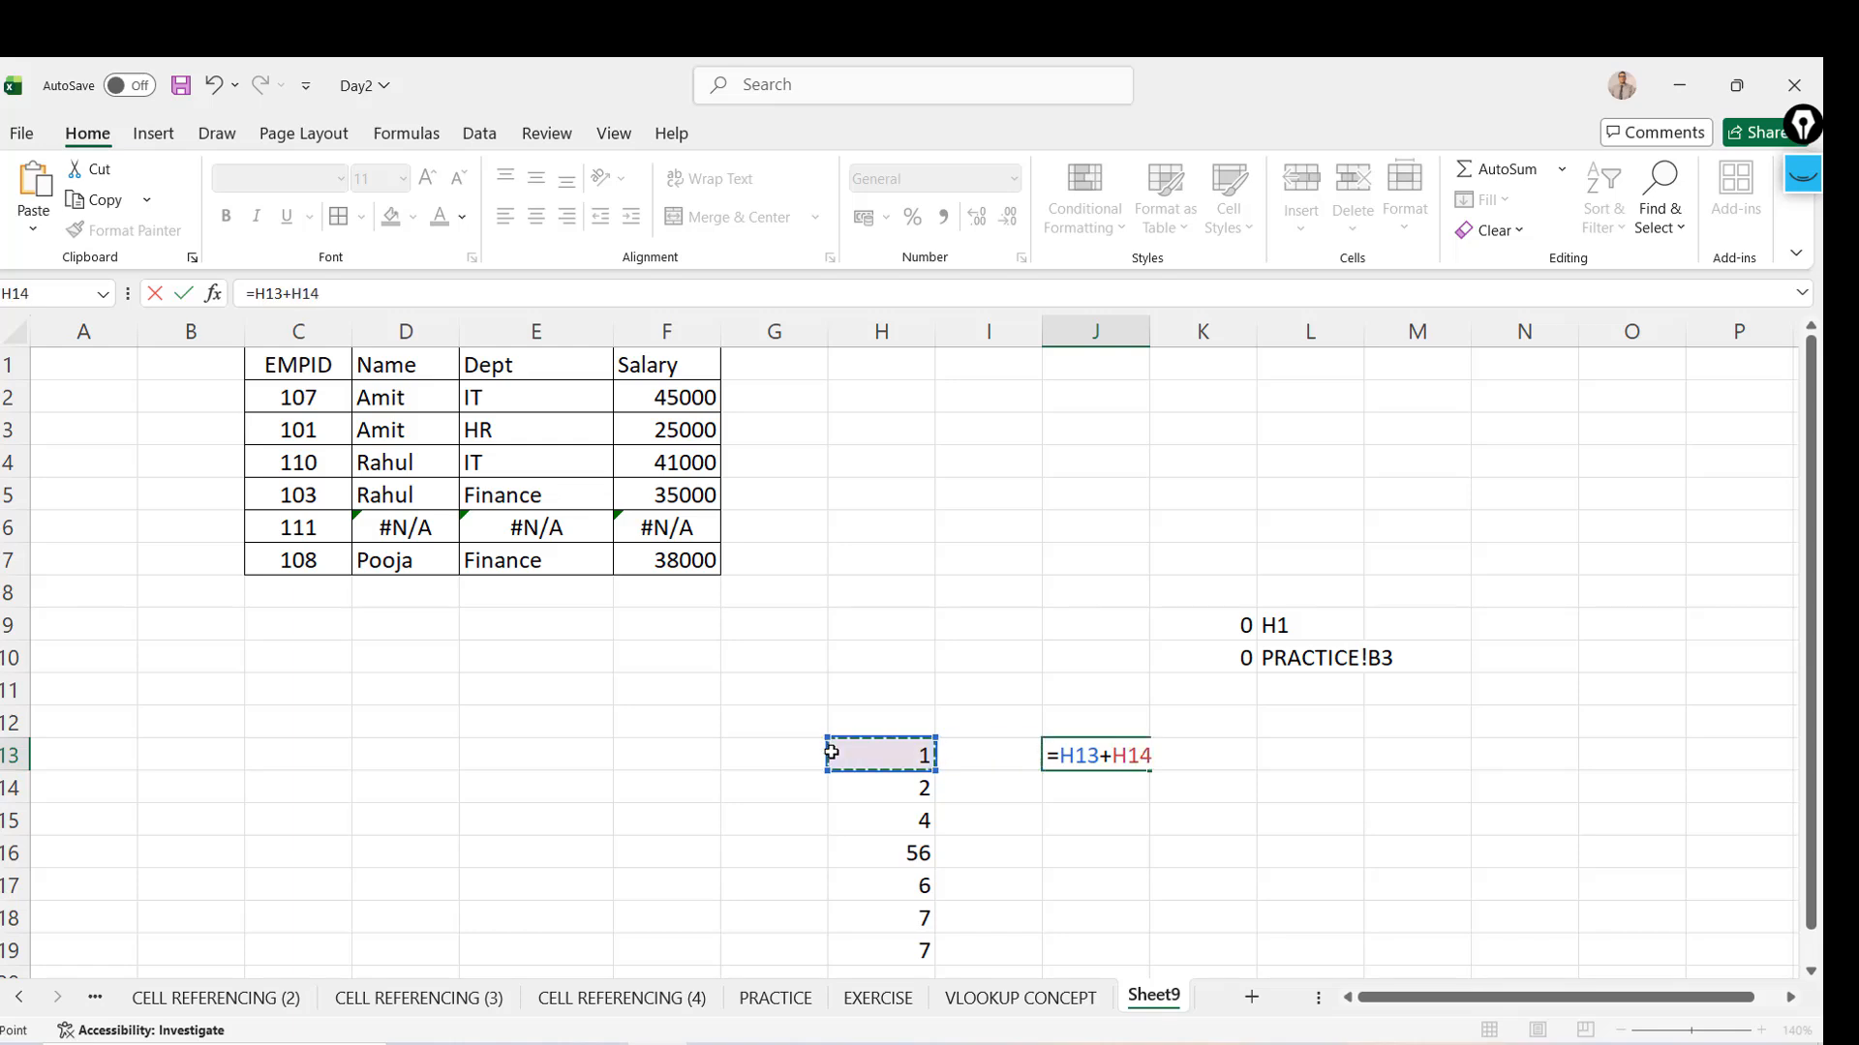
key(ctrl+Return)
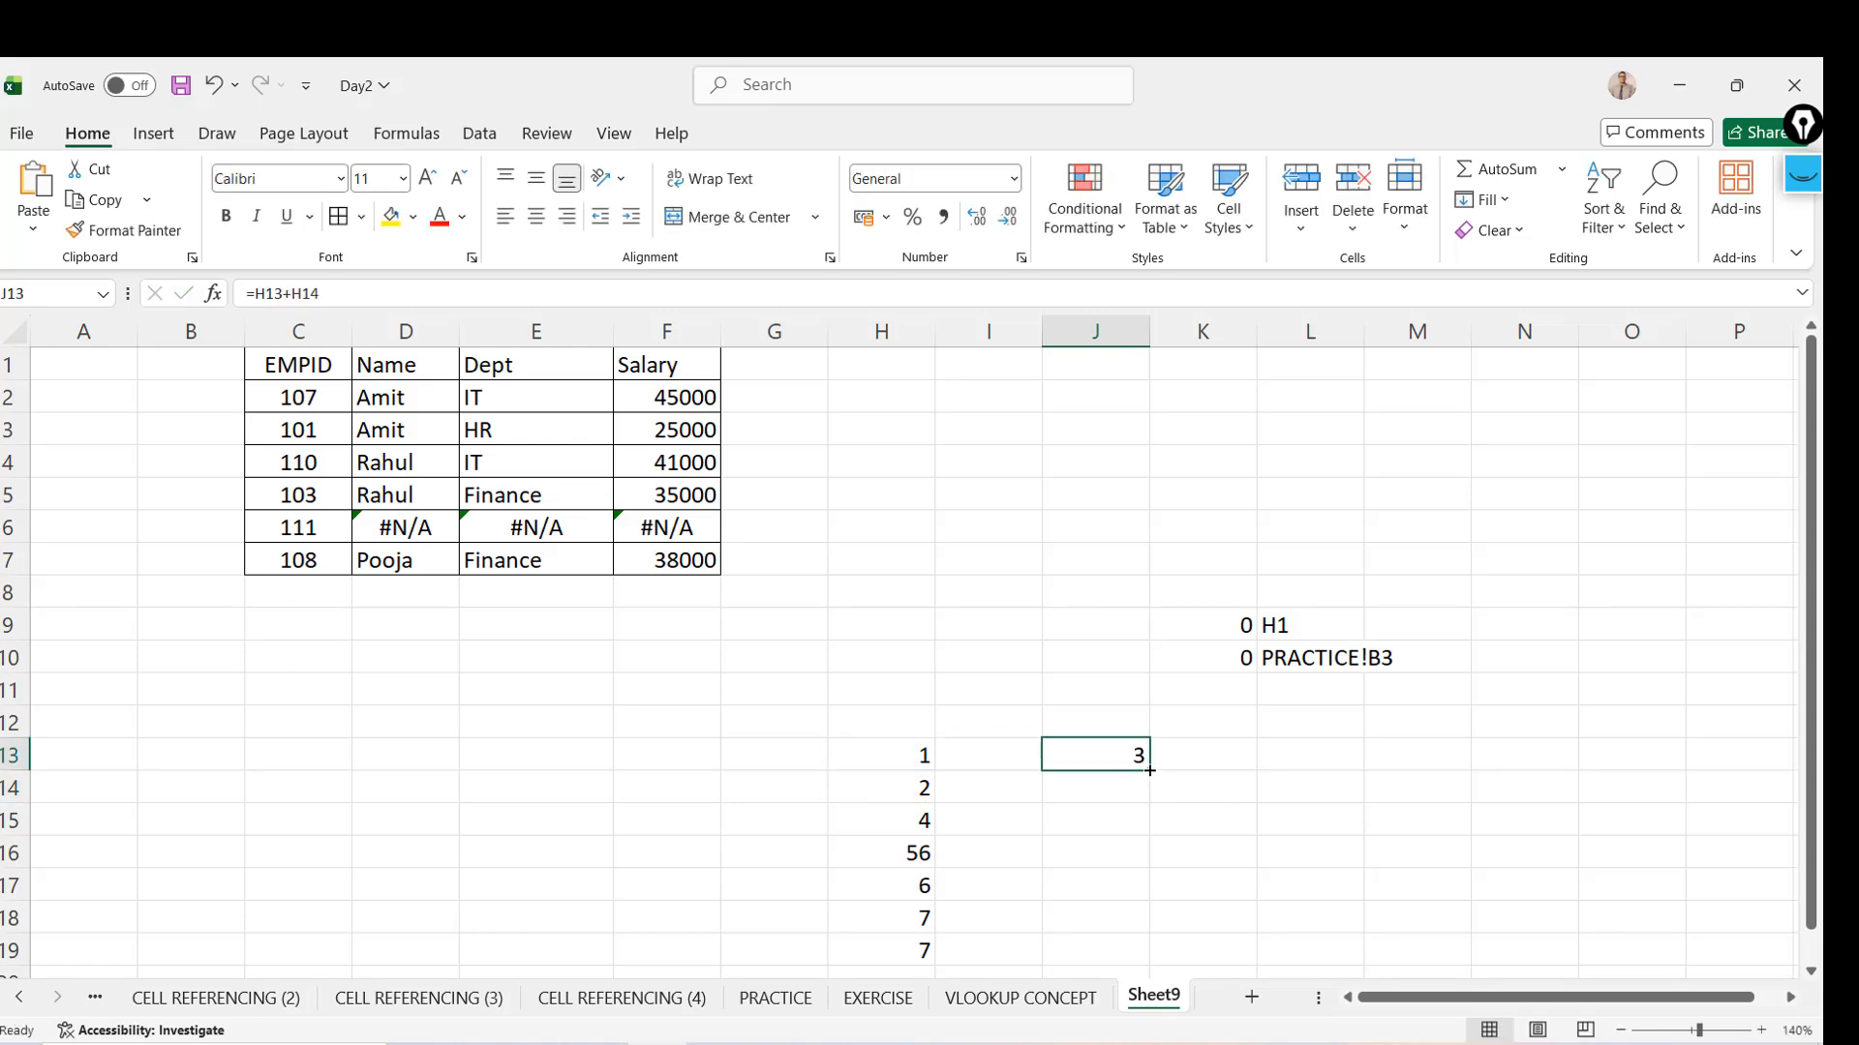
Enter =H13+H14 in I13 directly beside the sample numbers and auto-fill it down to I19
click(1002, 757)
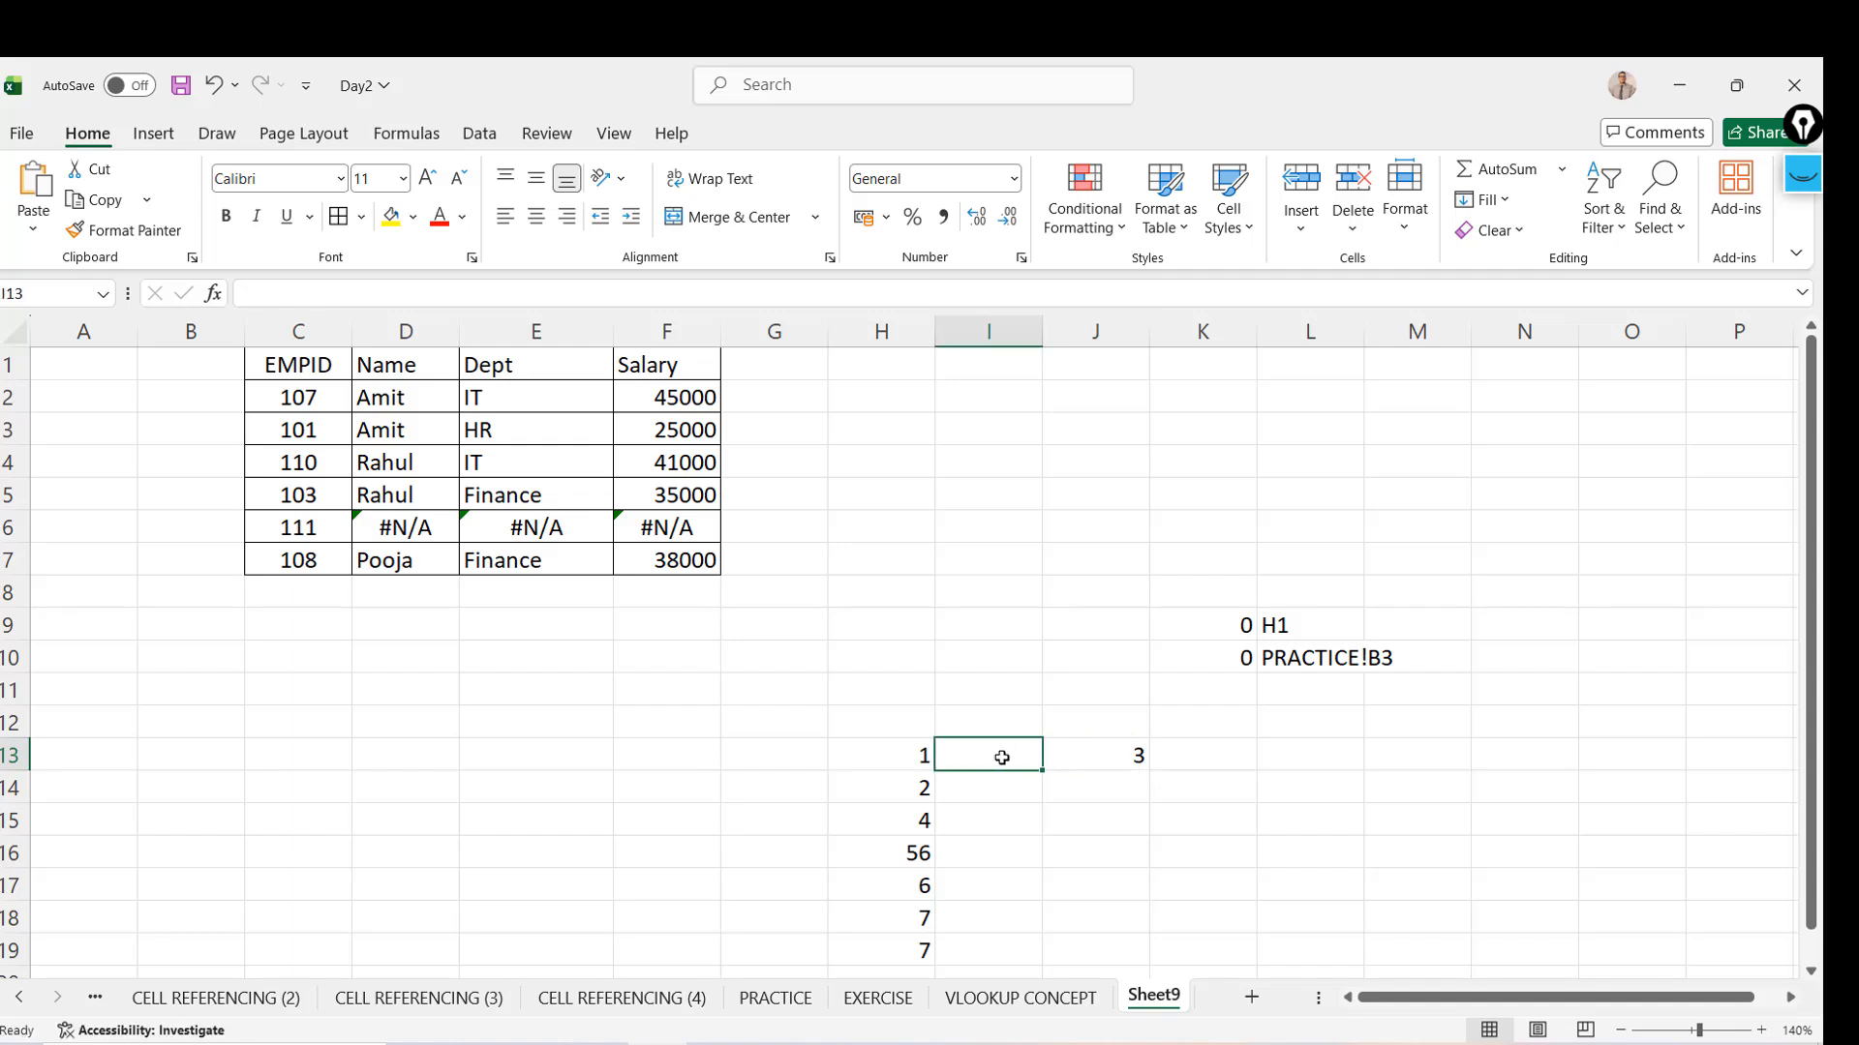
key(Right)
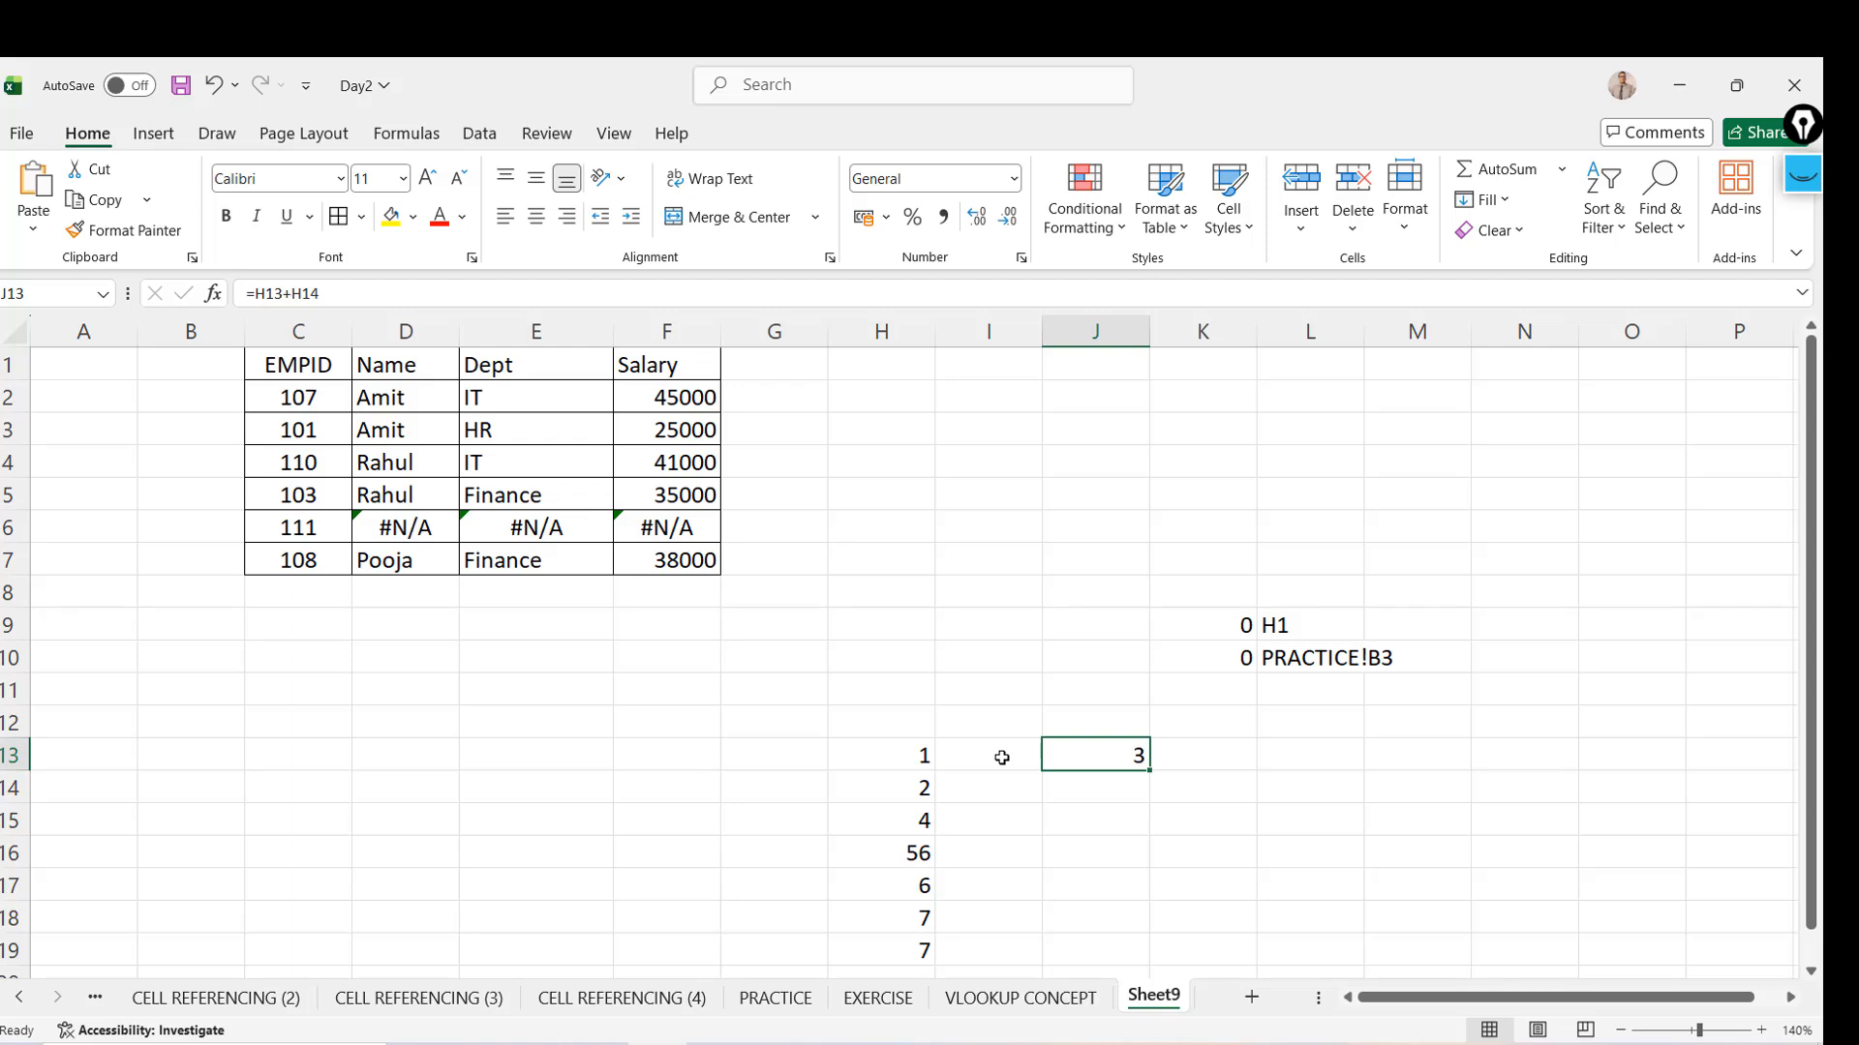
click(1002, 757)
text(=)
key(Left)
text(+)
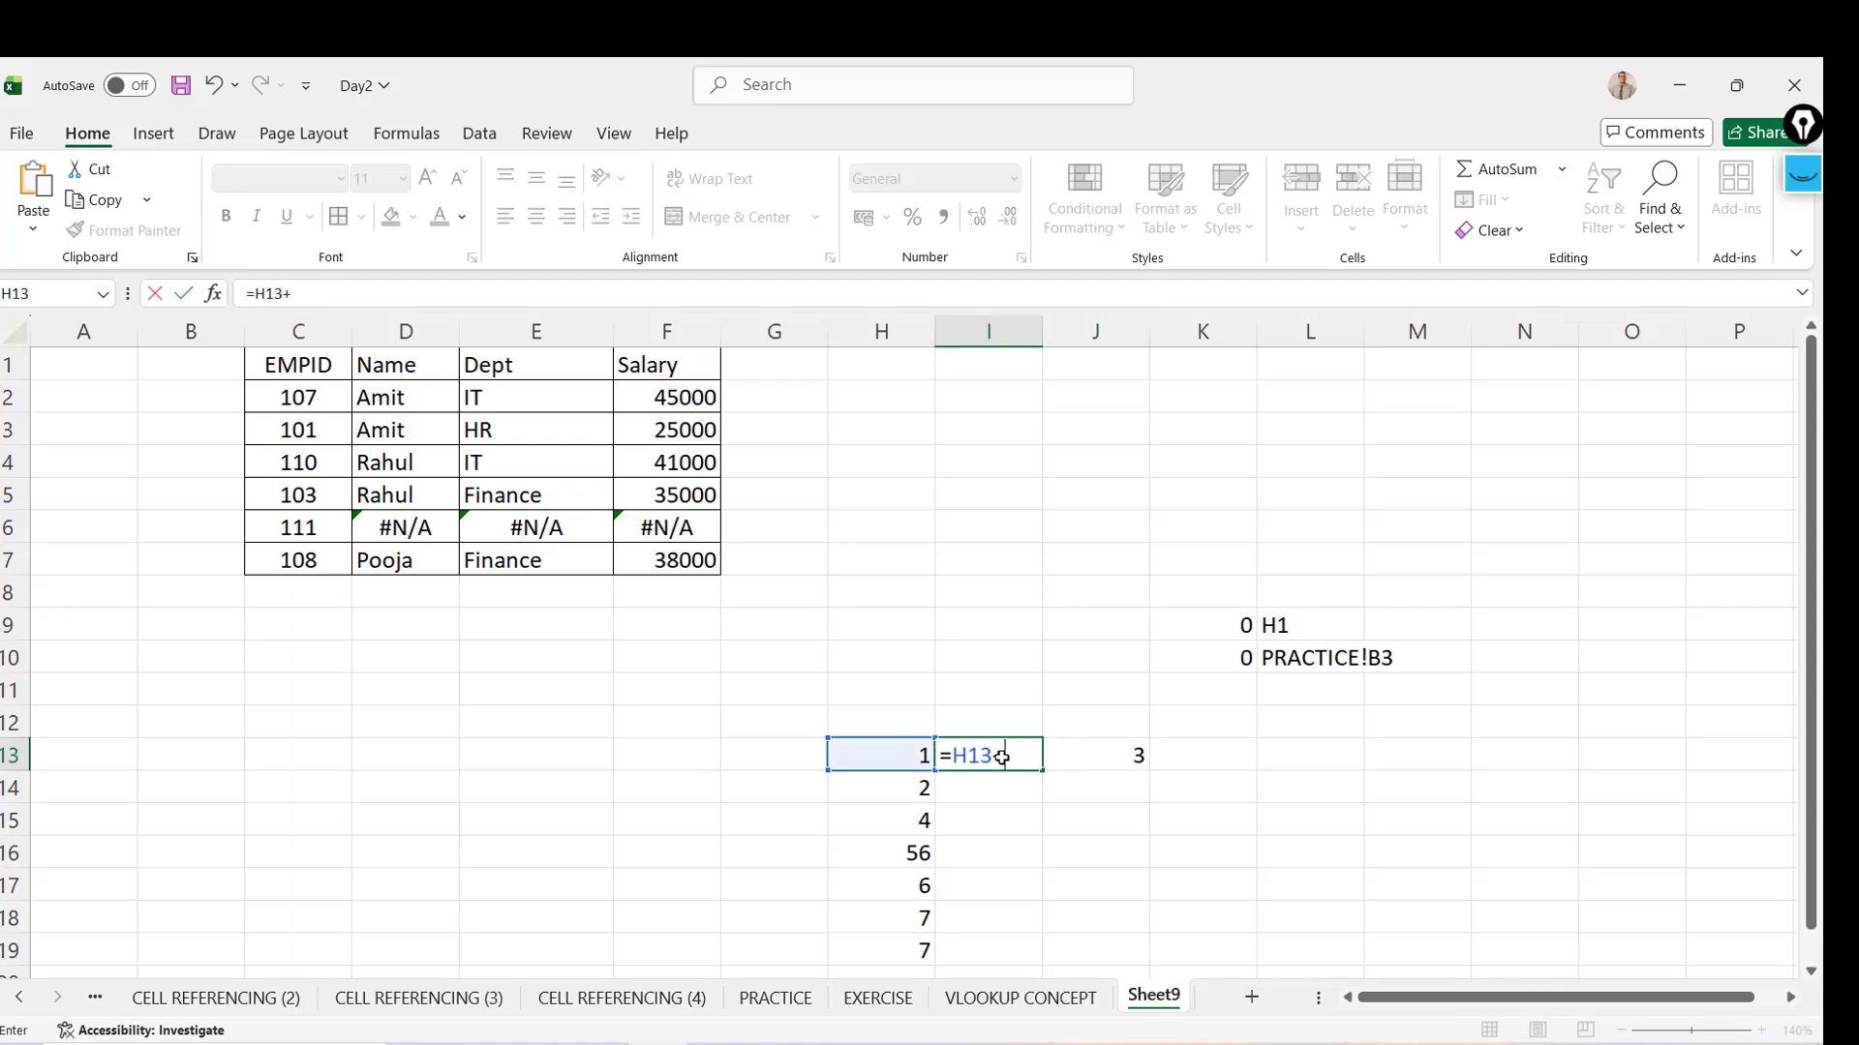
key(Left)
key(Down)
key(Return)
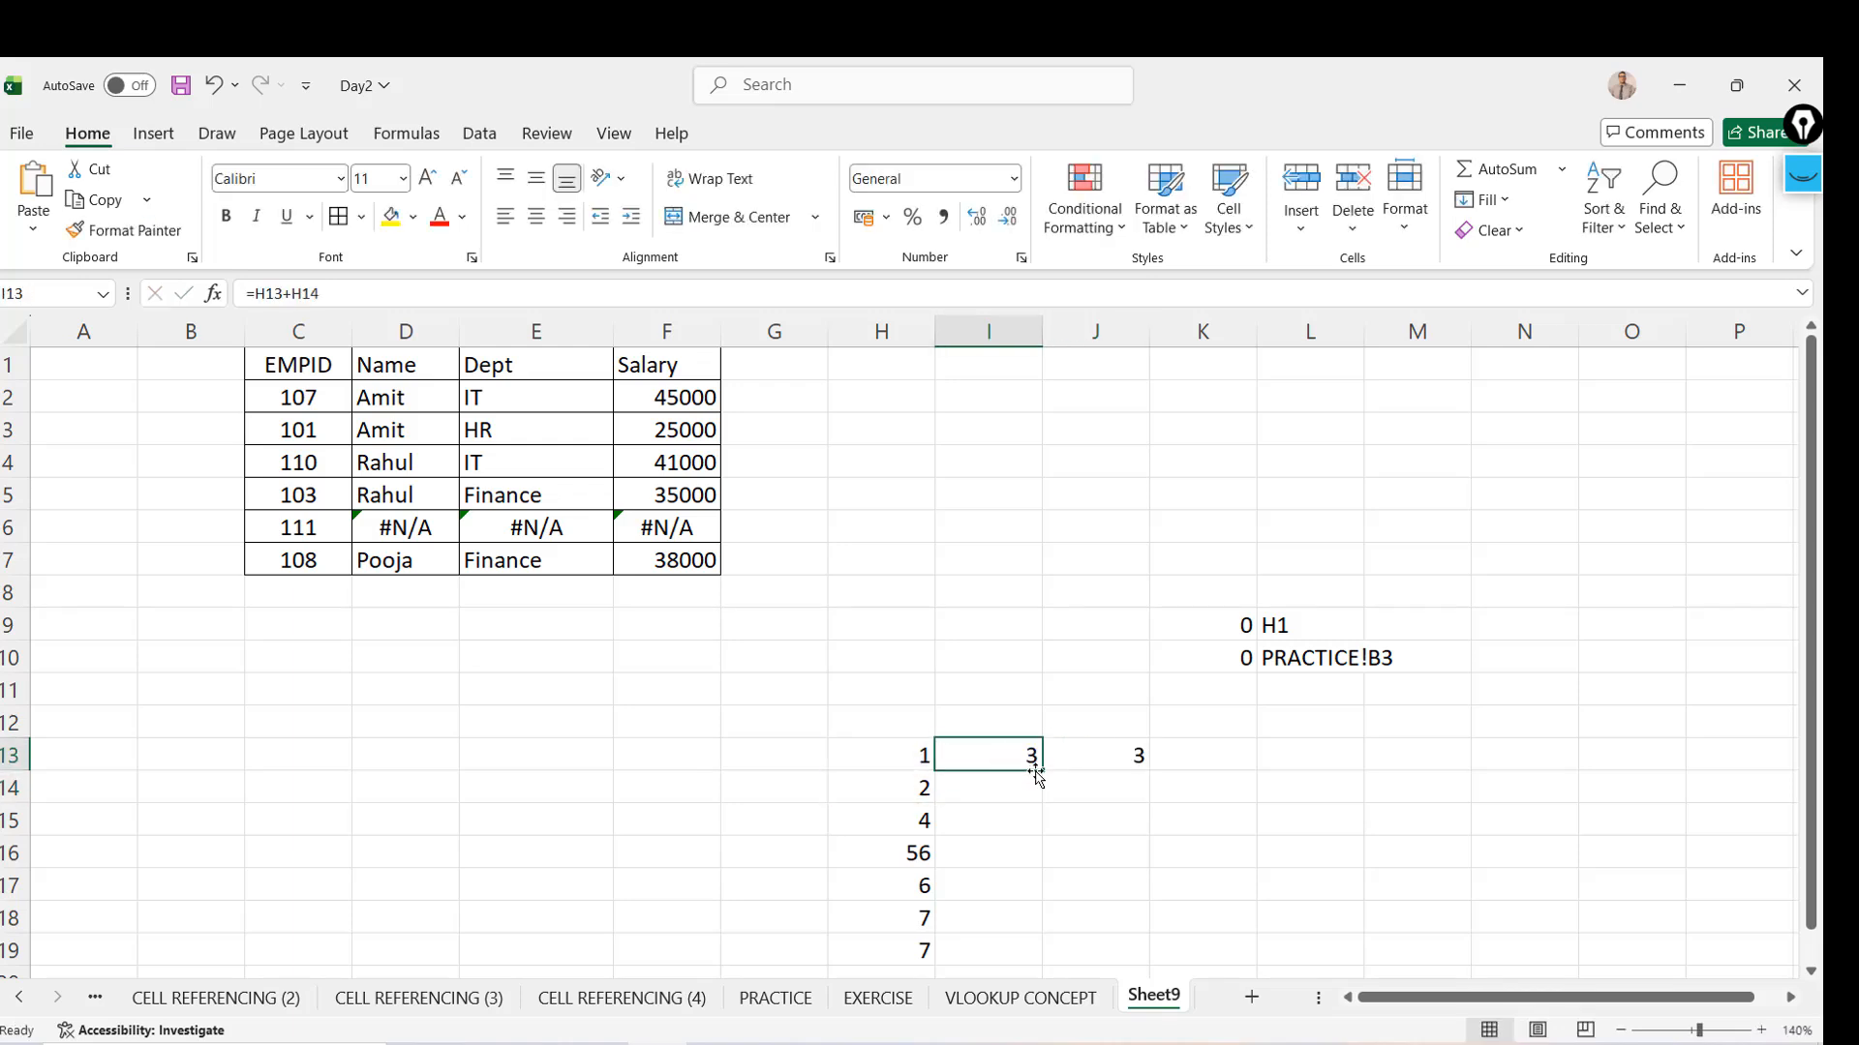
double_click(1041, 771)
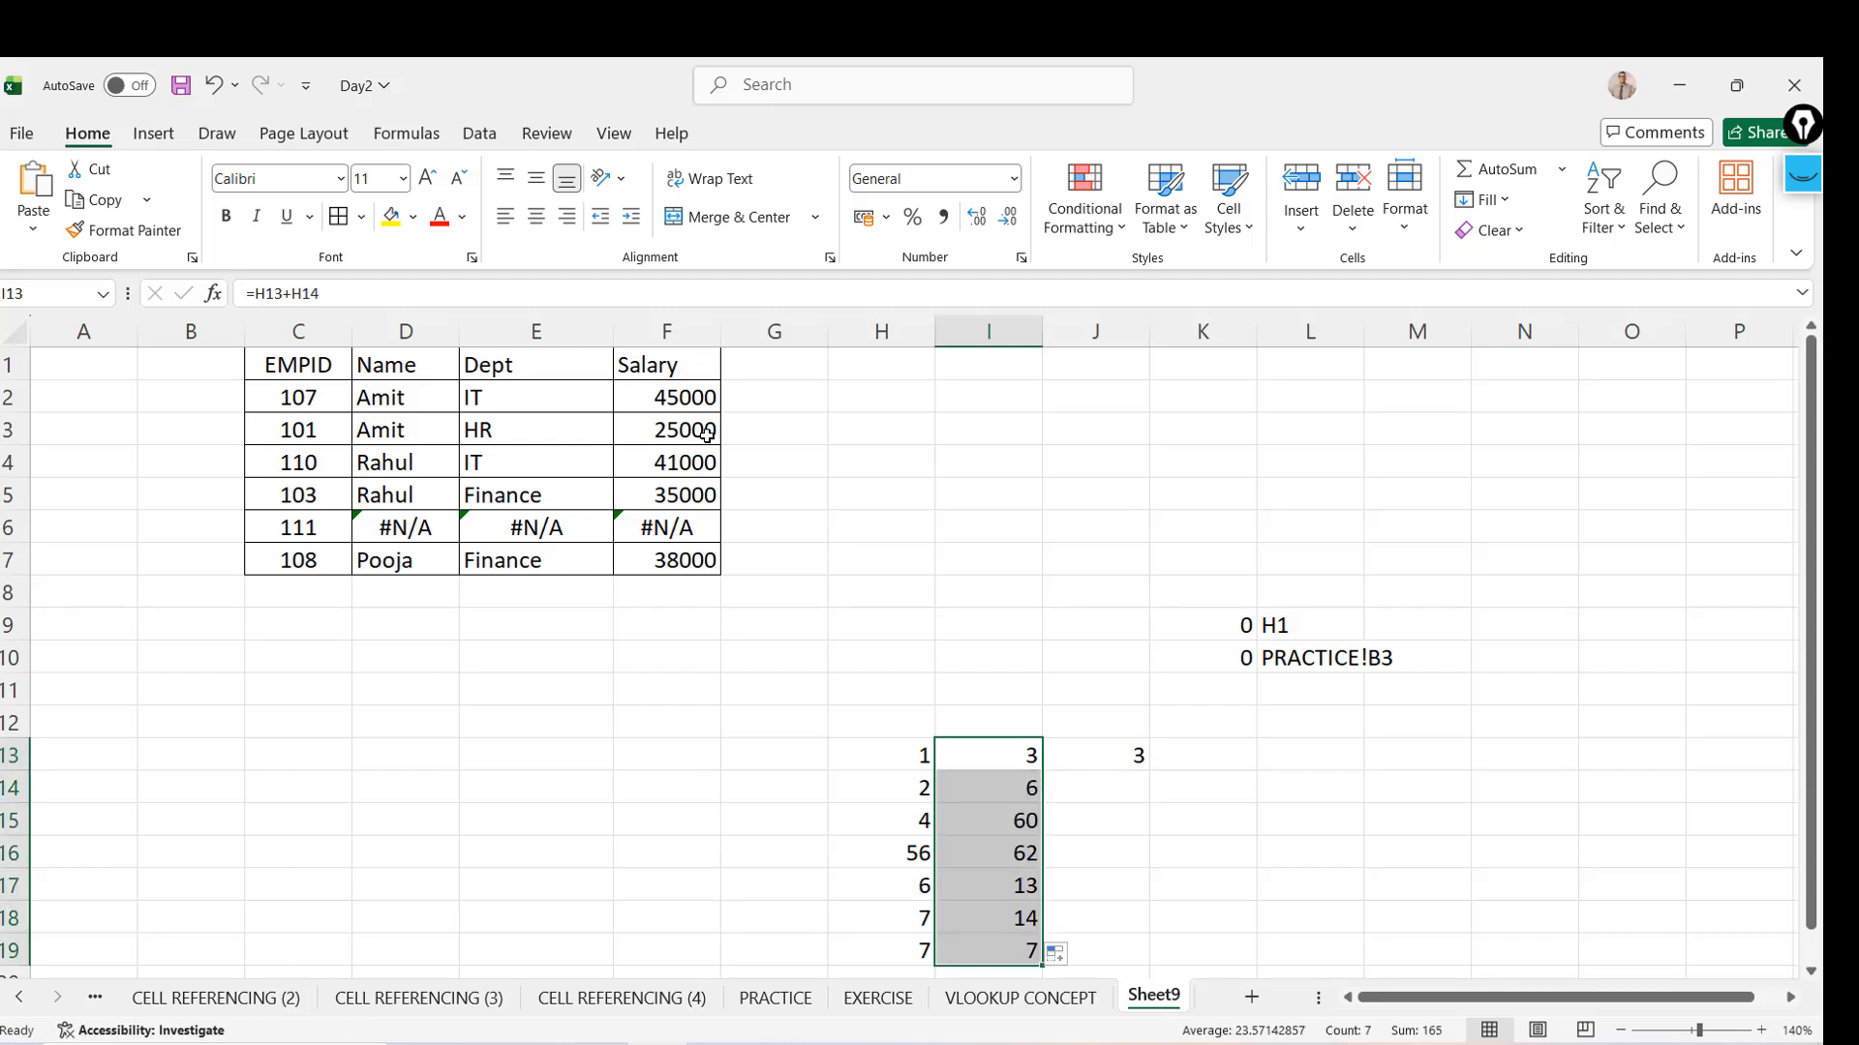
Make the header row C1:F1 of the employee lookup table bold
click(486, 411)
key(Up)
key(Left)
key(Left)
key(shift+Right)
key(shift+Right)
key(shift+Right)
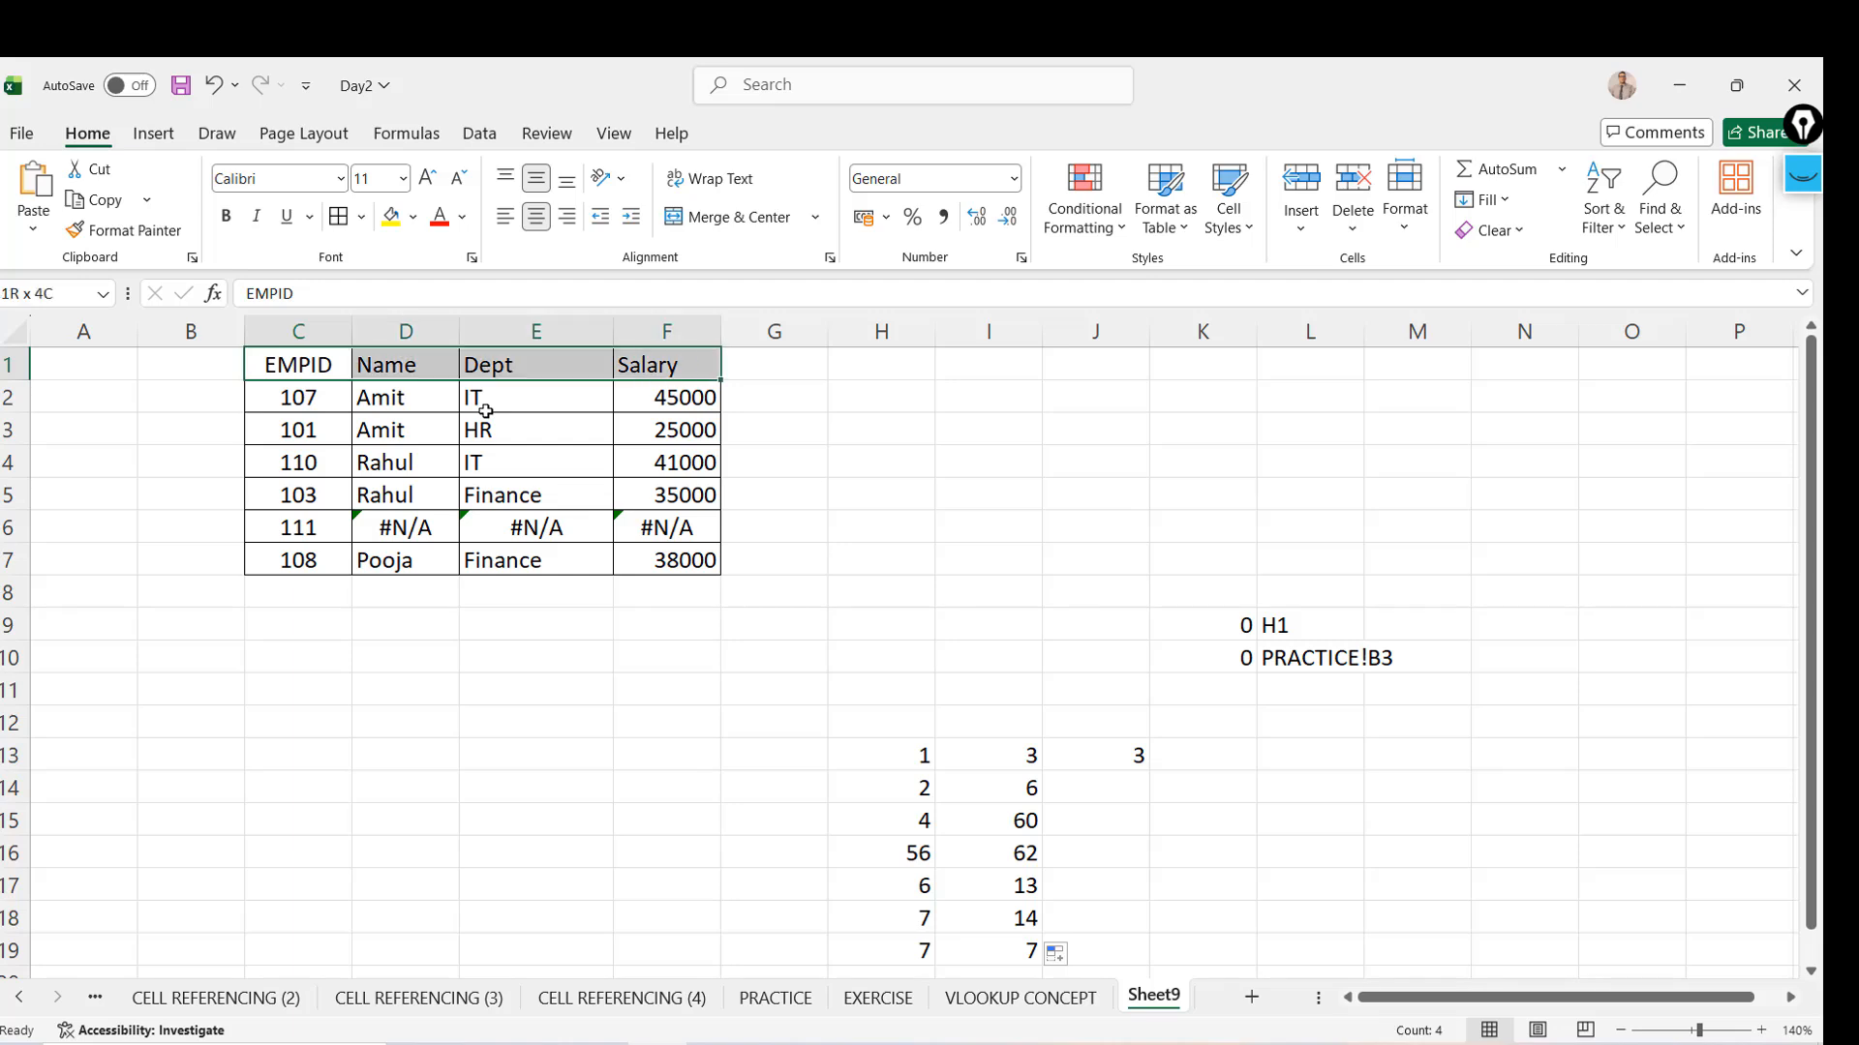
key(ctrl+b)
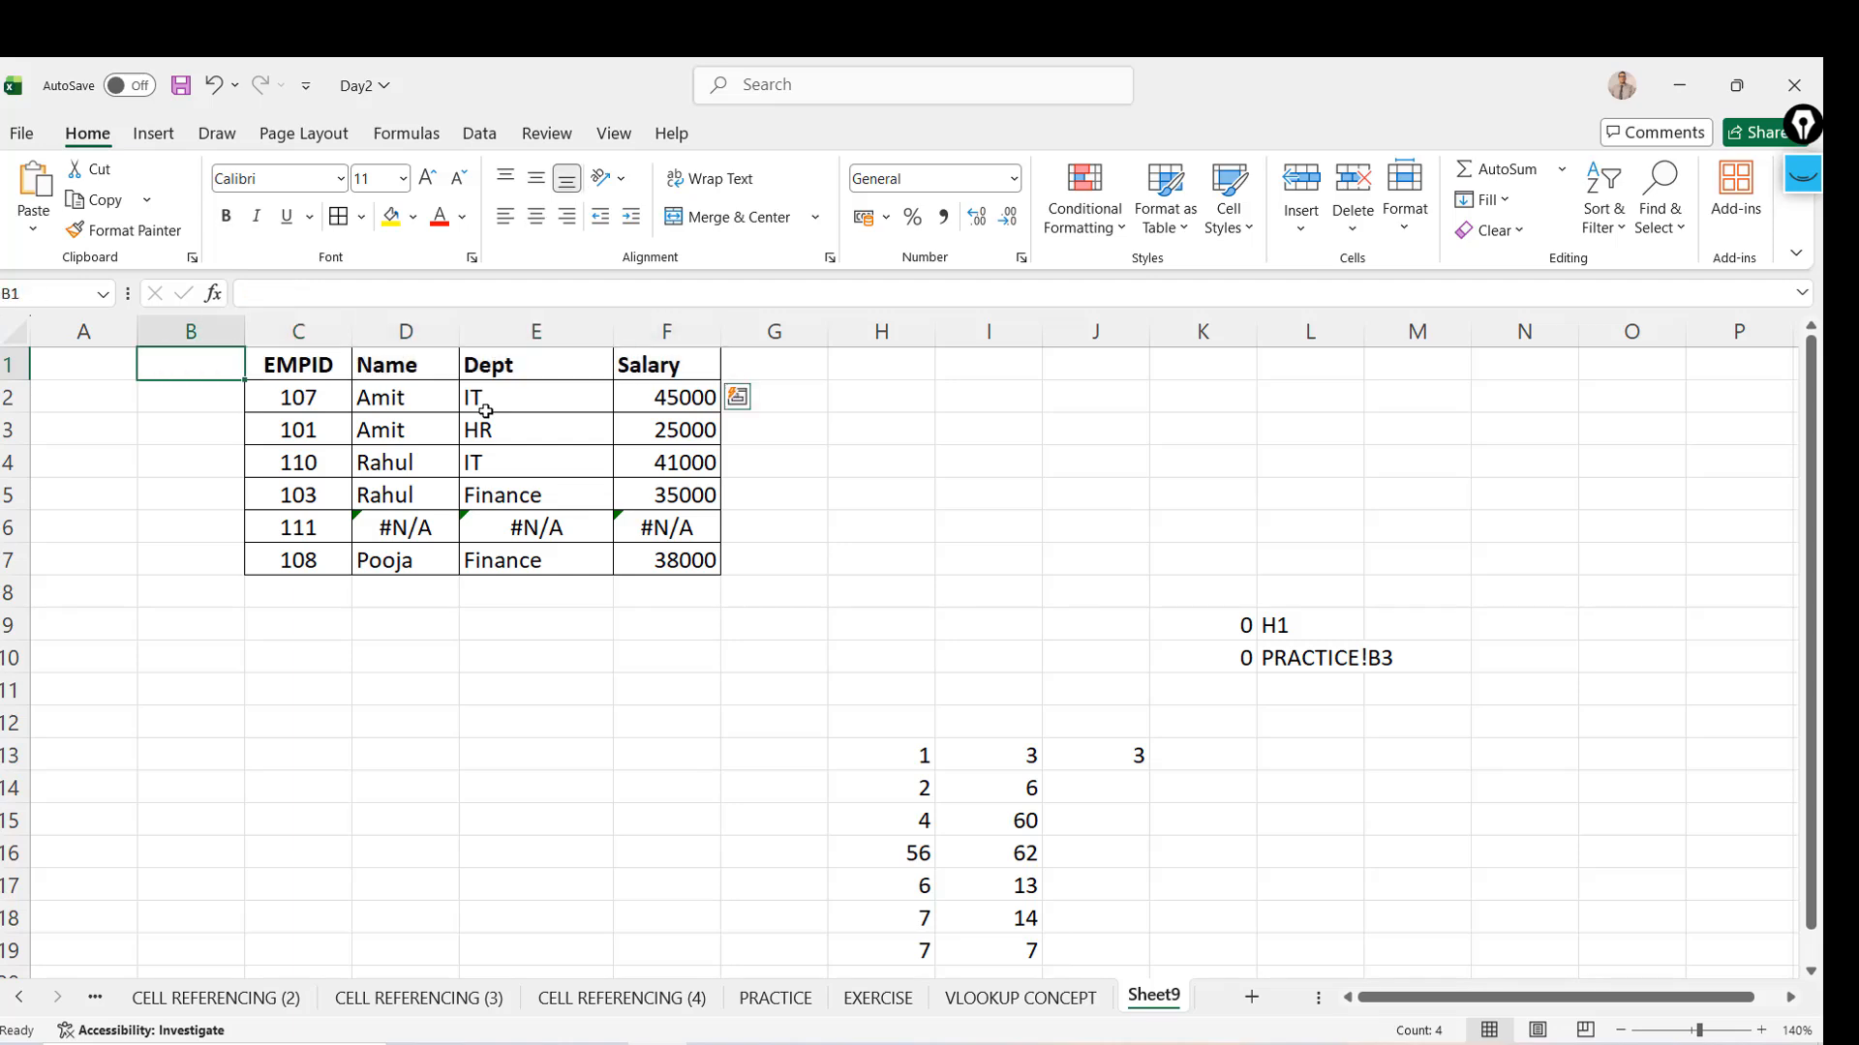
Centre the contents of the employee lookup table C1:F7 horizontally and save the workbook
key(ctrl+shift+Down)
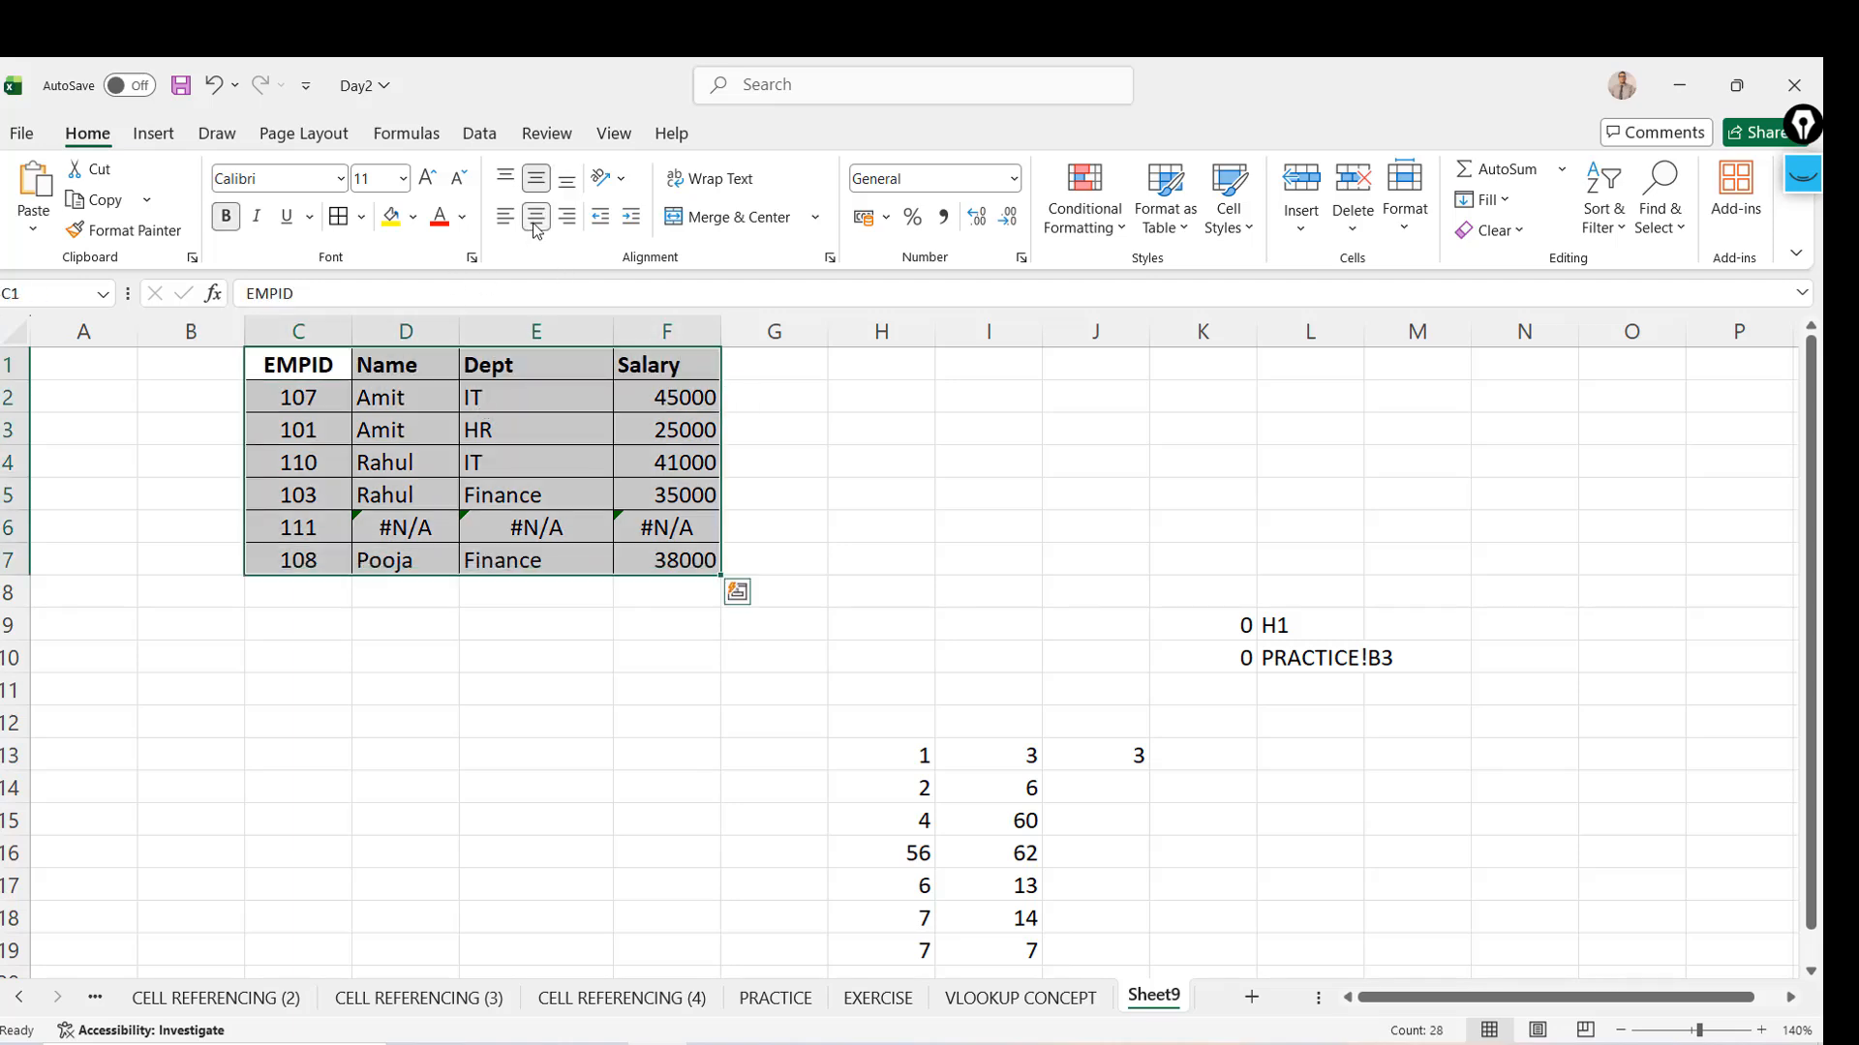
click(536, 217)
click(536, 217)
click(550, 496)
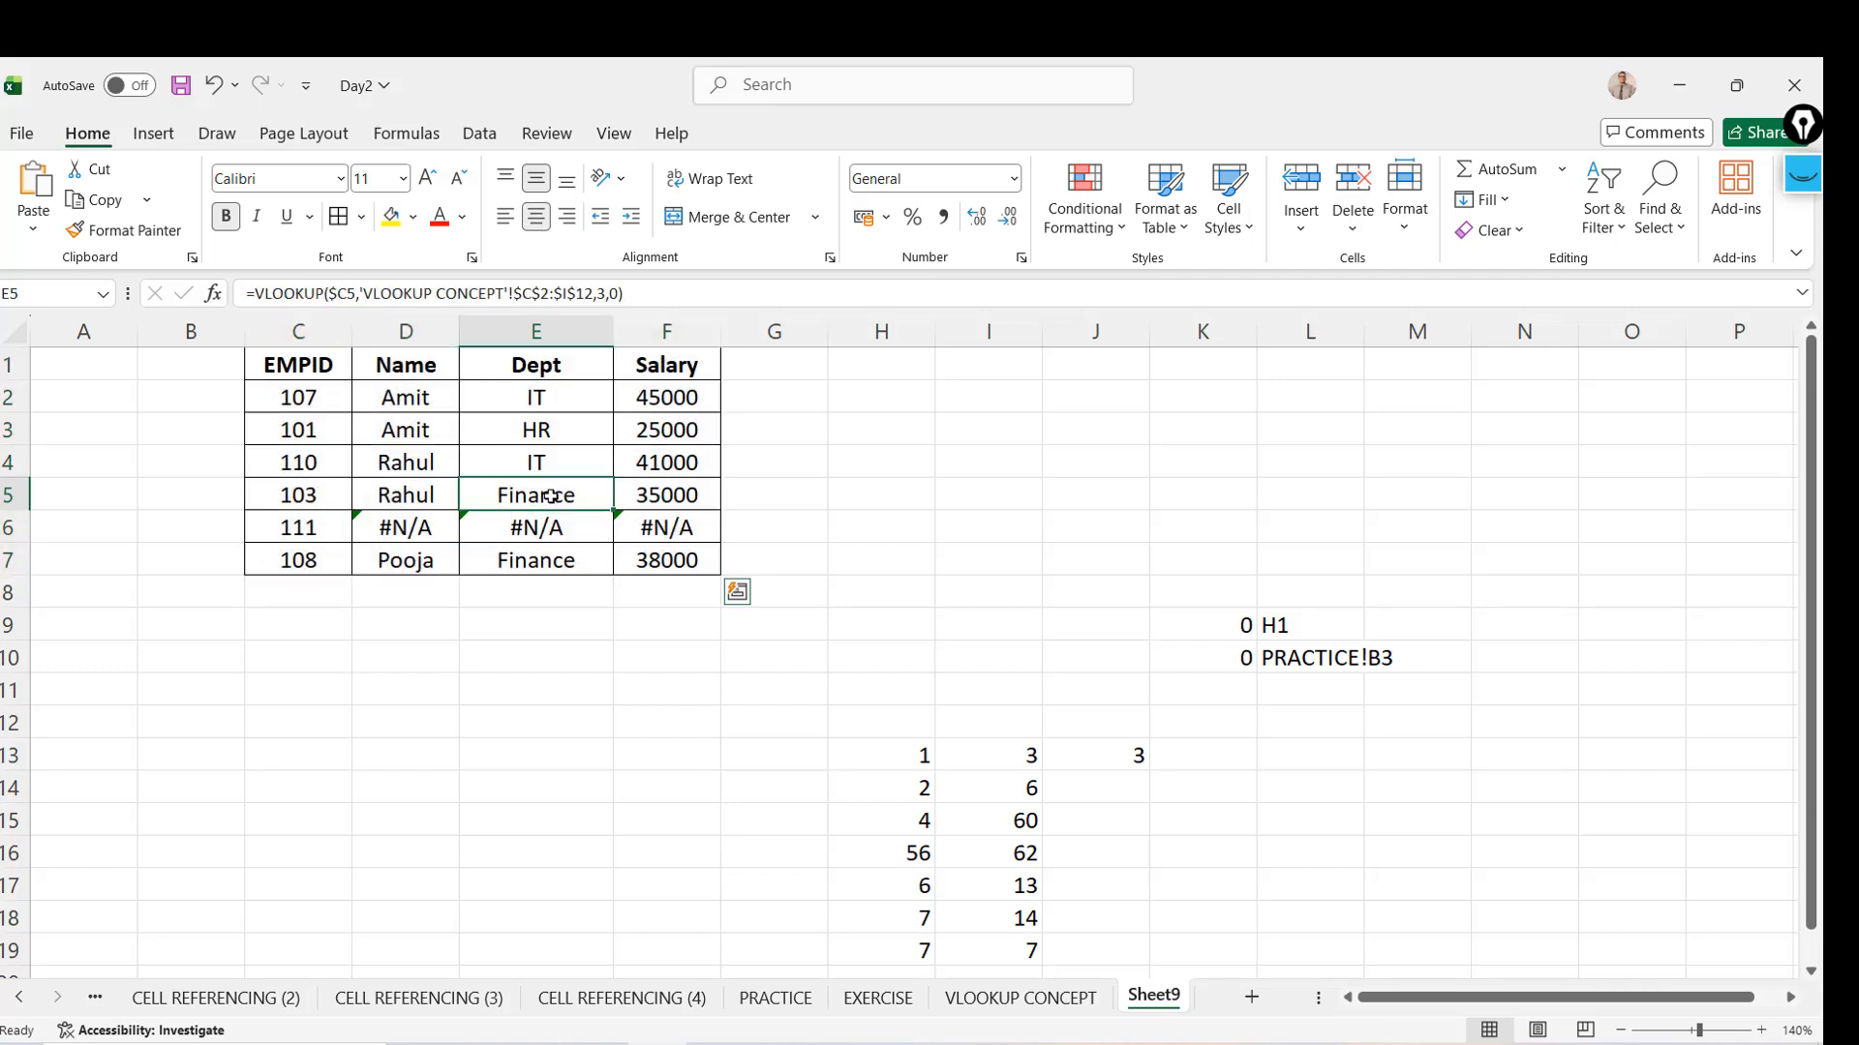
key(ctrl+s)
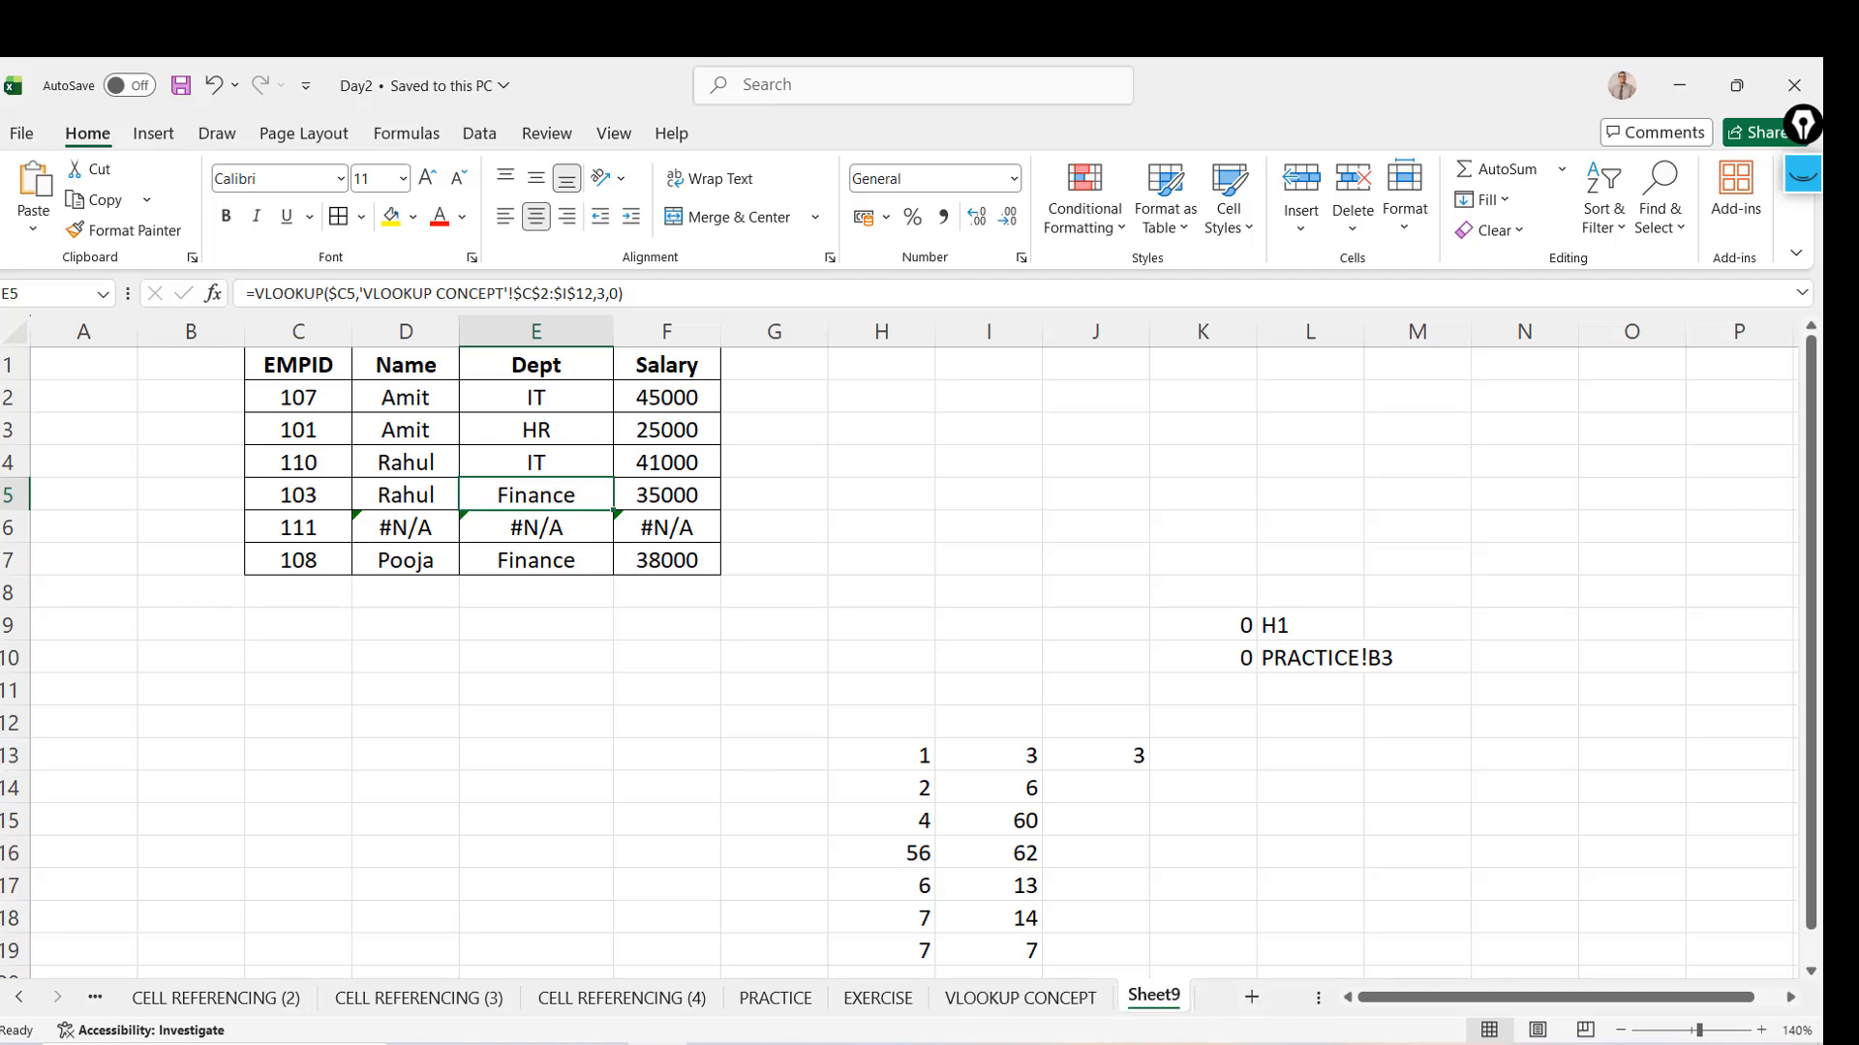
Switch to ChatGPT and request one VLOOKUP exercise with five rows of sales data
click(364, 968)
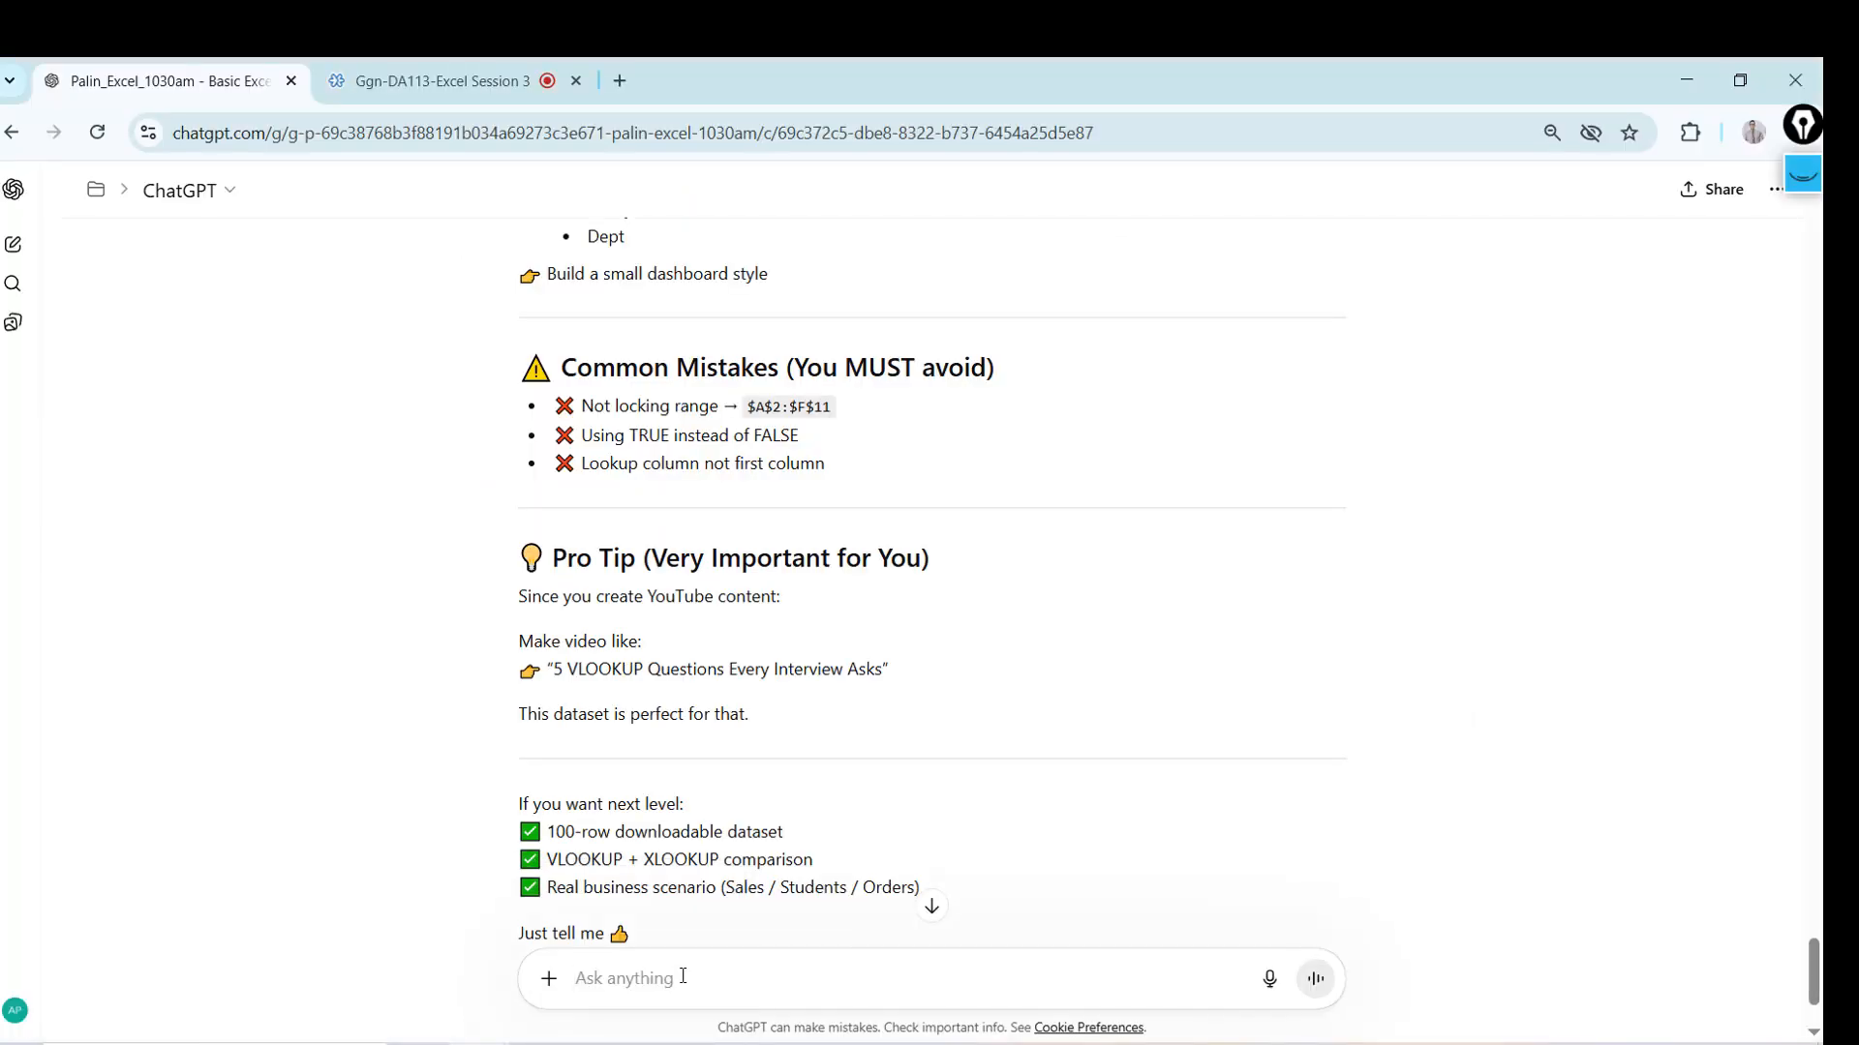
text(Gl)
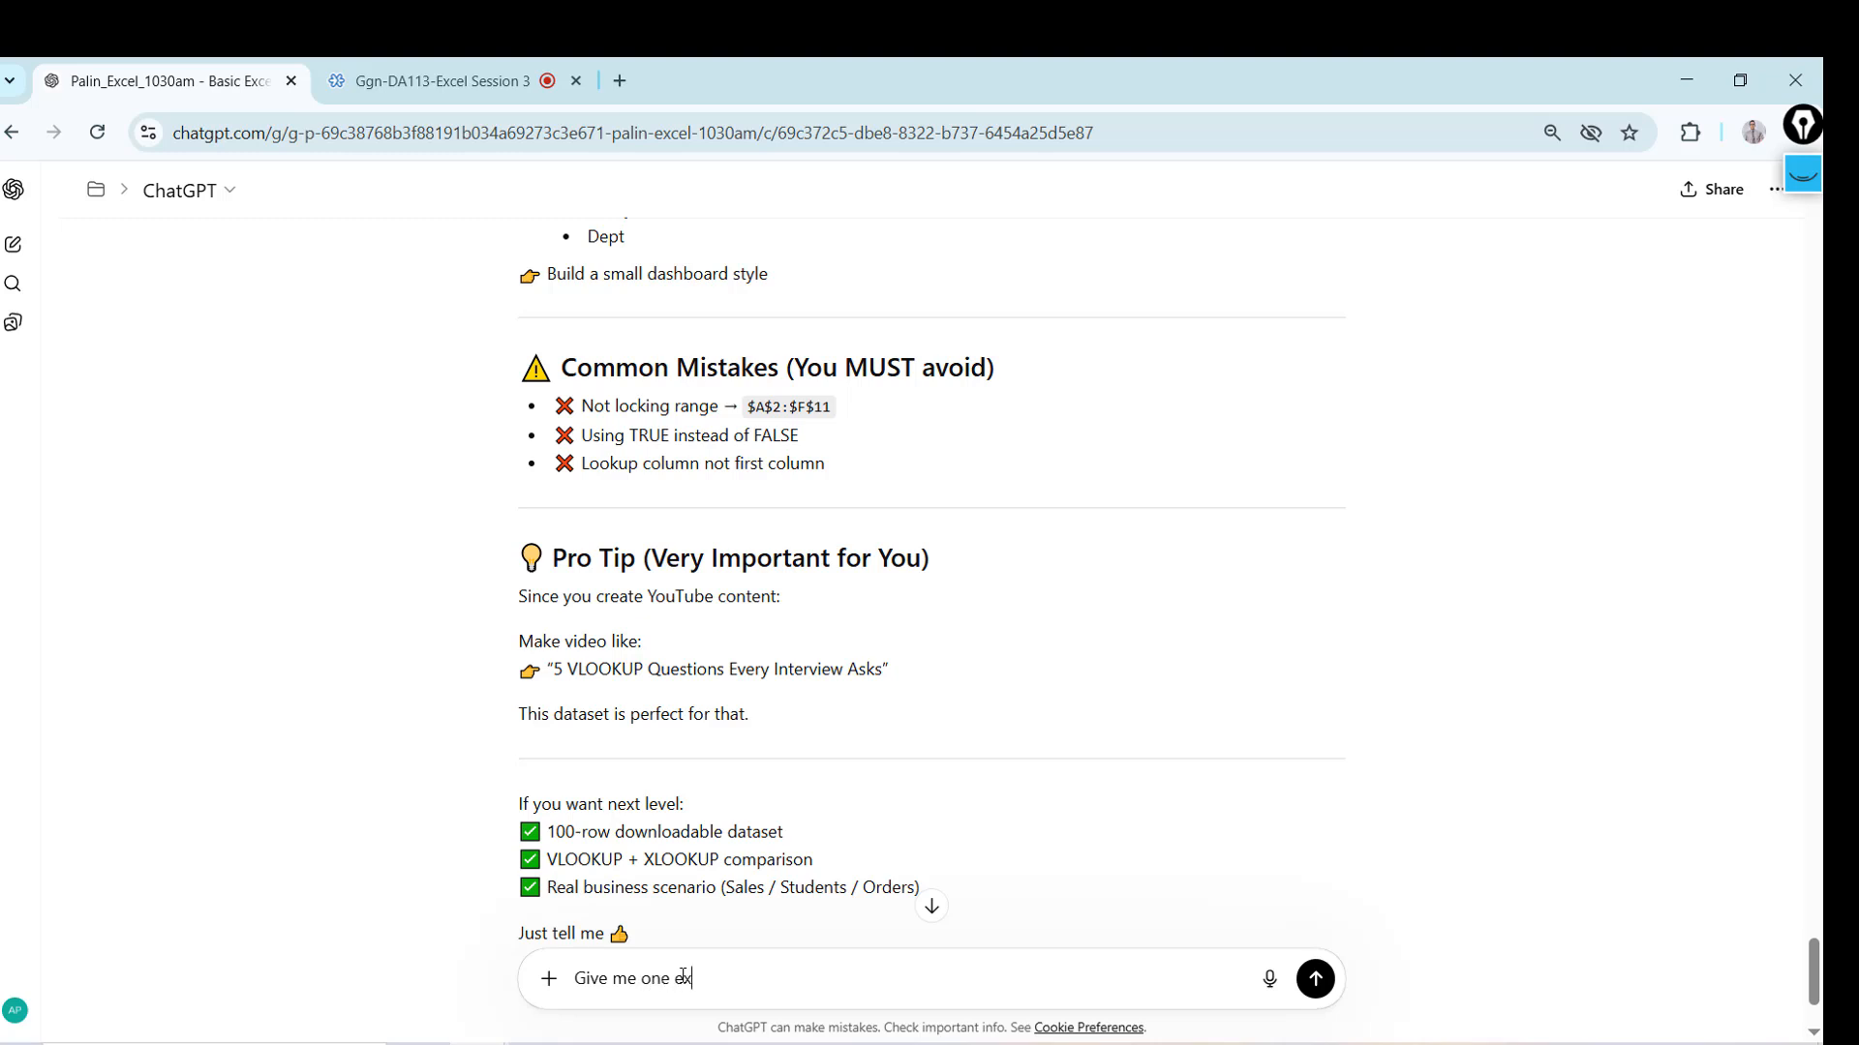
text(ve me one exercise on vlookup , pls shar)
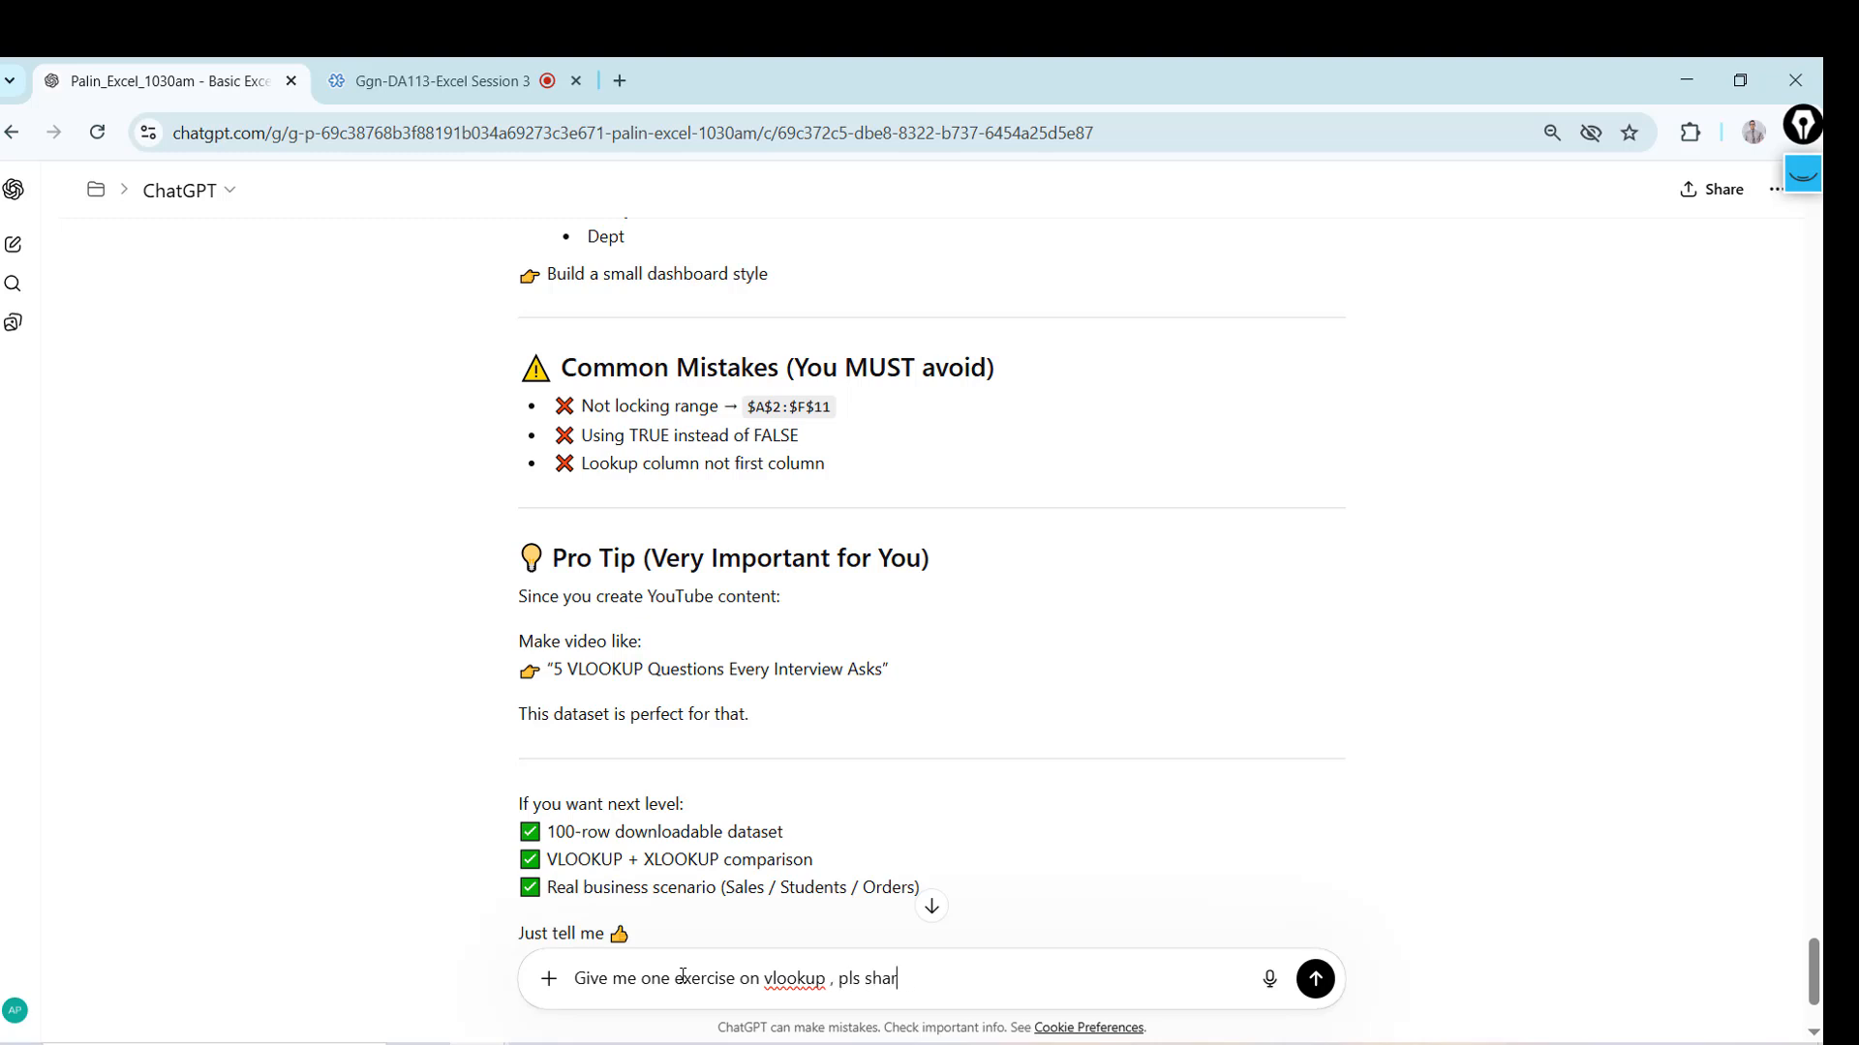
text(e a data as well. 5 rows data i want. from sale)
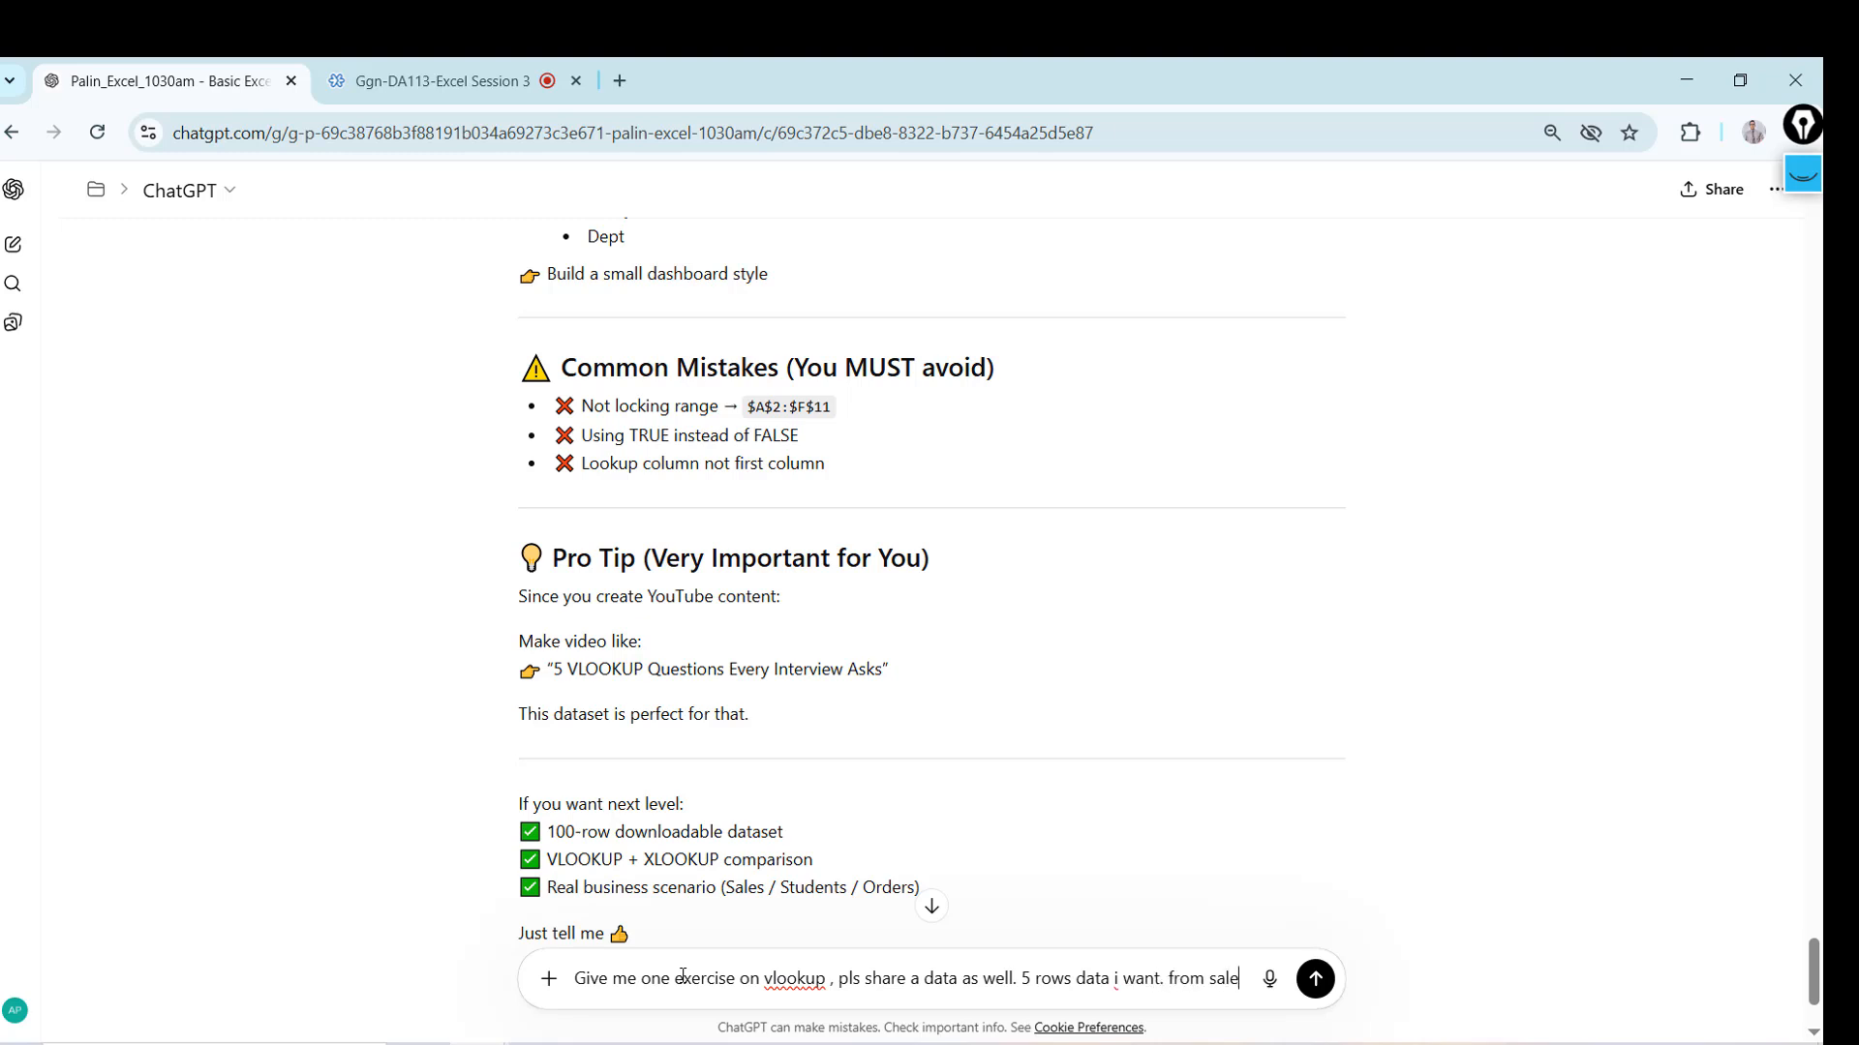
text(s)
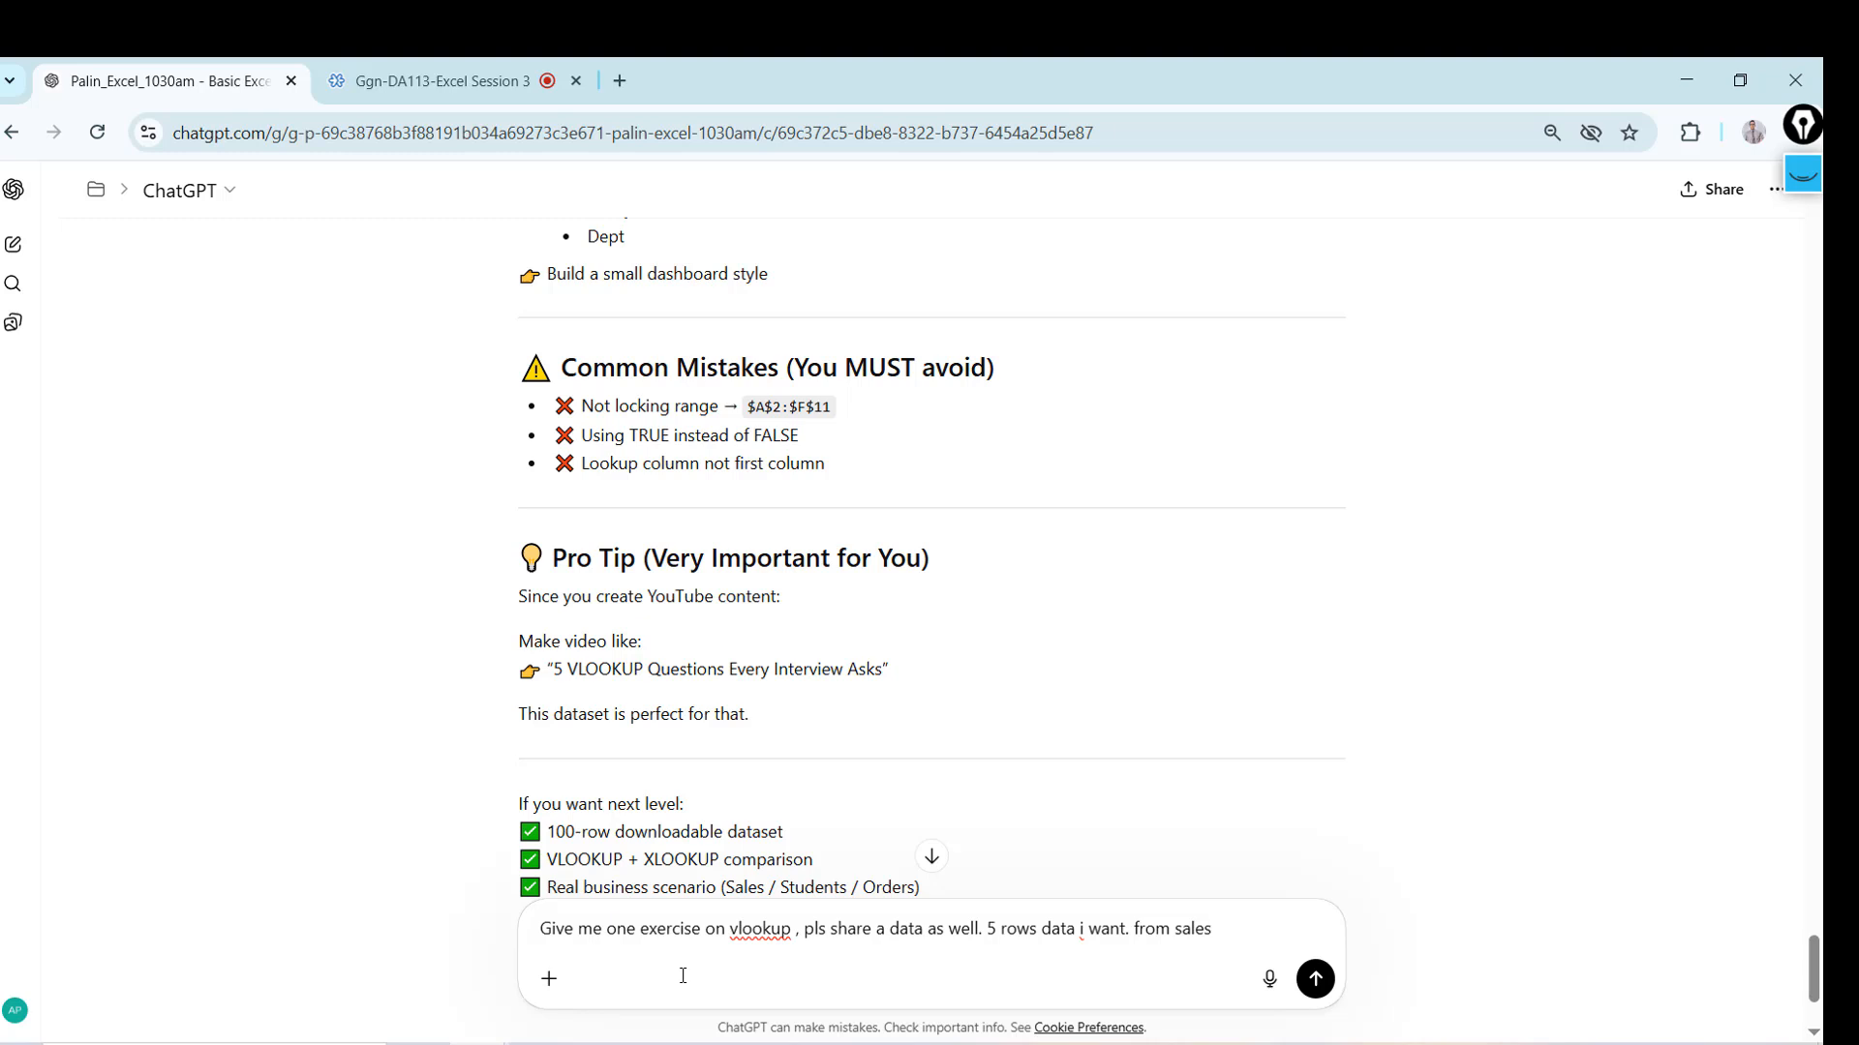
key(Return)
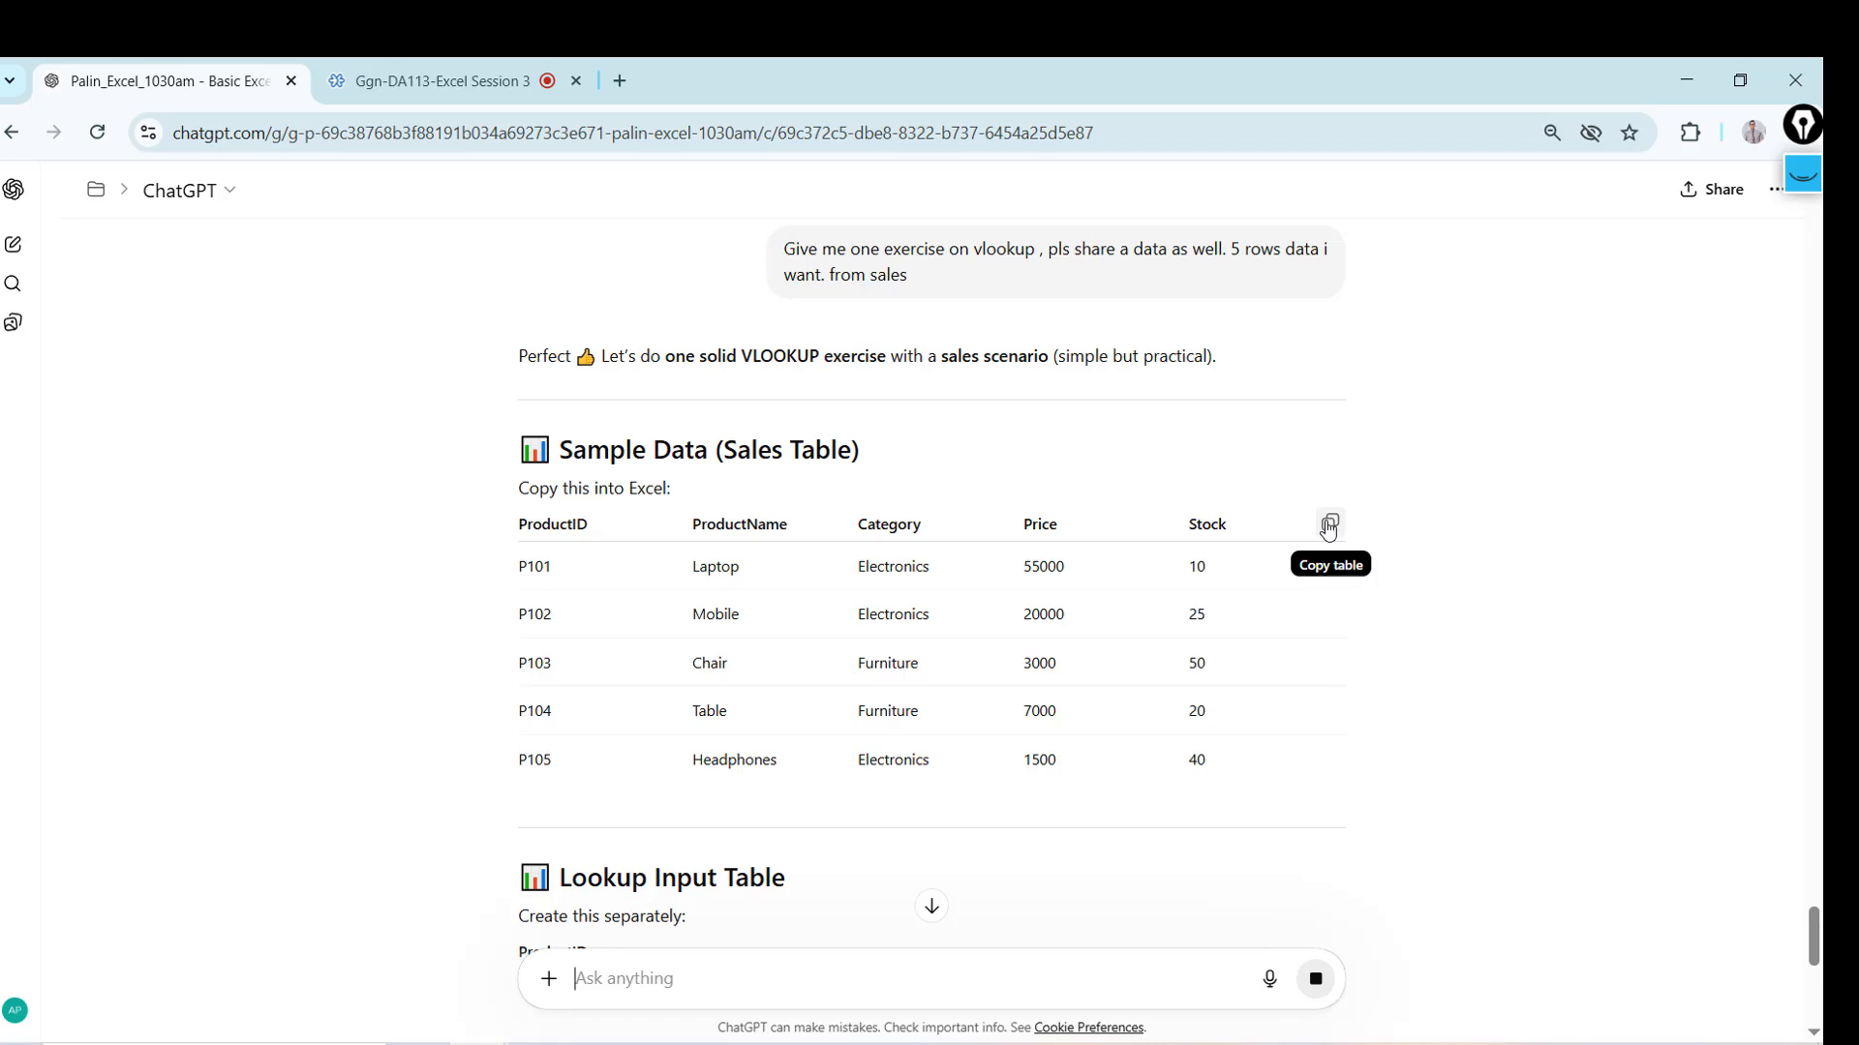
Copy the sample sales table from ChatGPT and paste it at C1 of a new sheet in the Day2 workbook
click(1328, 526)
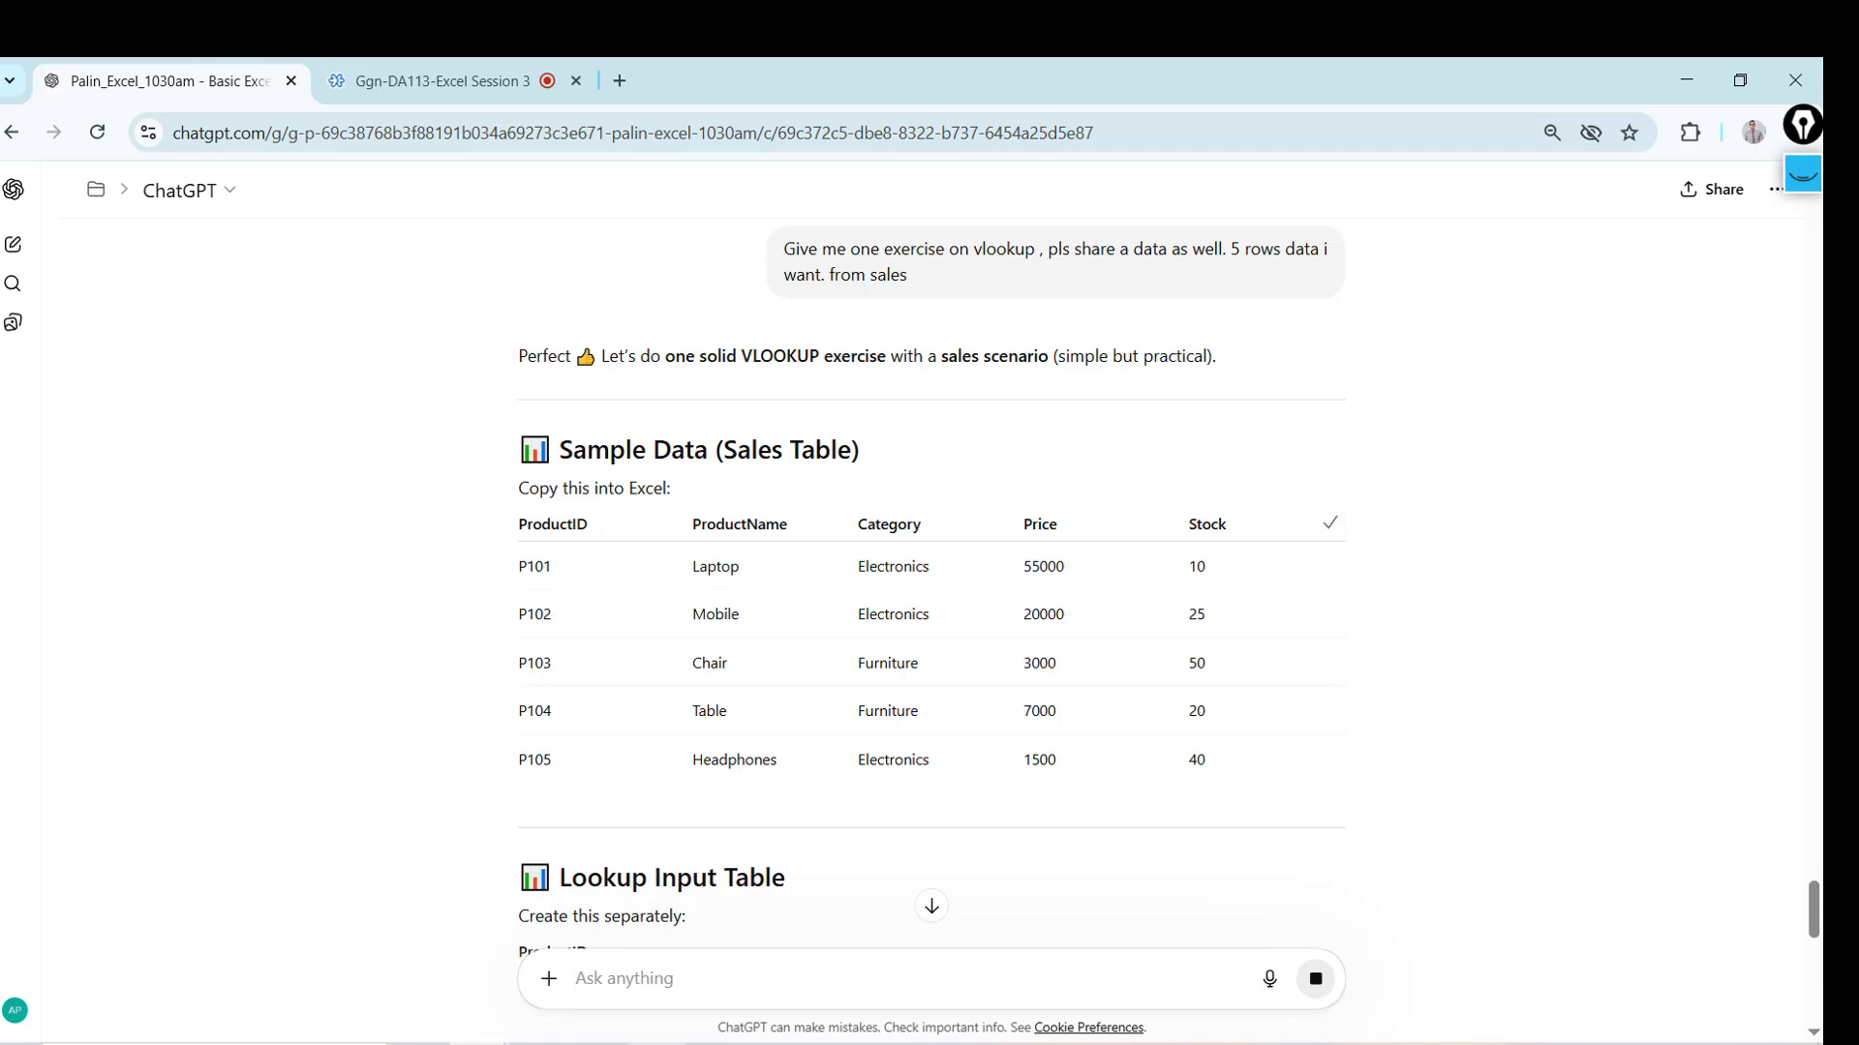
click(620, 959)
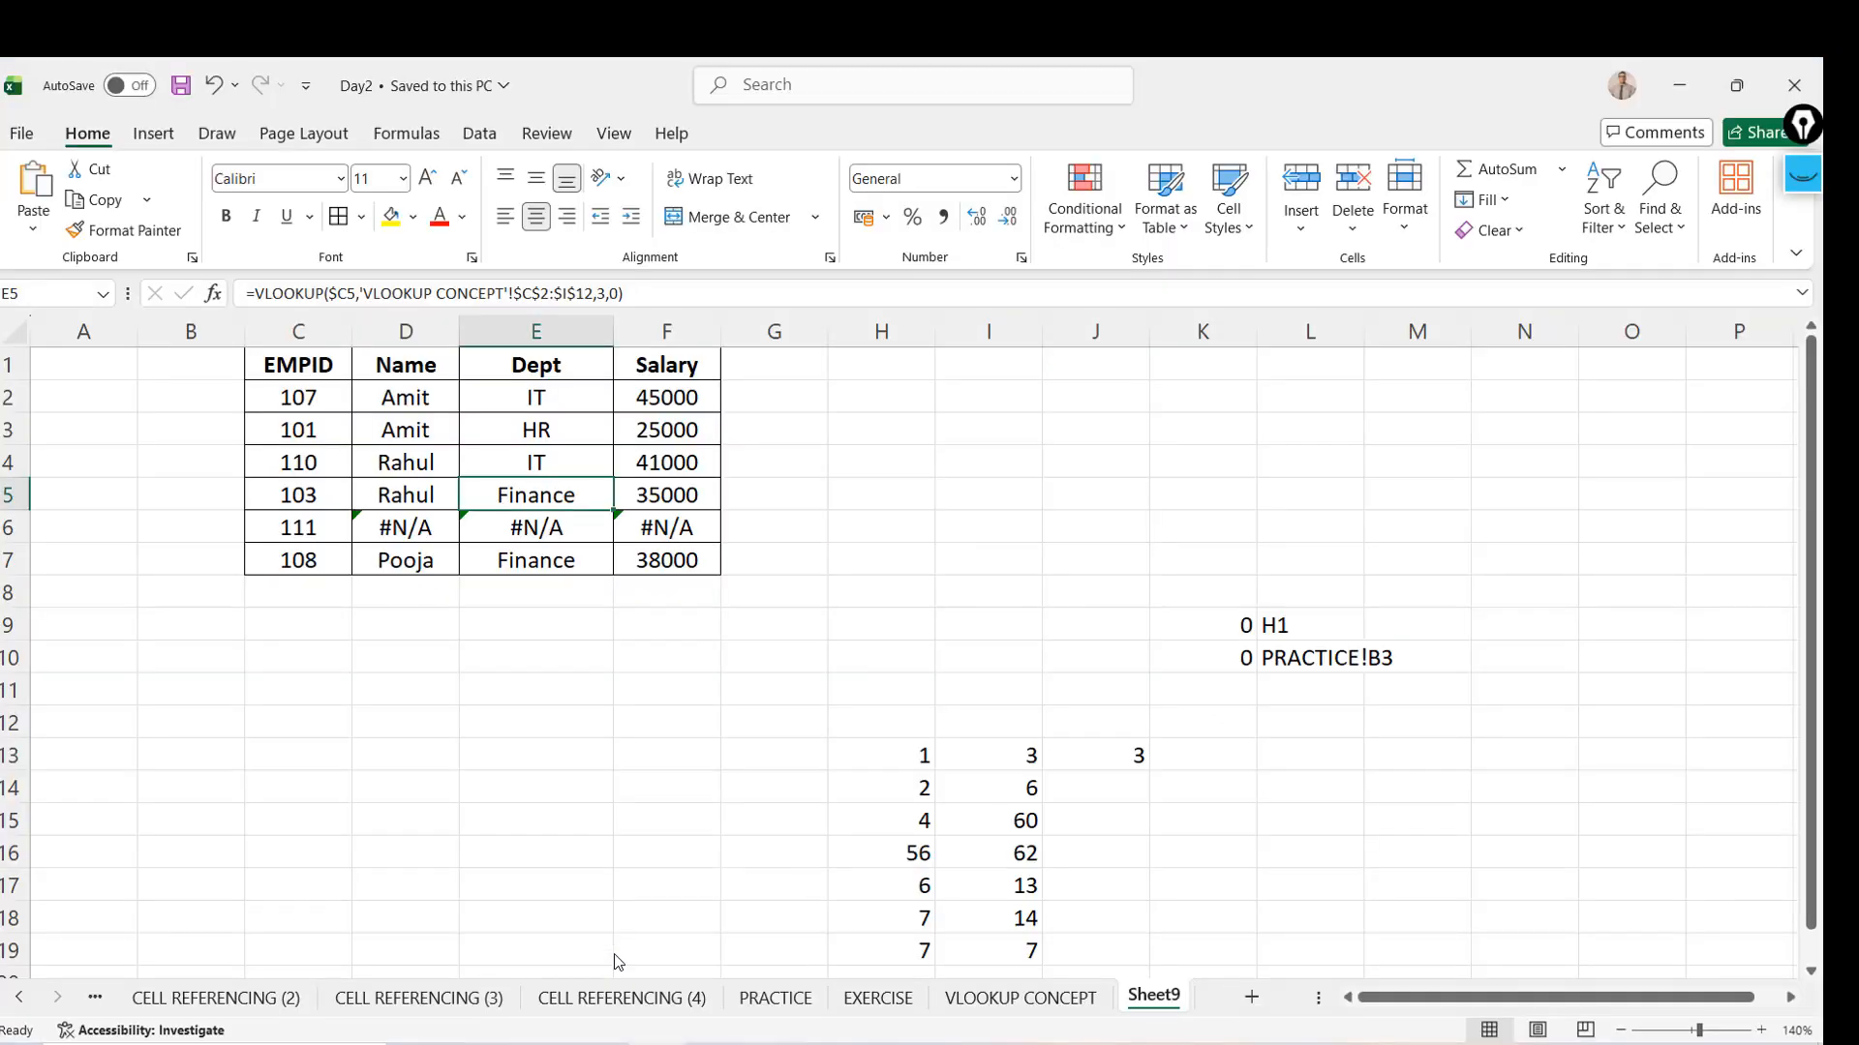
click(1252, 999)
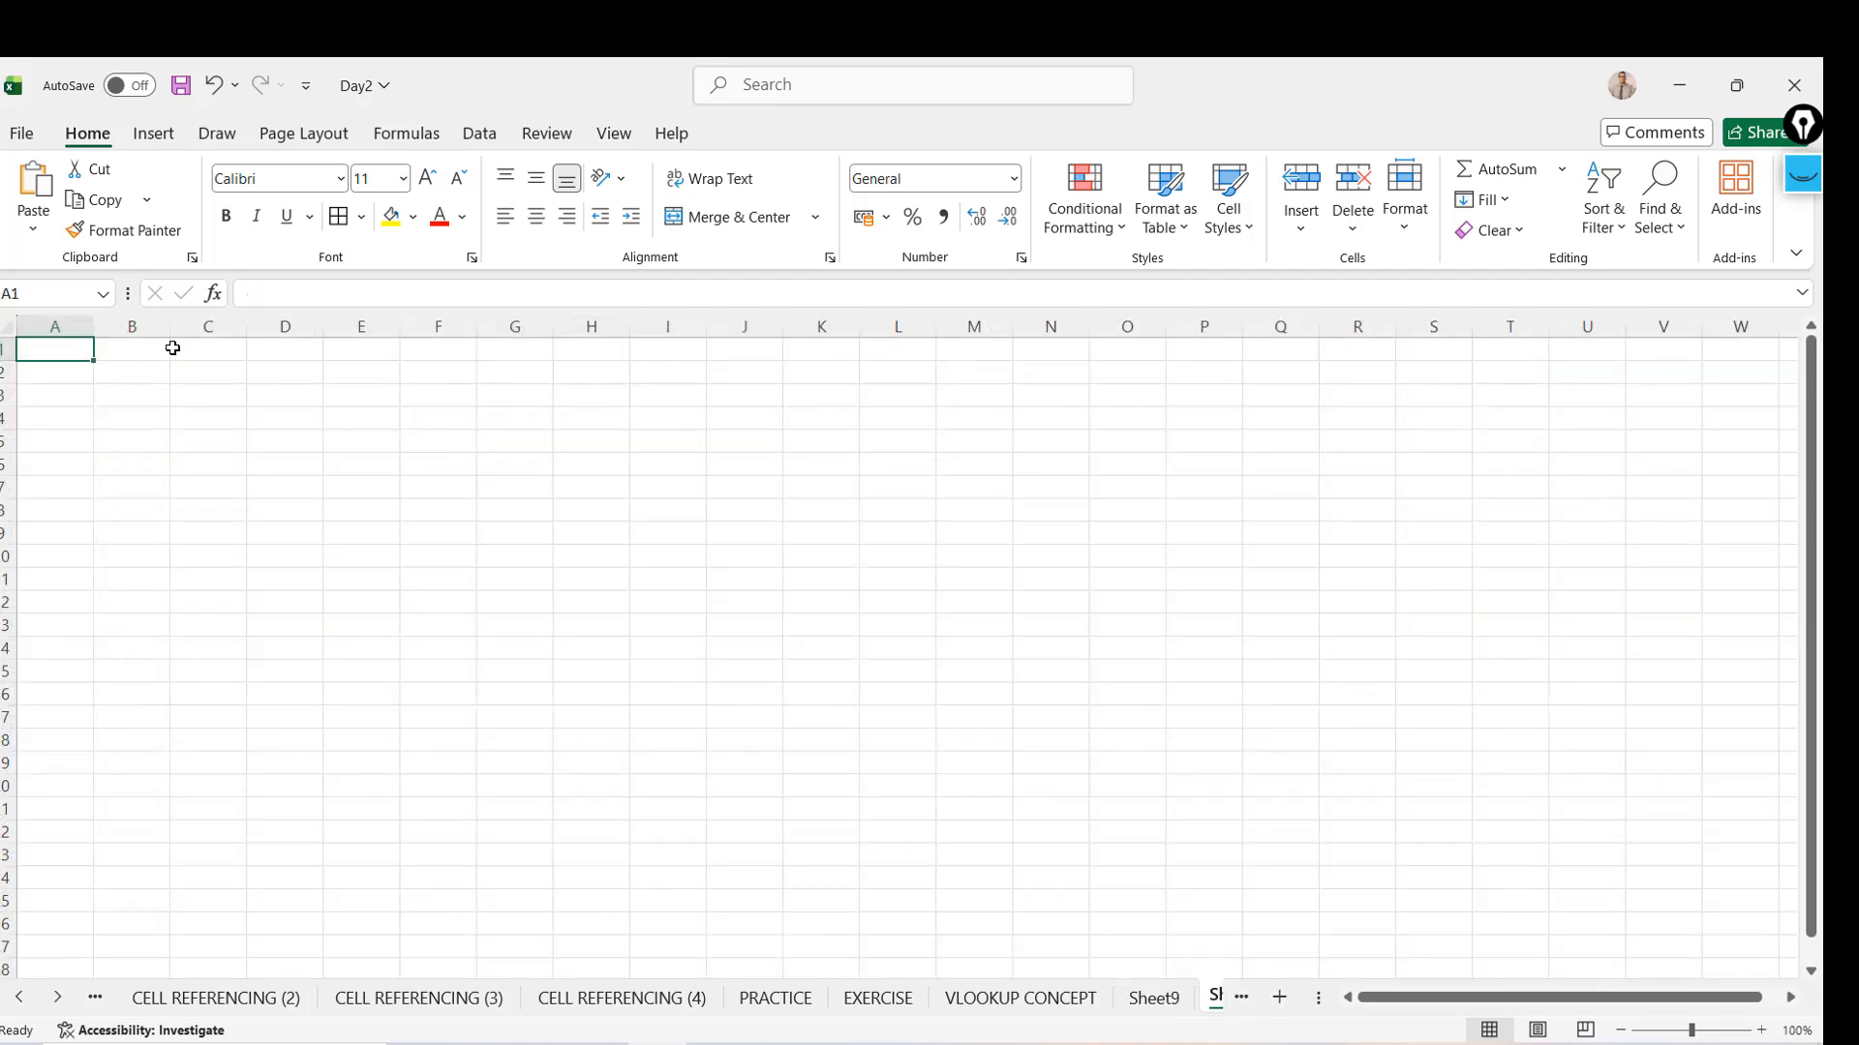
click(242, 350)
key(ctrl+v)
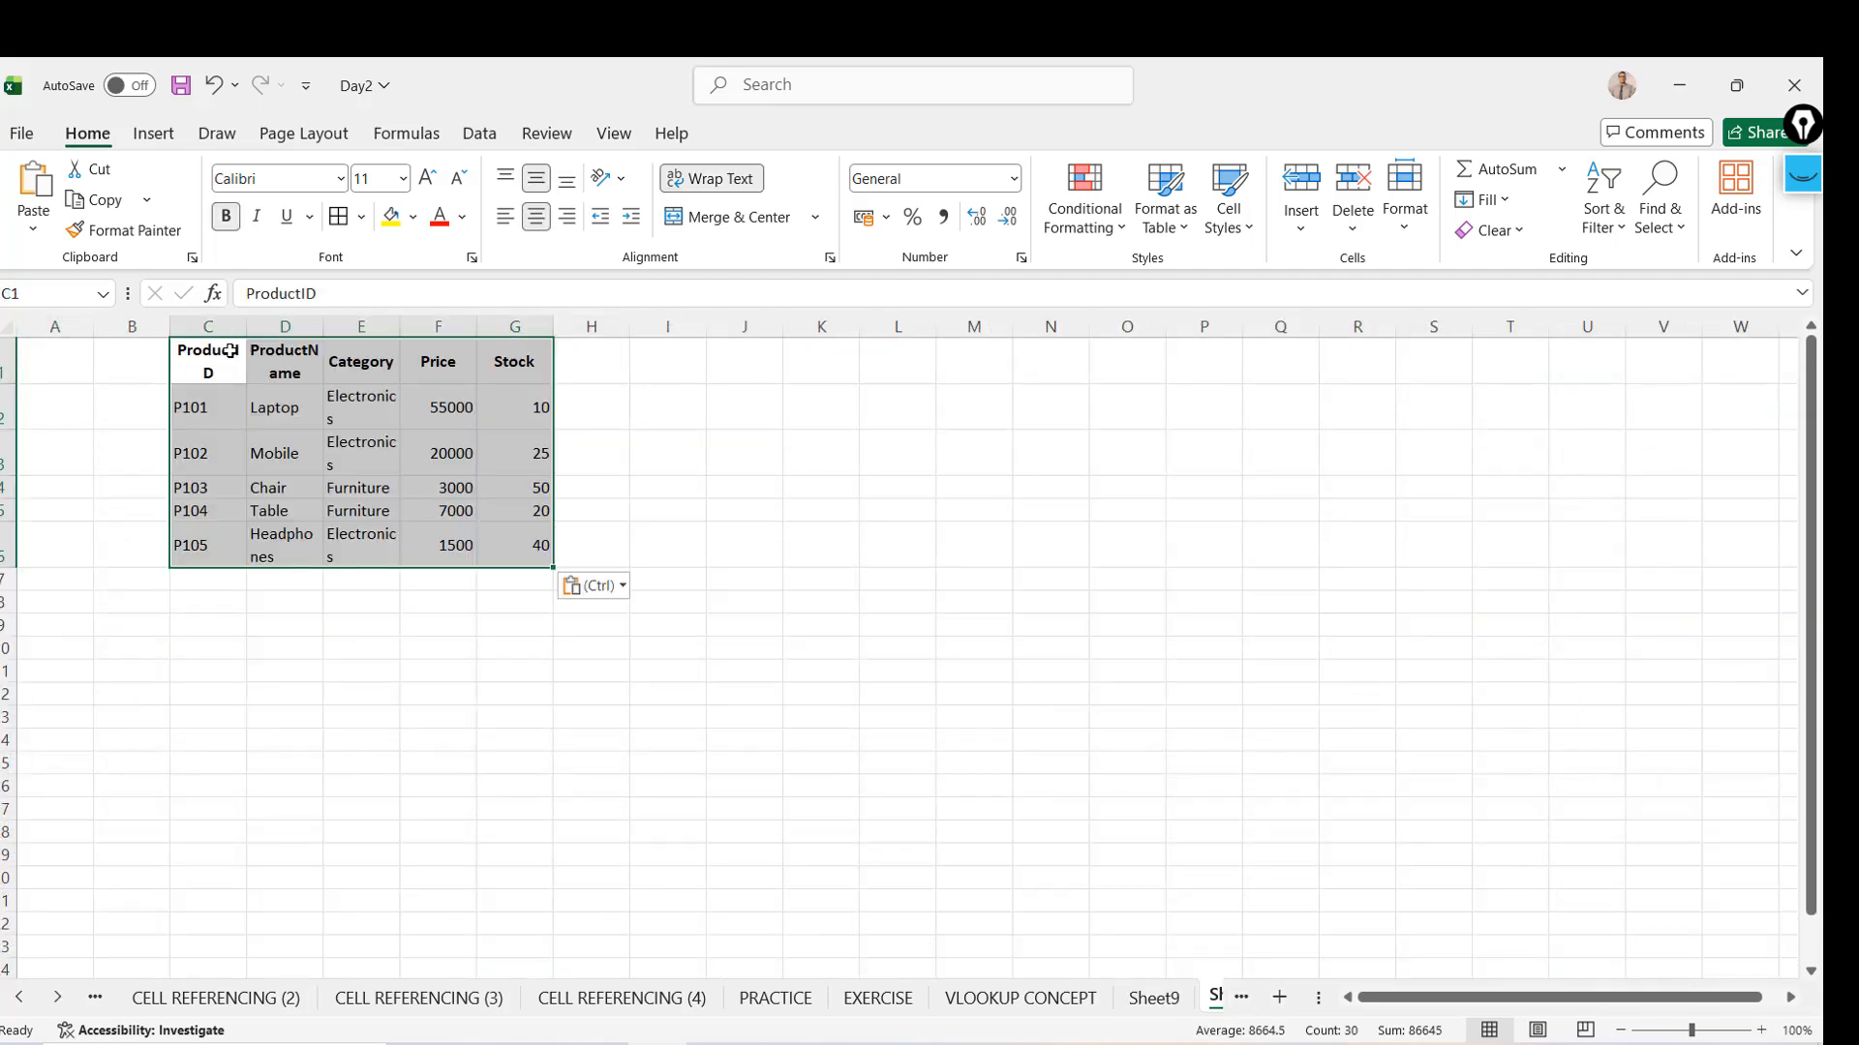
Widen the ProductID, ProductName and Category columns so that their text fits on one line
click(538, 218)
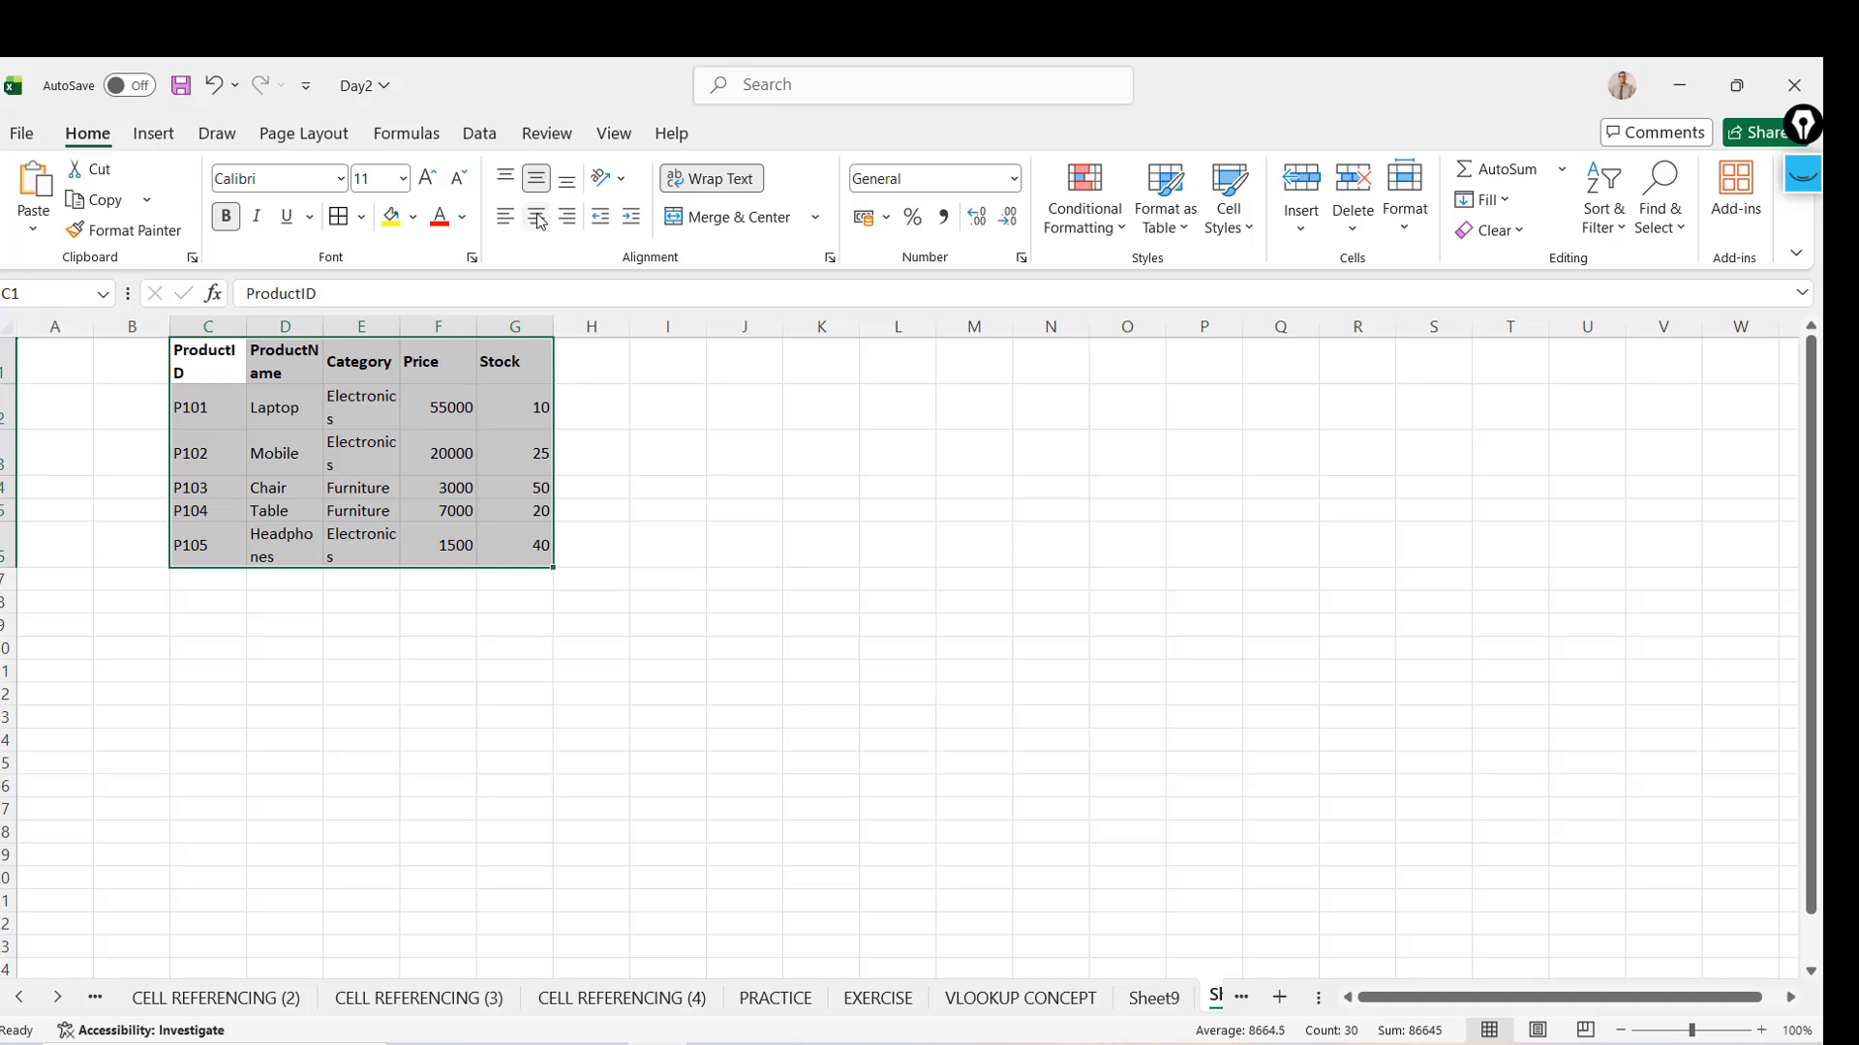
drag(325, 332, 369, 326)
drag(245, 326, 332, 340)
drag(313, 445, 569, 326)
click(506, 355)
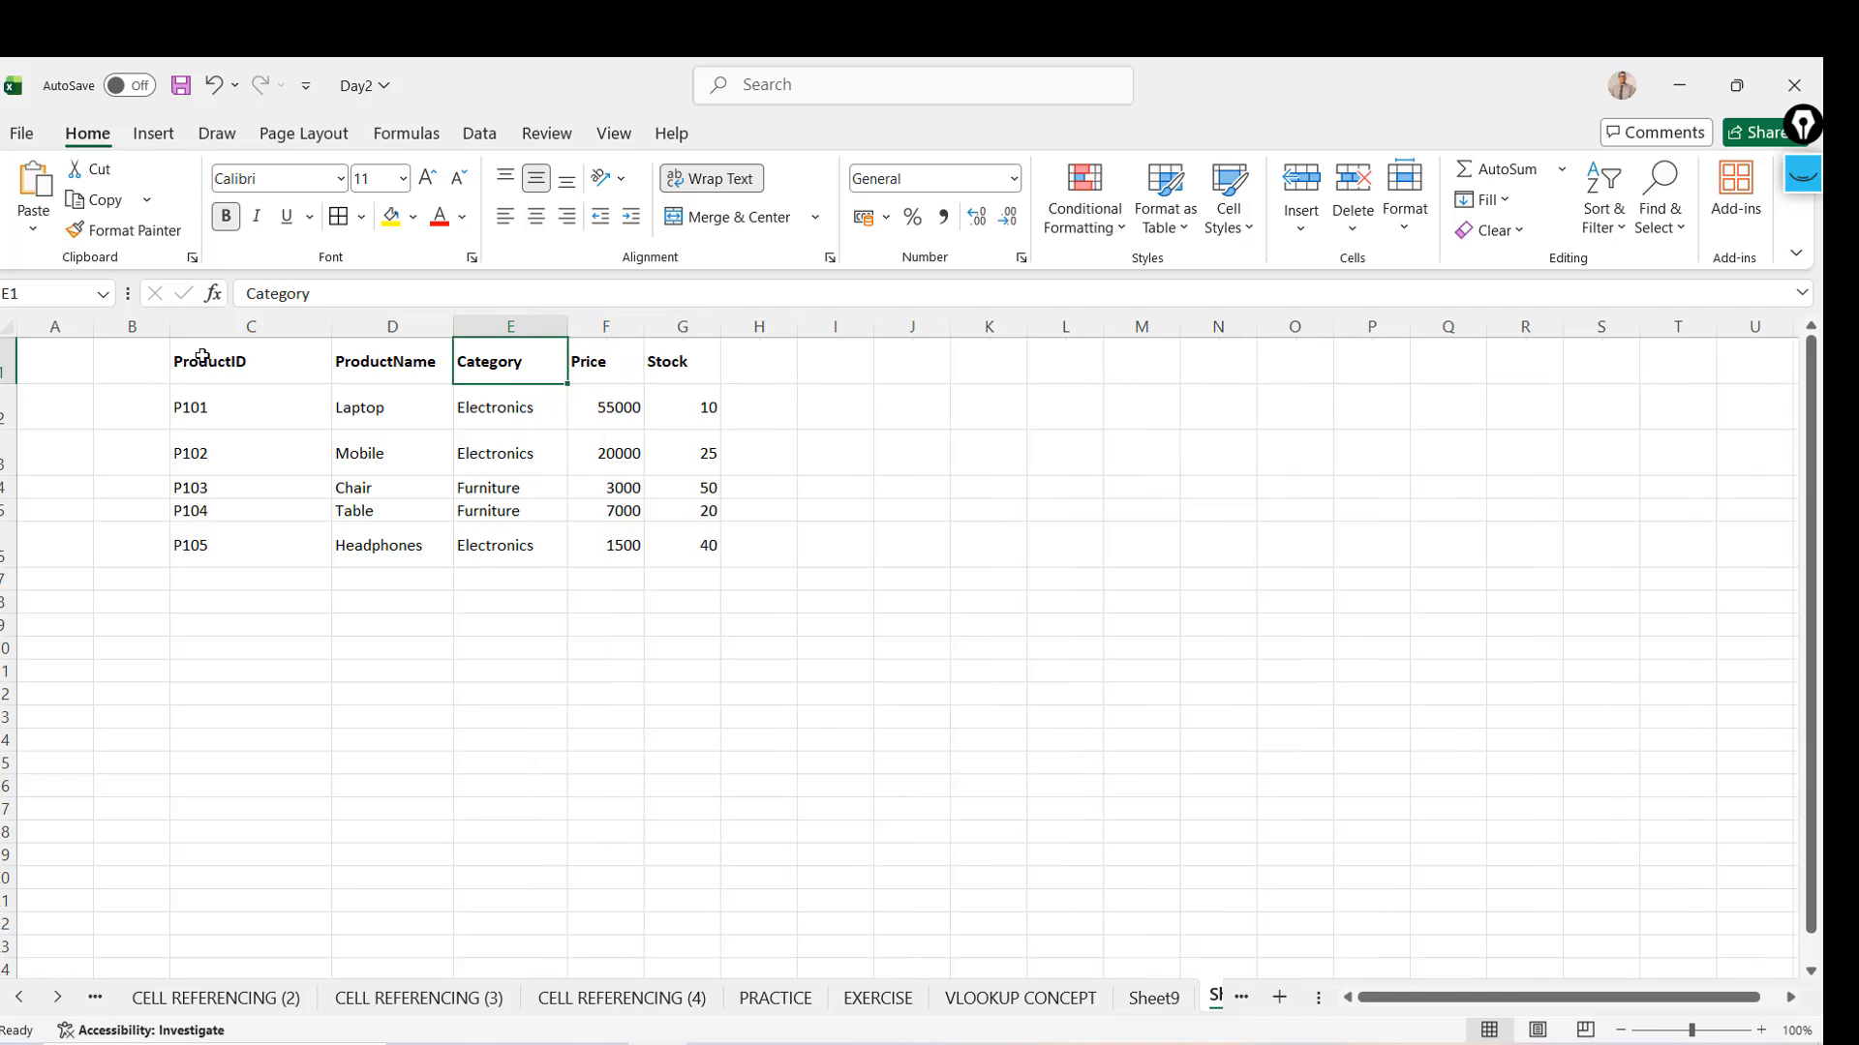
Centre the product table C1:G6 horizontally and shrink its rows to single-line height
key(Left)
drag(202, 356, 717, 545)
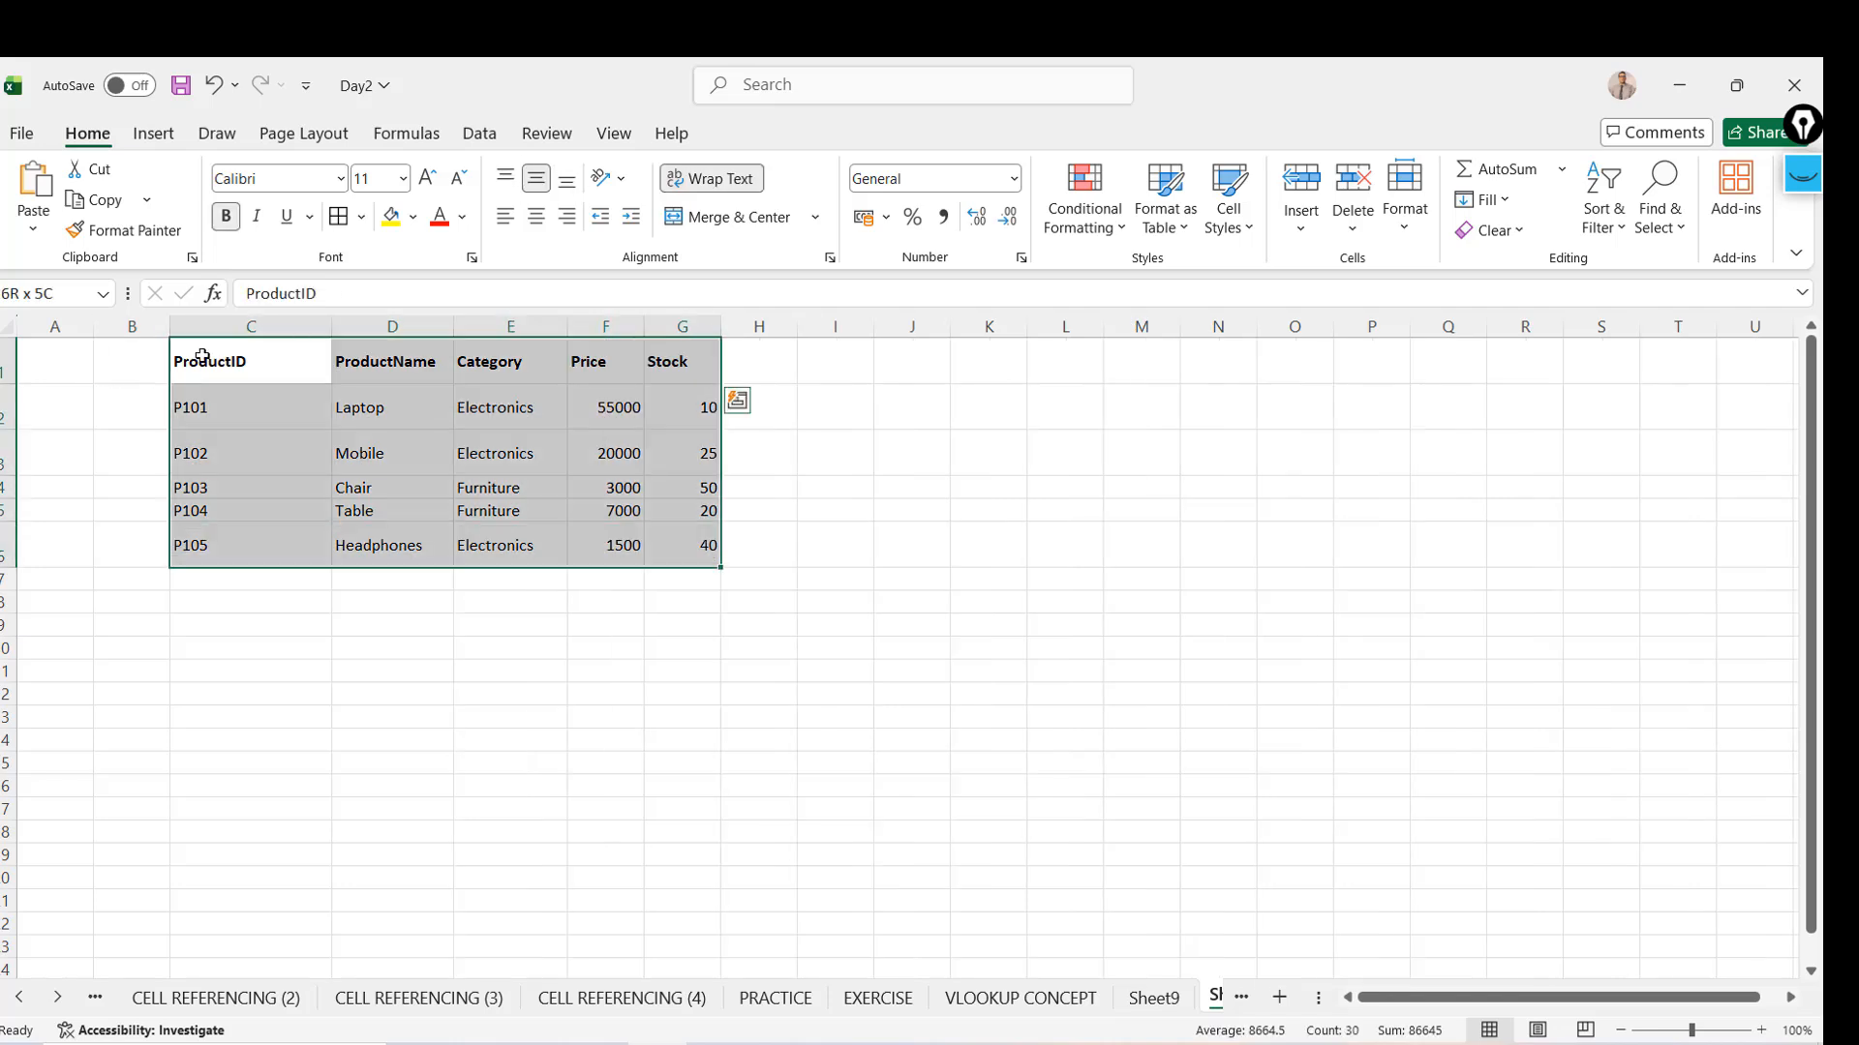
click(537, 219)
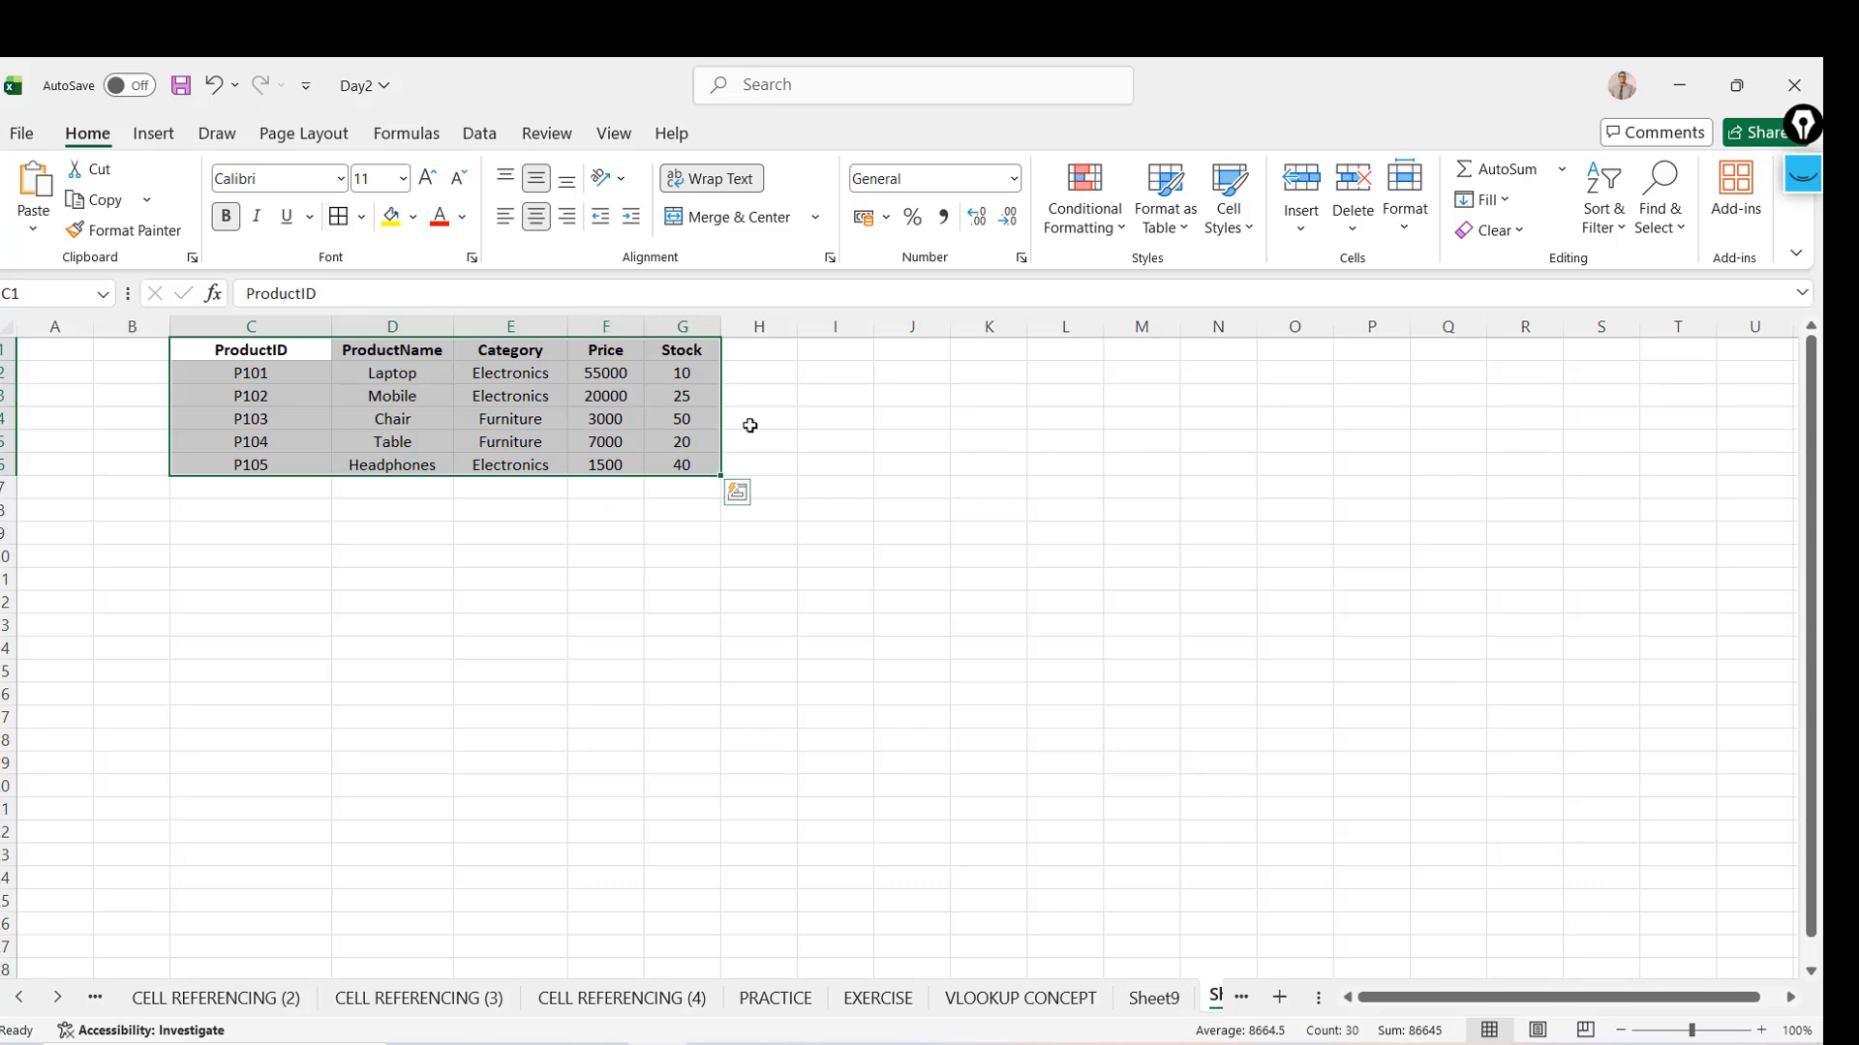
Collapse the empty column B beside the product table
click(1762, 1030)
click(1762, 1030)
click(1761, 1030)
click(178, 401)
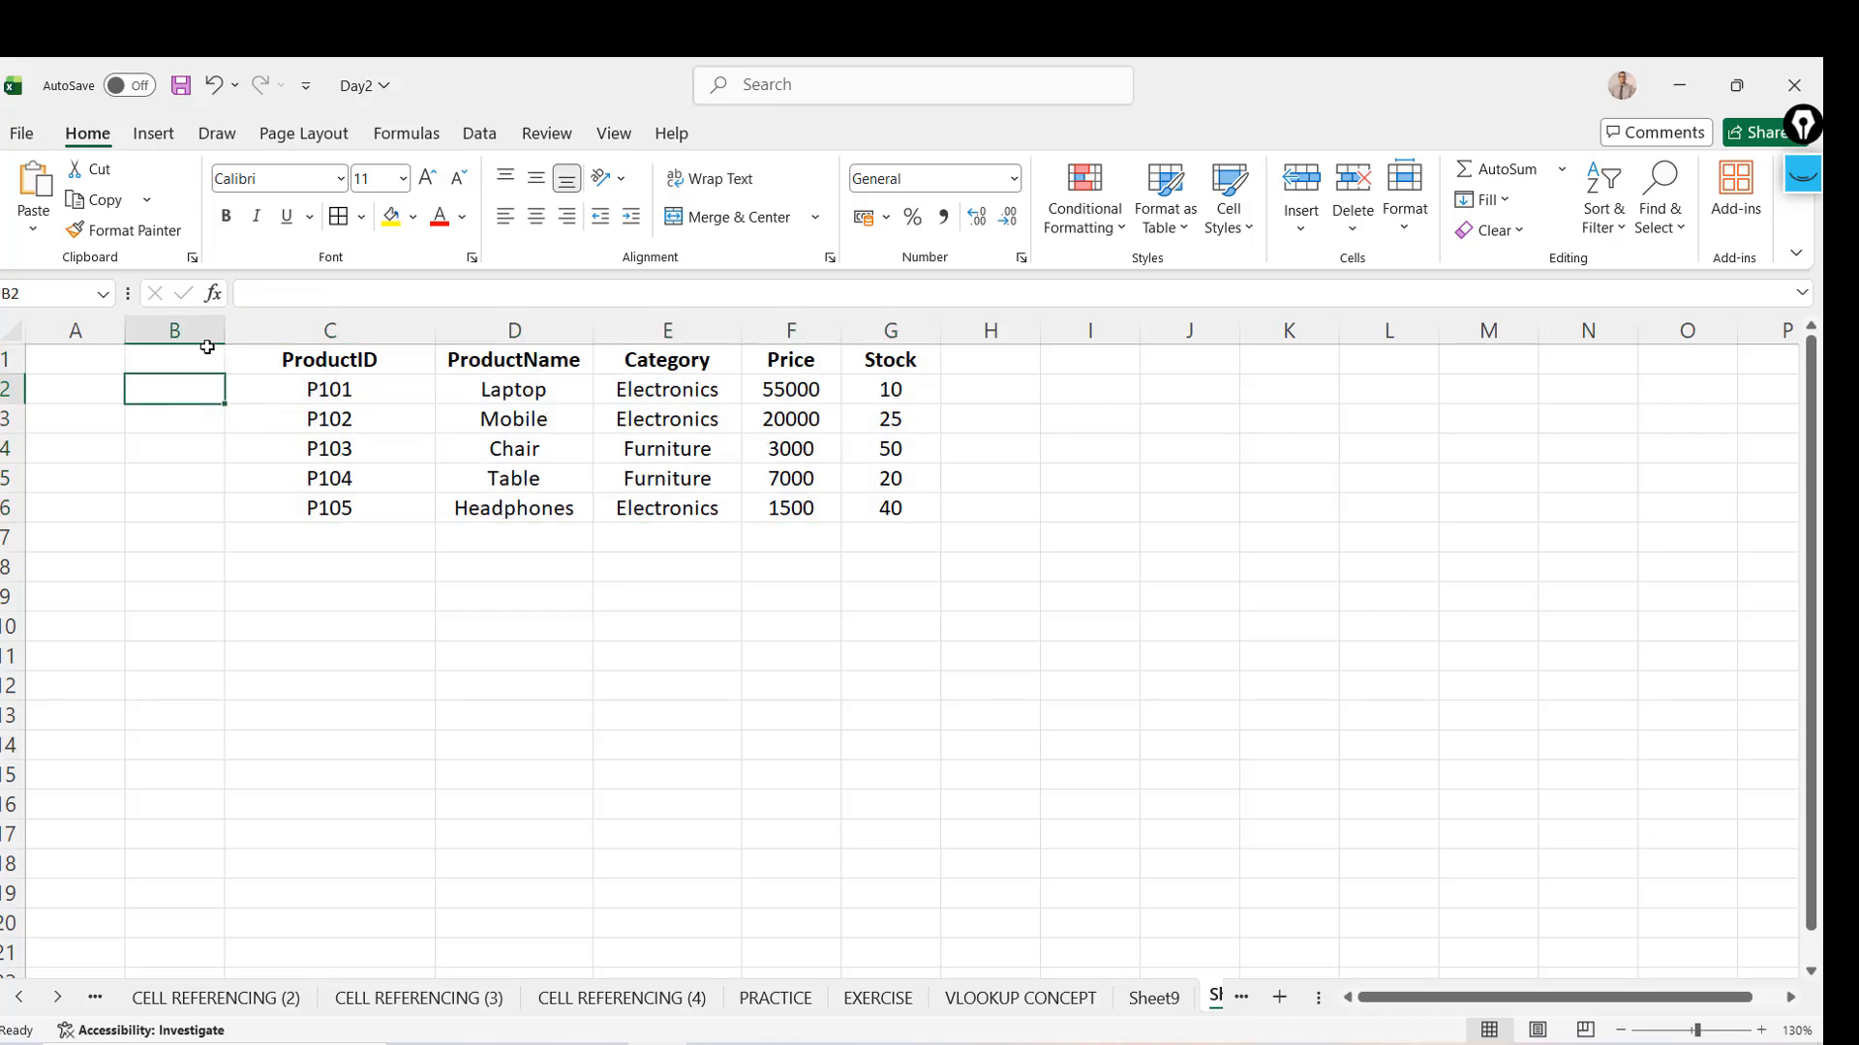
drag(221, 330, 107, 330)
click(1016, 570)
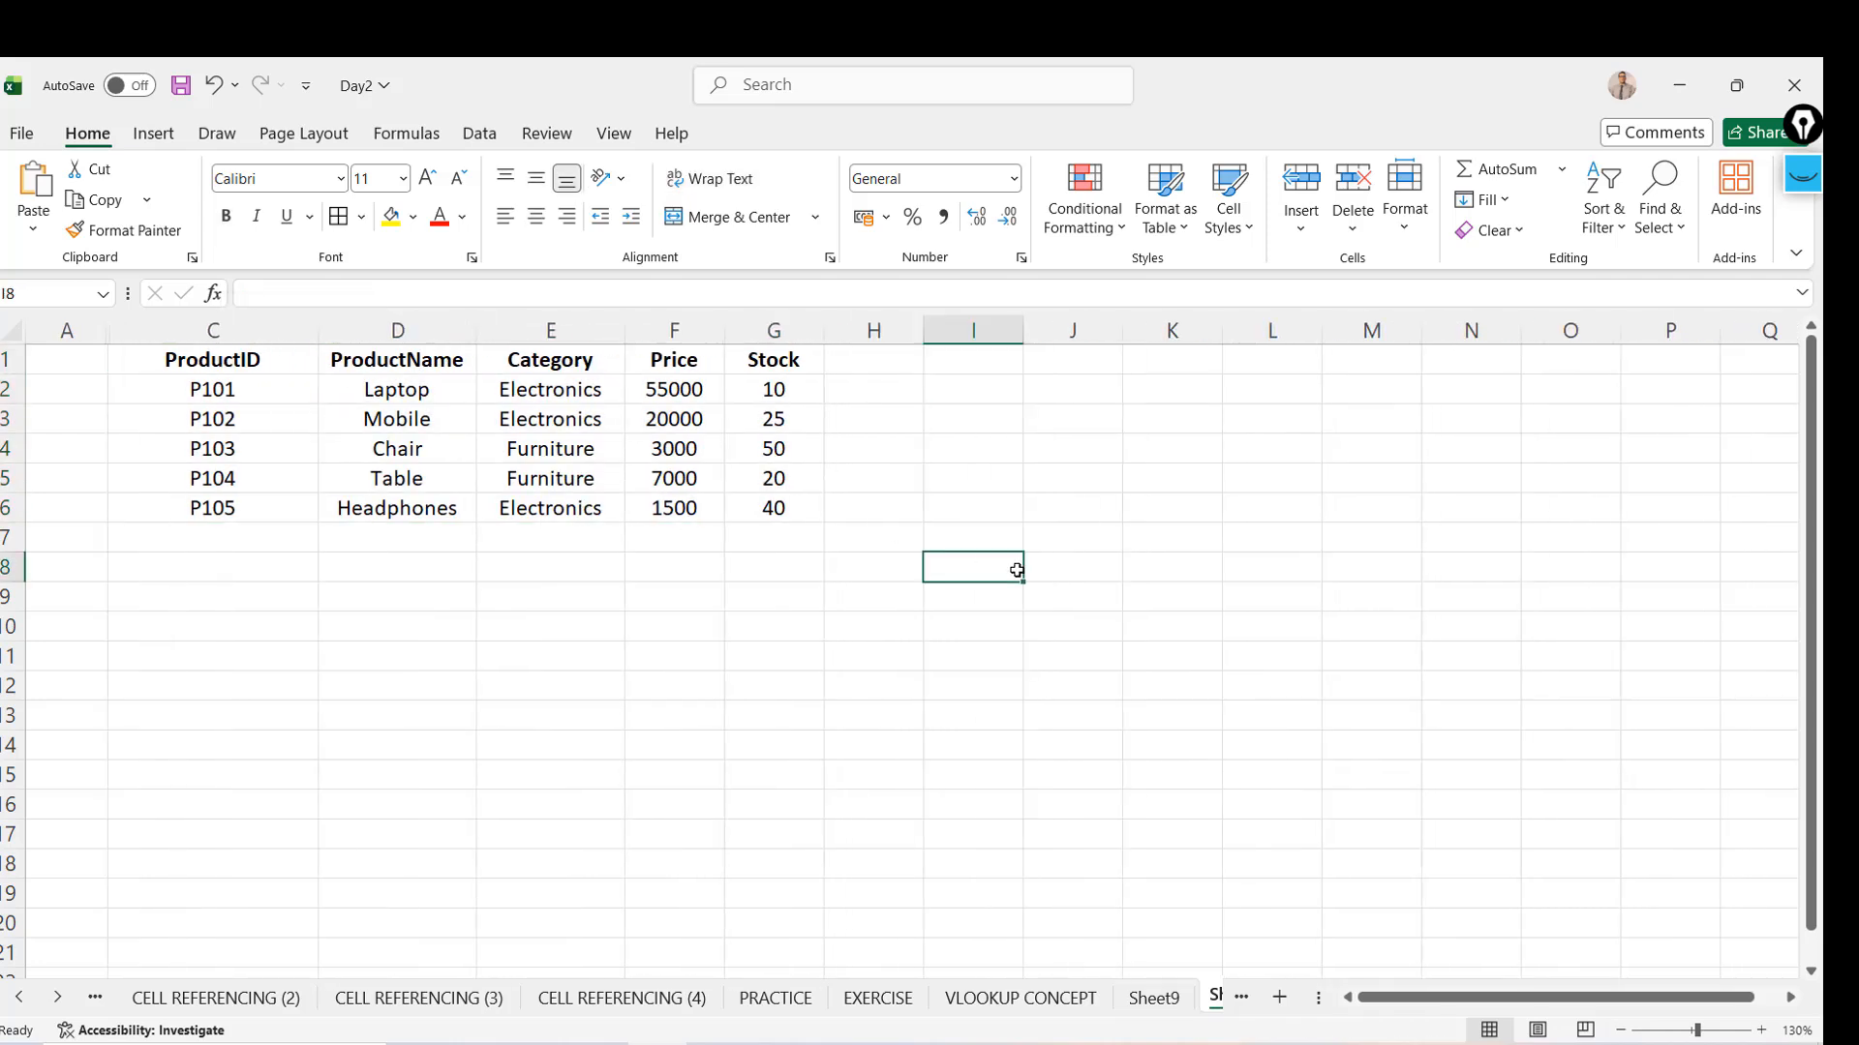
Examine the product table's ID, name, category and price columns
key(Down)
click(259, 387)
key(Down)
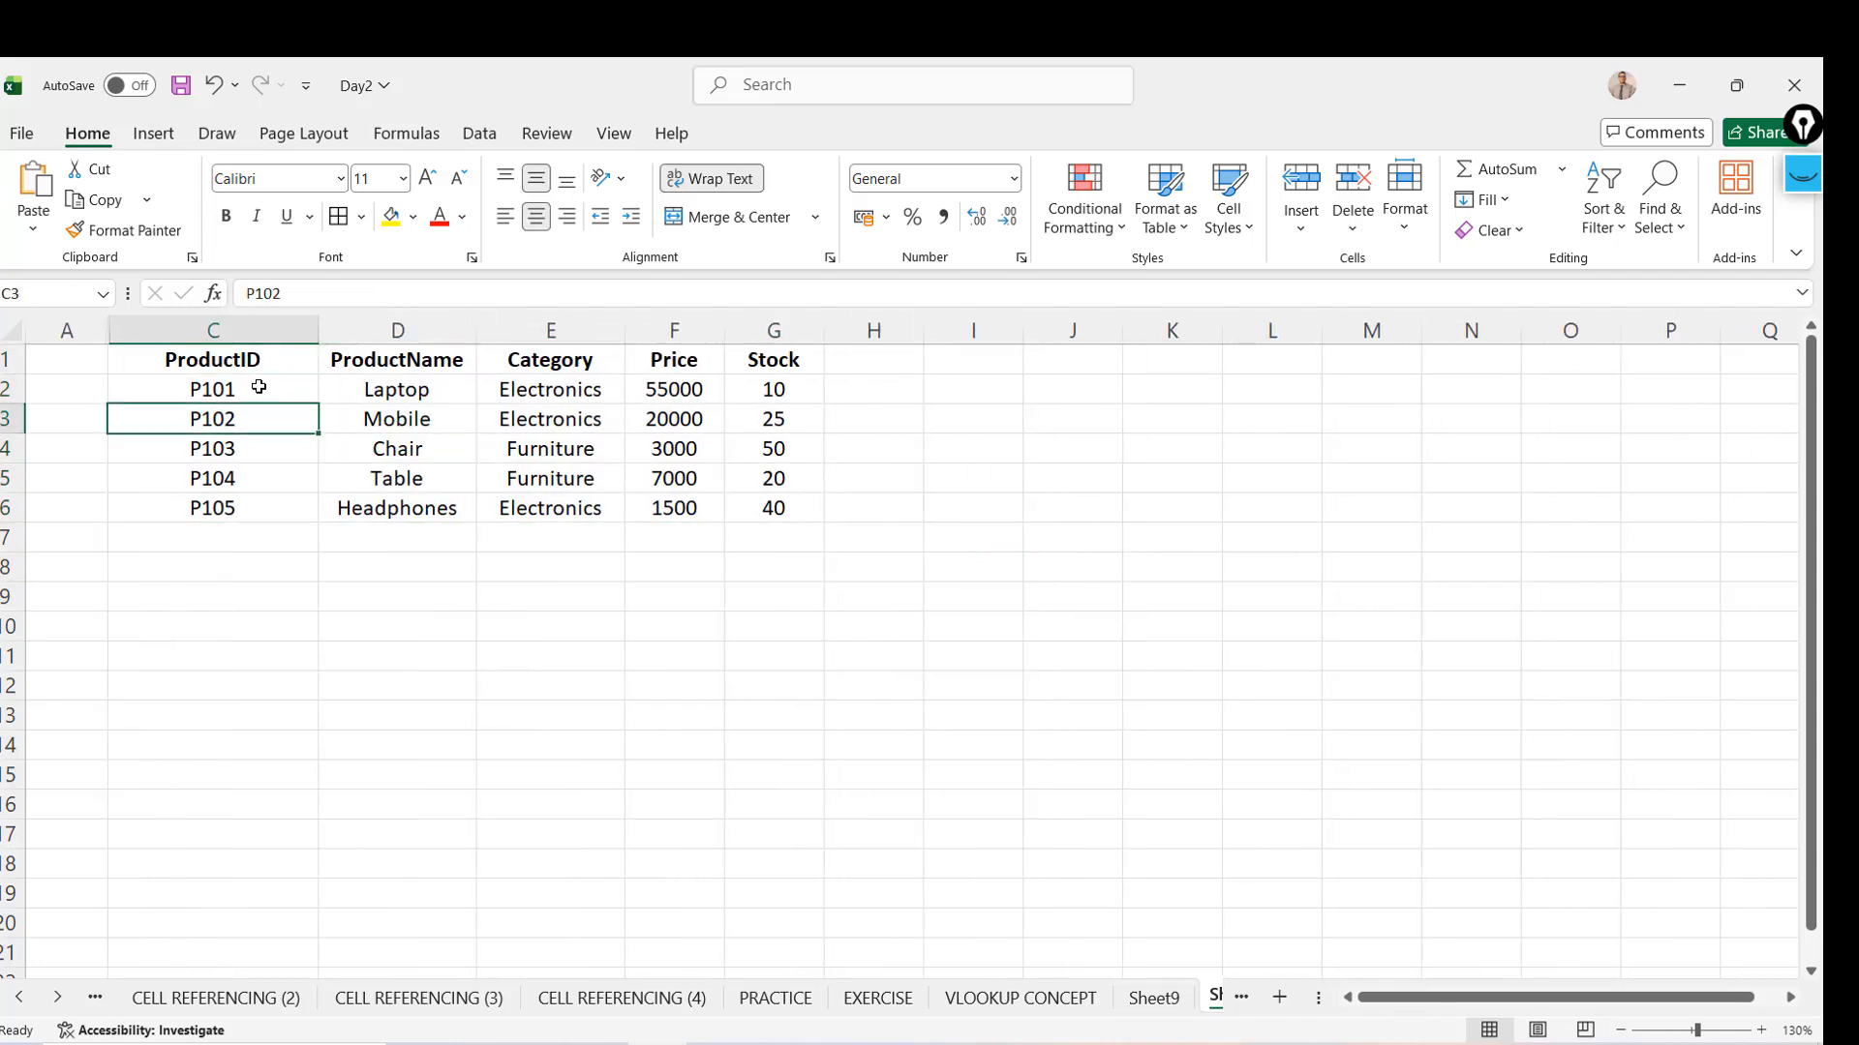
key(Up)
key(Down)
key(Right)
key(Up)
key(shift+Down)
key(shift+Down)
key(shift+Down)
key(shift+Down)
key(shift+Down)
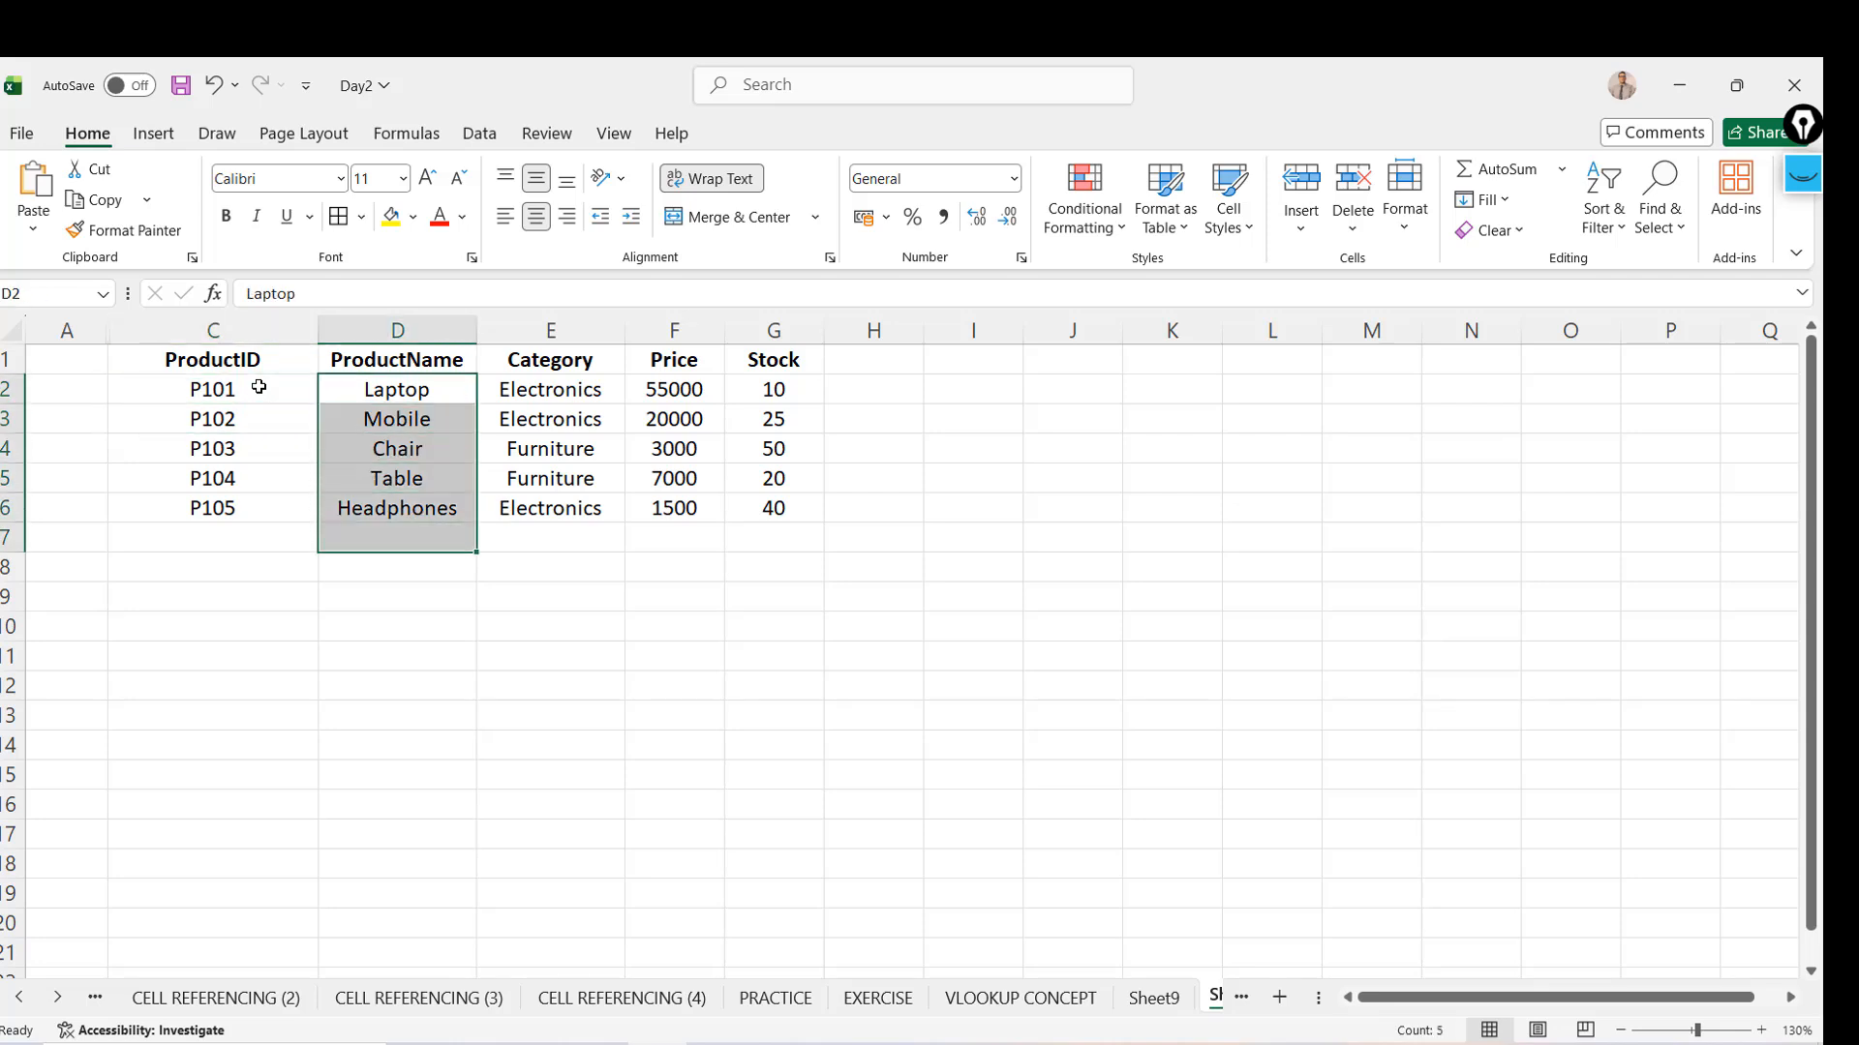
key(Up)
key(Down)
key(Down)
key(Right)
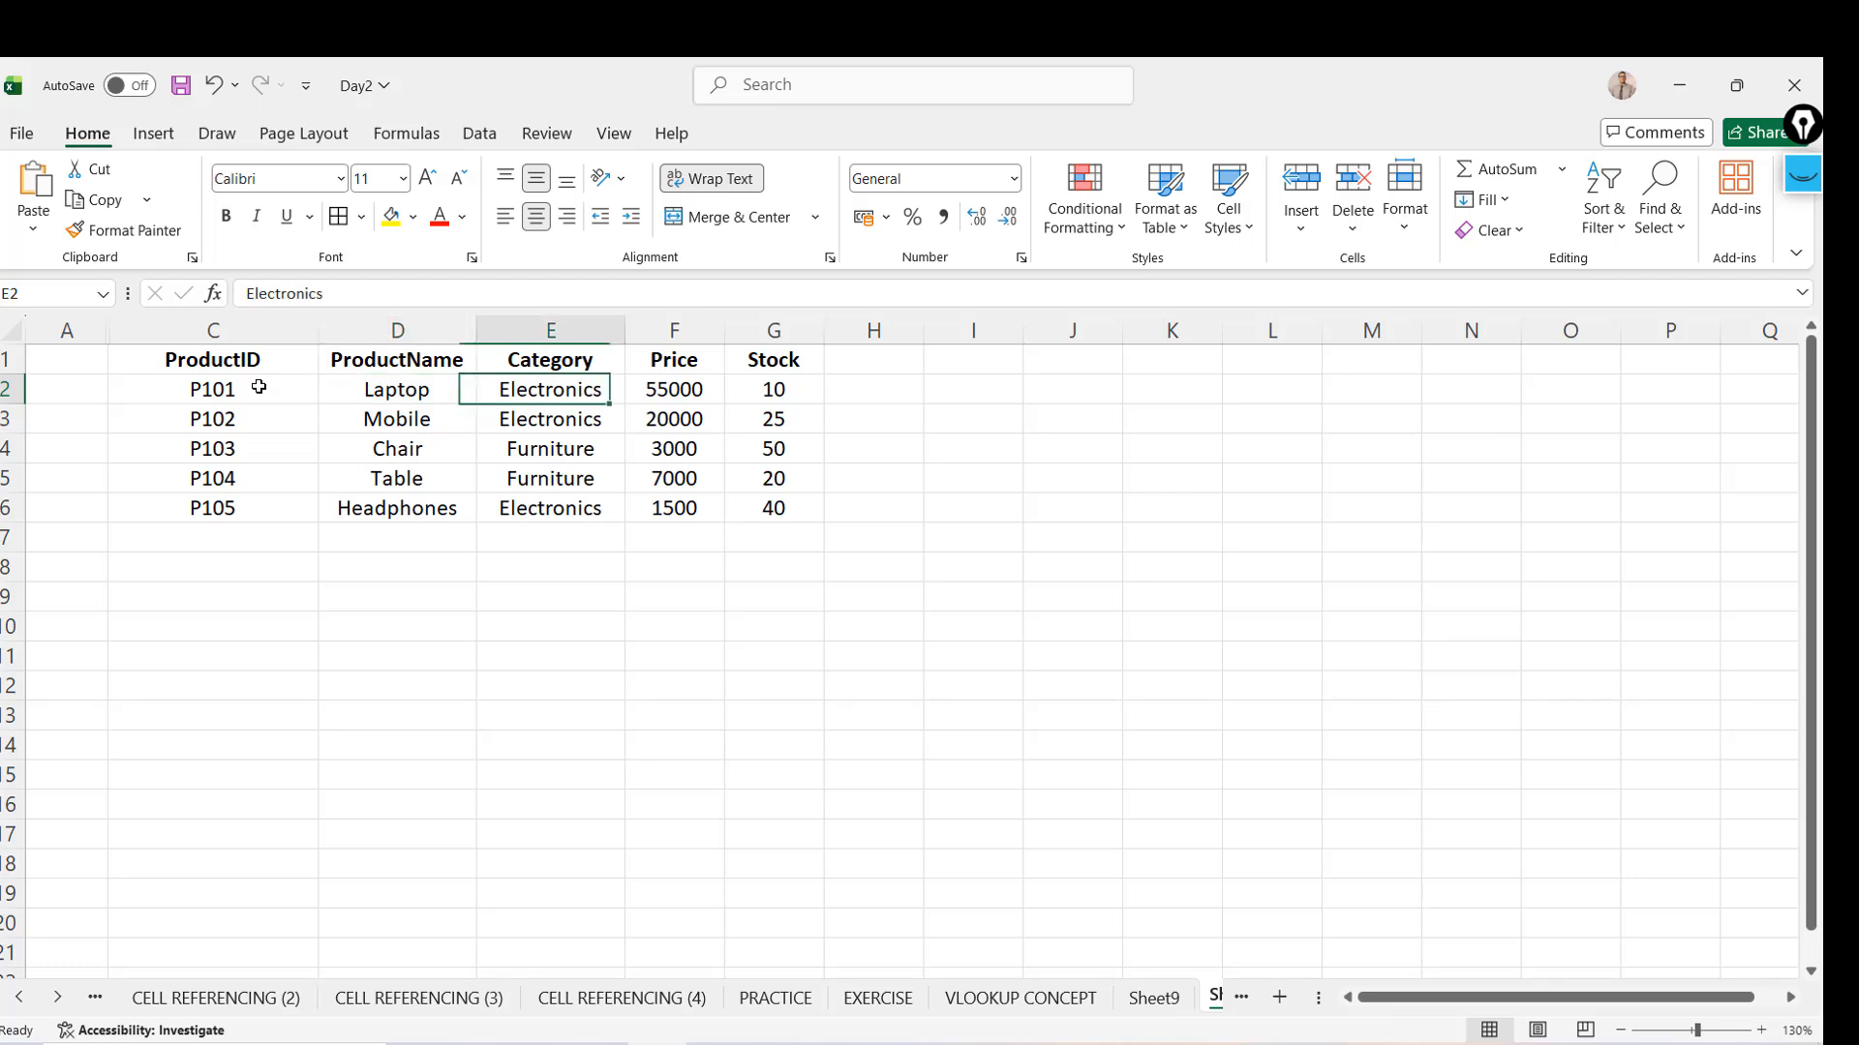
key(shift+Down)
key(shift+Down)
key(shift+Down)
key(shift+Down)
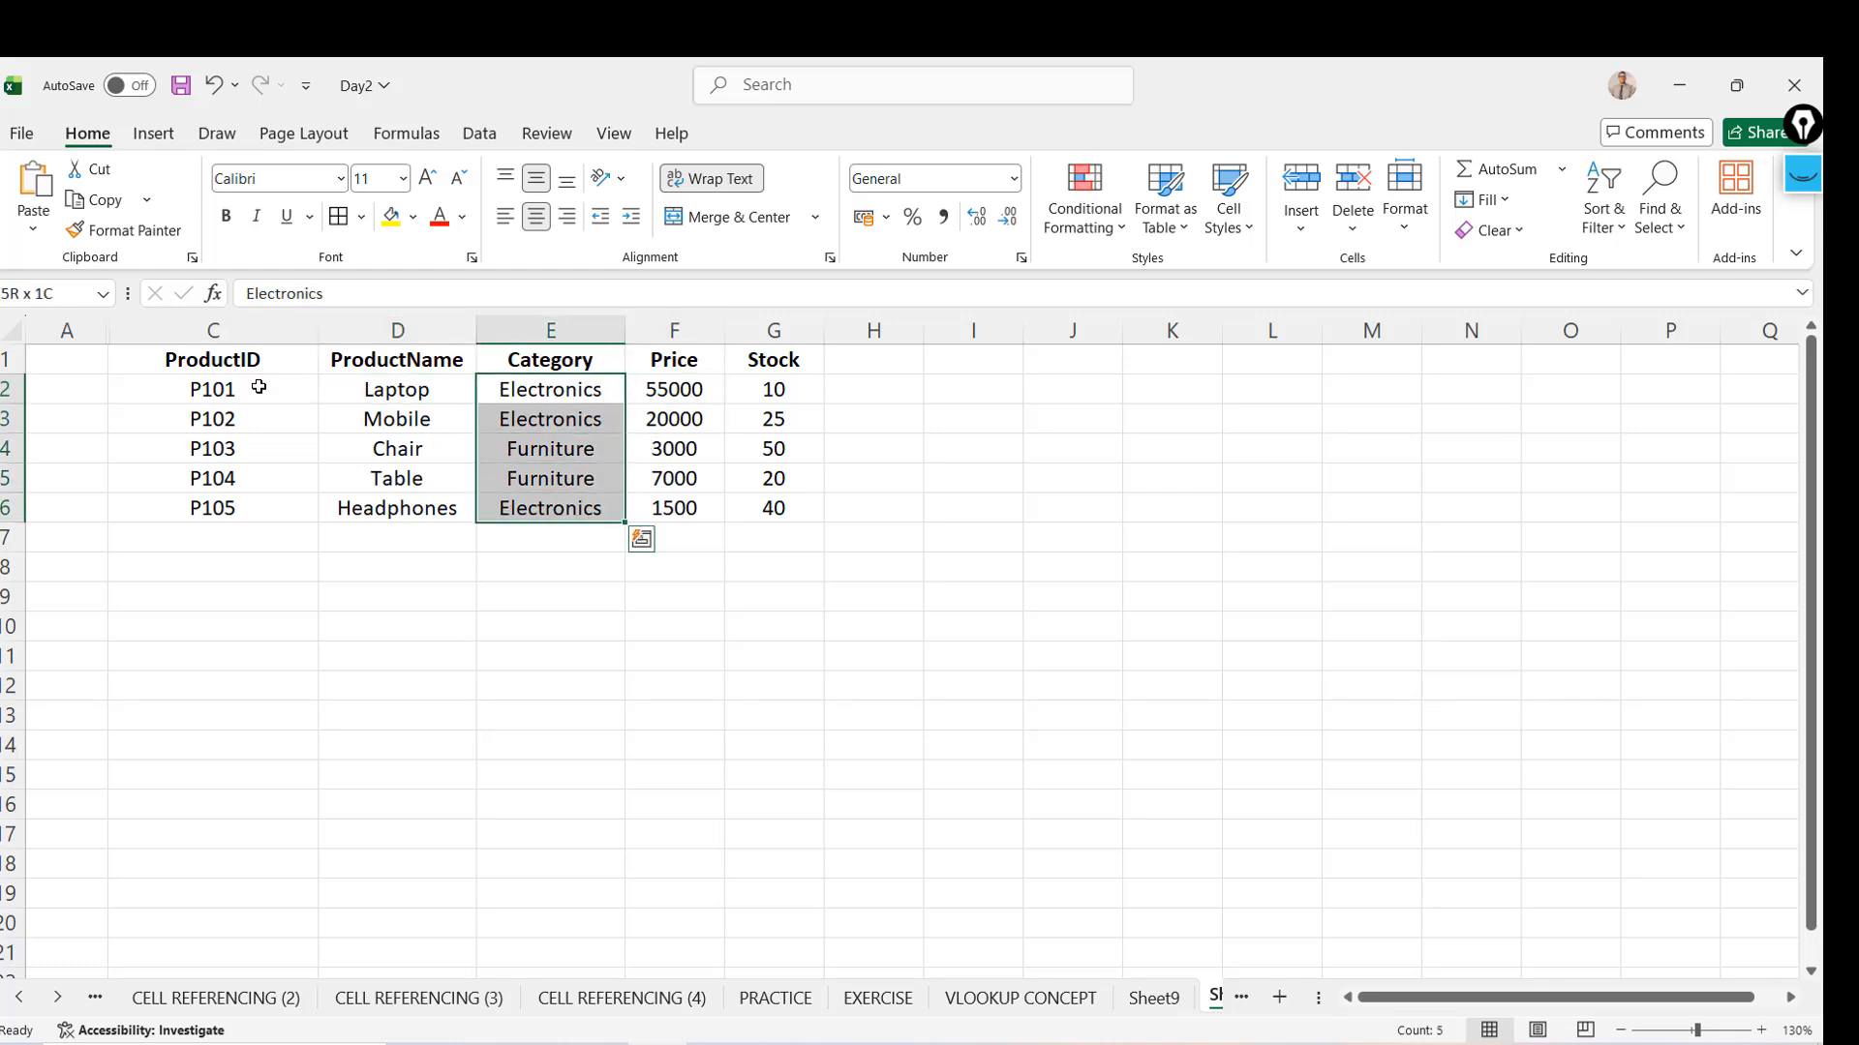
key(Down)
key(Down)
key(Down)
key(Down)
key(Right)
key(Up)
key(Up)
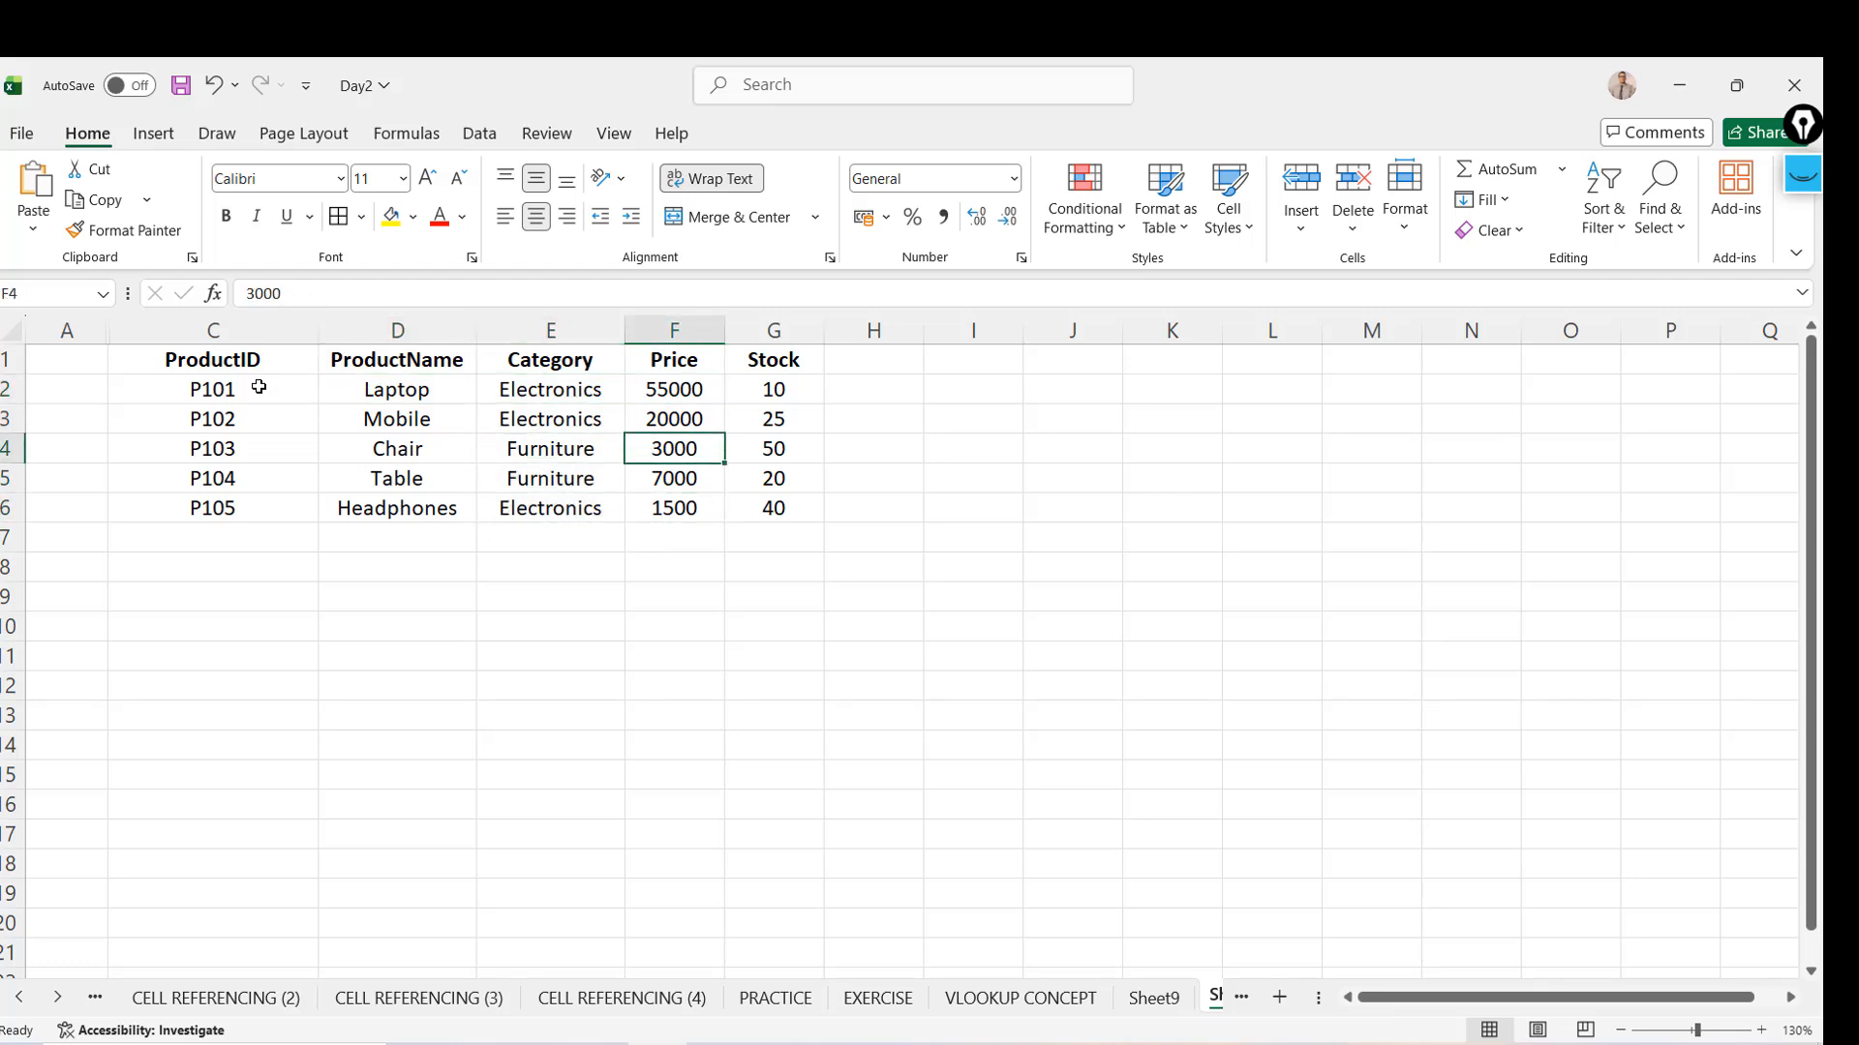
key(Up)
Enter the lookup table header ProductID in J9
click(1036, 594)
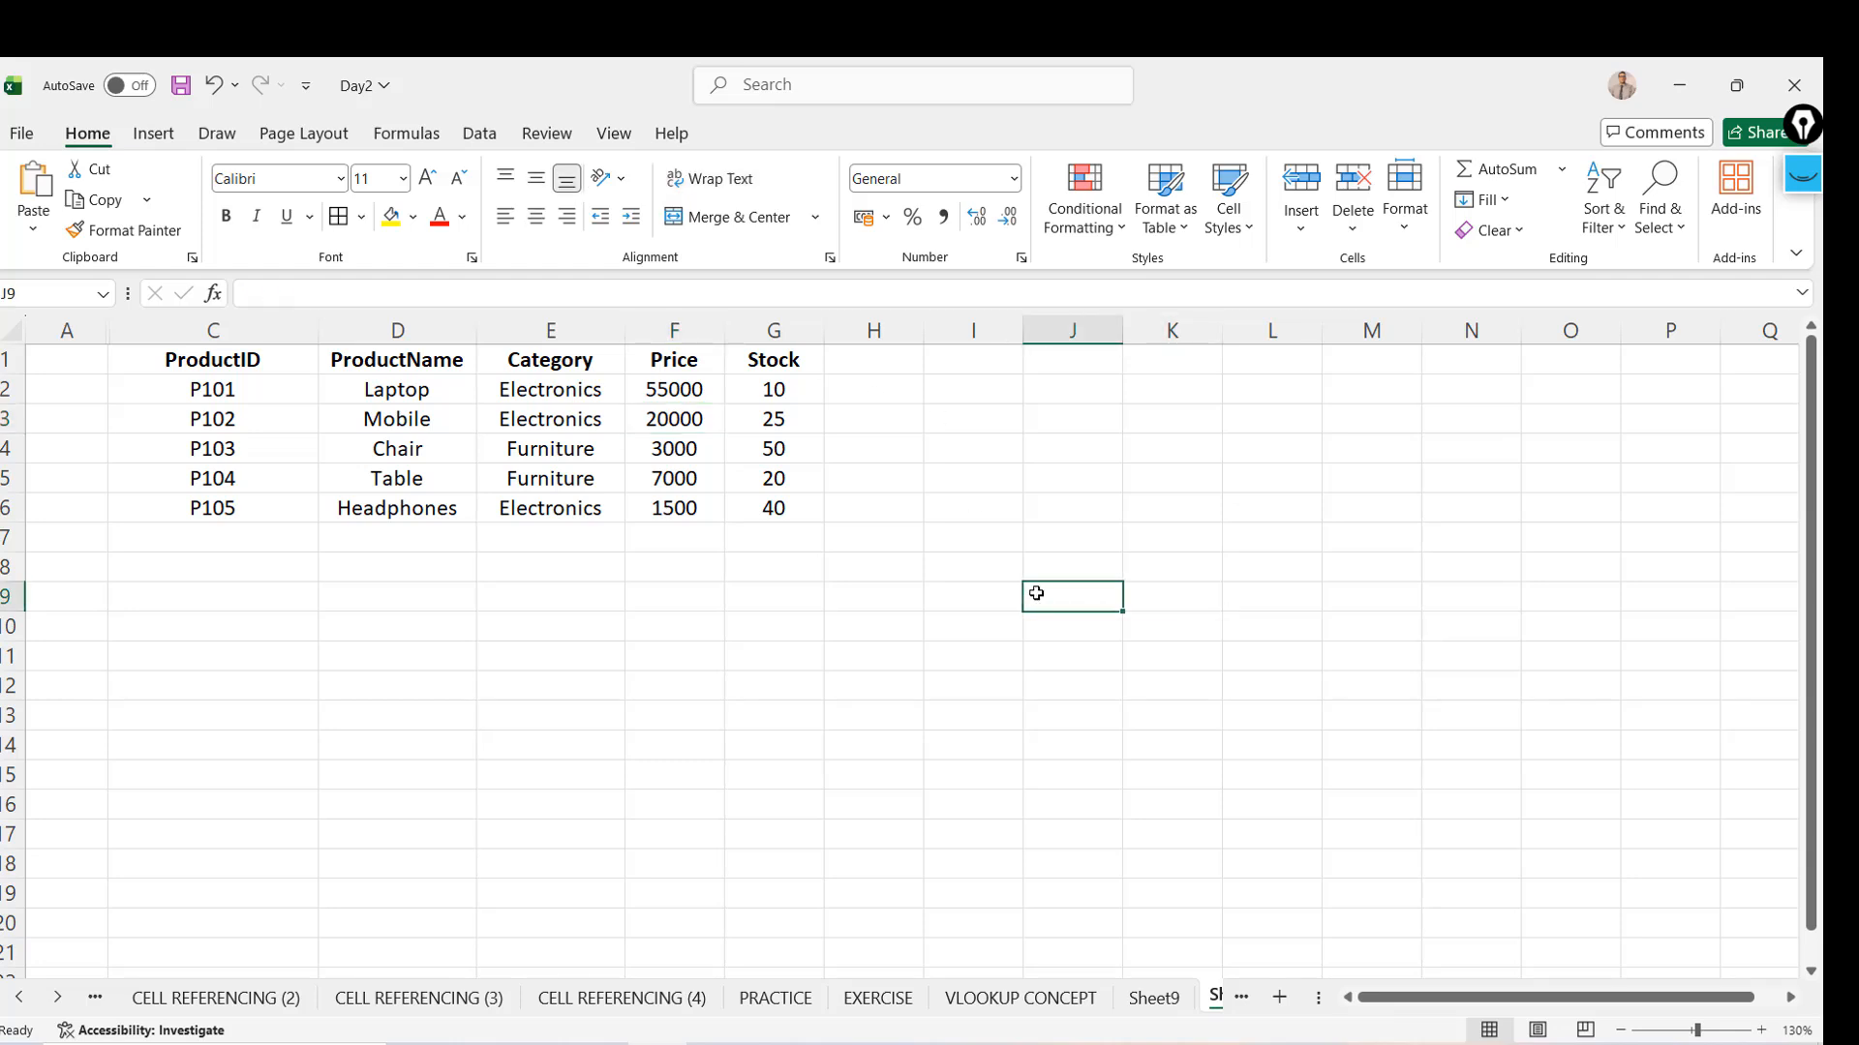
text(Pro)
key(BackSpace)
key(BackSpace)
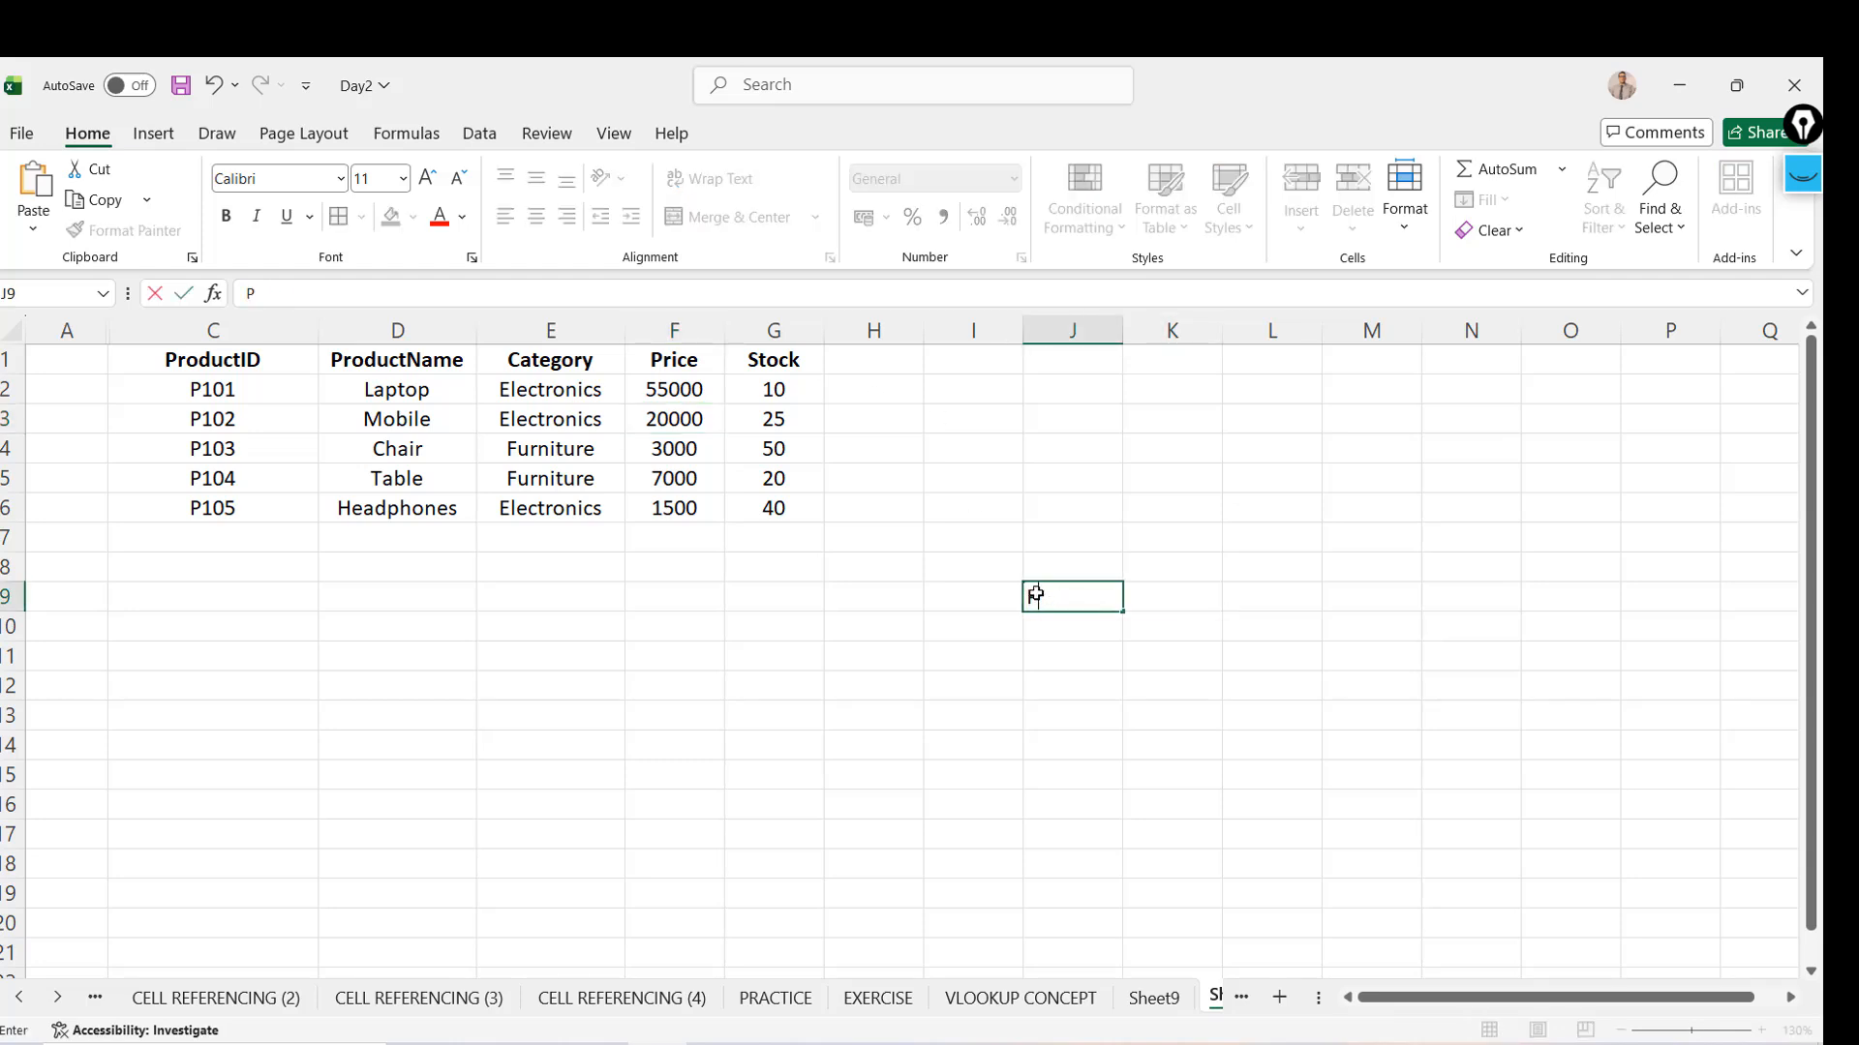
text(roductID)
key(Return)
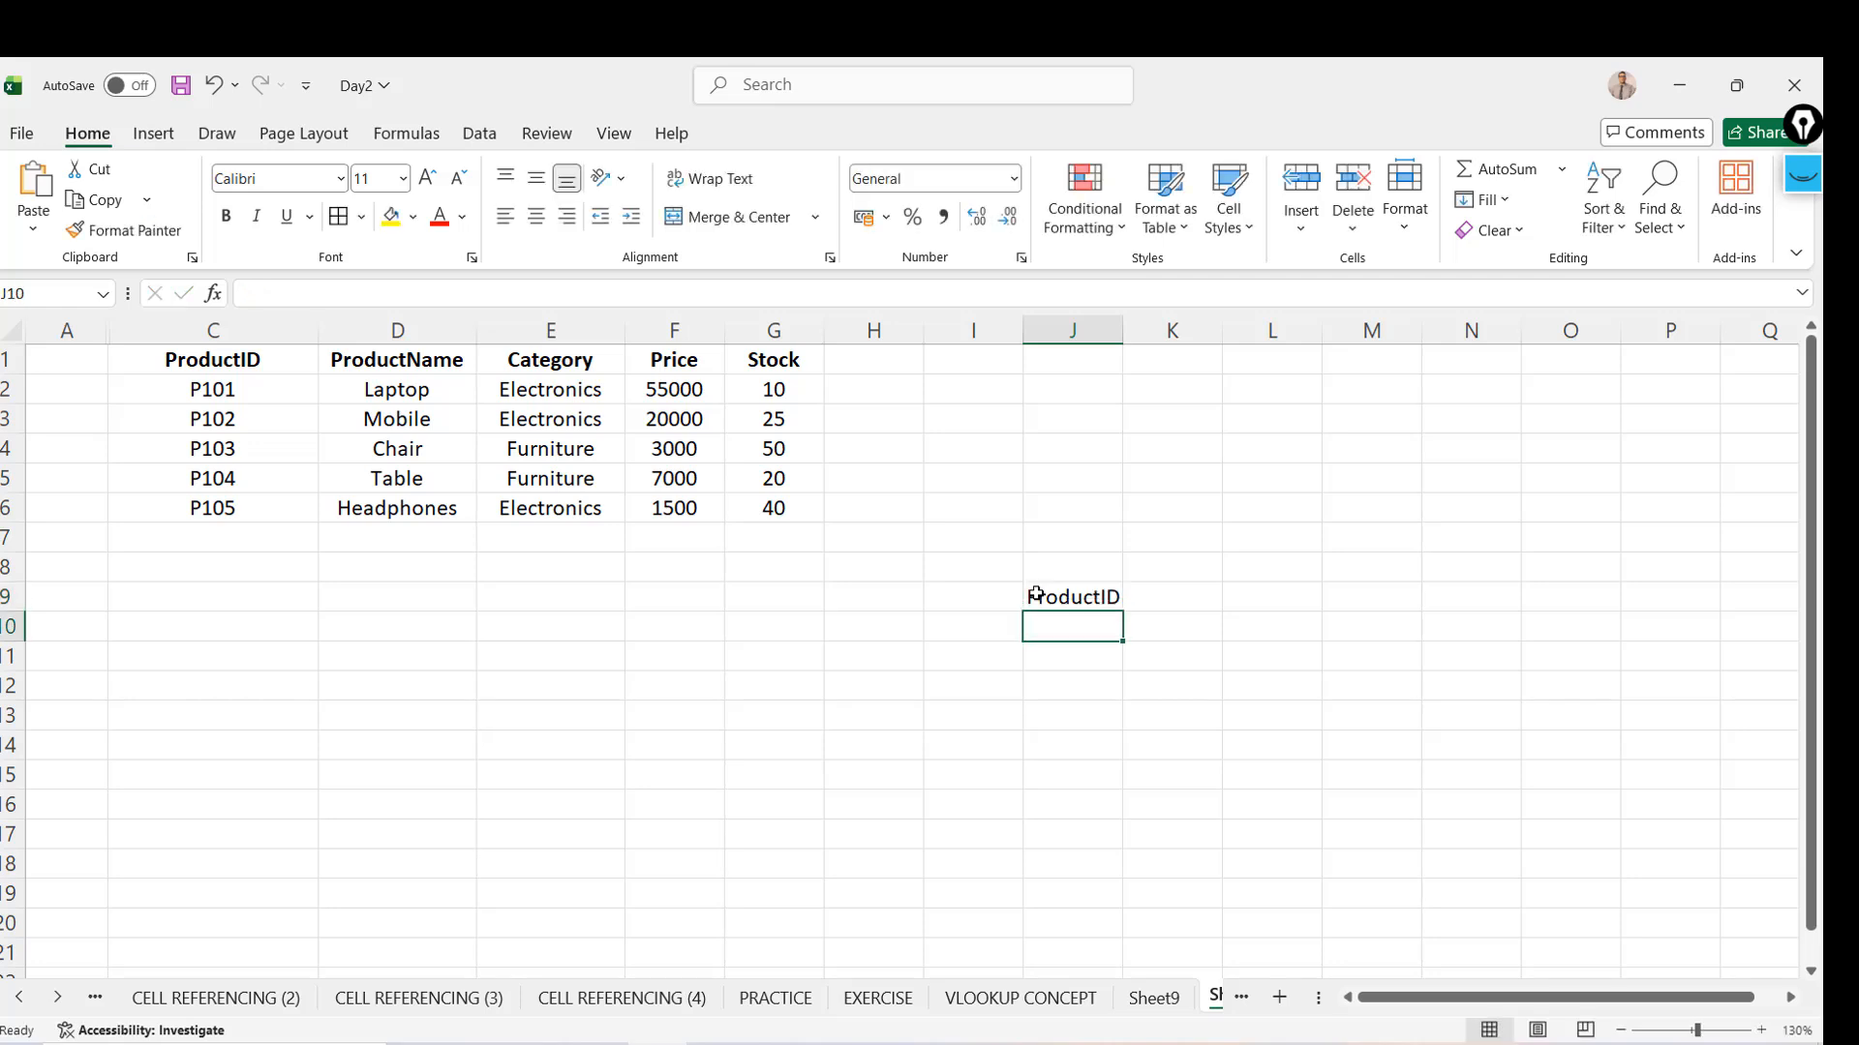
Copy product IDs P103 and P104 into J10:J11 and enter P101 in J12
drag(310, 457, 313, 456)
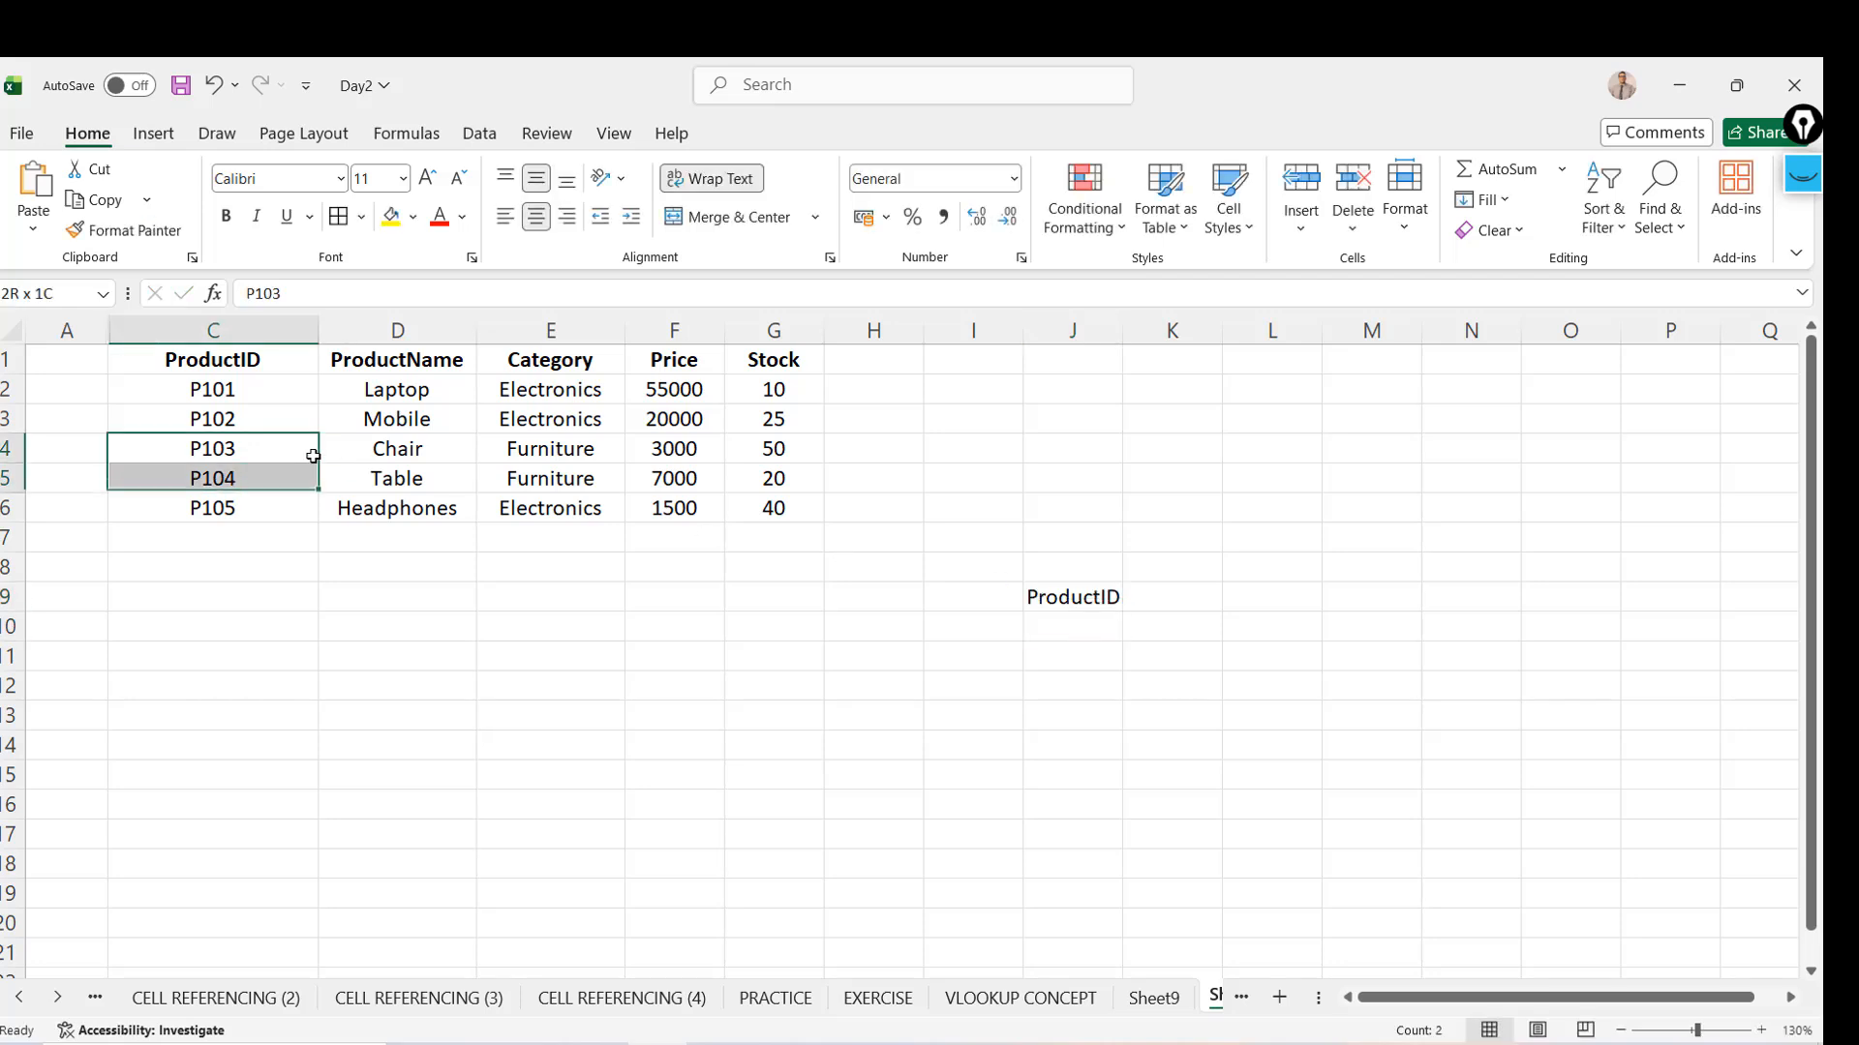
key(ctrl+c)
click(1058, 642)
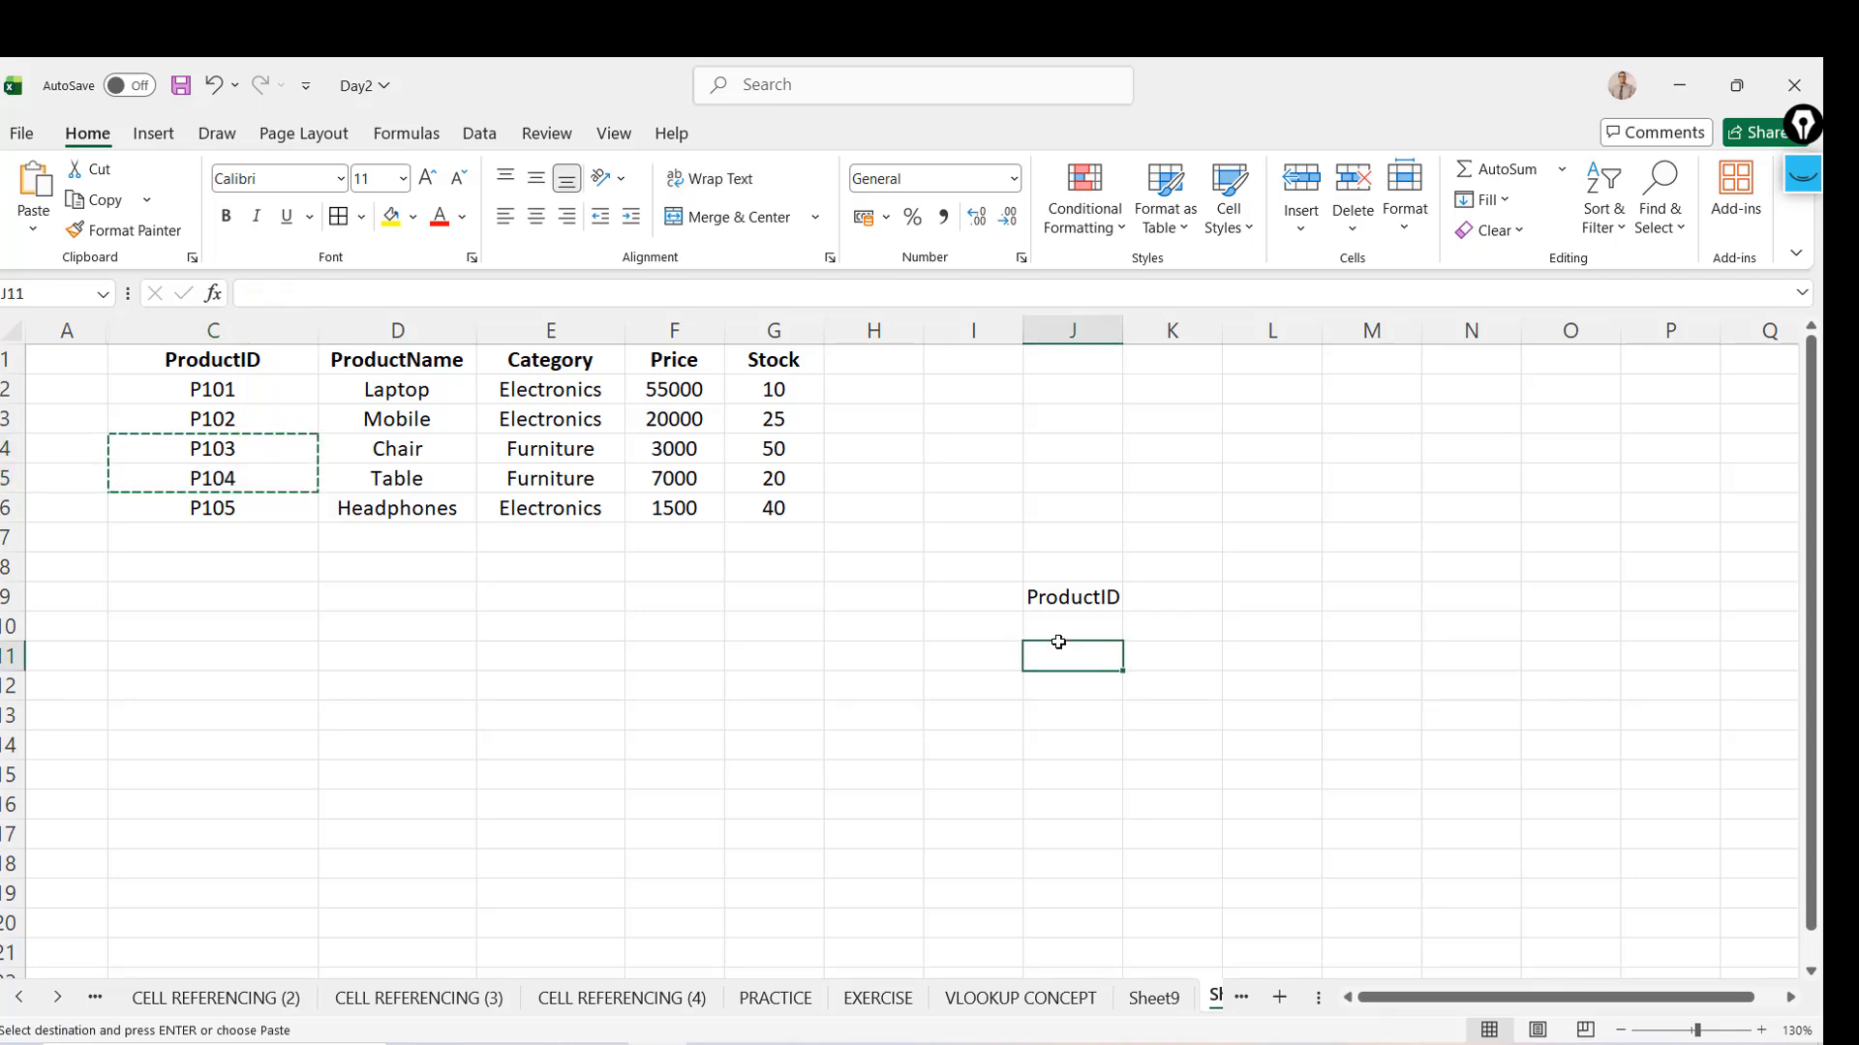
click(1058, 640)
key(ctrl+v)
key(Down)
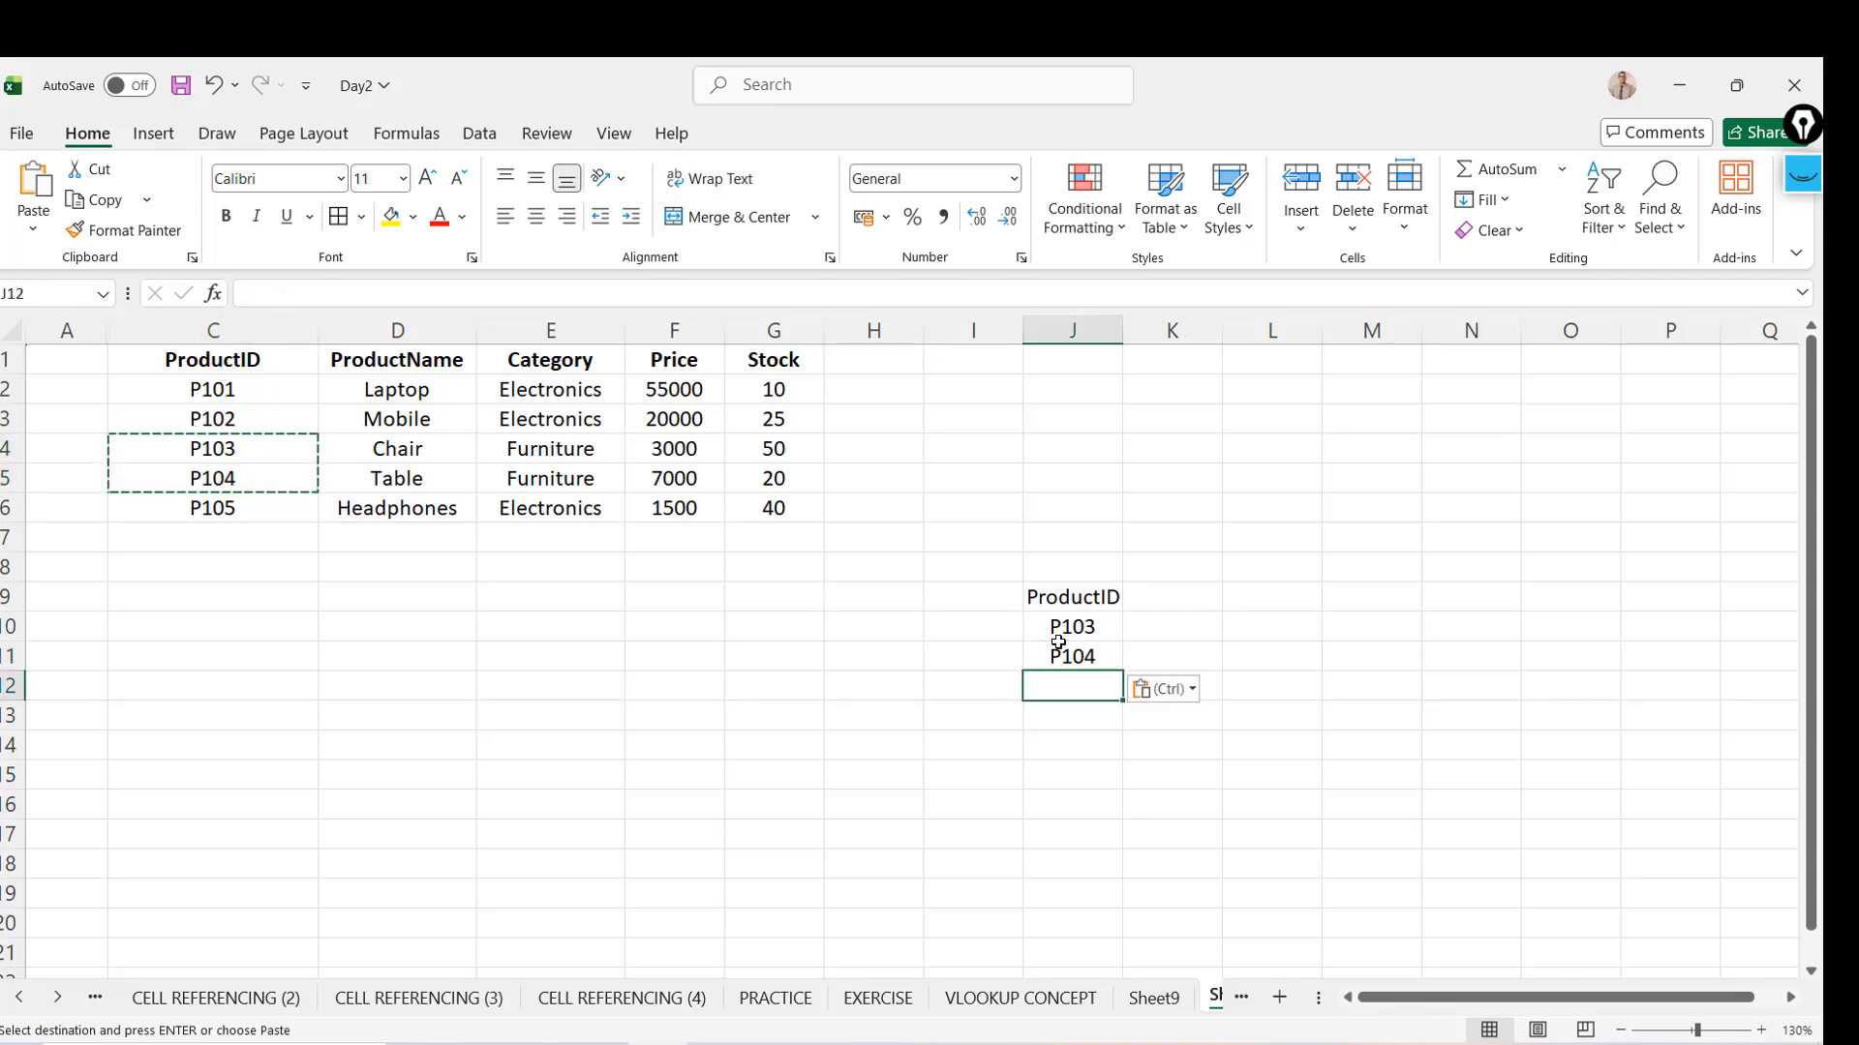
text(P101)
key(Return)
key(Up)
key(Up)
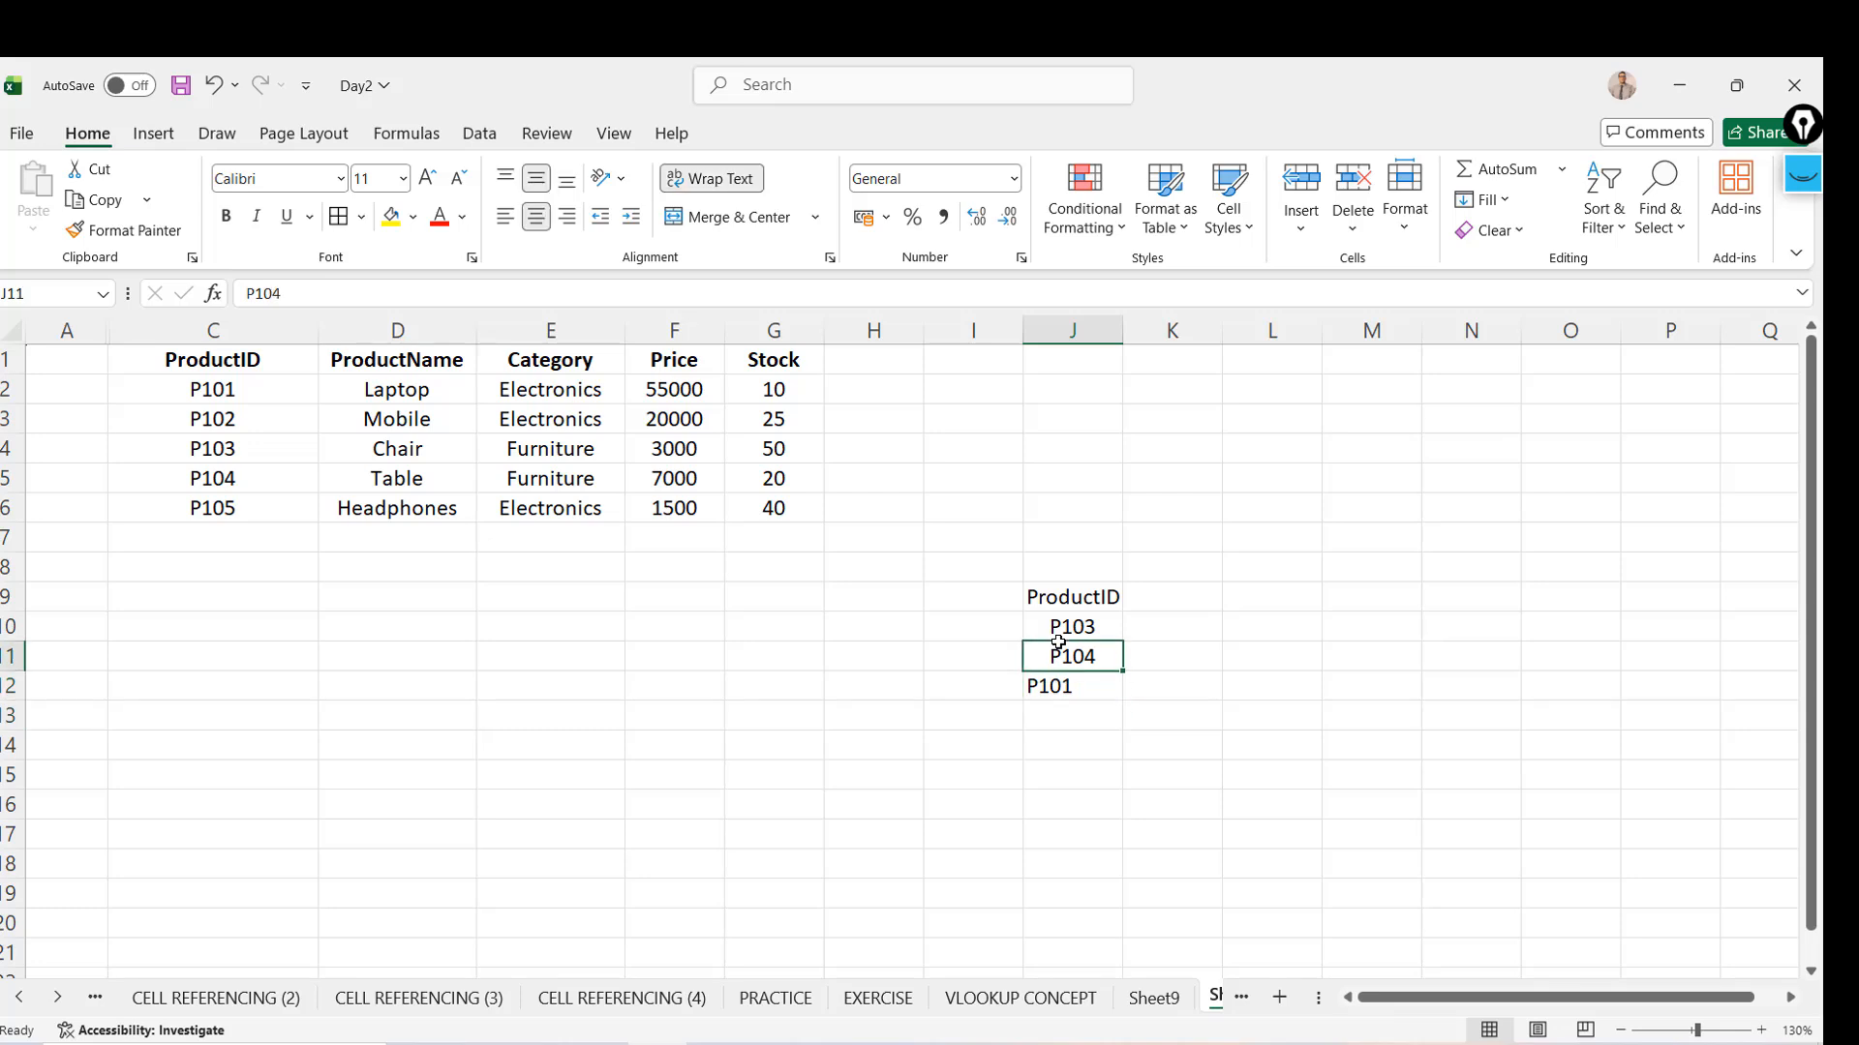
Align the product IDs in J10:J12 uniformly to the left
drag(1058, 639, 1065, 685)
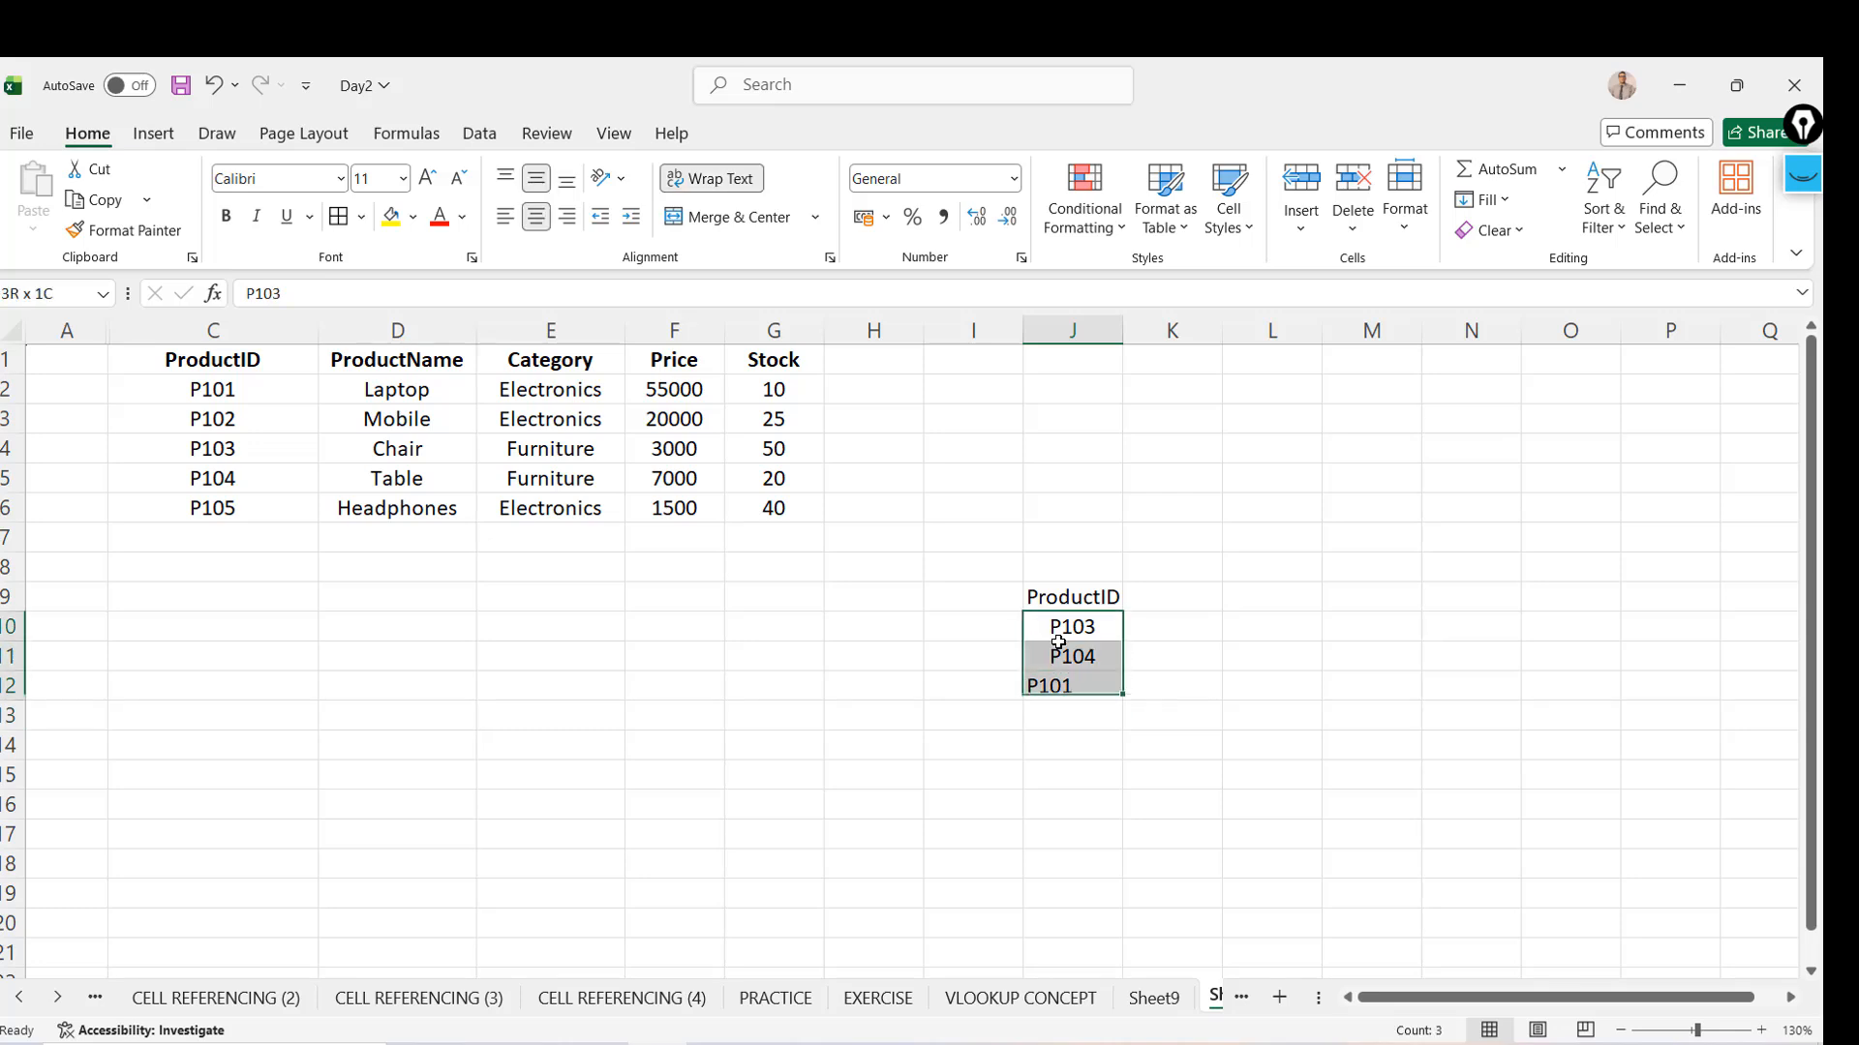
click(540, 228)
click(1171, 596)
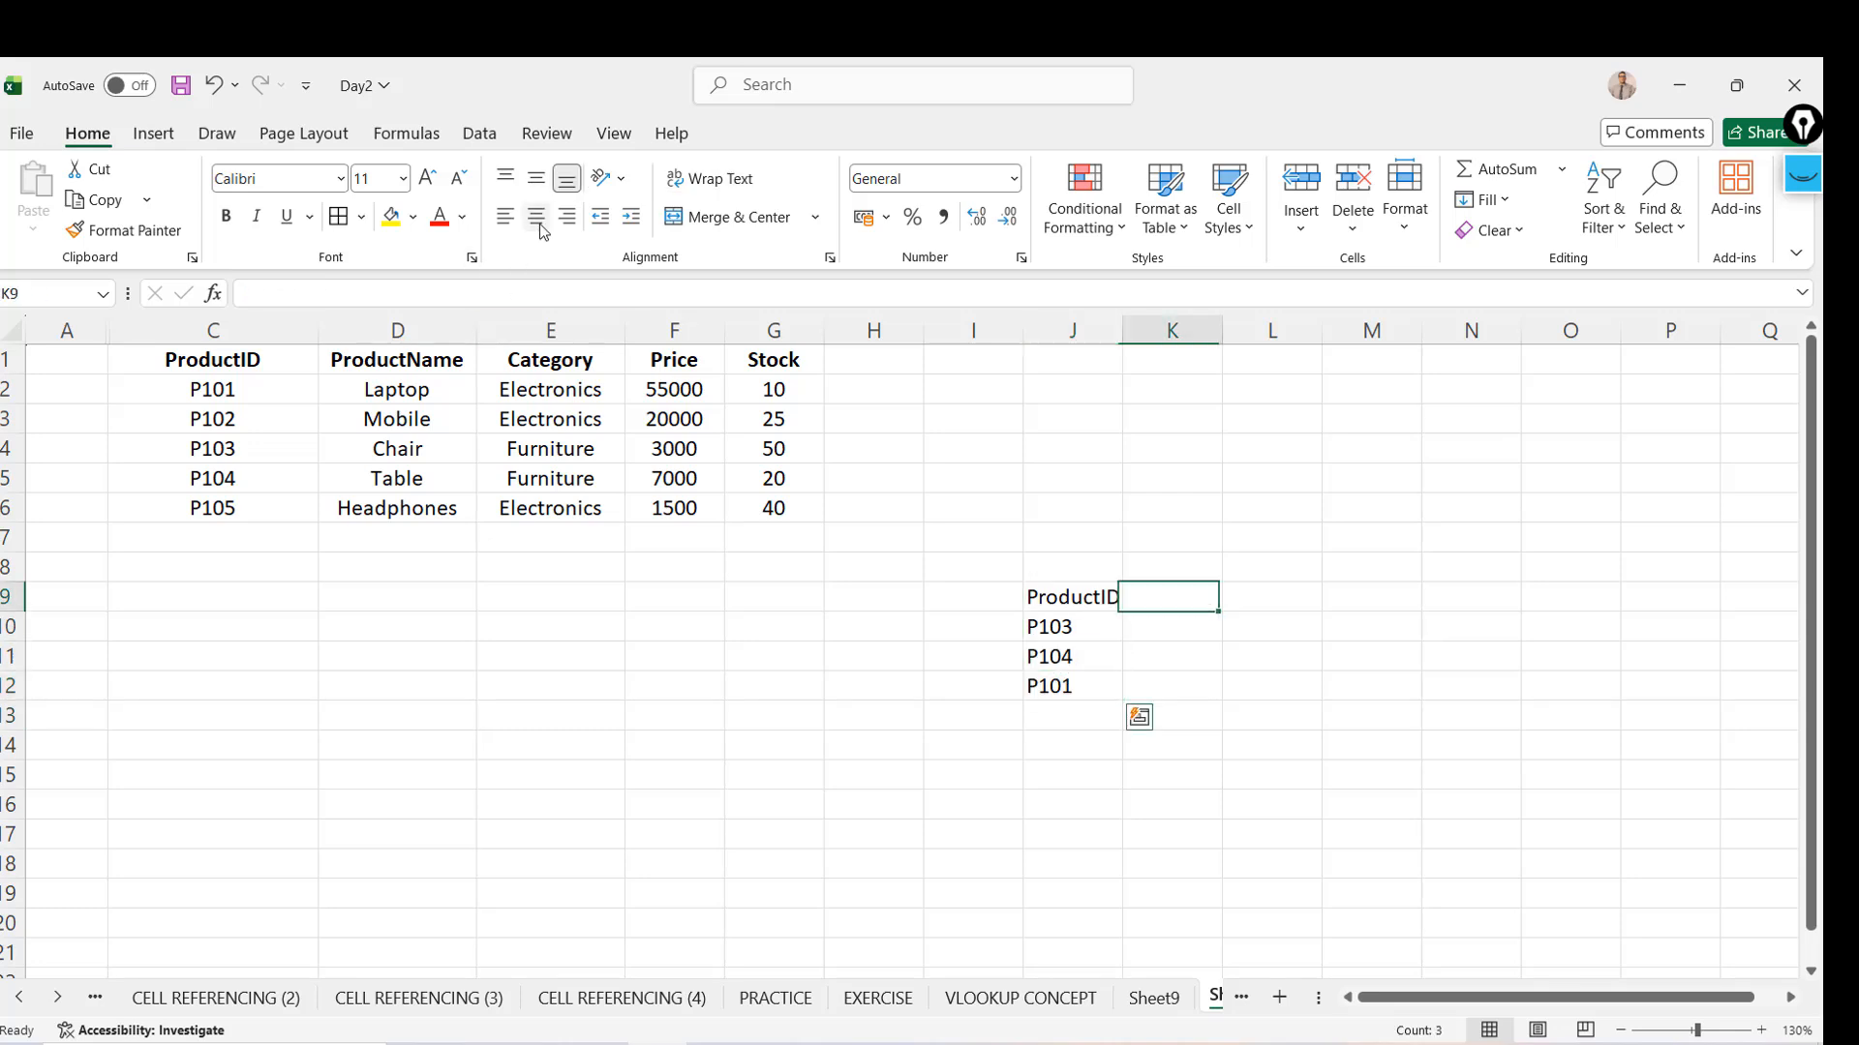
Fit column J to its contents and enter the lookup table headers PNAME in K9 and NEW PRICE in L9
double_click(1123, 330)
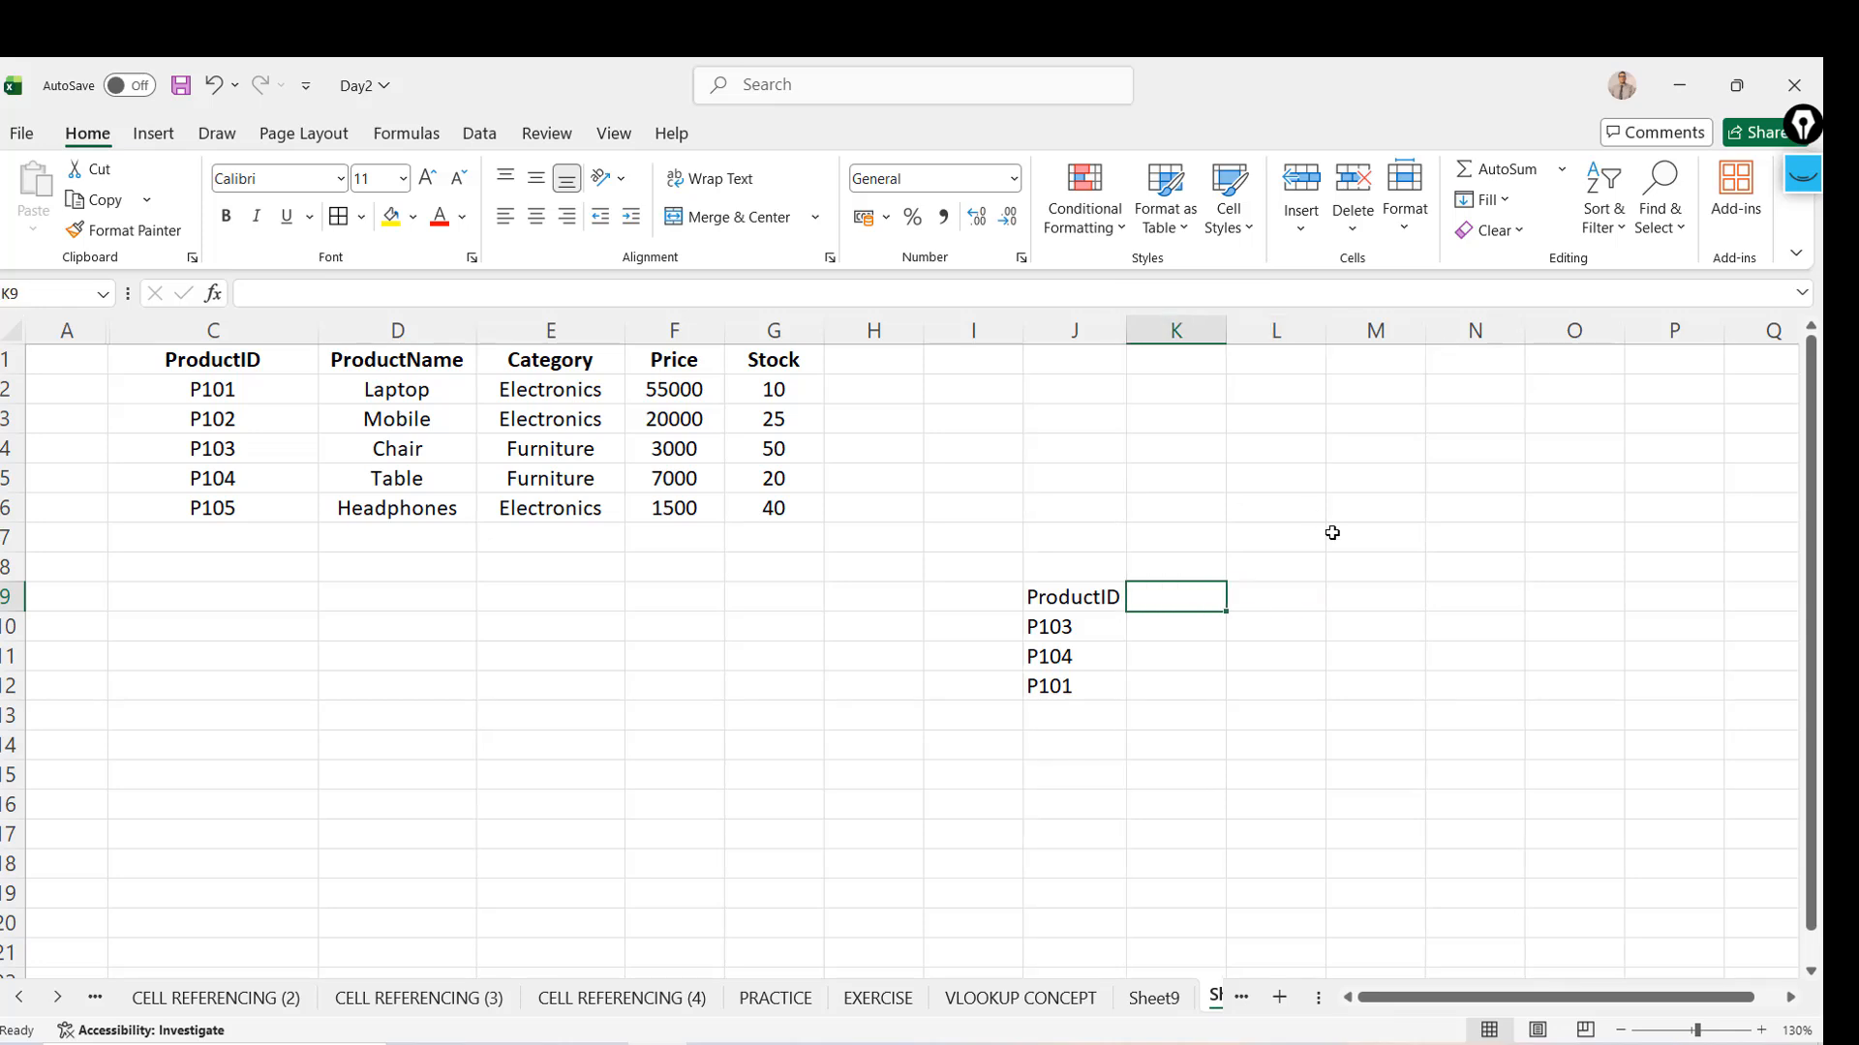
text(PNAME)
key(Return)
key(Up)
key(Right)
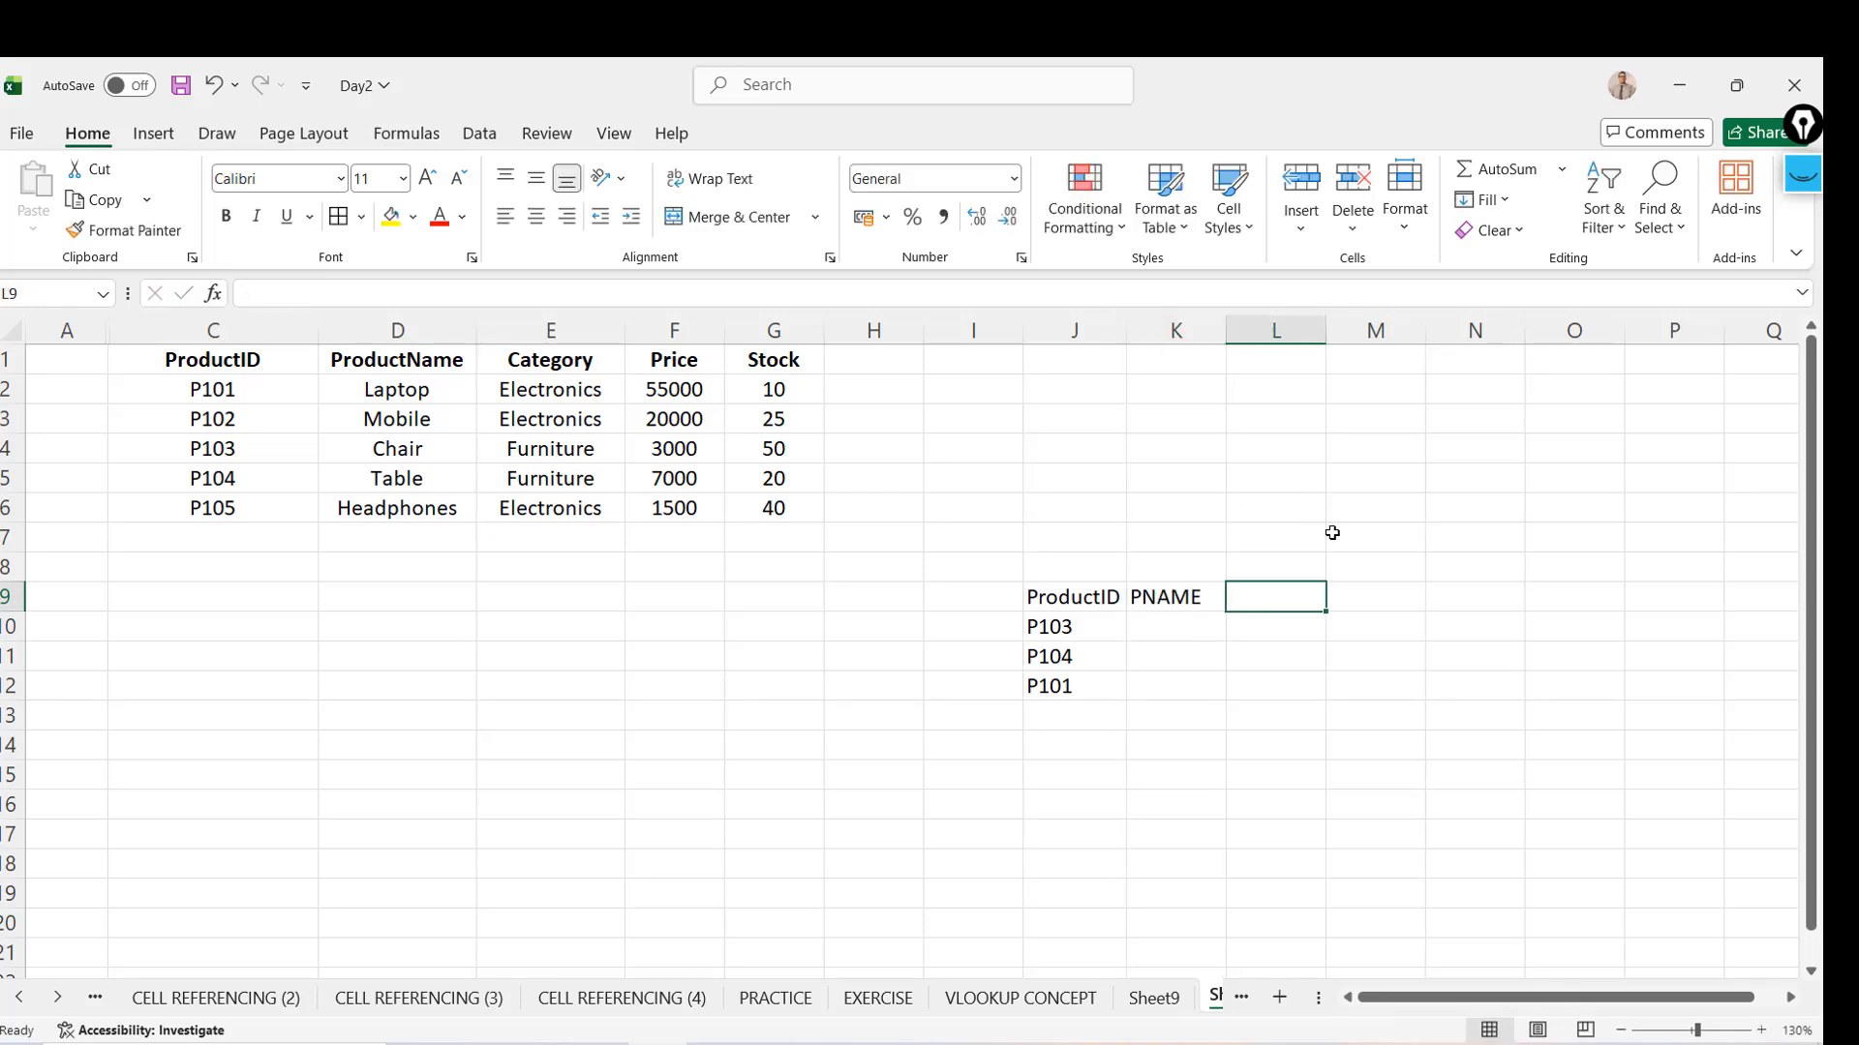
text(NEW PRICE)
key(Return)
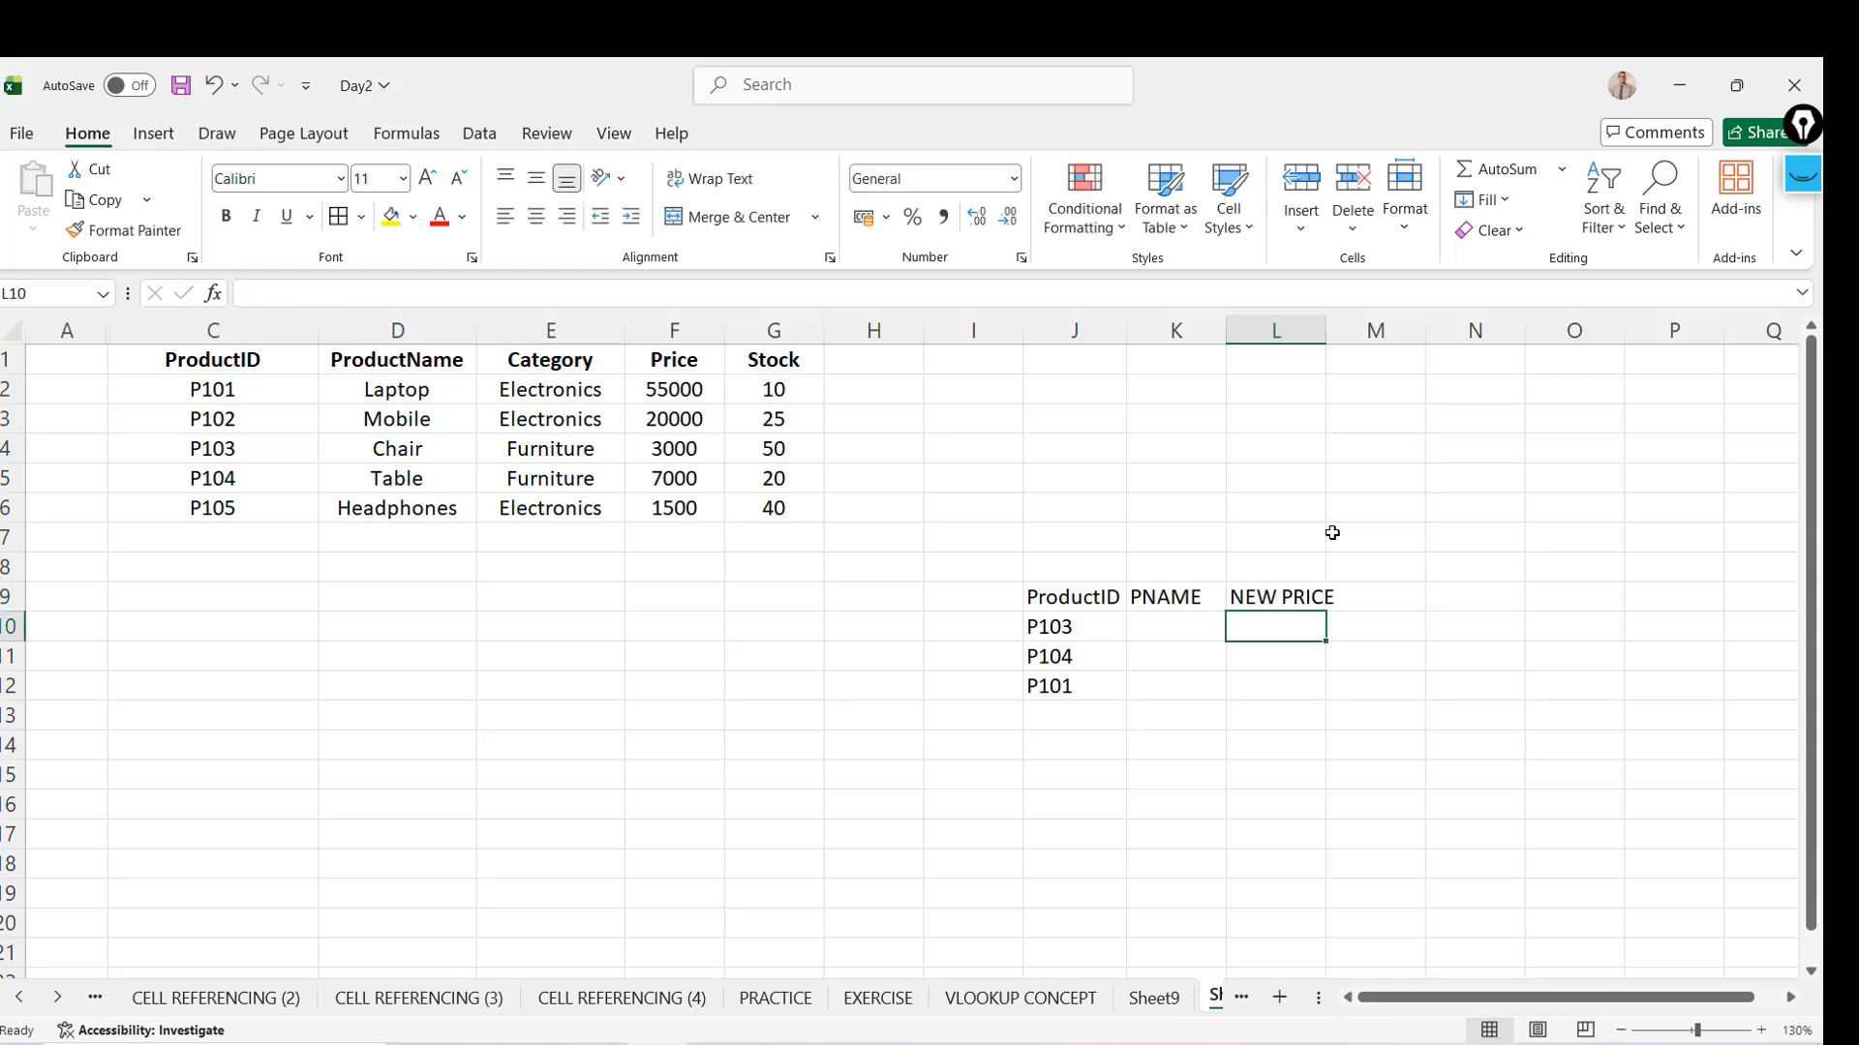
Enter the note "NEW PRICE : Price * stock" in J2
click(1125, 380)
text(NE)
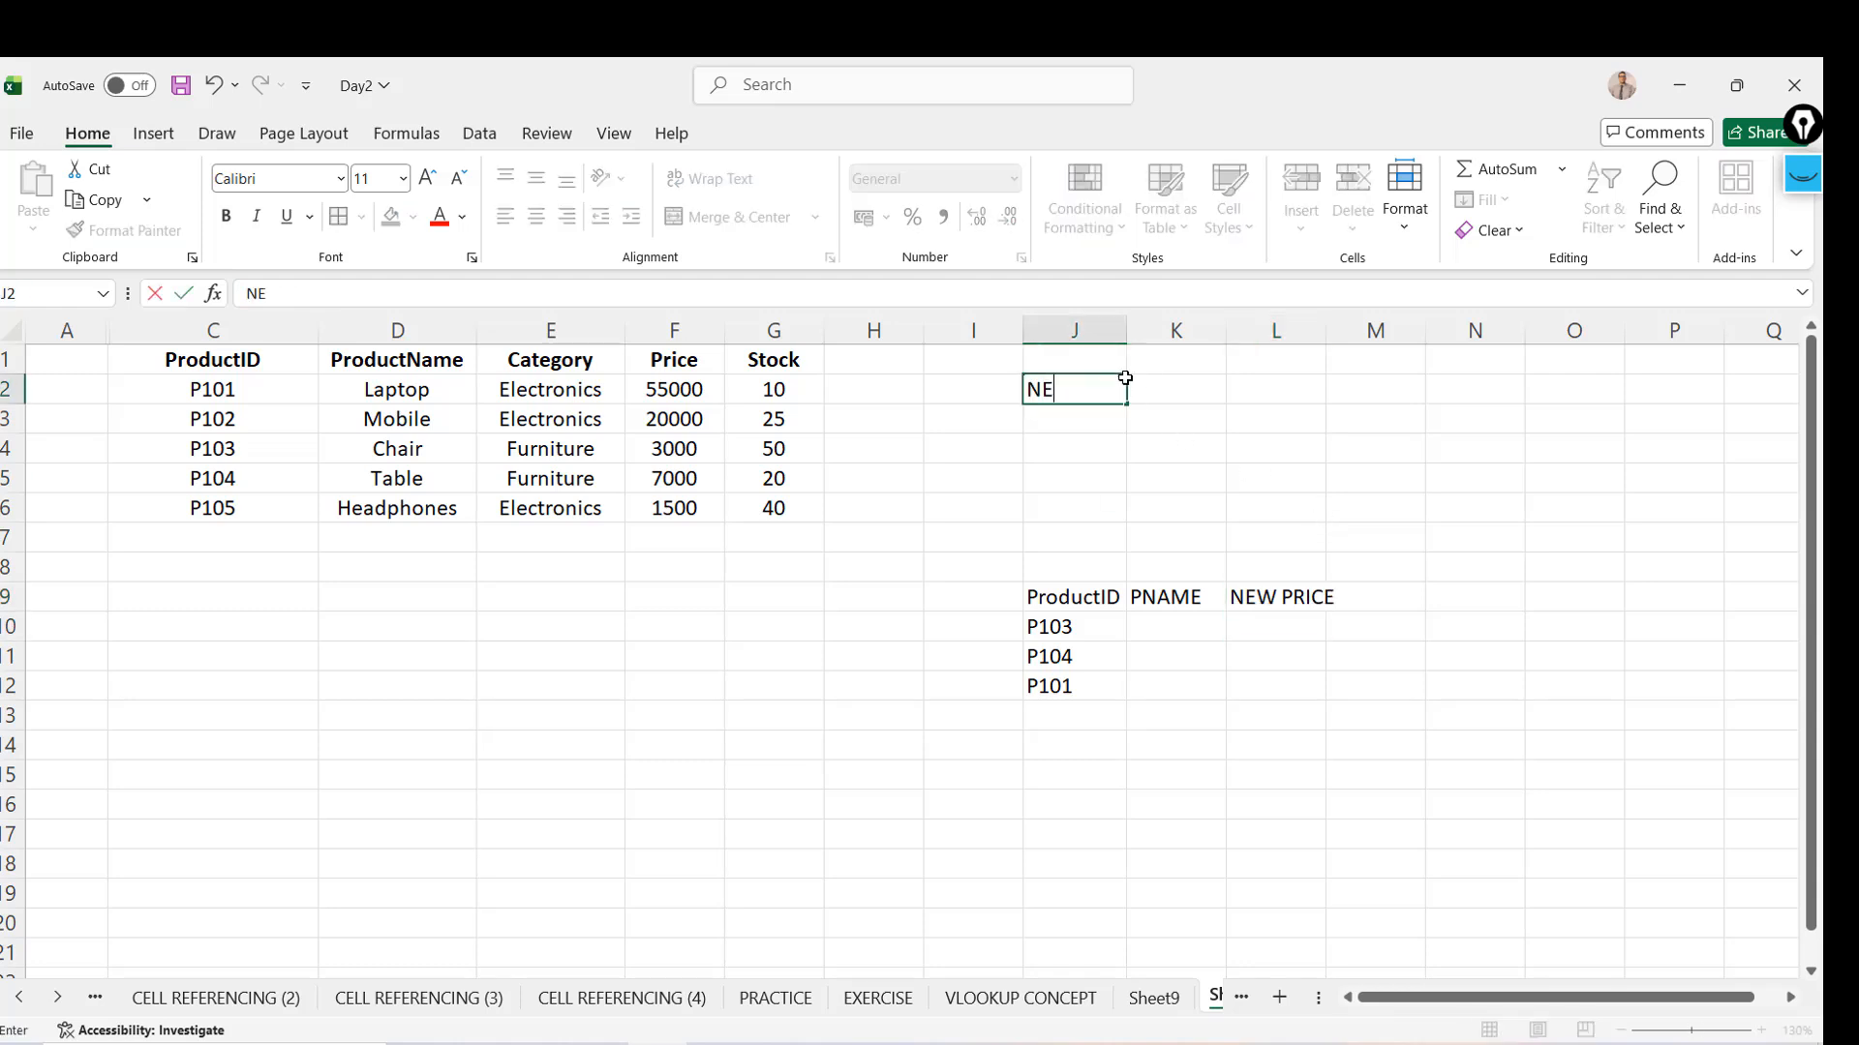
text(W PRICE : Price * stock)
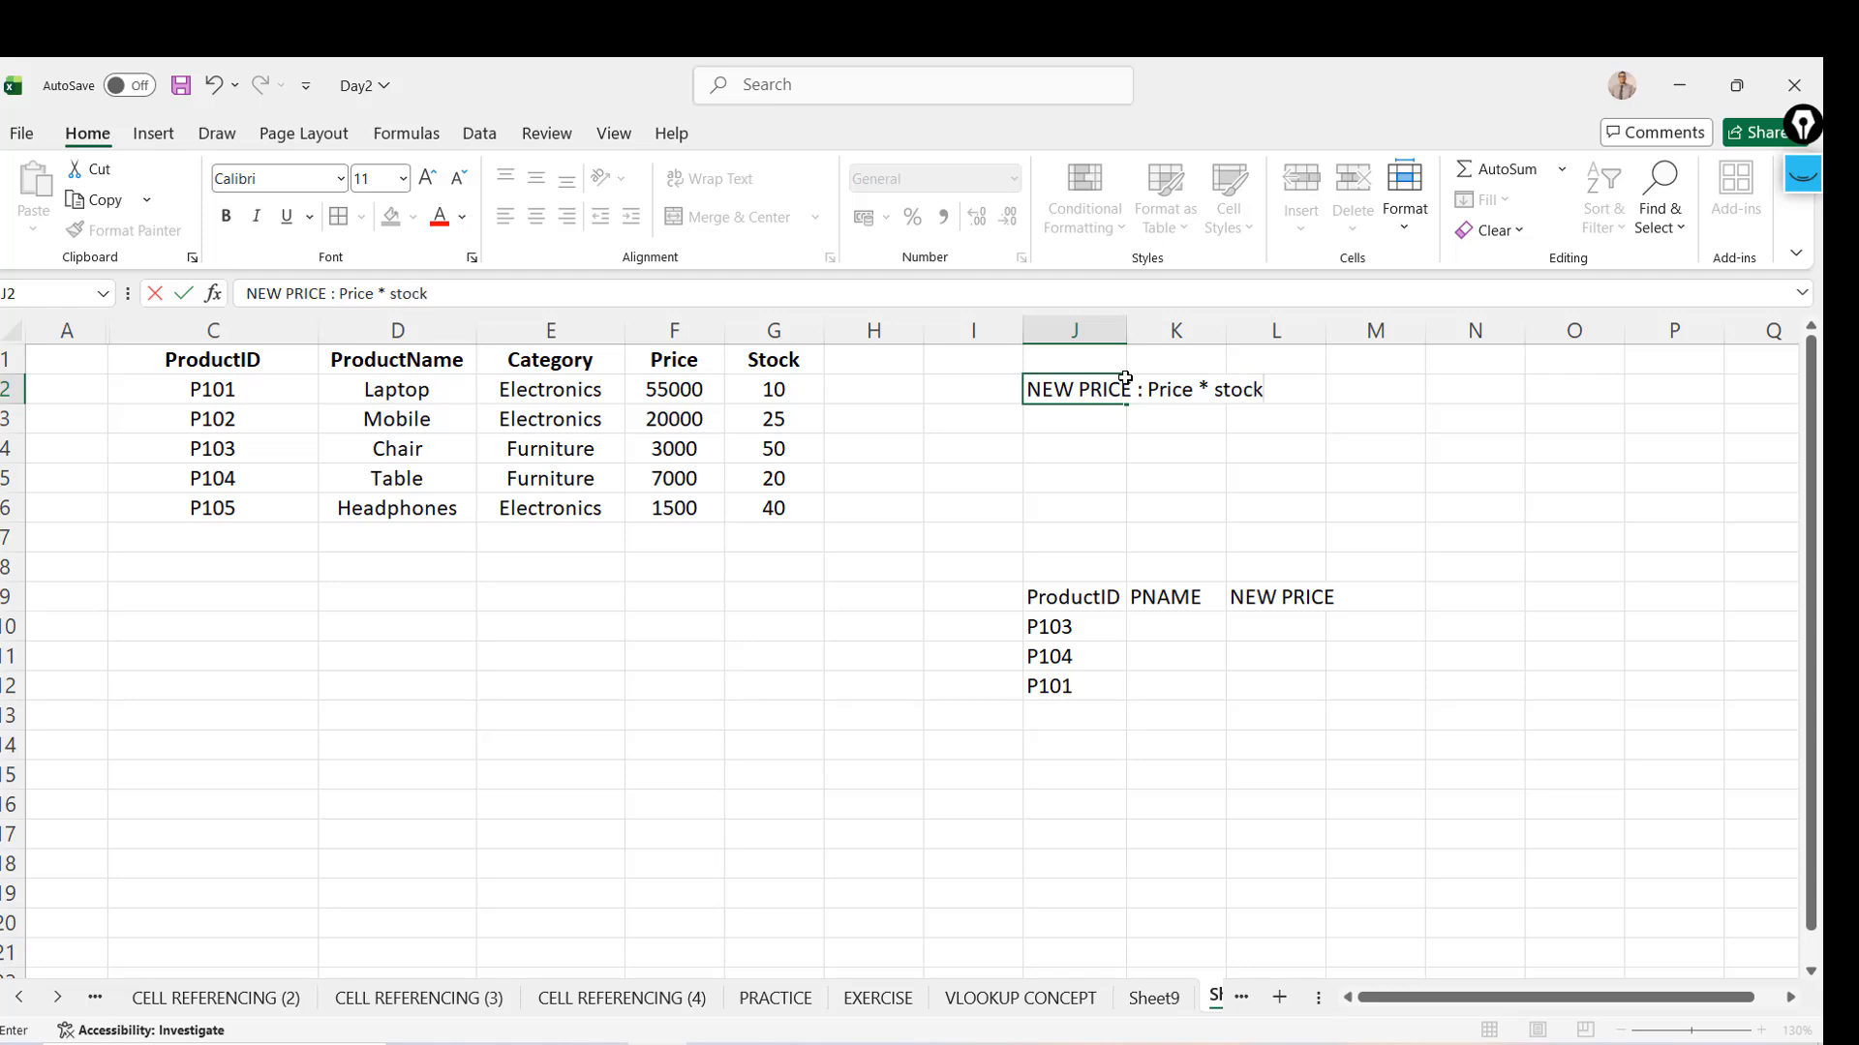
key(Return)
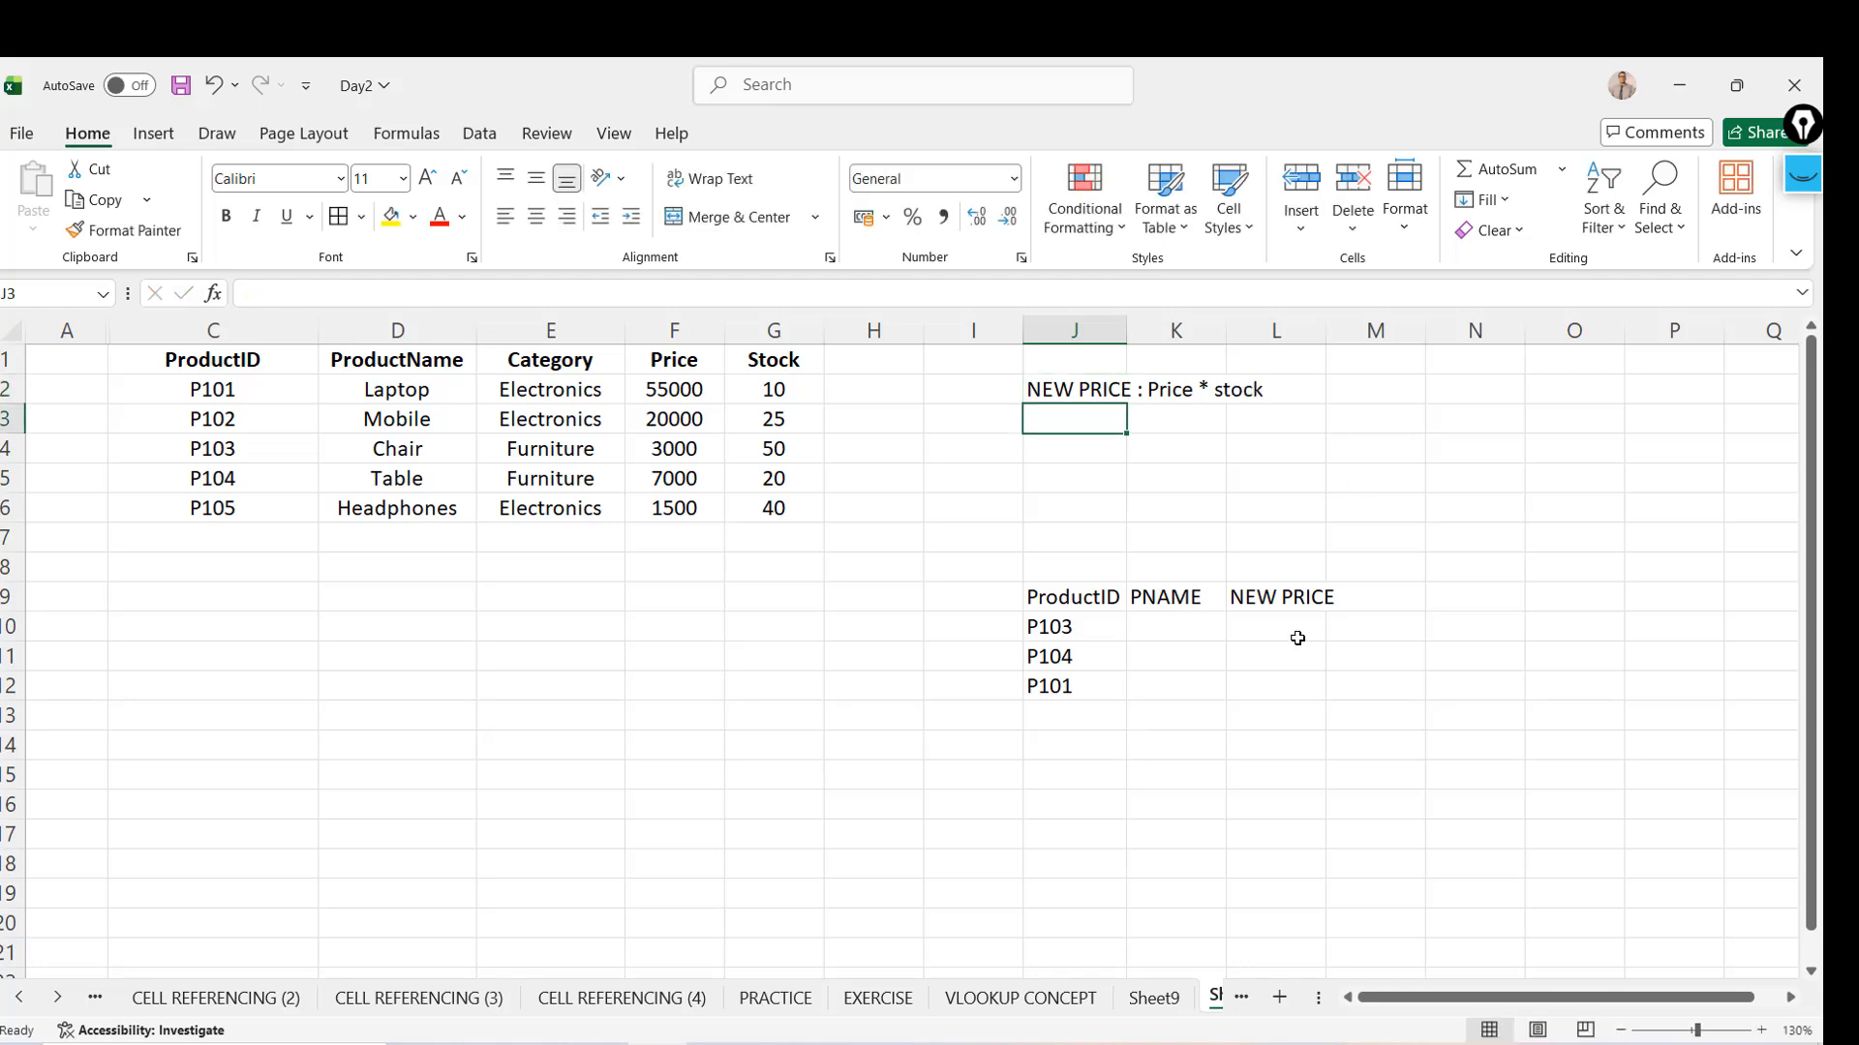
Examine the name, price and stock of product P103 in the source table
click(1297, 637)
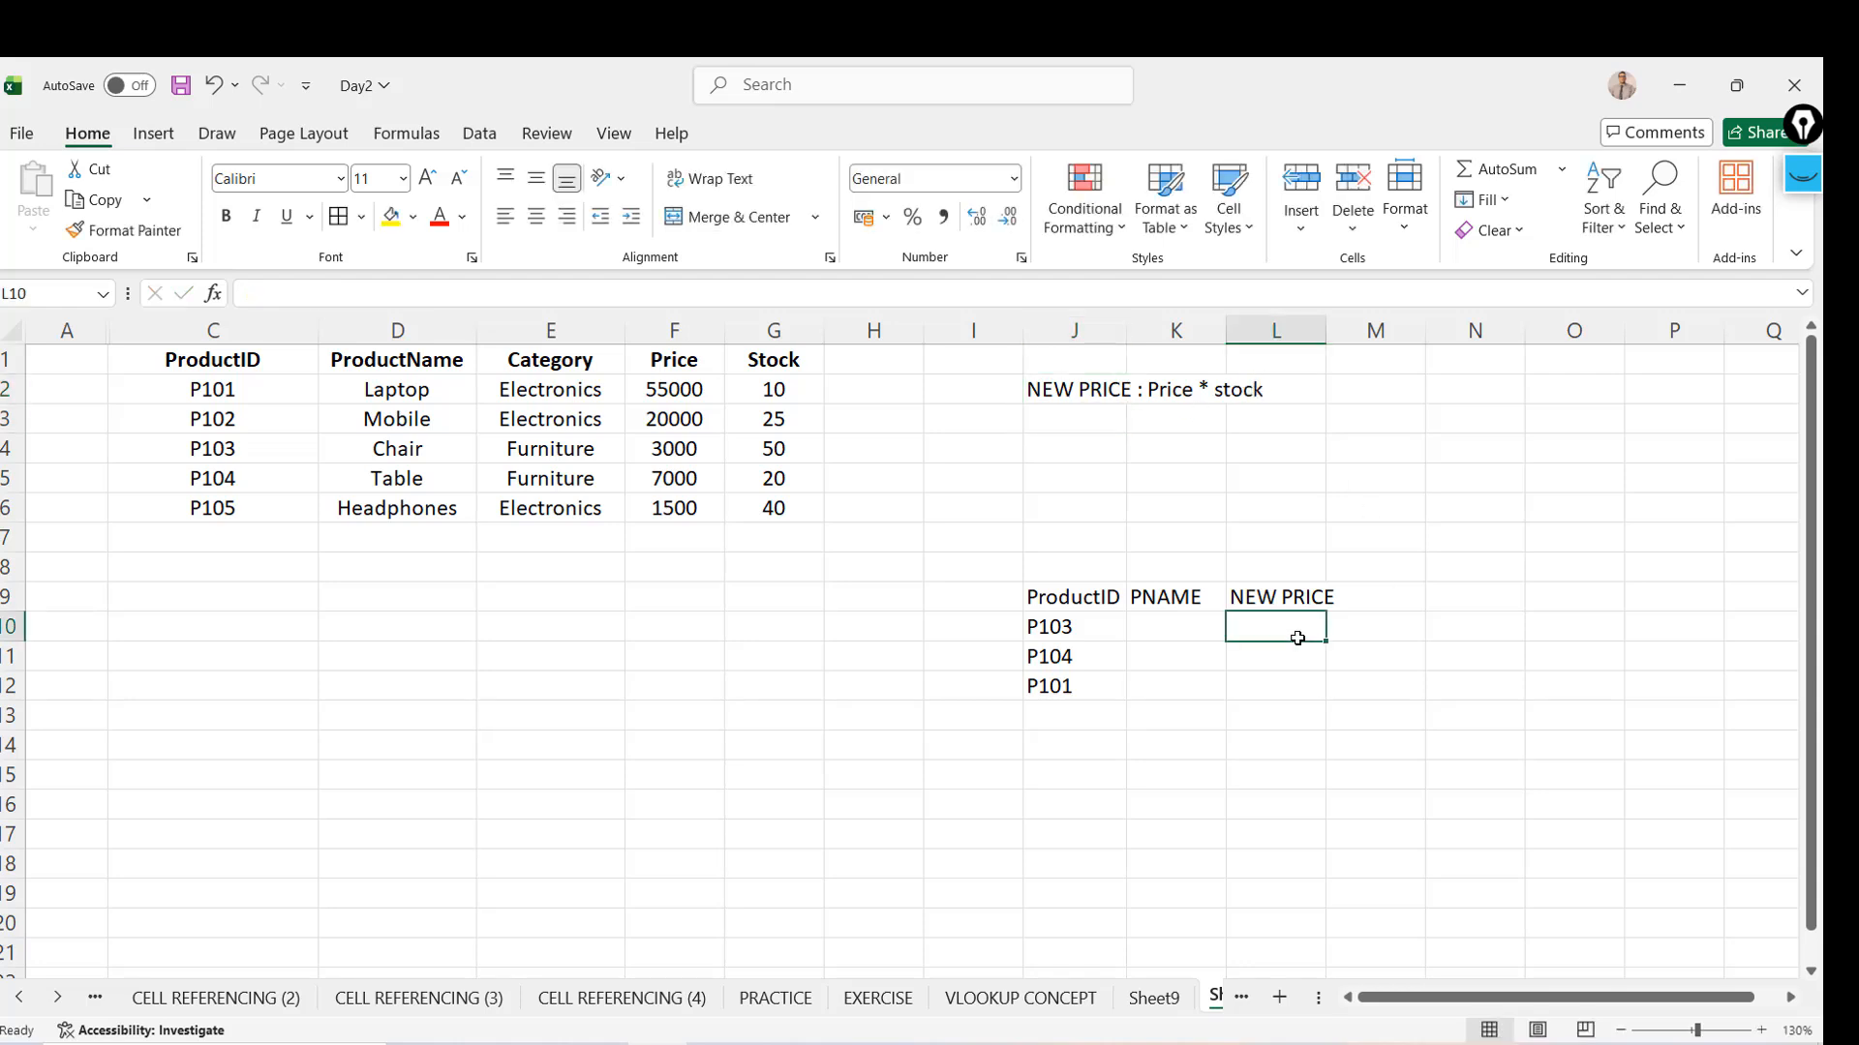
click(257, 446)
key(Right)
key(Right)
key(Left)
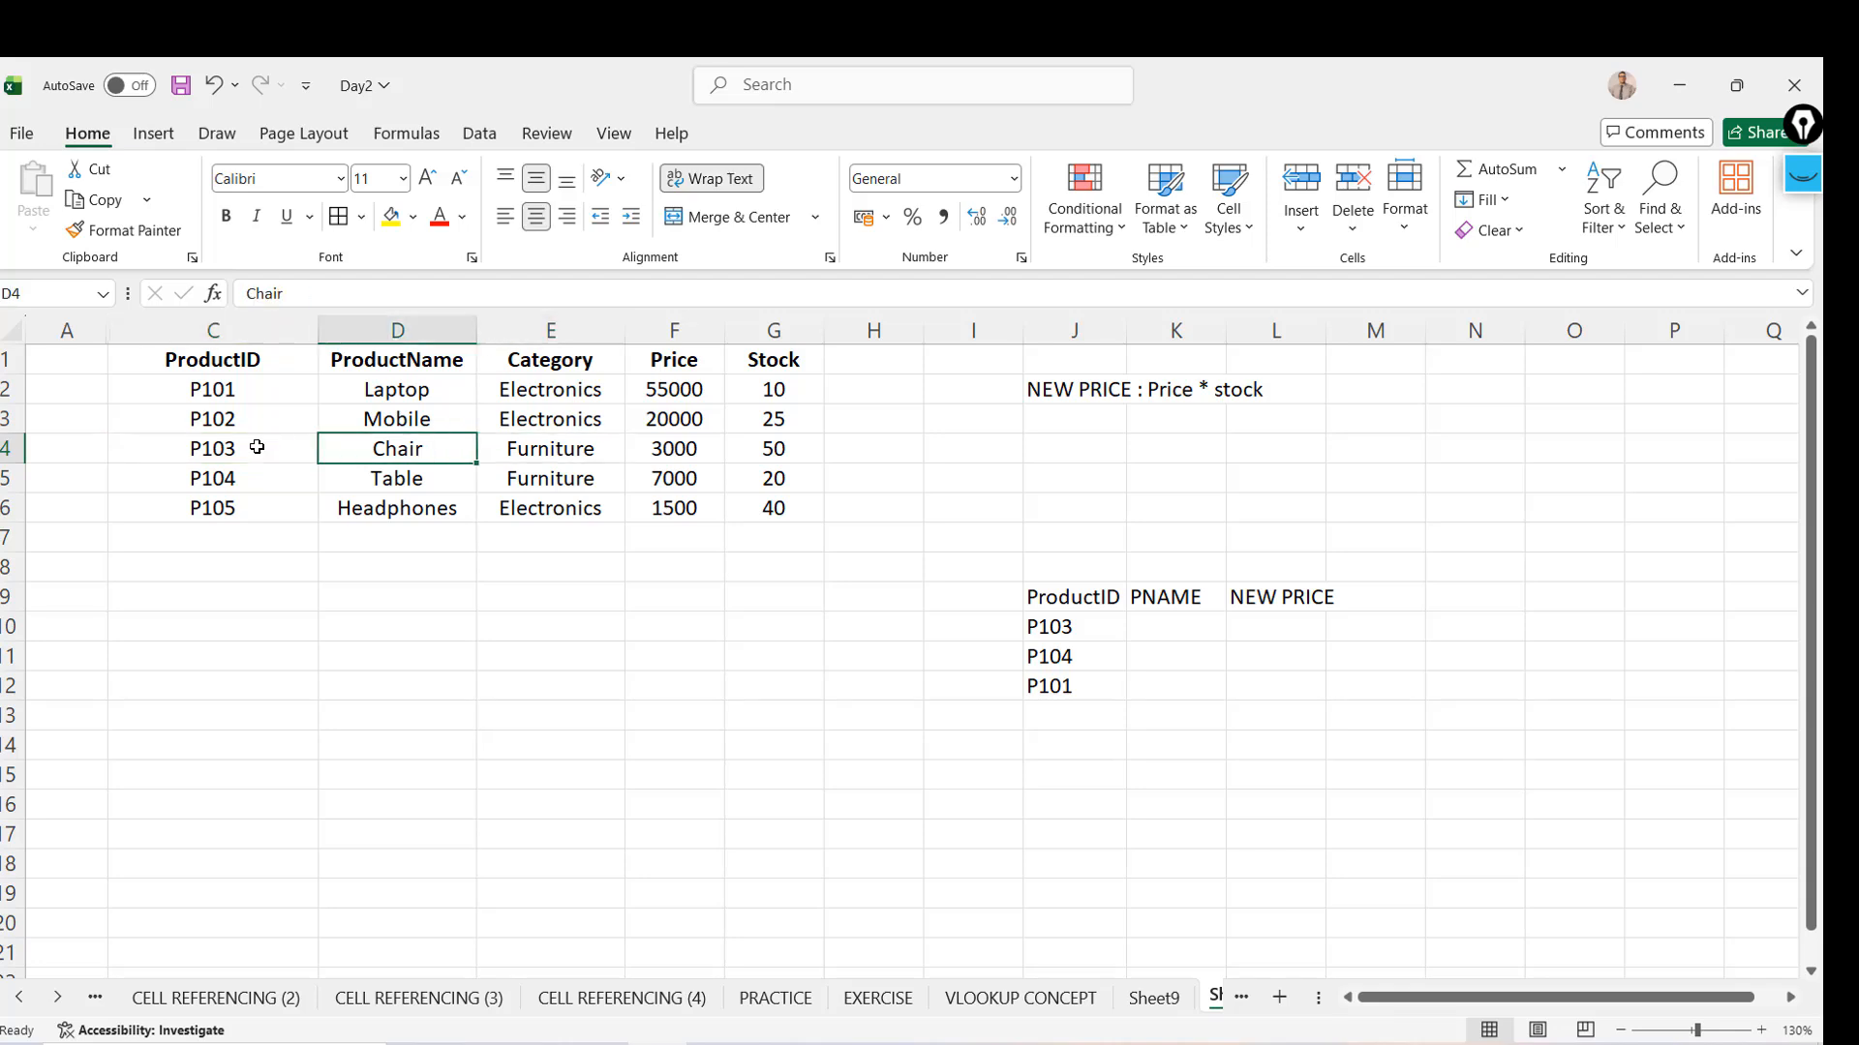
key(Right)
key(Right)
key(shift+Right)
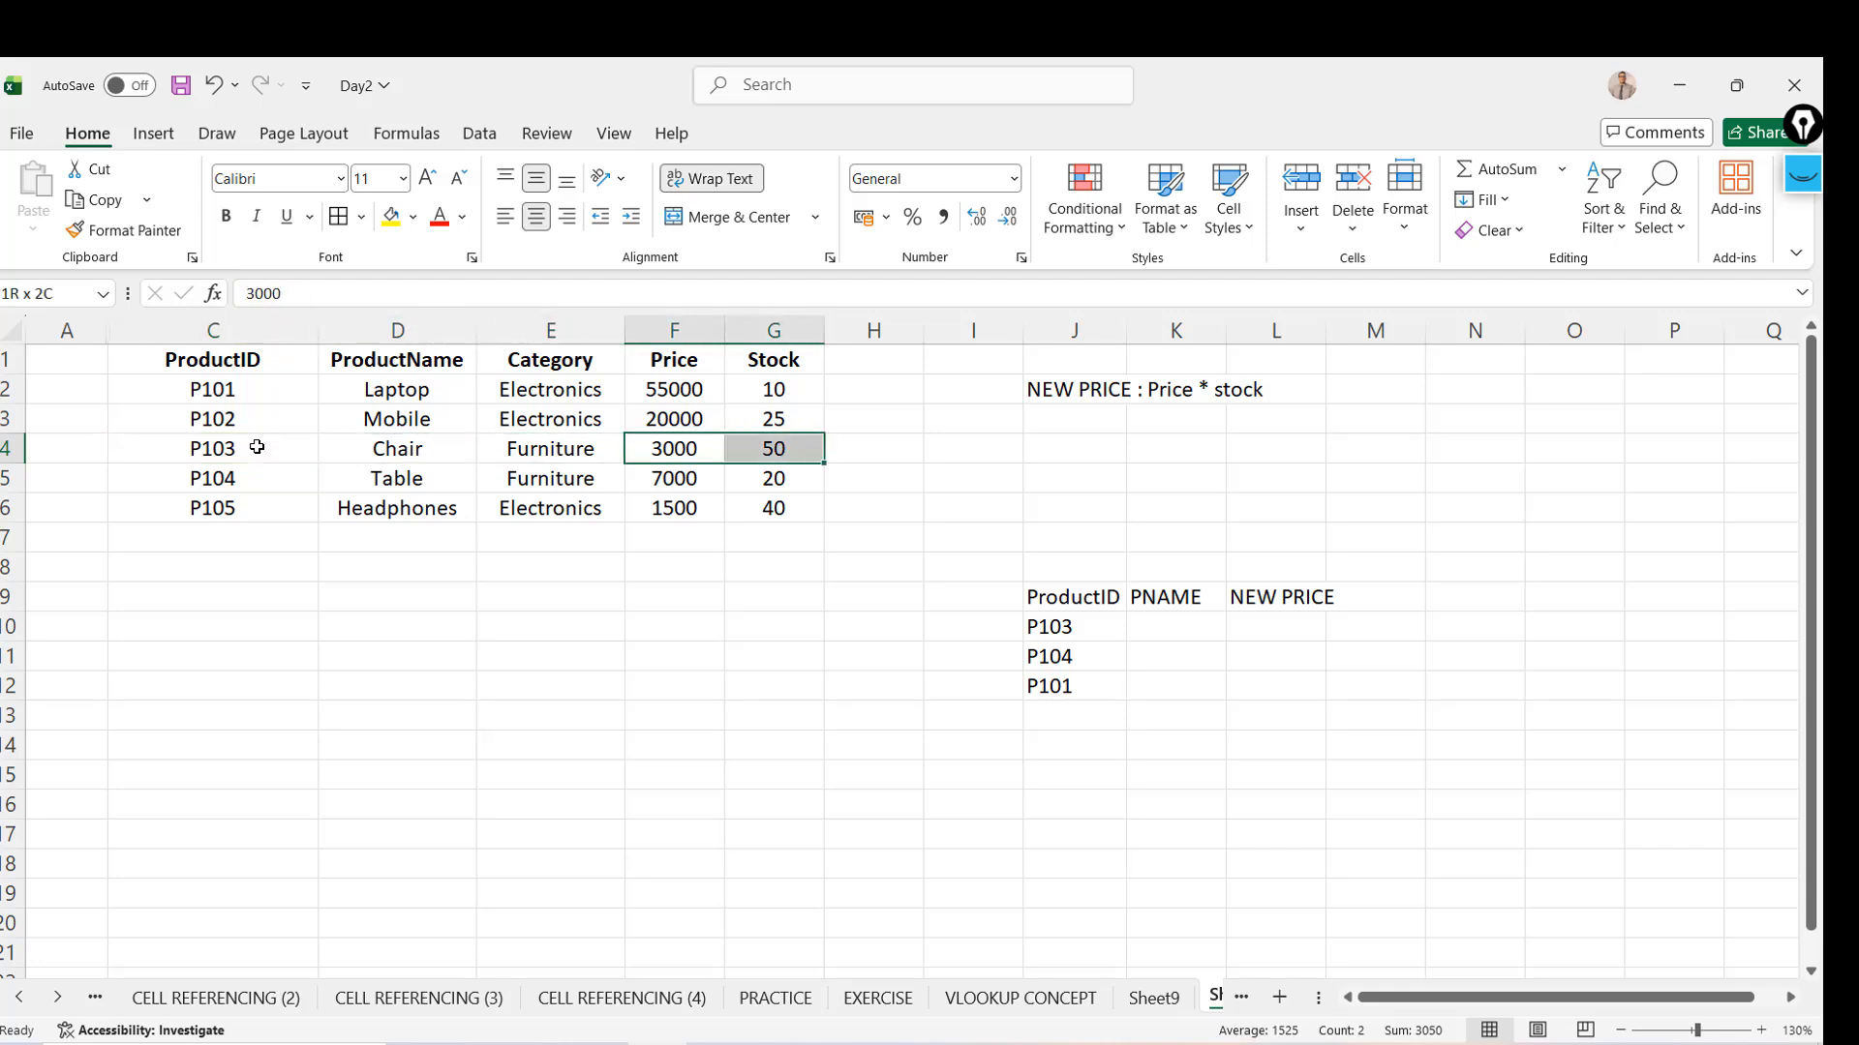
click(1268, 624)
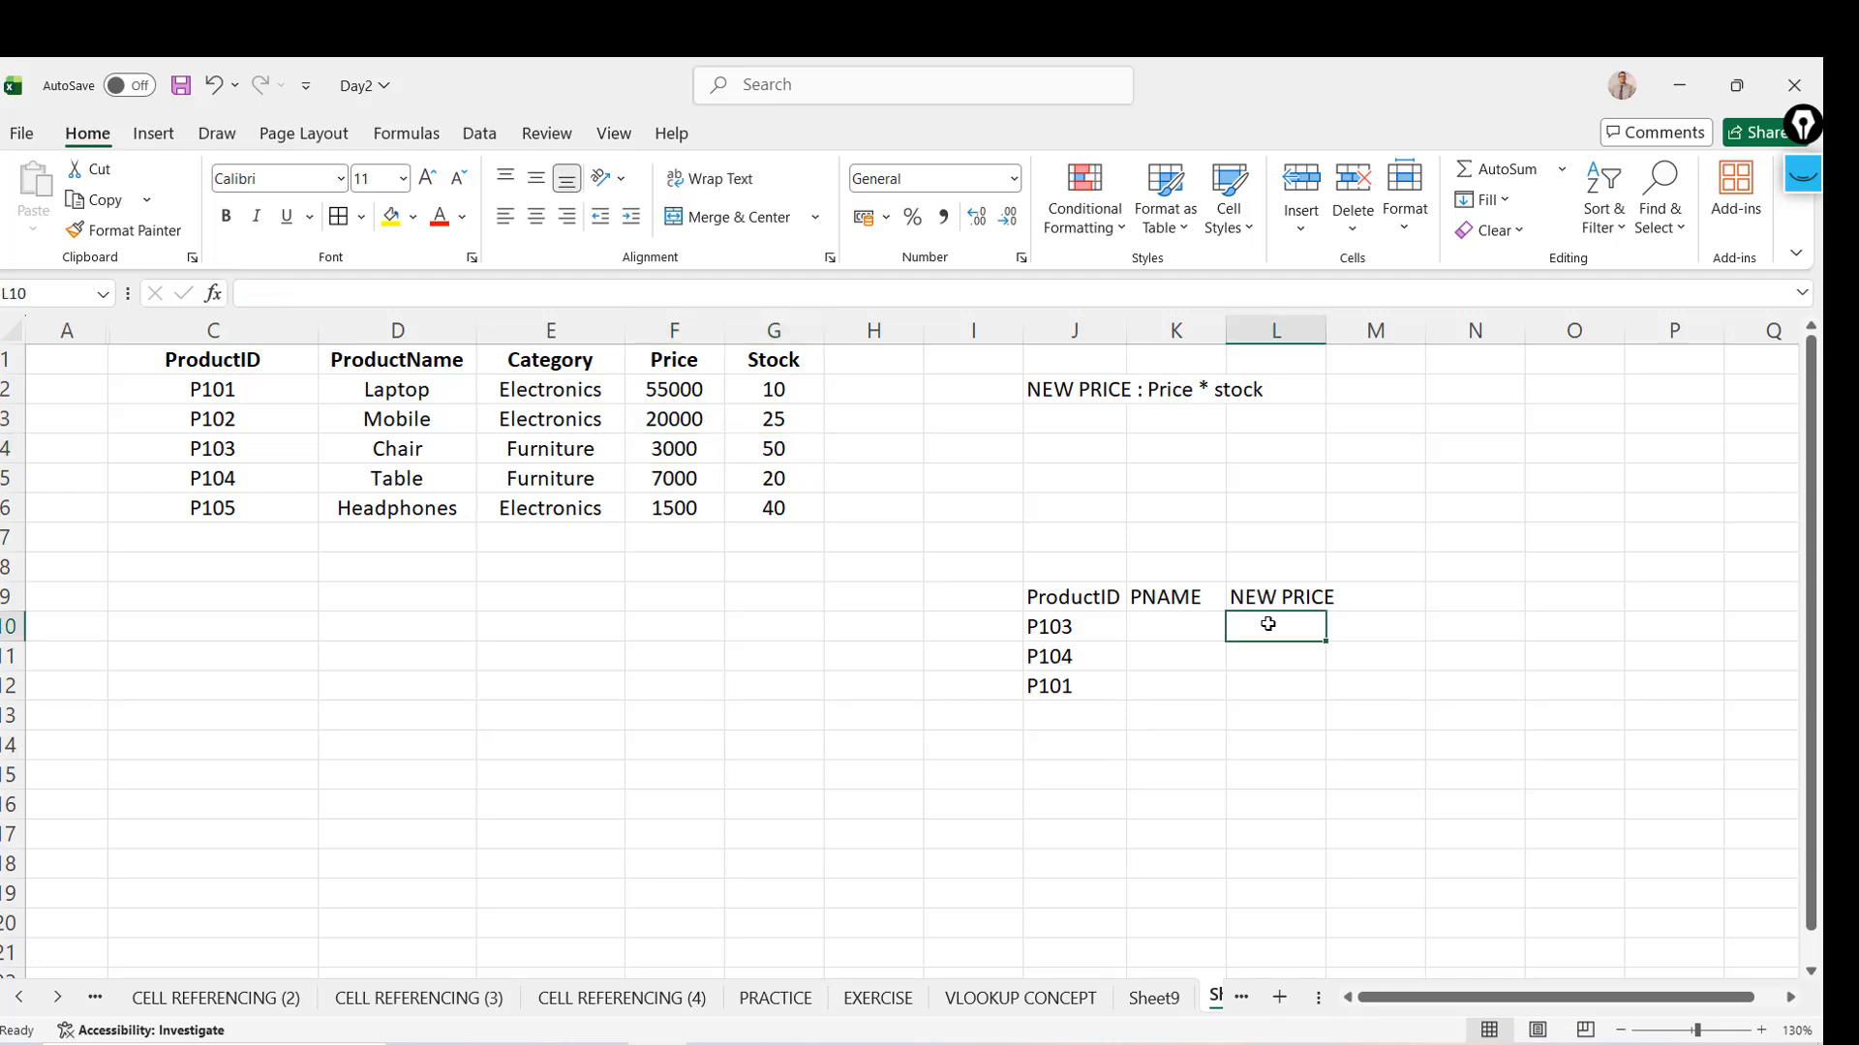
Add borders to the lookup table J9:L12 and fit column L to its contents
click(1054, 602)
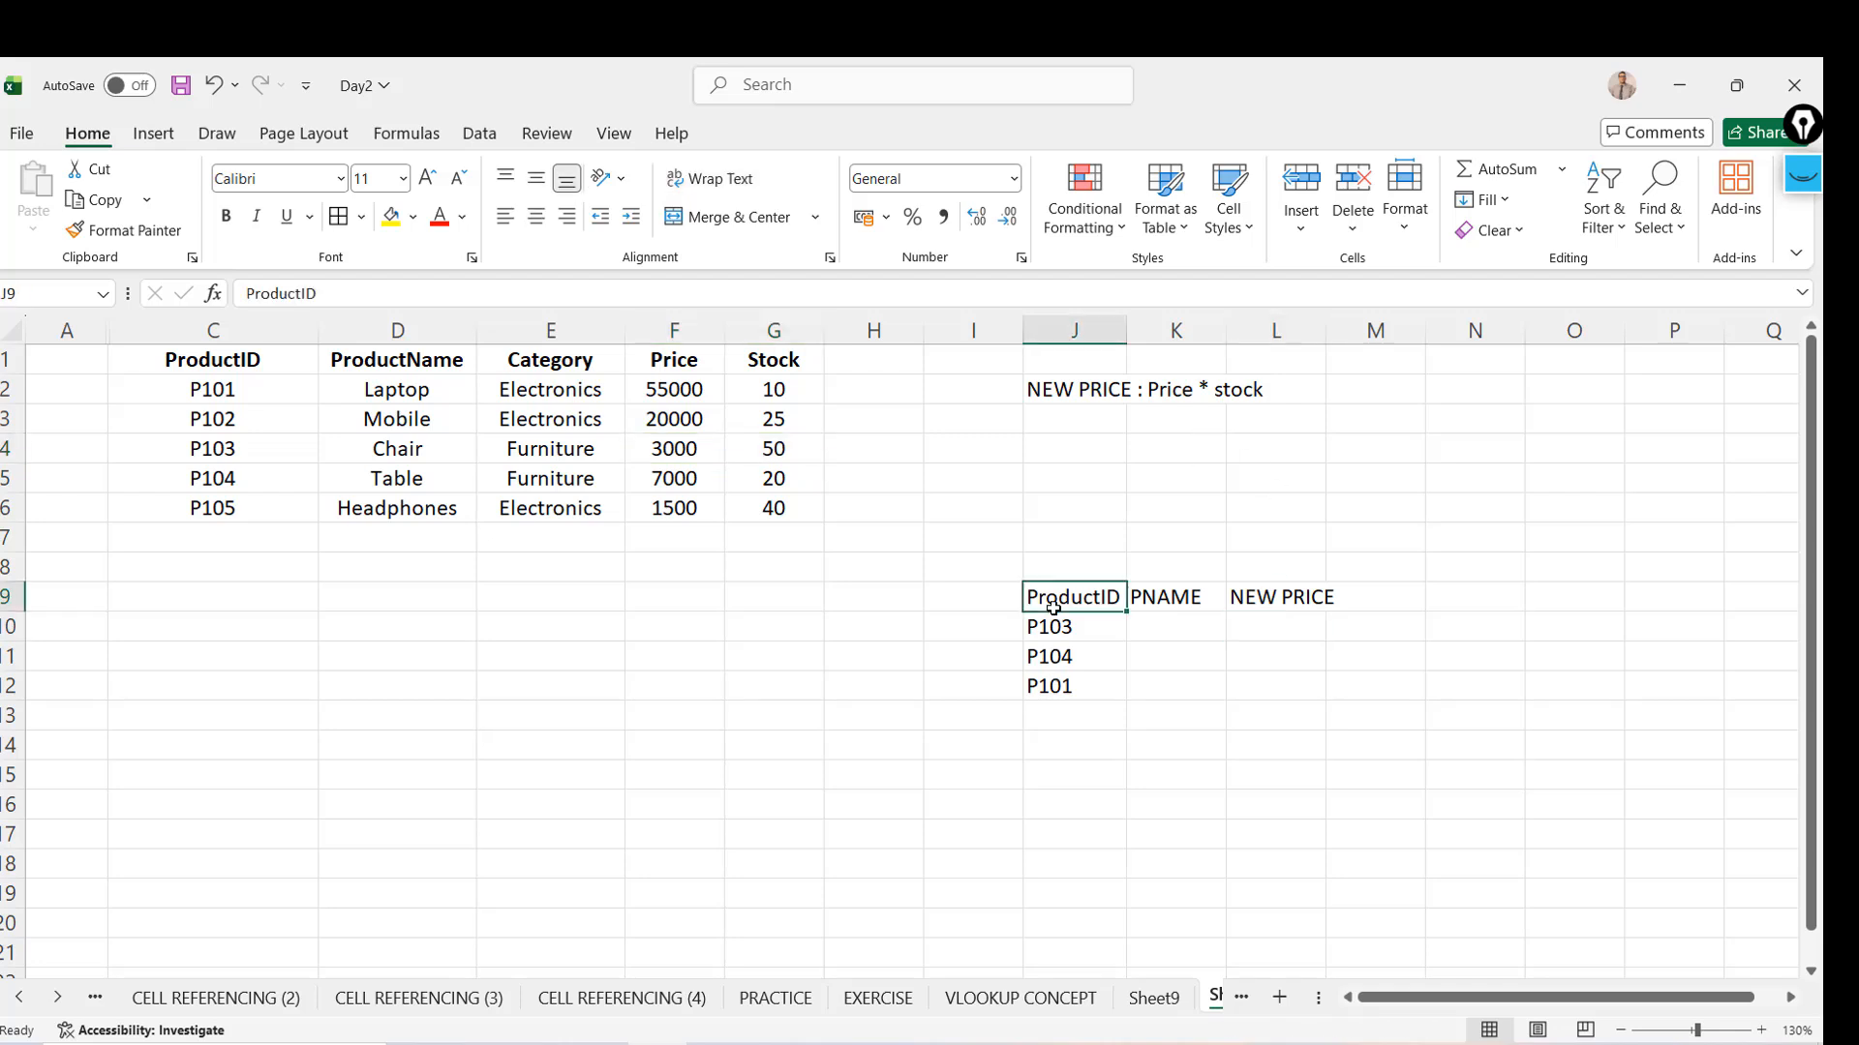
key(shift+Right)
key(shift+Right)
key(shift+Down)
key(shift+Down)
key(shift+Down)
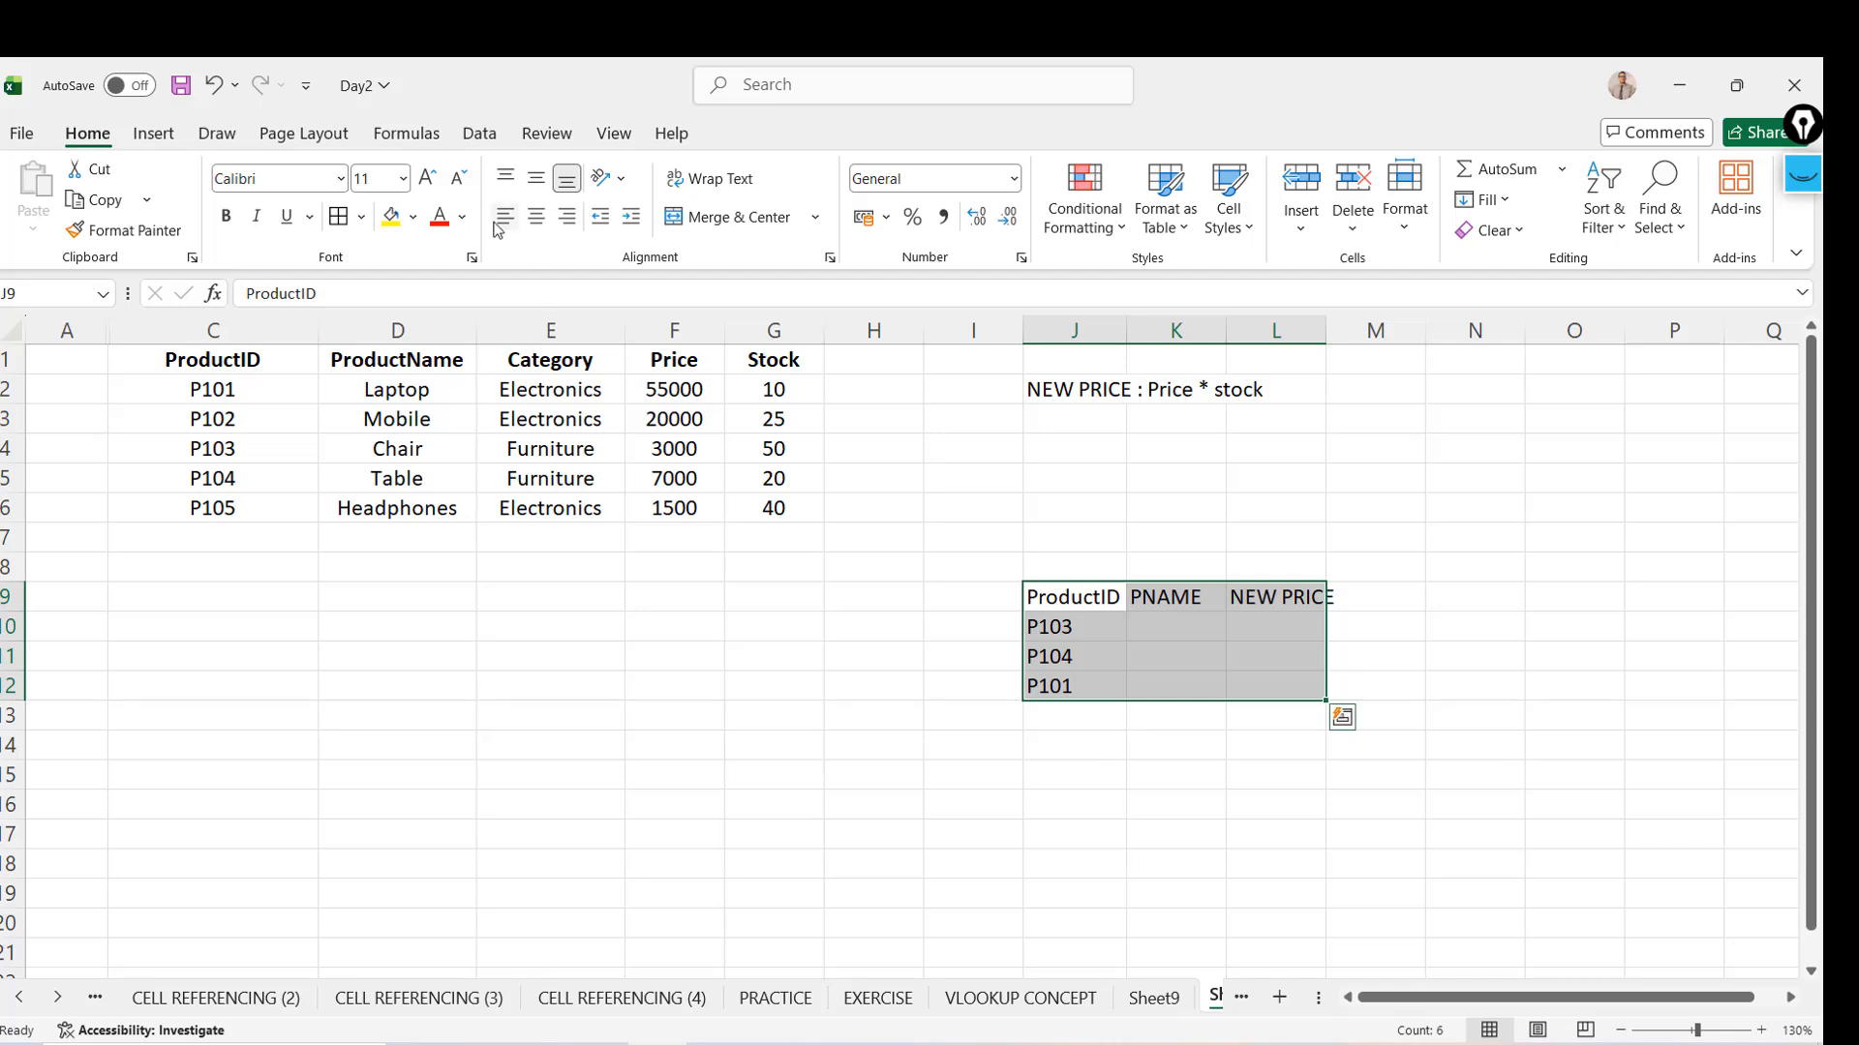
click(351, 218)
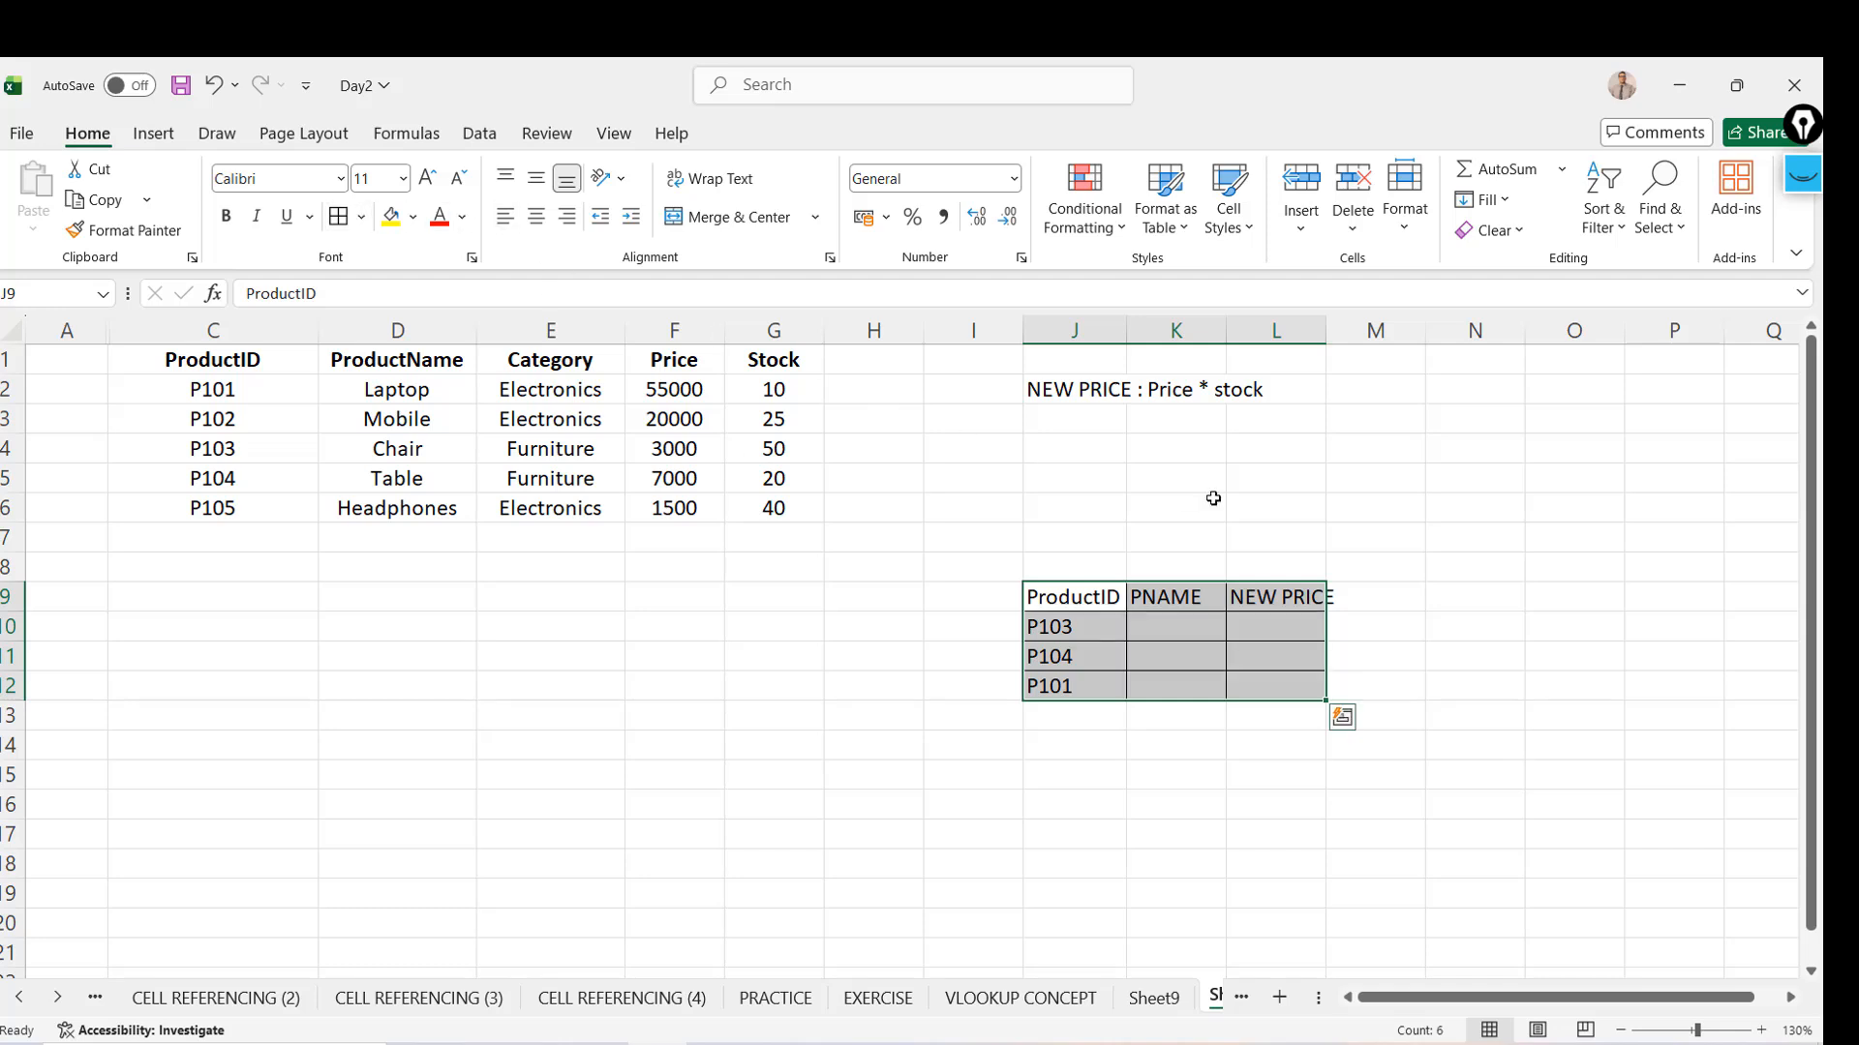
double_click(1326, 331)
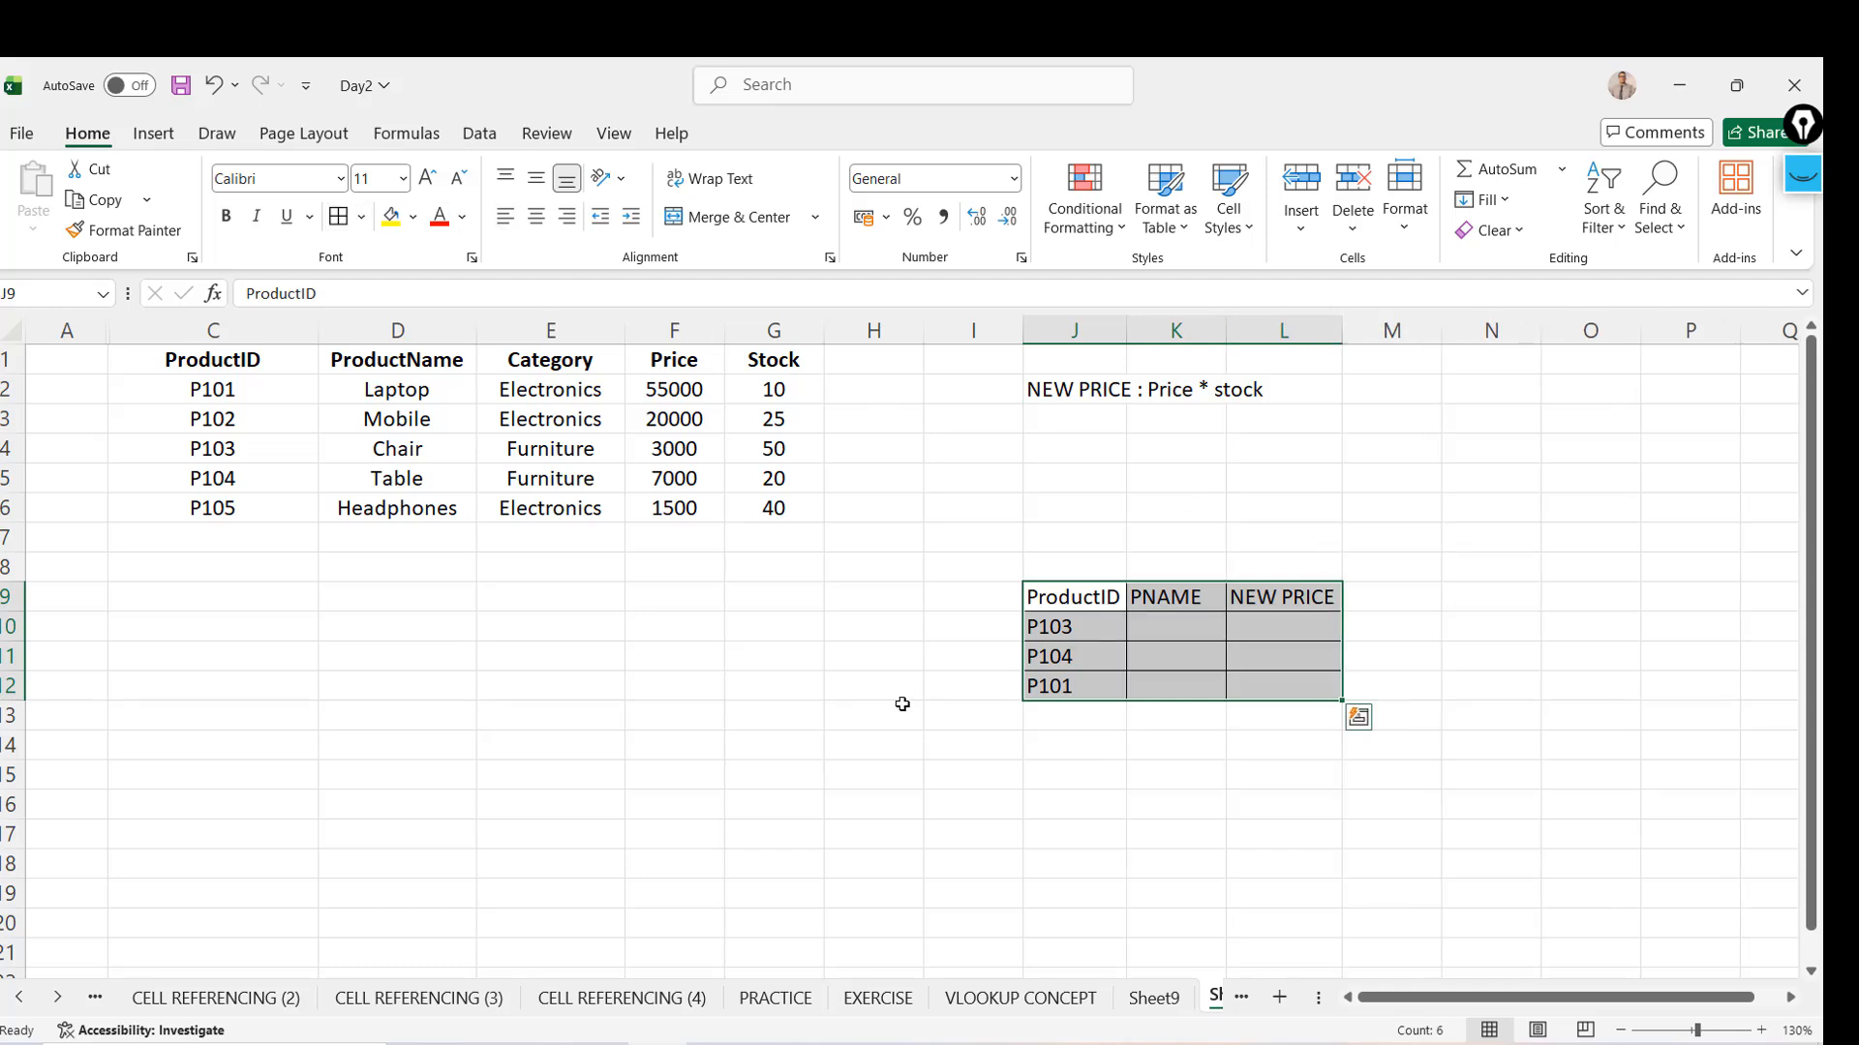
Make the lookup table headers in J9:L9 bold
click(1142, 602)
key(Left)
key(shift+Right)
key(shift+Right)
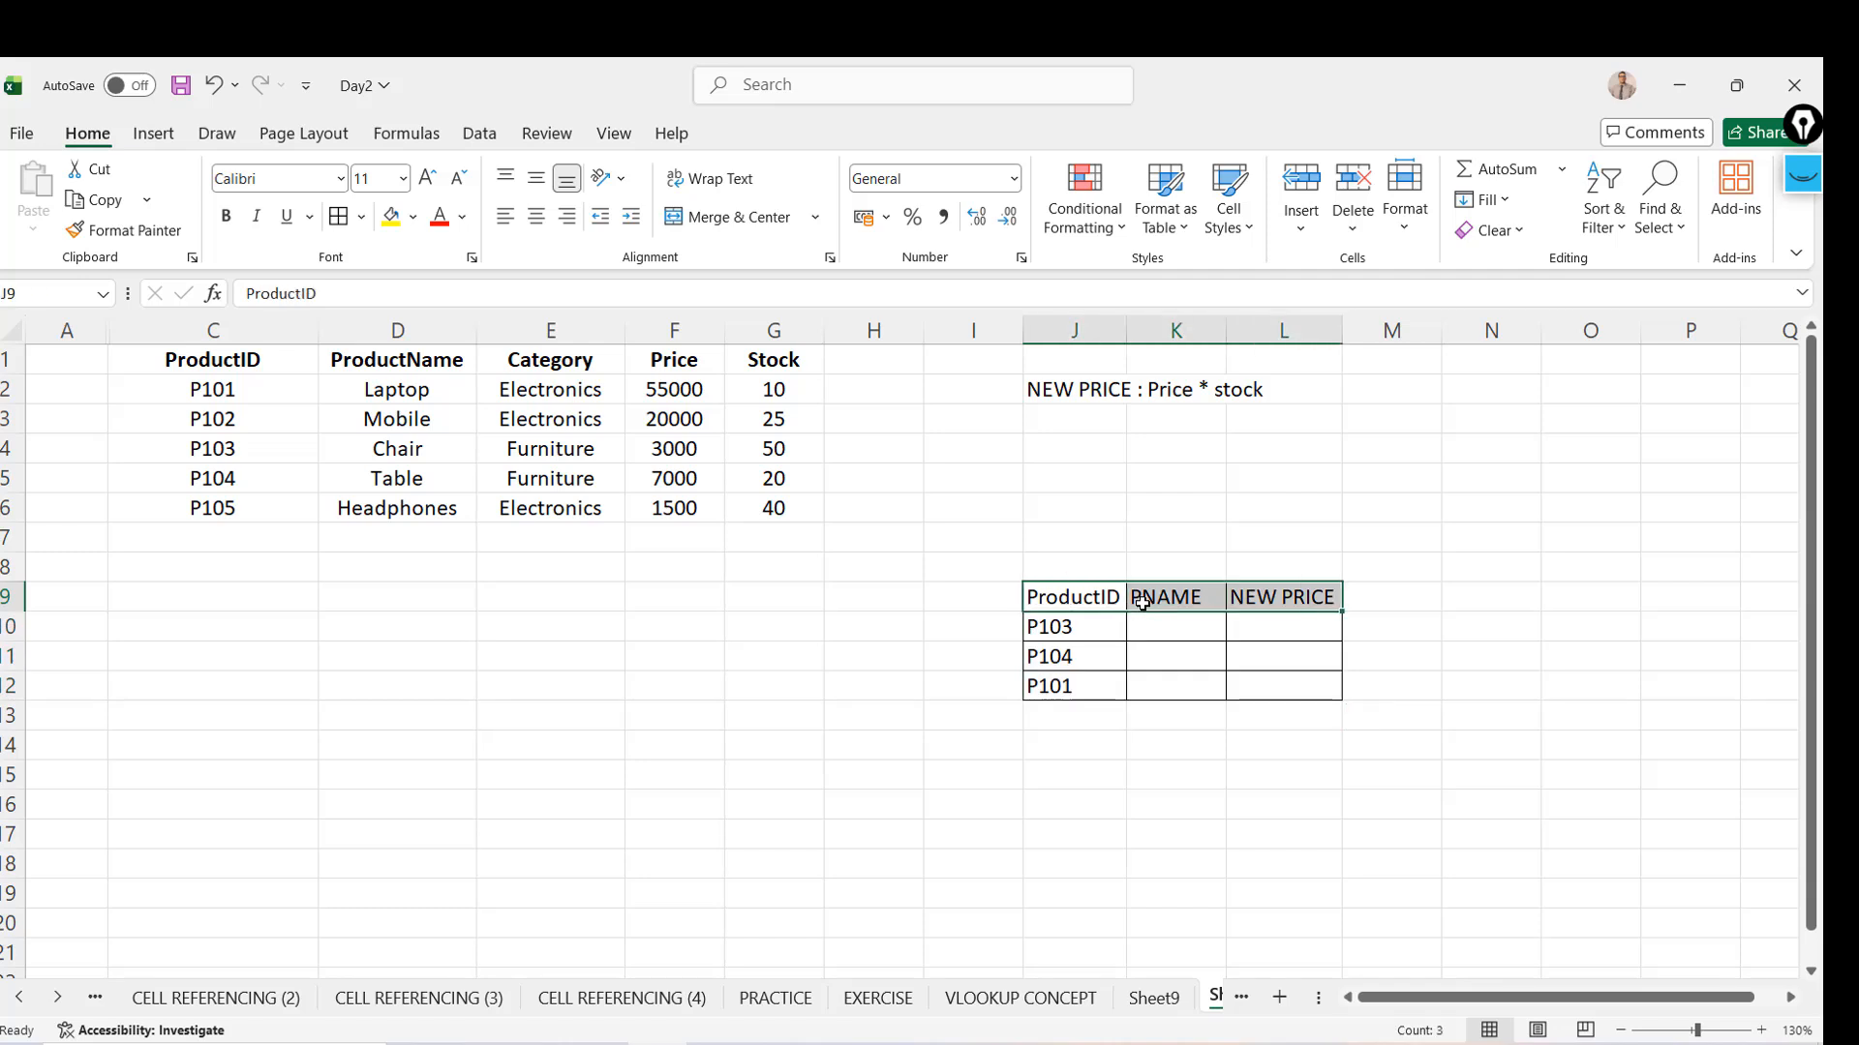
key(ctrl+b)
key(Down)
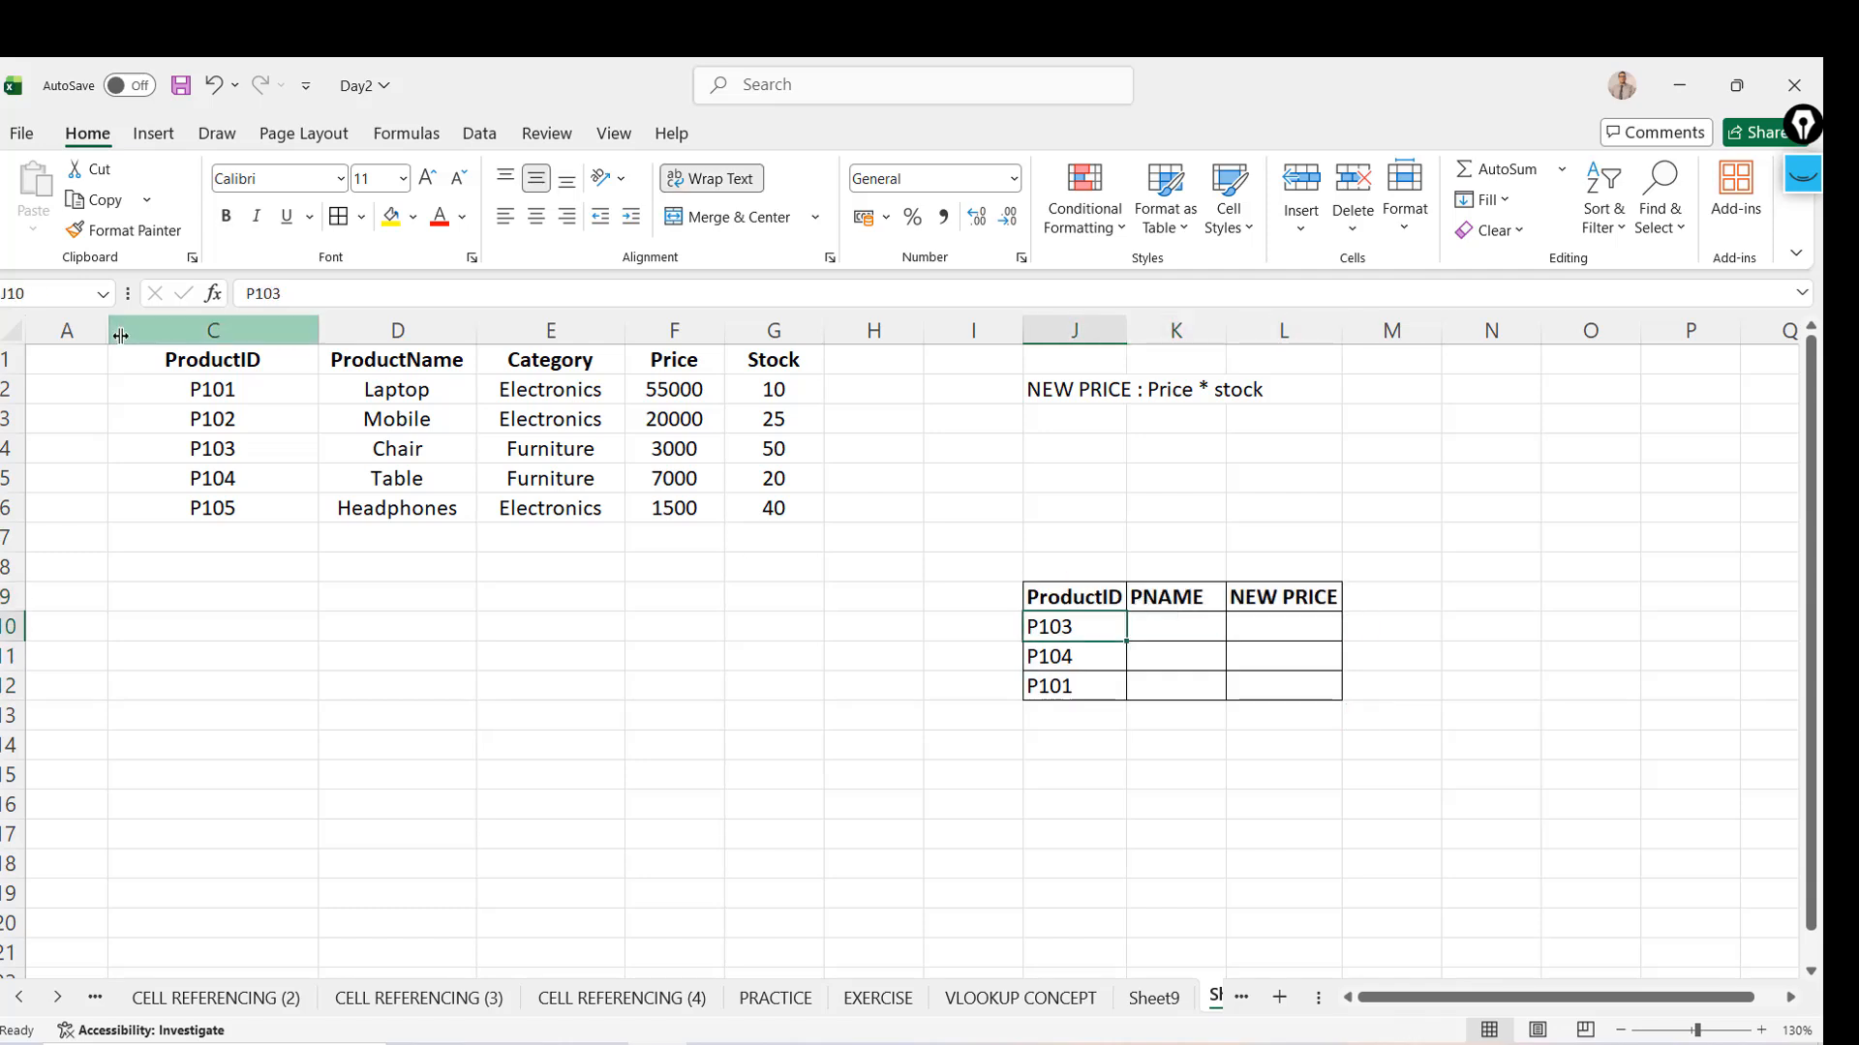
Add borders to the product table C1:G6 and centre the PNAME and NEW PRICE headers
drag(214, 357, 773, 508)
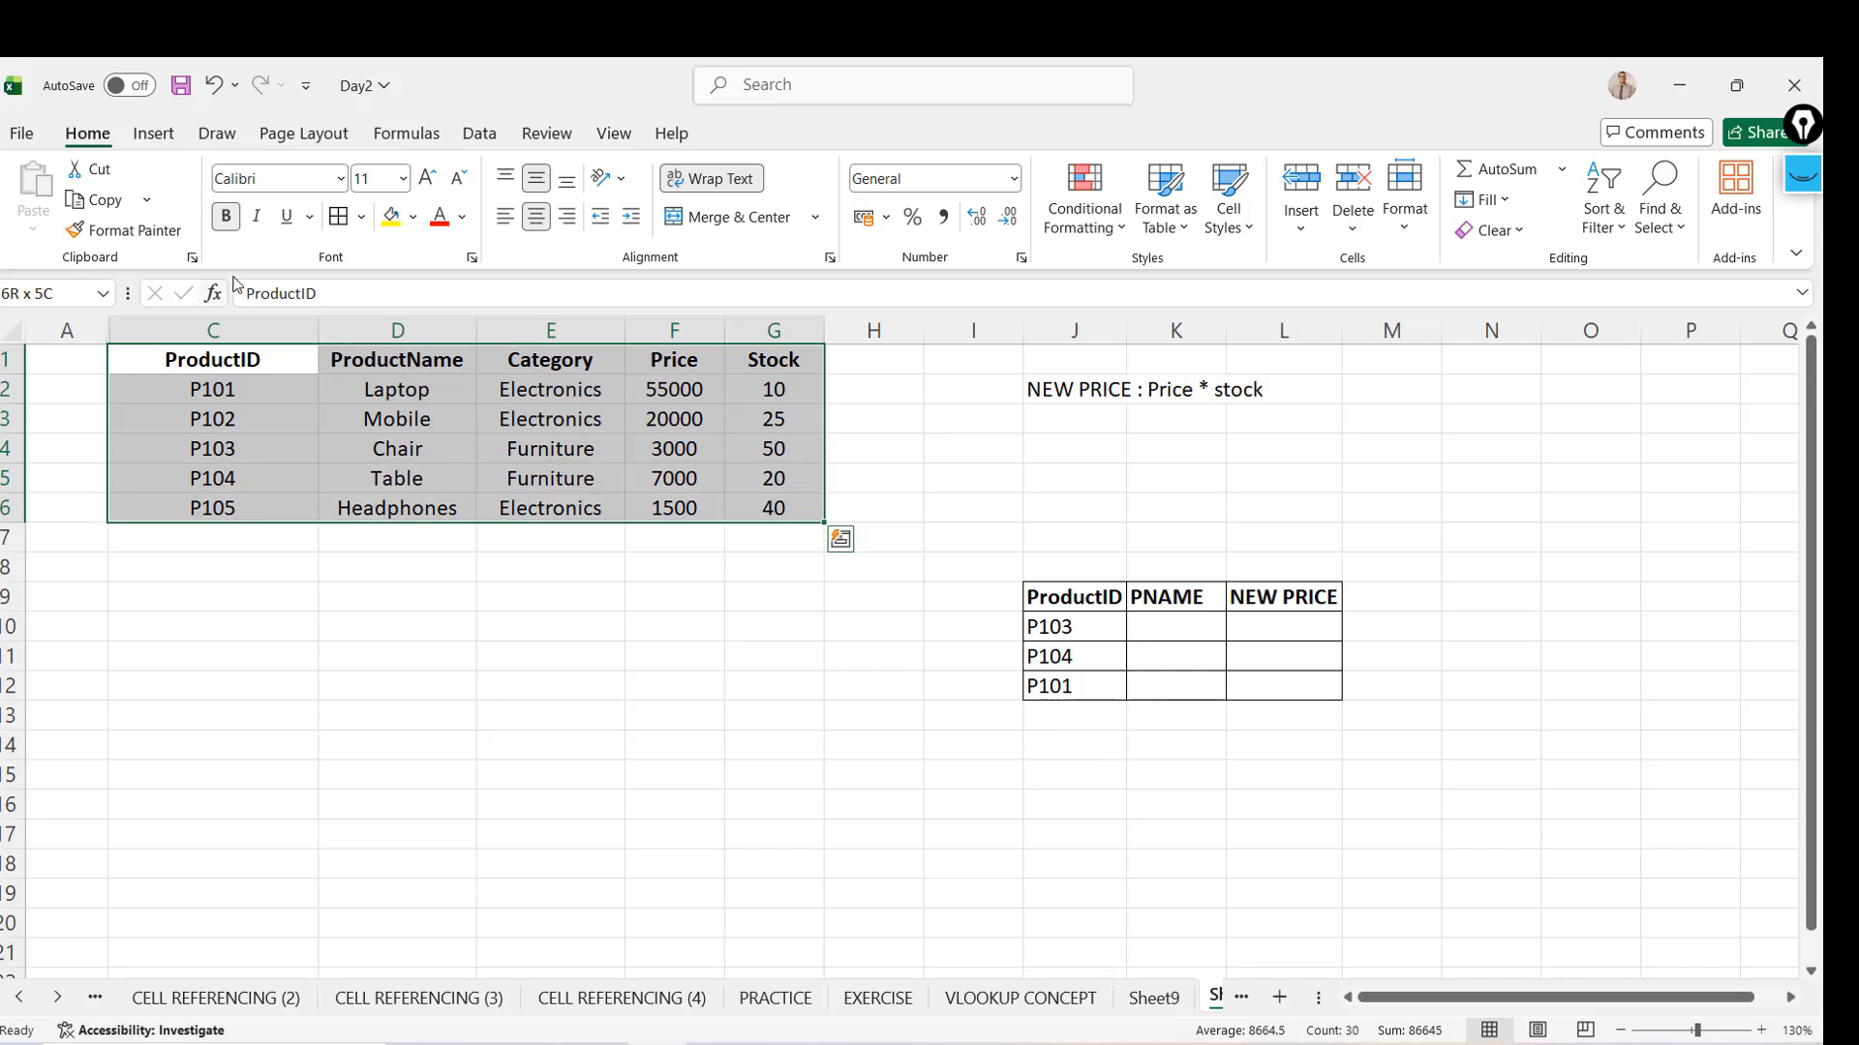
click(1158, 605)
key(shift+Right)
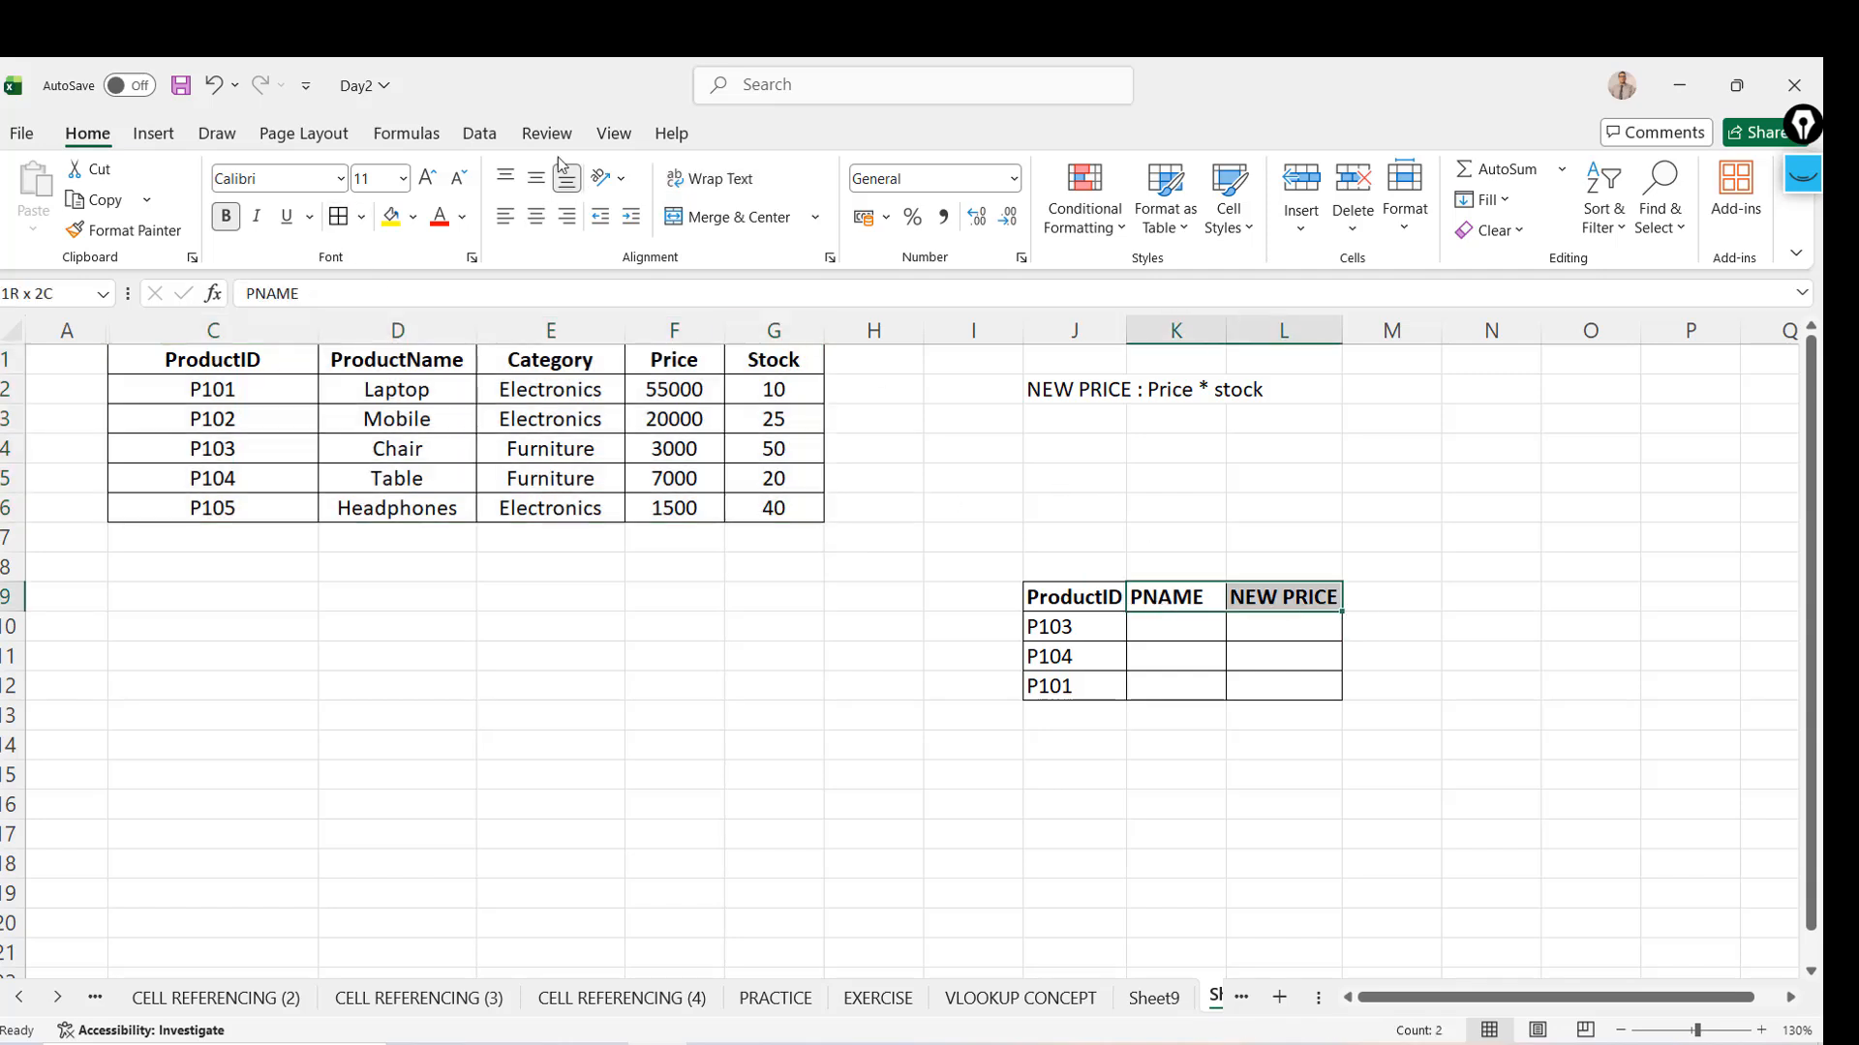
click(535, 216)
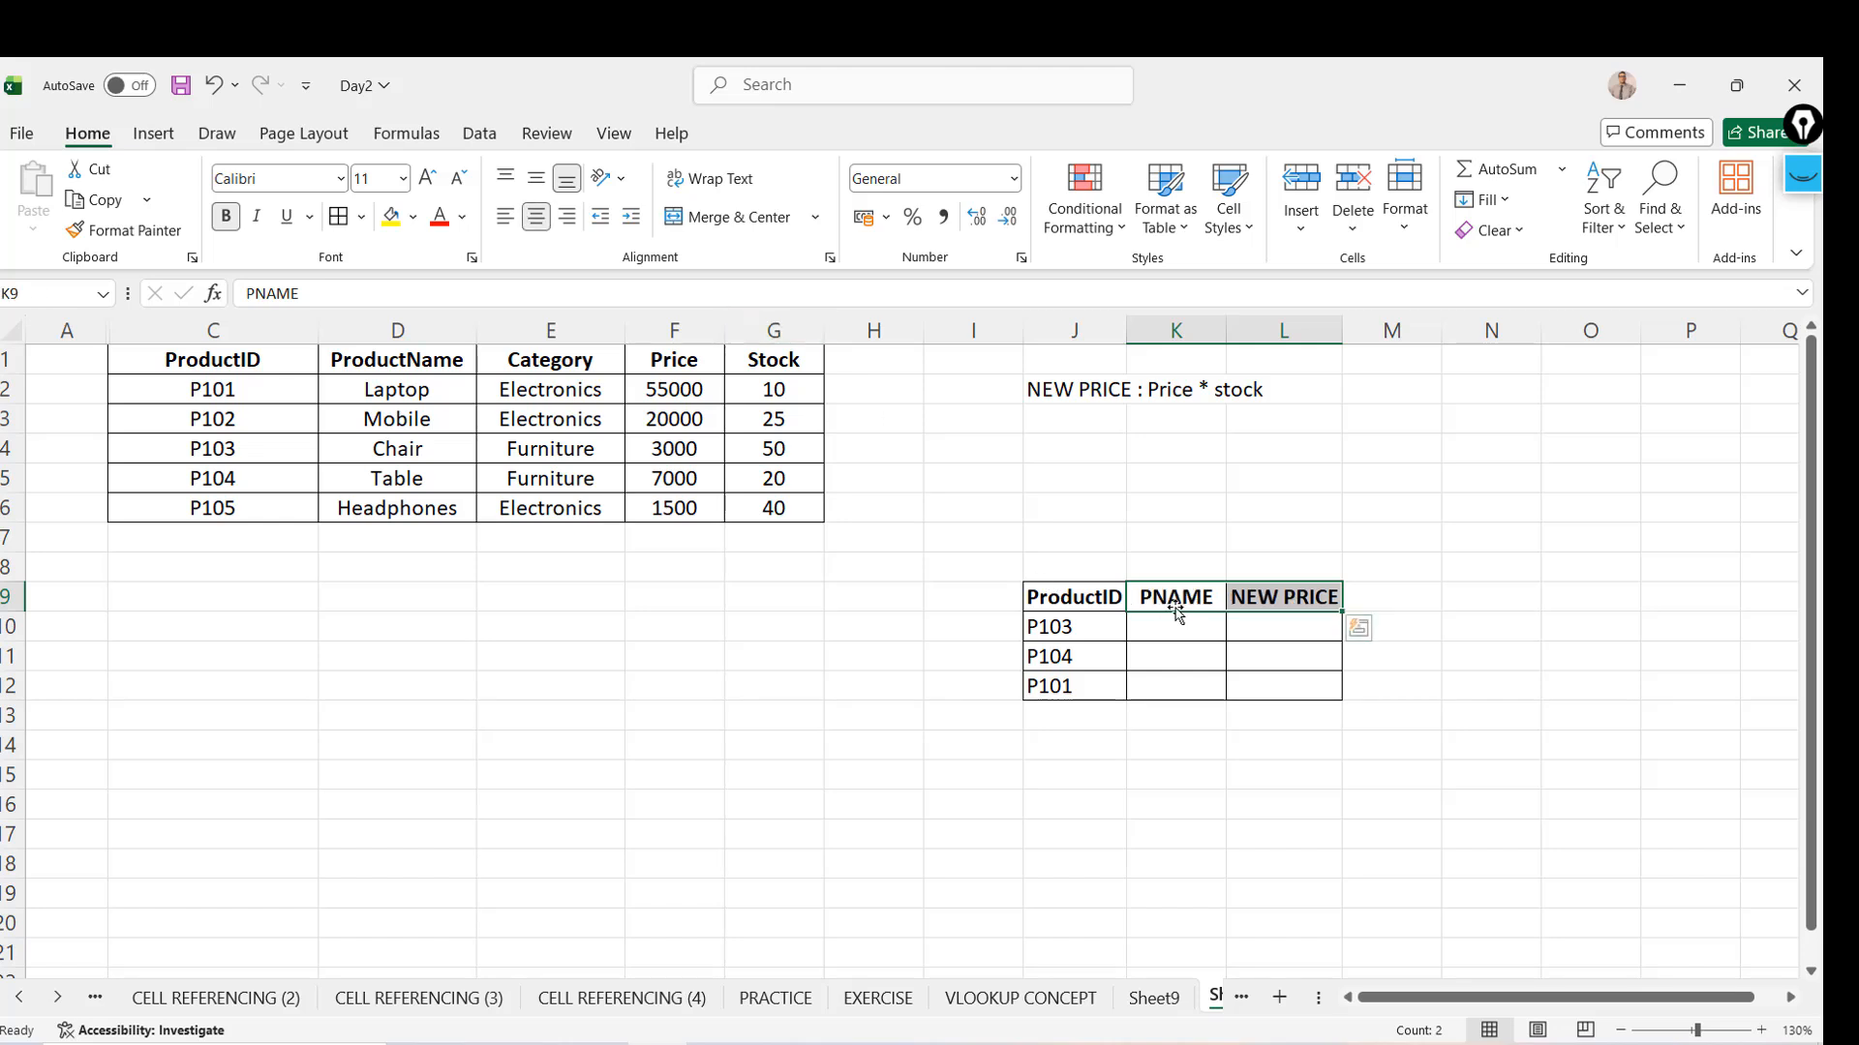
key(Right)
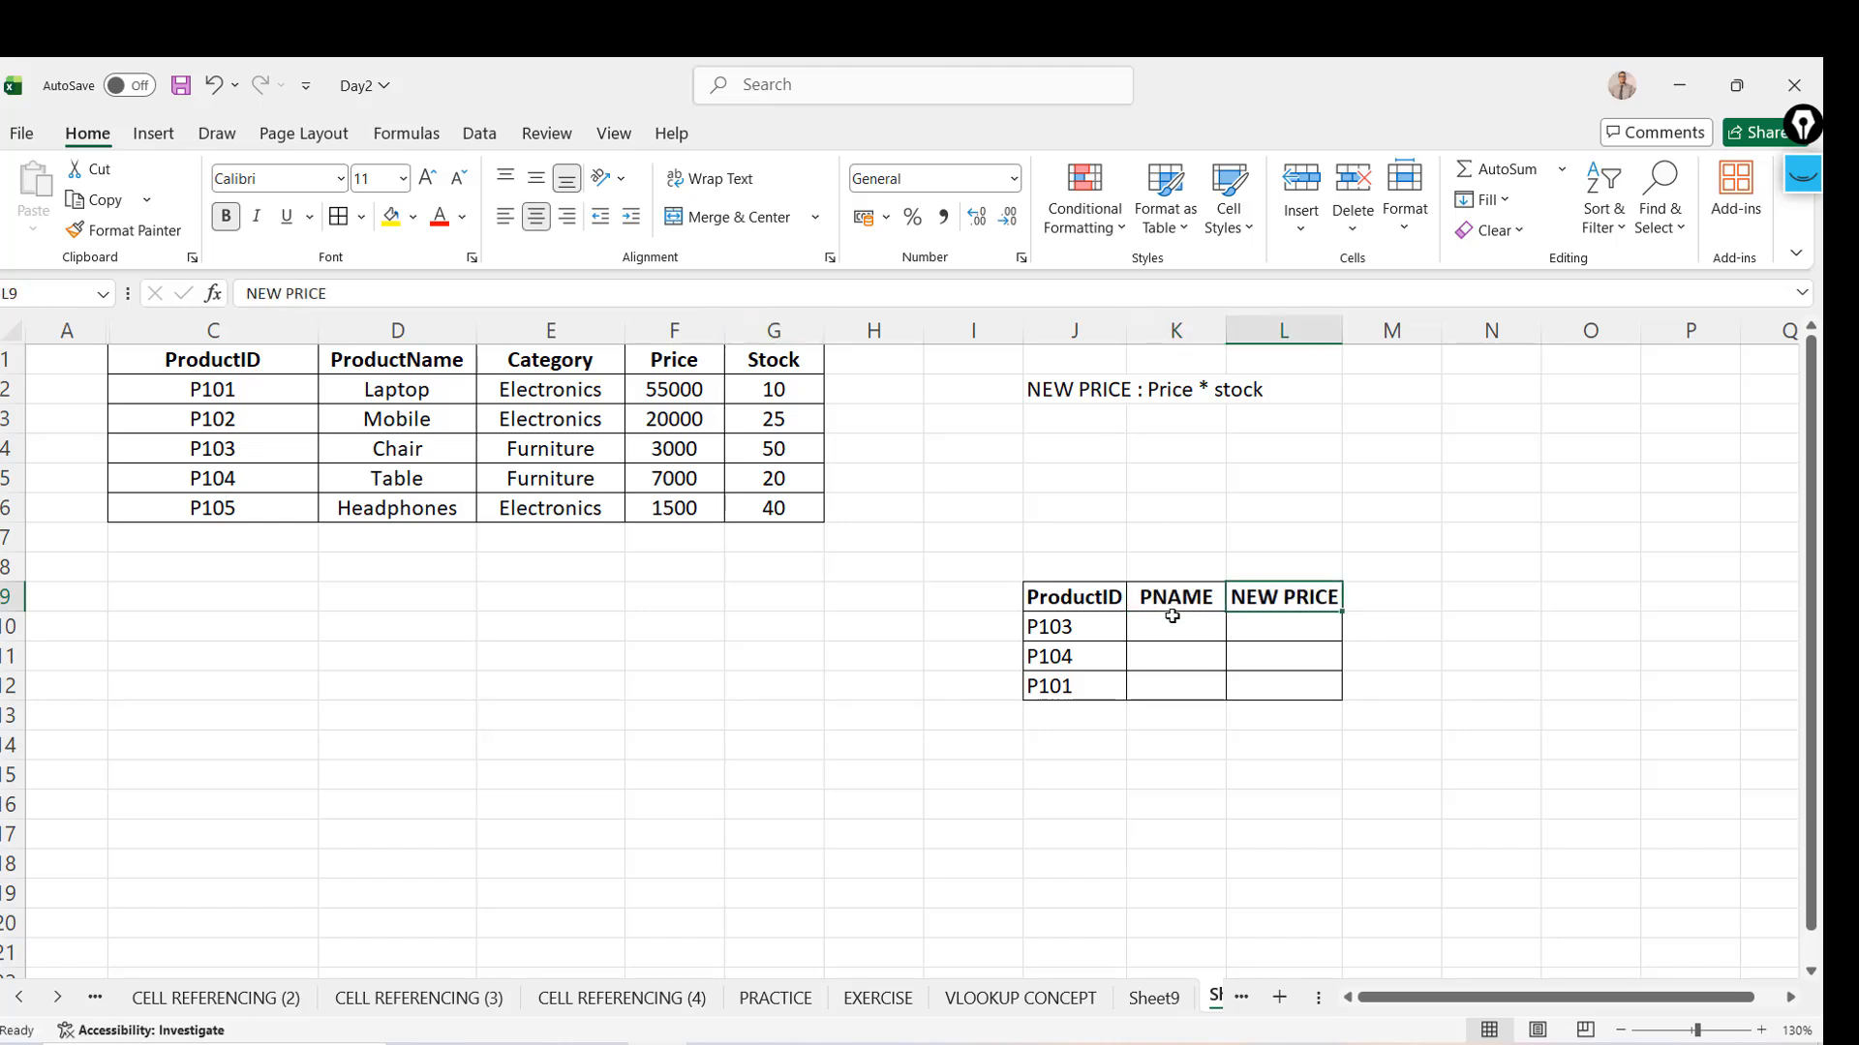
Make the new price calculation note in J2 bold
click(1179, 629)
click(1061, 383)
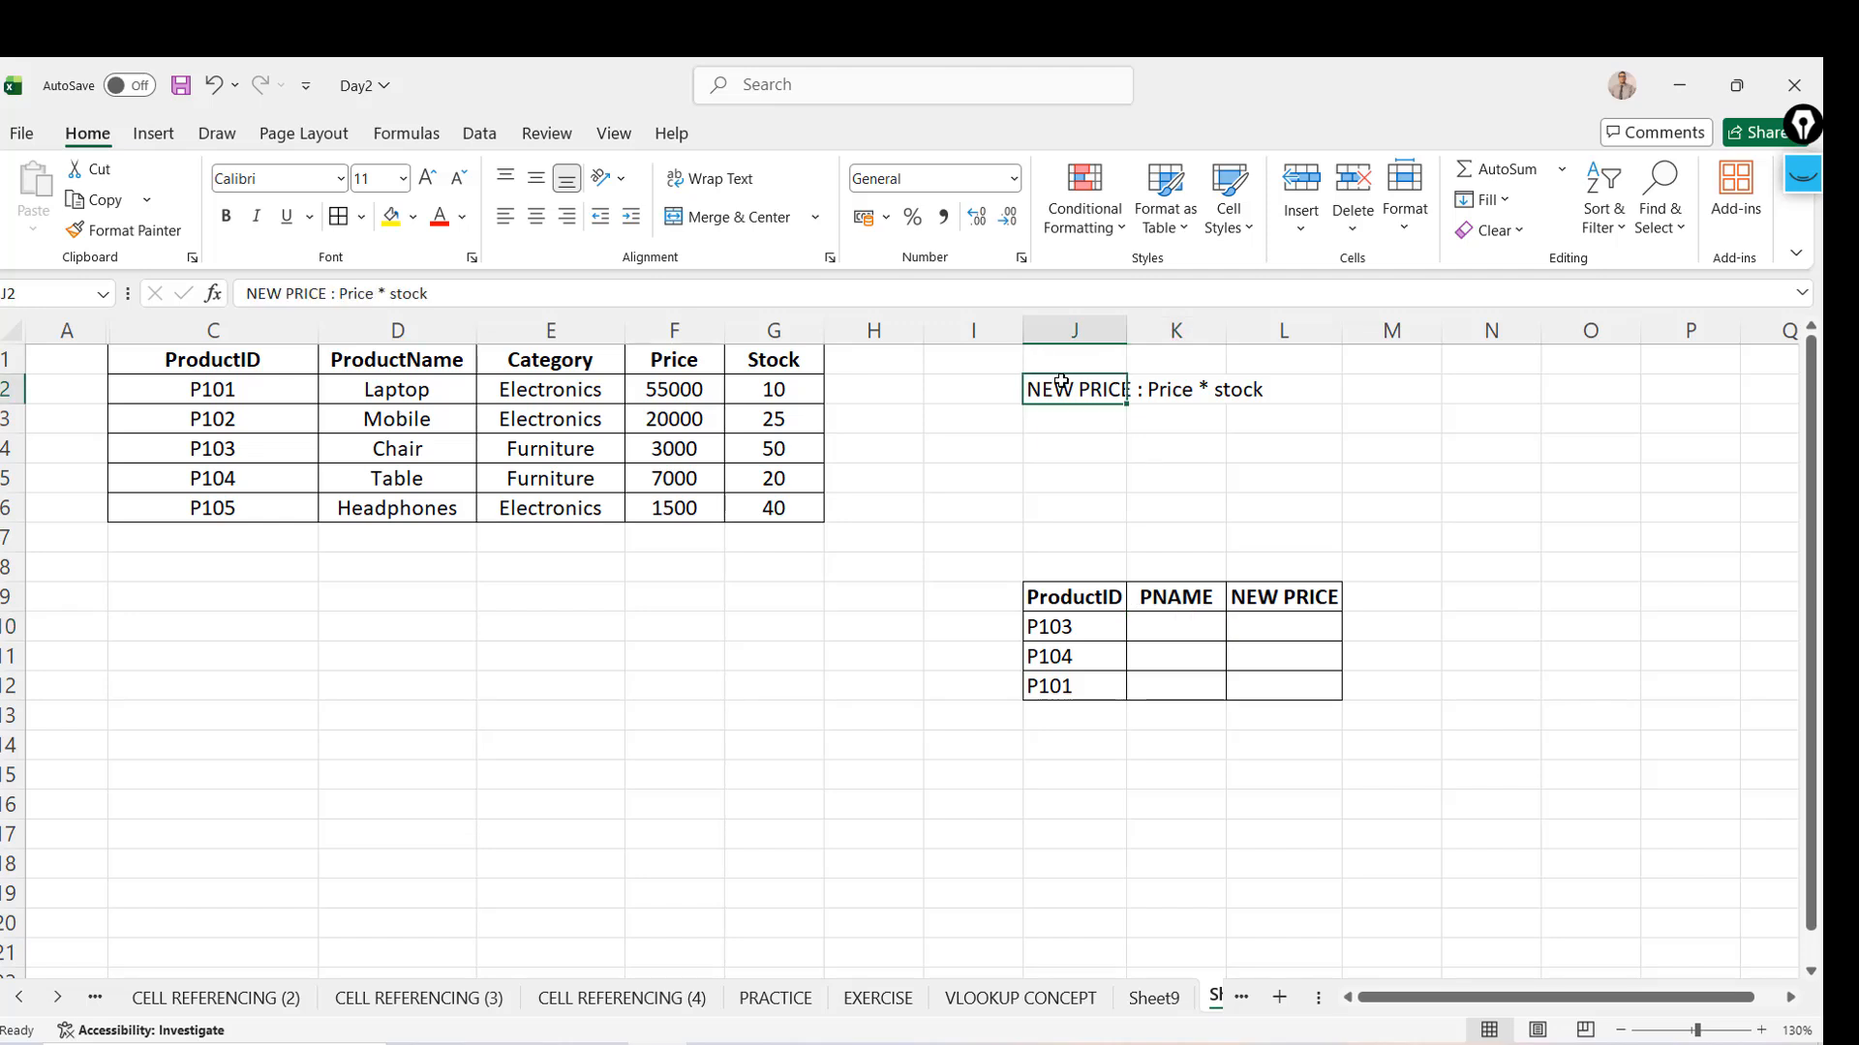
key(ctrl+b)
key(Right)
key(Right)
key(Left)
key(Left)
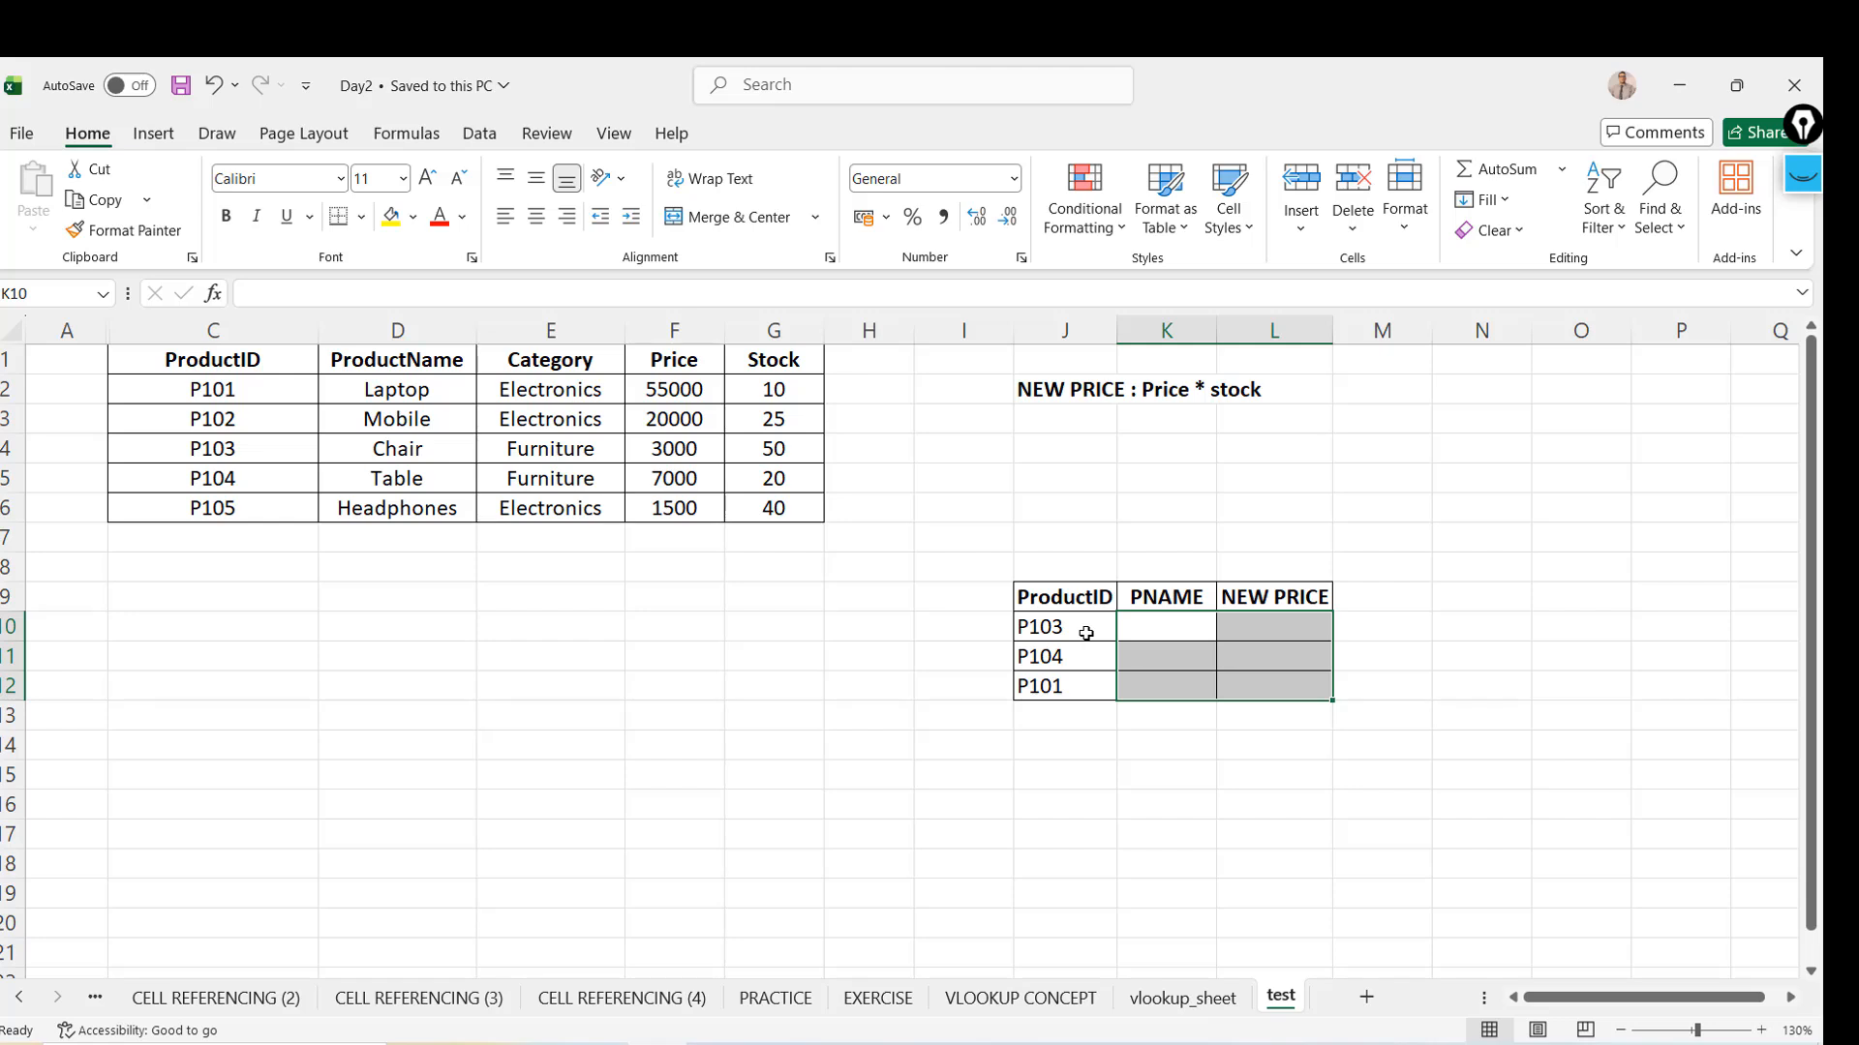
Enter the formula hint vlookup()*vlookup() as plain text in D13
click(1141, 624)
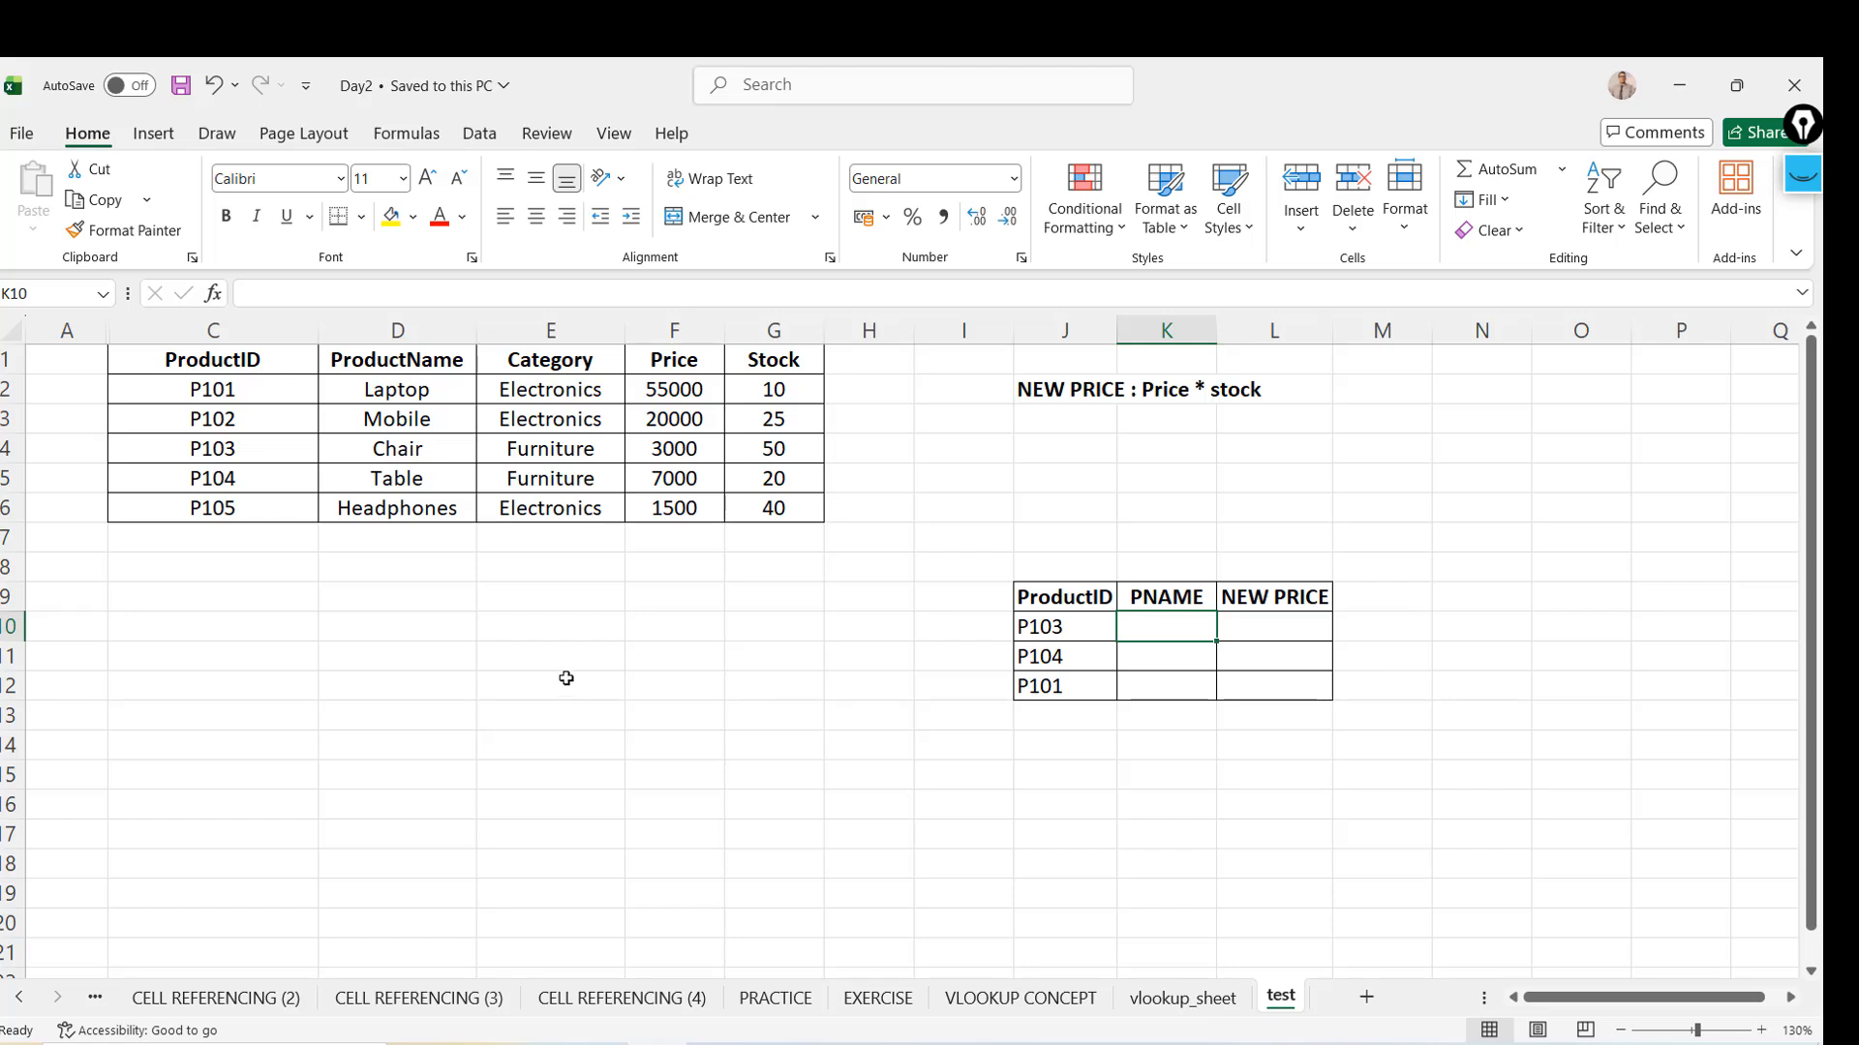
click(427, 664)
key(Down)
key(Down)
key(Down)
key(Up)
key(Up)
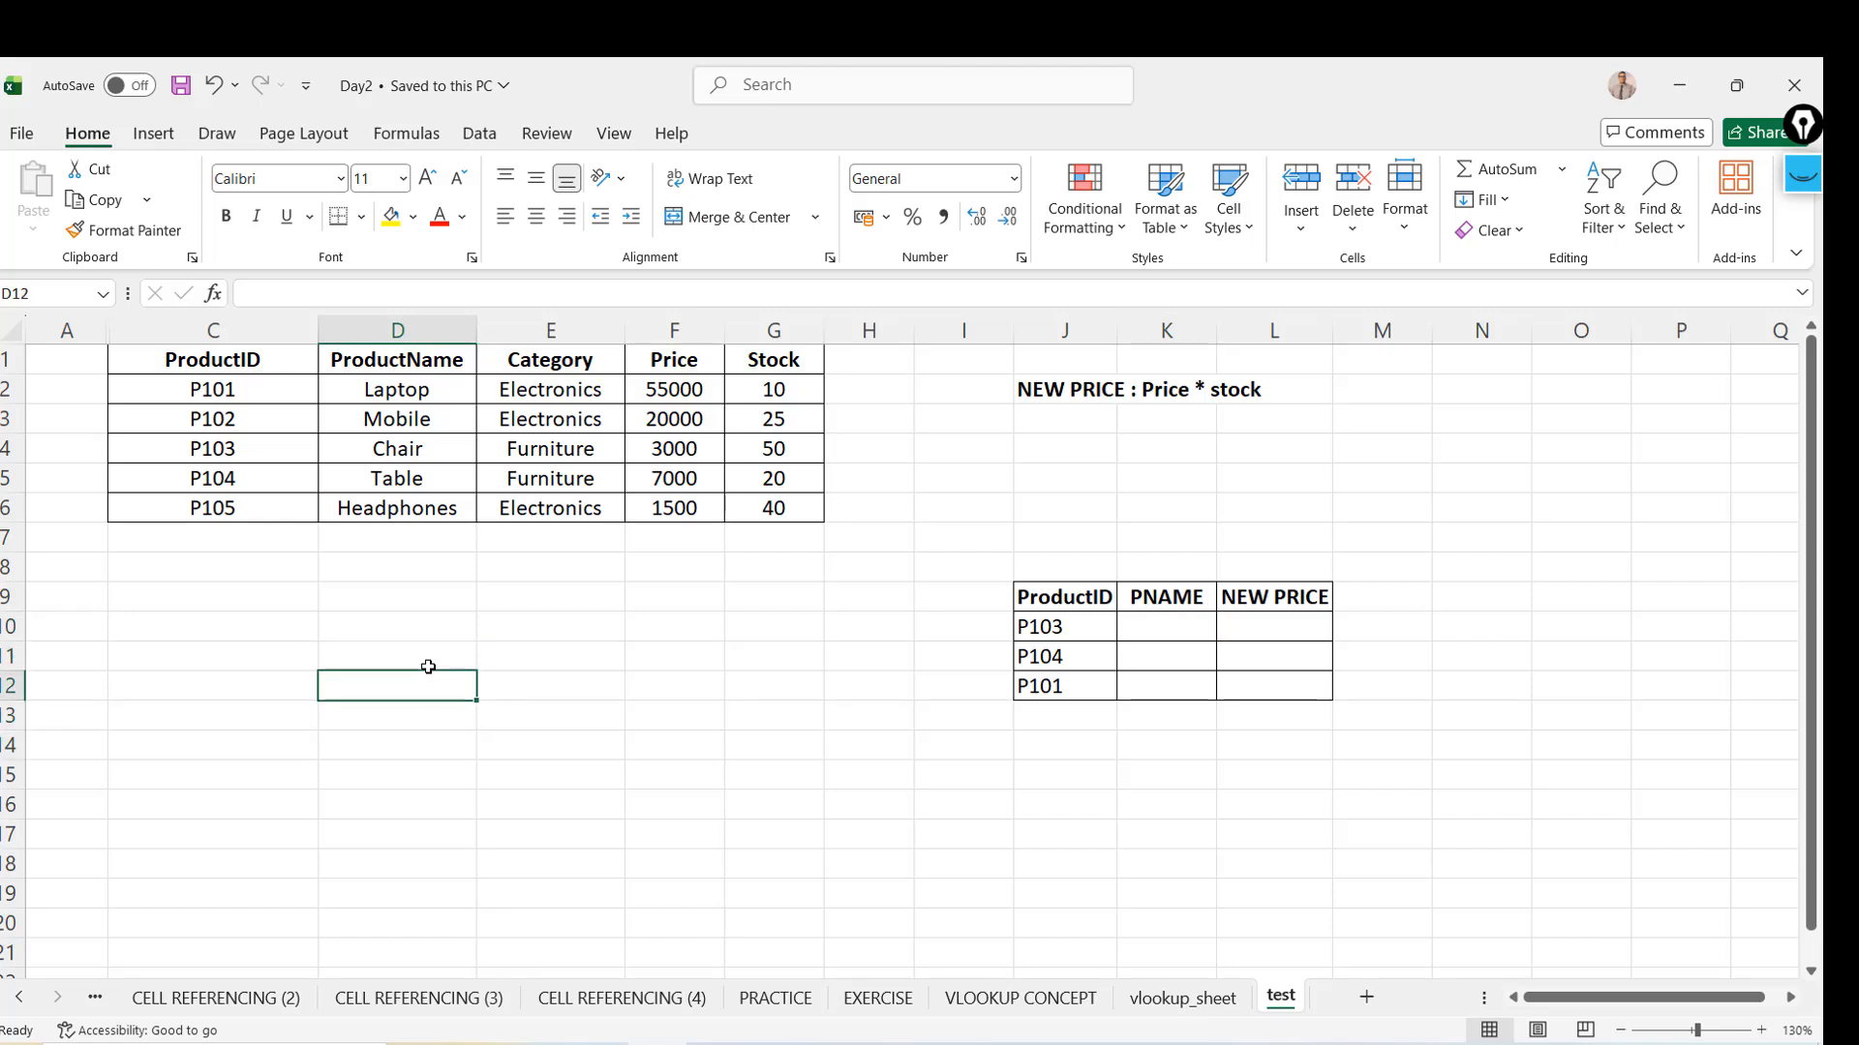
key(Down)
text(vlookup)
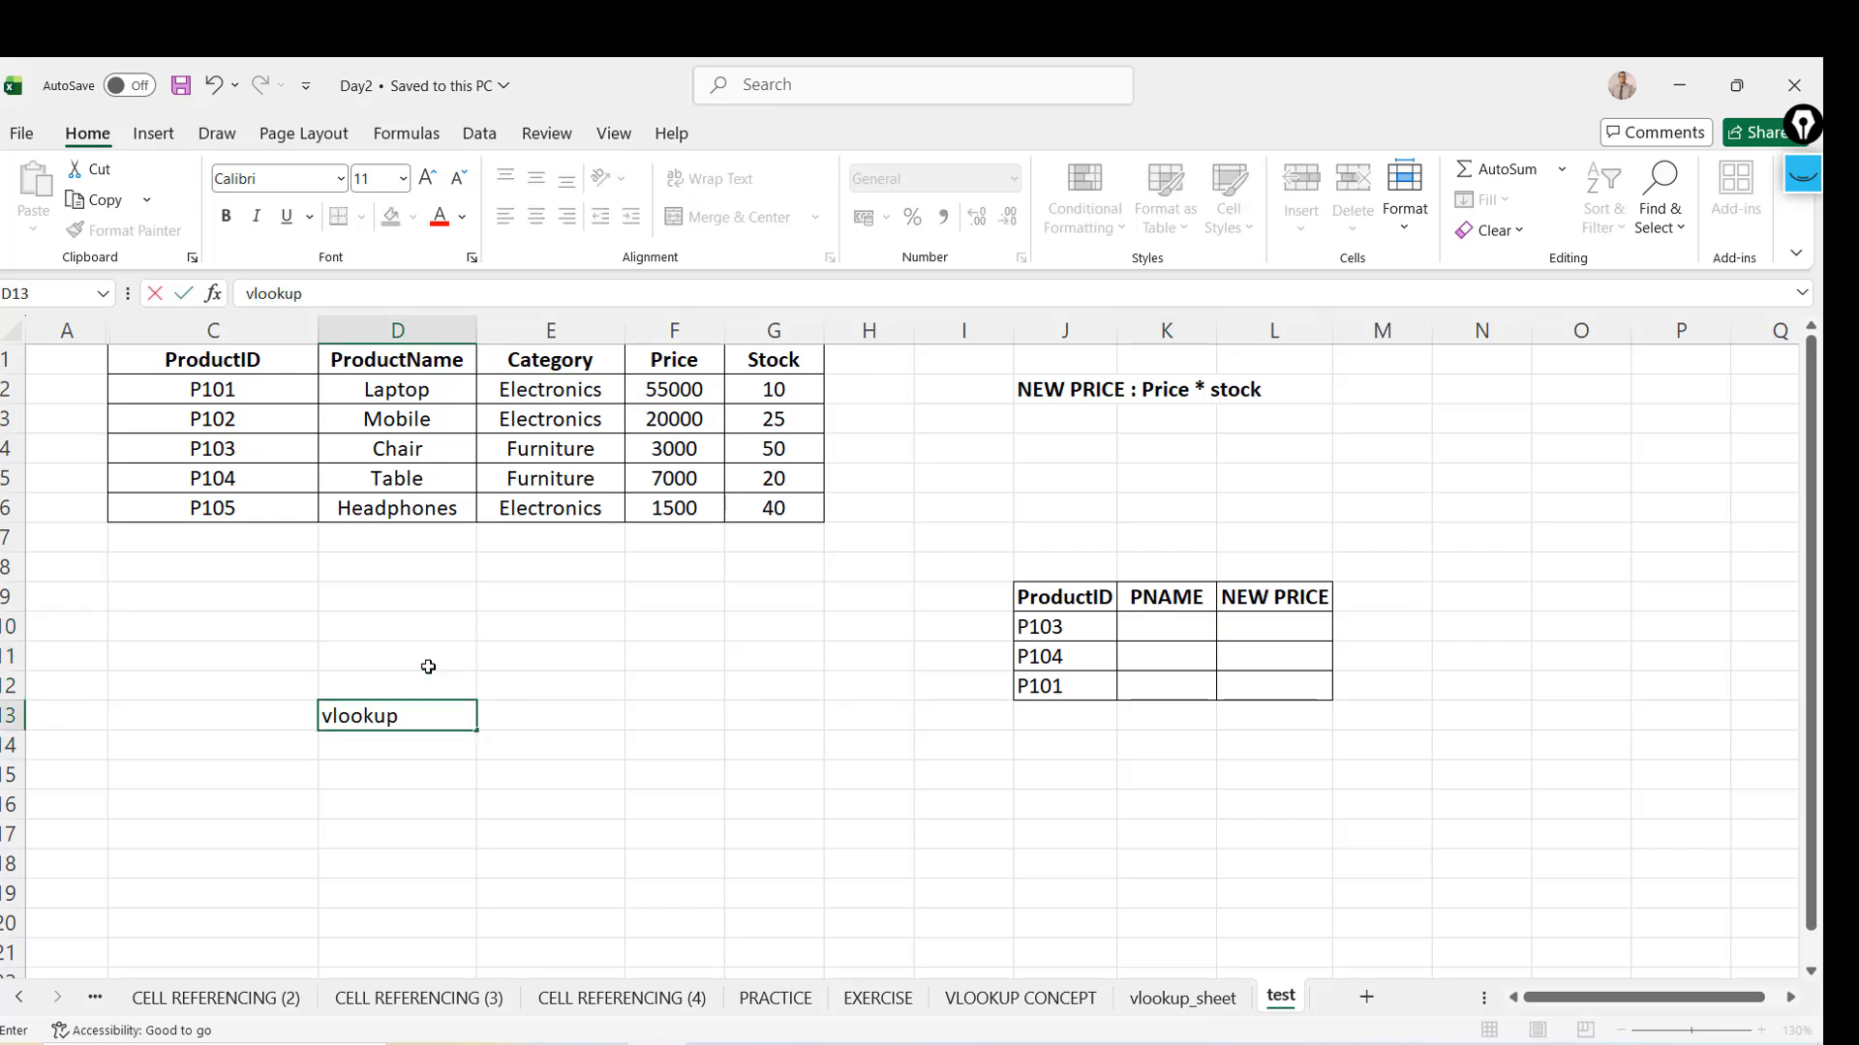
text(()*vlookup())
key(ctrl+Return)
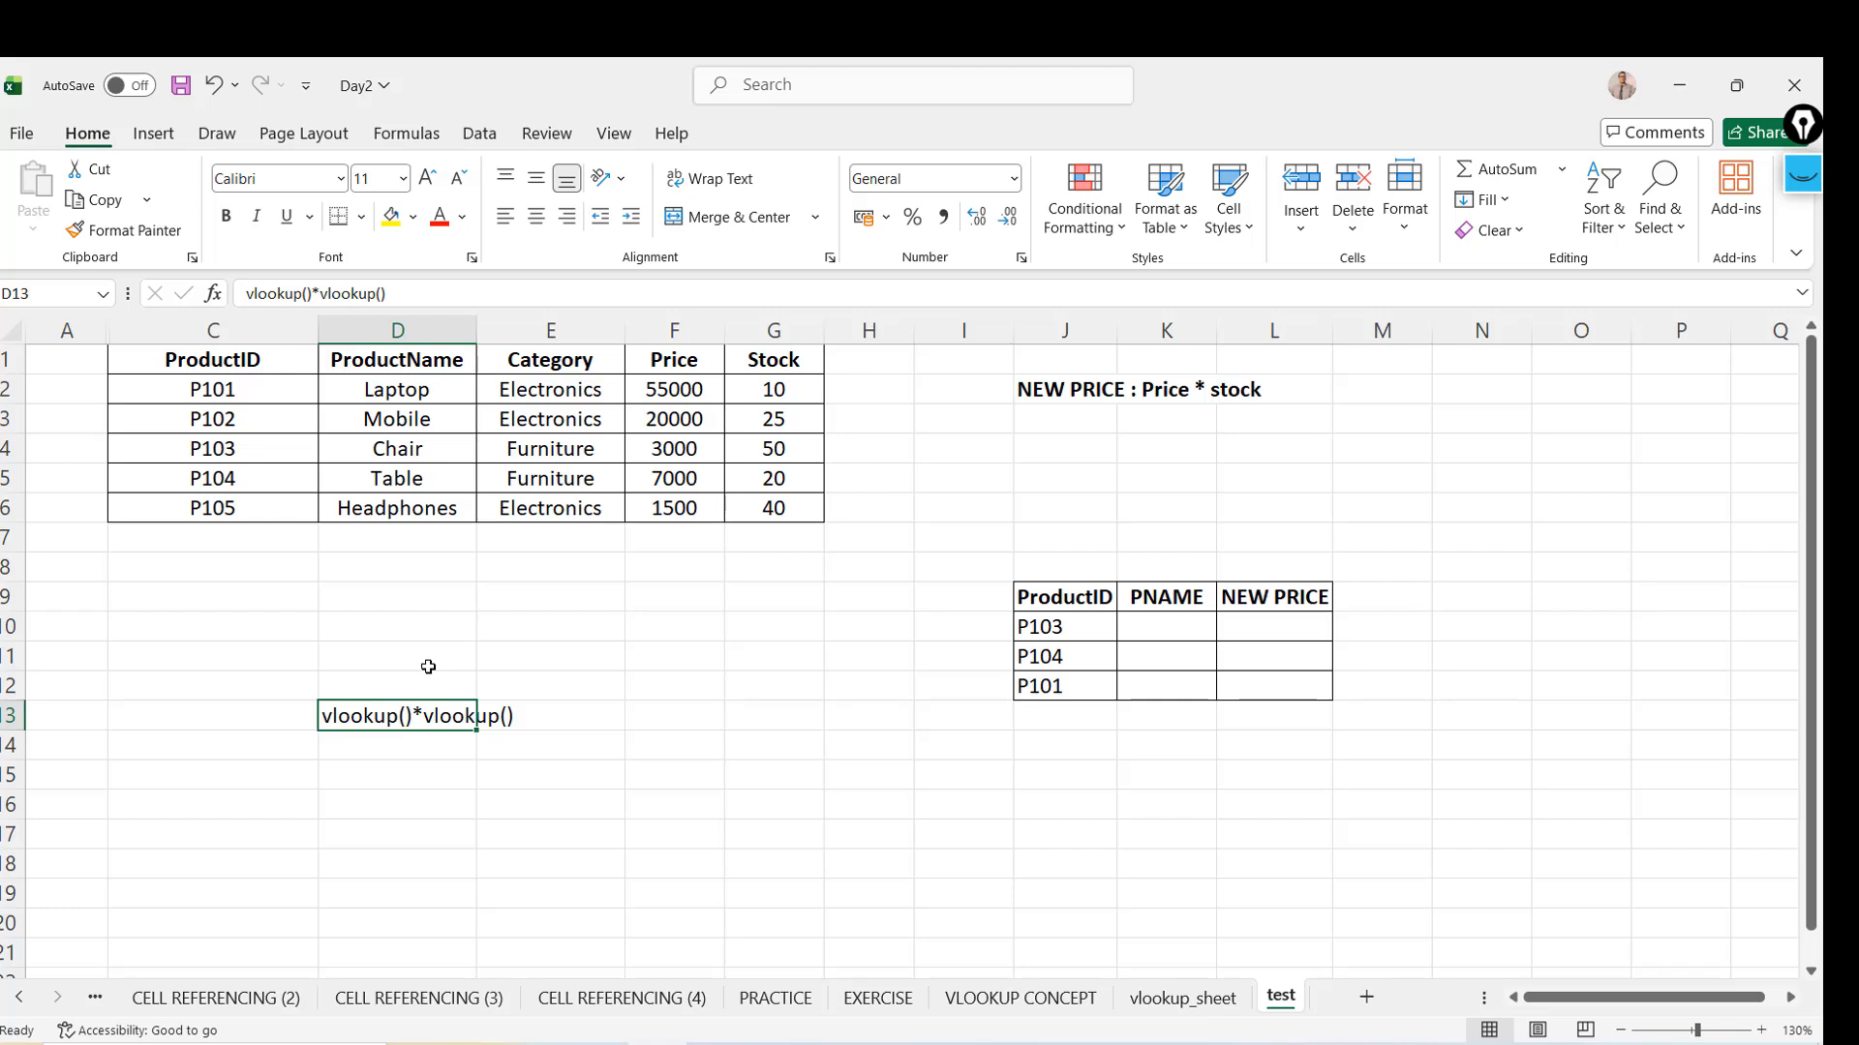
Examine the product table's headers from ProductID across to Price and Stock
click(306, 359)
key(Right)
key(Right)
key(Right)
key(Right)
key(Right)
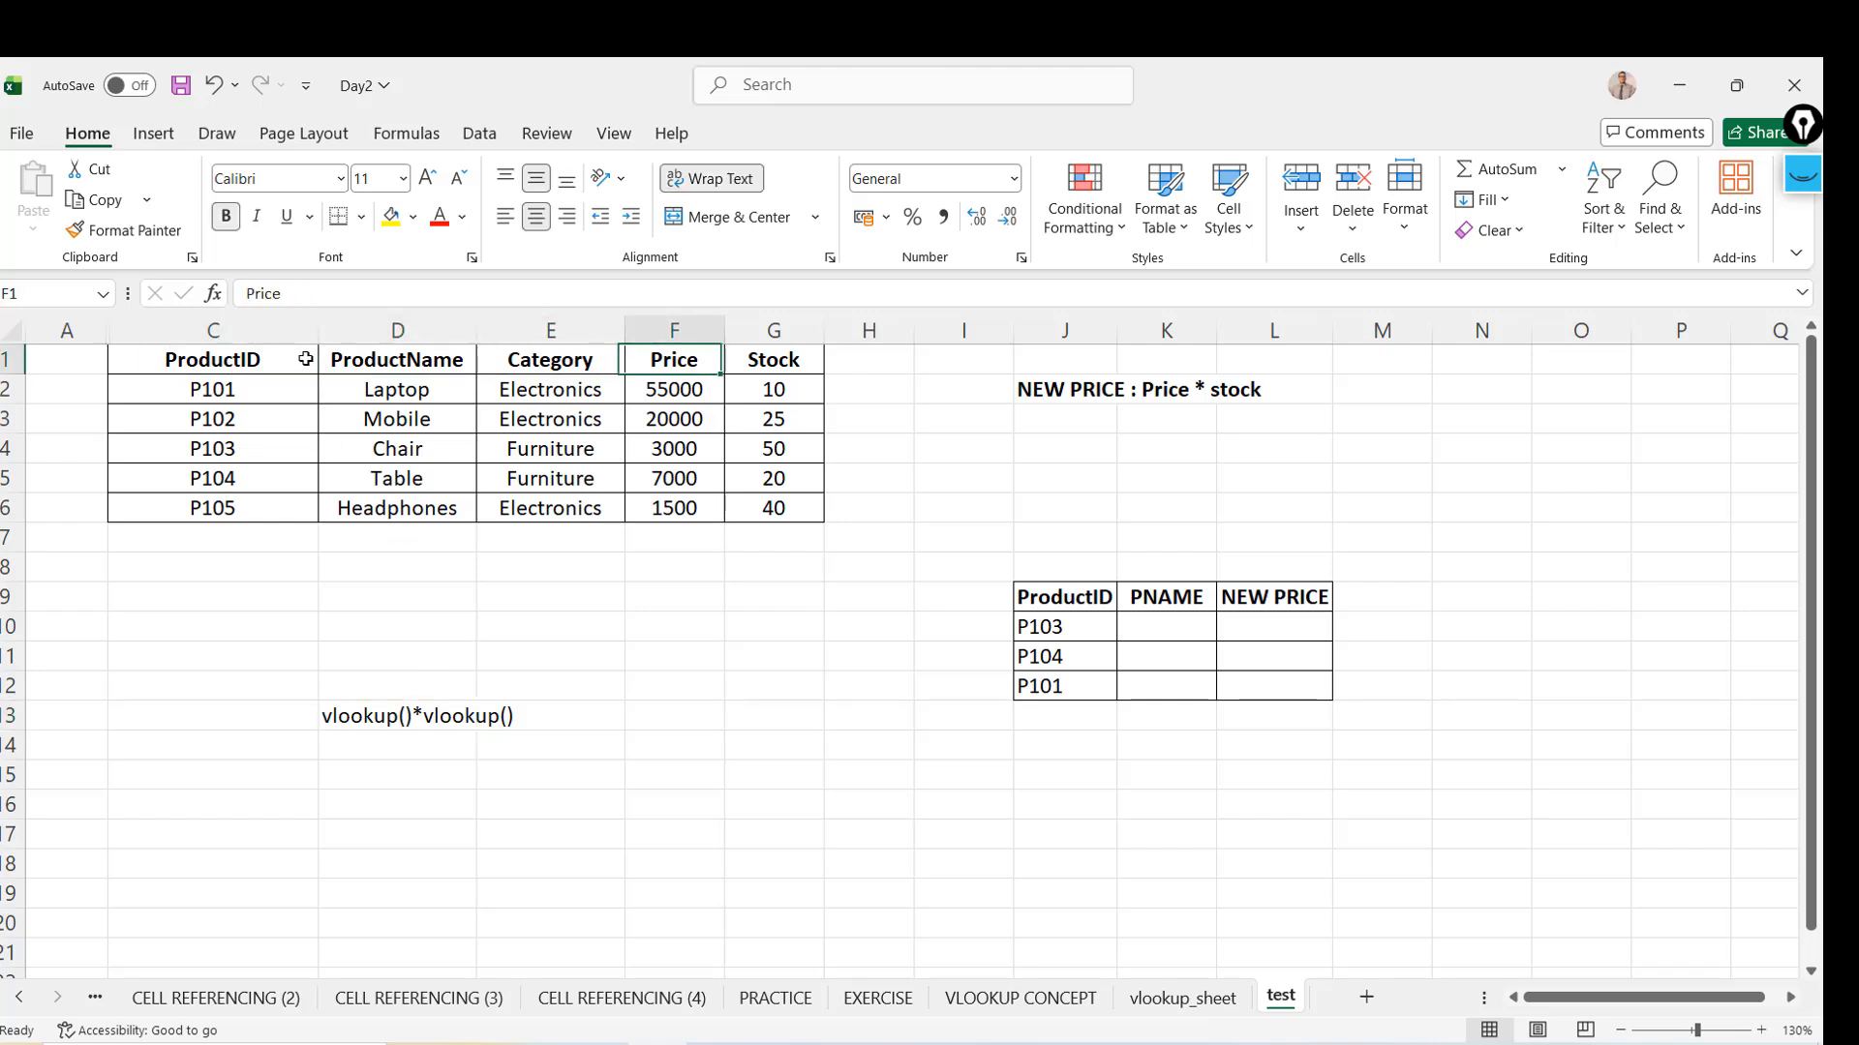
key(Left)
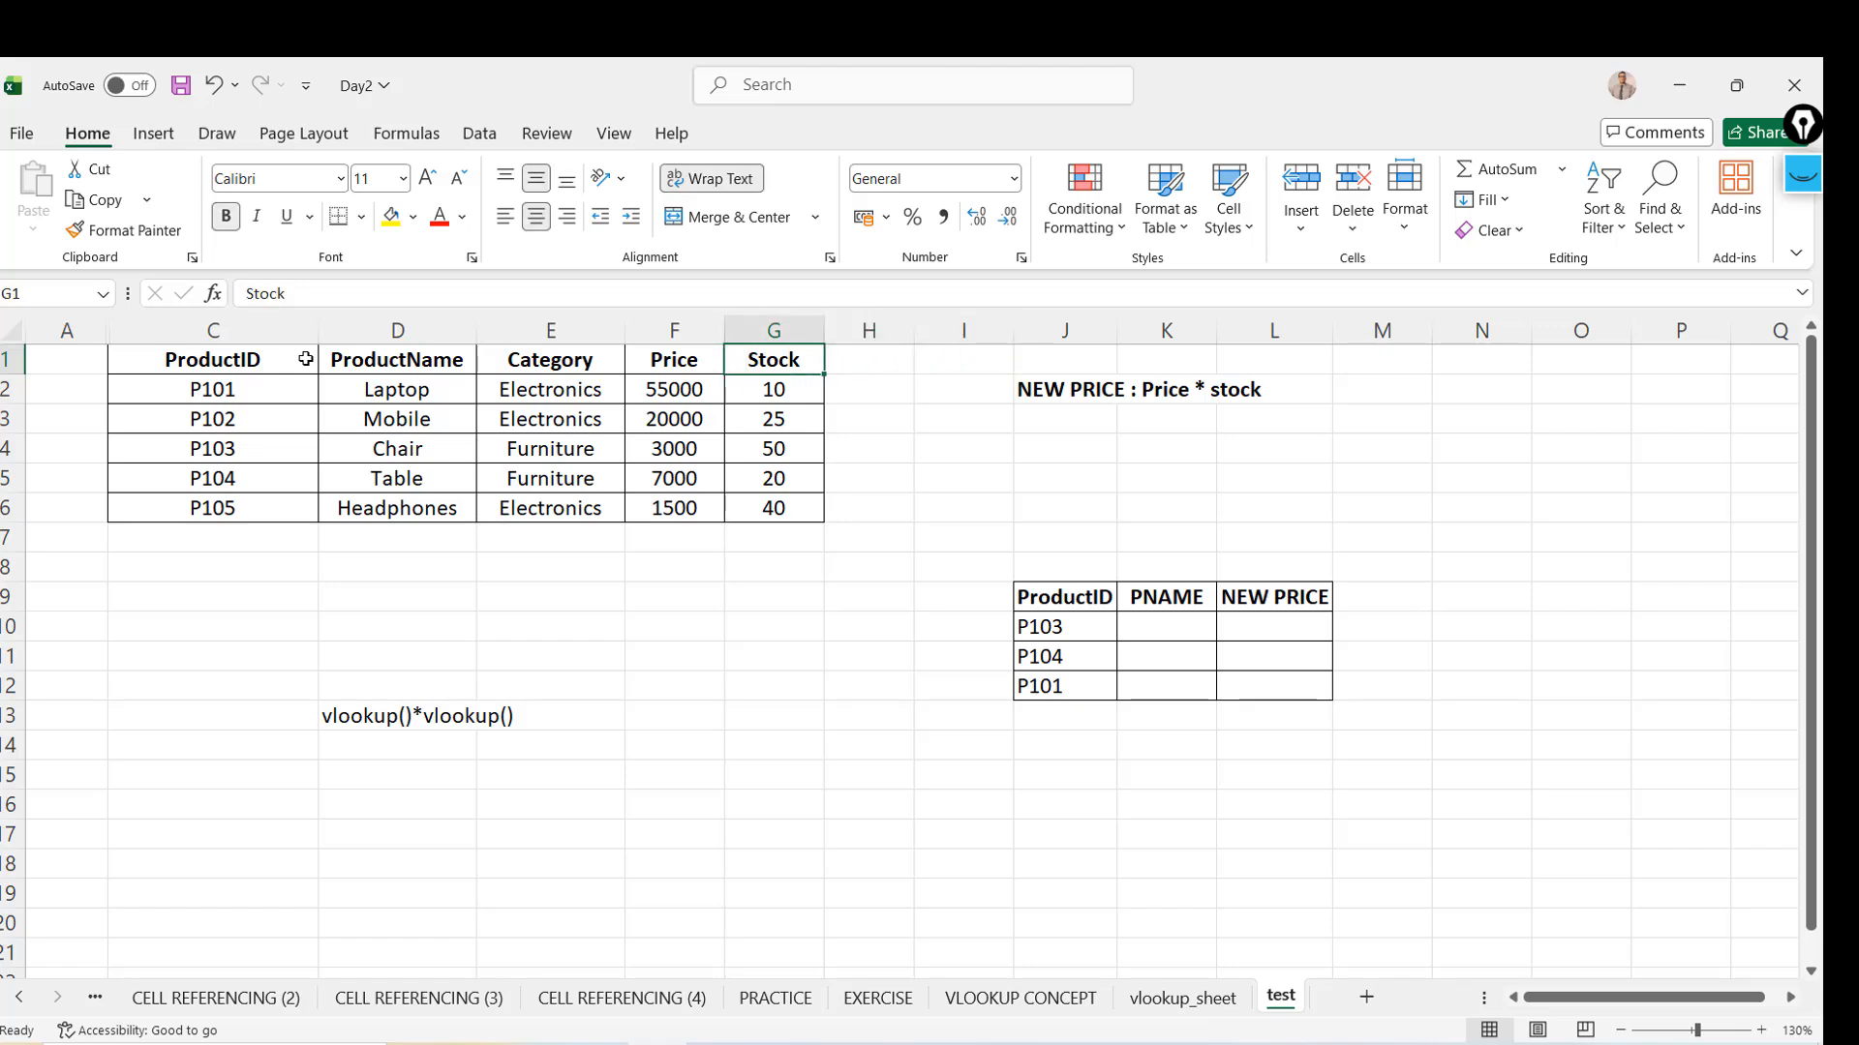
Fit the width of the ProductID column C to its contents
key(Home)
double_click(320, 331)
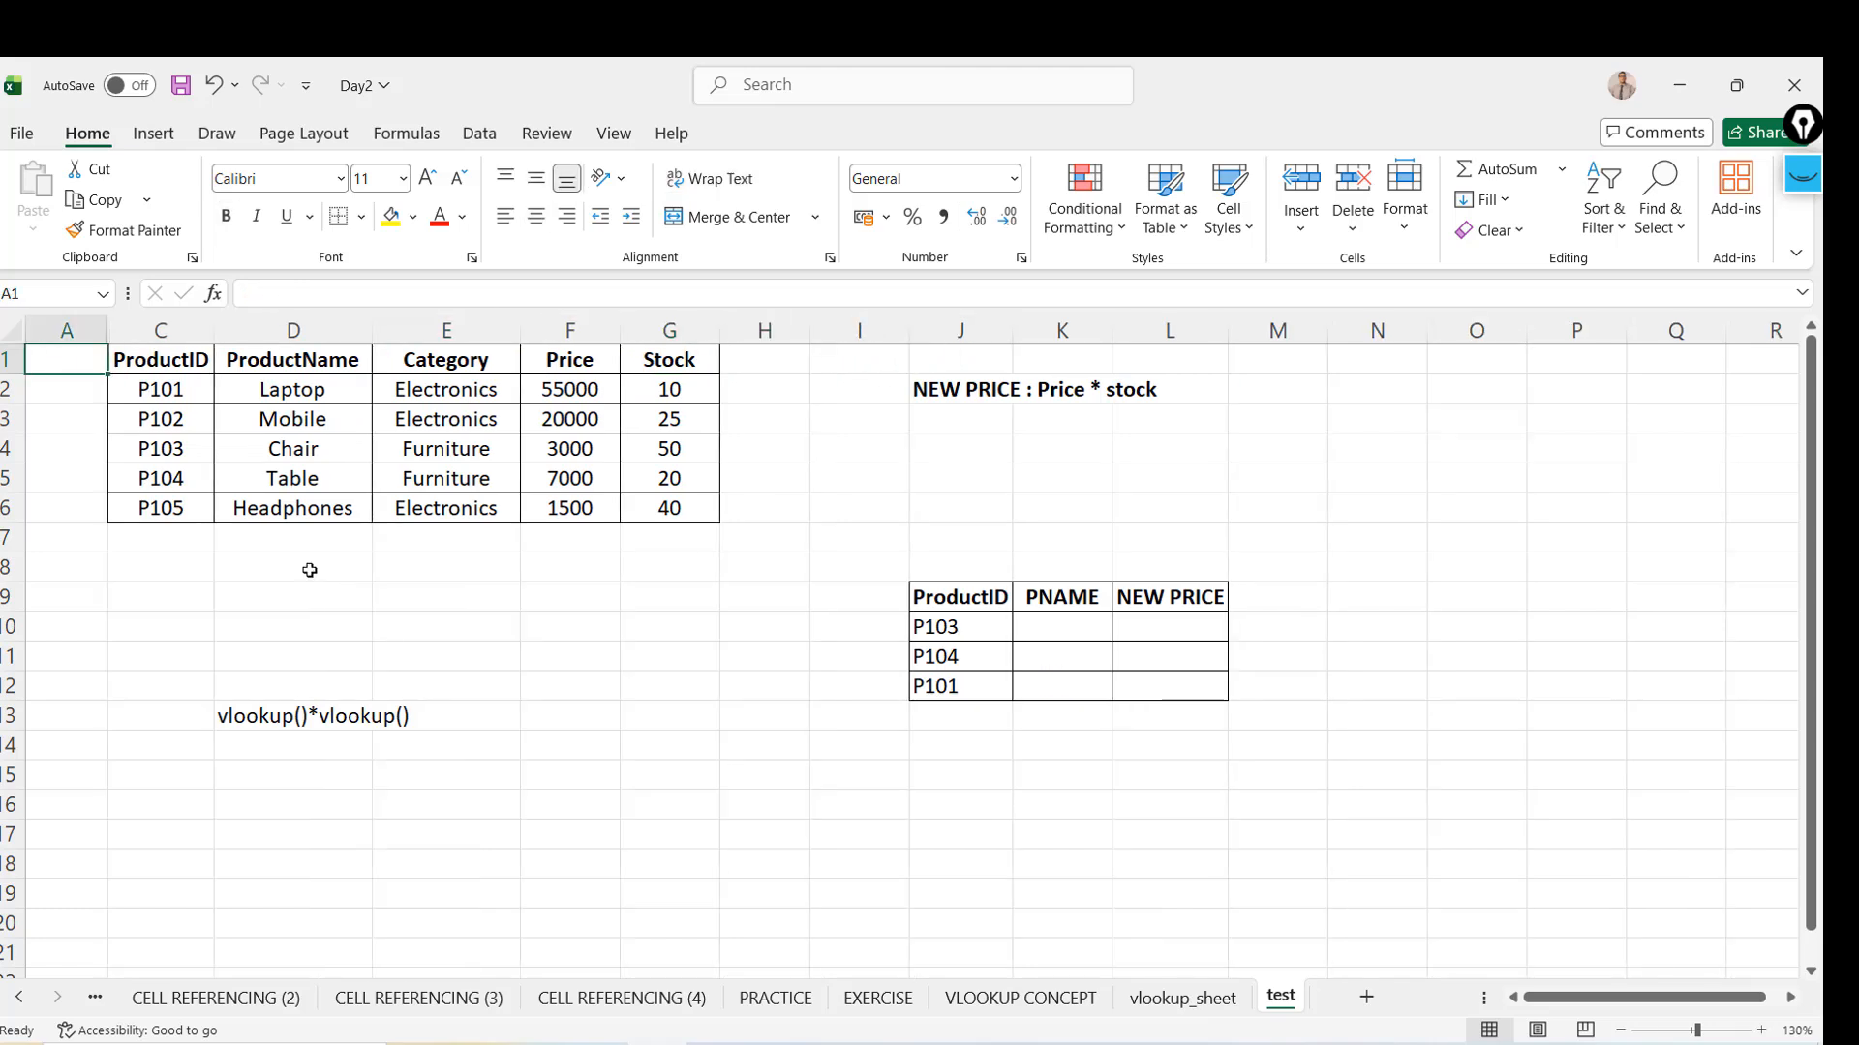
click(264, 718)
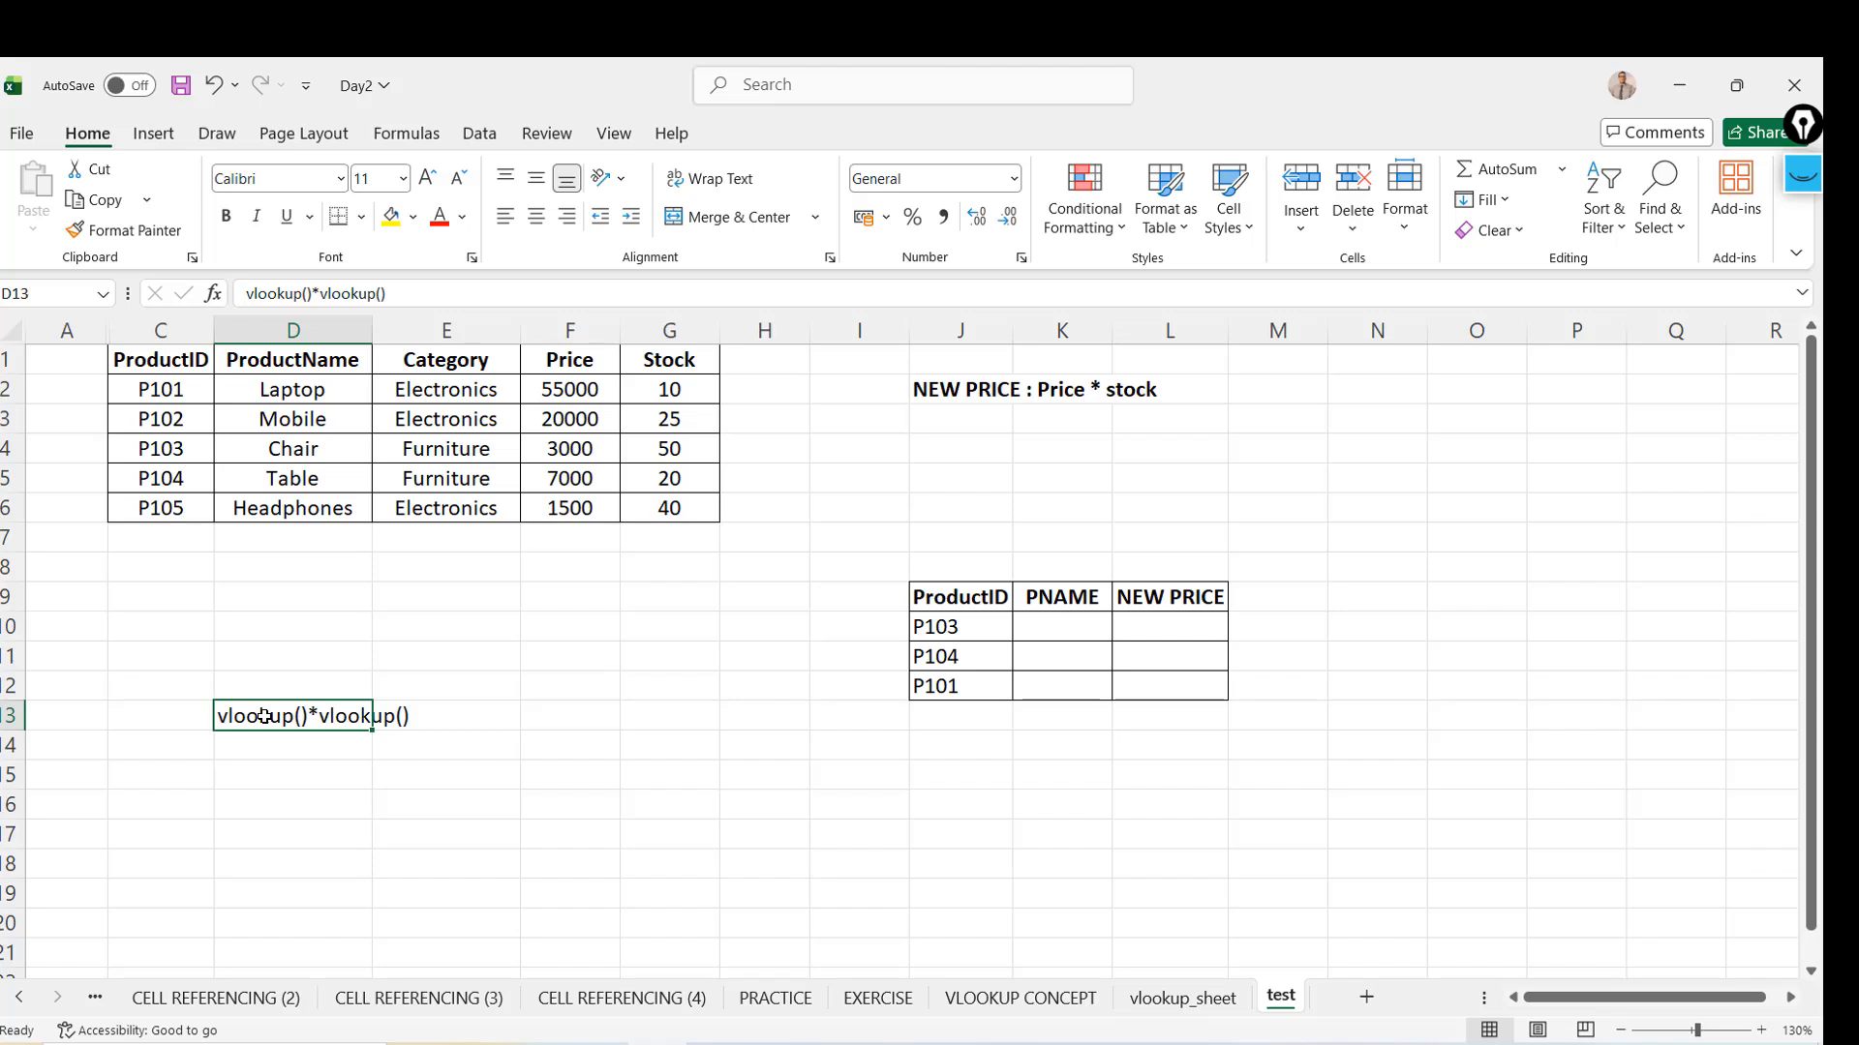
click(673, 878)
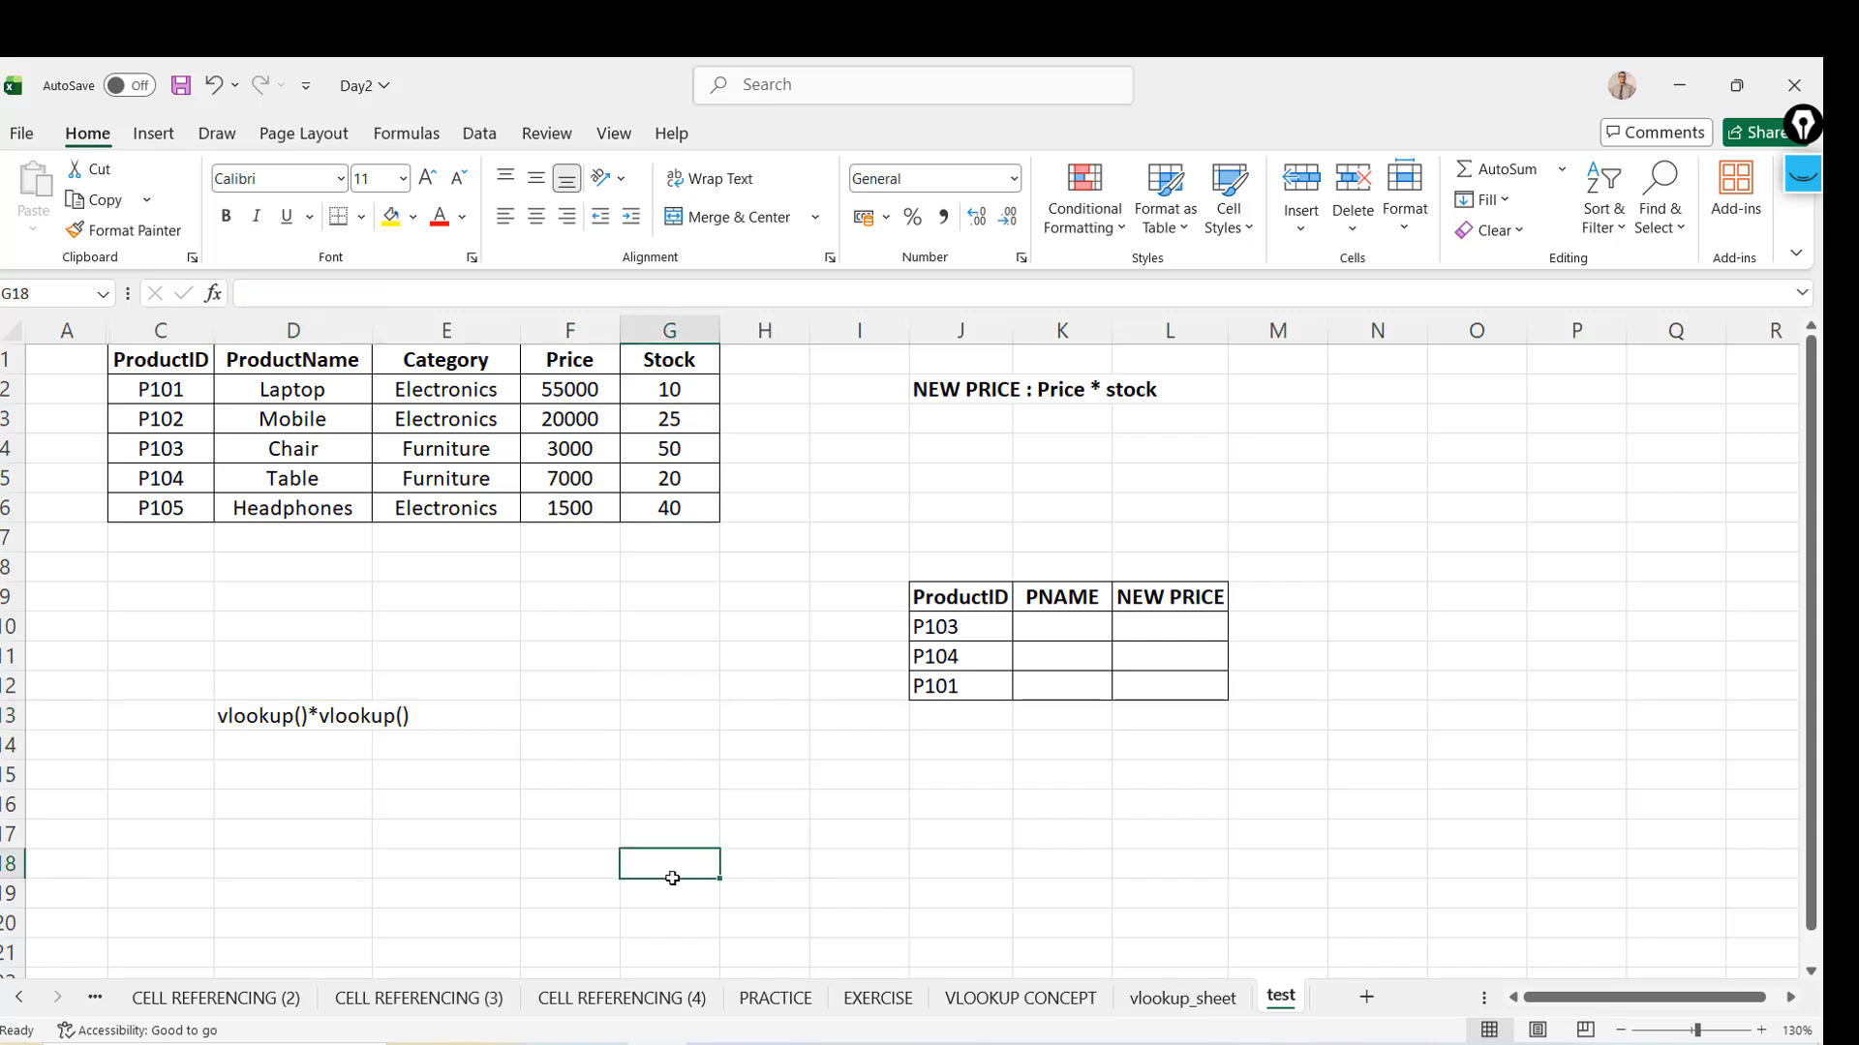
text(=vll)
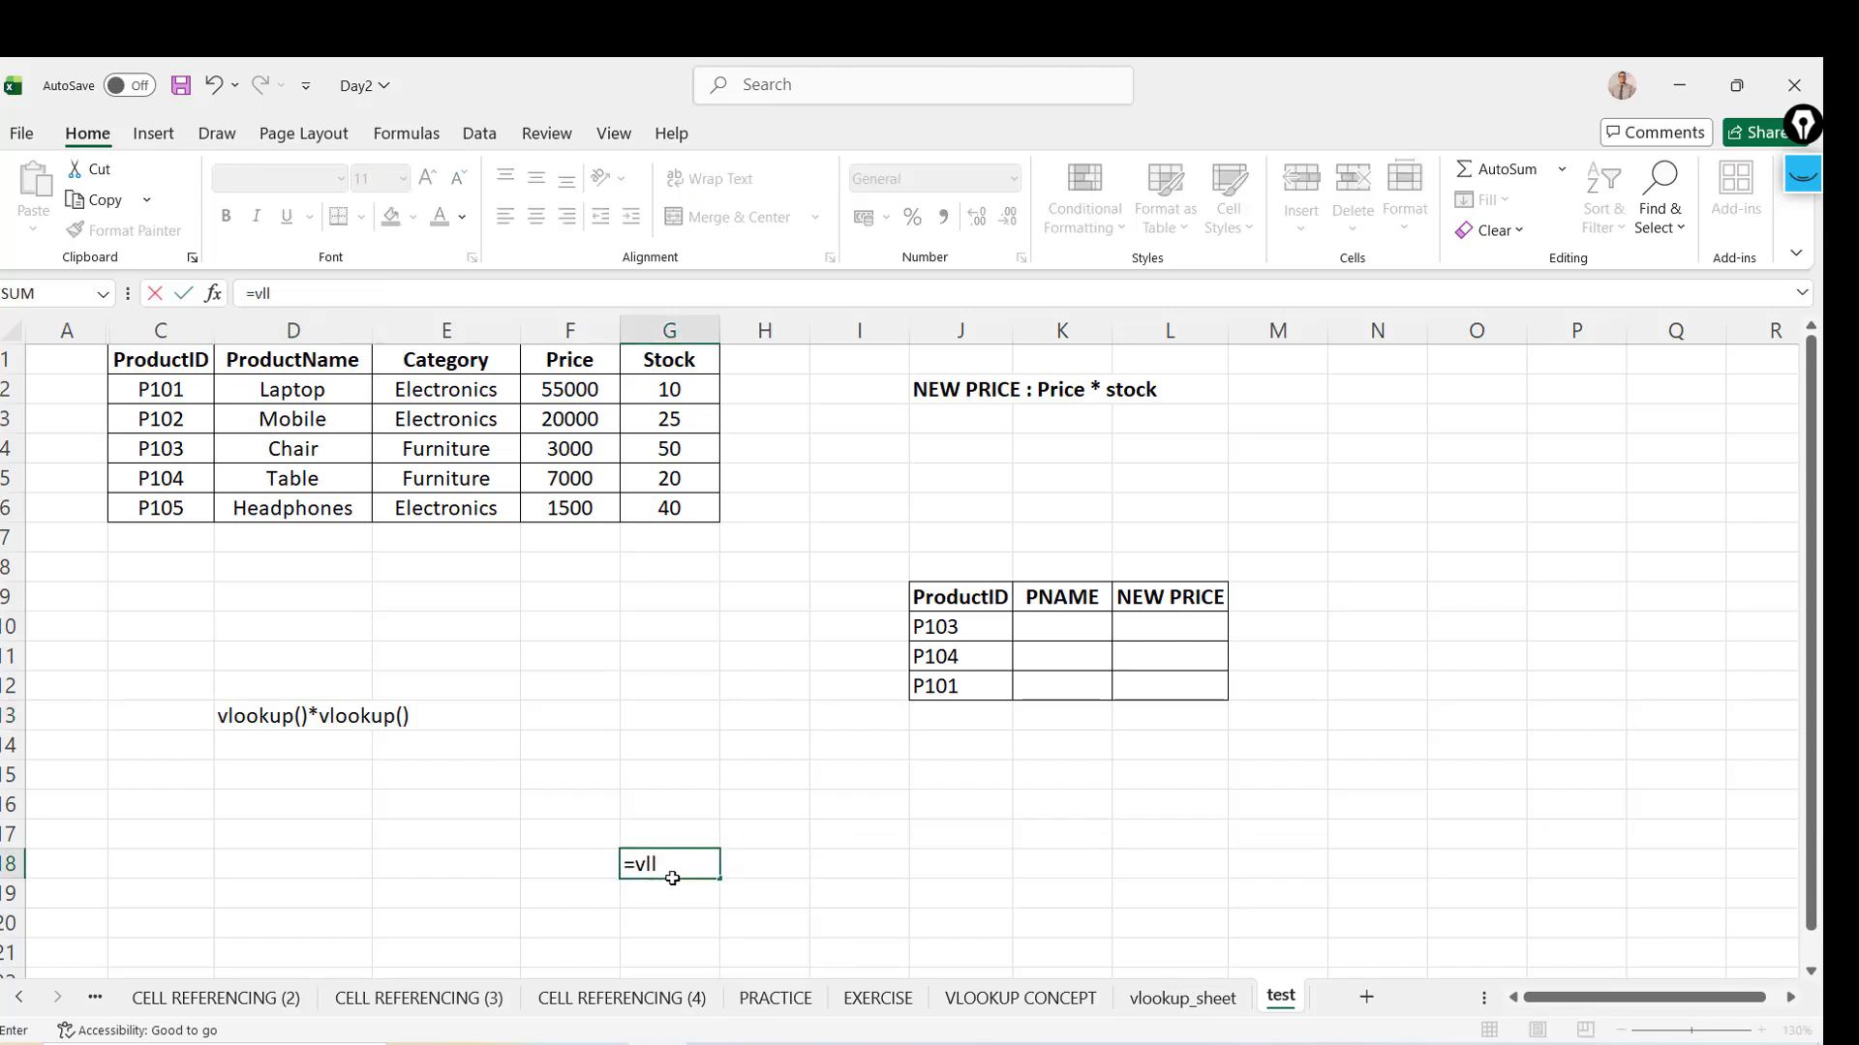
key(BackSpace)
text(oo)
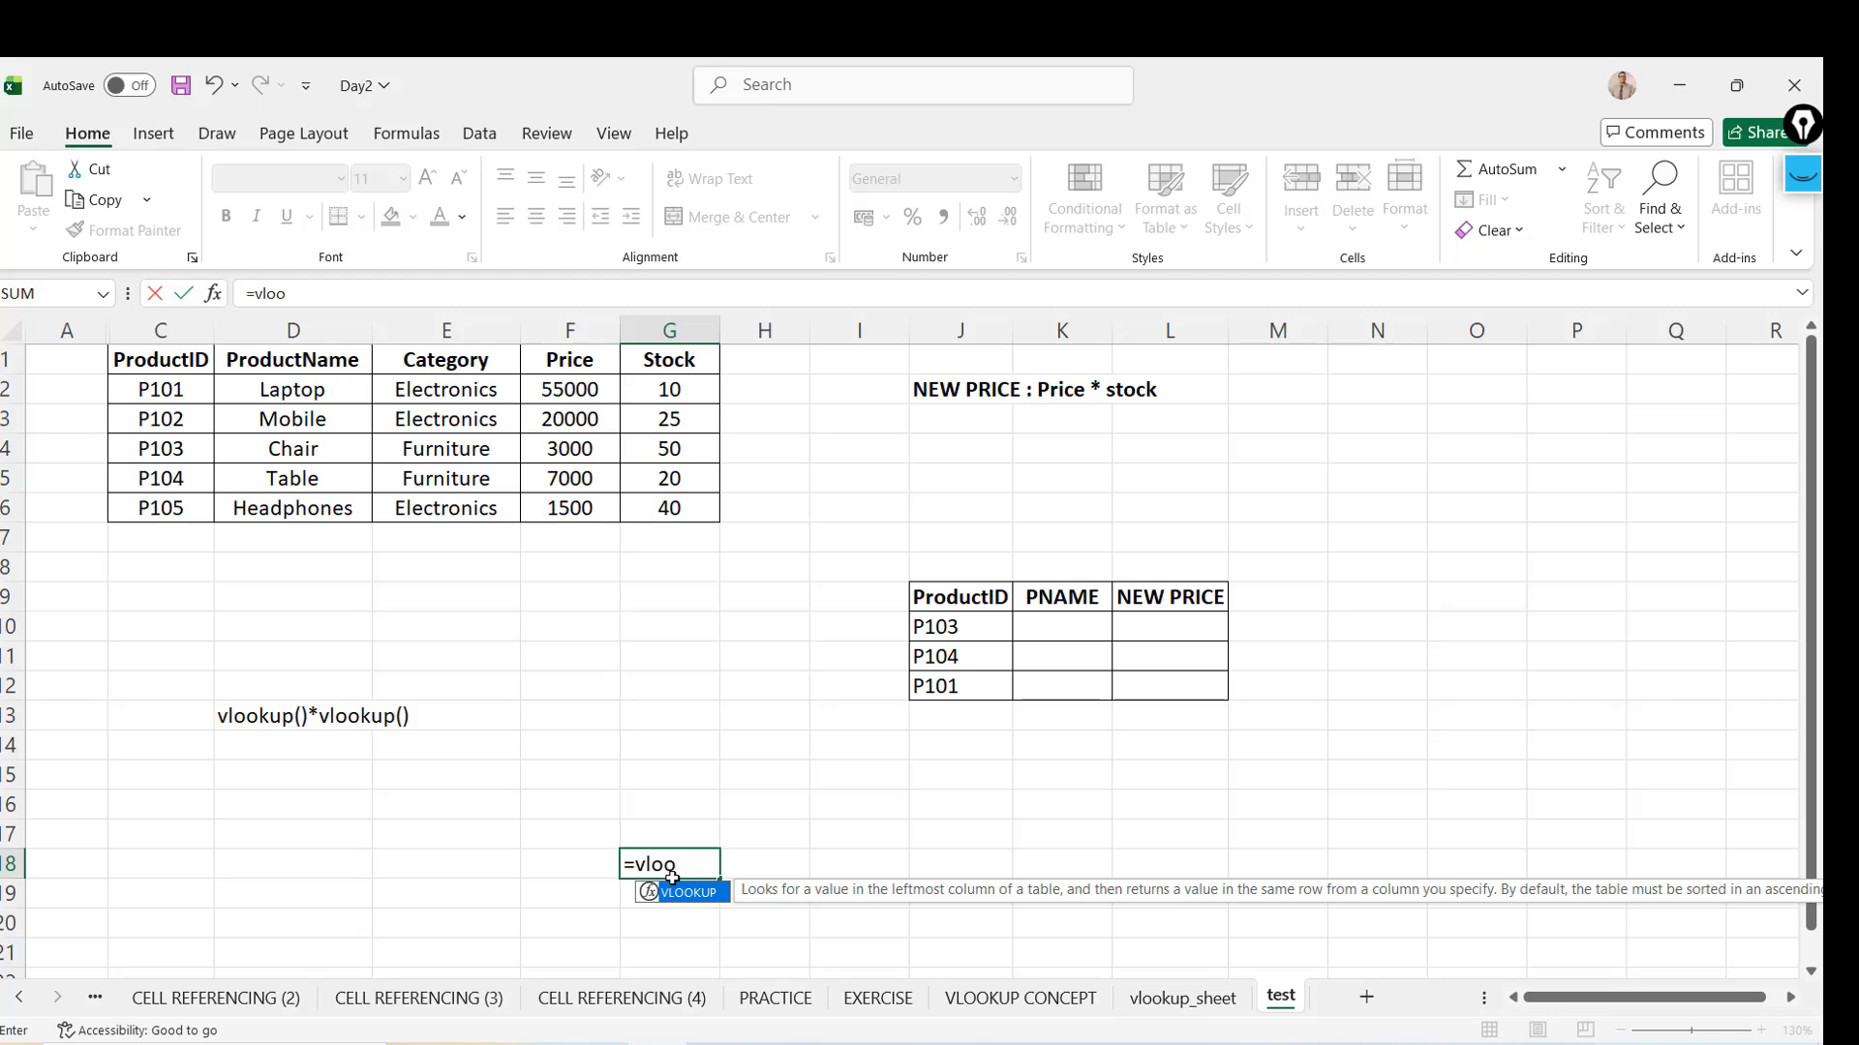
key(Tab)
text(,)
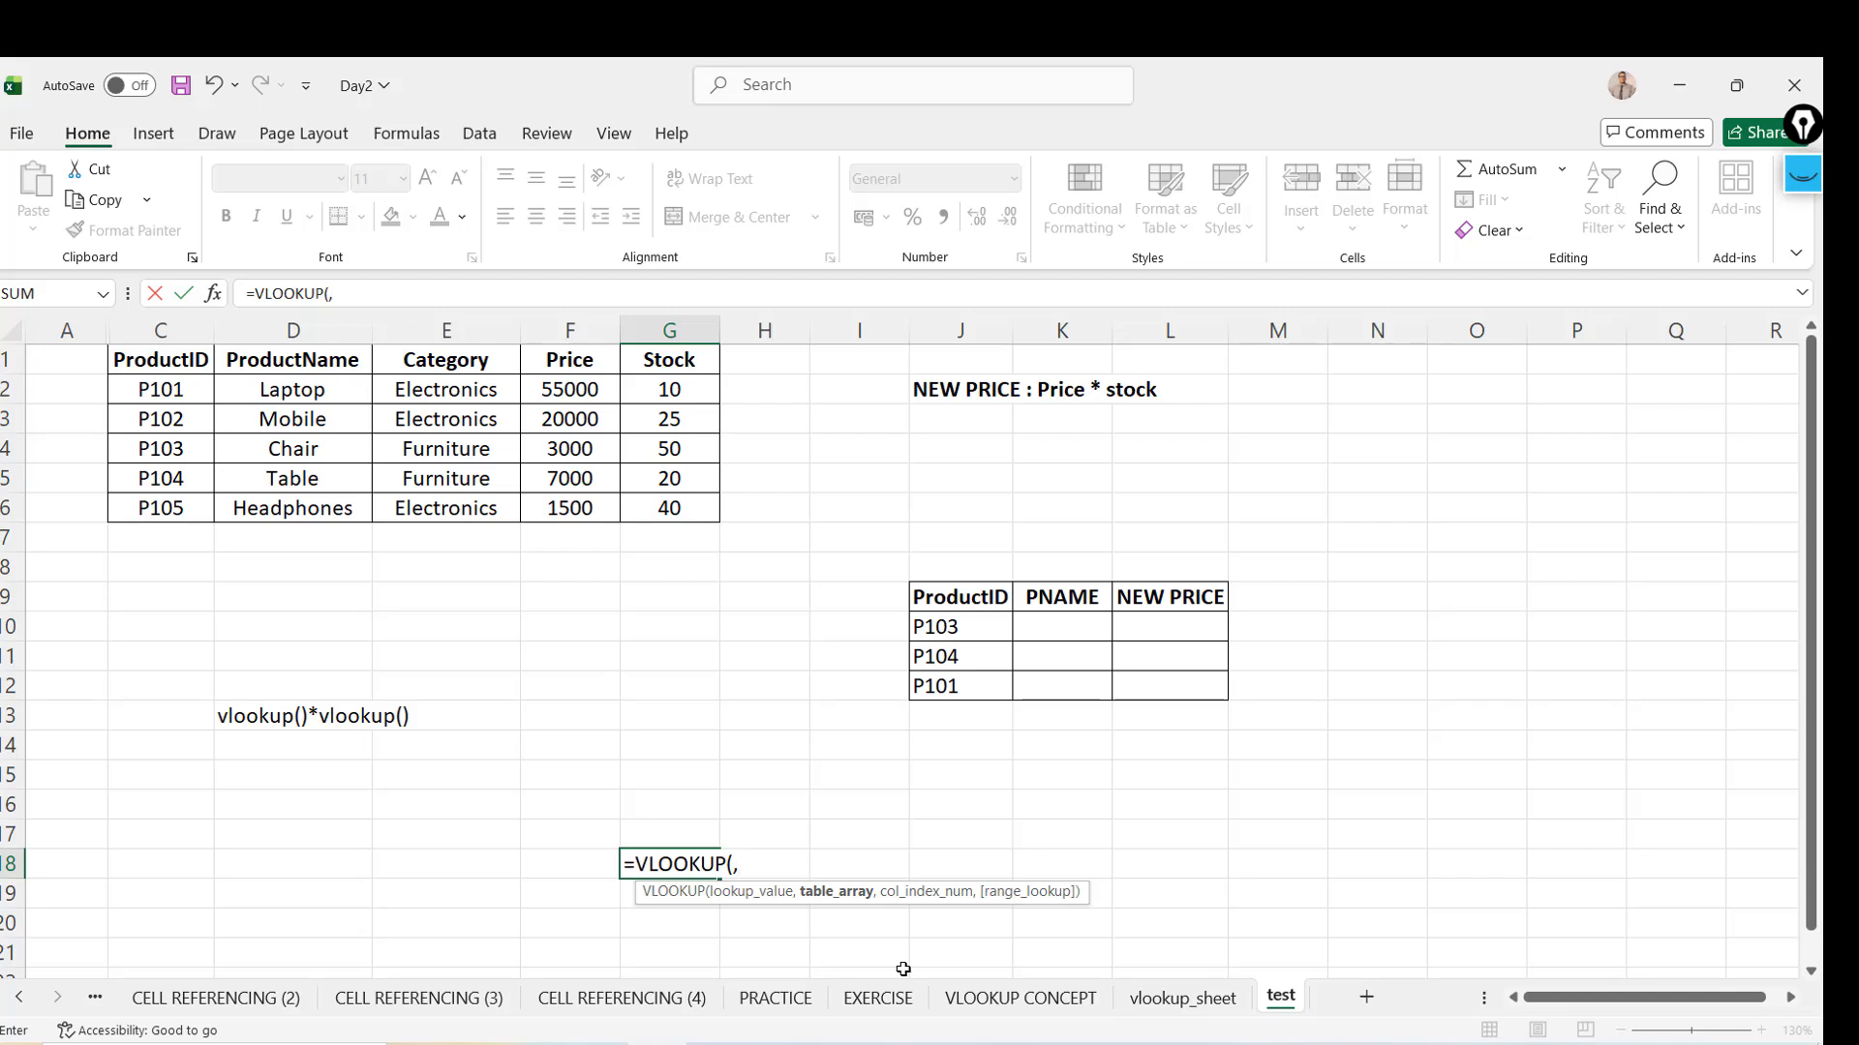
key(Escape)
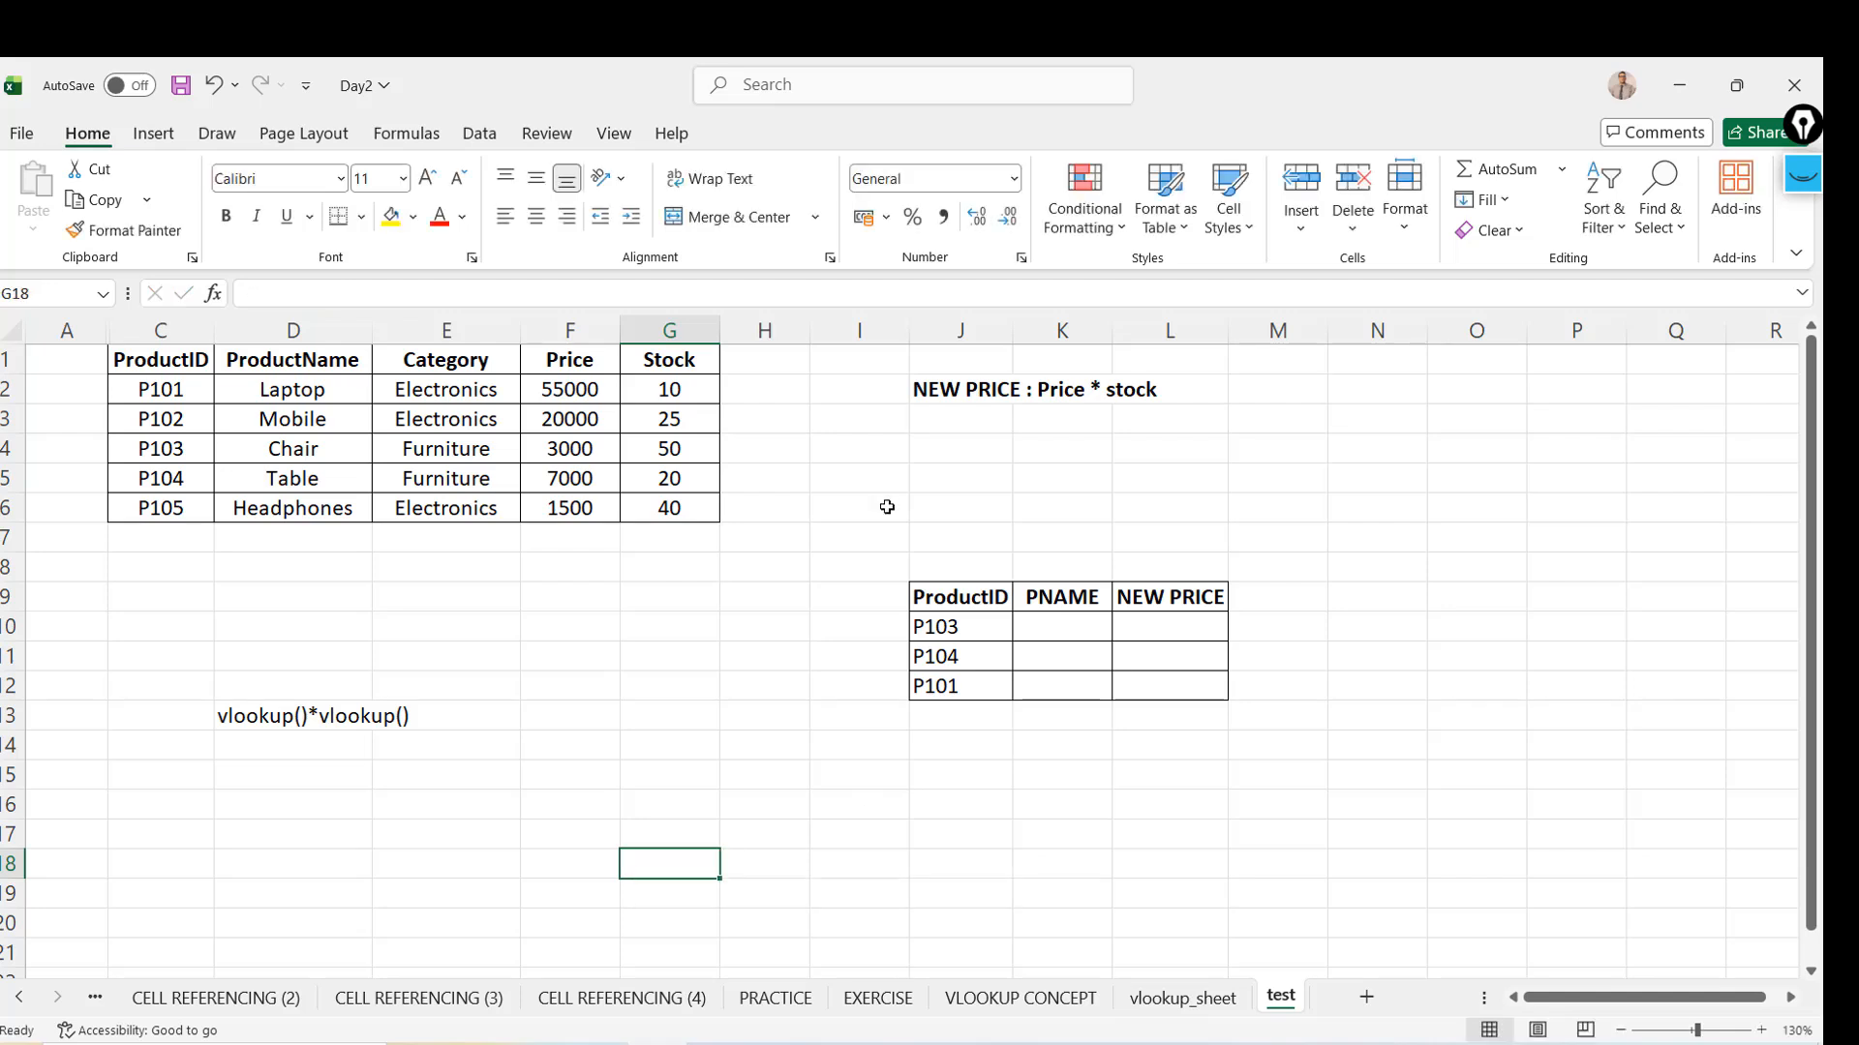
Add the header New price in H1 beside the product table's Stock column
click(765, 370)
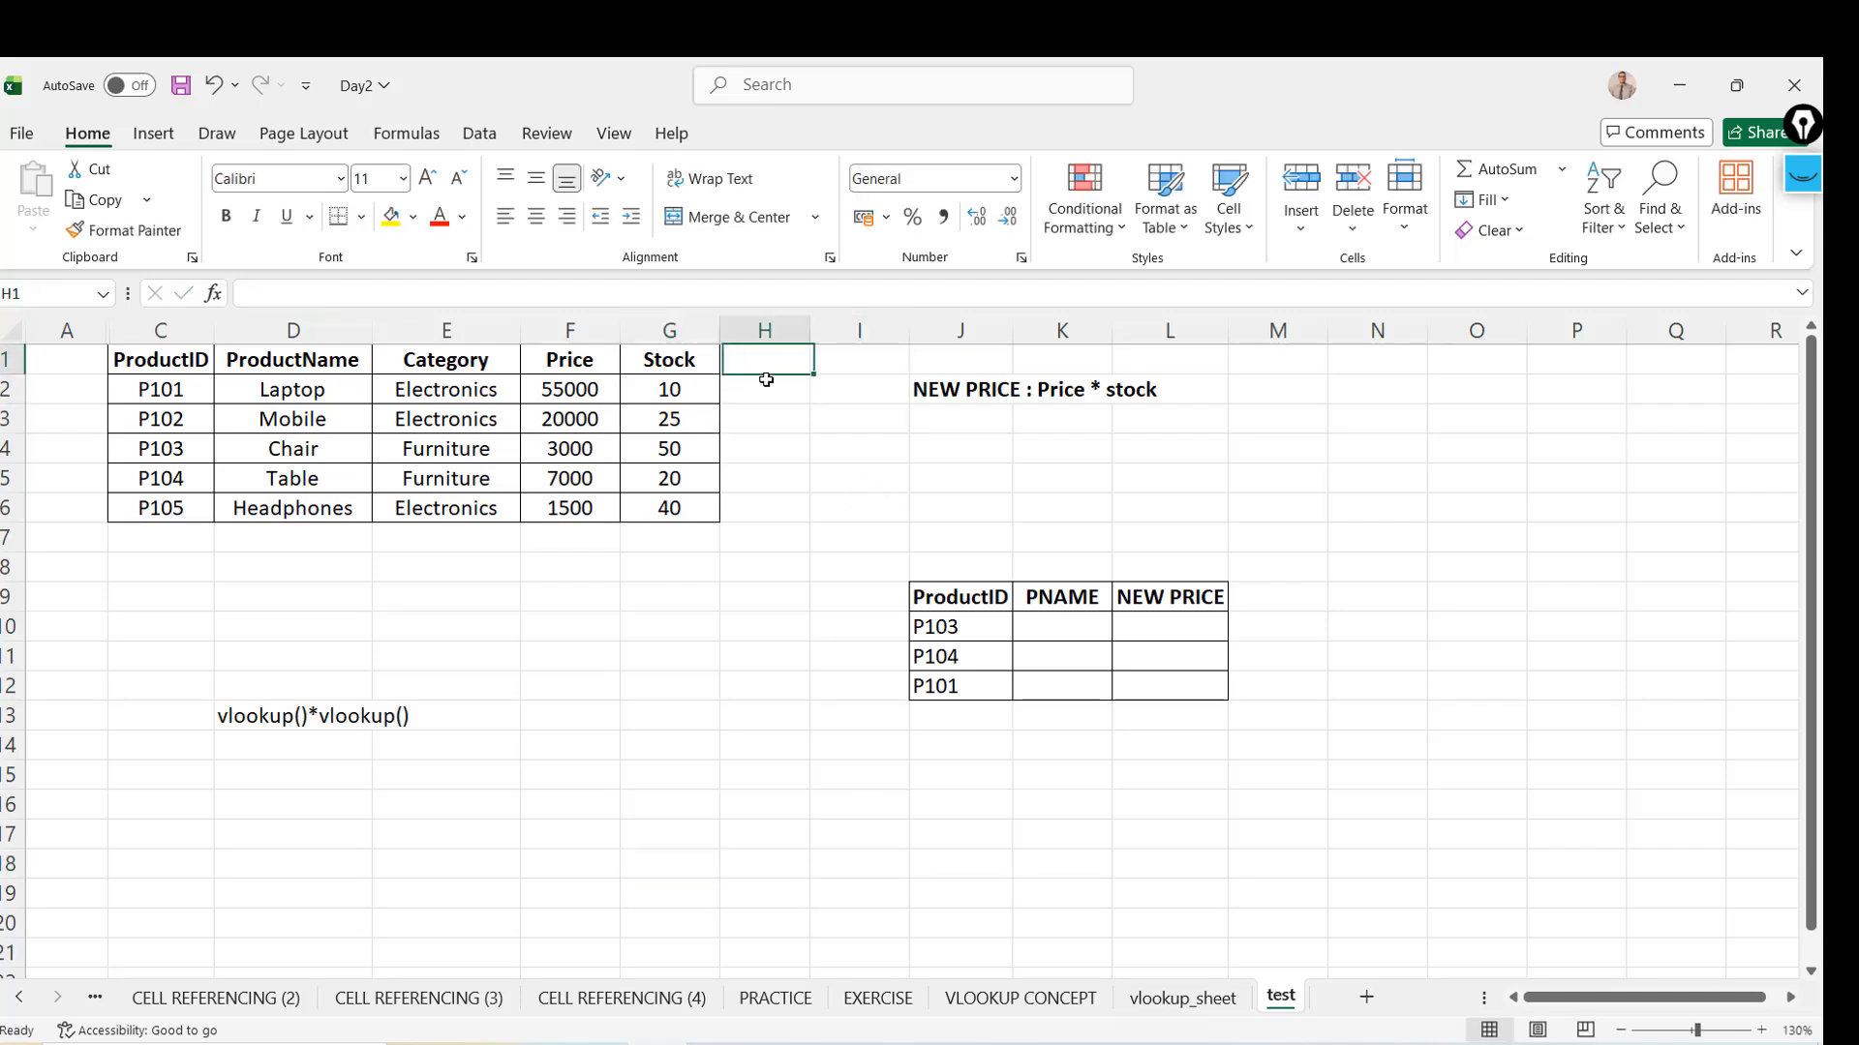
key(Right)
key(Left)
text(new)
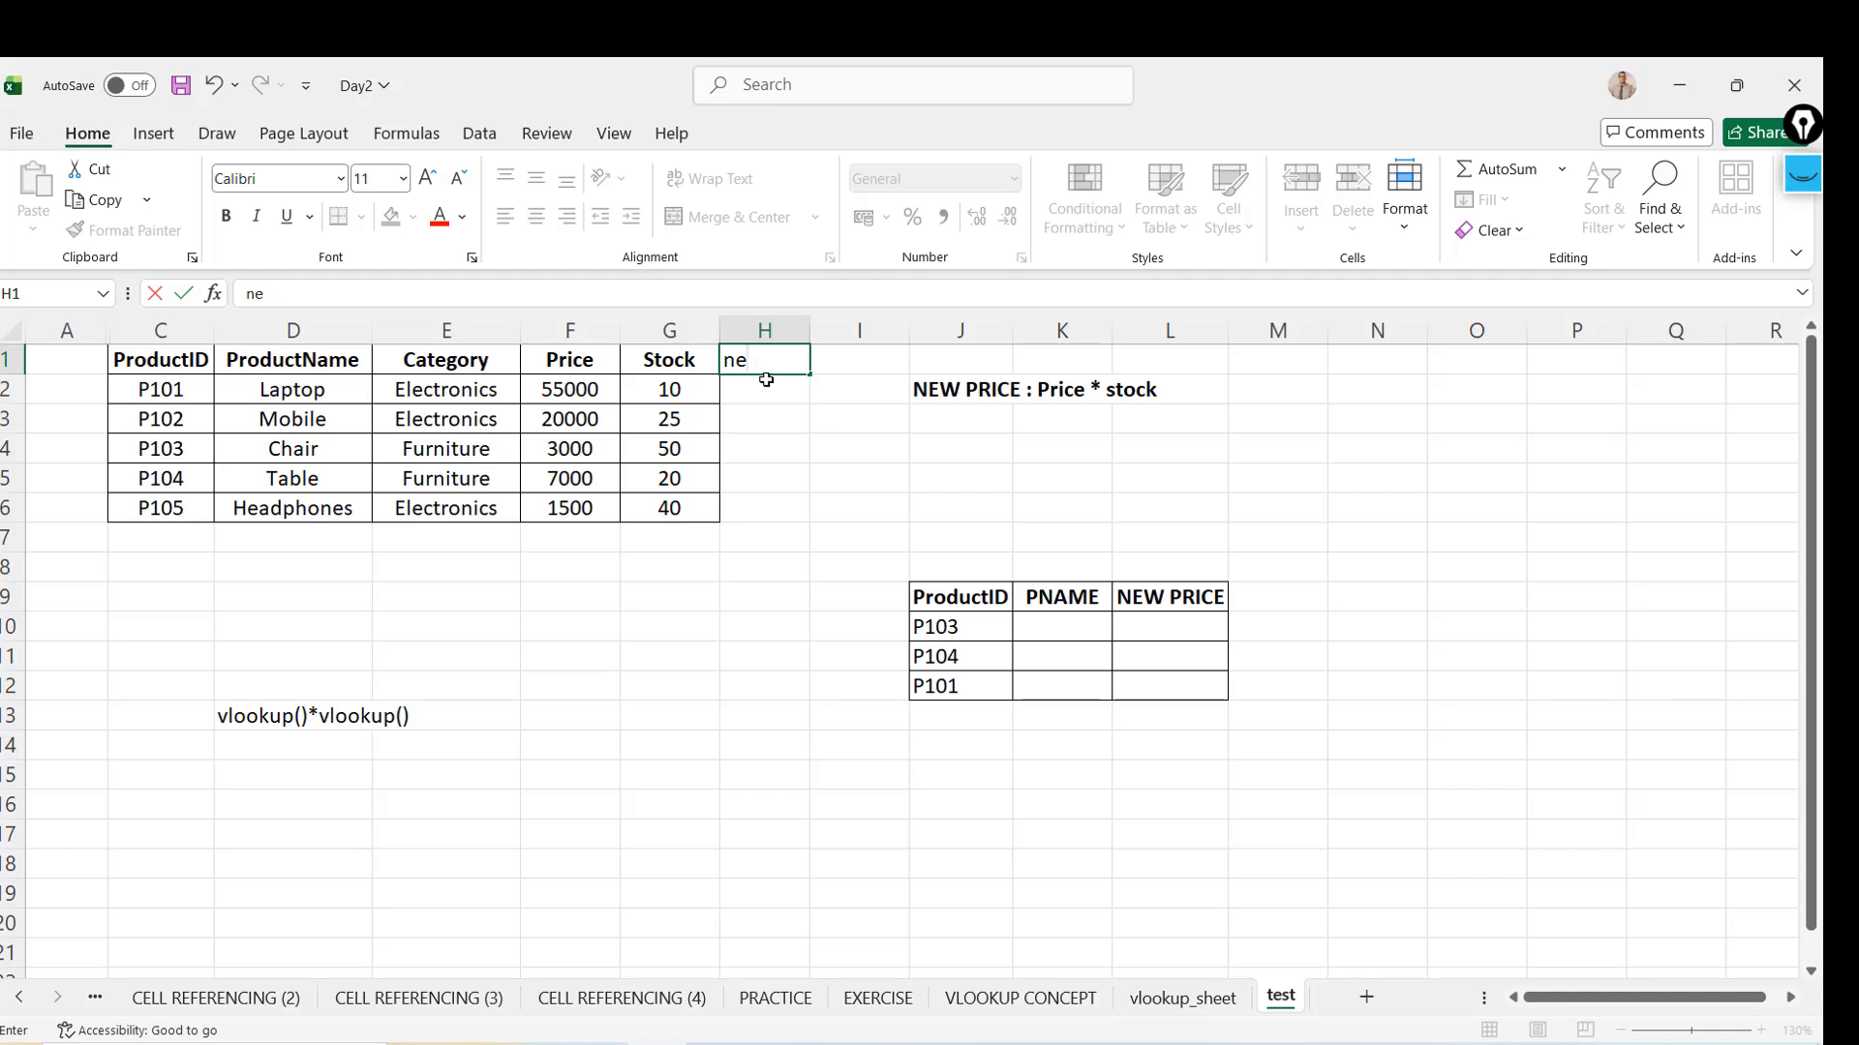
key(BackSpace)
key(BackSpace)
text(New)
key(Return)
Calculate the new price in H2 as =F2*G2 and fill the formula down to H6
text(=)
key(Left)
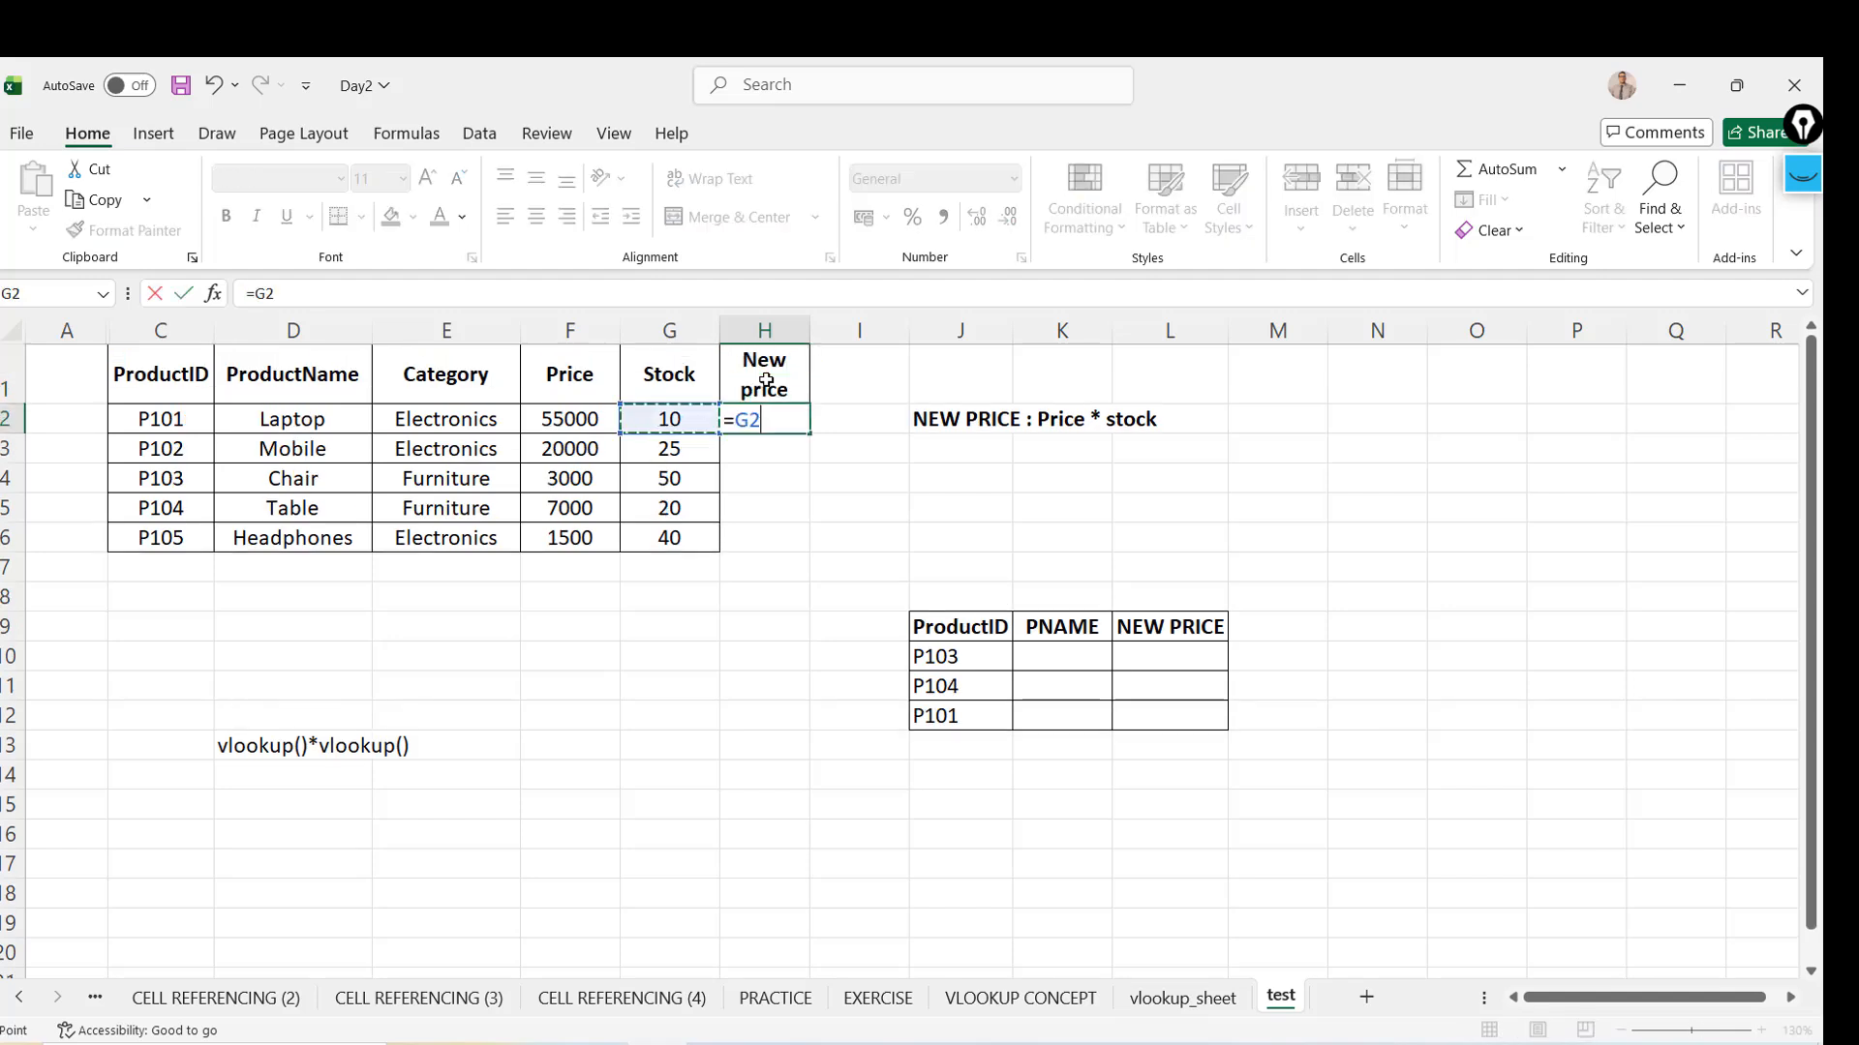
key(Left)
text(*)
key(Left)
key(Return)
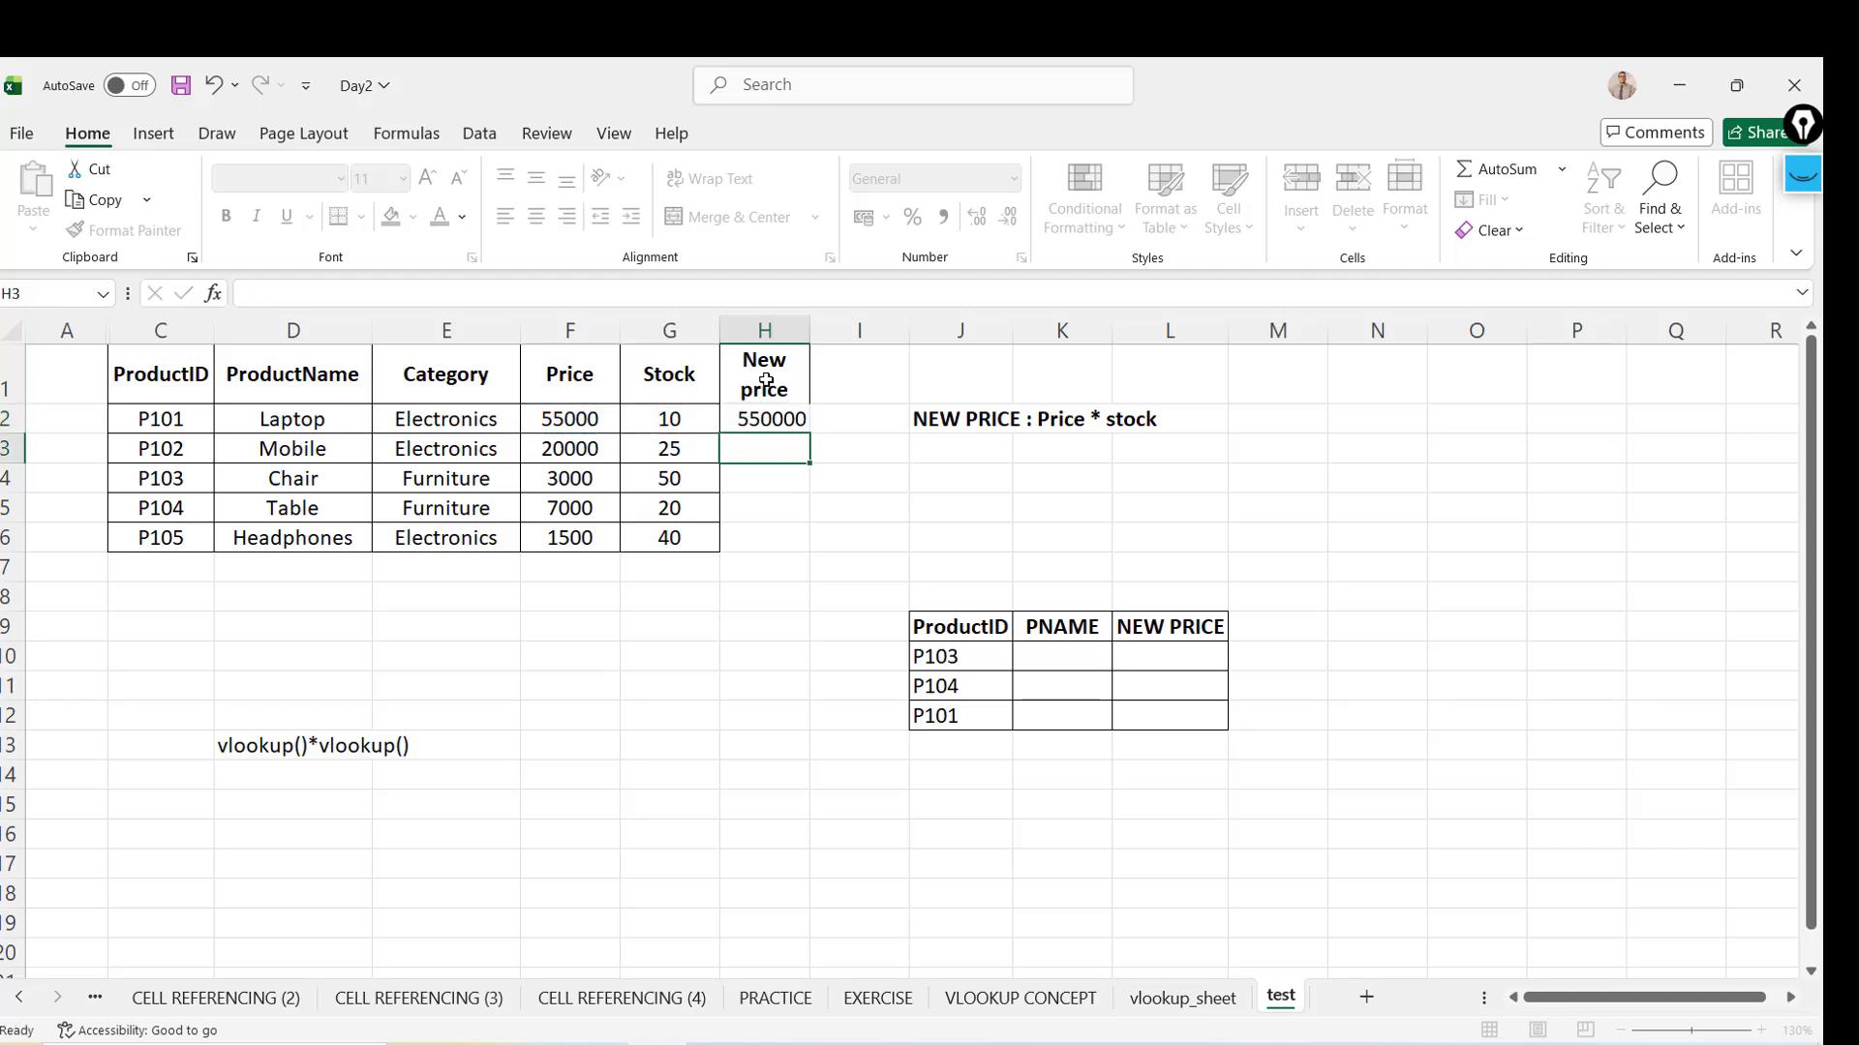
key(Up)
drag(813, 436, 811, 553)
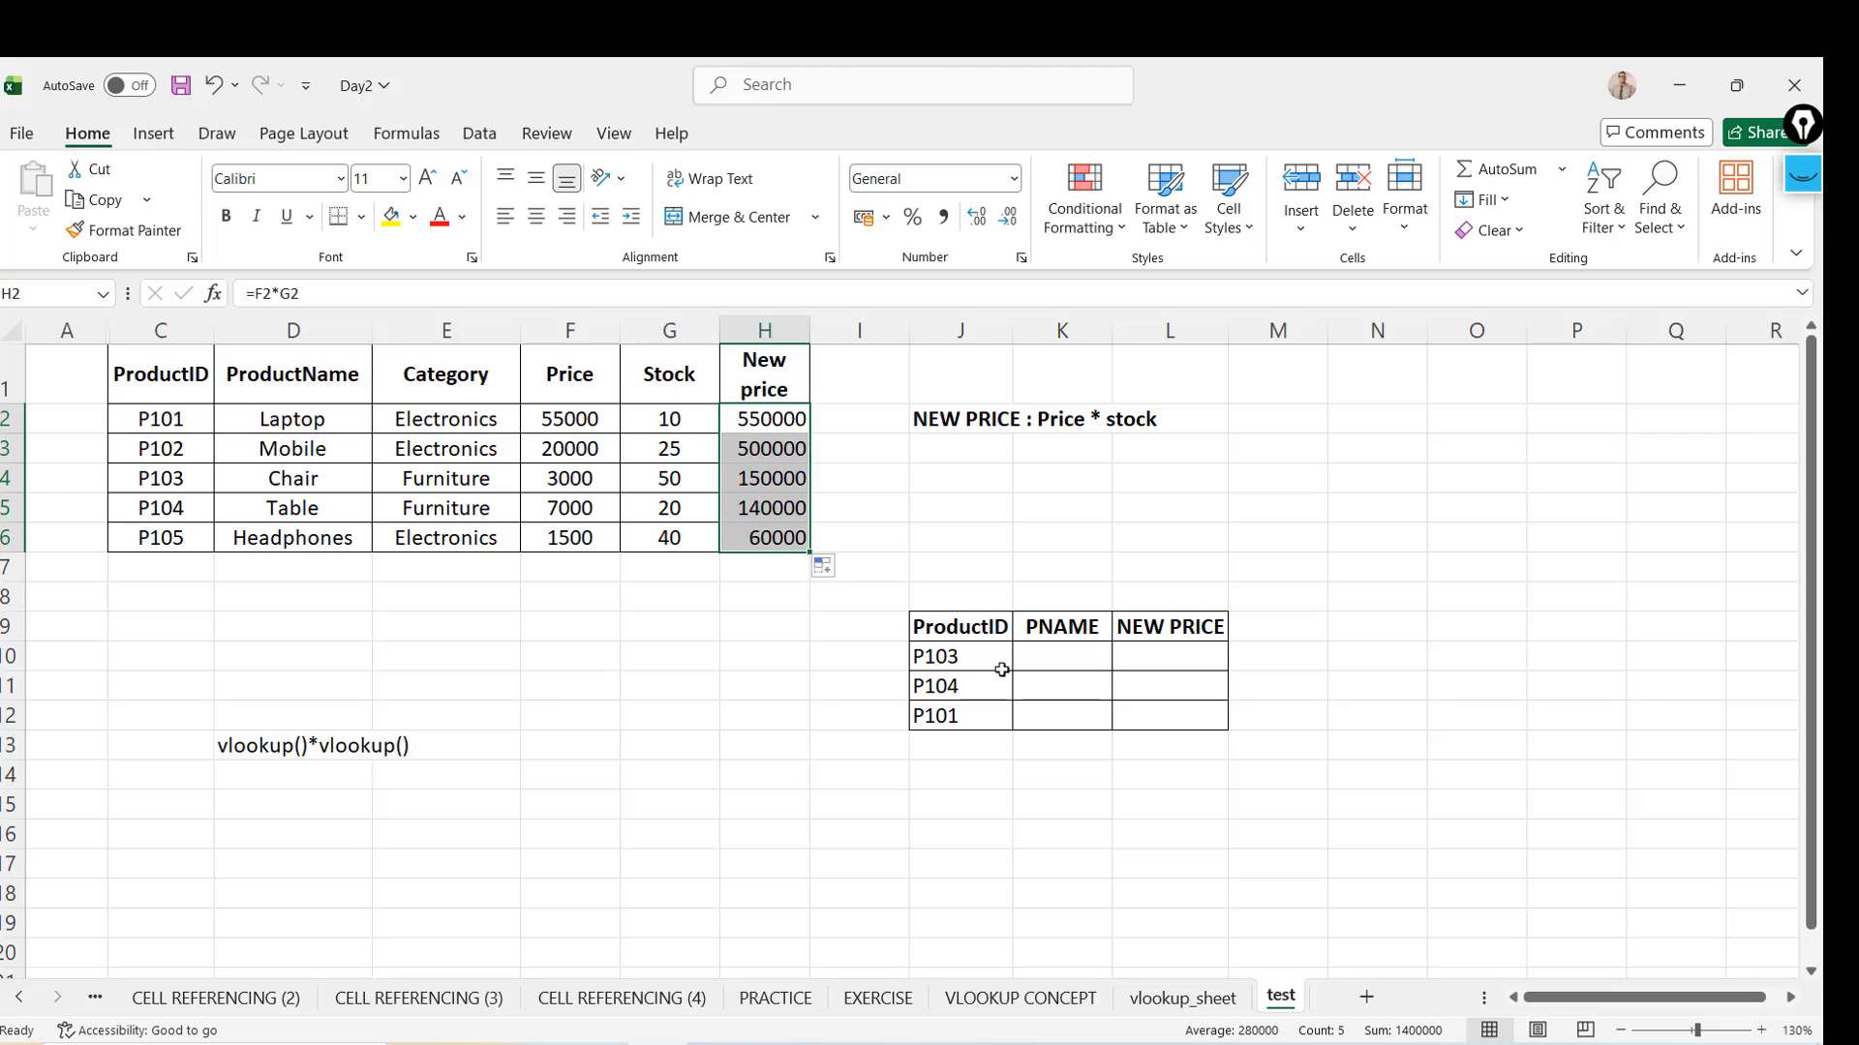
Begin a VLOOKUP in the first PNAME cell, K10, with lookup value J10 and table array C1:H6
click(1053, 657)
text(=vl)
key(Tab)
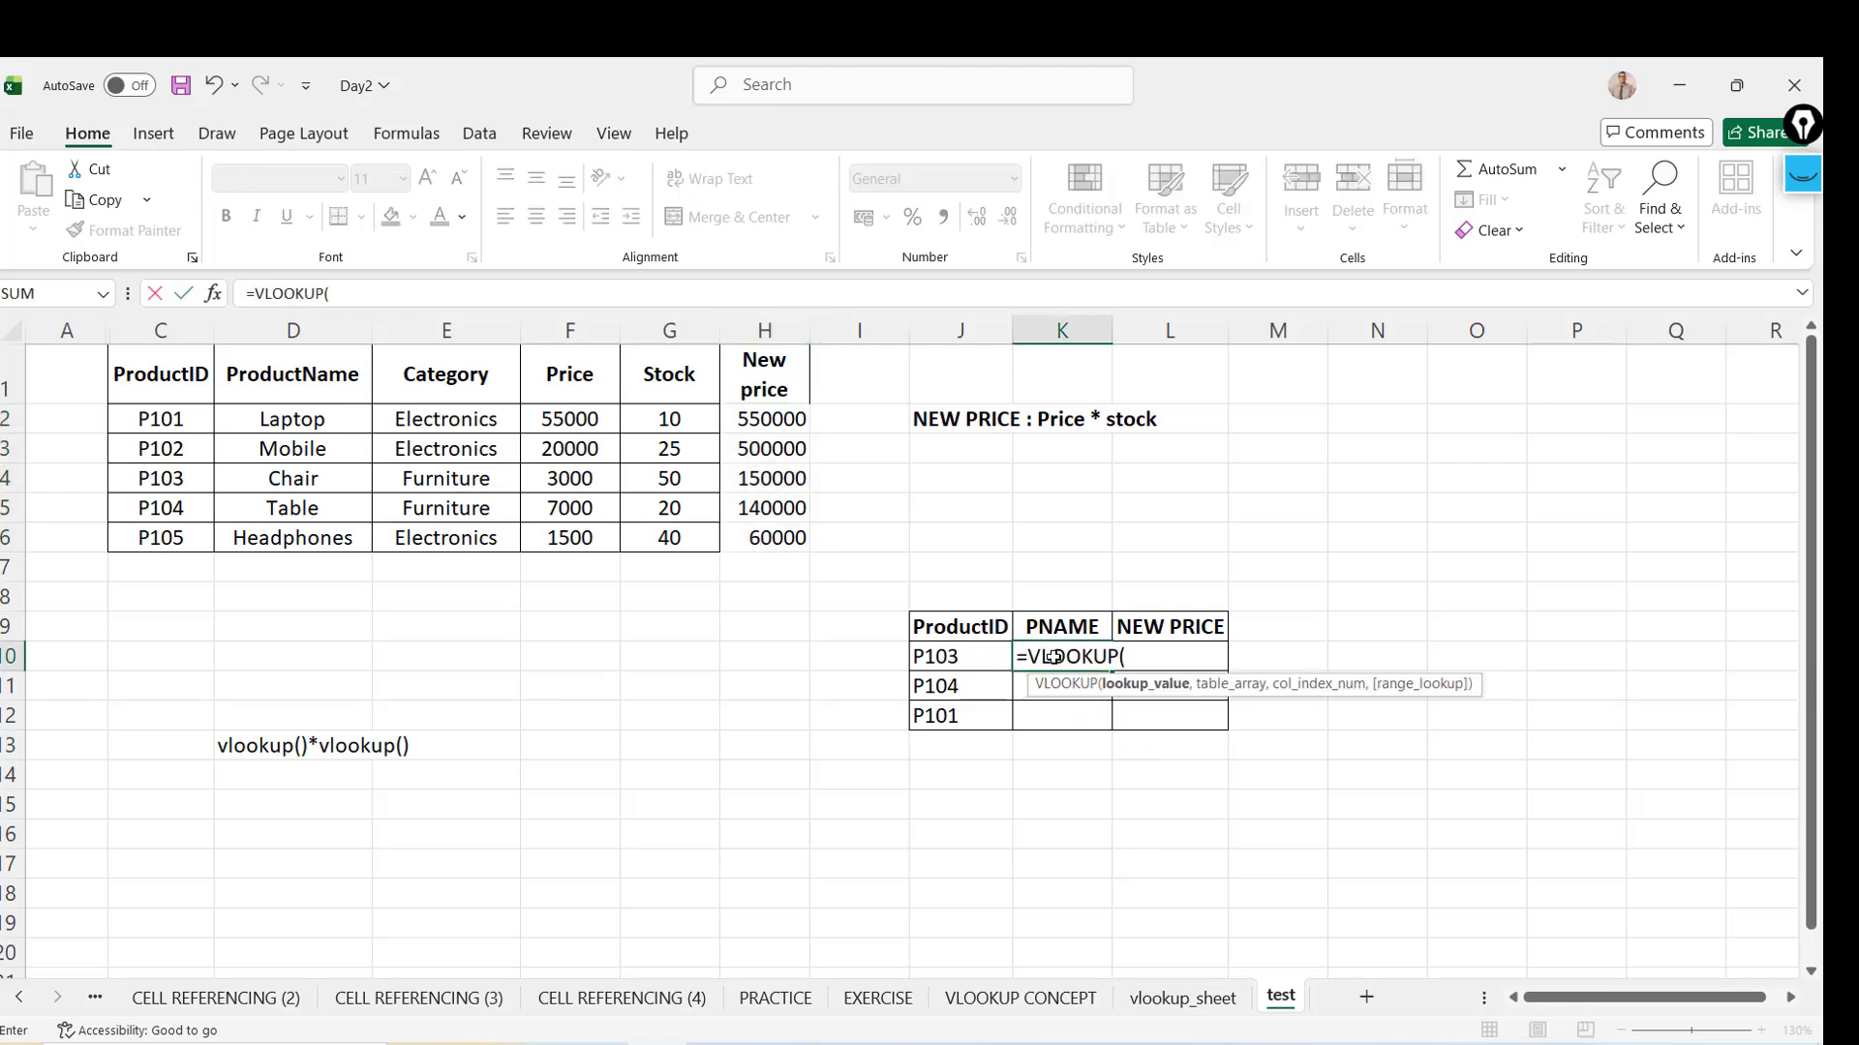
key(Left)
text(,)
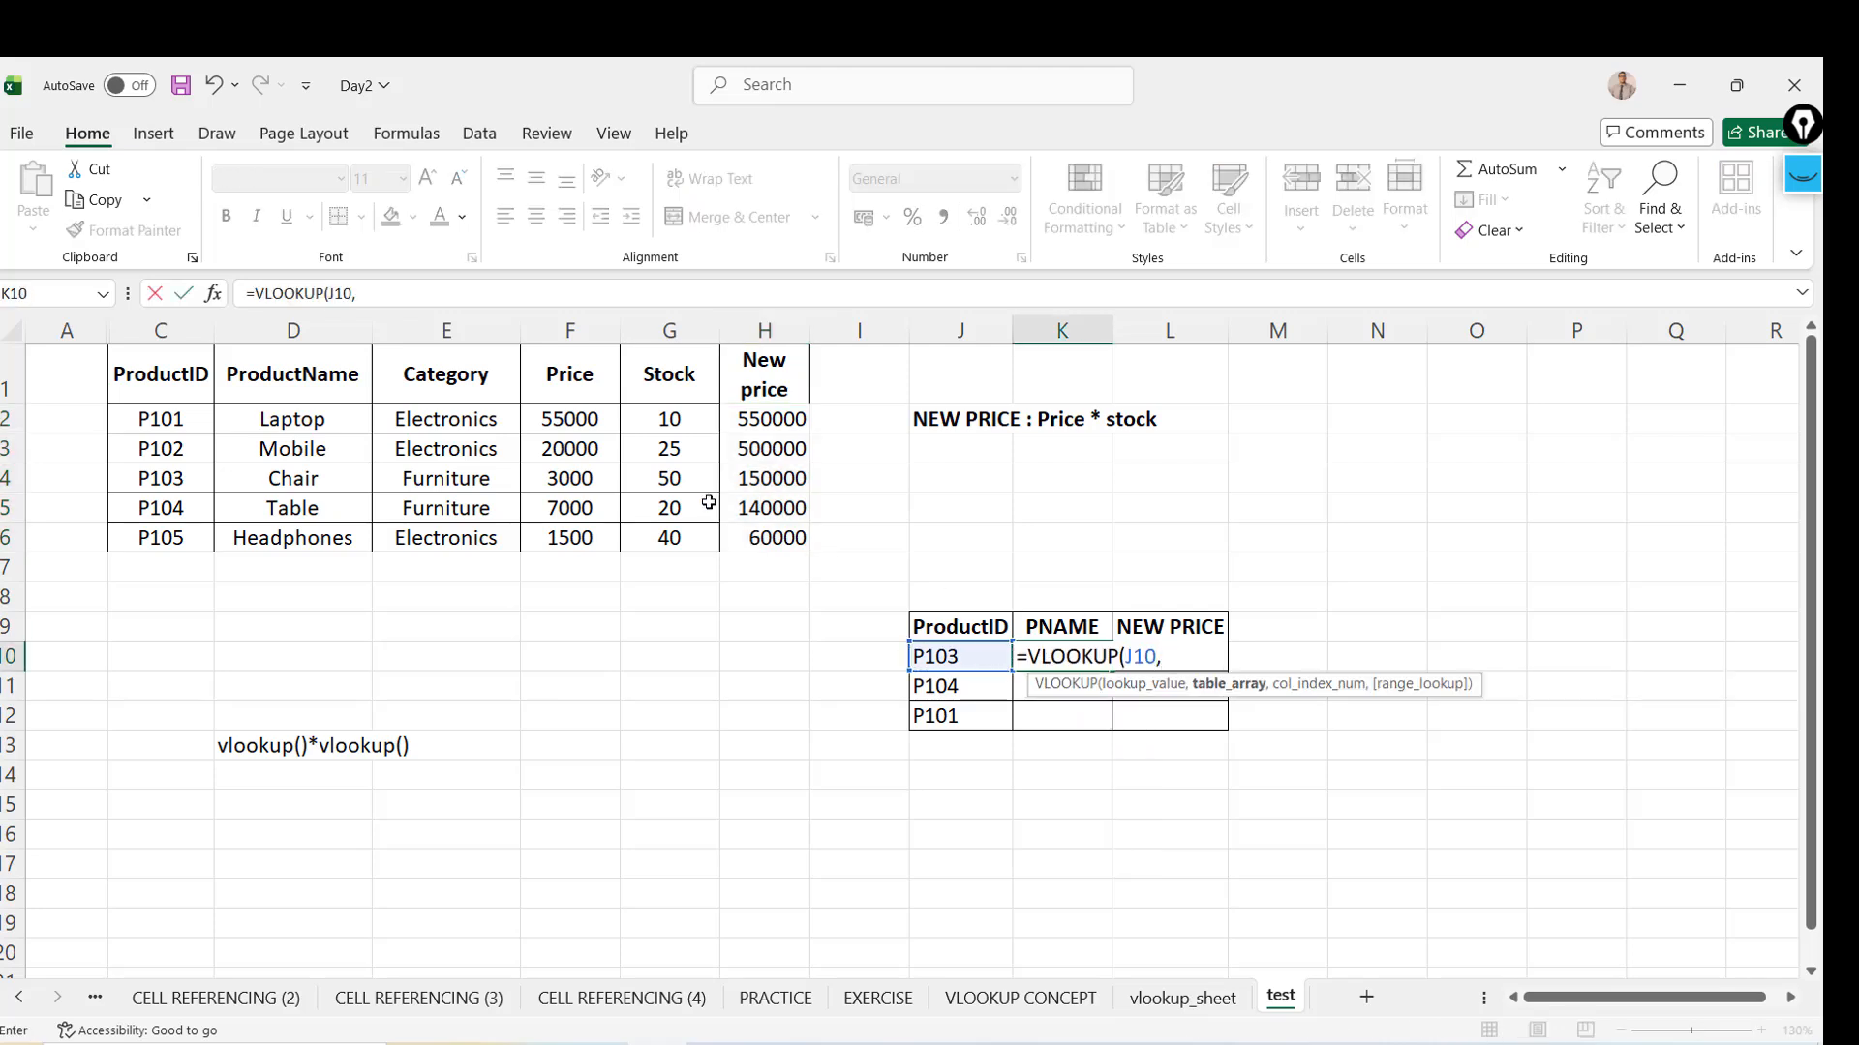
click(166, 378)
key(ctrl+shift+Right)
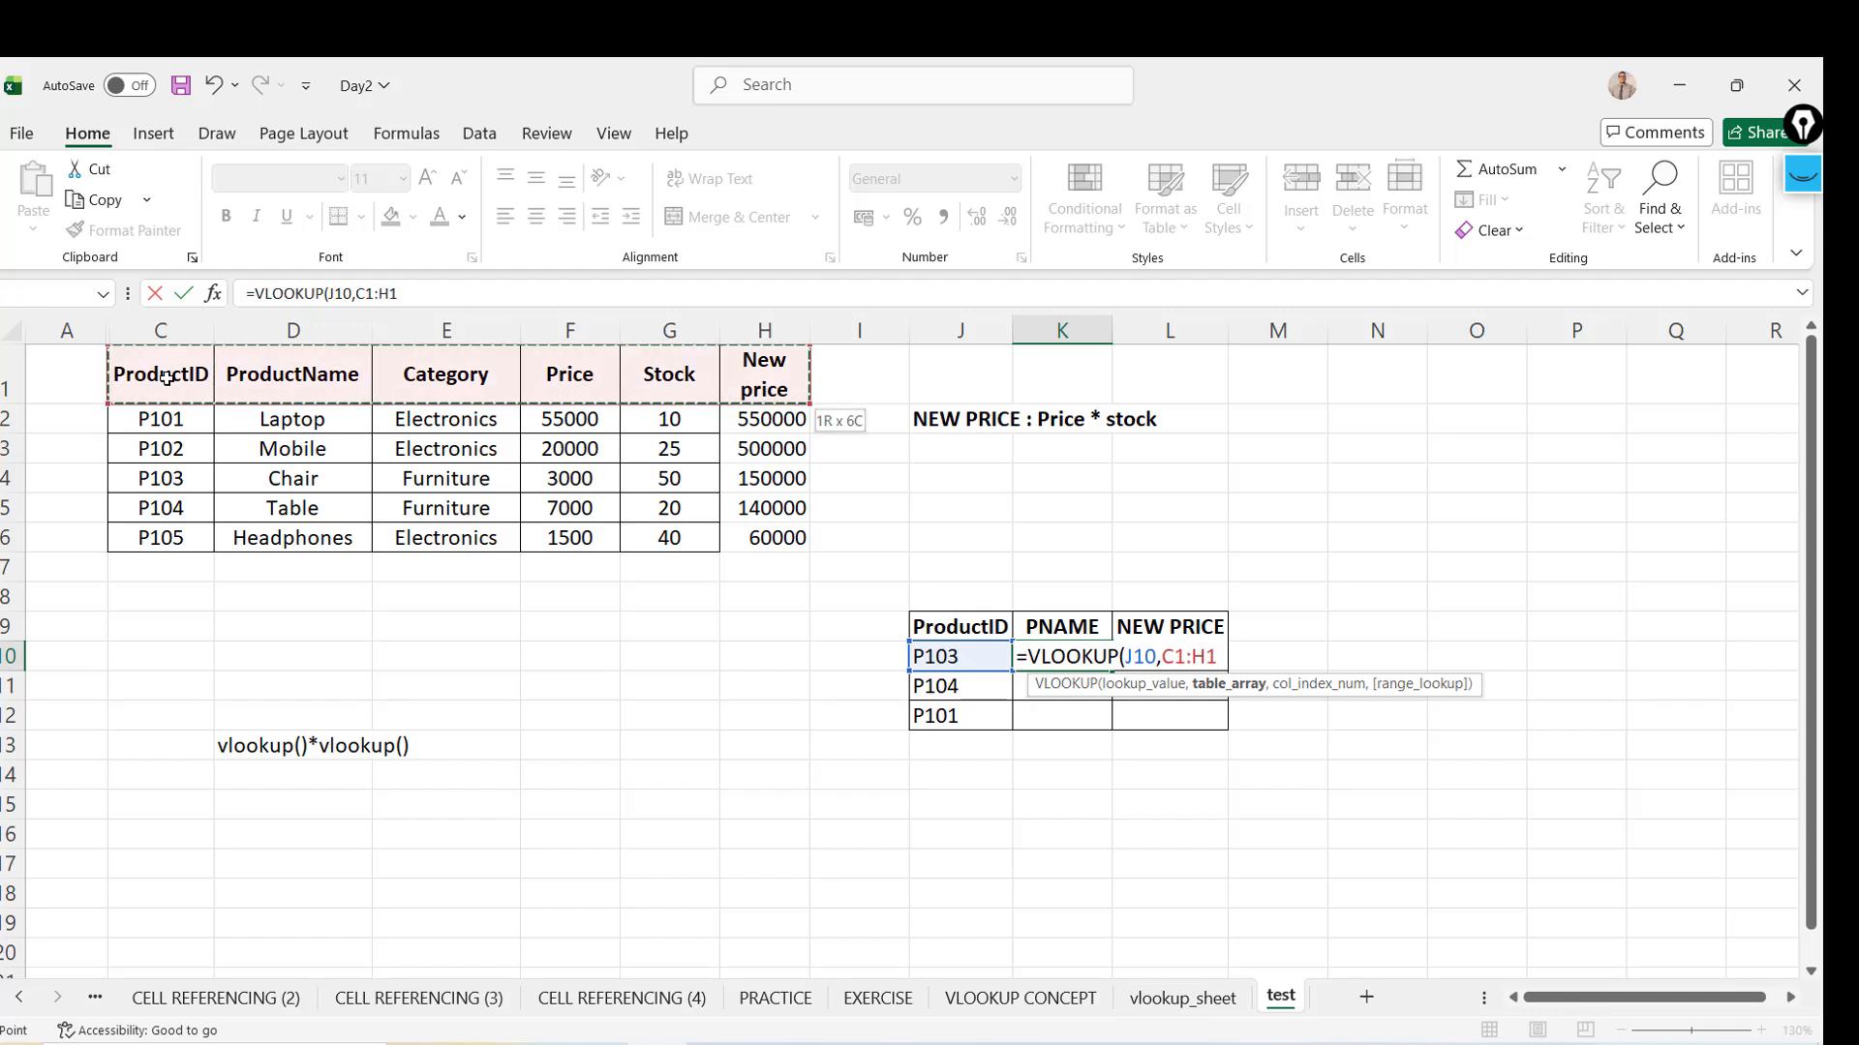
key(ctrl+shift+Down)
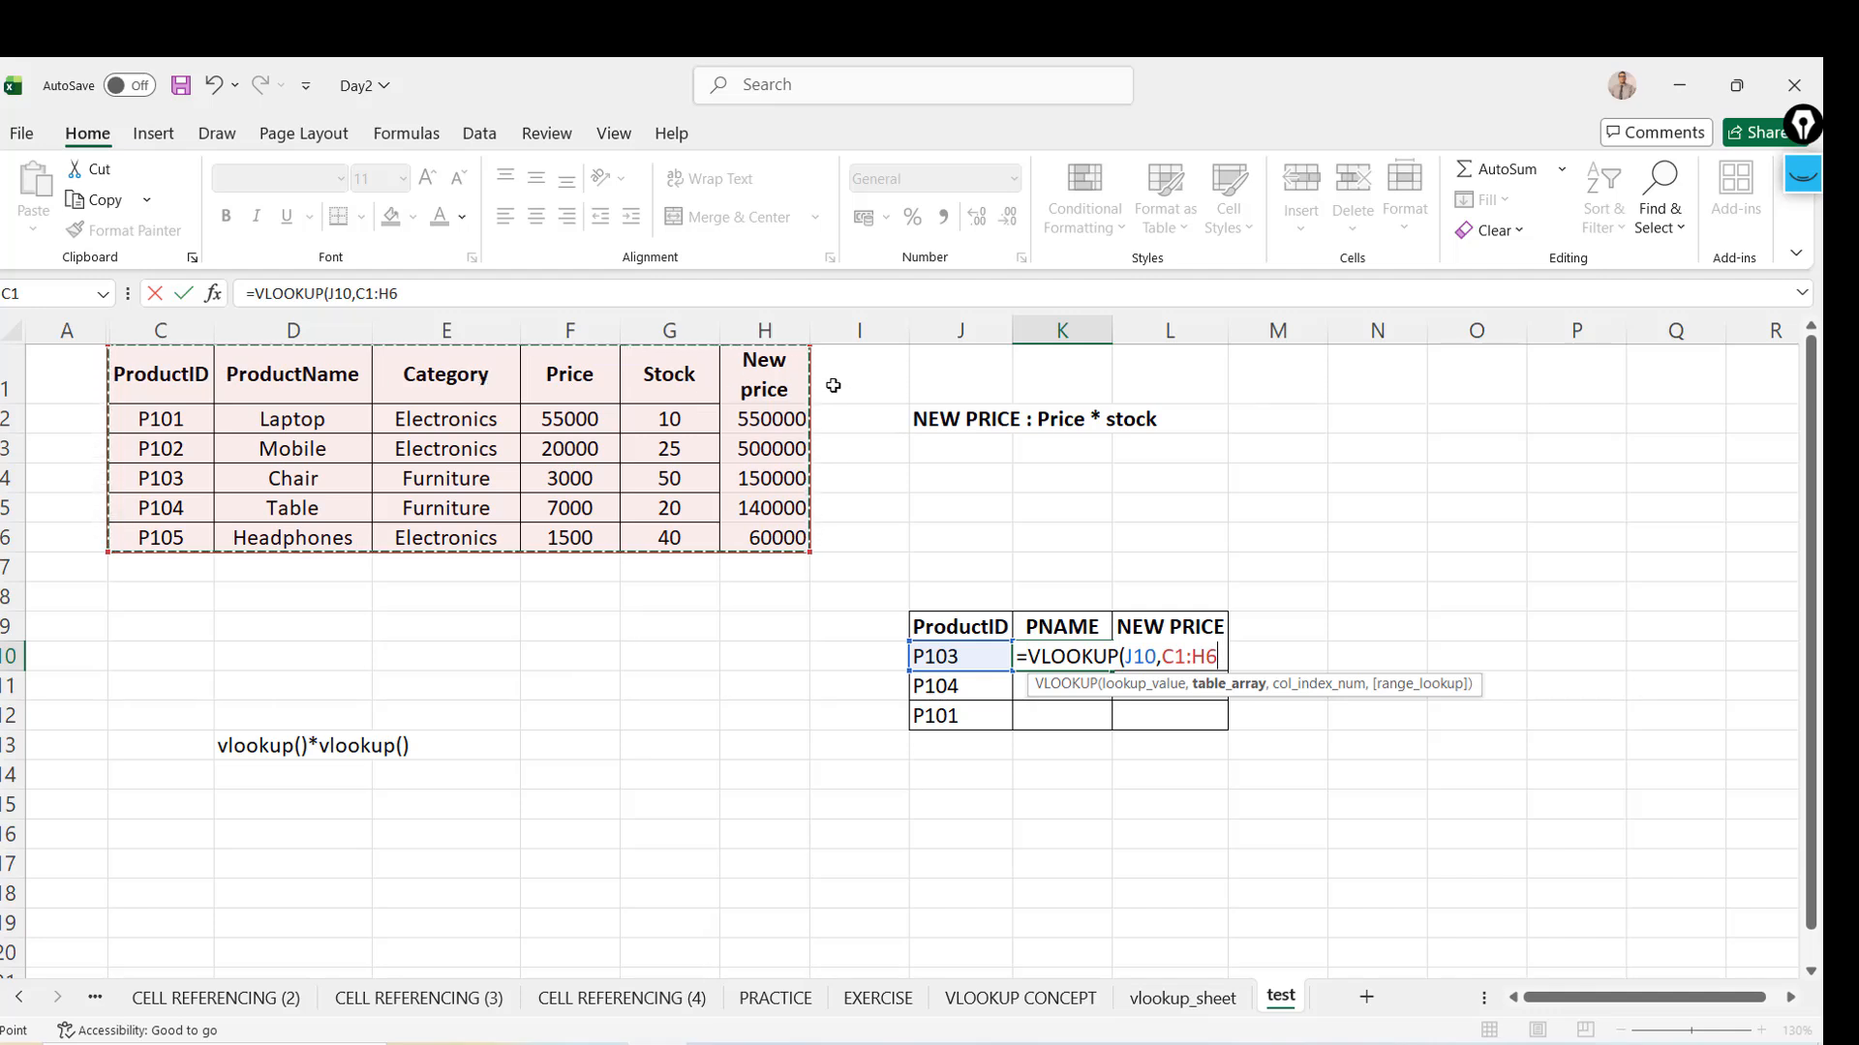
Complete the K10 VLOOKUP with column index 2 and exact match 0
text(,6)
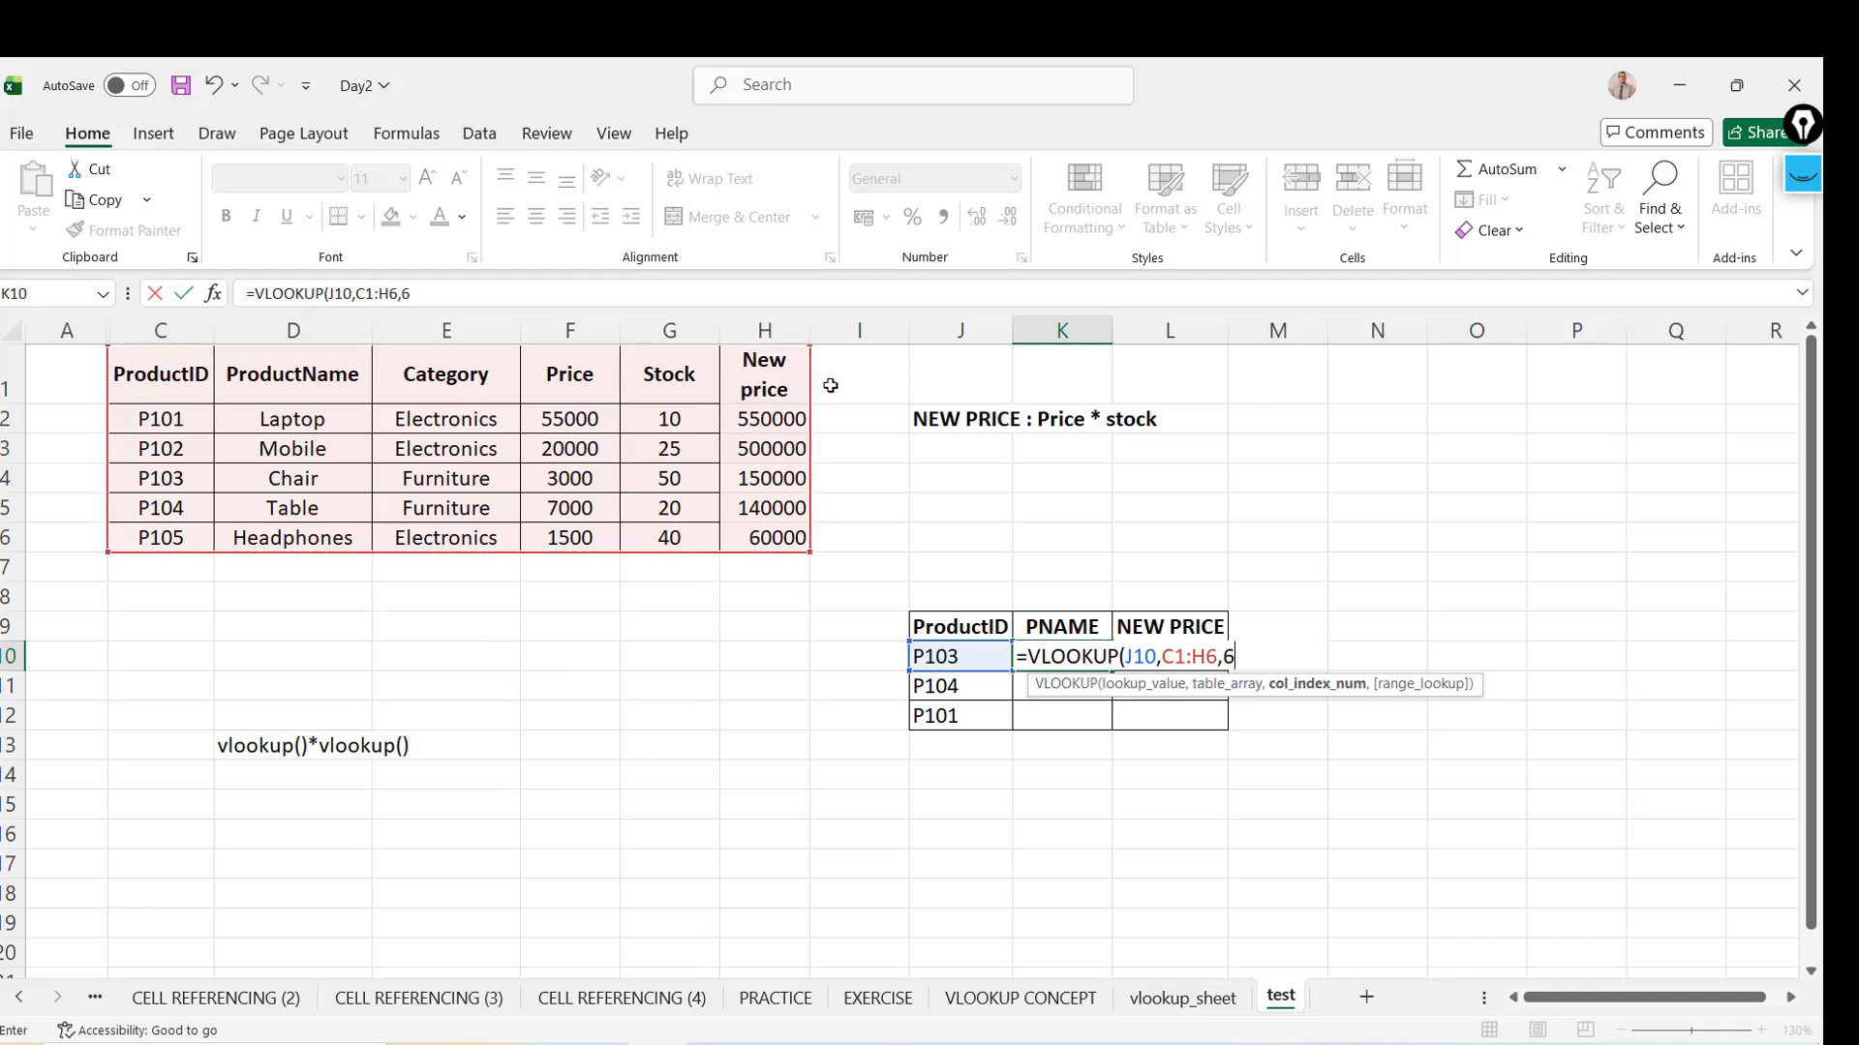
text(,0)
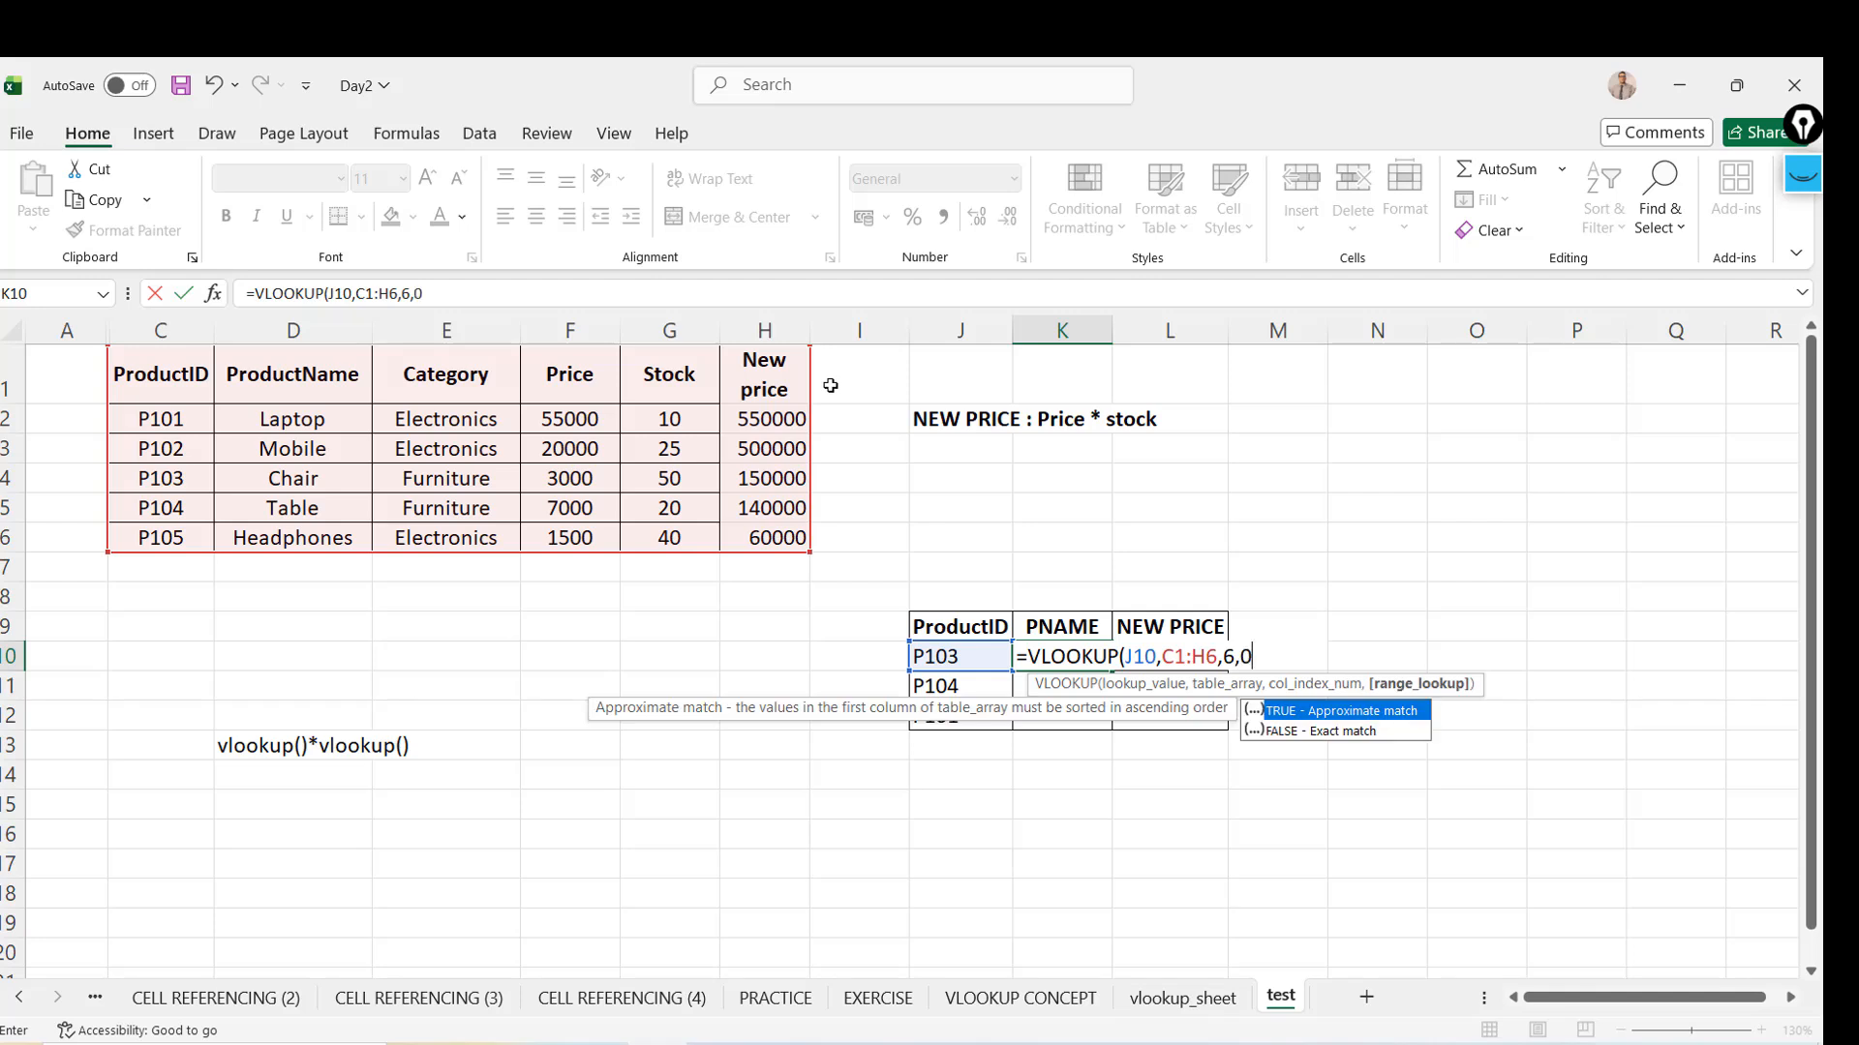
key(BackSpace)
key(BackSpace)
key(BackSpace)
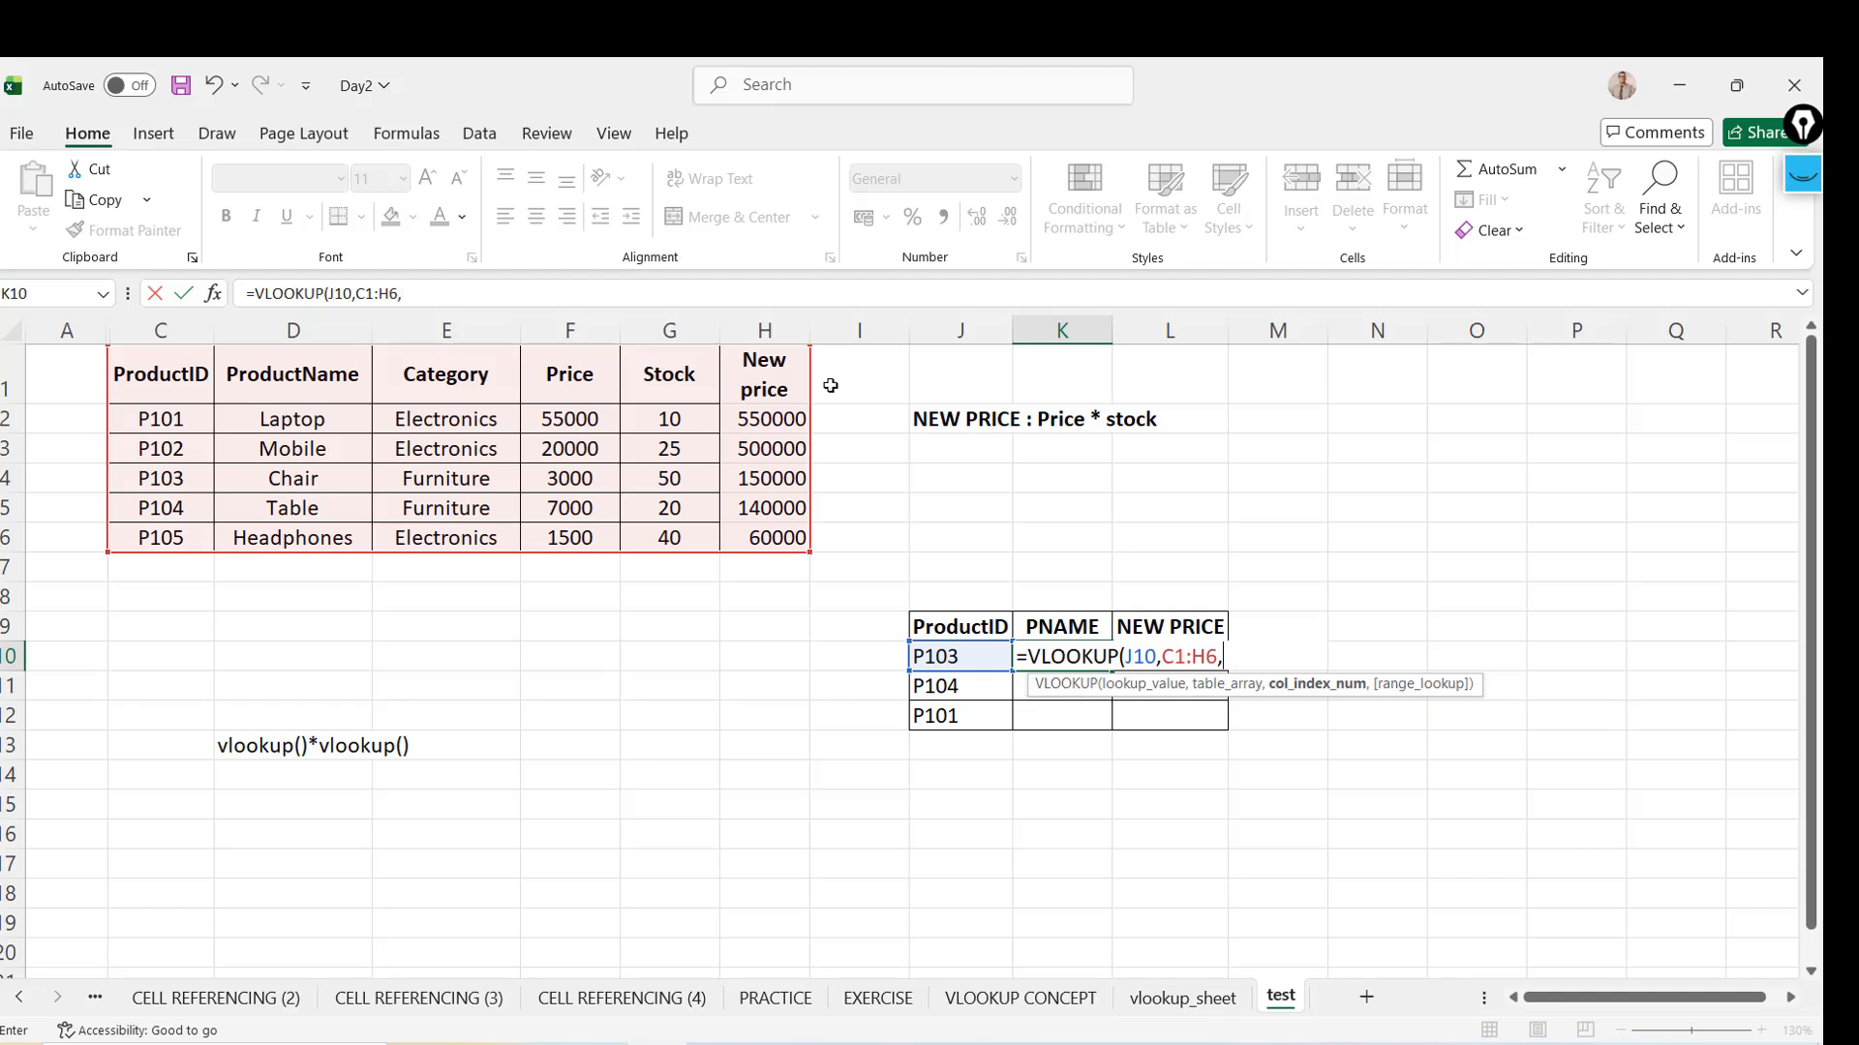
text(2,0)
key(ctrl+Return)
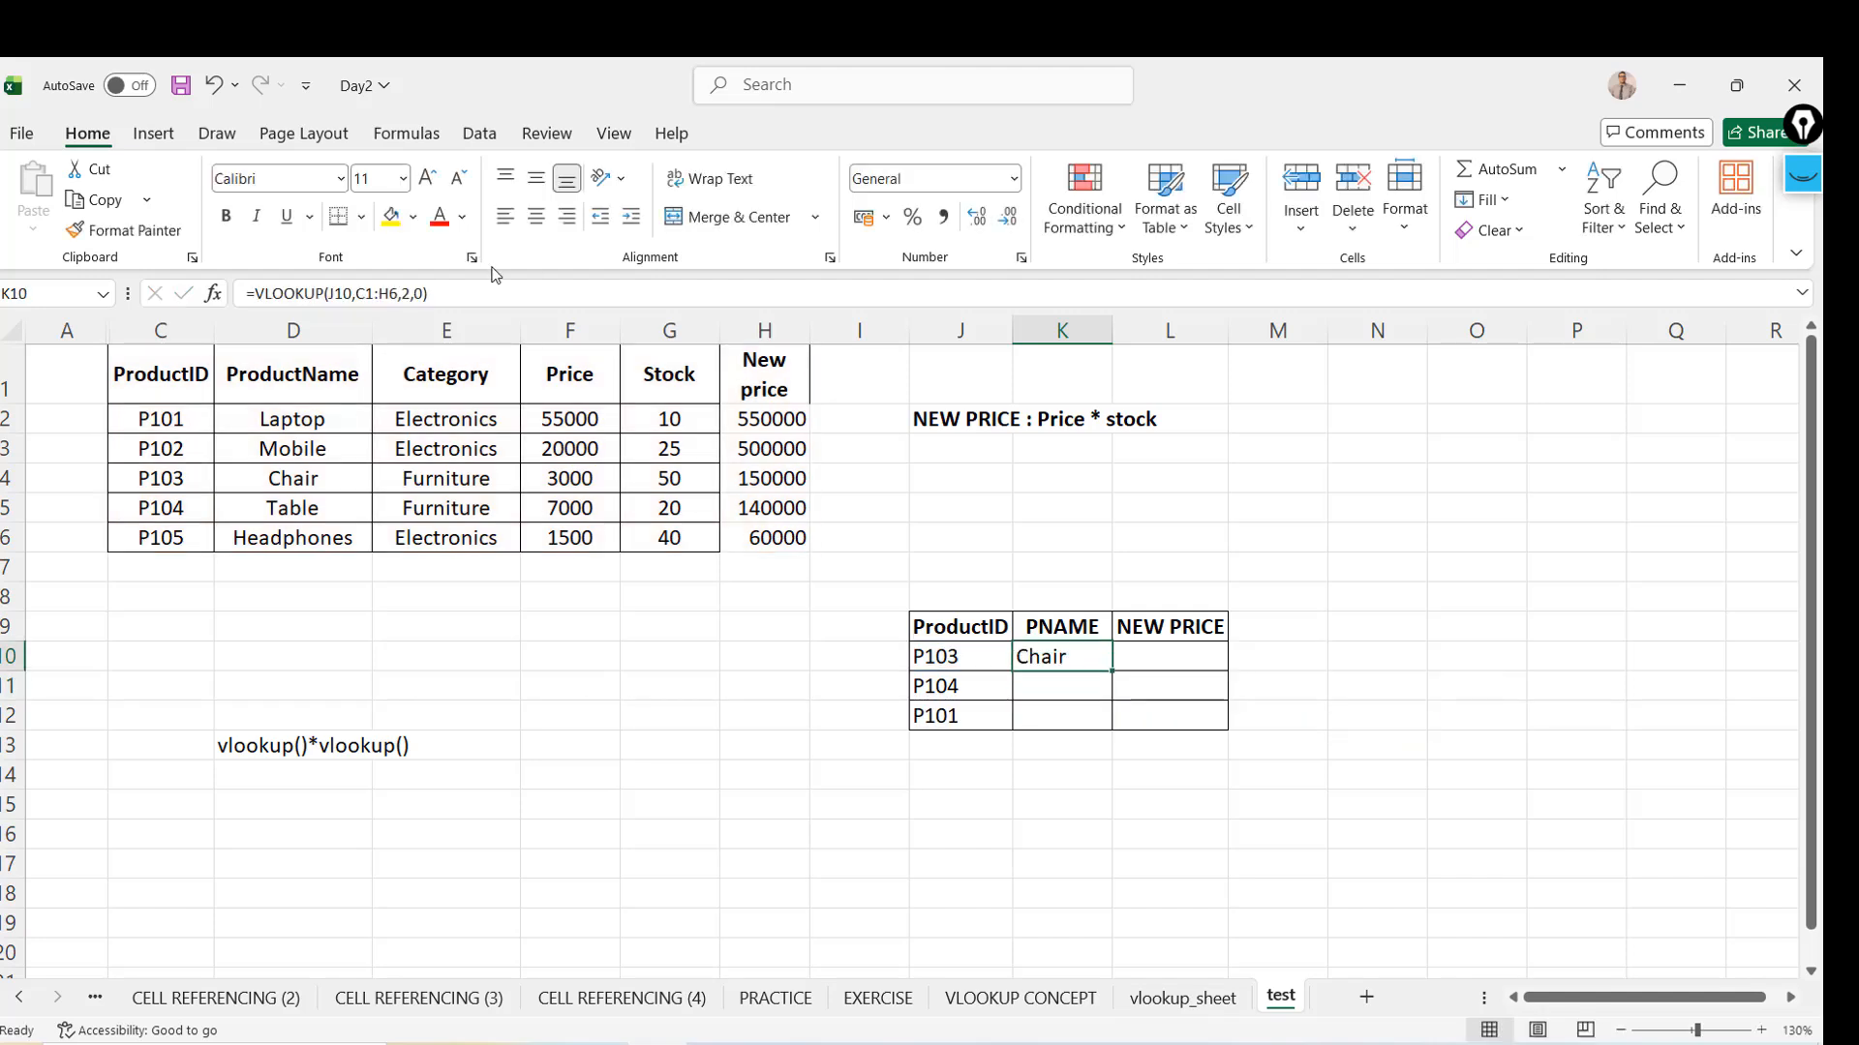
Lock the references in the K10 formula so it reads =VLOOKUP($J10,$C$1:$H$6,2,0)
click(360, 295)
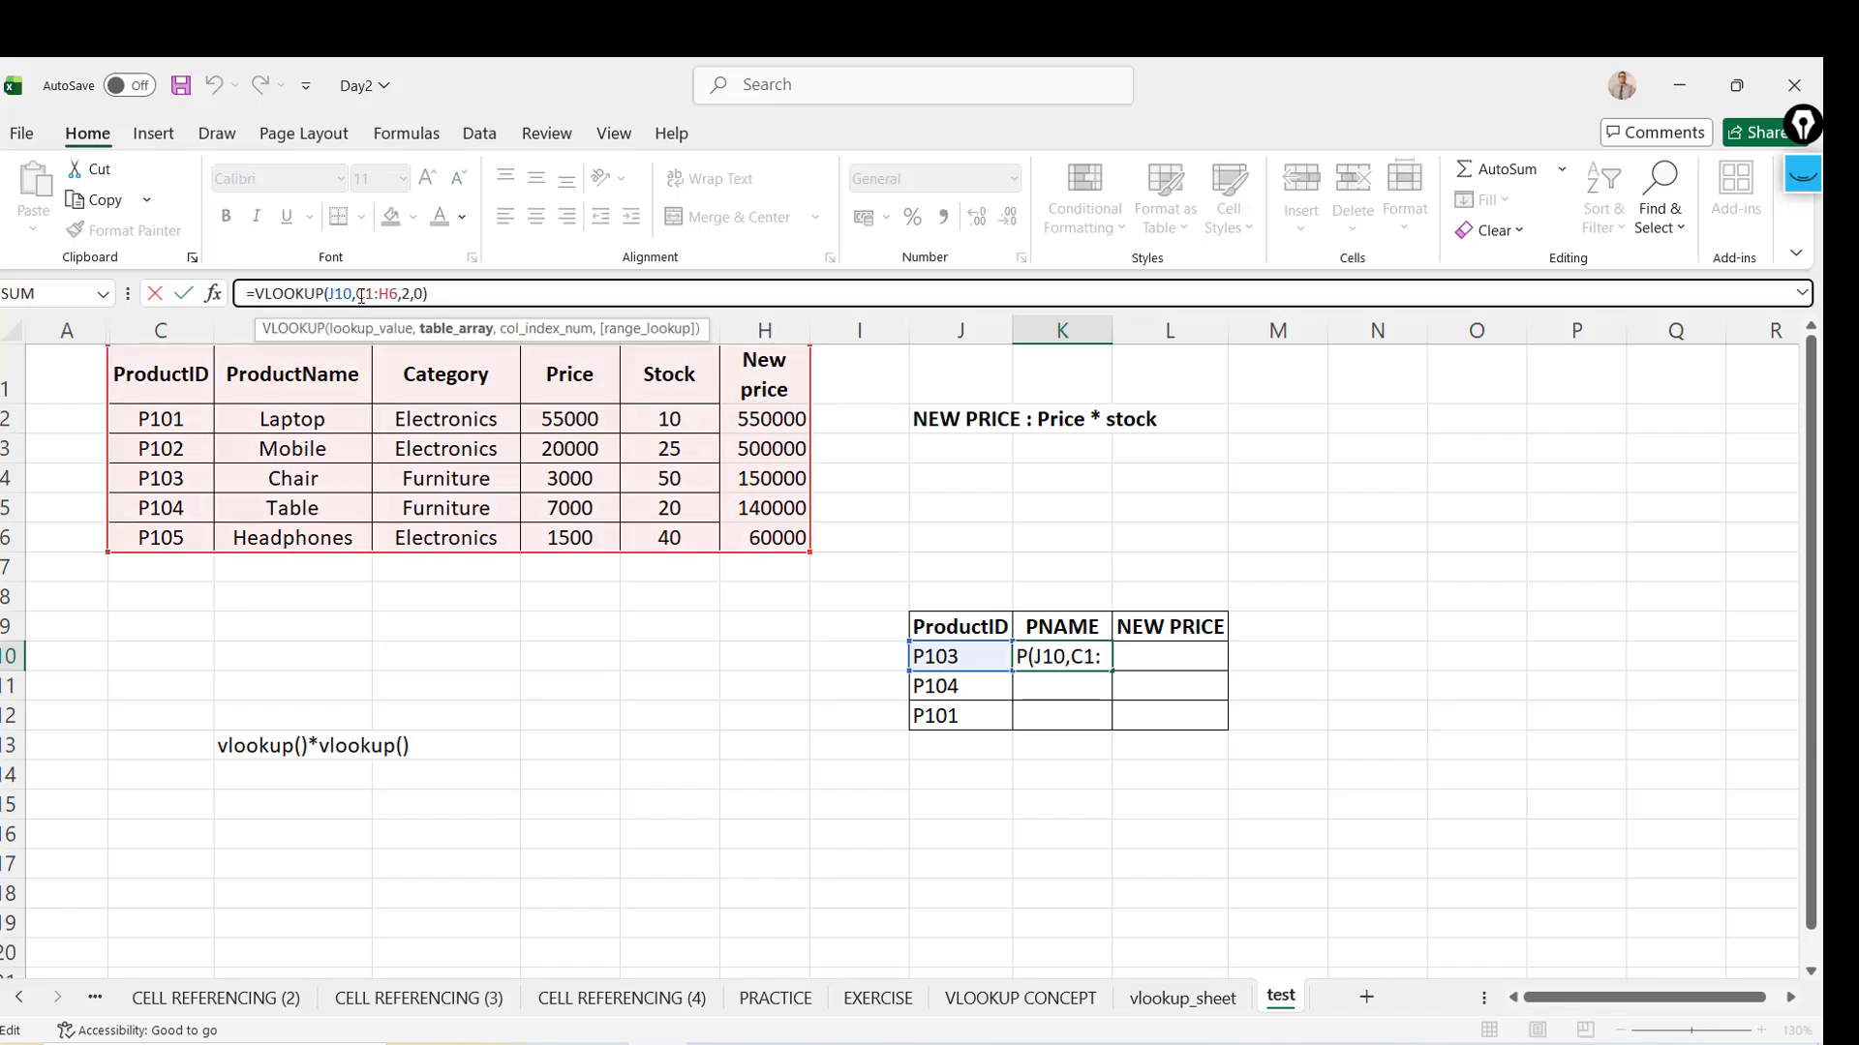
key(F4)
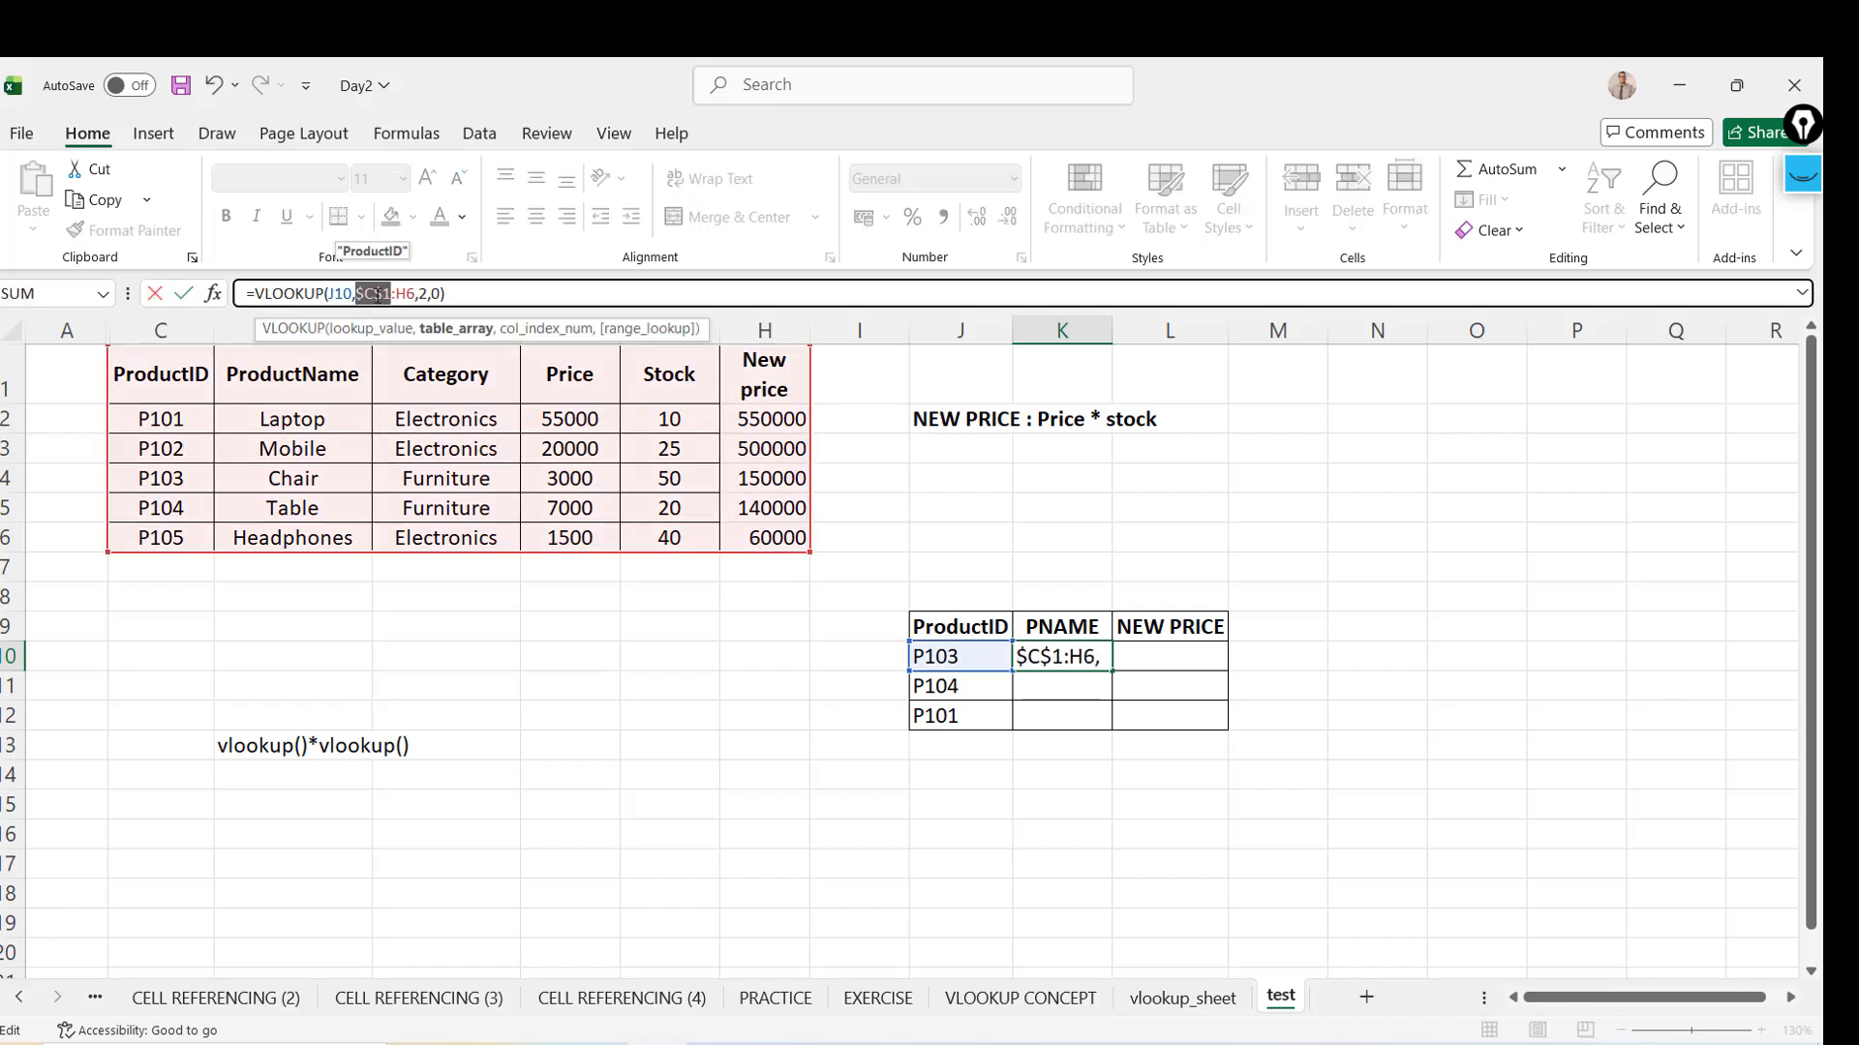
click(402, 294)
key(F4)
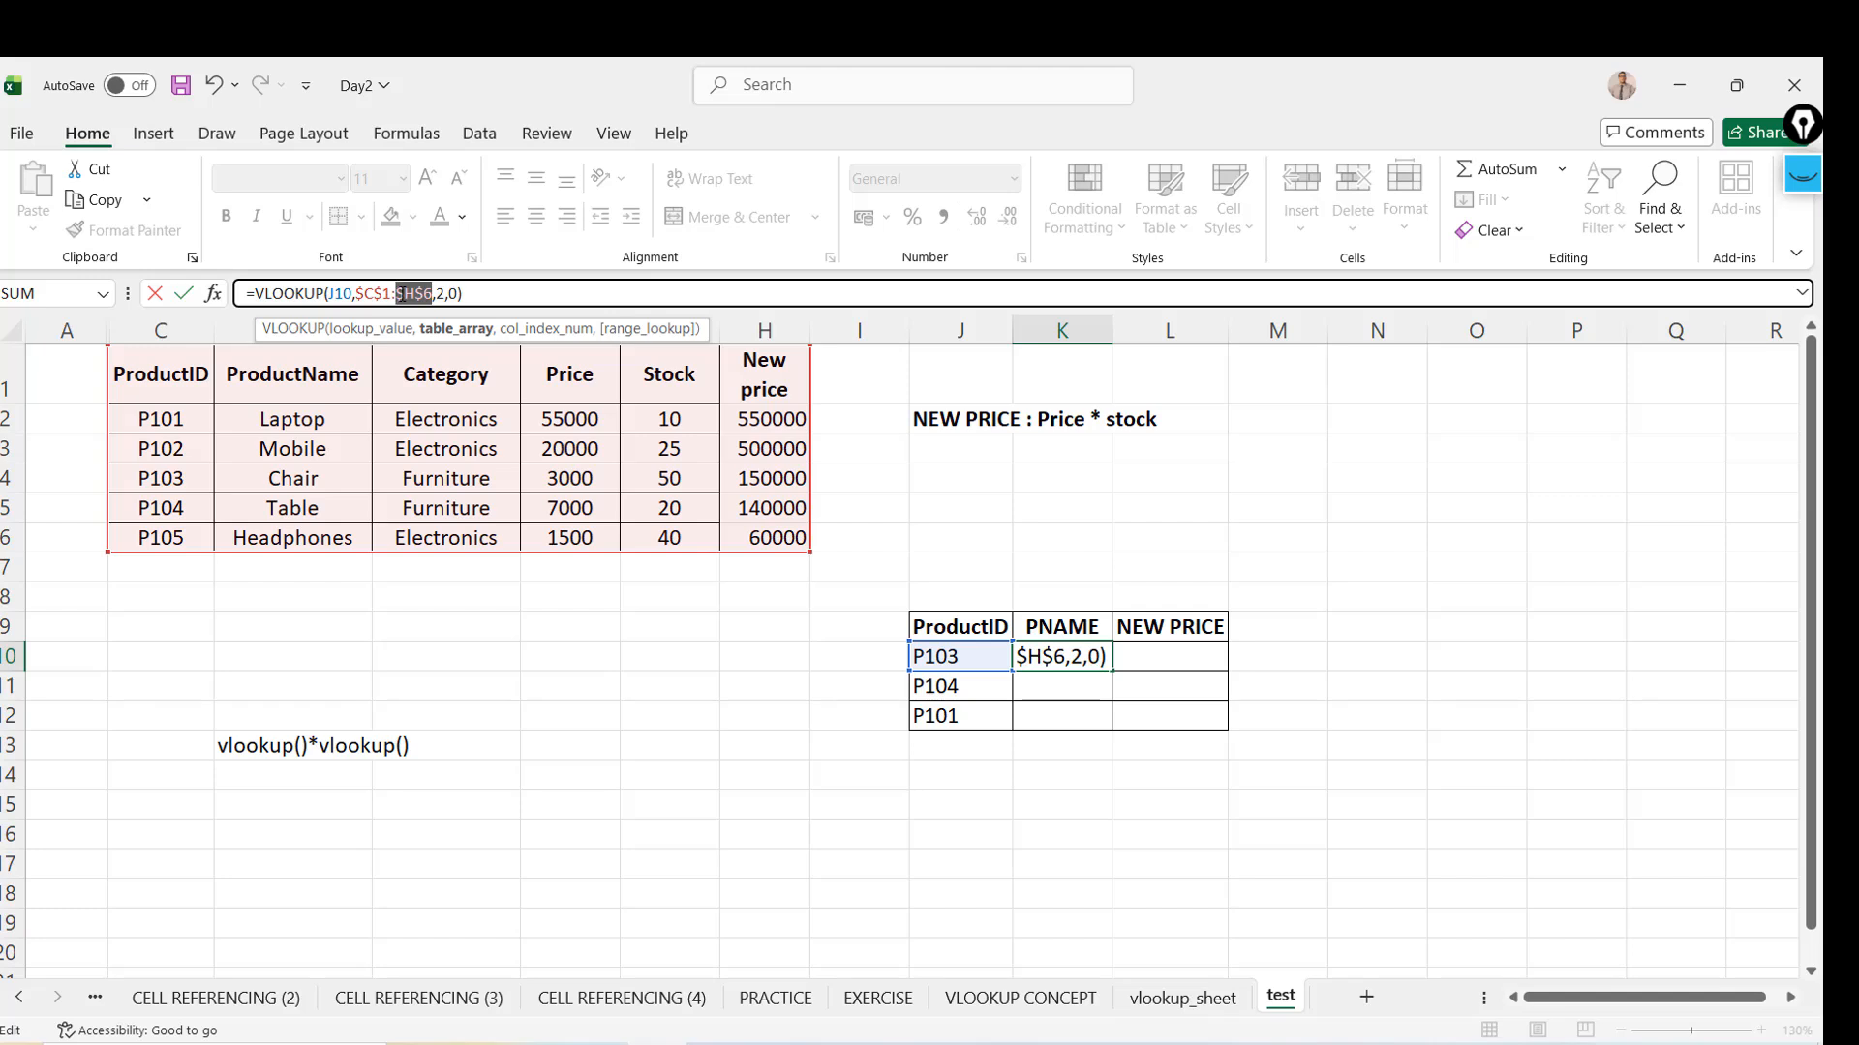
click(334, 295)
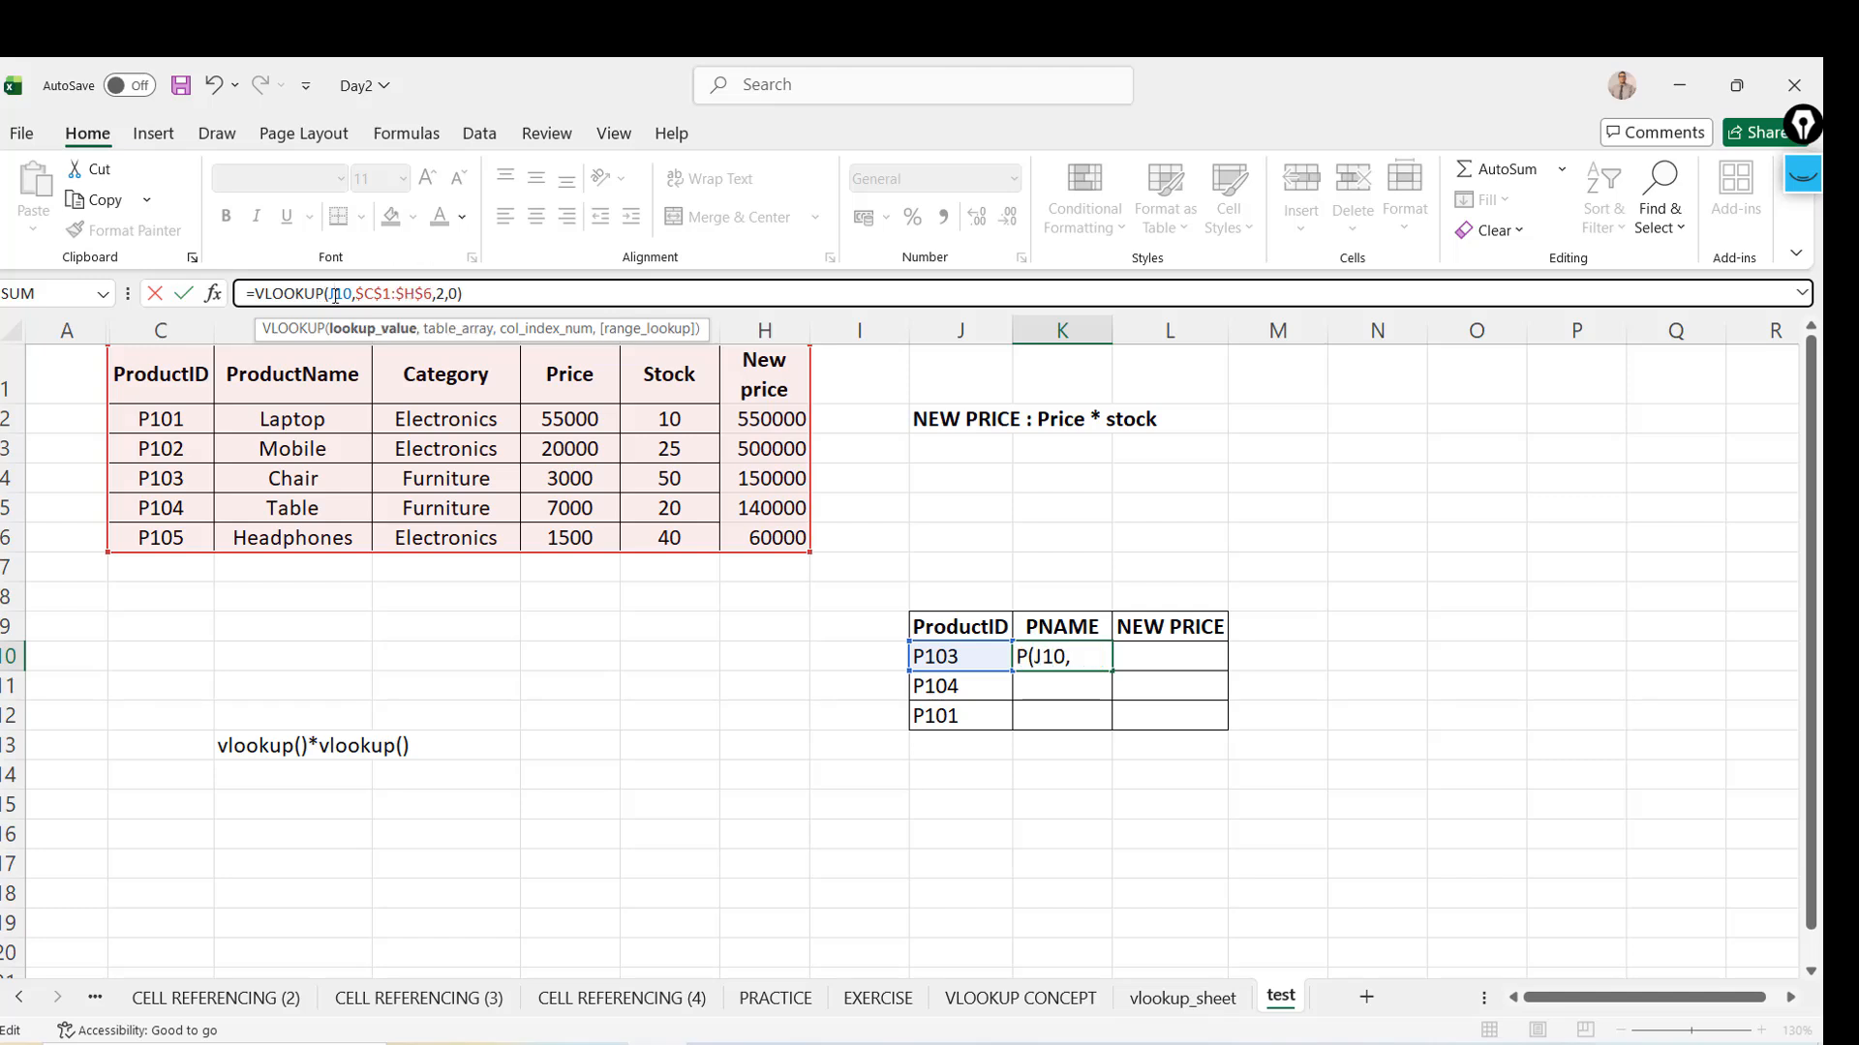
key(F4)
key(F4)
key(F4)
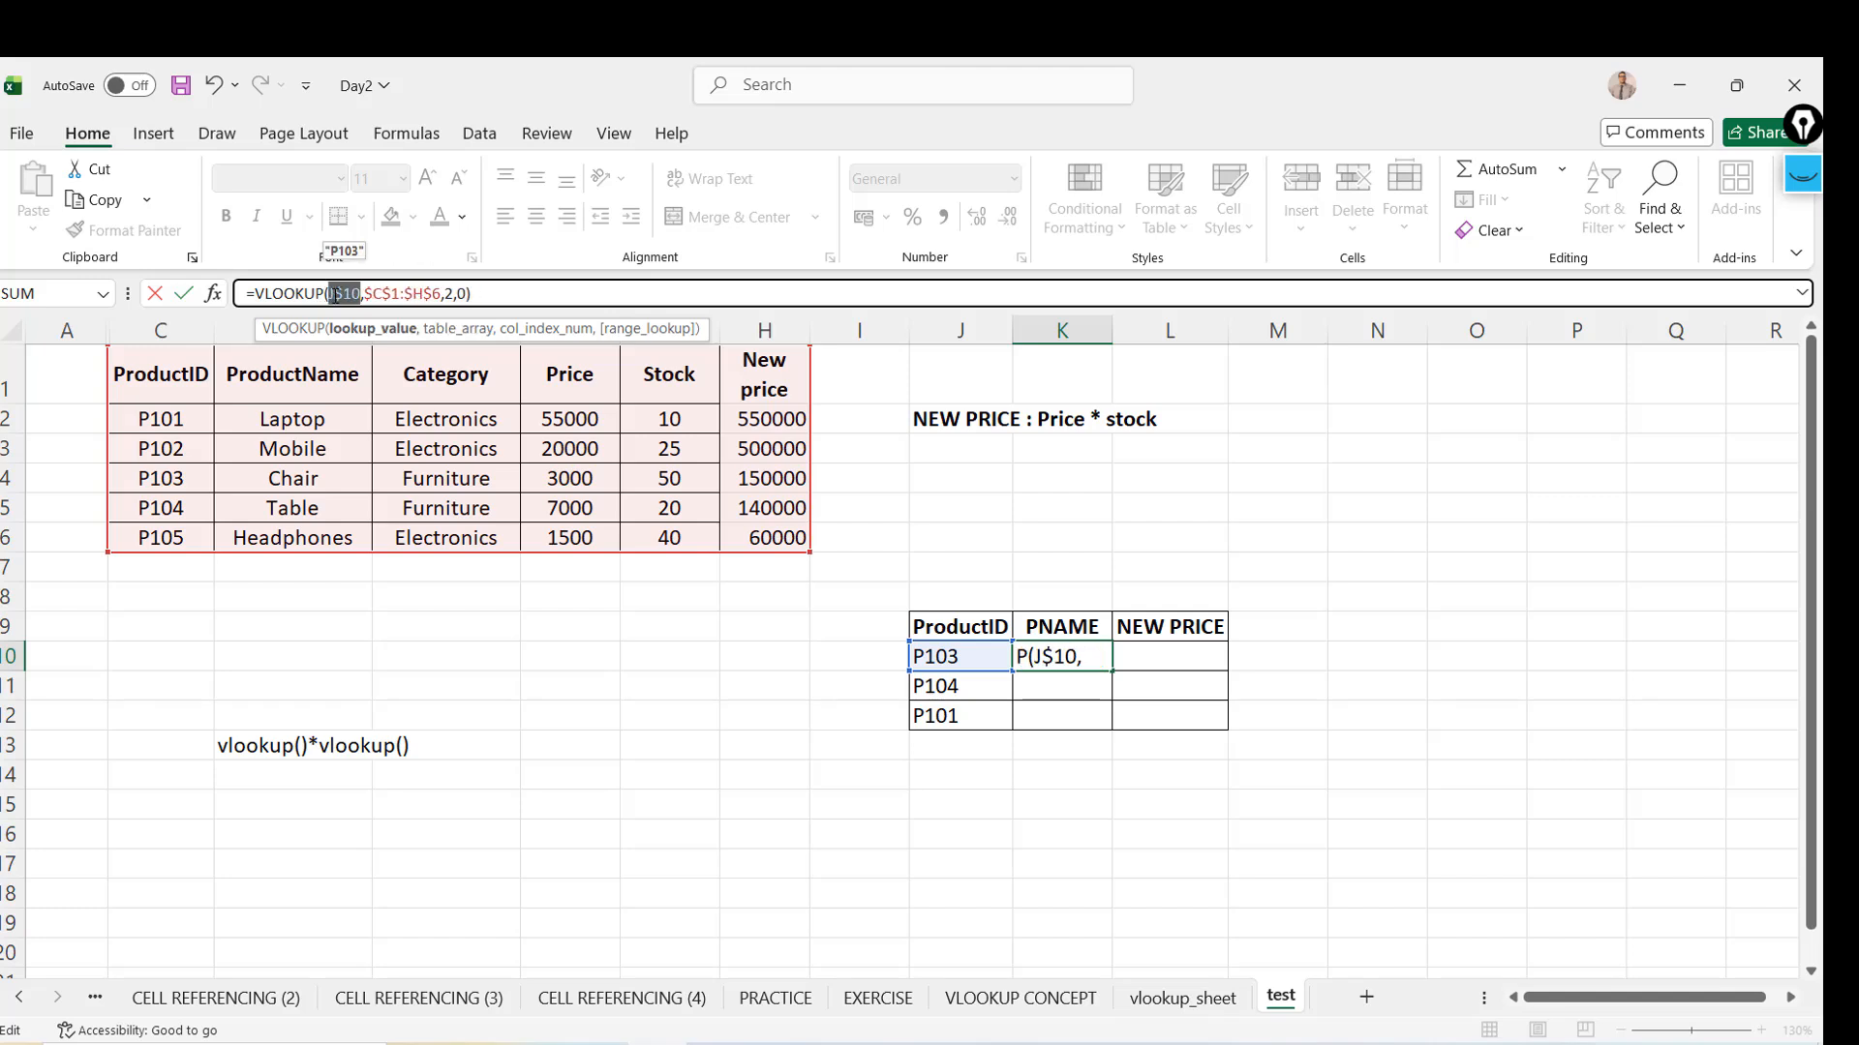
click(541, 288)
key(ctrl+Return)
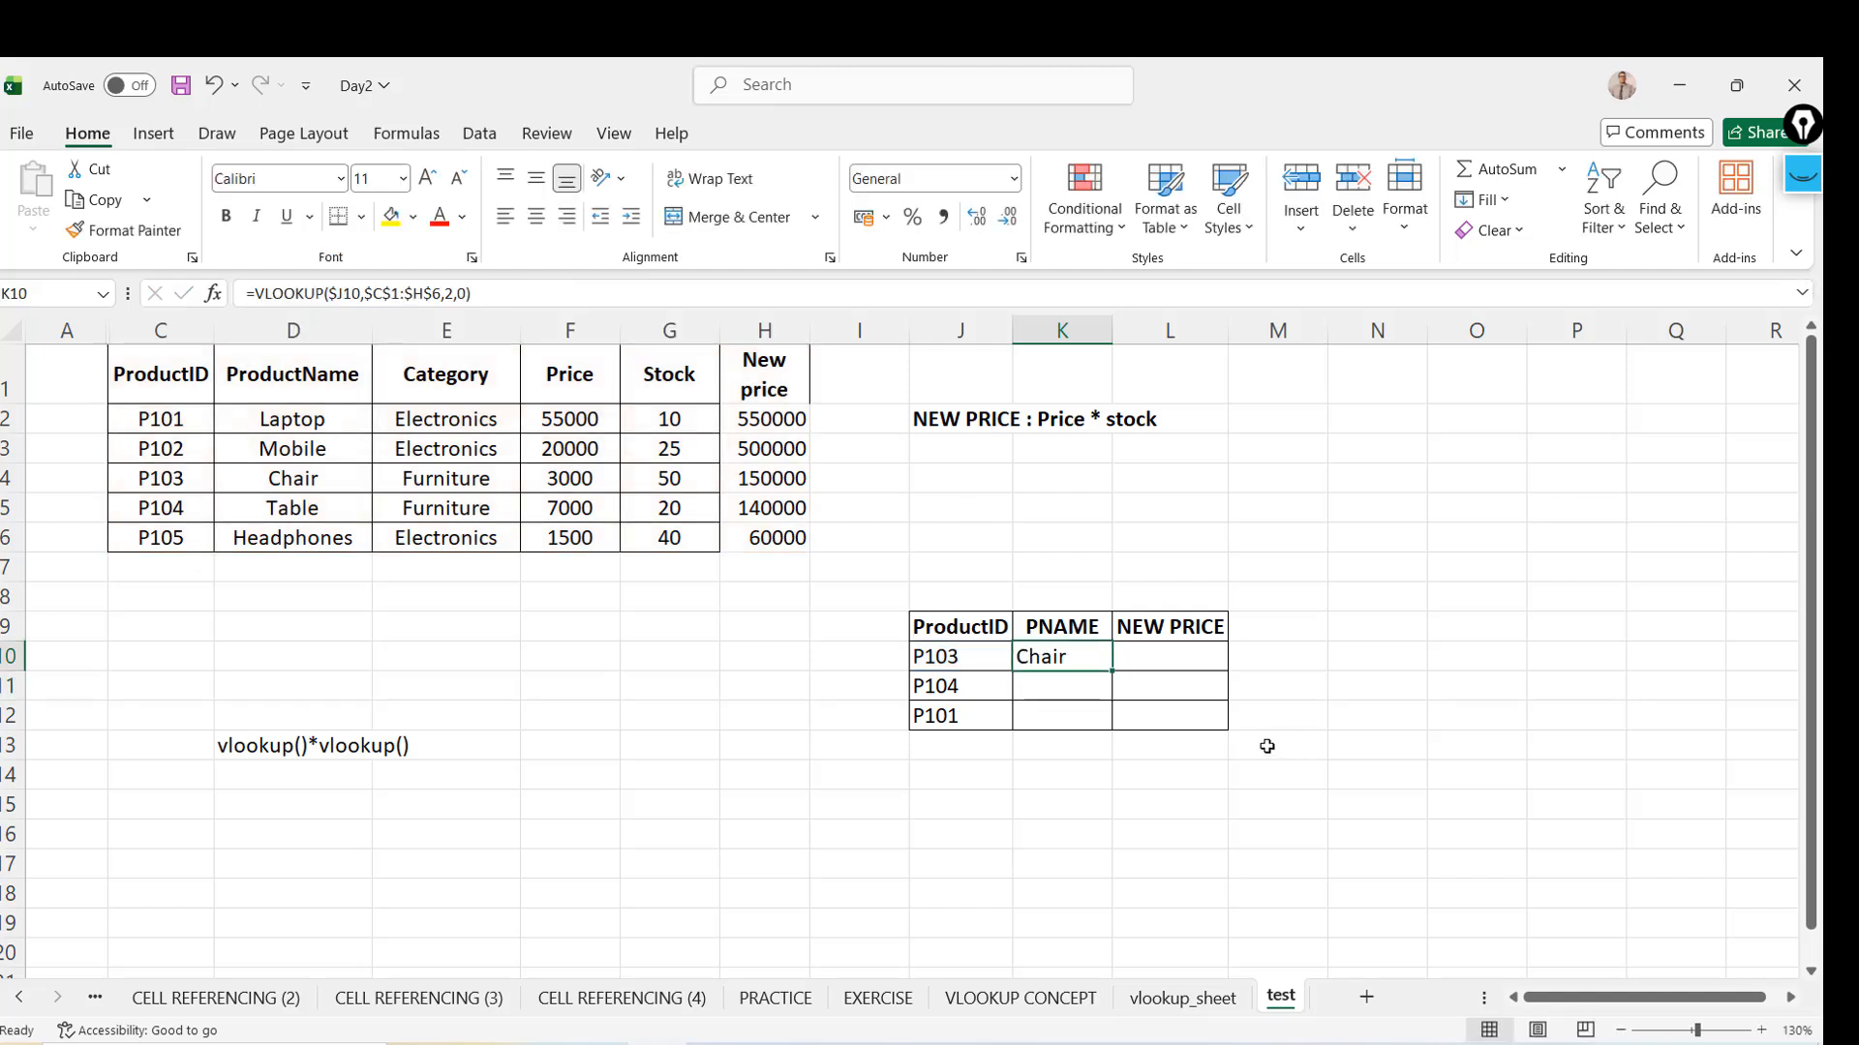
Copy the K10 lookup into the NEW PRICE cell L10 and set its column index to 6
drag(1110, 672, 1228, 672)
click(1169, 657)
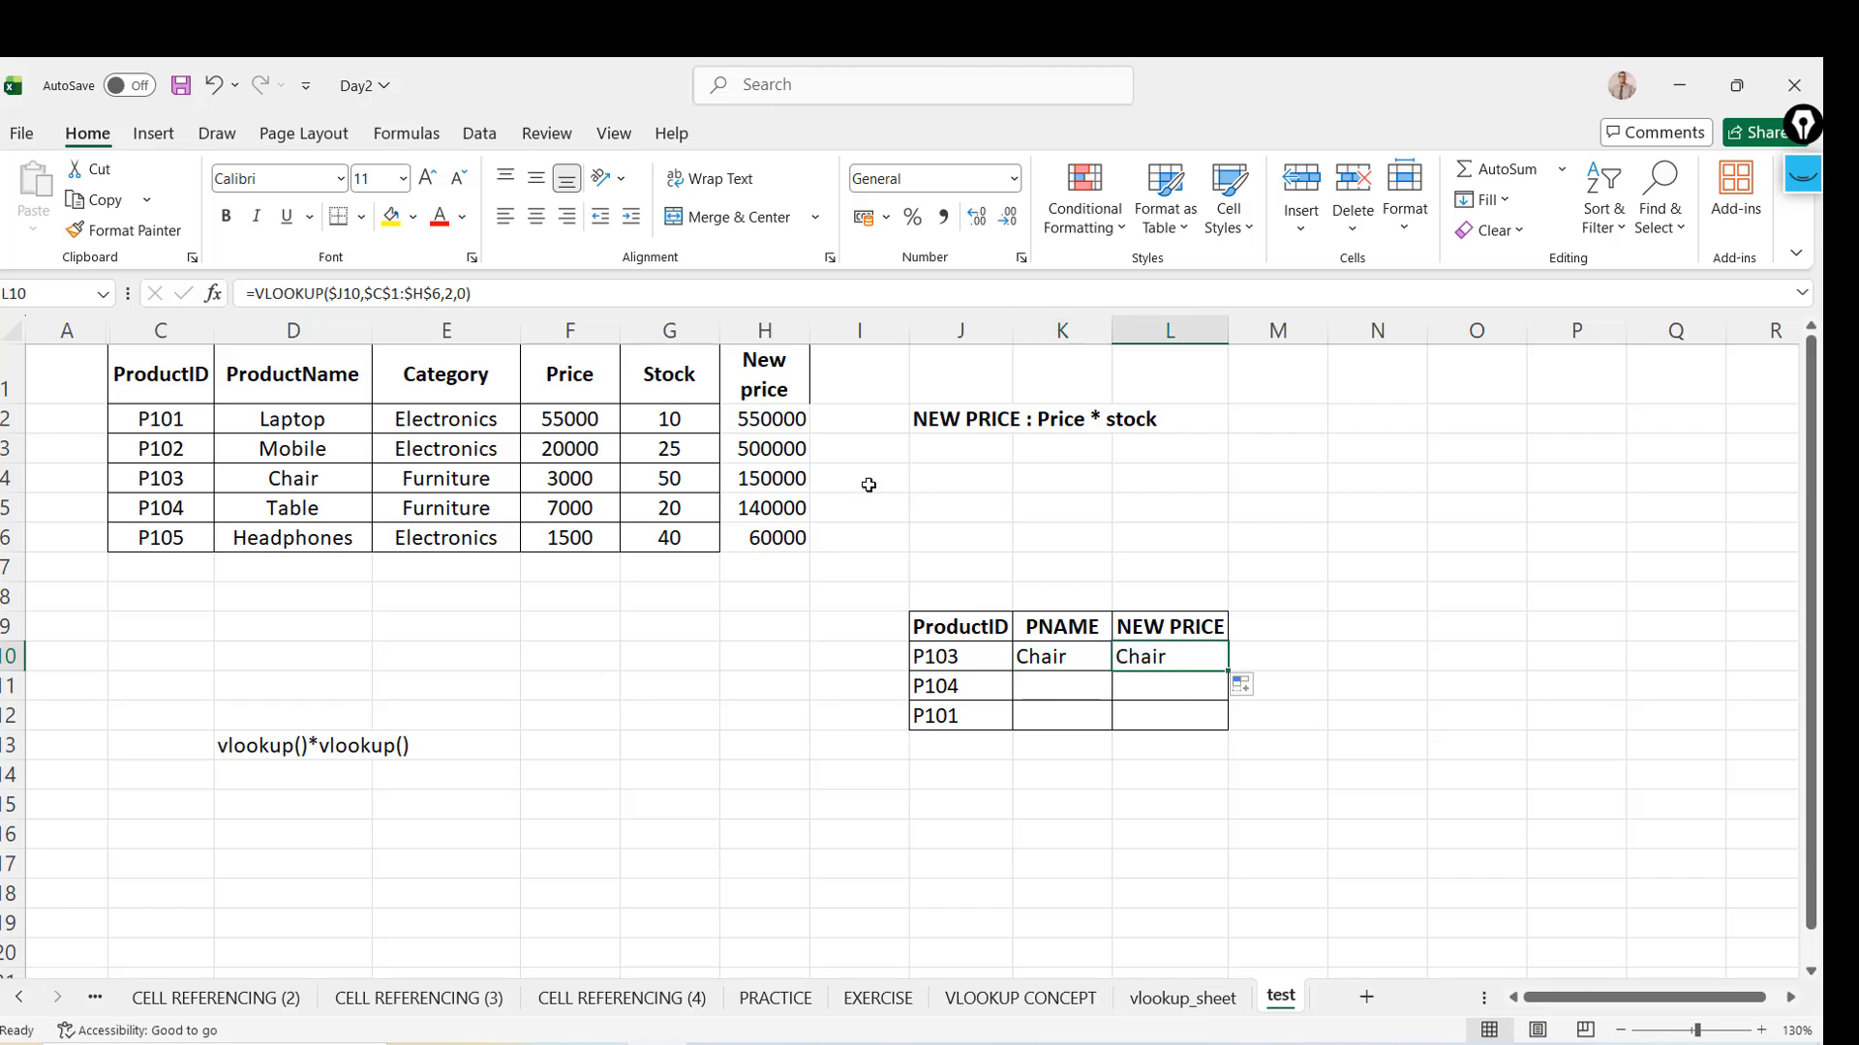
click(455, 293)
key(BackSpace)
text(6)
key(ctrl+Return)
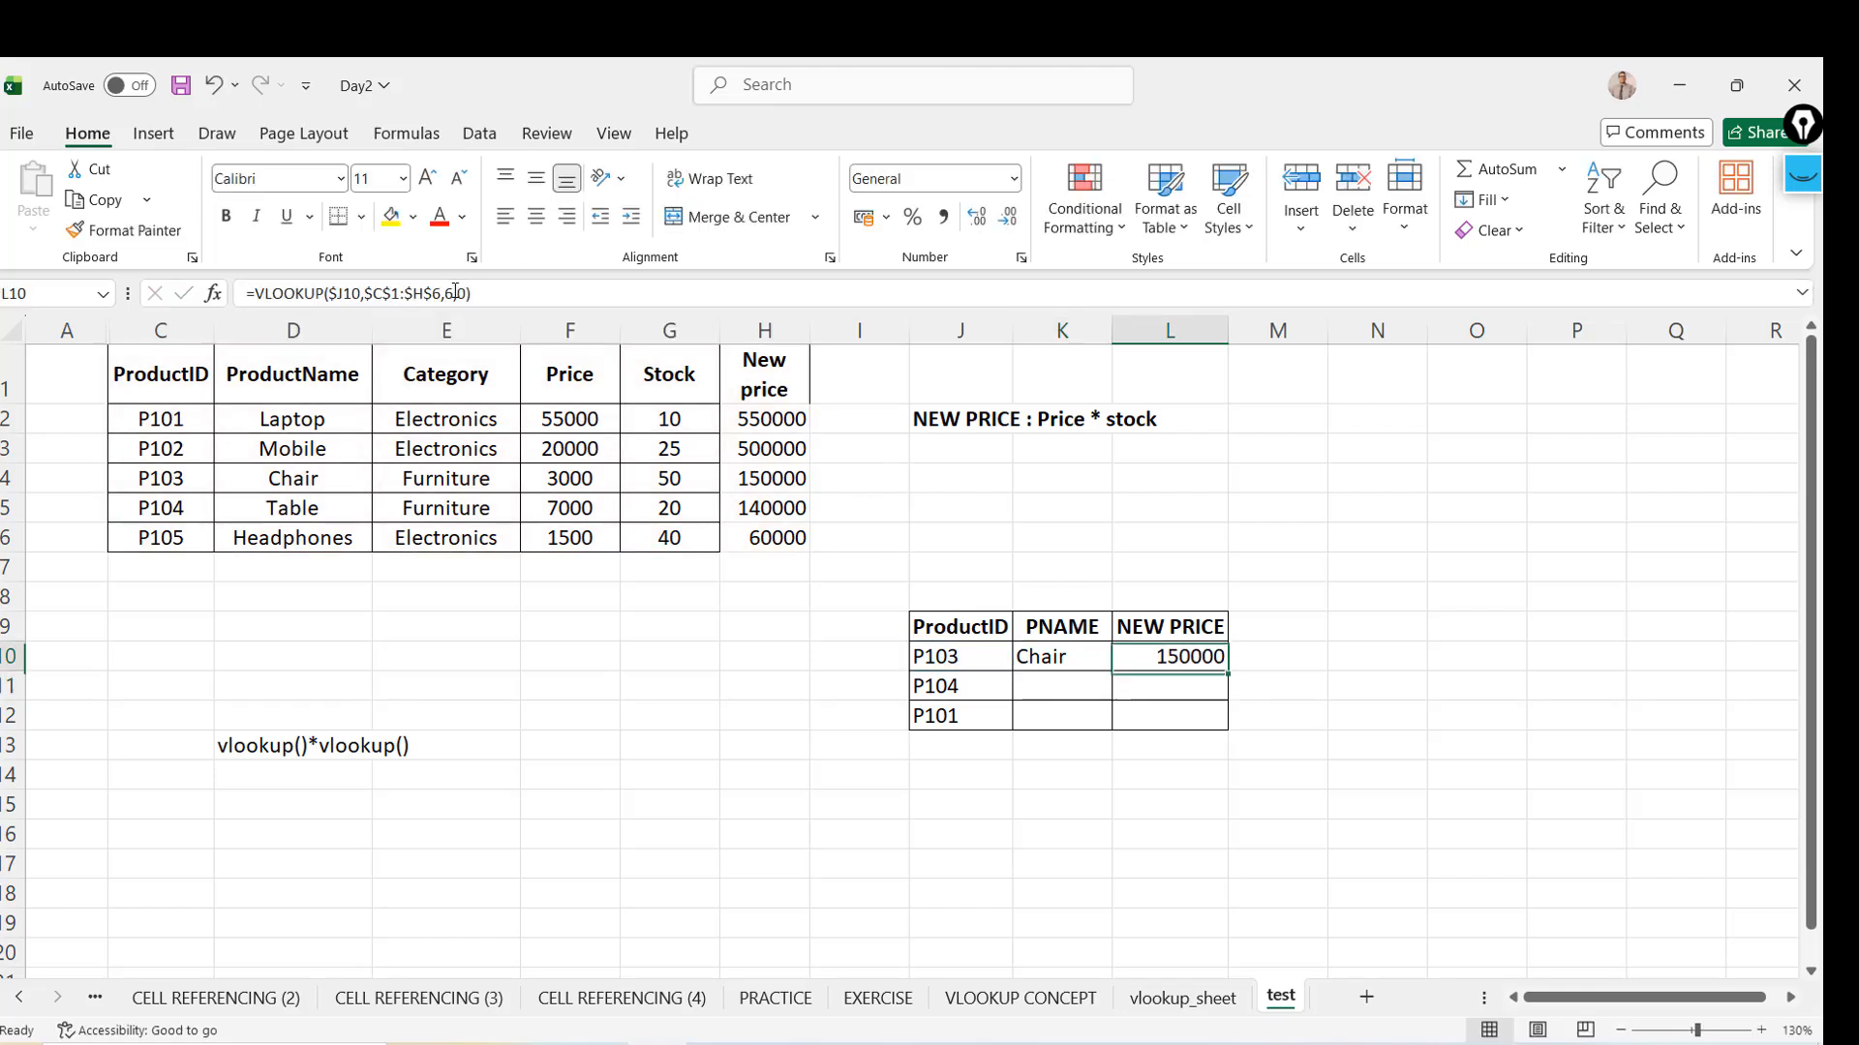
Fill the PNAME and NEW PRICE lookups in K10:L10 down to row 12
drag(764, 366, 765, 538)
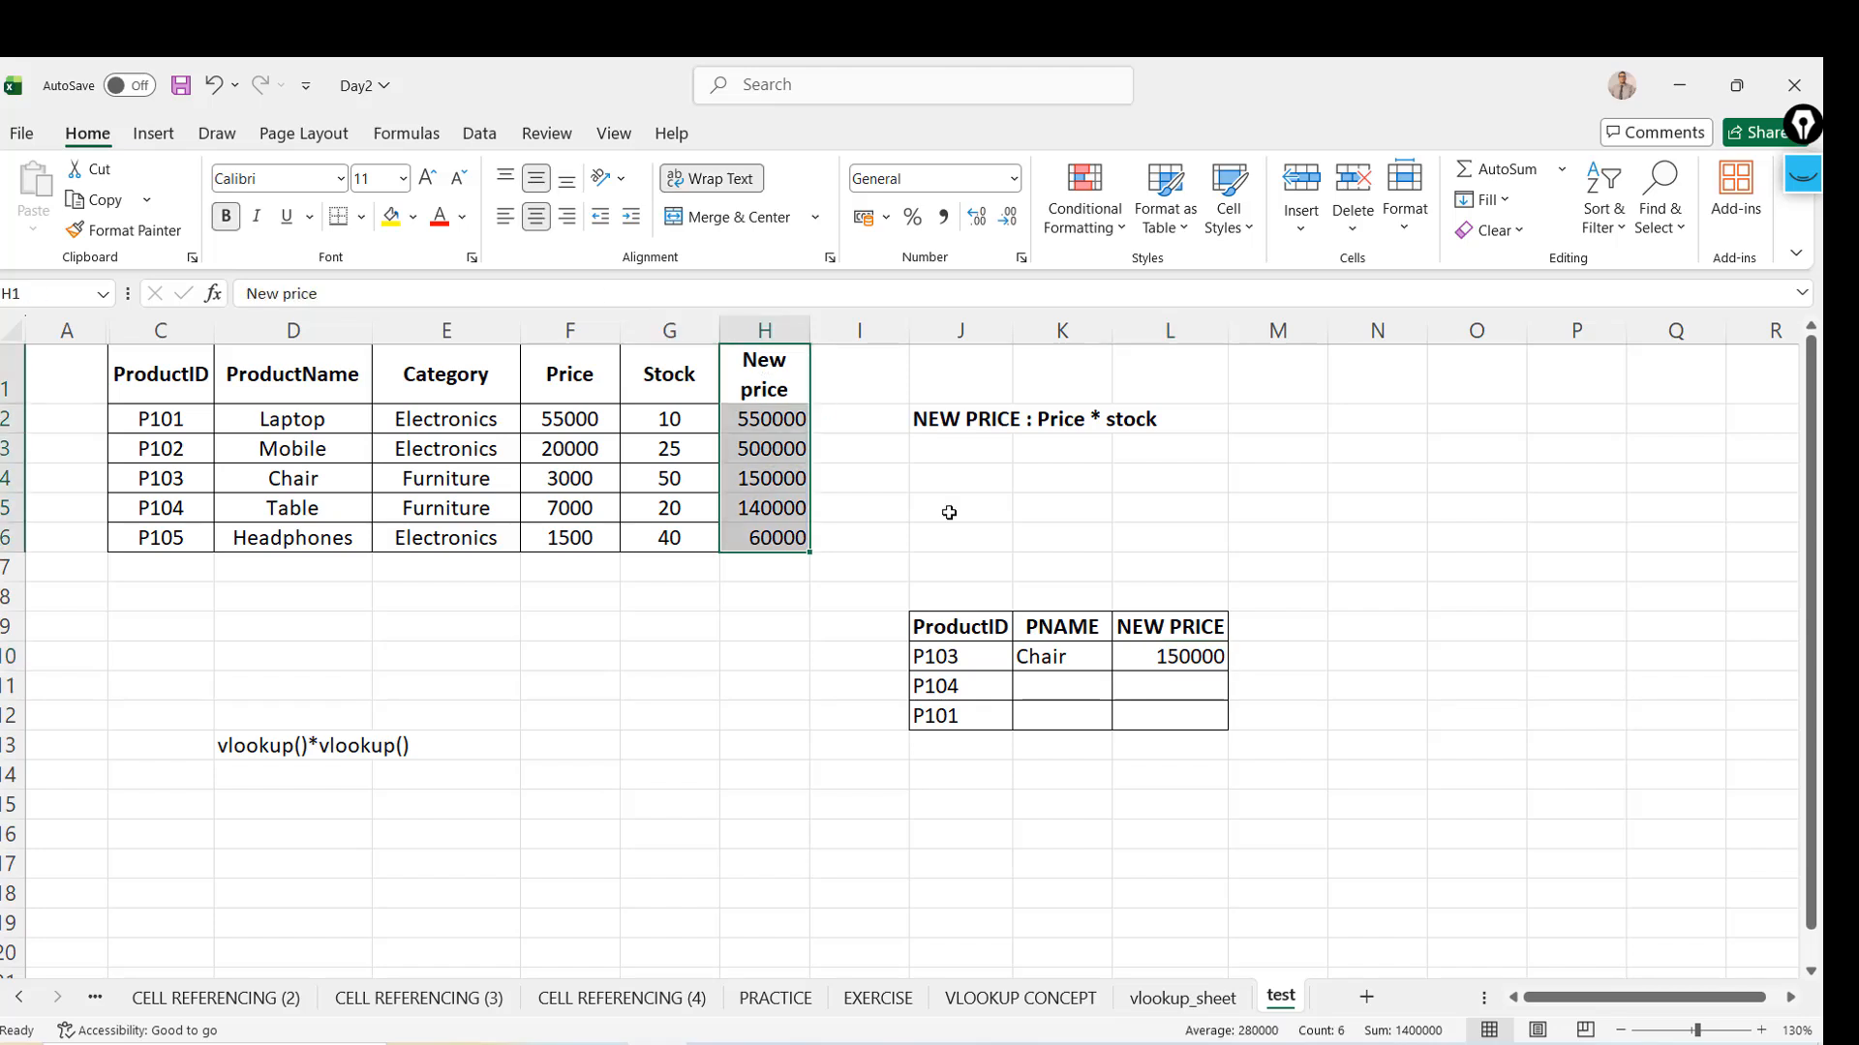
click(1062, 658)
key(shift+Right)
key(shift+Right)
key(shift+Left)
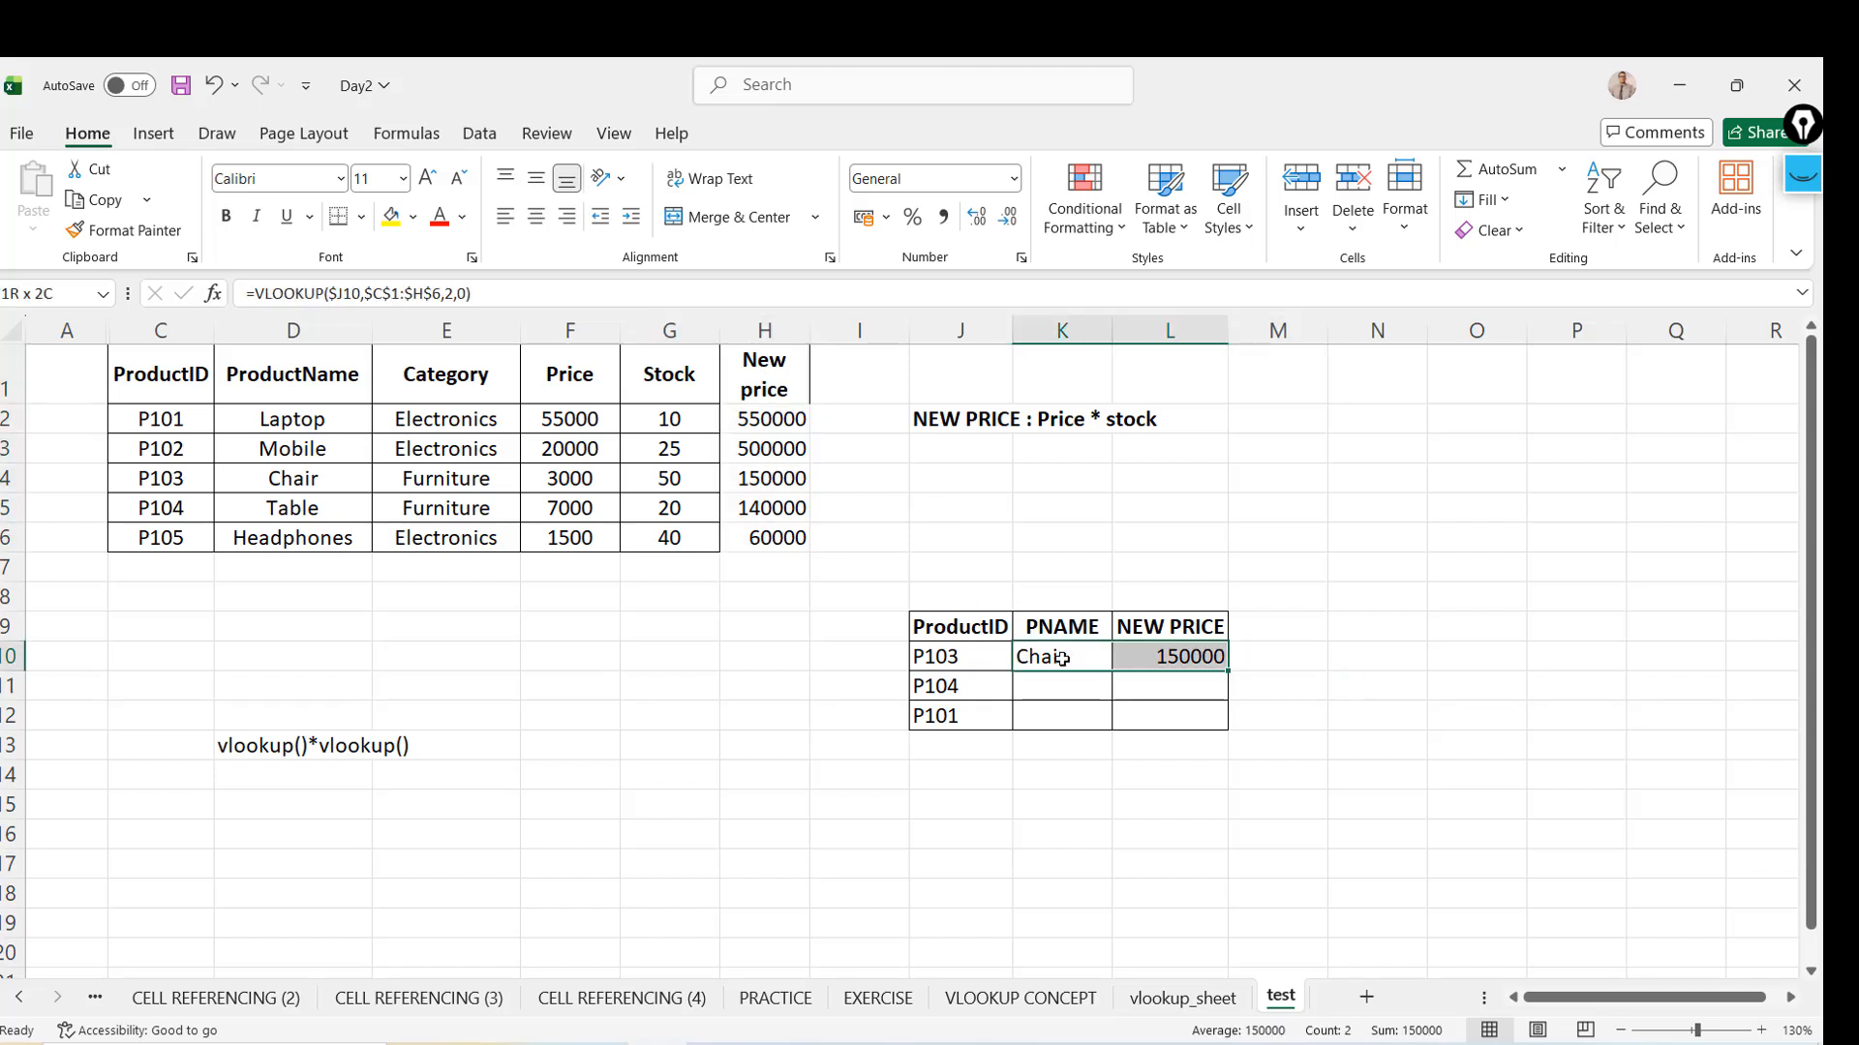
drag(1227, 681, 1232, 717)
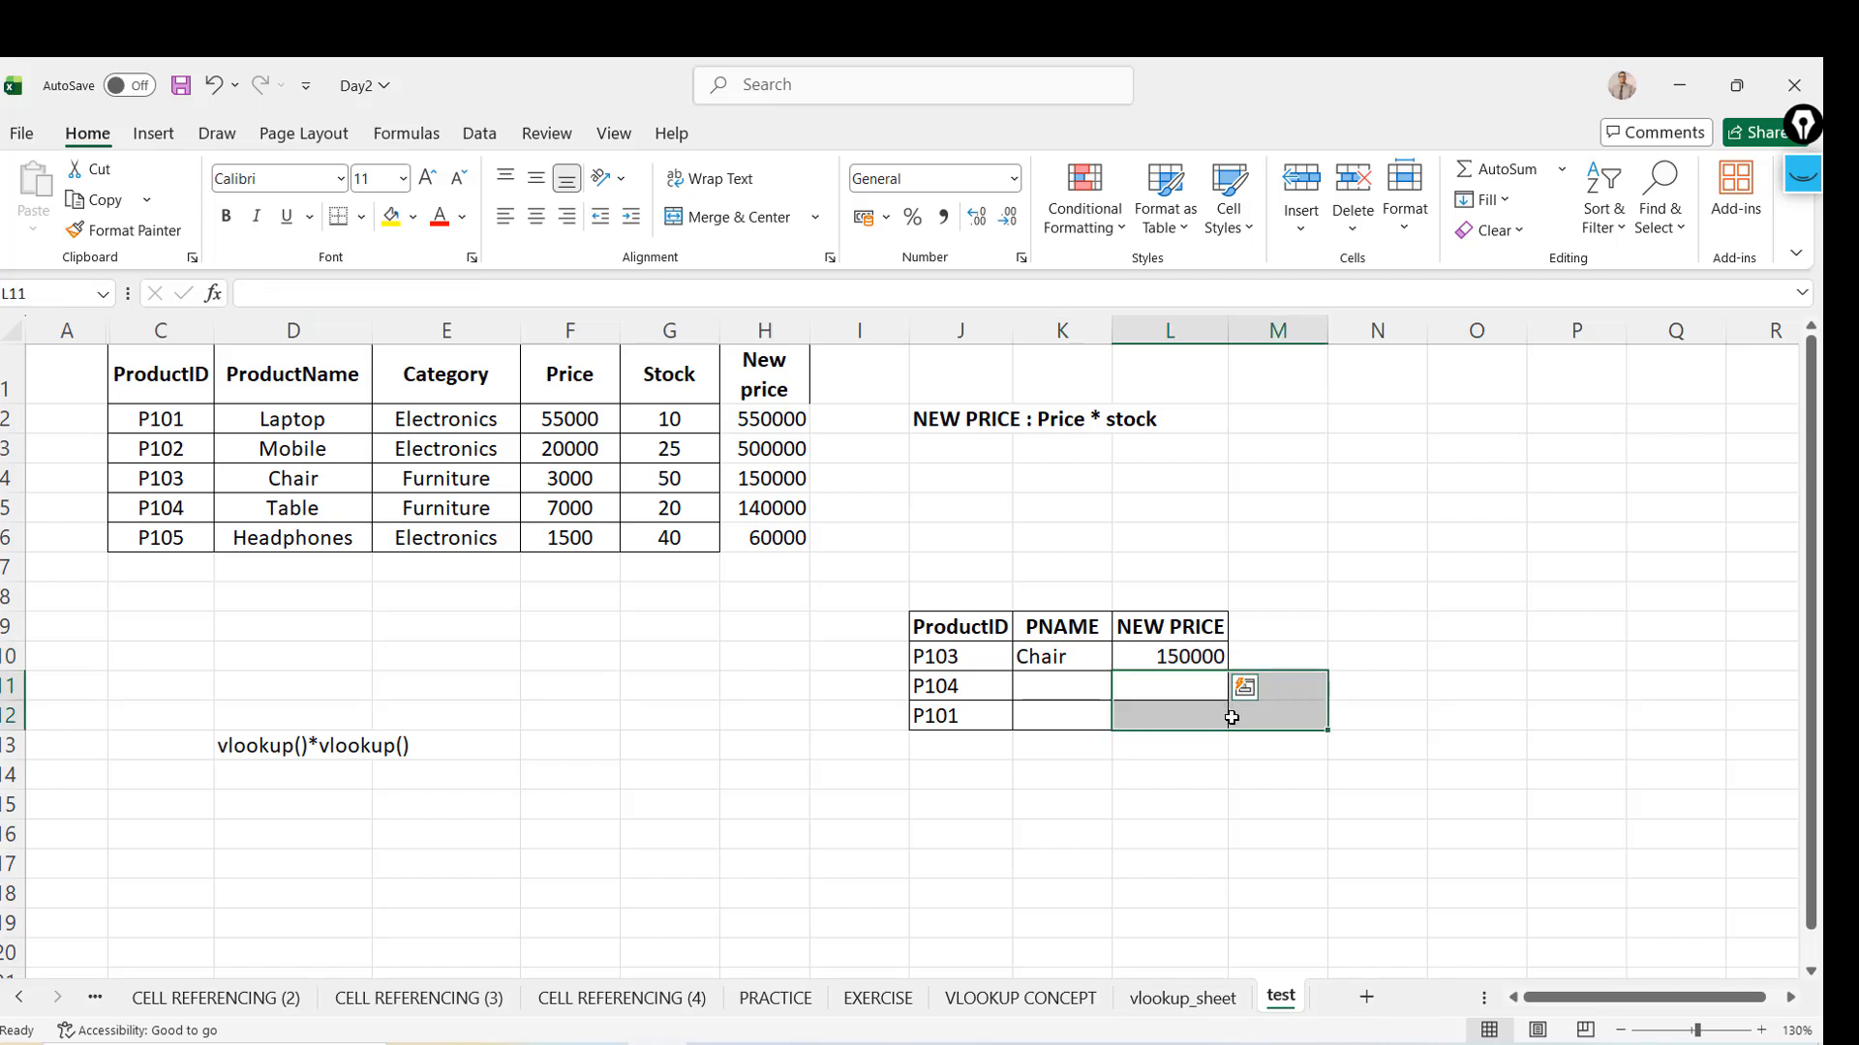
click(1048, 655)
key(shift+Right)
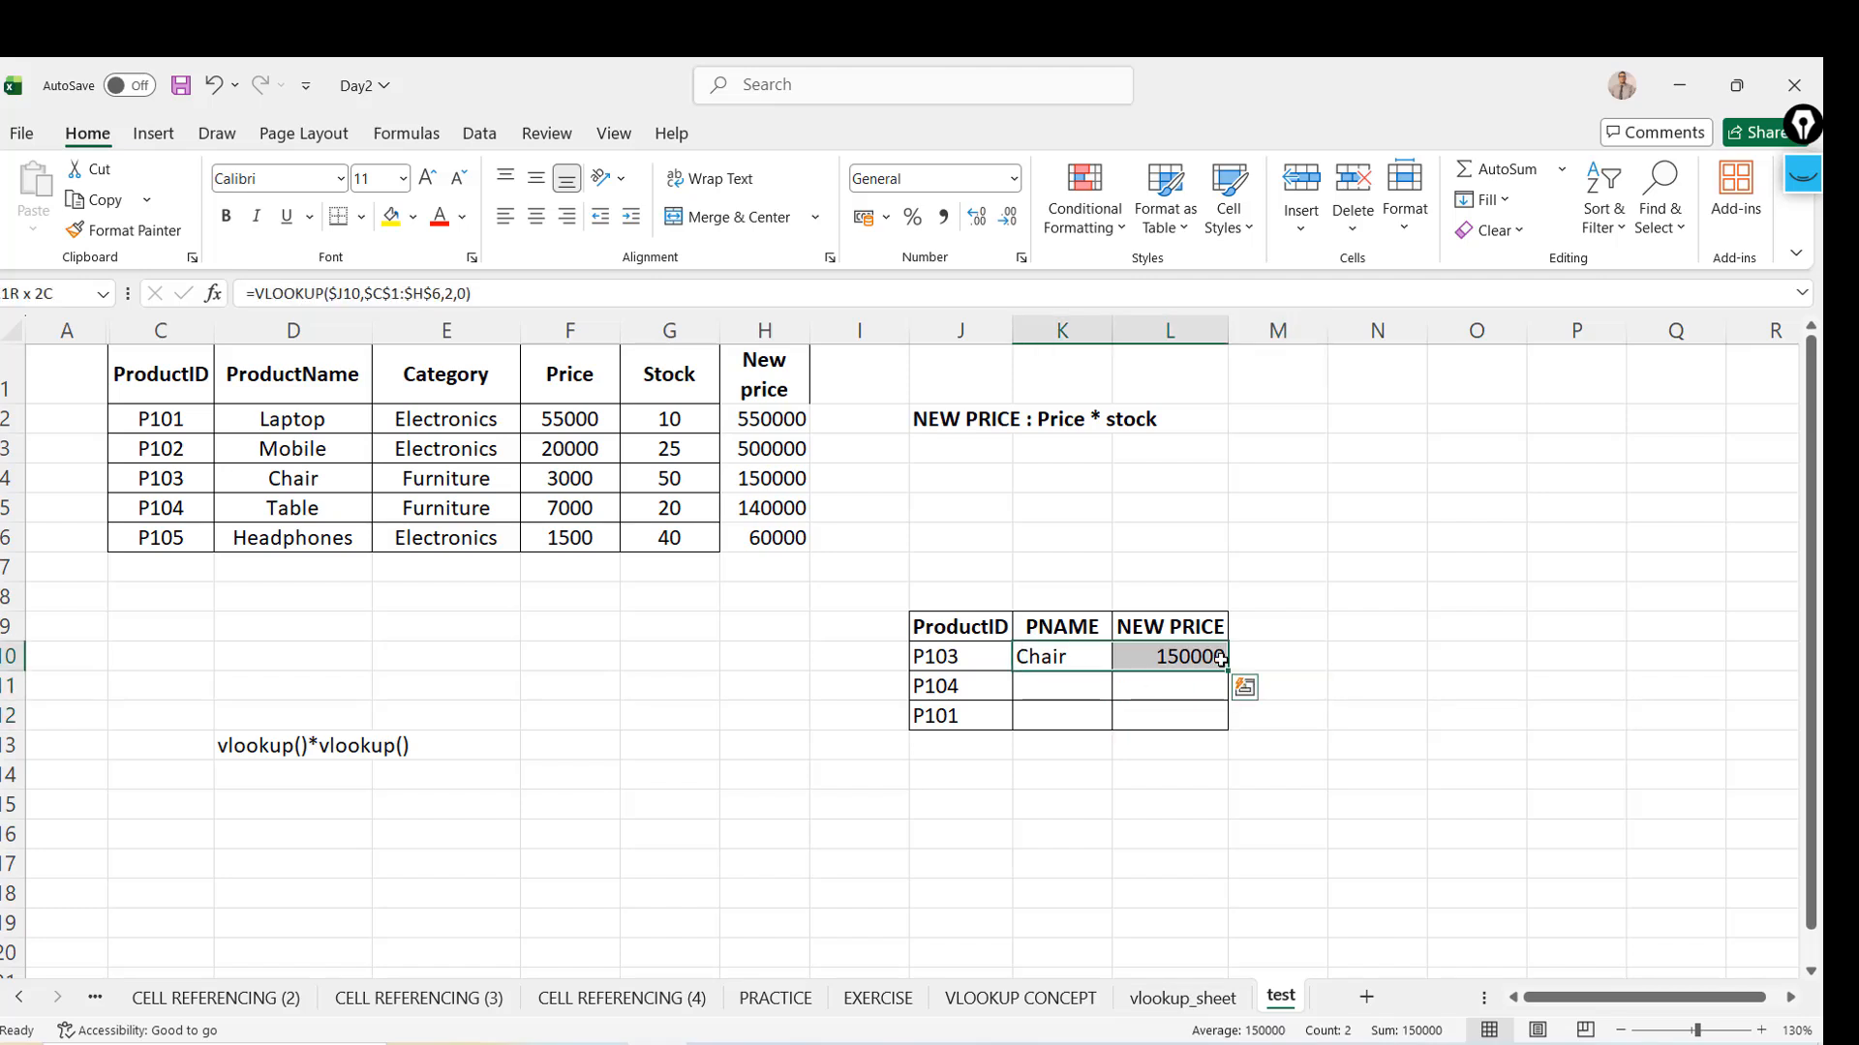
drag(1221, 658, 1227, 721)
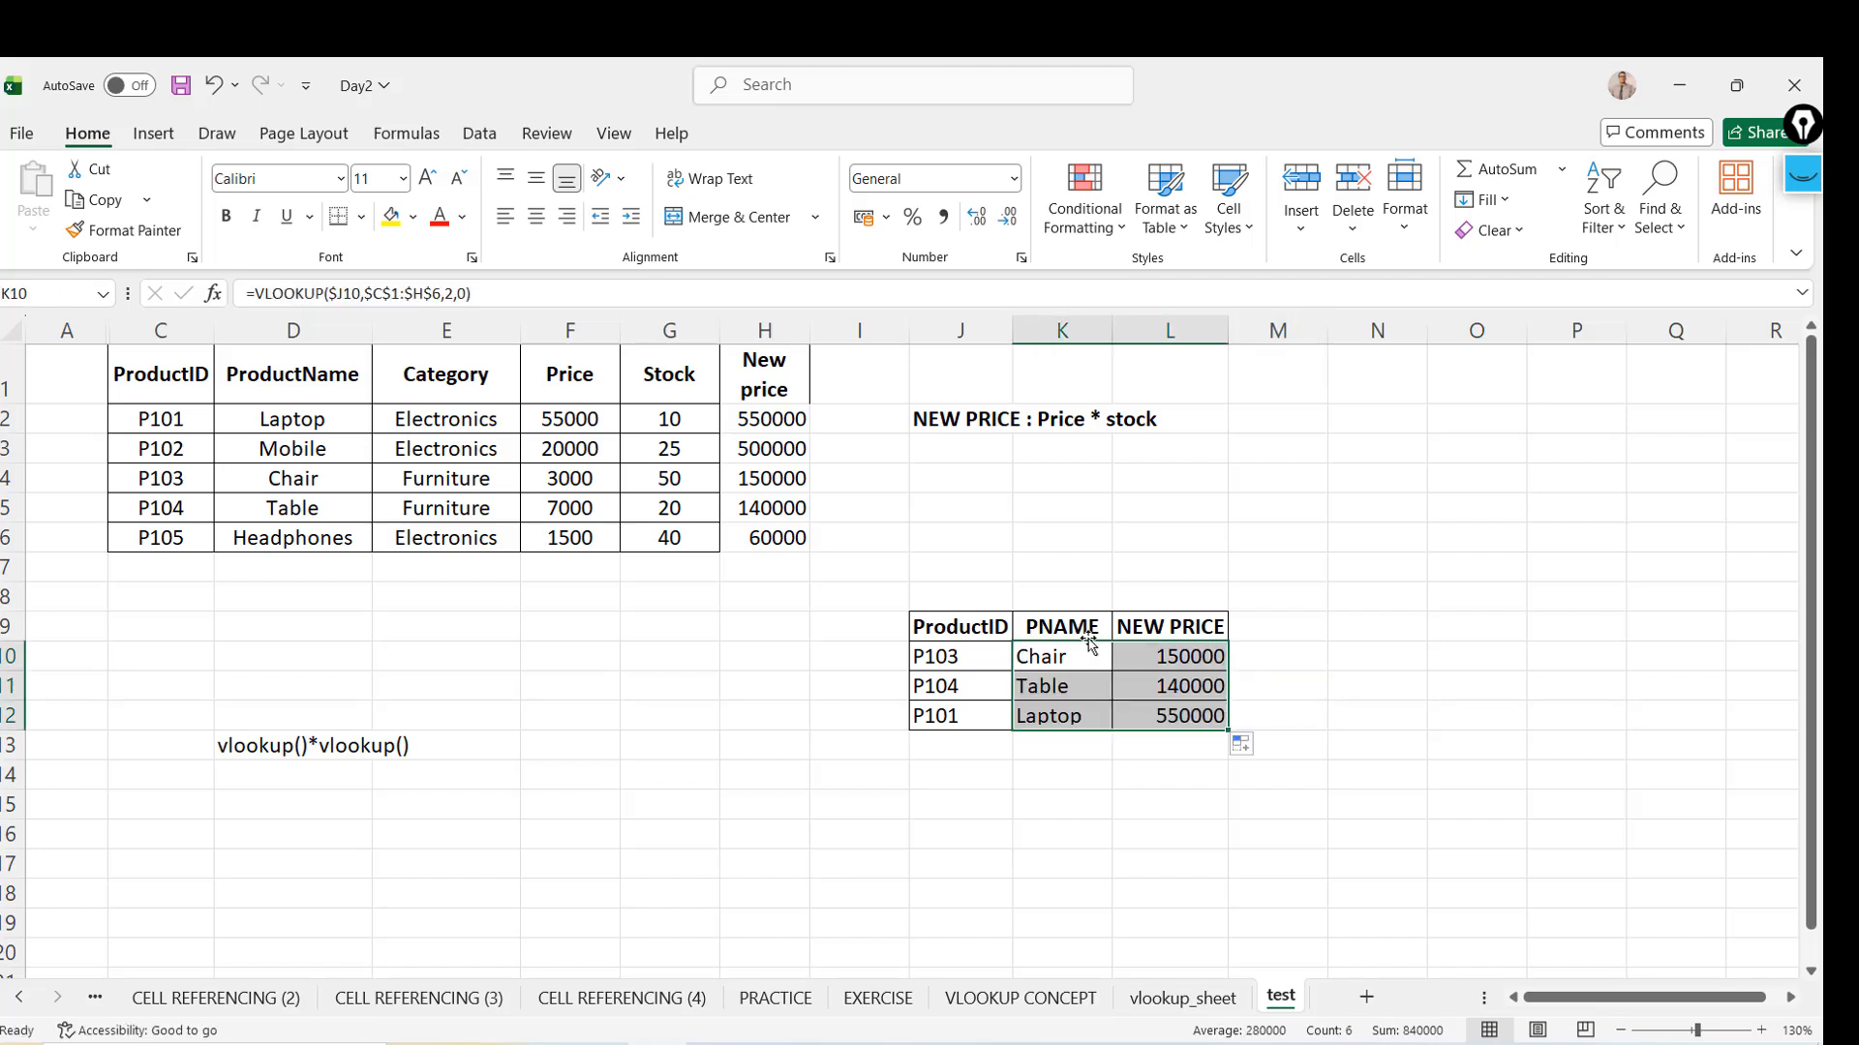
Add a second NEW PRICE header in M9 beside the lookup table
key(Right)
key(Right)
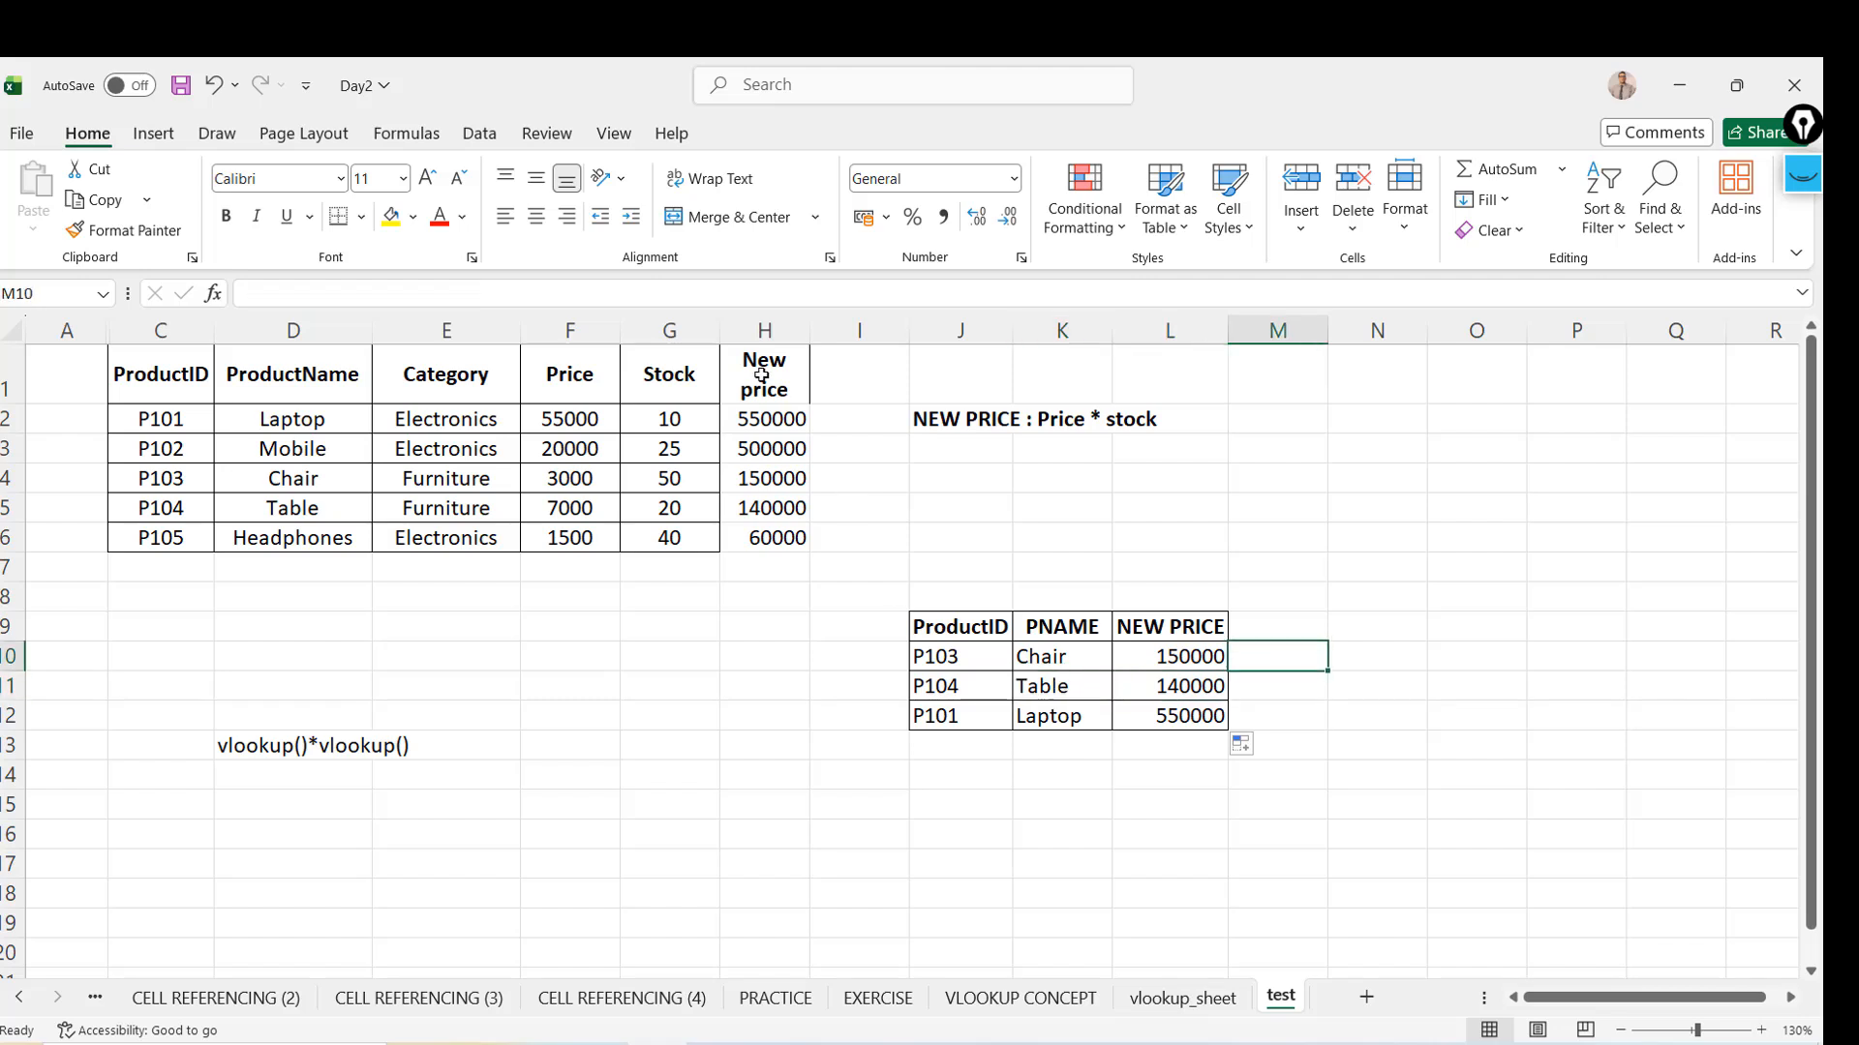
click(758, 331)
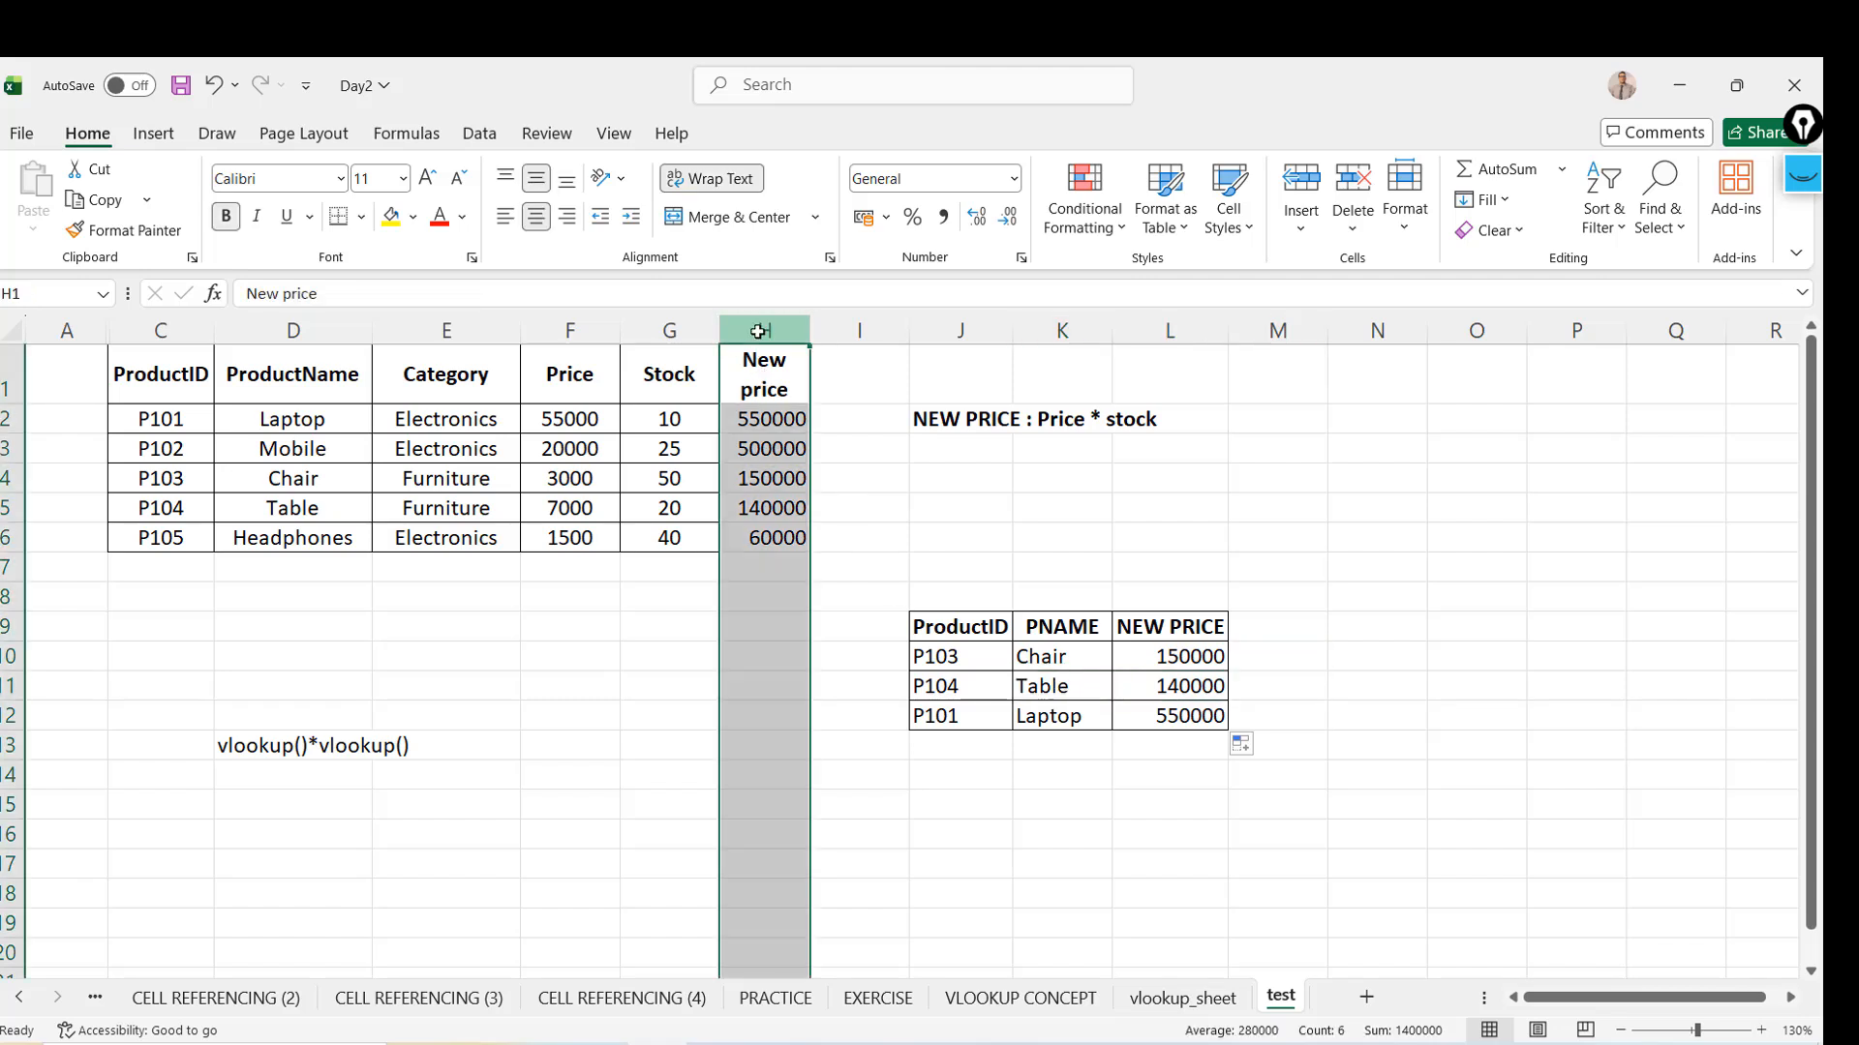
click(1286, 631)
text(ne)
text(NEW)
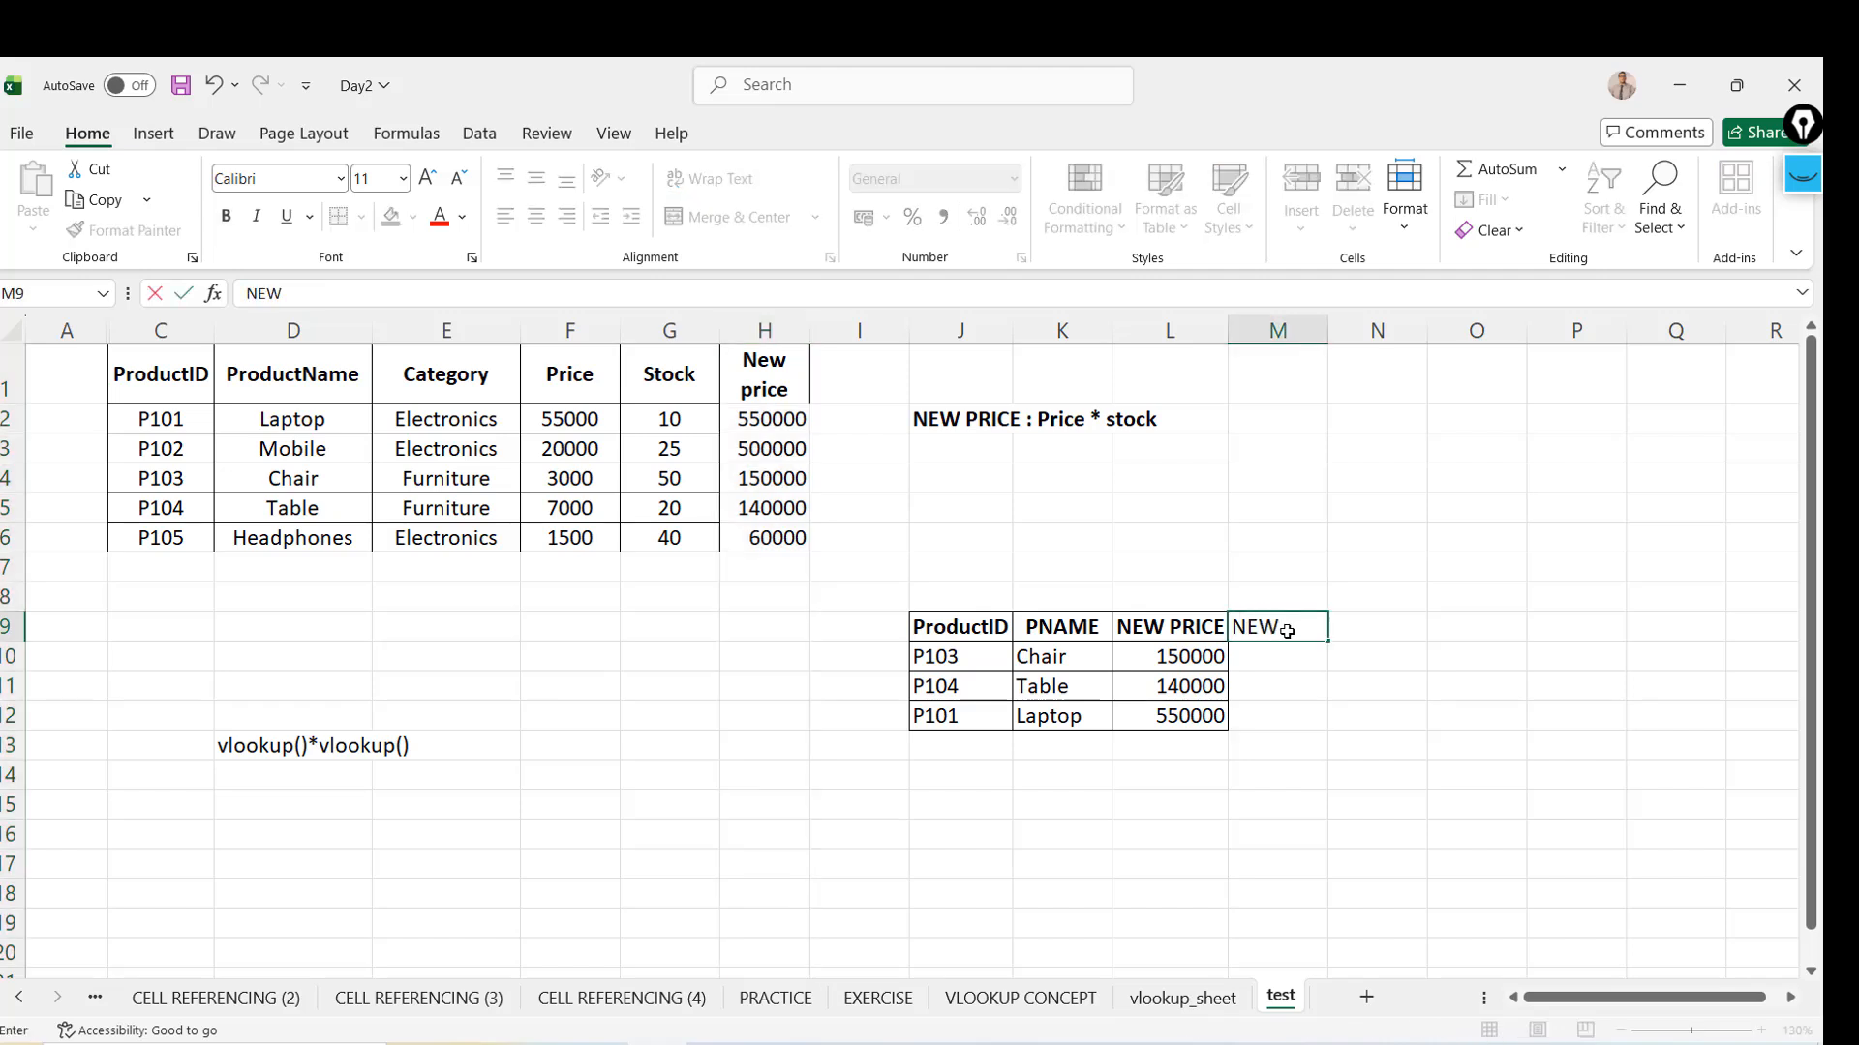
text( PRICE)
key(Return)
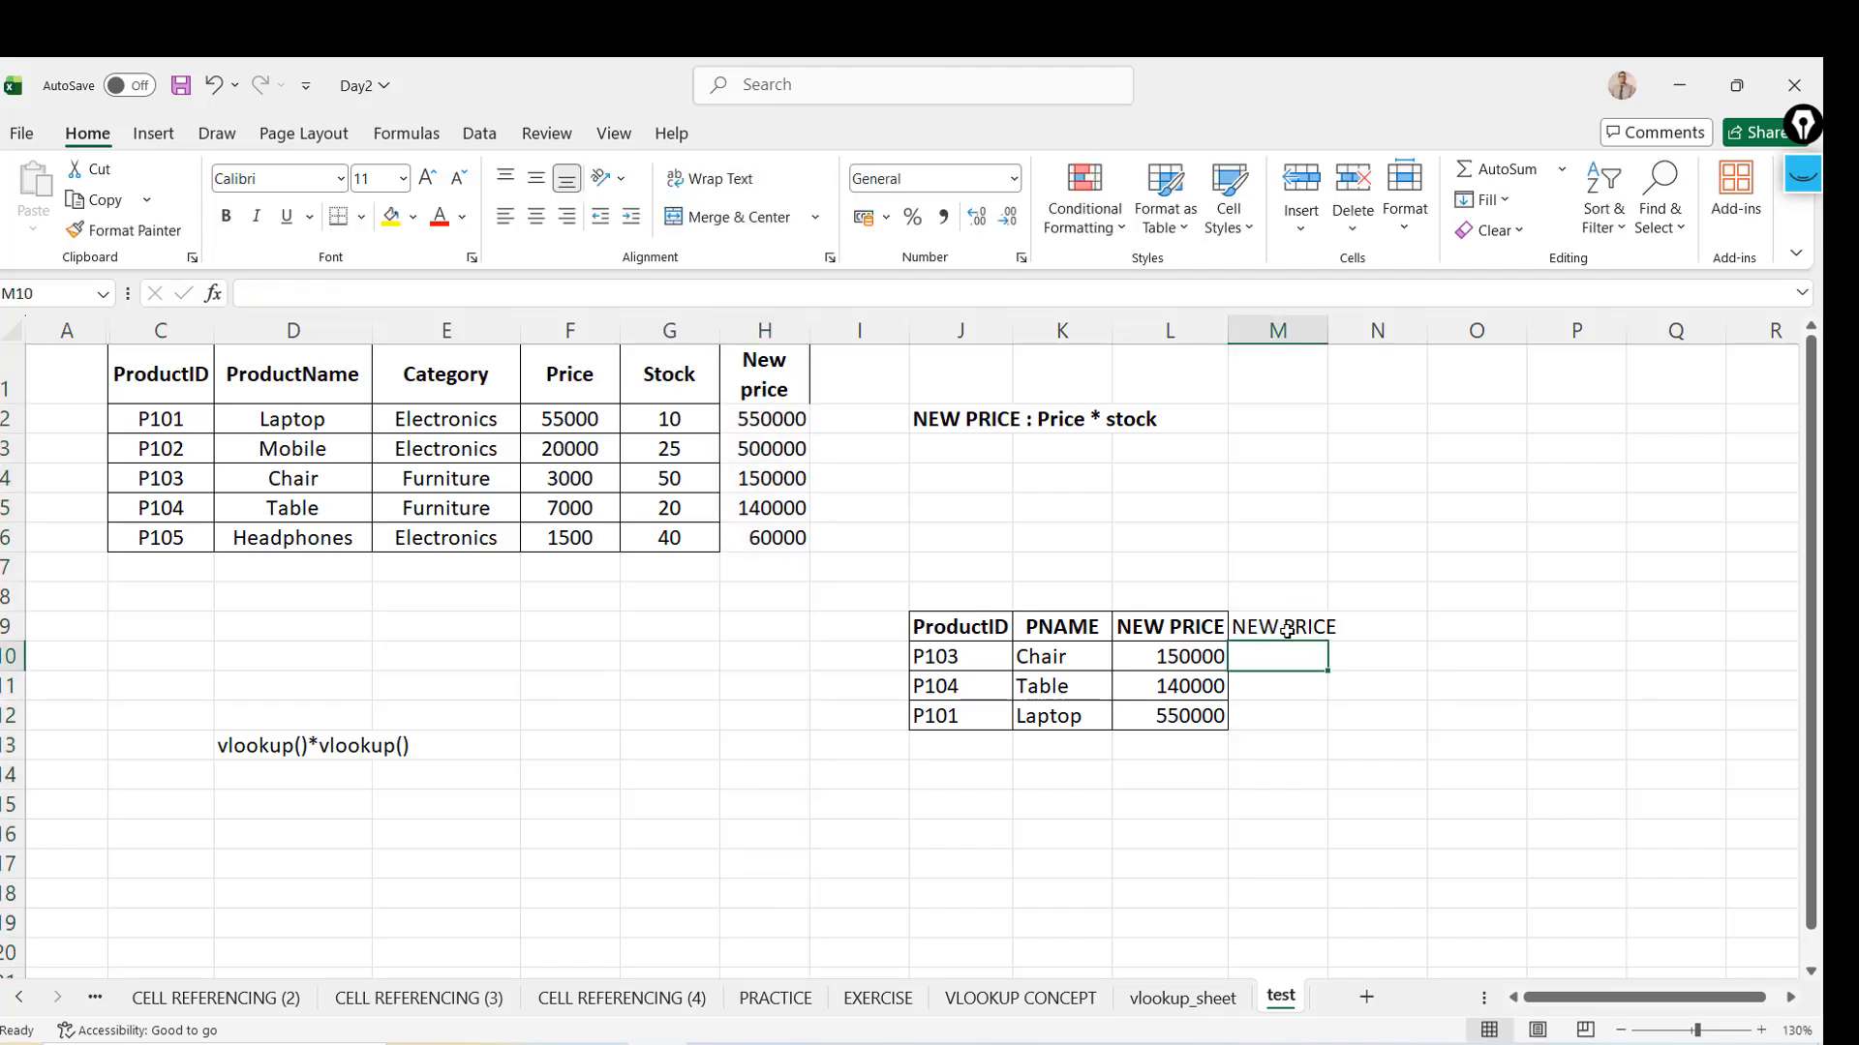
Enter the price lookup =VLOOKUP(J10,C1:G6,4,0) in cell M10 under the second NEW PRICE header
text(=VL)
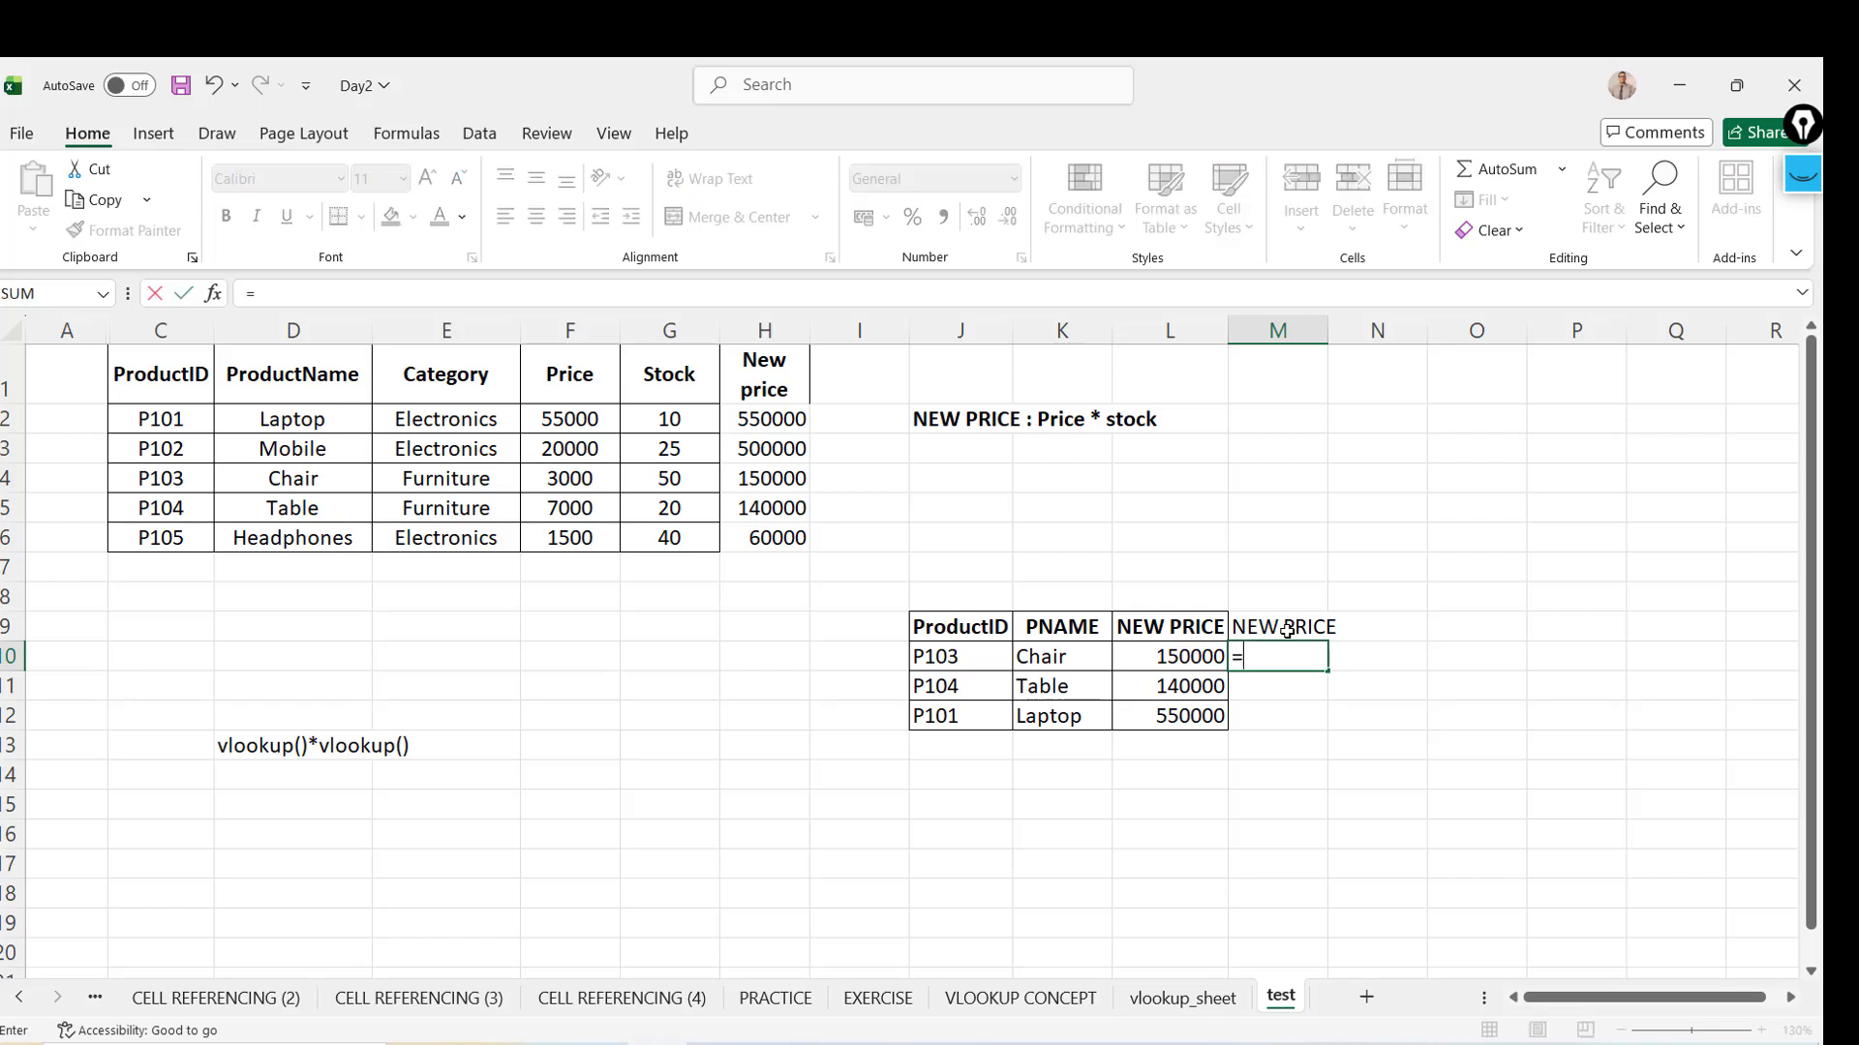
key(Tab)
key(Left)
key(Left)
key(Left)
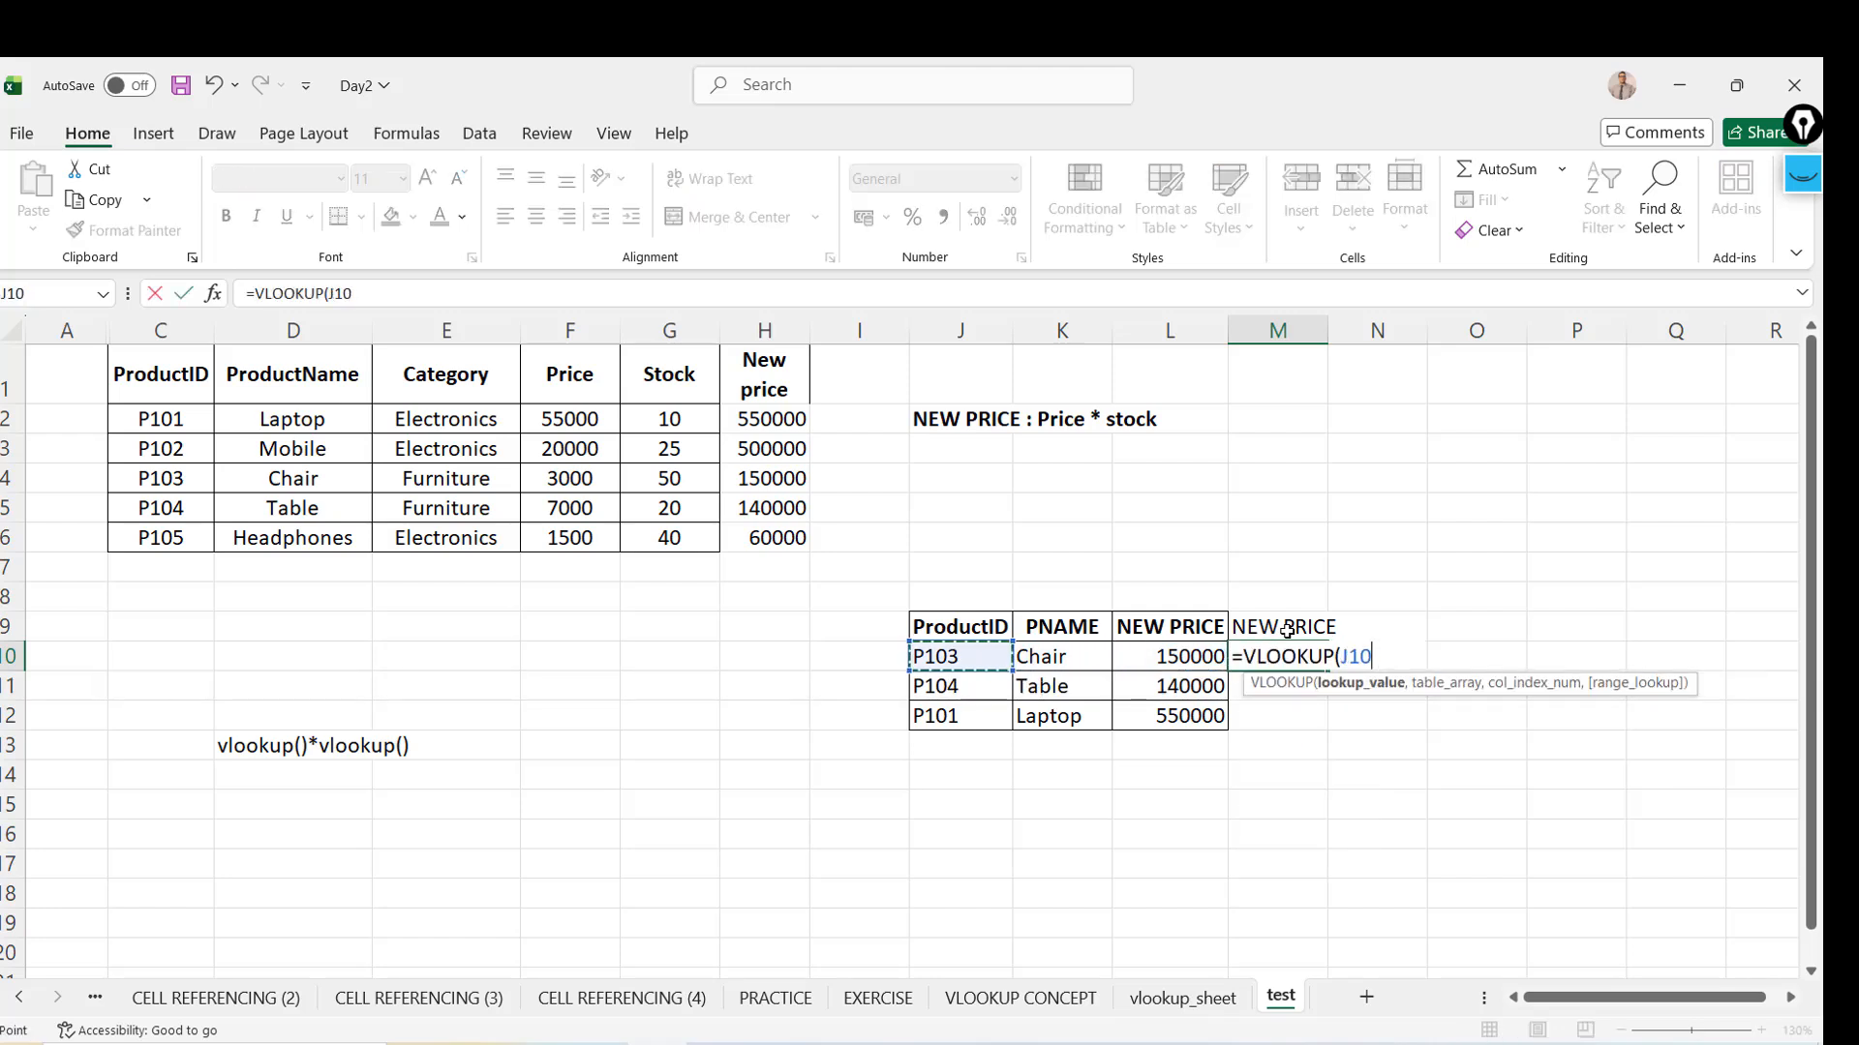
text(,)
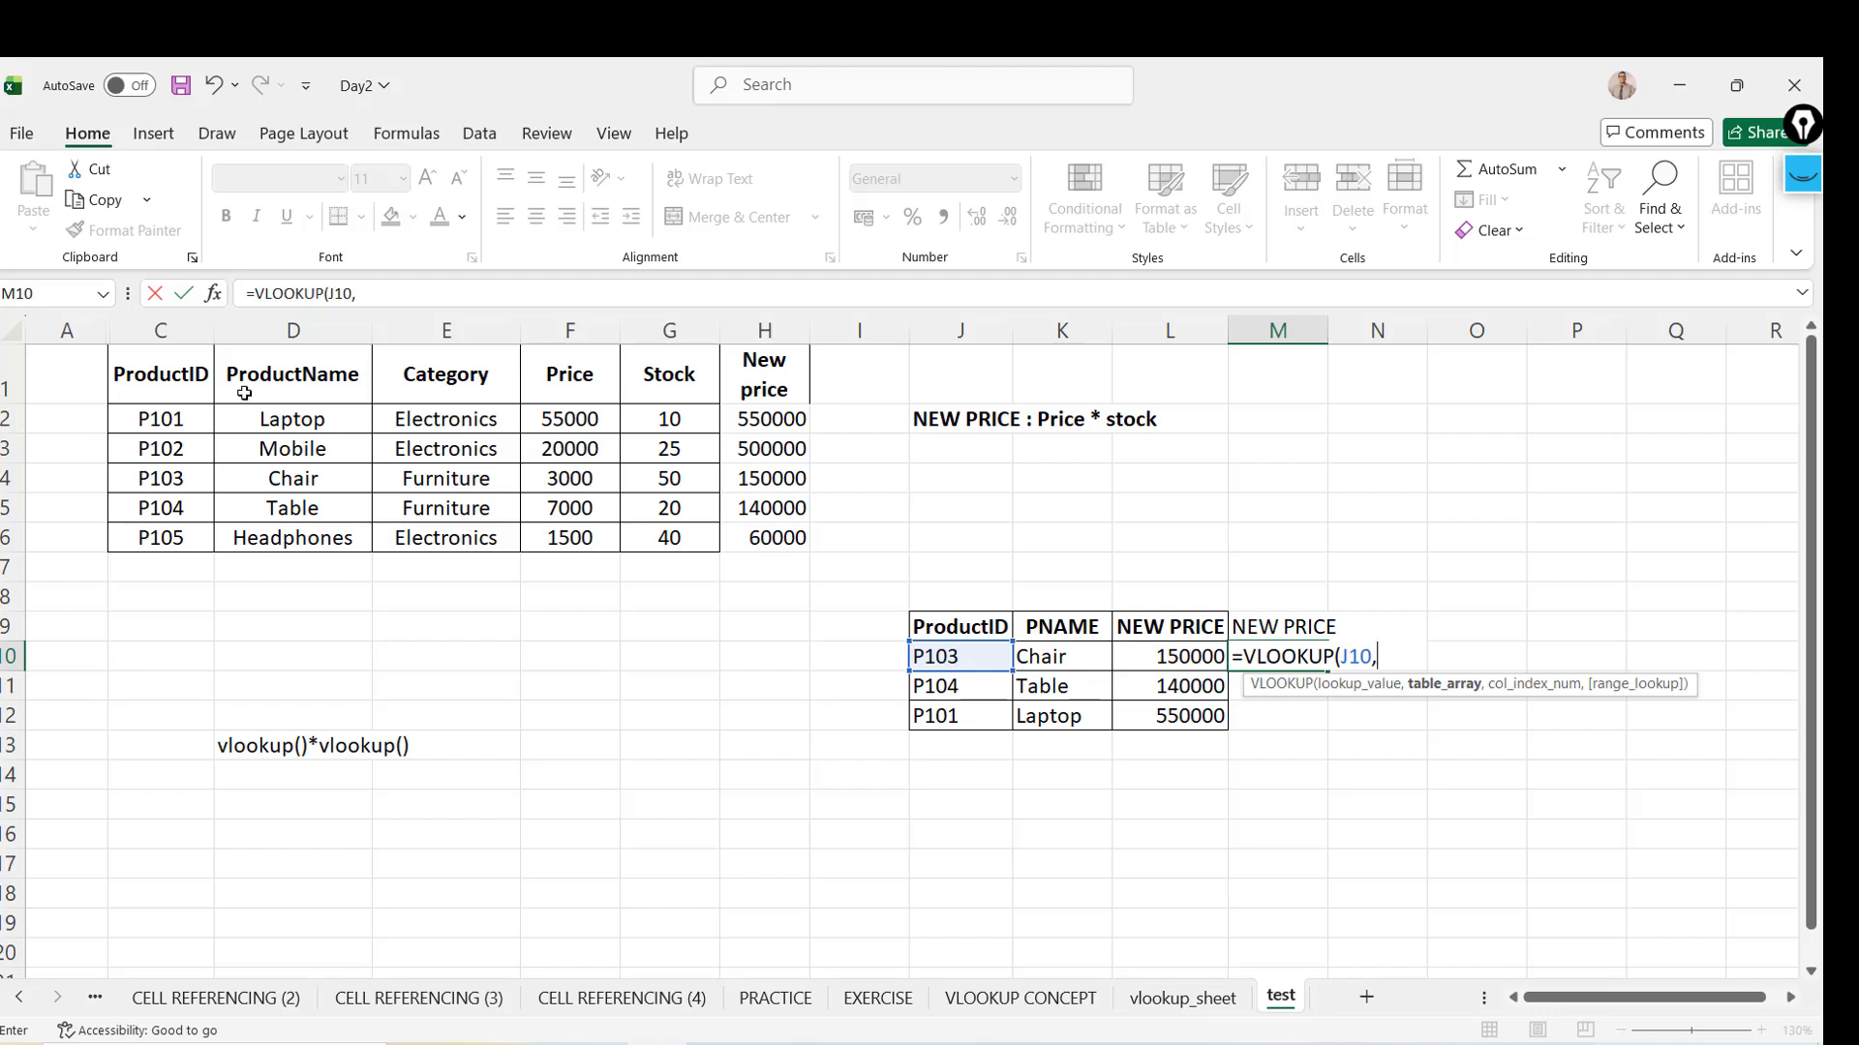
click(150, 377)
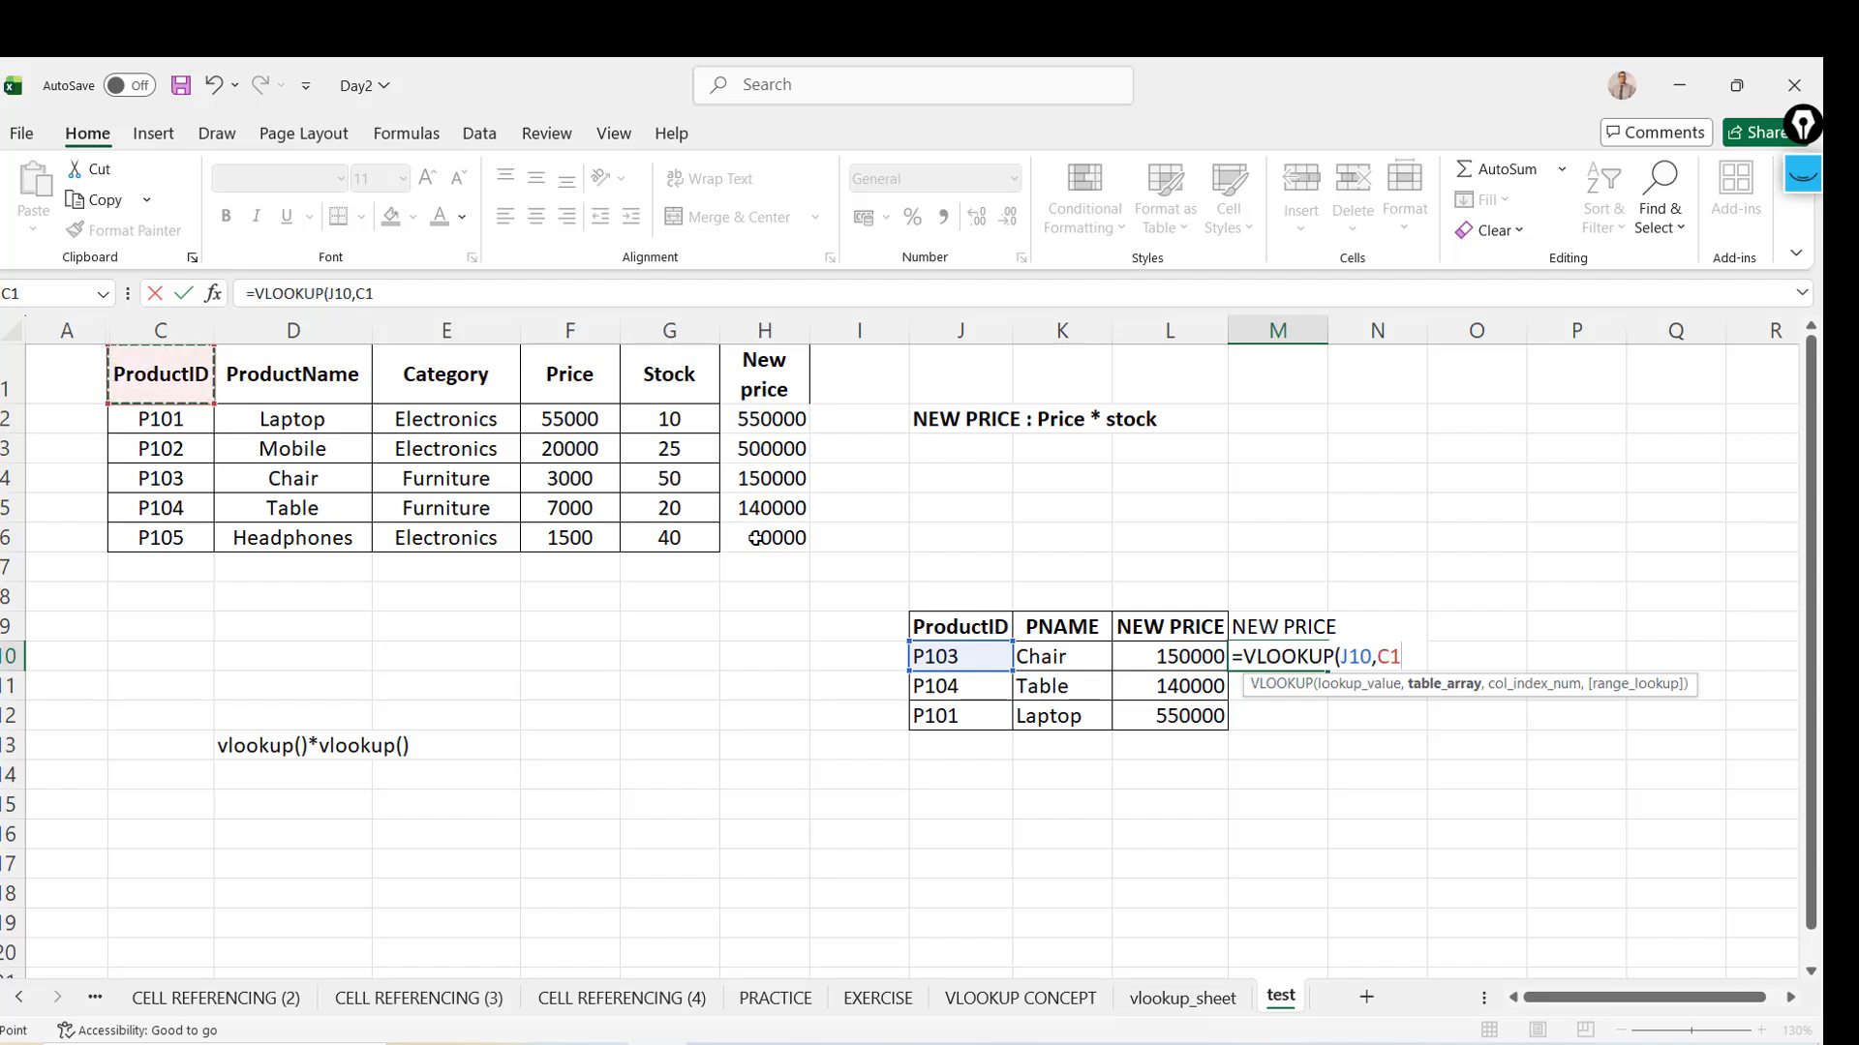
drag(756, 539, 716, 538)
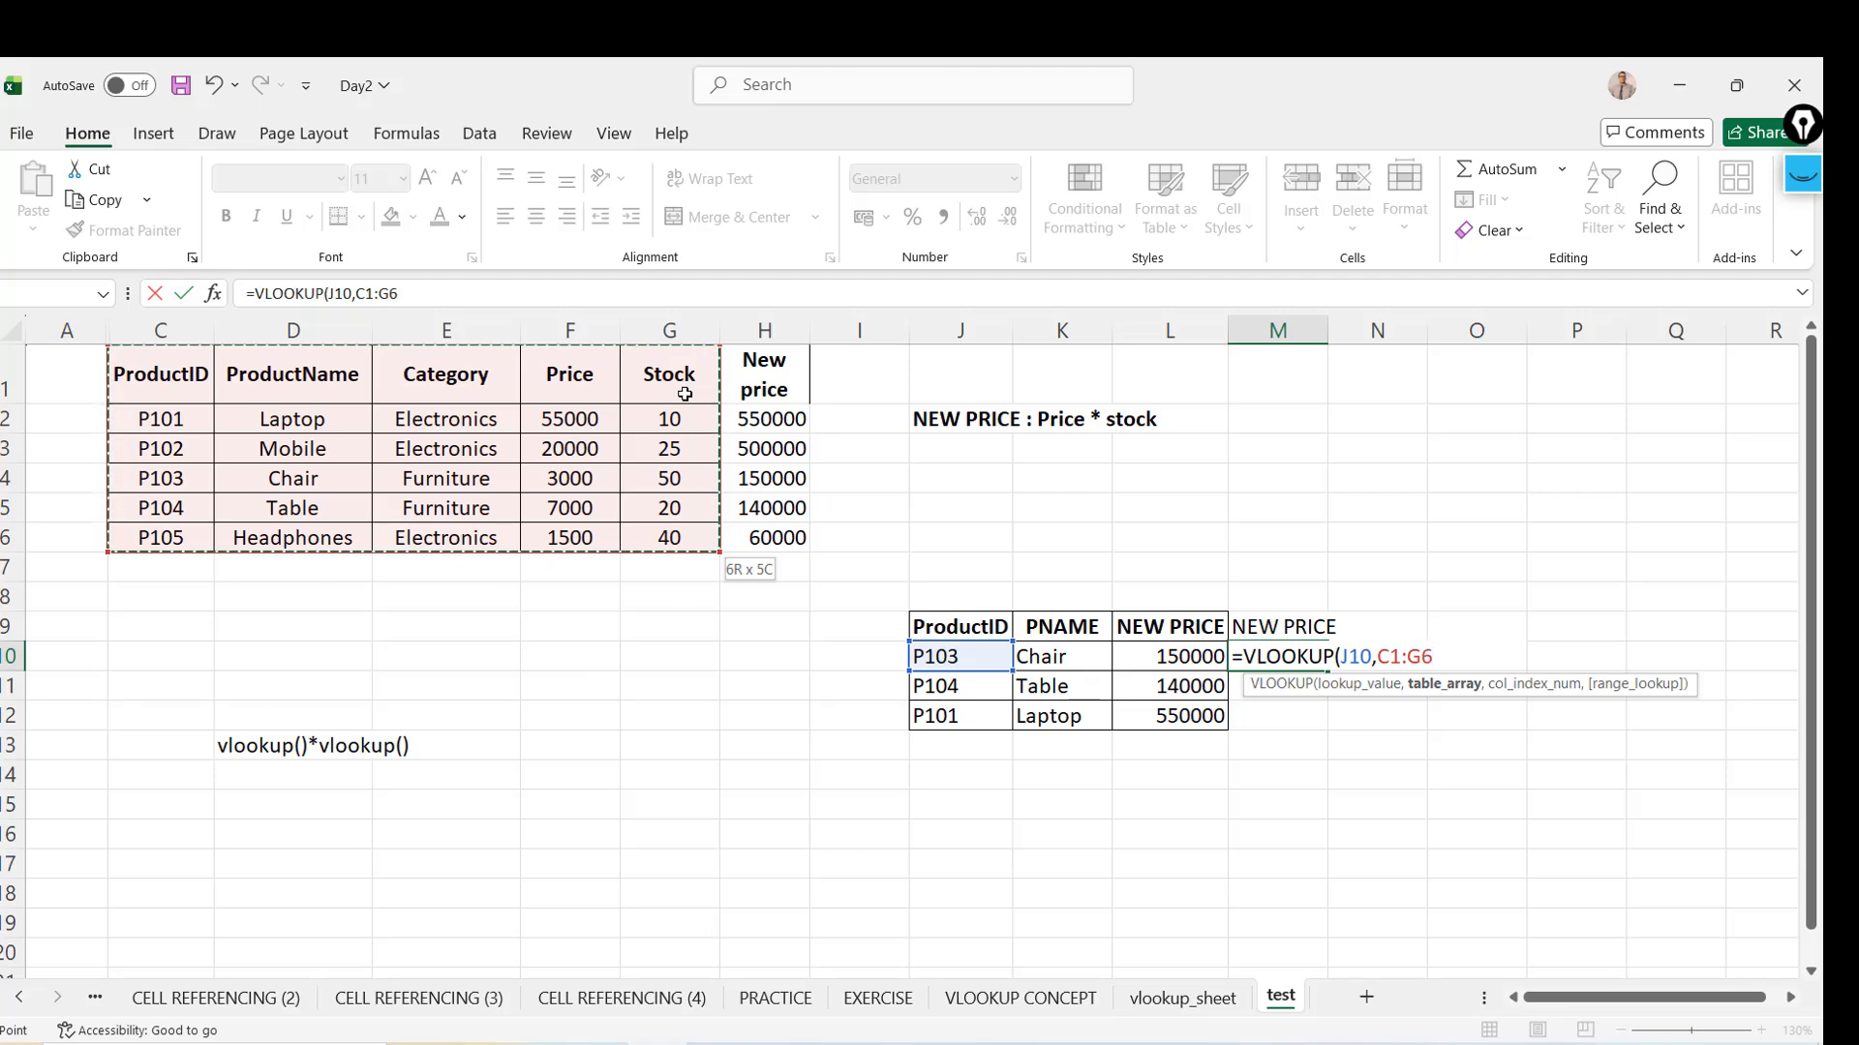
click(489, 296)
text(,)
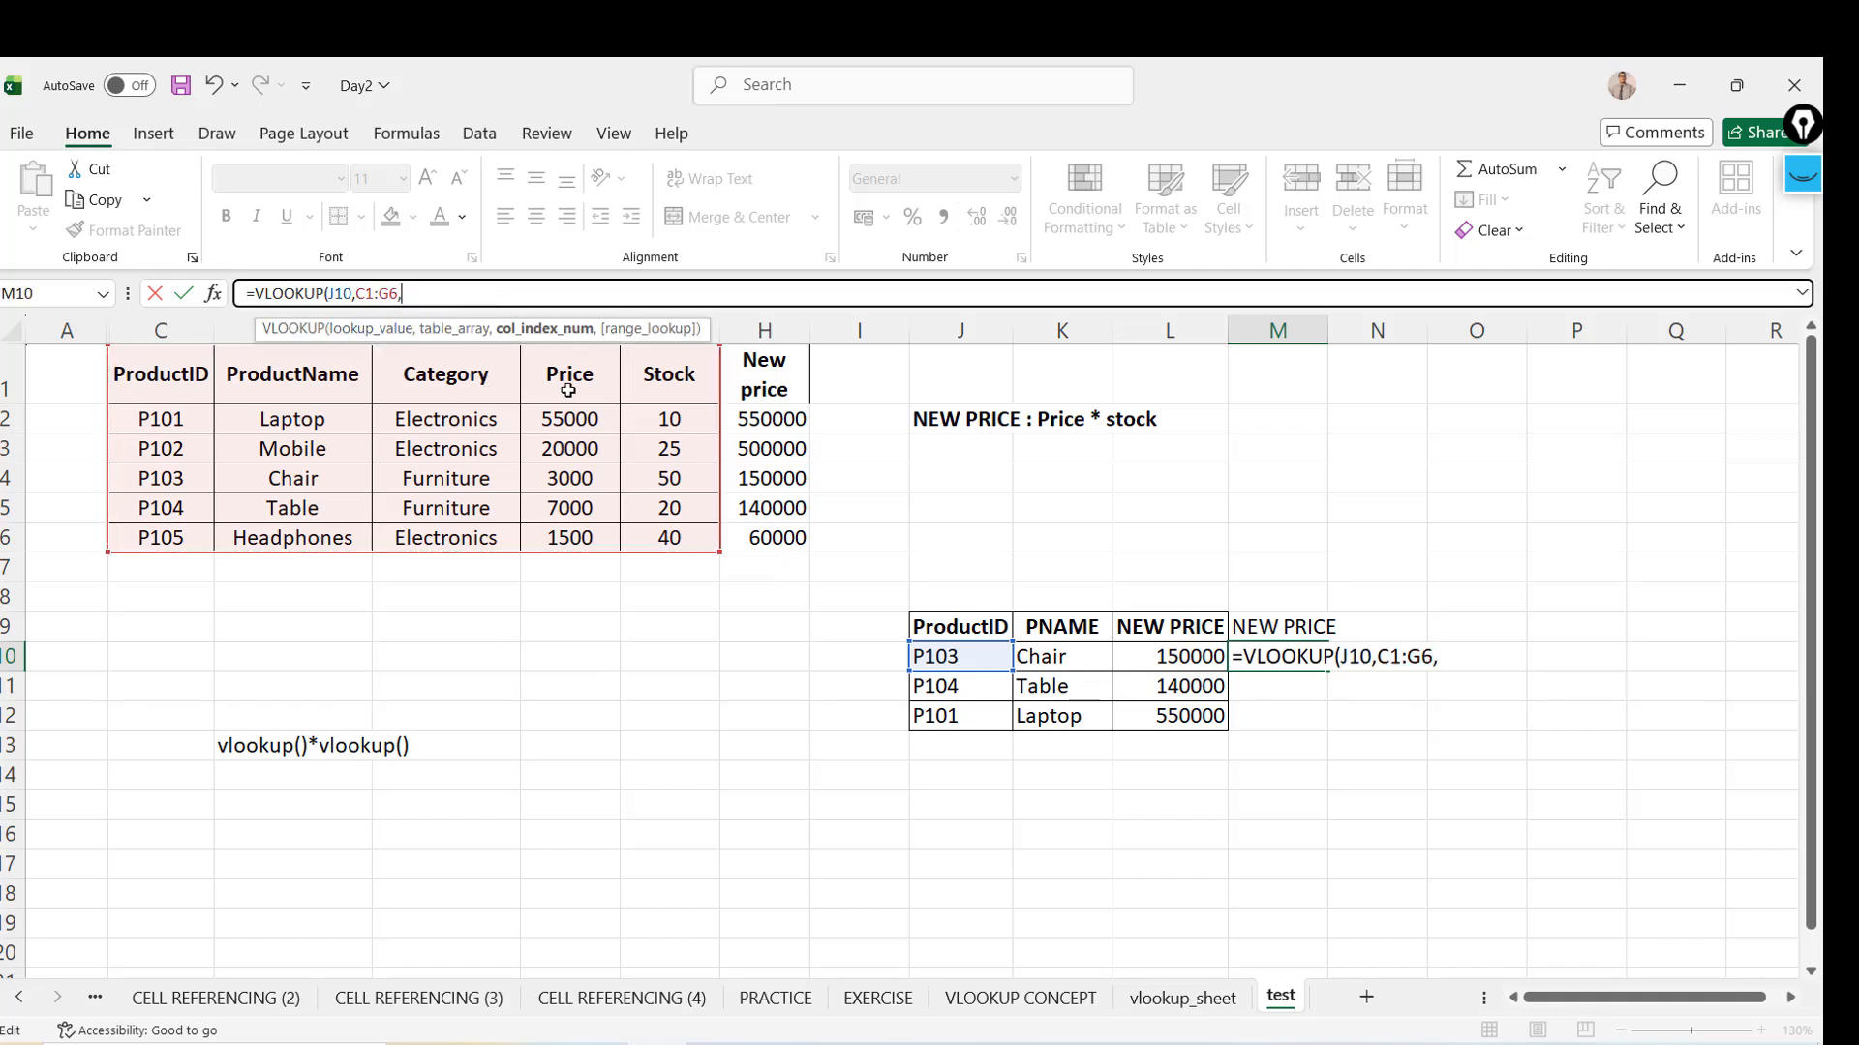
text(4,)
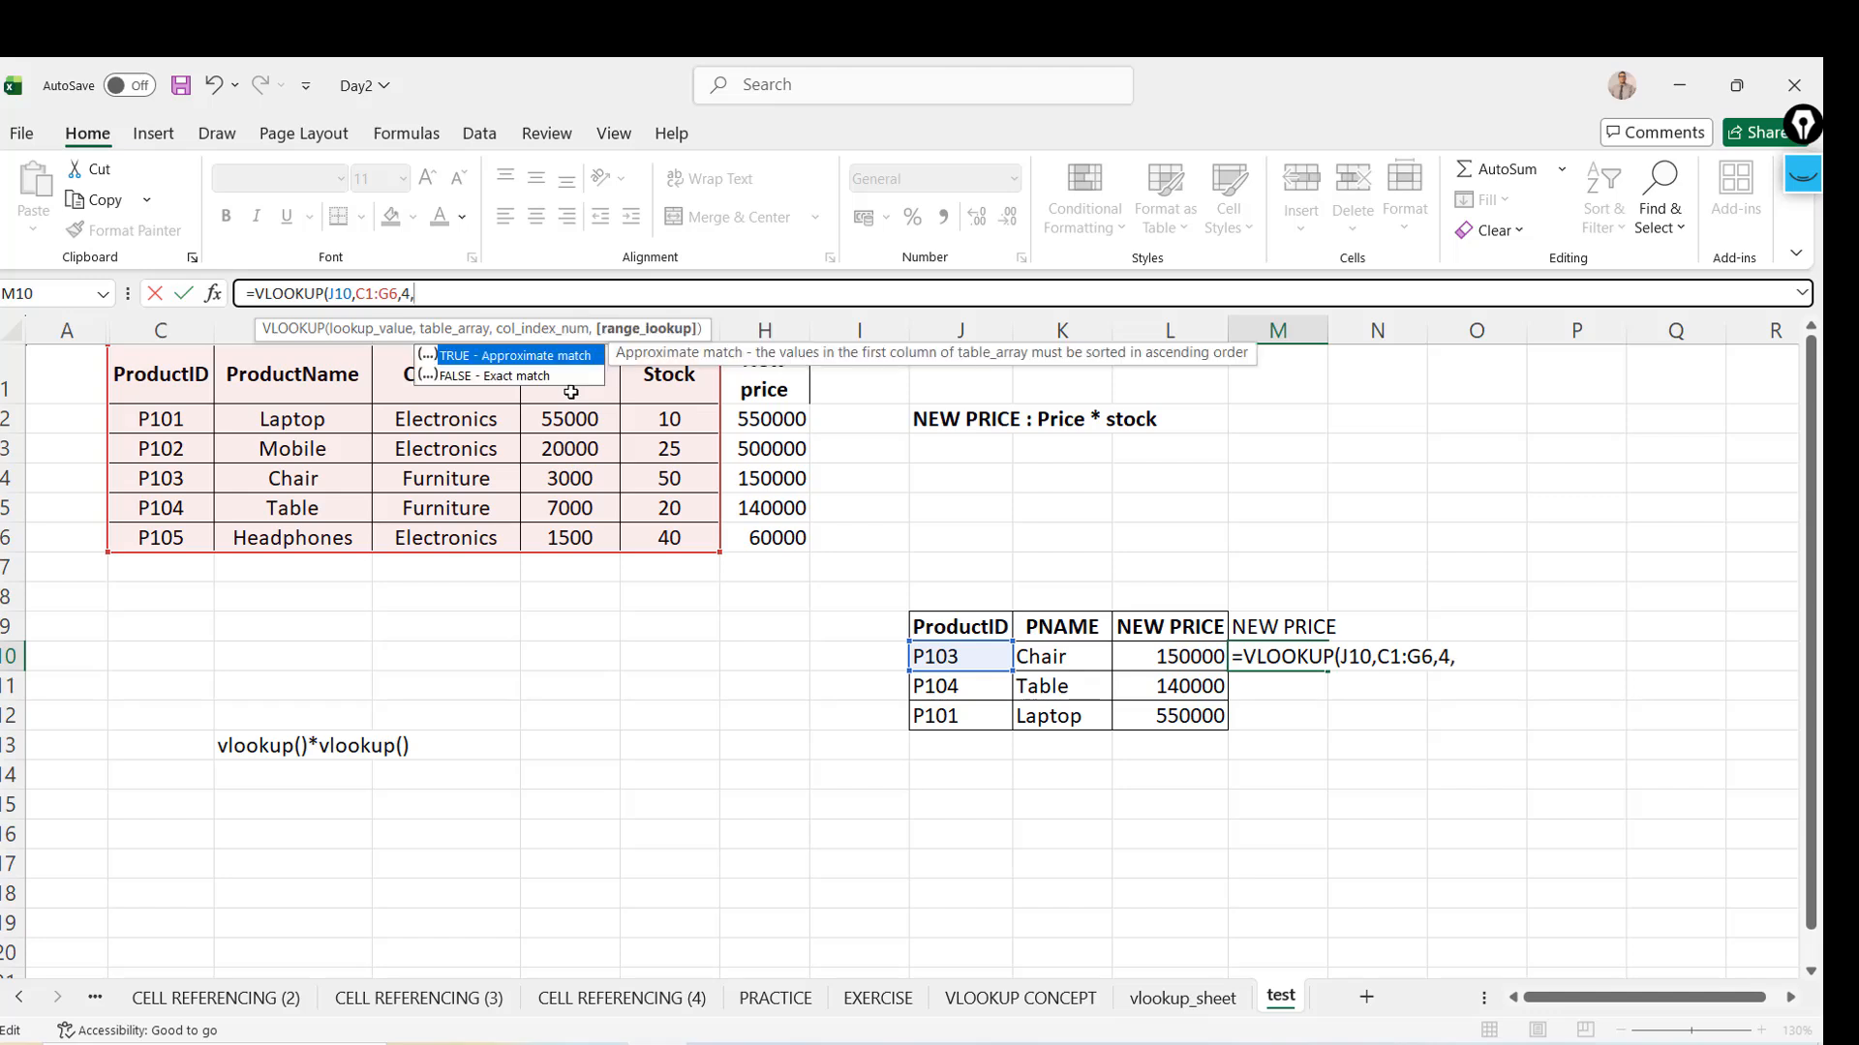
text(0))
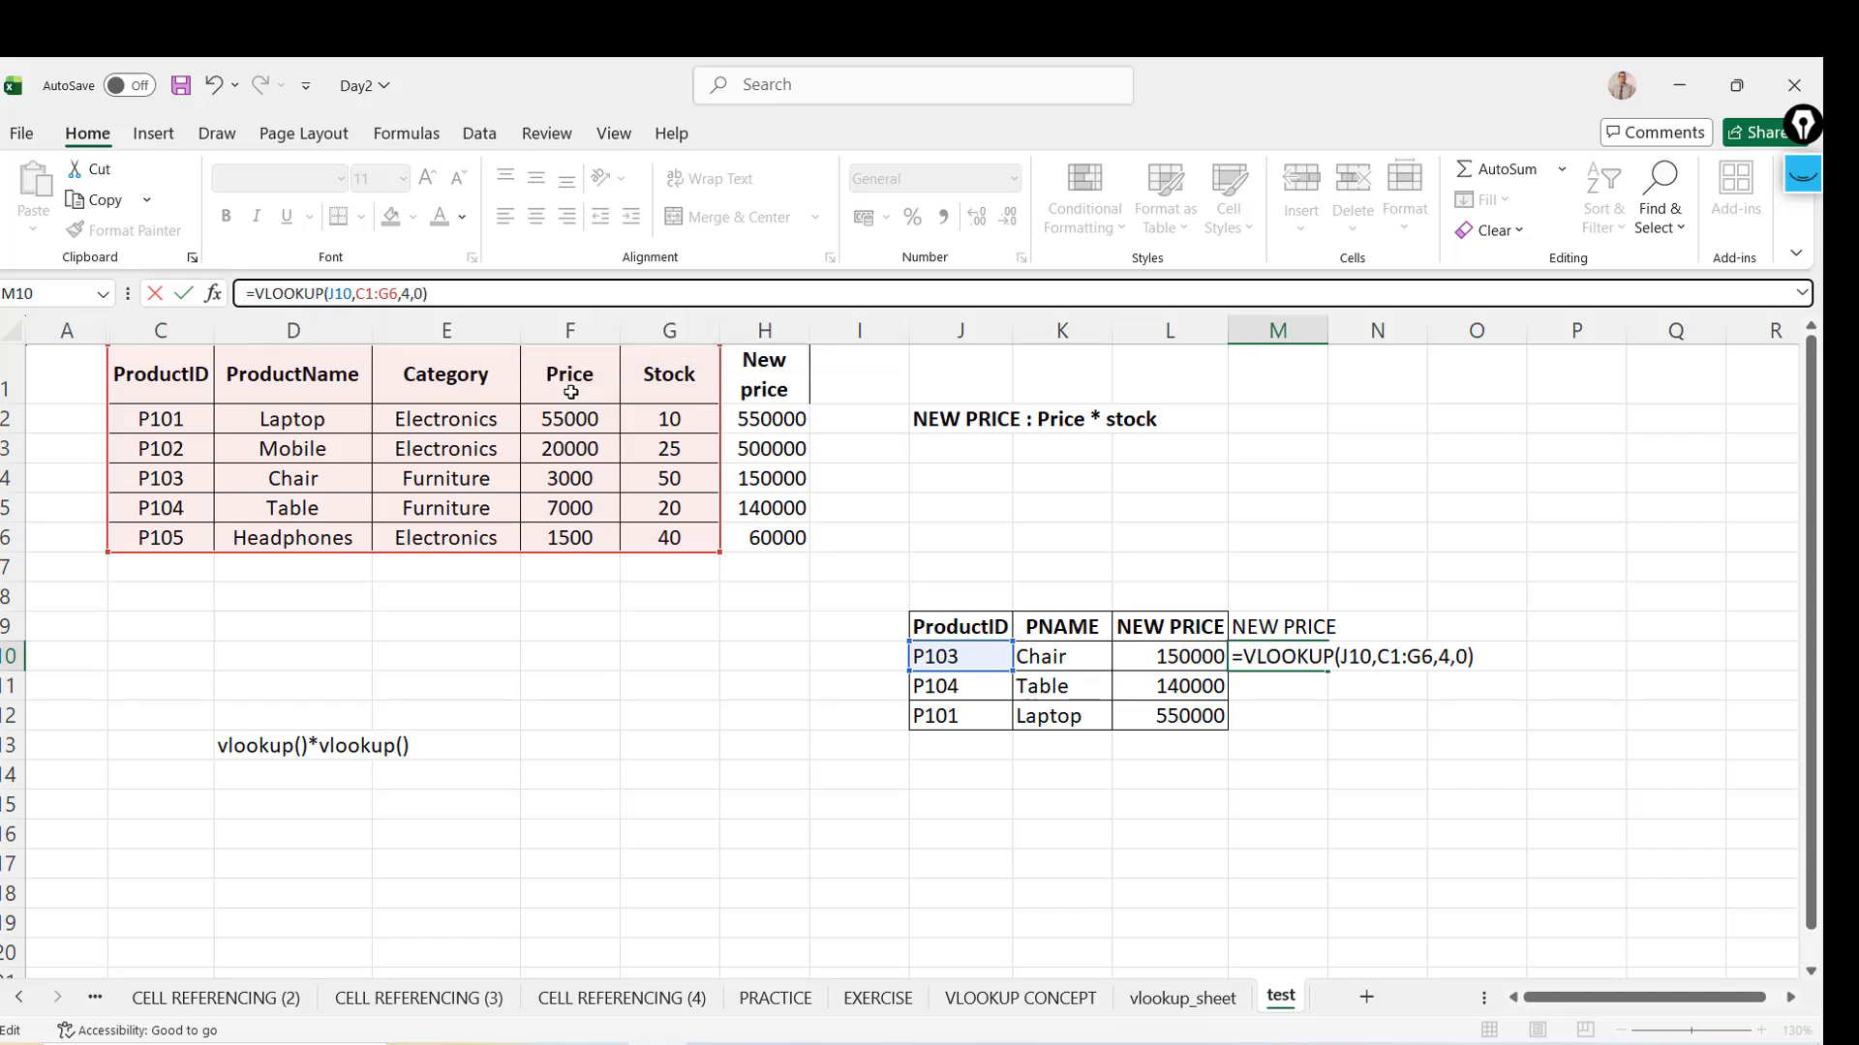
key(ctrl+Return)
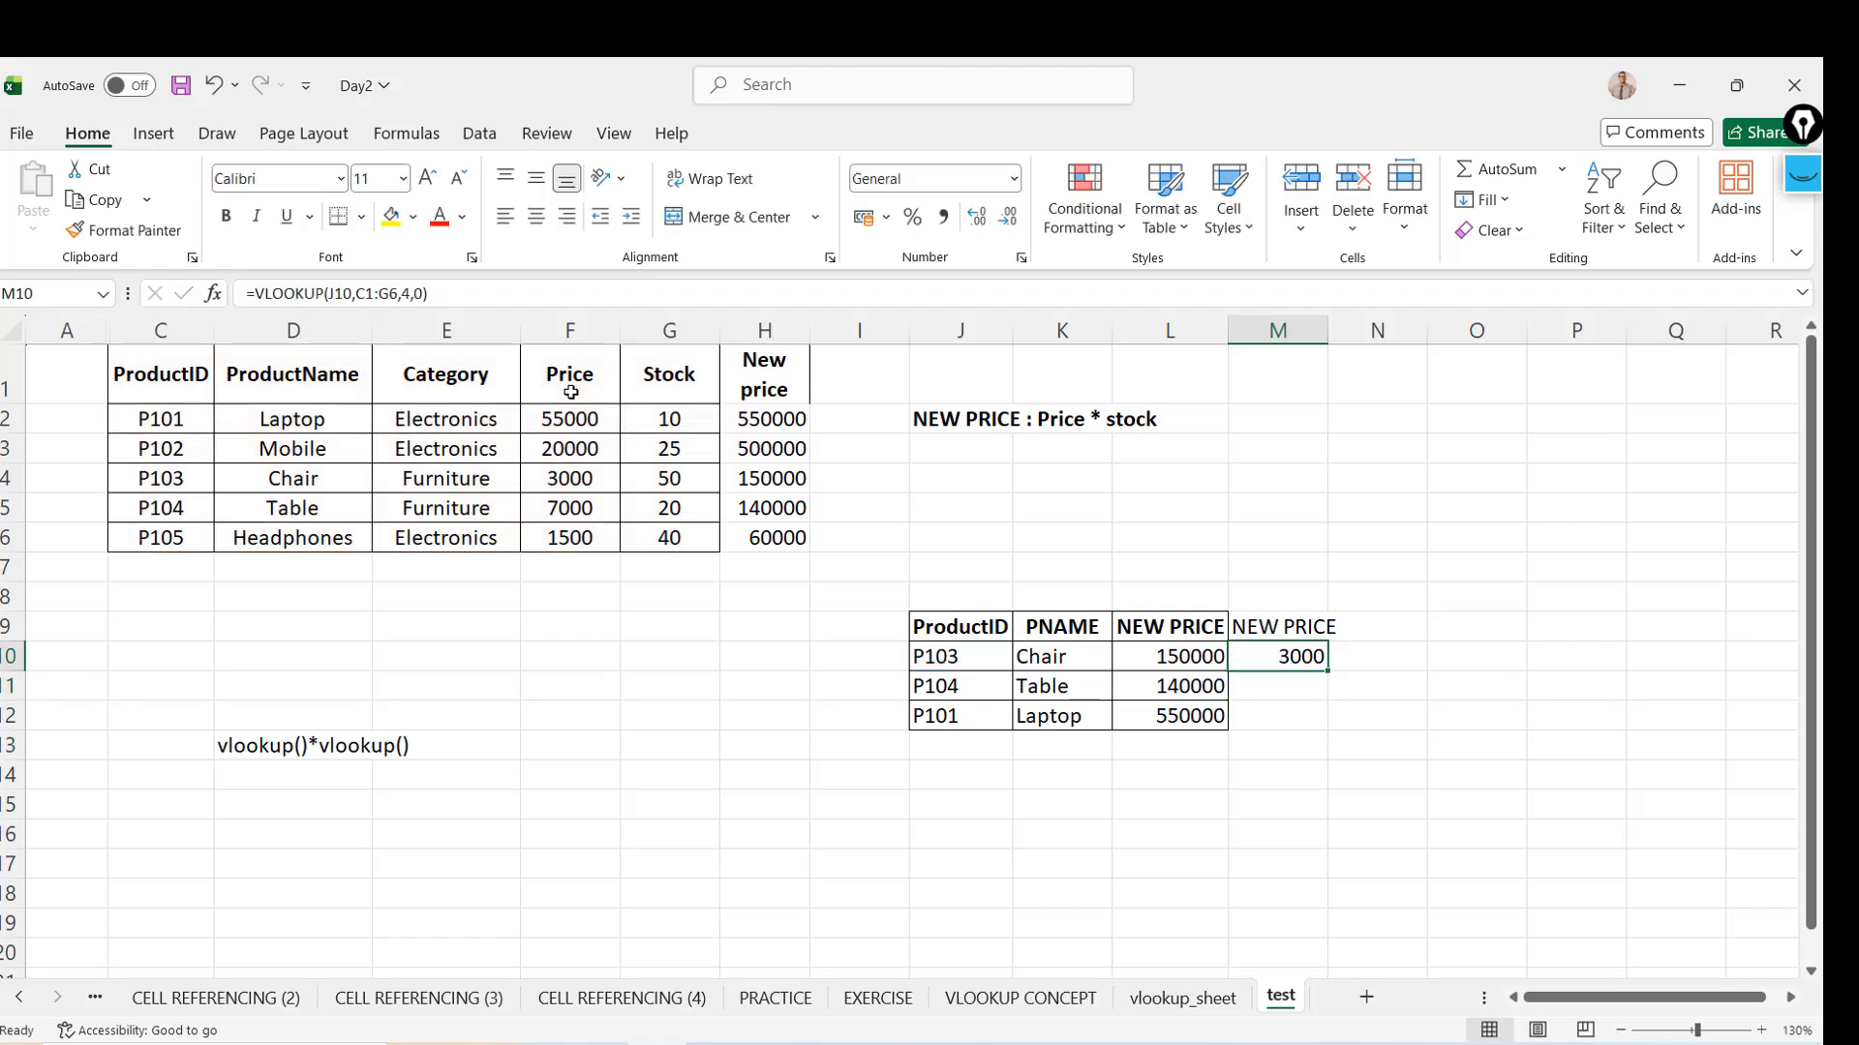
Extend the M10 formula by multiplying it with the stock lookup VLOOKUP(J10,C1:G6,5,0)
click(480, 294)
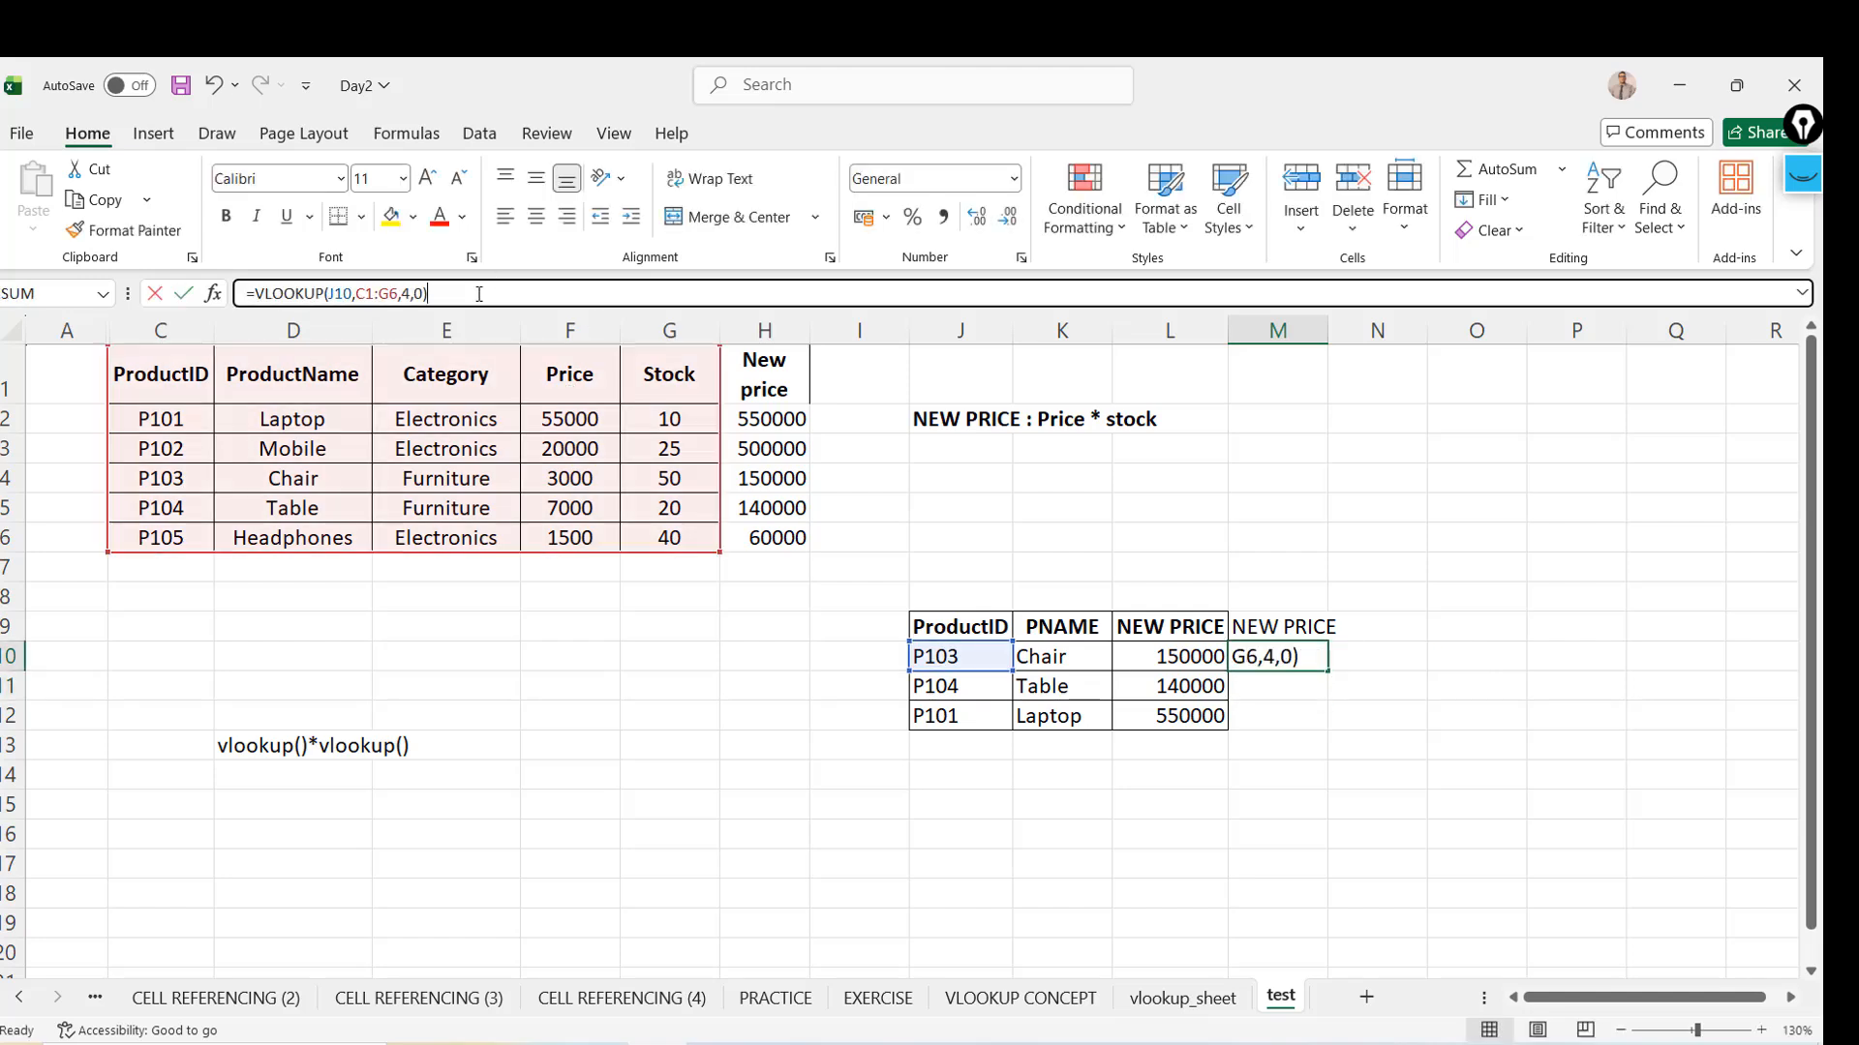
text(*)
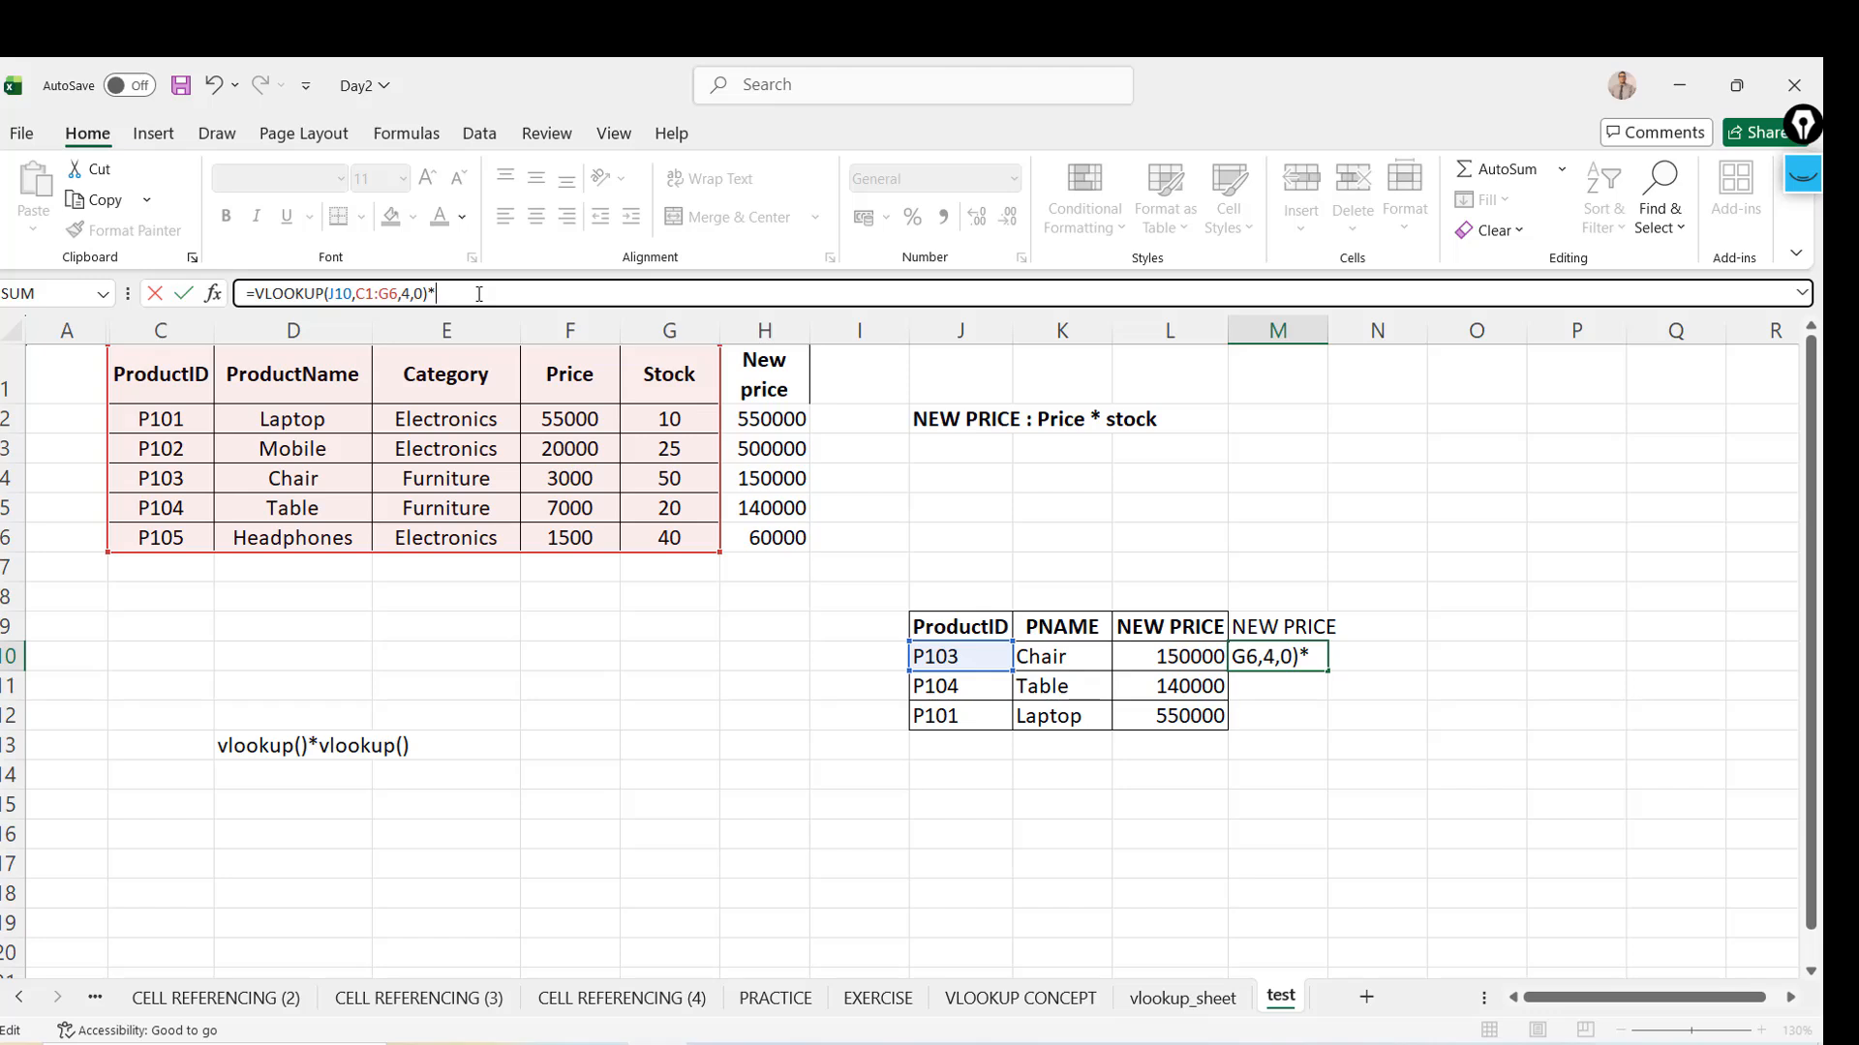
text(VL)
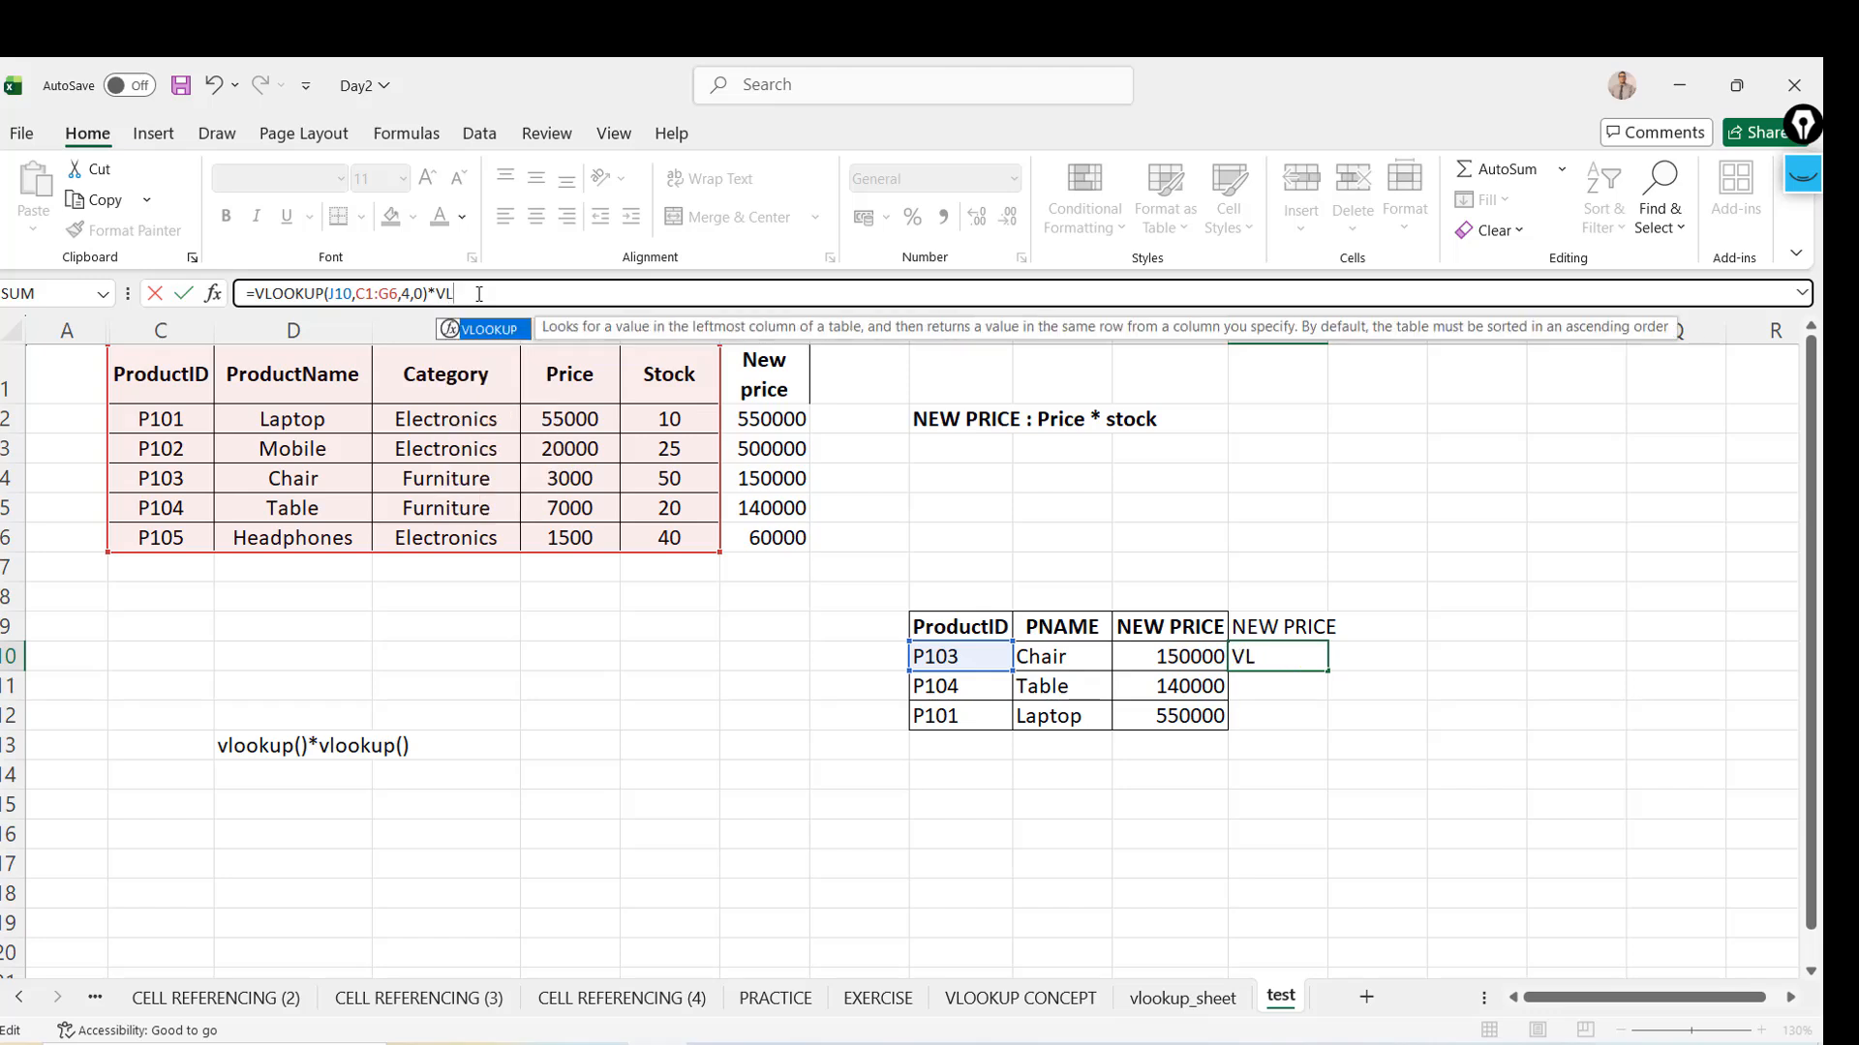
key(Tab)
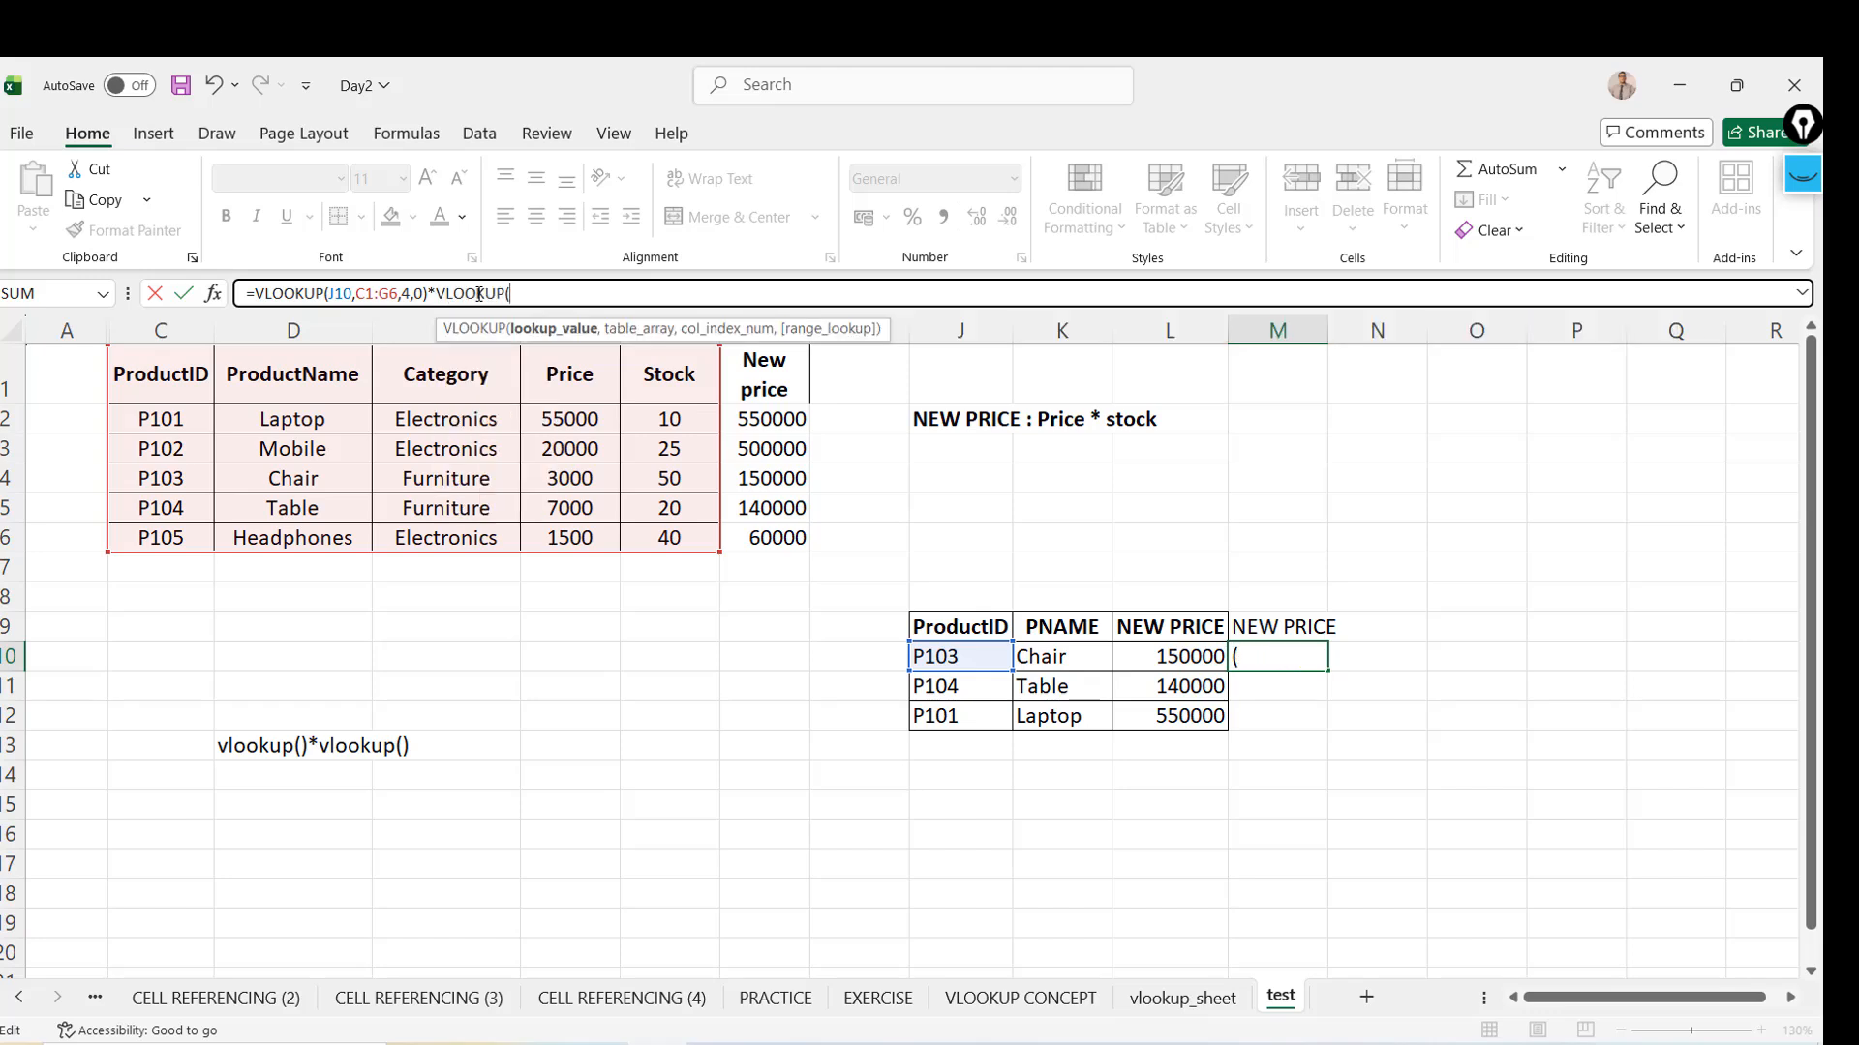
click(951, 657)
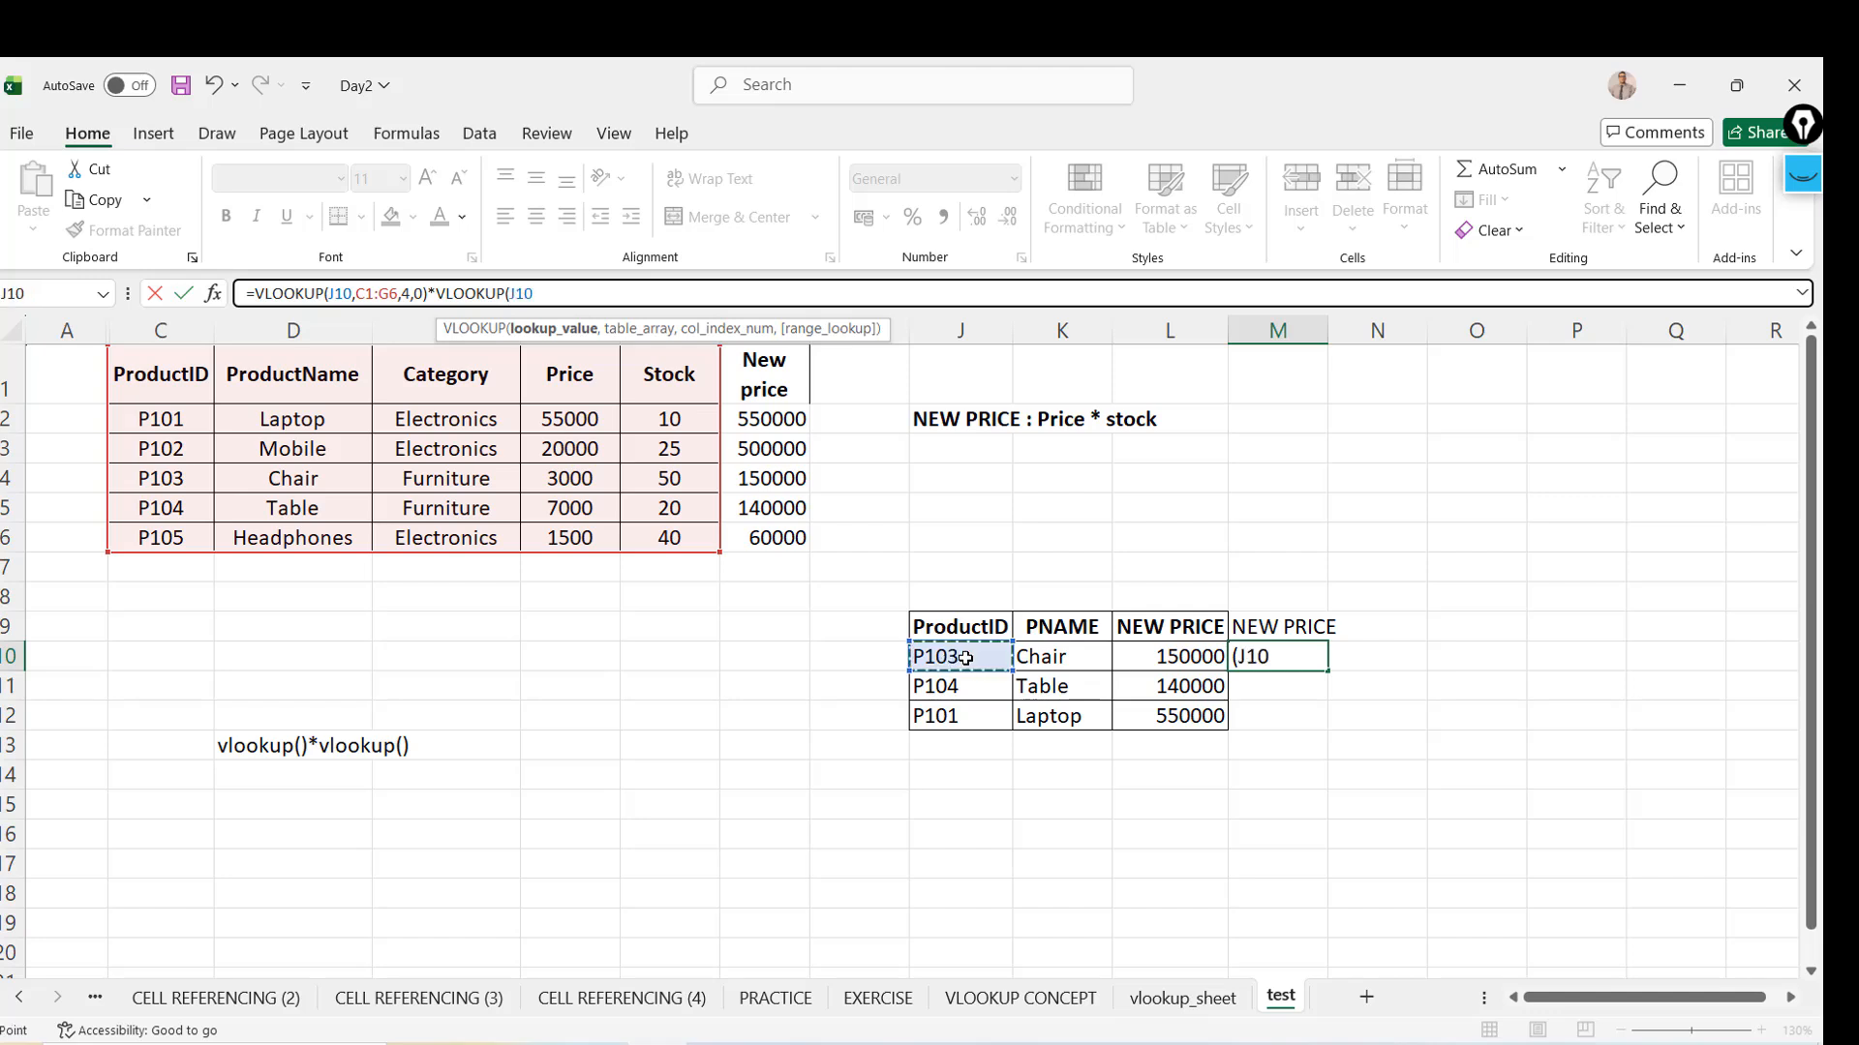
text(,)
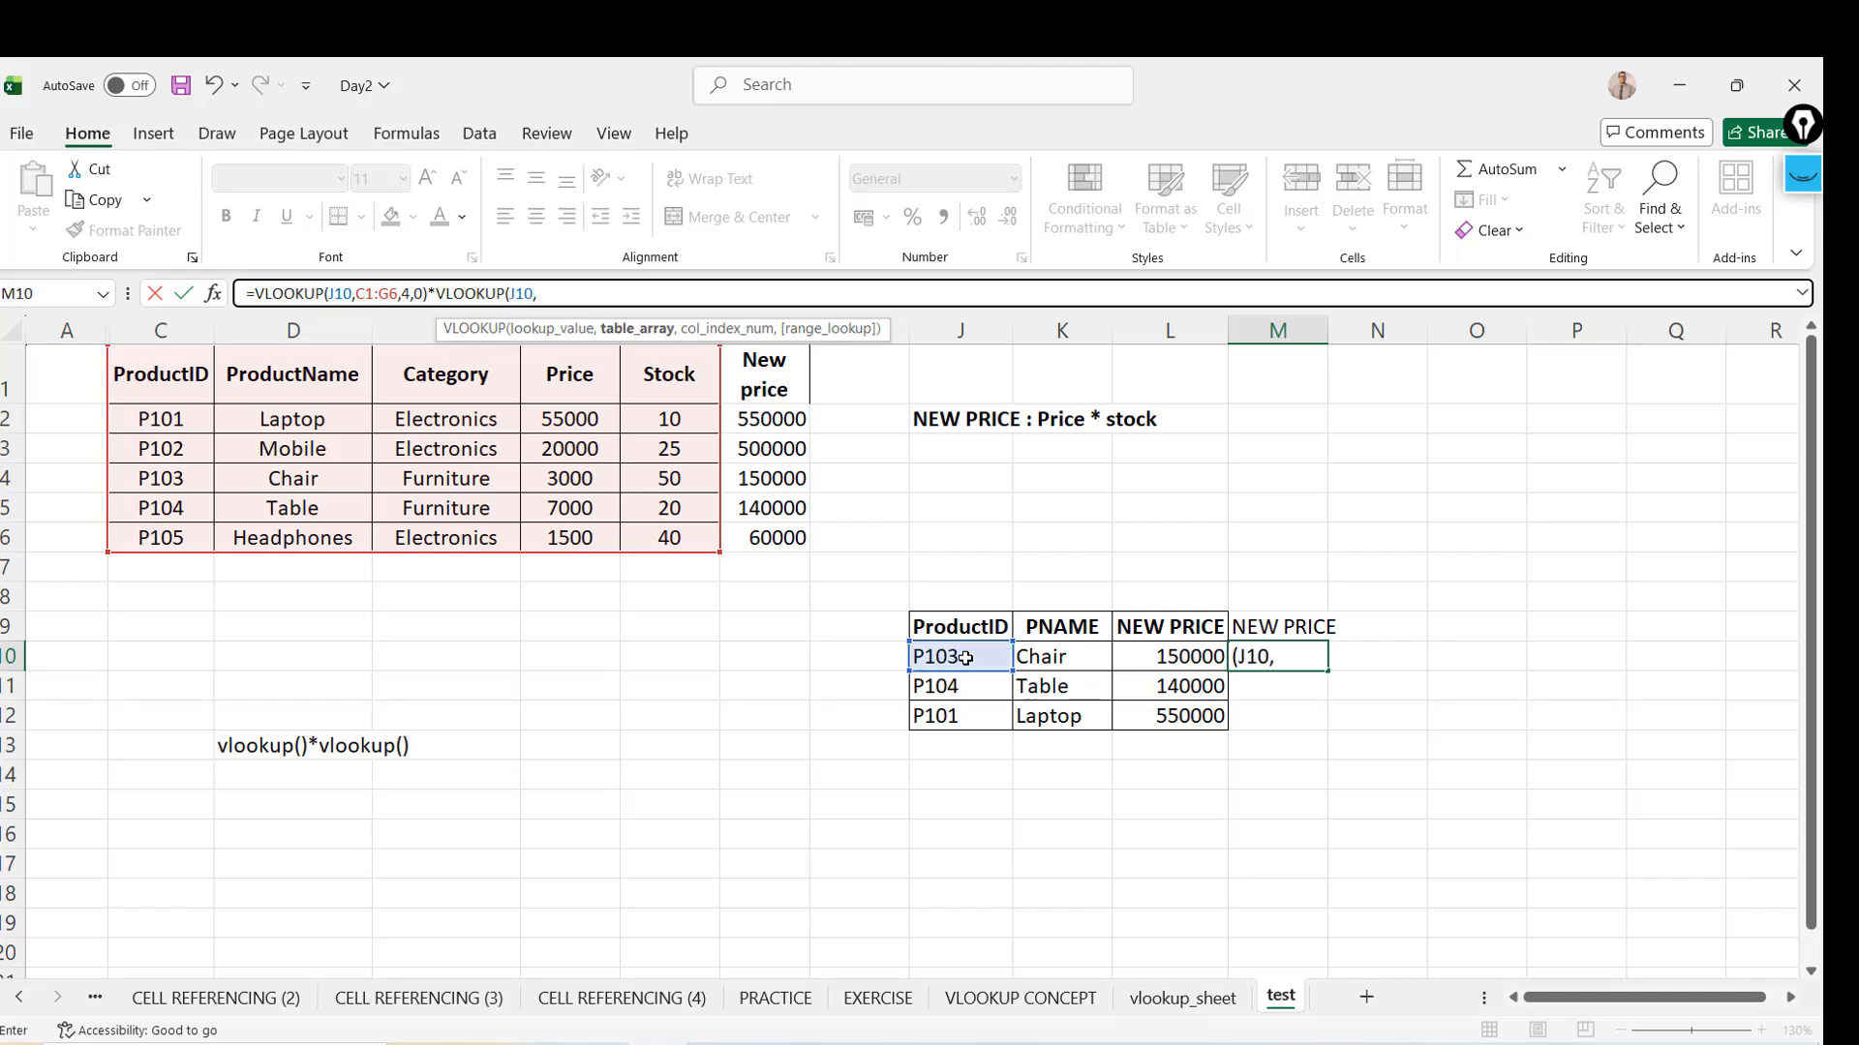
drag(151, 379, 678, 380)
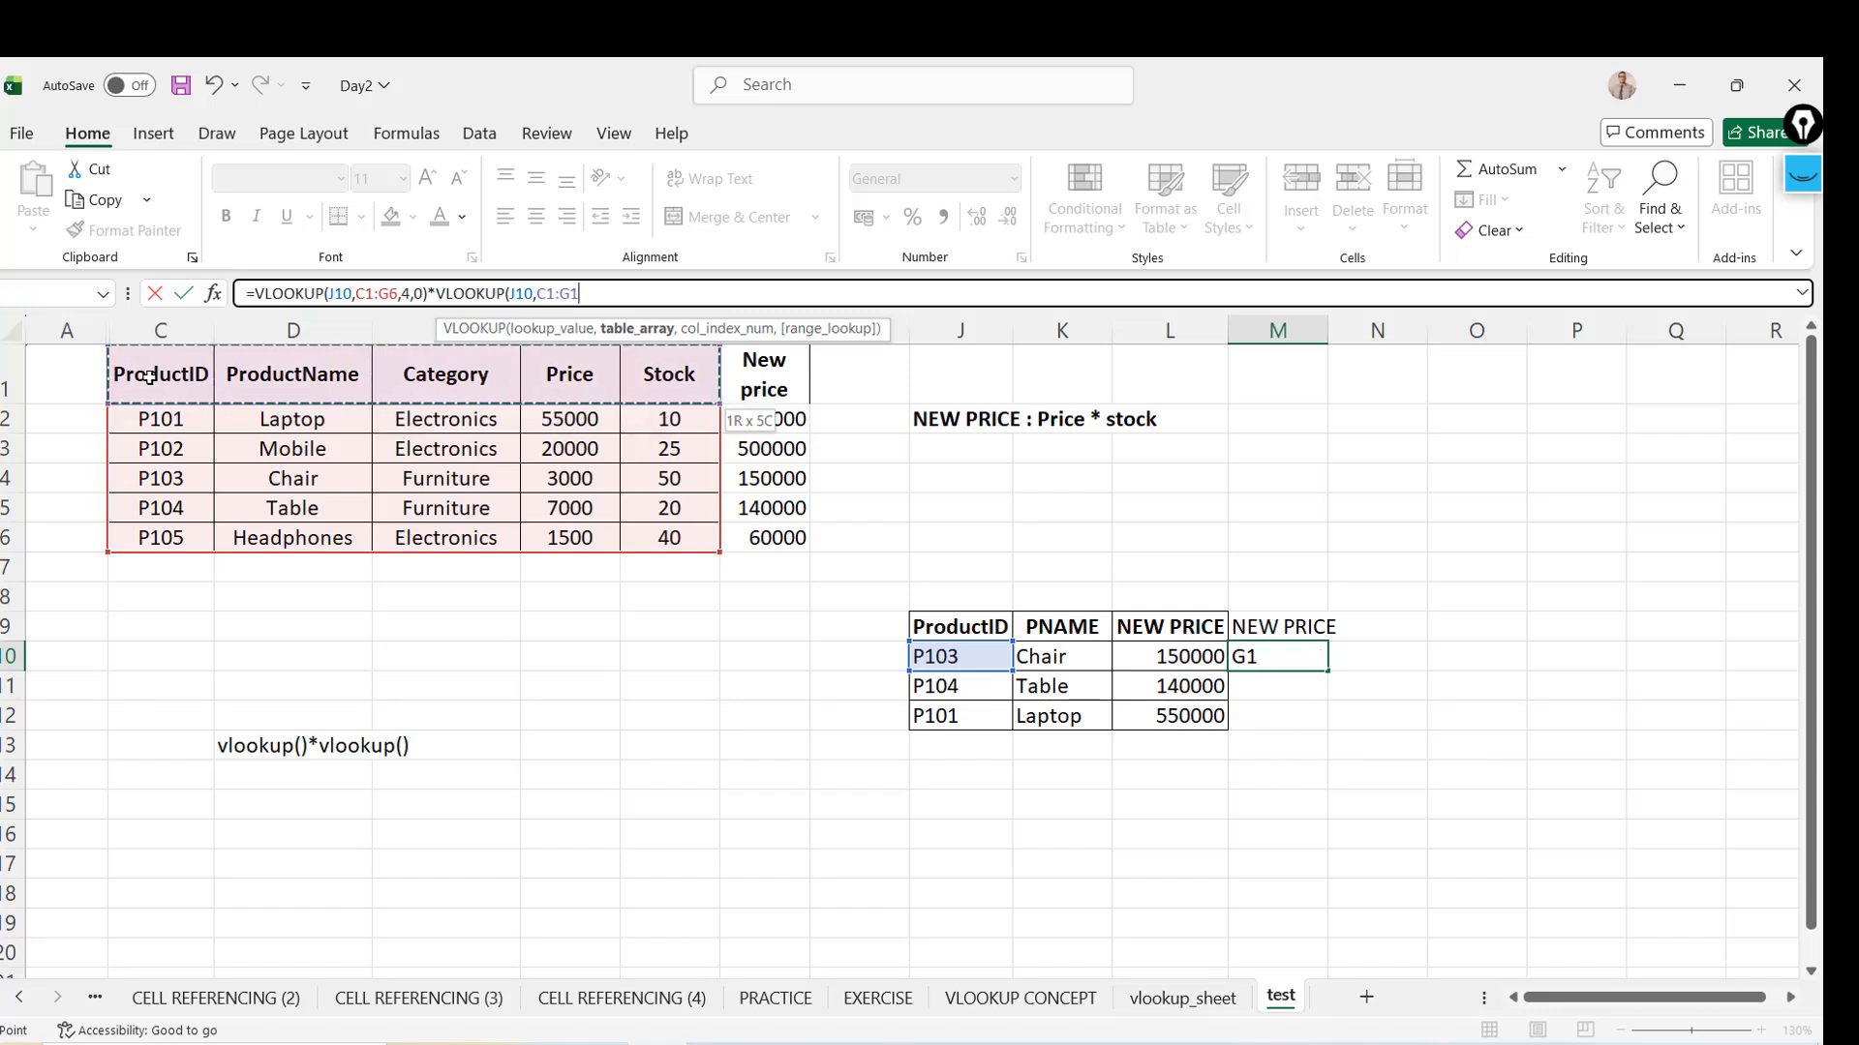
key(ctrl+shift+Down)
text(,)
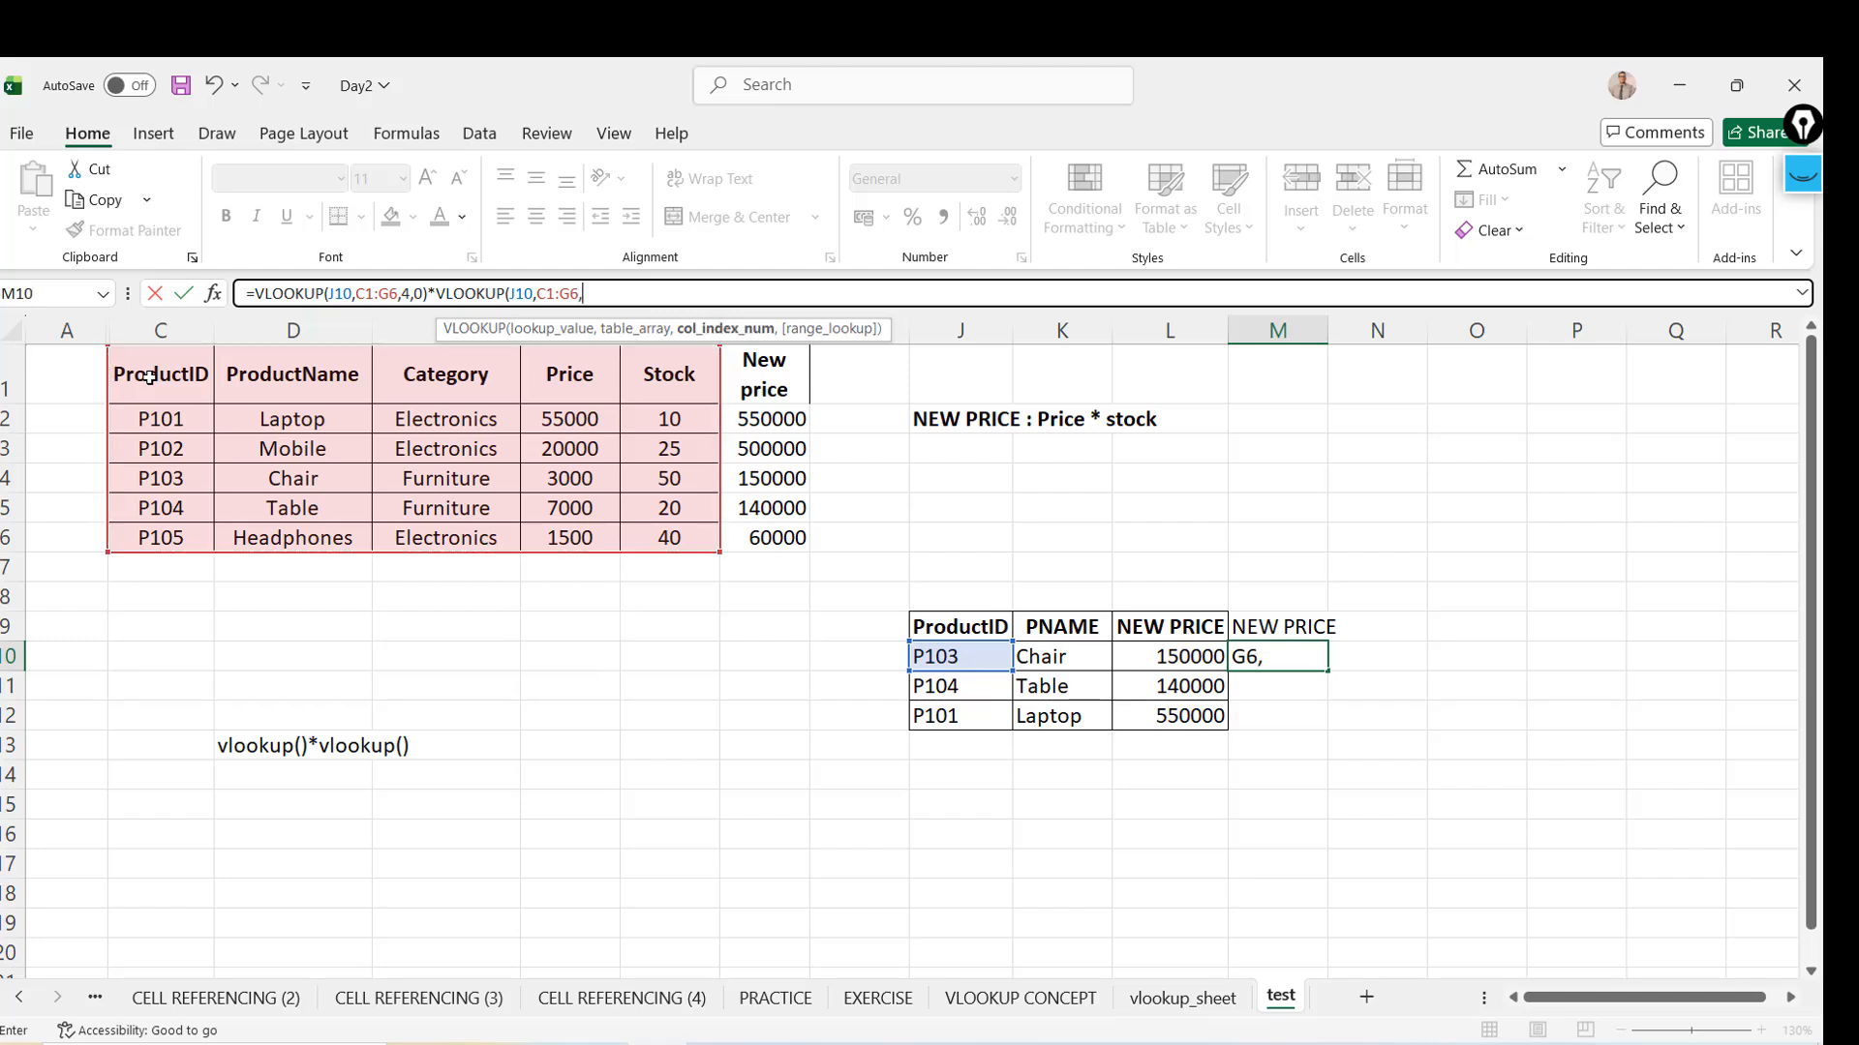
text(5,)
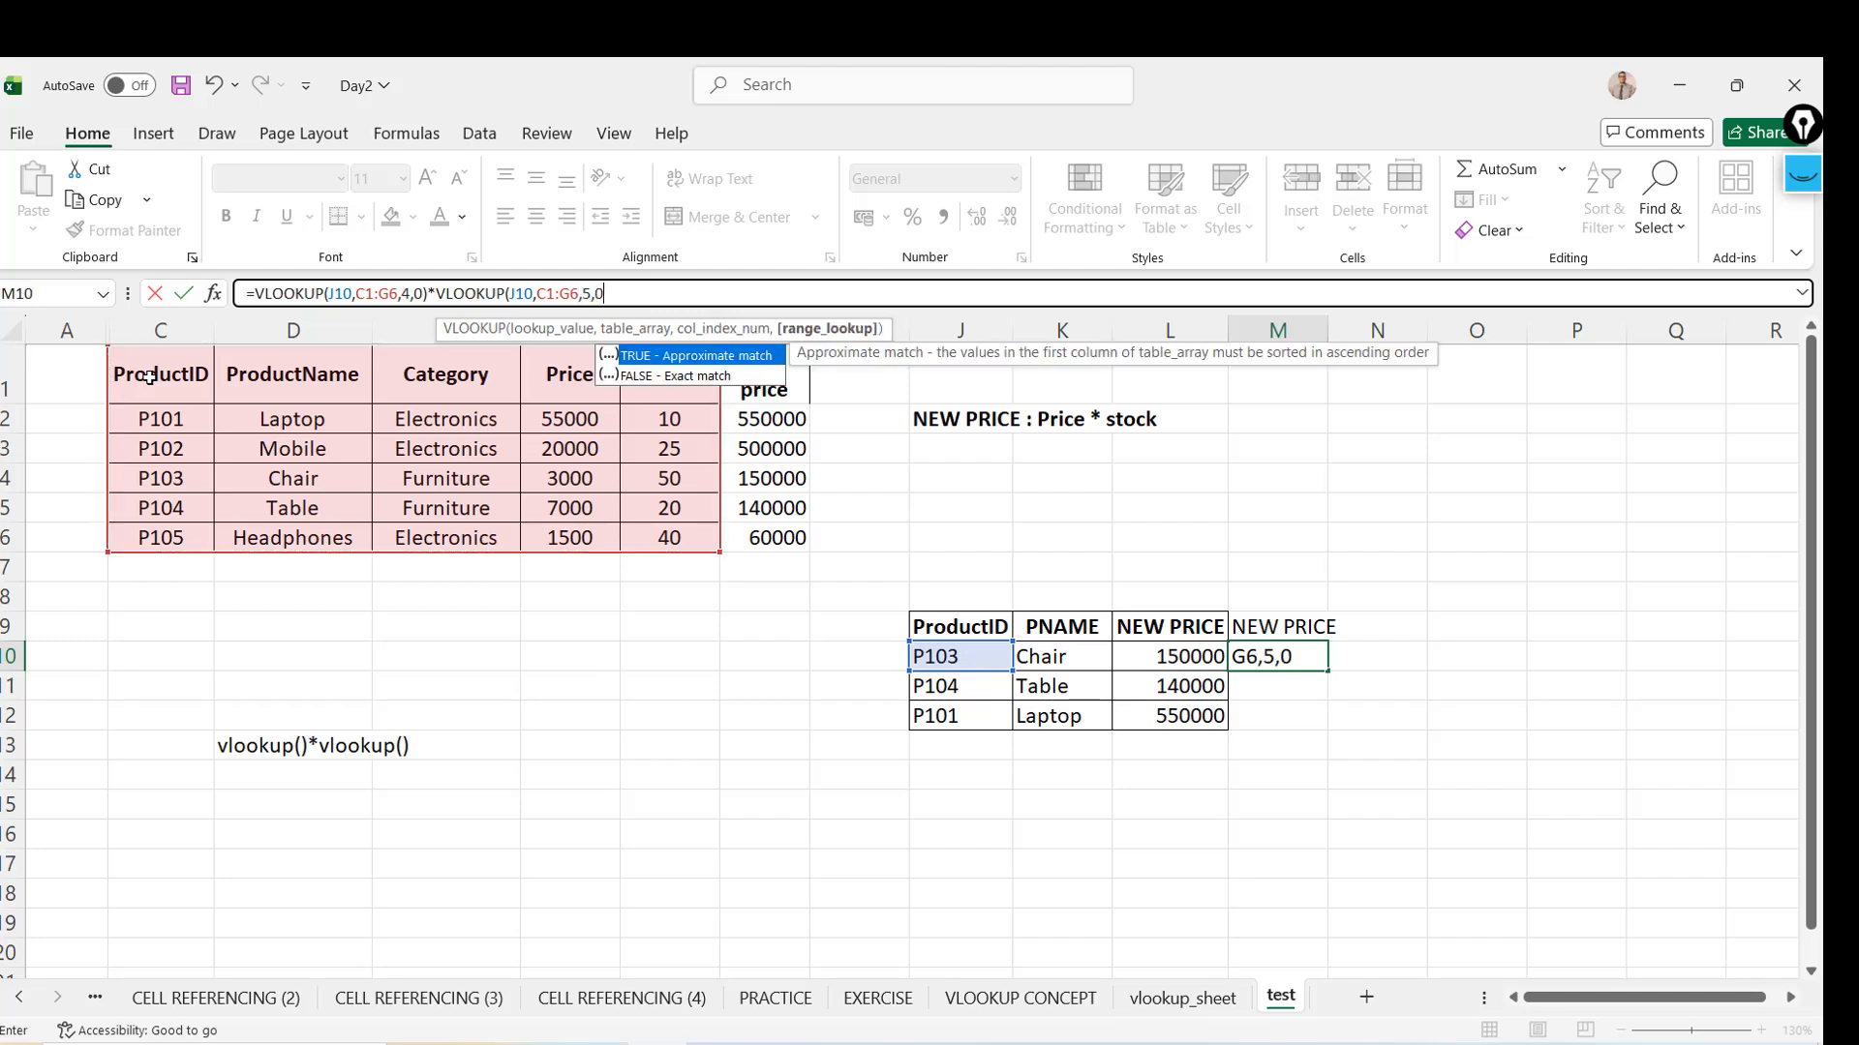
text(0))
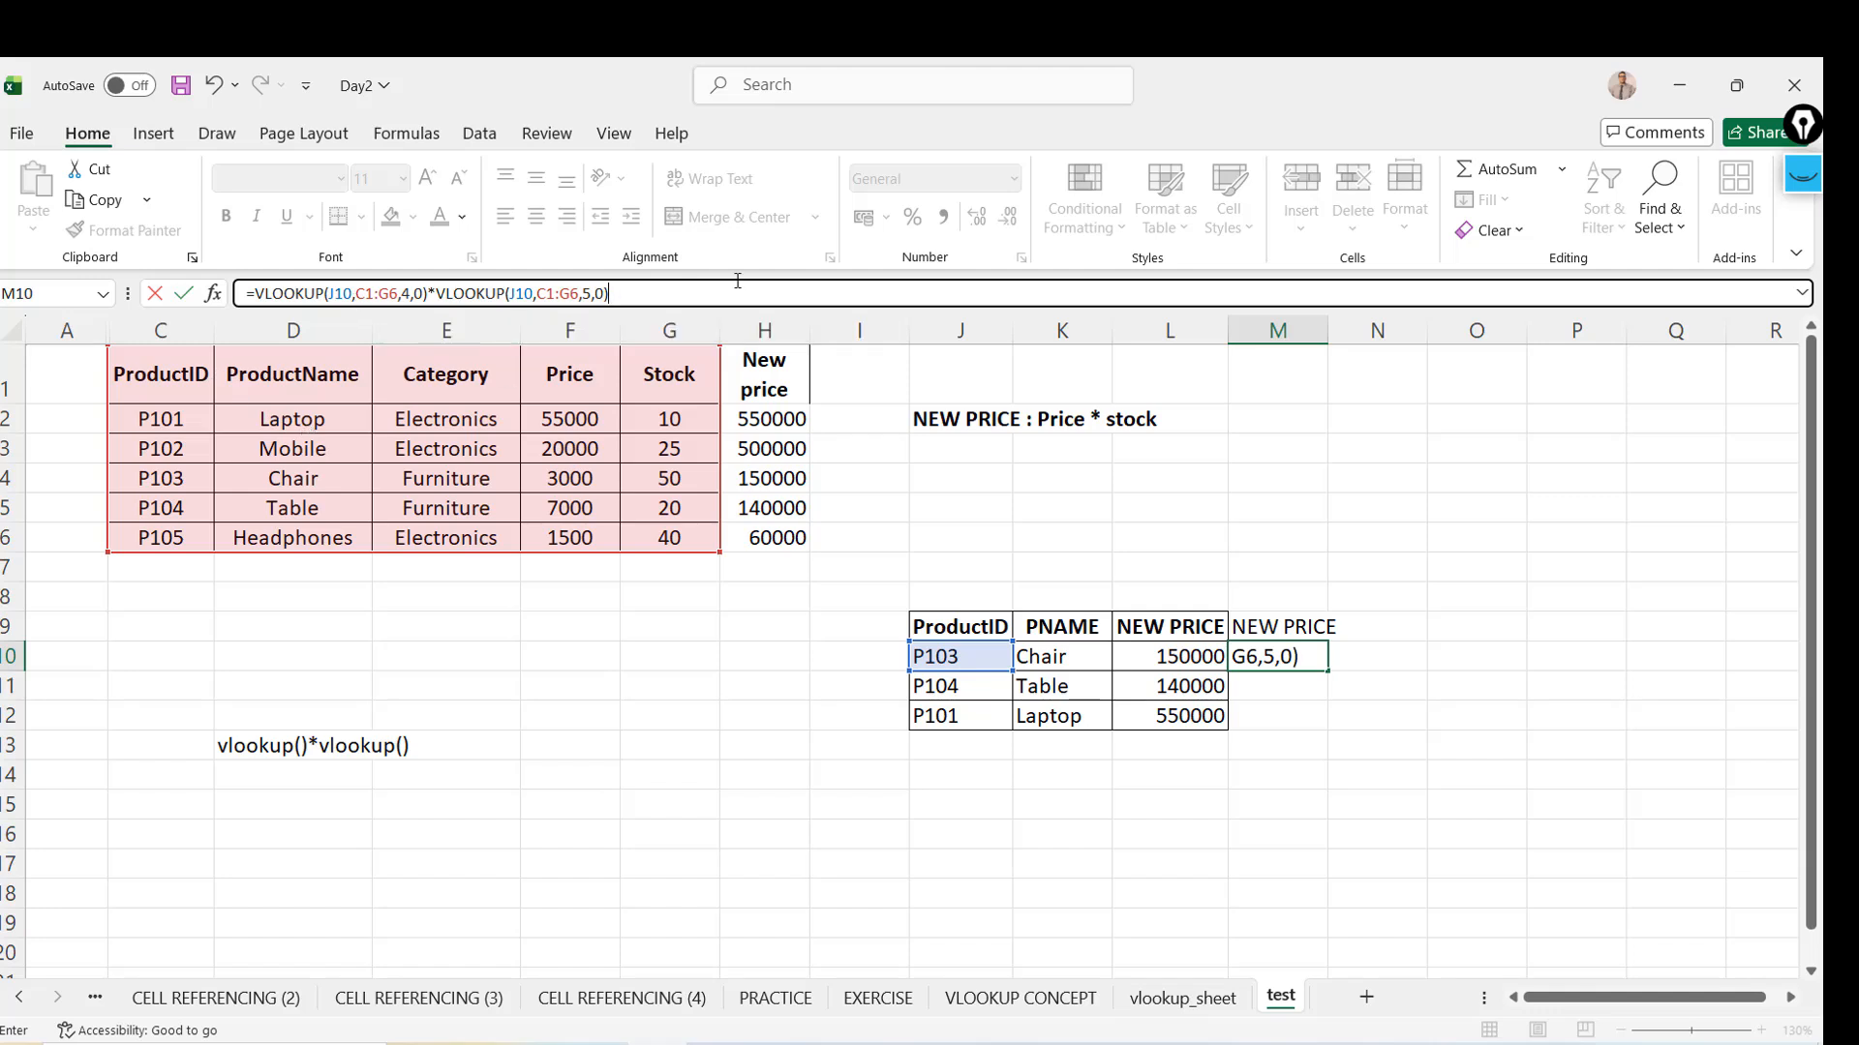
key(Return)
key(Up)
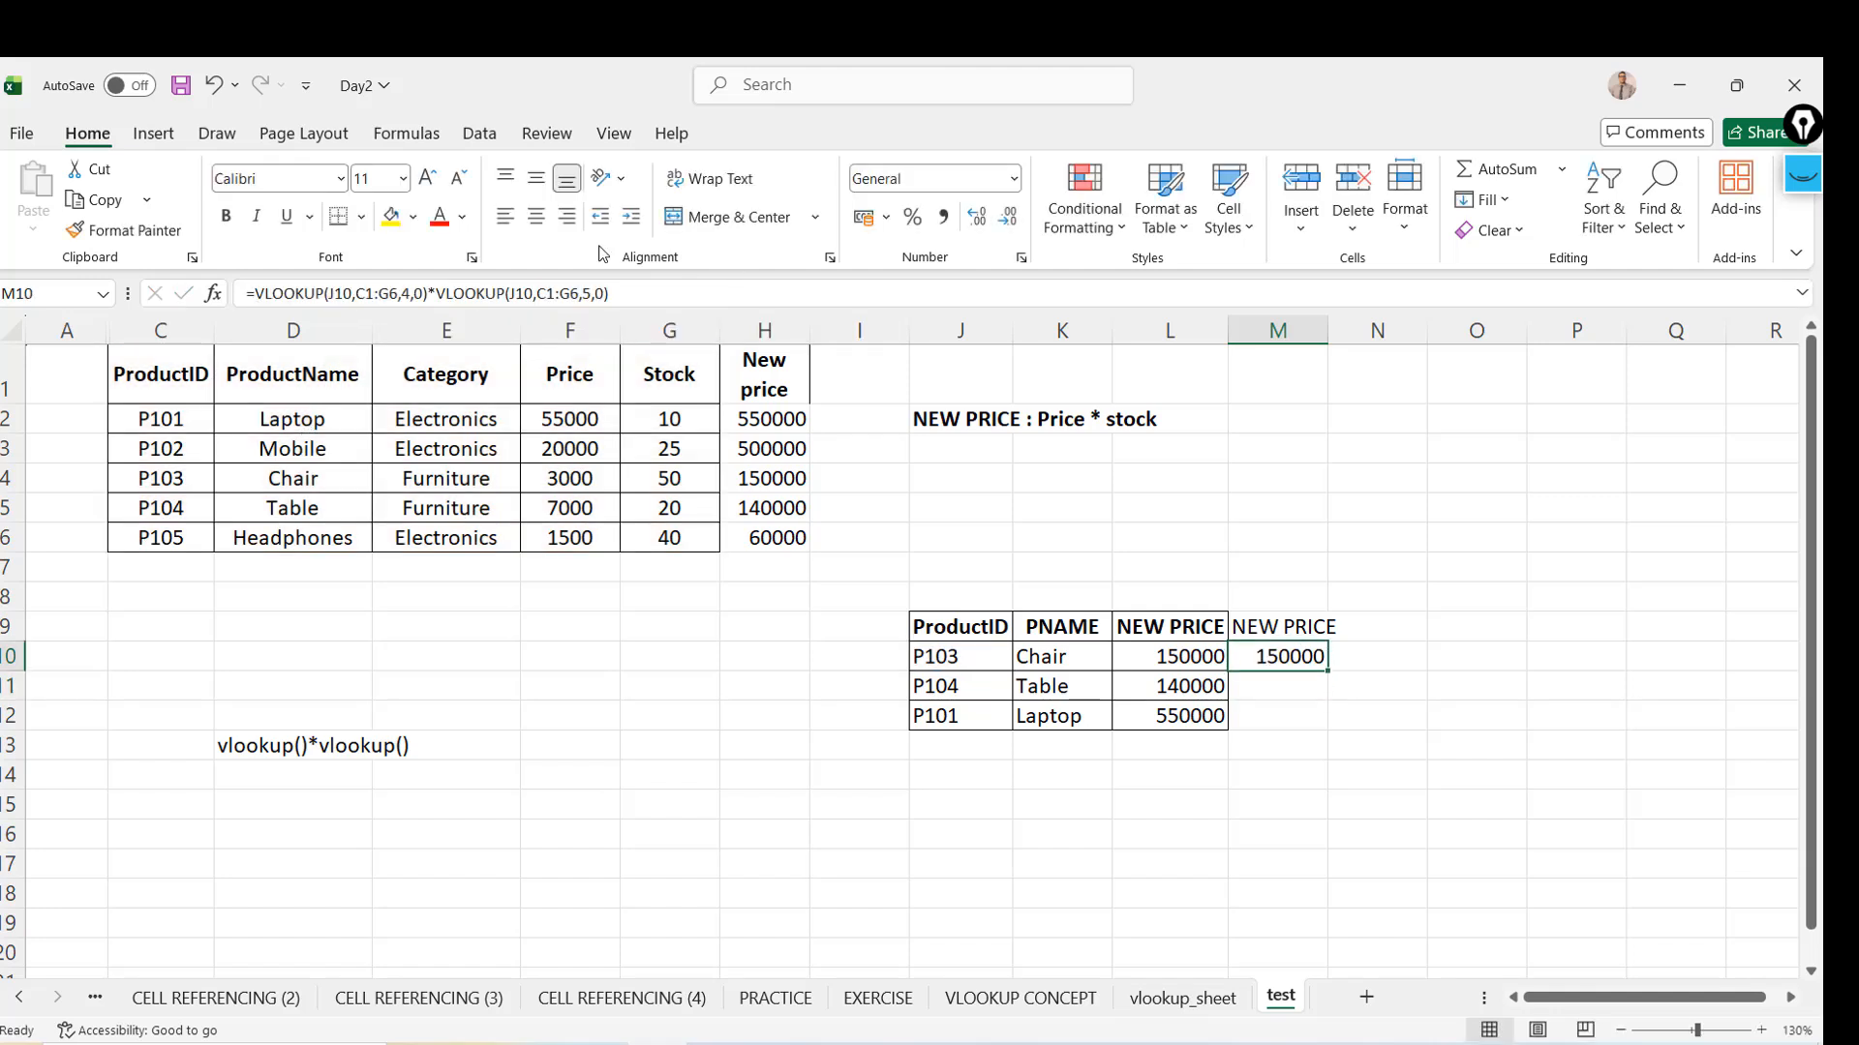
Make the table range absolute as $C$1:$G$6 in both VLOOKUPs of the M10 formula
click(368, 294)
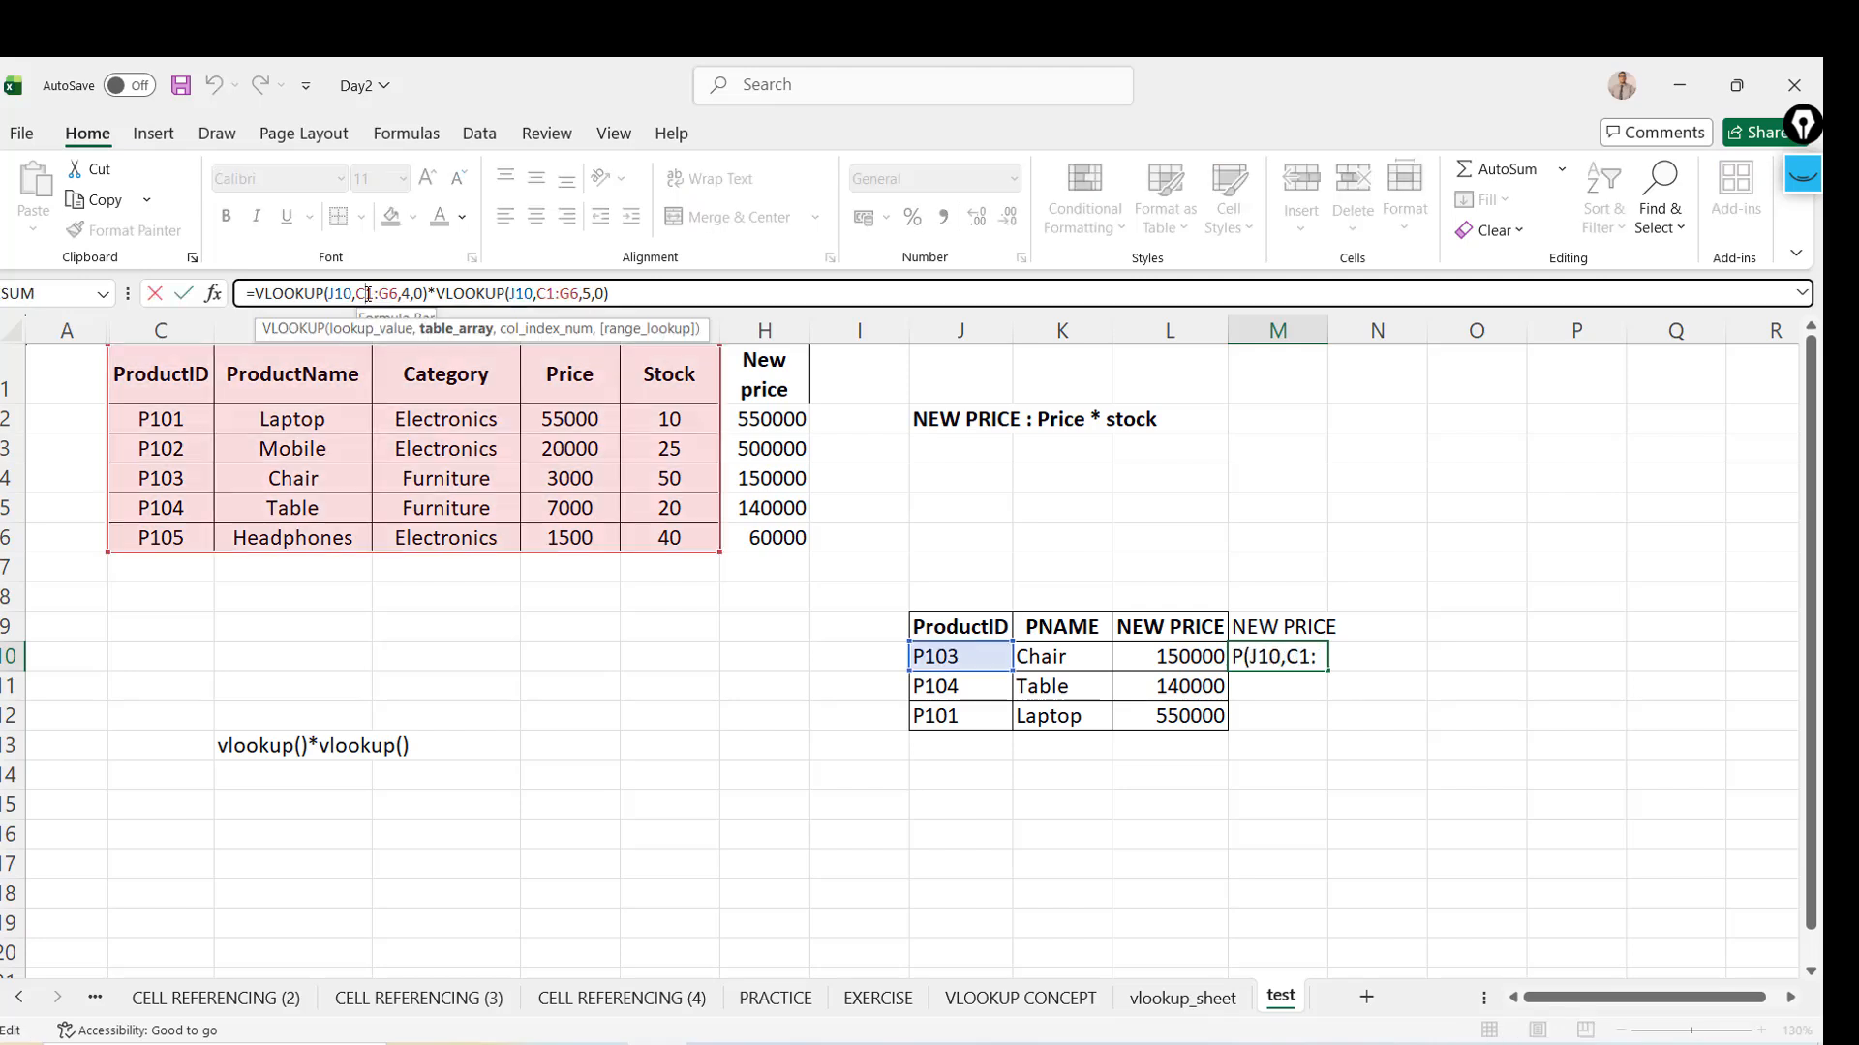
key(F4)
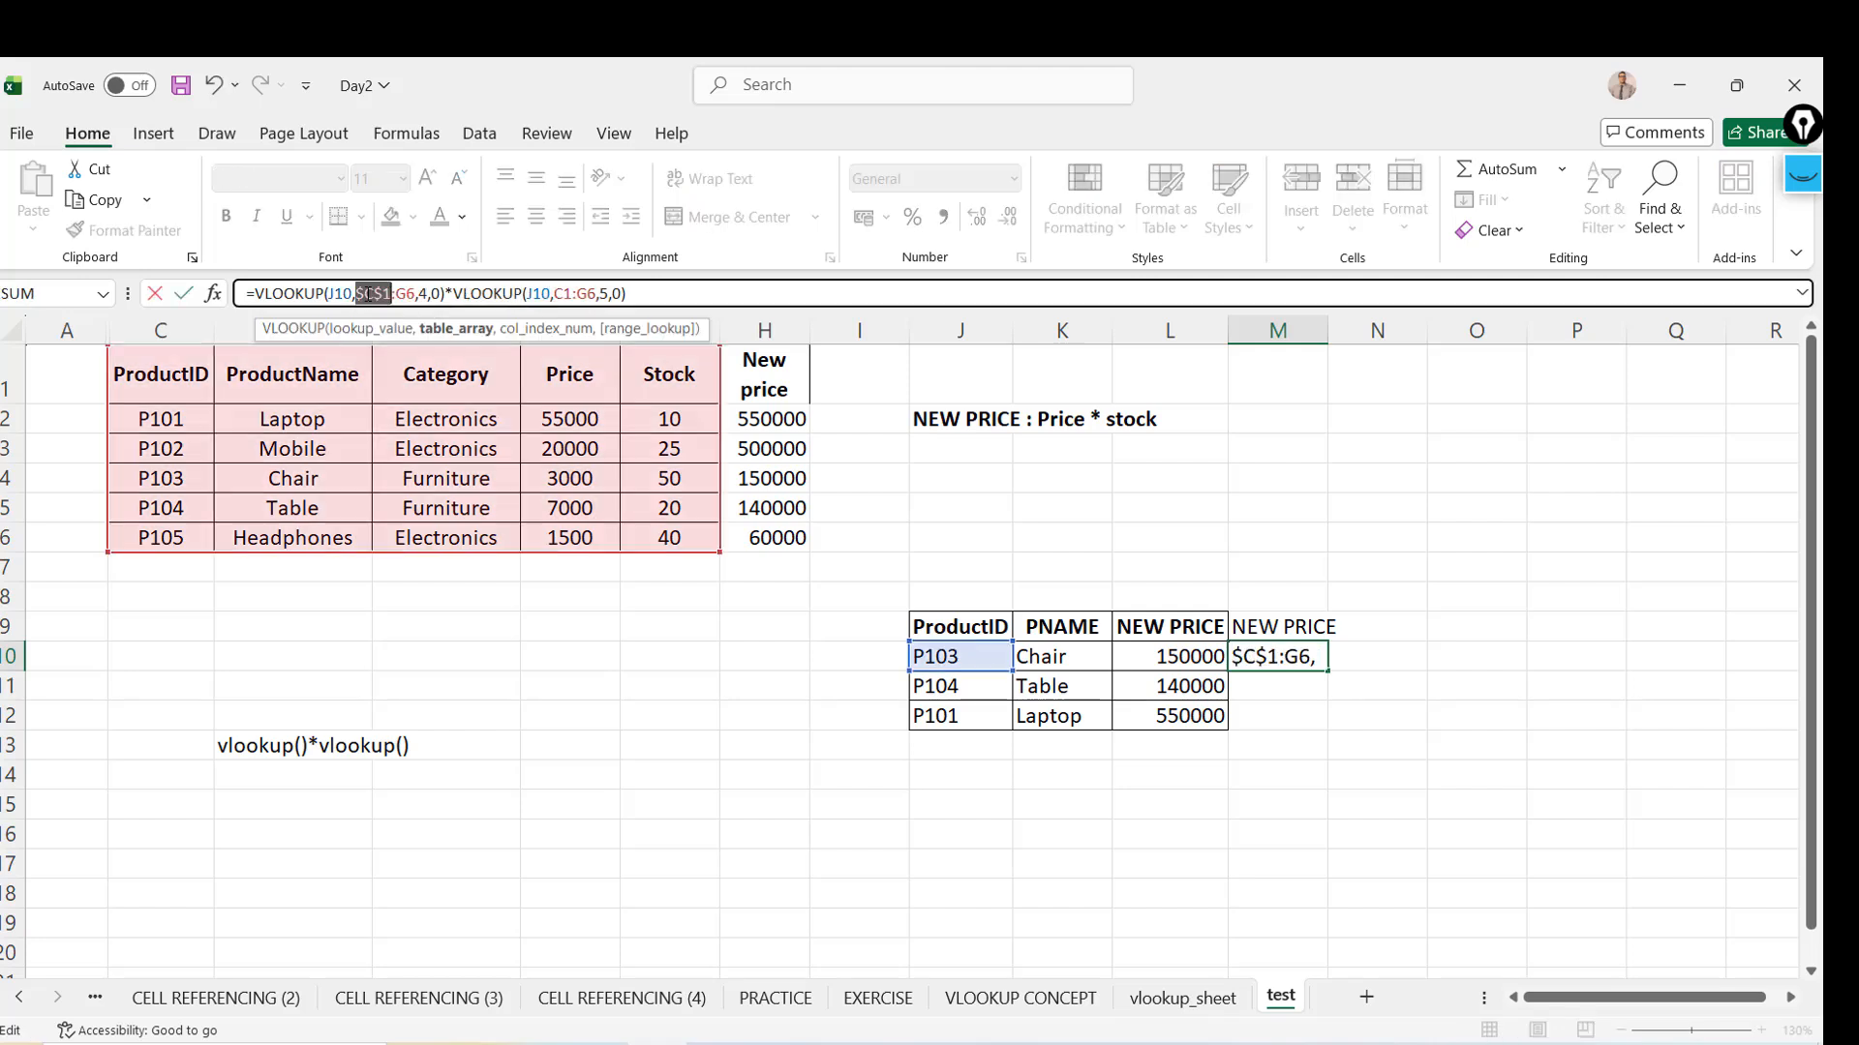
click(405, 293)
key(F4)
click(584, 295)
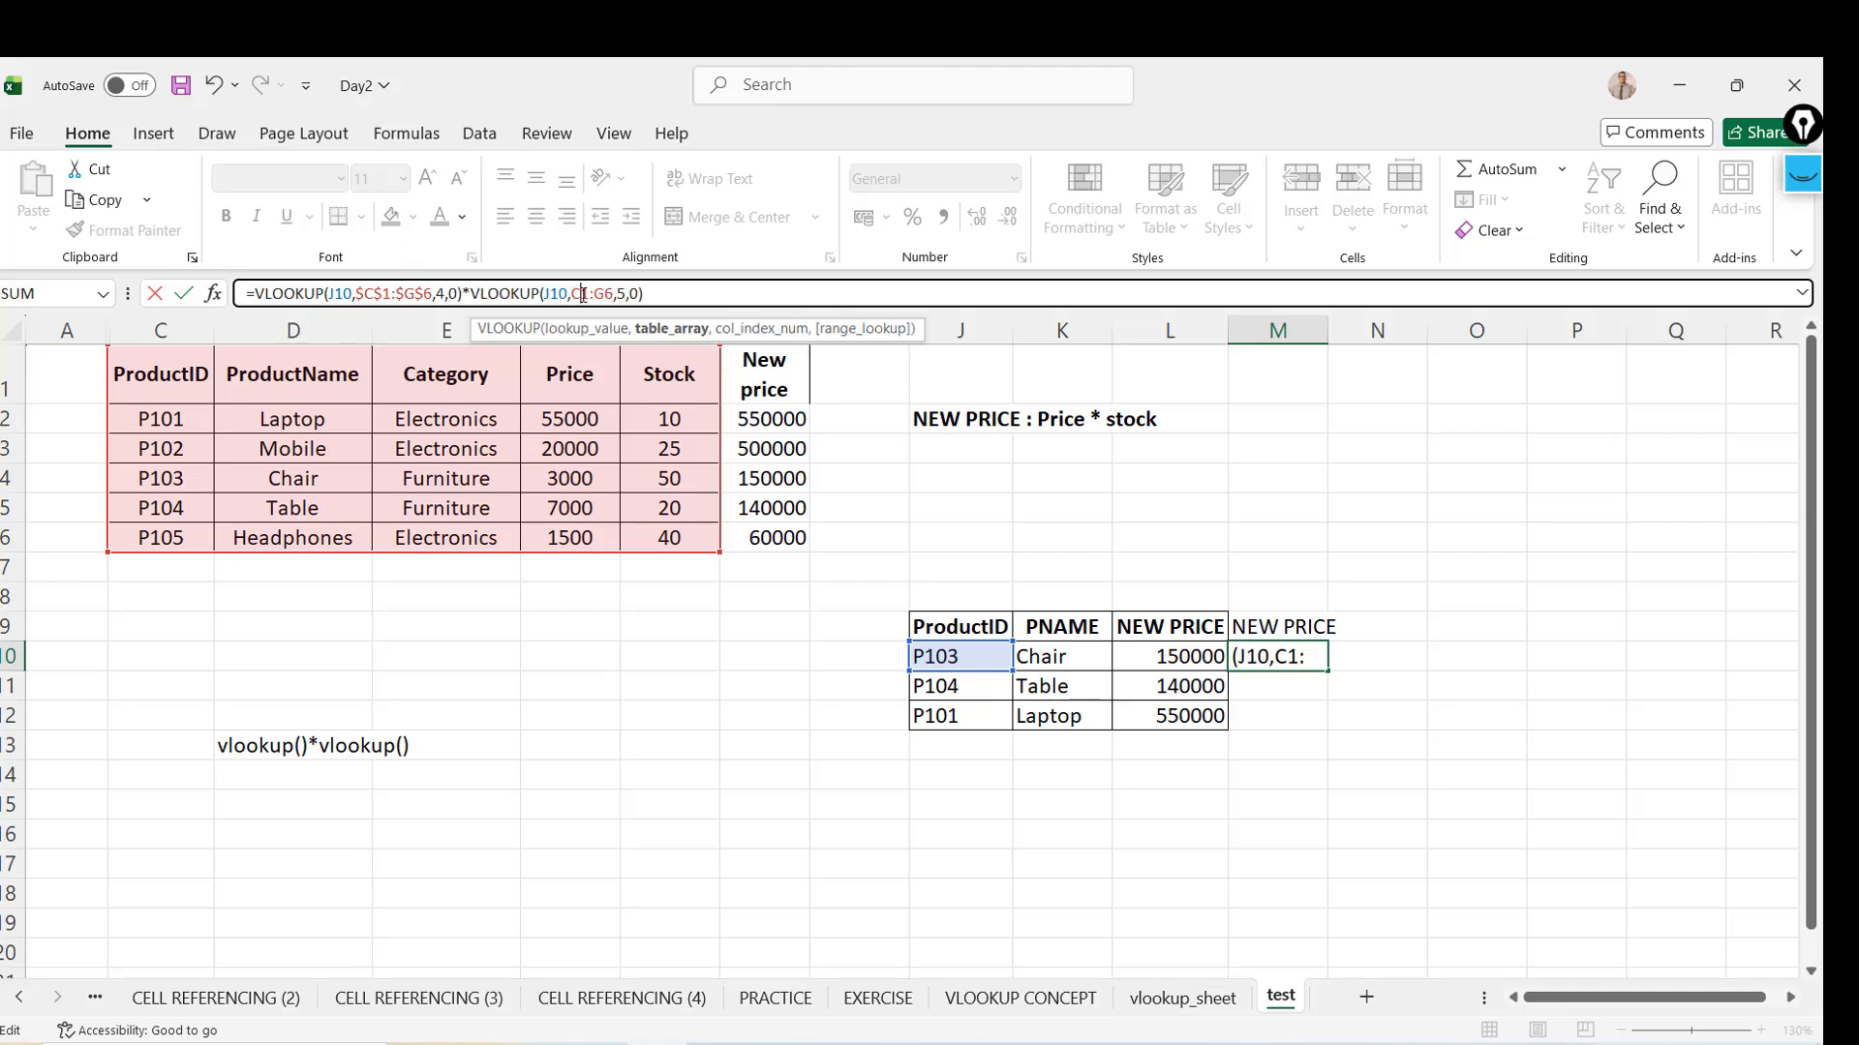
key(F4)
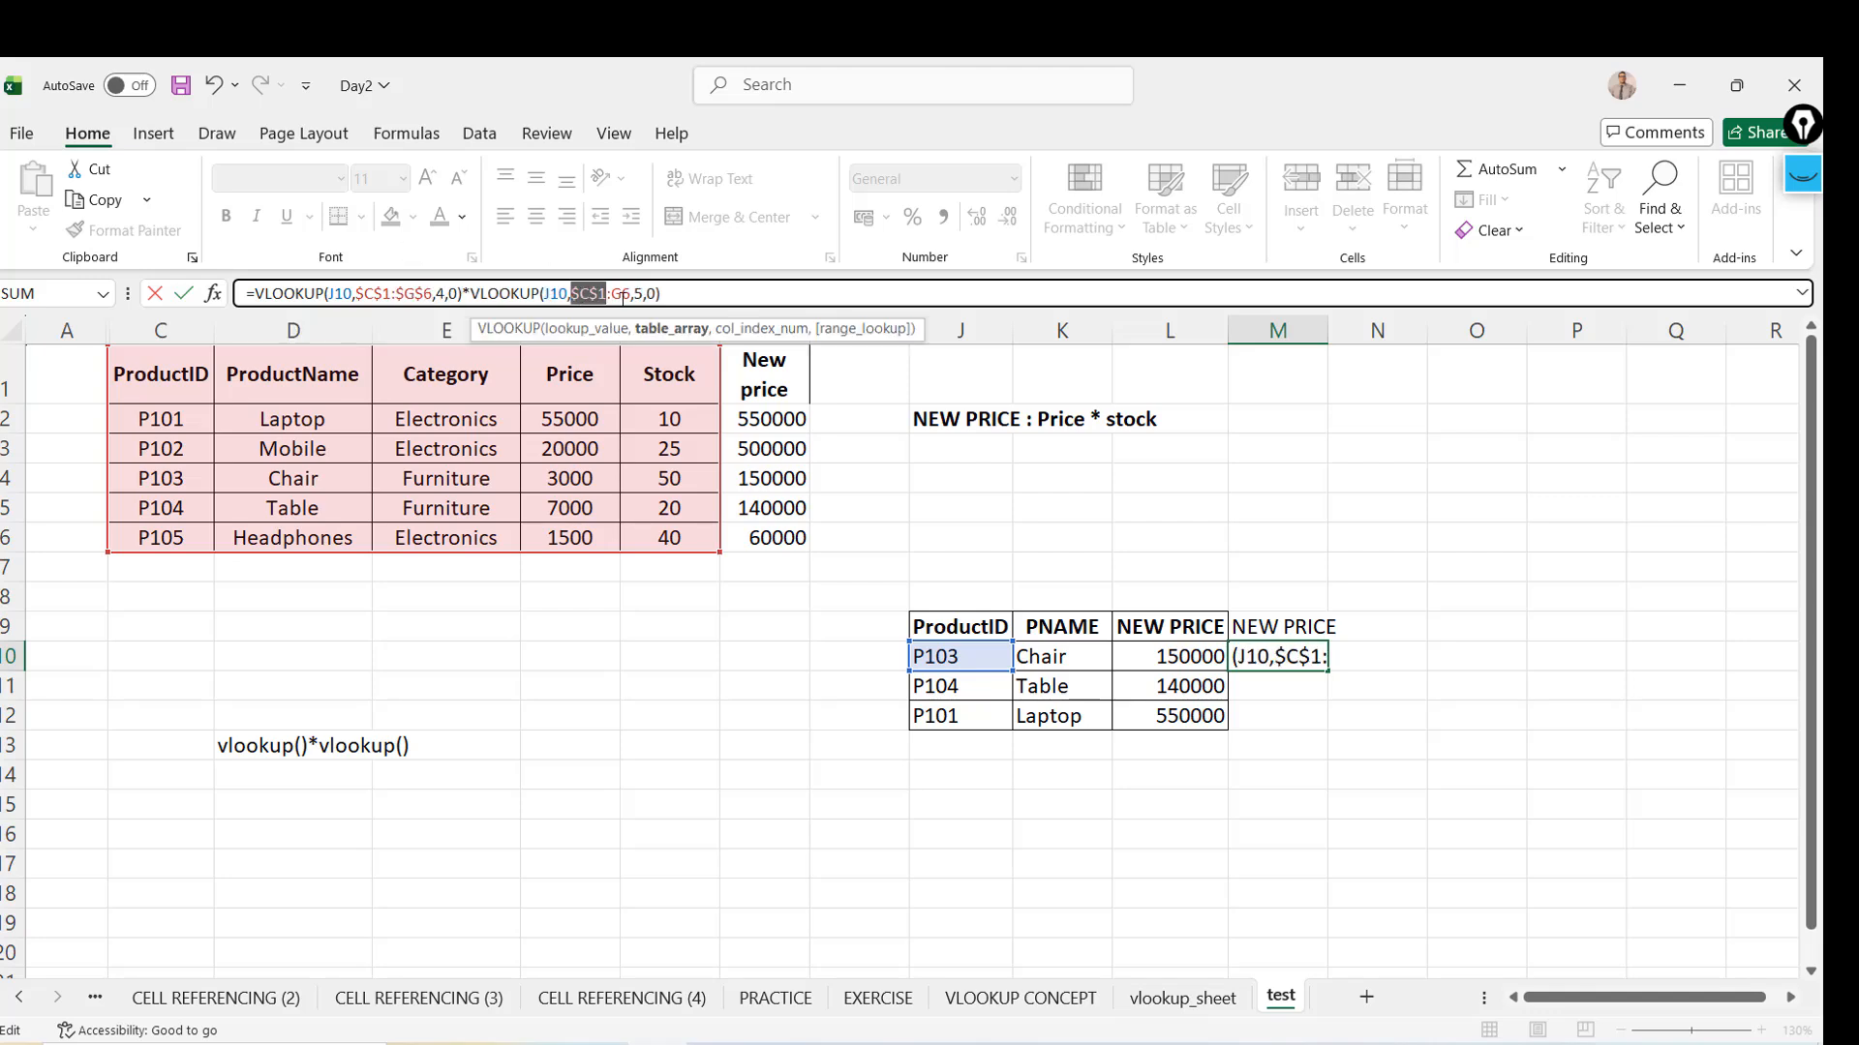
click(623, 295)
key(F4)
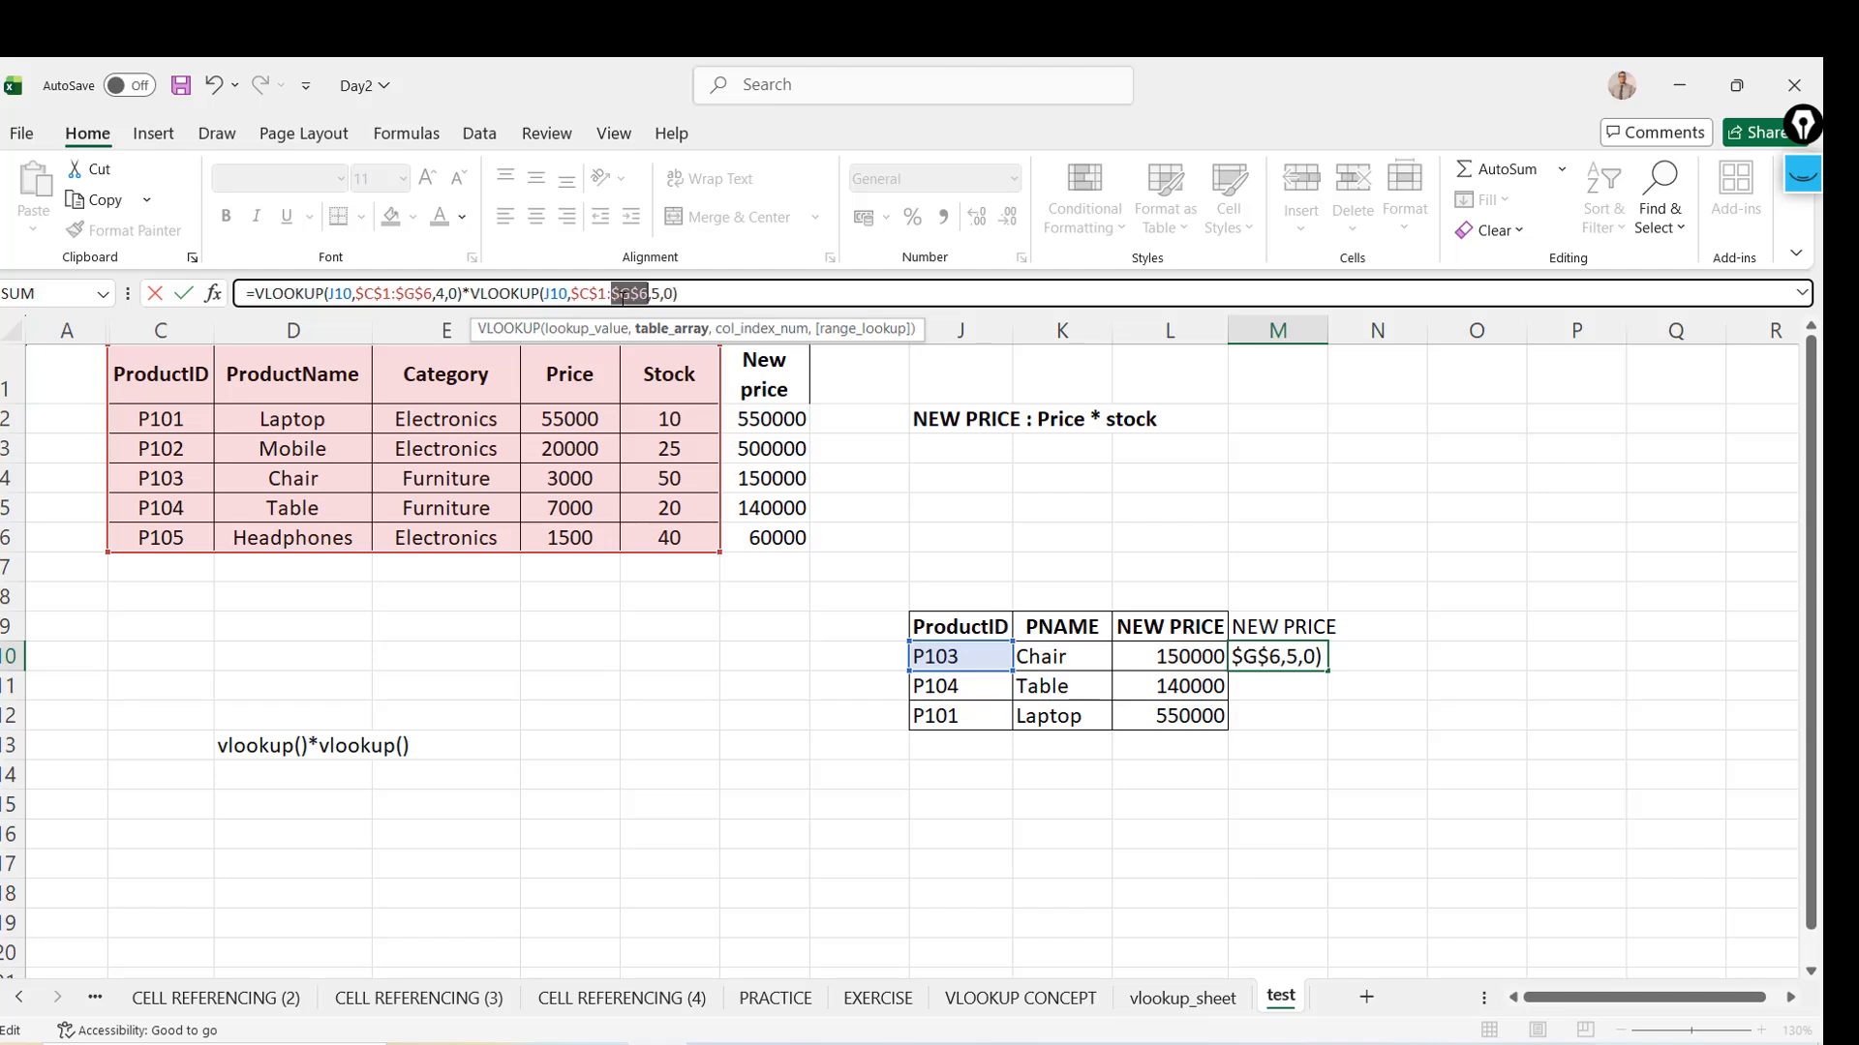
click(338, 293)
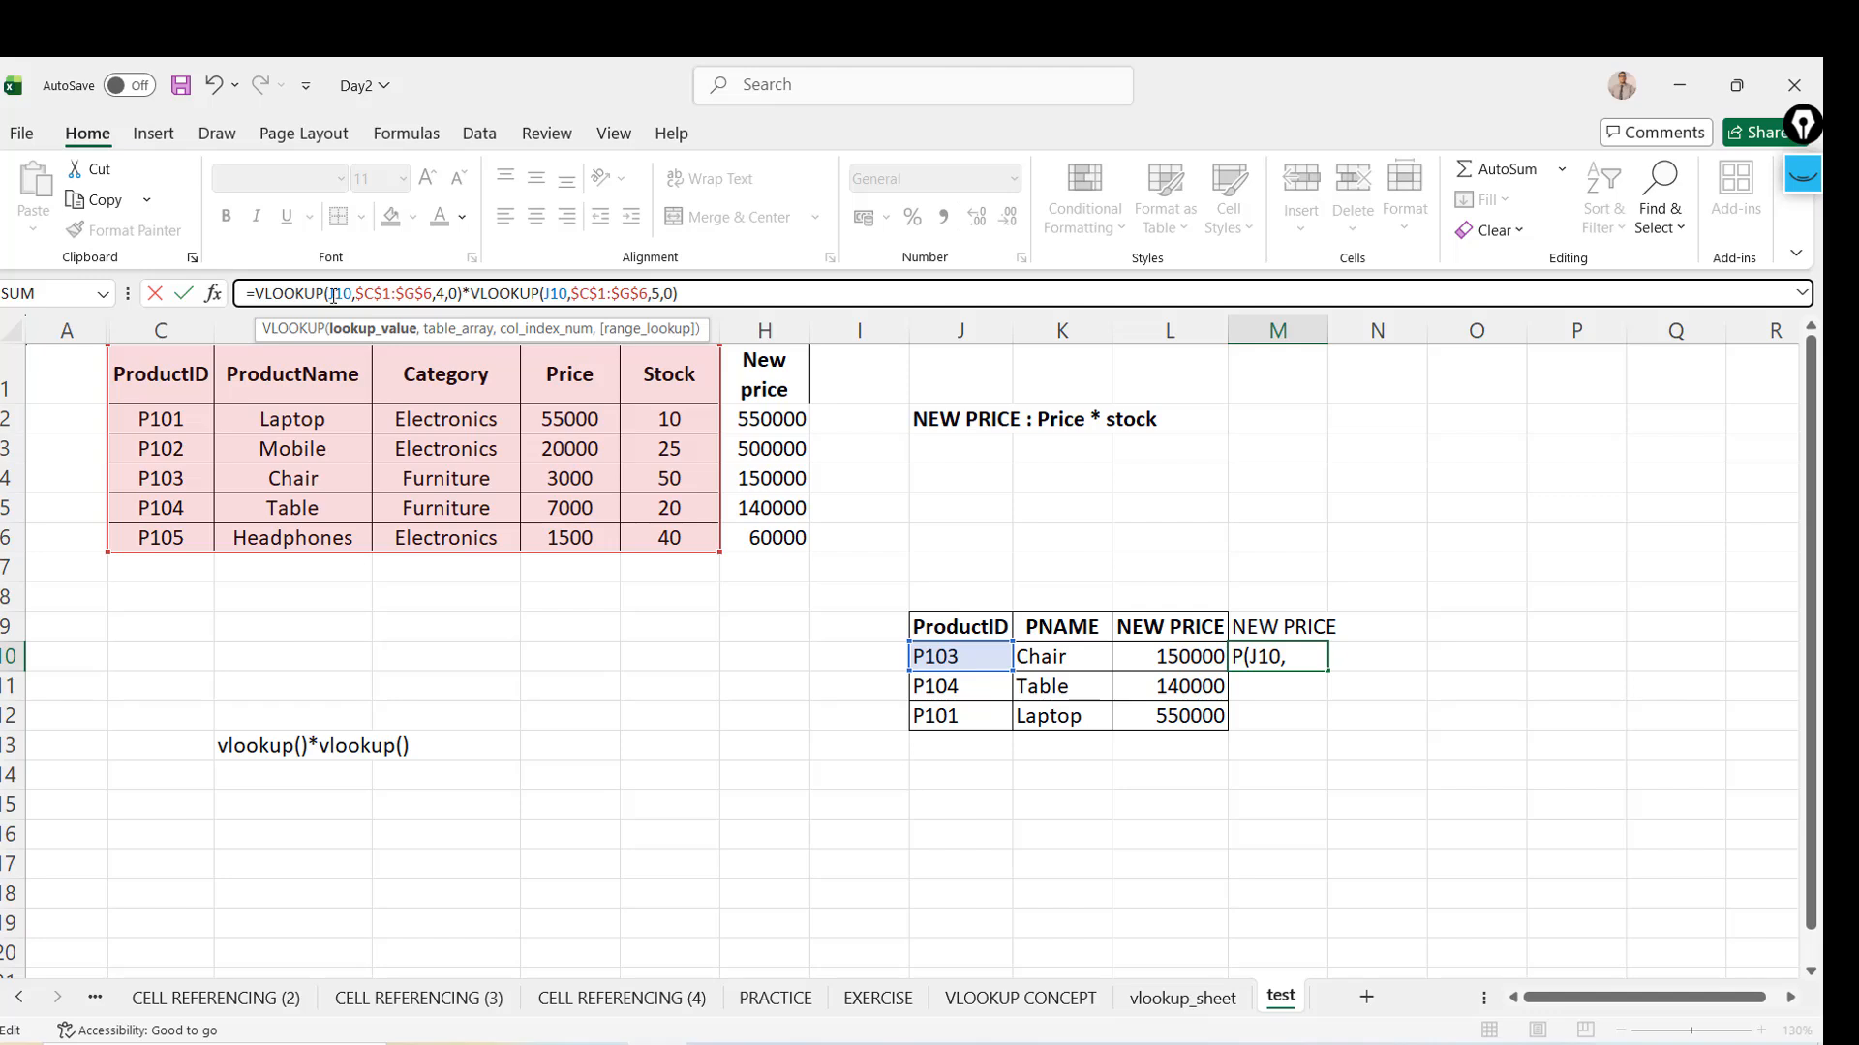
key(ctrl+Return)
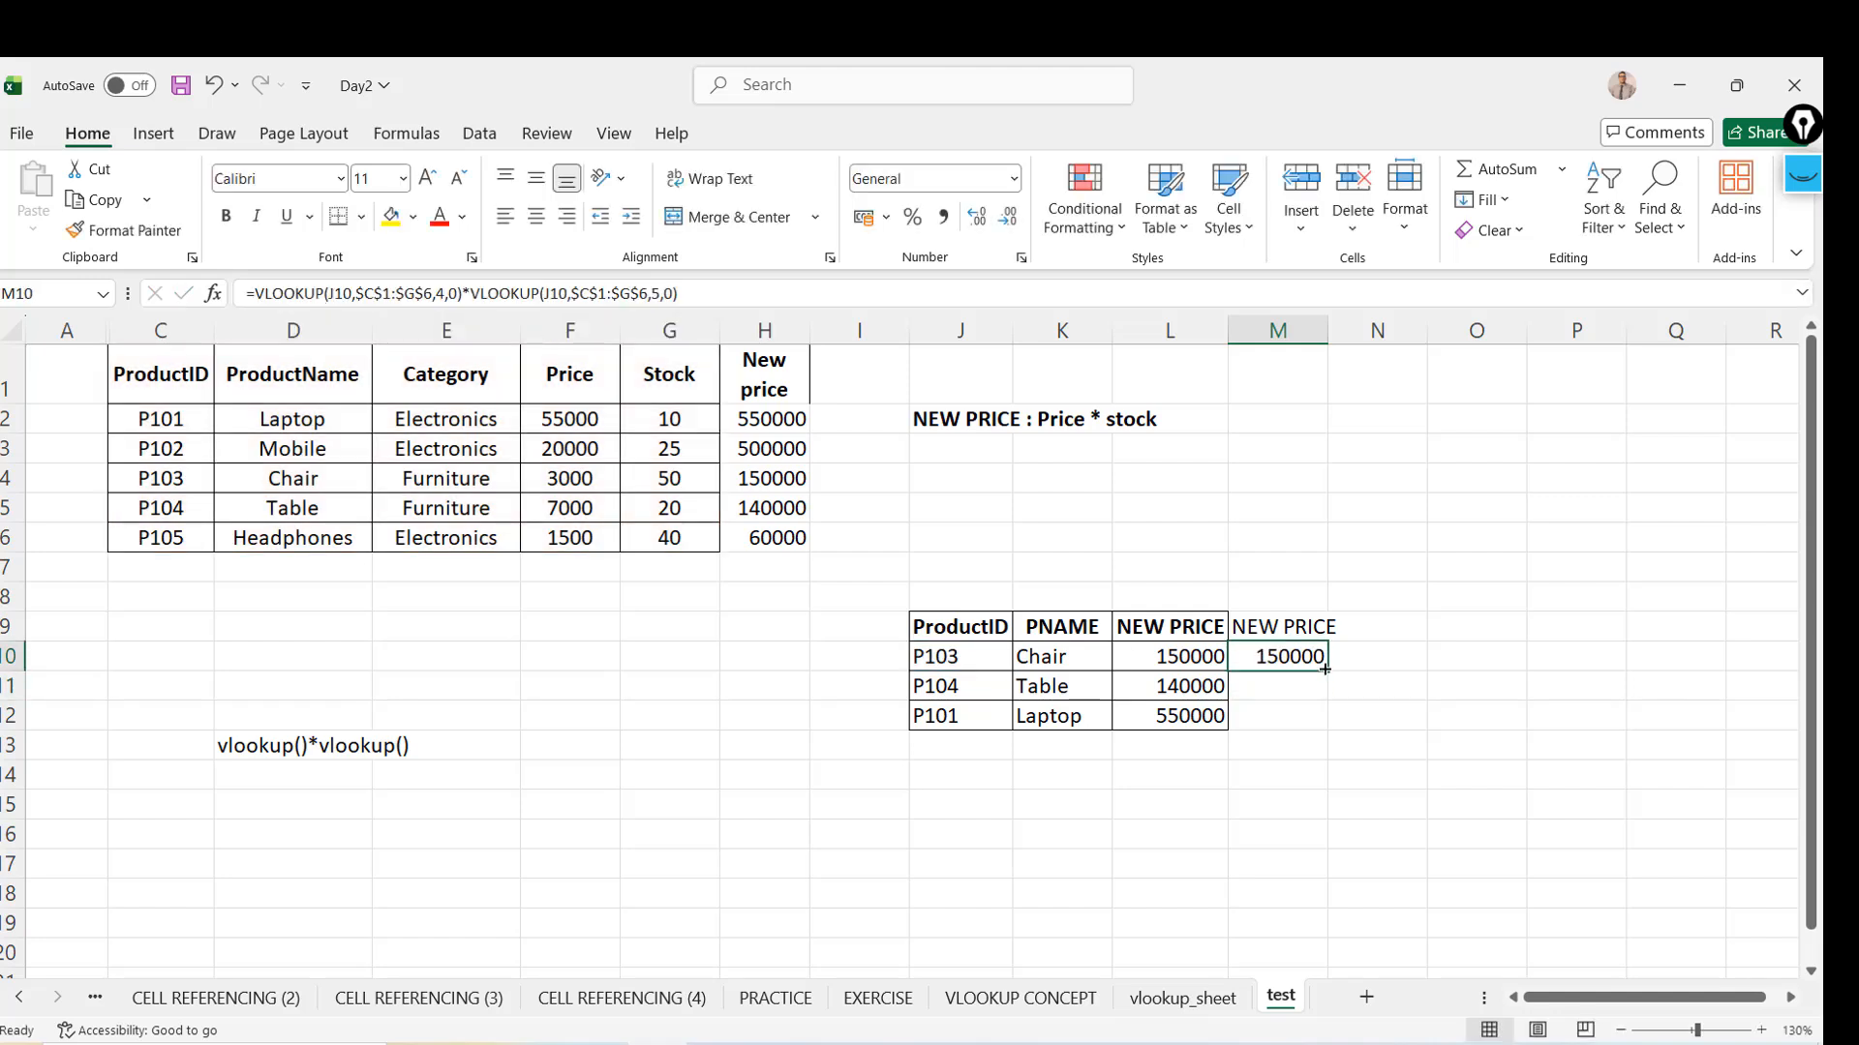
Fill the M10 price-times-stock formula down to M12 and autofit the width of column M
drag(1328, 670, 1327, 735)
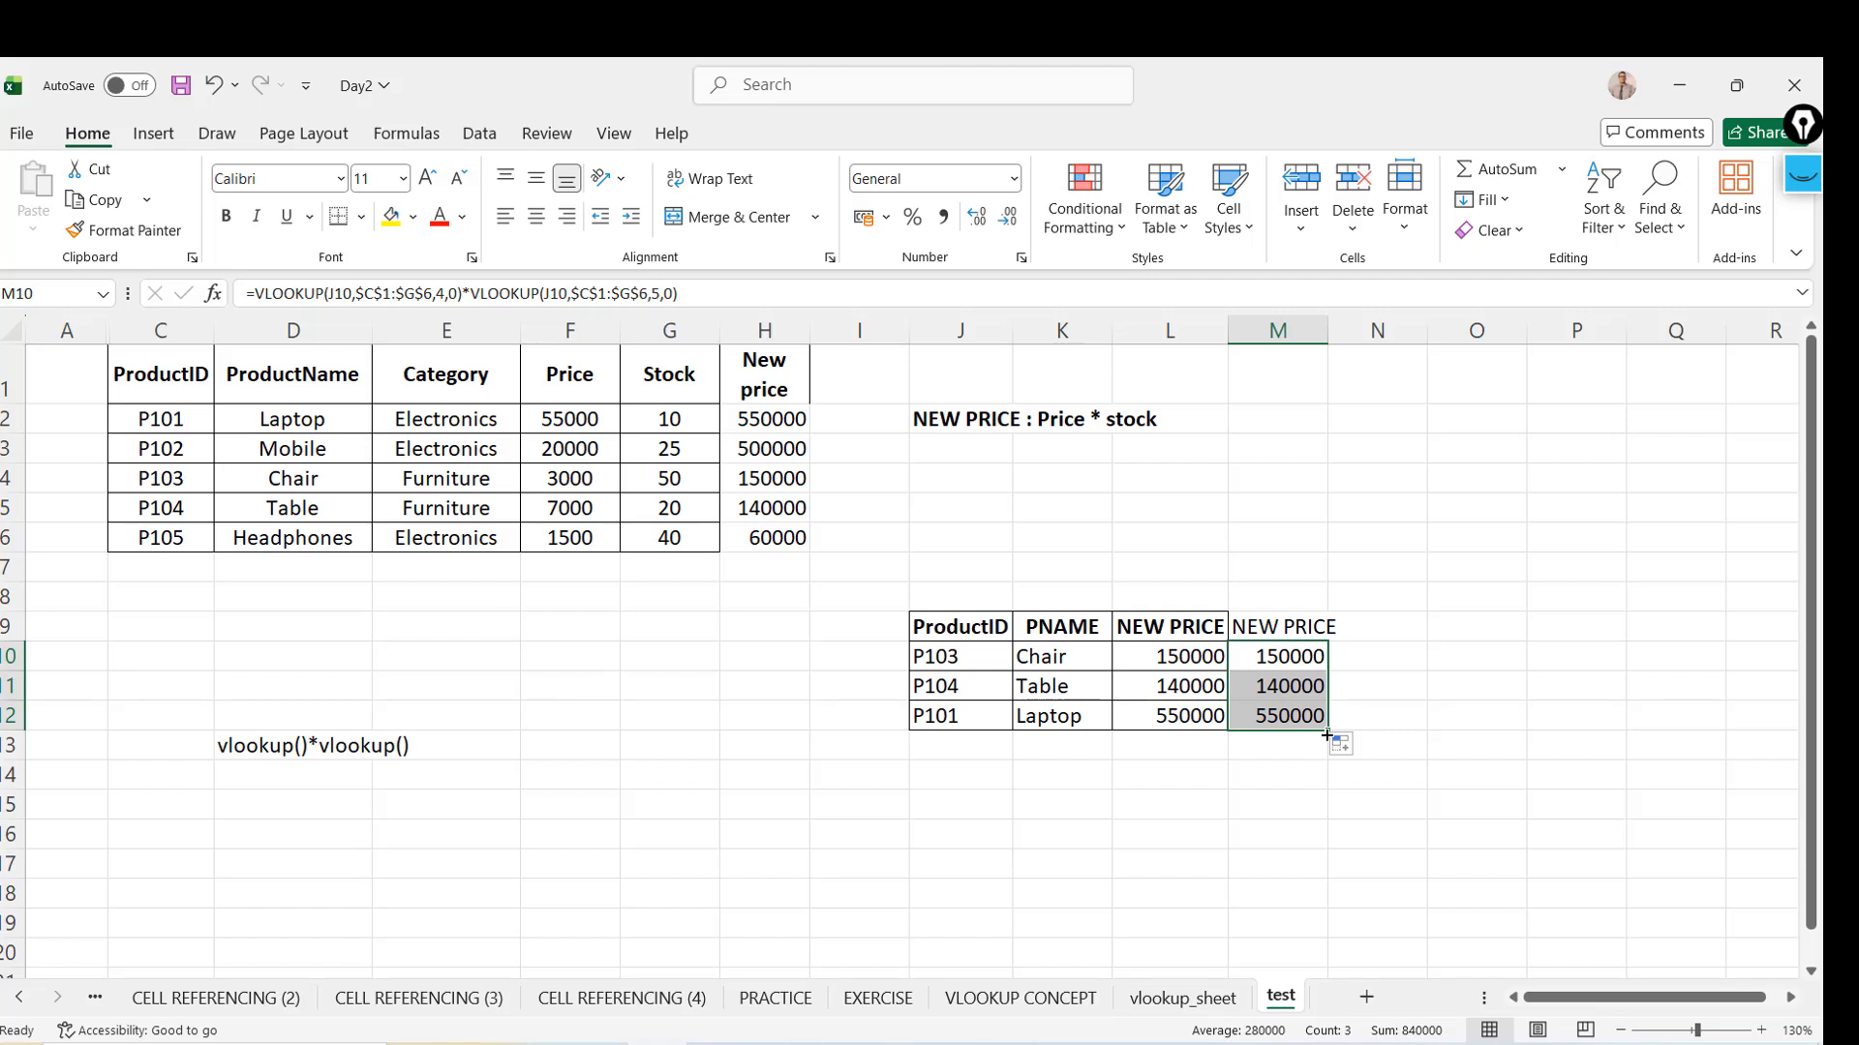
double_click(1331, 338)
Copy the formatted NEW PRICE header from L9 onto M9 using Paste Special
click(1184, 620)
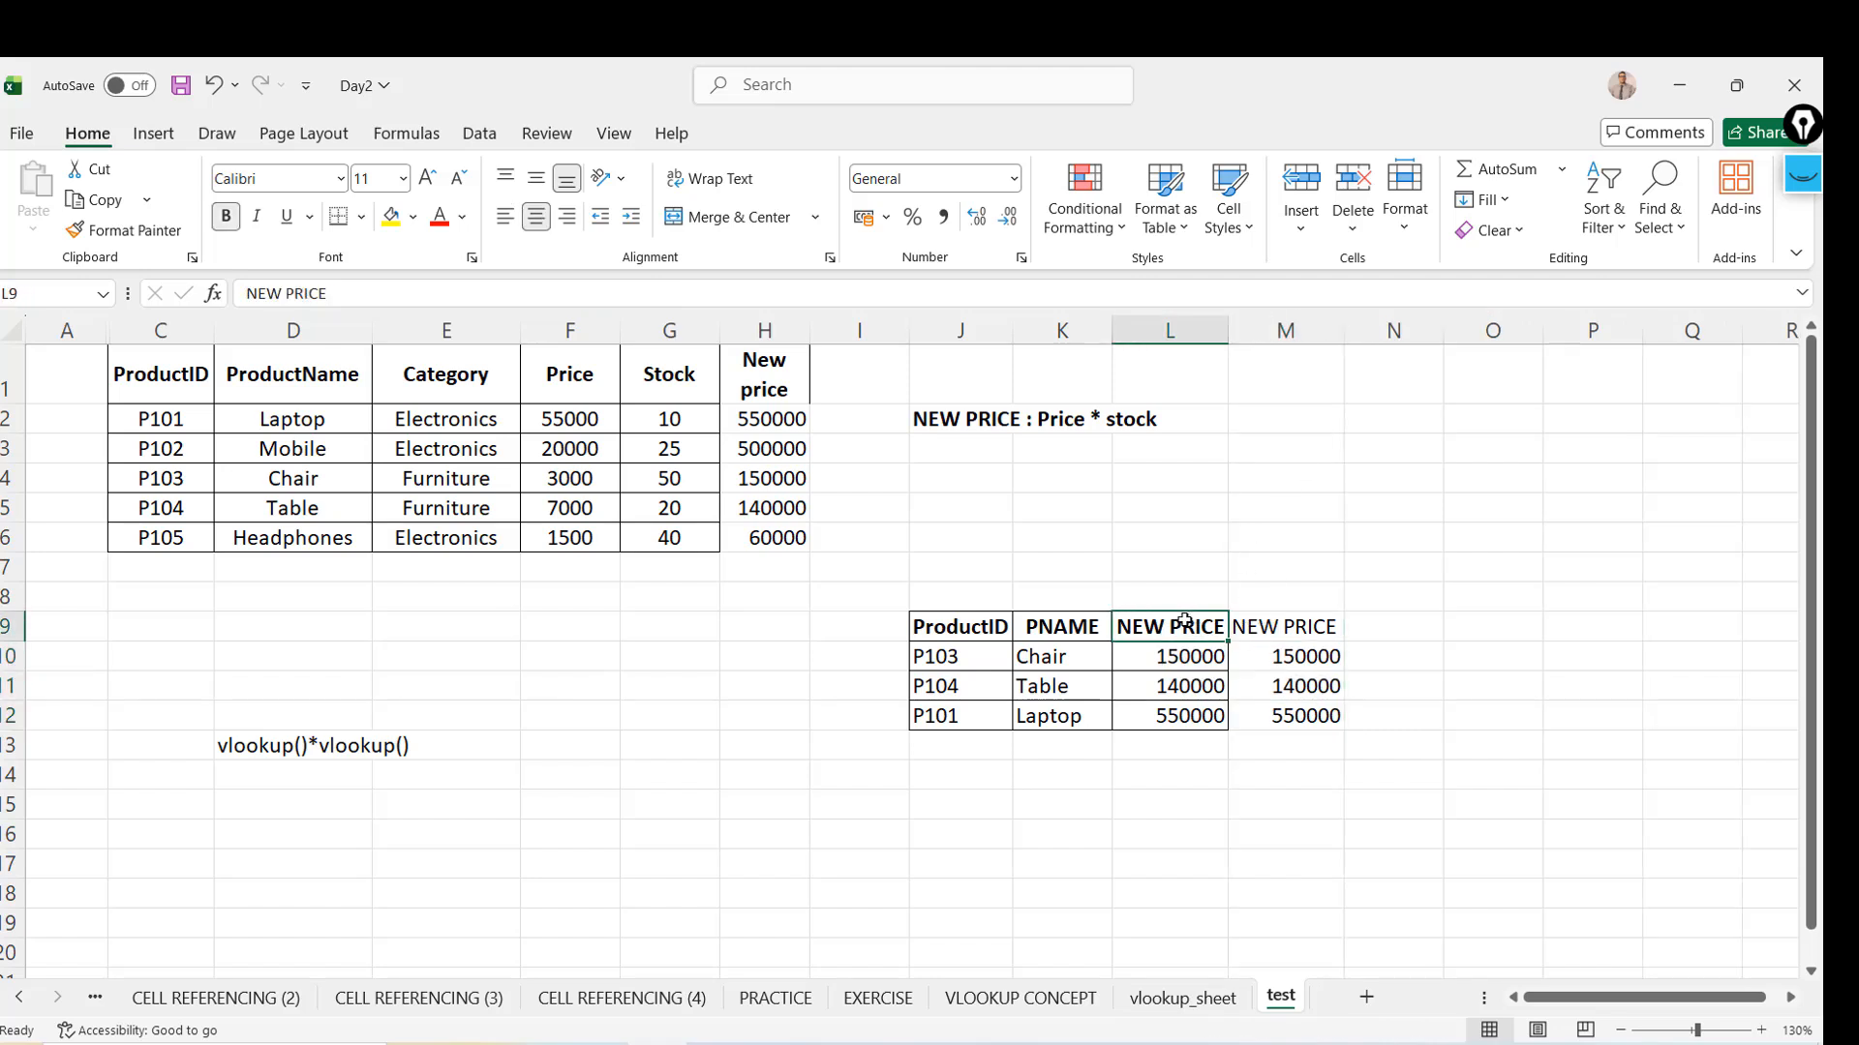
key(ctrl+c)
key(Right)
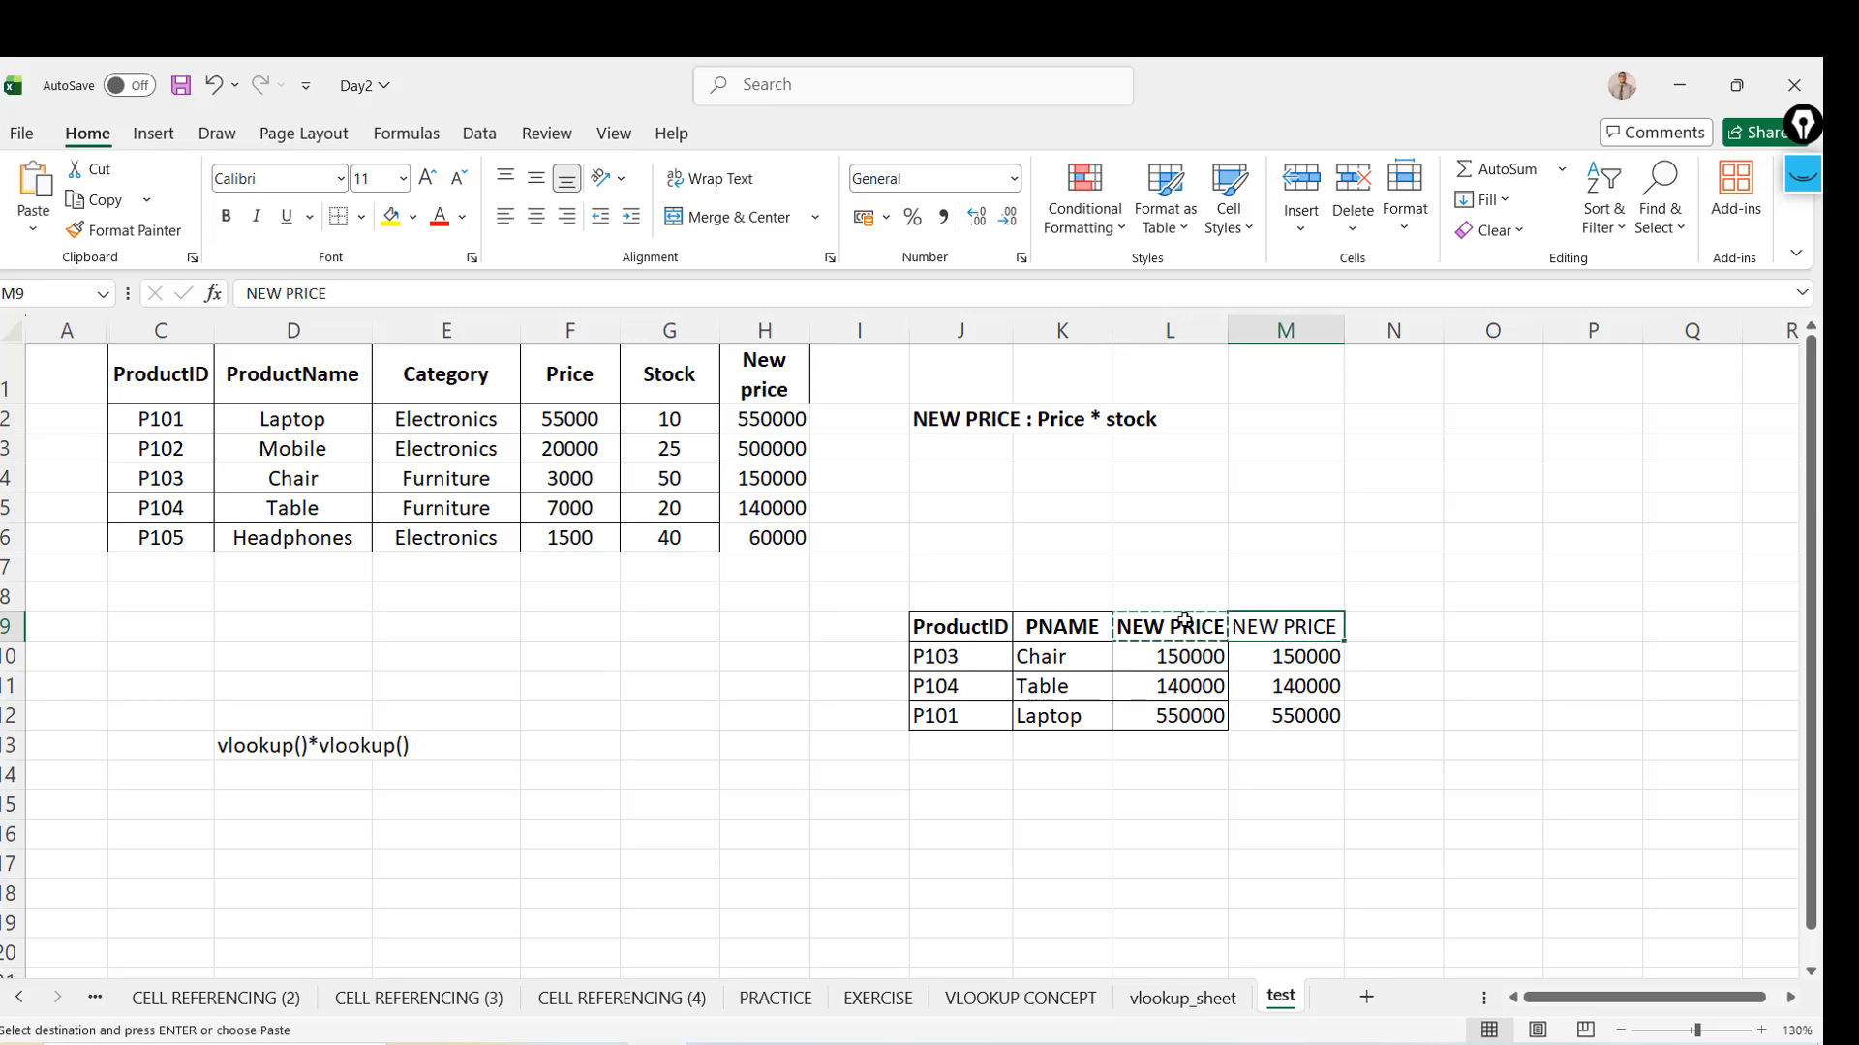
key(ctrl+alt+v)
key(Return)
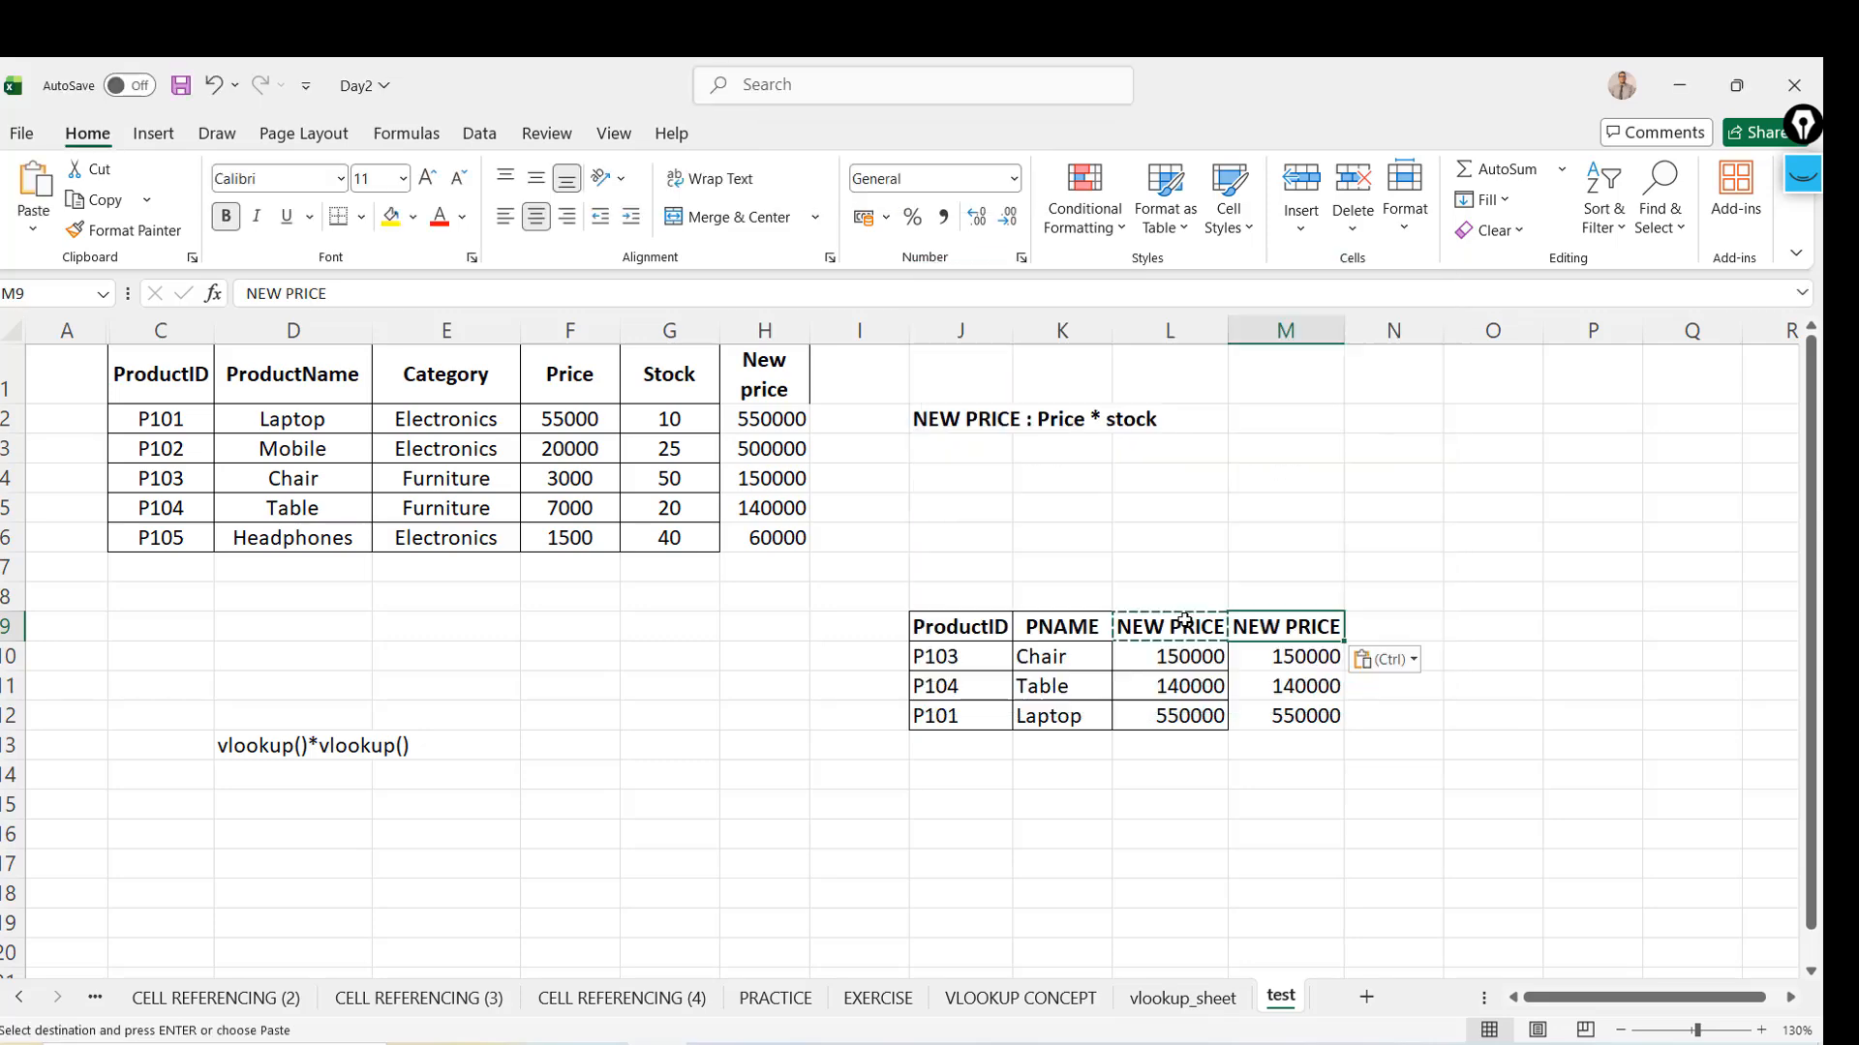
key(Escape)
click(1184, 620)
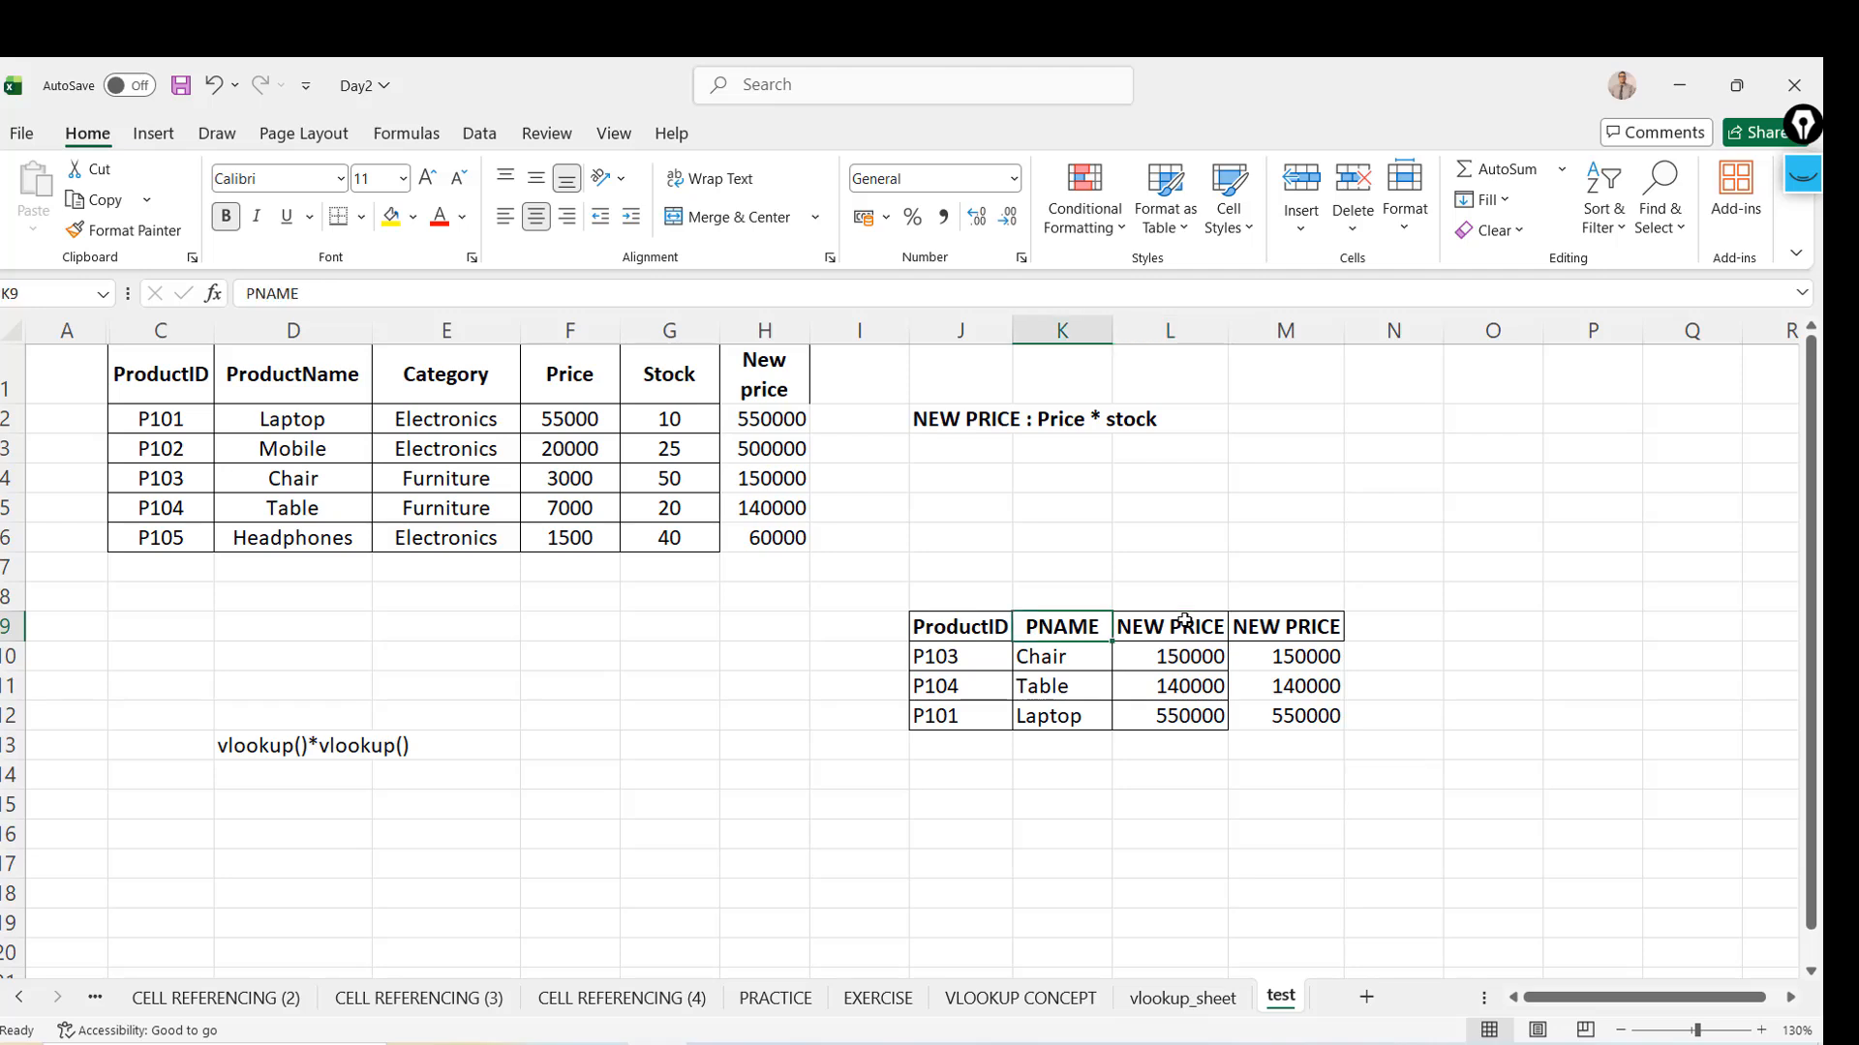
key(Down)
key(Up)
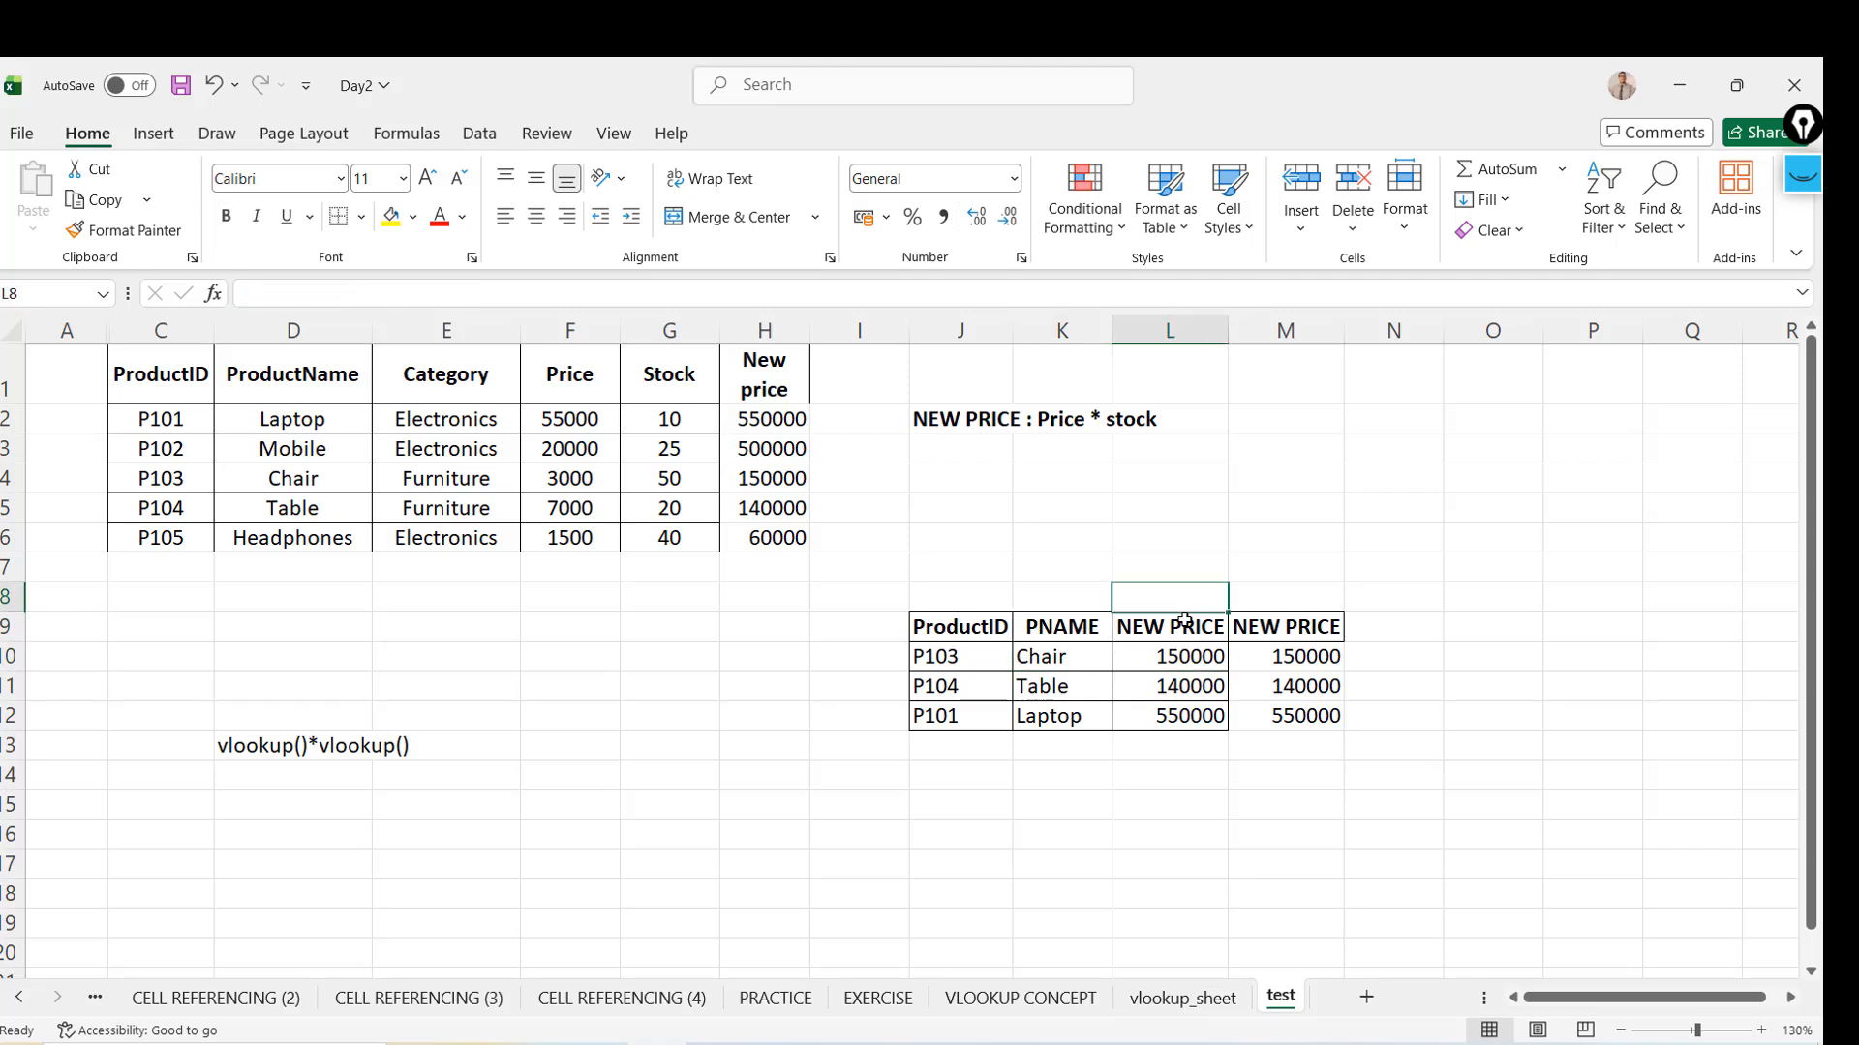
key(Down)
key(Left)
key(Down)
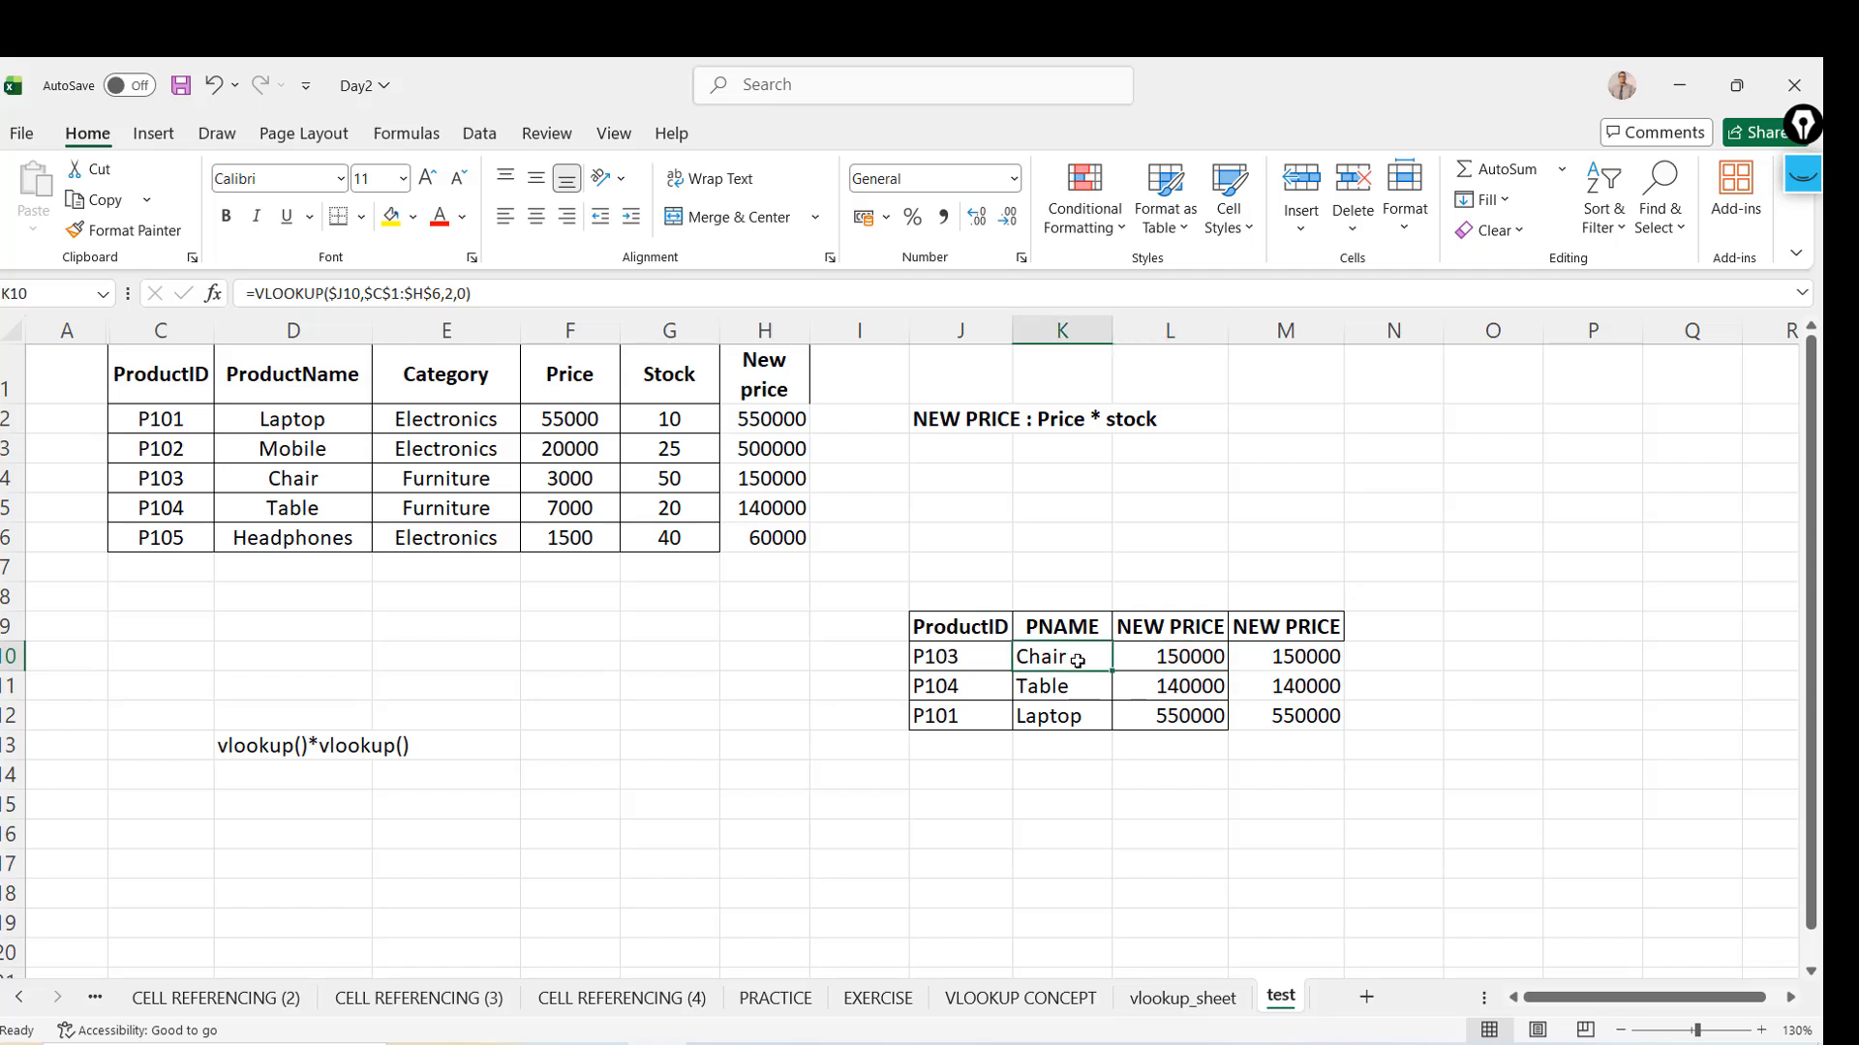
key(shift+Right)
key(shift+Right)
key(shift+Left)
key(shift+Left)
key(shift+Down)
key(shift+Down)
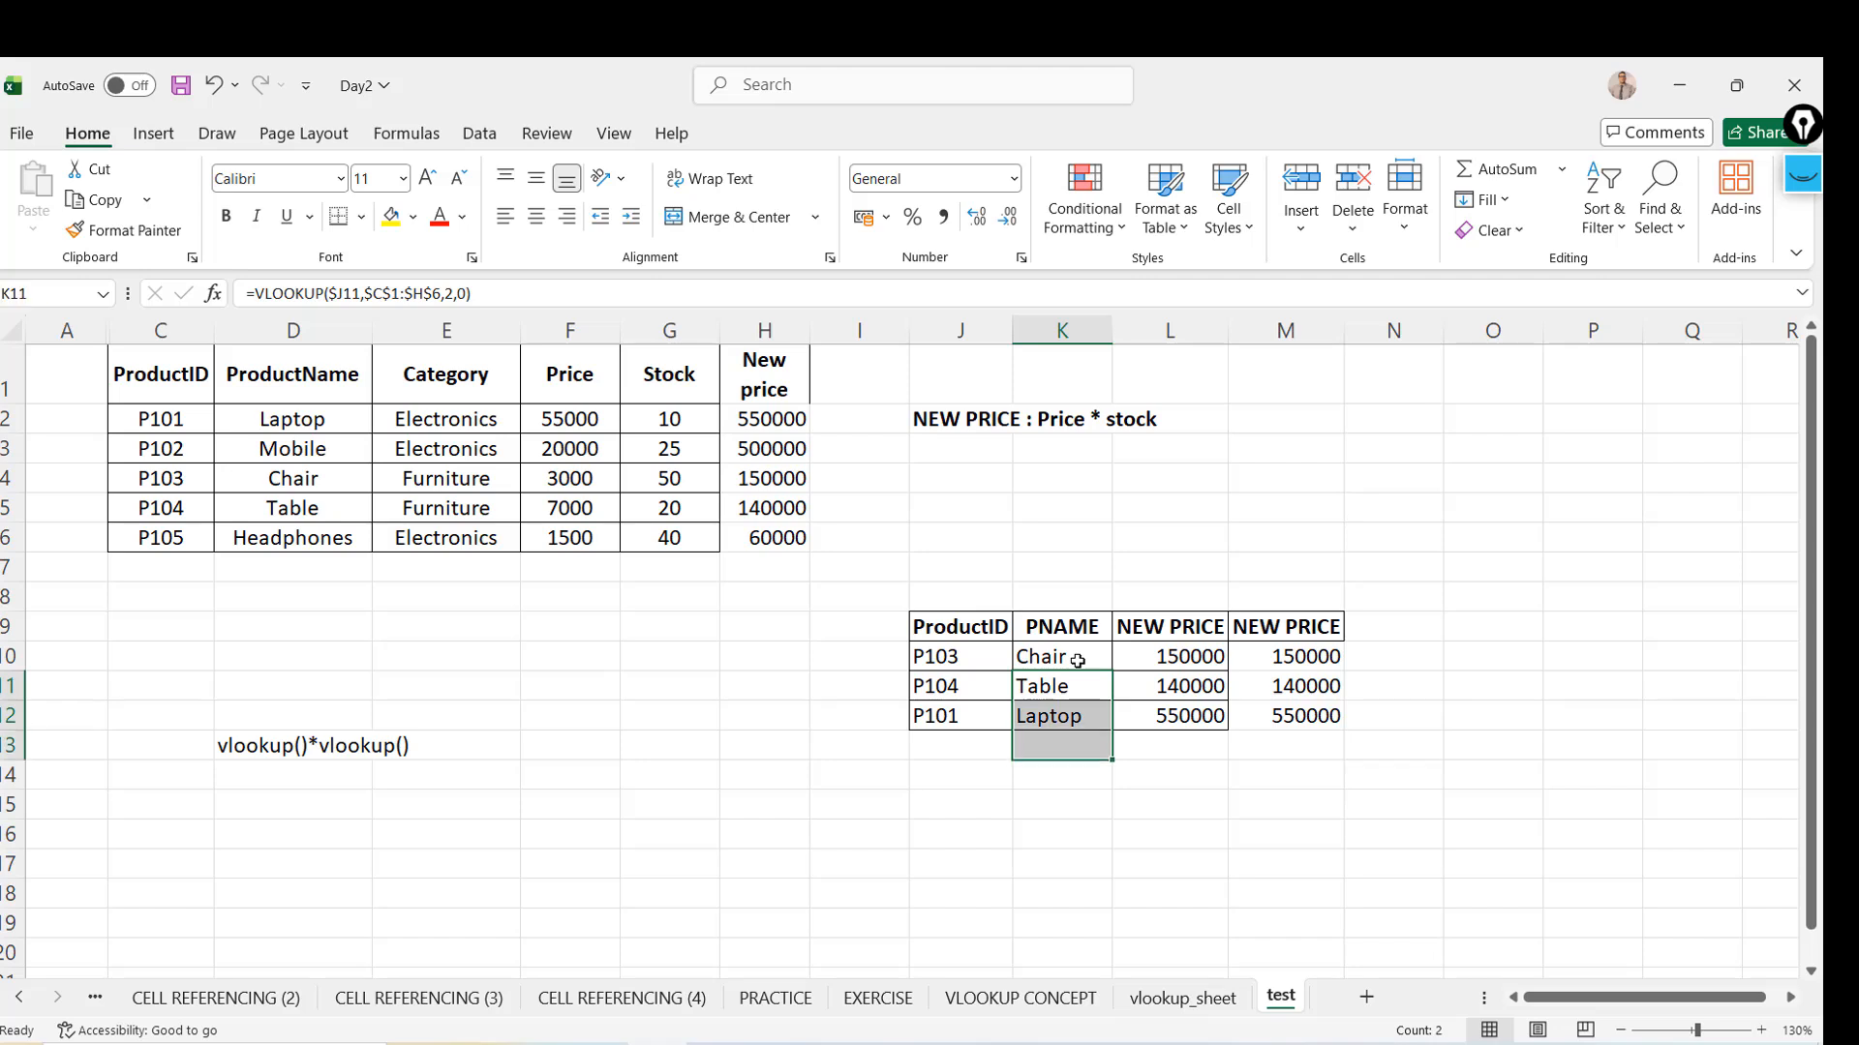
Compare the lookup formulas of the first result row in K10 and M10
key(shift+Up)
key(shift+Up)
key(Right)
key(Right)
key(Right)
key(Left)
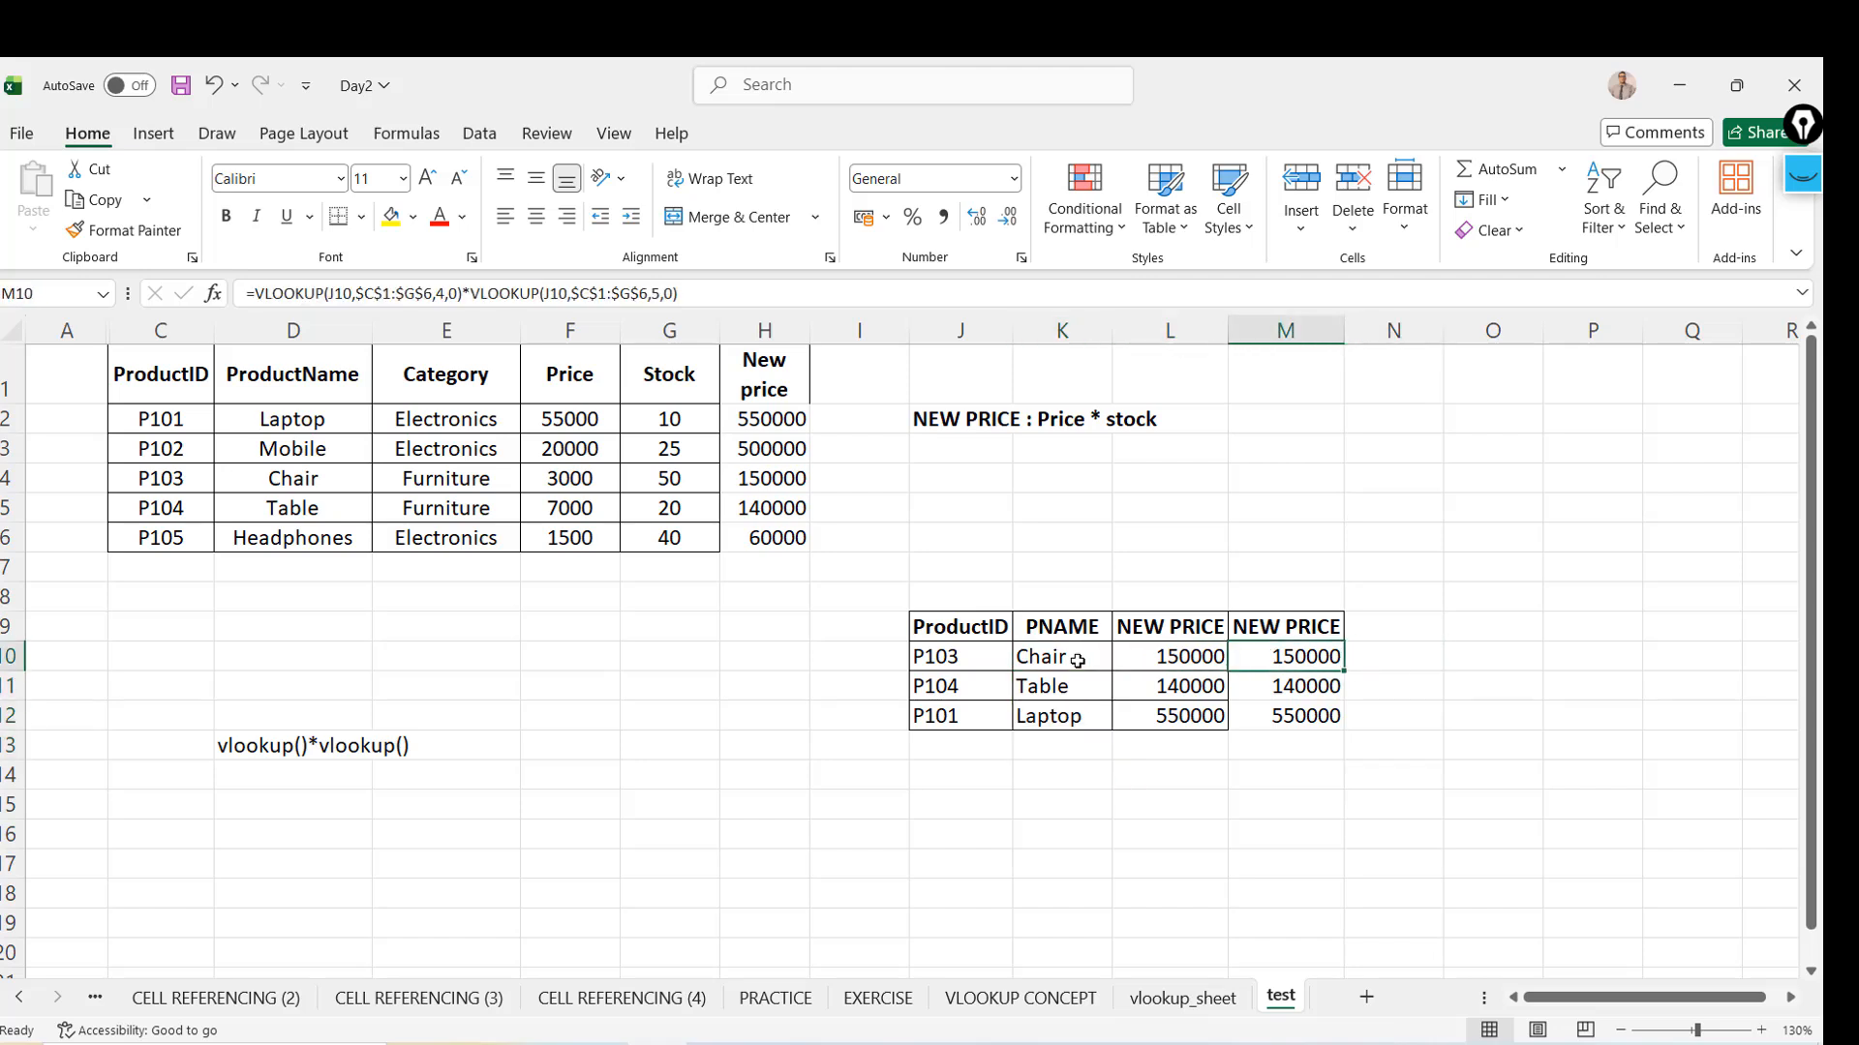
key(Left)
key(Left)
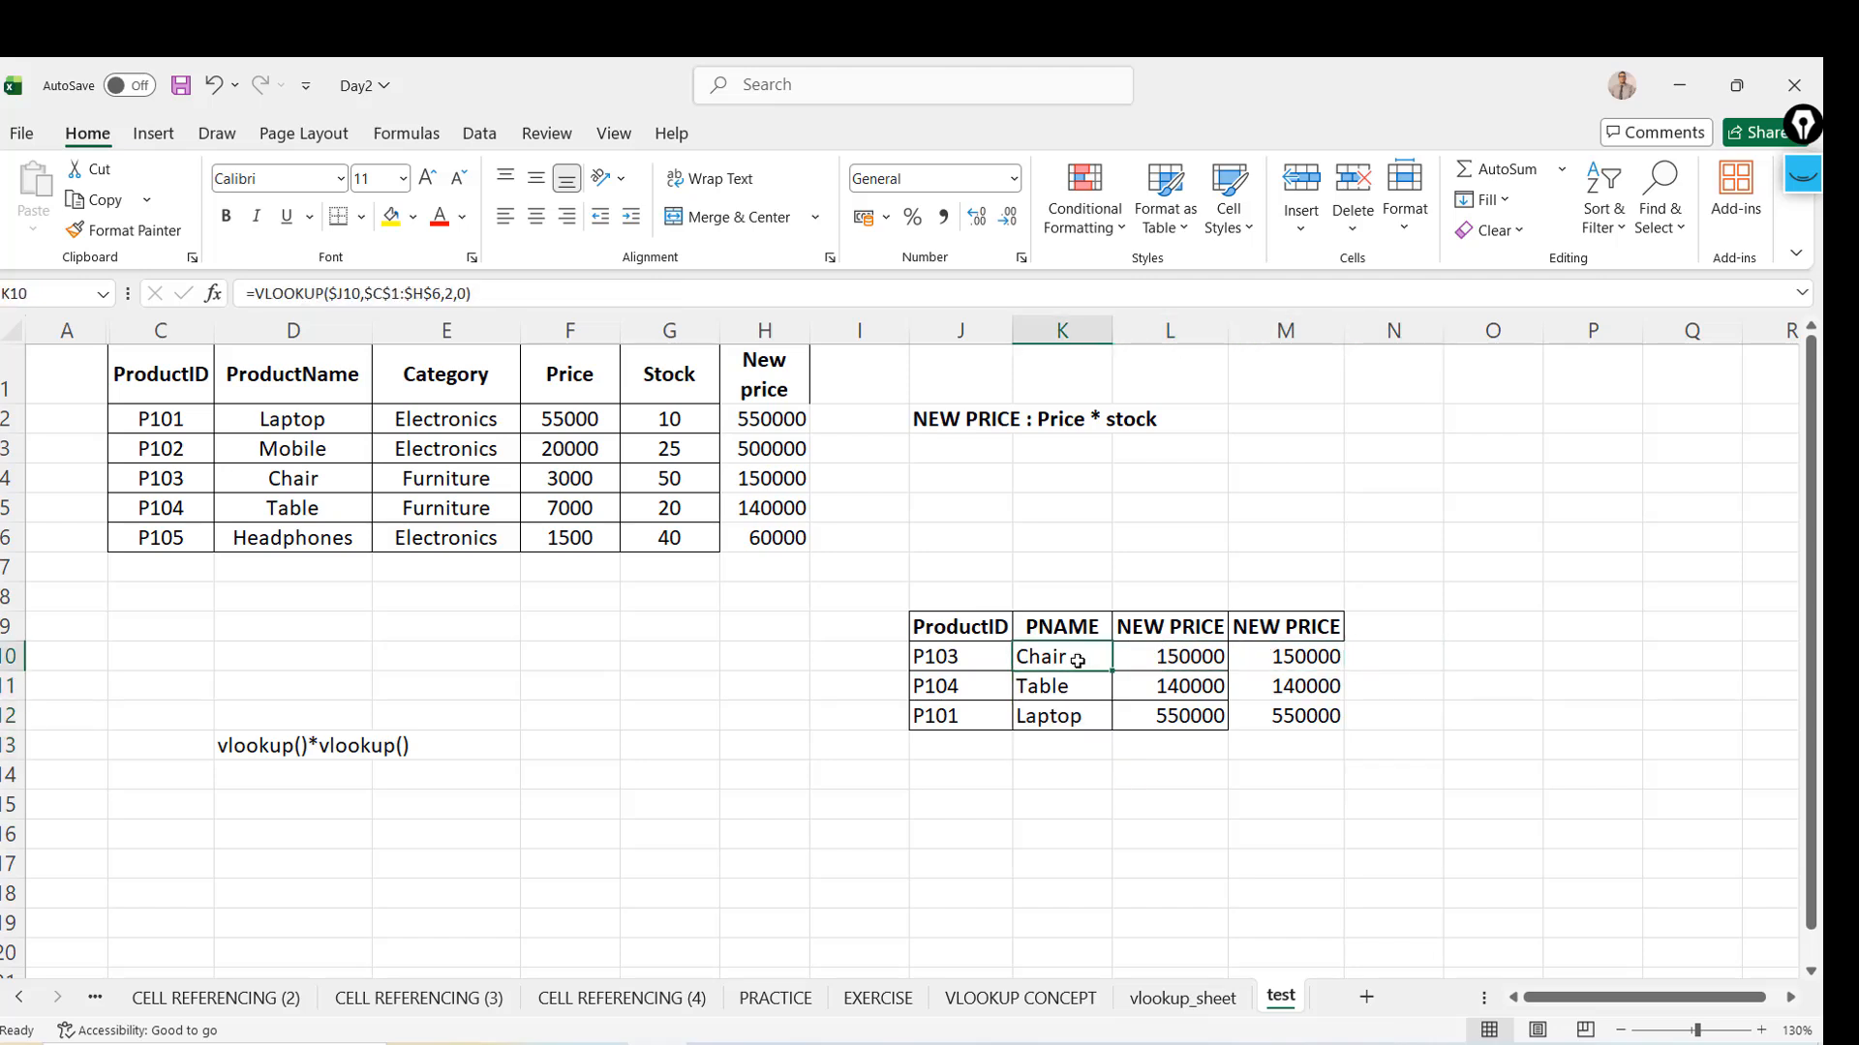
key(Right)
key(Right)
key(Right)
key(Left)
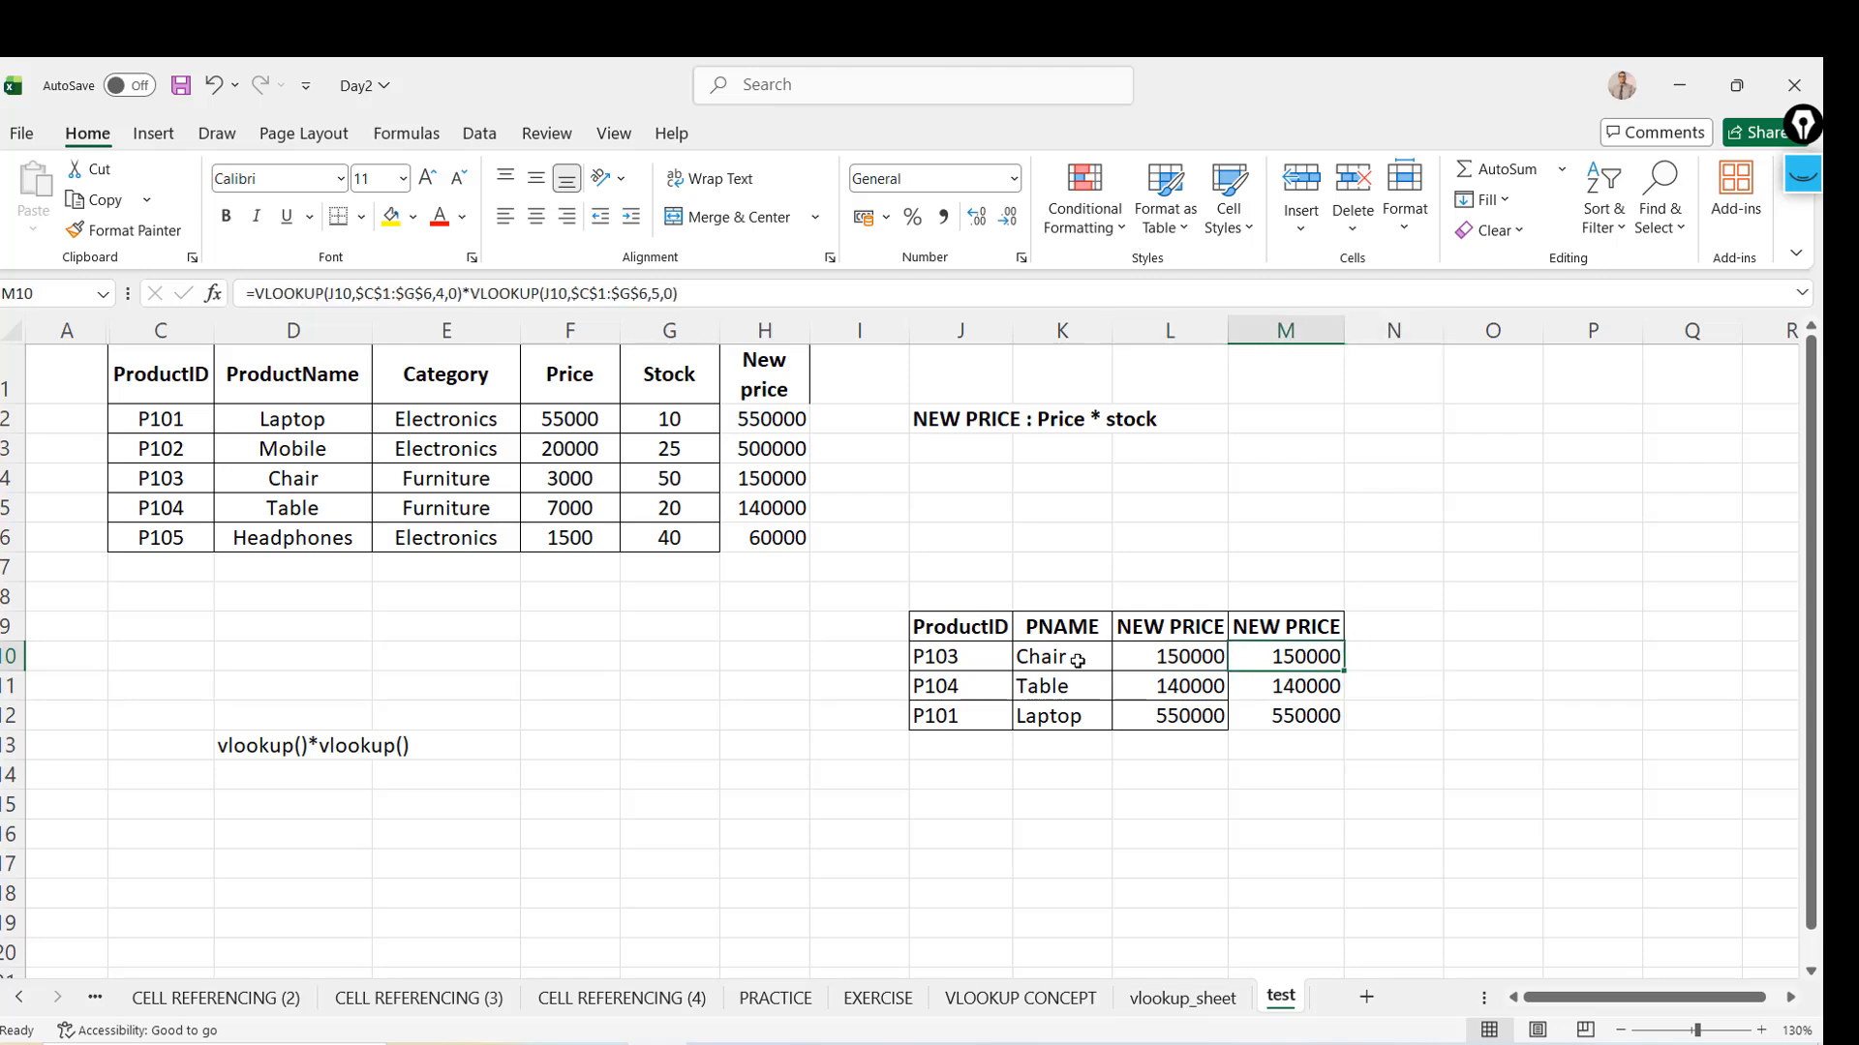
Apply all borders to the second NEW PRICE column, cells M9:M12
key(Up)
key(shift+Down)
key(shift+Down)
key(shift+Down)
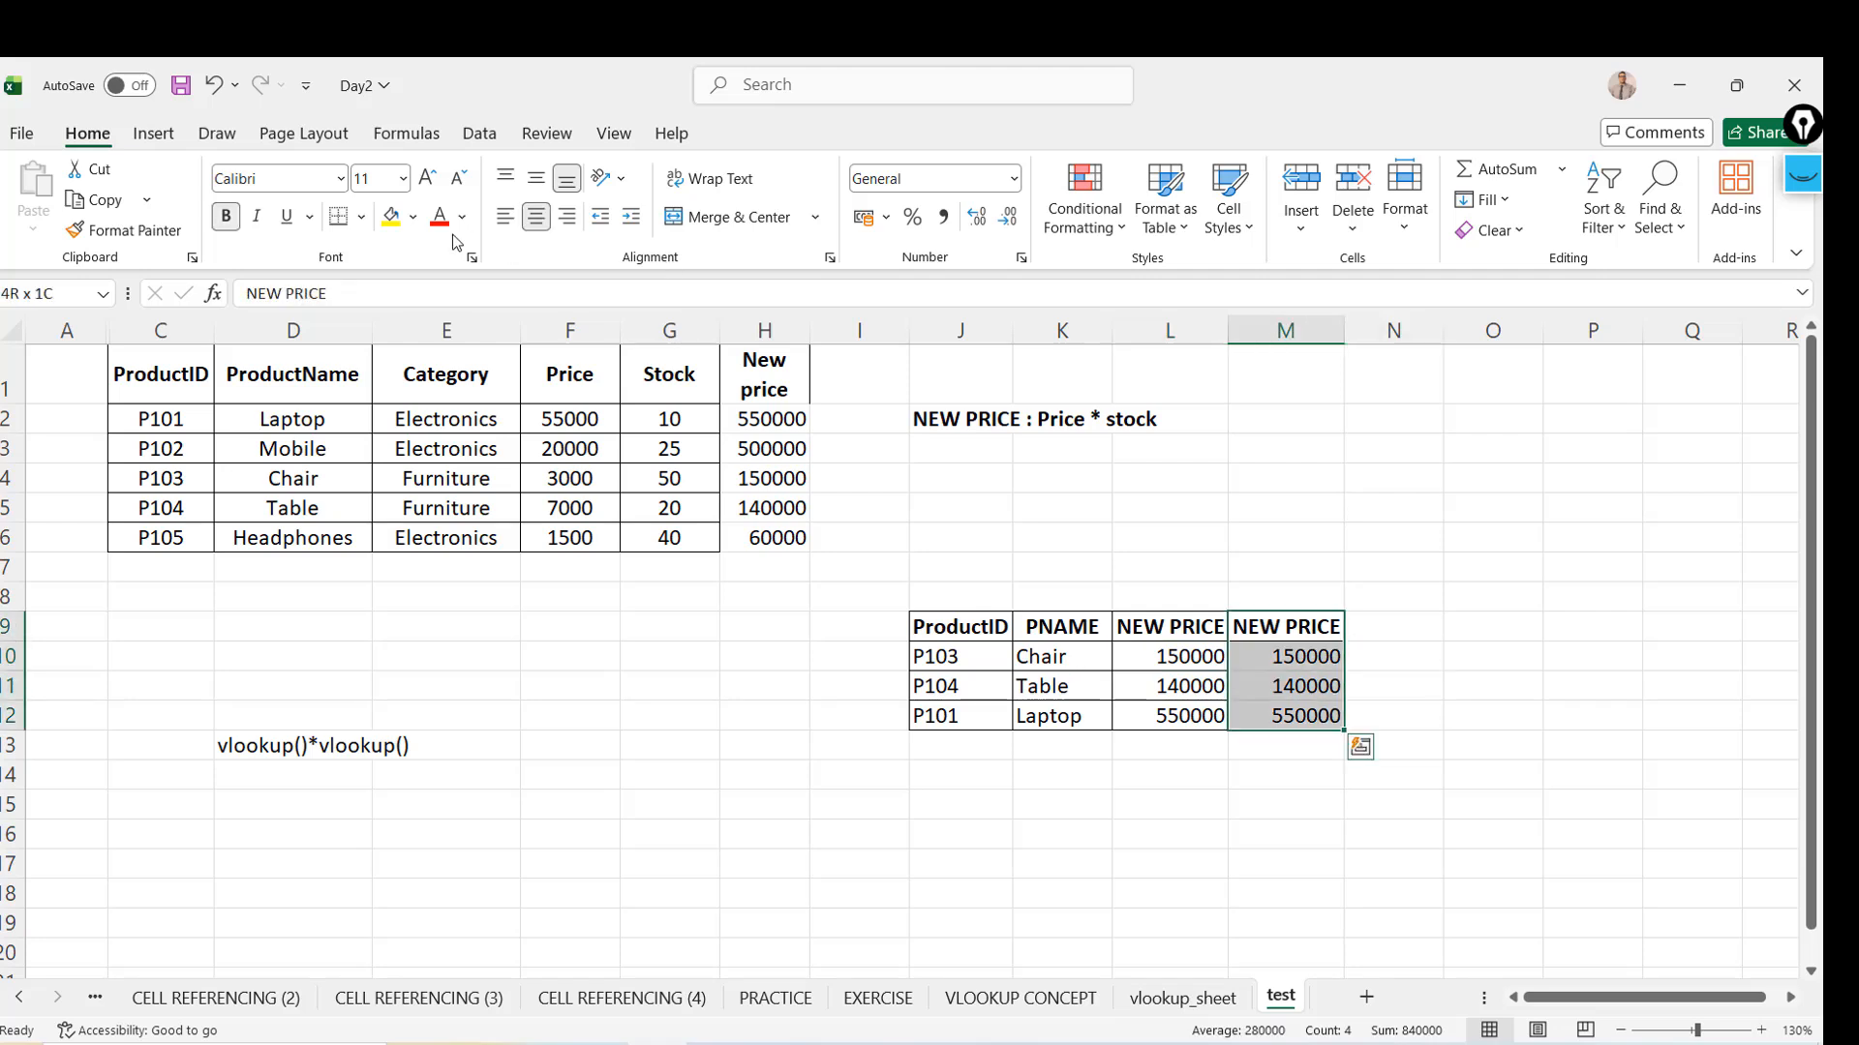
click(363, 221)
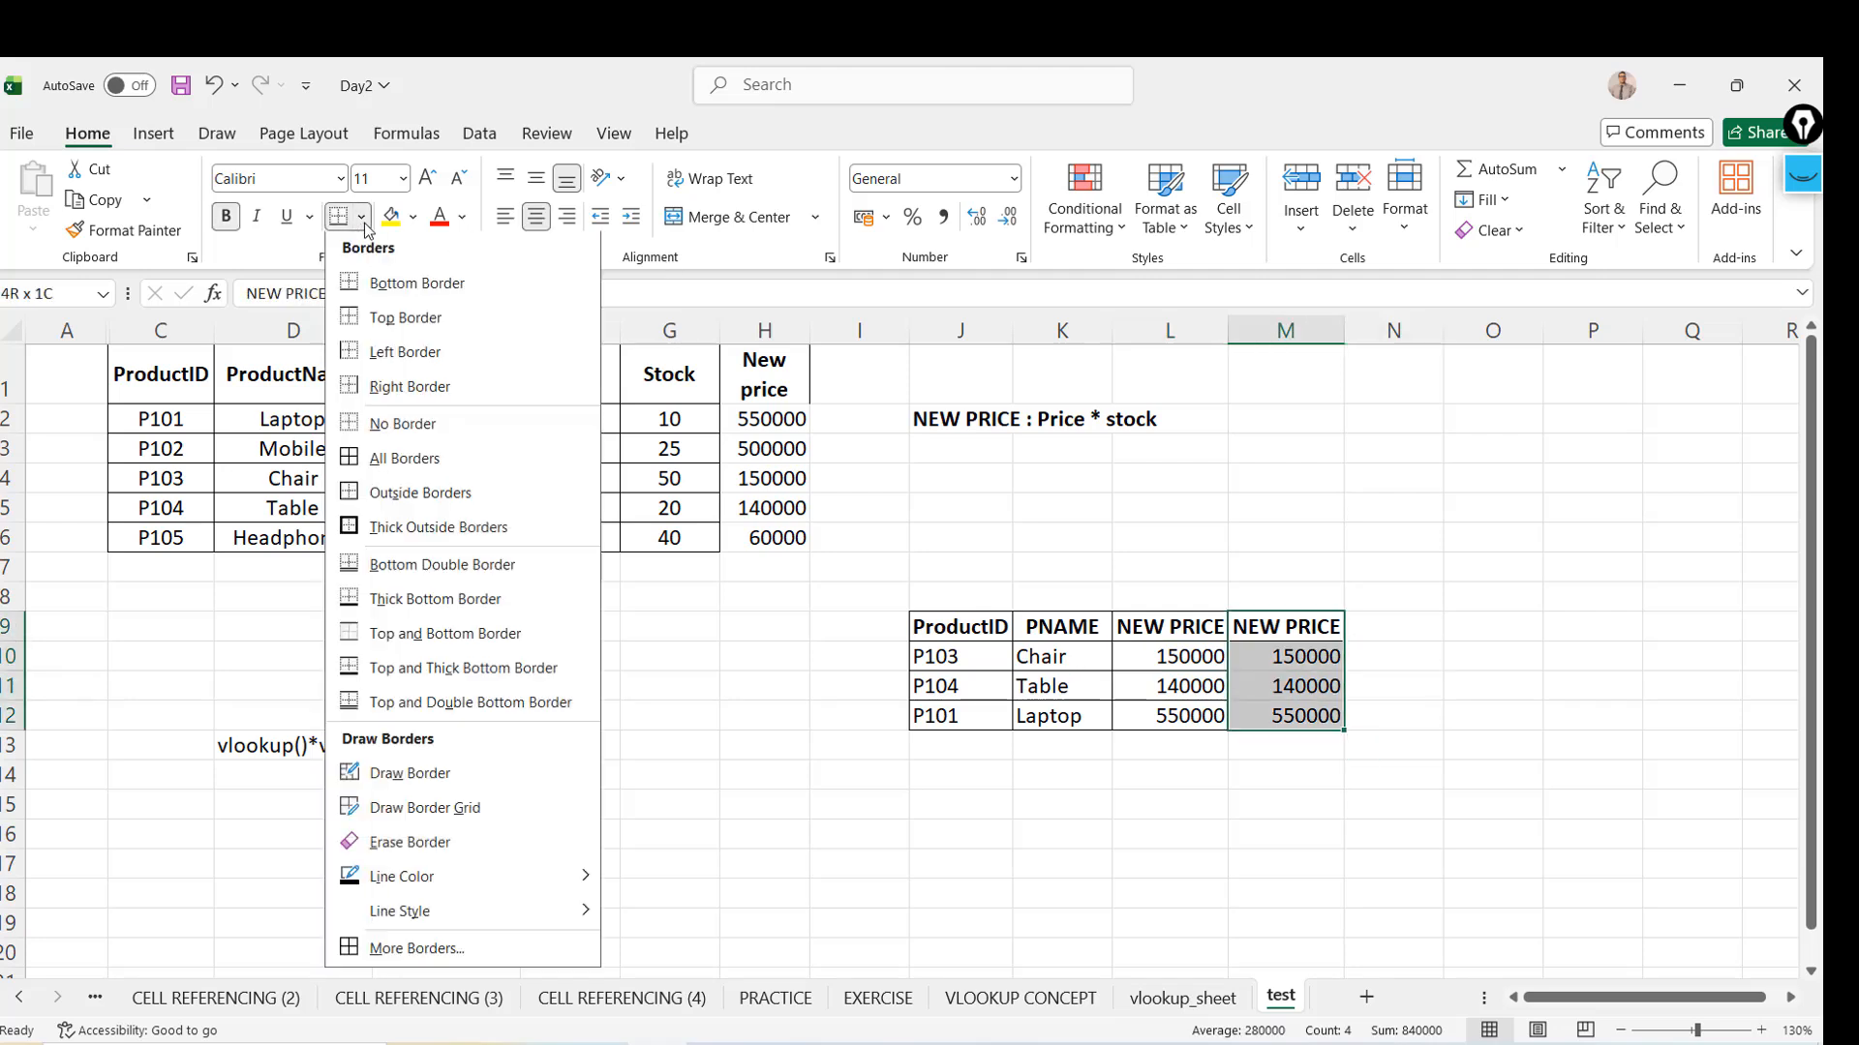
click(363, 456)
Widen columns L and M to give both NEW PRICE headers more room
click(1296, 636)
key(Left)
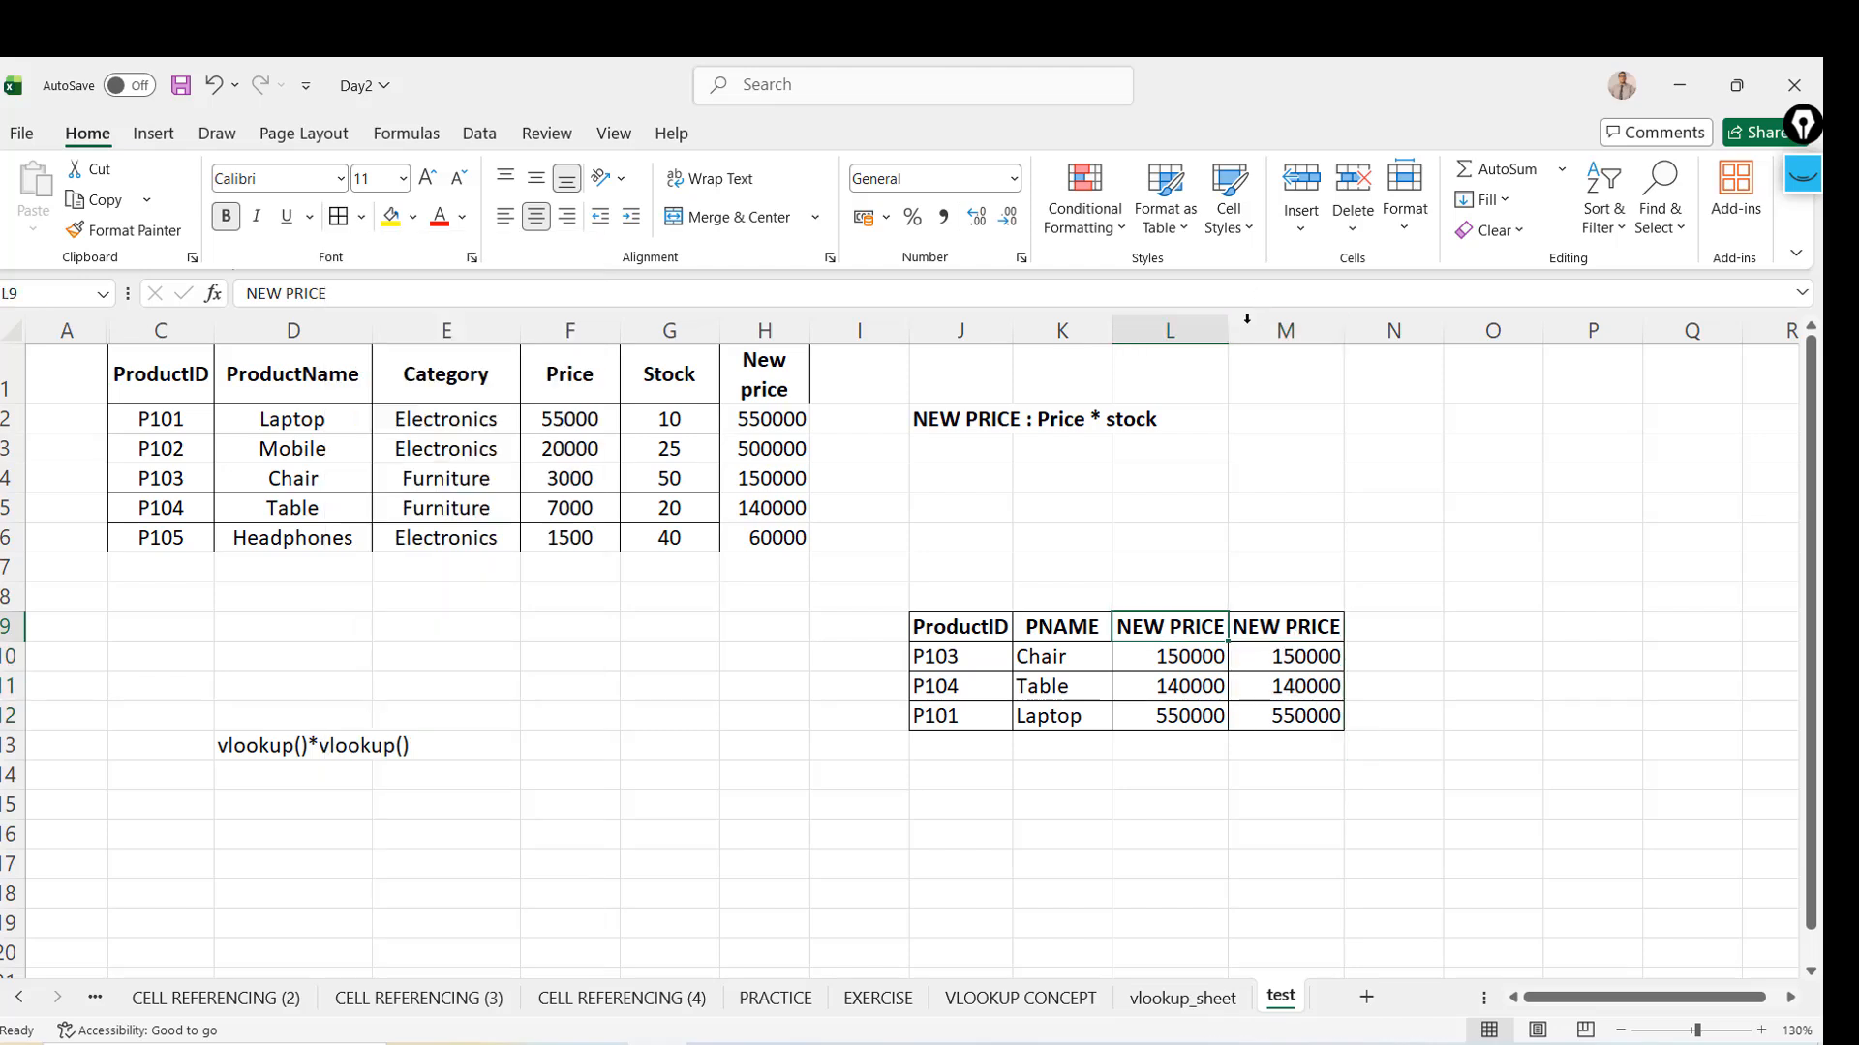
drag(1227, 337, 1409, 343)
Examine the helper-column formula in H2 against the lookup formulas in K10, L10 and M10
click(1101, 660)
key(Right)
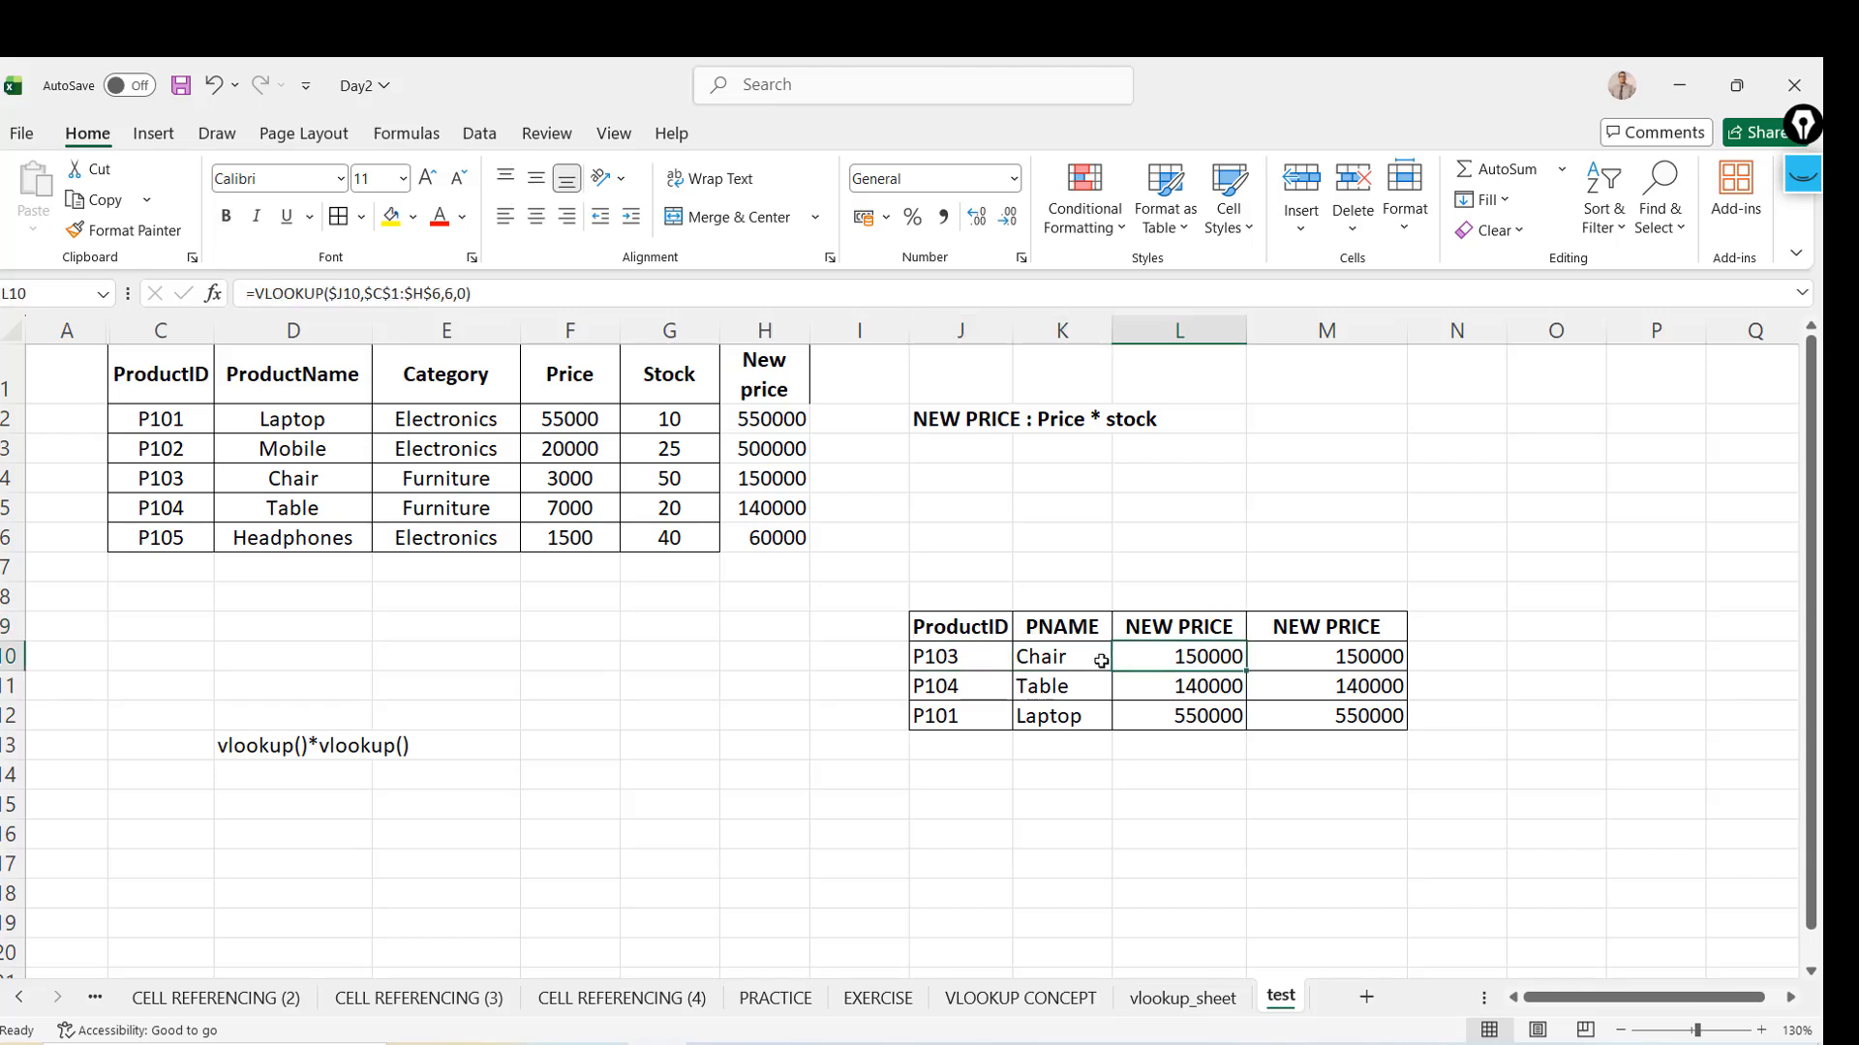
click(751, 384)
key(ctrl+shift+Down)
key(Down)
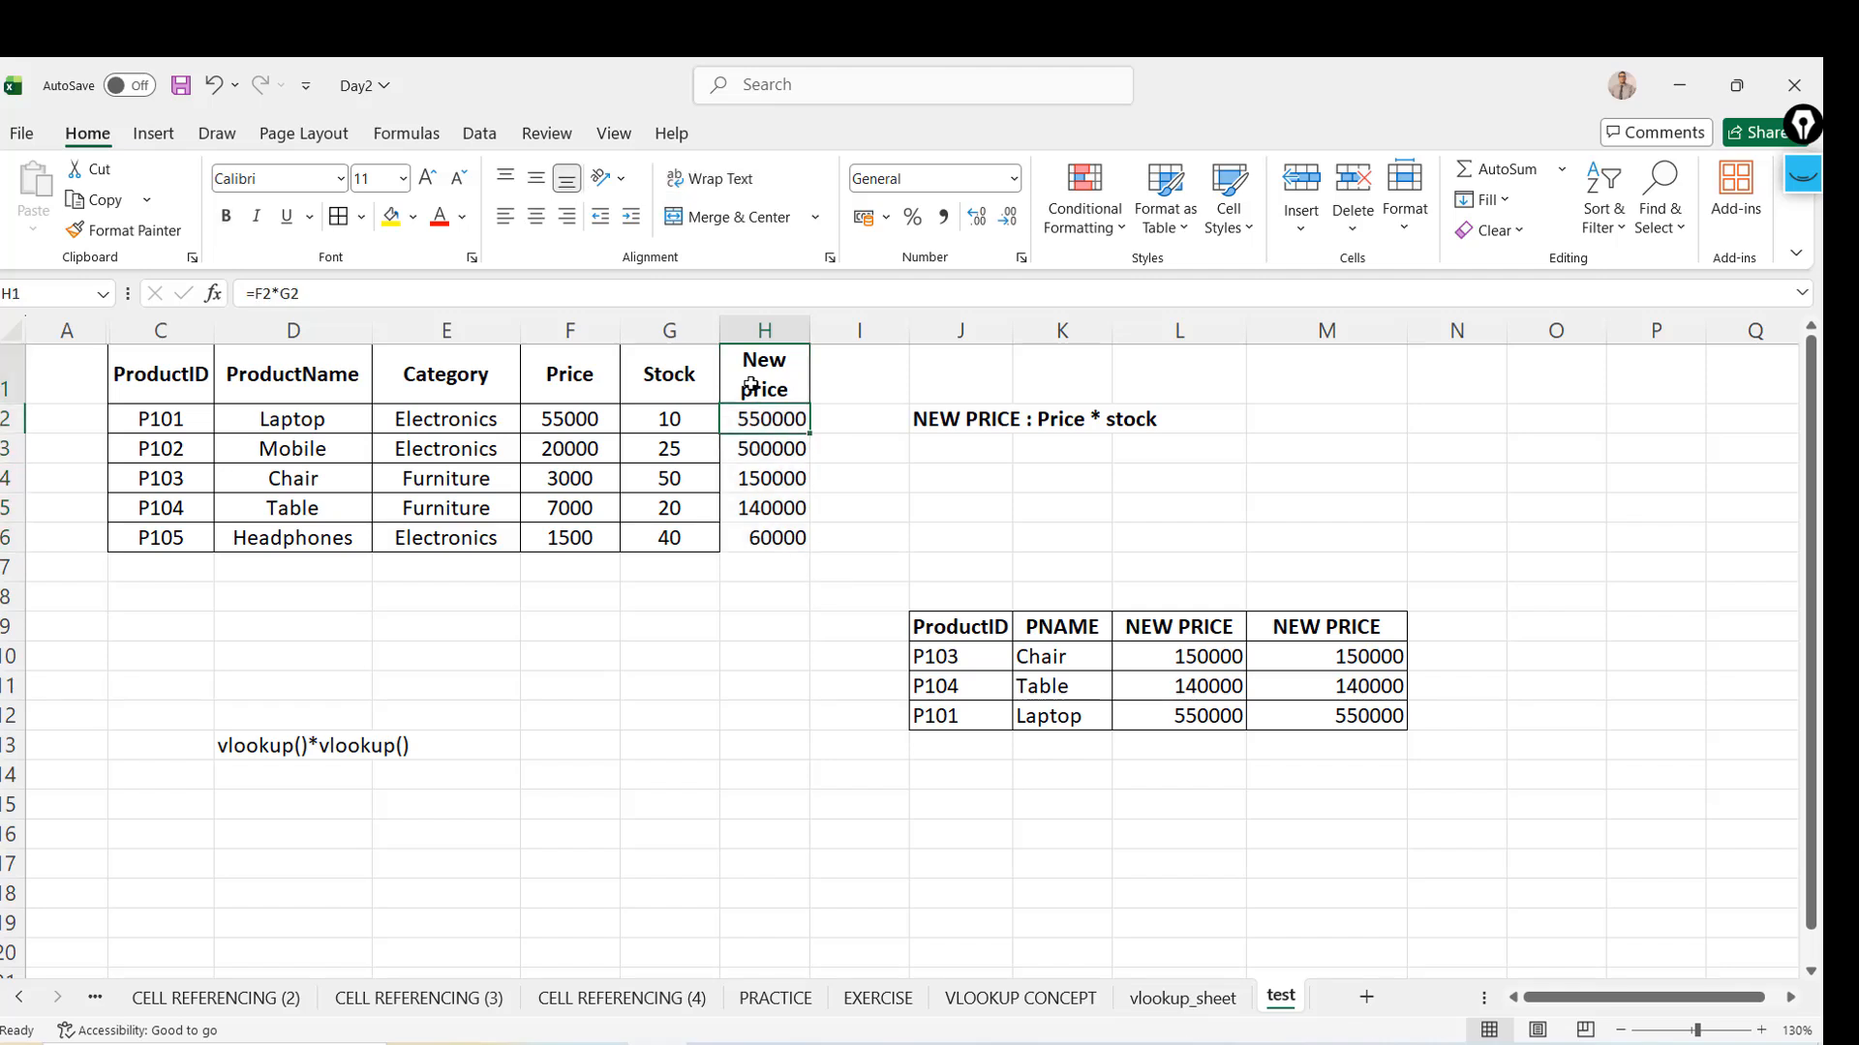
click(1048, 662)
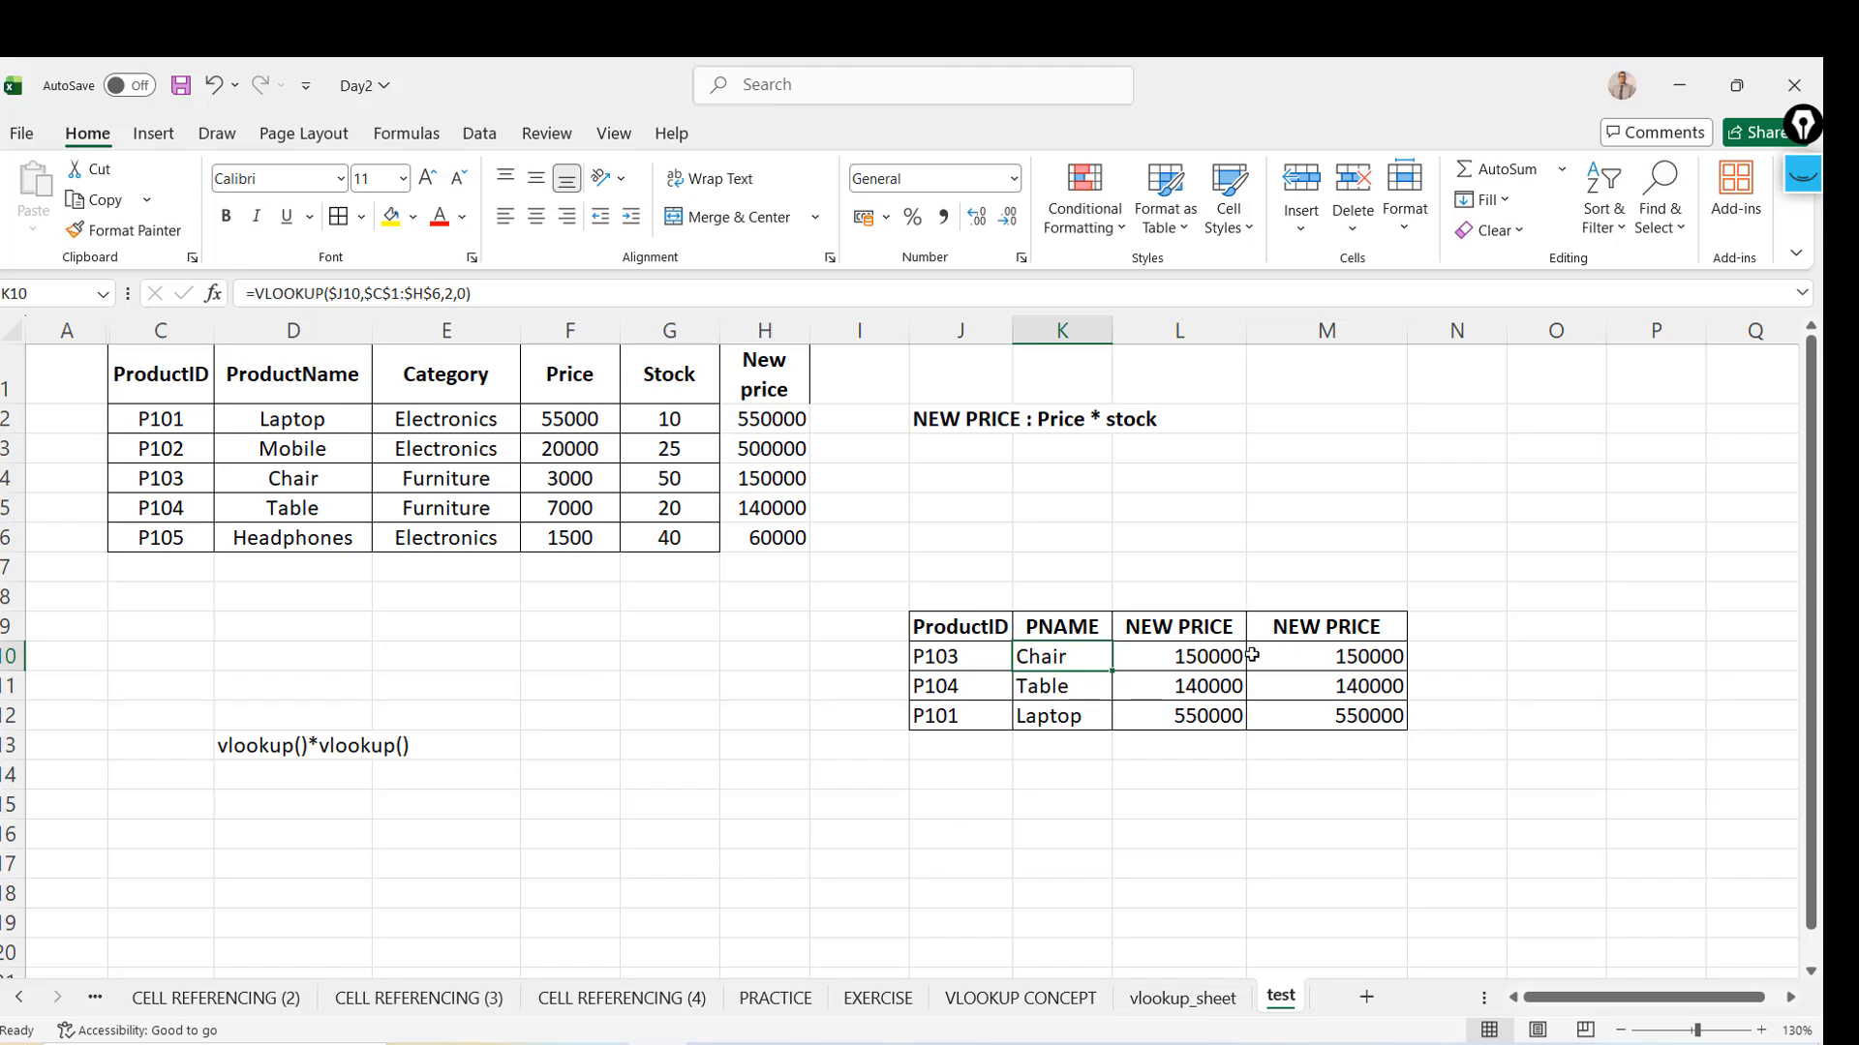
click(1334, 664)
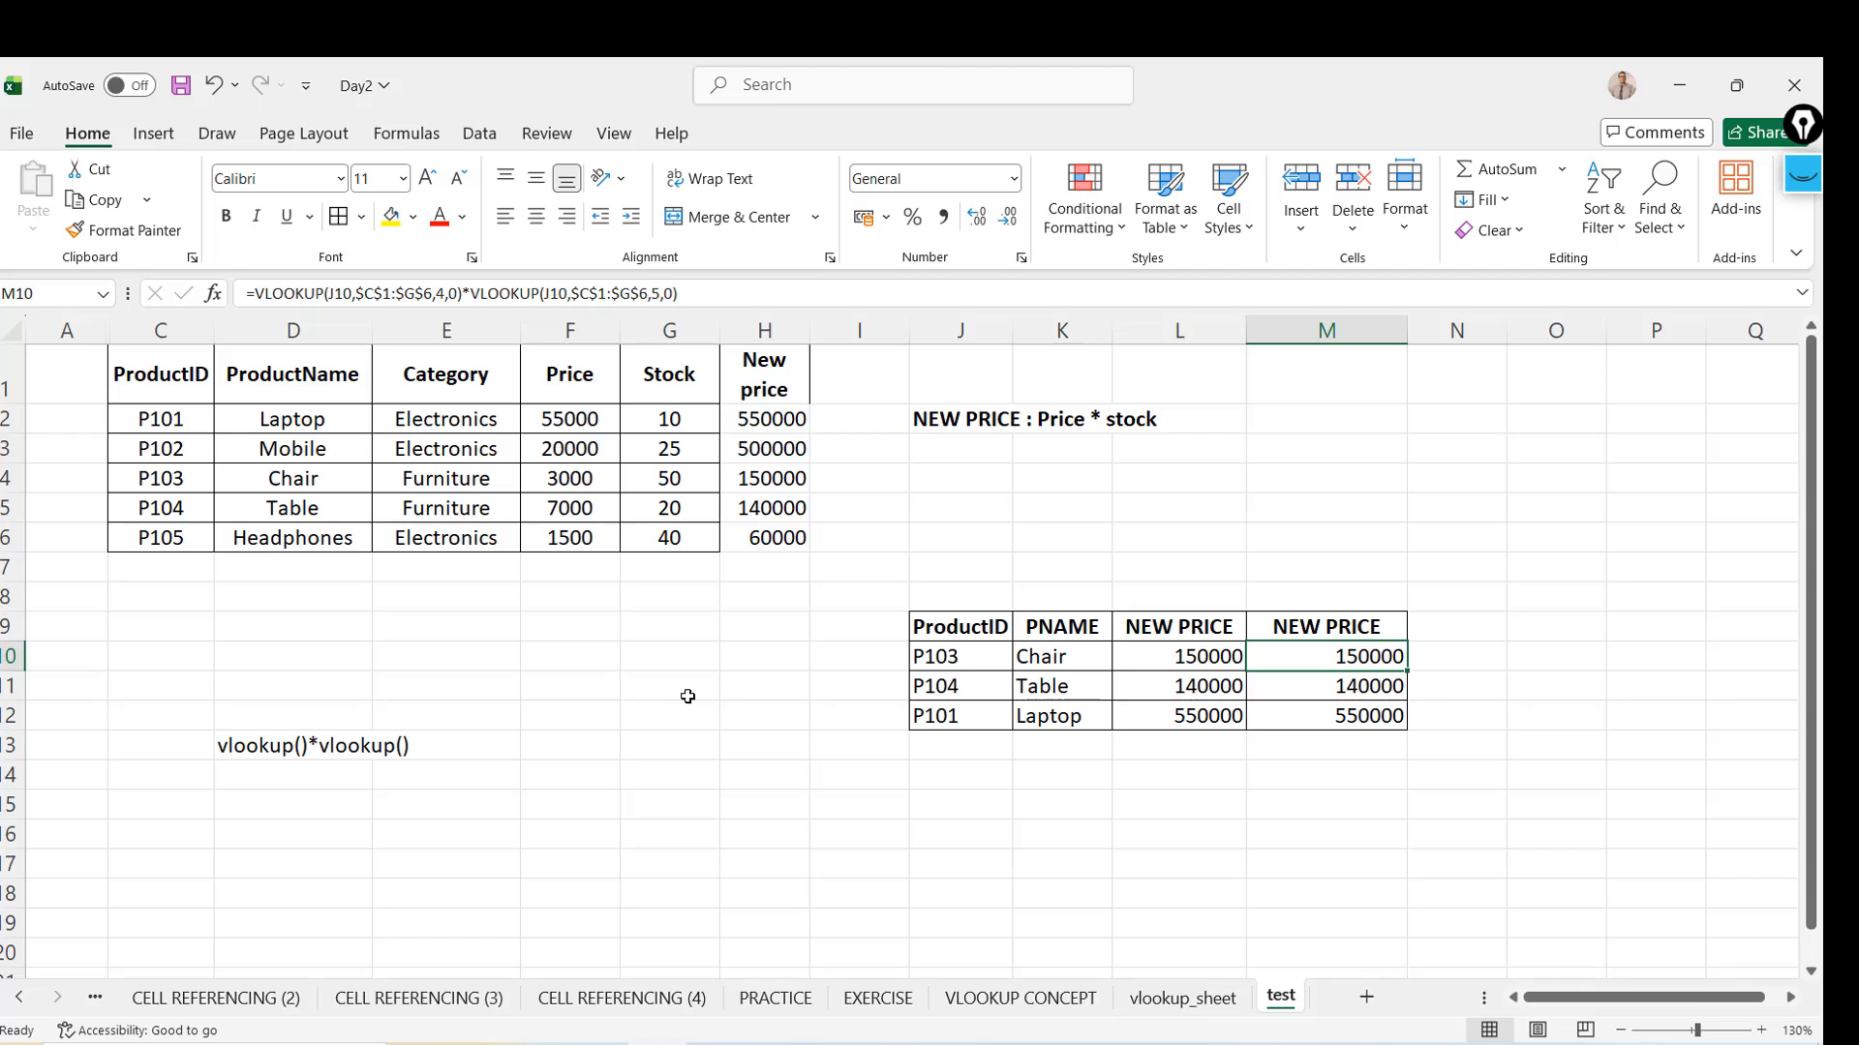
key(Left)
key(Left)
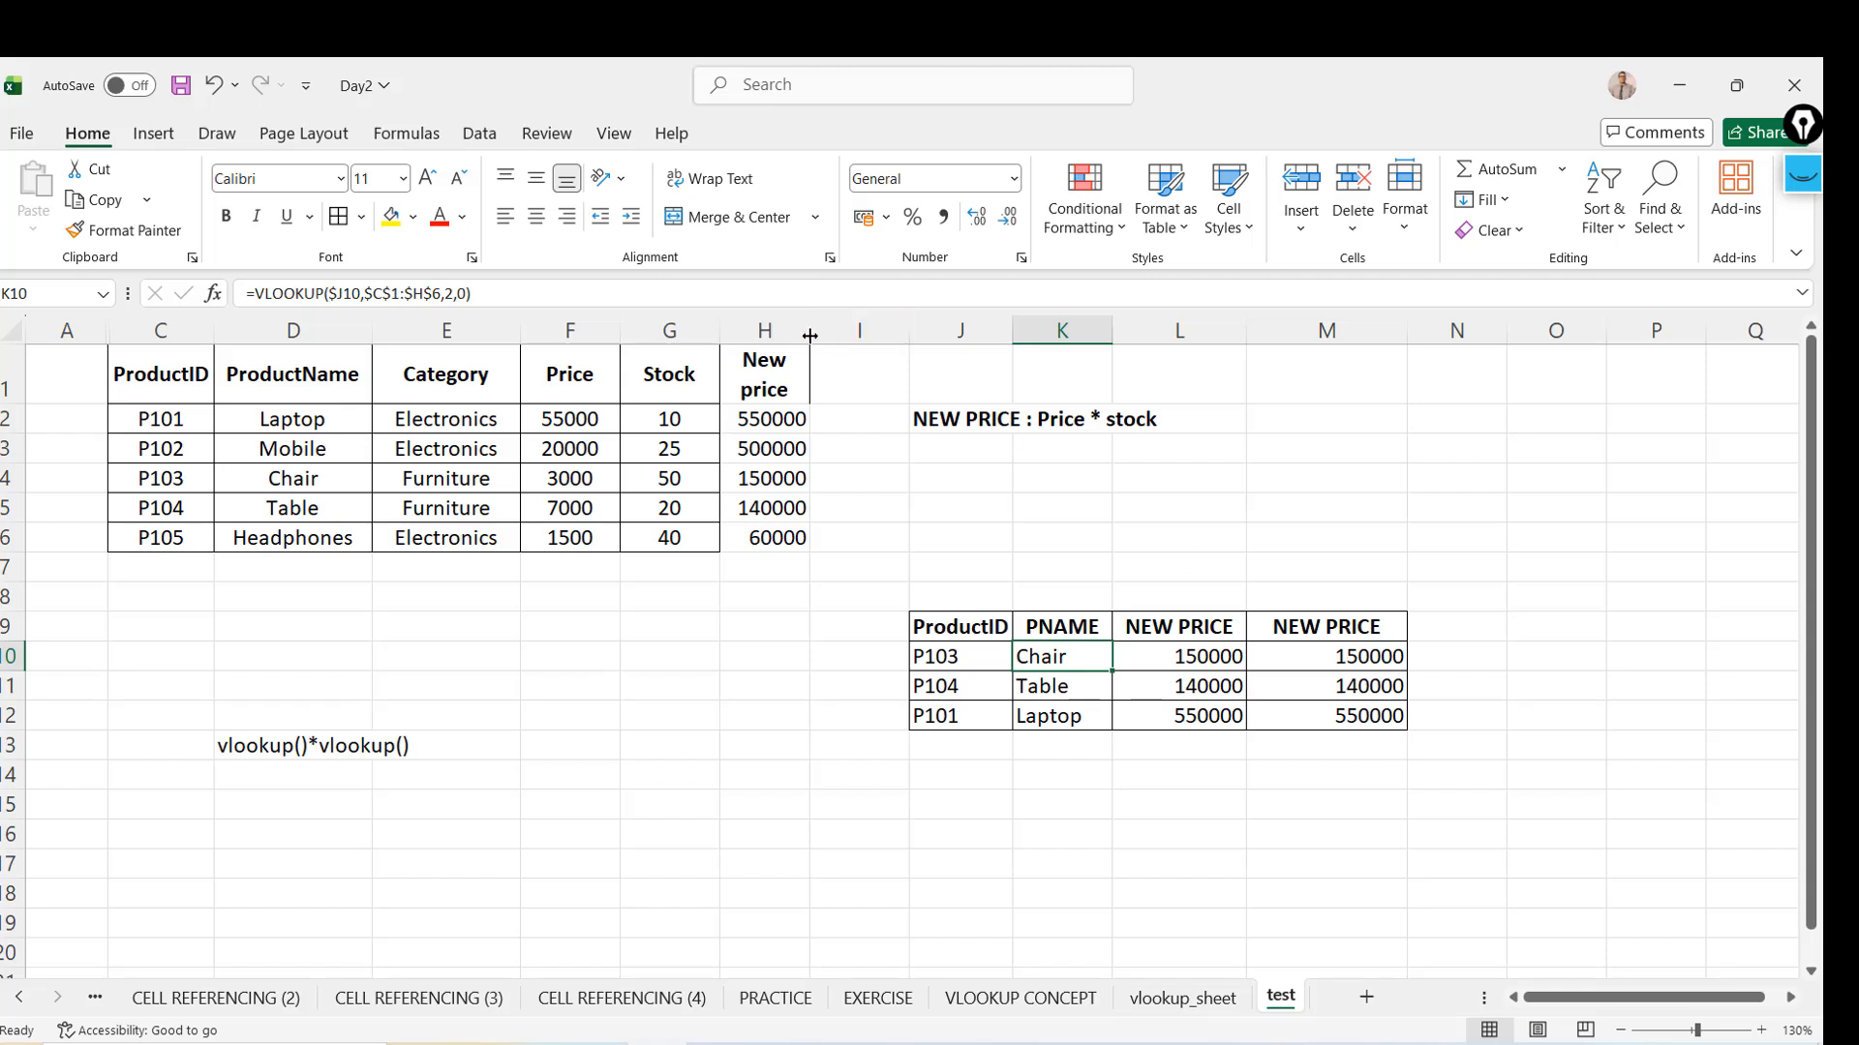
Widen column H so the New price header fits on one line
drag(810, 335, 872, 335)
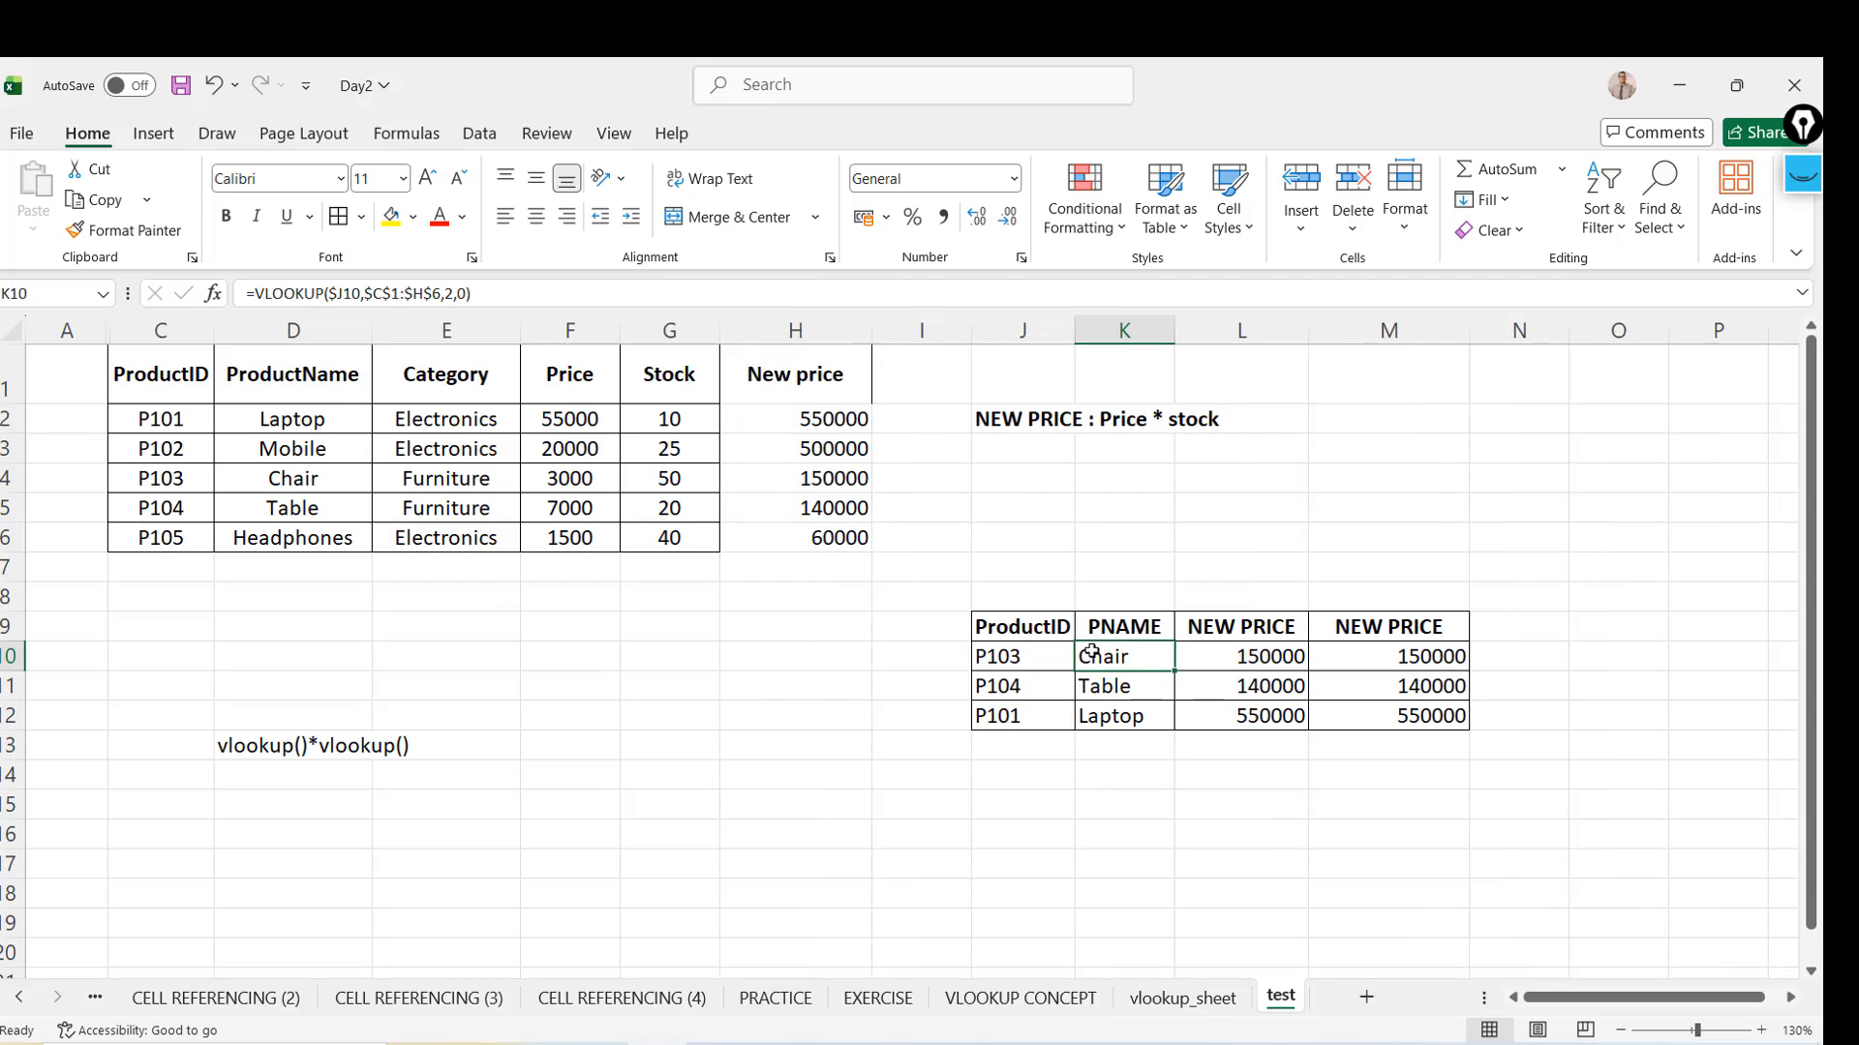
click(1430, 661)
key(Left)
key(Left)
Hide column M, which holds the direct price-times-stock lookups
click(1365, 331)
right_click(1365, 331)
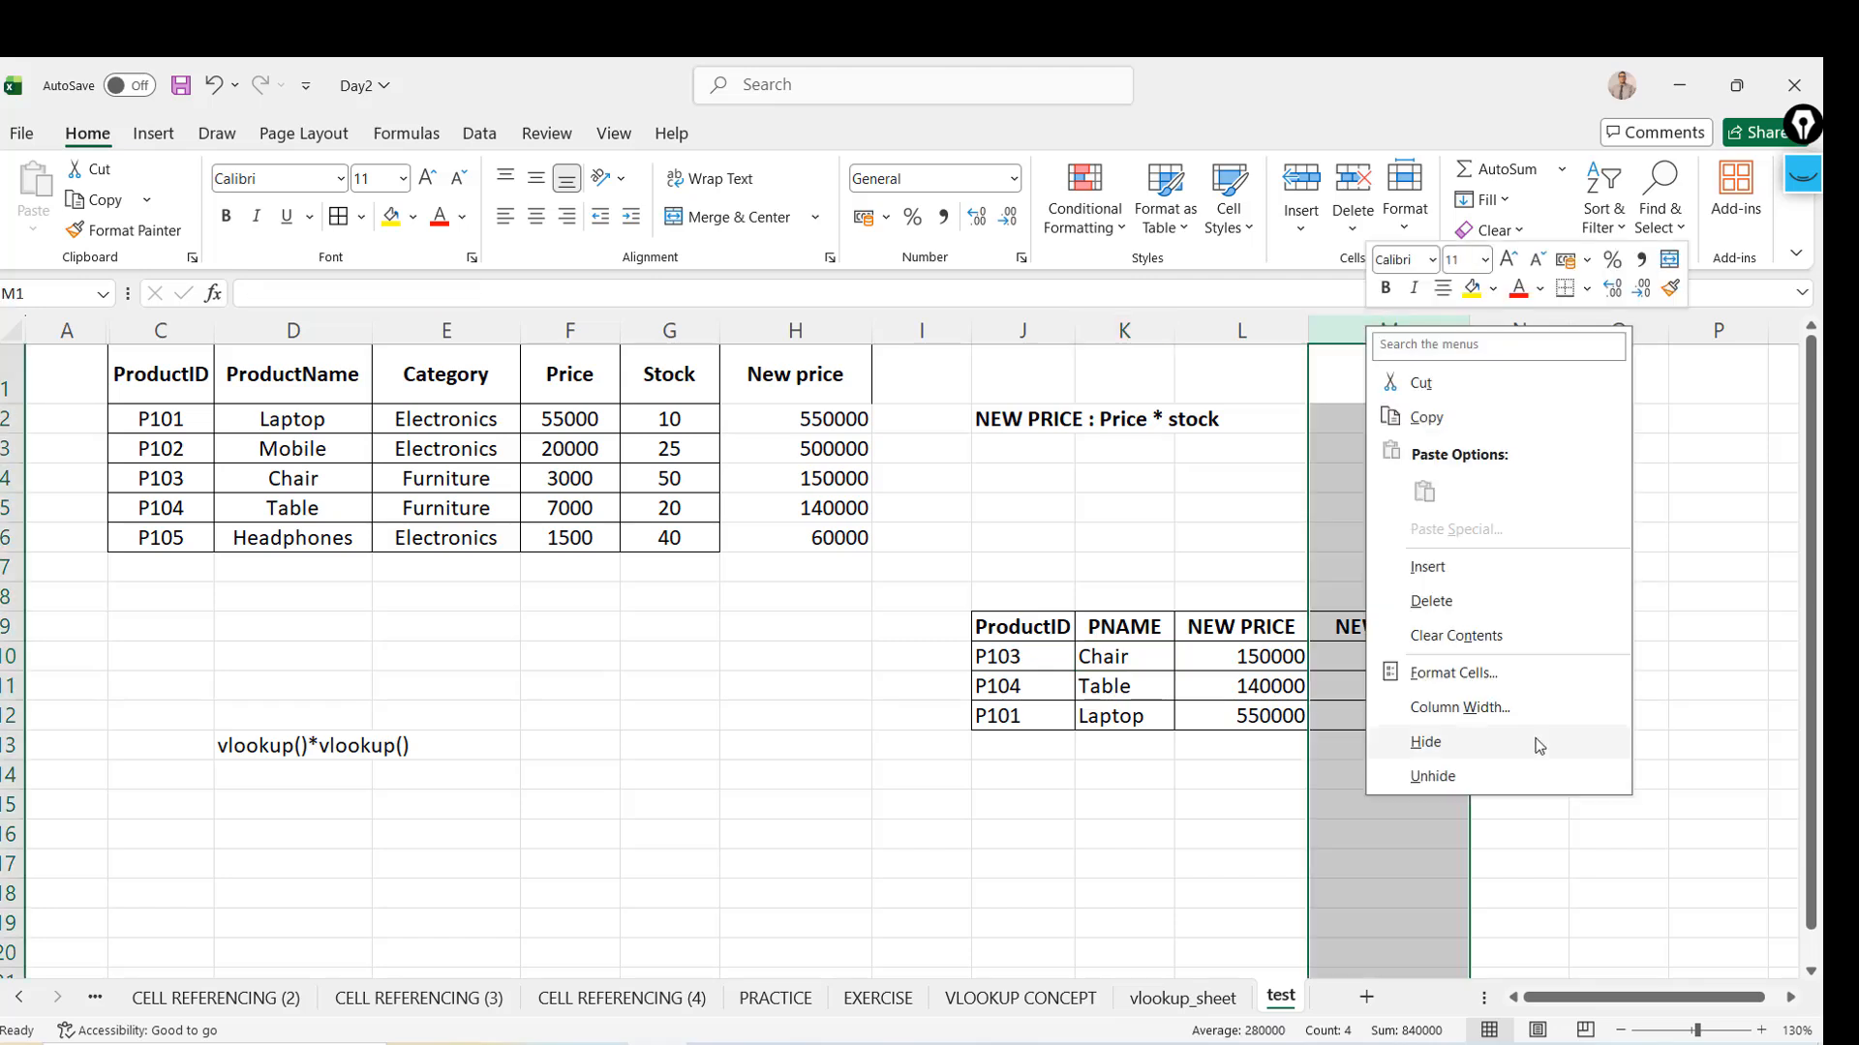
click(1539, 746)
click(1211, 655)
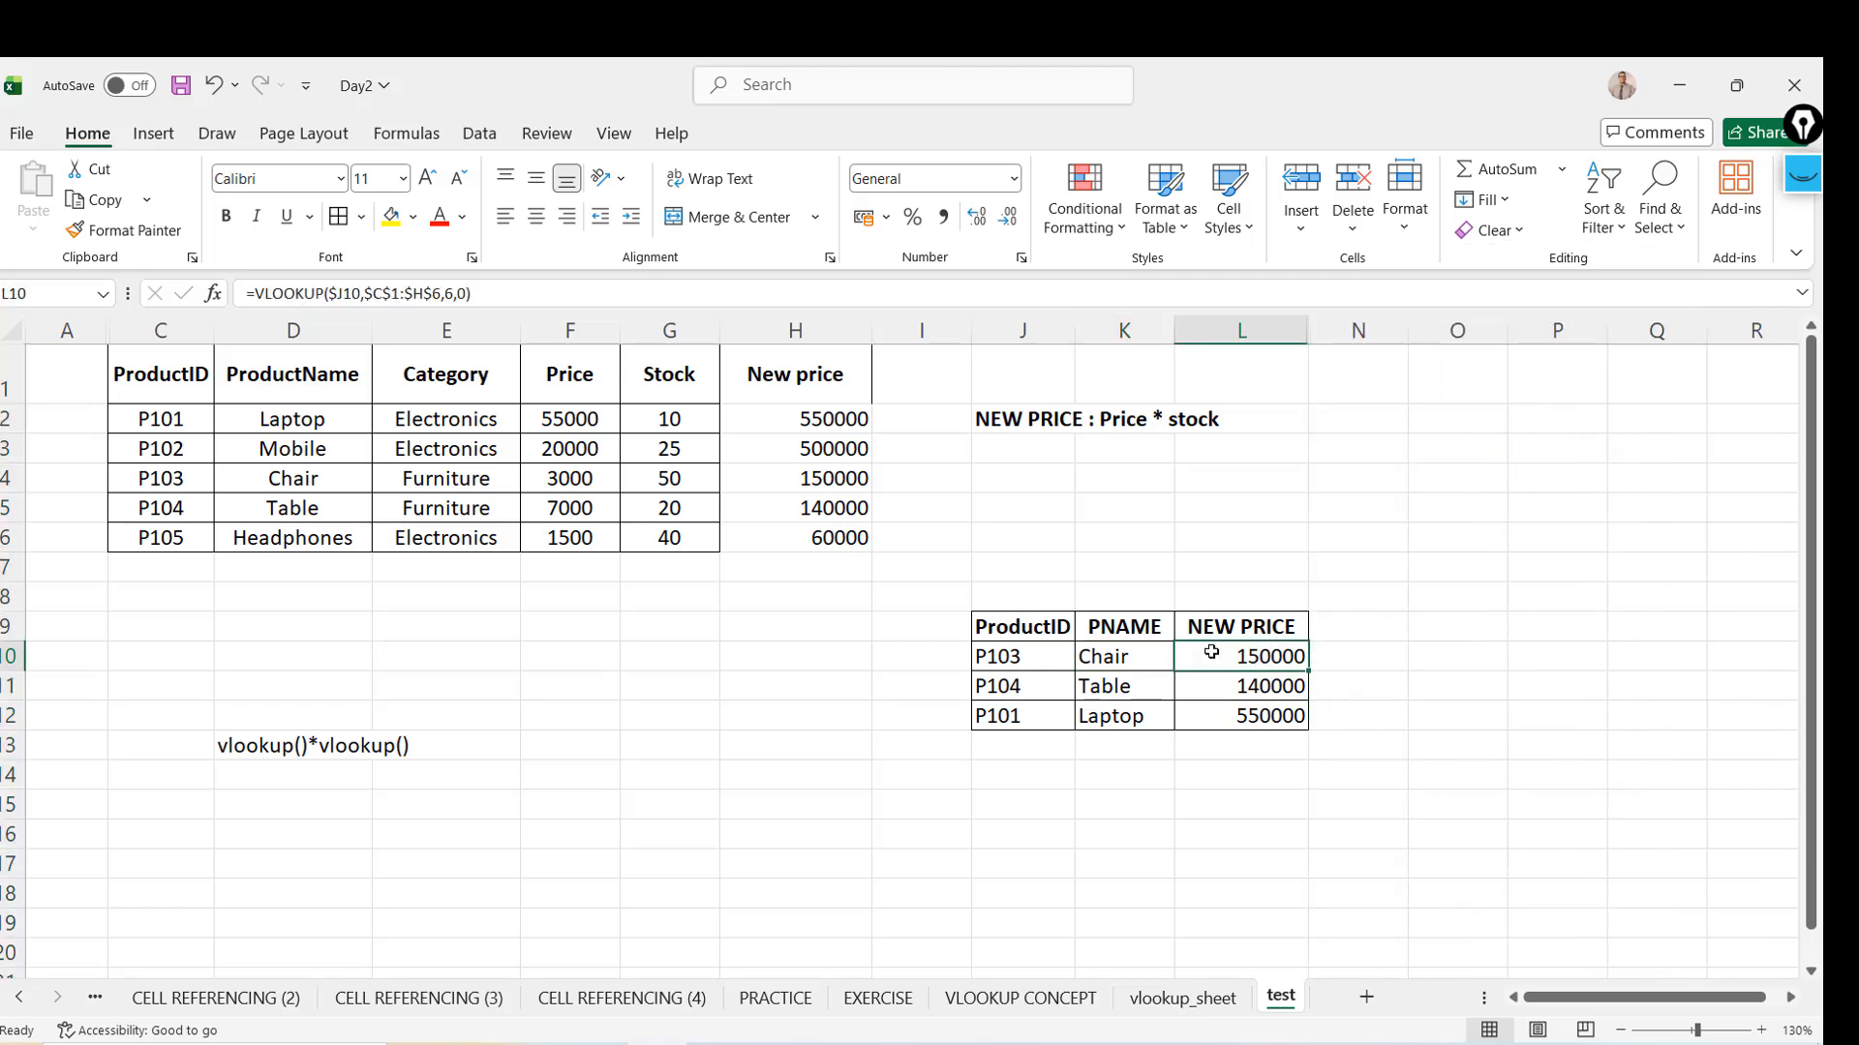
click(806, 423)
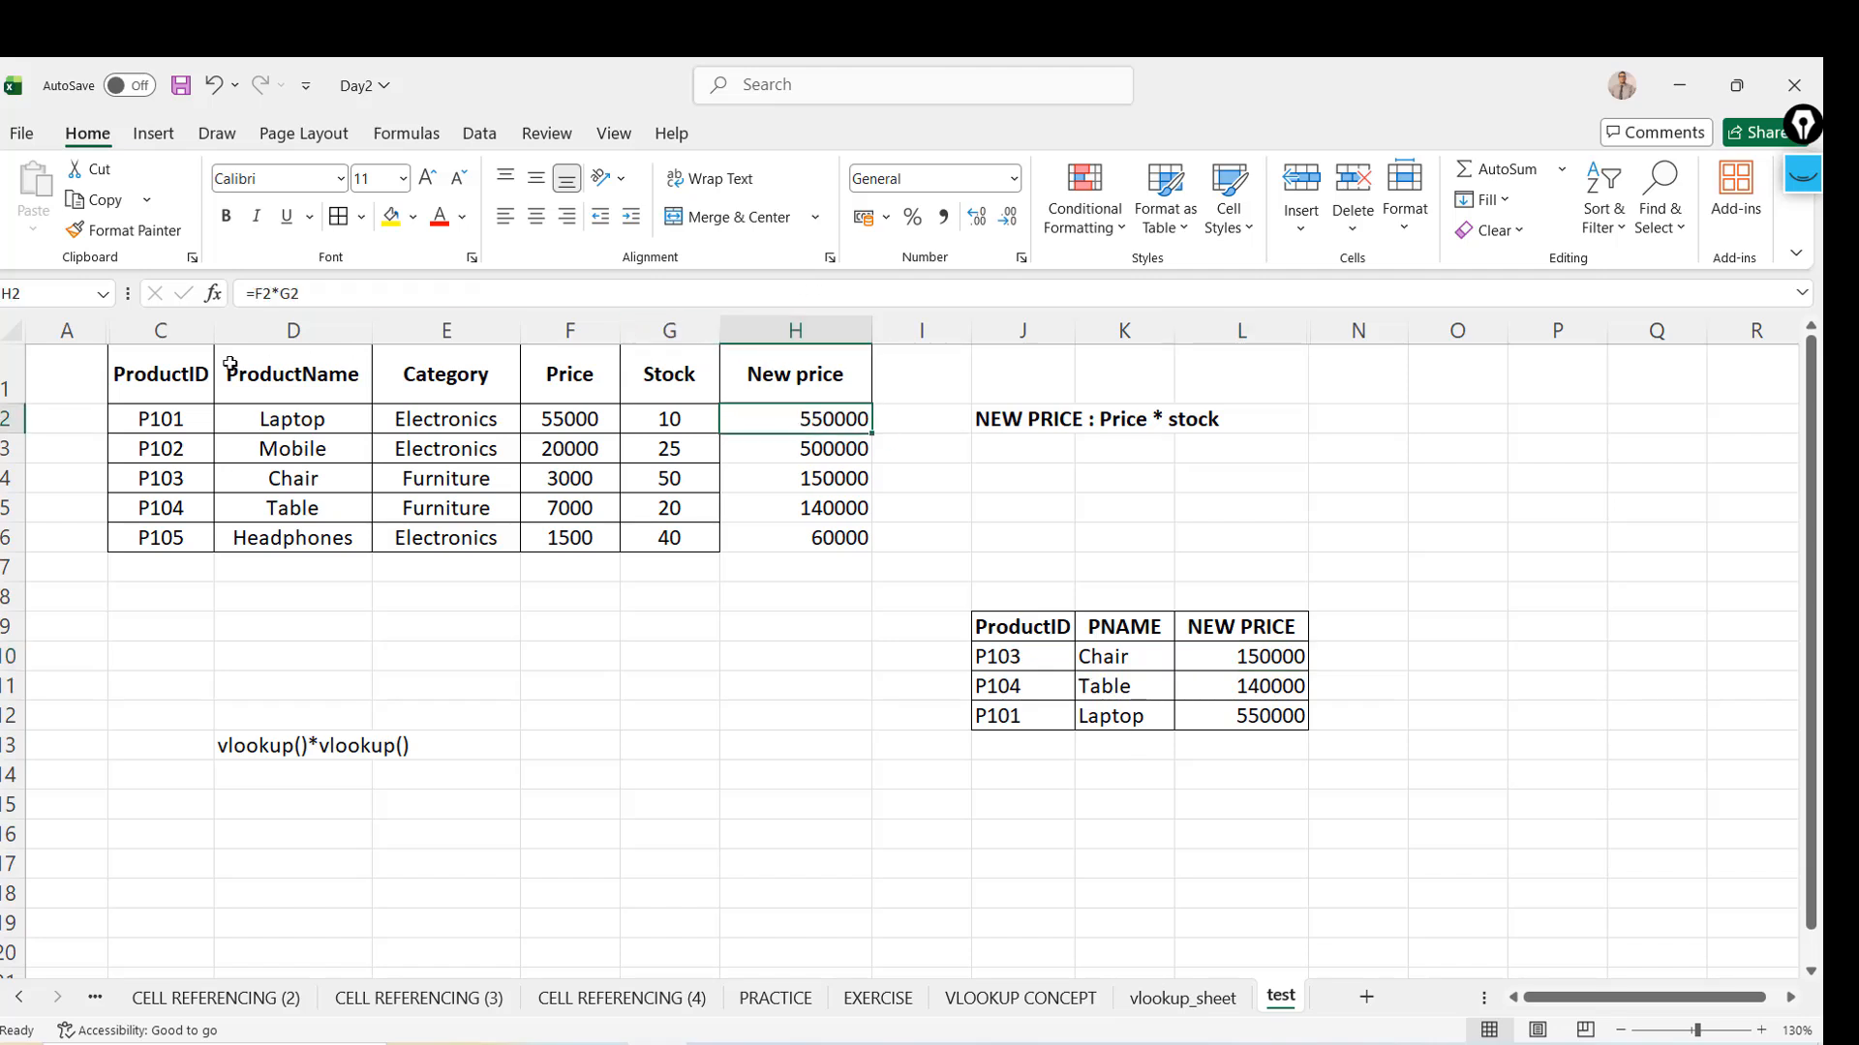
click(184, 367)
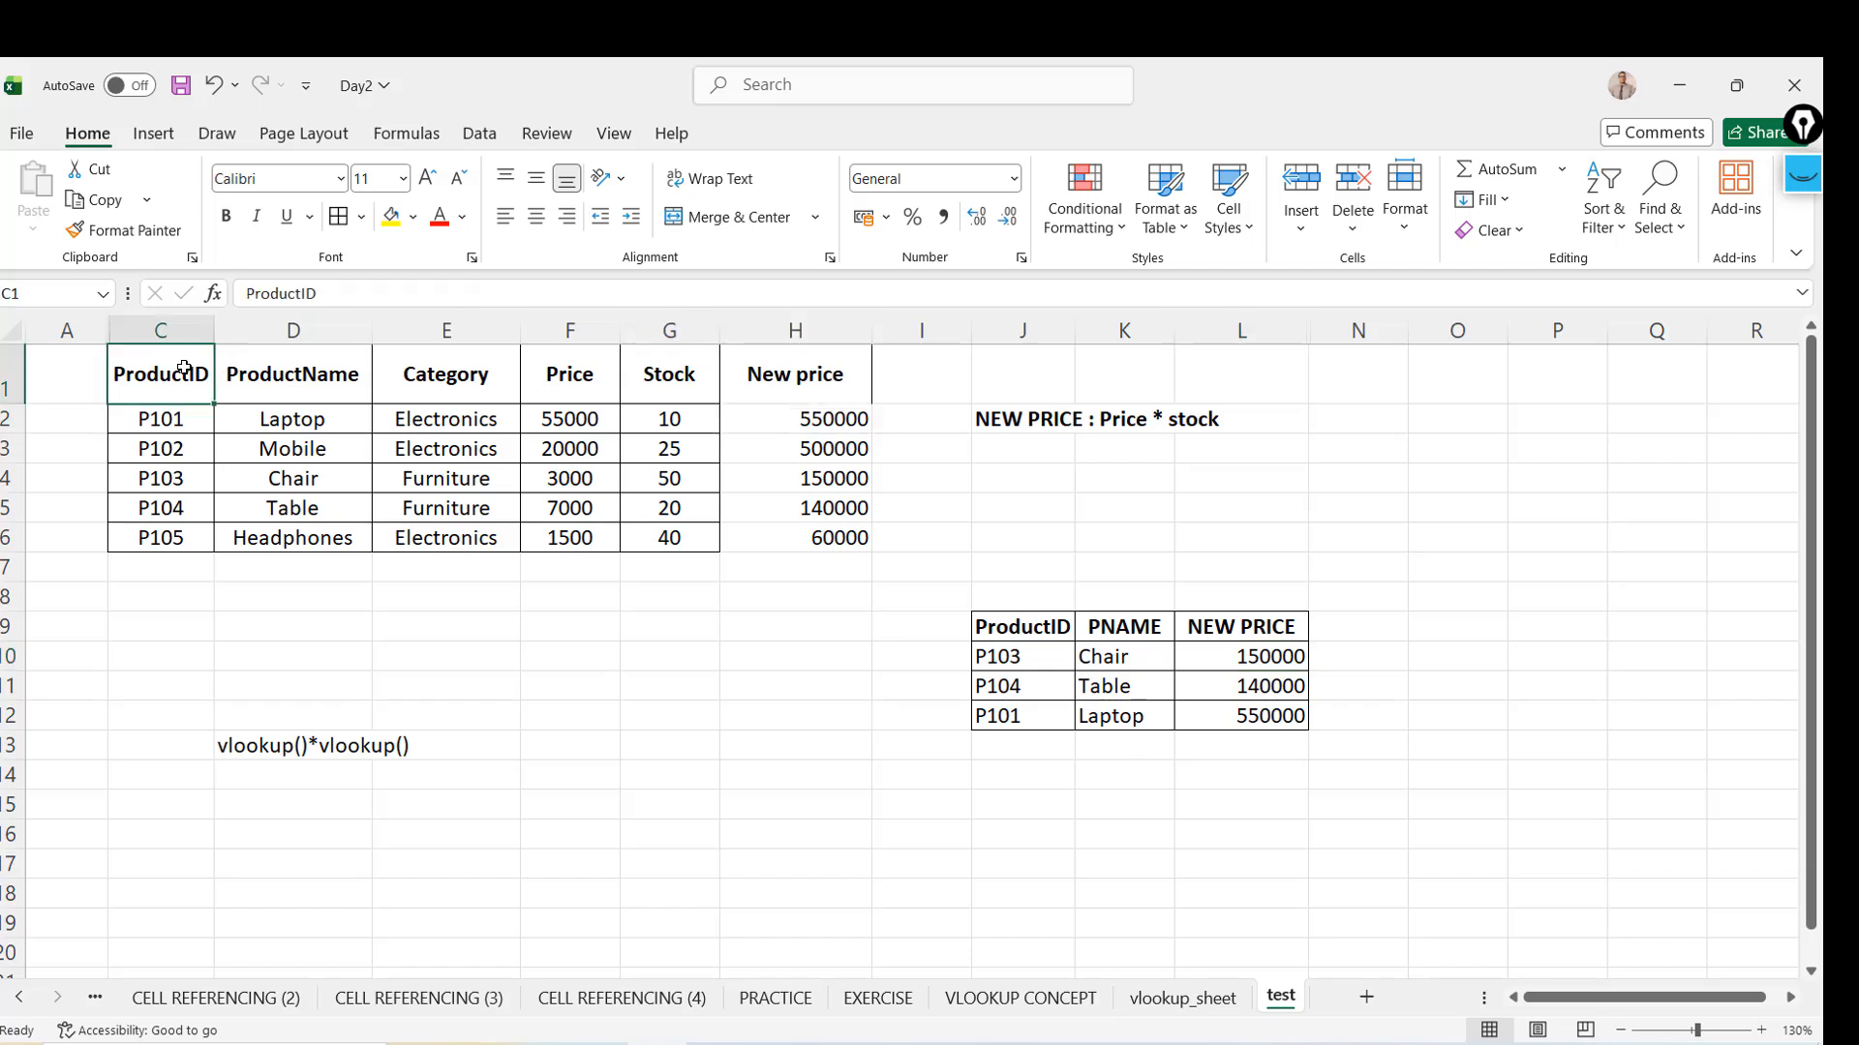
Hide columns L through N, and undo both column-hiding actions
click(1236, 334)
key(shift+Right)
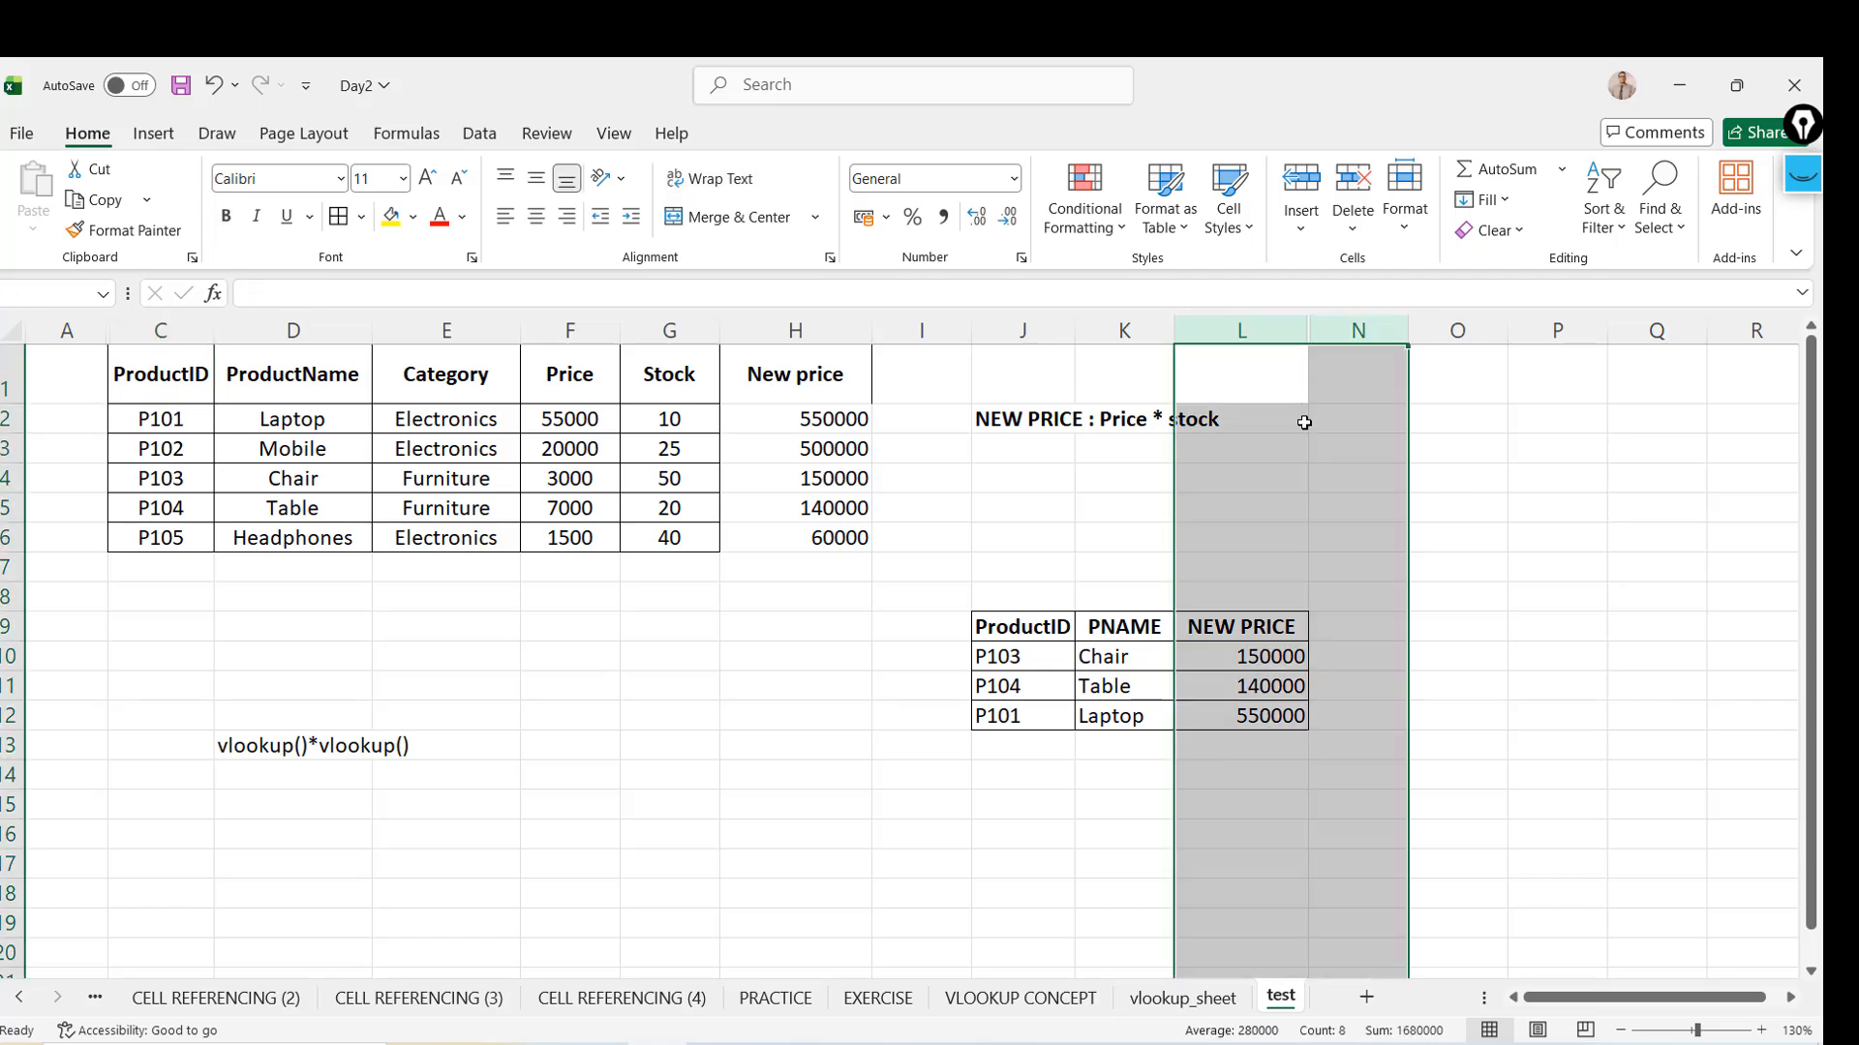
right_click(1262, 504)
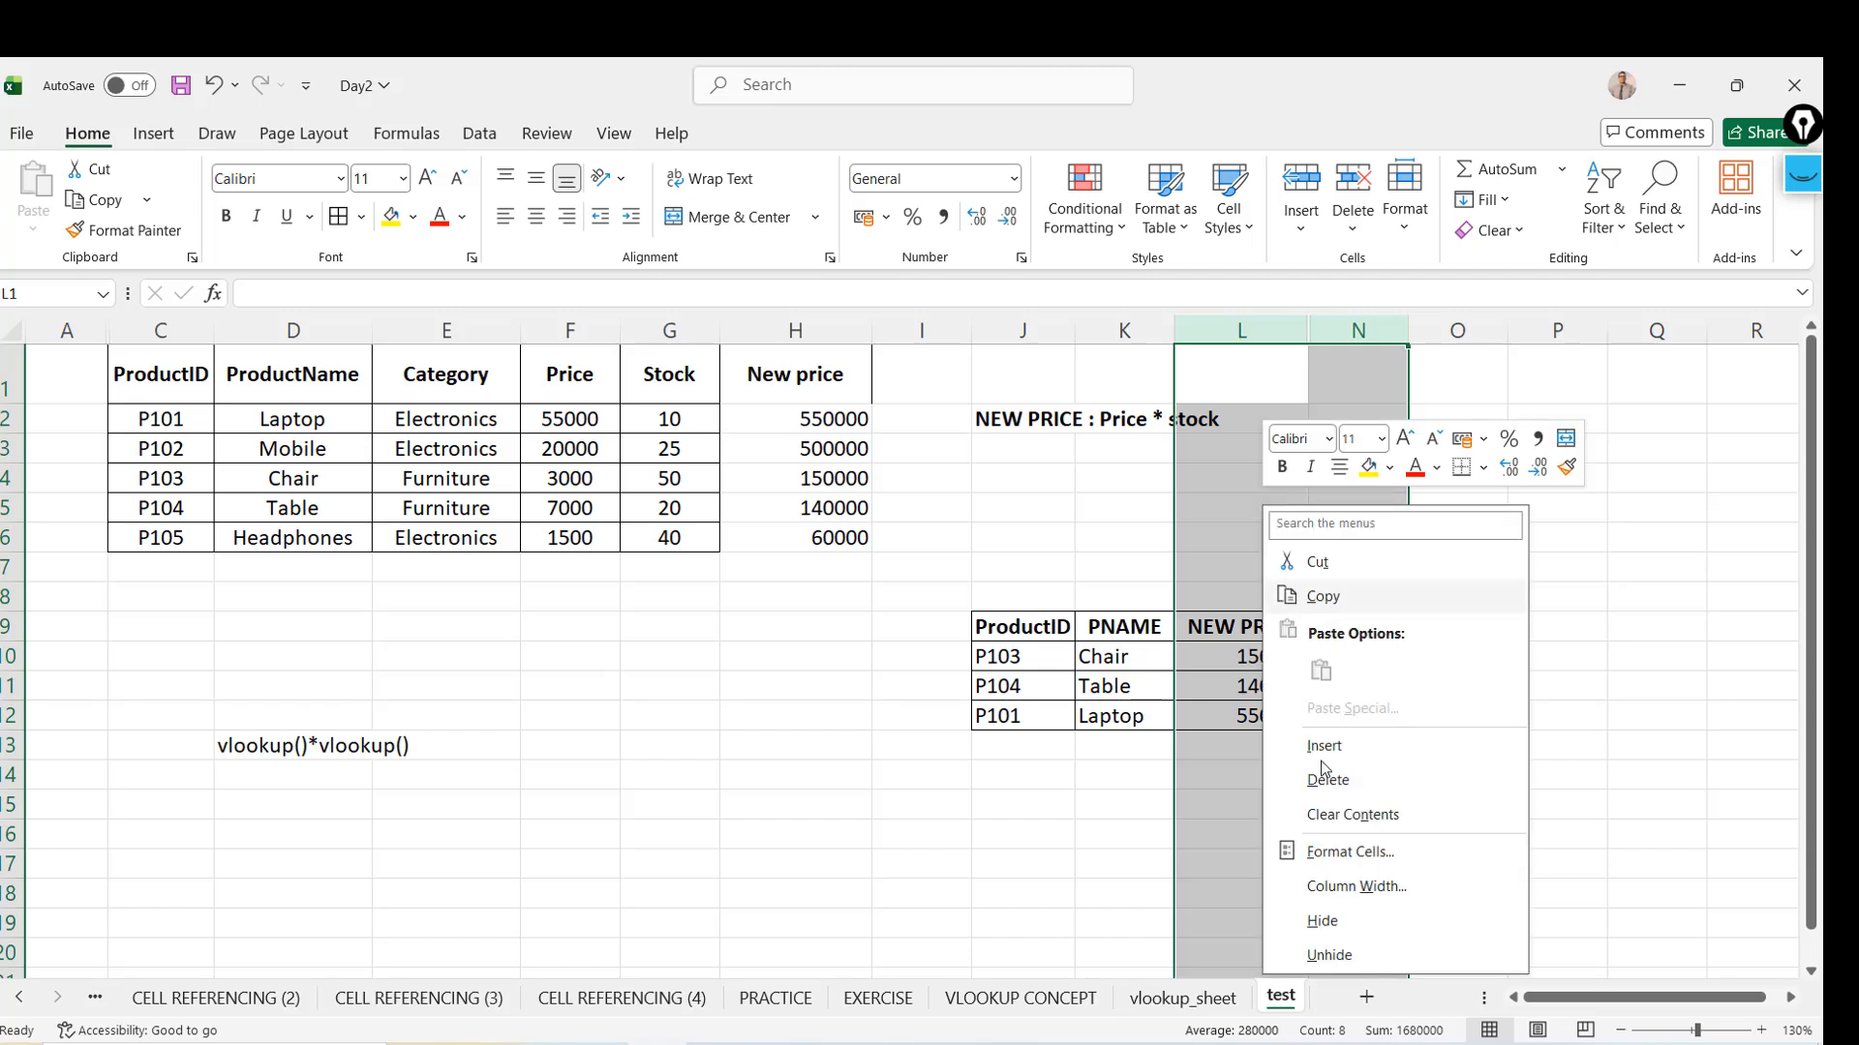
click(1324, 921)
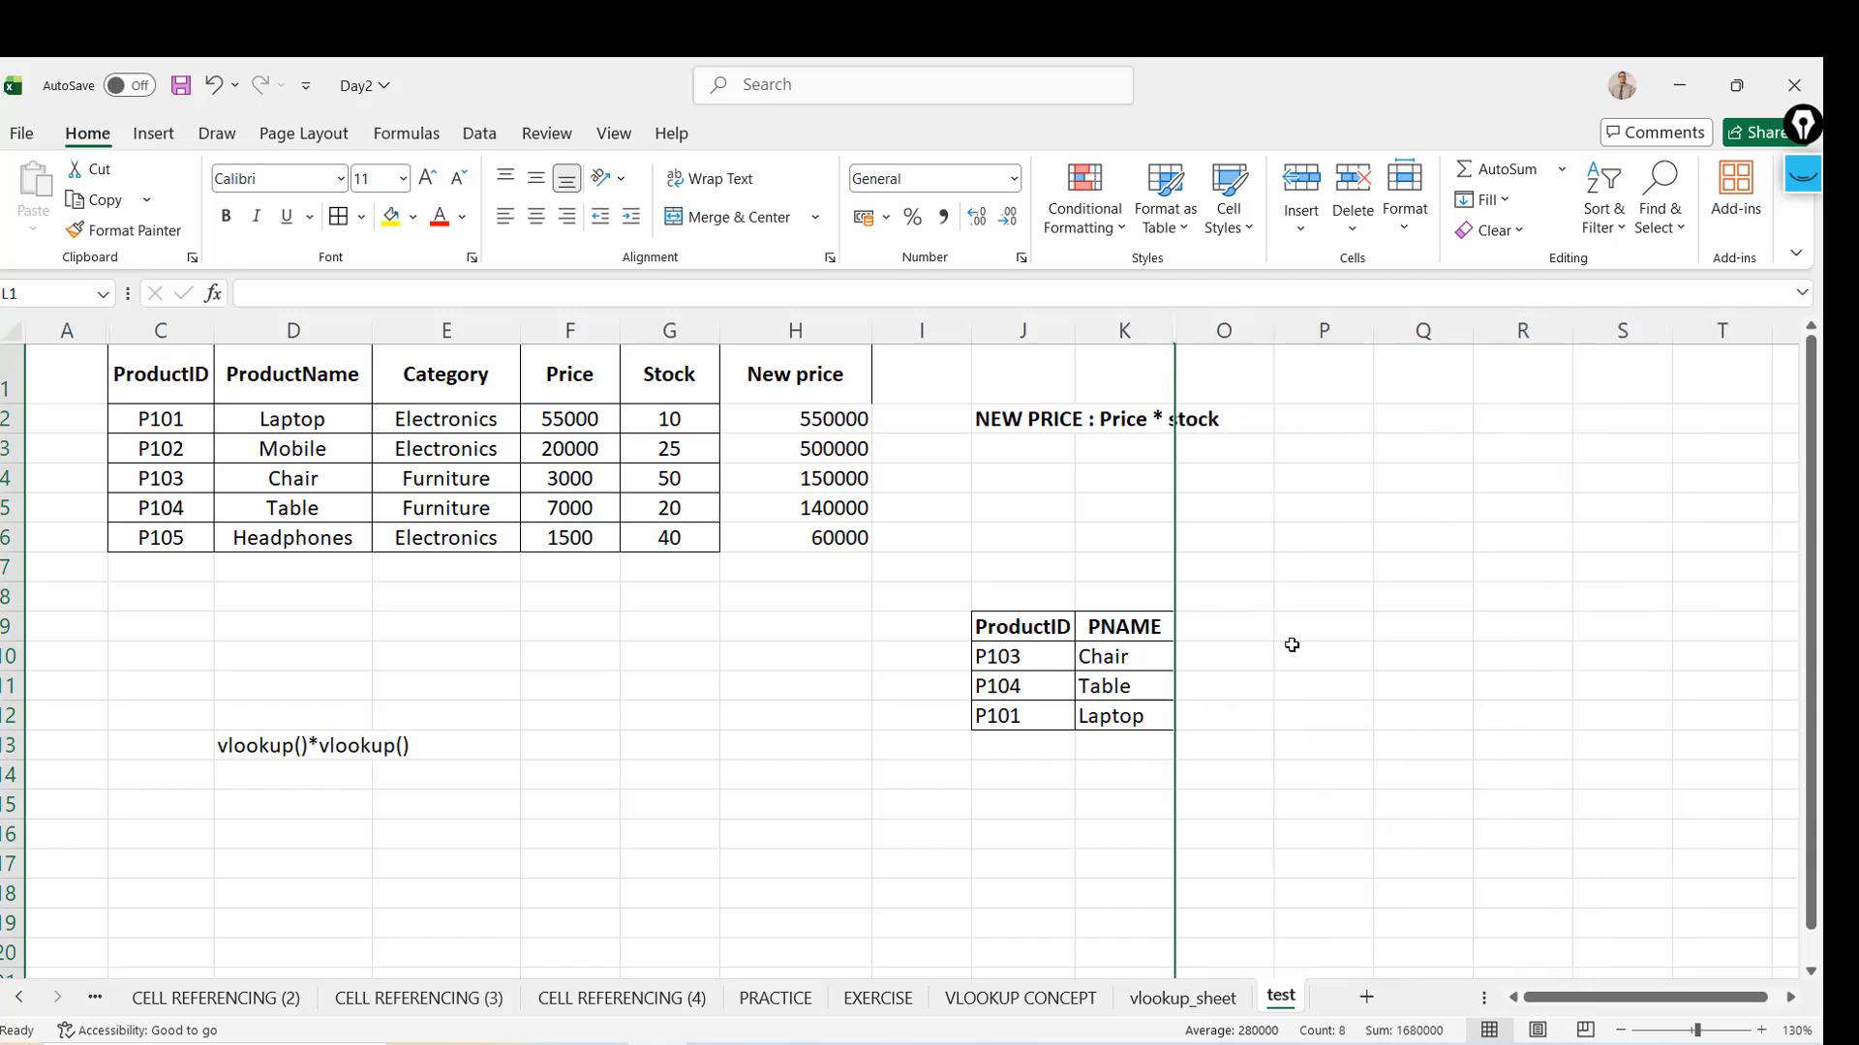
key(ctrl+z)
key(ctrl+z)
Center the contents of the result table J9:M12 horizontally and vertically
click(1039, 627)
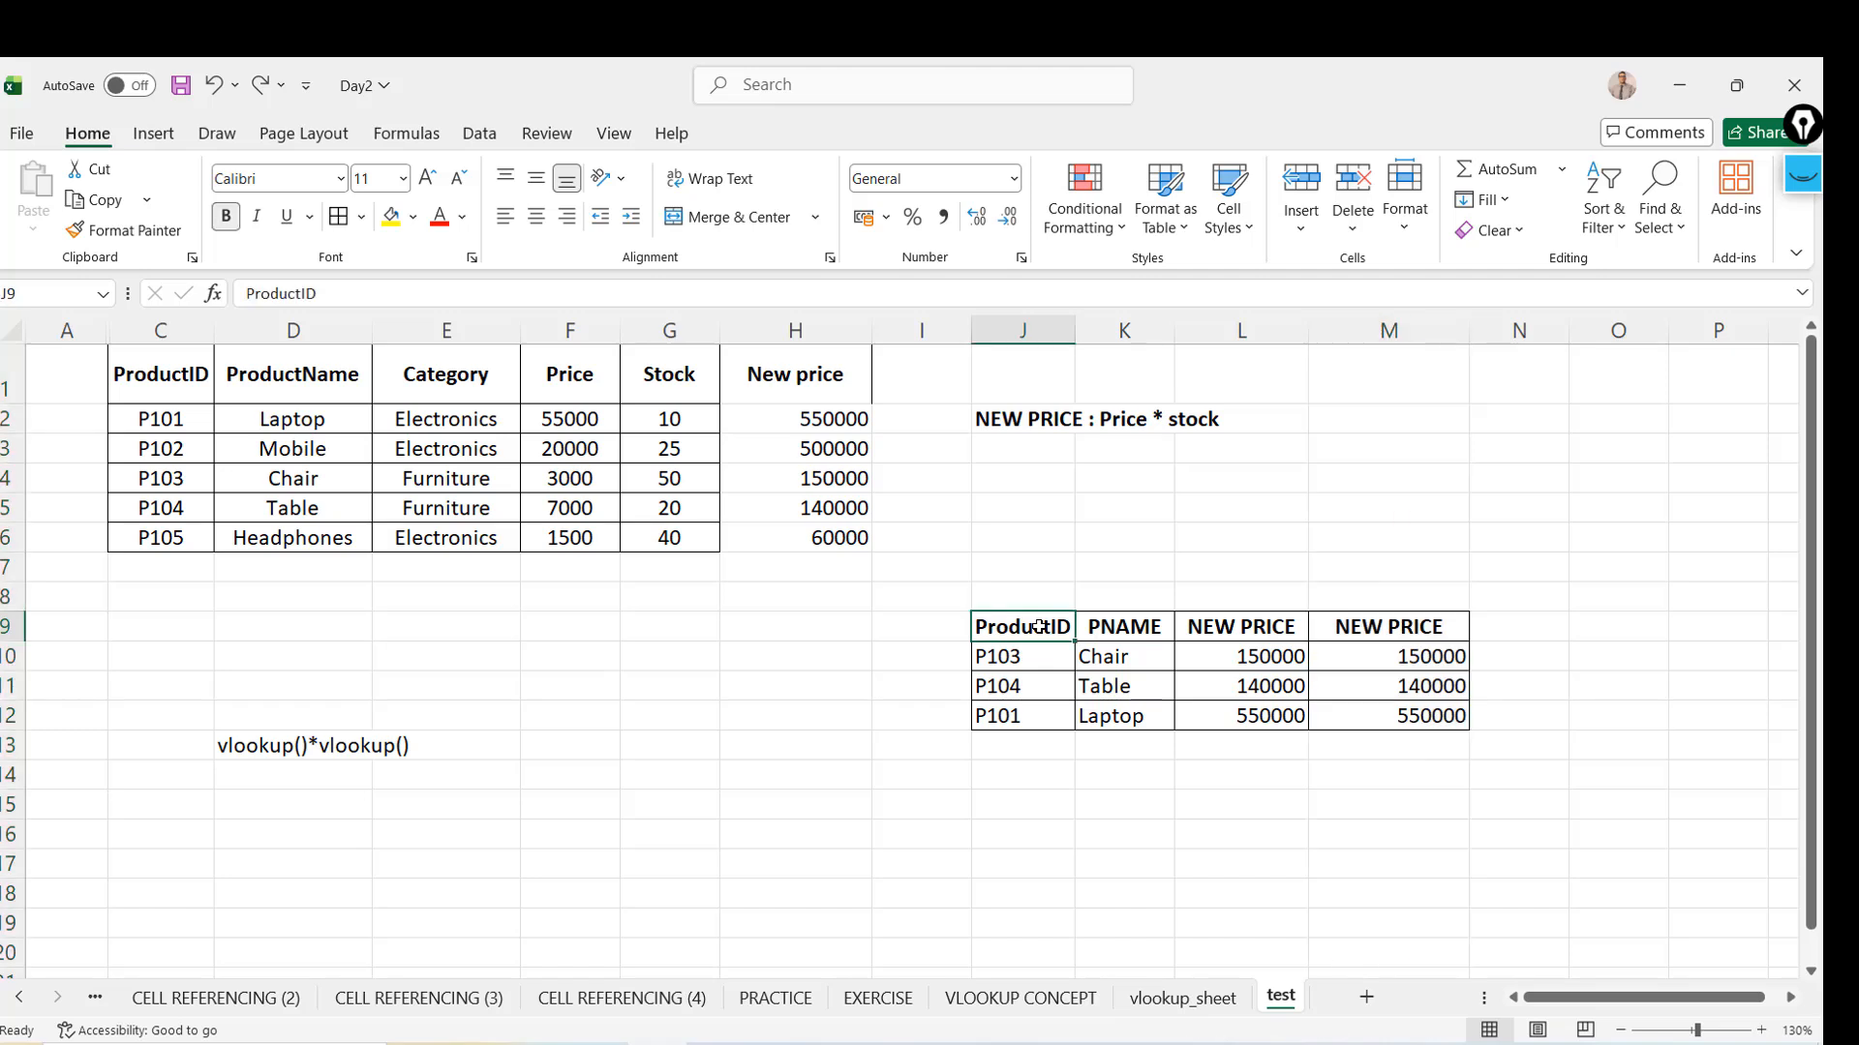
key(shift+Right)
key(shift+Right)
key(shift+Right)
key(shift+Down)
key(shift+Down)
key(shift+Down)
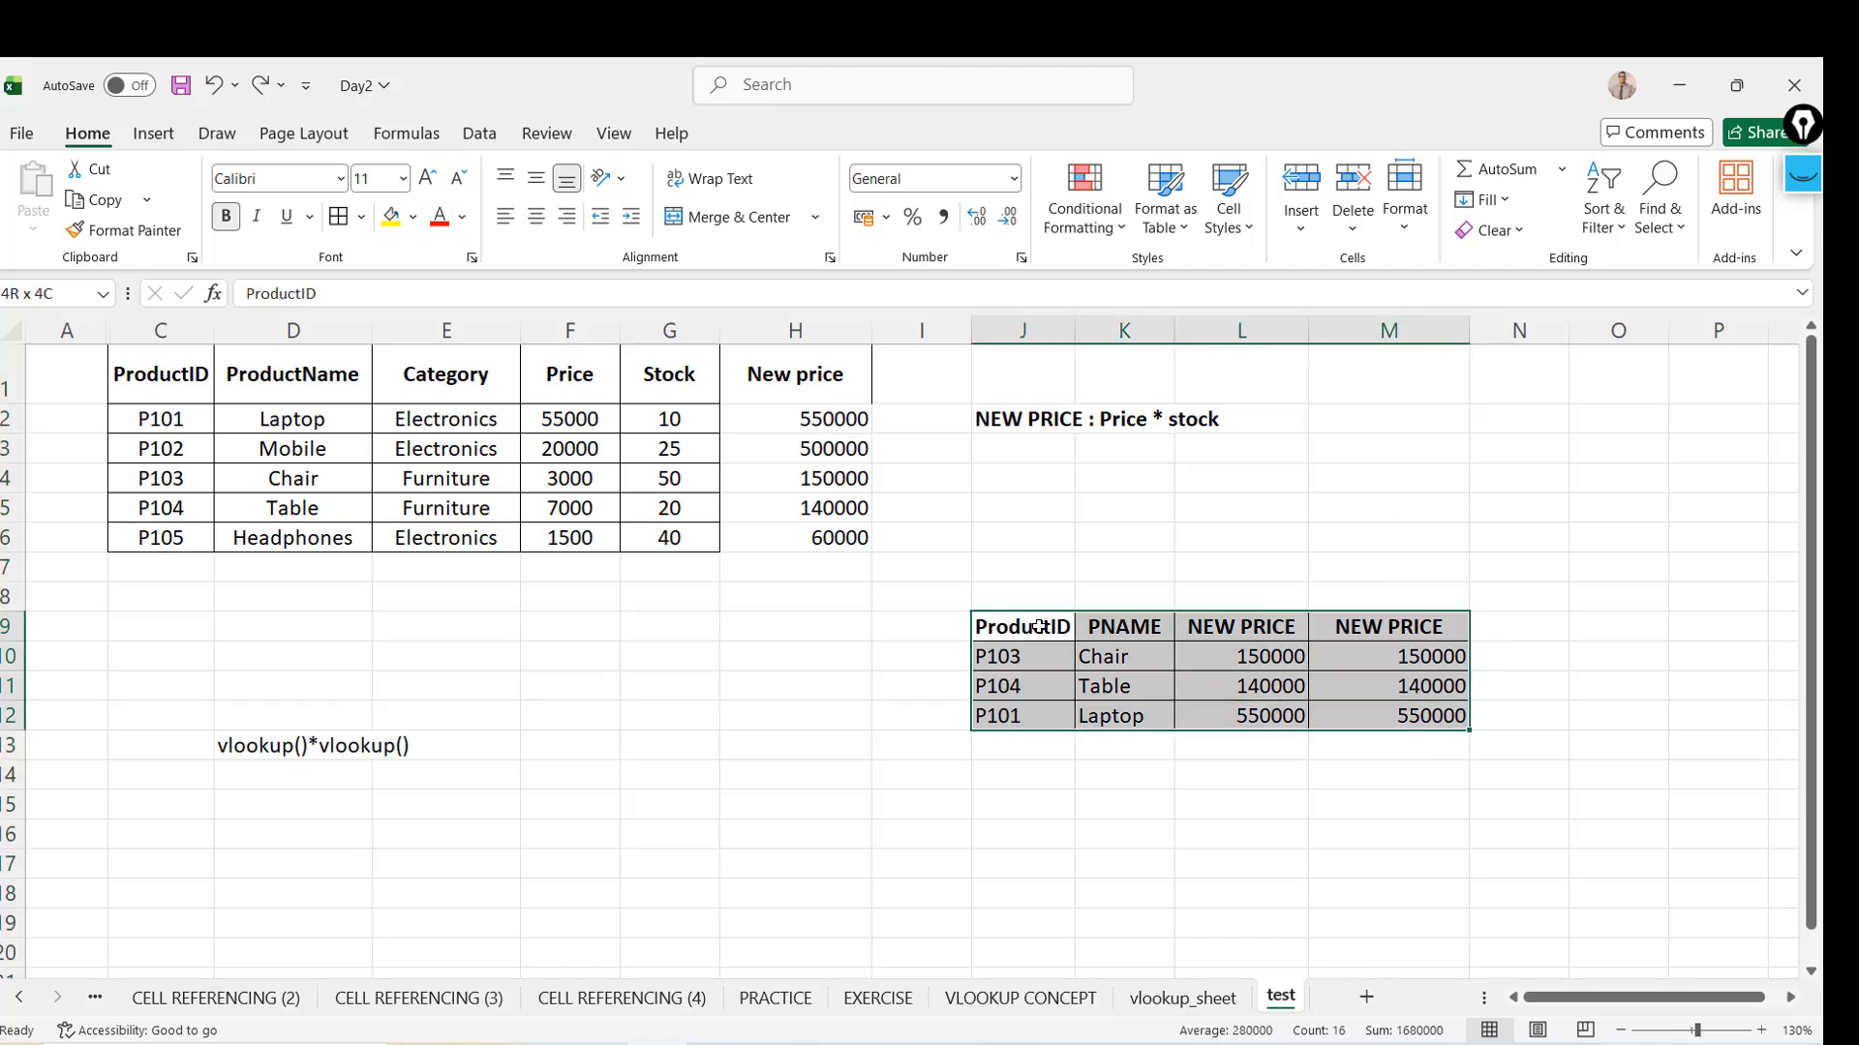
click(537, 219)
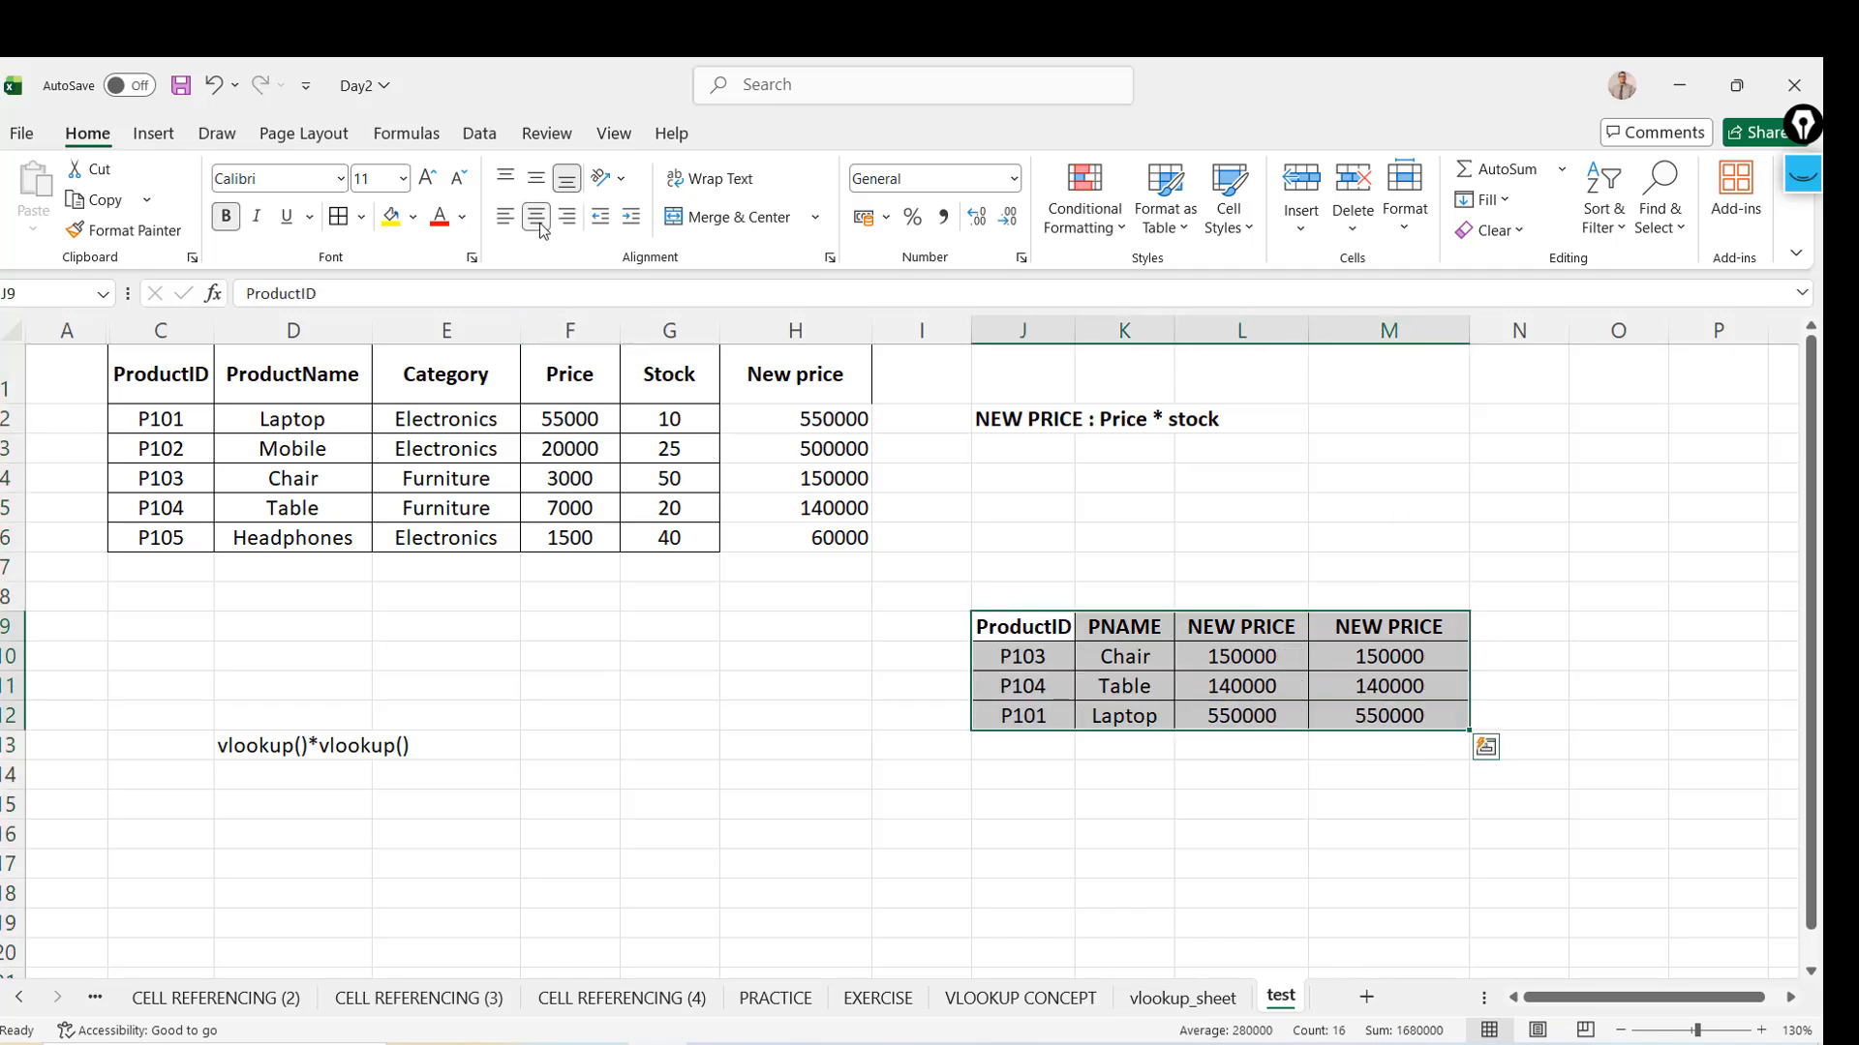
Deselect the result table and save the Day2 workbook
click(752, 828)
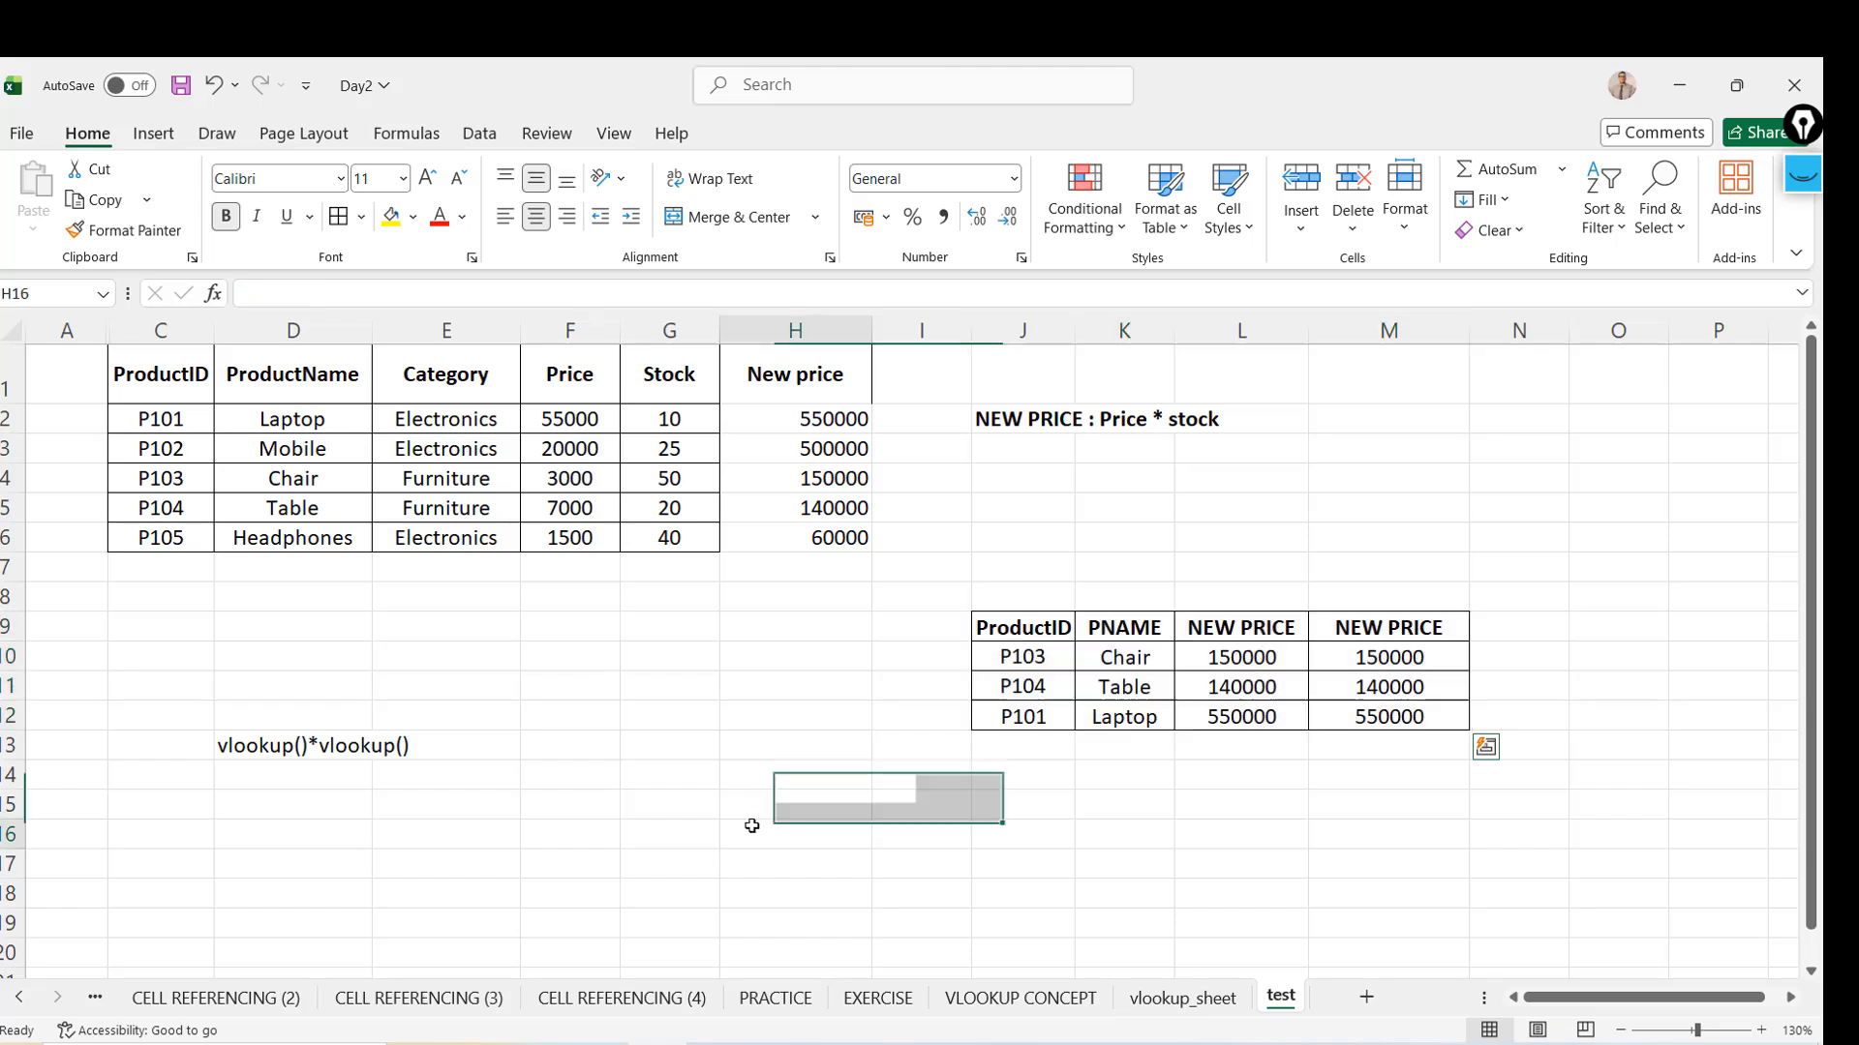
click(649, 687)
key(ctrl+s)
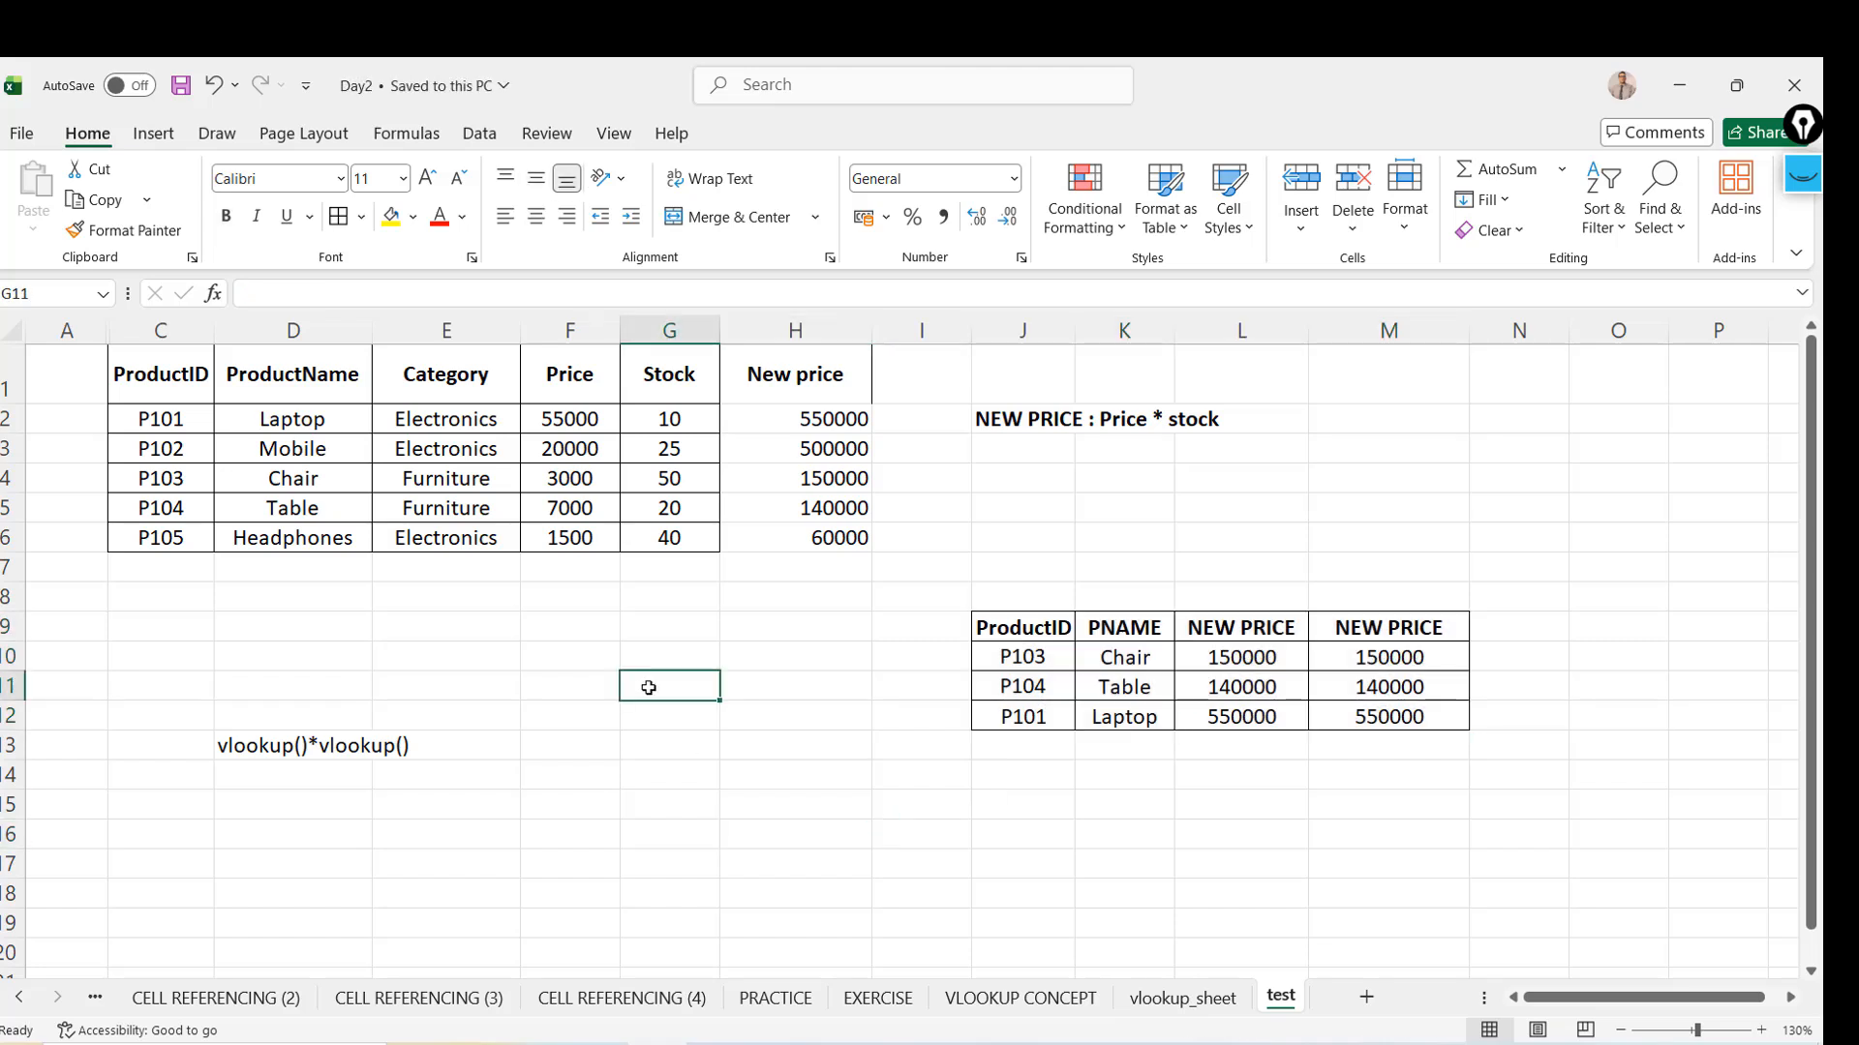